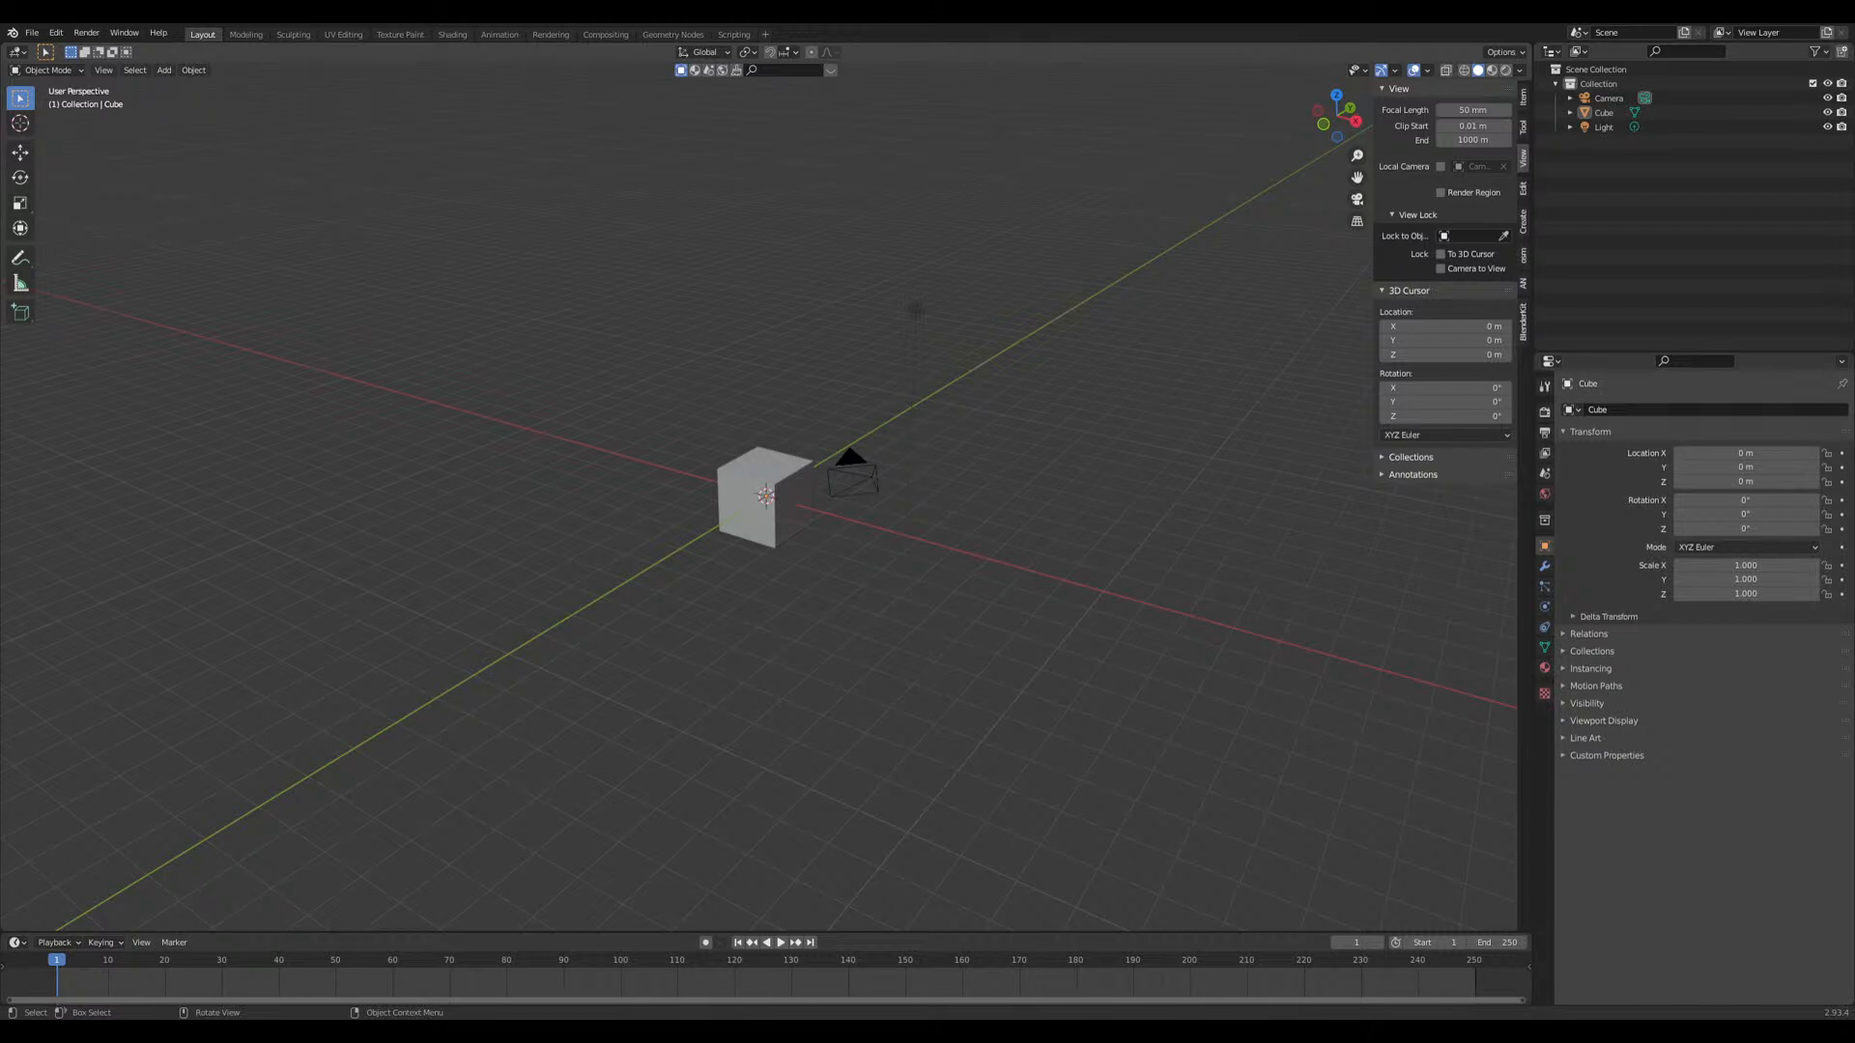
Step: Delete the default cube from the scene
mouse_move(808, 546)
middle_down()
mouse_move(832, 612)
mouse_move(790, 552)
middle_up()
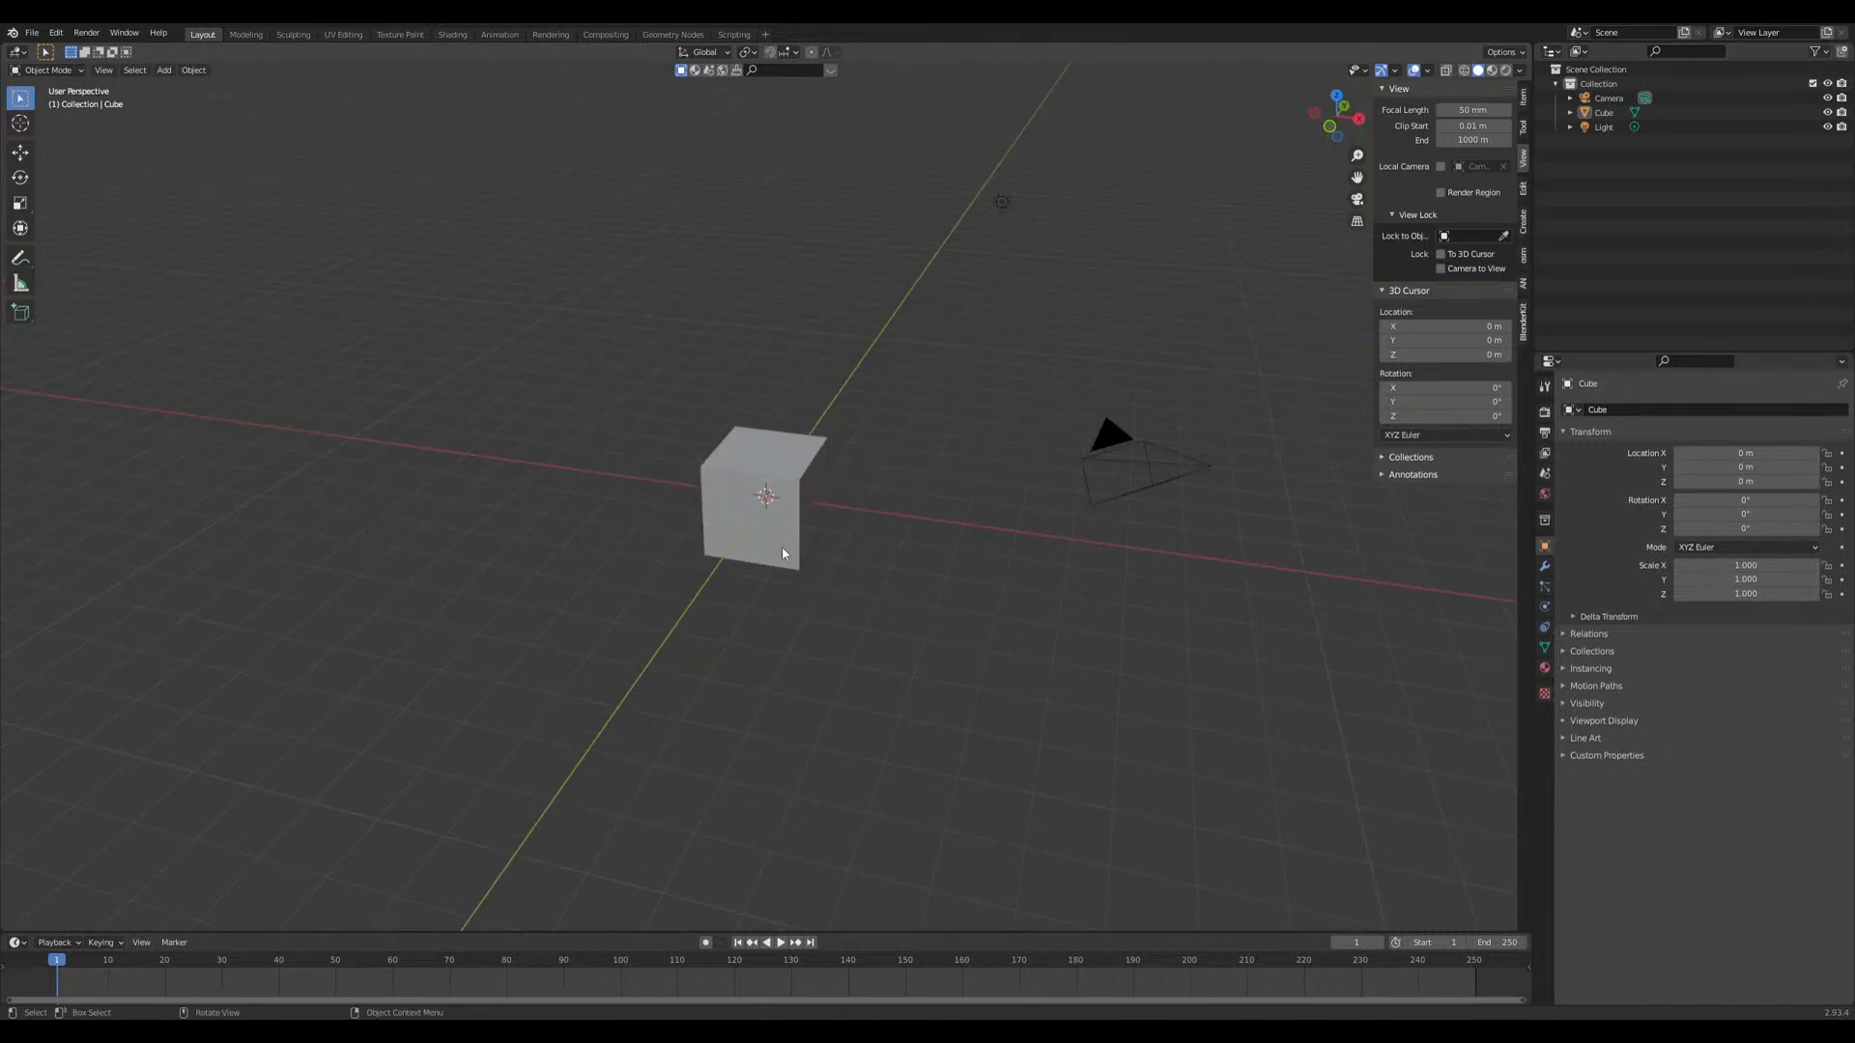
click(779, 502)
key(x)
click(782, 539)
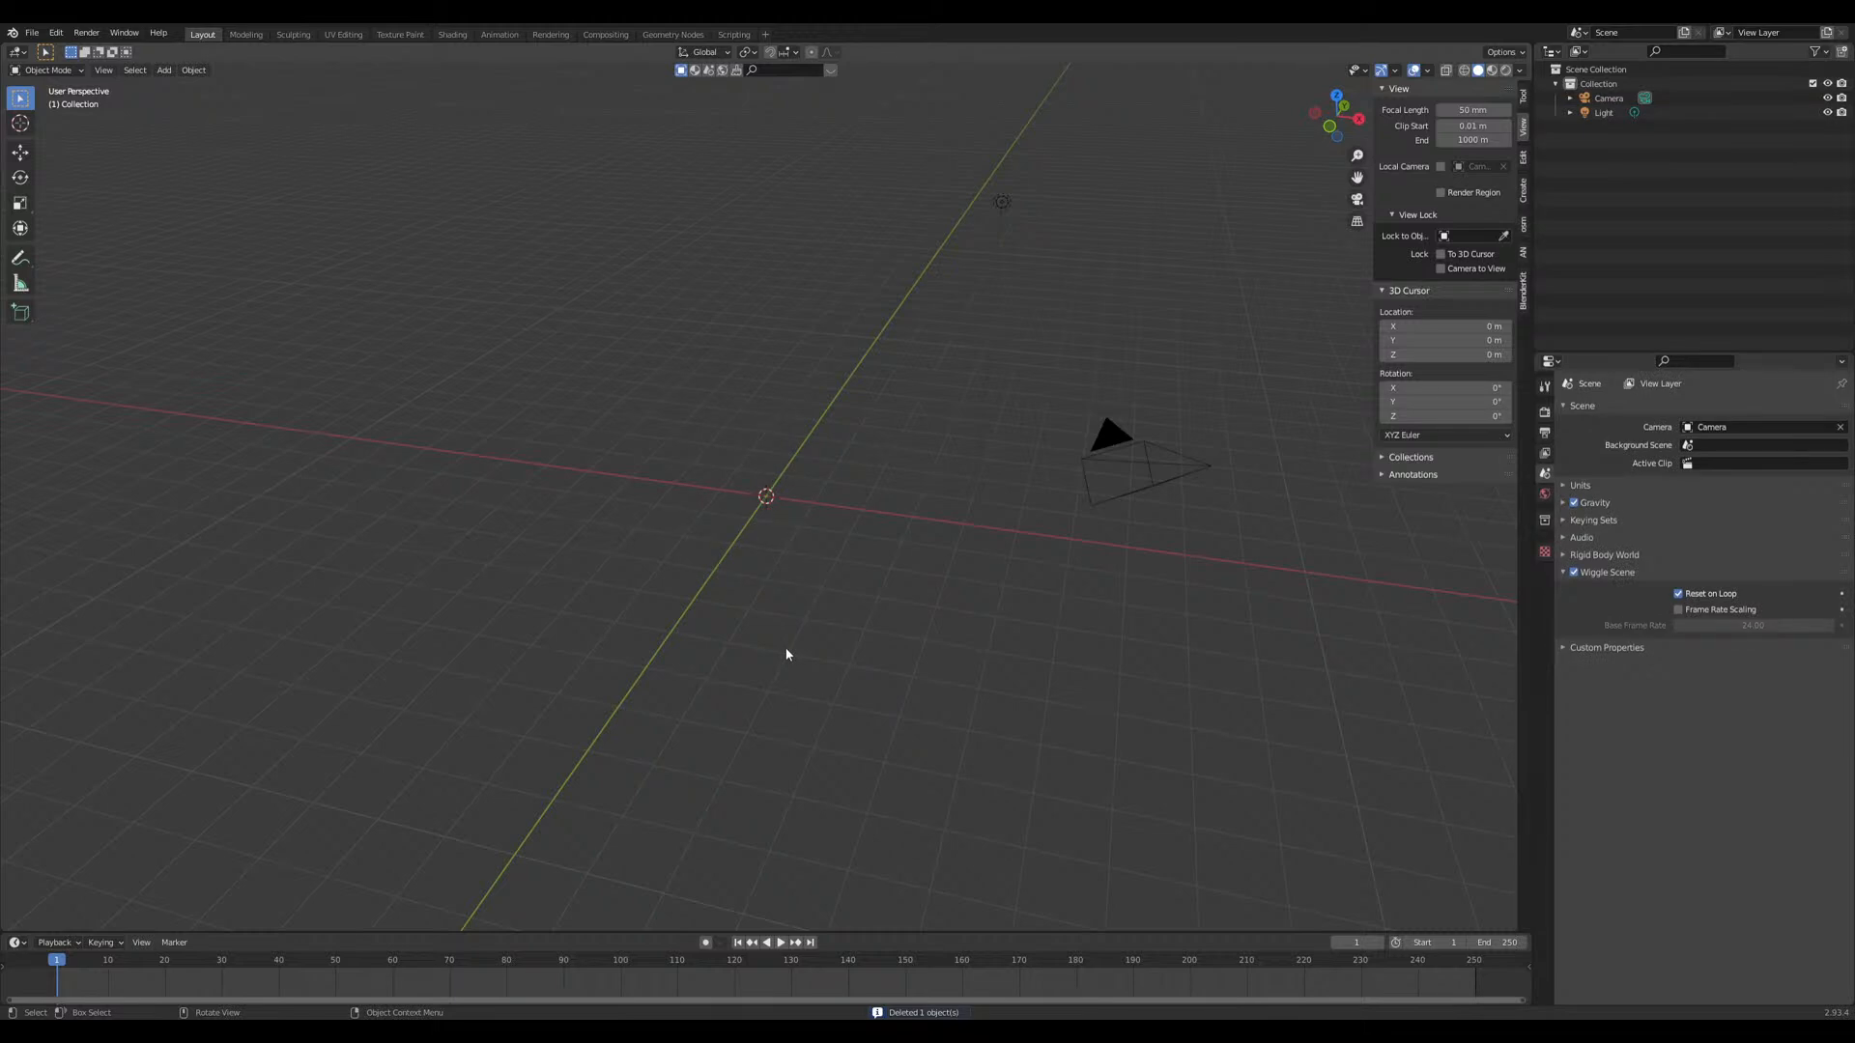
Step: Add a UV sphere at the world origin
scroll(784, 656, down, 2)
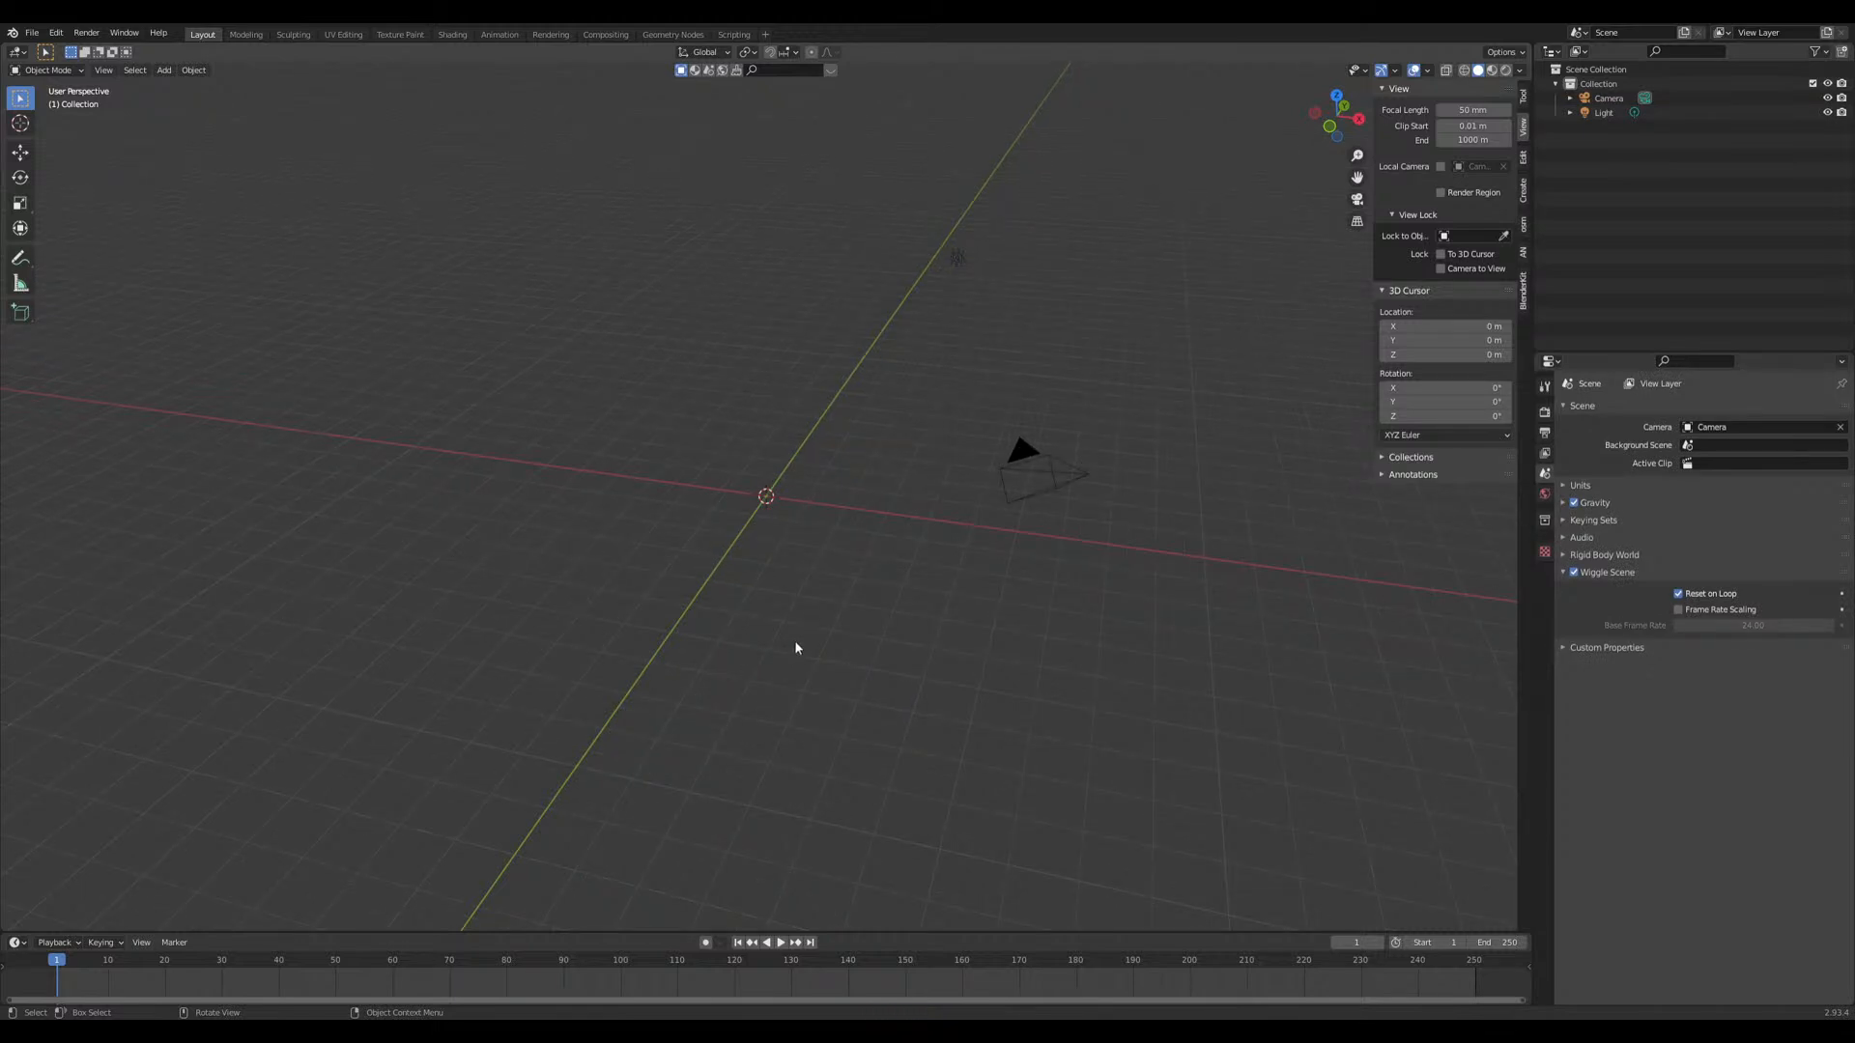
right_click(794, 639)
middle_drag(820, 572, 800, 552)
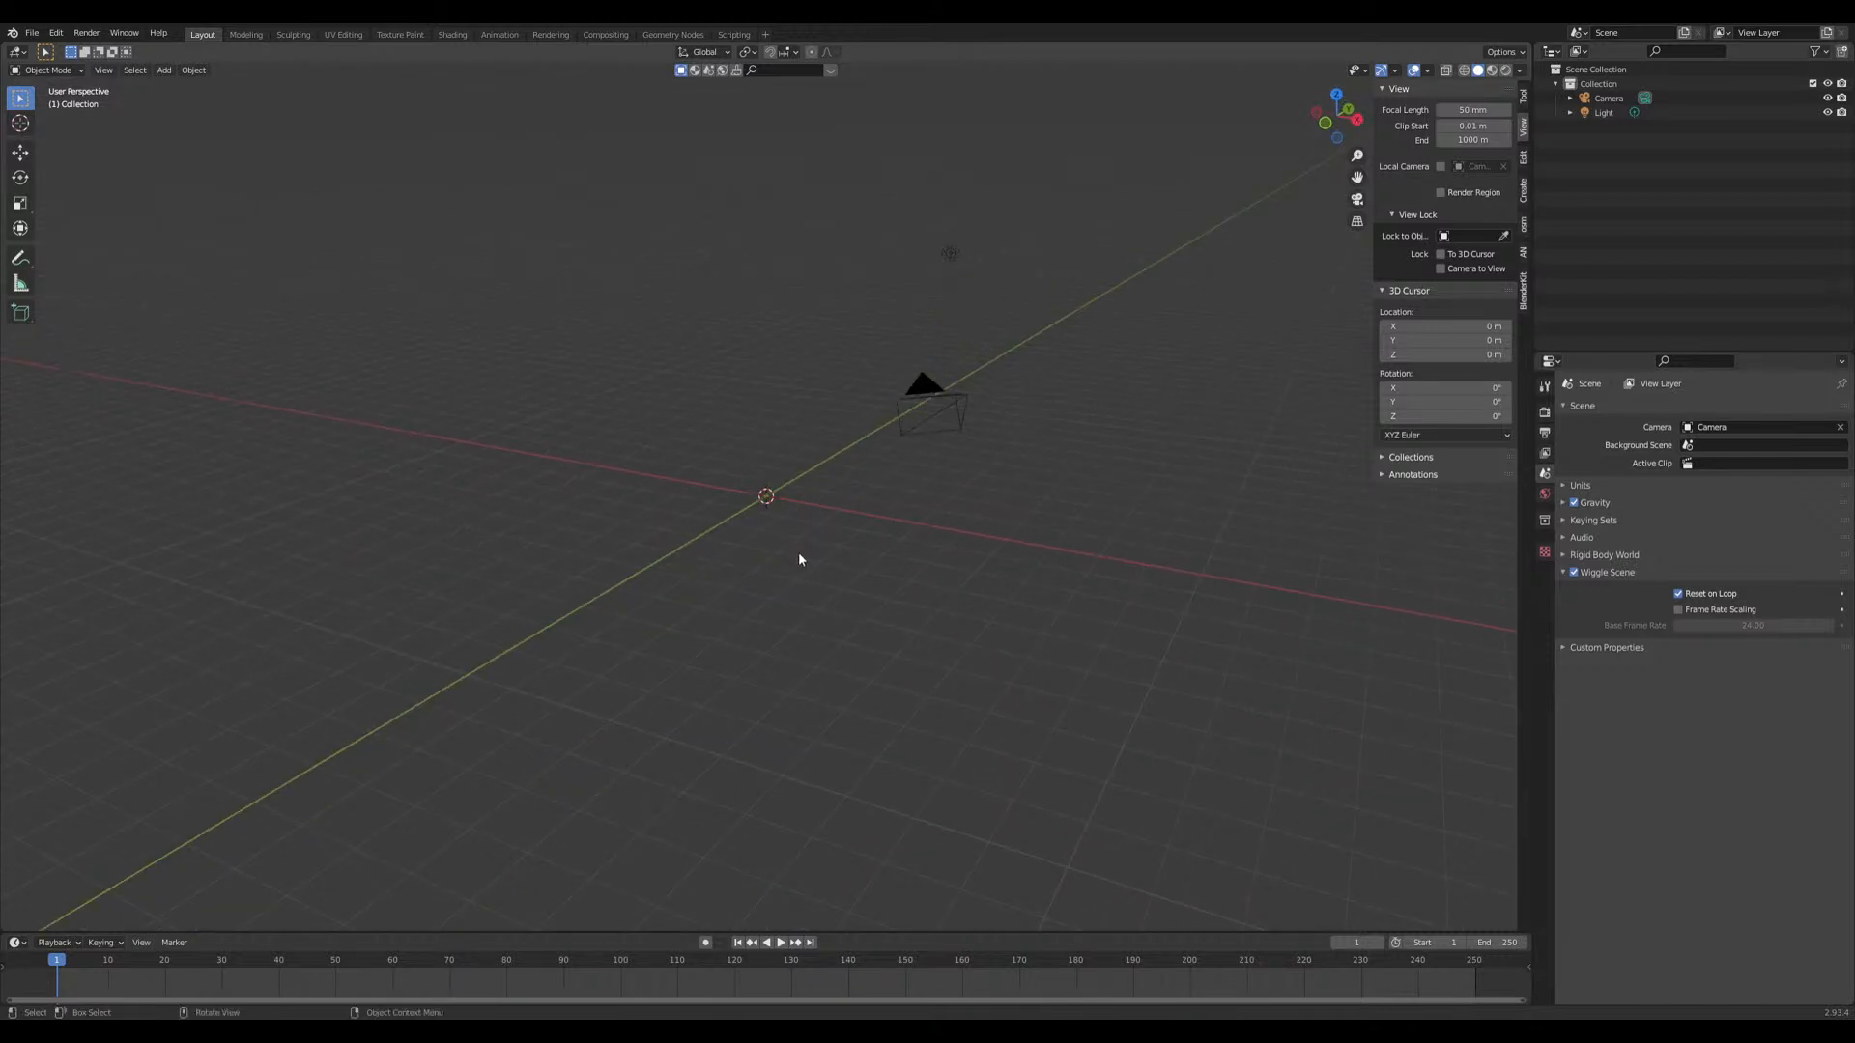
key(shift+a)
mouse_move(798, 558)
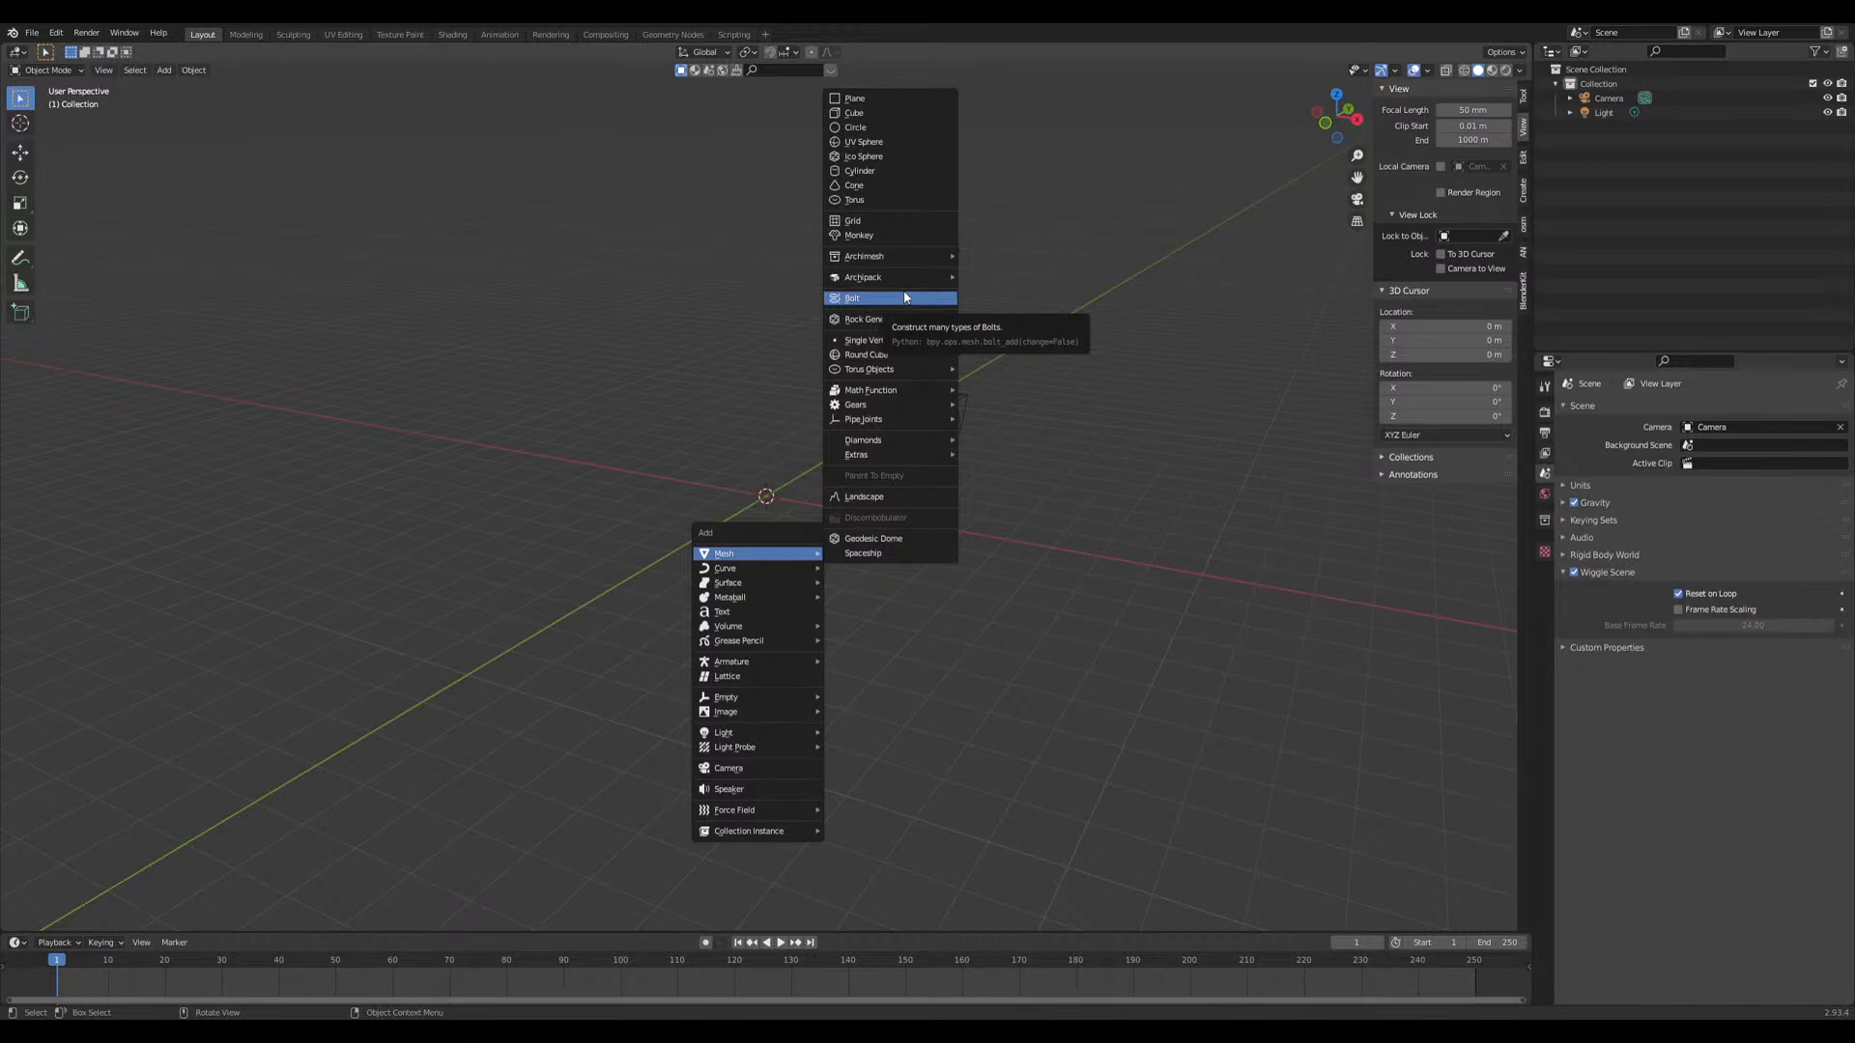
click(902, 141)
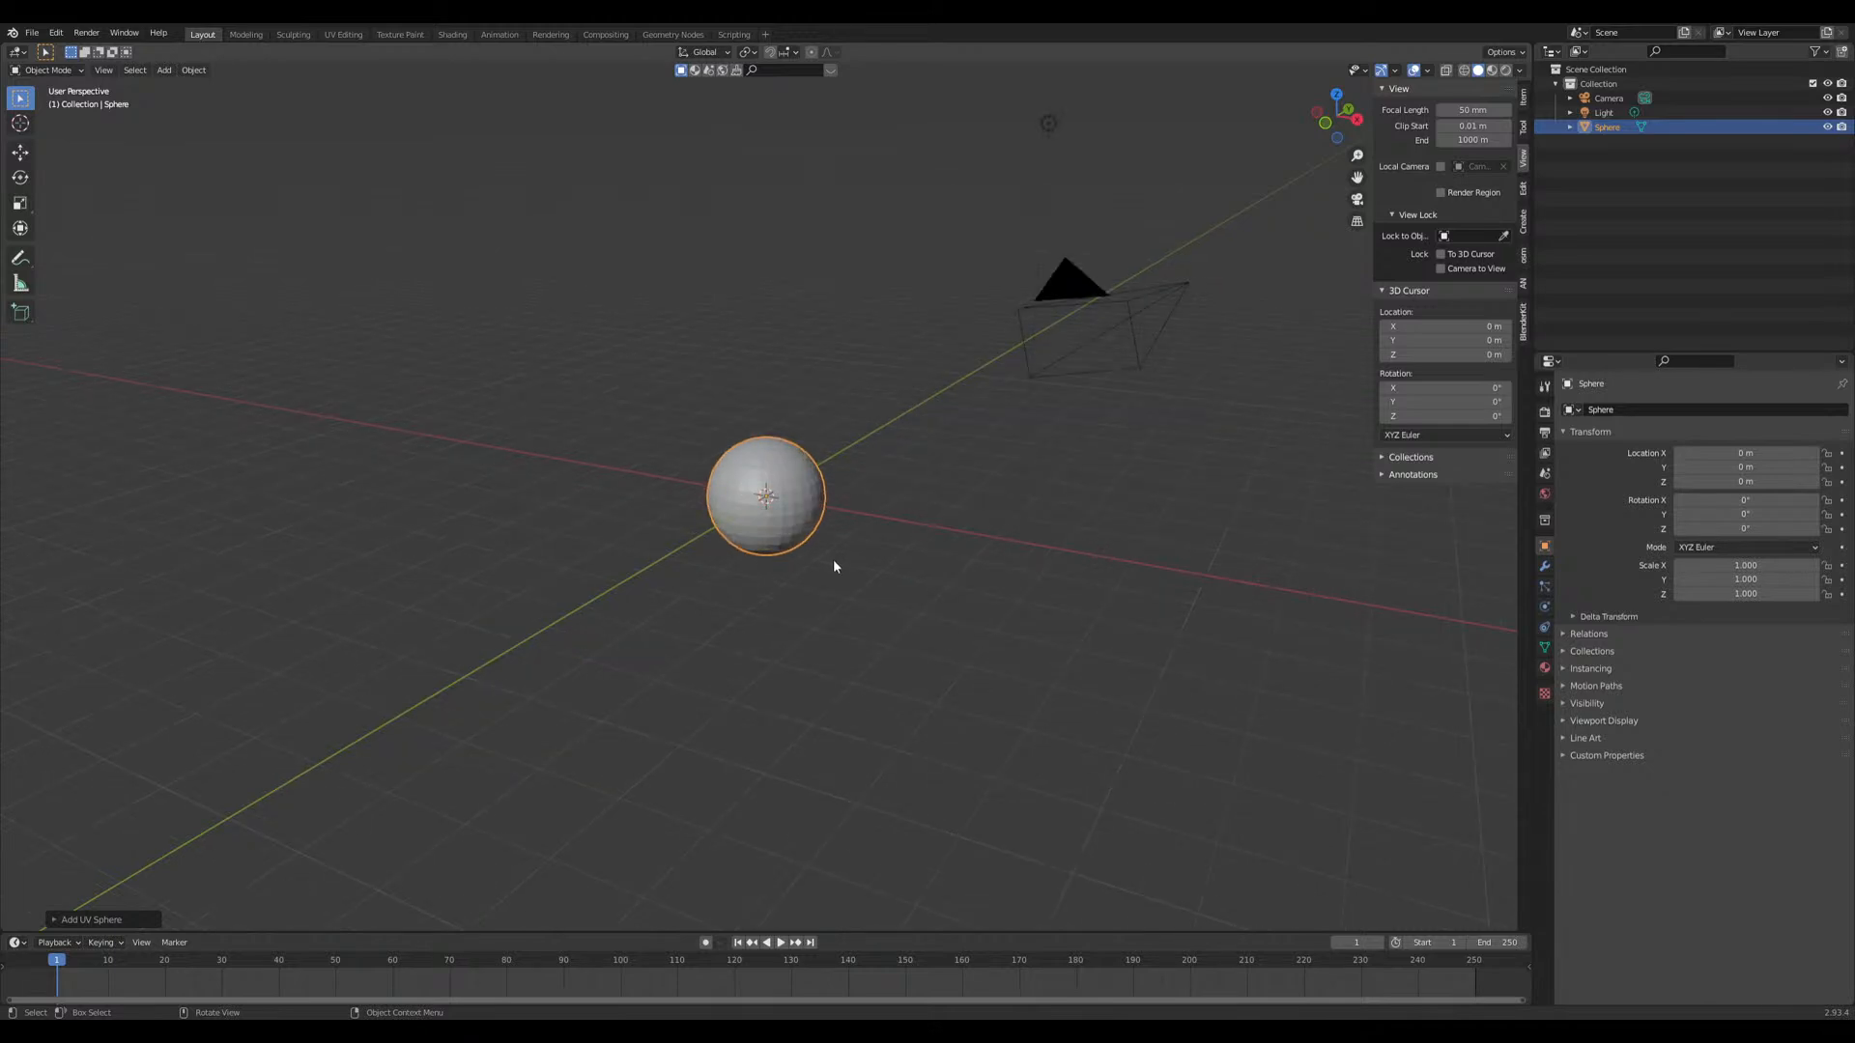
Step: Scale the whole sphere mesh by a factor of 10 in Edit Mode and return to Object Mode
key(Tab)
key(s)
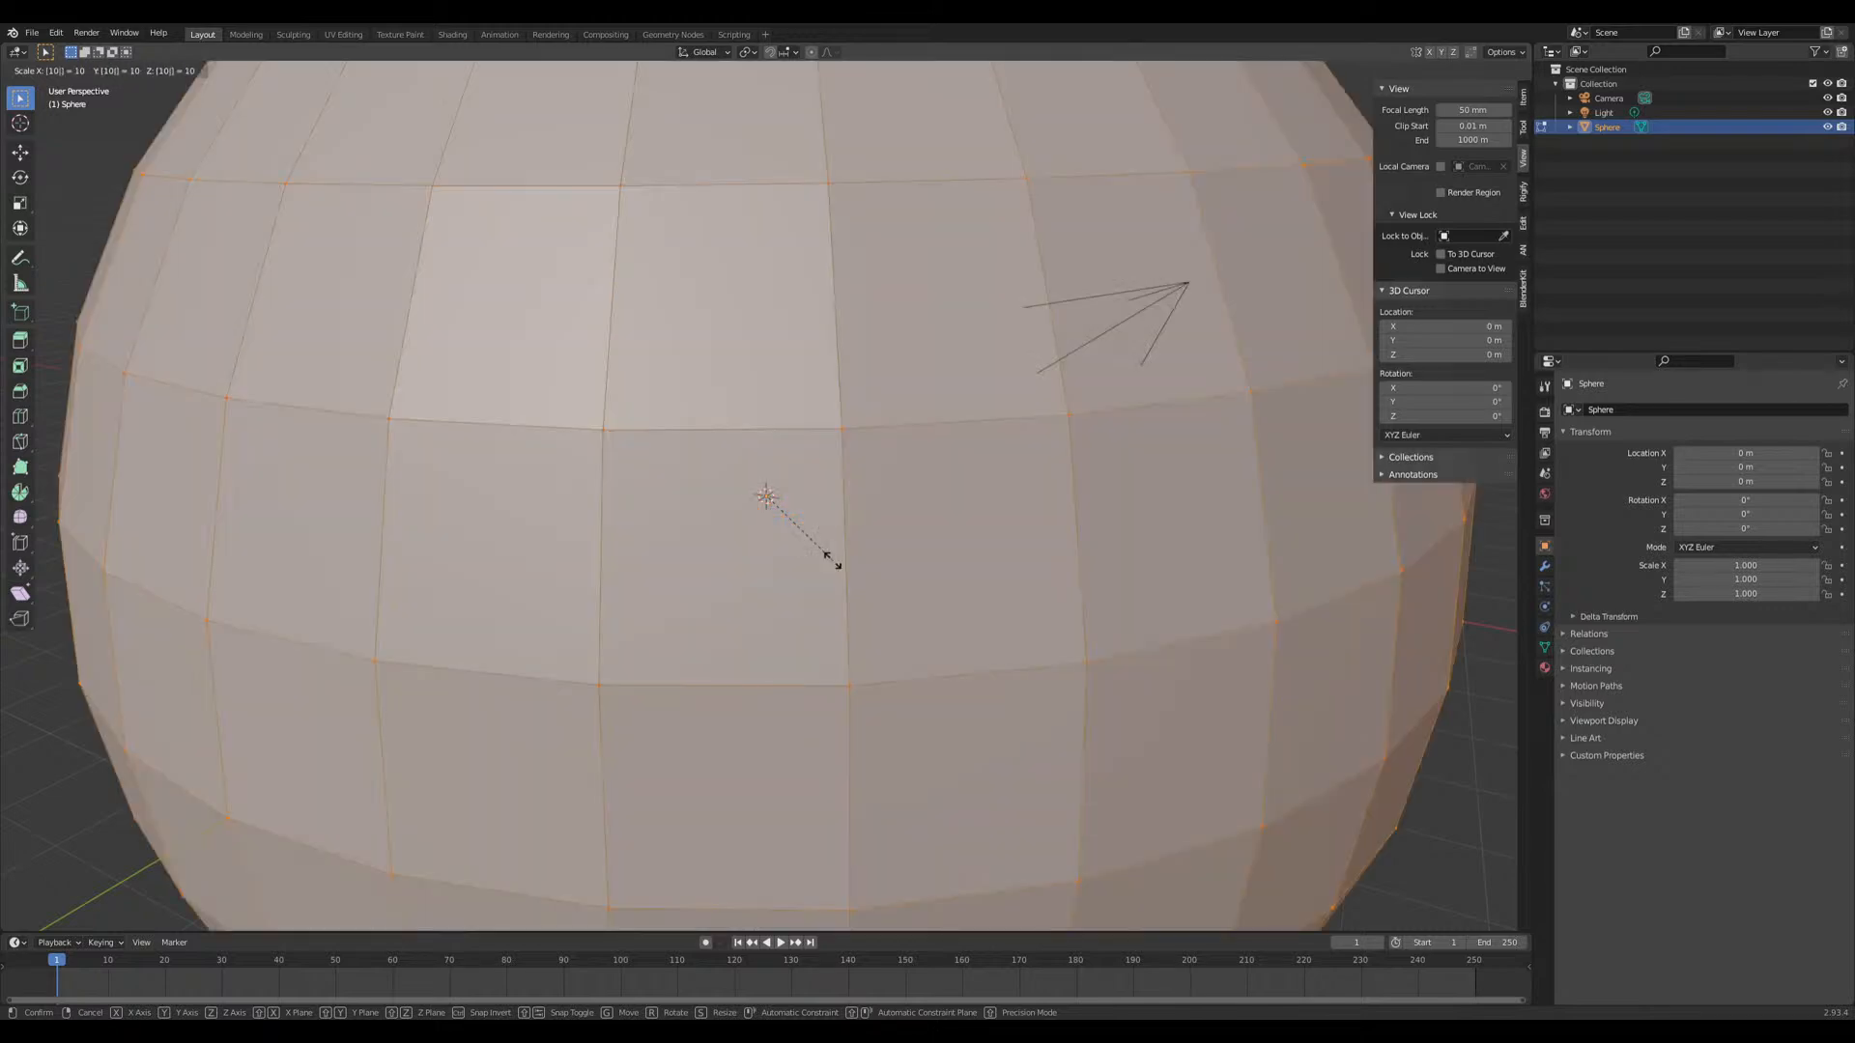
click(927, 567)
mouse_move(927, 567)
middle_down()
mouse_move(890, 561)
mouse_move(911, 568)
middle_up()
key(Tab)
Step: Place the 3D cursor beside the large sphere at about X 18.2 m, Y 21 m and add a second UV sphere there
middle_drag(1161, 658, 792, 418)
middle_drag(620, 390, 923, 530)
middle_drag(625, 592, 805, 689)
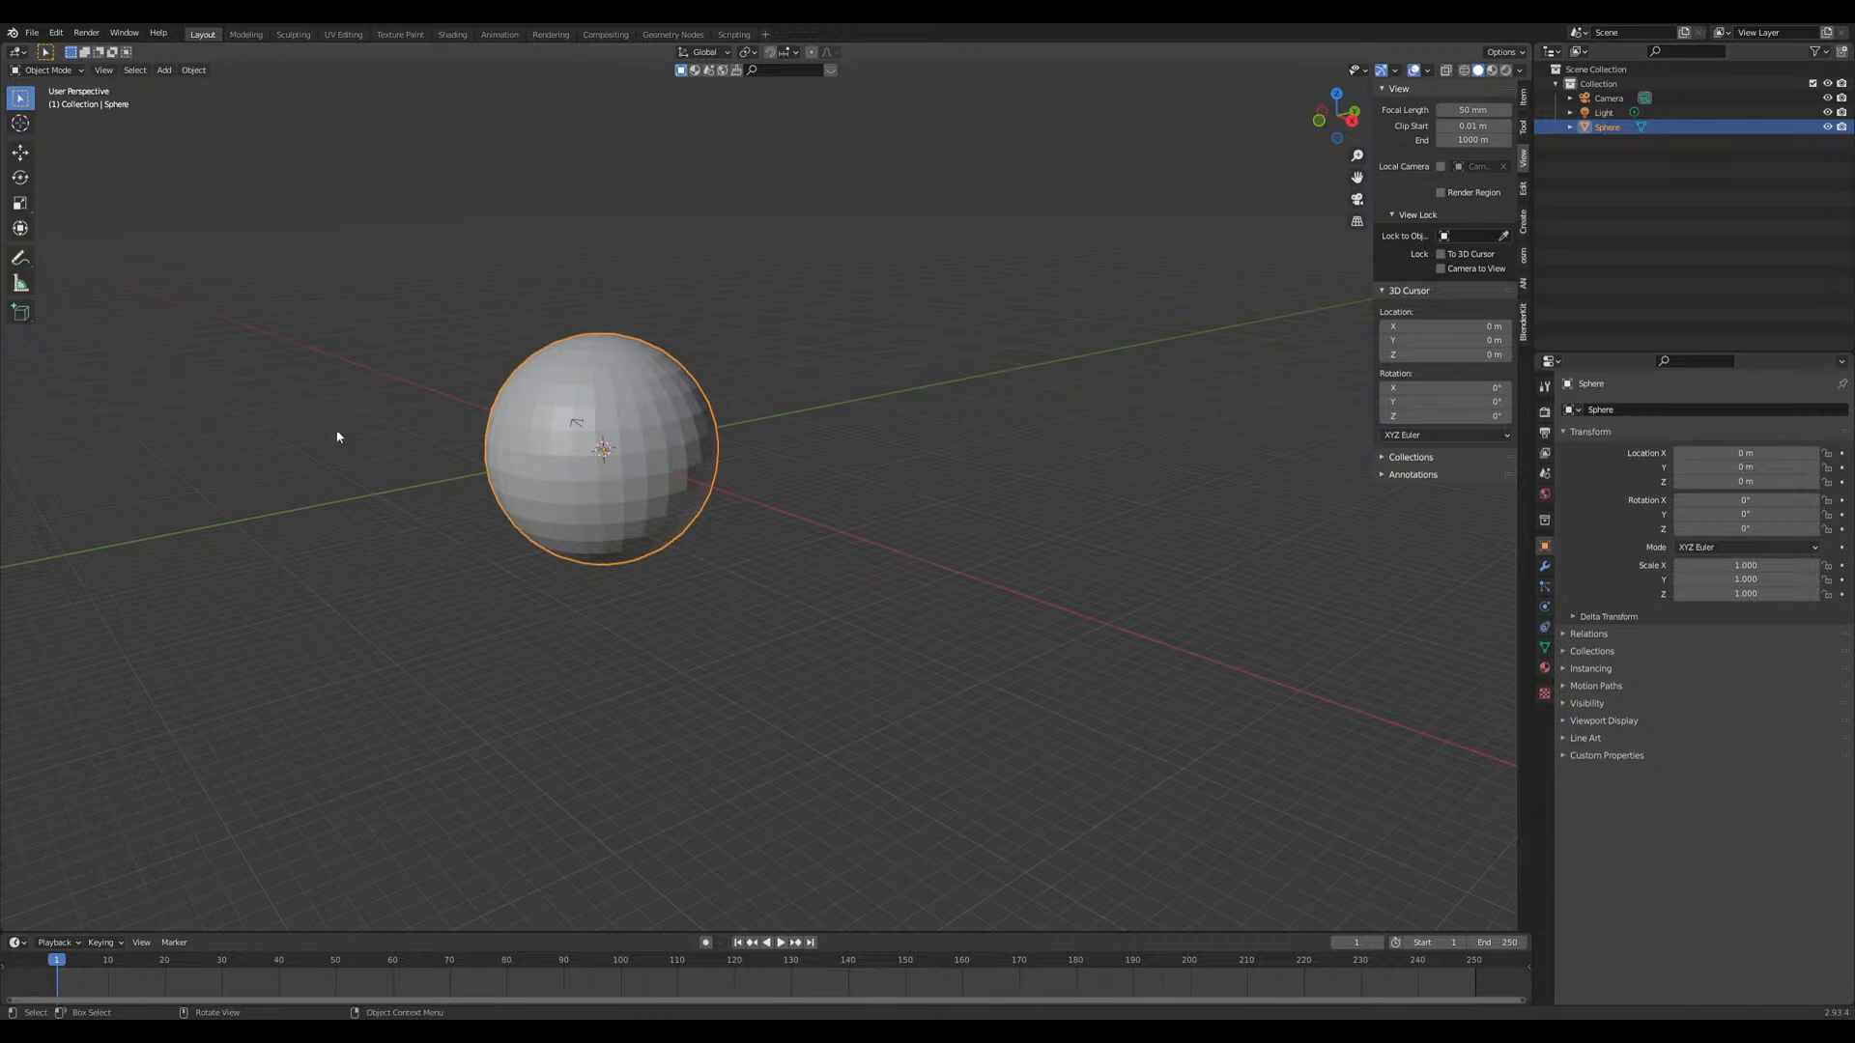
shift+middle_drag(756, 475, 819, 537)
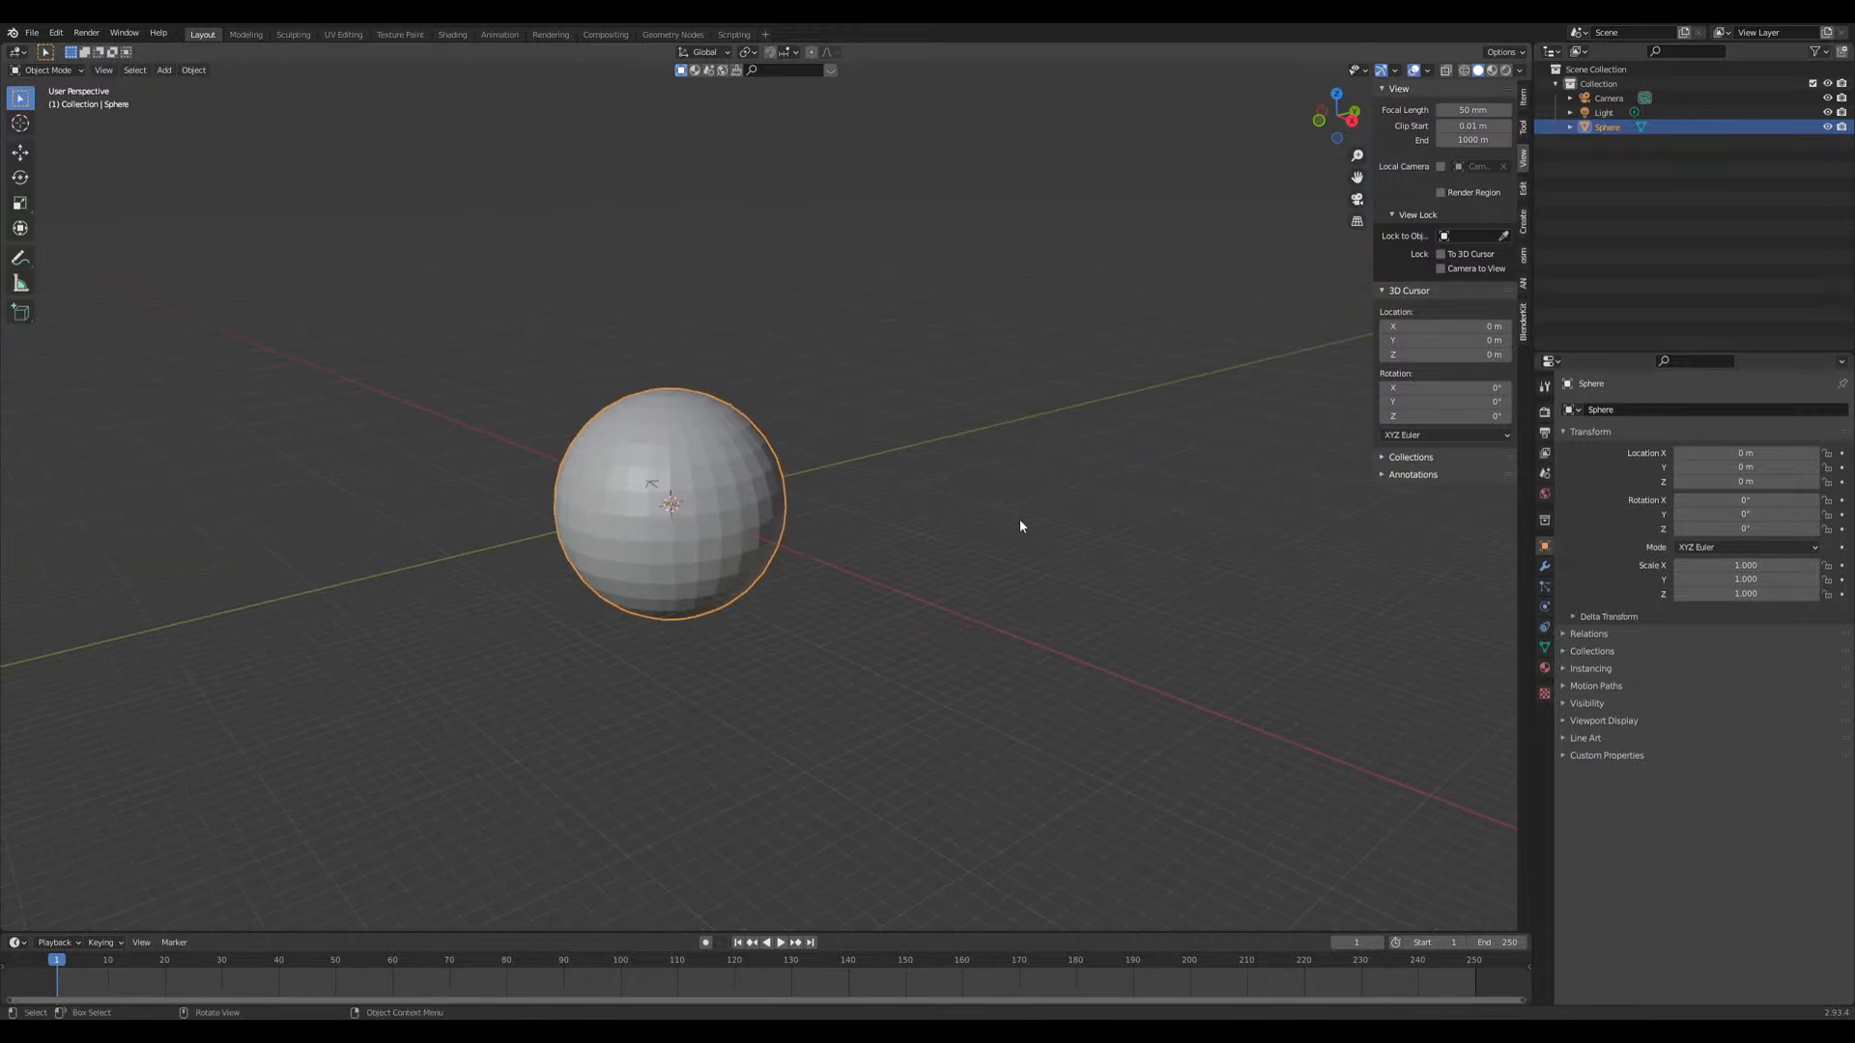
scroll(974, 568, up, 1)
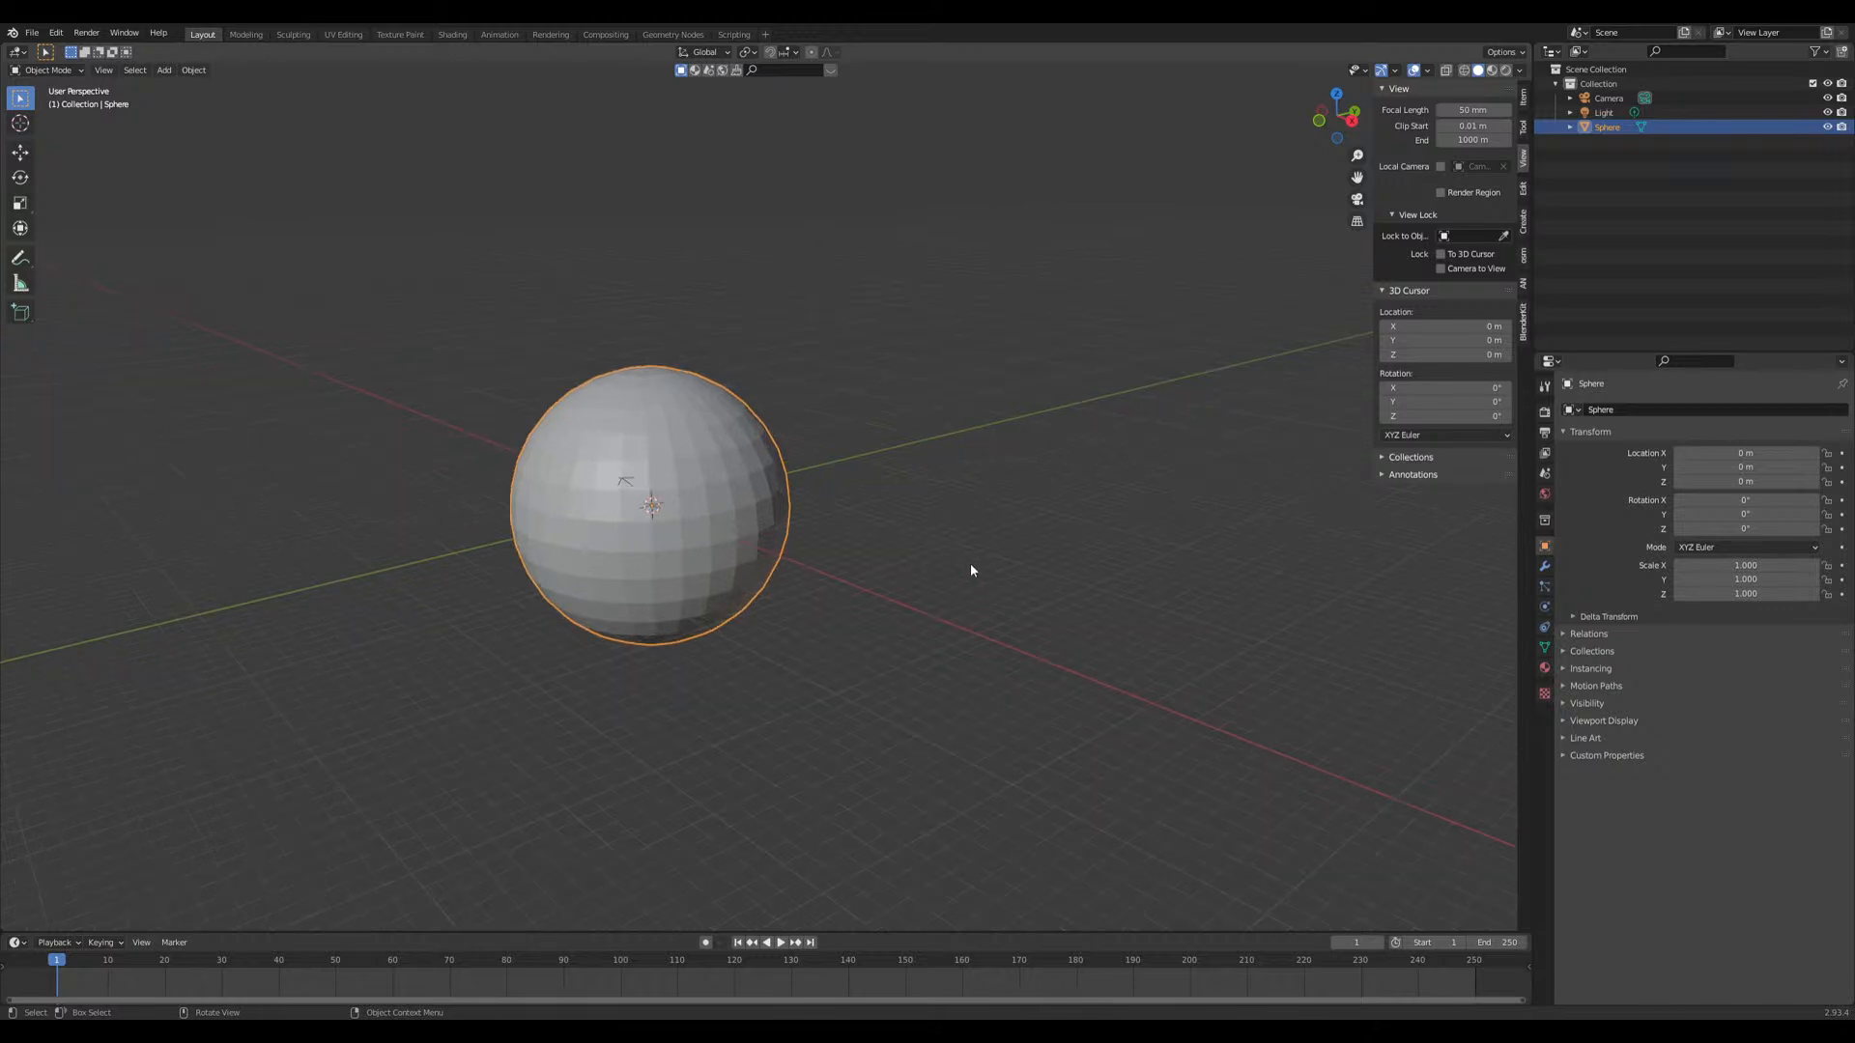
middle_drag(923, 622, 1014, 570)
shift+right_click(1021, 546)
key(shift+a)
mouse_move(1043, 587)
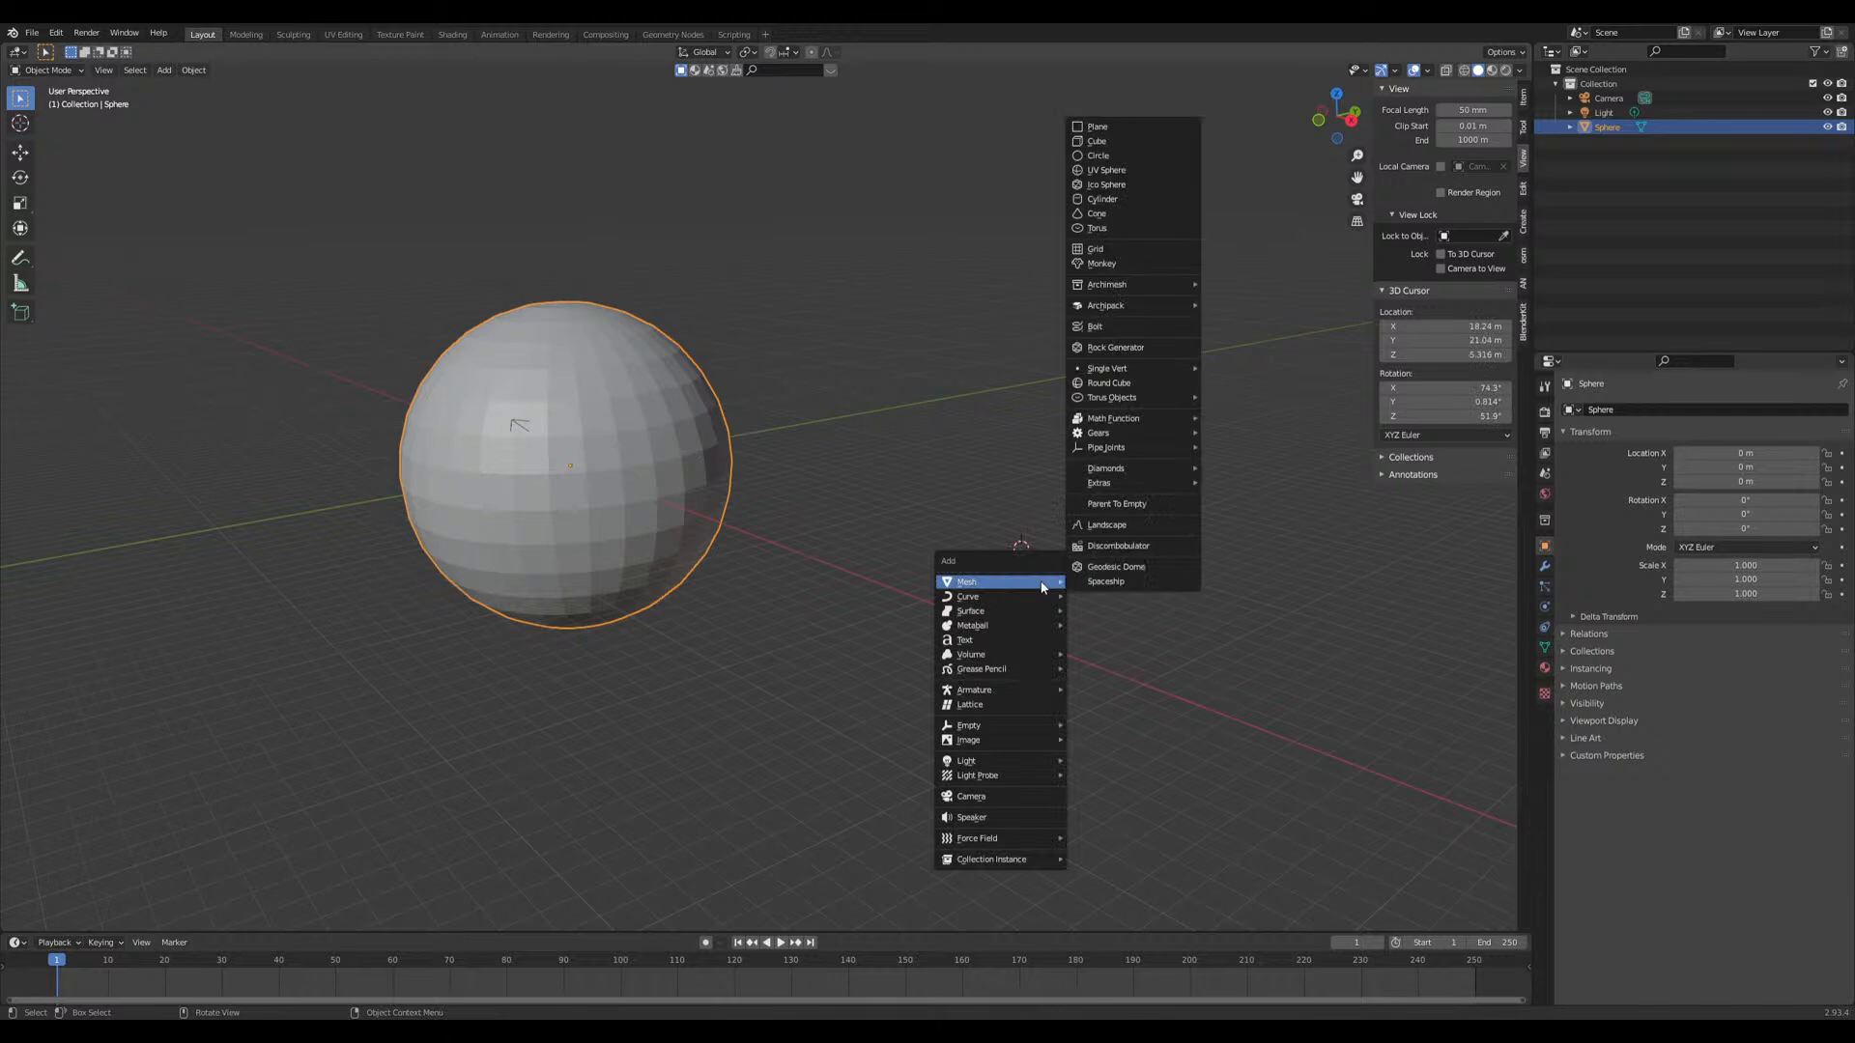
click(1109, 170)
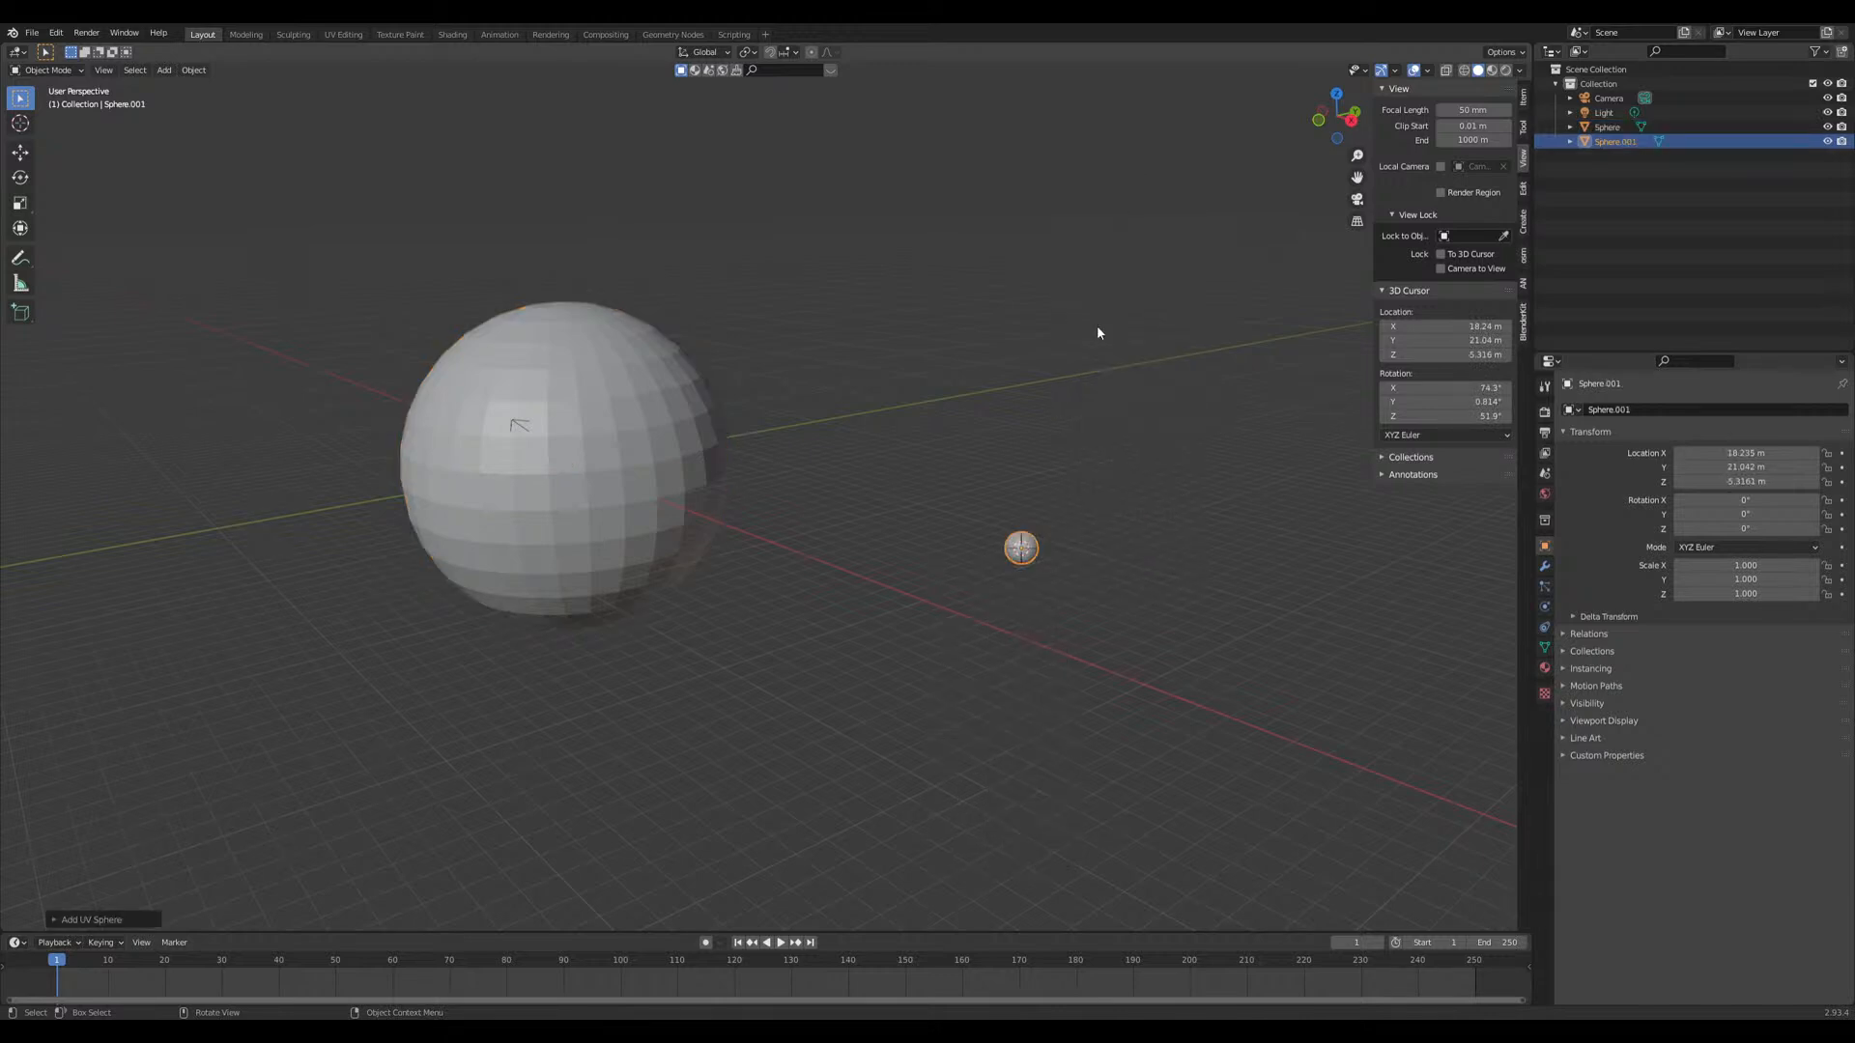
Step: Scale the second sphere's mesh down to about 0.78 m in diameter in Edit Mode
middle_drag(1201, 618, 1142, 628)
key(Tab)
key(s)
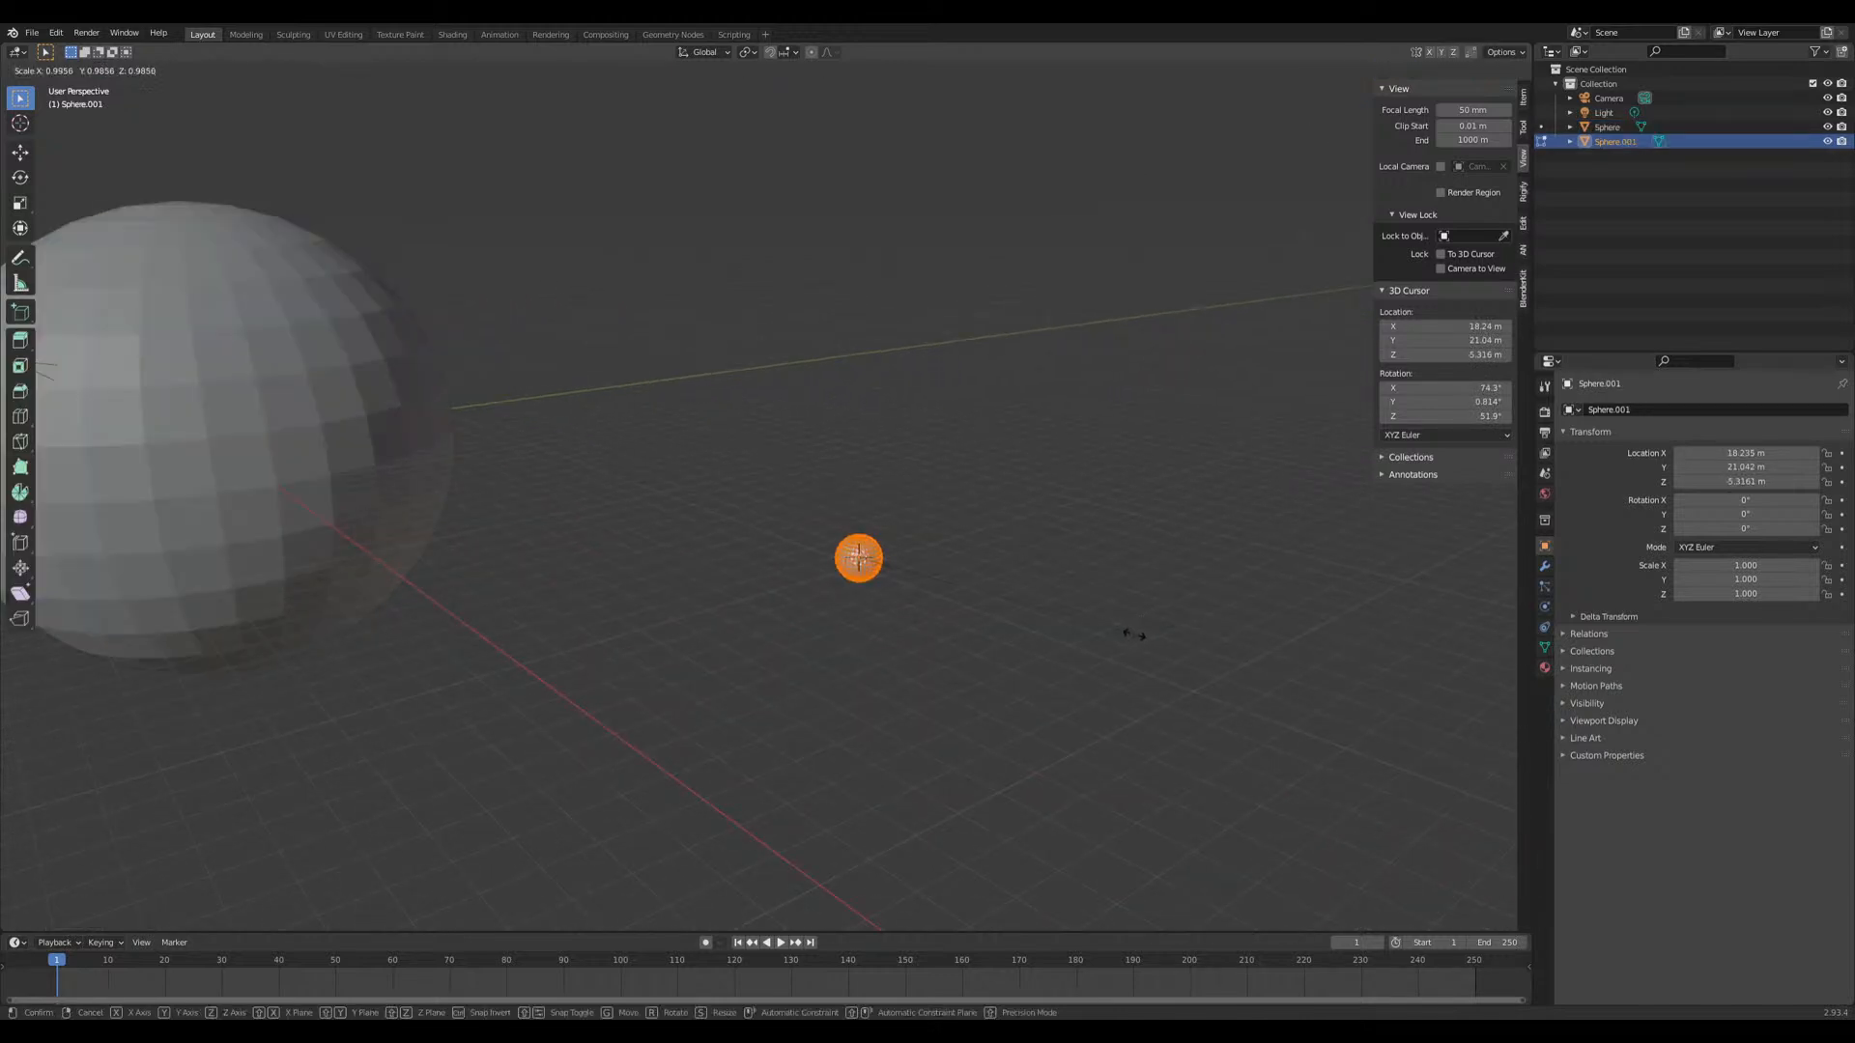
click(964, 592)
key(Tab)
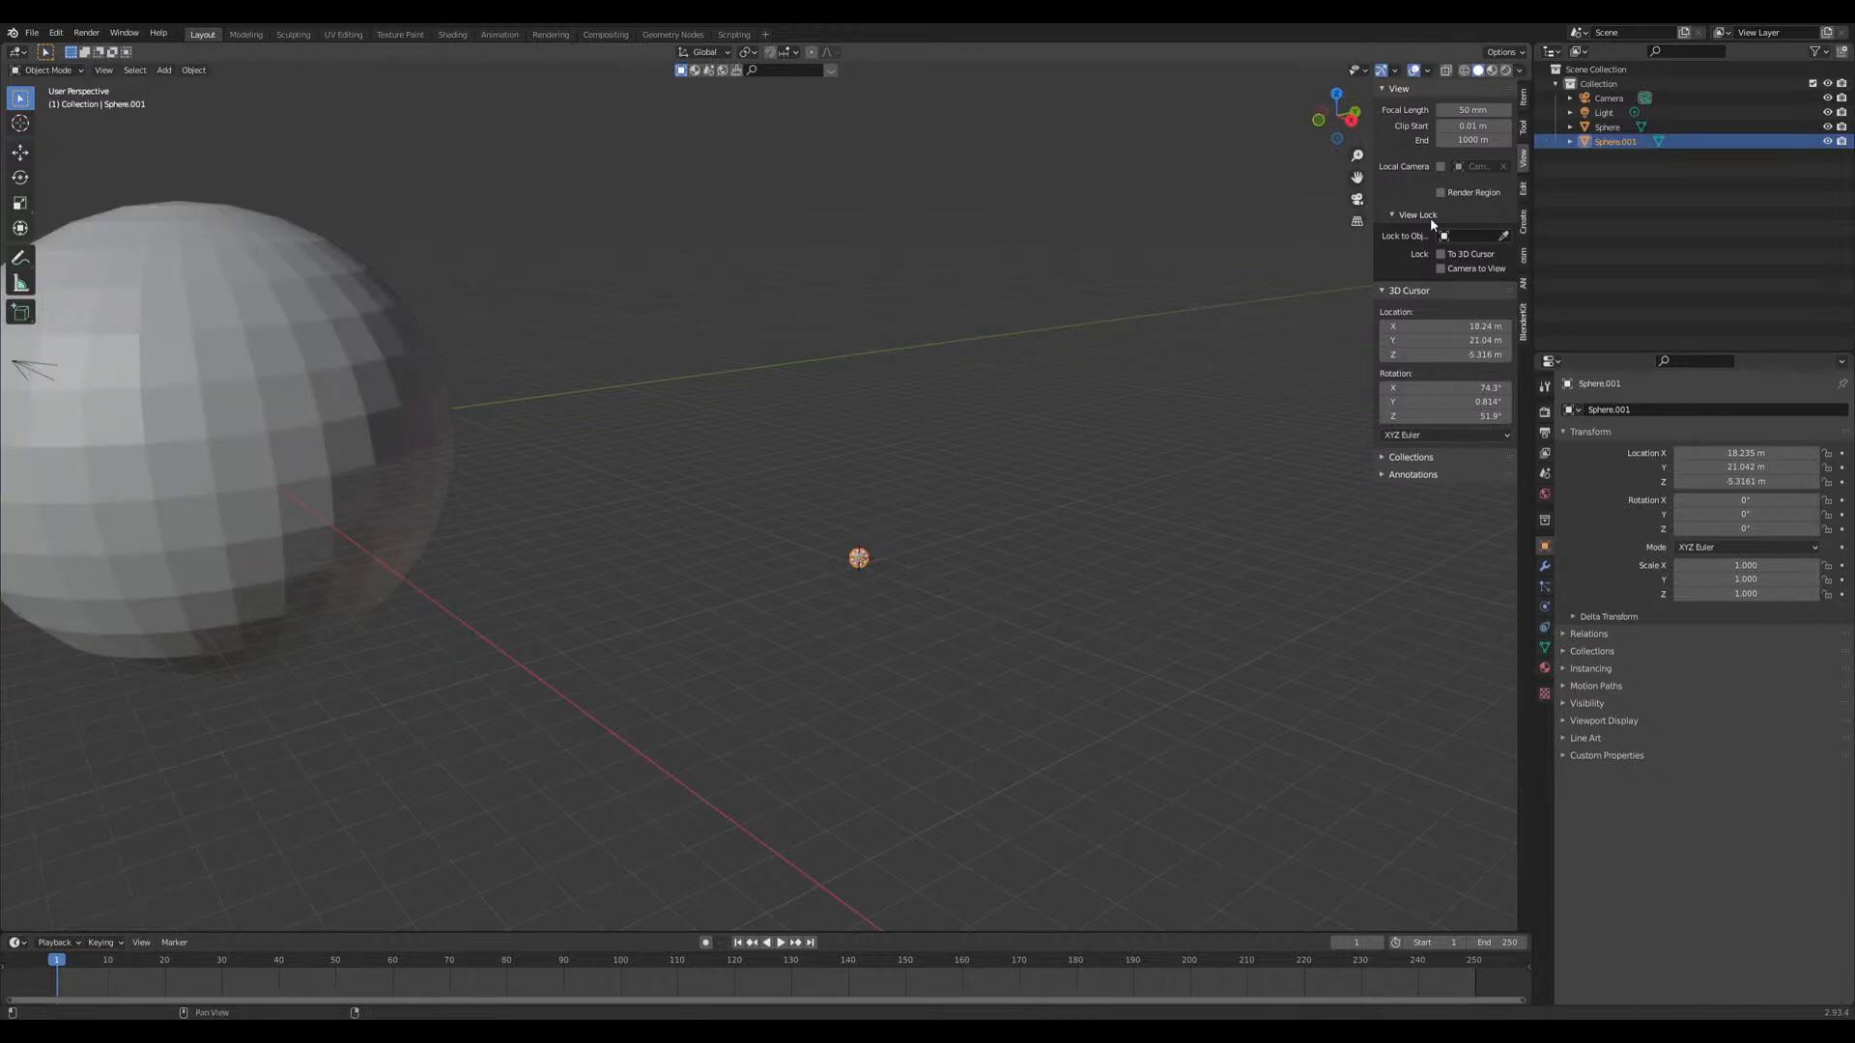
Step: Set the small sphere's Z location to 0 m
click(1523, 100)
click(1428, 153)
text(0)
key(Return)
Step: Move the small sphere within the ground plane to about X 23.7 m, Y 27.2 m, keeping its height fixed
middle_drag(970, 522, 887, 500)
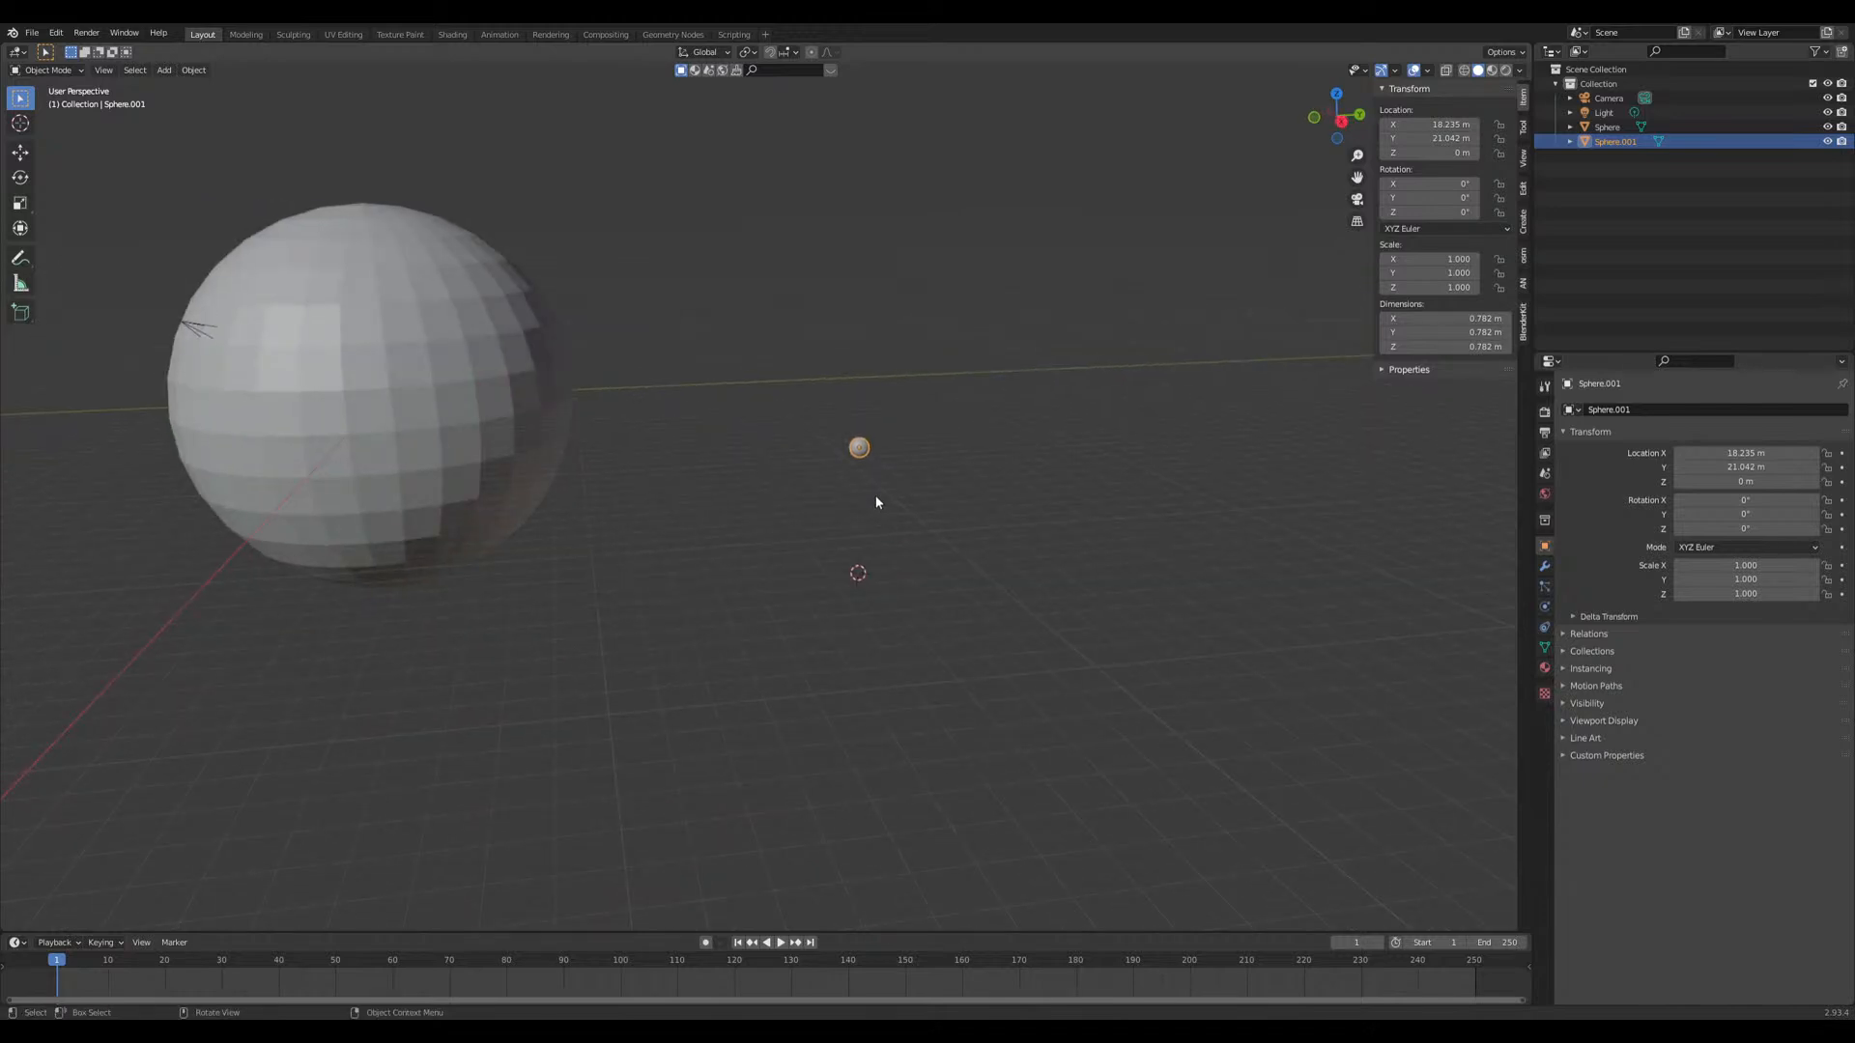
key(g)
click(1161, 562)
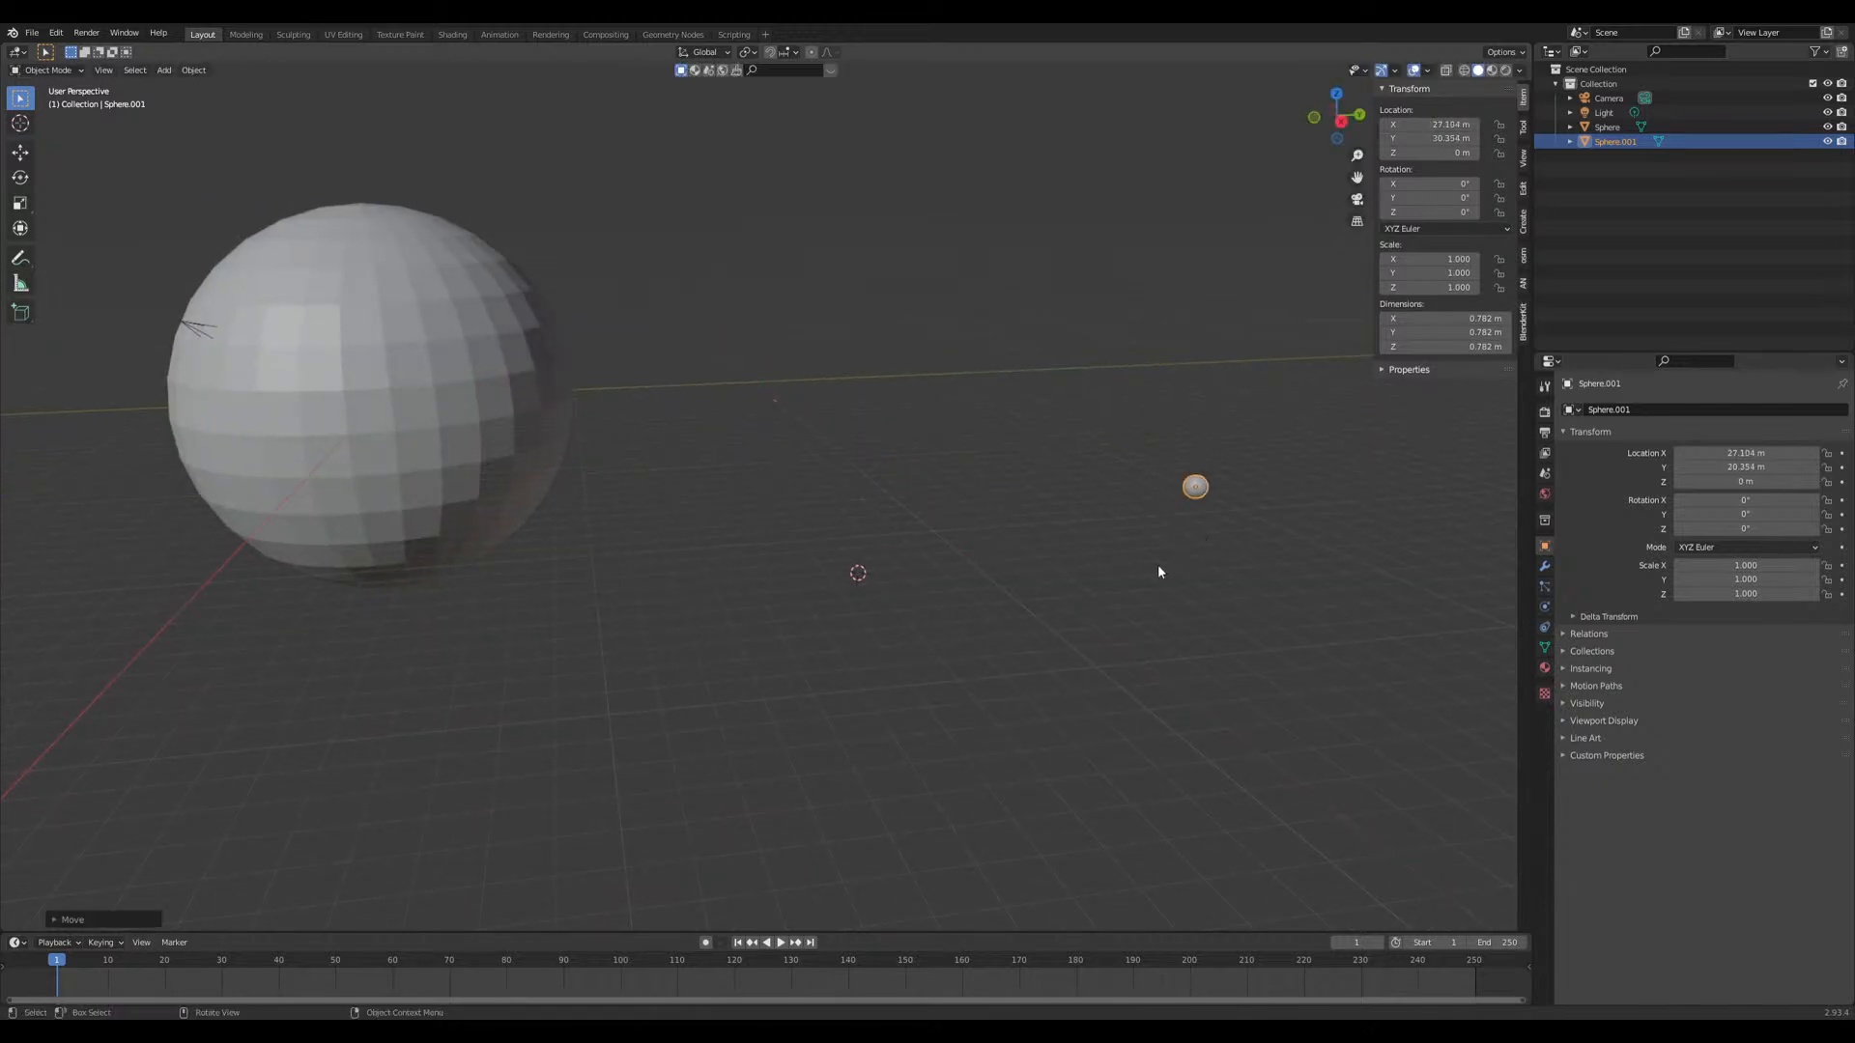
click(1121, 585)
middle_drag(1121, 584, 1108, 642)
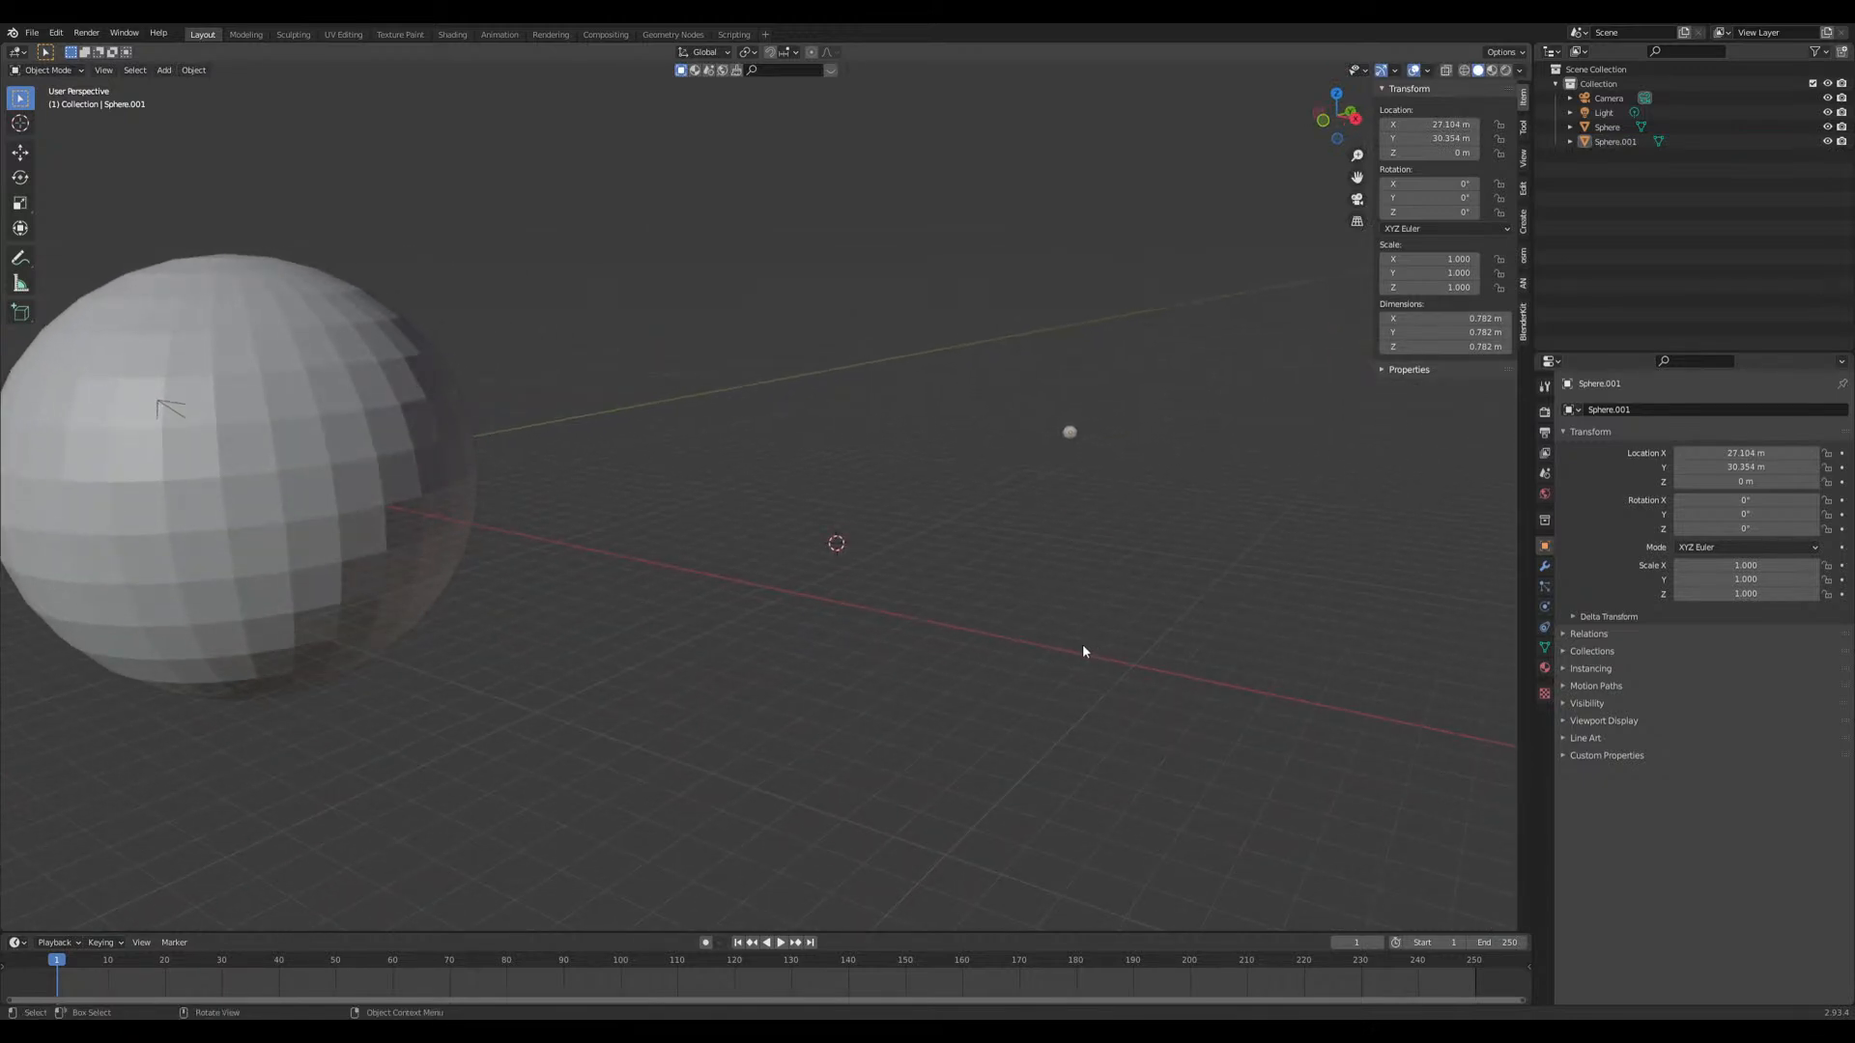
middle_drag(1103, 647, 1097, 579)
click(1118, 468)
key(g)
key(shift+z)
click(1015, 459)
middle_drag(1015, 462, 1013, 514)
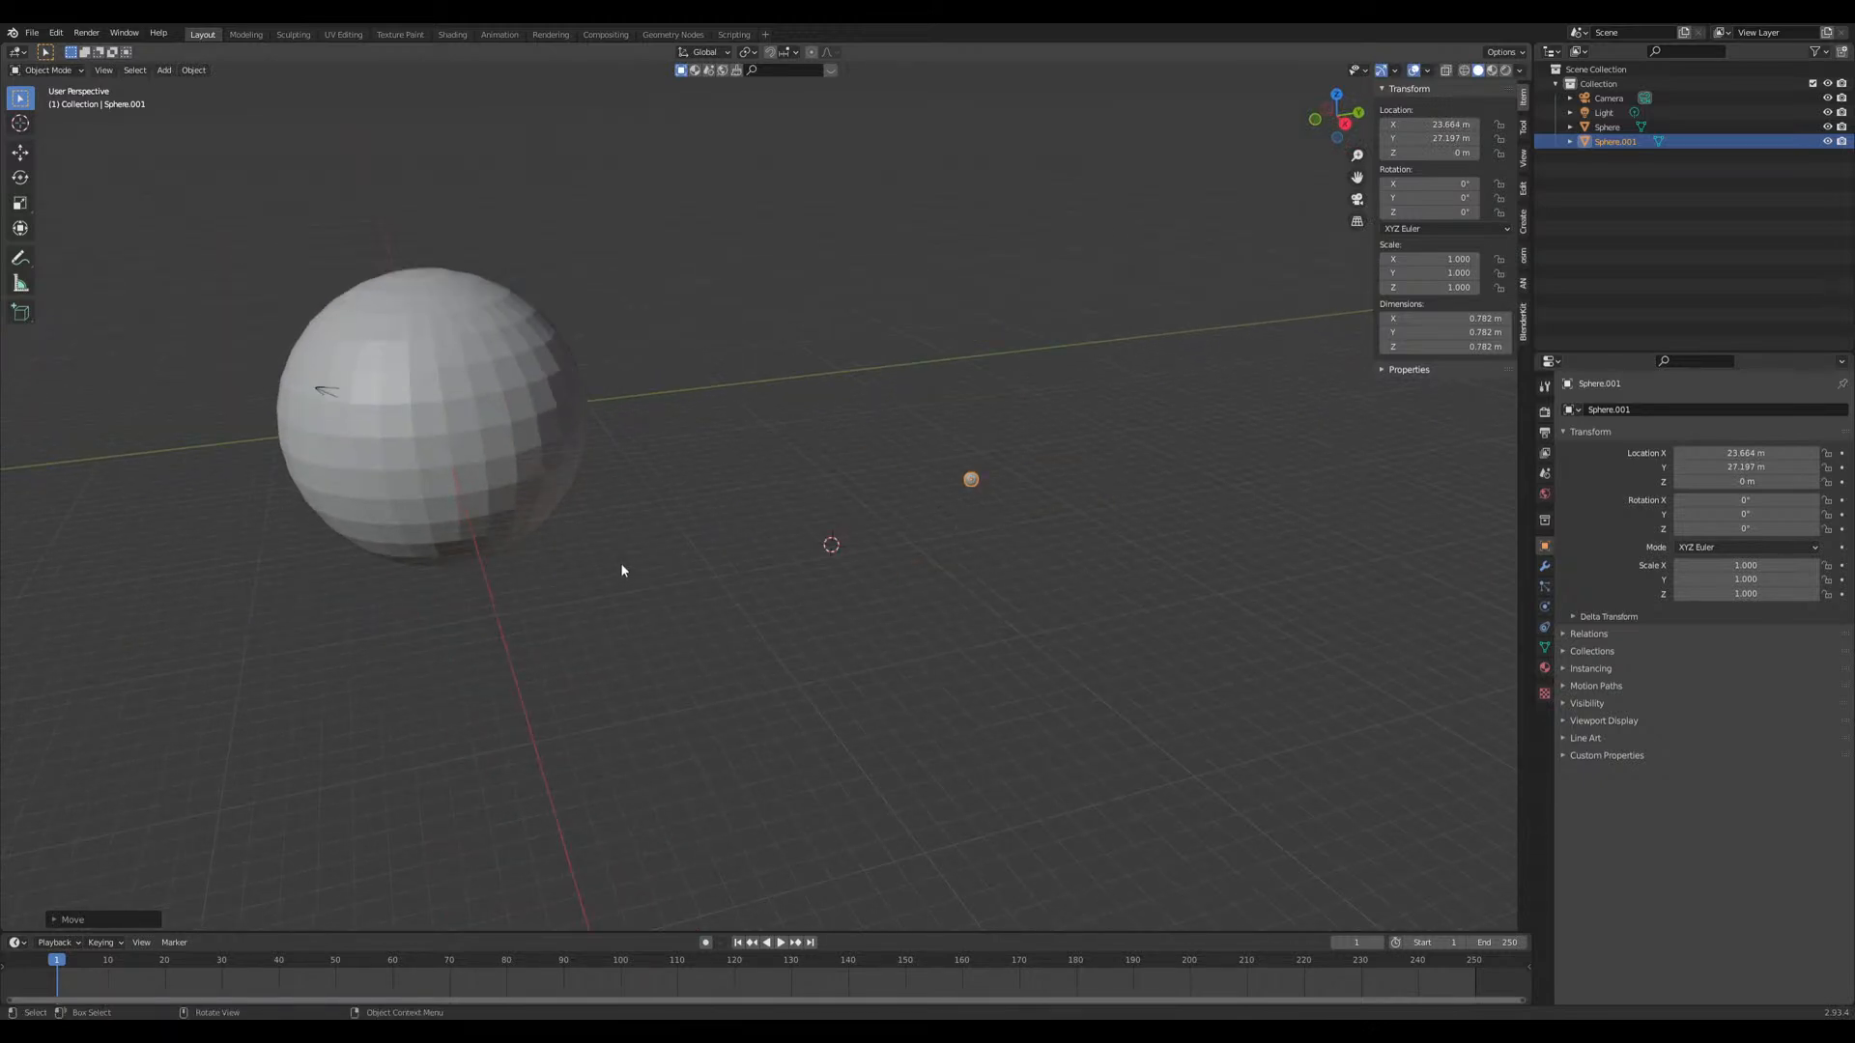
Step: Snap the 3D cursor to the small sphere
middle_drag(631, 571, 629, 569)
key(shift+s)
click(930, 560)
scroll(1066, 560, up, 5)
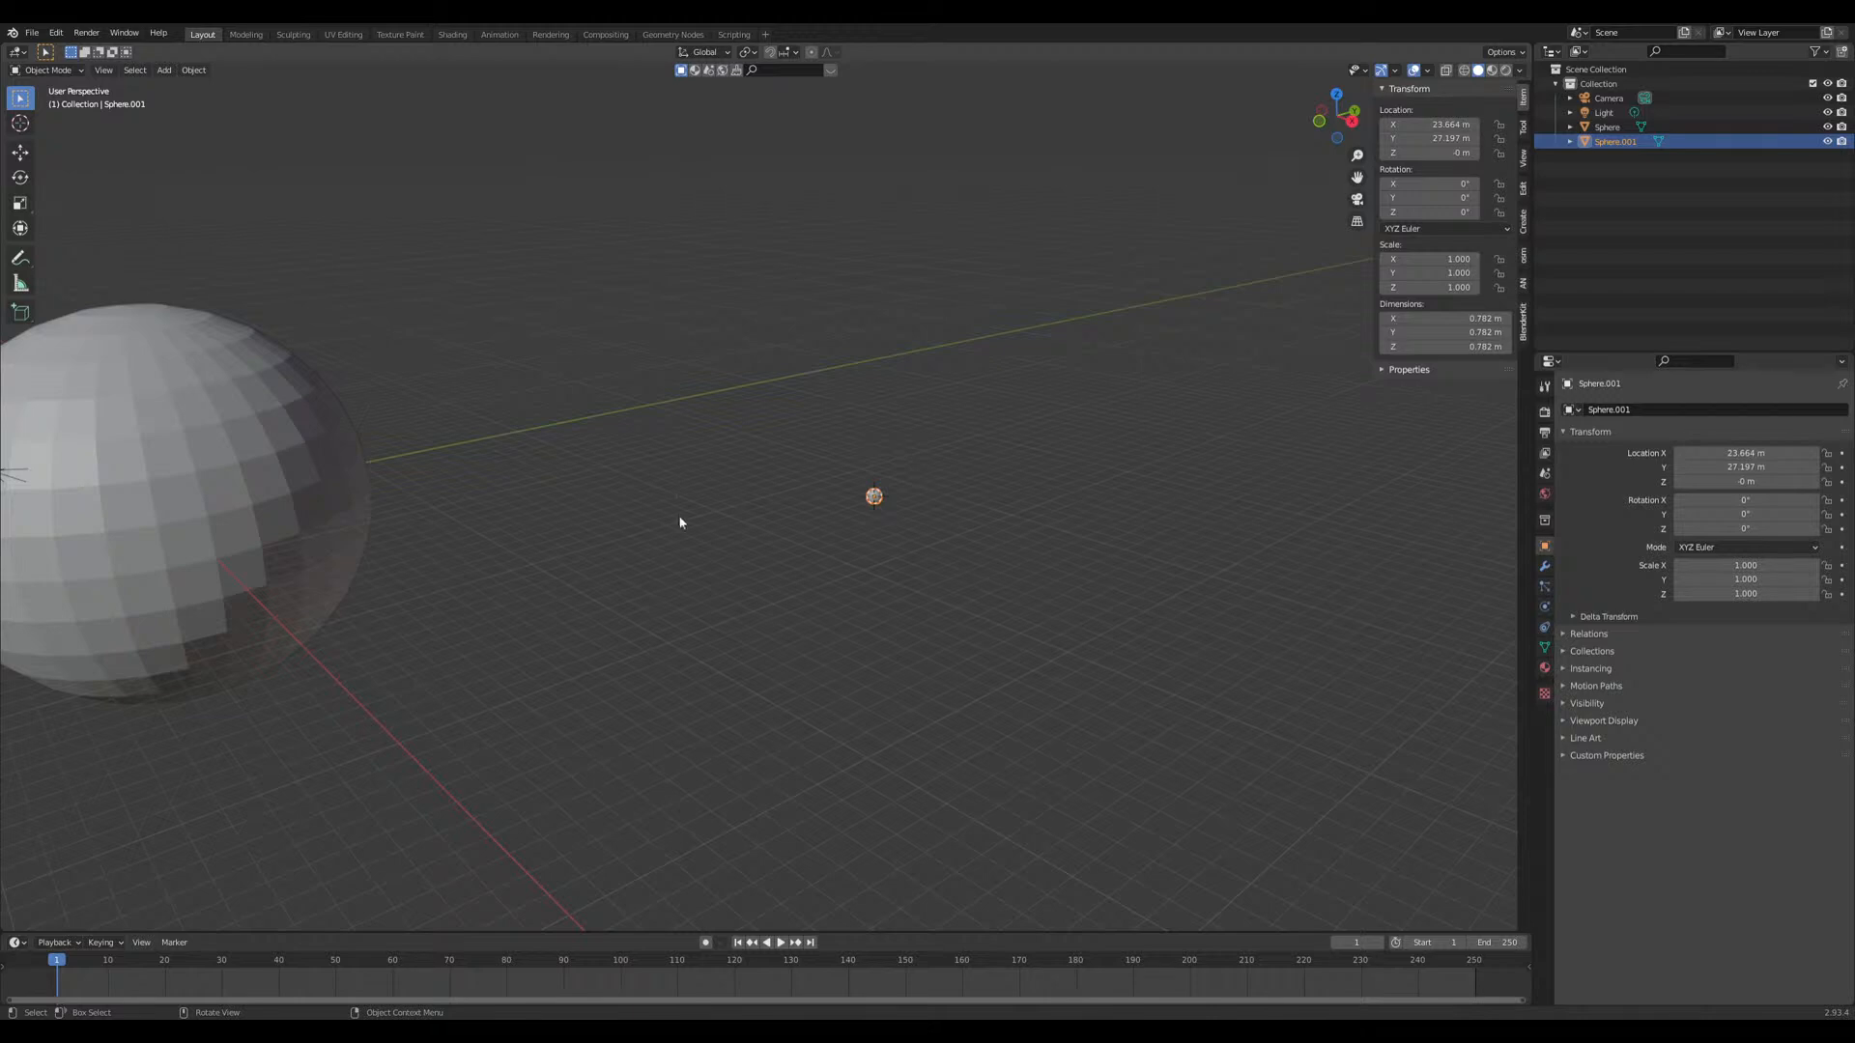
right_click(976, 498)
click(979, 424)
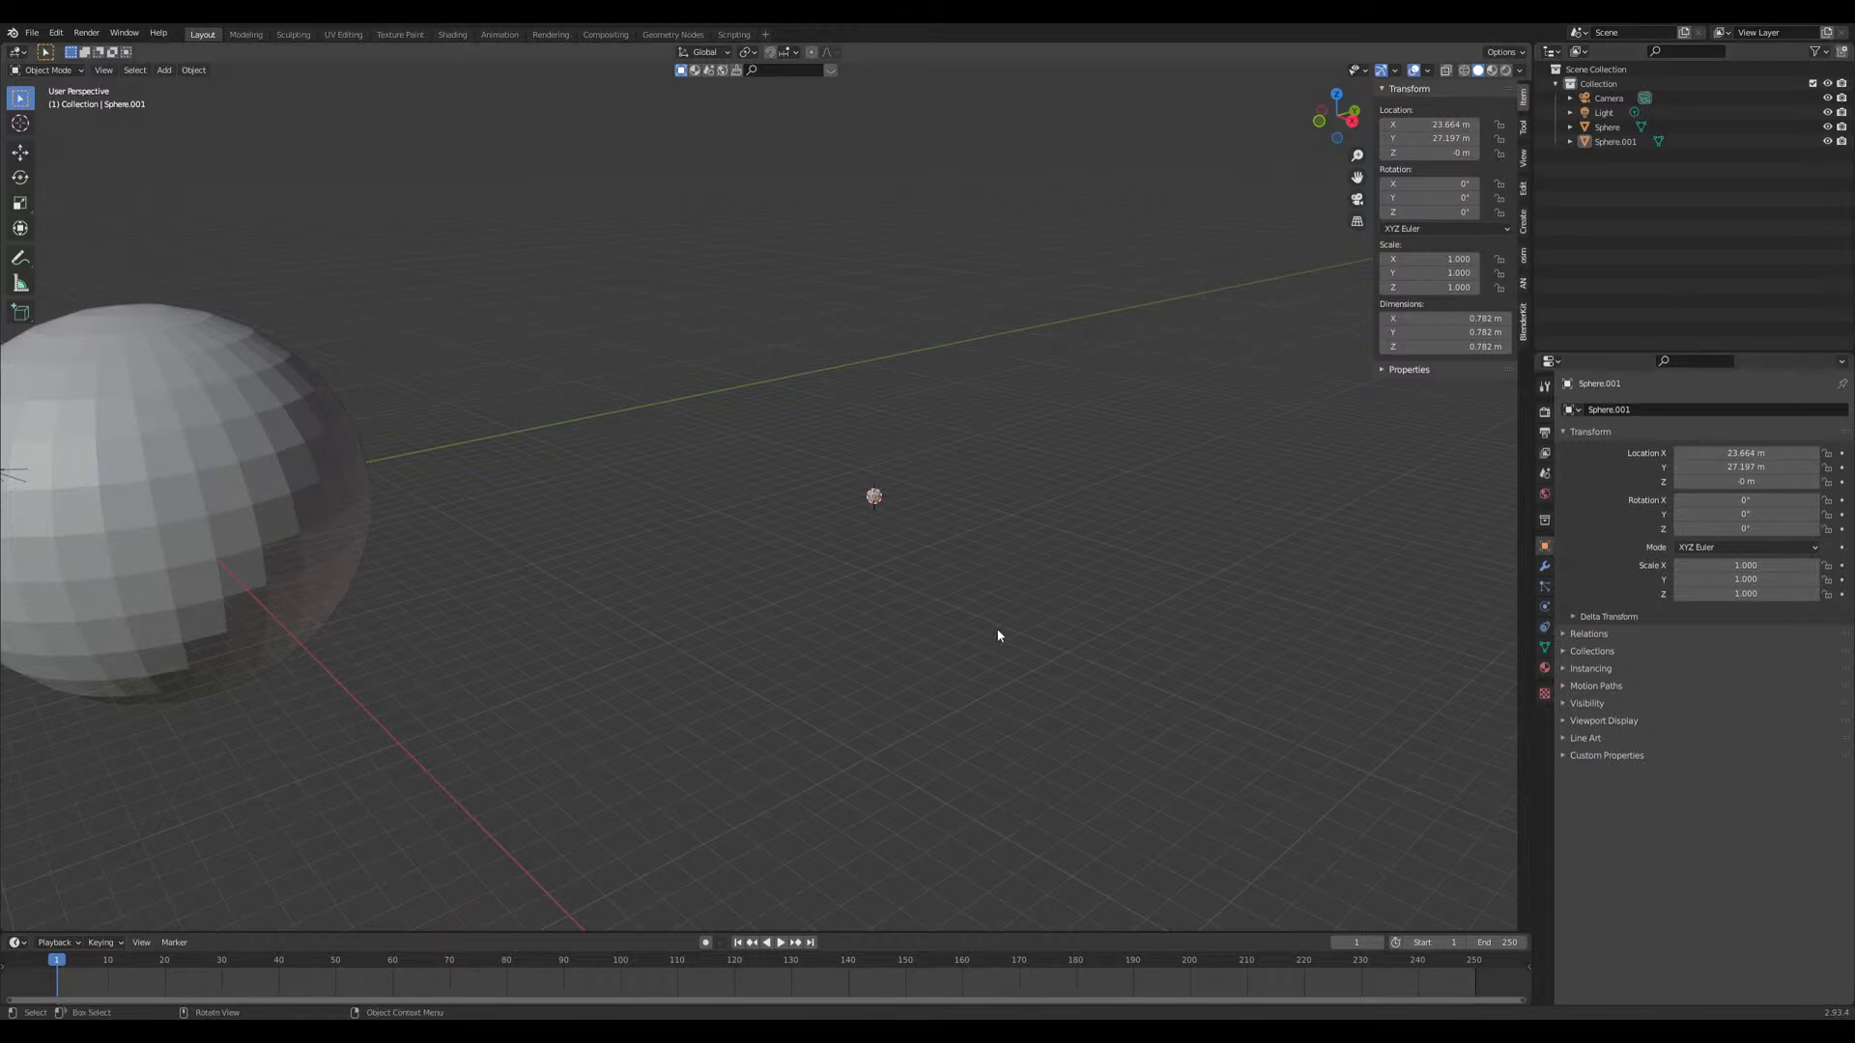
scroll(906, 628, up, 6)
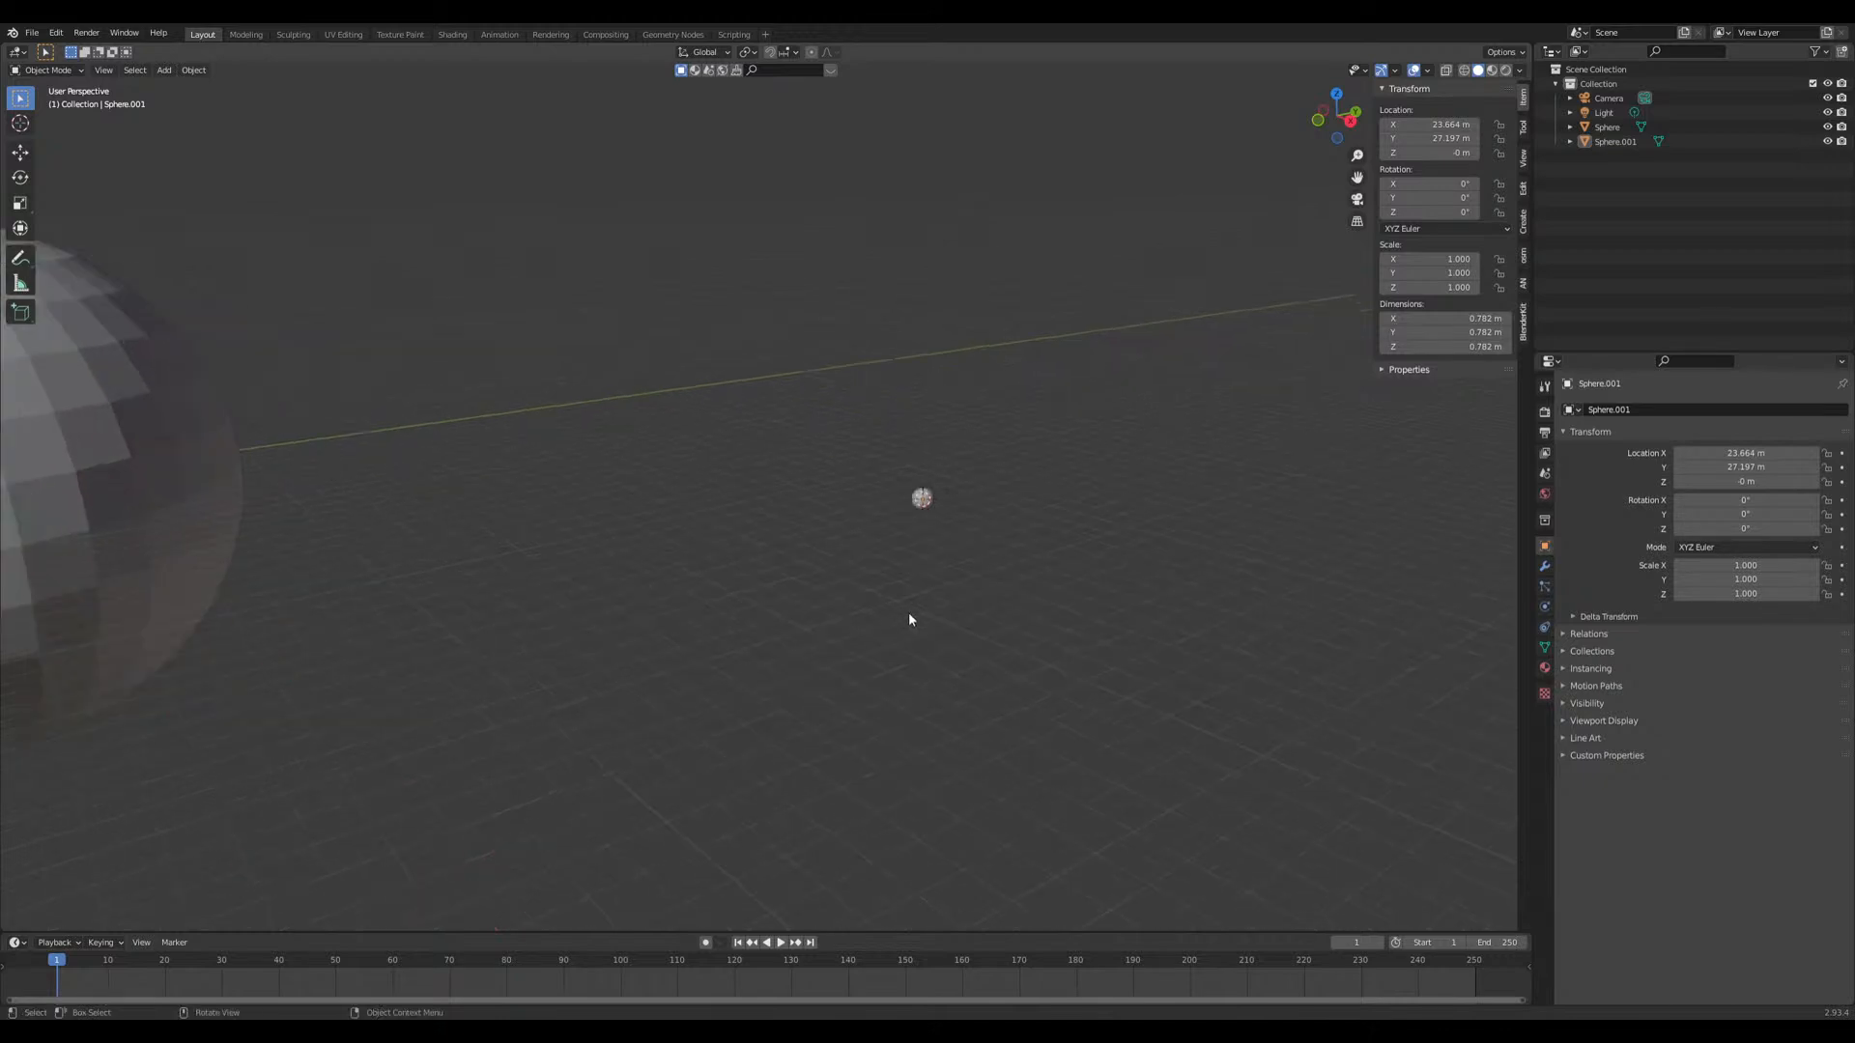
scroll(922, 580, down, 2)
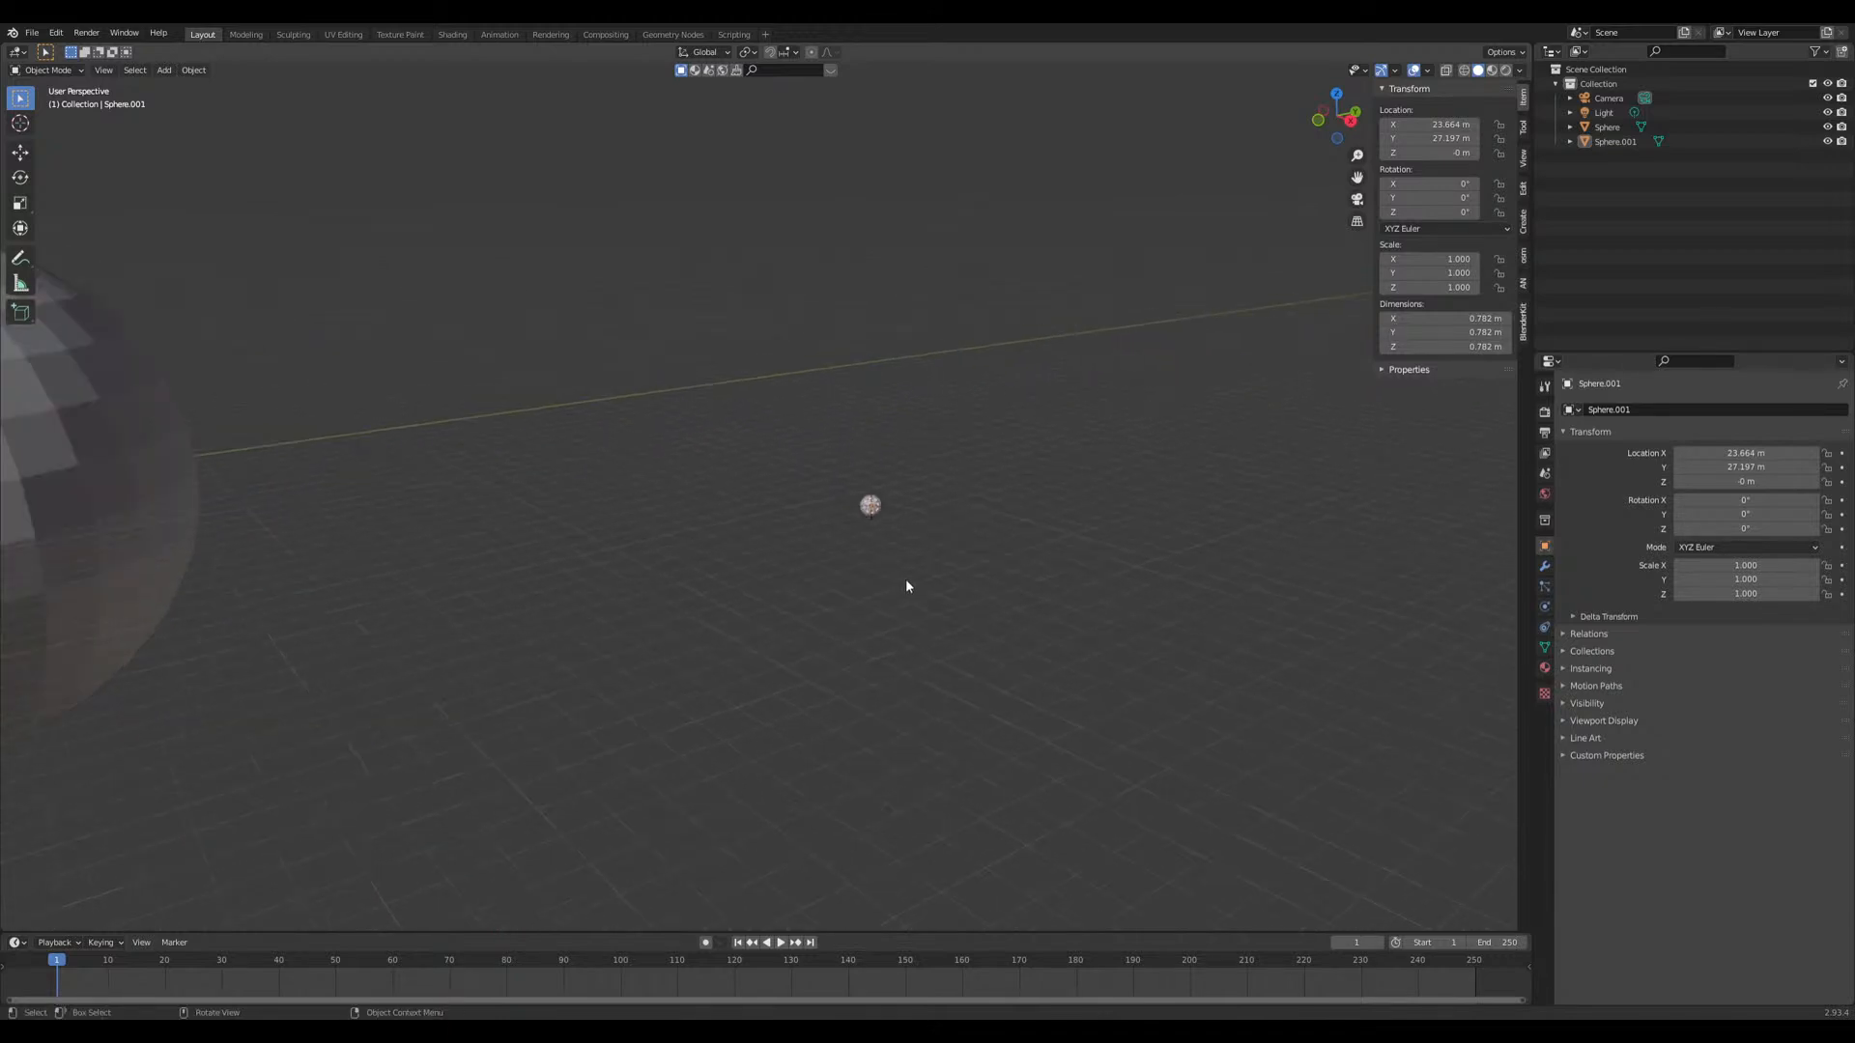
scroll(873, 585, down, 3)
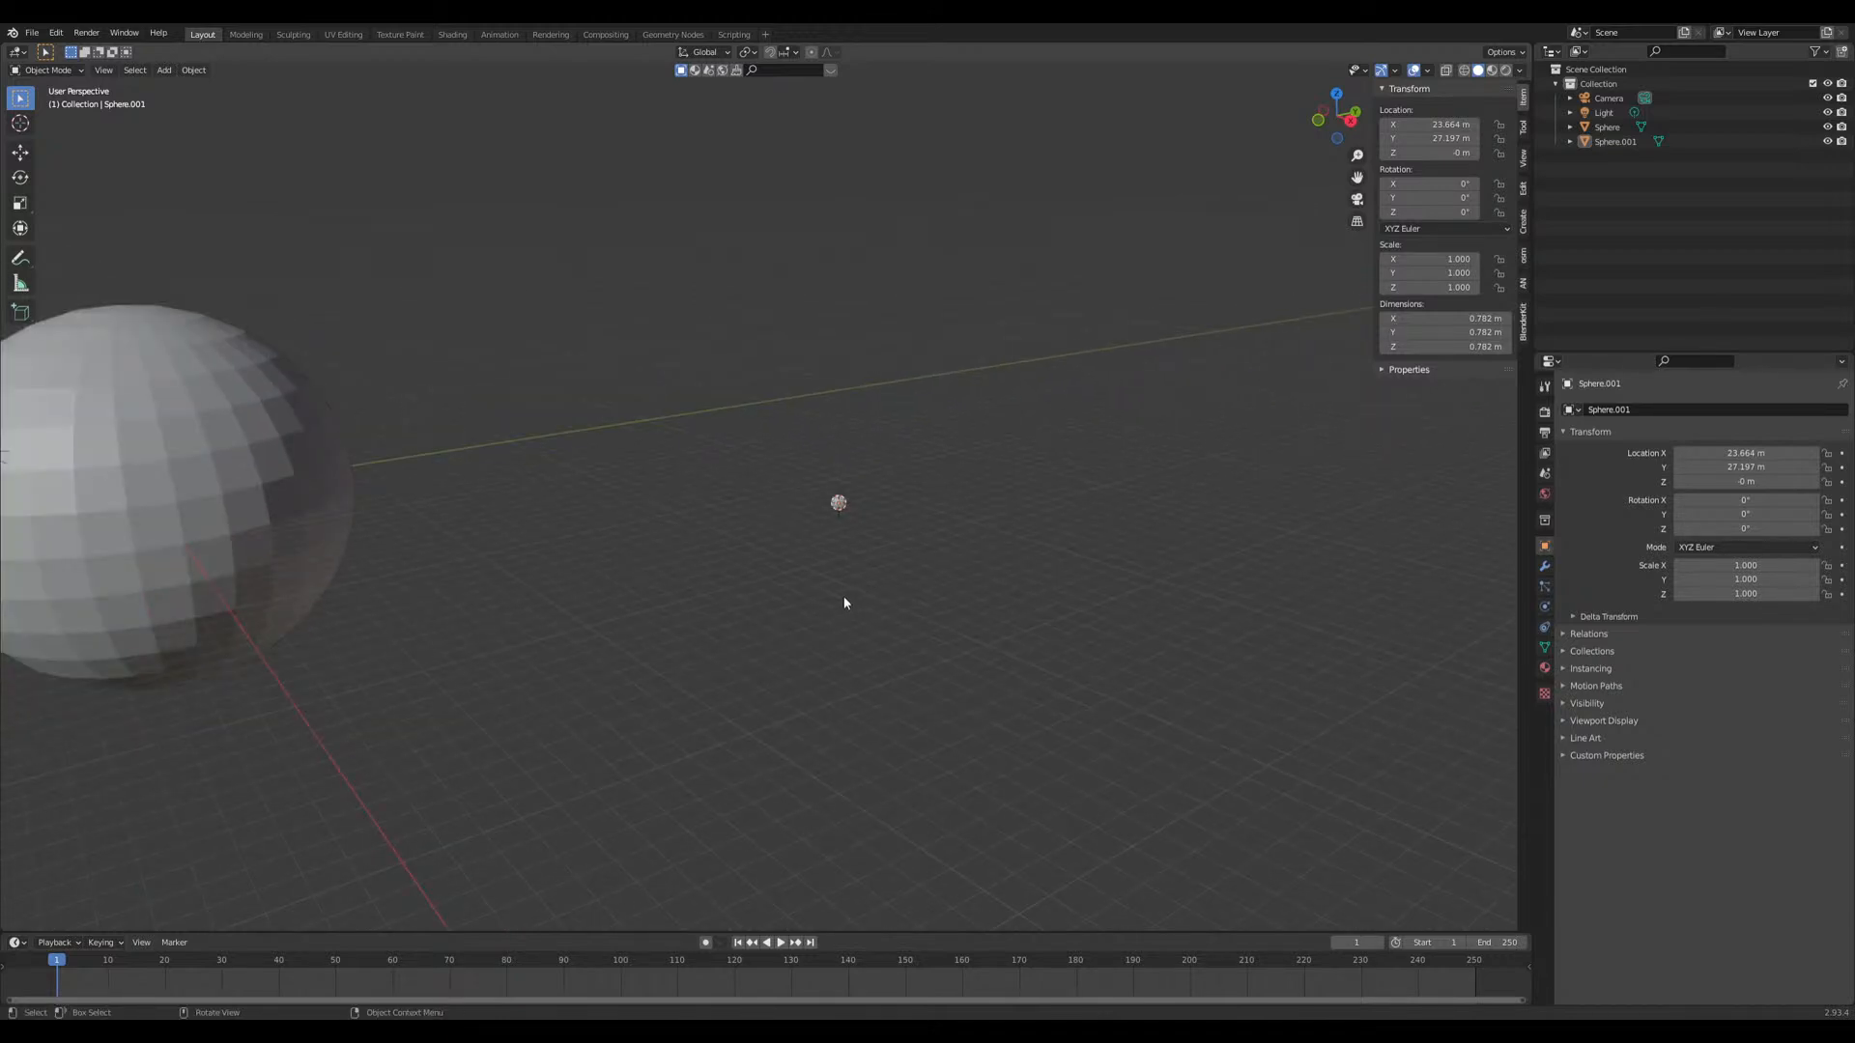
middle_drag(844, 603, 843, 593)
key(z)
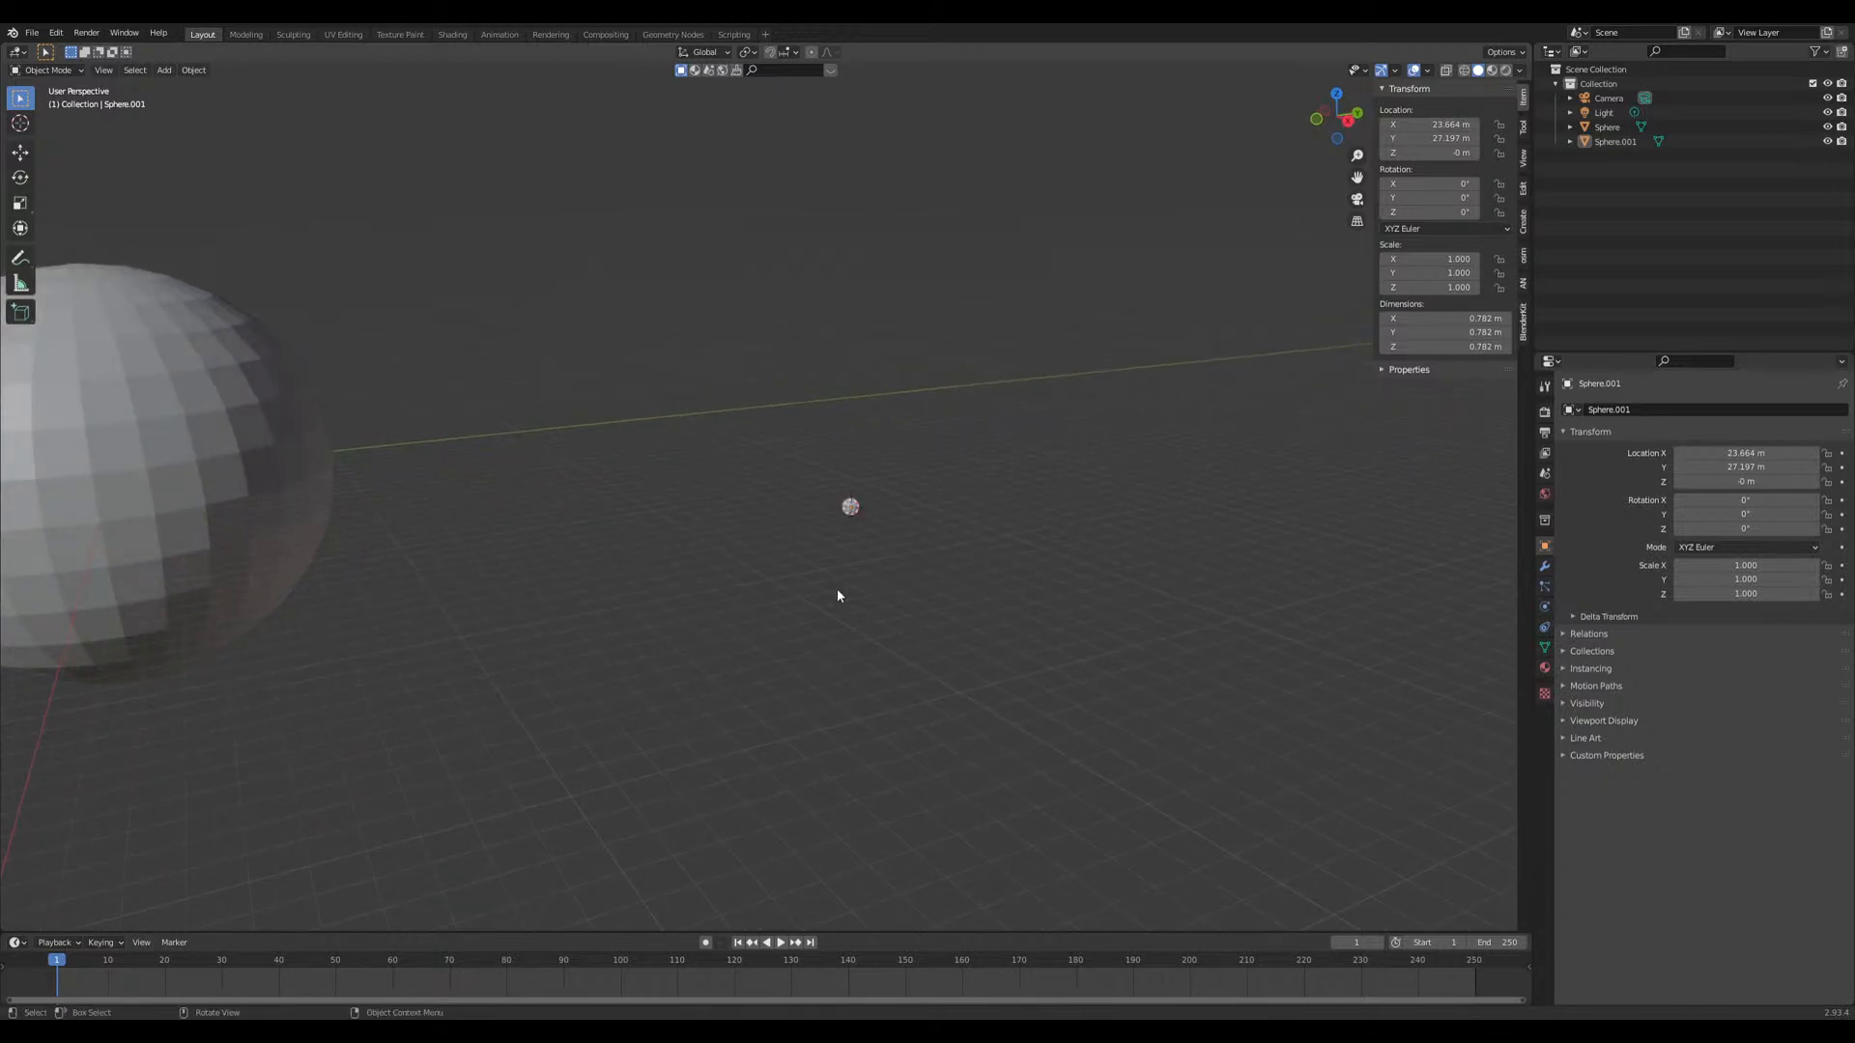
click(849, 506)
middle_drag(500, 608, 657, 604)
Step: Add a particle system to the large sphere
click(311, 503)
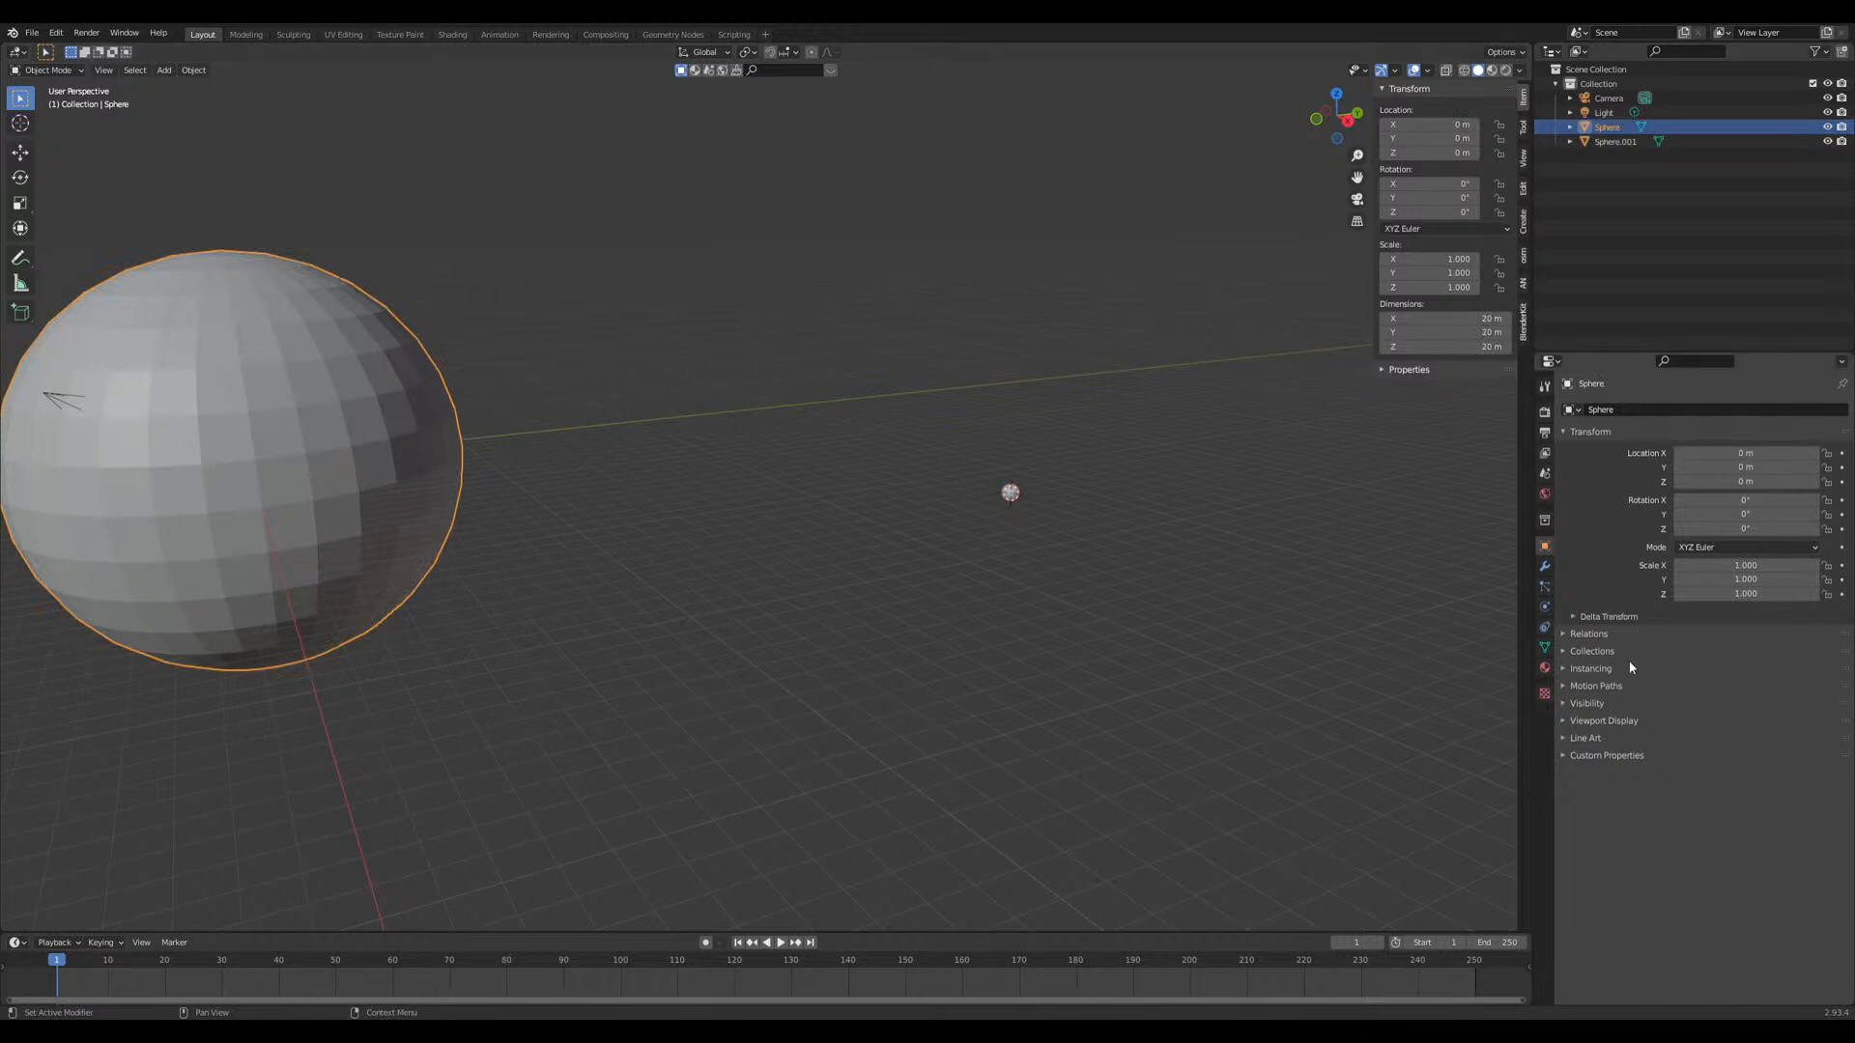
click(1543, 587)
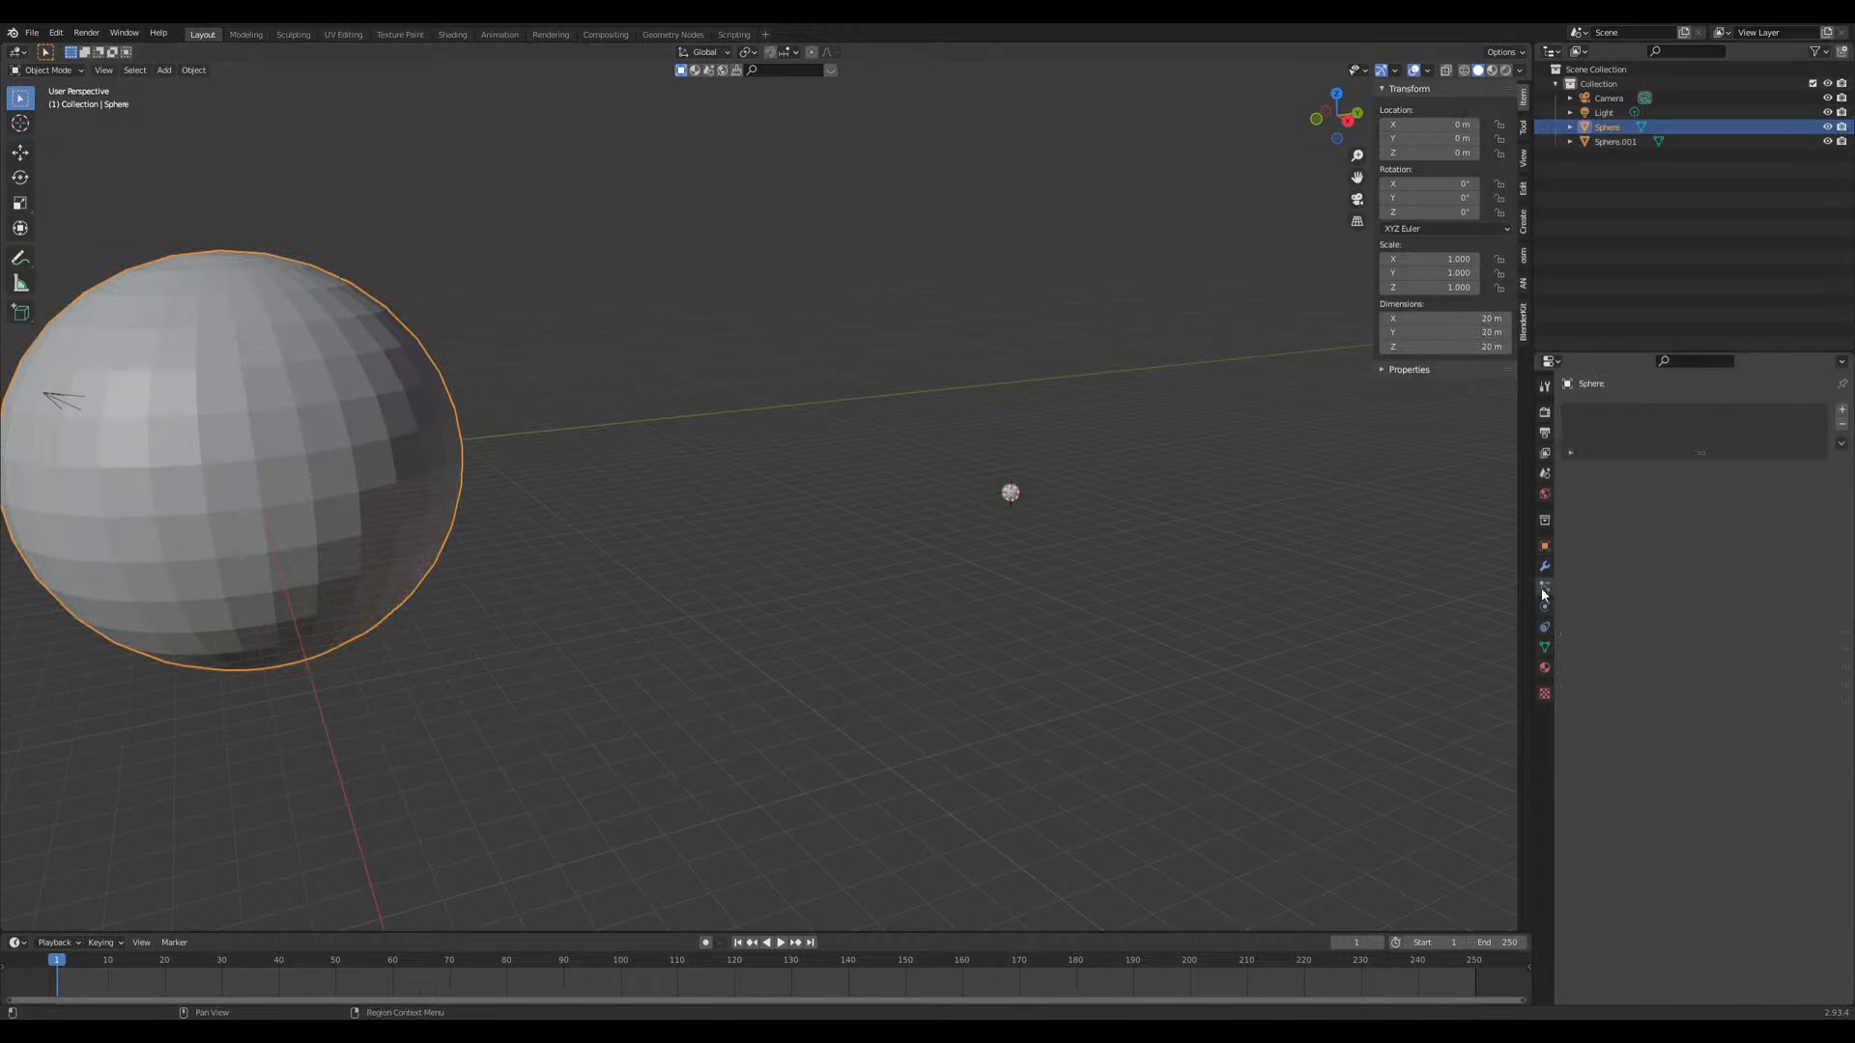
click(1841, 410)
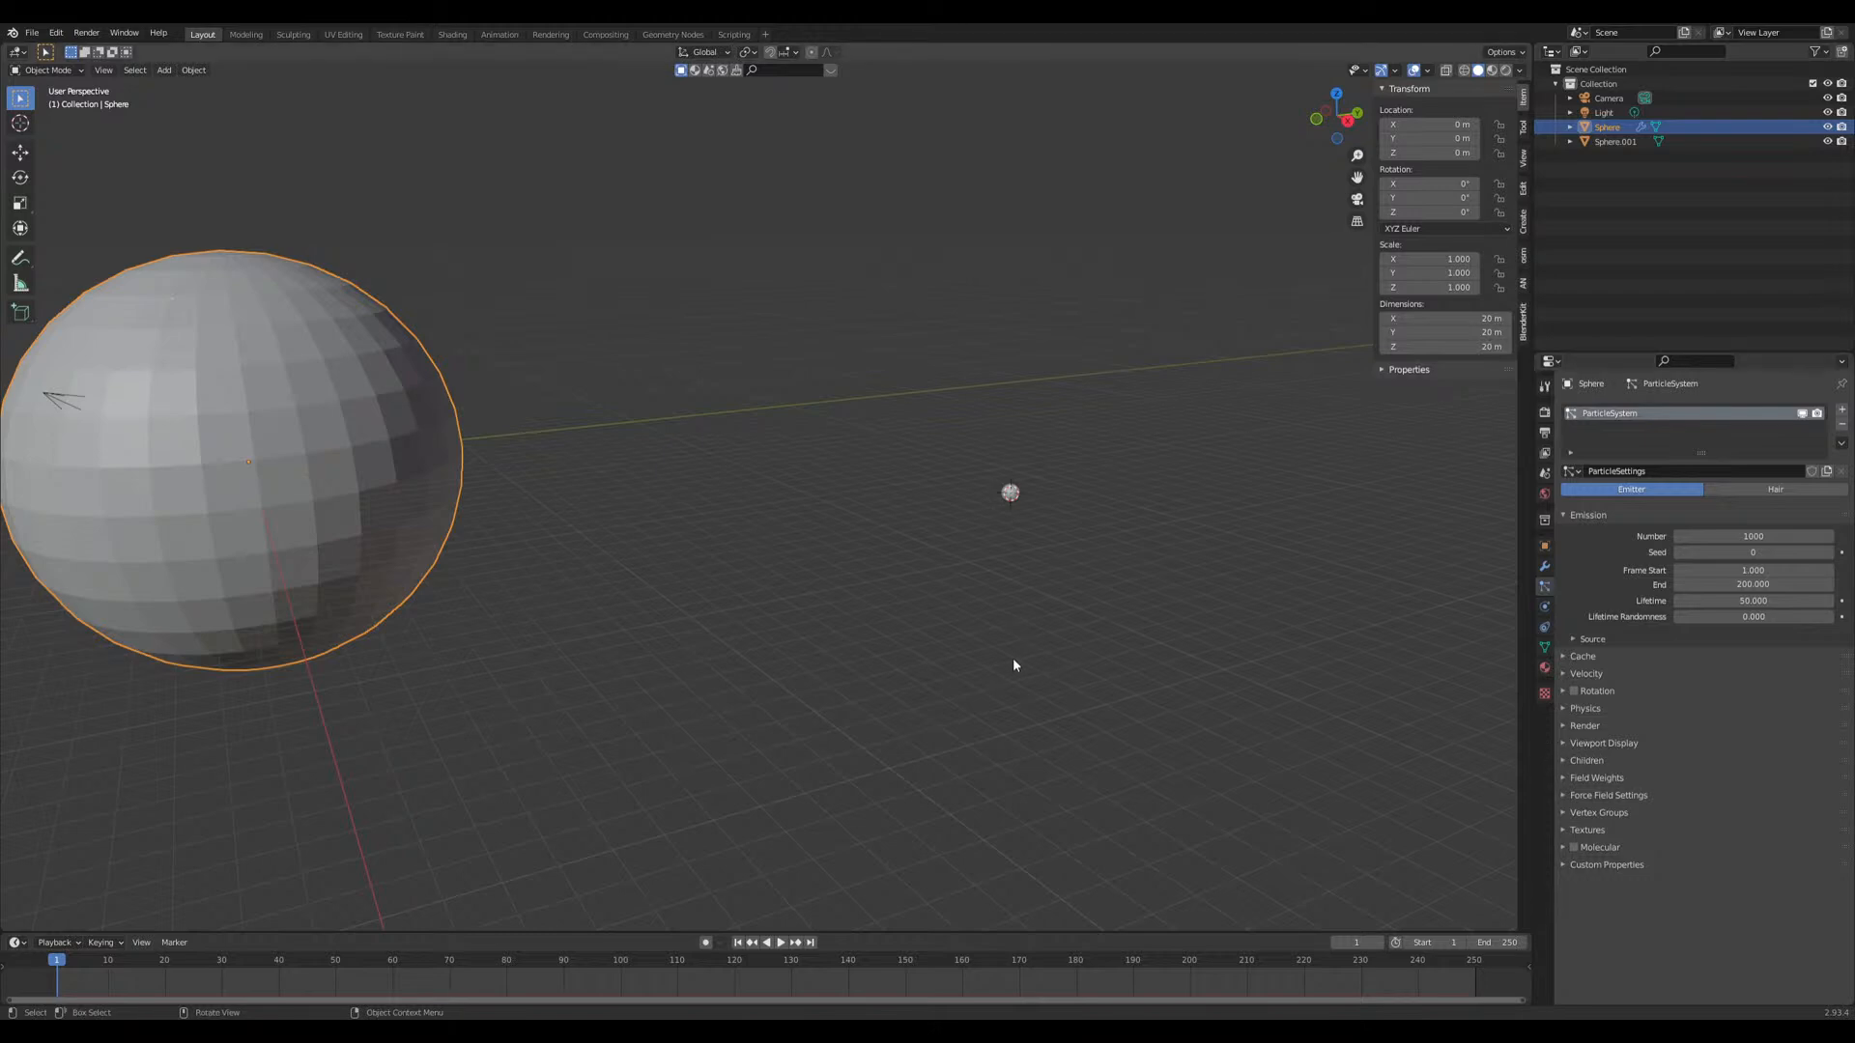
key(Tab)
click(400, 437)
key(g)
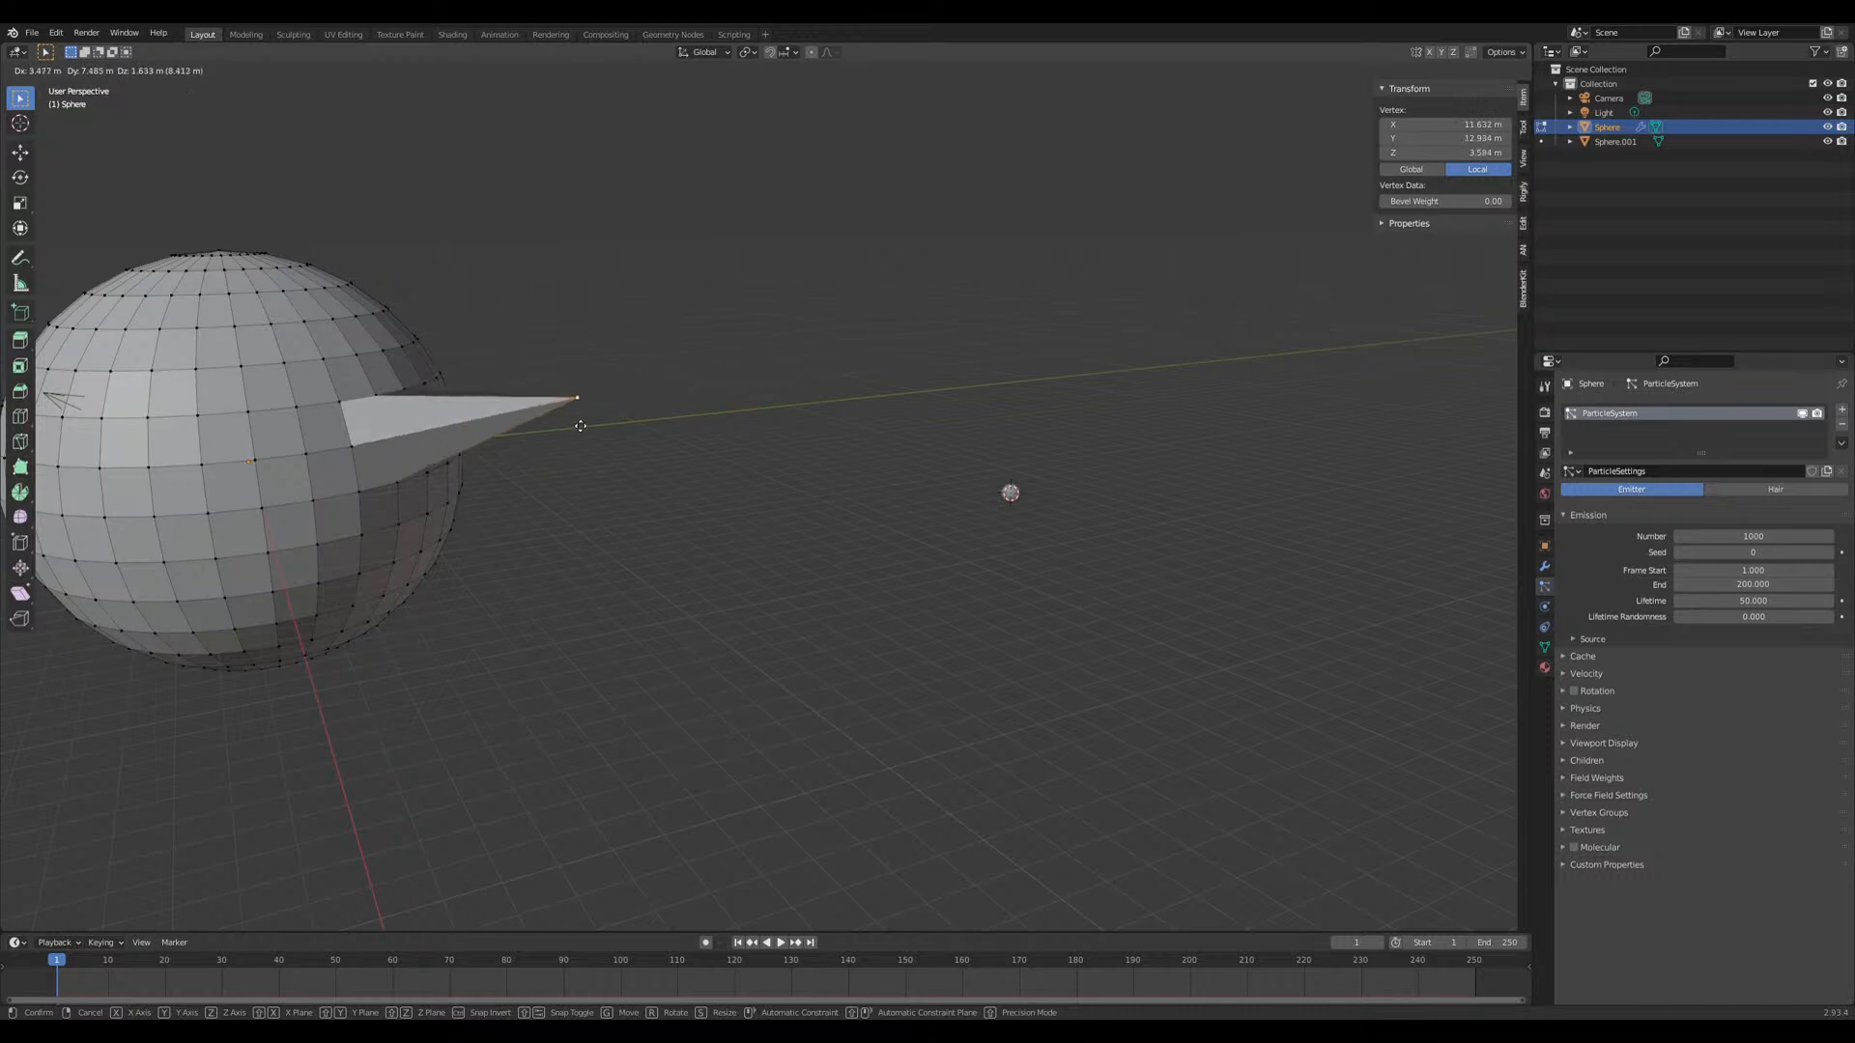
right_click(579, 440)
key(Tab)
Step: Add a Subdivision Surface modifier to the large sphere and place it above the particle system in the modifier stack
scroll(580, 493, down, 1)
shift+middle_drag(504, 526, 701, 546)
click(1543, 566)
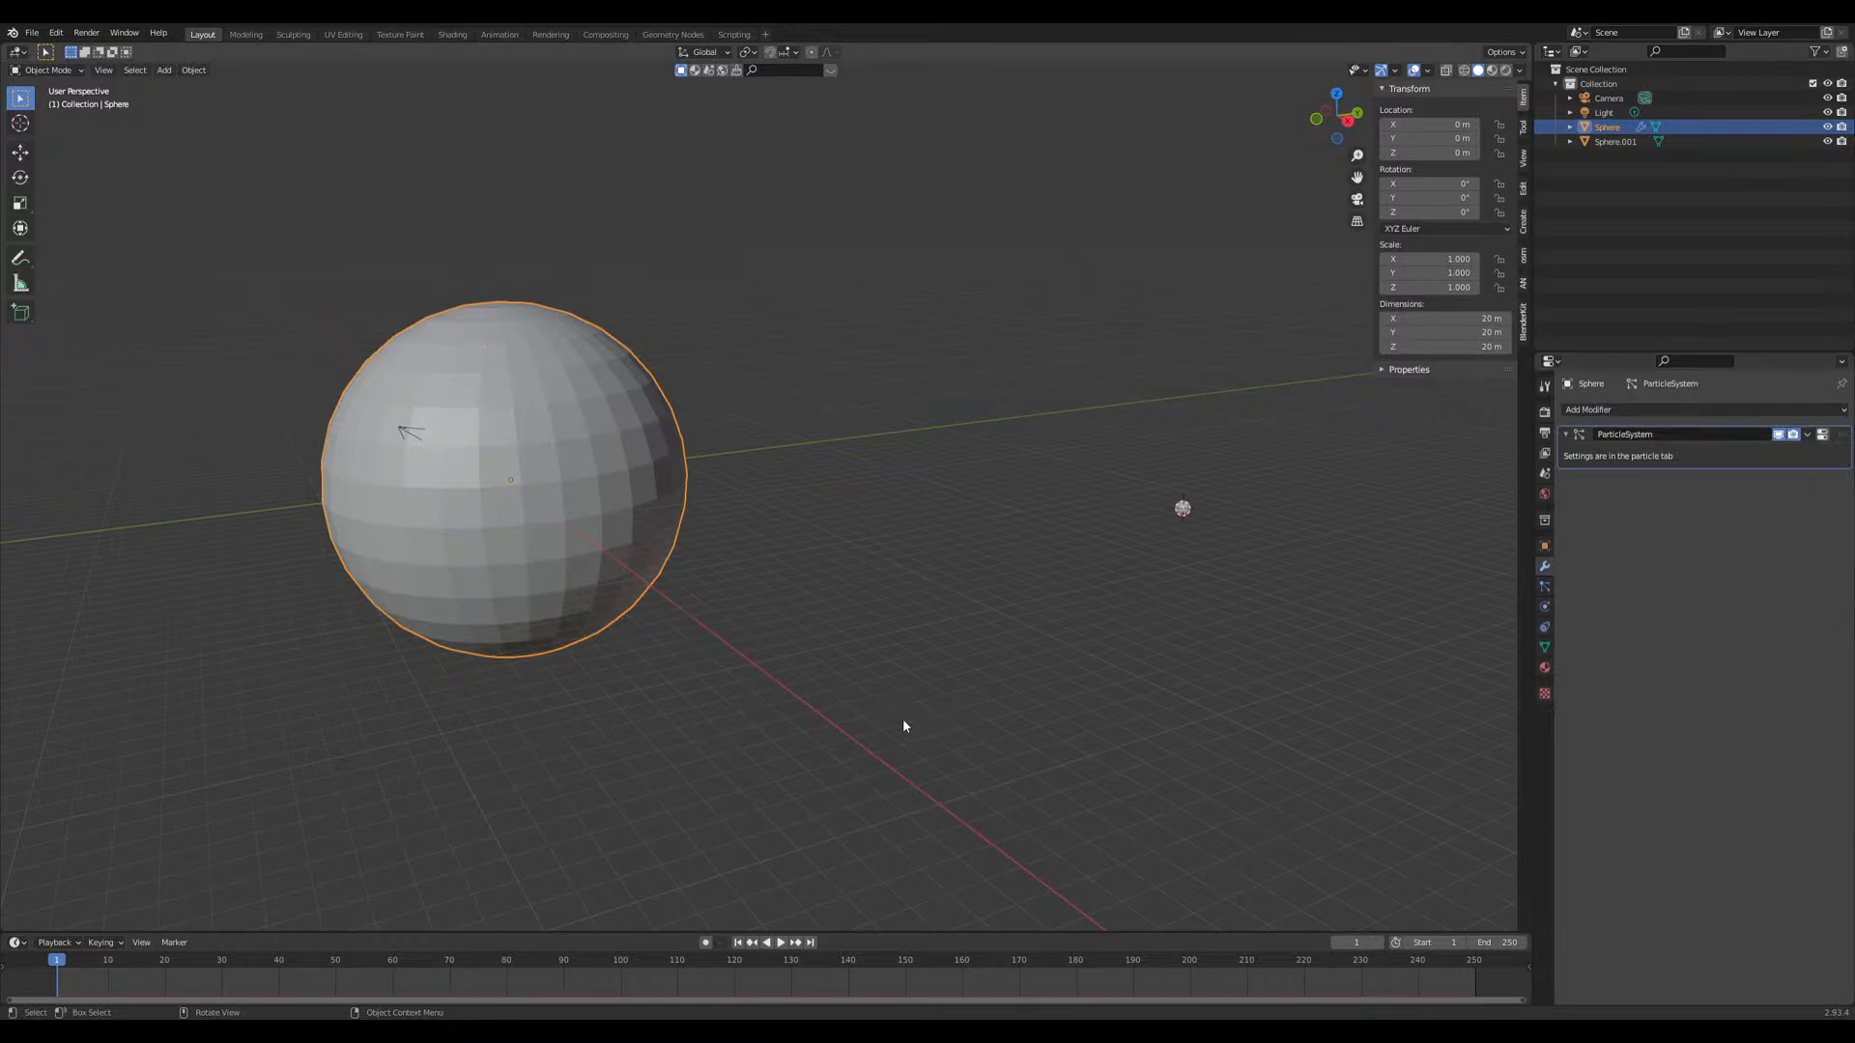
mouse_move(929, 701)
middle_down()
mouse_move(963, 701)
mouse_move(918, 705)
middle_up()
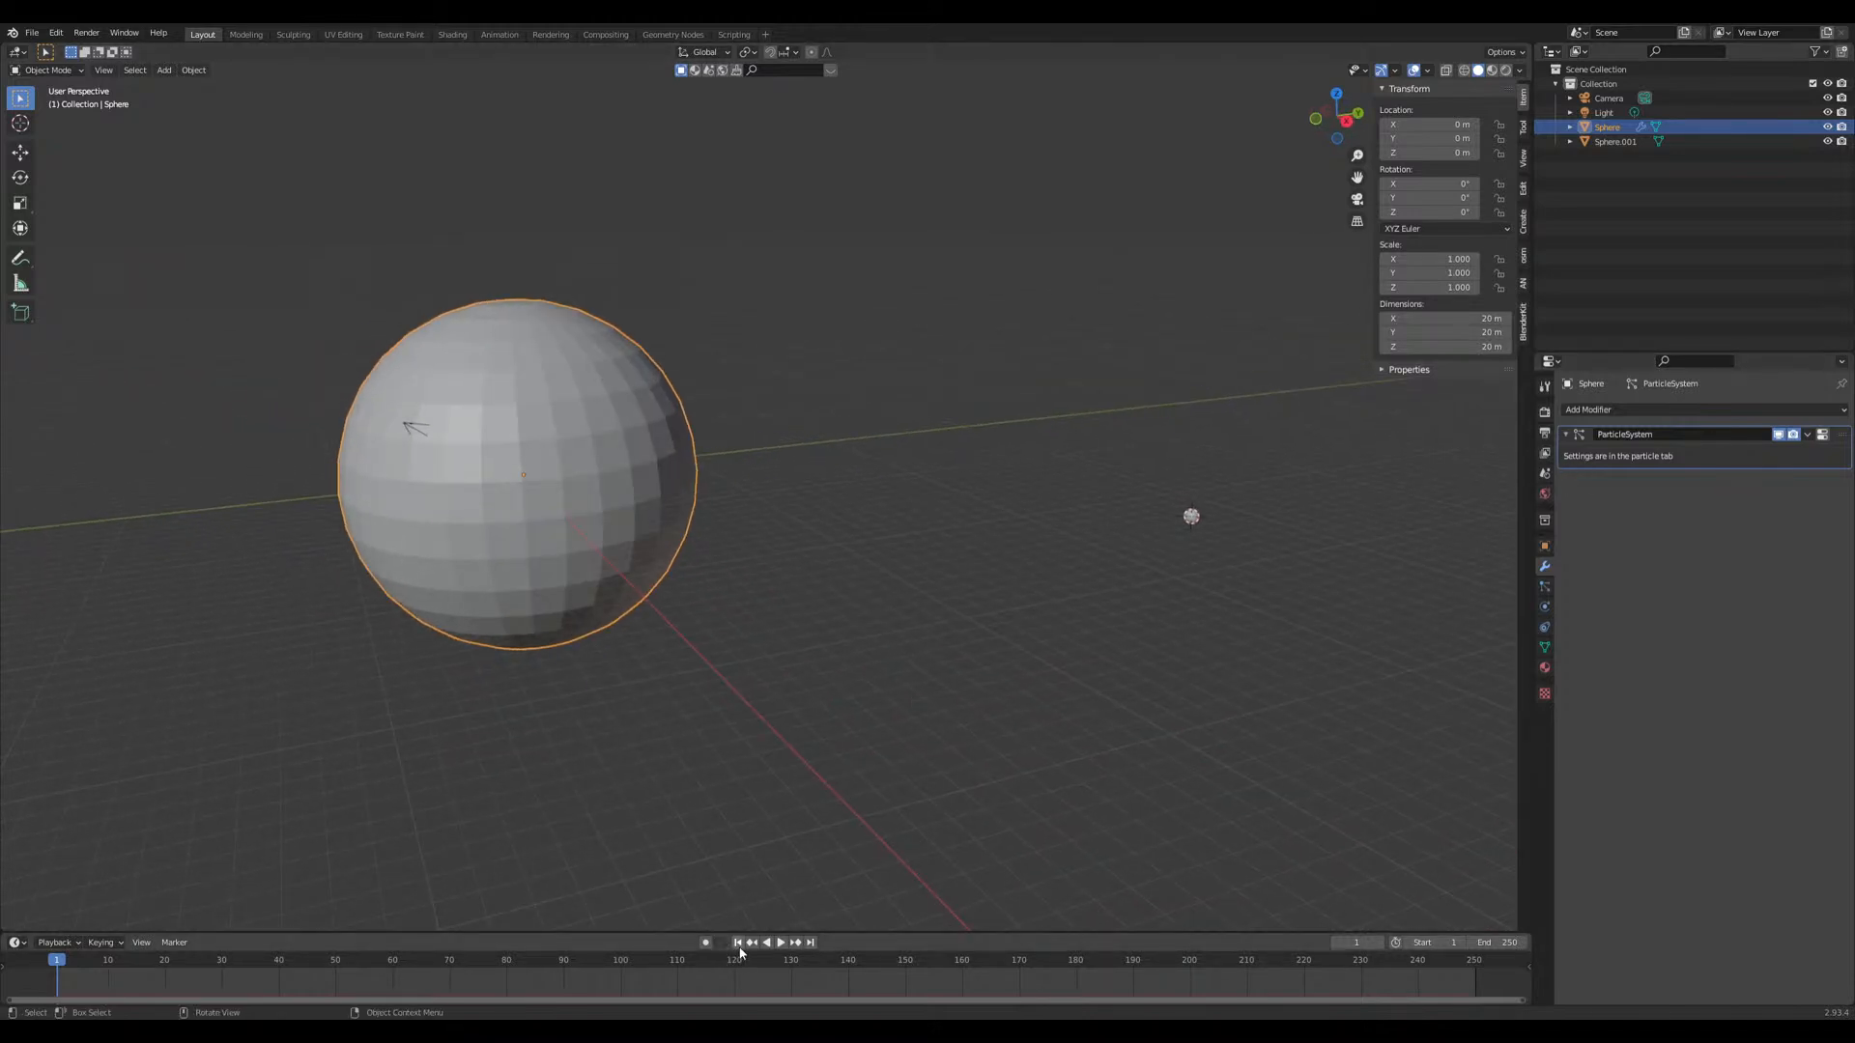
middle_drag(732, 752, 768, 760)
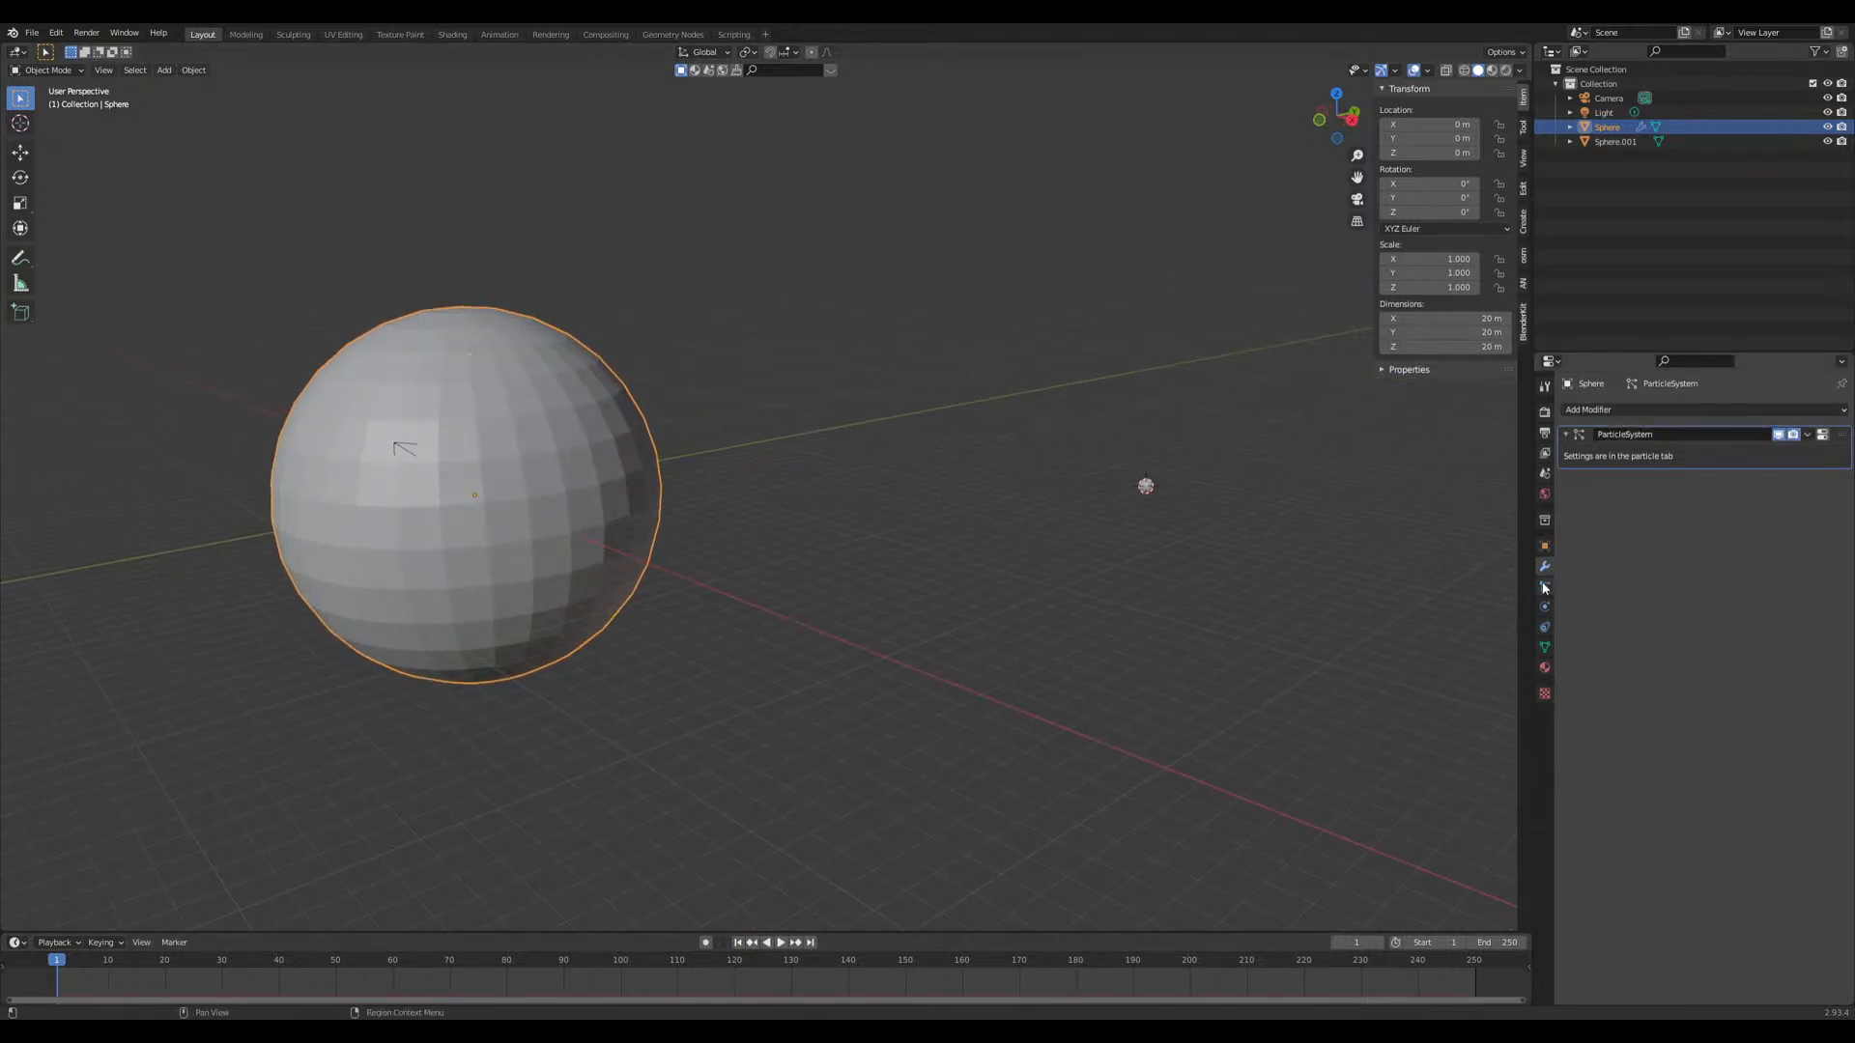
click(1603, 412)
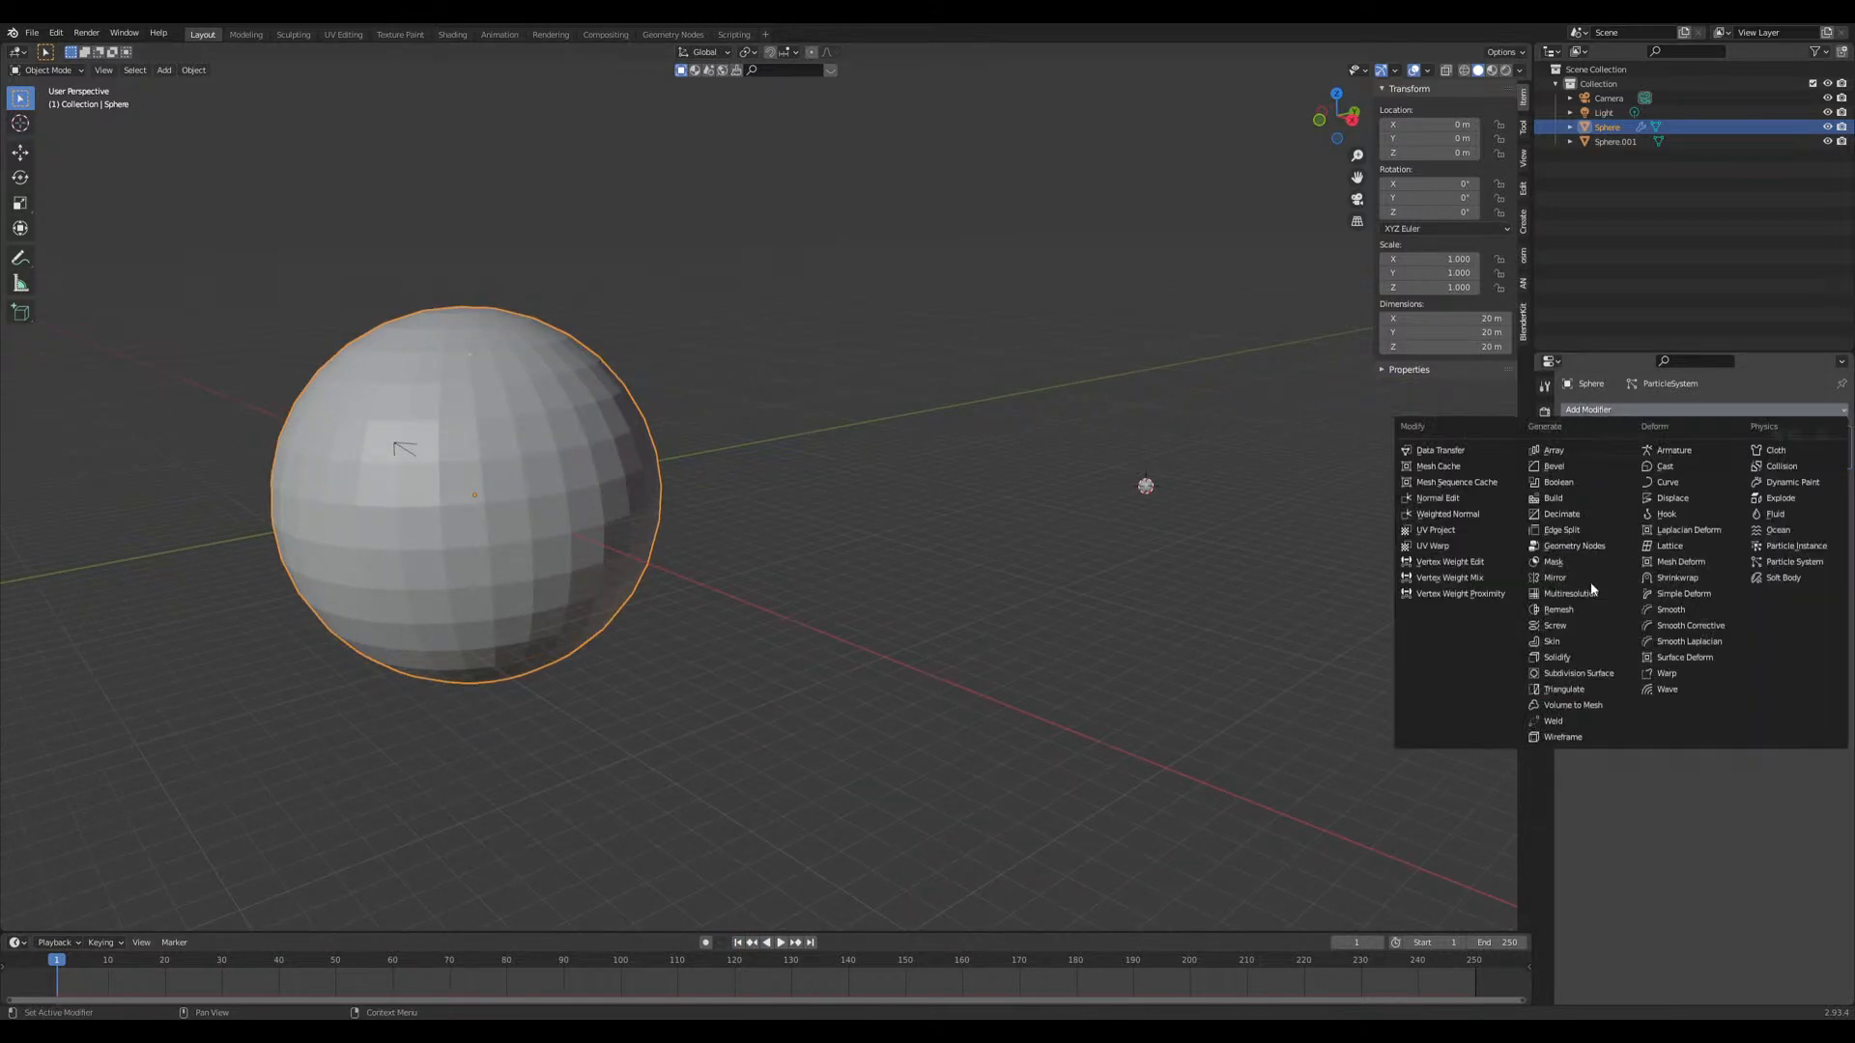
click(1609, 673)
drag(1843, 486, 1807, 434)
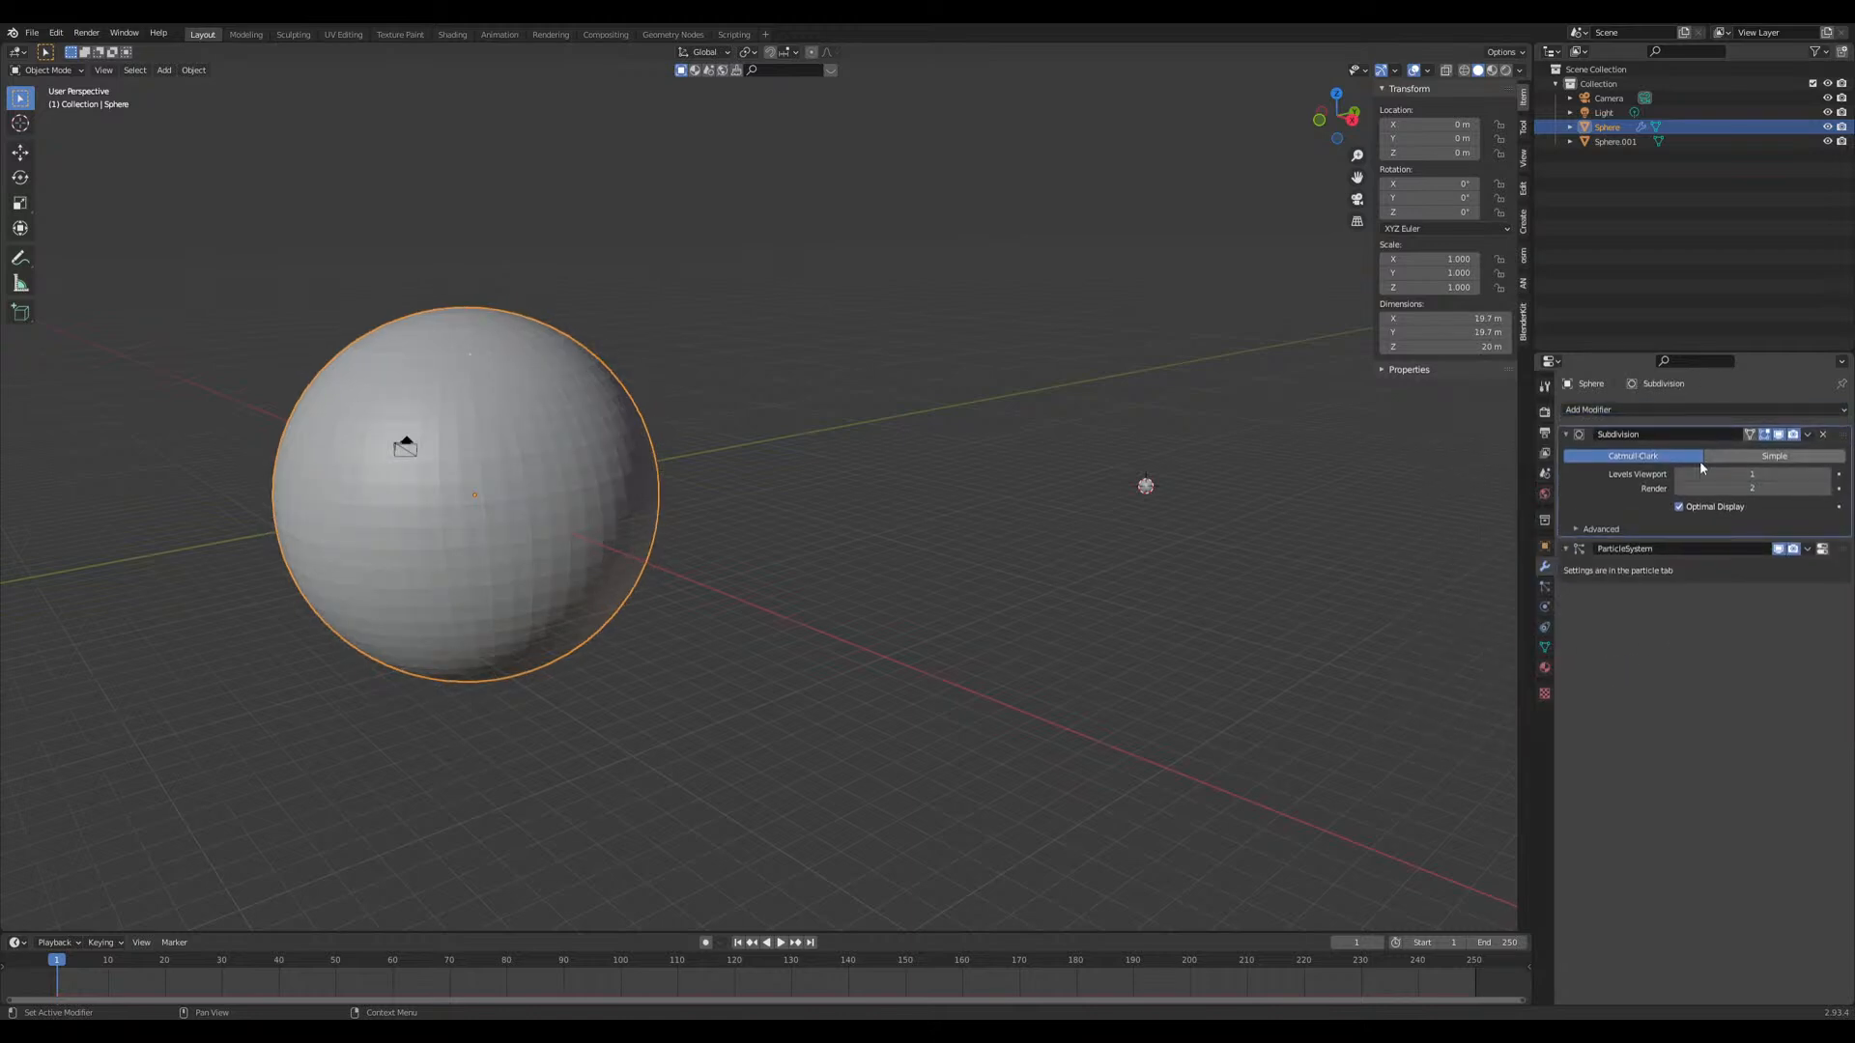
Step: Enable Collision physics on the small sphere
shift+middle_drag(1220, 563, 1030, 570)
scroll(1031, 568, up, 2)
click(1039, 493)
shift+middle_drag(1097, 520, 937, 548)
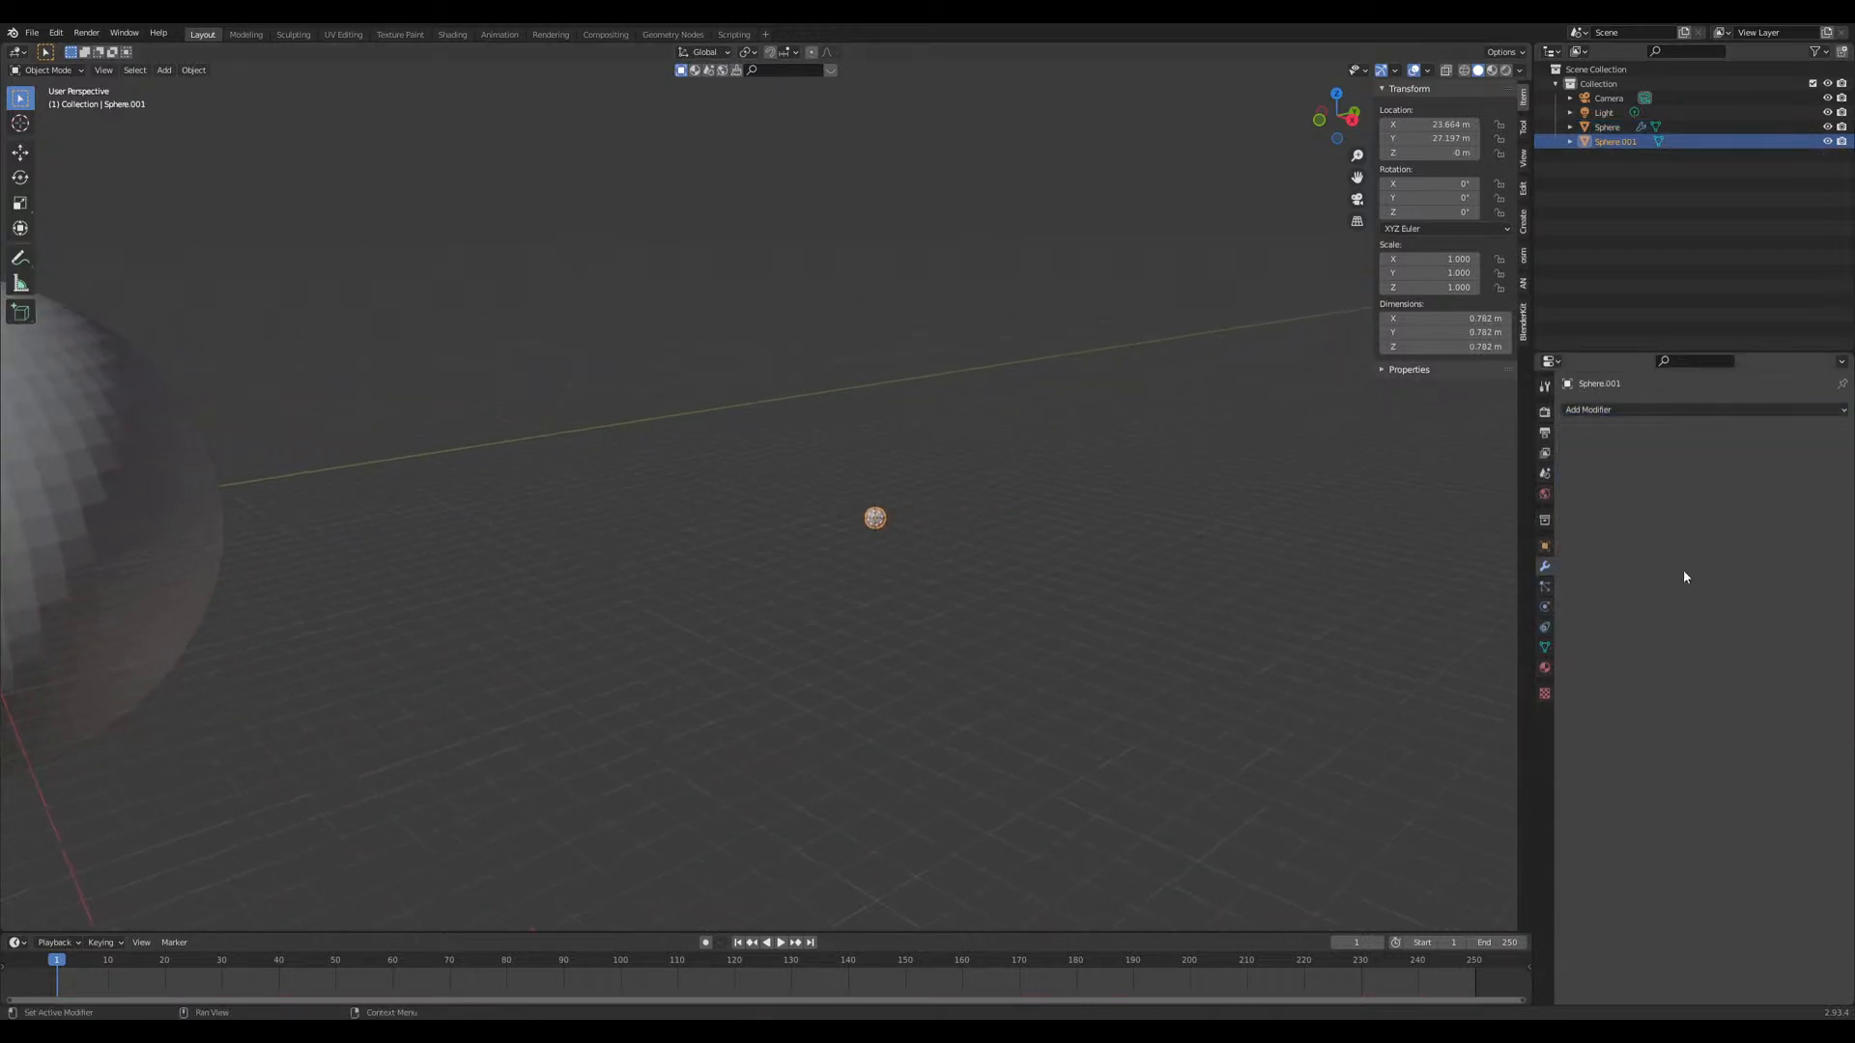
scroll(999, 552, up, 3)
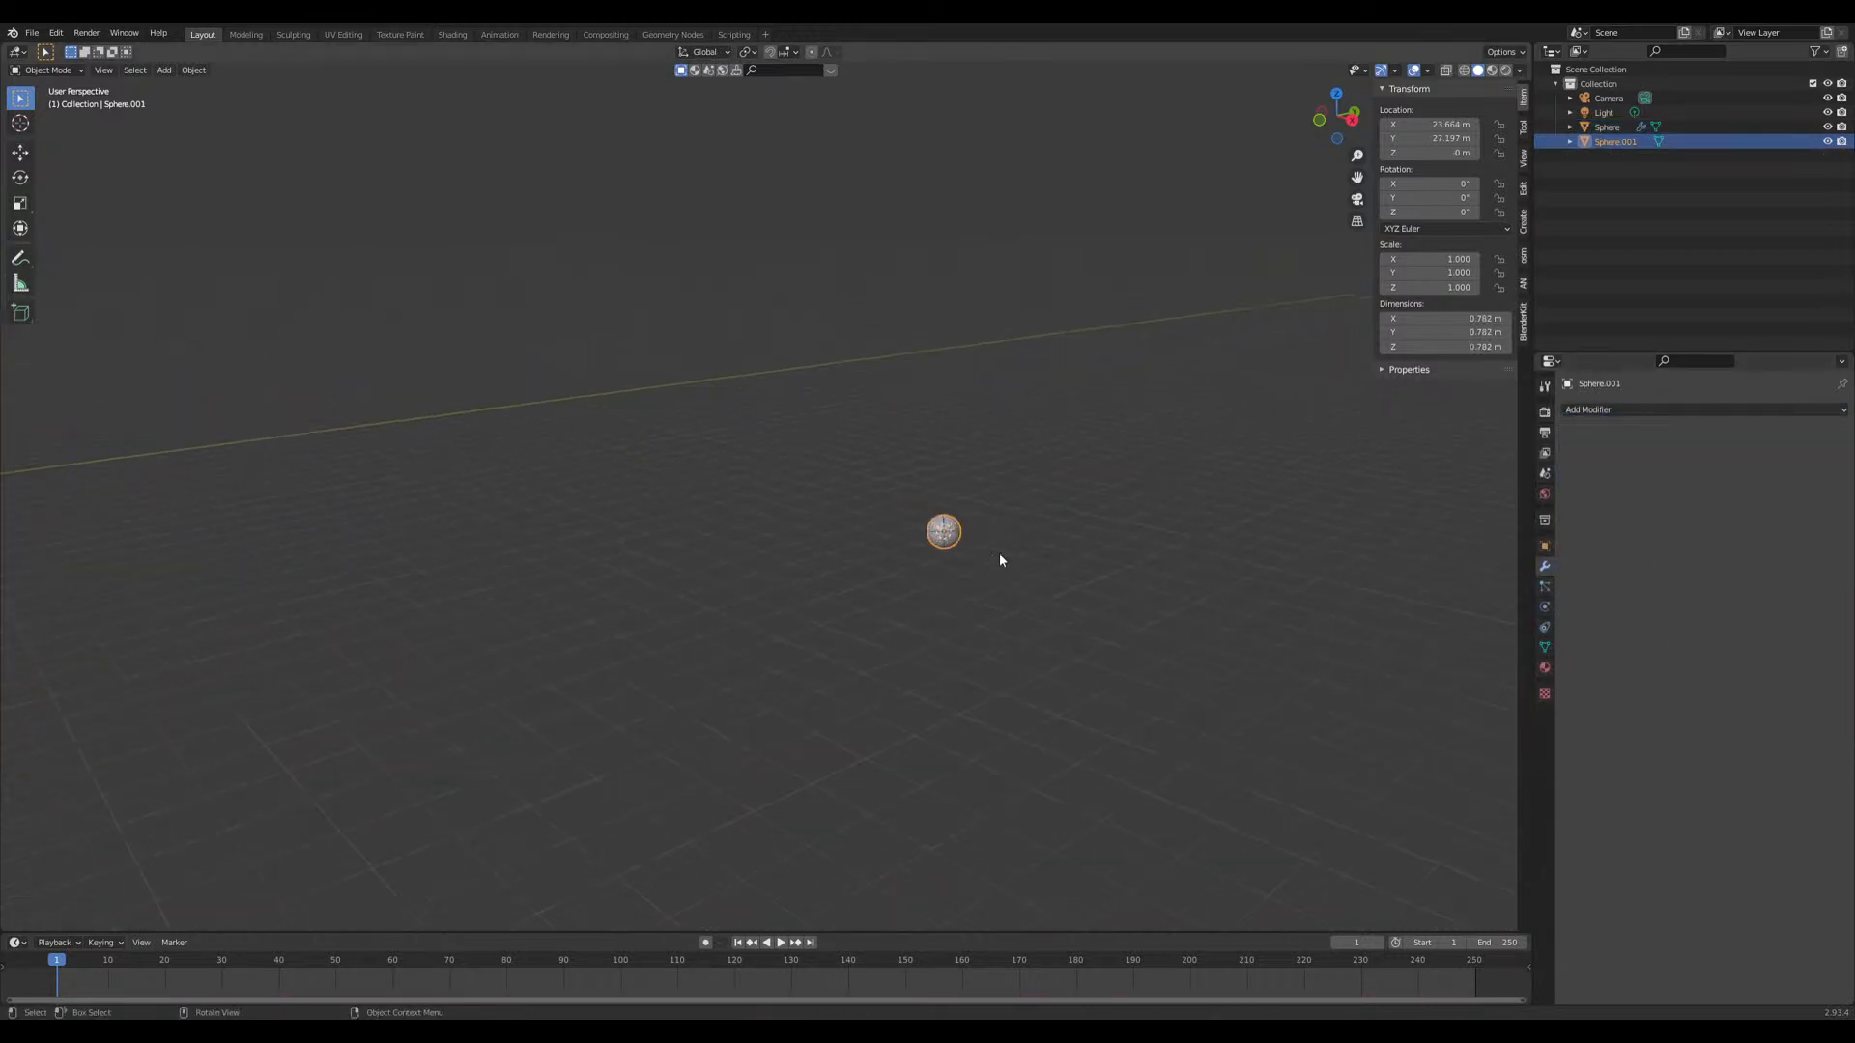
click(1545, 607)
click(1628, 428)
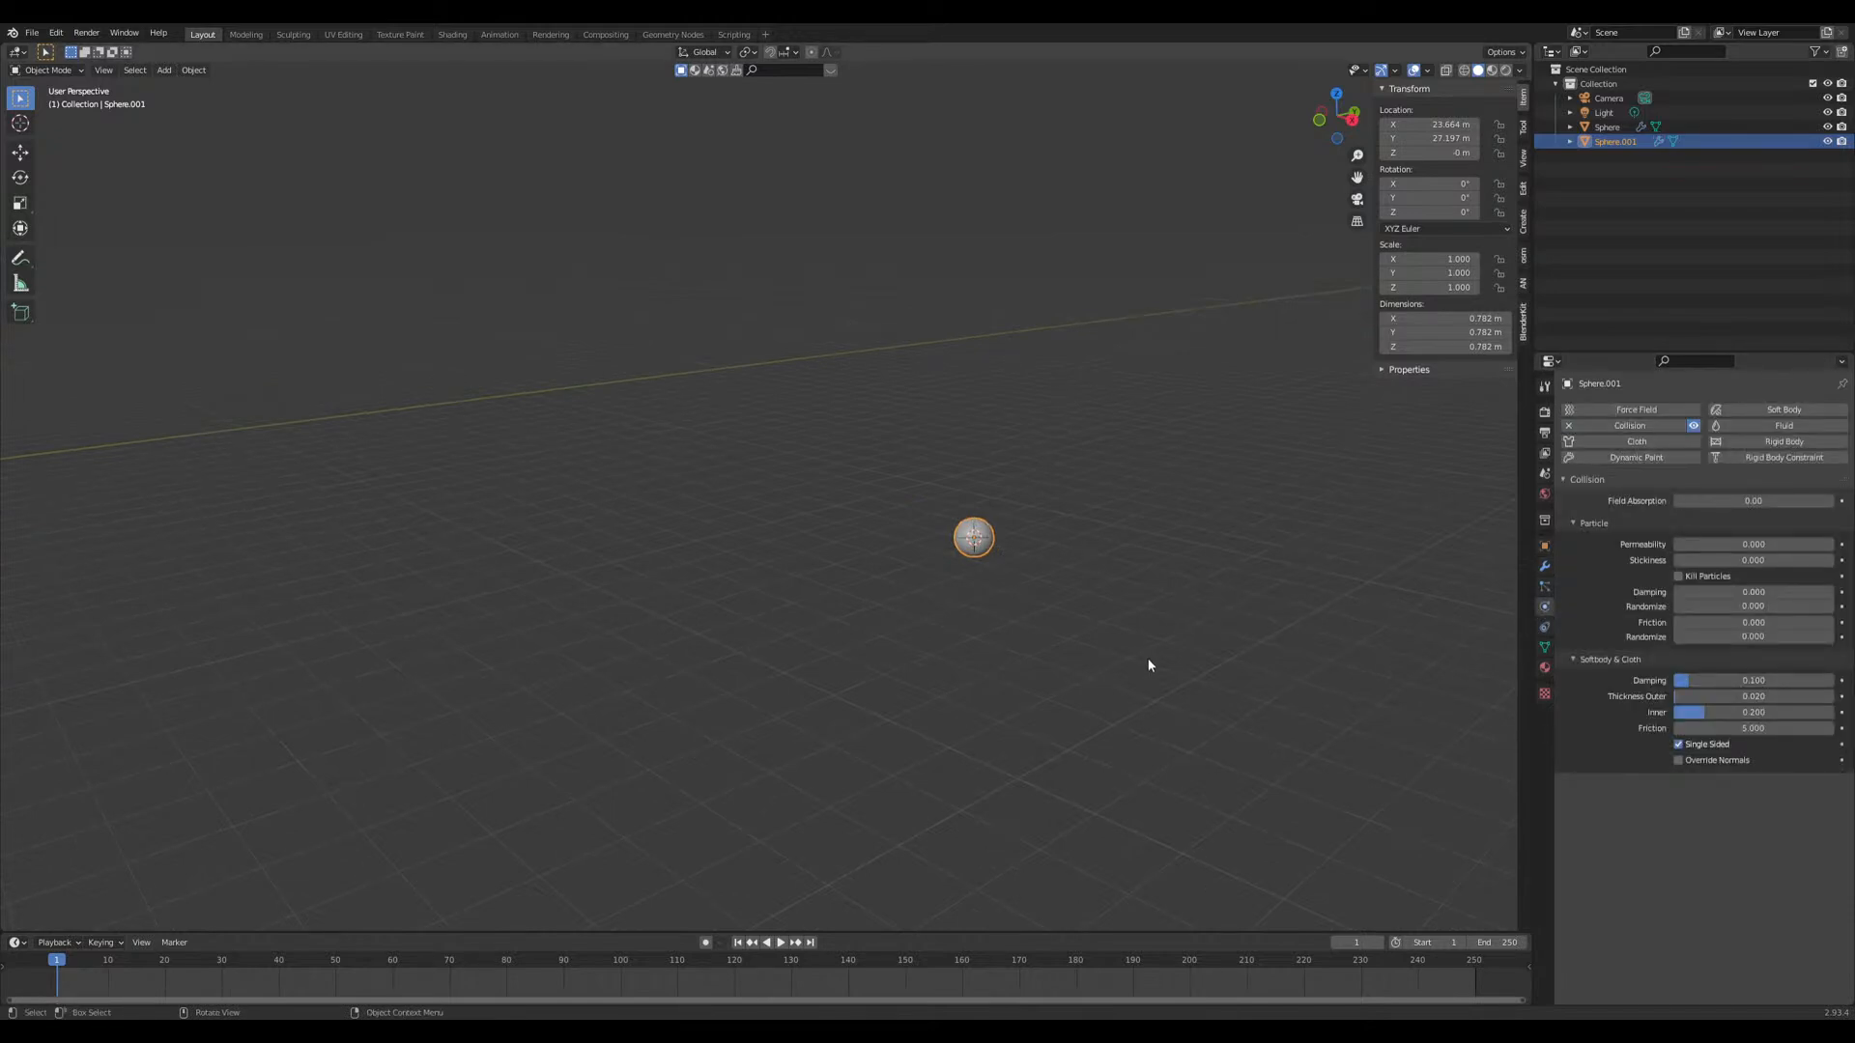
Step: Move the small sphere within the ground plane to about X 24.5 m, Y 28.3 m, keeping its height fixed
middle_drag(947, 656, 911, 656)
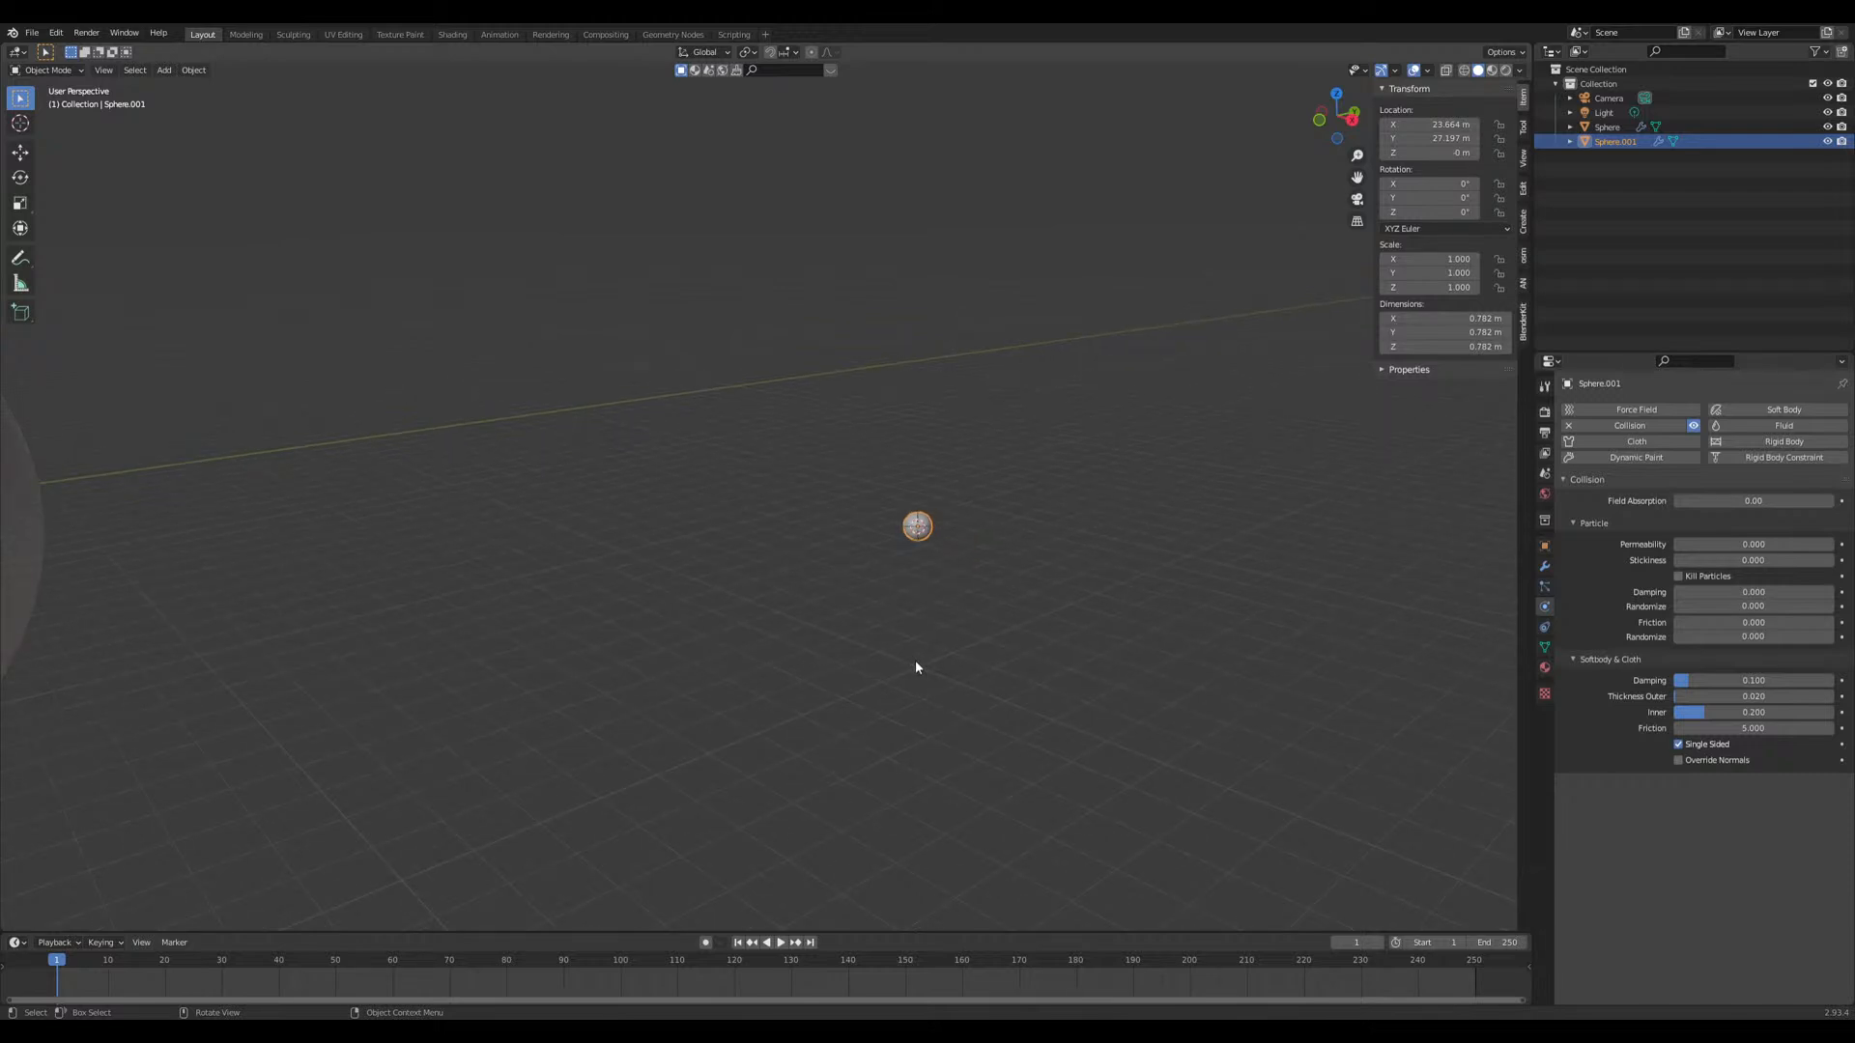
middle_drag(916, 666, 863, 670)
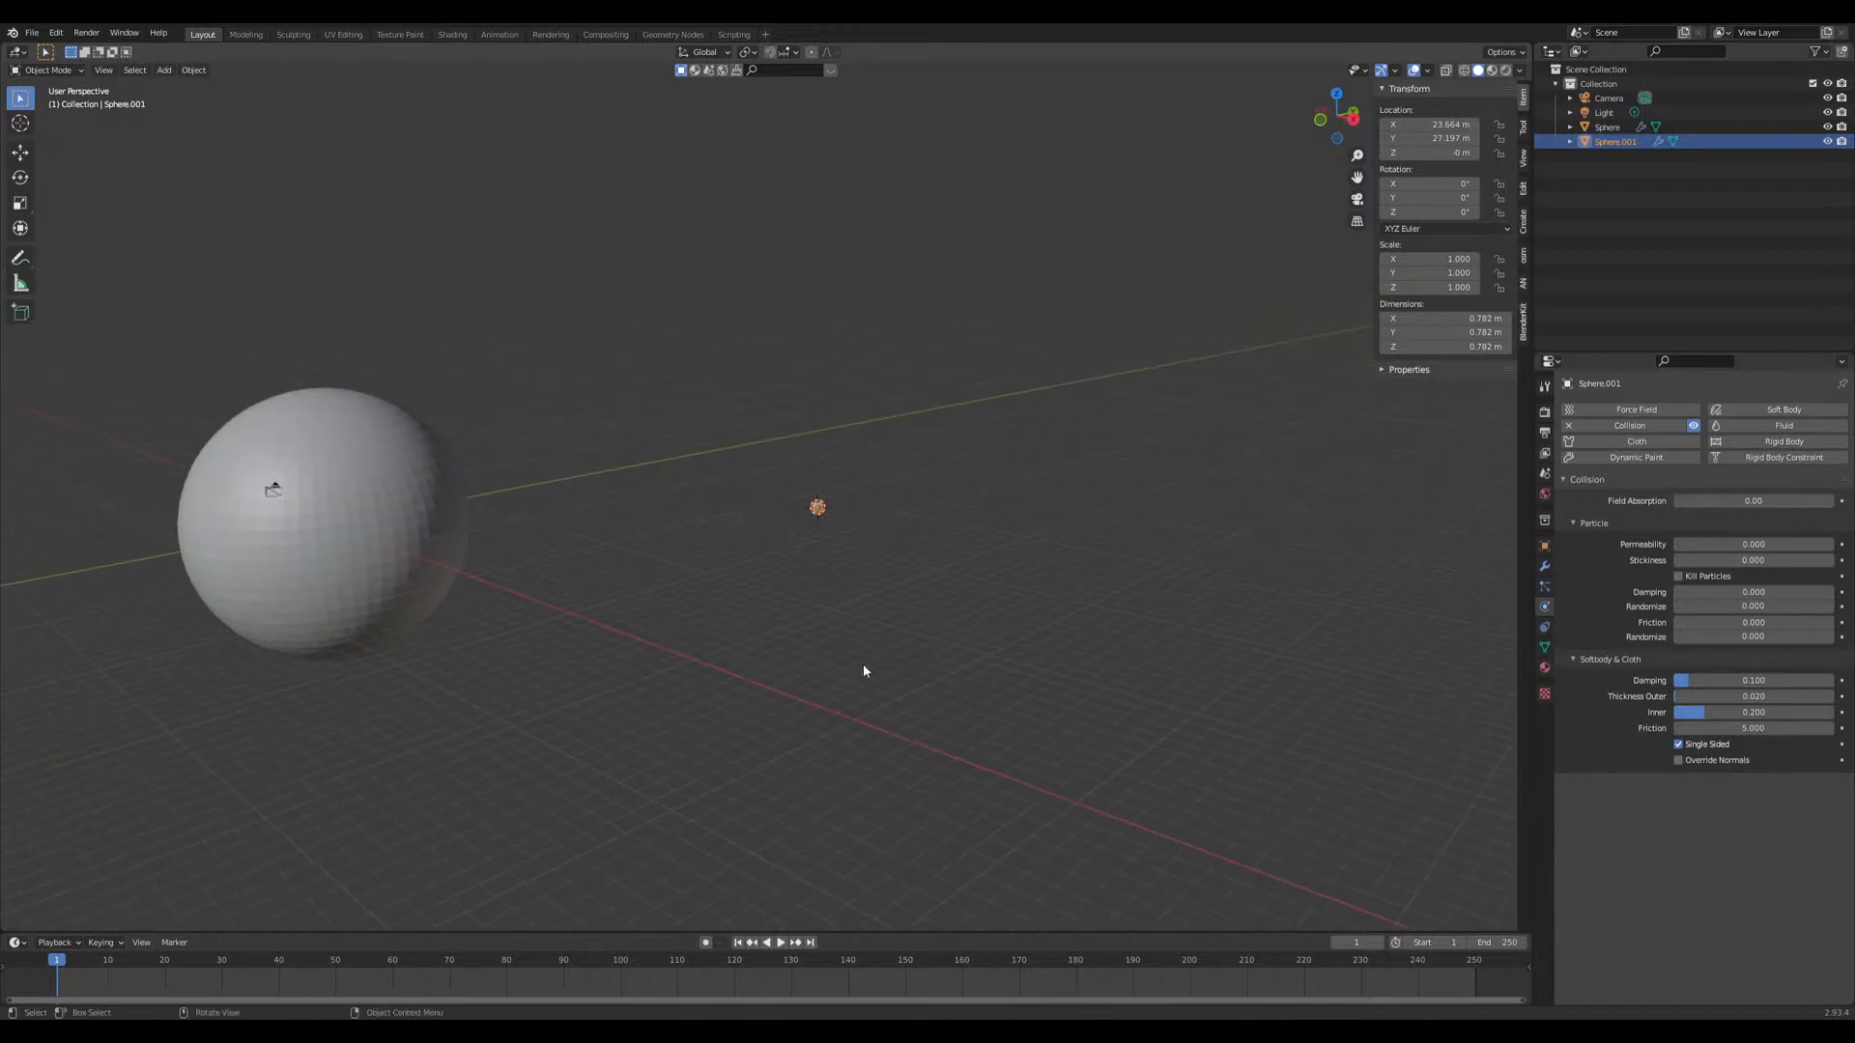
click(377, 551)
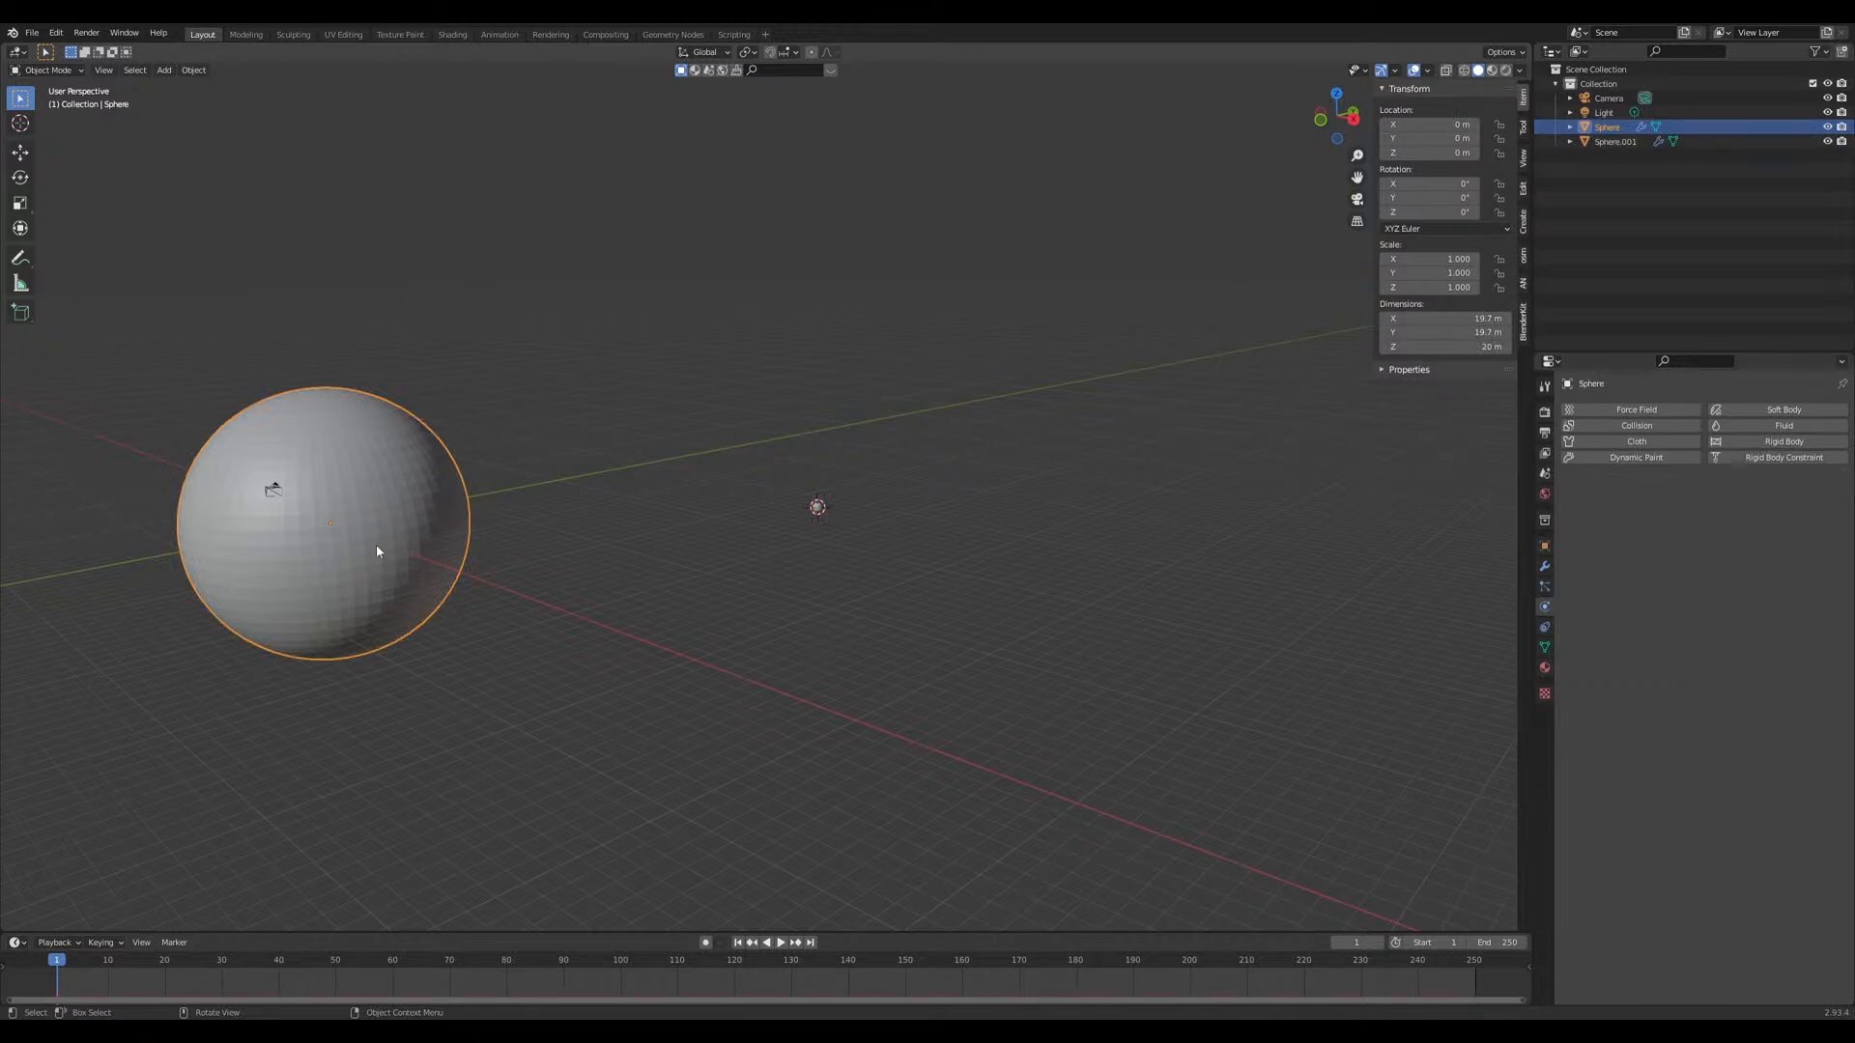
shift+middle_drag(582, 676, 1014, 696)
scroll(773, 700, up, 2)
click(1148, 578)
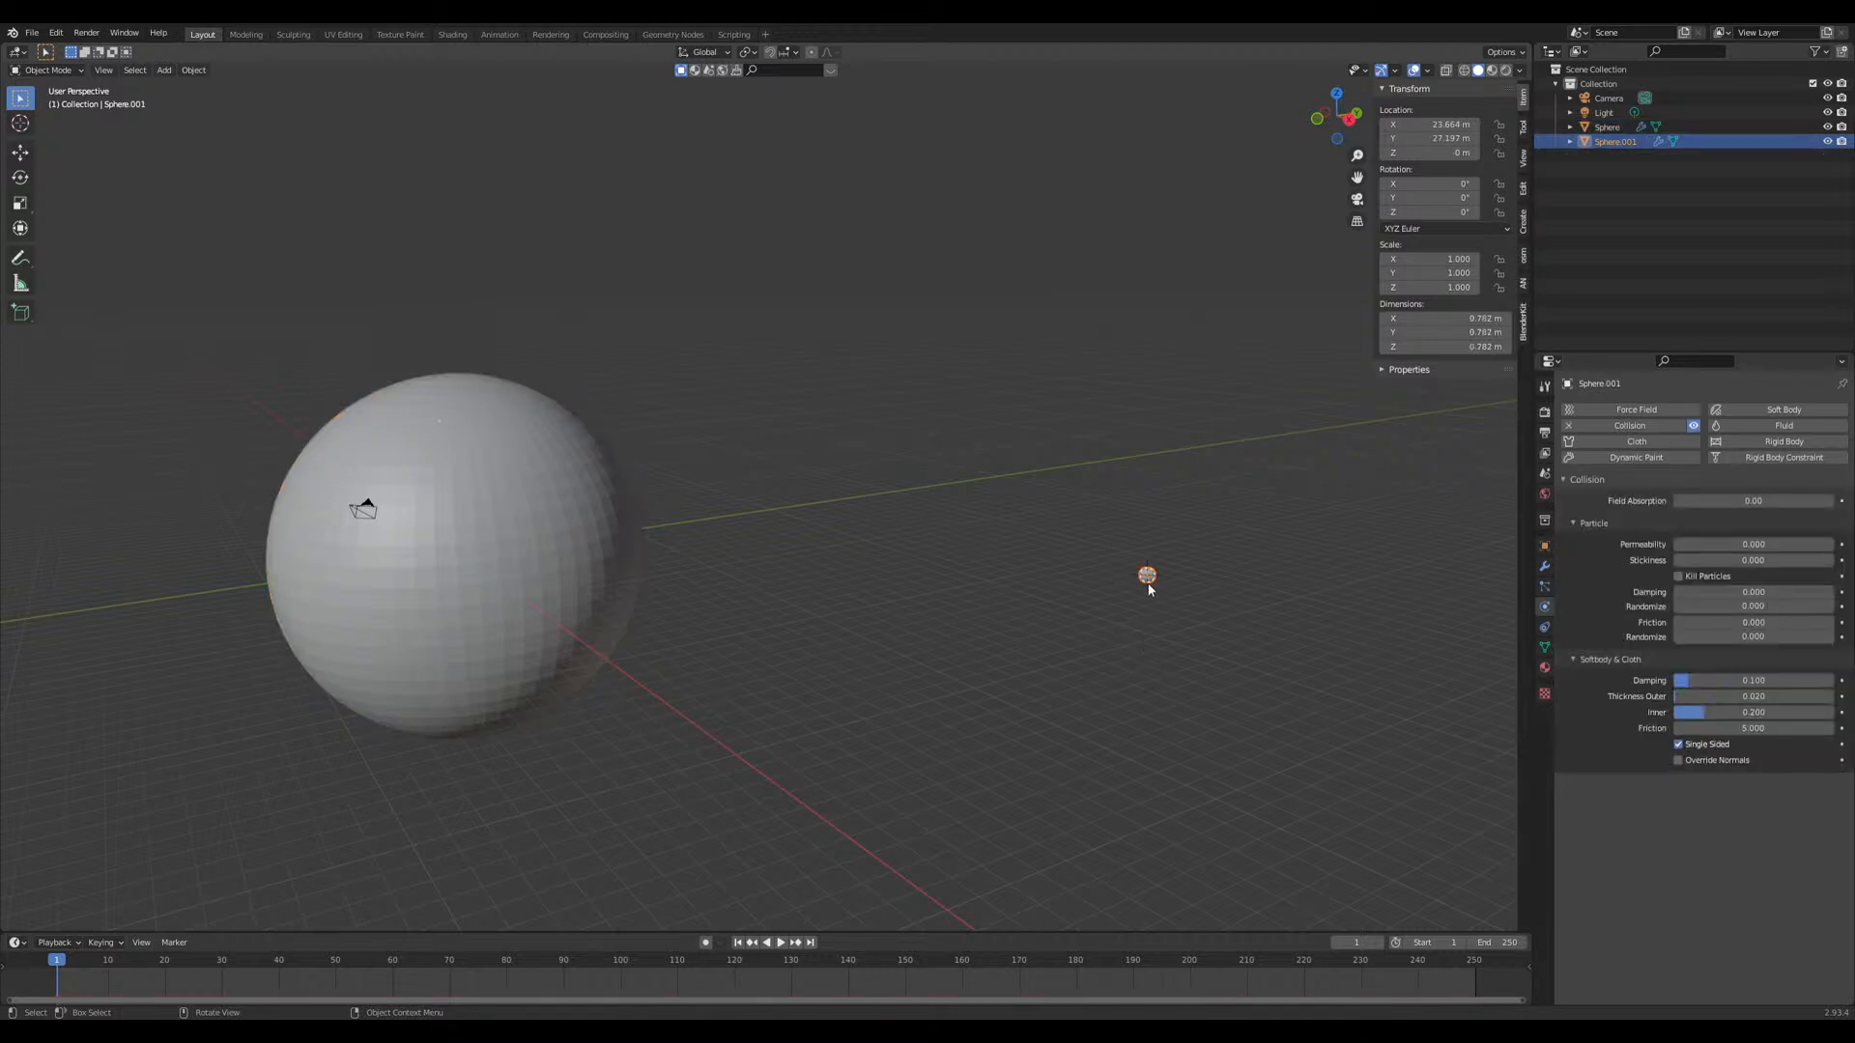
key(g)
key(shift+z)
click(1161, 662)
middle_drag(1161, 661, 1100, 669)
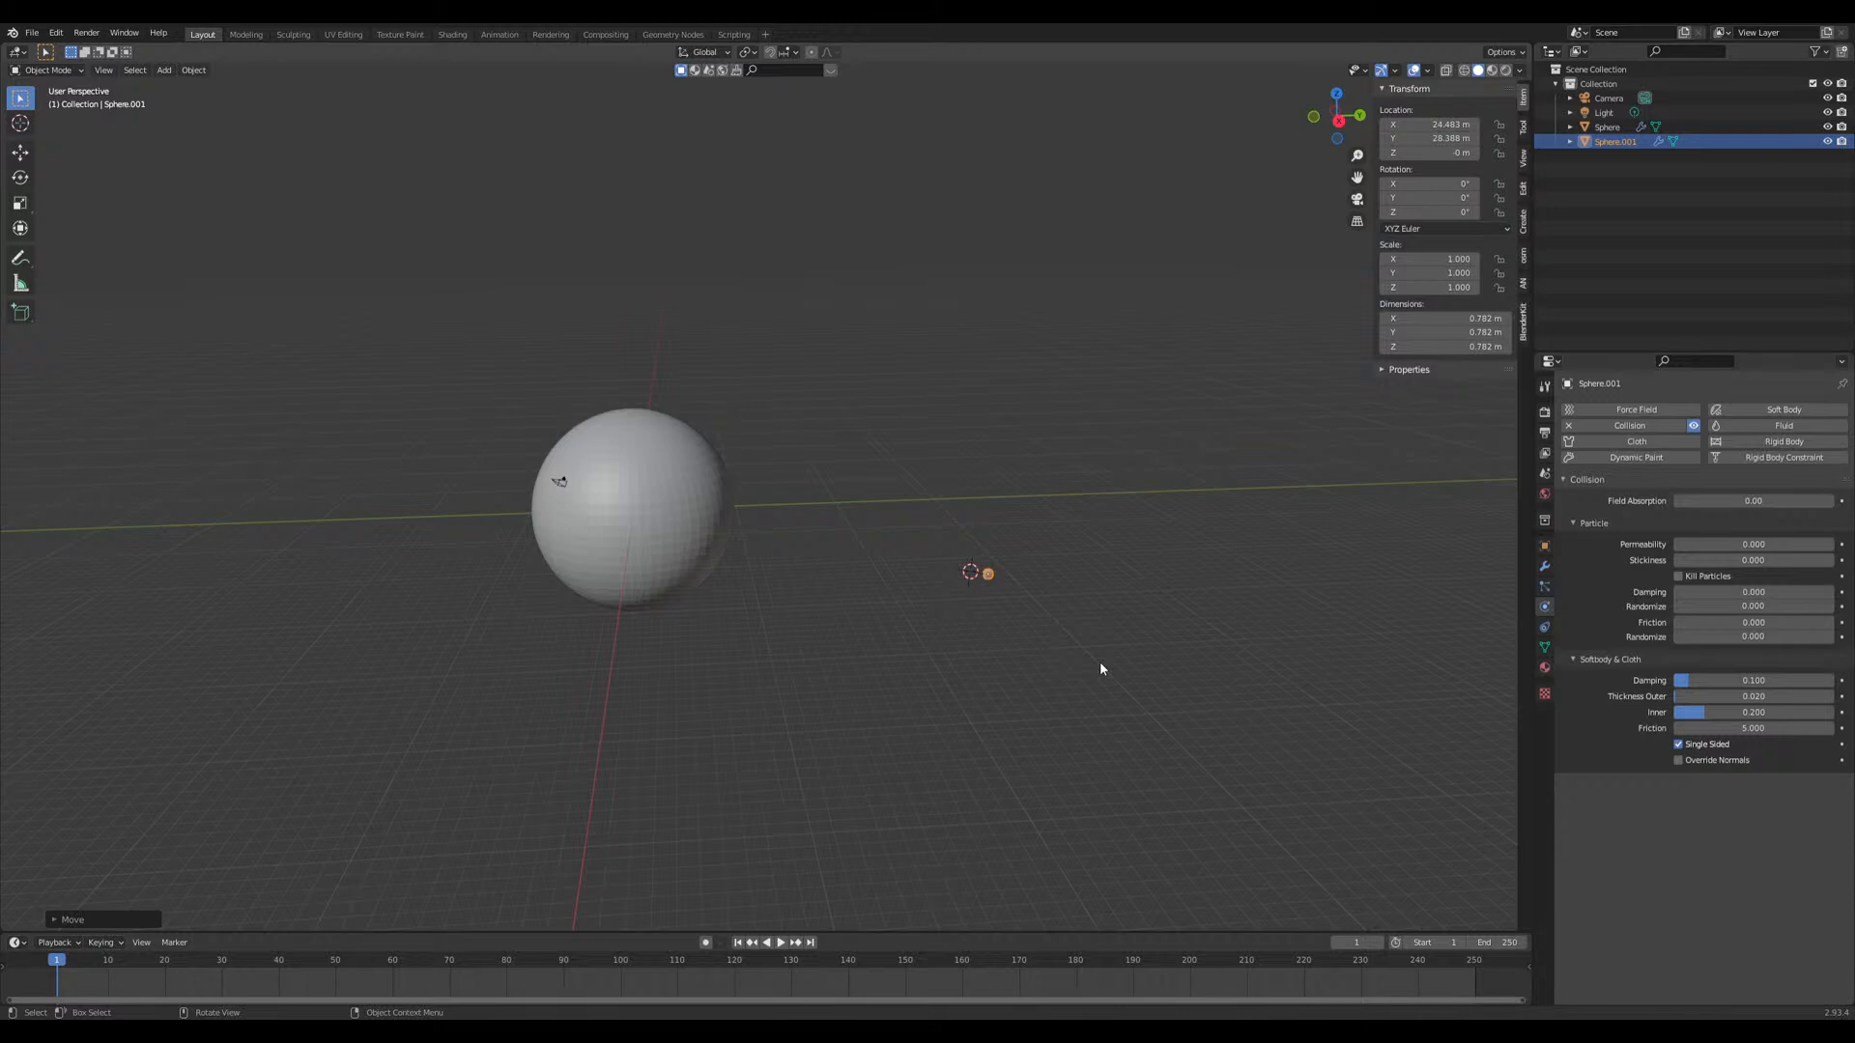
shift+middle_drag(1111, 673, 1022, 645)
scroll(984, 653, up, 2)
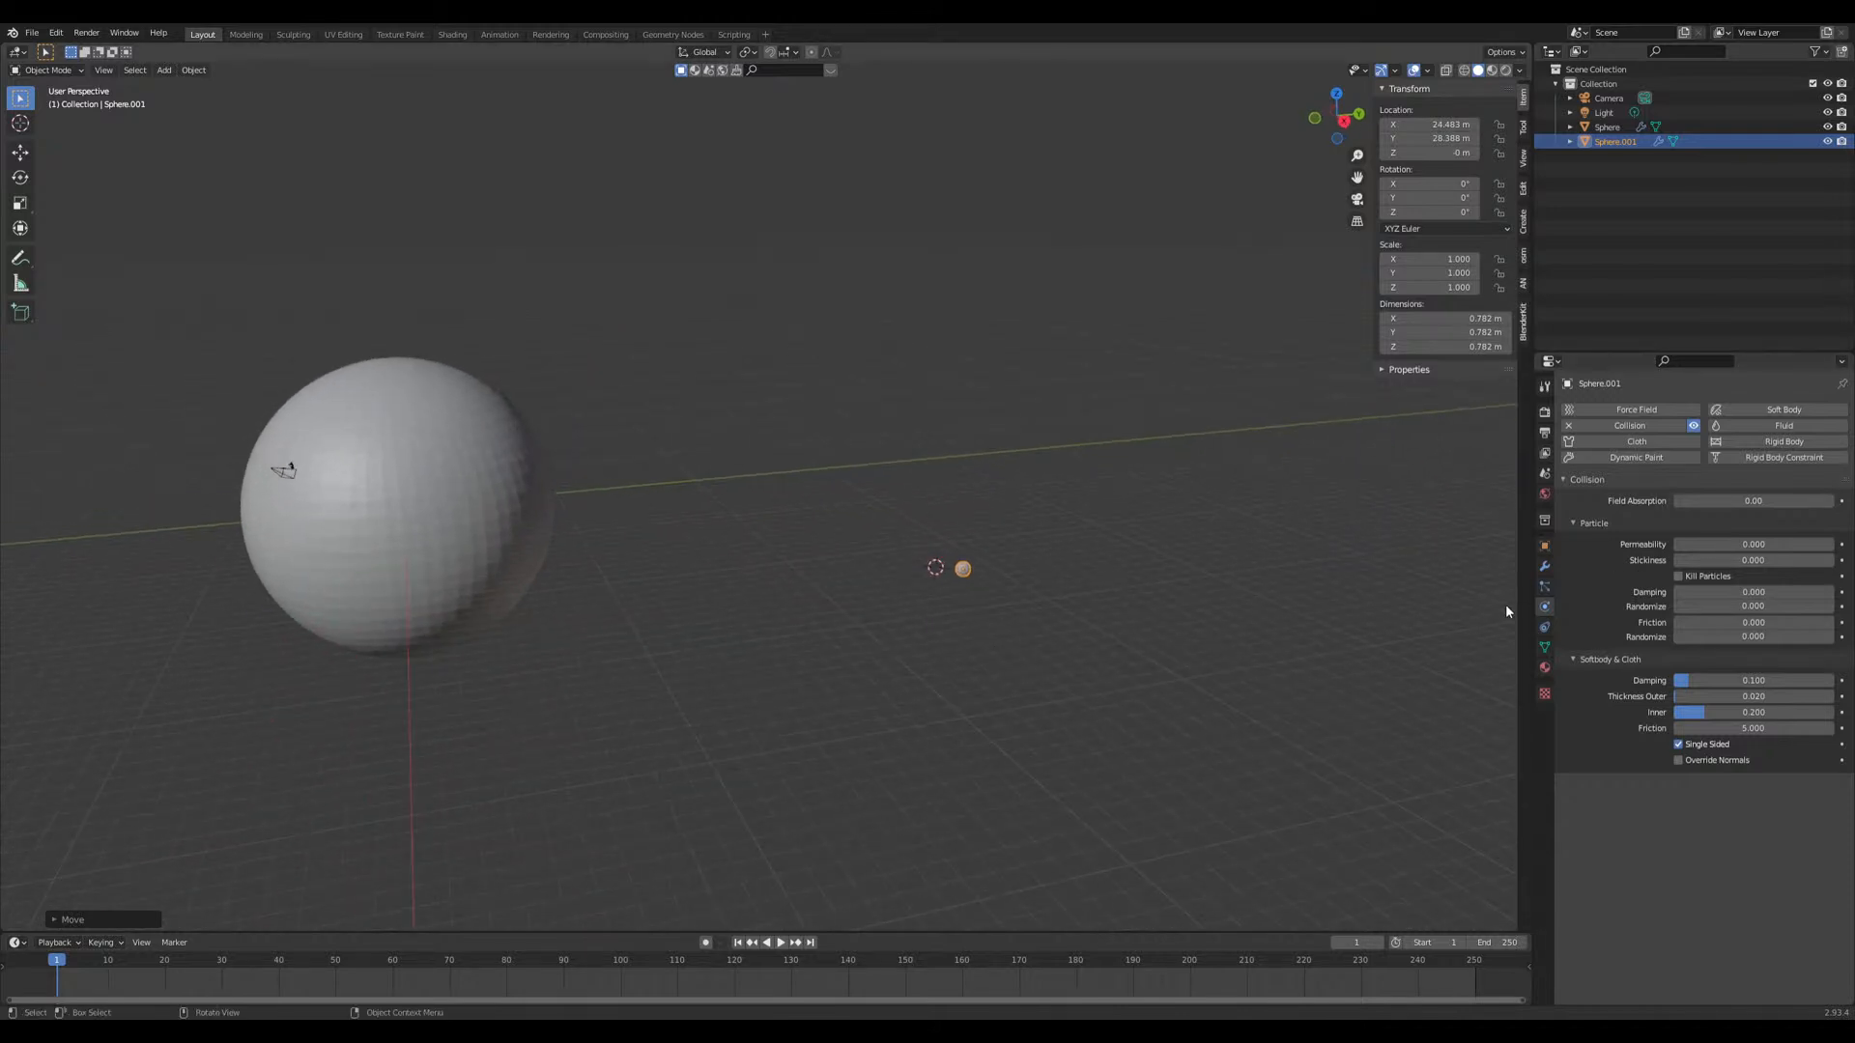
Step: Set the emission end frame of the large sphere's particle system to 1
middle_drag(1352, 628, 754, 570)
click(754, 569)
middle_drag(1151, 696, 1246, 676)
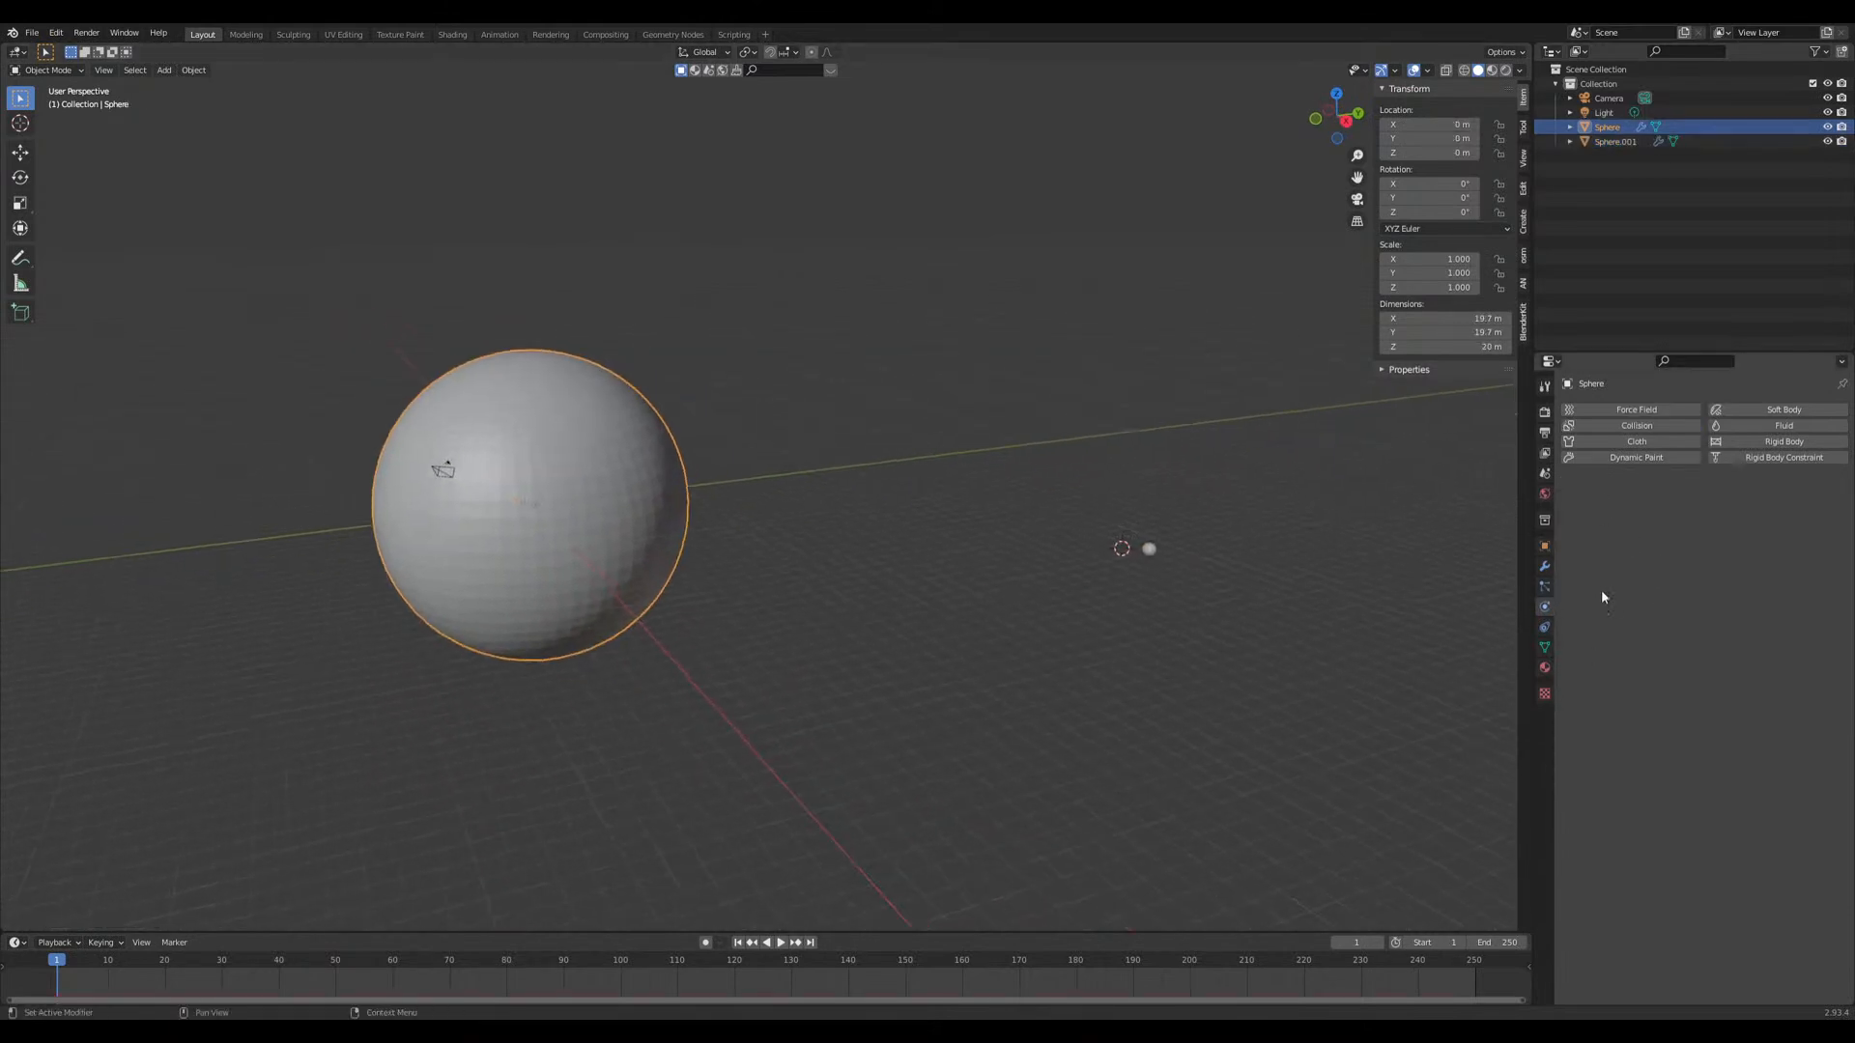
click(1544, 586)
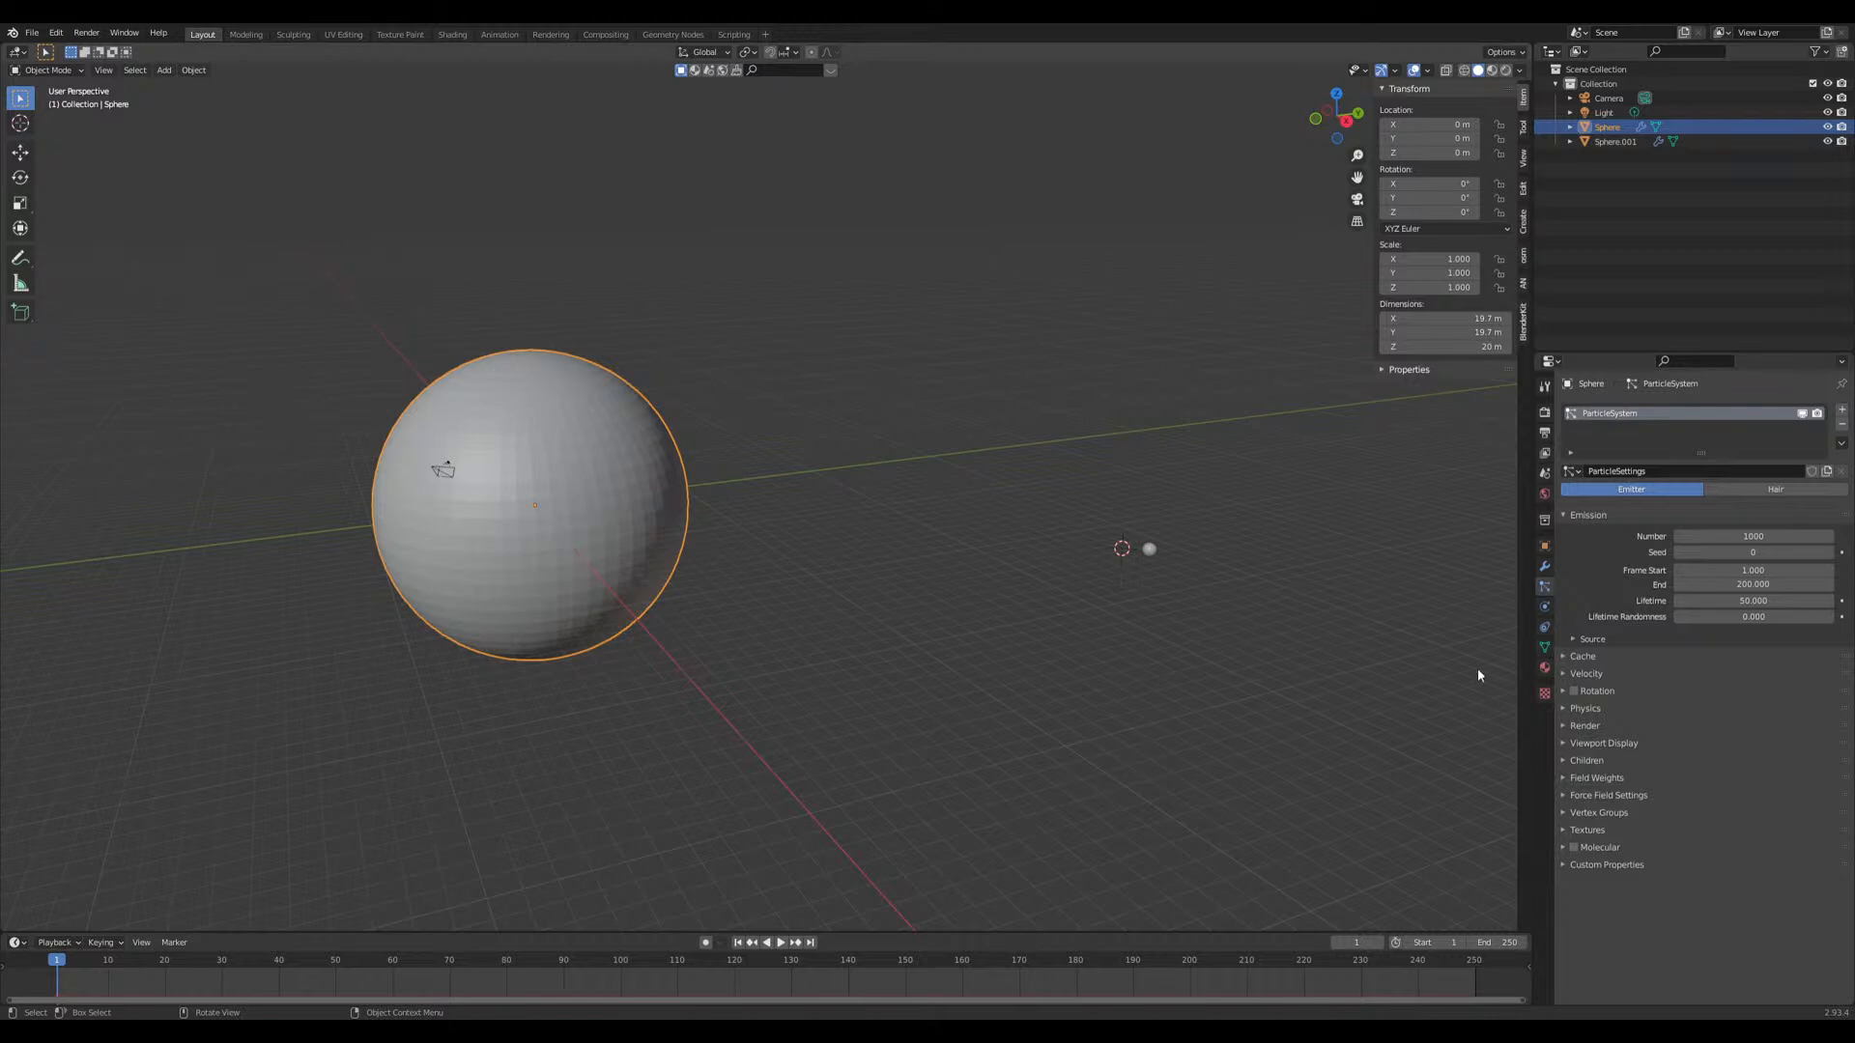
double_click(1754, 585)
text(1)
key(Return)
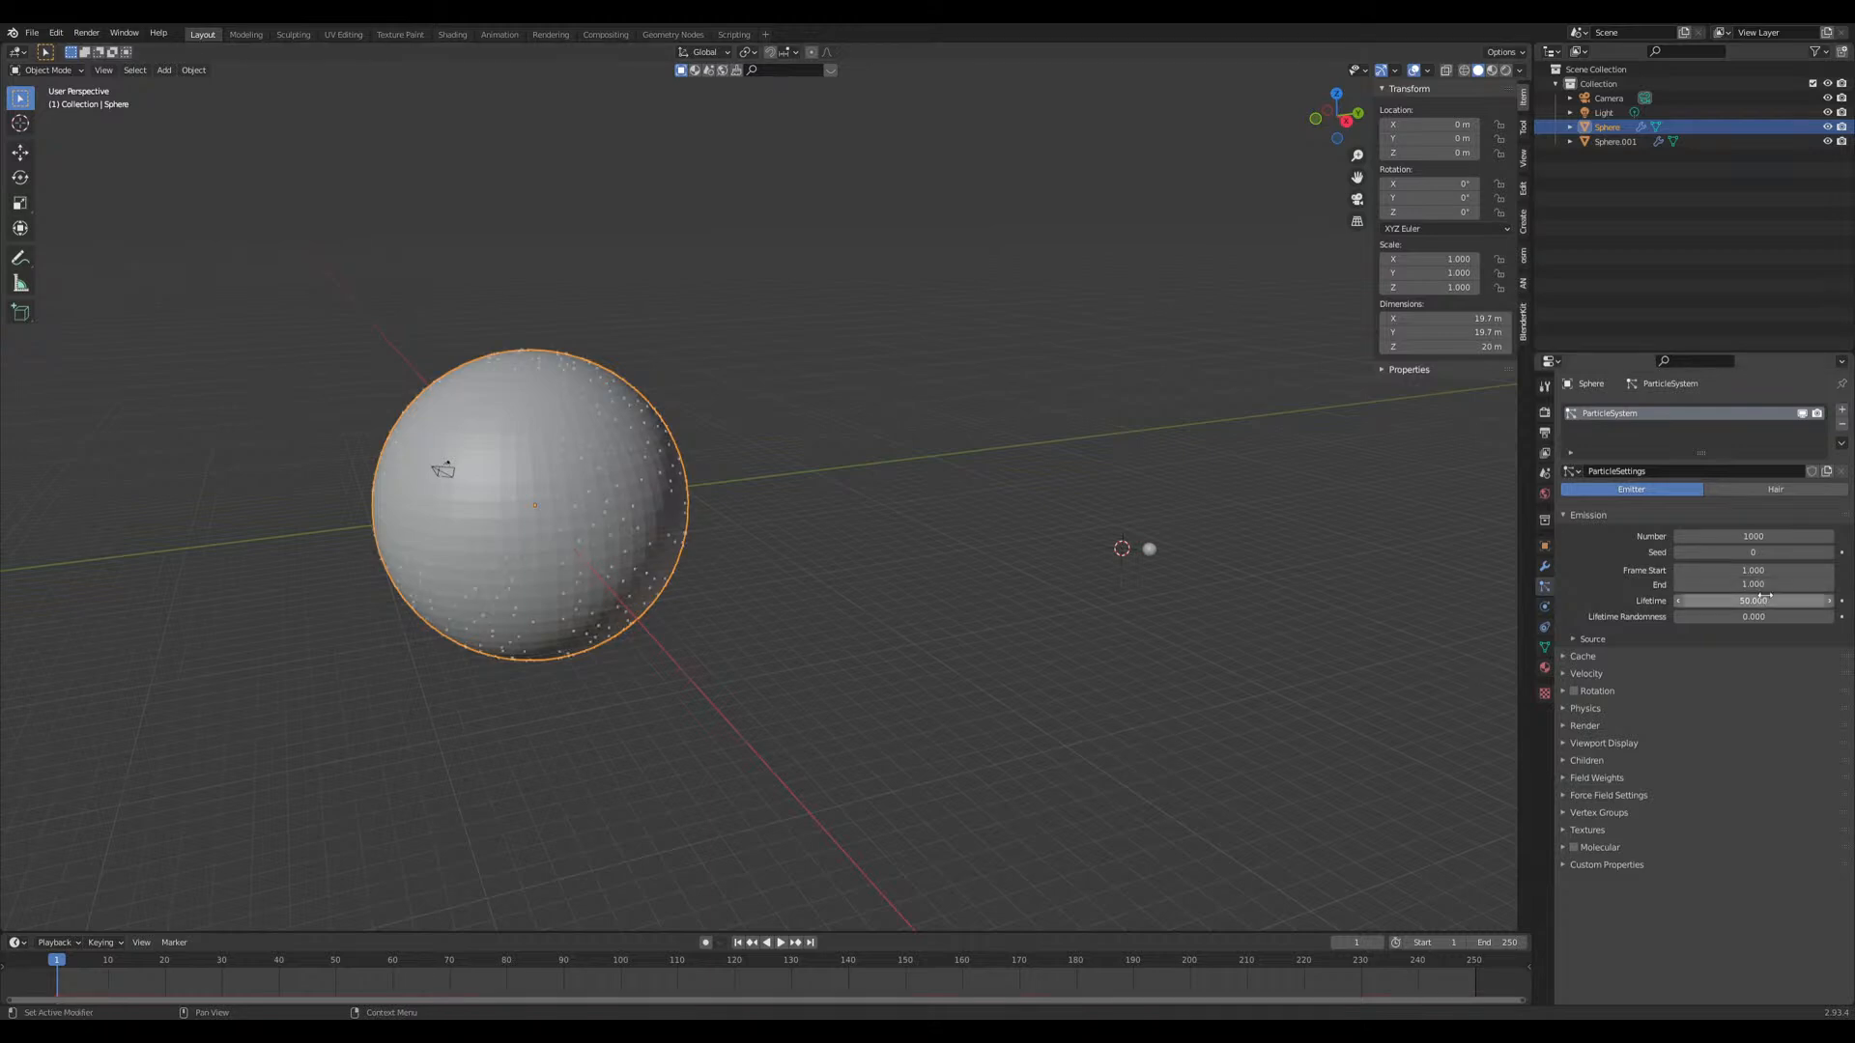
Step: Snap the 3D cursor to the large sphere
scroll(1073, 614, up, 5)
click(884, 504)
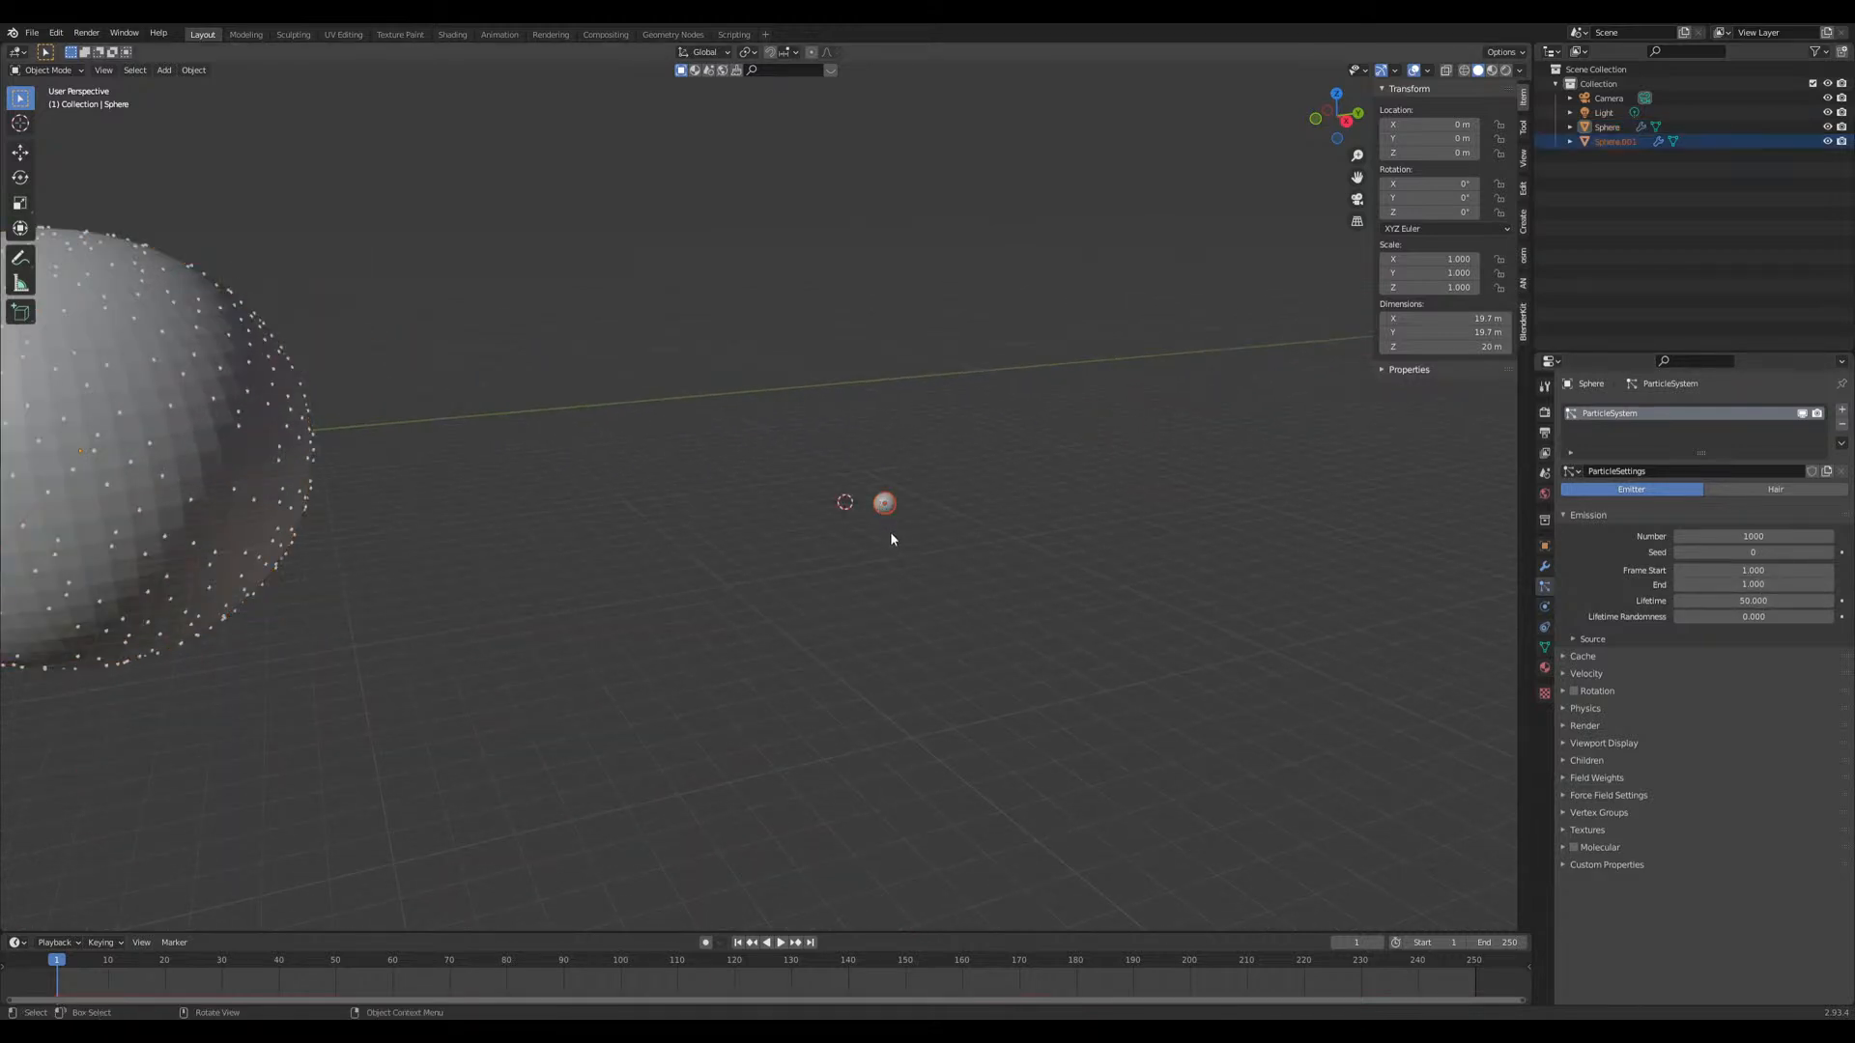
scroll(890, 538, down, 2)
click(404, 454)
key(shift+s)
click(372, 529)
Step: Add a Plain Axes empty at the large sphere's centre and scale it uniformly to about 19.6
key(shift+a)
mouse_move(393, 615)
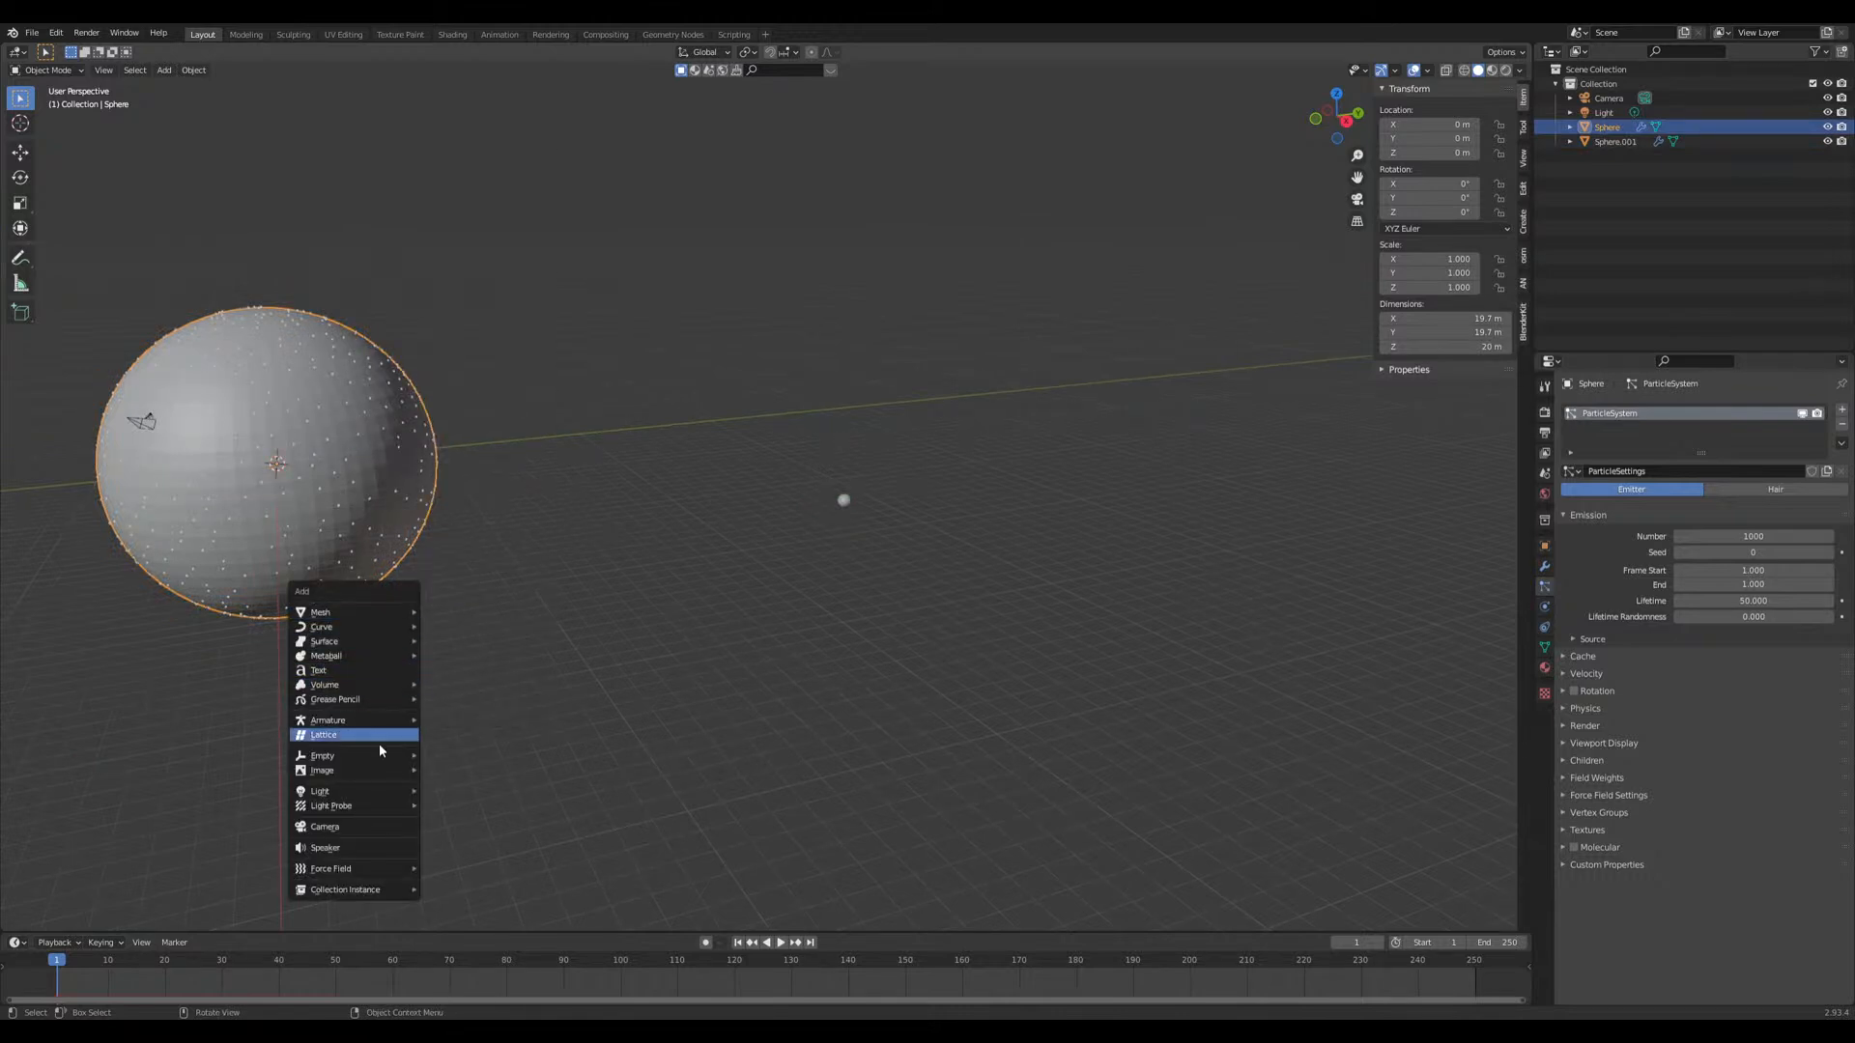
mouse_move(396, 755)
click(464, 755)
scroll(576, 585, down, 2)
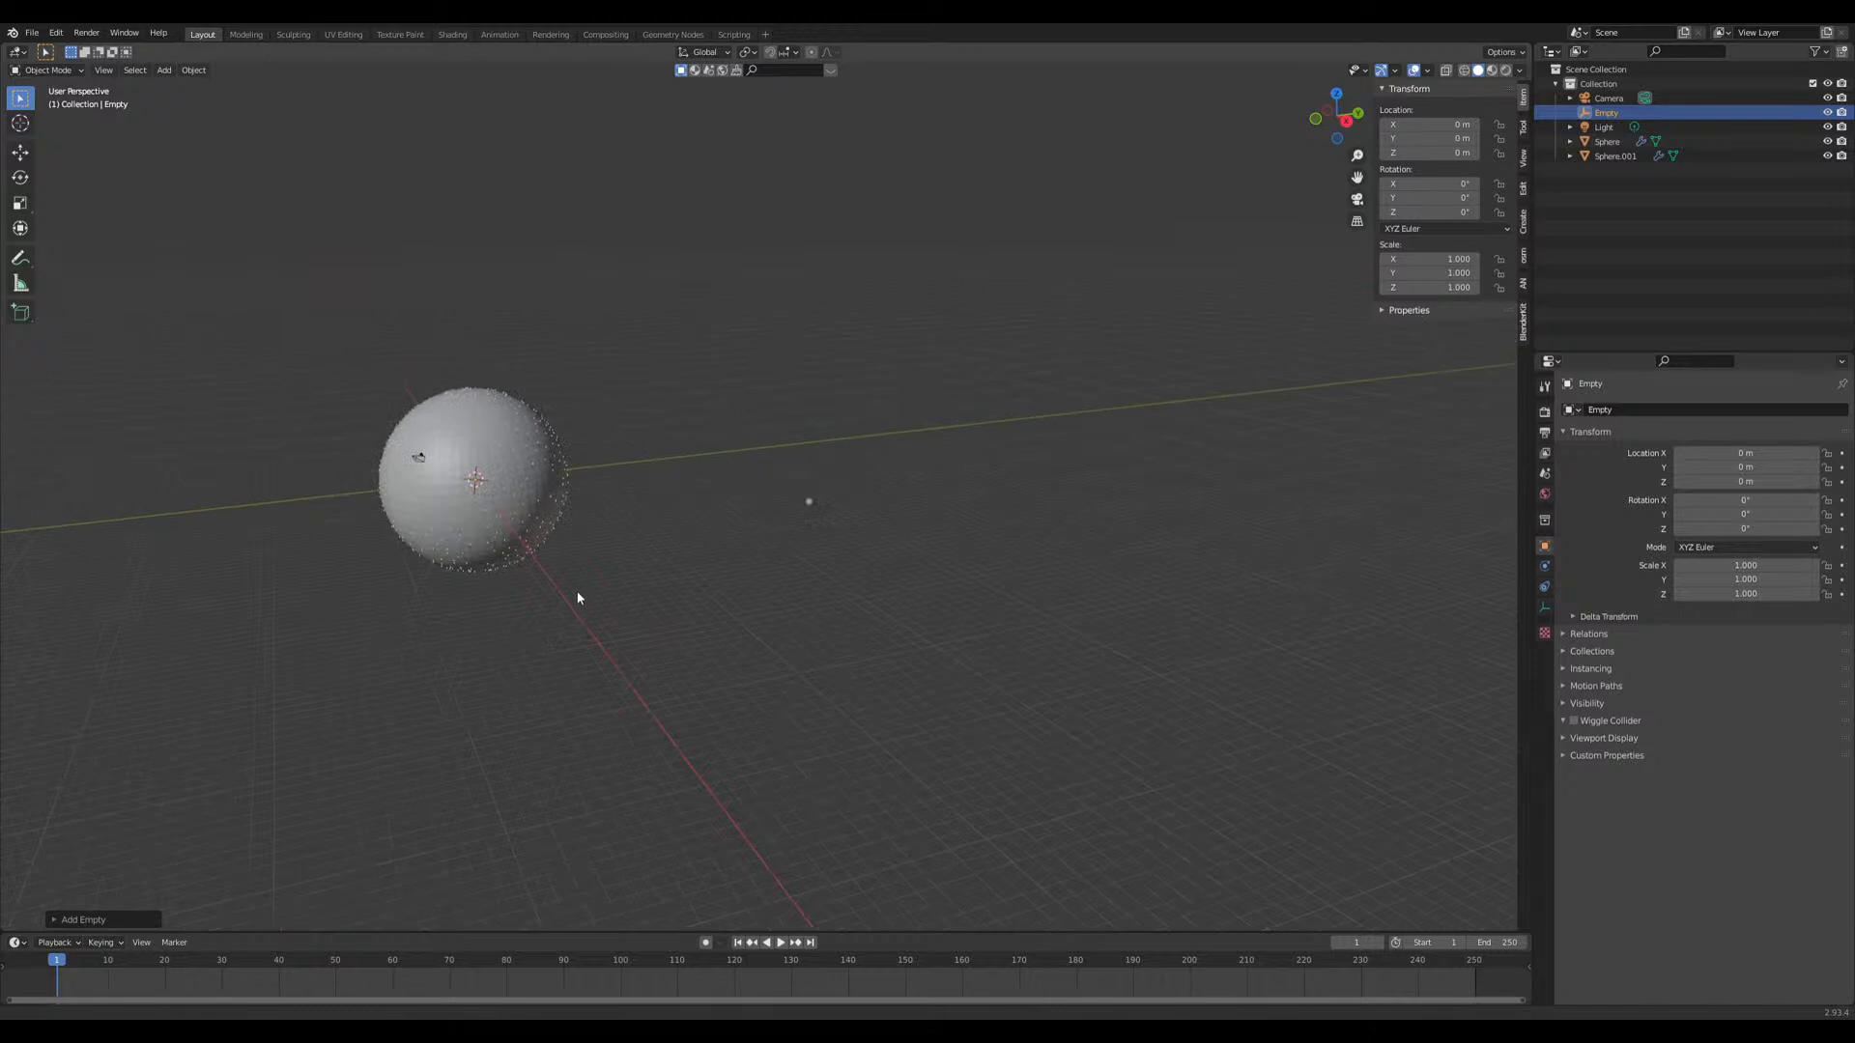
shift+middle_drag(576, 586, 629, 604)
key(s)
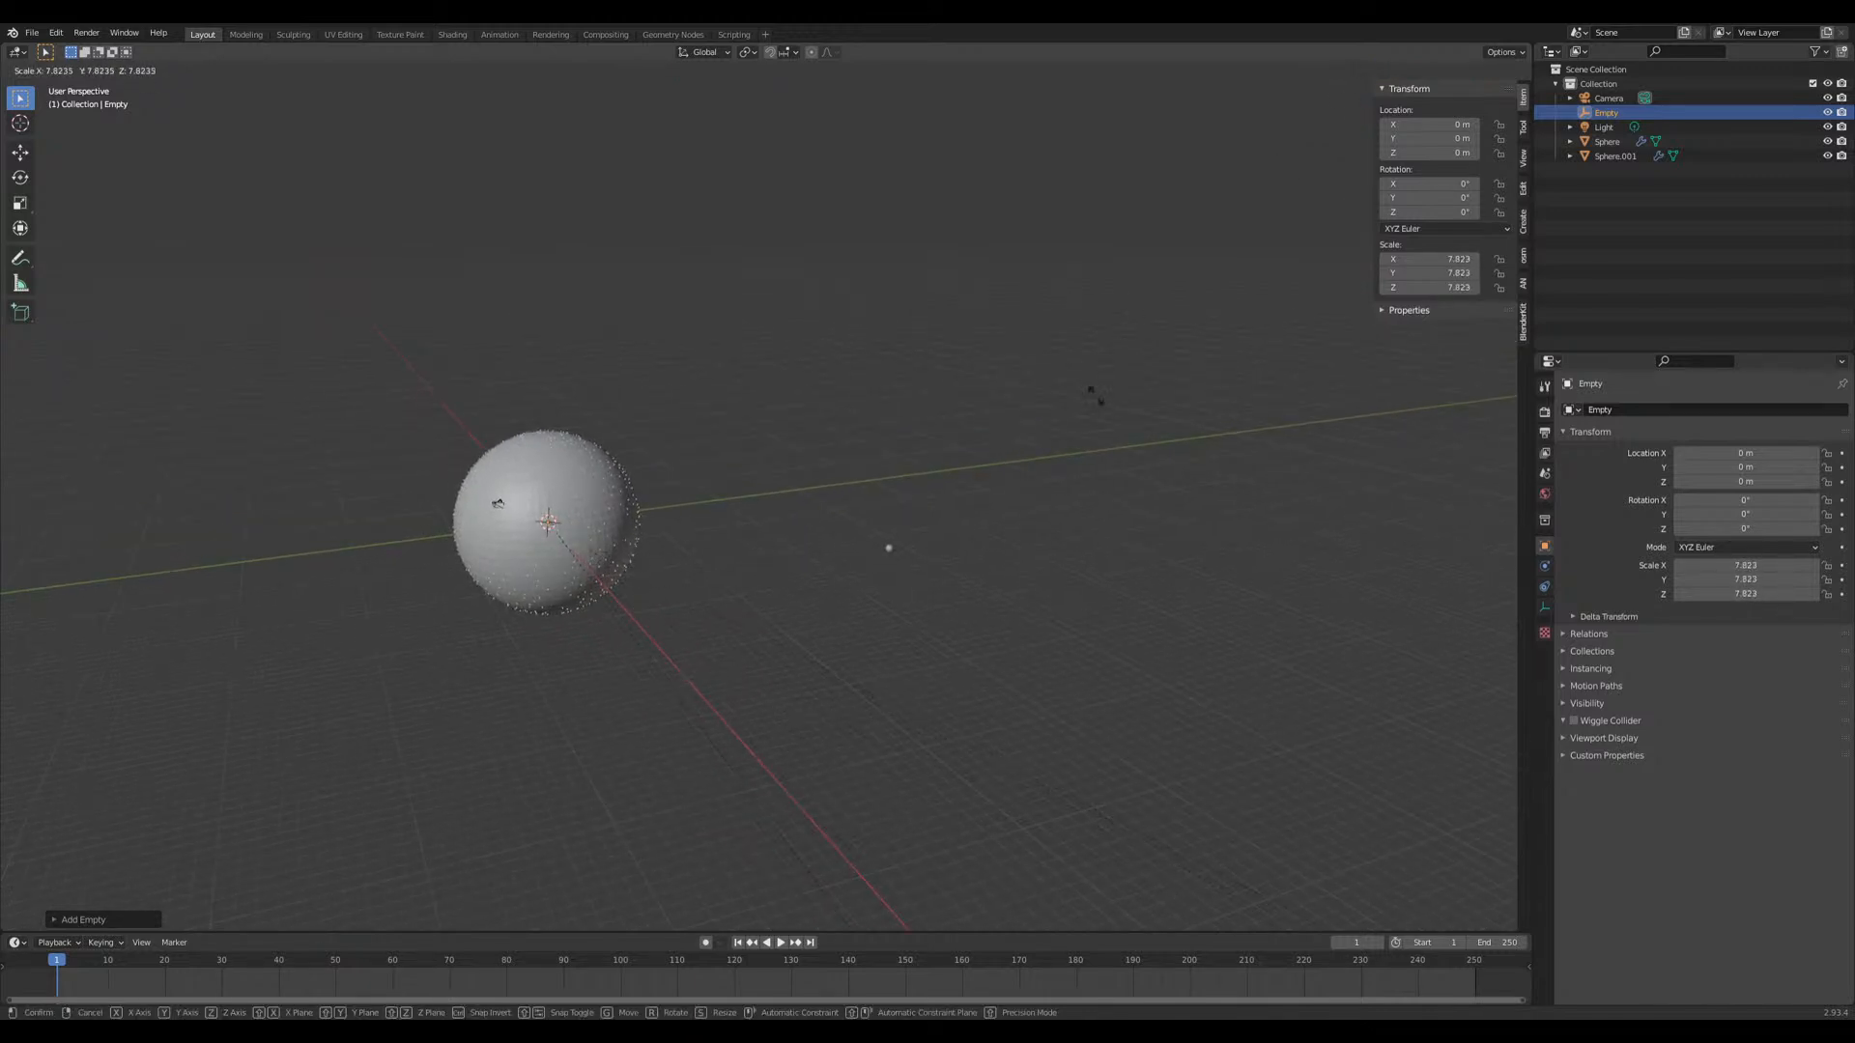
click(1249, 873)
scroll(874, 635, up, 3)
shift+middle_drag(874, 634, 862, 542)
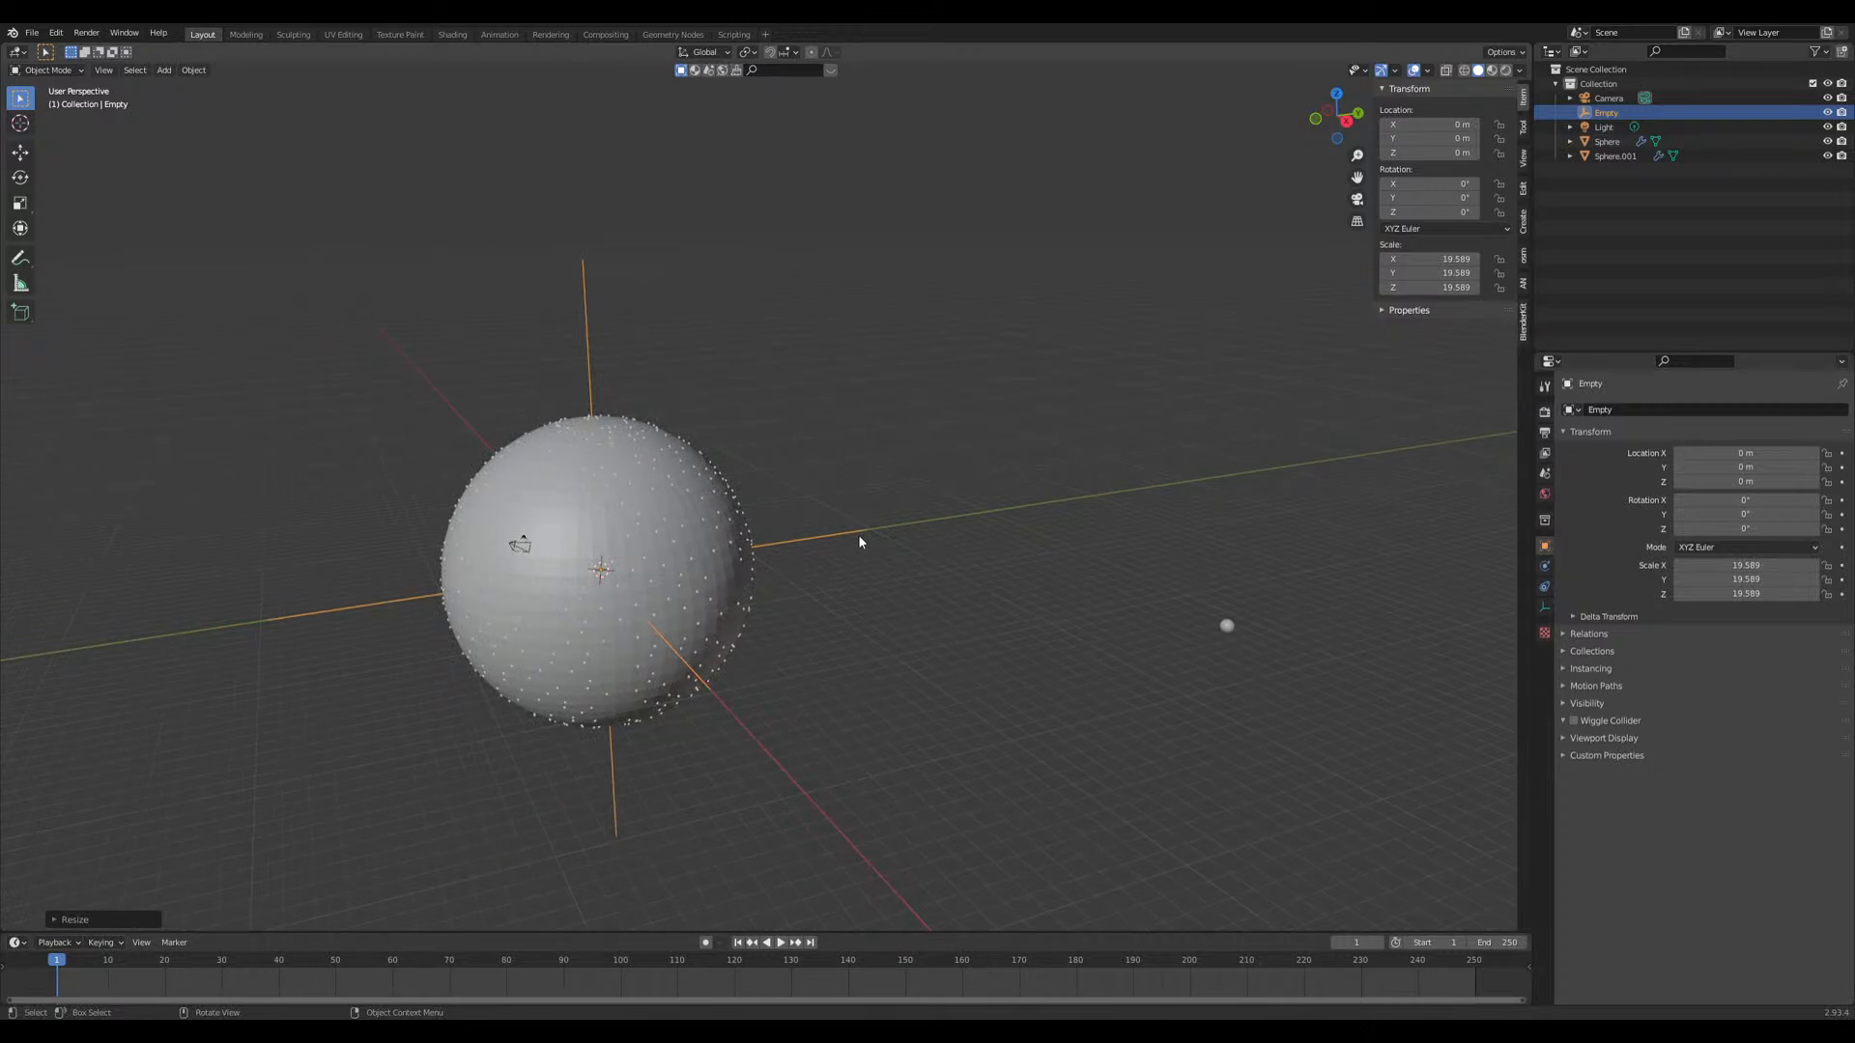
Step: Parent the small sphere to the empty as an Object parent
click(715, 531)
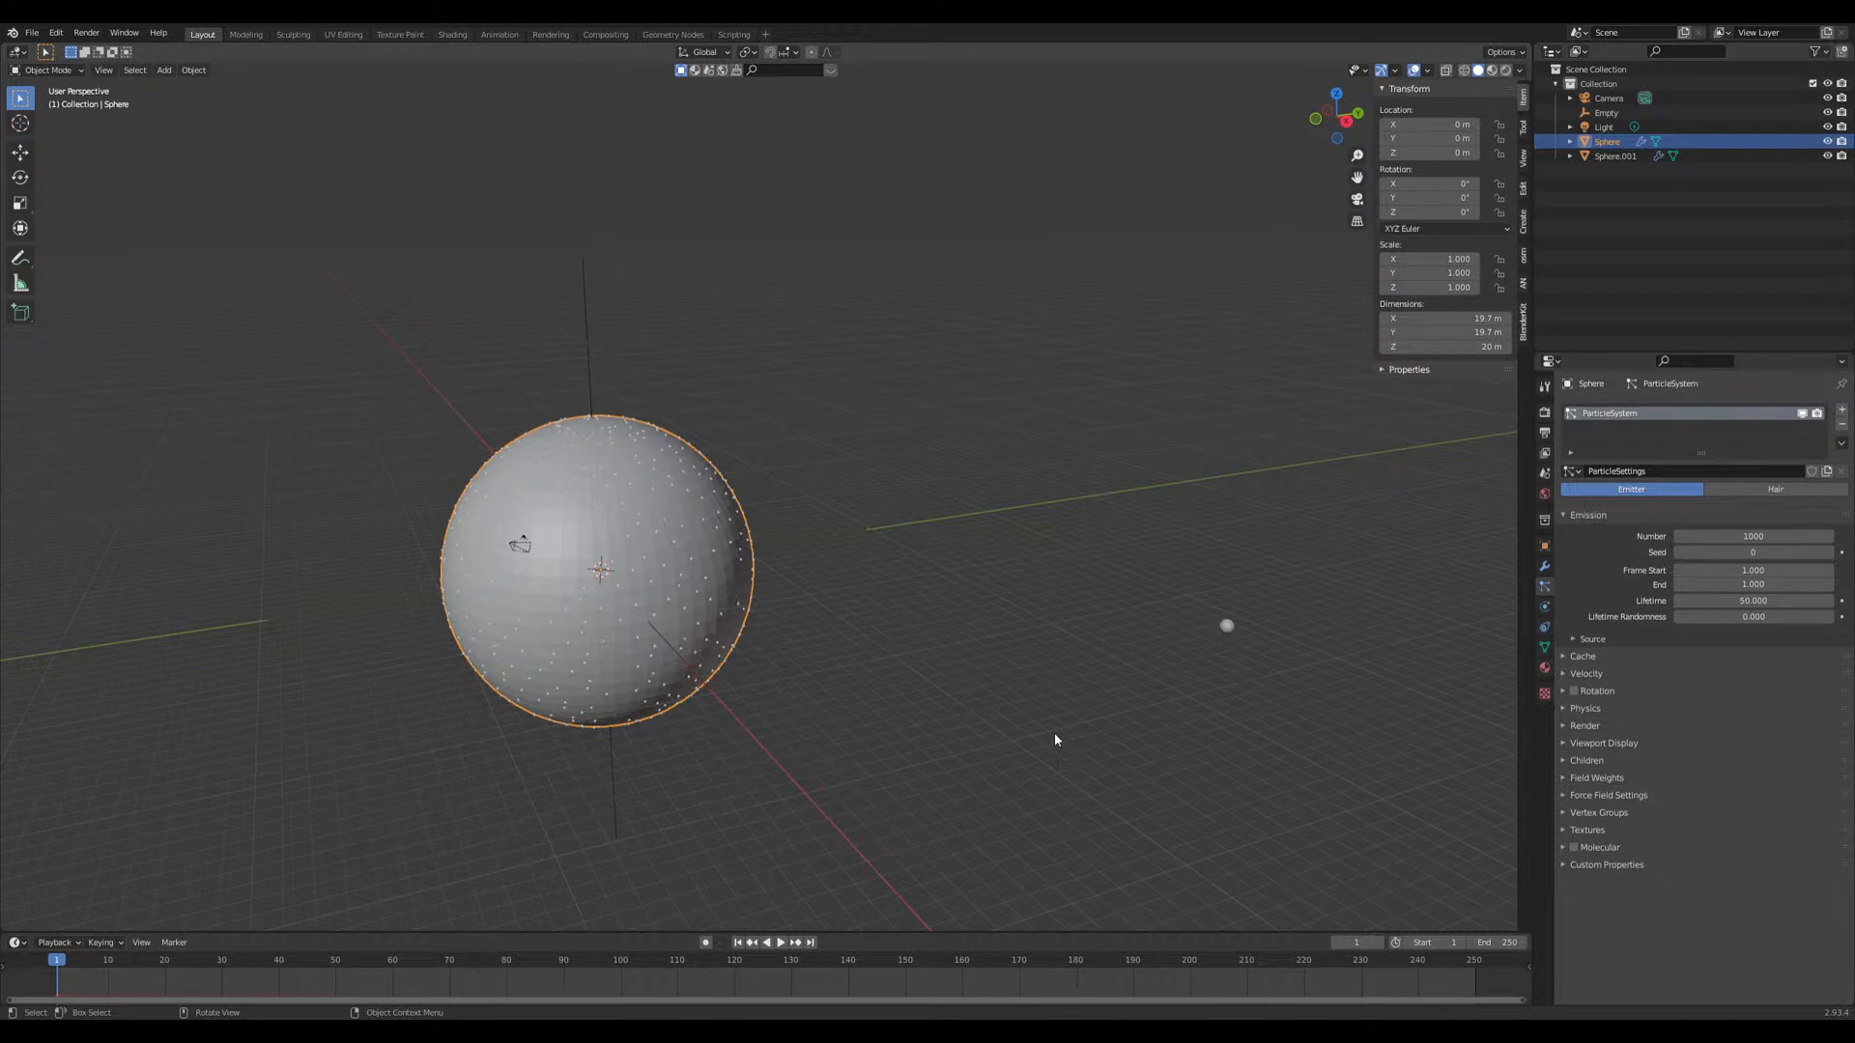
middle_drag(1058, 734, 1027, 720)
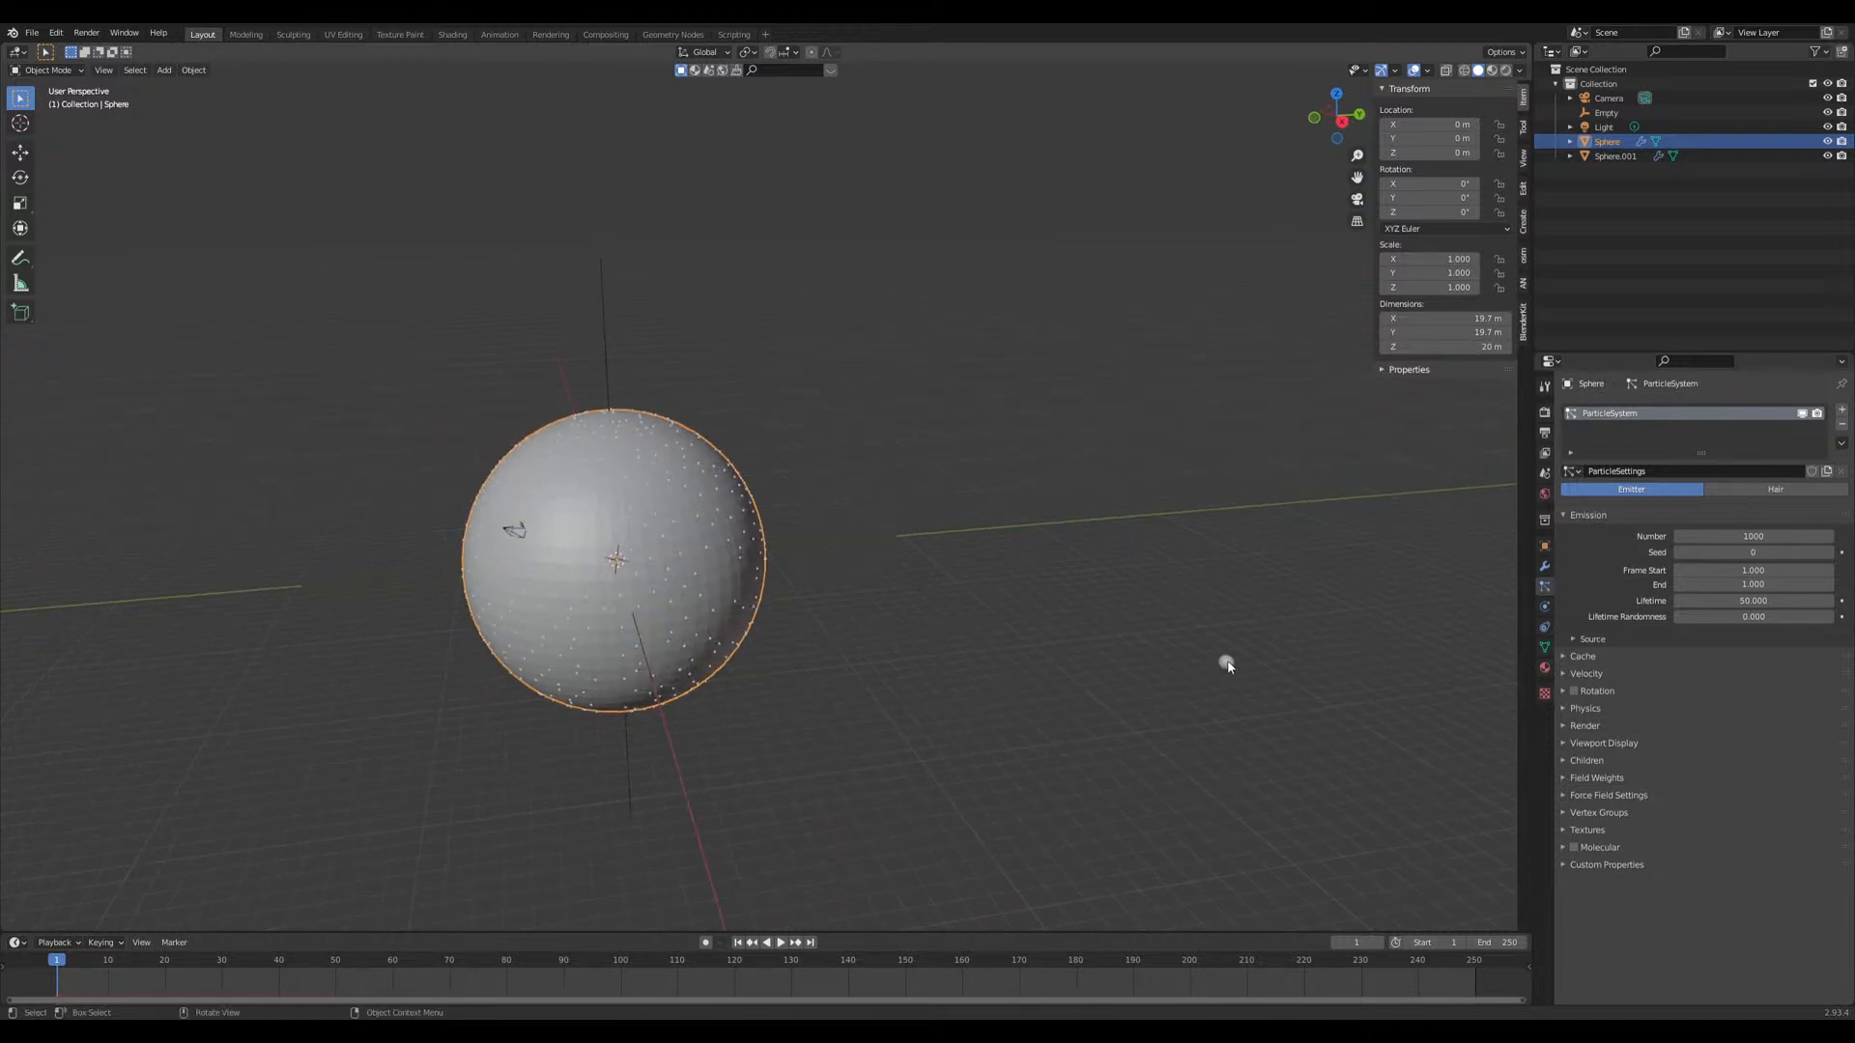
middle_drag(972, 668, 1062, 522)
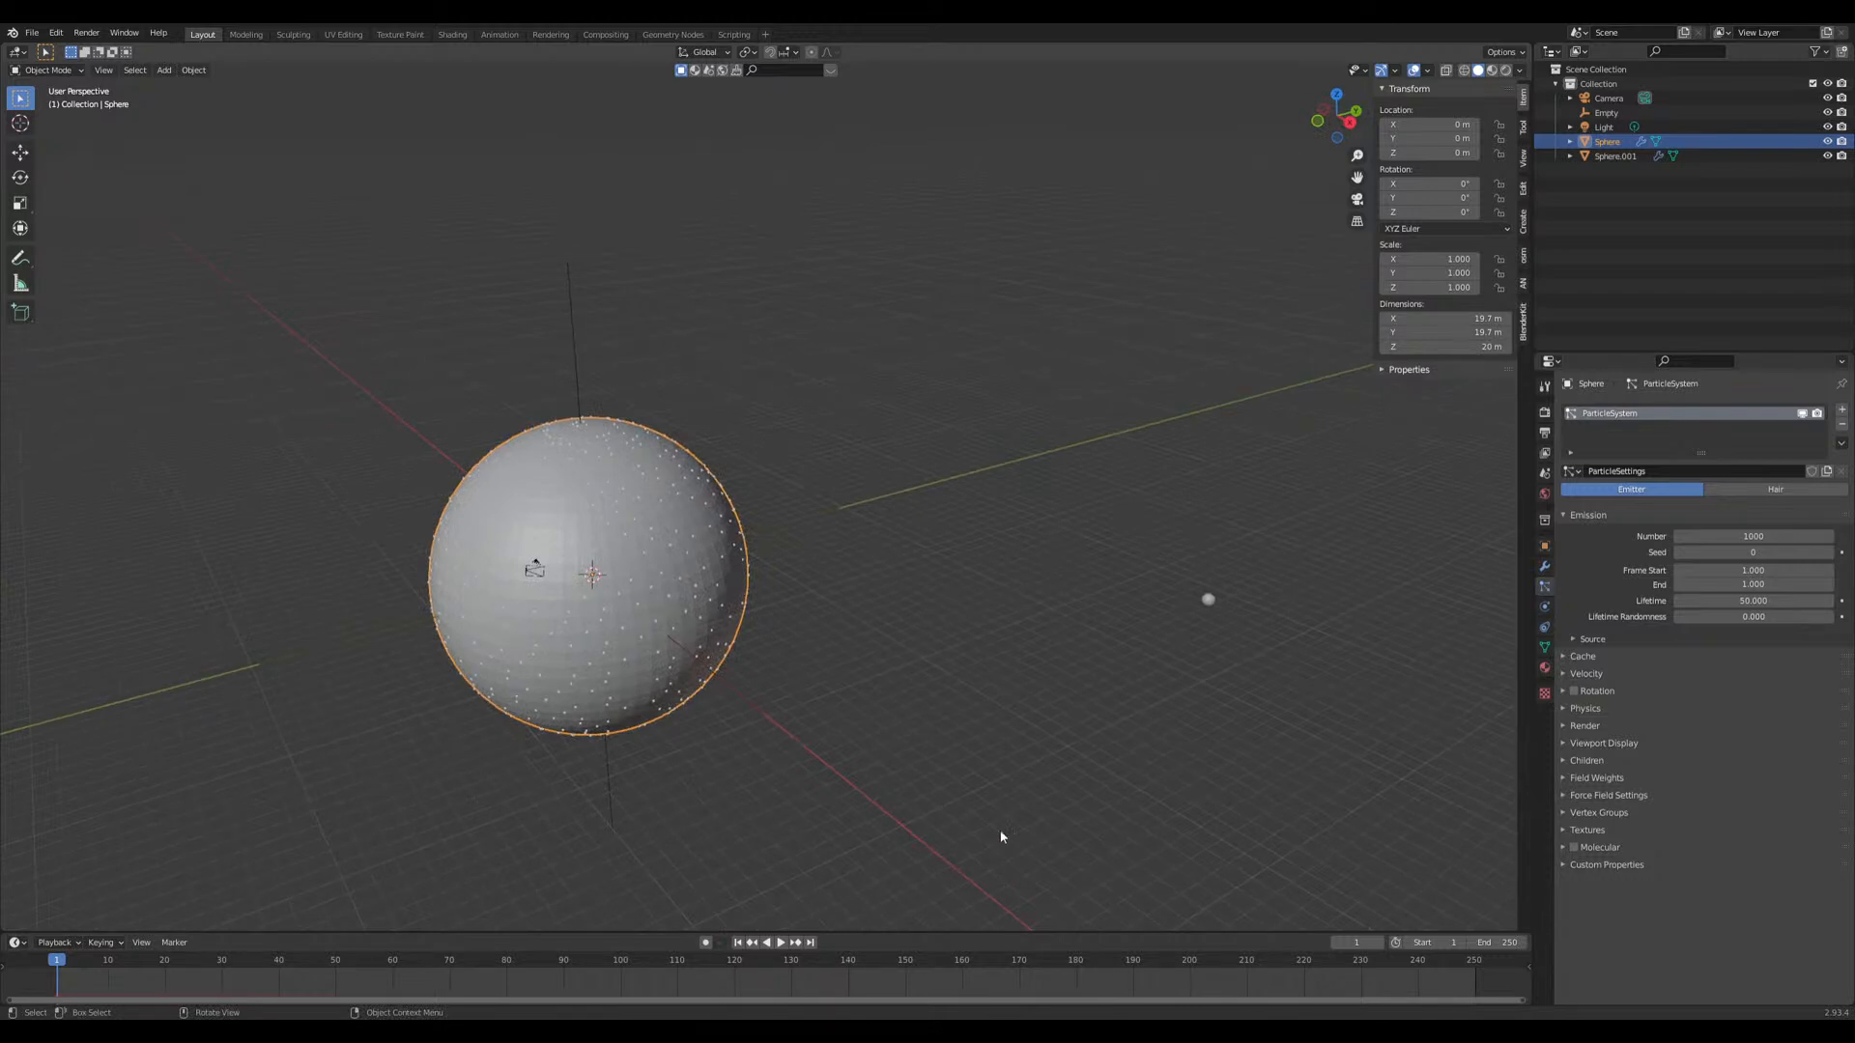
middle_drag(1205, 610, 1184, 620)
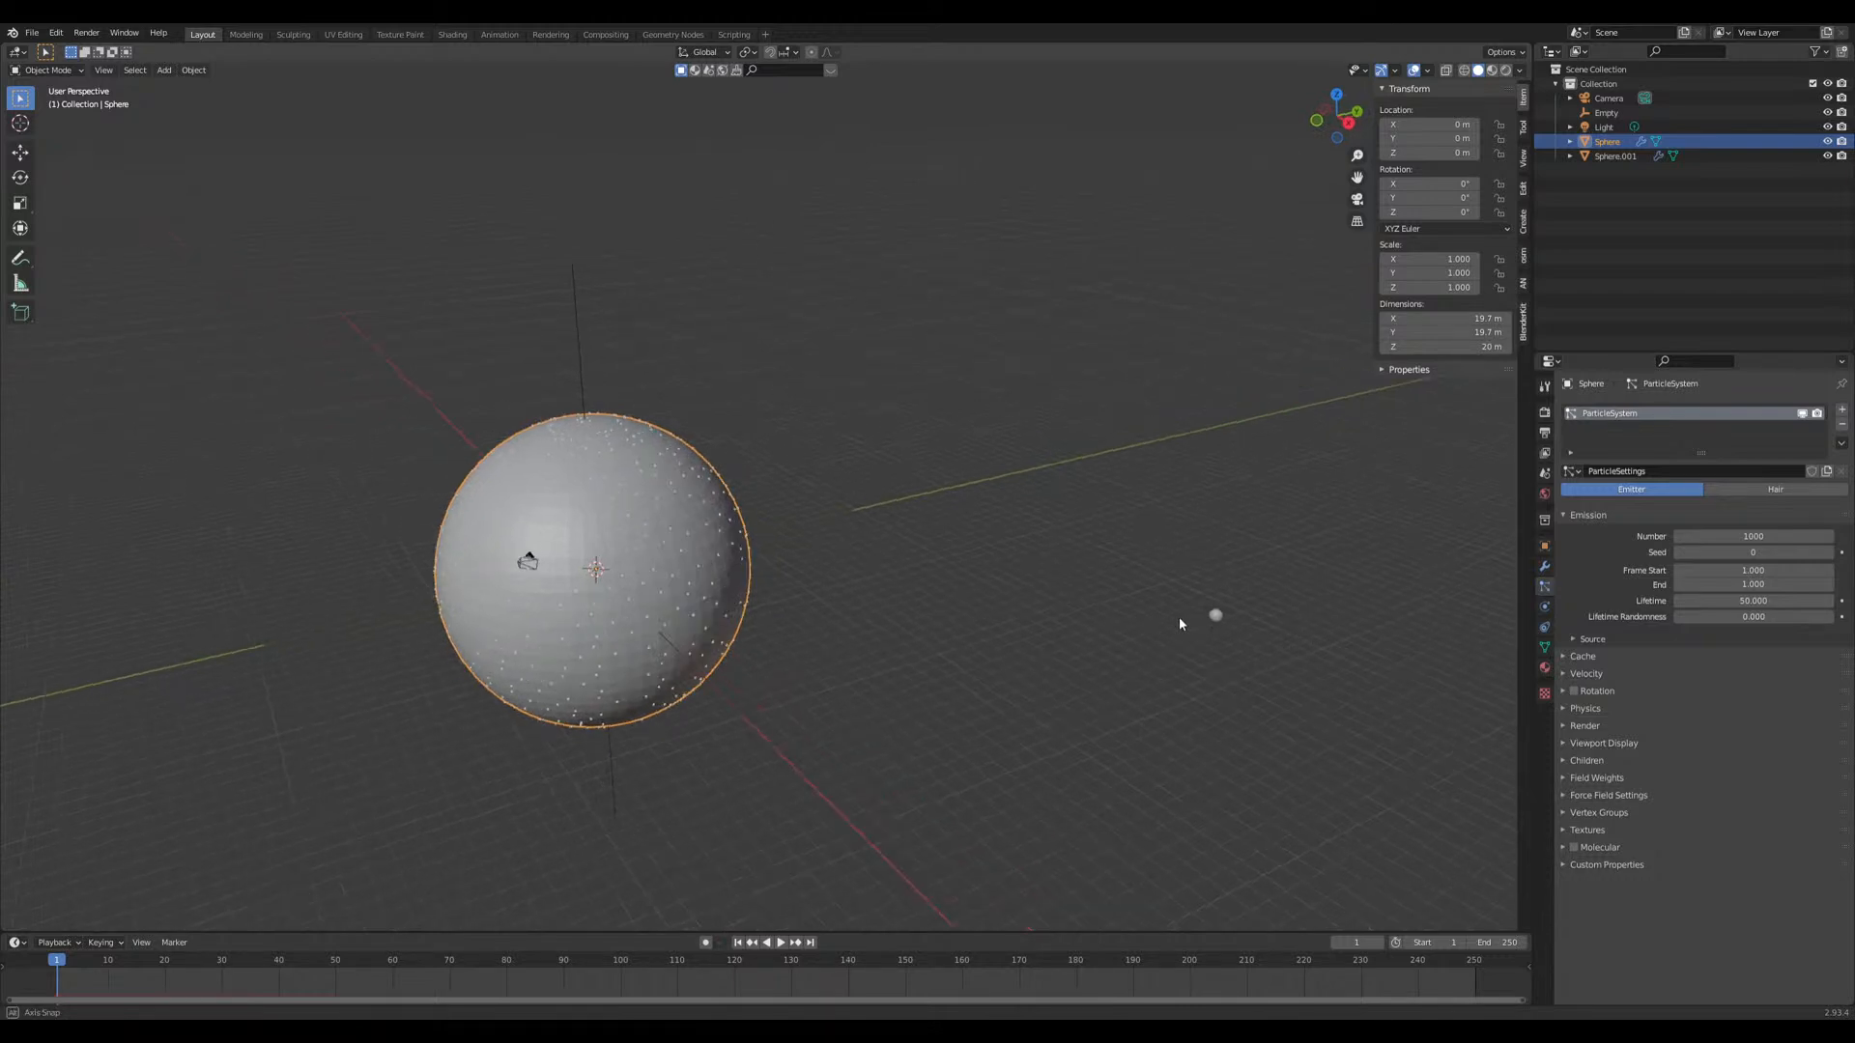
click(1215, 617)
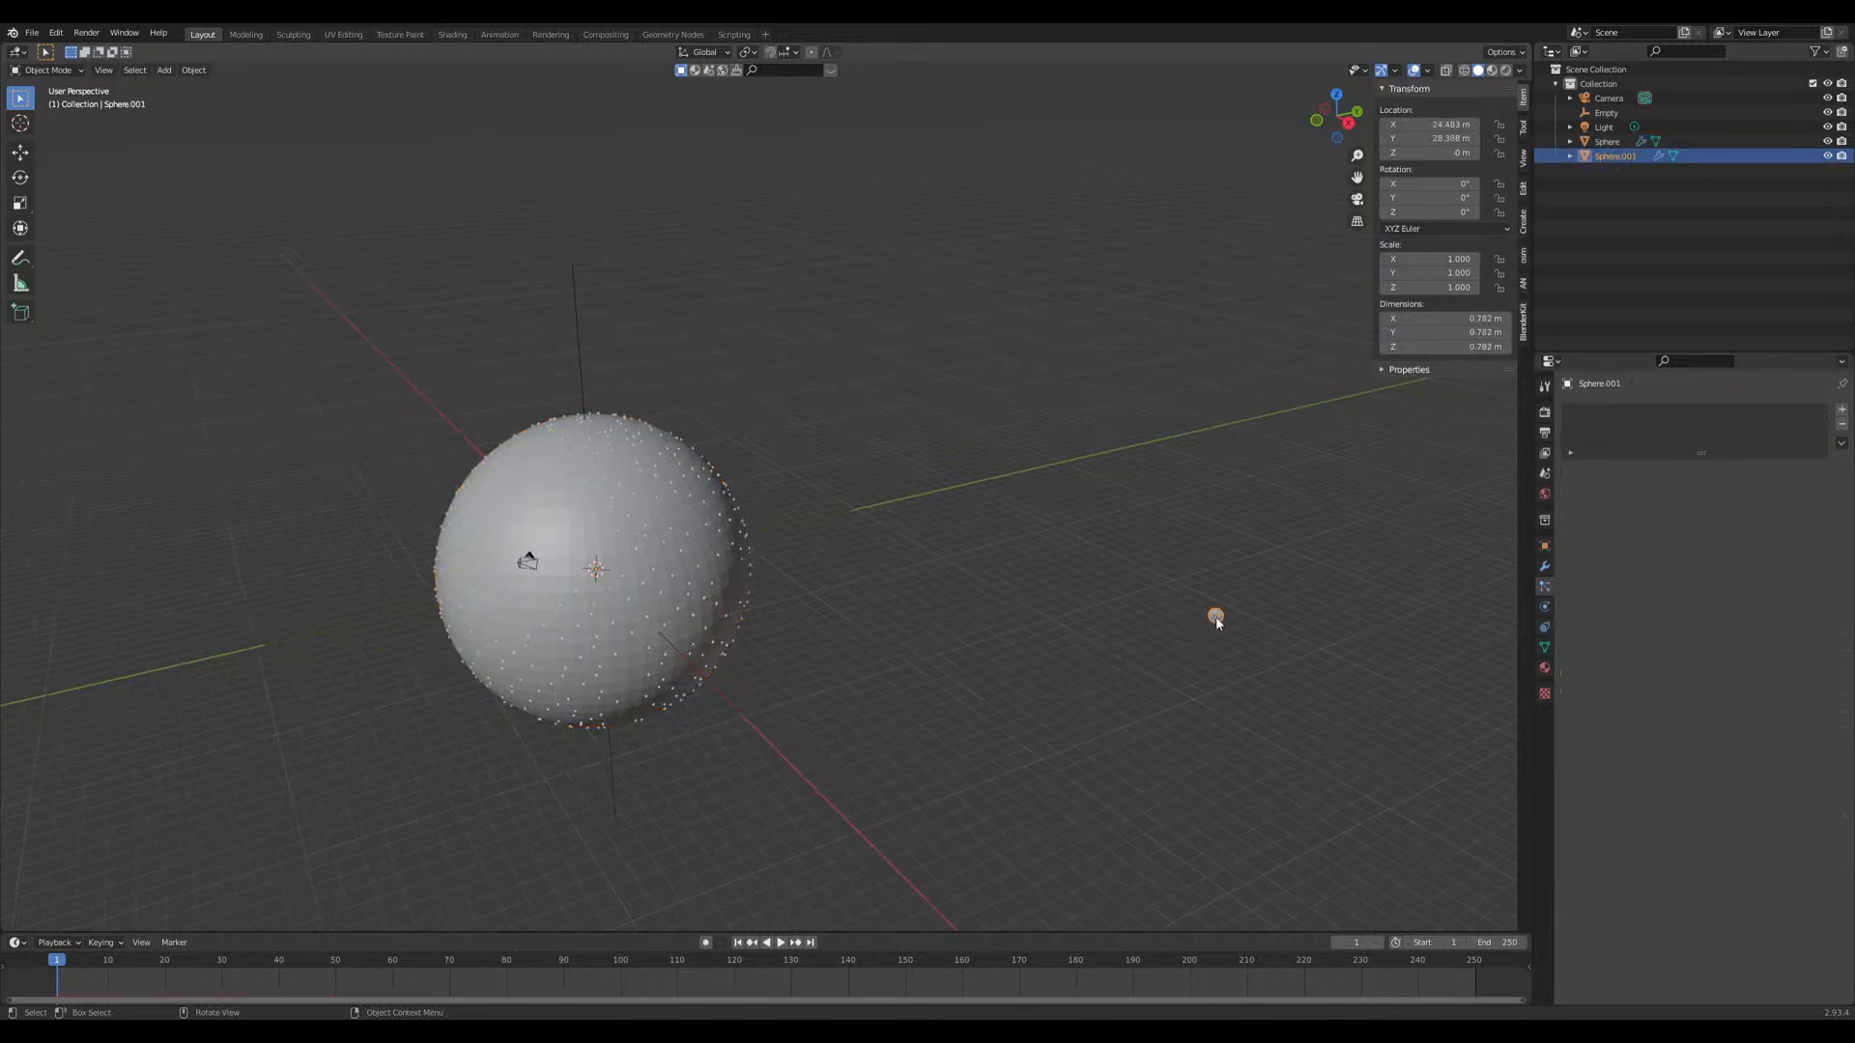
shift+click(582, 355)
right_click(581, 356)
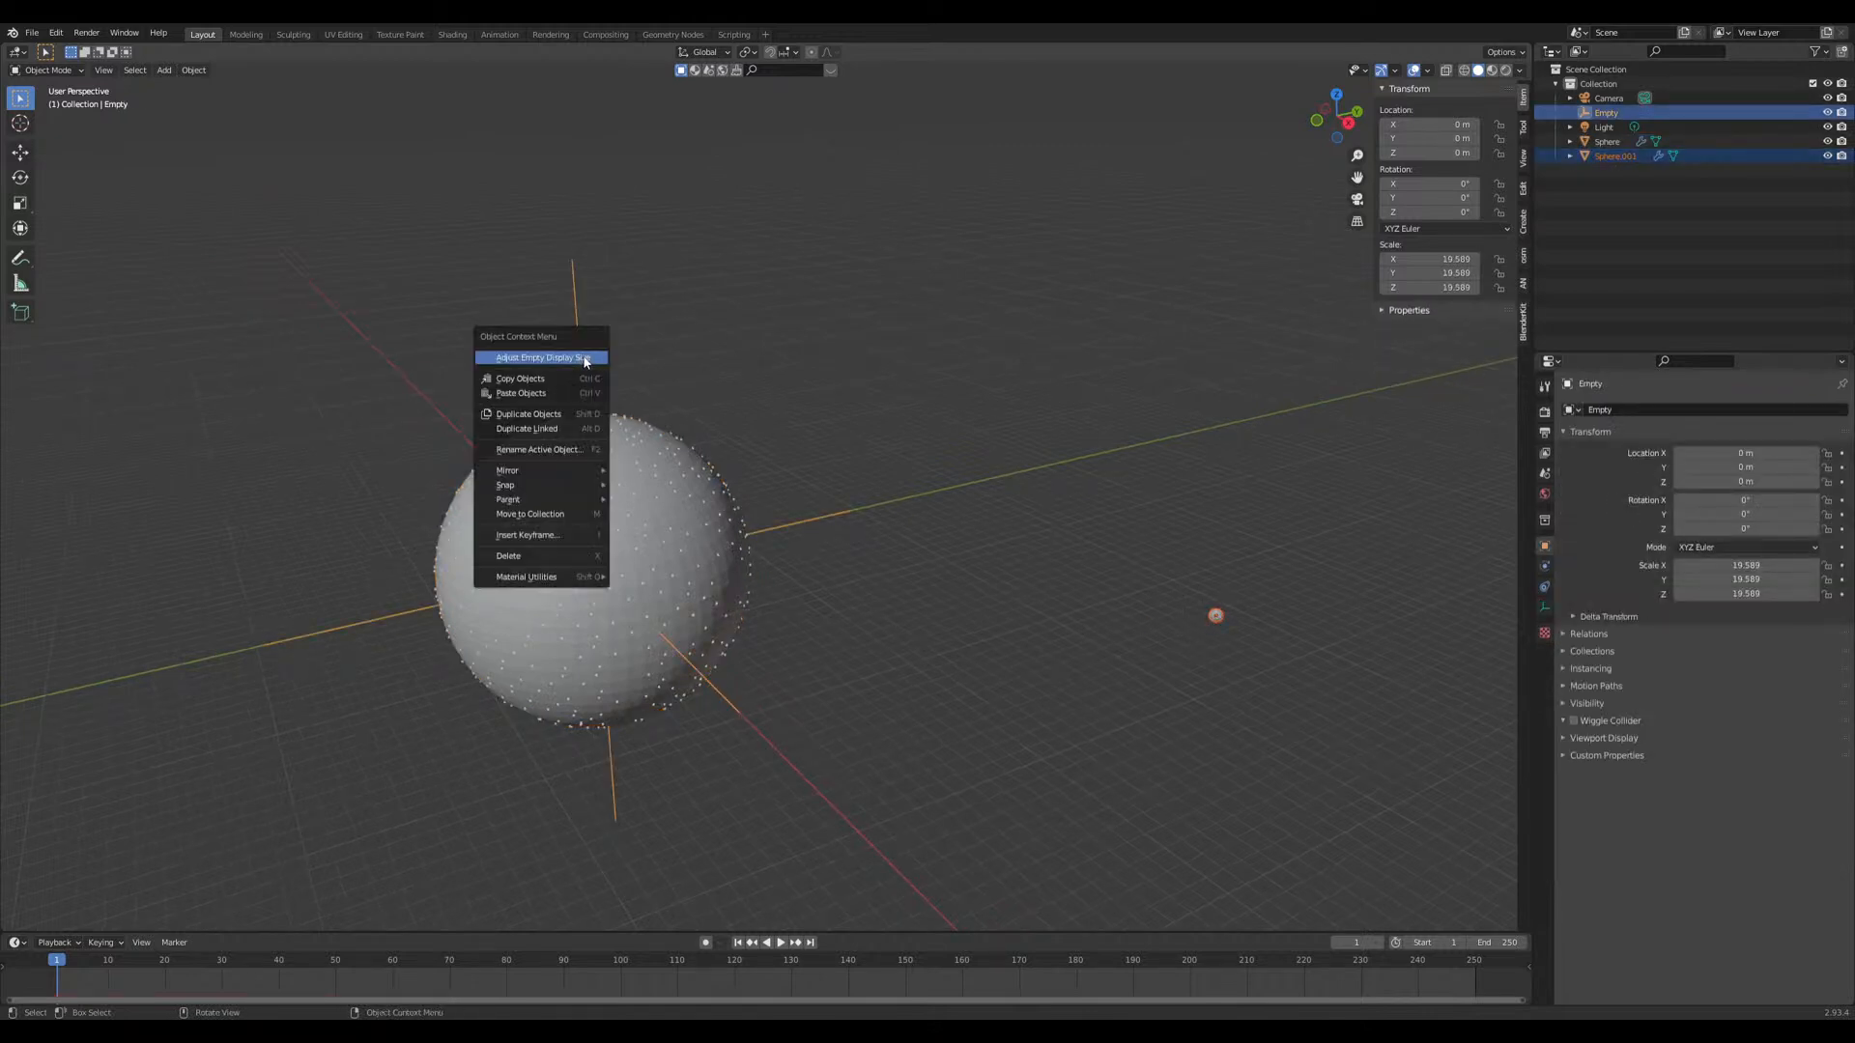
mouse_move(576, 499)
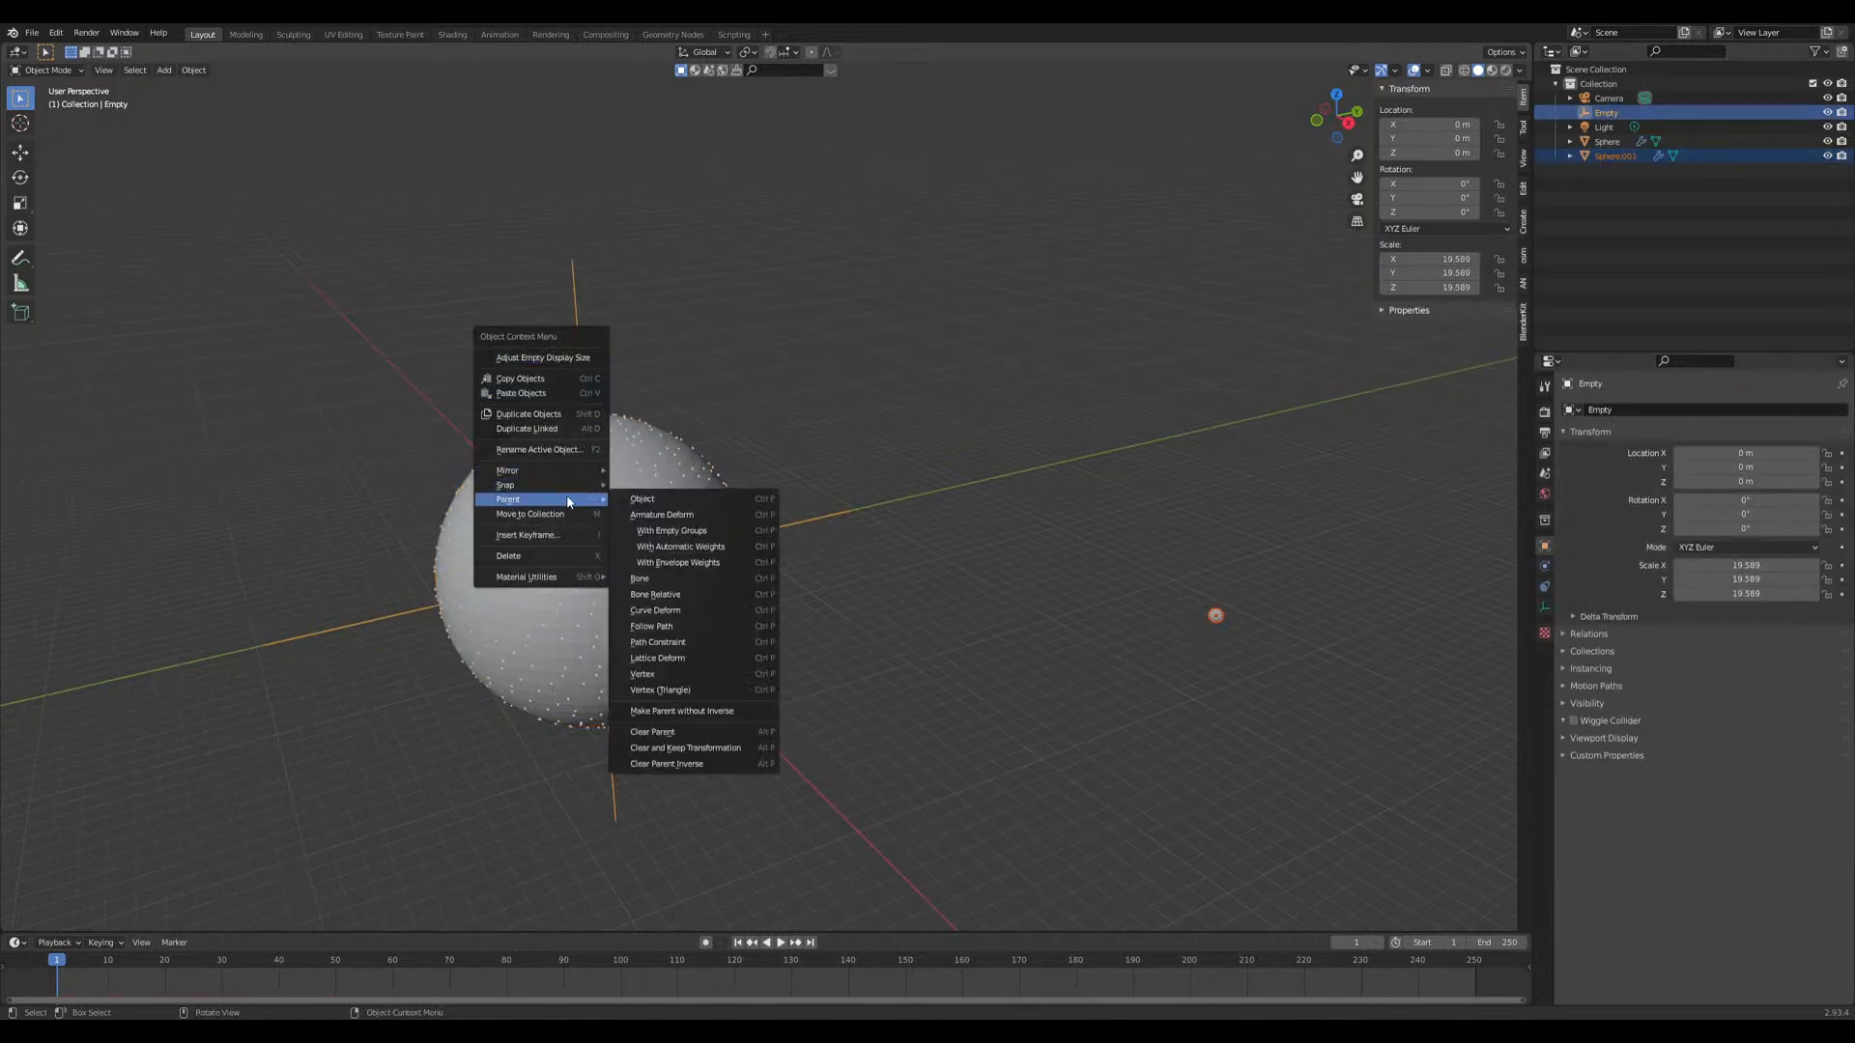
click(636, 502)
Step: Drive the empty's Z rotation with a #frame-based expression that gives 0.286° at frame 1
click(580, 351)
click(1427, 212)
text(#frame)
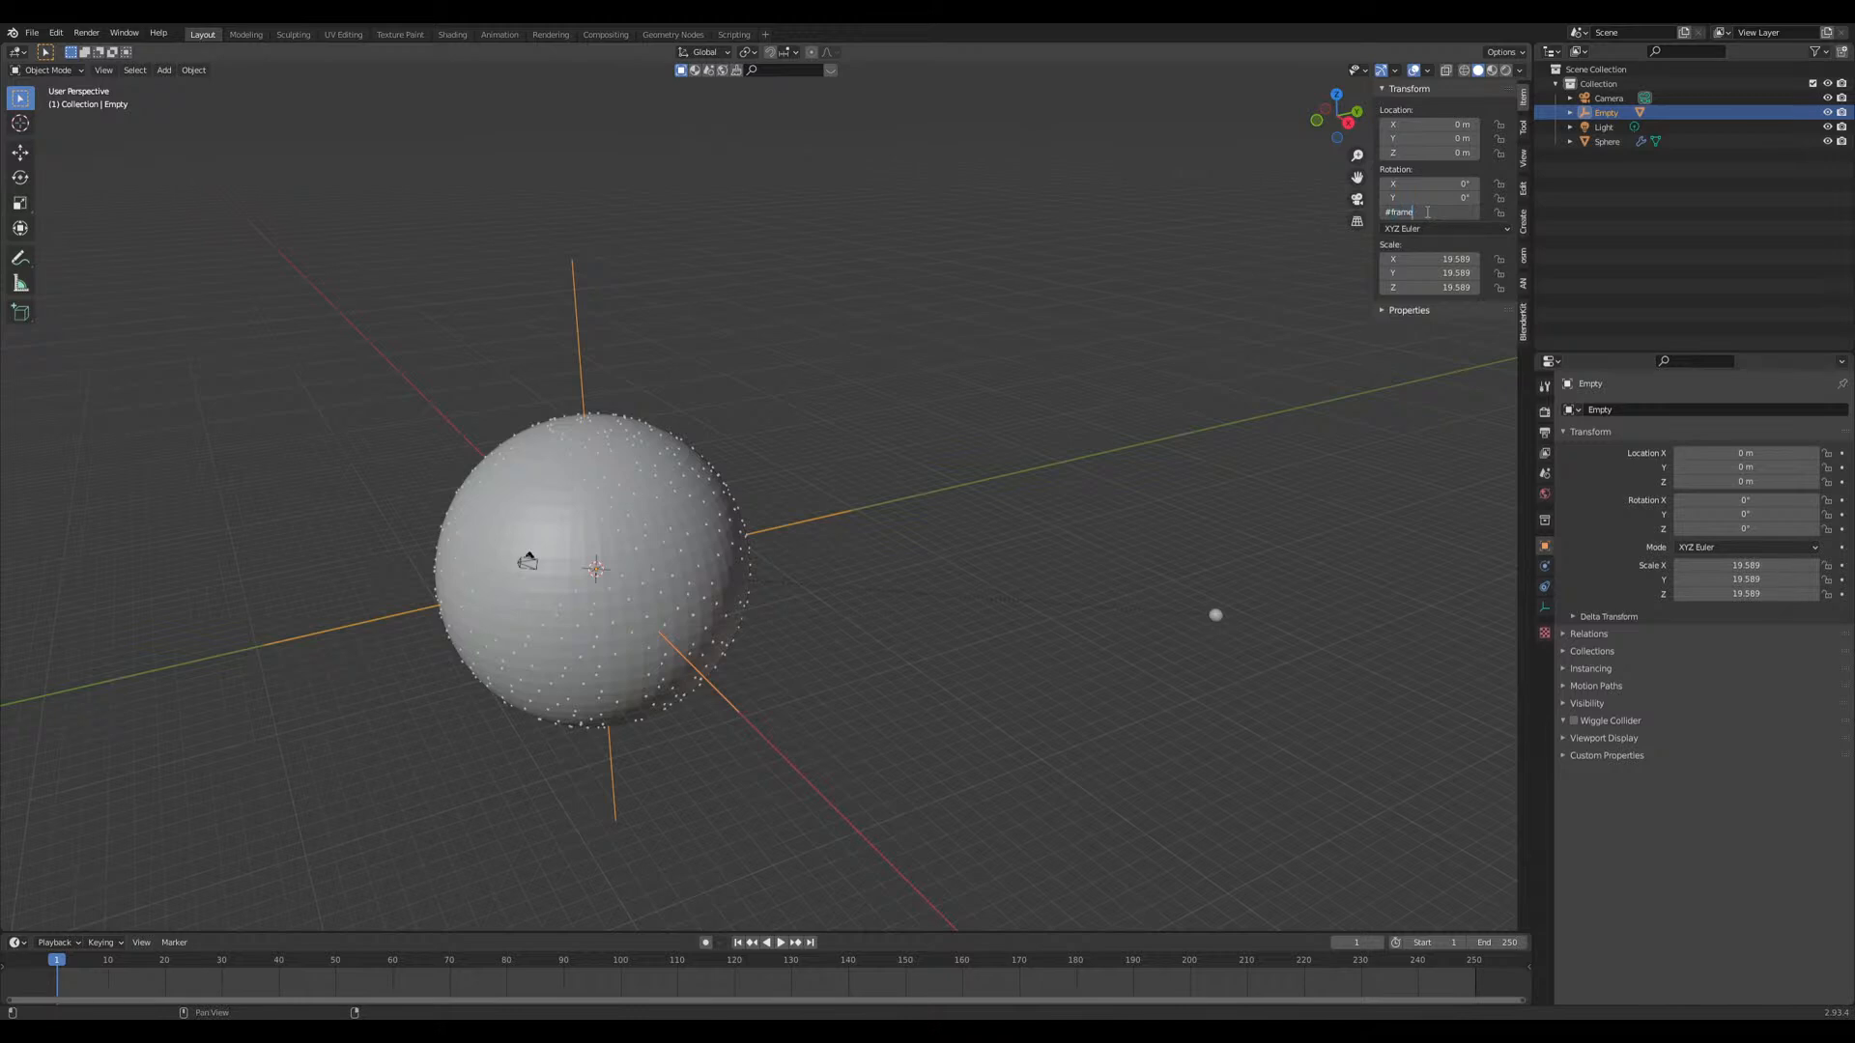
key(Return)
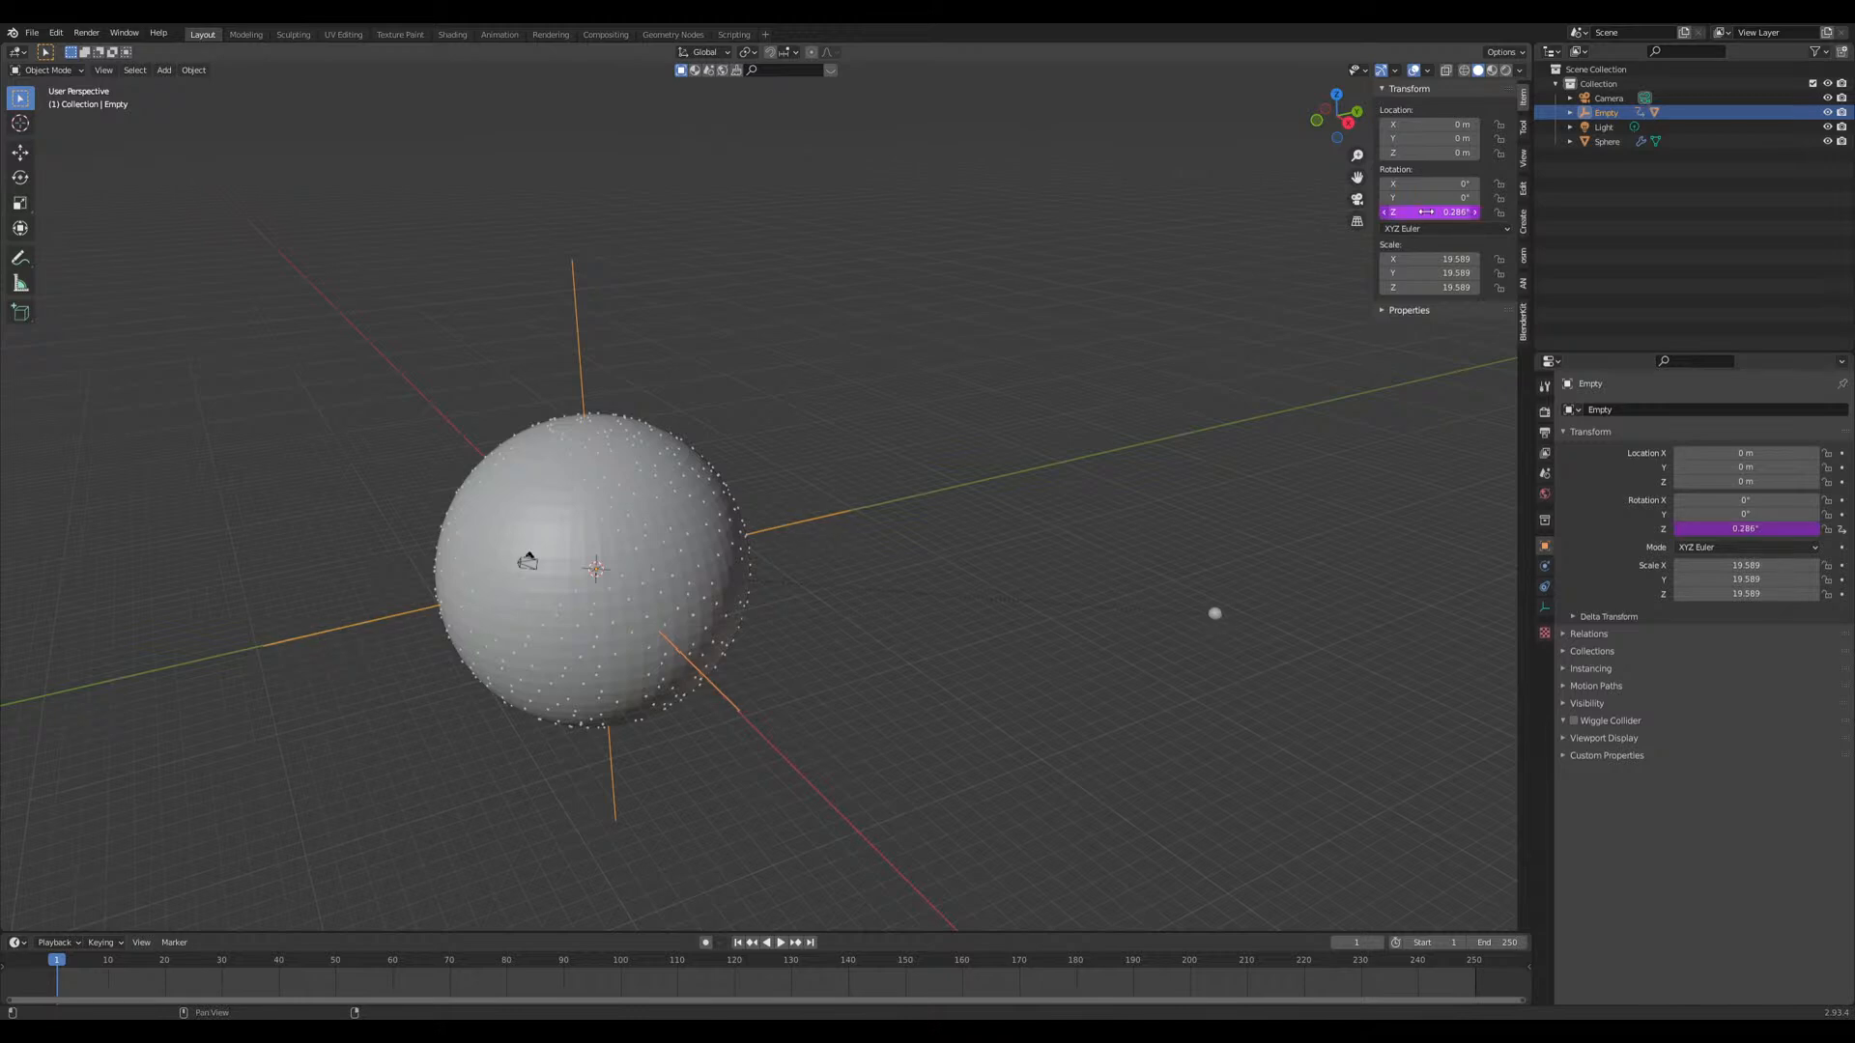
Step: Play the animation to check the small sphere's orbit around the large sphere, and return to frame 1
key(space)
middle_drag(1249, 622, 1190, 771)
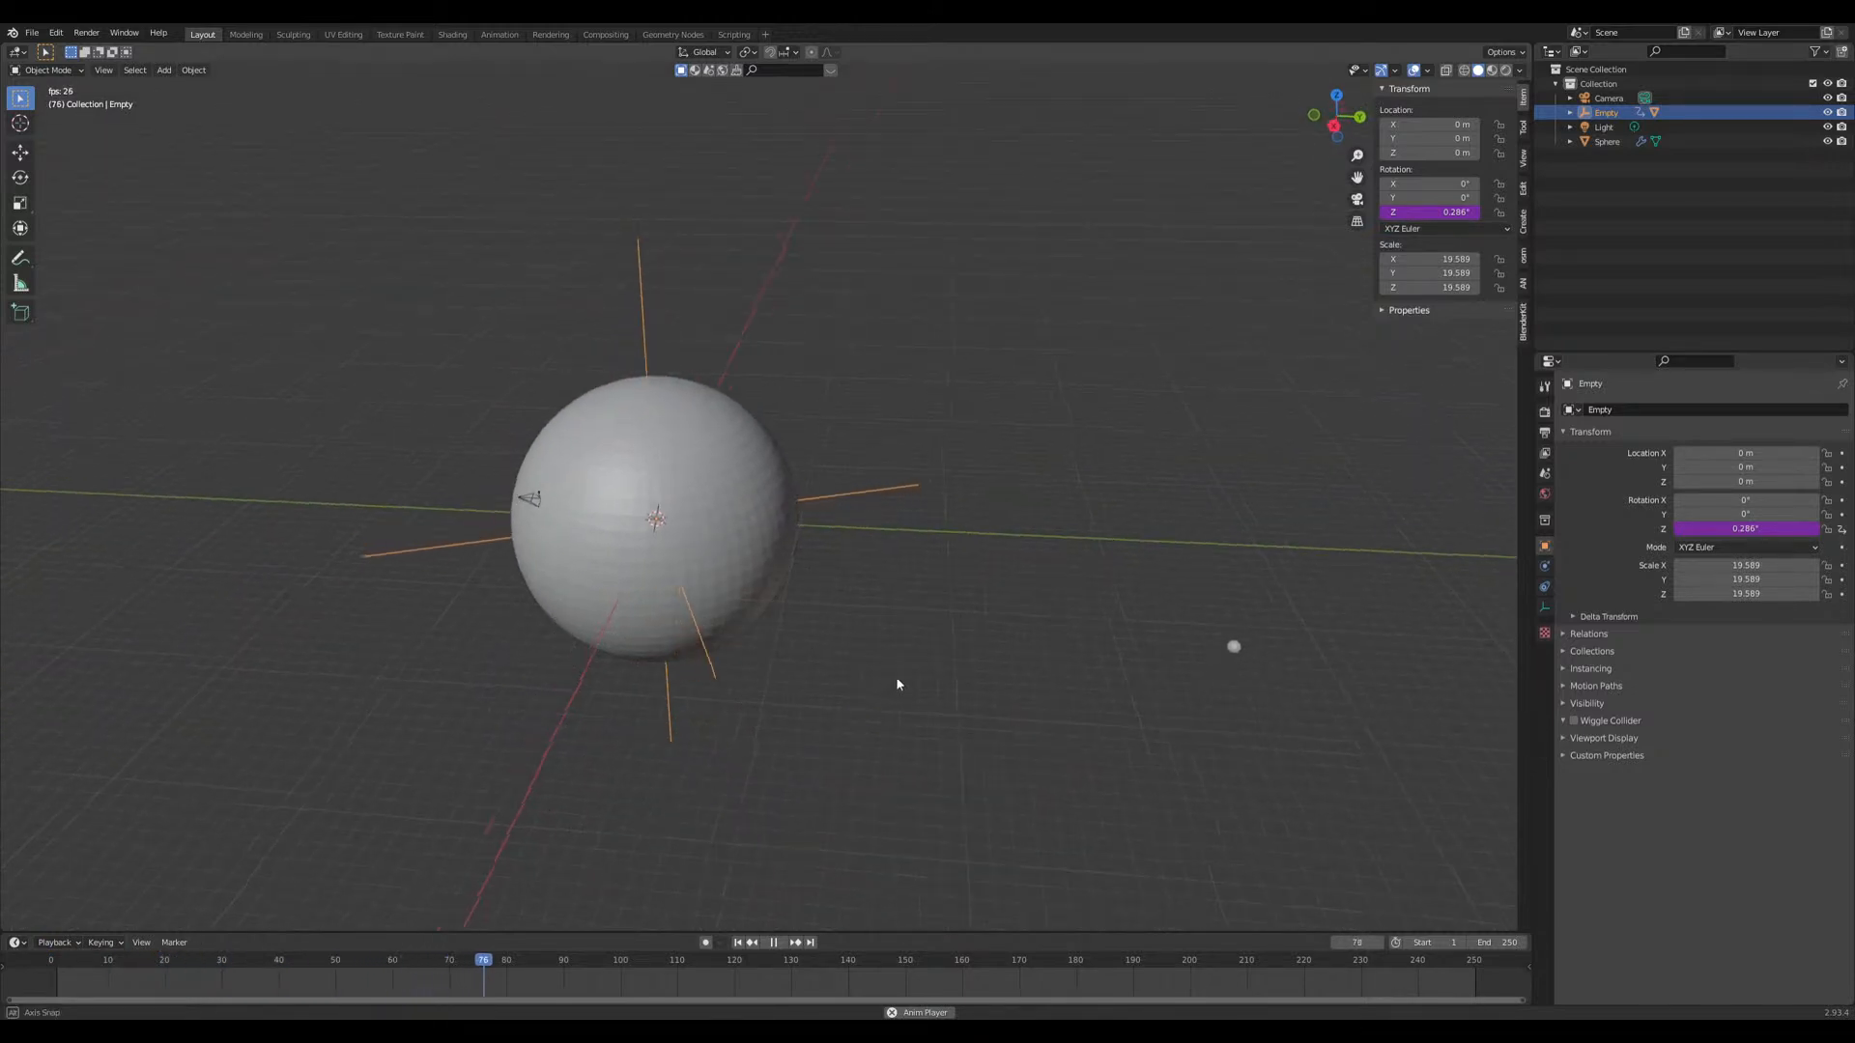
middle_drag(890, 674, 807, 903)
key(space)
click(737, 941)
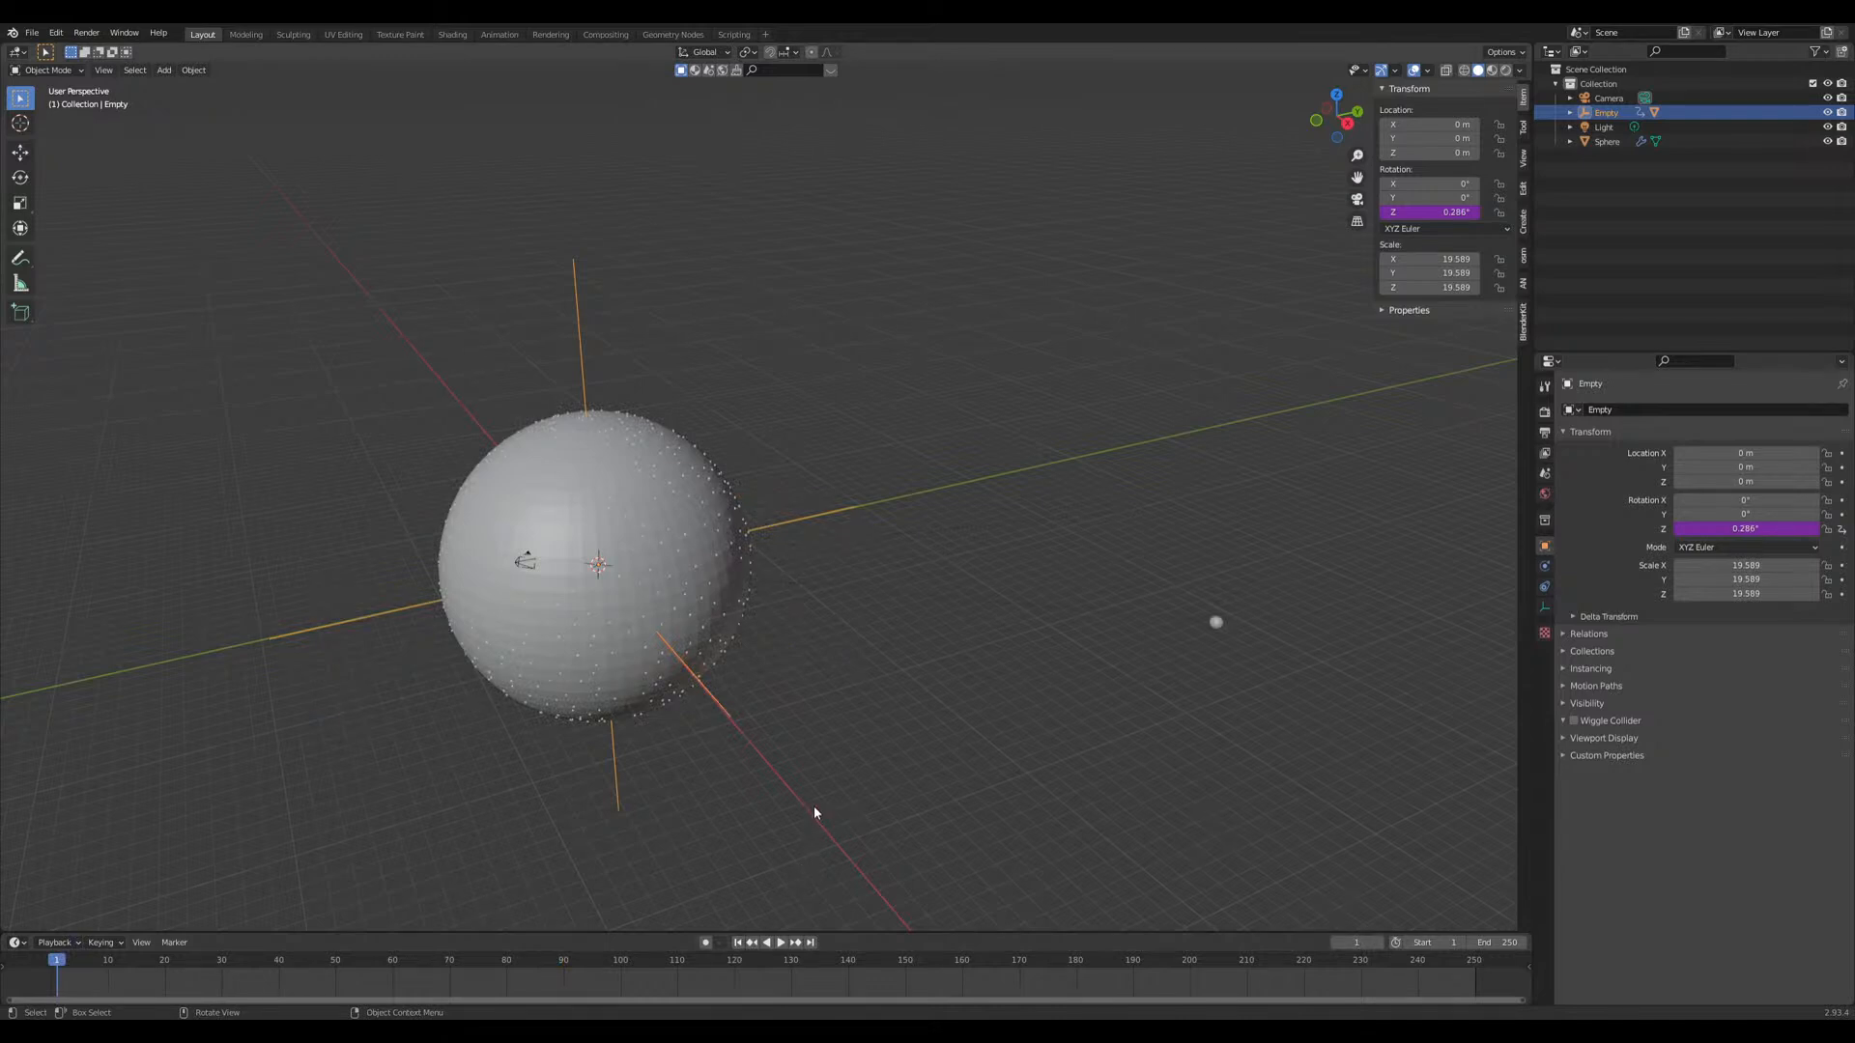
middle_drag(813, 806, 860, 763)
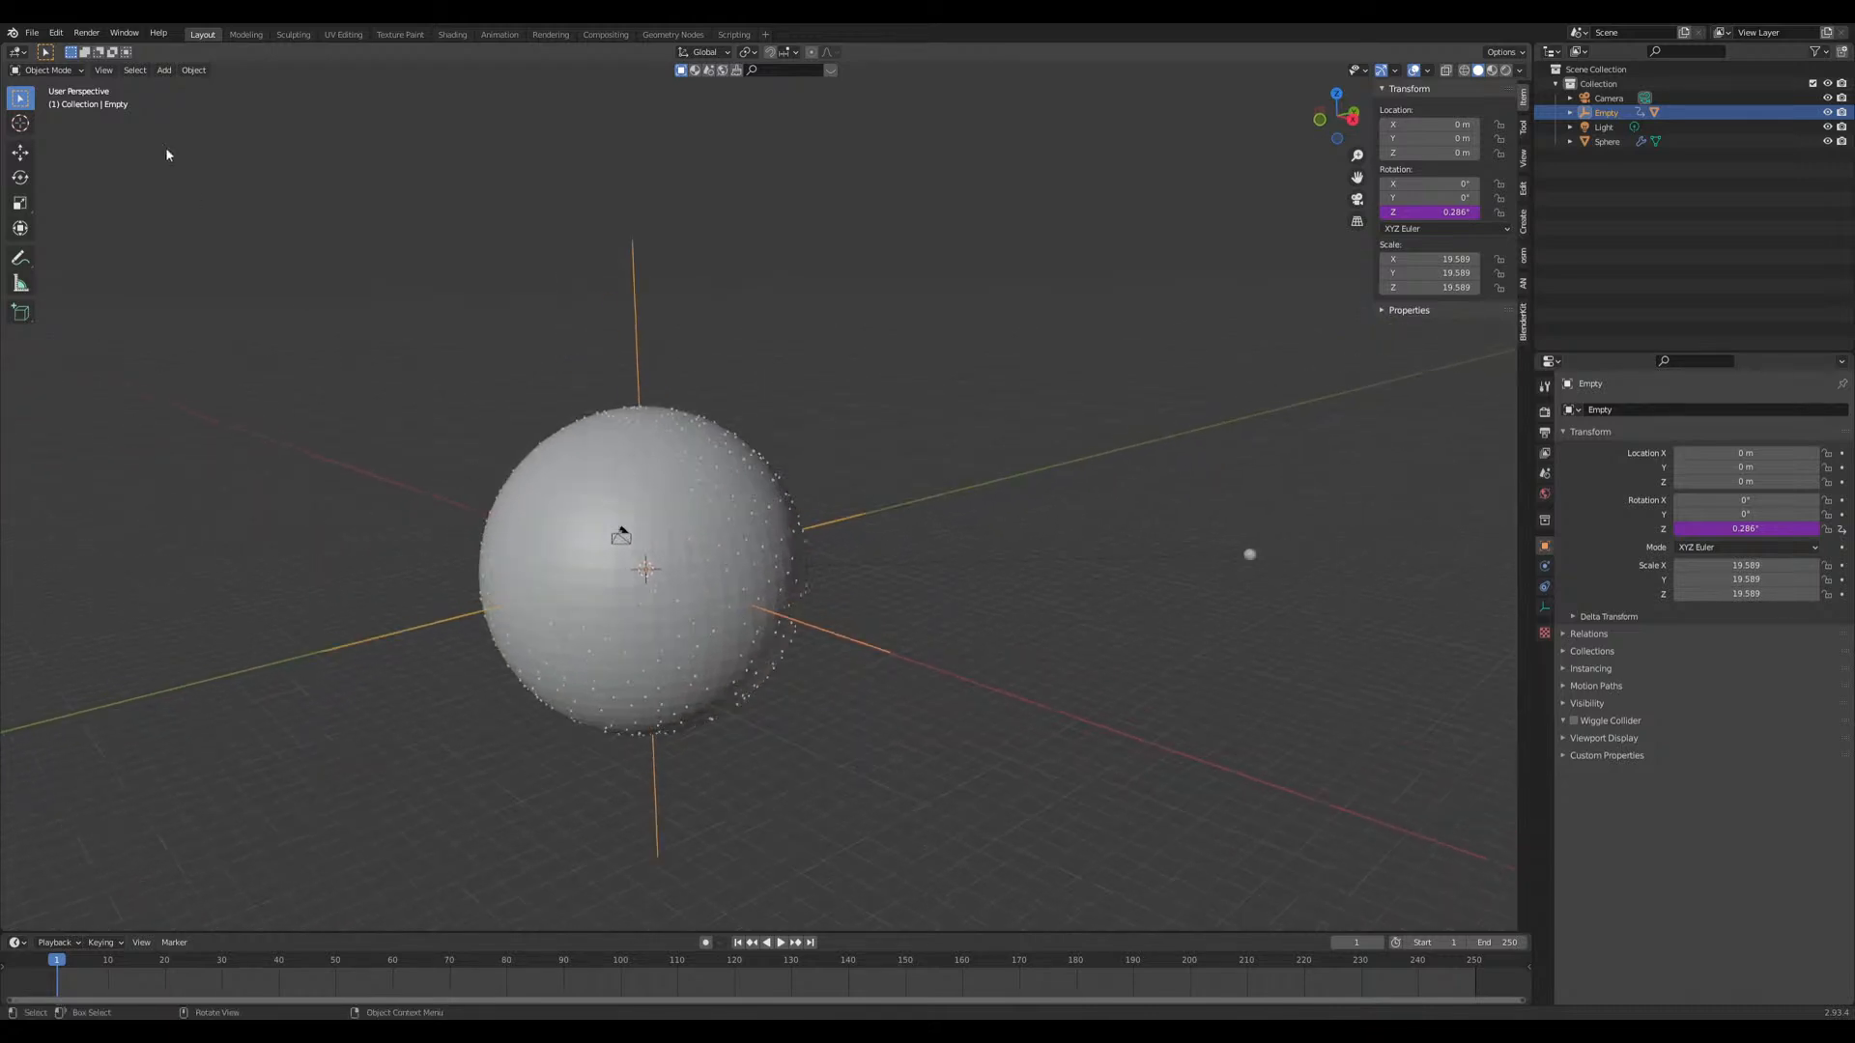
Step: Open the Preferences
click(56, 32)
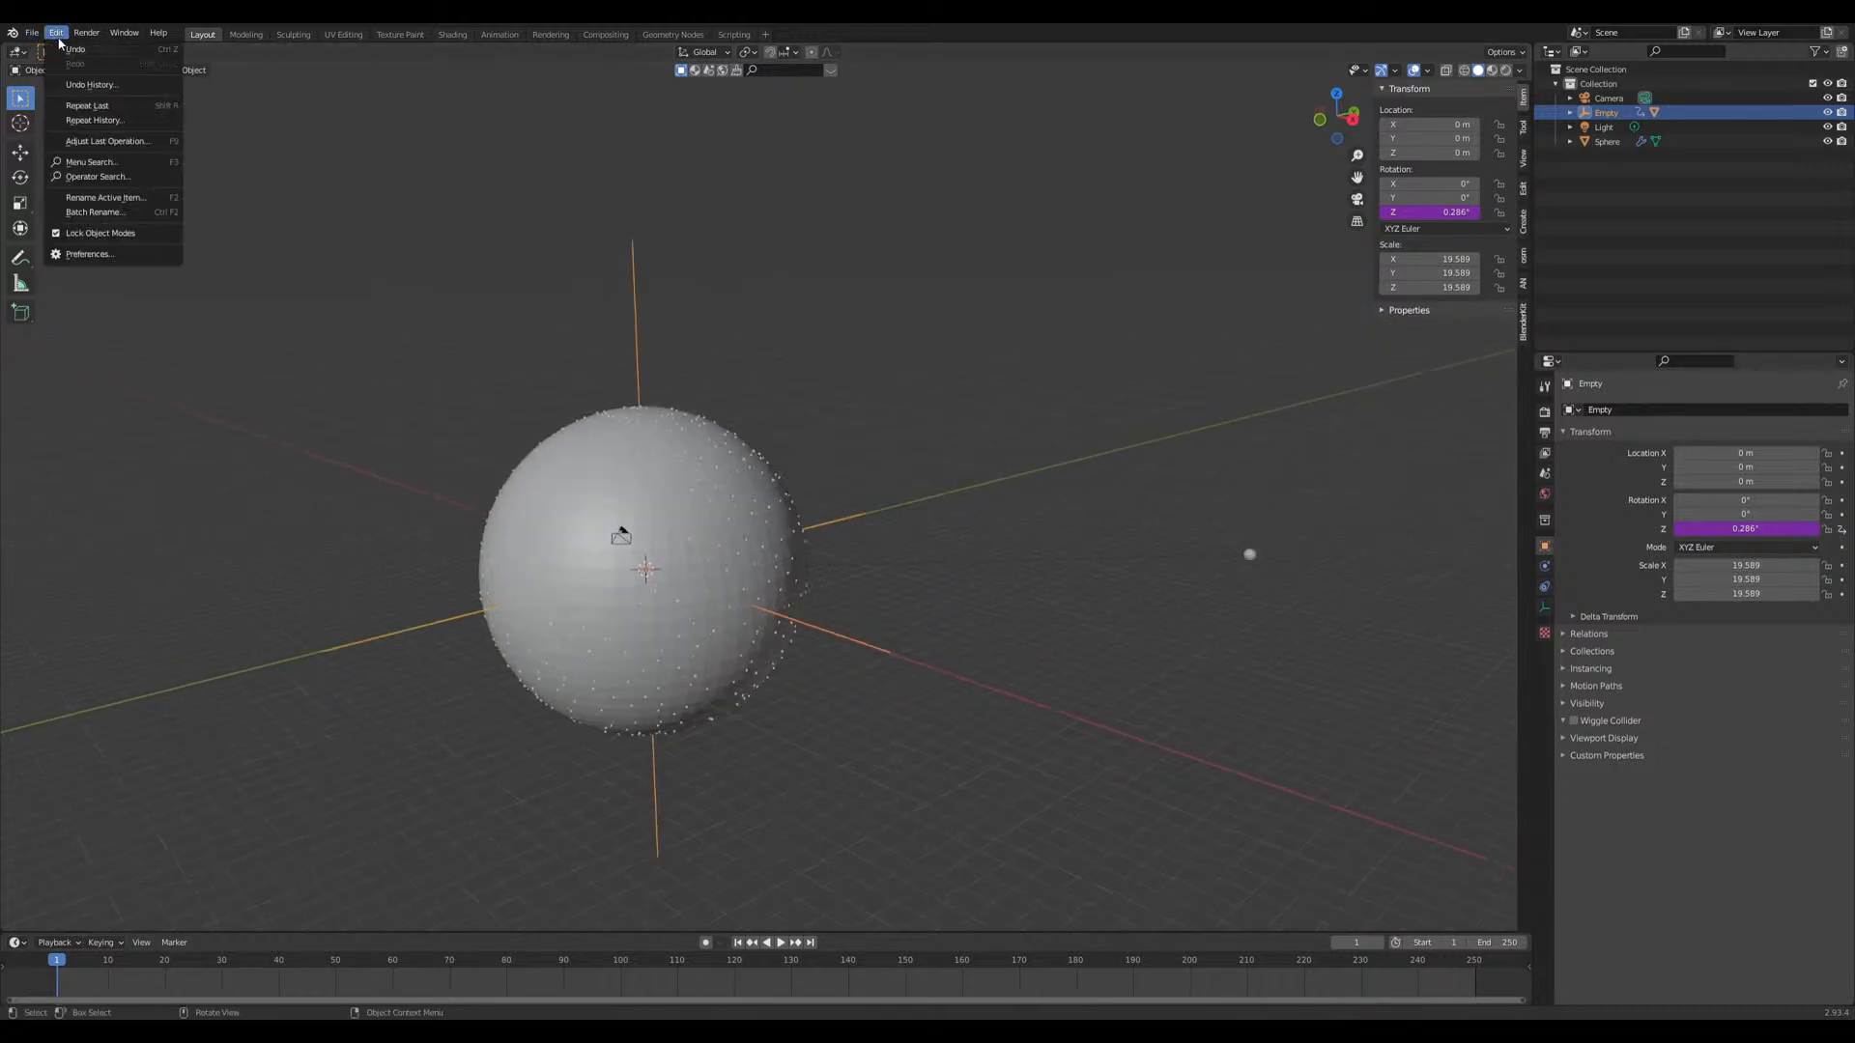
click(85, 261)
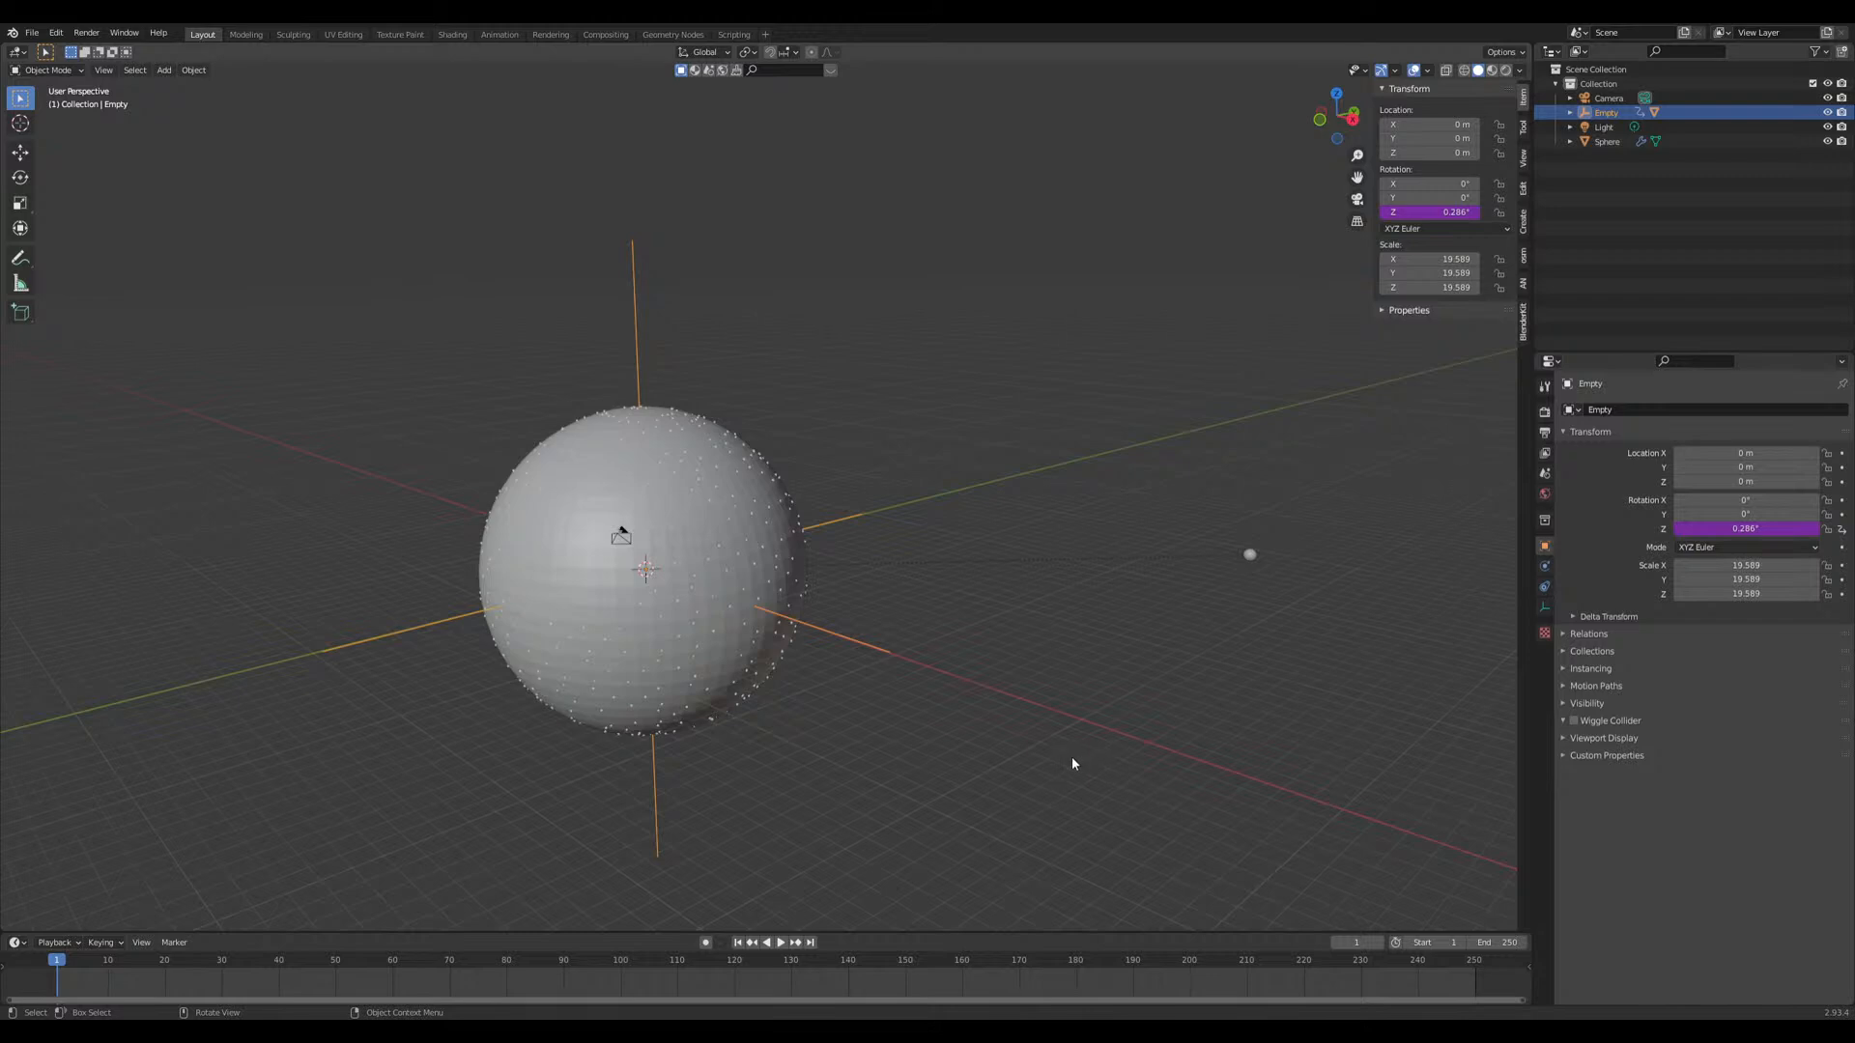
middle_drag(1069, 762, 1008, 744)
middle_drag(889, 690, 896, 699)
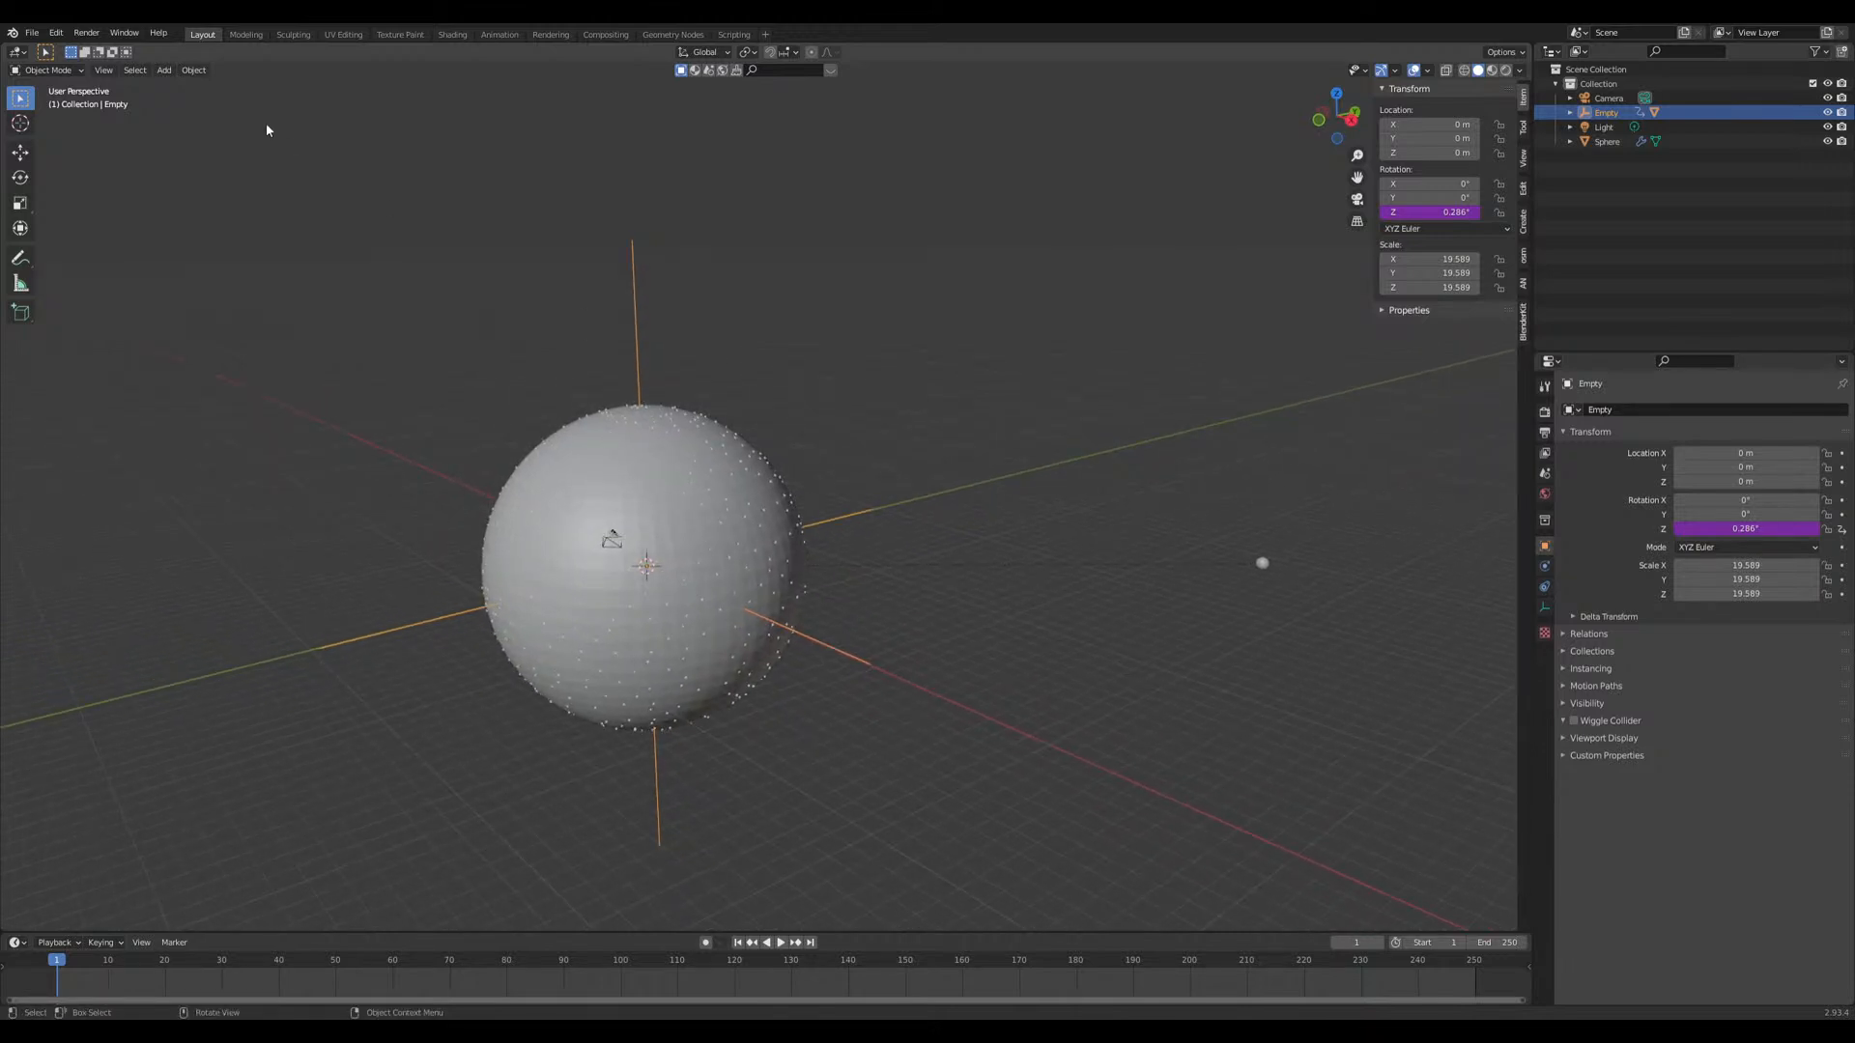
click(32, 32)
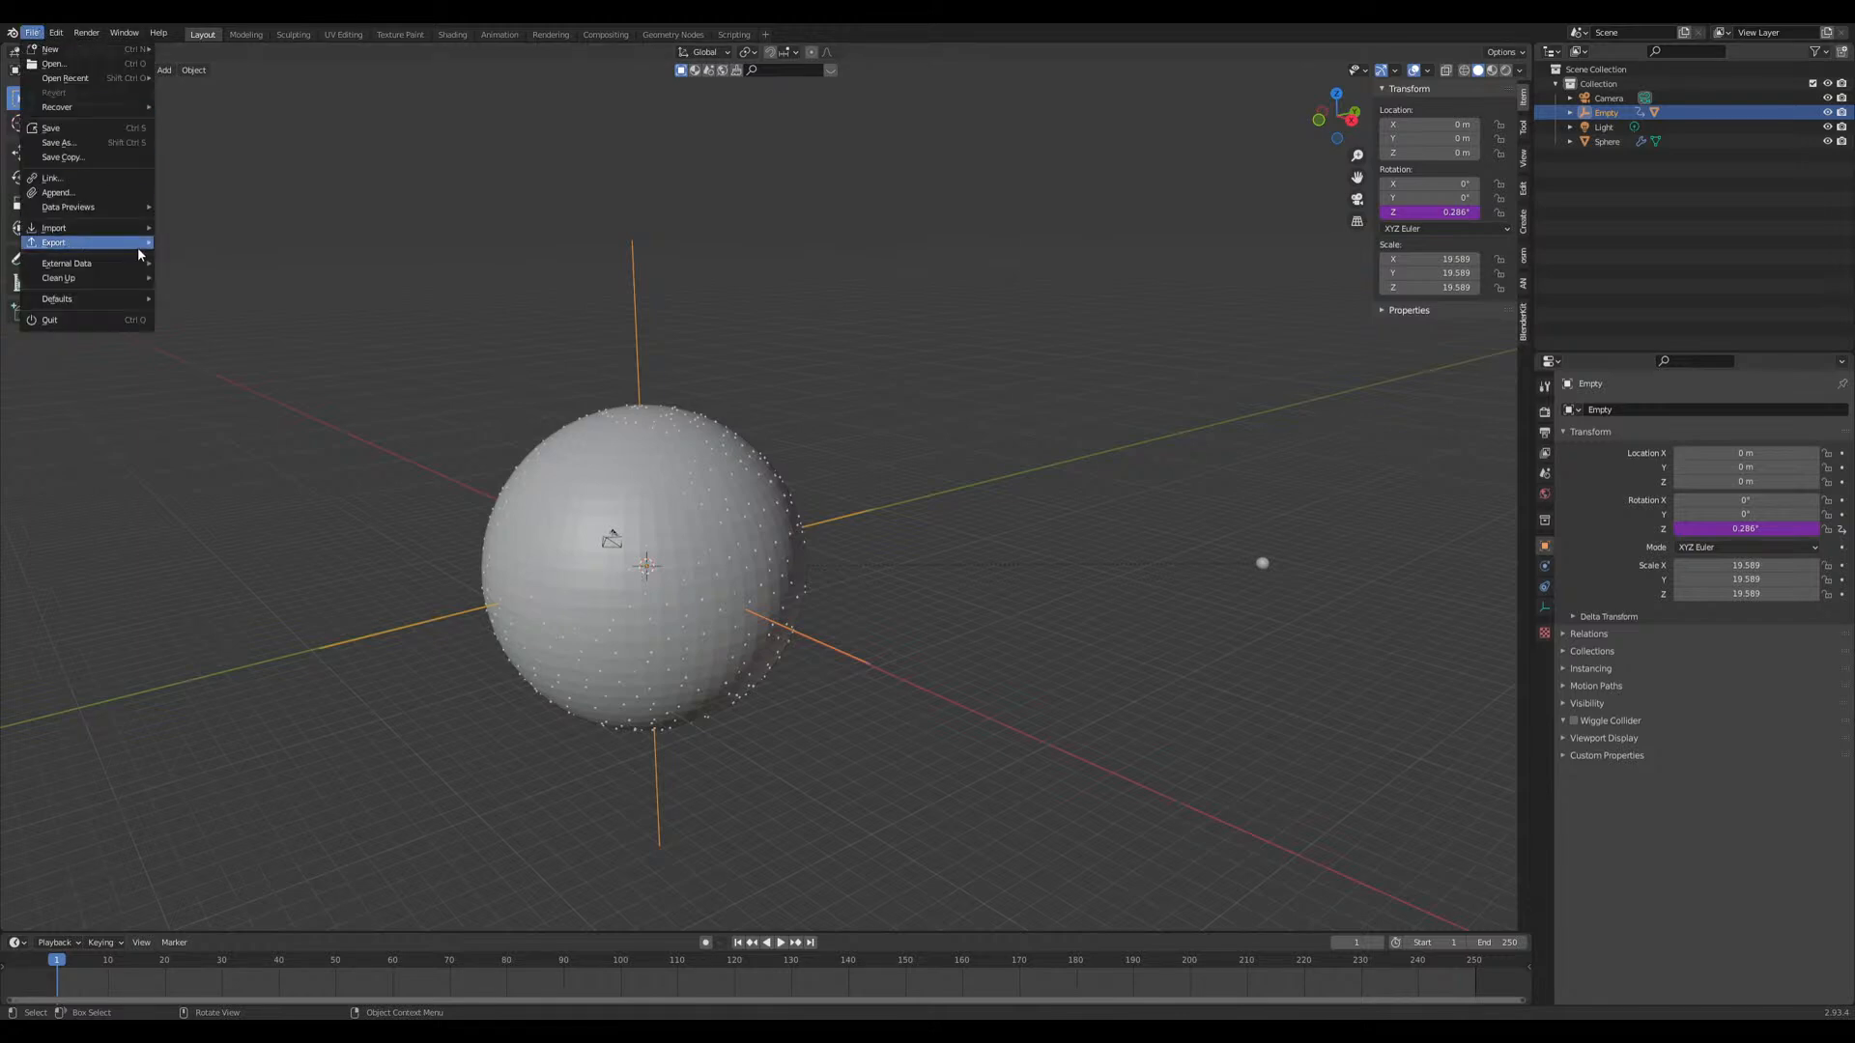
mouse_move(135, 228)
key(Escape)
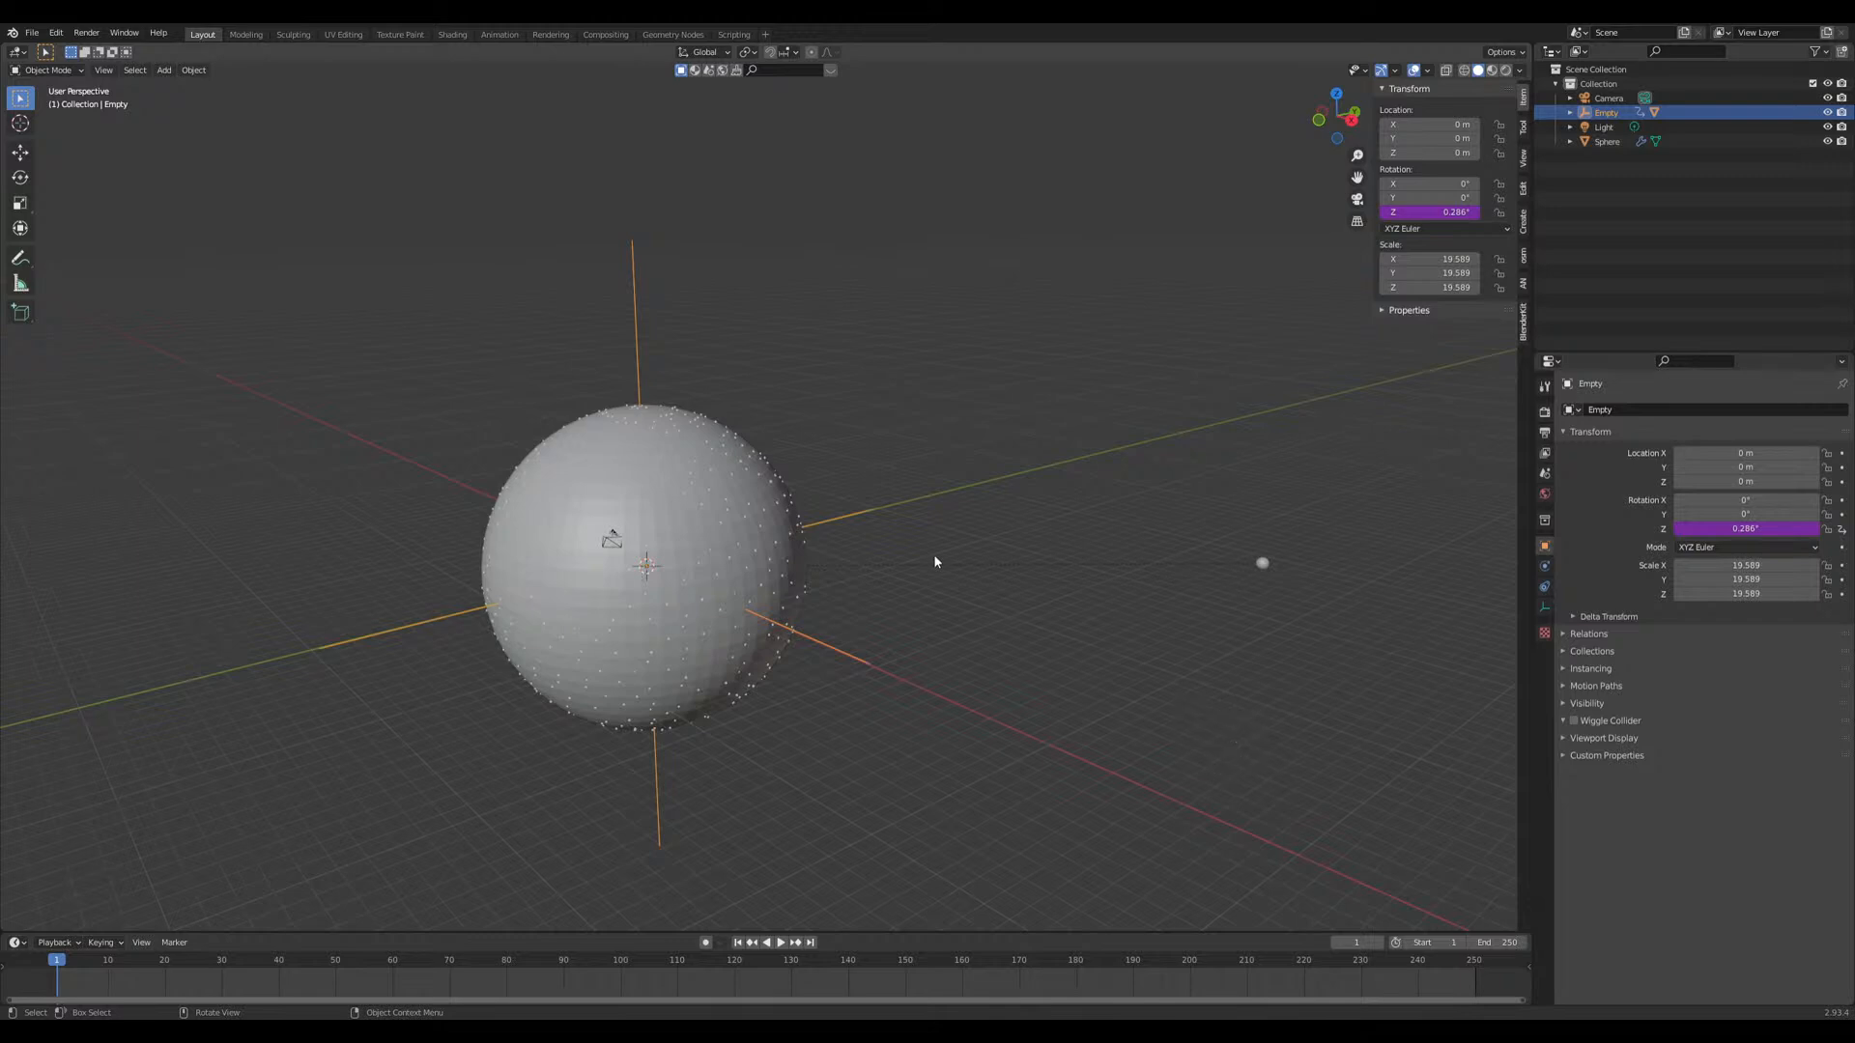
mouse_move(877, 755)
middle_down()
mouse_move(907, 751)
mouse_move(876, 759)
middle_up()
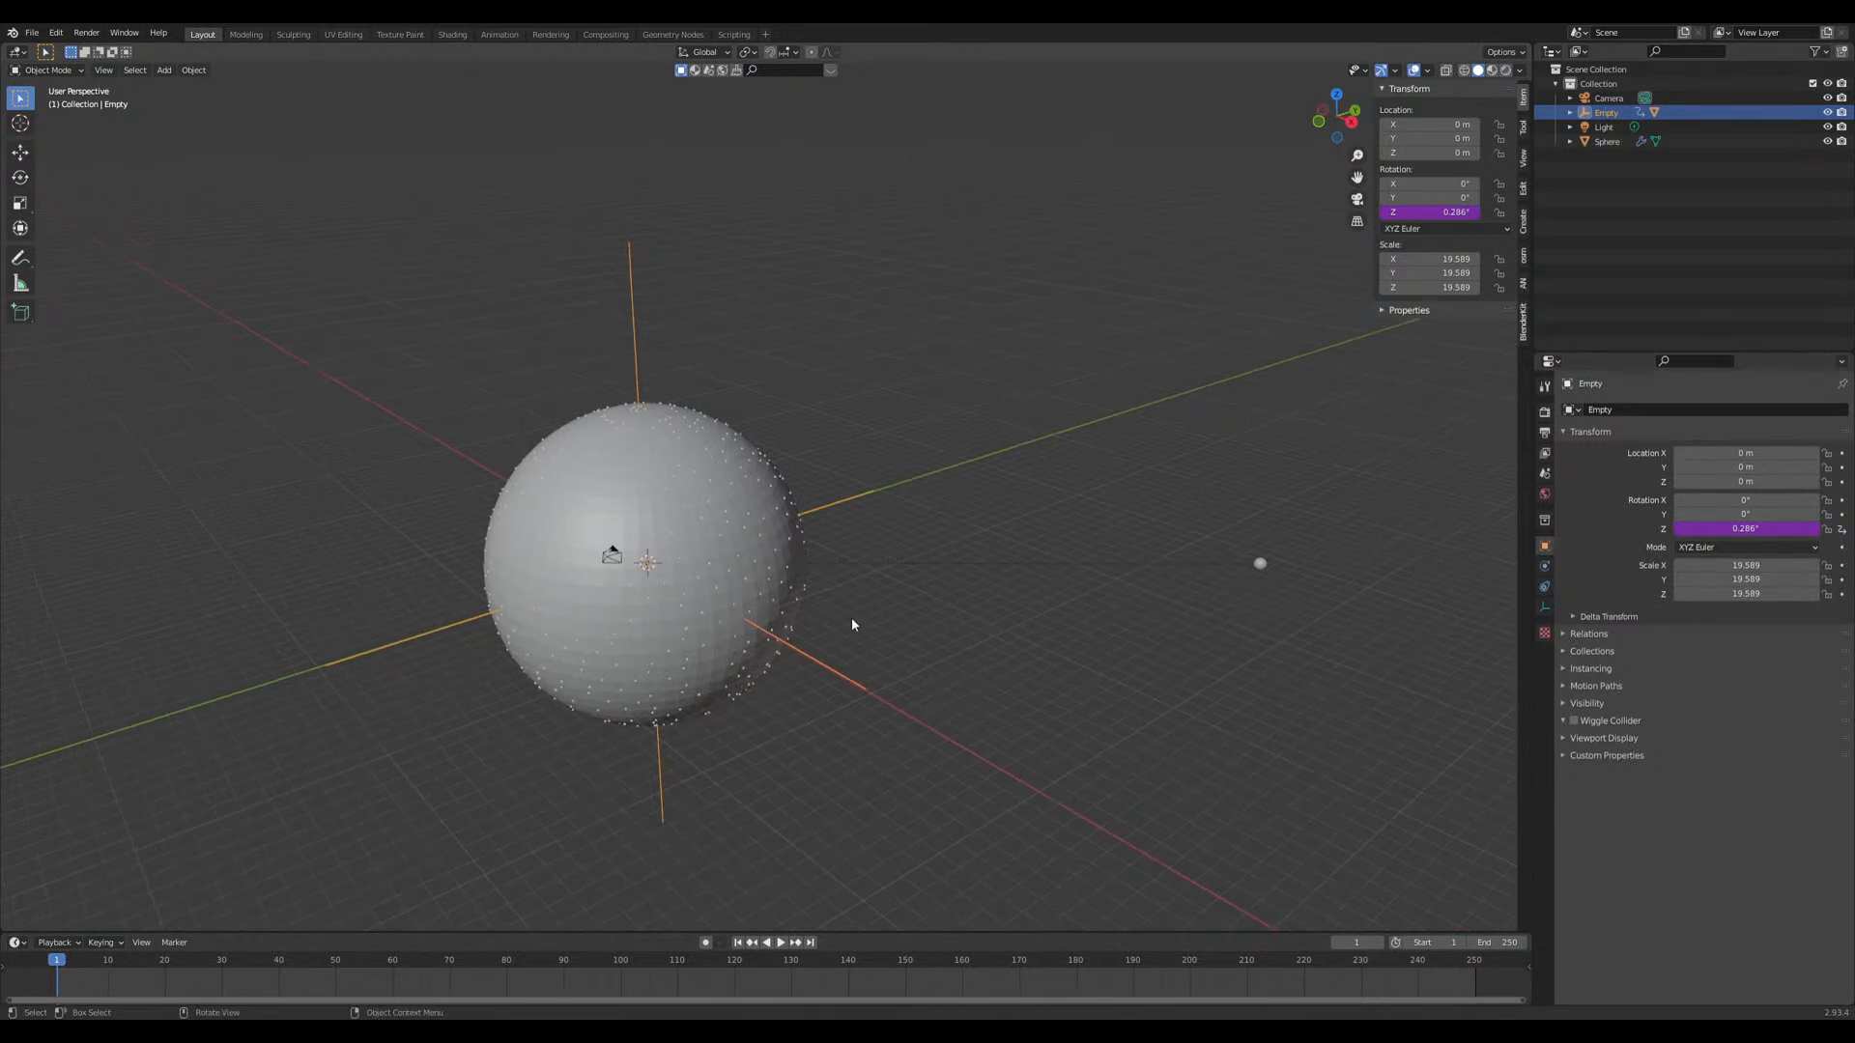
Step: Snap the 3D cursor to the small orbiting sphere
scroll(860, 627, up, 4)
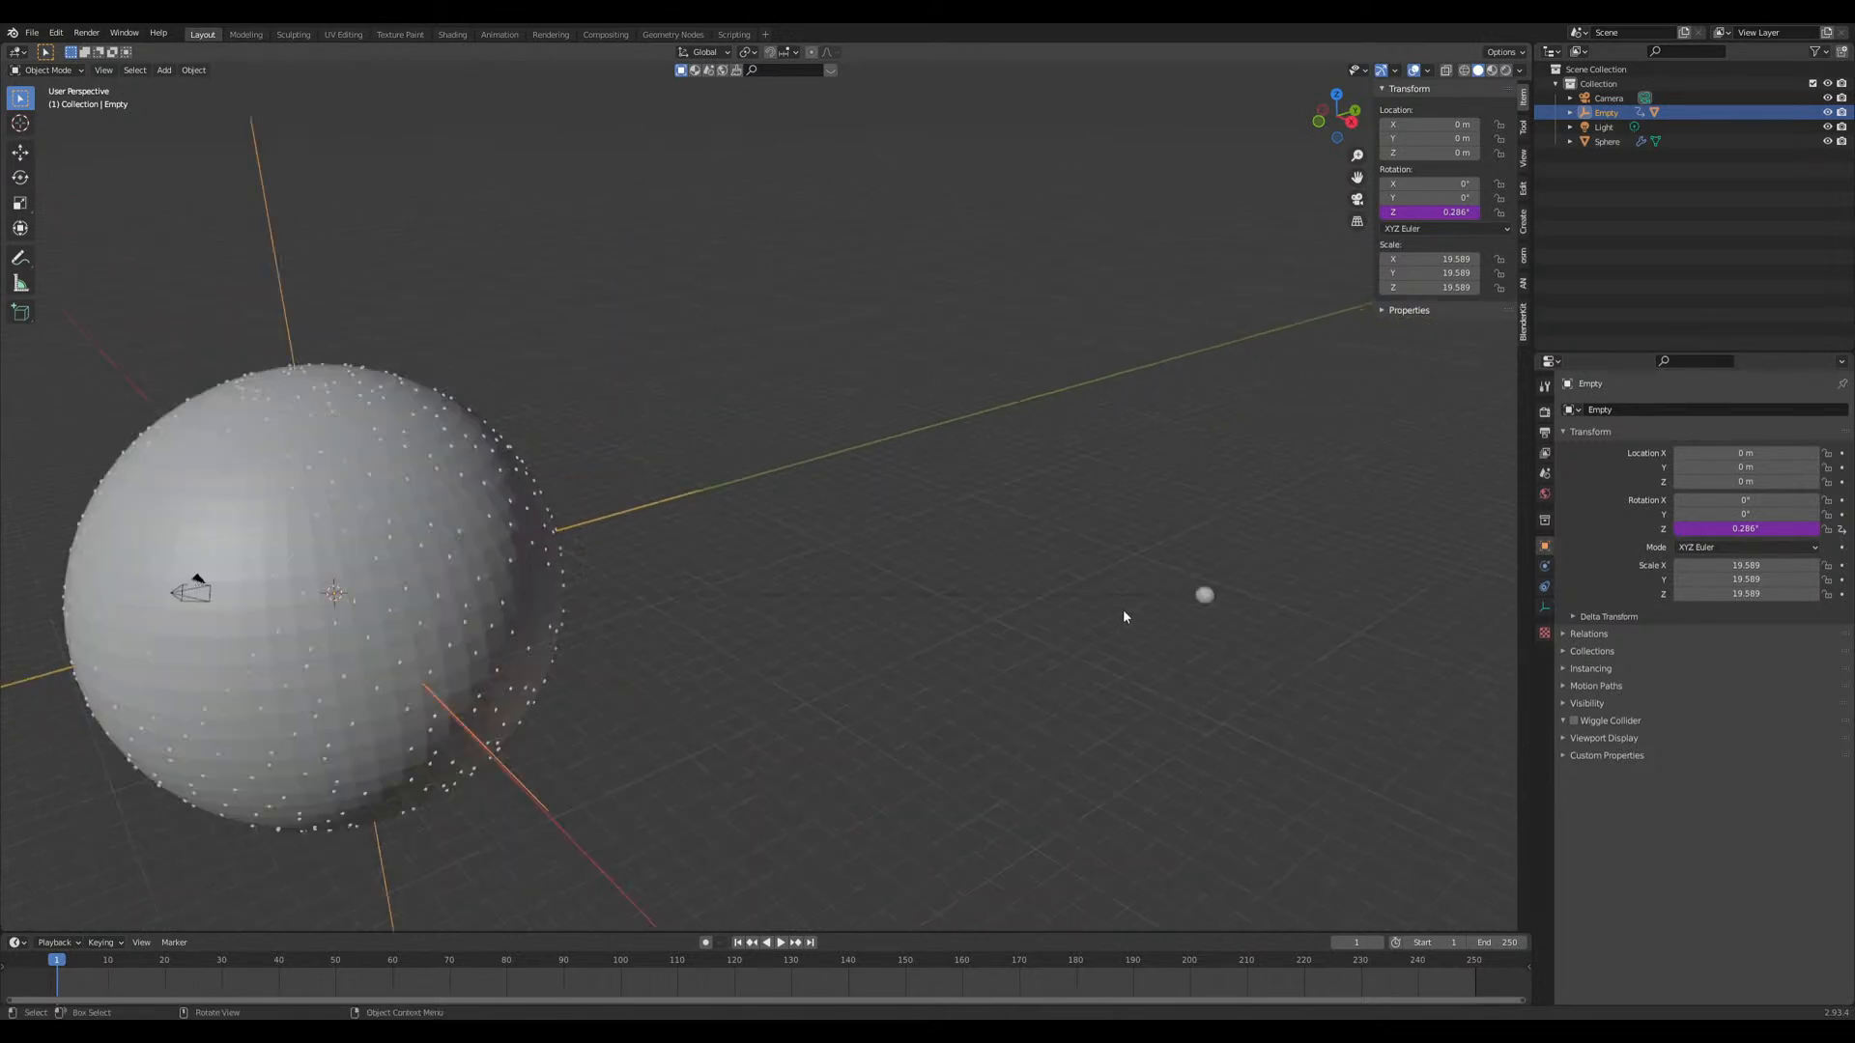
click(1203, 596)
key(KP_Decimal)
key(shift+s)
click(827, 585)
Step: Add a force field of type Force at the small sphere
key(shift+a)
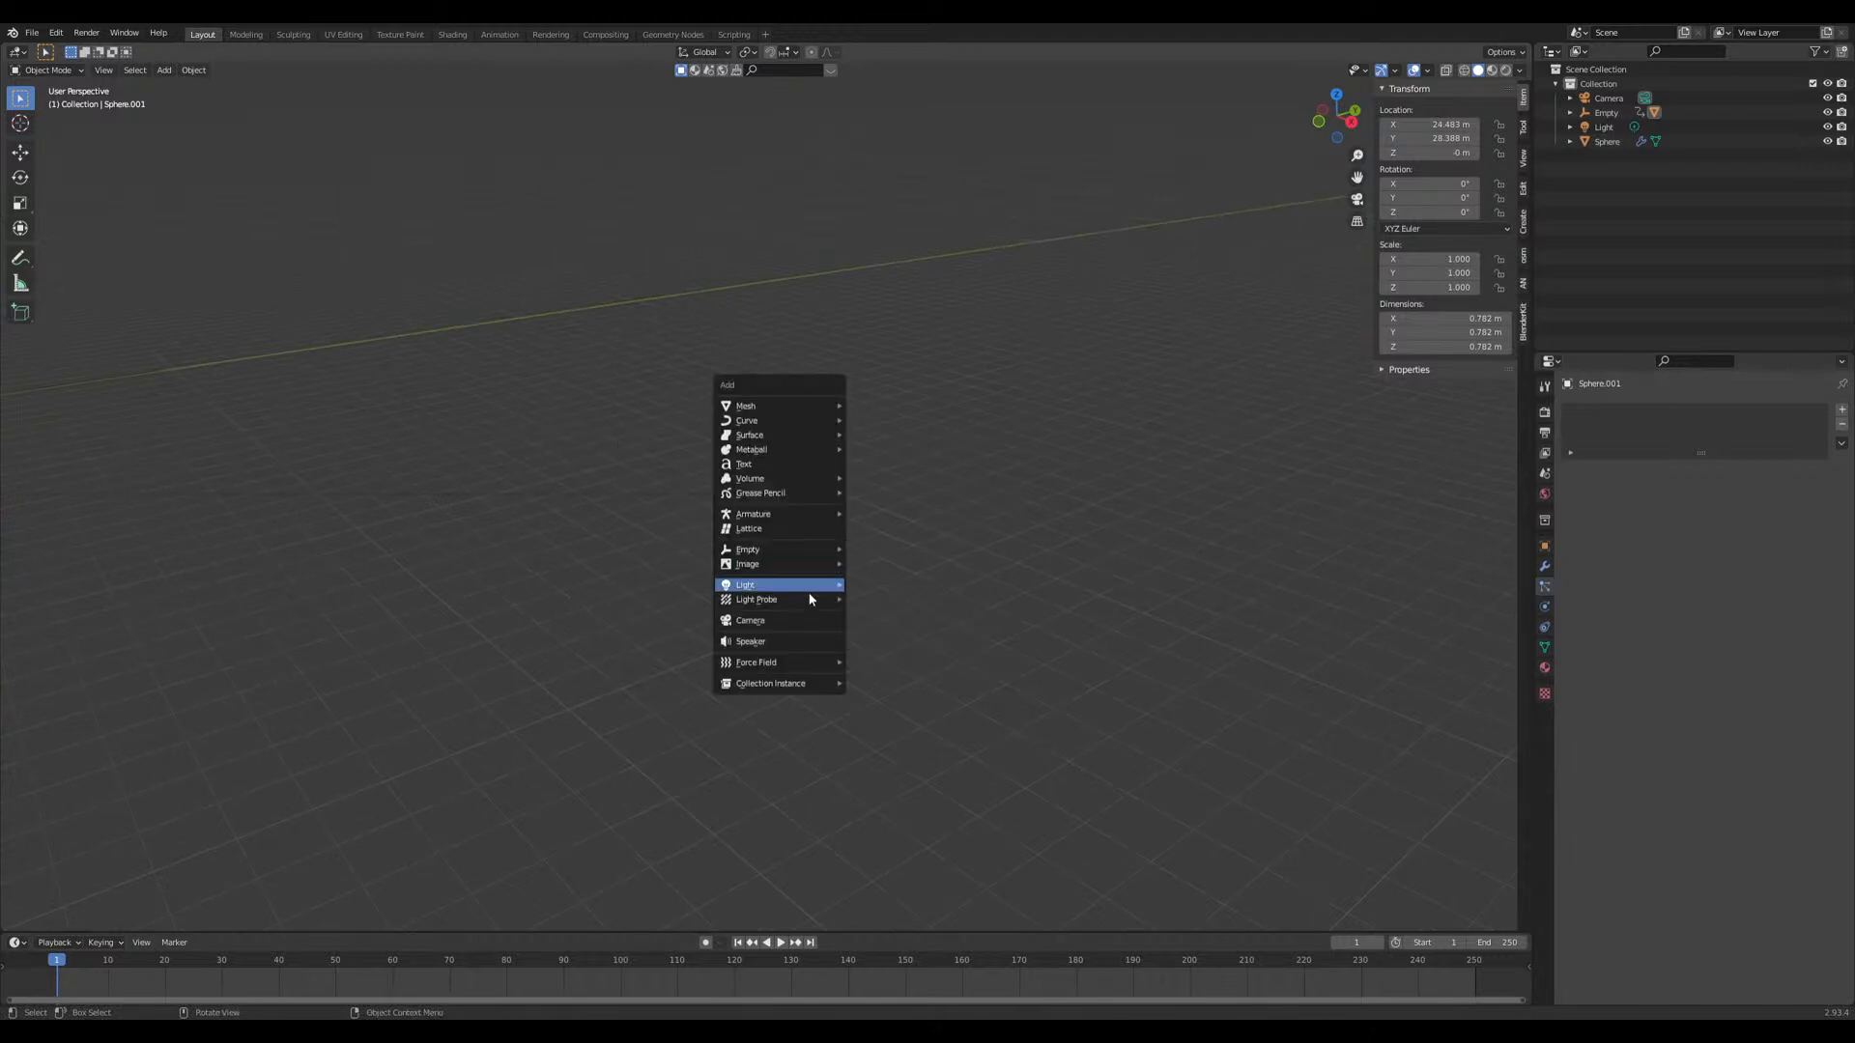
mouse_move(808, 599)
mouse_move(805, 666)
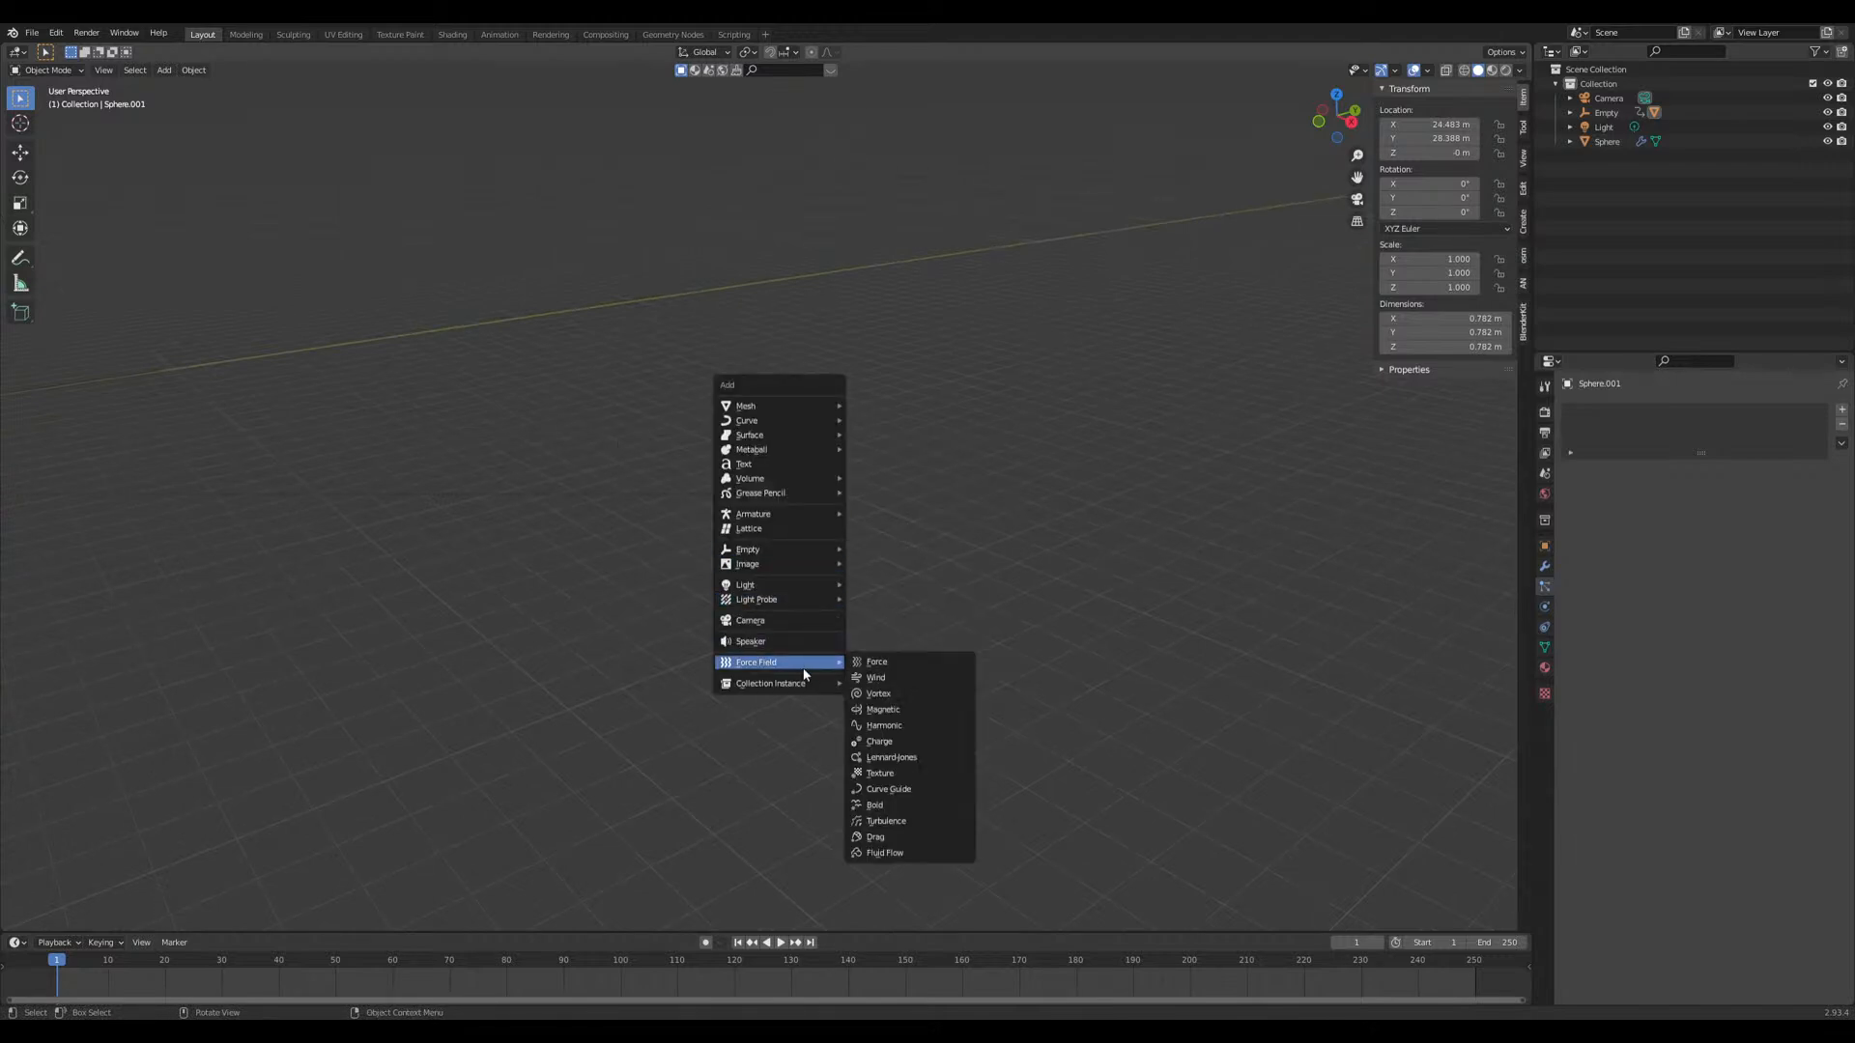
click(893, 662)
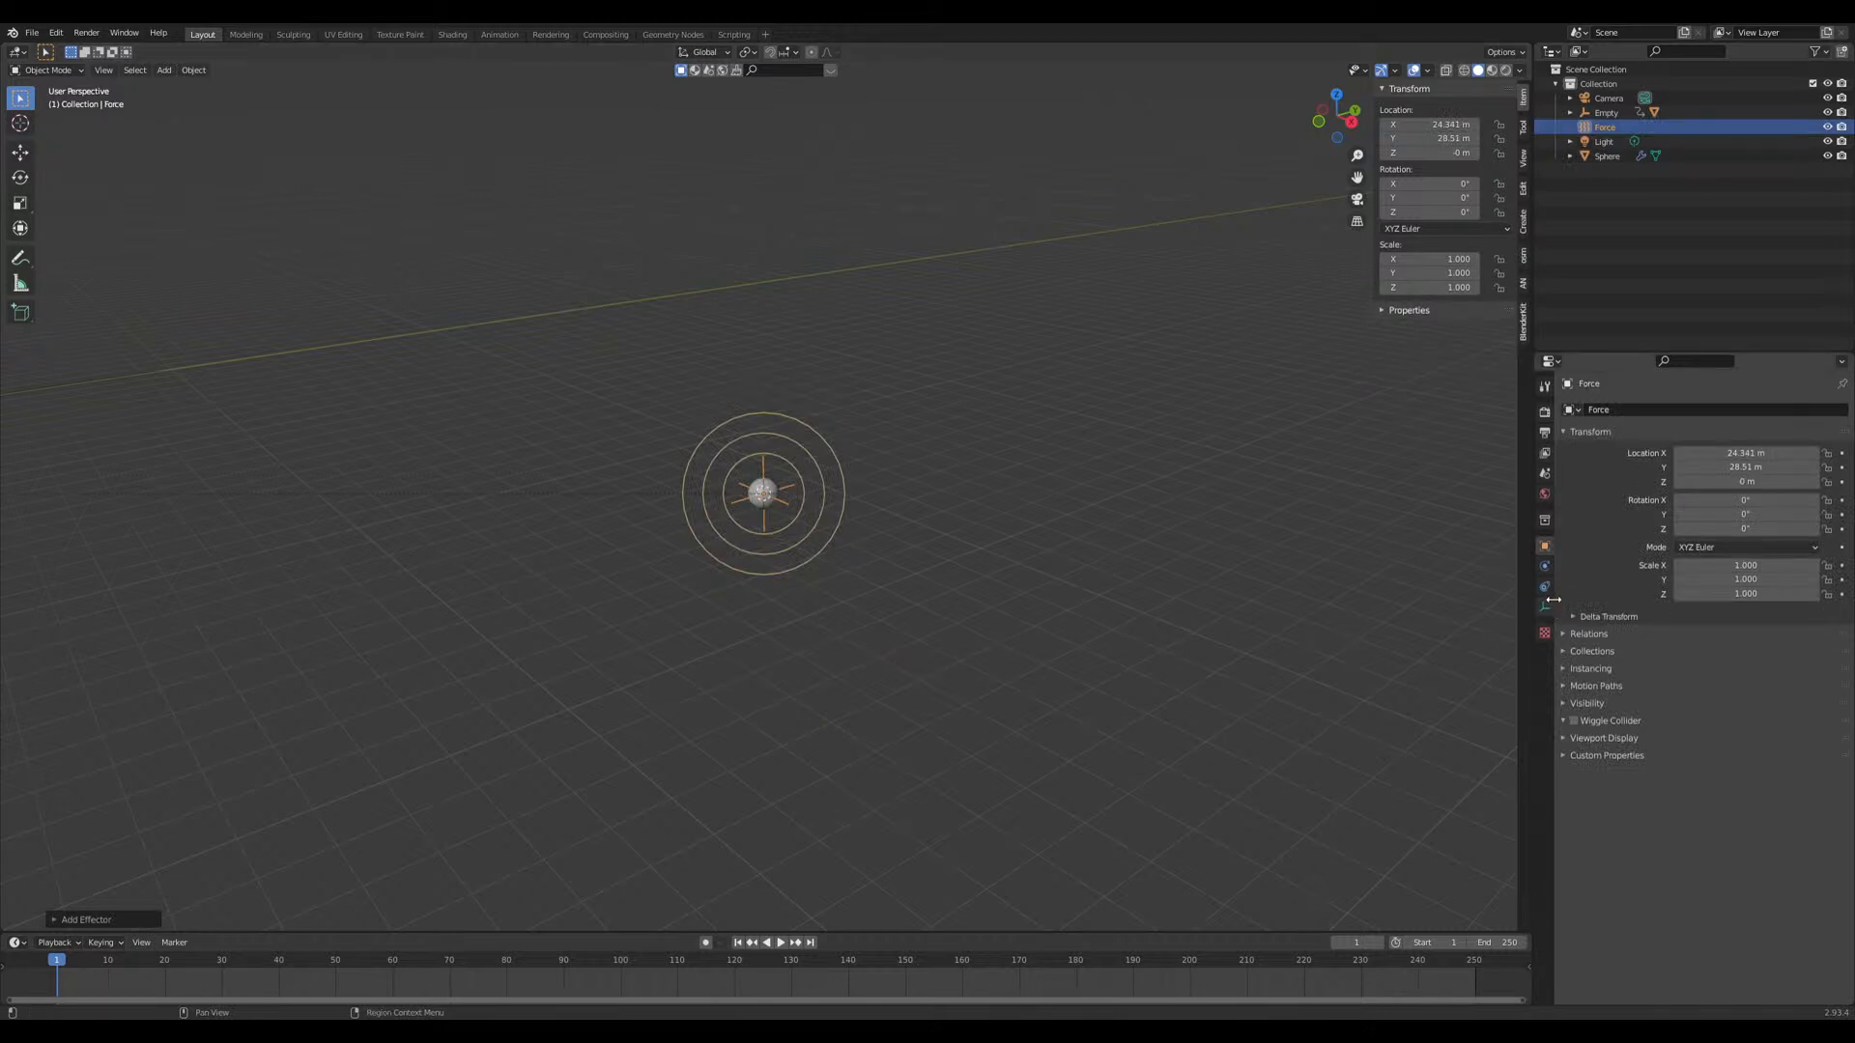
Step: Set the force field's strength to -100, with its effect on rotation disabled and Gravitation enabled
click(1544, 567)
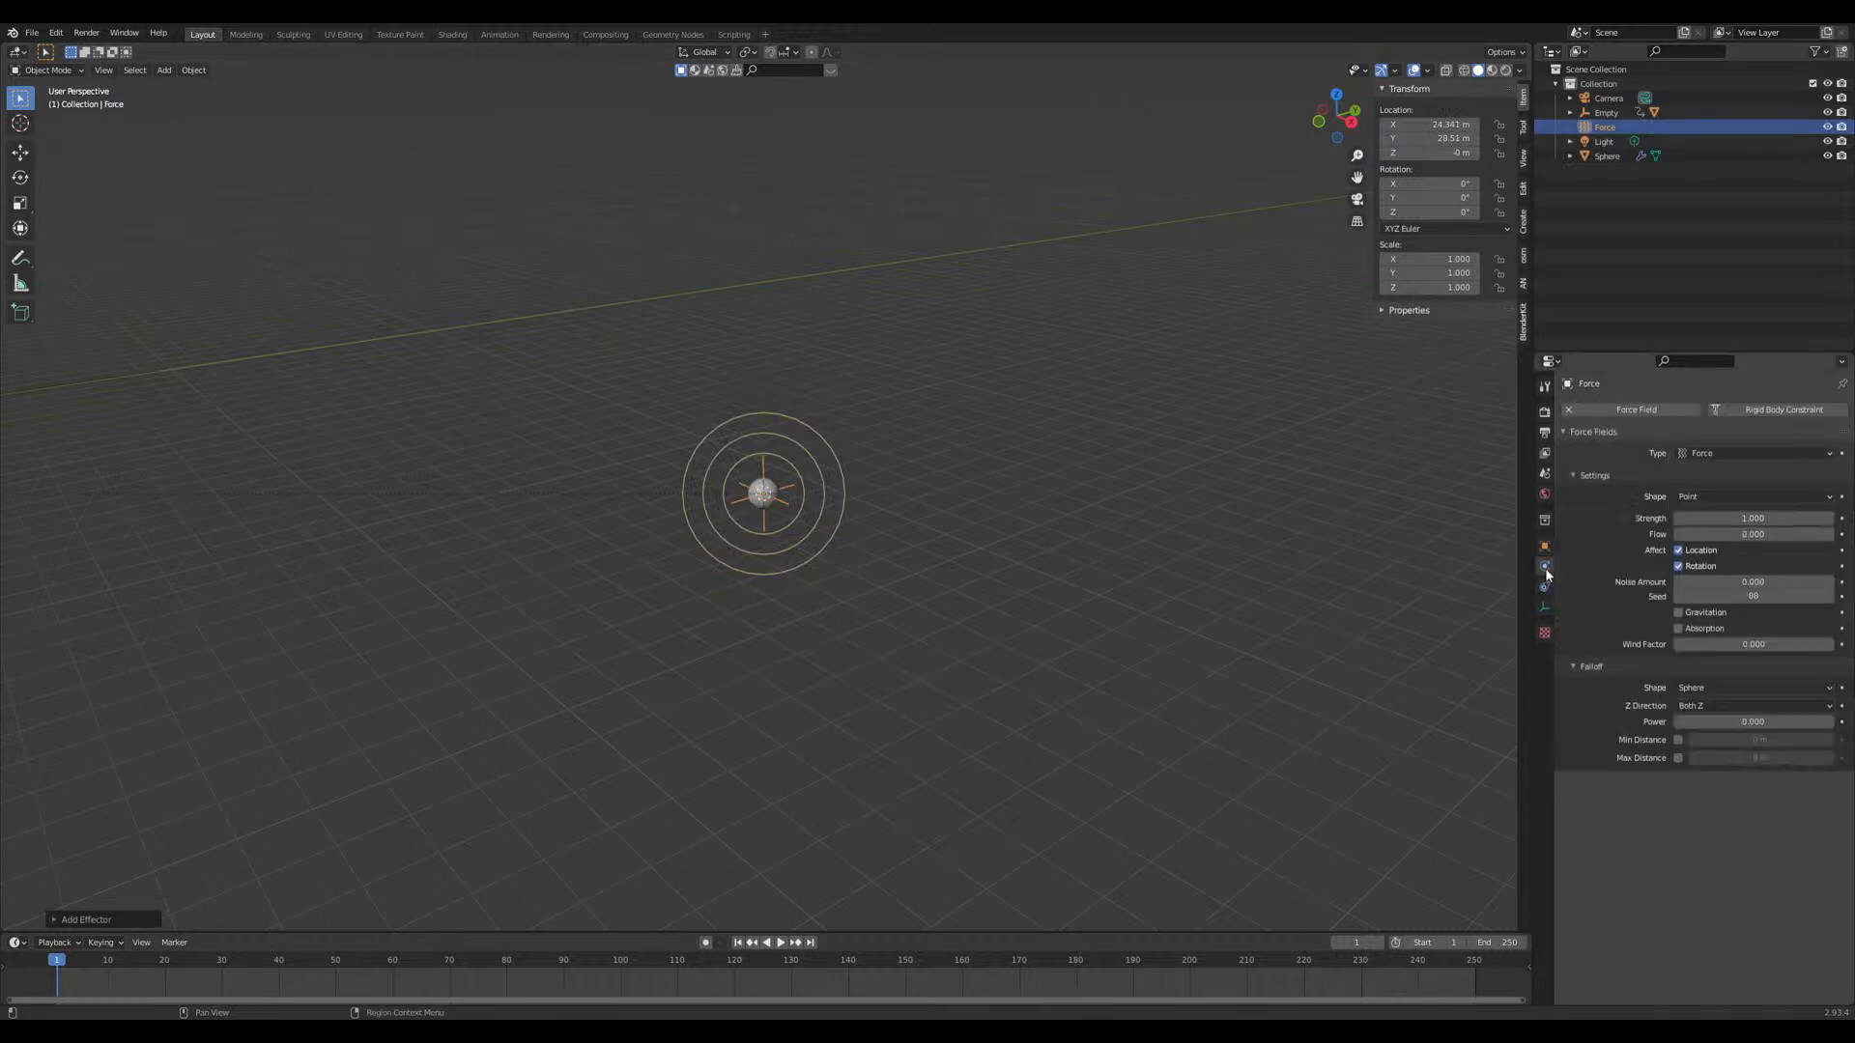
click(1680, 568)
click(1754, 519)
key(BackSpace)
text(-100)
key(Return)
click(1676, 614)
Step: Examine the large sphere's particle settings, including Physics, Force Field Settings and Field Weights
scroll(691, 616, down, 4)
shift+middle_drag(456, 631, 700, 628)
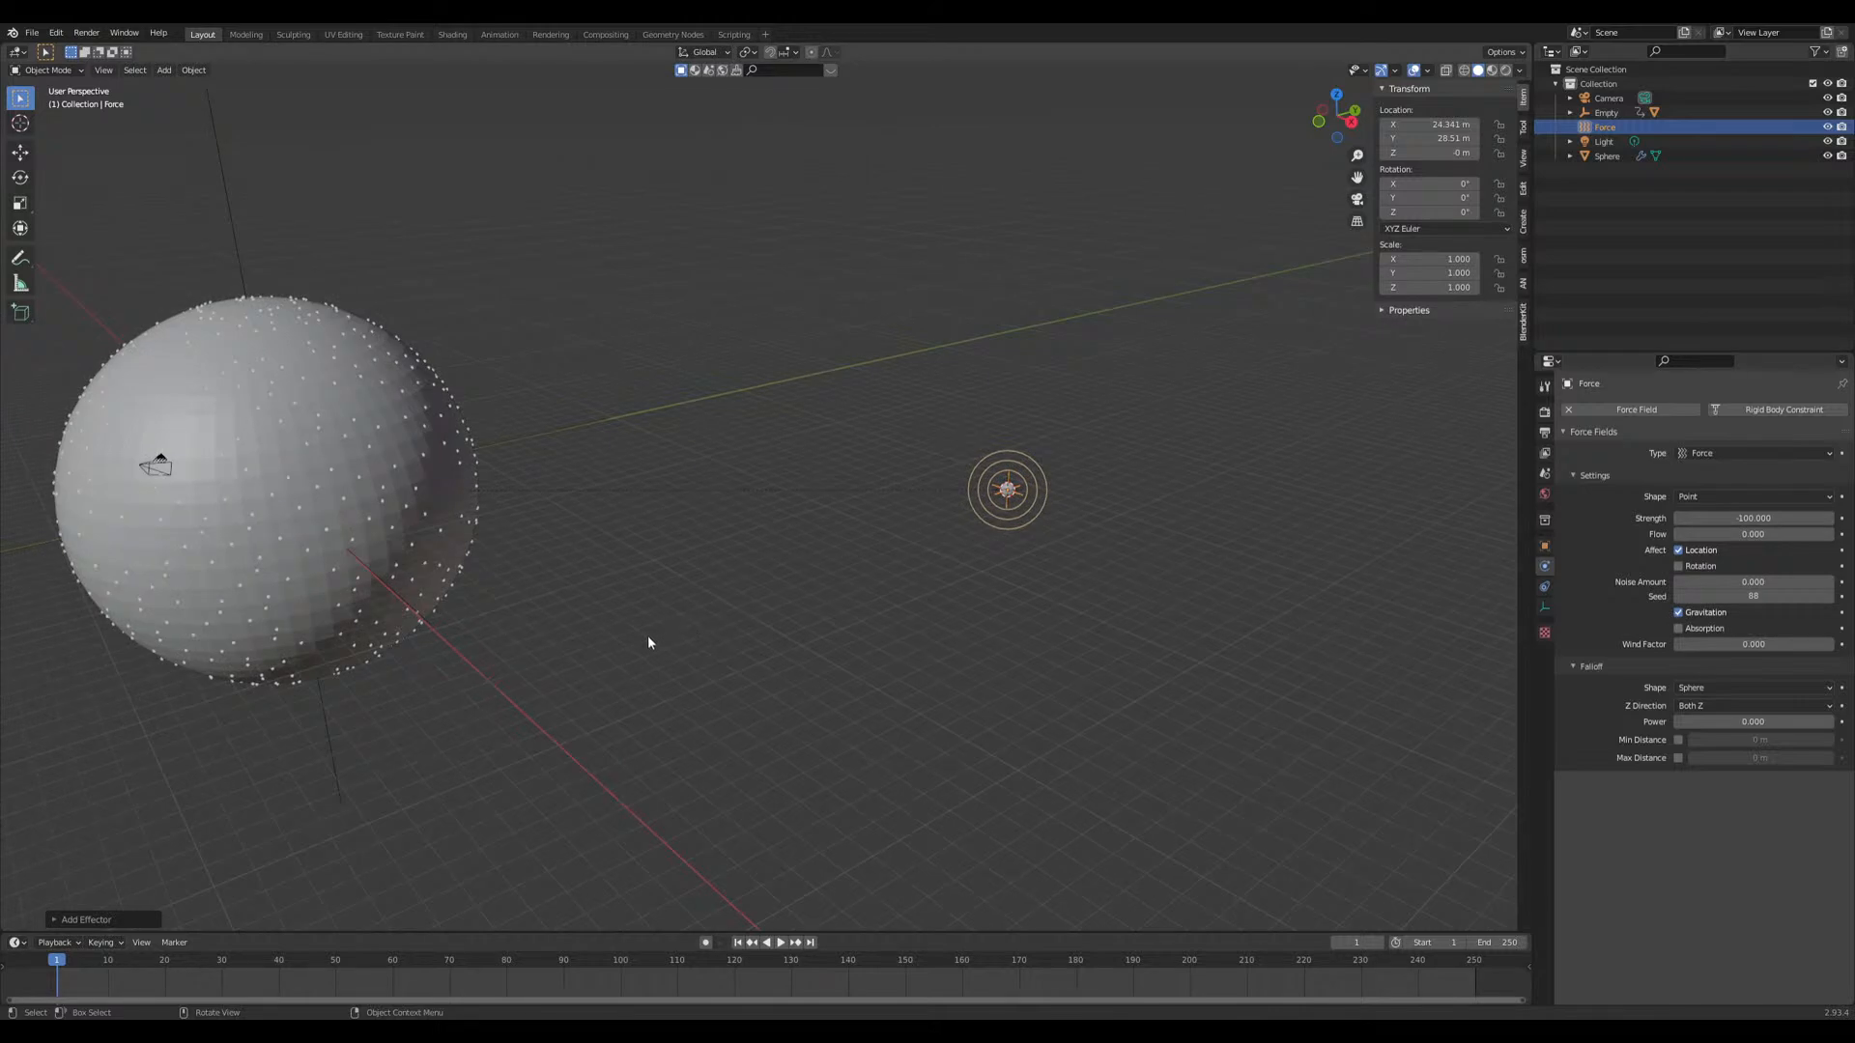
scroll(619, 642, down, 1)
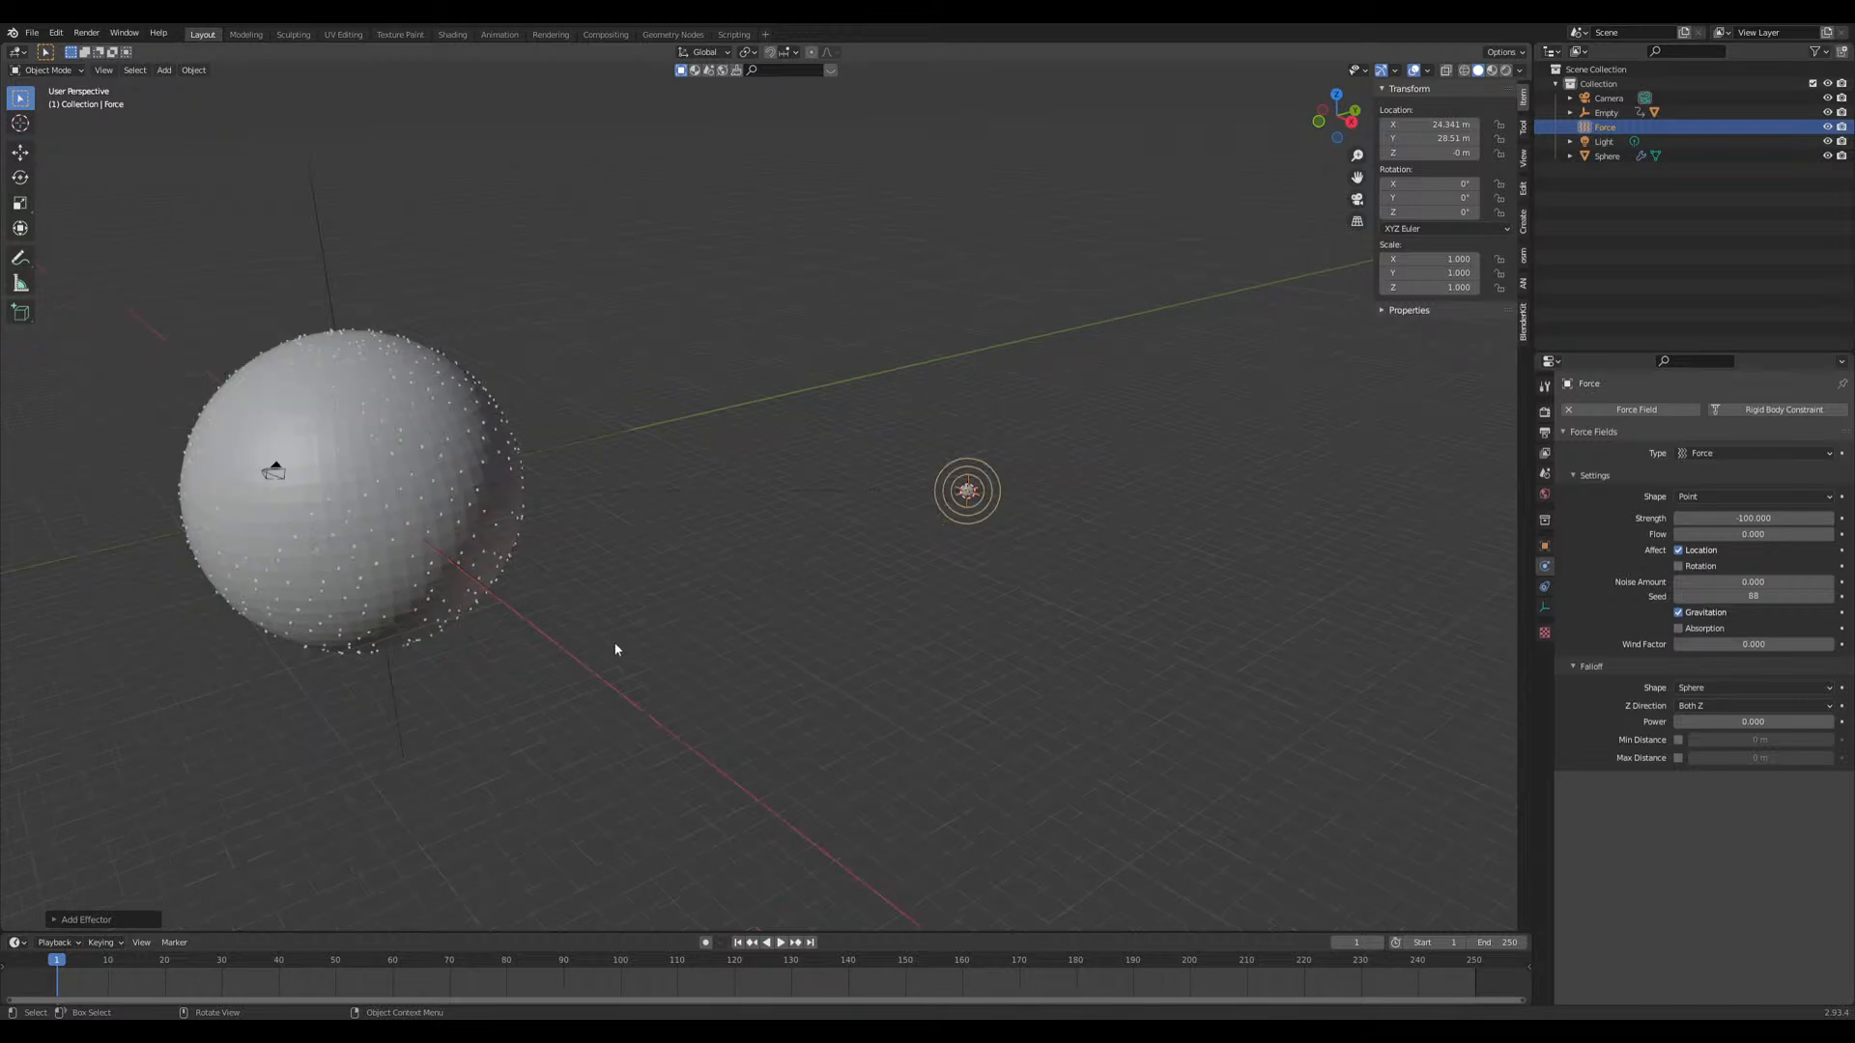
shift+middle_drag(542, 662, 654, 647)
scroll(654, 646, up, 2)
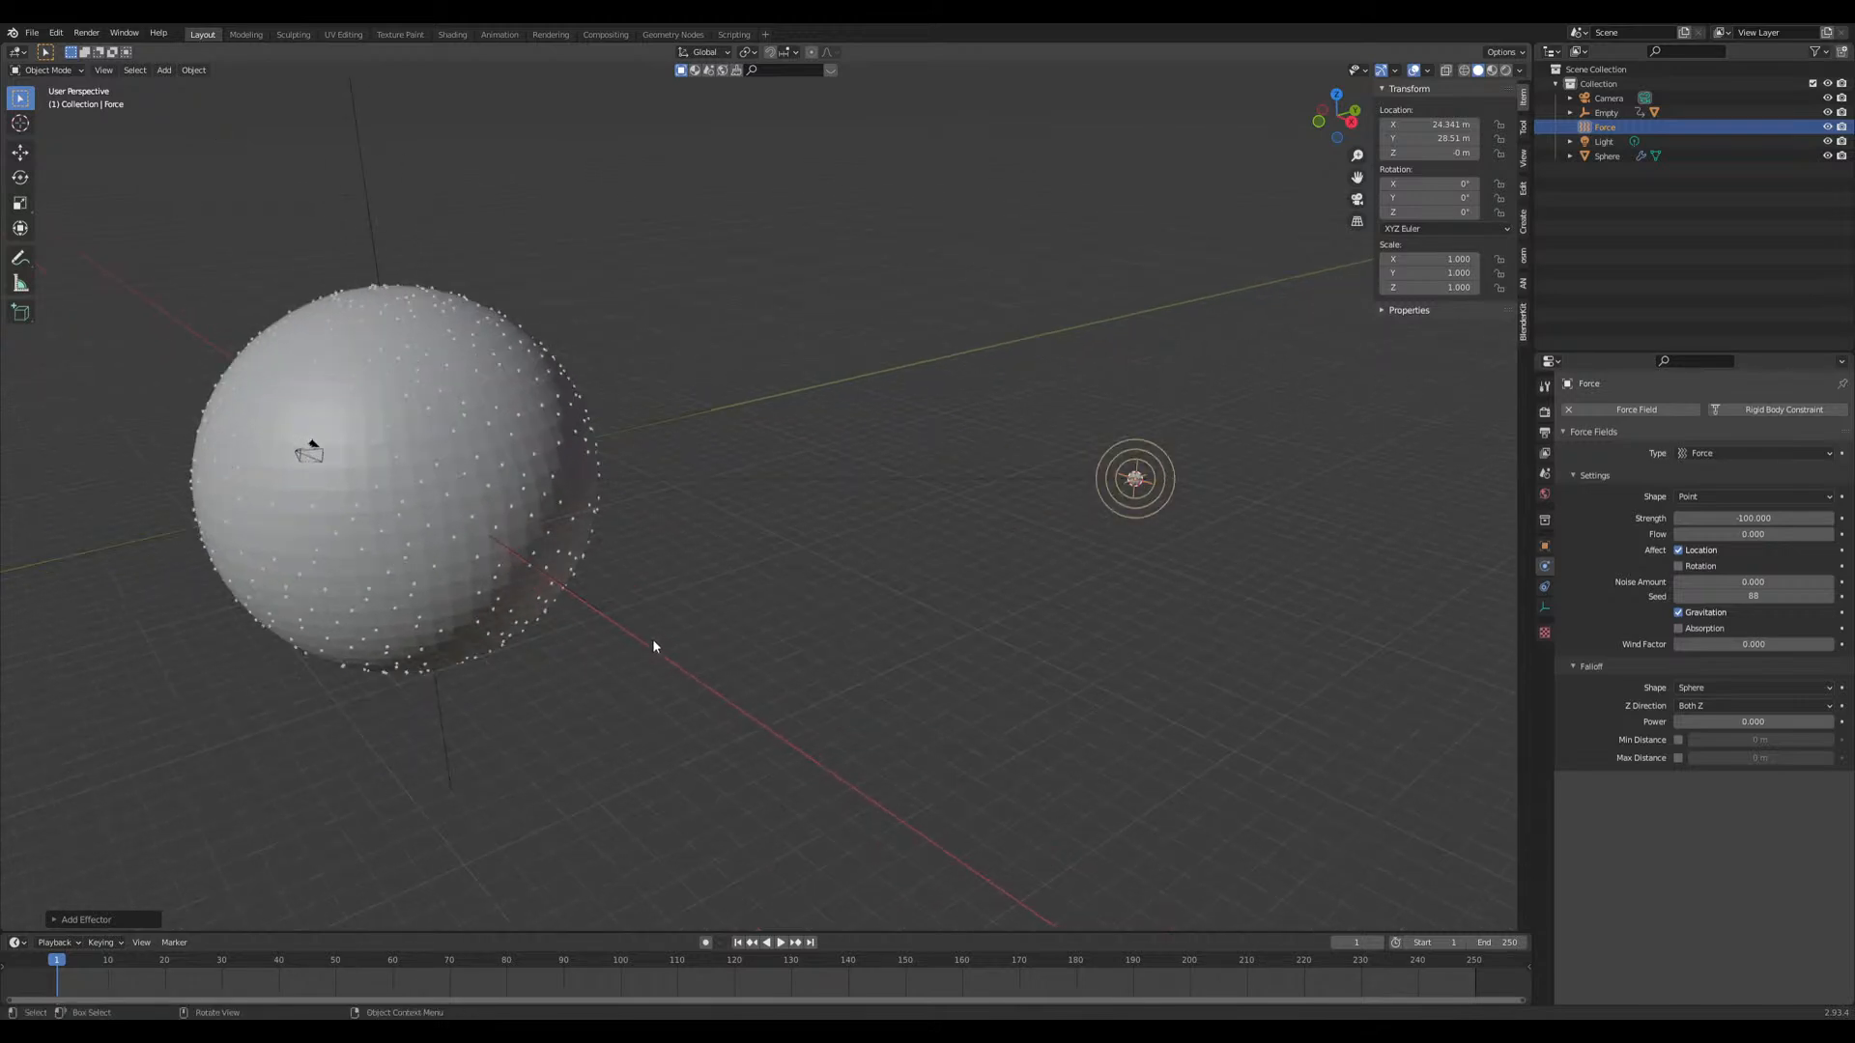
middle_drag(620, 636, 570, 612)
scroll(569, 611, down, 2)
click(573, 459)
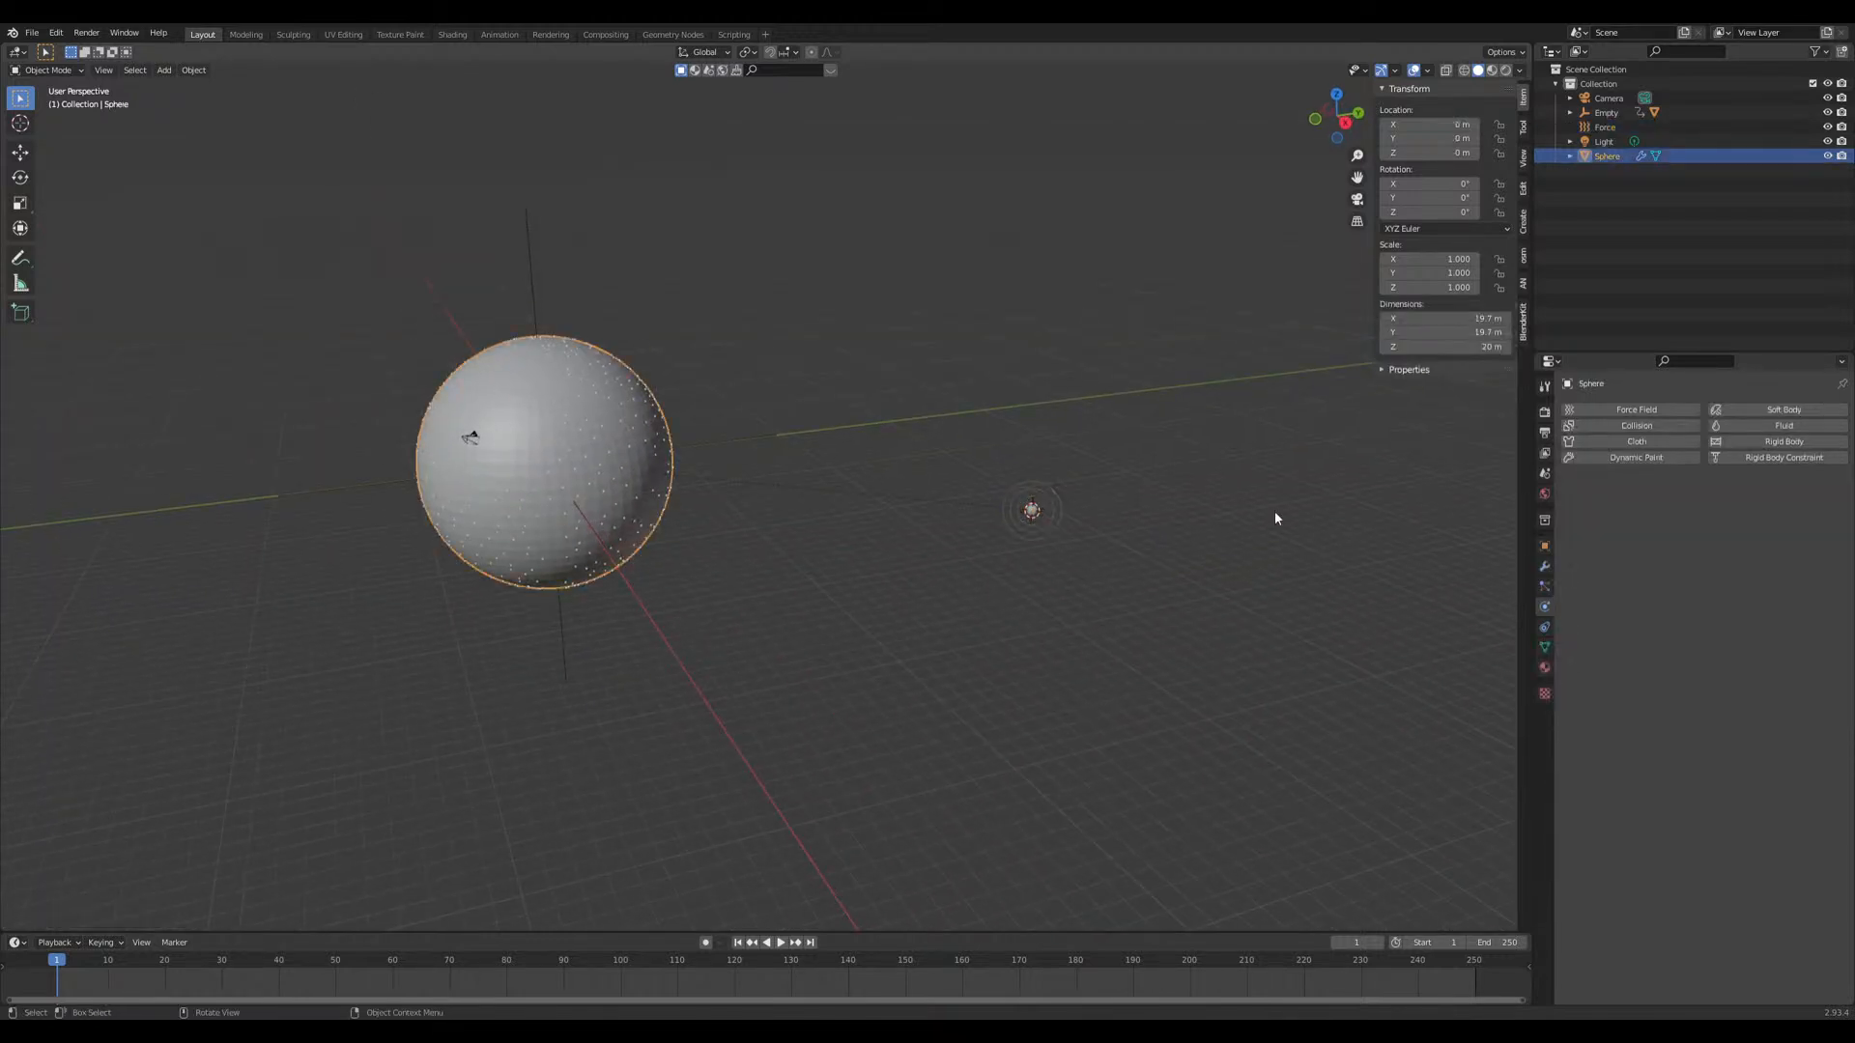
middle_drag(1503, 584, 1101, 672)
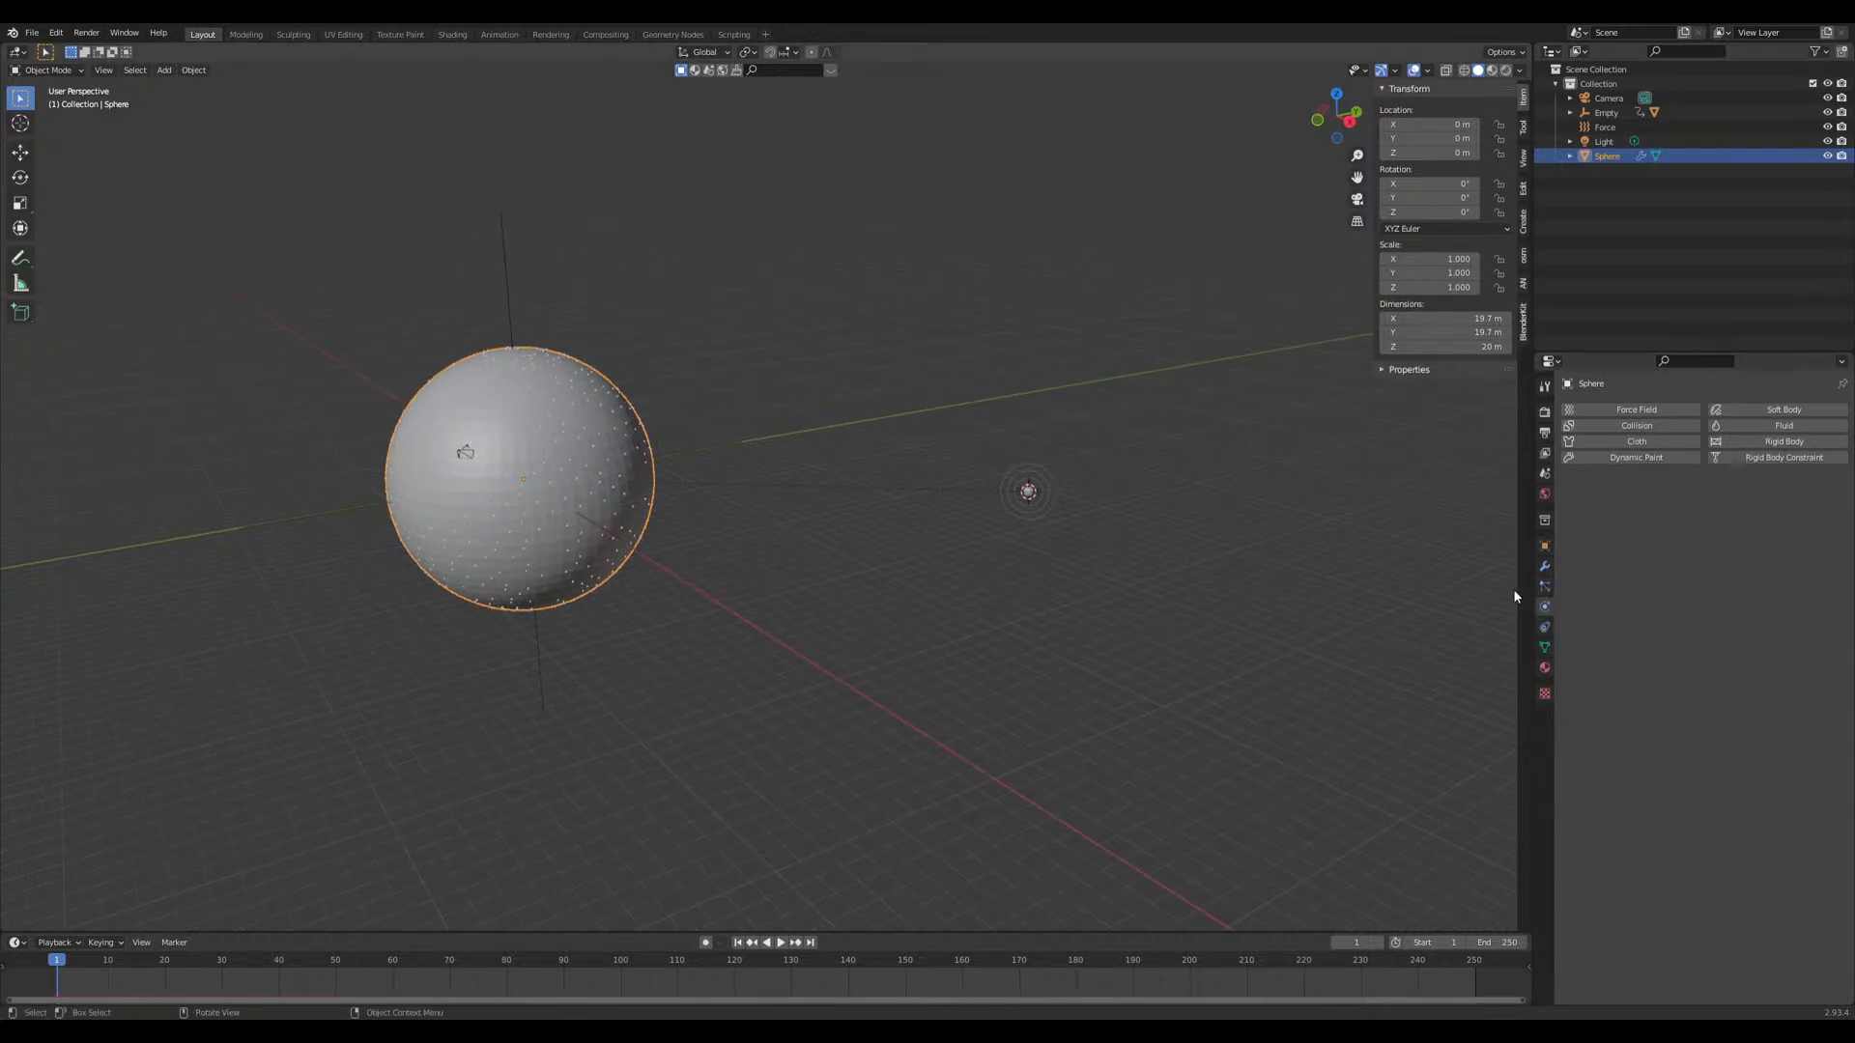
middle_drag(1247, 647, 1076, 695)
click(1544, 586)
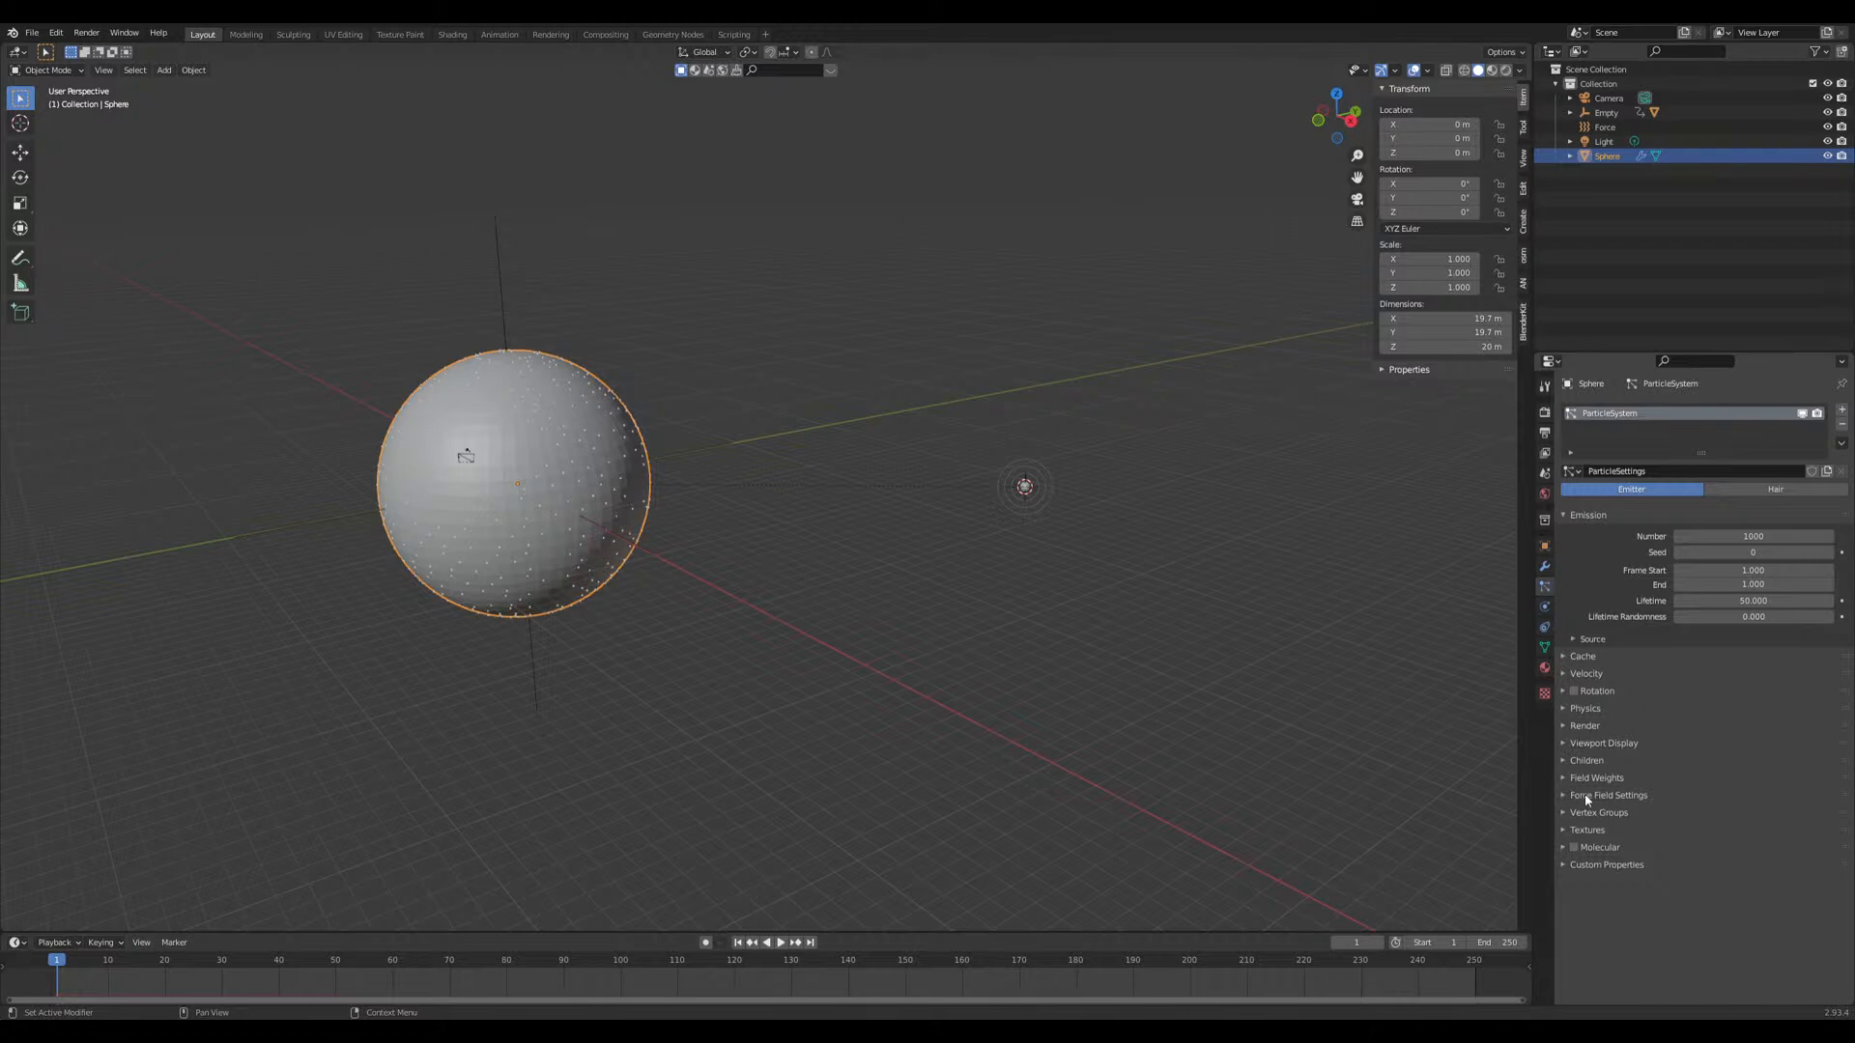
click(1581, 709)
click(1576, 711)
click(1599, 796)
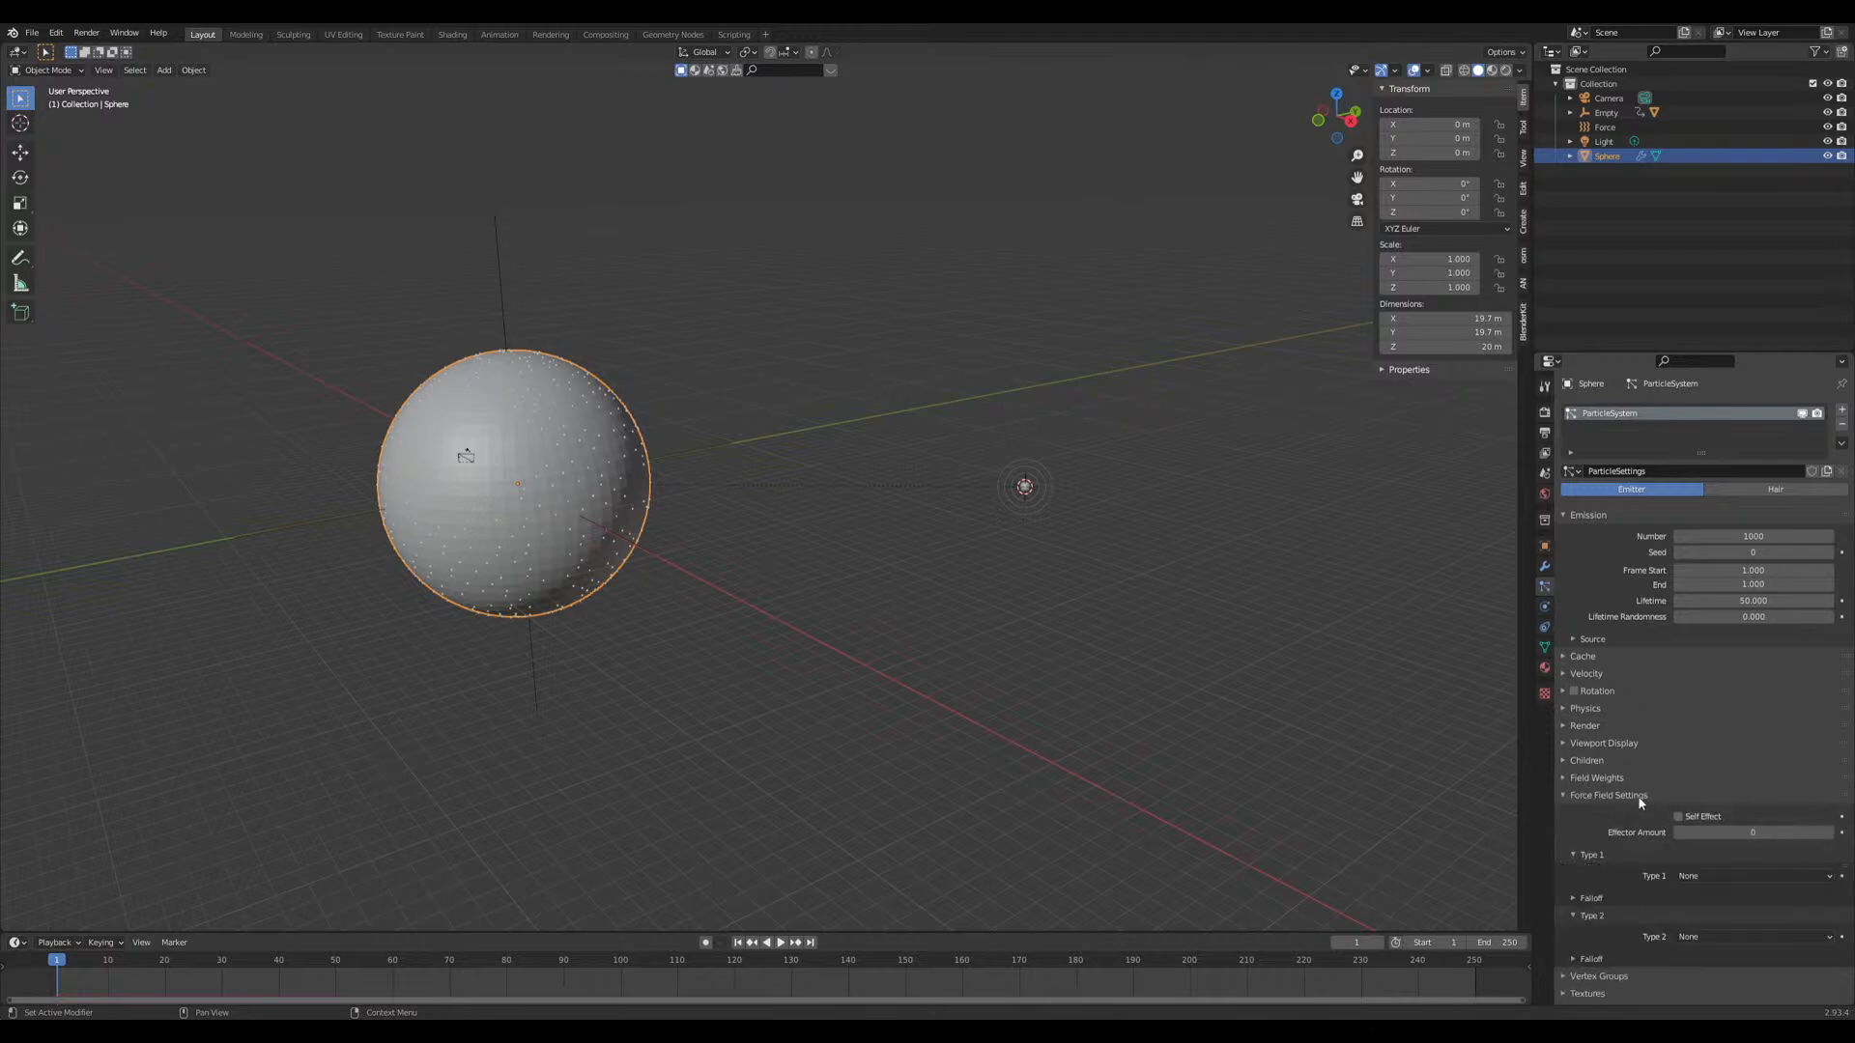
ctrl+click(1603, 779)
Step: Play the animation to check how the particles react to the force field, and return to frame 1
click(1167, 671)
middle_drag(1167, 671, 1224, 690)
key(space)
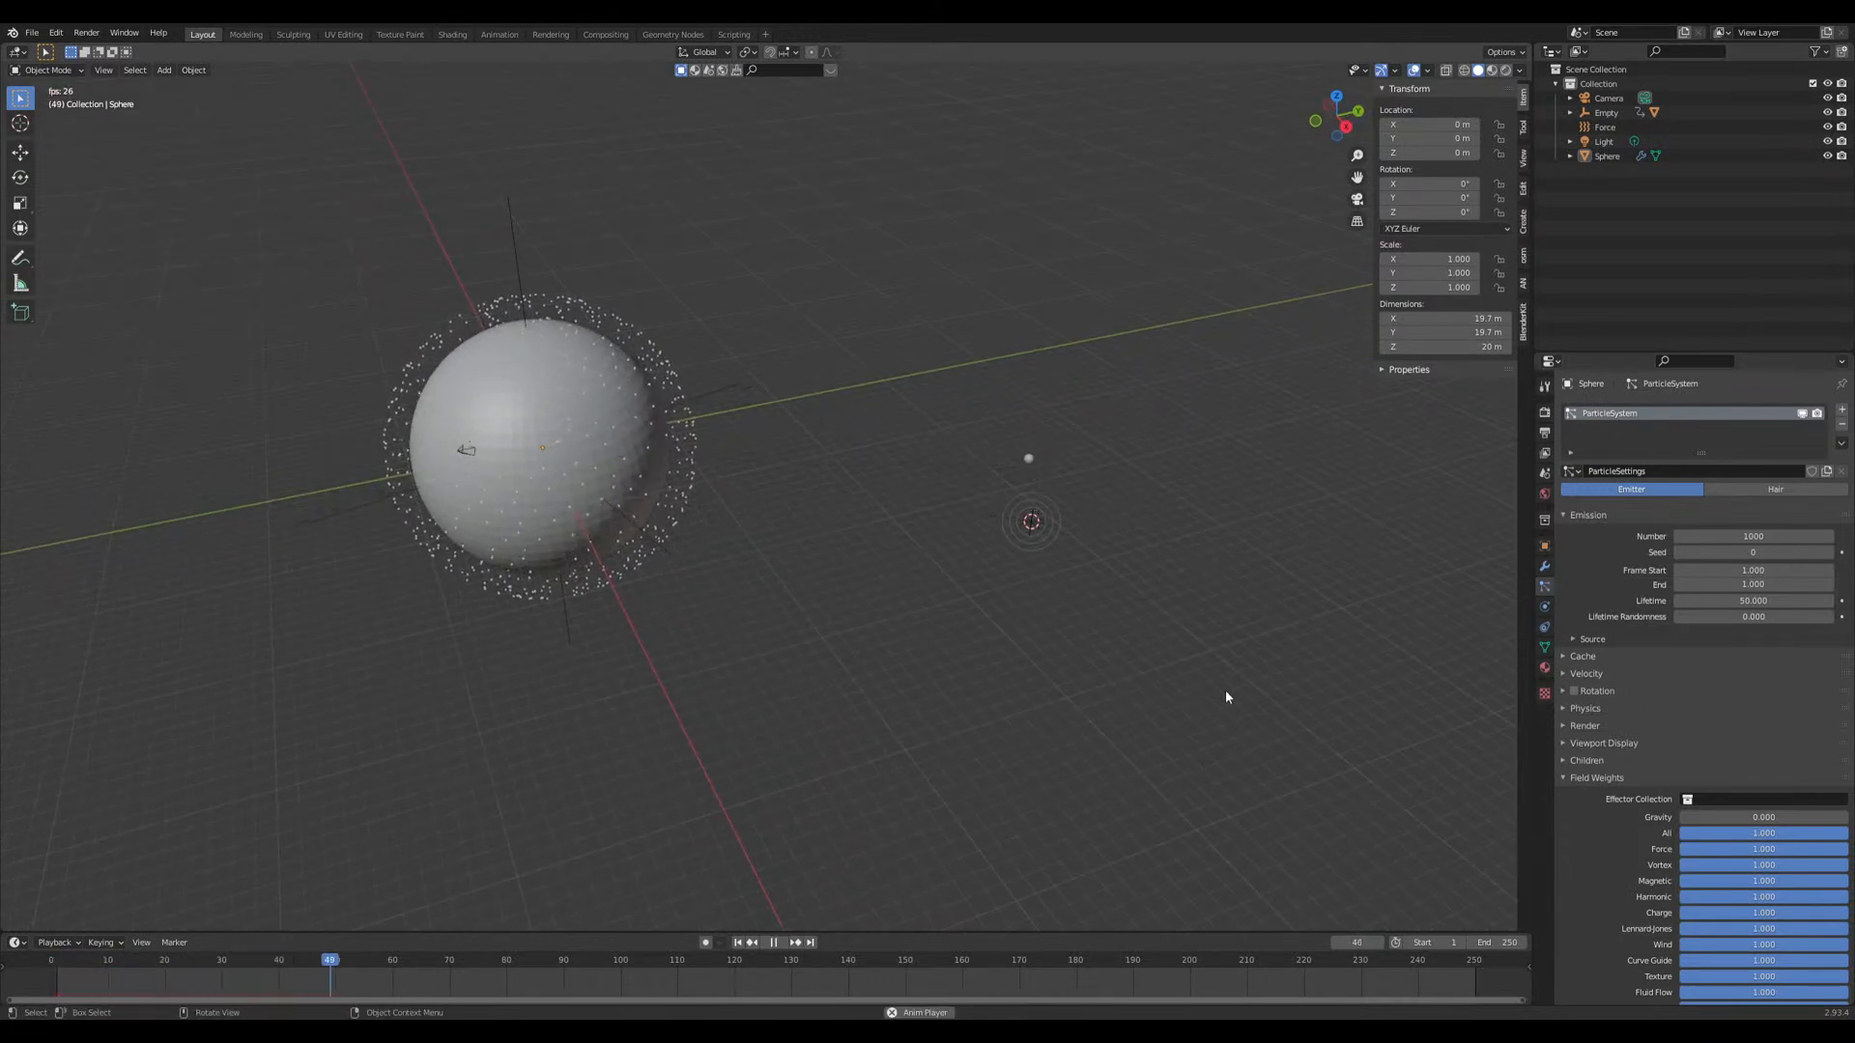
key(space)
click(737, 941)
Step: Parent the force field to the small sphere
scroll(1278, 581, up, 4)
shift+middle_drag(1278, 581, 691, 591)
click(970, 591)
right_click(968, 587)
mouse_move(964, 587)
click(1024, 589)
Step: Examine the Velocity settings of the large sphere's particle system
scroll(673, 657, down, 6)
middle_drag(672, 657, 557, 463)
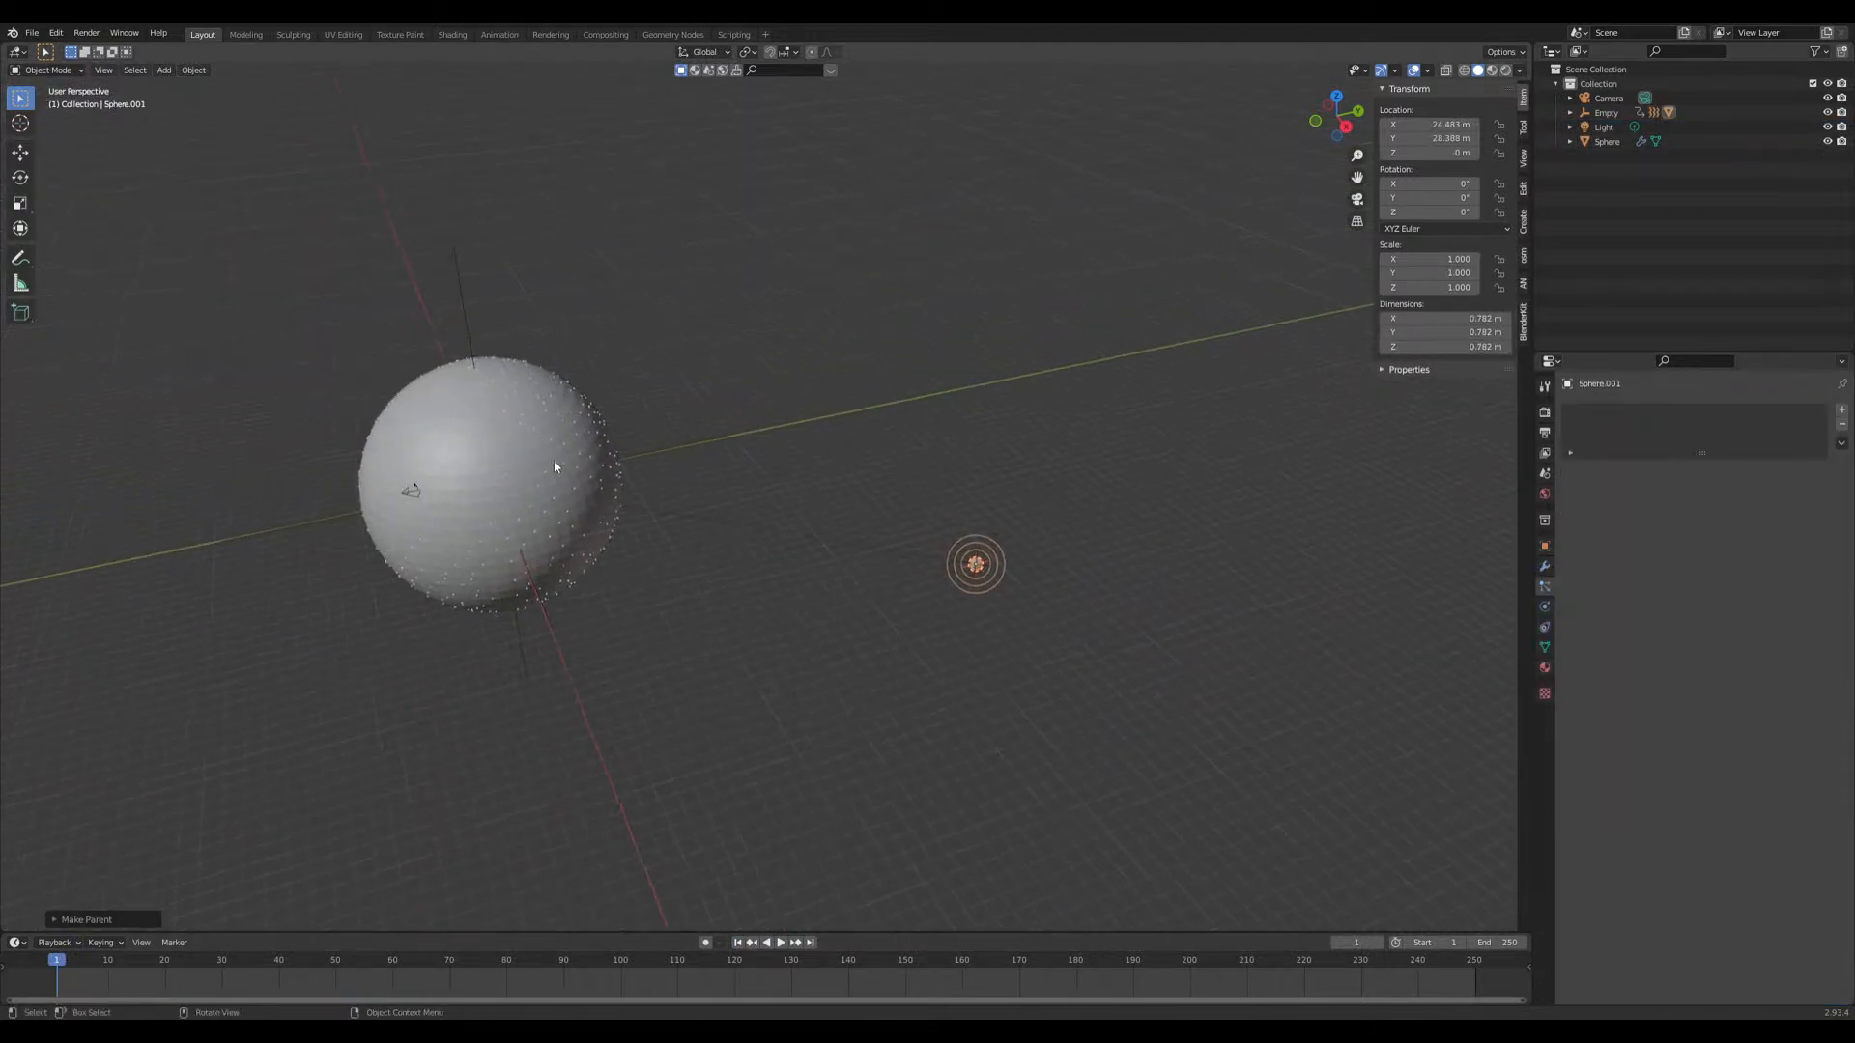
click(557, 463)
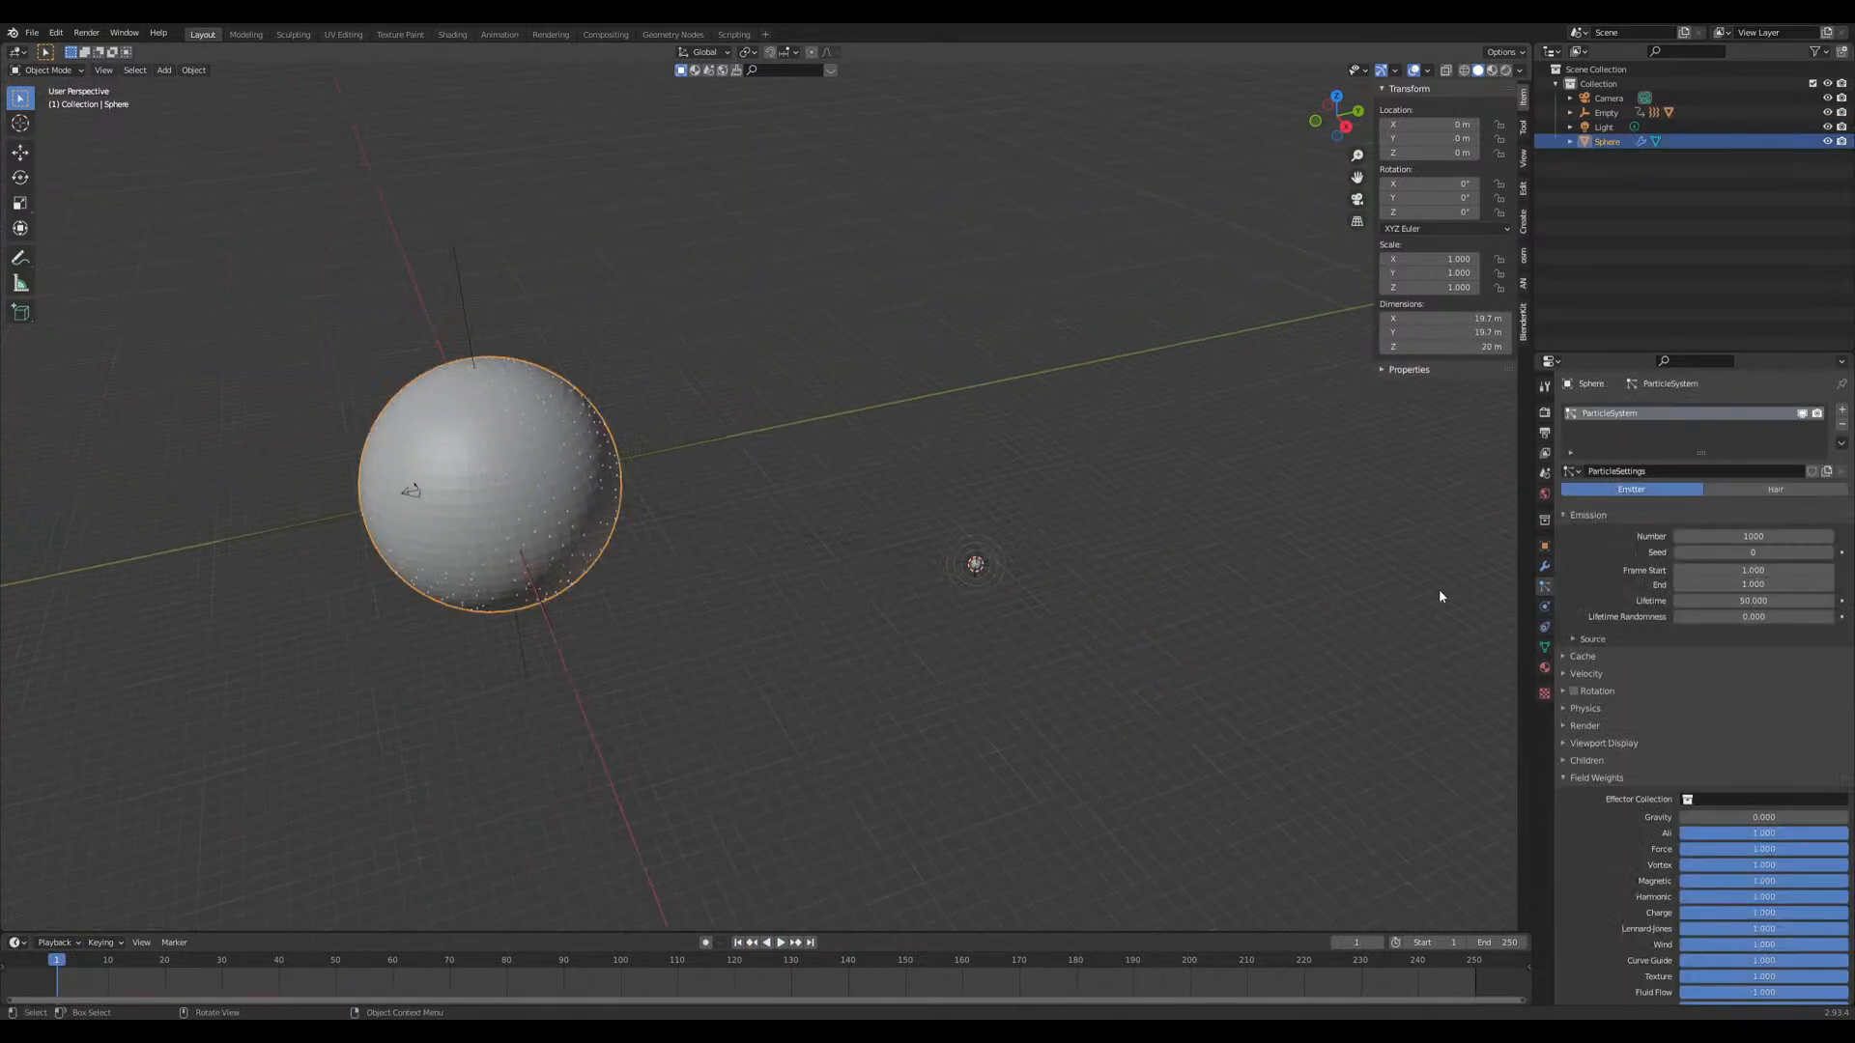
click(1585, 673)
click(1068, 708)
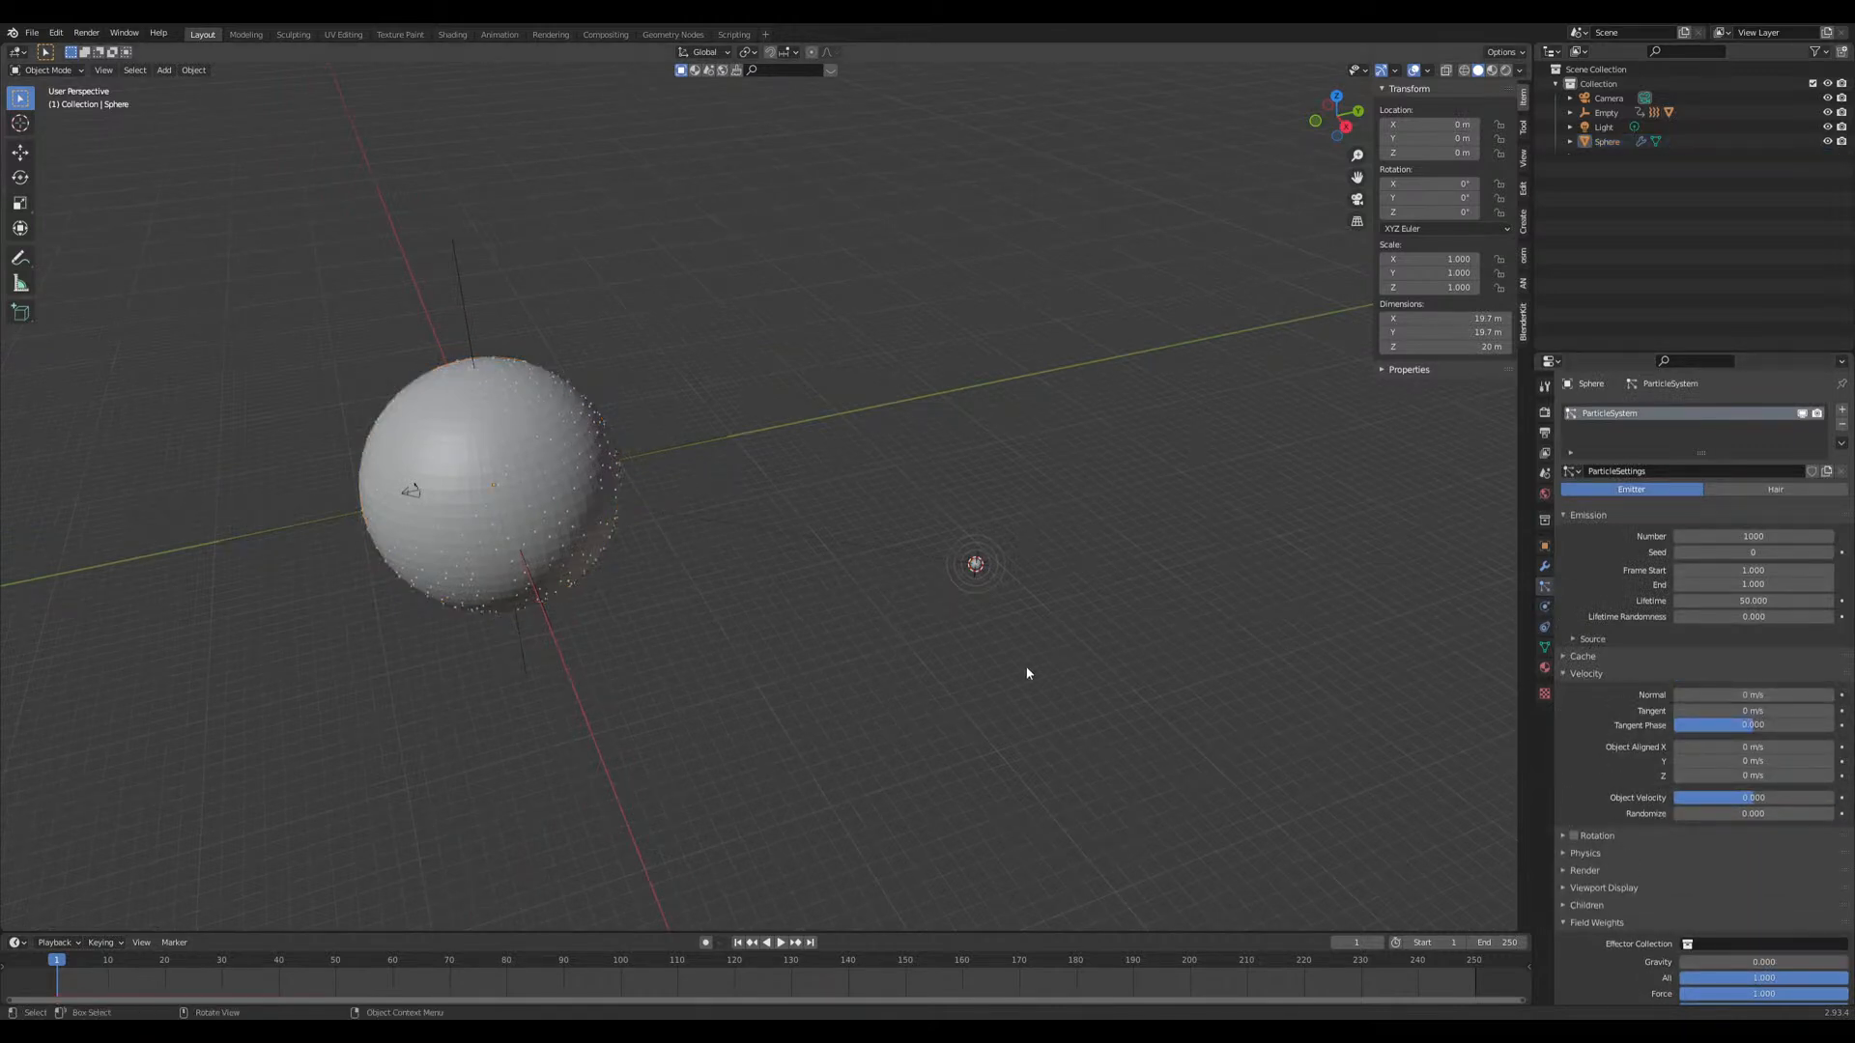
Step: Show the force field's physics settings and play the animation to check that it follows the small sphere
click(993, 569)
click(1544, 586)
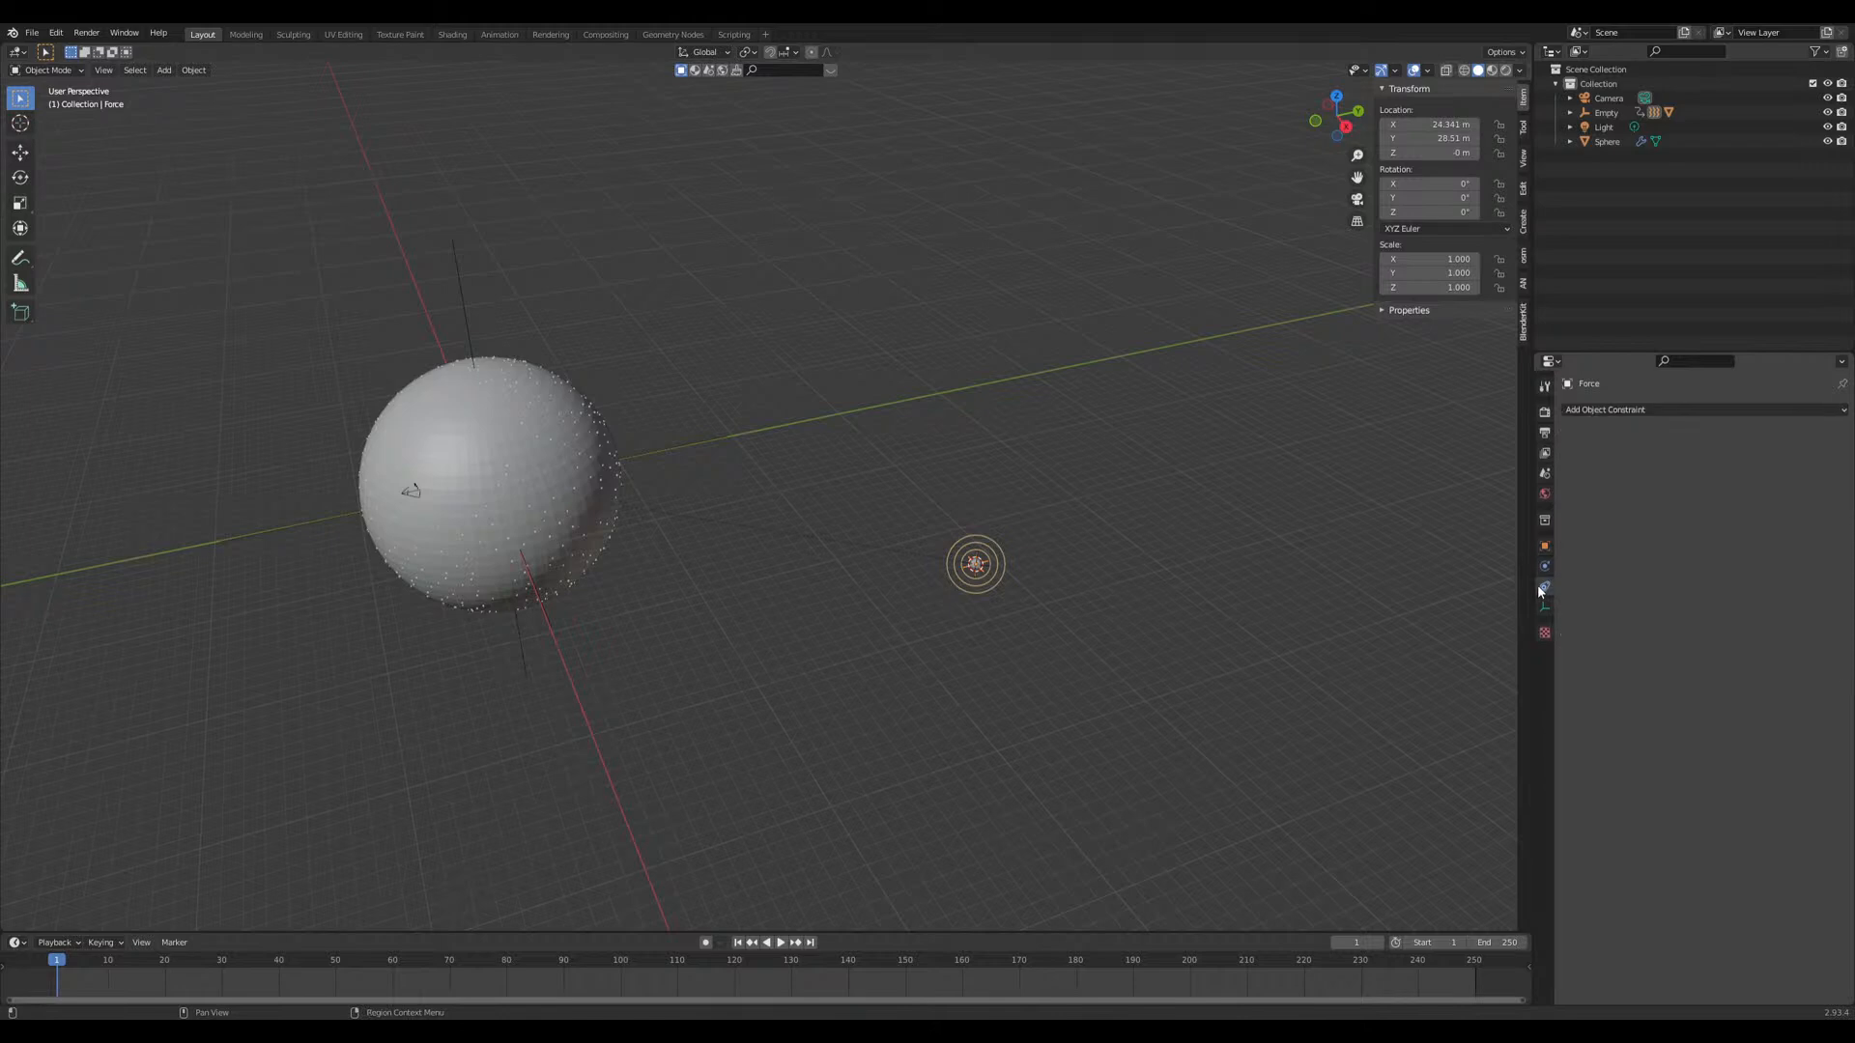
click(1545, 566)
key(space)
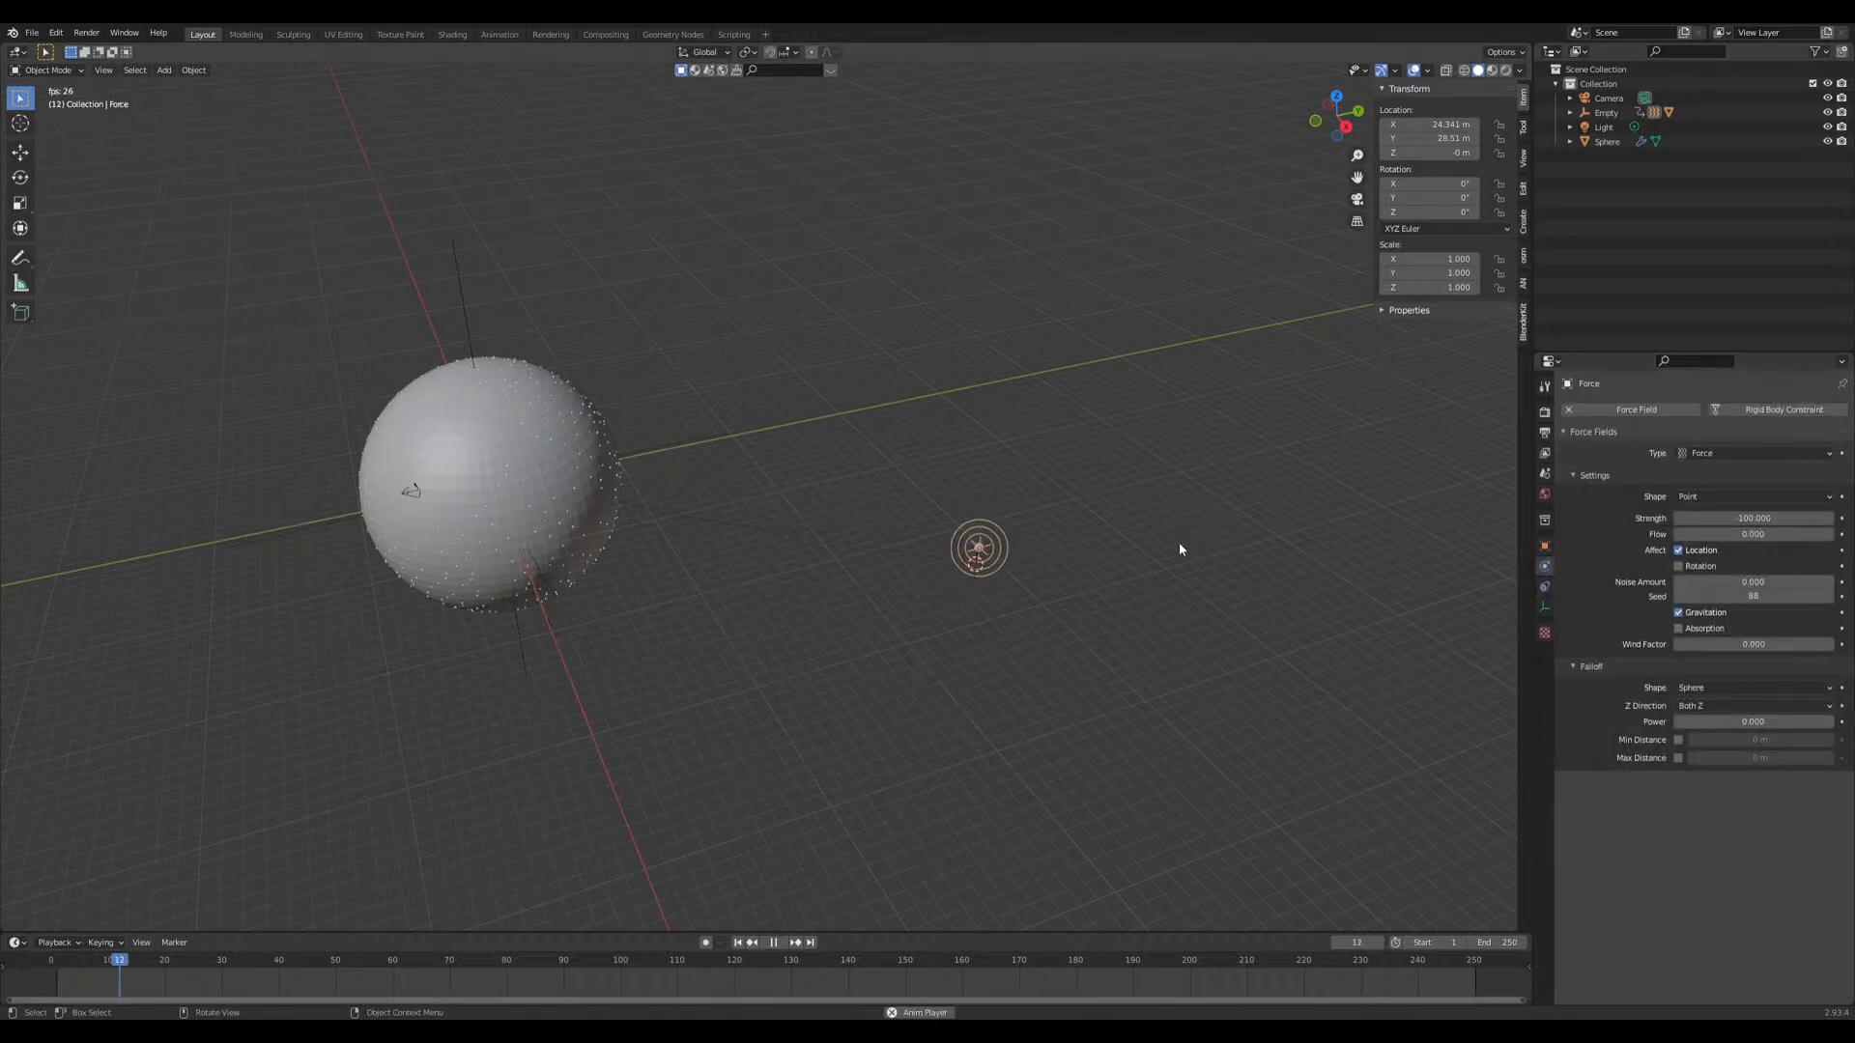
scroll(878, 600, up, 4)
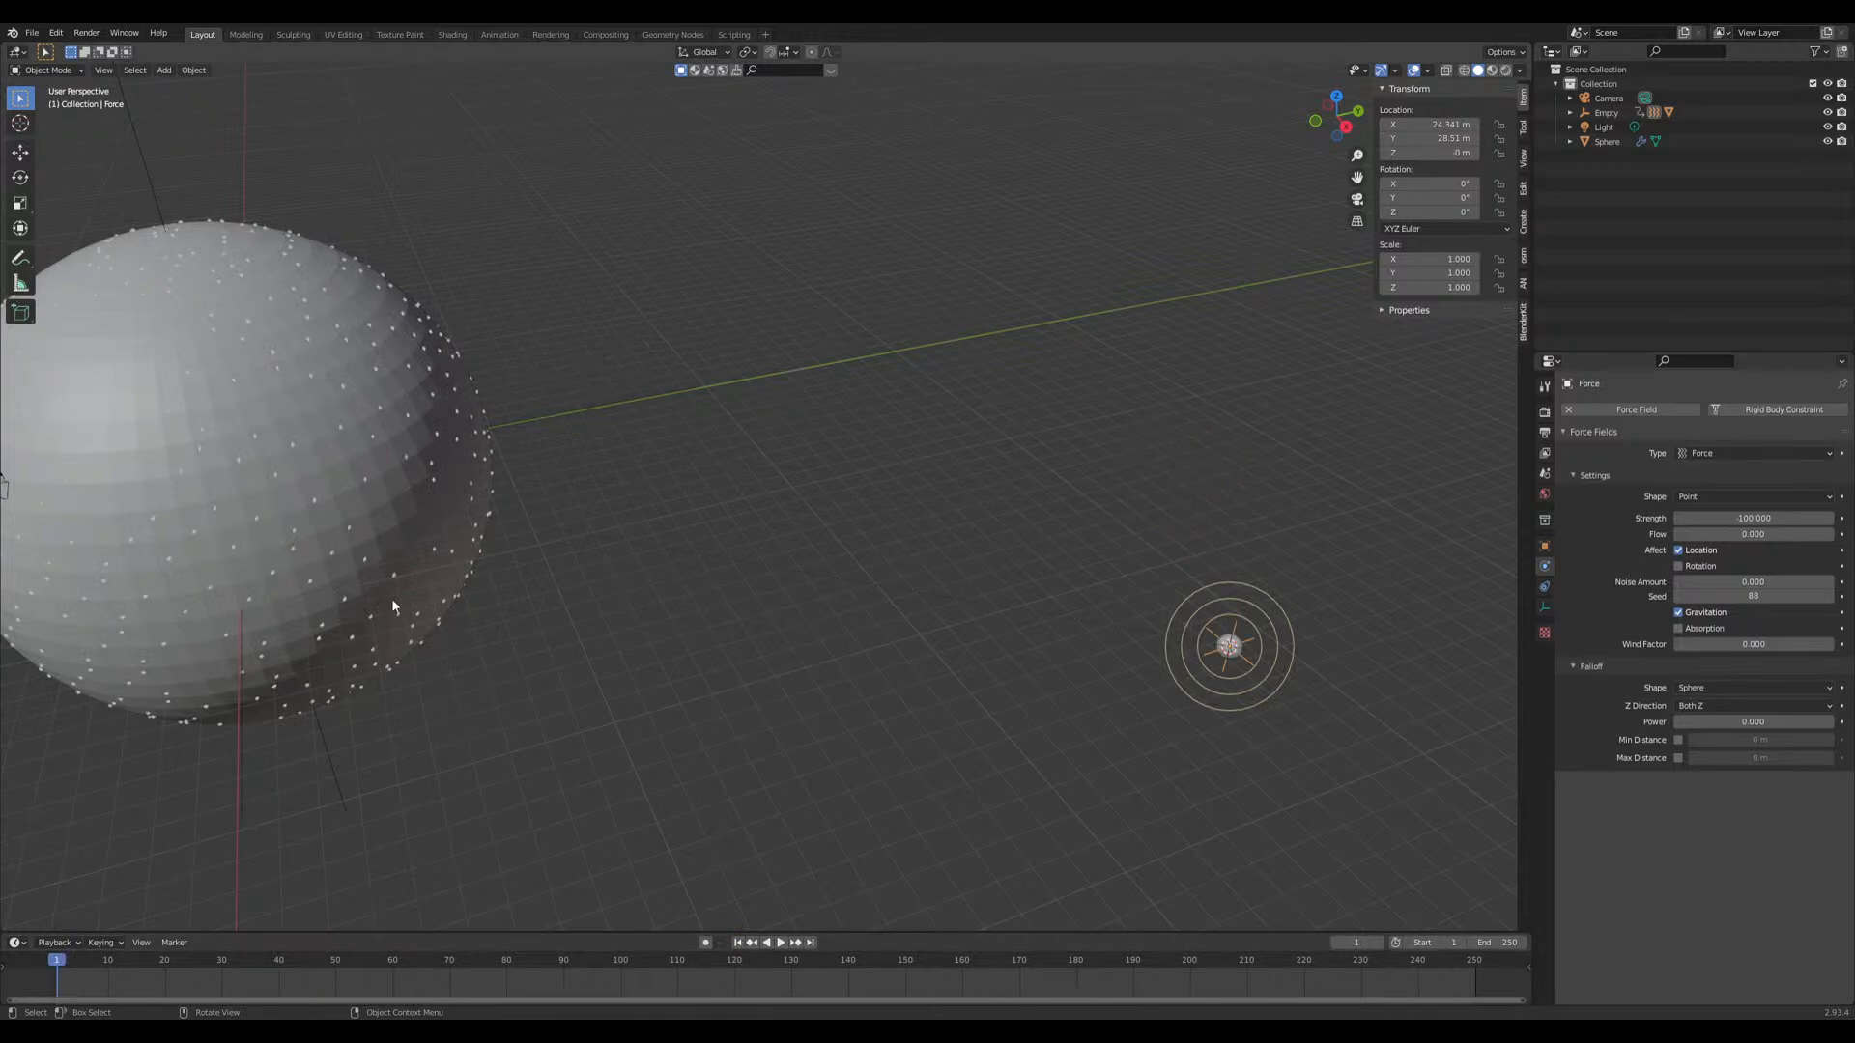
Step: Set the particle lifetime of the large sphere's particle system to 1000
click(393, 605)
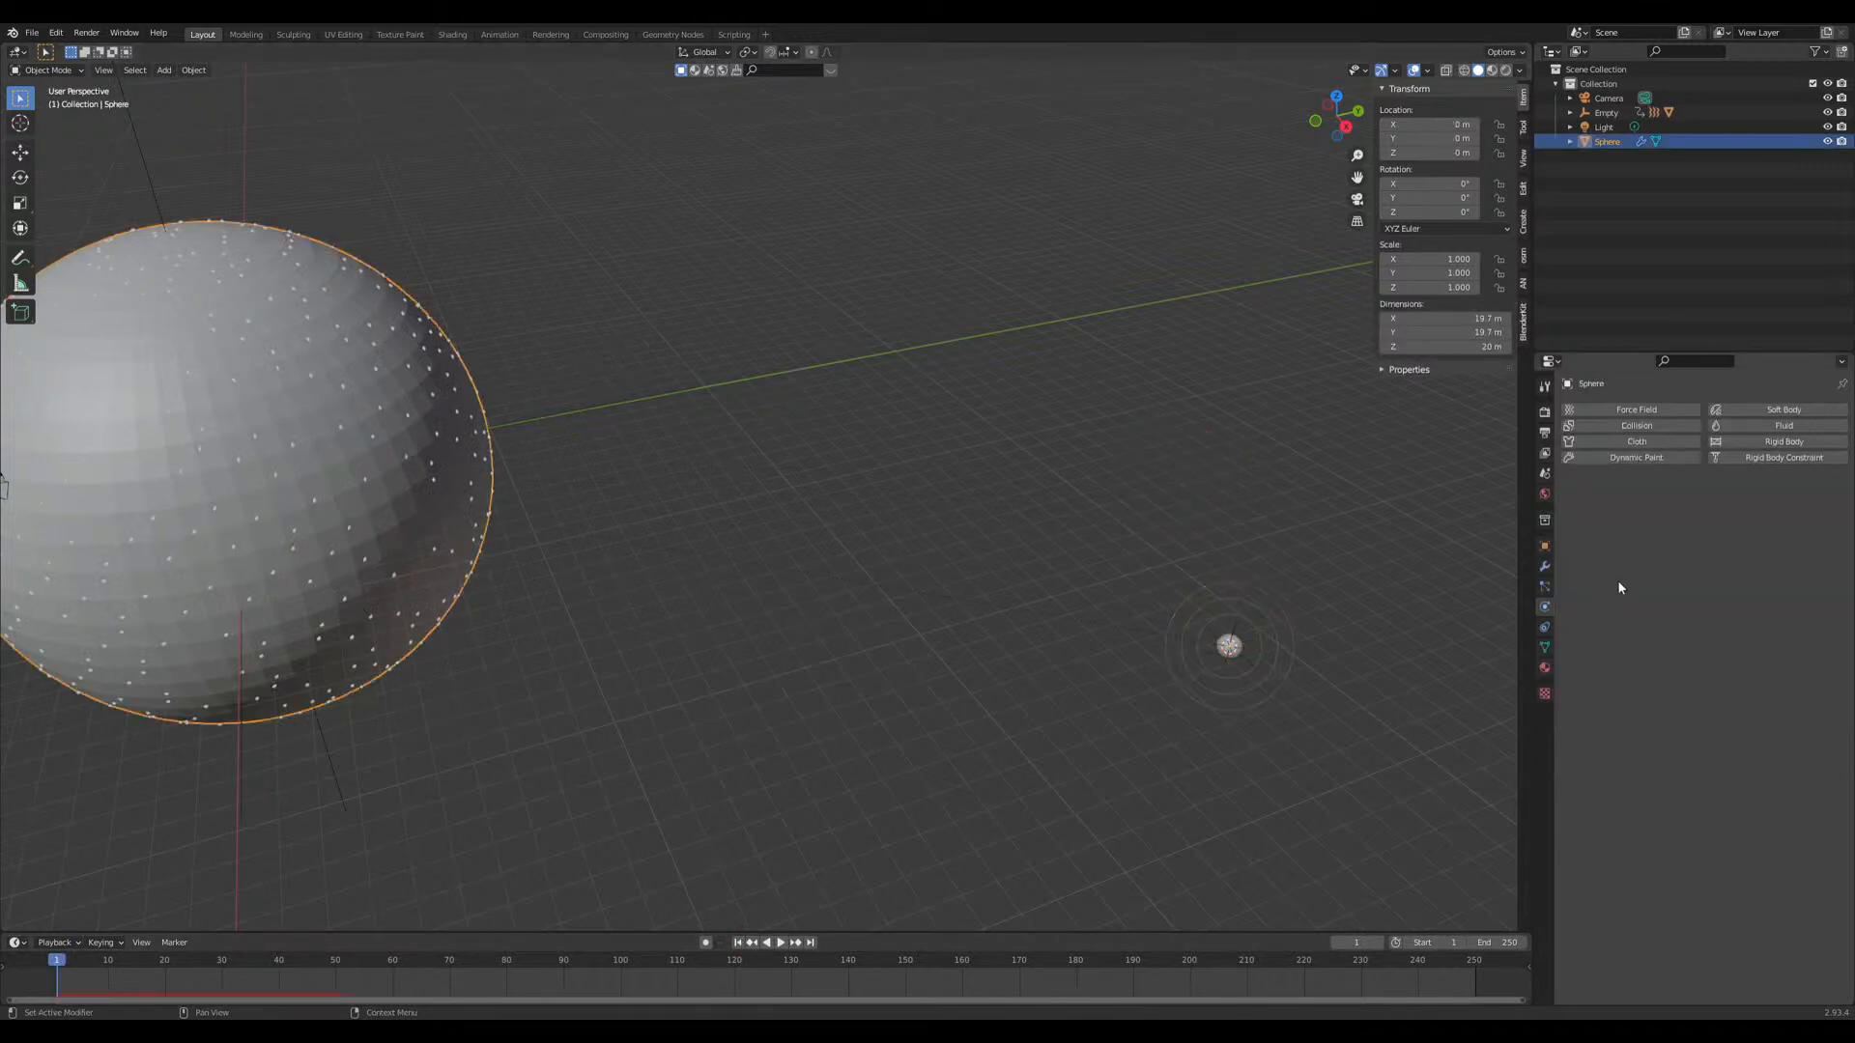
click(1545, 586)
click(1753, 600)
text(1000)
key(Return)
Step: Set the force field's strength to -500
click(1270, 626)
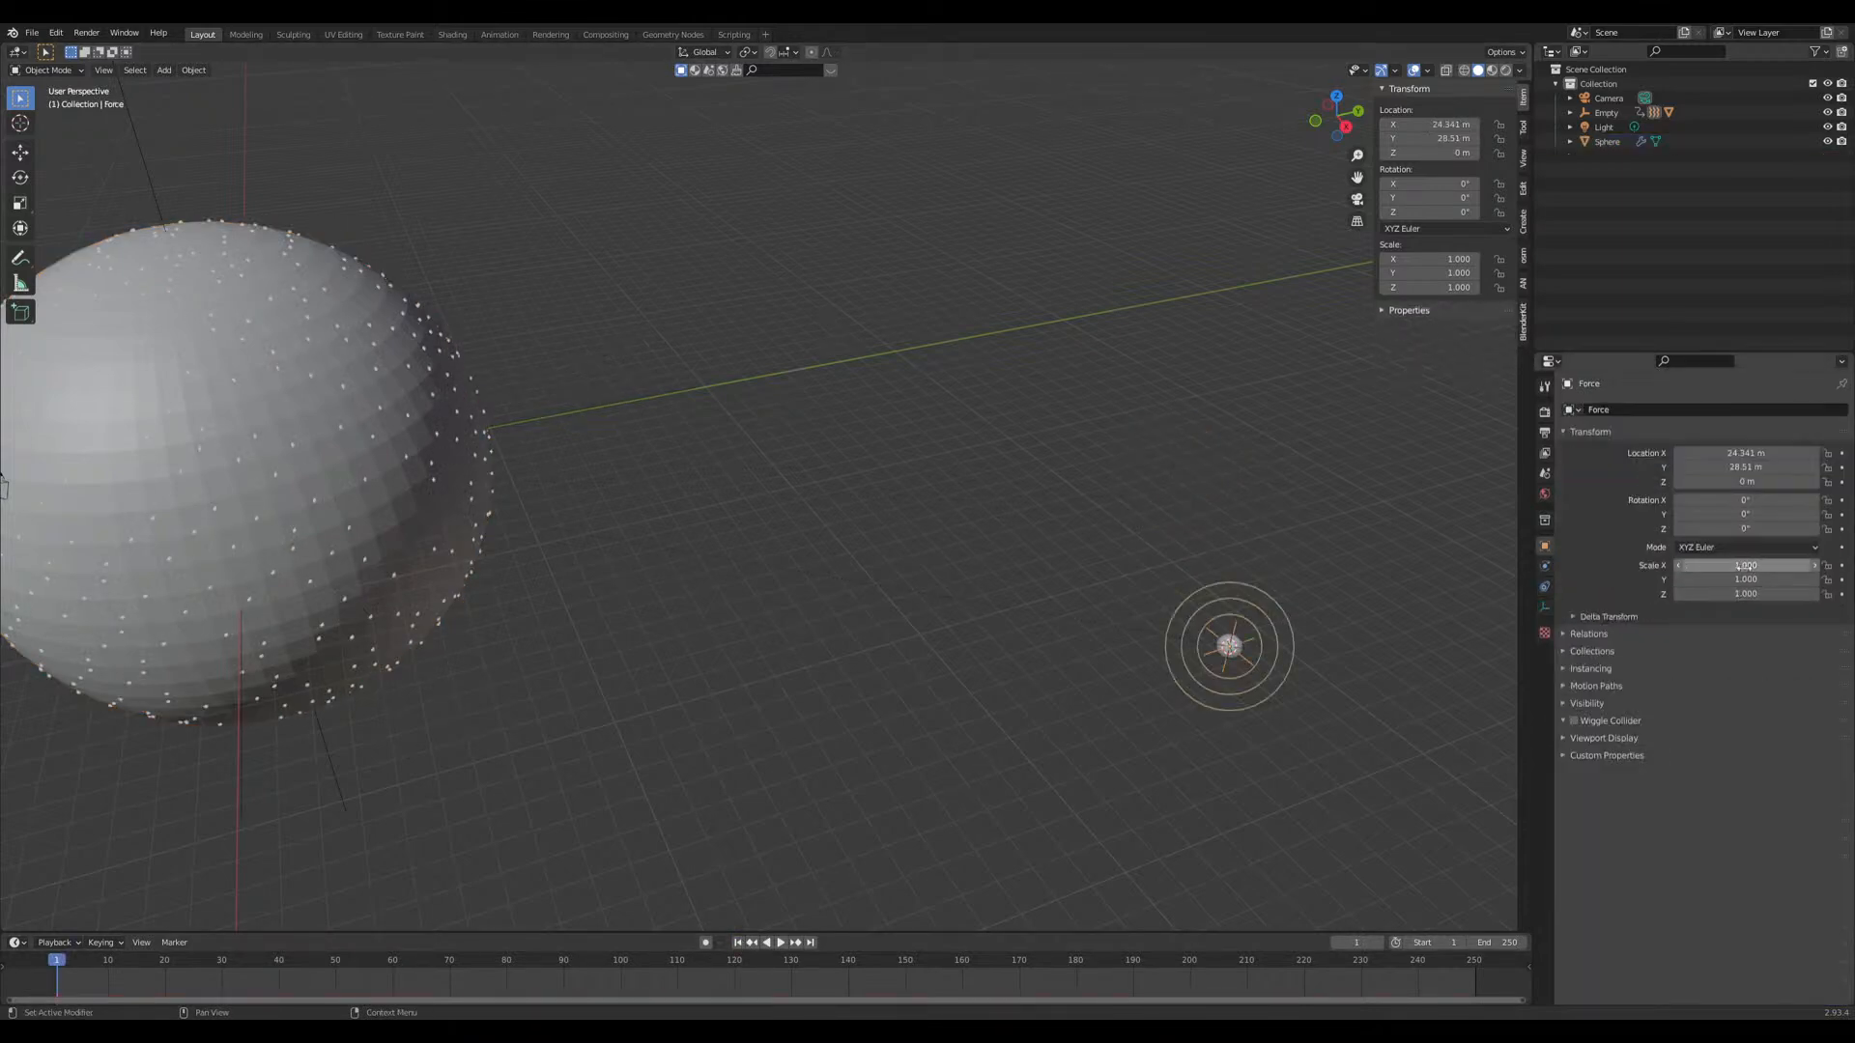
click(1545, 607)
click(1749, 519)
key(BackSpace)
text(-500)
key(Return)
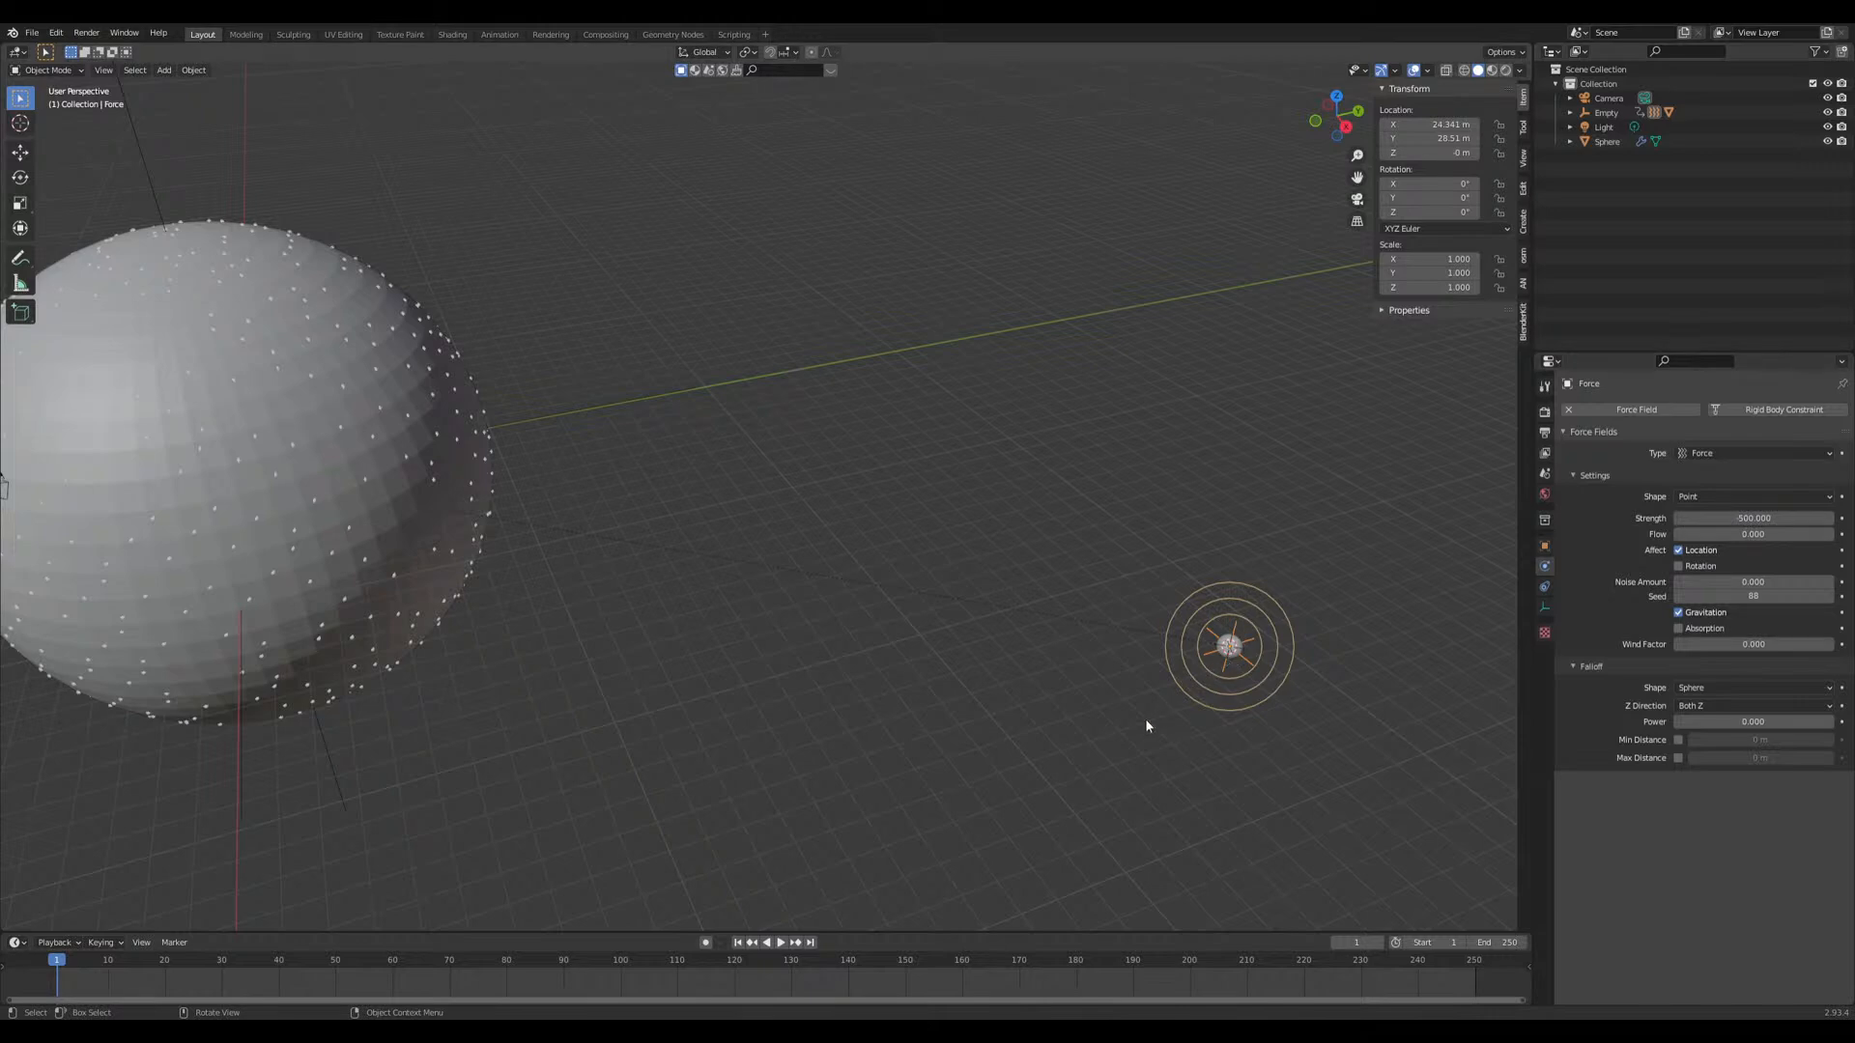
Step: Play the animation to check the force field's pull on the particles, stopping at frame 43
key(space)
scroll(1010, 690, down, 3)
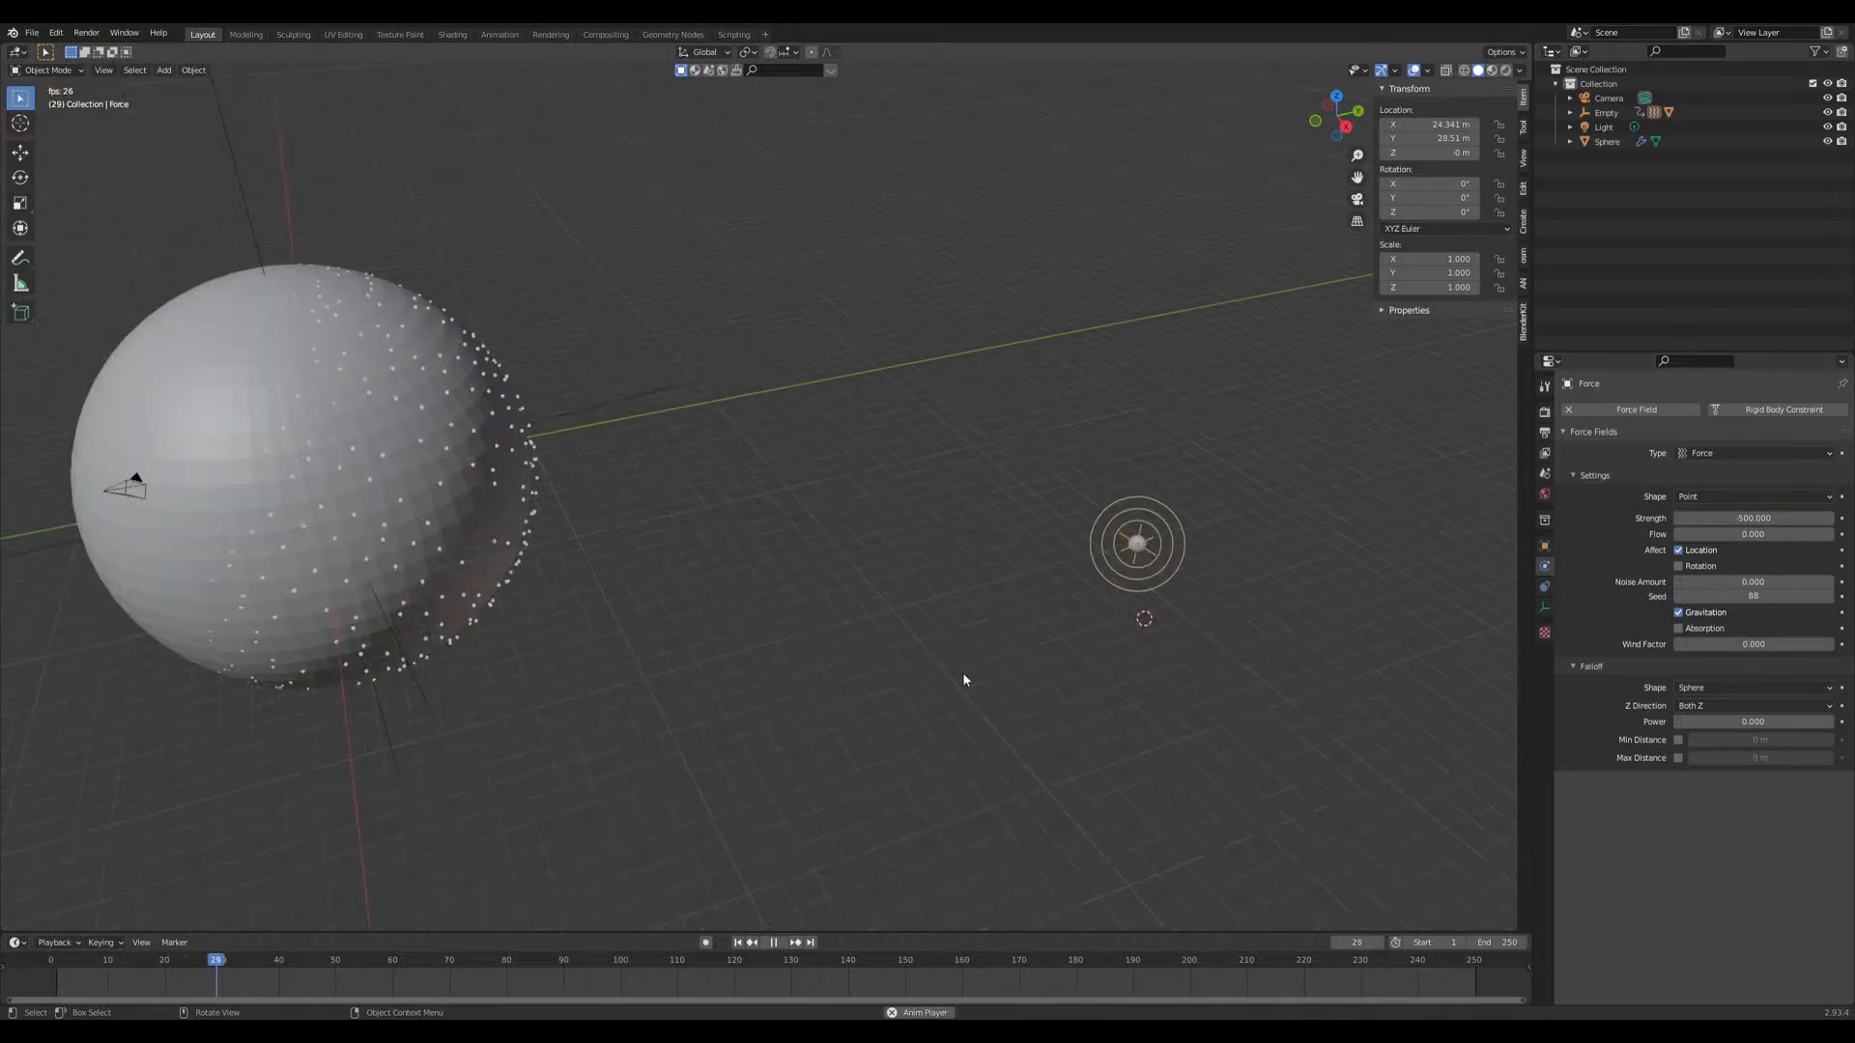
middle_drag(906, 659, 918, 664)
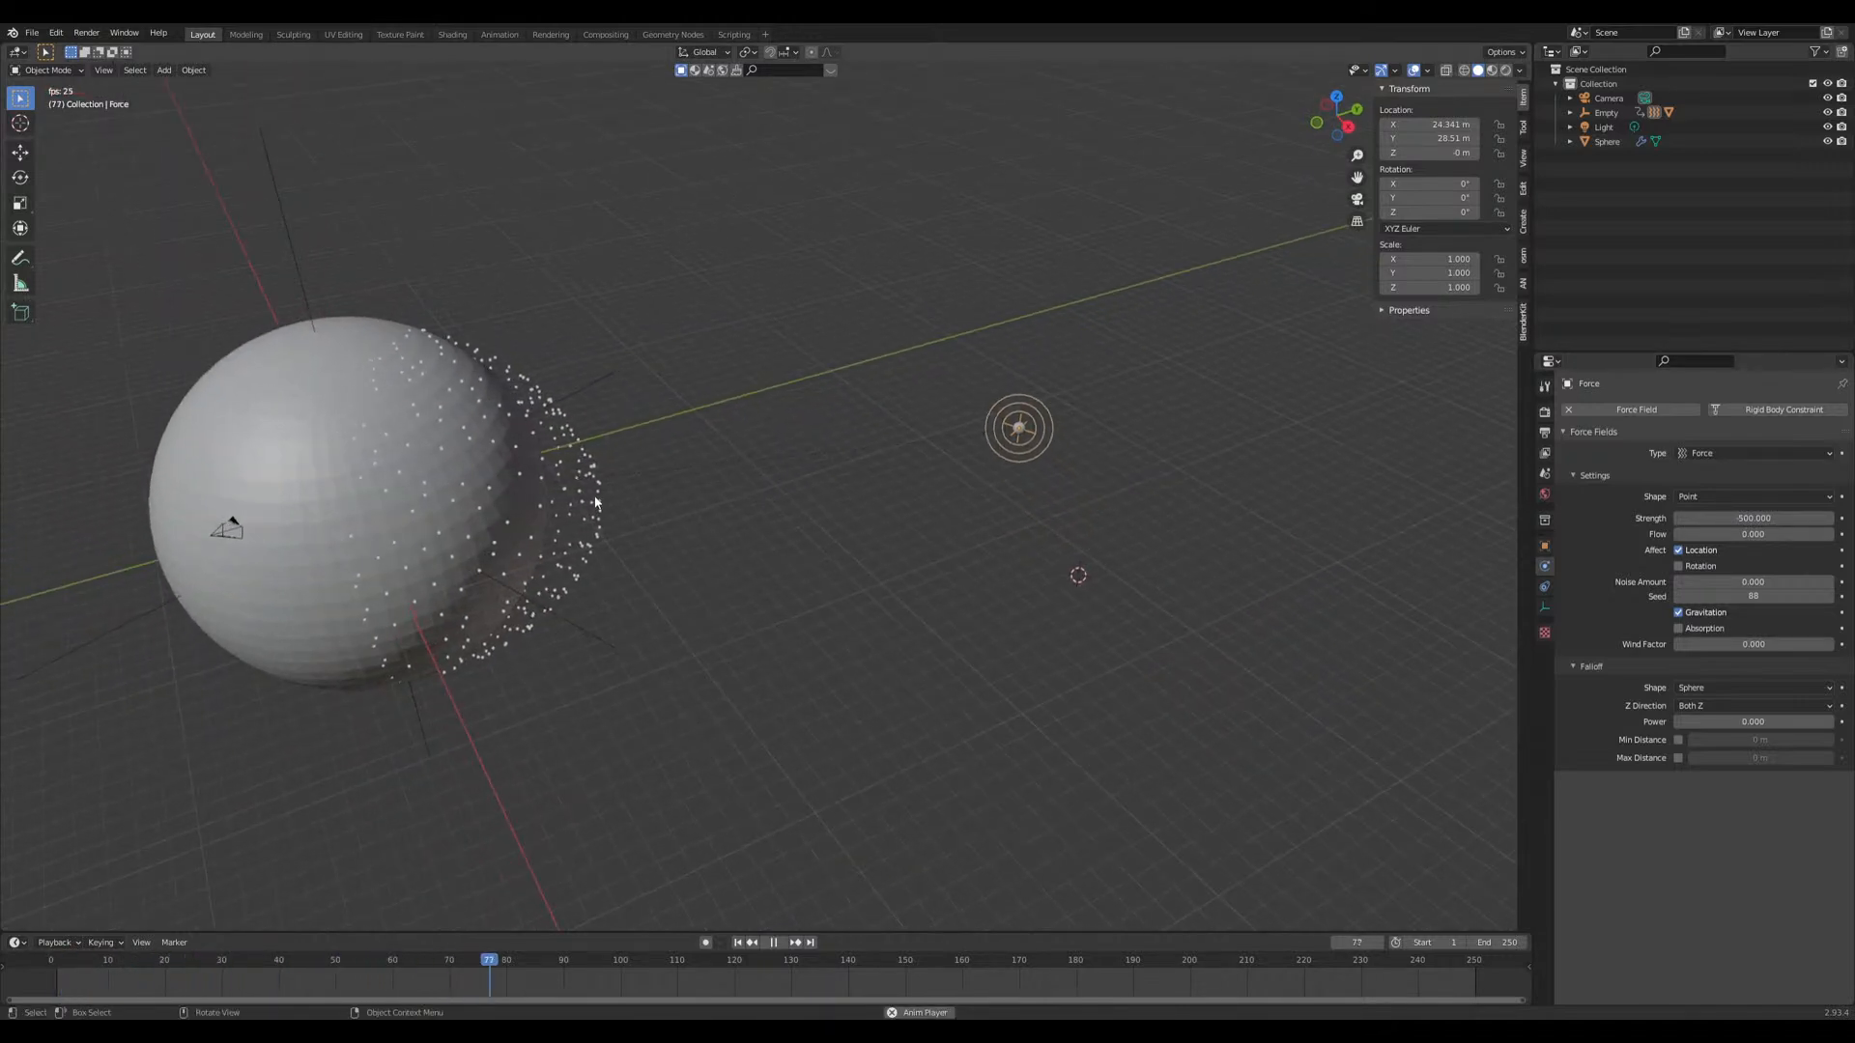
middle_drag(680, 512, 811, 344)
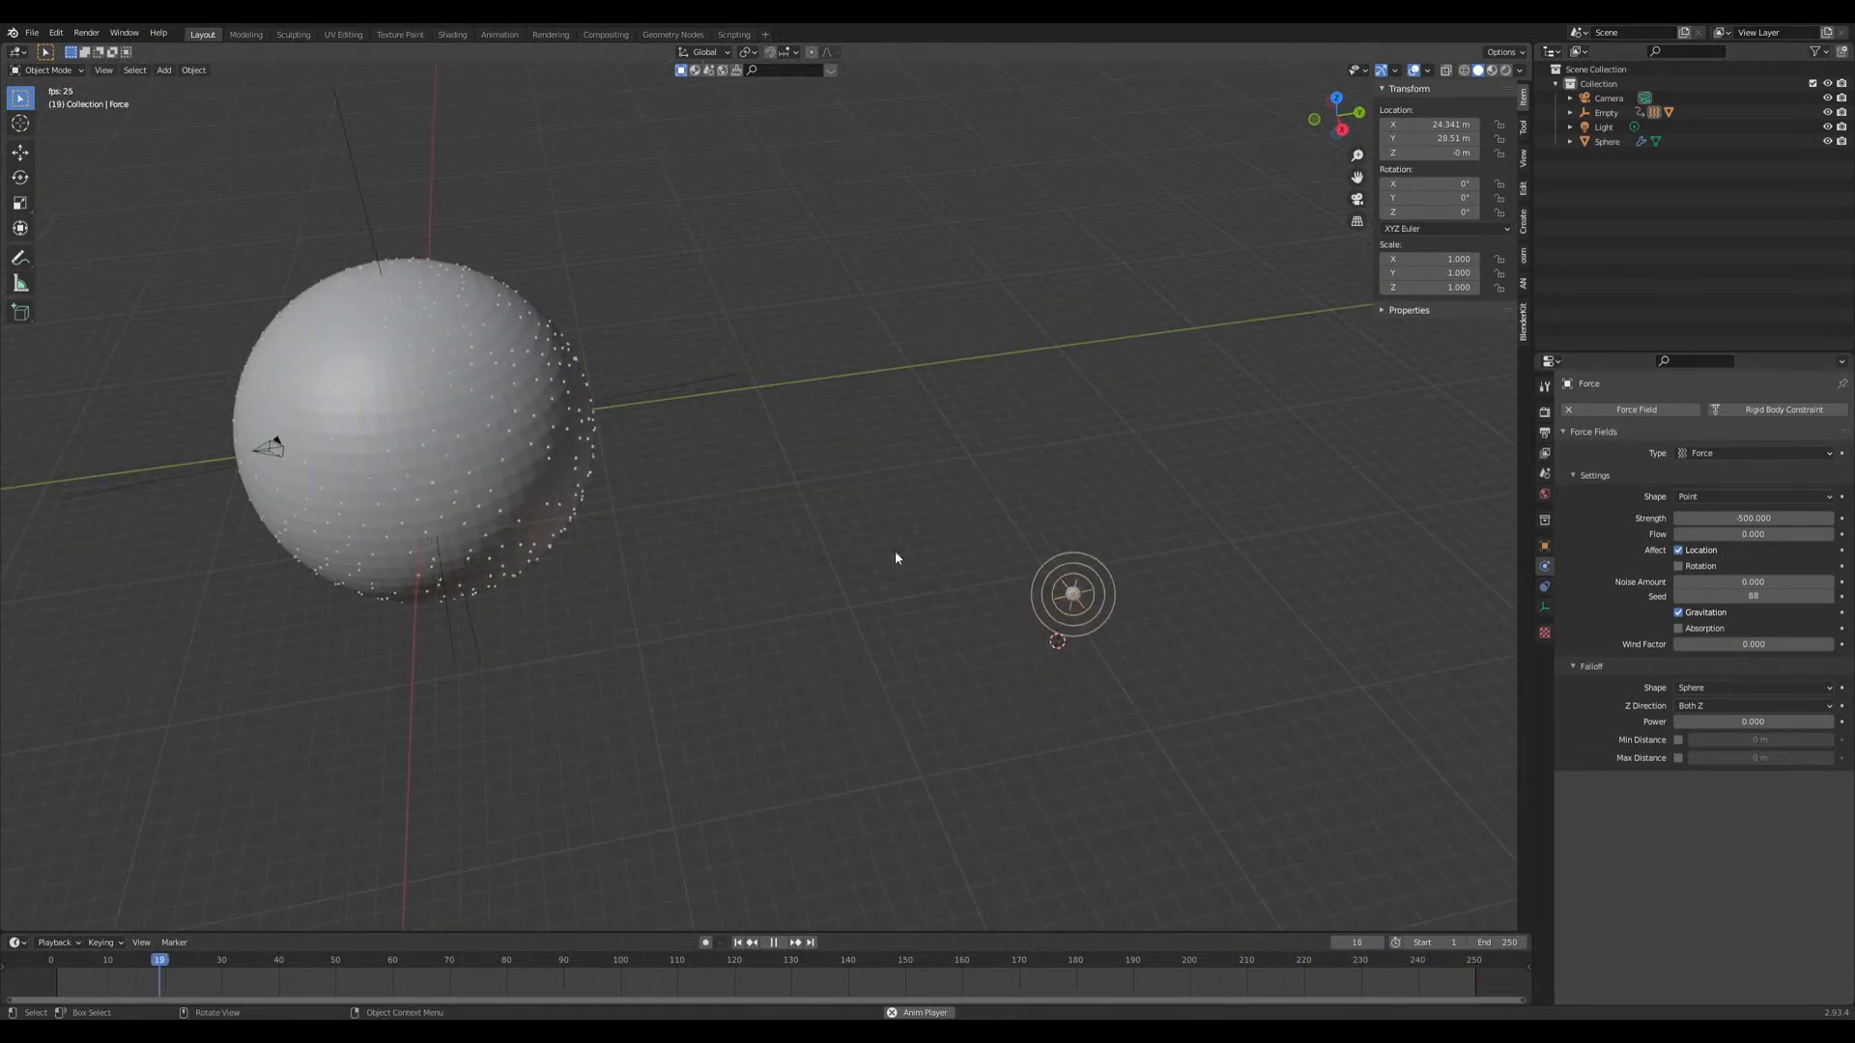
key(space)
Step: Duplicate the large sphere in place and scale the copy down to about 0.974
middle_drag(960, 641, 835, 610)
scroll(834, 609, up, 2)
click(392, 386)
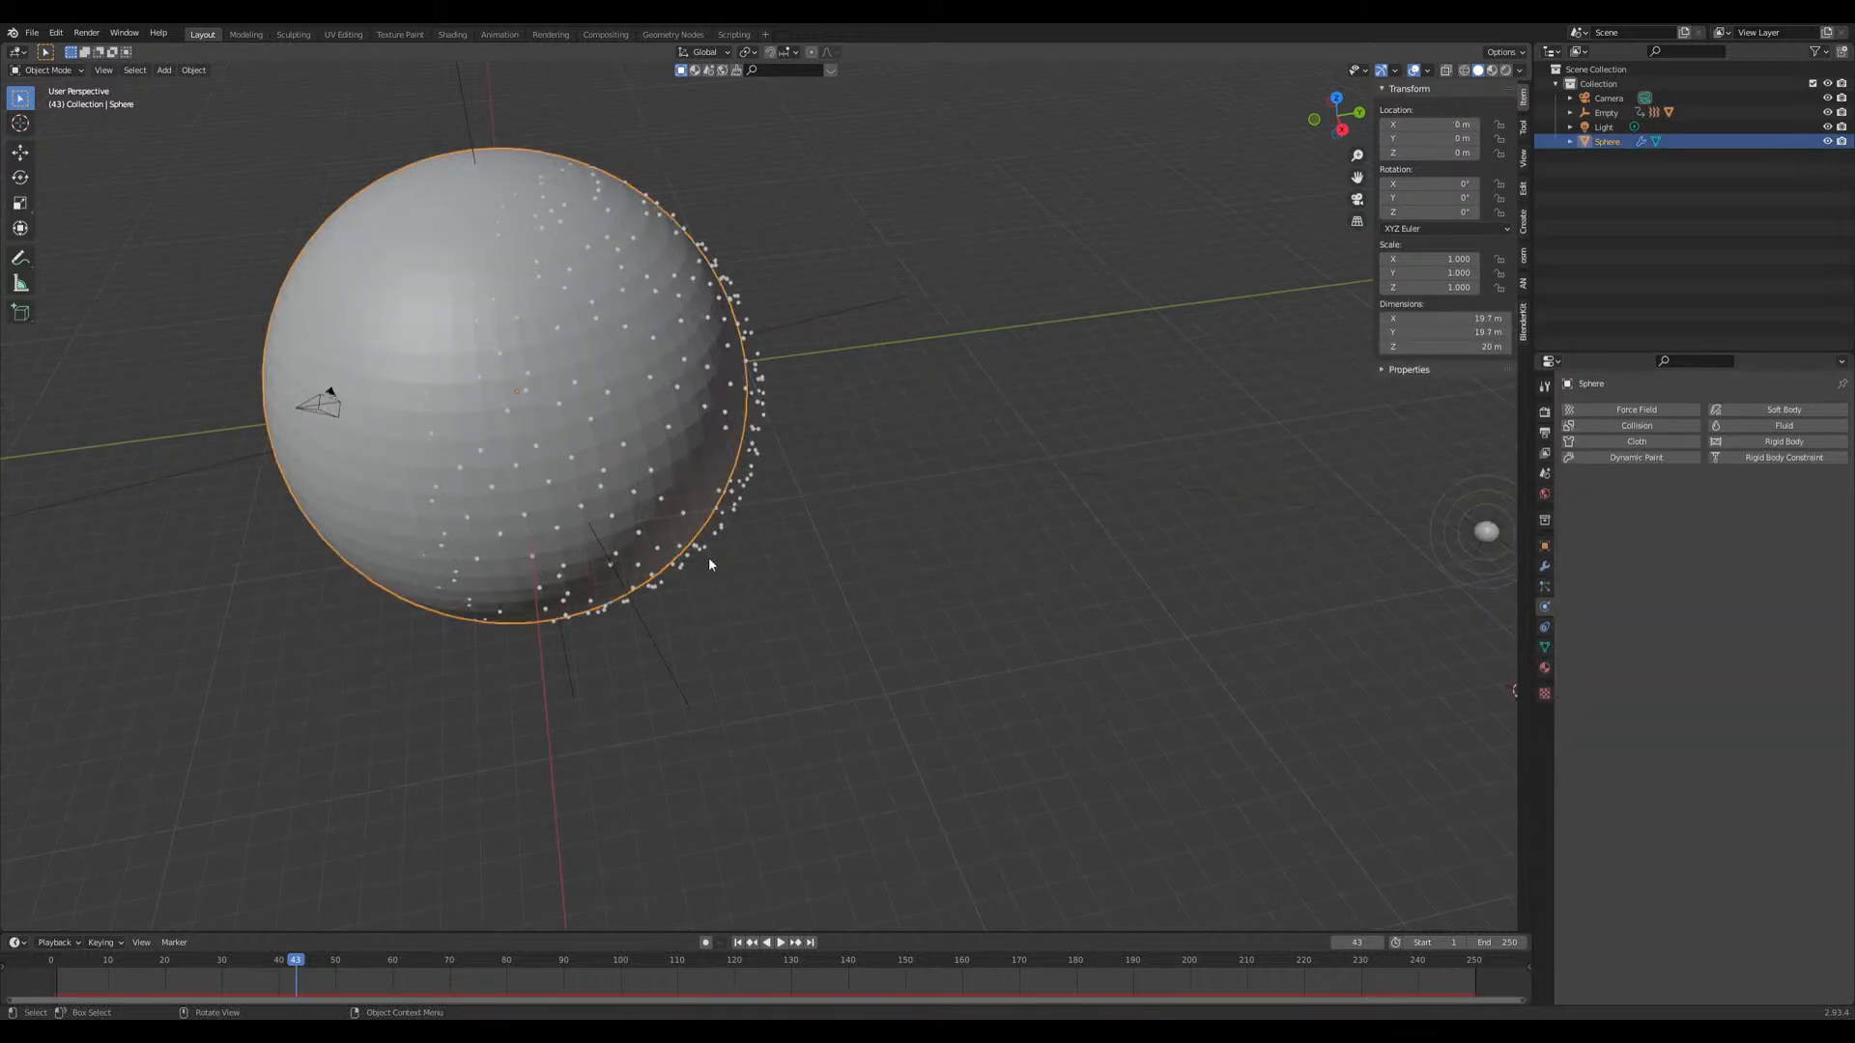
middle_drag(418, 345, 124, 302)
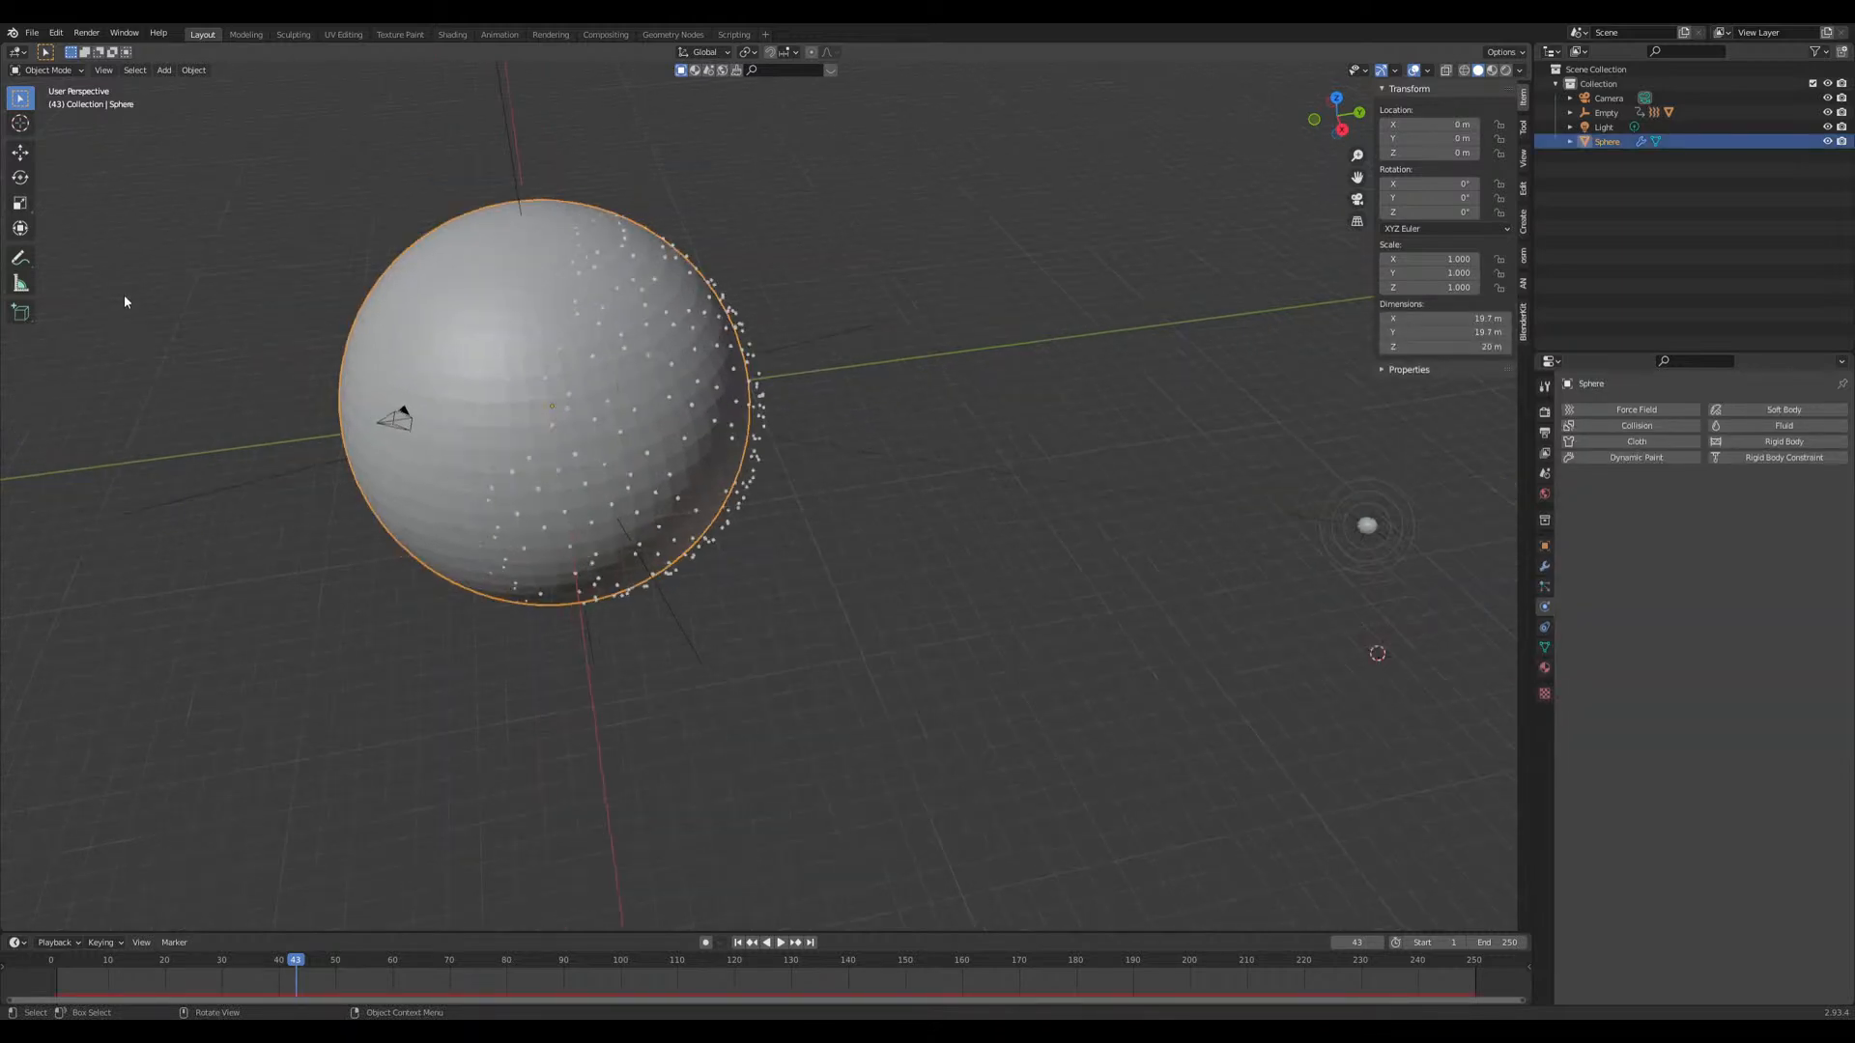
middle_drag(722, 538, 1094, 468)
middle_drag(1034, 598, 964, 582)
key(shift+d)
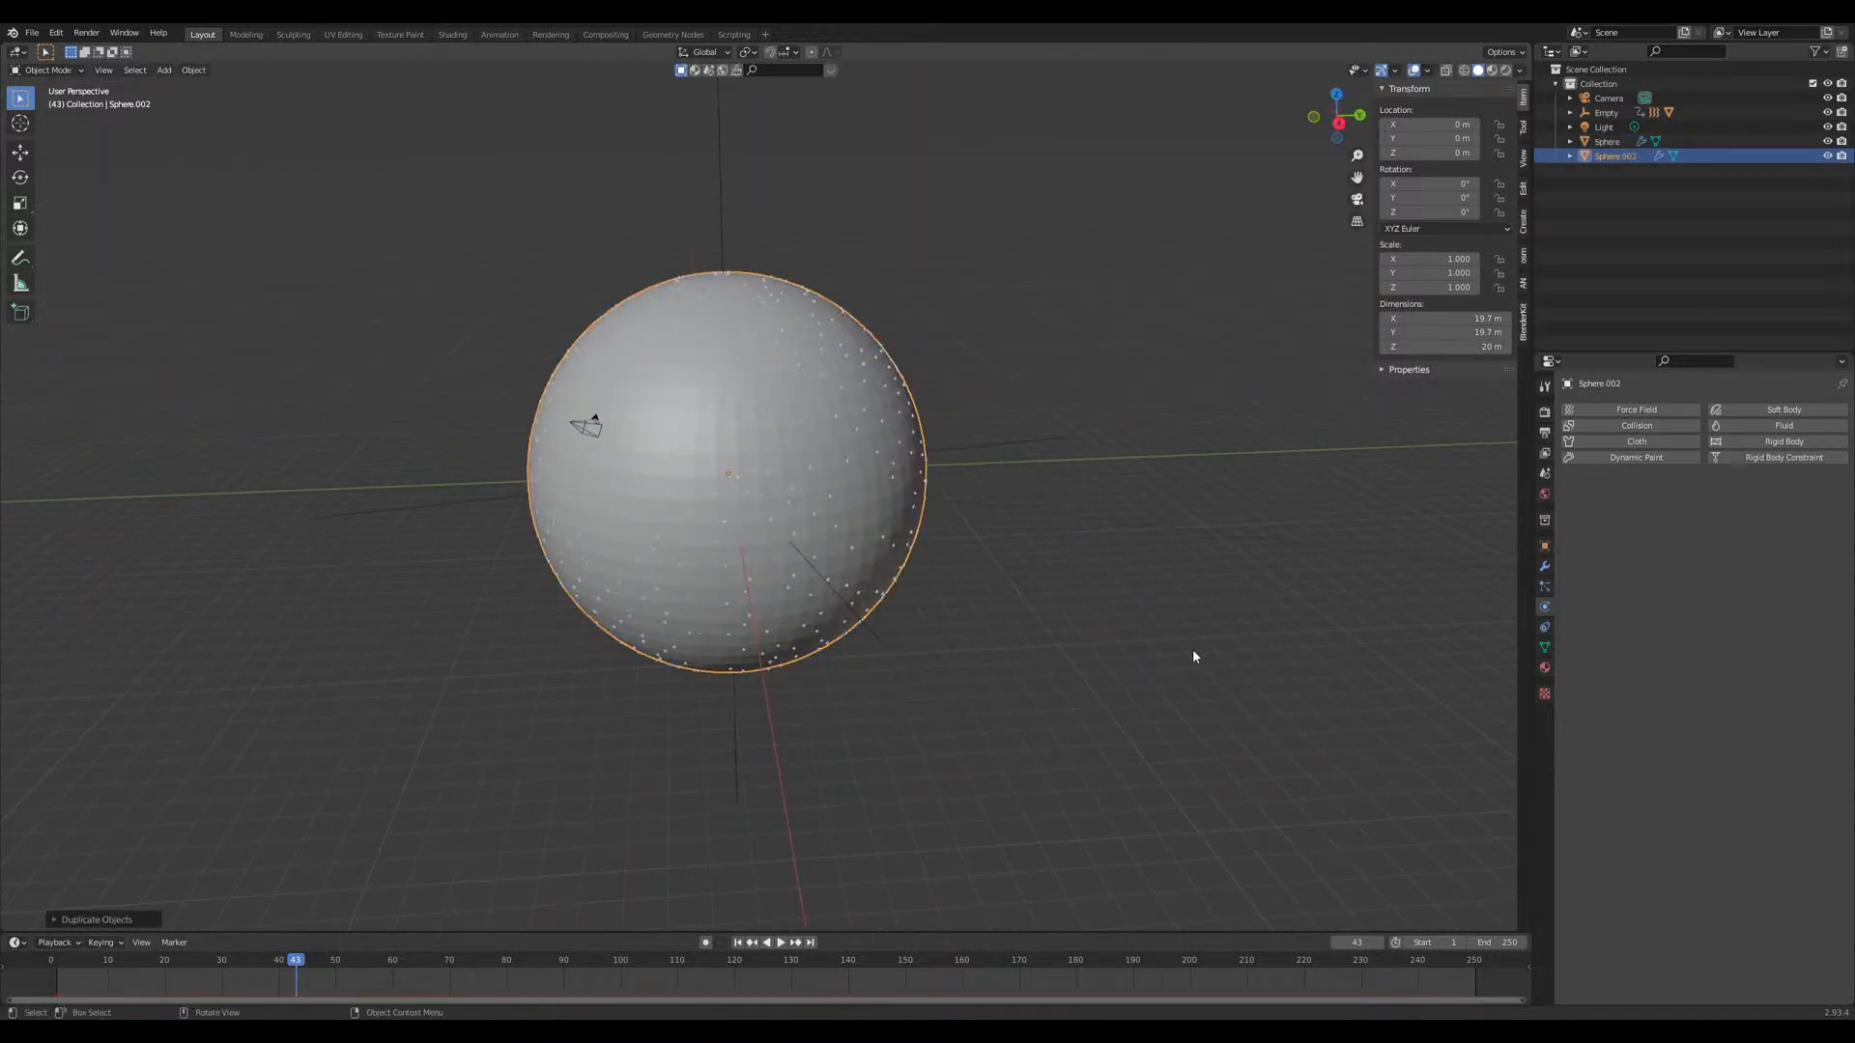
key(s)
click(1180, 651)
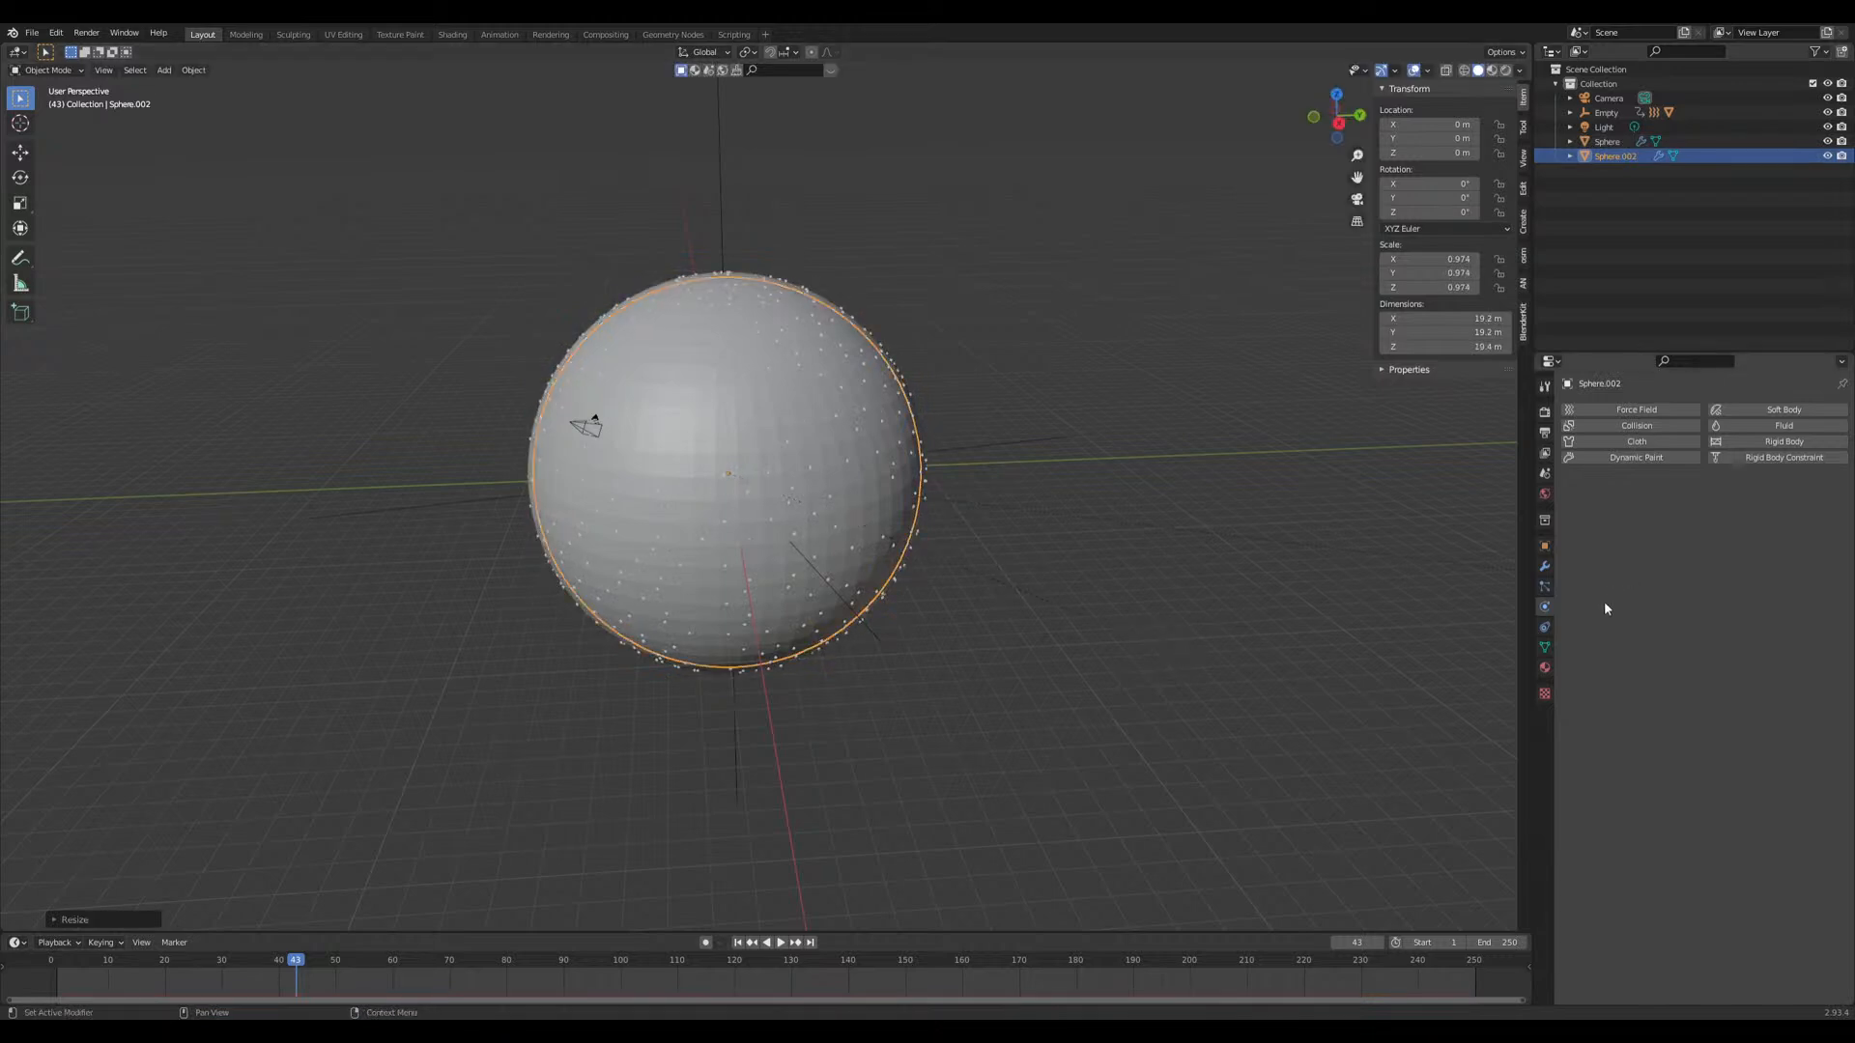
Step: Enable Collision physics on the duplicated sphere and remove its particle system
click(1642, 458)
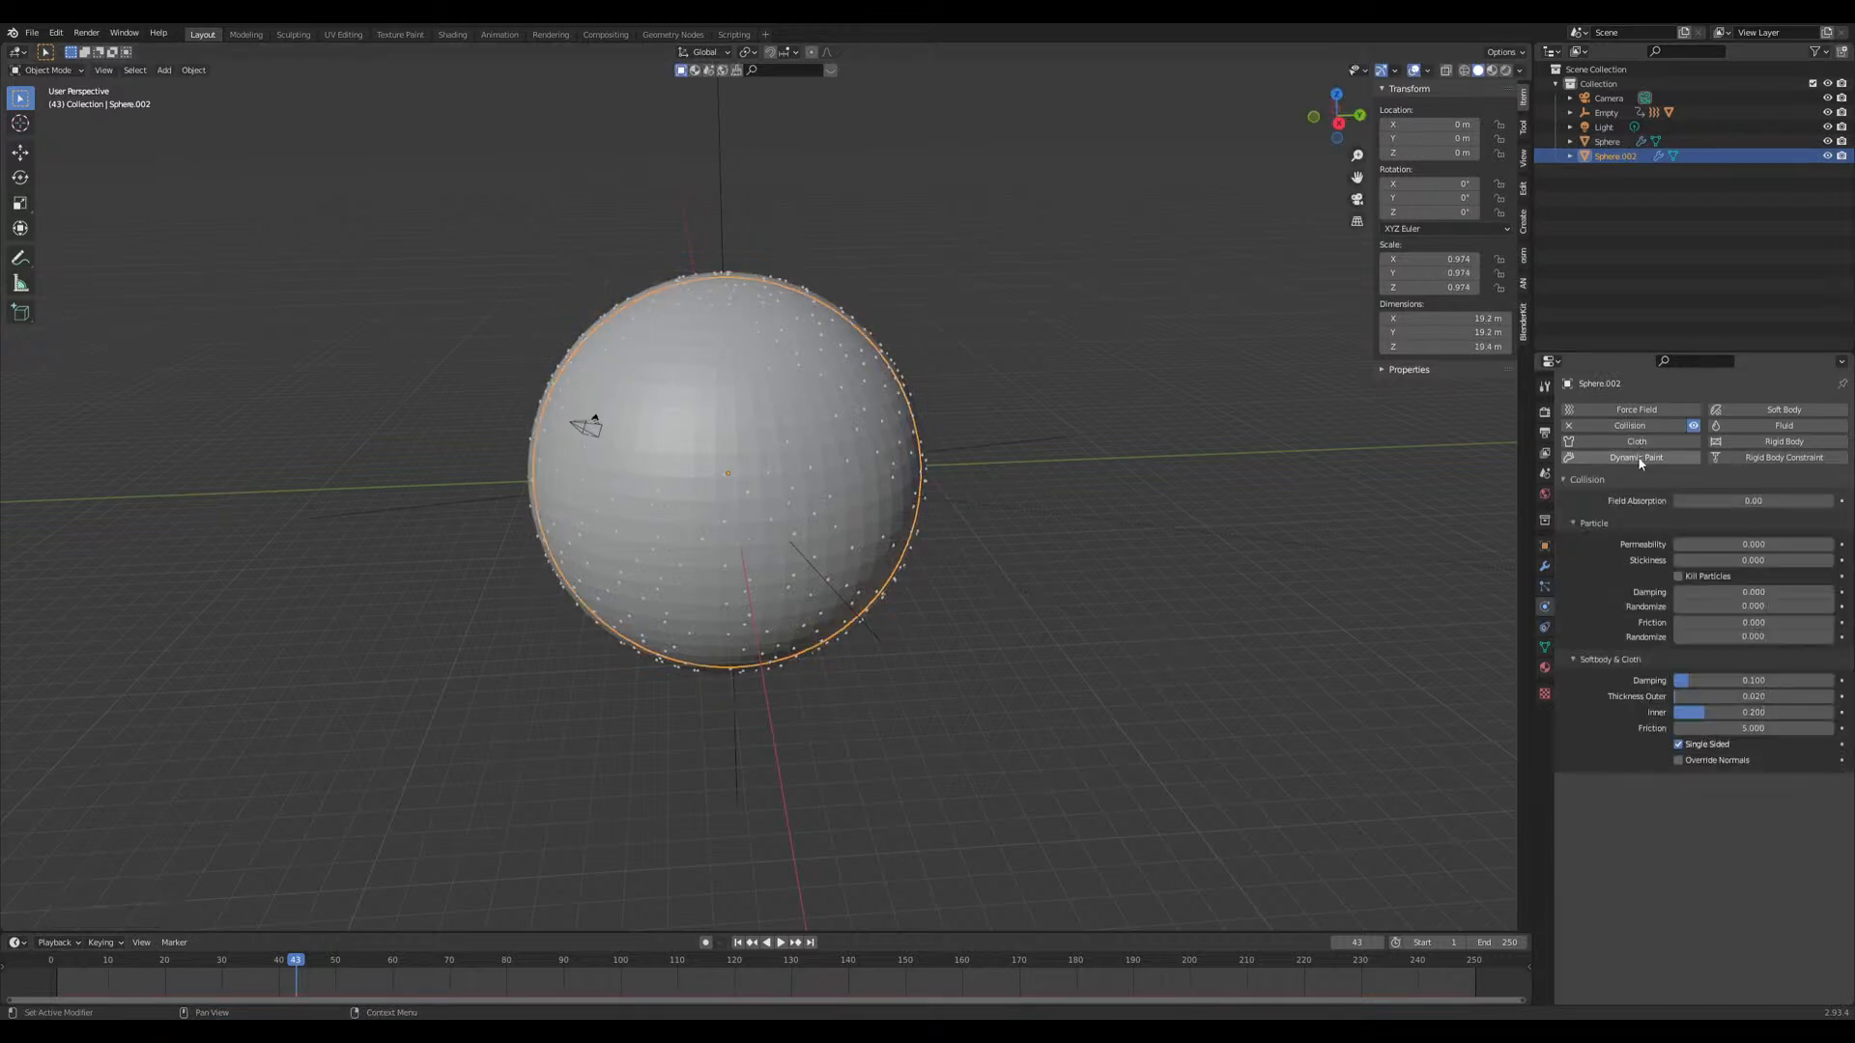
click(1544, 586)
click(1841, 424)
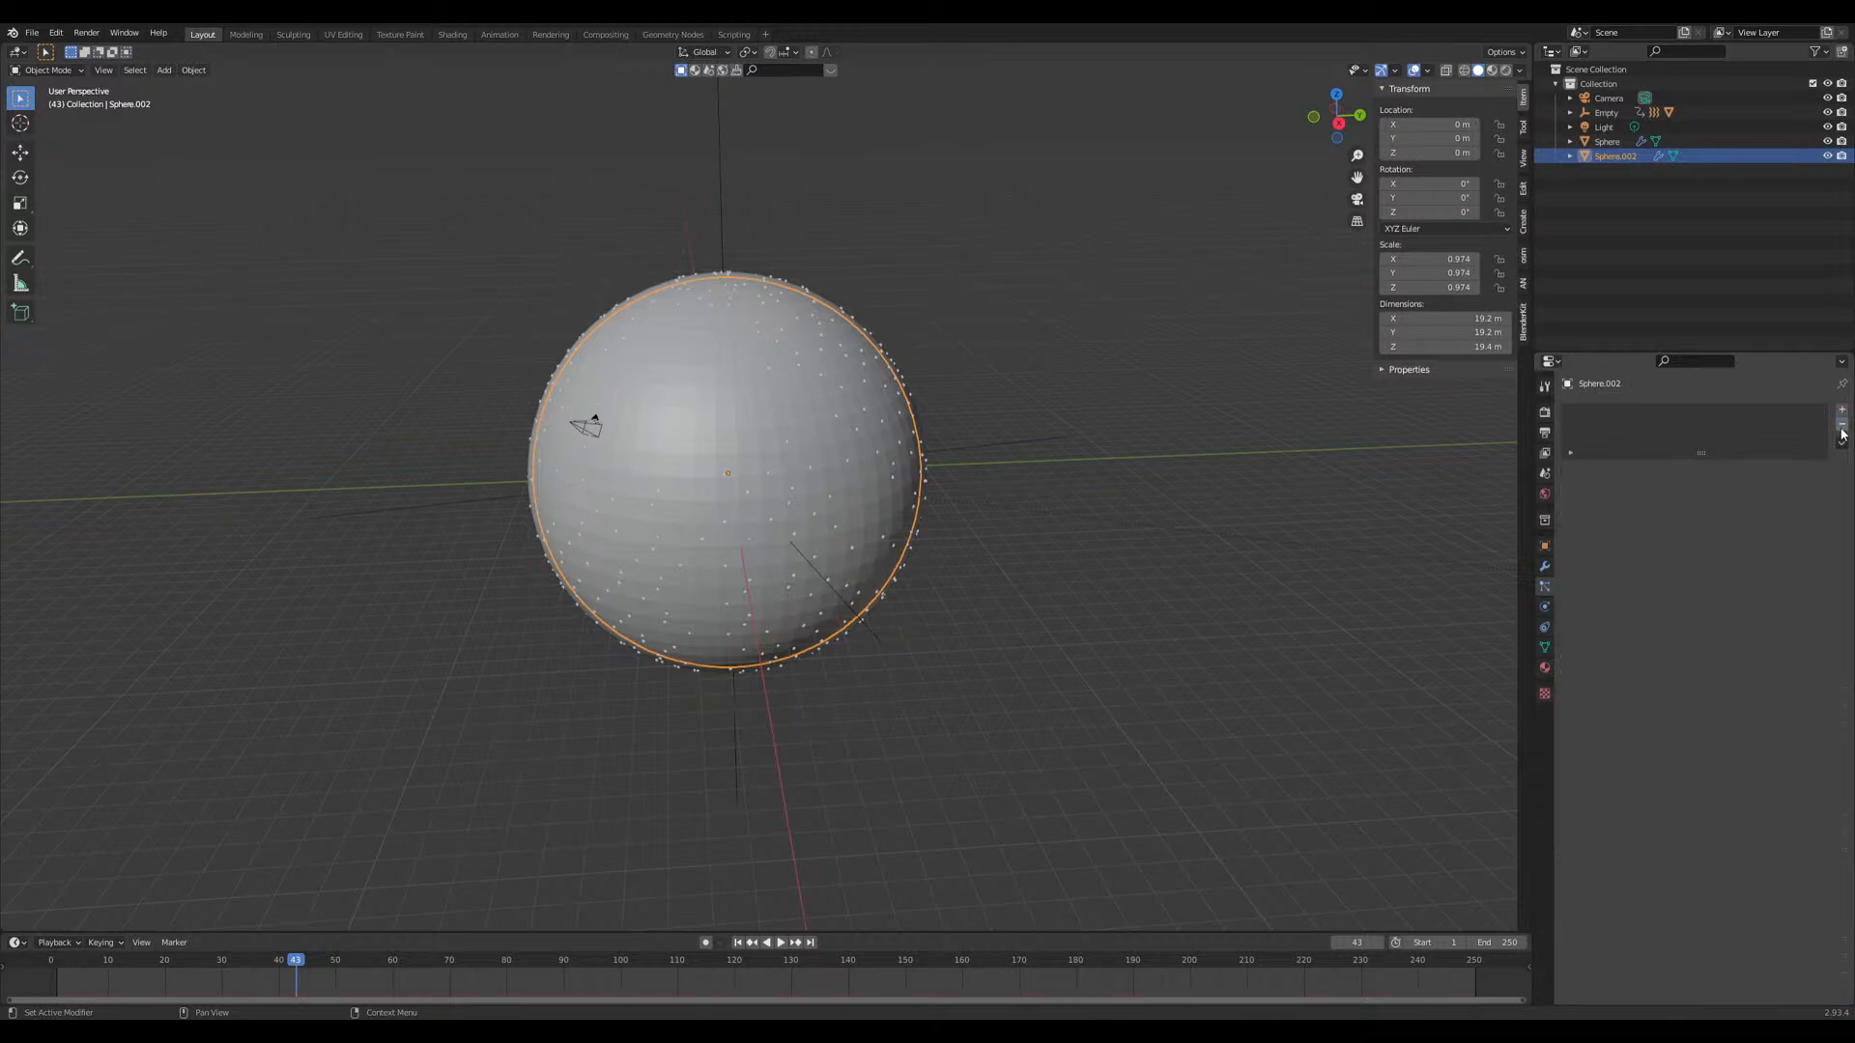
Step: Set the strength of the force field on the small sphere to -1000
middle_drag(1062, 579, 929, 611)
middle_drag(701, 450, 861, 579)
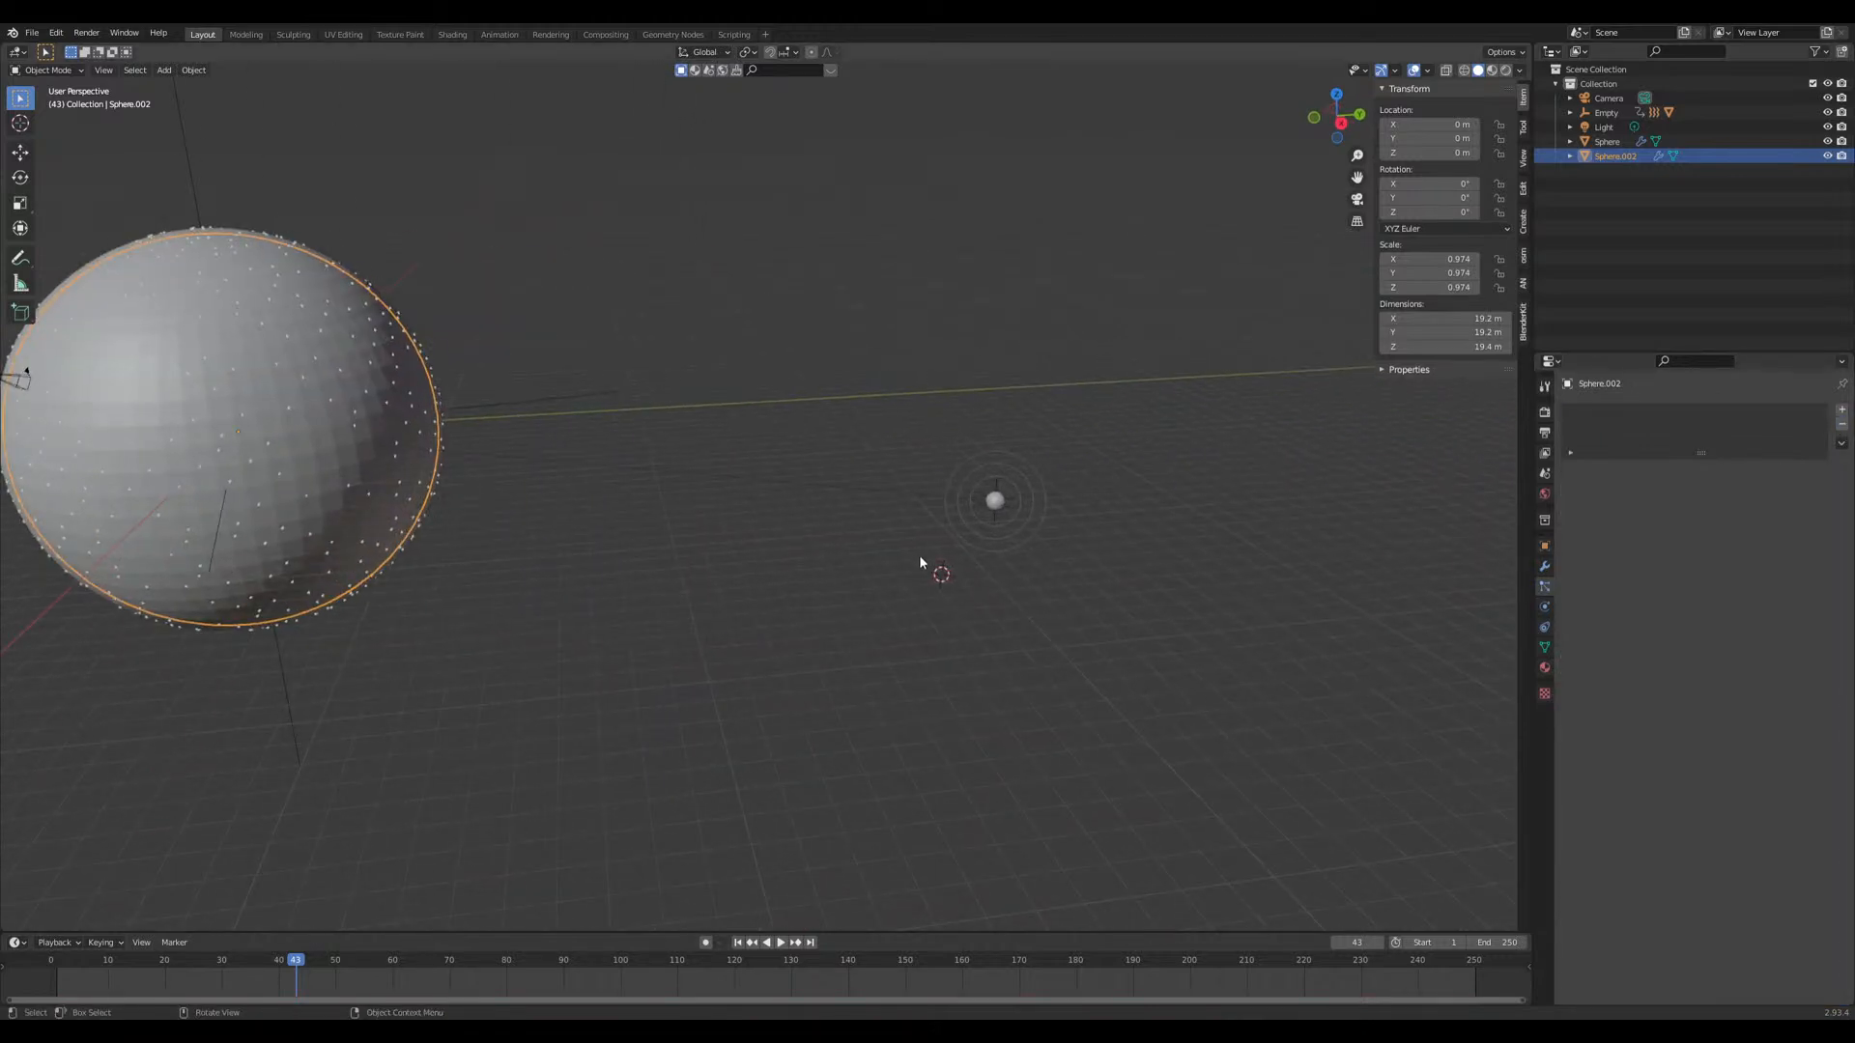
click(1028, 499)
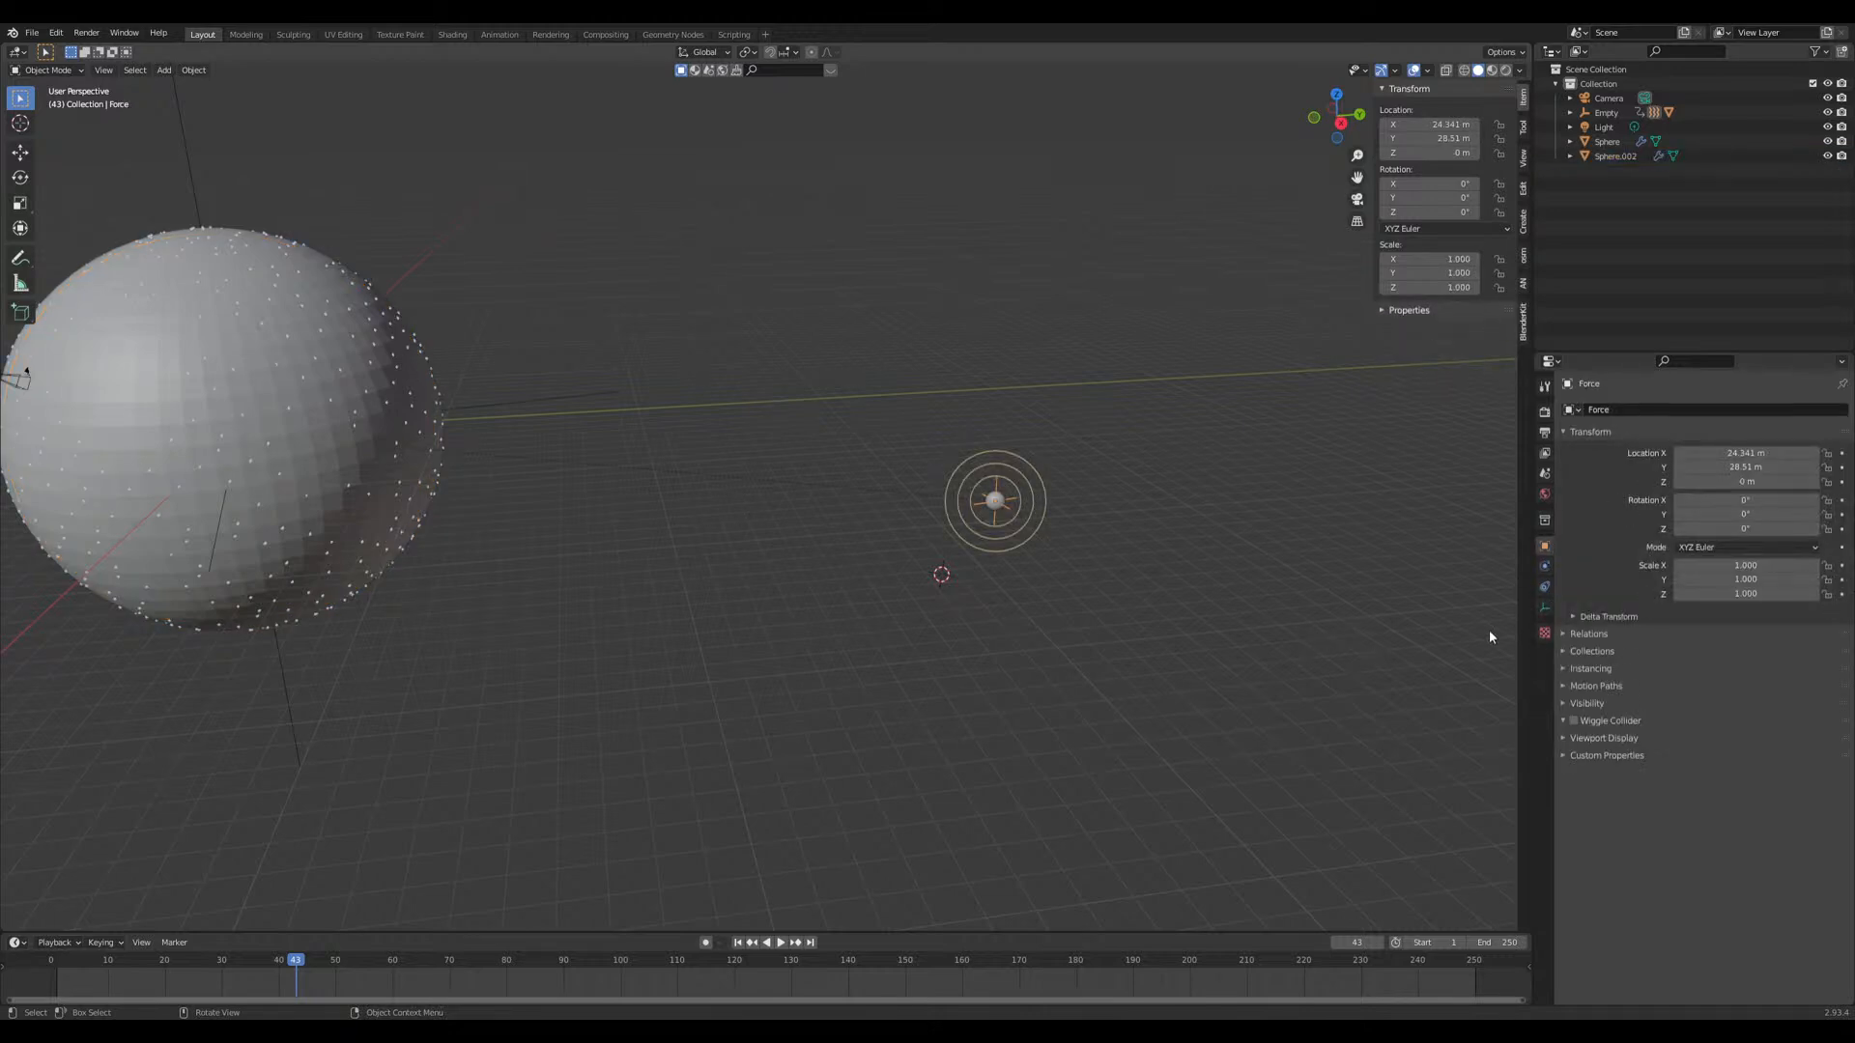
click(1544, 566)
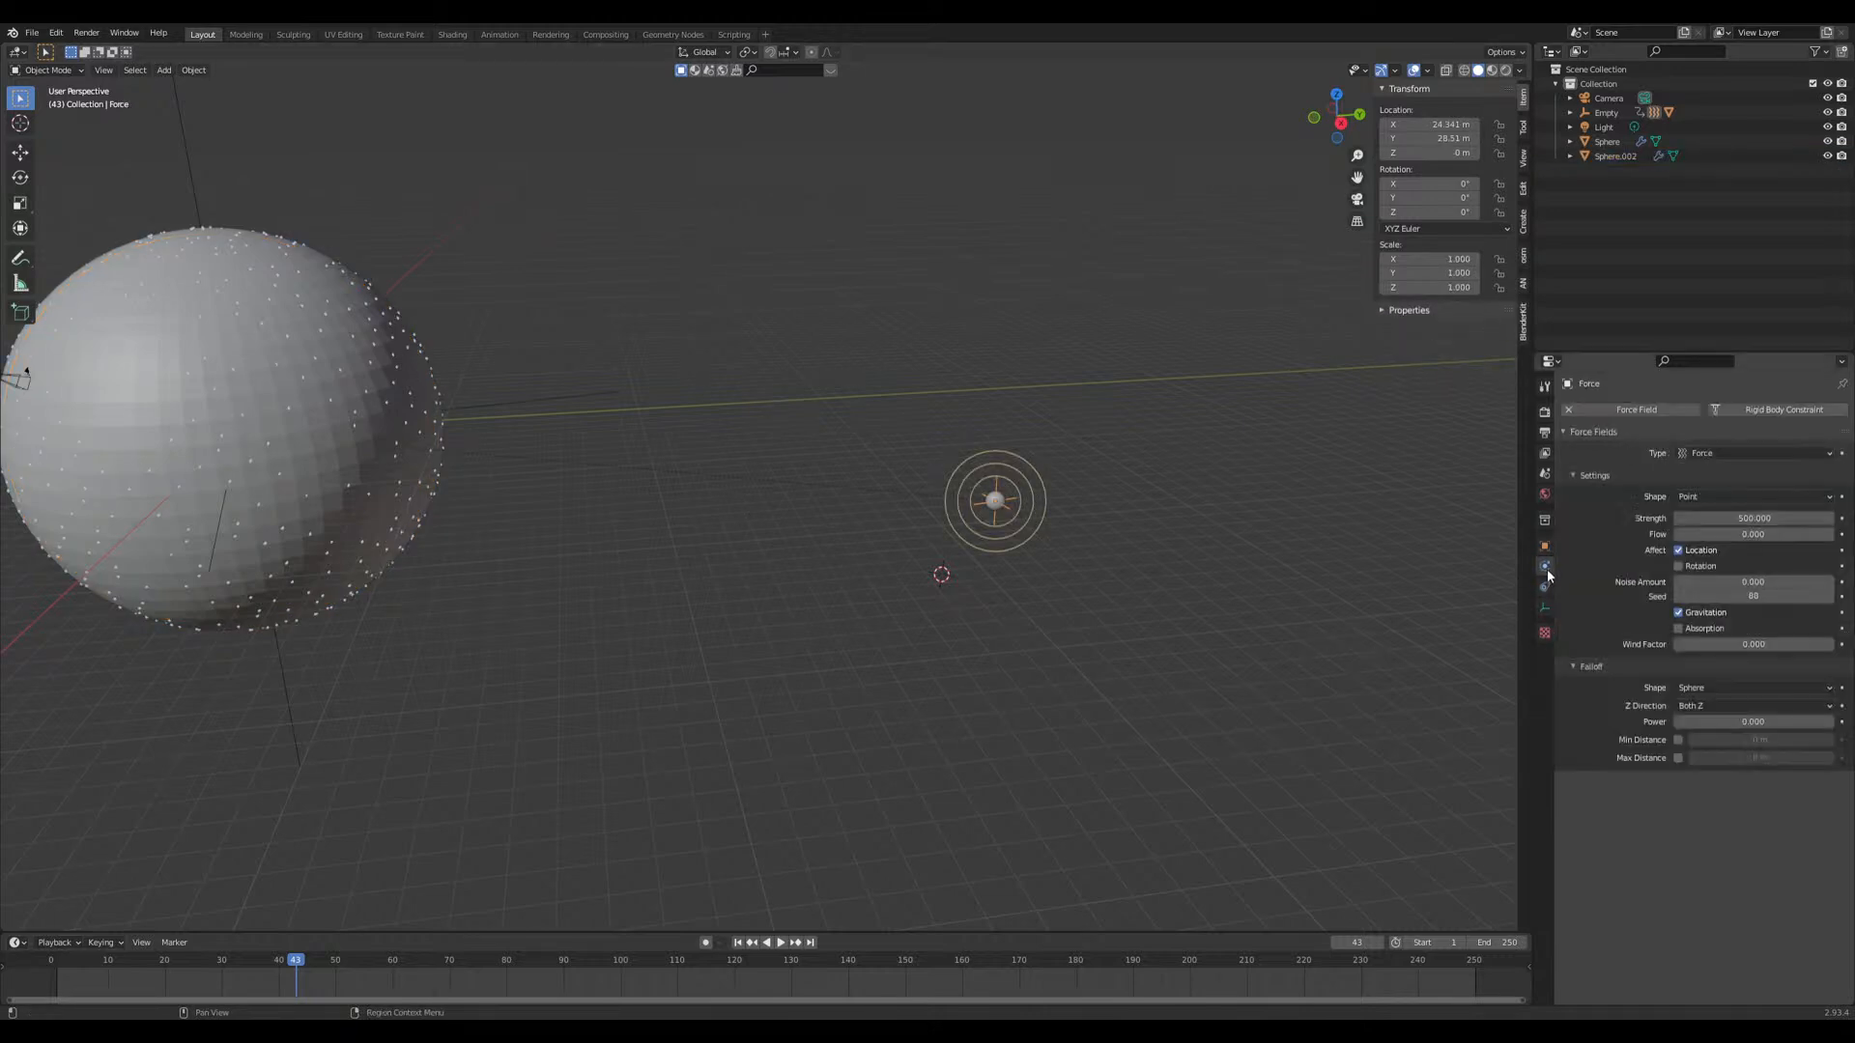
click(1754, 519)
text(-1000)
key(Return)
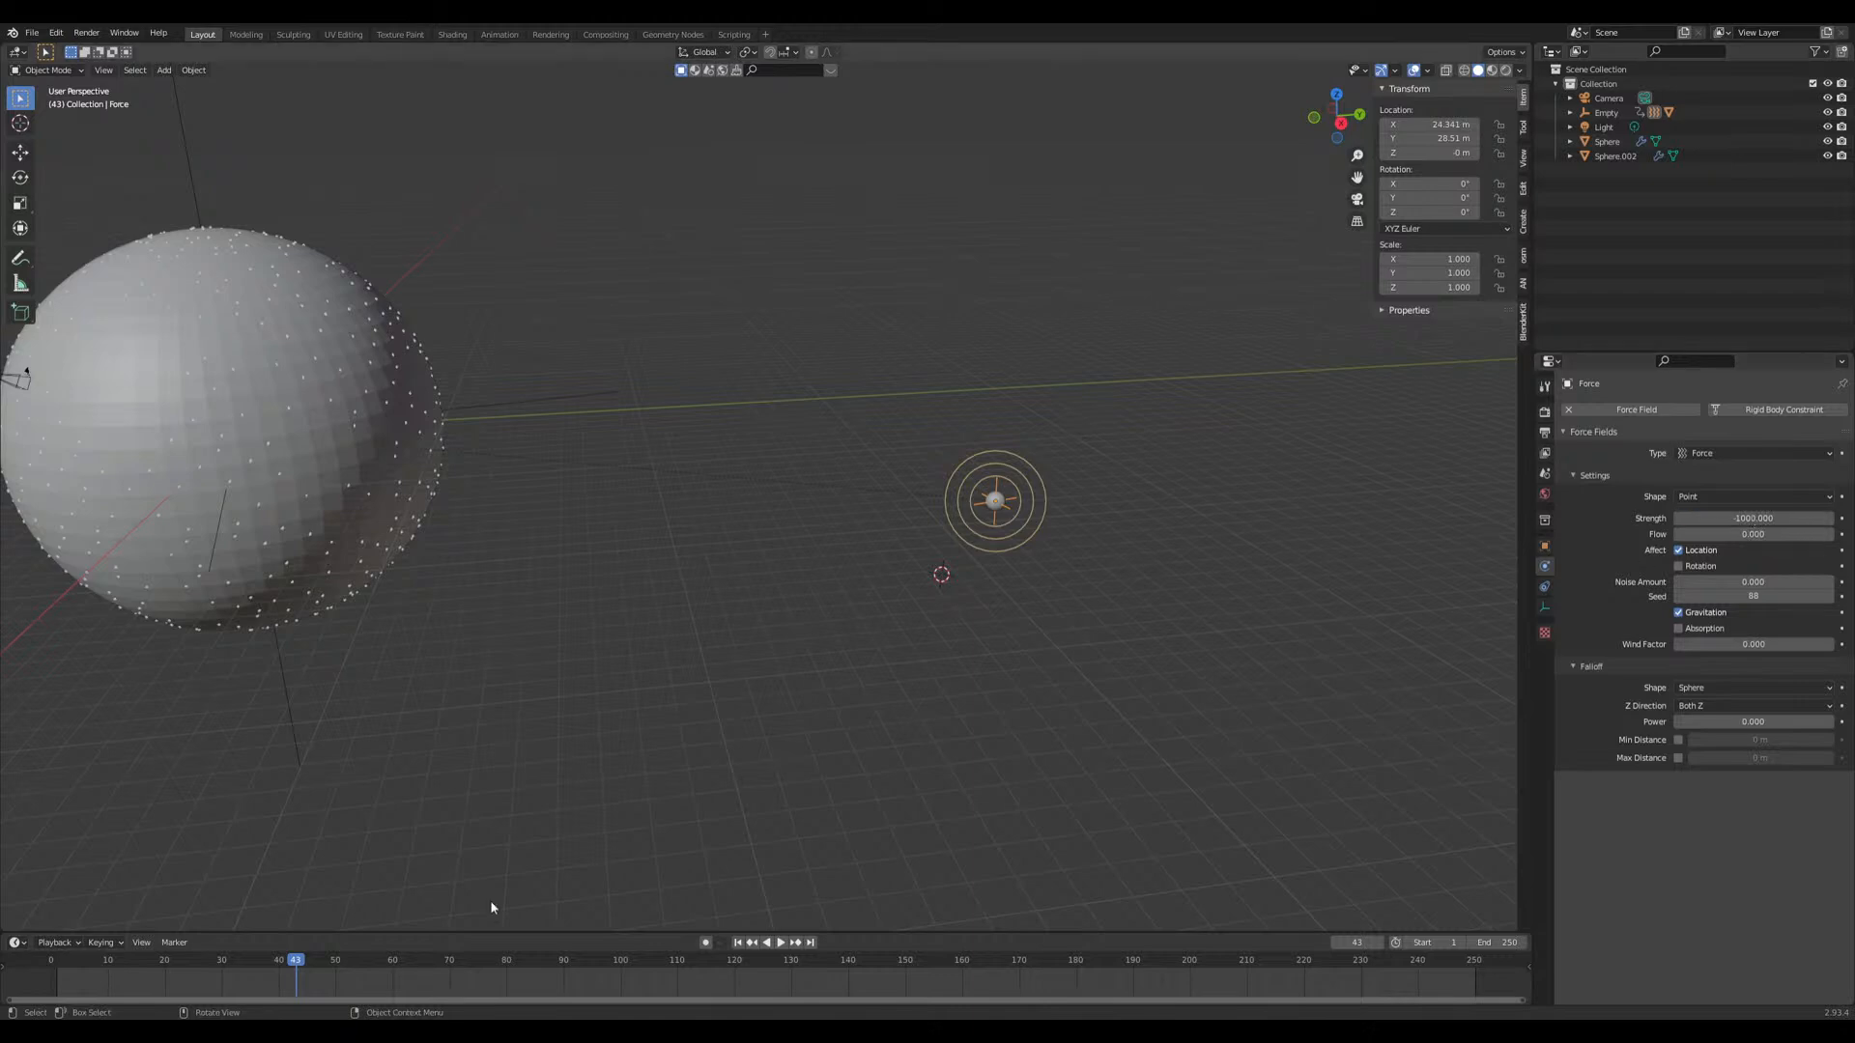
Step: Play the animation briefly from the first frame and inspect the force field around the small sphere
click(737, 943)
middle_drag(628, 733, 890, 550)
key(space)
key(space)
scroll(841, 585, up, 3)
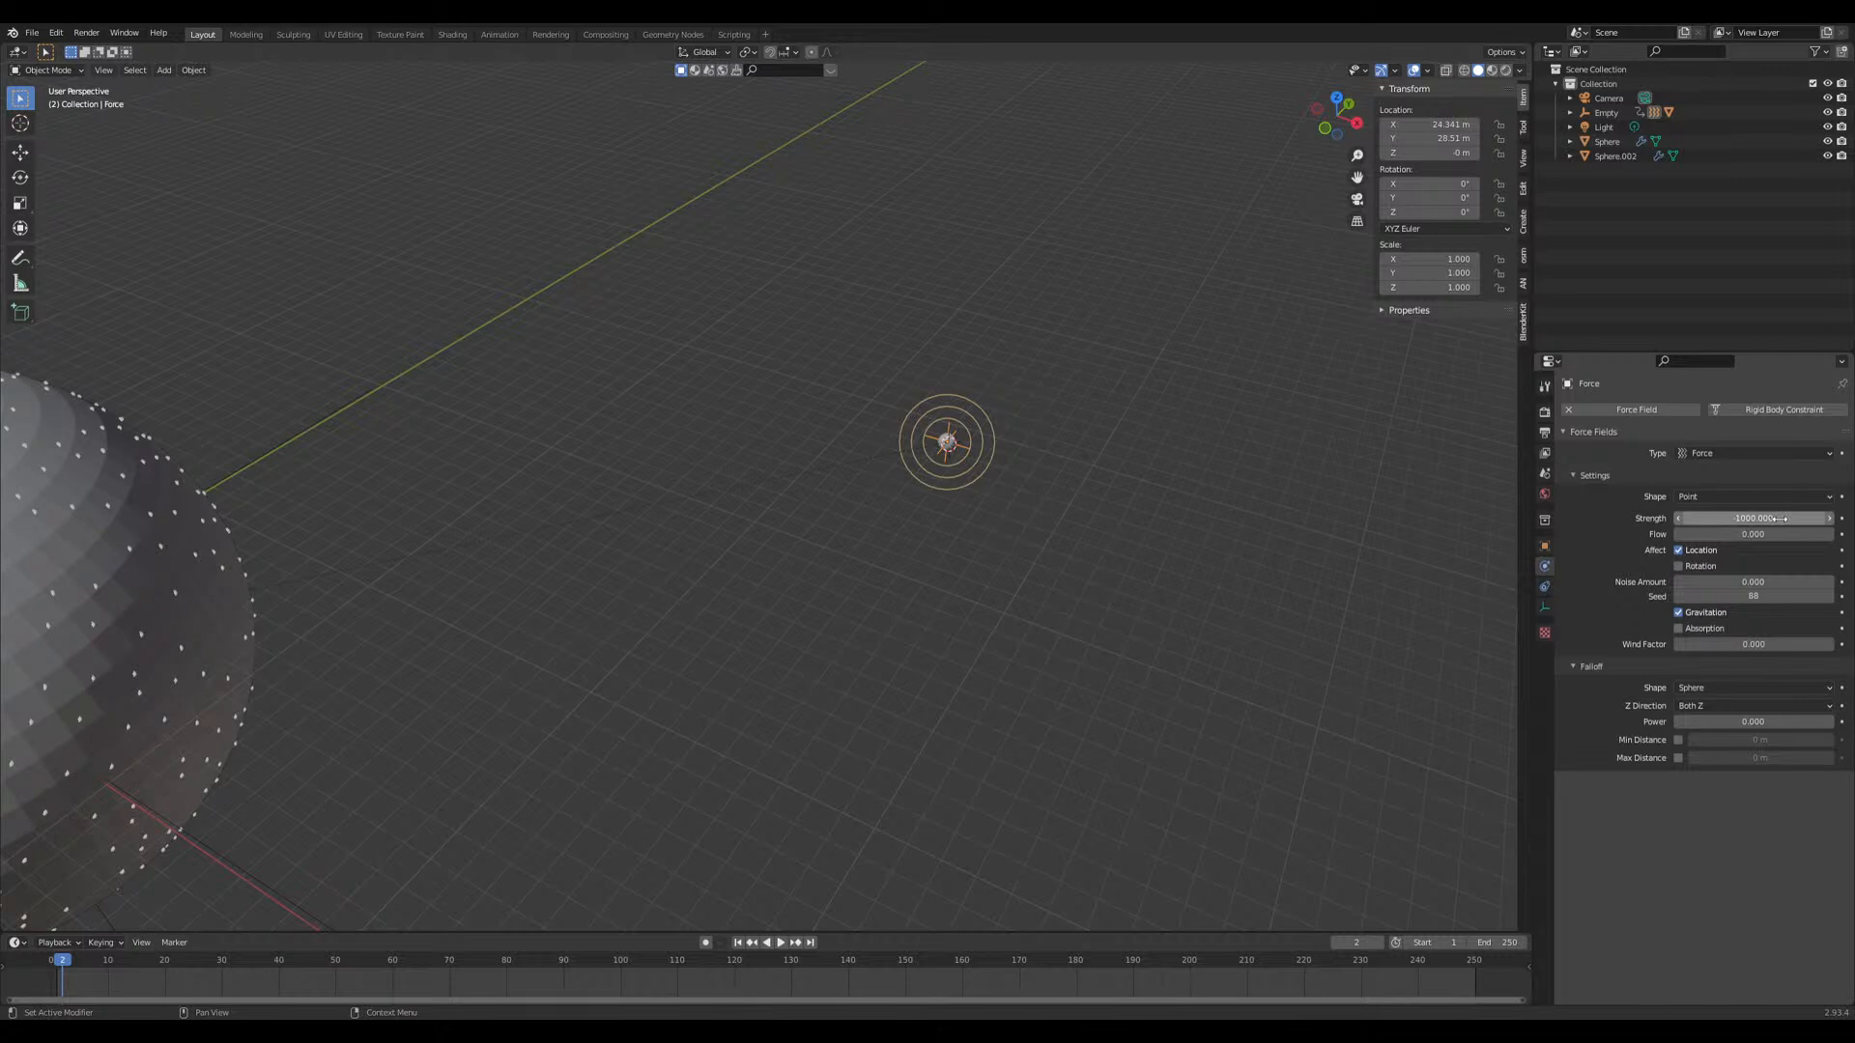
shift+middle_drag(1270, 592, 1077, 630)
scroll(1400, 656, up, 2)
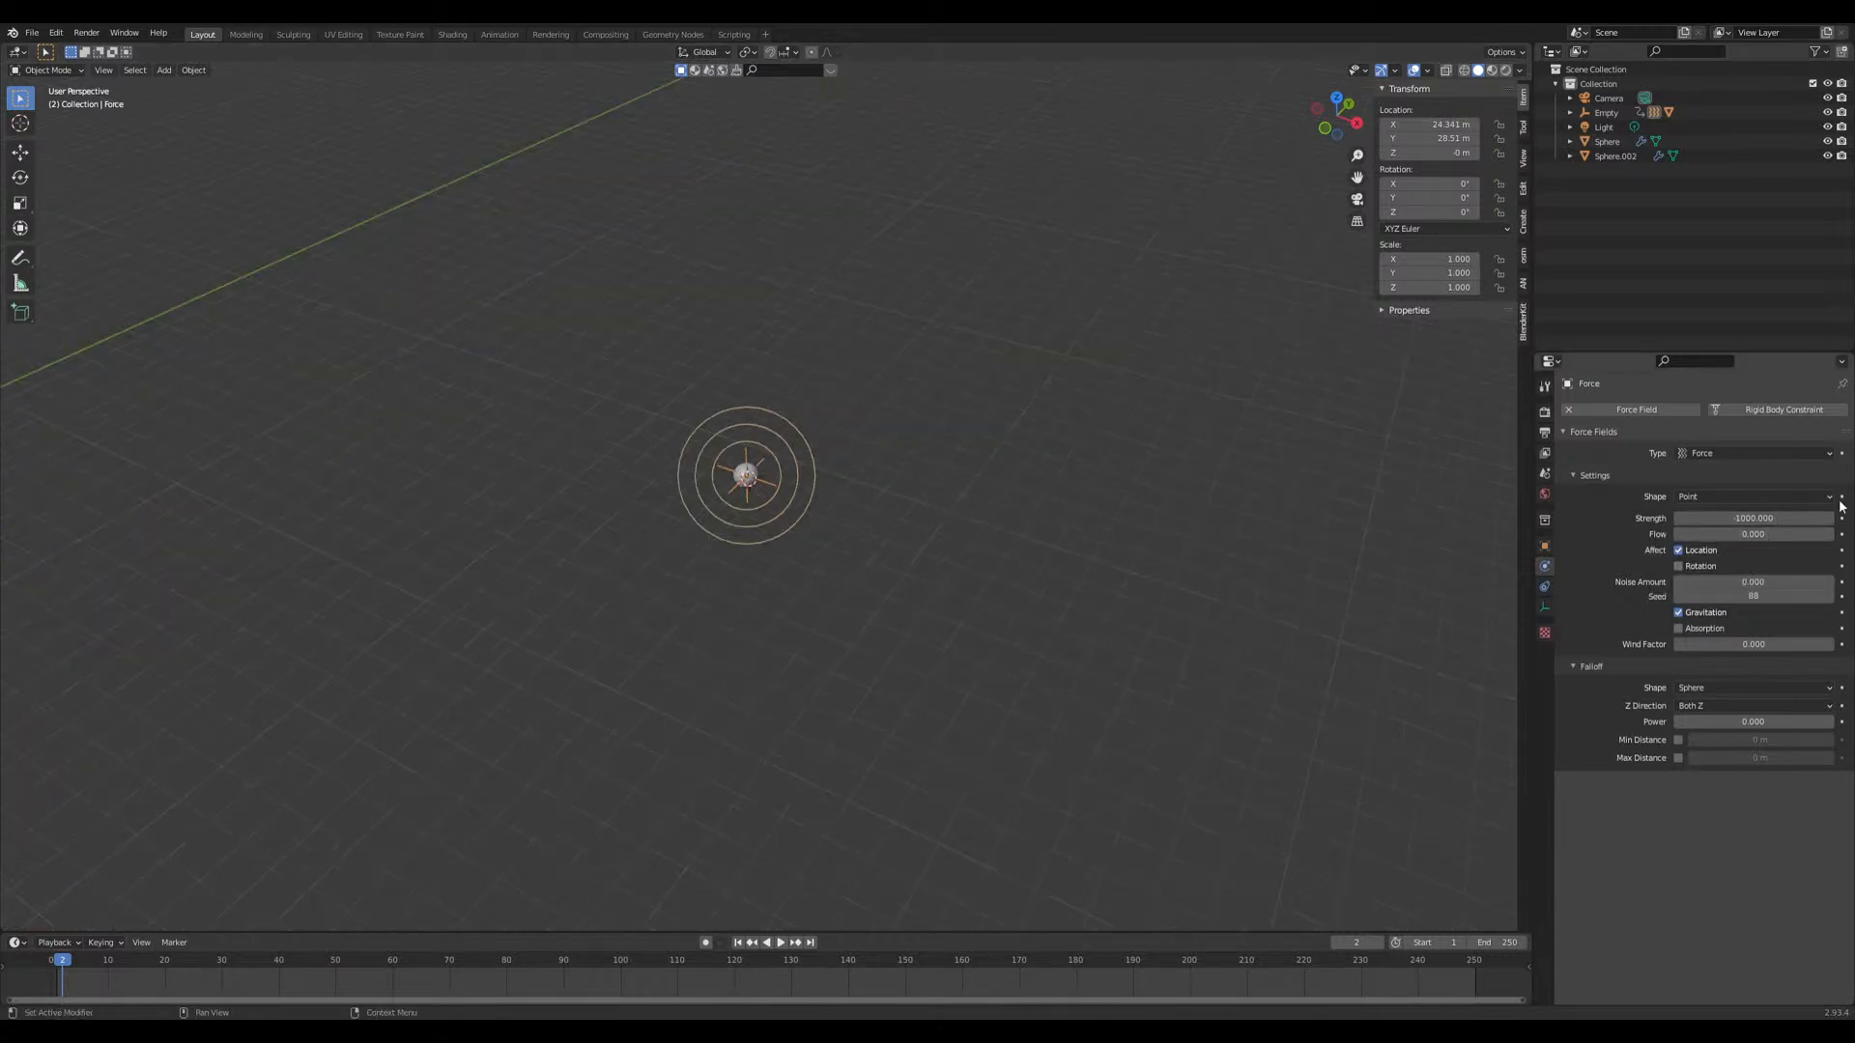
click(1753, 453)
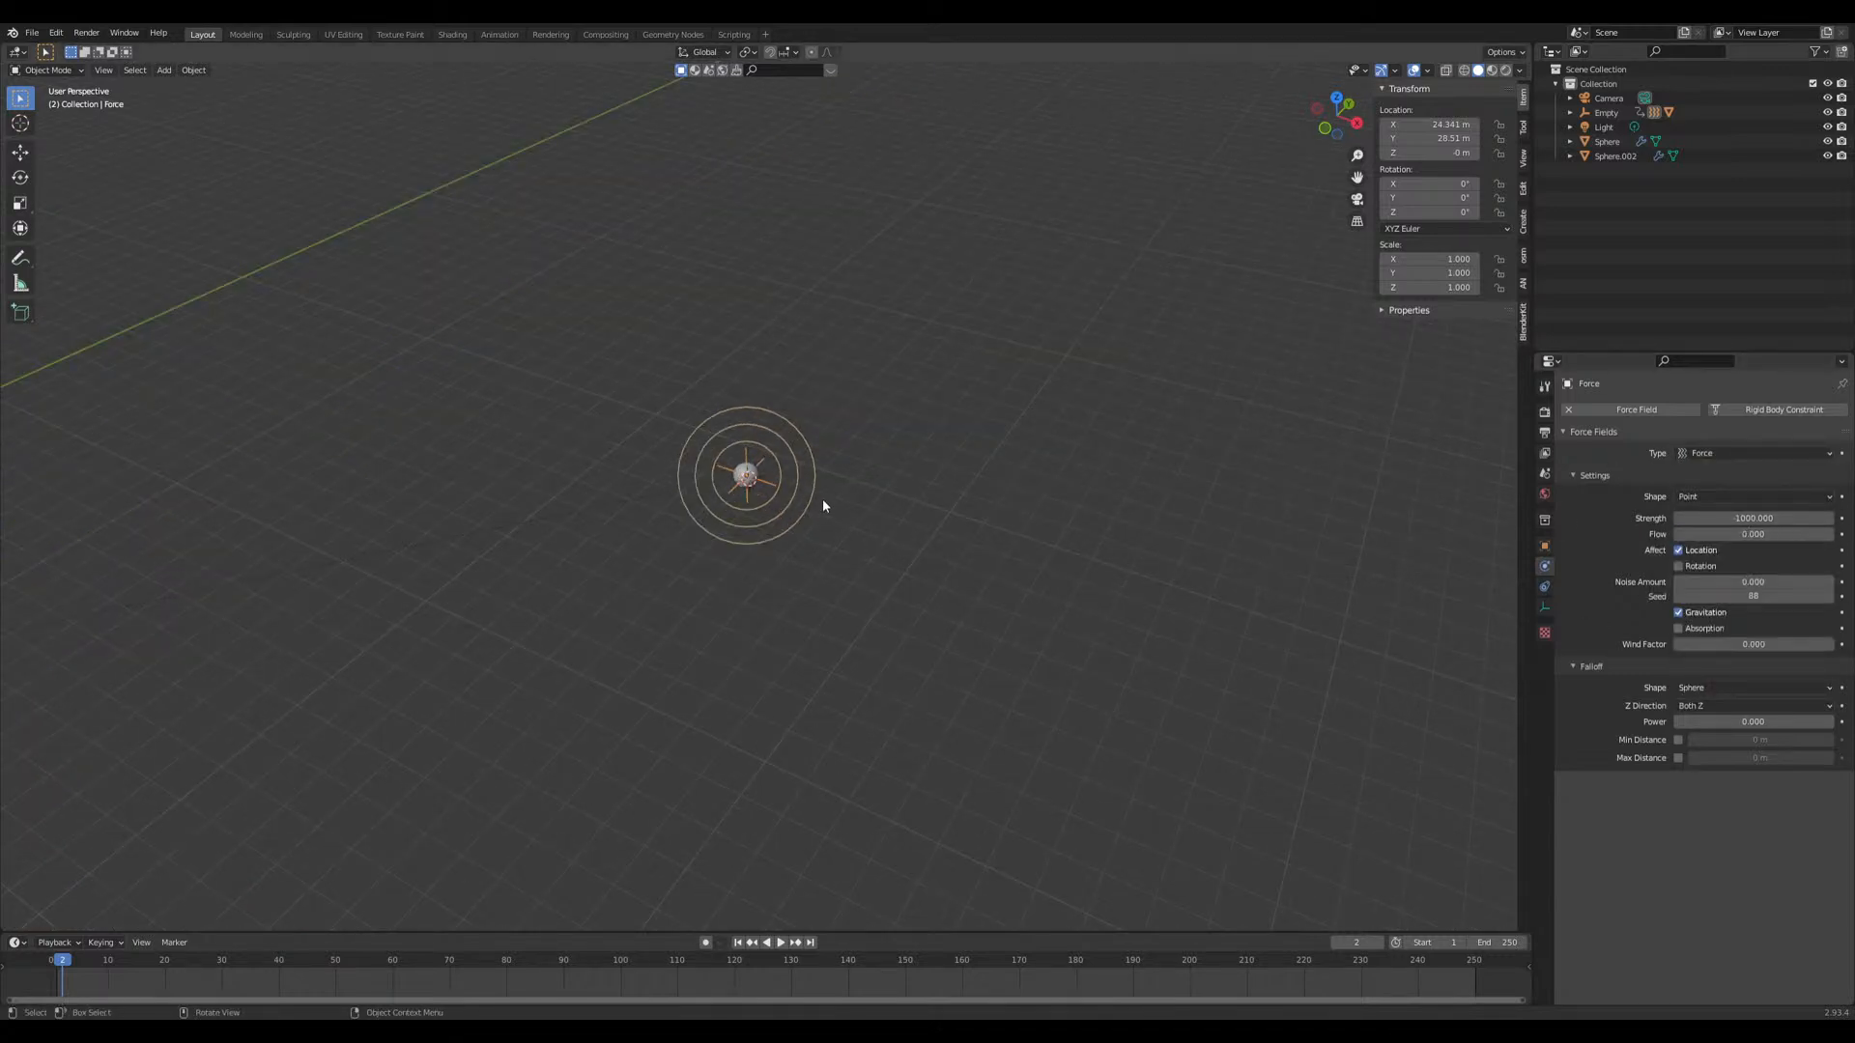
Step: Drive the Empty's Z rotation with a frame-based expression that turns it about 0.143° per frame
scroll(821, 505, down, 5)
click(260, 434)
click(1441, 213)
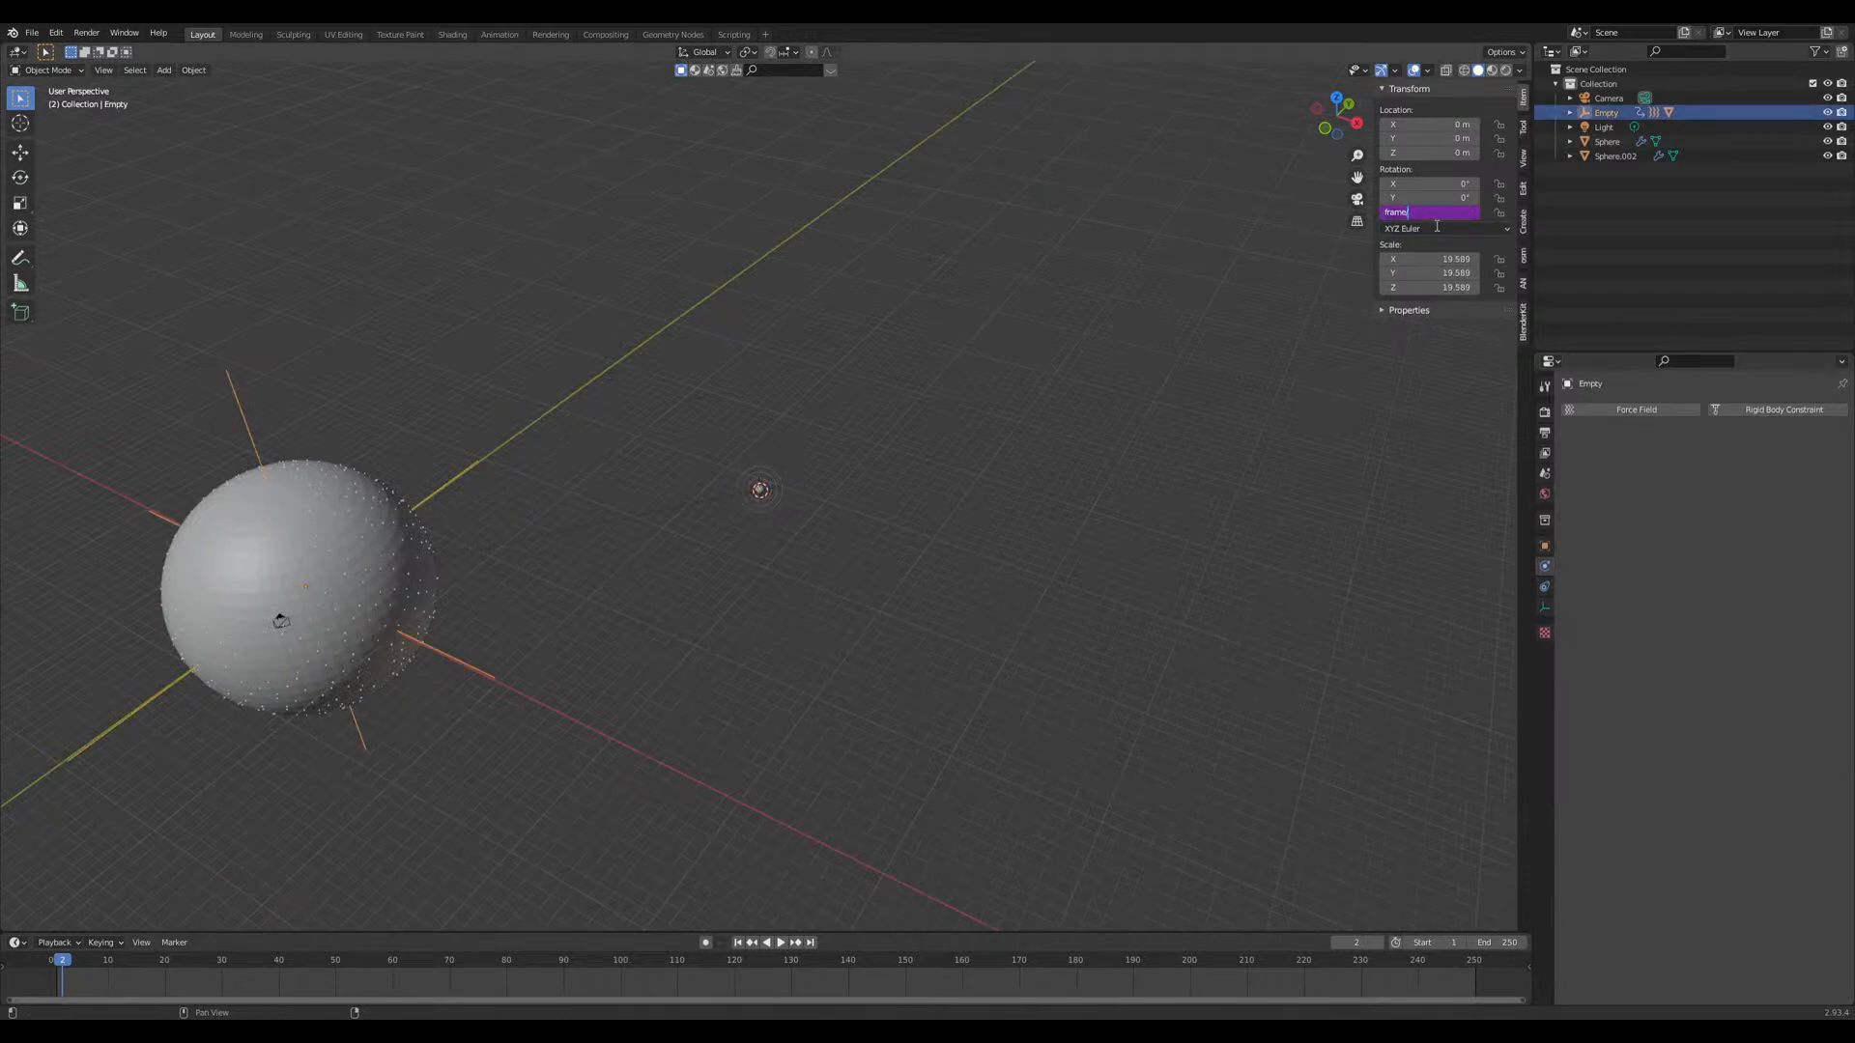
key(Return)
click(904, 609)
Step: Play the animation and watch the particles follow the orbiting force field from several angles
scroll(895, 637, up, 3)
key(space)
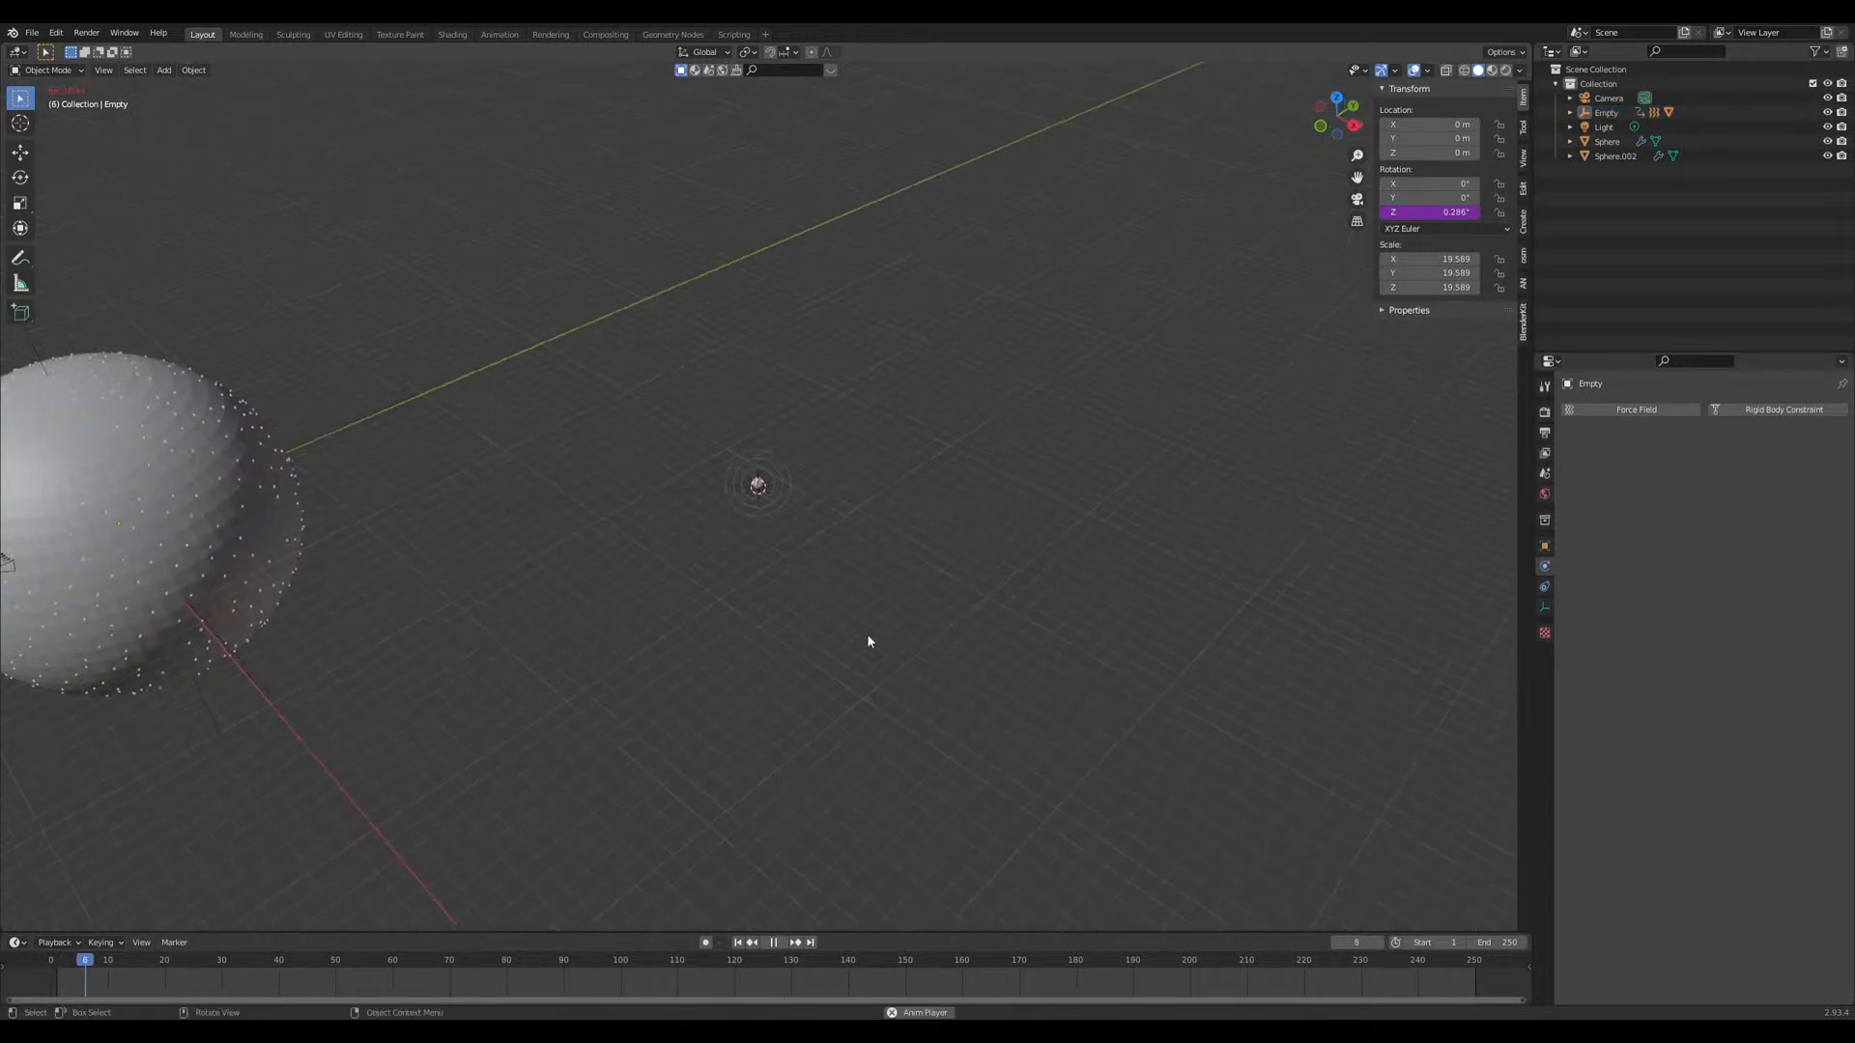
shift+middle_drag(645, 641, 711, 663)
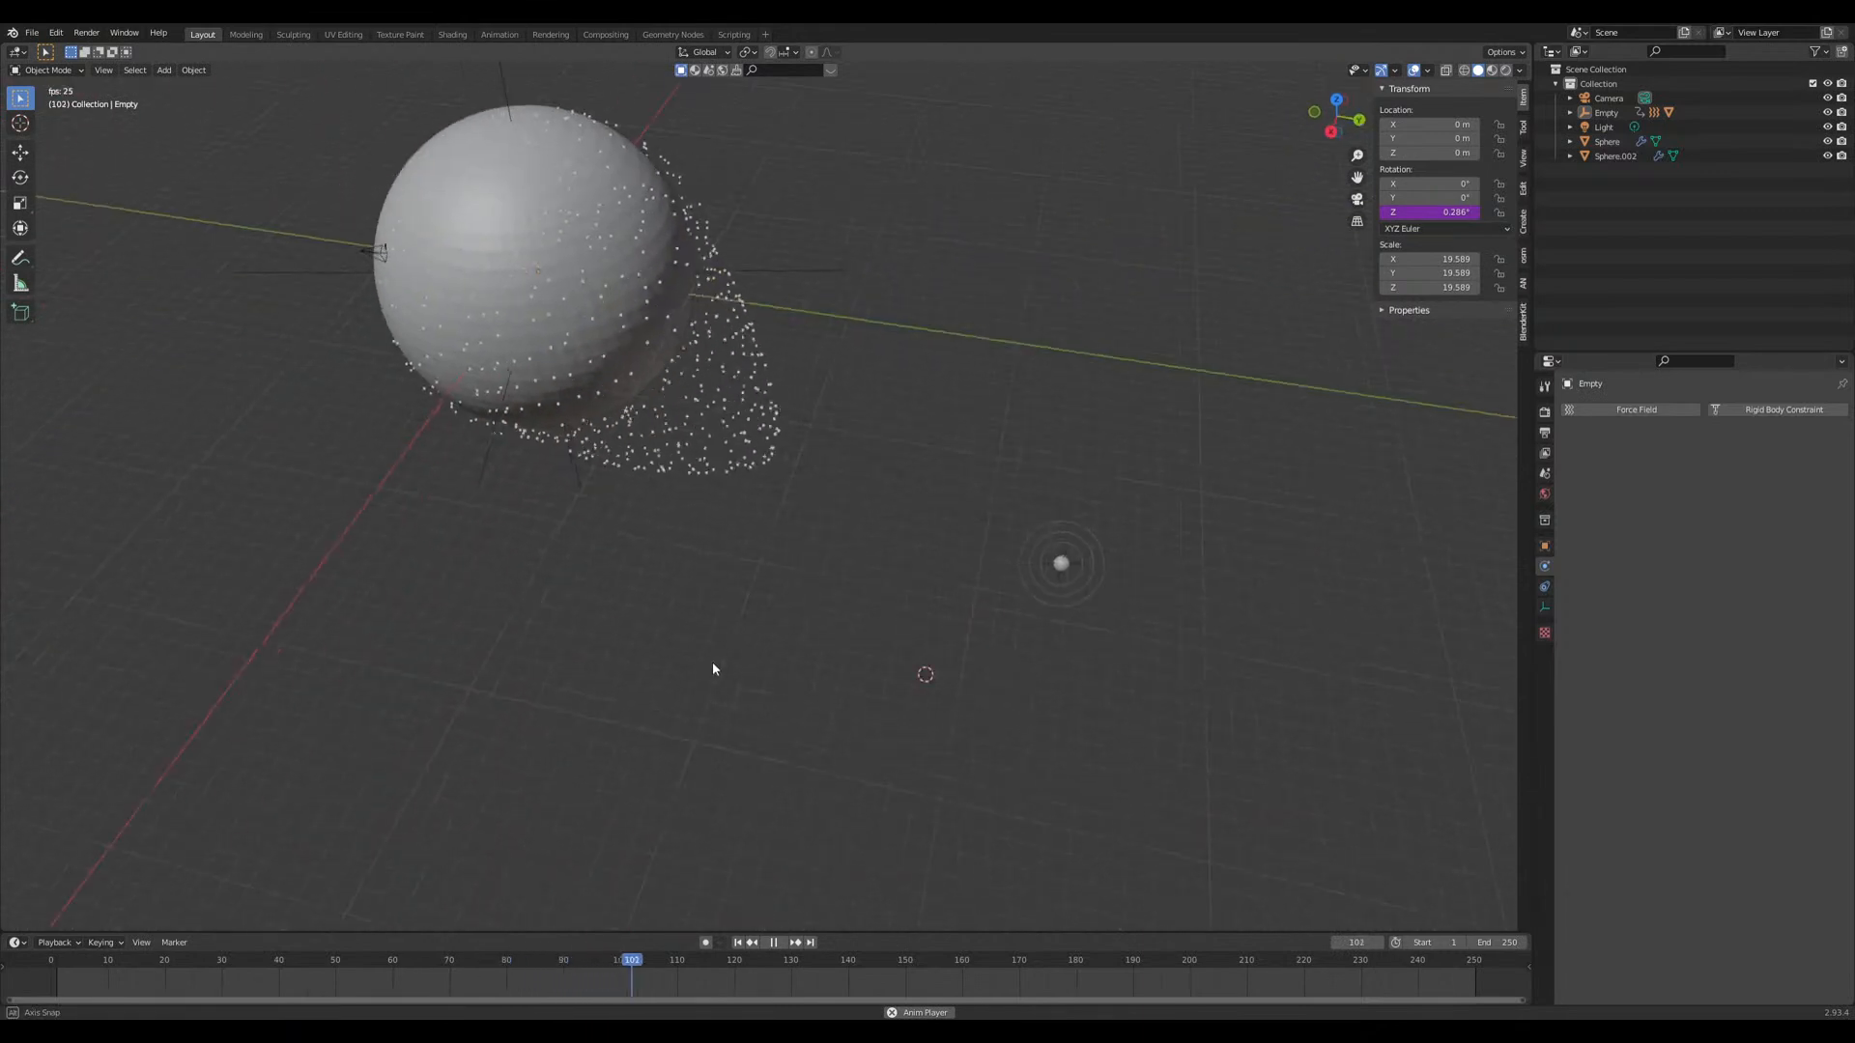
middle_drag(853, 675, 1145, 755)
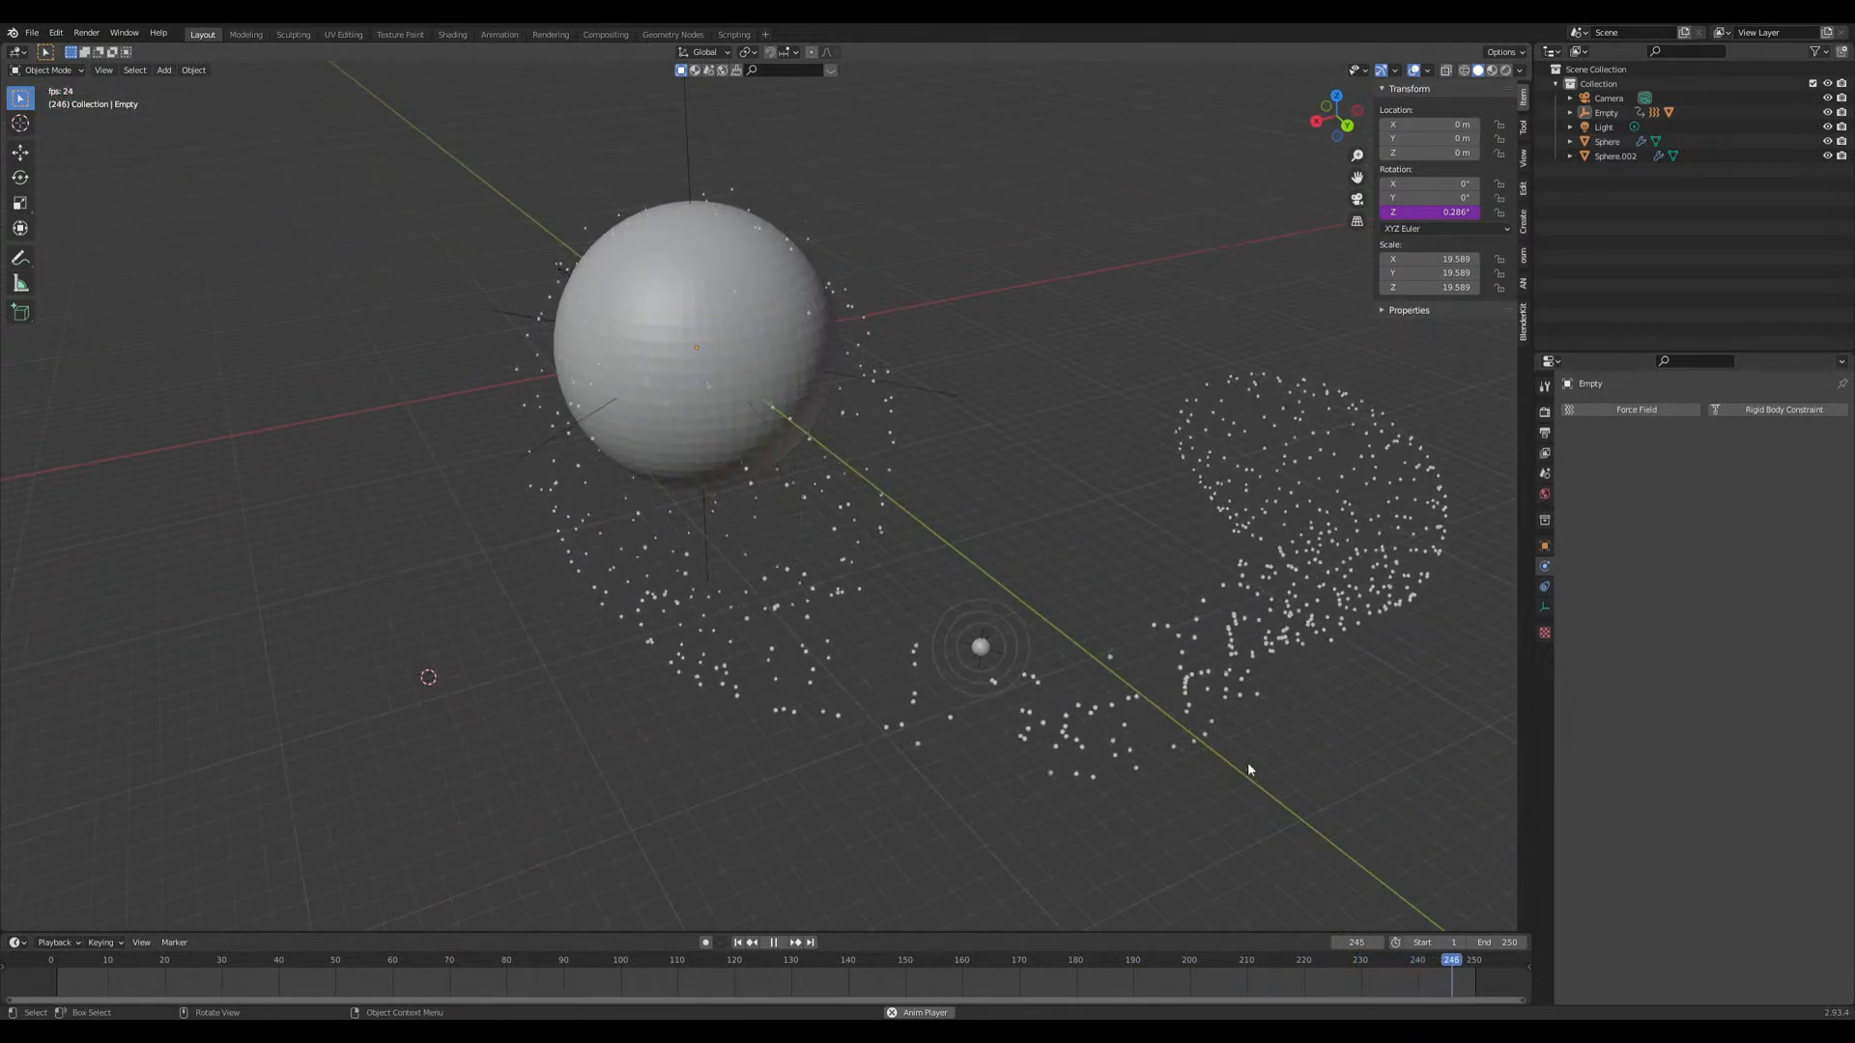
key(space)
Step: Set the end frame of the animation to 1000
drag(1497, 943, 1545, 944)
double_click(1496, 943)
text(1000)
key(Return)
middle_drag(866, 560, 907, 677)
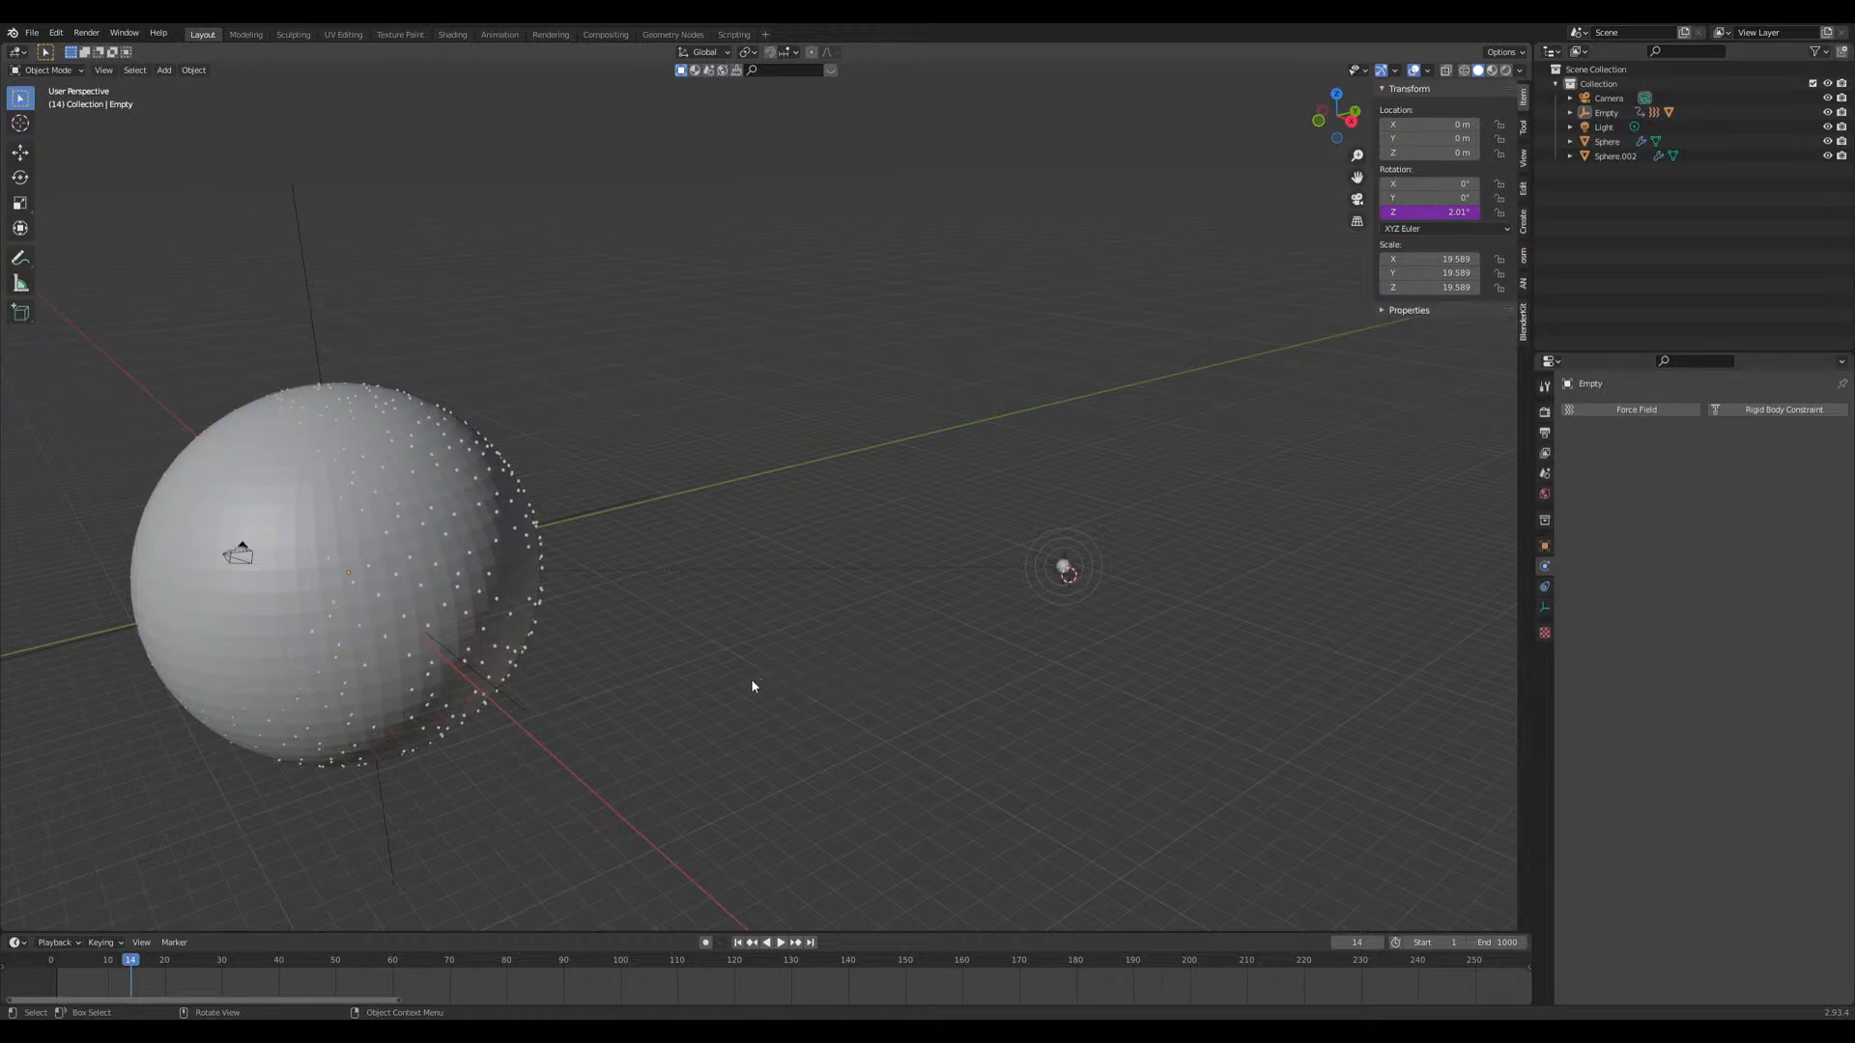
middle_drag(726, 704, 798, 686)
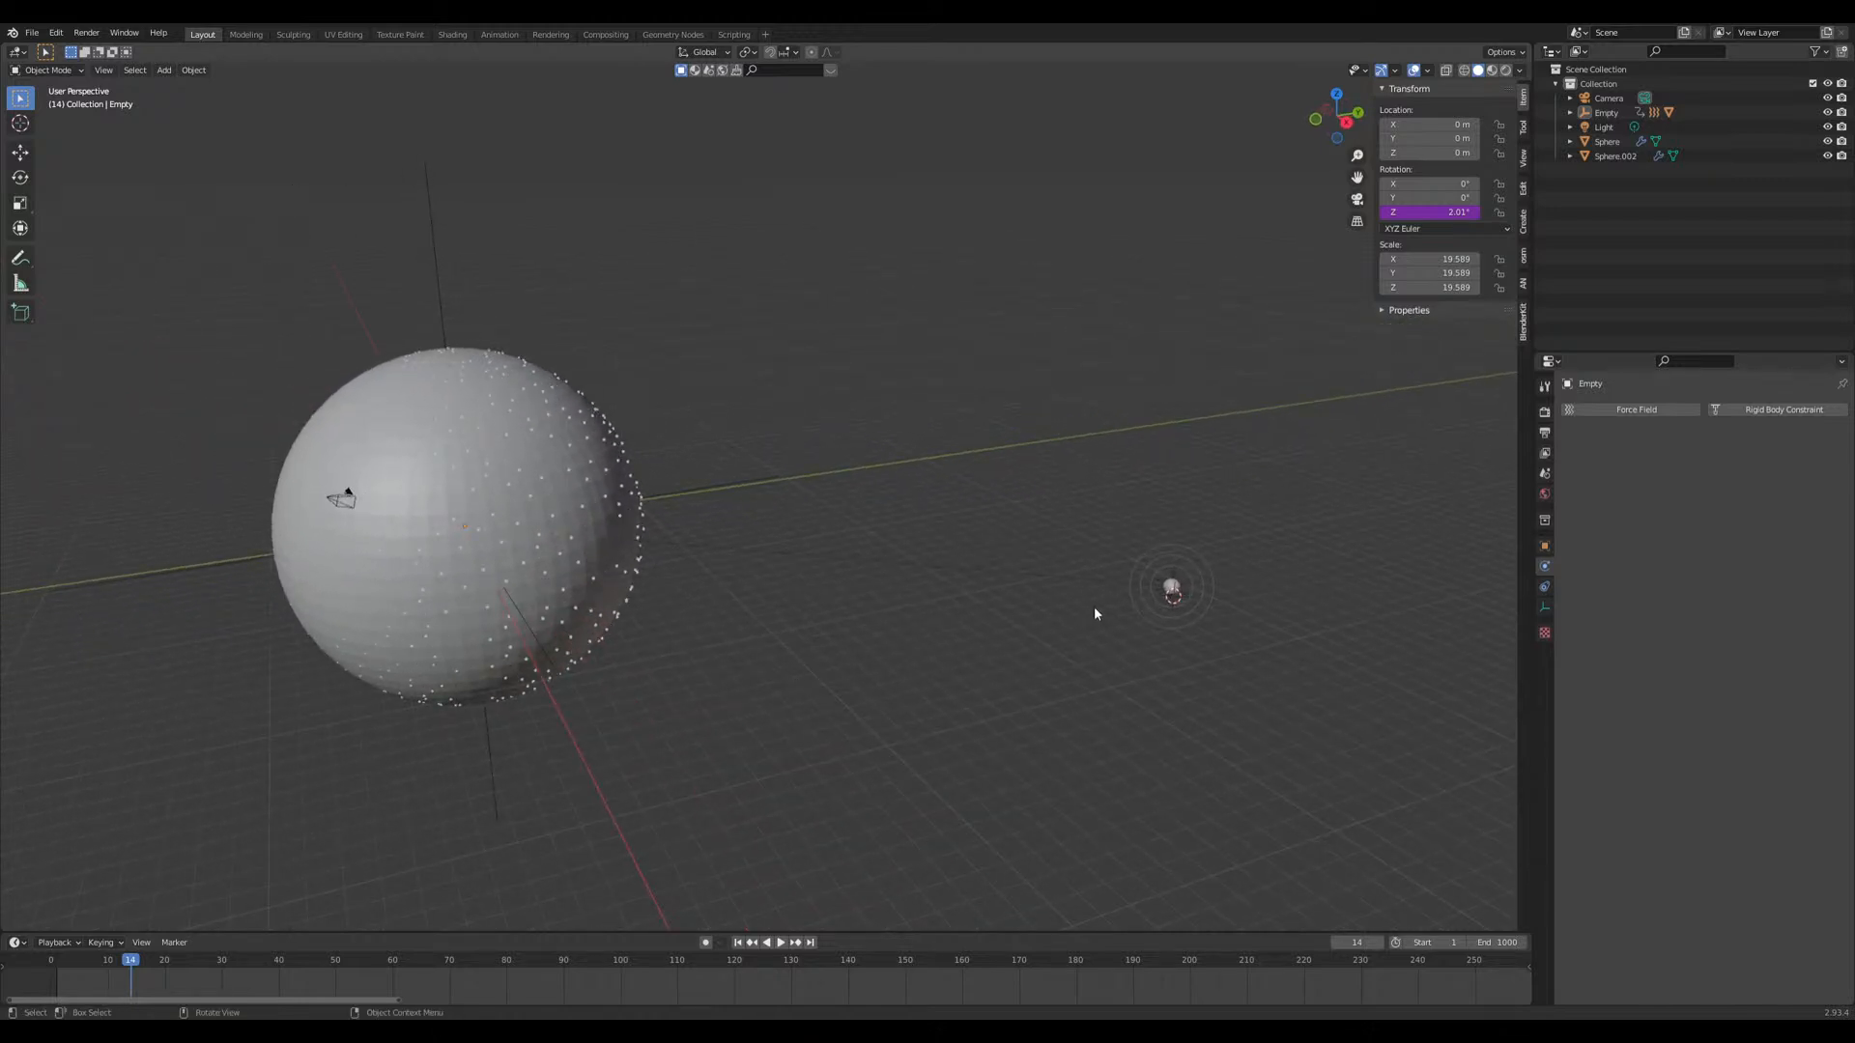
middle_drag(699, 746, 734, 715)
click(735, 715)
middle_drag(918, 649, 758, 729)
click(856, 657)
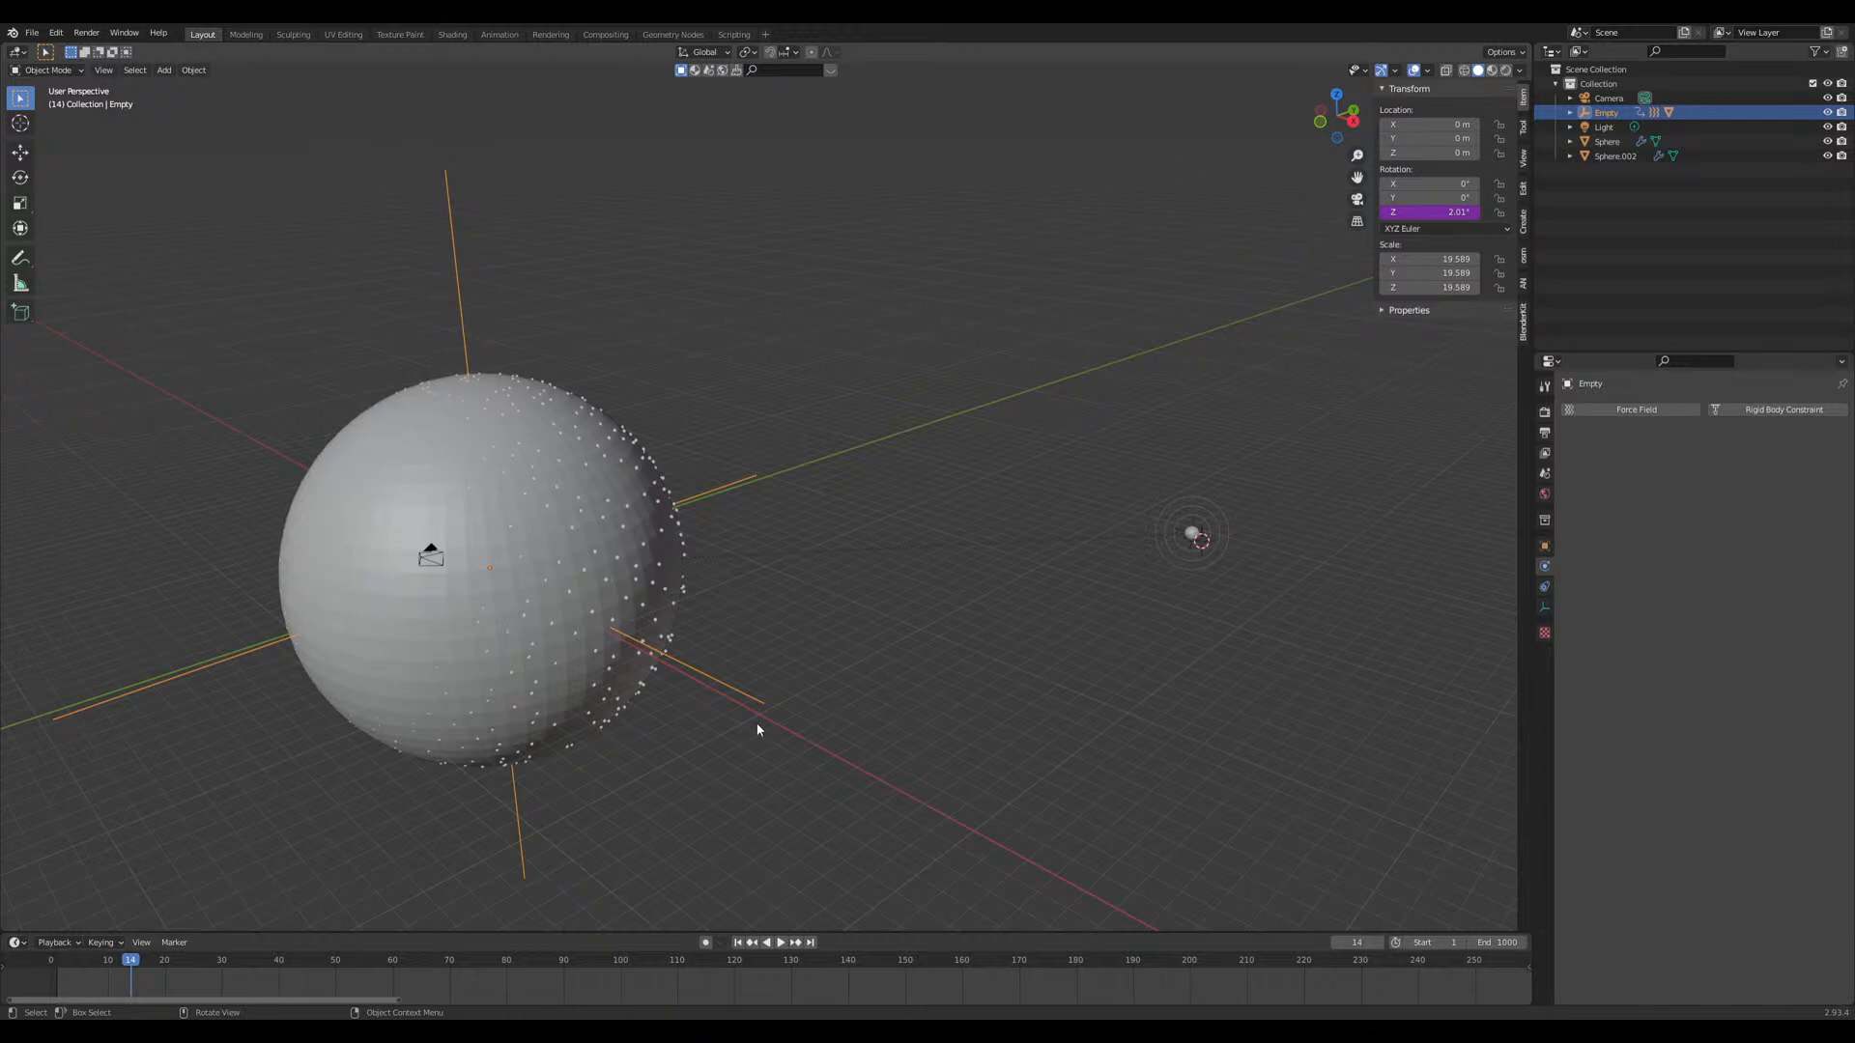
middle_drag(1070, 688, 1047, 692)
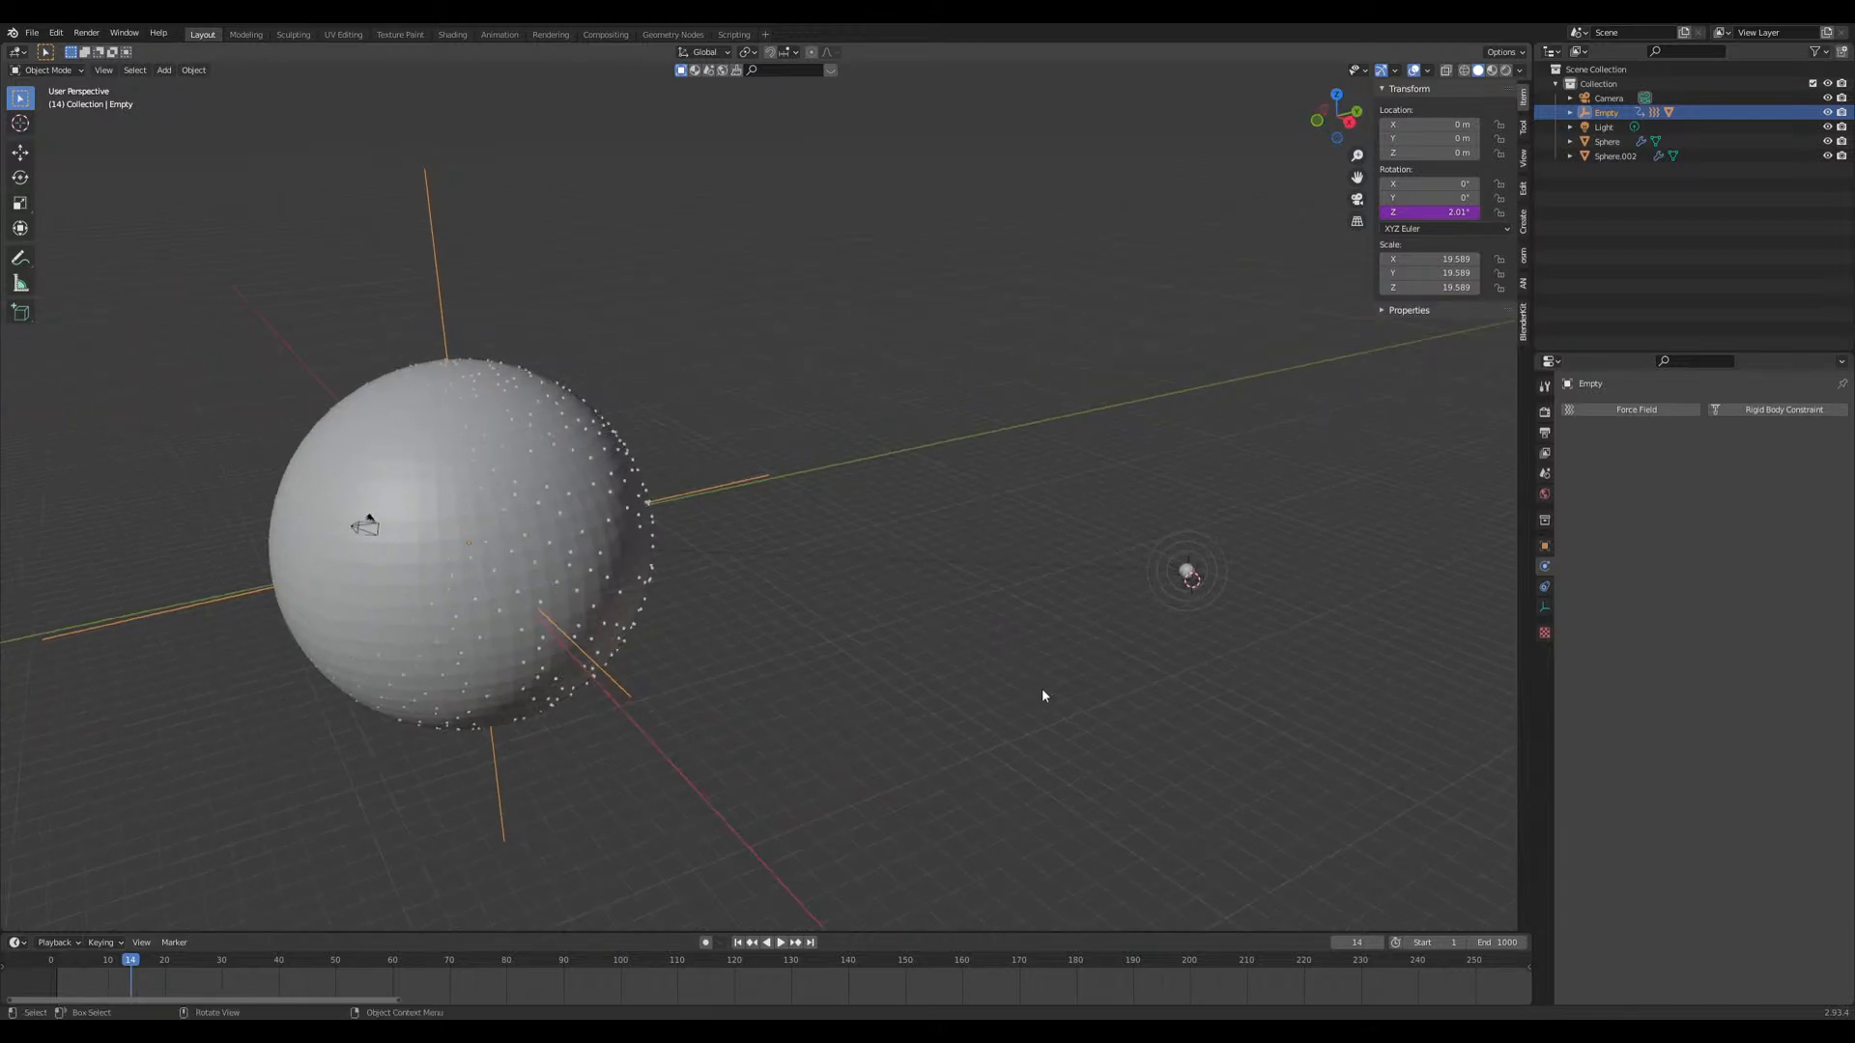
middle_drag(853, 753, 963, 728)
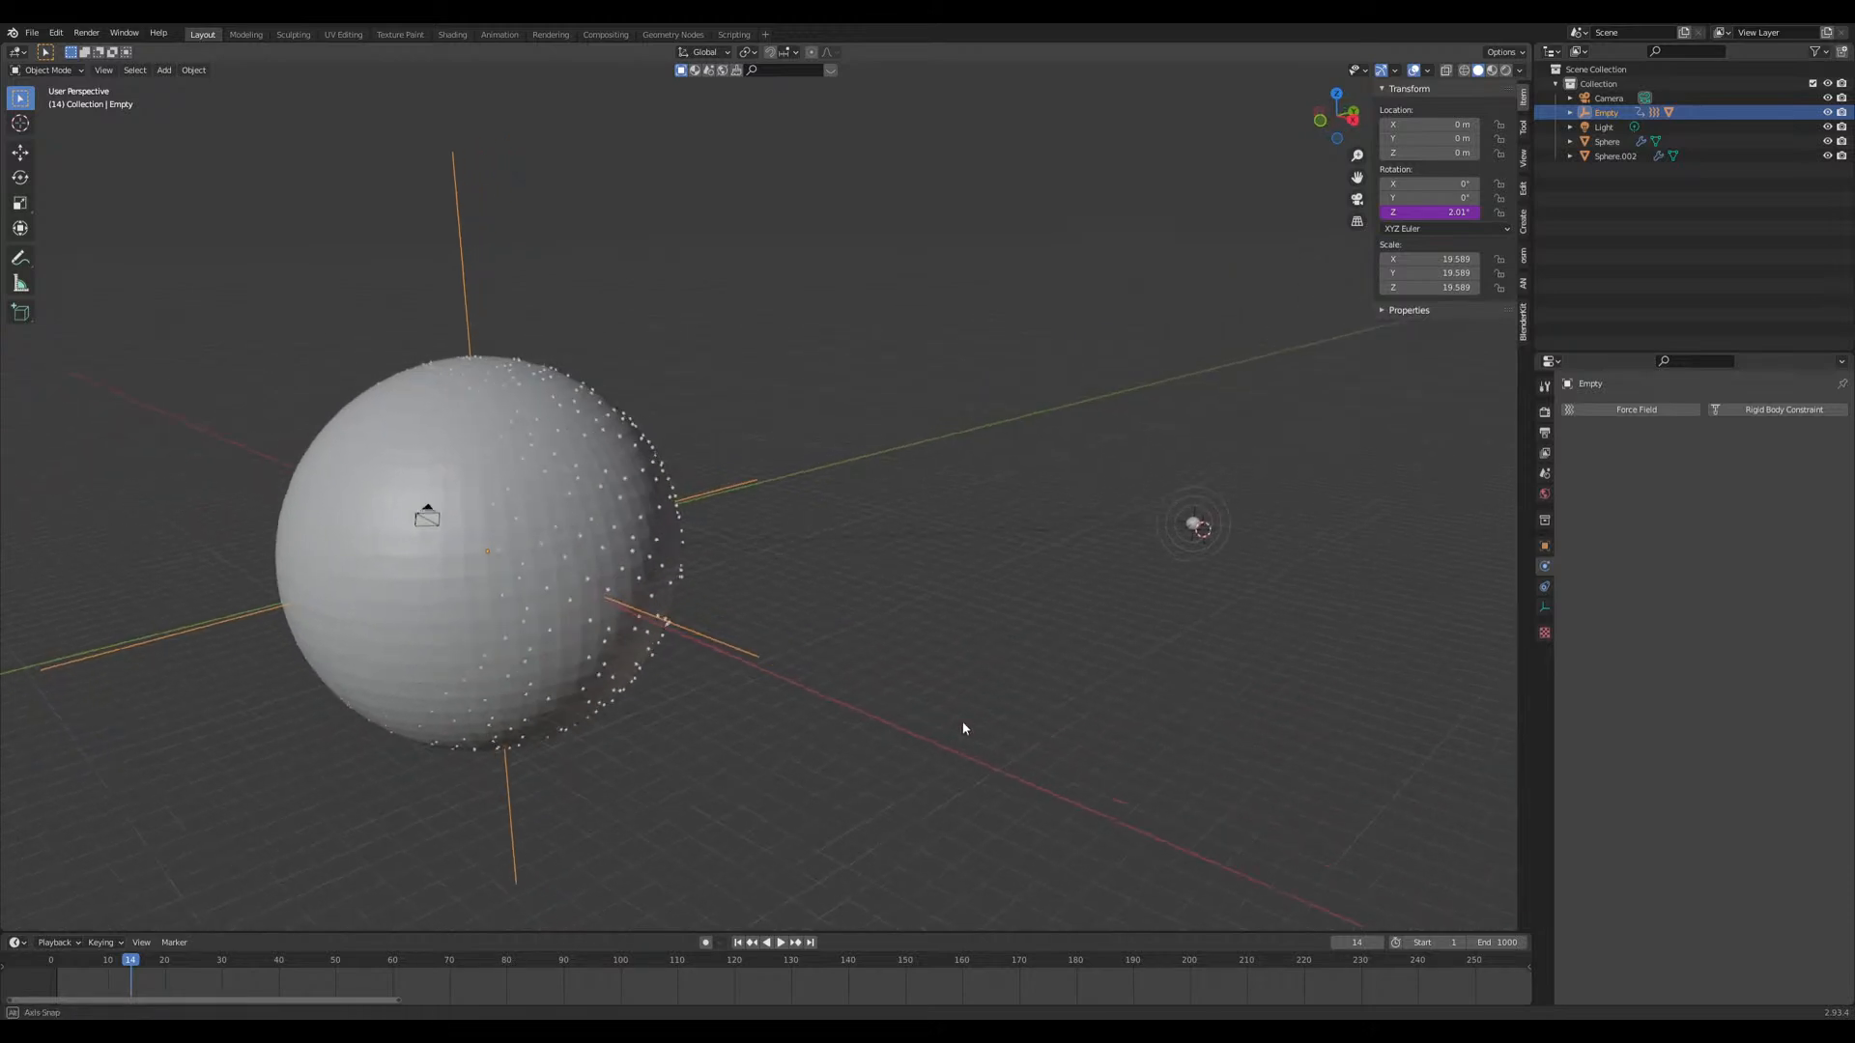
Step: Select the large sphere, play the animation from frame 1 to frame 258, and review its particle settings
click(737, 942)
middle_drag(783, 818, 820, 816)
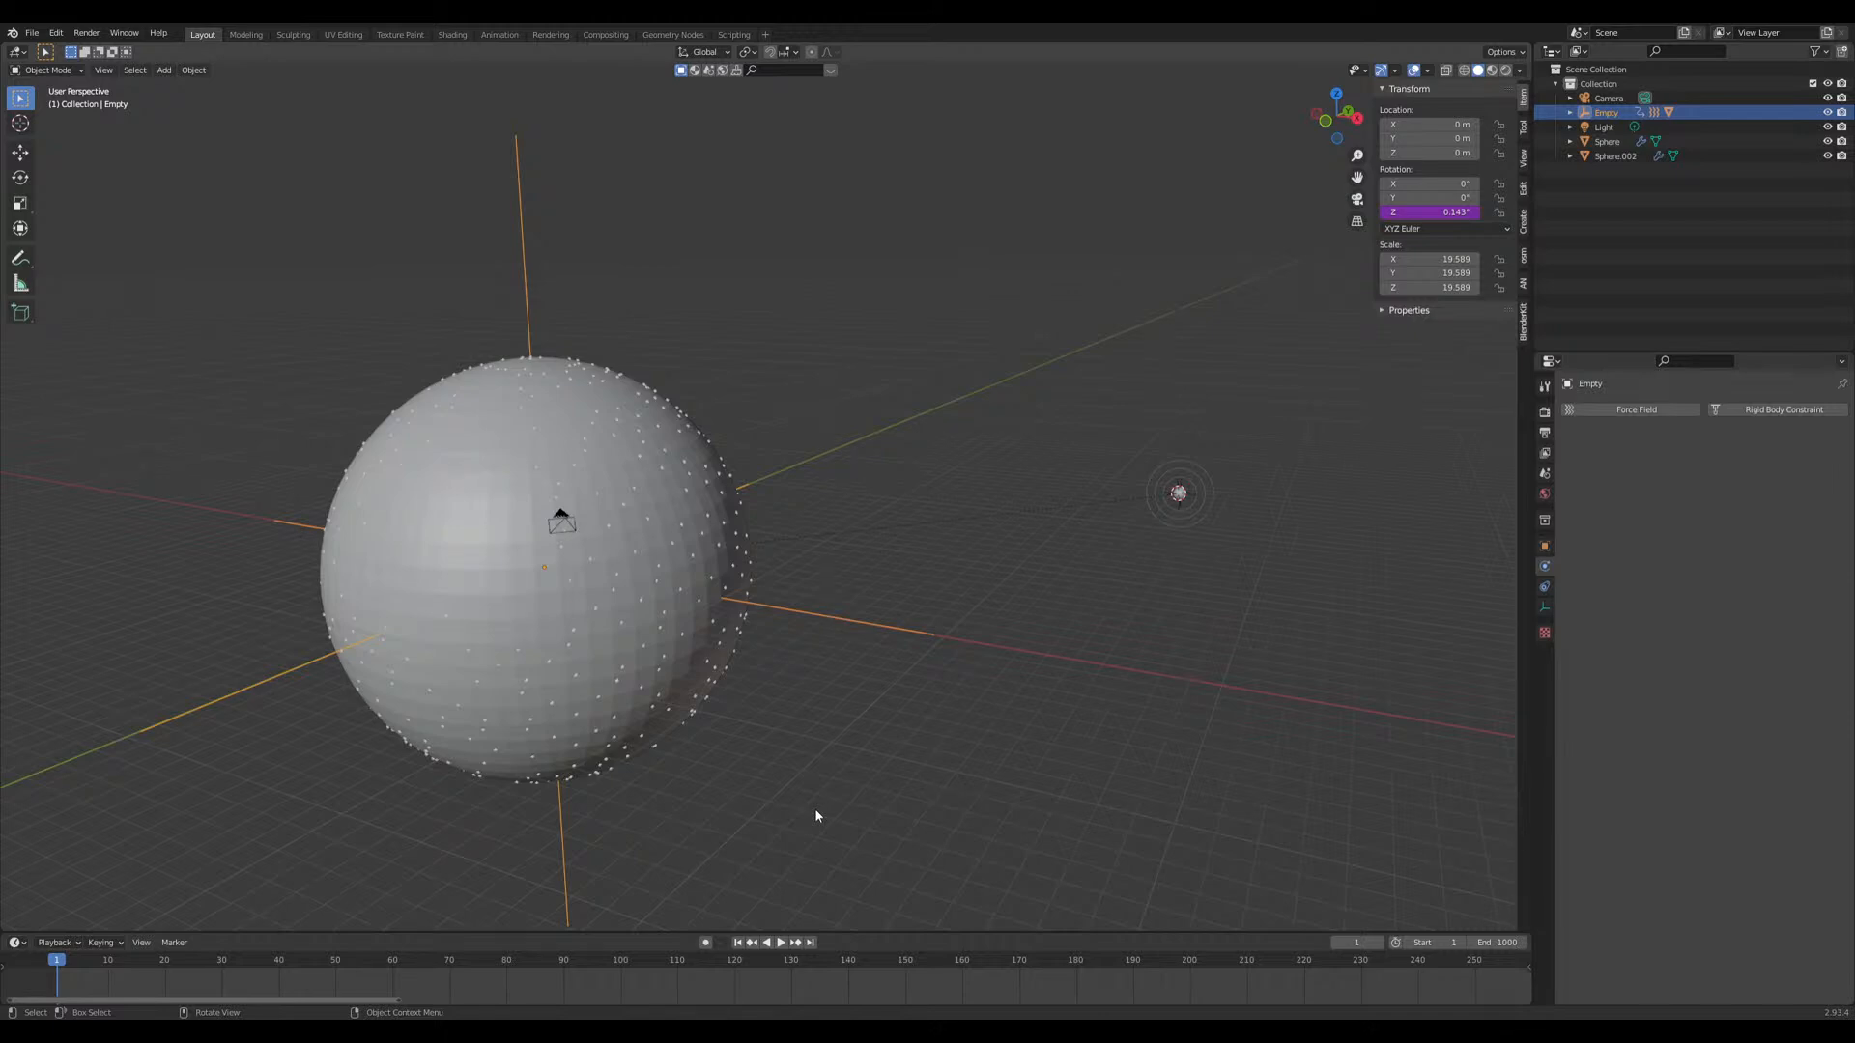
mouse_move(816, 815)
middle_down()
mouse_move(759, 828)
mouse_move(799, 828)
mouse_move(750, 808)
mouse_move(815, 778)
middle_up()
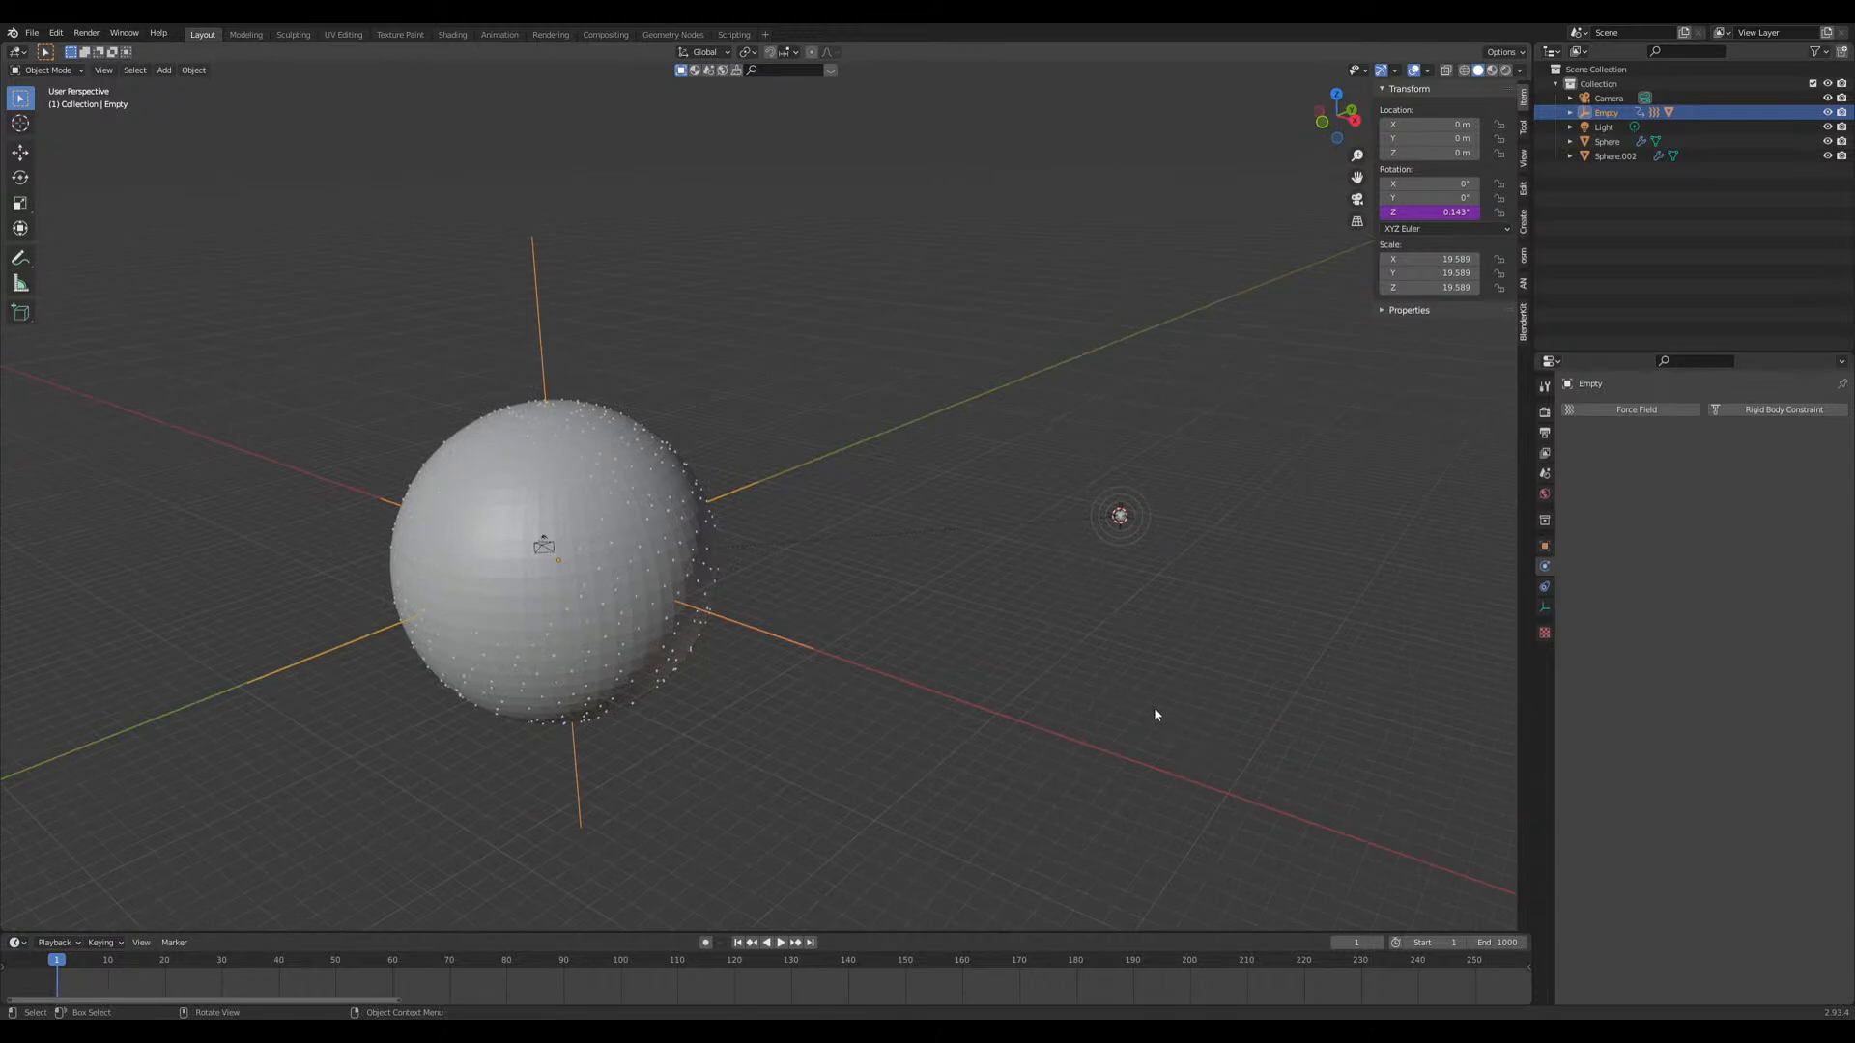
middle_drag(1118, 712, 1006, 744)
click(734, 488)
key(space)
shift+right_click(949, 739)
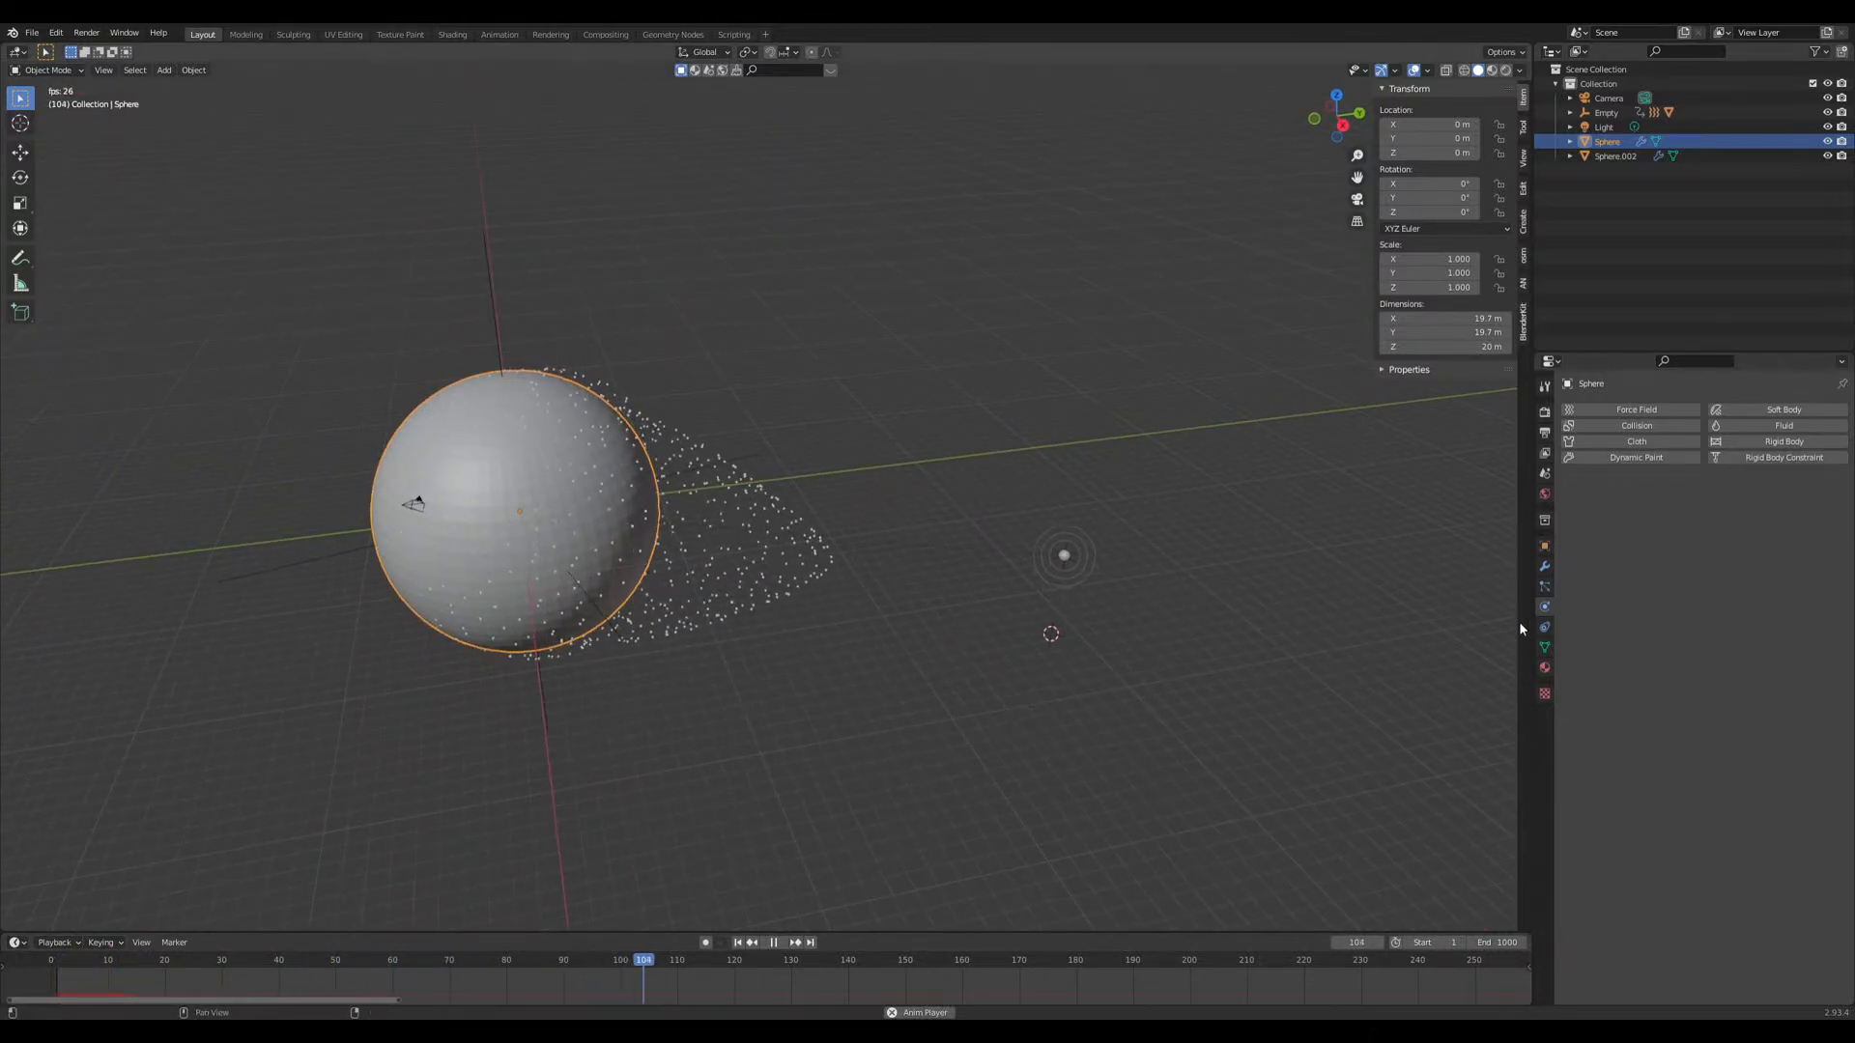
click(1544, 586)
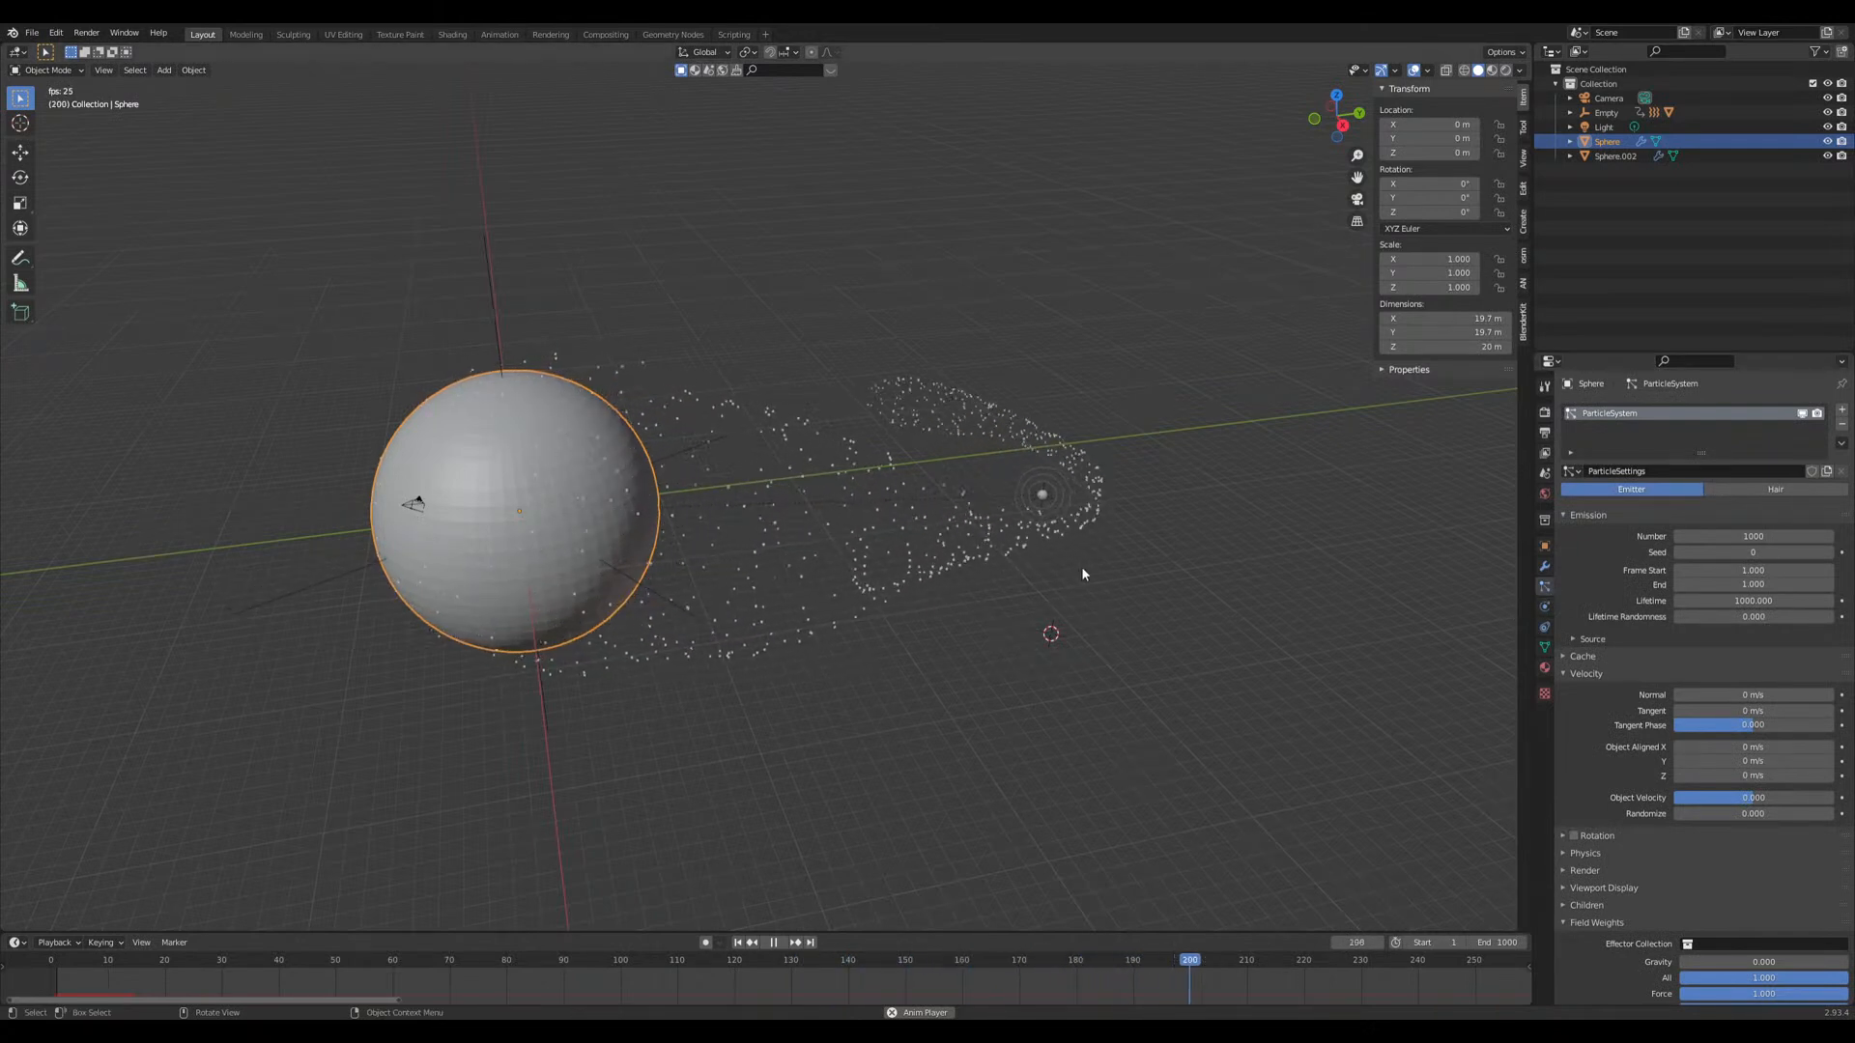
key(space)
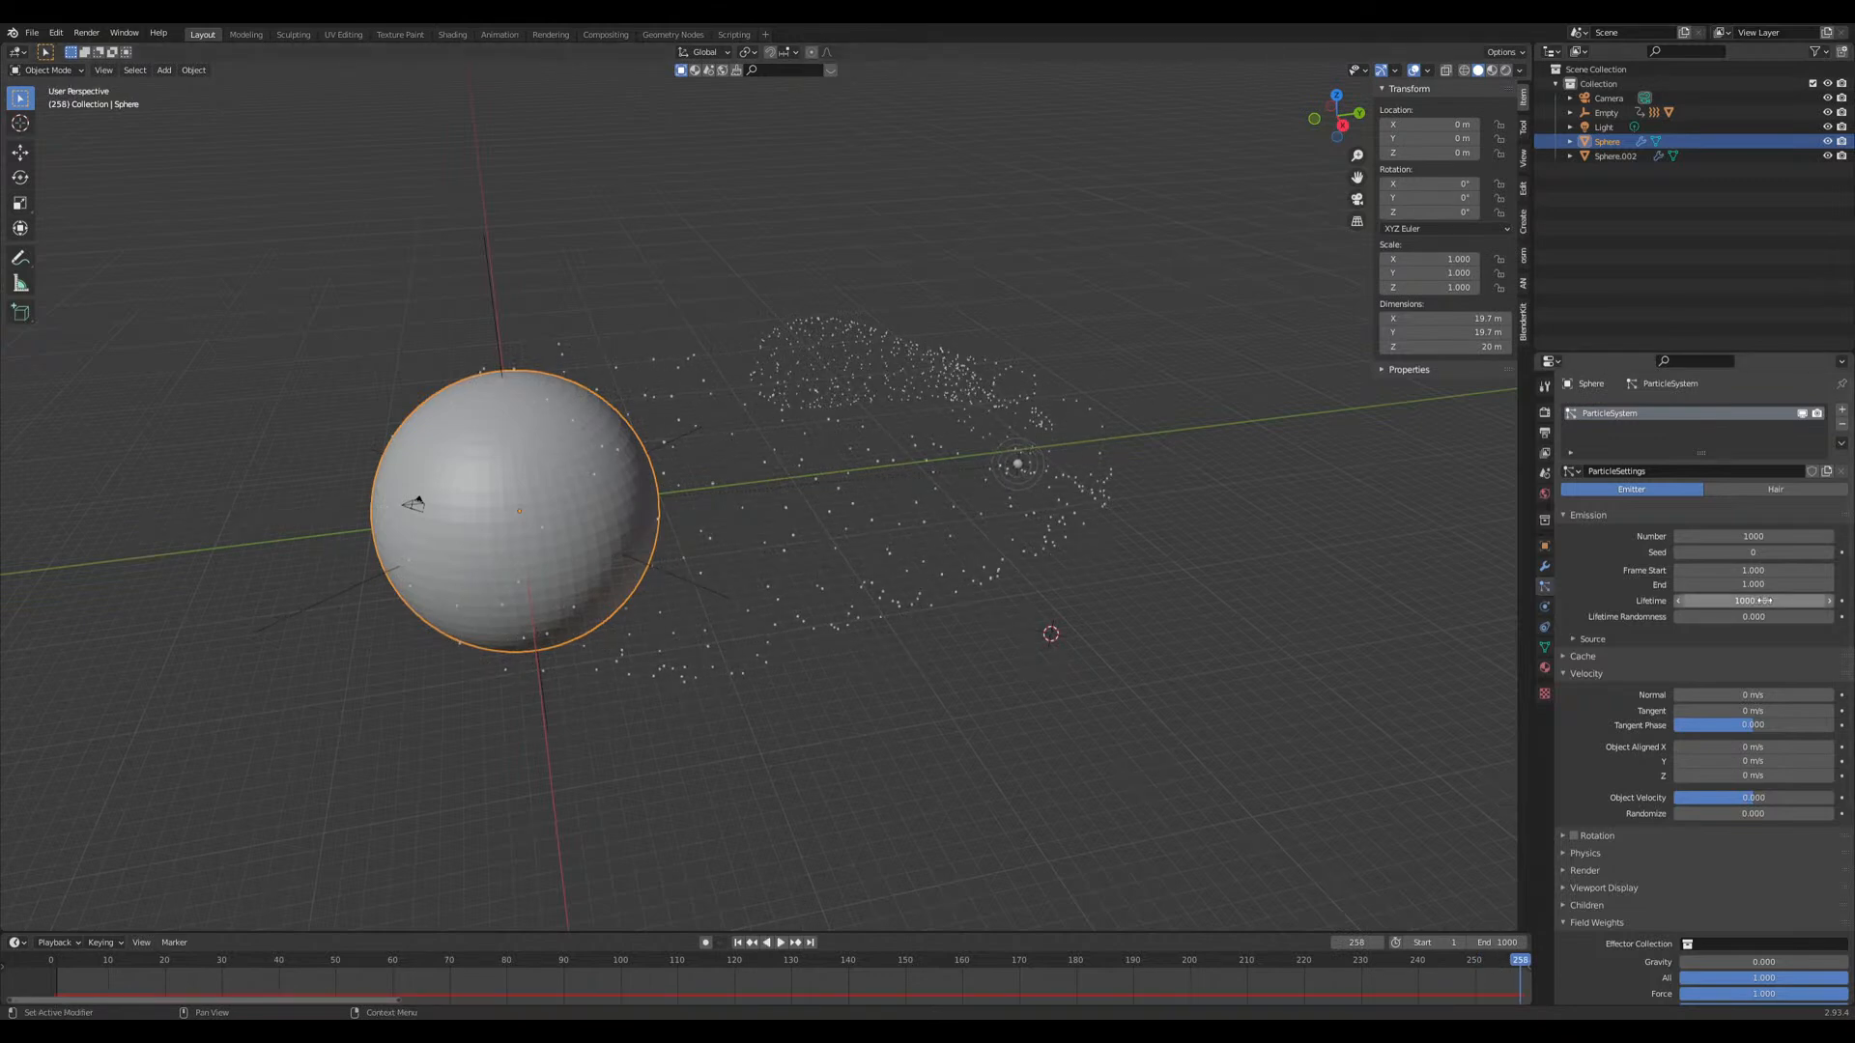
middle_drag(1273, 728, 1208, 782)
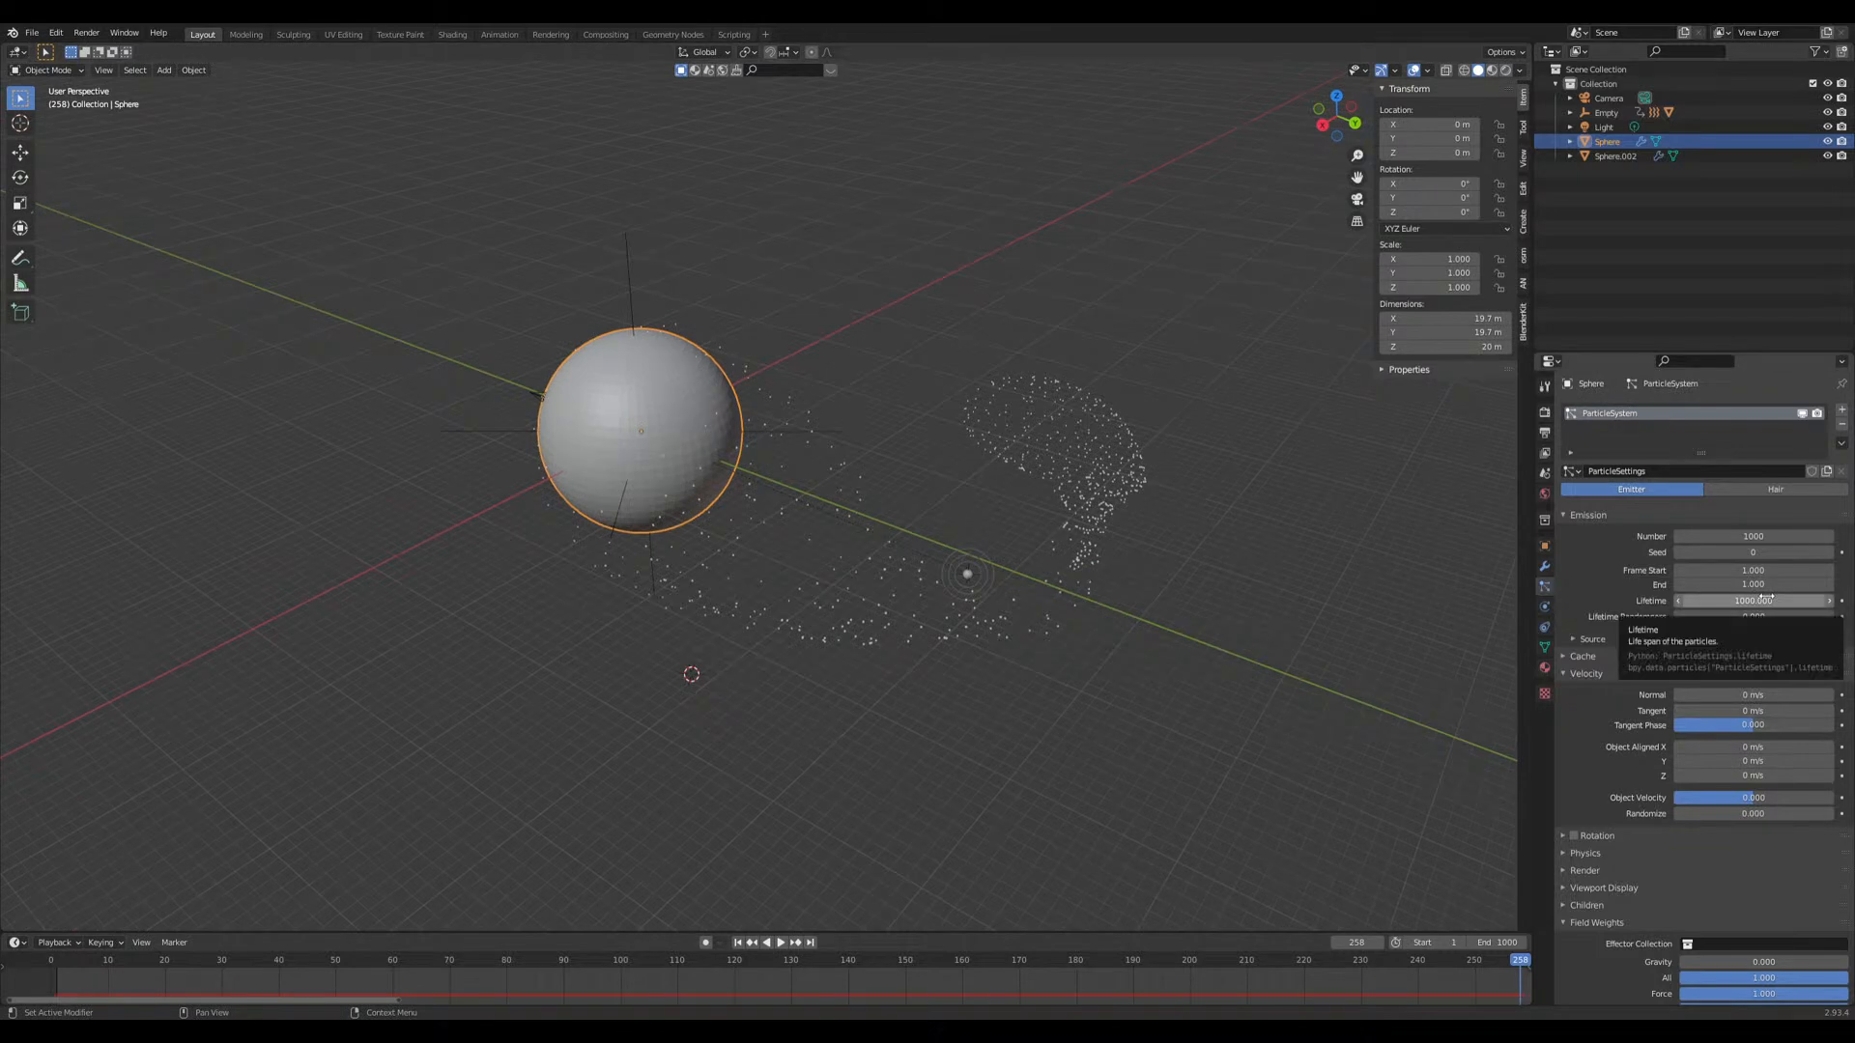
Step: Set the large sphere's particle emission number to 10000
click(1751, 537)
text(1)
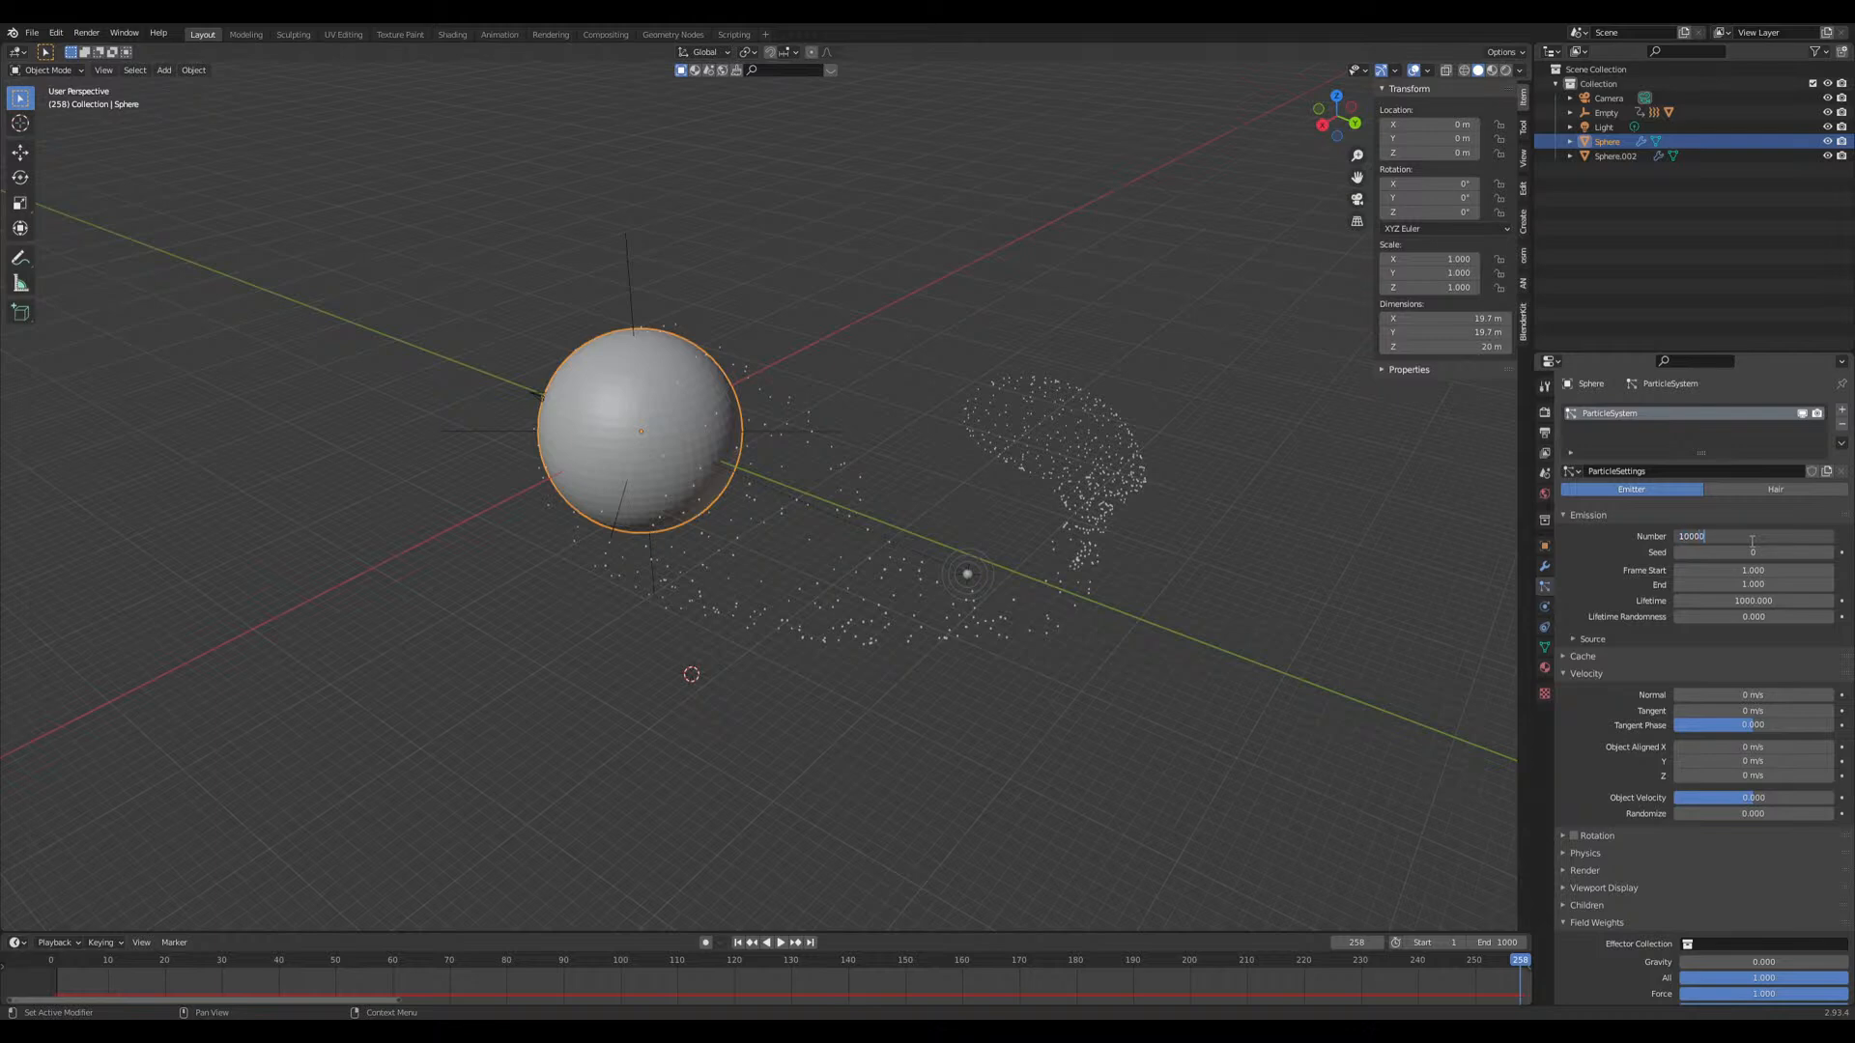
text(0000)
key(Return)
middle_drag(882, 704, 849, 716)
scroll(852, 709, up, 3)
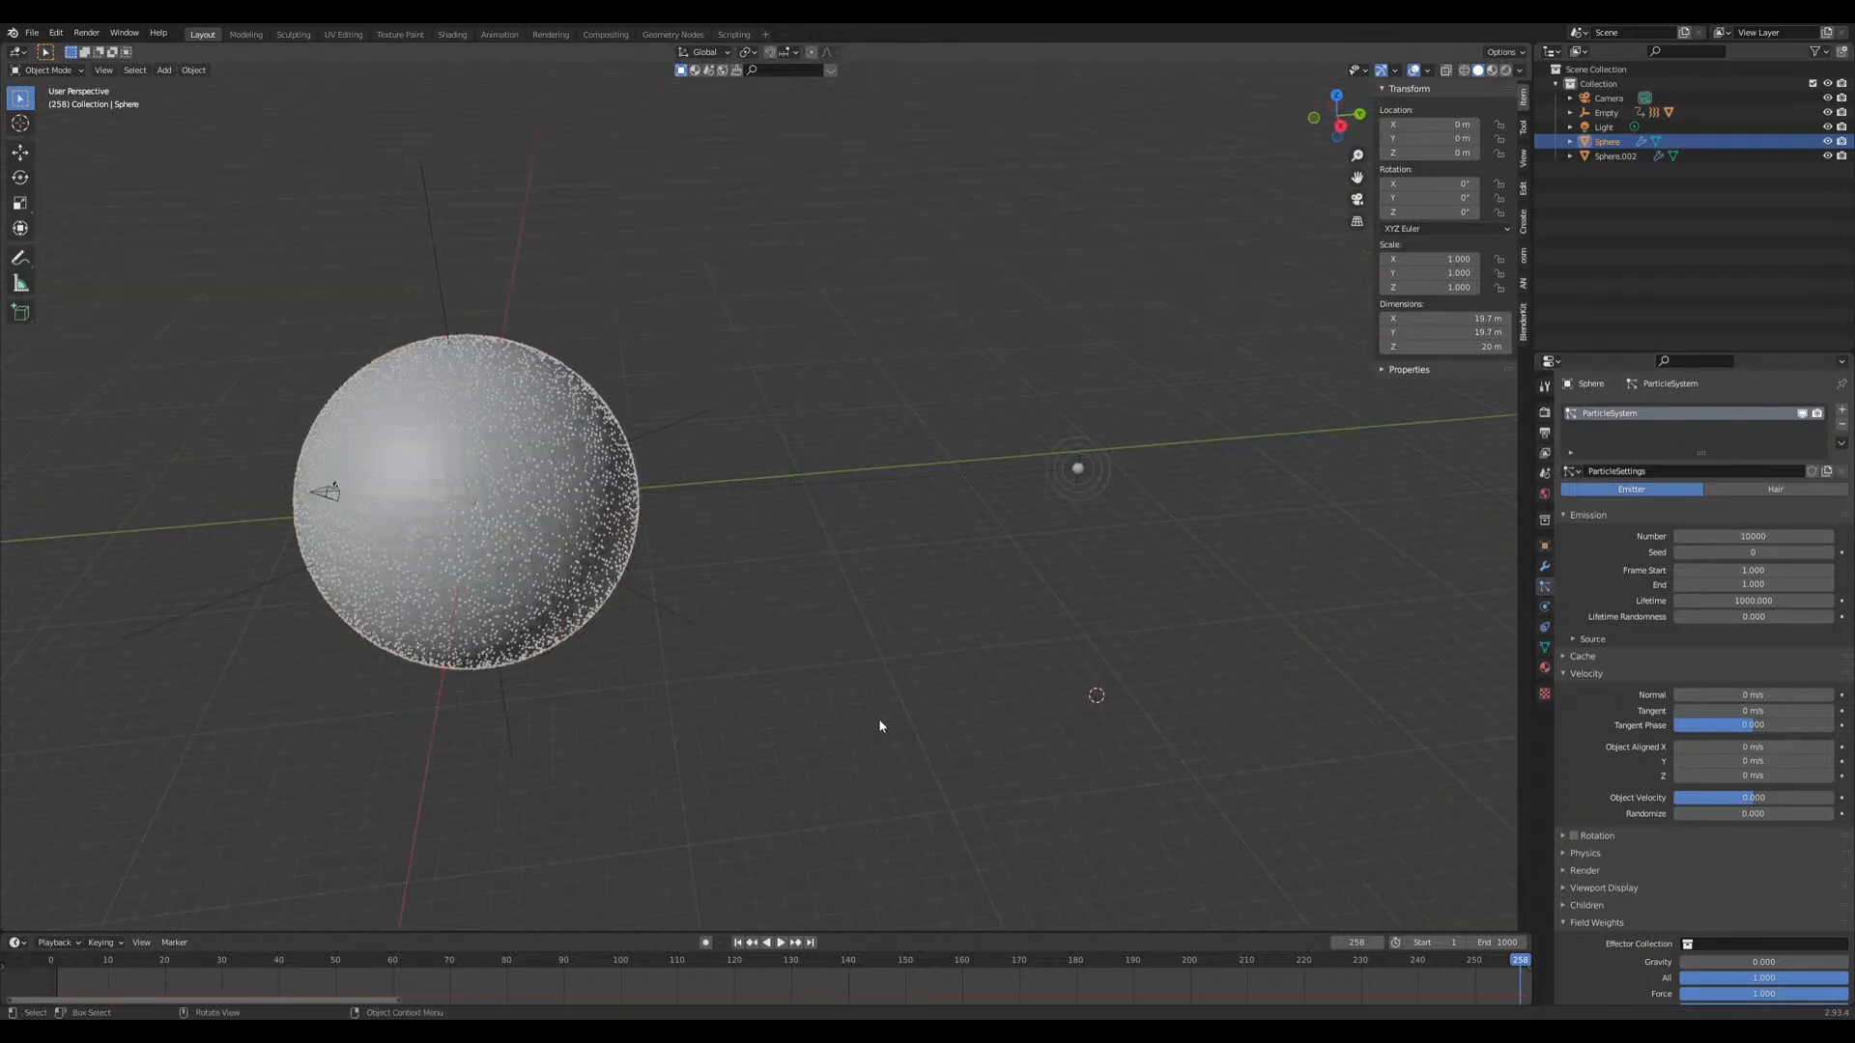
scroll(945, 507, up, 3)
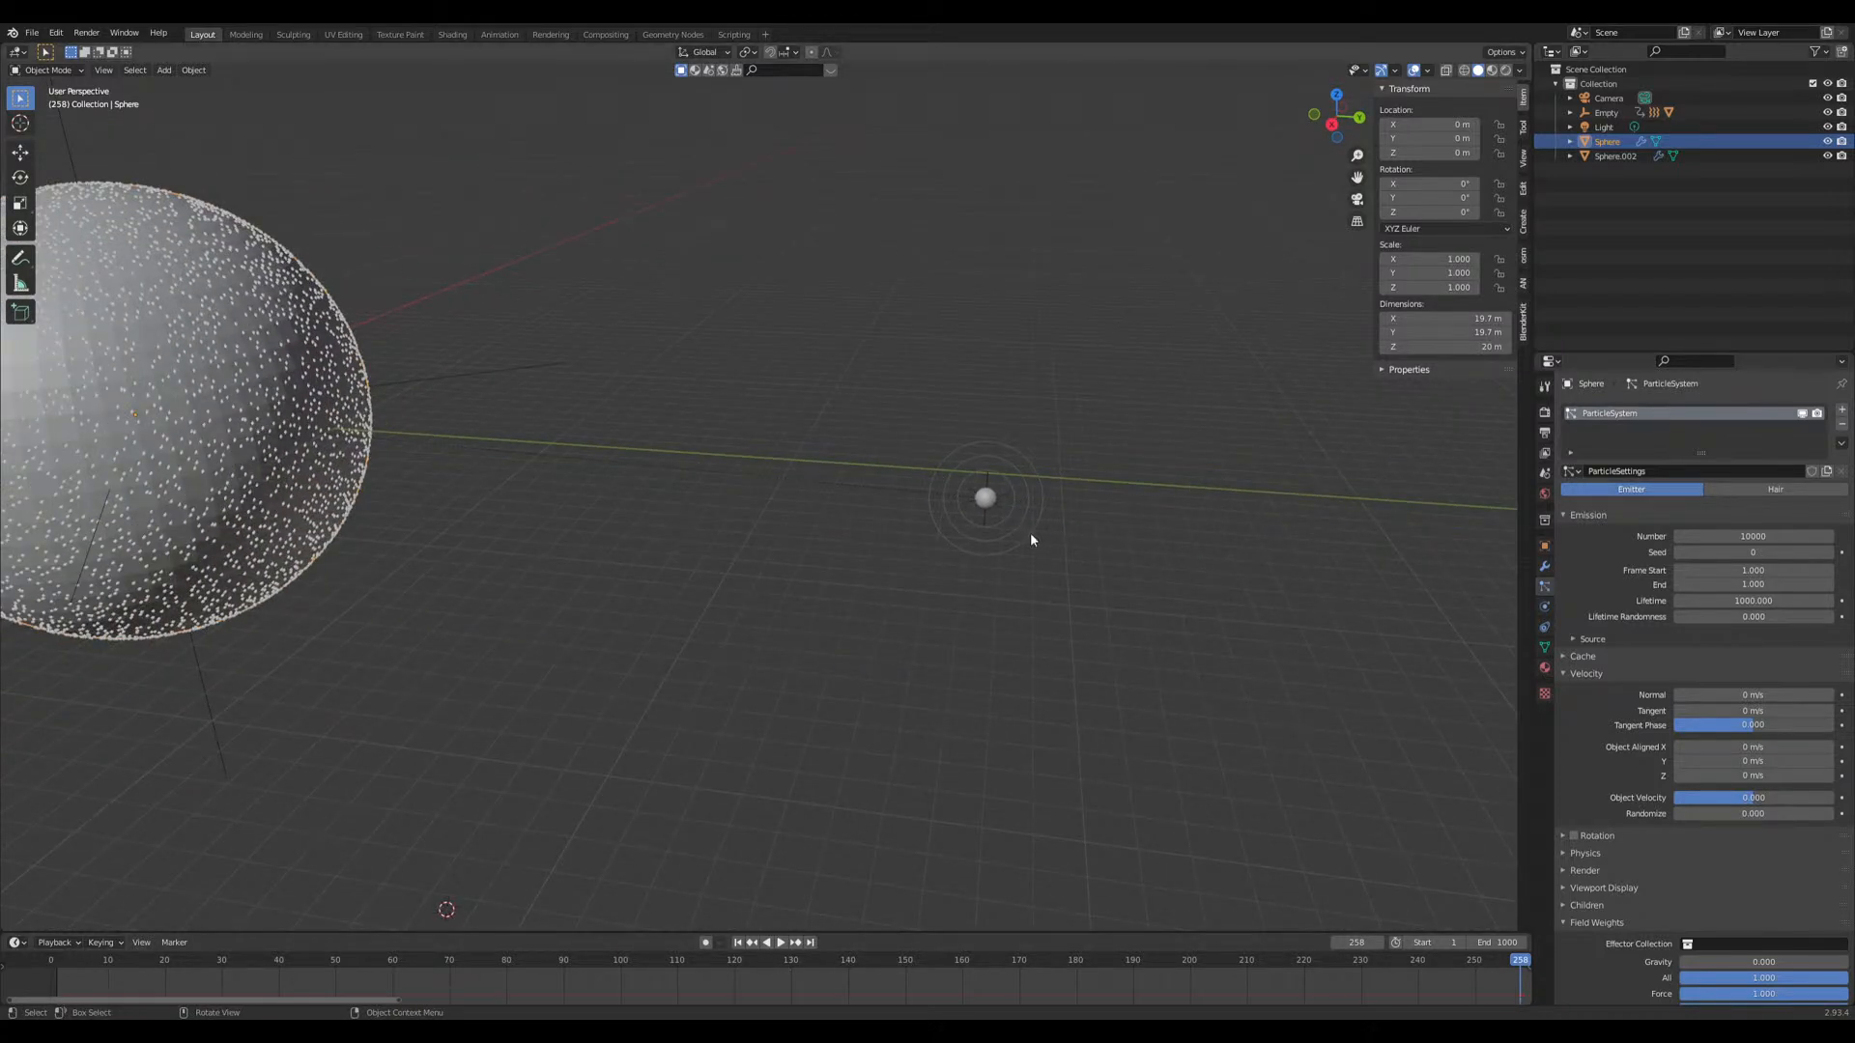
Step: Return to the first frame and snap the 3D cursor to the small orbiting sphere
middle_drag(865, 629, 904, 624)
click(738, 943)
middle_drag(753, 802, 769, 736)
scroll(850, 788, down, 2)
scroll(769, 736, up, 2)
shift+middle_drag(721, 795, 786, 712)
click(810, 686)
key(grave)
Step: Add a UV sphere around the small orbiting sphere and scale it up to about 3.348
key(shift+a)
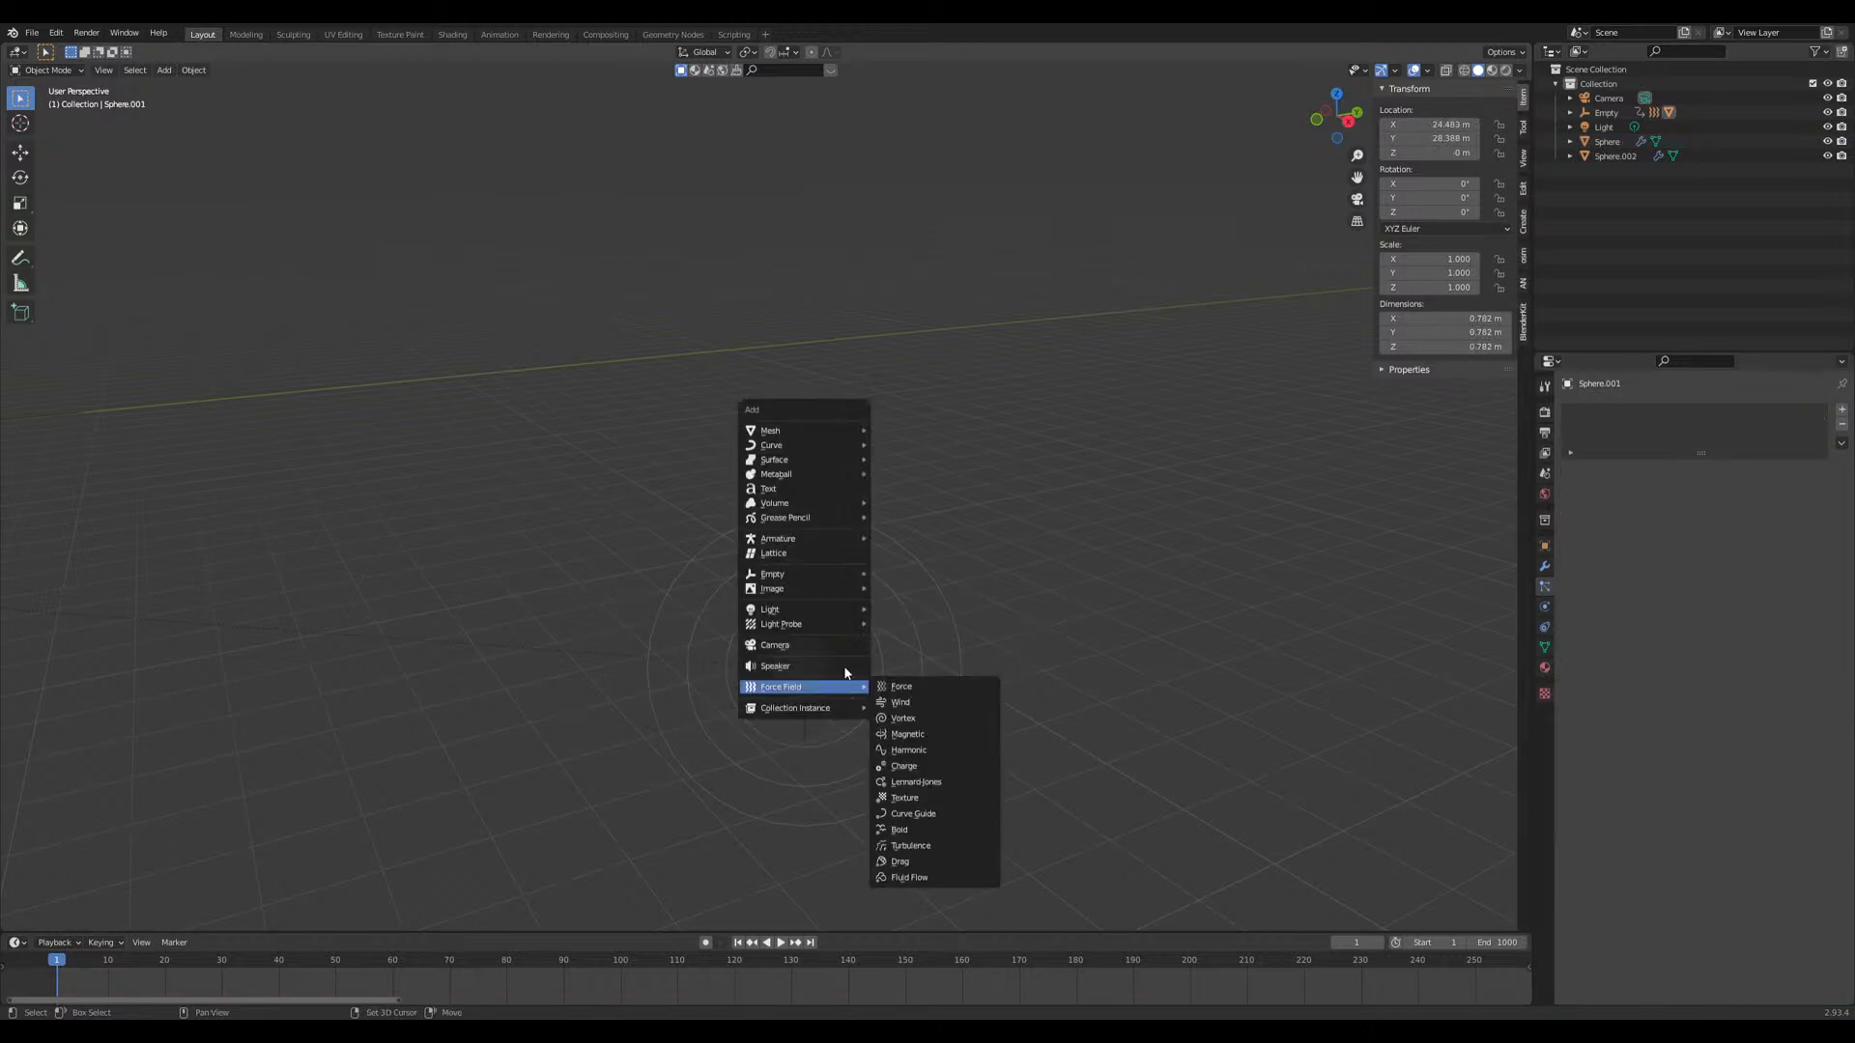
mouse_move(840, 430)
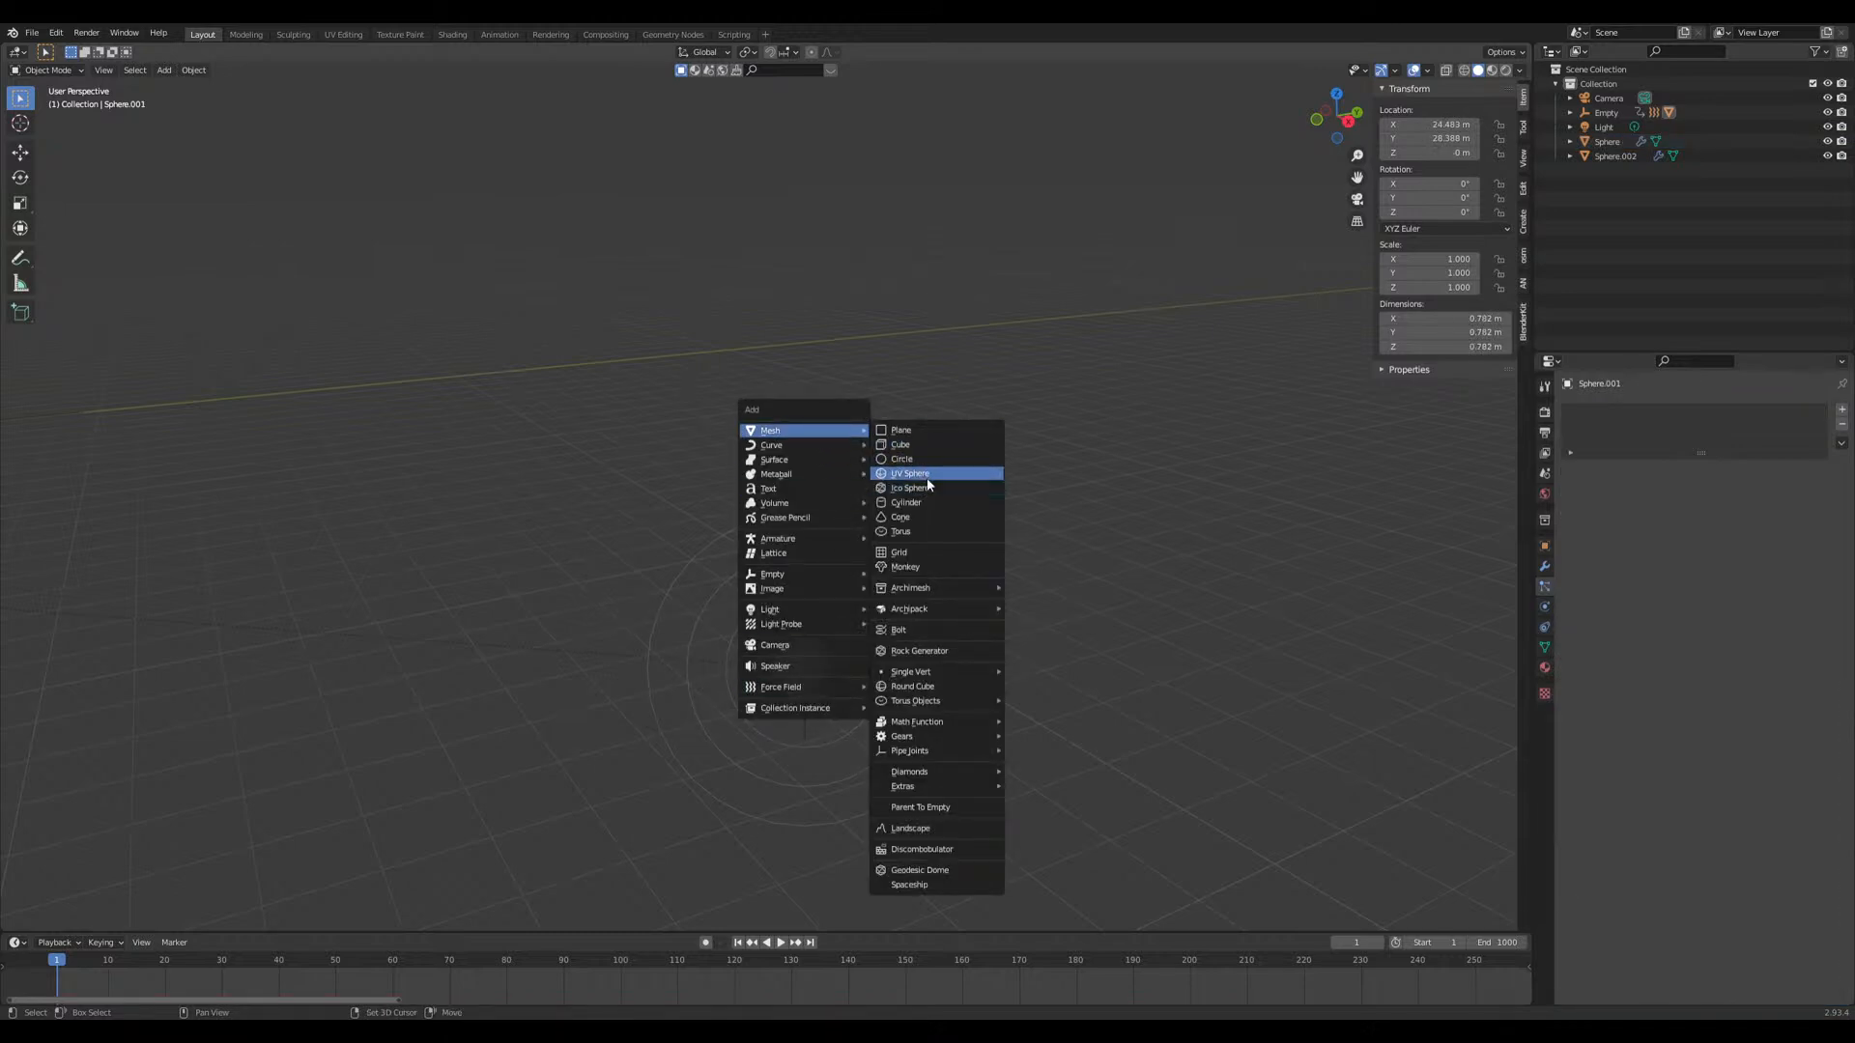
click(925, 473)
key(s)
click(1076, 683)
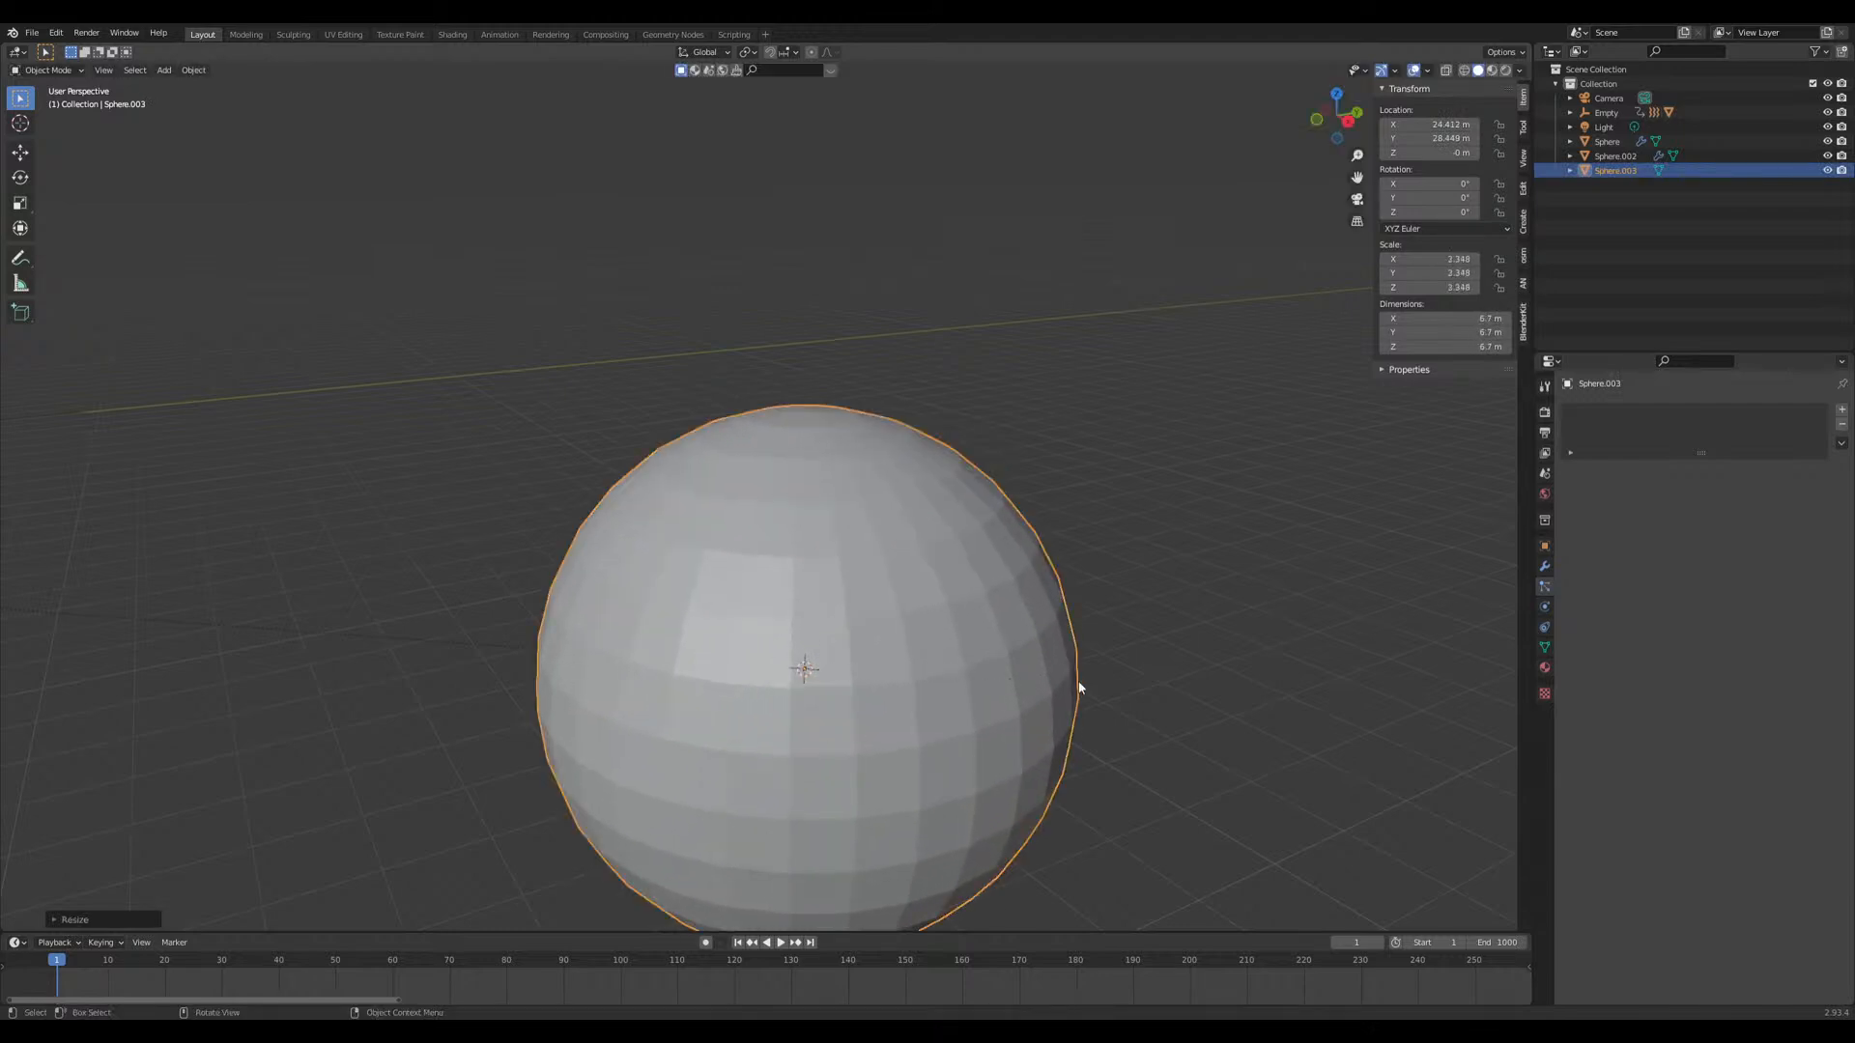
scroll(218, 529, down, 4)
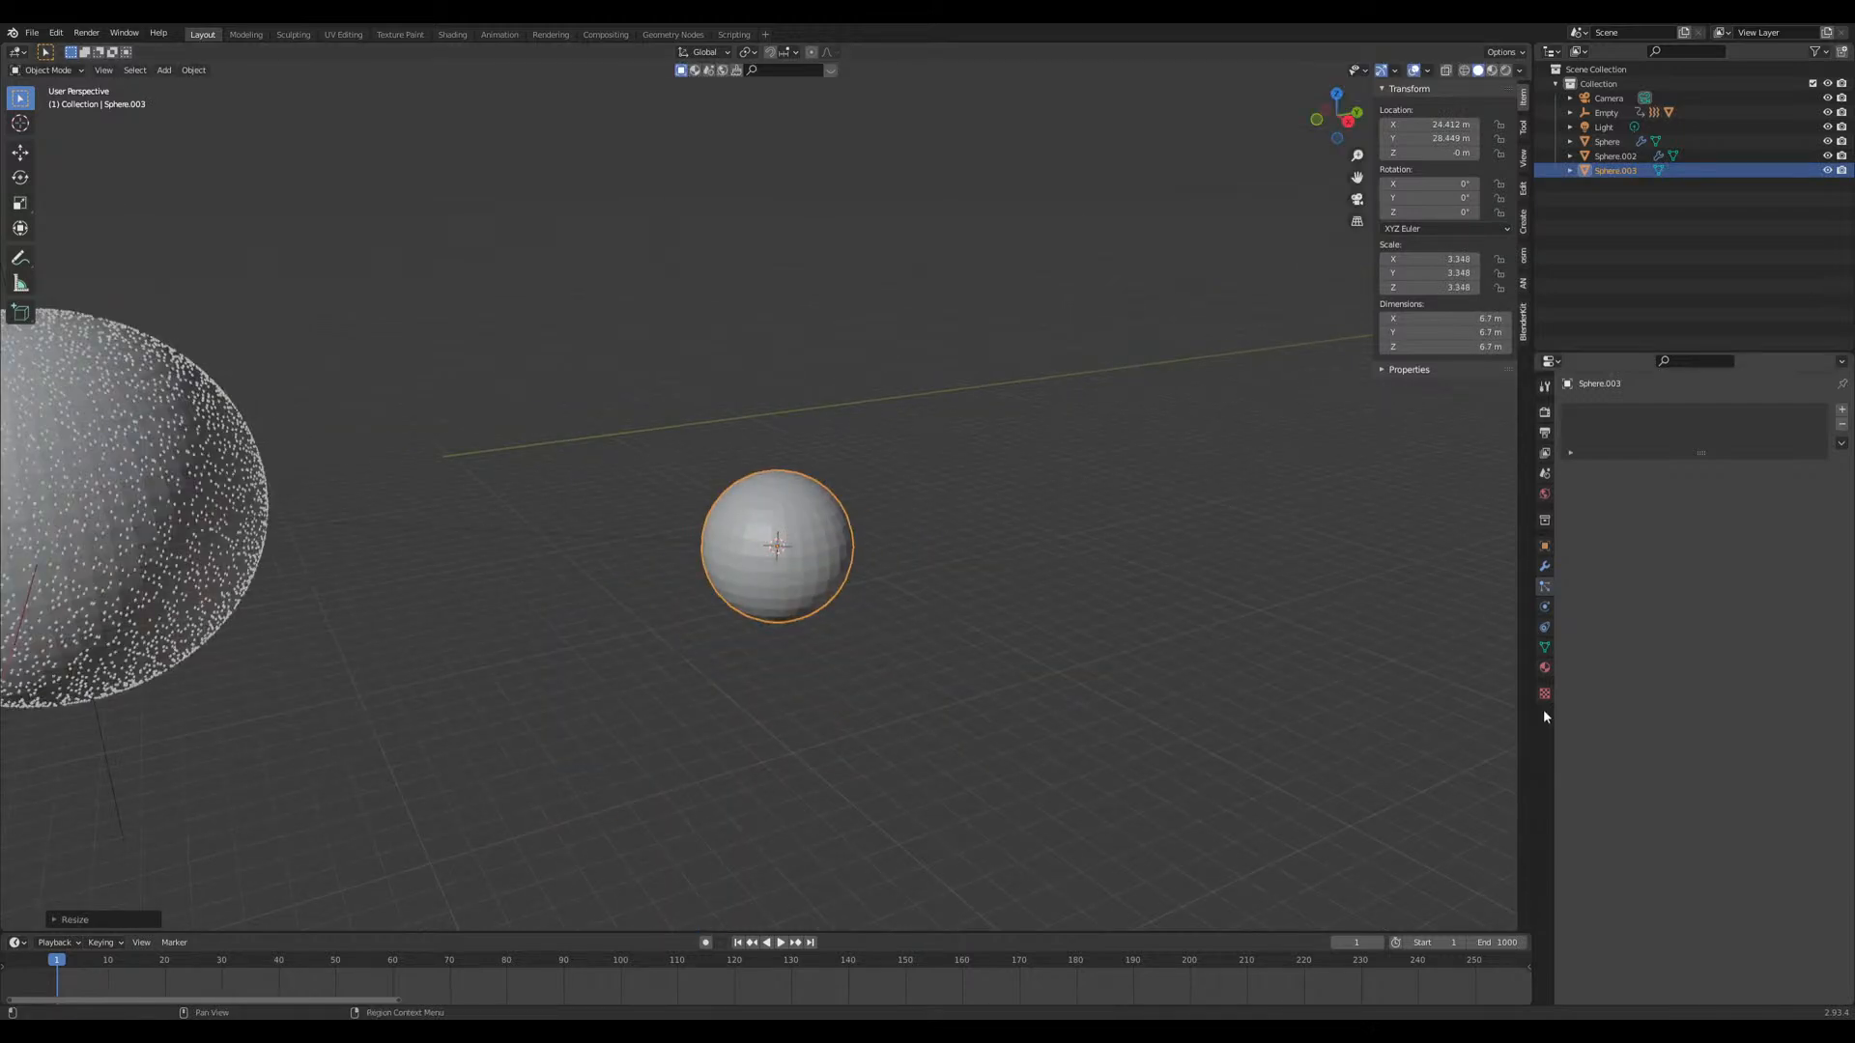
scroll(888, 639, up, 3)
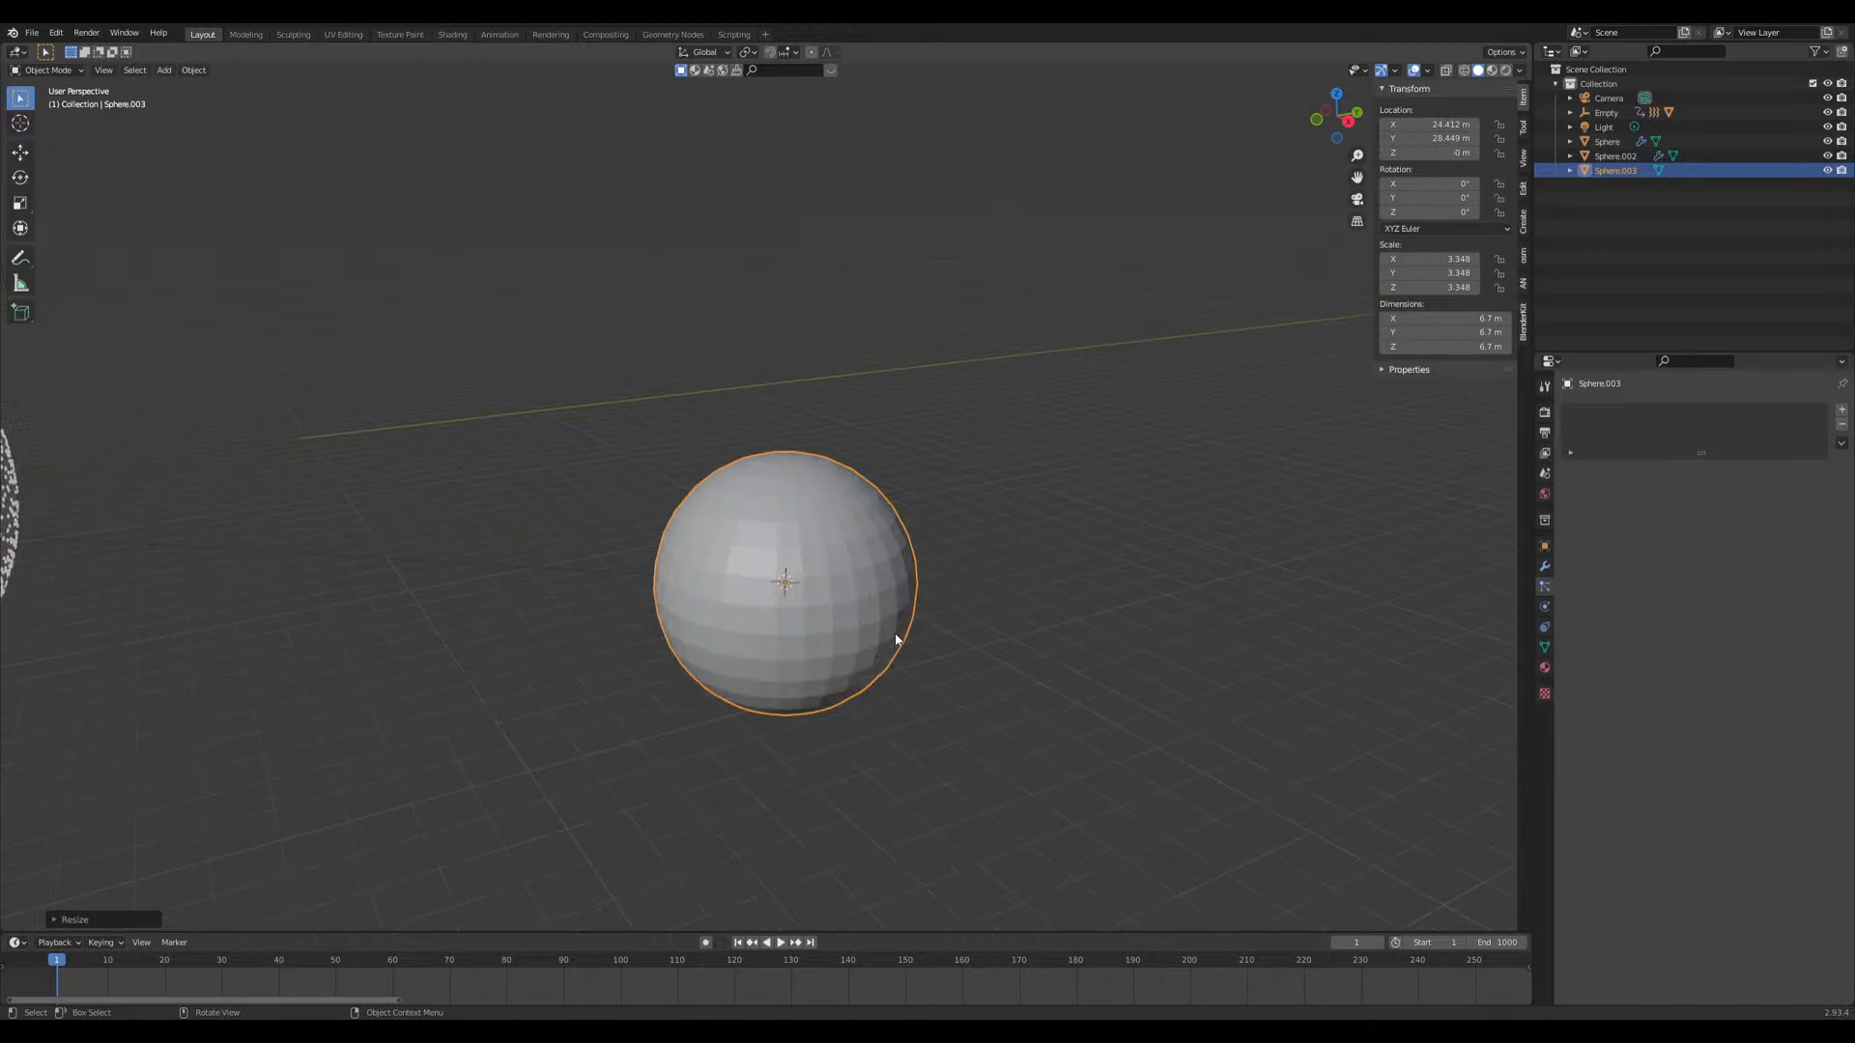
Step: Give the new UV sphere a force field of type Drag
click(1543, 606)
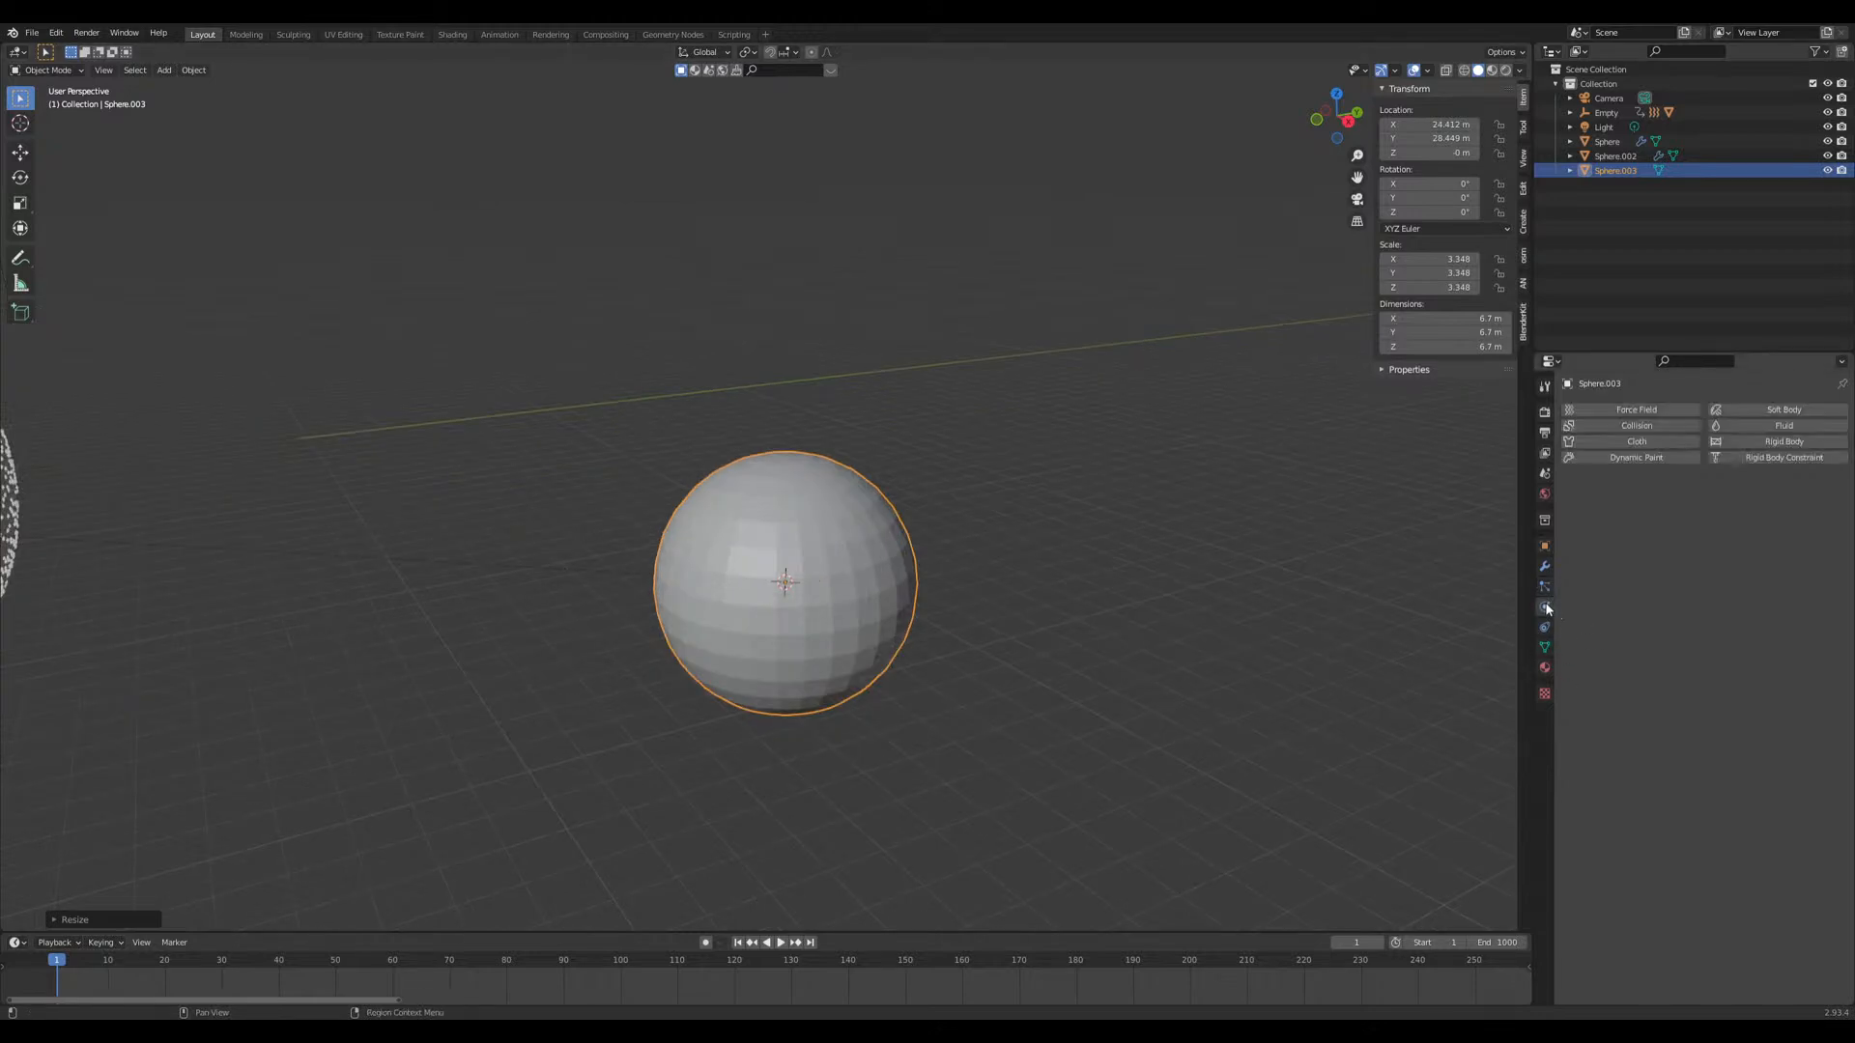
click(1642, 411)
click(1749, 501)
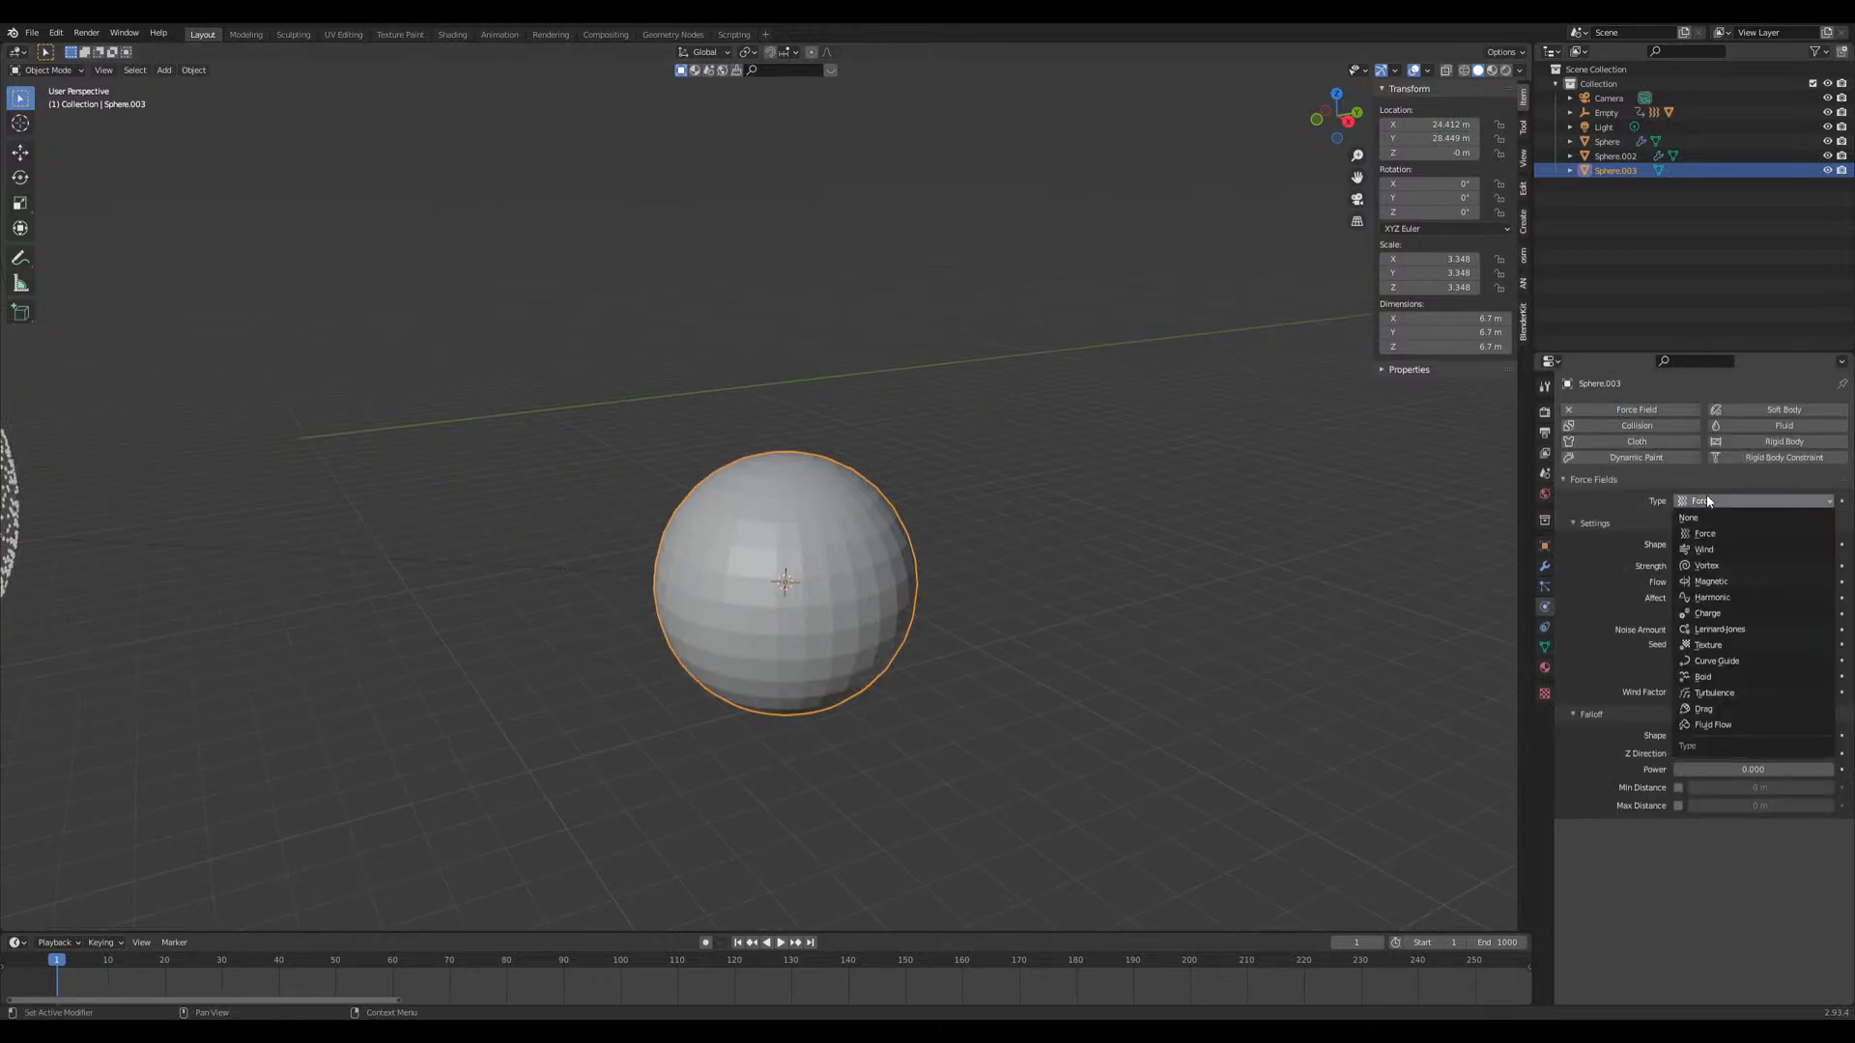
click(1724, 709)
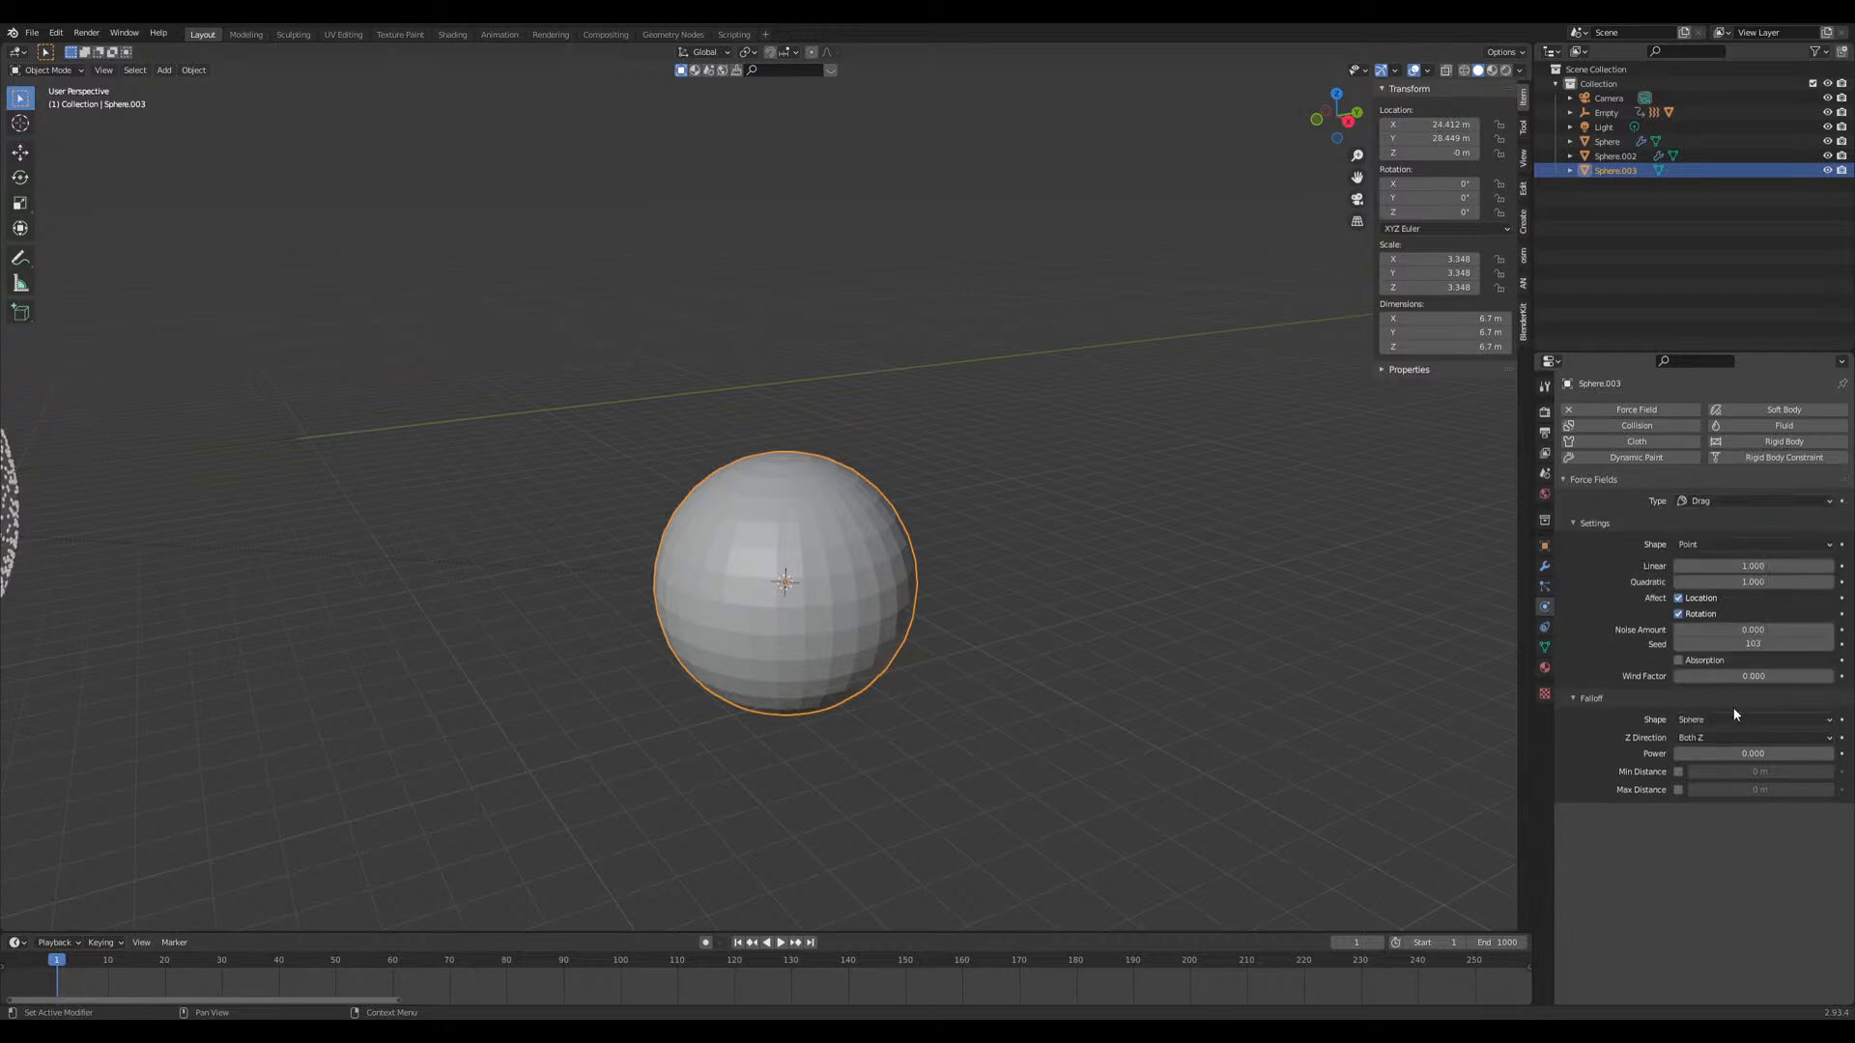
scroll(1222, 608, down, 2)
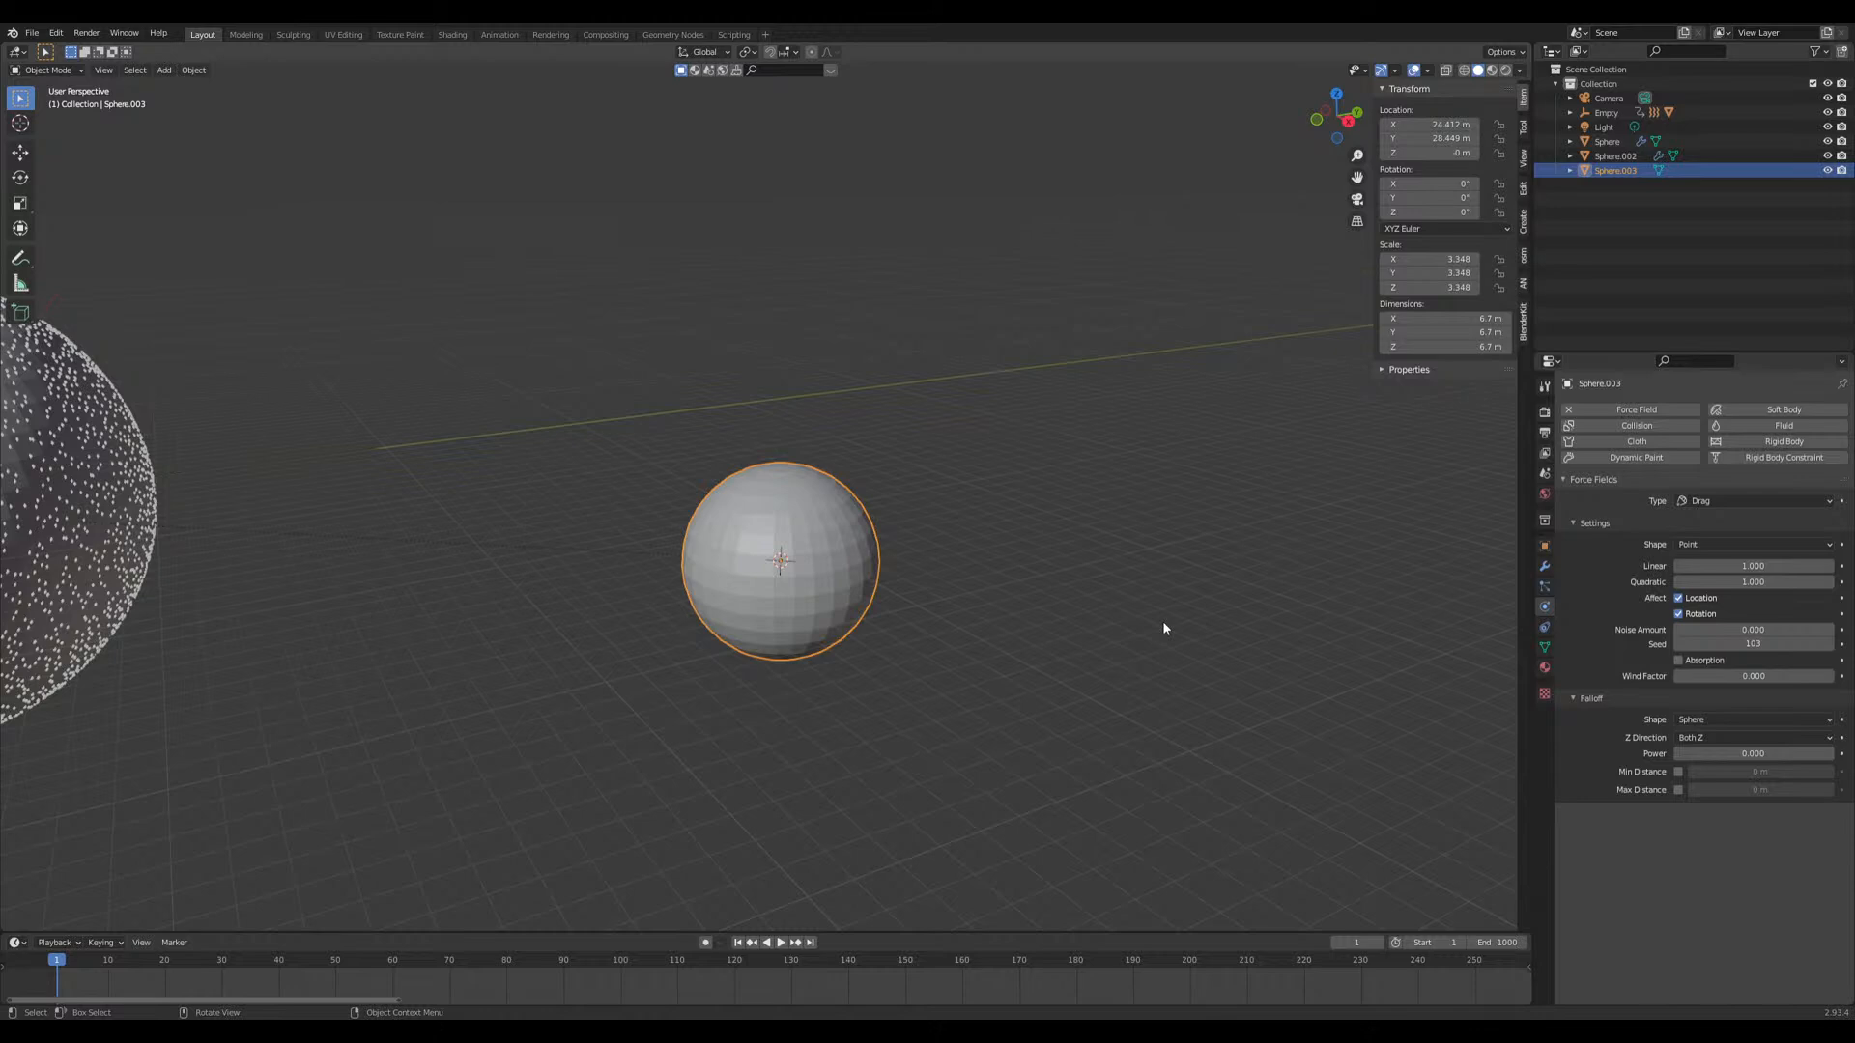
middle_drag(1162, 626, 873, 673)
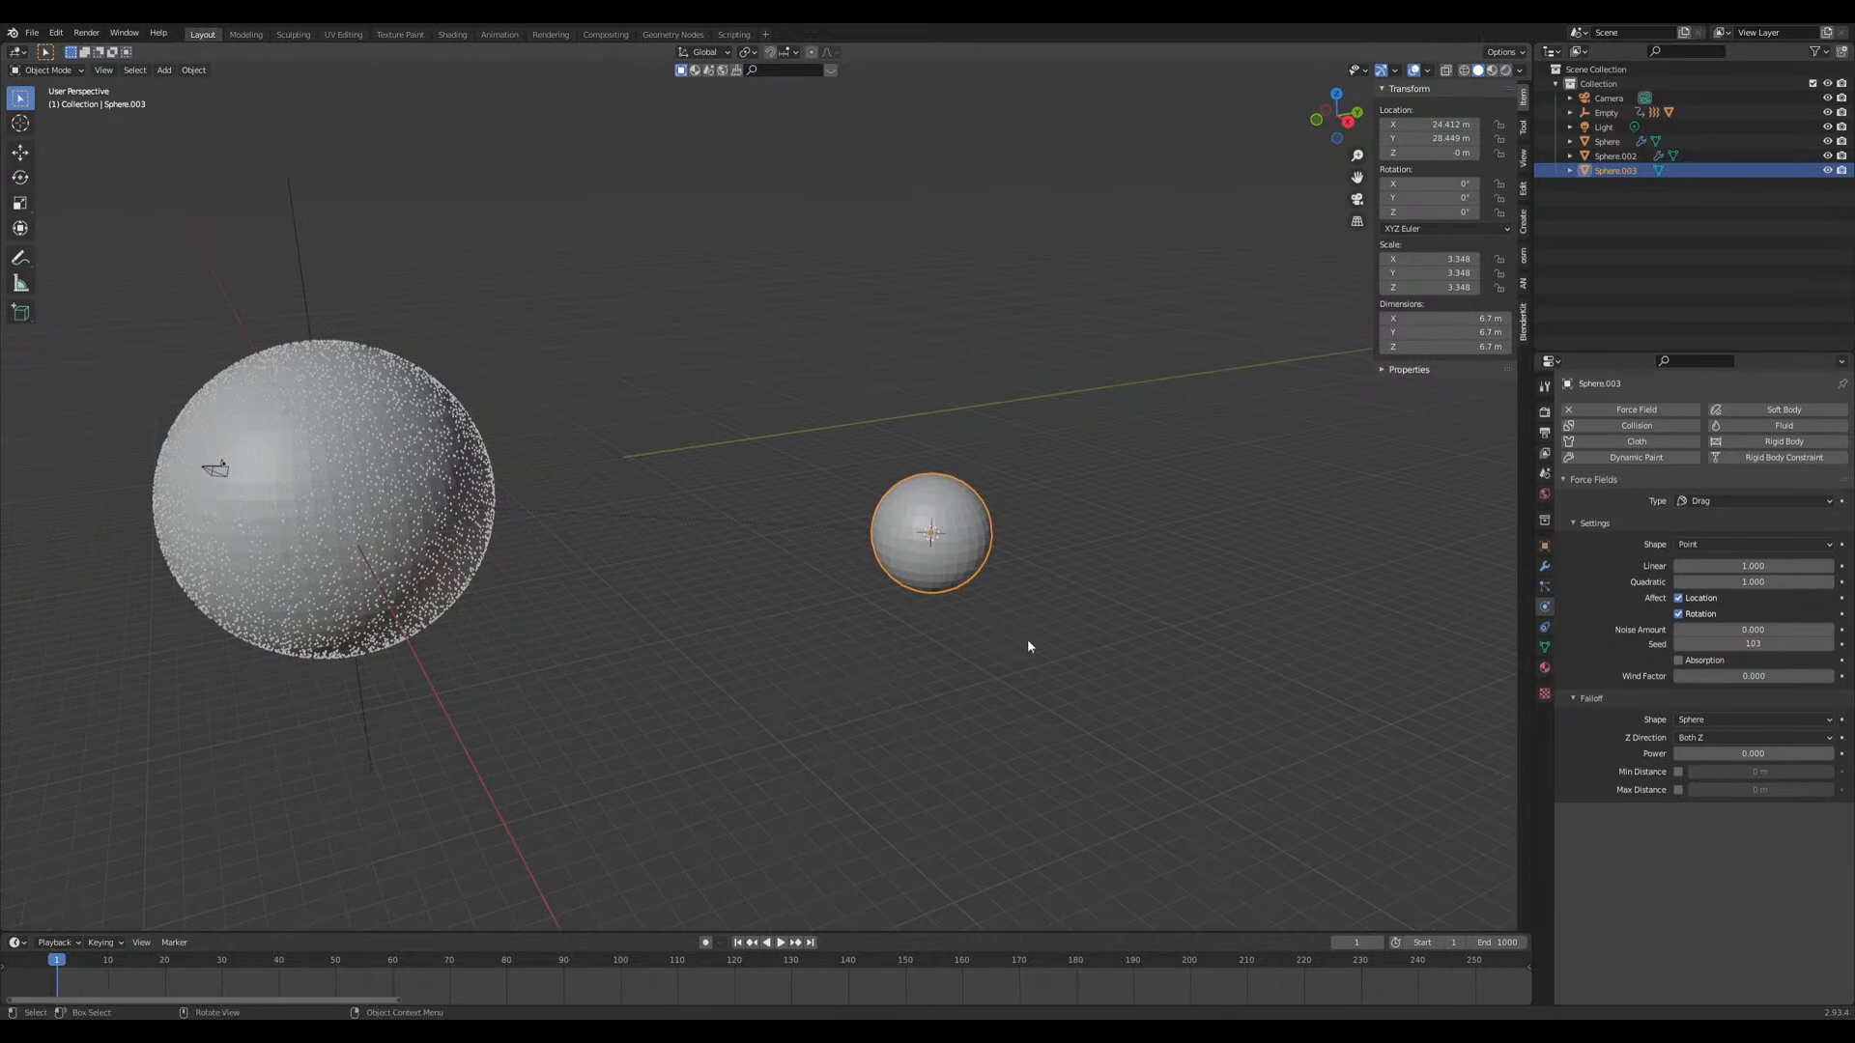
middle_drag(1014, 650, 946, 669)
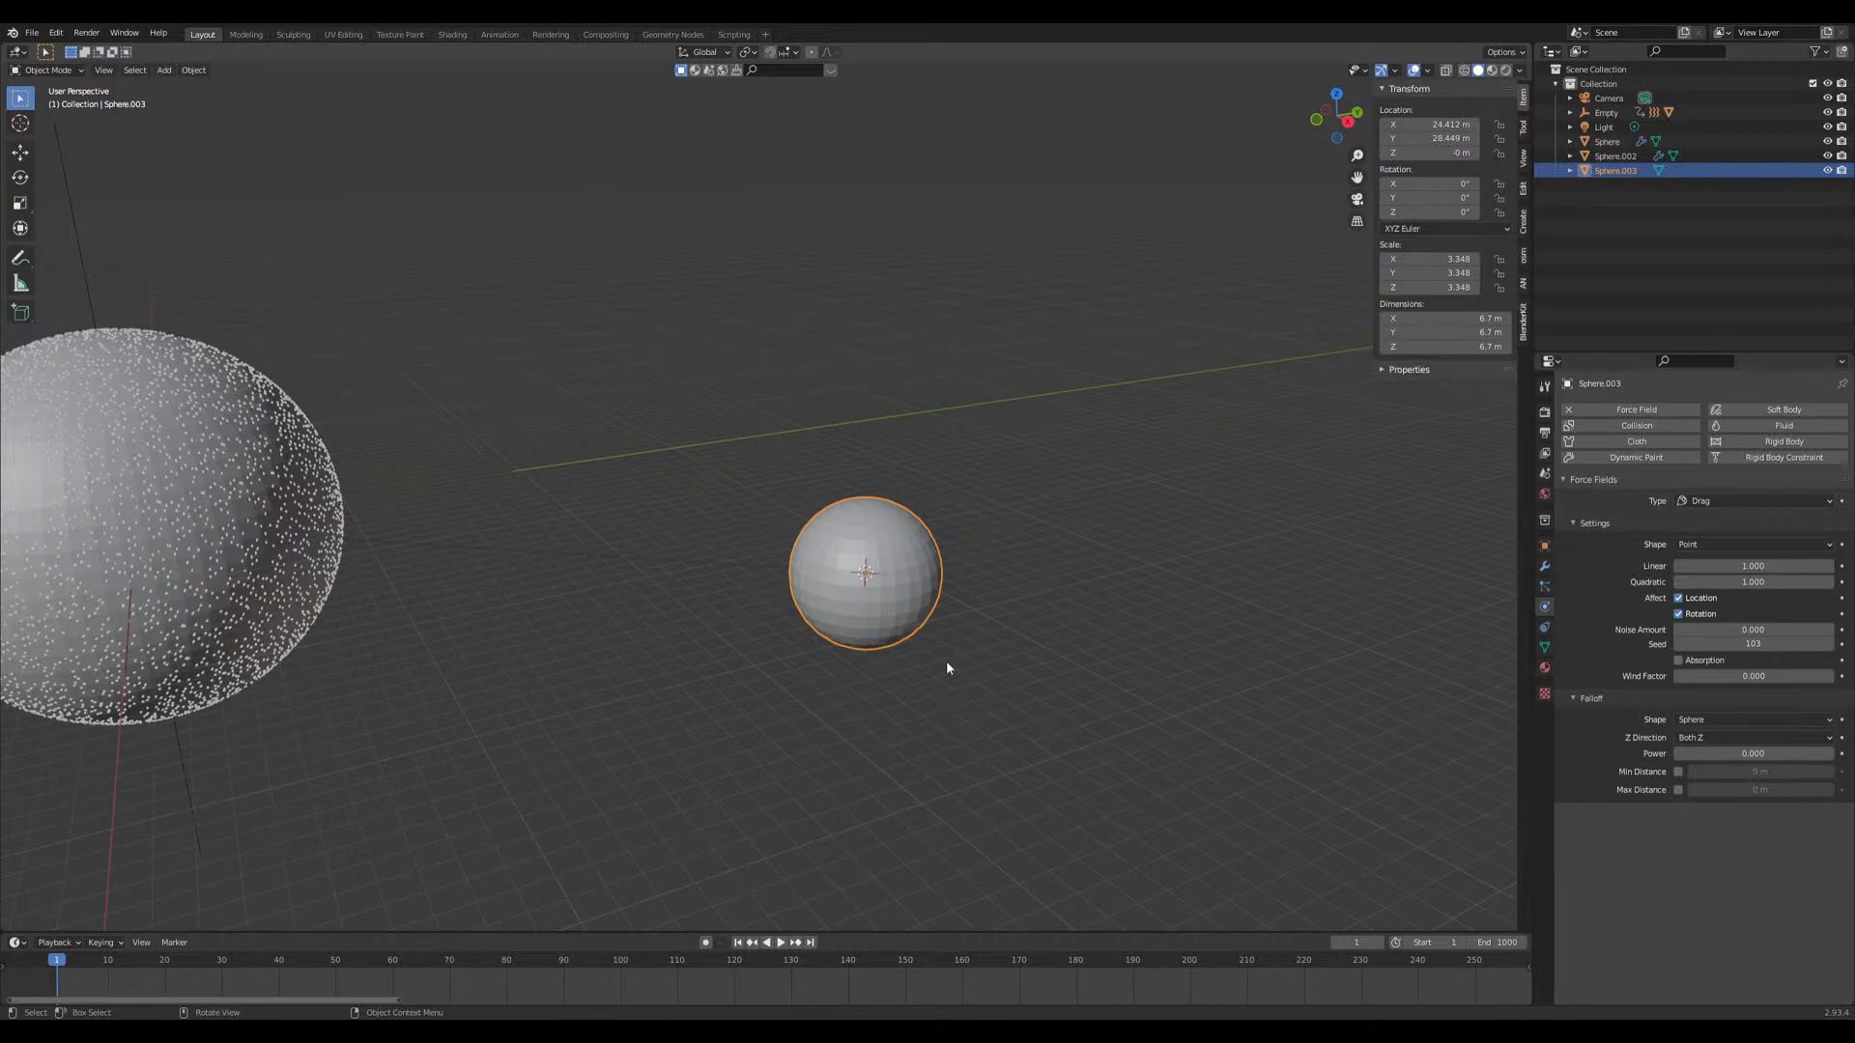
middle_drag(866, 695, 943, 638)
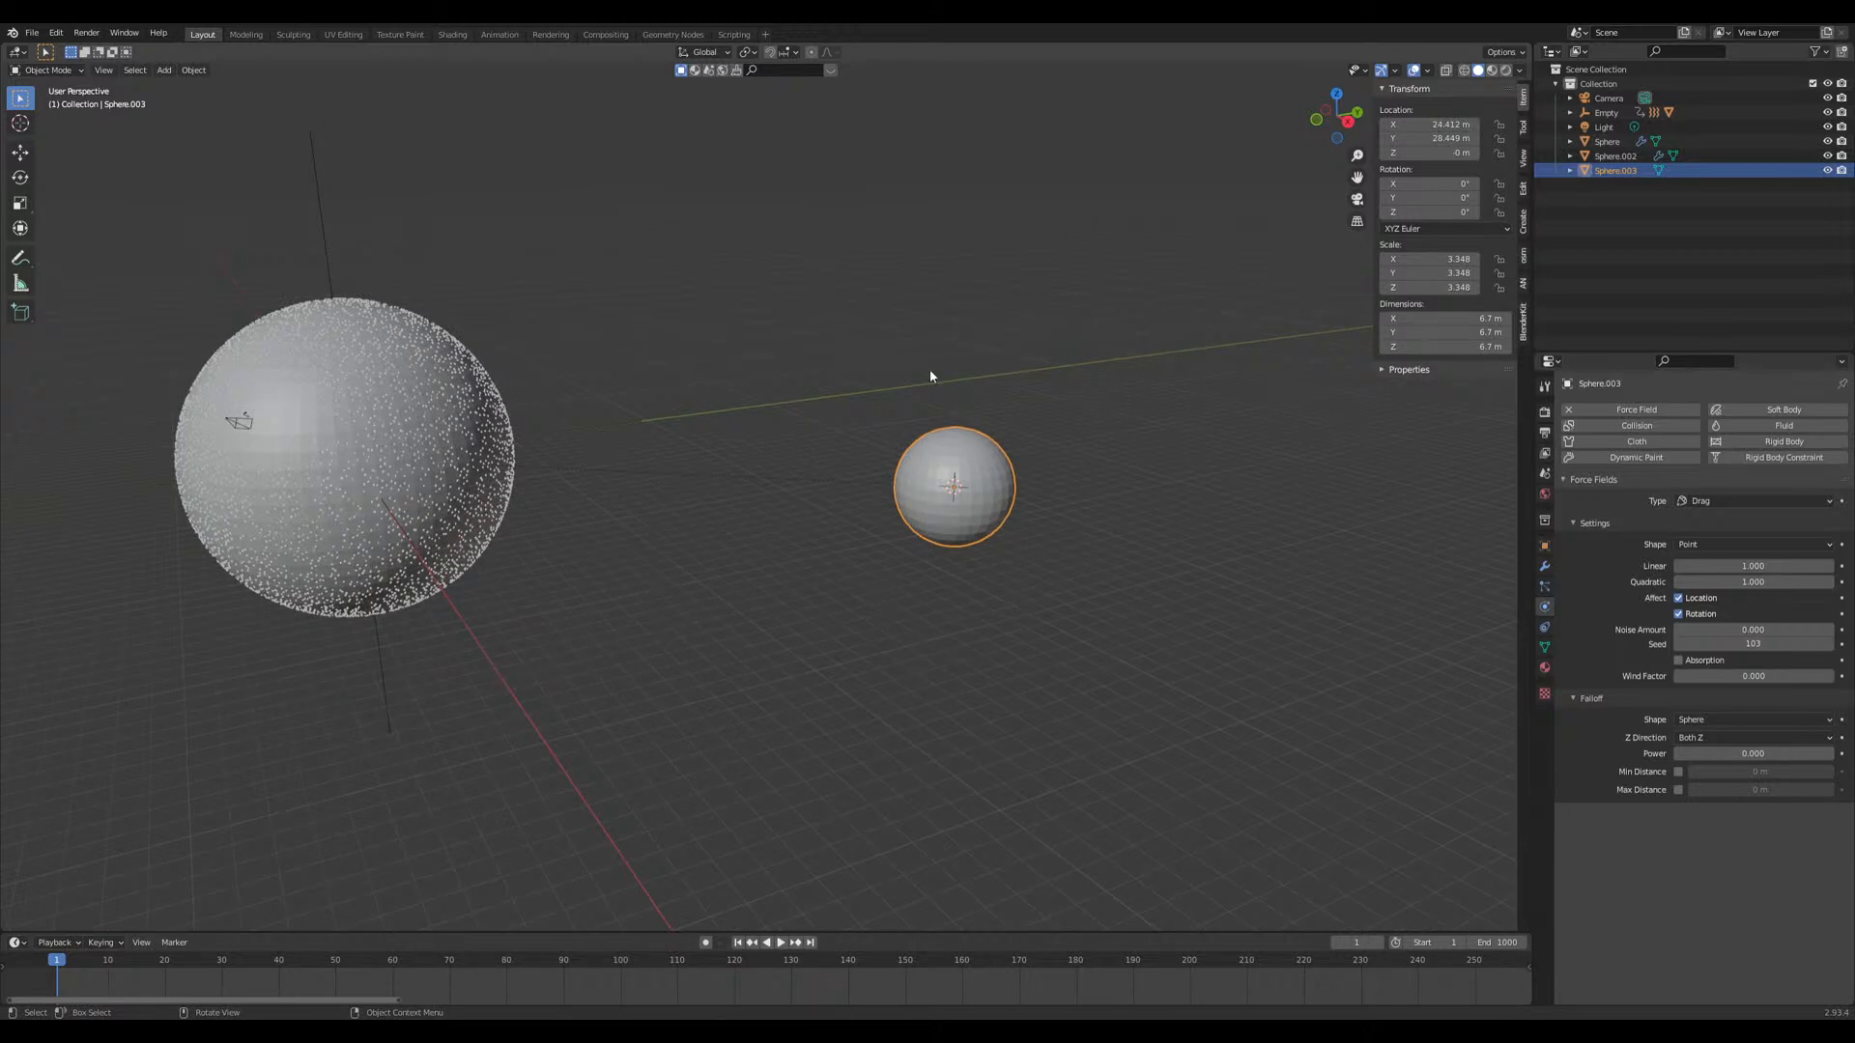
middle_drag(696, 478, 852, 566)
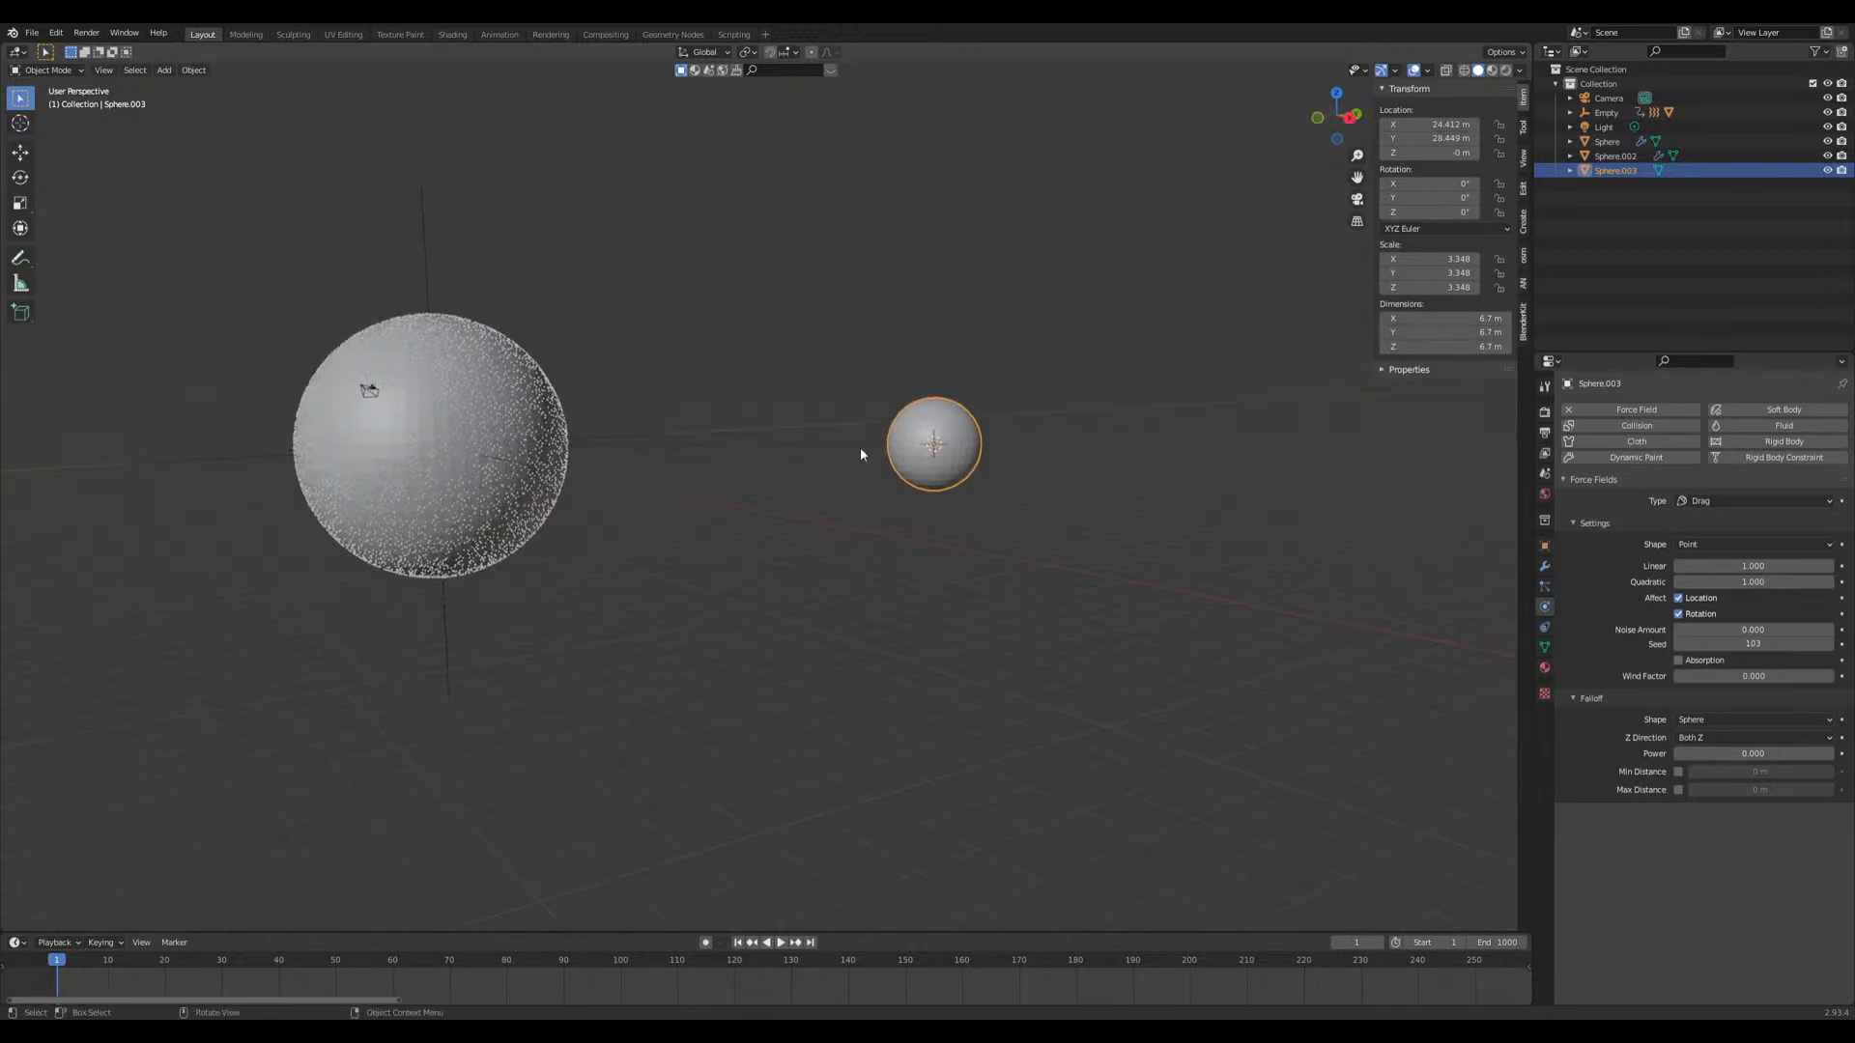
middle_drag(729, 519, 786, 552)
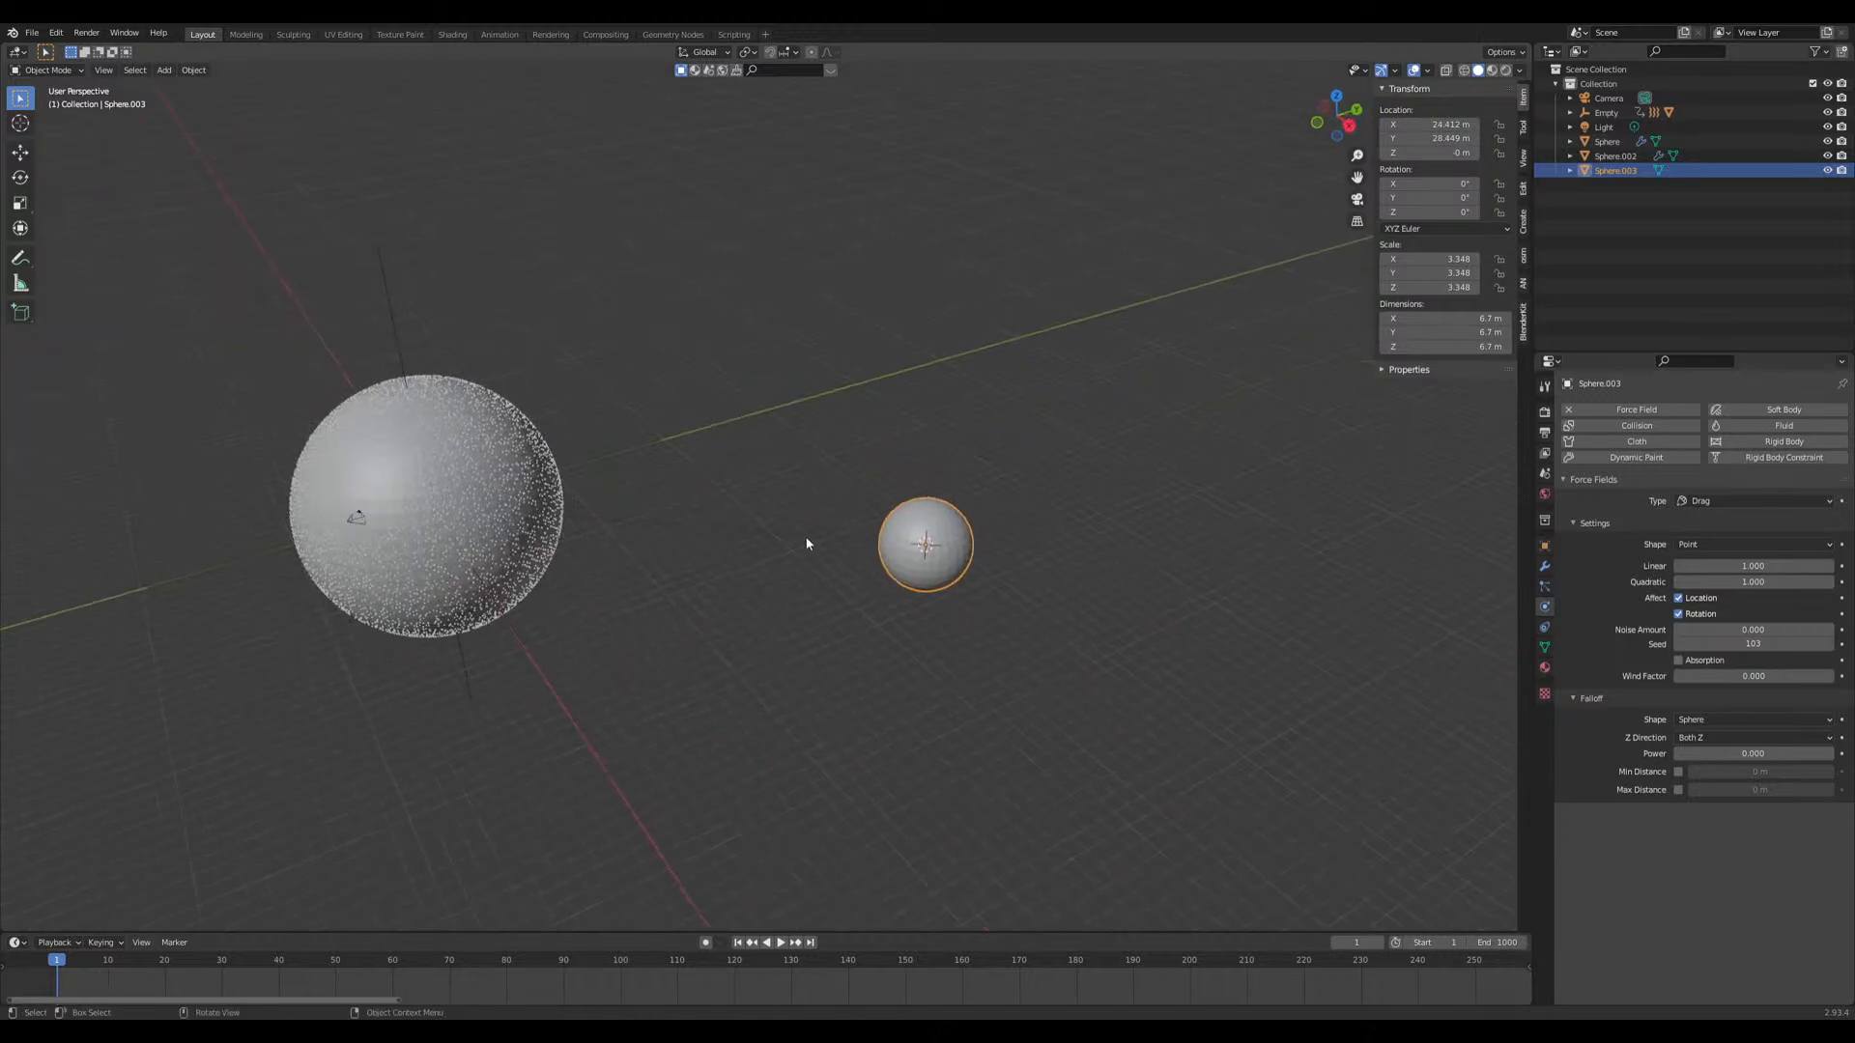
middle_drag(867, 706, 1071, 763)
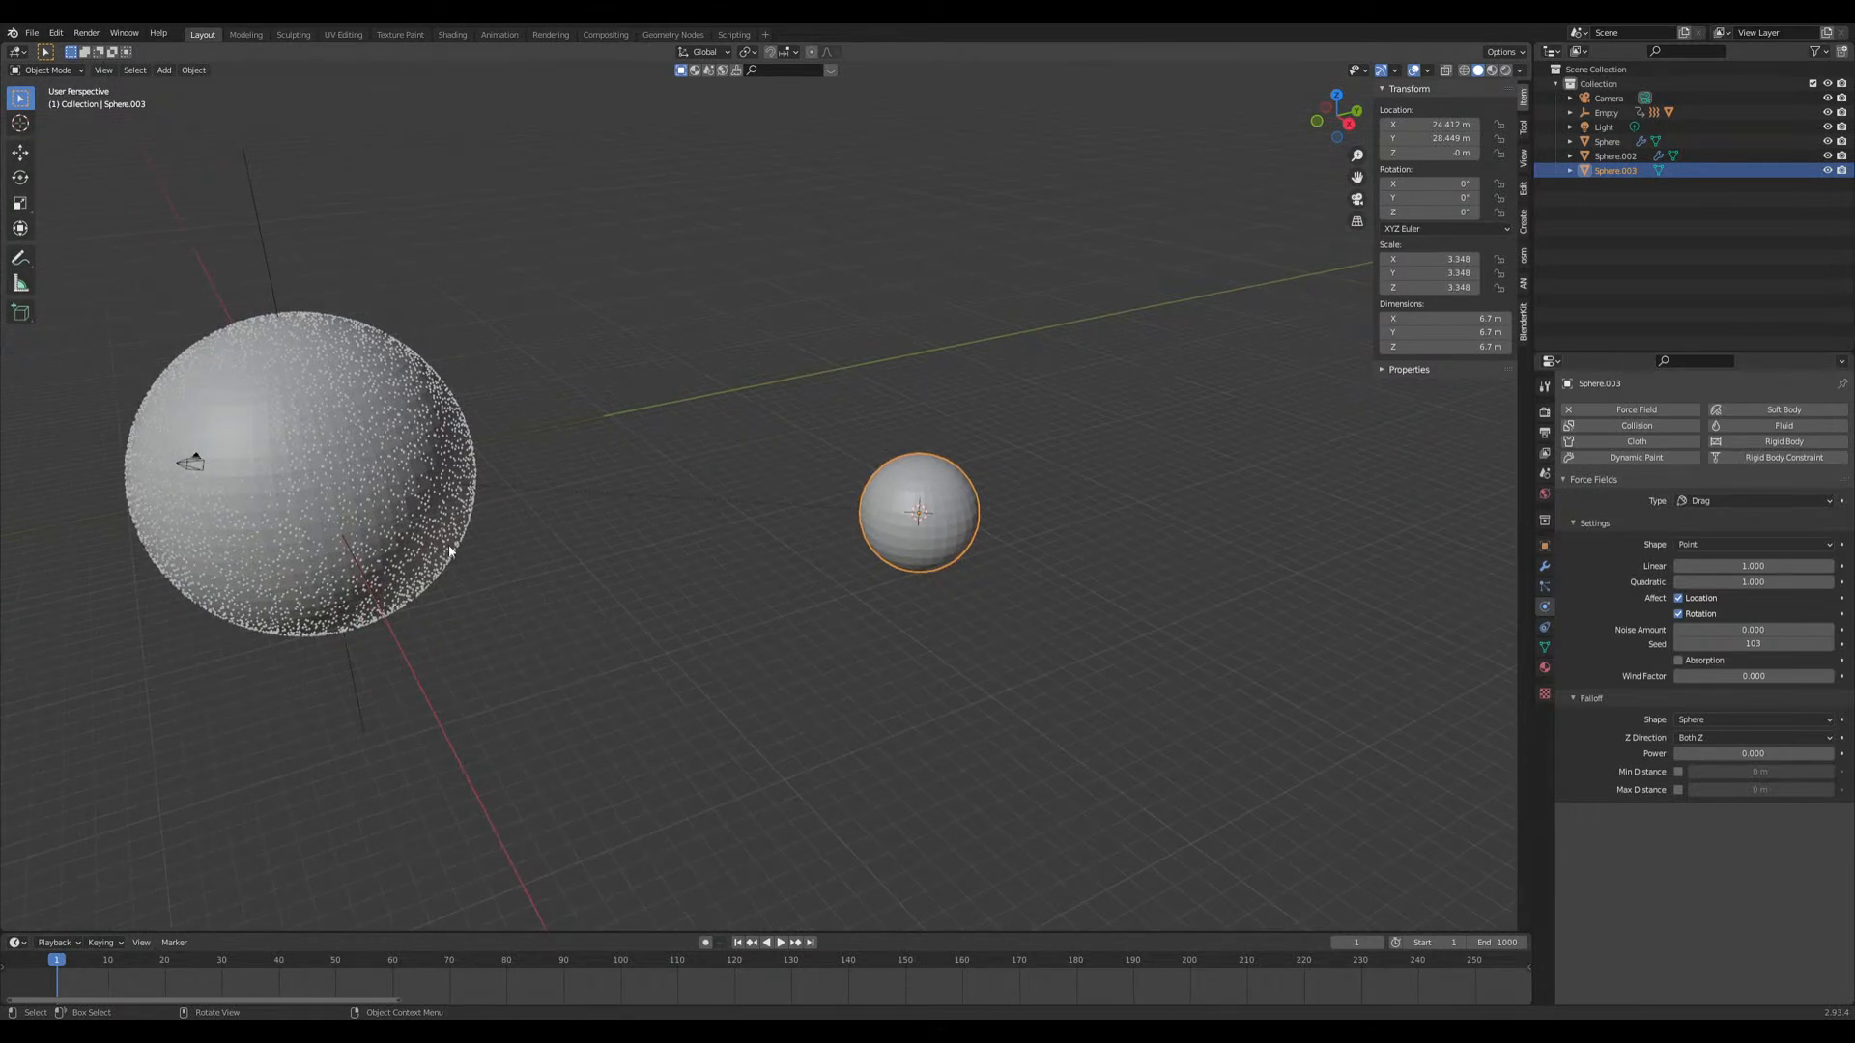
middle_drag(1196, 642, 1213, 640)
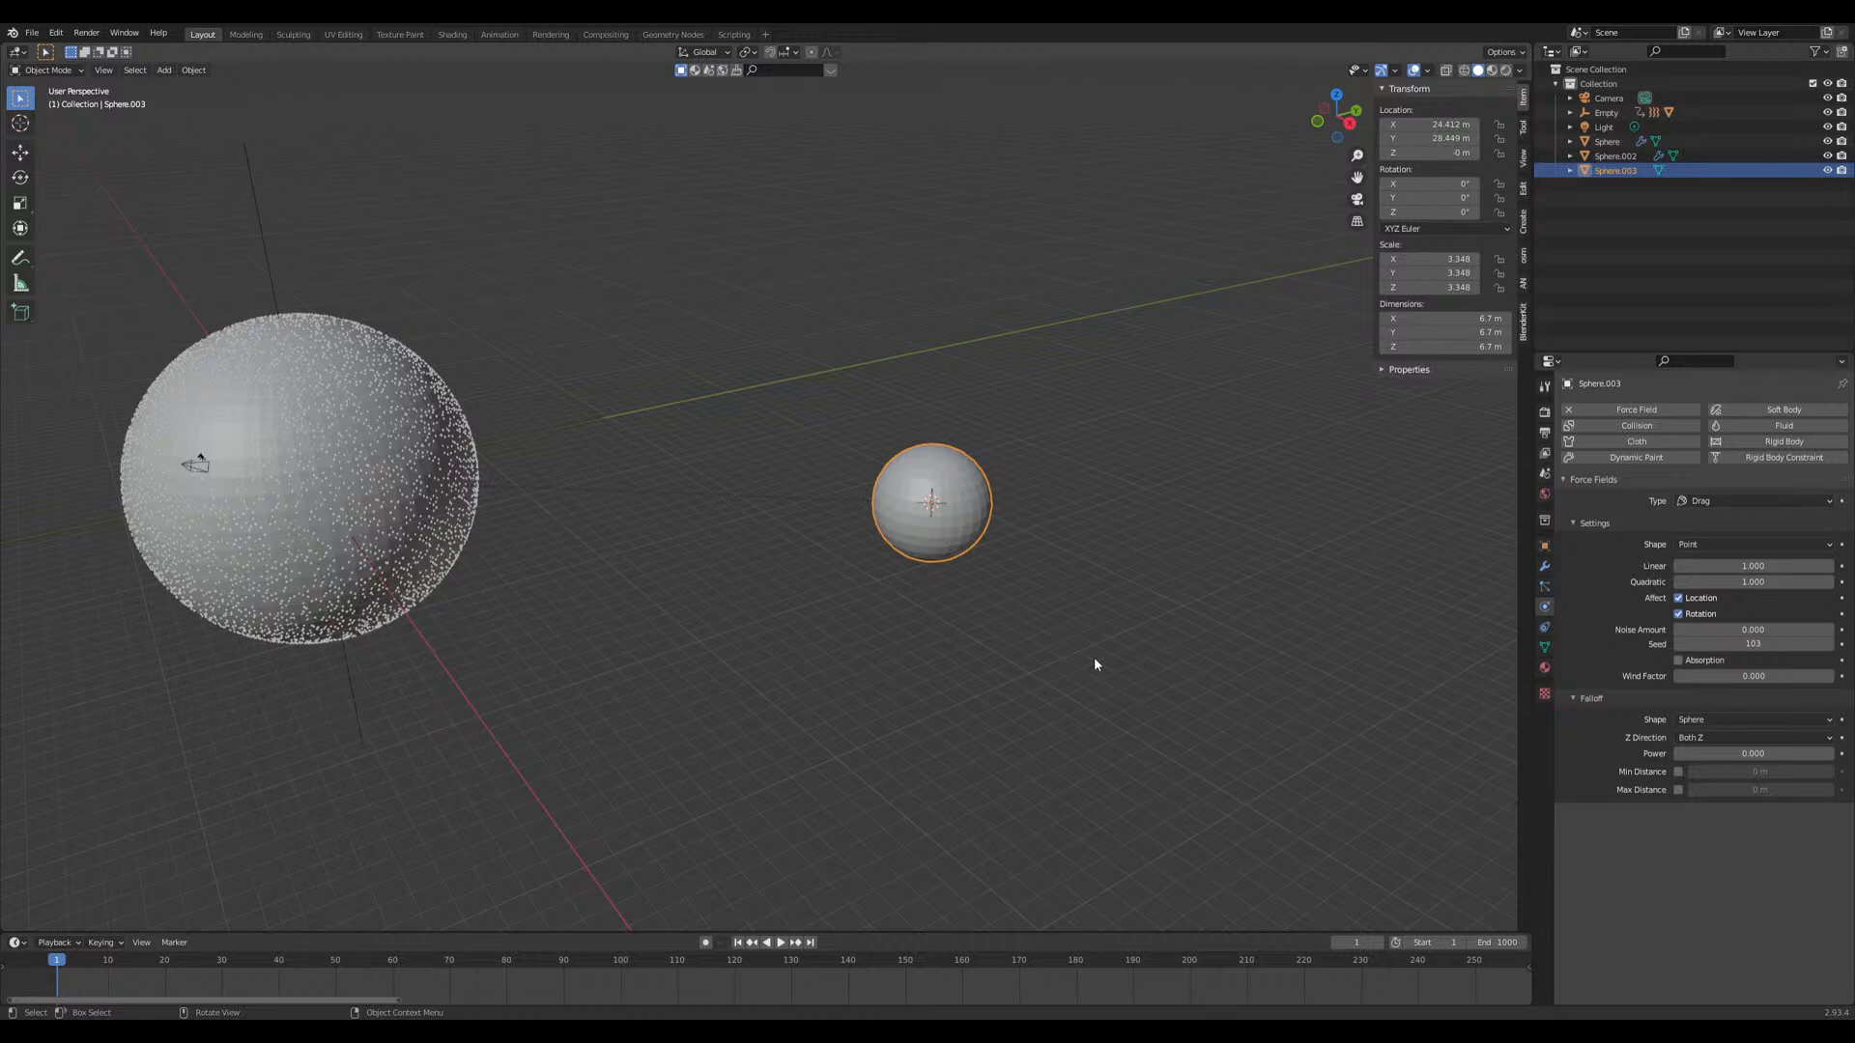
middle_drag(1080, 651, 901, 714)
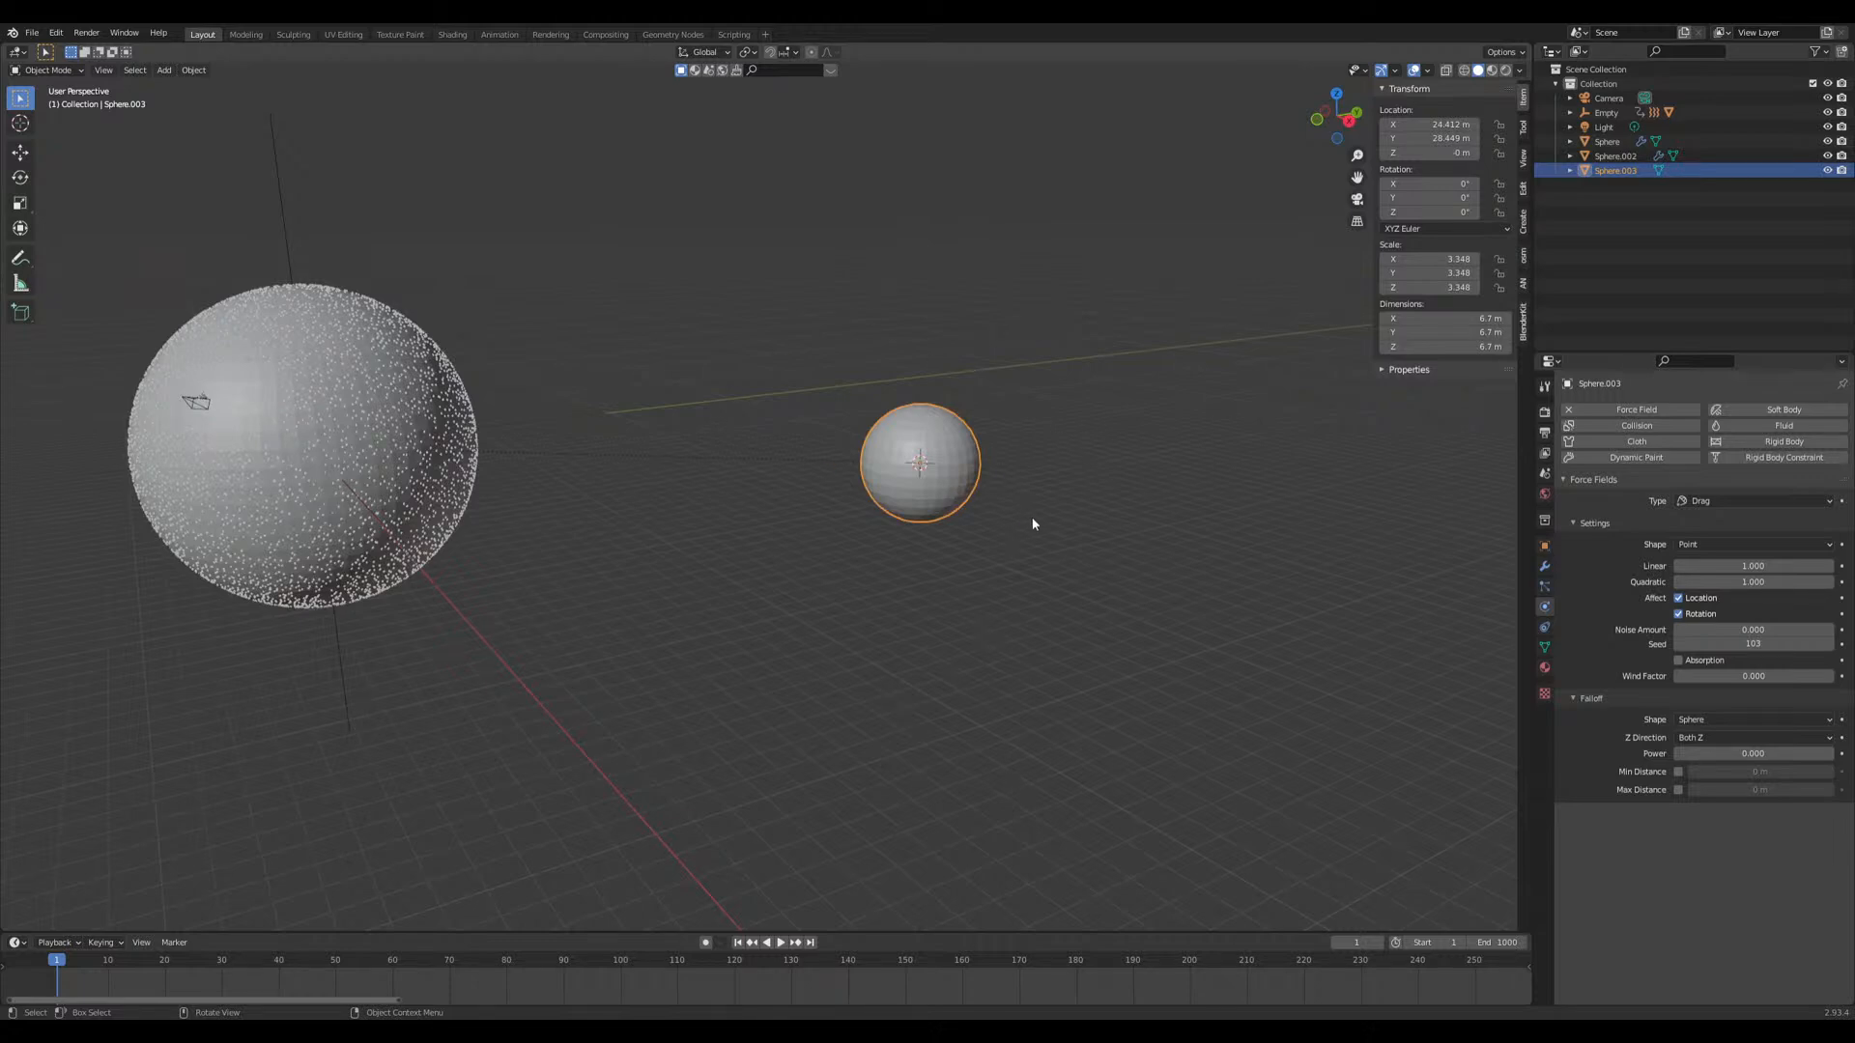
middle_drag(667, 641, 774, 650)
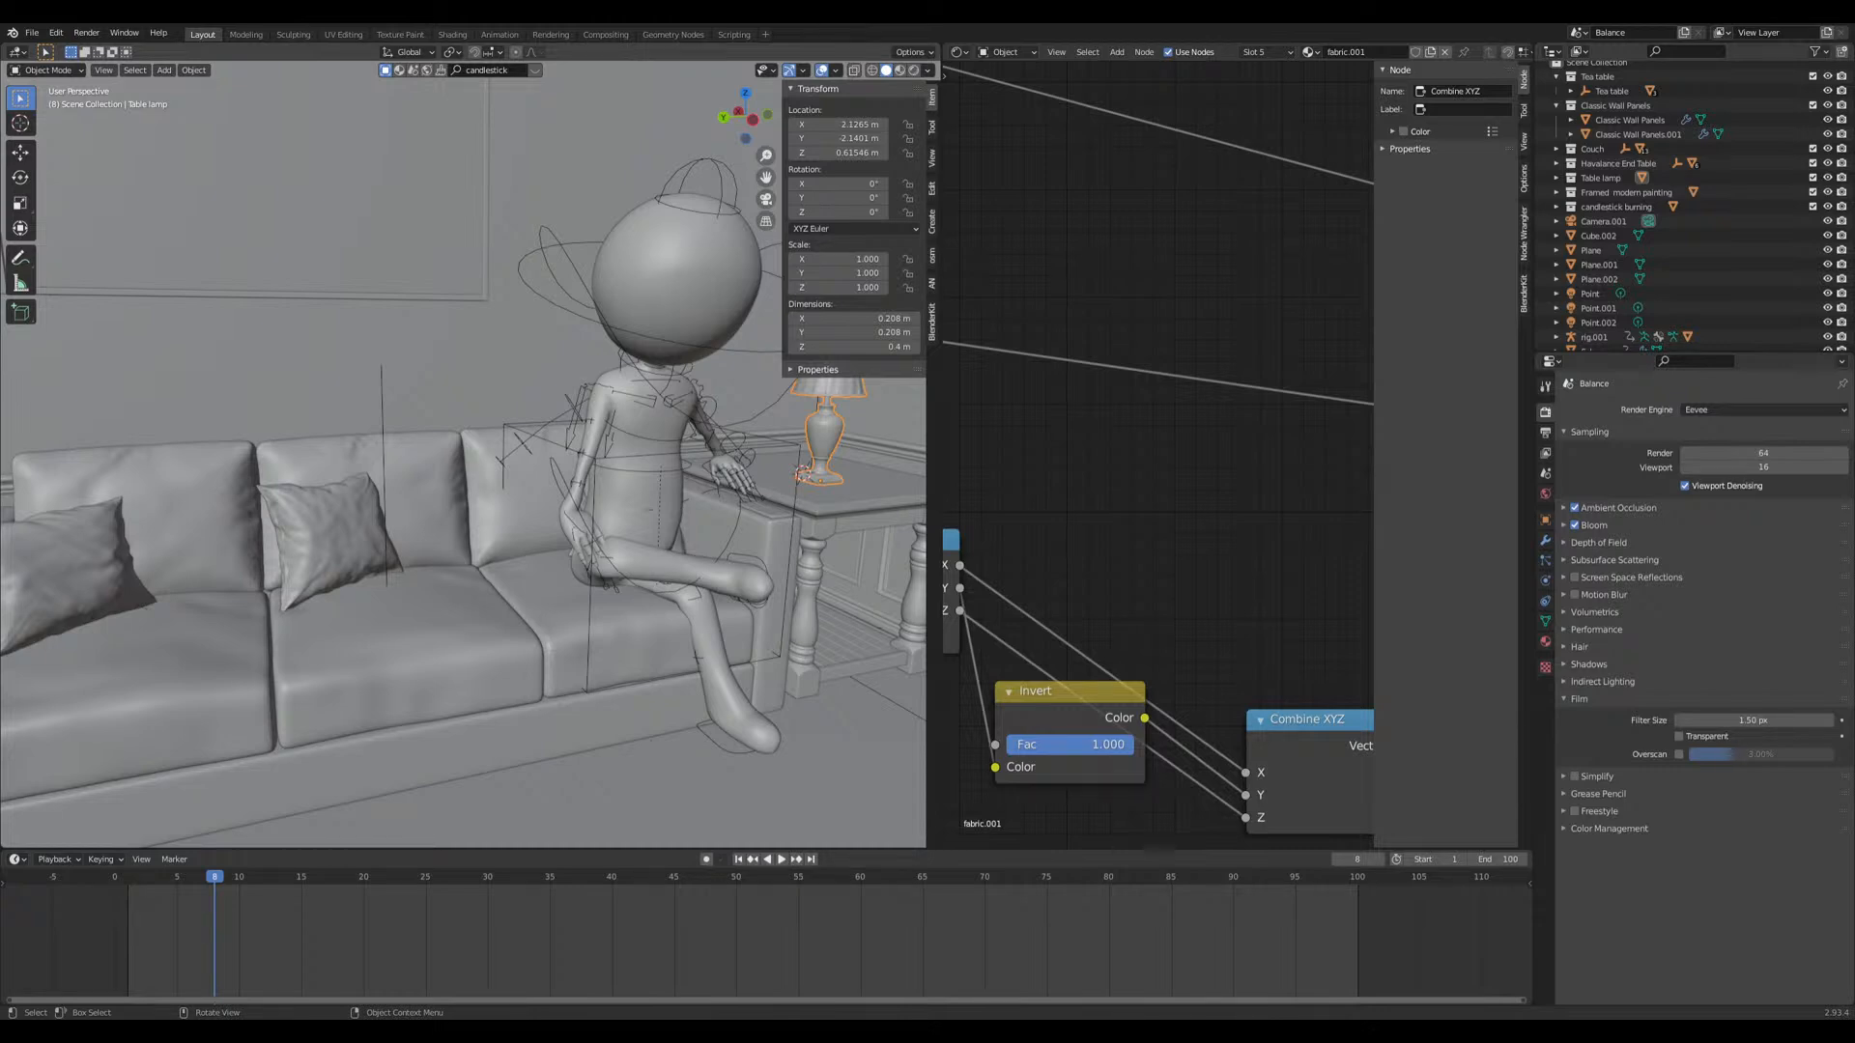
Step: Switch to the living-room scene, widen its 3D viewport and frame the seated character with the side table
click(381, 230)
middle_drag(409, 535, 447, 535)
scroll(447, 535, down, 5)
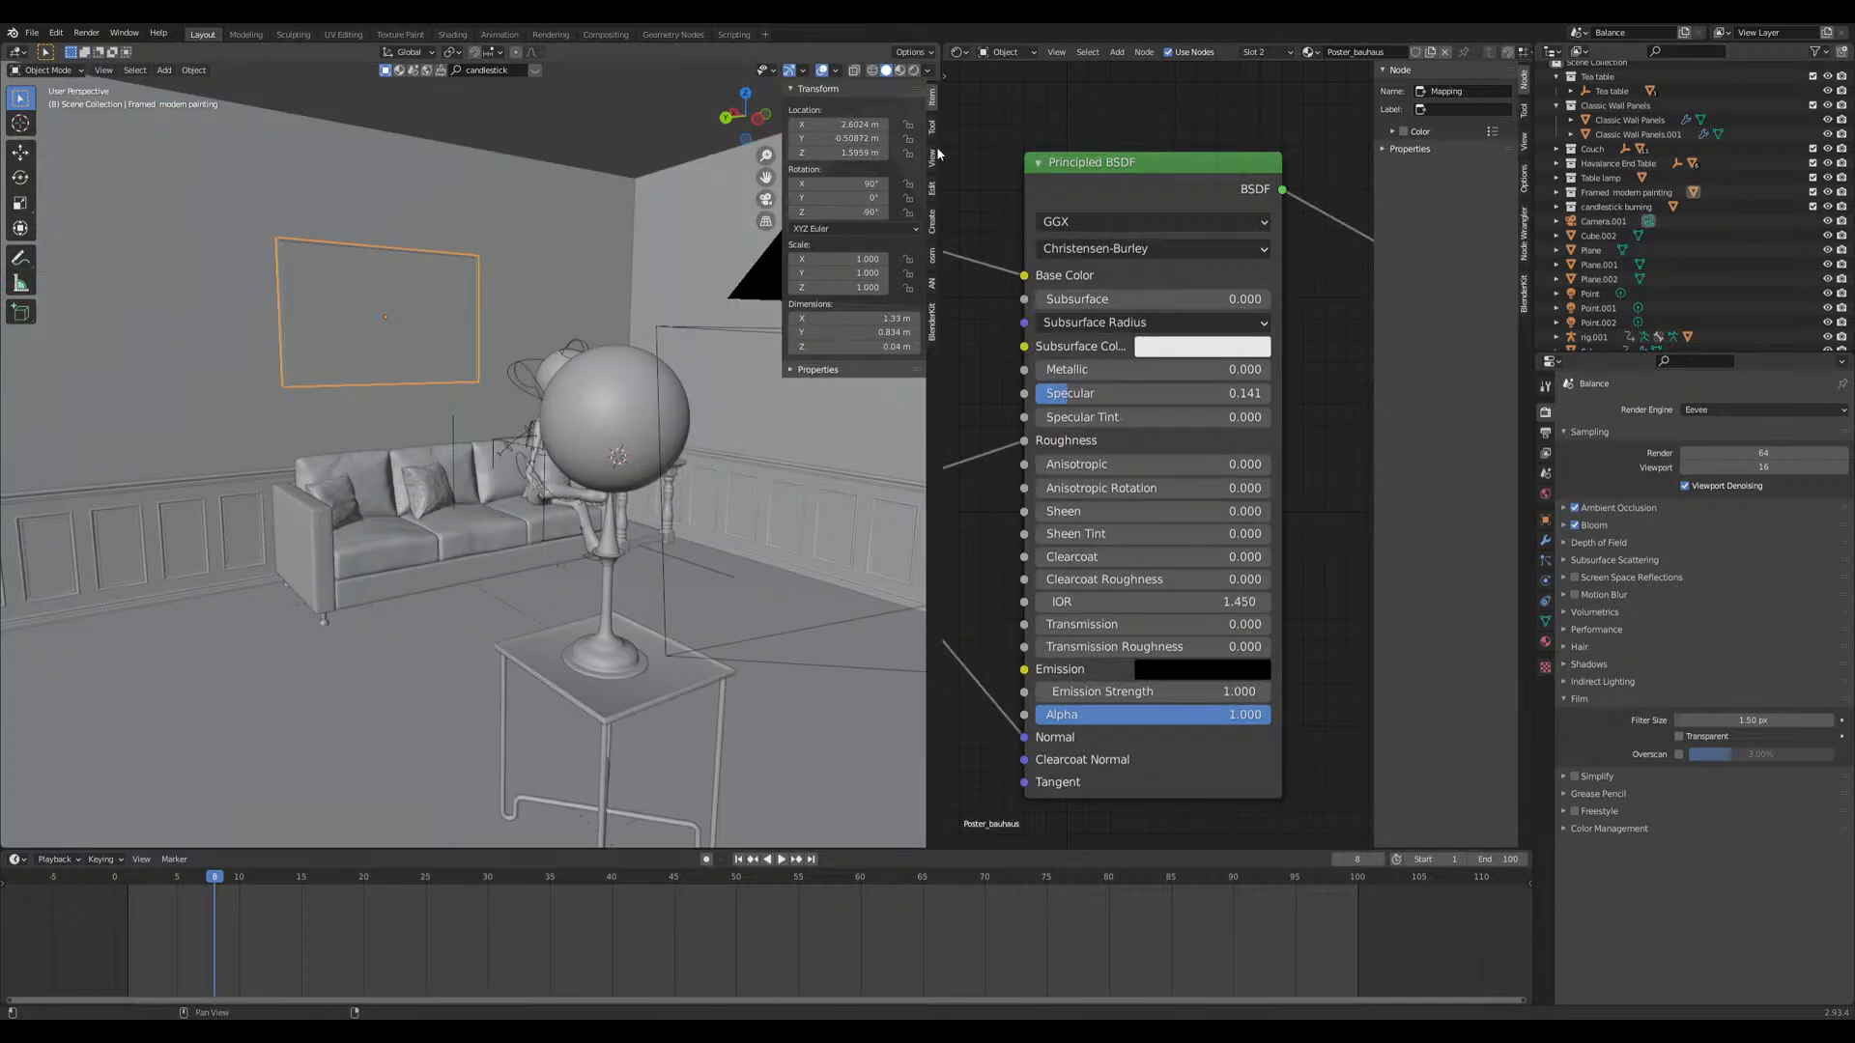
click(804, 543)
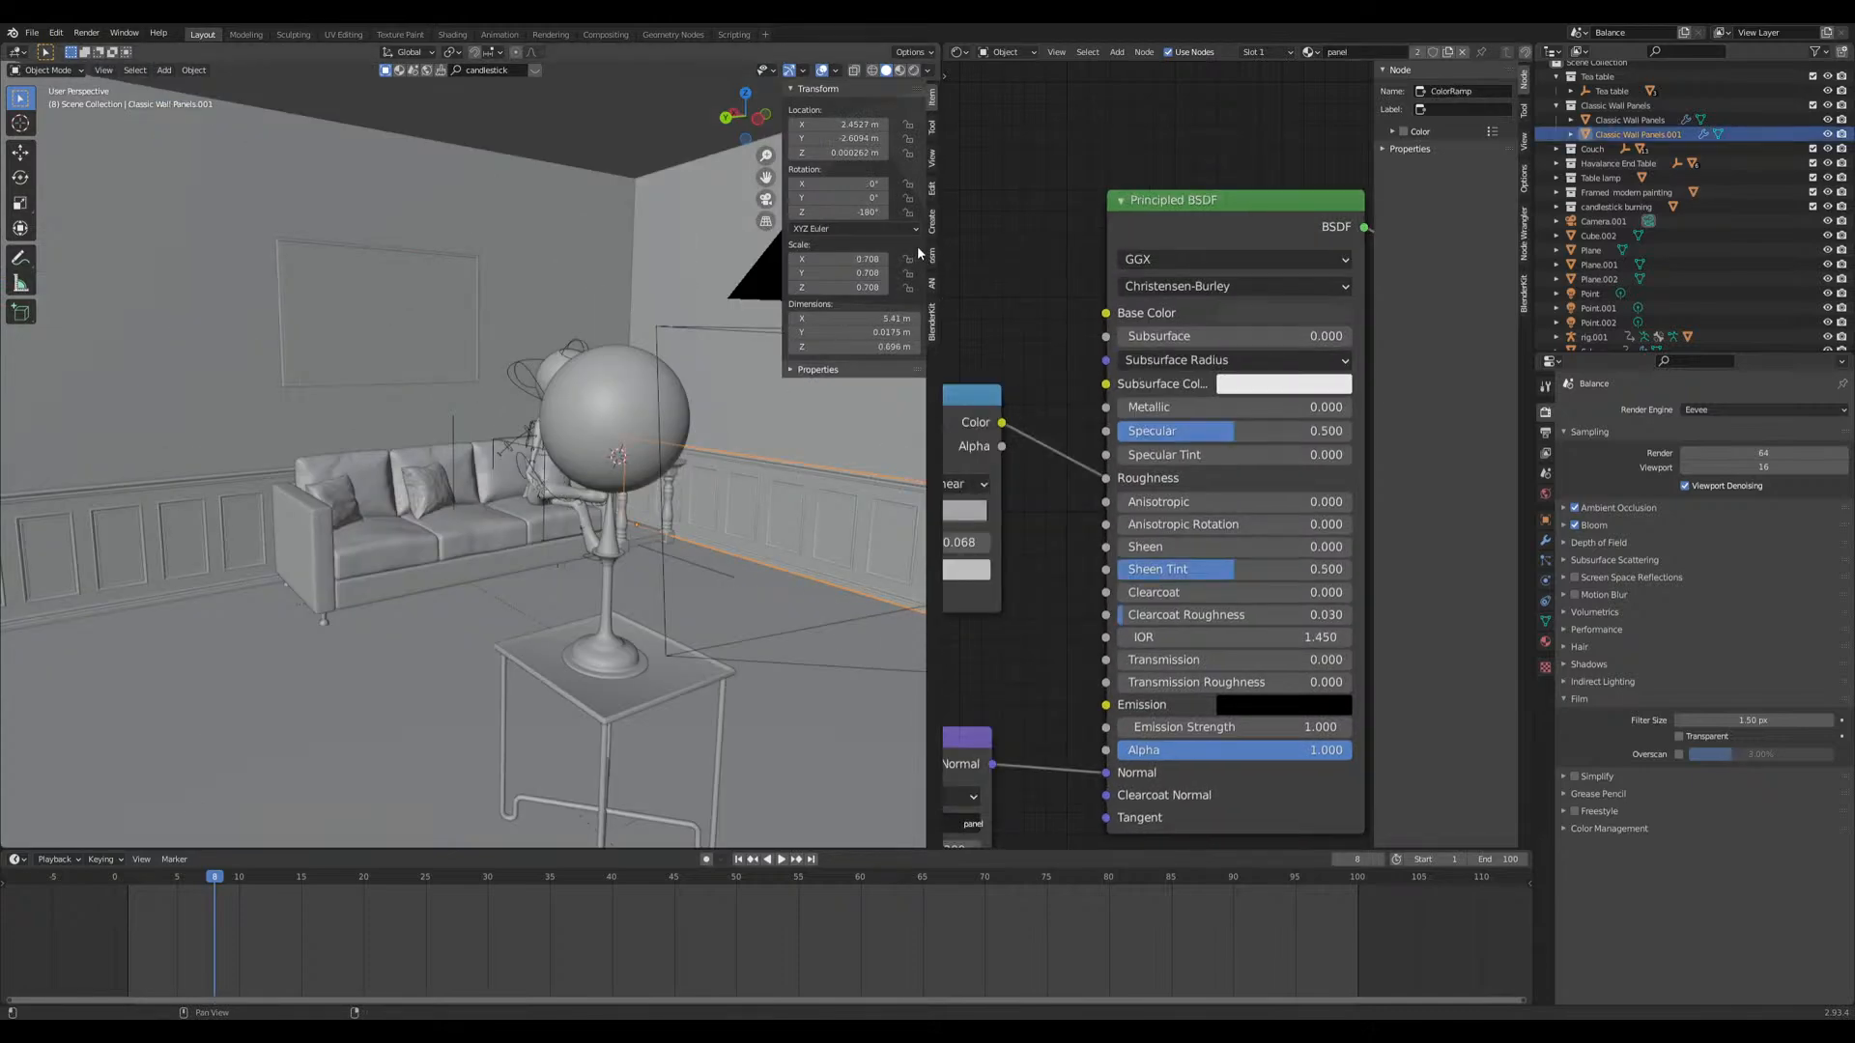
drag(941, 236, 1089, 238)
middle_drag(881, 536, 744, 633)
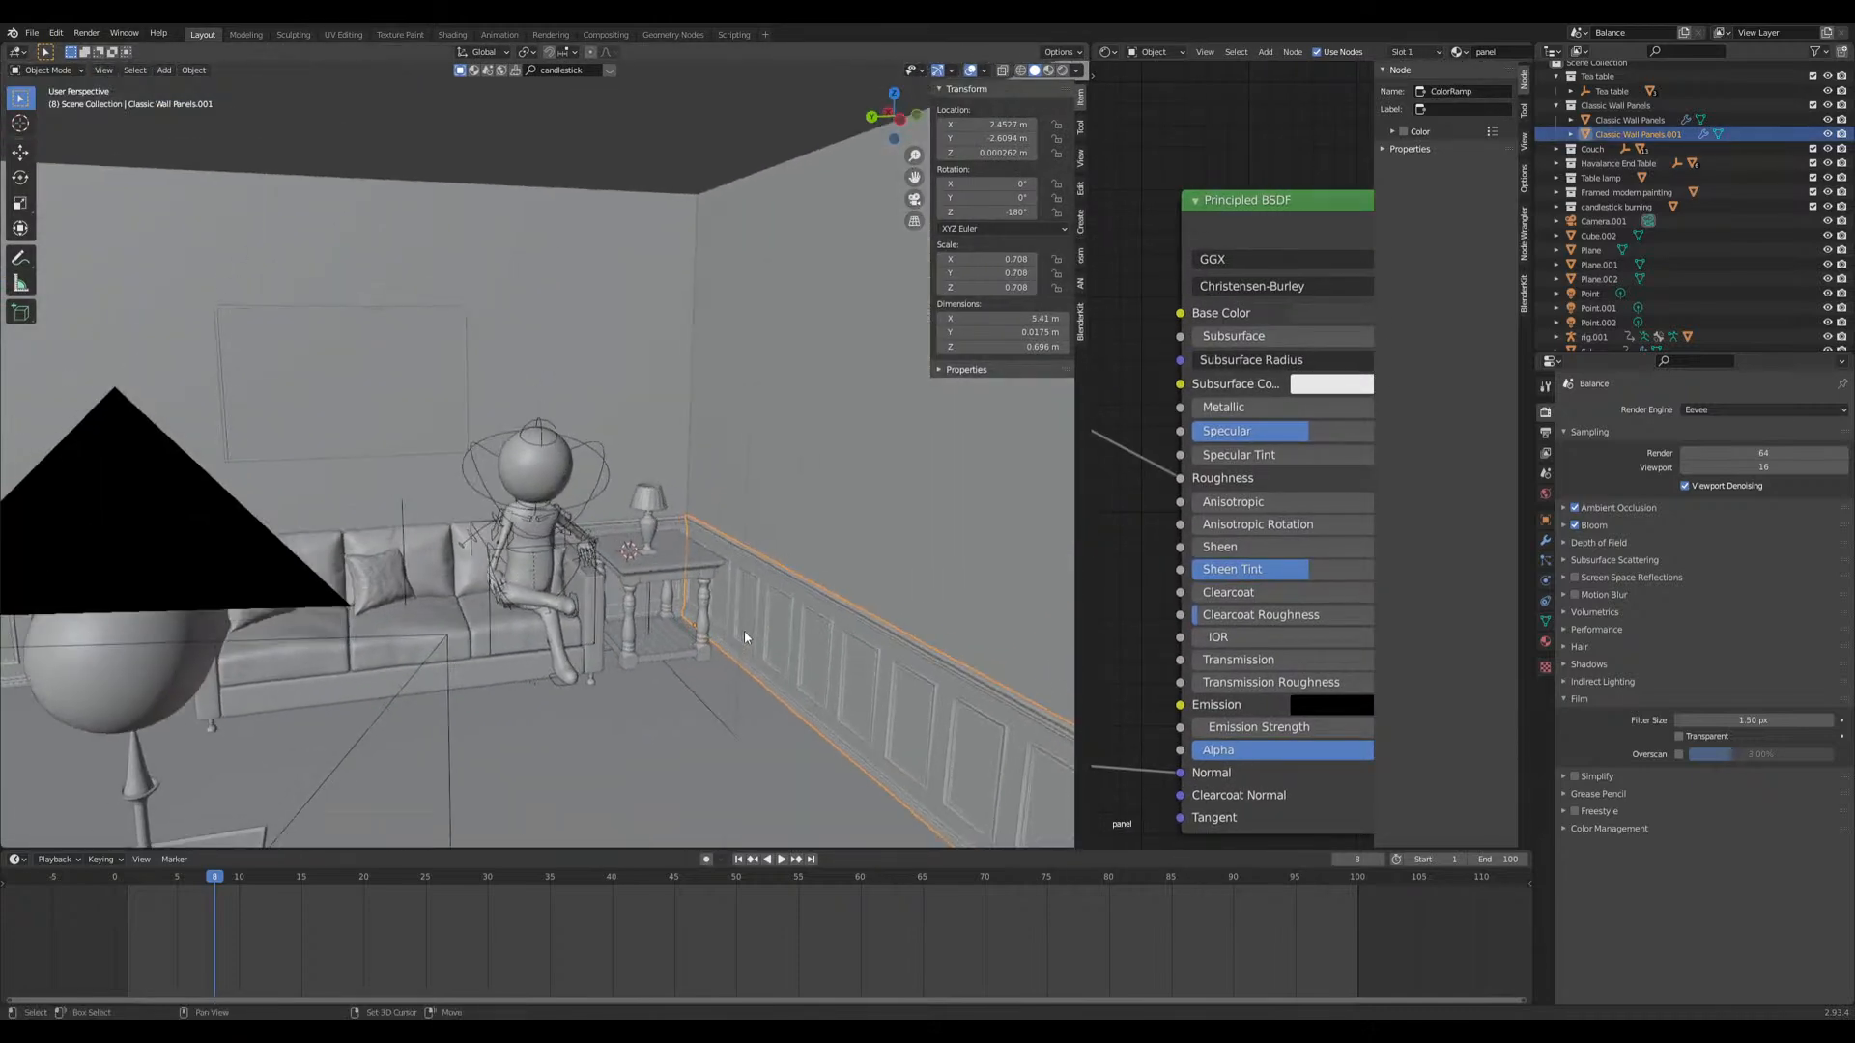
Step: Preview the living-room scene in Material Preview shading and set the viewport to Rendered shading
click(1048, 71)
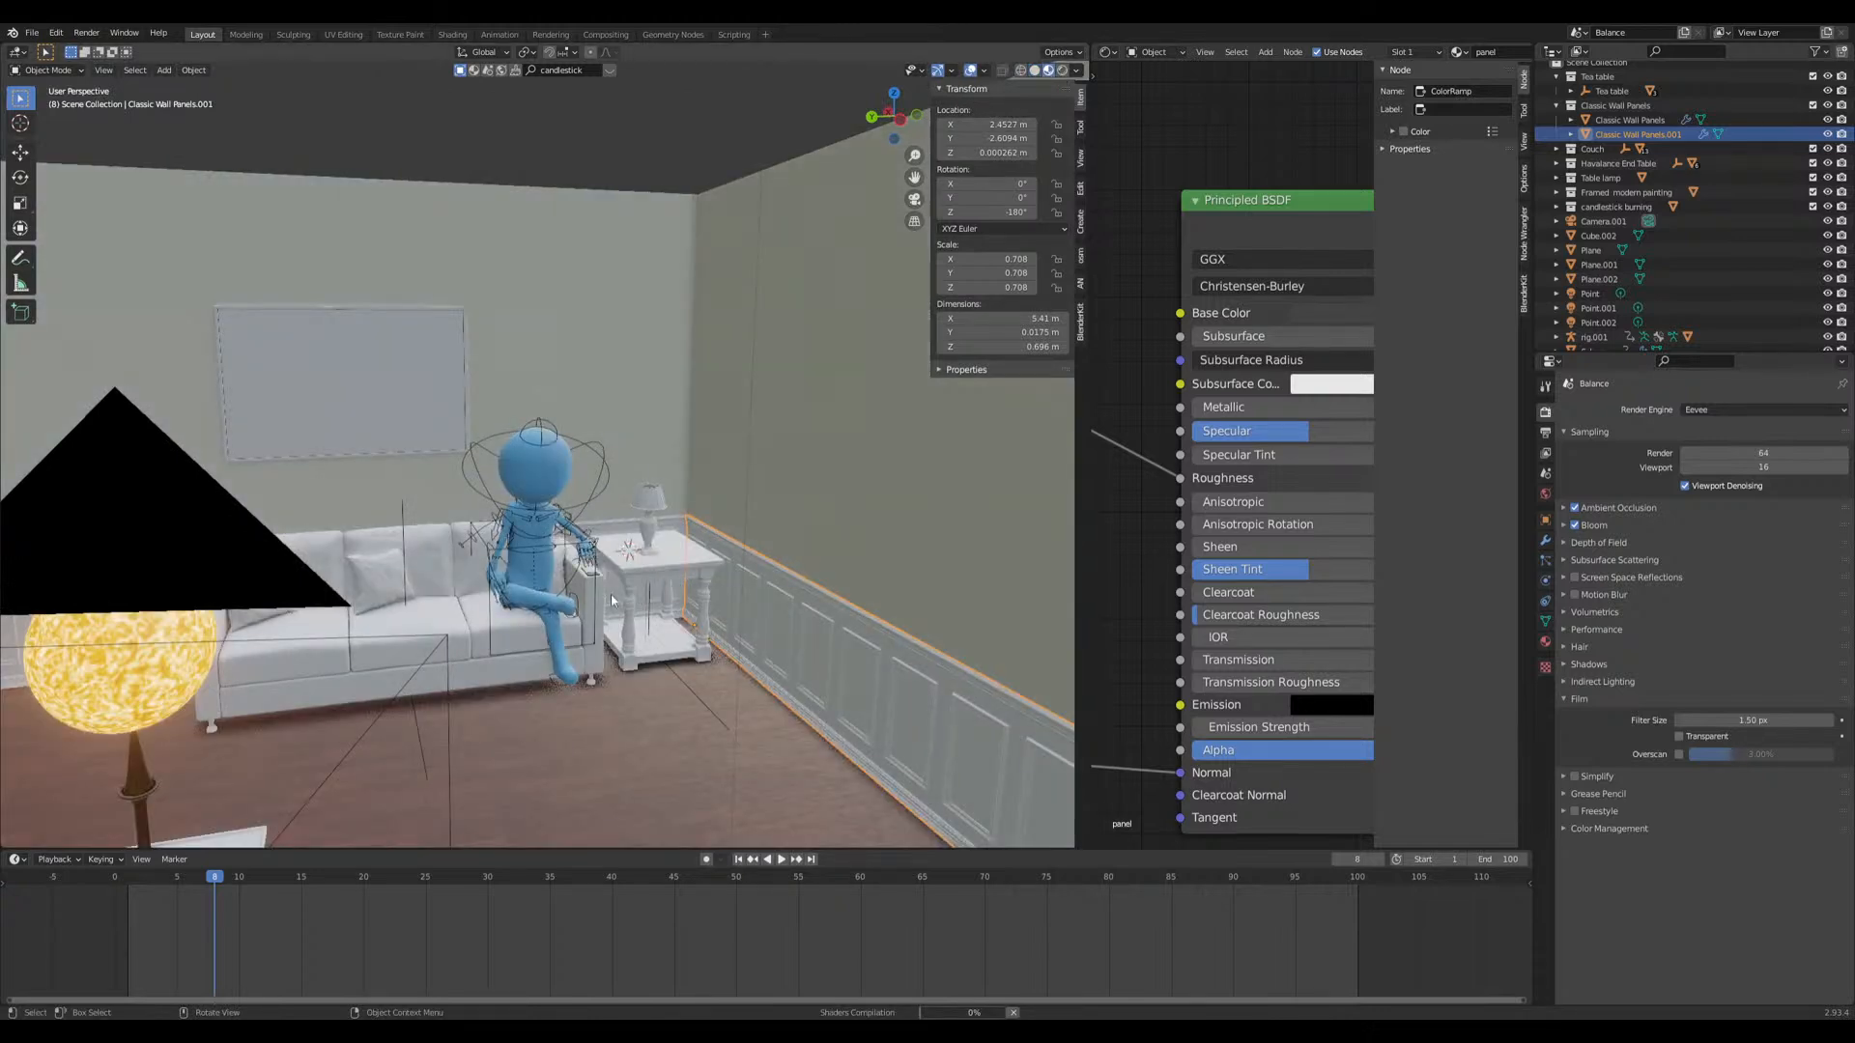
scroll(626, 602, up, 7)
scroll(640, 606, down, 4)
scroll(639, 606, up, 2)
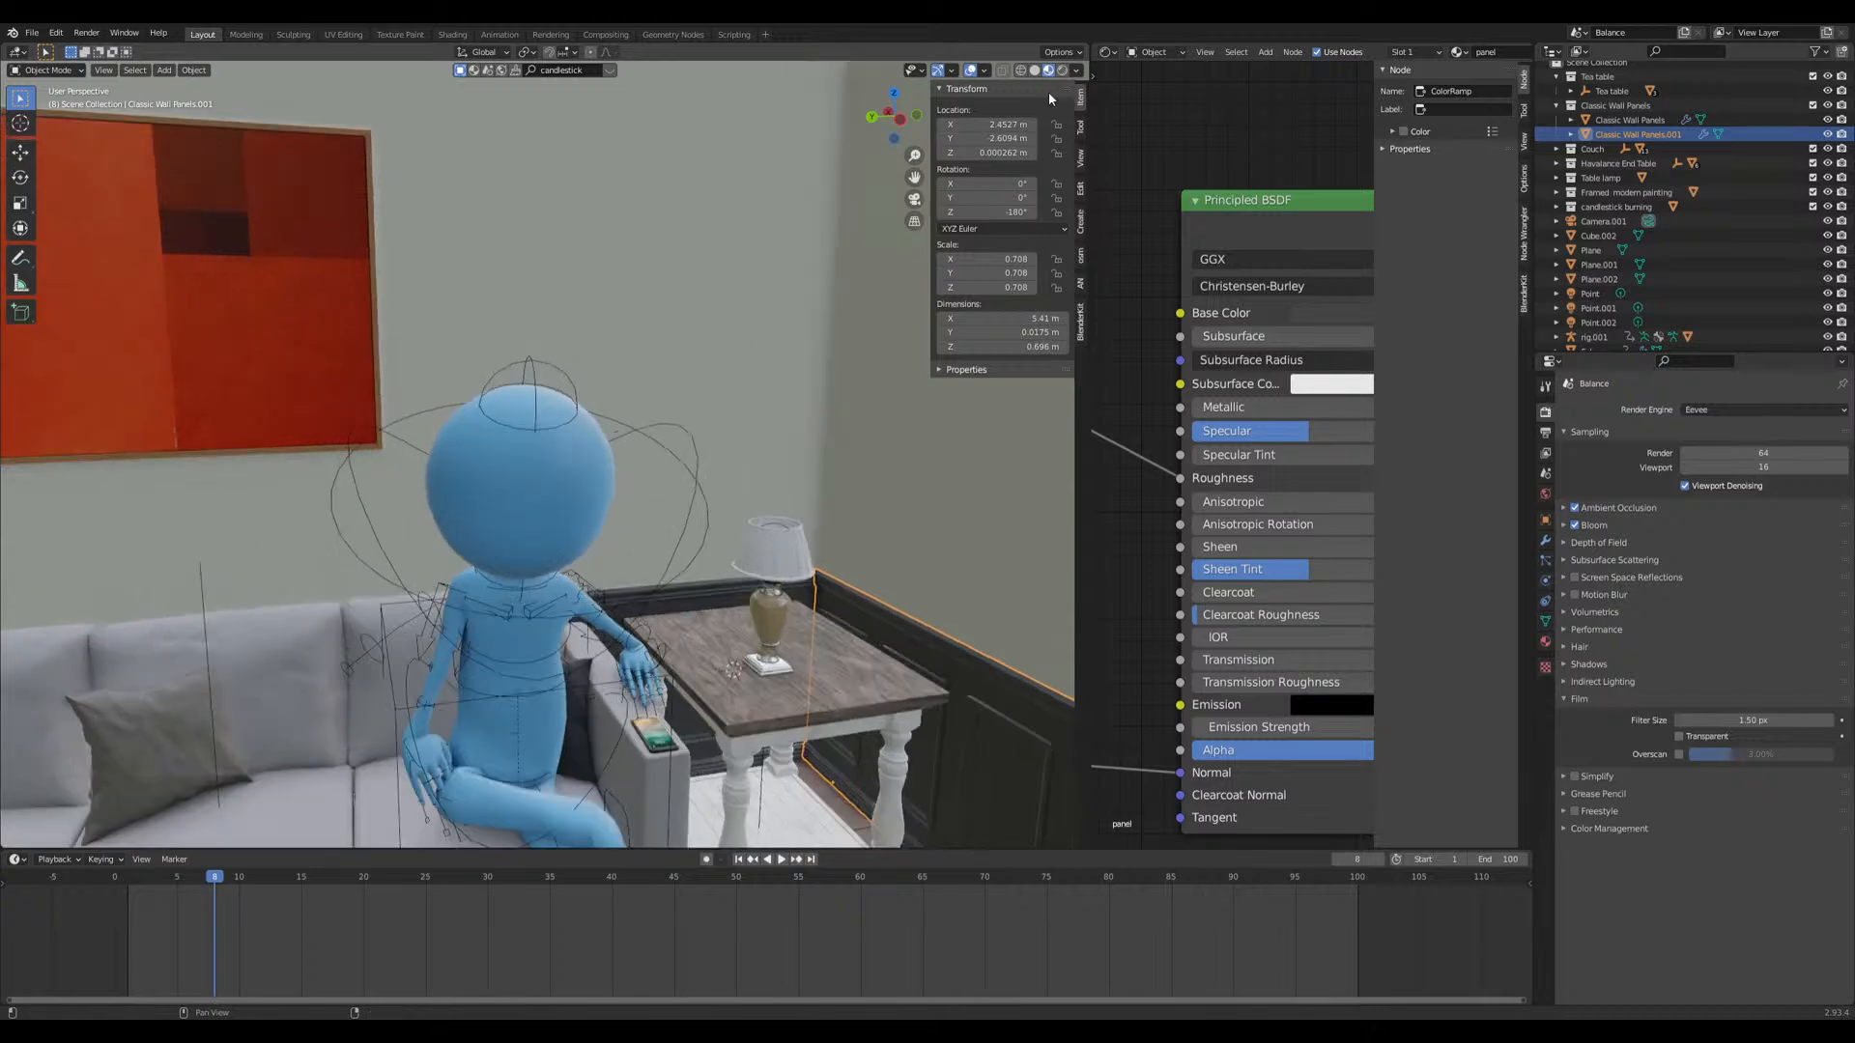
click(1061, 75)
mouse_move(541, 579)
middle_down()
mouse_move(570, 591)
mouse_move(558, 578)
middle_up()
Step: Put the character's rig in Pose Mode and move its left hand control from the couch arm to the side table's edge
click(628, 578)
key(ctrl+Tab)
scroll(660, 603, up, 3)
scroll(658, 595, up, 3)
click(588, 619)
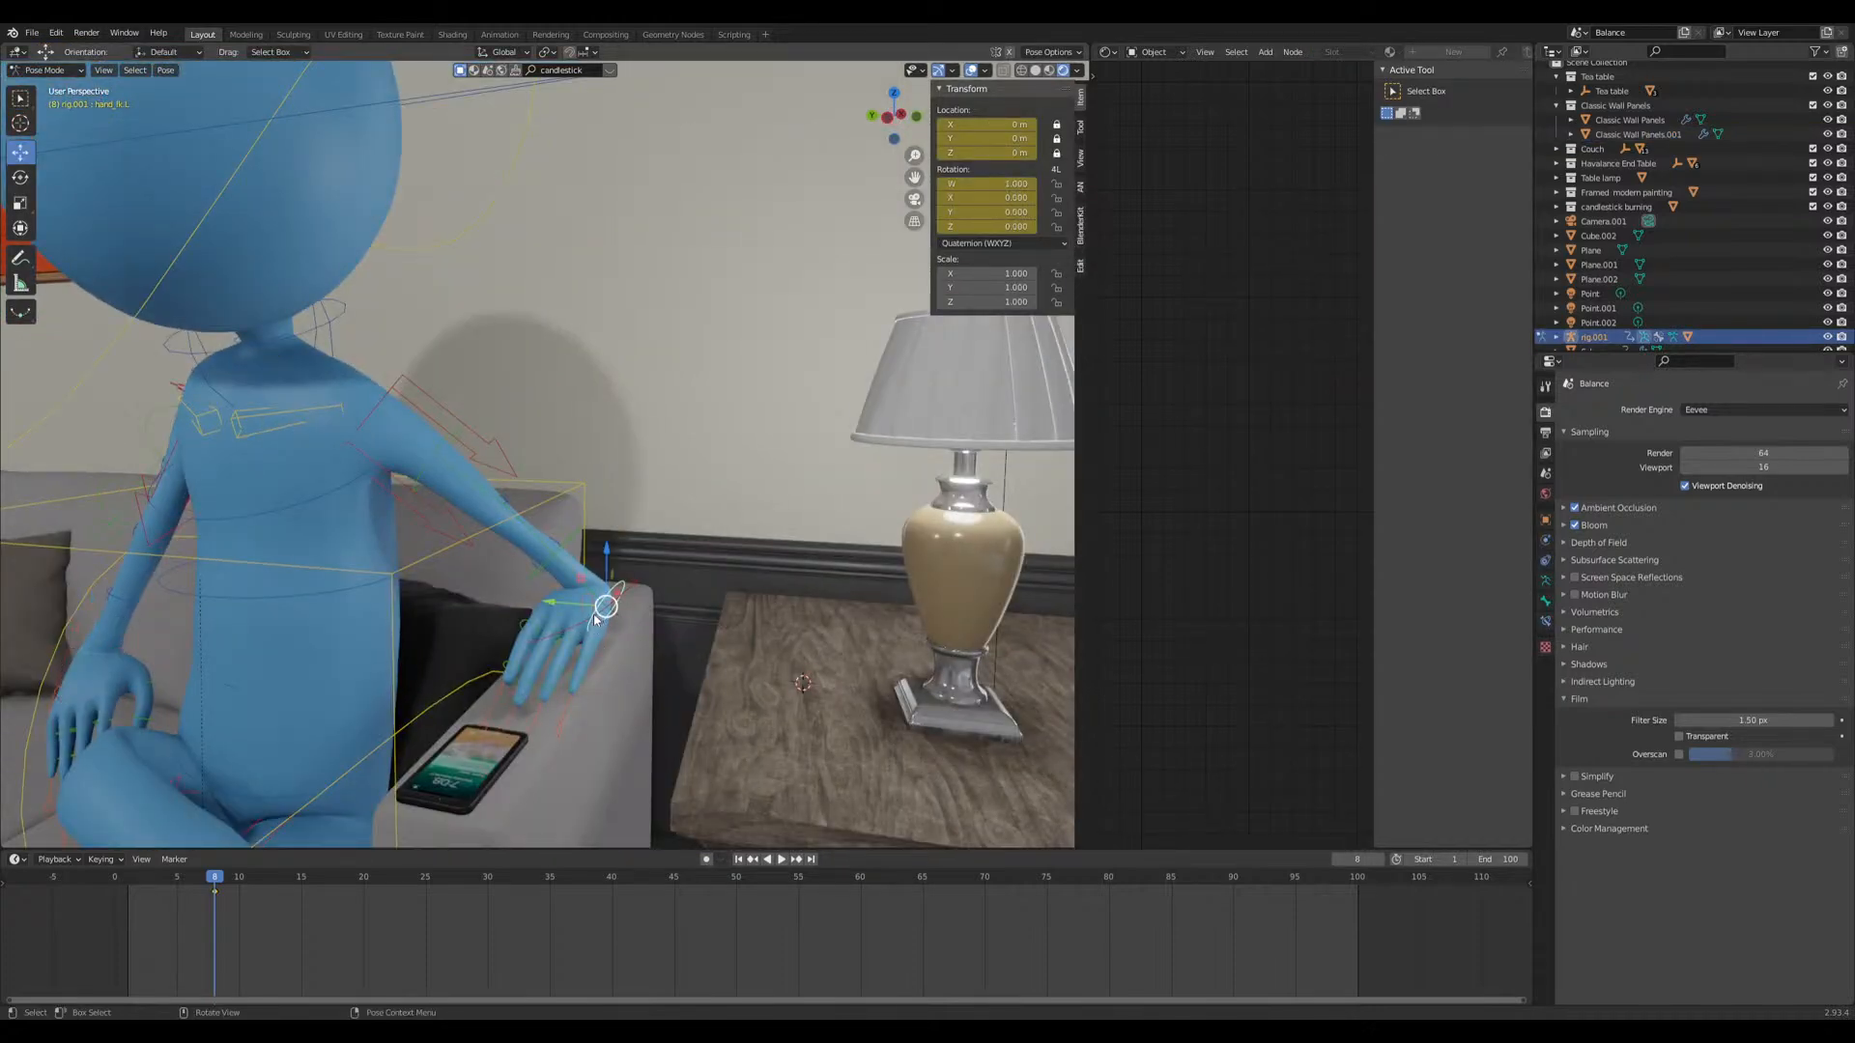
drag(593, 615, 509, 726)
middle_drag(509, 726, 558, 650)
drag(841, 538, 737, 568)
middle_drag(738, 579, 218, 741)
drag(231, 611, 362, 582)
middle_drag(350, 697, 660, 609)
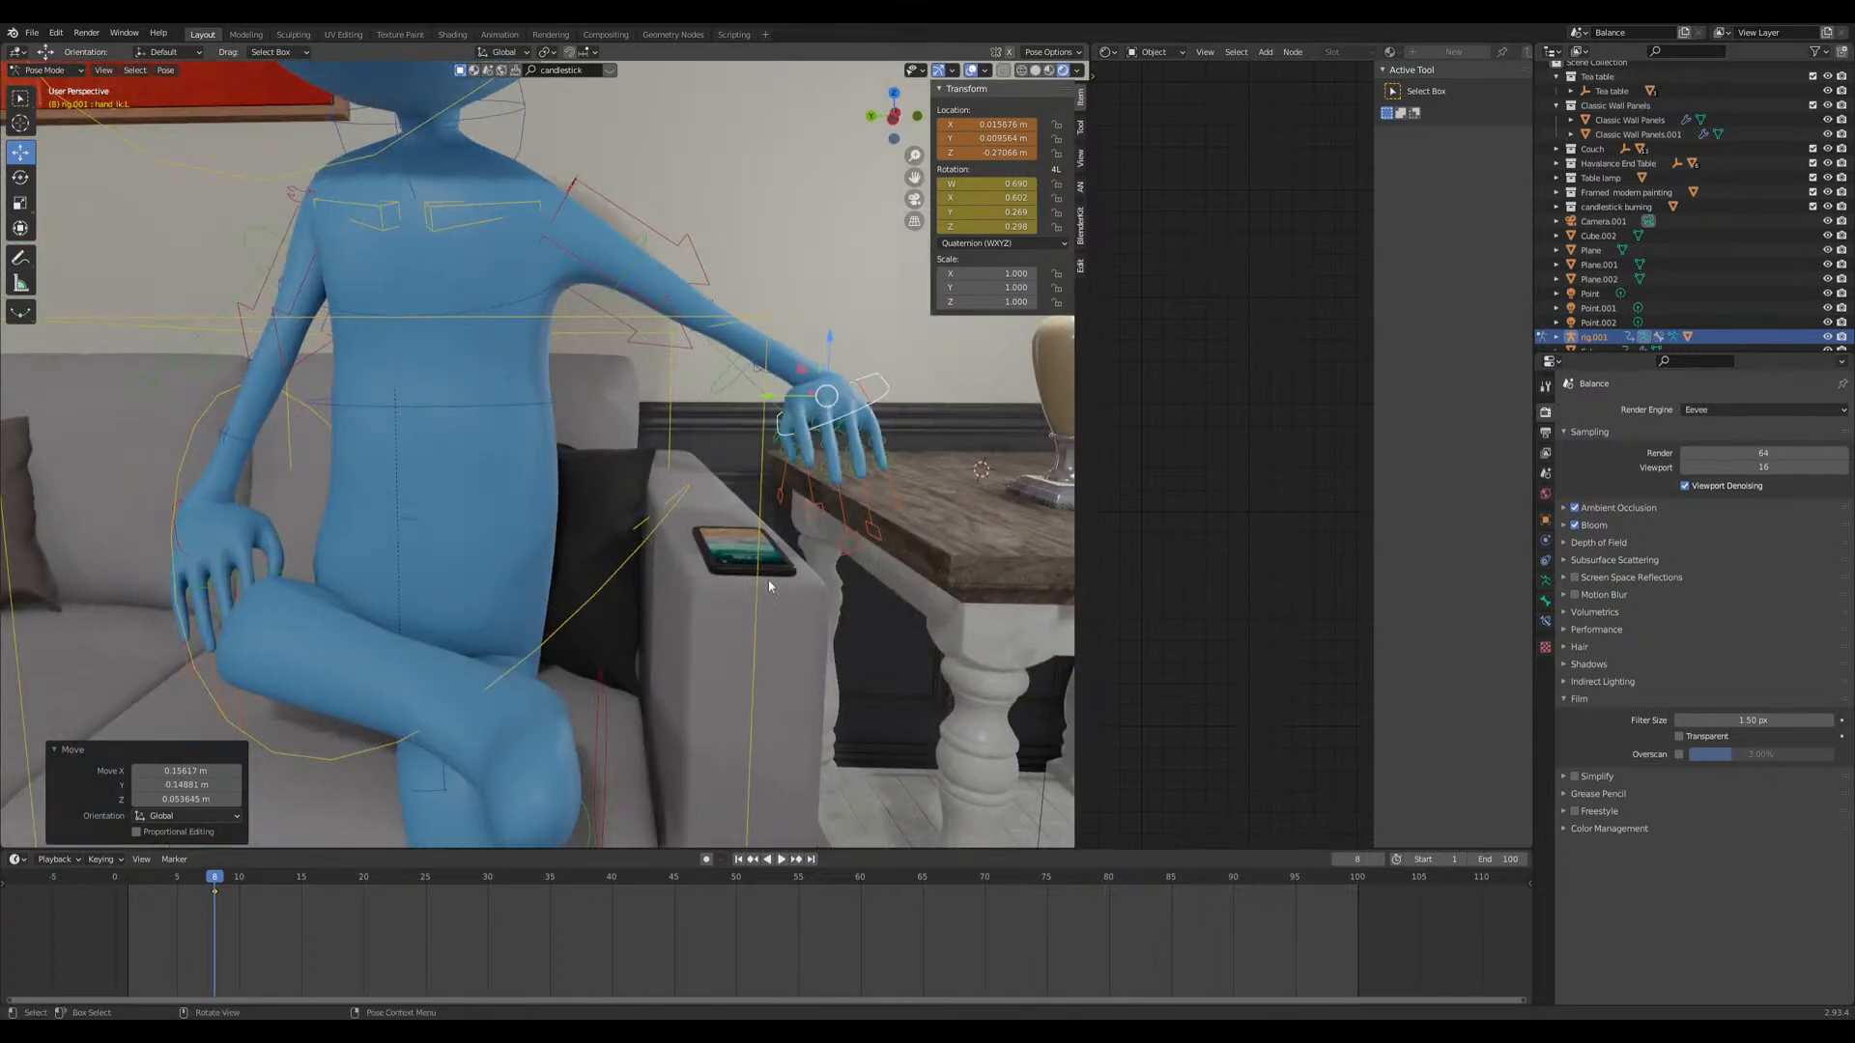
Step: Show the BlenderKit asset search and examine the furnished room around the seated character from several distances
scroll(829, 547, down, 5)
scroll(750, 607, down, 3)
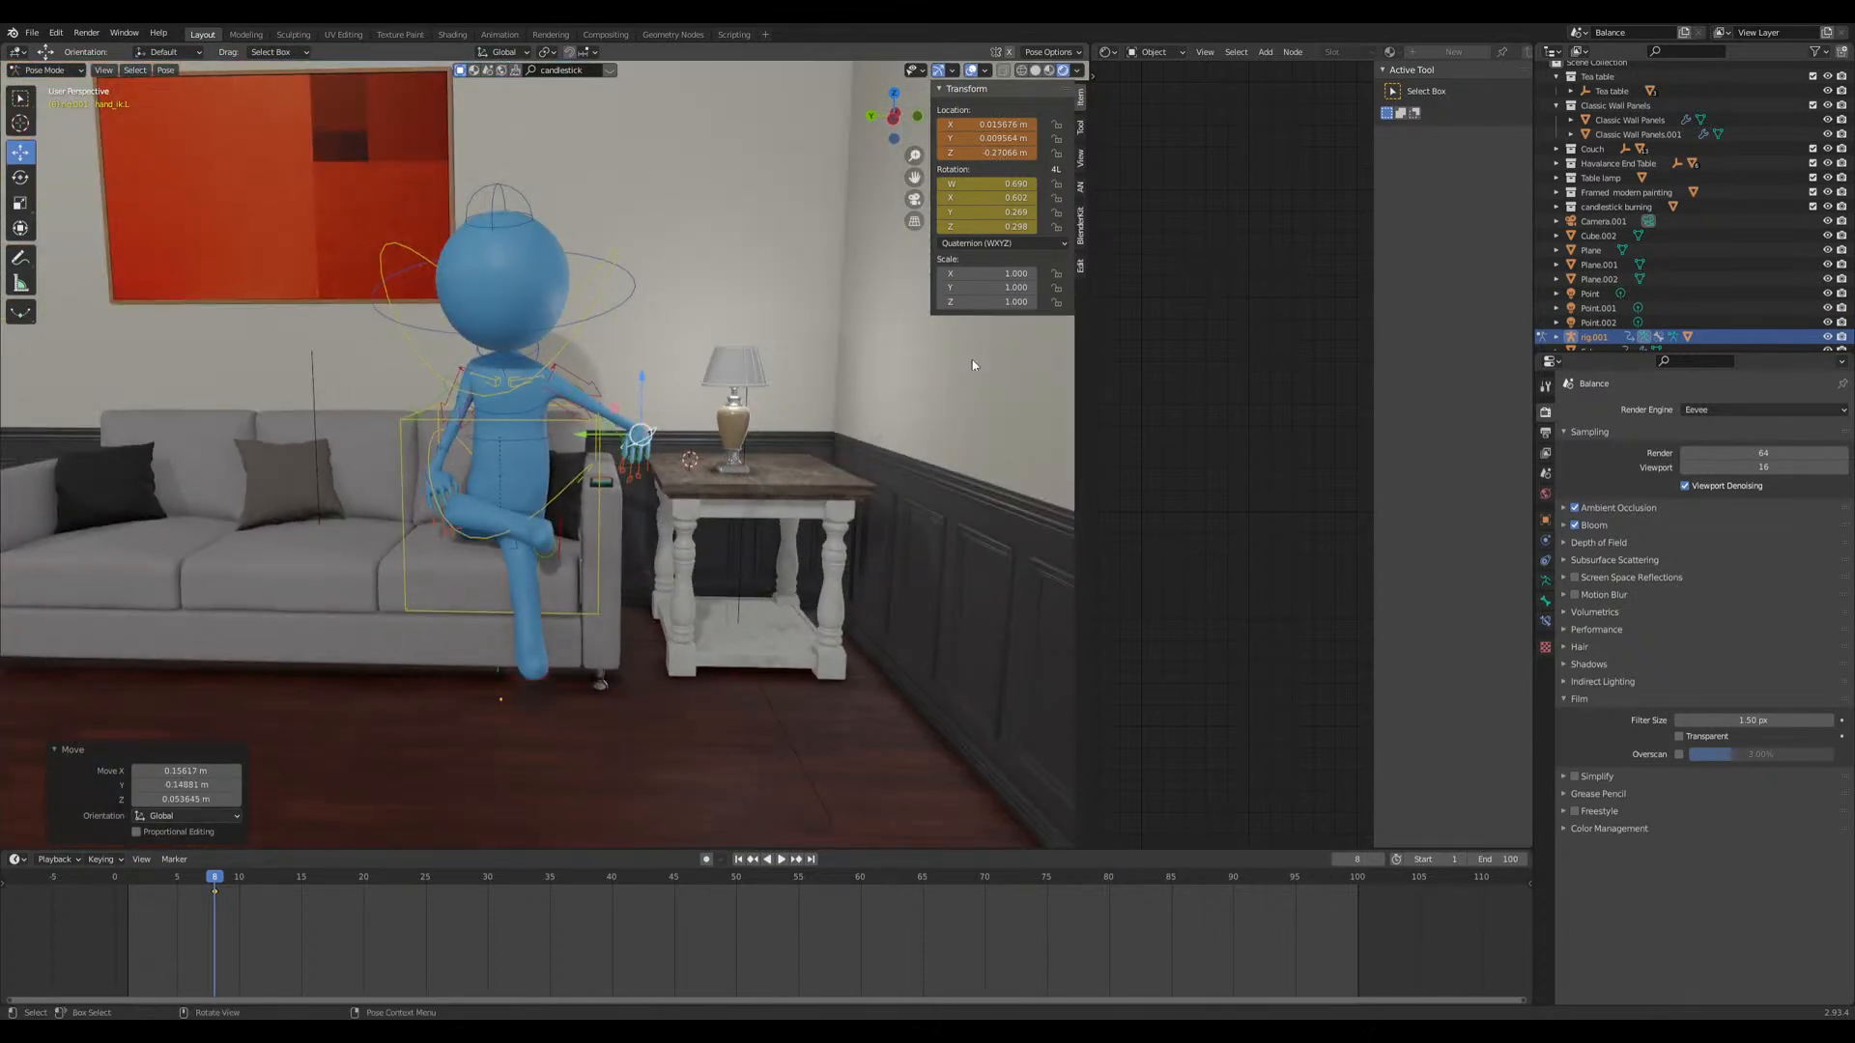
click(1082, 237)
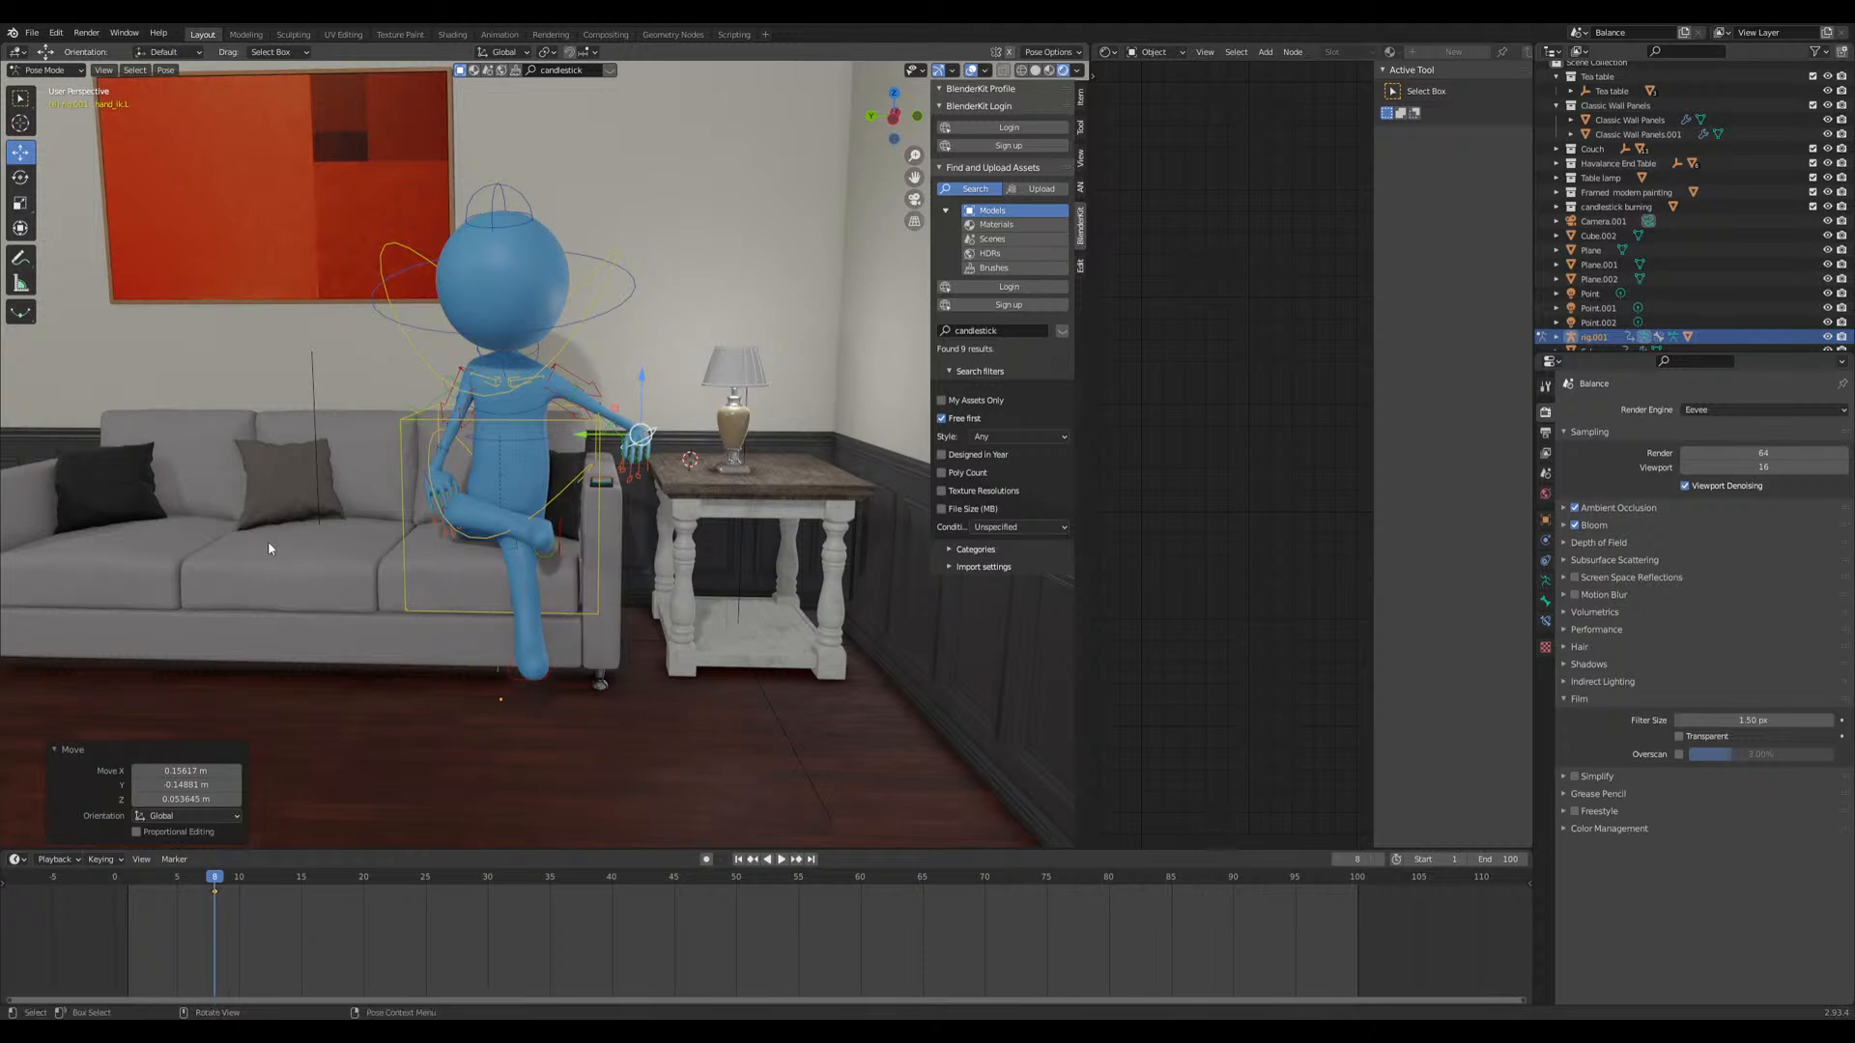
scroll(270, 475, down, 3)
mouse_move(328, 546)
middle_down()
mouse_move(392, 545)
mouse_move(616, 831)
middle_up()
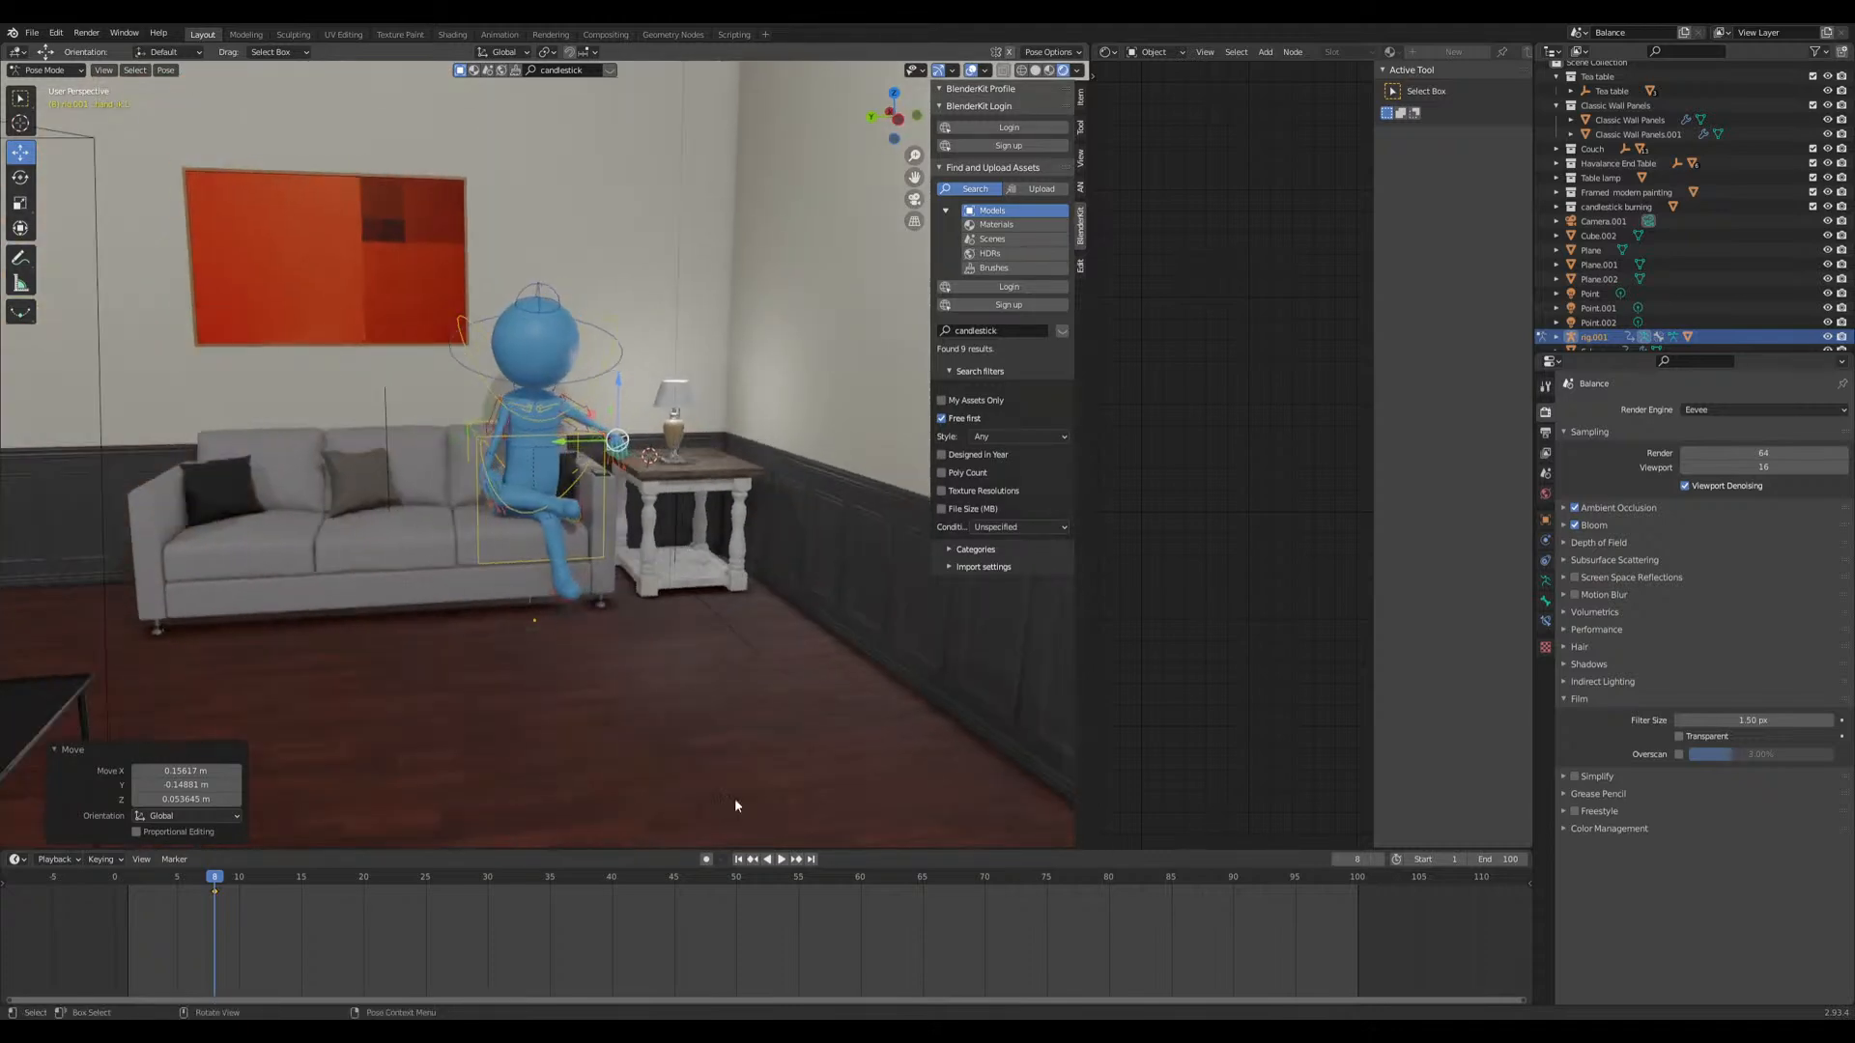
scroll(327, 575, up, 2)
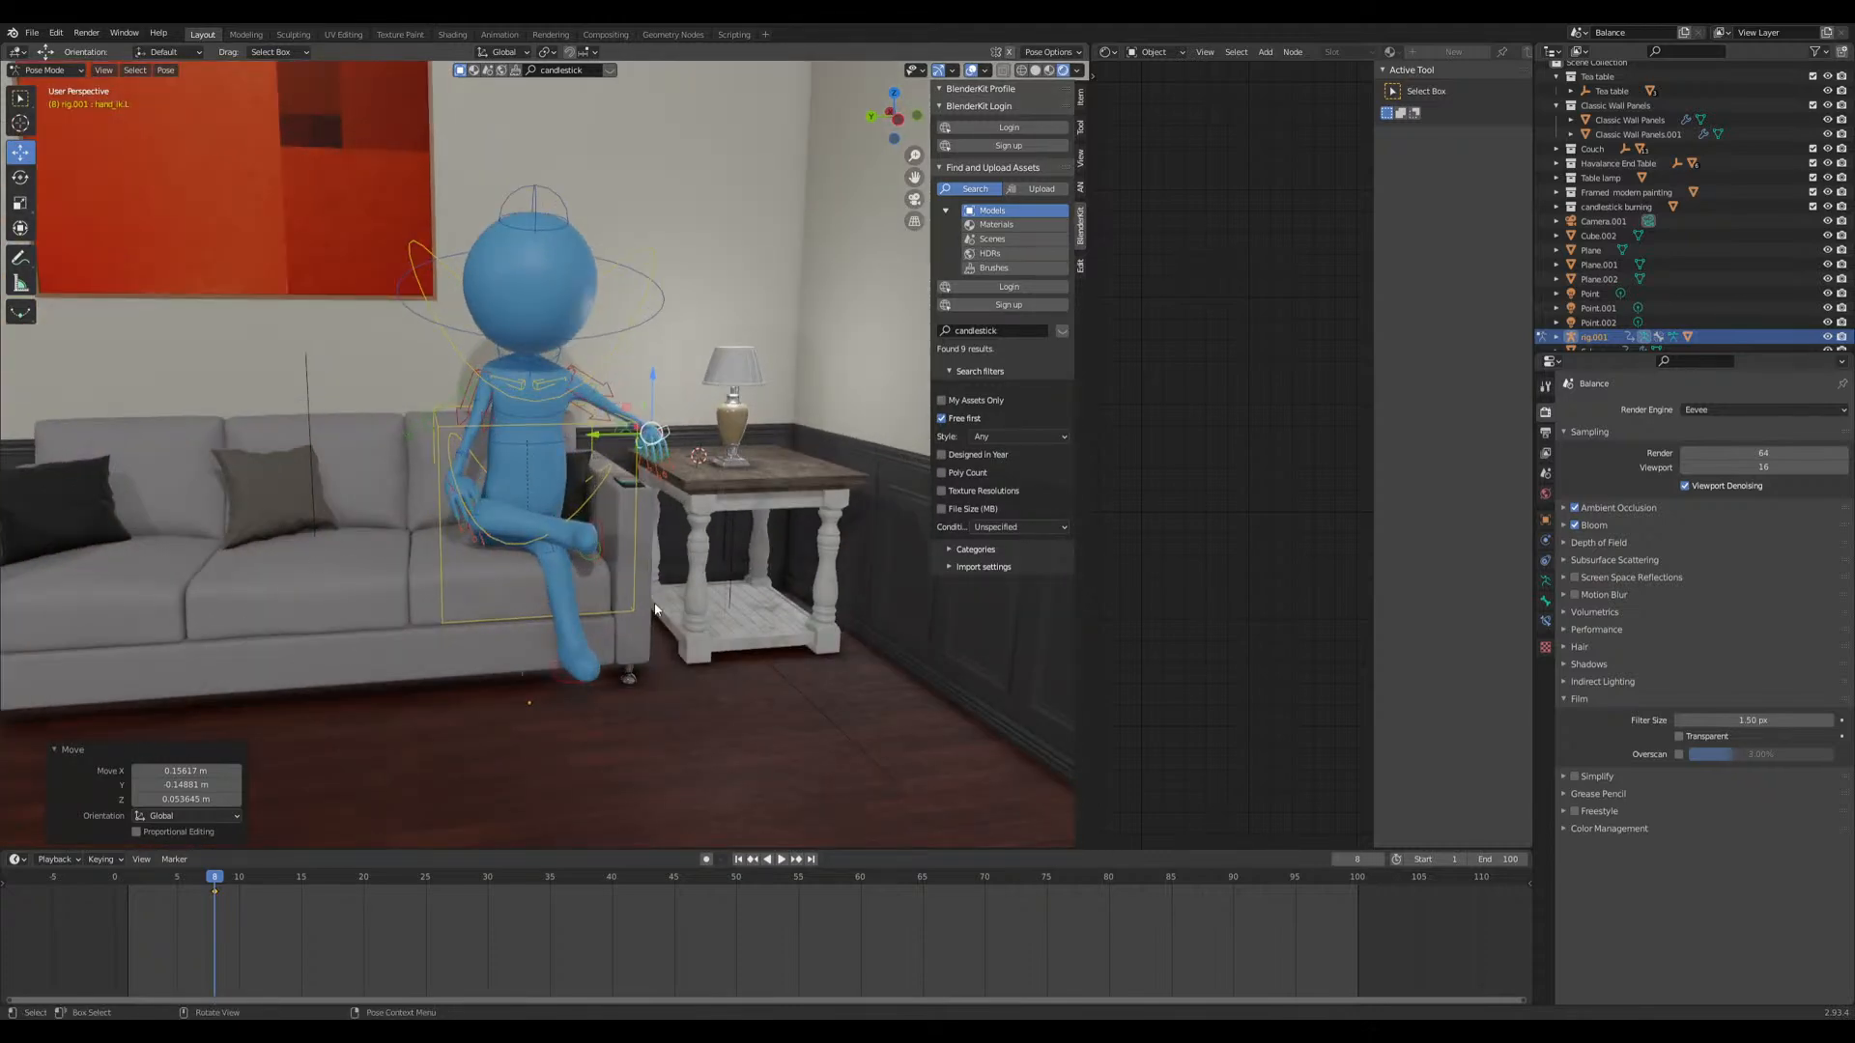
scroll(758, 576, down, 4)
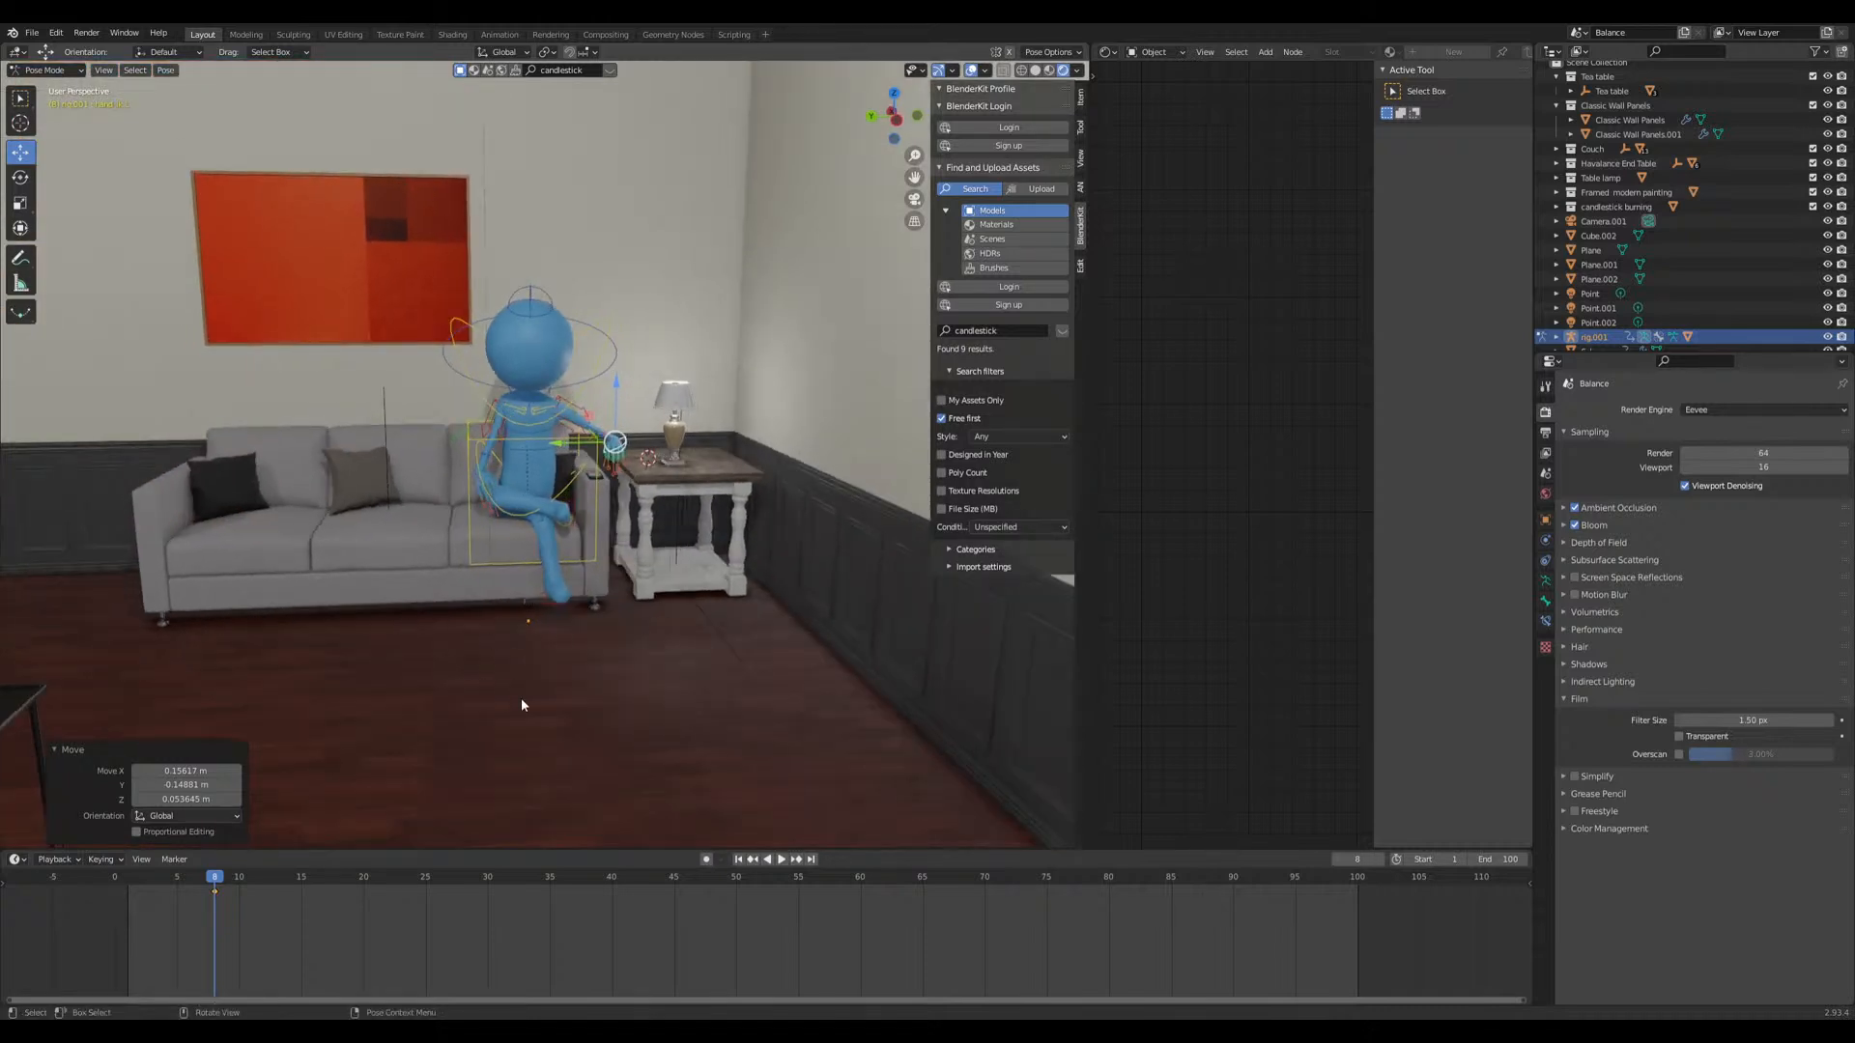
scroll(520, 700, up, 5)
scroll(490, 601, down, 2)
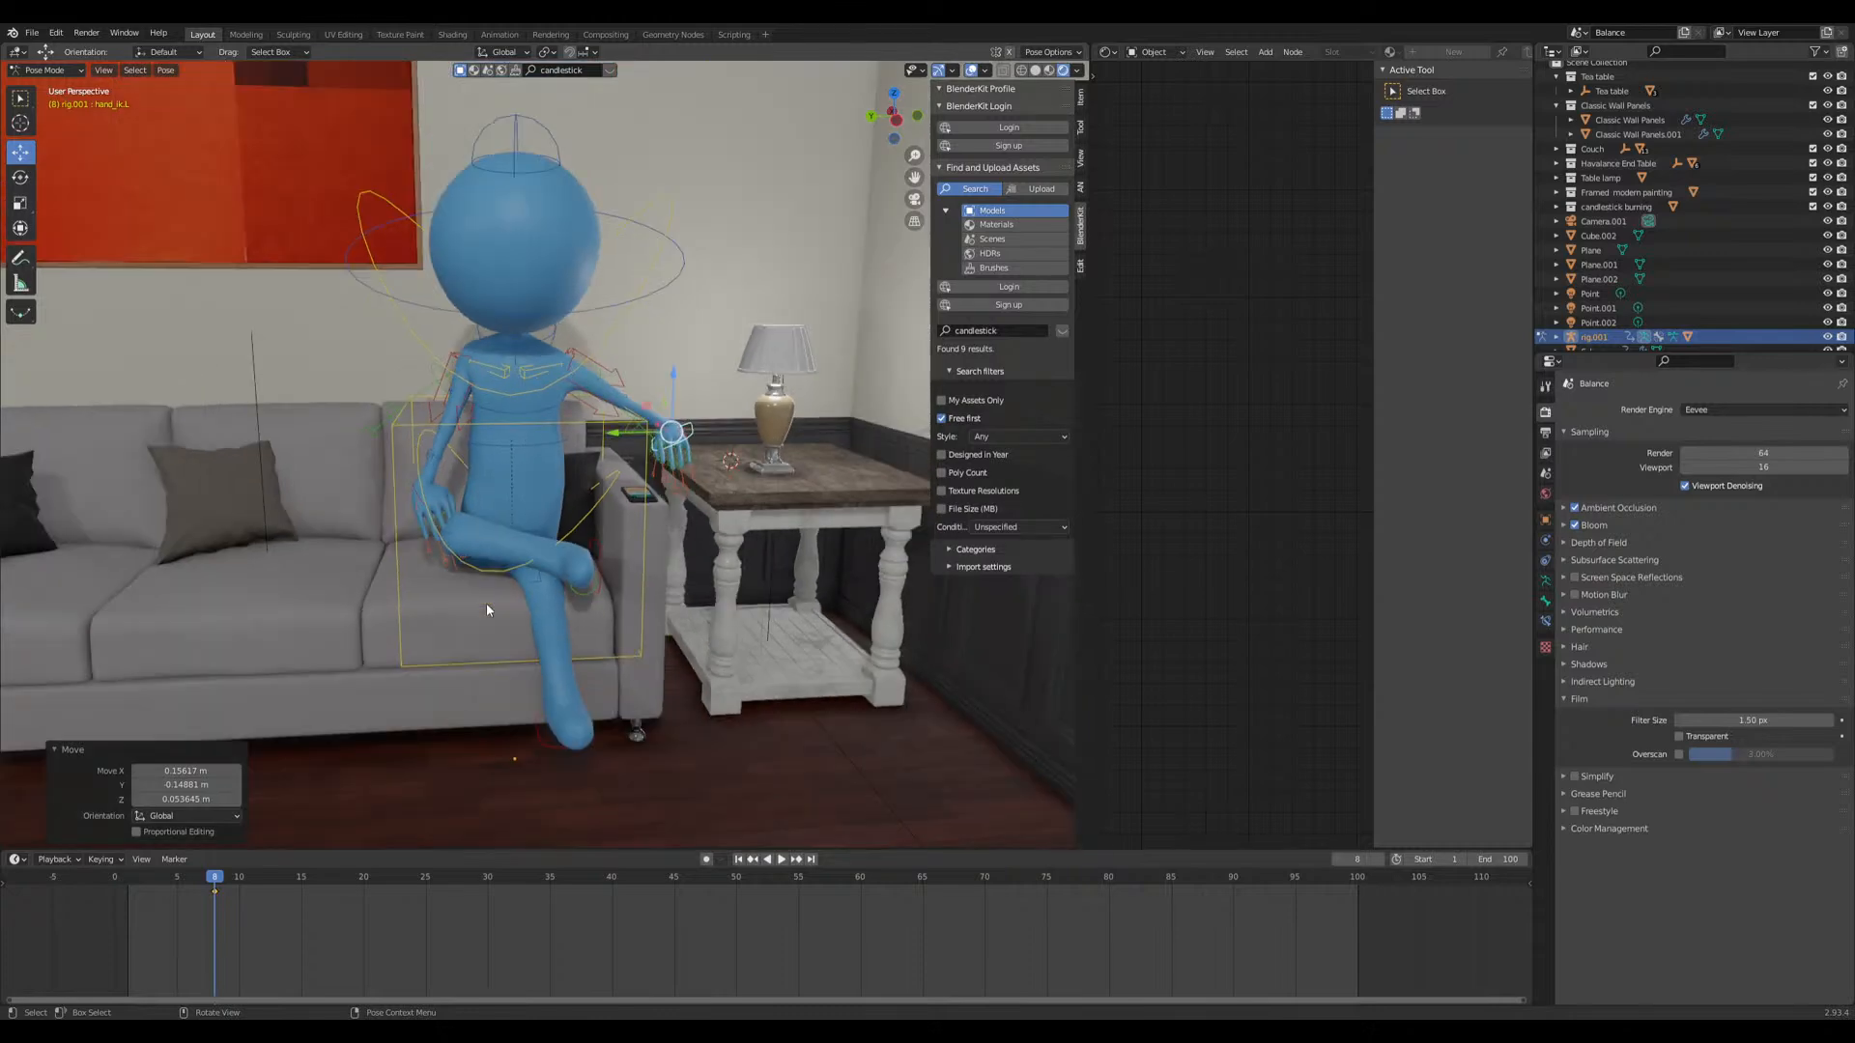
scroll(703, 528, up, 2)
scroll(679, 573, up, 3)
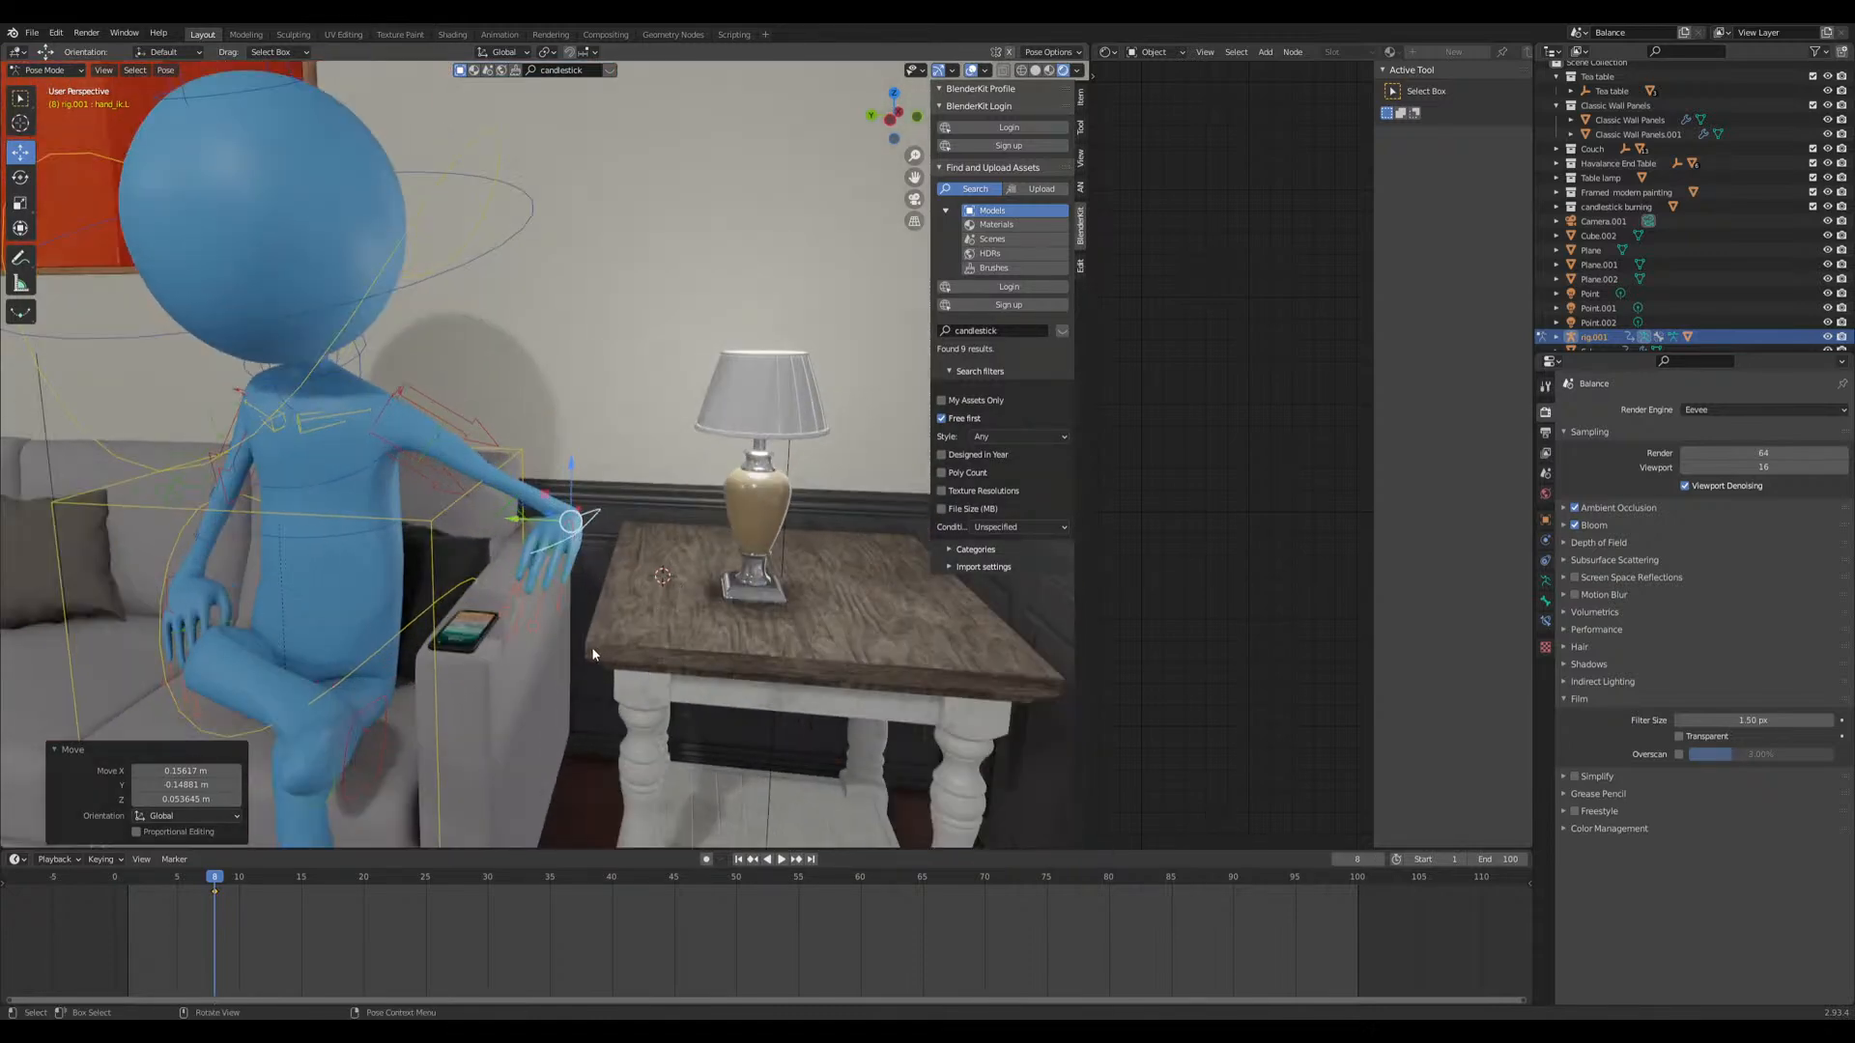
Step: Return to Object Mode and move the phone horizontally from the couch arm onto the side table
key(ctrl+Tab)
click(470, 644)
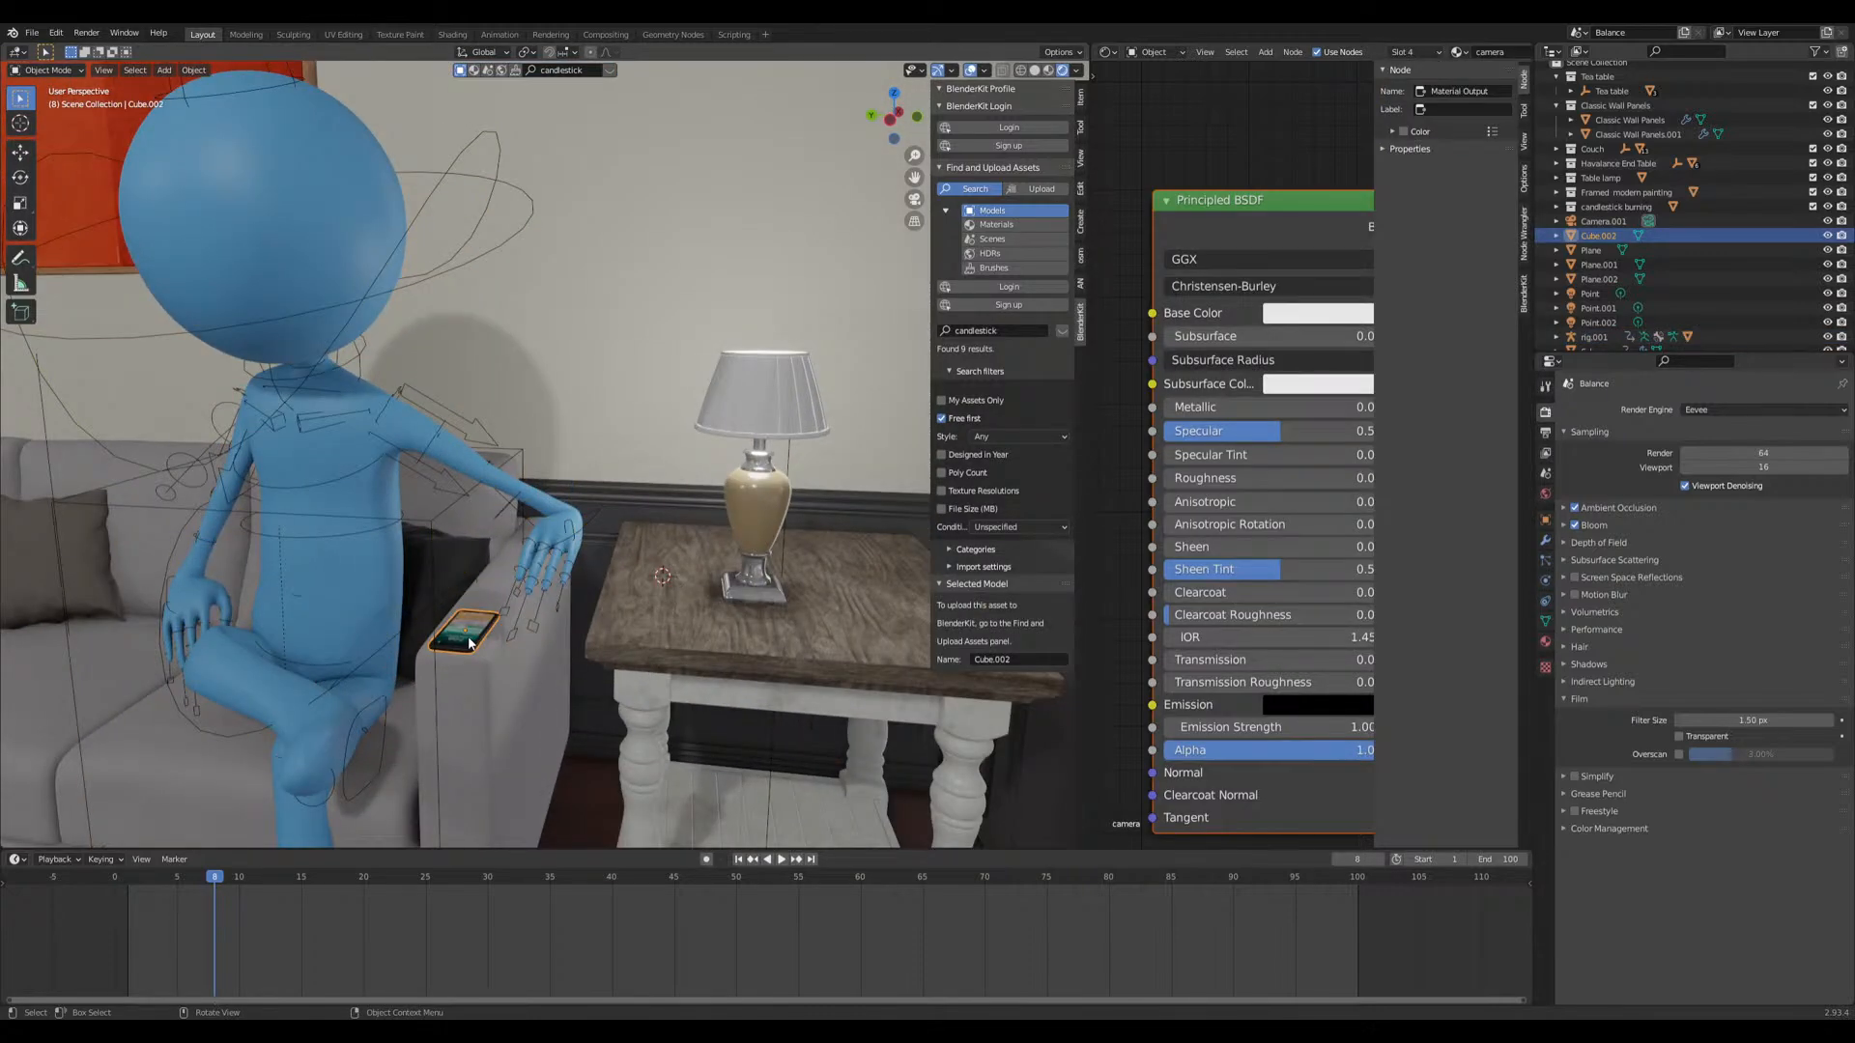
key(g)
key(shift+z)
click(625, 543)
key(g)
click(649, 626)
Step: Rotate the phone upright with its screen facing the view and raise it about 0.196 m above the side table
key(r)
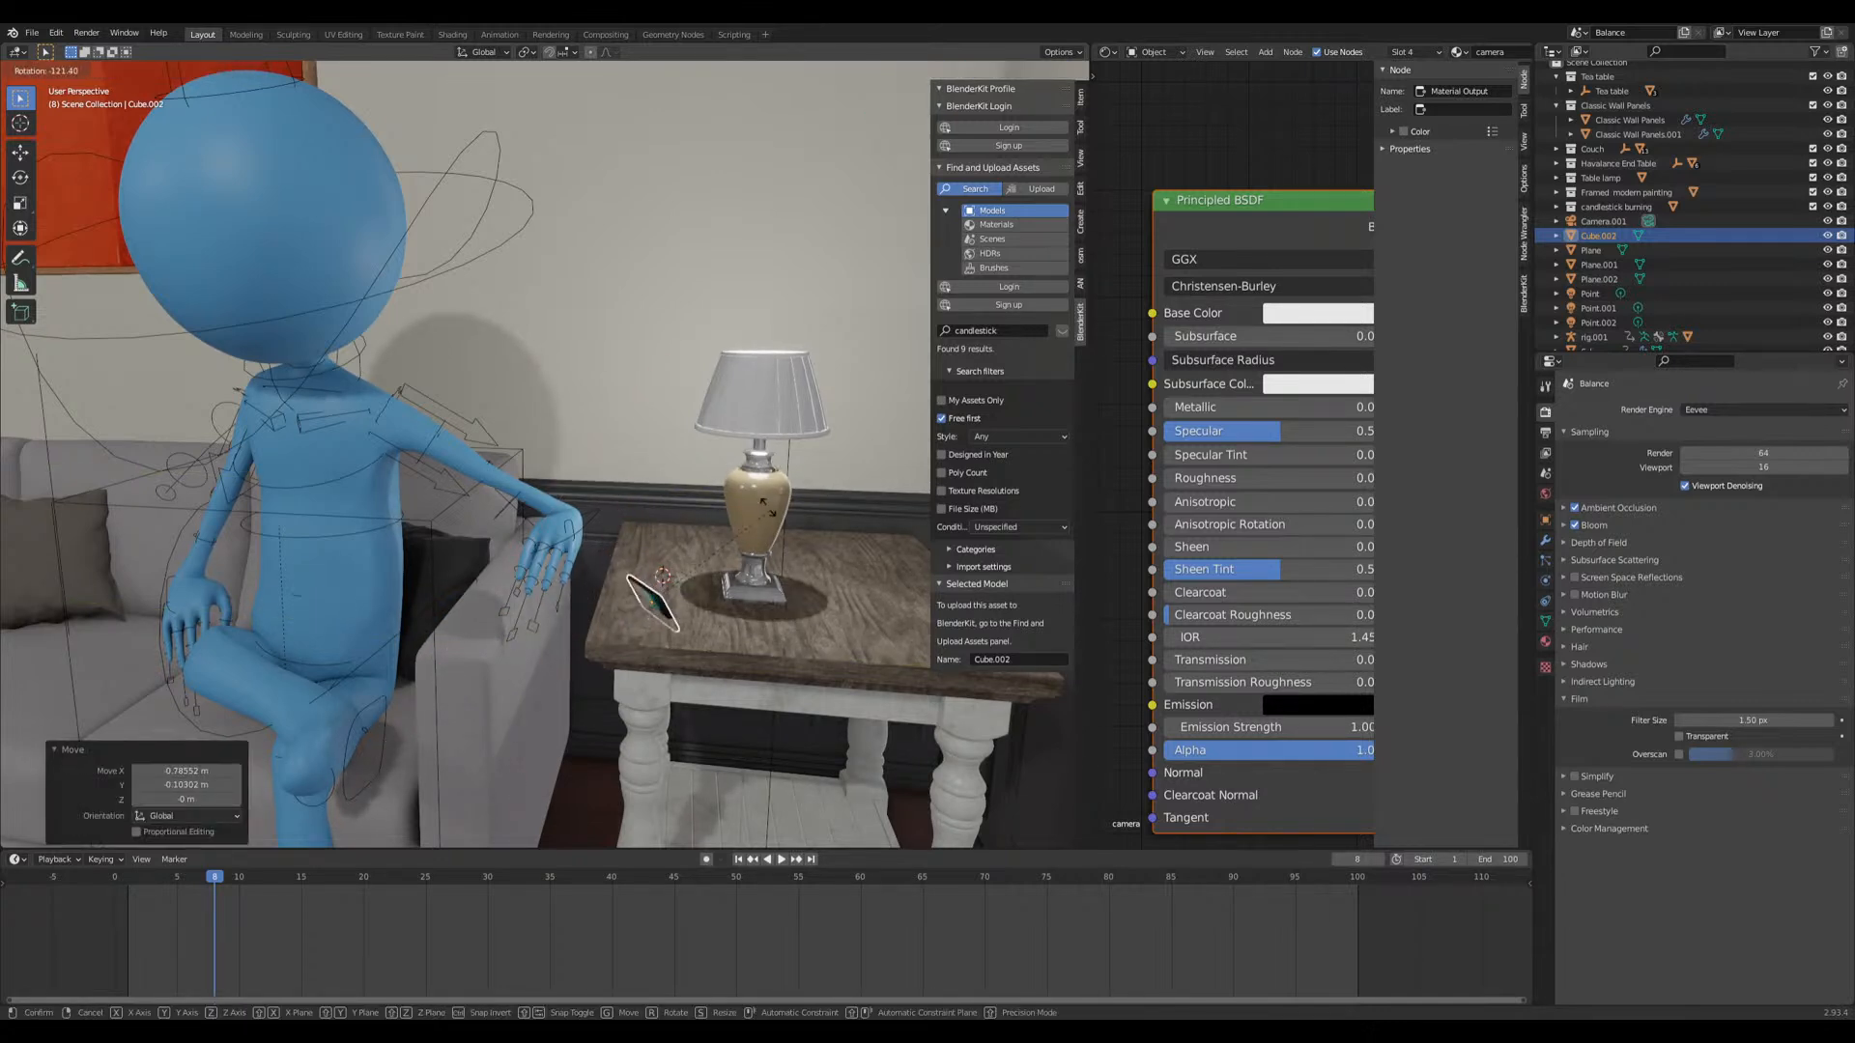
click(674, 562)
key(r)
key(r)
click(683, 620)
key(g)
click(656, 492)
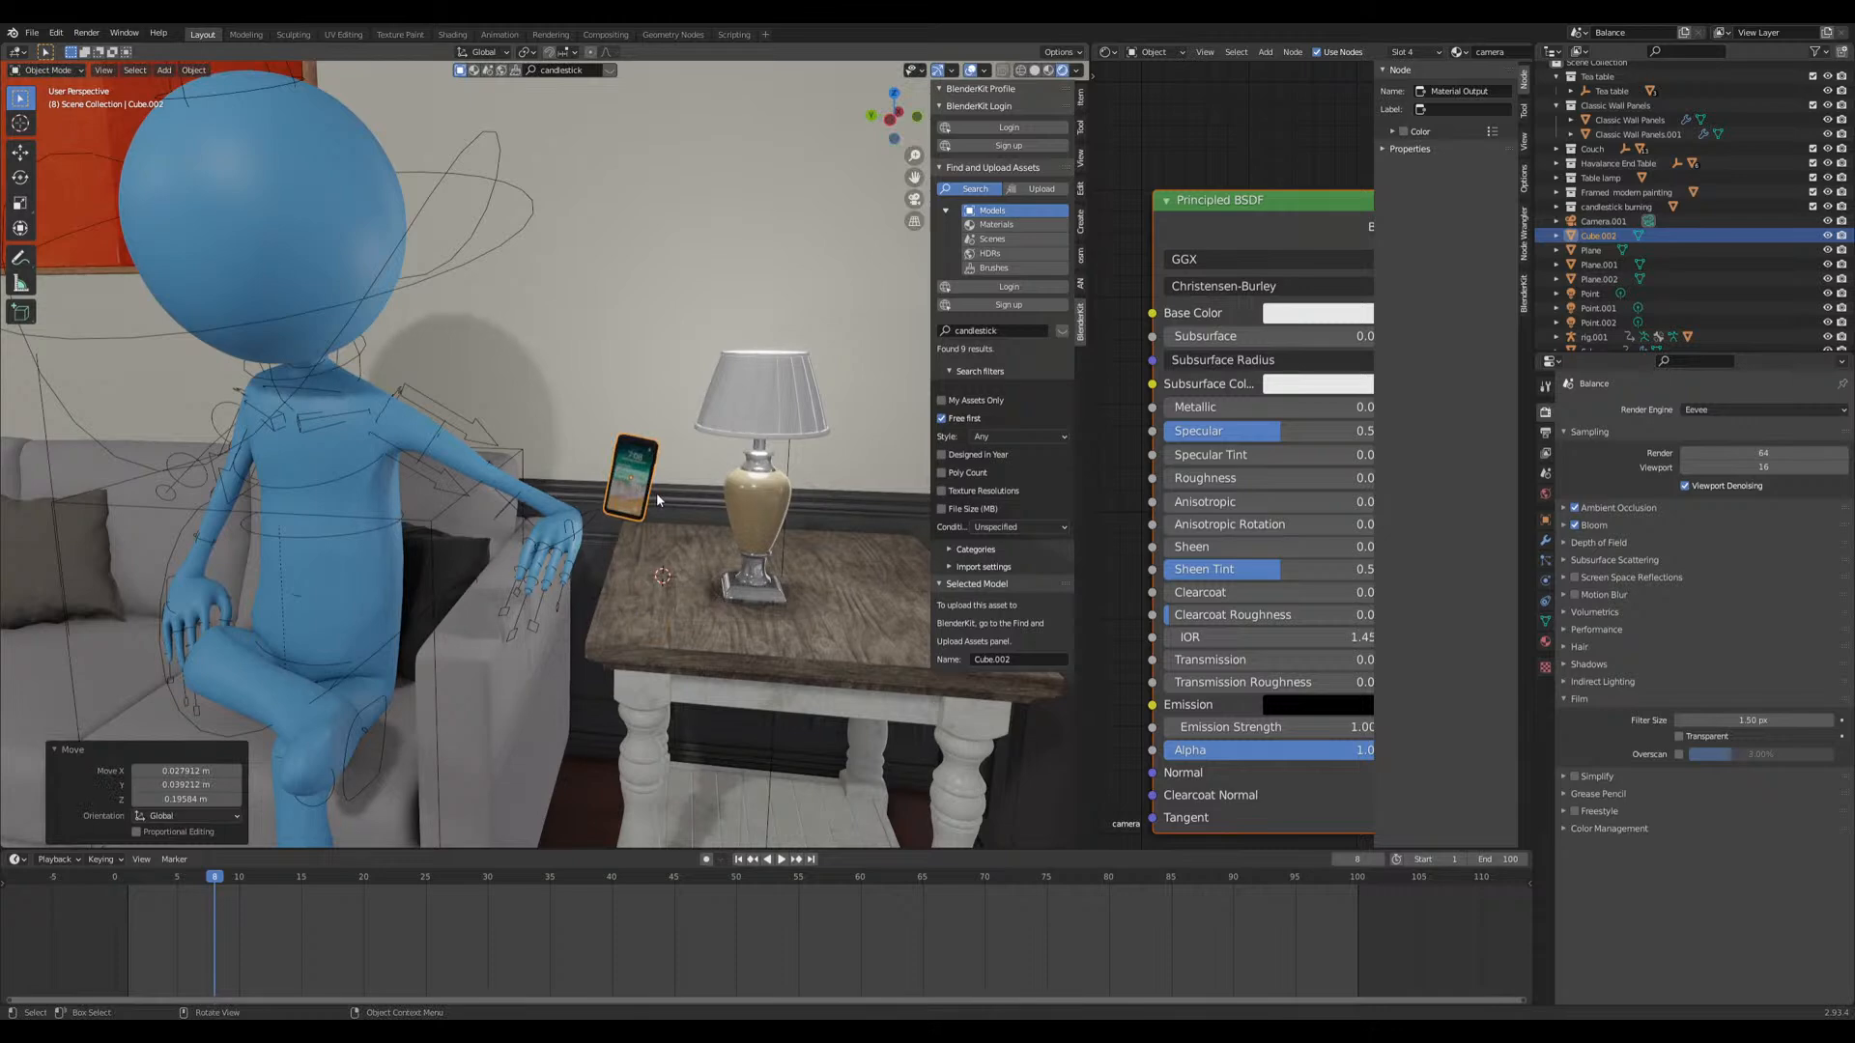
key(KP_Decimal)
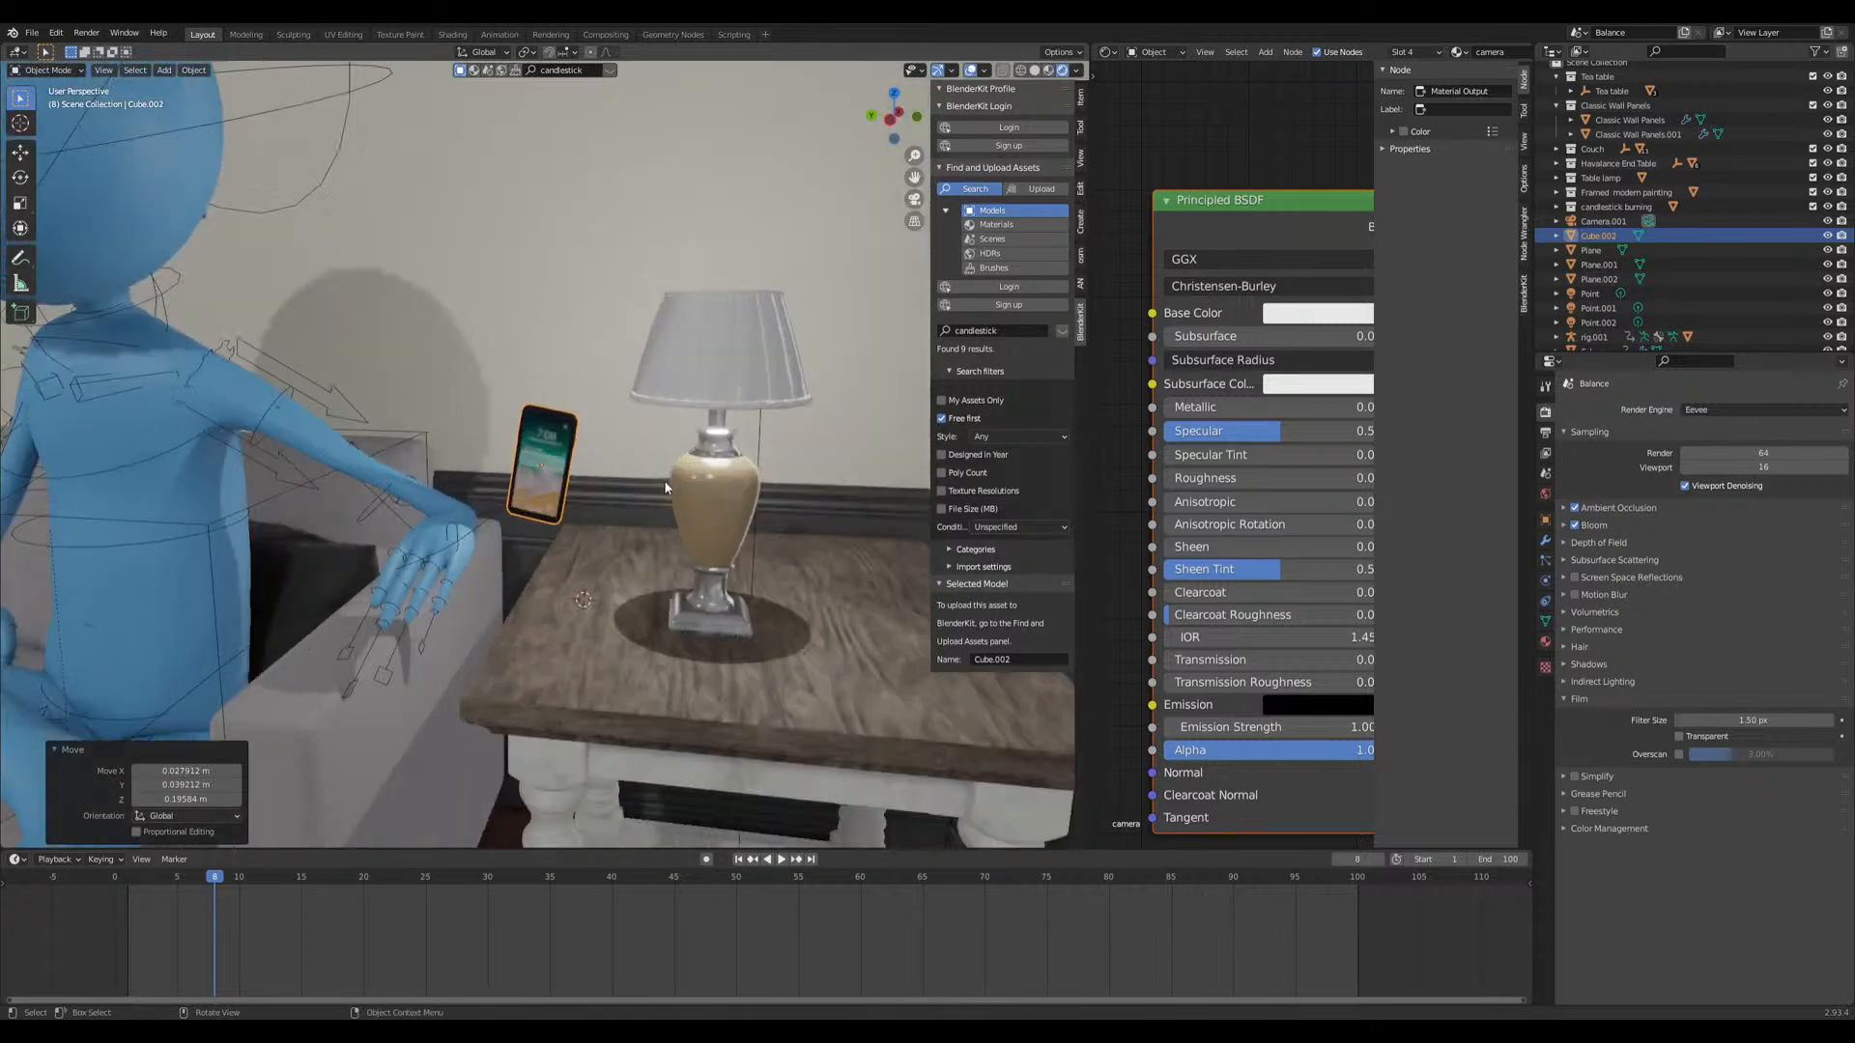
middle_drag(625, 524, 645, 538)
key(r)
key(r)
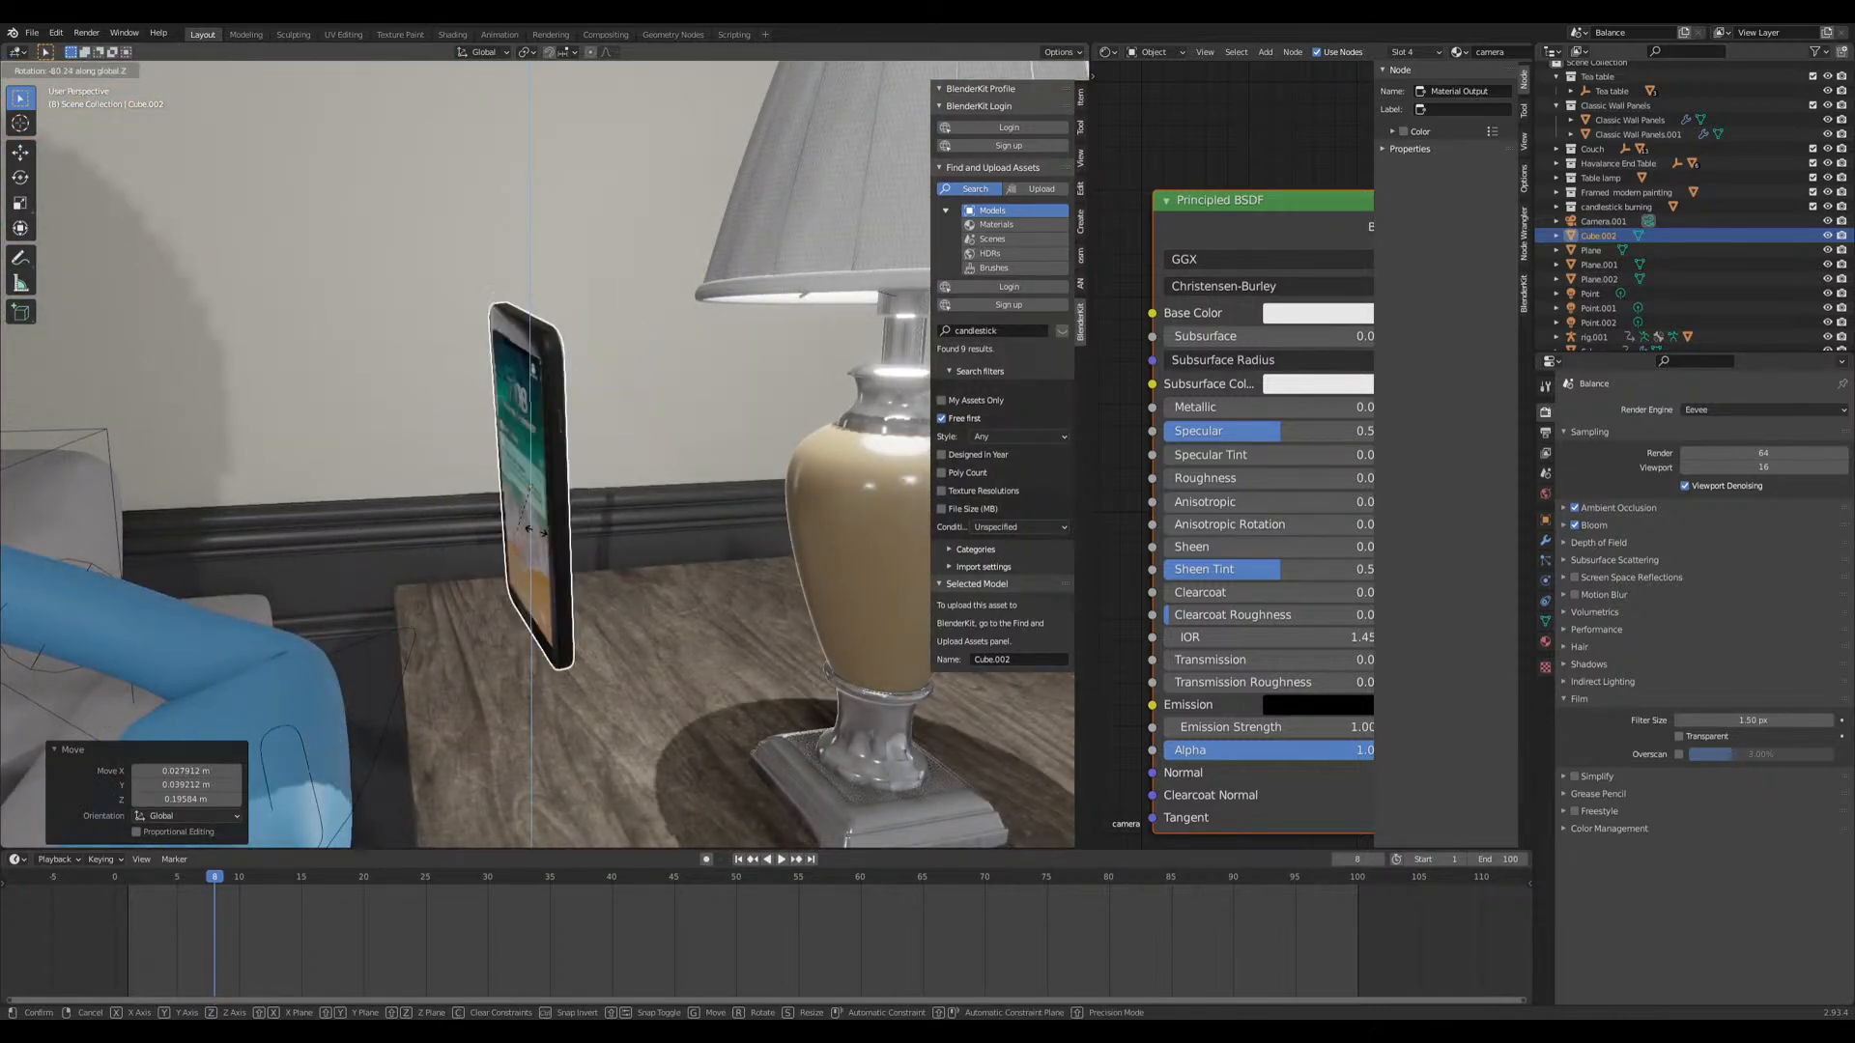
right_click(569, 533)
Step: Move the phone from above the side table back toward the couch
scroll(568, 526, down, 10)
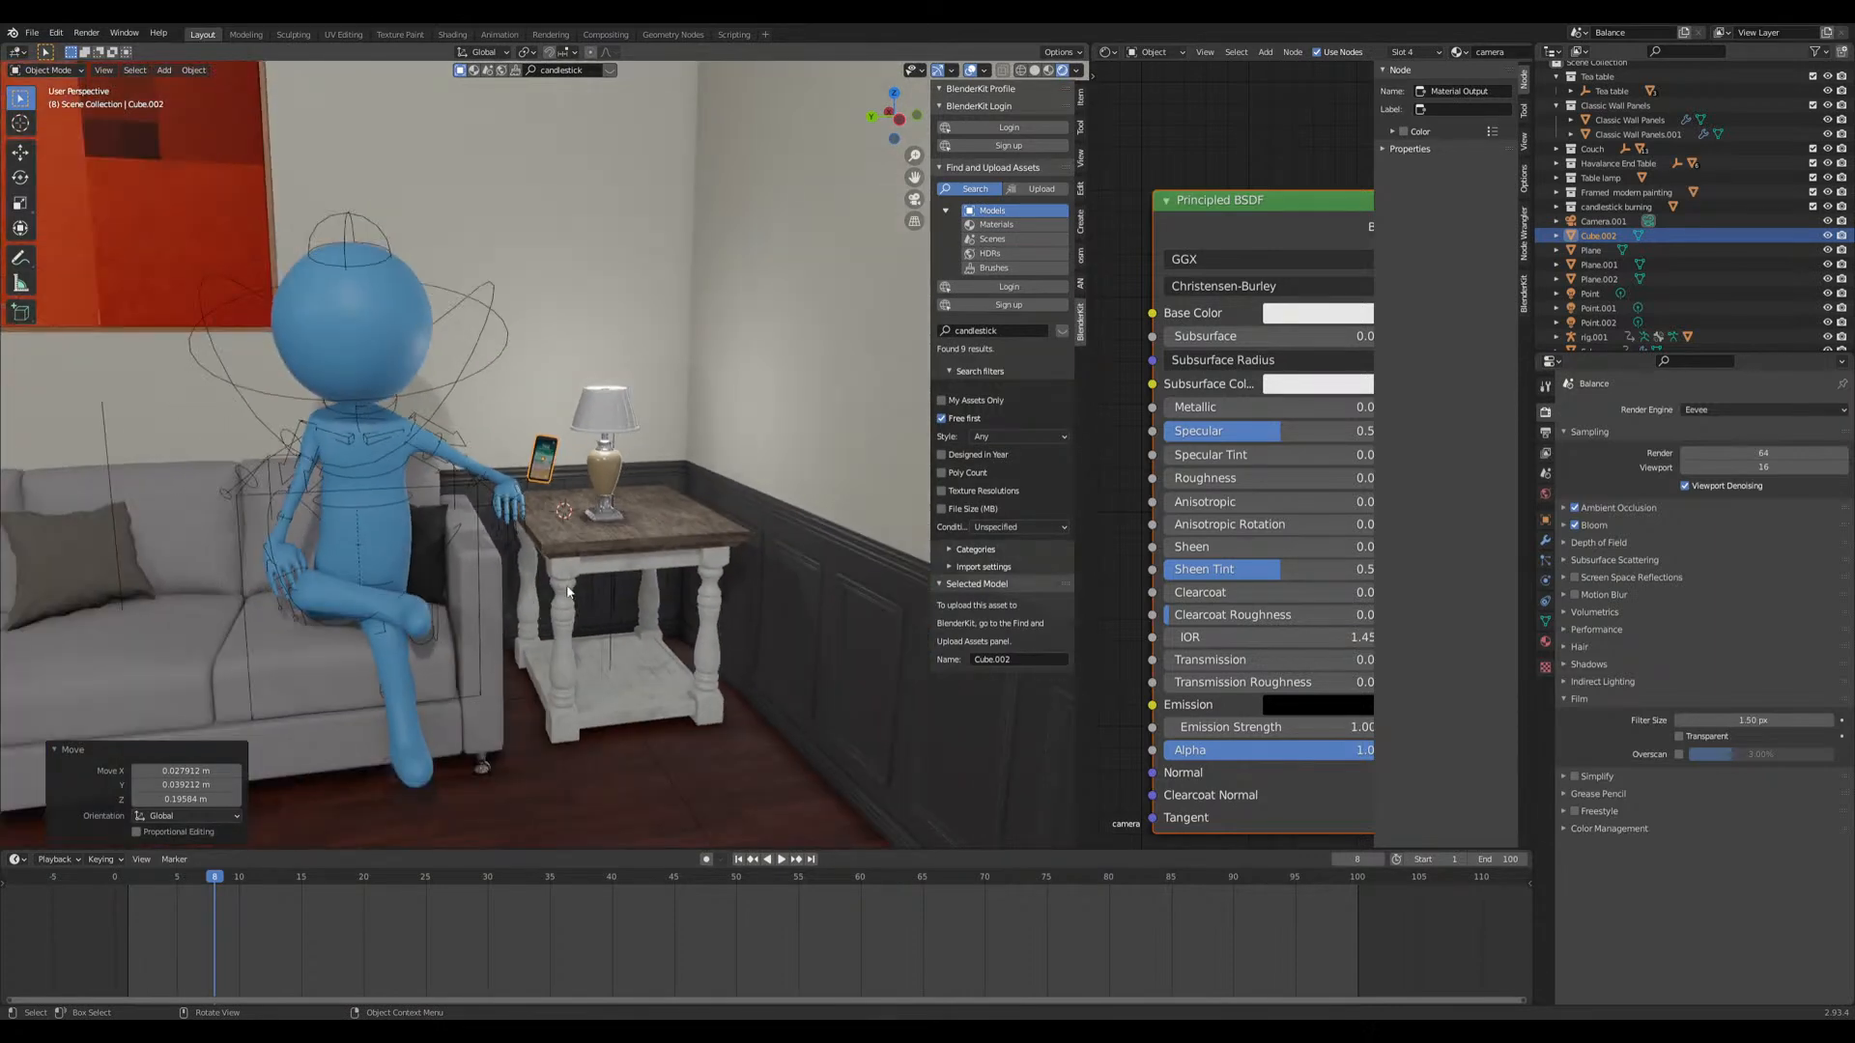
key(g)
click(457, 643)
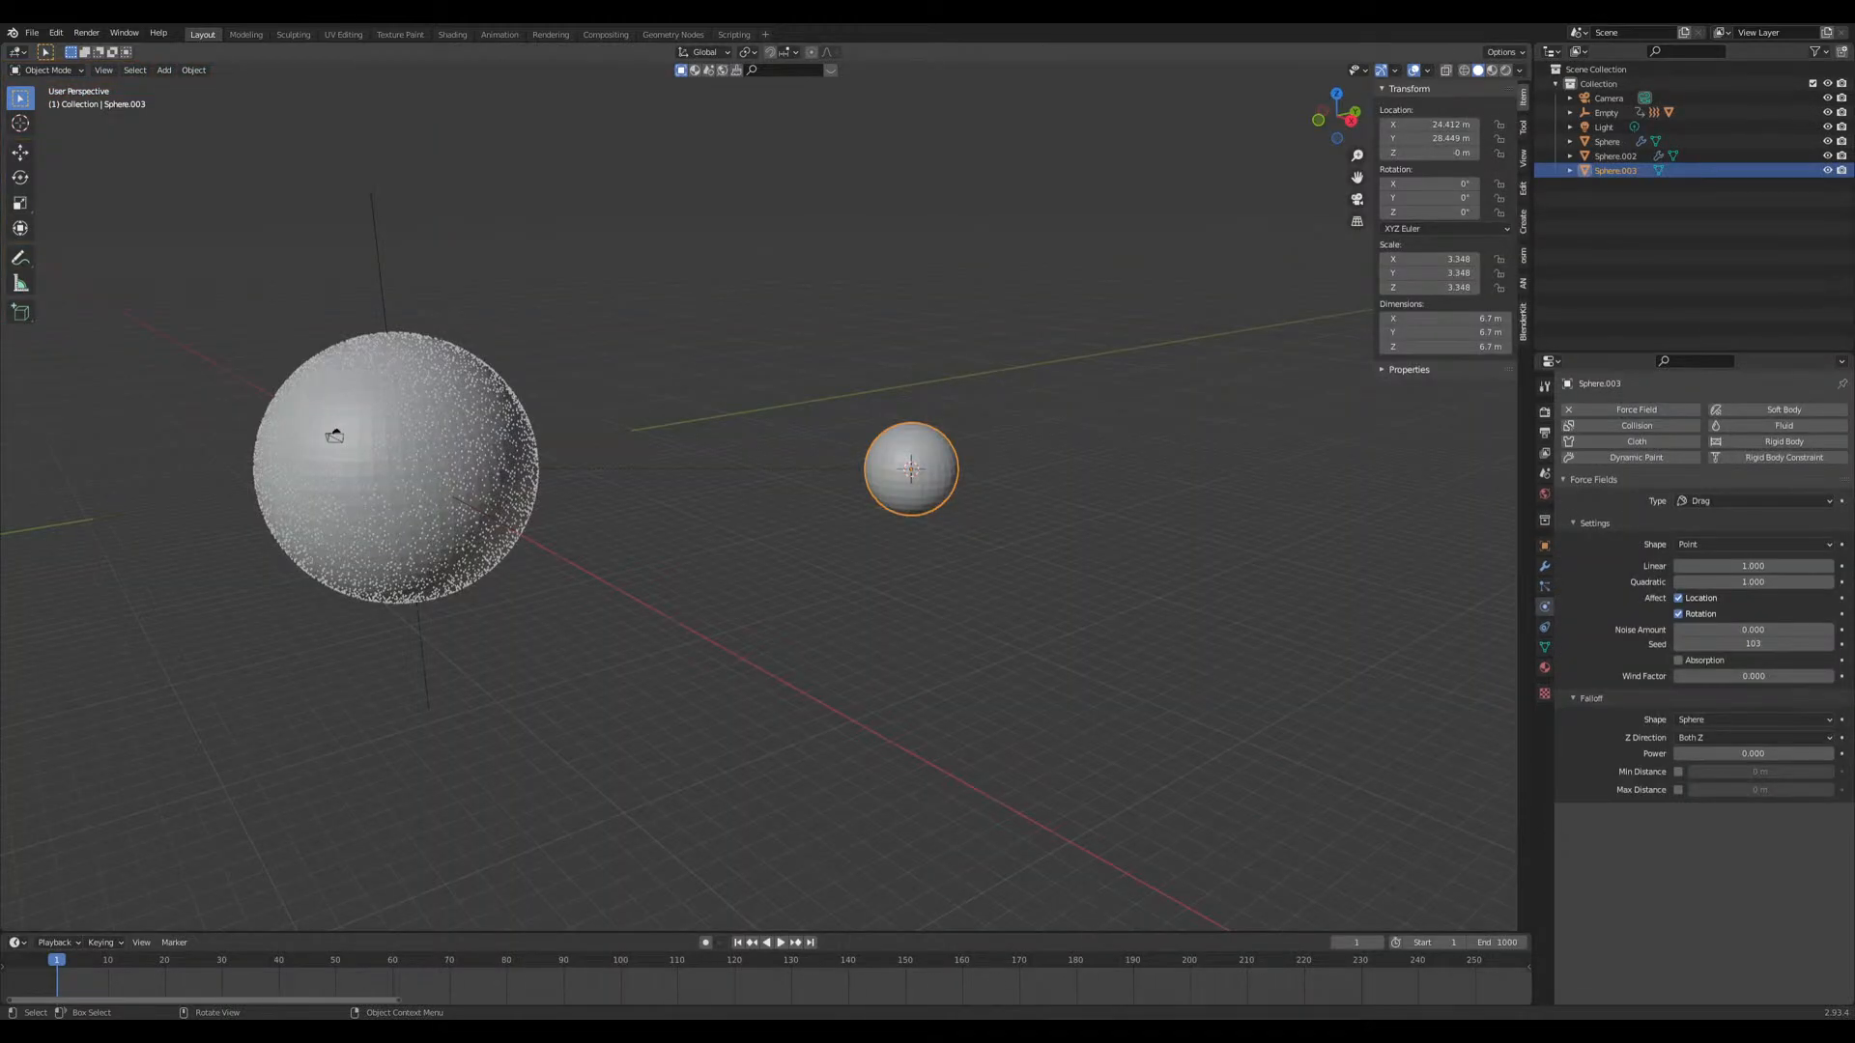
Step: Switch back to the particle scene, play the animation to check how the drag field affects the particles, and return to the first frame
scroll(622, 624, down, 1)
shift+middle_drag(622, 624, 664, 683)
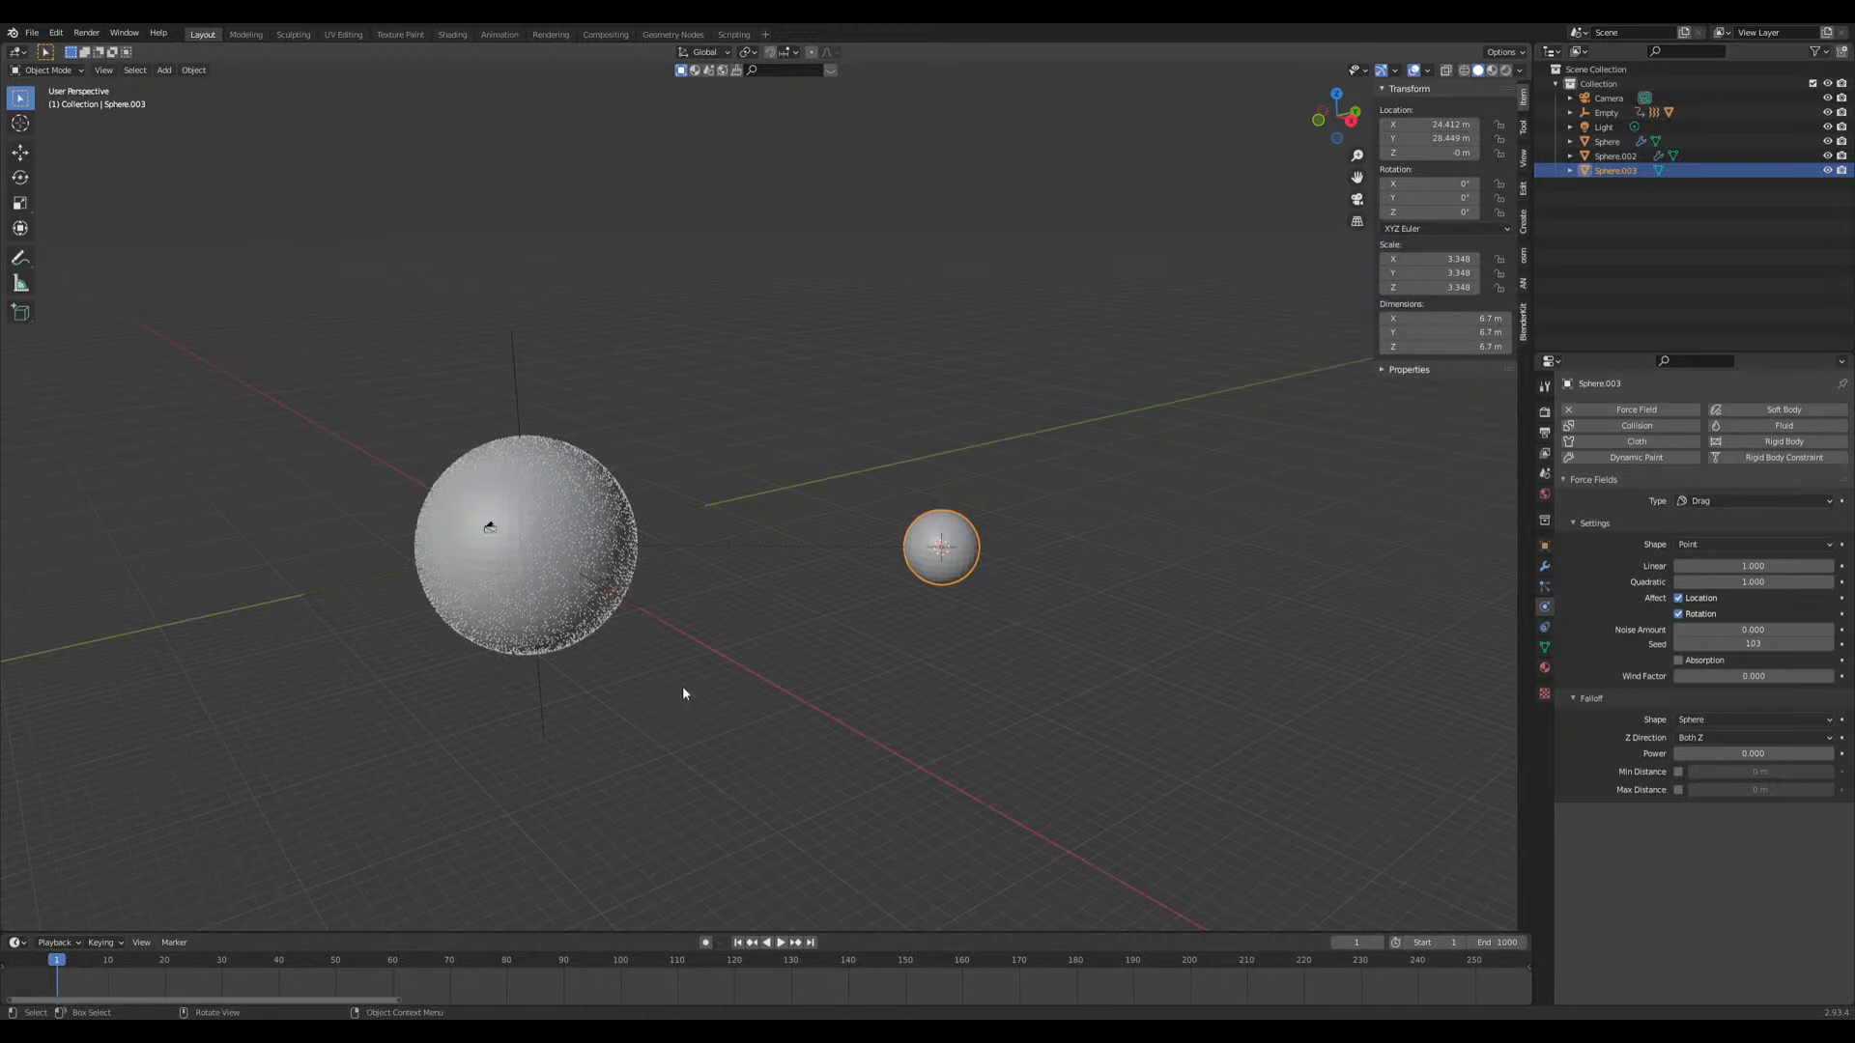
scroll(975, 746, up, 2)
shift+middle_drag(976, 745, 473, 730)
key(space)
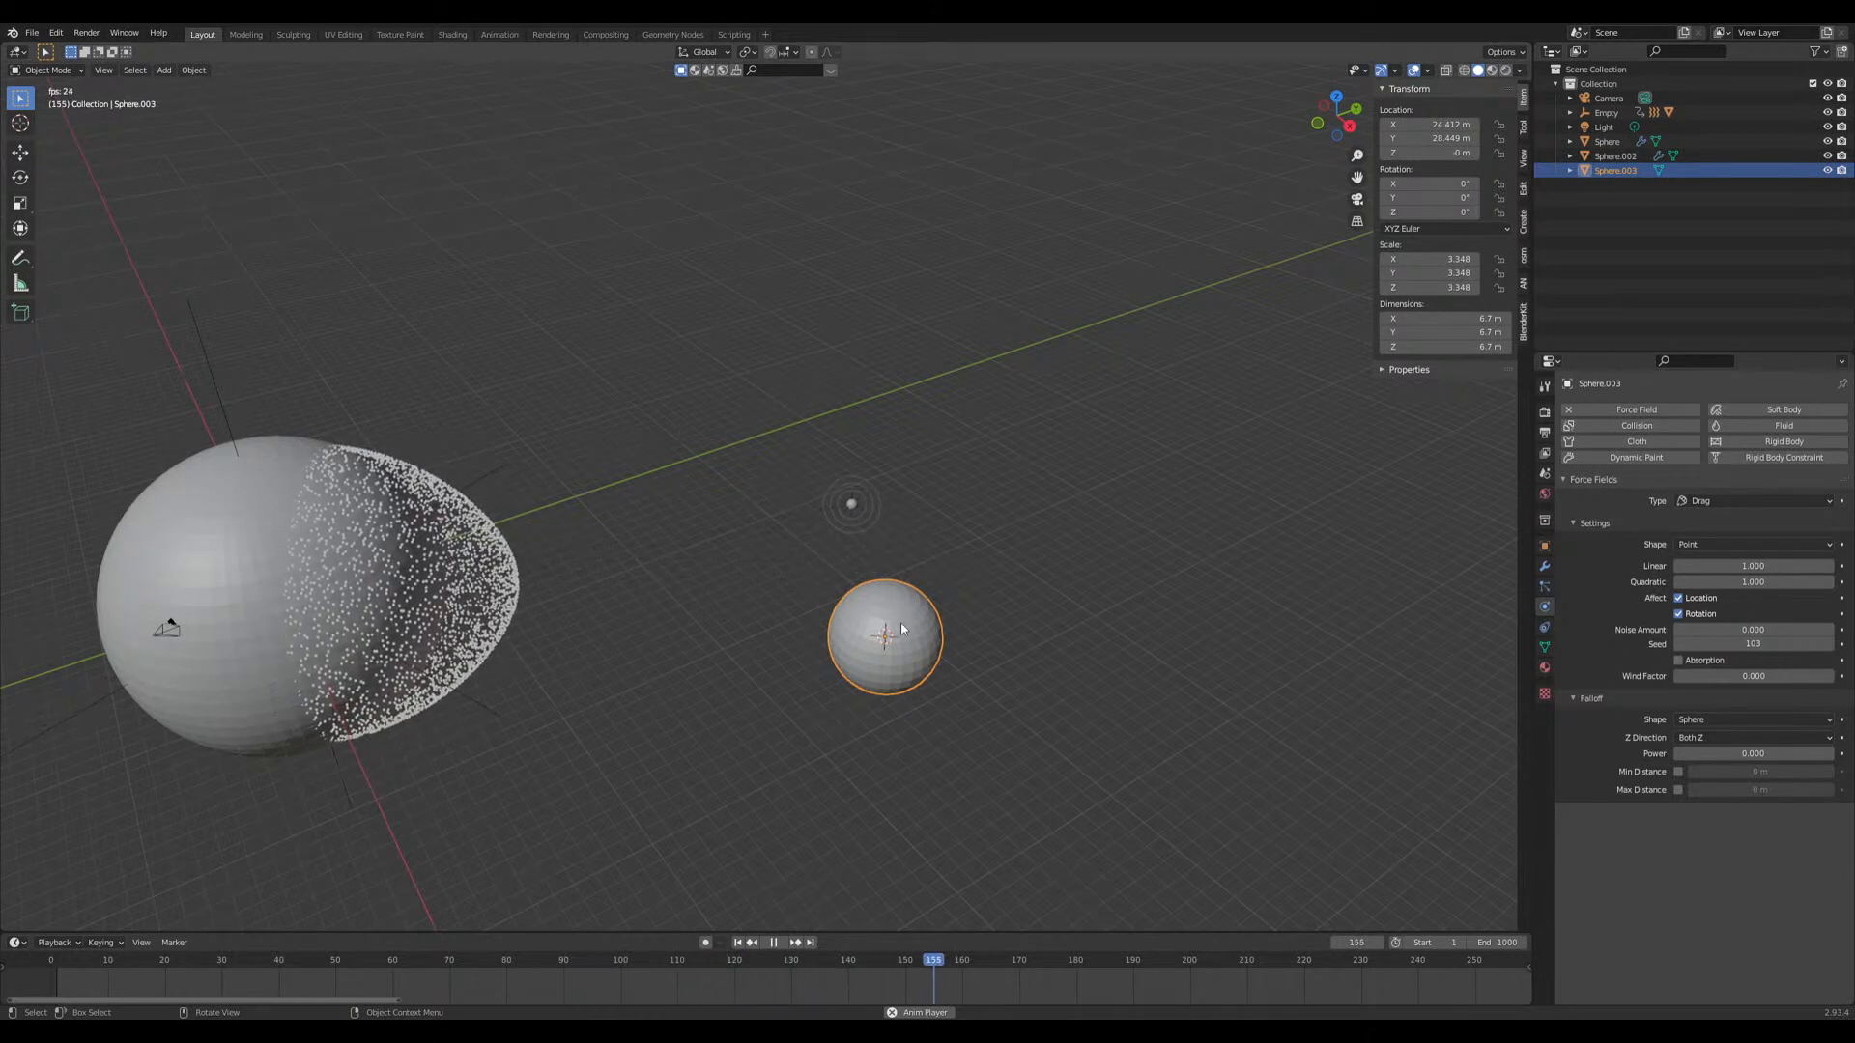
key(space)
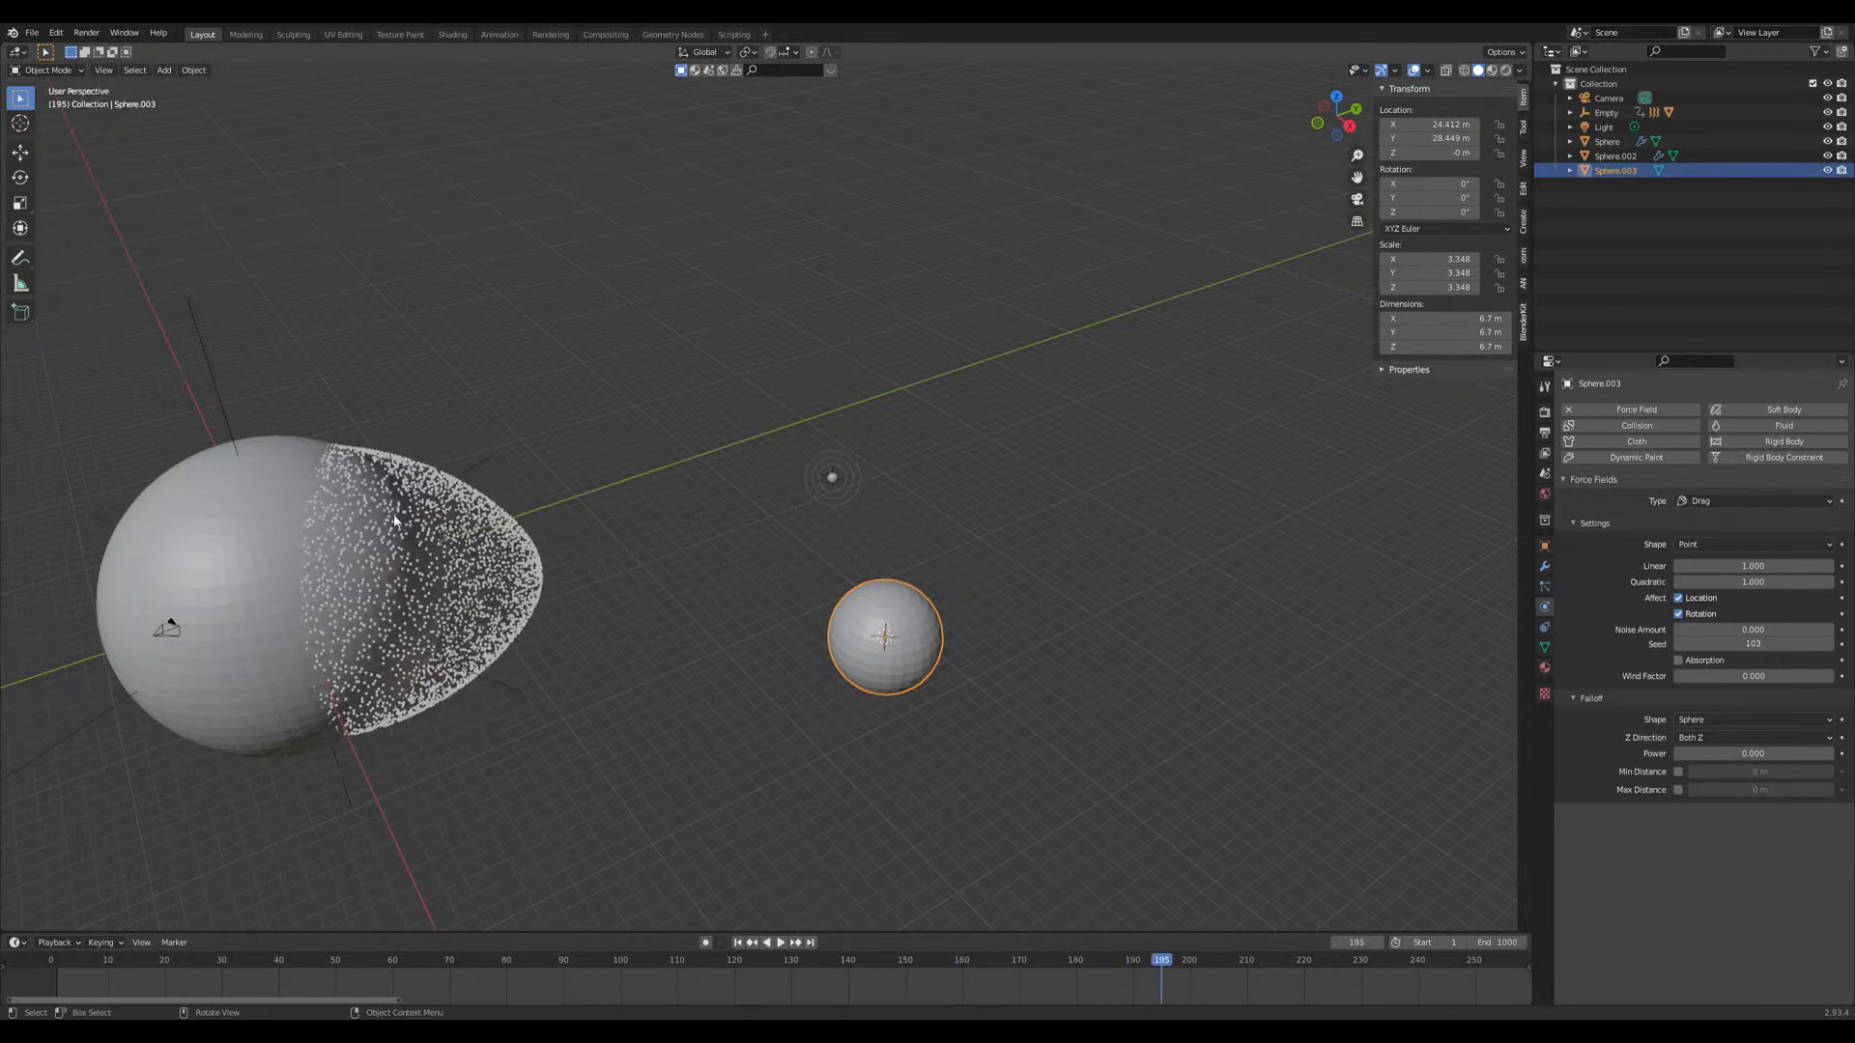
click(738, 943)
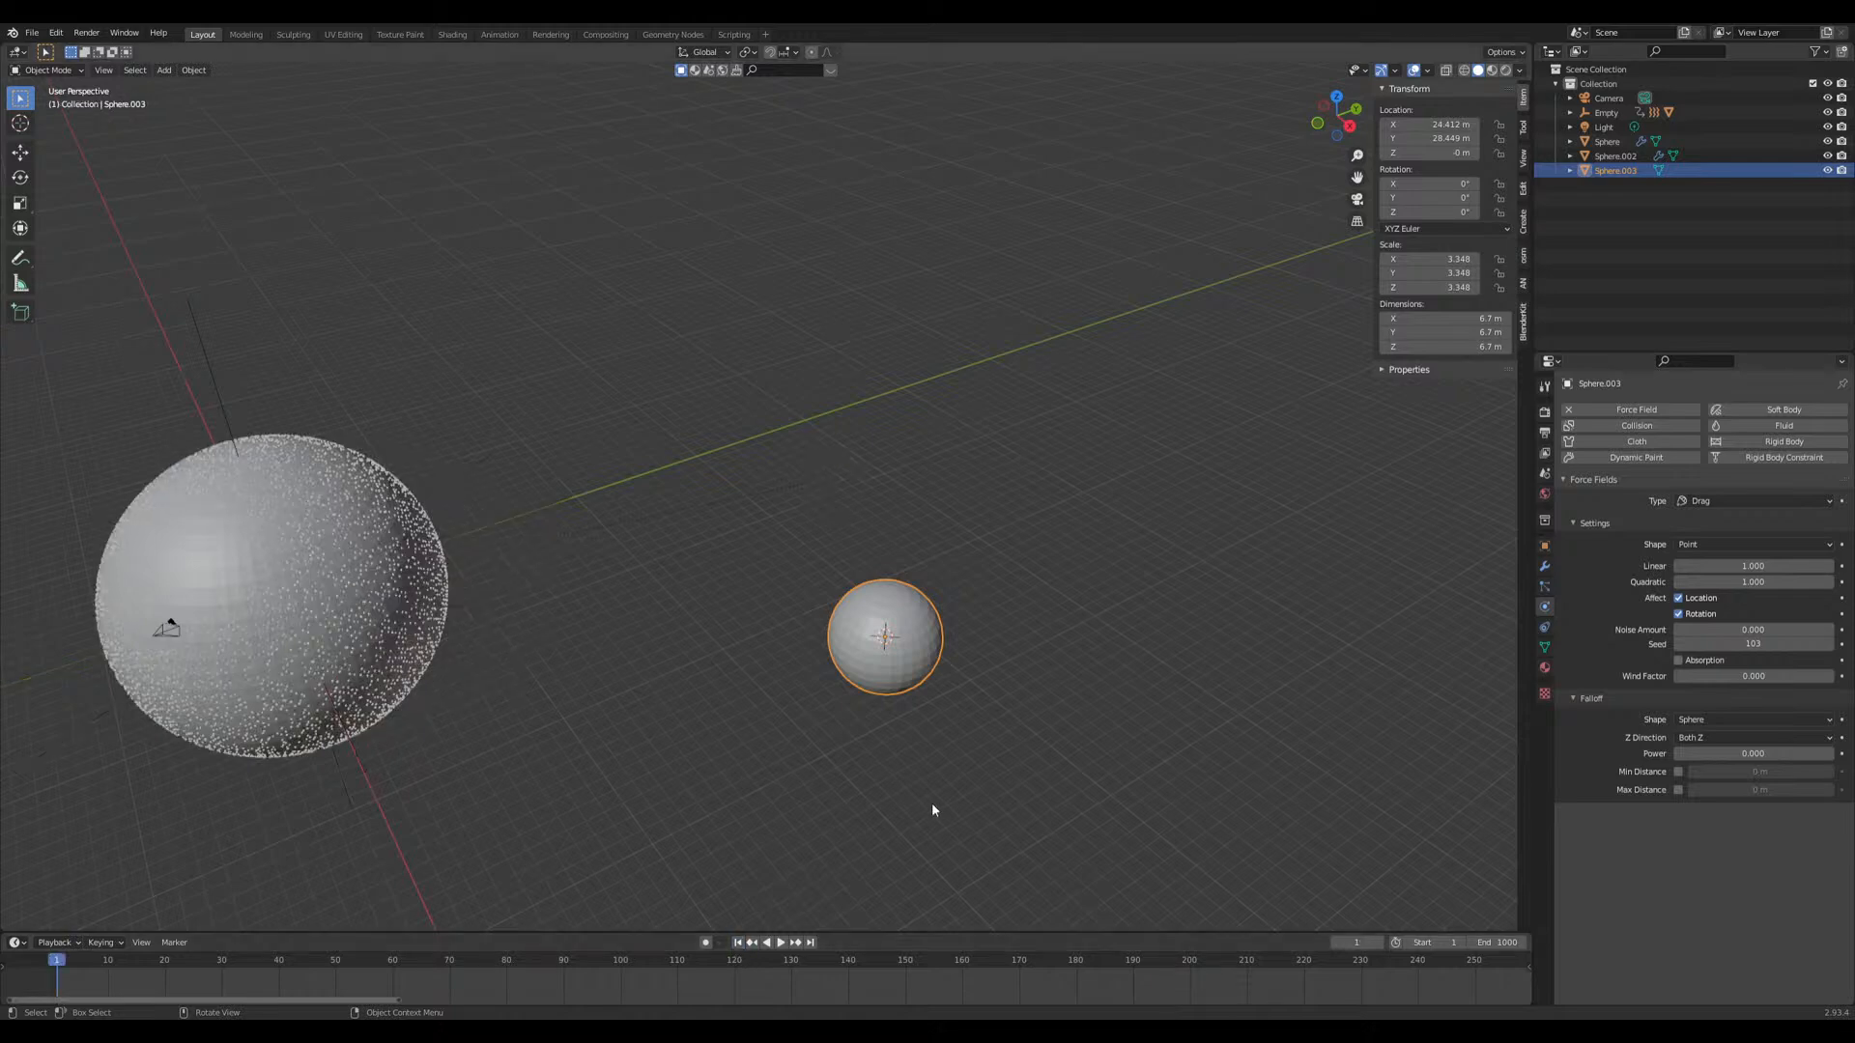
Step: Set the drag sphere's viewport display to Wire so the small sphere inside can be seen
key(KP_Decimal)
click(1544, 566)
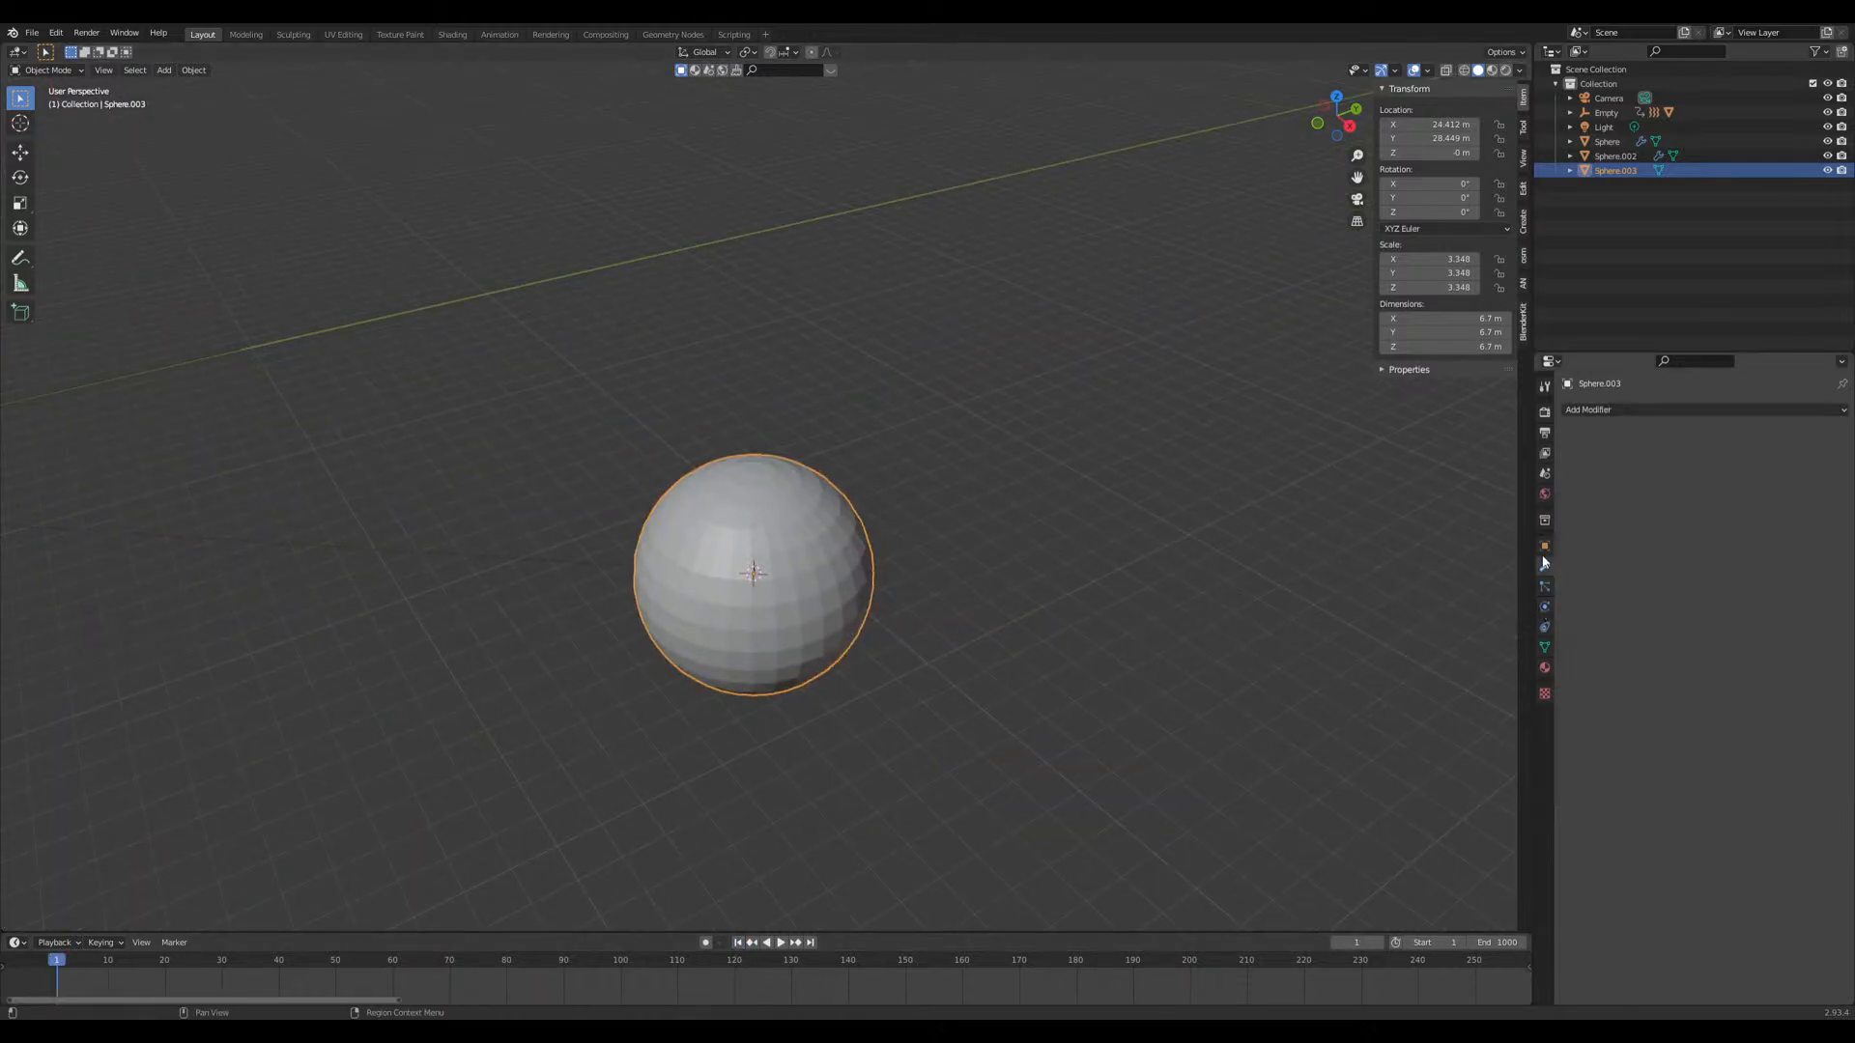
click(1544, 546)
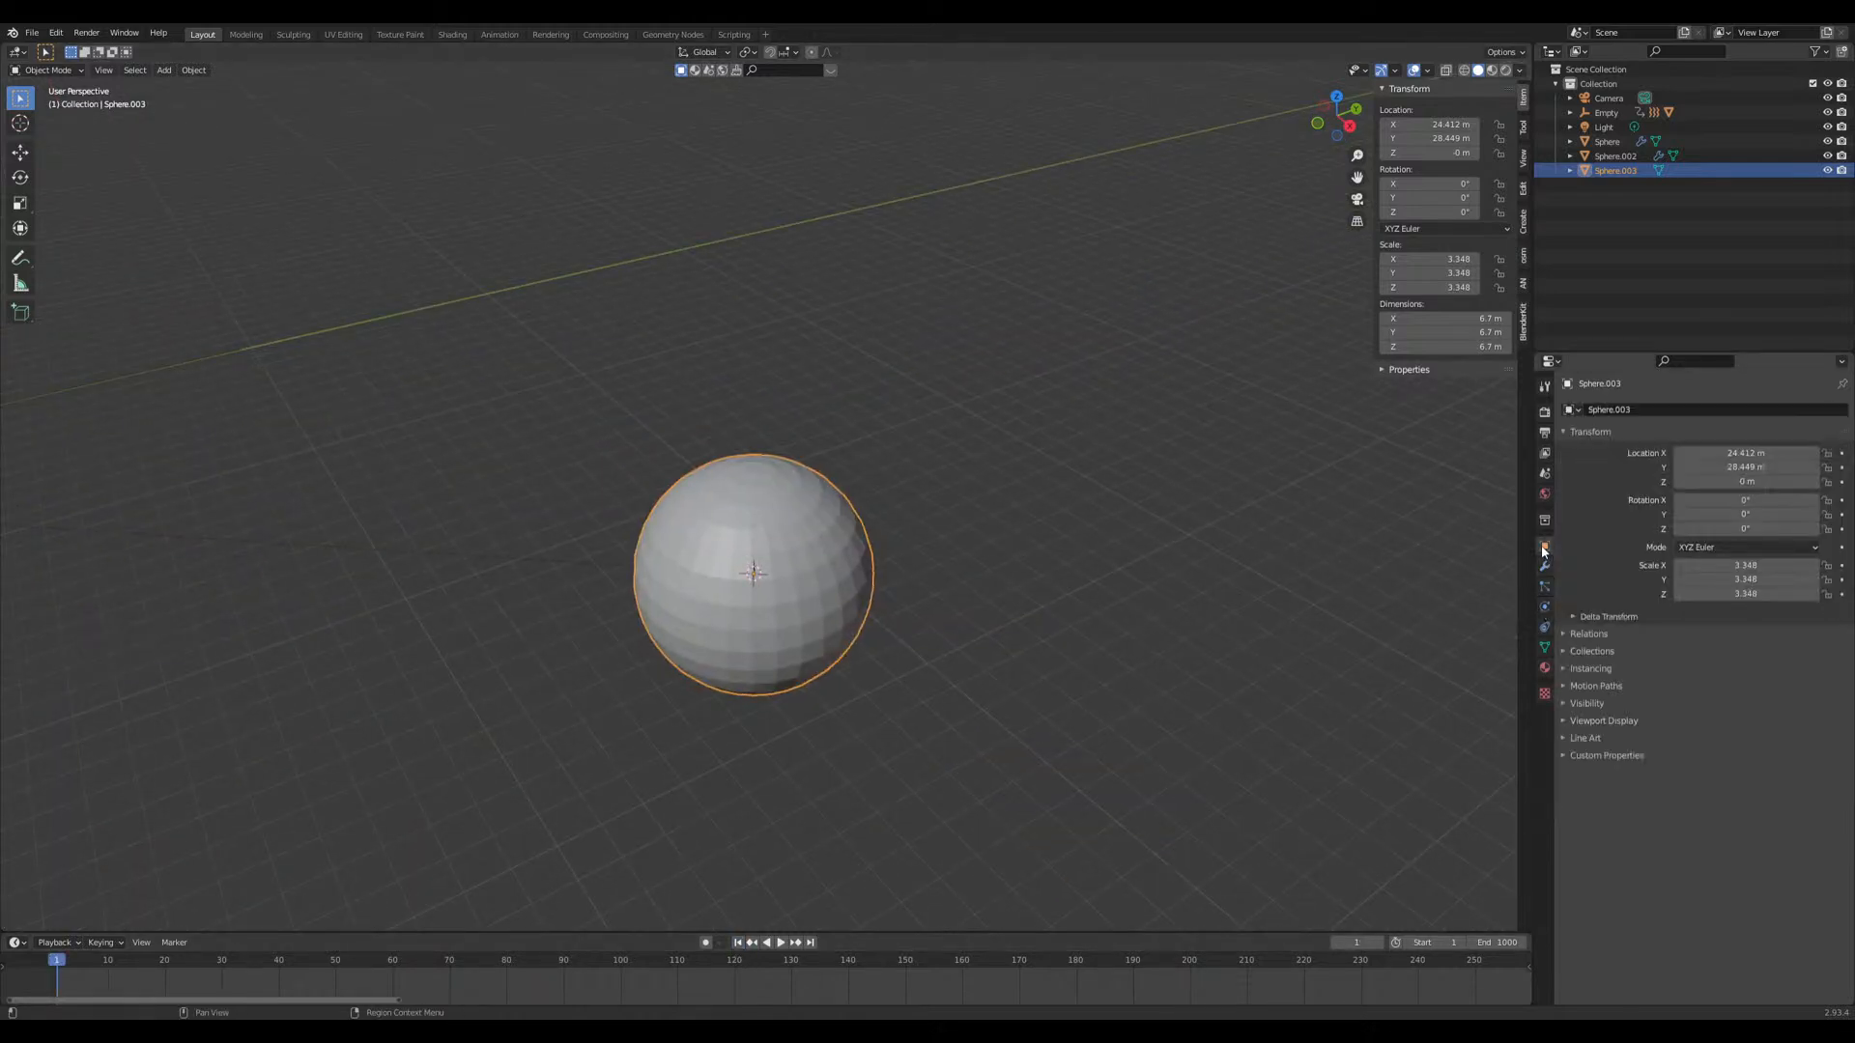
click(1580, 705)
click(1580, 705)
click(1586, 720)
click(1586, 721)
click(1584, 689)
click(1585, 684)
click(1594, 721)
click(1753, 872)
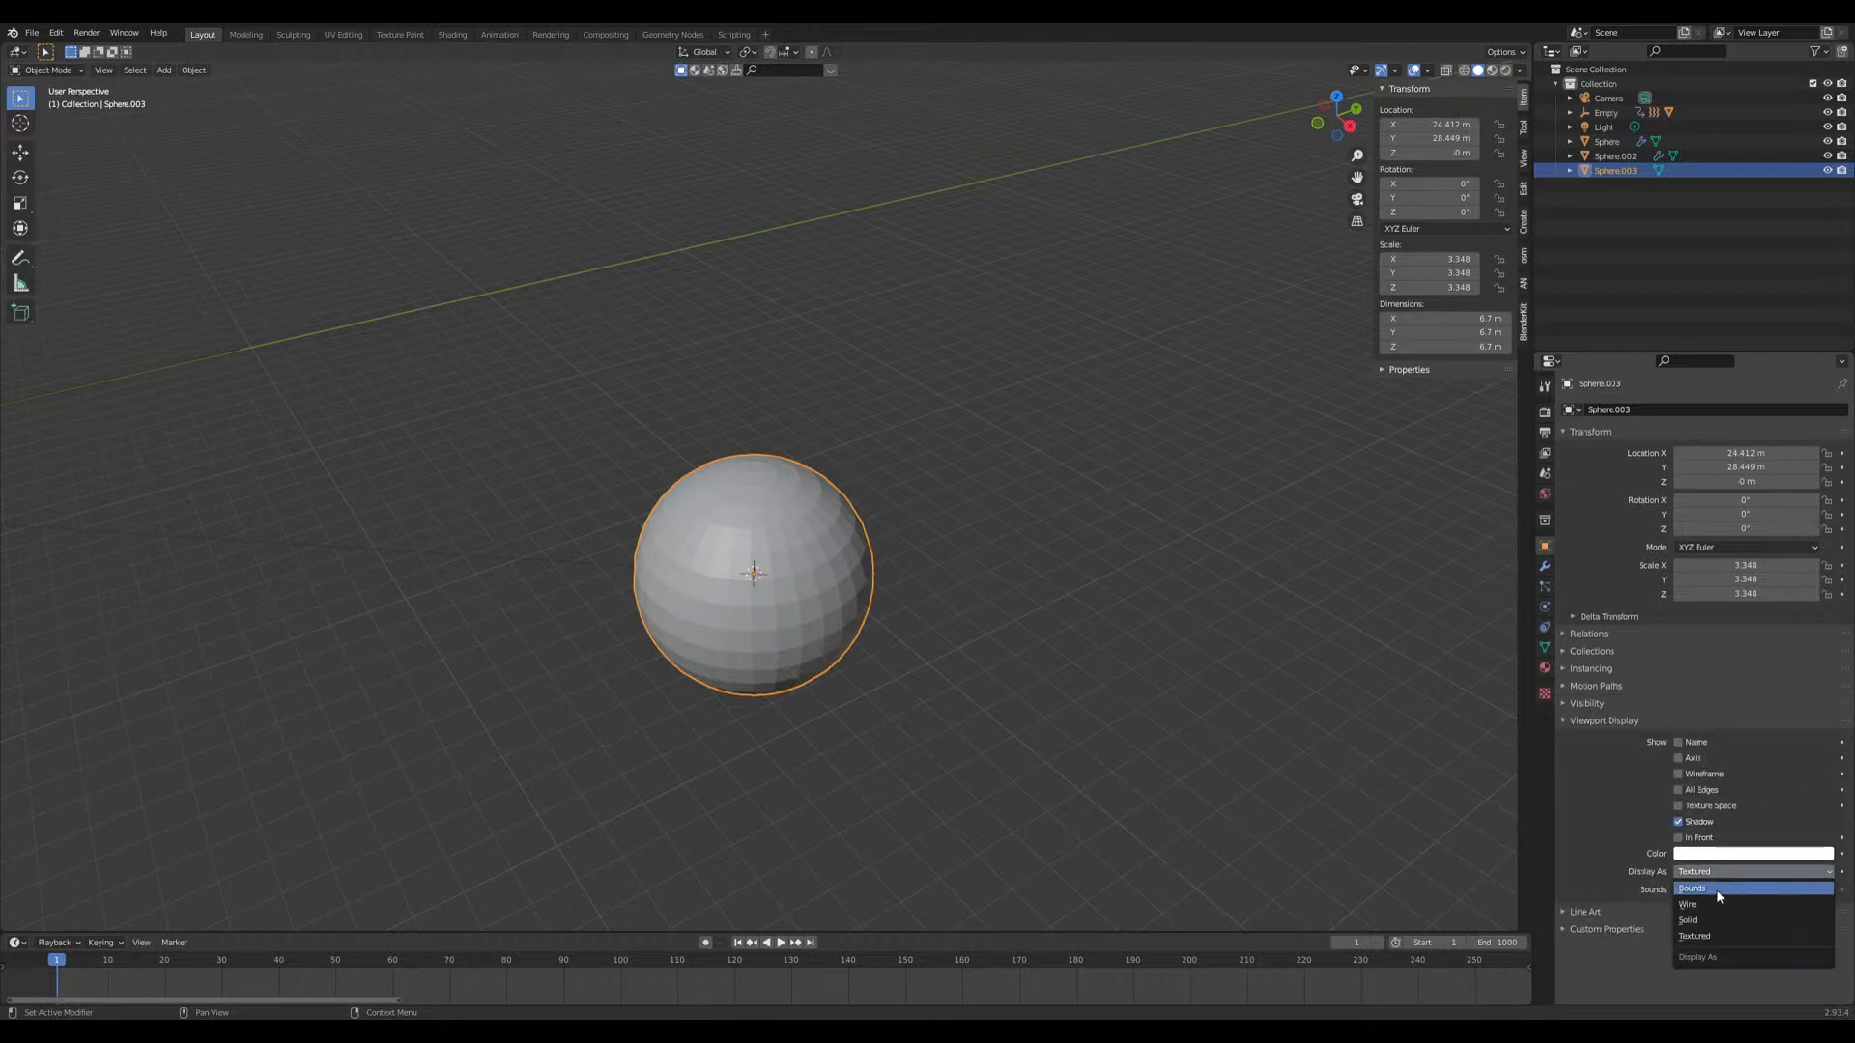
click(1724, 908)
Step: Set the shape of the wire sphere's drag force field to Surface
click(1545, 607)
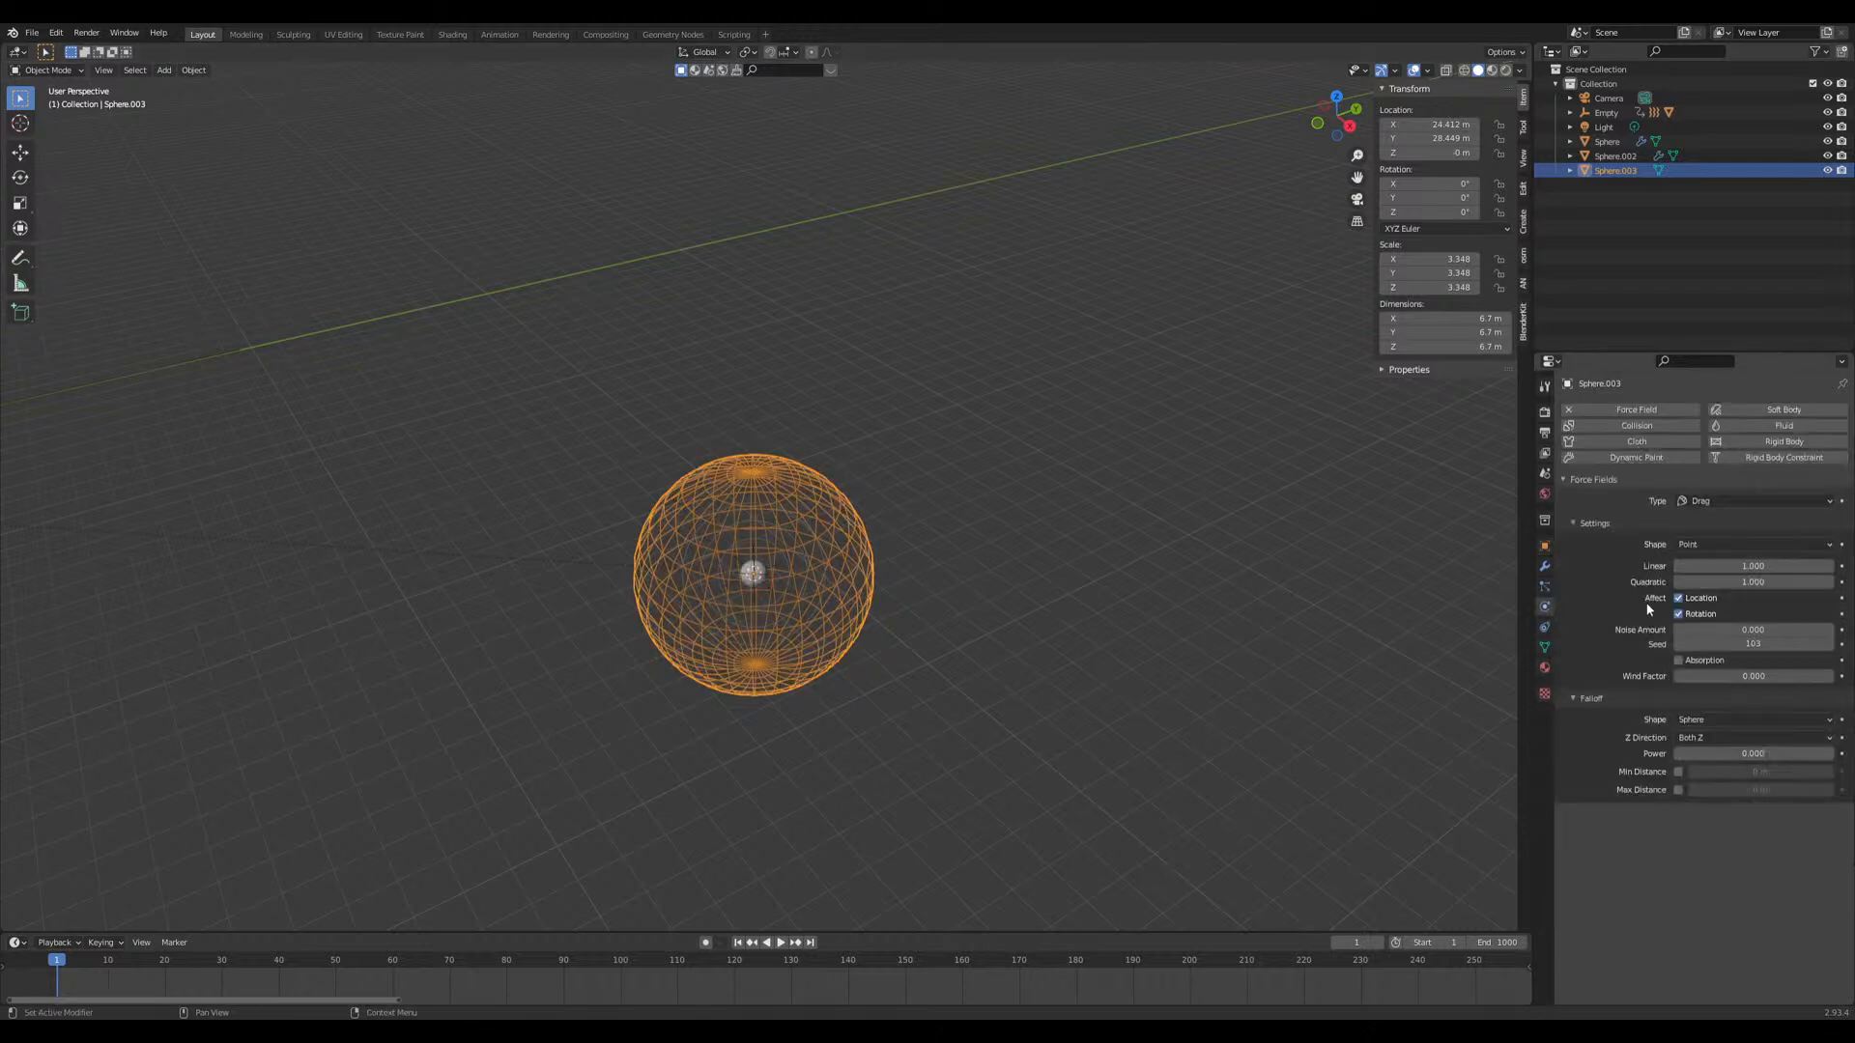
click(1715, 546)
click(1692, 608)
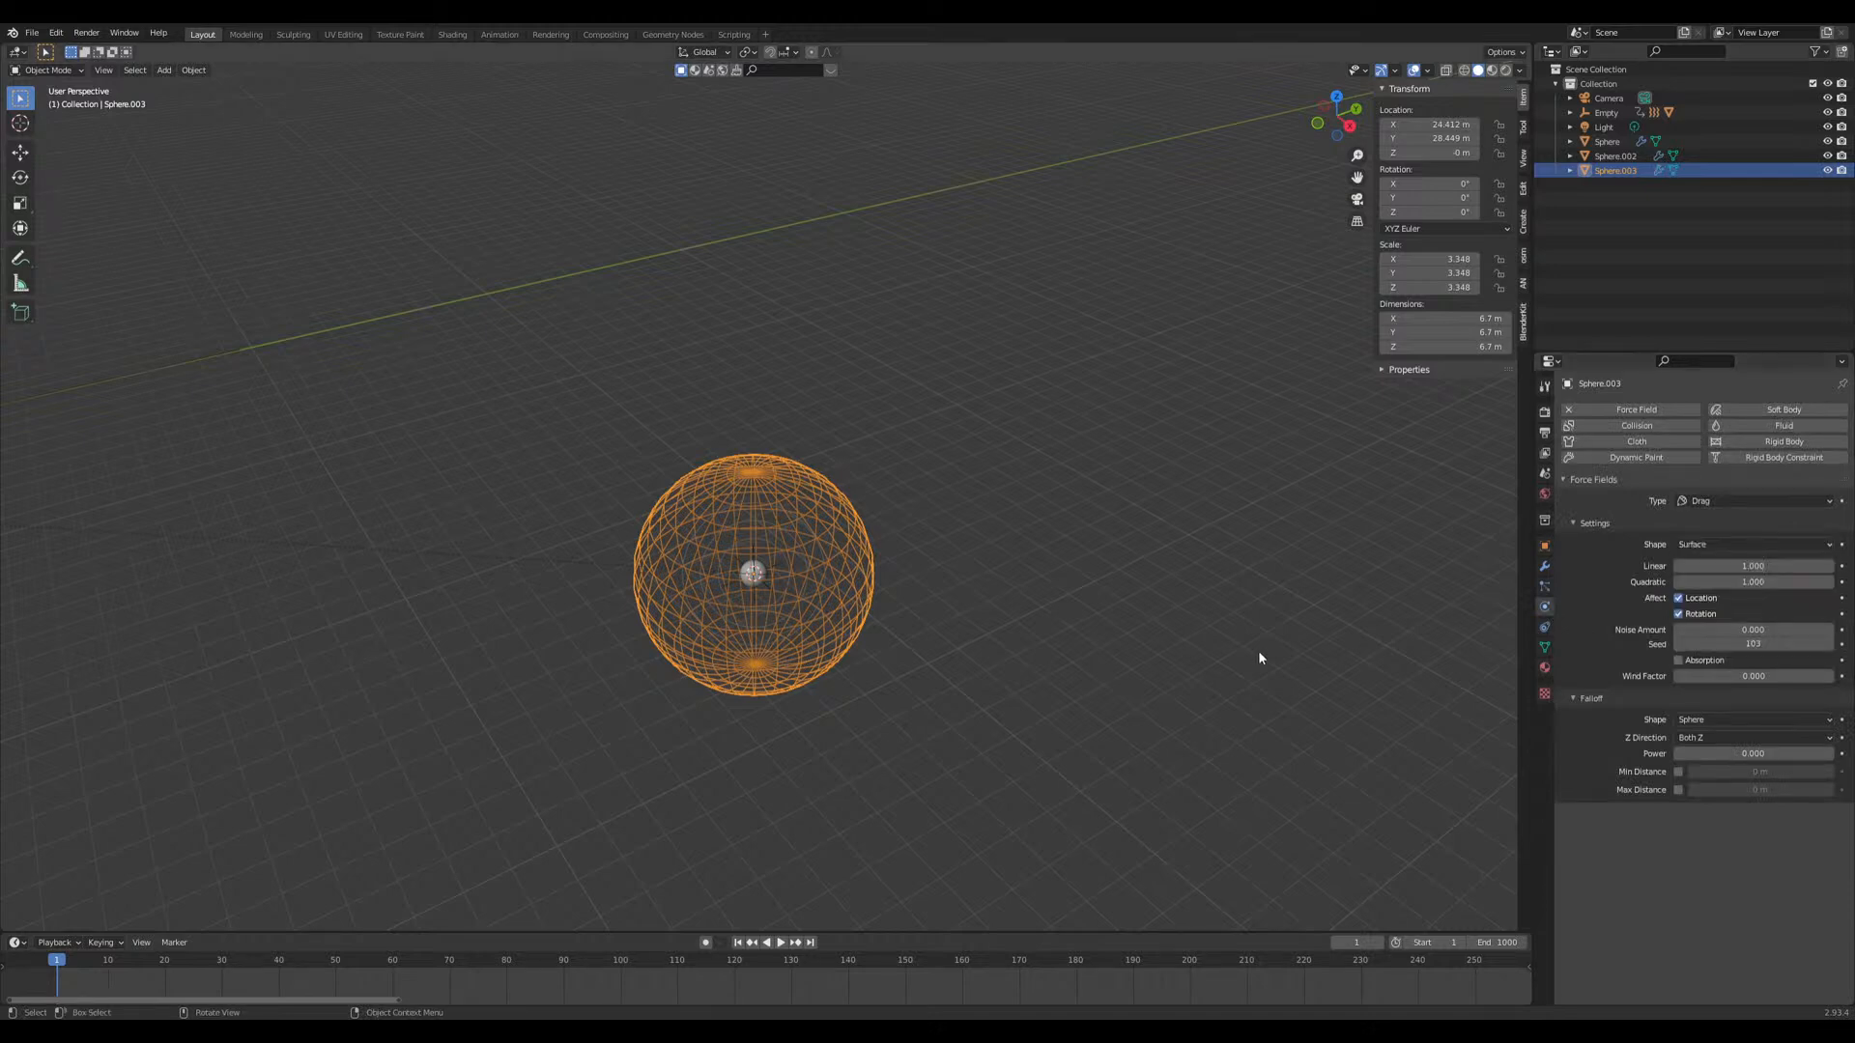
Step: Set the drag field's linear value to 0 and its quadratic value to 2
scroll(1246, 667, up, 5)
click(1754, 582)
text(2)
key(Return)
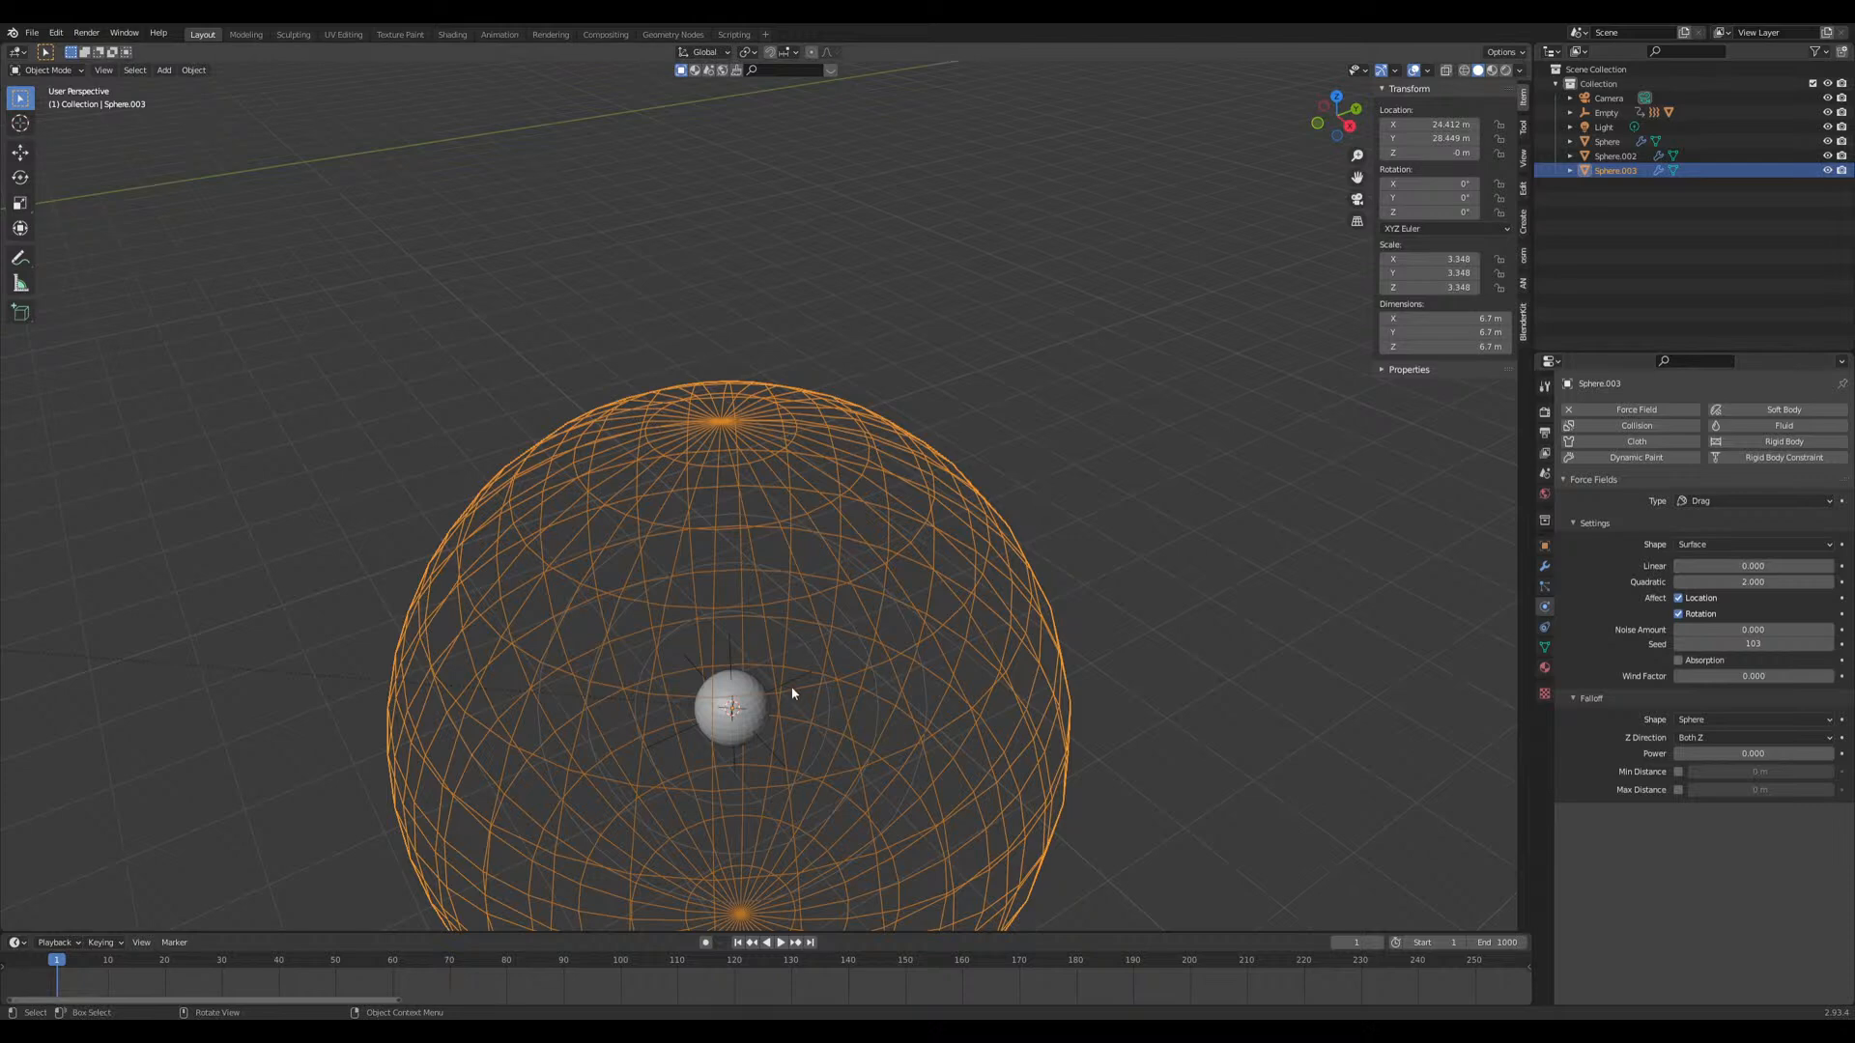
Step: Parent the wire drag sphere to the small sphere inside it, using the Object parent type
shift+click(761, 714)
click(761, 718)
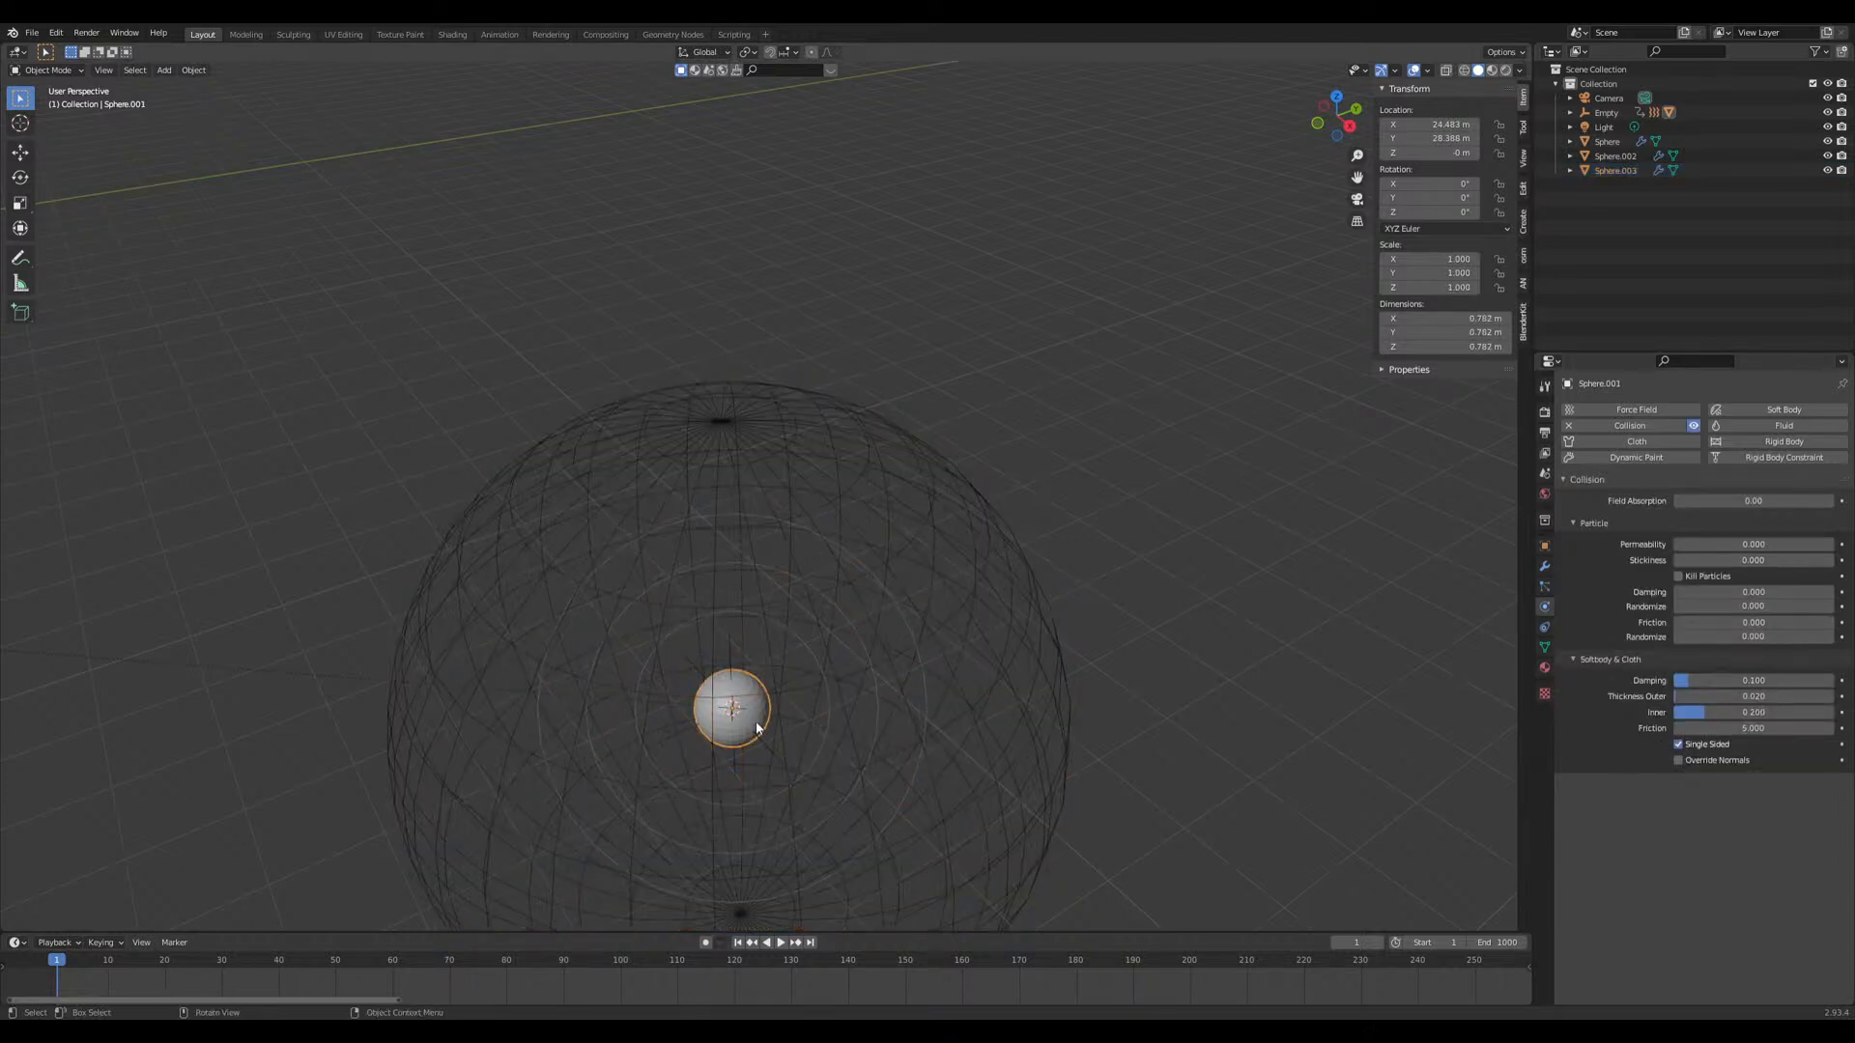
click(1040, 675)
shift+click(751, 722)
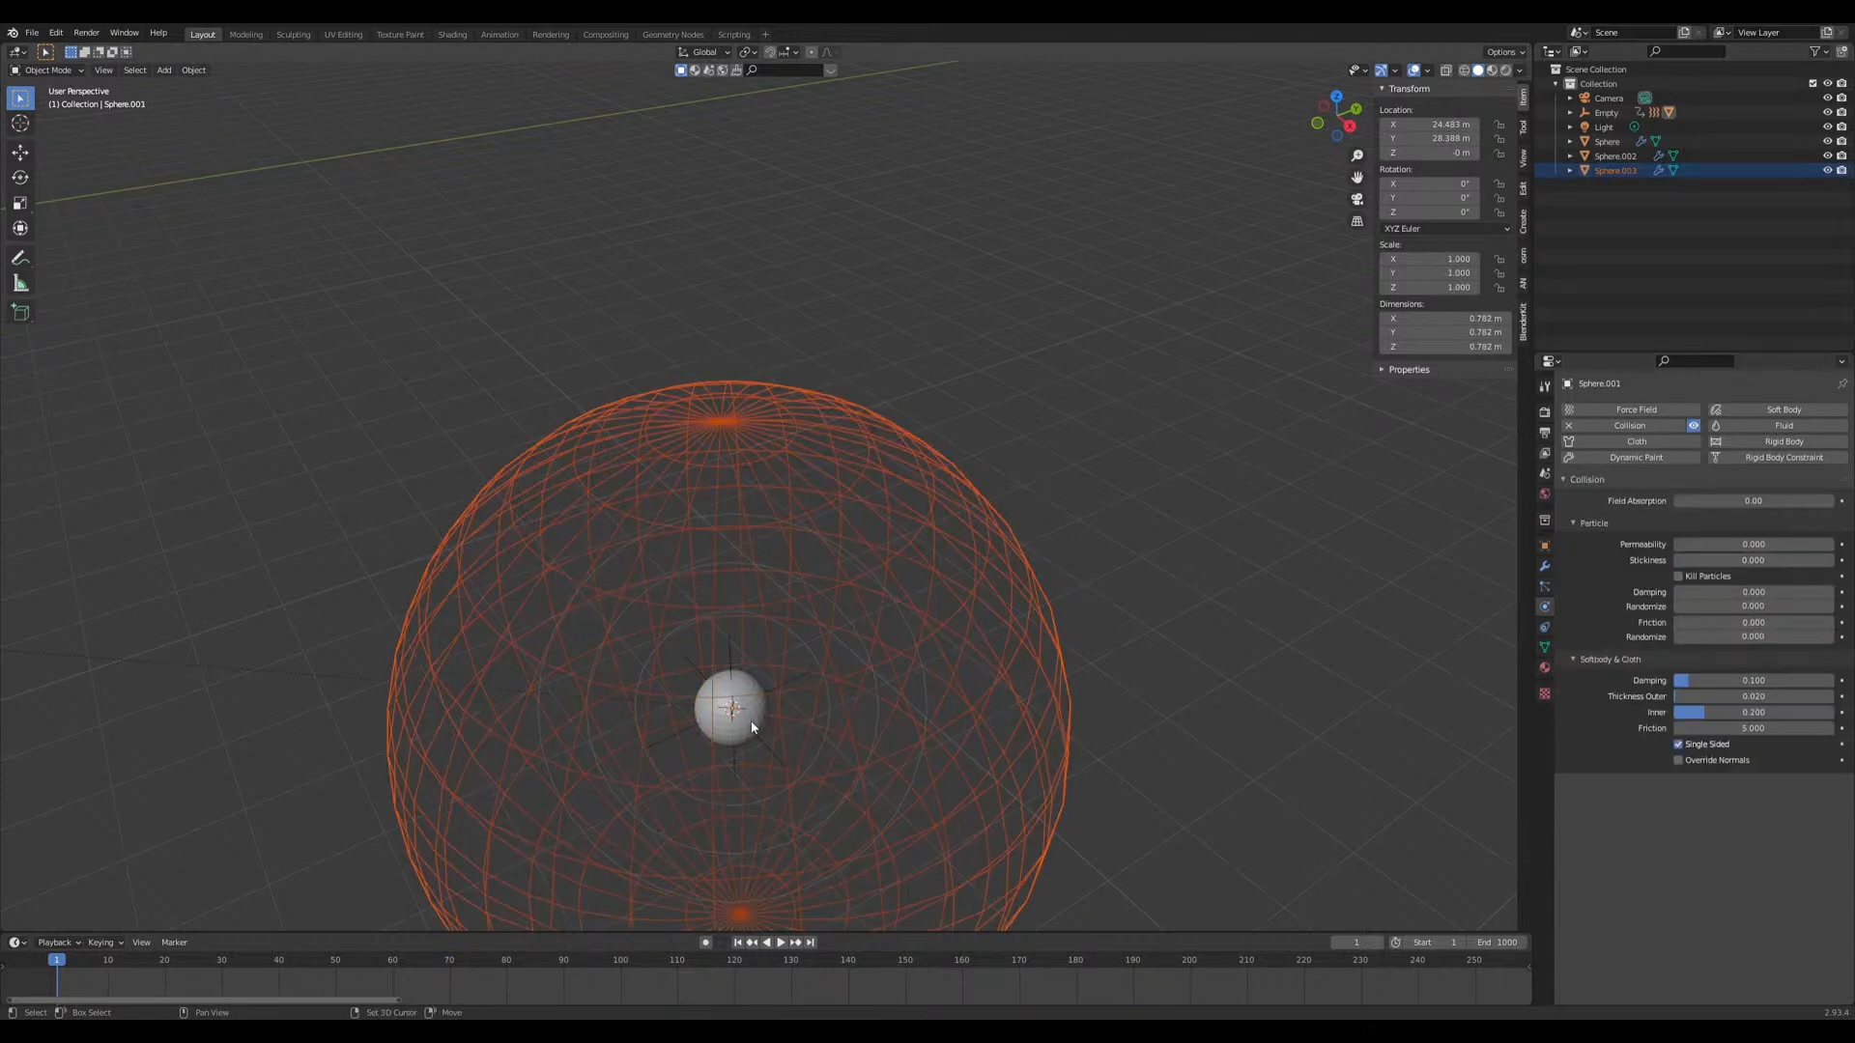
click(951, 681)
middle_drag(784, 740, 773, 726)
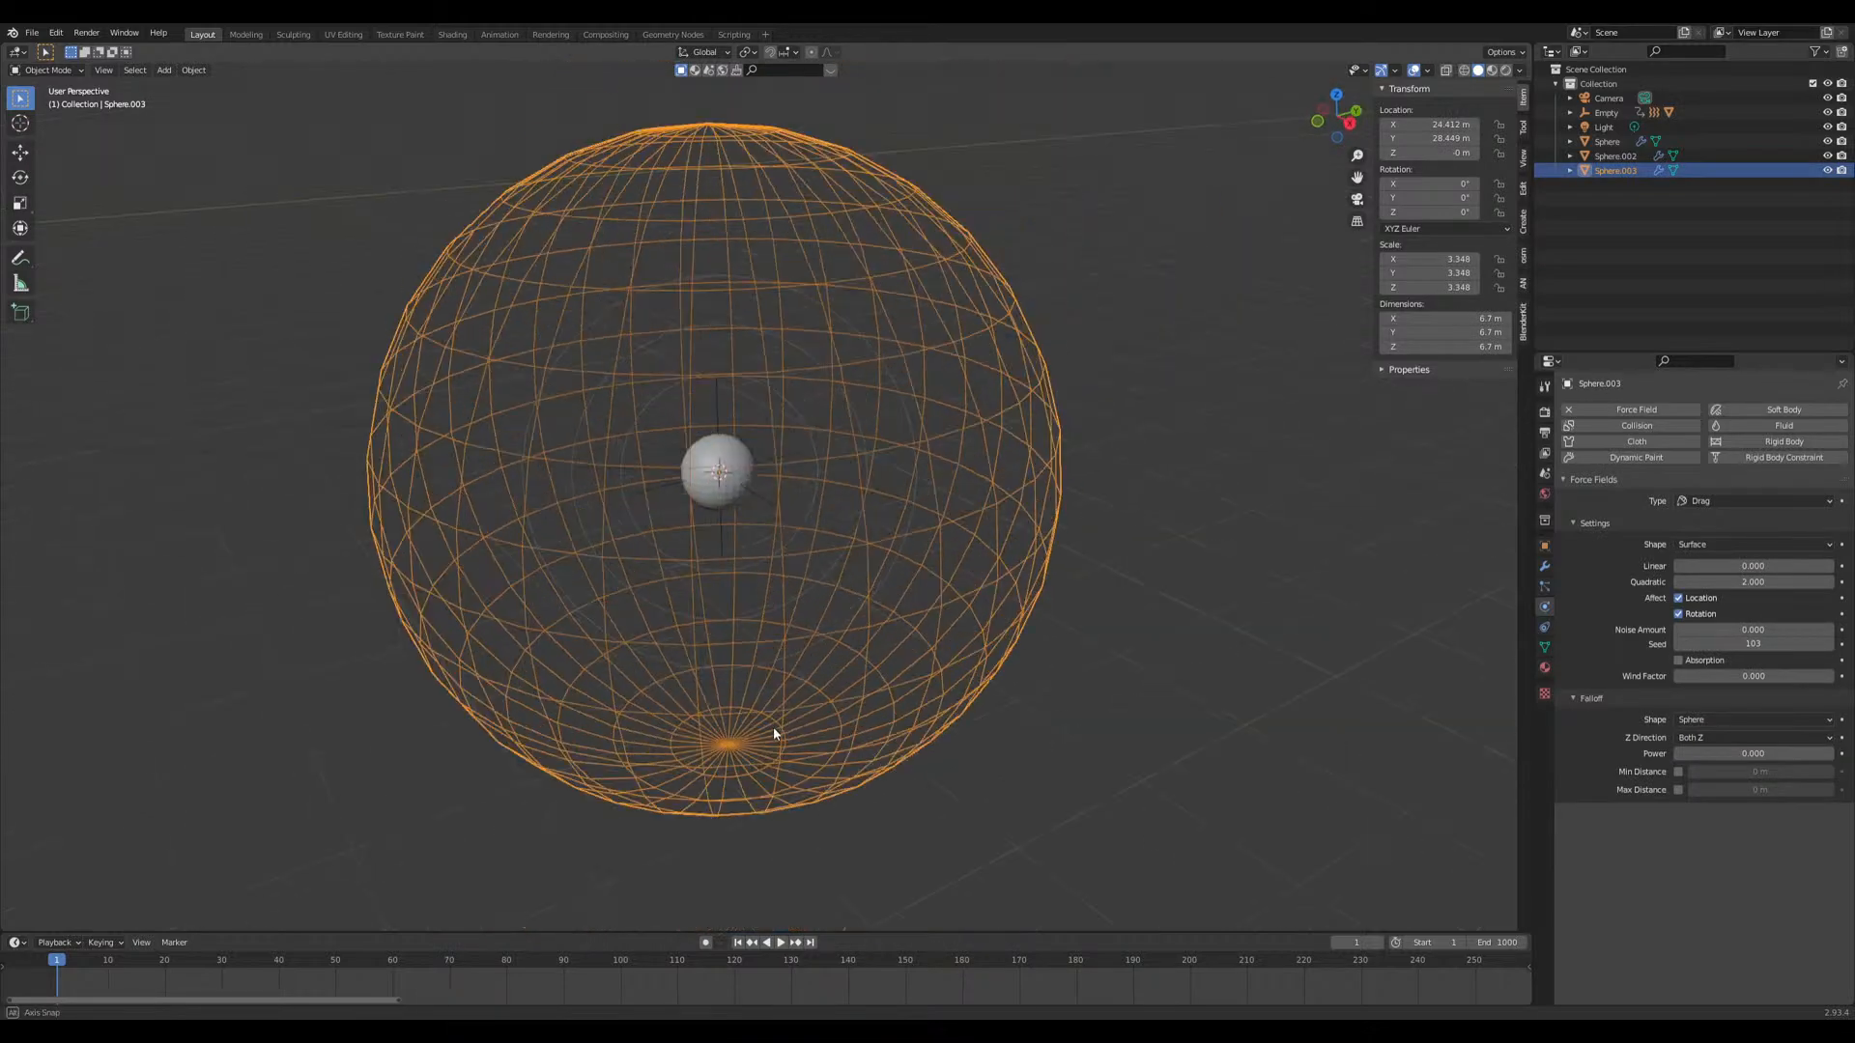
shift+click(733, 496)
right_click(733, 495)
mouse_move(732, 496)
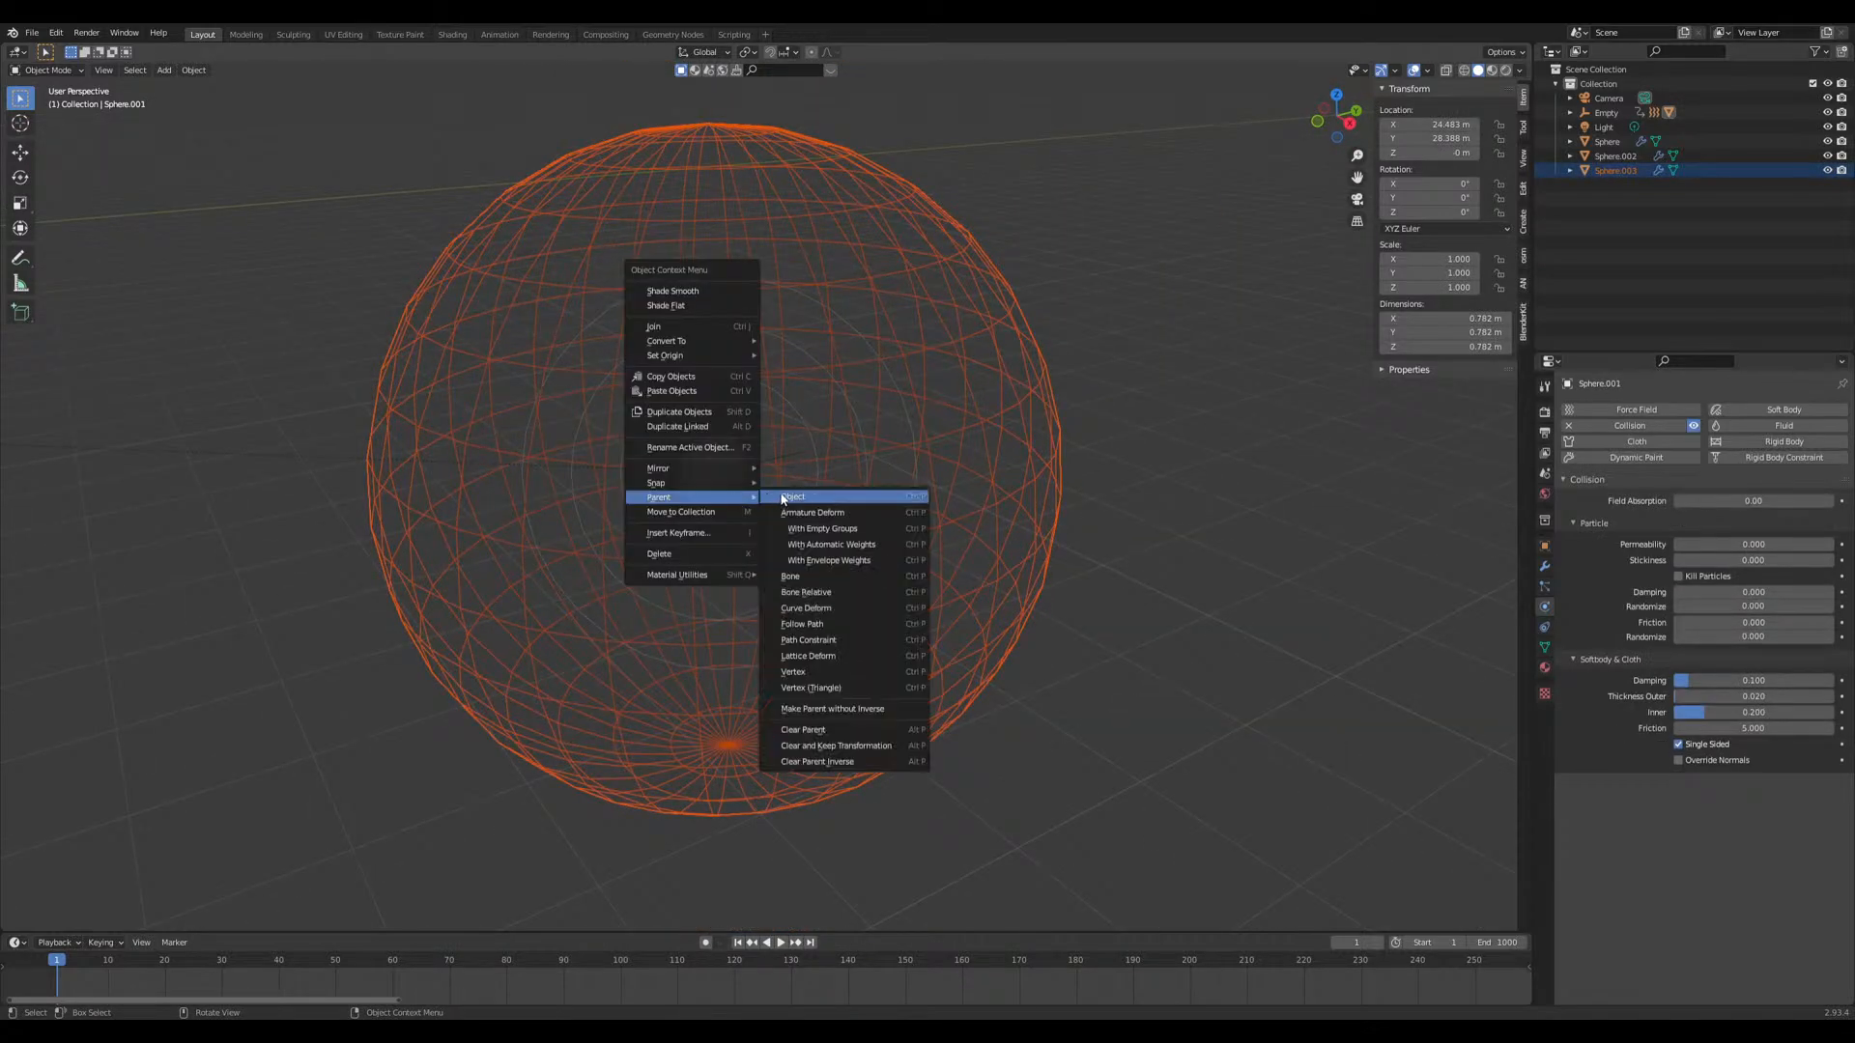
click(792, 496)
Step: Play the animation to check how the particles react to the small sphere with the drag sphere attached
key(space)
scroll(719, 541, down, 2)
scroll(719, 540, down, 3)
key(space)
middle_drag(496, 624, 560, 716)
scroll(503, 636, down, 2)
click(480, 643)
key(space)
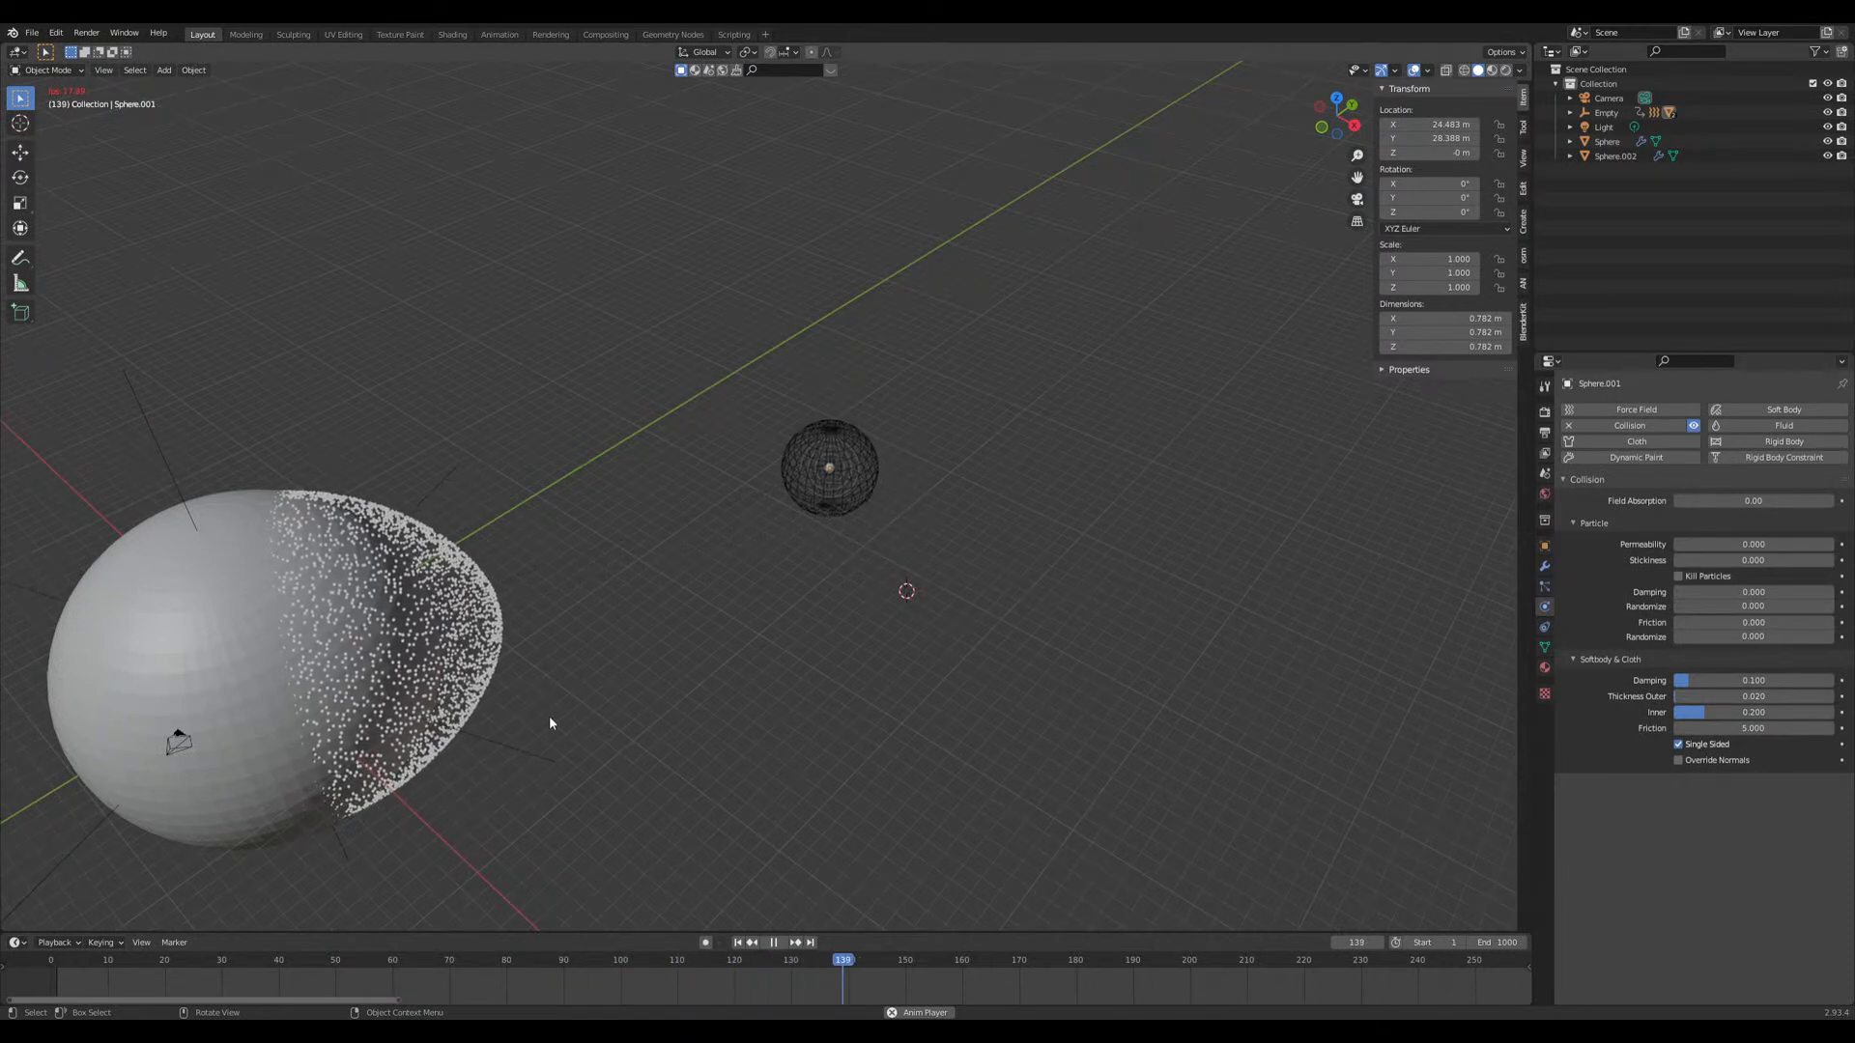
click(824, 438)
middle_drag(974, 525, 831, 532)
scroll(913, 531, up, 3)
scroll(830, 529, down, 4)
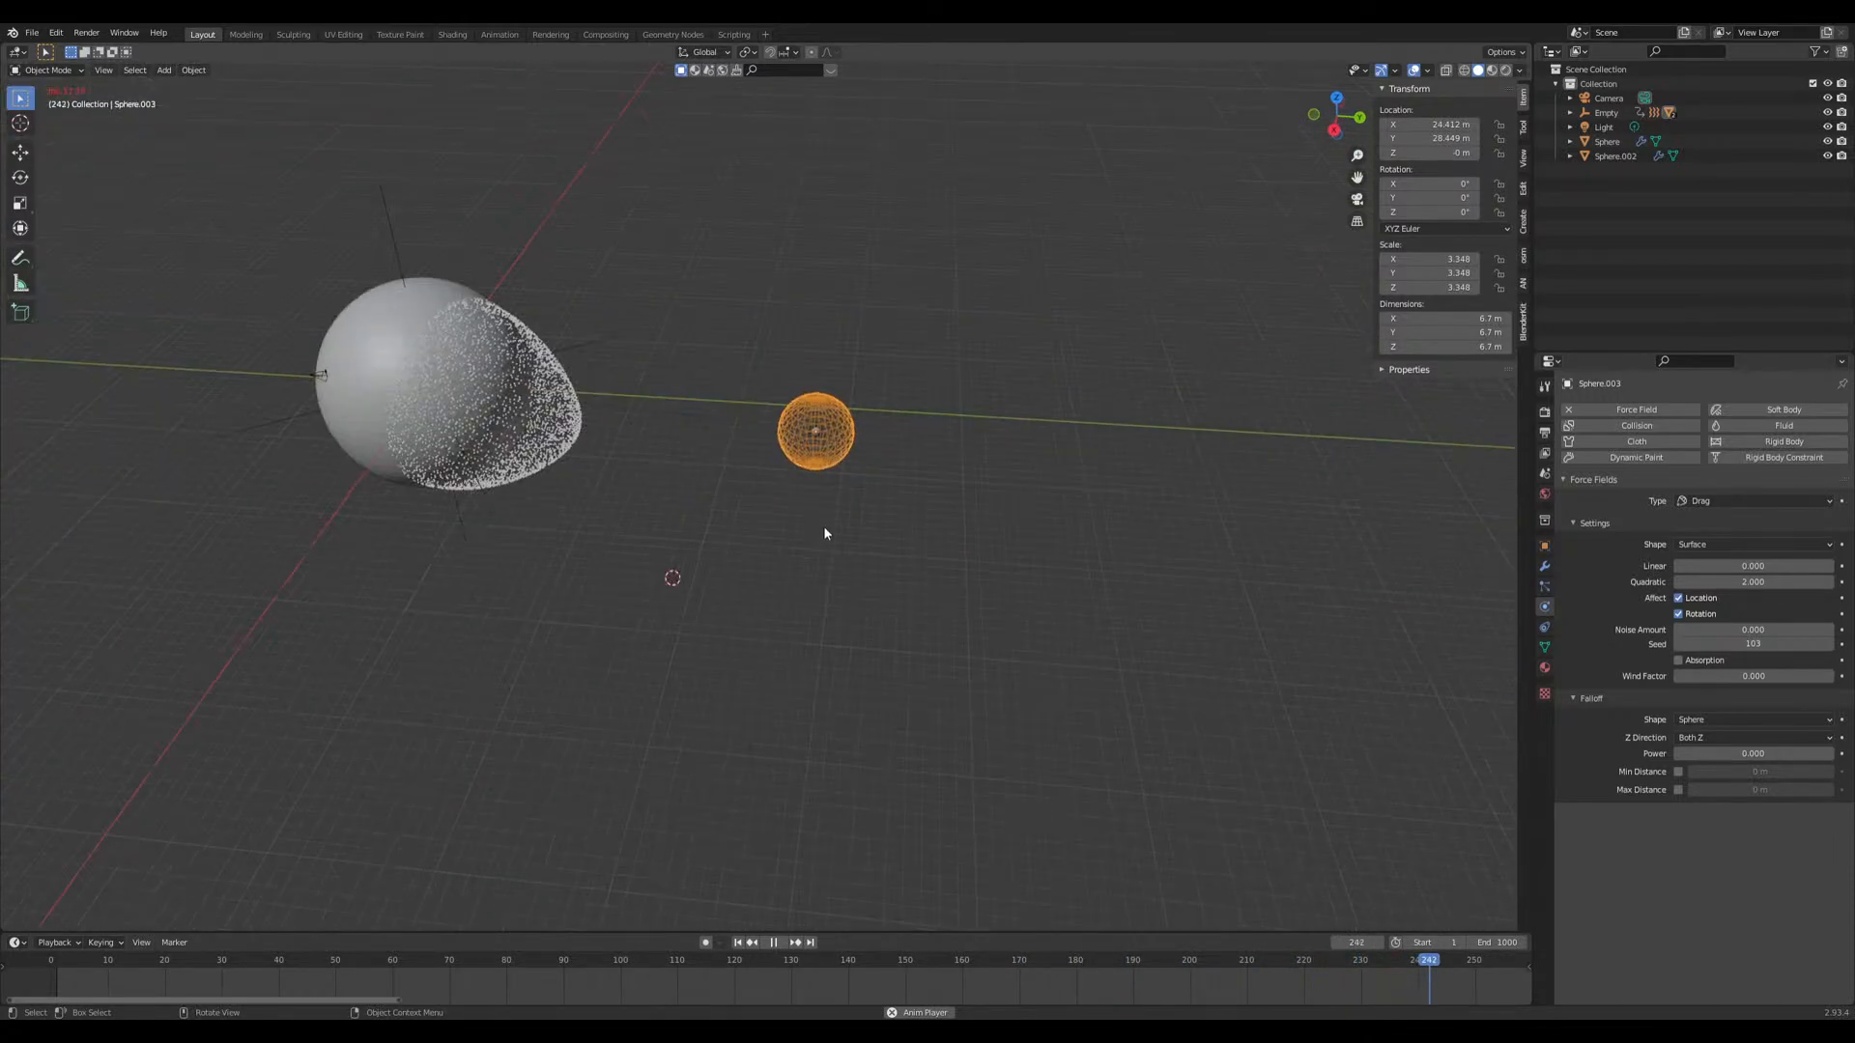
key(space)
Step: Enable the maximum distance in the wire sphere's drag falloff and set it to 2.89 m
scroll(930, 467, up, 4)
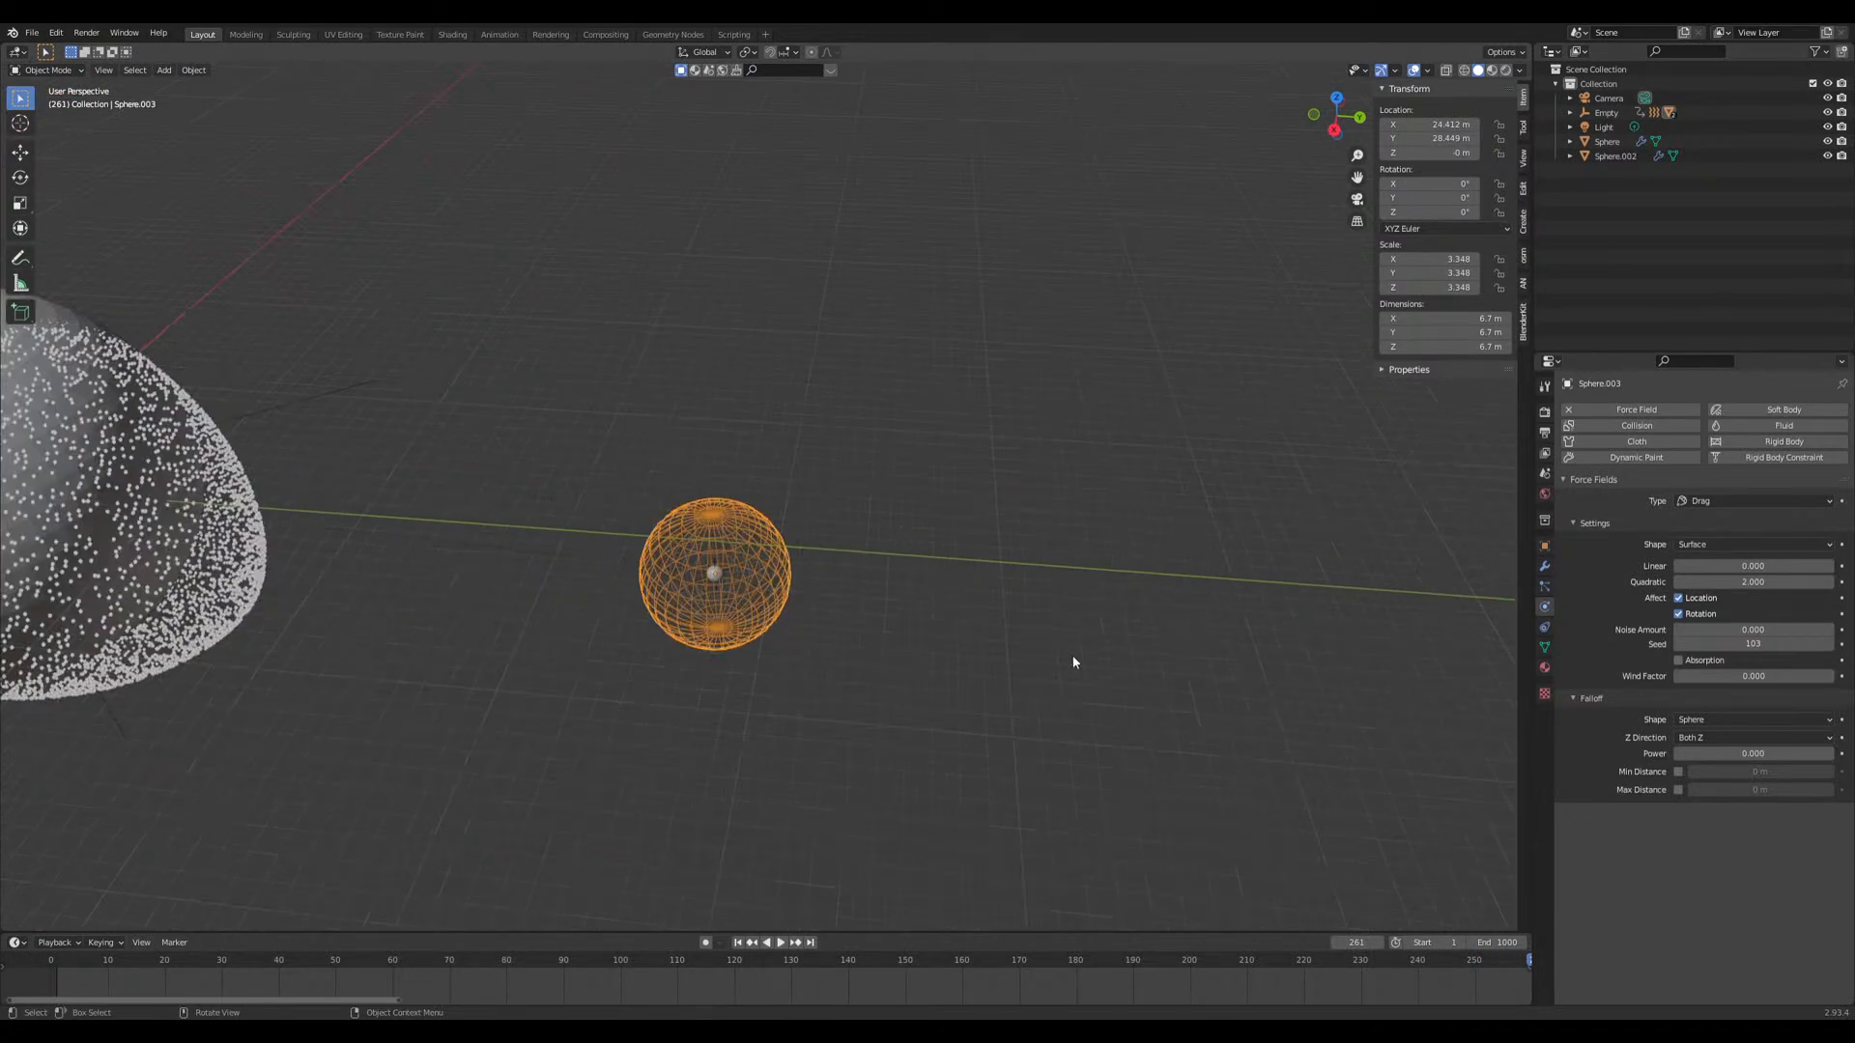
scroll(895, 676, up, 2)
middle_drag(894, 676, 787, 643)
scroll(788, 650, up, 1)
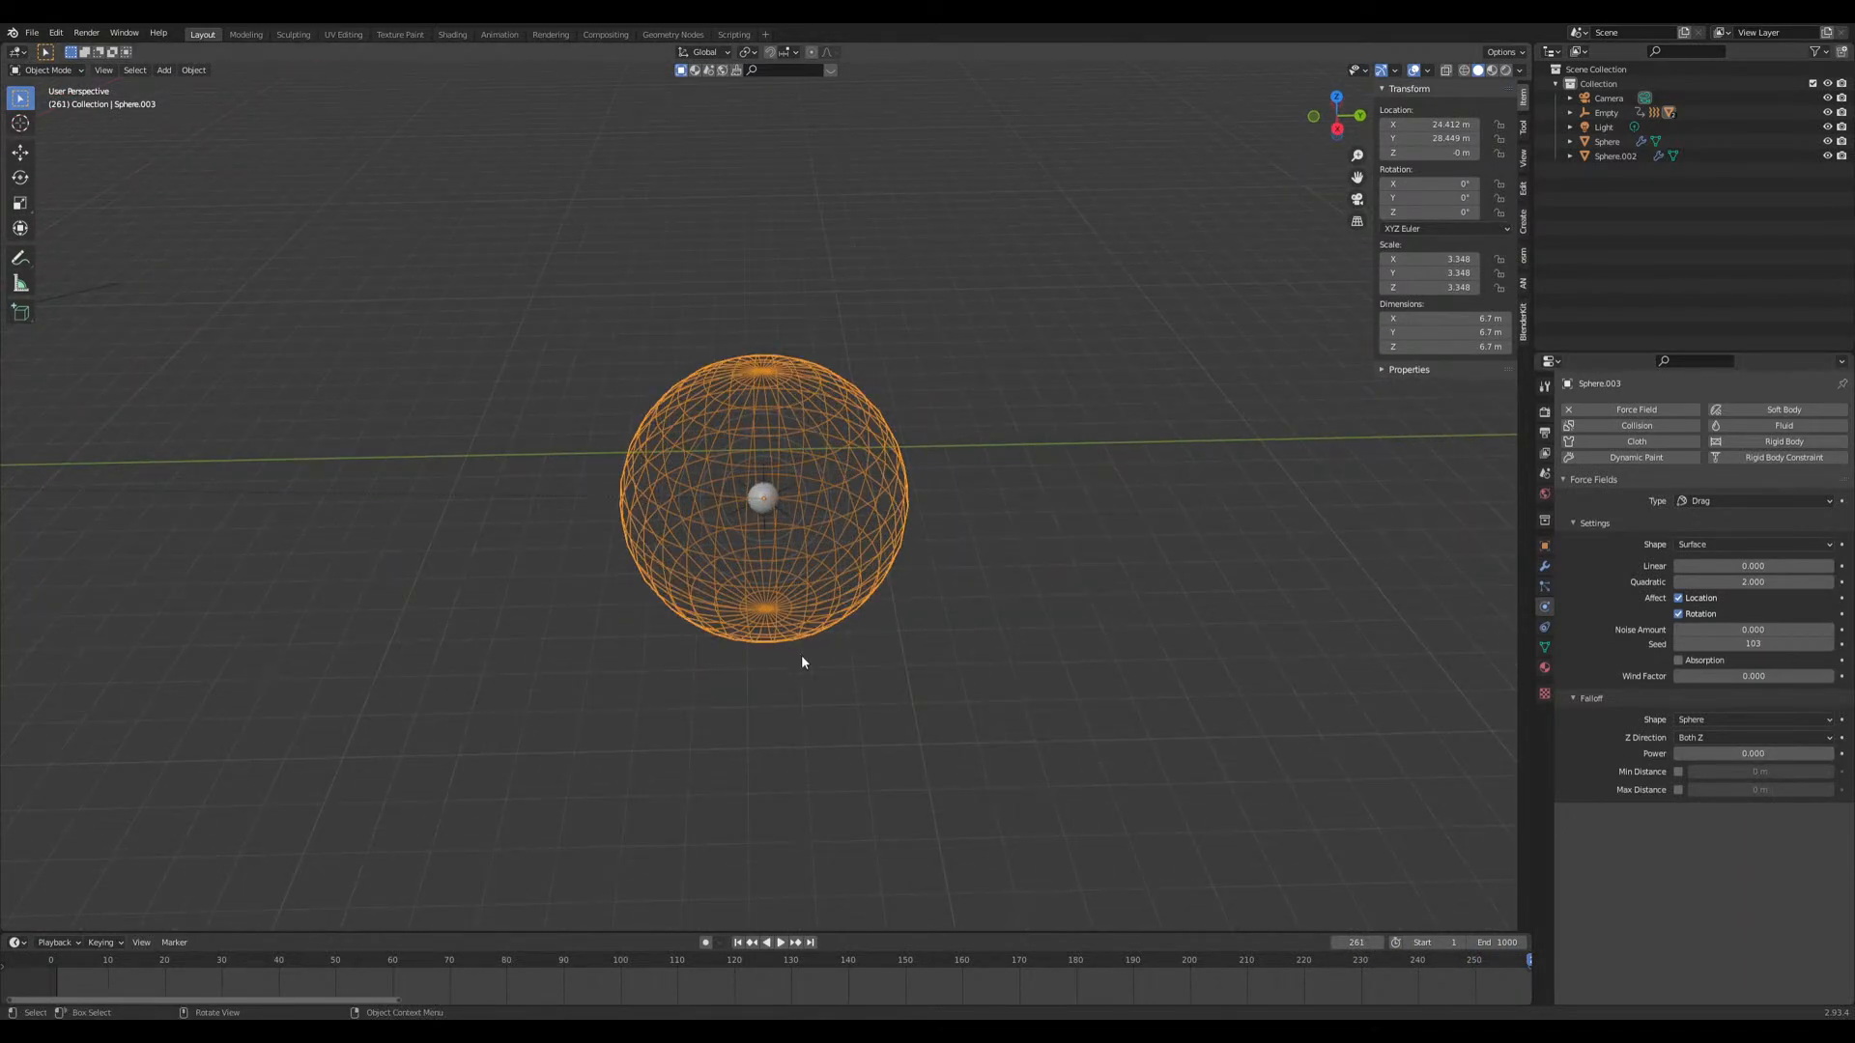
scroll(799, 663, up, 1)
scroll(1110, 697, down, 4)
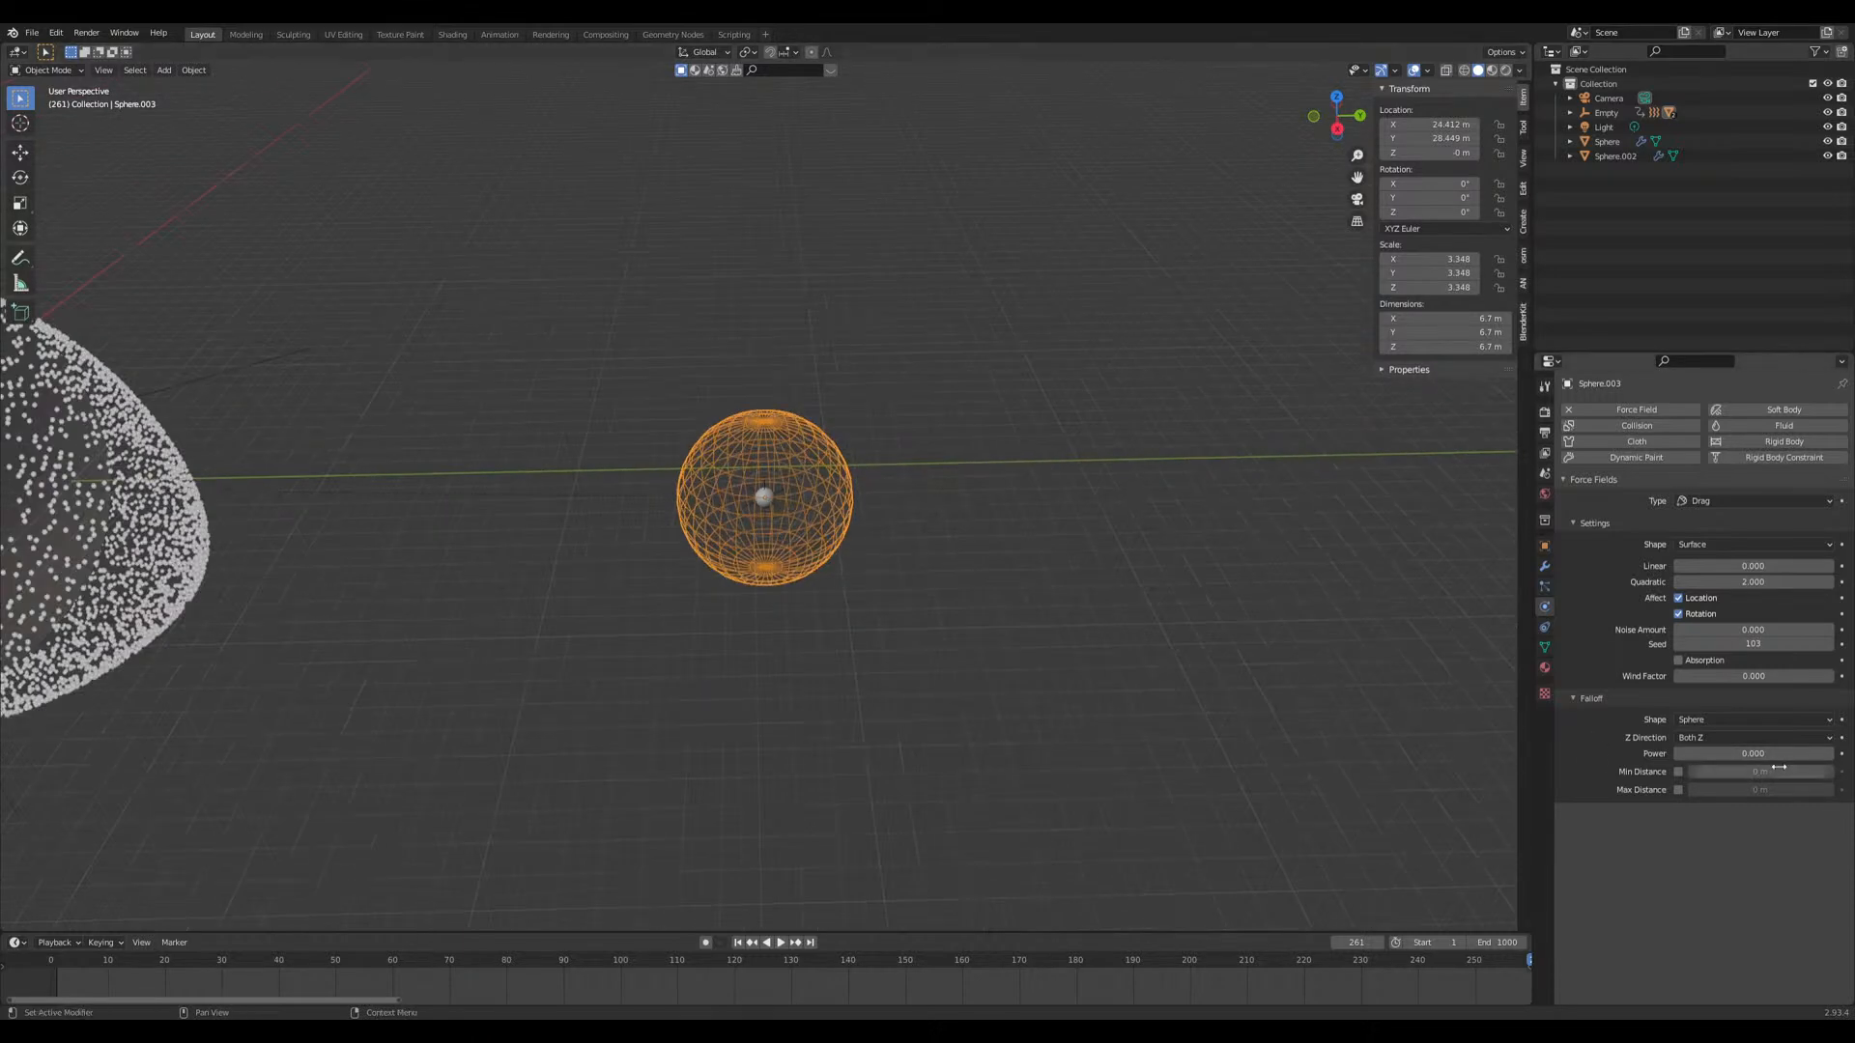
click(1678, 790)
drag(1753, 789, 1767, 789)
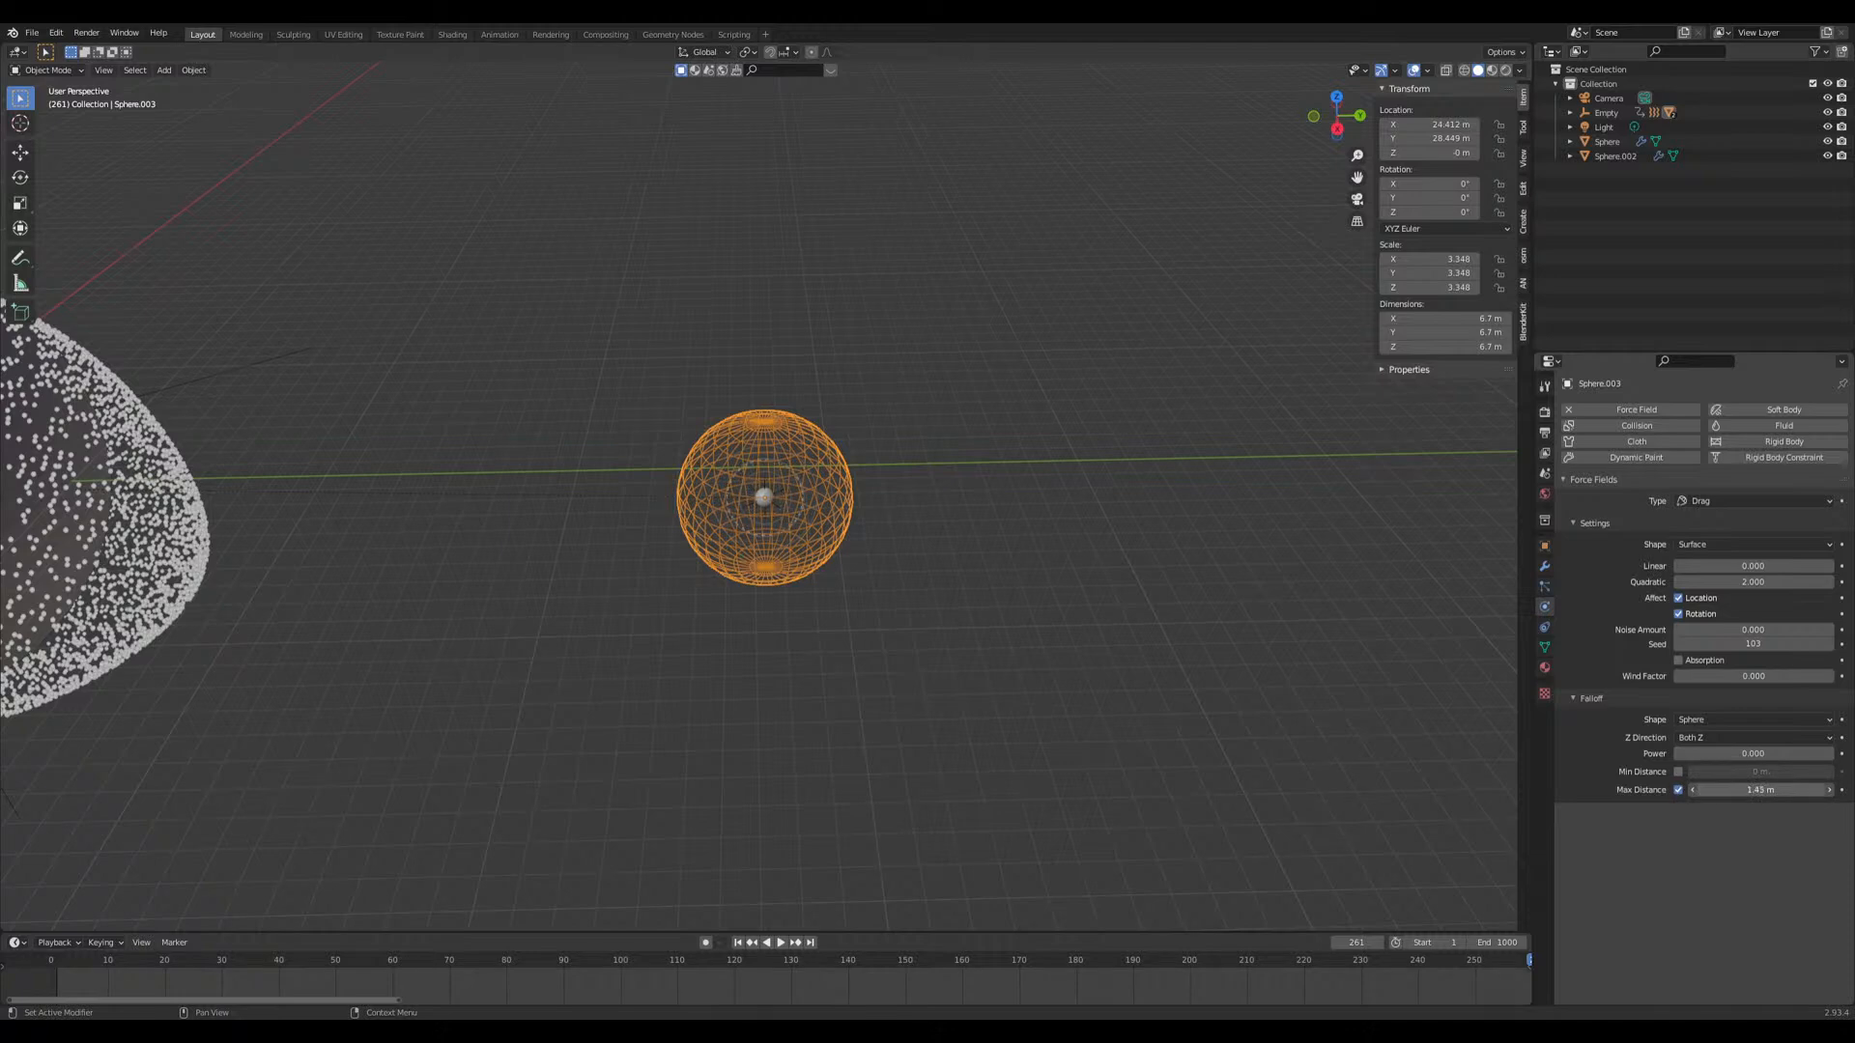
drag(1759, 790, 1768, 790)
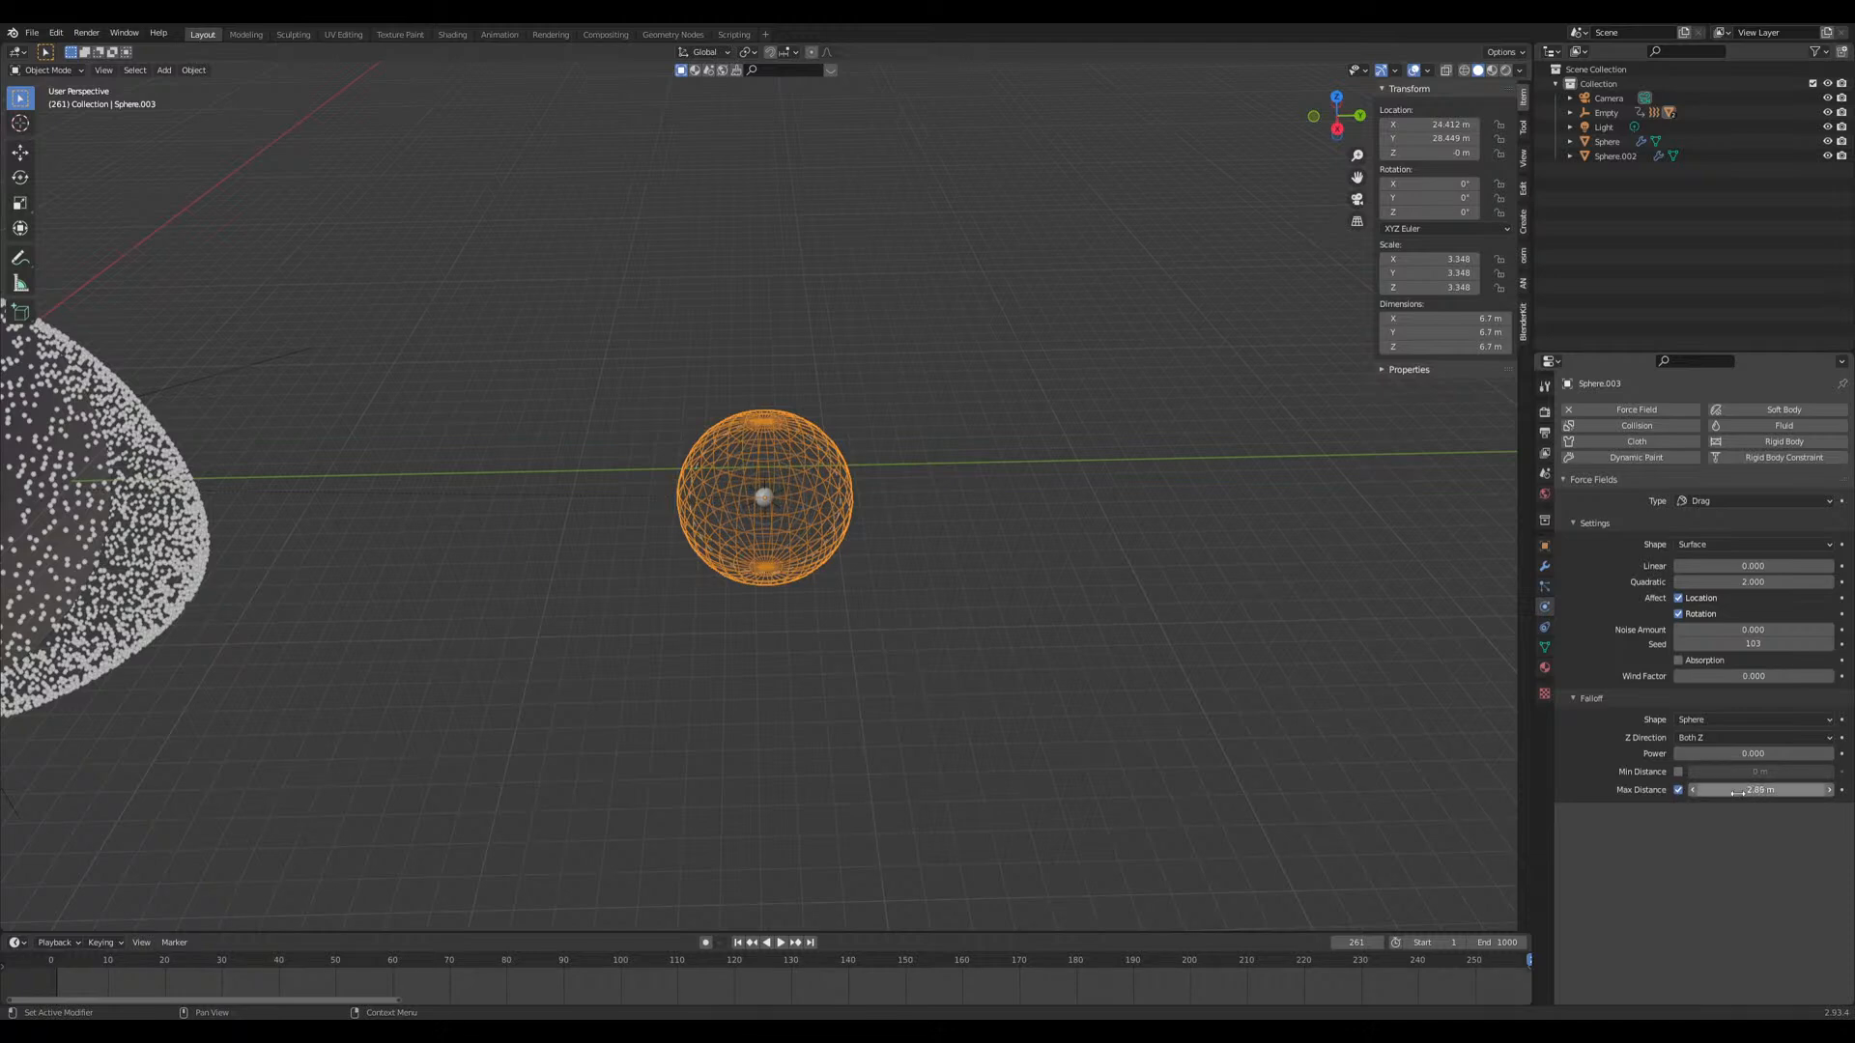
Step: Replay the animation from the first frame to check the particle flow around the drag sphere, and return to the first frame
click(738, 943)
scroll(634, 724, down, 3)
middle_drag(633, 723, 693, 717)
key(space)
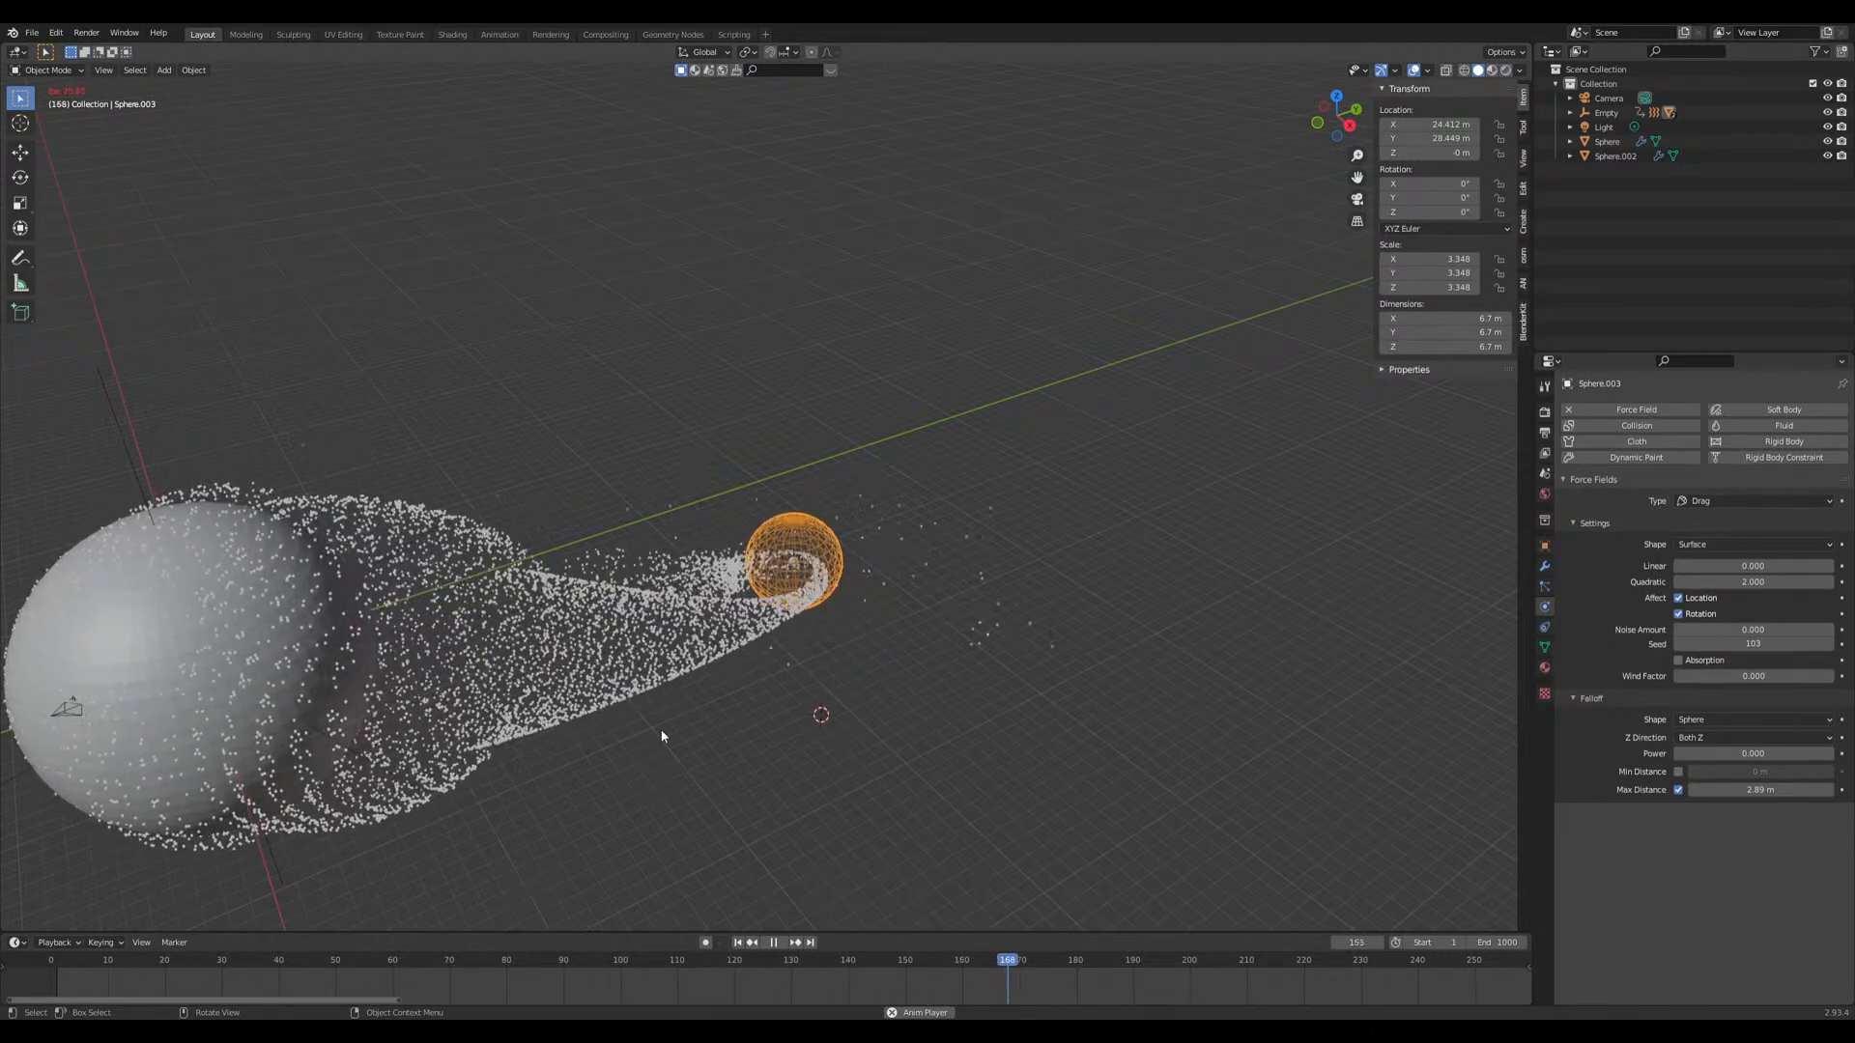
middle_drag(687, 709, 686, 694)
scroll(715, 676, up, 4)
key(space)
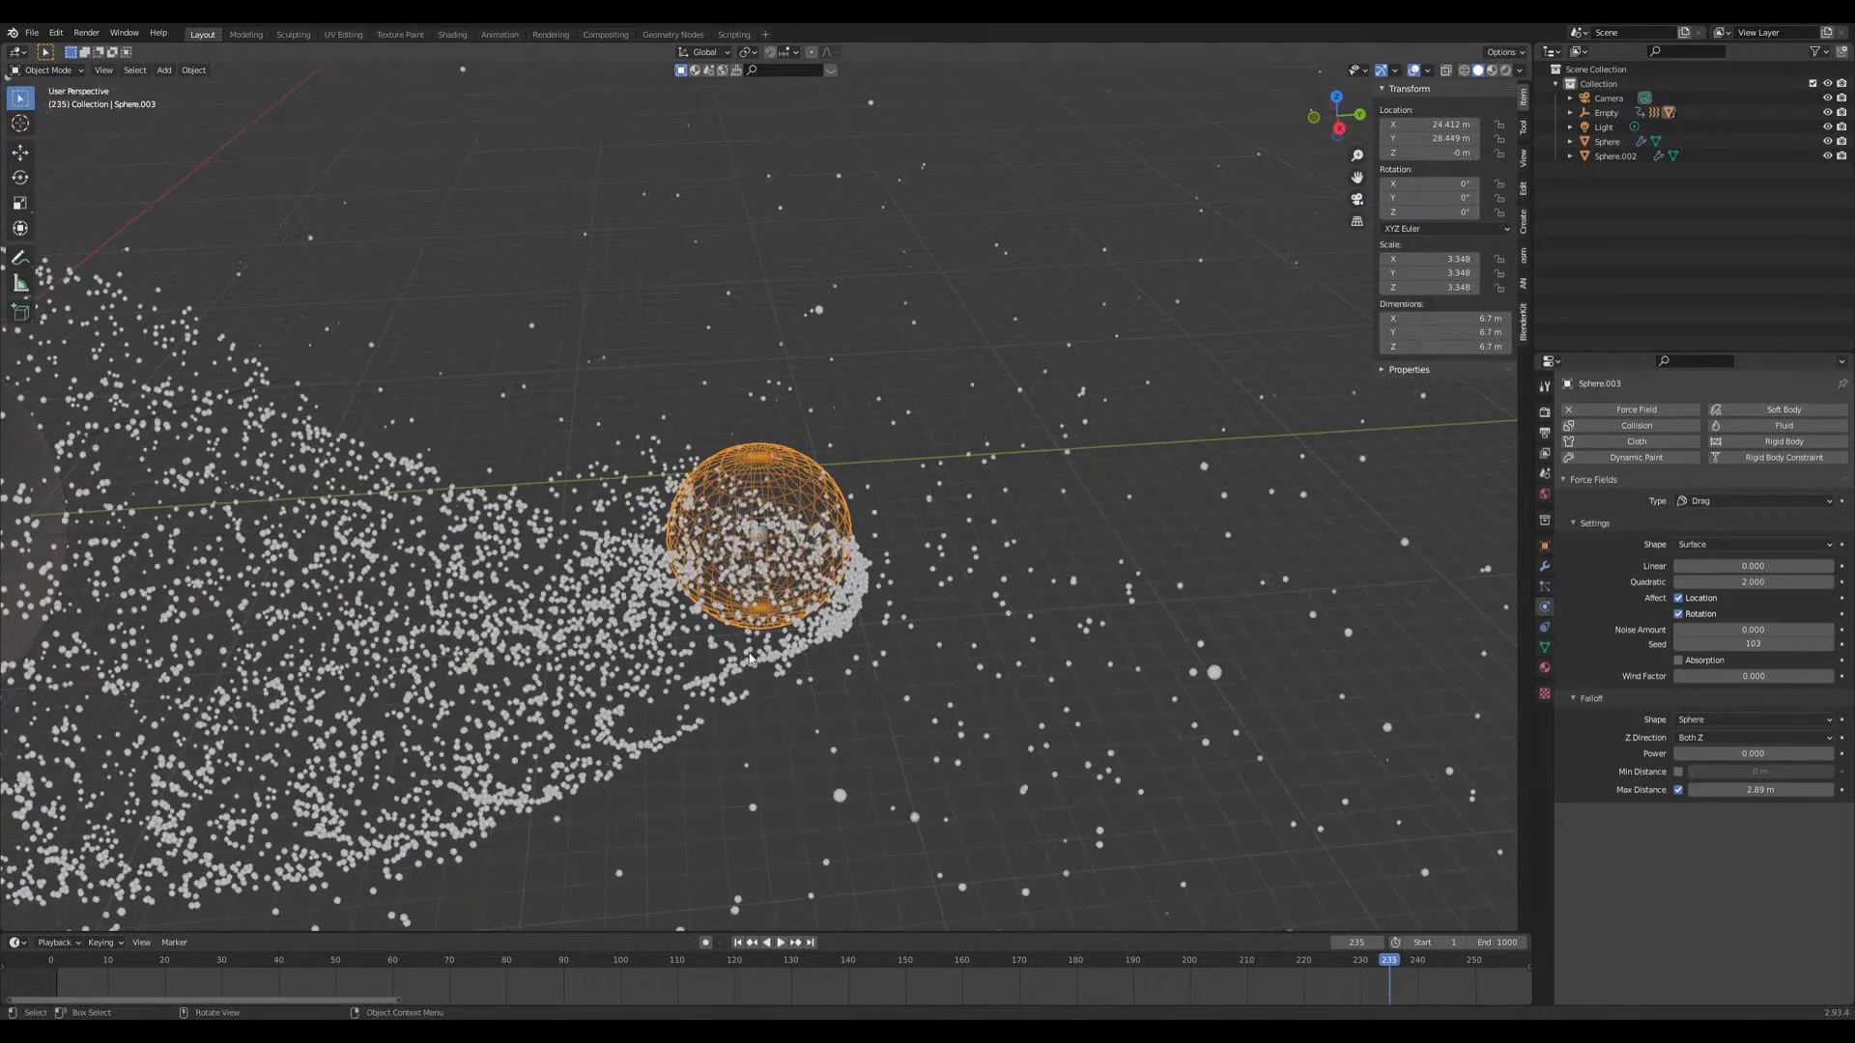
scroll(826, 633, down, 4)
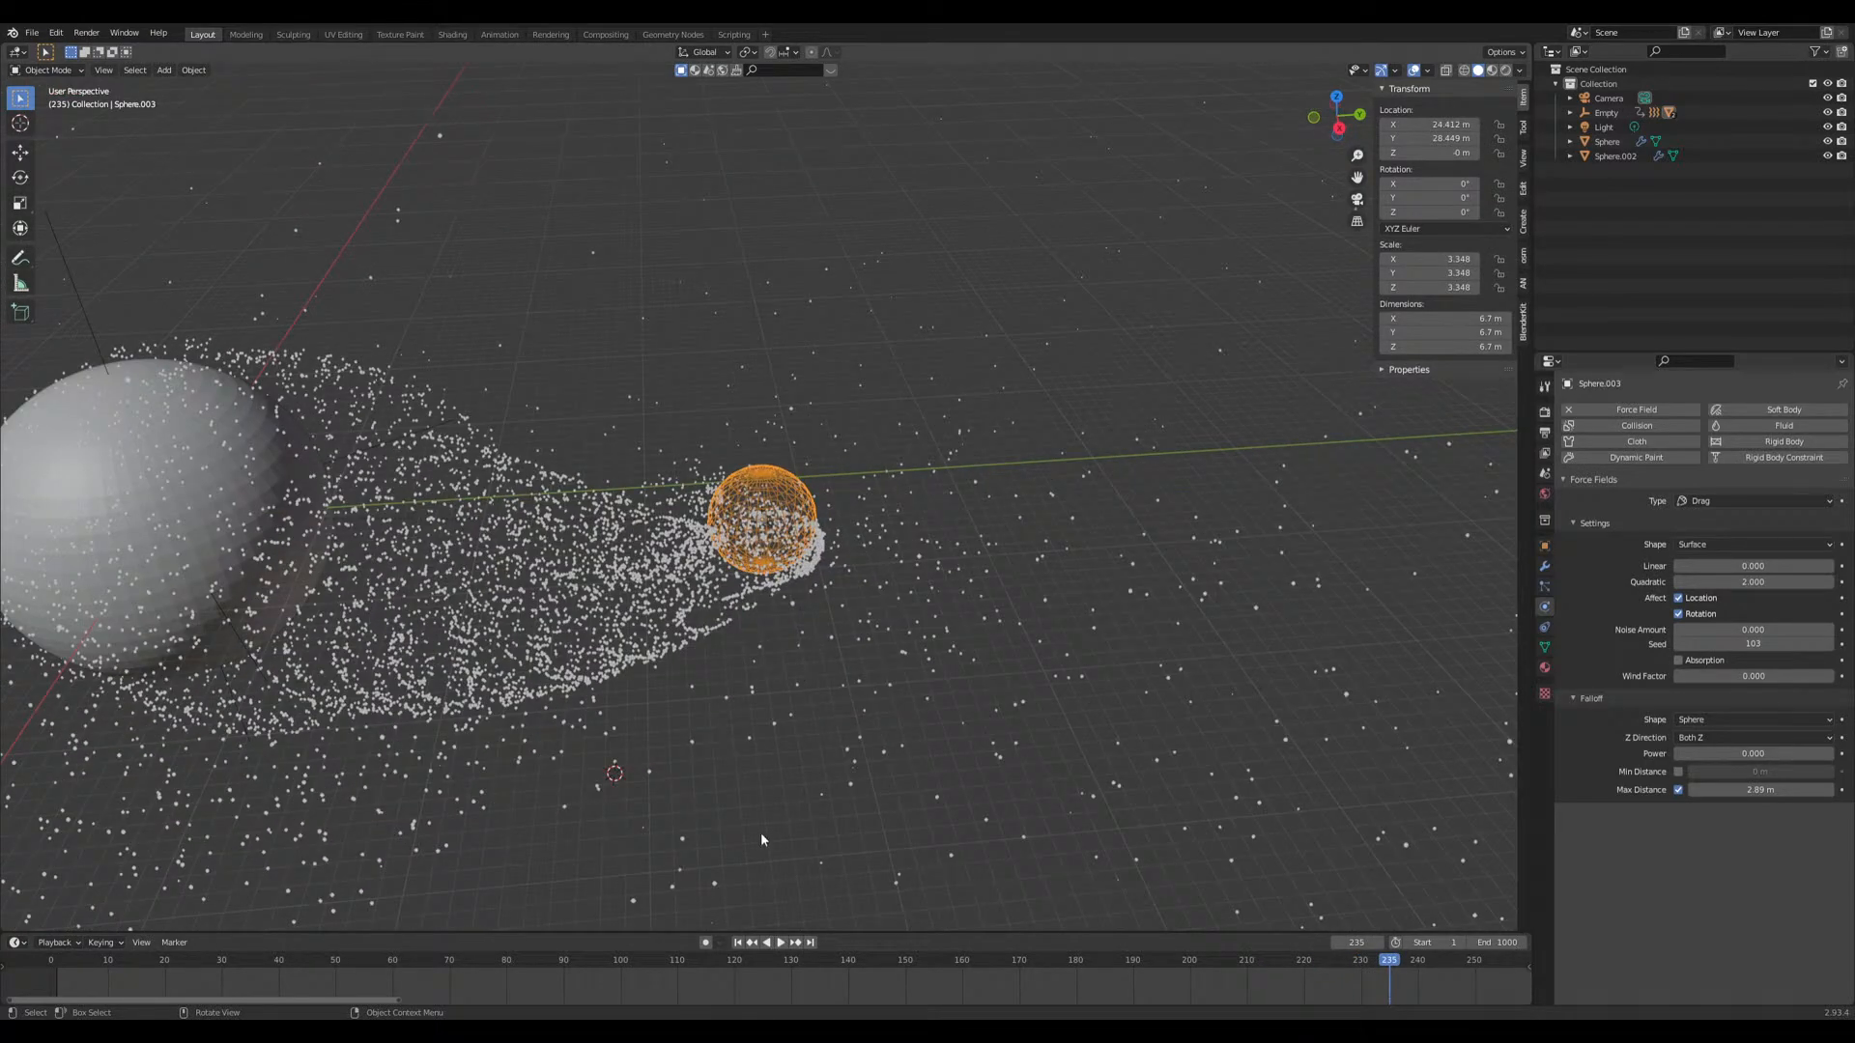
click(738, 942)
Step: Hide the wire drag sphere and set the small sphere's particle collision damping and friction to 1
scroll(720, 751, down, 10)
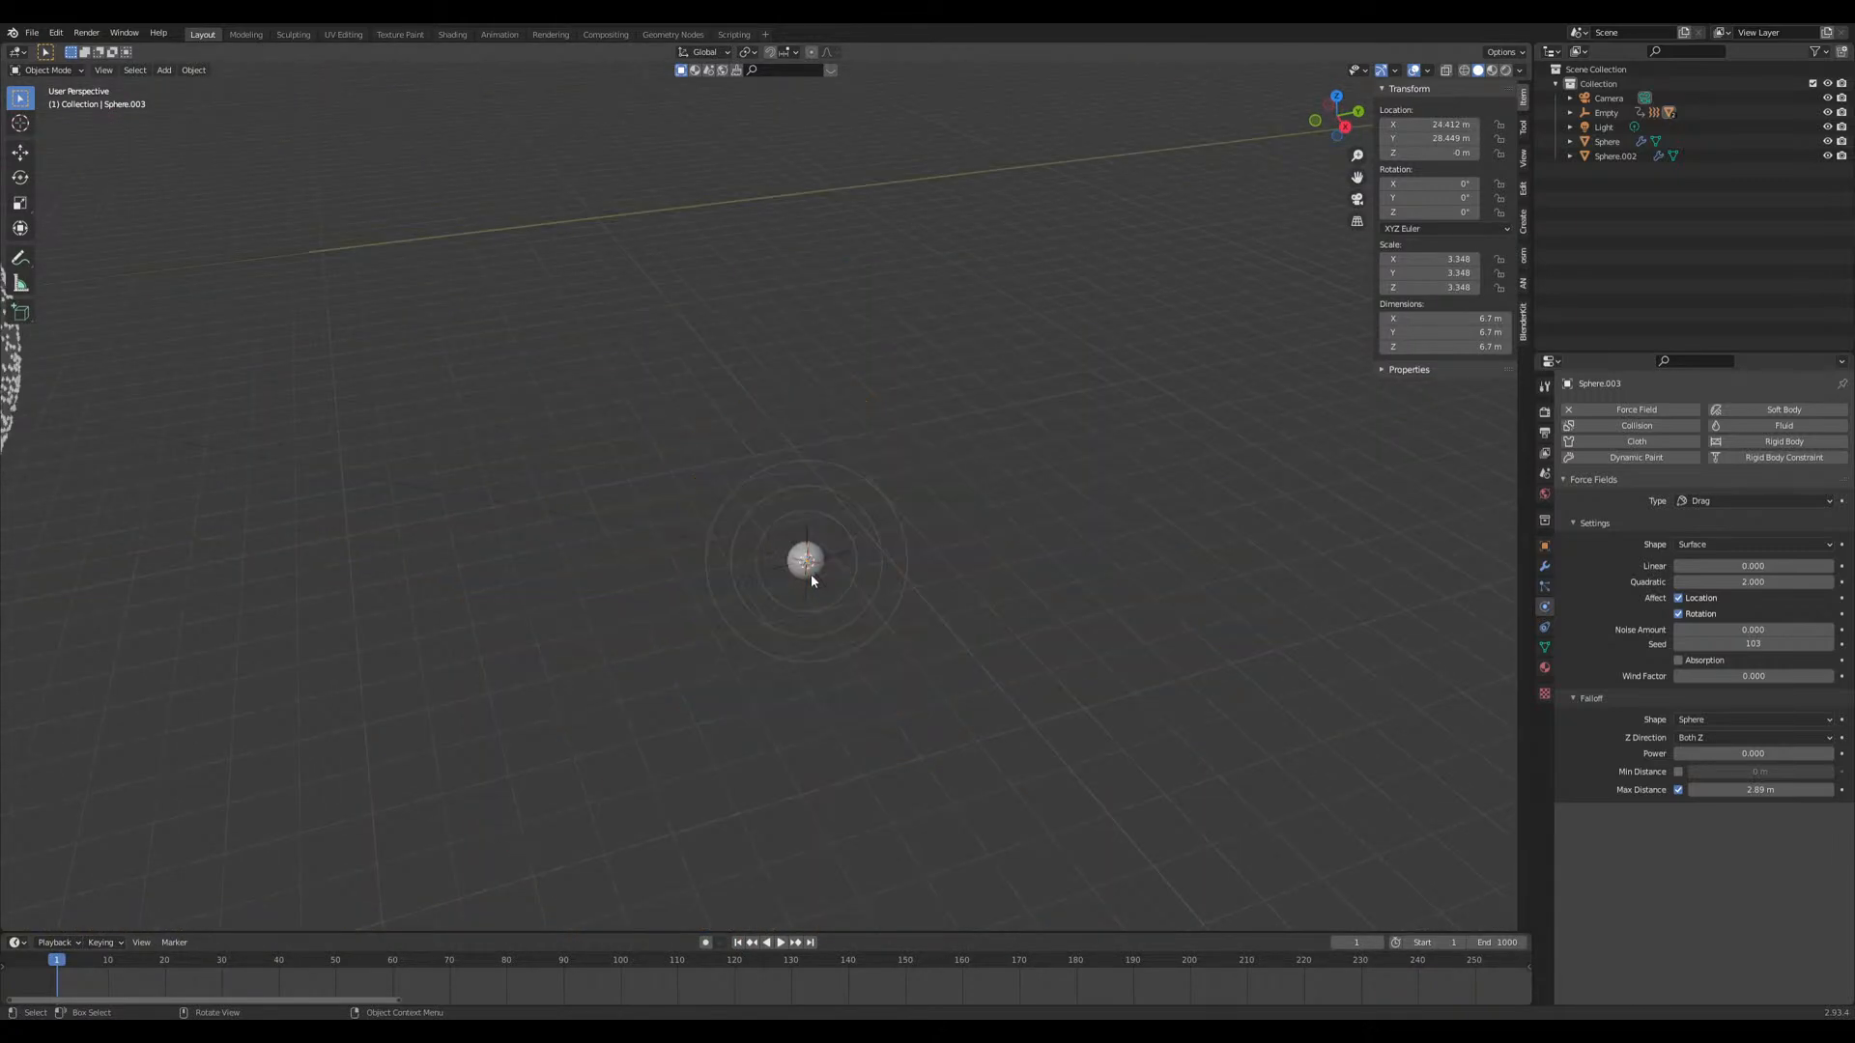
scroll(811, 579, up, 3)
click(890, 638)
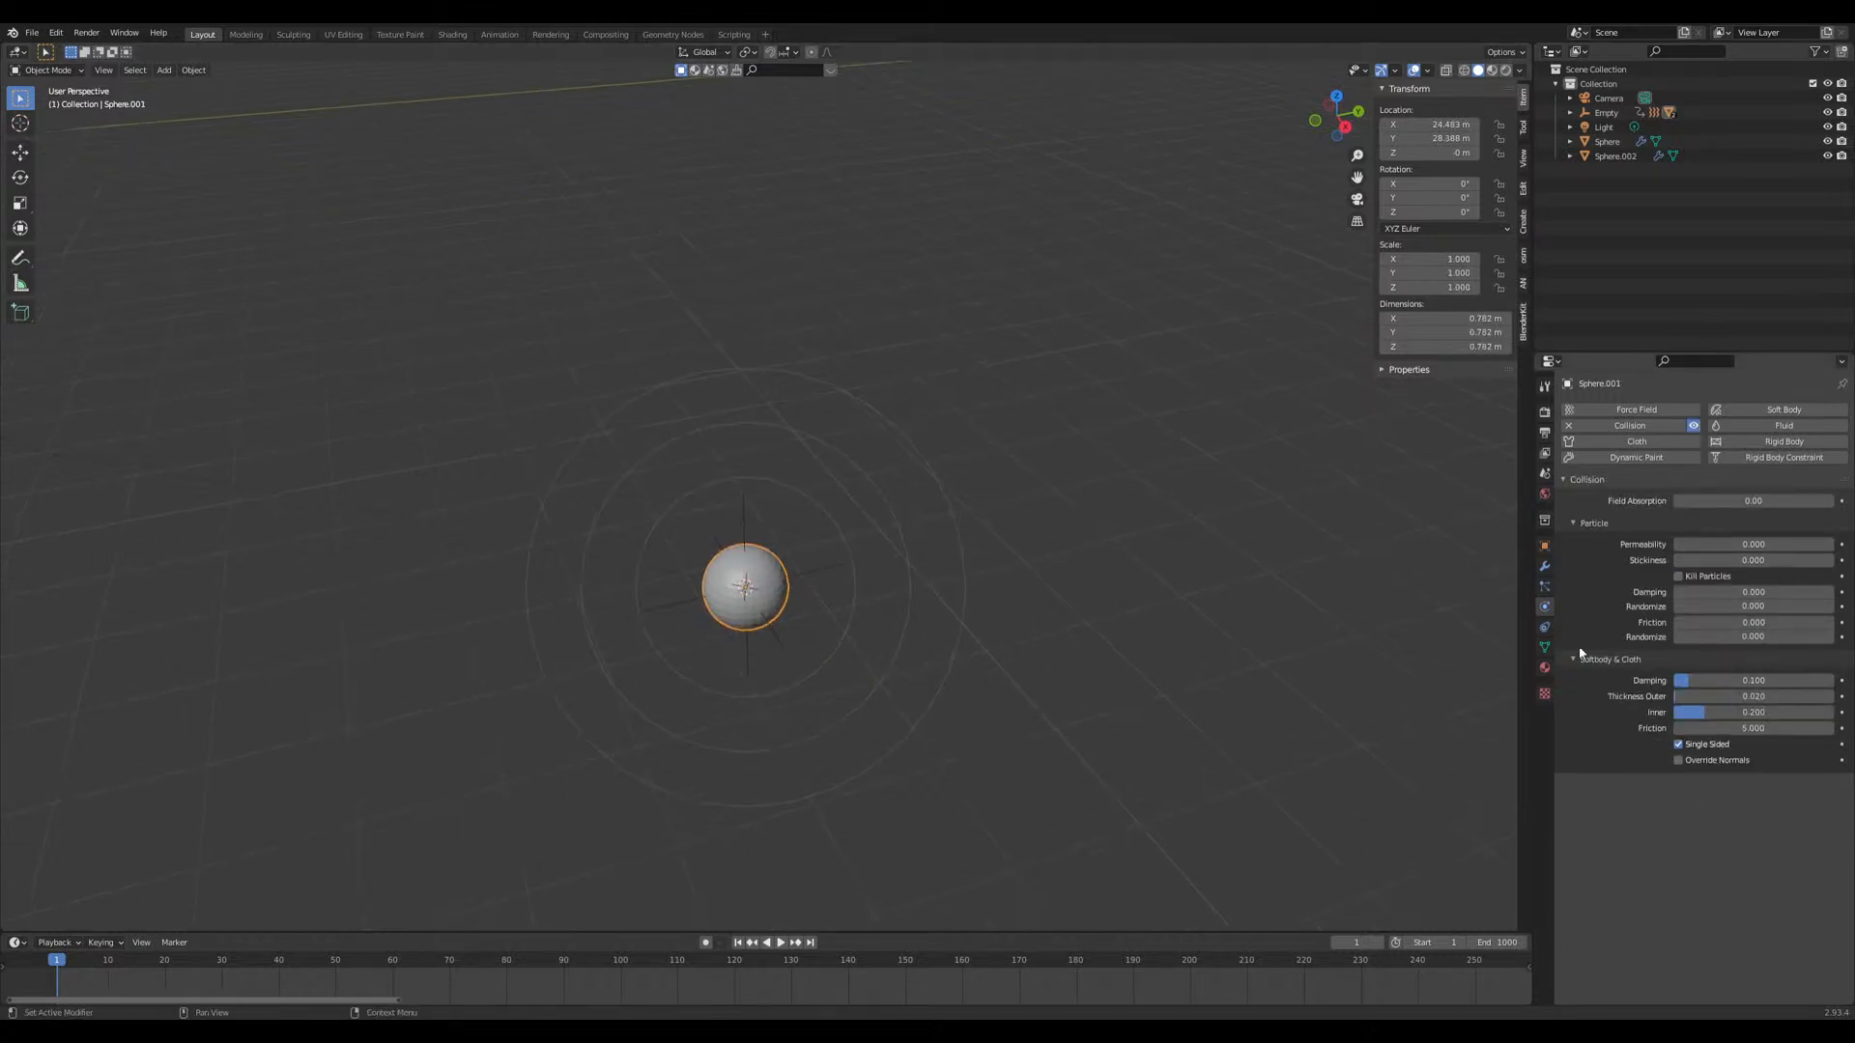
drag(1724, 593, 1841, 593)
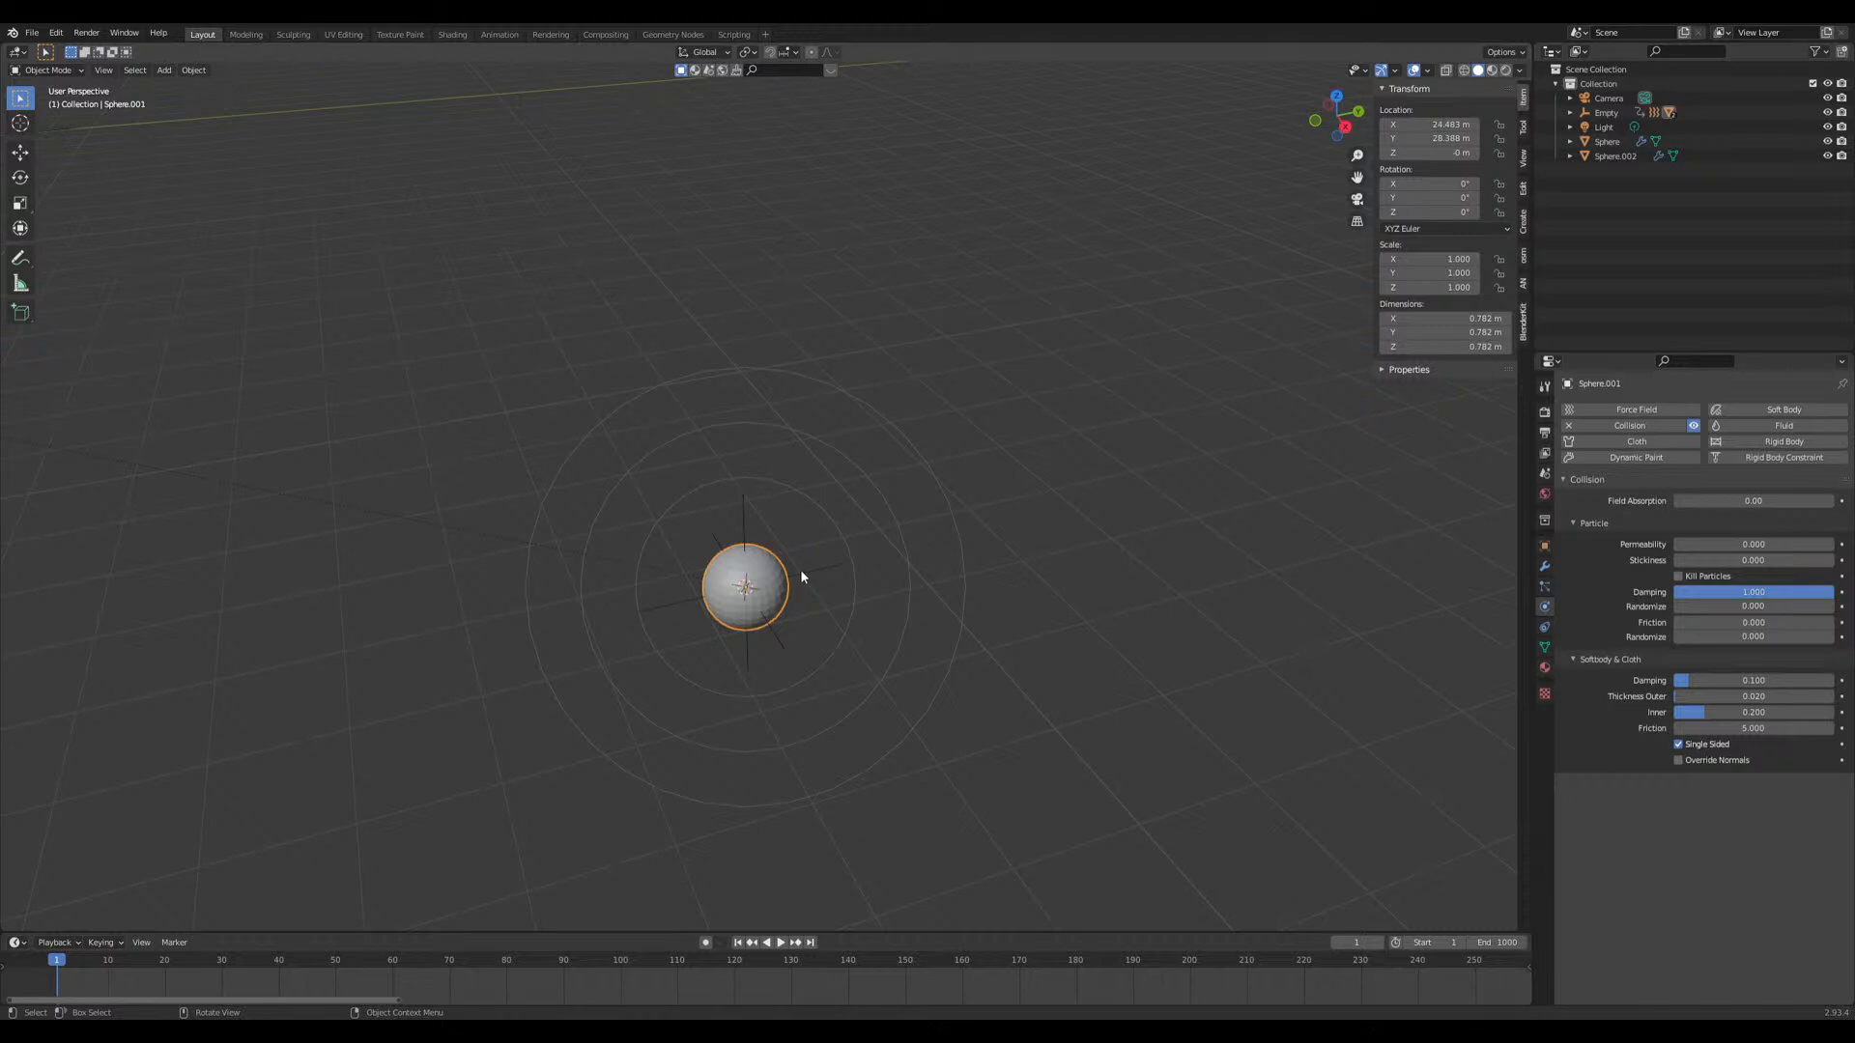
drag(1724, 622, 1848, 637)
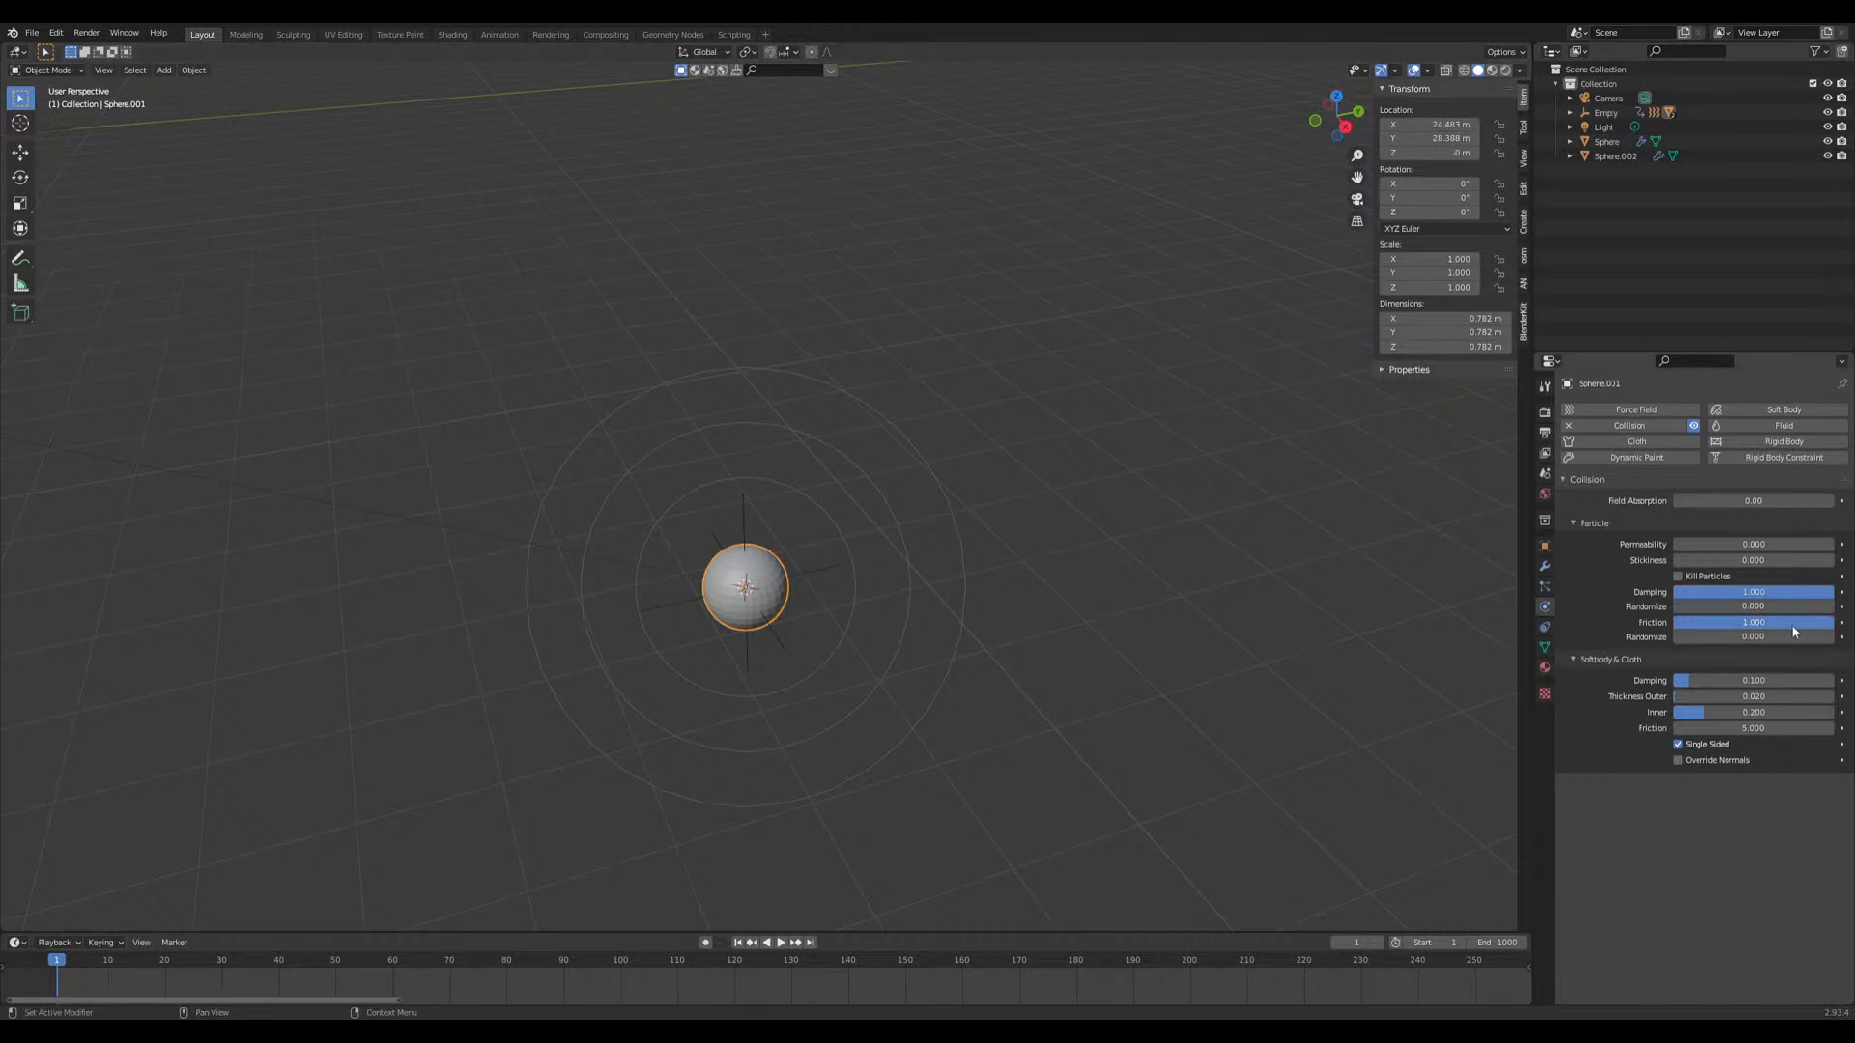
click(1544, 587)
middle_drag(793, 541, 789, 608)
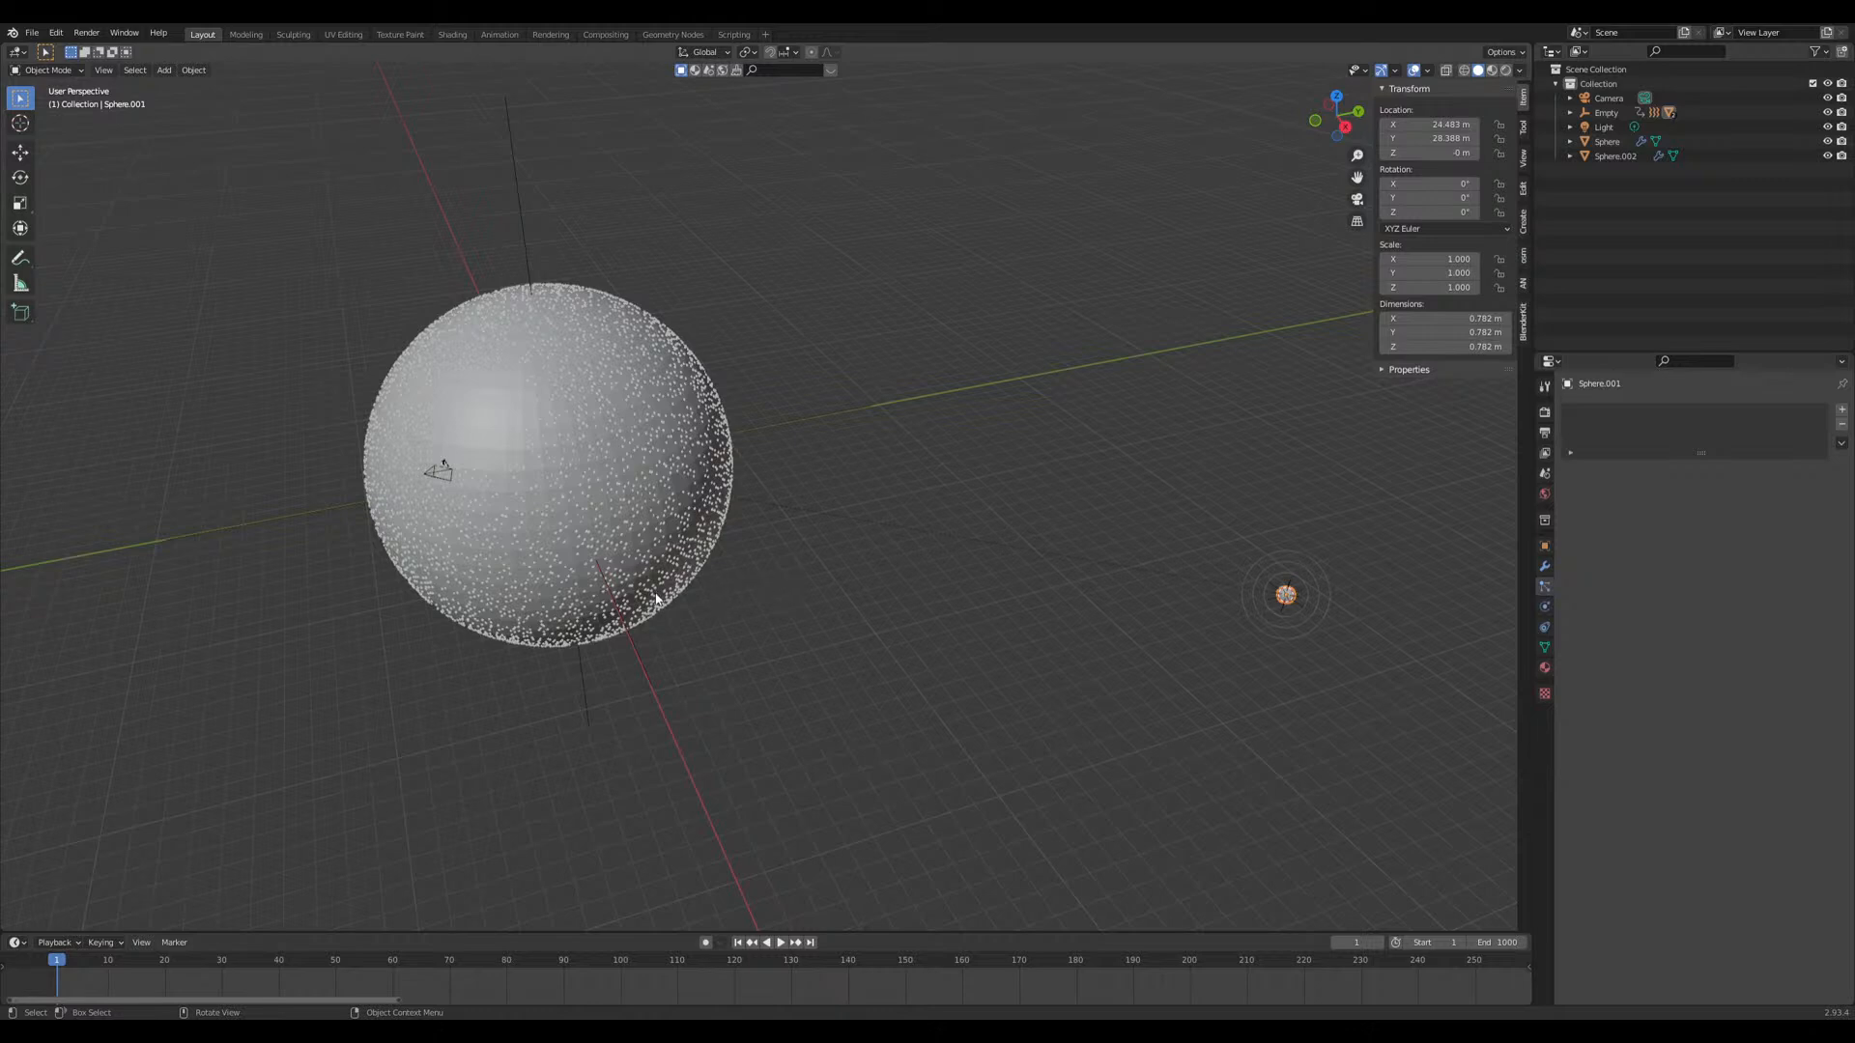
middle_drag(857, 695, 847, 690)
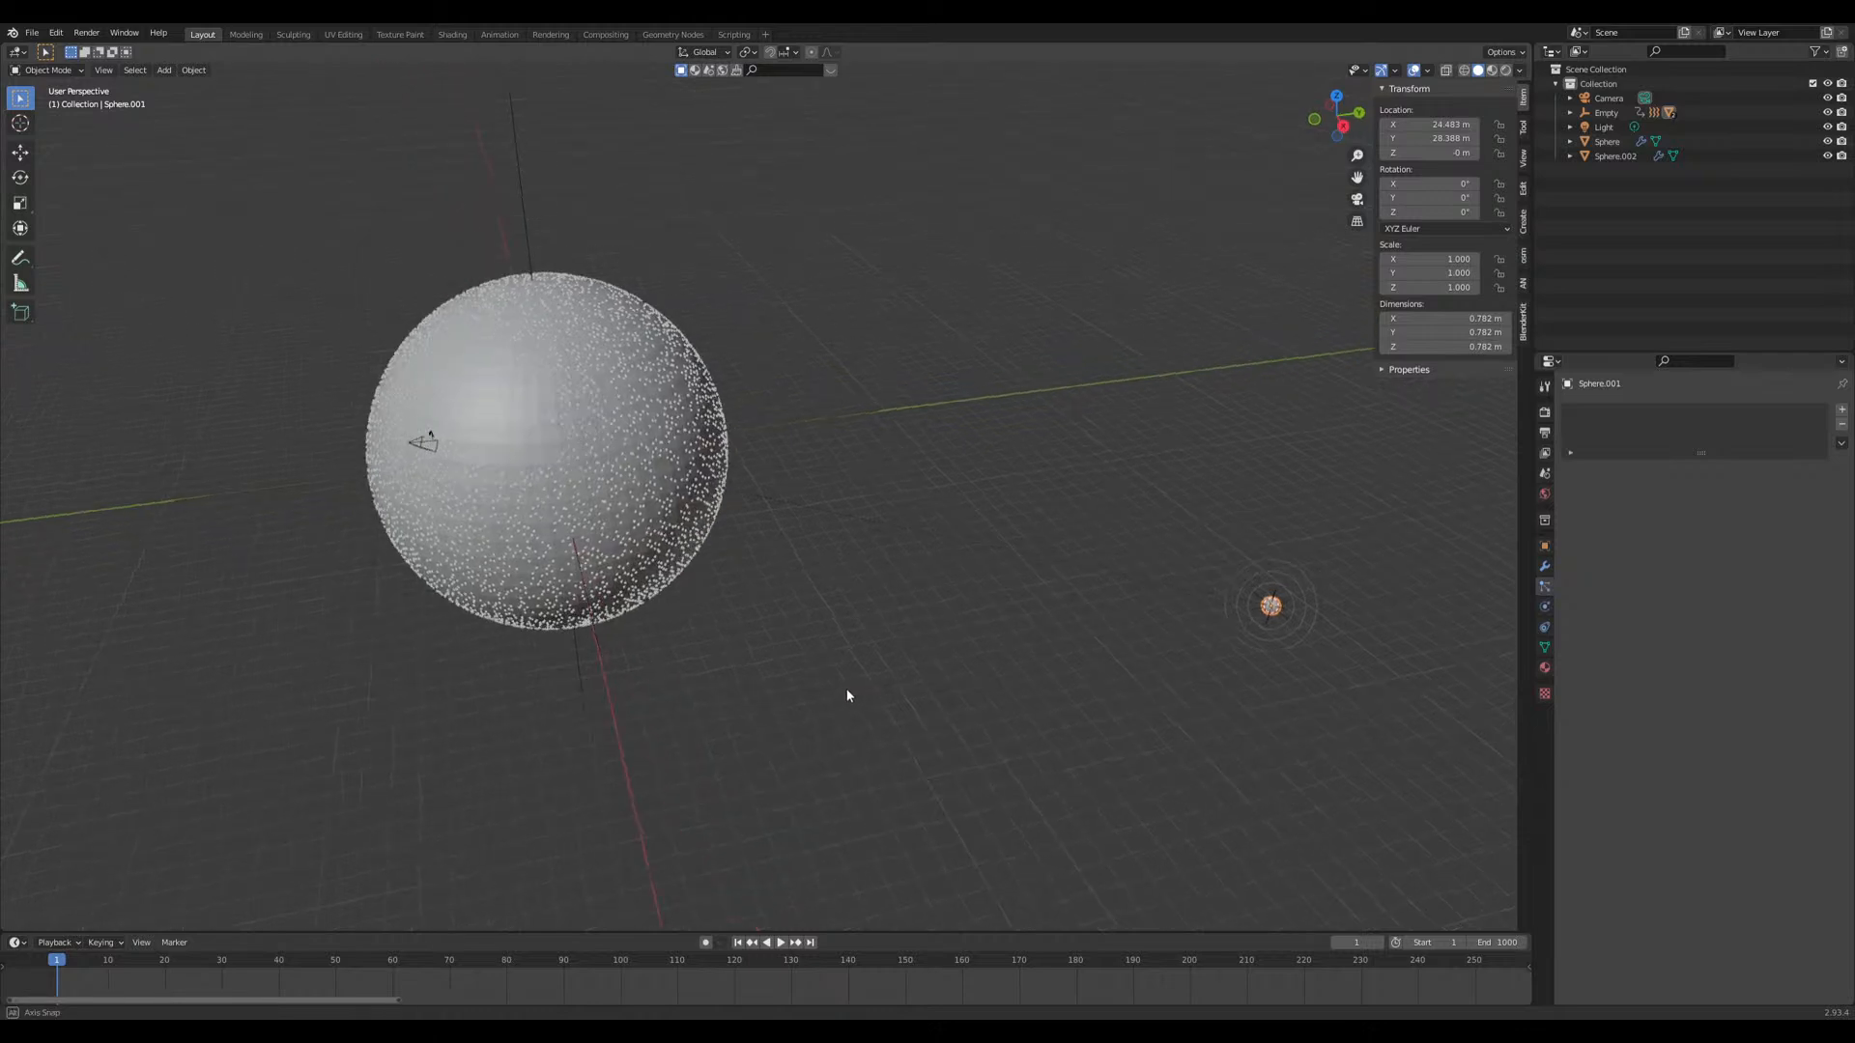
middle_drag(694, 693, 705, 697)
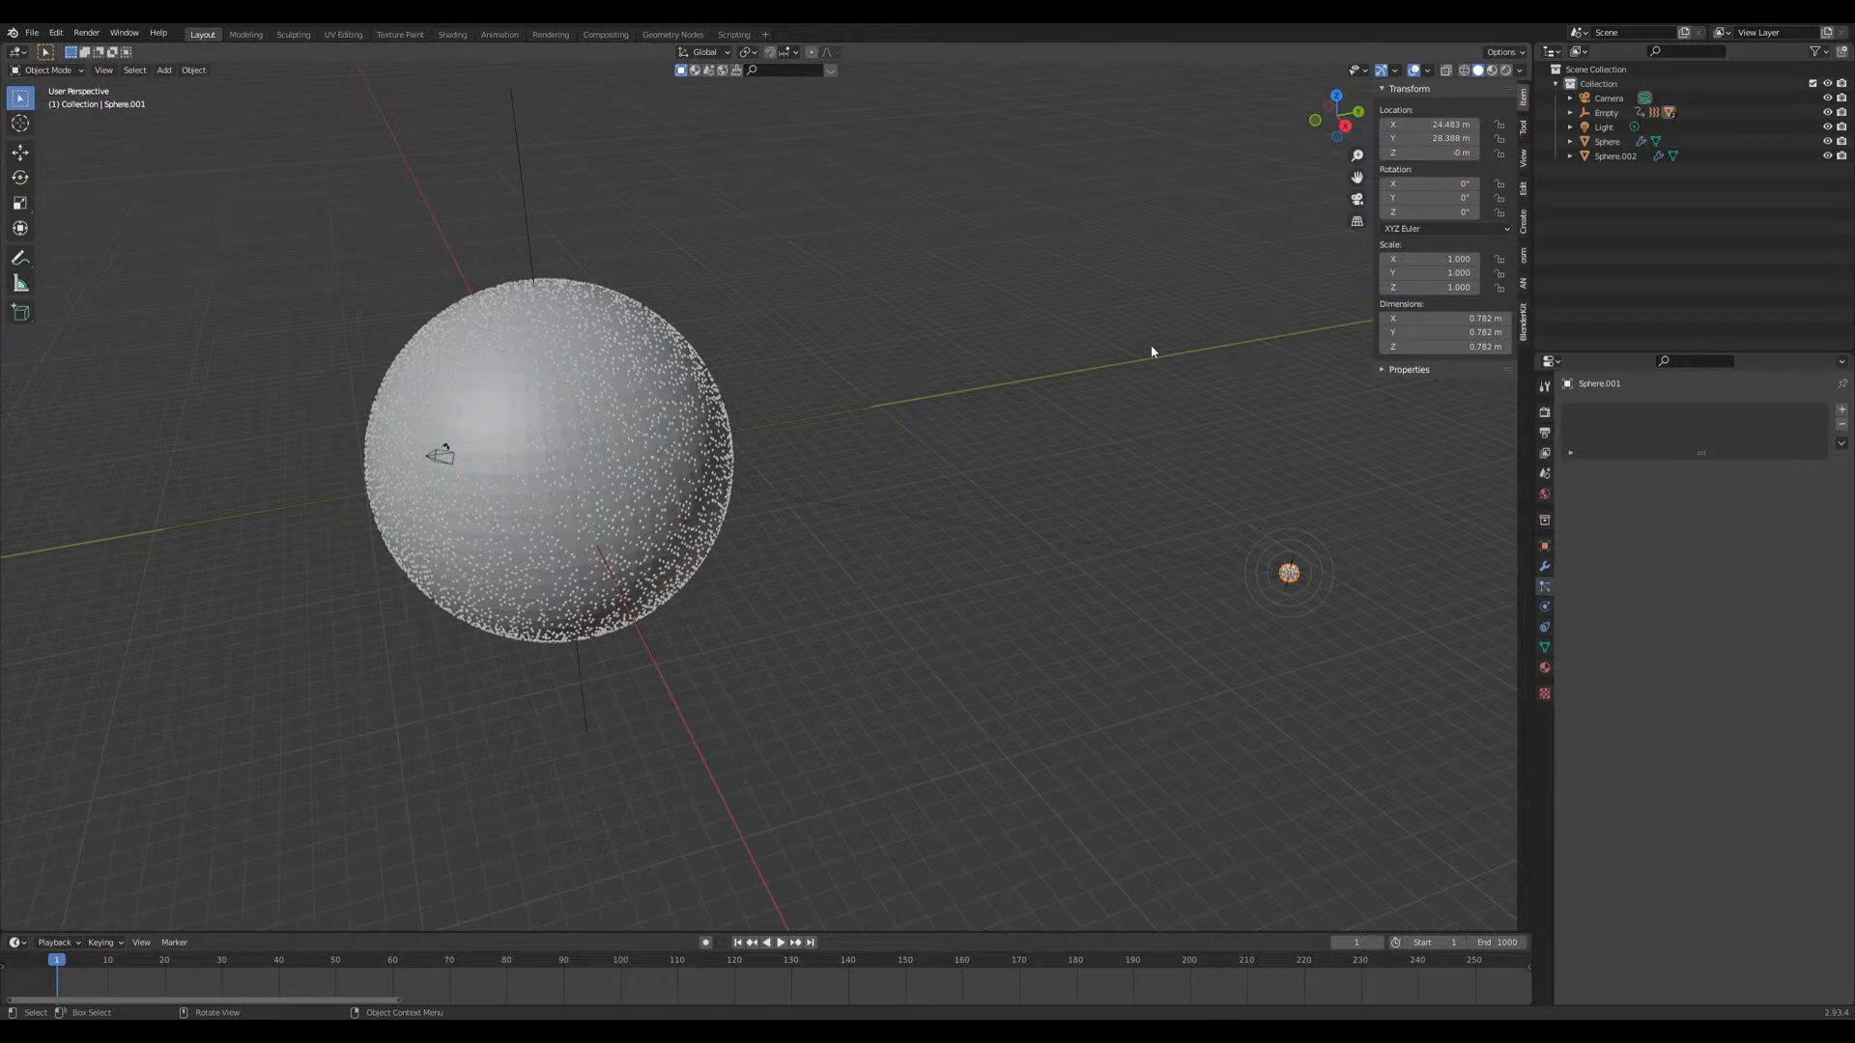
middle_drag(905, 724, 905, 725)
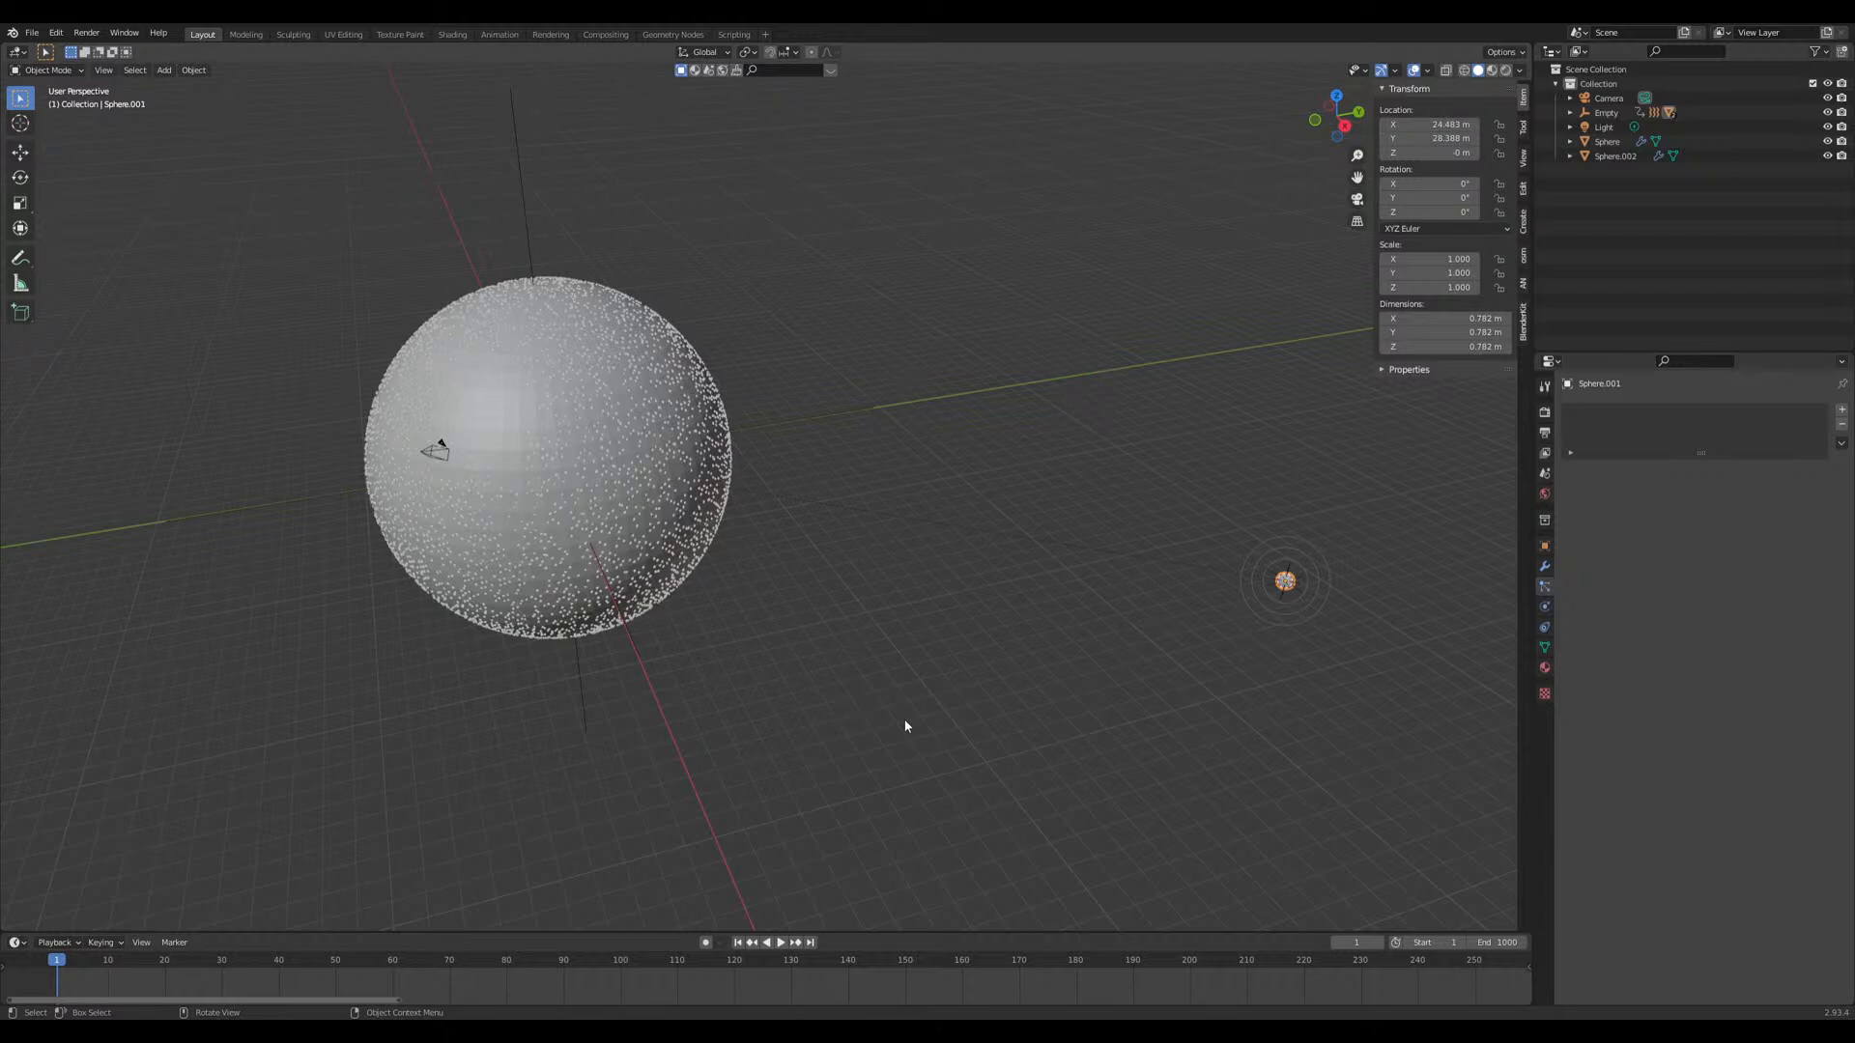
middle_drag(906, 725, 920, 711)
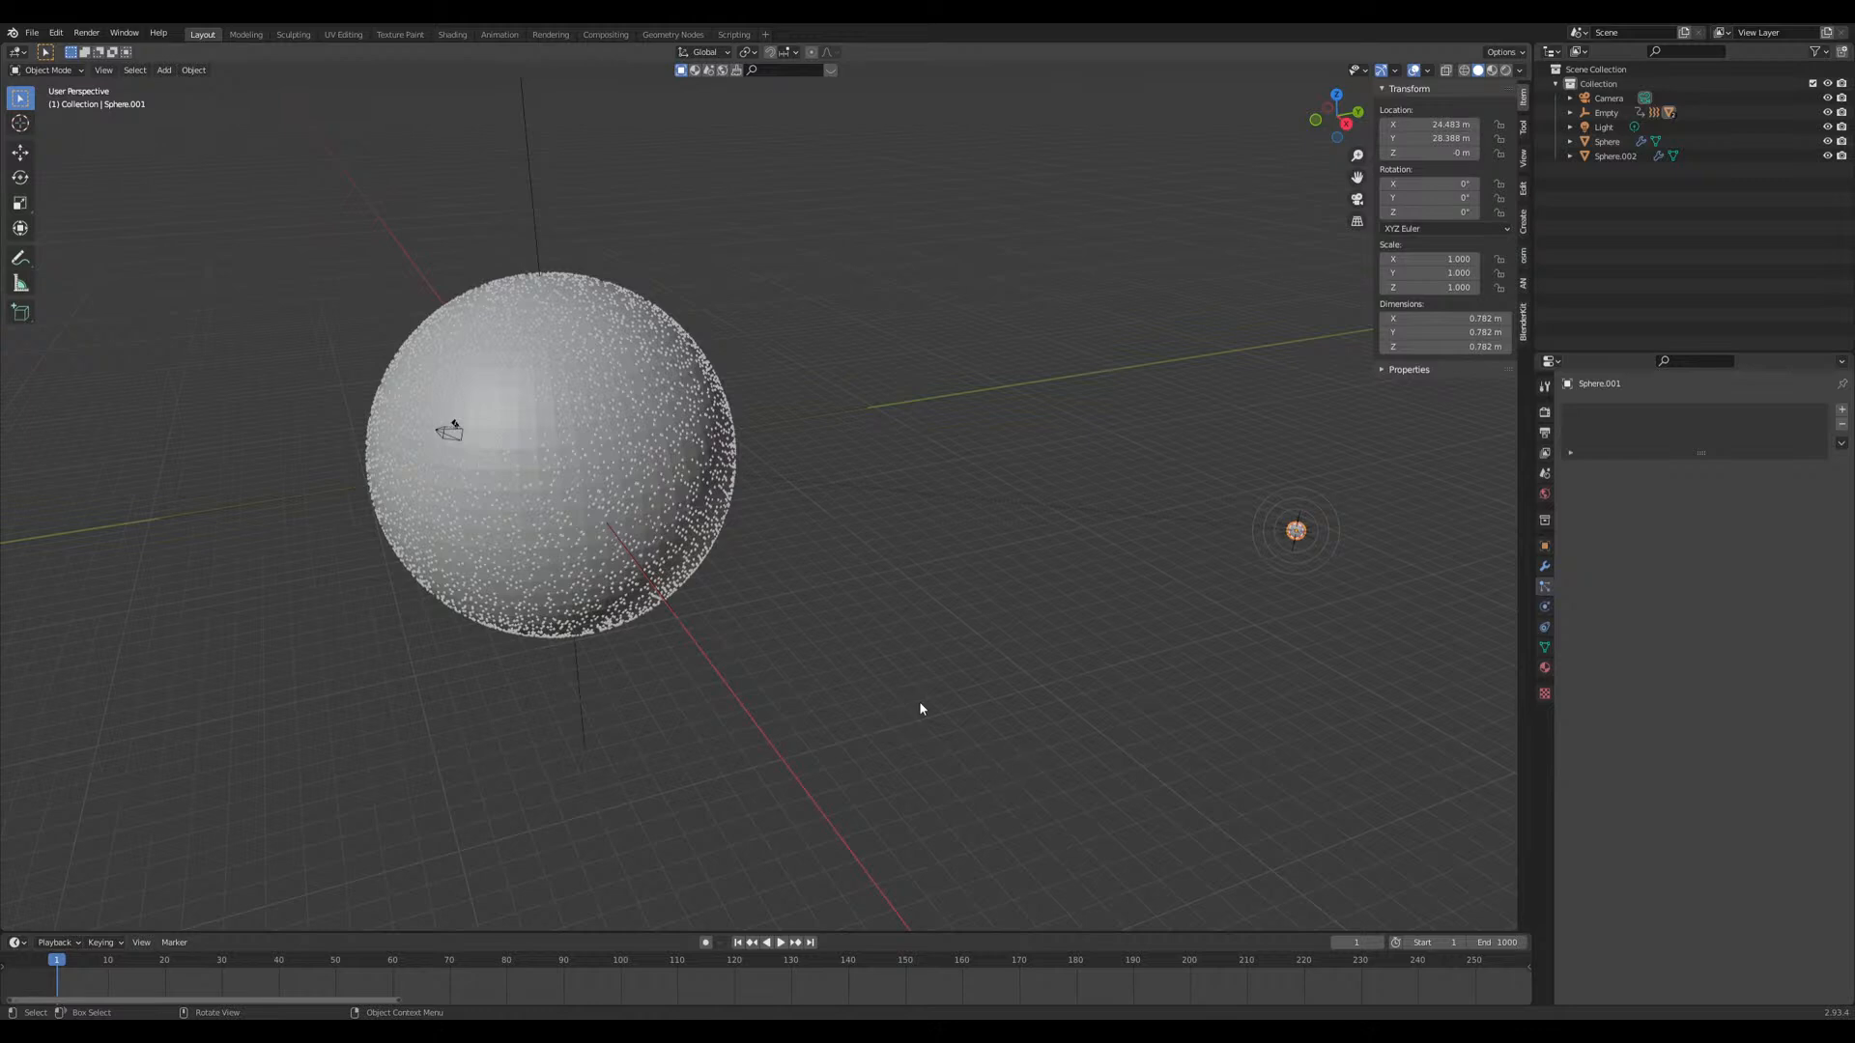
middle_drag(919, 709, 523, 620)
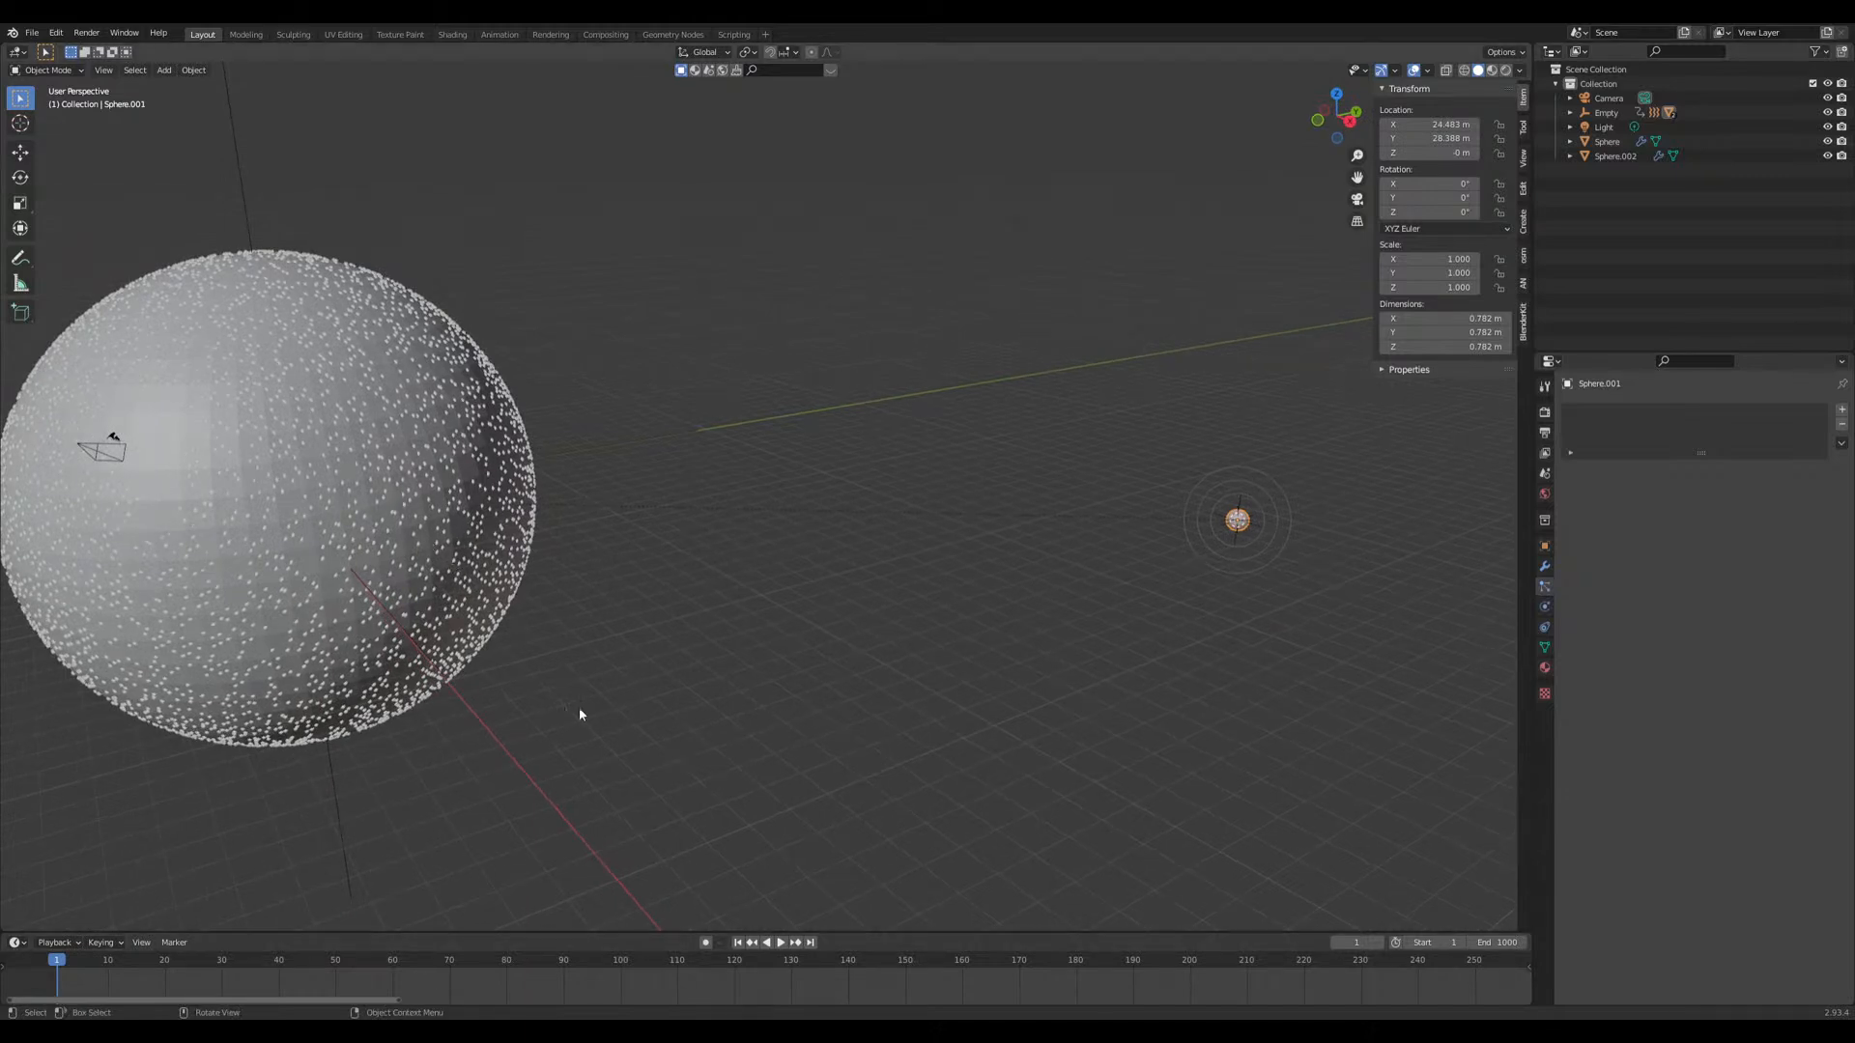
middle_drag(679, 691, 675, 687)
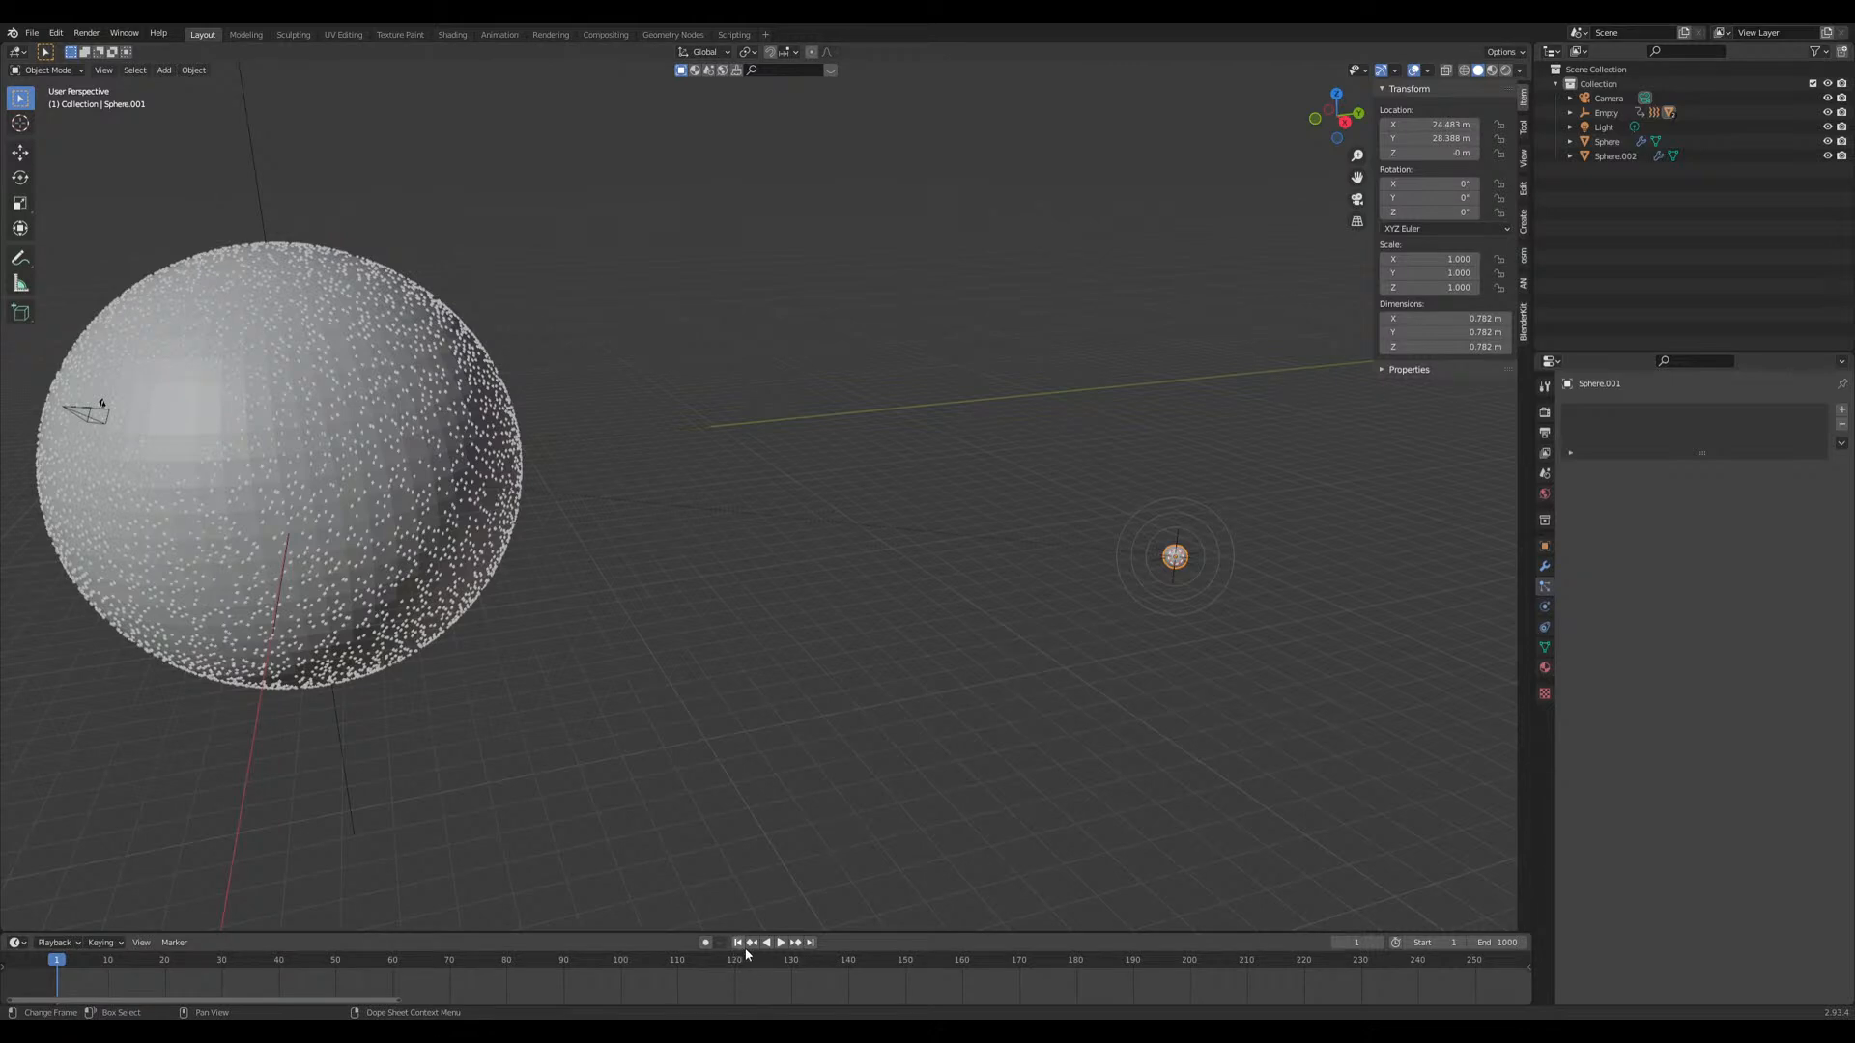
middle_drag(774, 700, 755, 666)
middle_drag(772, 553, 786, 656)
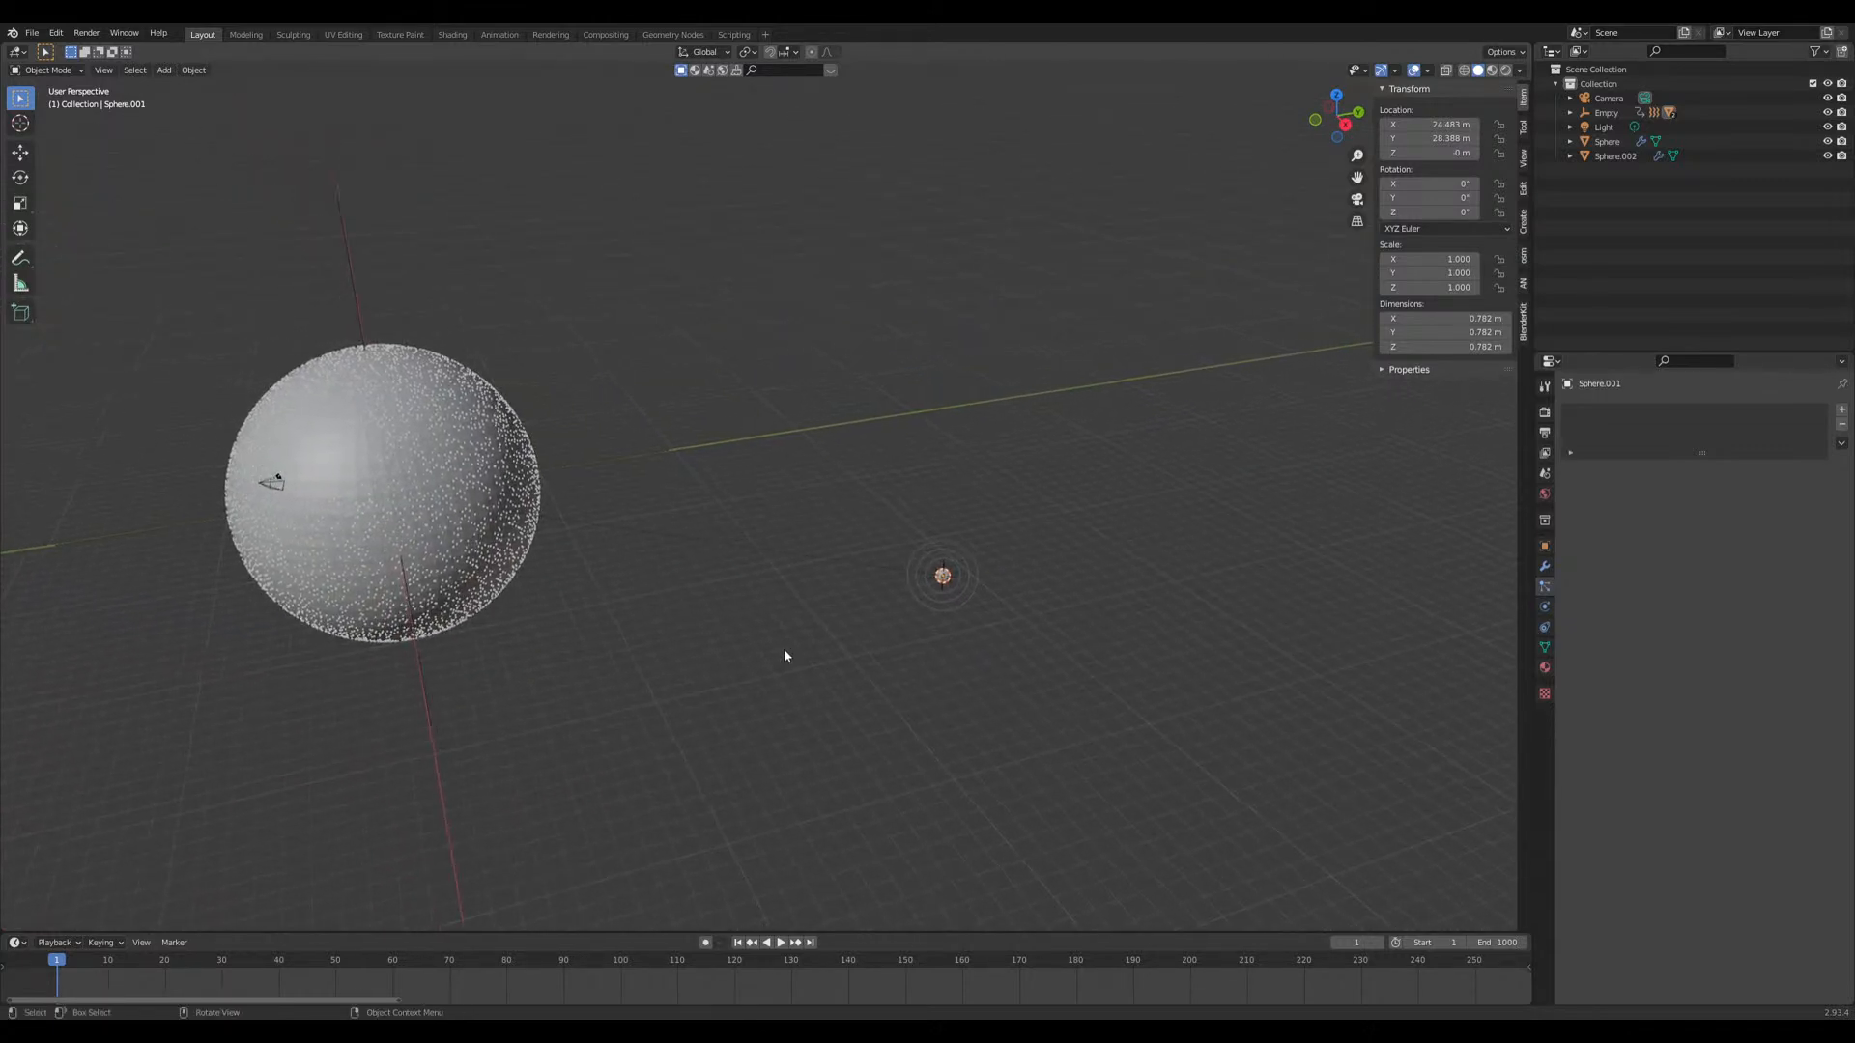
middle_drag(730, 418, 993, 684)
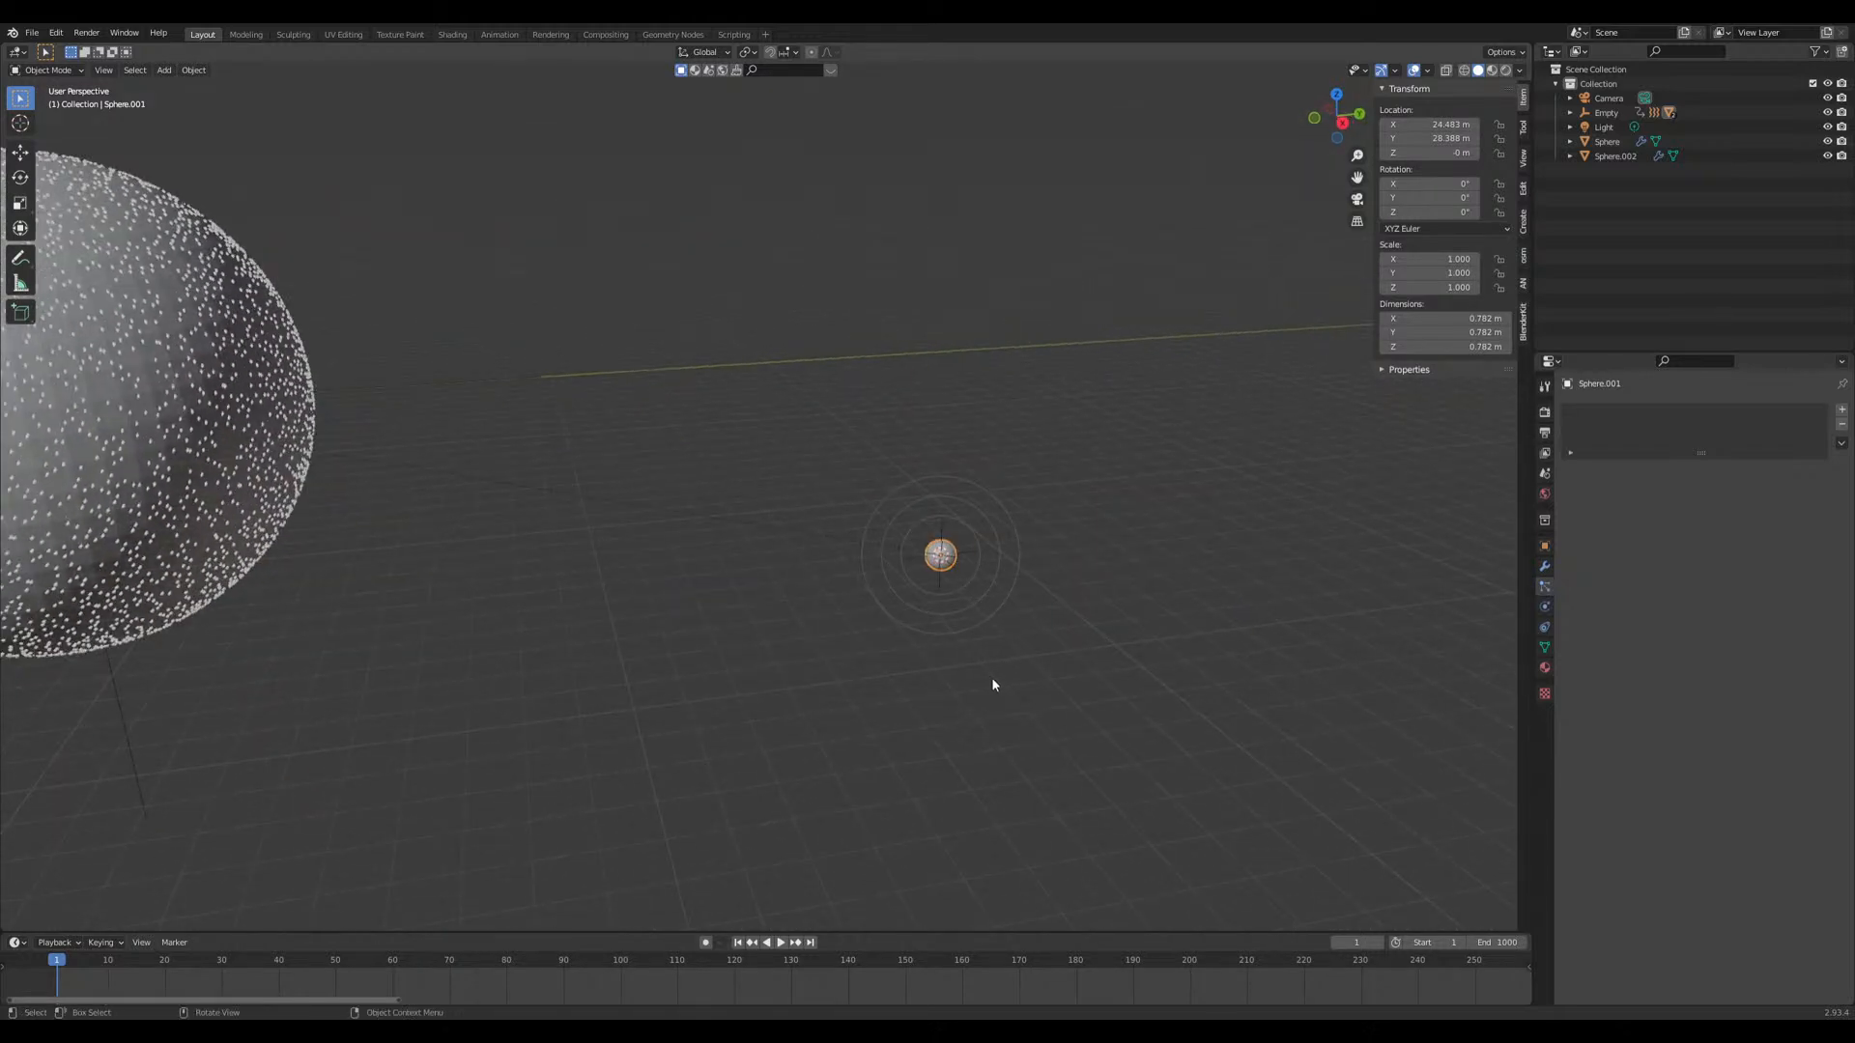
Step: Enable Molecular on the large sphere's particle system, expand its settings, and save the file
middle_drag(357, 580, 513, 483)
click(513, 484)
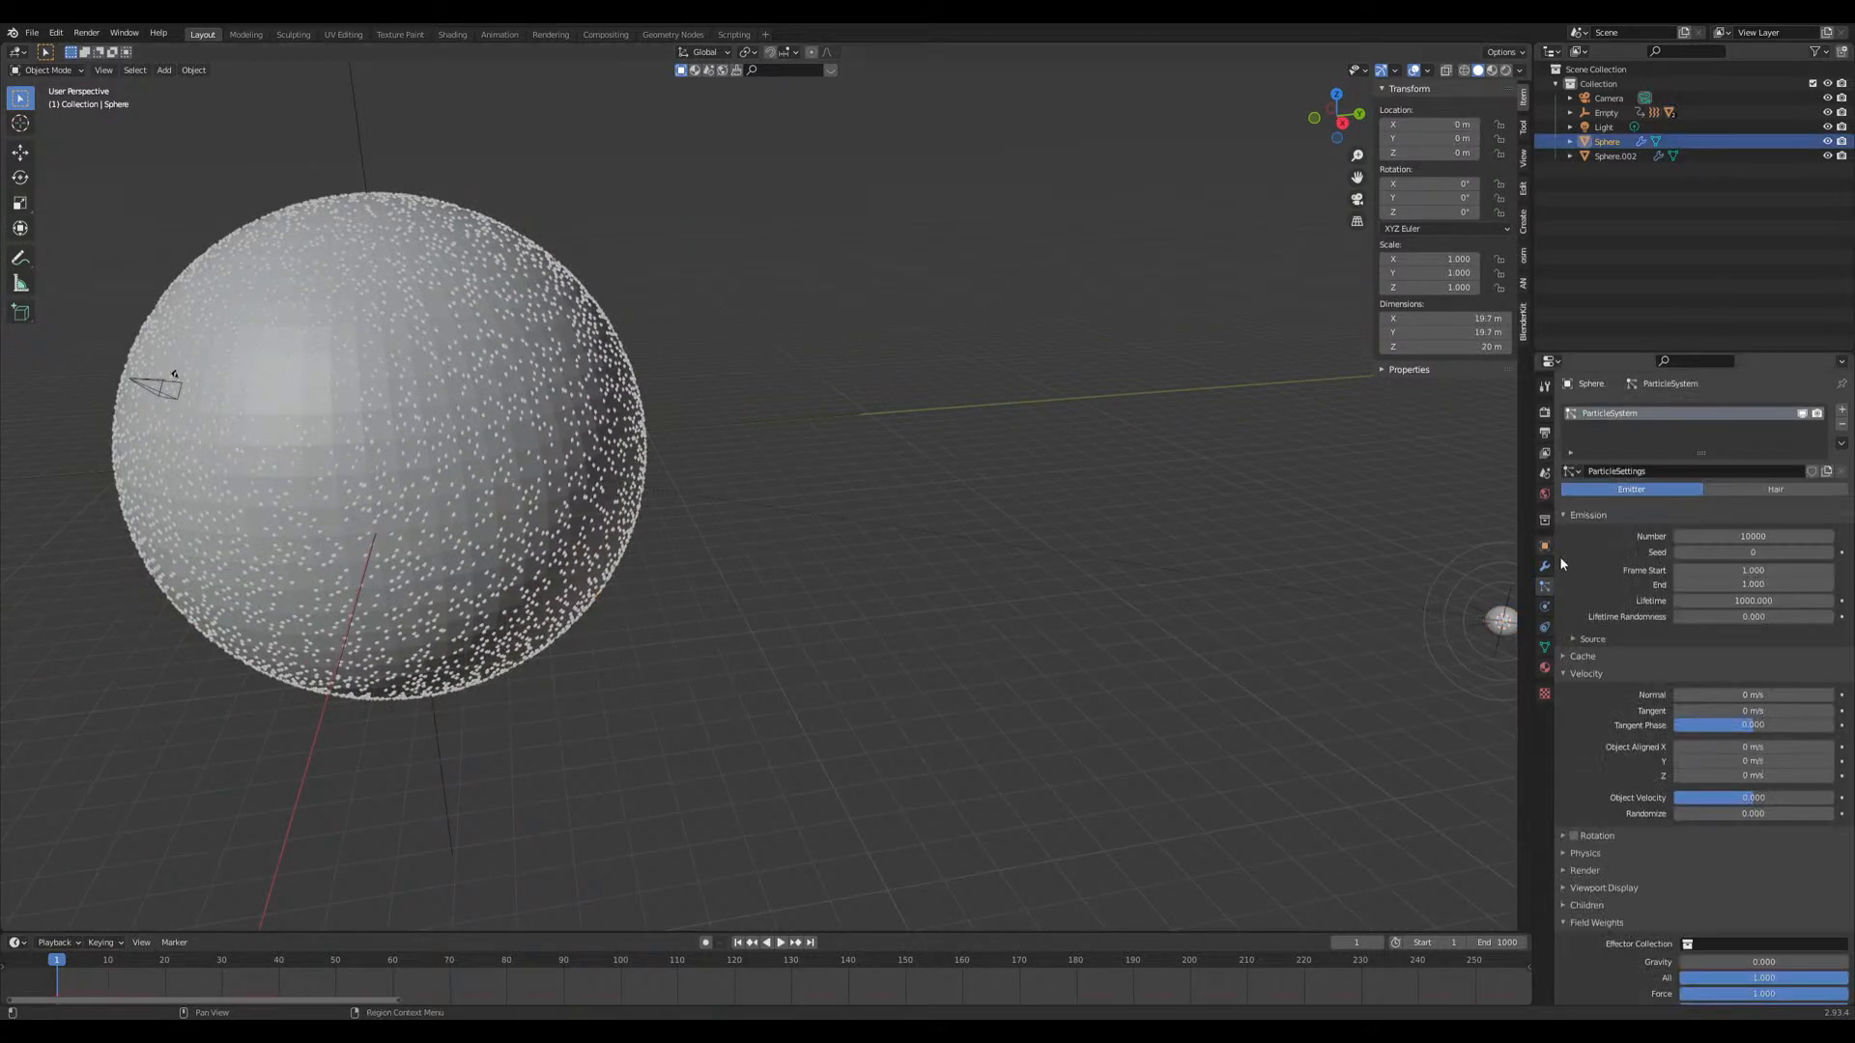
scroll(1626, 712, down, 5)
scroll(1626, 712, down, 1)
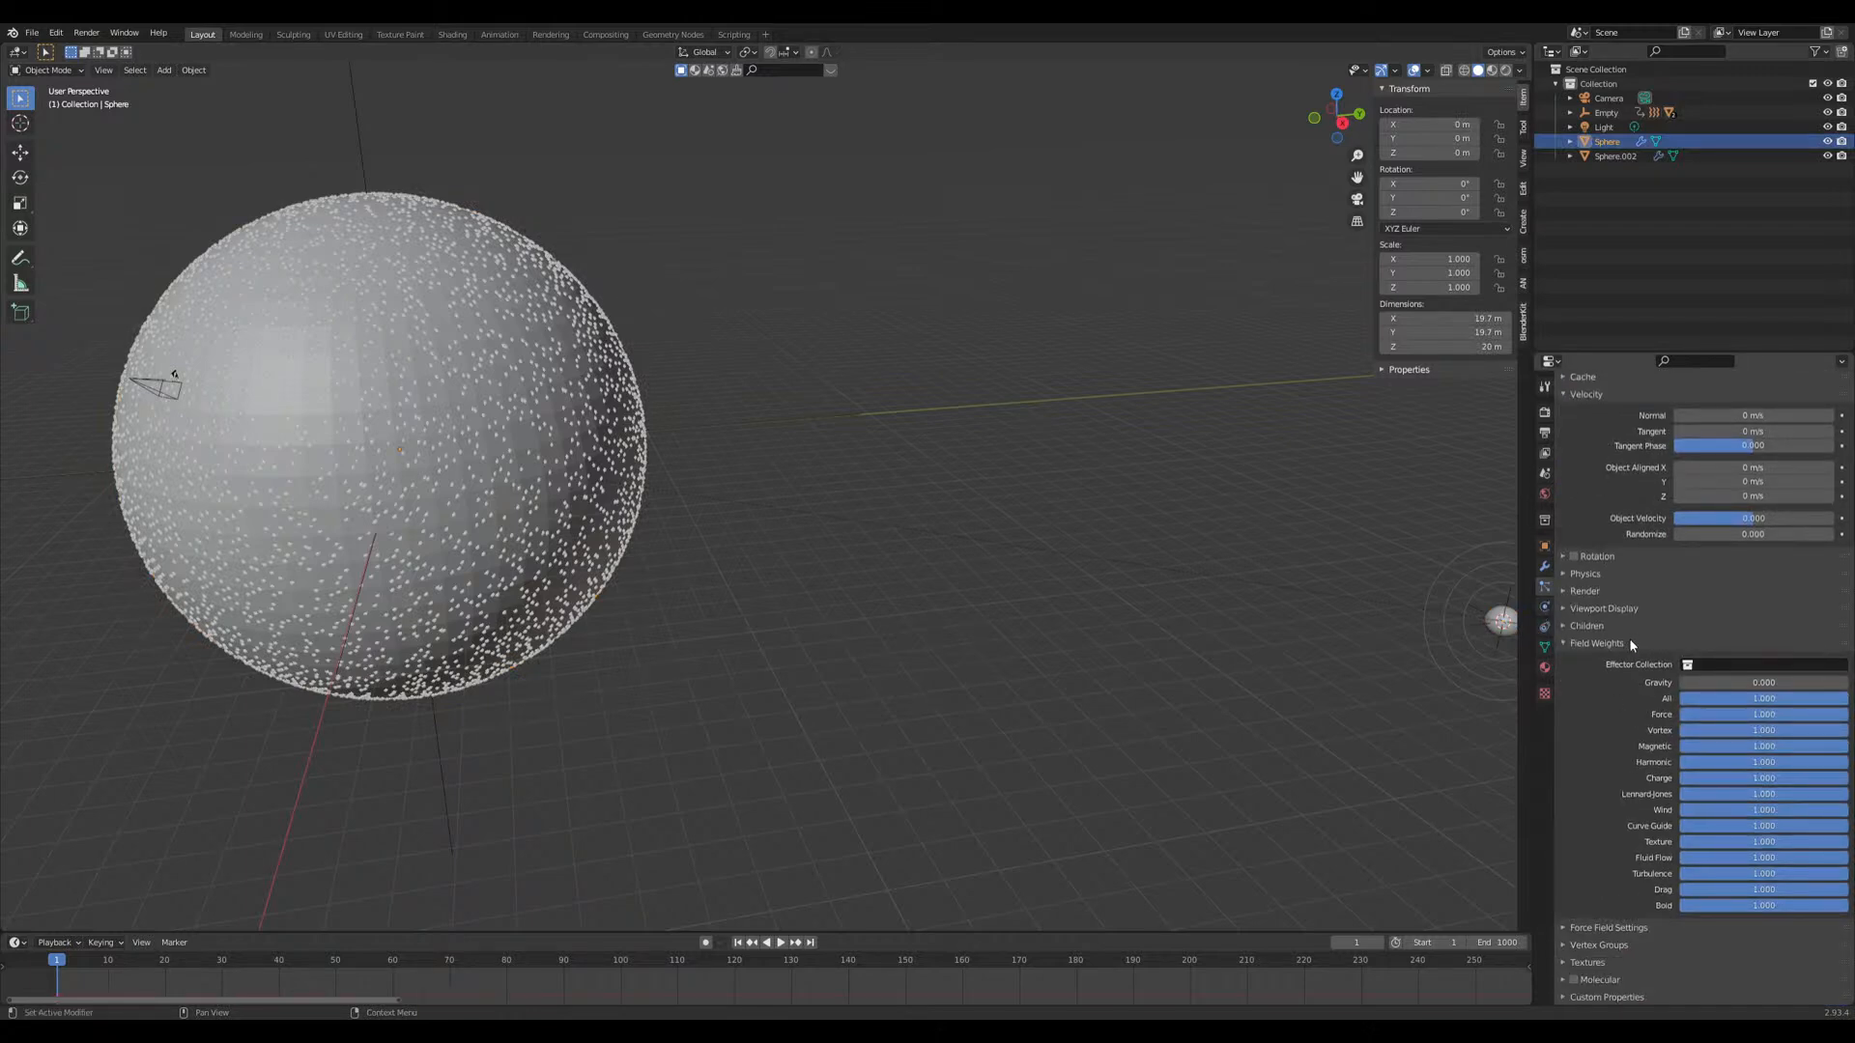
click(1562, 980)
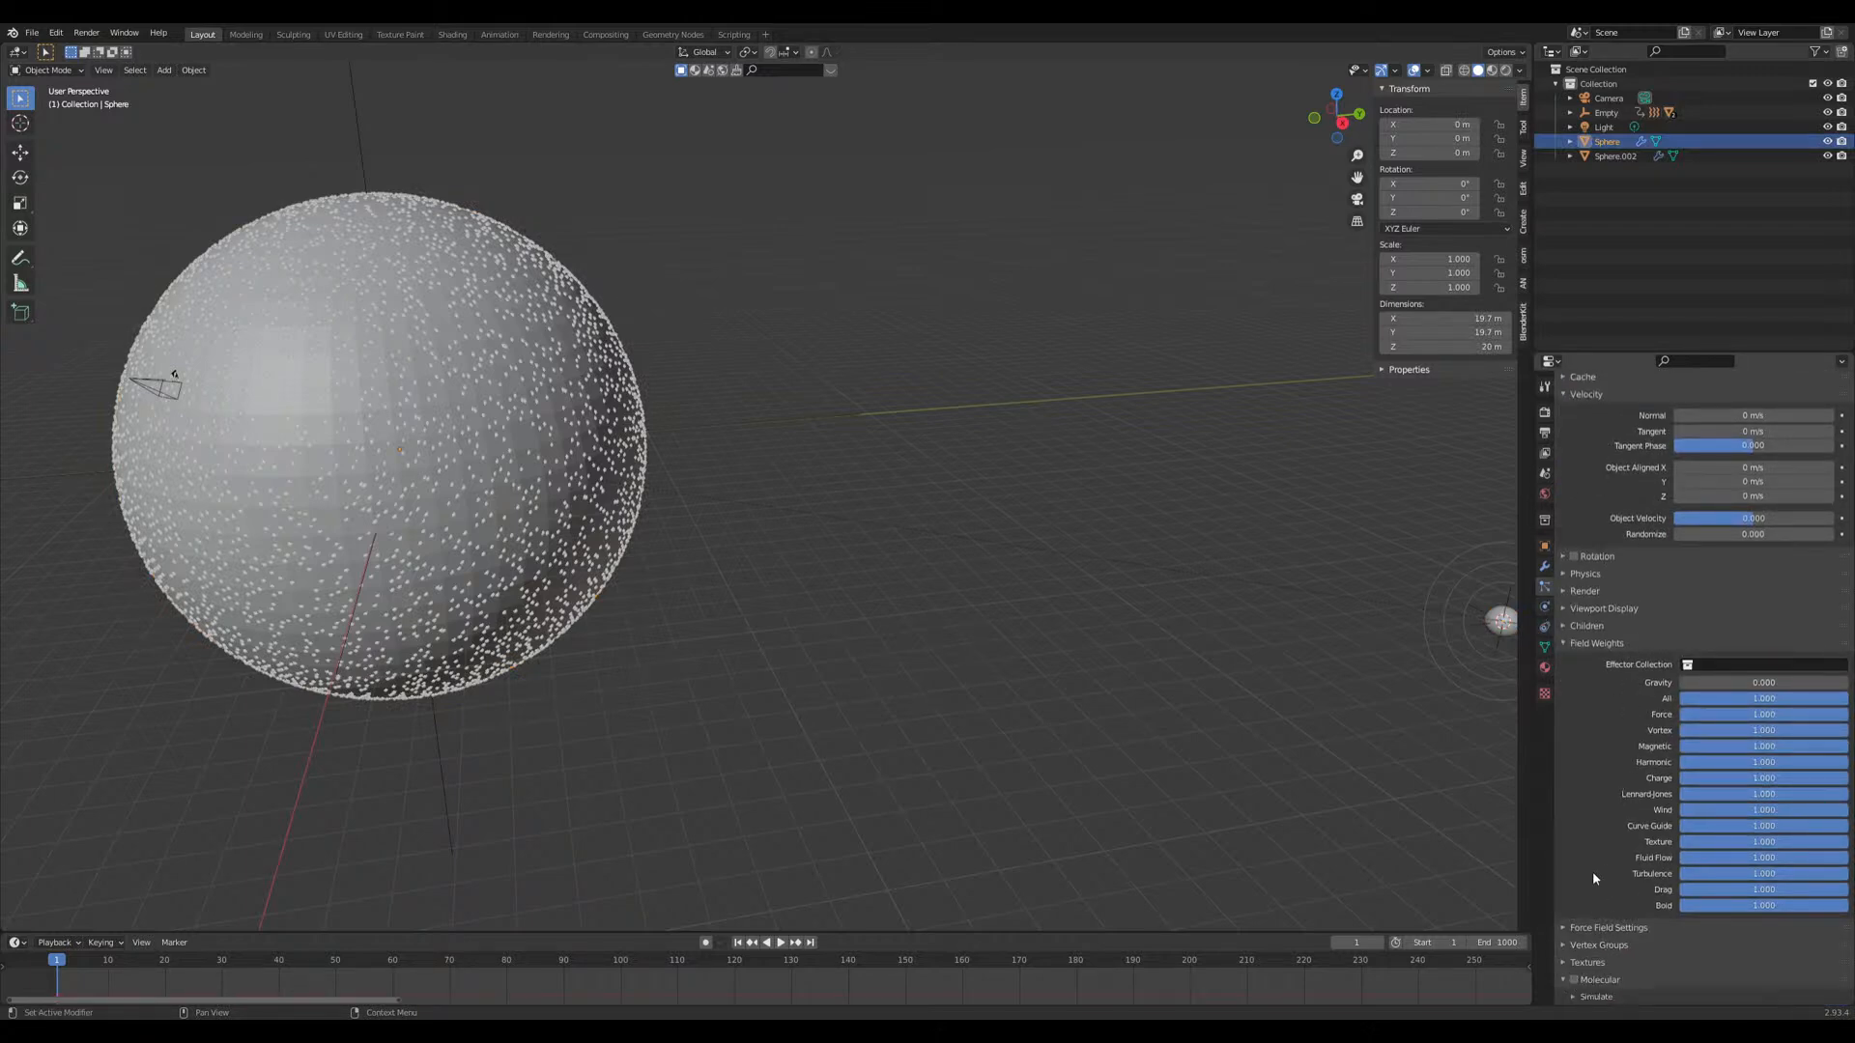
scroll(1592, 872, down, 2)
middle_drag(927, 734, 799, 695)
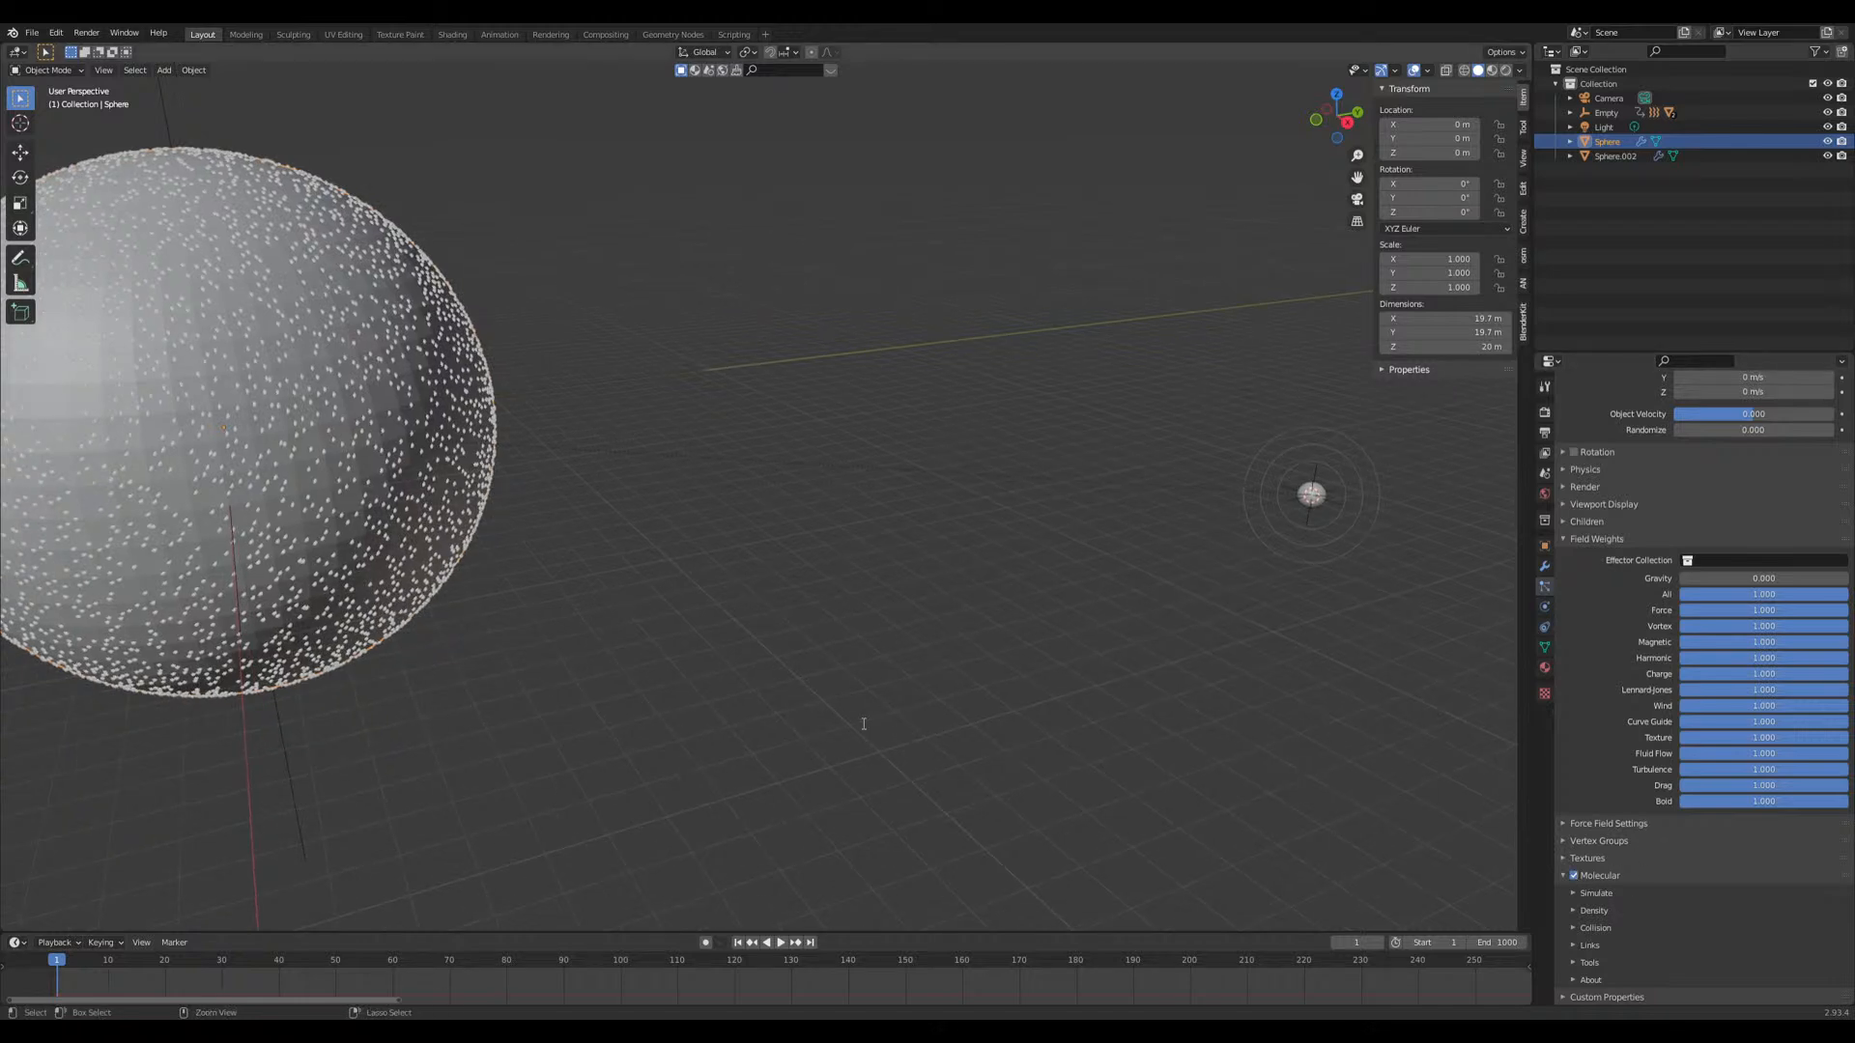
key(ctrl+s)
scroll(929, 659, down, 3)
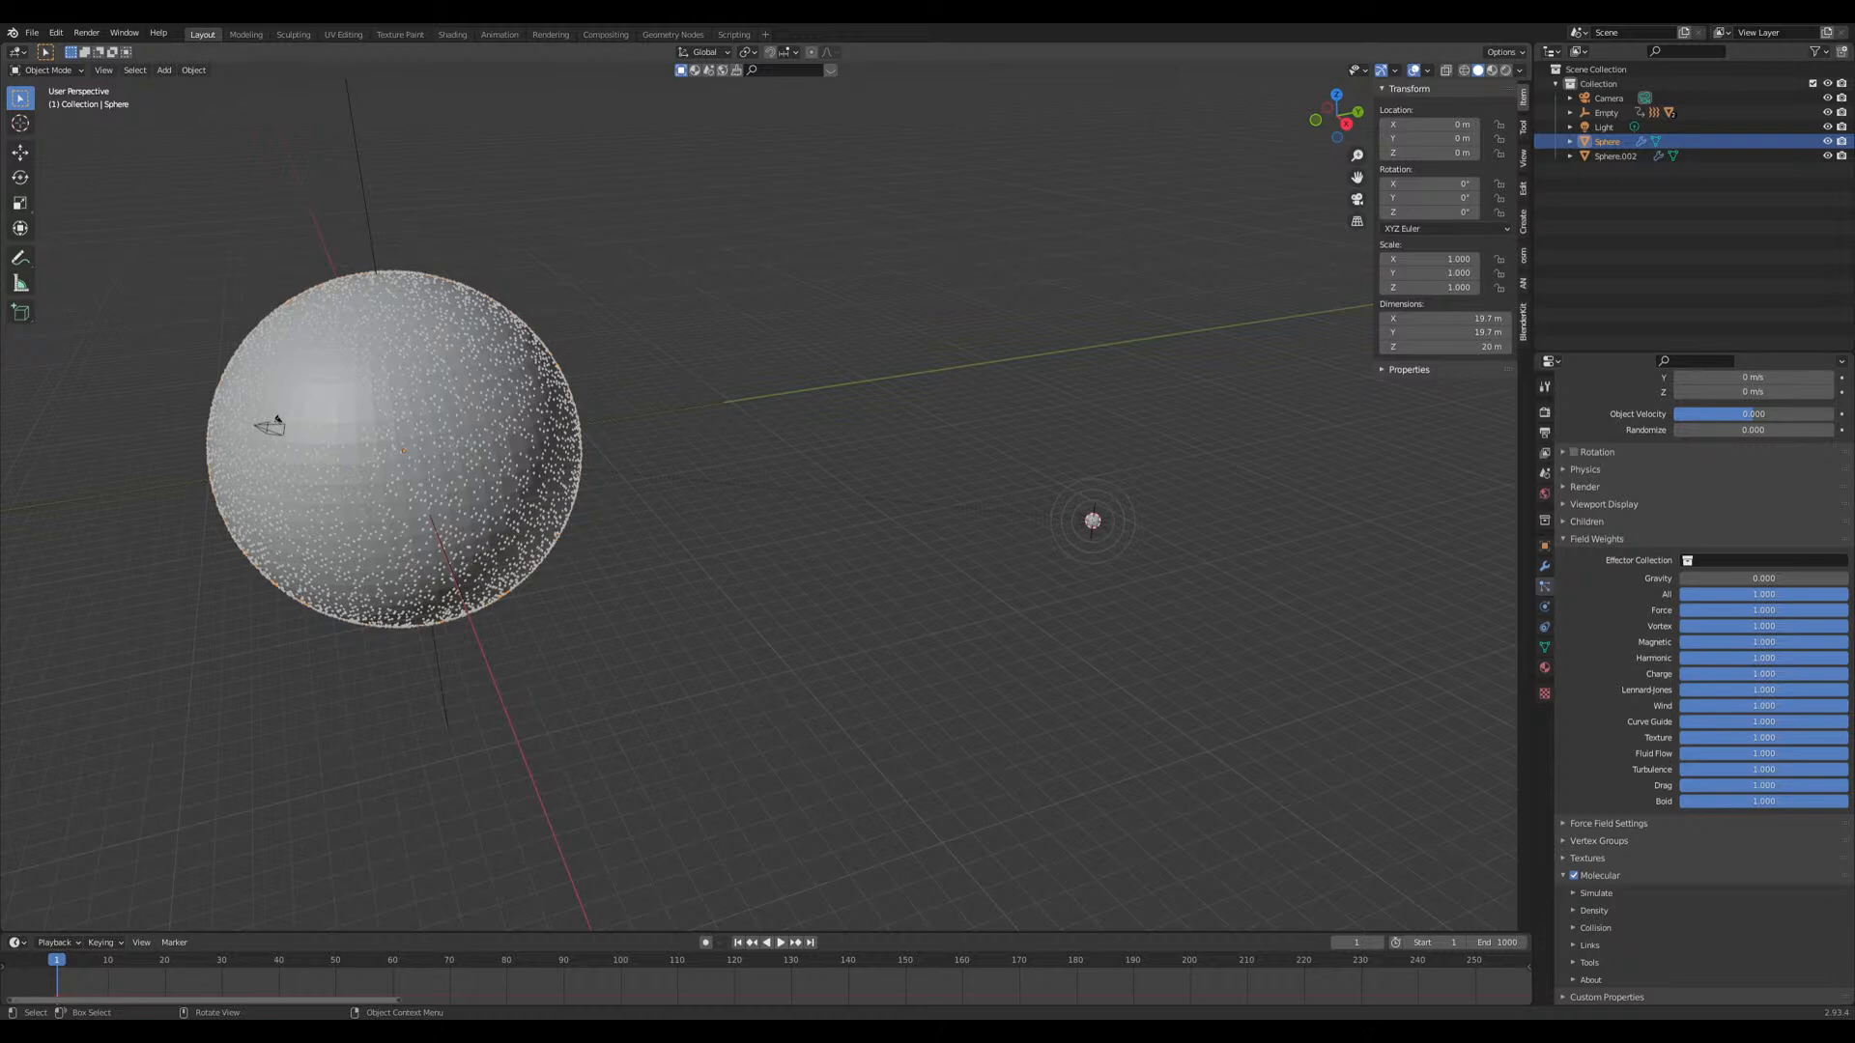
middle_drag(1026, 655, 902, 648)
scroll(902, 647, up, 2)
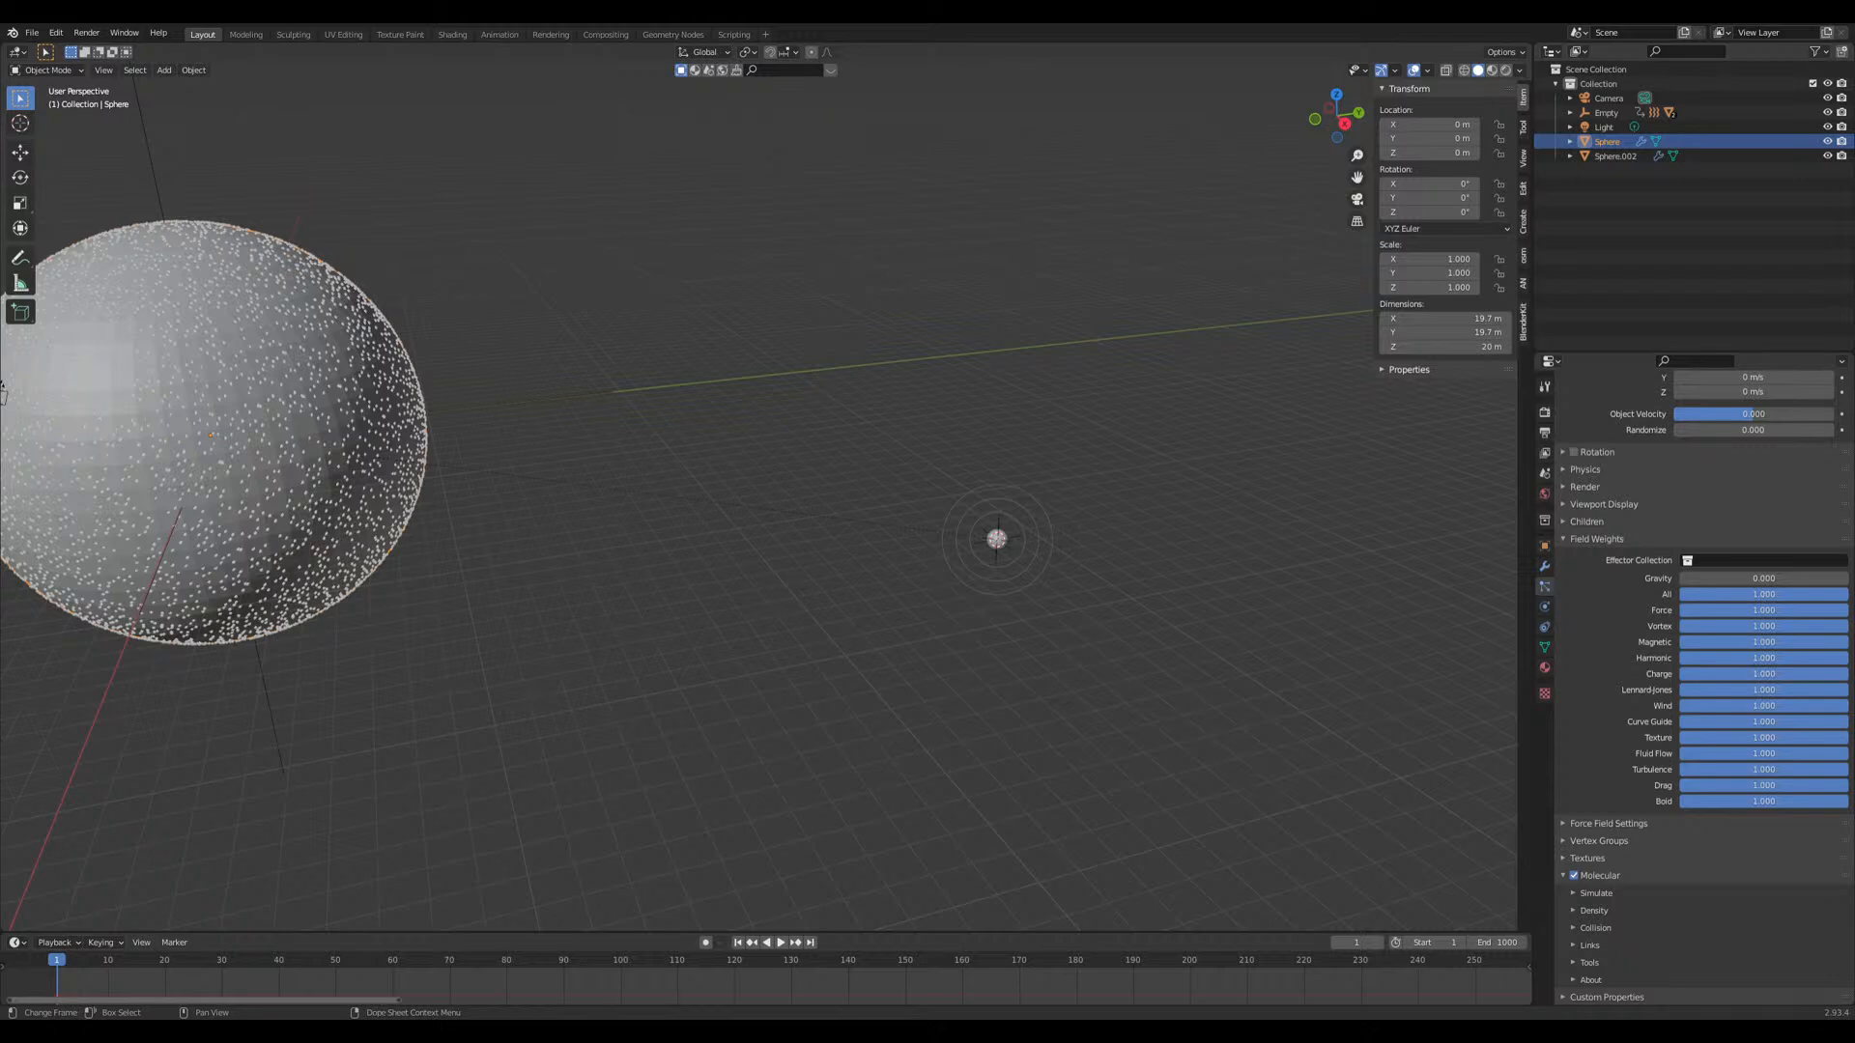
click(563, 621)
middle_drag(564, 621, 722, 637)
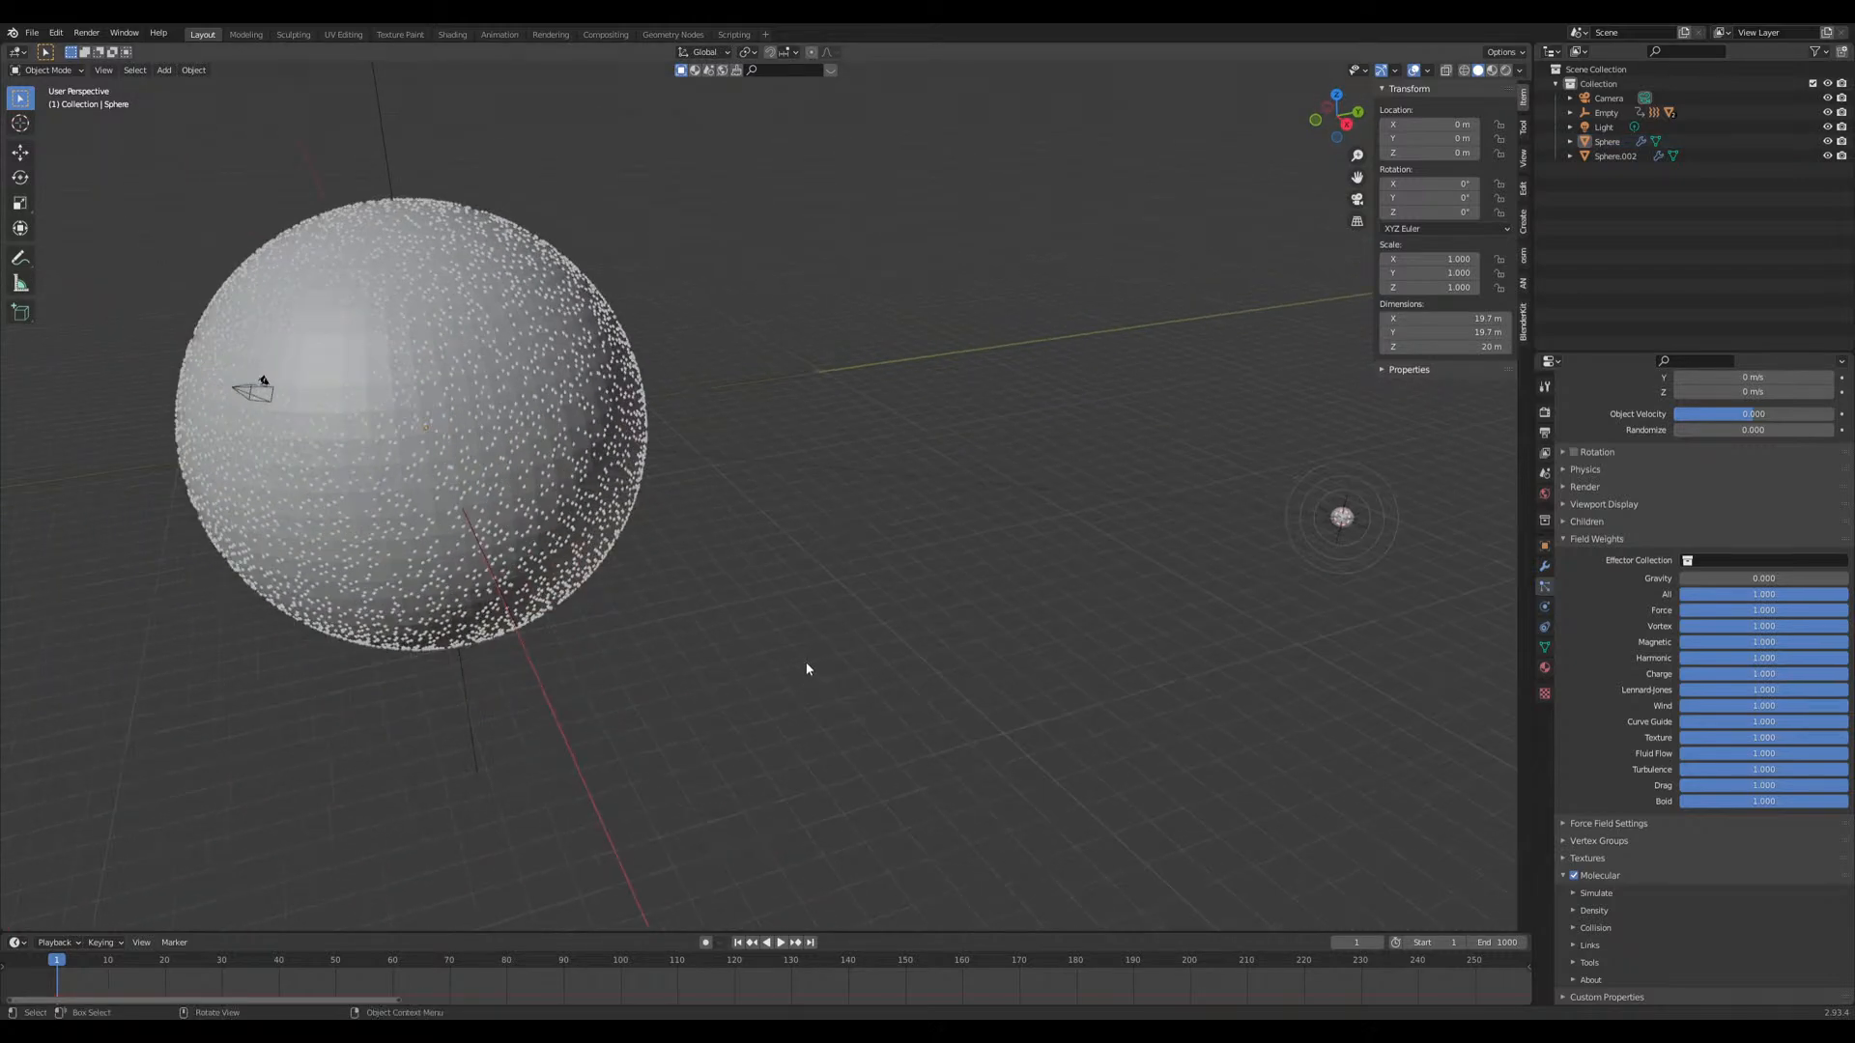
middle_drag(1021, 557, 771, 477)
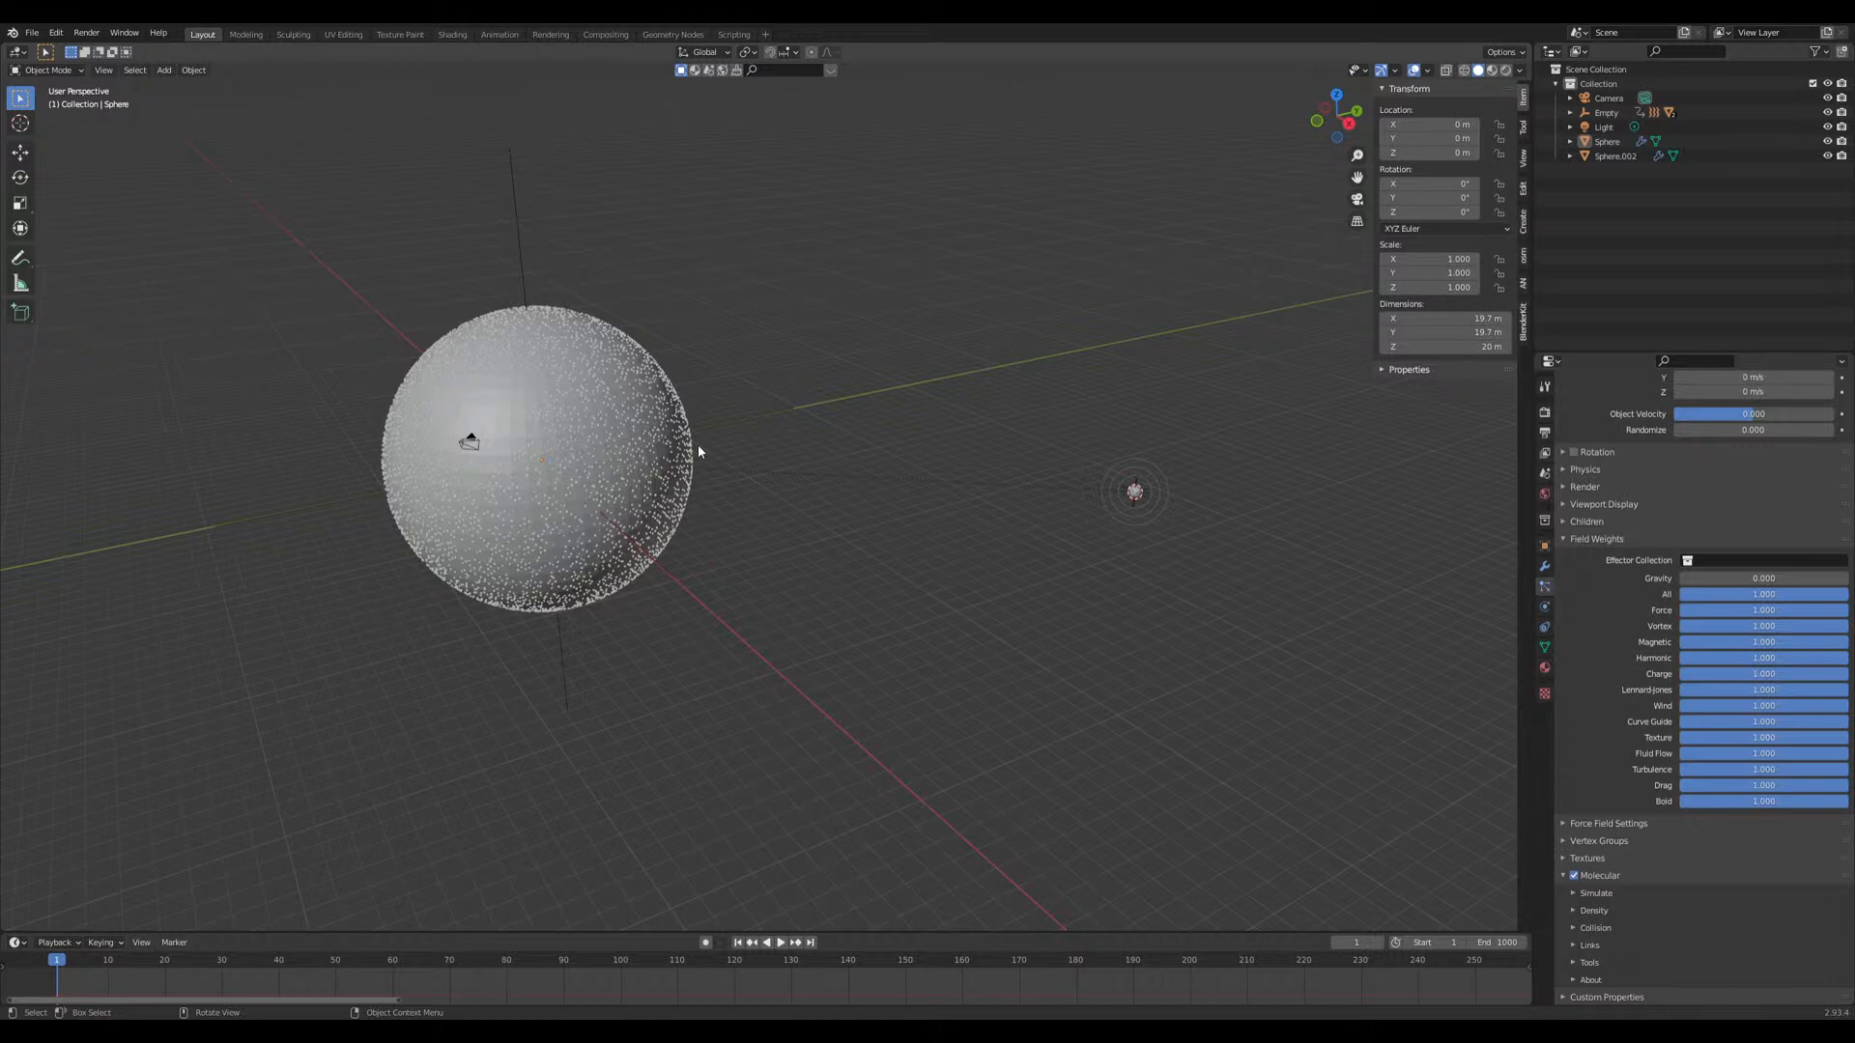
Step: Save the Blender file
middle_drag(698, 446, 722, 494)
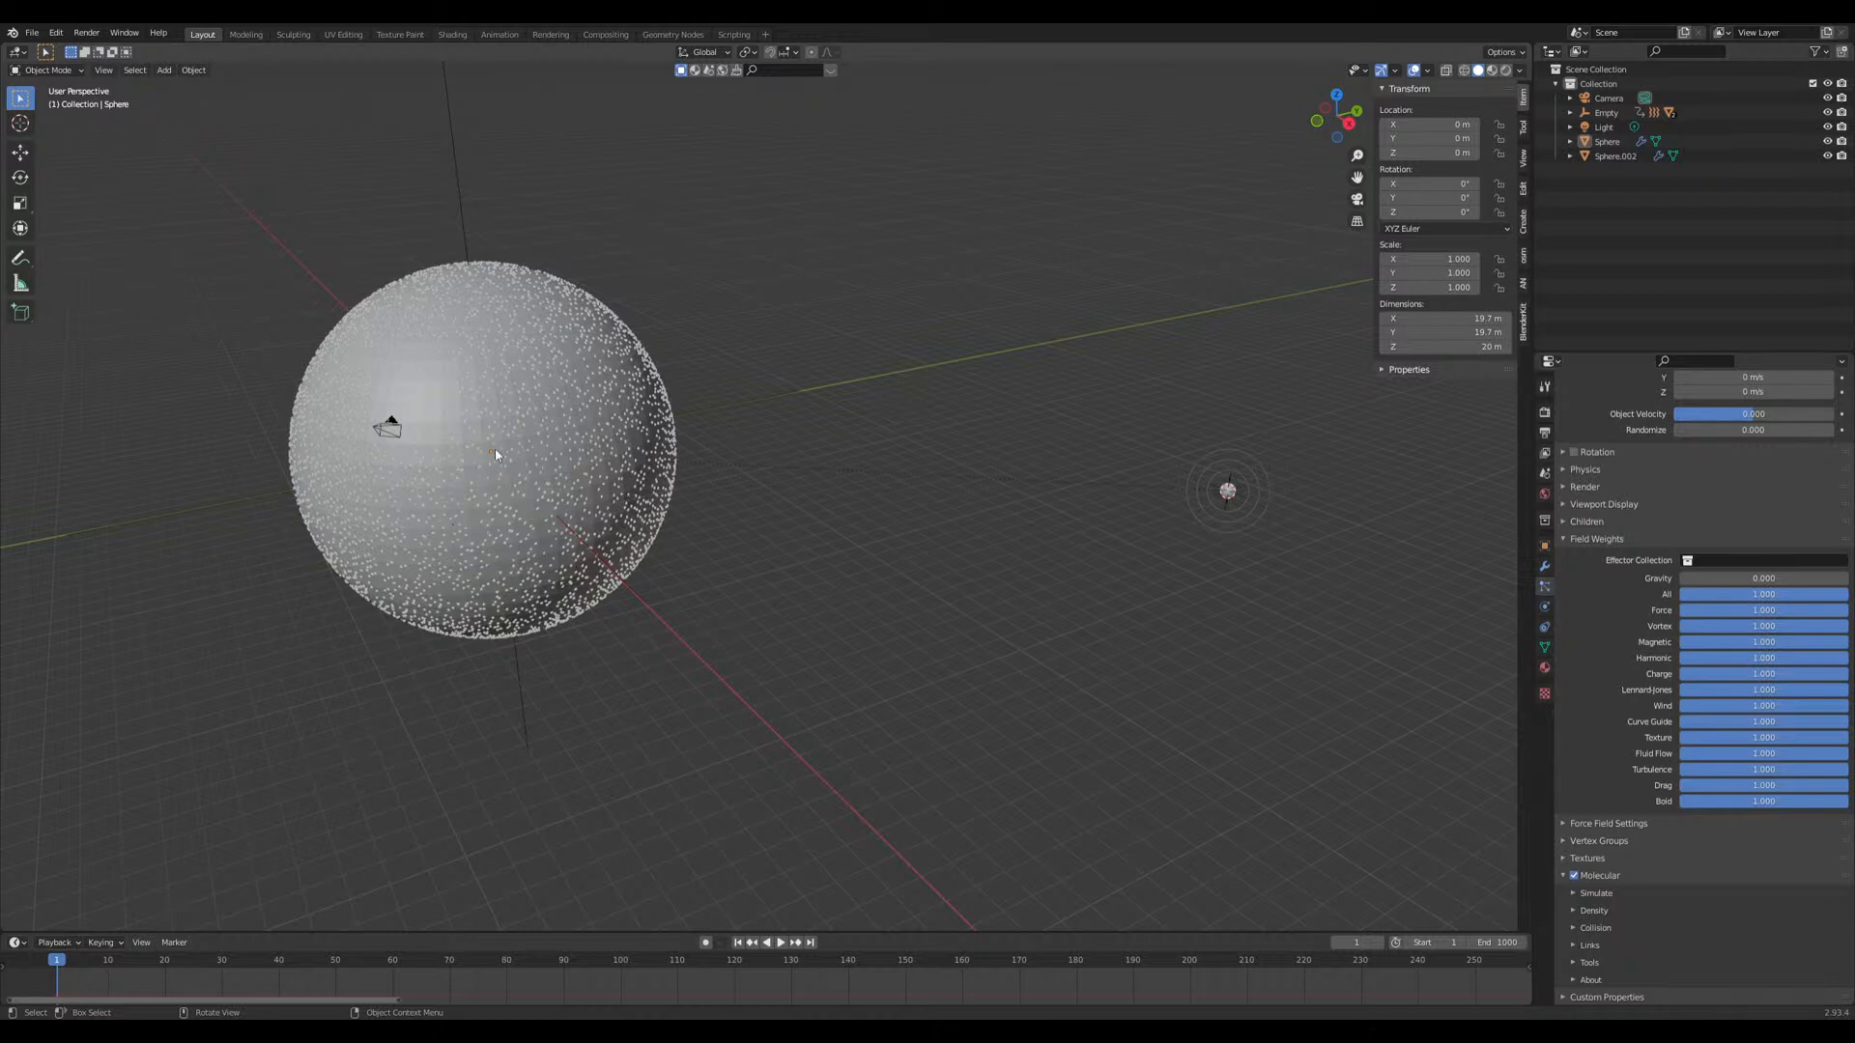
middle_drag(612, 454, 602, 454)
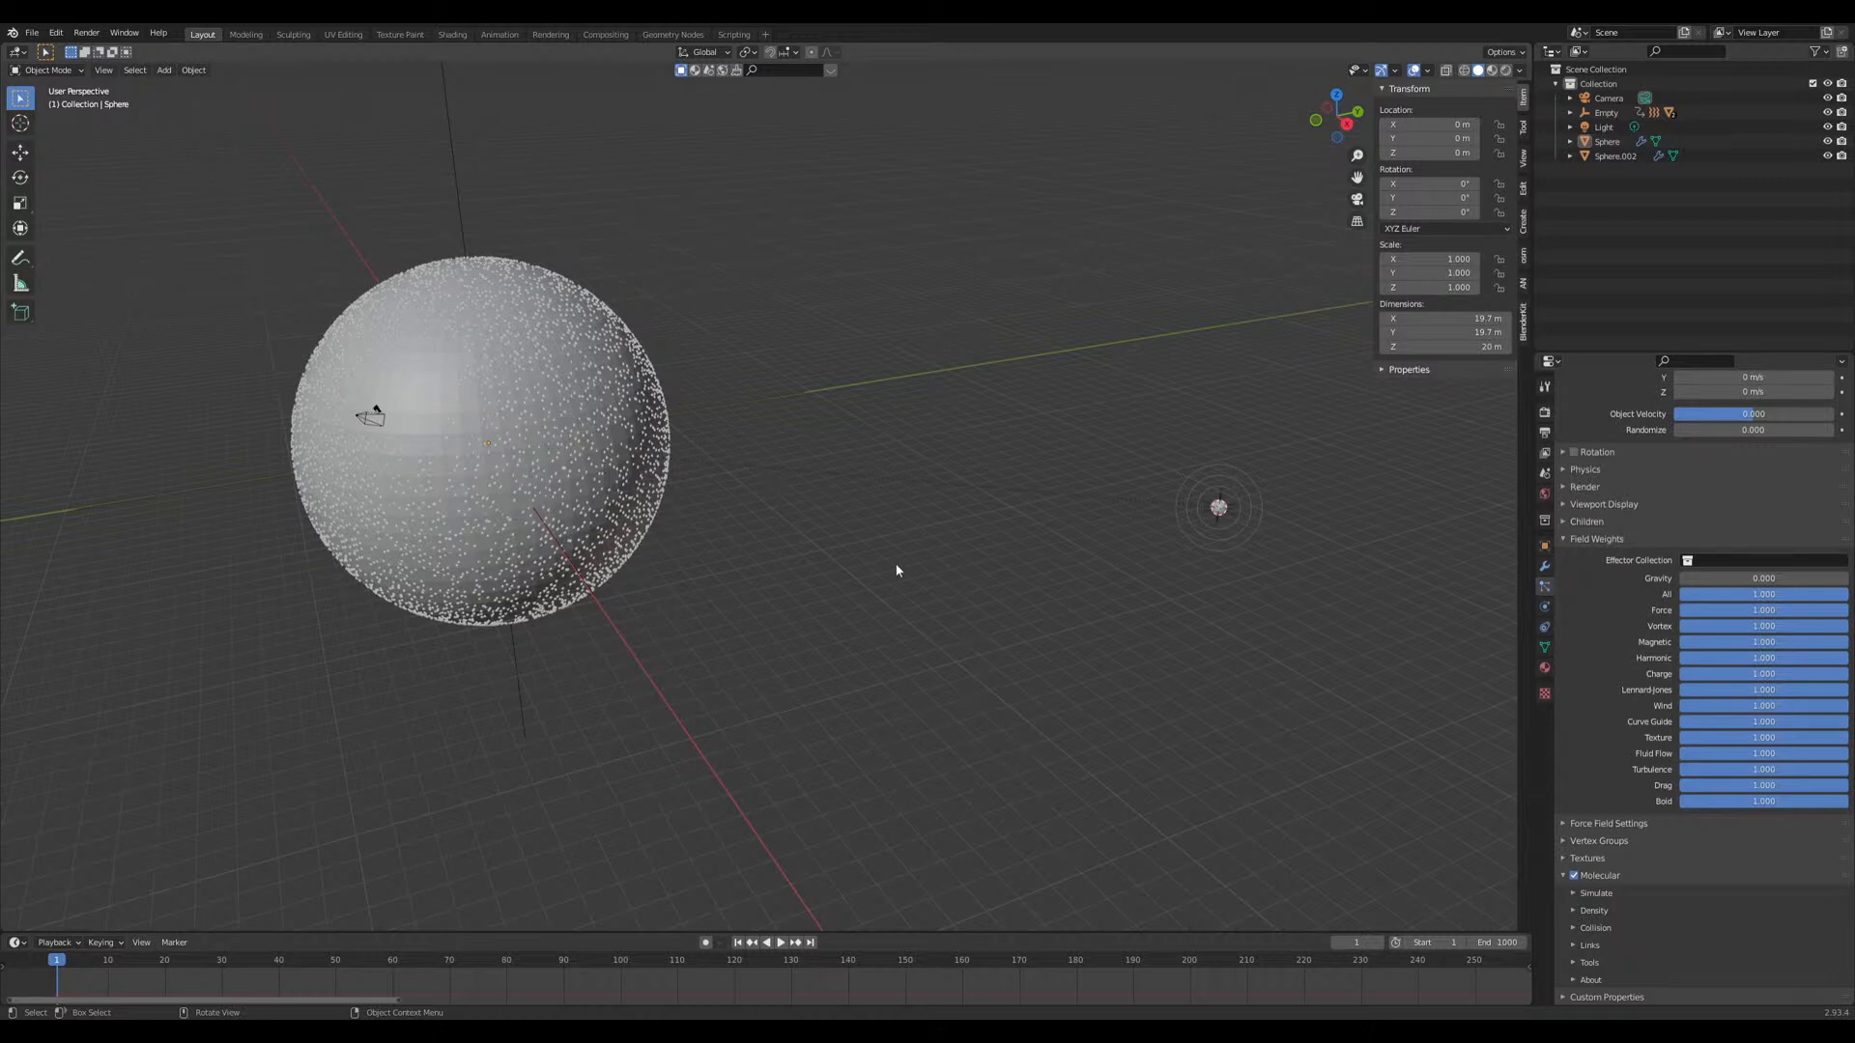
key(ctrl+s)
middle_drag(649, 553, 815, 605)
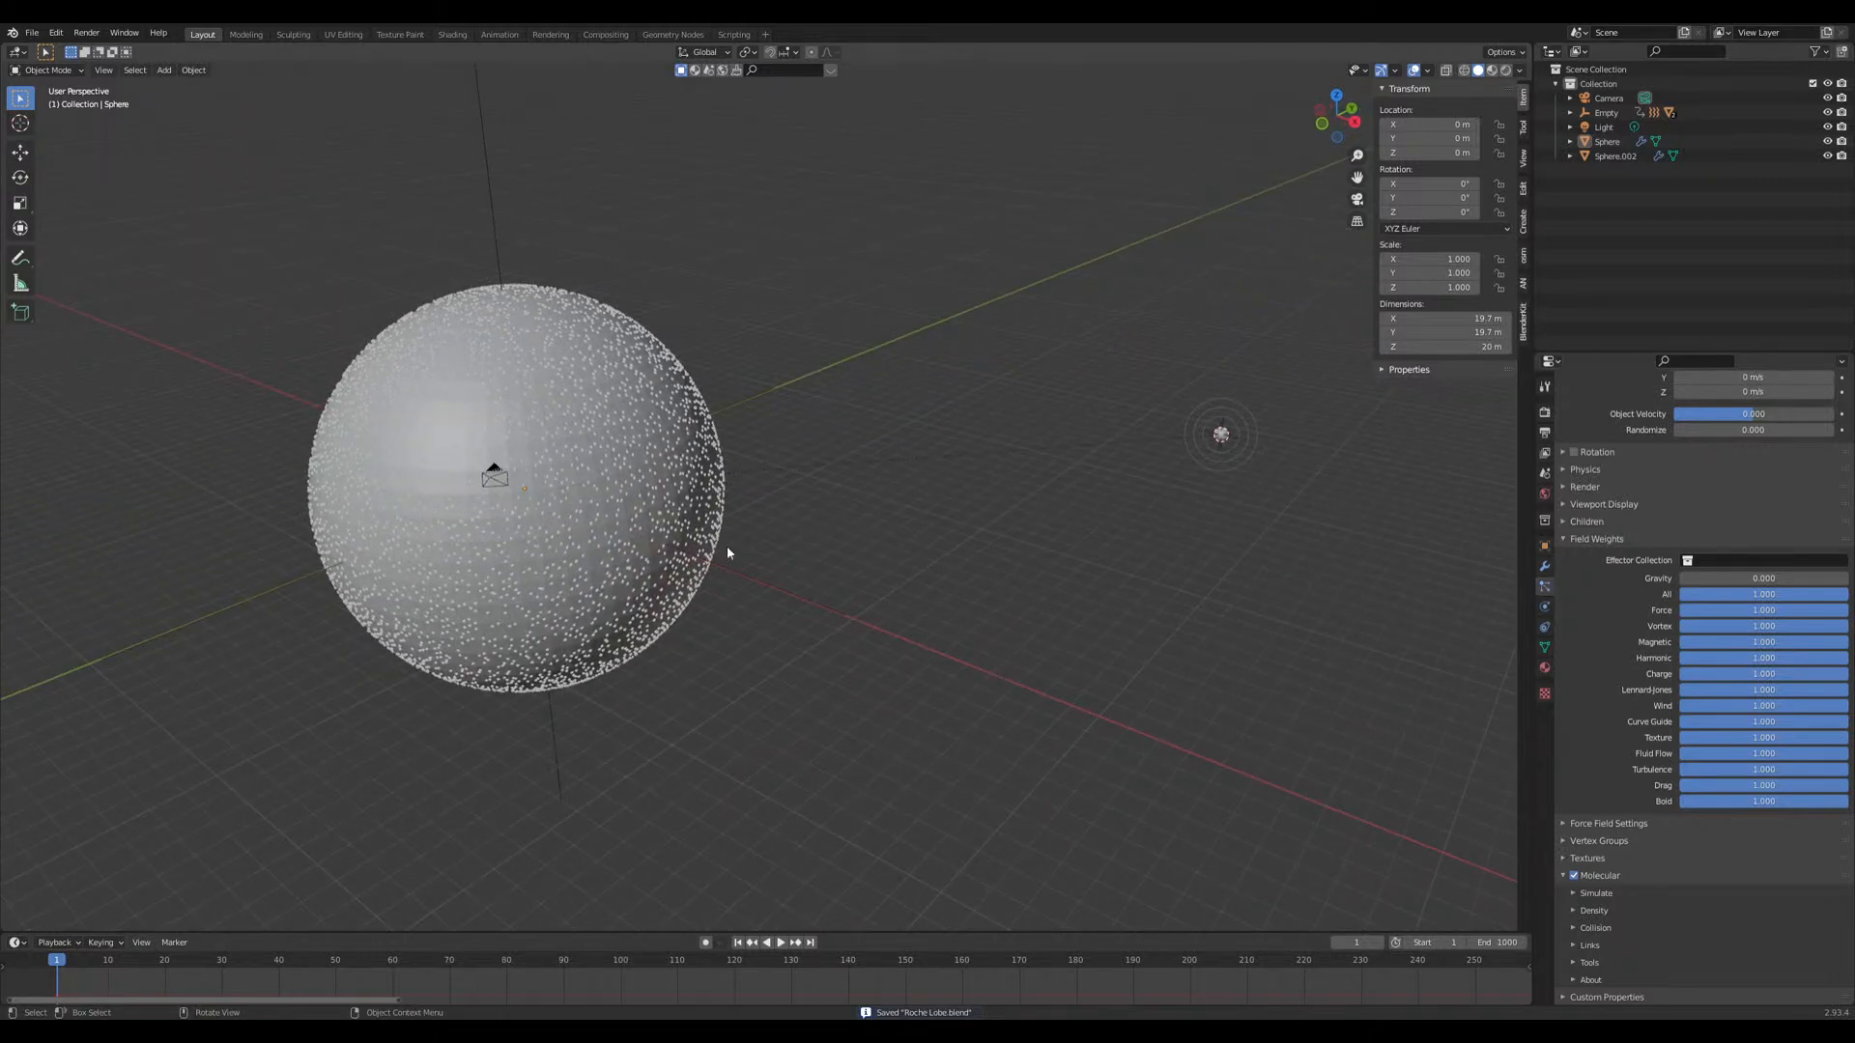
middle_drag(706, 527, 657, 522)
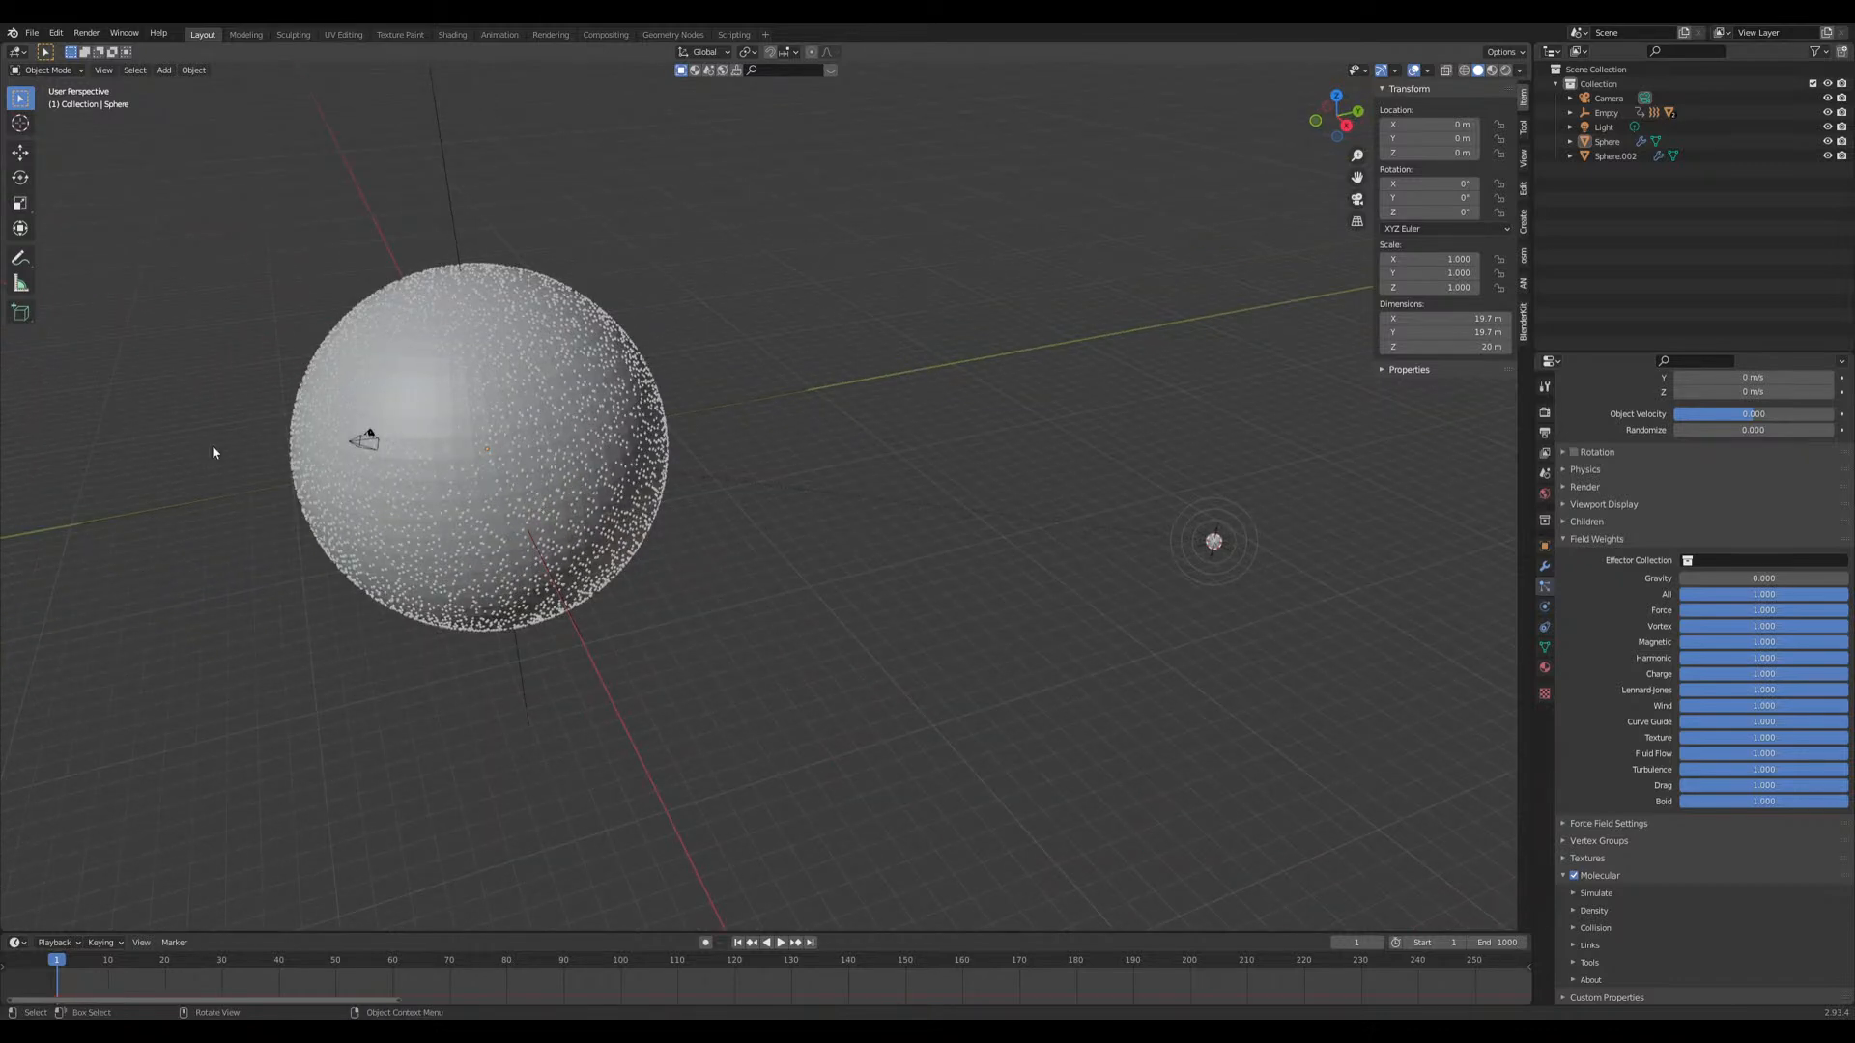
Step: Set the end frame of the large sphere's particle emission to 100
scroll(1630, 699, up, 10)
click(1772, 585)
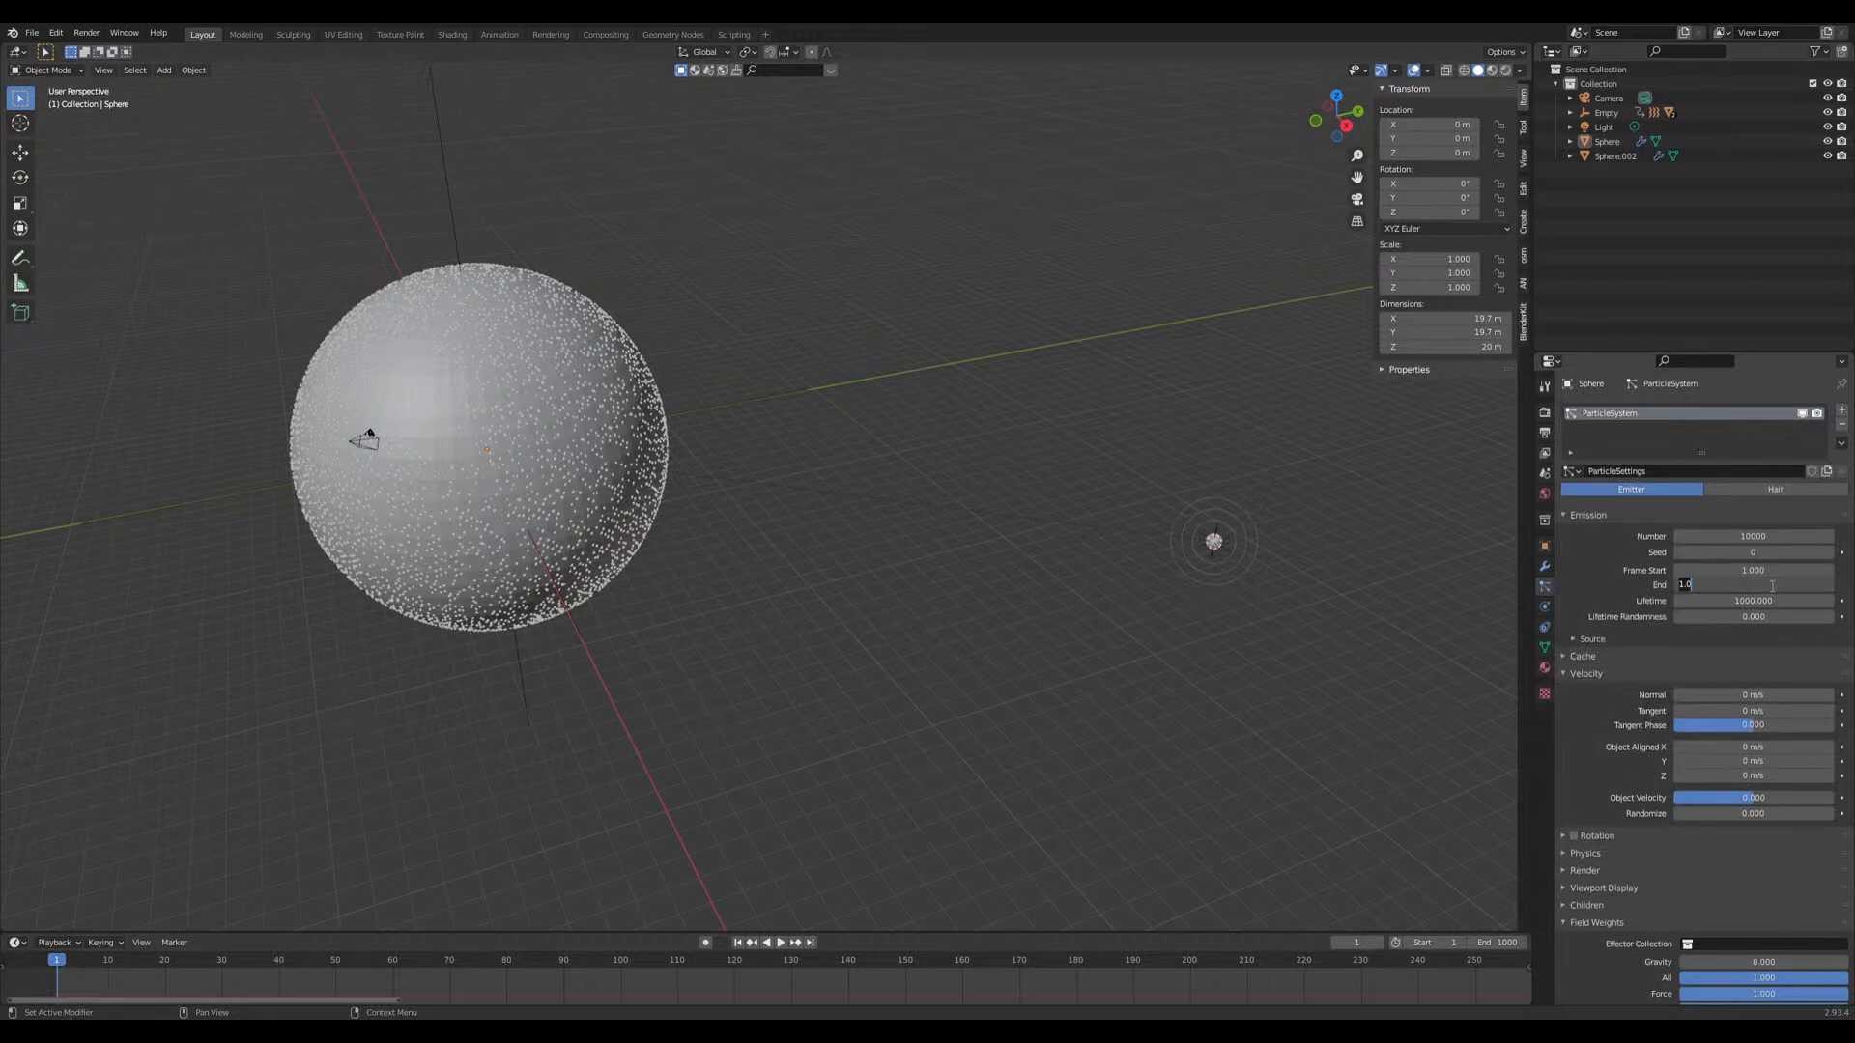
text(100)
key(Return)
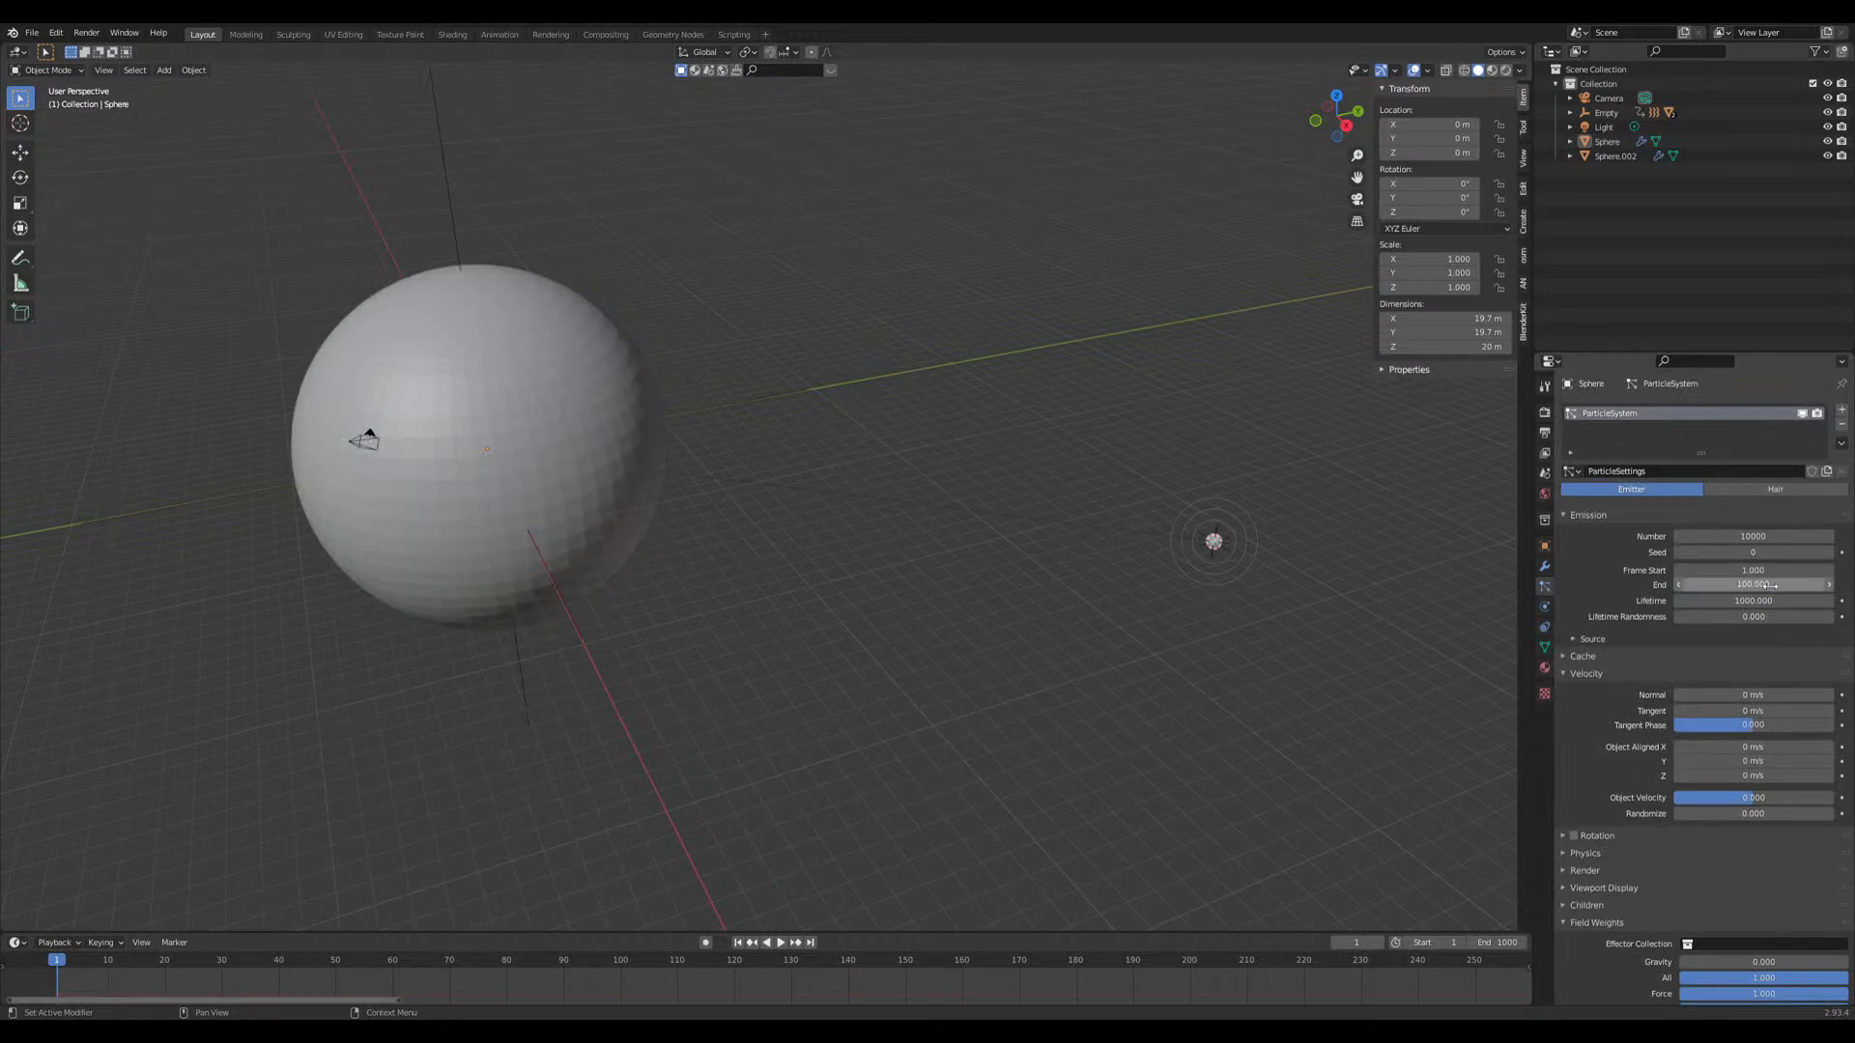
Step: Insert a scale keyframe on the large sphere at frame 1
click(483, 450)
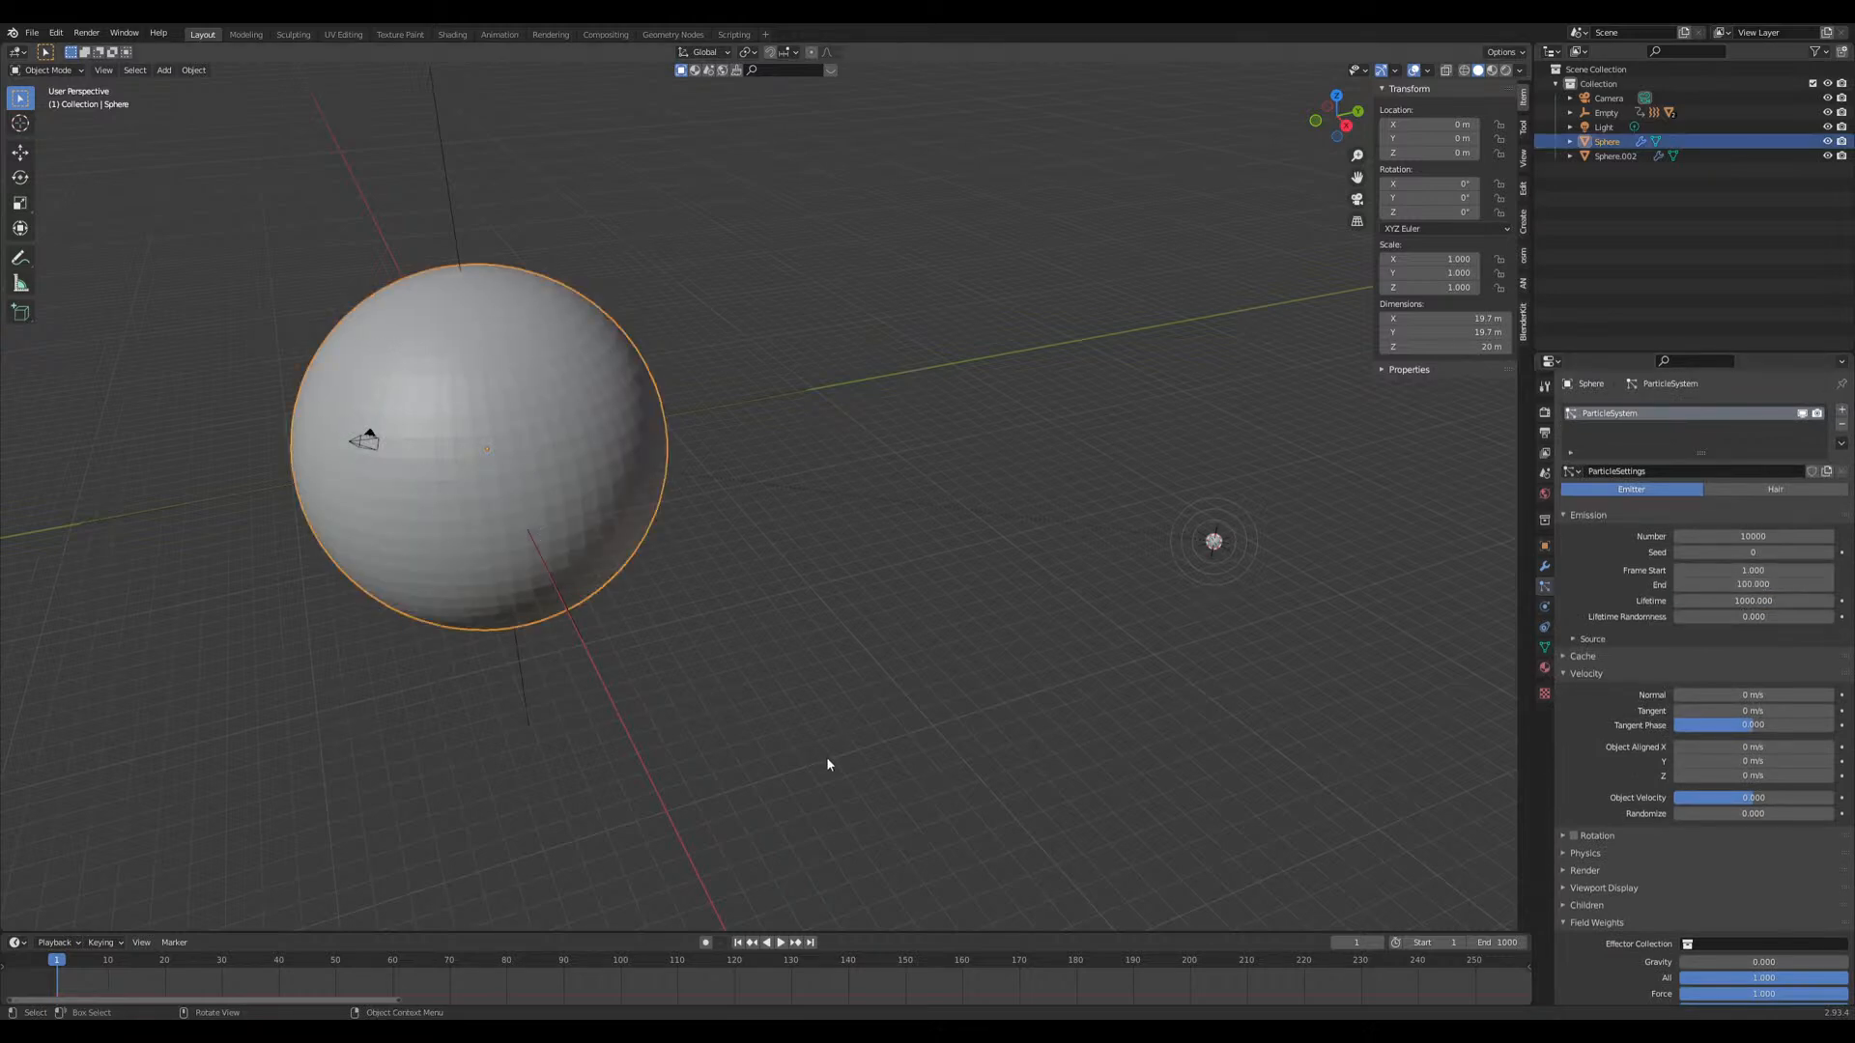
key(i)
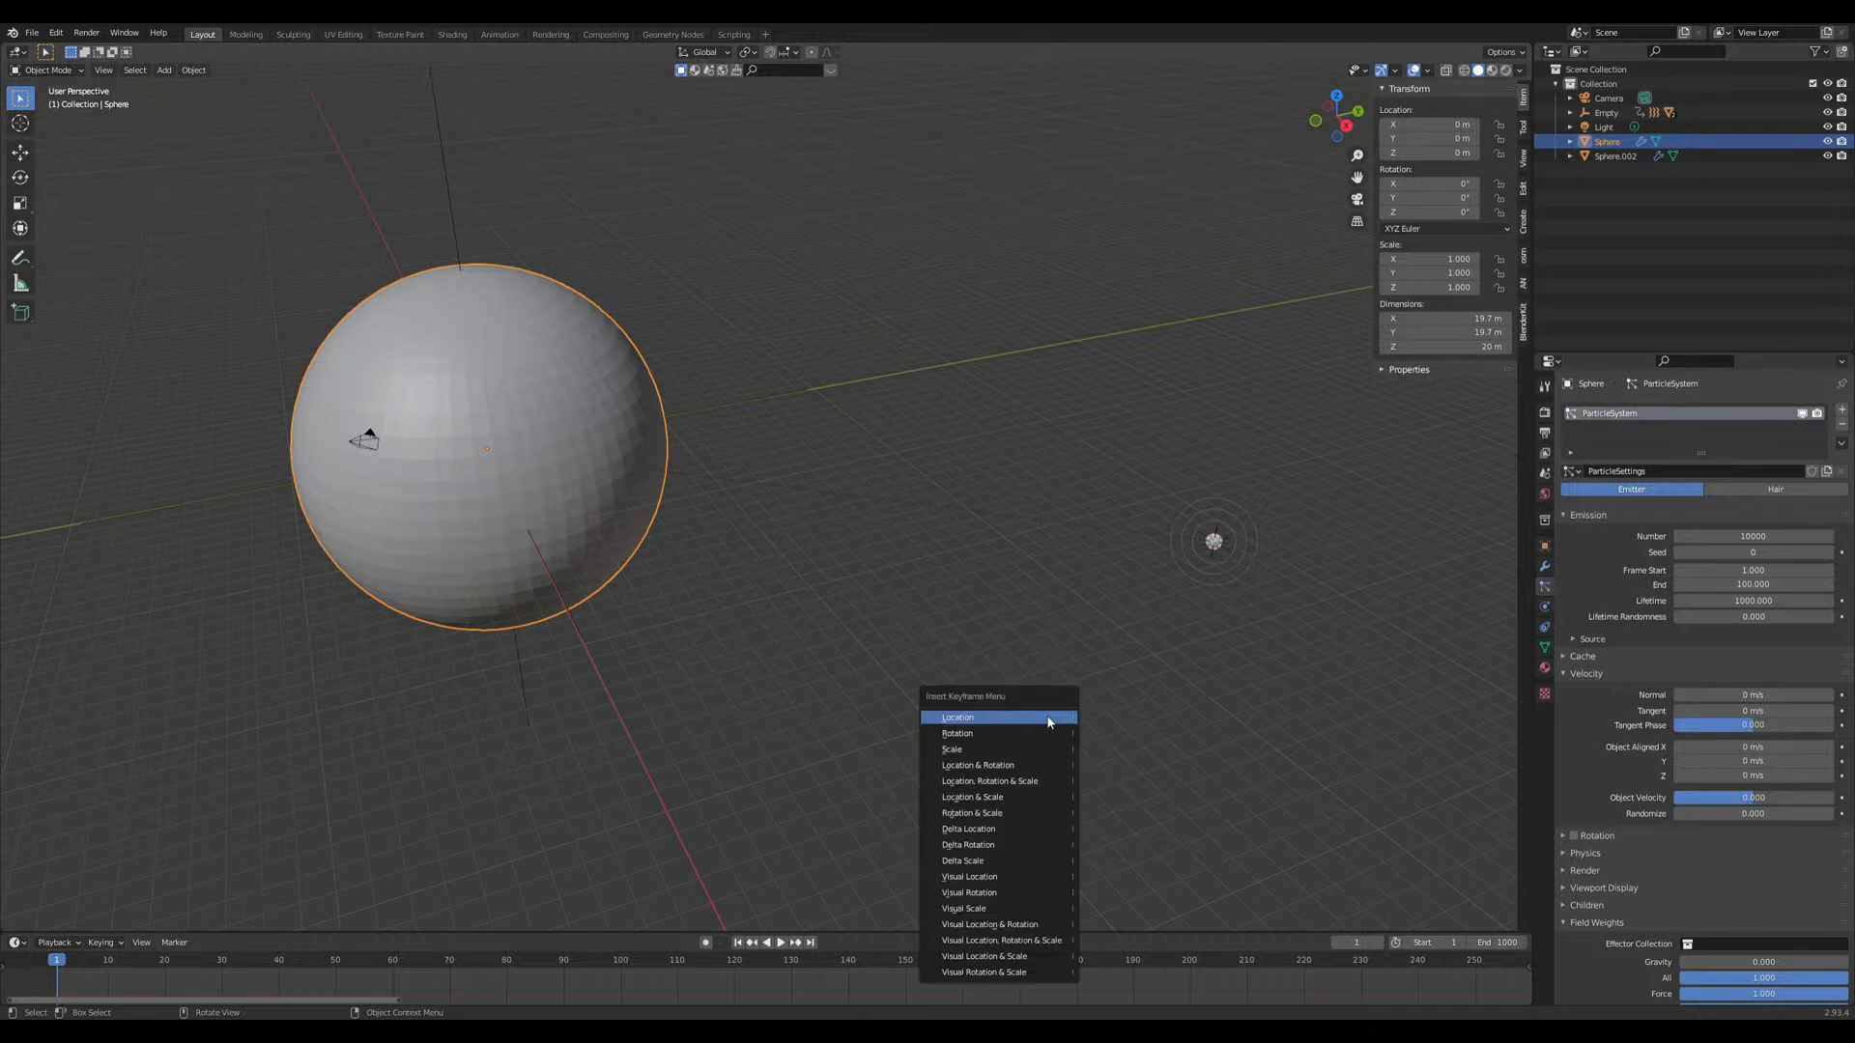
click(1015, 752)
Step: Shrink the large sphere to a scale of about 0.657 at frame 100 and insert a scale keyframe there
drag(572, 958, 620, 961)
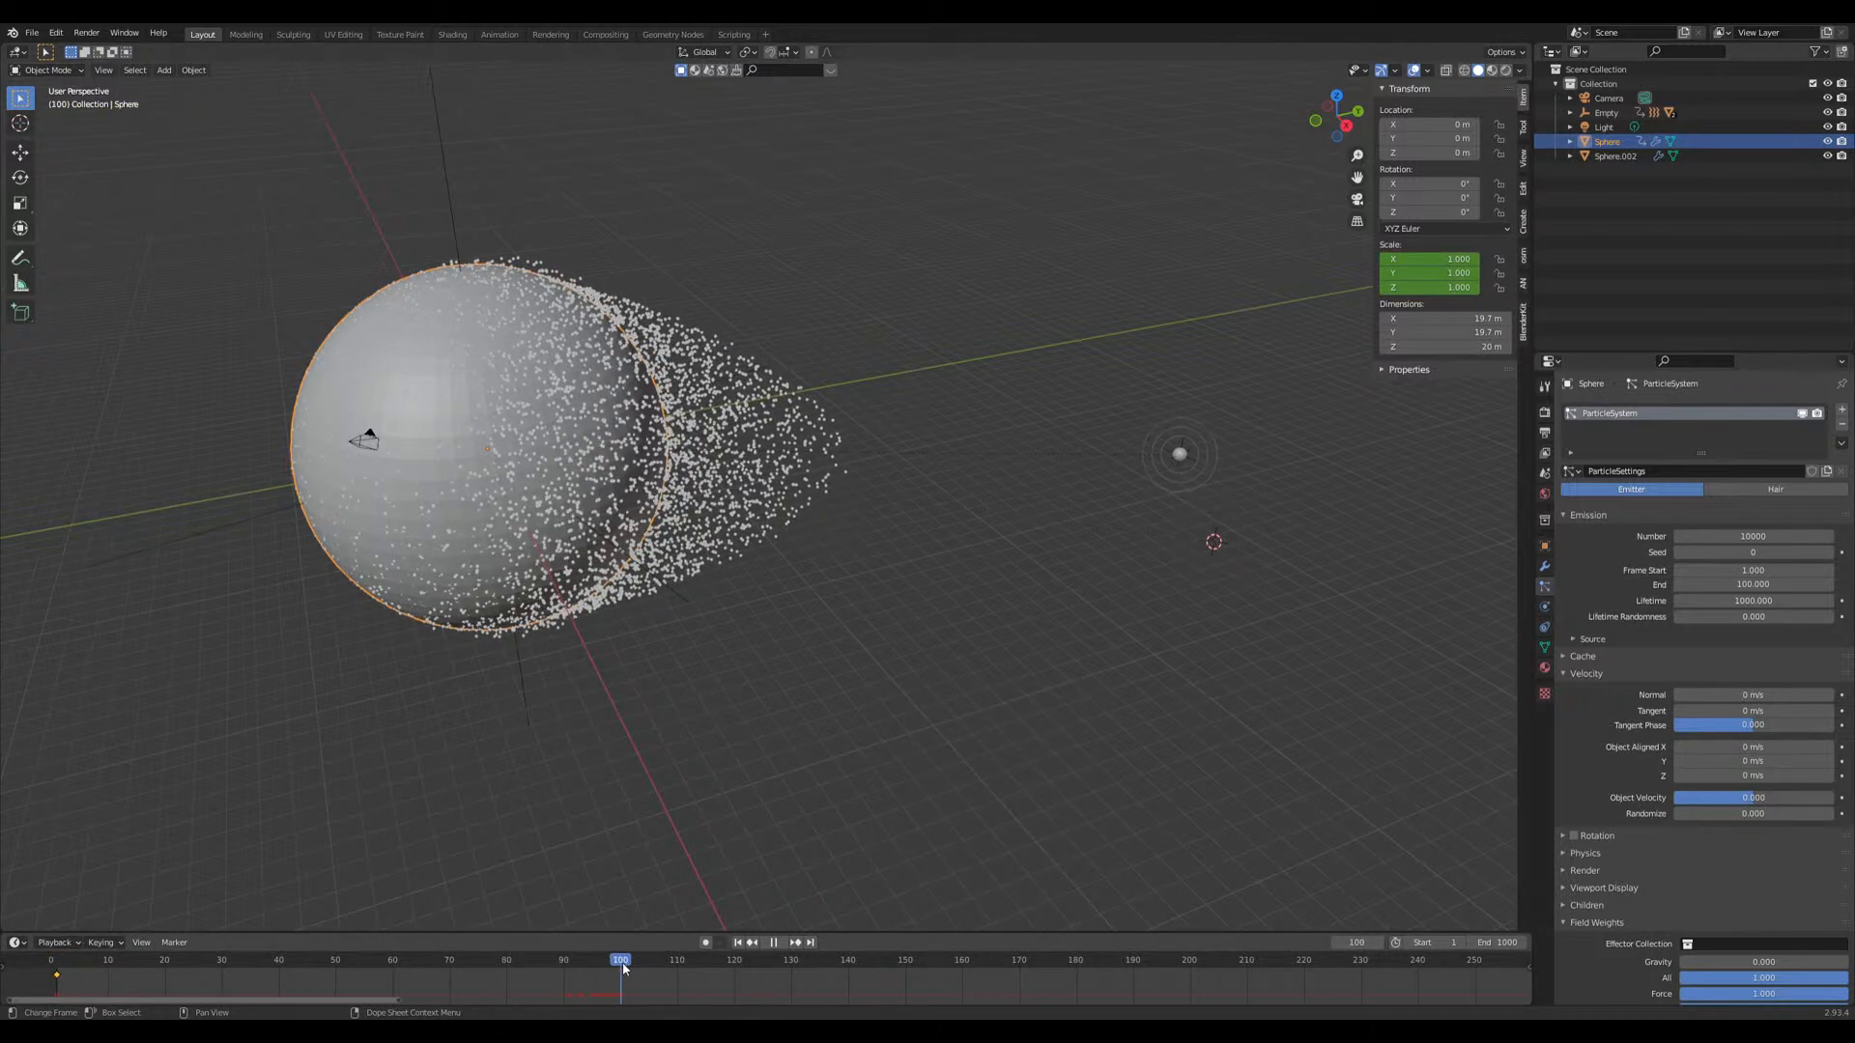
key(s)
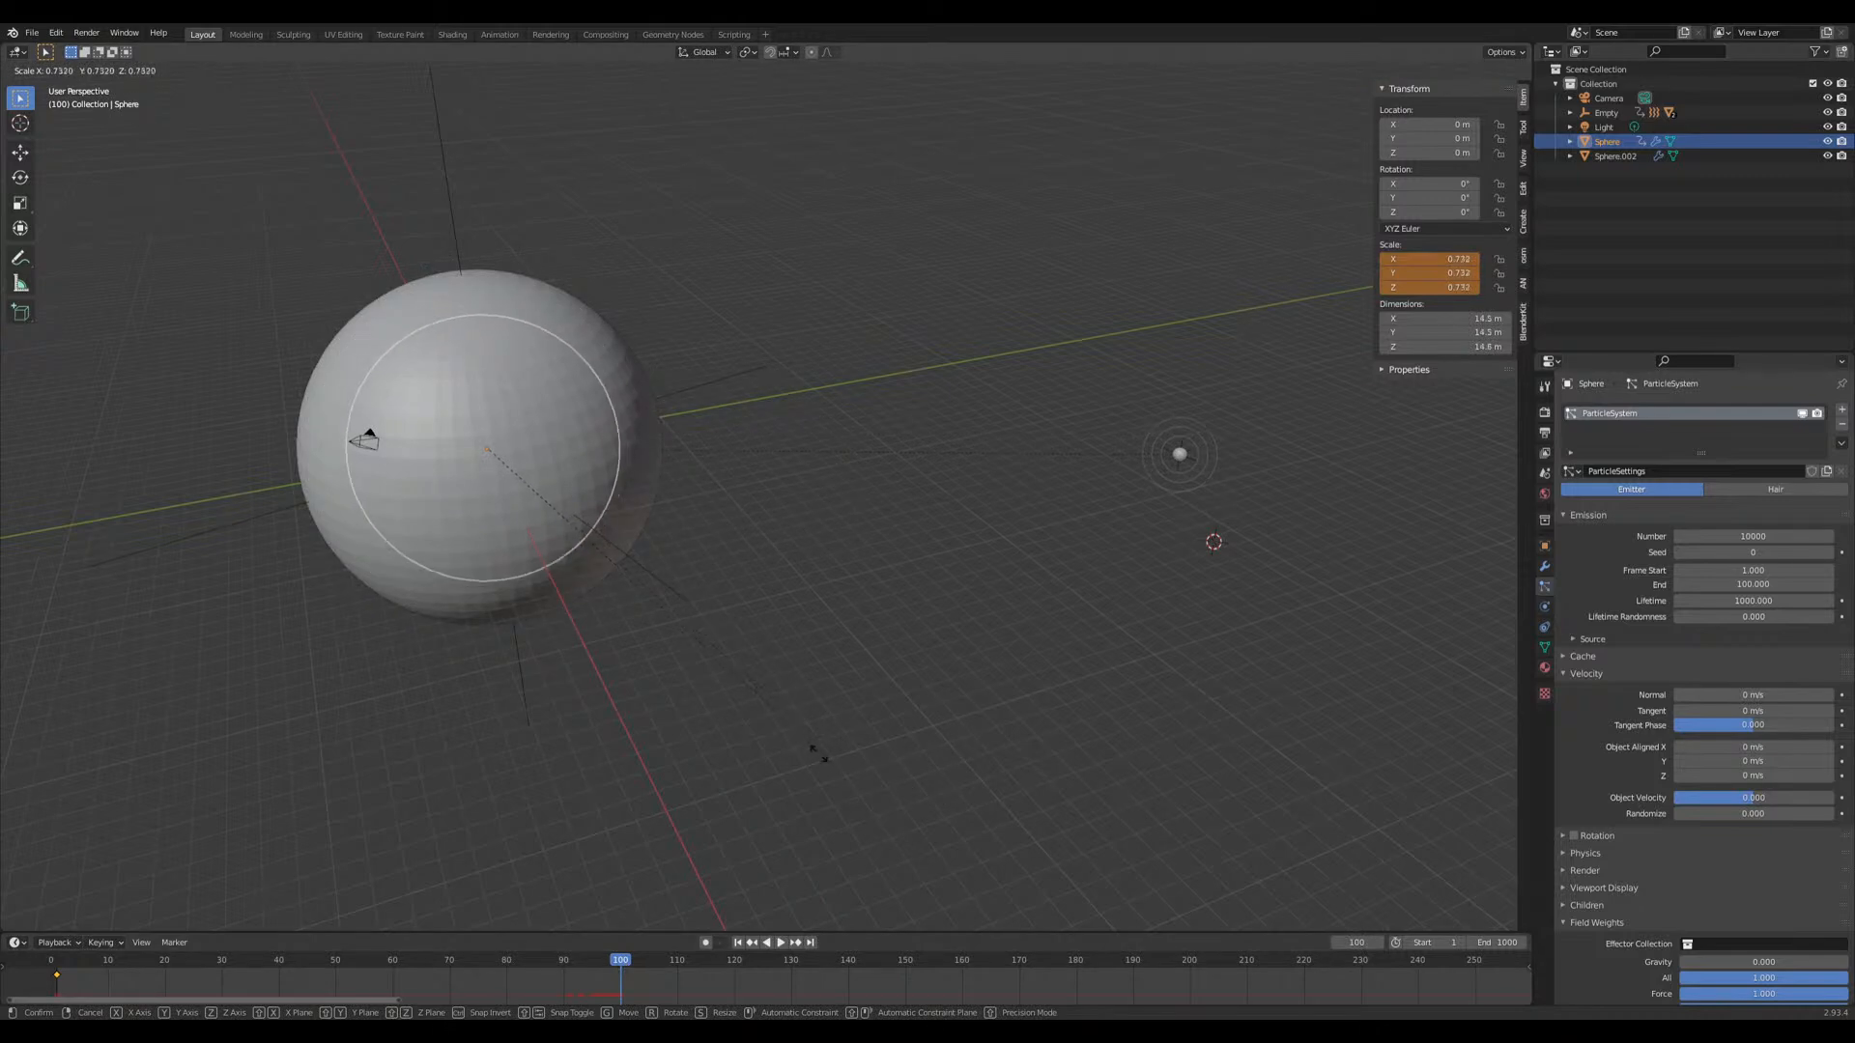
click(777, 738)
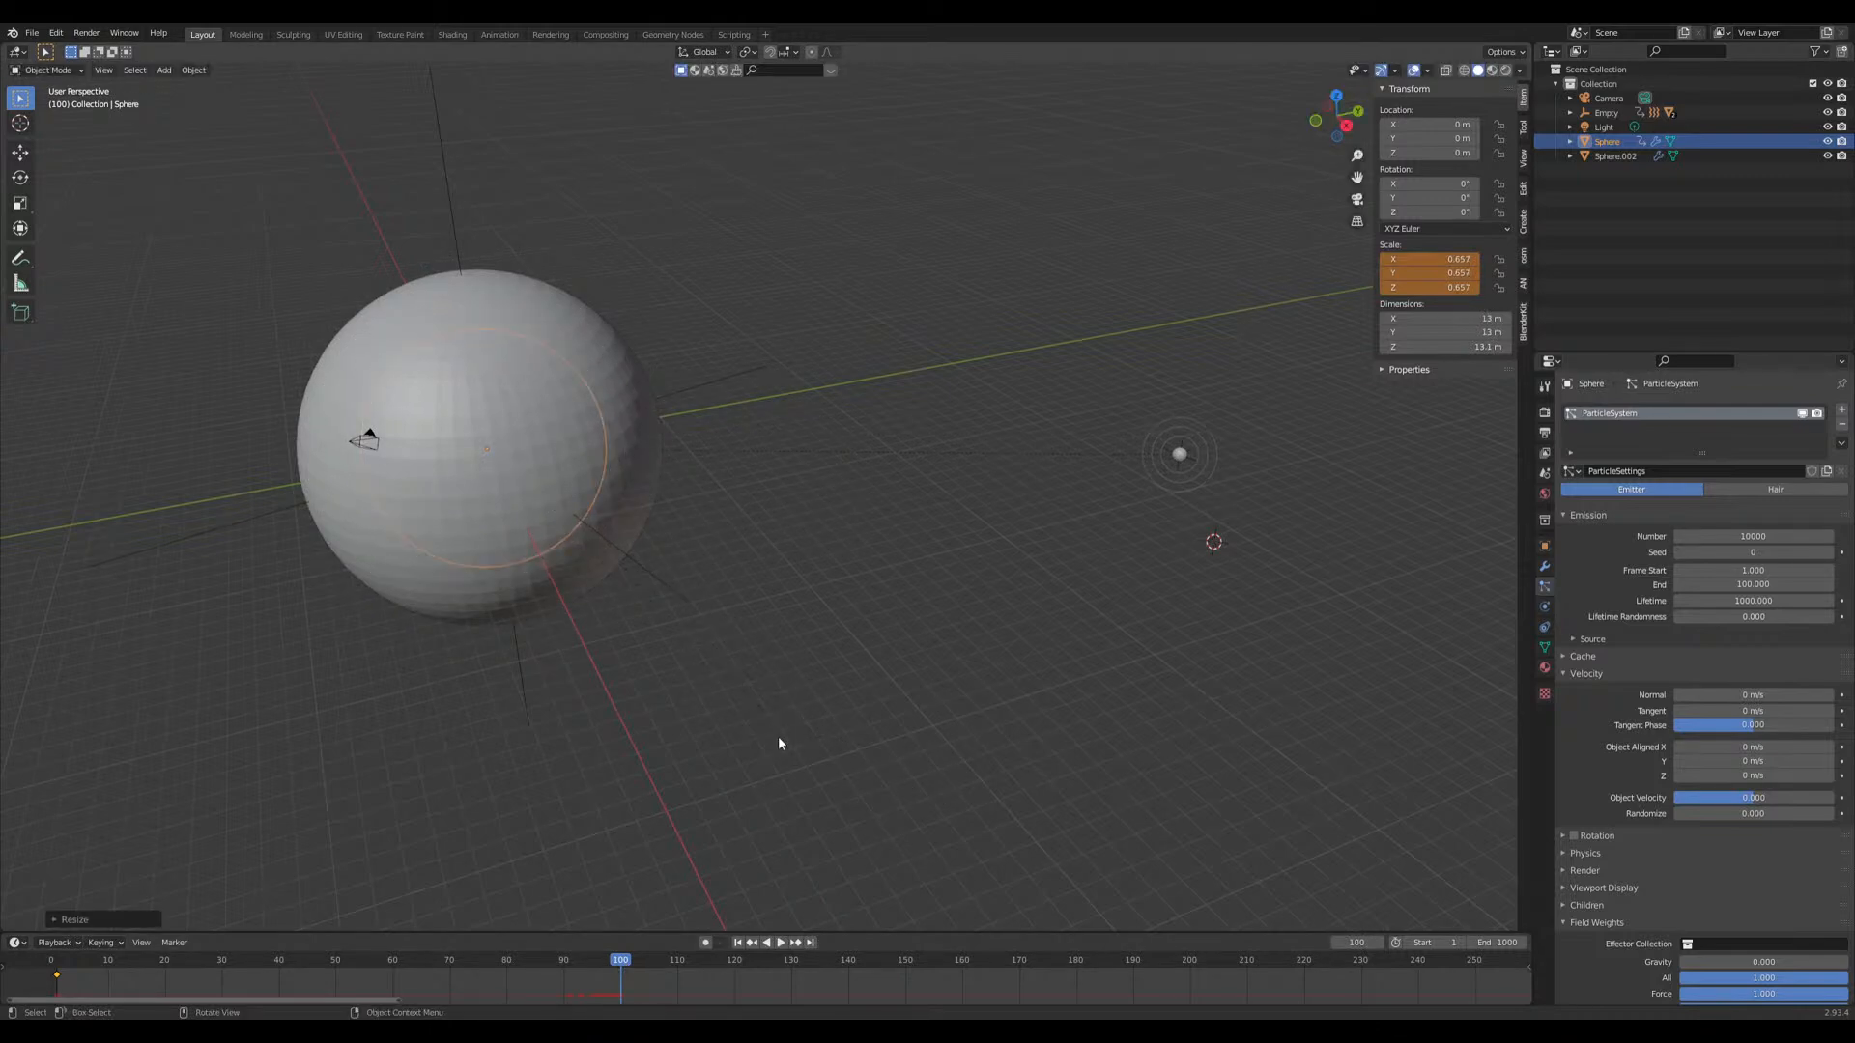
key(i)
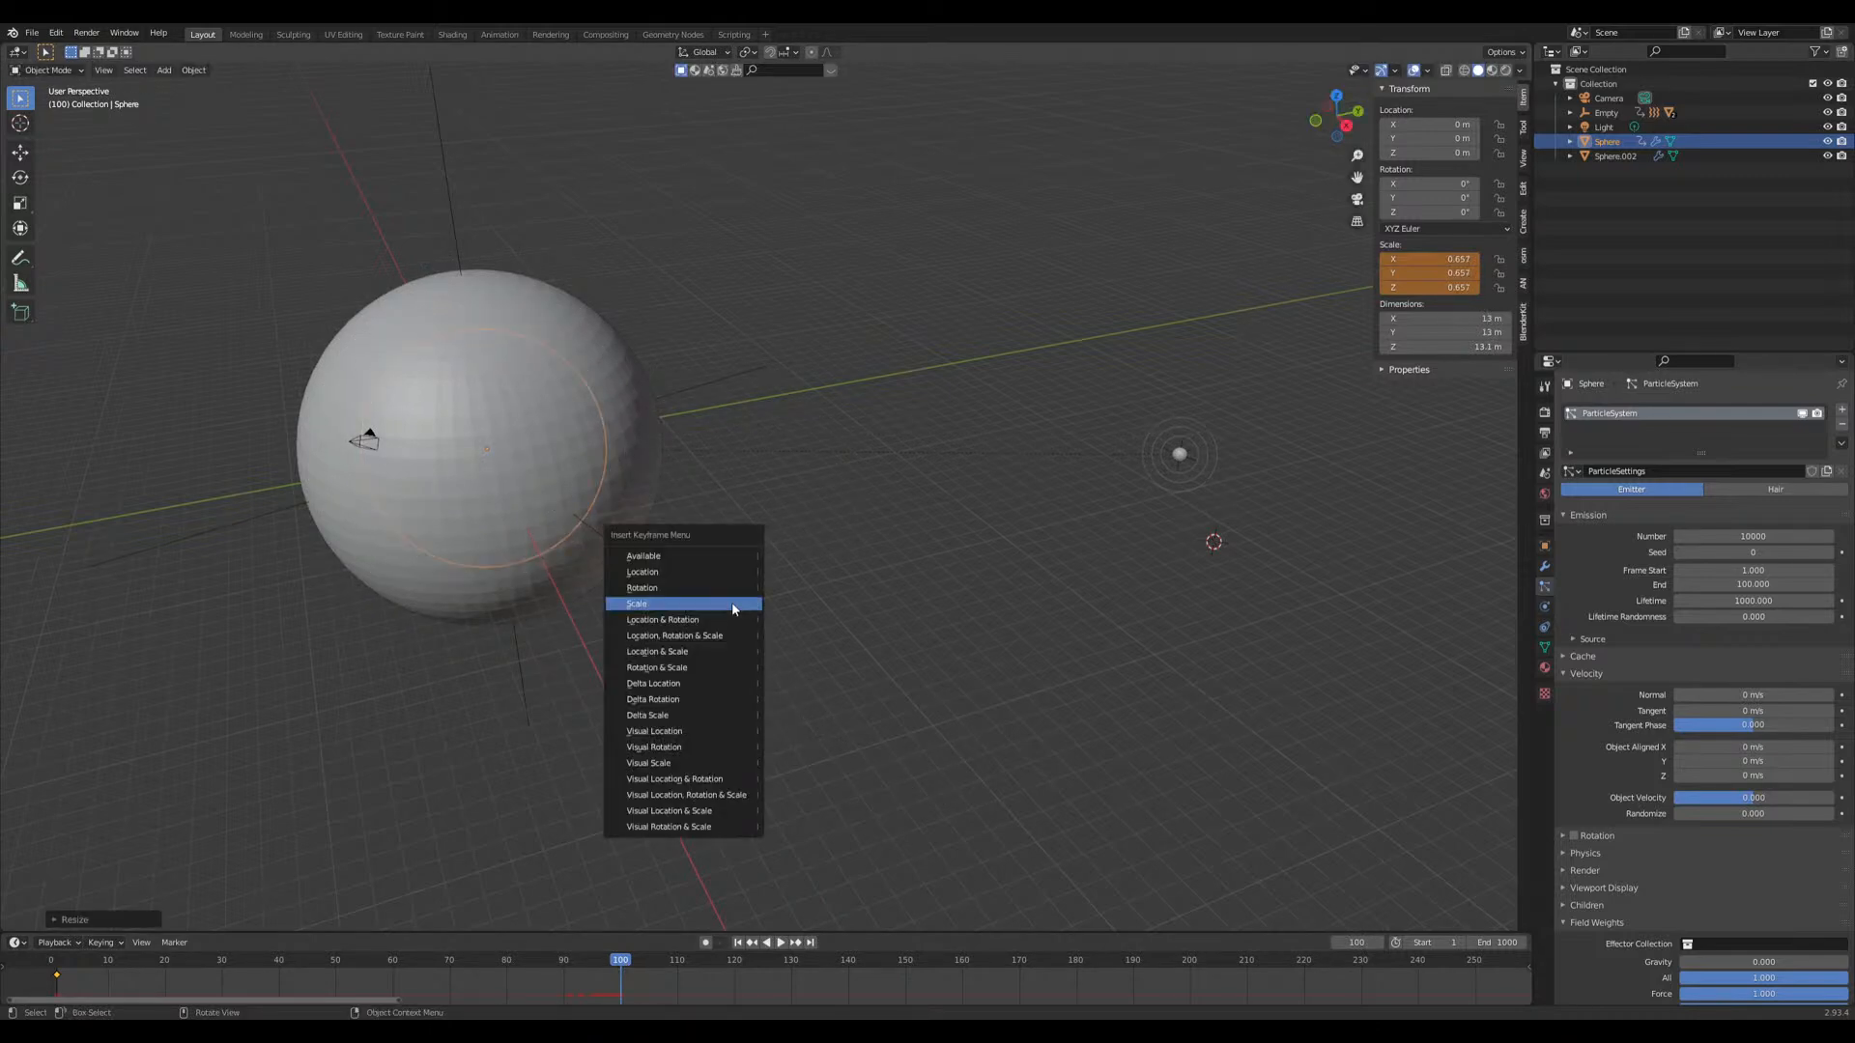
click(732, 606)
Step: At the first frame, parent the inner sphere Sphere.002 to the keyframed large sphere with the Object option
click(636, 490)
click(737, 943)
shift+click(613, 488)
right_click(613, 489)
mouse_move(613, 486)
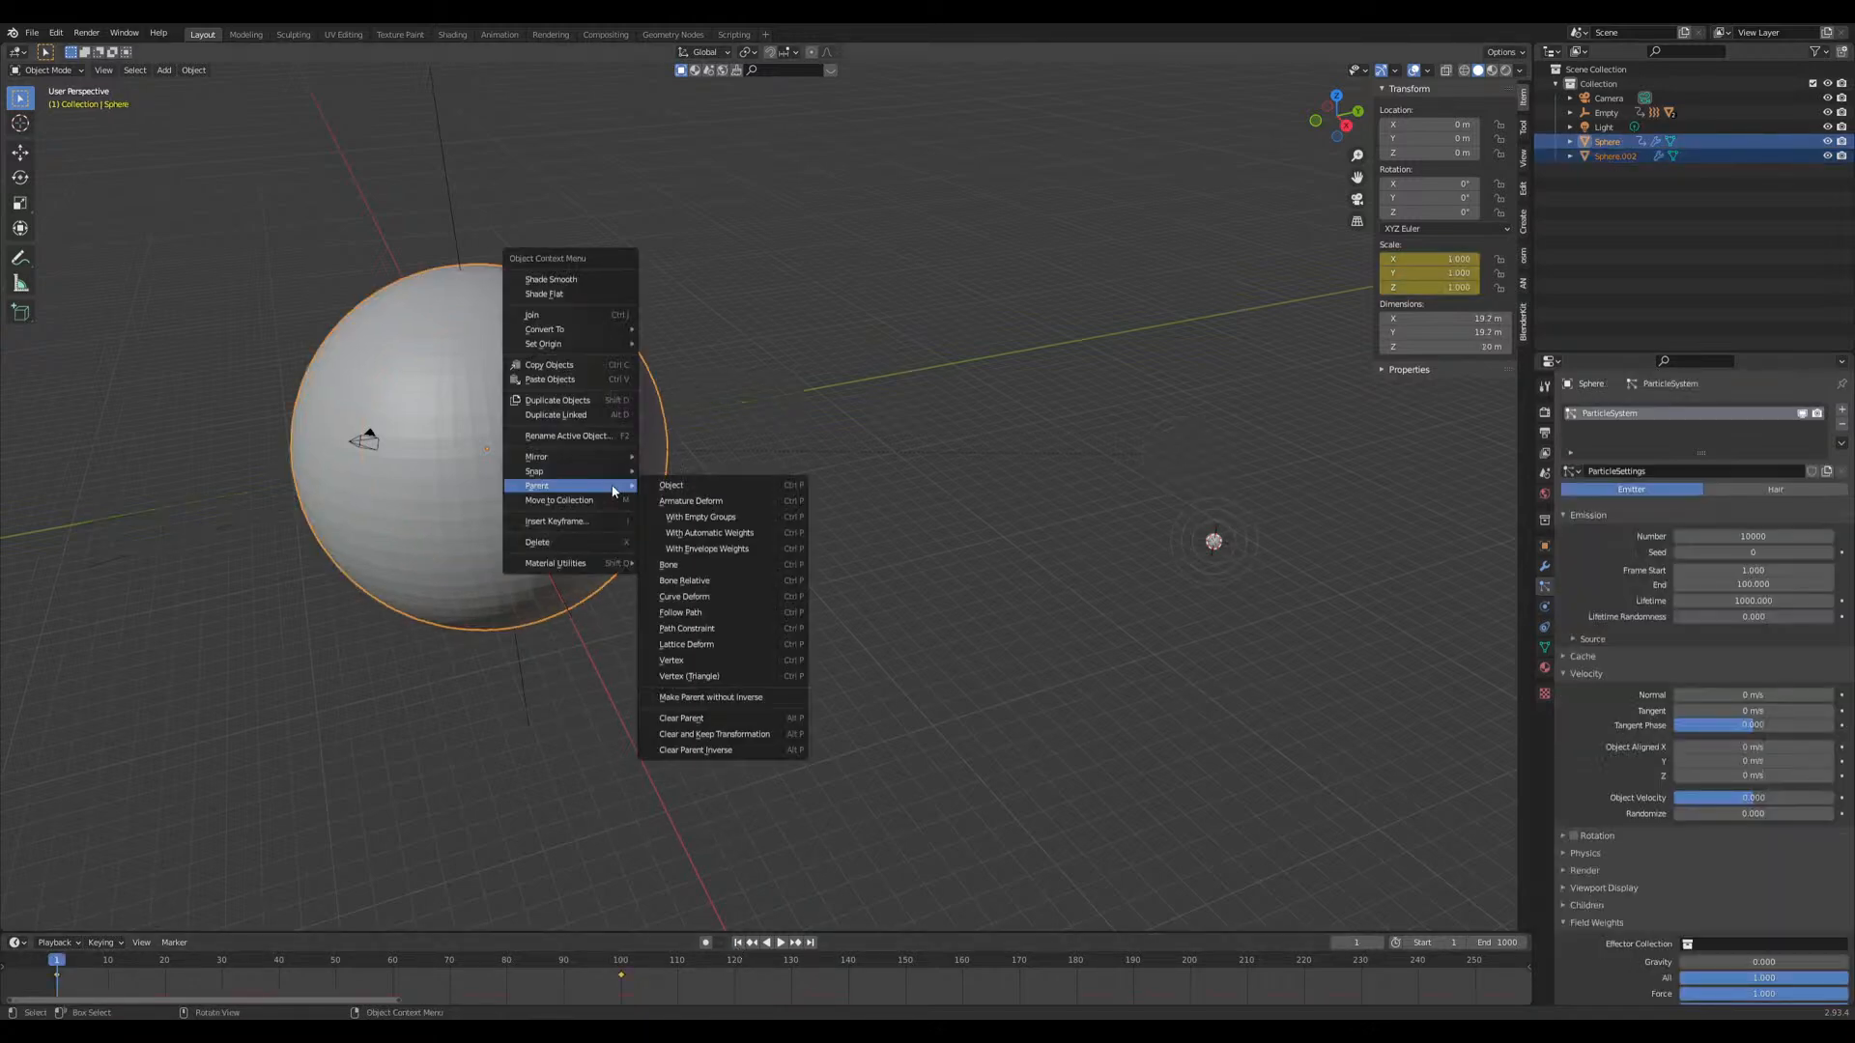
click(681, 486)
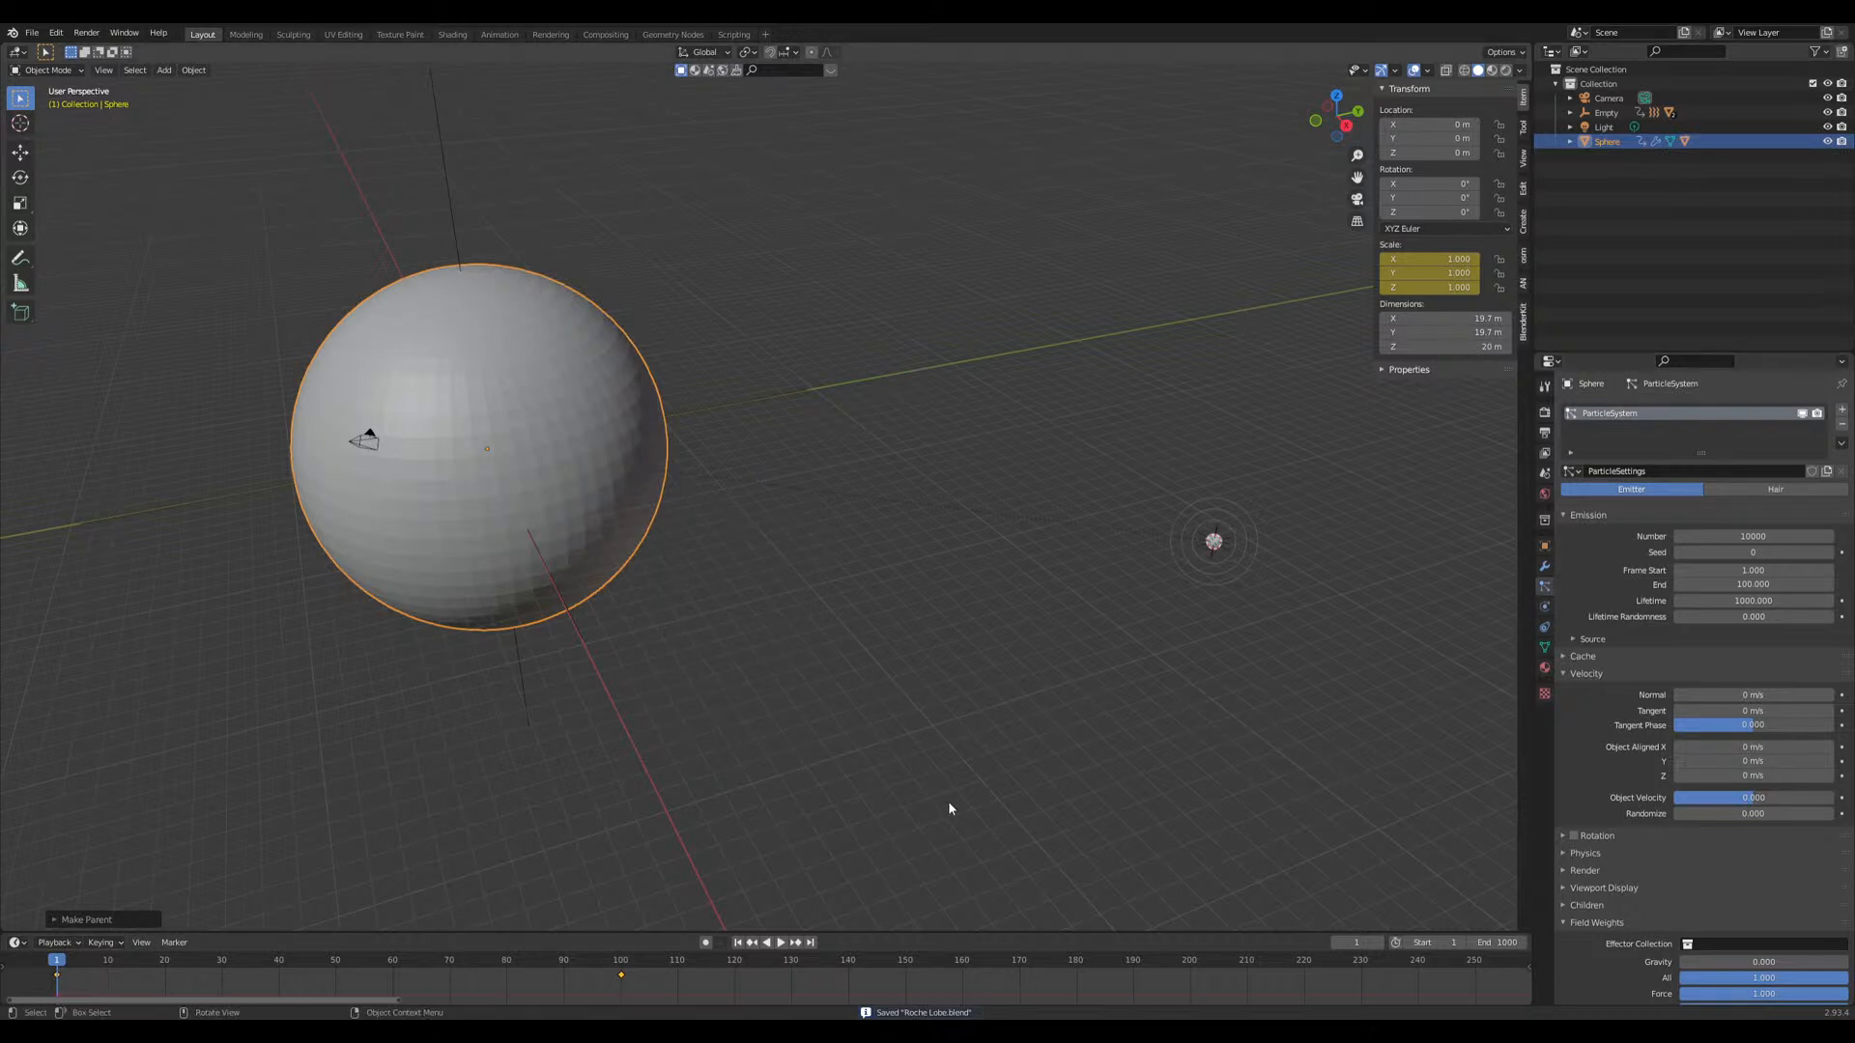
Step: Collapse the particle system's Field Weights and expand Molecular's Simulate settings
scroll(1599, 818, down, 2)
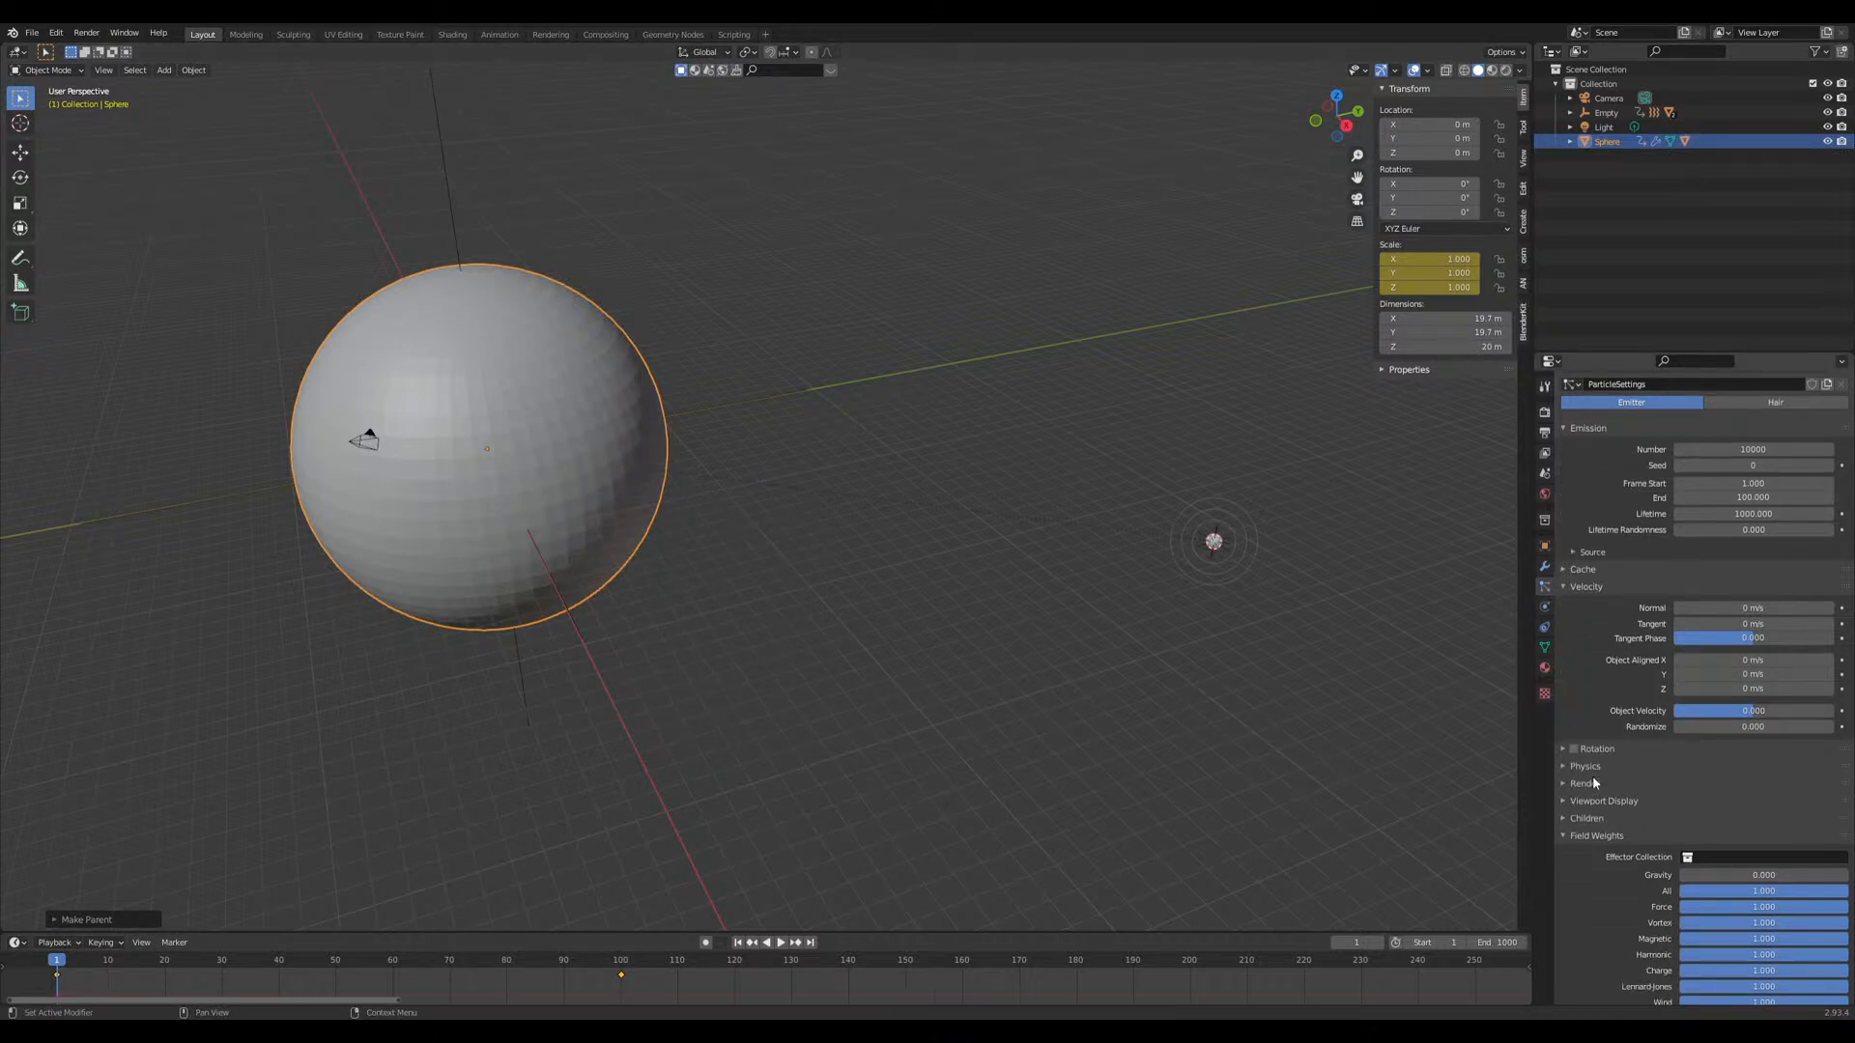
click(1569, 835)
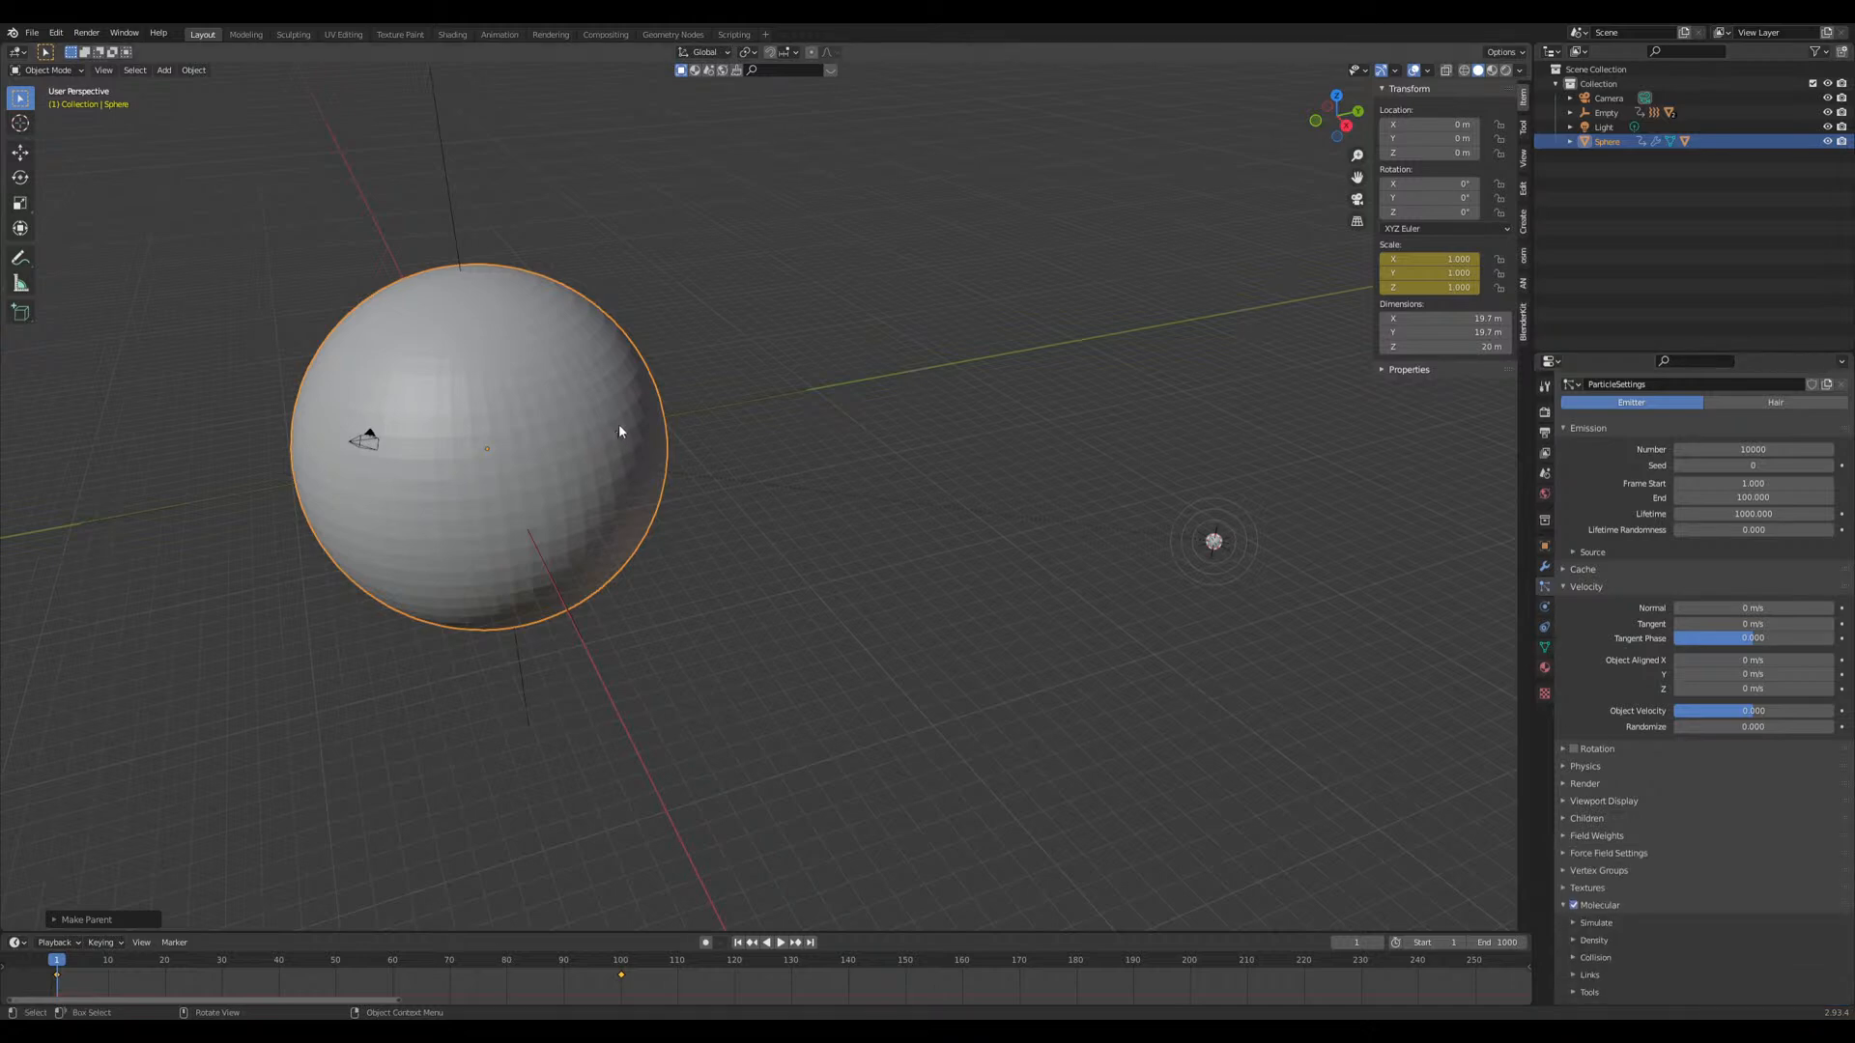
scroll(1642, 946, down, 1)
click(1601, 910)
click(1596, 909)
click(1595, 893)
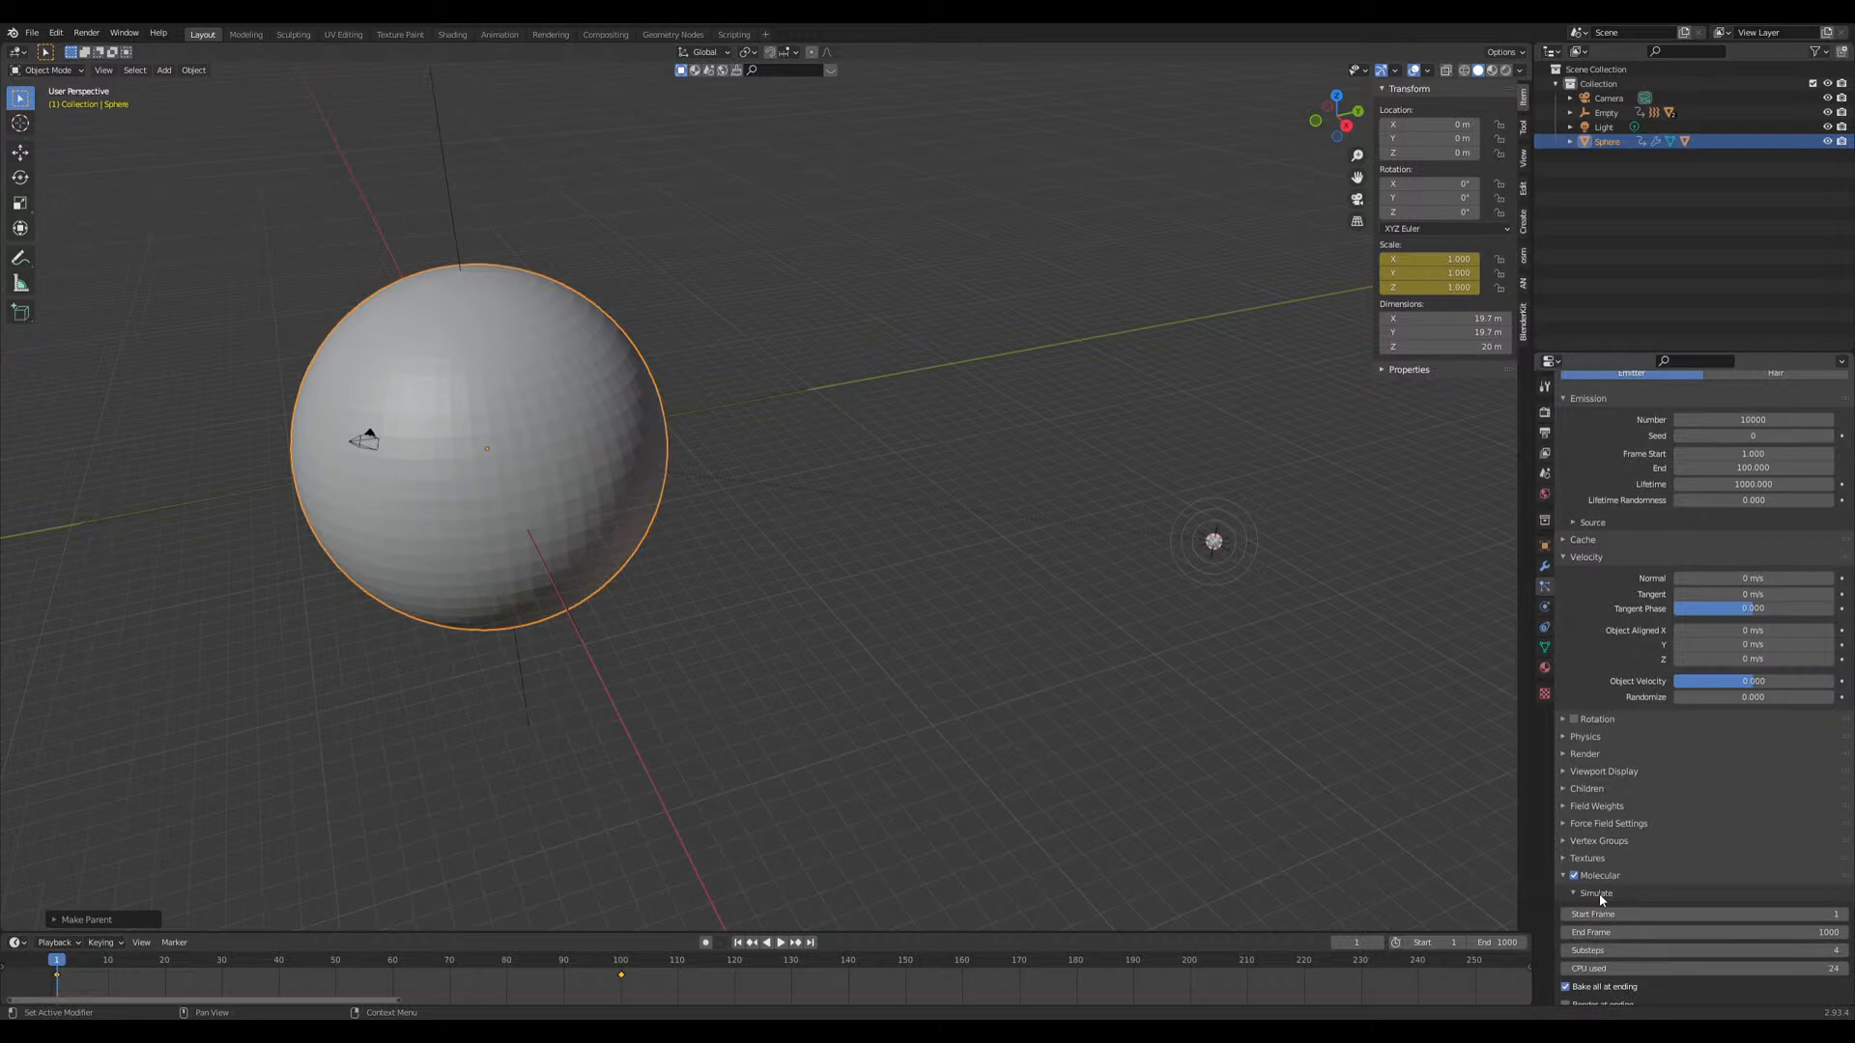
Step: Activate Molecular self collision on the large sphere's particles, set its damping to about 0.59, and save the file
scroll(1623, 890, down, 5)
click(1602, 925)
scroll(1623, 925, down, 1)
click(1690, 905)
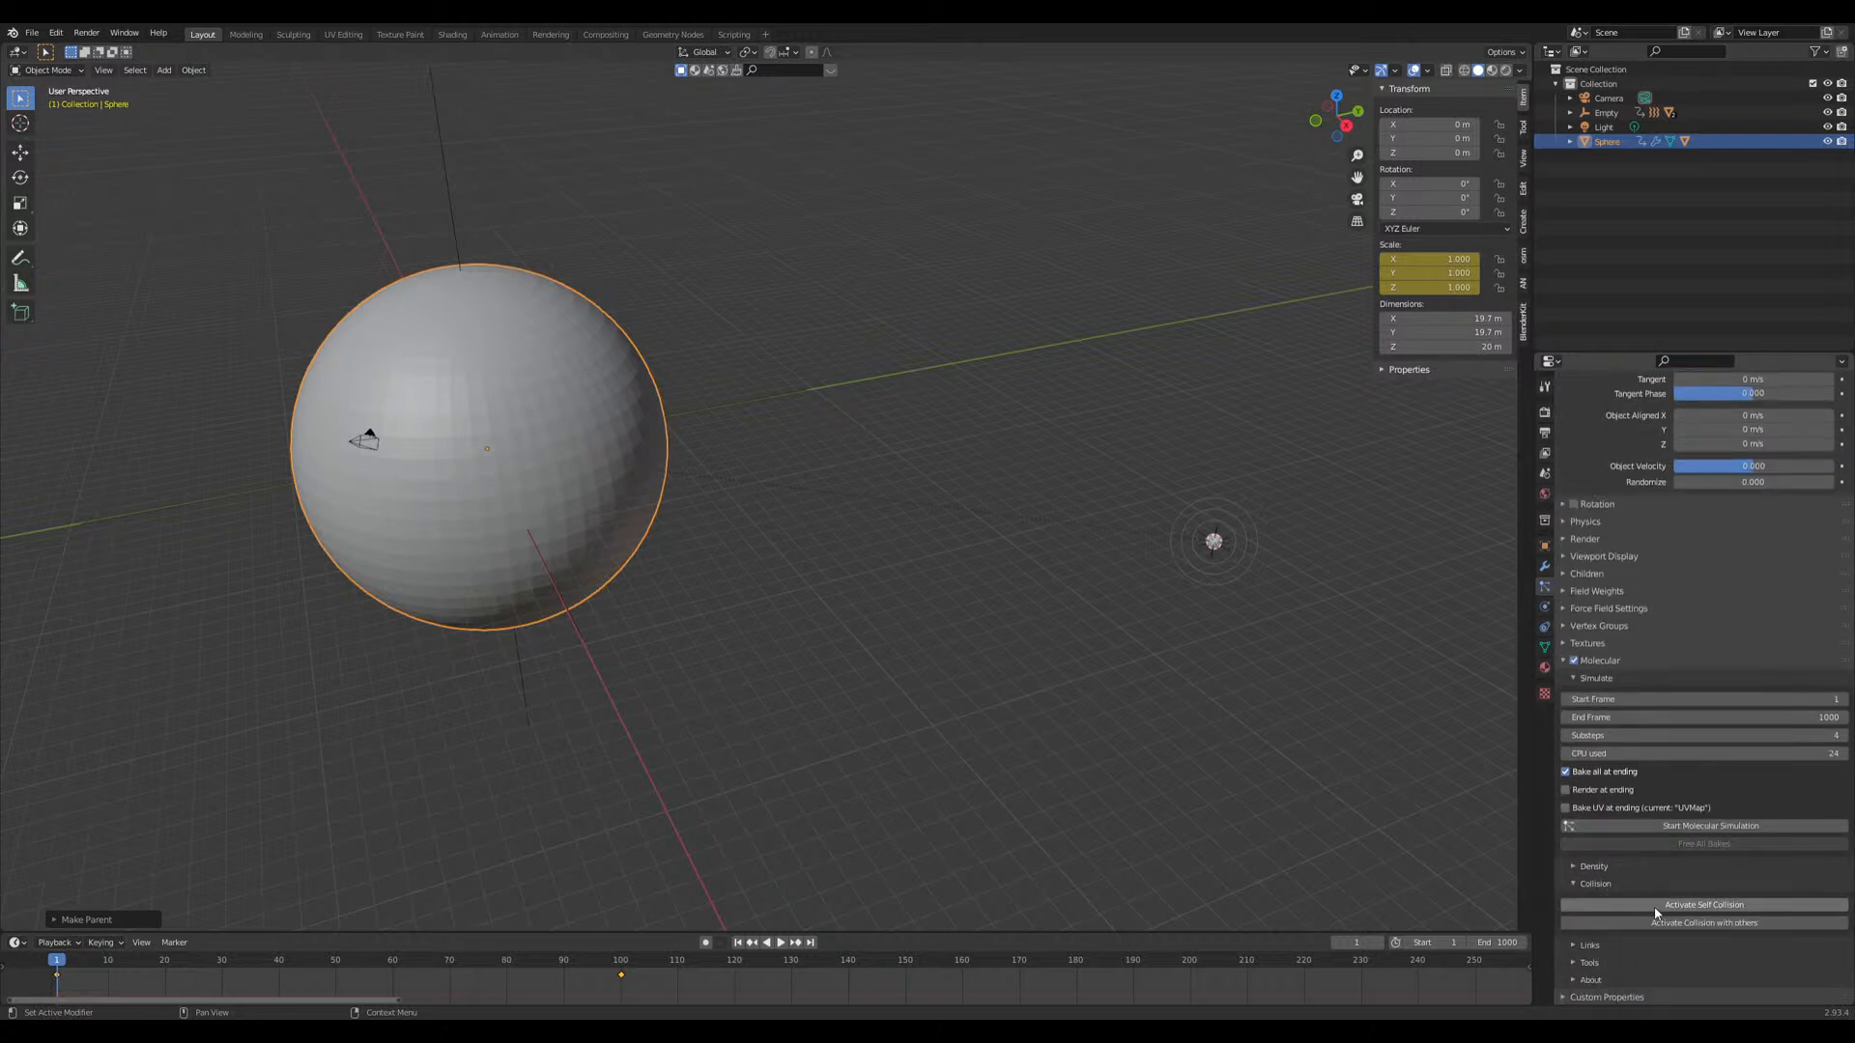
scroll(1642, 937, down, 1)
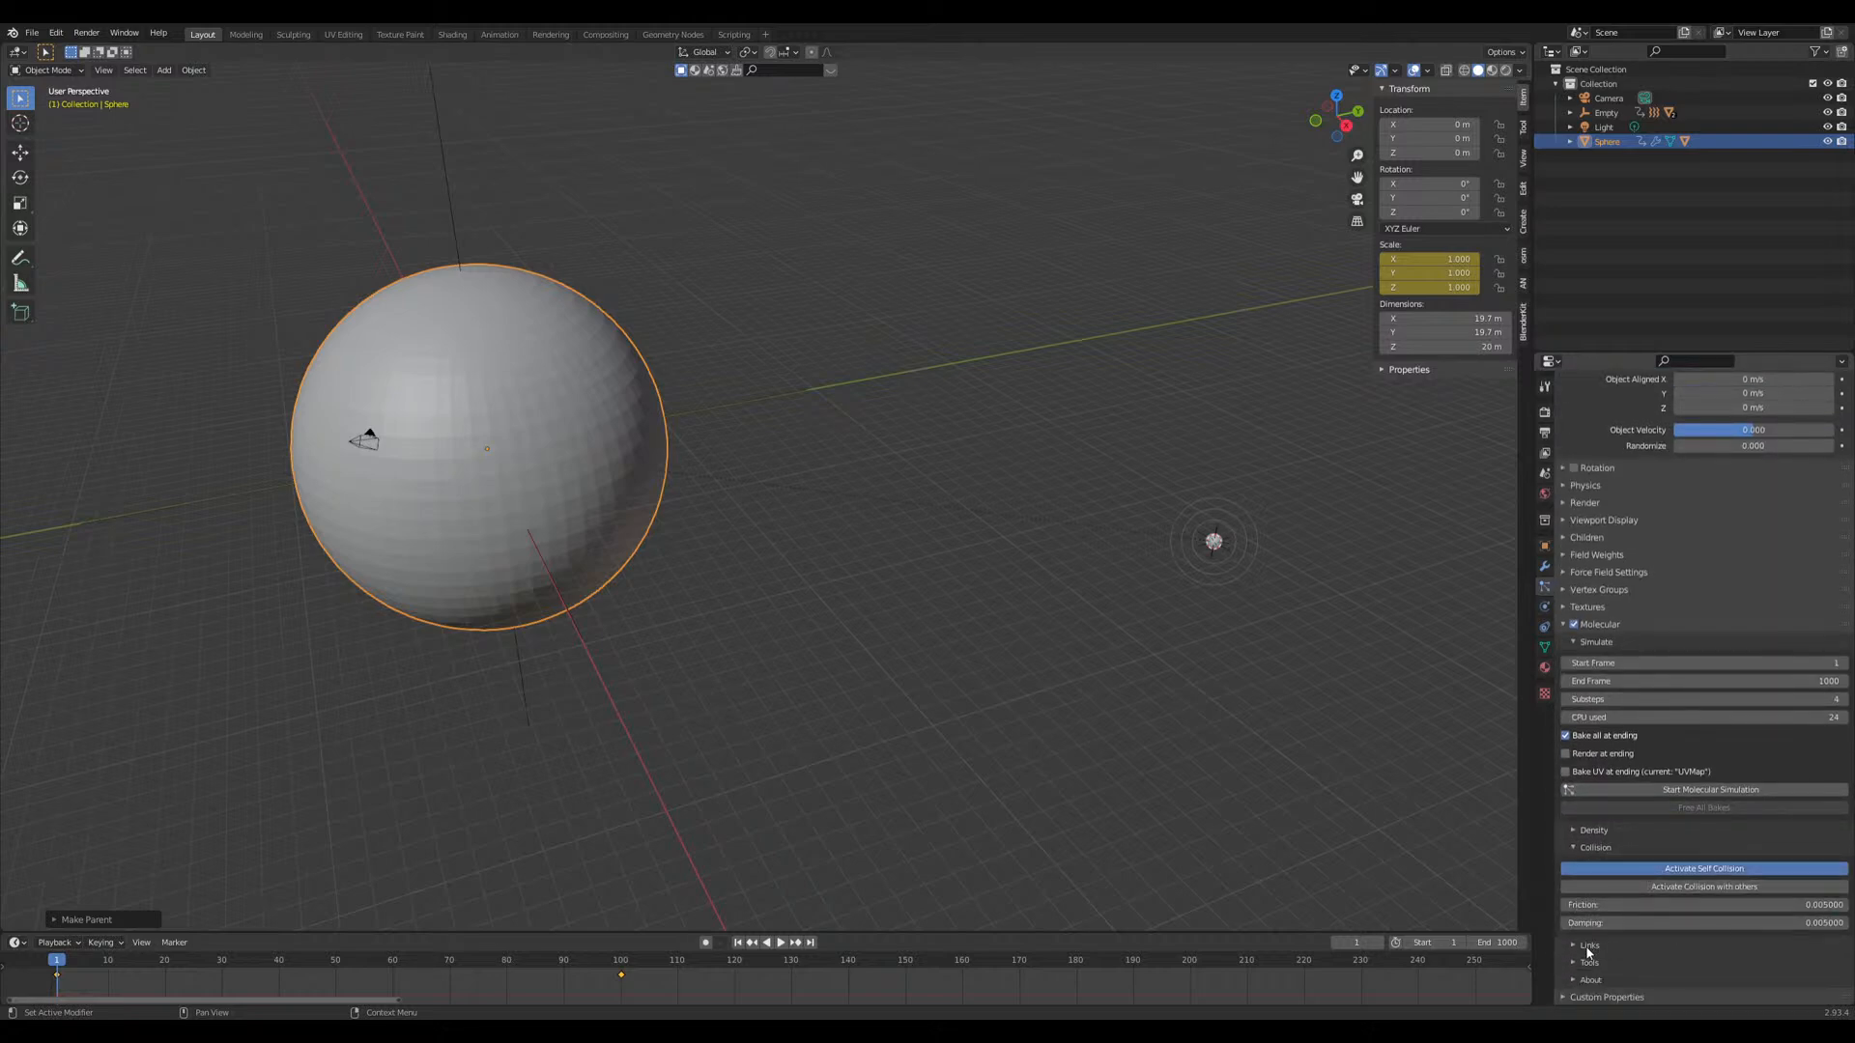
drag(1642, 923, 1813, 923)
key(ctrl+s)
Step: Set the Molecular substeps to 2 and start the simulation
scroll(982, 651, up, 1)
middle_drag(981, 652, 975, 661)
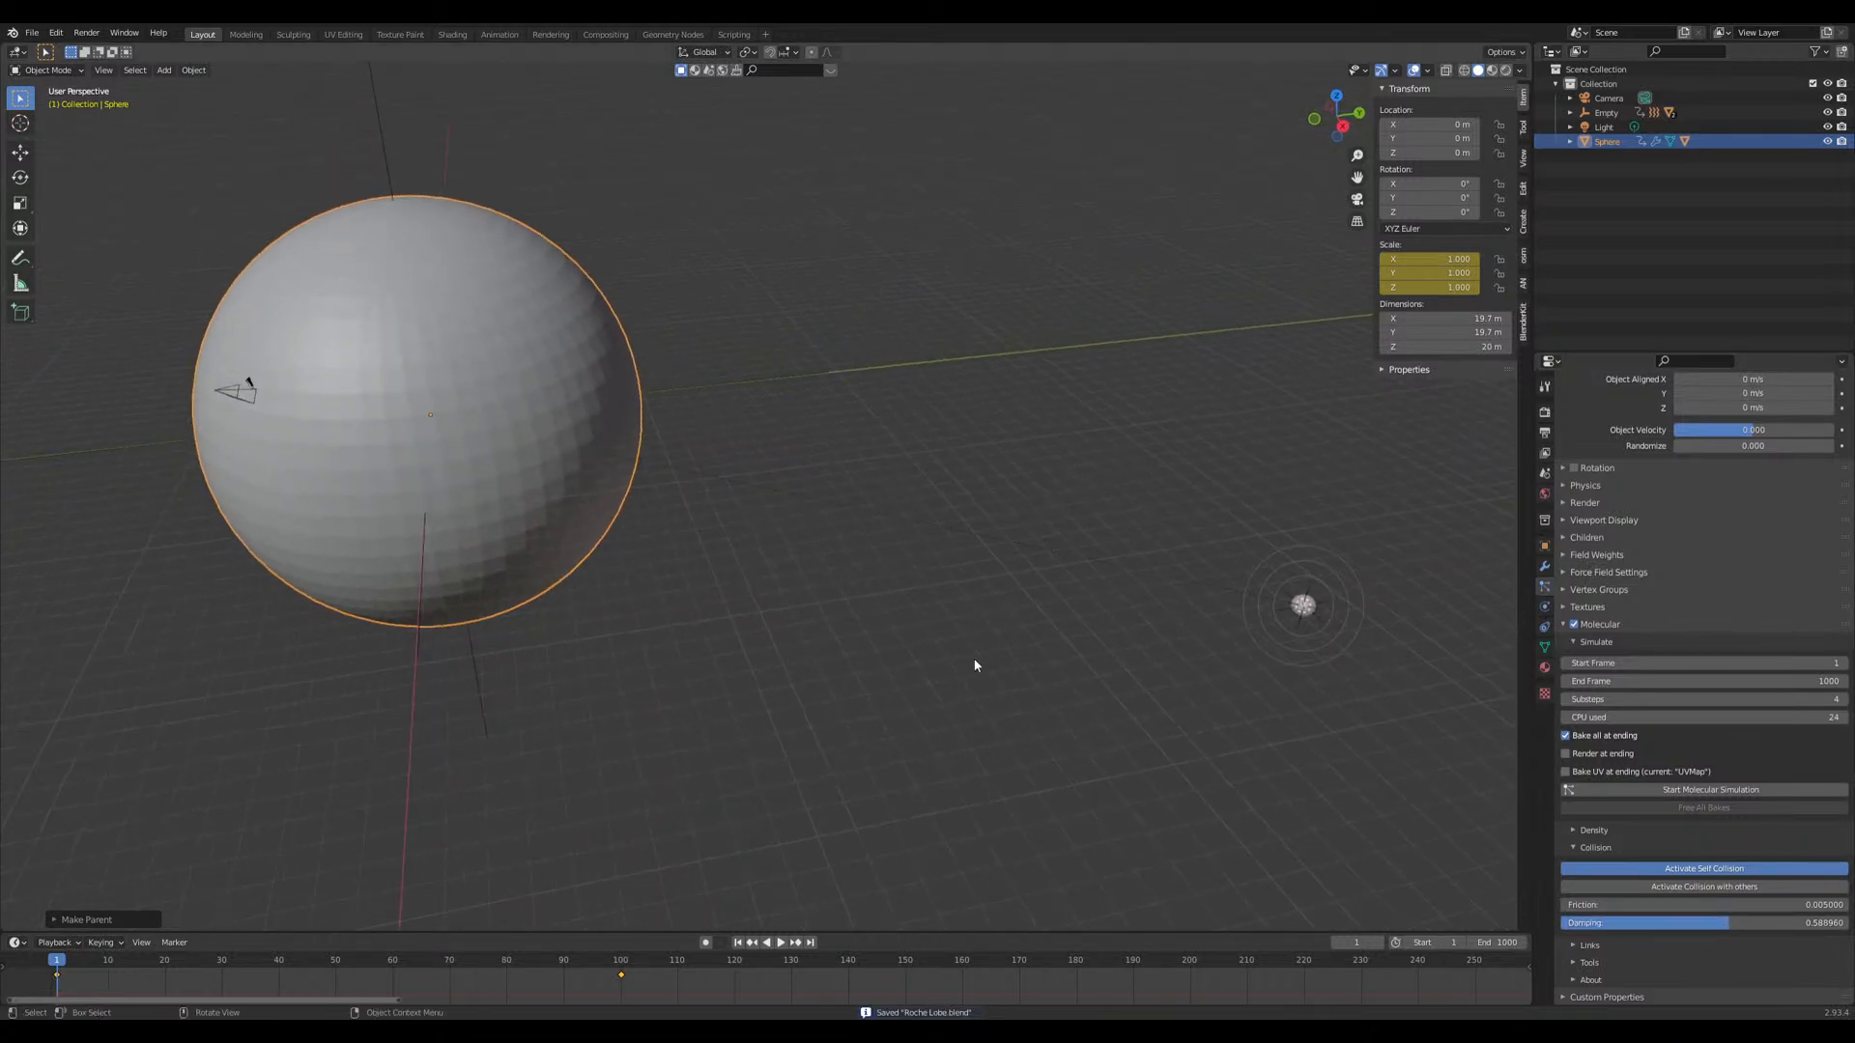
click(1564, 700)
click(1648, 788)
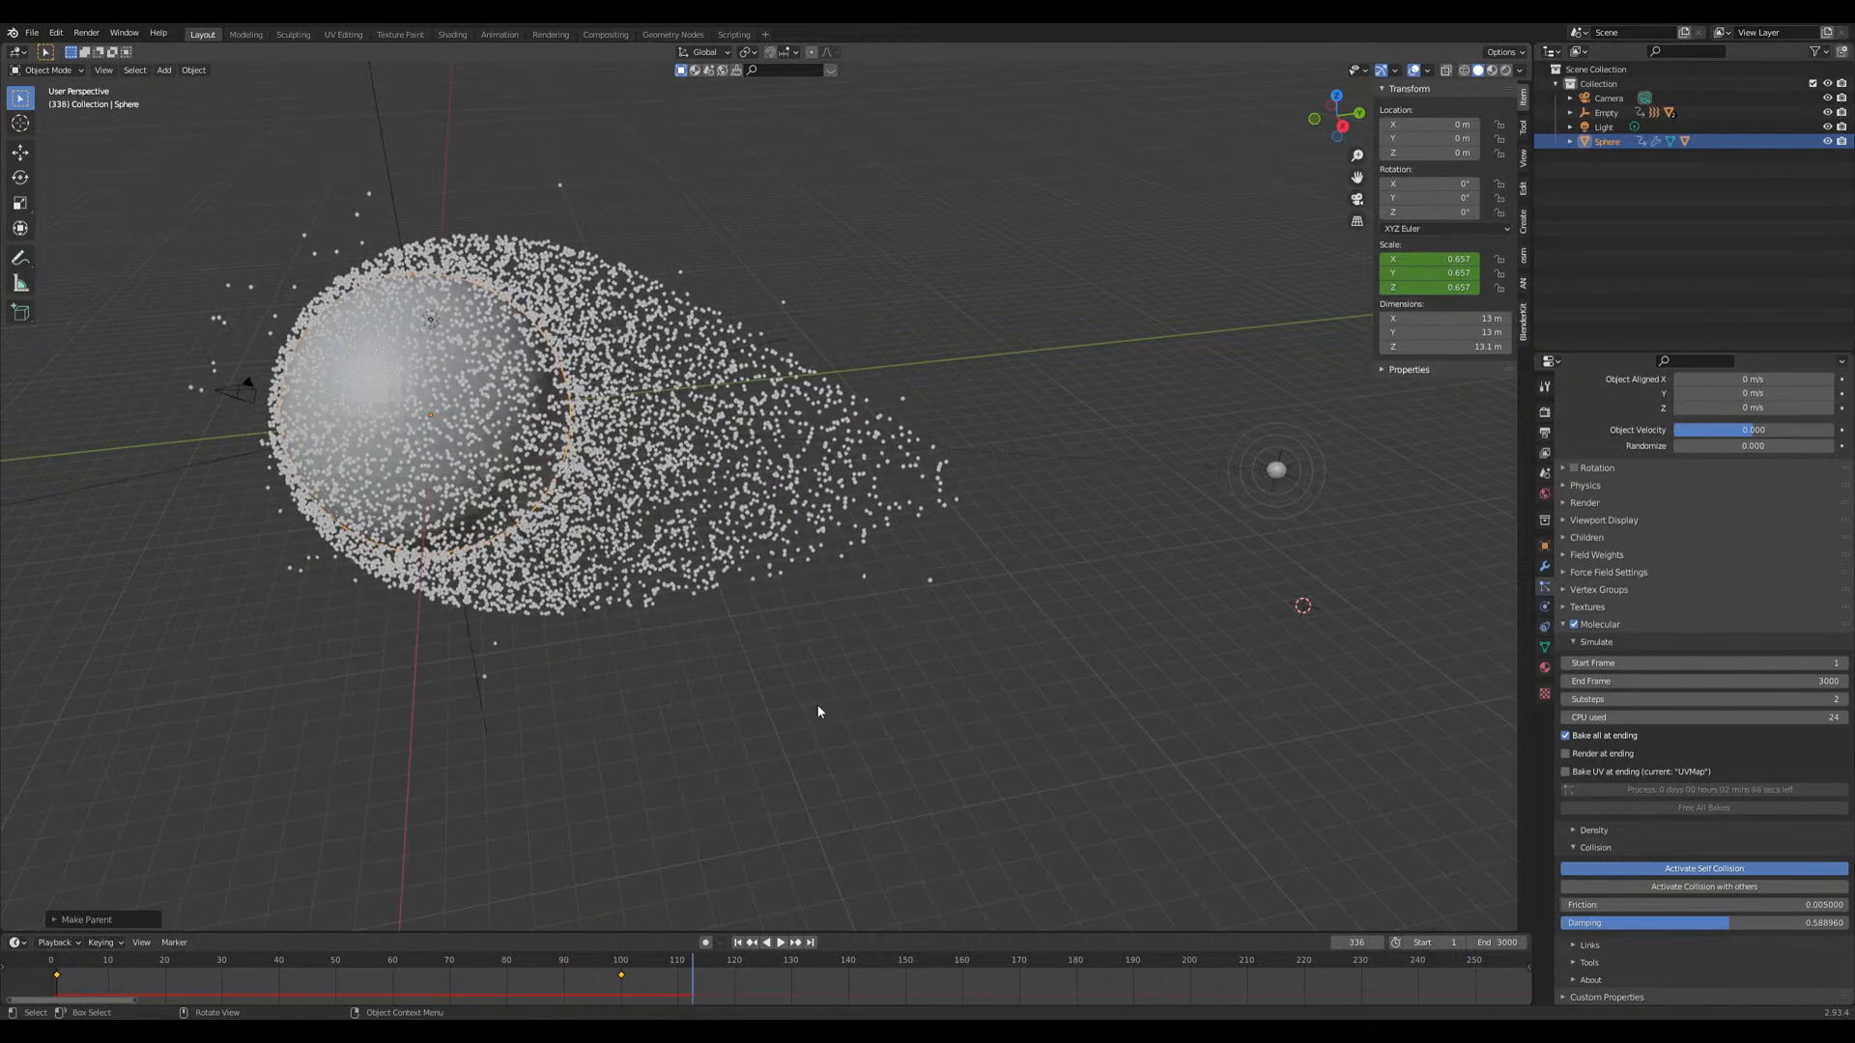
Step: Examine the particle stream between the large and small spheres up close and from several angles while the simulation runs
middle_drag(834, 710, 753, 688)
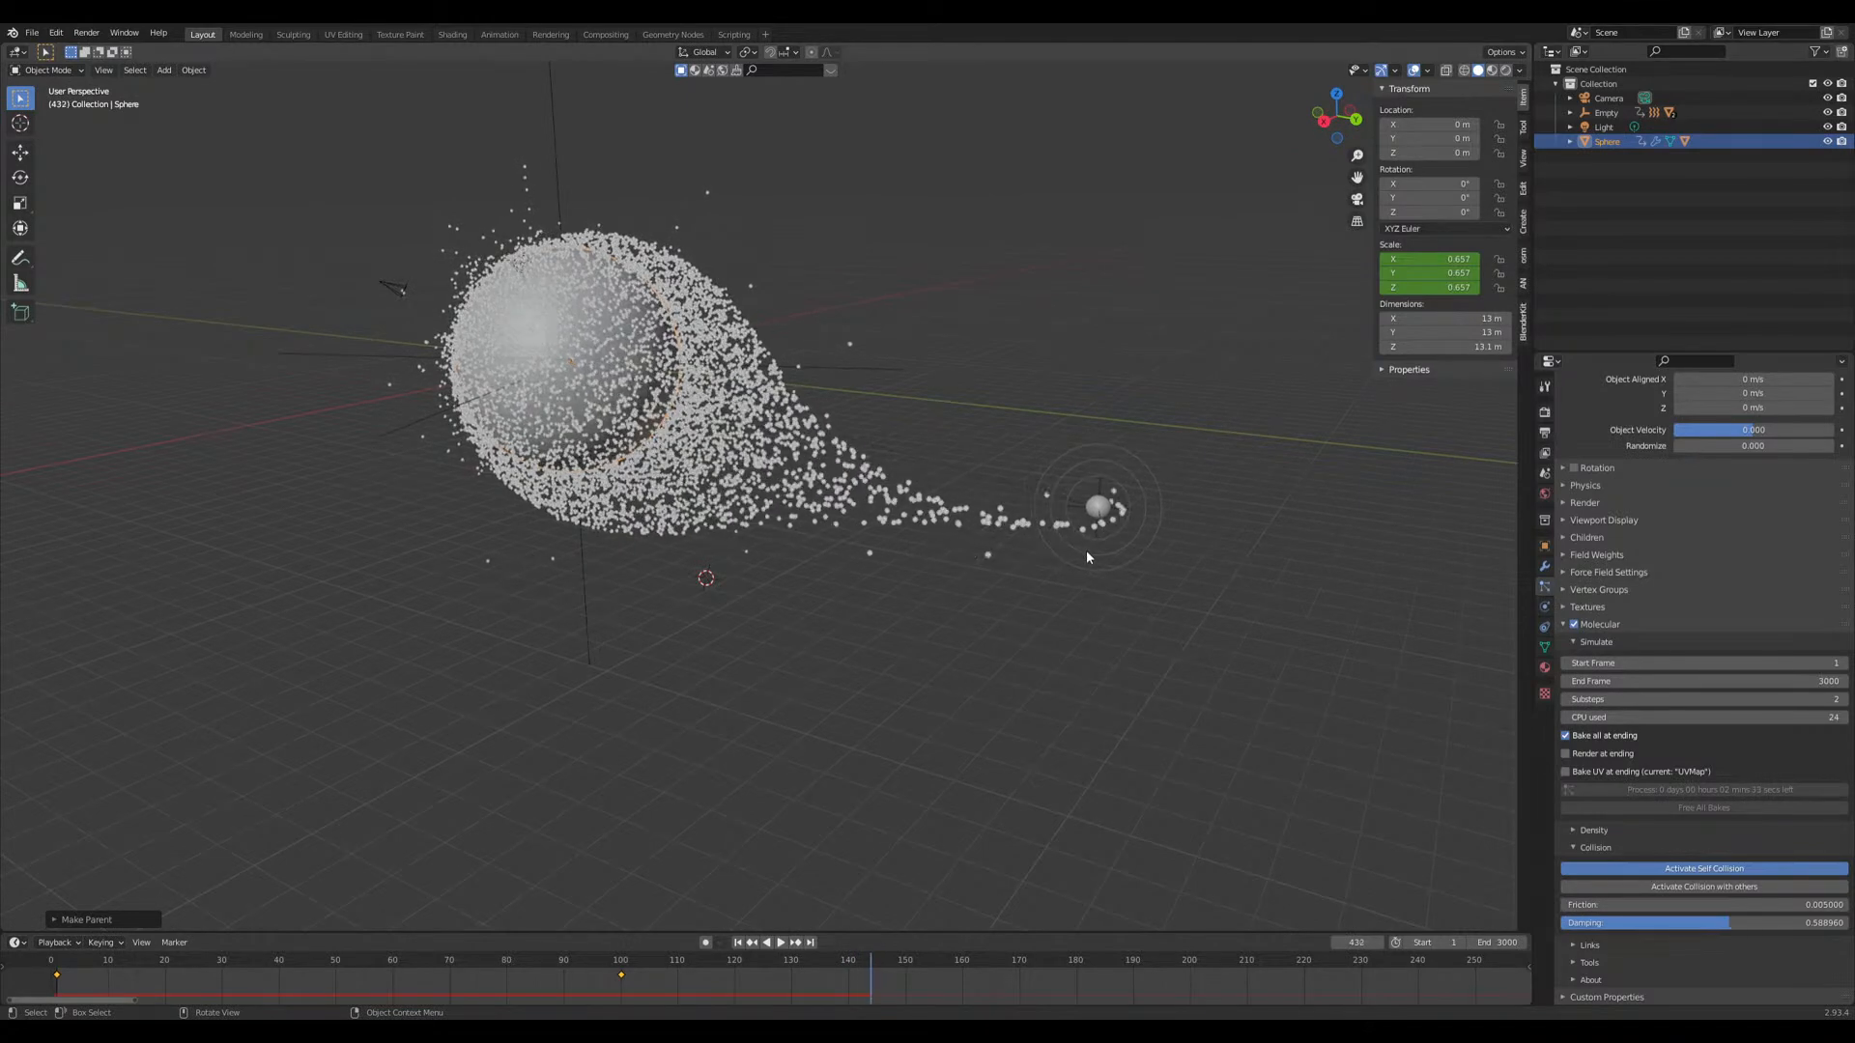
middle_drag(1162, 560, 1115, 617)
scroll(1127, 678, up, 3)
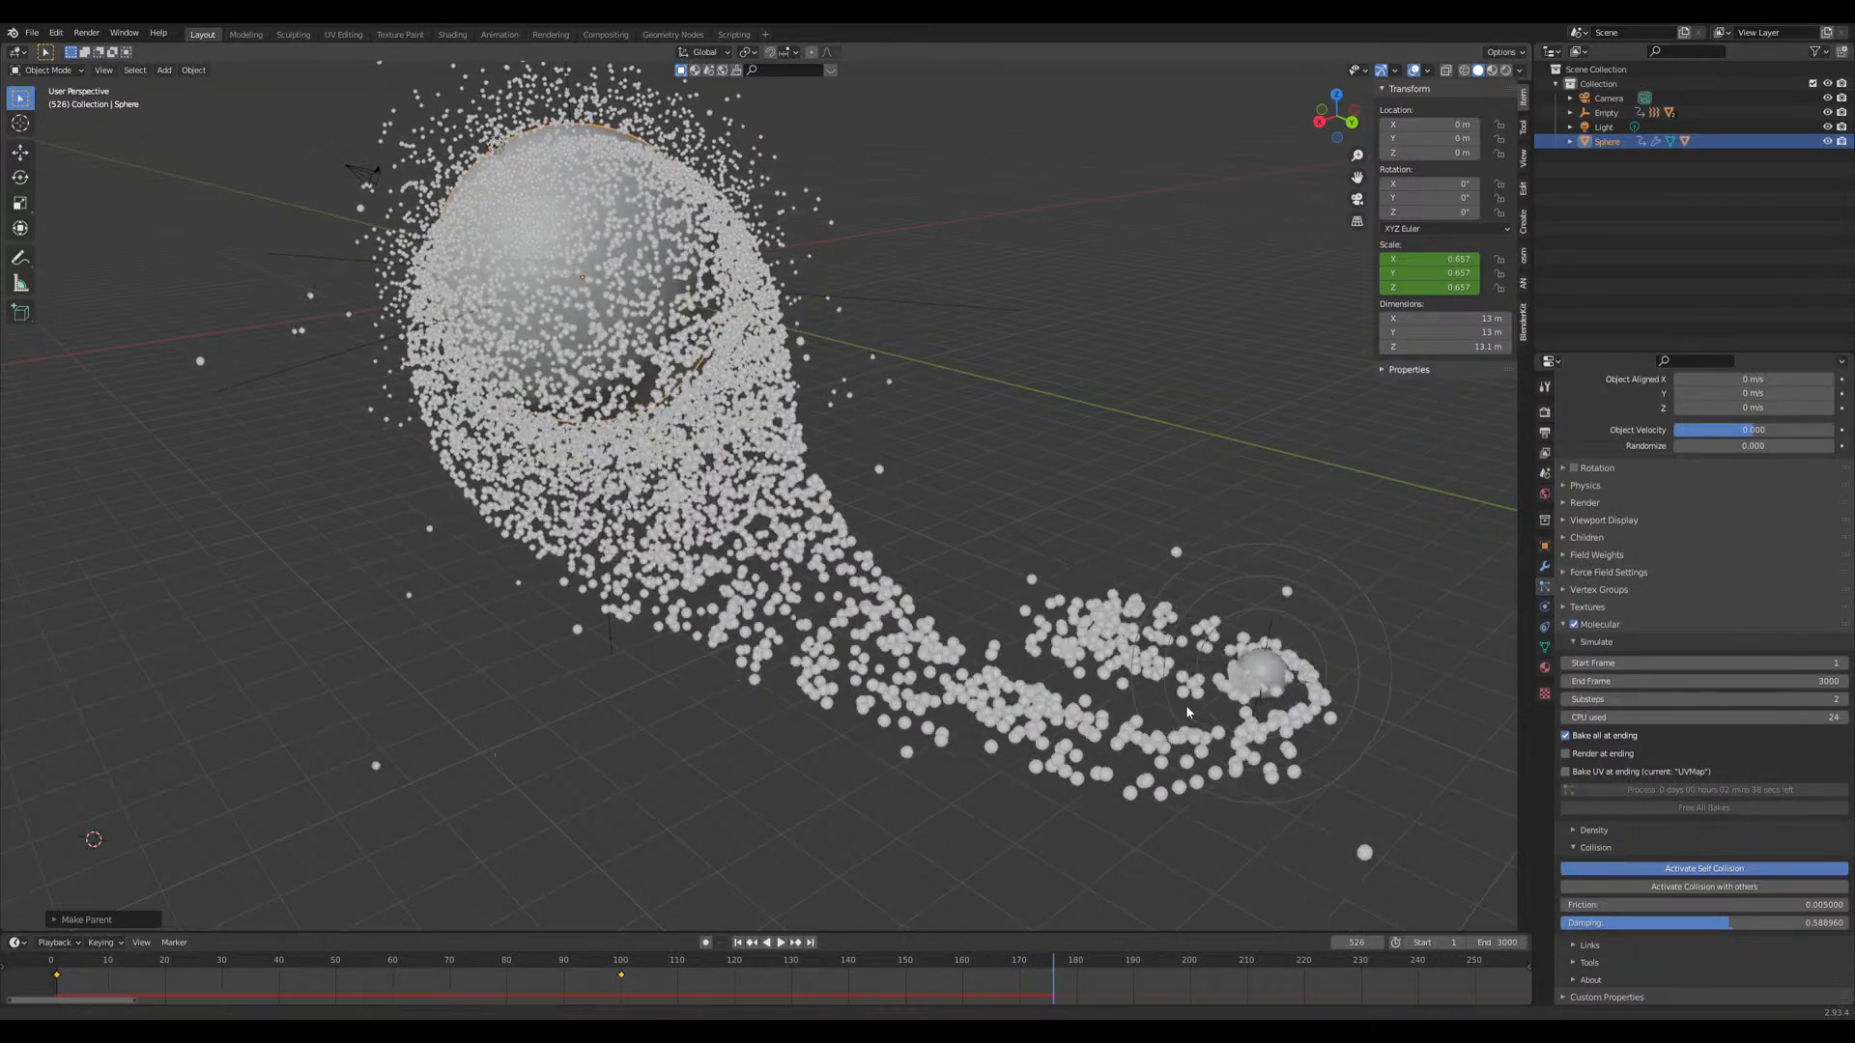
shift+middle_drag(1186, 704, 929, 681)
scroll(931, 682, up, 2)
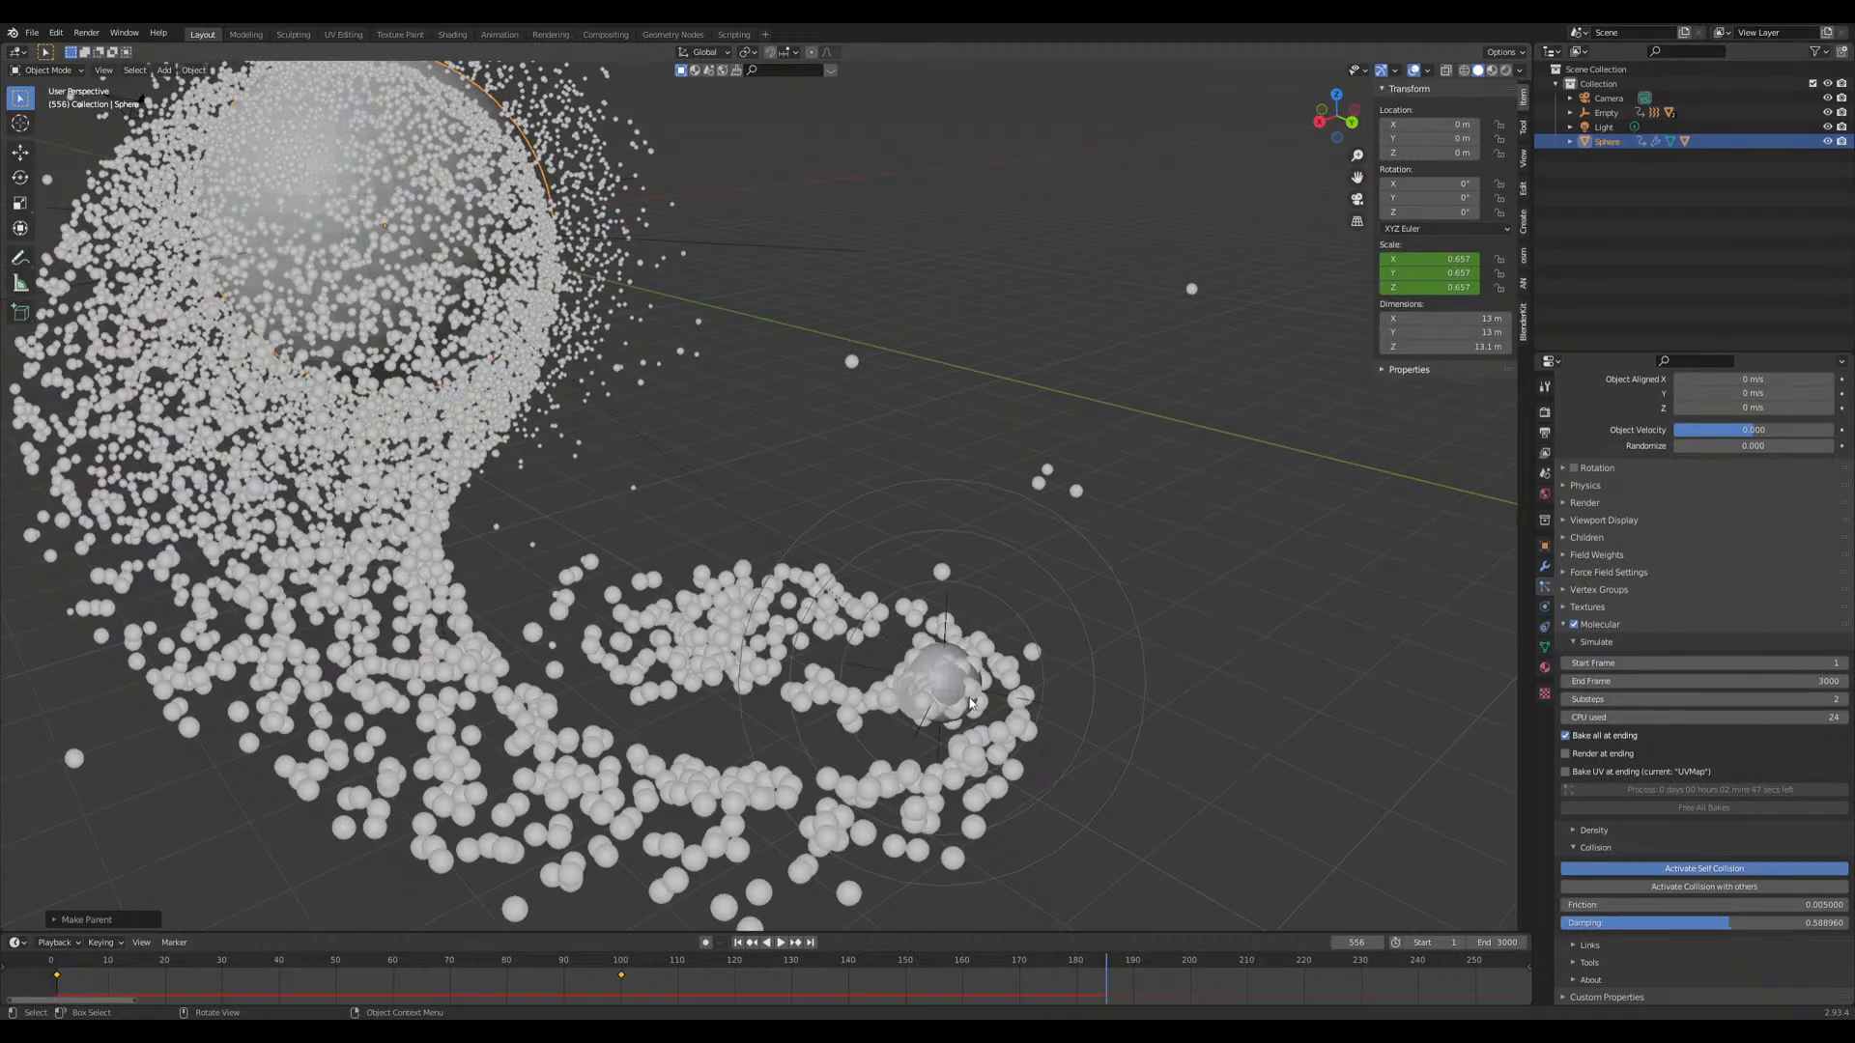
scroll(998, 686, down, 5)
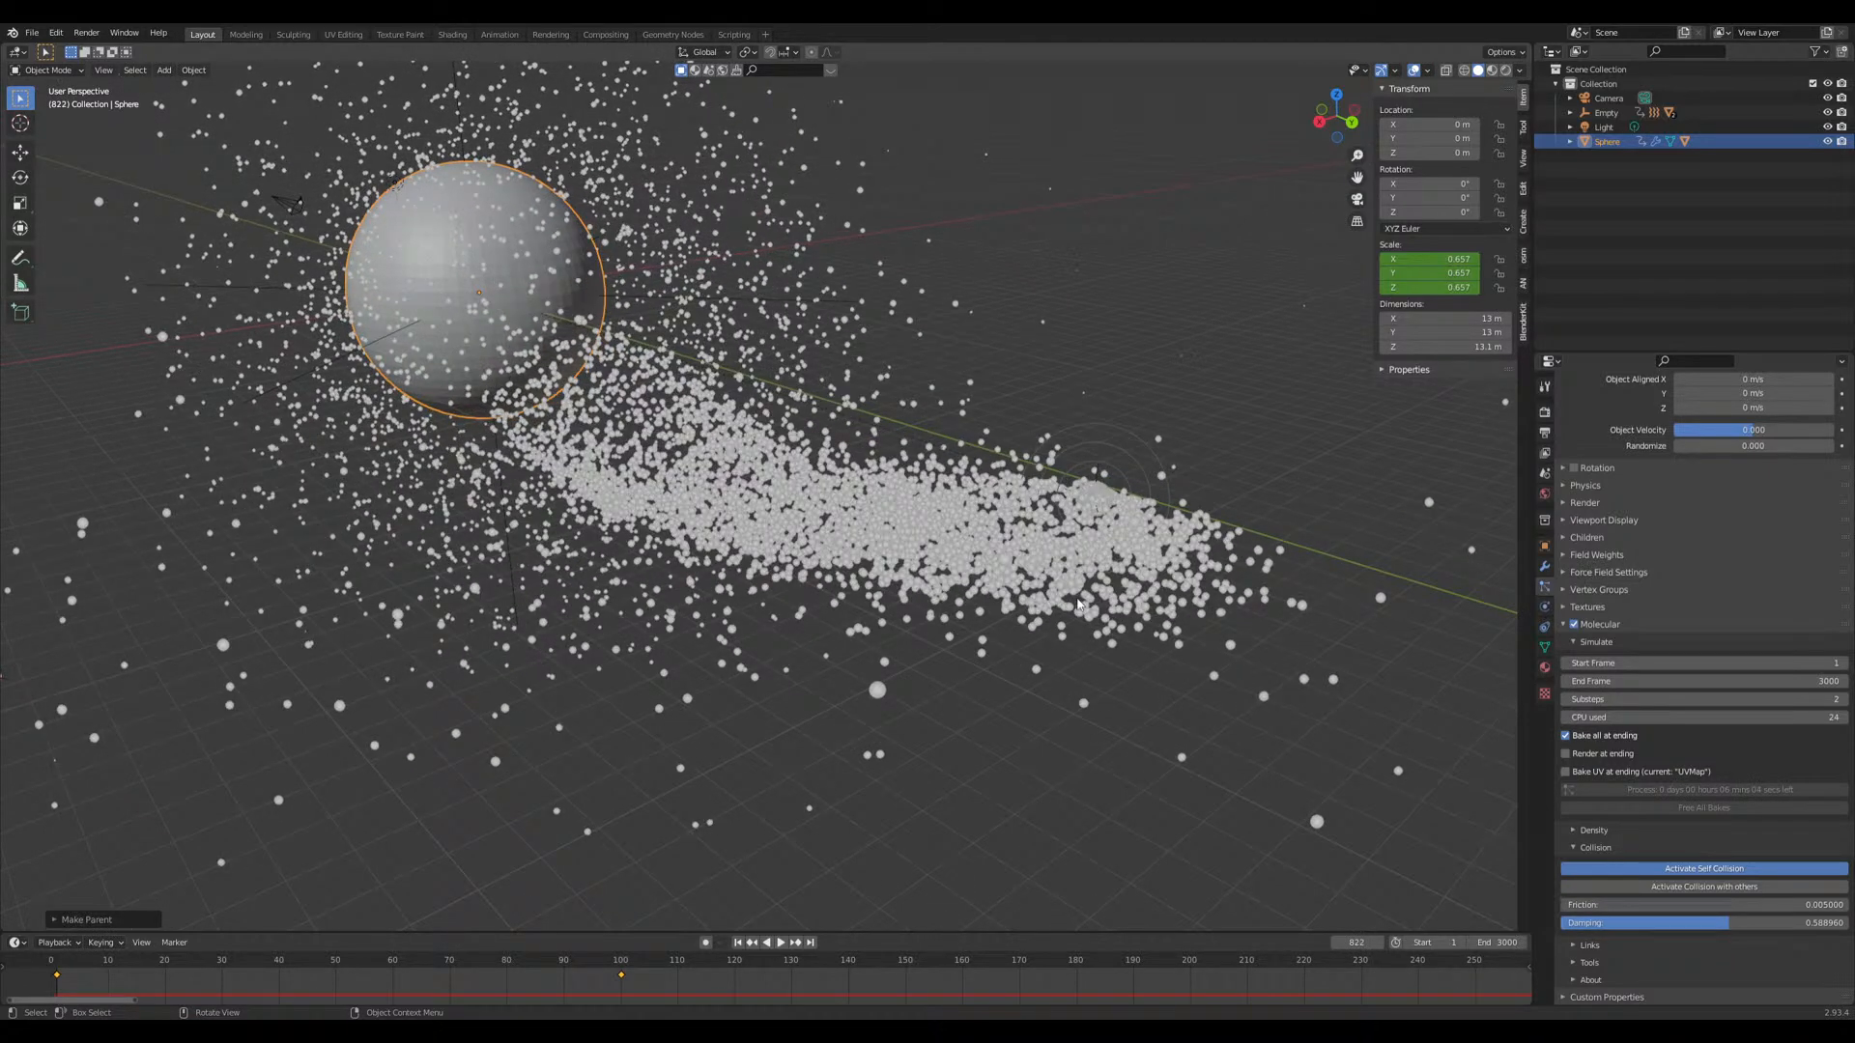
middle_drag(1111, 638, 1080, 641)
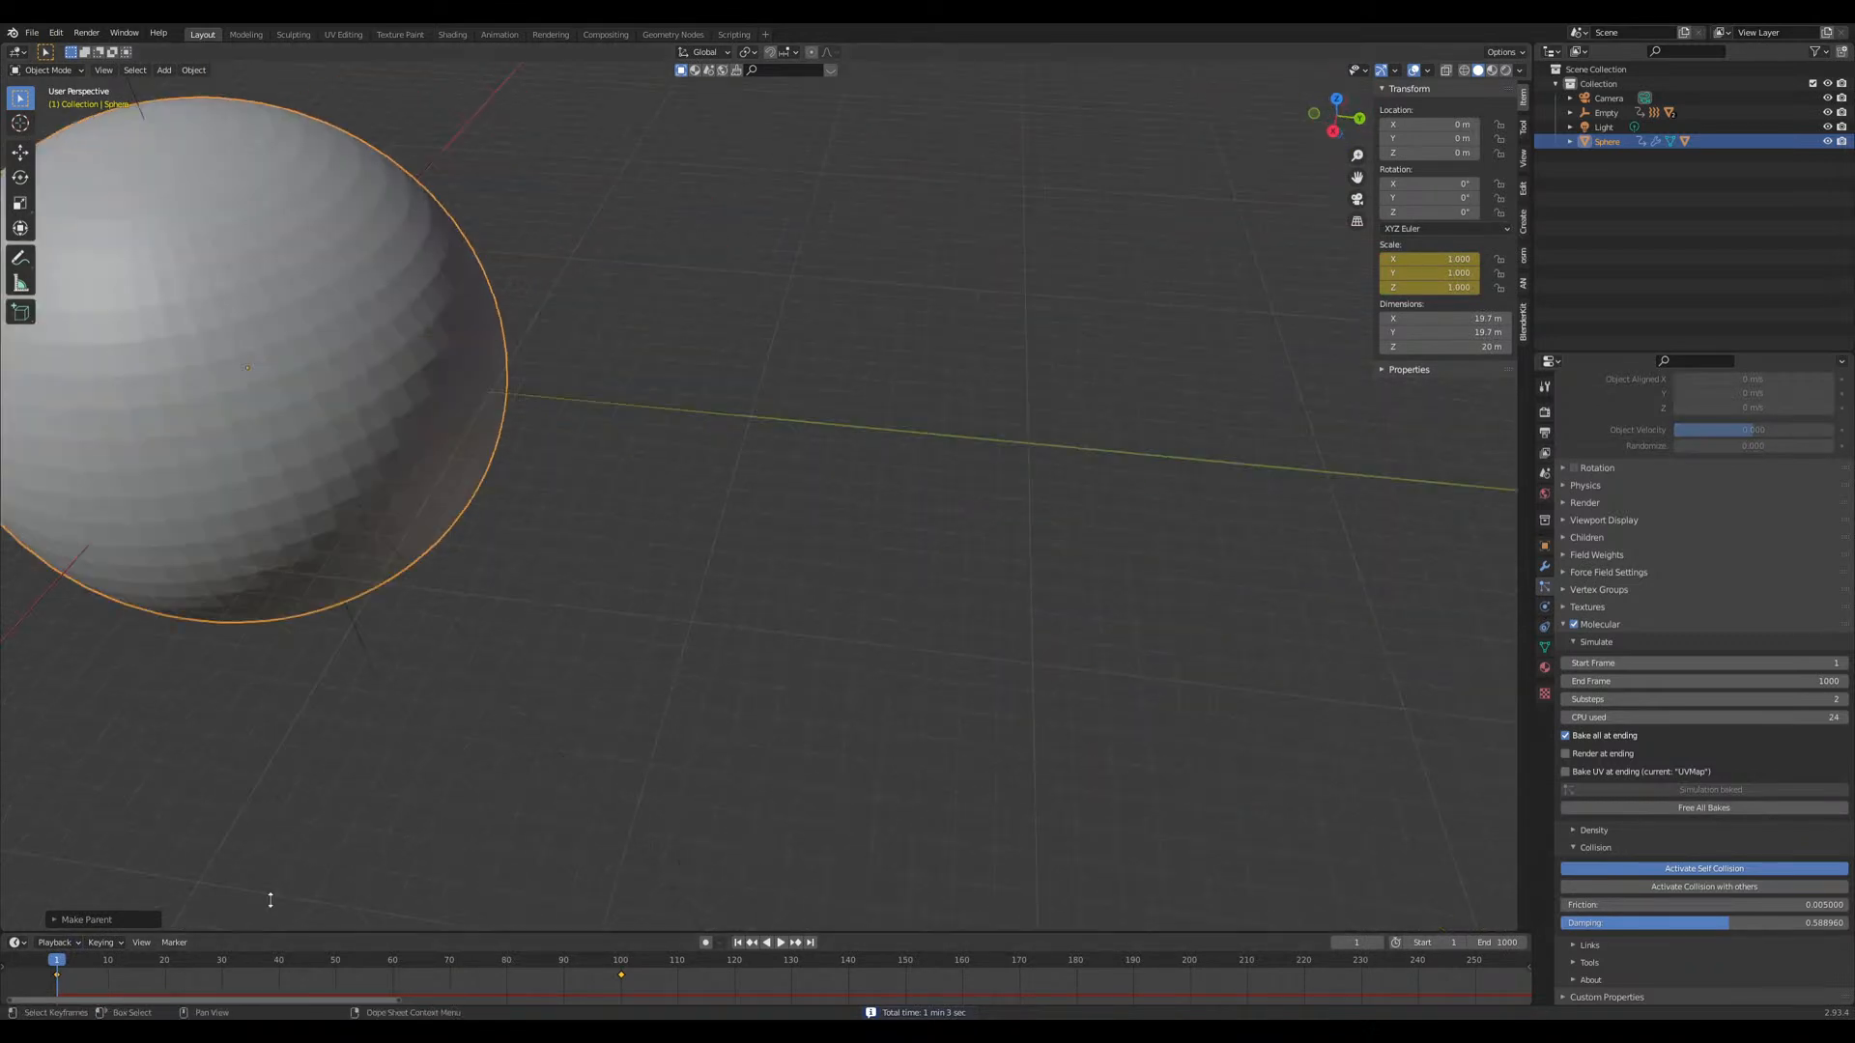
Step: Play the baked simulation to check the particle flow around the small sphere, and return to the first frame
key(space)
middle_drag(487, 744, 551, 741)
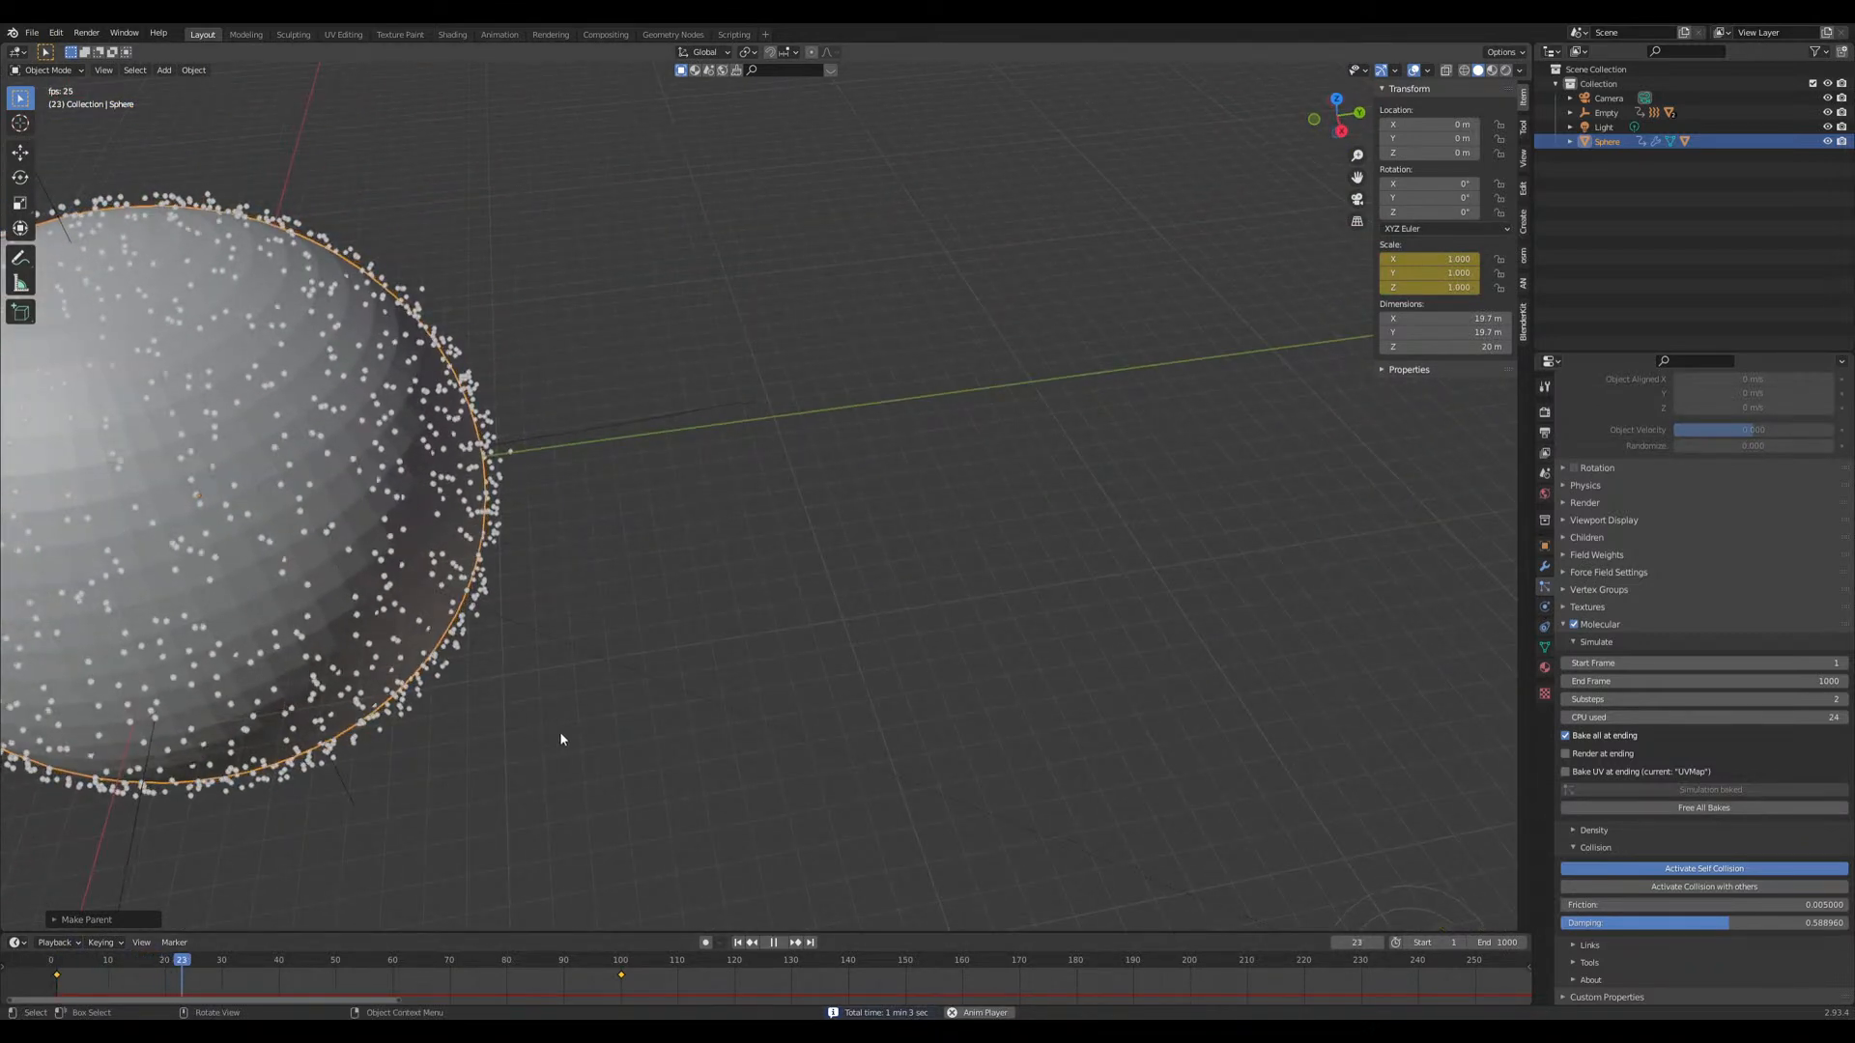
scroll(589, 741, down, 3)
middle_drag(970, 790, 1044, 809)
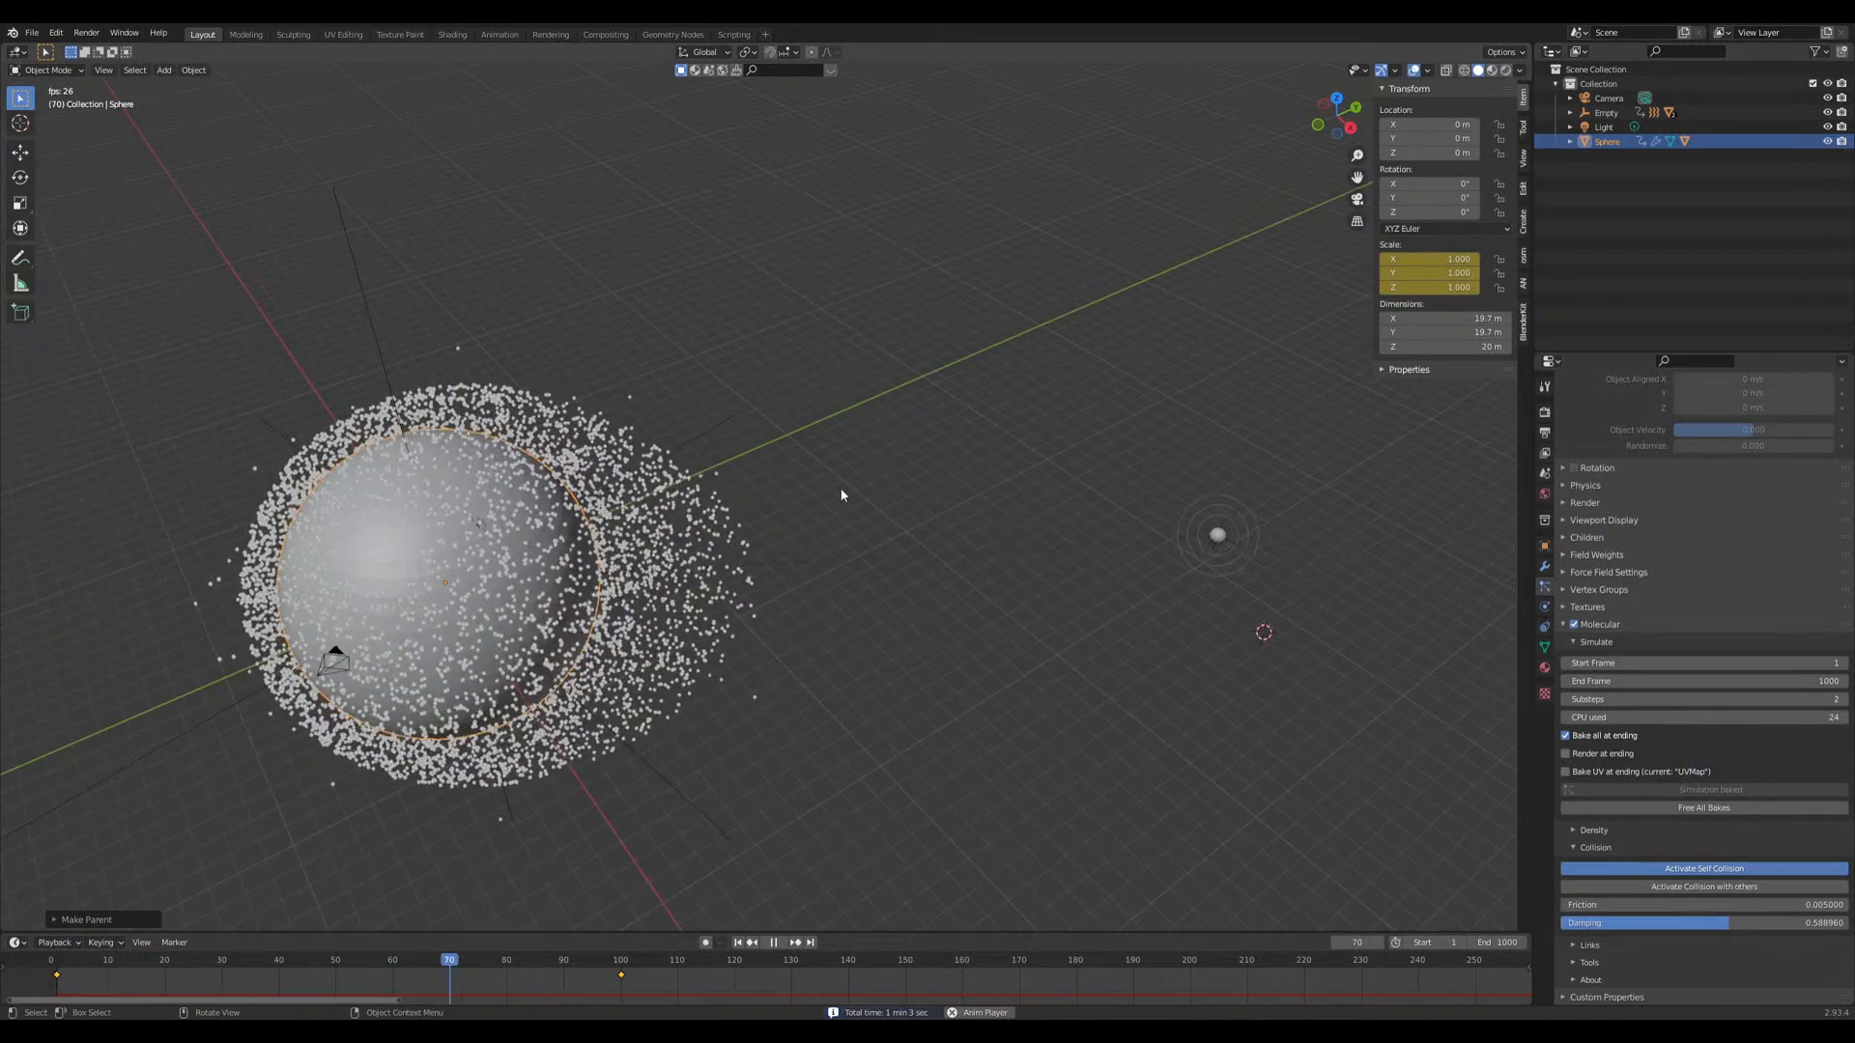
middle_drag(758, 611, 1111, 647)
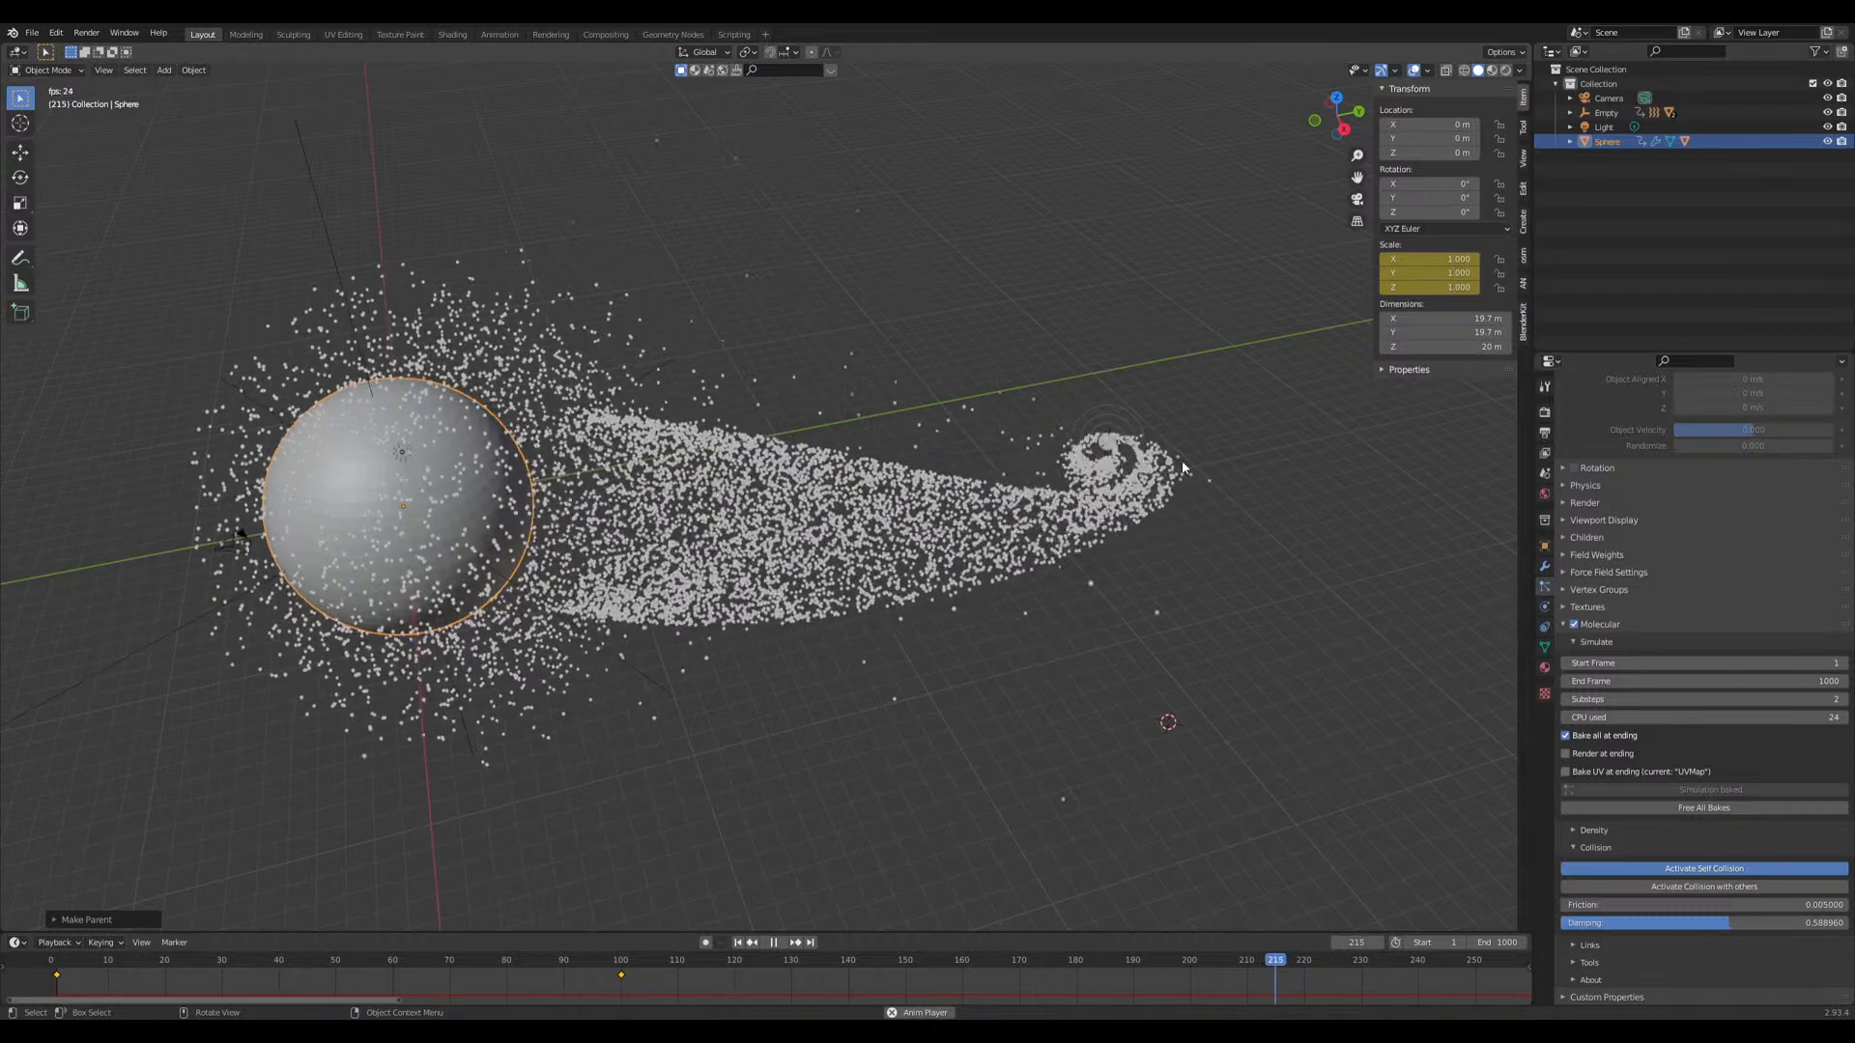
key(Escape)
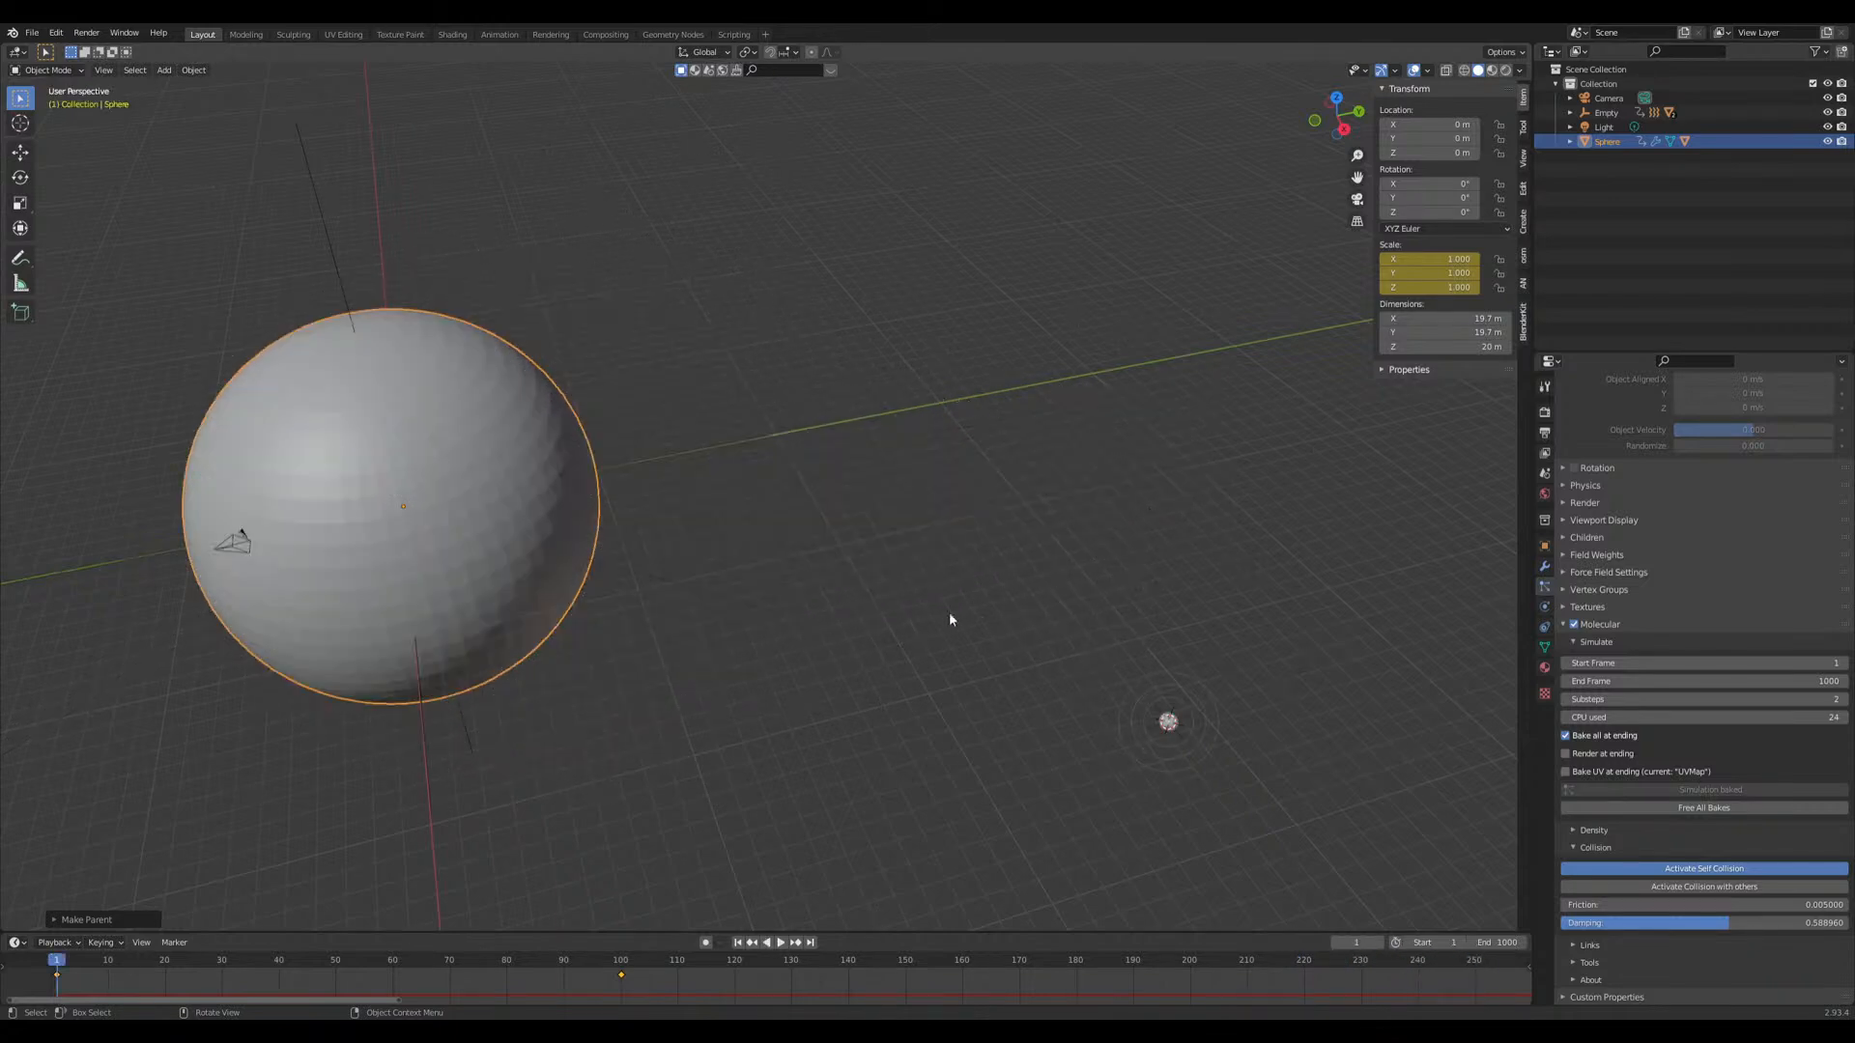
Step: Set both the damping and the friction of the Molecular self collision to 1
middle_drag(786, 774, 1192, 731)
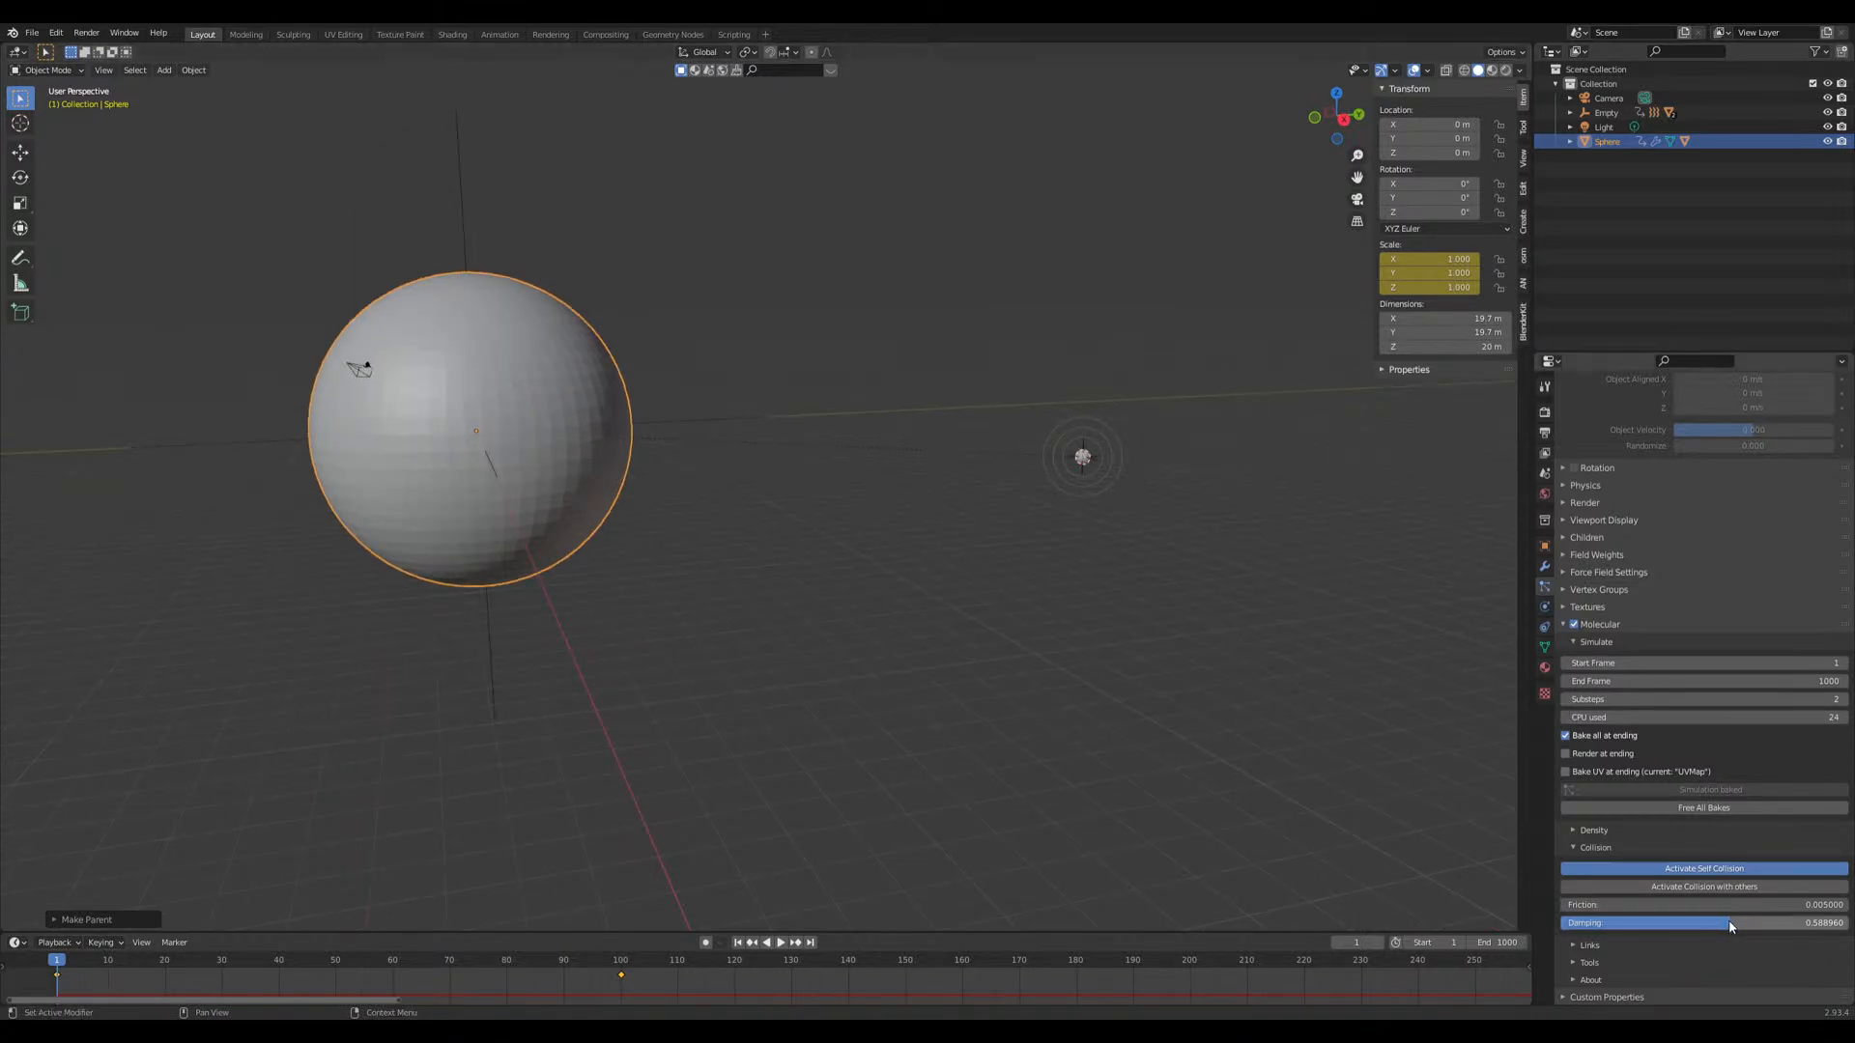
drag(1739, 930, 1840, 928)
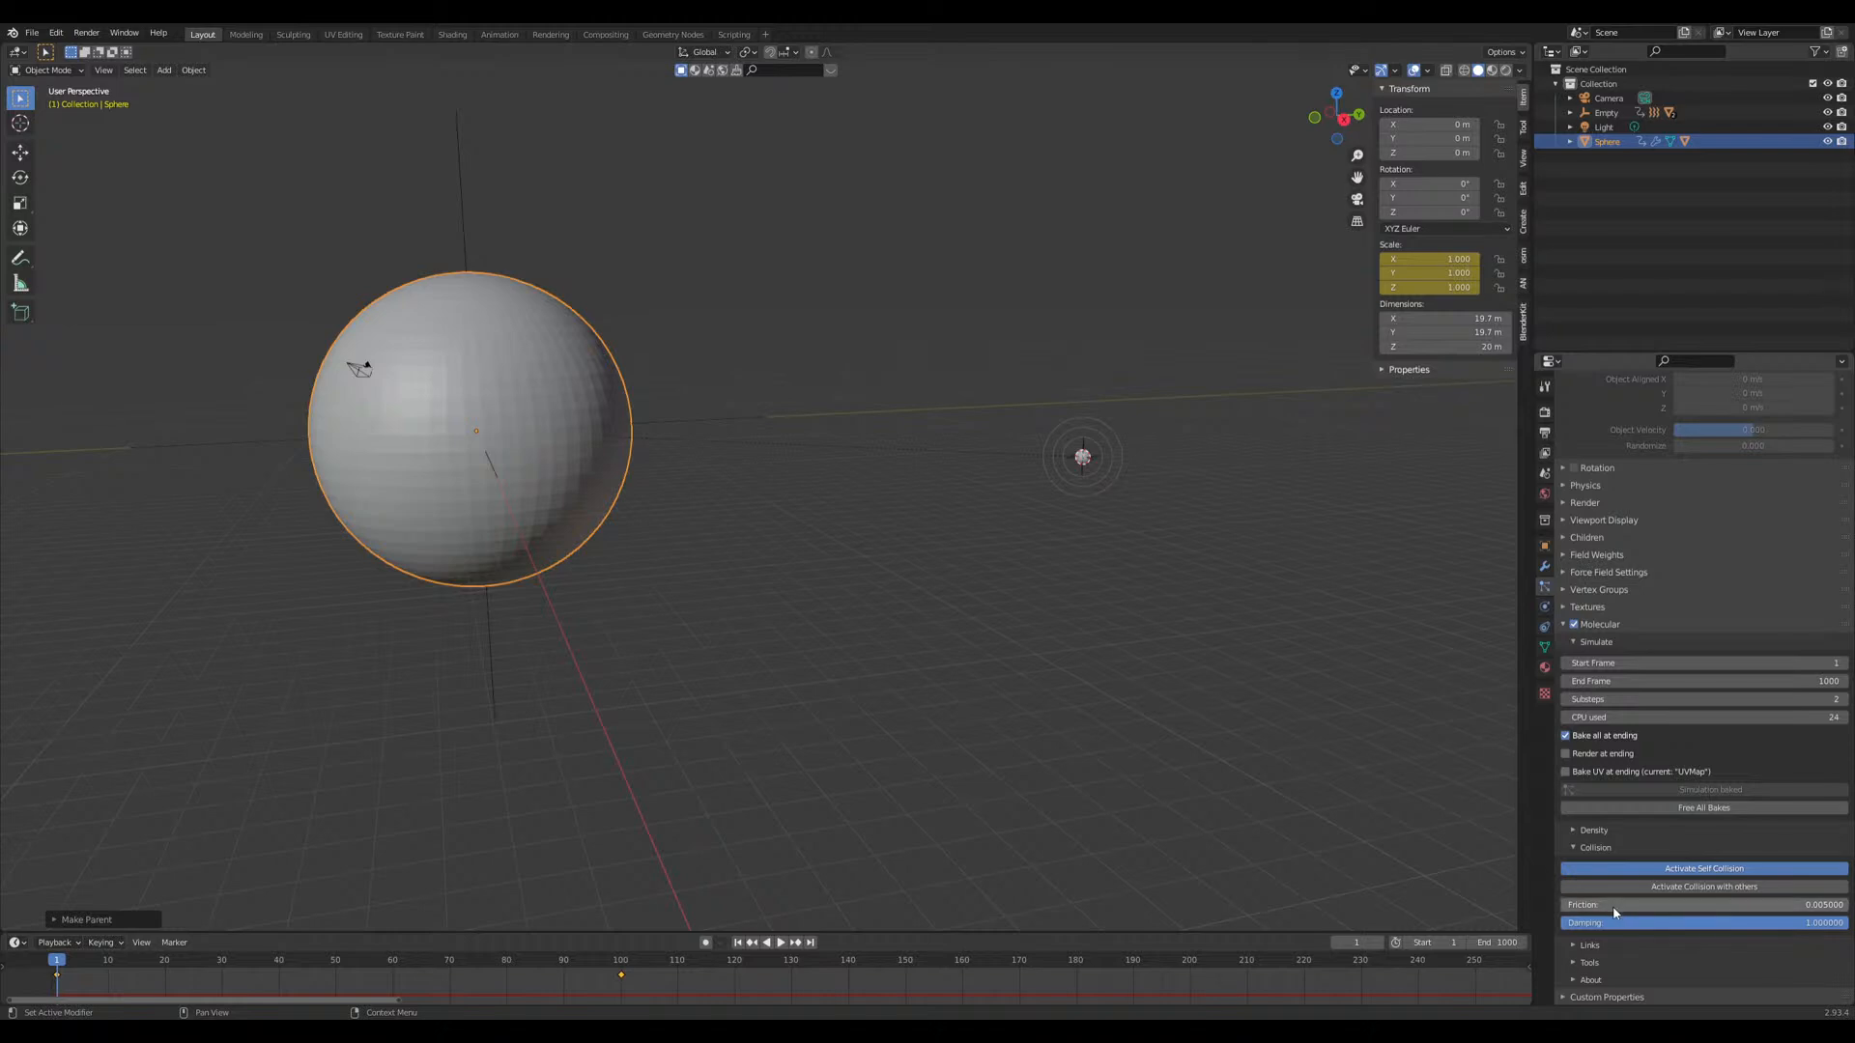
drag(1612, 911, 1849, 905)
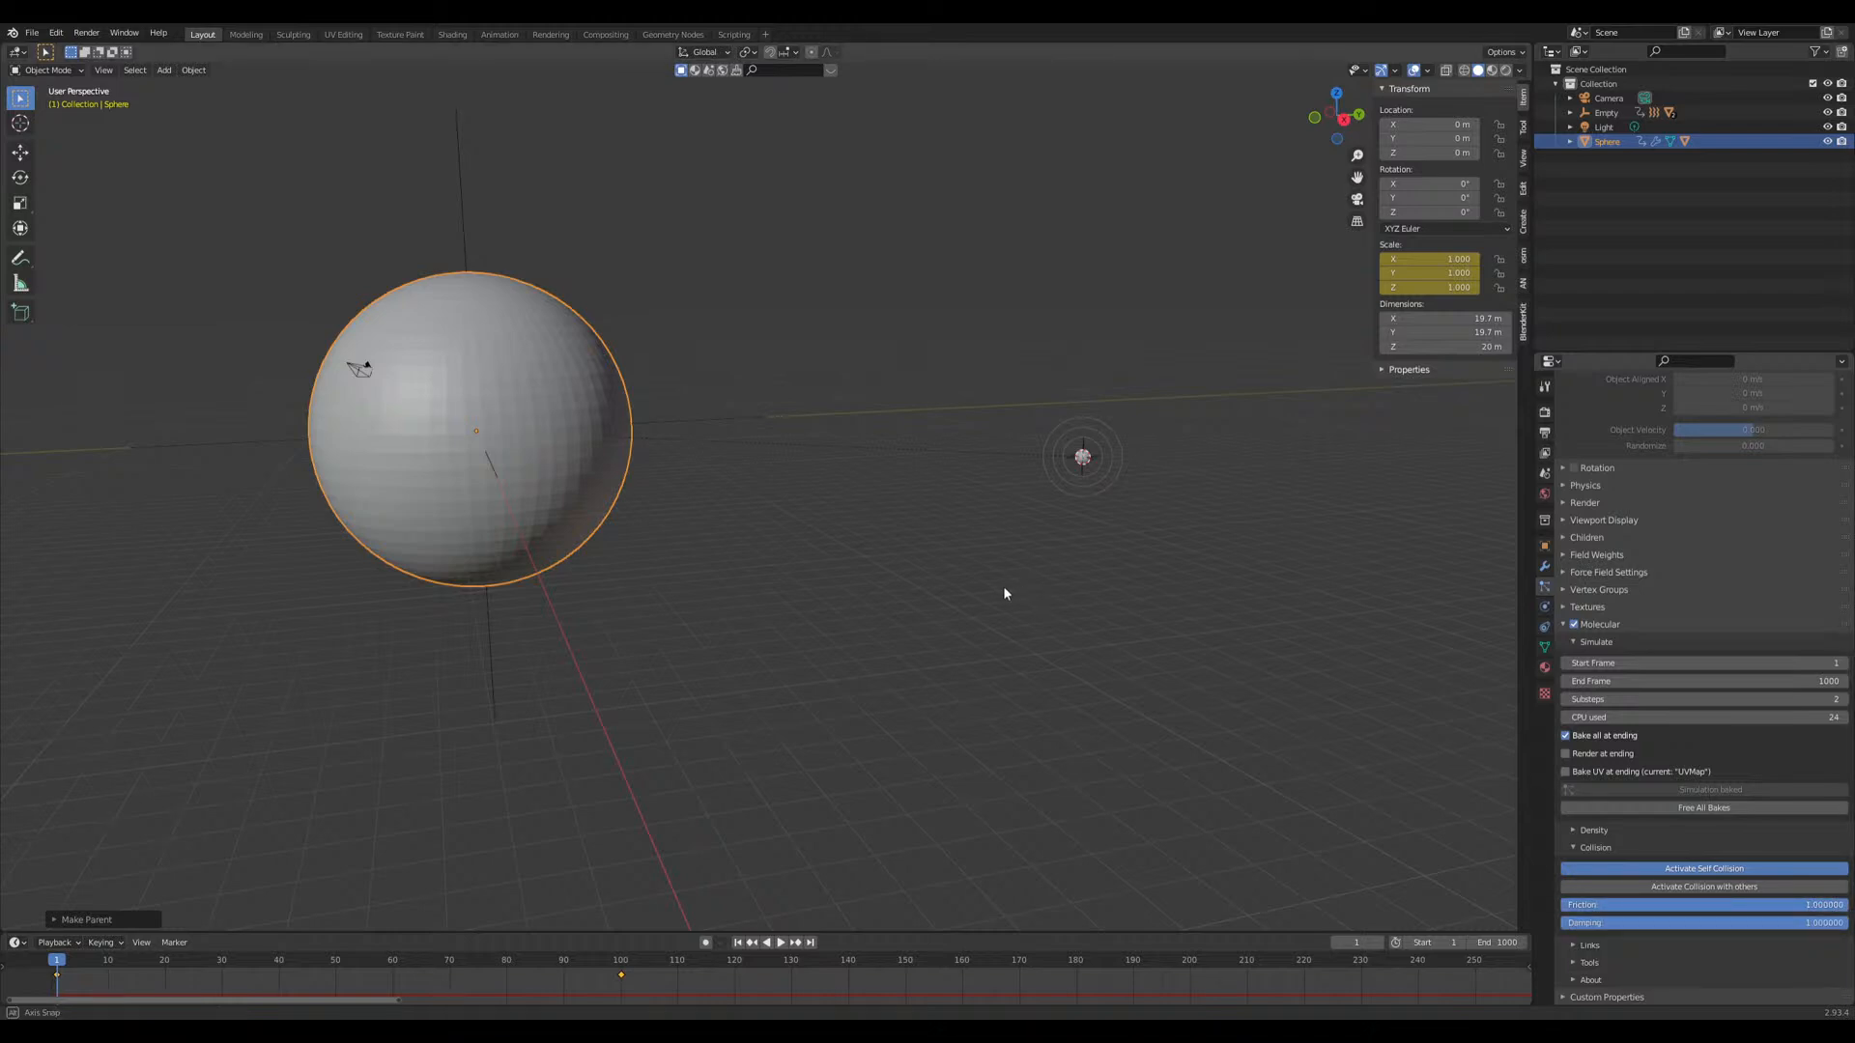
middle_drag(1007, 593, 1006, 596)
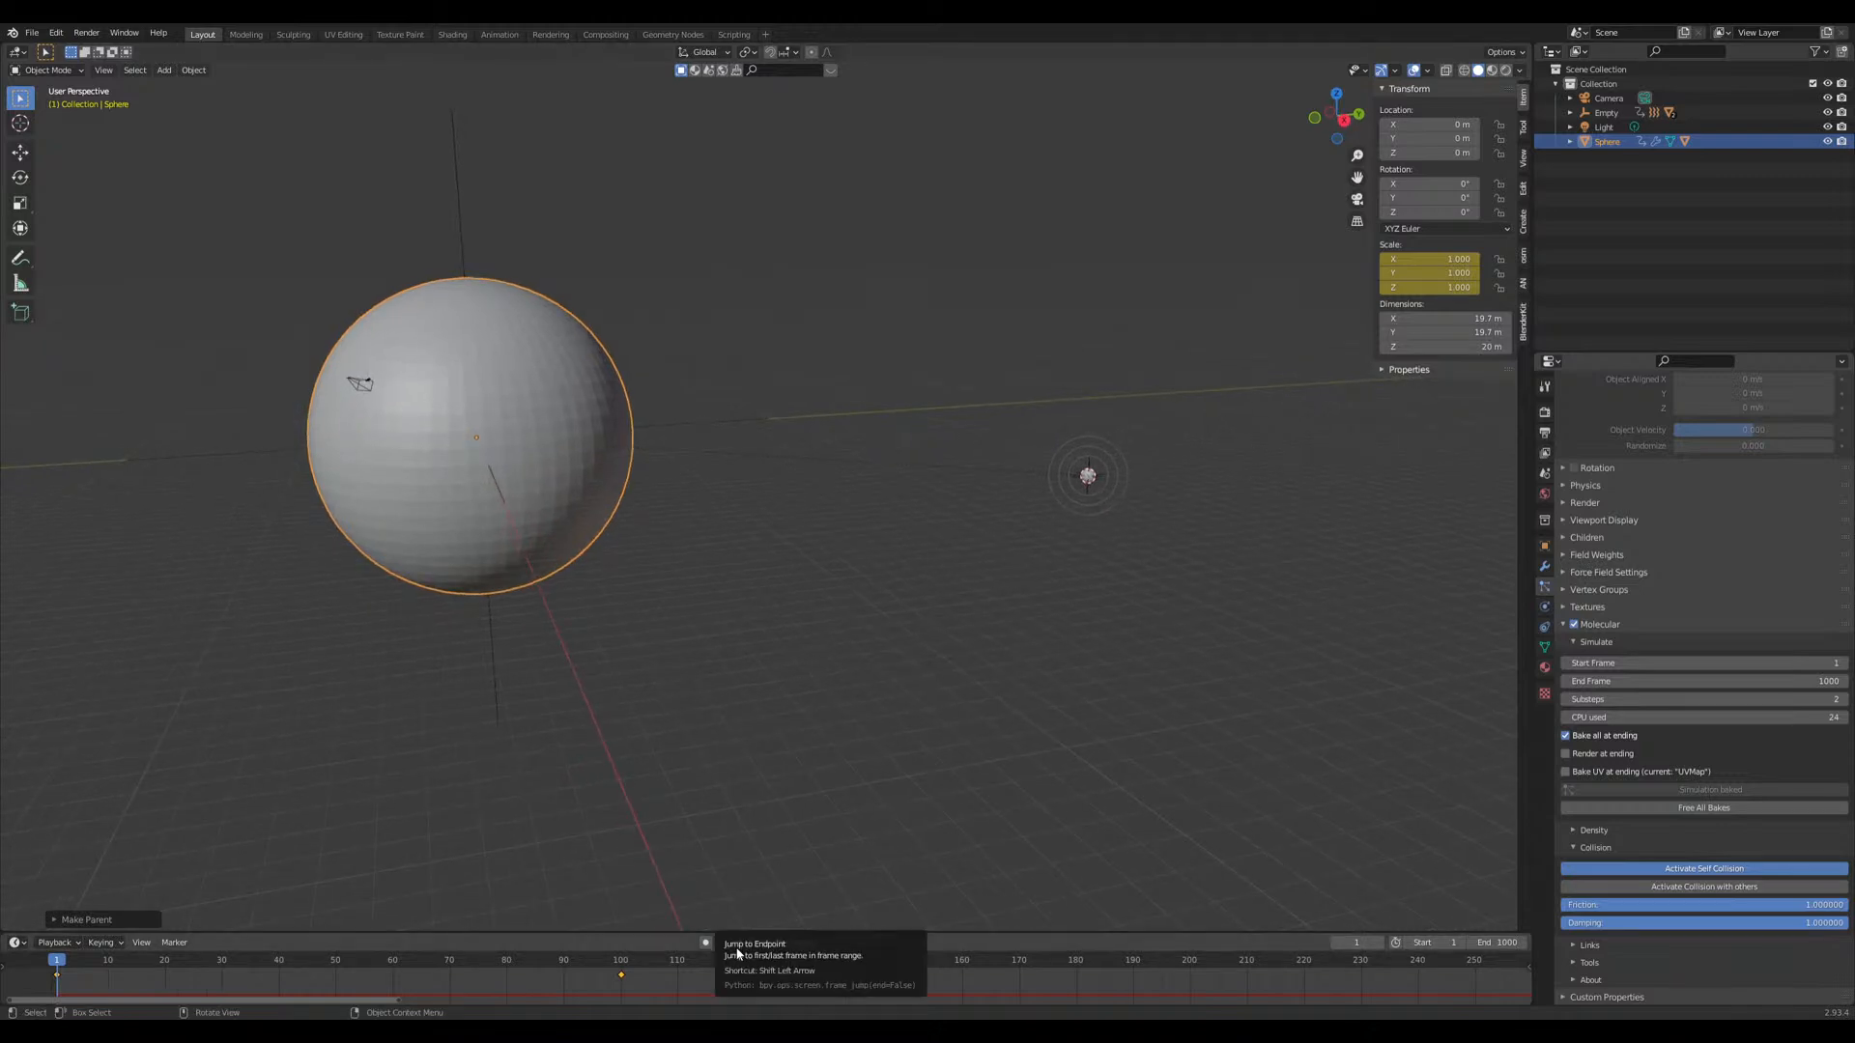
scroll(1088, 479, up, 4)
shift+middle_drag(1287, 592, 773, 559)
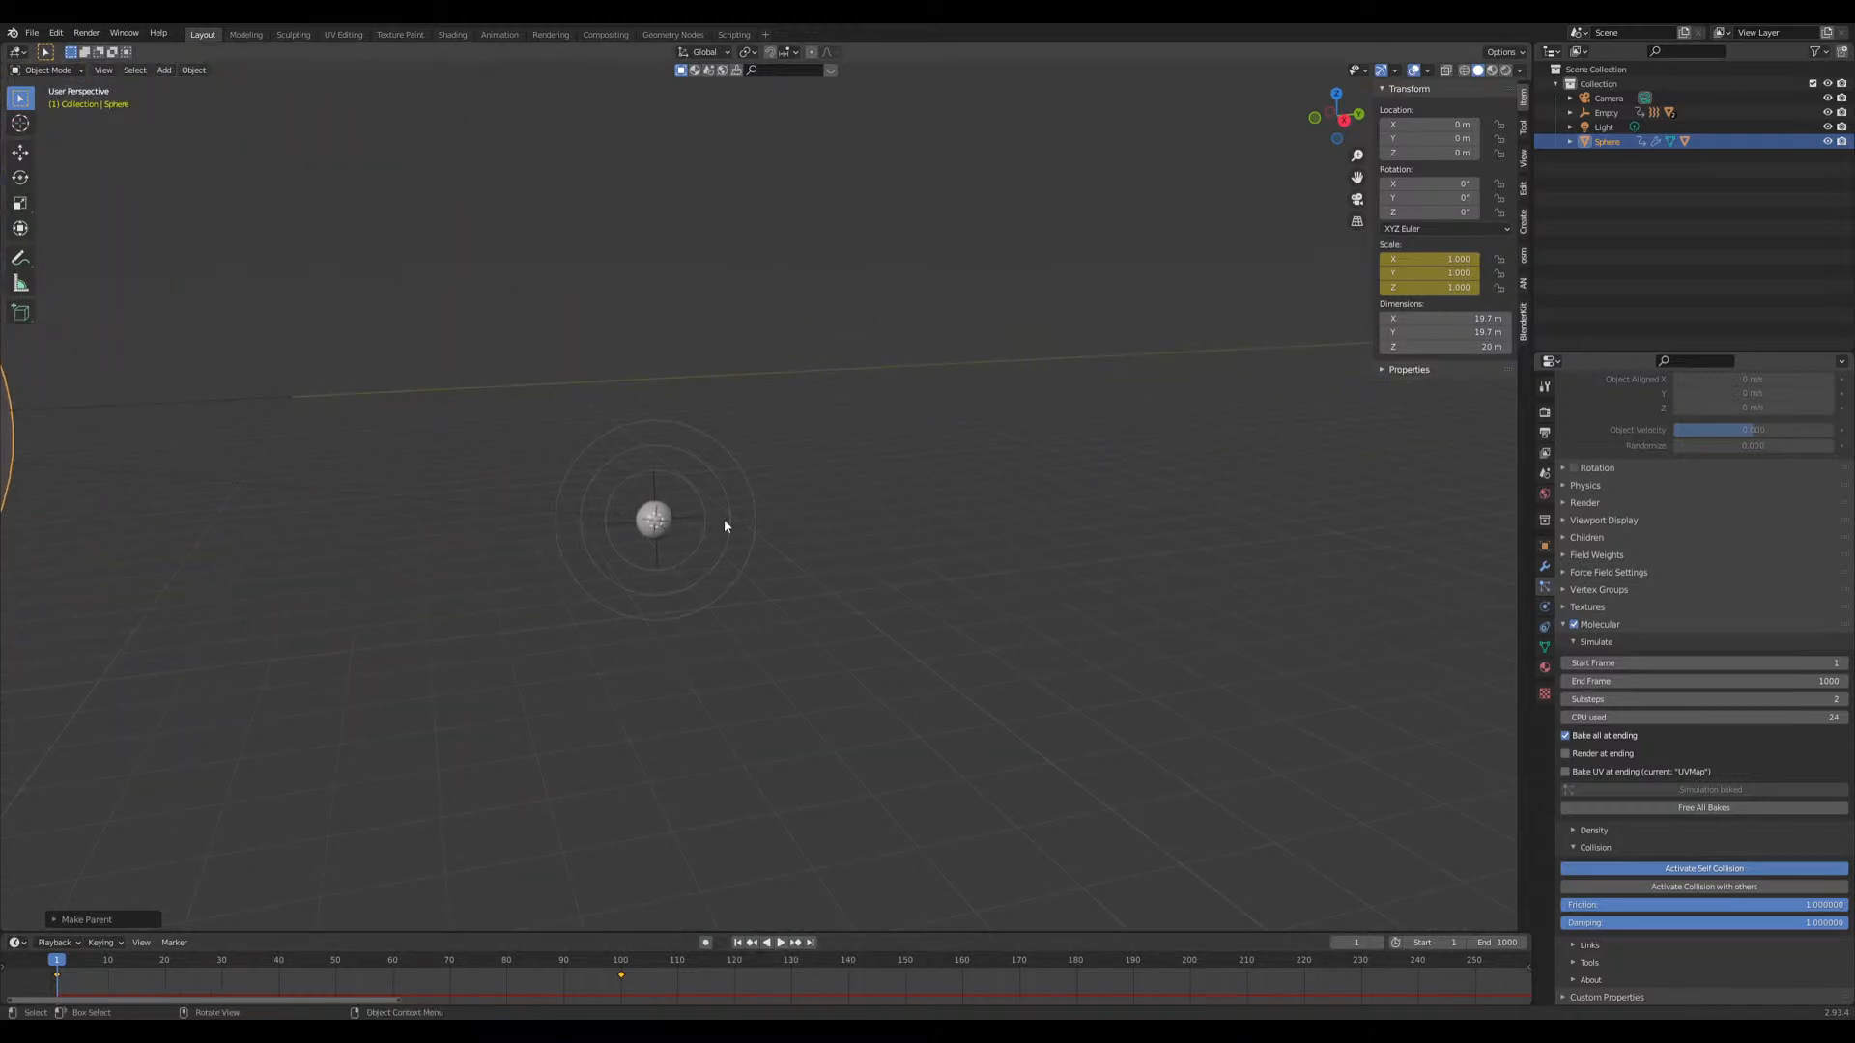
Step: Check the particle damping and friction in the small sphere's collision physics settings
click(672, 514)
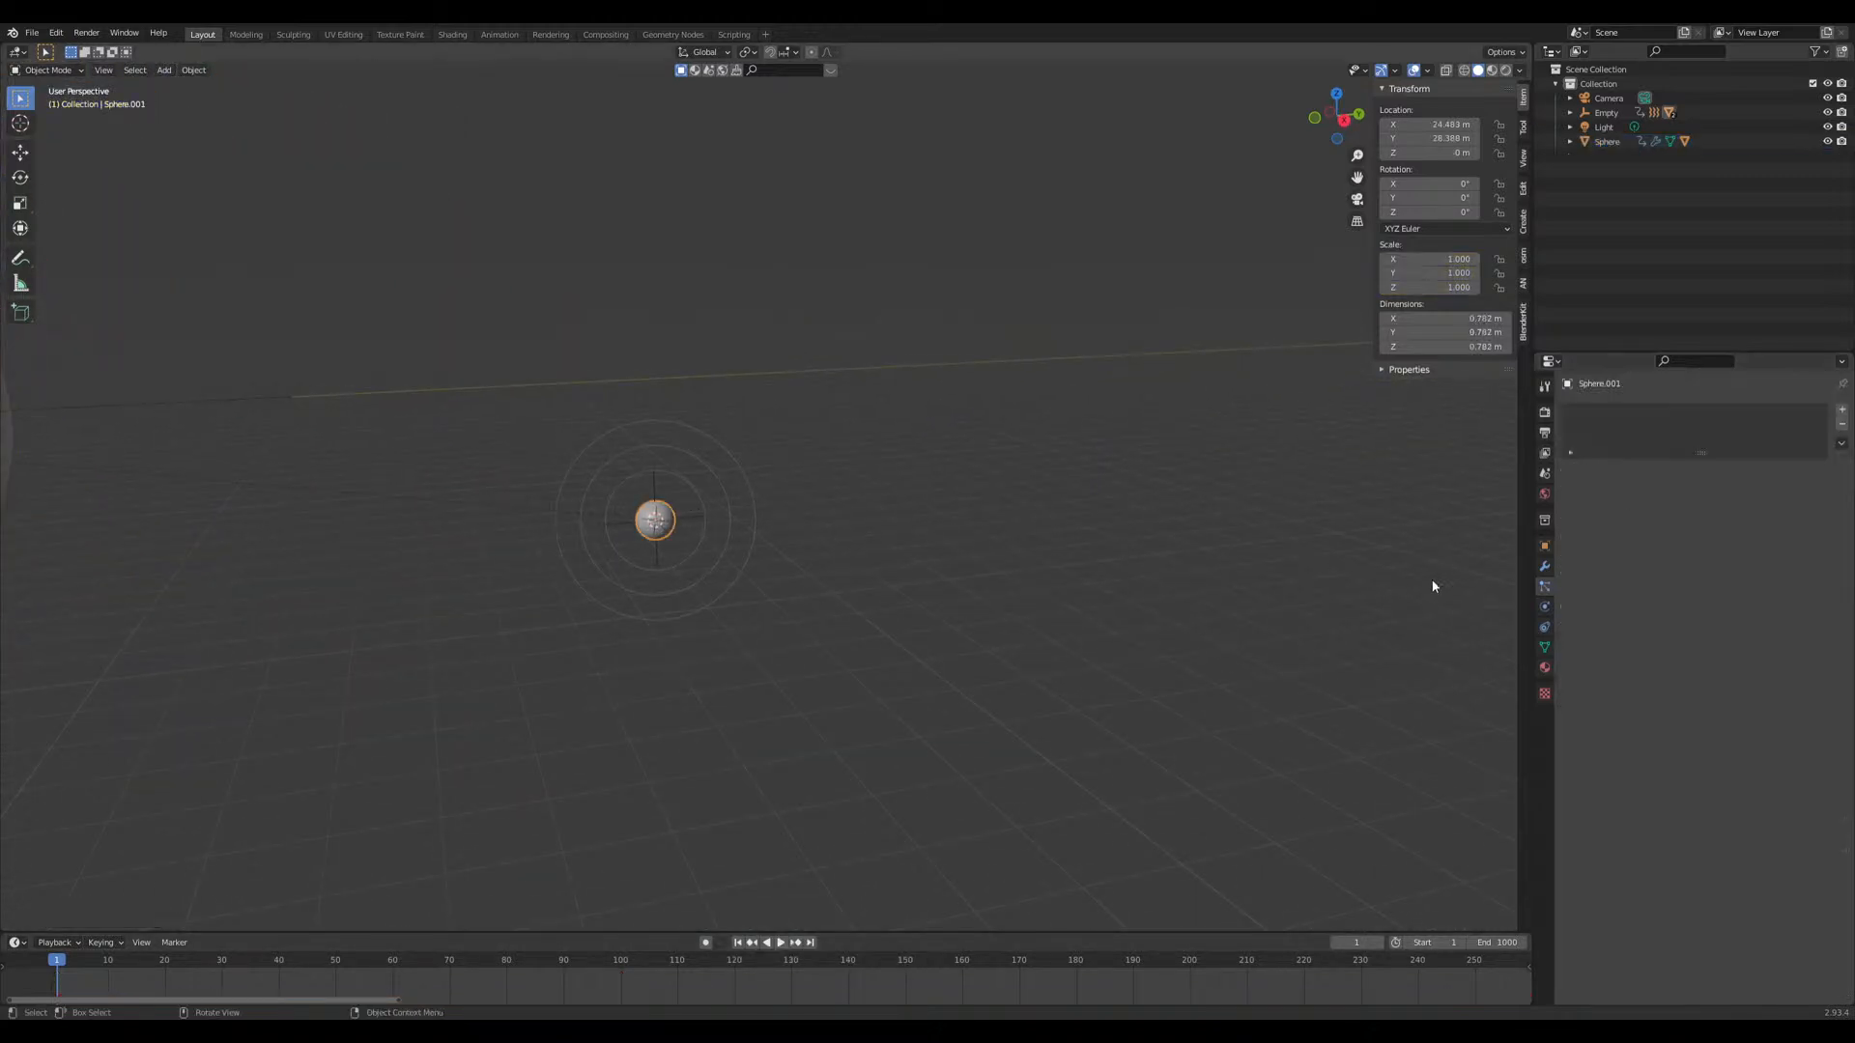
click(1545, 612)
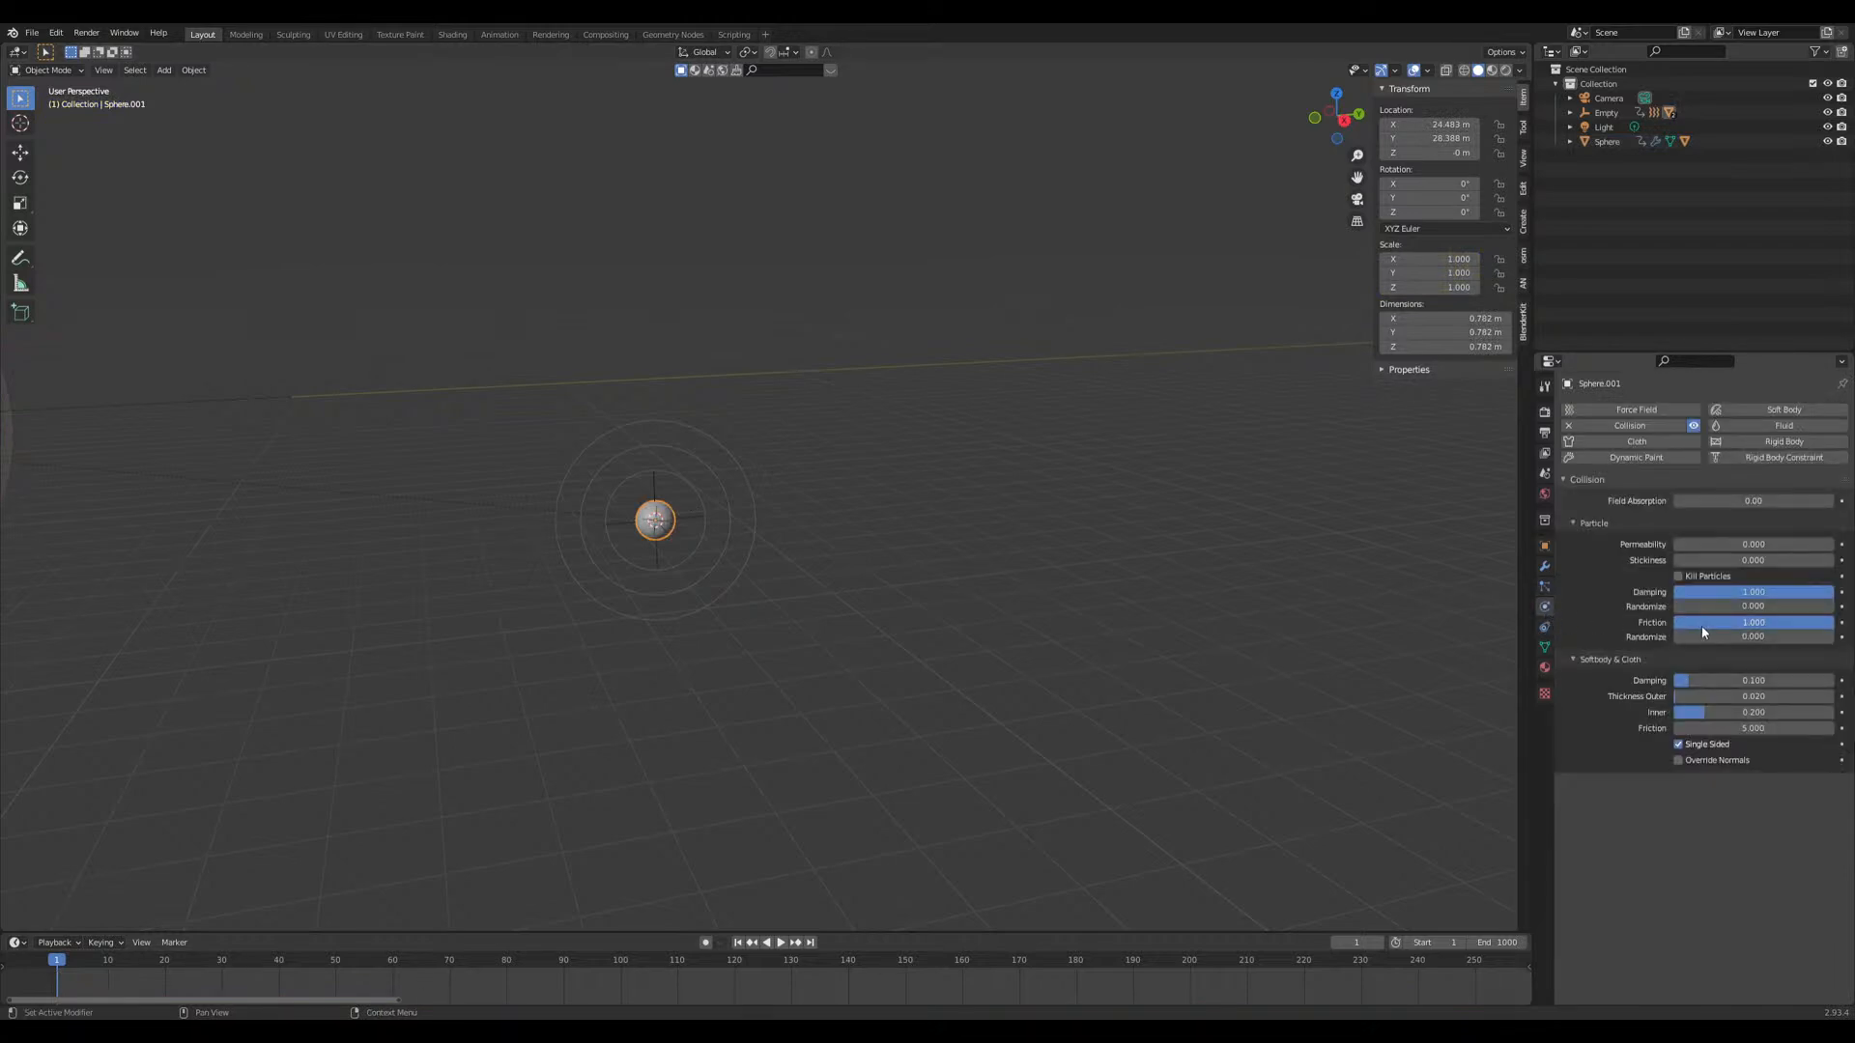
shift+middle_drag(593, 693, 706, 823)
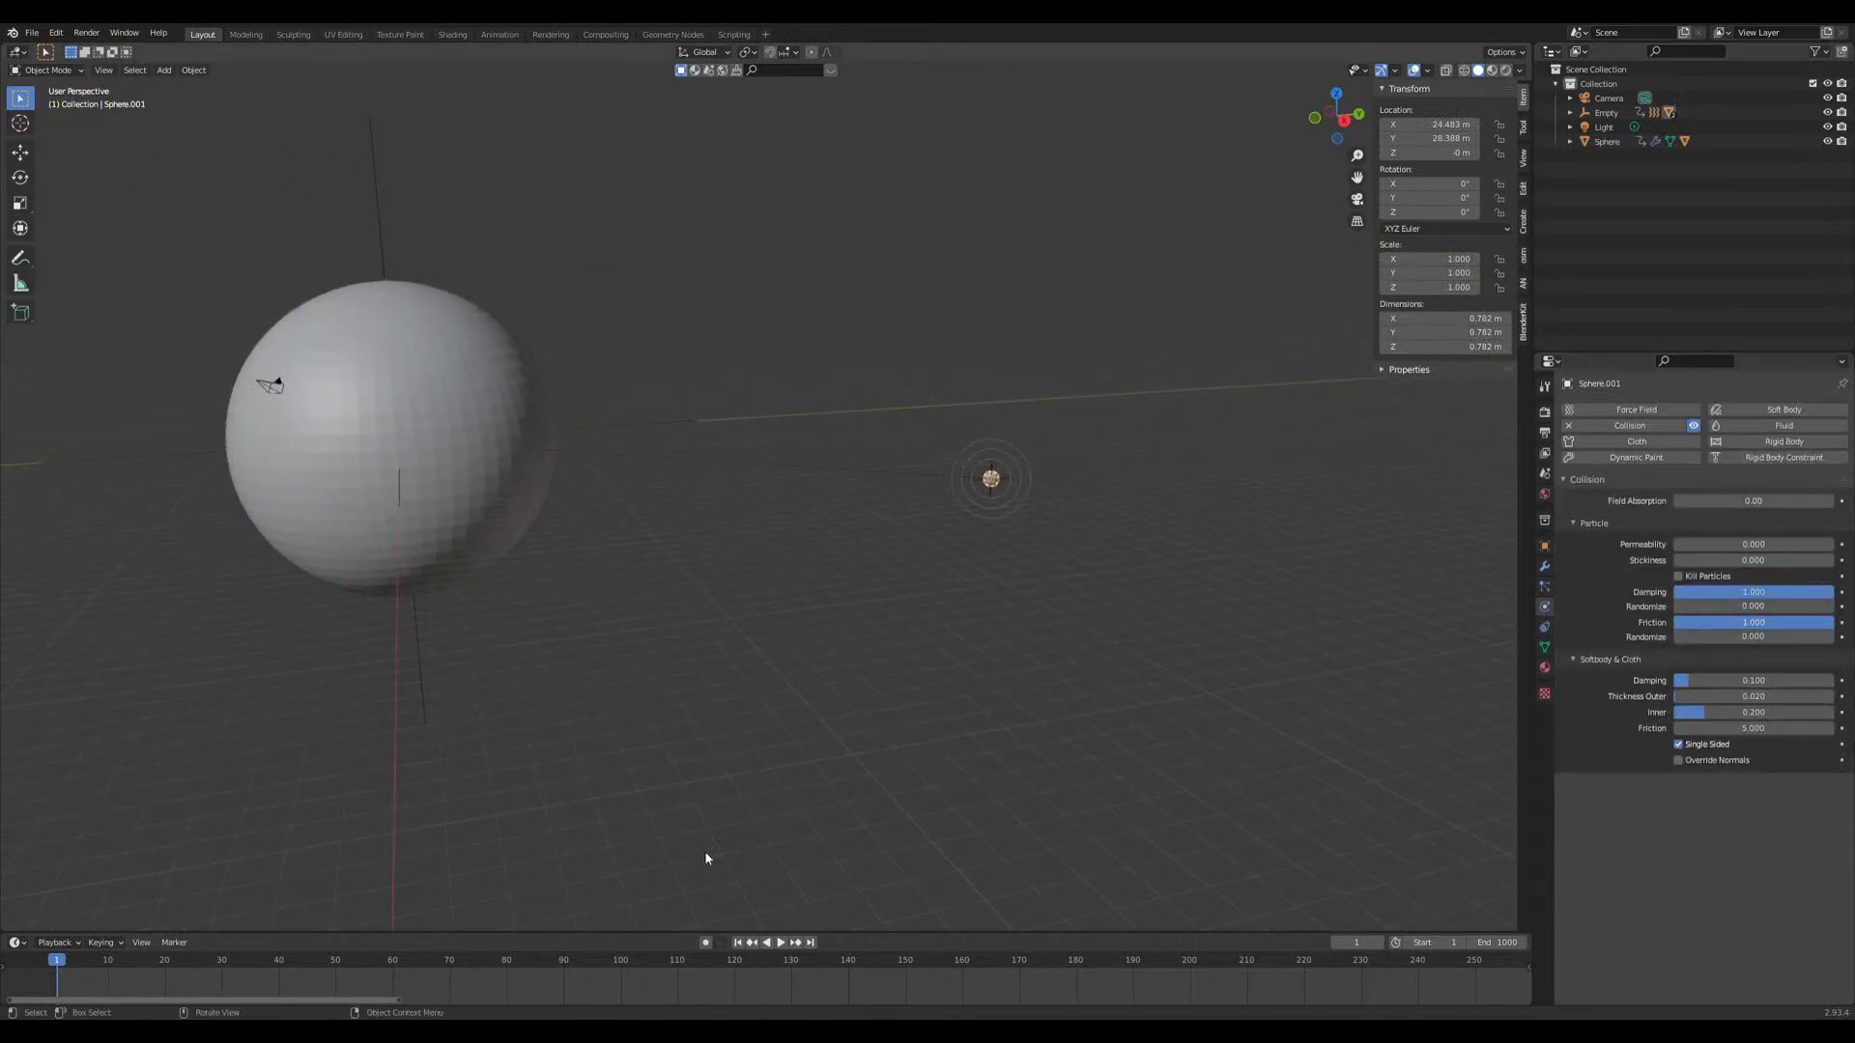
Step: Free all bakes of the large sphere's Molecular particle simulation
click(509, 470)
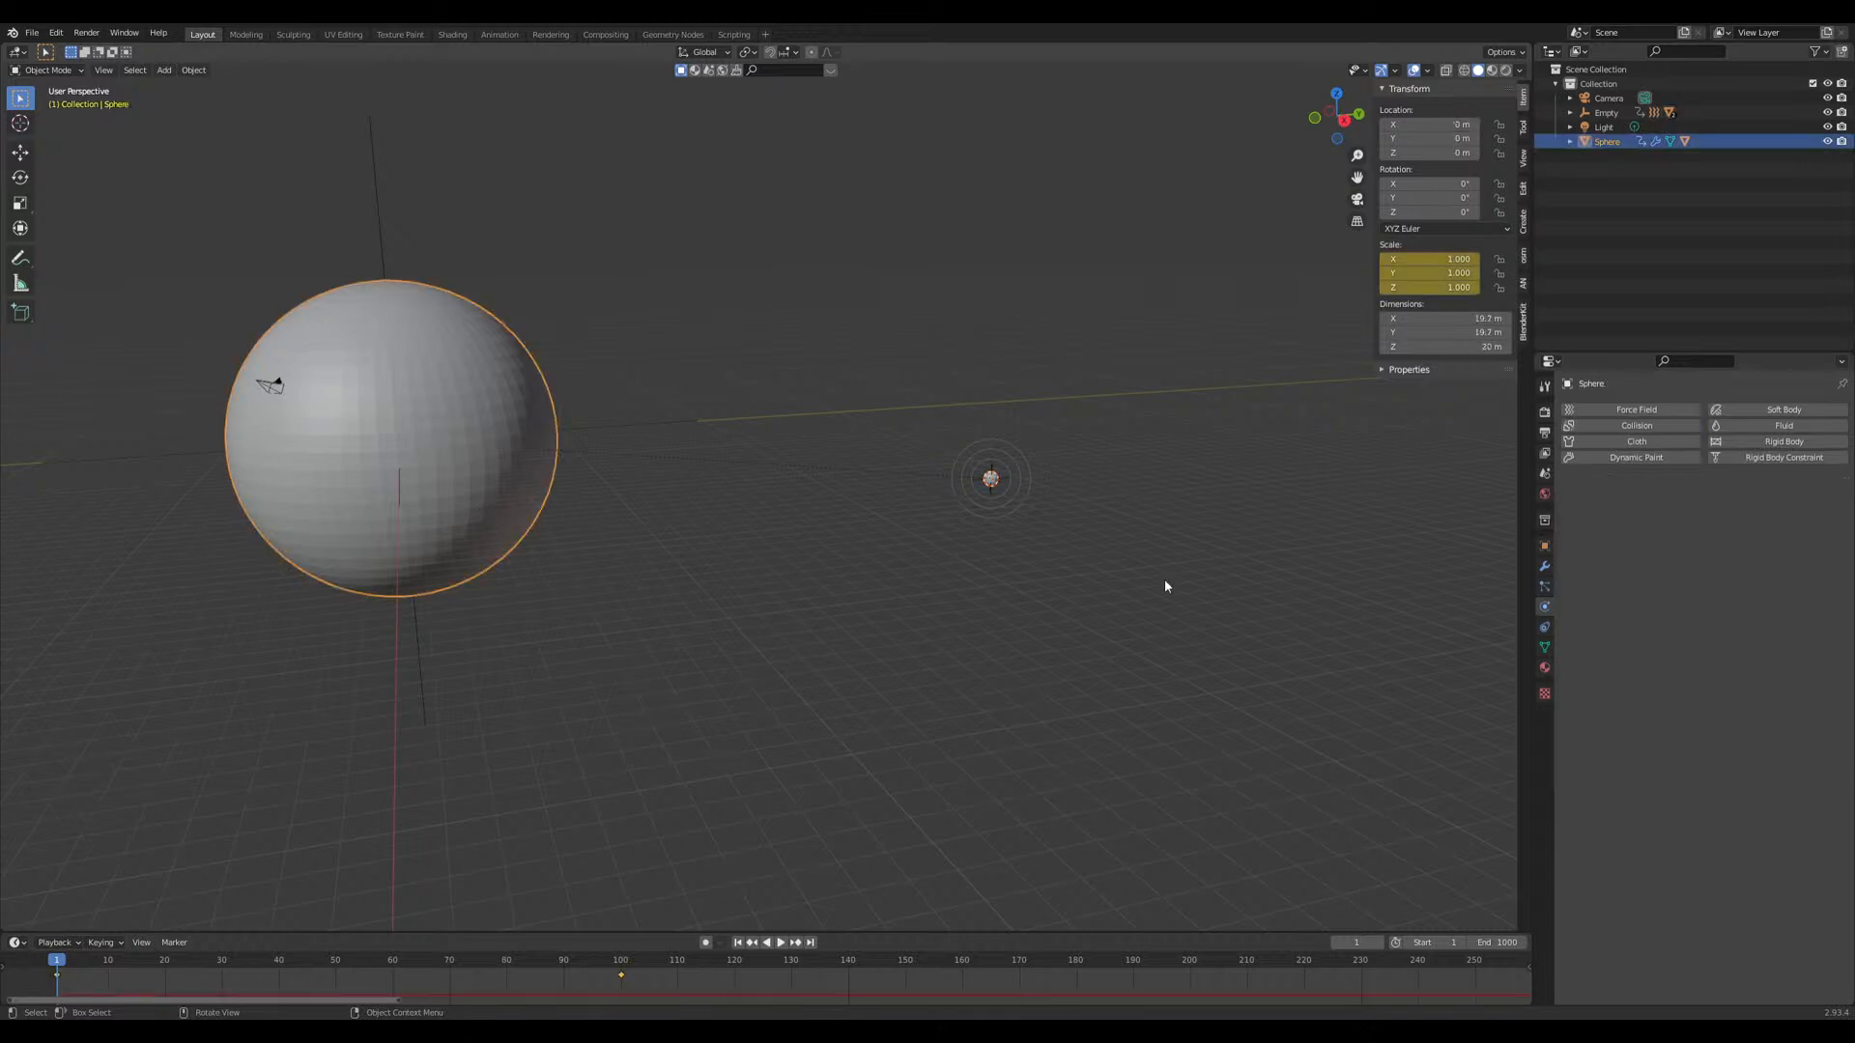
click(1544, 587)
scroll(1623, 821, down, 6)
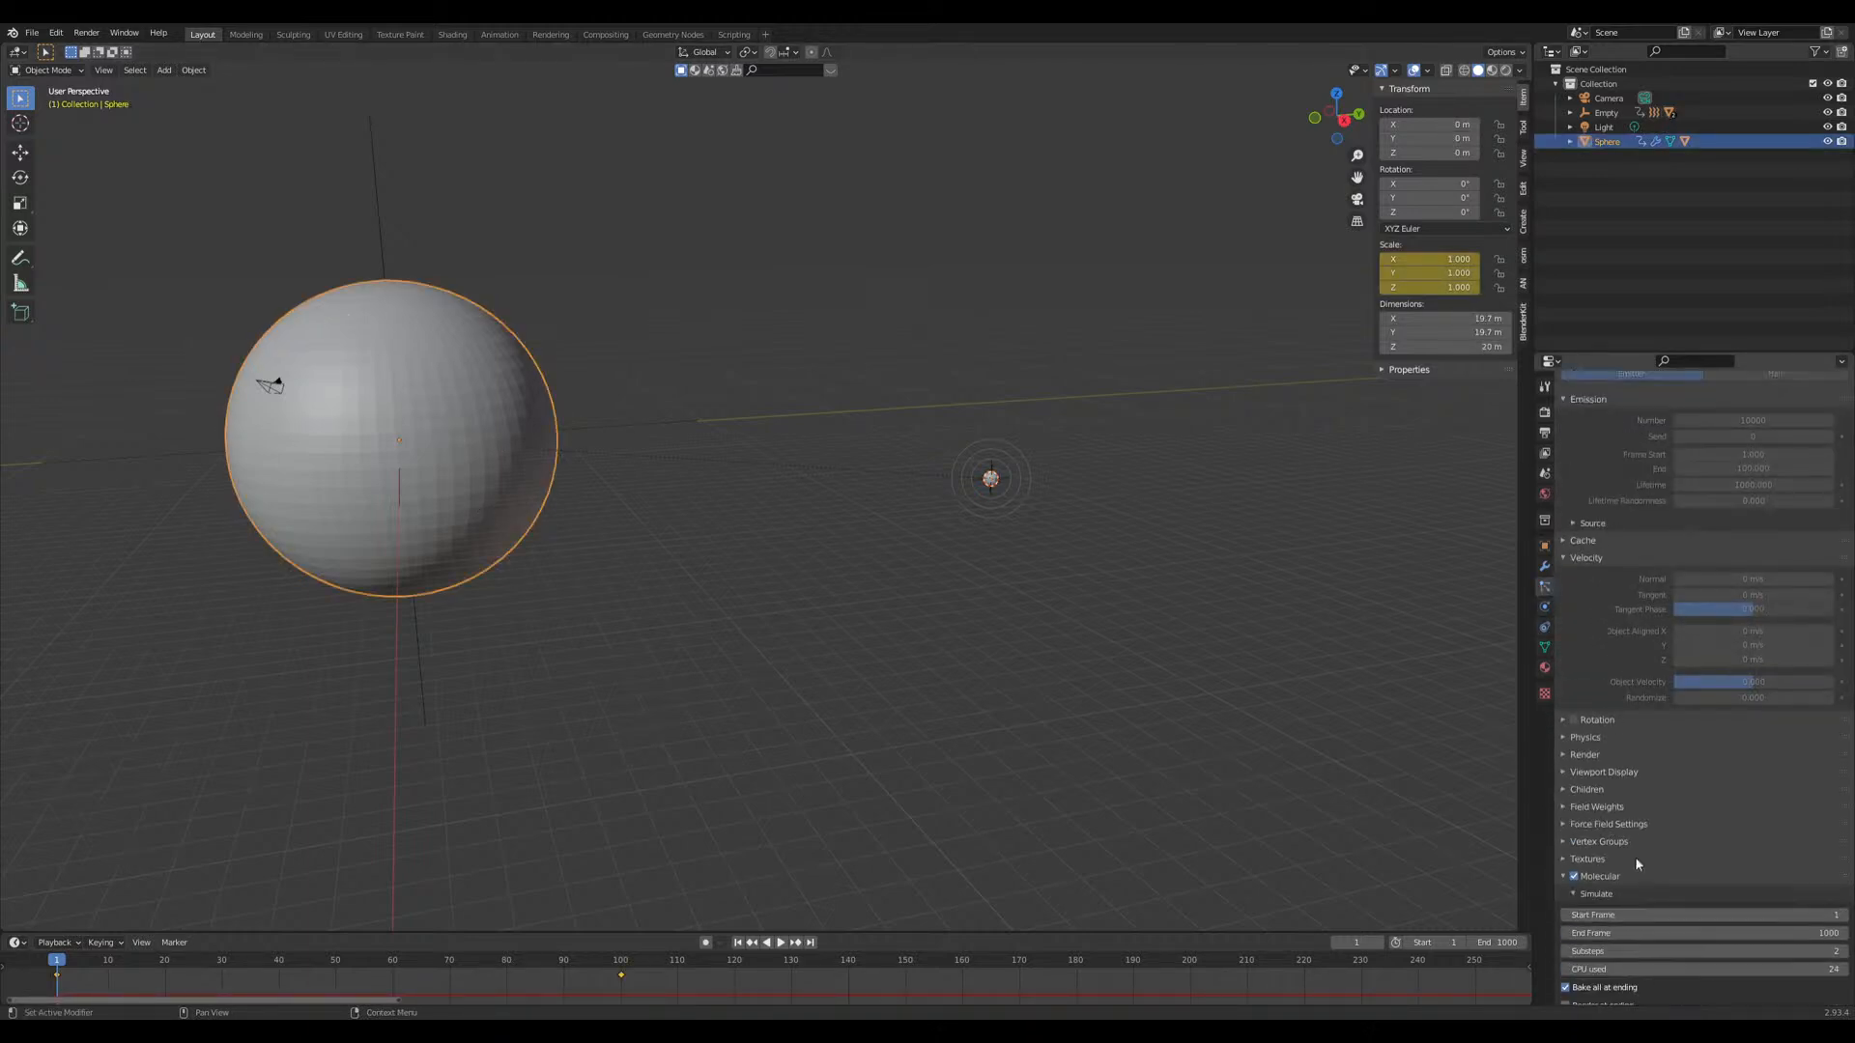
click(1662, 915)
Step: Save the file and run the Molecular simulation on the large sphere again
key(ctrl+s)
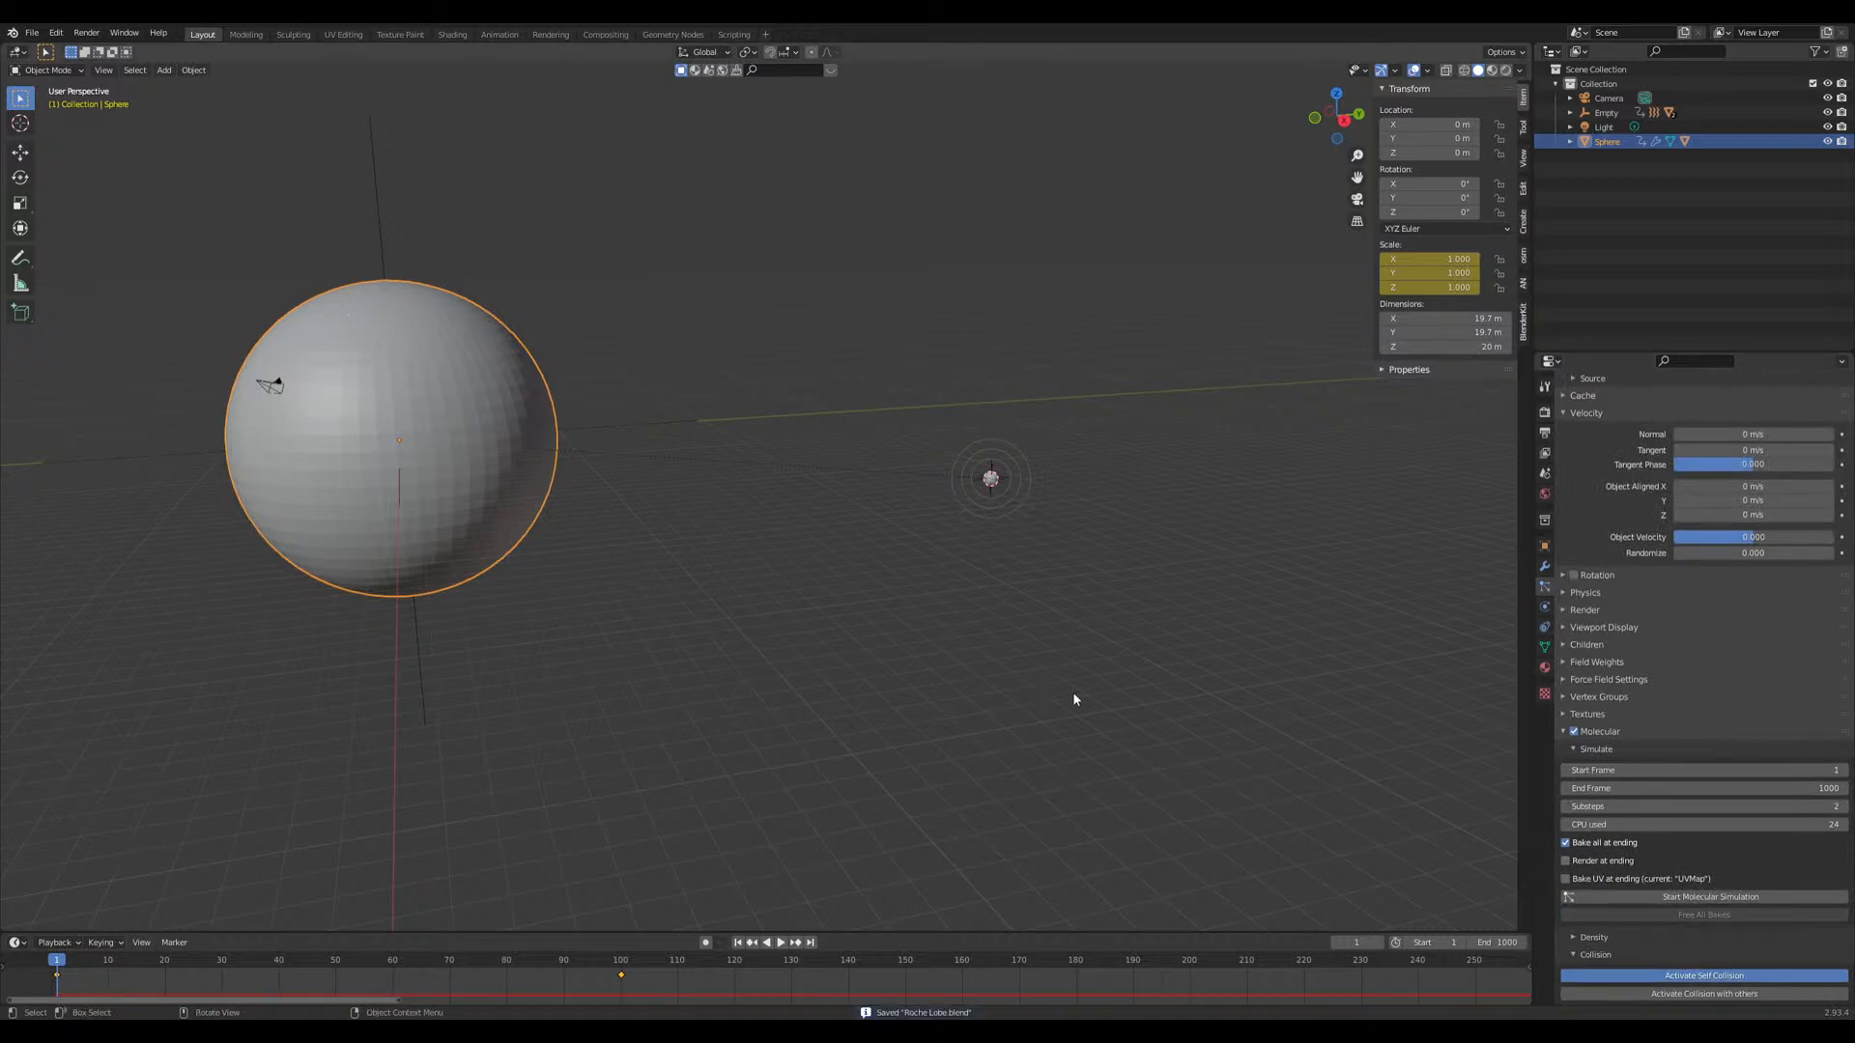
click(1686, 899)
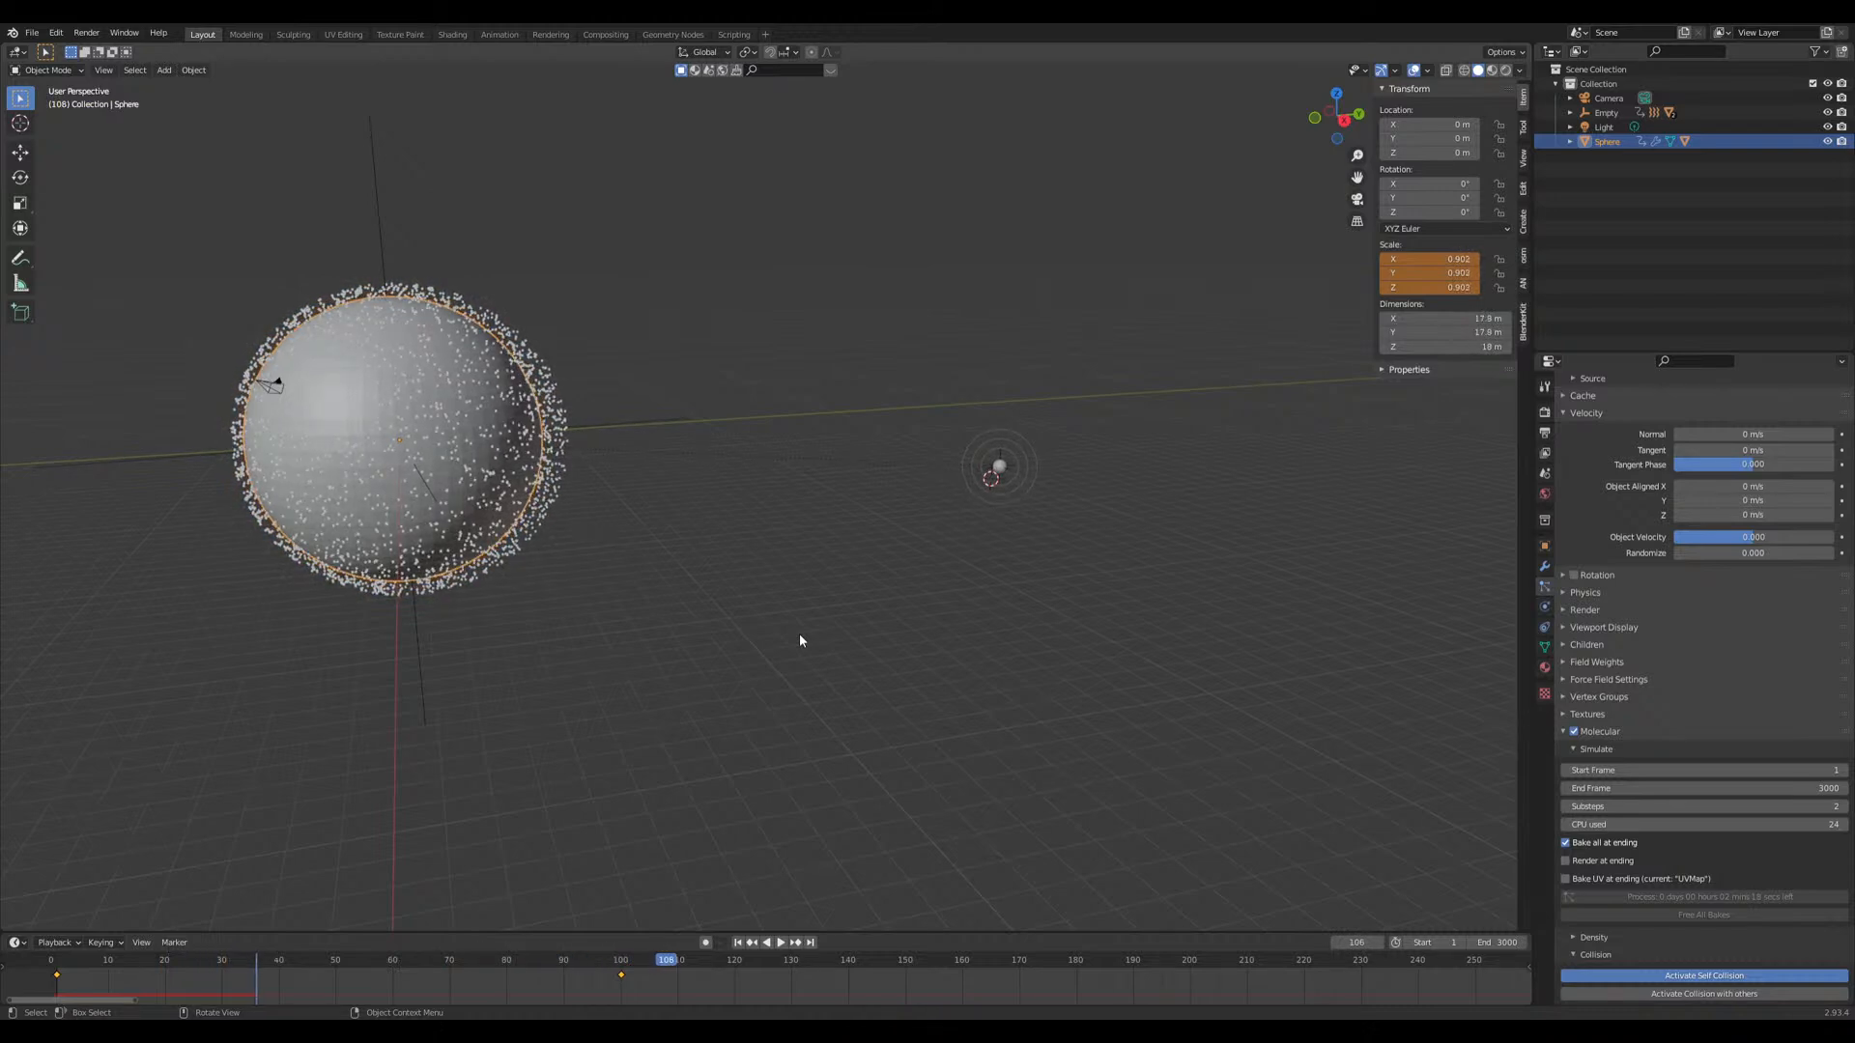
mouse_move(895, 638)
middle_down()
mouse_move(815, 687)
mouse_move(894, 619)
middle_up()
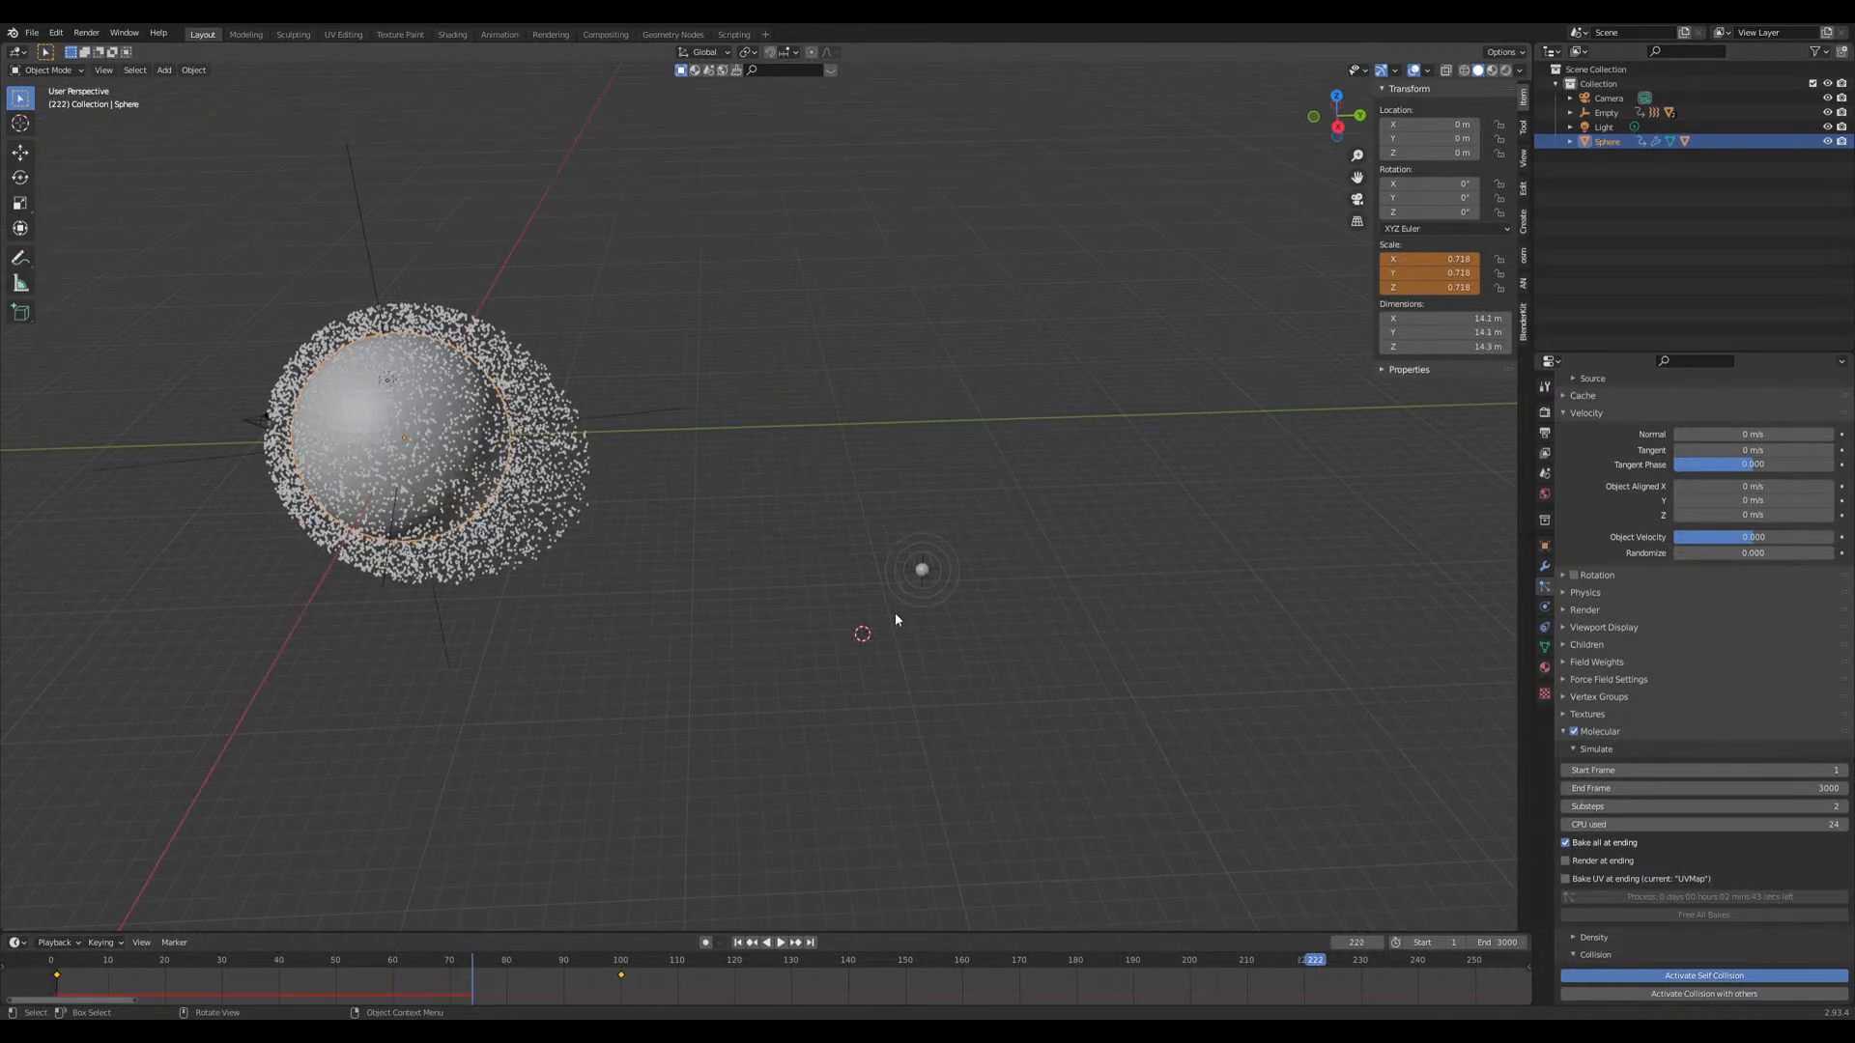
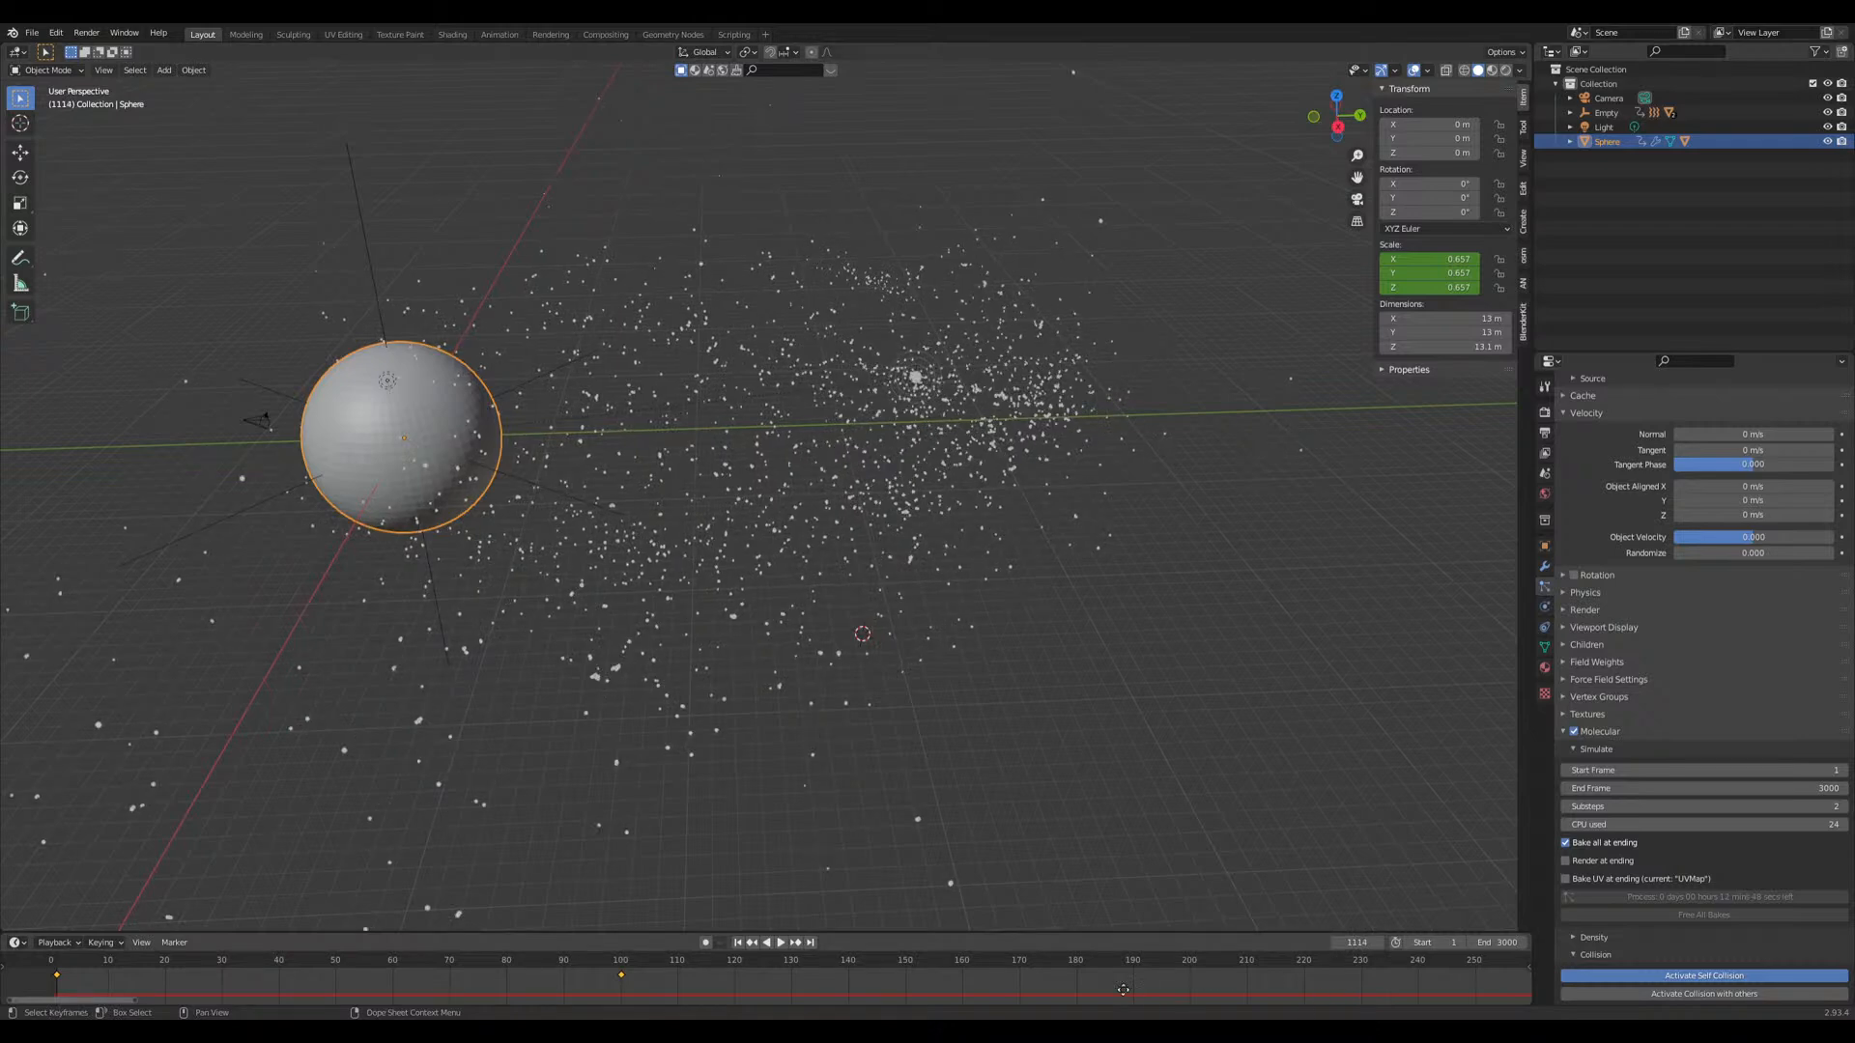
middle_drag(776, 999, 1103, 978)
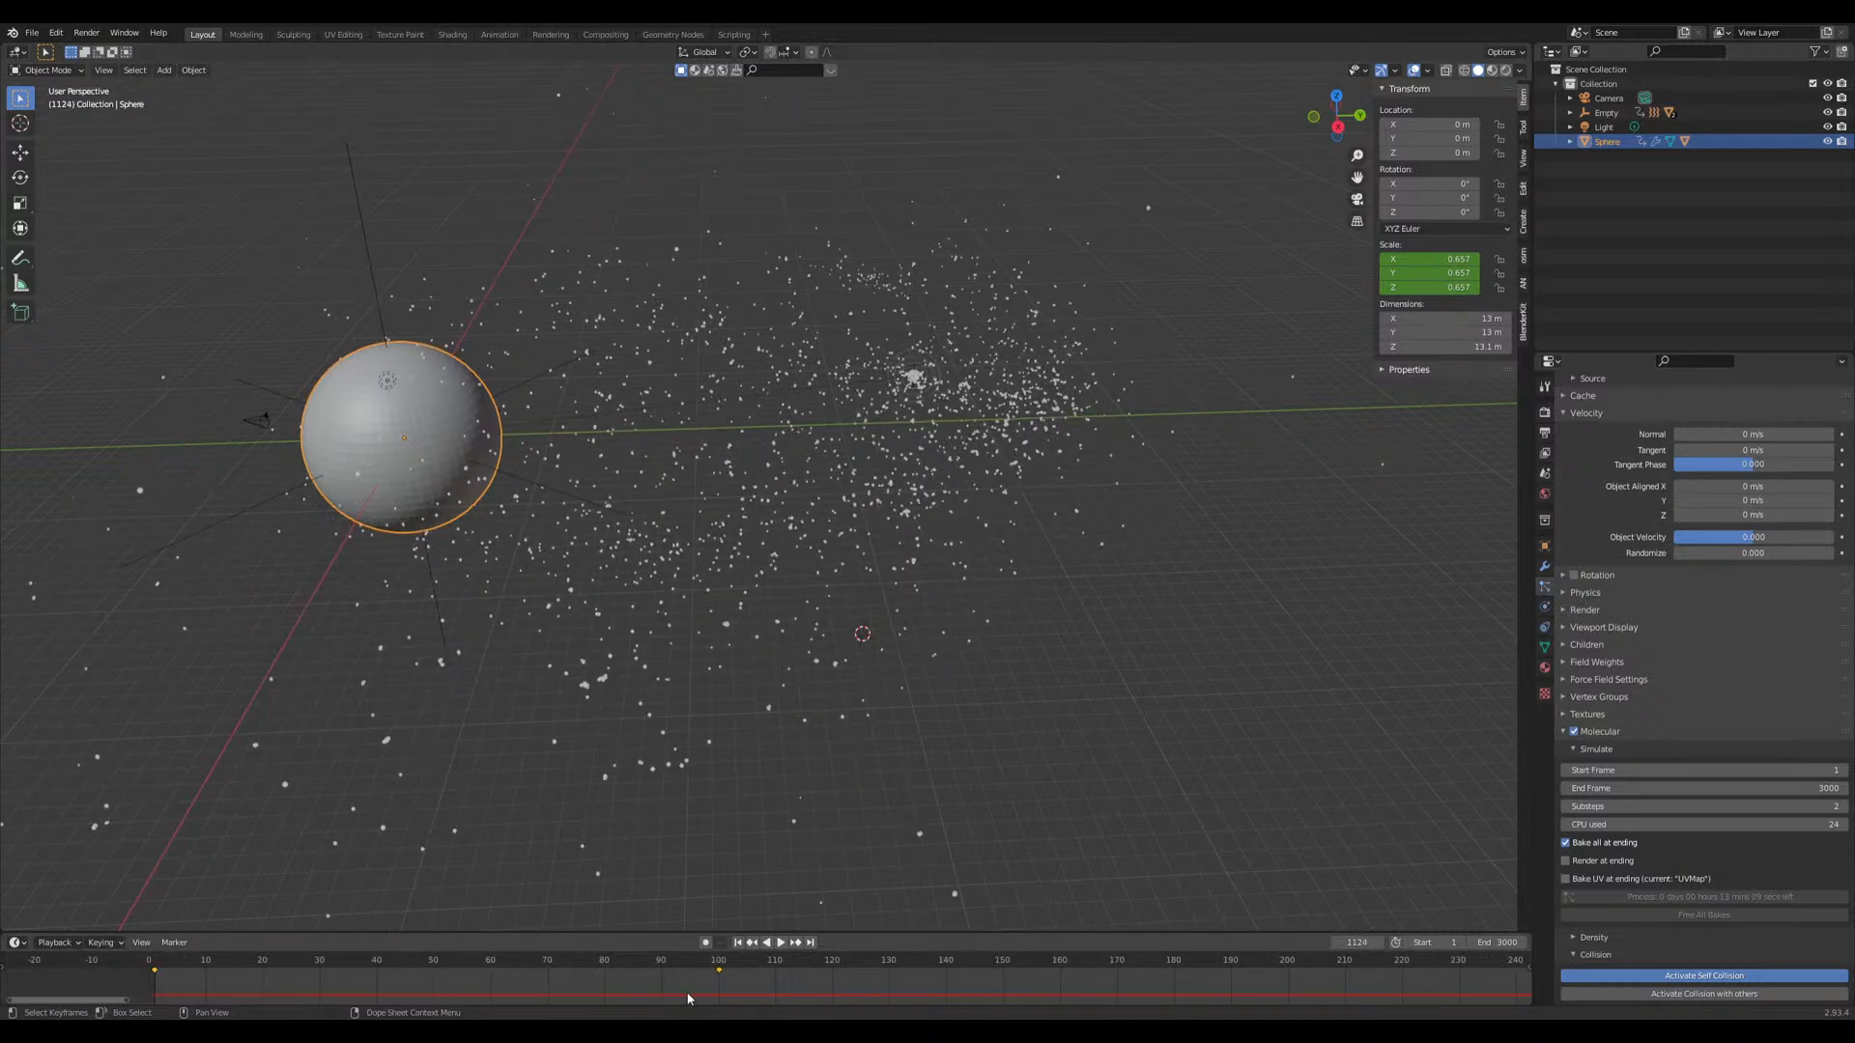
middle_drag(689, 999, 113, 999)
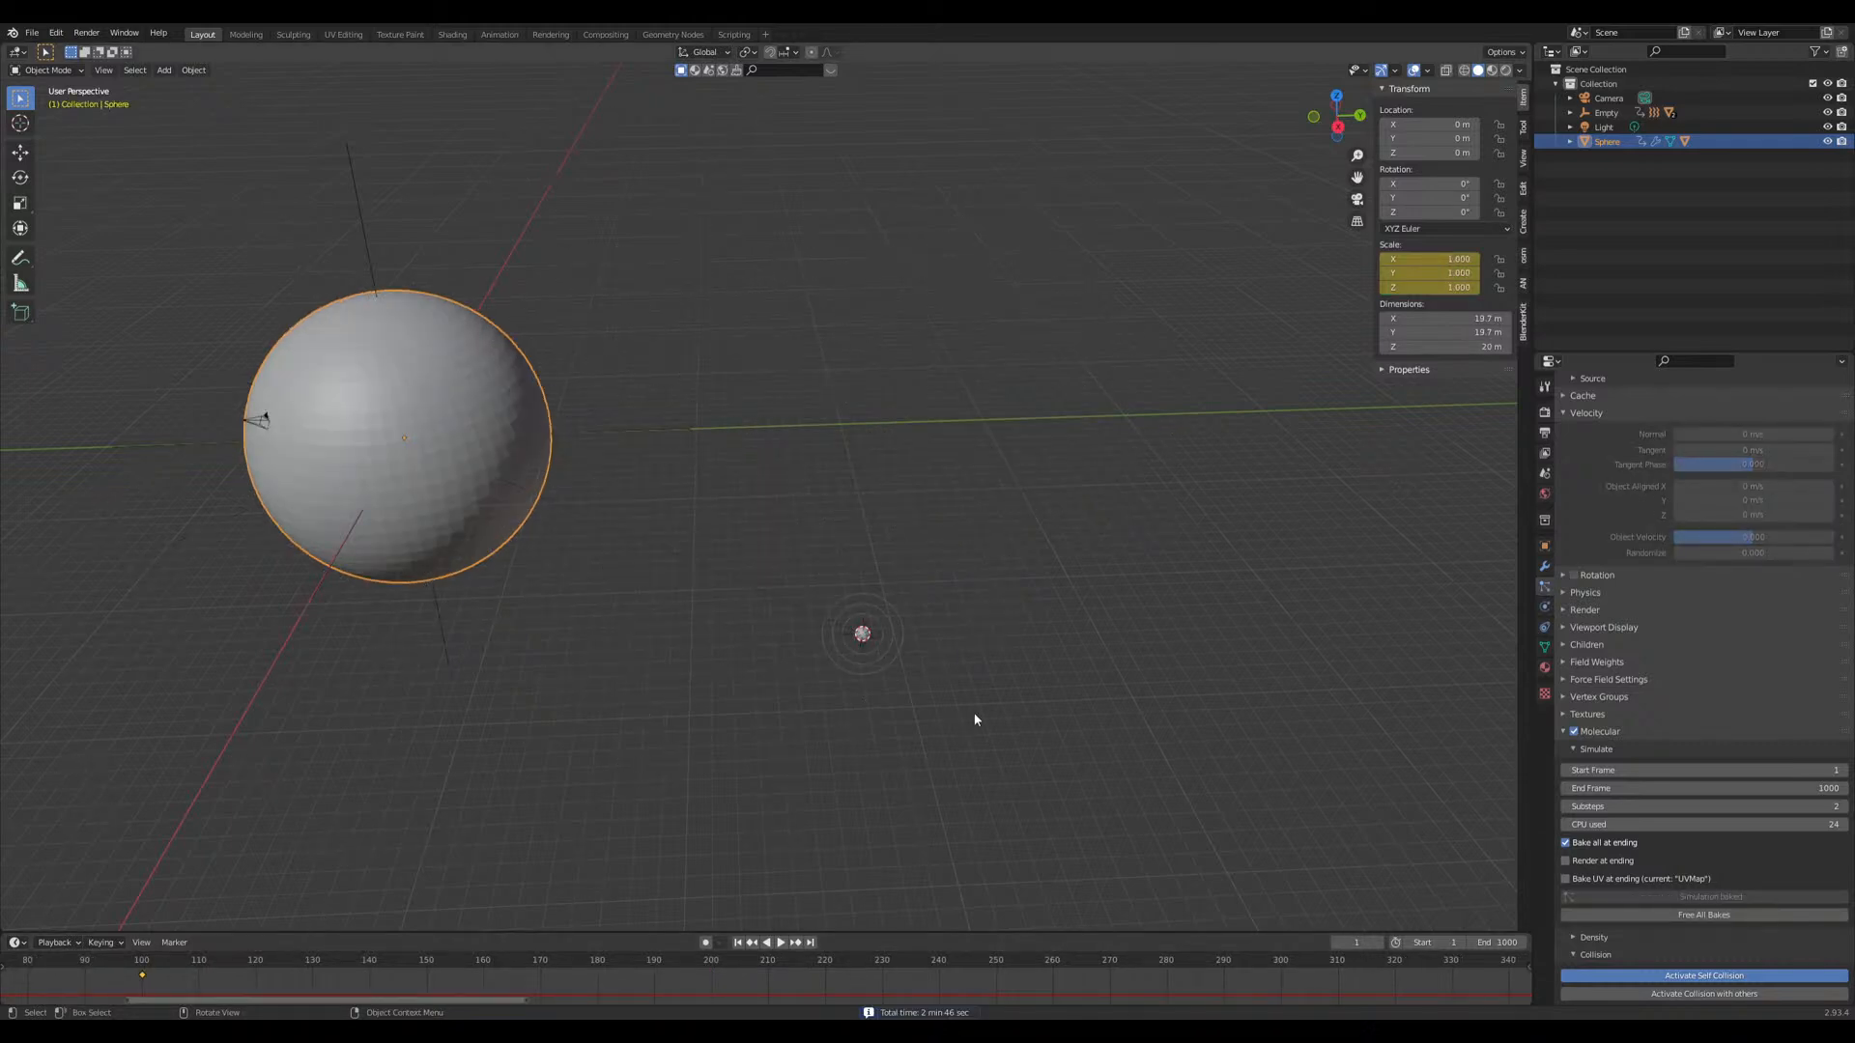
Step: Play the baked simulation while examining the particle stream near the small sphere, then return to the first frame and save the file
key(space)
middle_drag(951, 746, 1030, 593)
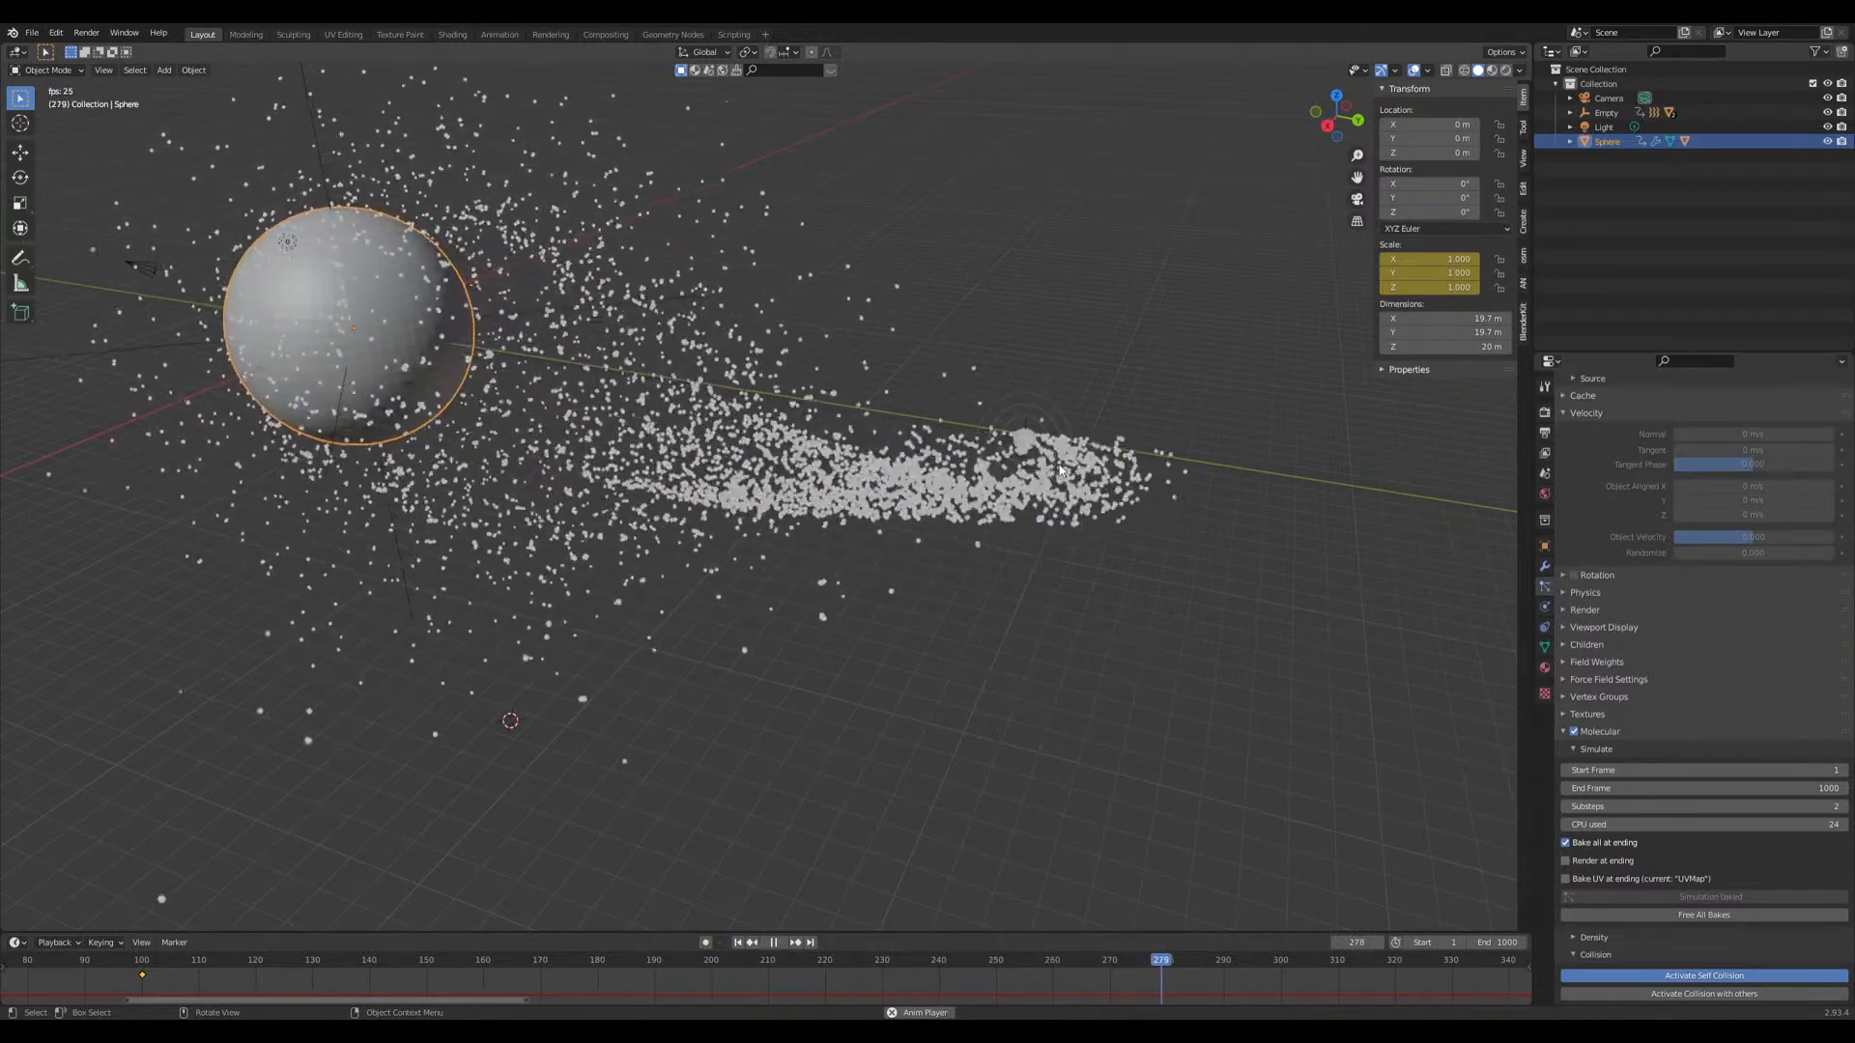
middle_drag(1059, 471, 1006, 460)
scroll(1006, 461, up, 5)
middle_drag(1058, 567, 927, 592)
scroll(929, 502, down, 6)
key(Escape)
key(ctrl+s)
Step: Play the simulation from the first frame in short stages to examine how particles leave the large sphere towards the small one
scroll(980, 603, down, 3)
middle_drag(1072, 638, 990, 913)
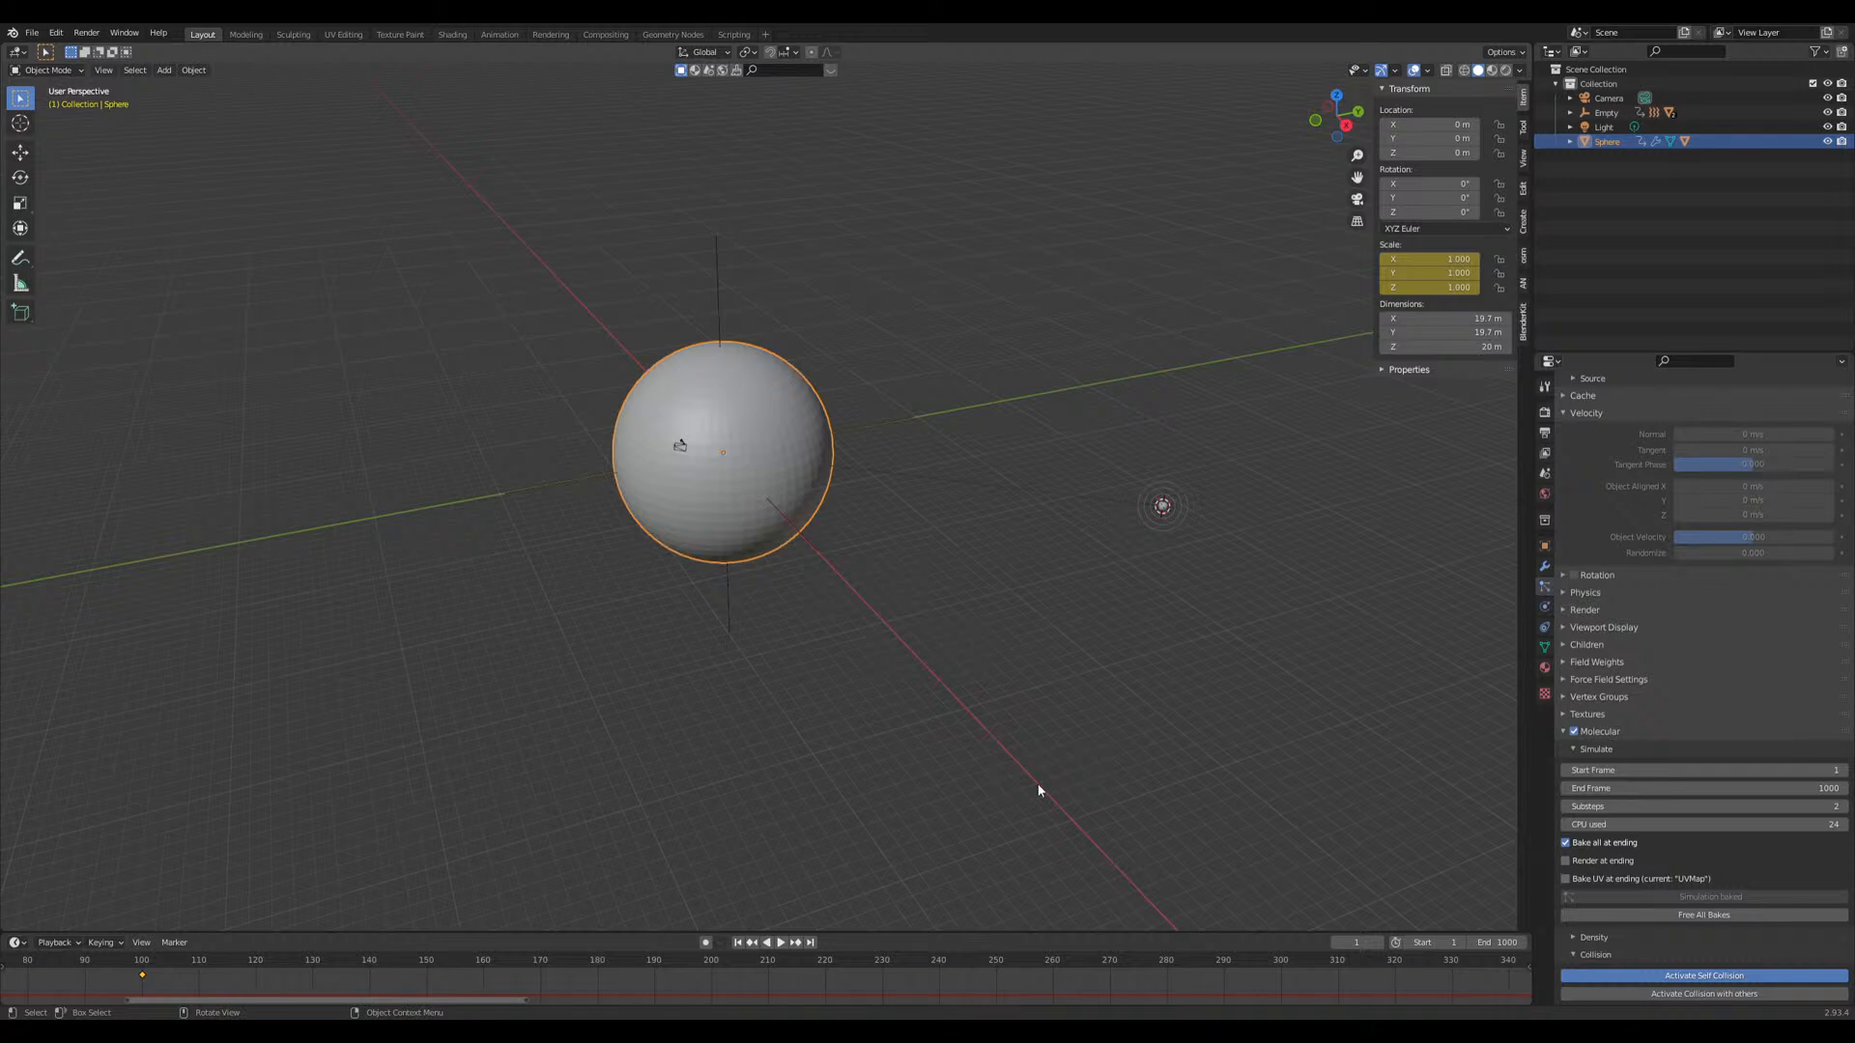
middle_drag(1016, 768, 725, 744)
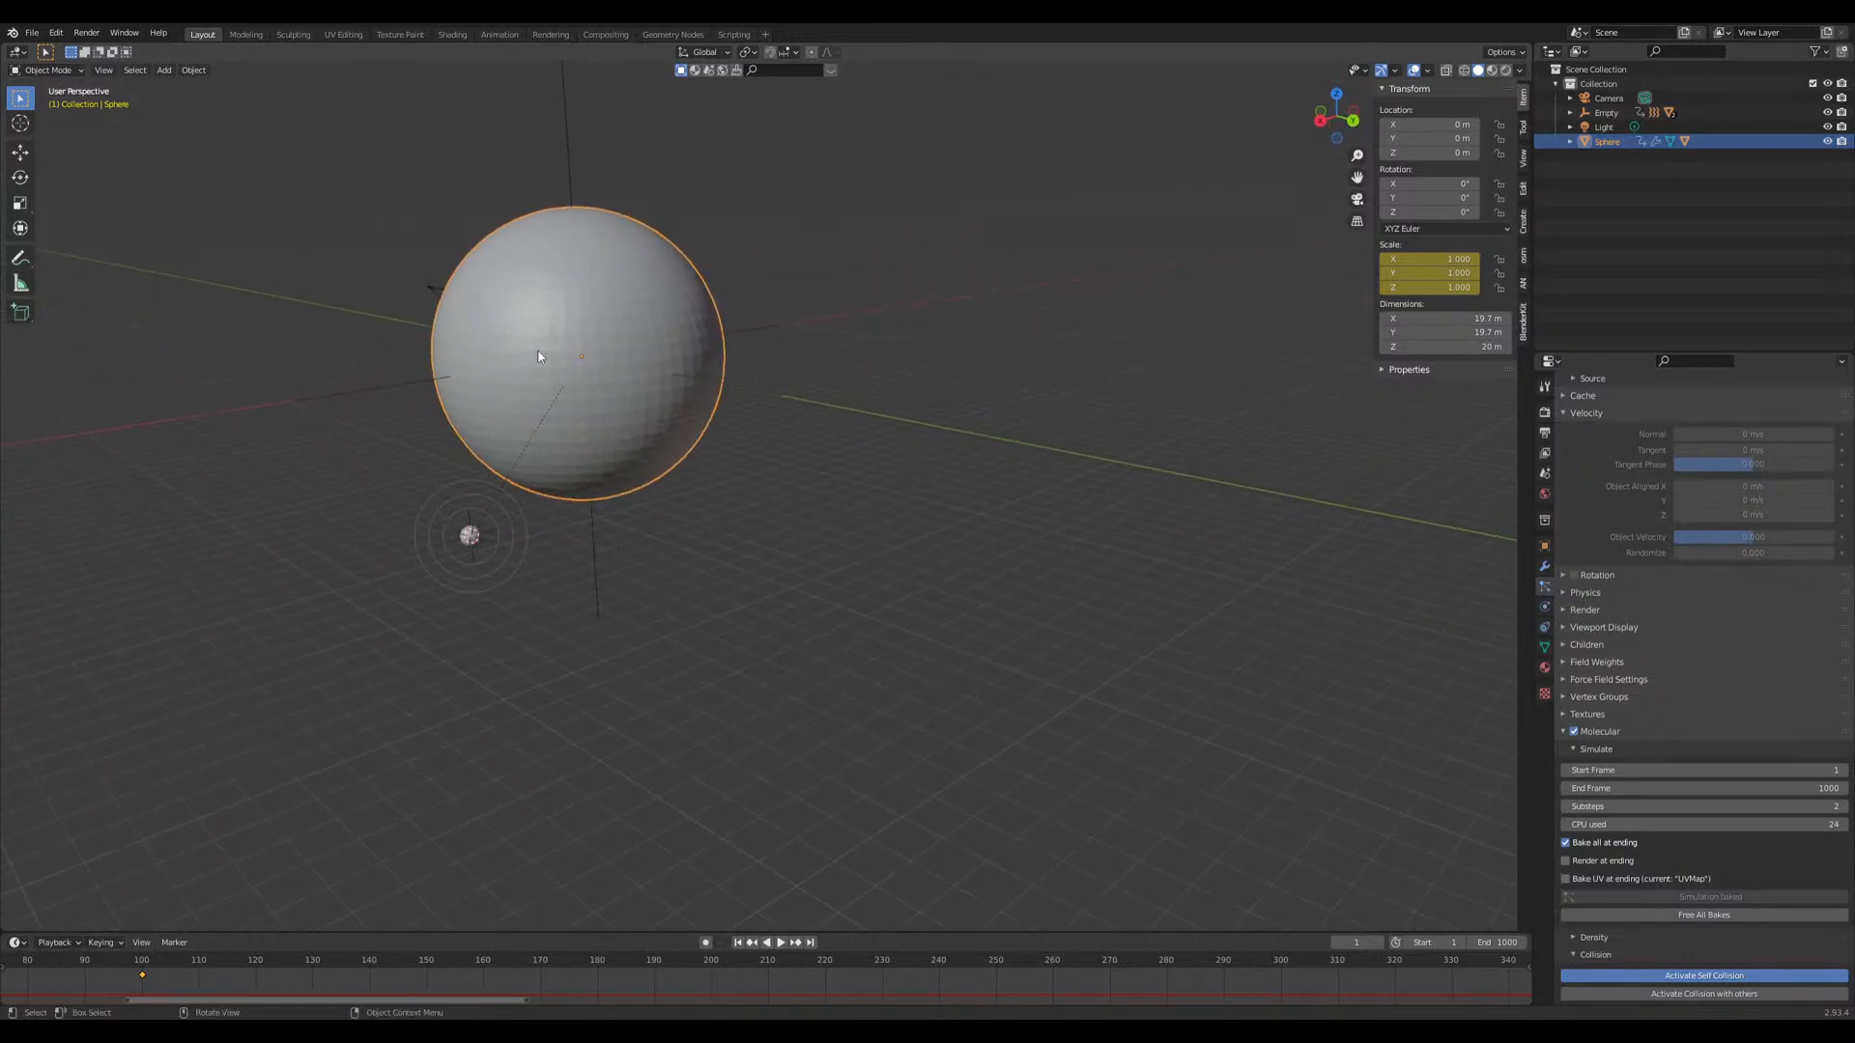
middle_drag(537, 363, 570, 378)
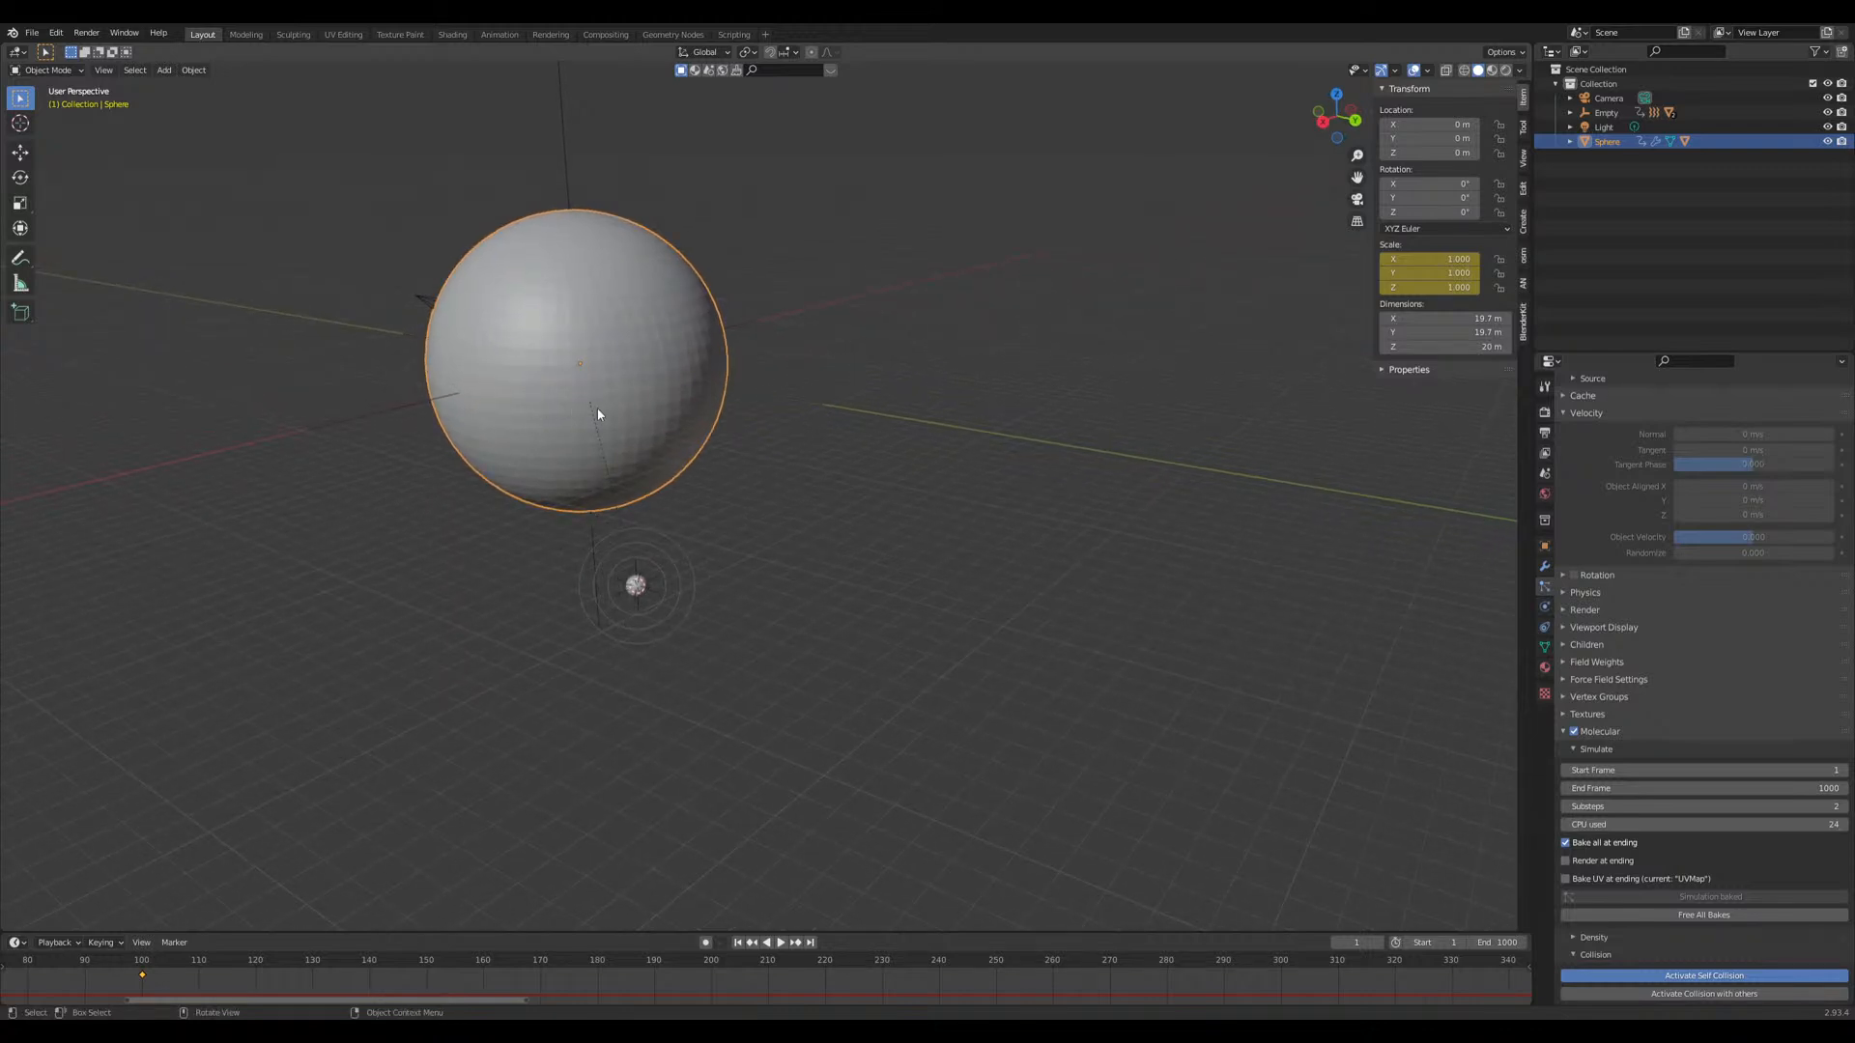
middle_drag(559, 384, 531, 369)
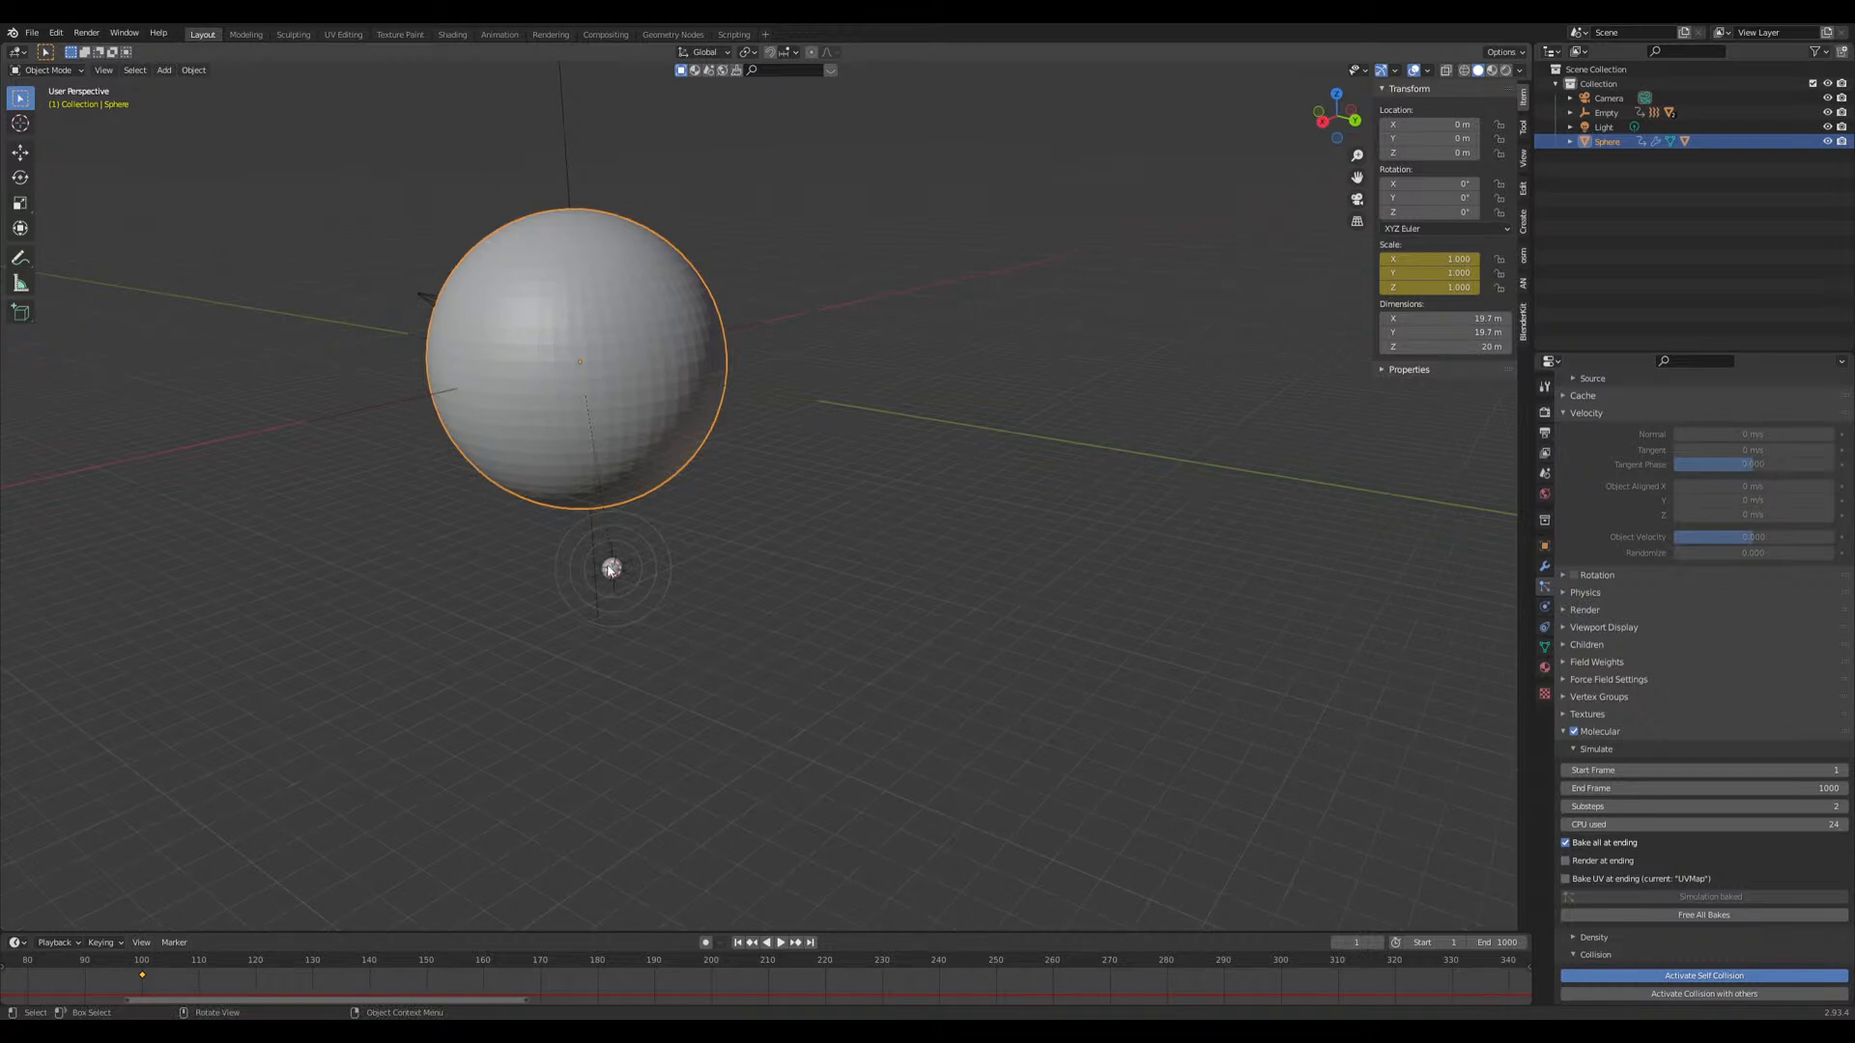
key(space)
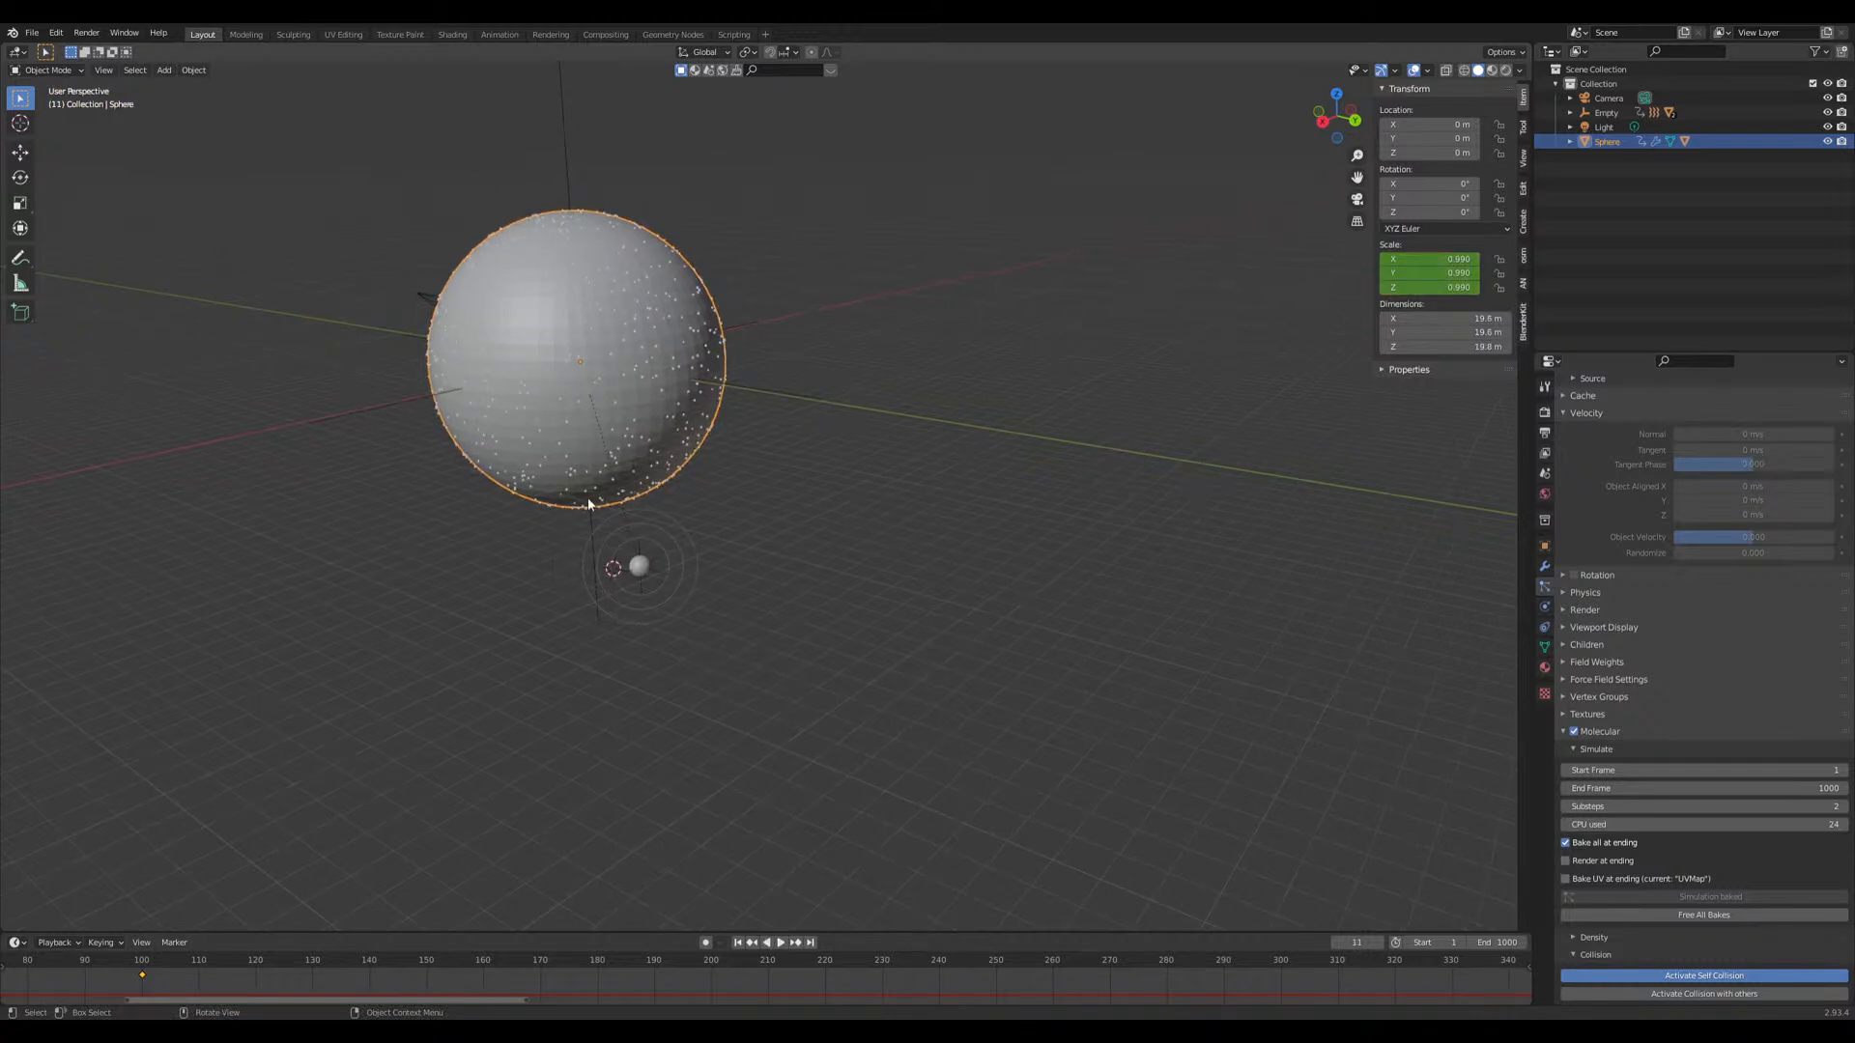
middle_drag(589, 462, 647, 608)
key(space)
key(space)
key(space)
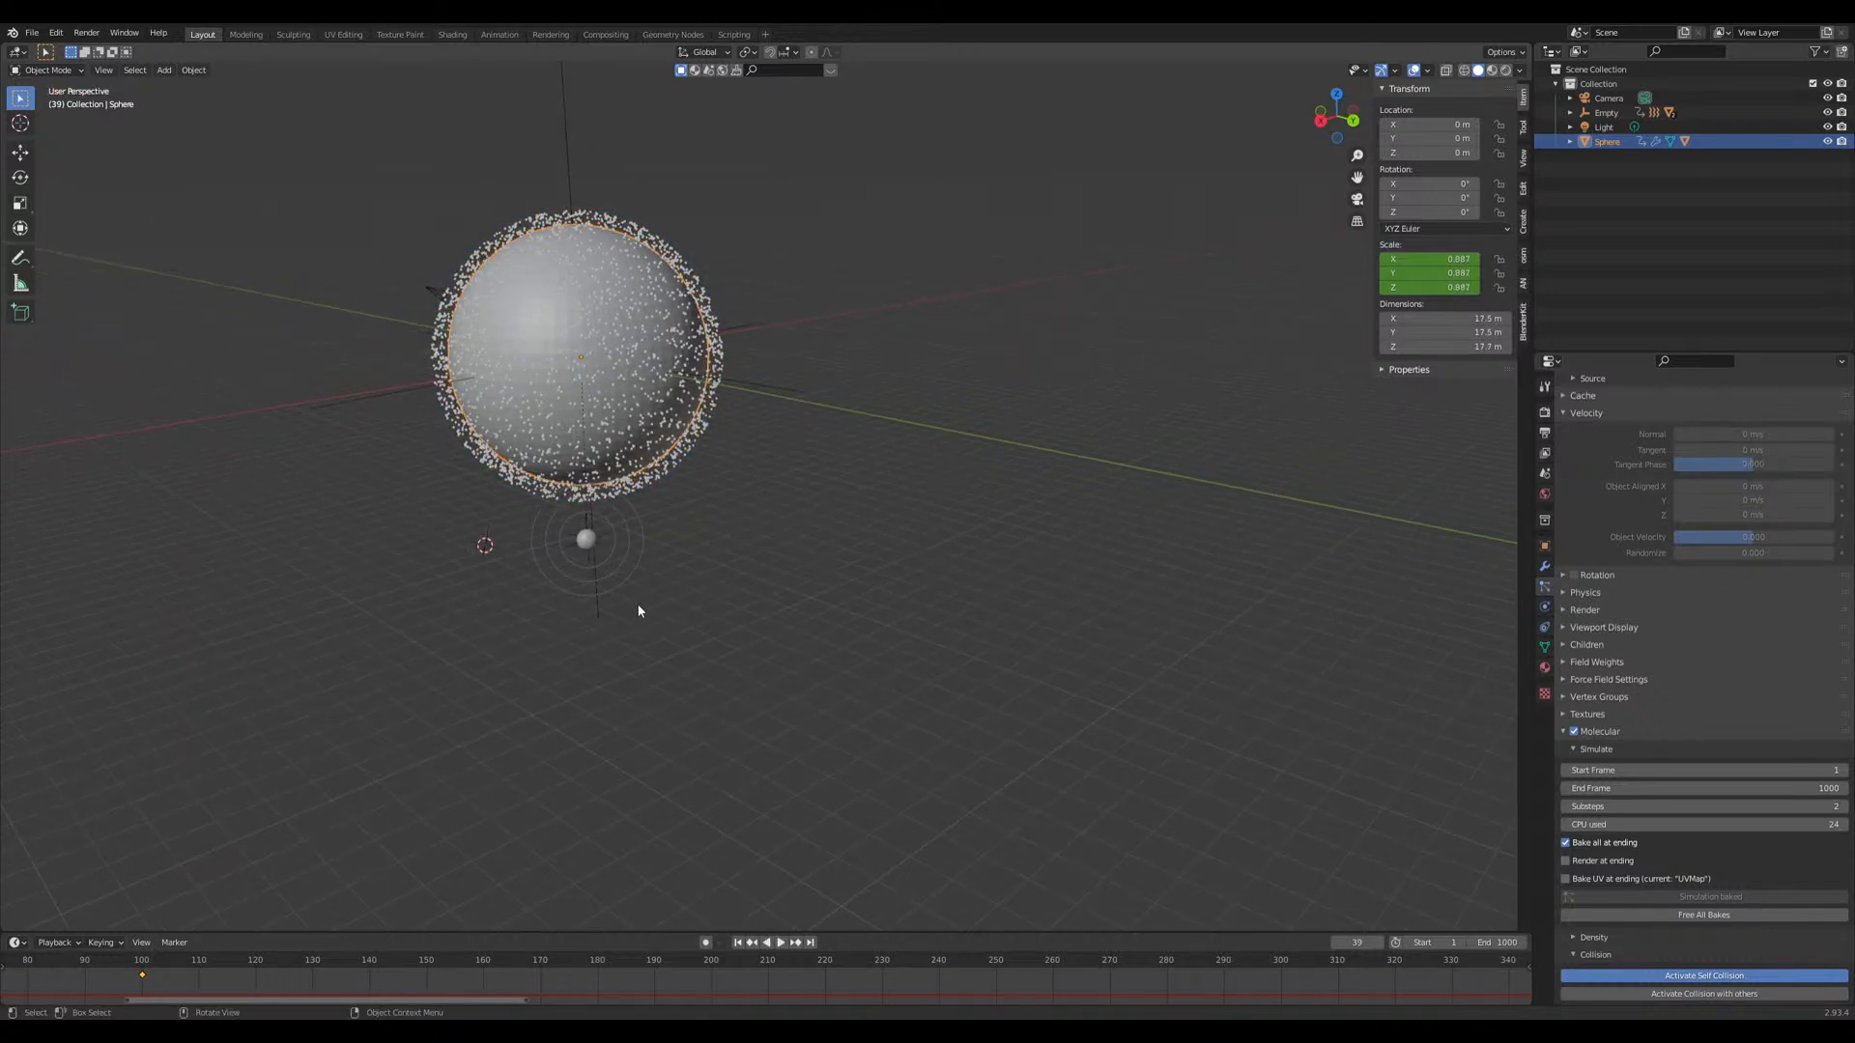
middle_drag(802, 708, 749, 649)
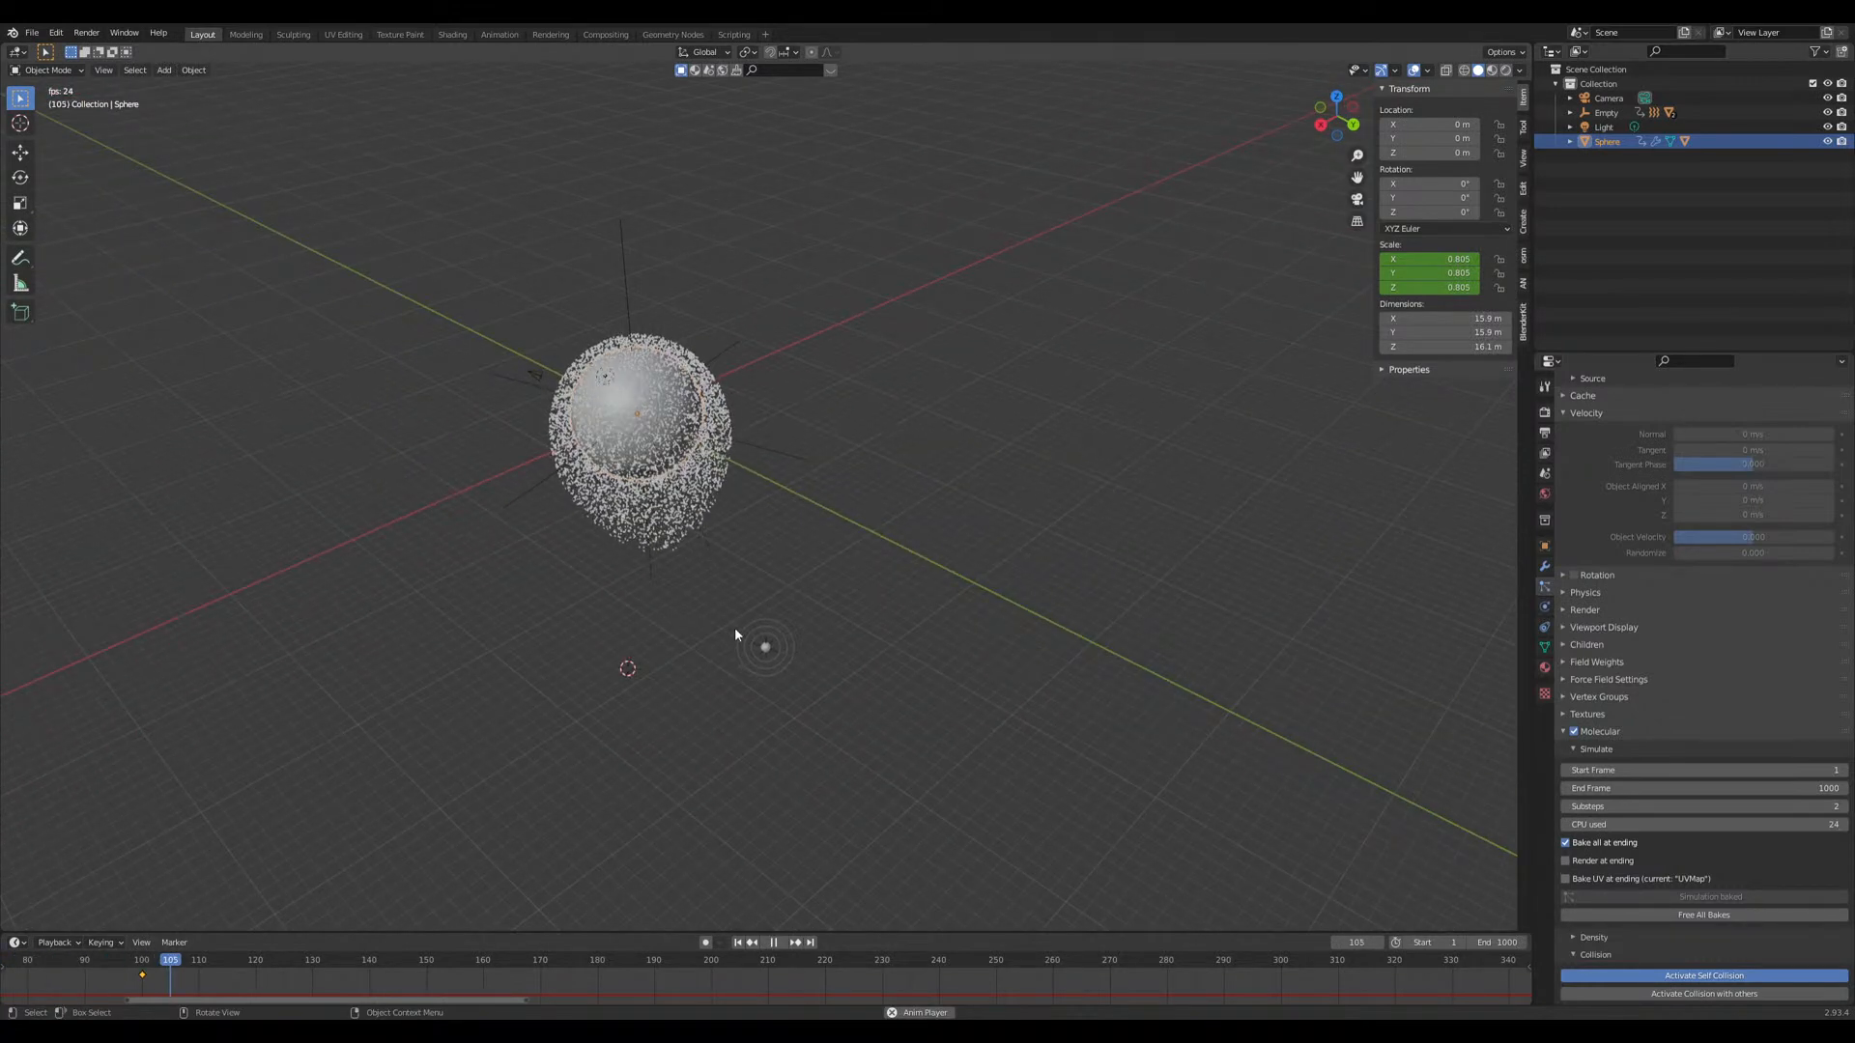
key(space)
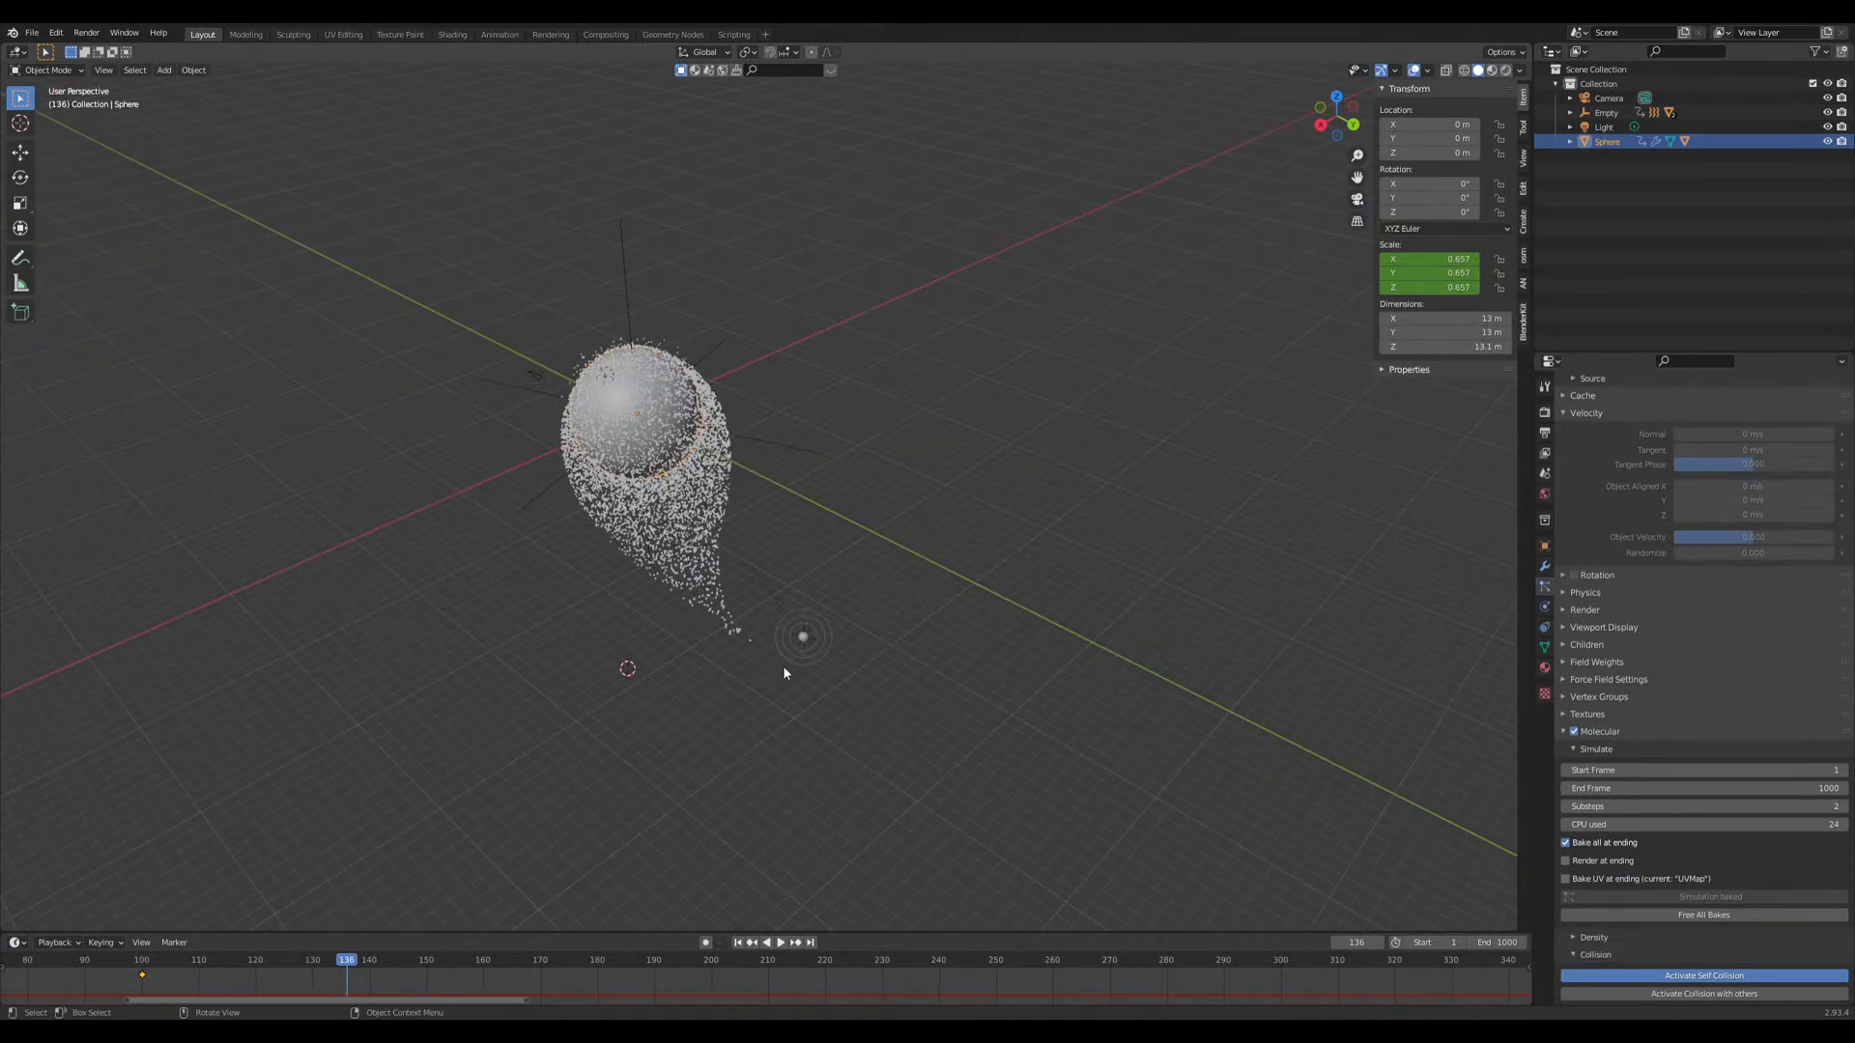
Step: Continue the playback to frame 282 to examine the particles swirling around the small sphere, and save the file
middle_drag(777, 651, 754, 661)
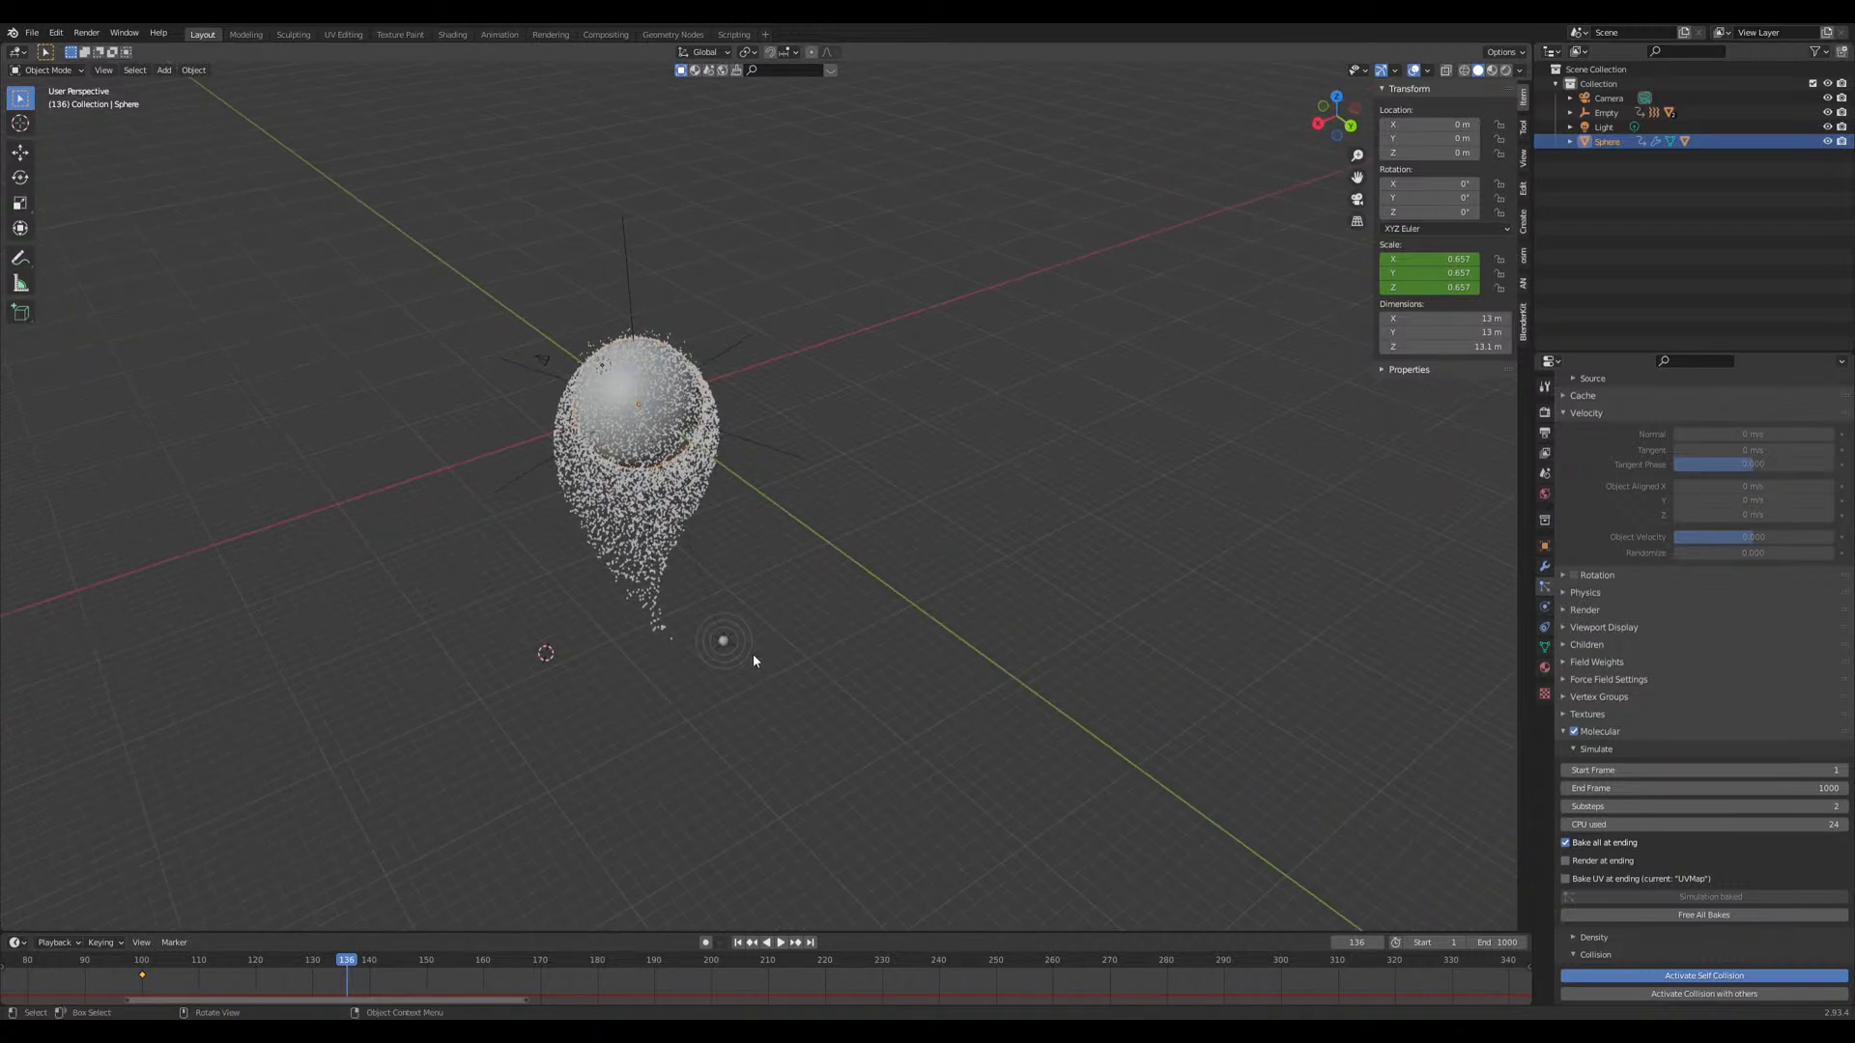
key(space)
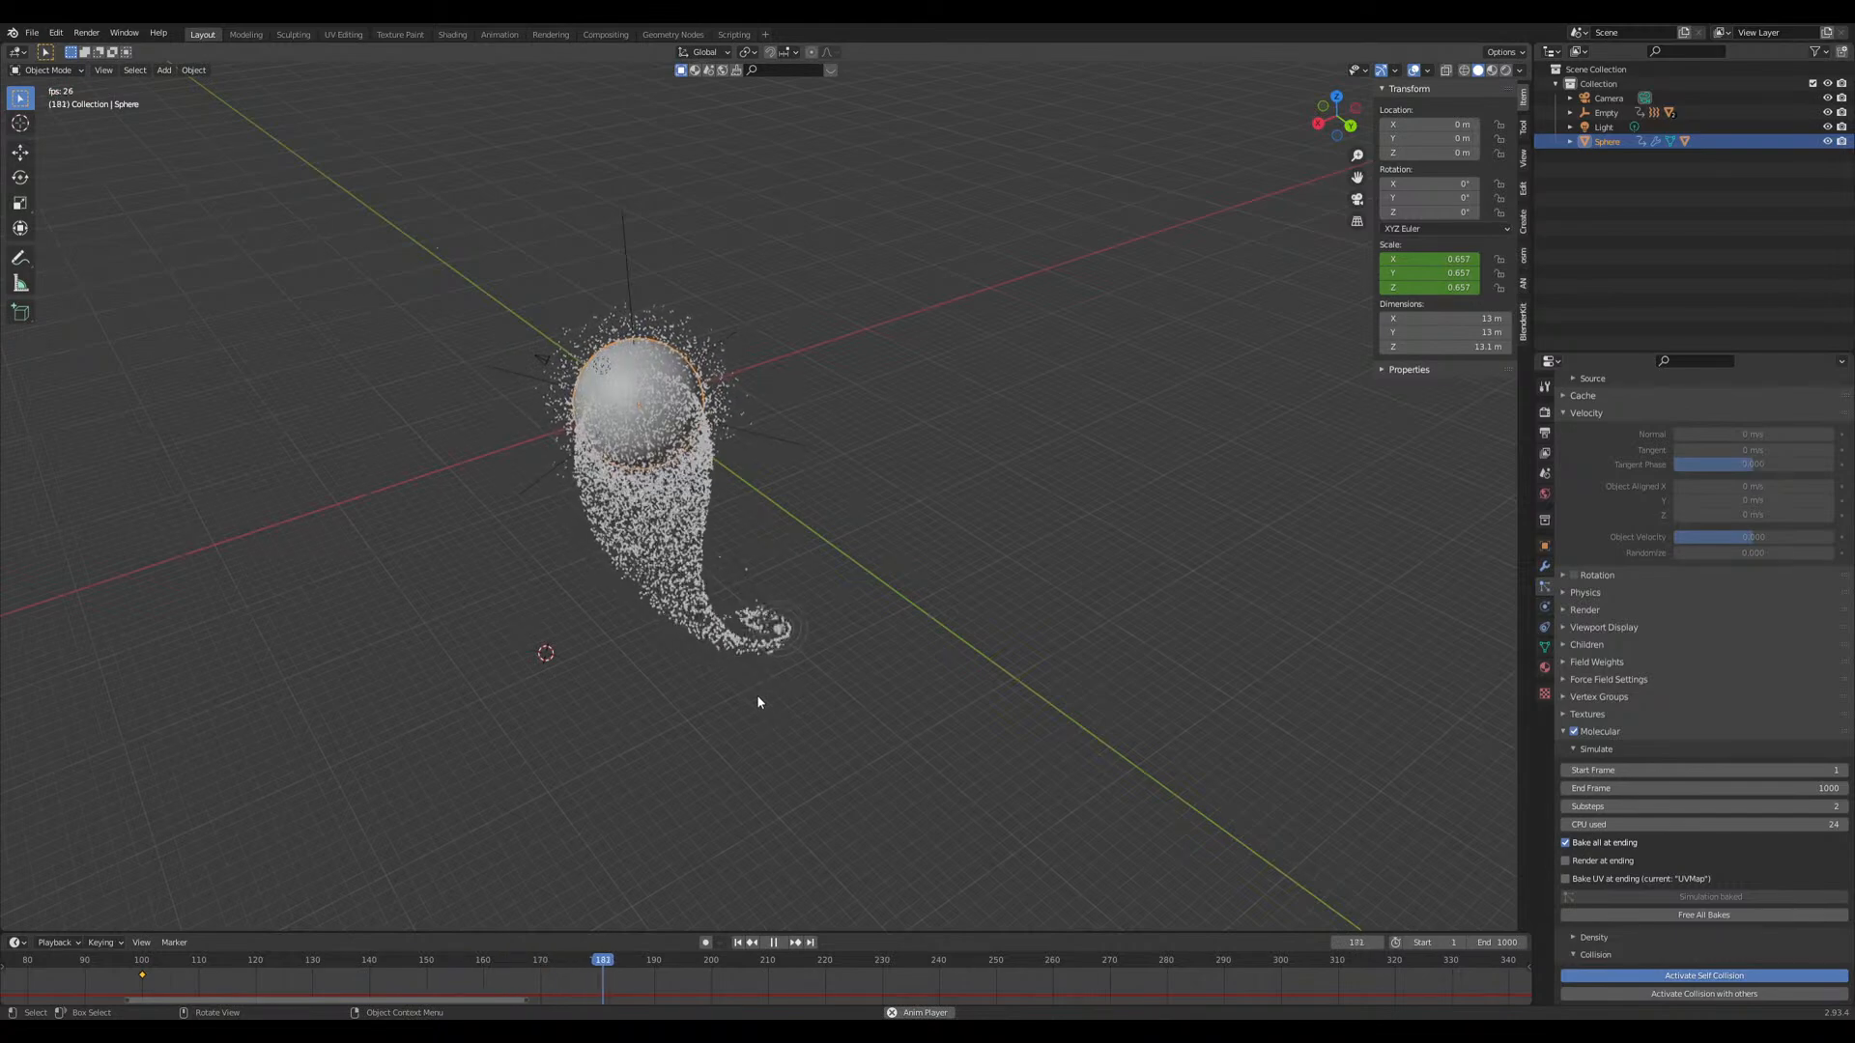
middle_drag(856, 703, 834, 698)
scroll(829, 690, up, 3)
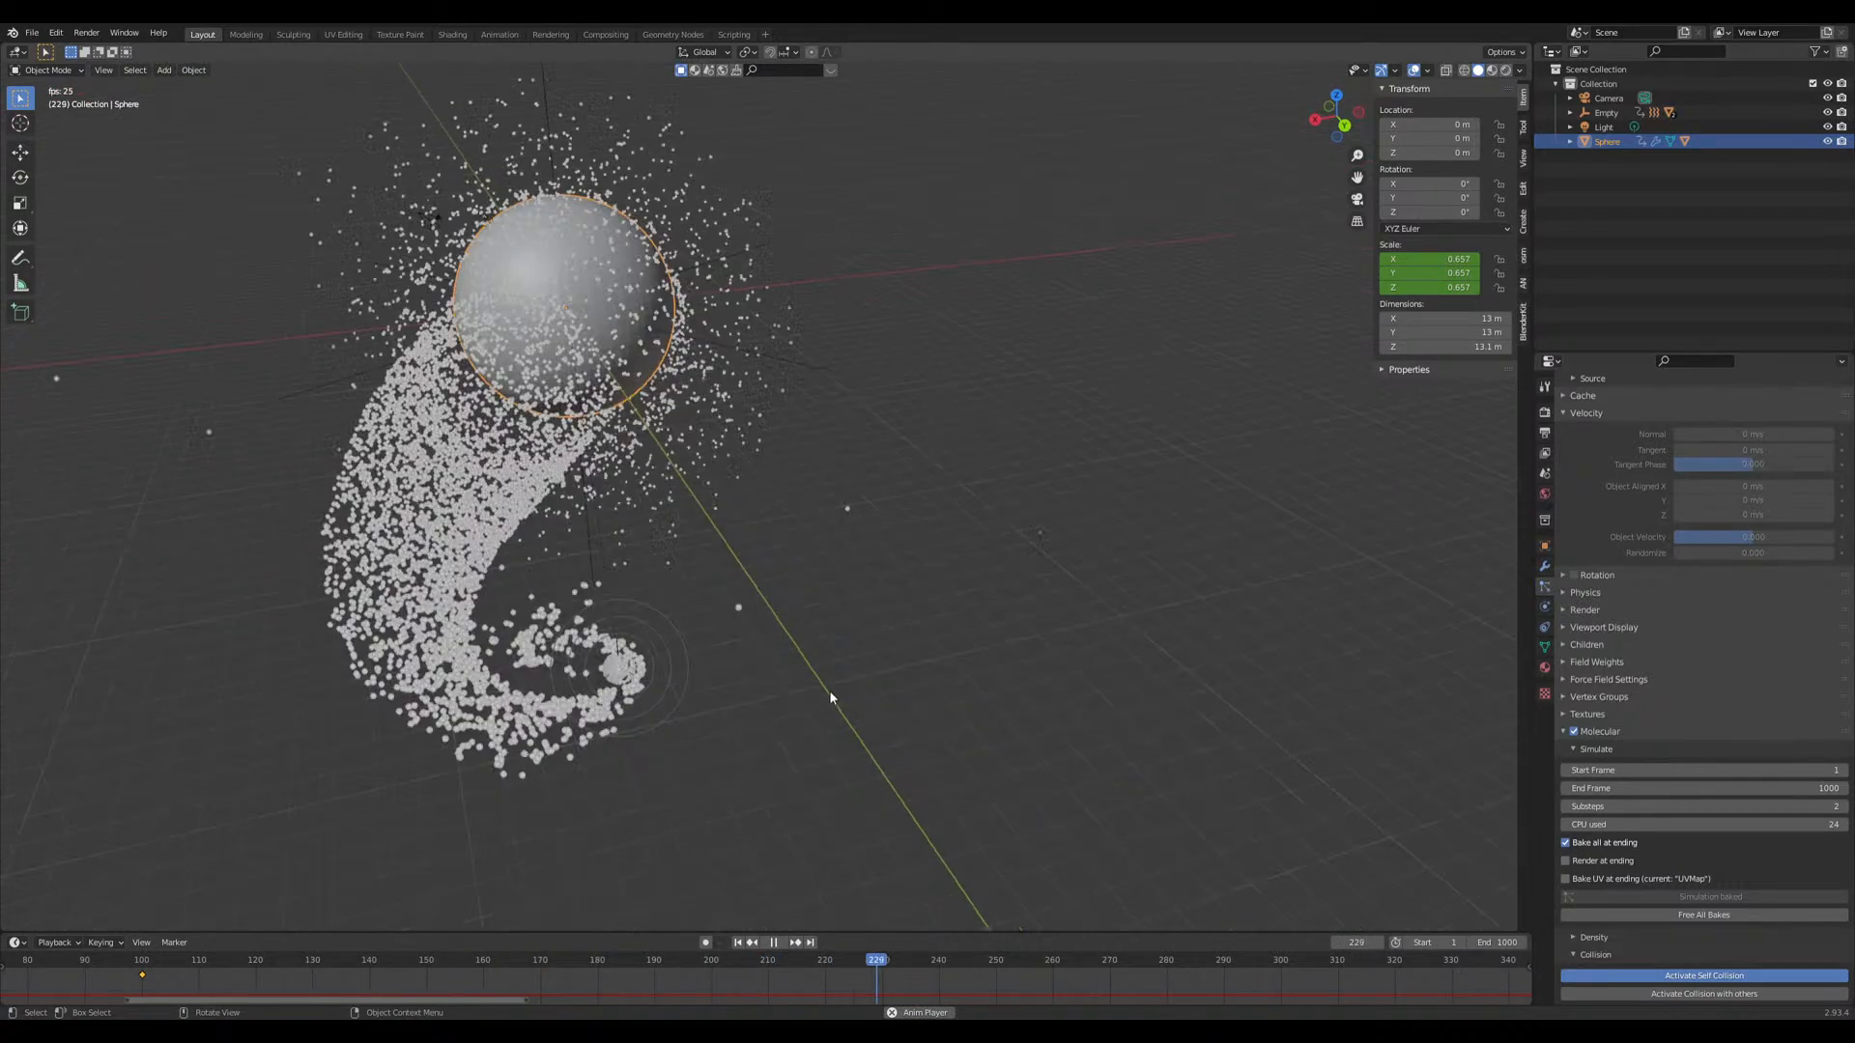
key(space)
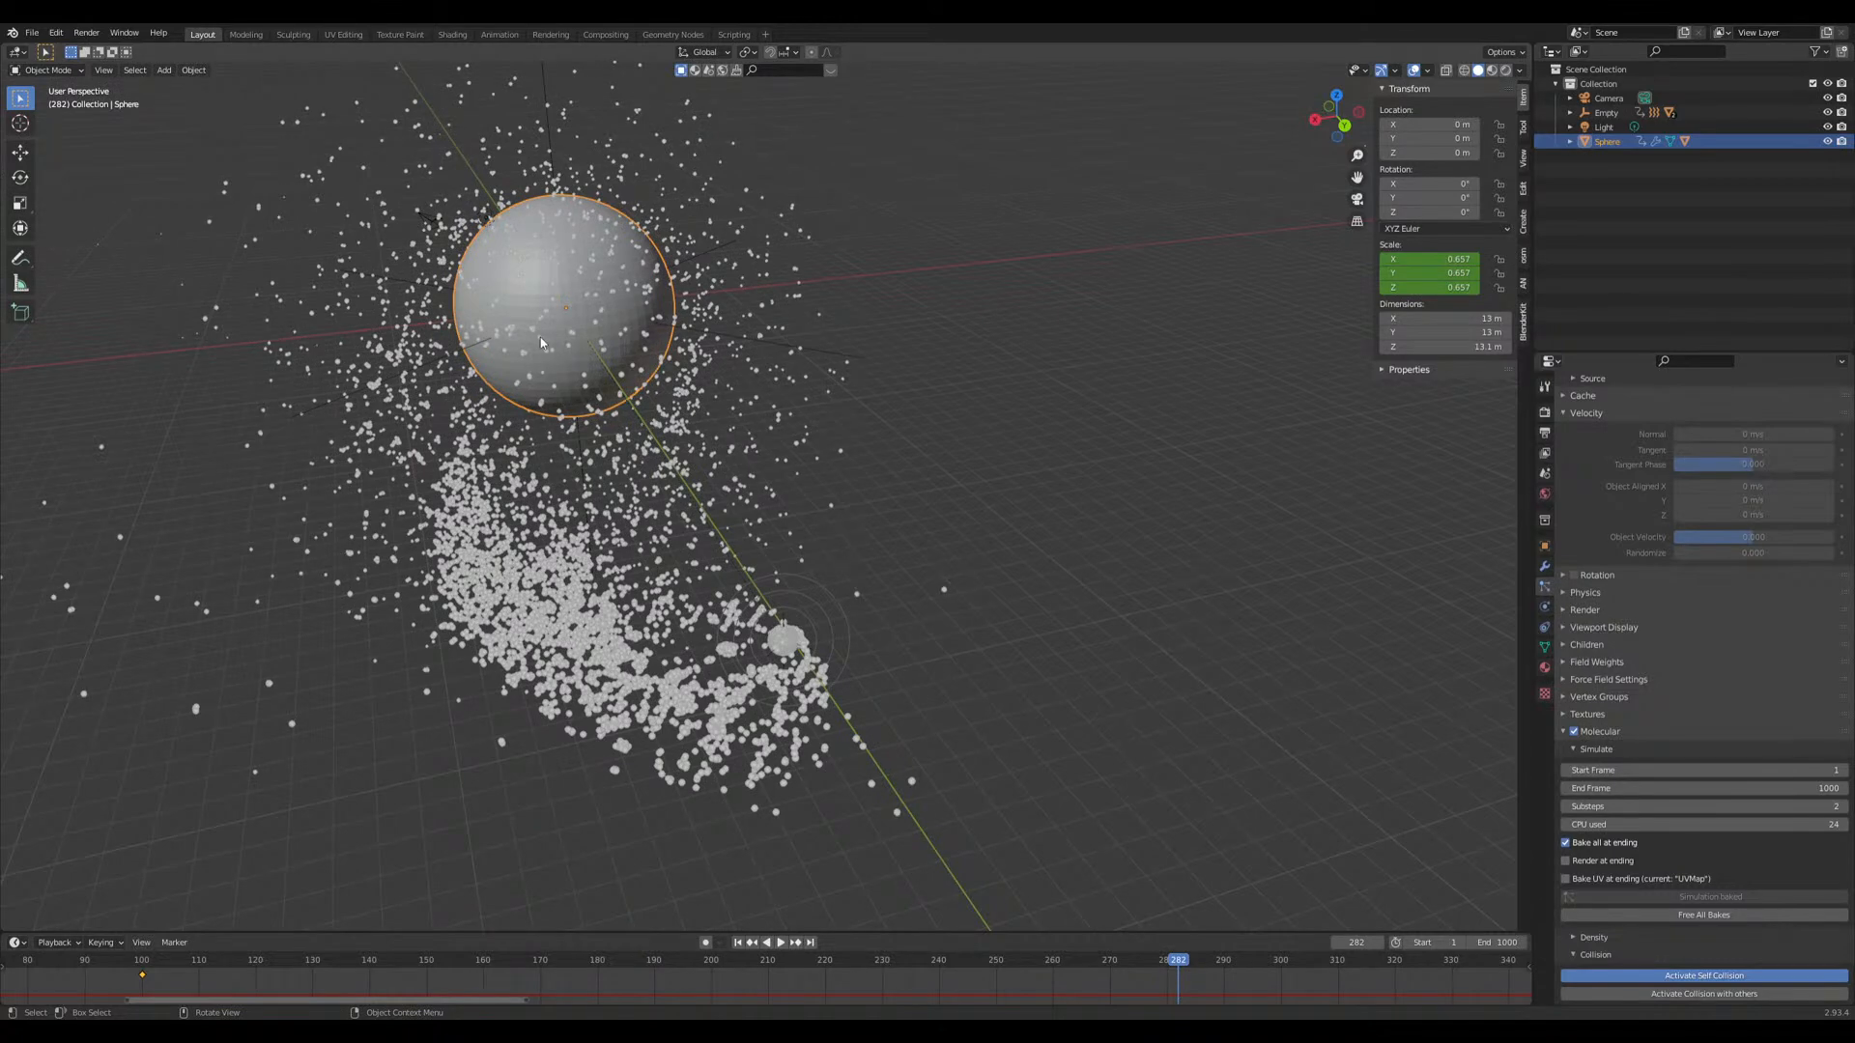
scroll(570, 367, down, 1)
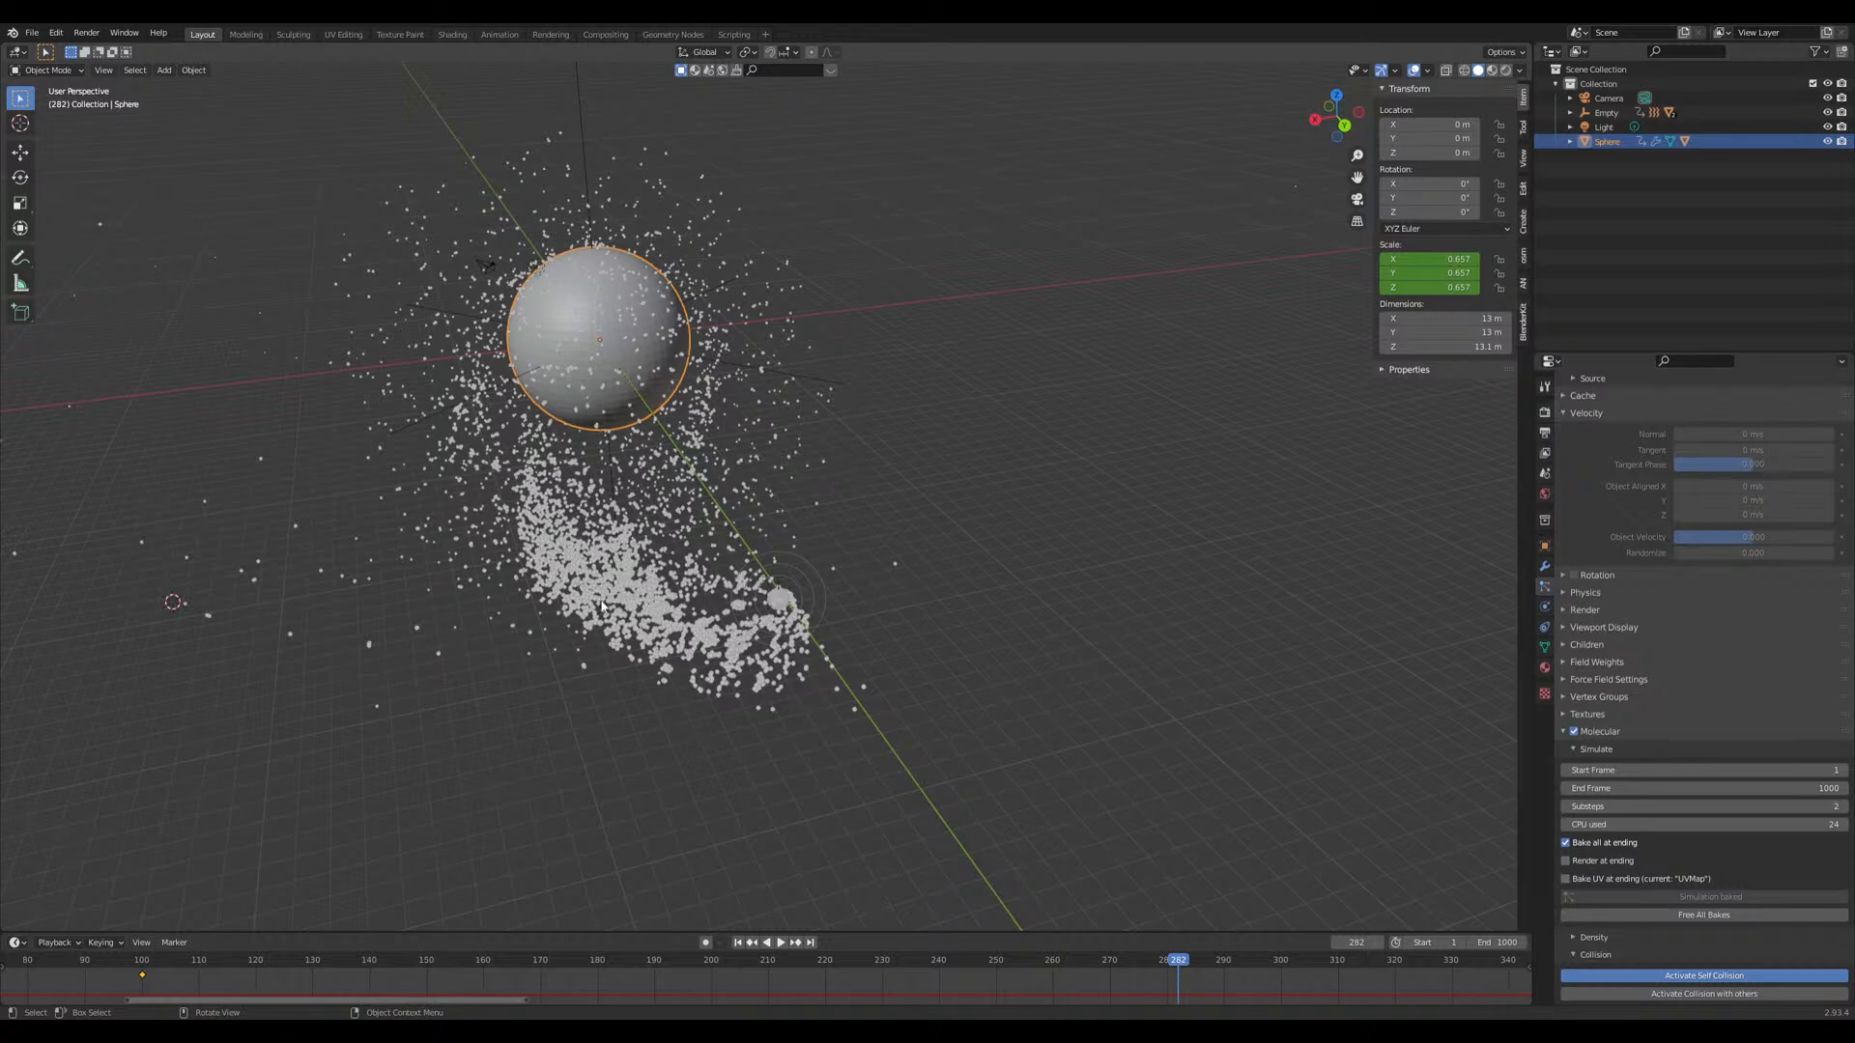
key(ctrl+s)
Step: Use starmap_g4k.jpg as an Environment Texture for the world background colour and show the viewport in rendered shading
middle_drag(647, 649, 712, 452)
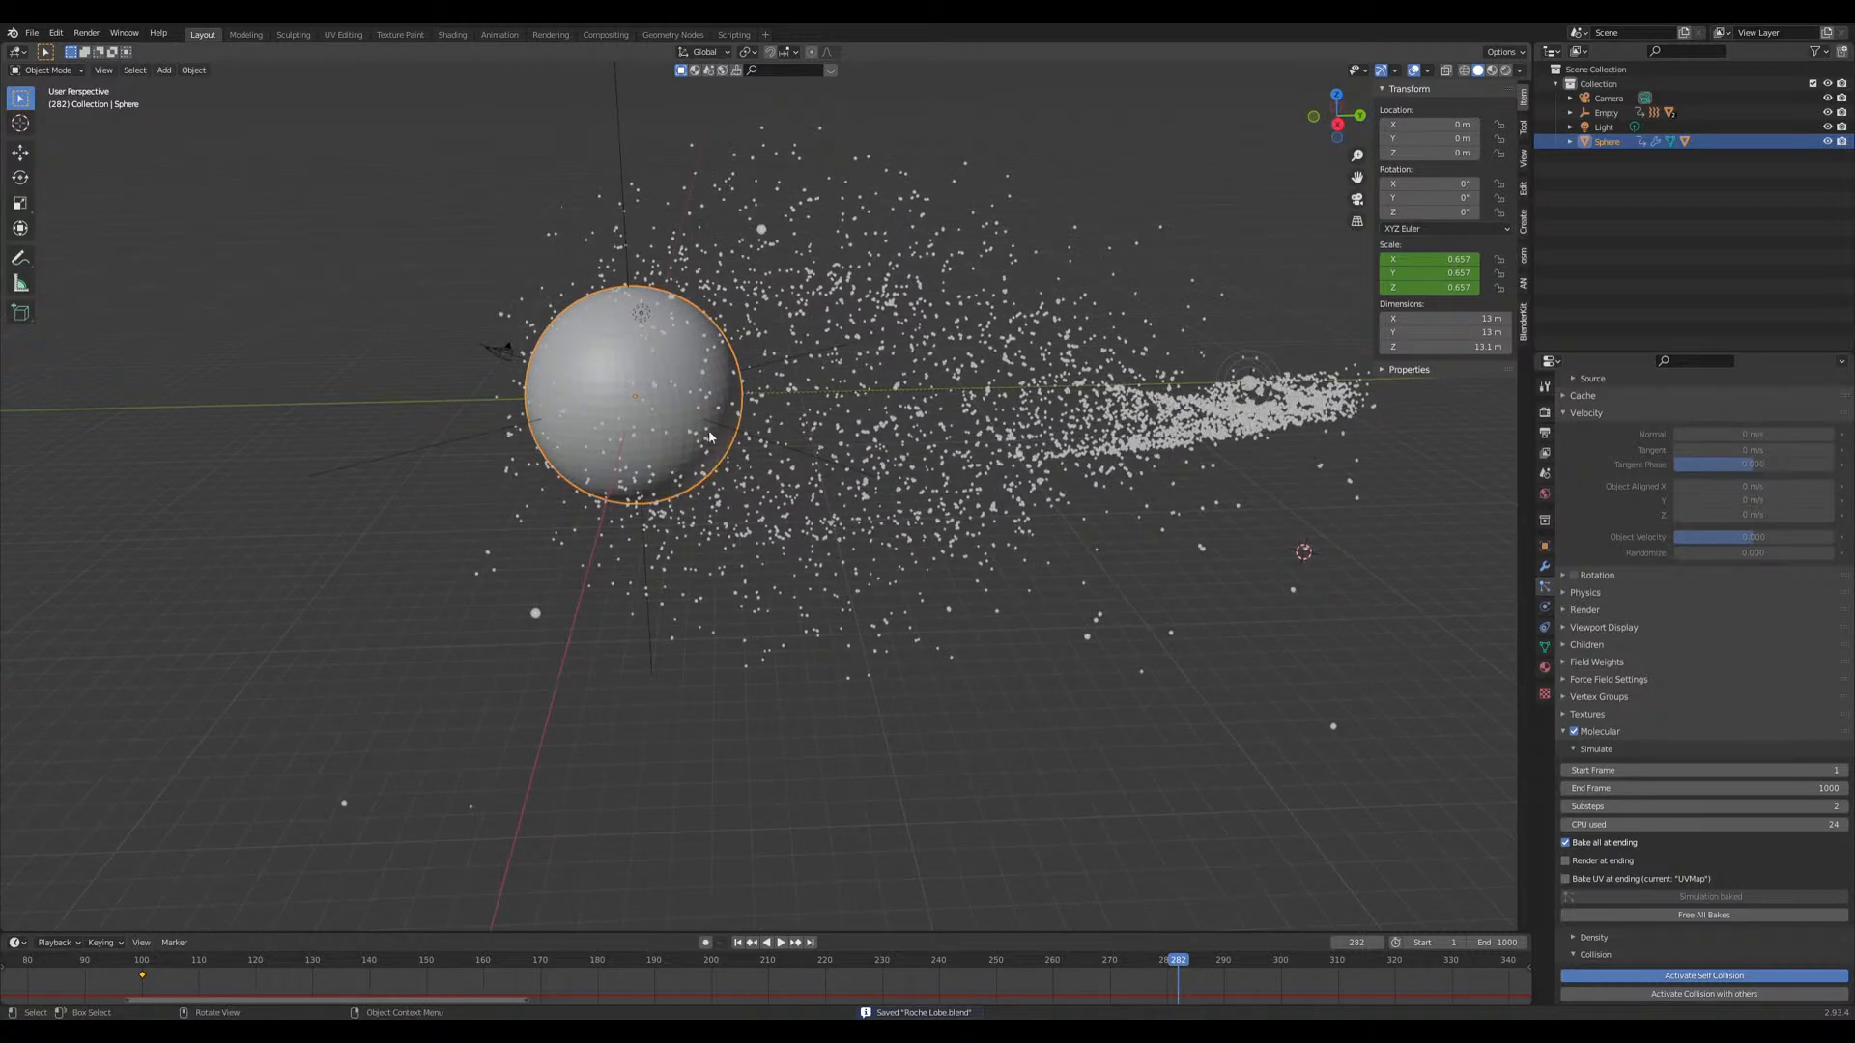
click(1544, 494)
click(1680, 505)
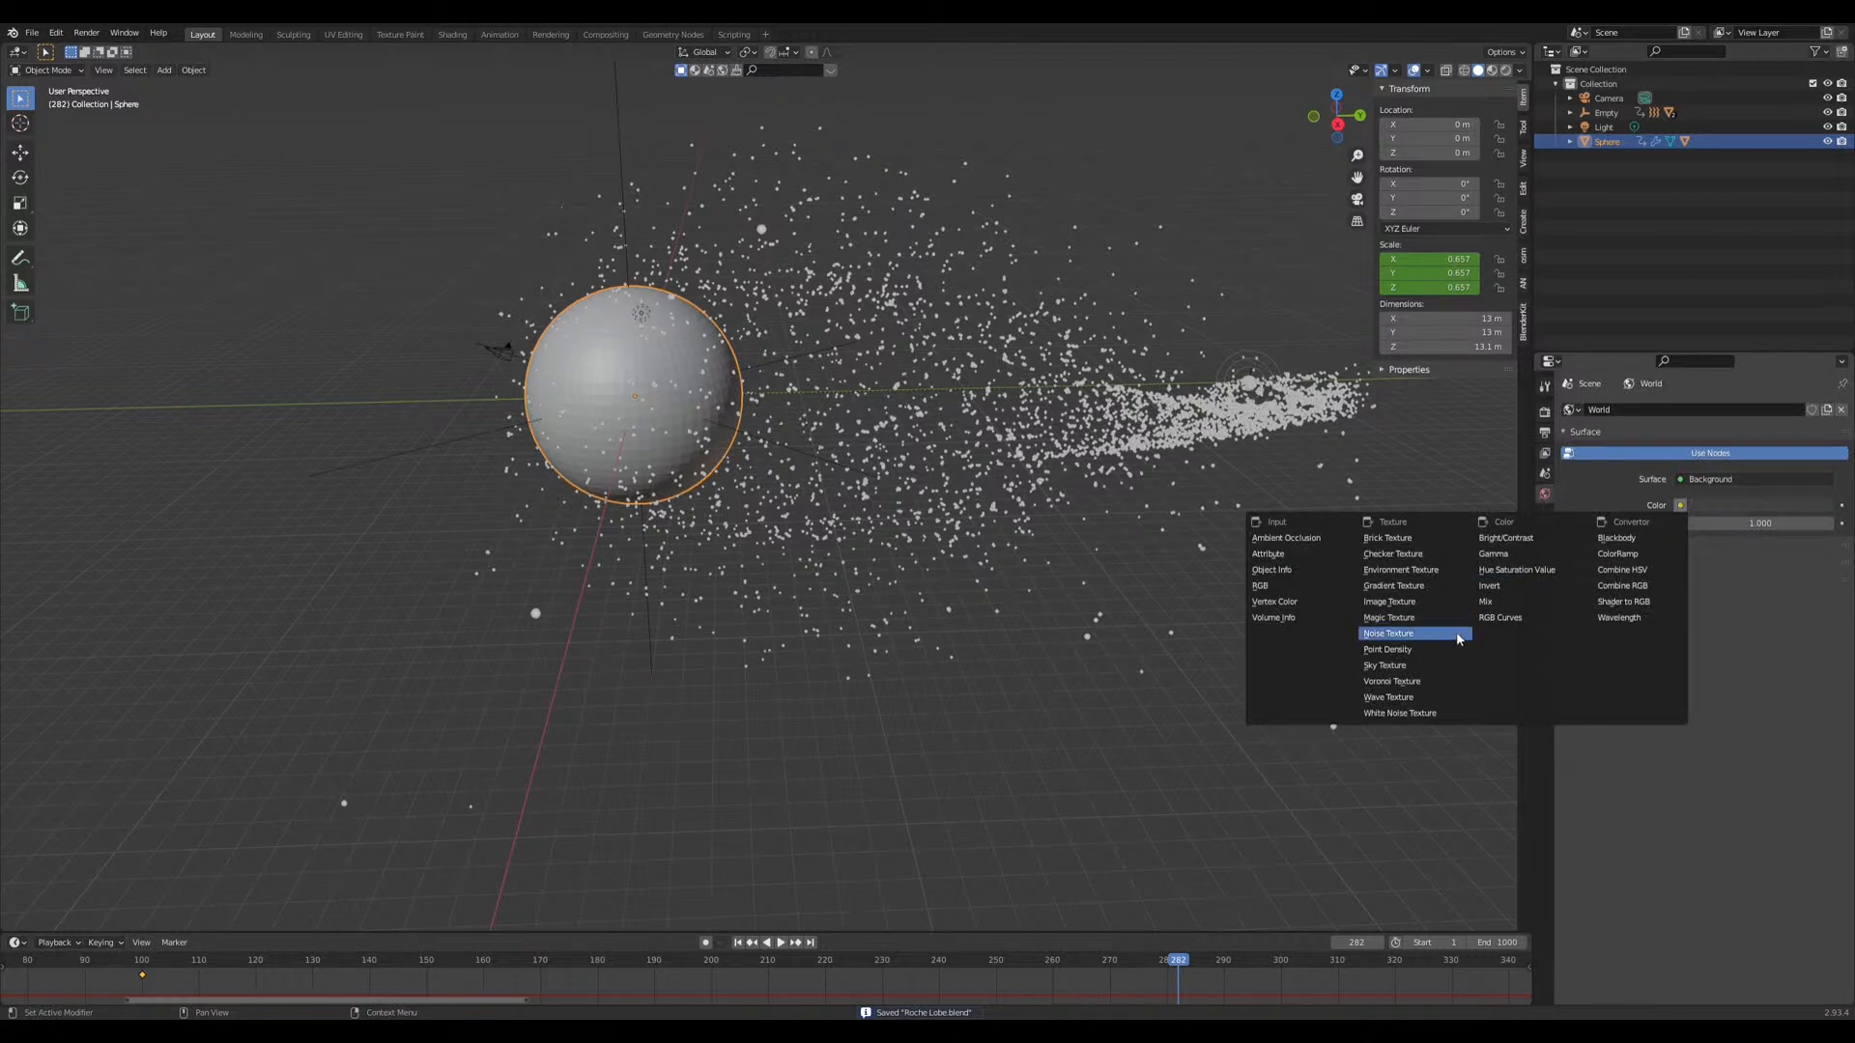
click(1402, 570)
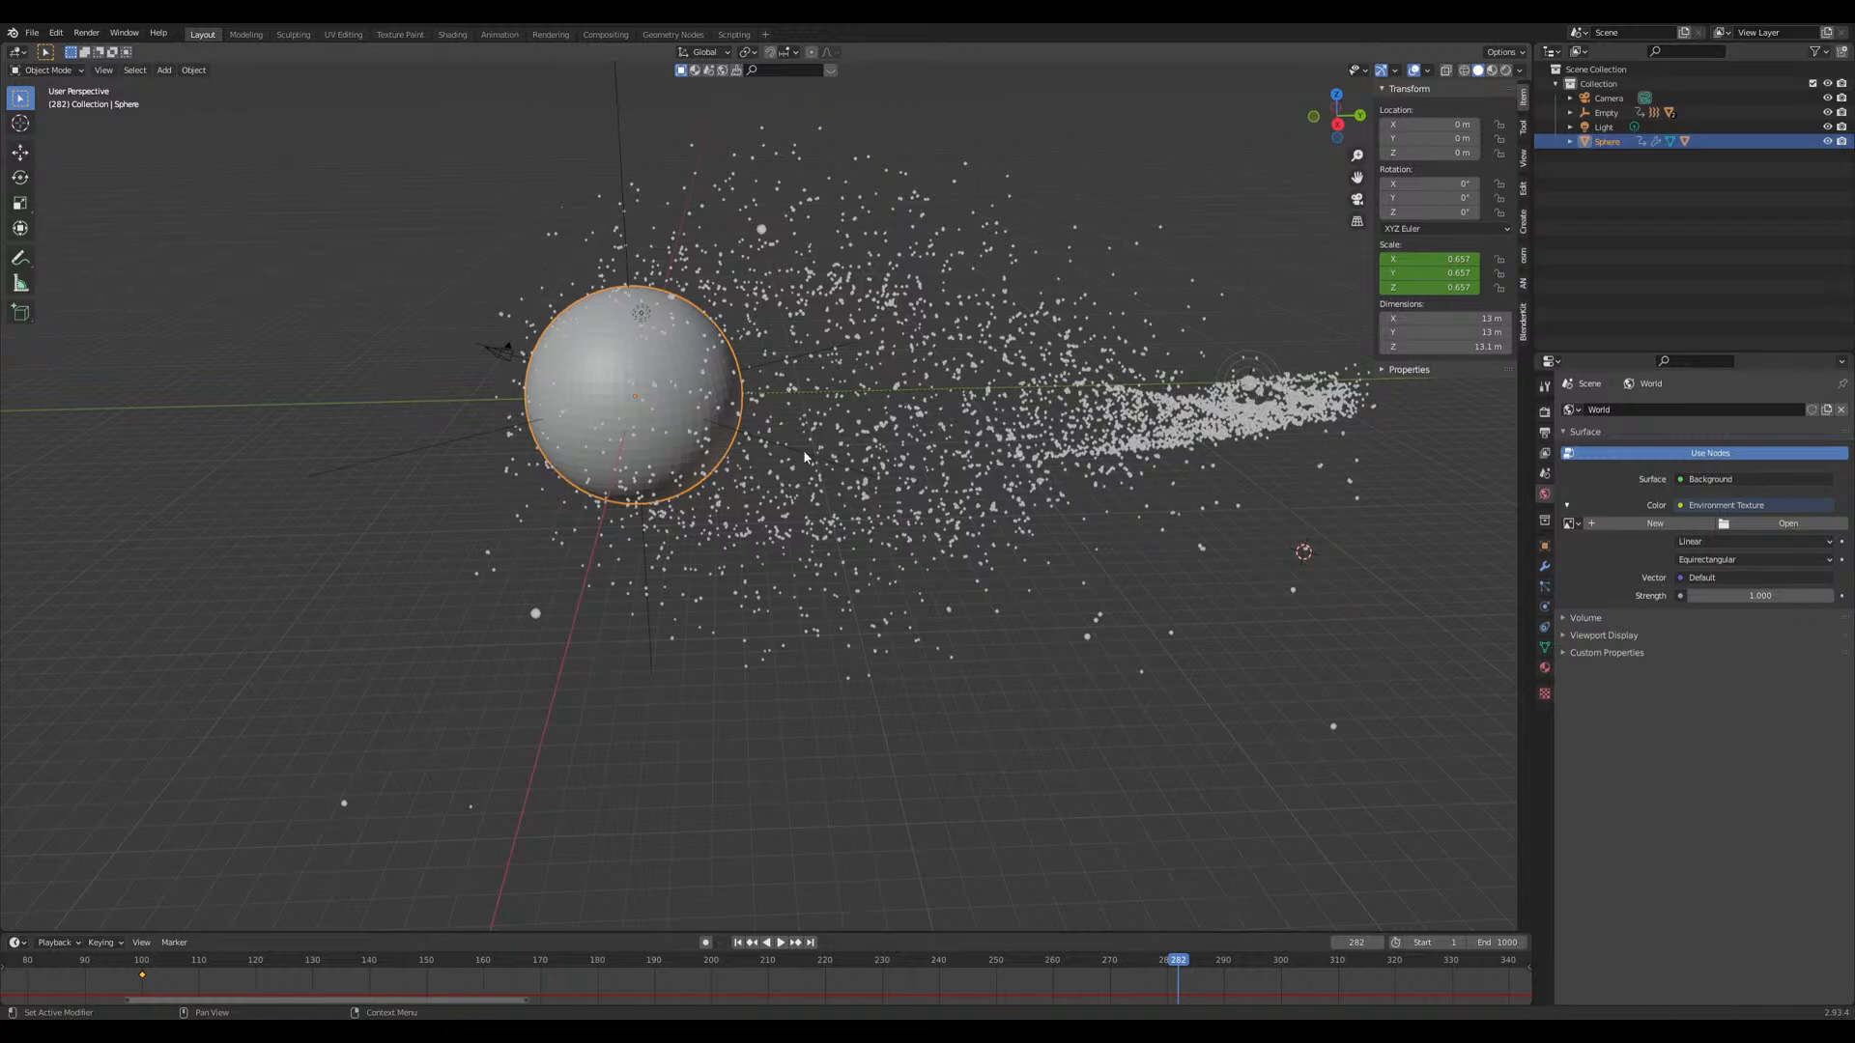
click(1505, 70)
middle_drag(583, 597, 560, 645)
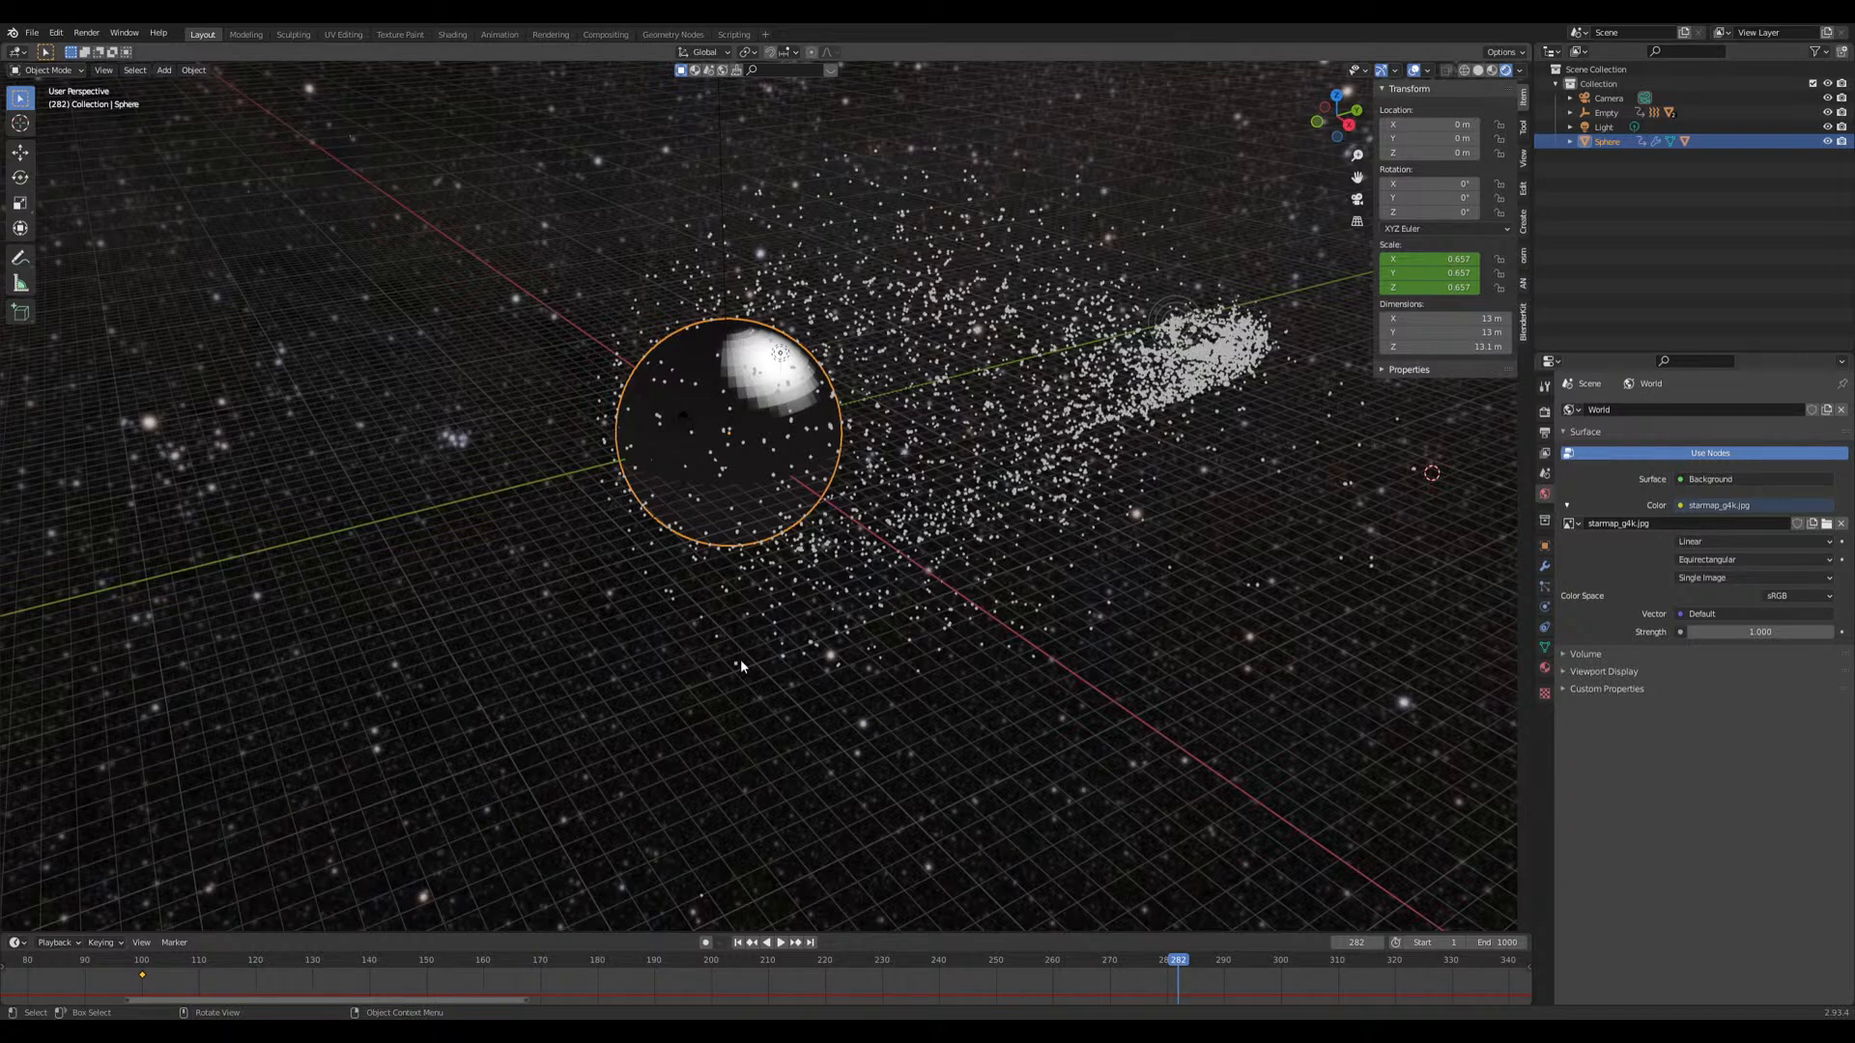
Step: Examine the spheres and particles against the star background in rendered shading, and return the viewport to solid shading
scroll(789, 467, up, 2)
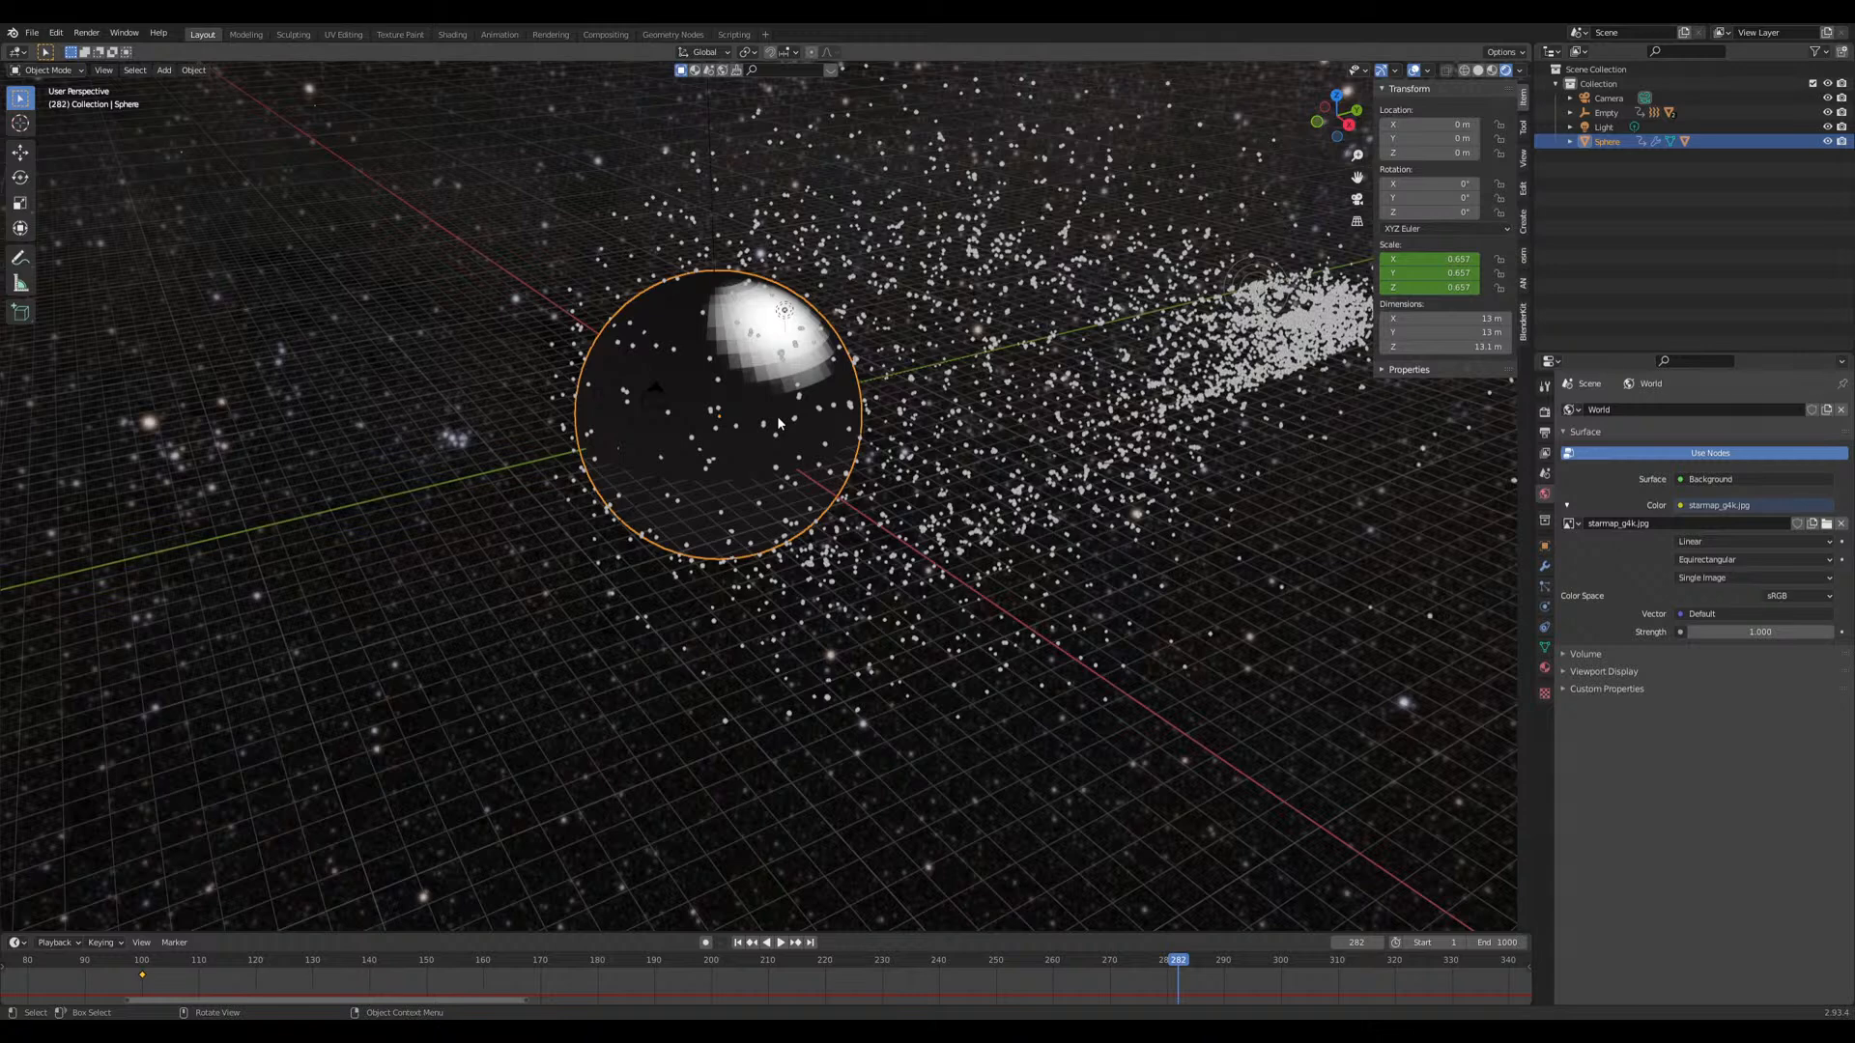
middle_drag(779, 422, 772, 556)
scroll(808, 547, down, 4)
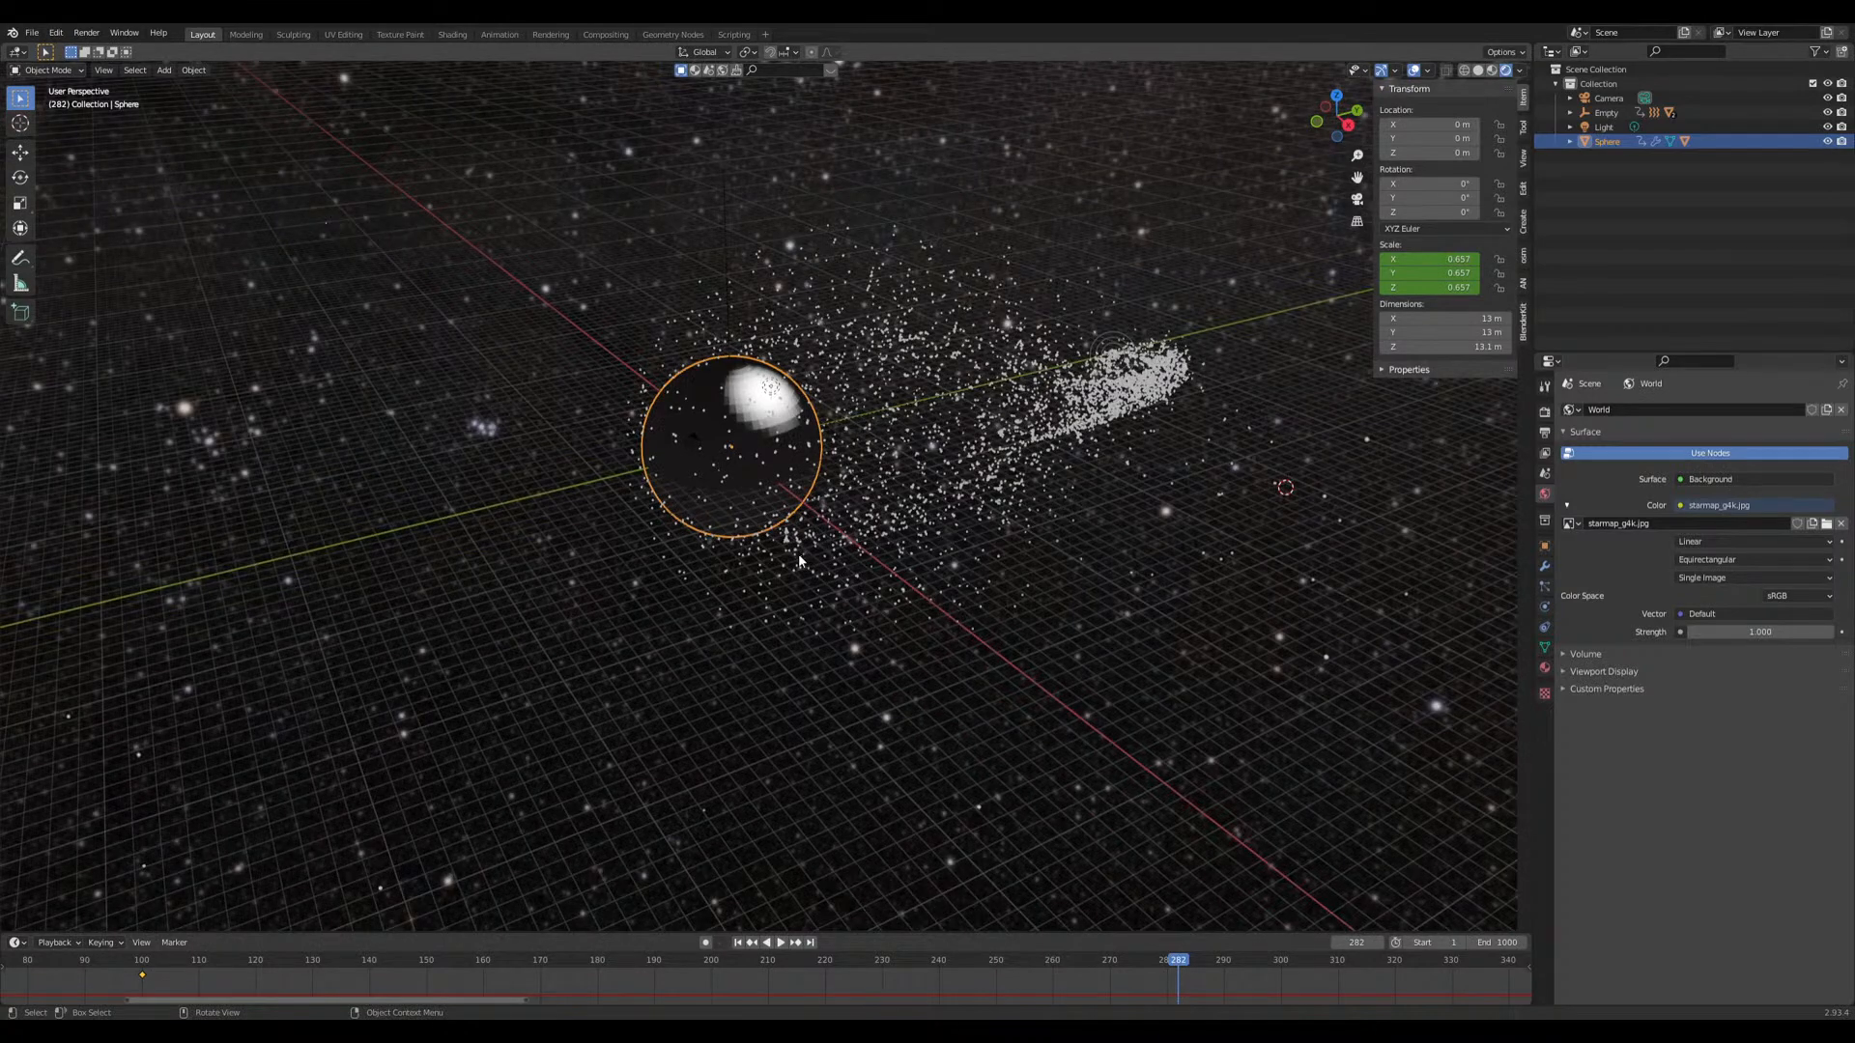
scroll(798, 553, up, 1)
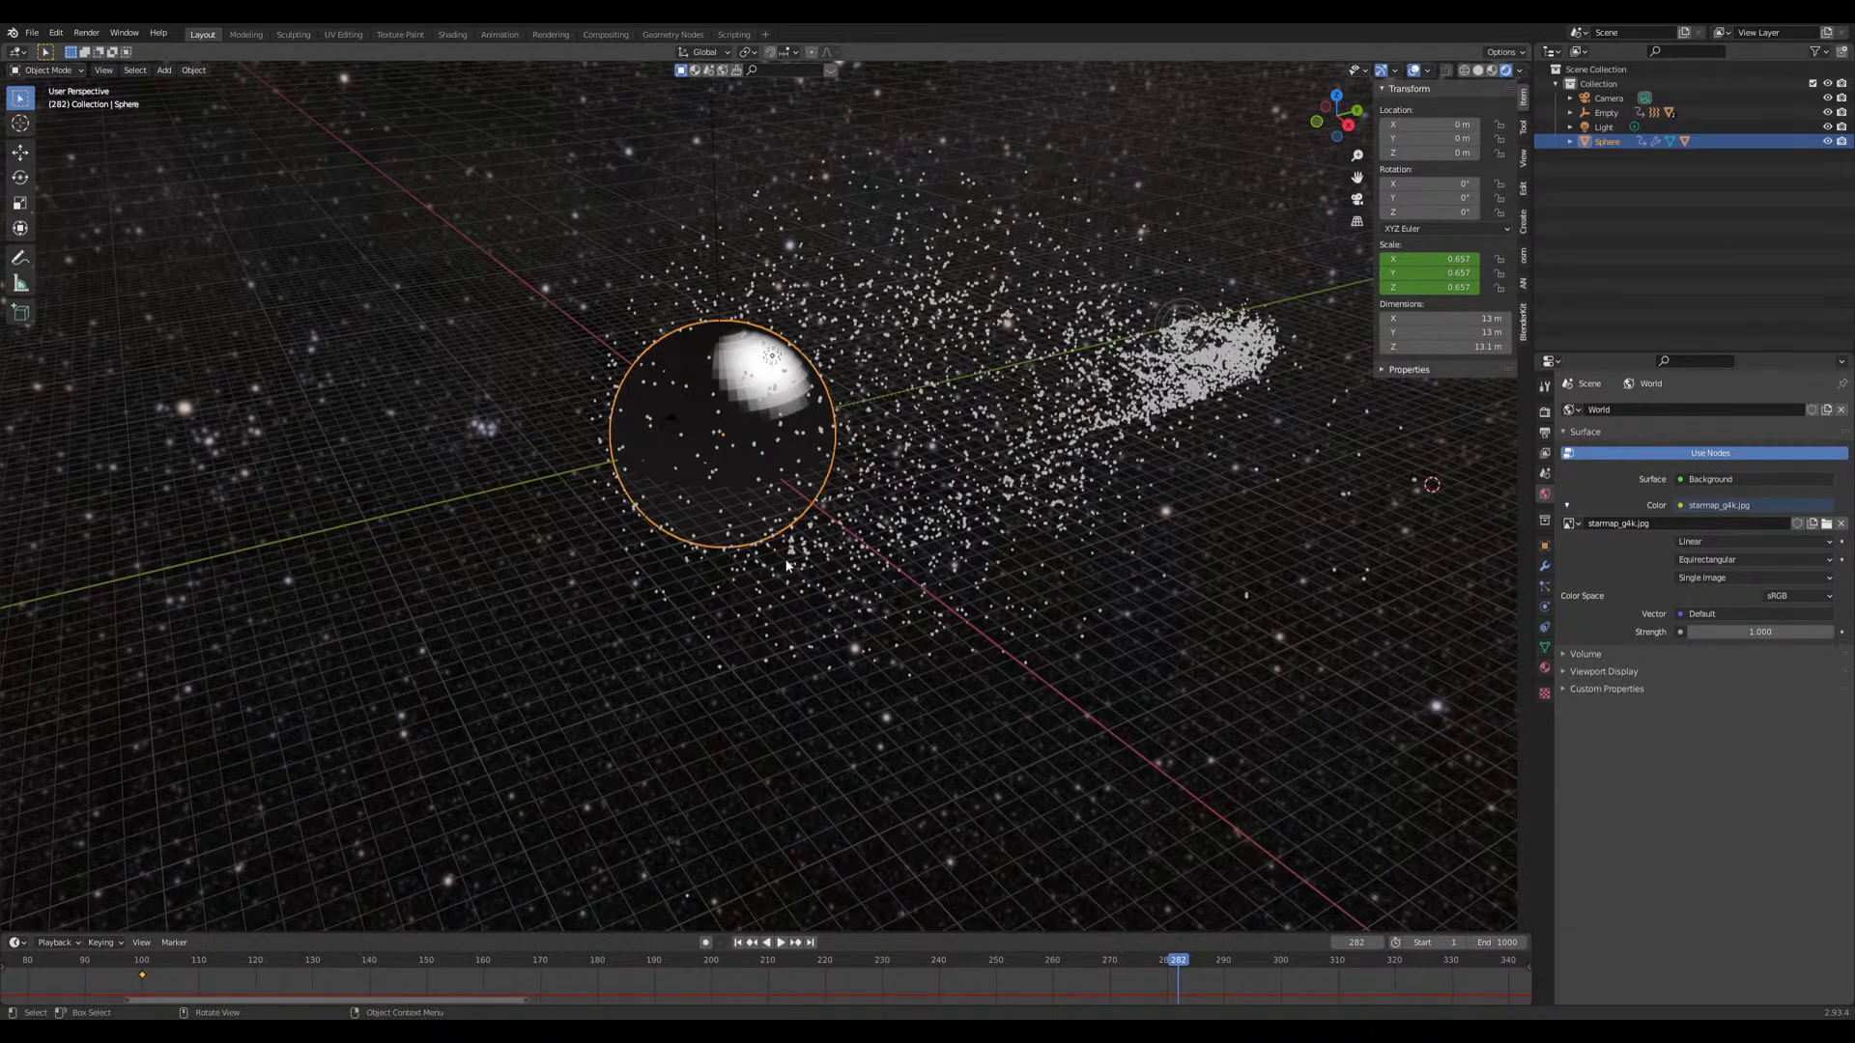
middle_drag(757, 570, 785, 560)
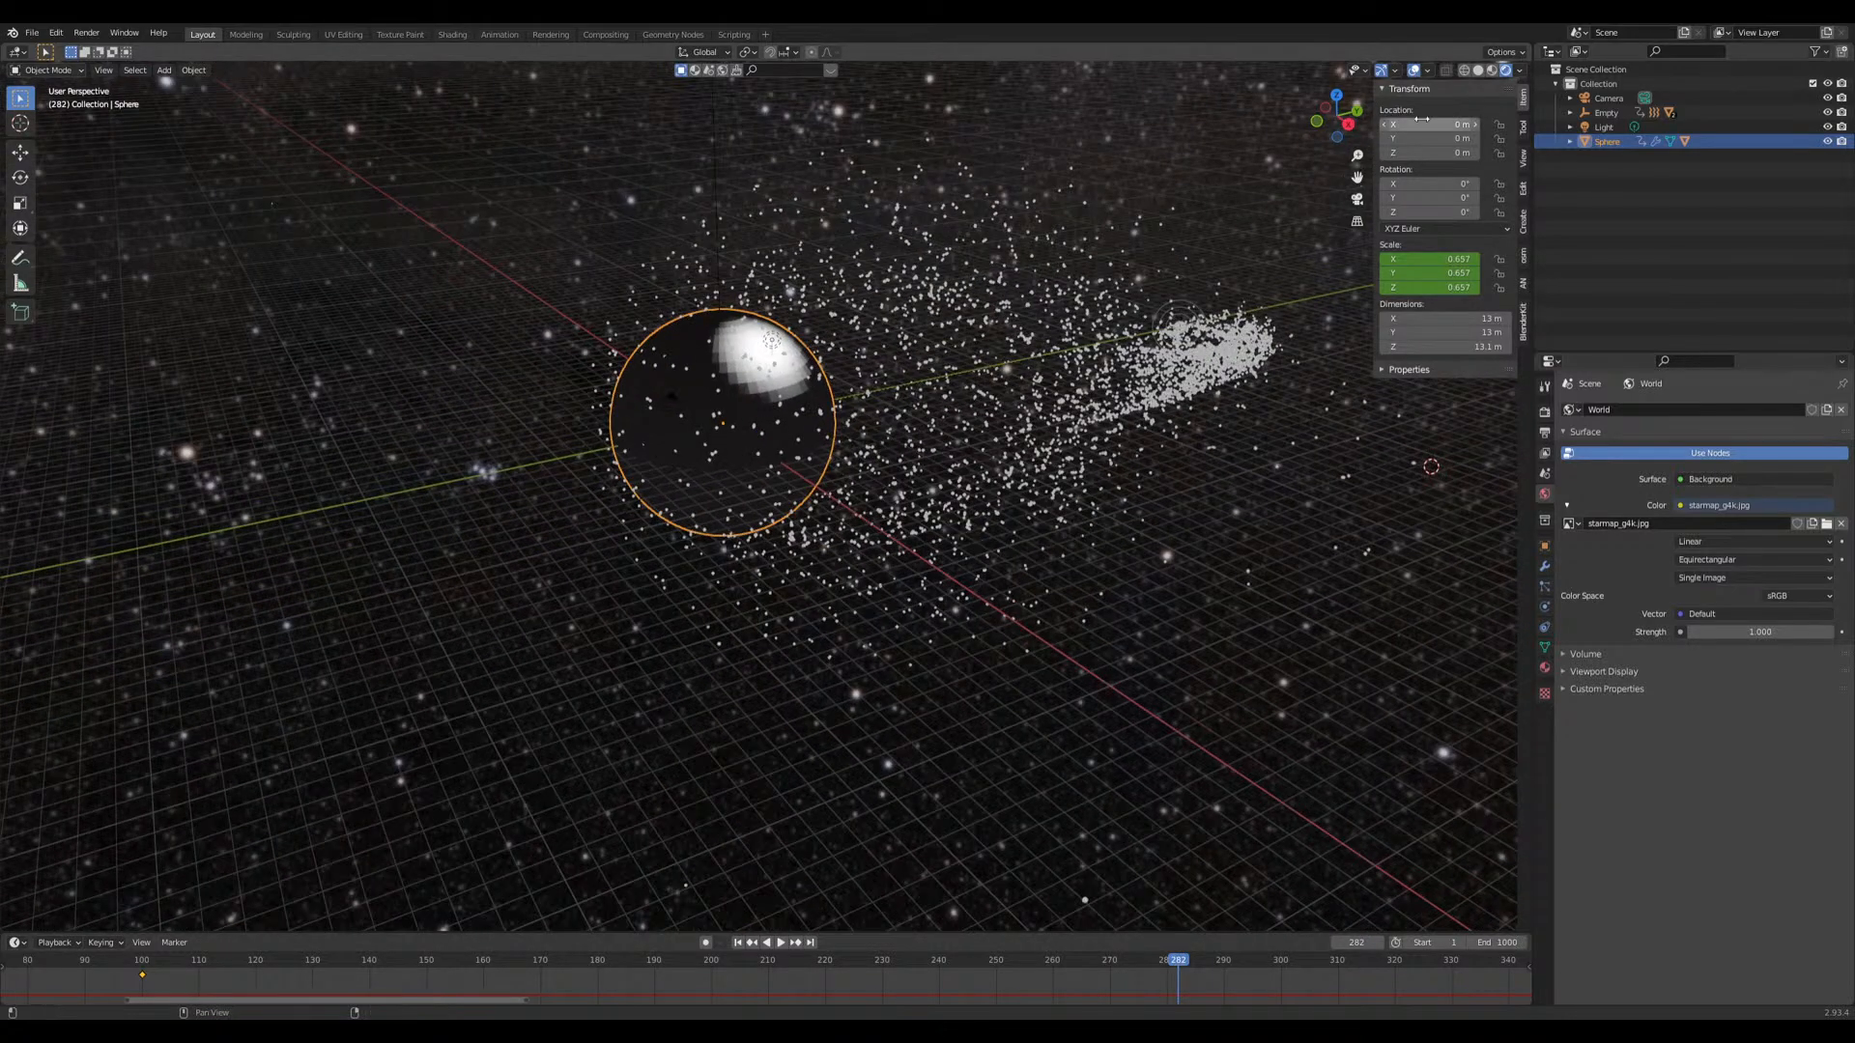
click(1477, 71)
Step: Rename the inner sphere parented to the large sphere as Collision and hide it in the viewport
middle_drag(987, 547, 930, 565)
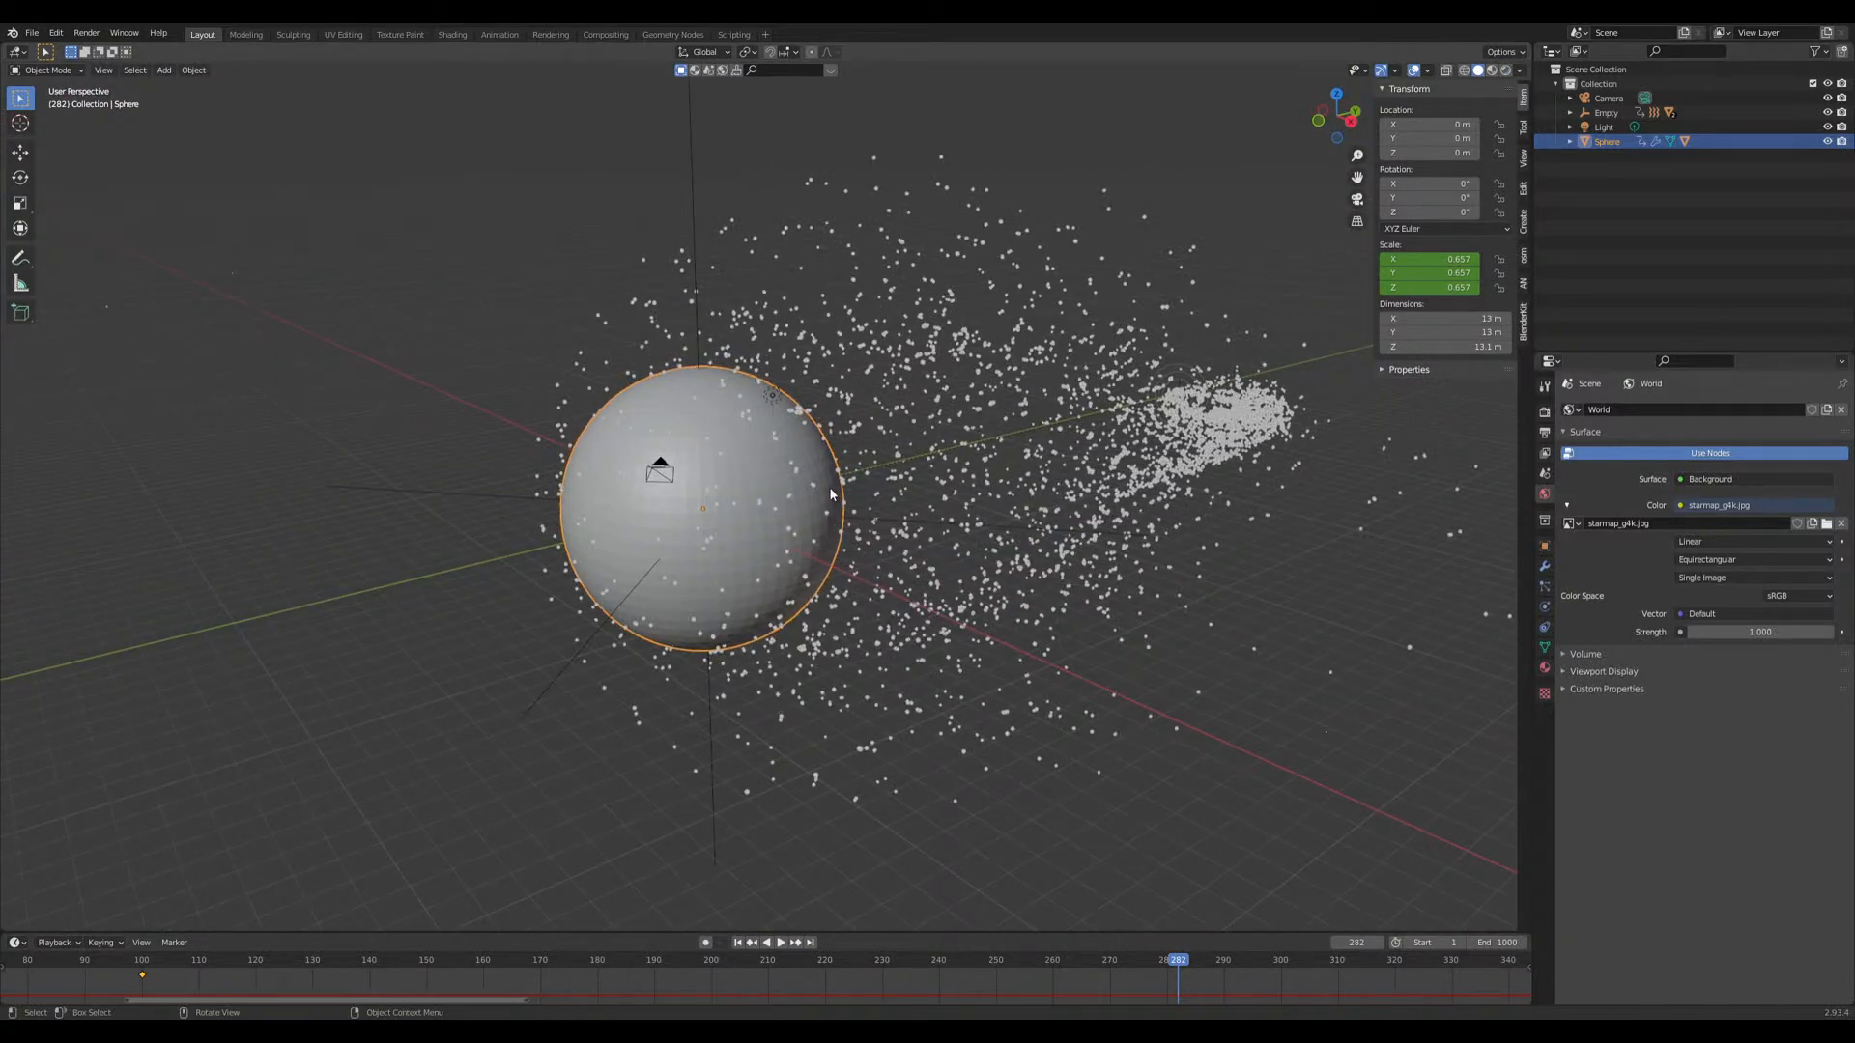
click(798, 497)
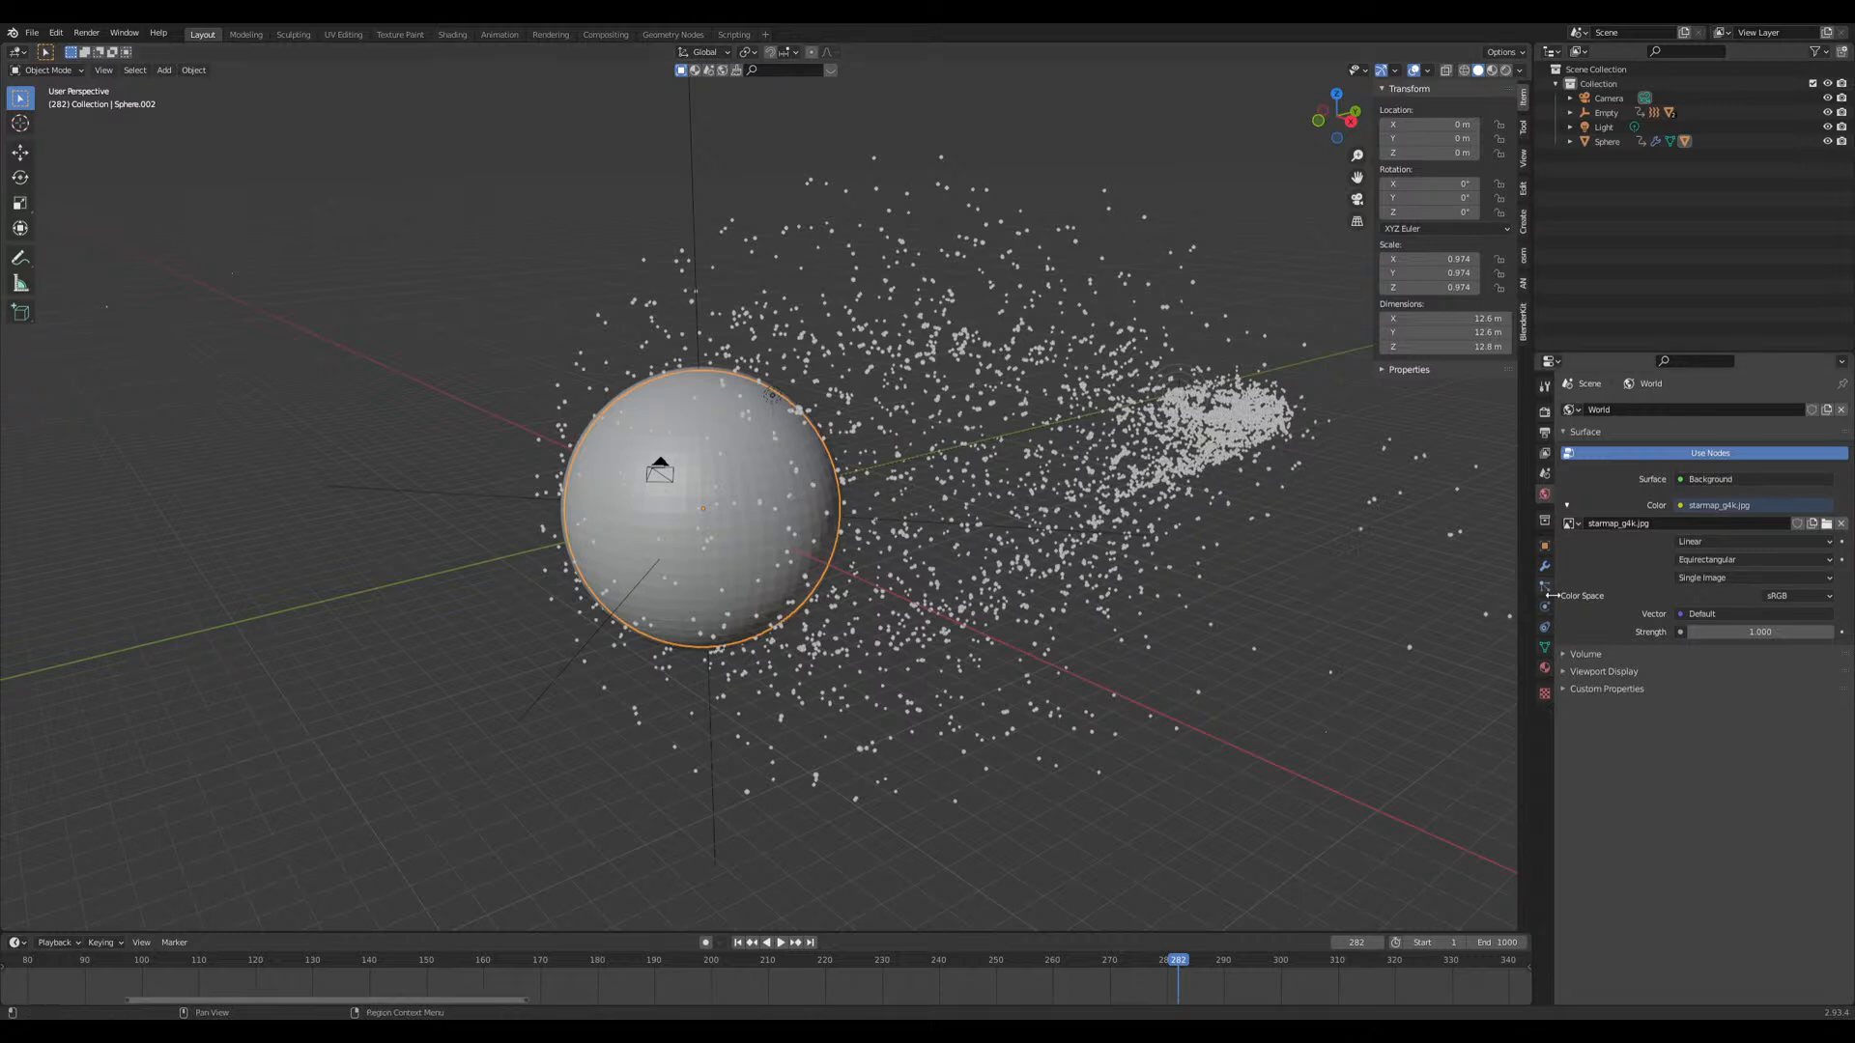
click(1545, 546)
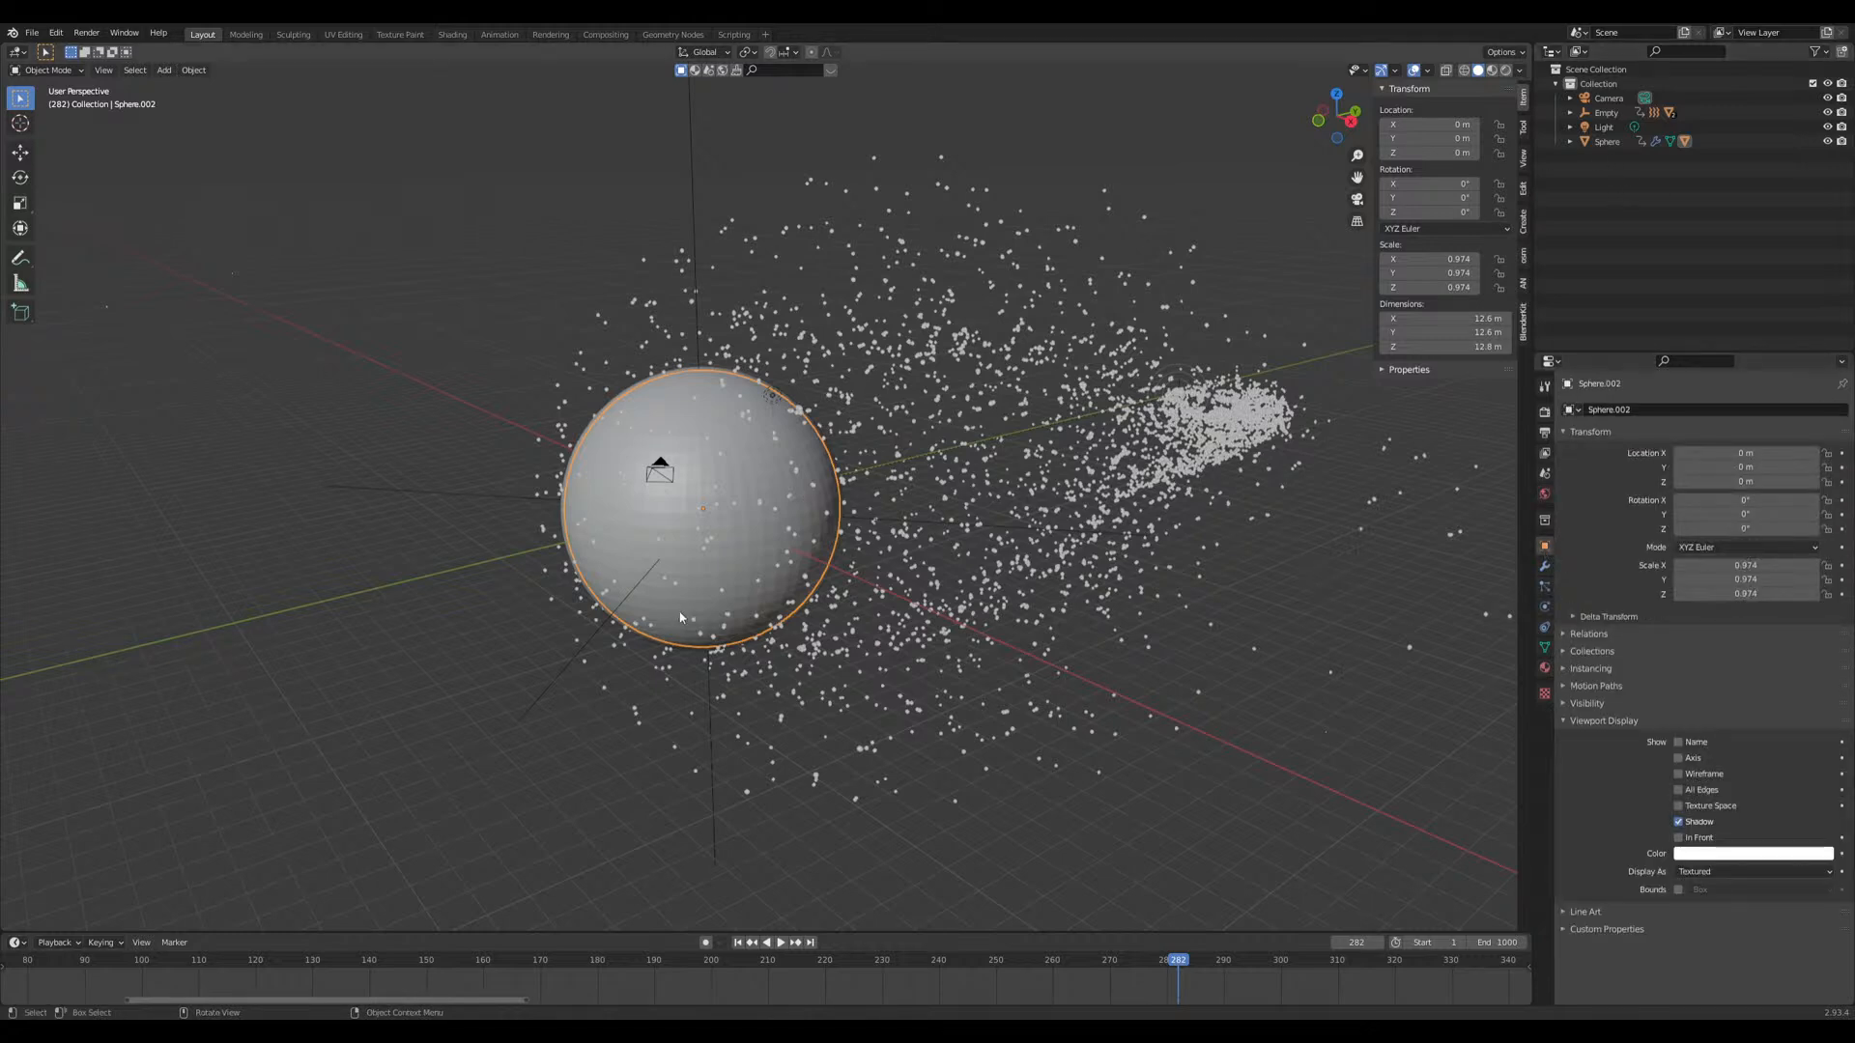
click(1570, 142)
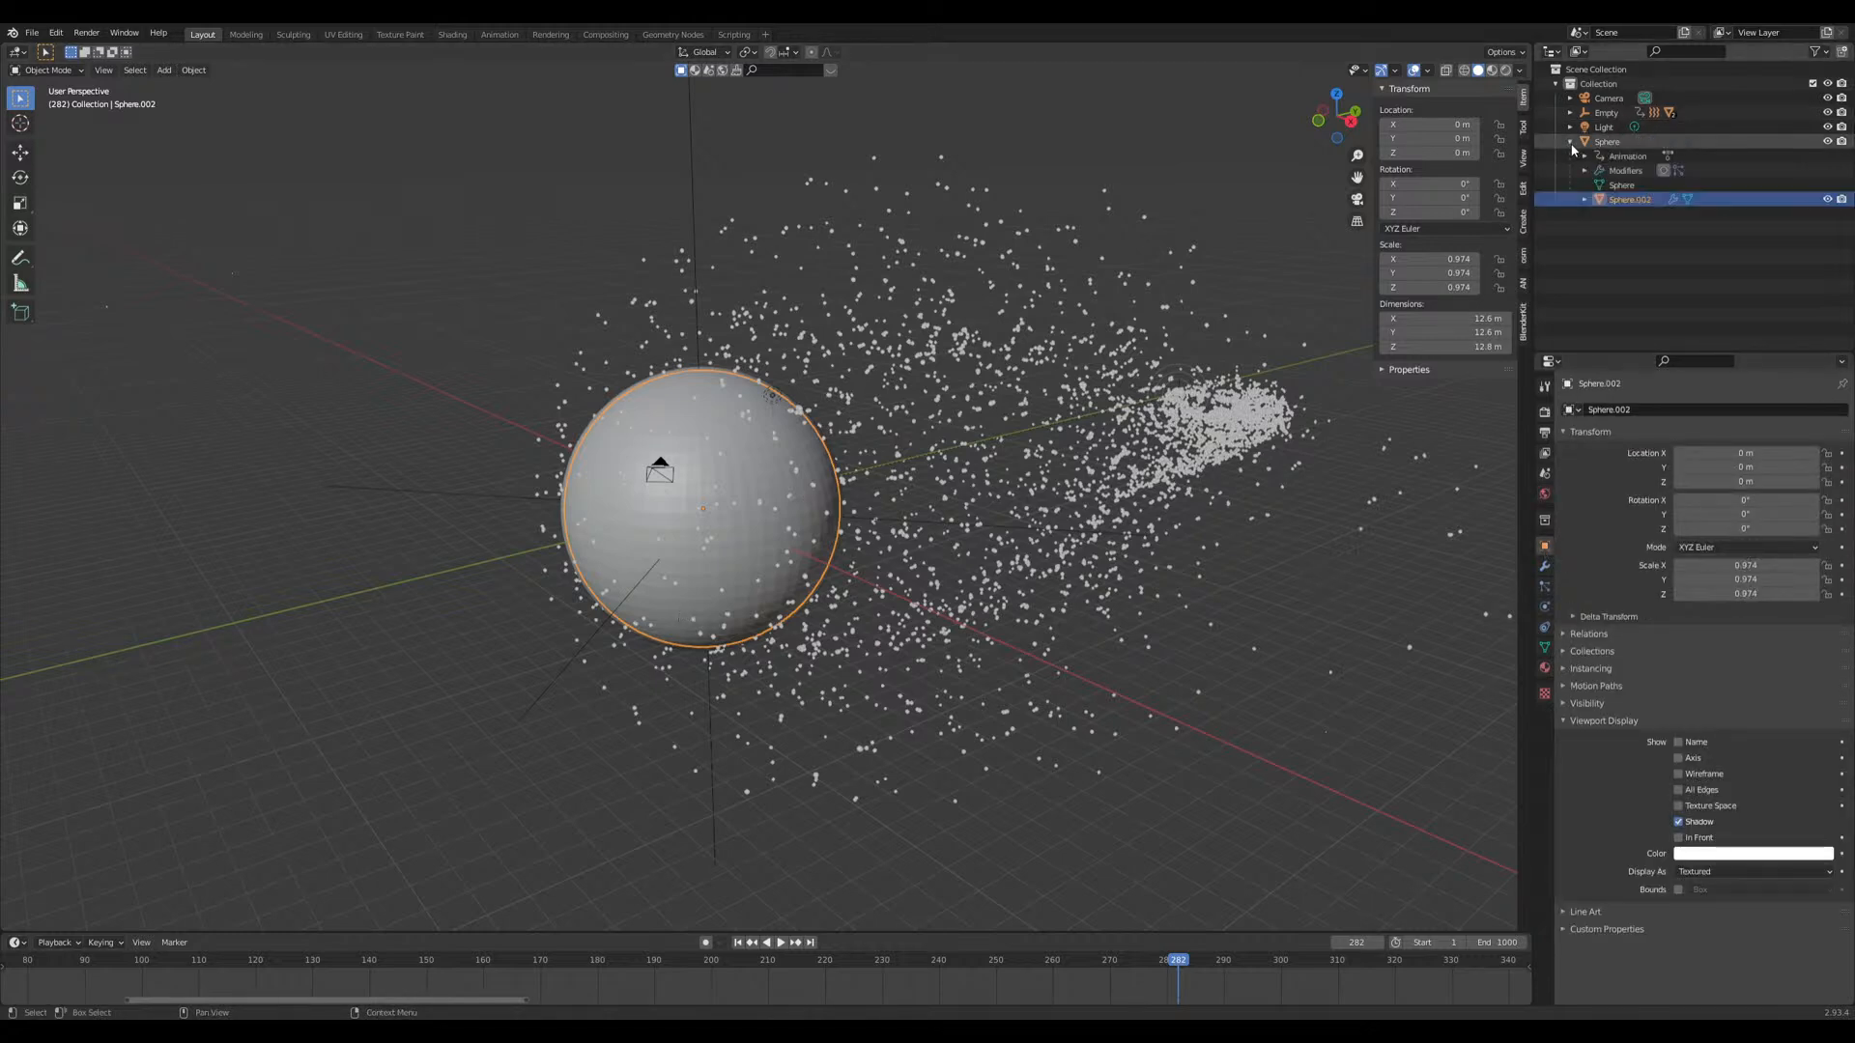
double_click(1616, 201)
text(Collis)
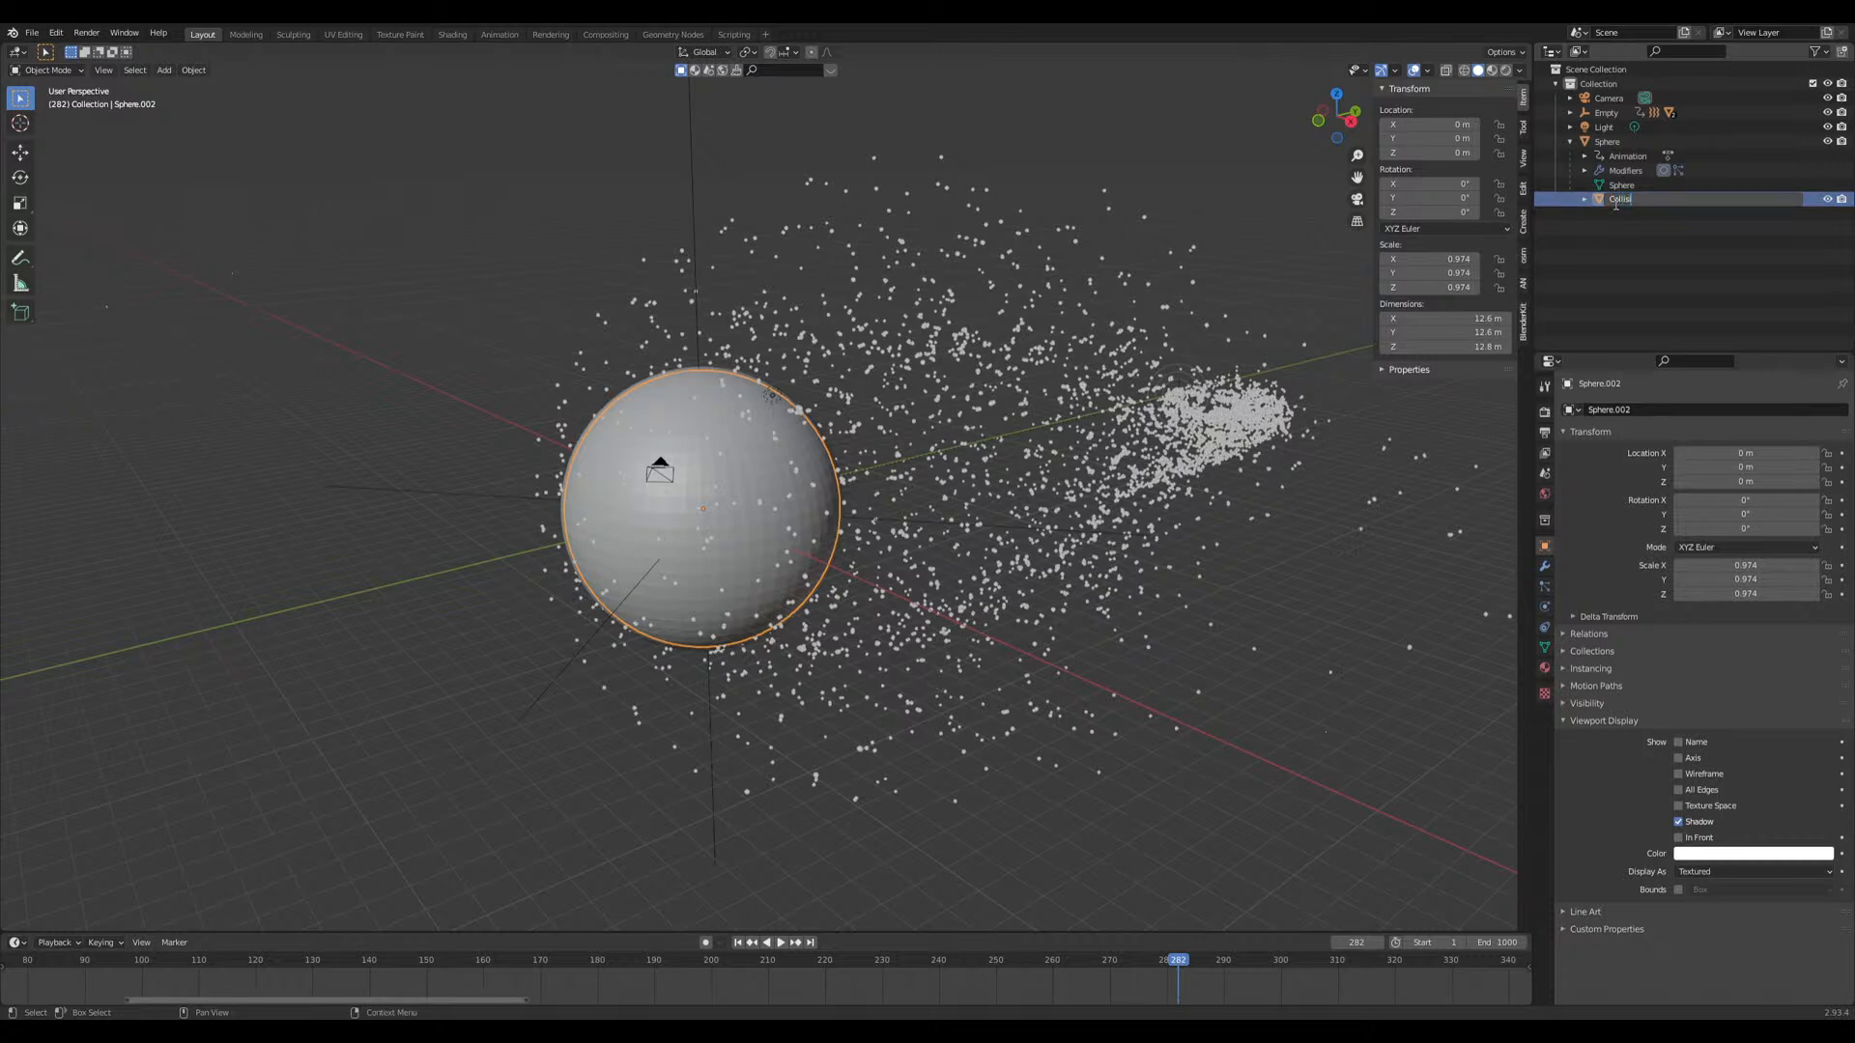
text(ion)
key(Return)
click(1826, 199)
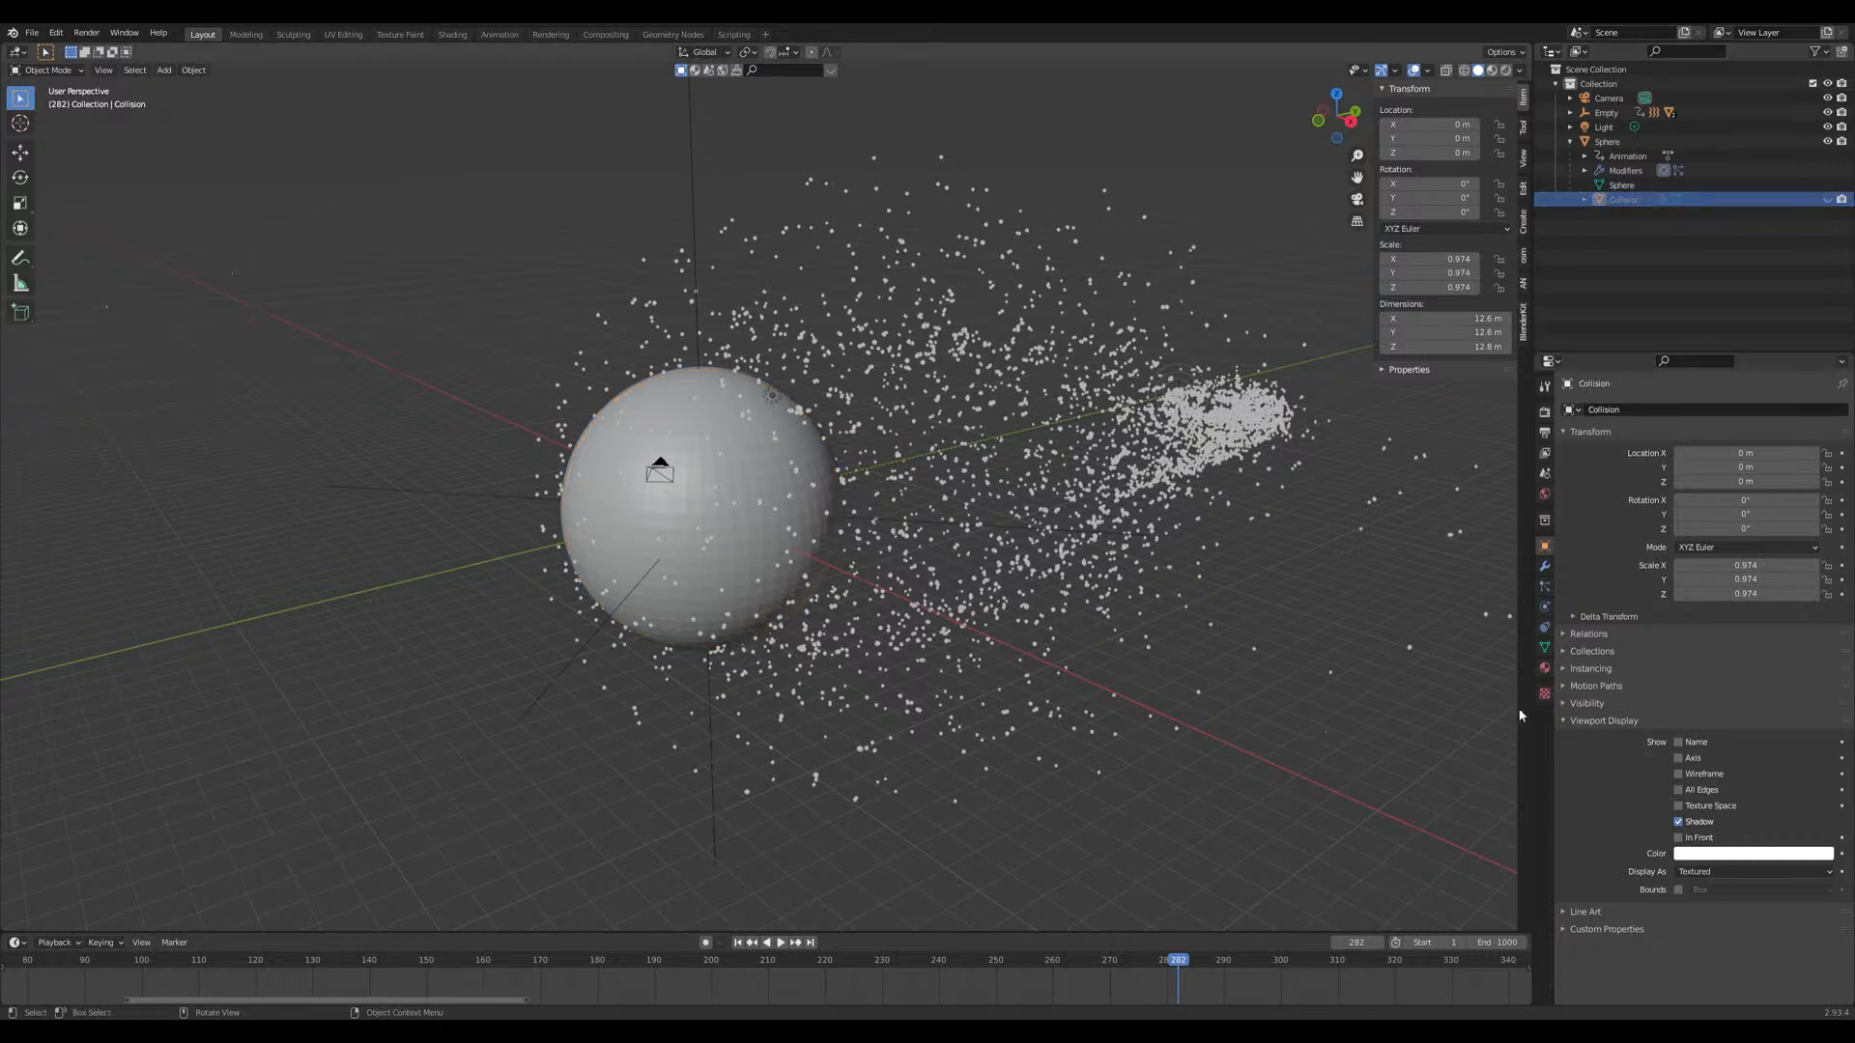
Step: Rename the large sphere as Reddwarf
click(1589, 703)
click(1576, 709)
click(1607, 141)
text(Reddwar)
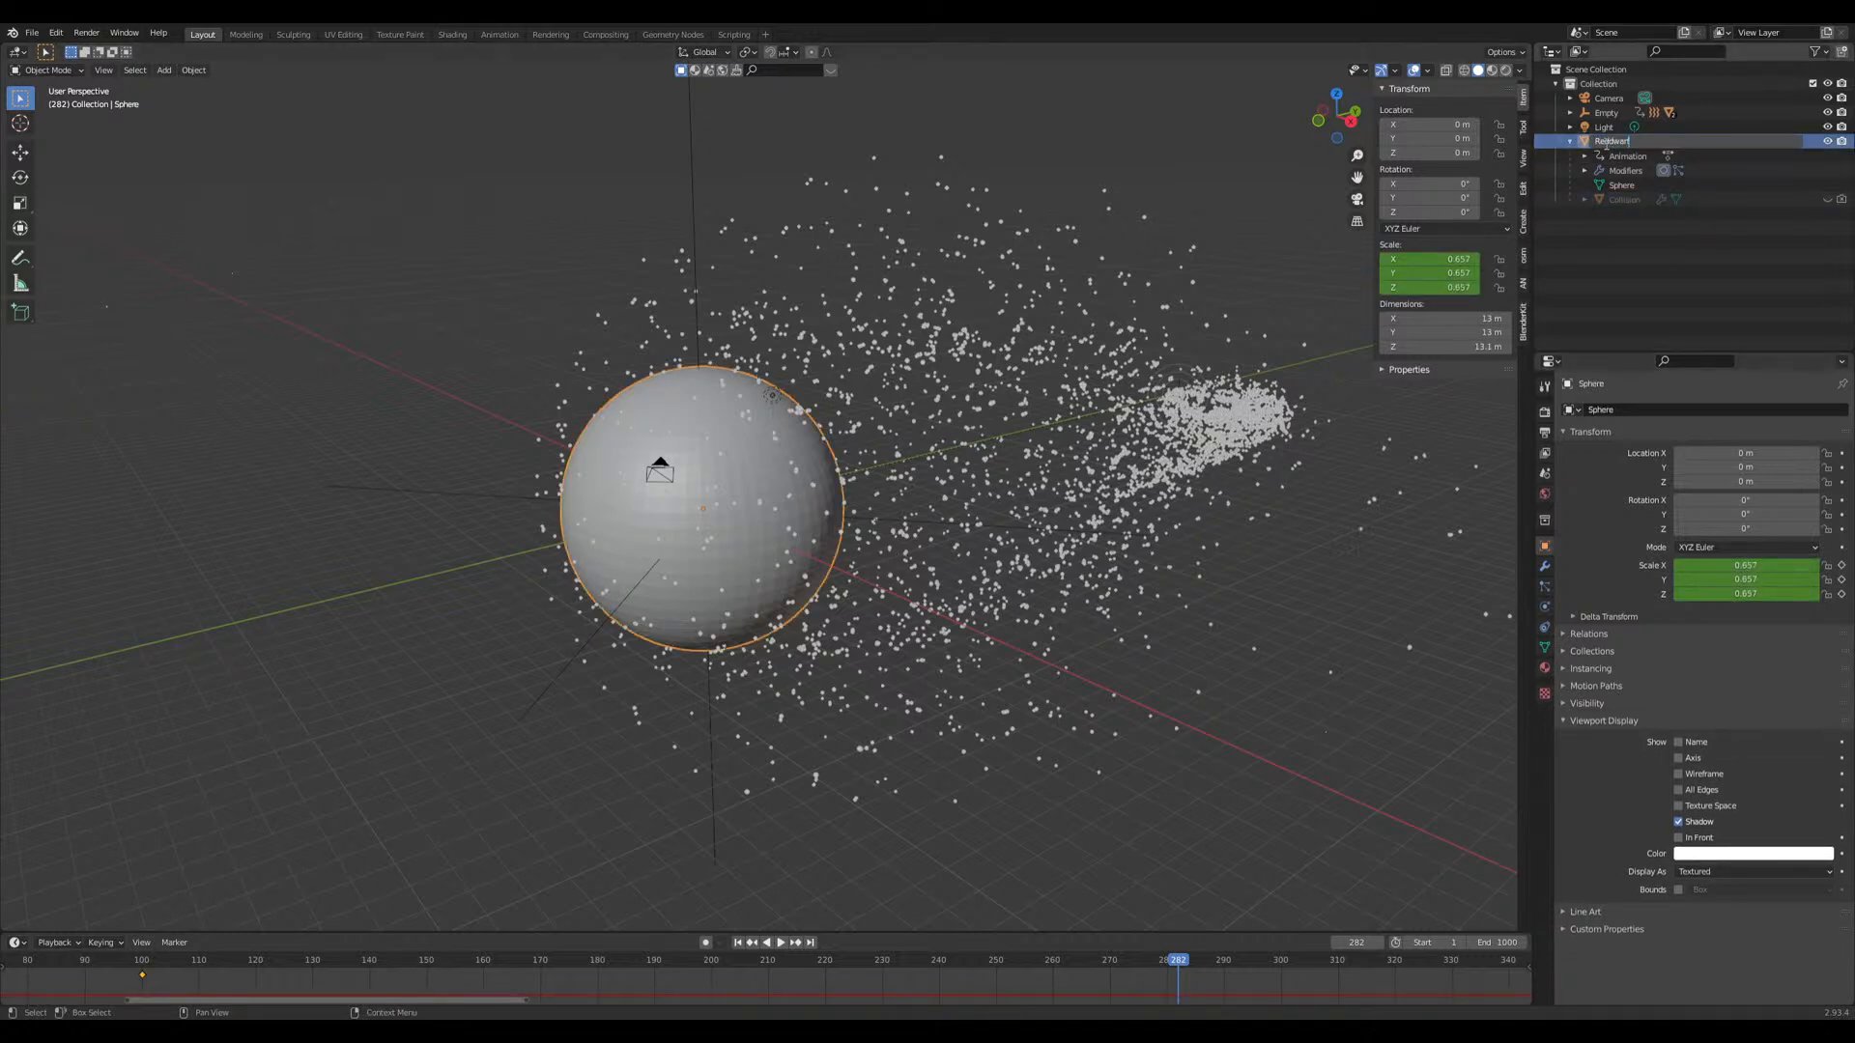
text(f)
key(Return)
Step: Rename the small orbiting sphere under the Empty as Whitedwarf
middle_drag(1211, 447, 850, 518)
scroll(850, 517, up, 6)
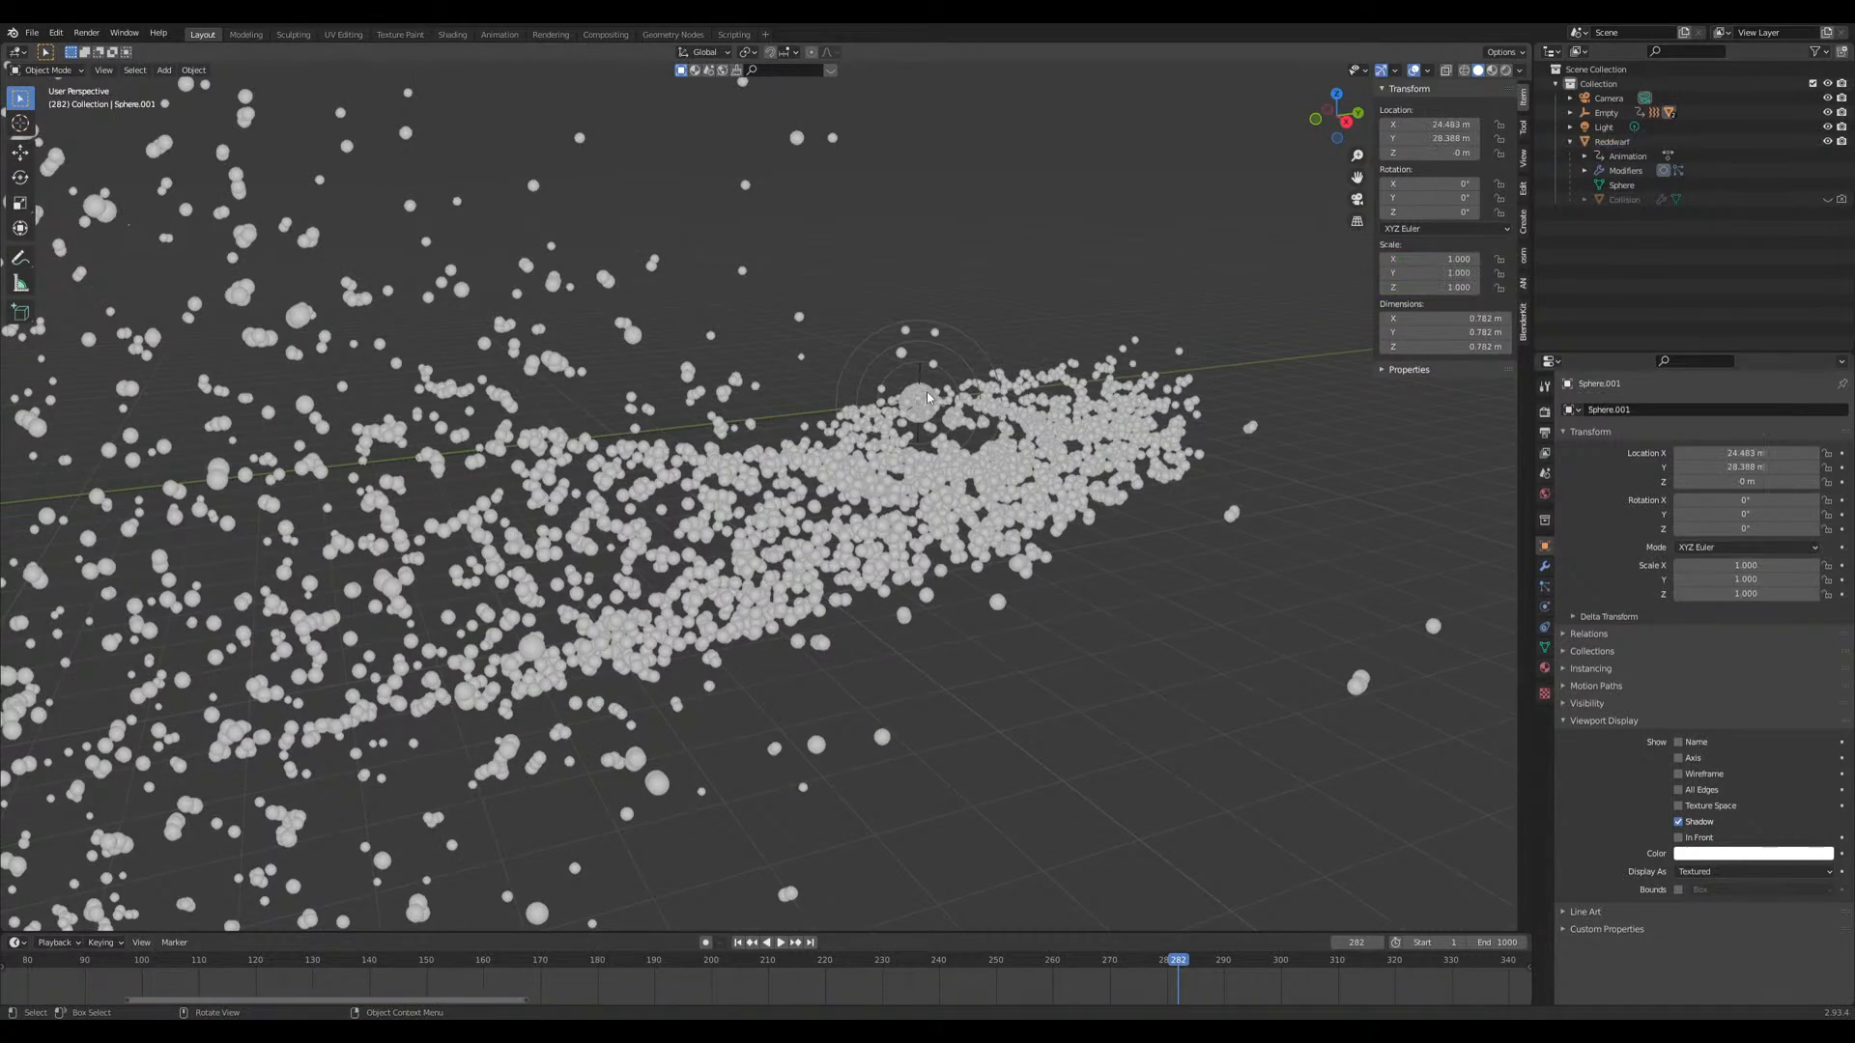
click(925, 399)
click(1568, 112)
double_click(1630, 141)
text(Whitedwarf)
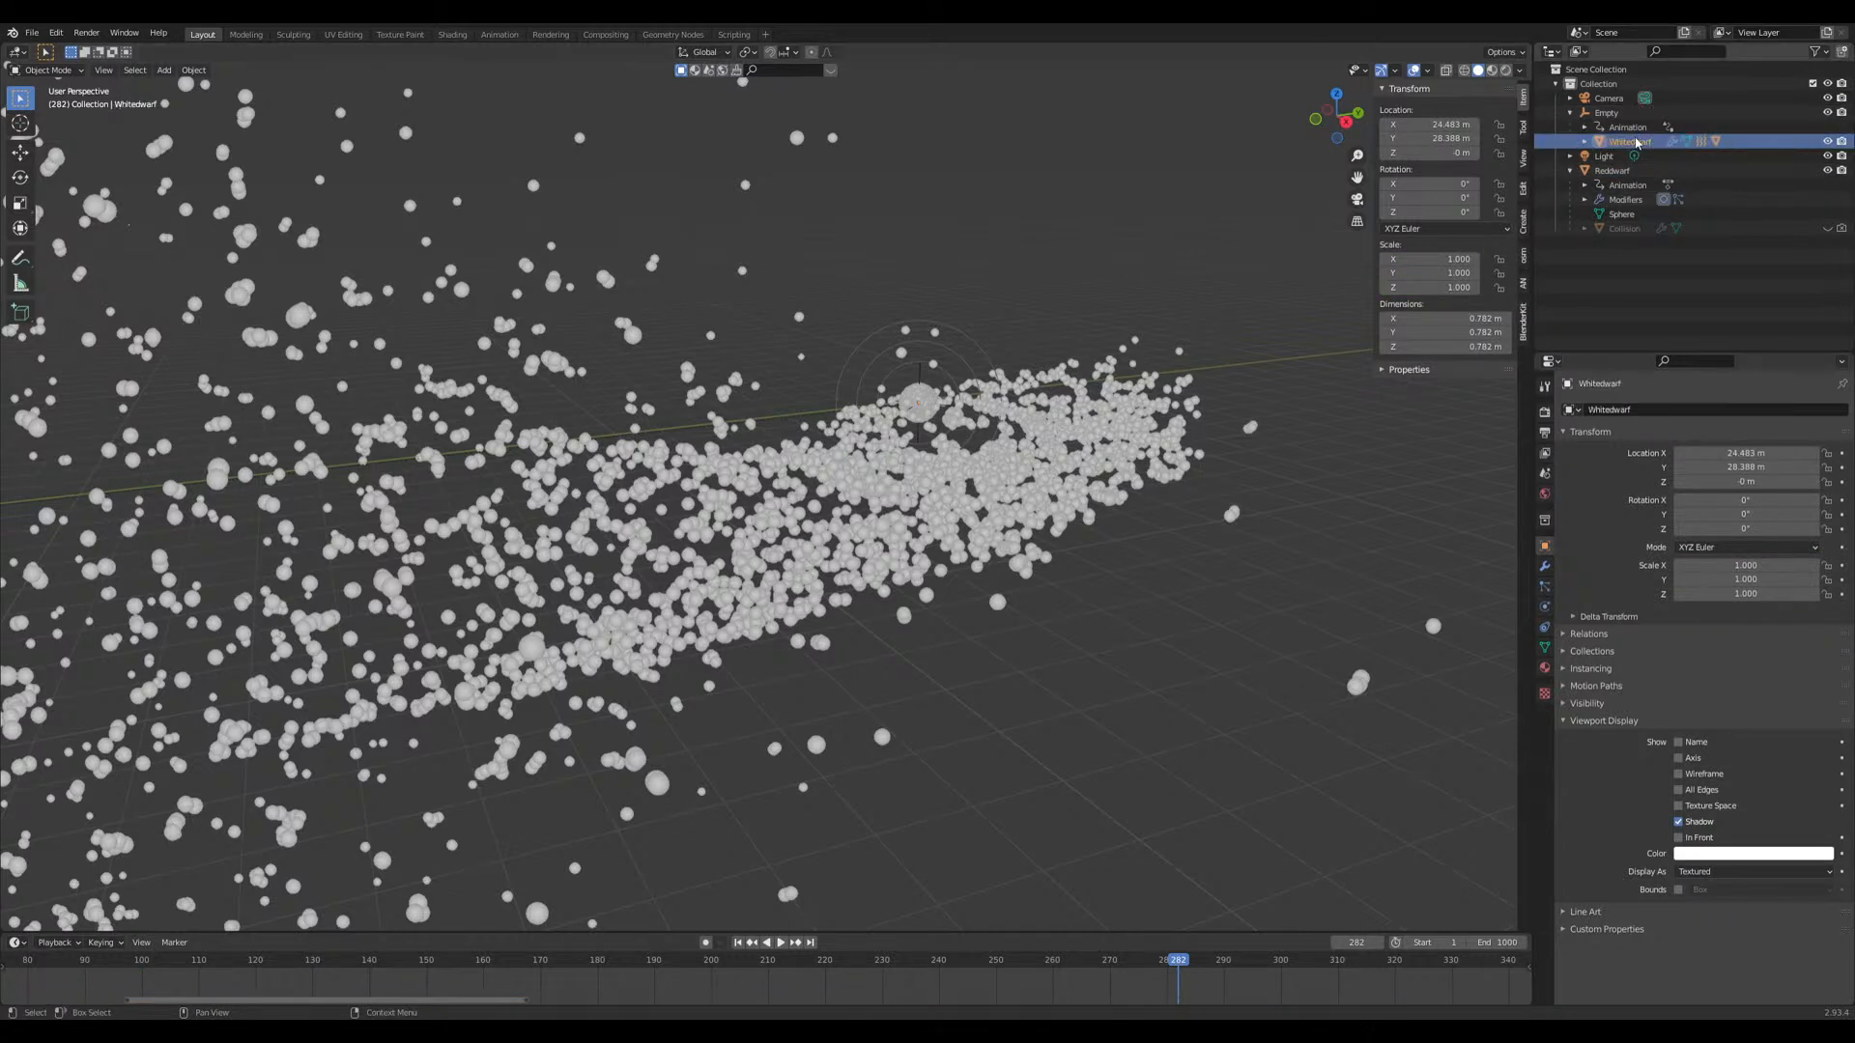
key(Return)
Step: Examine the large sphere and the particle stream towards the small sphere from several angles
middle_drag(696, 529, 581, 662)
scroll(554, 649, down, 5)
middle_drag(1067, 632, 1208, 623)
middle_drag(684, 715, 705, 705)
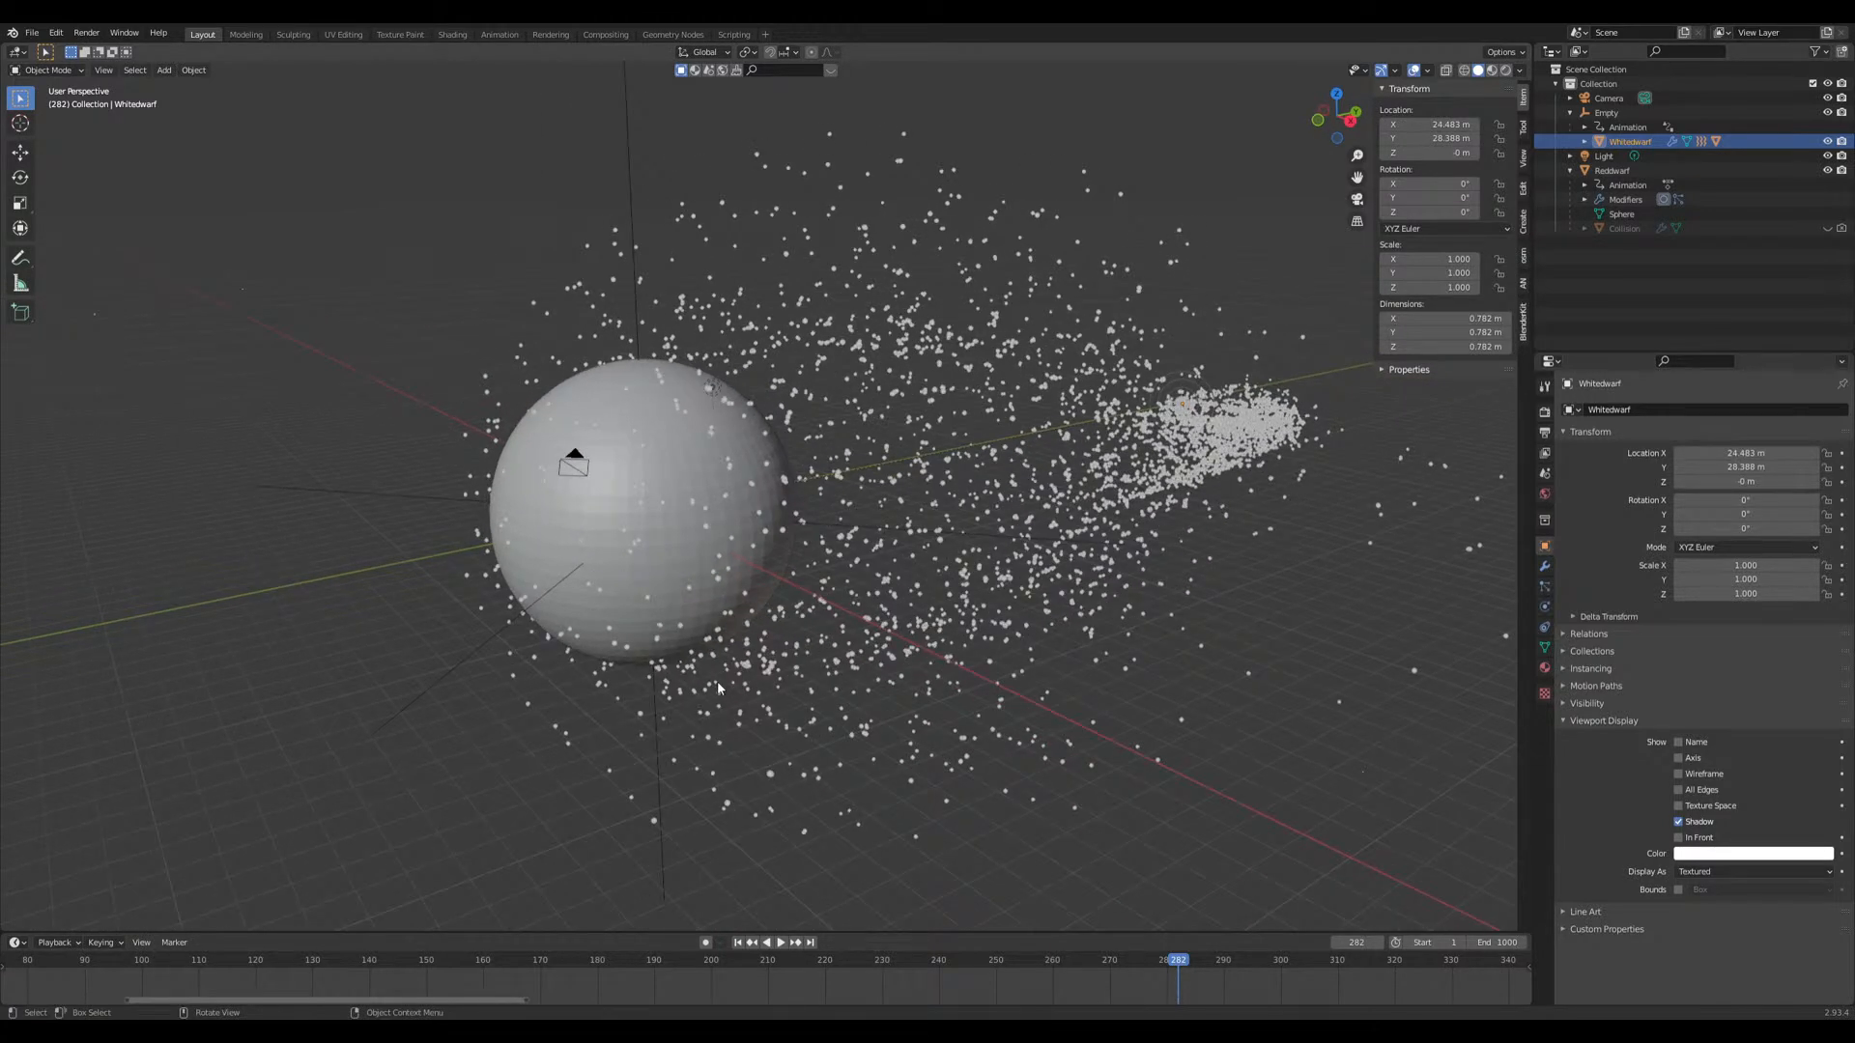
middle_drag(744, 671, 744, 665)
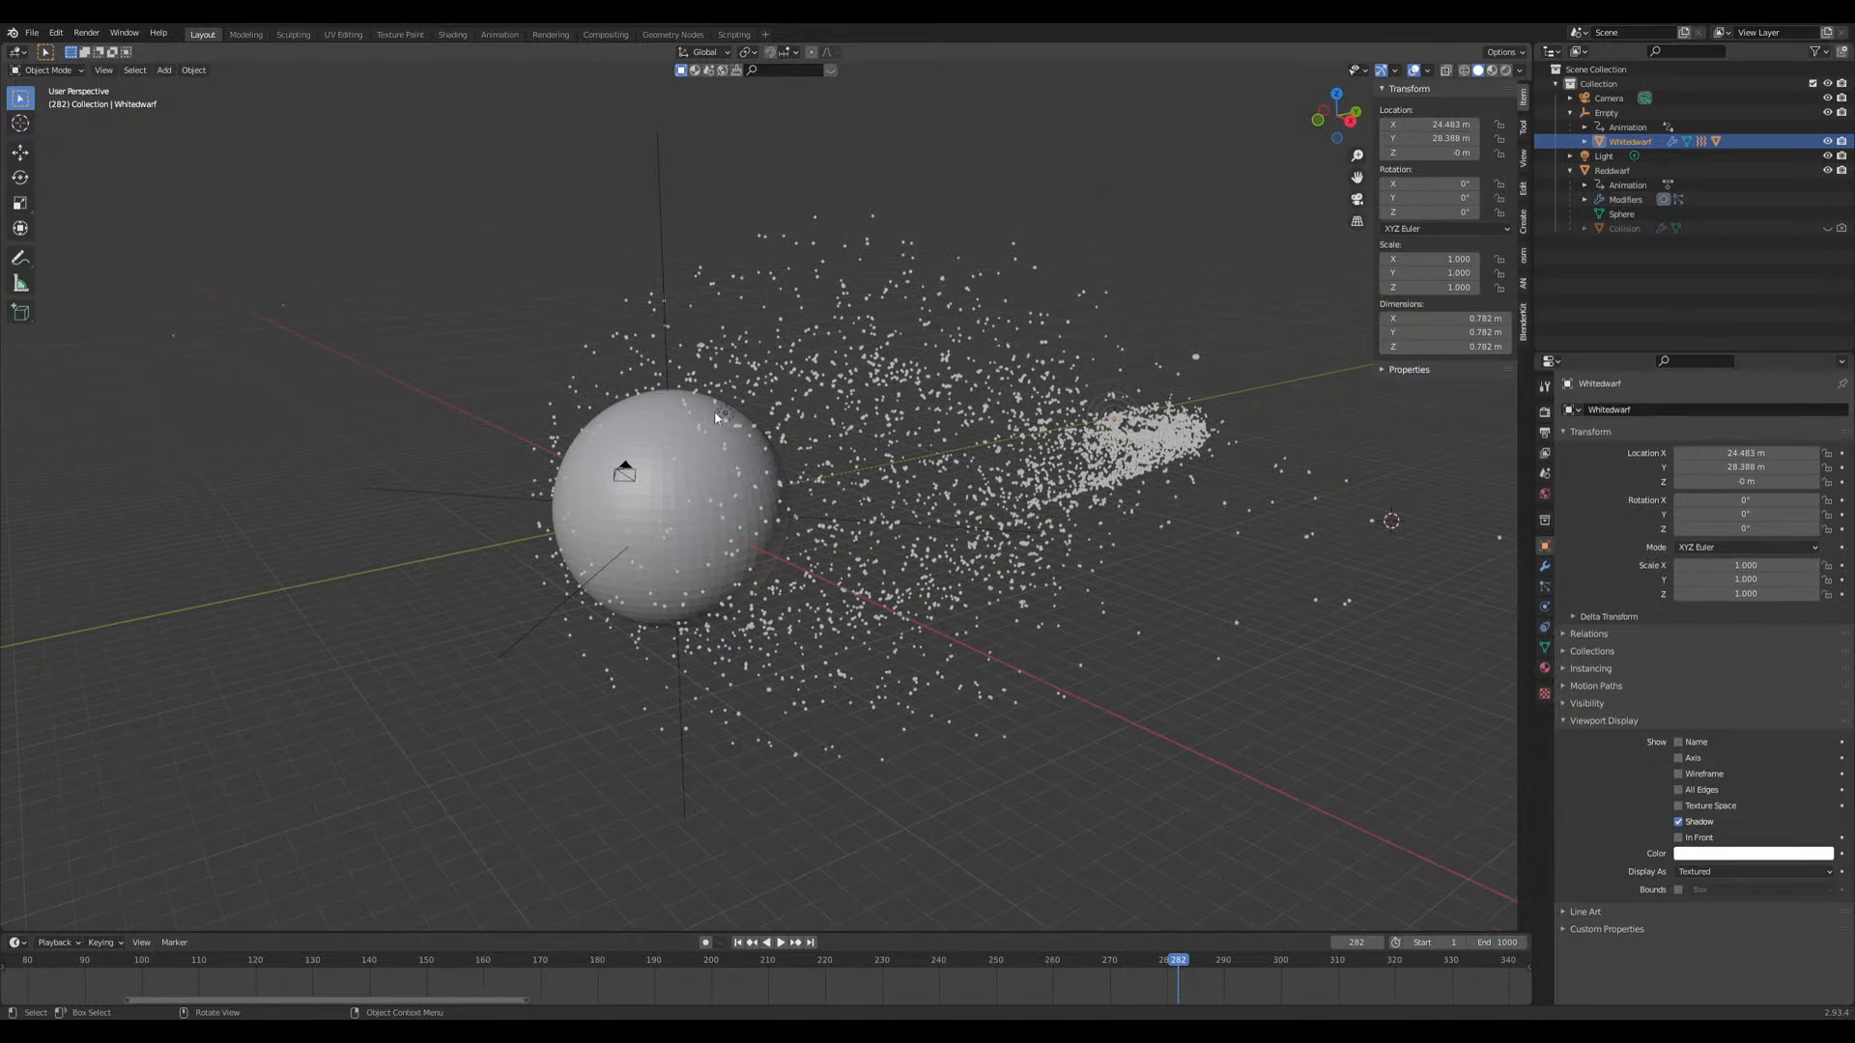
middle_drag(867, 668, 825, 684)
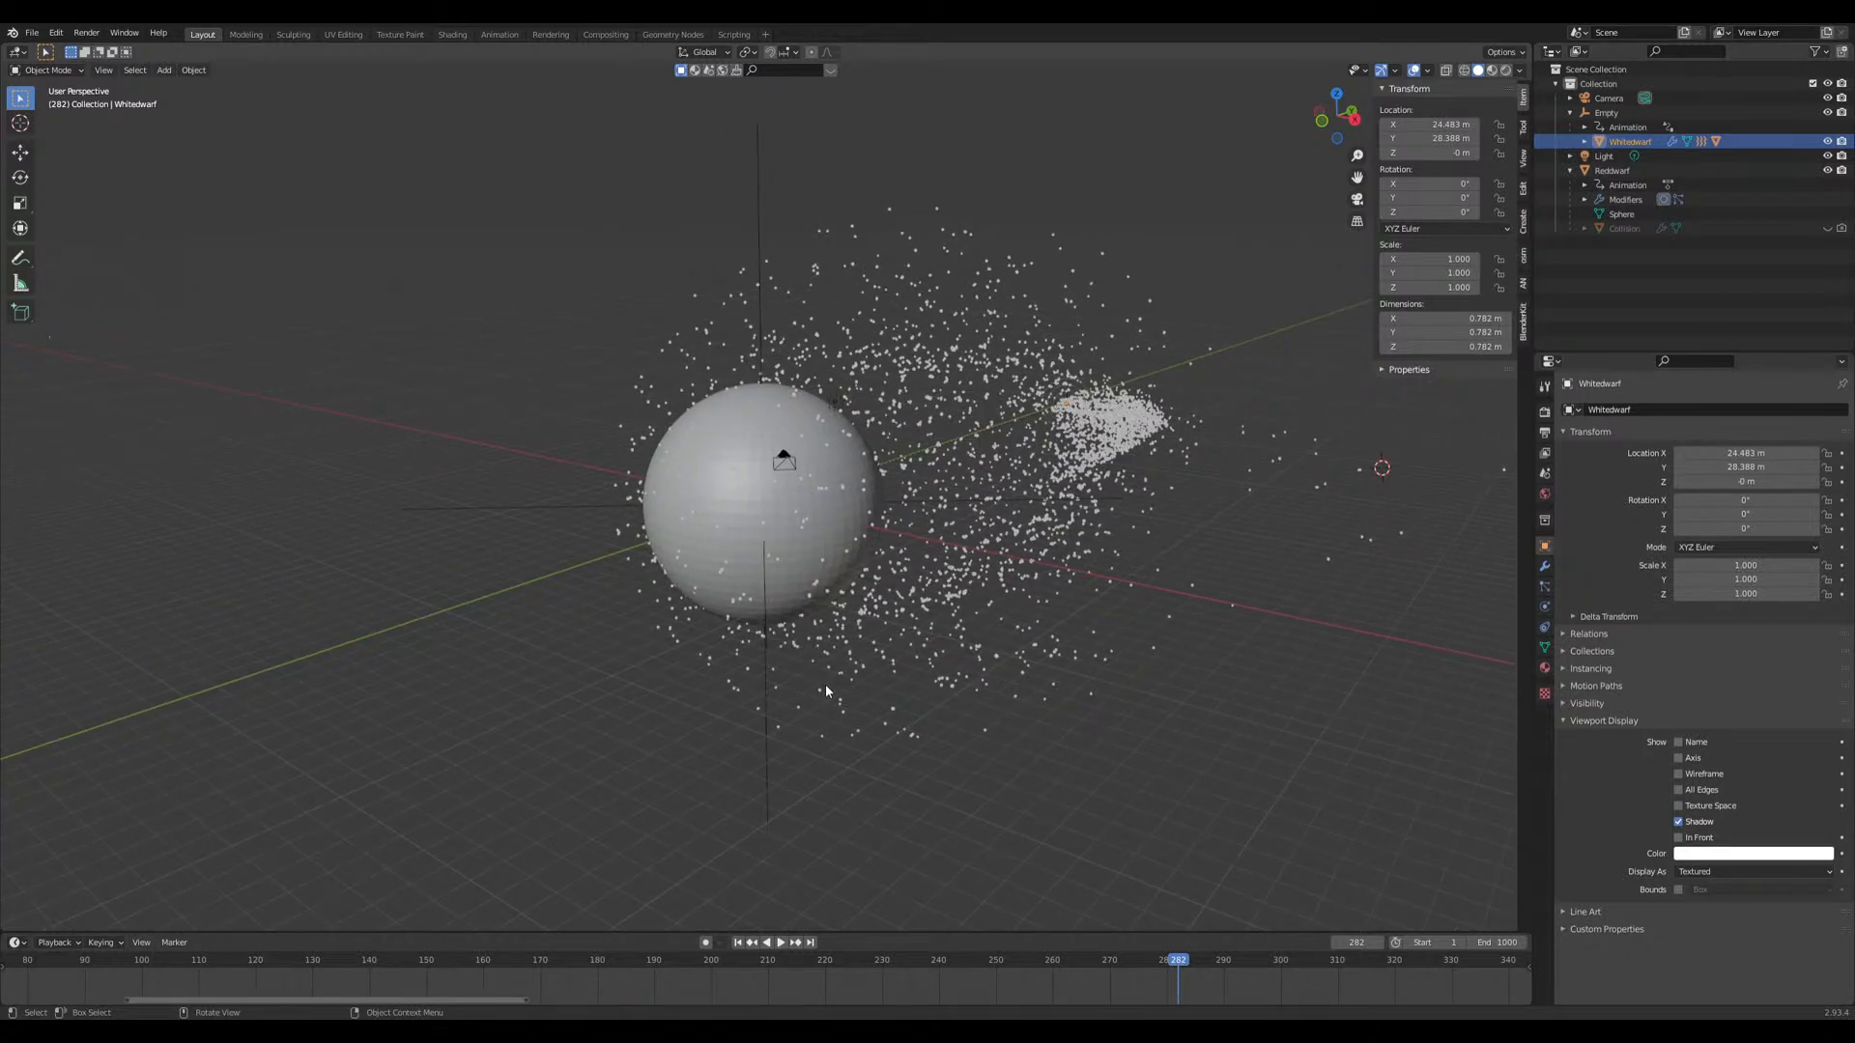
scroll(971, 660, up, 2)
scroll(969, 655, down, 2)
mouse_move(970, 654)
middle_down()
mouse_move(770, 652)
mouse_move(879, 680)
mouse_move(924, 604)
middle_up()
scroll(849, 707, up, 3)
Step: Show the viewport in rendered shading and set the Reddwarf's Subdivision viewport level to 2
click(1505, 72)
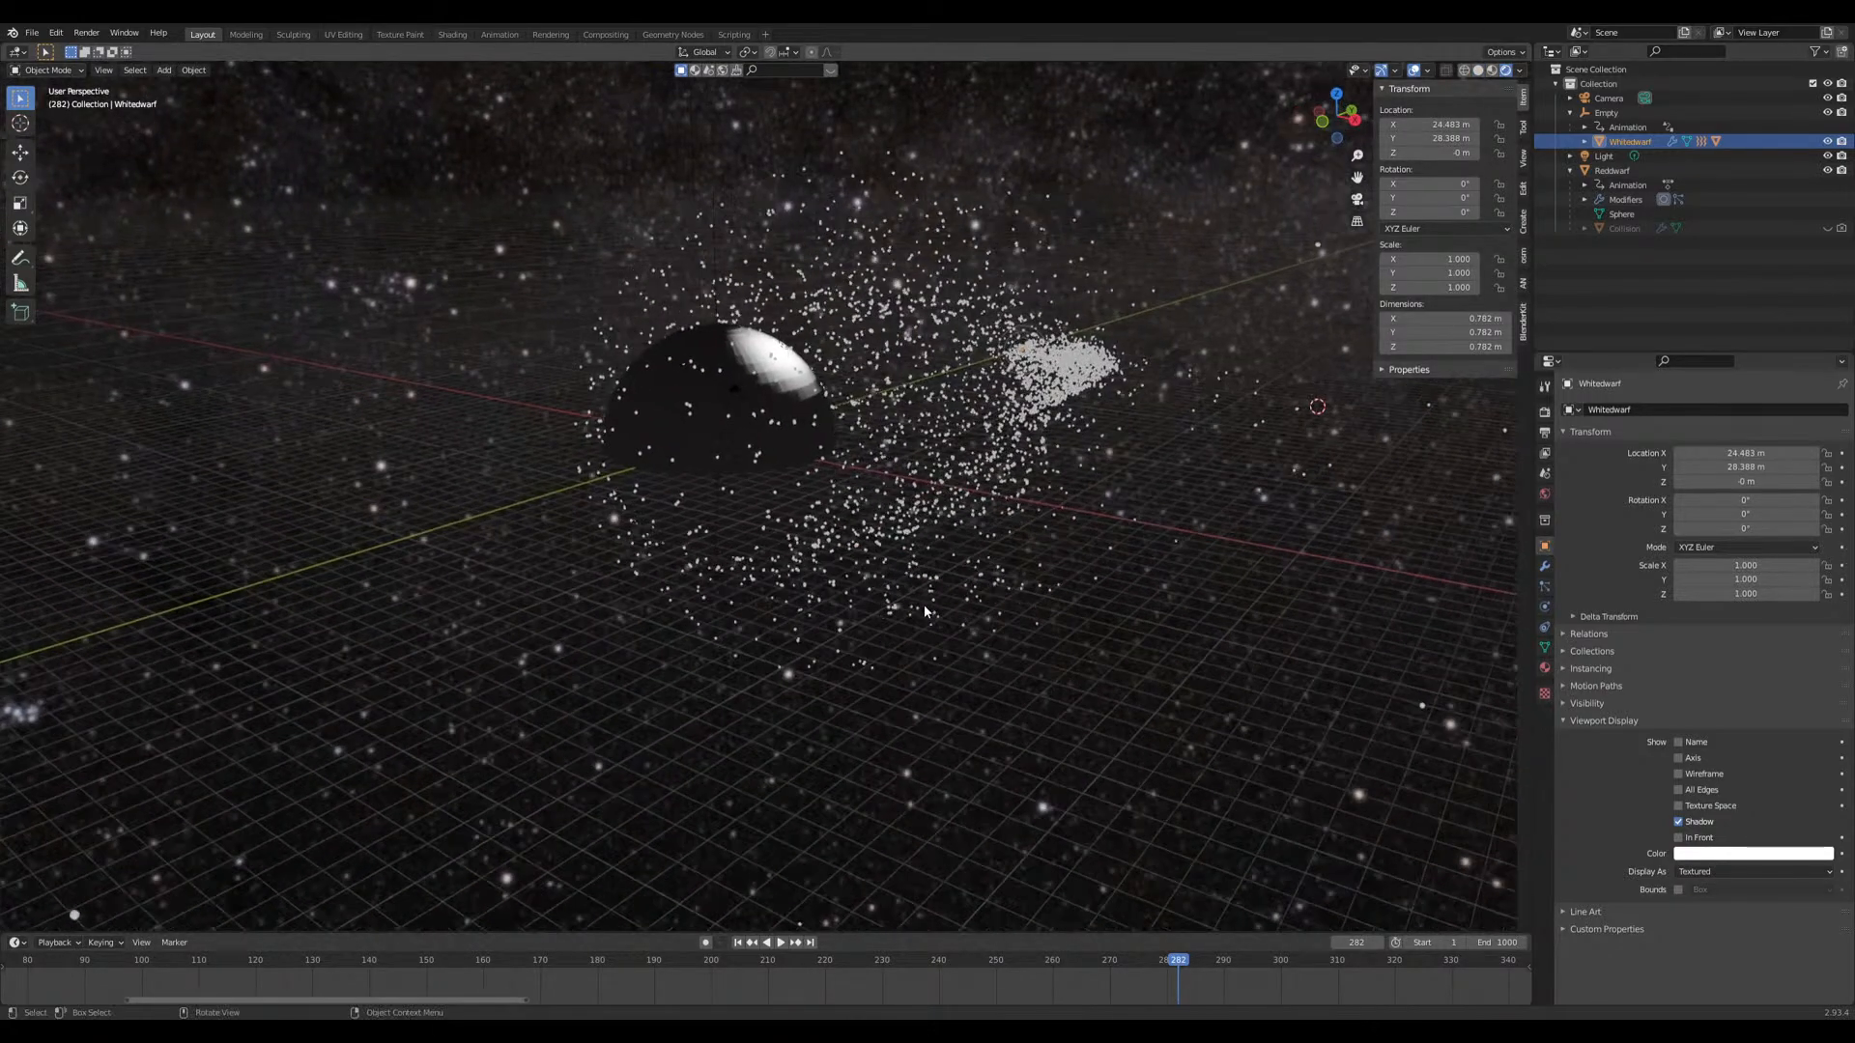
scroll(923, 605, up, 5)
click(826, 390)
scroll(932, 338, down, 2)
click(1544, 567)
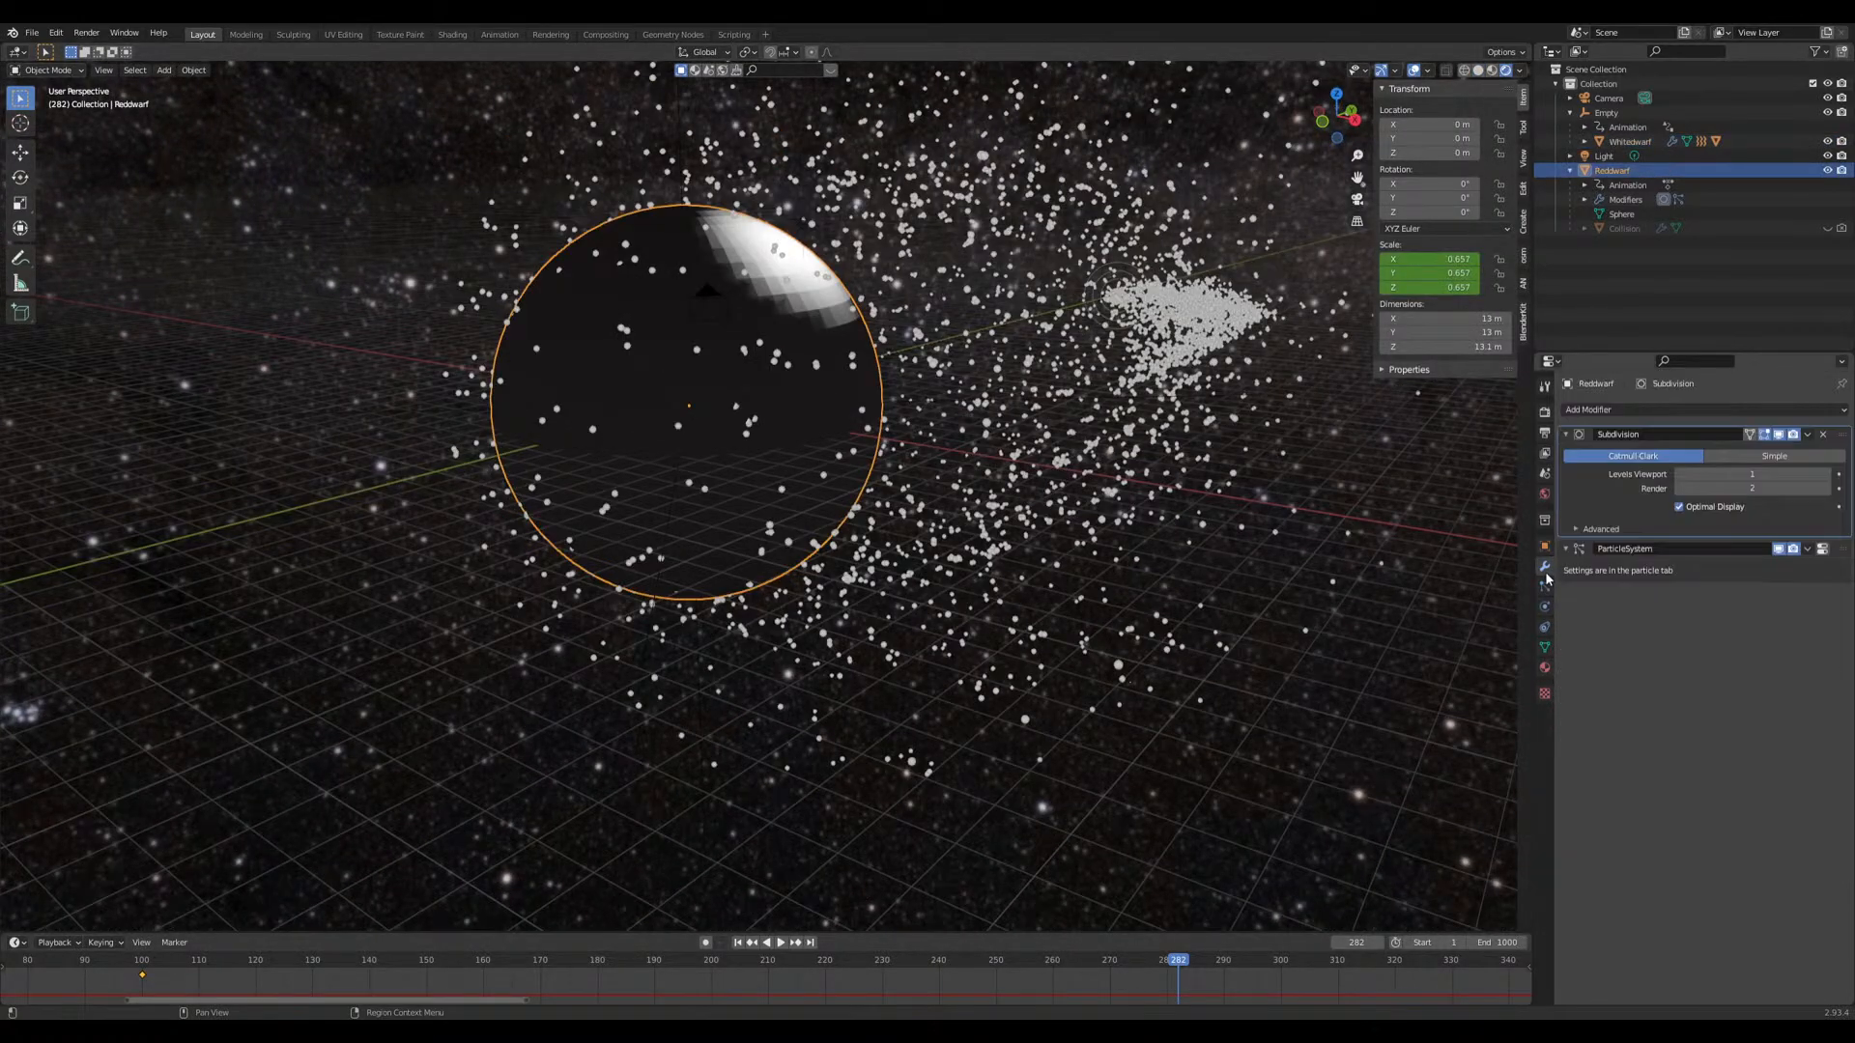
click(1828, 474)
middle_drag(966, 483, 772, 425)
Step: Append the ready-made orange star material to the file and assign it to the Reddwarf
click(56, 32)
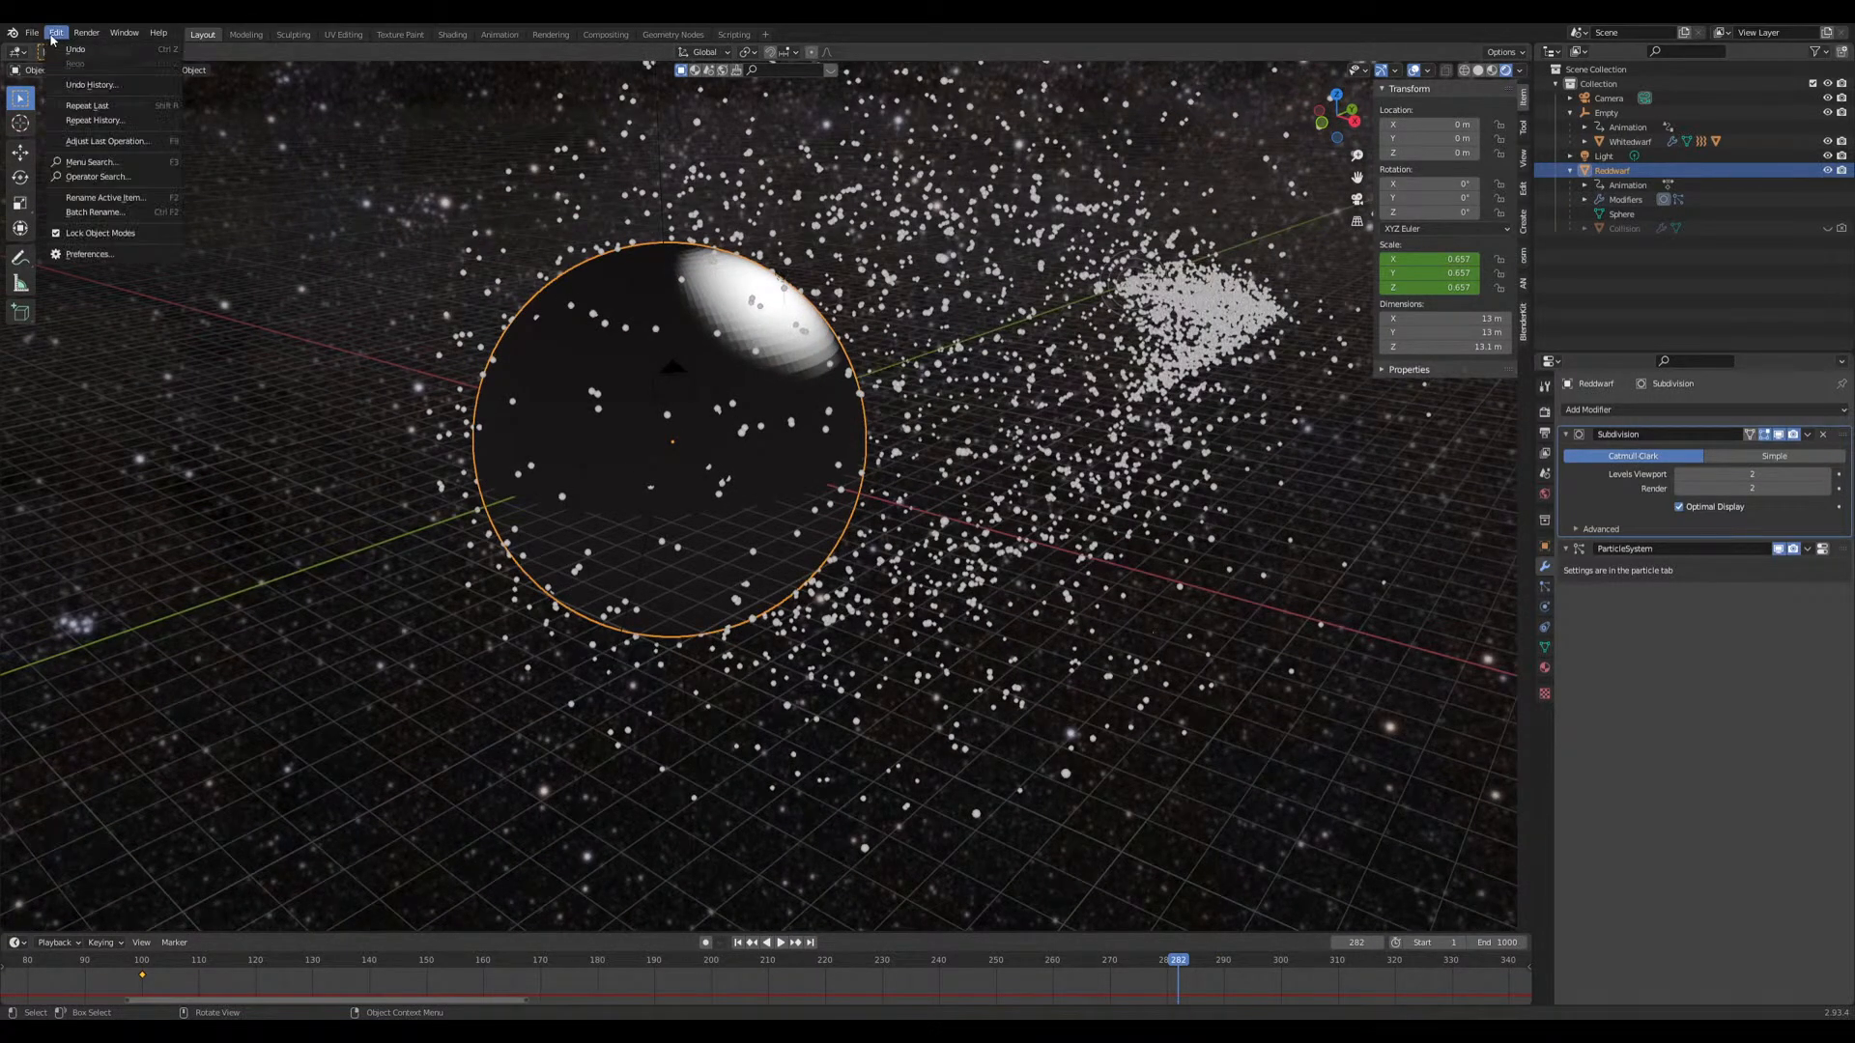
click(90, 257)
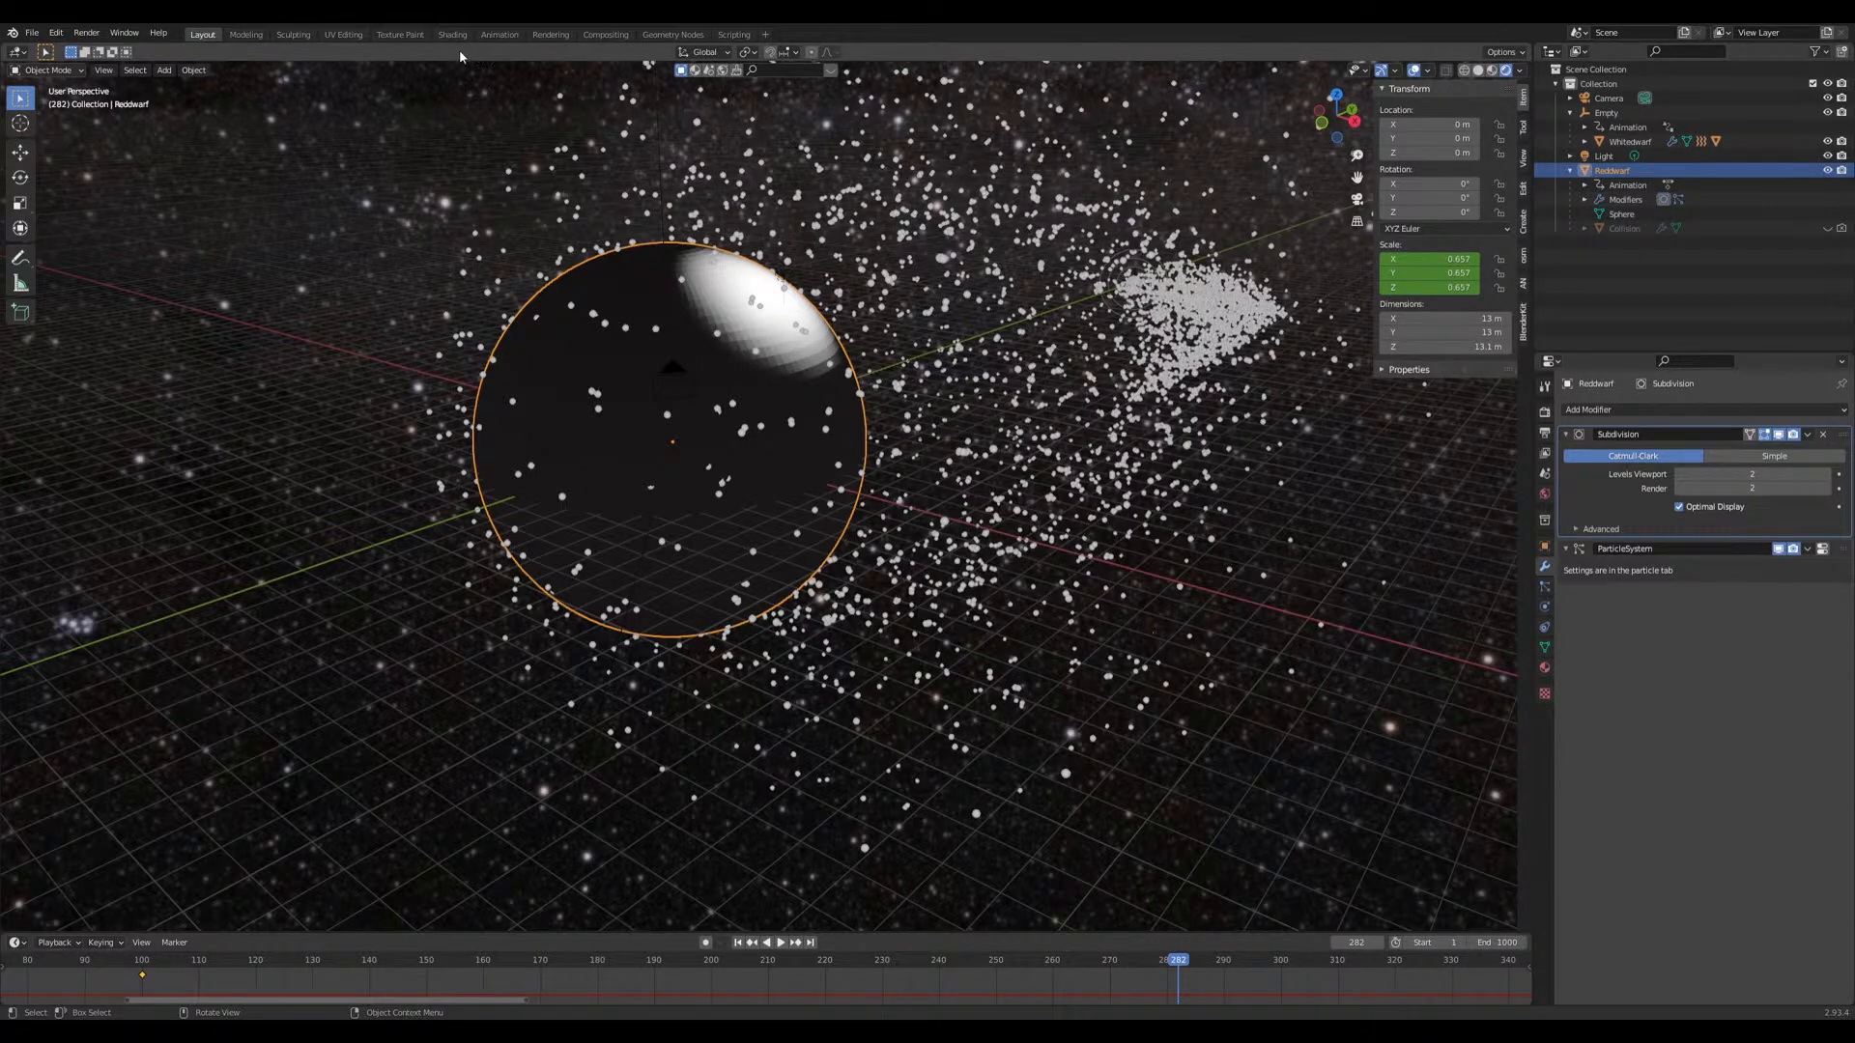
click(32, 31)
click(1136, 732)
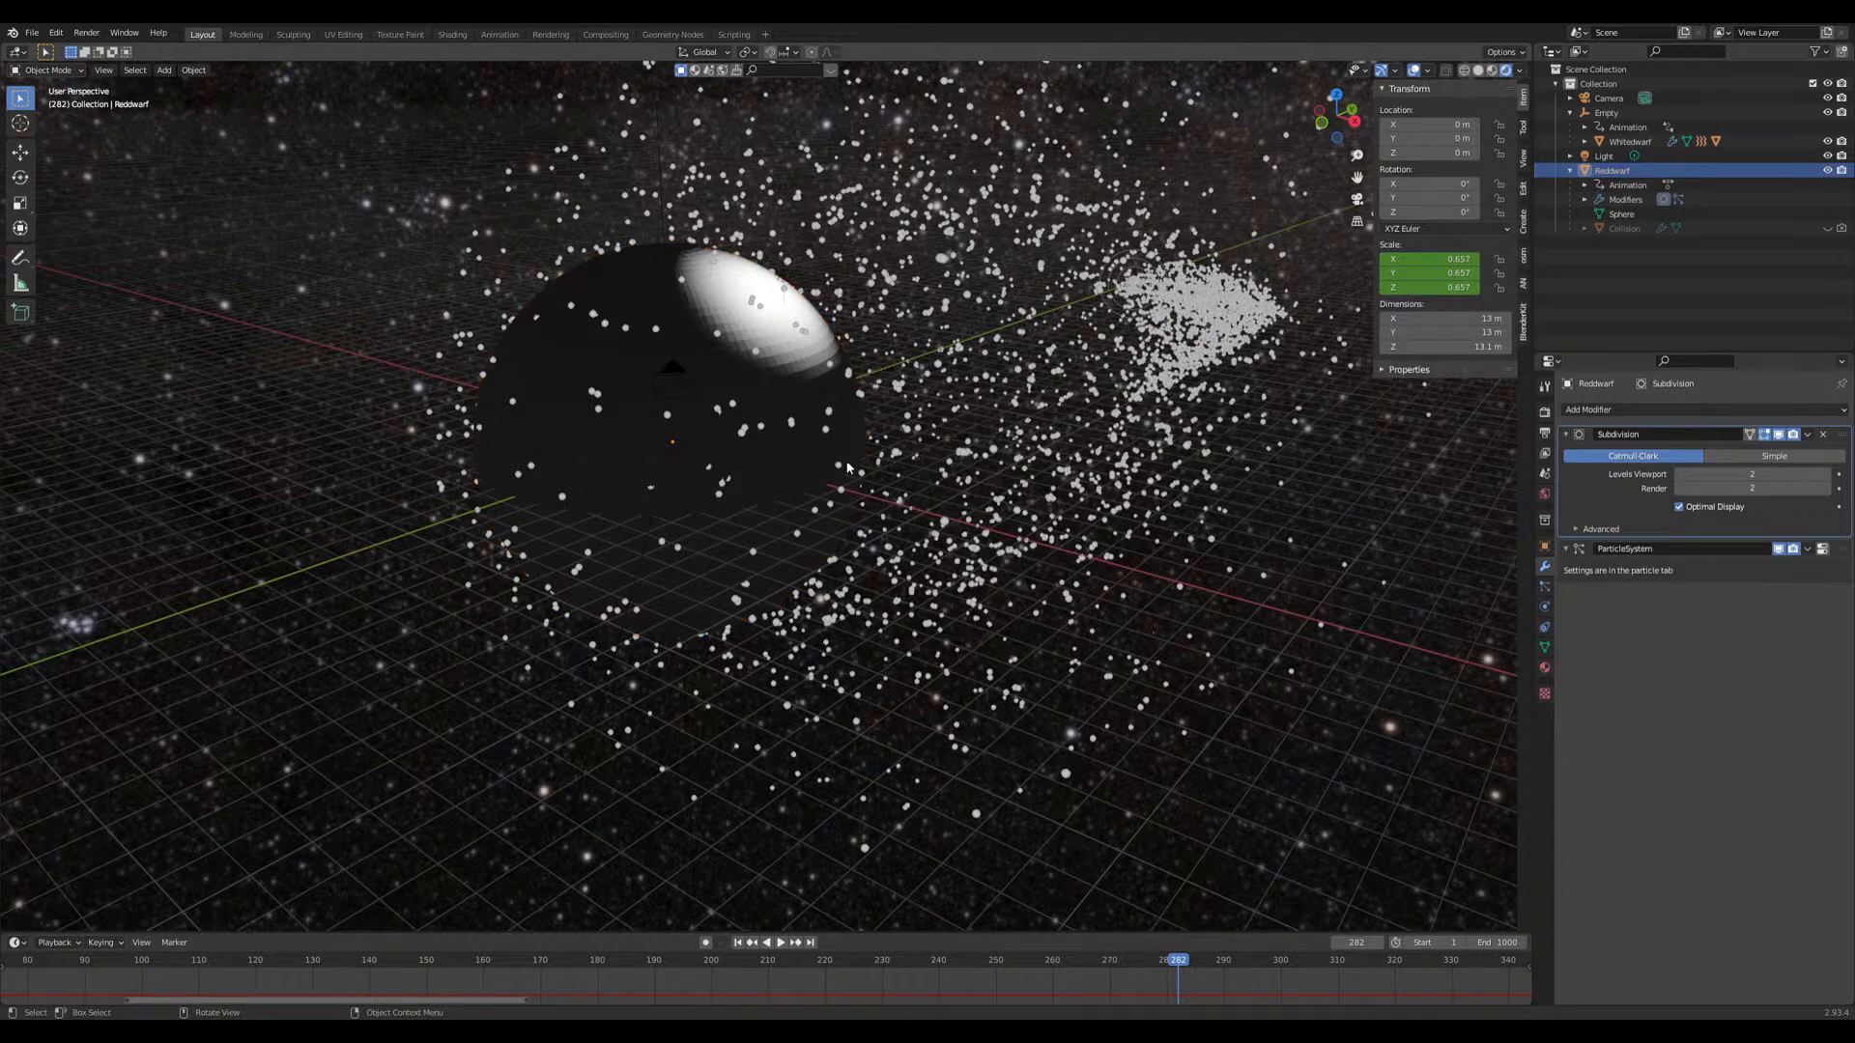
click(1544, 667)
click(1569, 471)
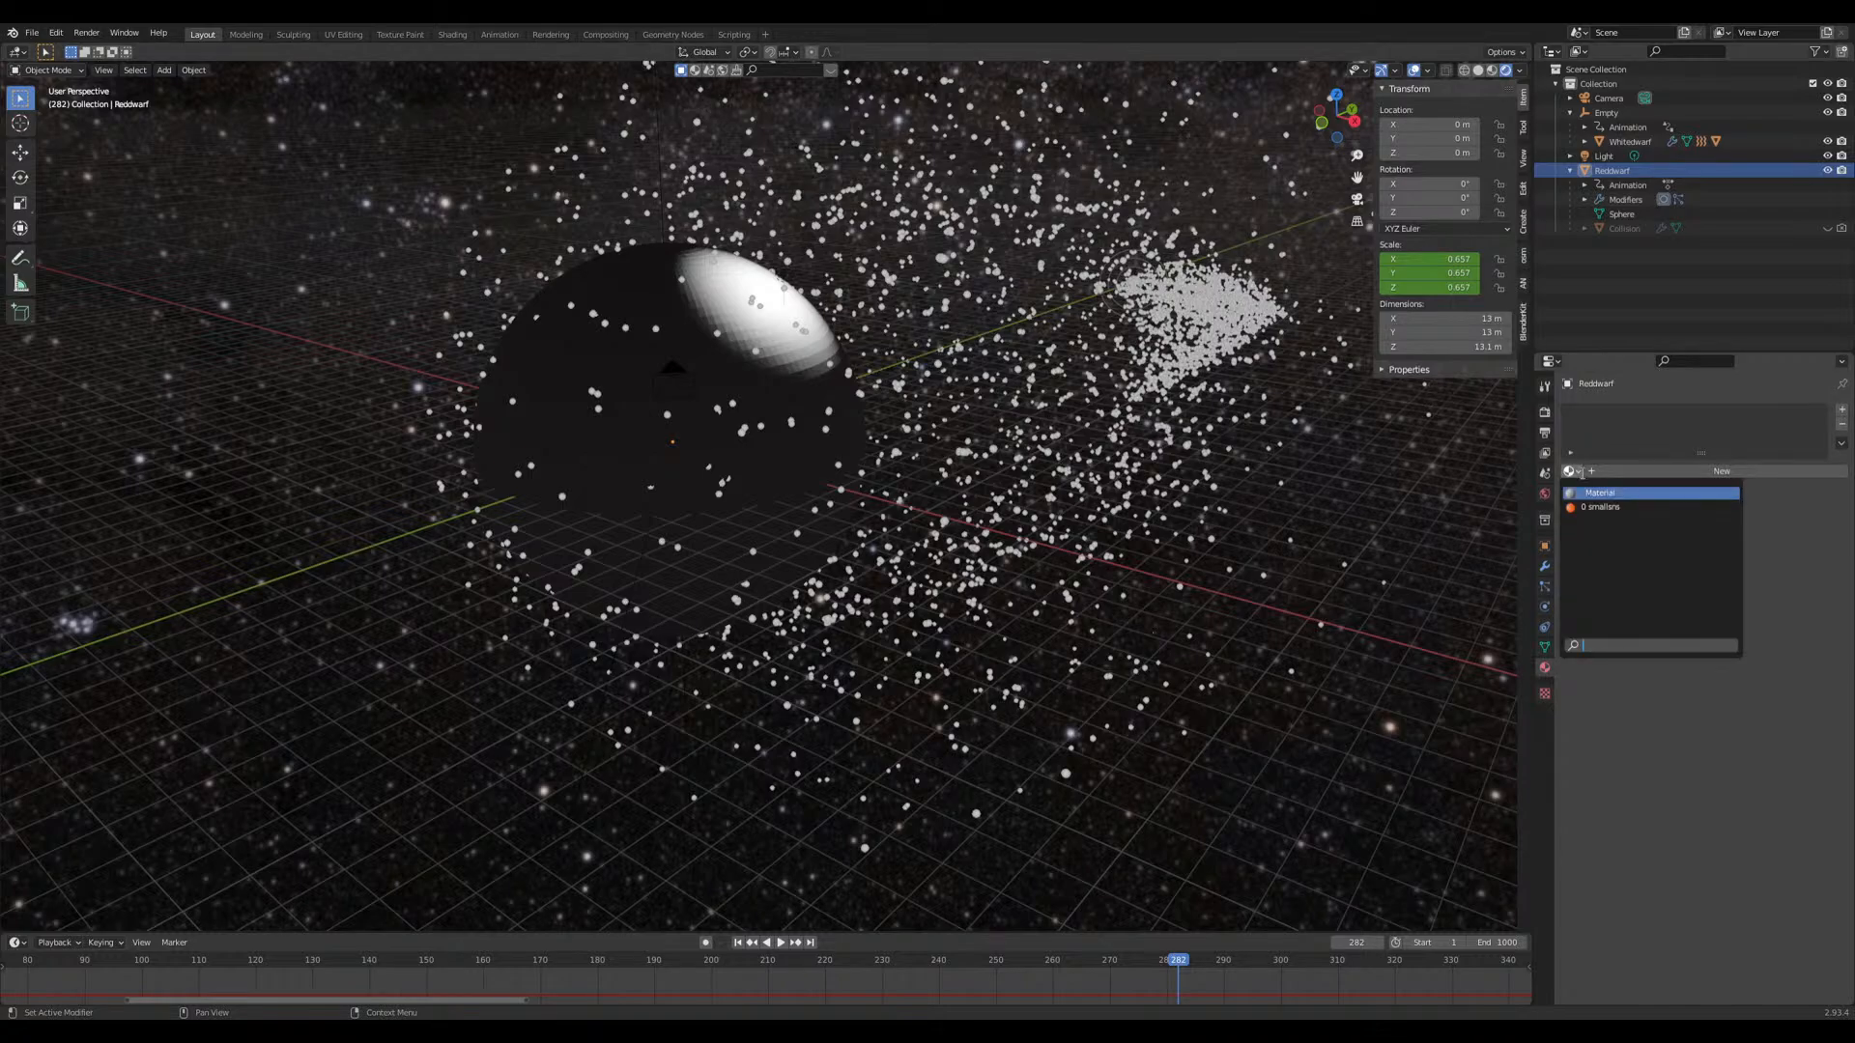
click(1600, 507)
Step: Delete the scene's light and save the file
middle_drag(956, 618, 991, 646)
scroll(991, 646, up, 4)
scroll(836, 532, down, 4)
middle_drag(837, 531, 882, 516)
click(908, 319)
middle_drag(908, 319, 537, 485)
key(Delete)
key(ctrl+s)
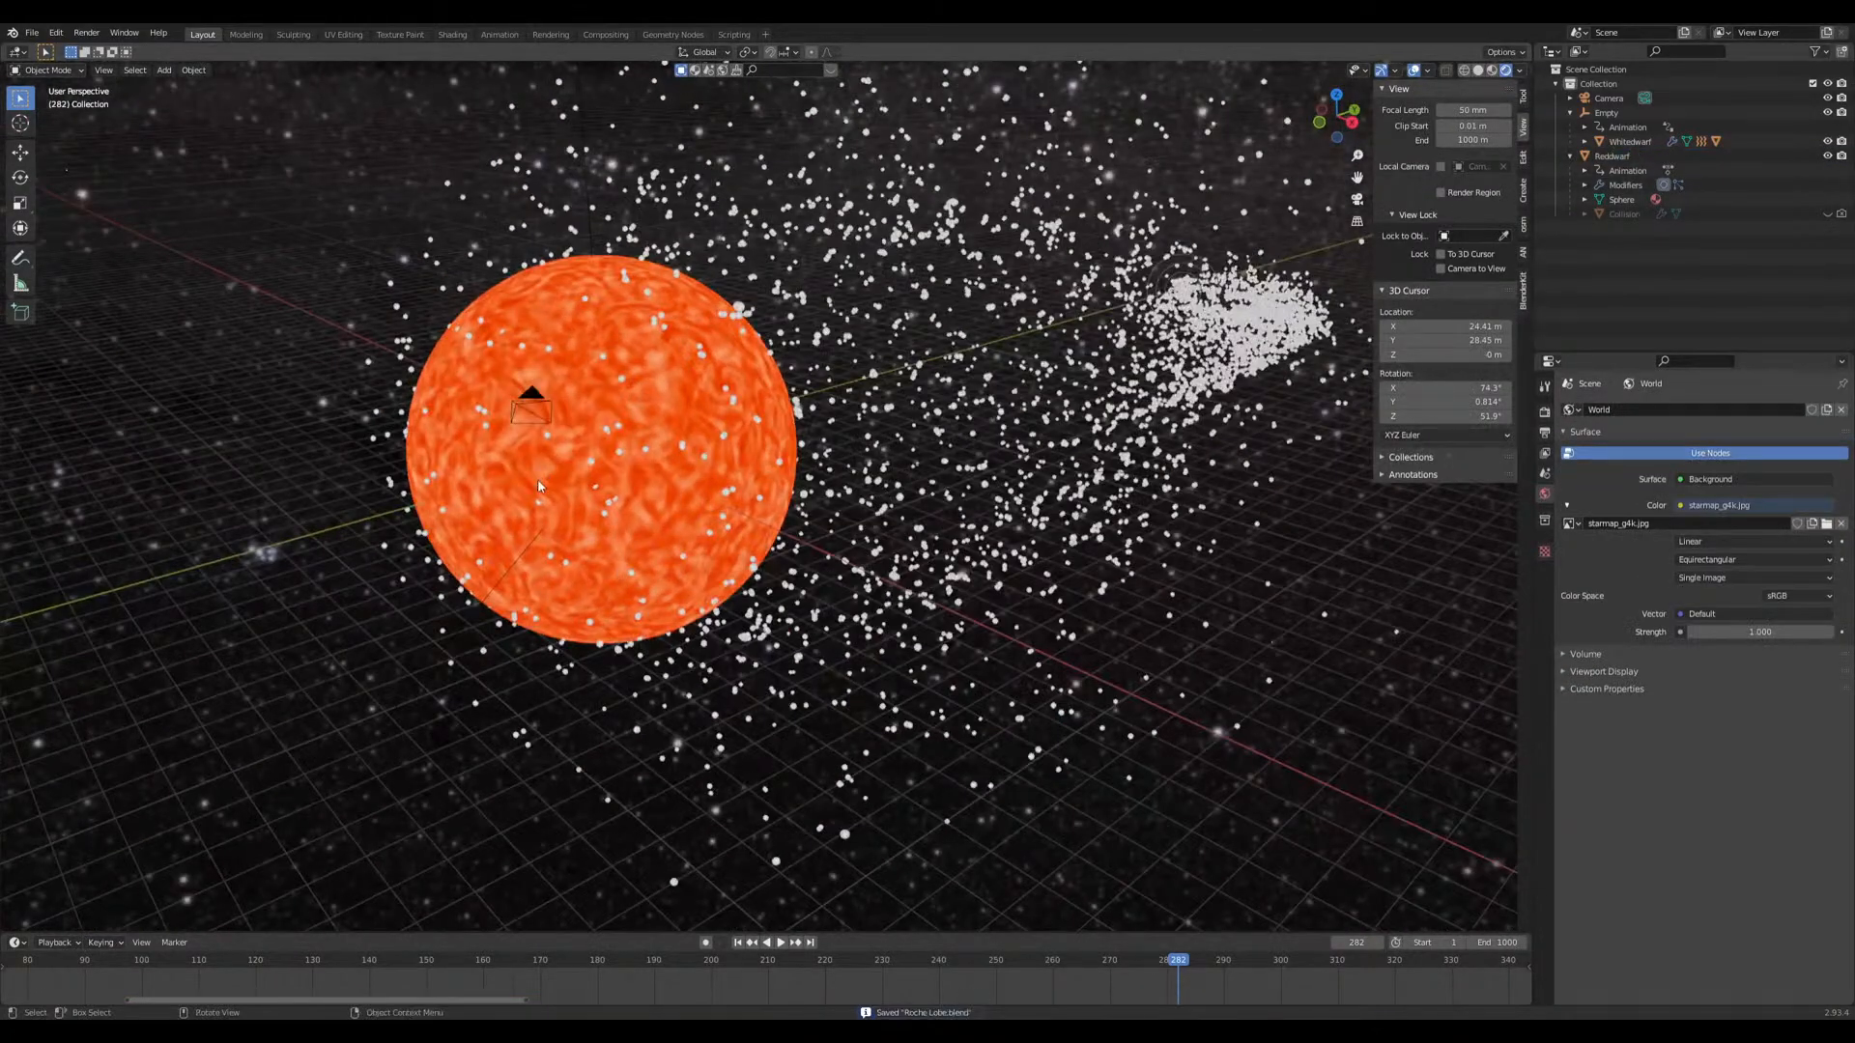
Step: Examine the Reddwarf's orange surface against the star background and select the sphere to view its material settings
scroll(550, 538, up, 2)
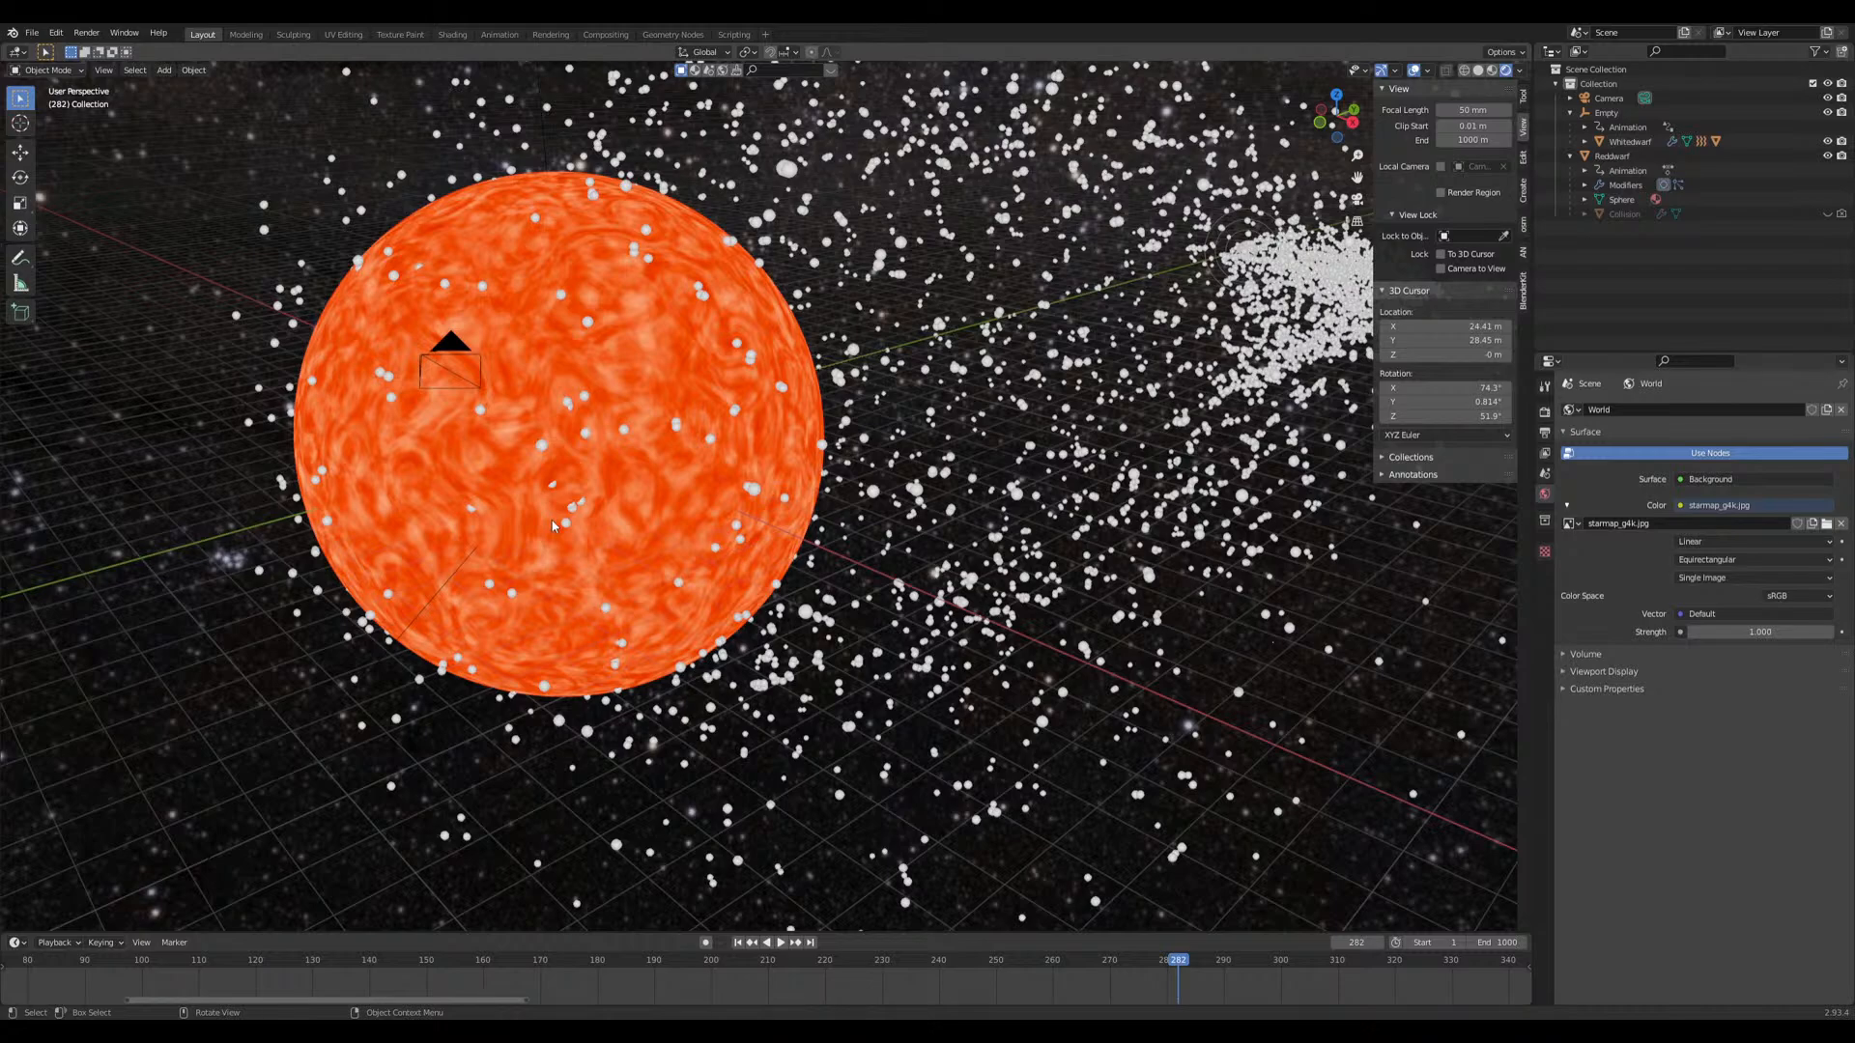
scroll(565, 499, down, 2)
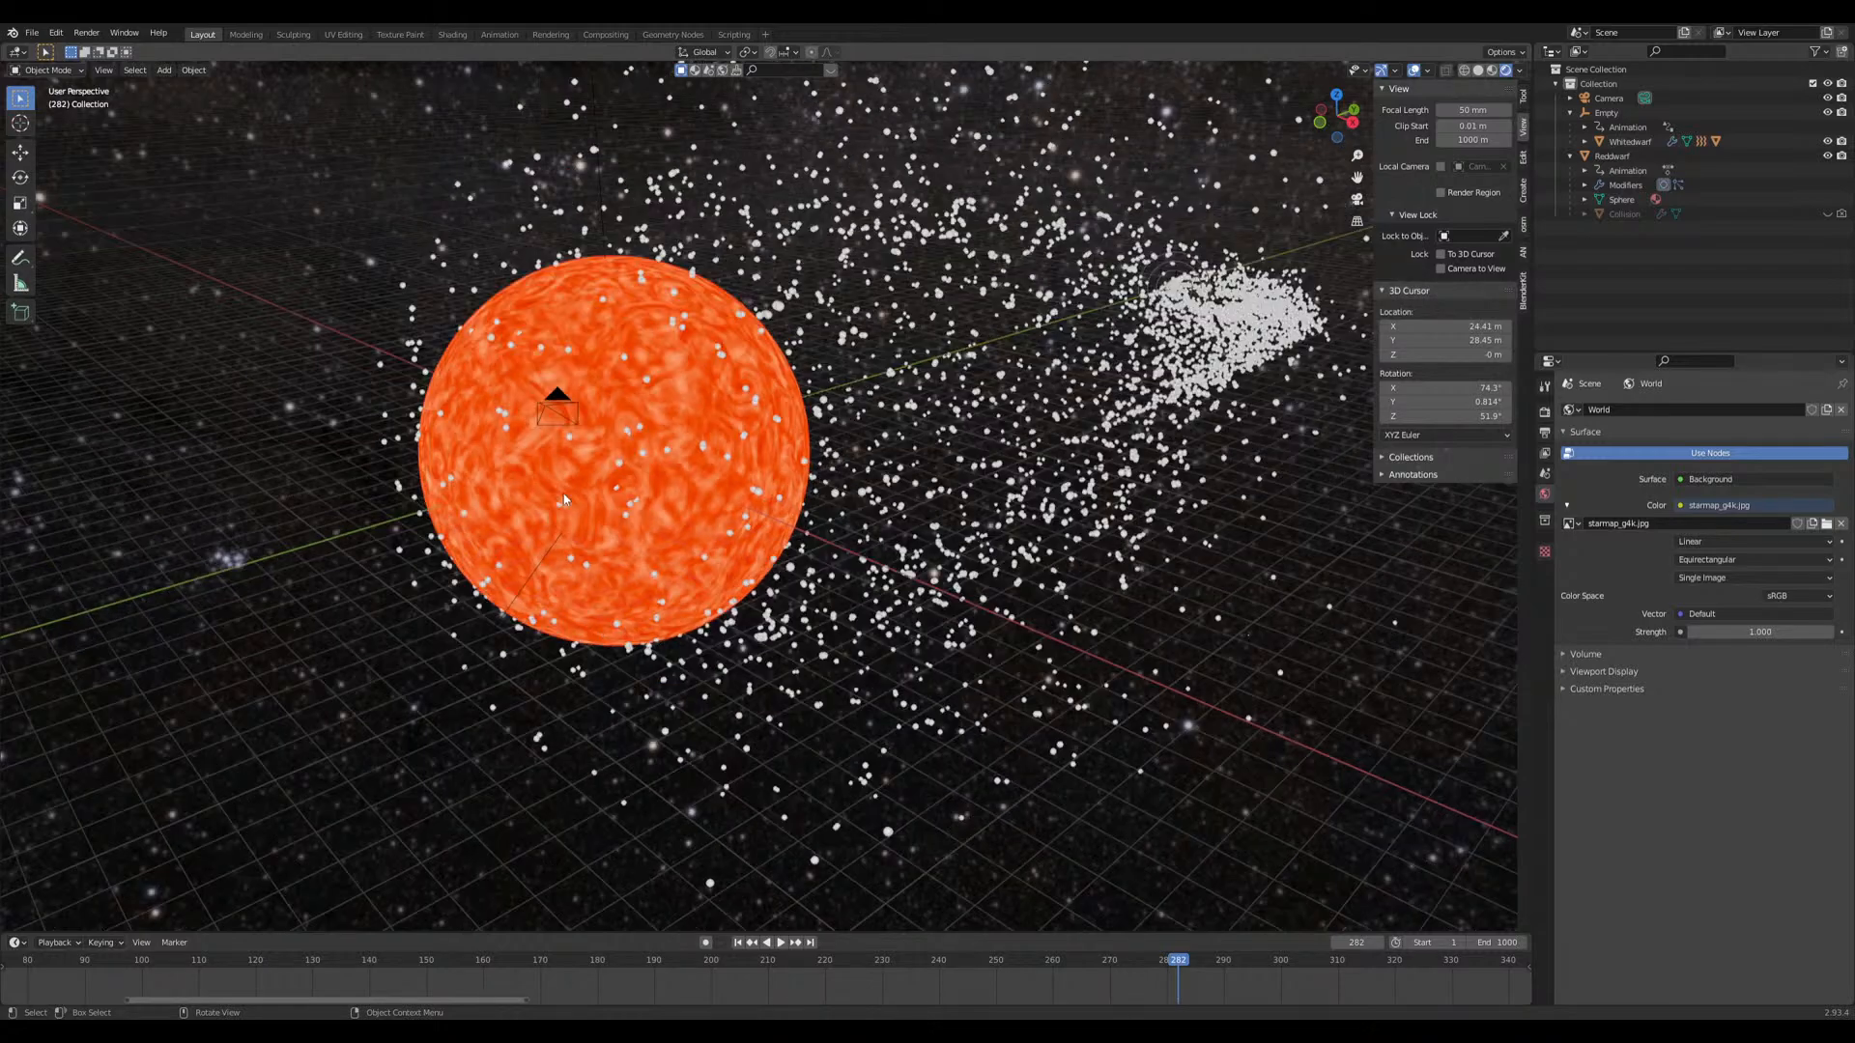
mouse_move(629, 474)
middle_down()
mouse_move(676, 471)
mouse_move(637, 480)
middle_up()
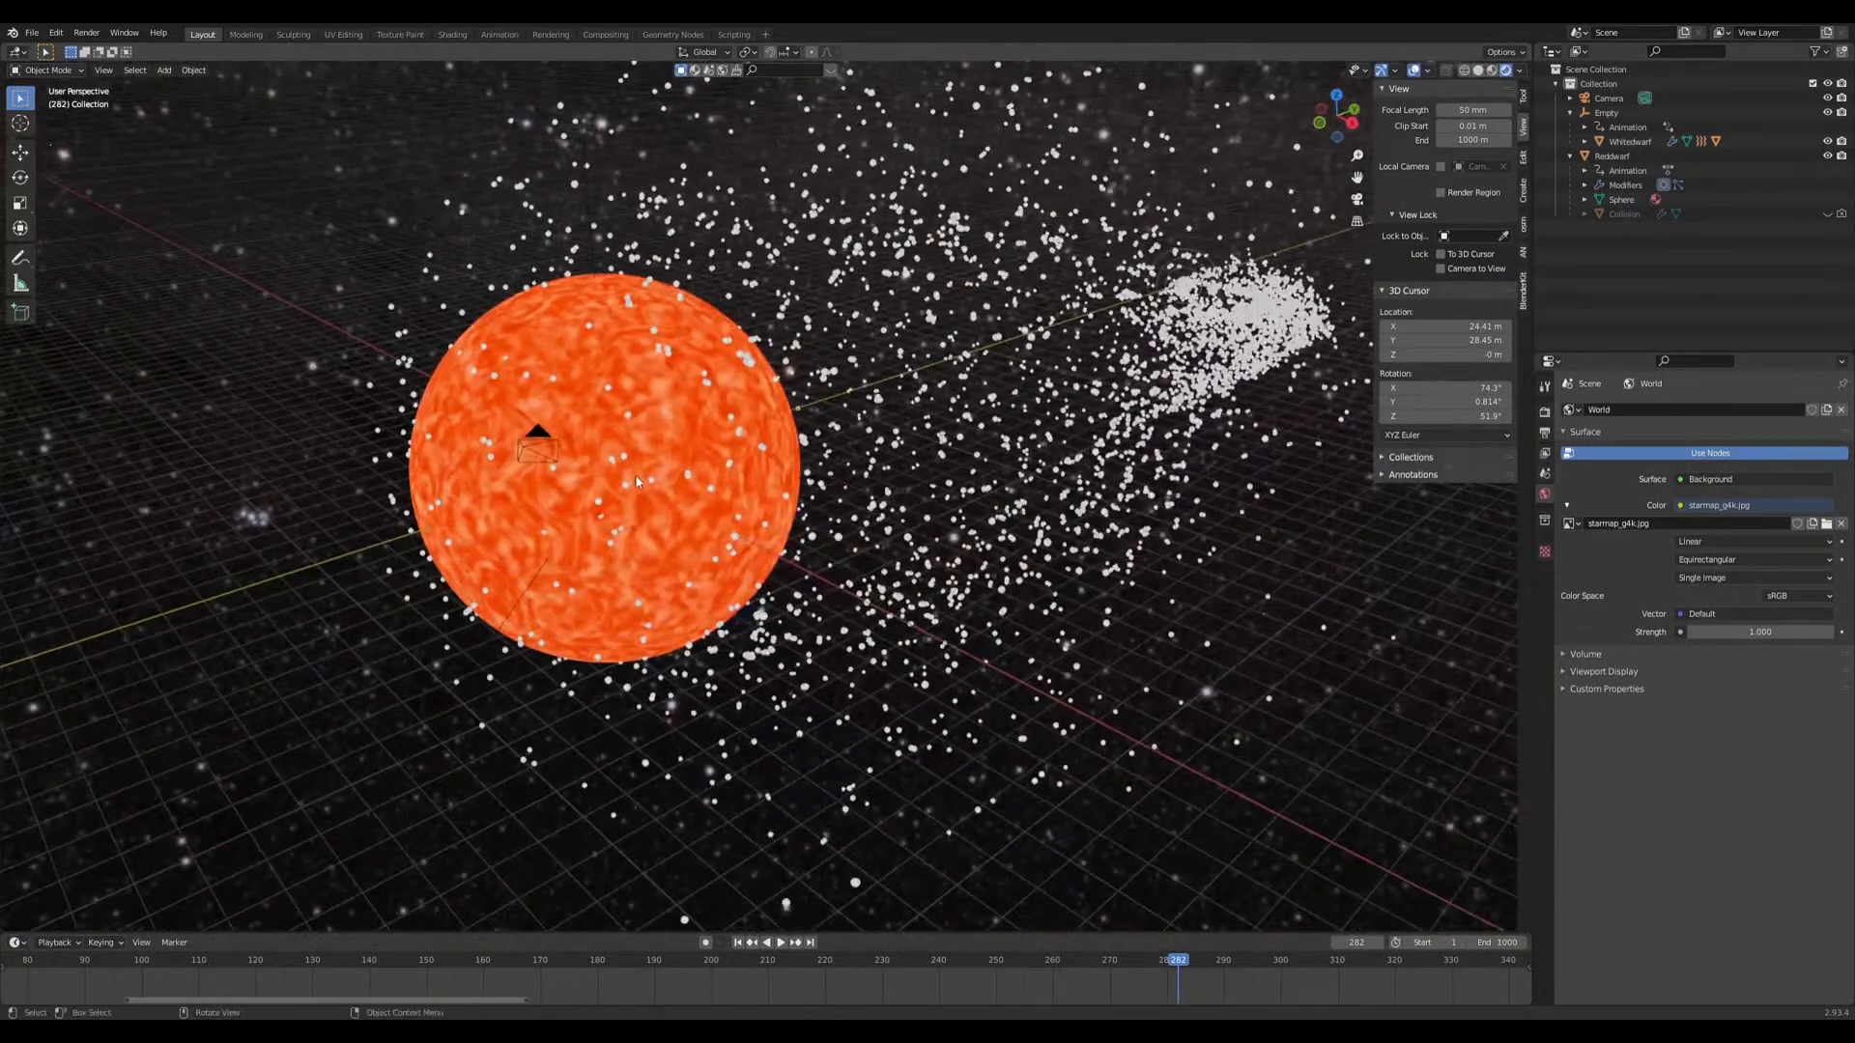
shift+middle_drag(647, 585, 710, 584)
mouse_move(926, 549)
middle_down()
mouse_move(893, 549)
mouse_move(913, 551)
middle_up()
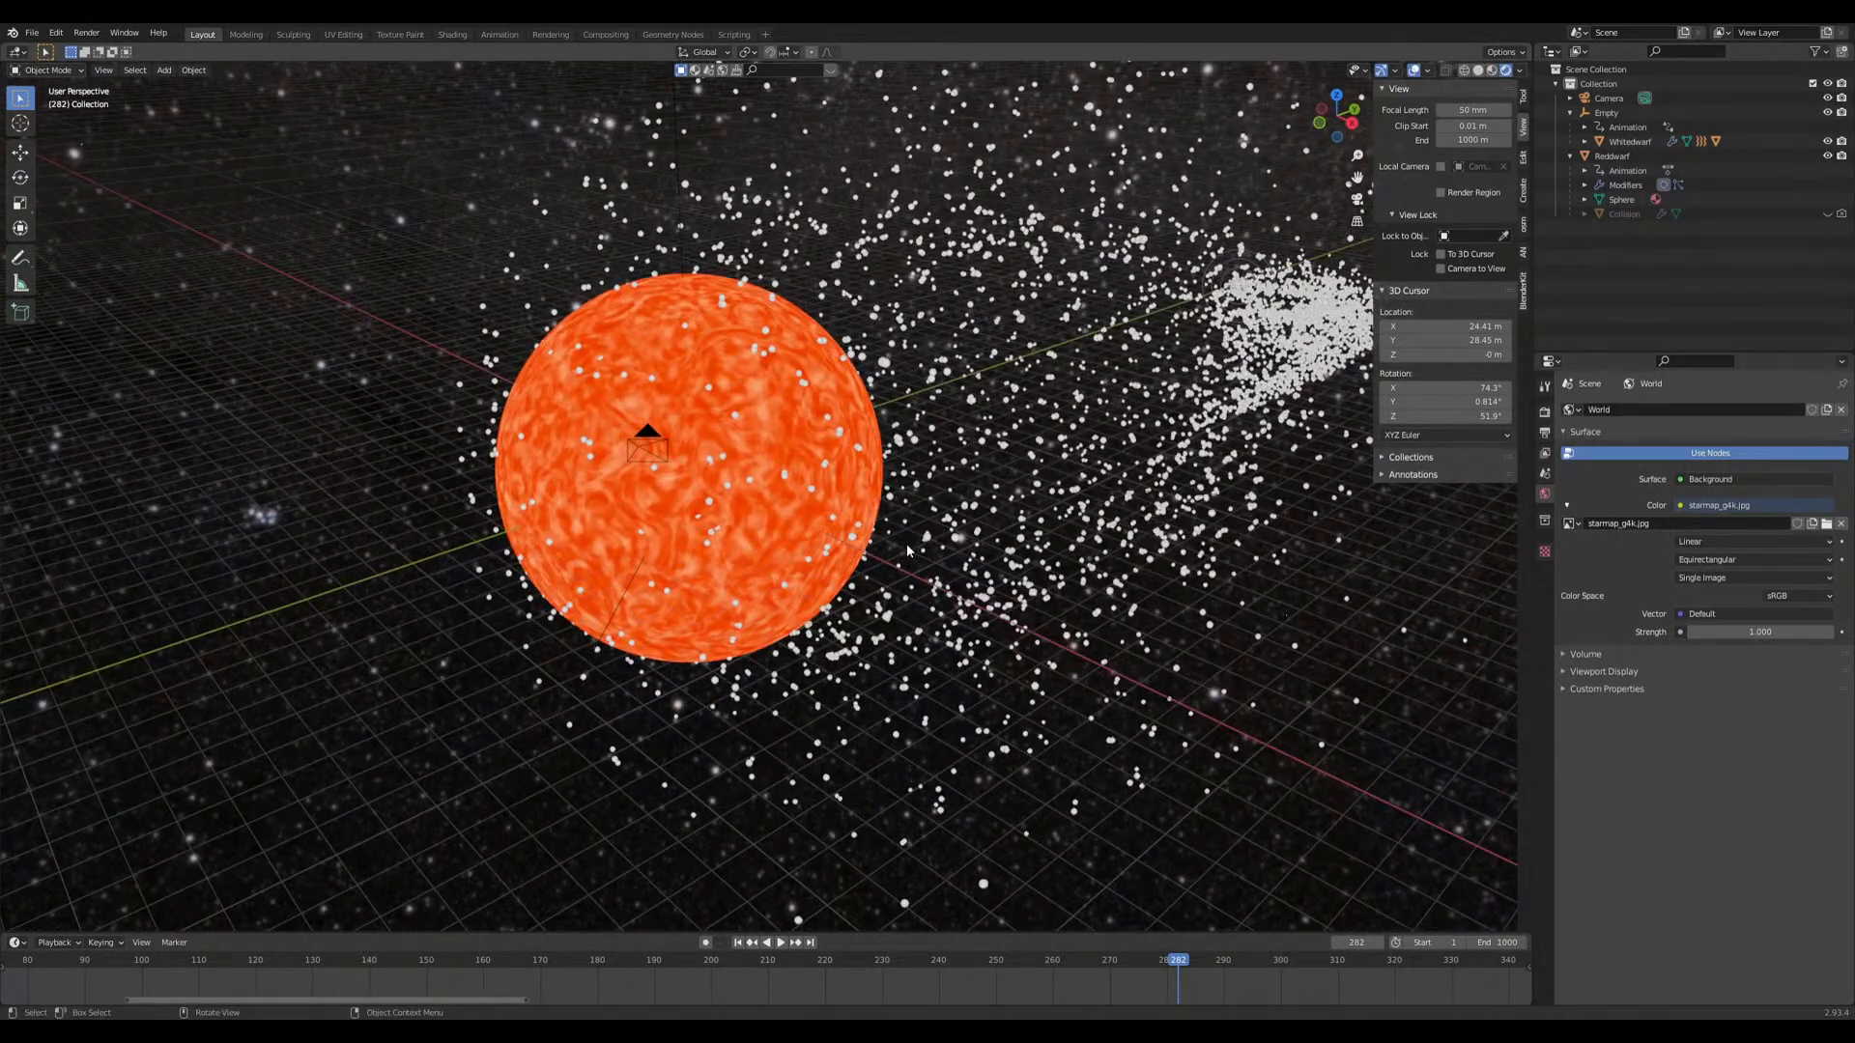
mouse_move(790, 567)
middle_down()
mouse_move(825, 565)
mouse_move(783, 567)
middle_up()
click(782, 568)
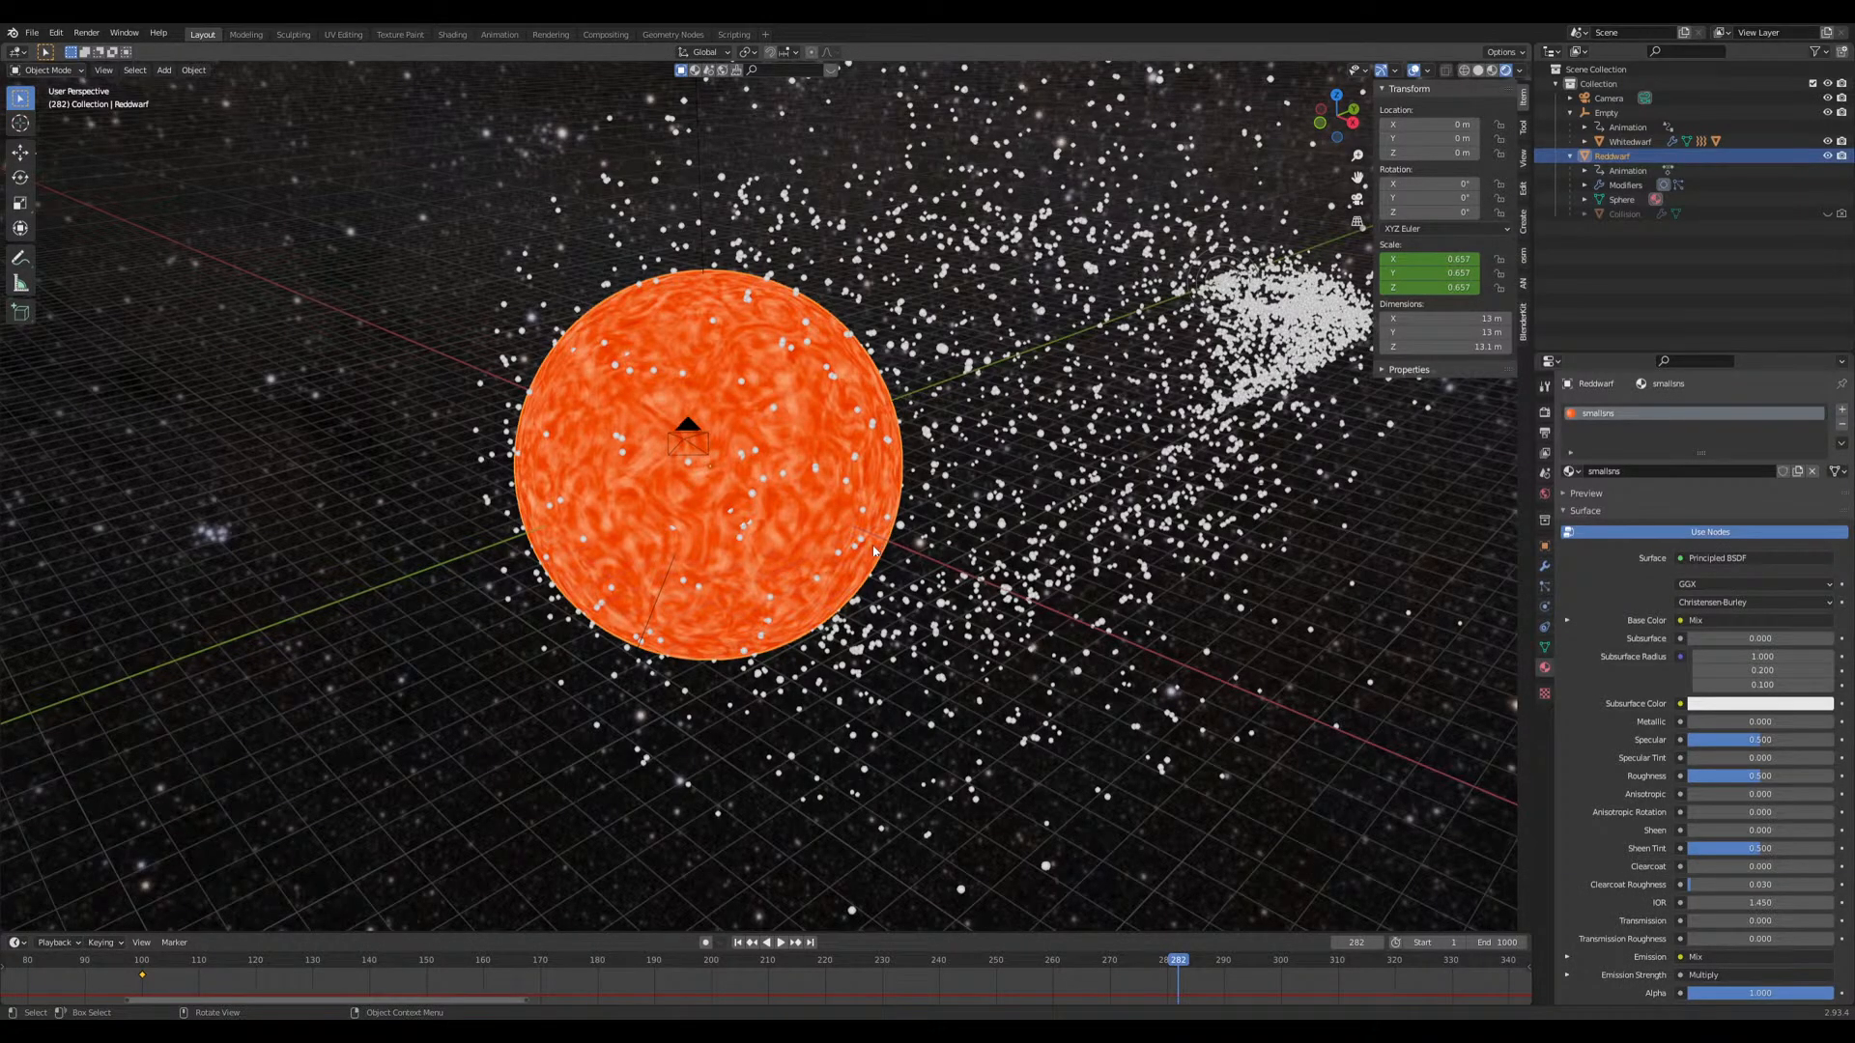
middle_drag(825, 562, 796, 564)
Step: Create a new material named Whitedwarf on the small sphere
shift+middle_drag(1284, 474, 948, 583)
scroll(947, 584, up, 3)
scroll(948, 586, down, 3)
scroll(831, 601, up, 6)
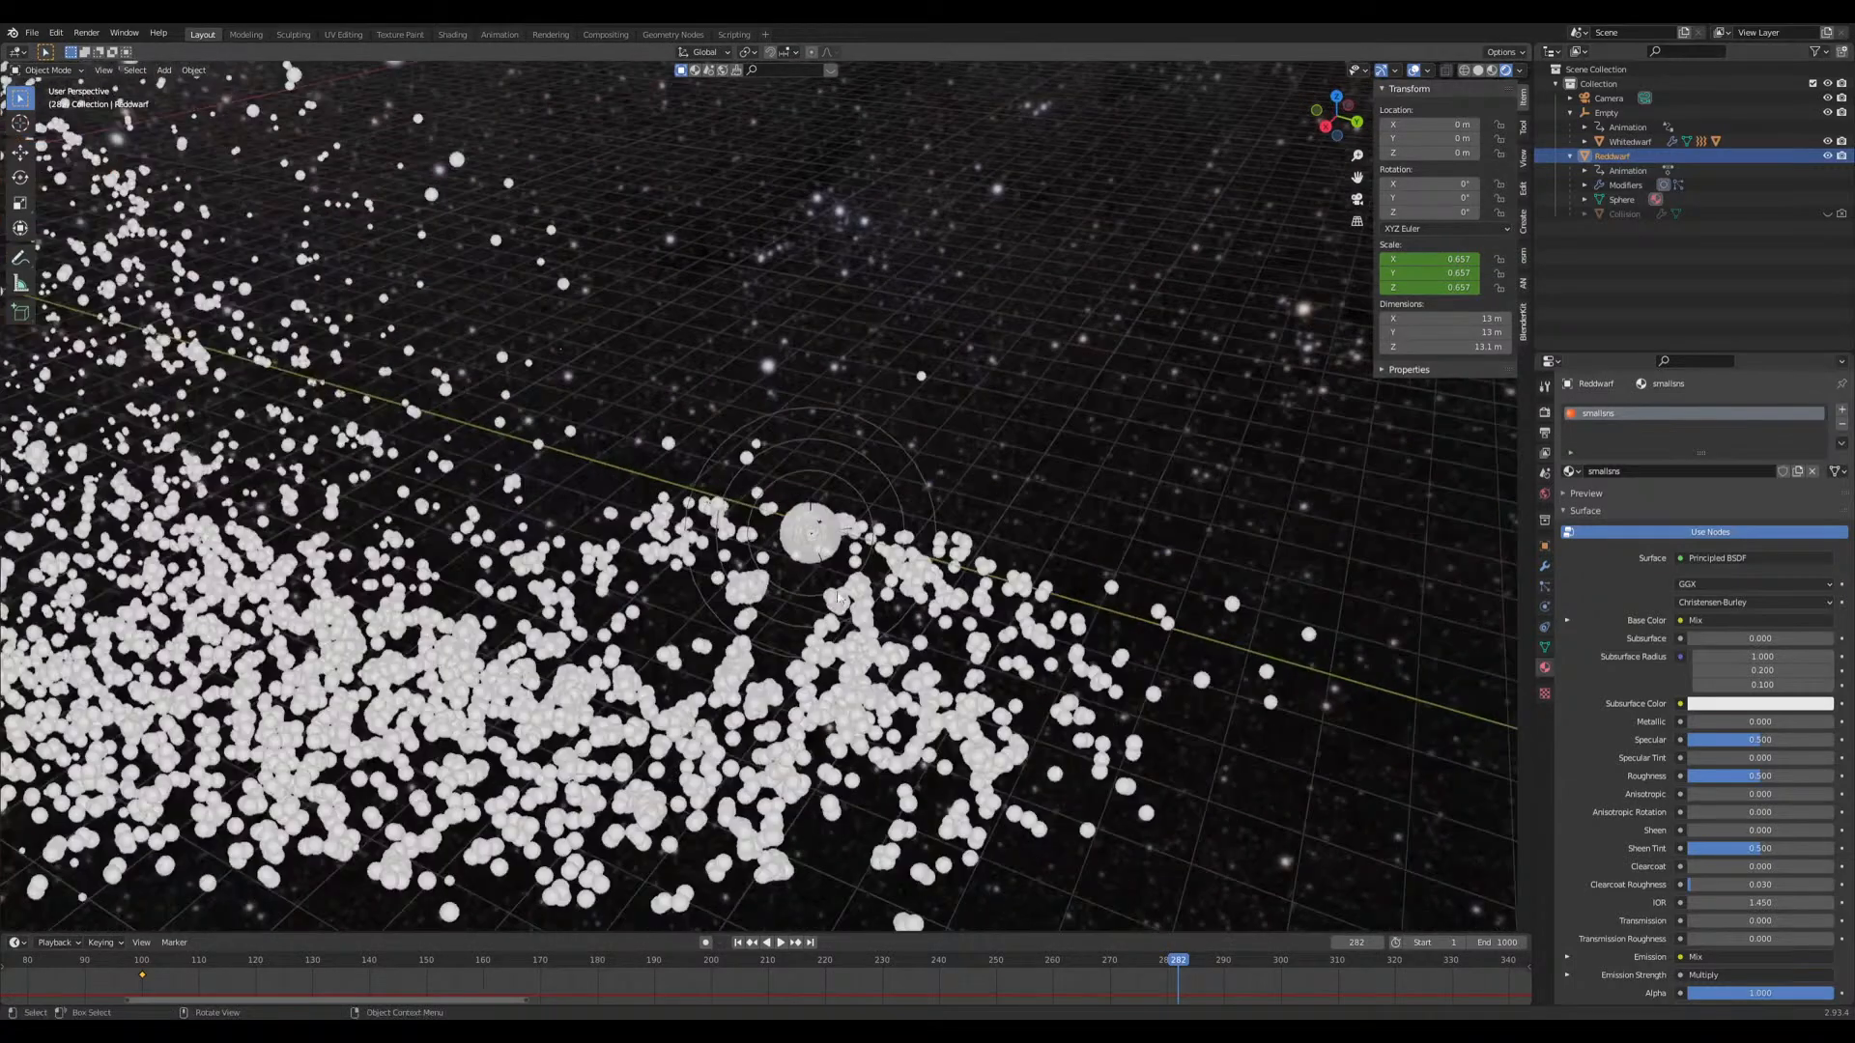
click(814, 544)
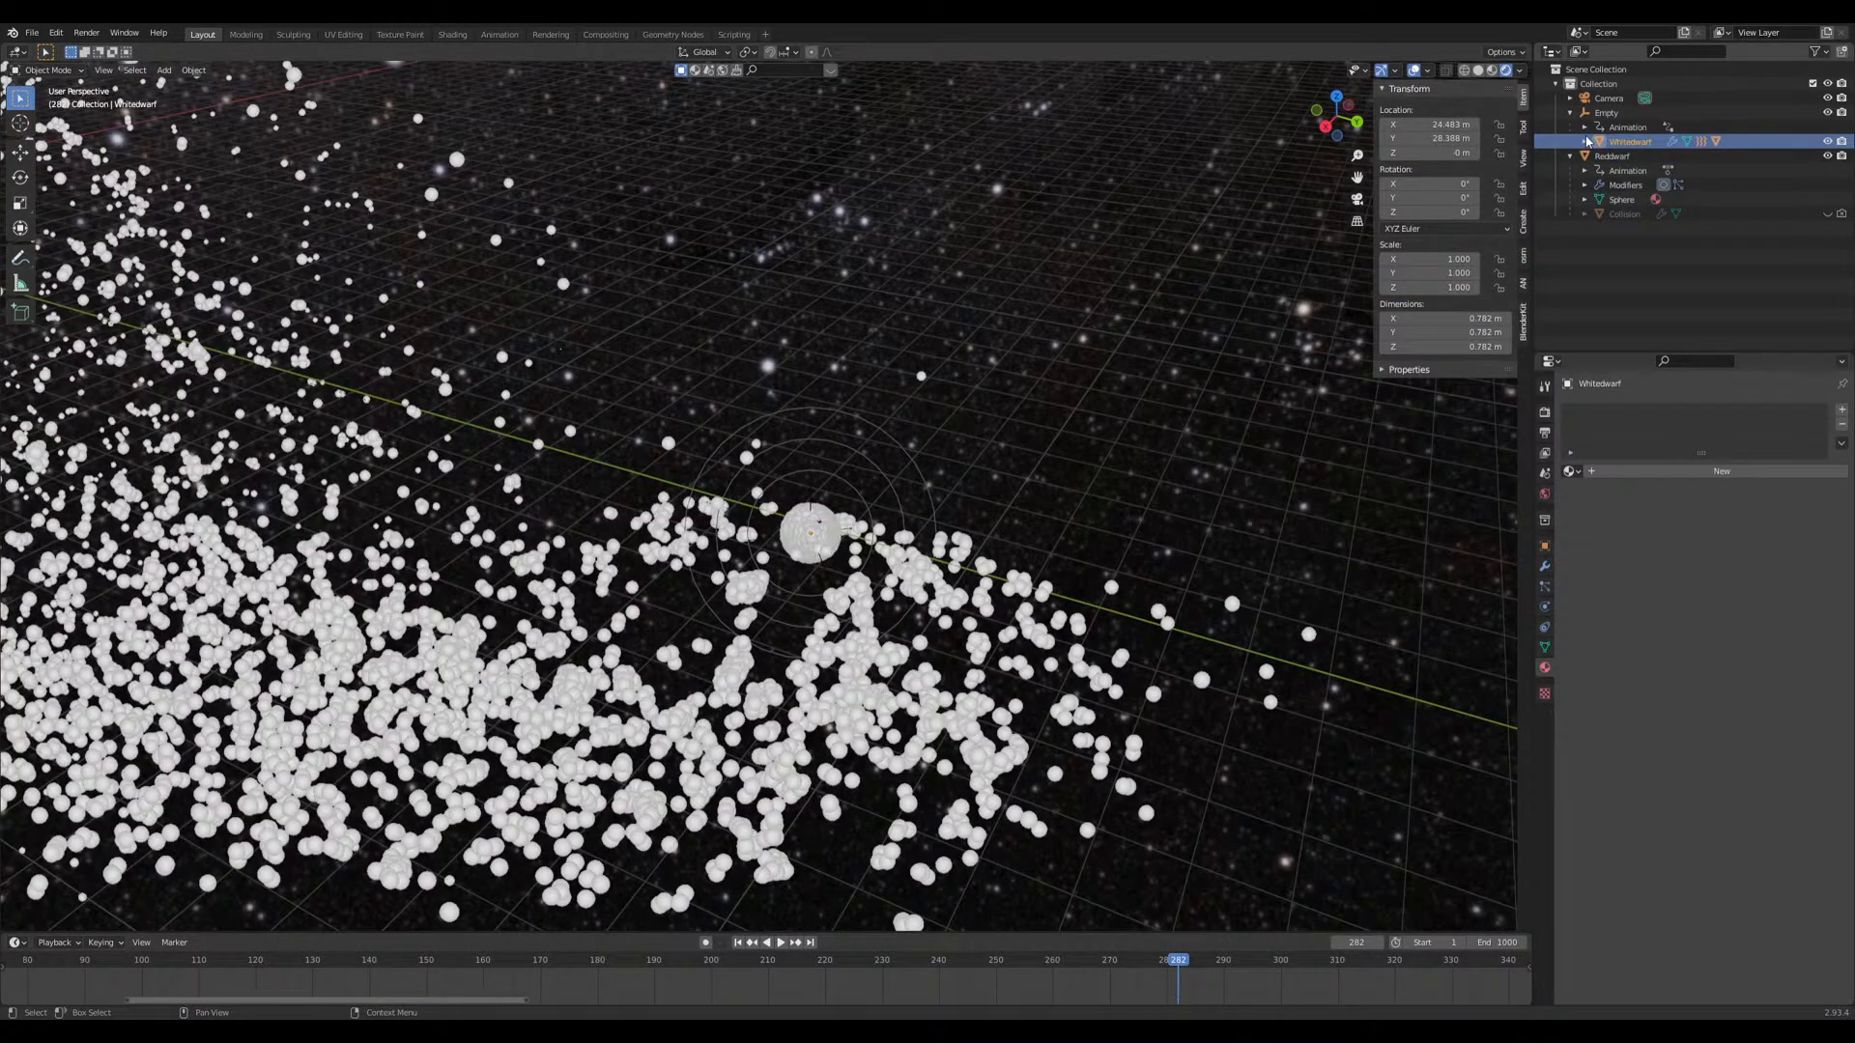
click(1618, 473)
double_click(1630, 471)
text(Whit)
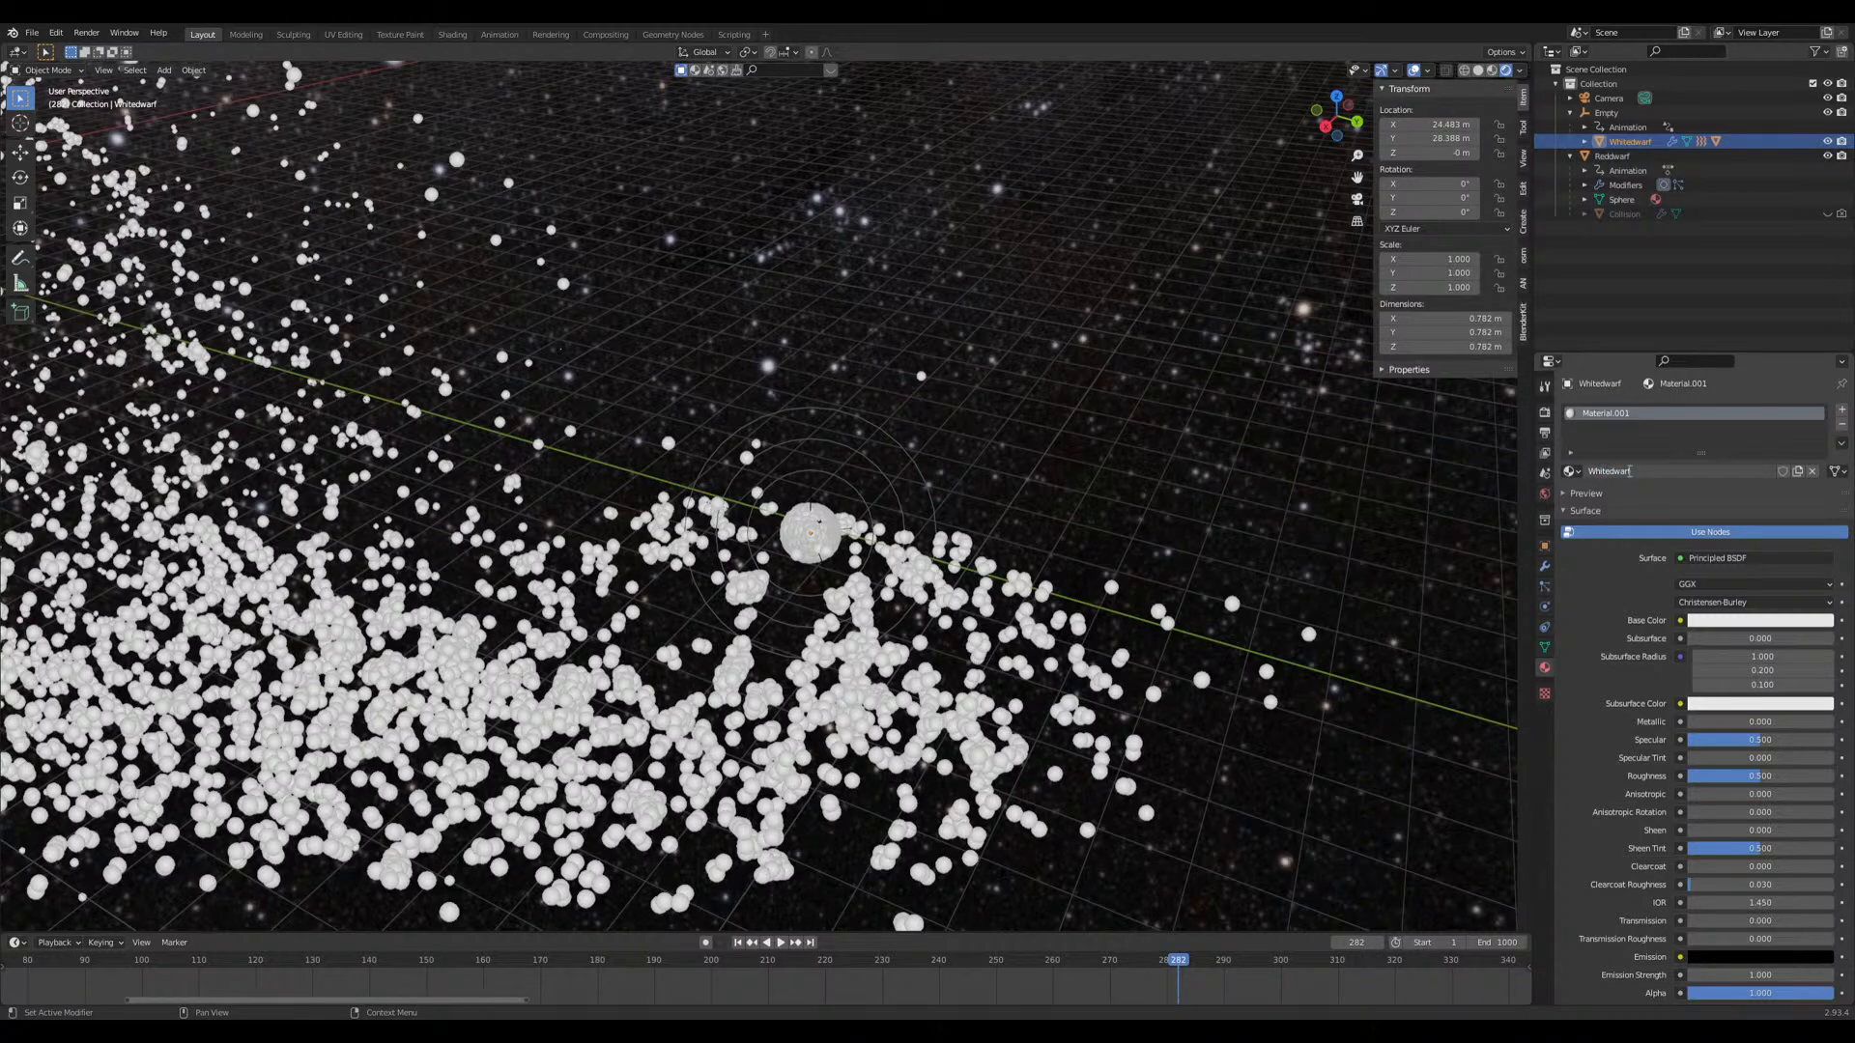
text(edwarf)
key(Return)
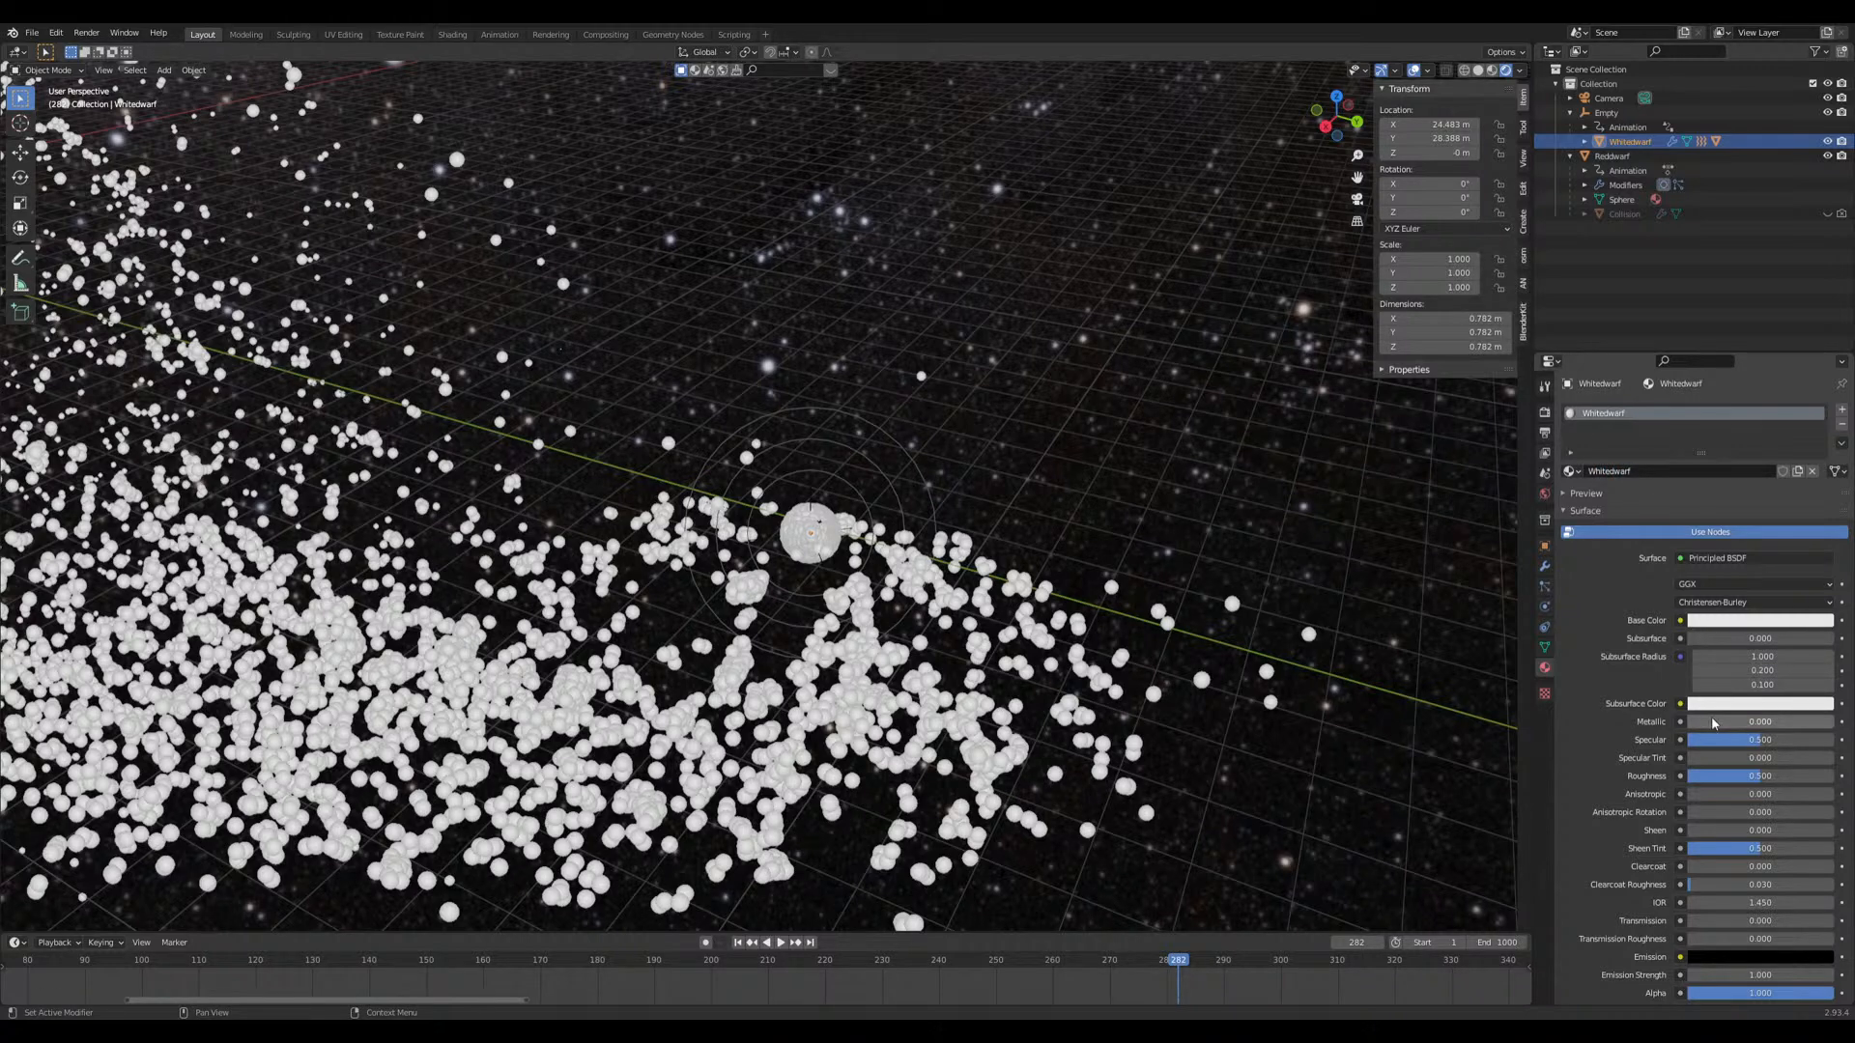
Step: Change the Whitedwarf material's surface to Emission, set its strength, and enable Bloom in the Eevee render settings
click(1708, 560)
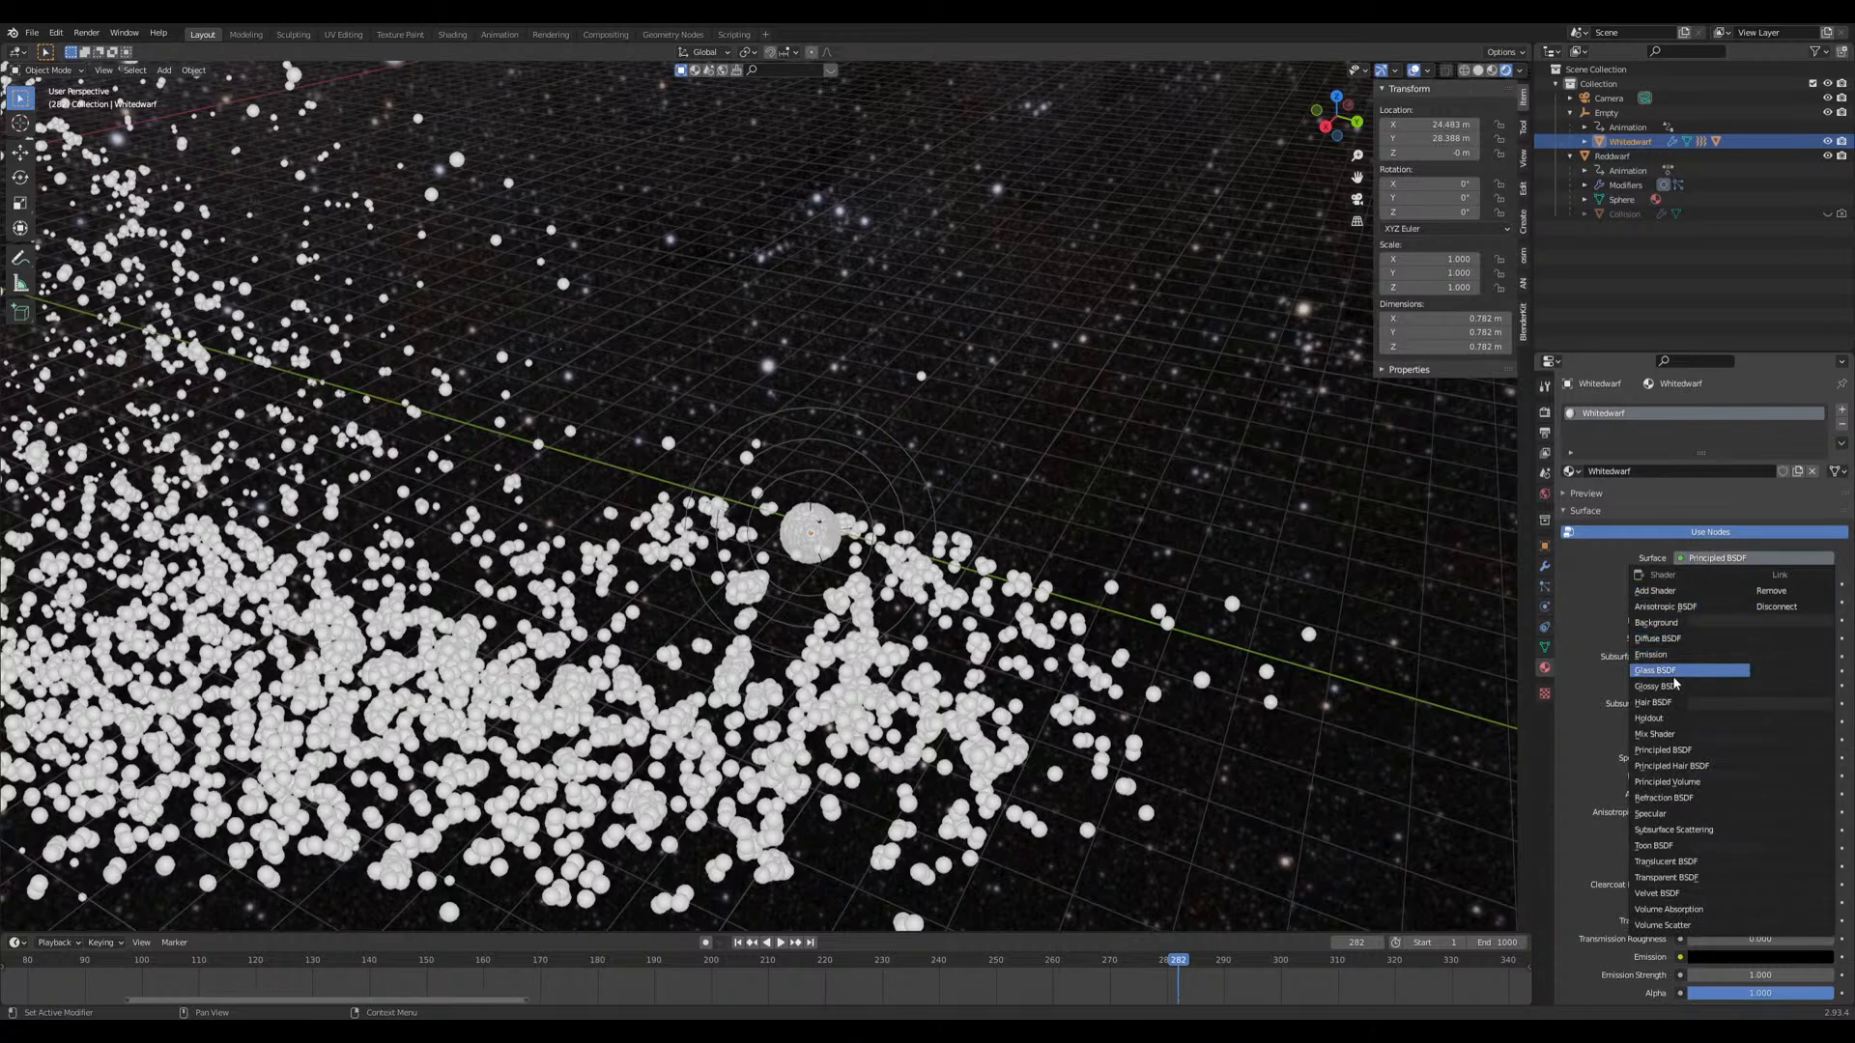
click(1652, 654)
click(1739, 601)
text(1.0)
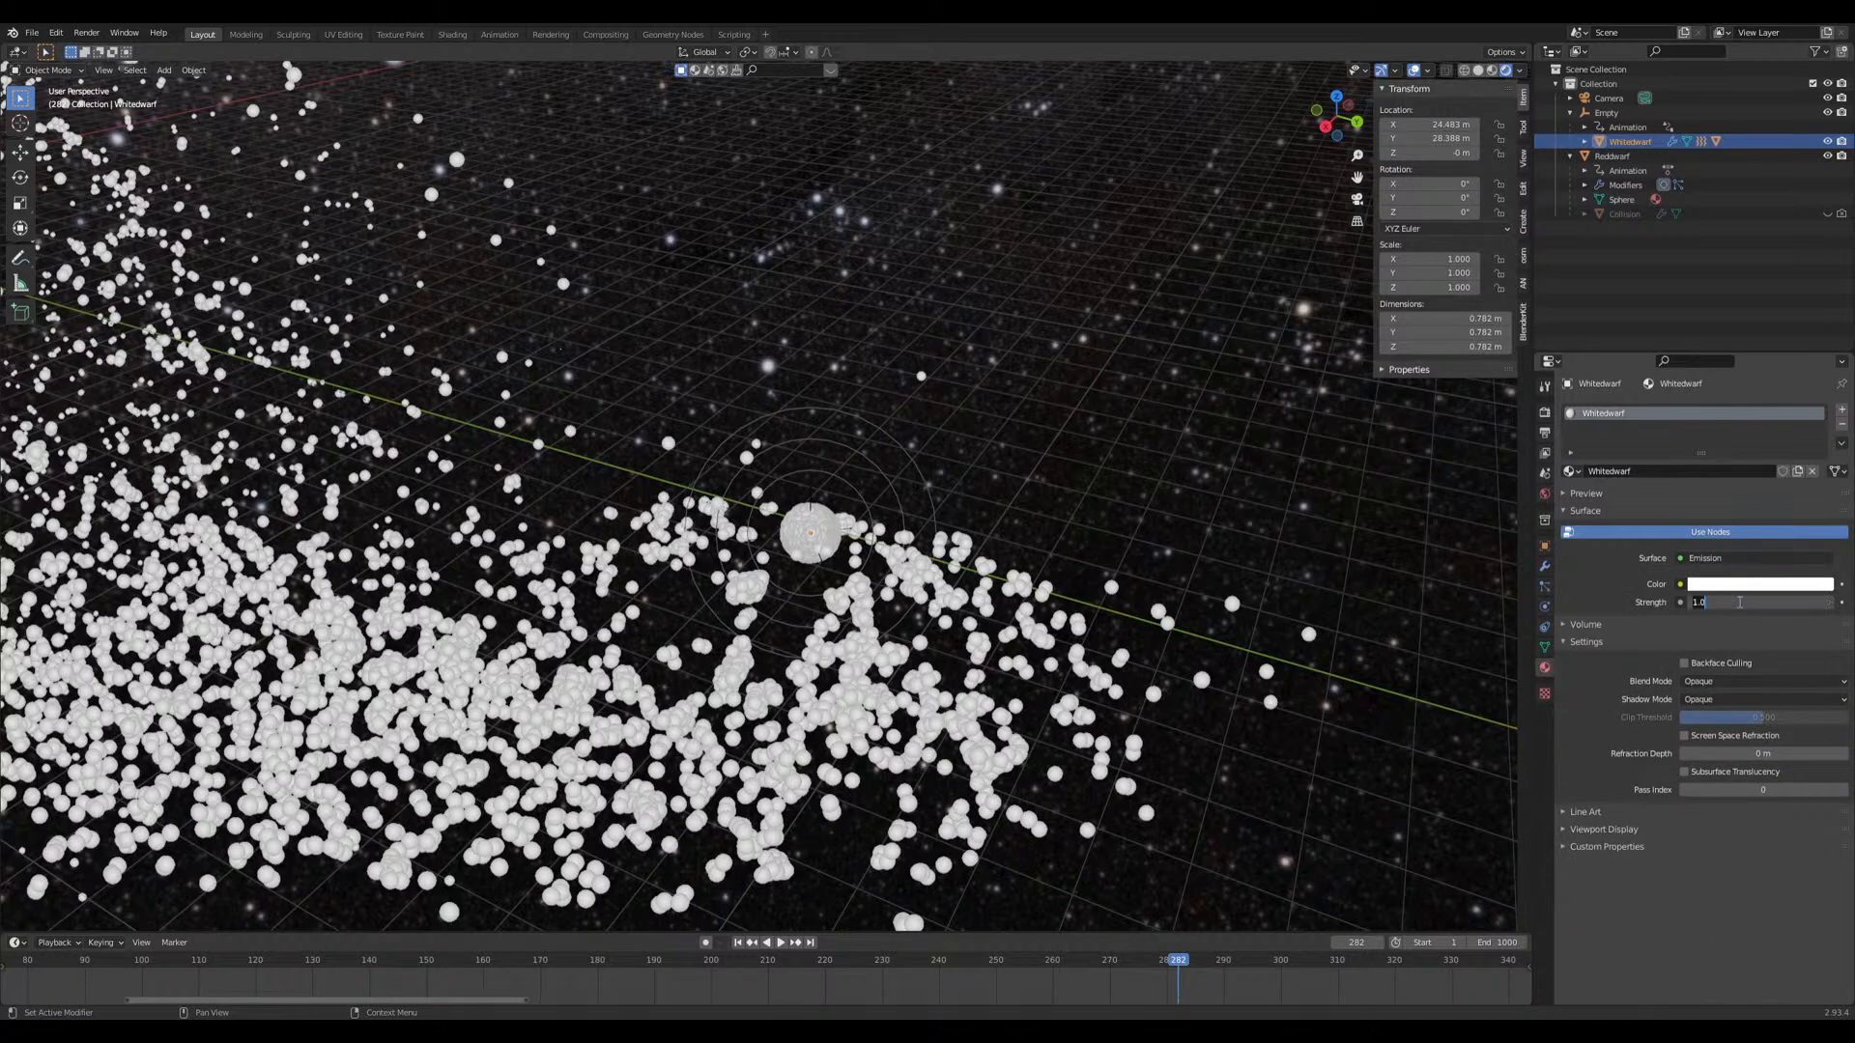
key(Return)
click(1544, 412)
click(1574, 525)
Step: Play the simulation from the first frame to frame 354 to examine the glowing stars and the particle stream
scroll(685, 599, down, 5)
middle_drag(684, 599, 748, 870)
click(737, 943)
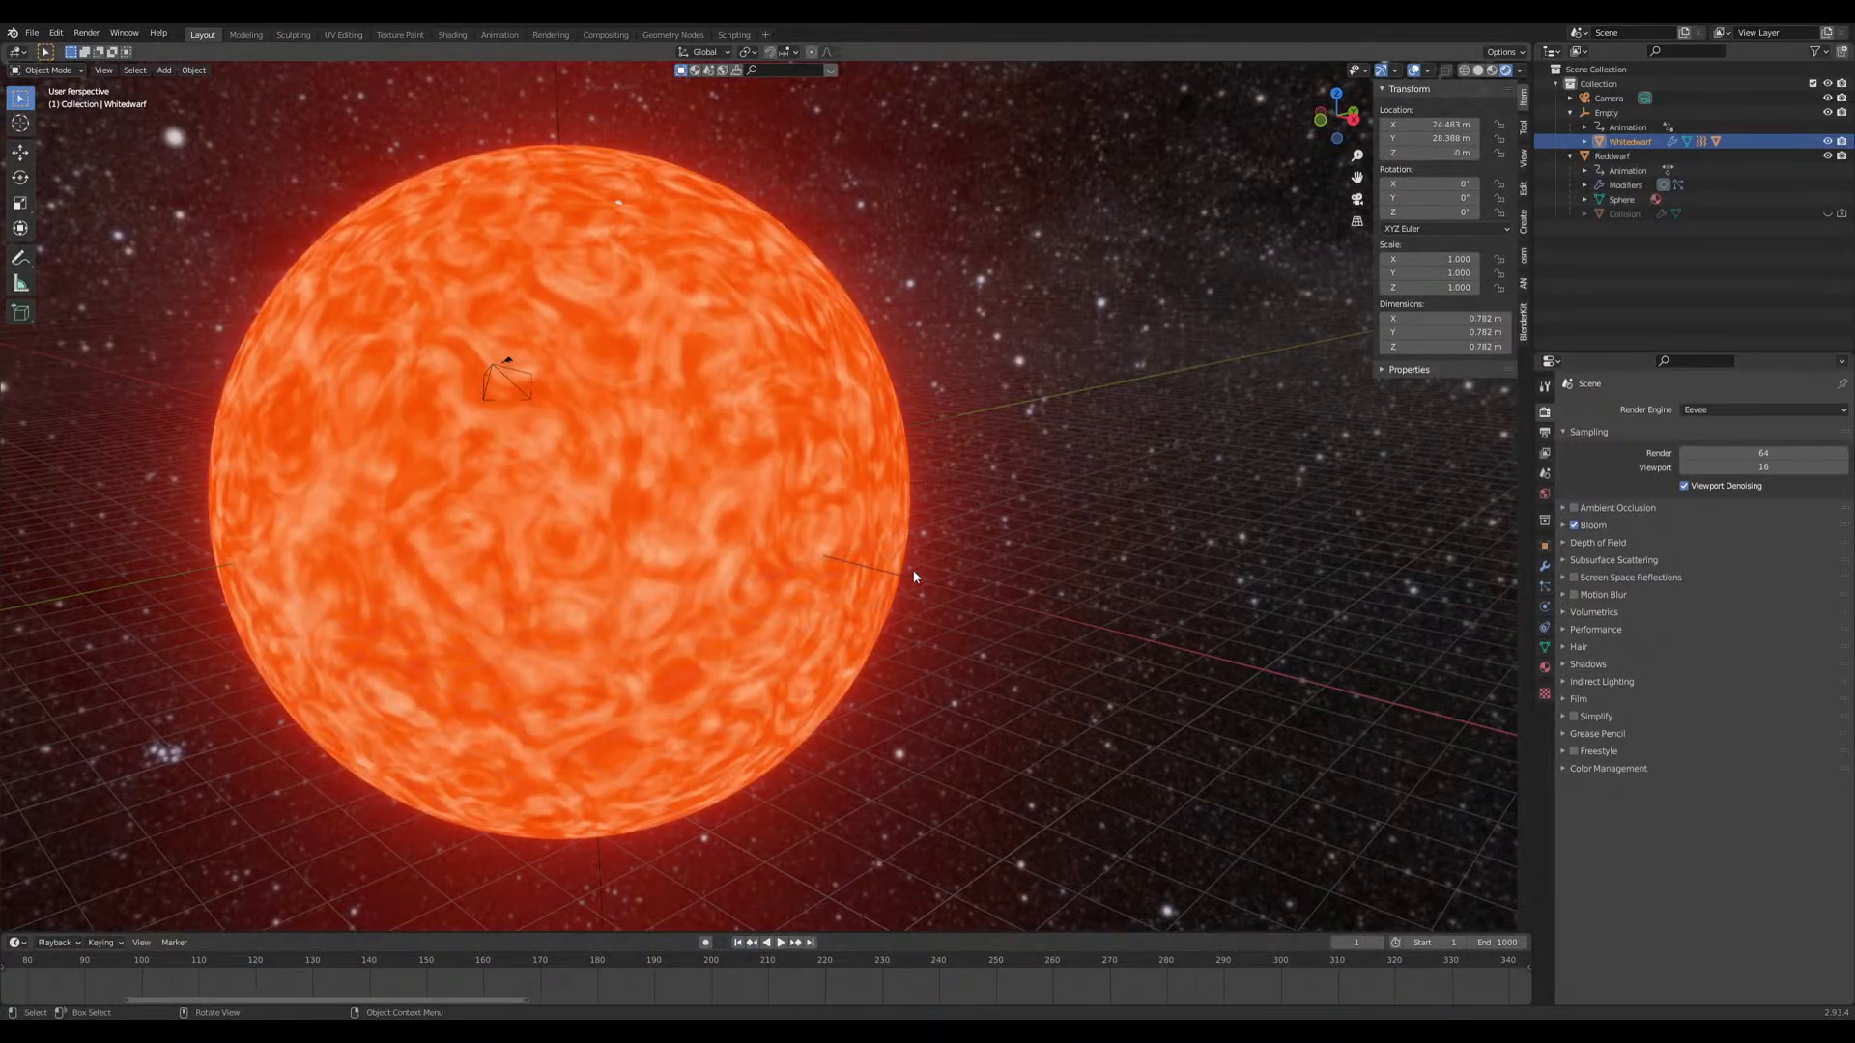
key(space)
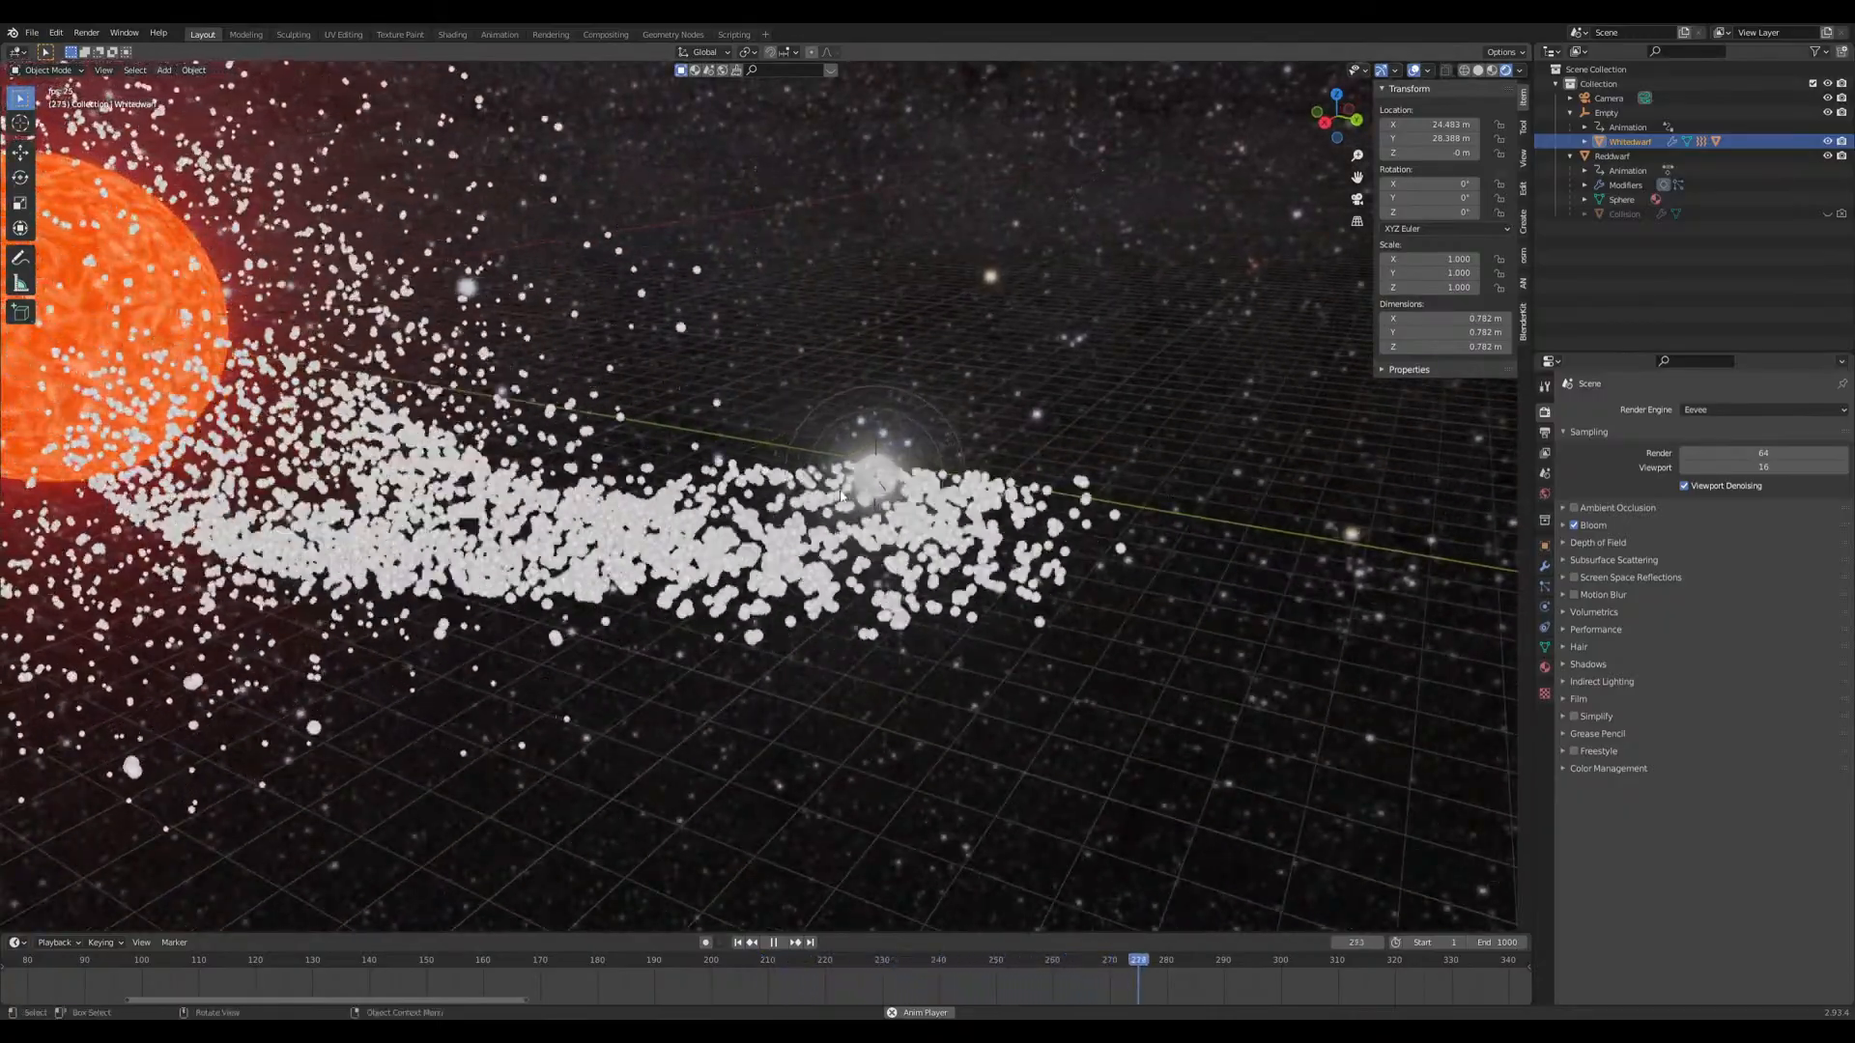
scroll(894, 494, down, 3)
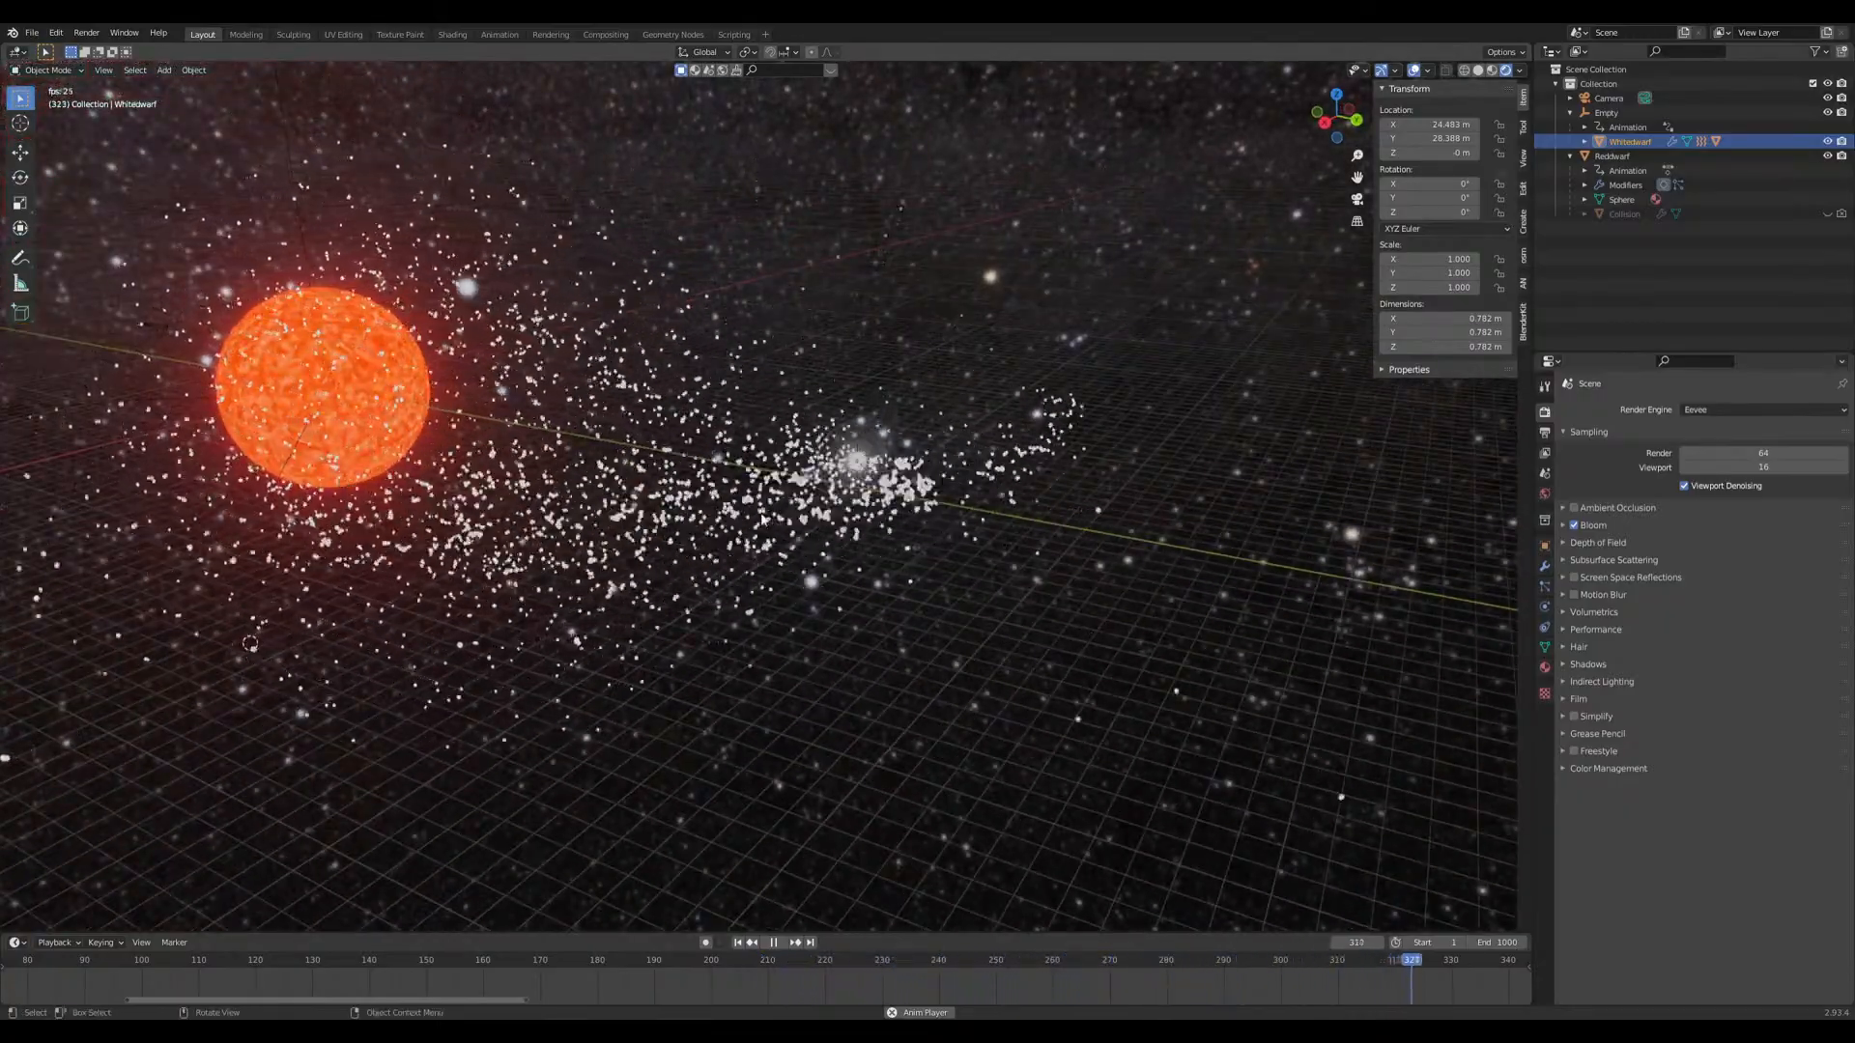
key(space)
middle_drag(895, 495, 975, 675)
Step: Save the file and return the timeline to the first frame
key(ctrl+s)
key(ctrl+s)
scroll(921, 692, up, 3)
scroll(906, 684, down, 2)
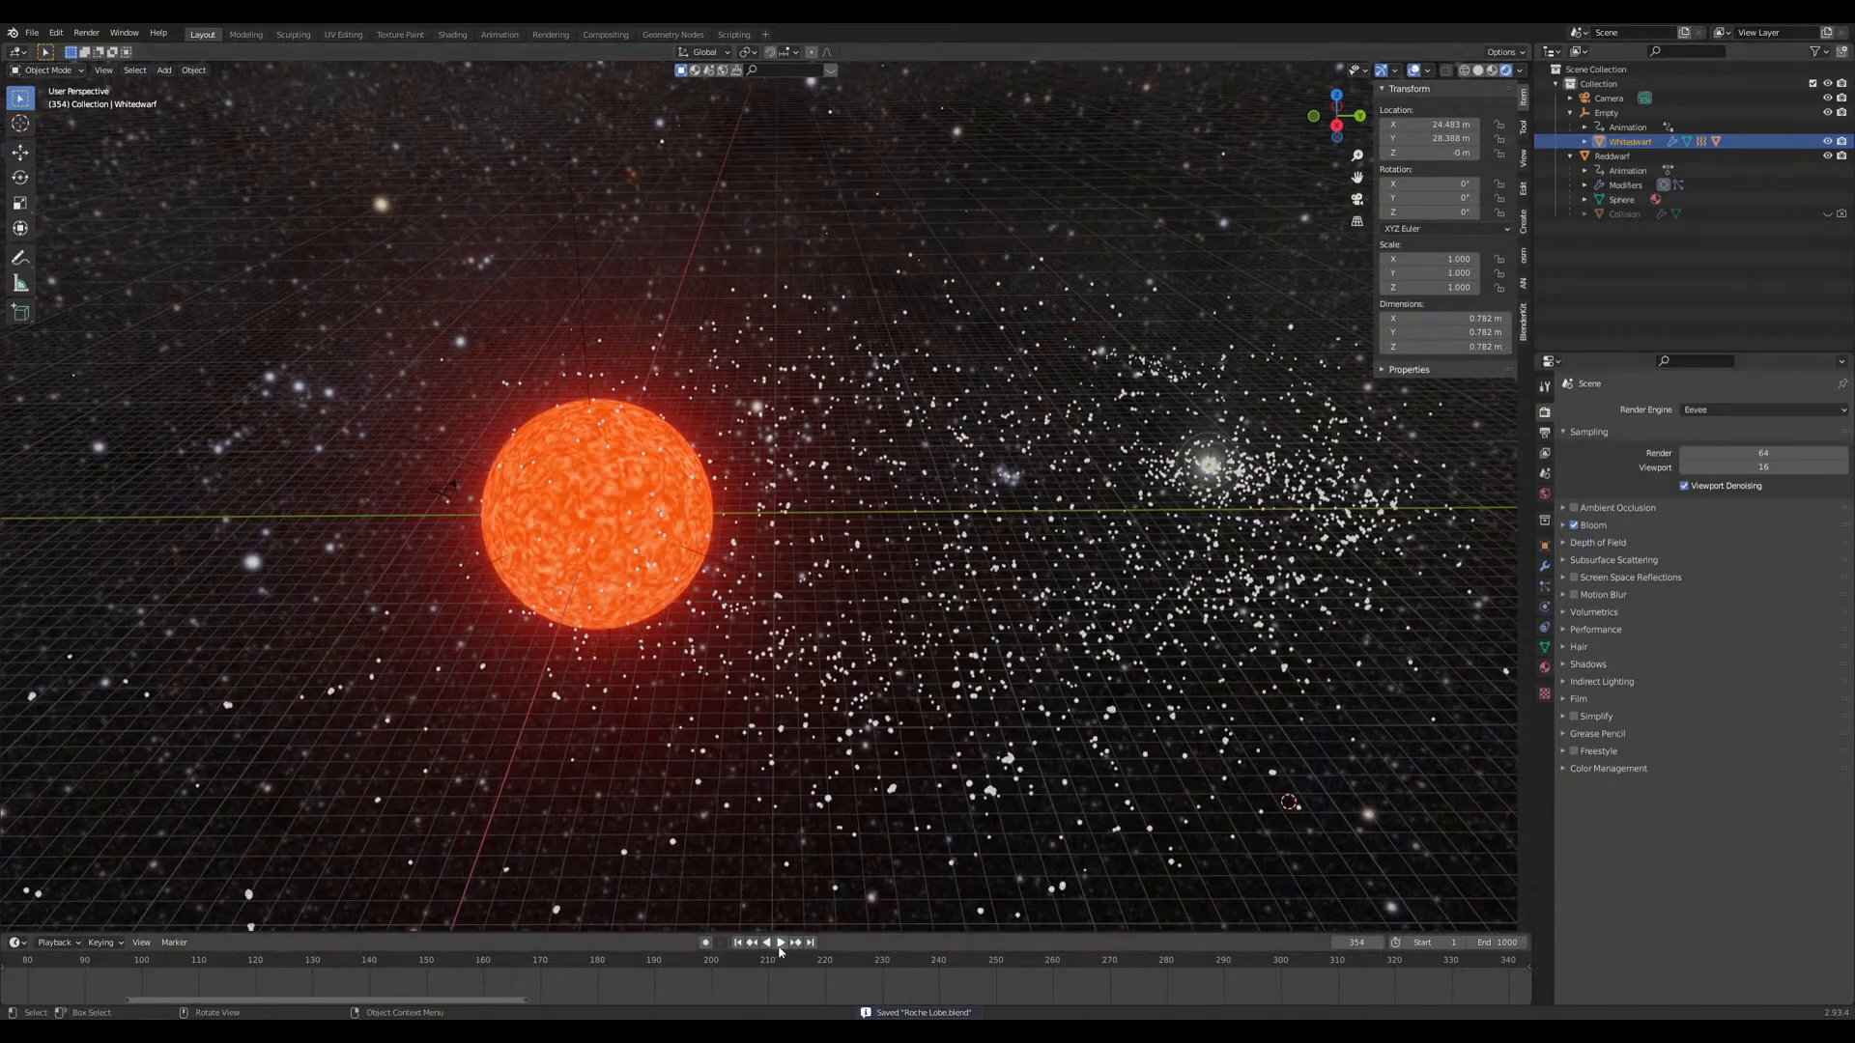
click(737, 943)
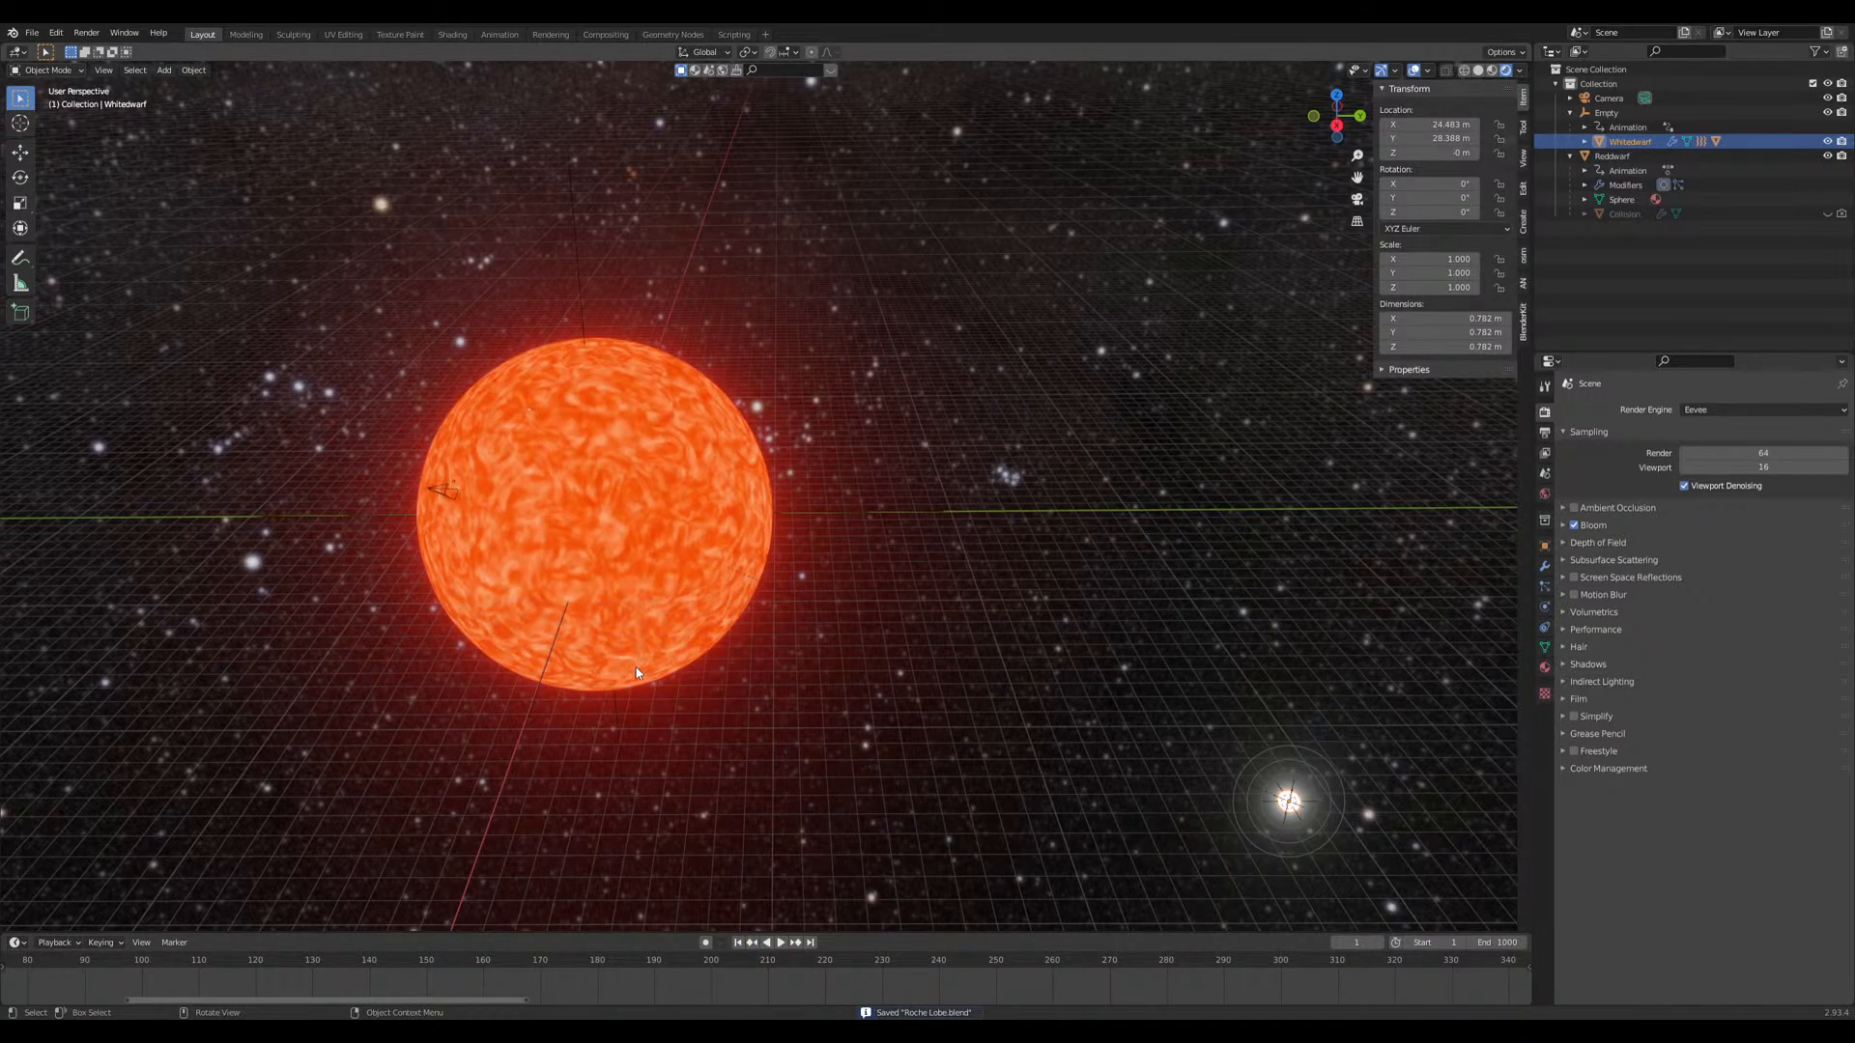
Step: Add Fluid physics to the red dwarf and set its type to Flow
scroll(820, 644, down, 3)
middle_drag(820, 644, 833, 646)
click(766, 484)
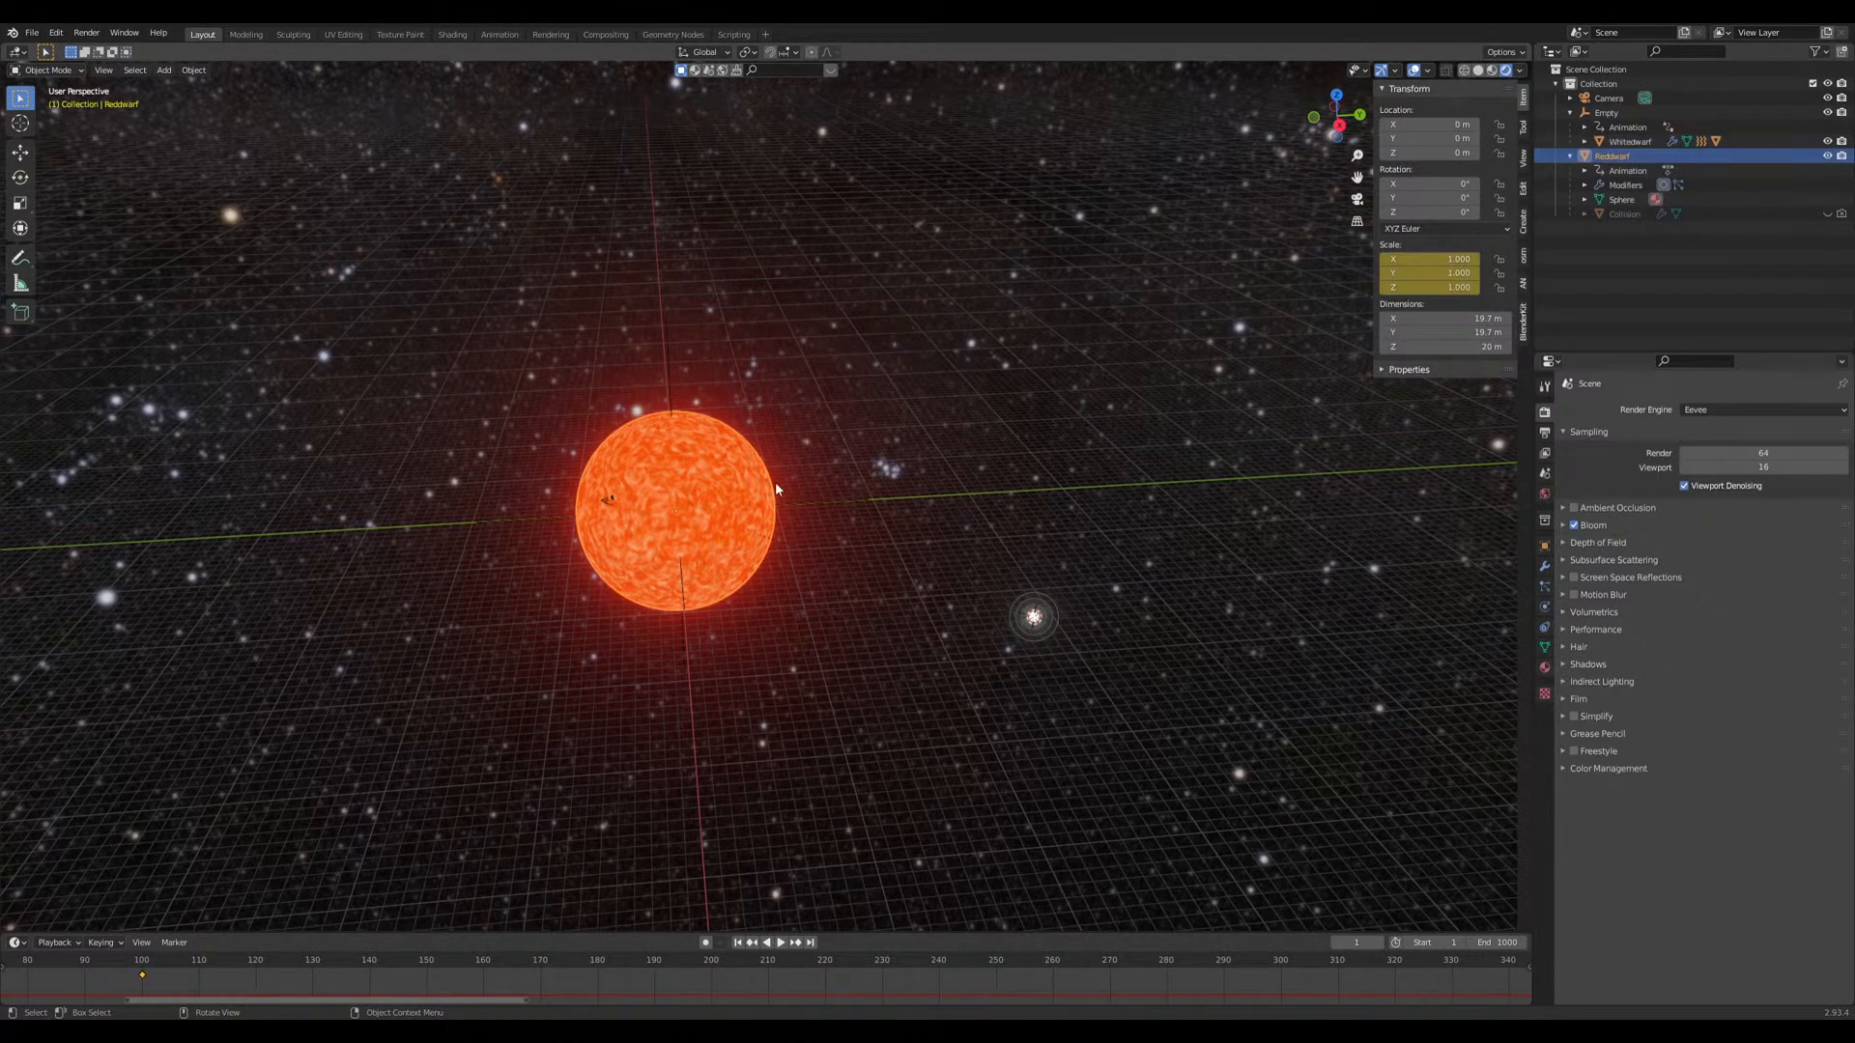
middle_drag(794, 483, 756, 483)
click(1544, 609)
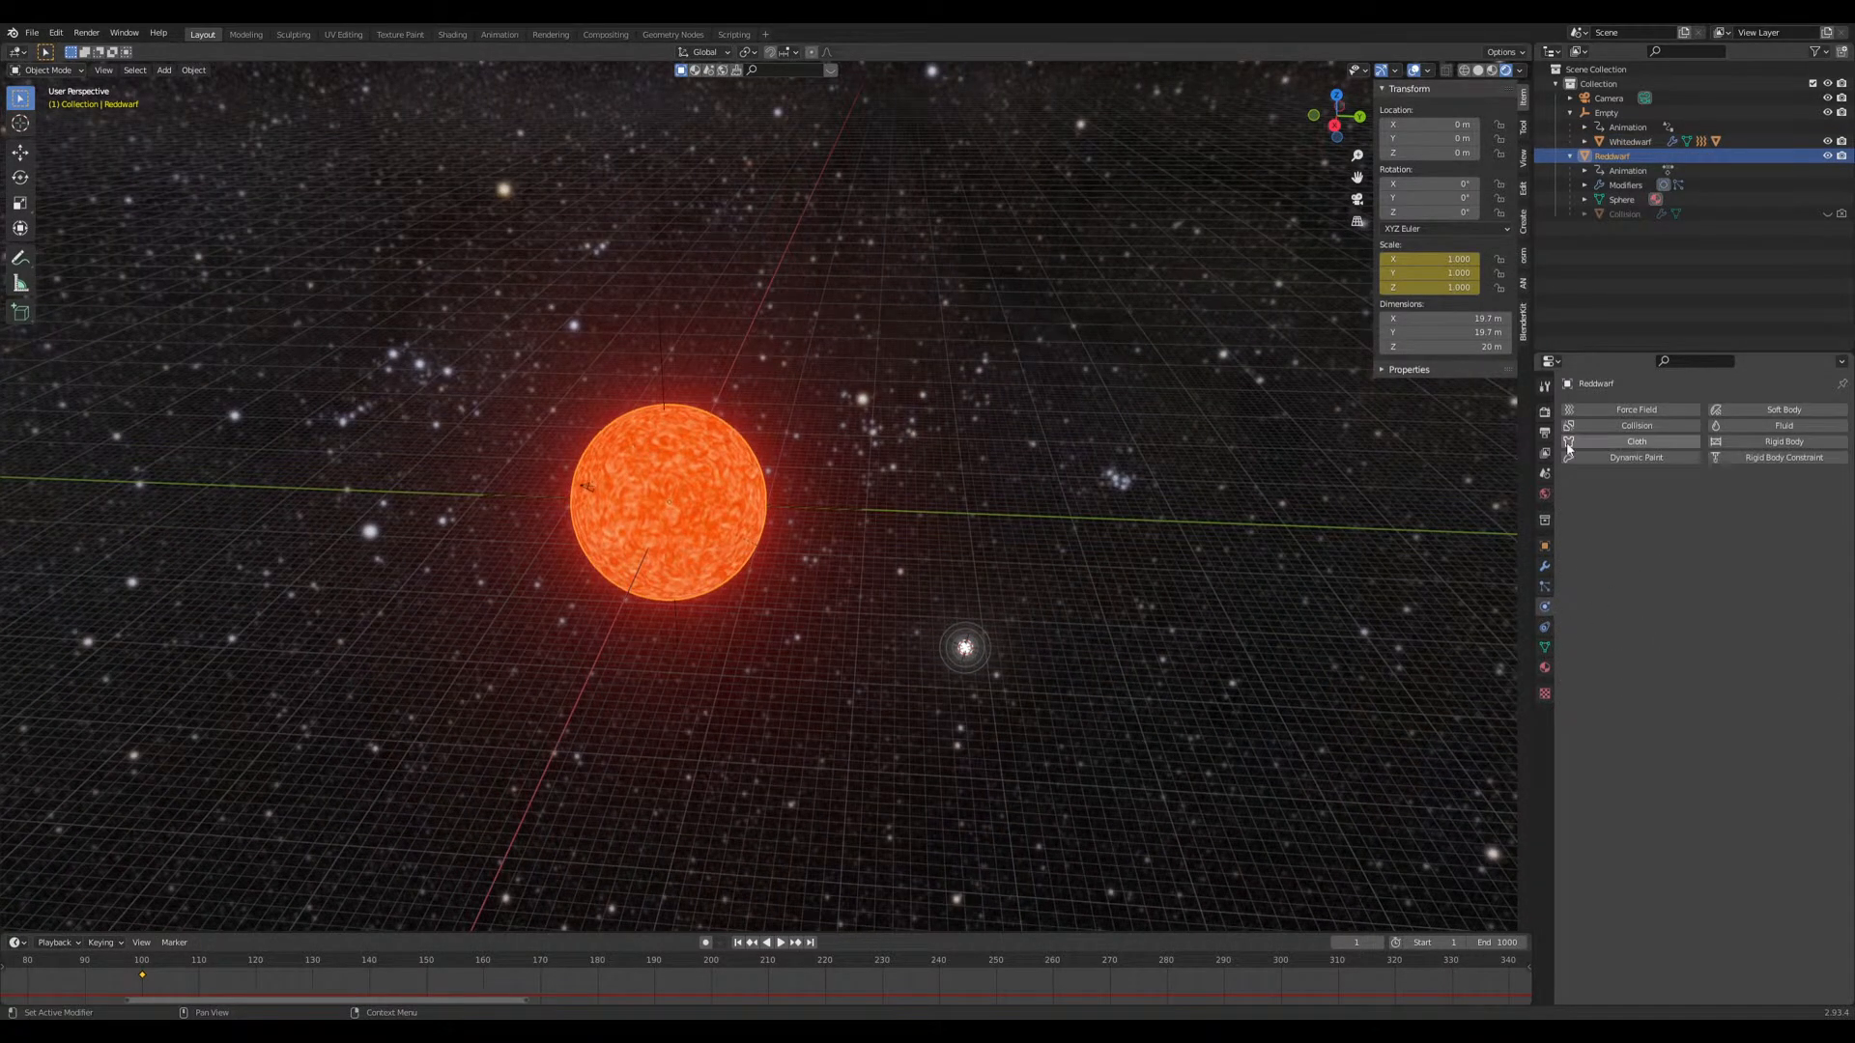
click(1766, 425)
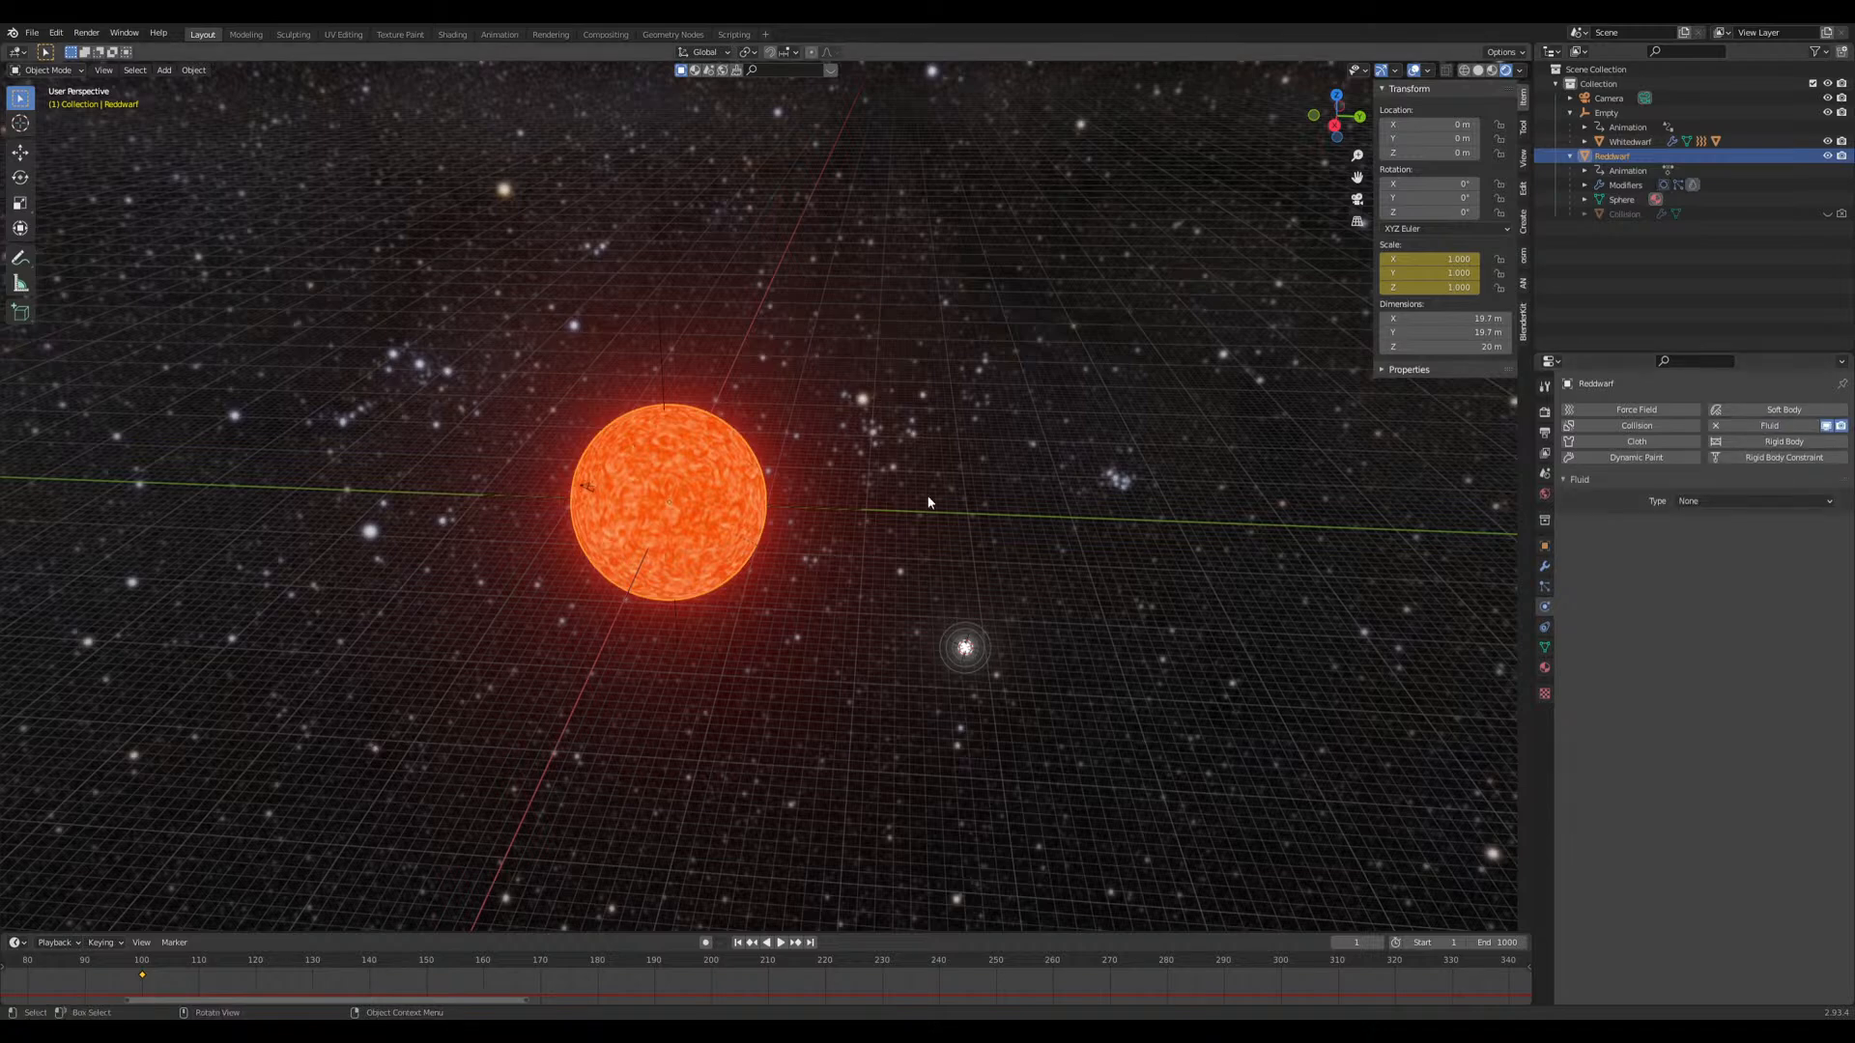
middle_drag(1132, 613, 1749, 570)
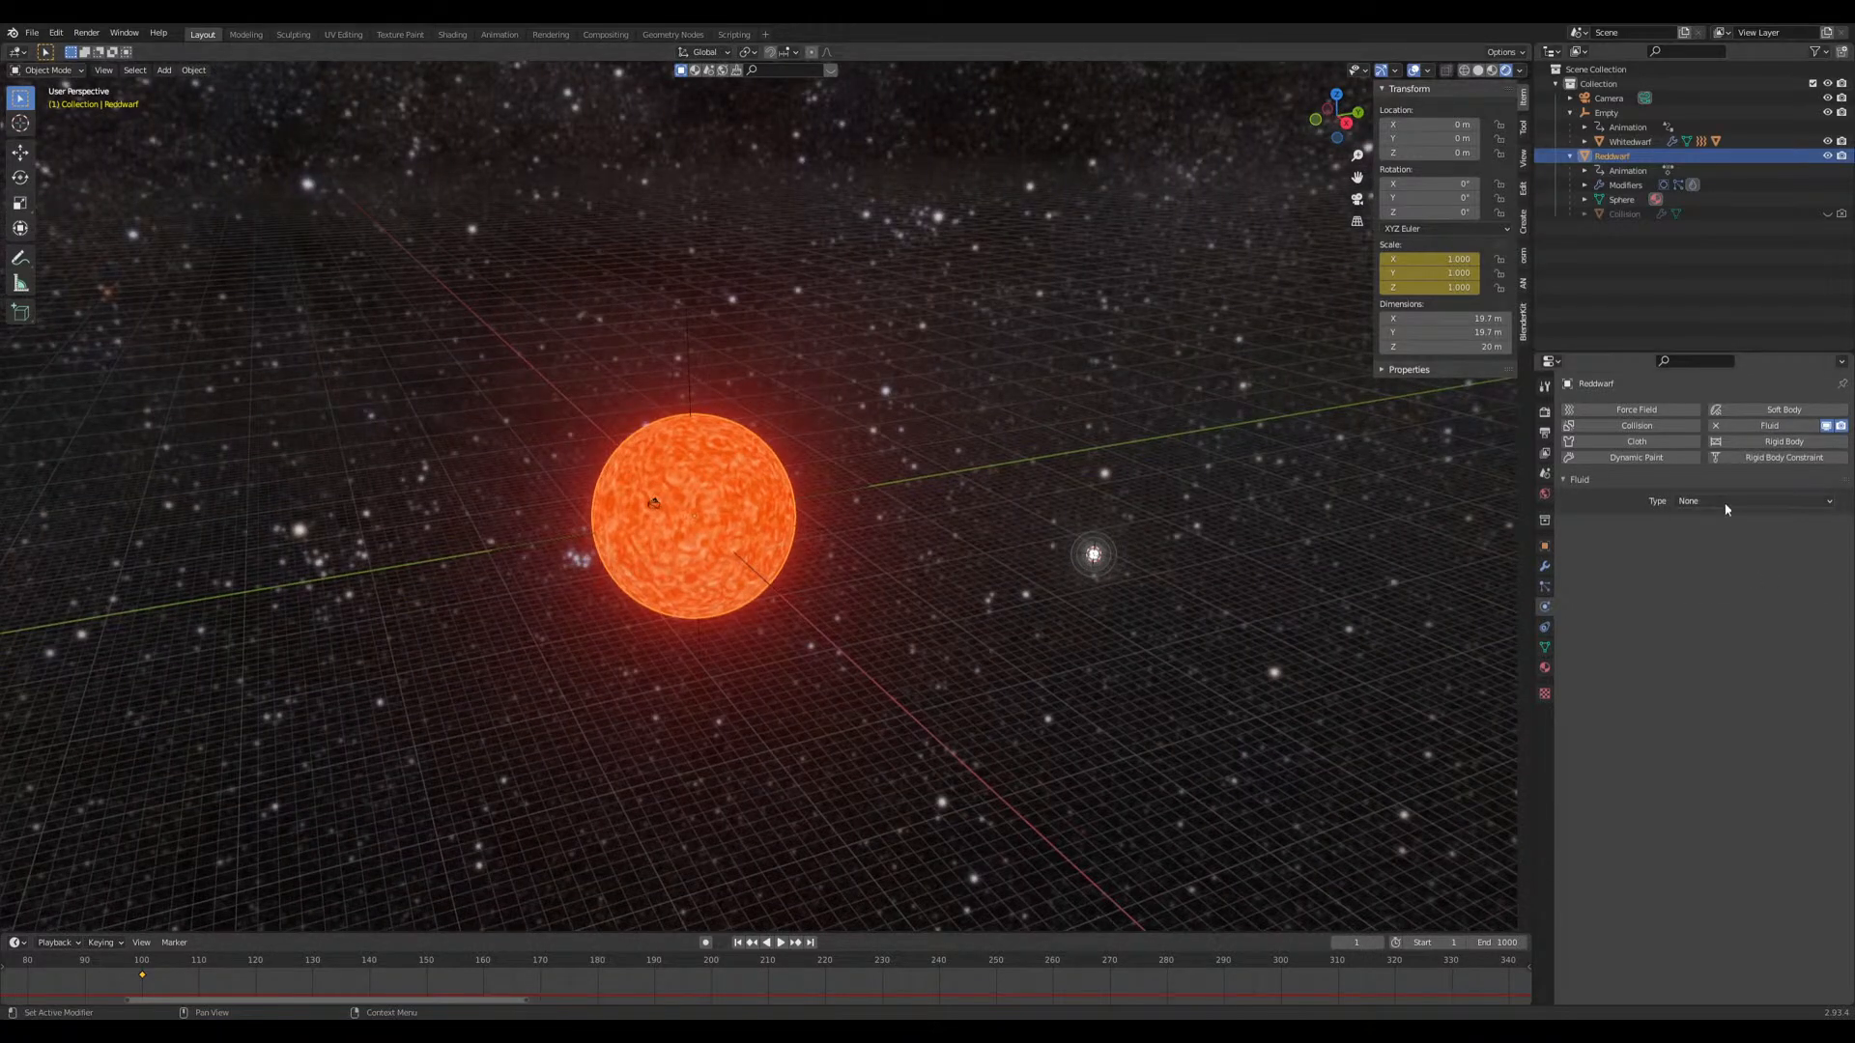
click(1726, 502)
click(1723, 547)
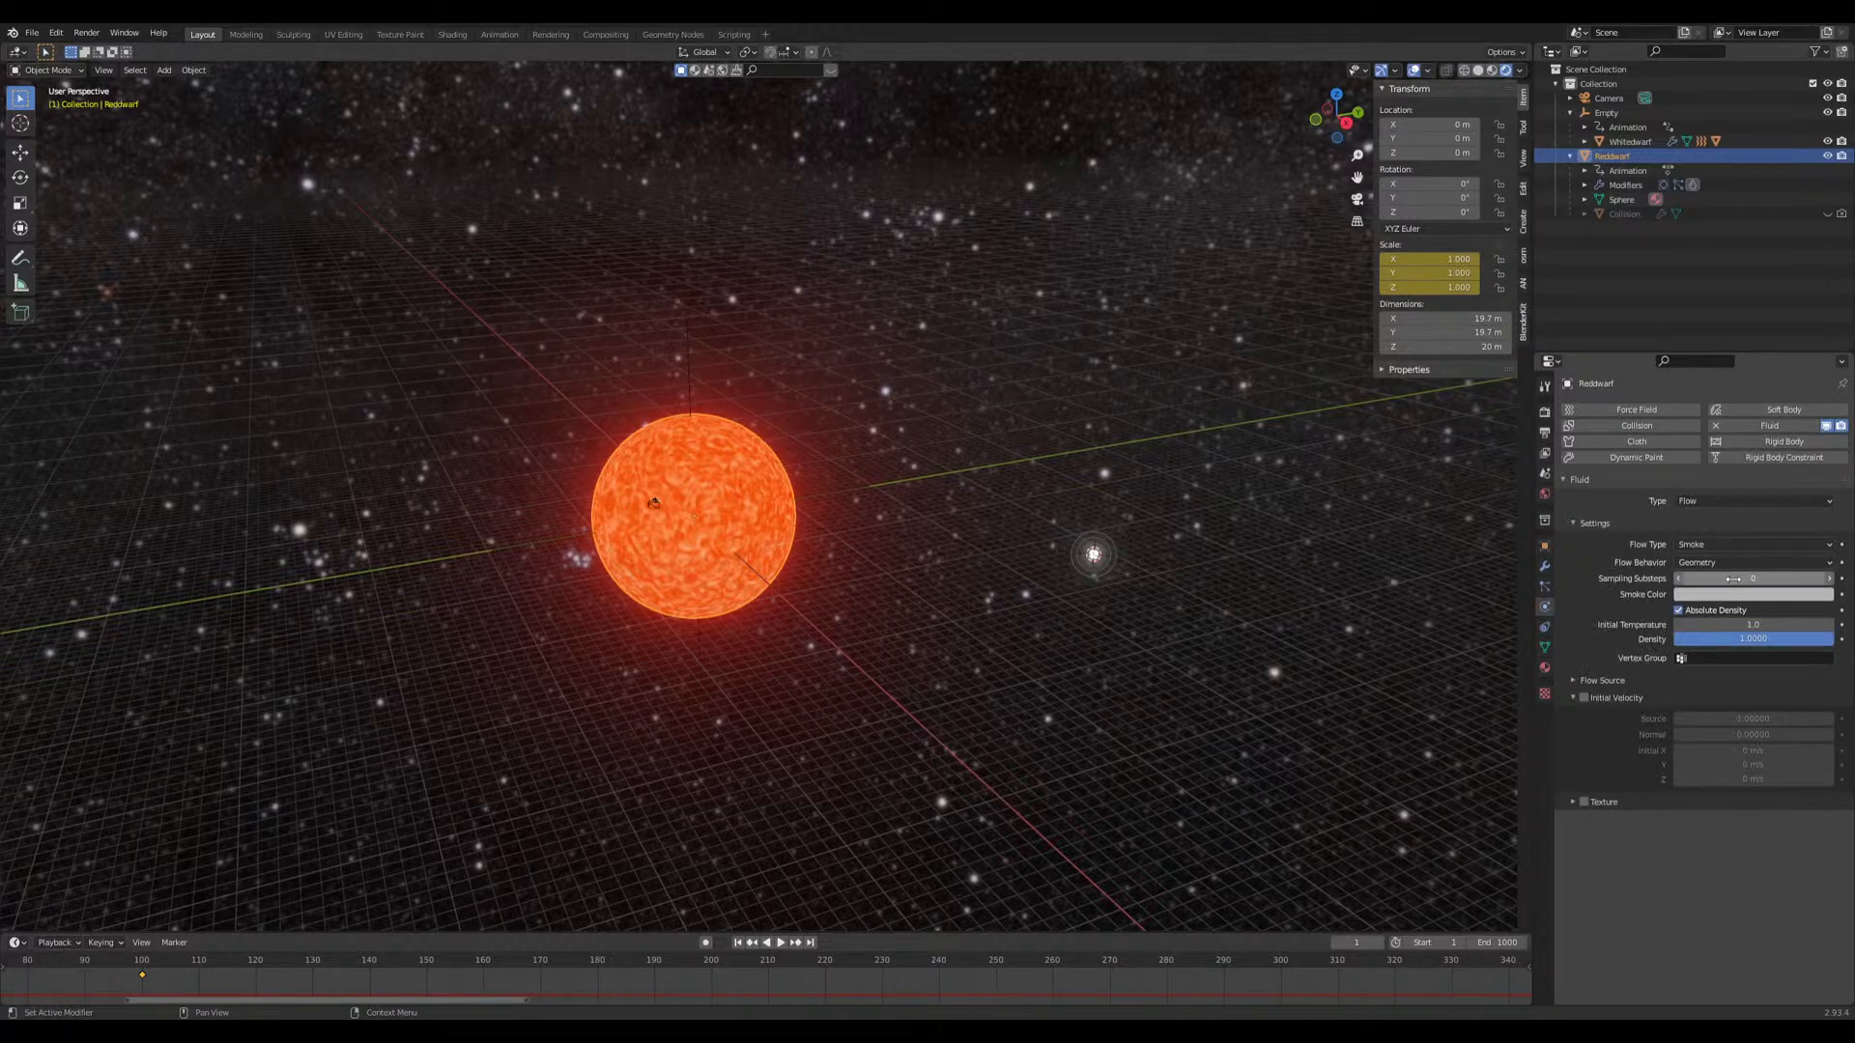
click(1711, 501)
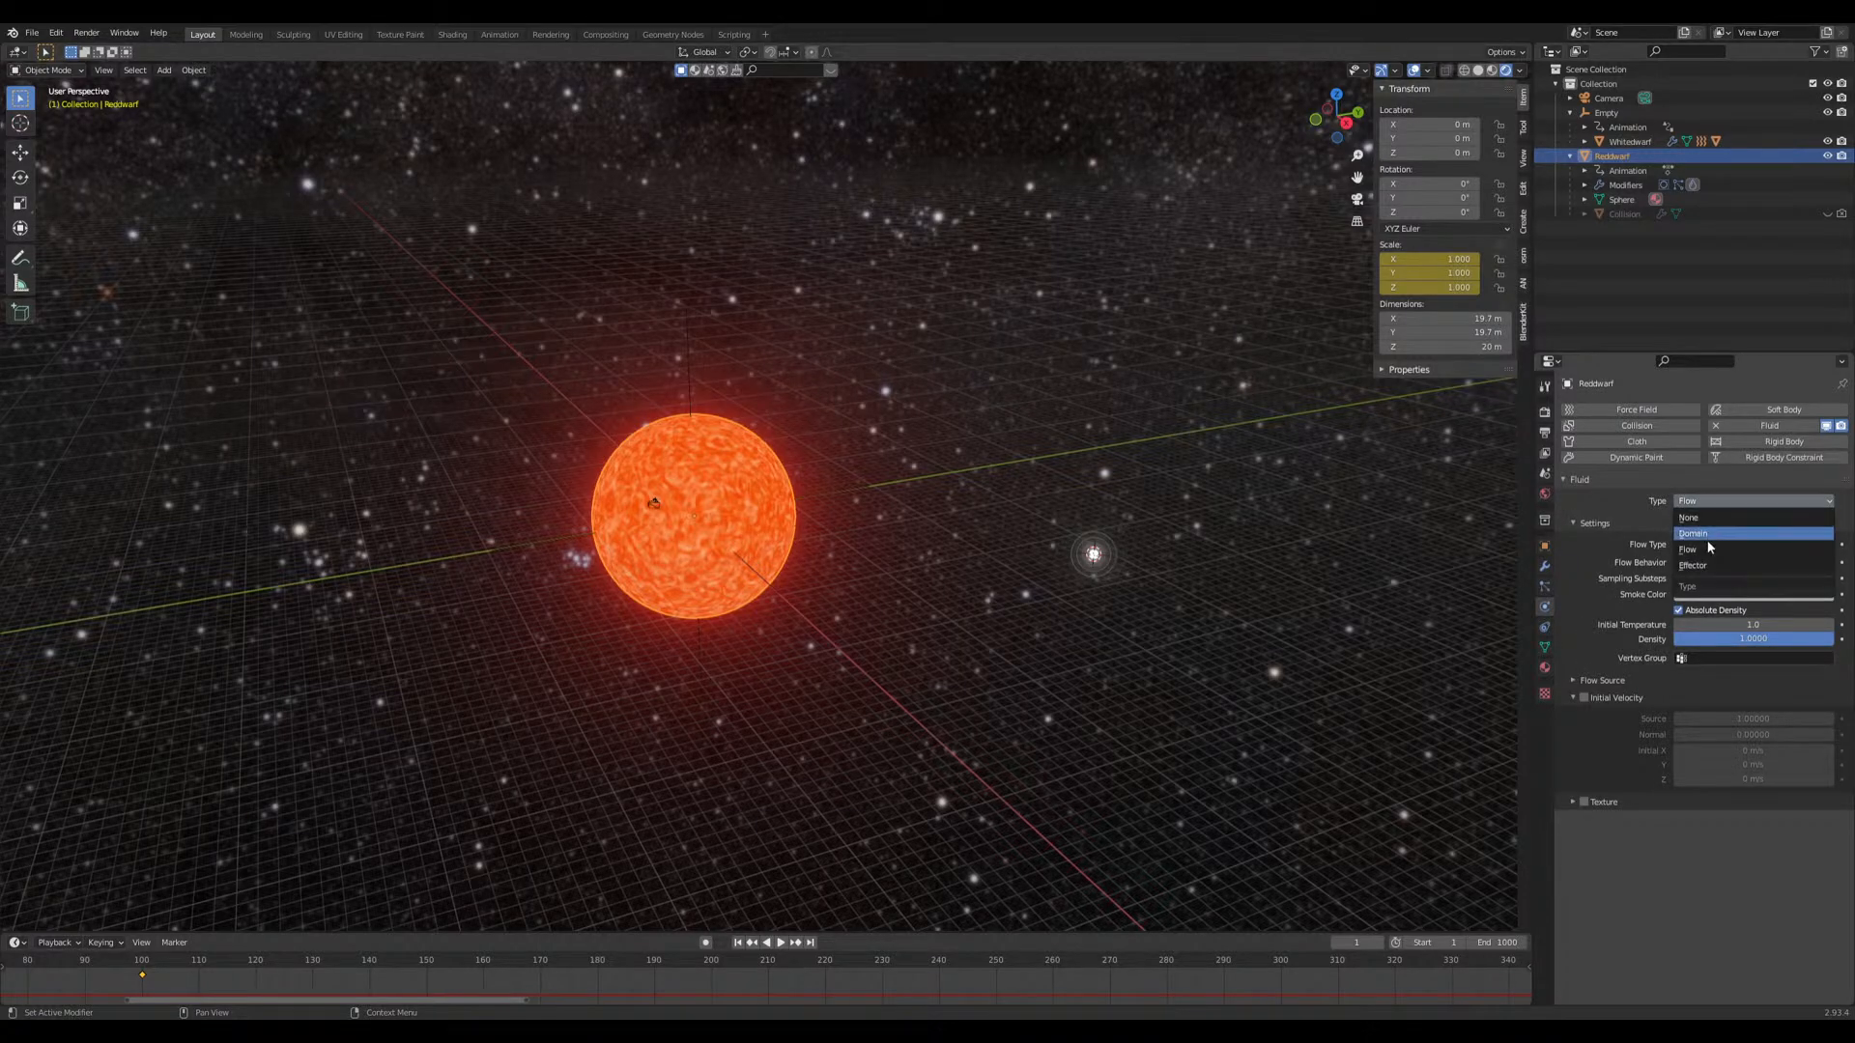
click(1708, 549)
Step: Set the red dwarf's flow behavior to Inflow and its flow source to Particle System
click(1722, 547)
click(1723, 559)
click(1721, 563)
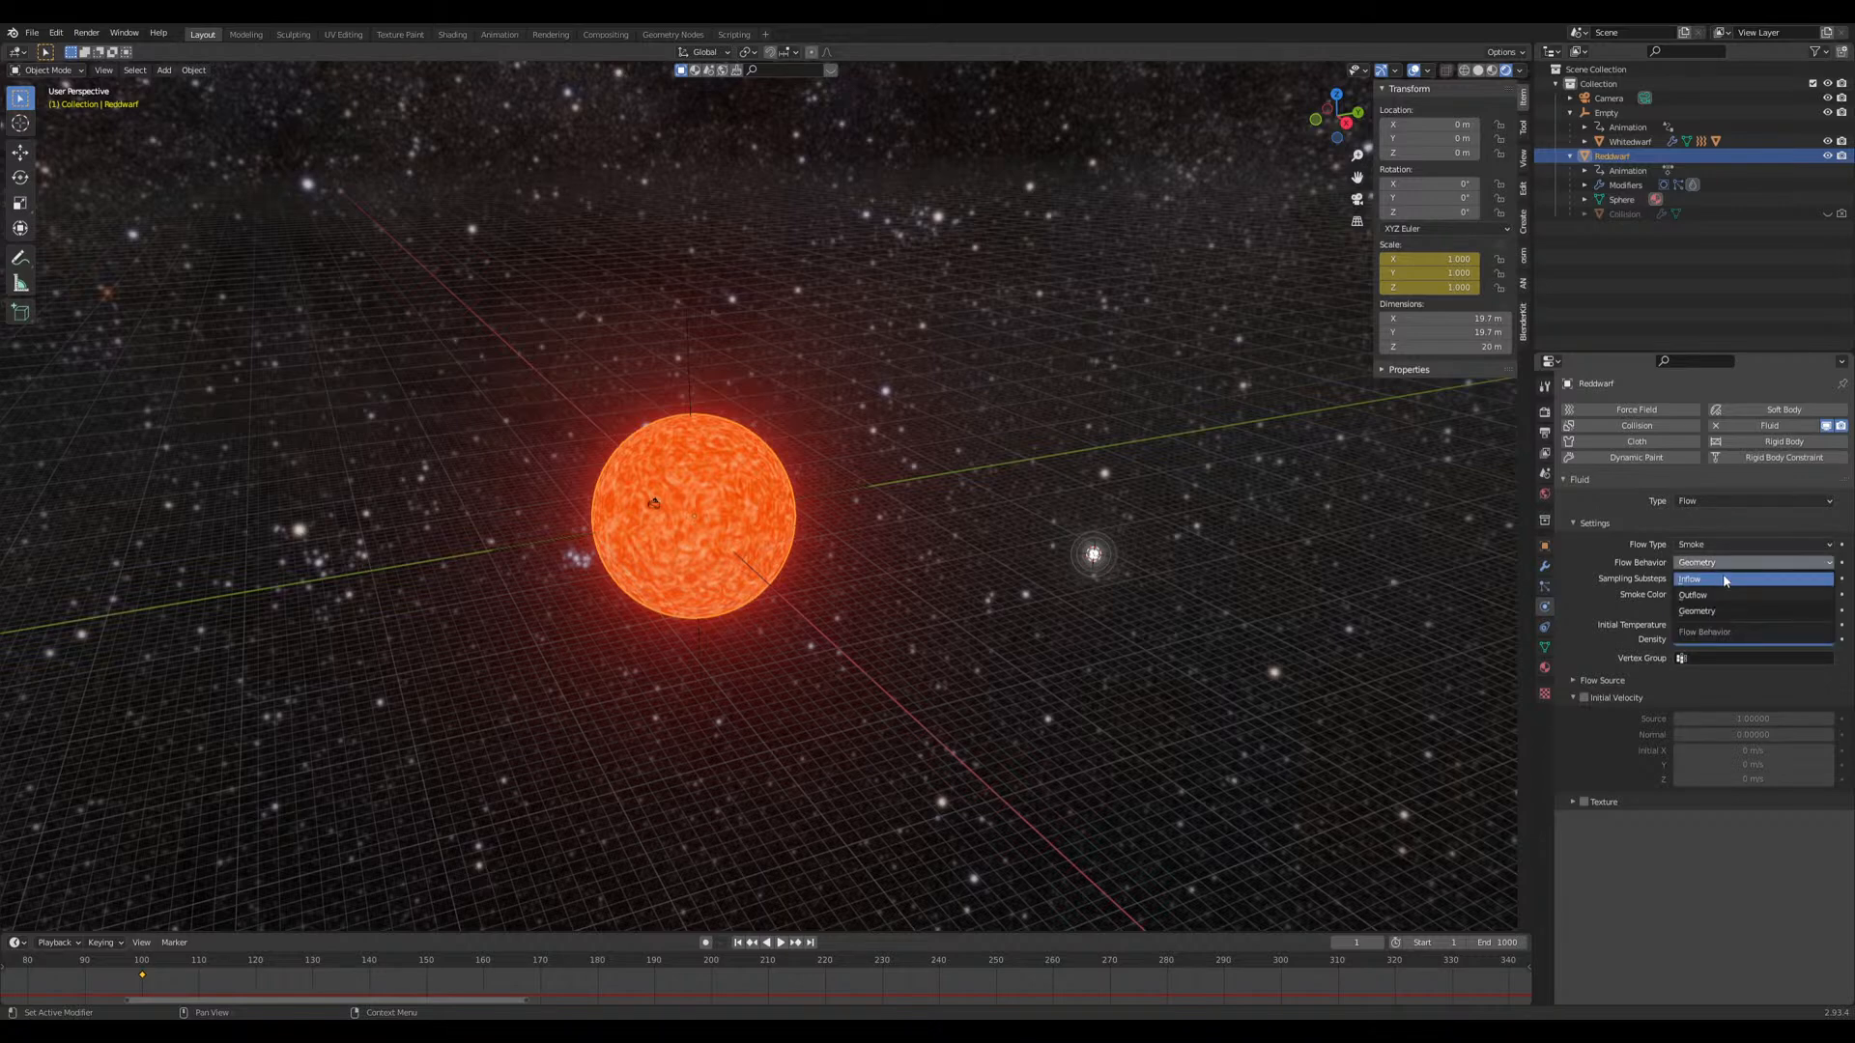
click(1725, 580)
click(1716, 695)
click(1719, 717)
click(1719, 744)
Step: Change the red dwarf flow's smoke color to red
middle_drag(959, 756, 700, 547)
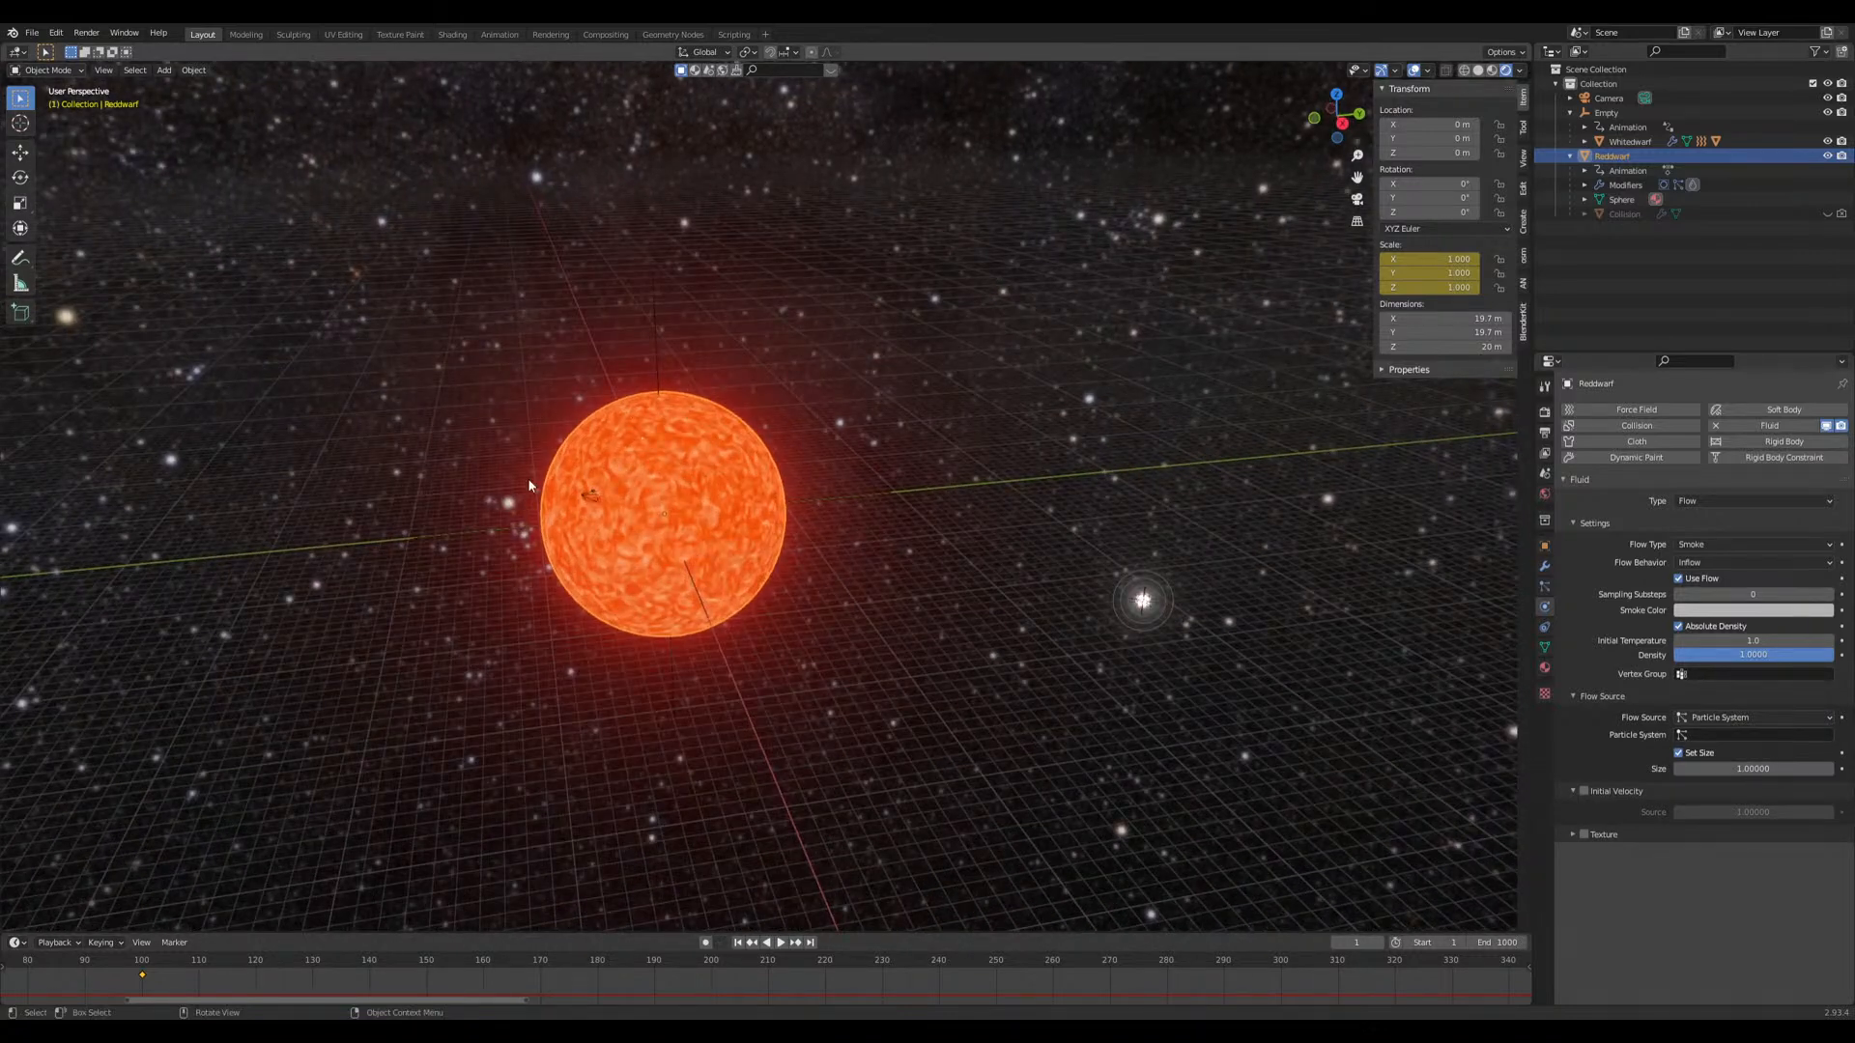
middle_drag(806, 605, 993, 531)
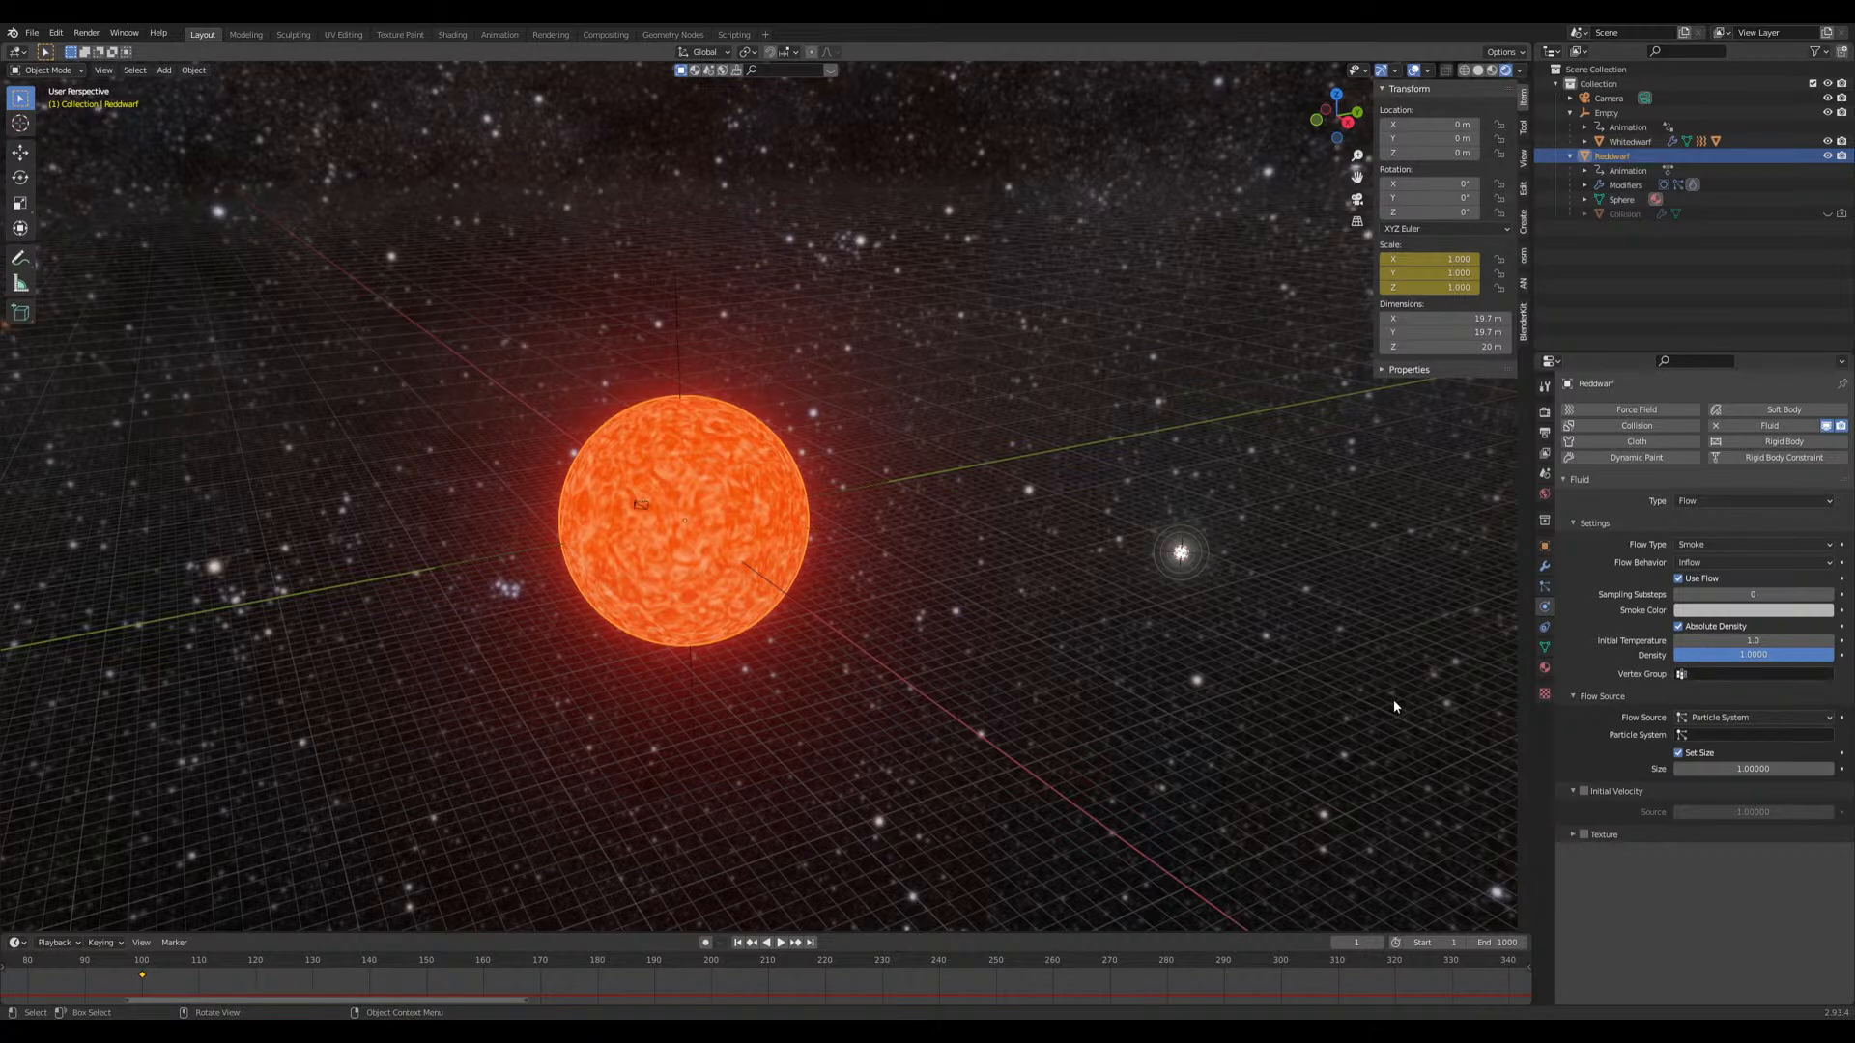
click(1692, 612)
drag(1740, 511, 1753, 518)
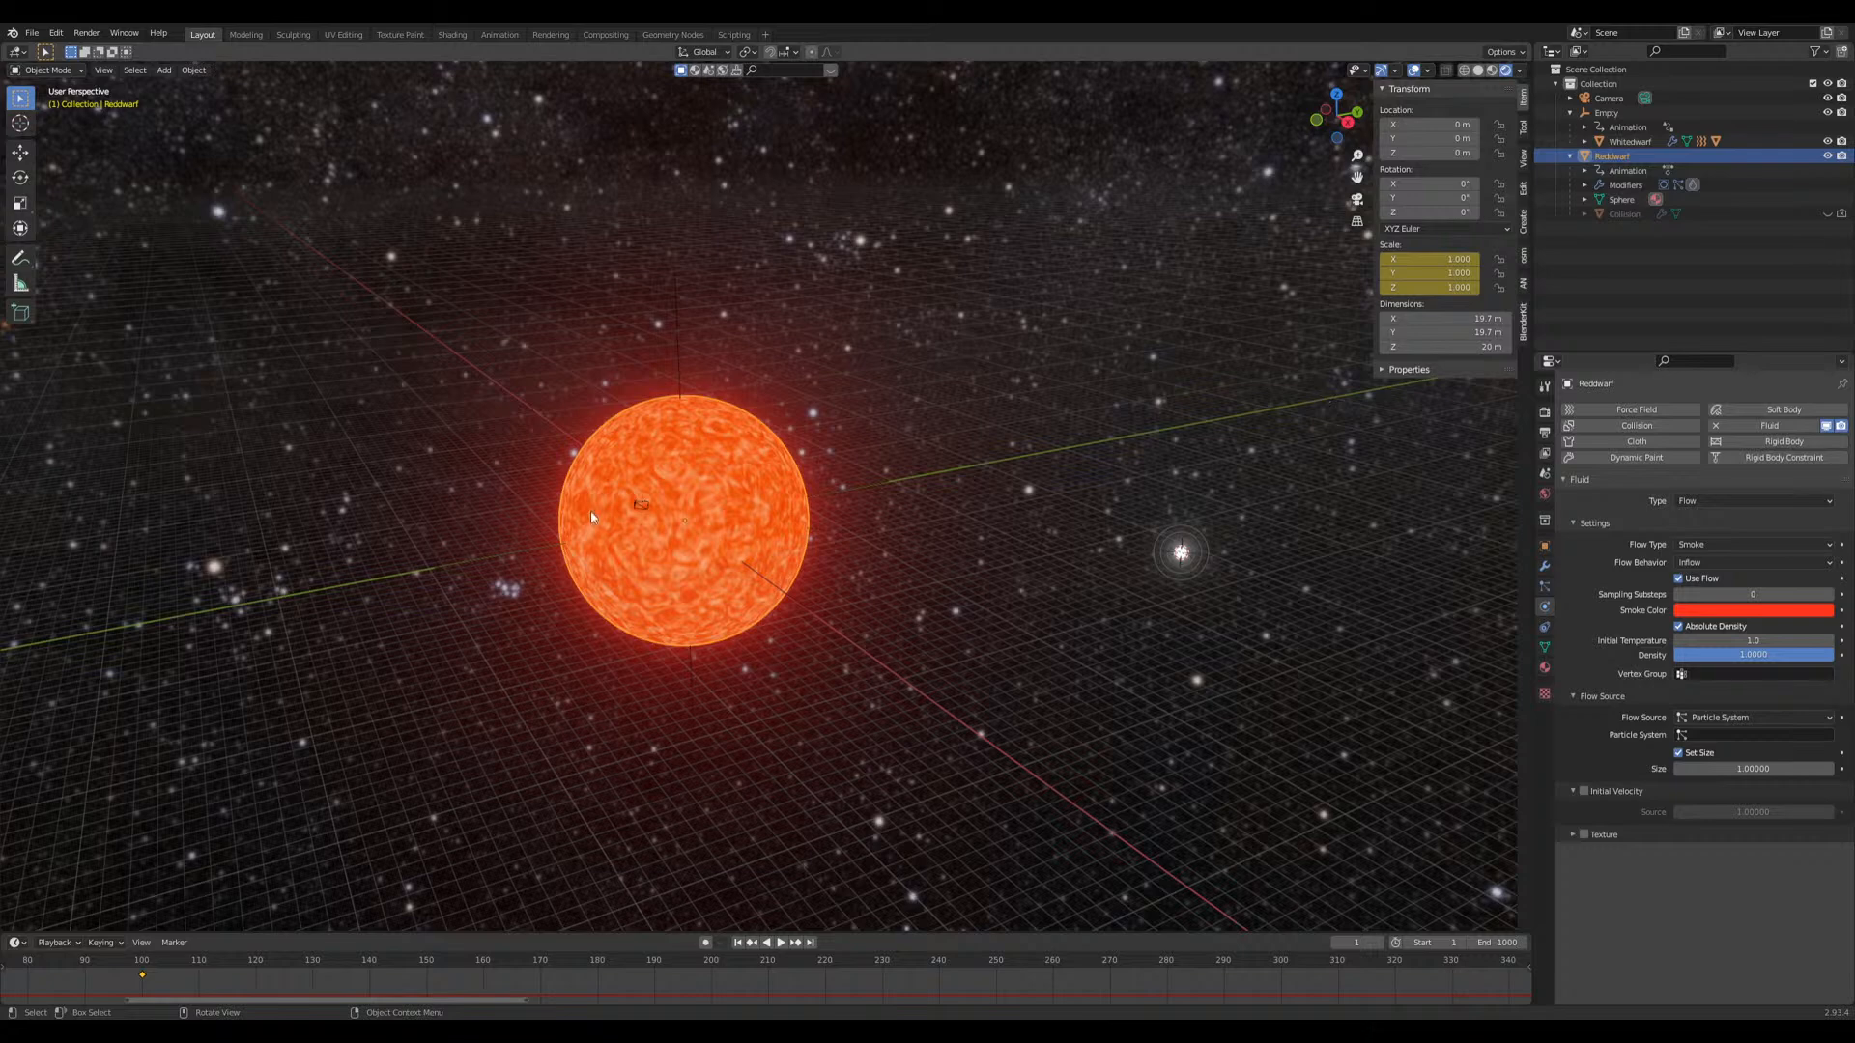
Step: Add a cube mesh and scale it up to about 32.2, about 64.4 m per side
scroll(642, 612, down, 2)
key(shift+a)
mouse_move(657, 603)
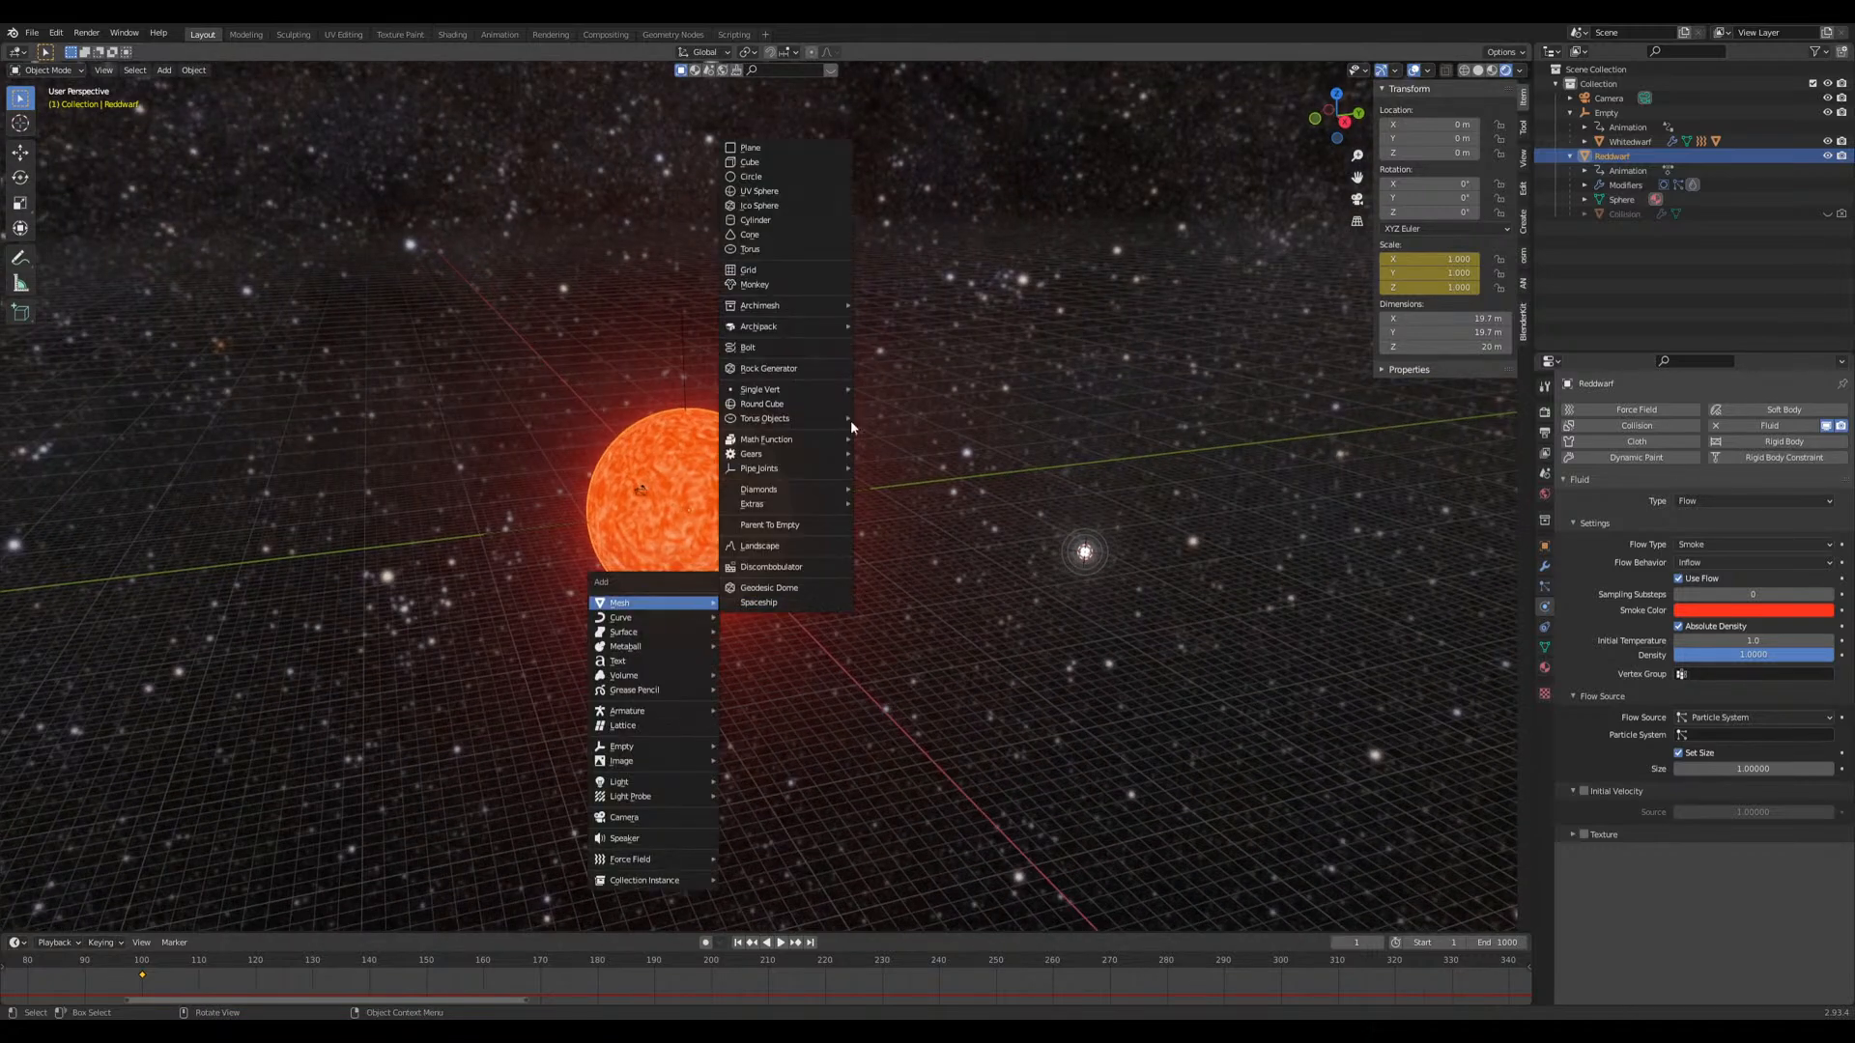
click(769, 161)
scroll(734, 560, down, 3)
key(s)
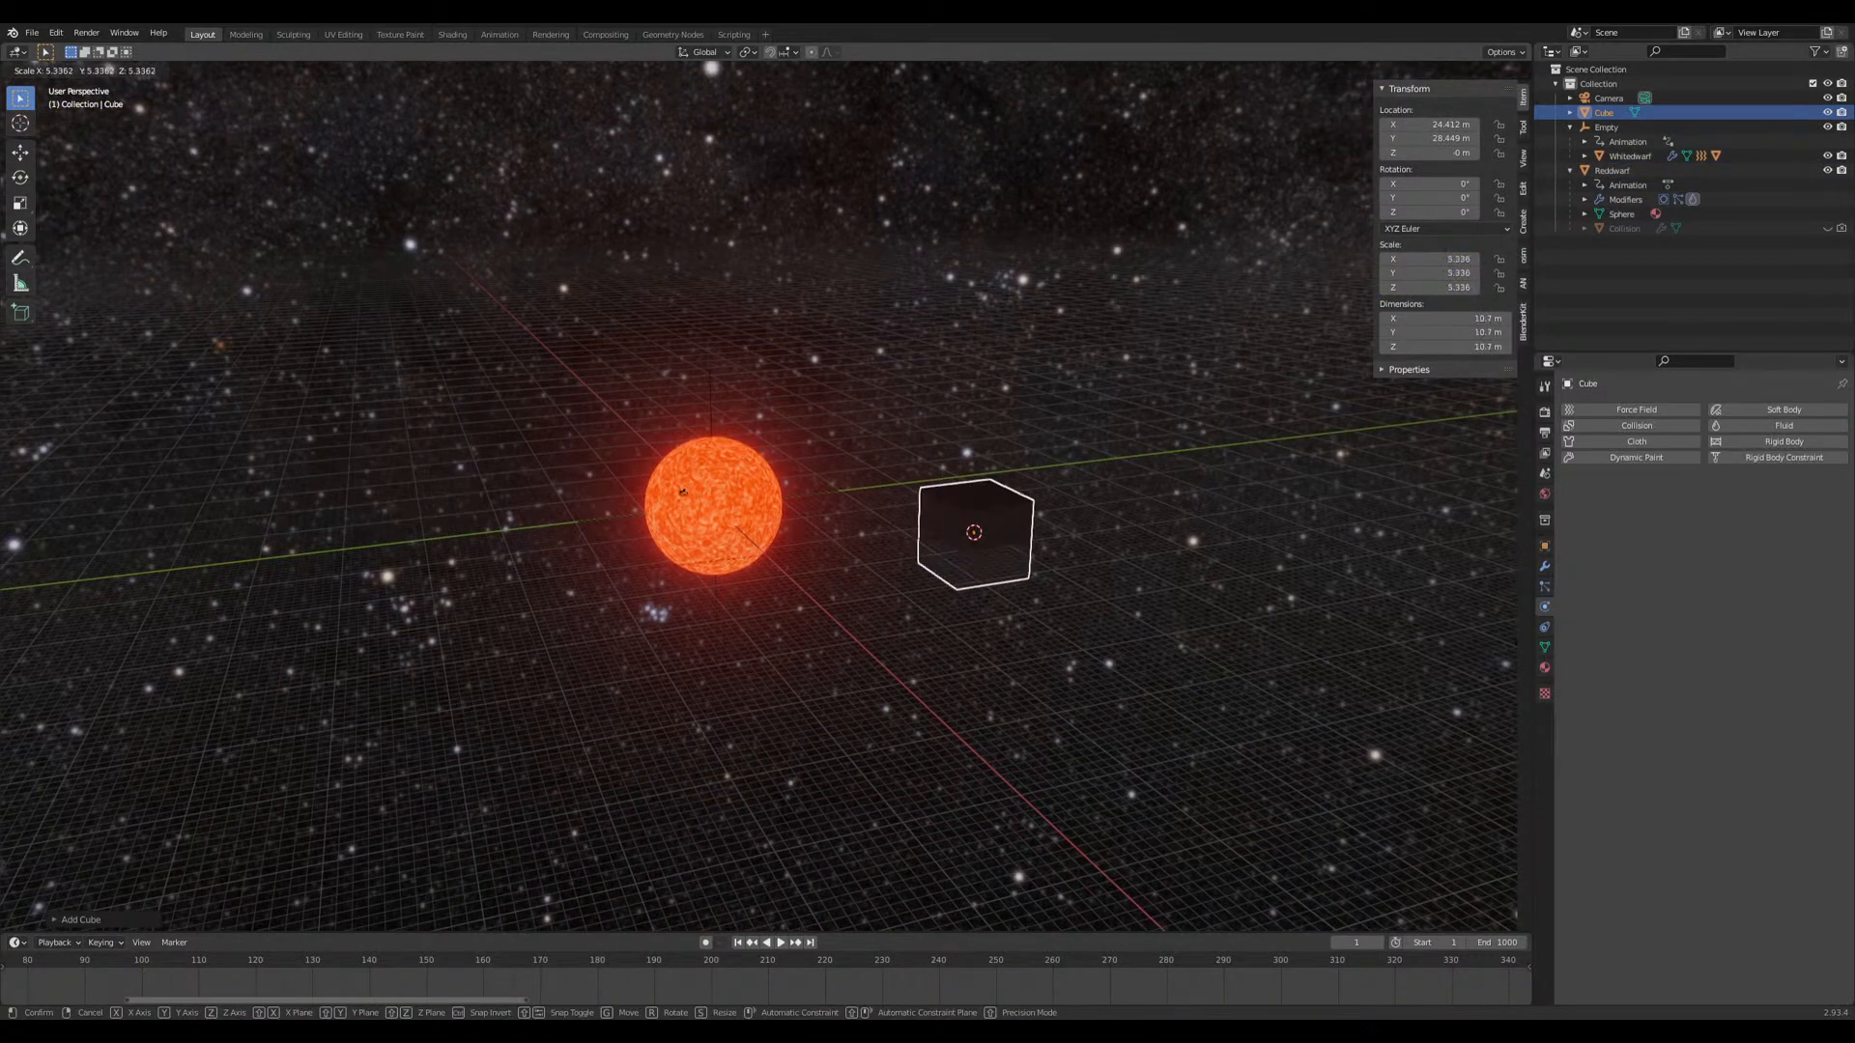
key(Return)
key(s)
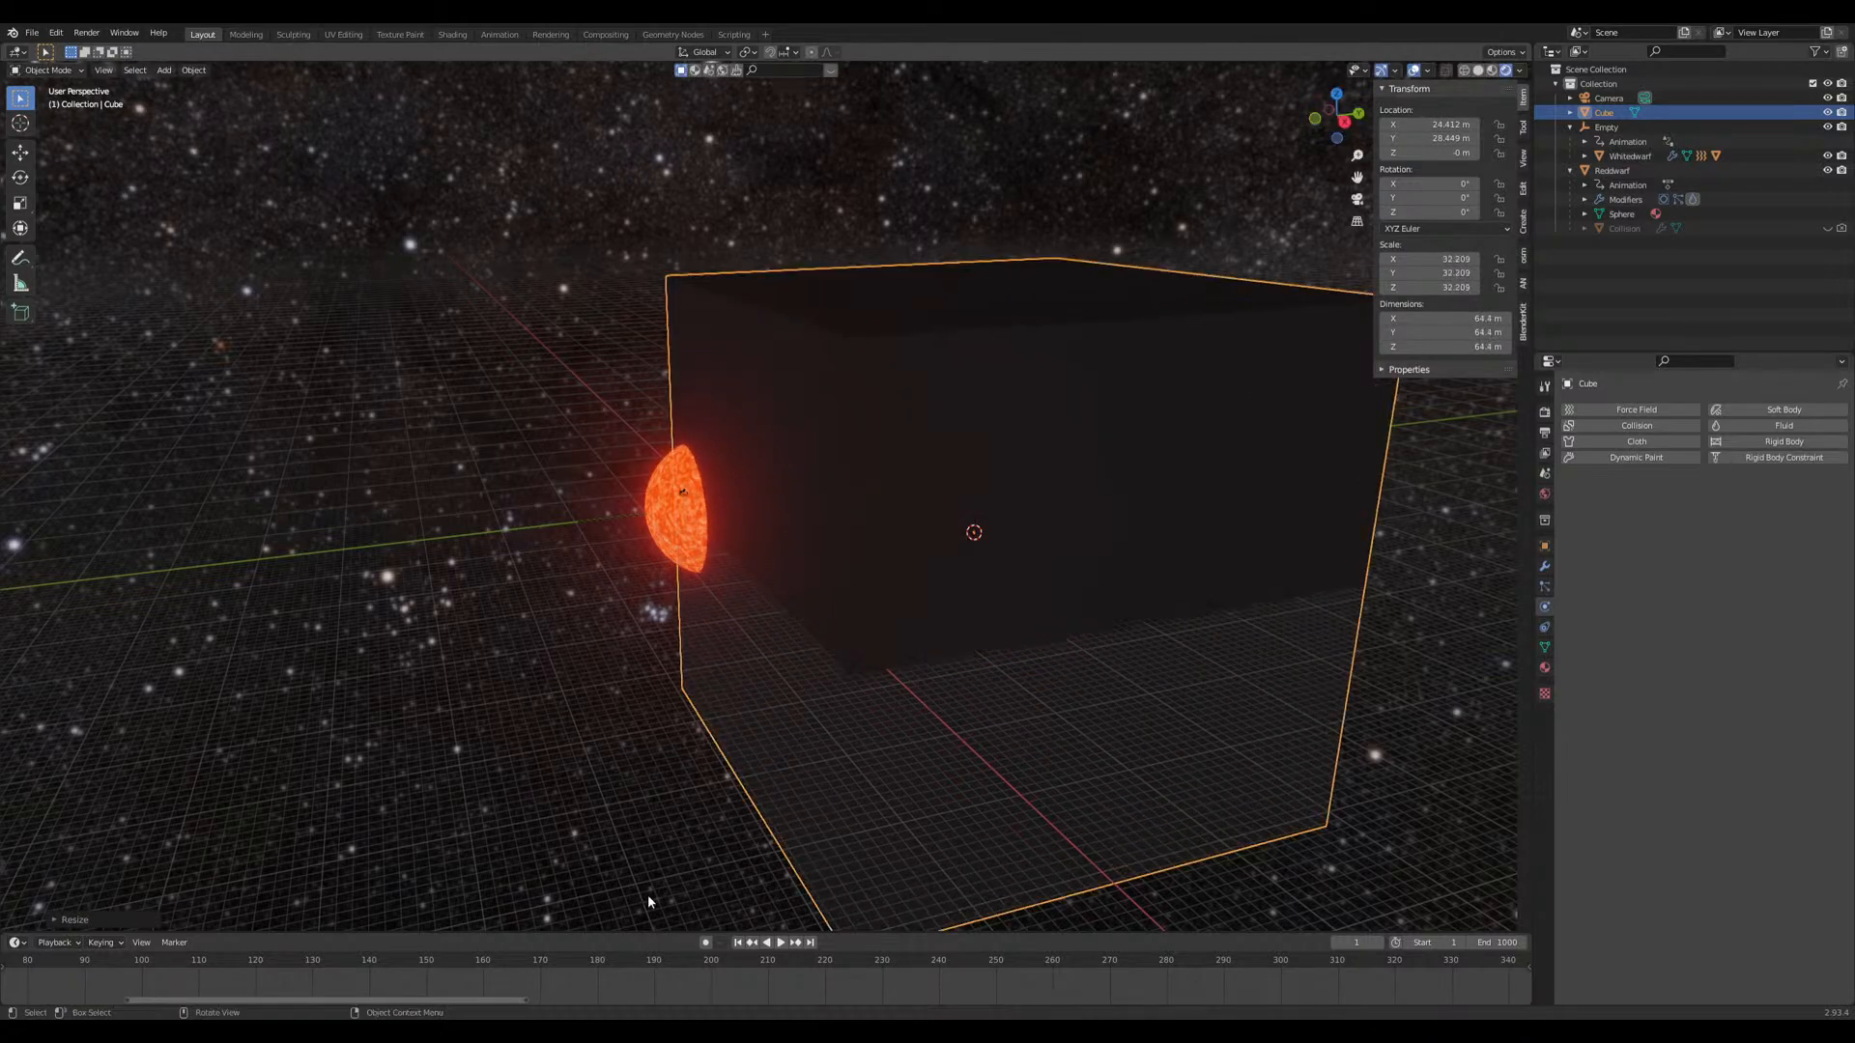
click(648, 902)
Step: Move the cube so that it encloses both the red dwarf and the white dwarf
key(g)
click(848, 668)
middle_drag(849, 669, 1036, 645)
key(g)
click(660, 654)
Step: Make the cube a Fluid domain with Adaptive Domain enabled, and save the file
click(1783, 425)
click(1708, 501)
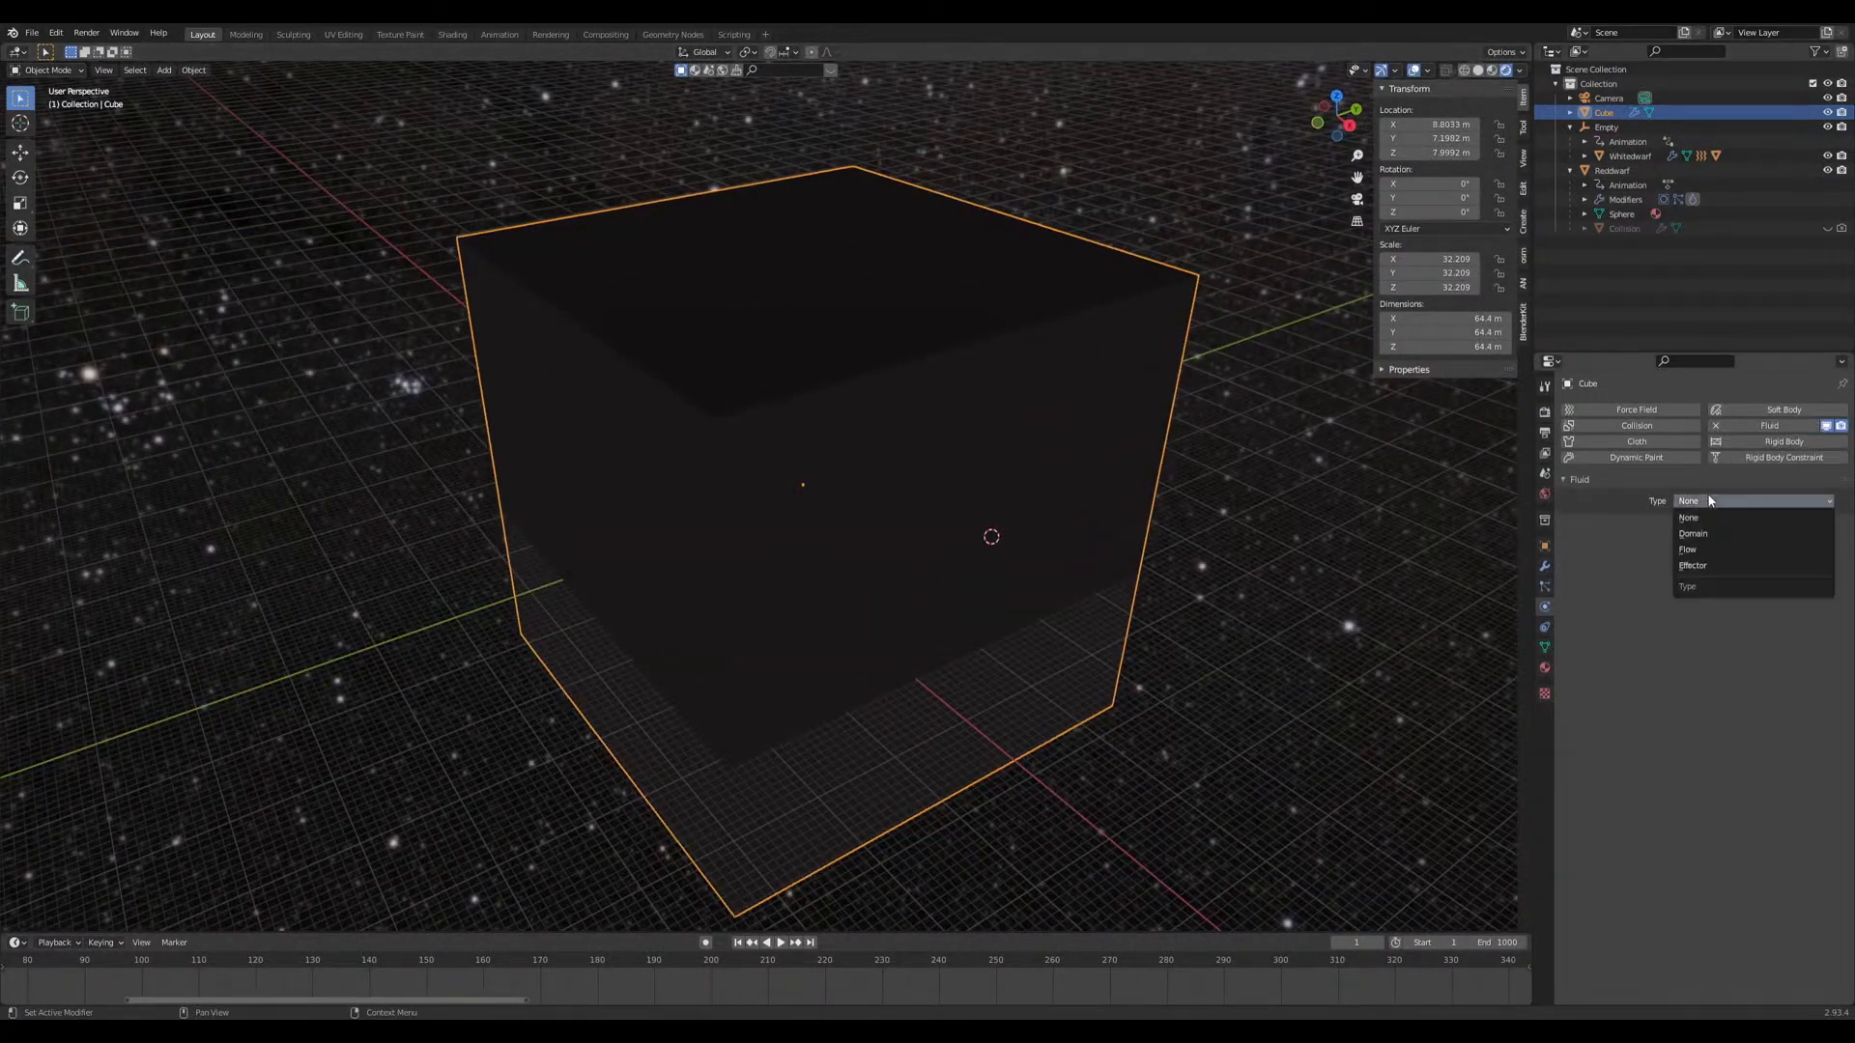
click(1712, 534)
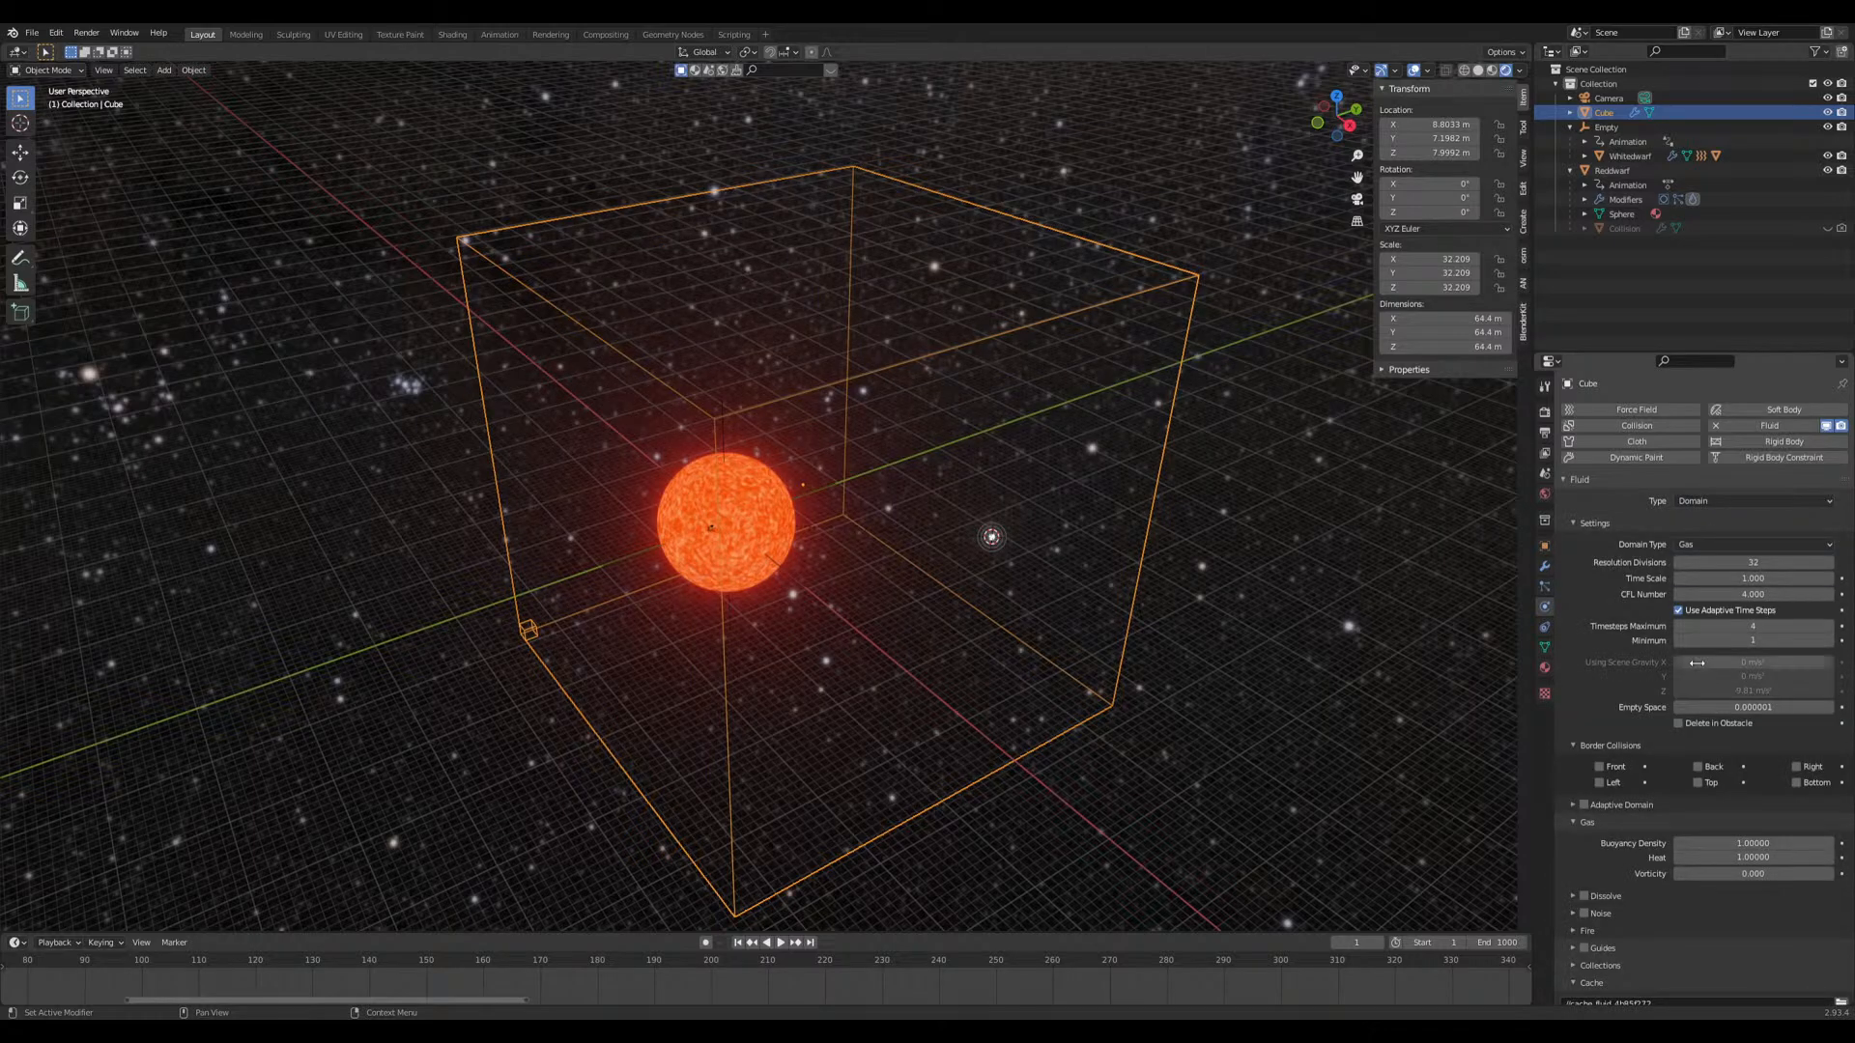
click(1584, 804)
scroll(1001, 791, up, 5)
key(ctrl+s)
middle_drag(1001, 758, 999, 709)
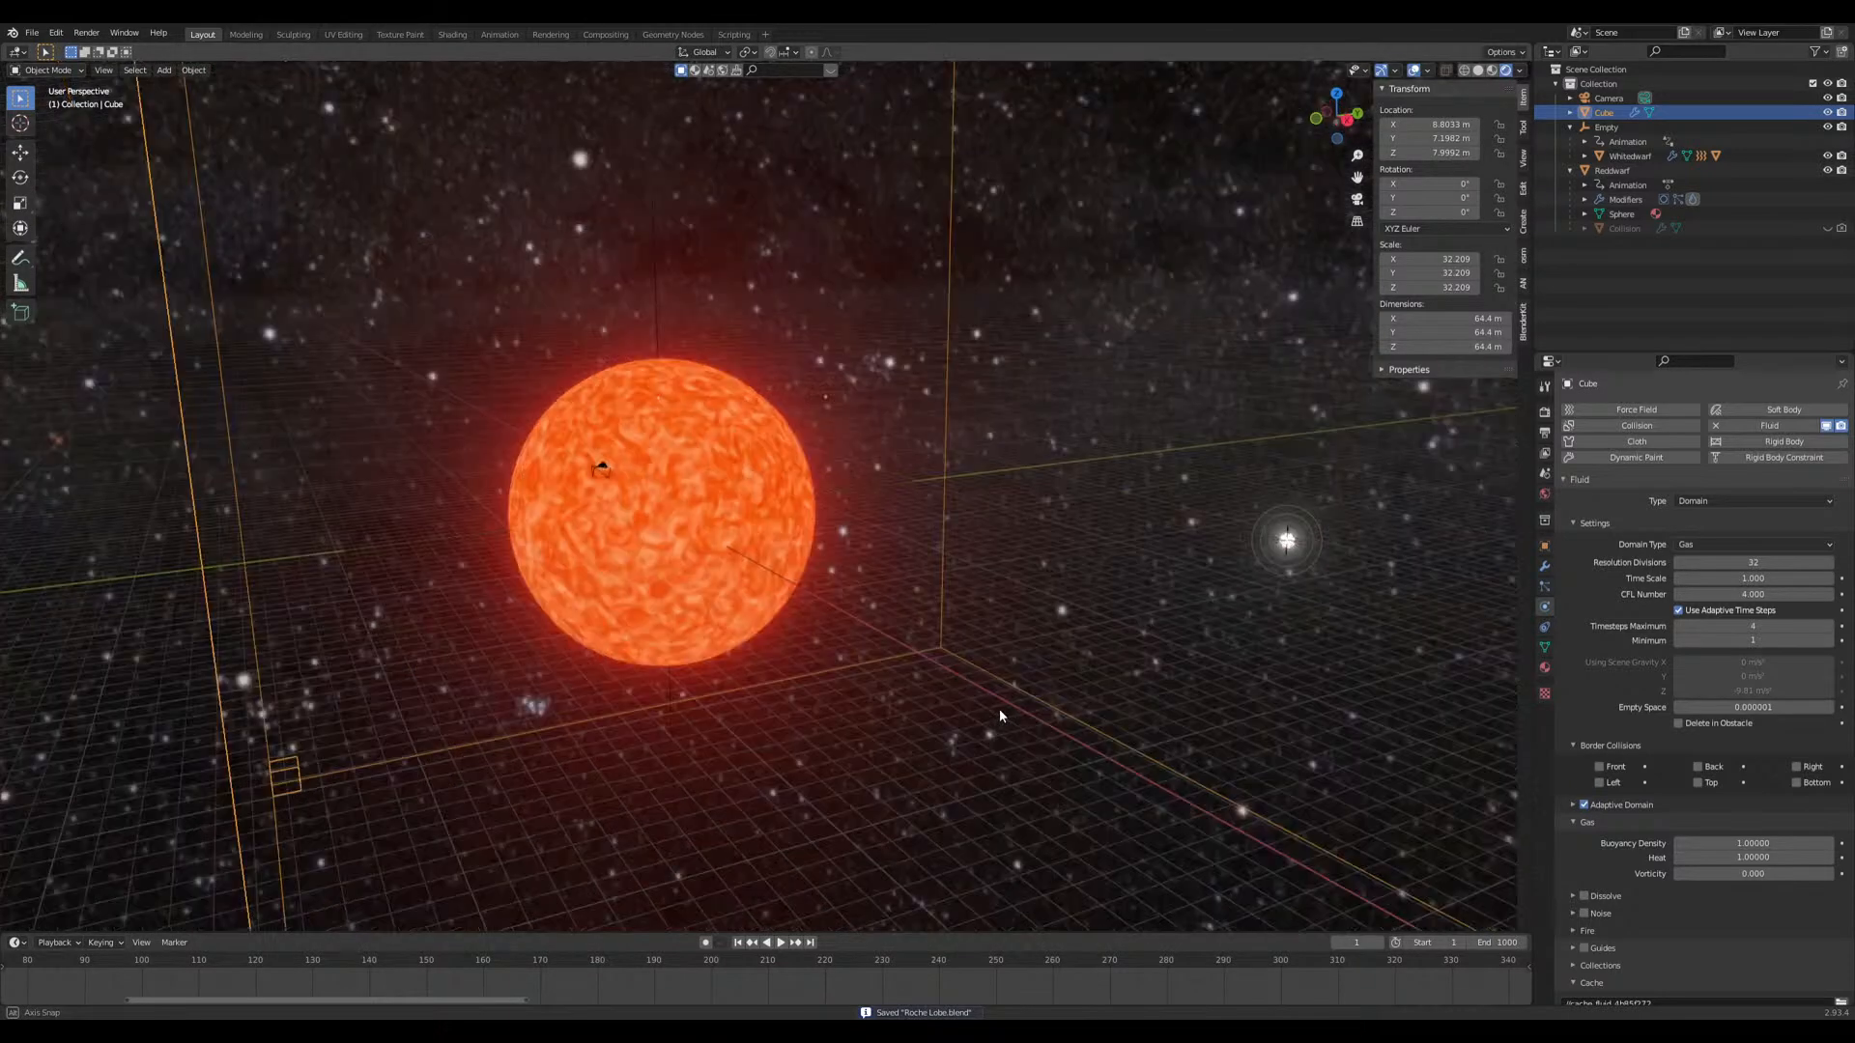
Step: Switch the viewport to solid shading, set the domain's resolution divisions to 64, and save the file
click(1478, 70)
scroll(978, 514, down, 3)
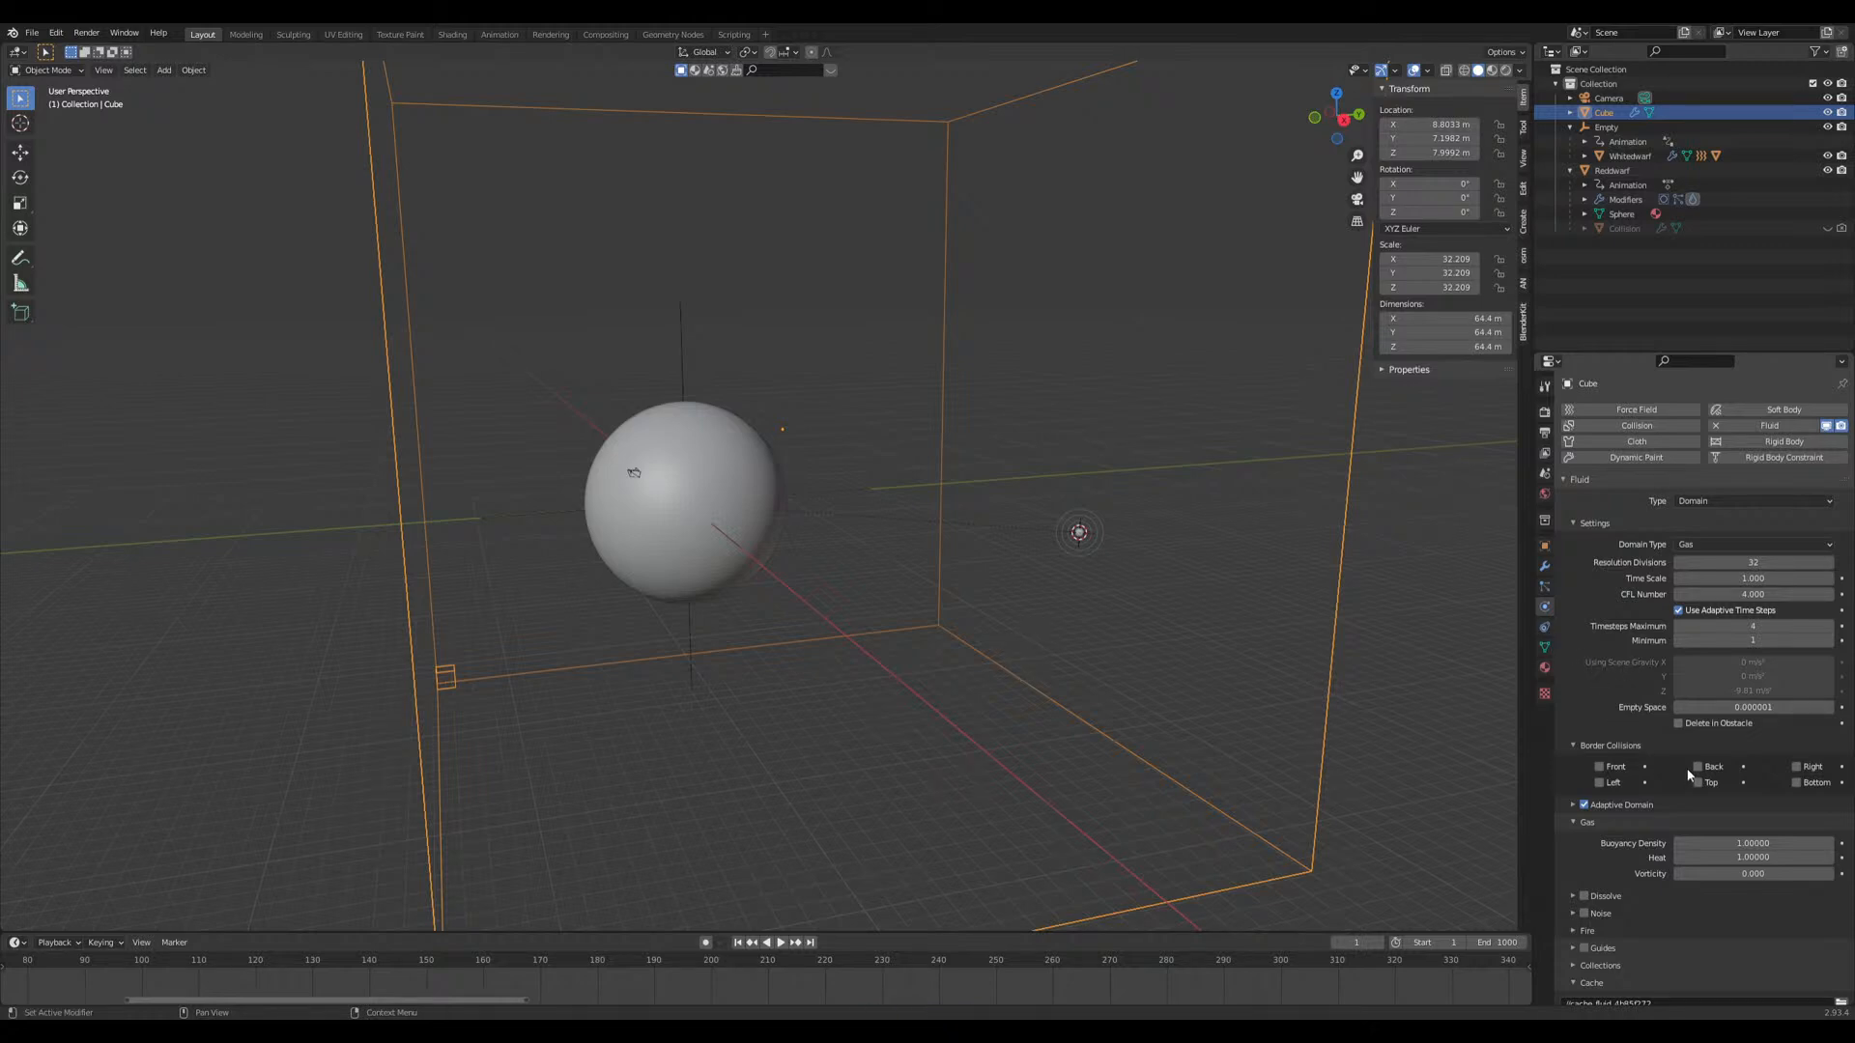
click(1750, 564)
key(Return)
middle_drag(875, 622, 1226, 708)
key(ctrl+s)
Step: Enable Is Resumable for the fluid domain's cache
scroll(1580, 808, down, 4)
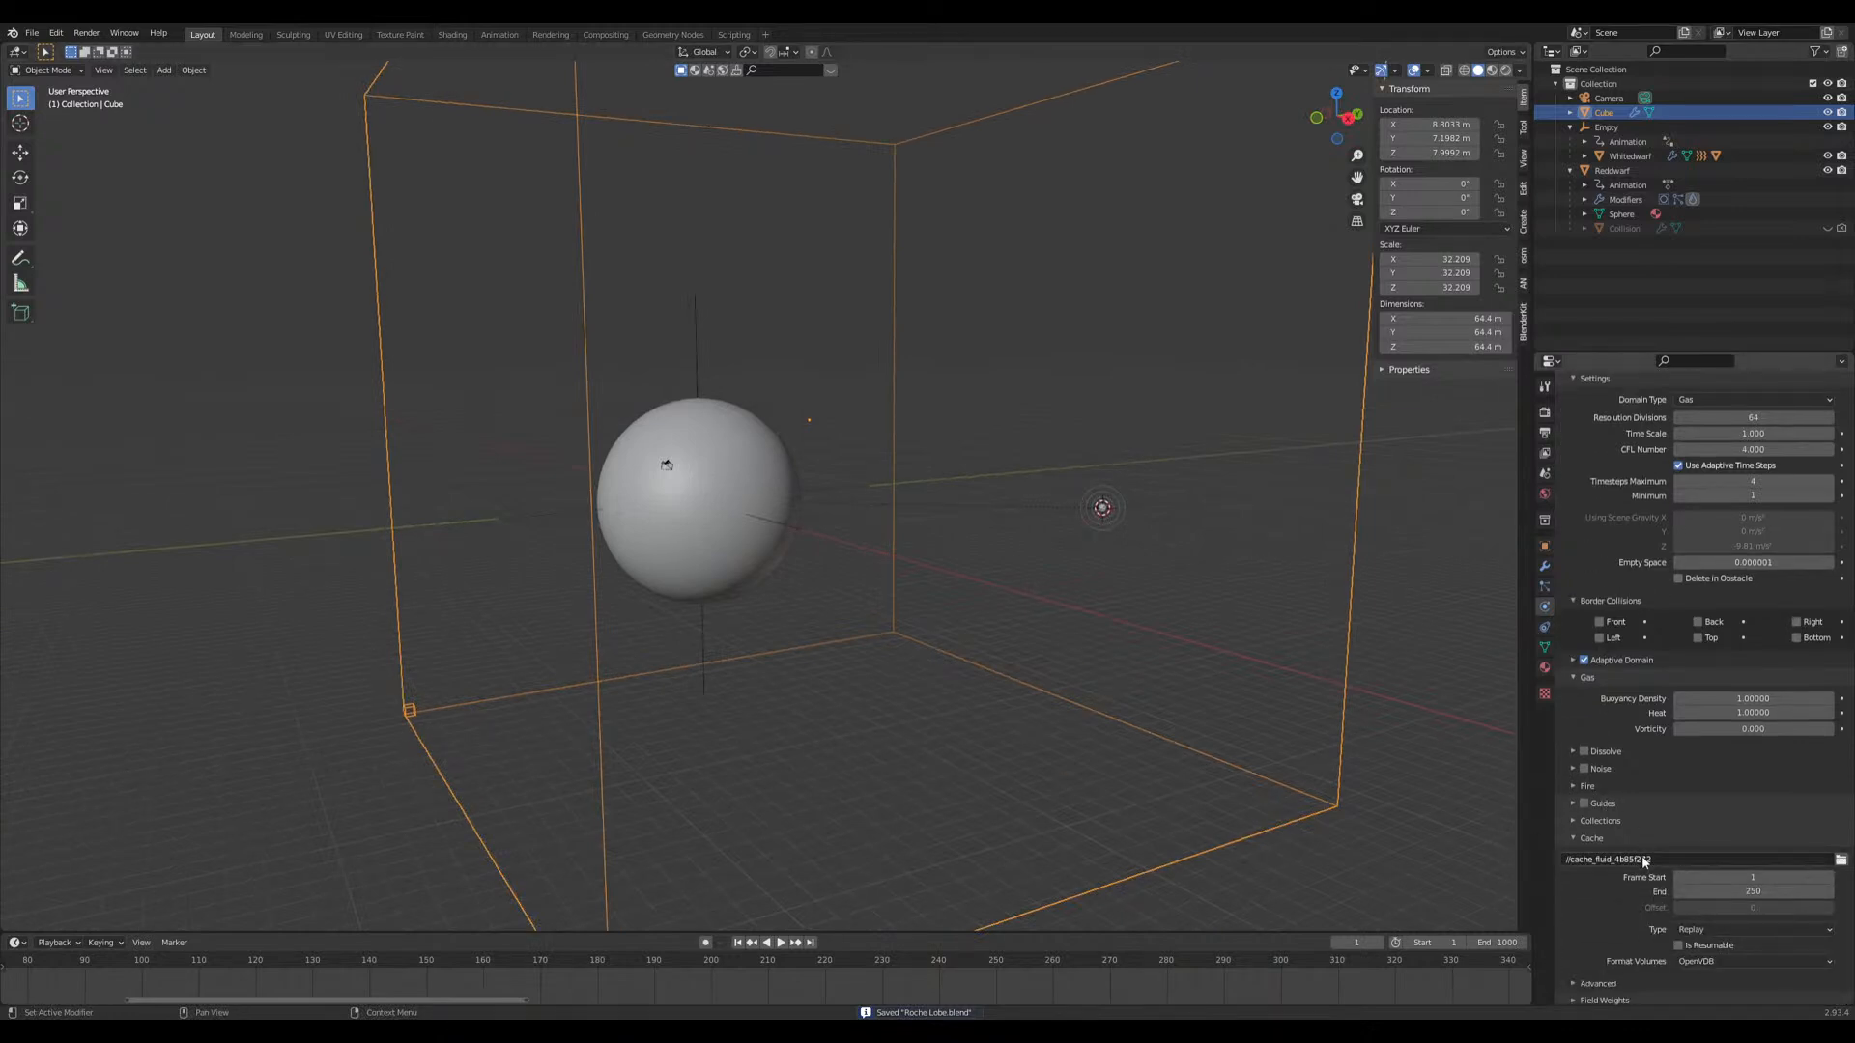
middle_drag(1031, 670, 1043, 668)
scroll(1623, 841, down, 1)
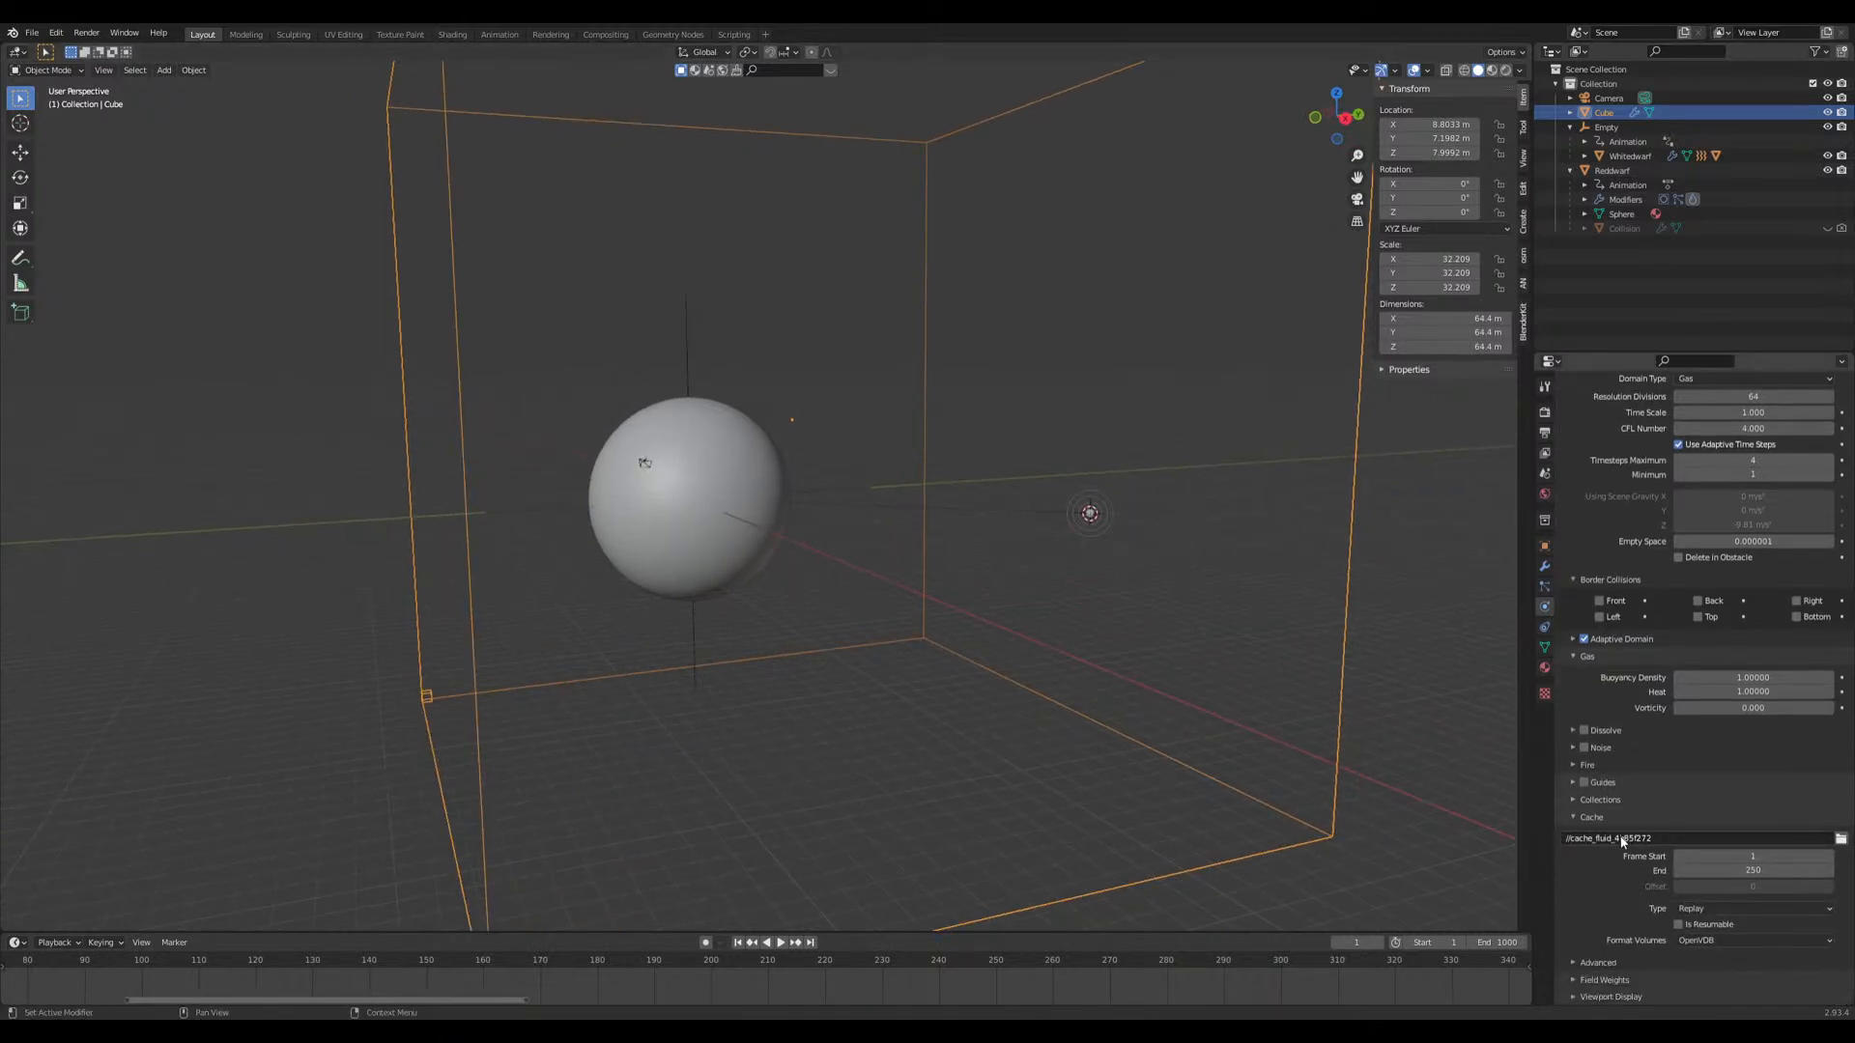
click(1734, 908)
scroll(1658, 803, up, 3)
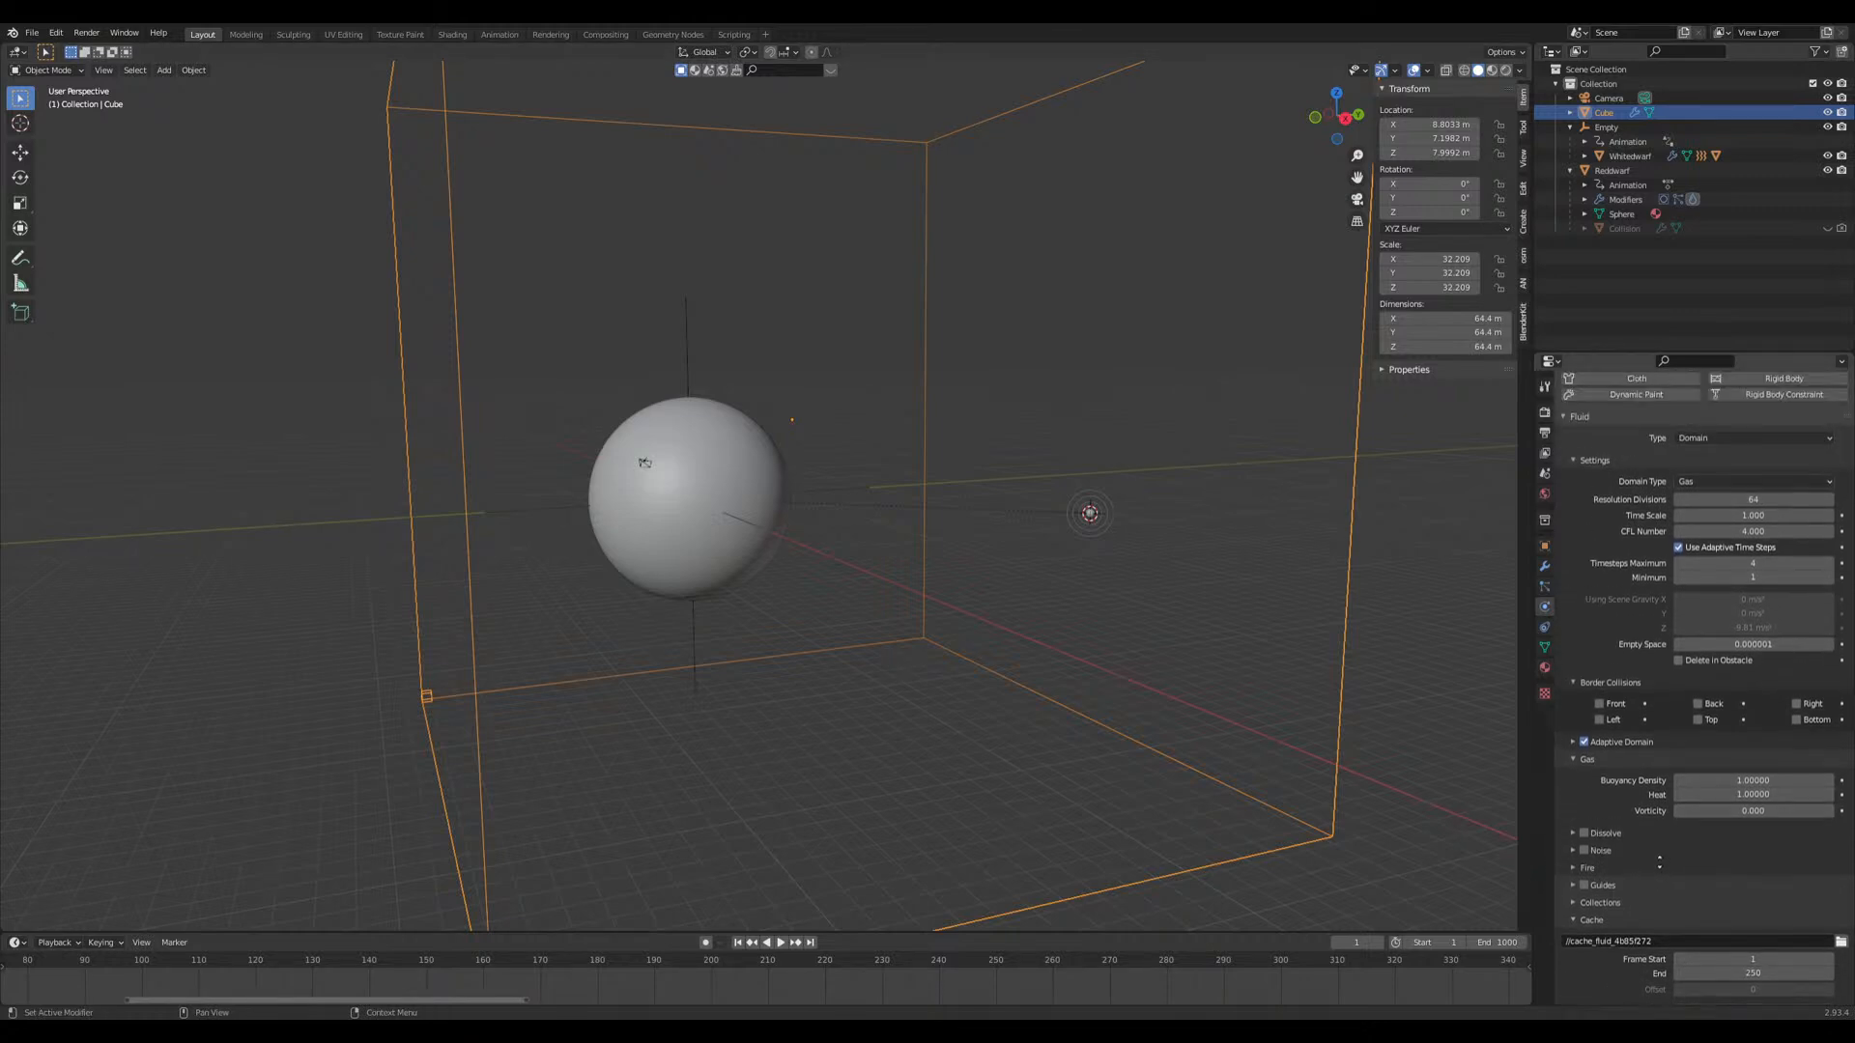
scroll(1662, 831, down, 2)
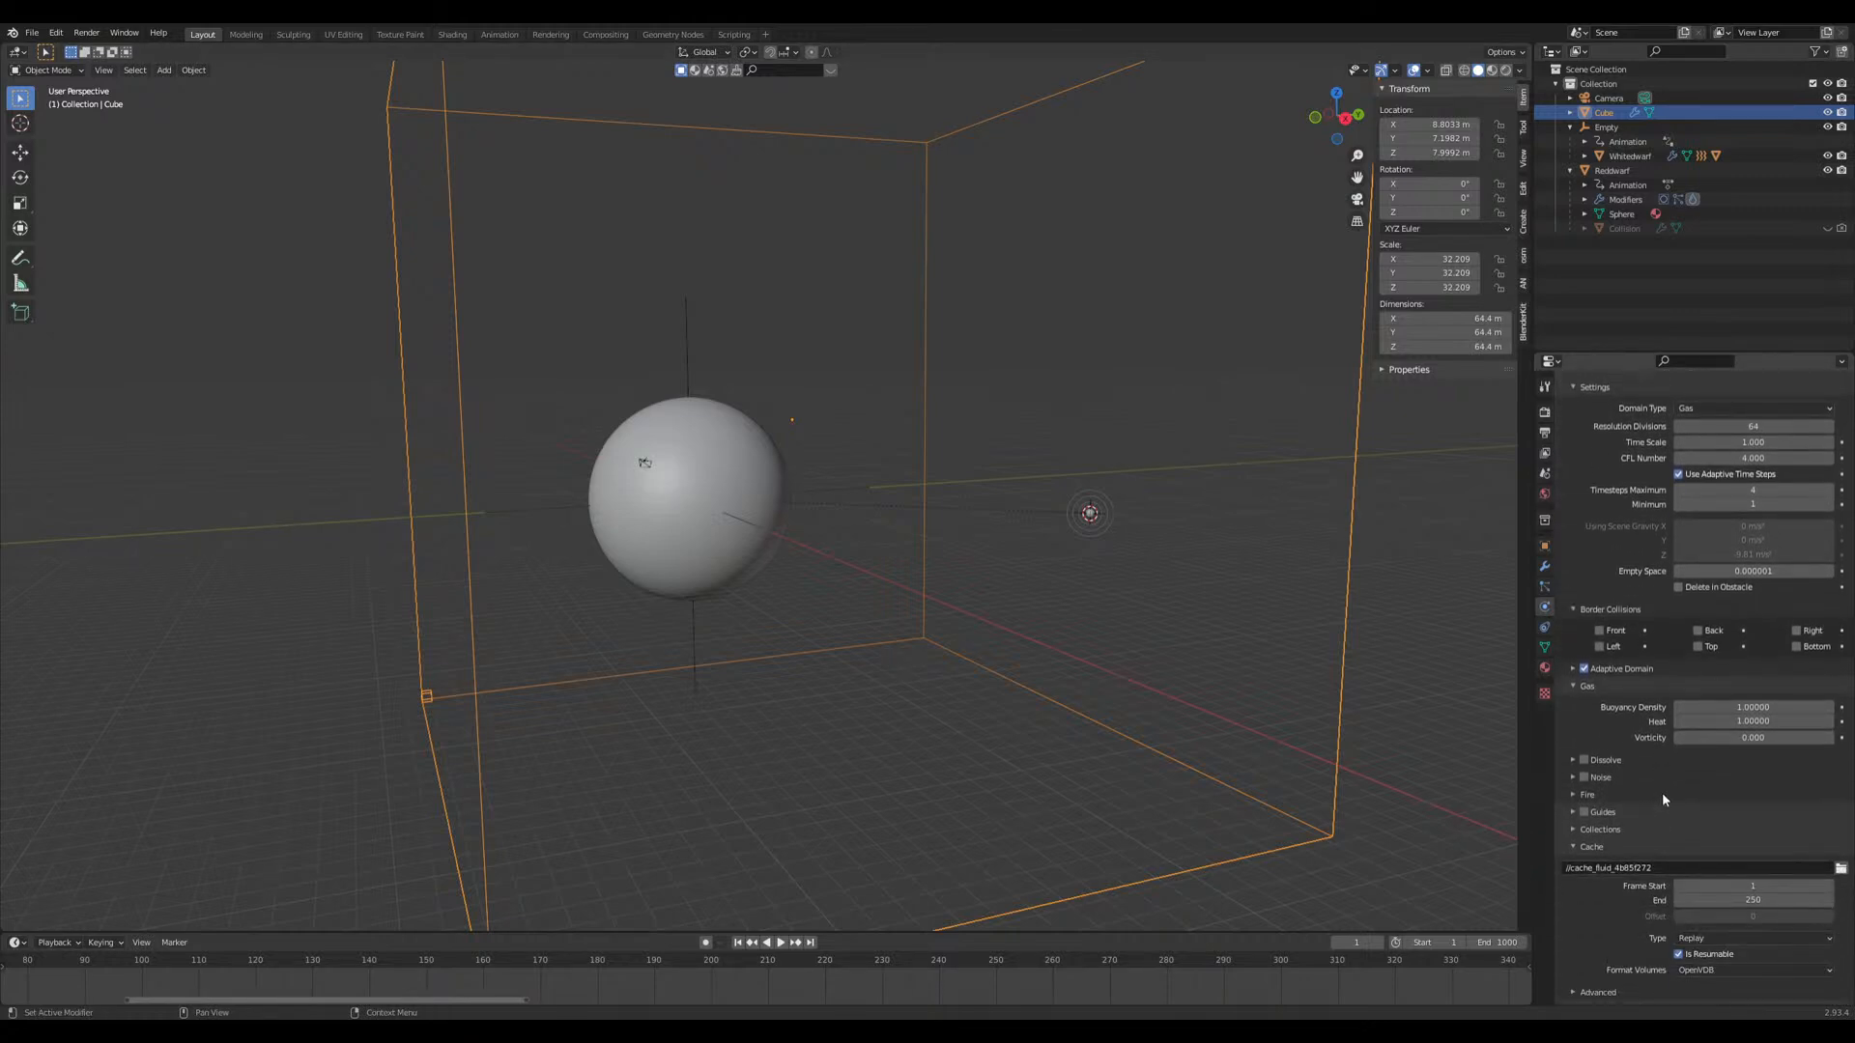
scroll(1612, 772, down, 1)
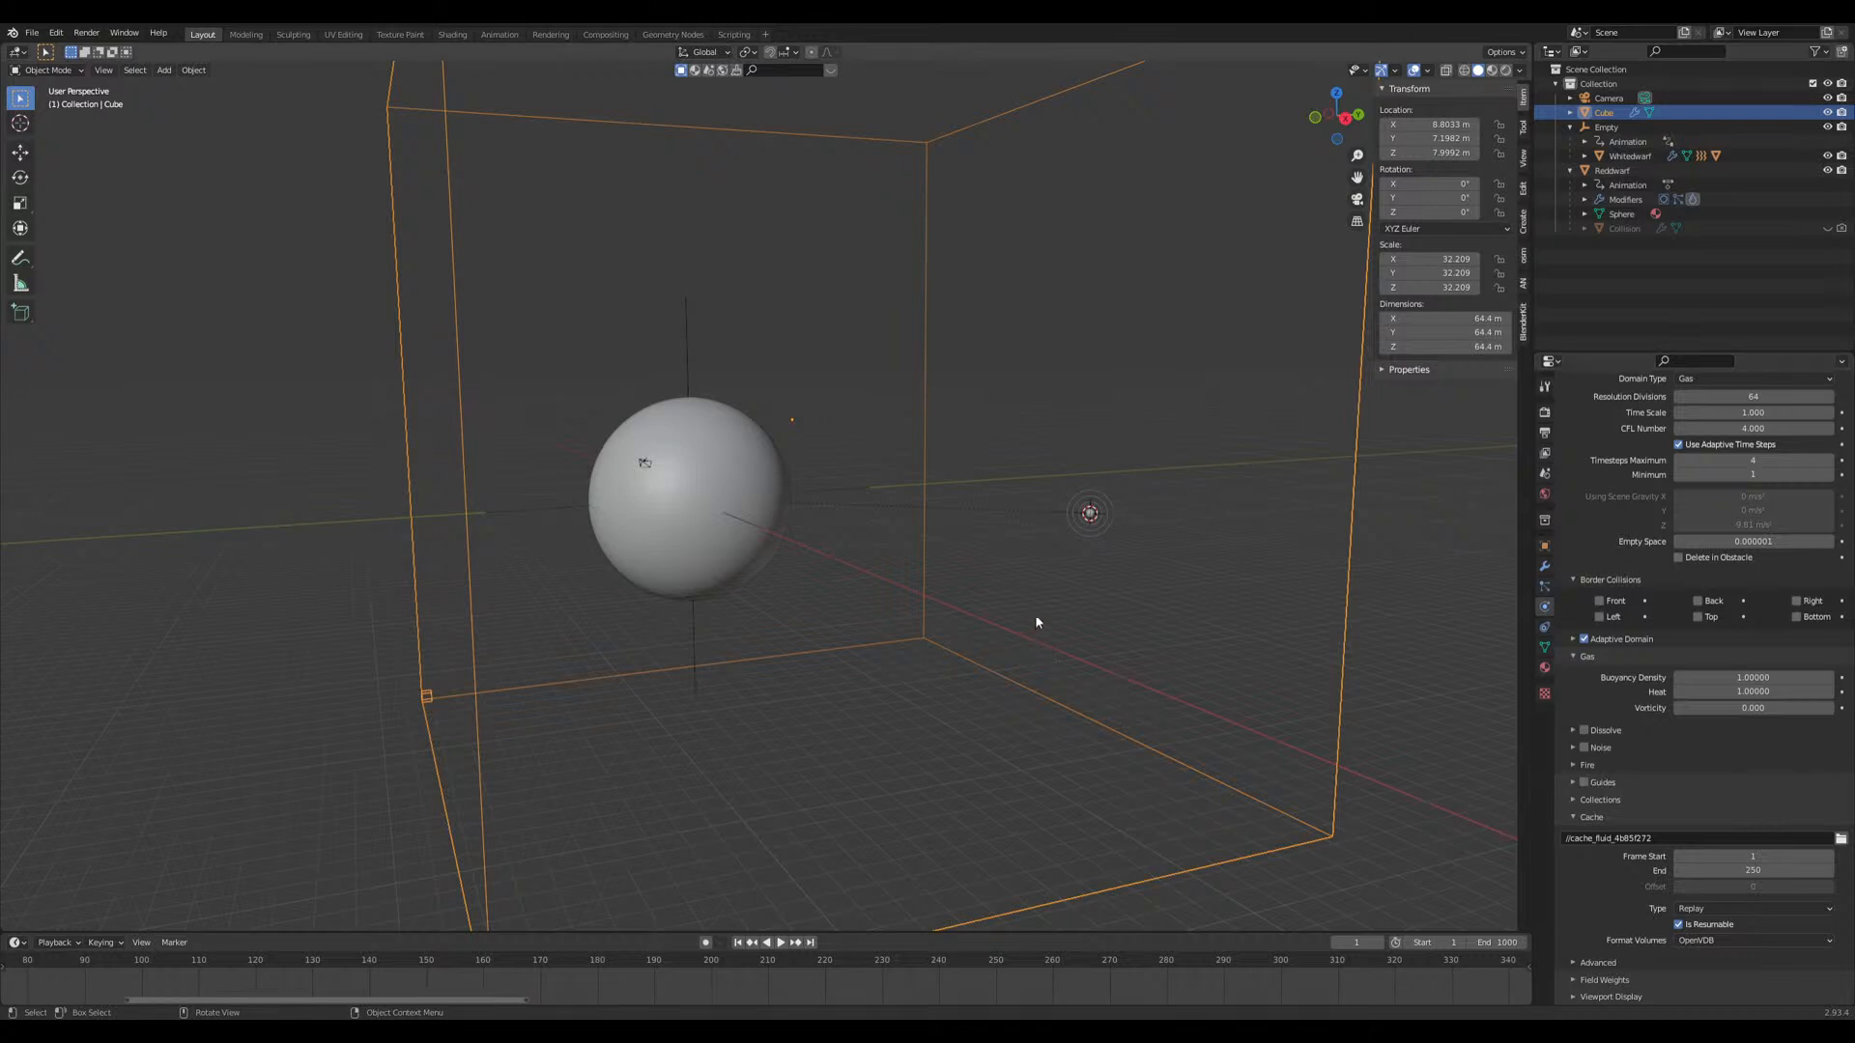
Step: Review the red dwarf's flow settings and the cube's domain settings, including its fire and advanced cache options
middle_drag(1079, 608, 1259, 629)
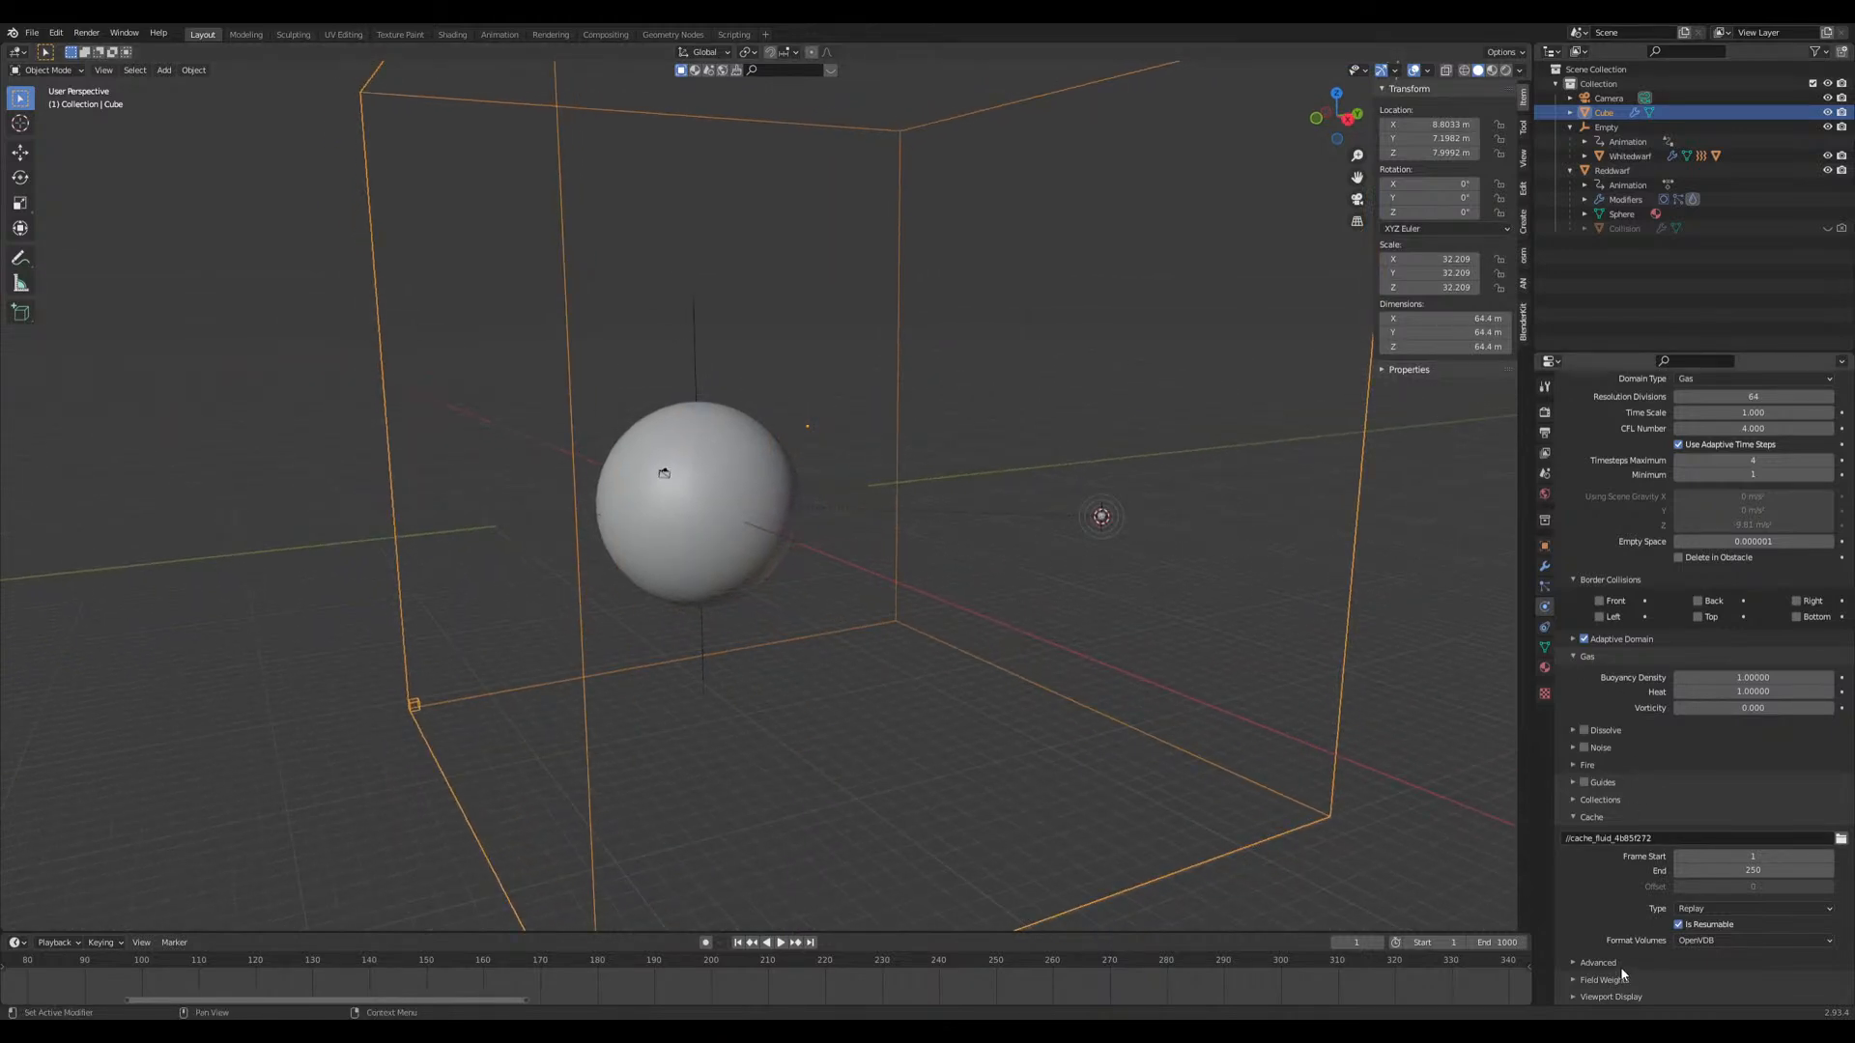
scroll(1590, 685, up, 5)
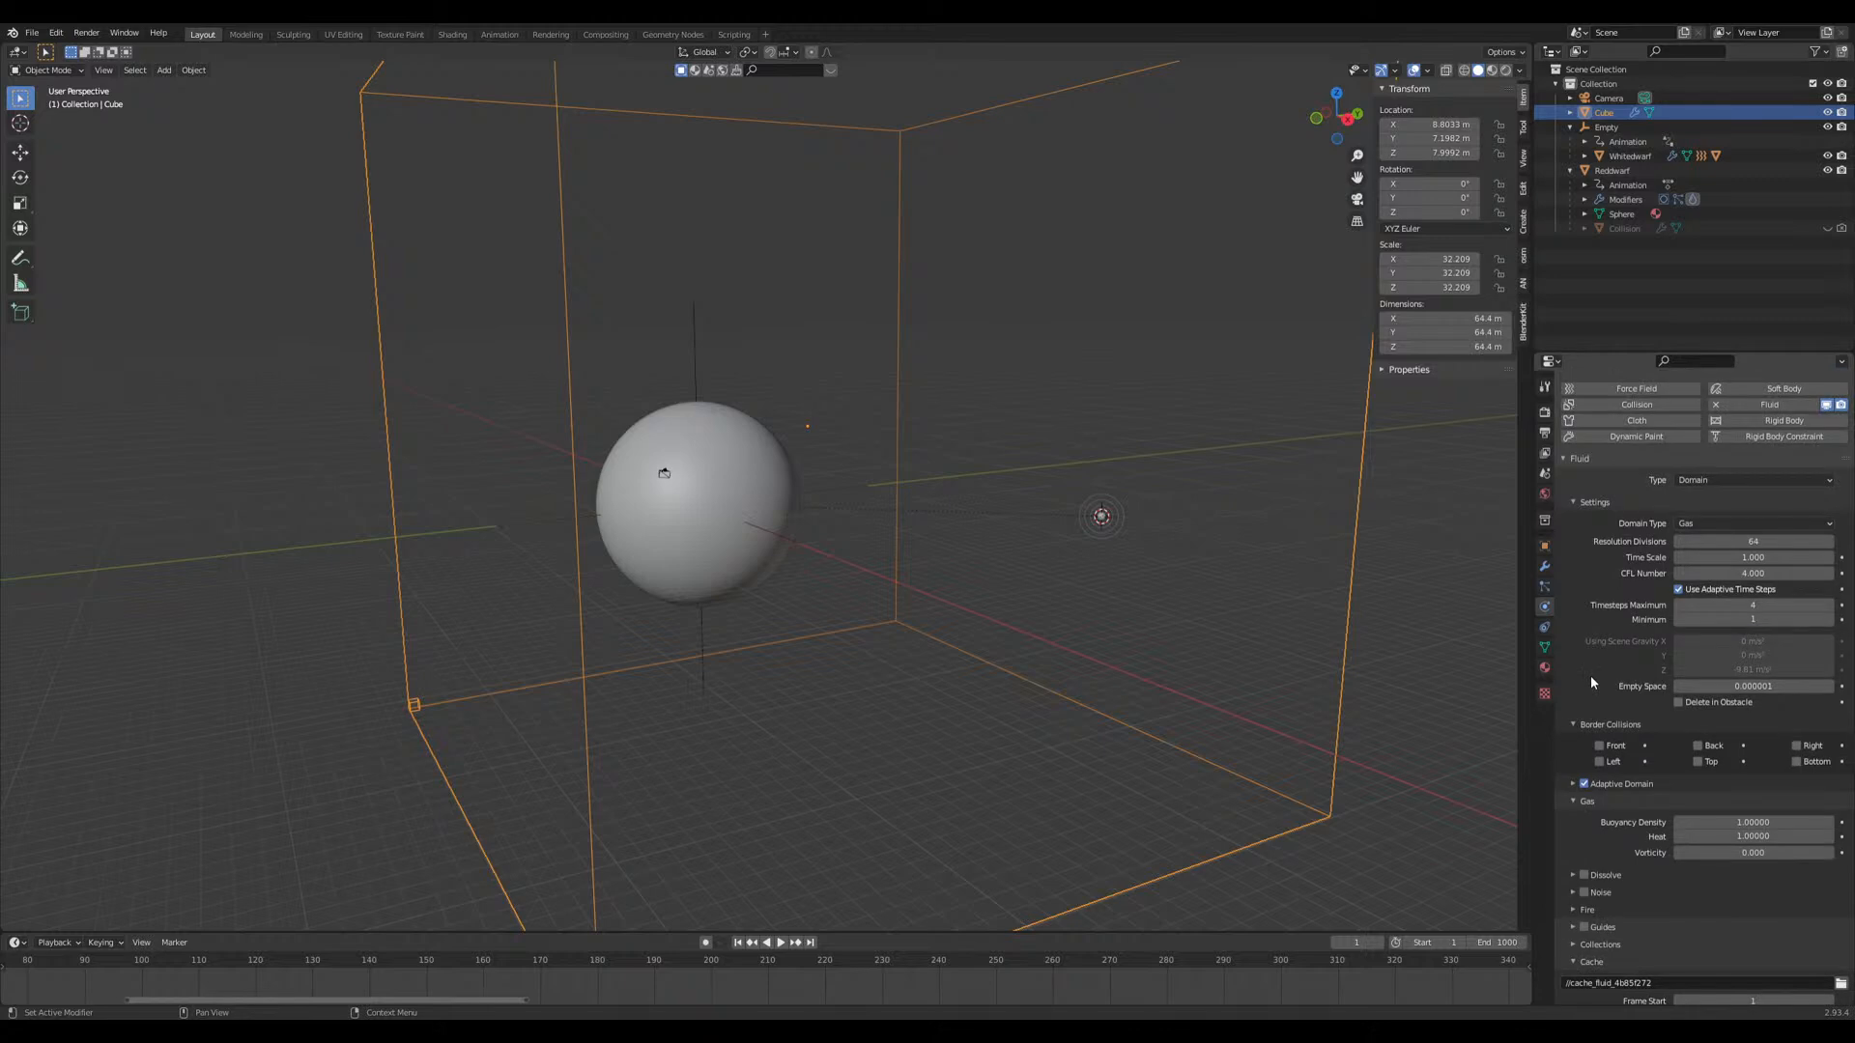
scroll(1590, 682, down, 5)
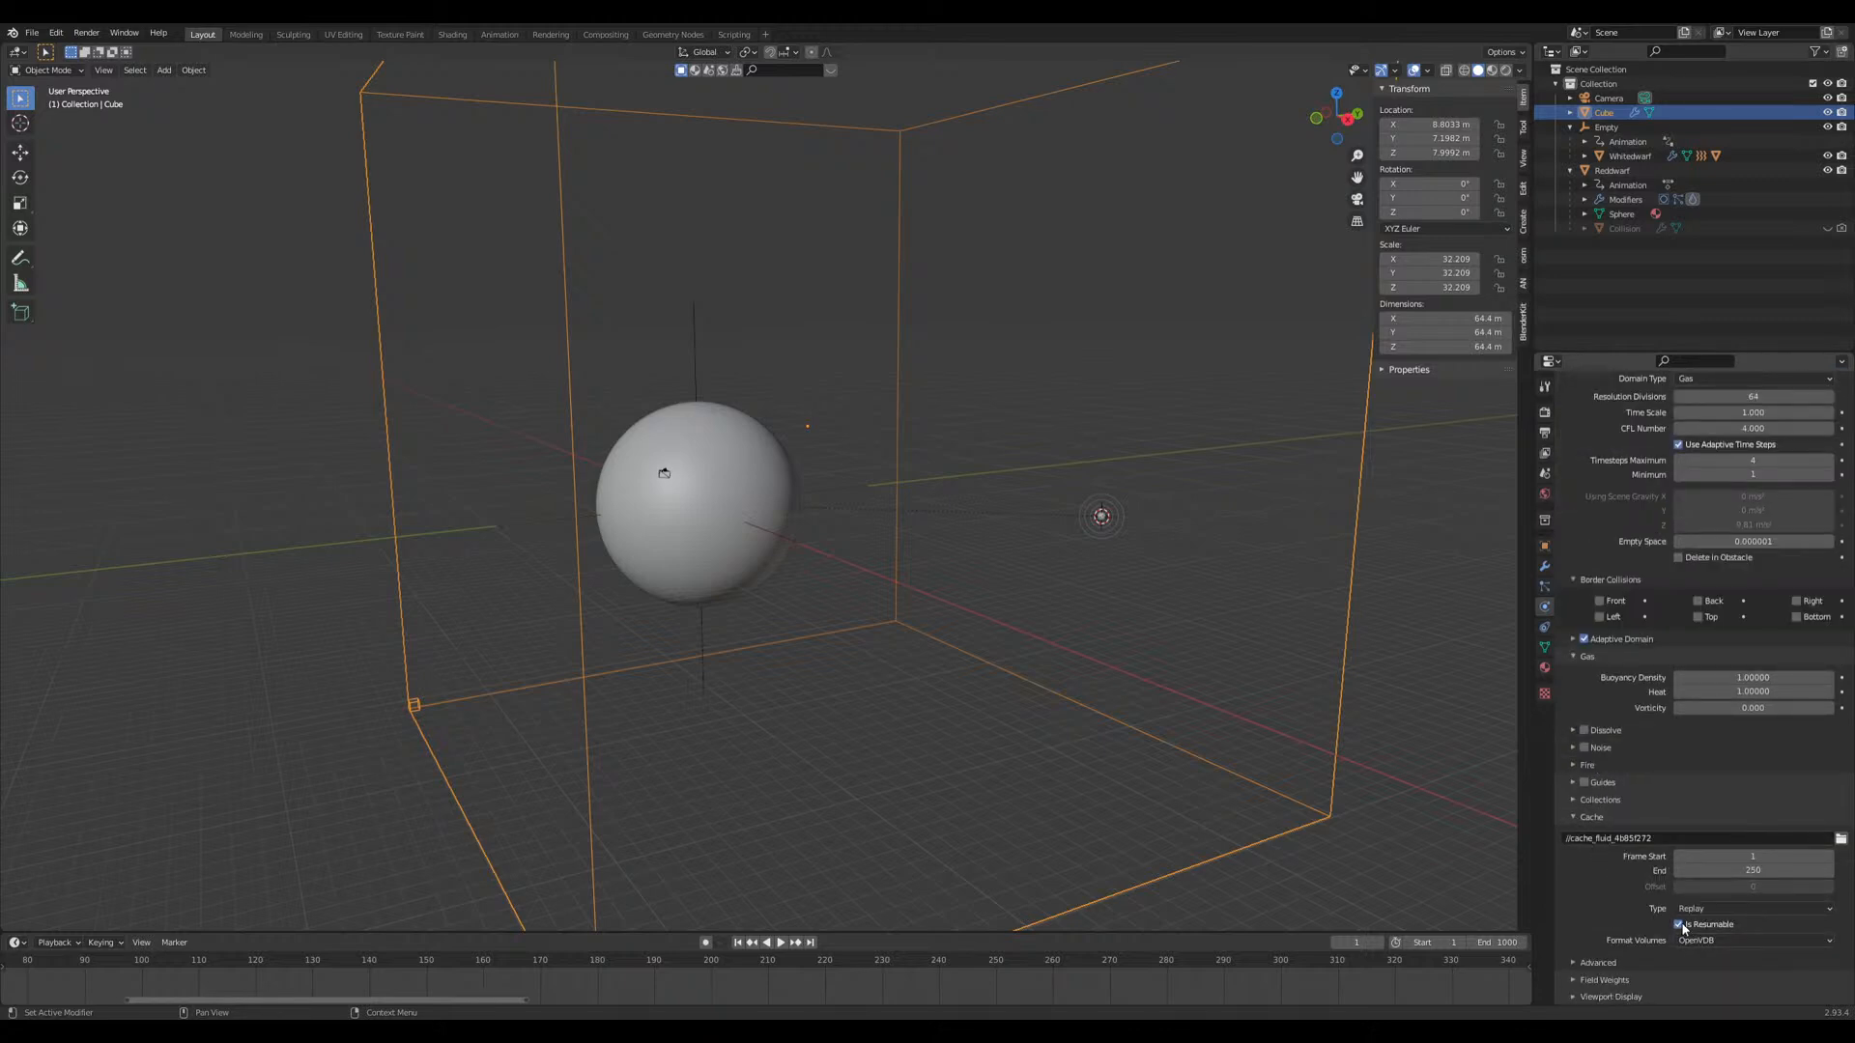
scroll(1684, 752, up, 2)
click(788, 499)
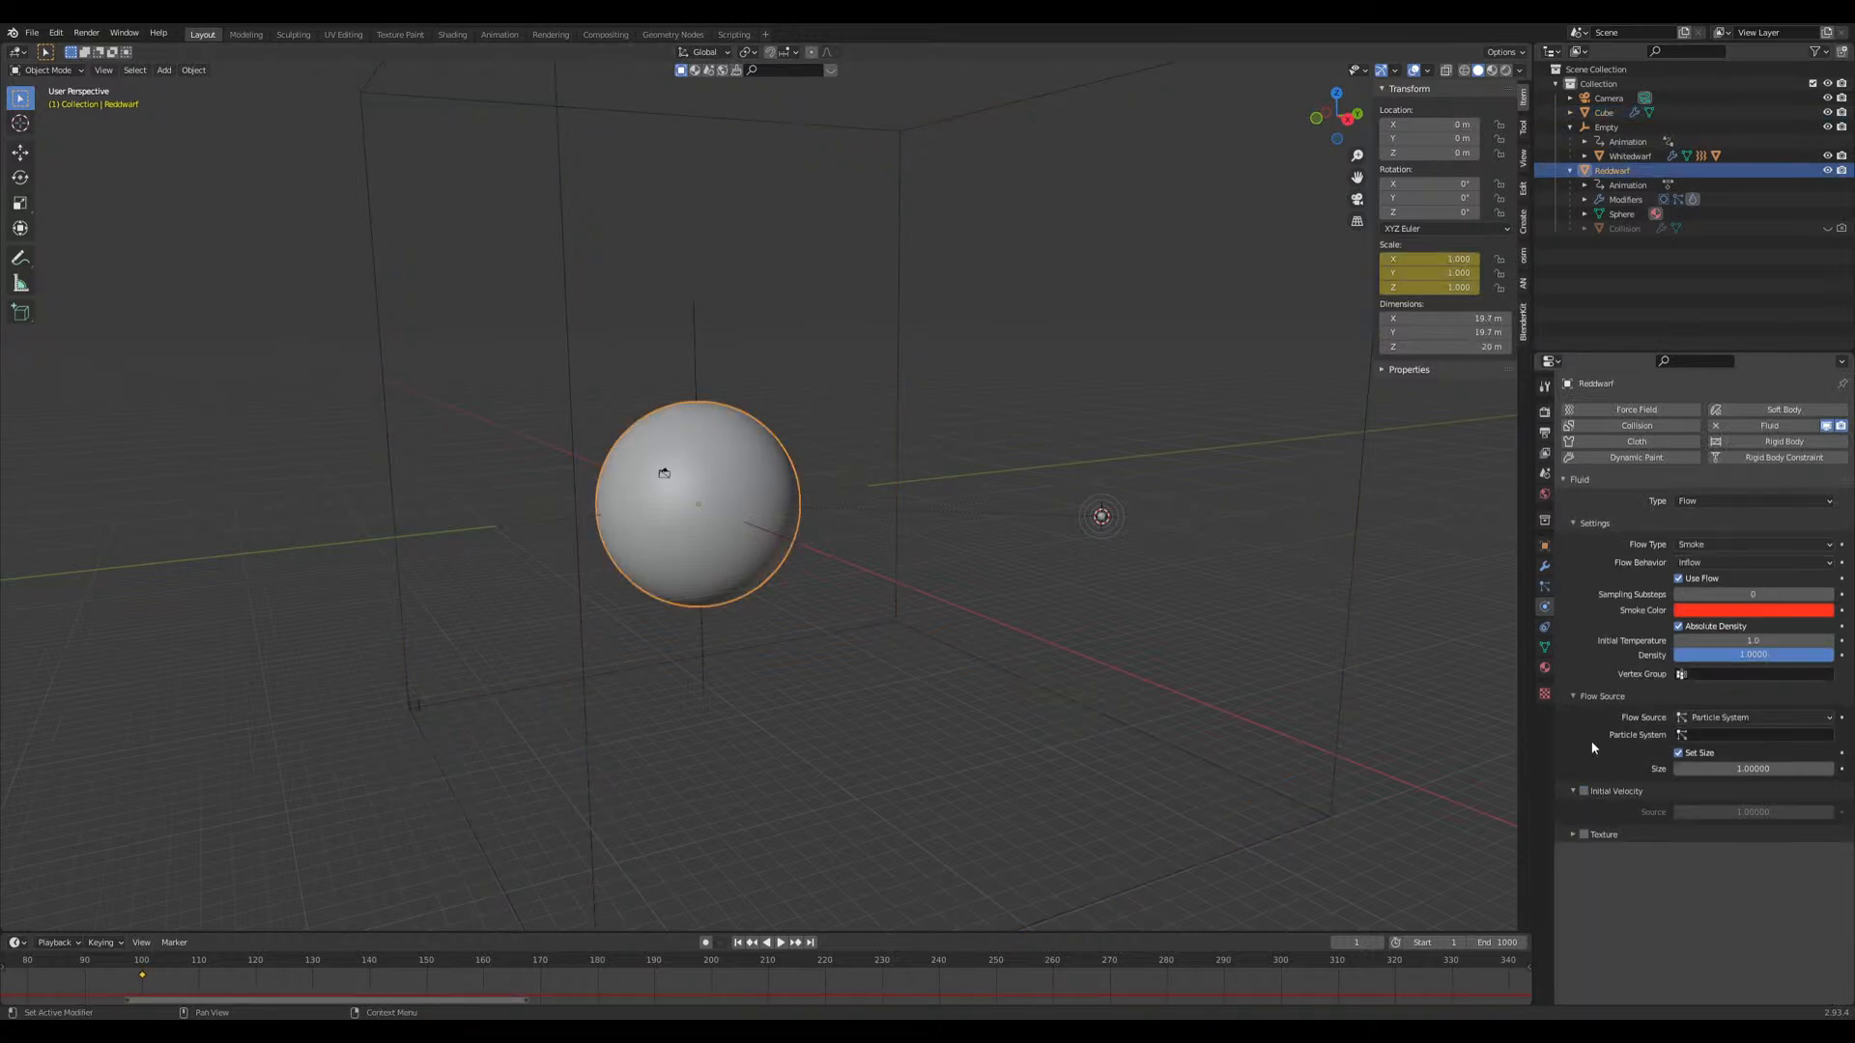
click(1366, 669)
click(1342, 659)
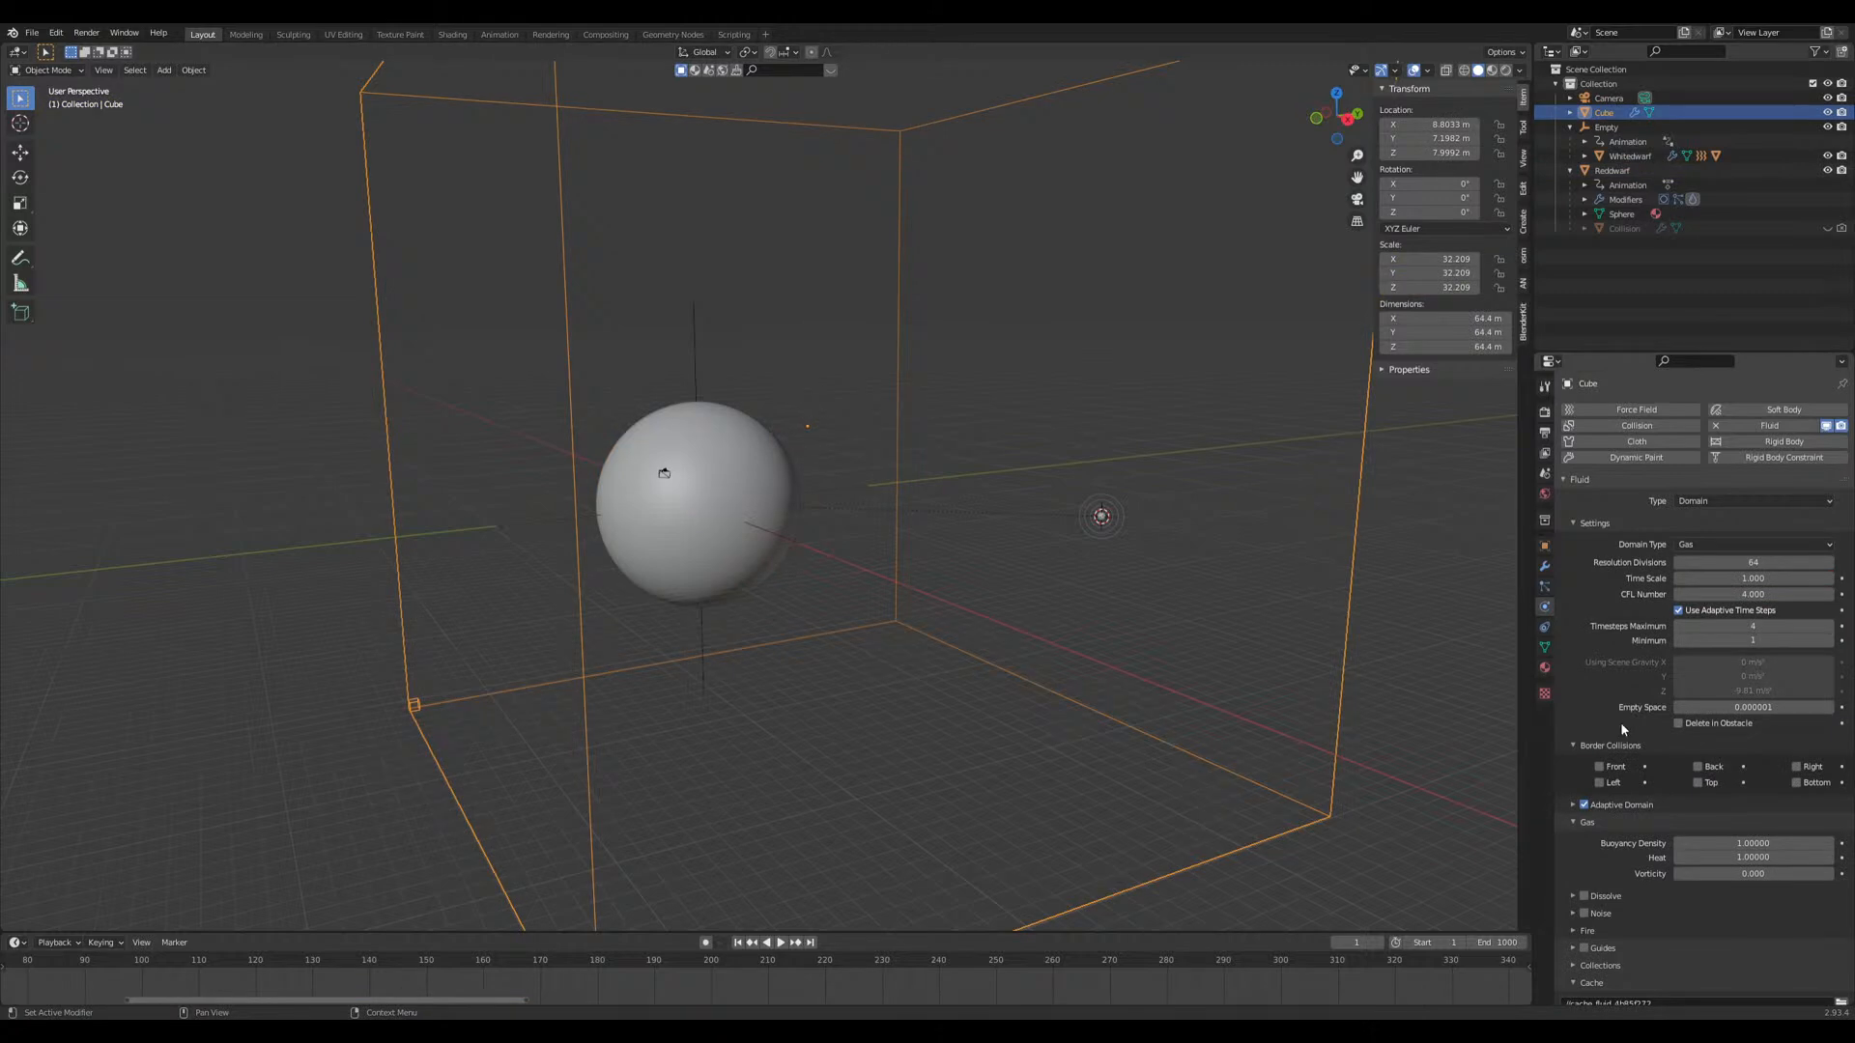
scroll(1619, 715, down, 3)
scroll(1567, 690, up, 3)
scroll(1592, 699, down, 4)
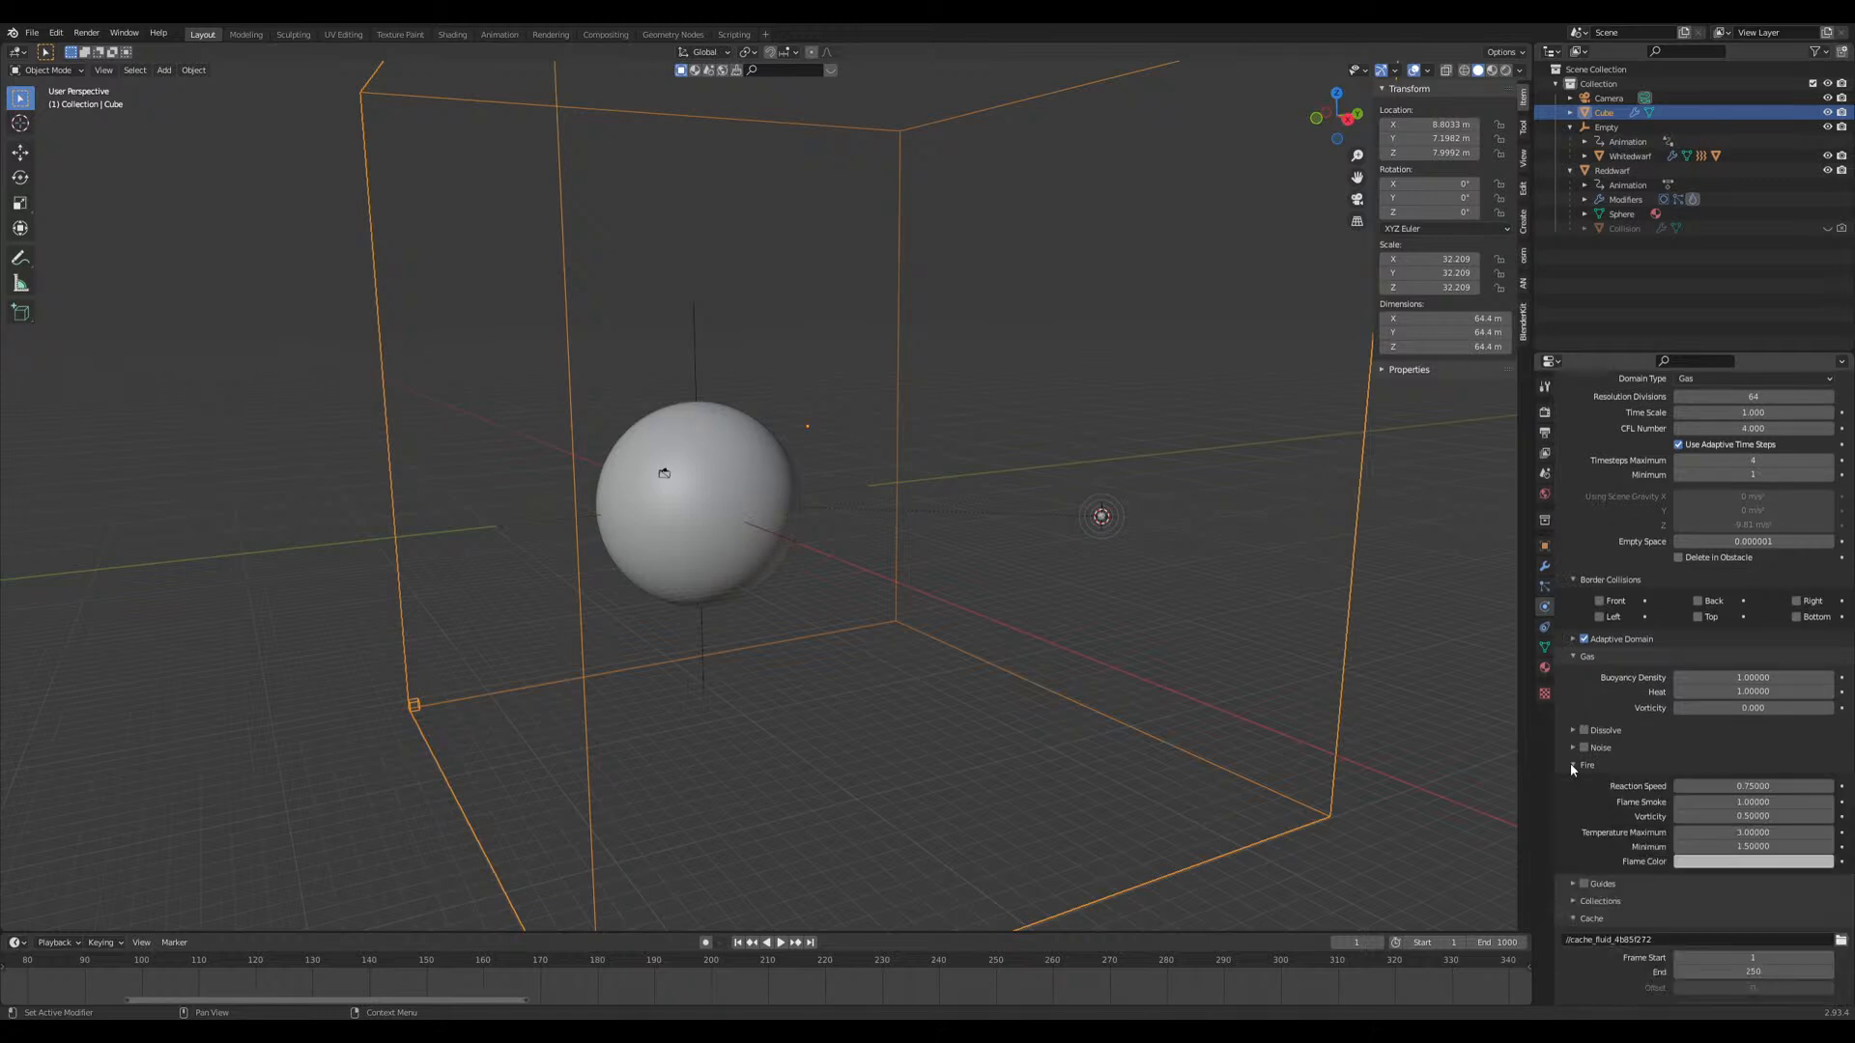
click(1599, 962)
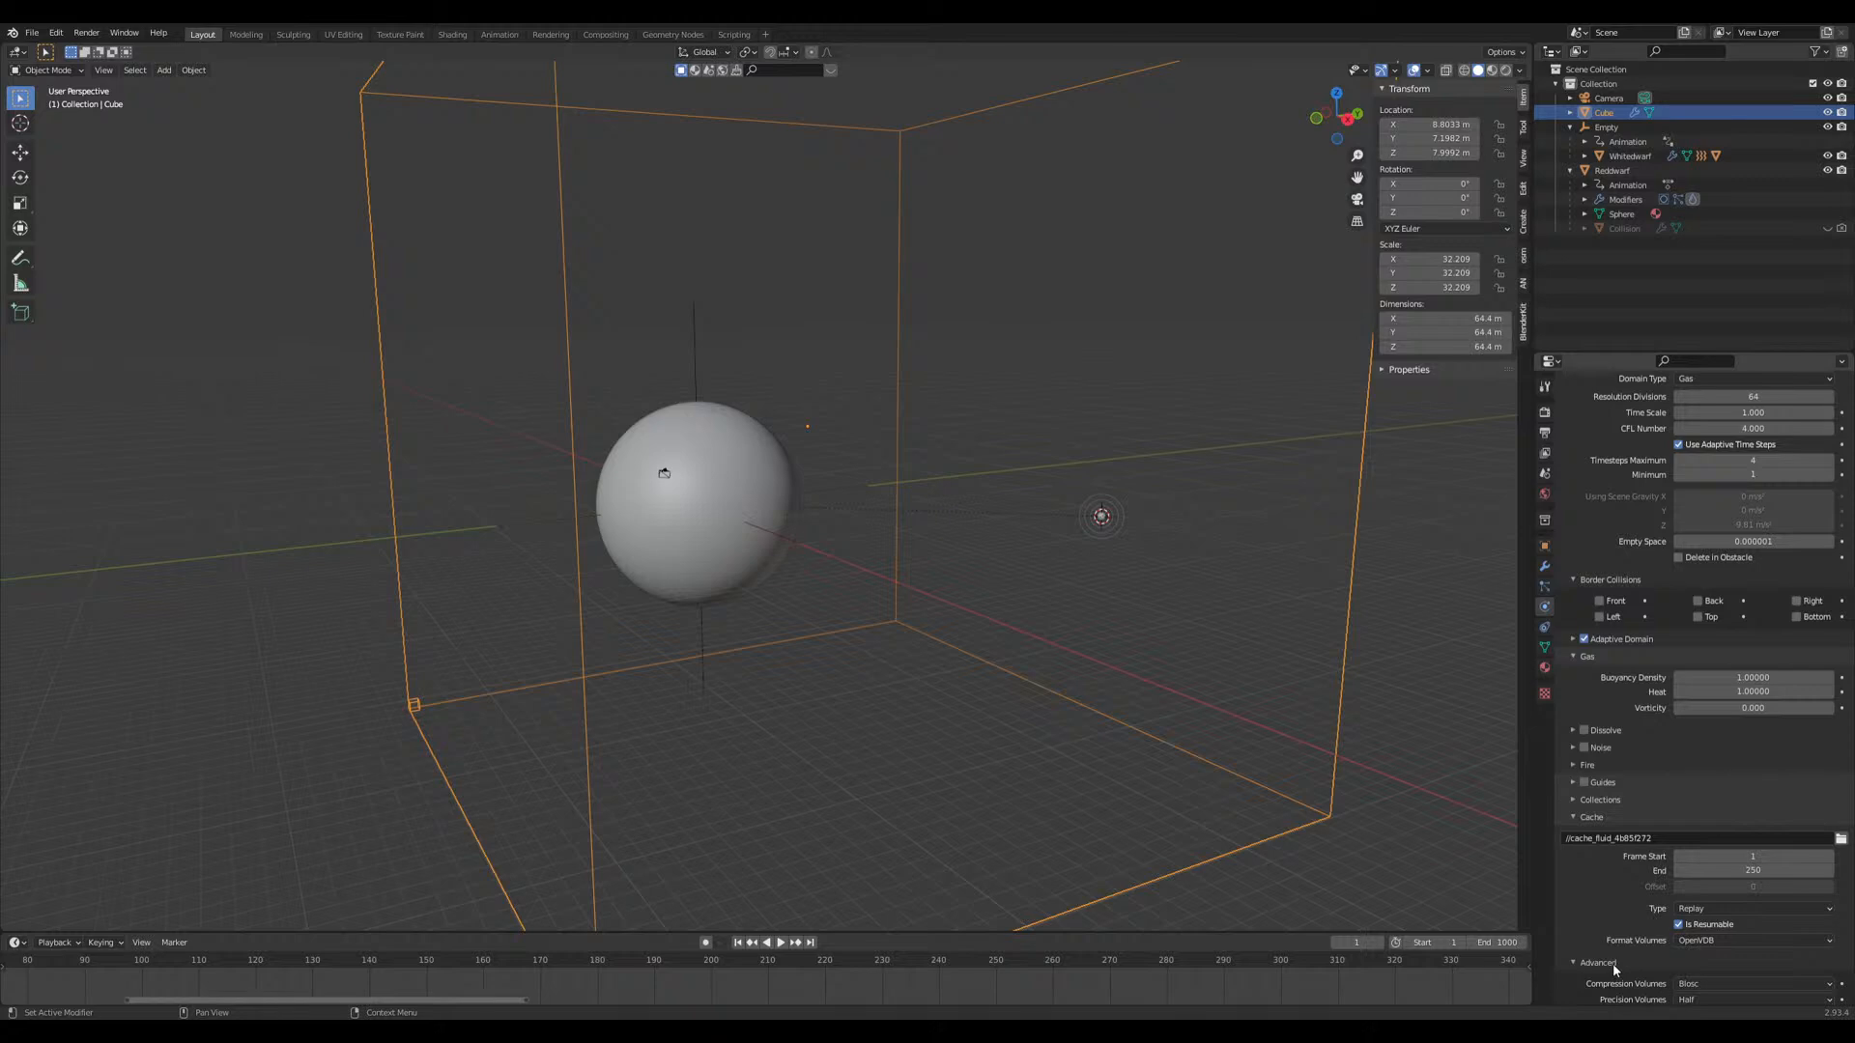
scroll(1652, 927, down, 1)
Step: Set the domain's cache type to All and bake the whole fluid simulation
click(1663, 868)
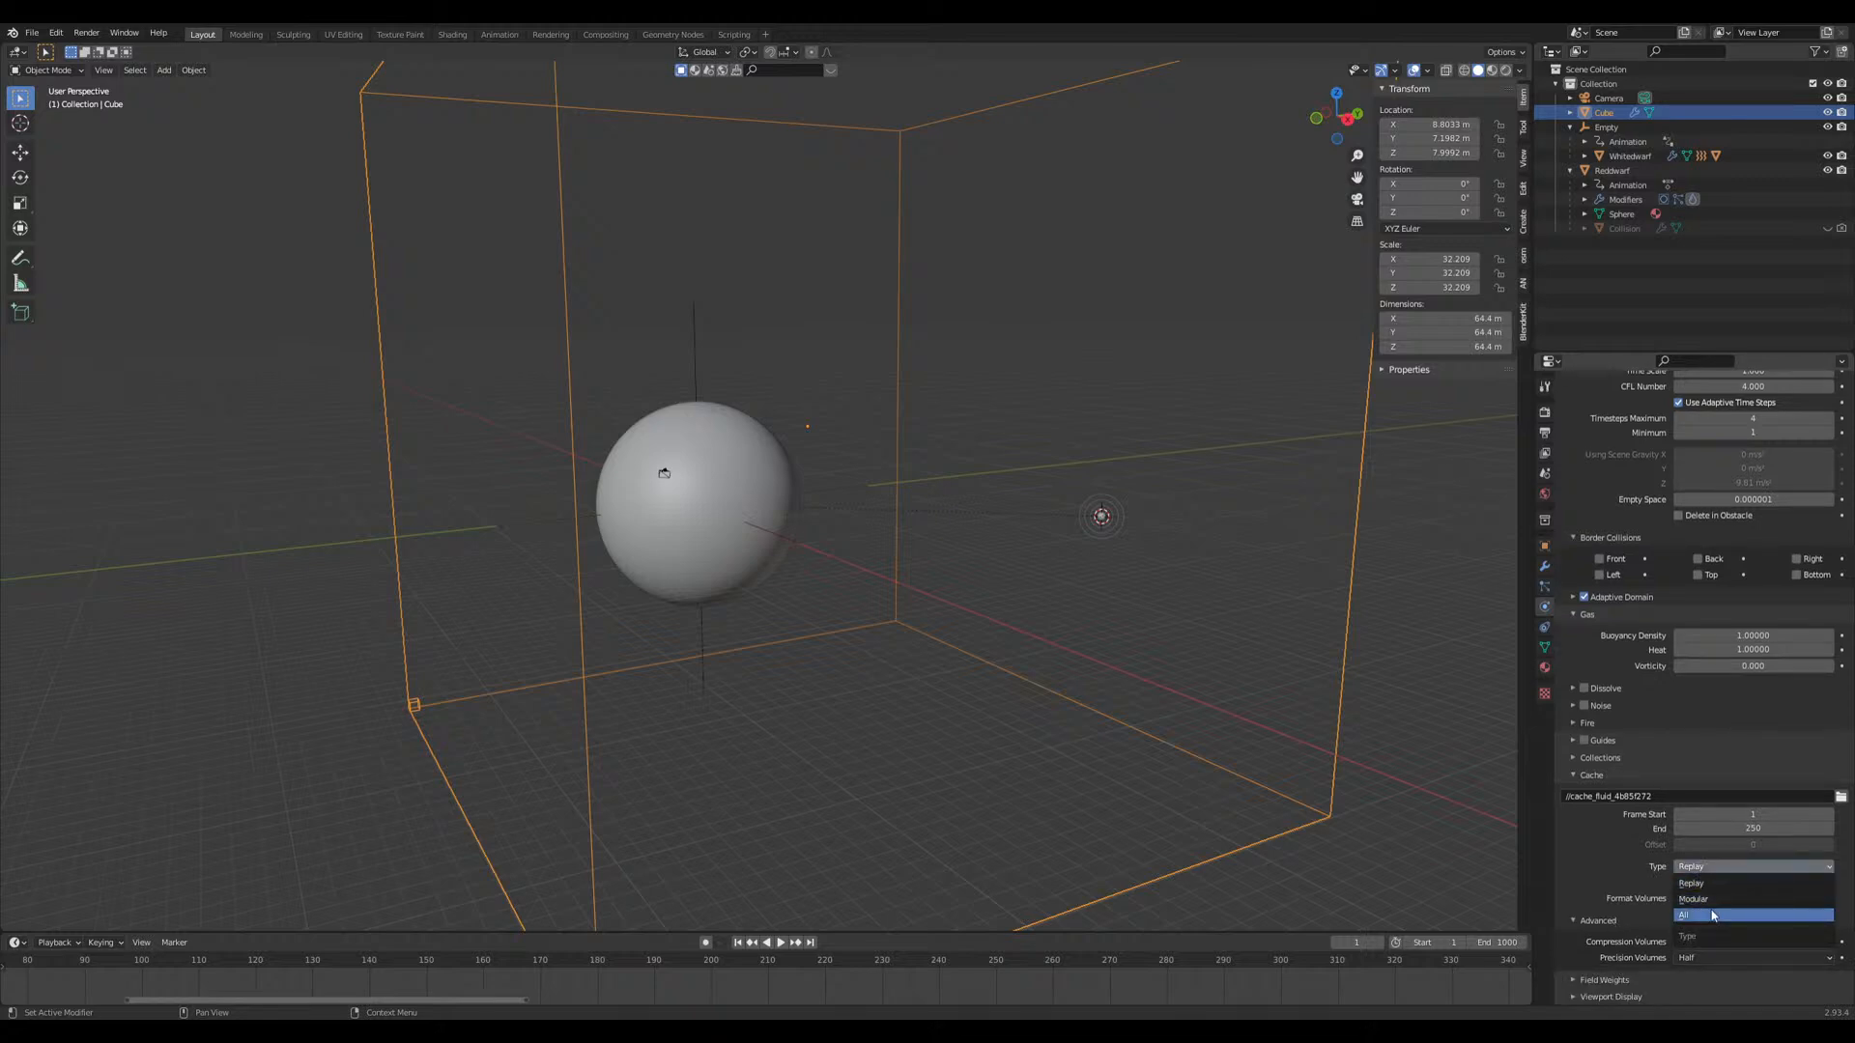
click(1706, 915)
click(1698, 867)
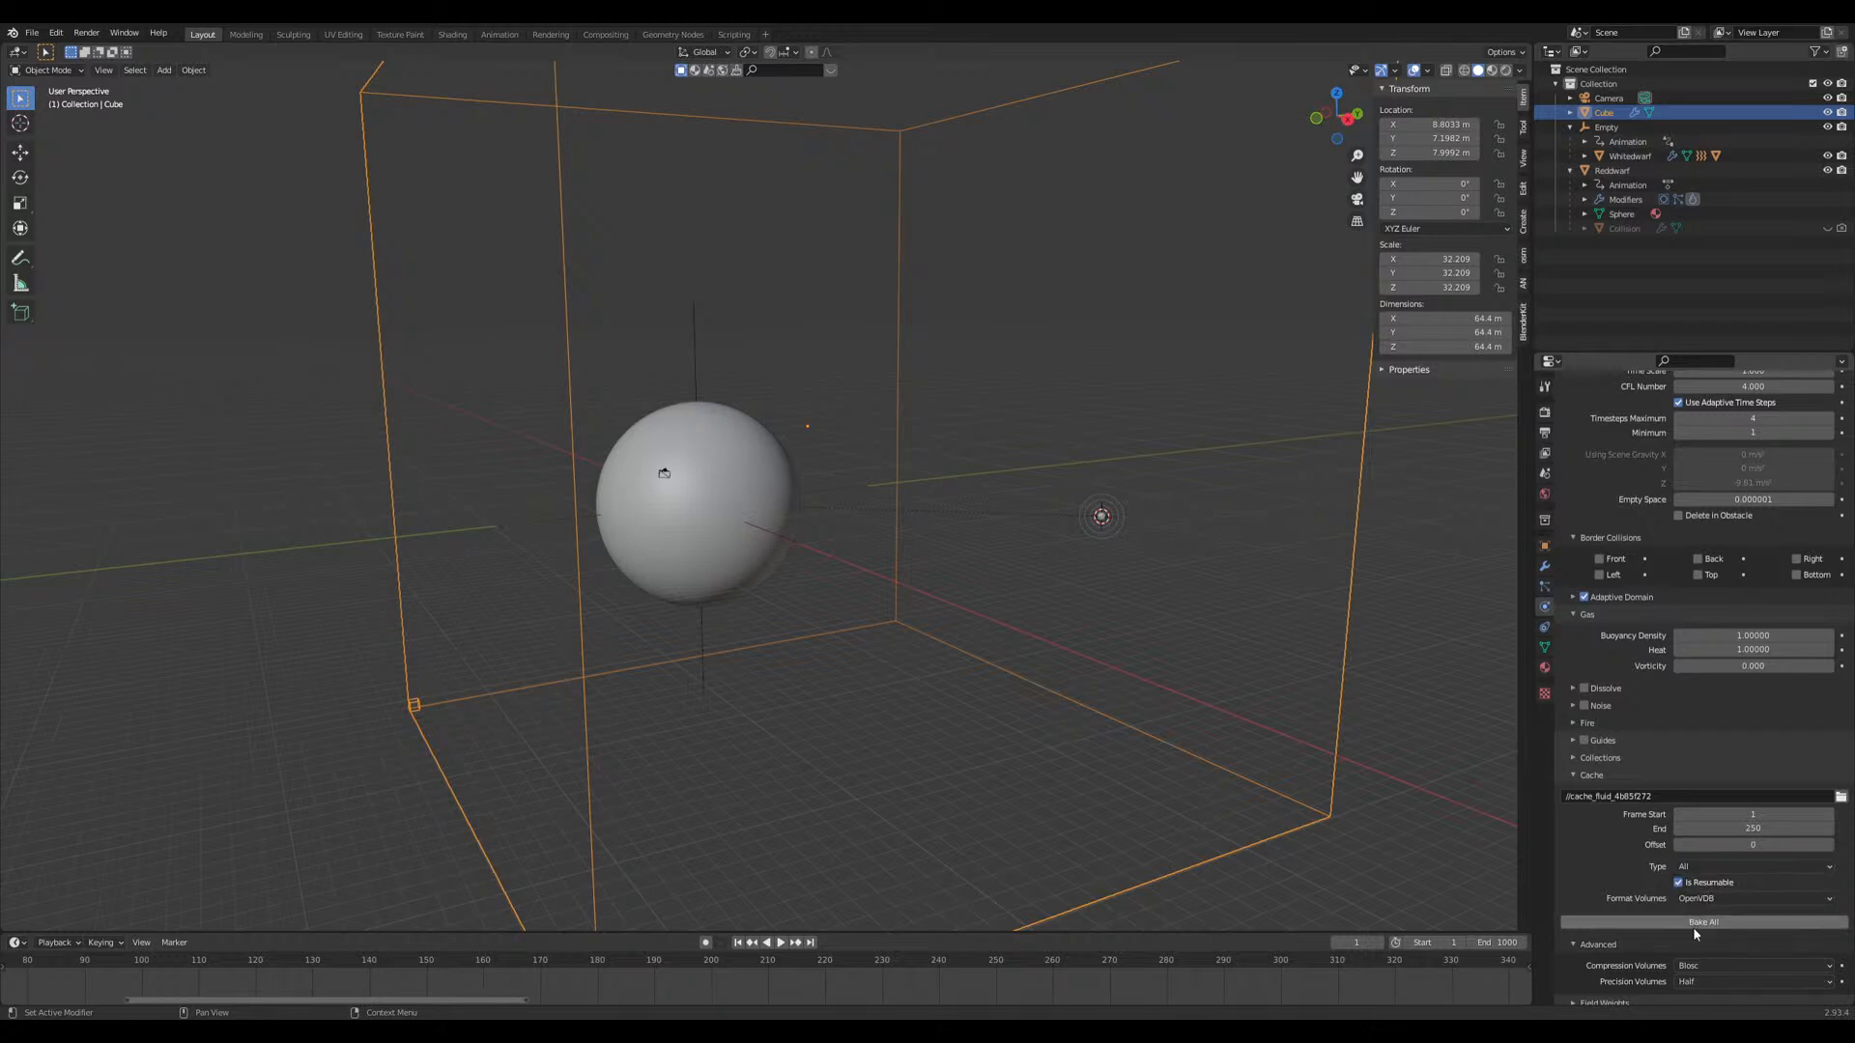
click(1684, 923)
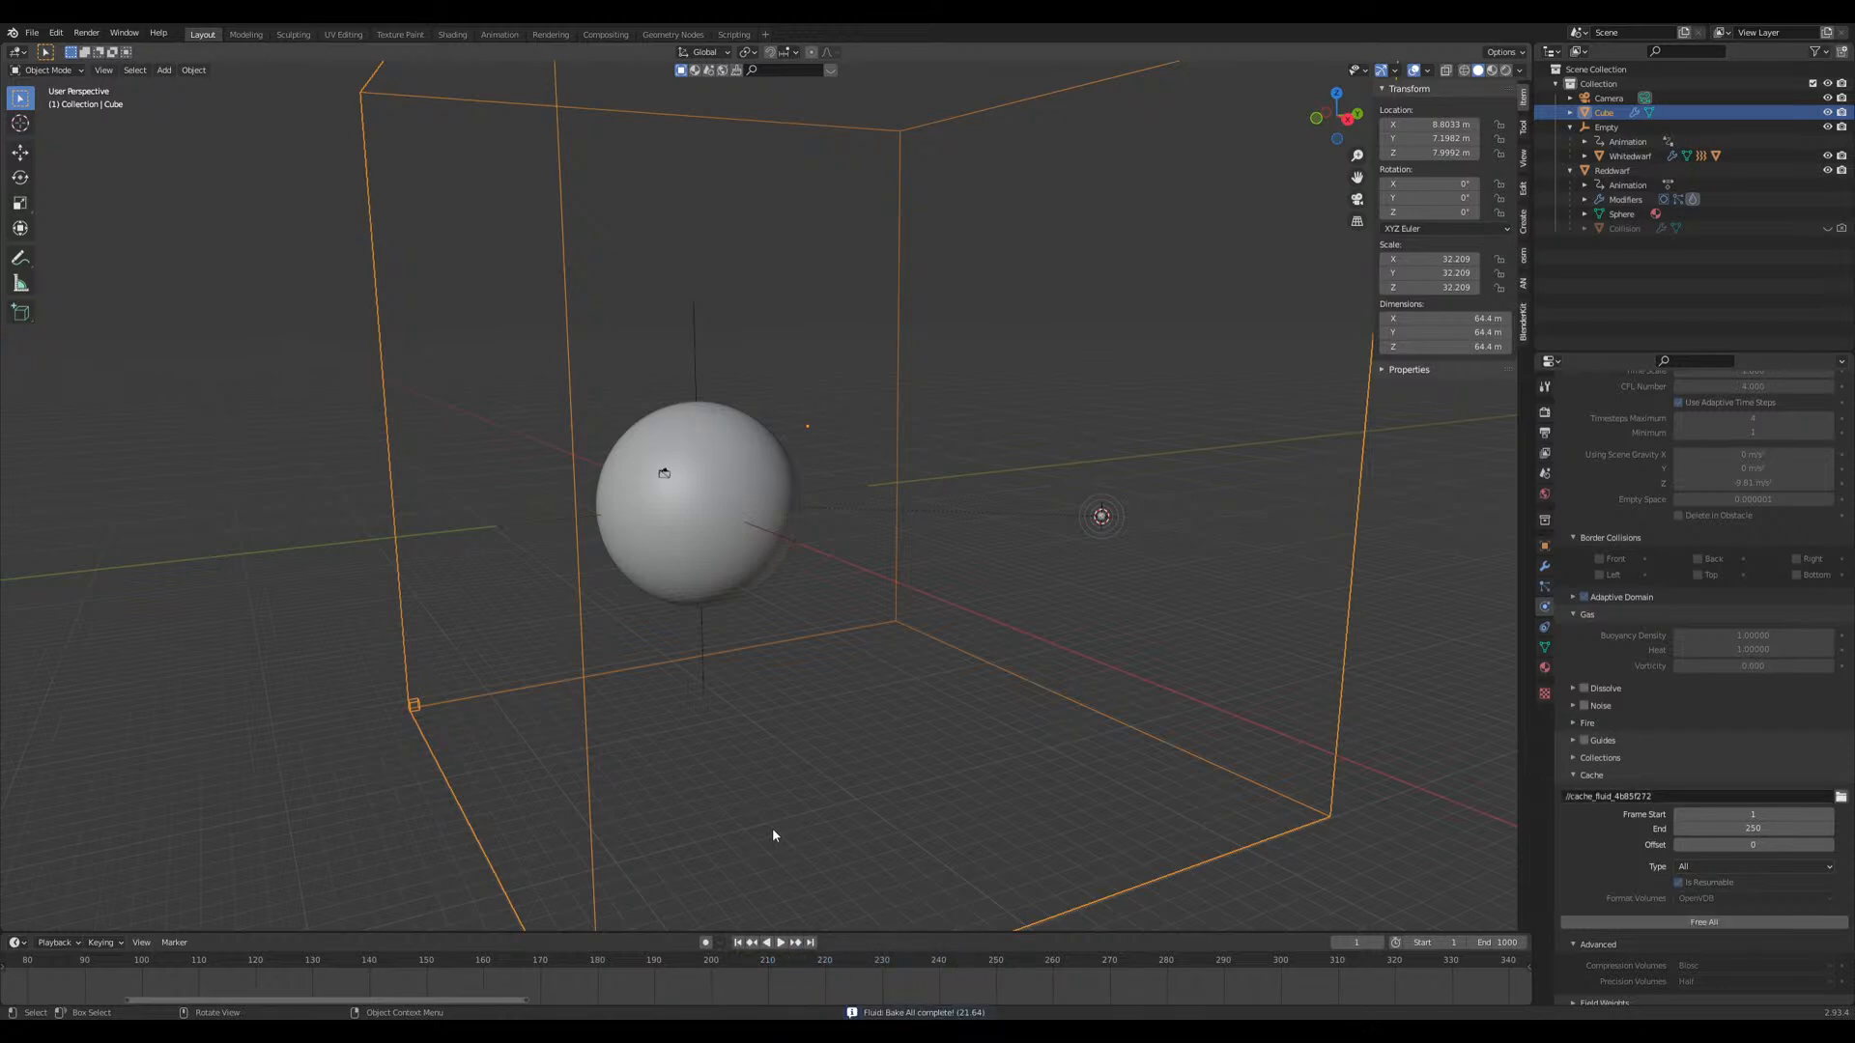
Step: Scrub the timeline to frame 143 and examine the baked domain around the particle stream
middle_drag(774, 827, 821, 825)
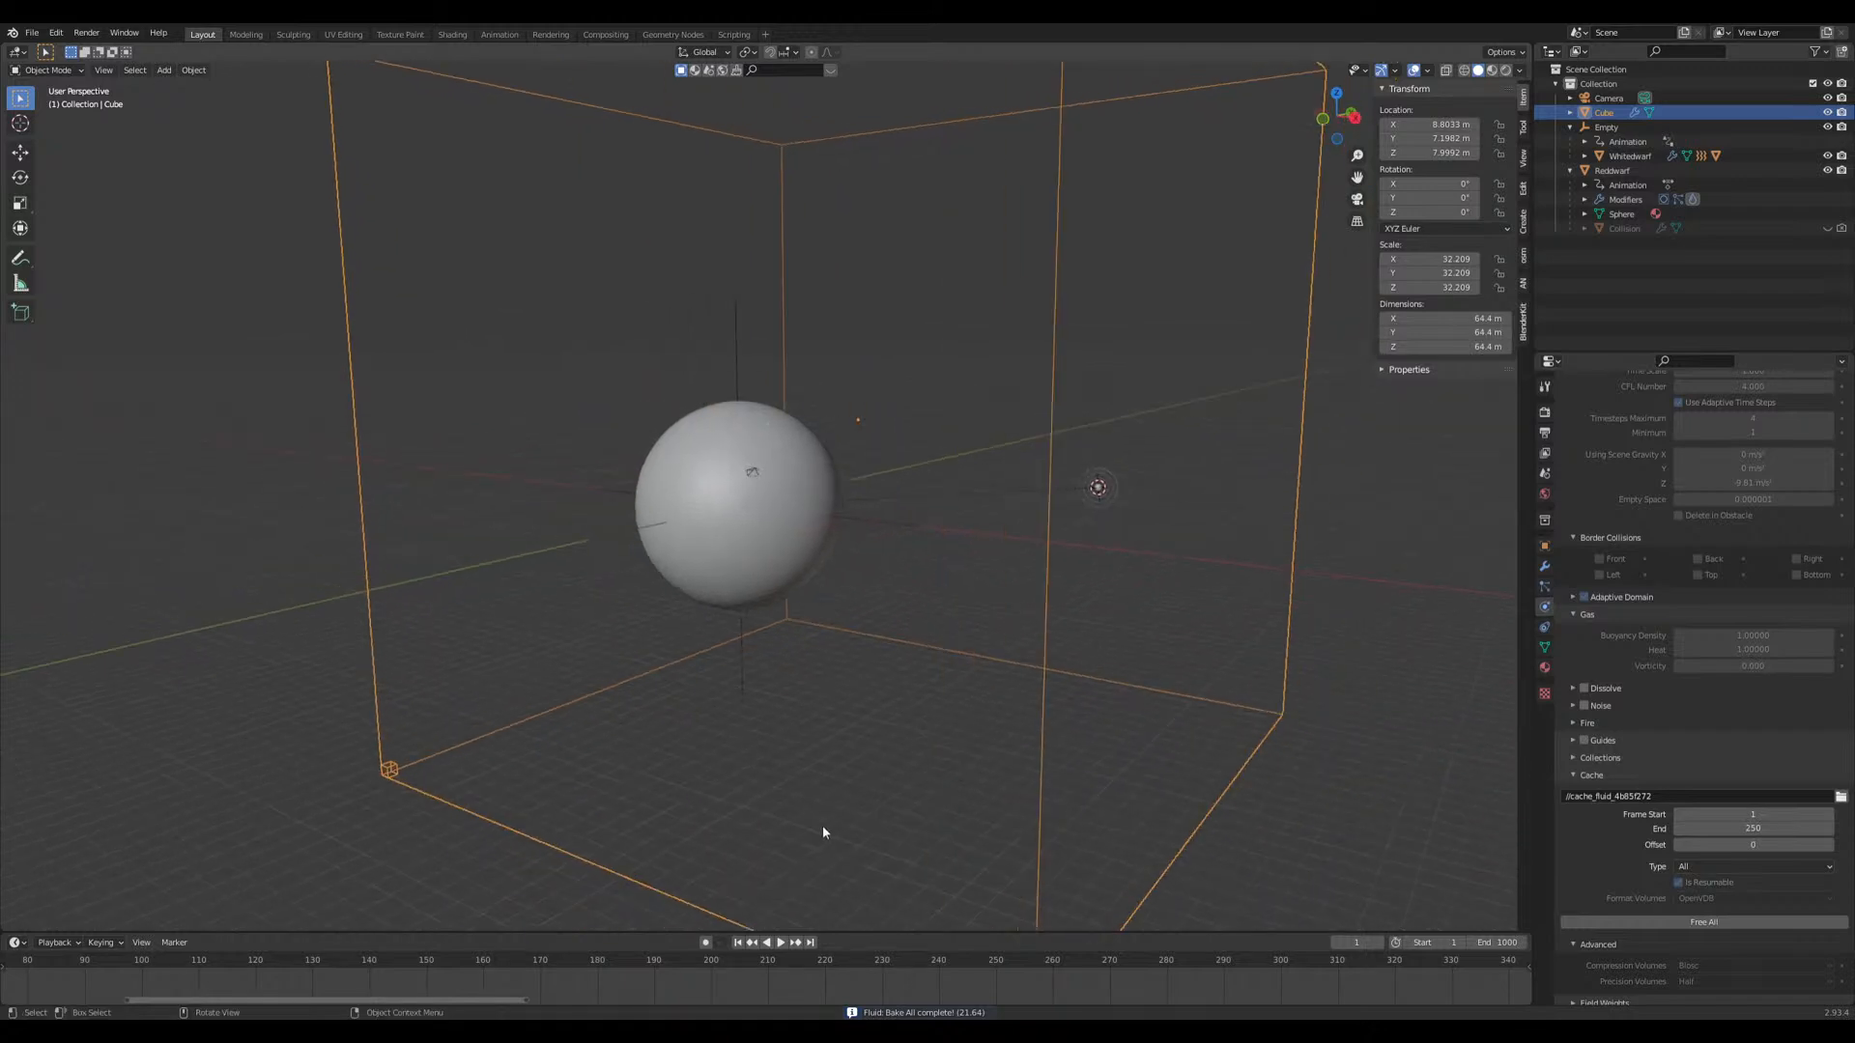
drag(222, 980, 387, 981)
middle_drag(850, 773, 663, 556)
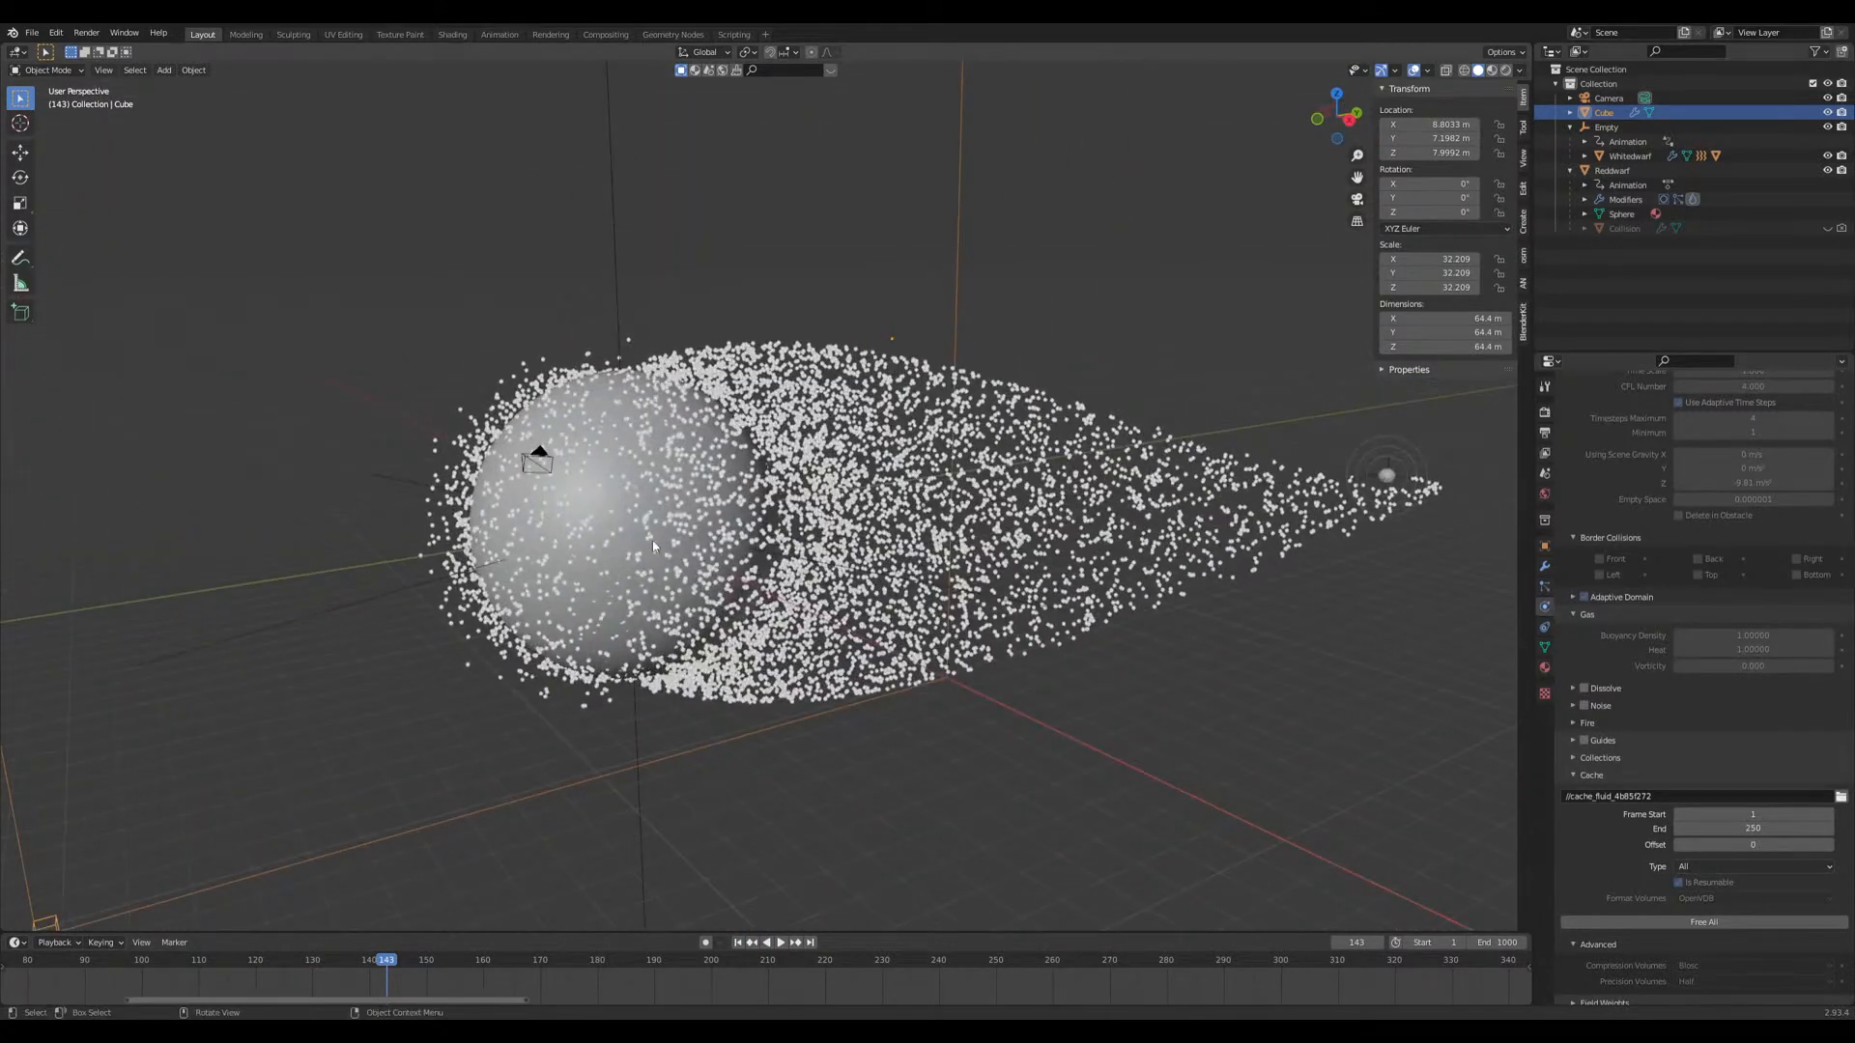
scroll(1201, 784, down, 2)
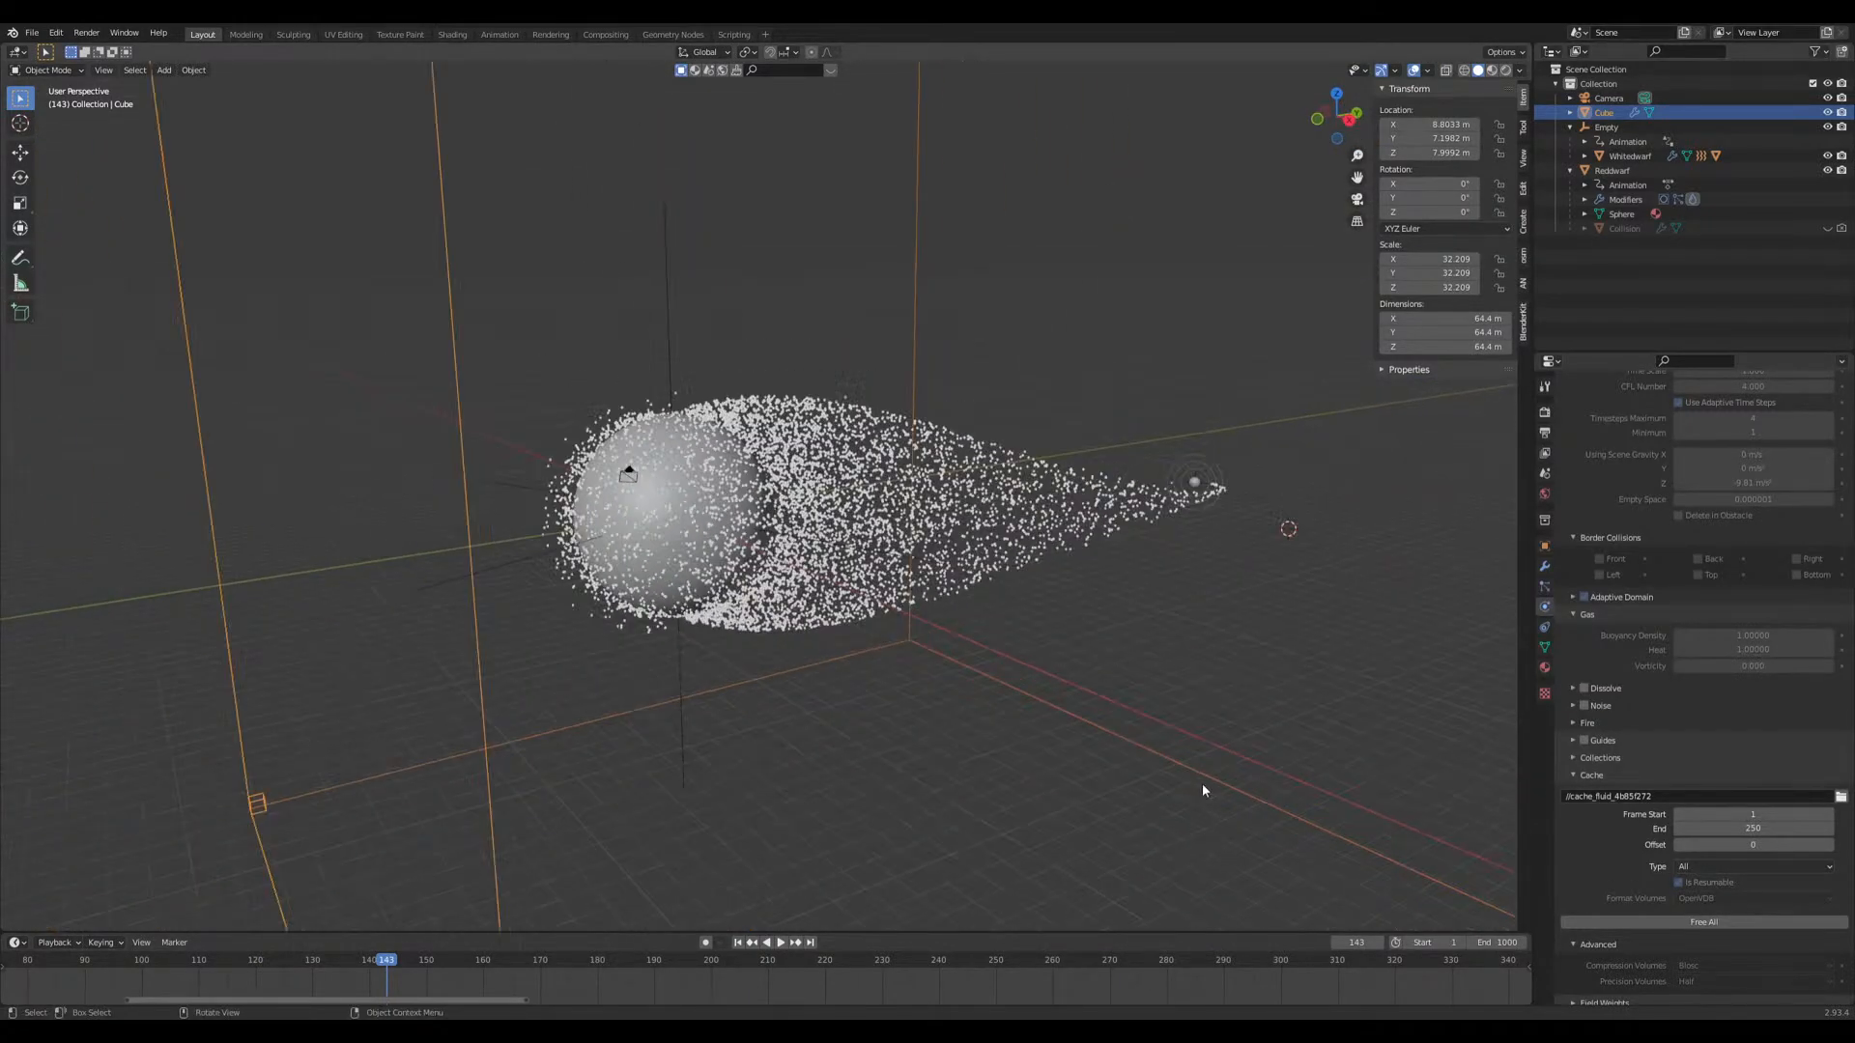
Step: Free the fluid domain's whole baked cache and set the cache type to Modular
click(1631, 925)
click(1706, 899)
click(1706, 866)
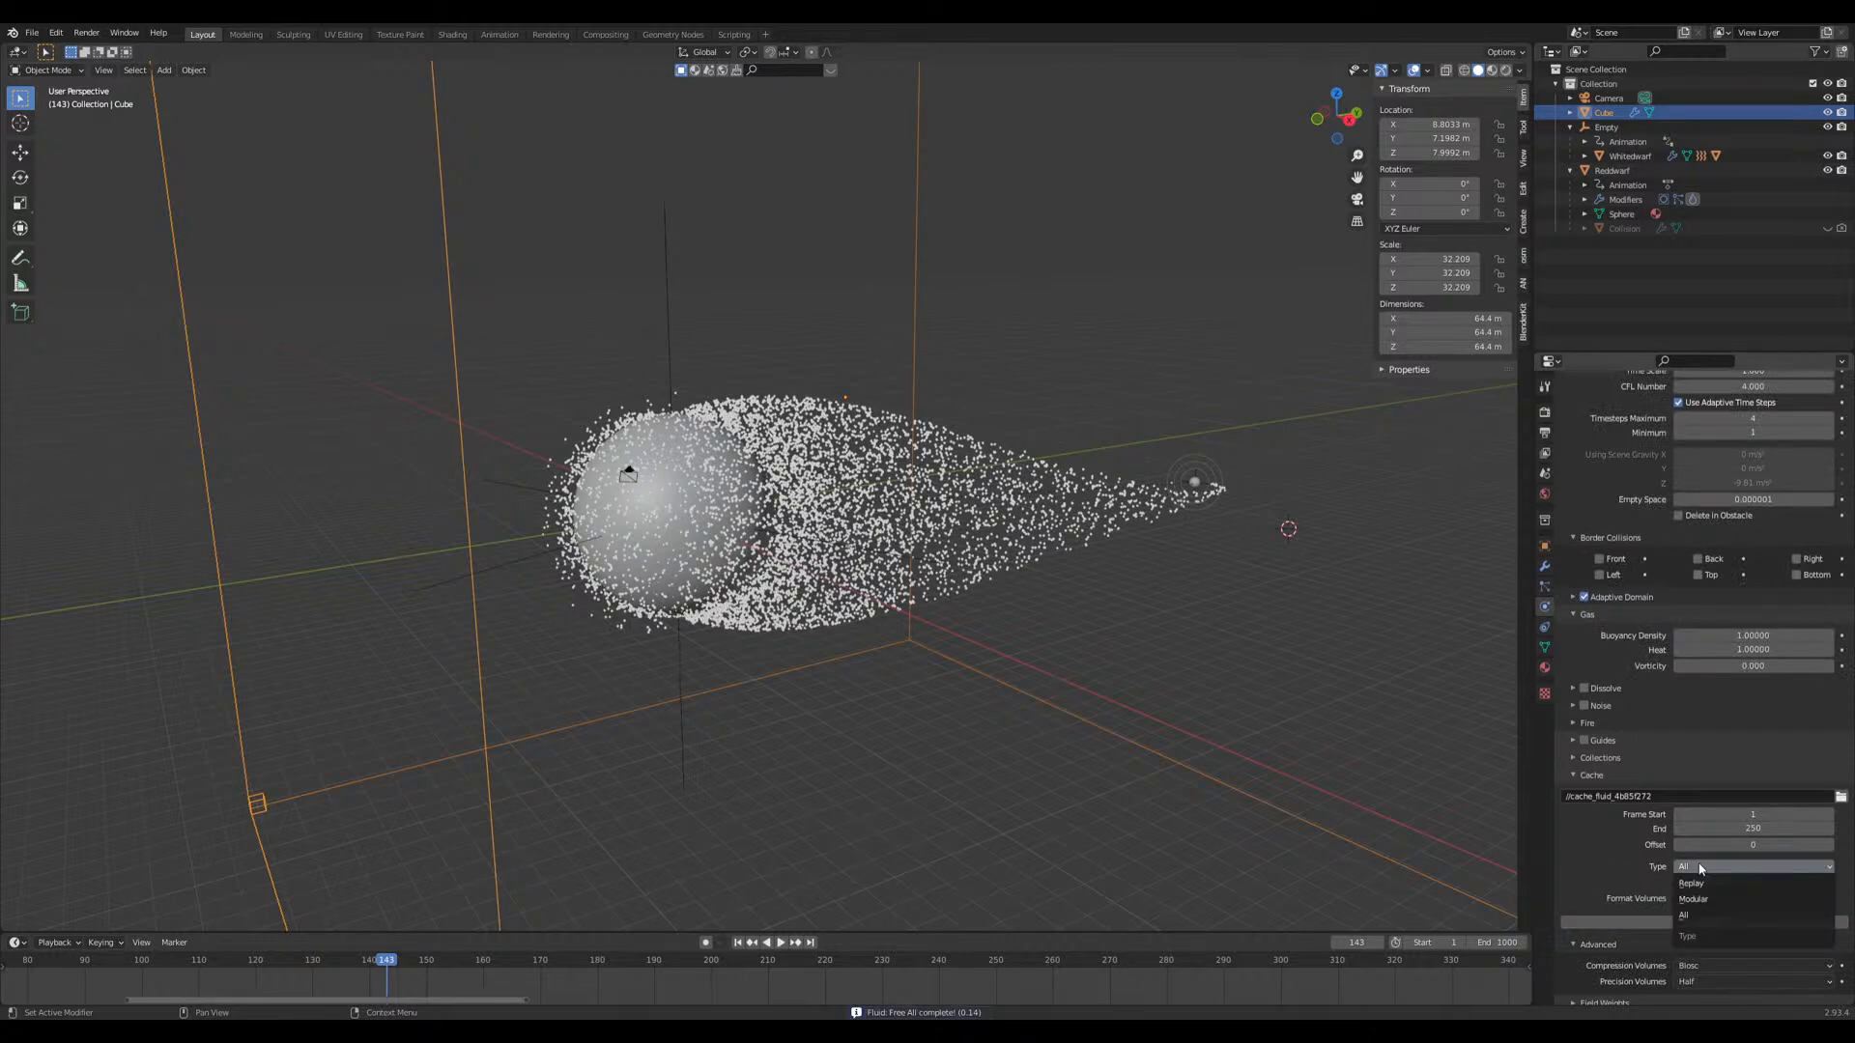
click(1710, 898)
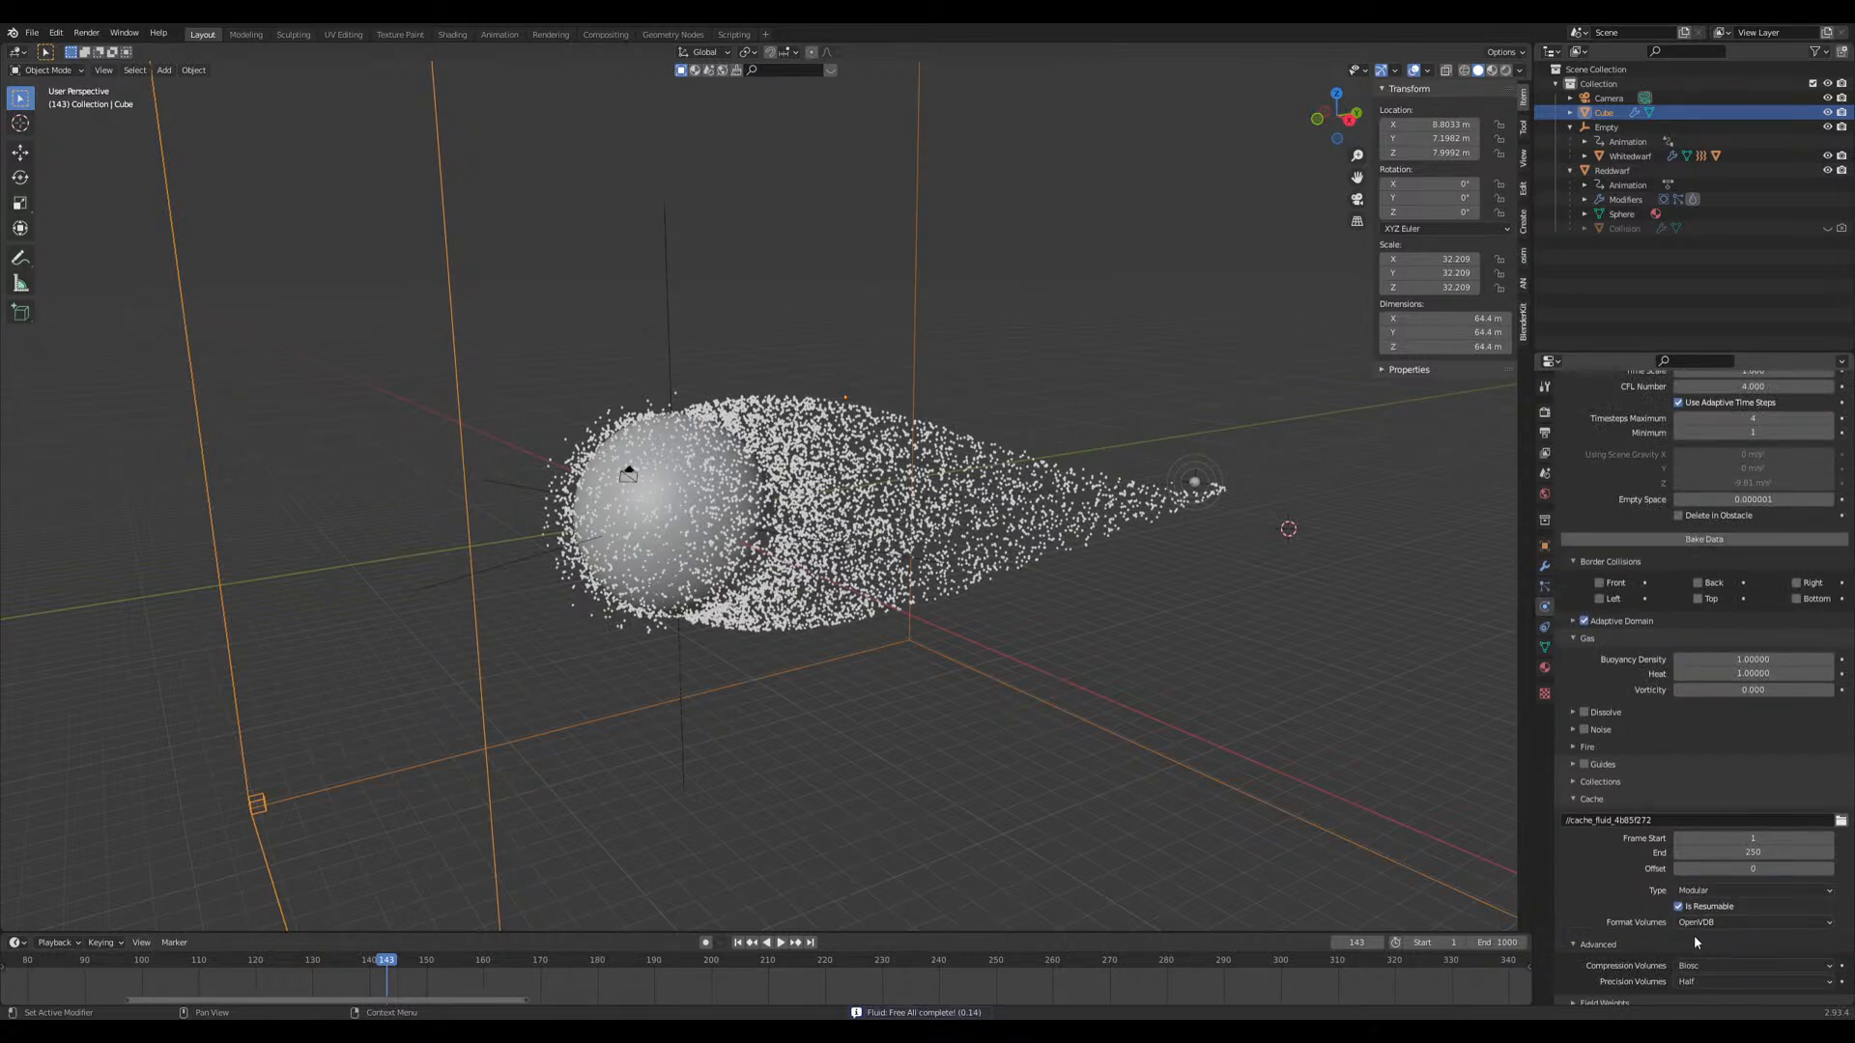
scroll(1680, 917, up, 3)
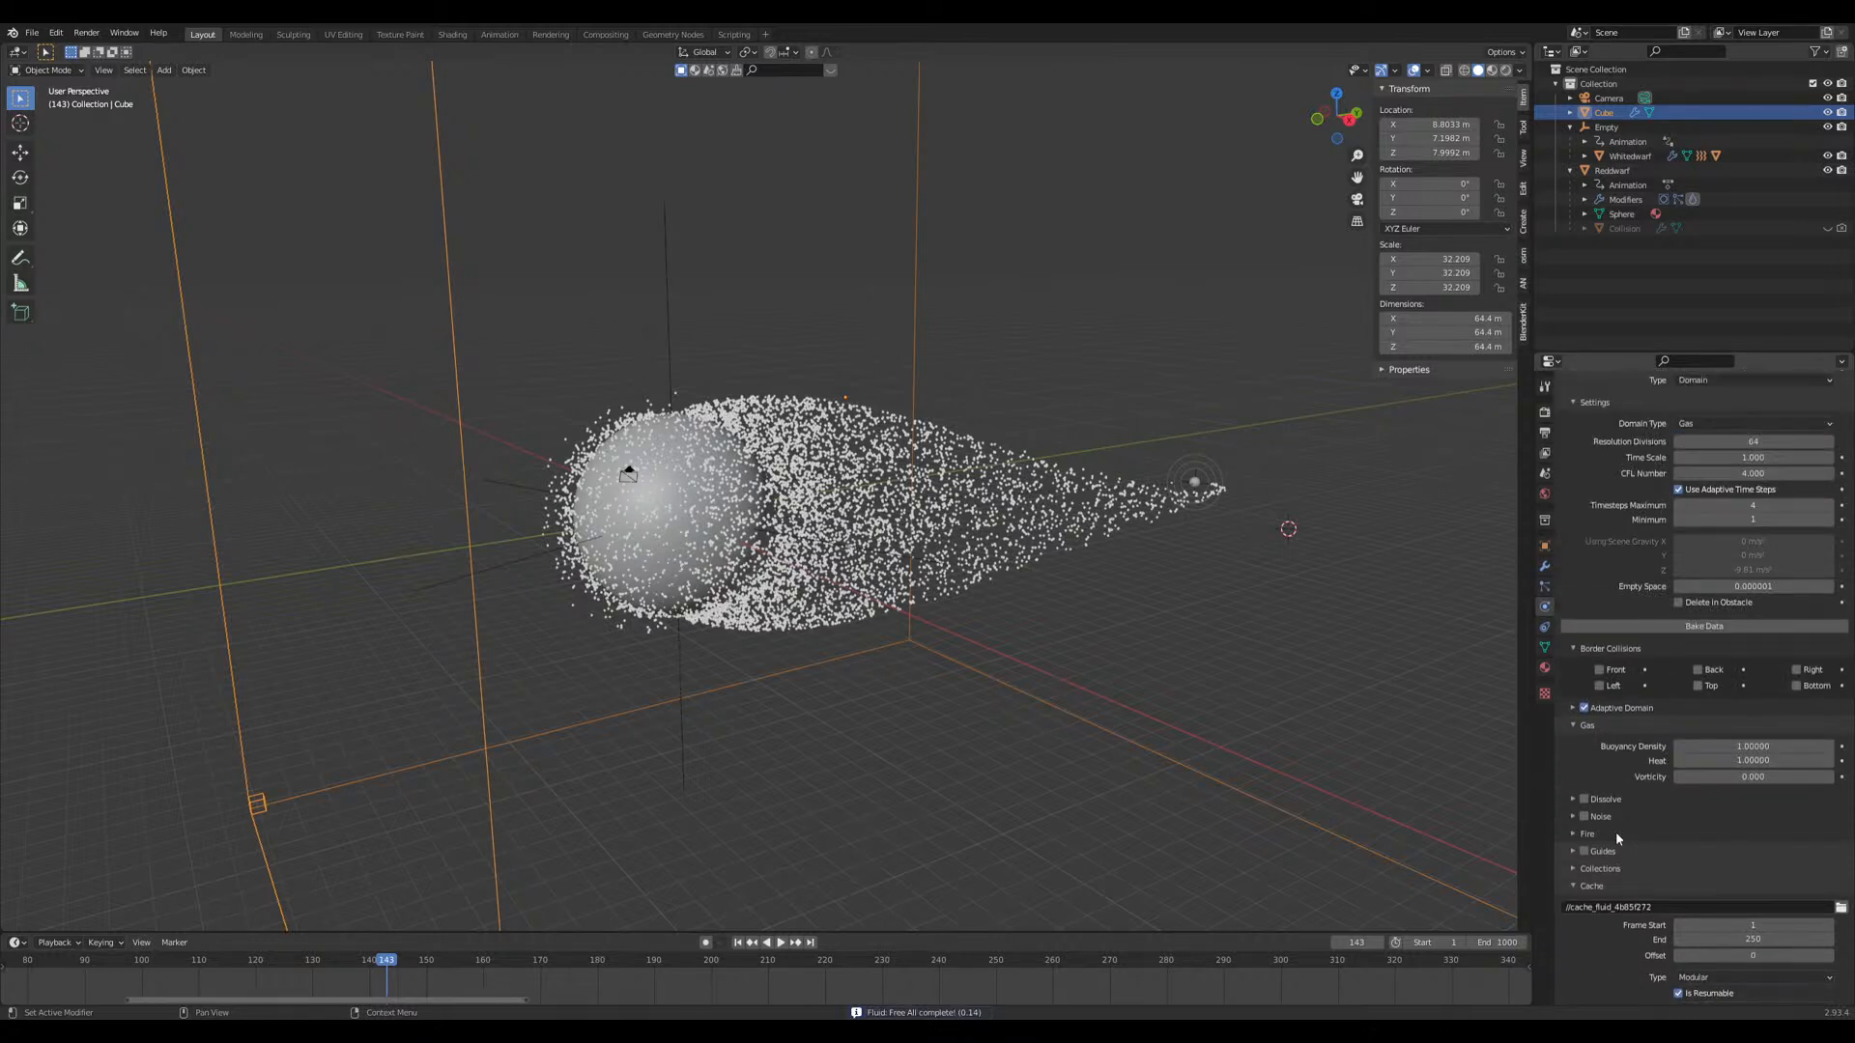
Step: Start baking the domain's data from frame 1, stop partway, and scrub to frame 75 to check for smoke
click(738, 942)
click(1646, 626)
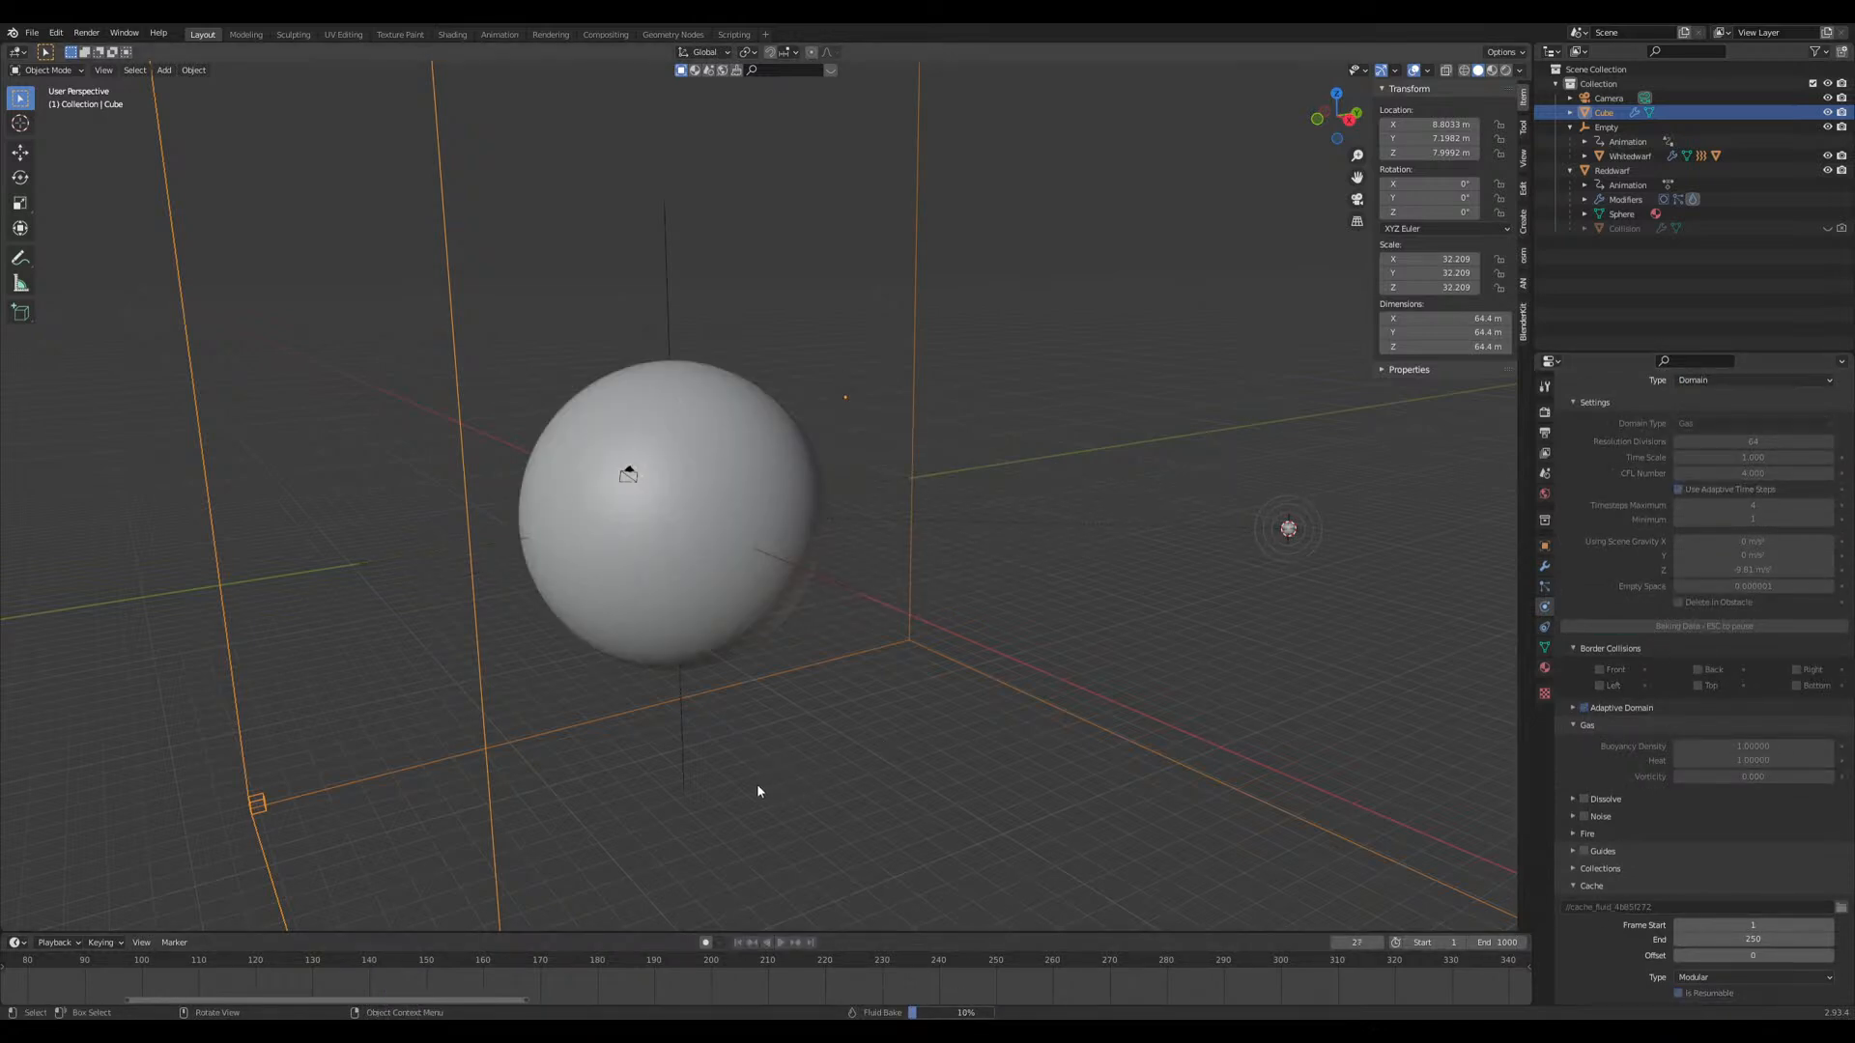
key(Escape)
middle_drag(757, 784, 344, 812)
middle_drag(268, 969, 734, 997)
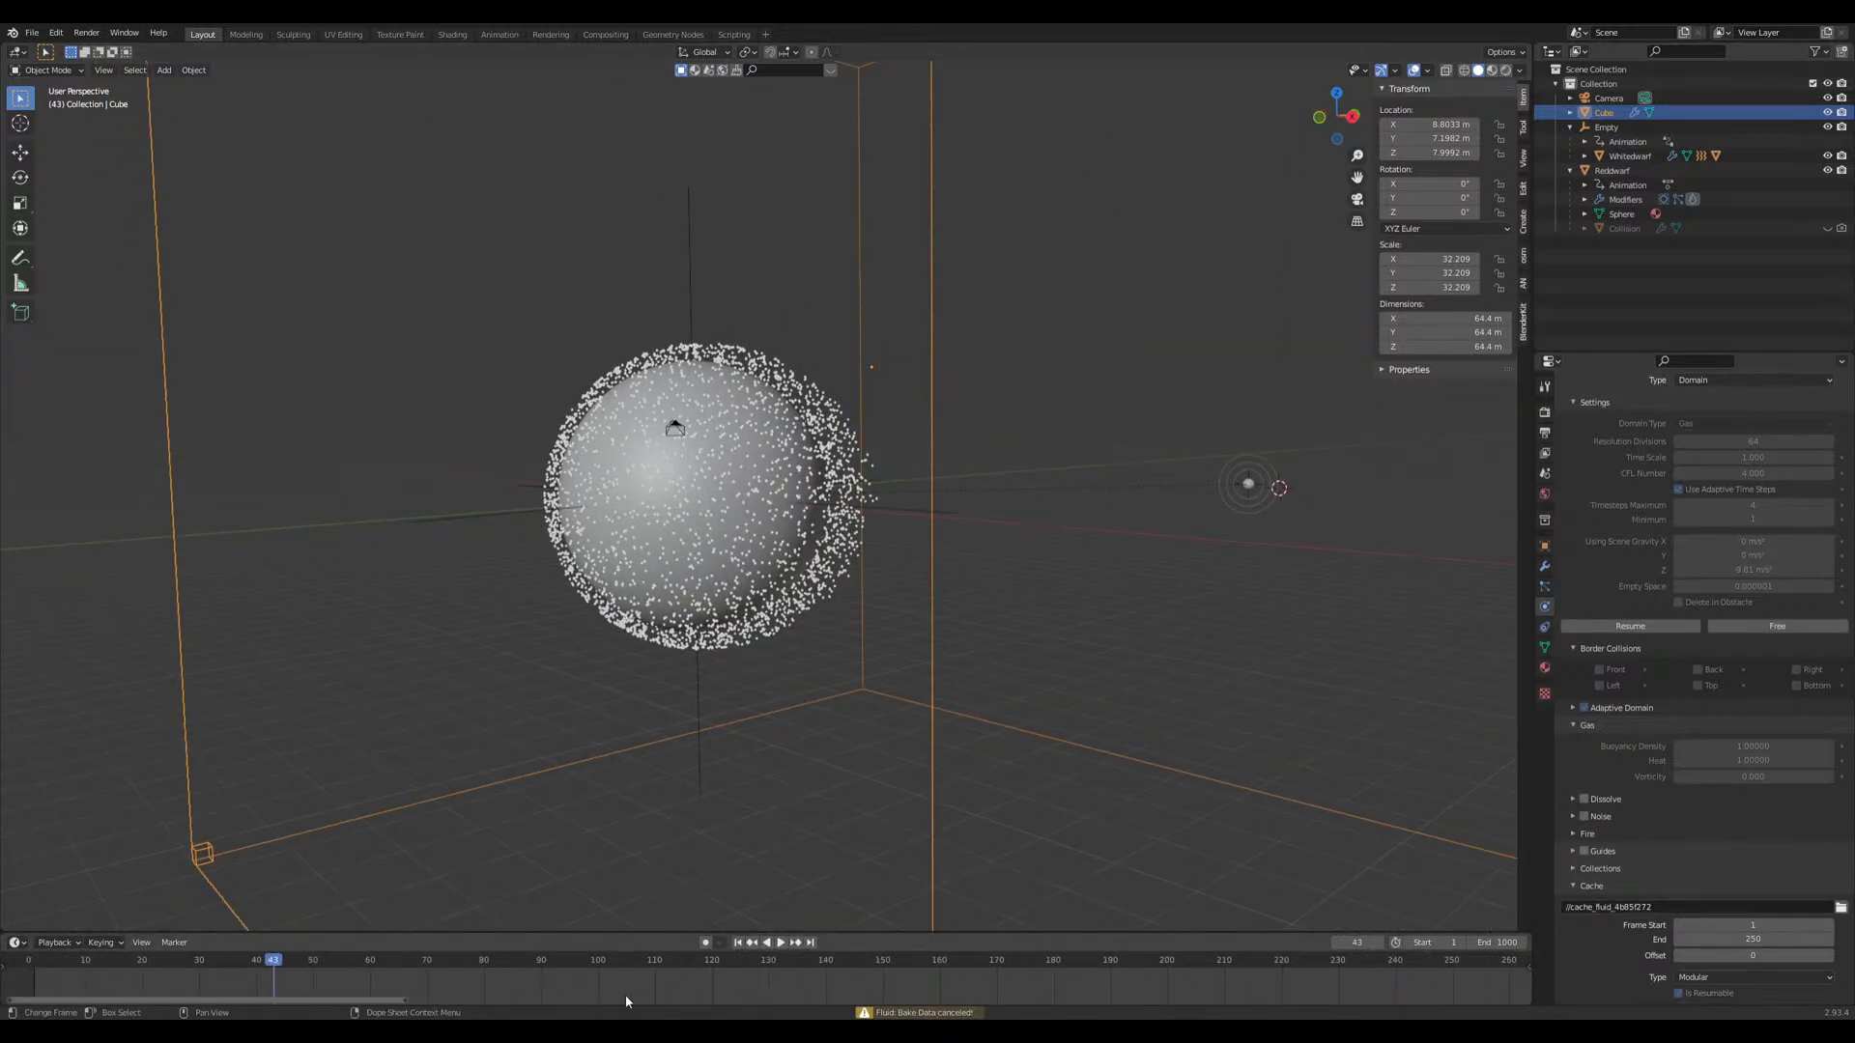
drag(198, 1004, 456, 995)
mouse_move(812, 763)
middle_down()
mouse_move(836, 756)
mouse_move(838, 775)
middle_up()
Step: Assign ParticleSystem as the particle system of the red dwarf's flow source, keeping its Inflow behavior
click(720, 570)
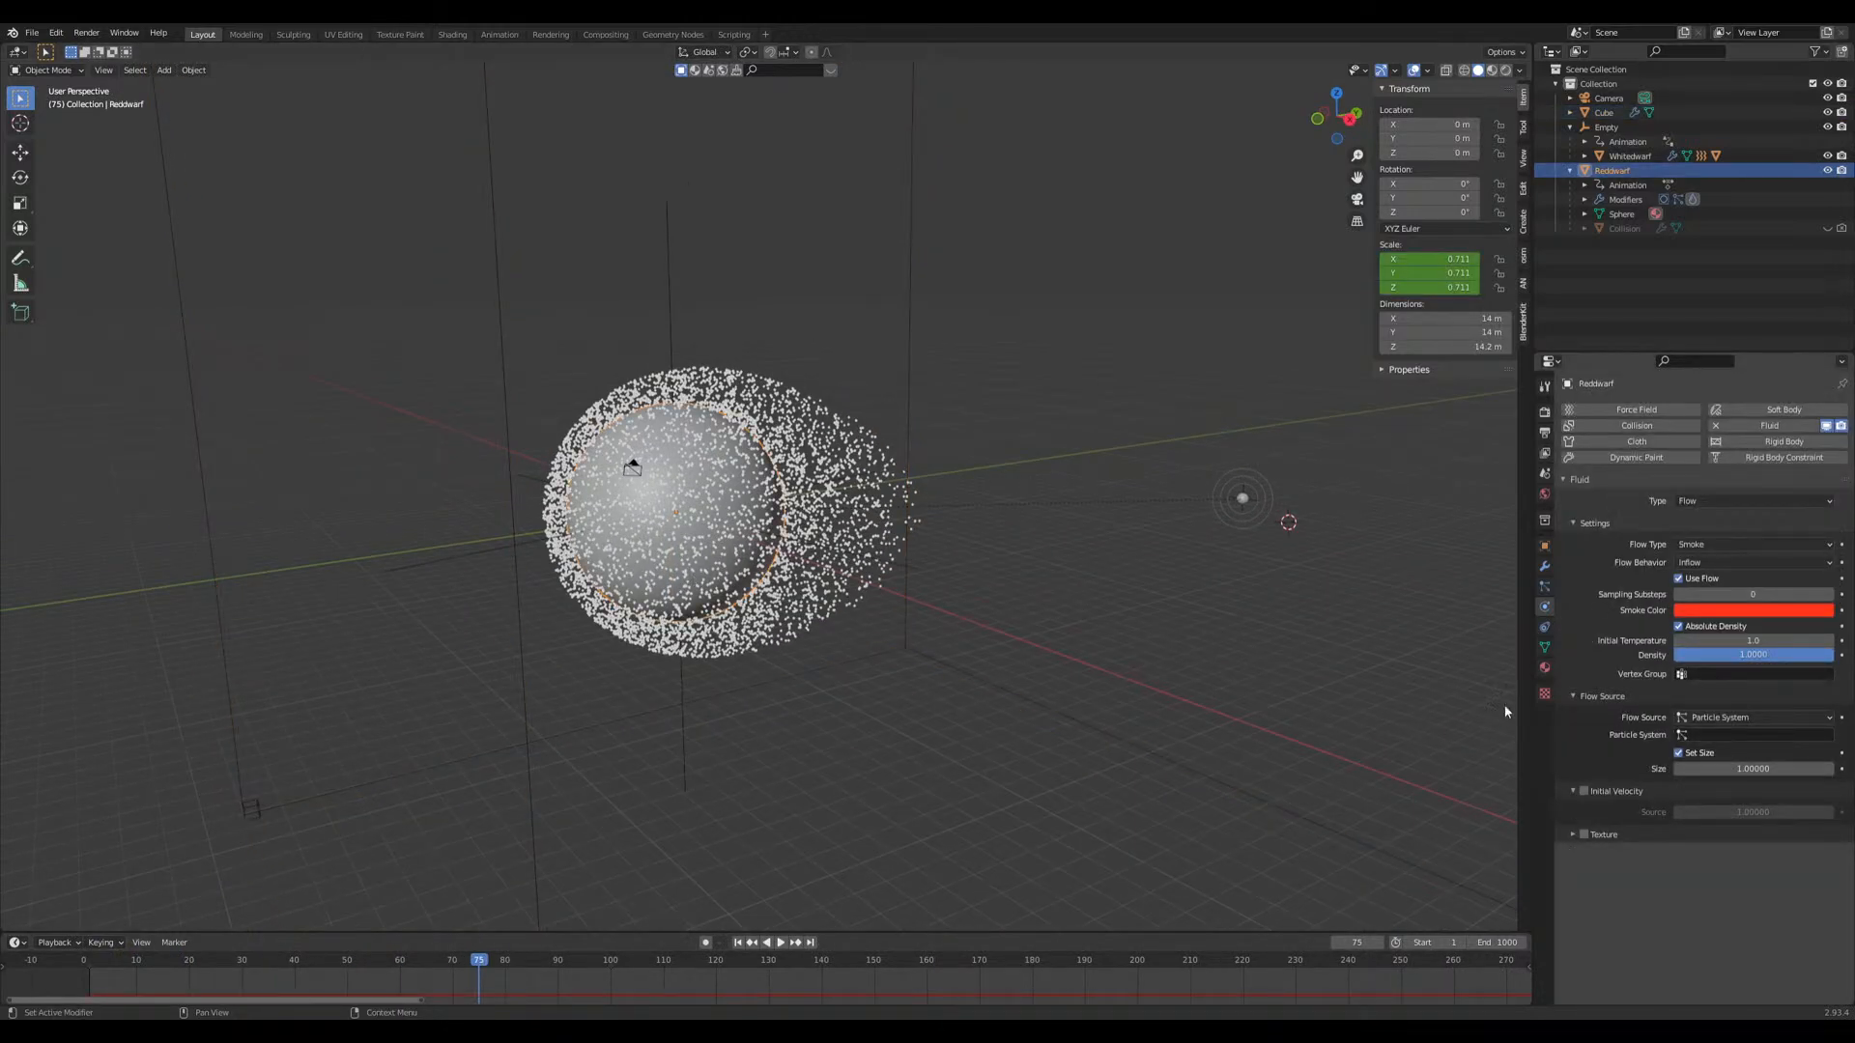
click(1705, 563)
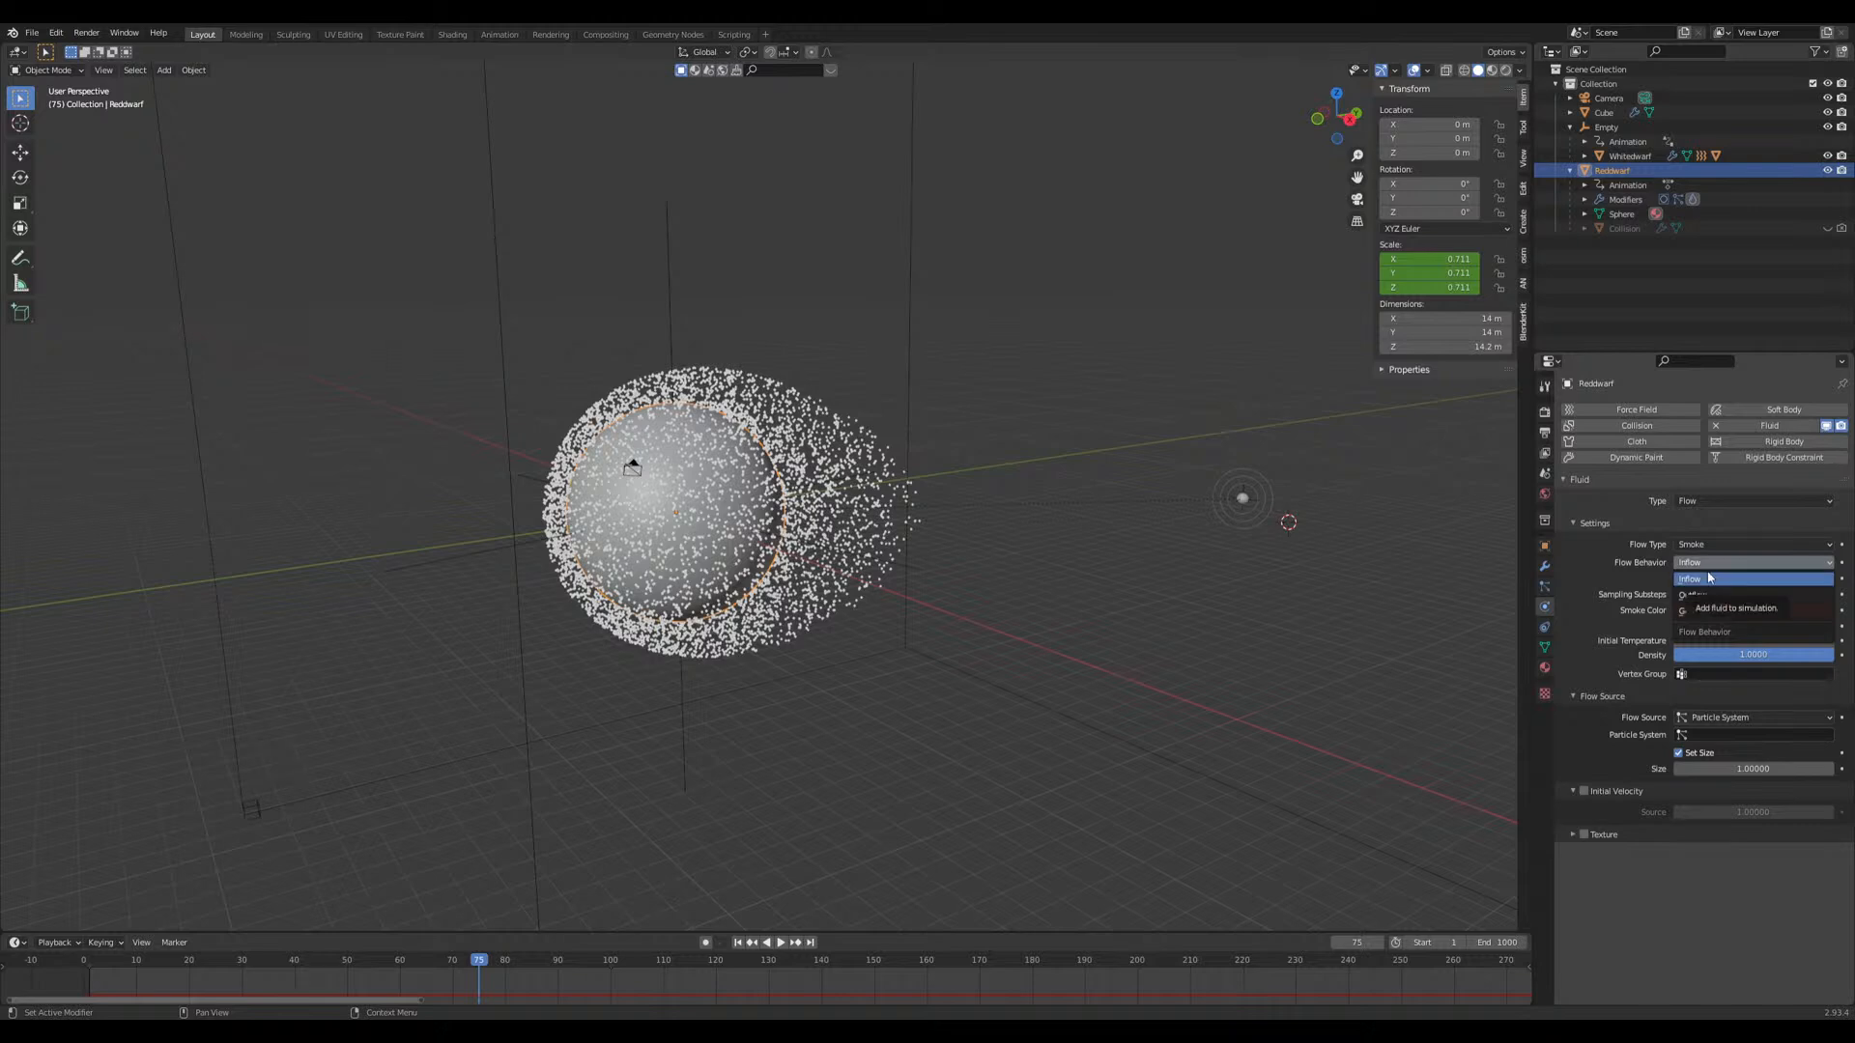
click(1715, 737)
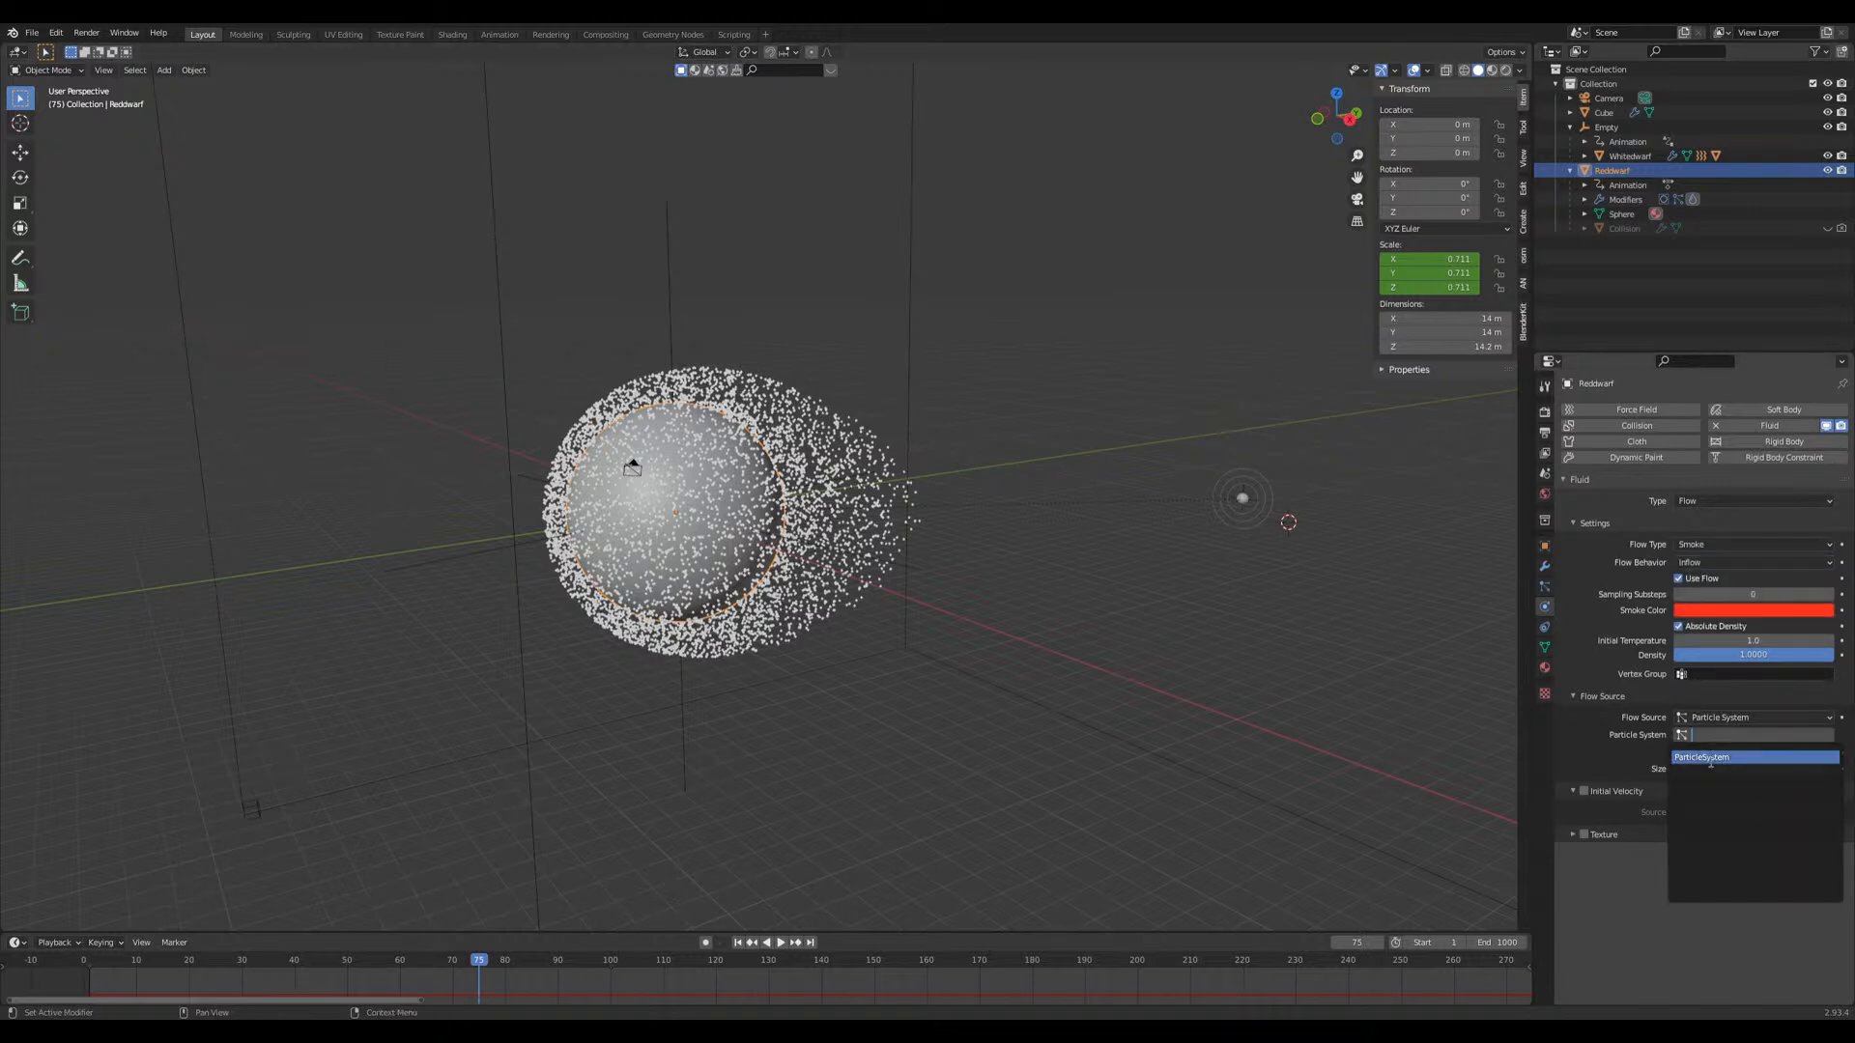
click(1729, 756)
scroll(1186, 705, down, 3)
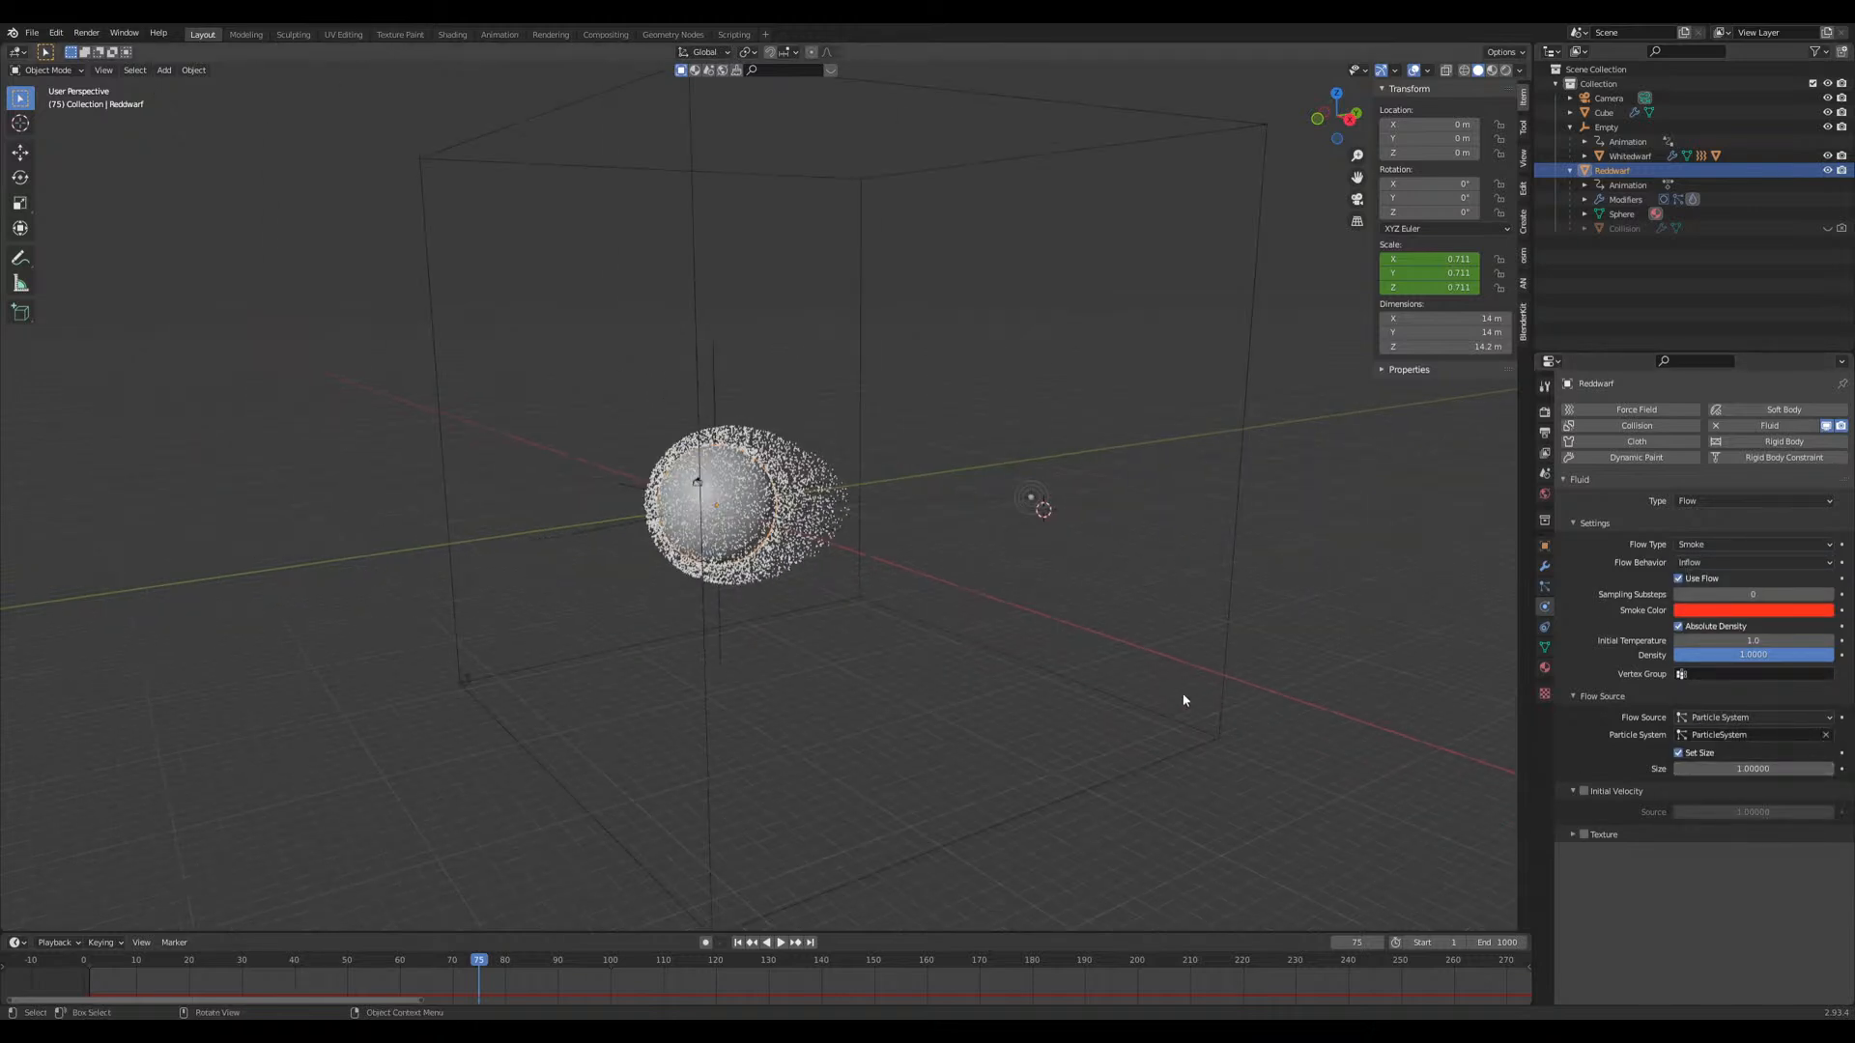
Step: Free the cube domain's partial data and run a test bake of the smoke, stopping it partway
click(1235, 643)
click(1750, 750)
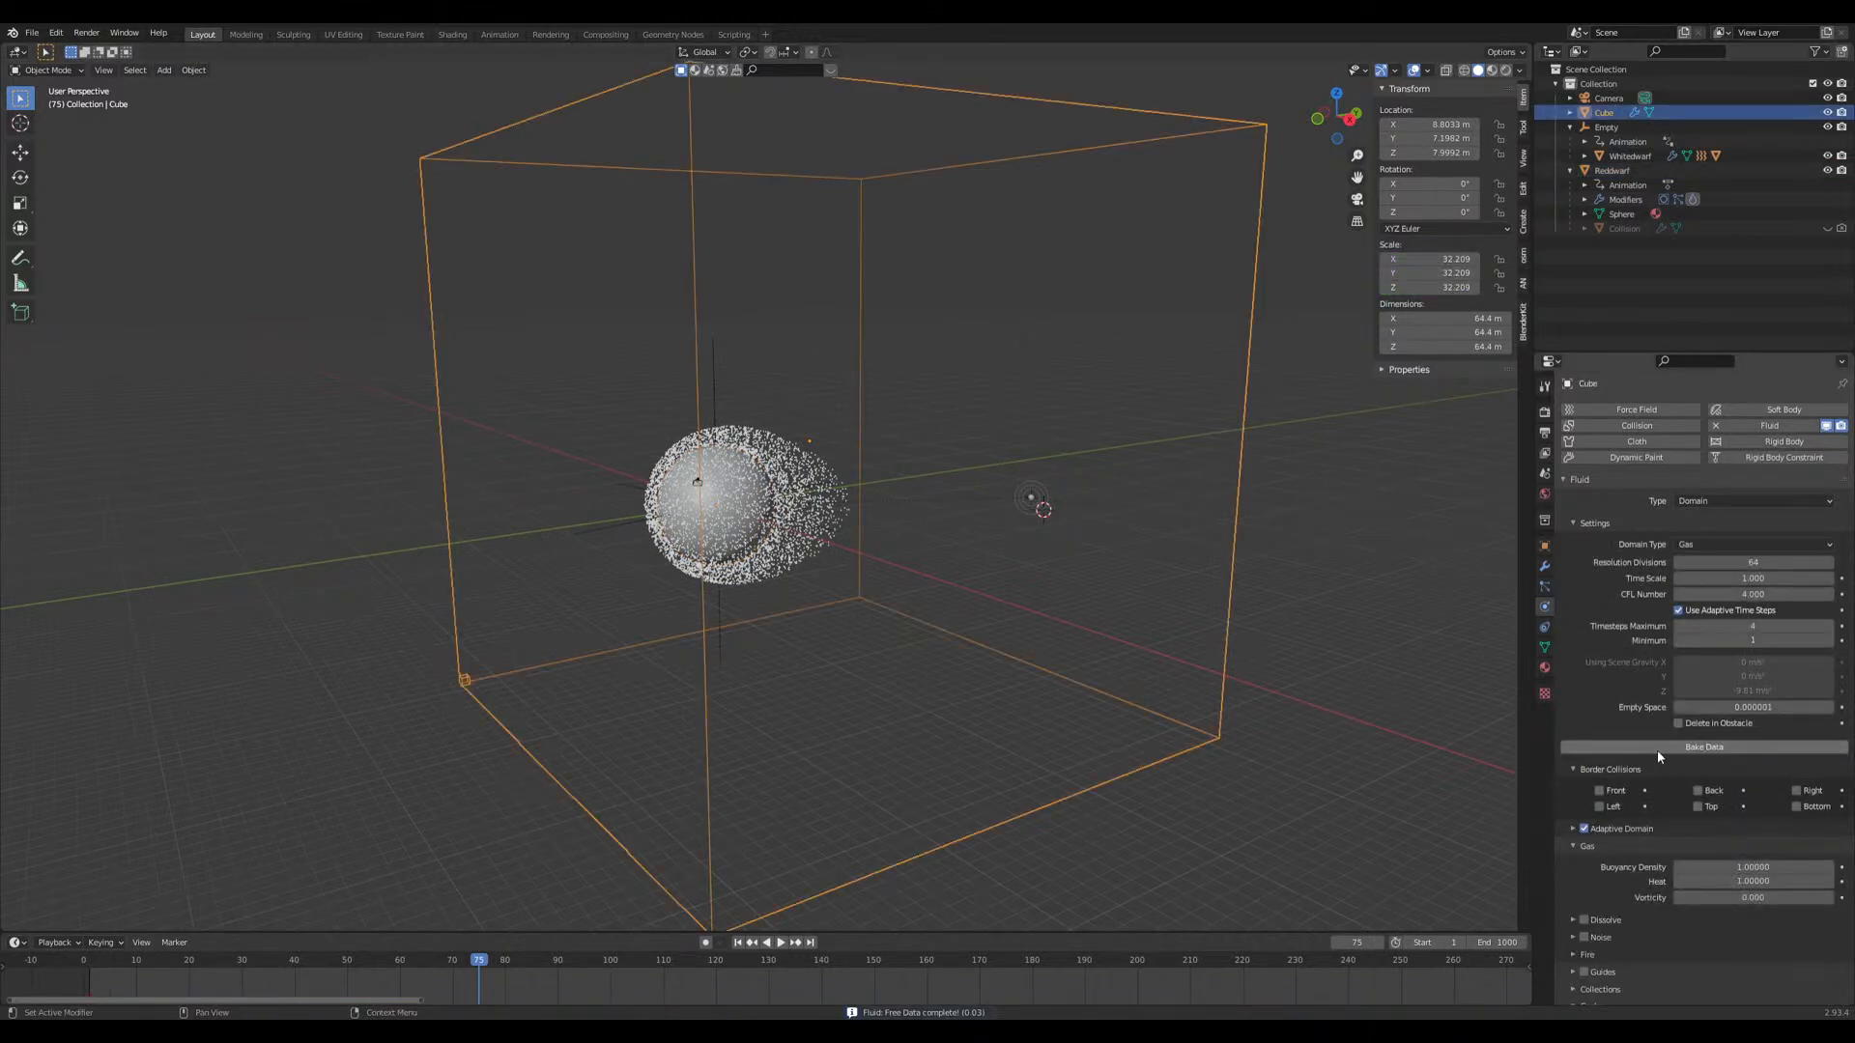
click(1653, 748)
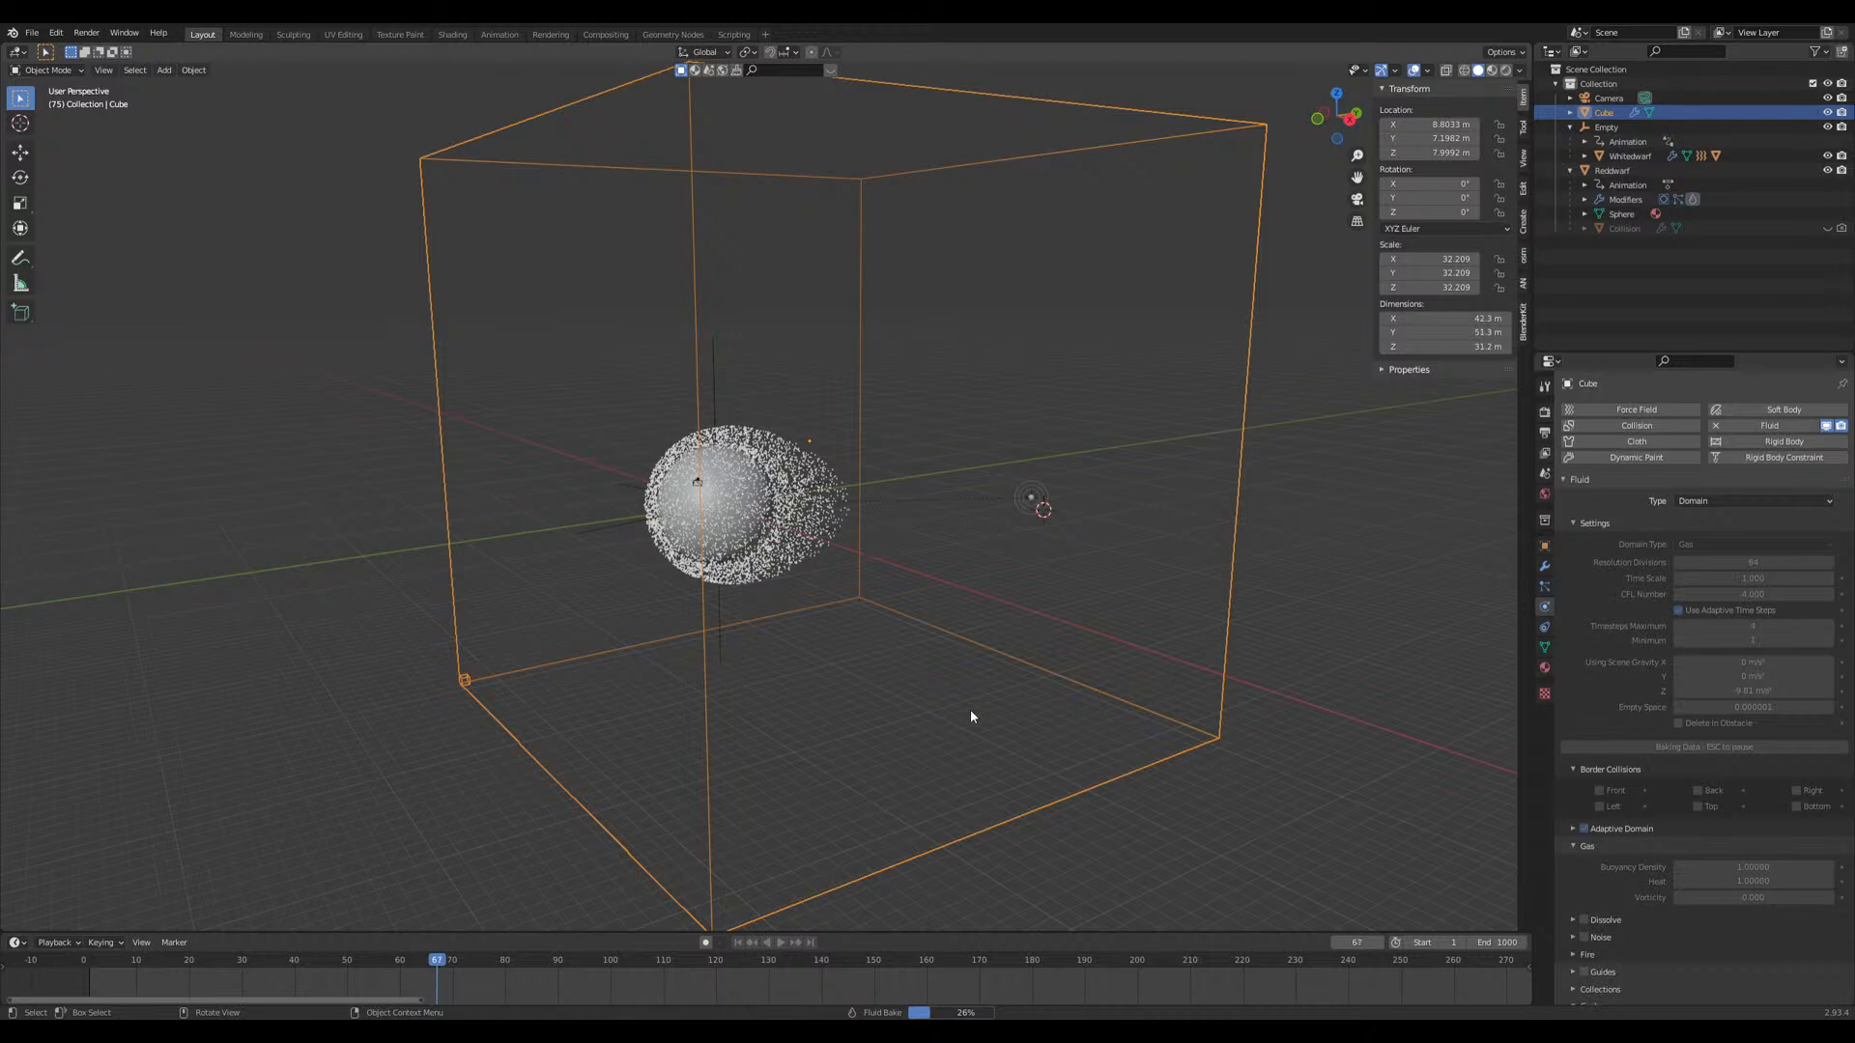
key(Escape)
Step: Play and scrub through the partly baked frames, examining the smoke around the particle stream from several angles
key(space)
click(367, 956)
drag(365, 956, 478, 960)
middle_drag(850, 639, 999, 713)
scroll(1004, 710, up, 5)
middle_drag(1190, 618, 747, 531)
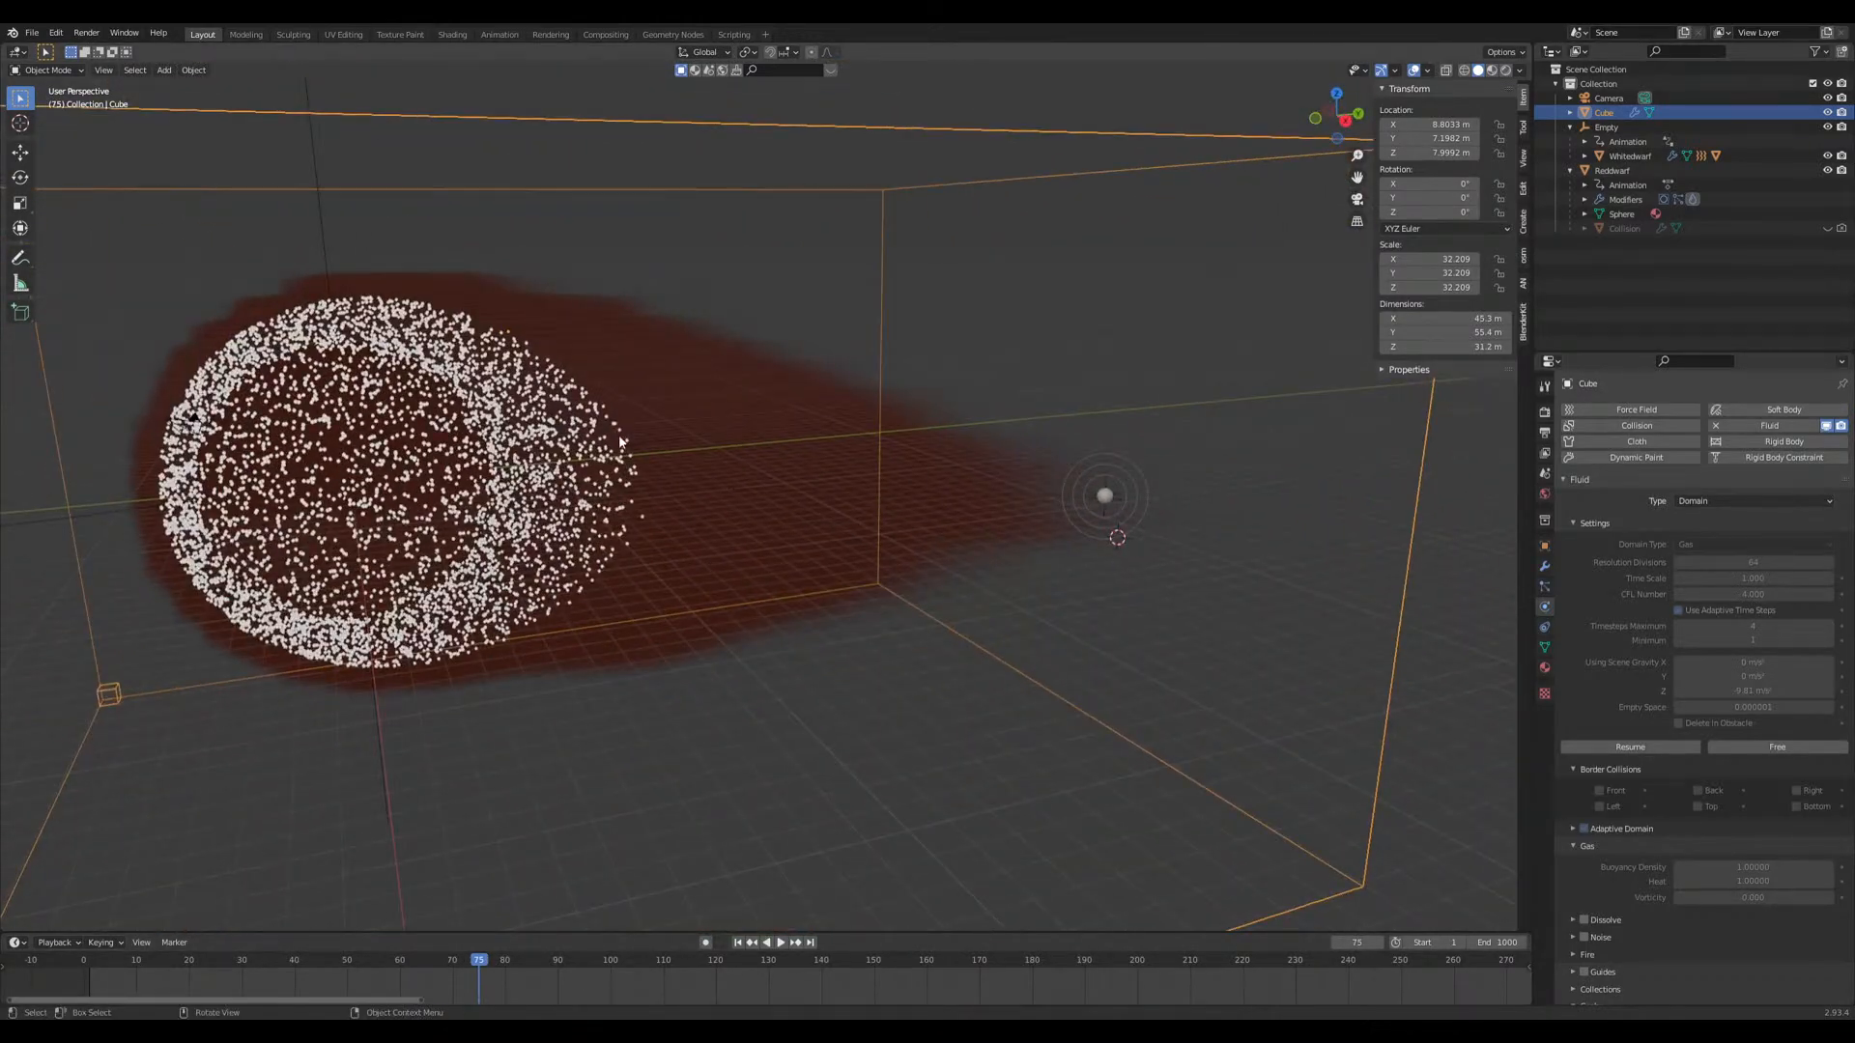
middle_drag(625, 435, 658, 467)
middle_drag(862, 523, 575, 697)
key(space)
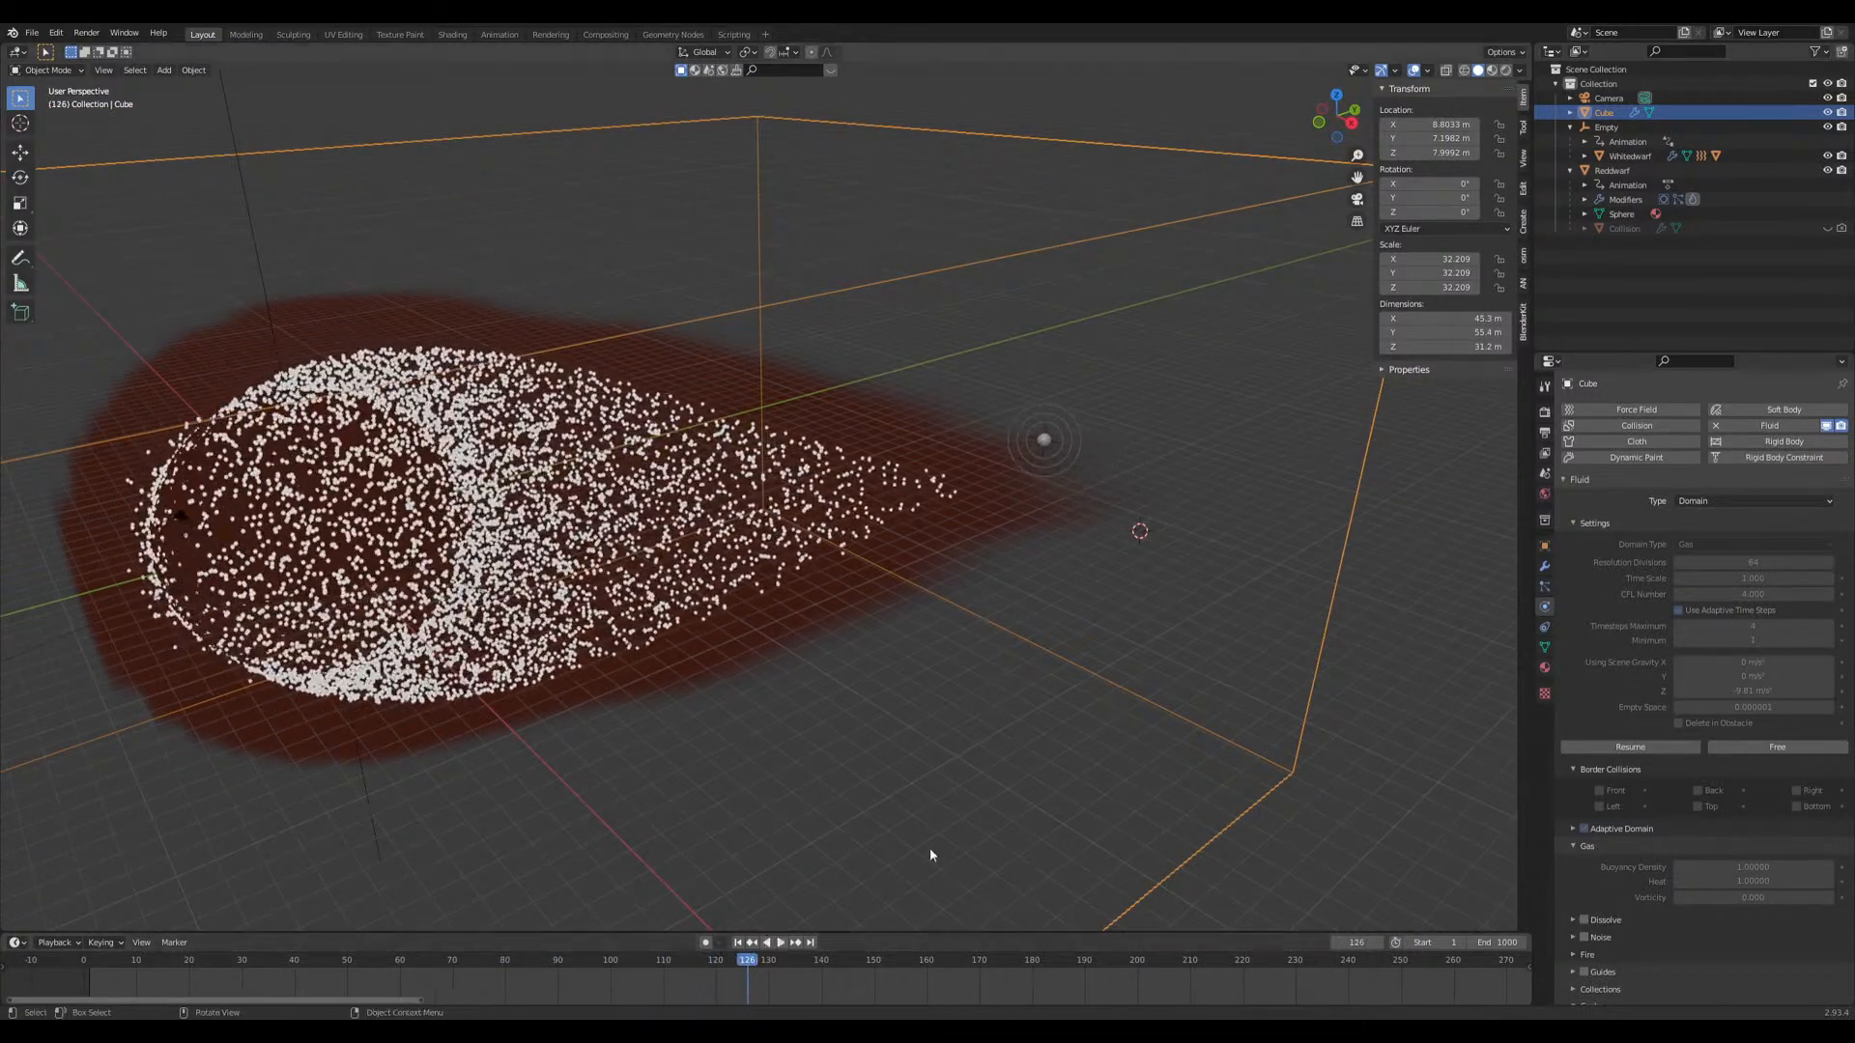
middle_drag(831, 908, 930, 735)
key(space)
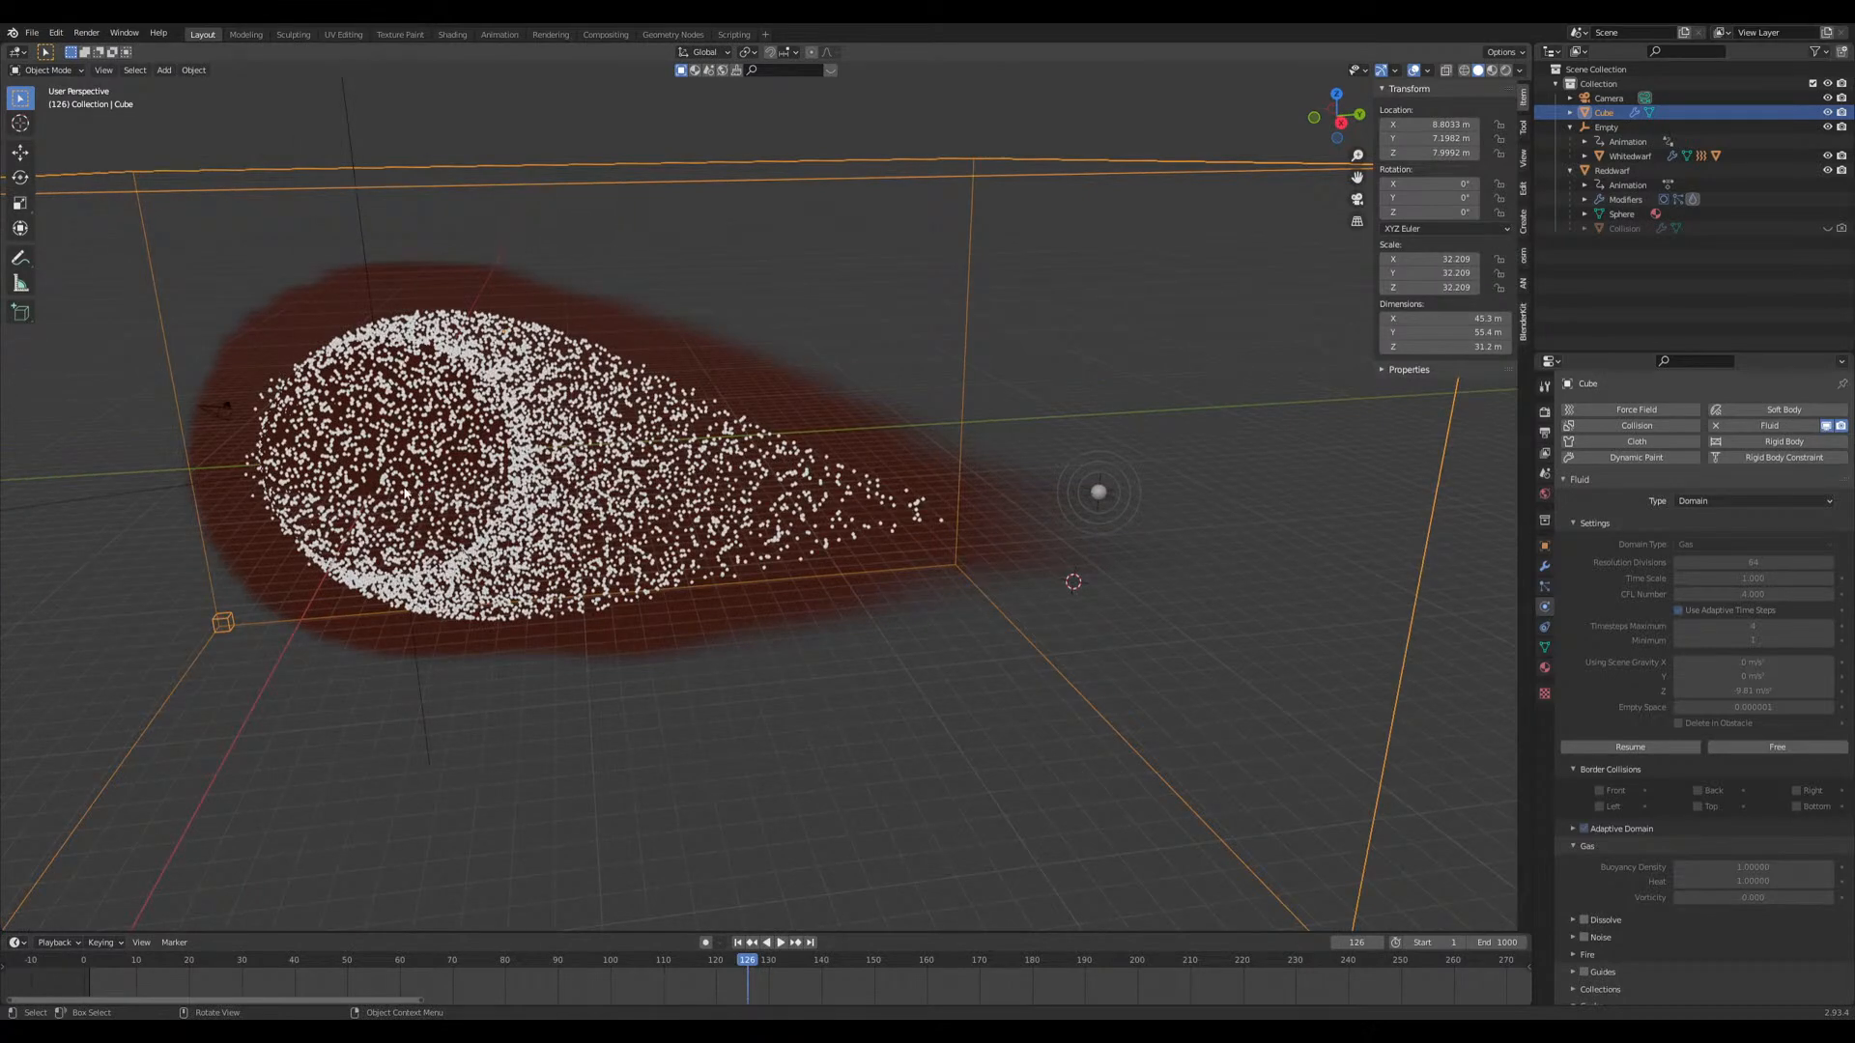
middle_drag(350, 398, 454, 463)
Step: Return to frame 1, free the partial smoke data and bake the domain's full data range
click(738, 944)
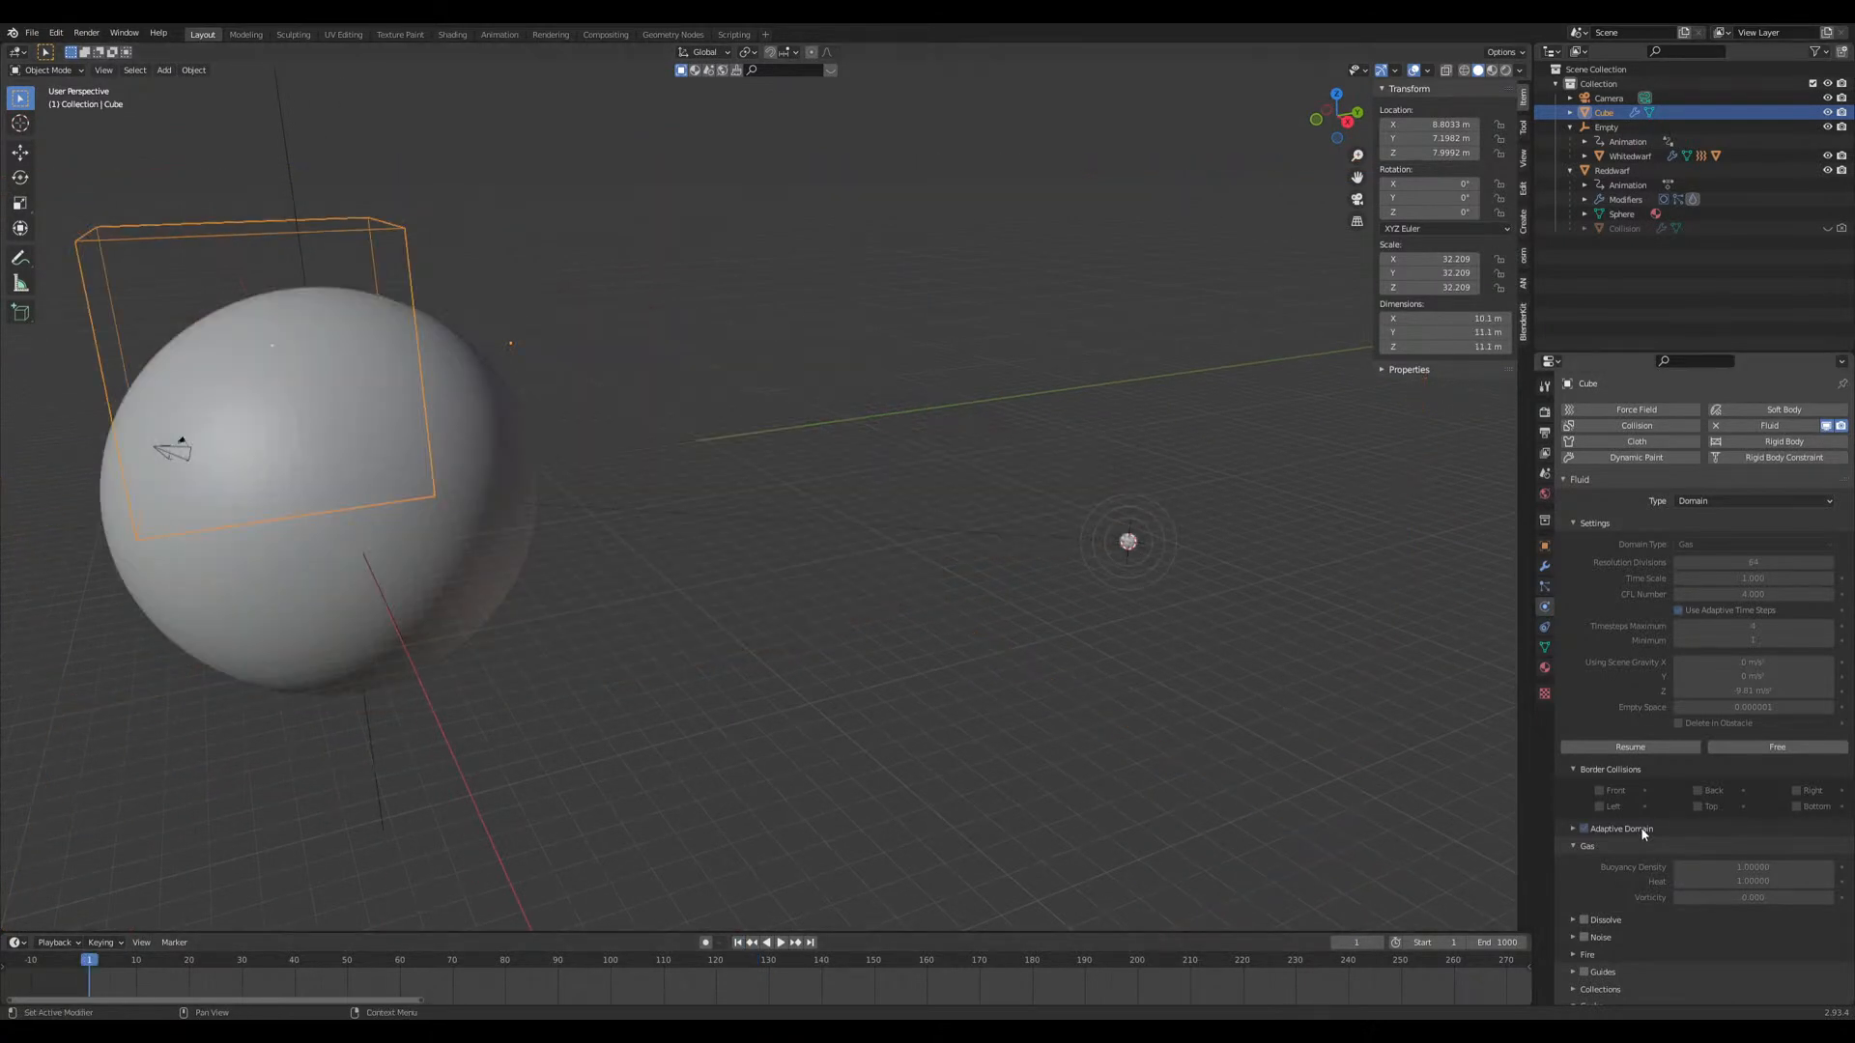
click(1729, 749)
click(1729, 749)
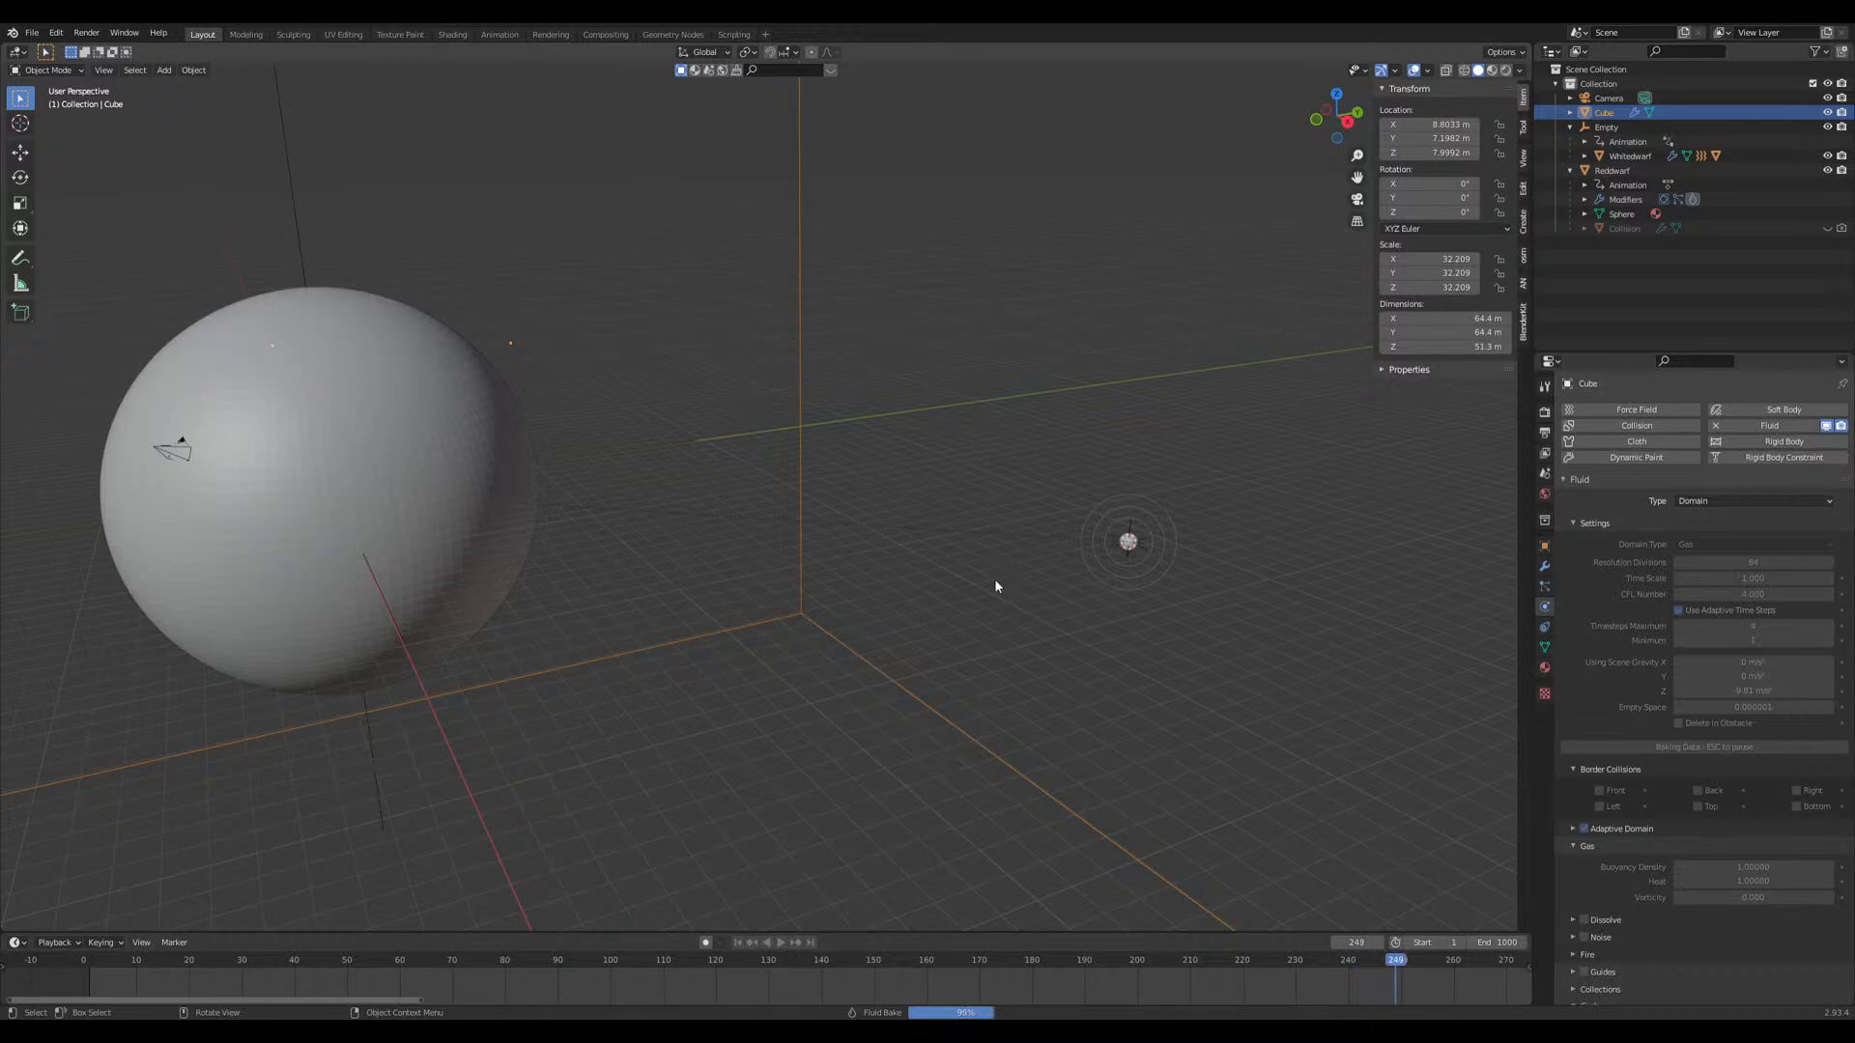
Step: Play the baked smoke to frame 141, move the domain cube to 12.77 m on Y, and examine the result
scroll(964, 597, down, 4)
key(space)
key(space)
middle_drag(902, 722, 862, 711)
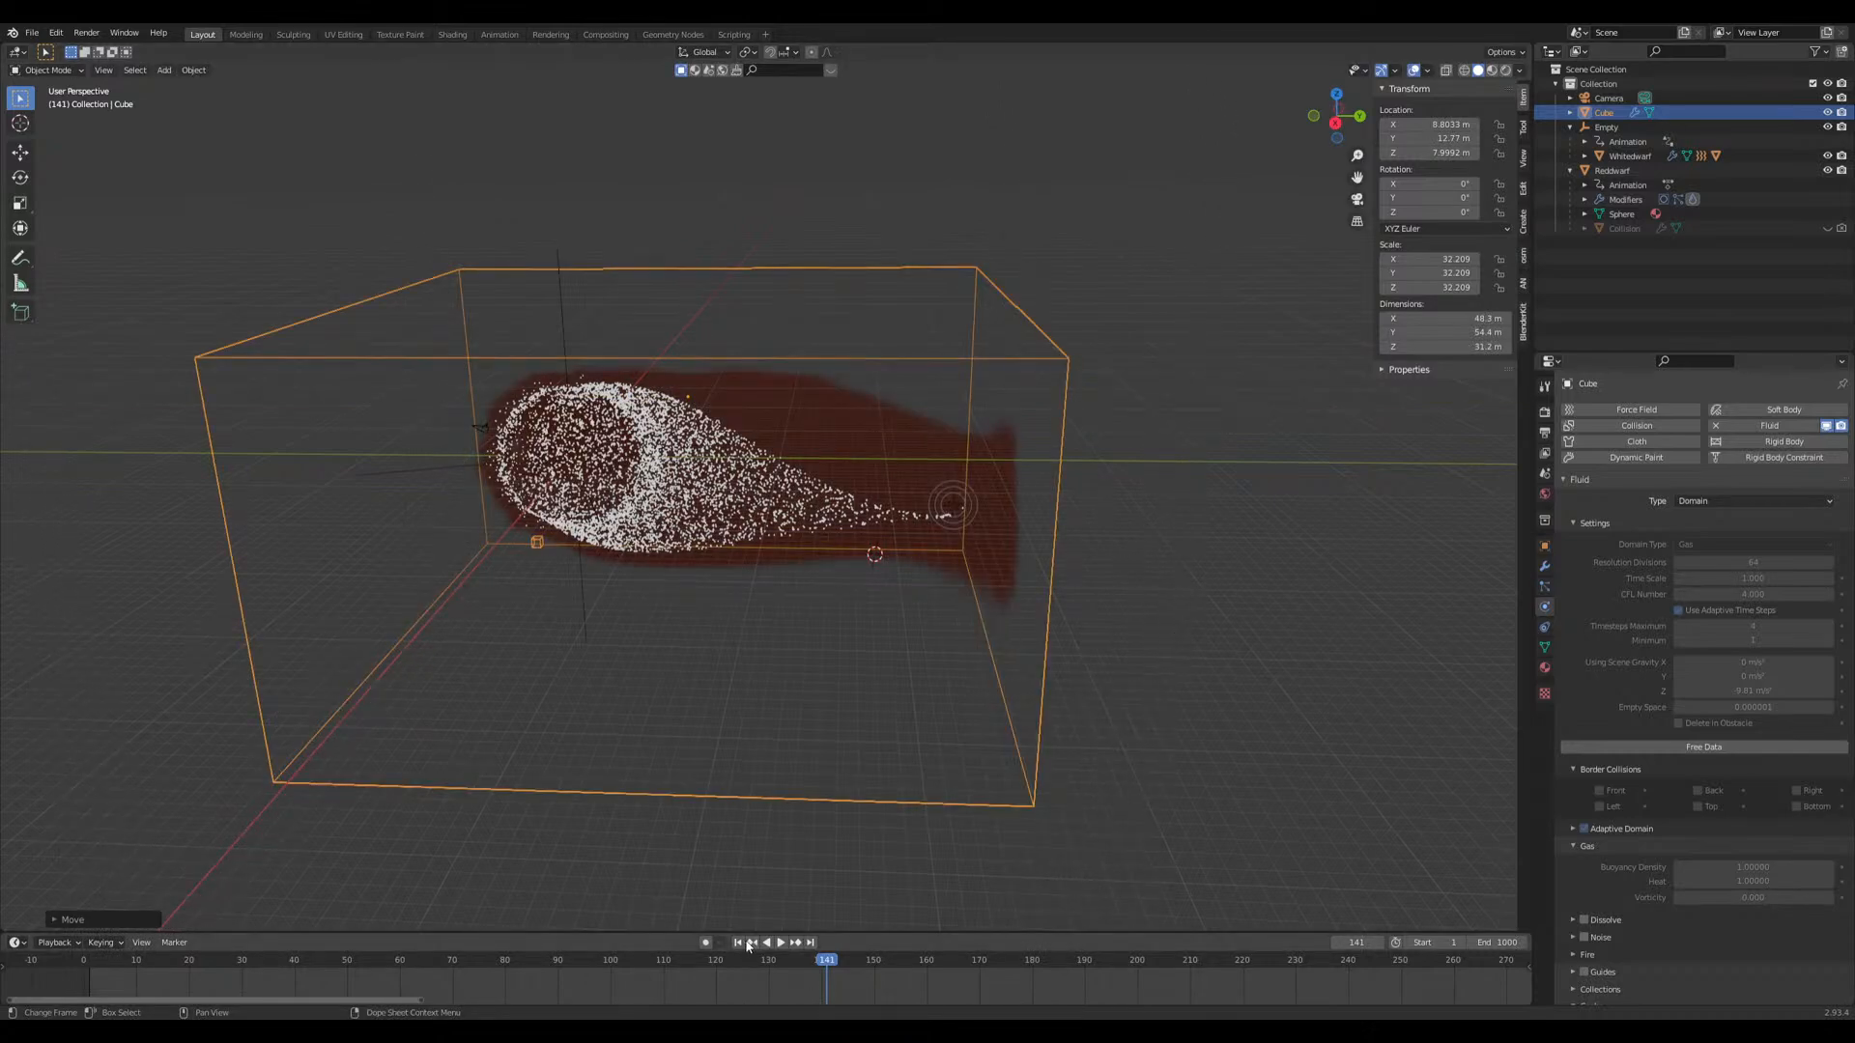
middle_drag(763, 908, 1213, 719)
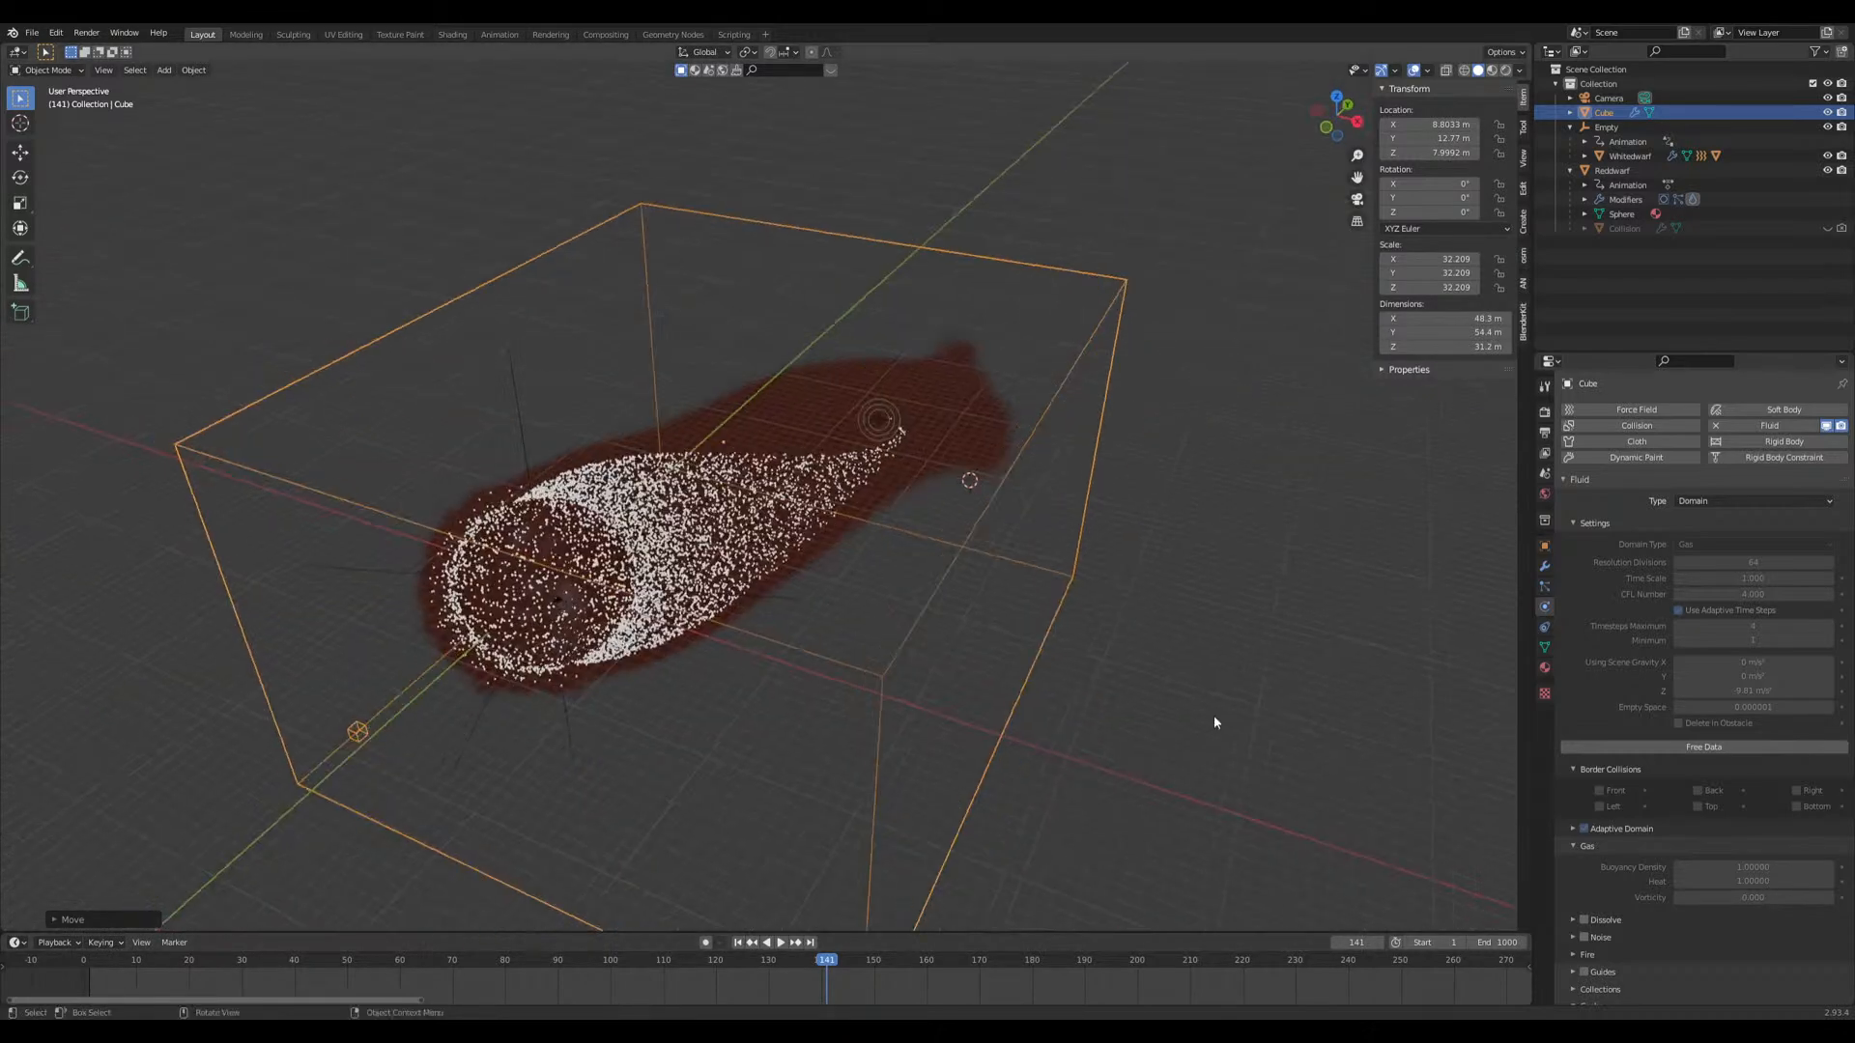
Step: Create a new material for the domain cube and open it in a Shader Editor beside the 3D viewport
click(1544, 666)
click(1704, 472)
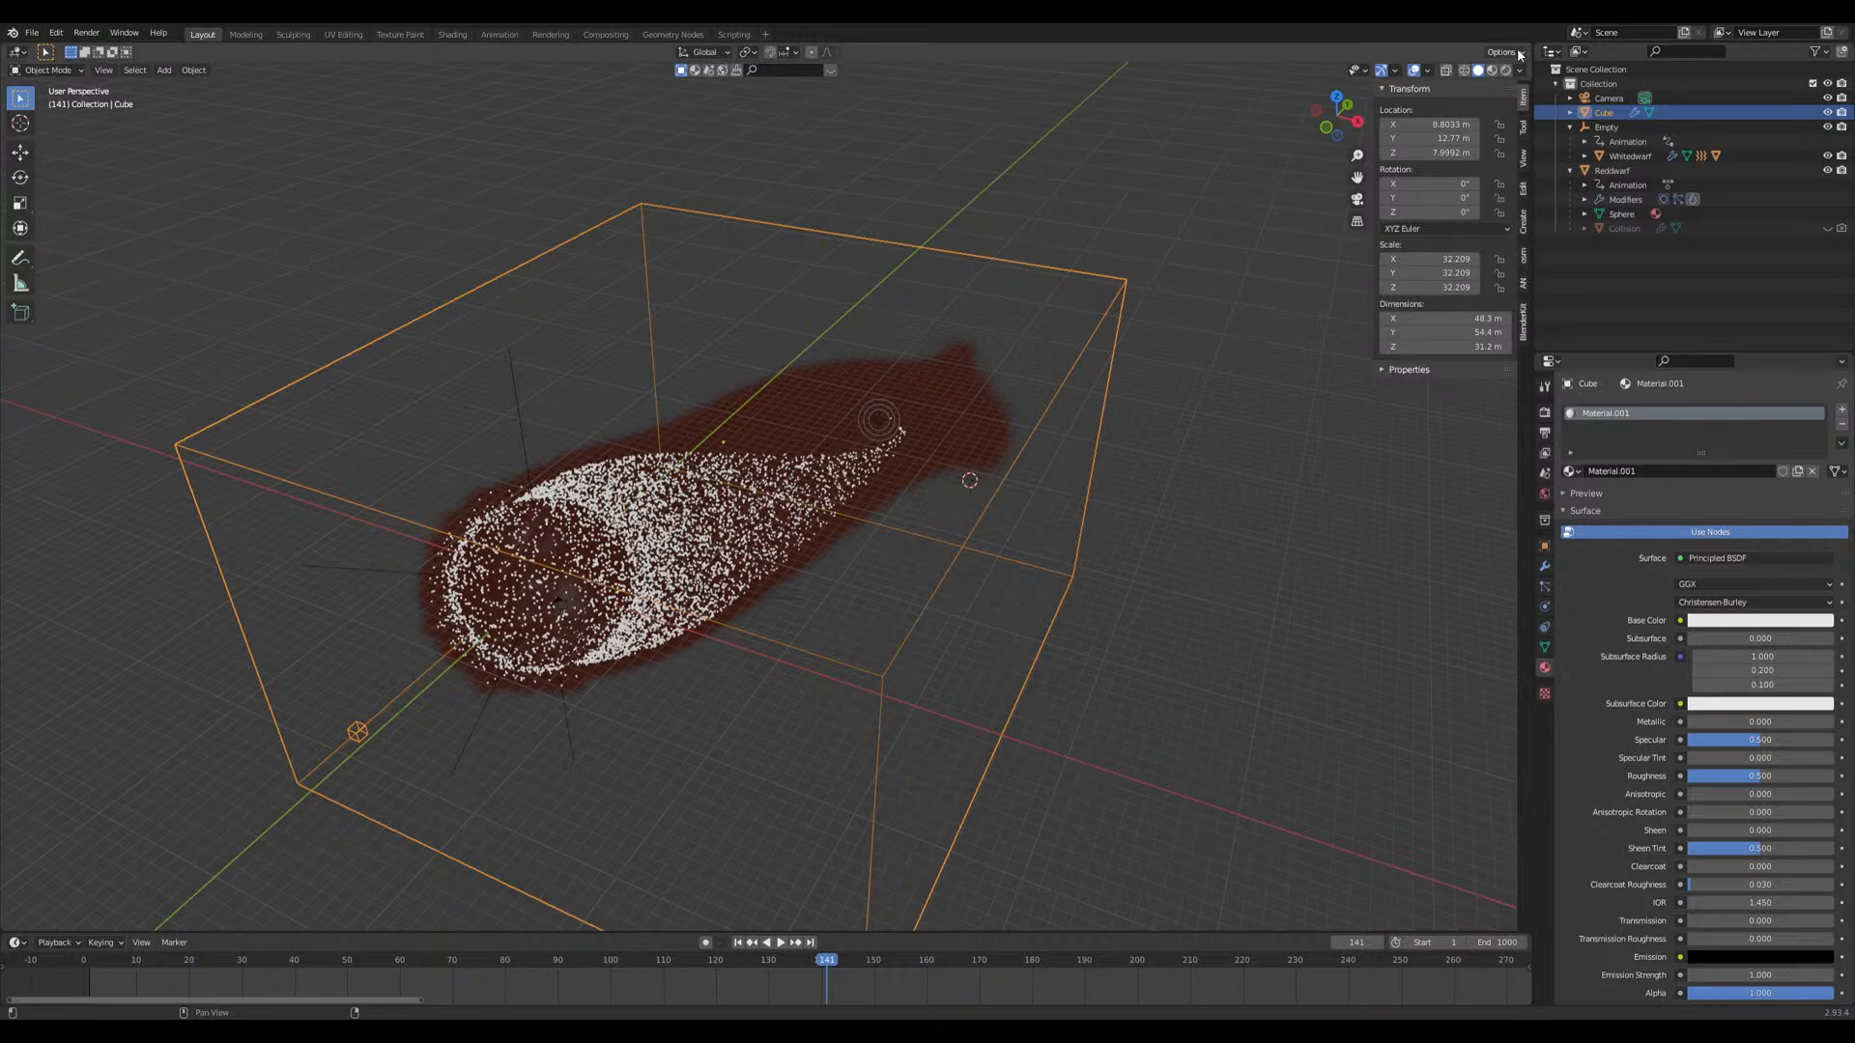
drag(1527, 53, 1058, 58)
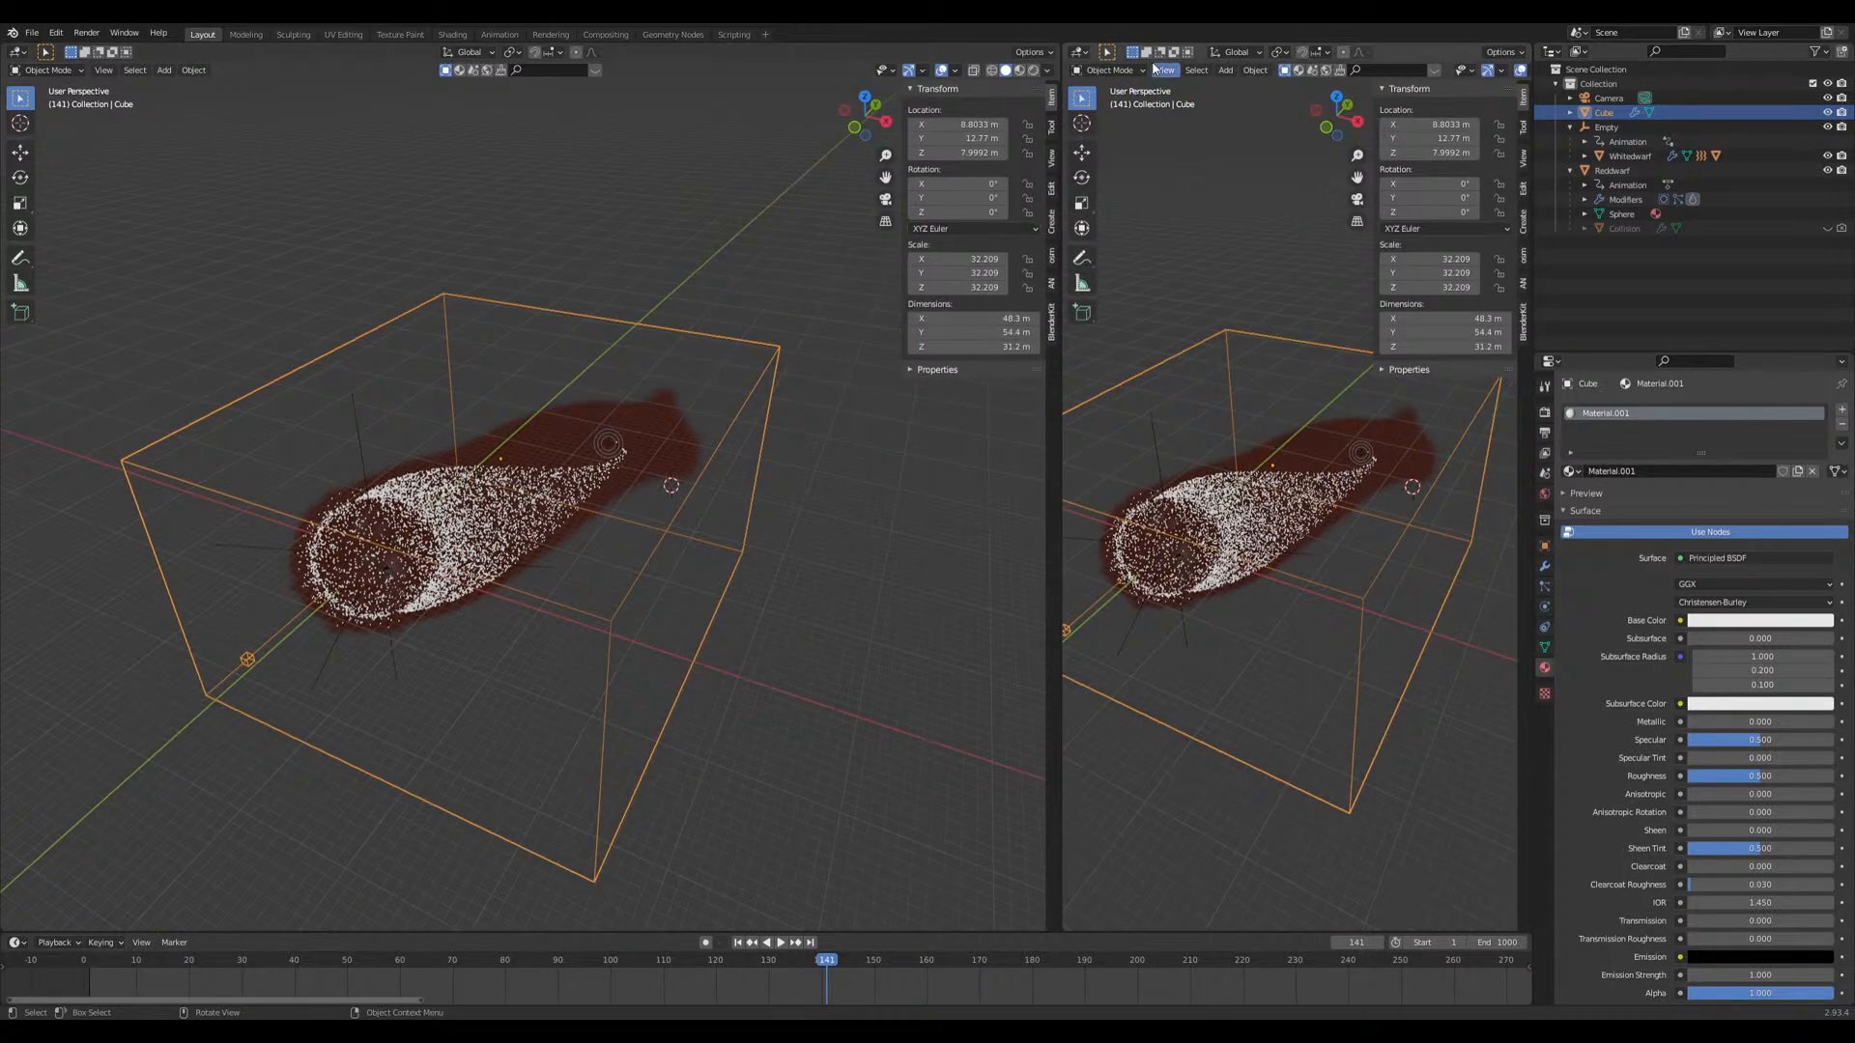
click(1079, 51)
click(1113, 204)
Step: Delete the Principled BSDF node from the cube's material and start adding a replacement node
scroll(1198, 324, up, 3)
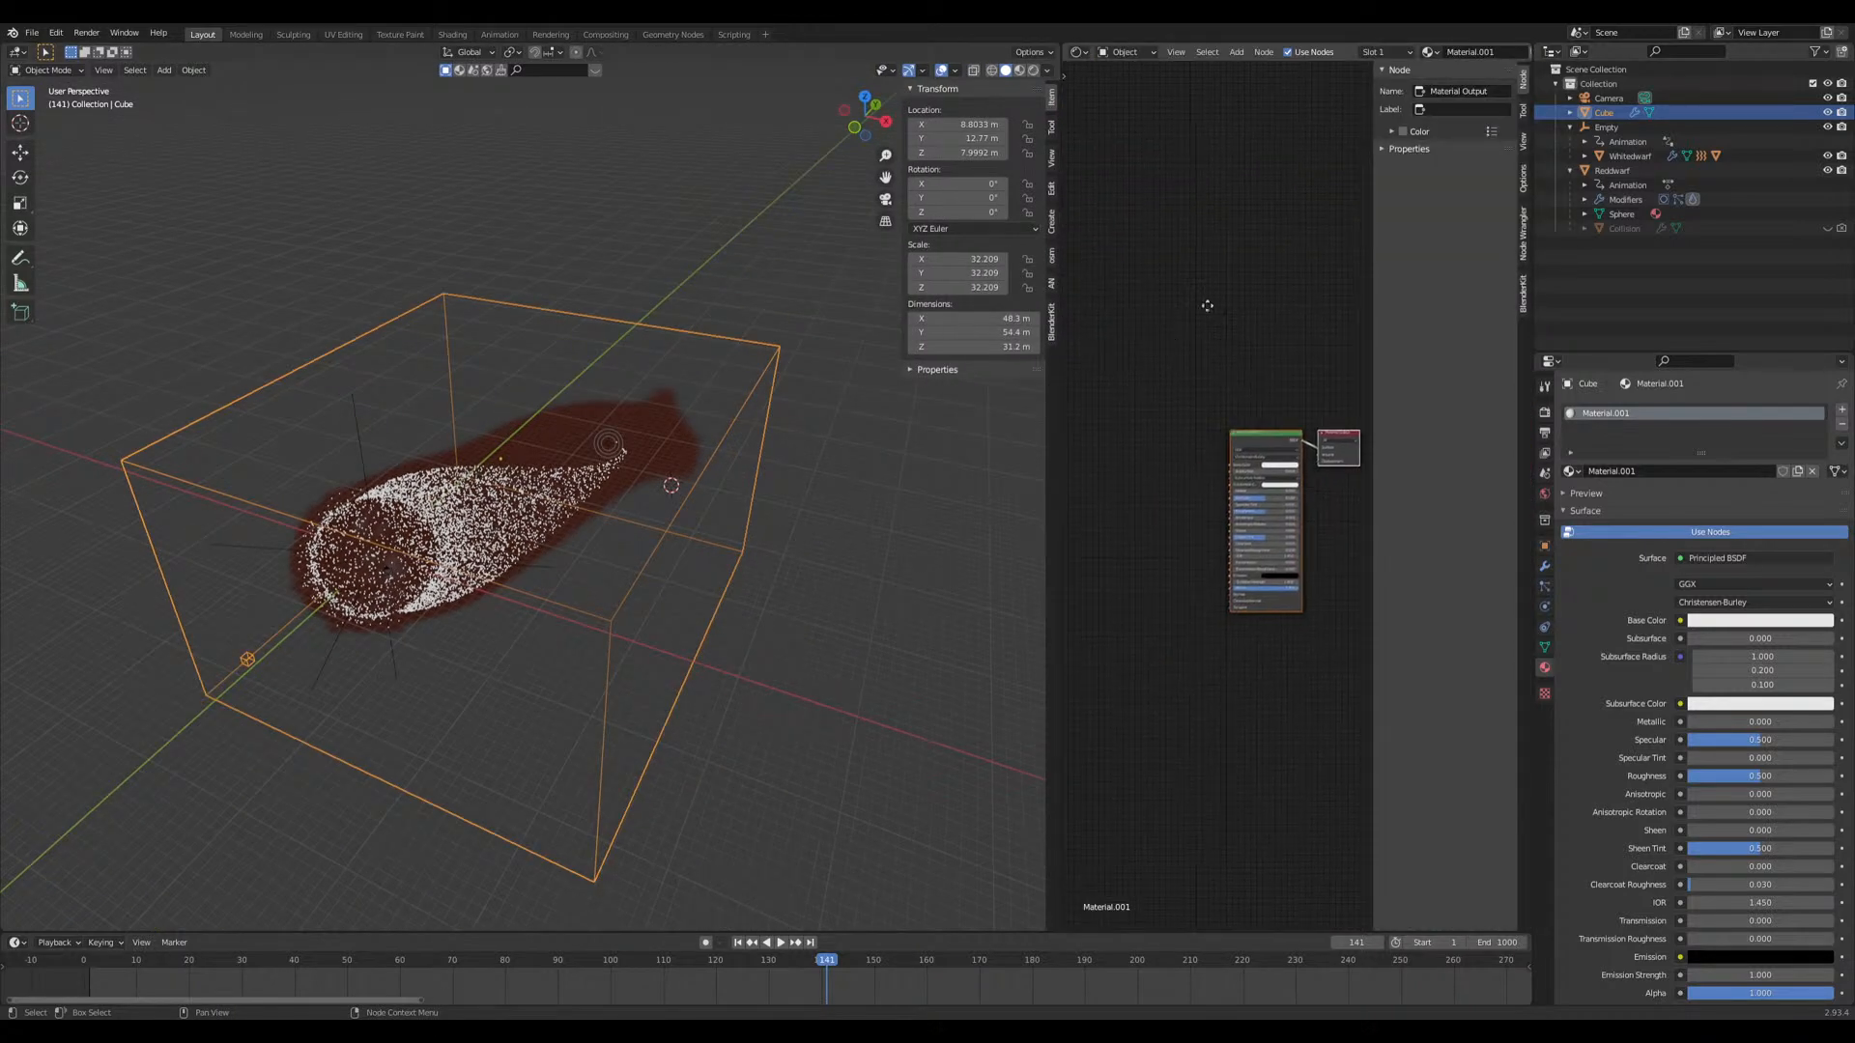
key(x)
key(shift+a)
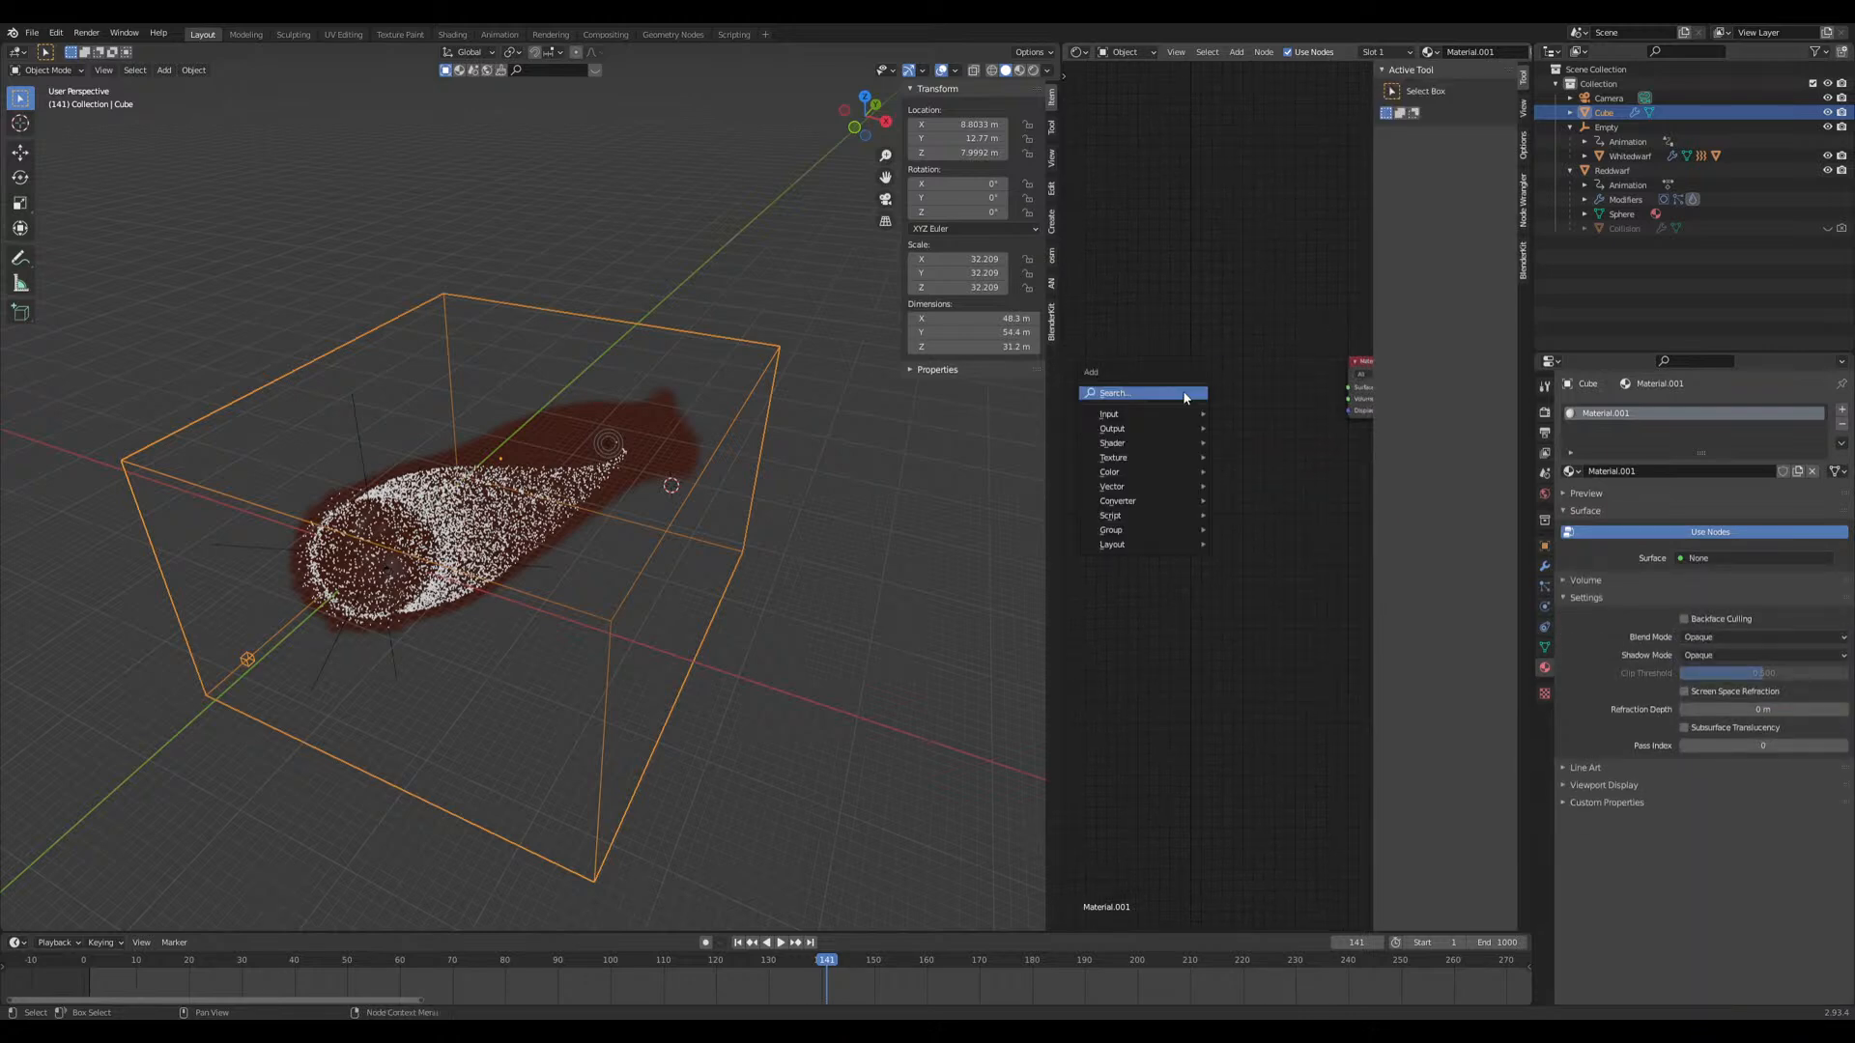
Step: Add a Principled Volume node feeding the material output's Volume input and set its base color to orange-red
text(vol)
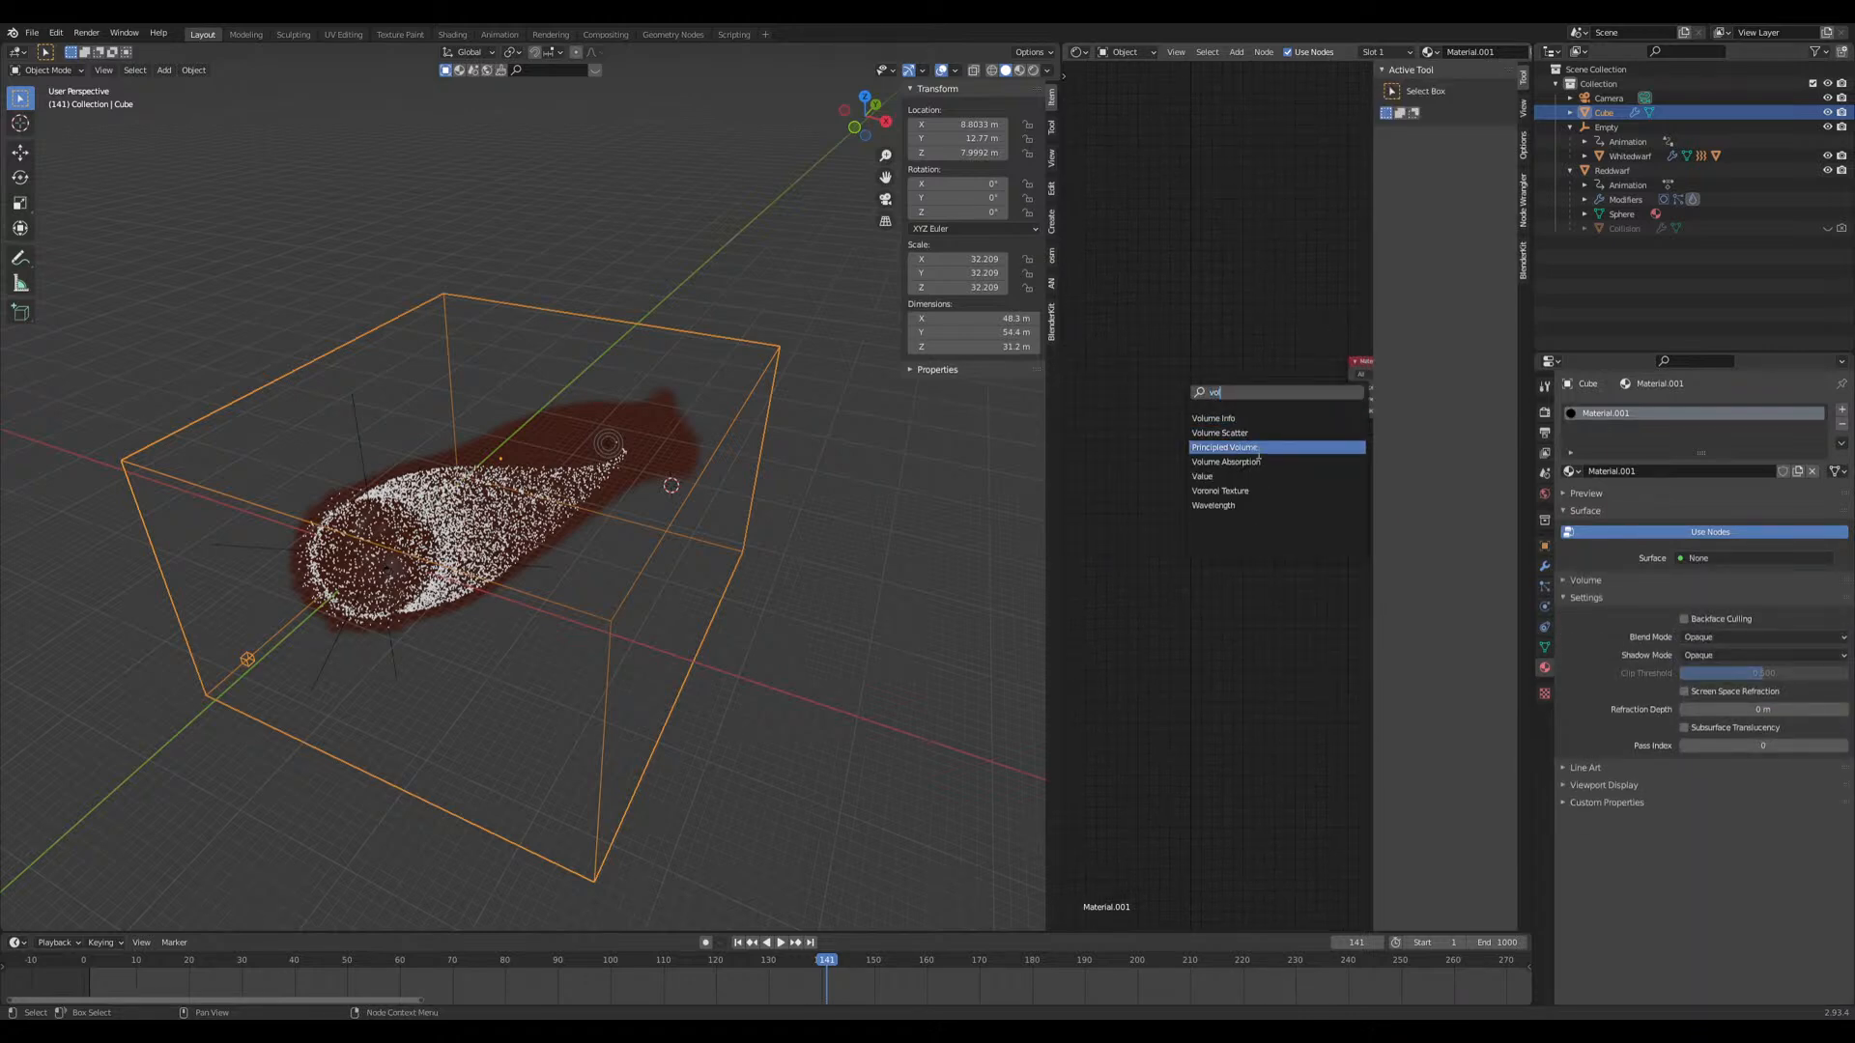
click(1225, 447)
middle_drag(1246, 407, 1218, 429)
drag(1190, 370, 1178, 405)
click(1169, 424)
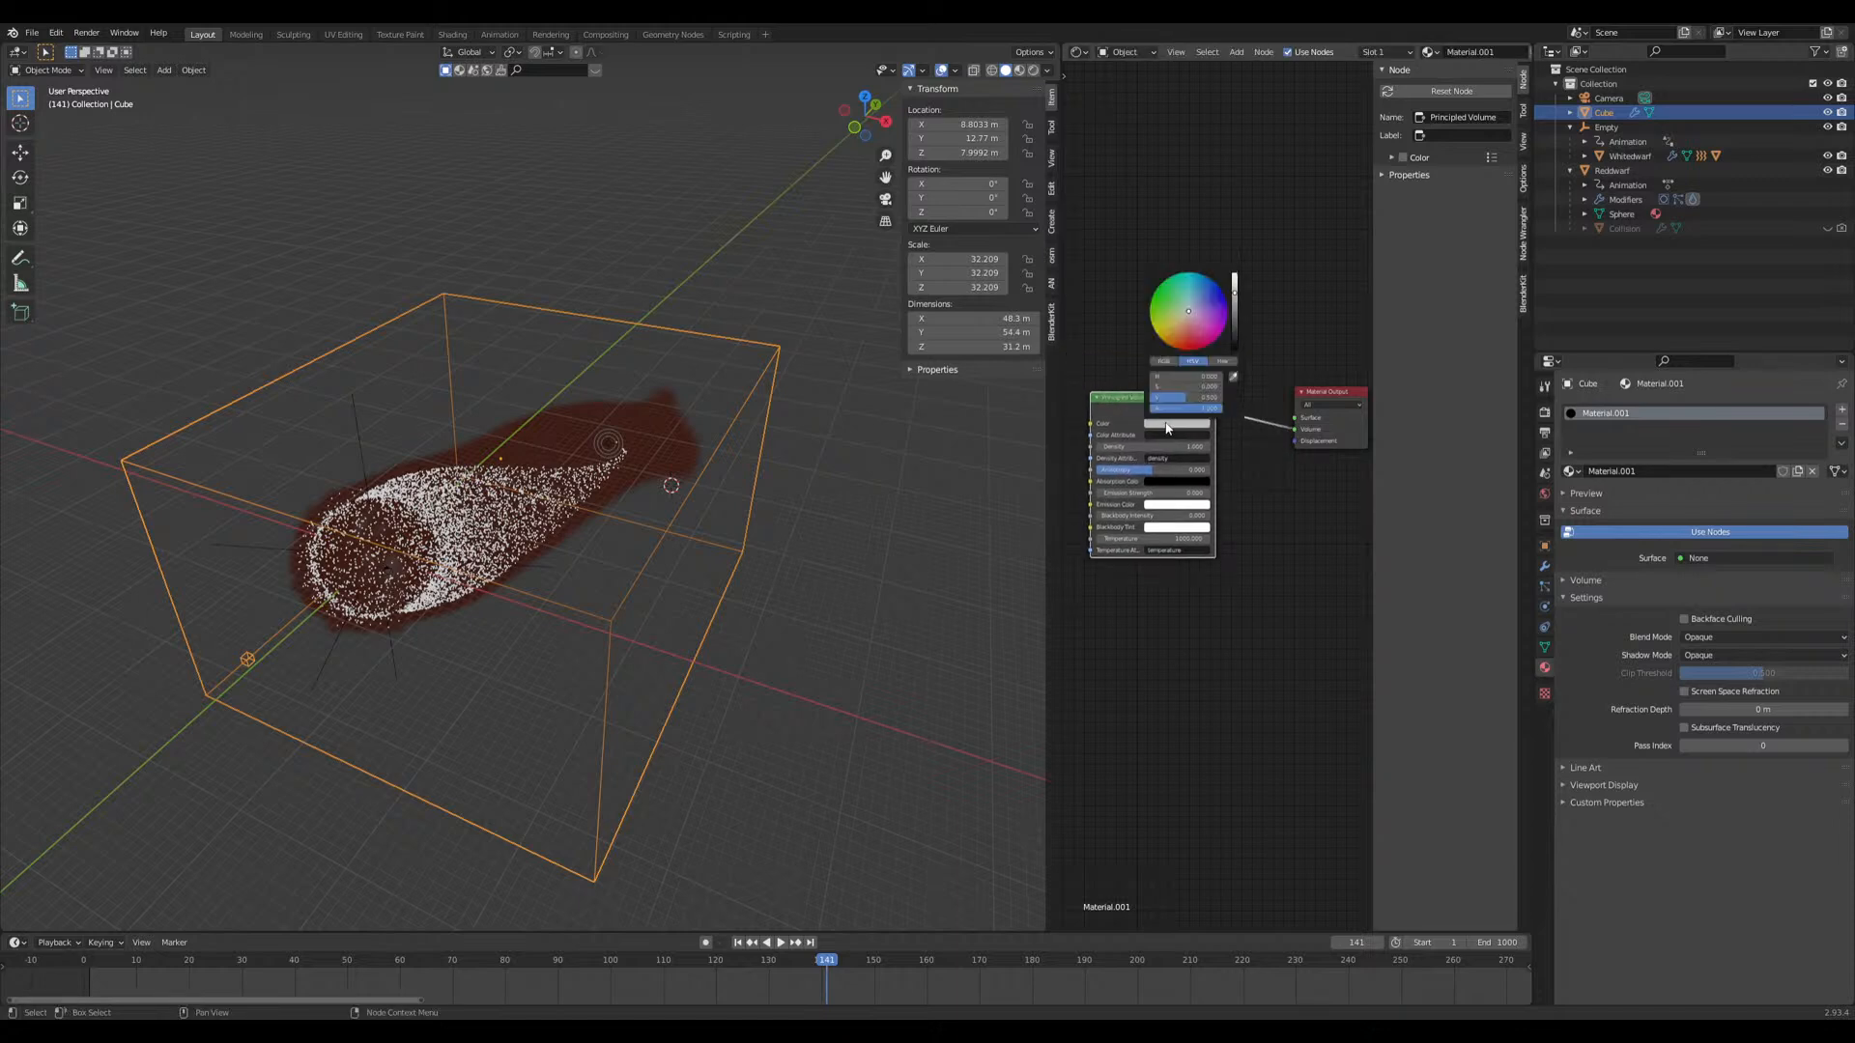
drag(1177, 331, 1185, 344)
Step: Add an Attribute node beside the Principled Volume node and set its attribute name to "density"
ctrl+scroll(1179, 560, left, 2)
scroll(1190, 518, up, 2)
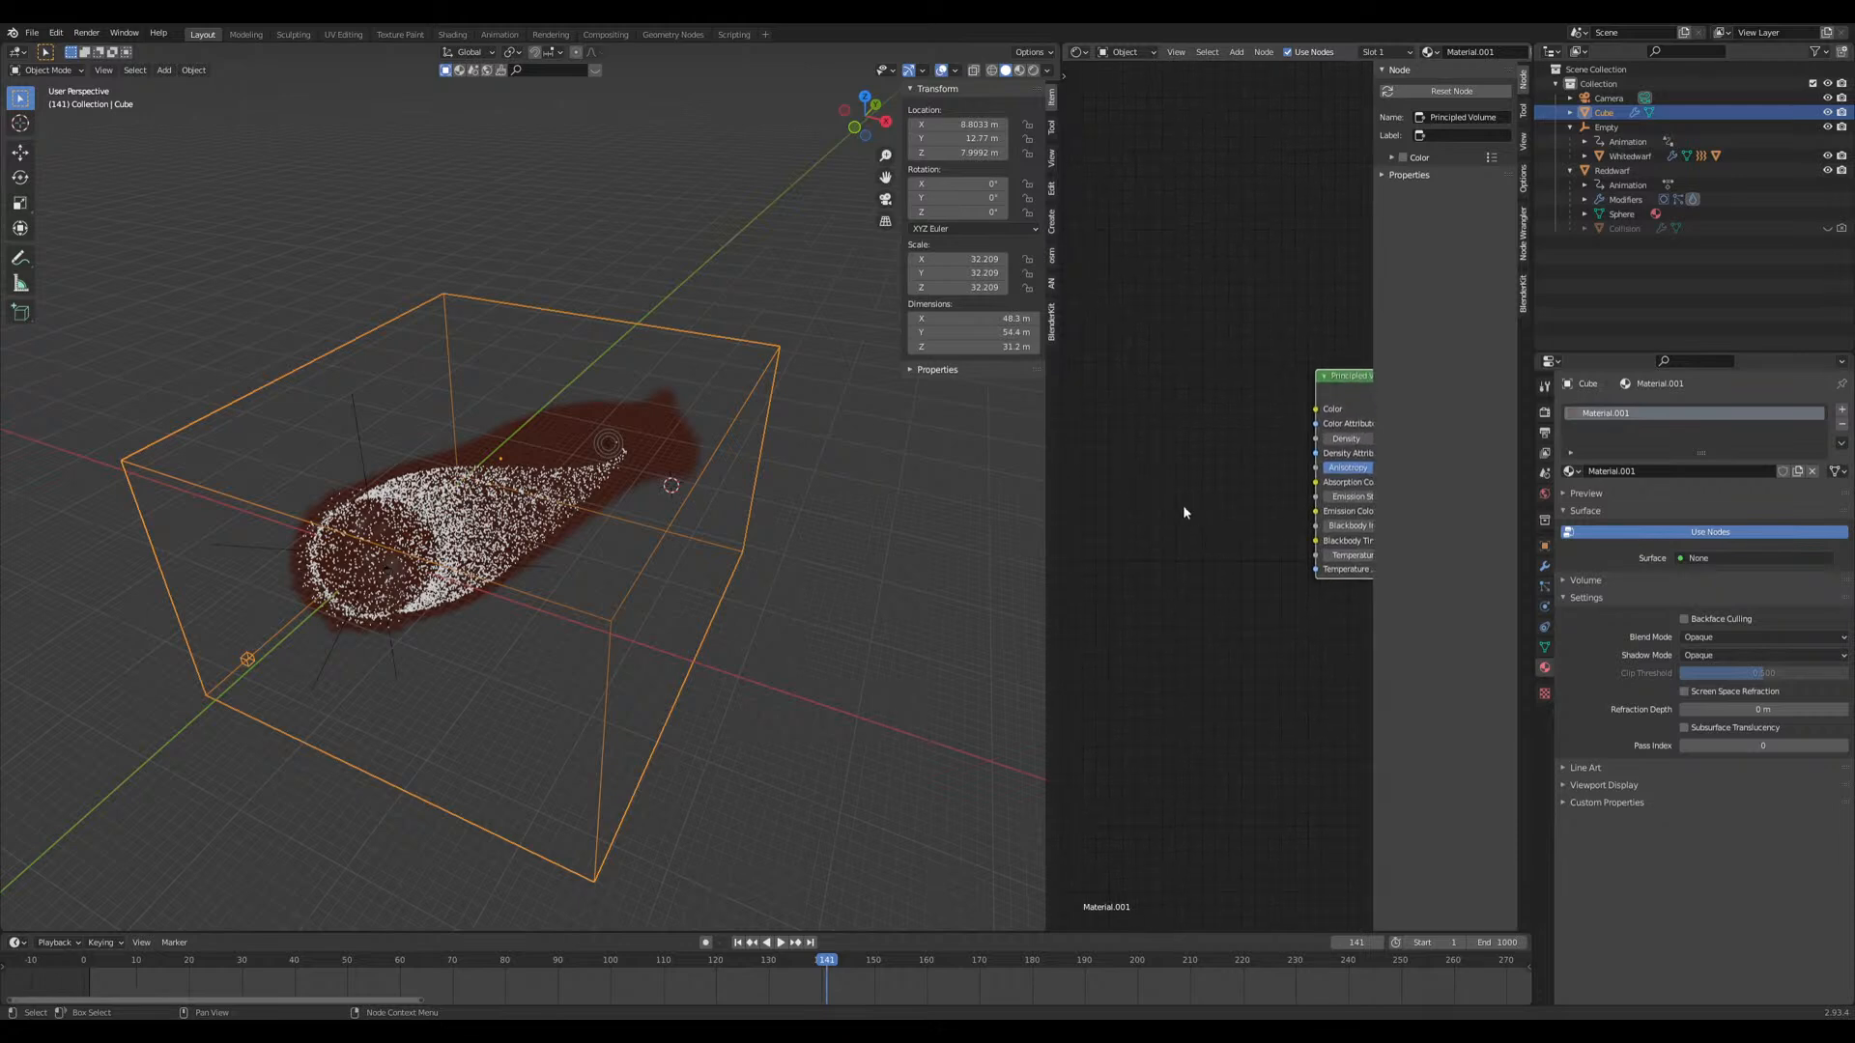
middle_drag(1173, 496, 1126, 500)
key(shift+a)
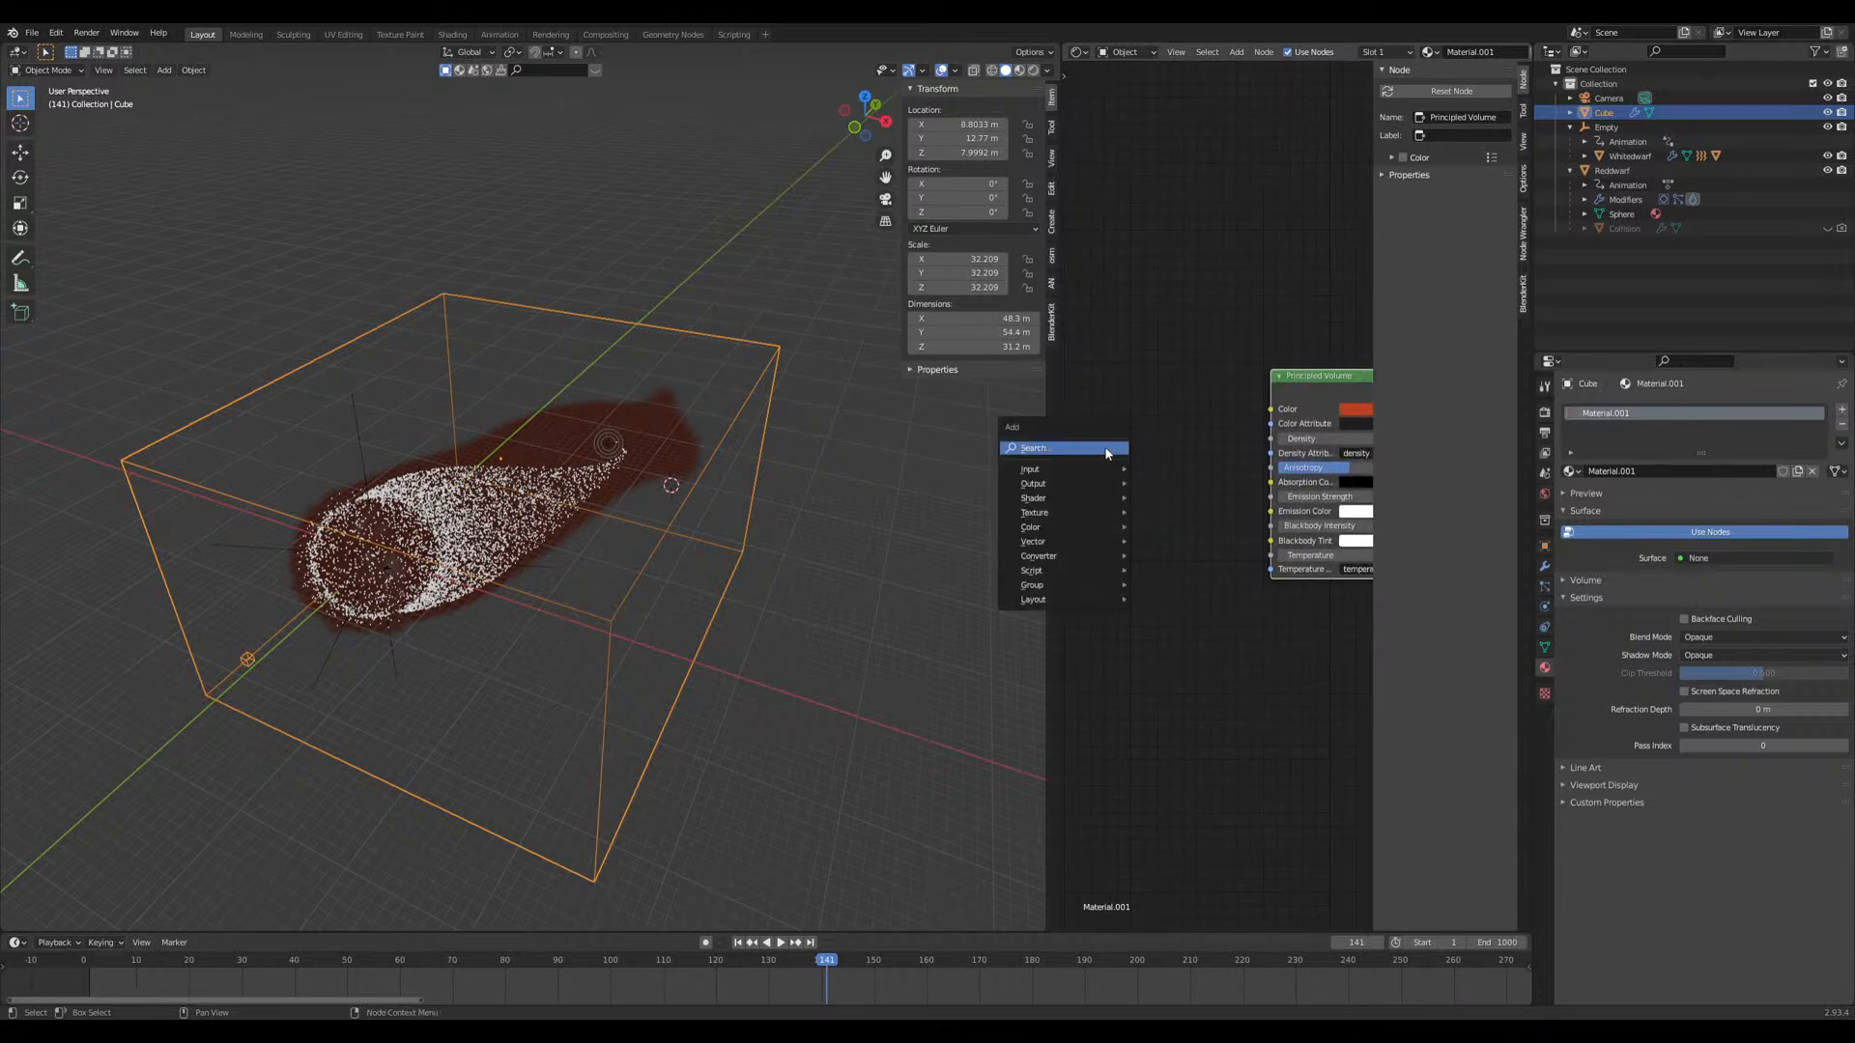
click(1106, 447)
text(attr)
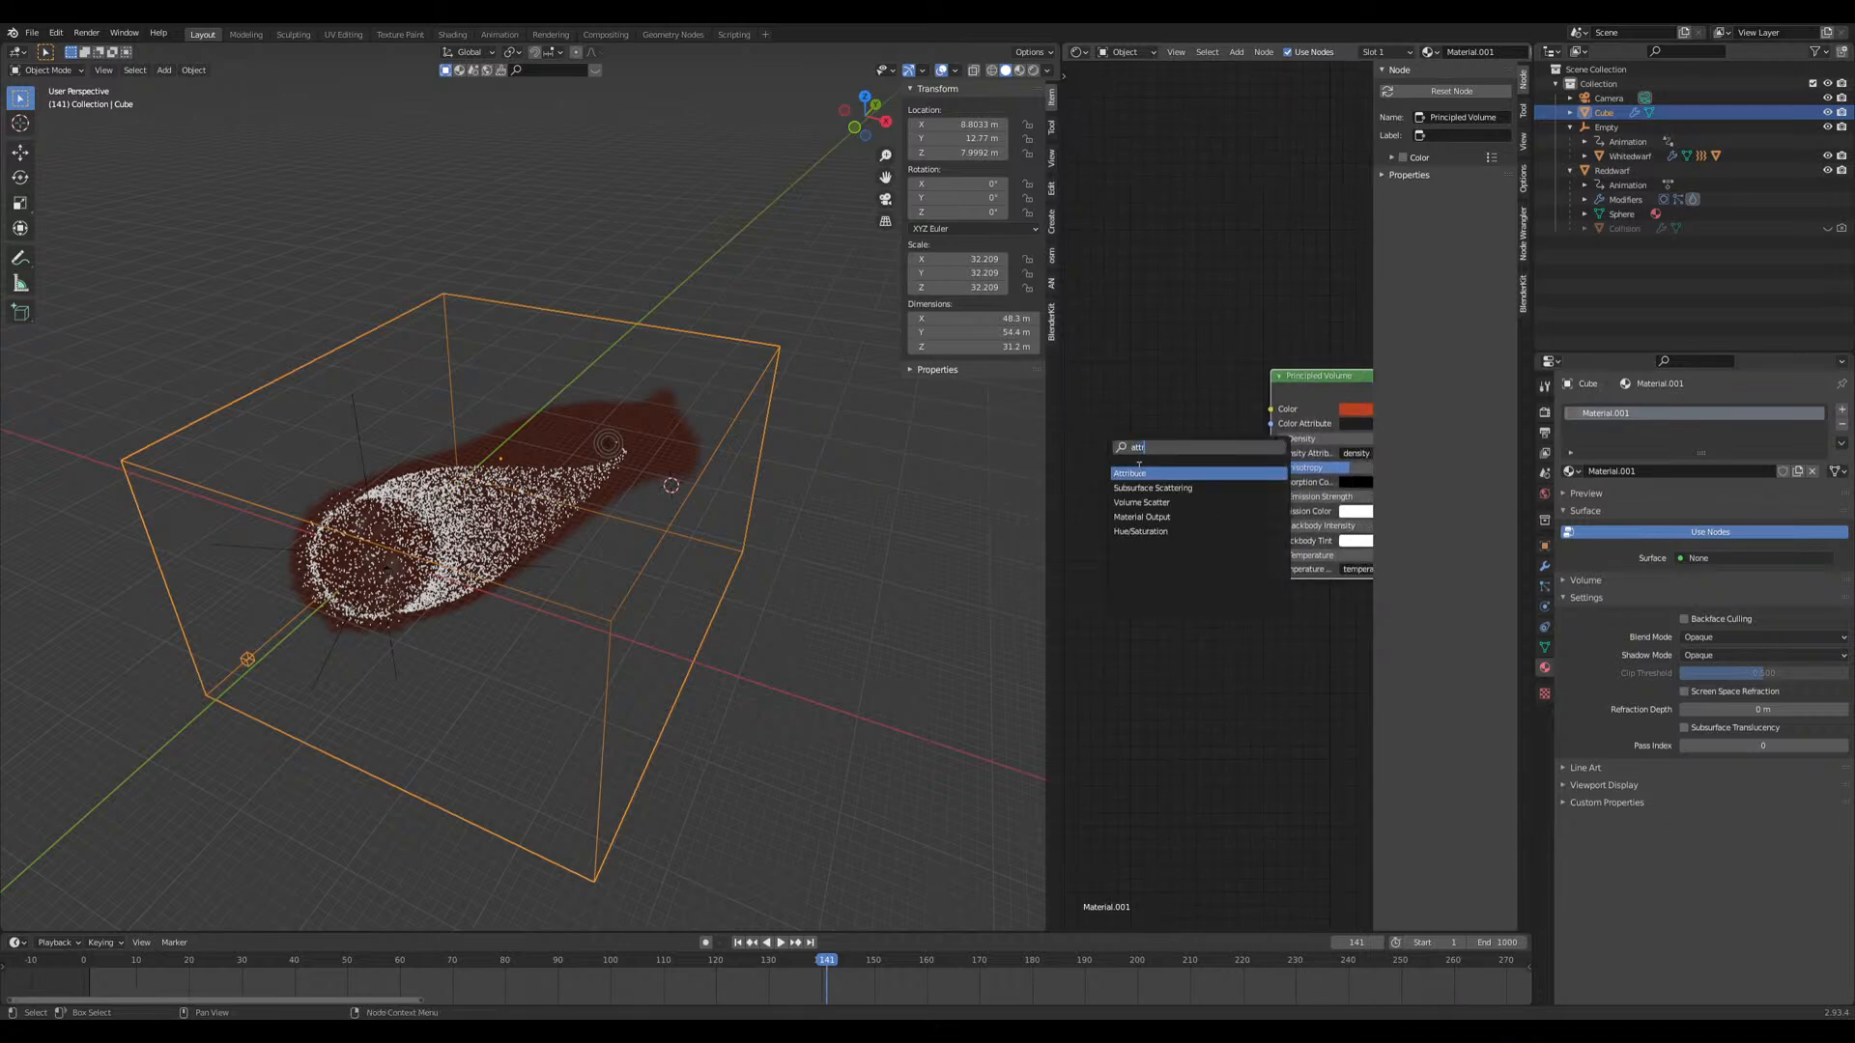
key(Return)
click(1106, 447)
click(1133, 541)
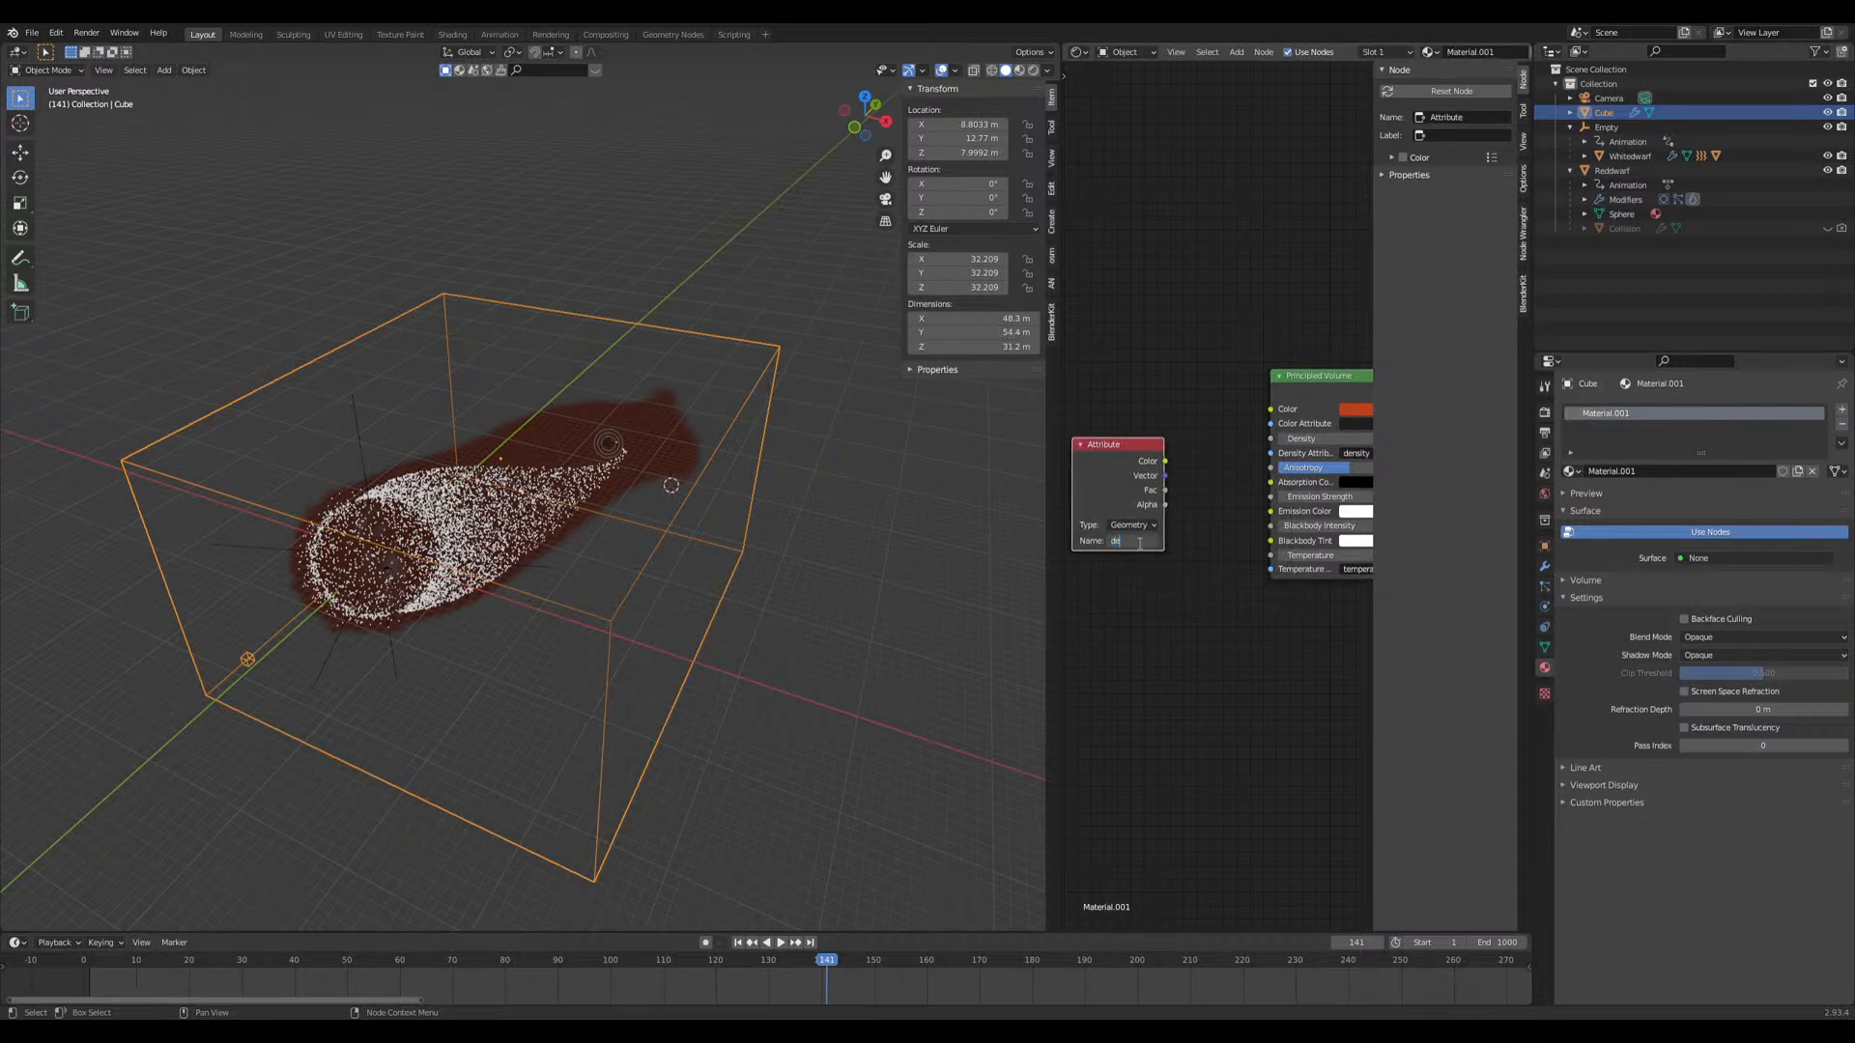
key(Return)
Step: Link the Attribute node's Fac output to the volume's Emission Strength and switch the viewport to rendered shading
middle_drag(1152, 495, 1119, 486)
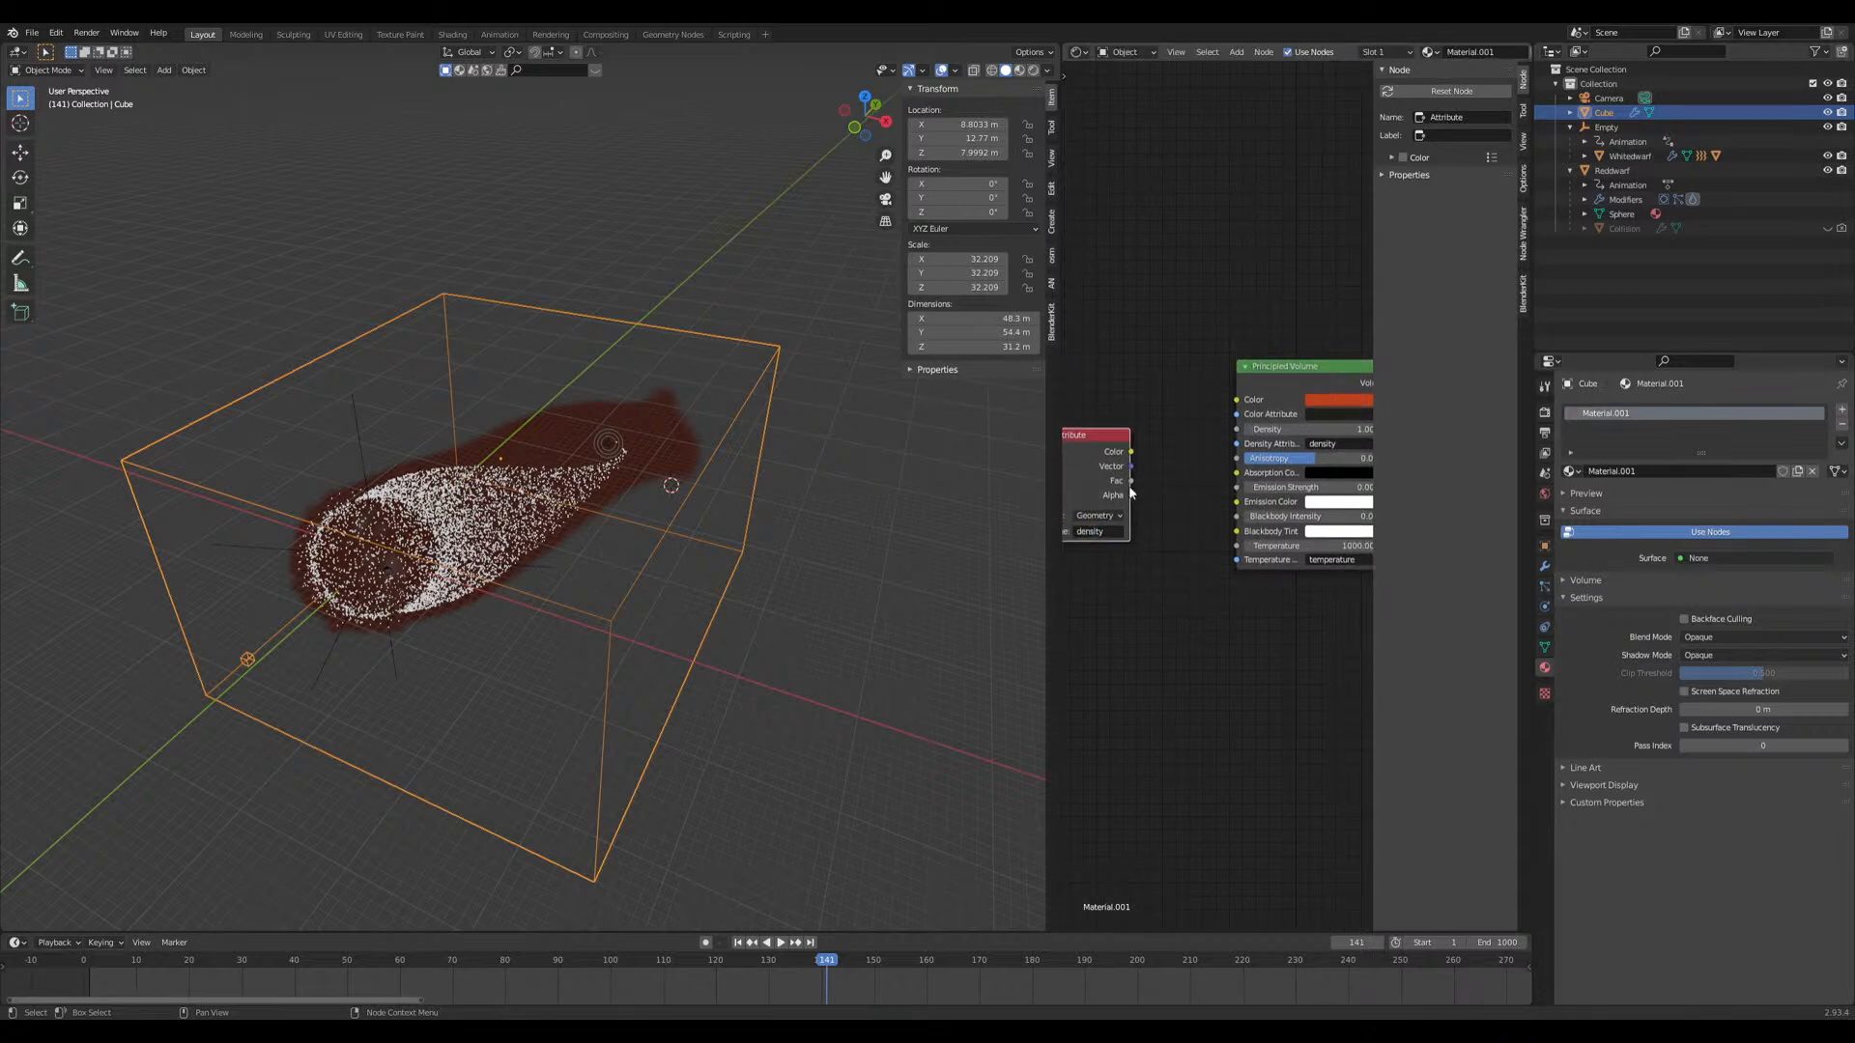
drag(1119, 482, 1238, 488)
middle_drag(1249, 605, 1205, 616)
middle_drag(966, 618, 792, 560)
click(1032, 71)
scroll(721, 613, up, 3)
mouse_move(720, 612)
middle_down()
mouse_move(757, 632)
mouse_move(704, 628)
middle_up()
middle_drag(1248, 709, 1330, 704)
drag(1119, 451, 1068, 441)
middle_drag(1128, 662, 1083, 635)
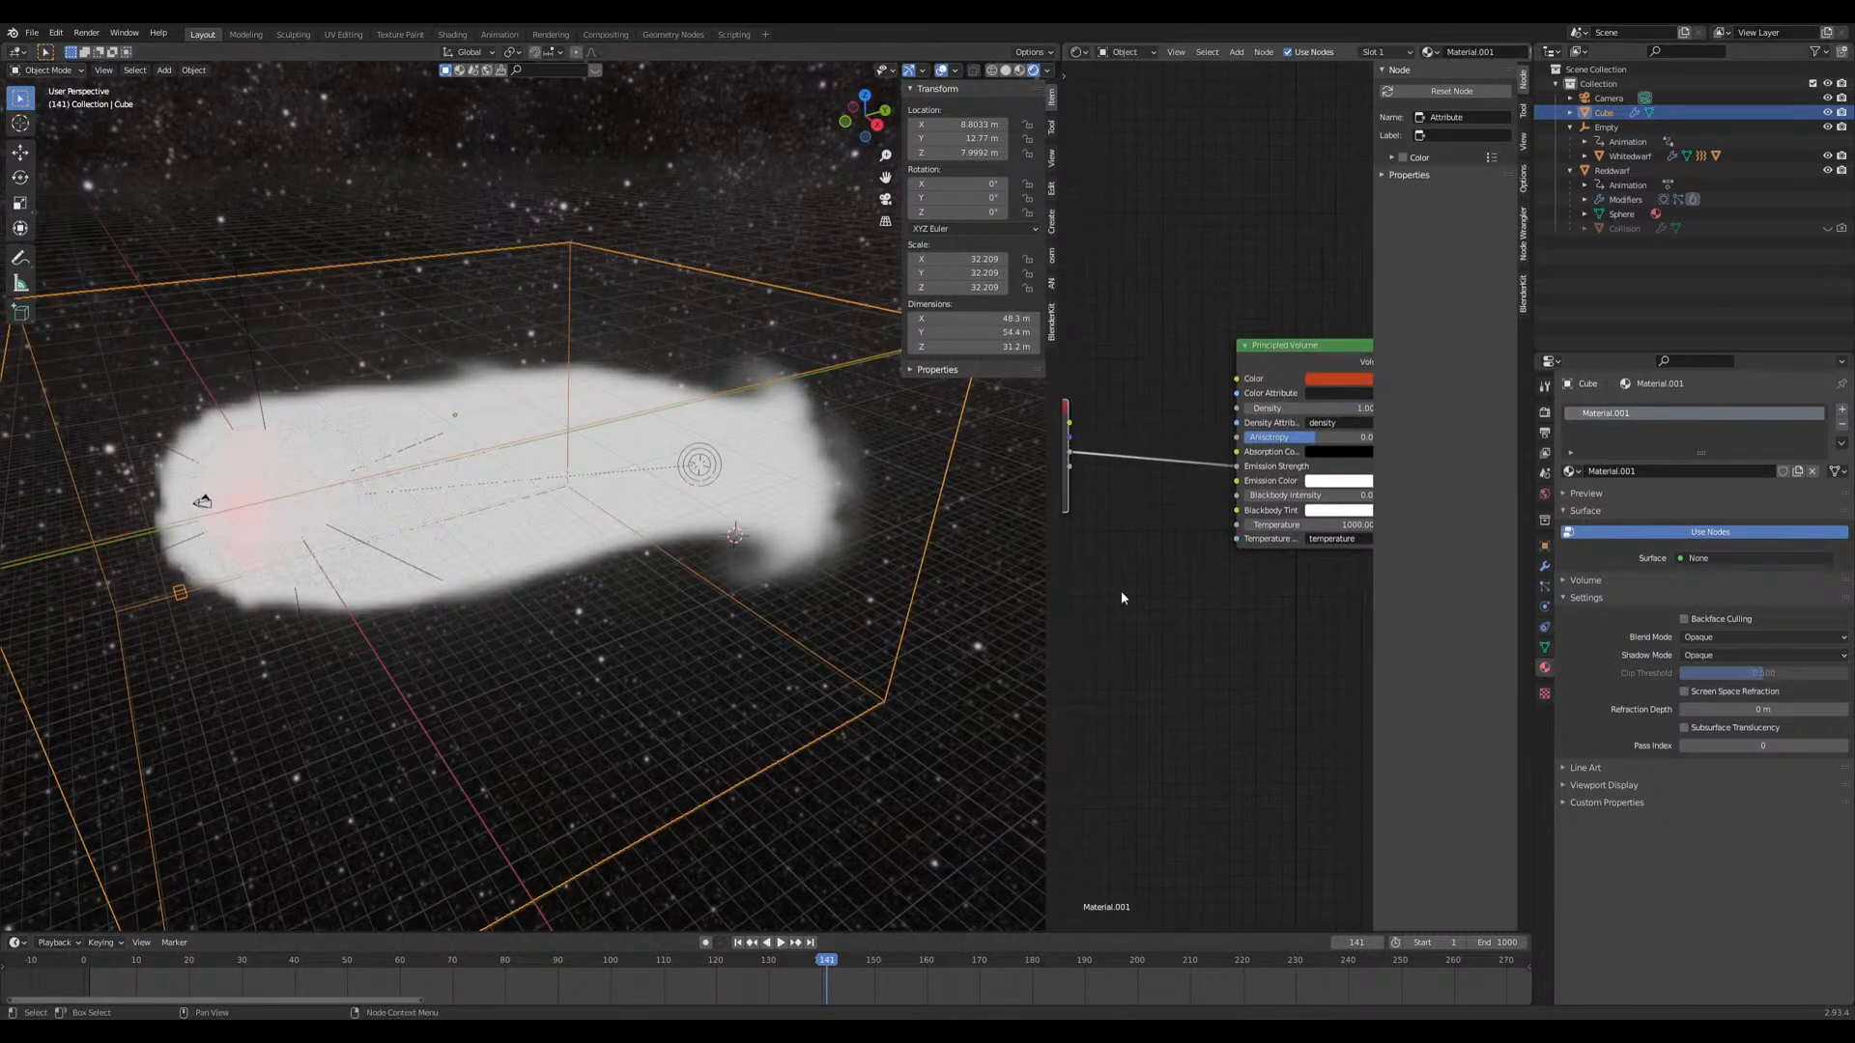
Step: Set the Principled Volume's emission color to red and disconnect the attribute from its Emission Strength
click(1337, 480)
click(1358, 370)
drag(1358, 370, 1357, 378)
middle_drag(739, 633, 681, 664)
middle_drag(1227, 611, 1166, 582)
drag(1167, 513, 1131, 523)
Step: Enable Volumetric Shadows in the Eevee render settings
right_click(646, 642)
click(1545, 415)
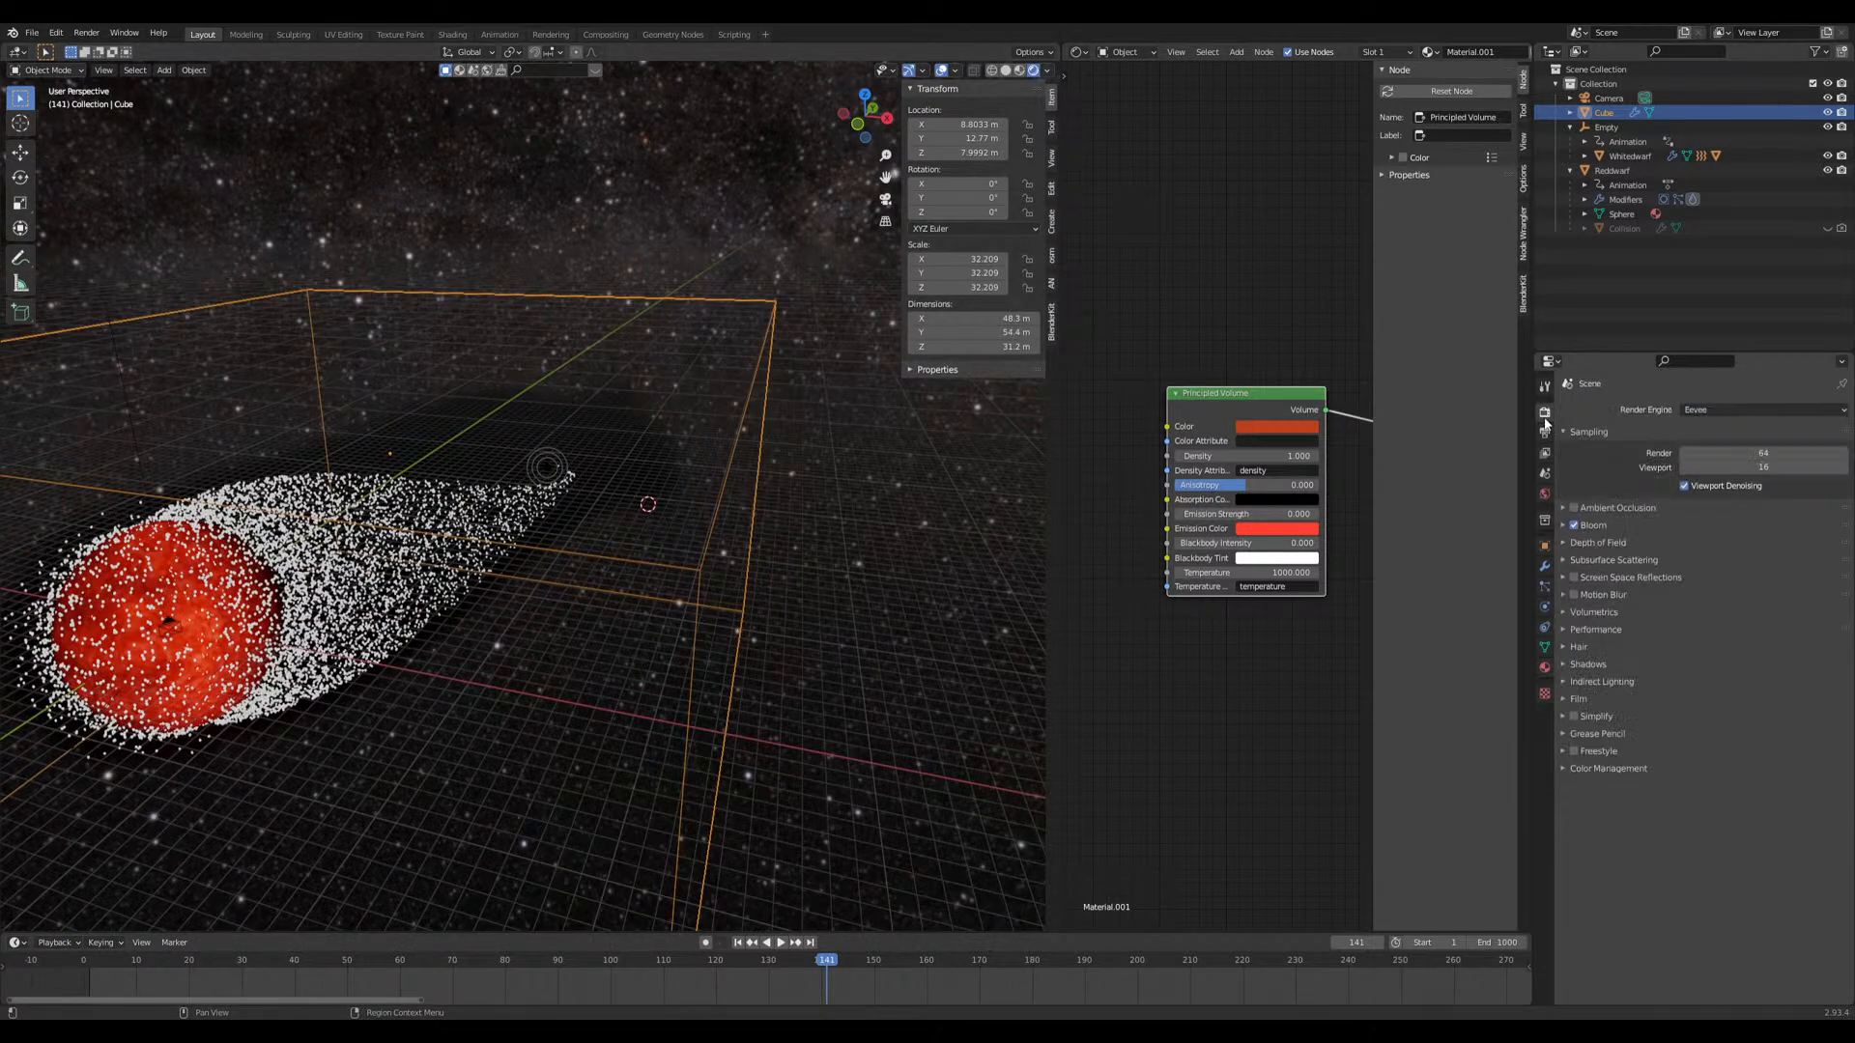
click(1566, 612)
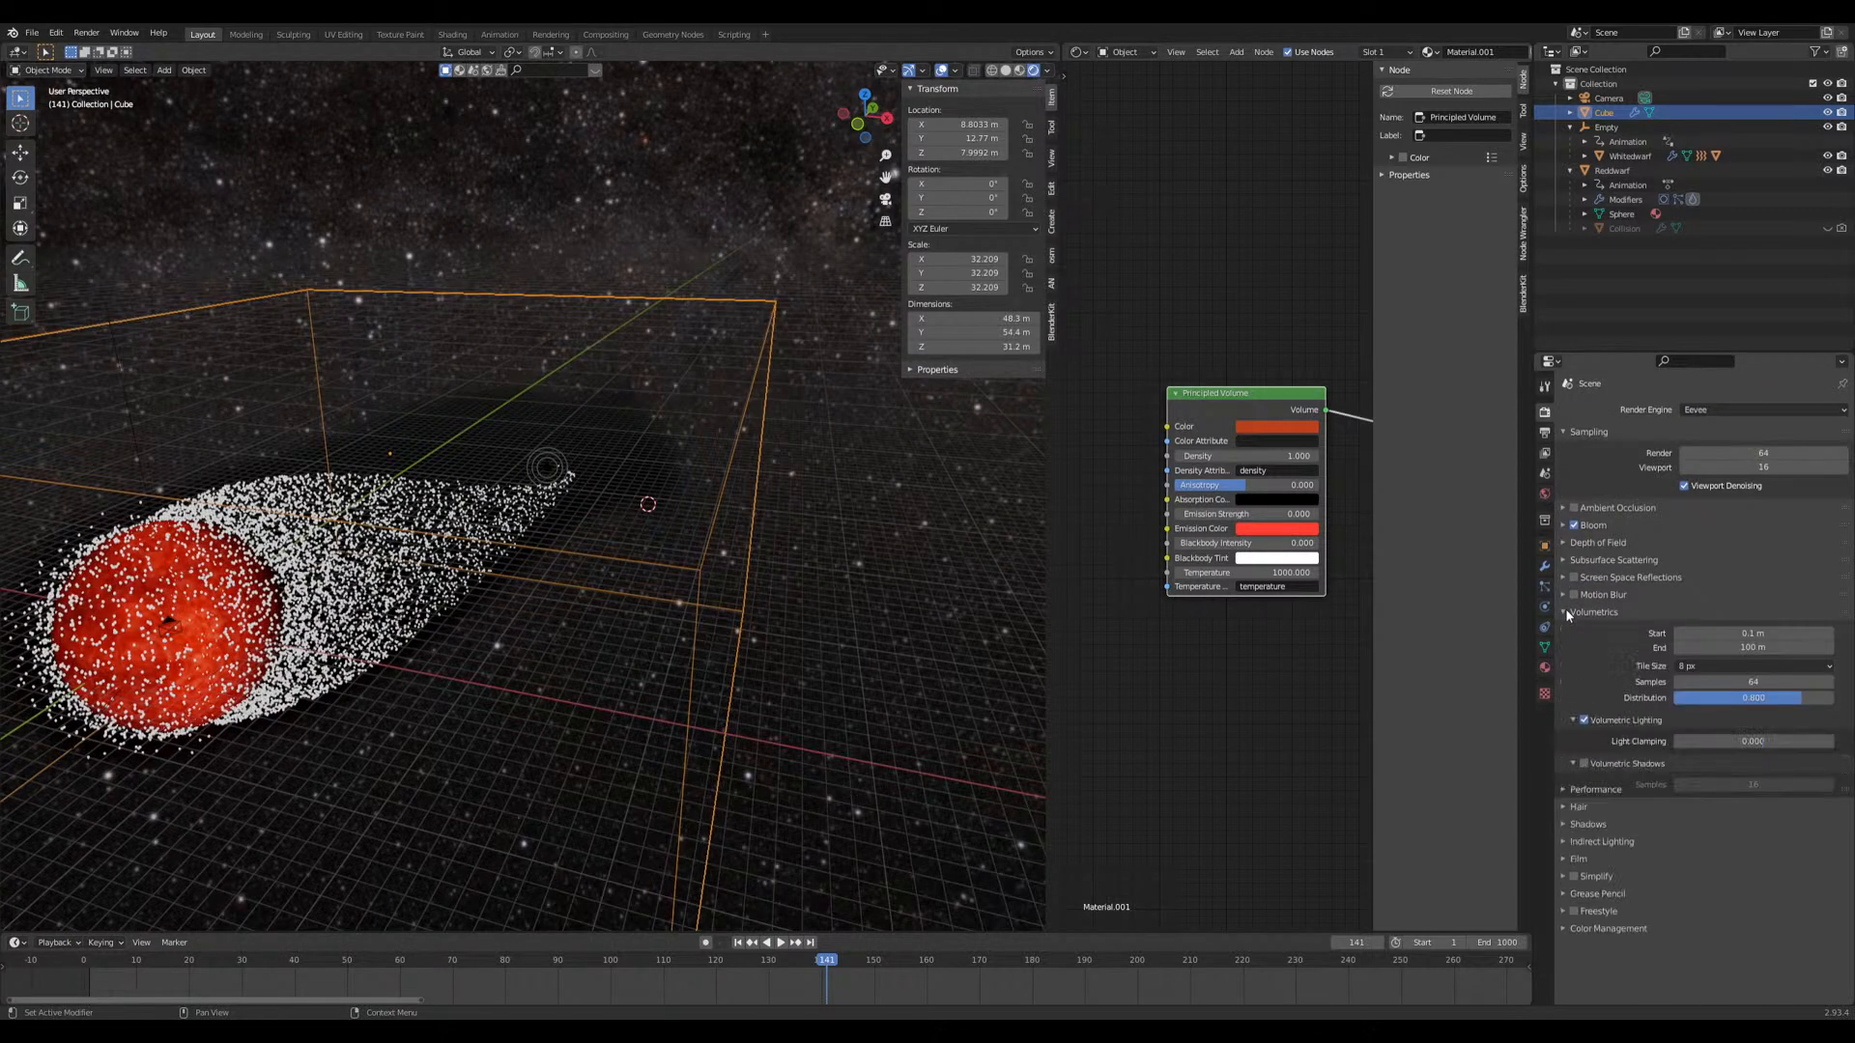
click(1583, 764)
Step: Add a Sun light, raise it beyond the particle stream and rotate it to shine at an angle
key(shift+a)
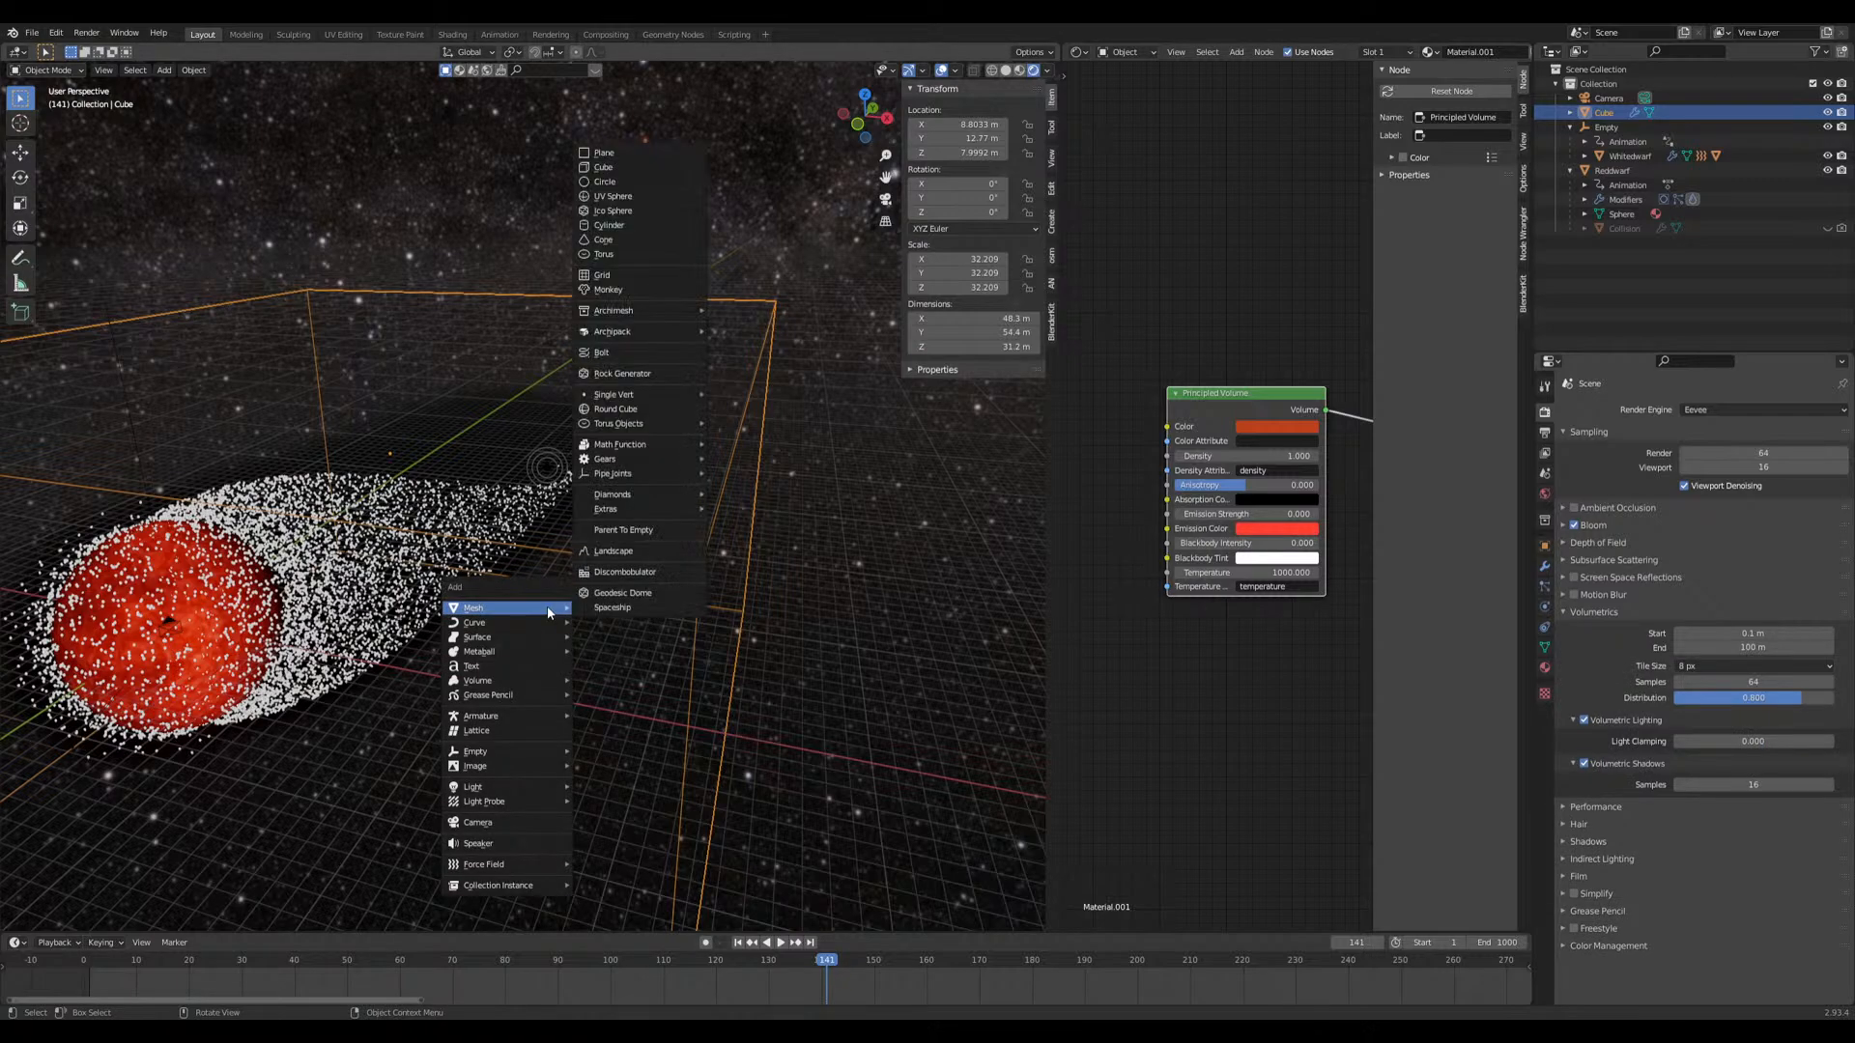
click(613, 802)
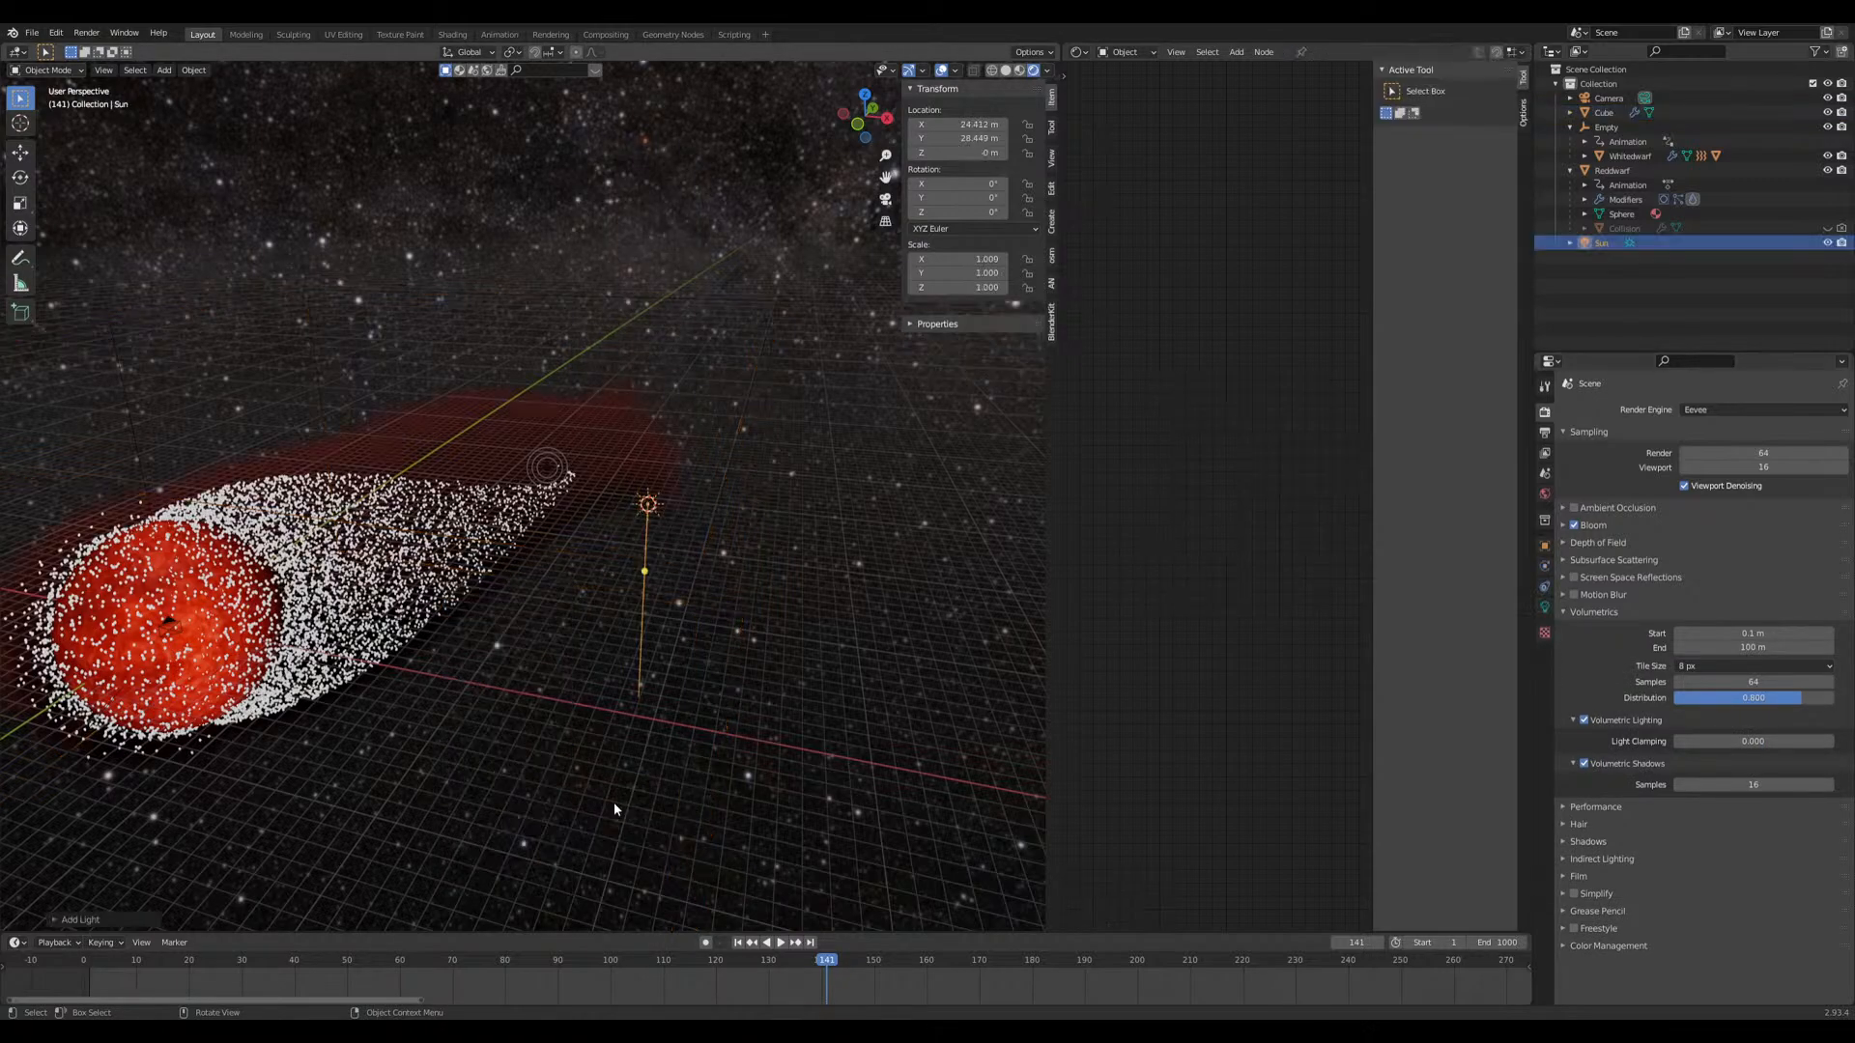
key(g)
key(r)
click(580, 599)
middle_drag(580, 599, 502, 594)
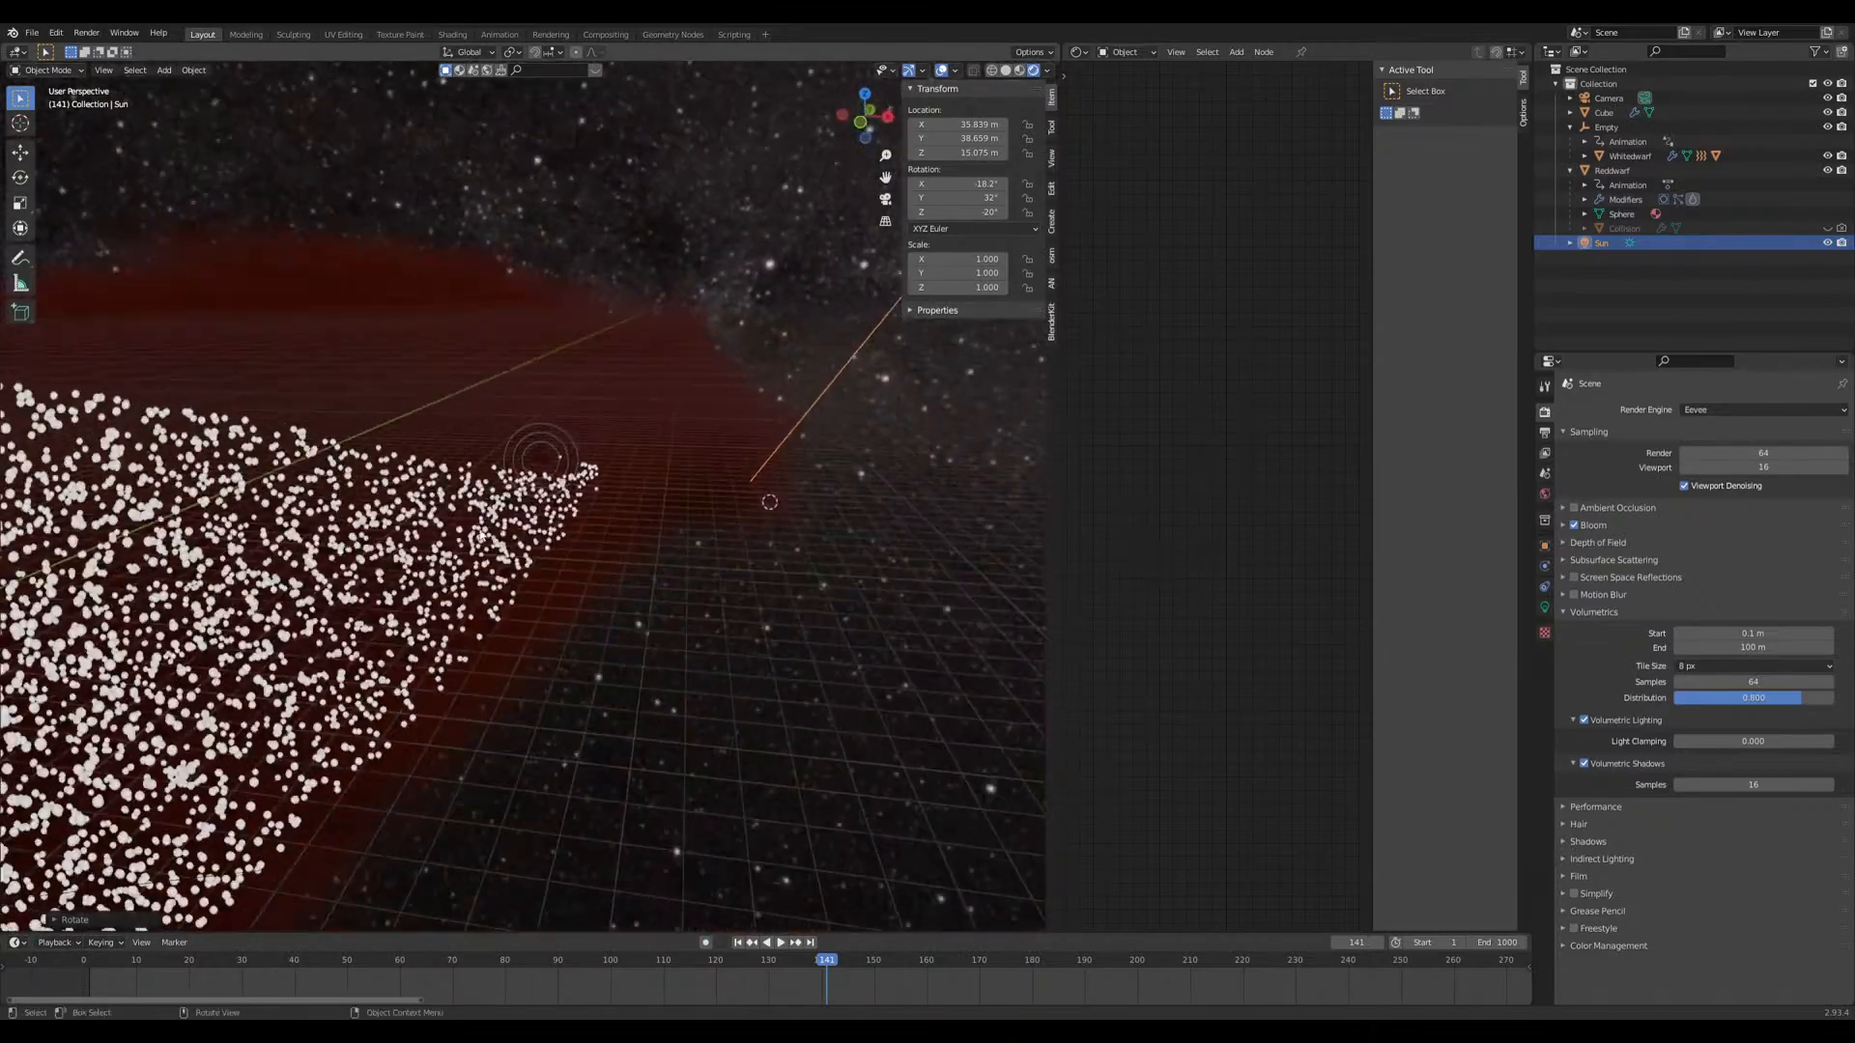
Step: Examine the red gas volume around the particle stream with the viewport overlays hidden and shown
click(939, 70)
middle_drag(726, 391, 682, 498)
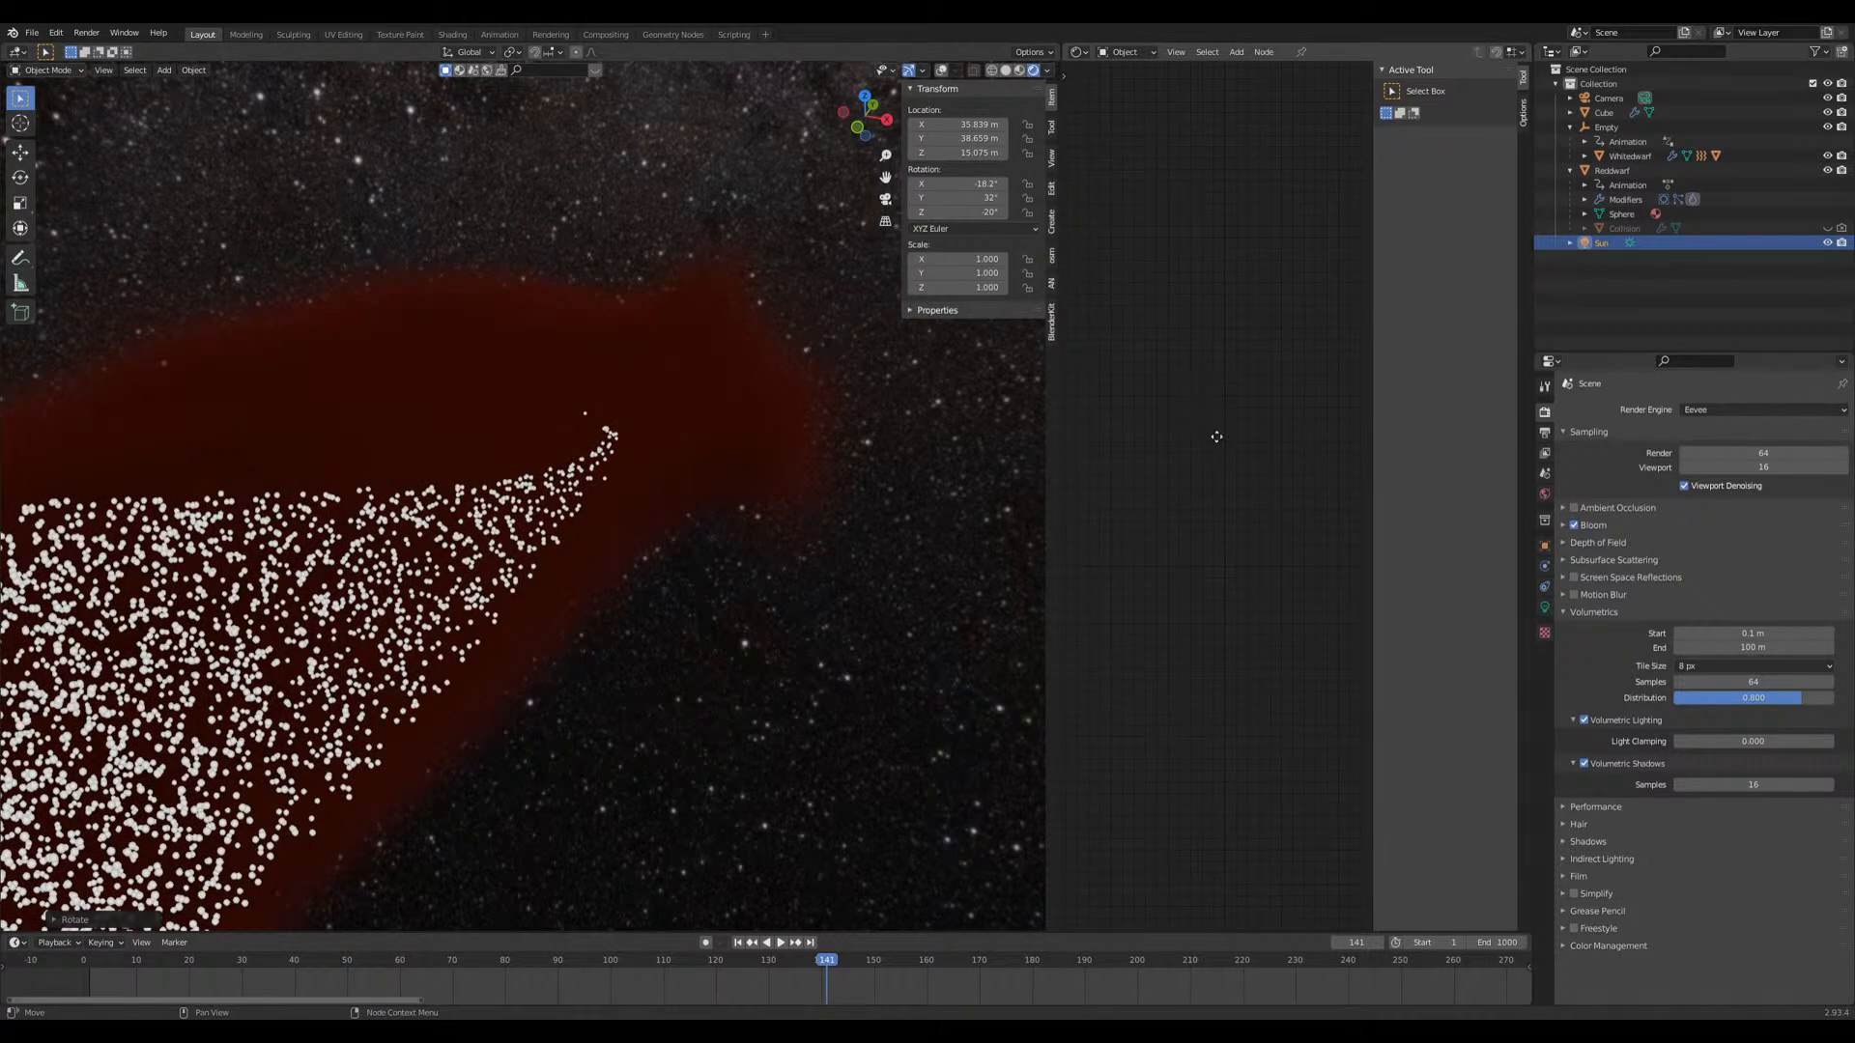
click(767, 405)
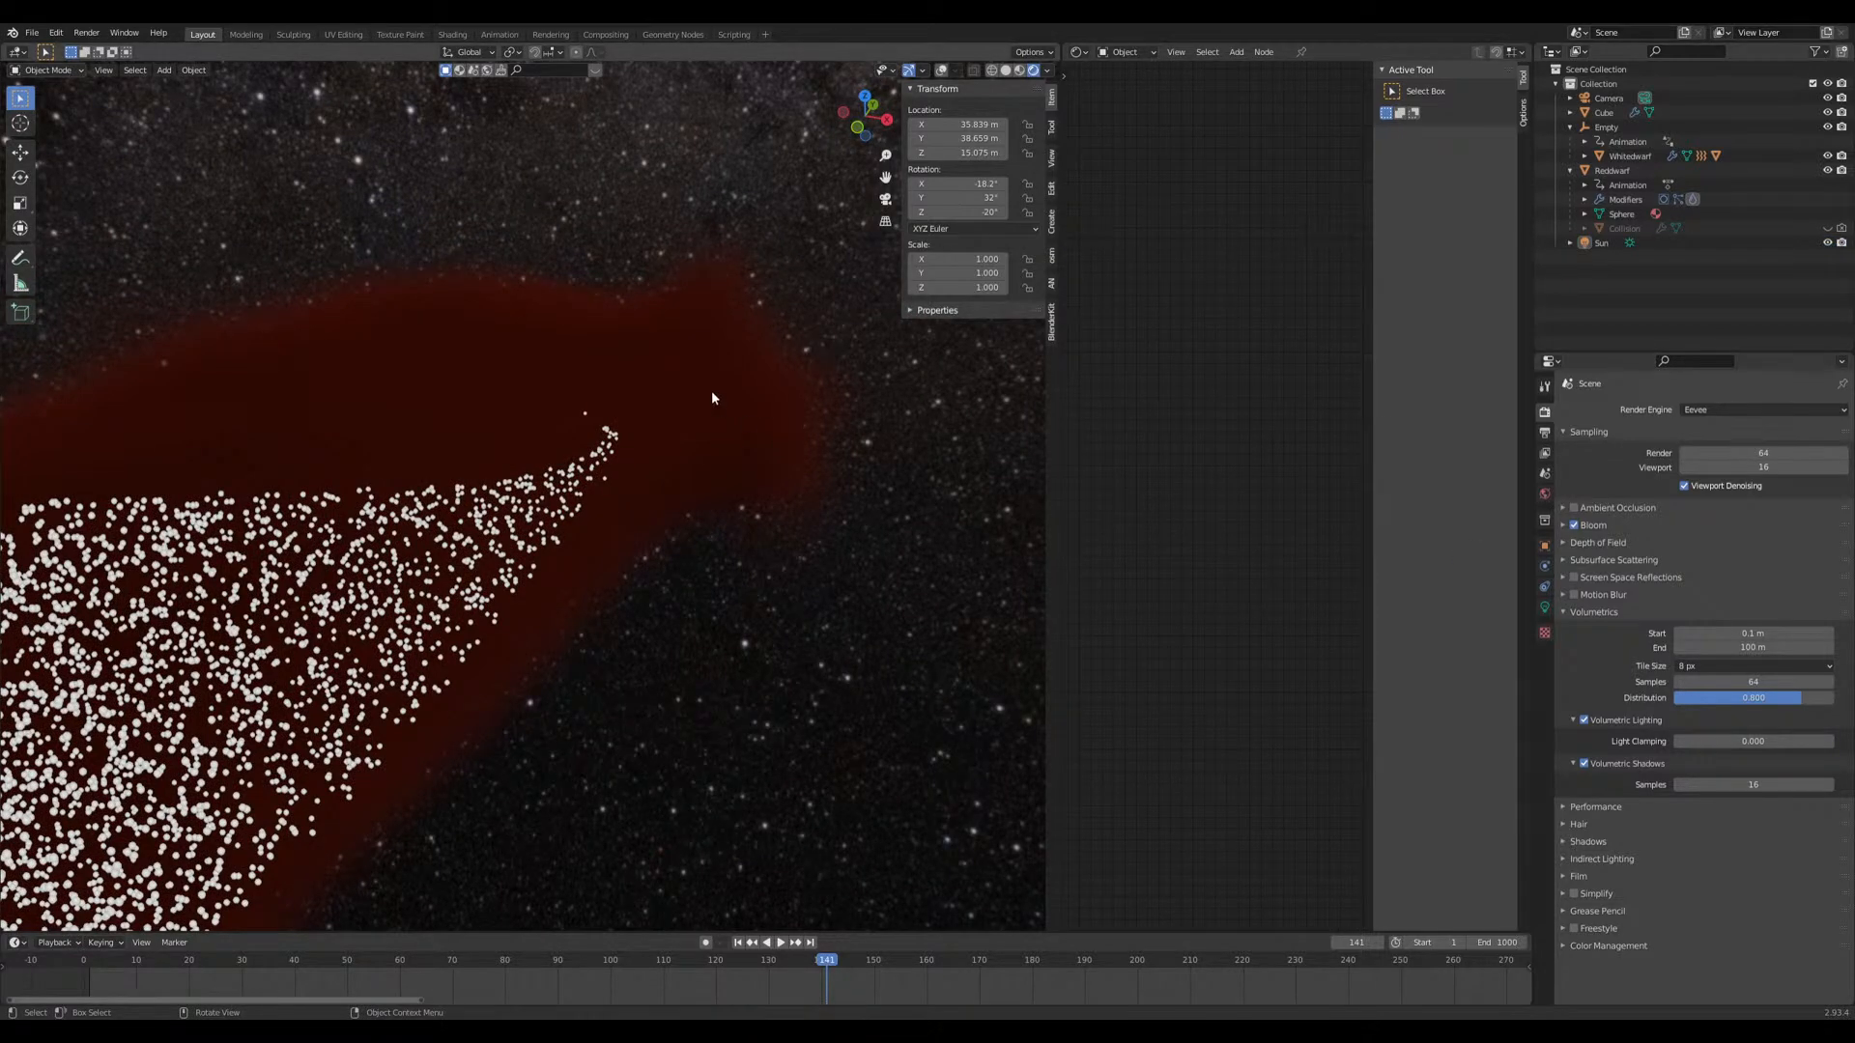
scroll(485, 486, down, 6)
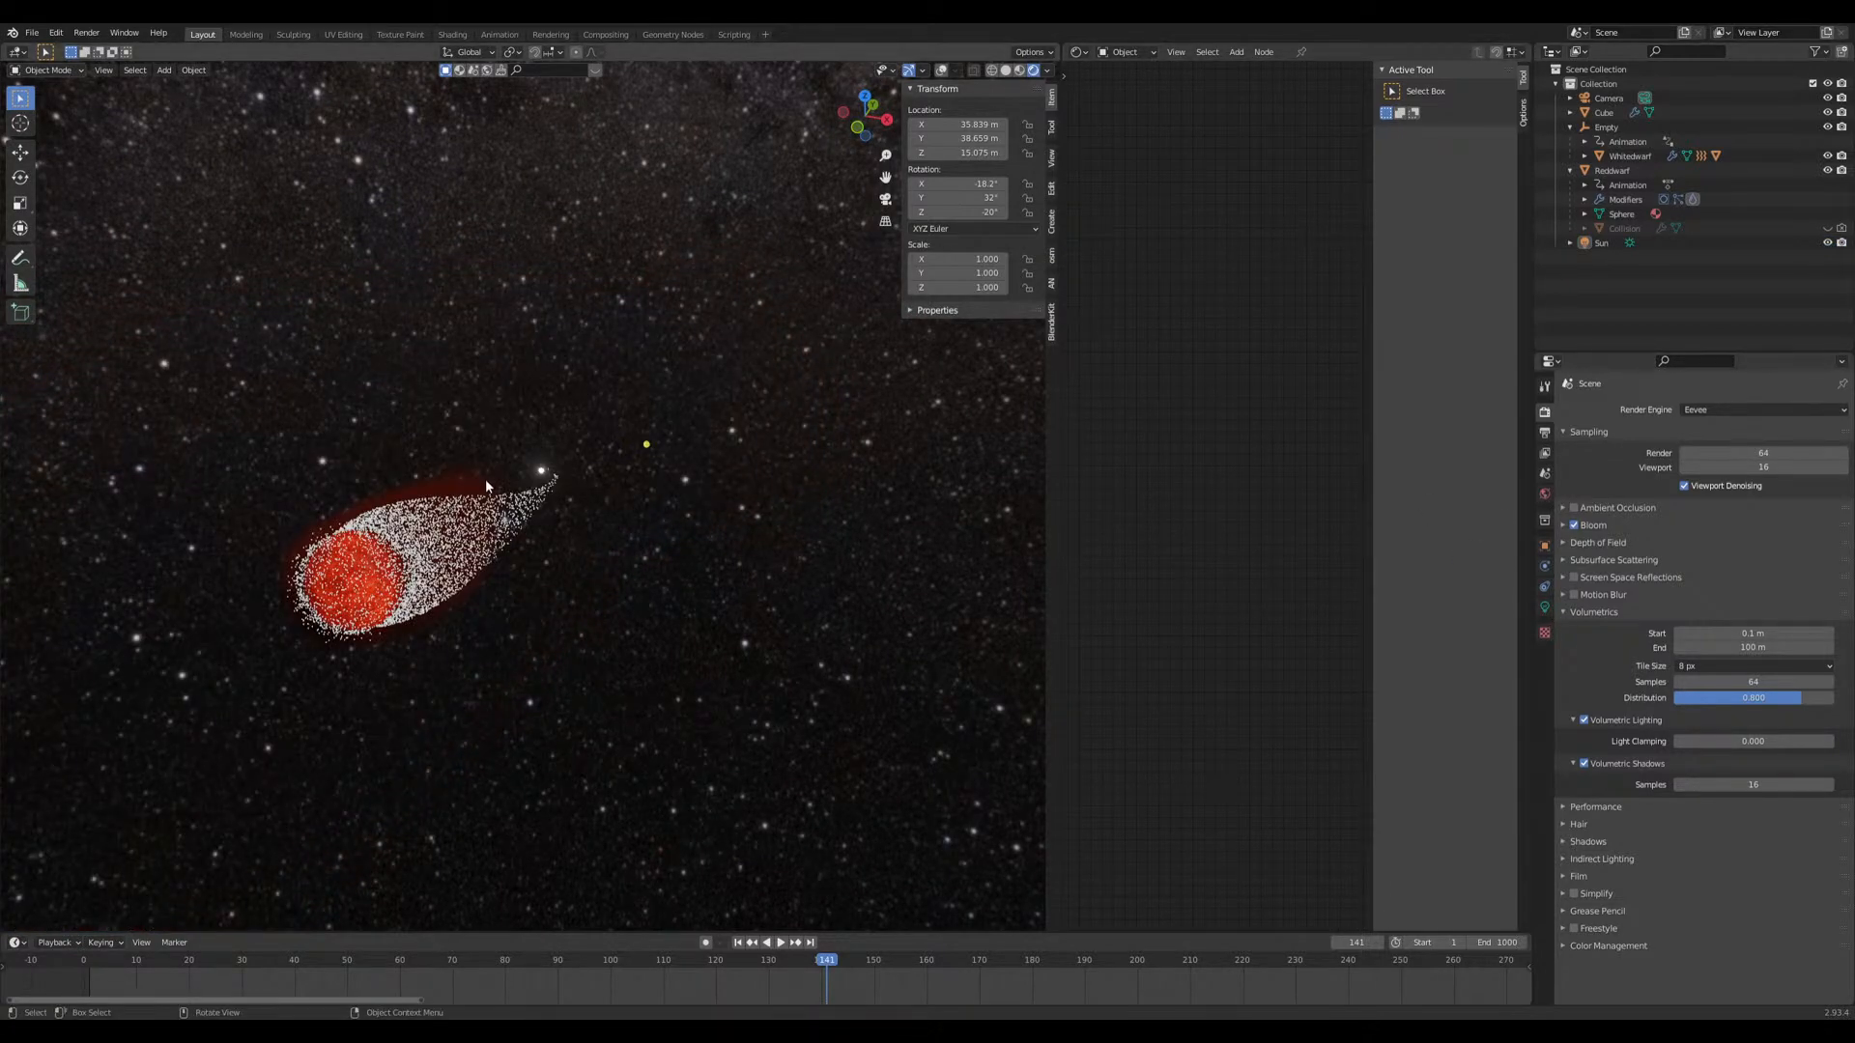
click(942, 69)
scroll(452, 516, up, 5)
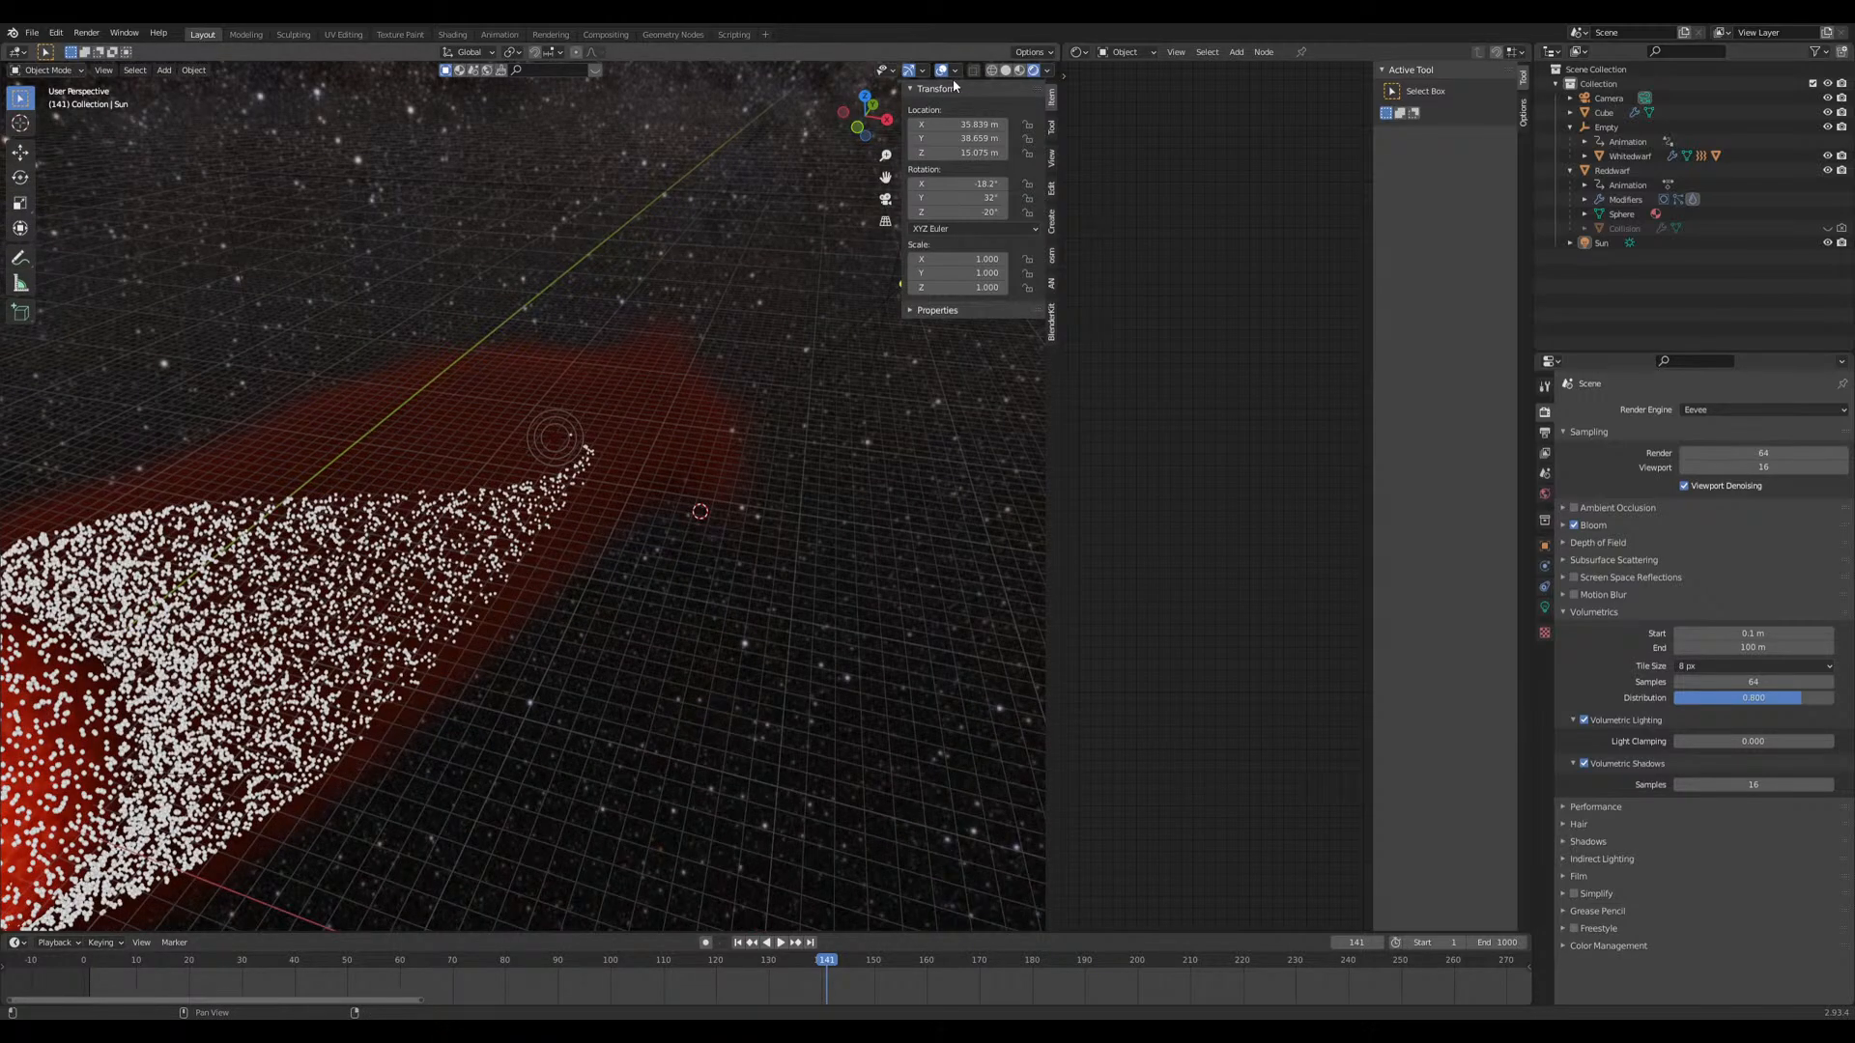
scroll(599, 474, down, 3)
middle_drag(553, 508, 491, 501)
Step: Set the density of the volume cube's Principled Volume node to 0.1 and save the file
click(692, 314)
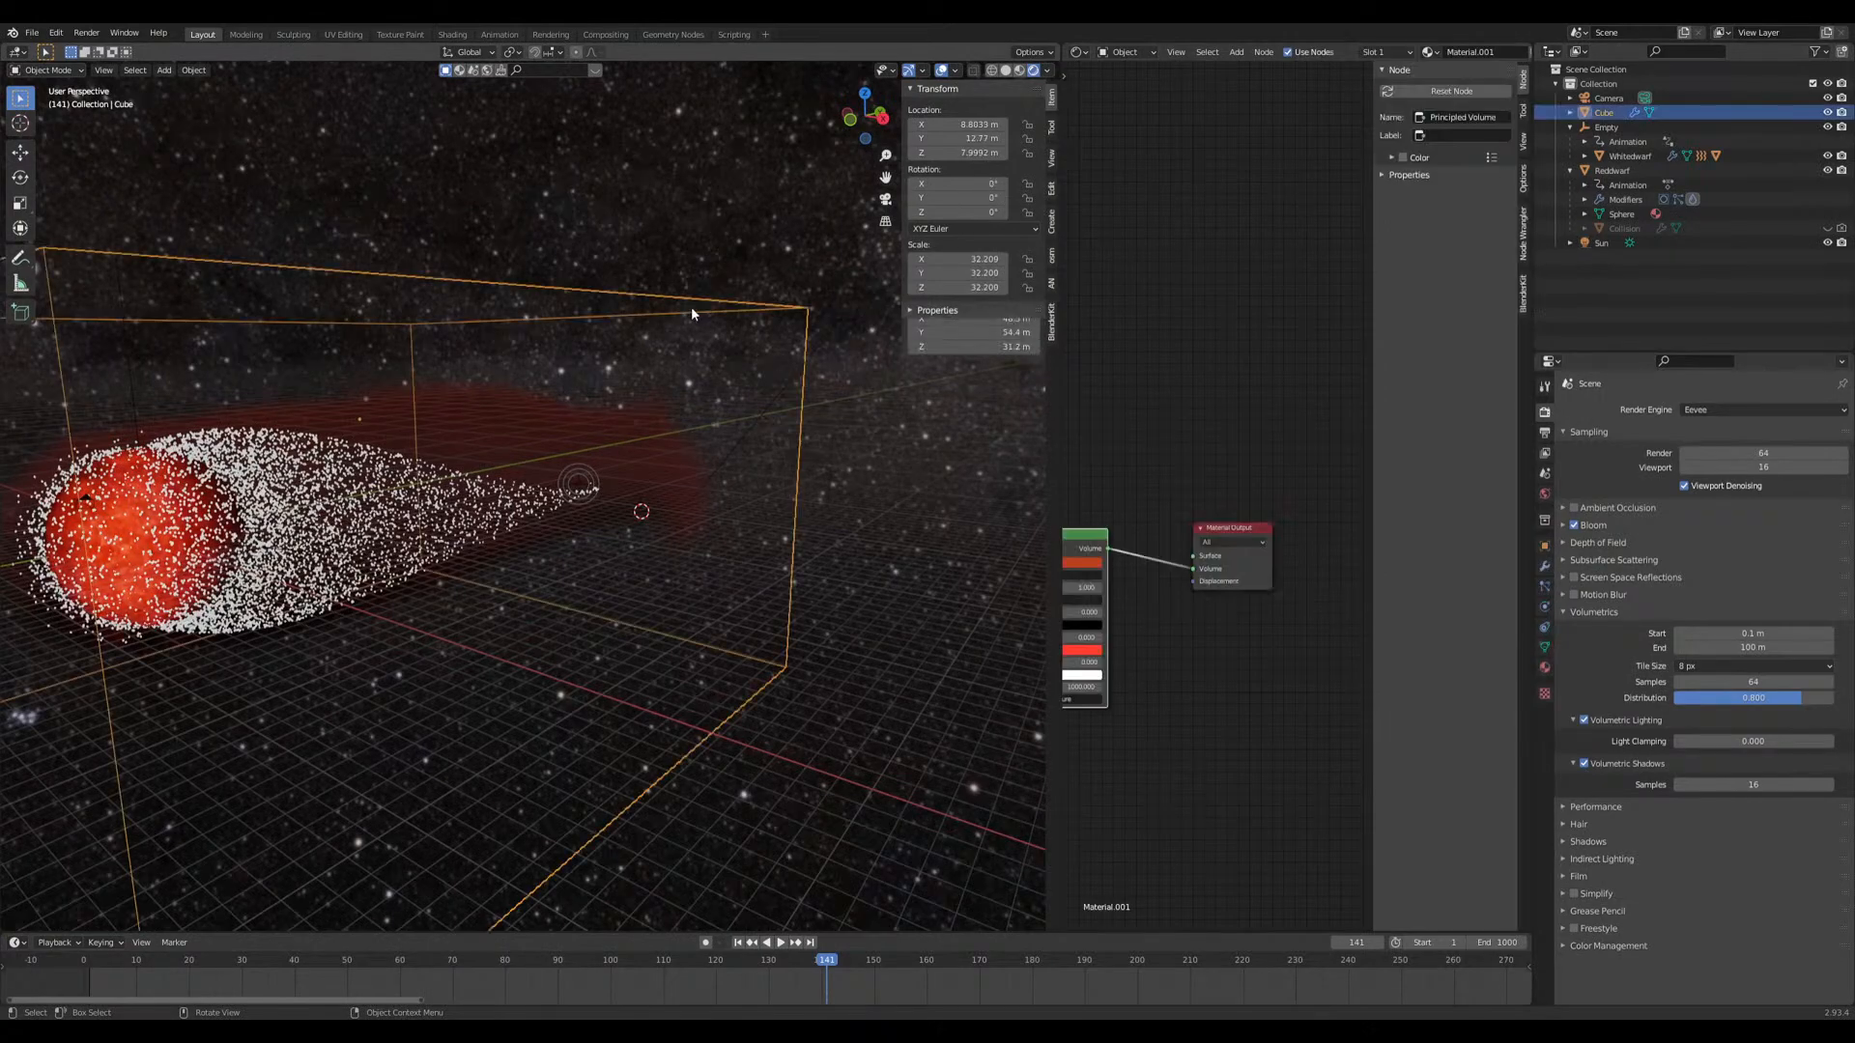
scroll(1288, 621, up, 2)
click(1242, 564)
middle_drag(671, 555, 338, 549)
key(ctrl+s)
Step: Play the animation to frame 163, inspect the stream between the two stars from several angles, and save the file
key(space)
key(space)
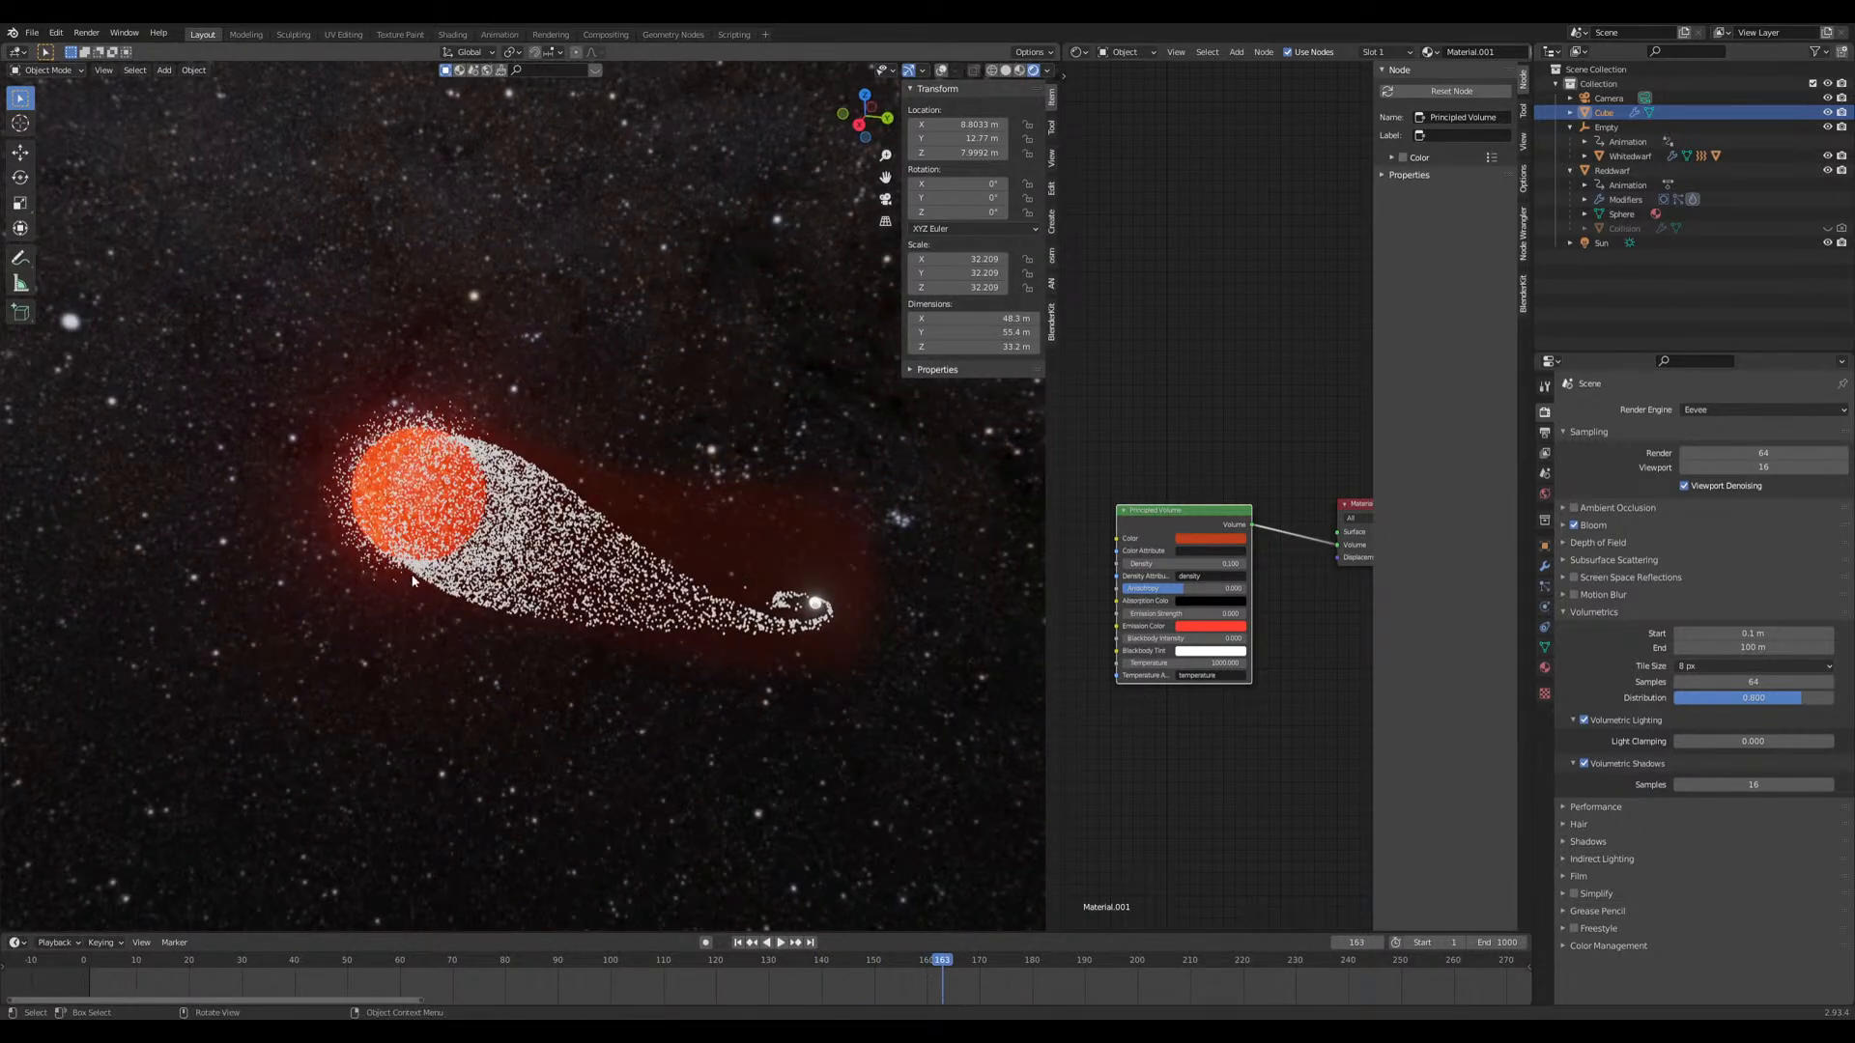
middle_drag(679, 630, 765, 582)
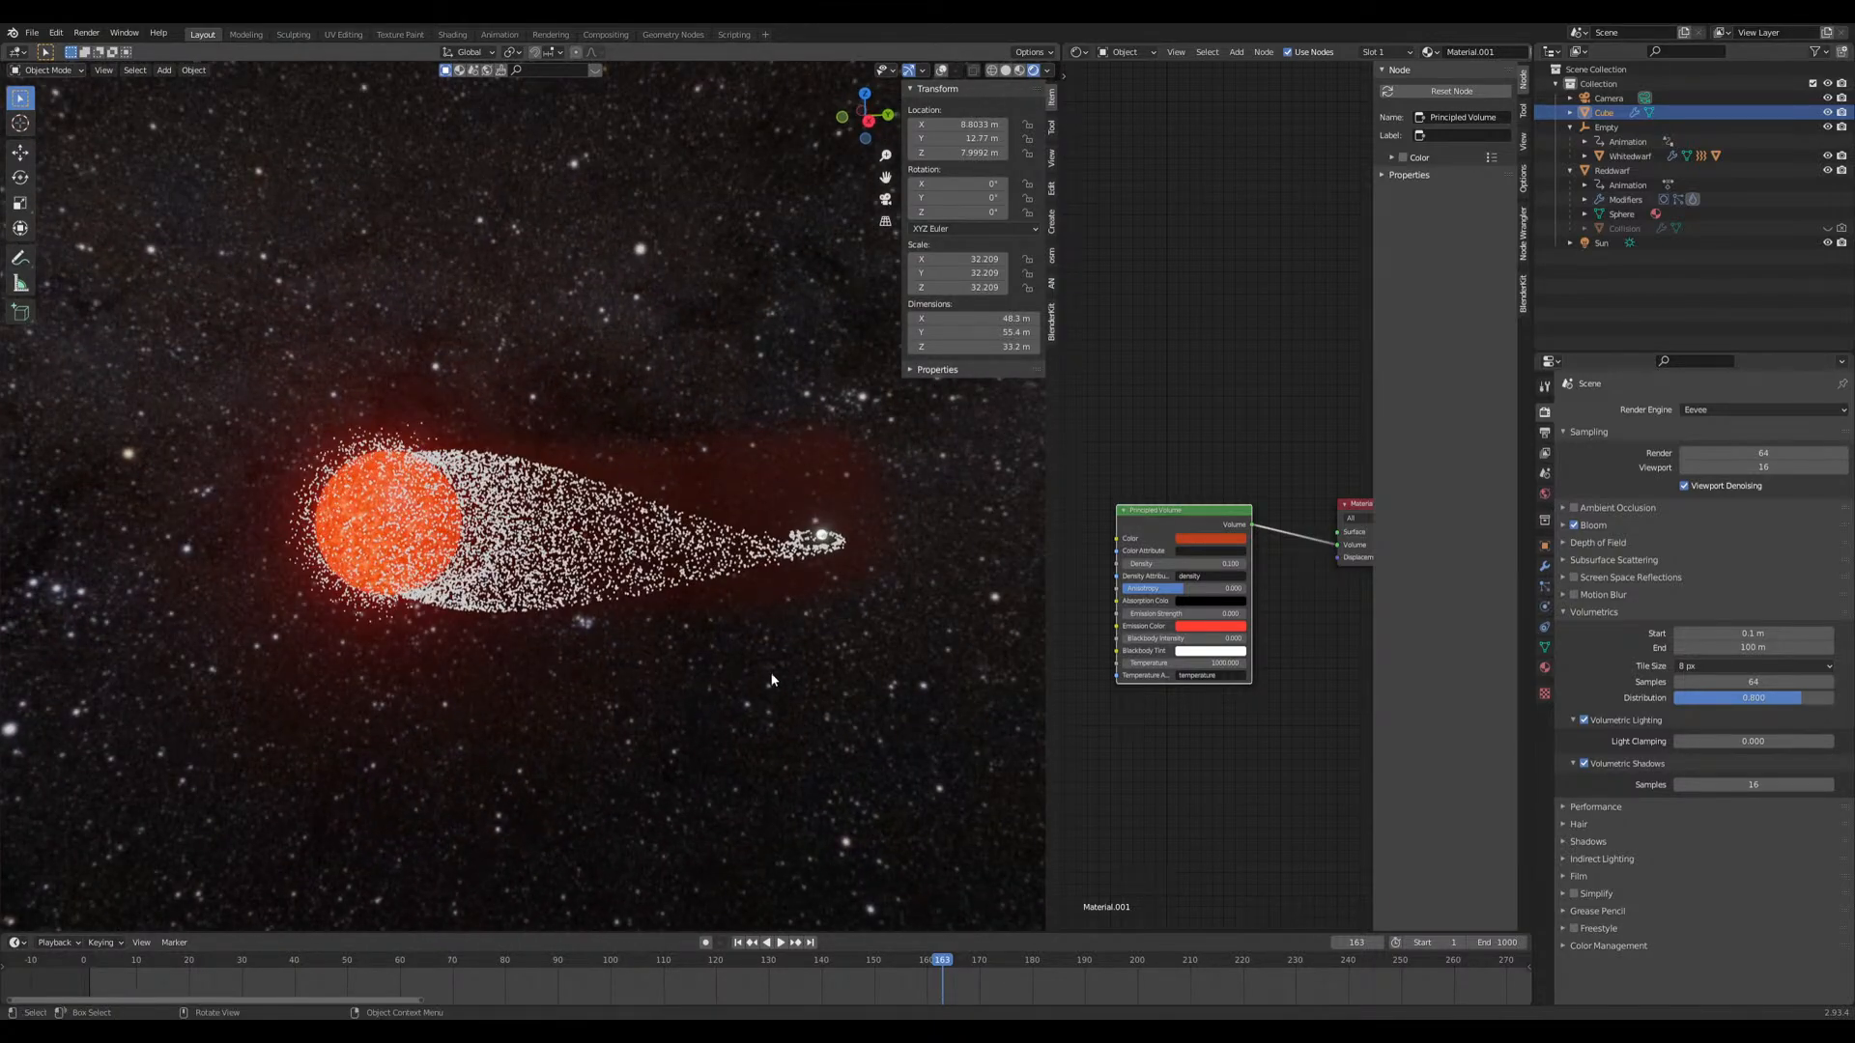
middle_drag(781, 684, 697, 688)
scroll(600, 707, up, 3)
key(ctrl+s)
scroll(667, 707, down, 2)
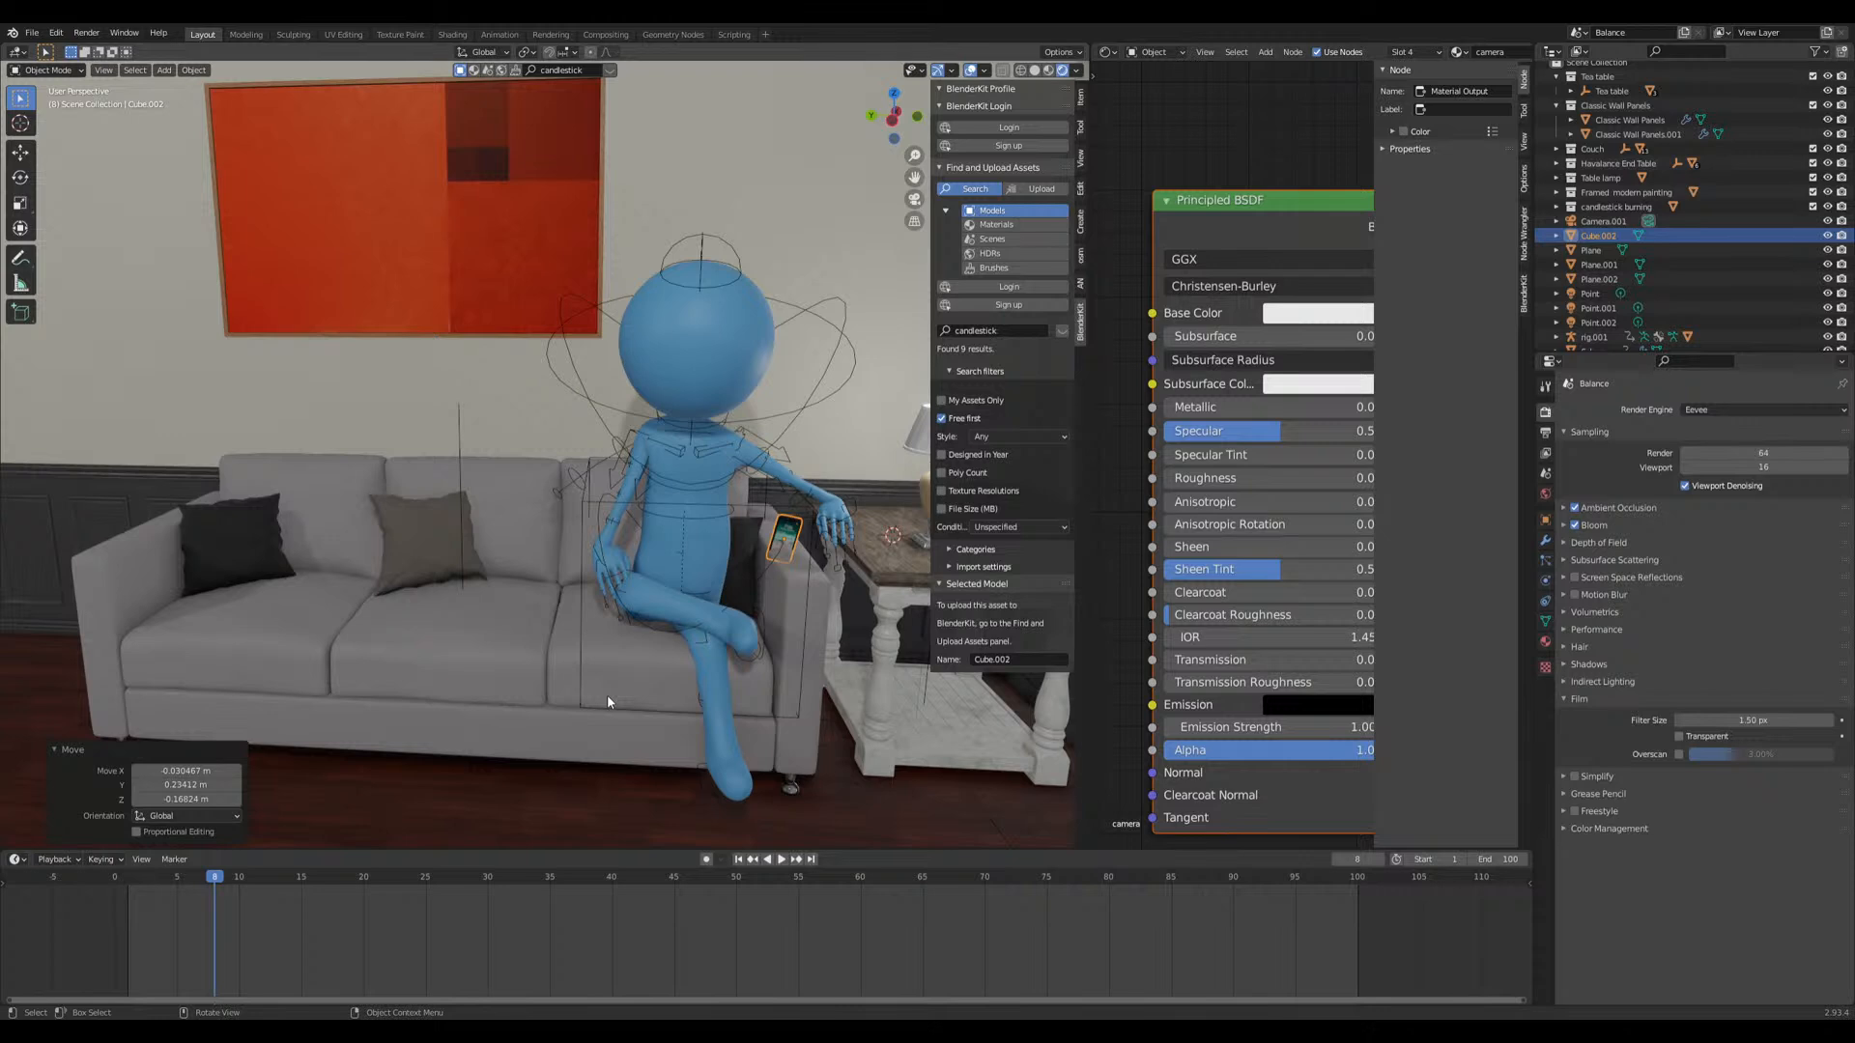
Step: Select the rig of the blue character on the sofa and enter Pose Mode
shift+middle_drag(721, 582, 588, 594)
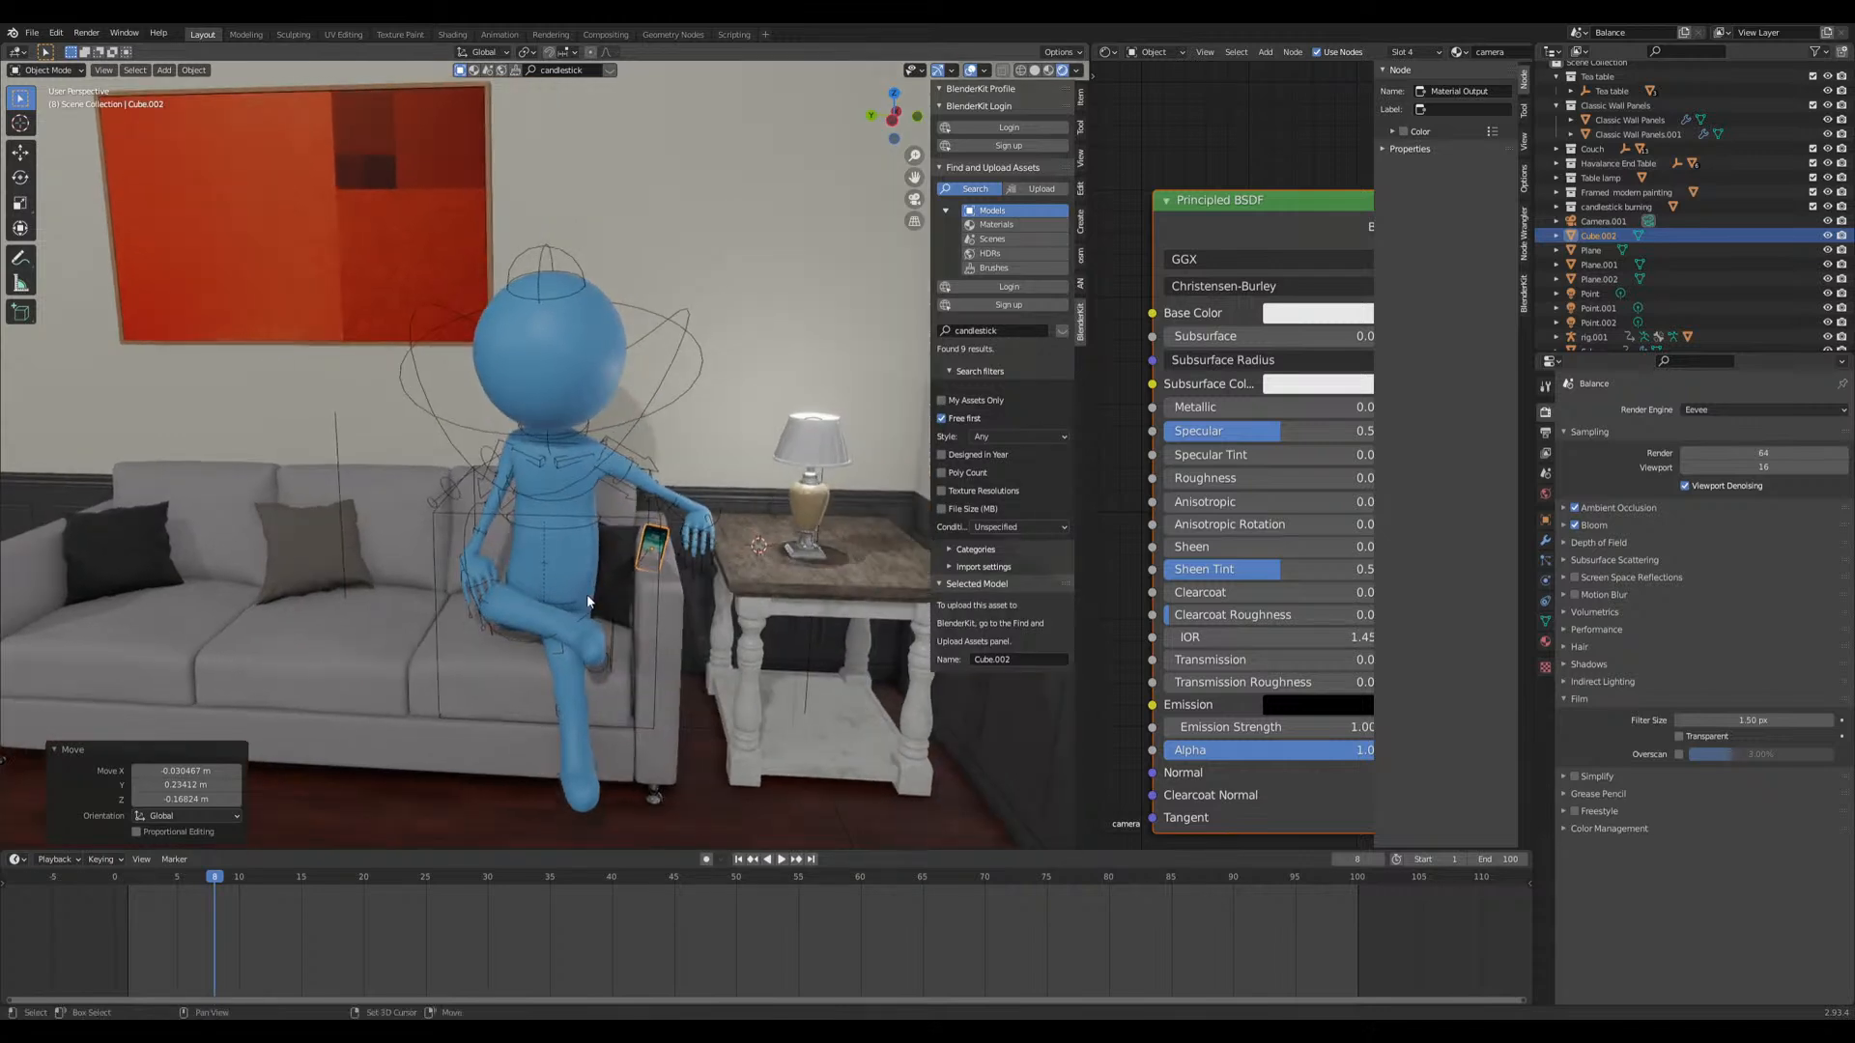
click(690, 527)
middle_drag(691, 541, 647, 578)
key(ctrl+Tab)
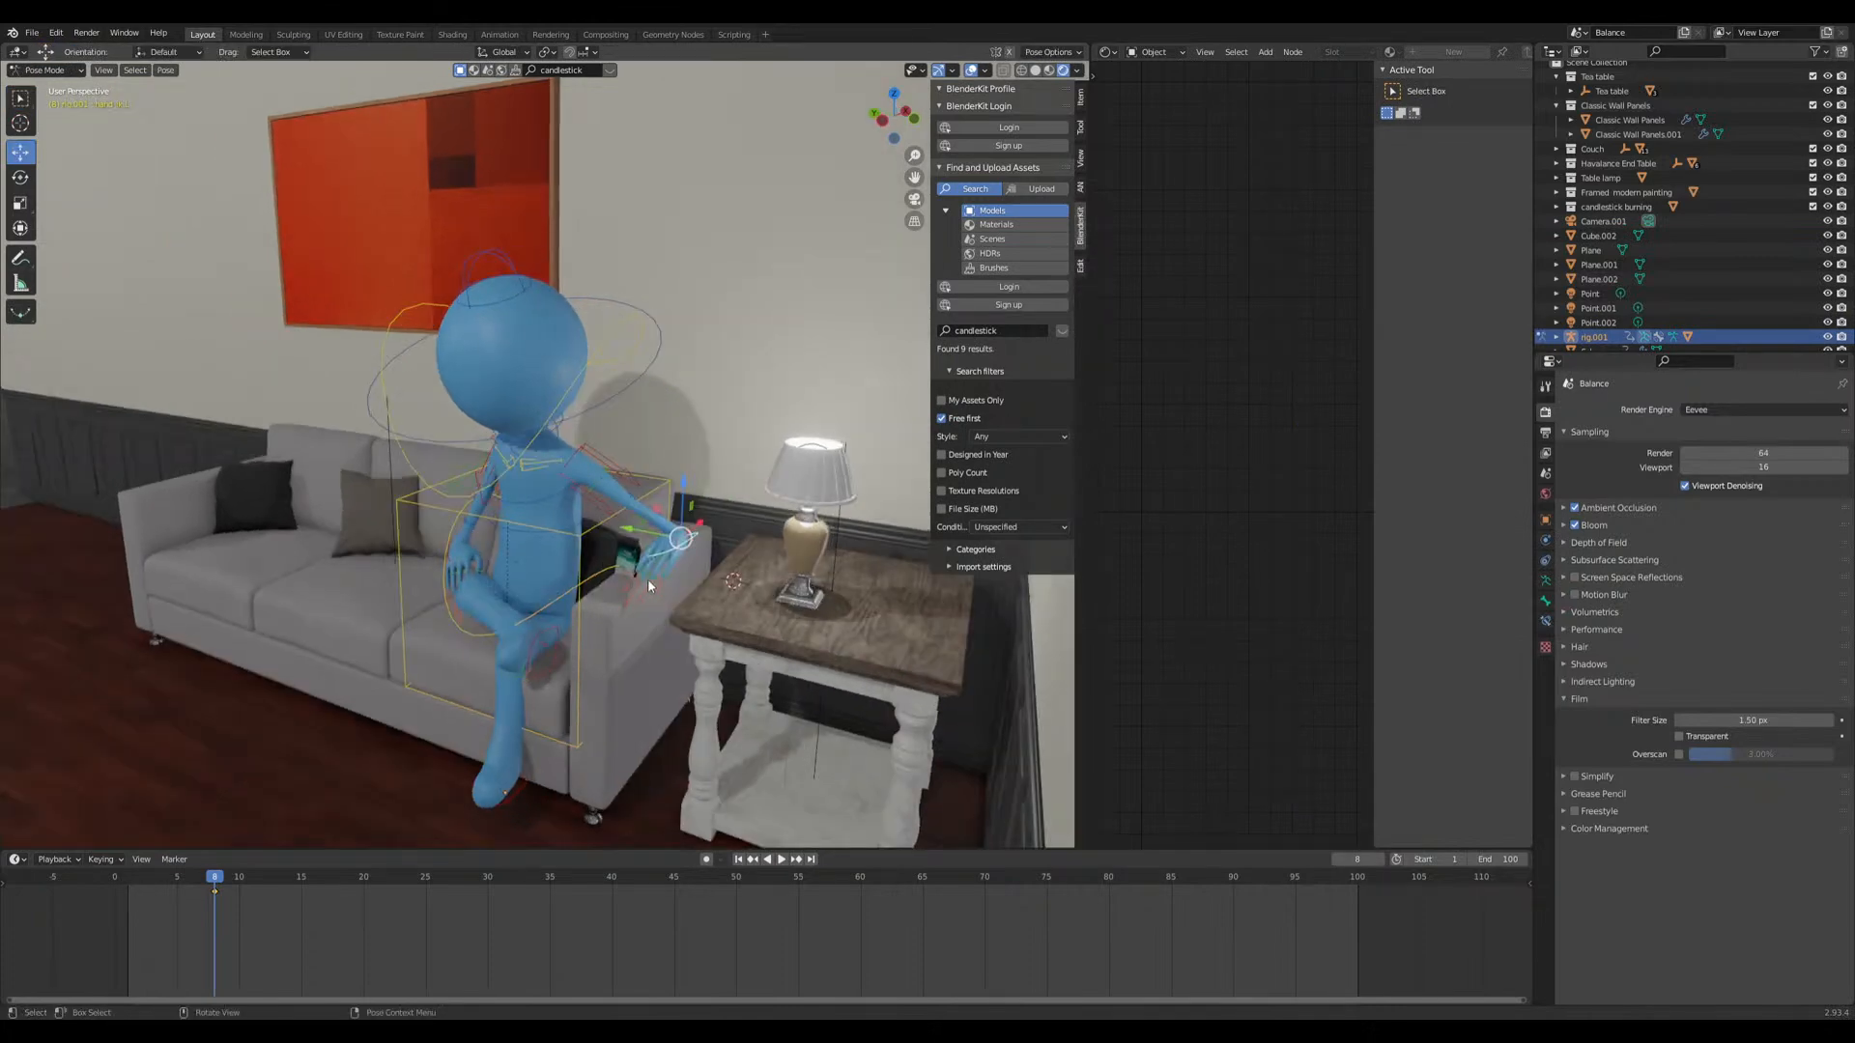
scroll(649, 580, up, 4)
Step: Move the character's left hand IK control to the phone above the sofa armrest
click(784, 634)
click(814, 641)
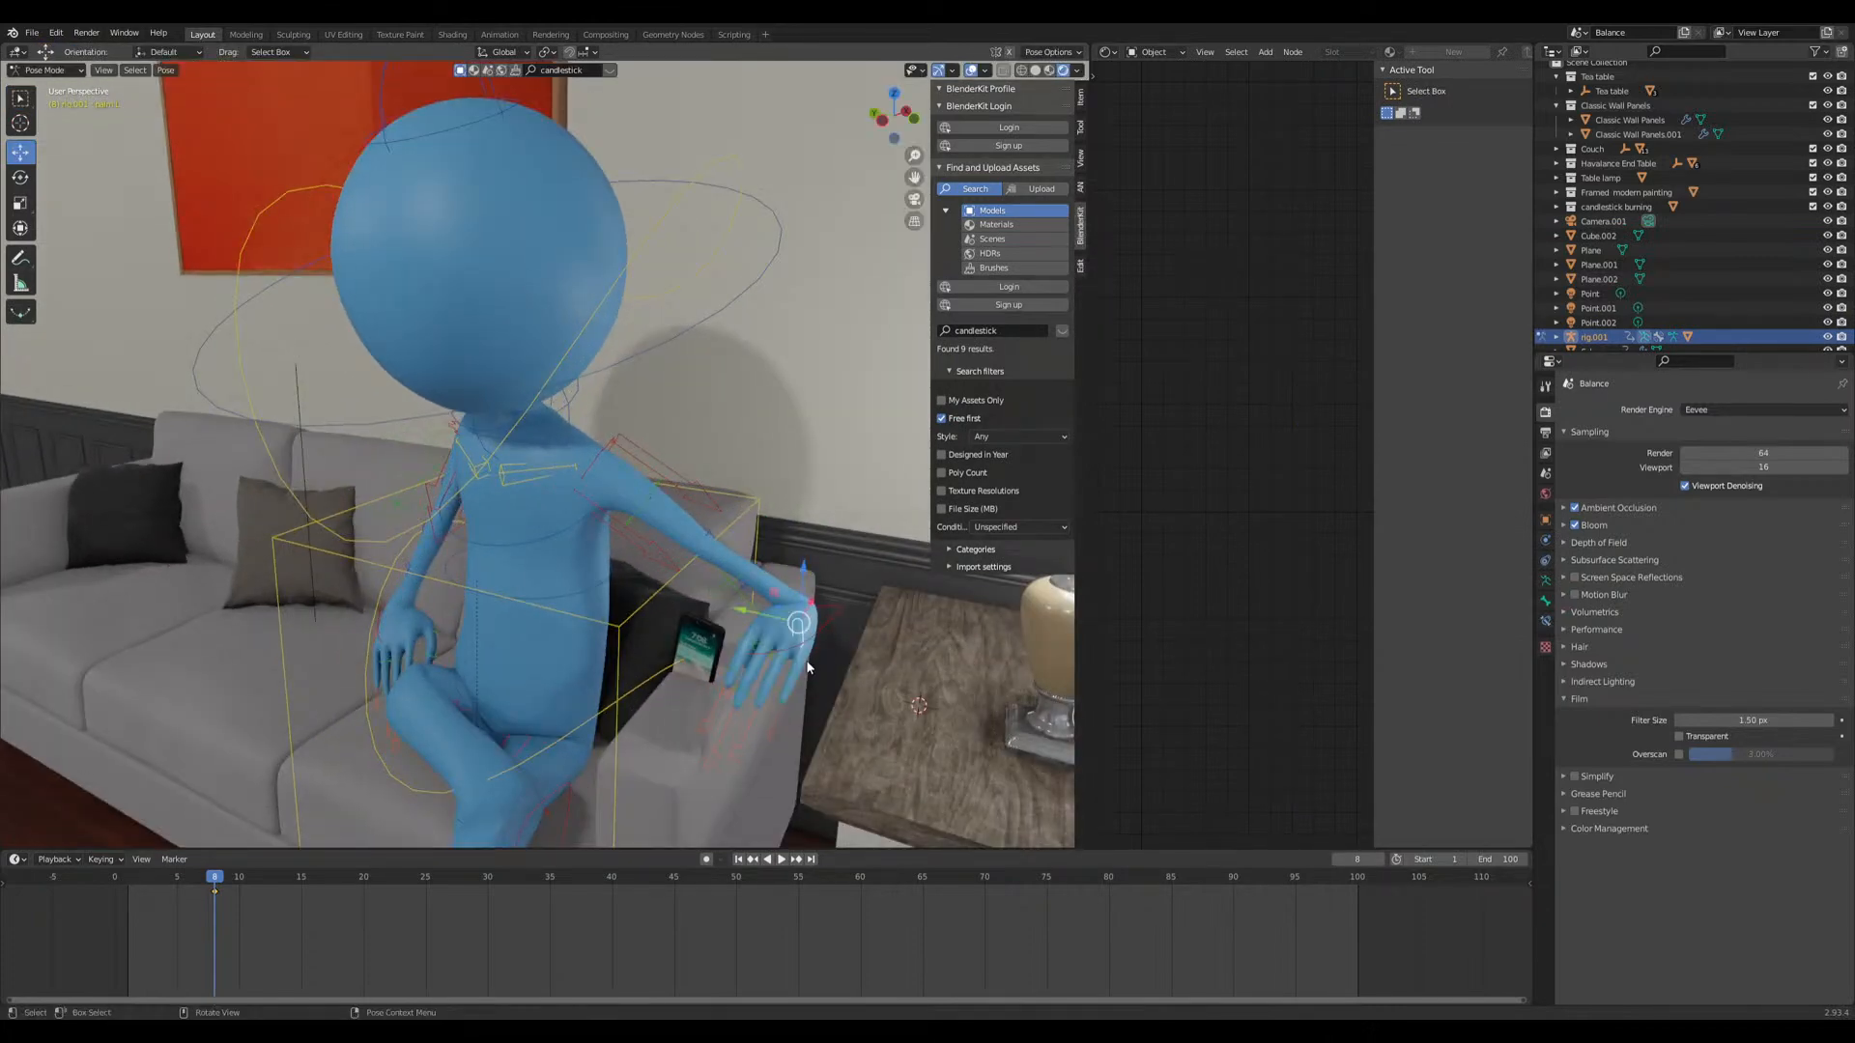
click(817, 643)
middle_drag(817, 644, 623, 708)
key(g)
click(717, 630)
key(g)
click(624, 668)
key(g)
click(730, 686)
Step: Back in Object Mode, clear the phone's rotation and slide it horizontally in front of the left hand
scroll(695, 715, up, 2)
shift+middle_drag(779, 723, 488, 580)
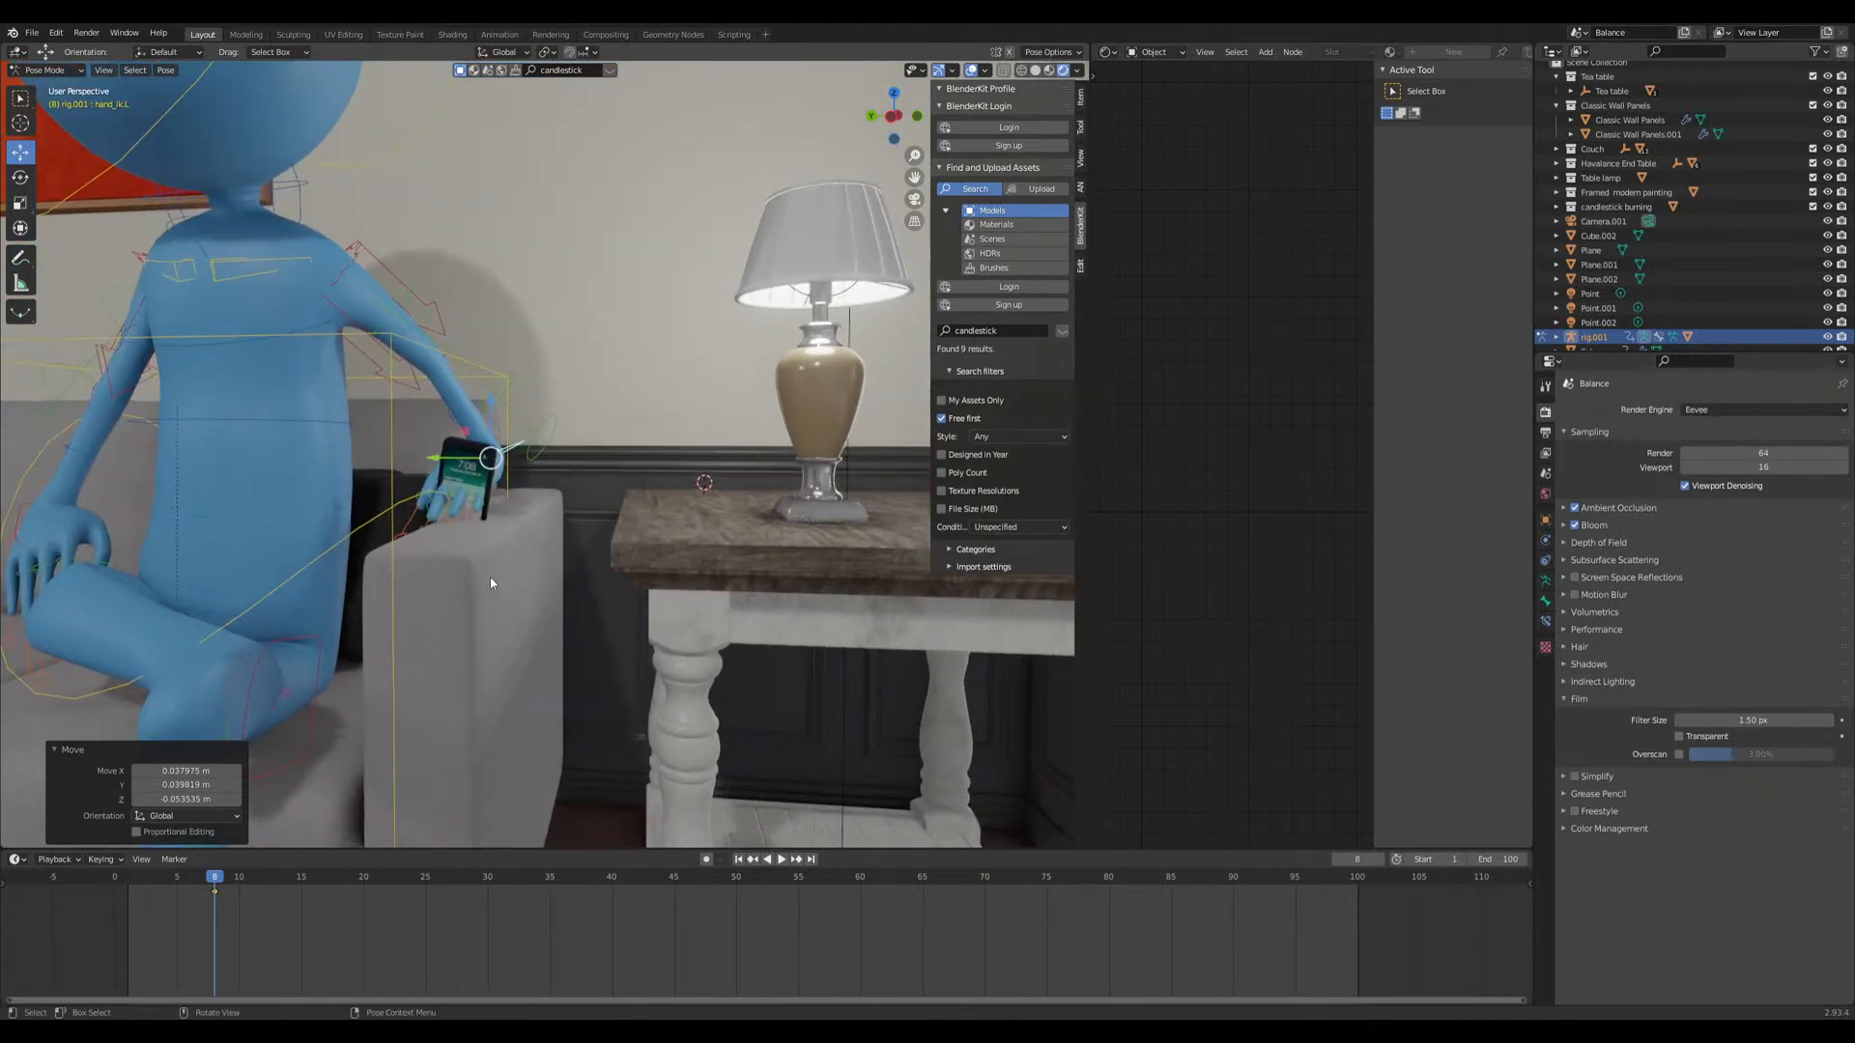
key(ctrl+Tab)
click(468, 473)
middle_drag(469, 473, 484, 576)
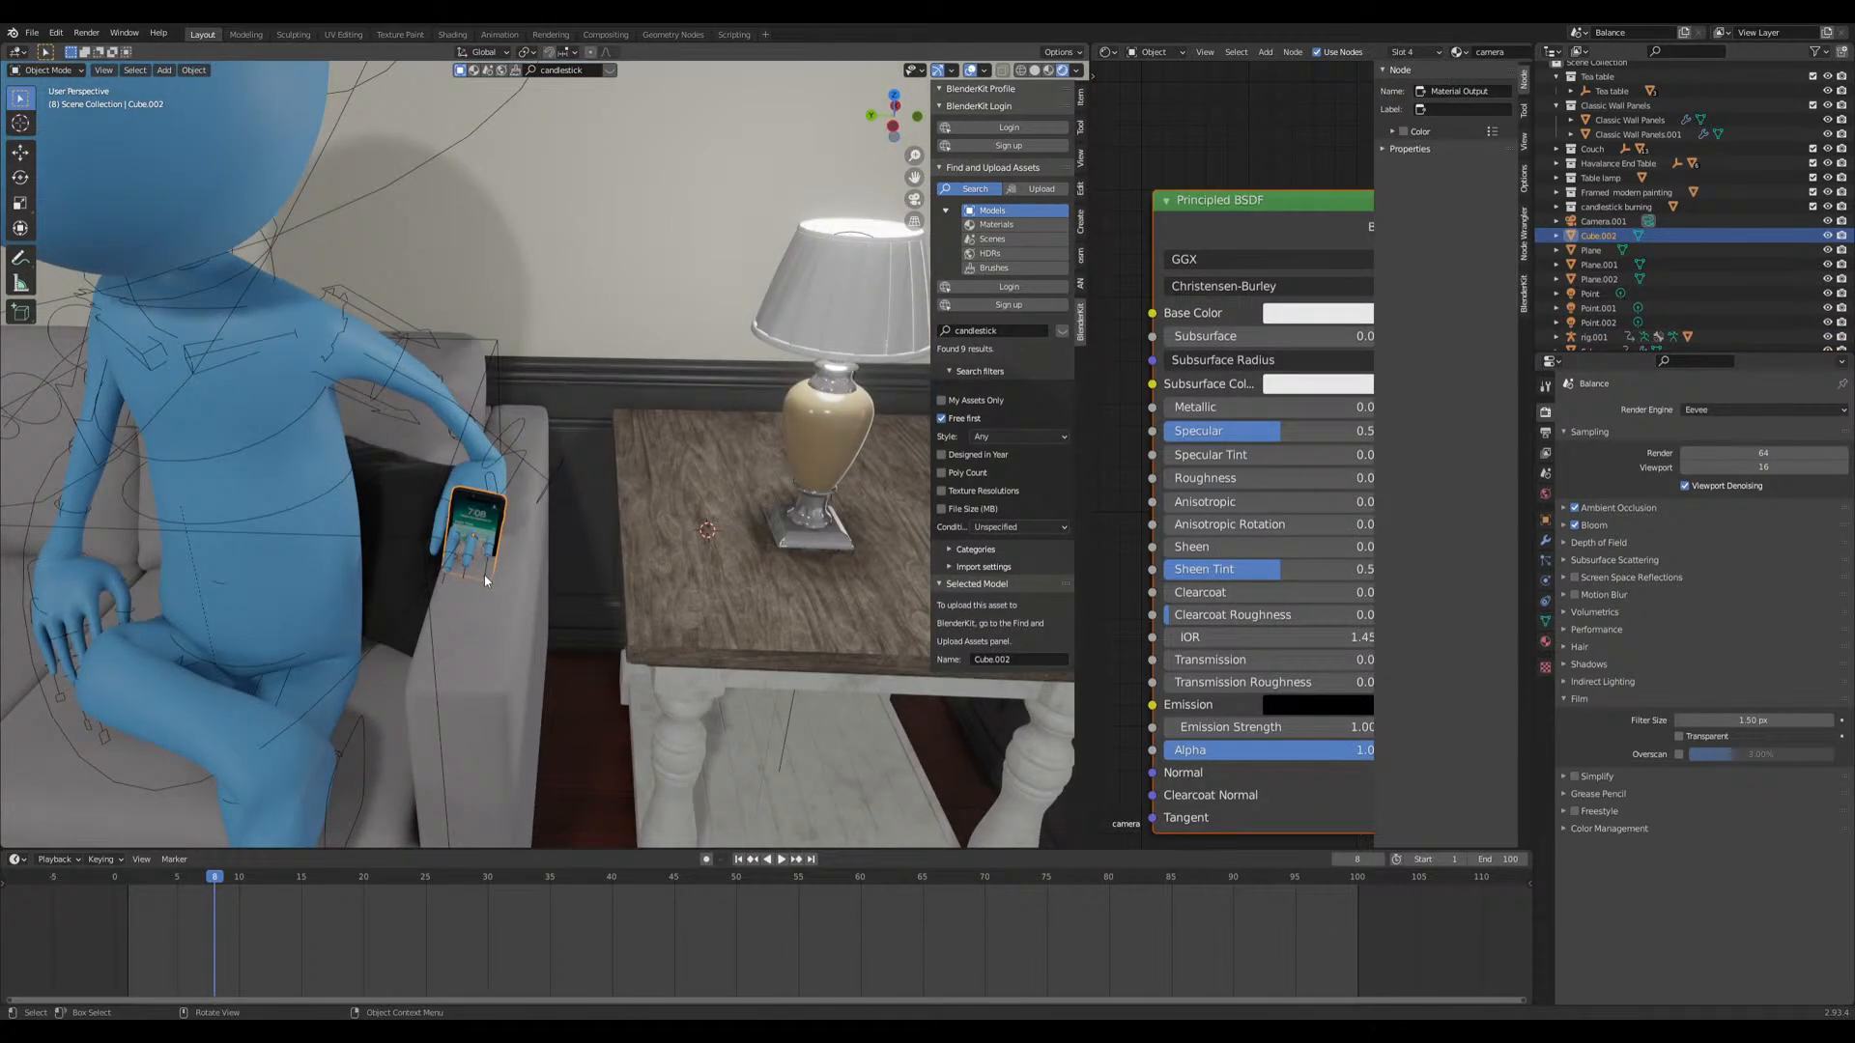
key(alt+r)
key(g)
key(shift+z)
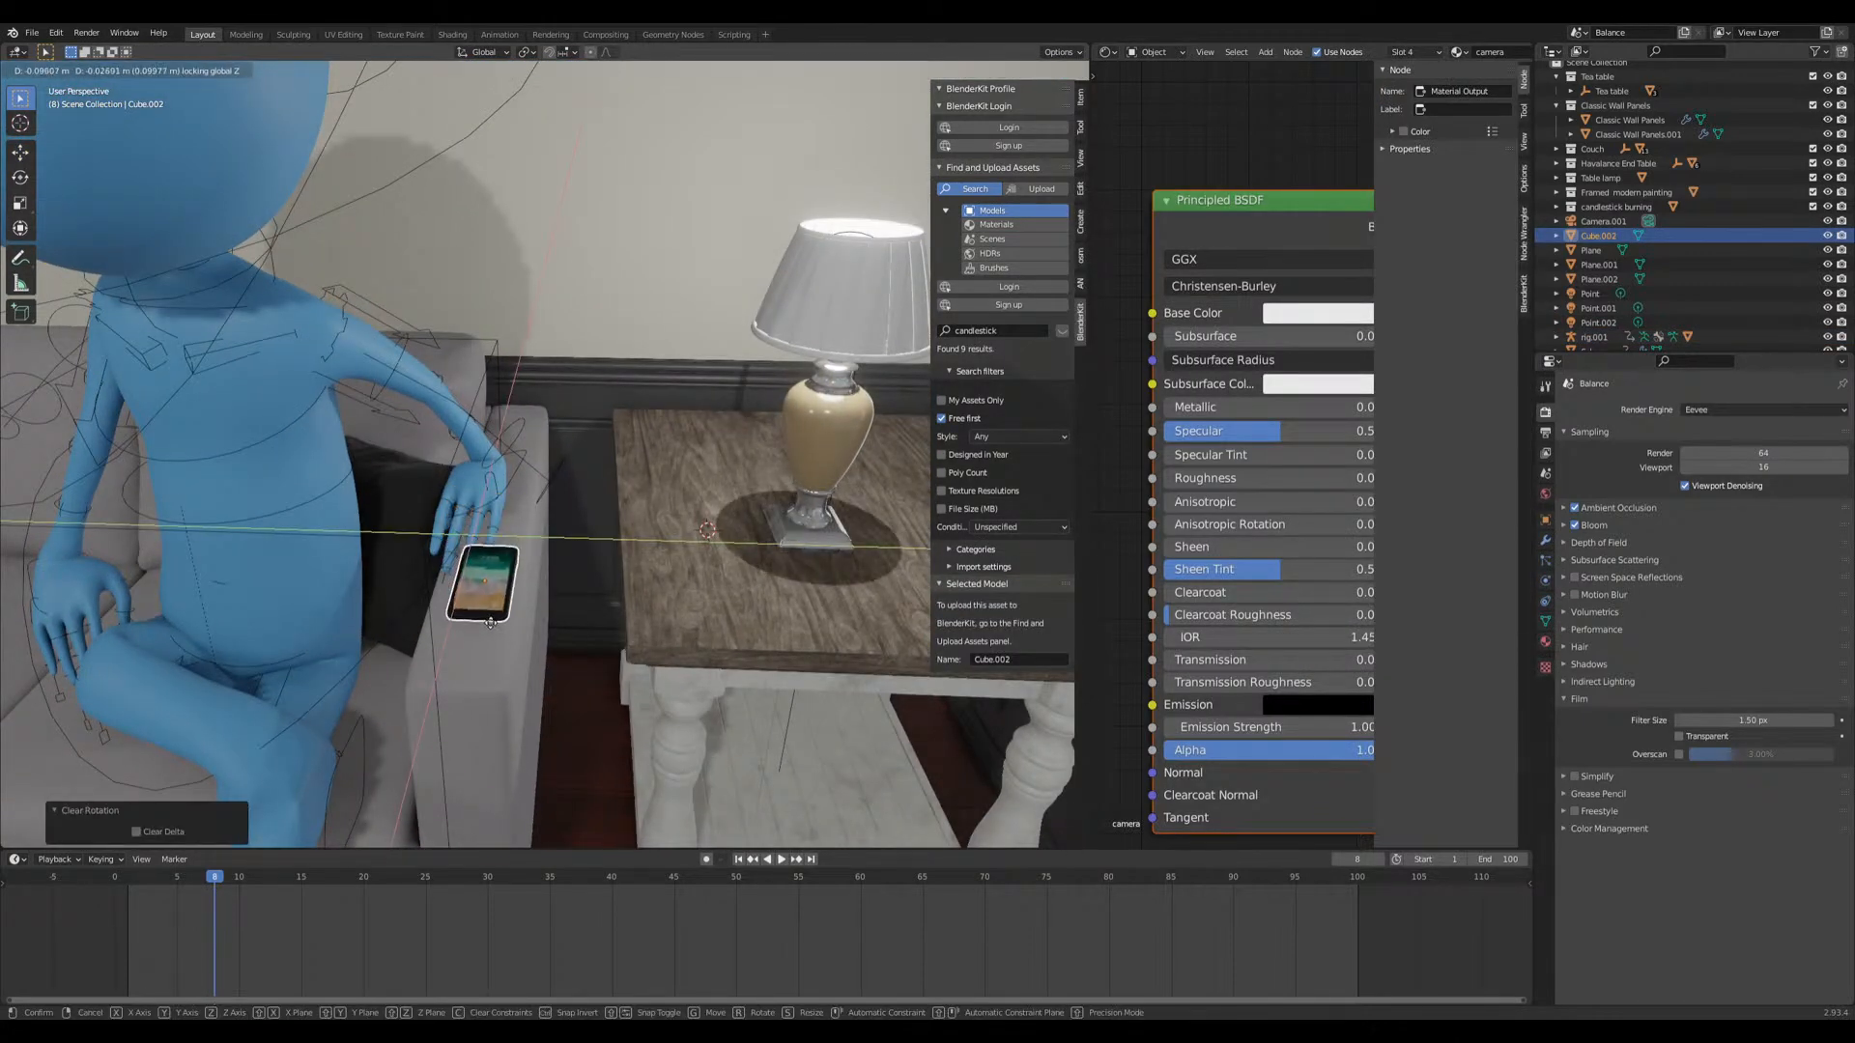
click(478, 634)
Step: Reposition the phone so it rests flat on the sofa armrest just in front of the fingertips
middle_drag(478, 634, 680, 613)
key(g)
click(547, 612)
key(g)
click(438, 617)
scroll(660, 711, down, 2)
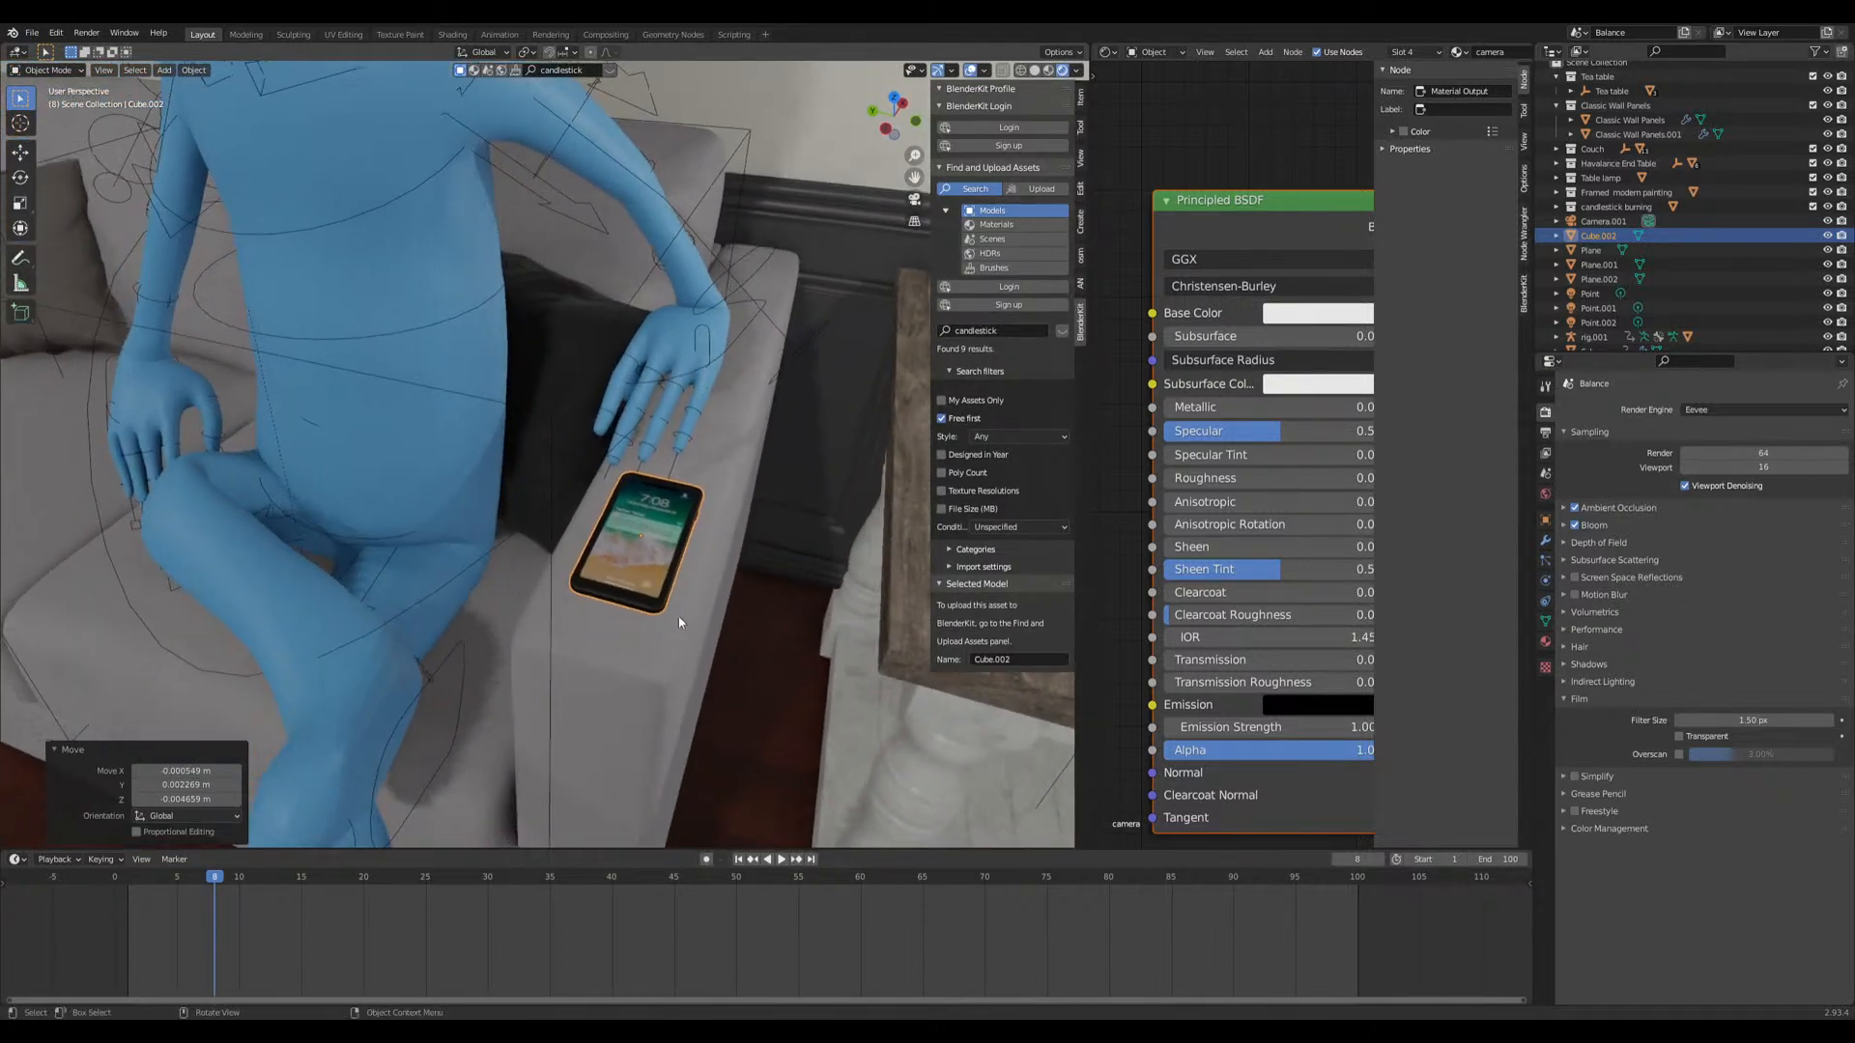
Step: Go to frame 1 and expand the 3D viewport over the neighbouring shader editor
scroll(680, 612, down, 4)
drag(239, 866, 130, 886)
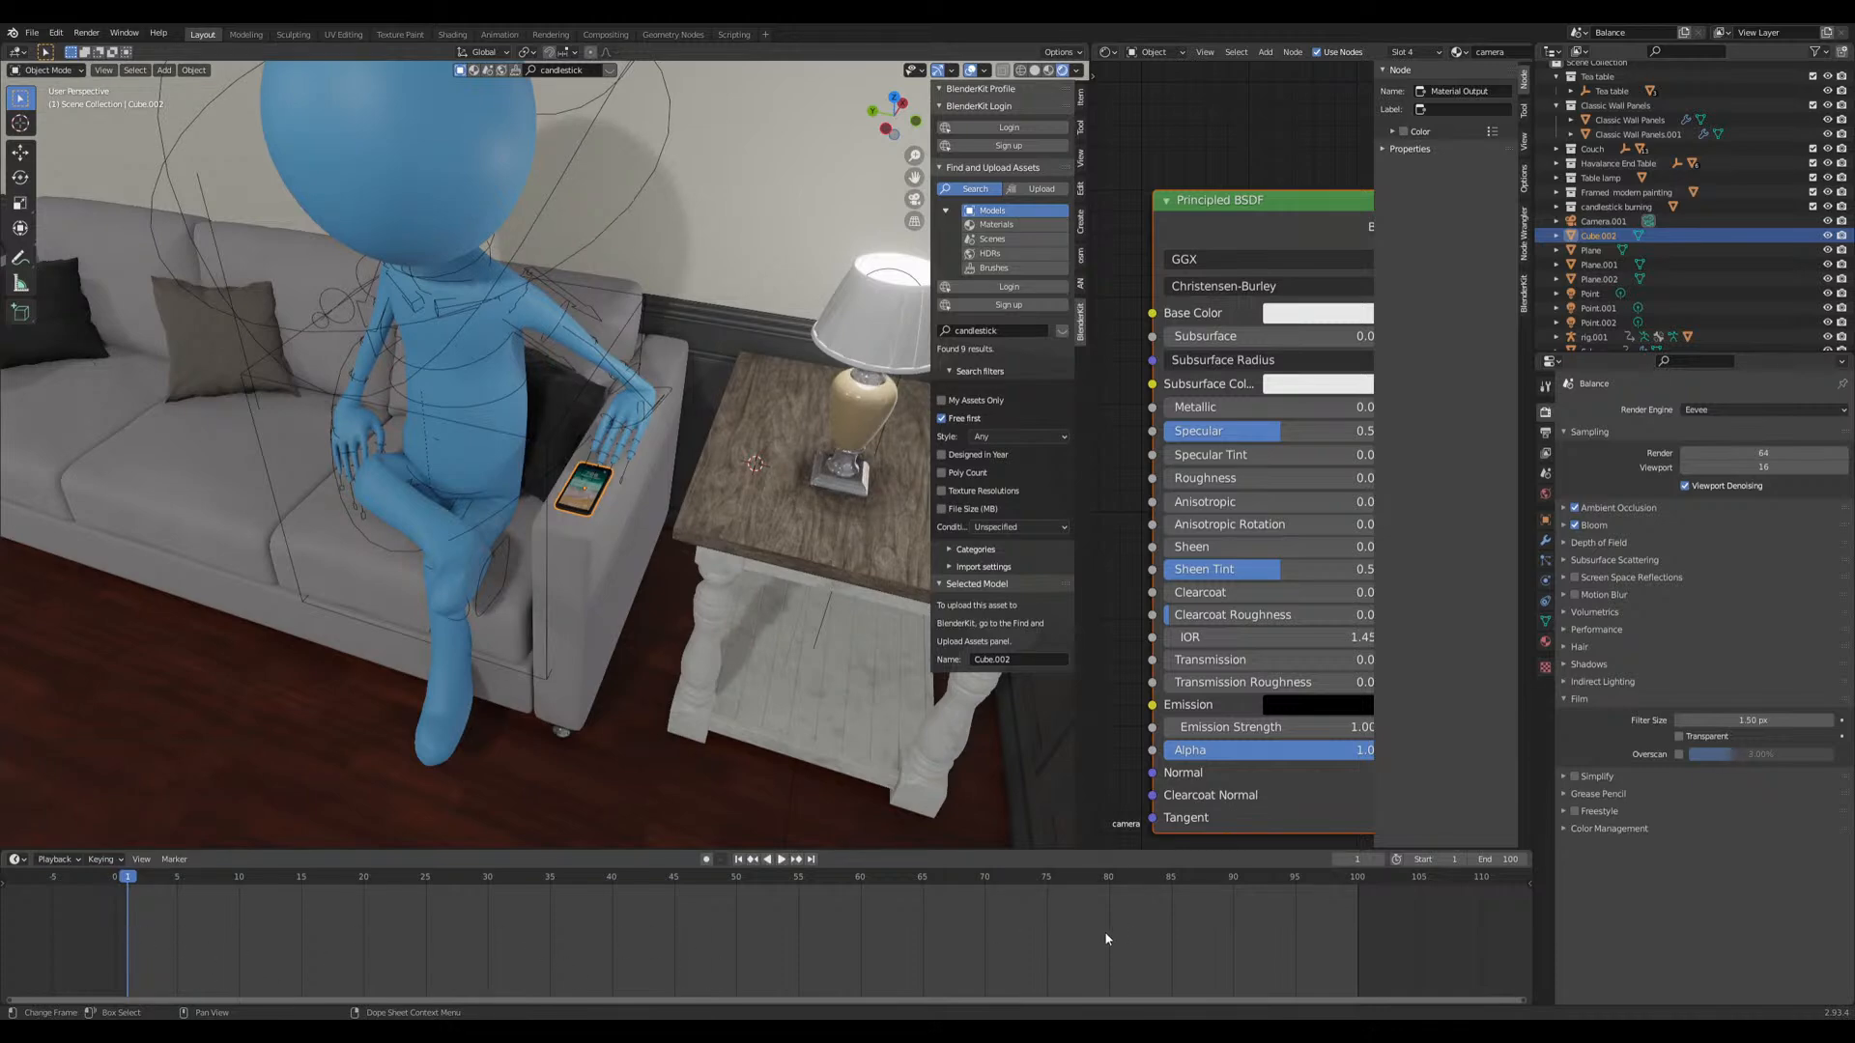
scroll(659, 421, up, 3)
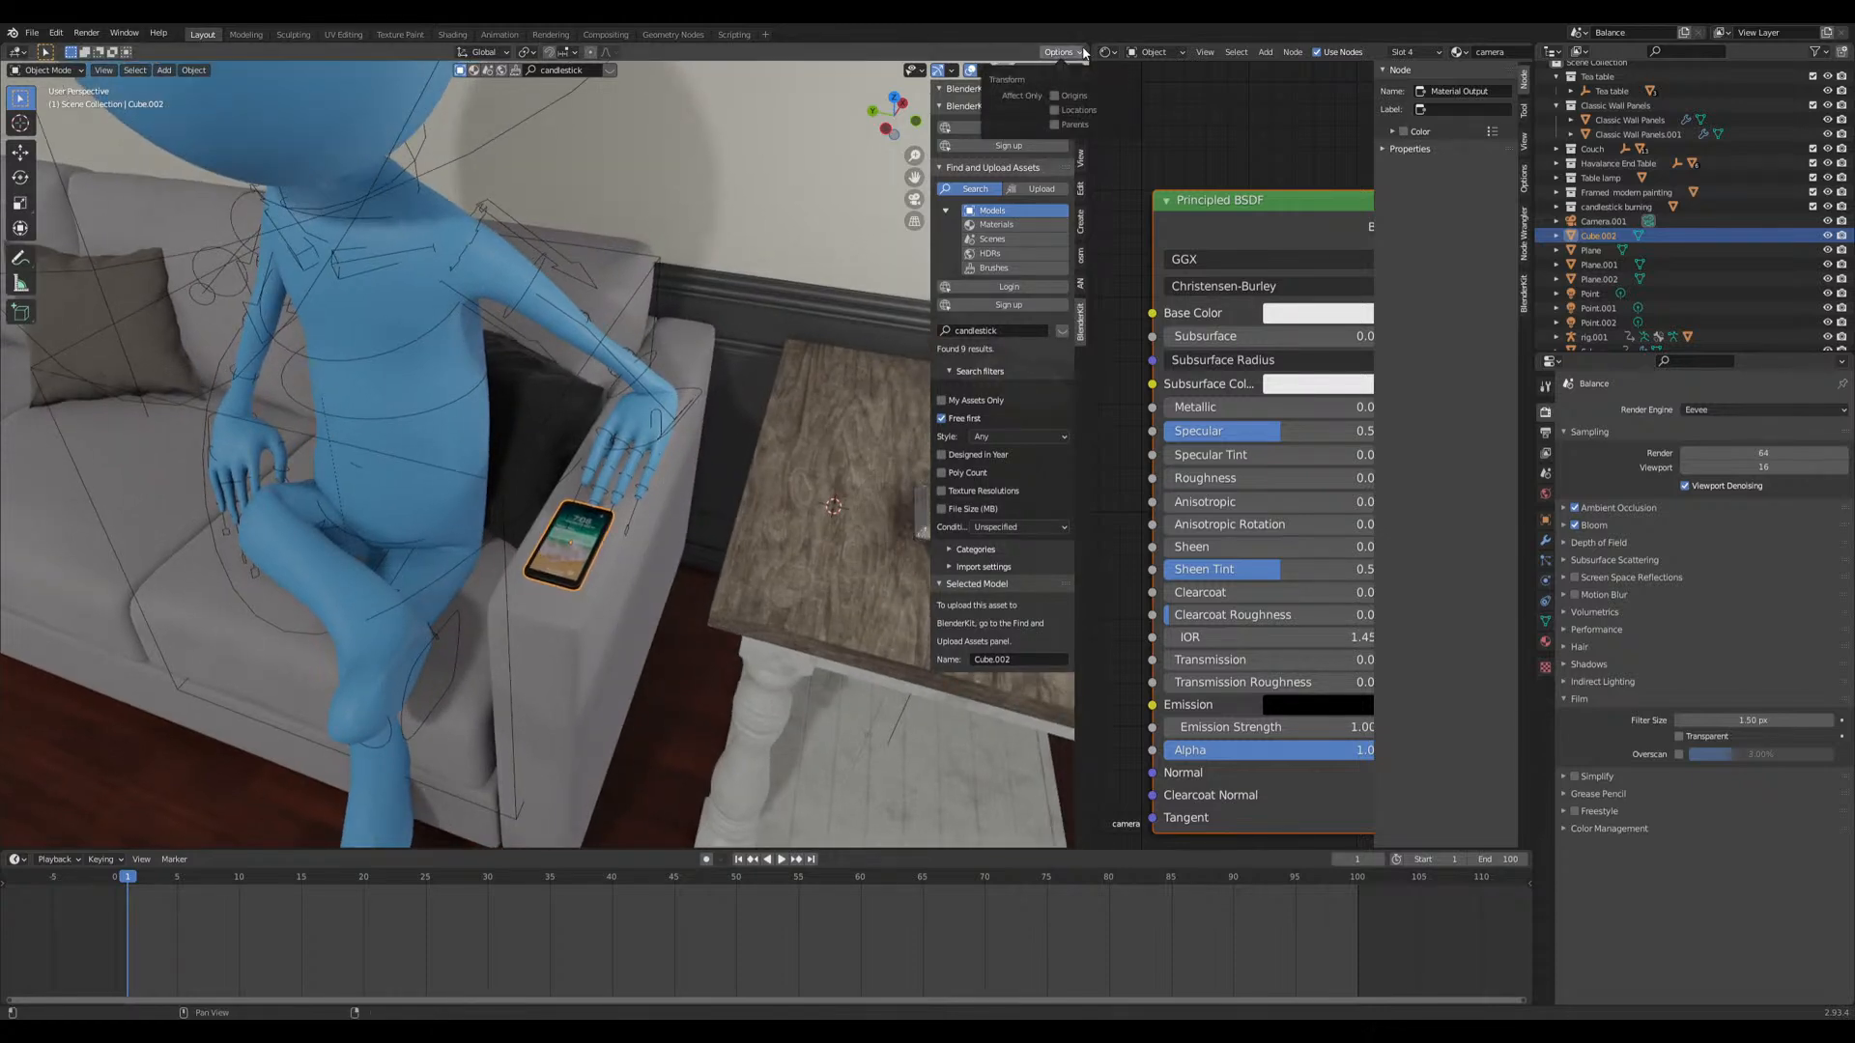
drag(1089, 48, 1178, 184)
middle_drag(902, 582, 817, 638)
Step: Rotate the phone 180° about the global Z axis
text(rz)
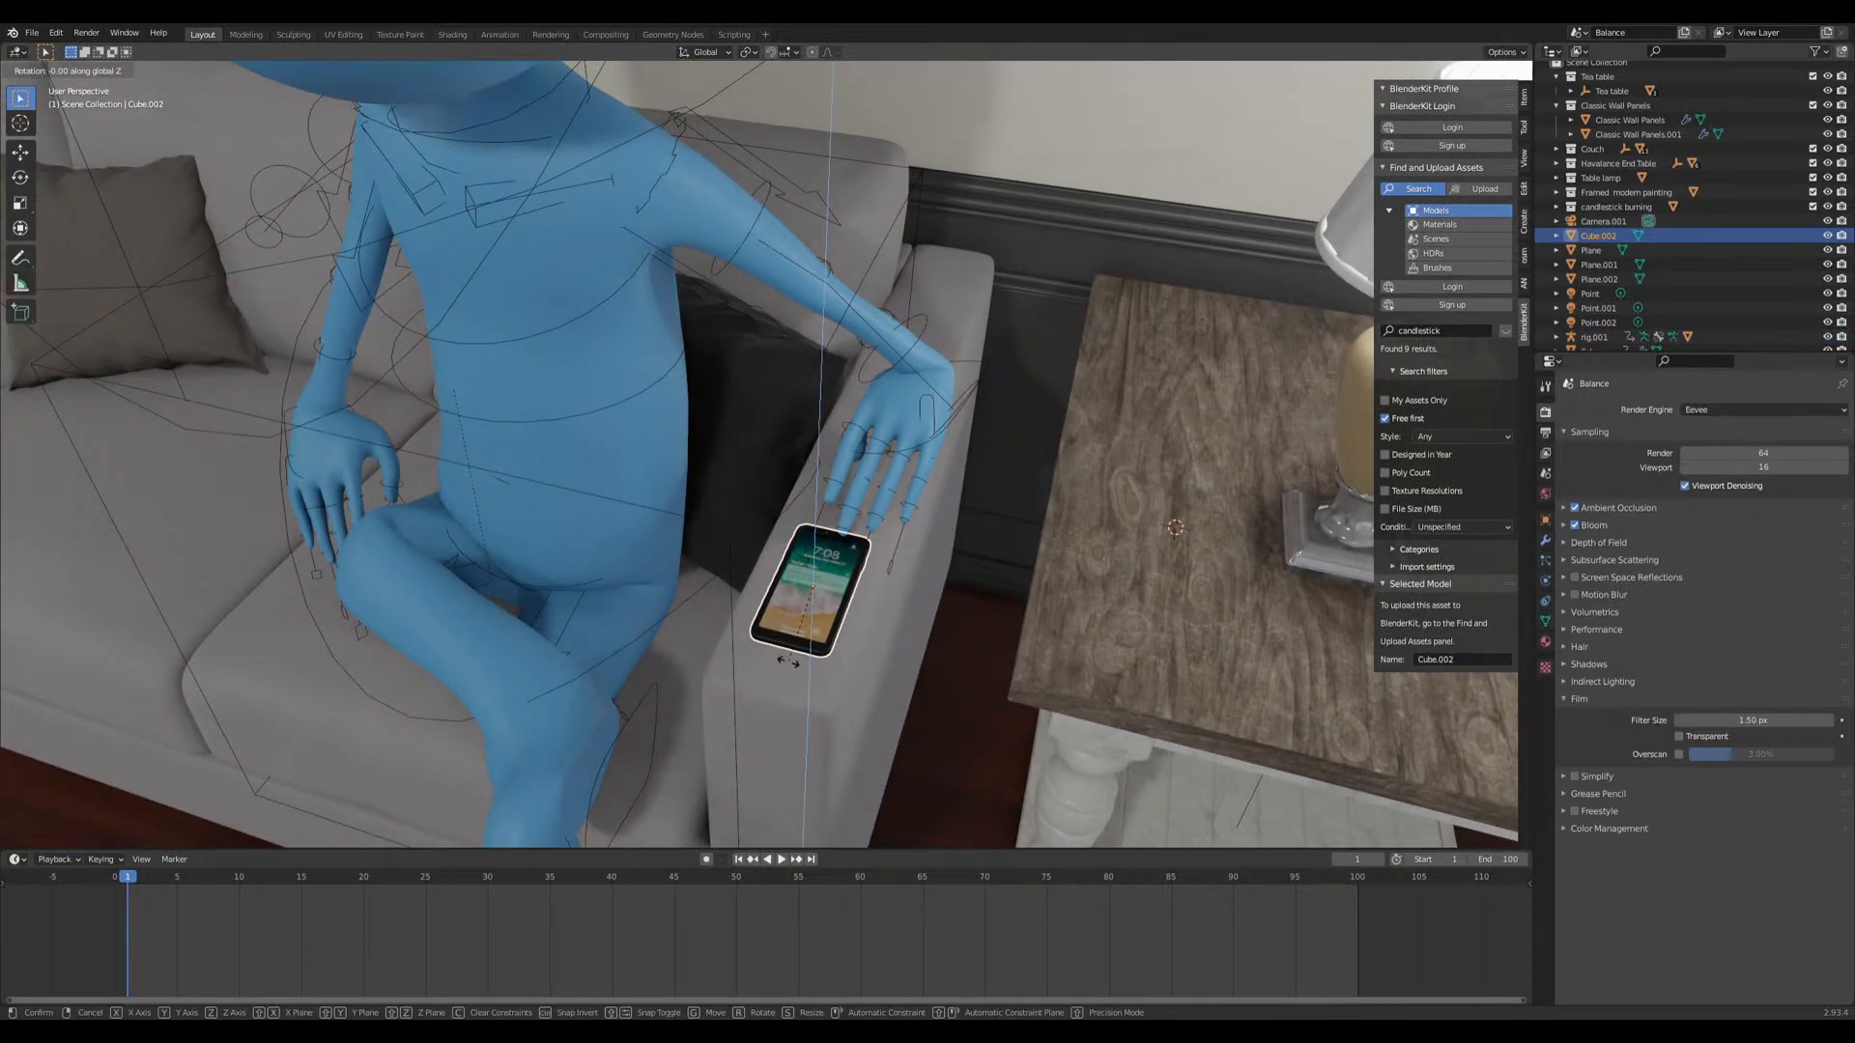
text(180)
key(Return)
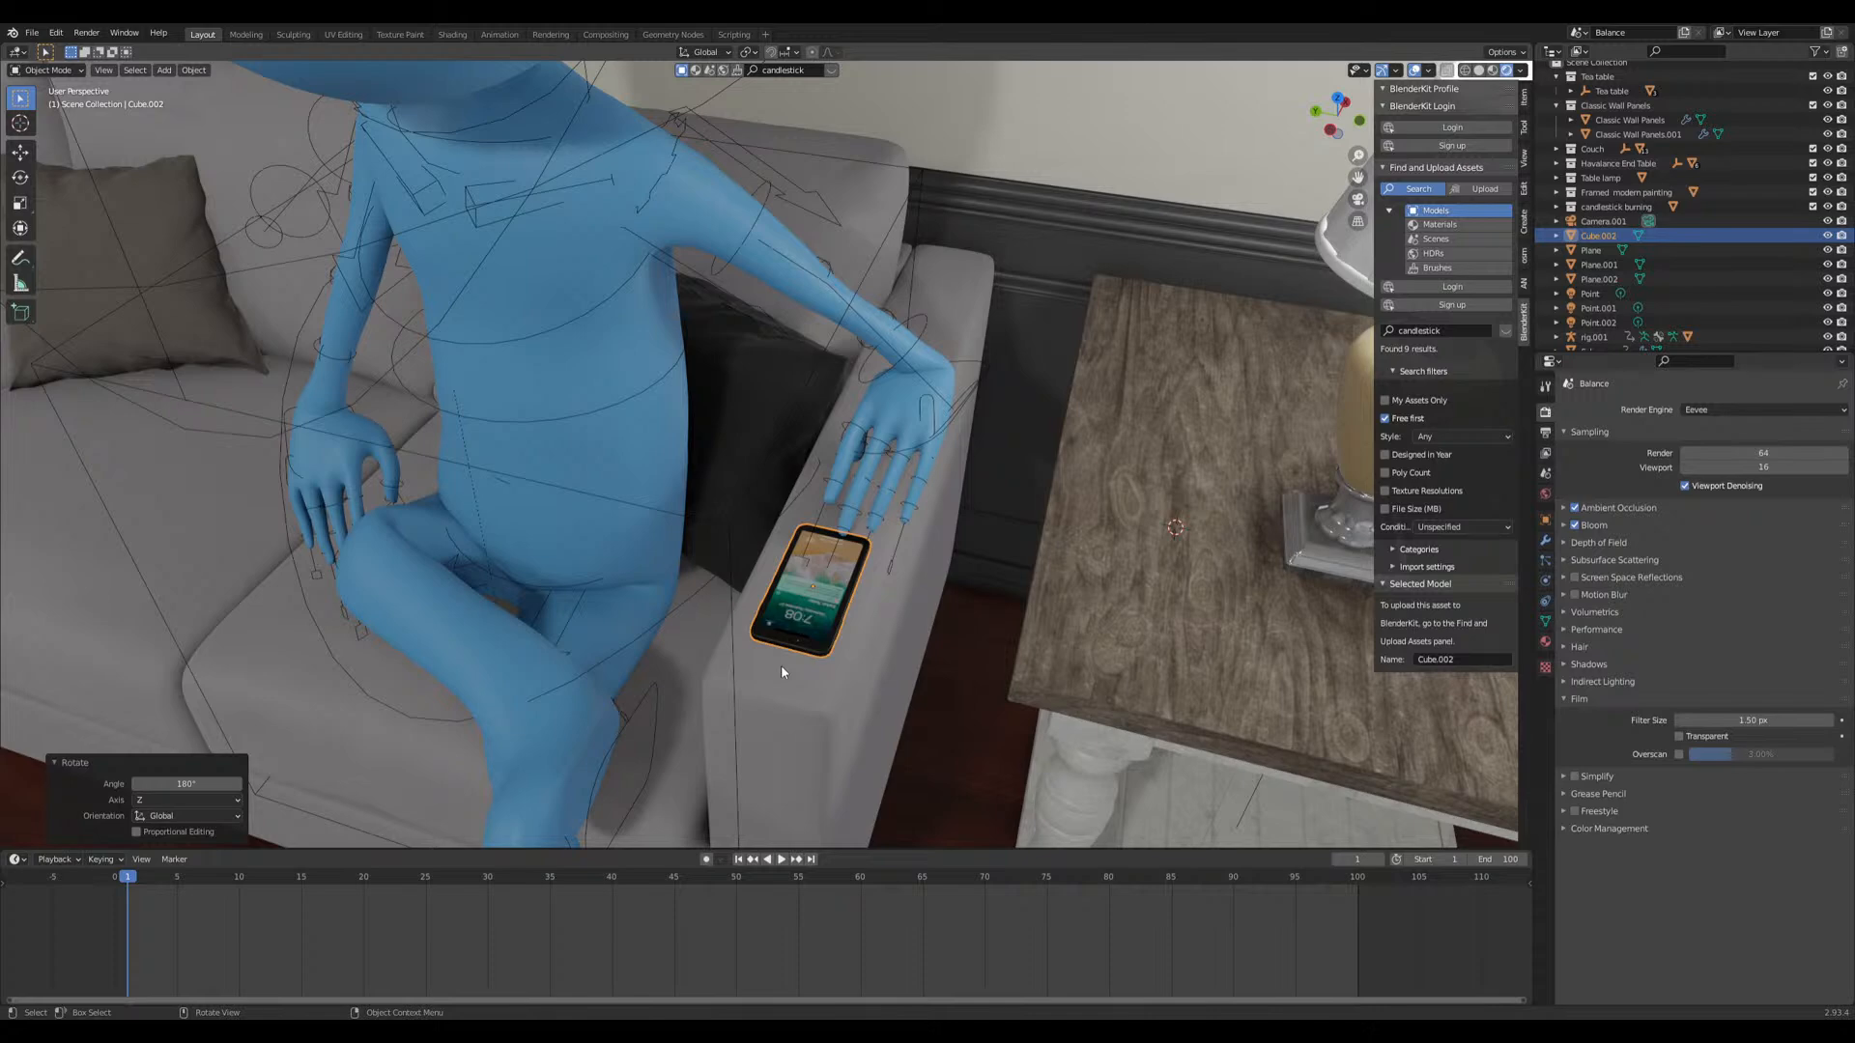
Step: Put the character's rig into Pose Mode and rotate the left hand IK control above the phone
middle_drag(781, 664, 1016, 533)
click(959, 379)
key(ctrl+Tab)
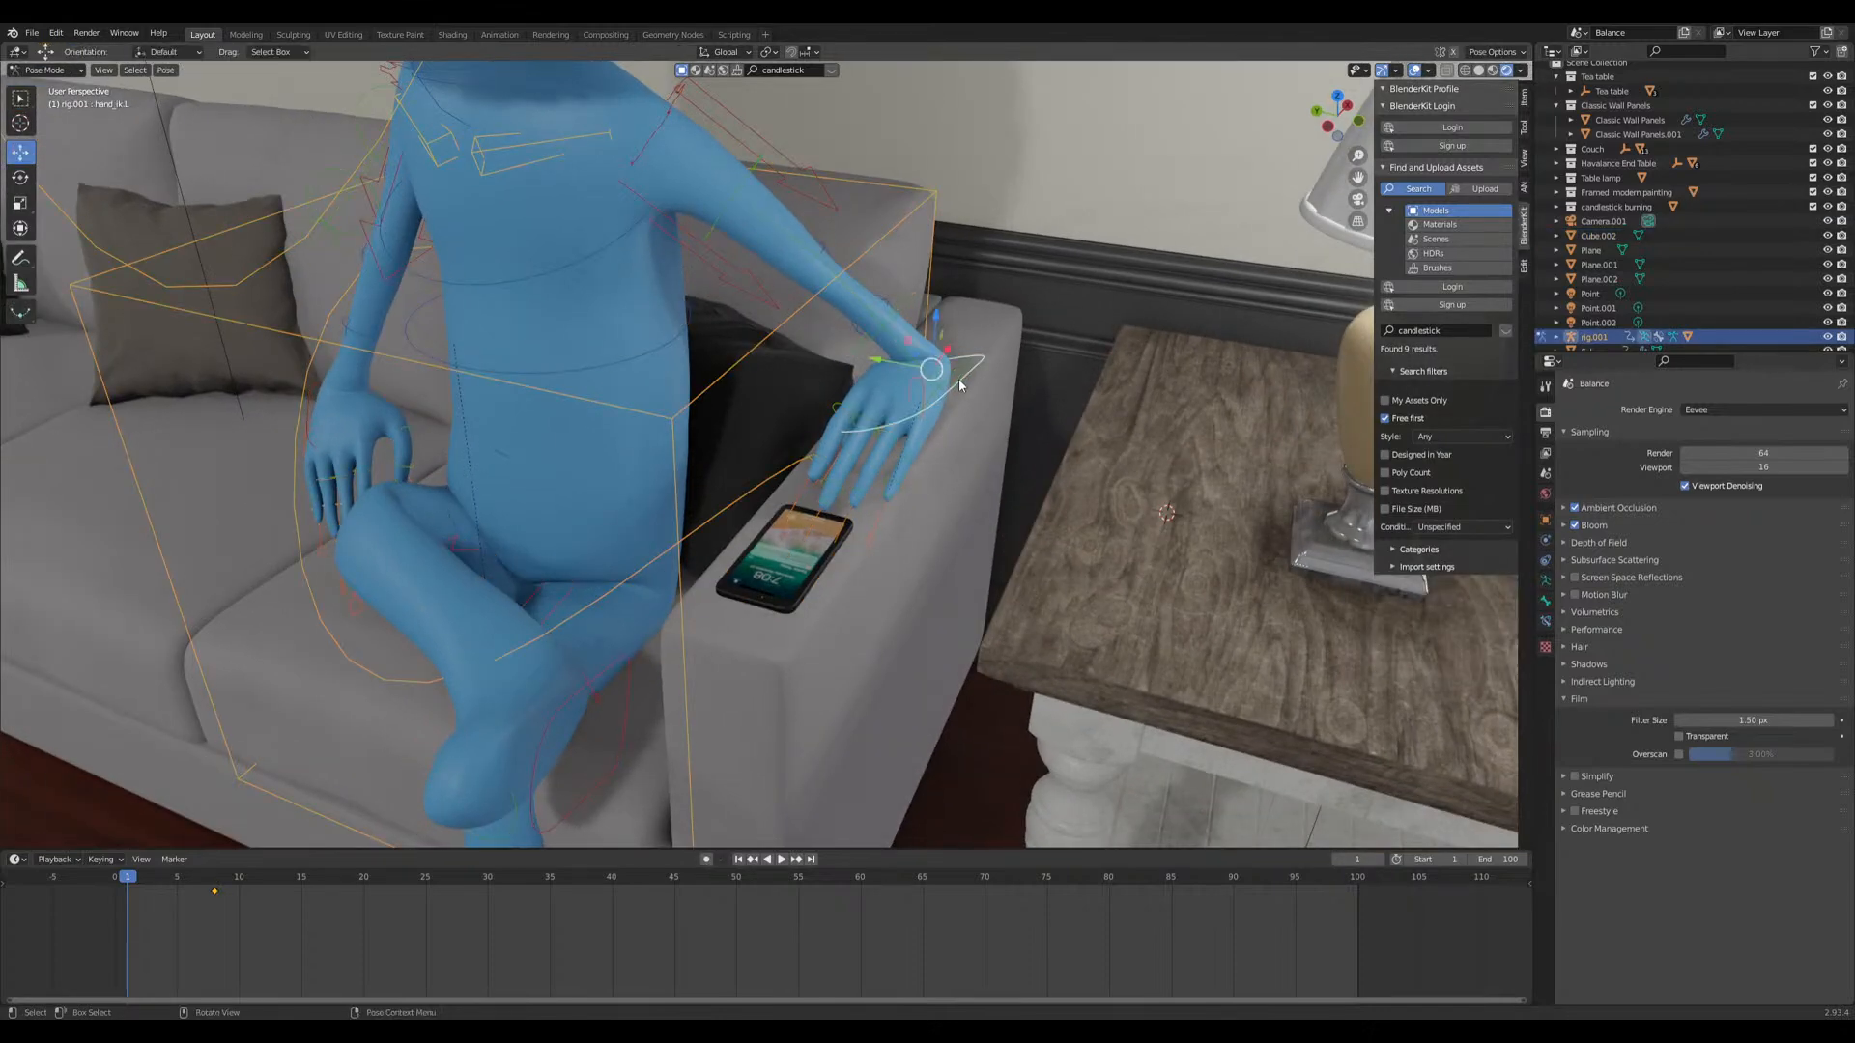
middle_drag(927, 456, 875, 449)
key(r)
click(1002, 365)
Step: Lower the left hand control about 0.03 m over the phone and rotate it about 25° in the view
drag(870, 442, 694, 486)
middle_drag(694, 486, 778, 489)
key(g)
click(653, 437)
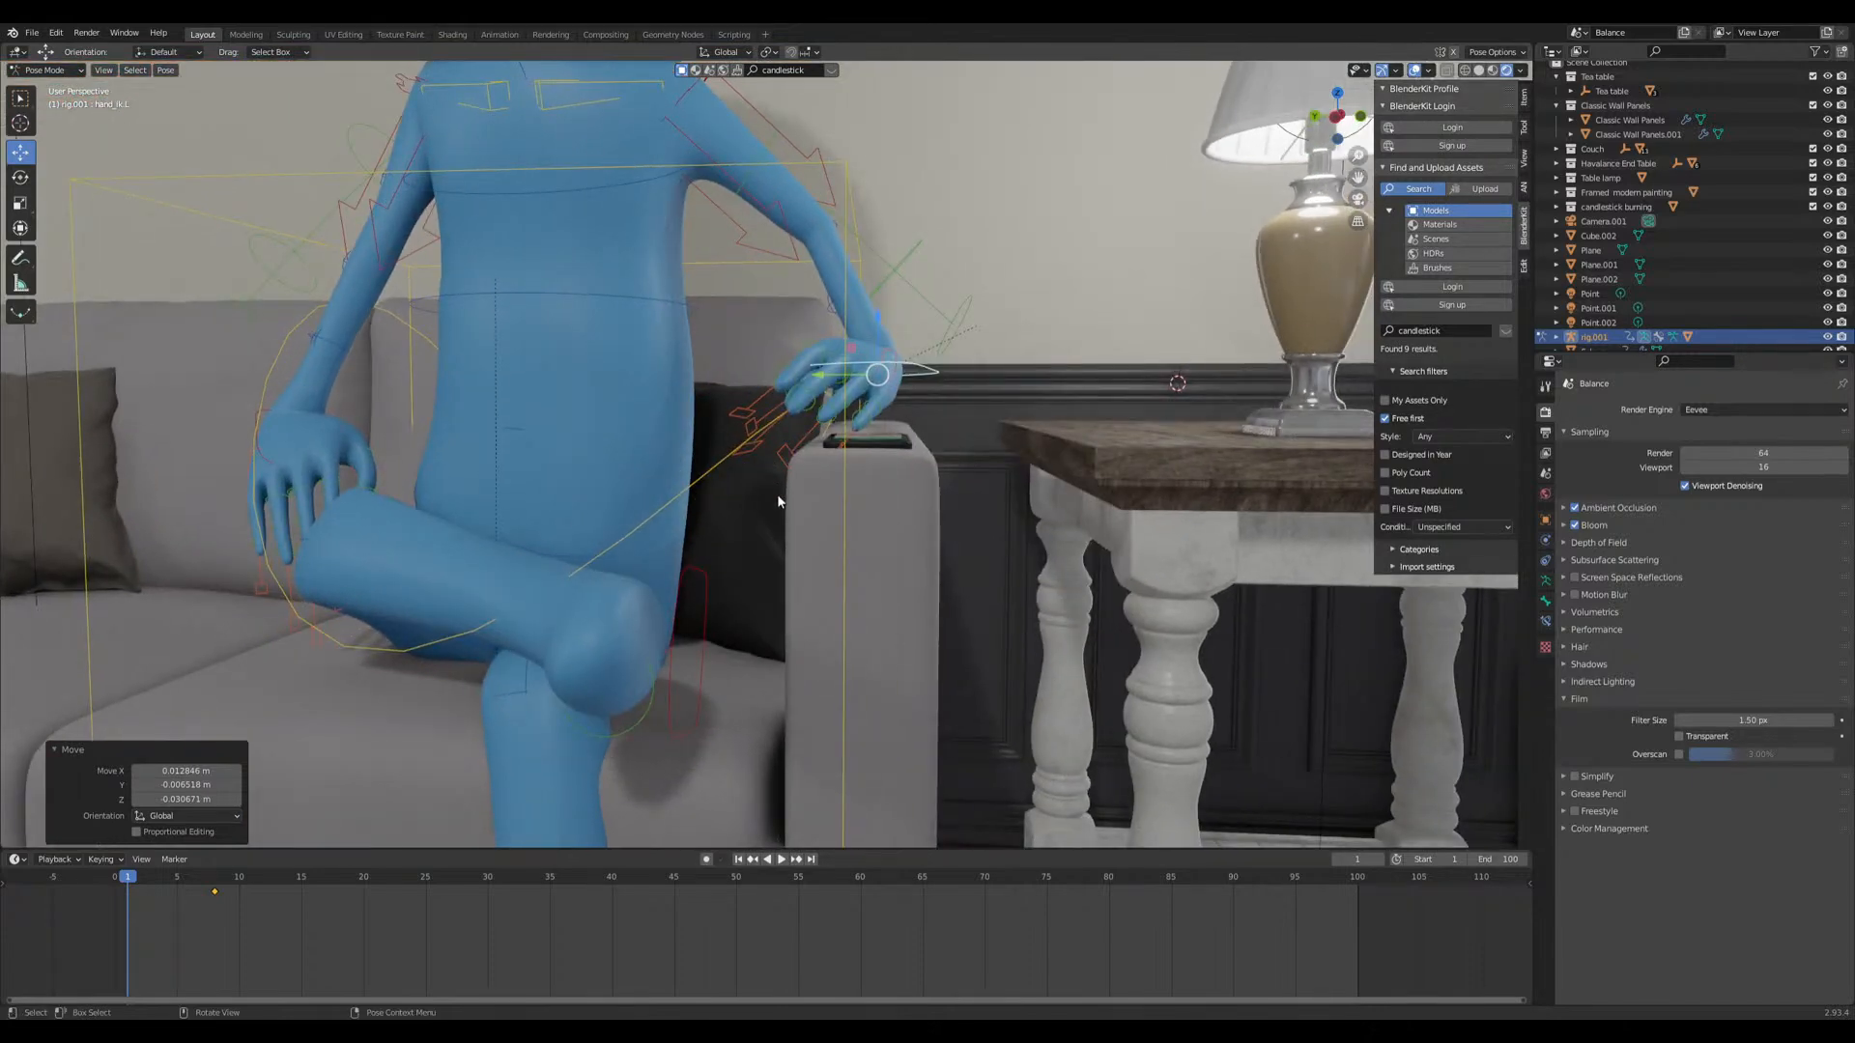
middle_drag(776, 494, 908, 477)
key(r)
click(932, 470)
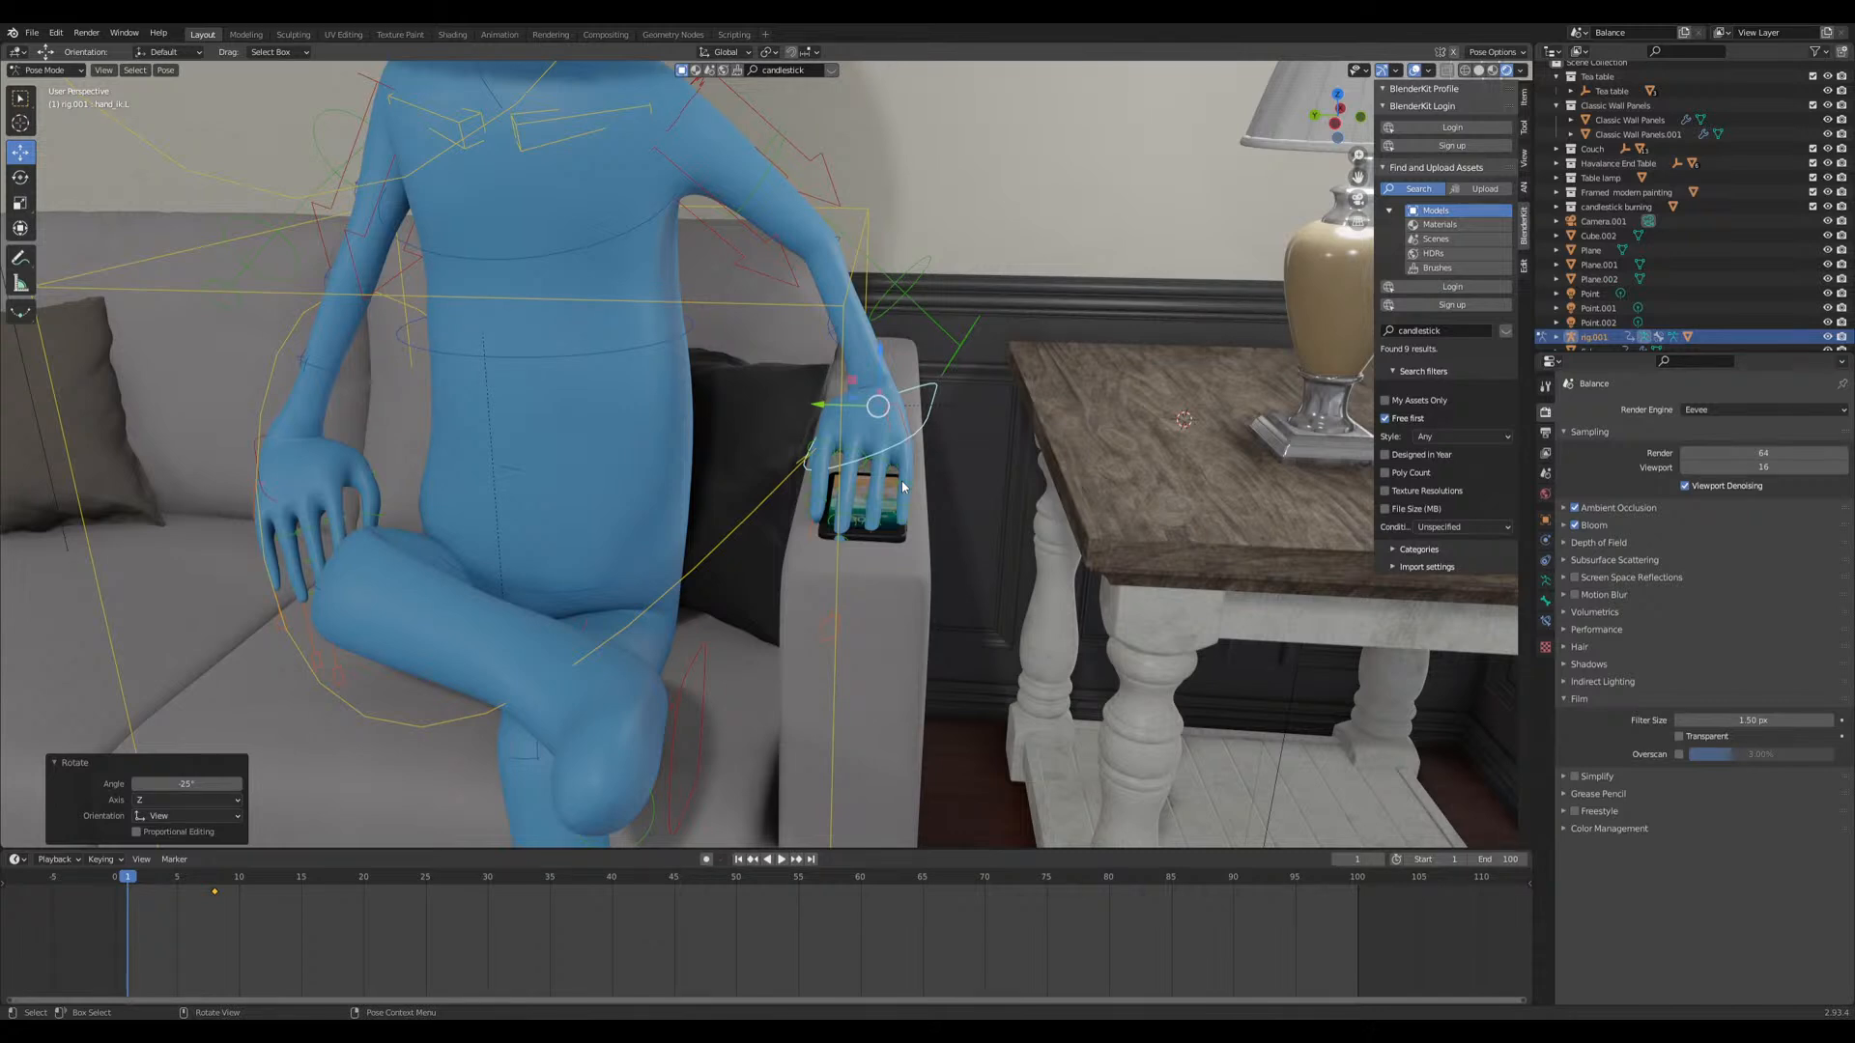
Step: Examine the left hand's placement on the phone and the character's pose against the sofa and side table from several angles
mouse_move(903, 487)
middle_down()
mouse_move(948, 521)
mouse_move(902, 509)
mouse_move(929, 501)
middle_up()
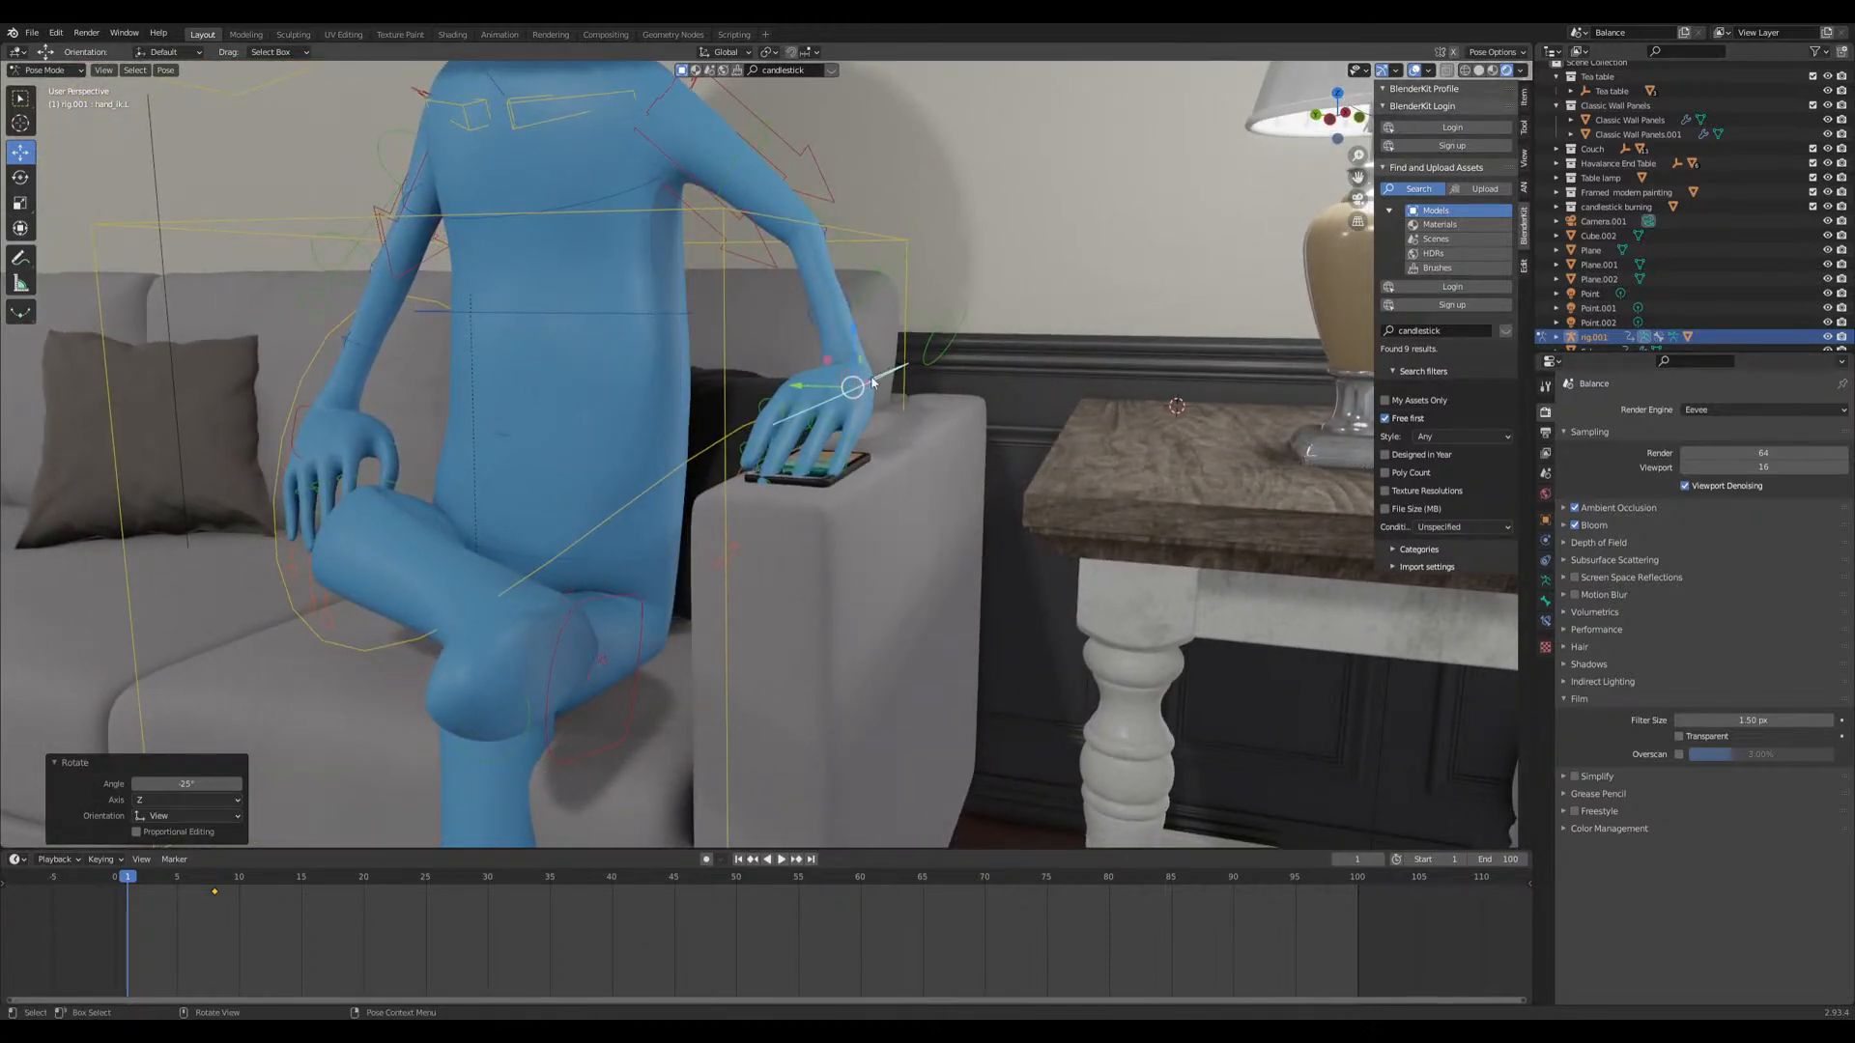
middle_drag(1059, 317, 650, 534)
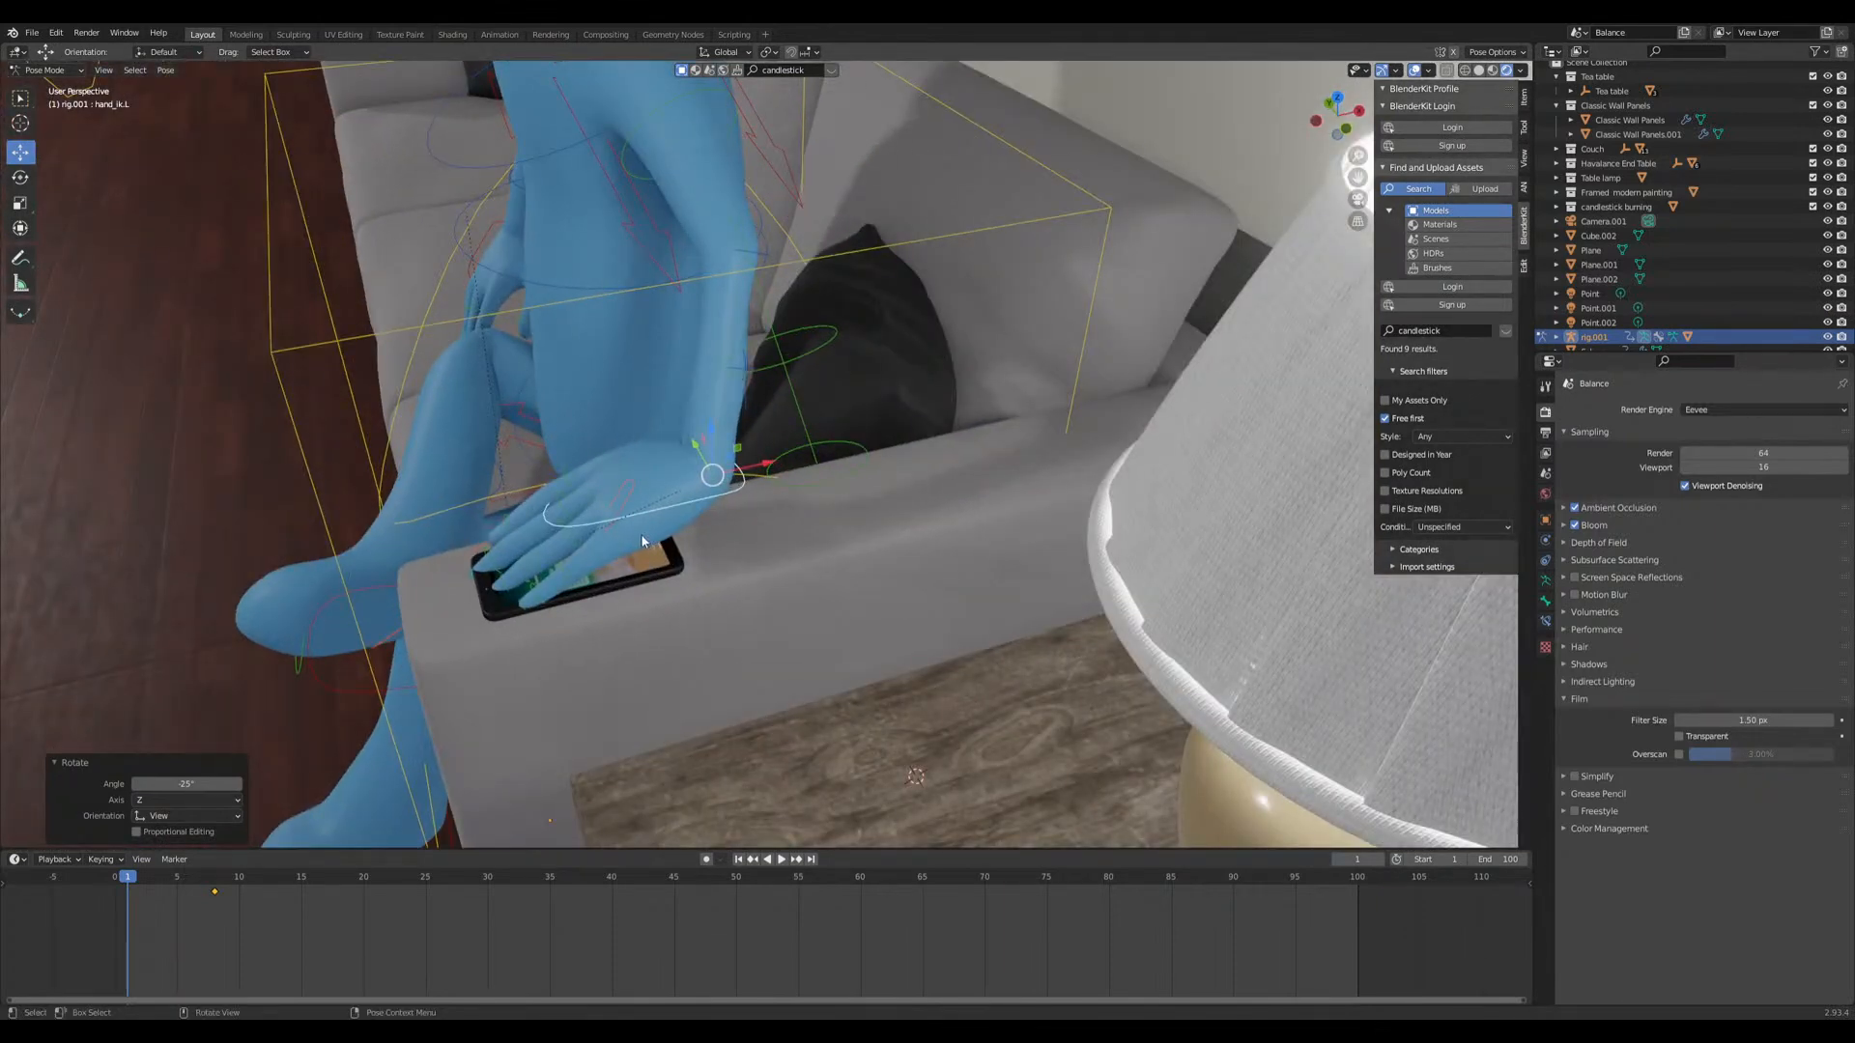
middle_drag(630, 537, 700, 512)
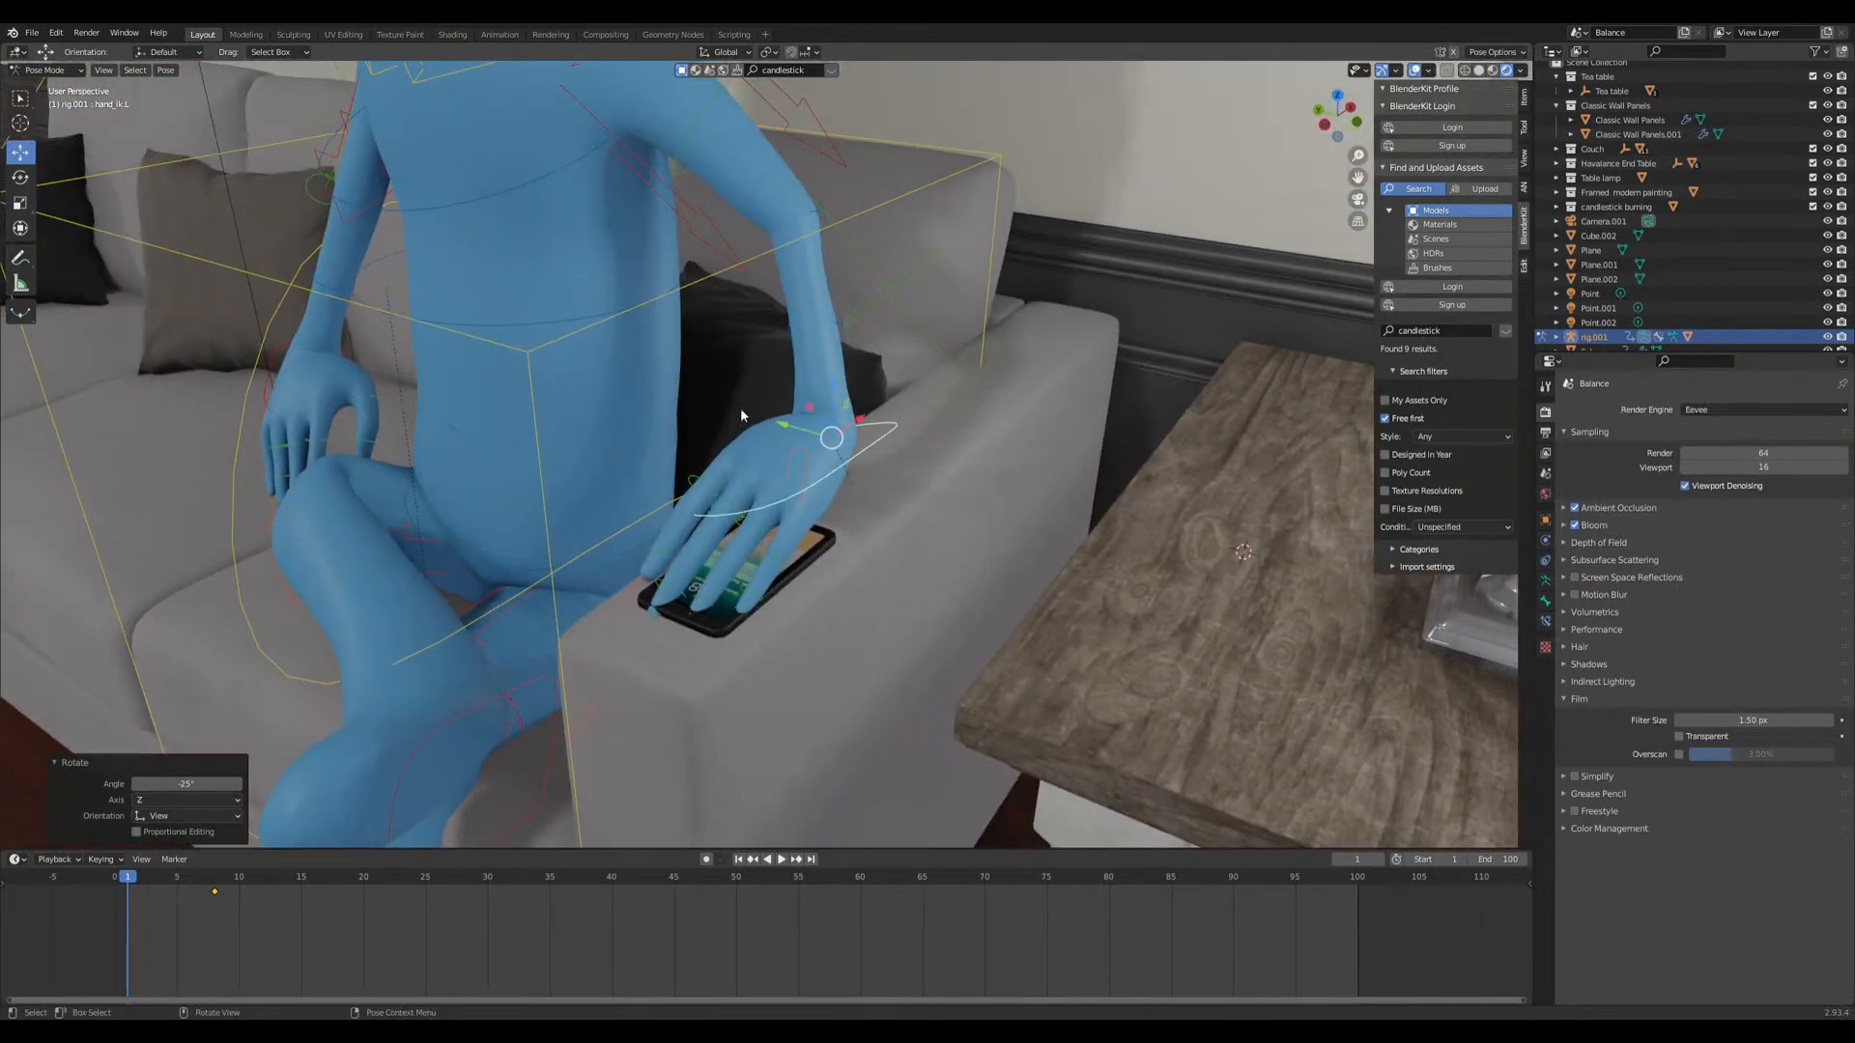
scroll(746, 410, down, 4)
scroll(698, 435, down, 2)
mouse_move(697, 435)
middle_down()
mouse_move(761, 426)
mouse_move(740, 426)
mouse_move(823, 578)
middle_up()
scroll(791, 564, down, 5)
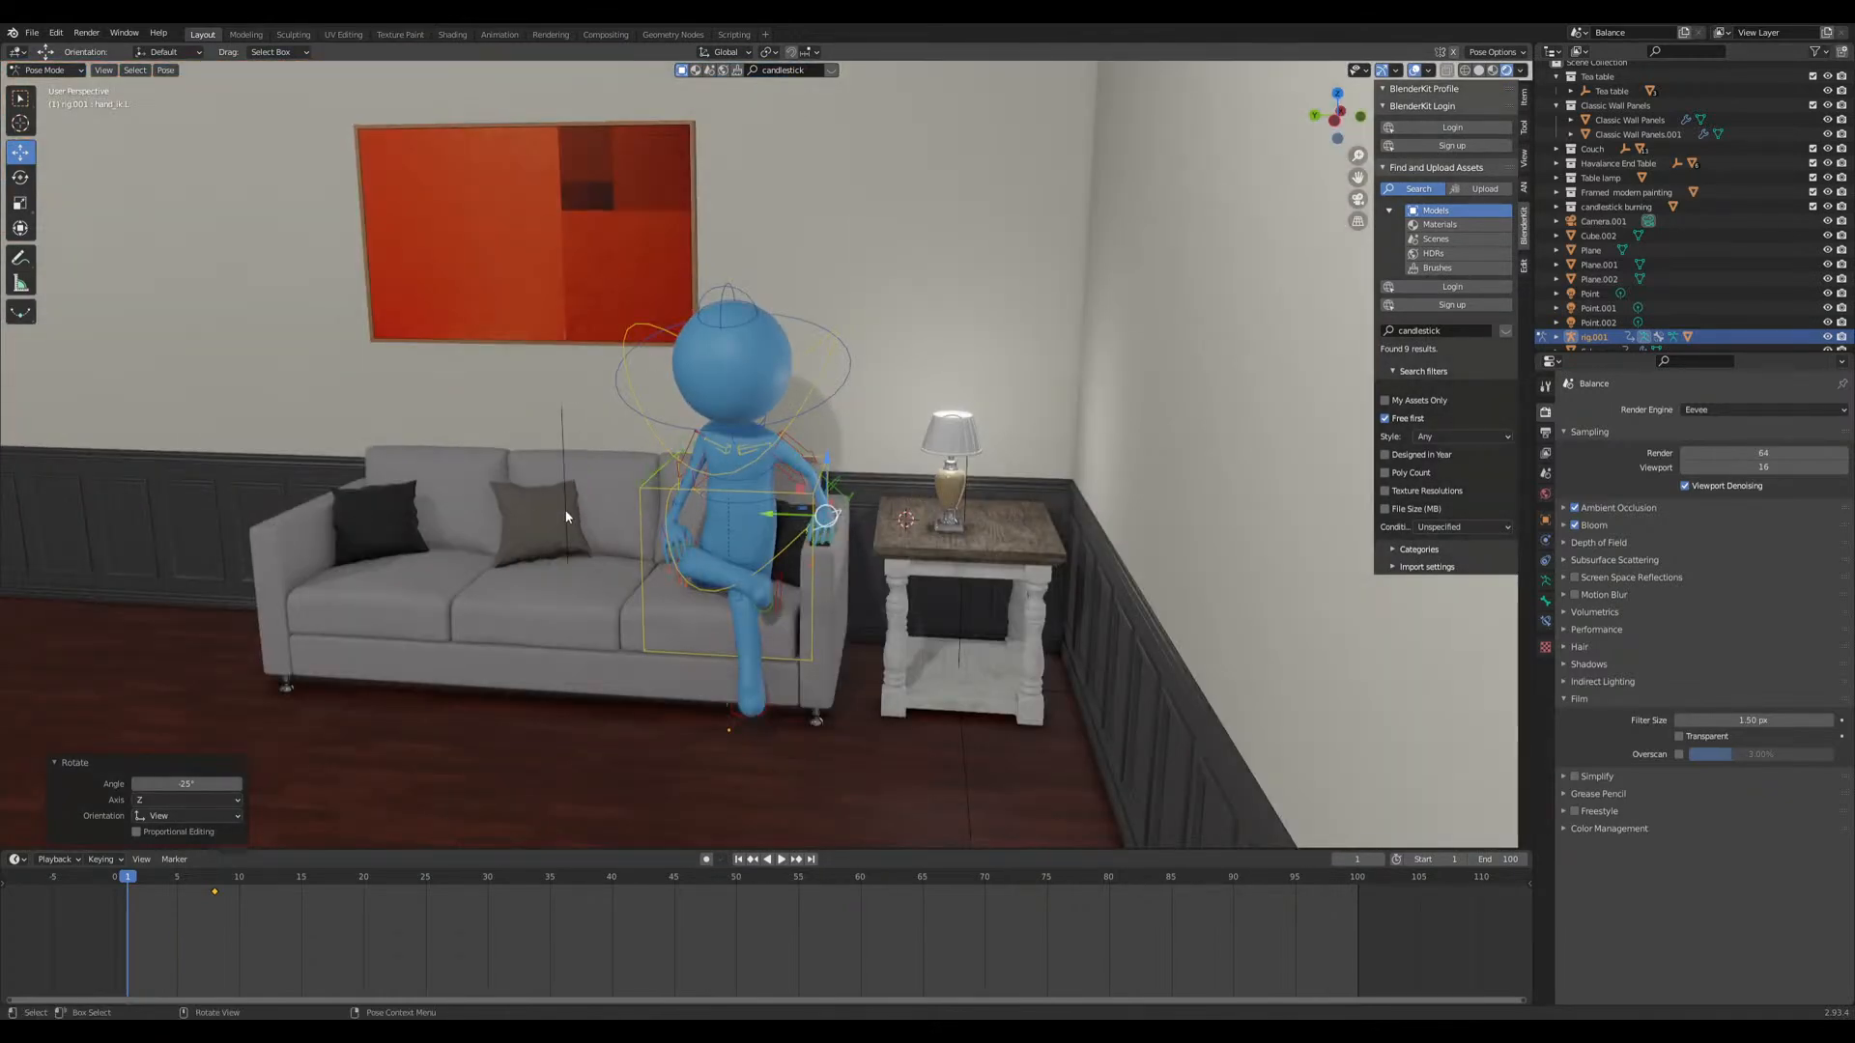
mouse_move(575, 512)
middle_down()
mouse_move(576, 530)
mouse_move(628, 525)
mouse_move(599, 530)
middle_up()
scroll(987, 536, up, 3)
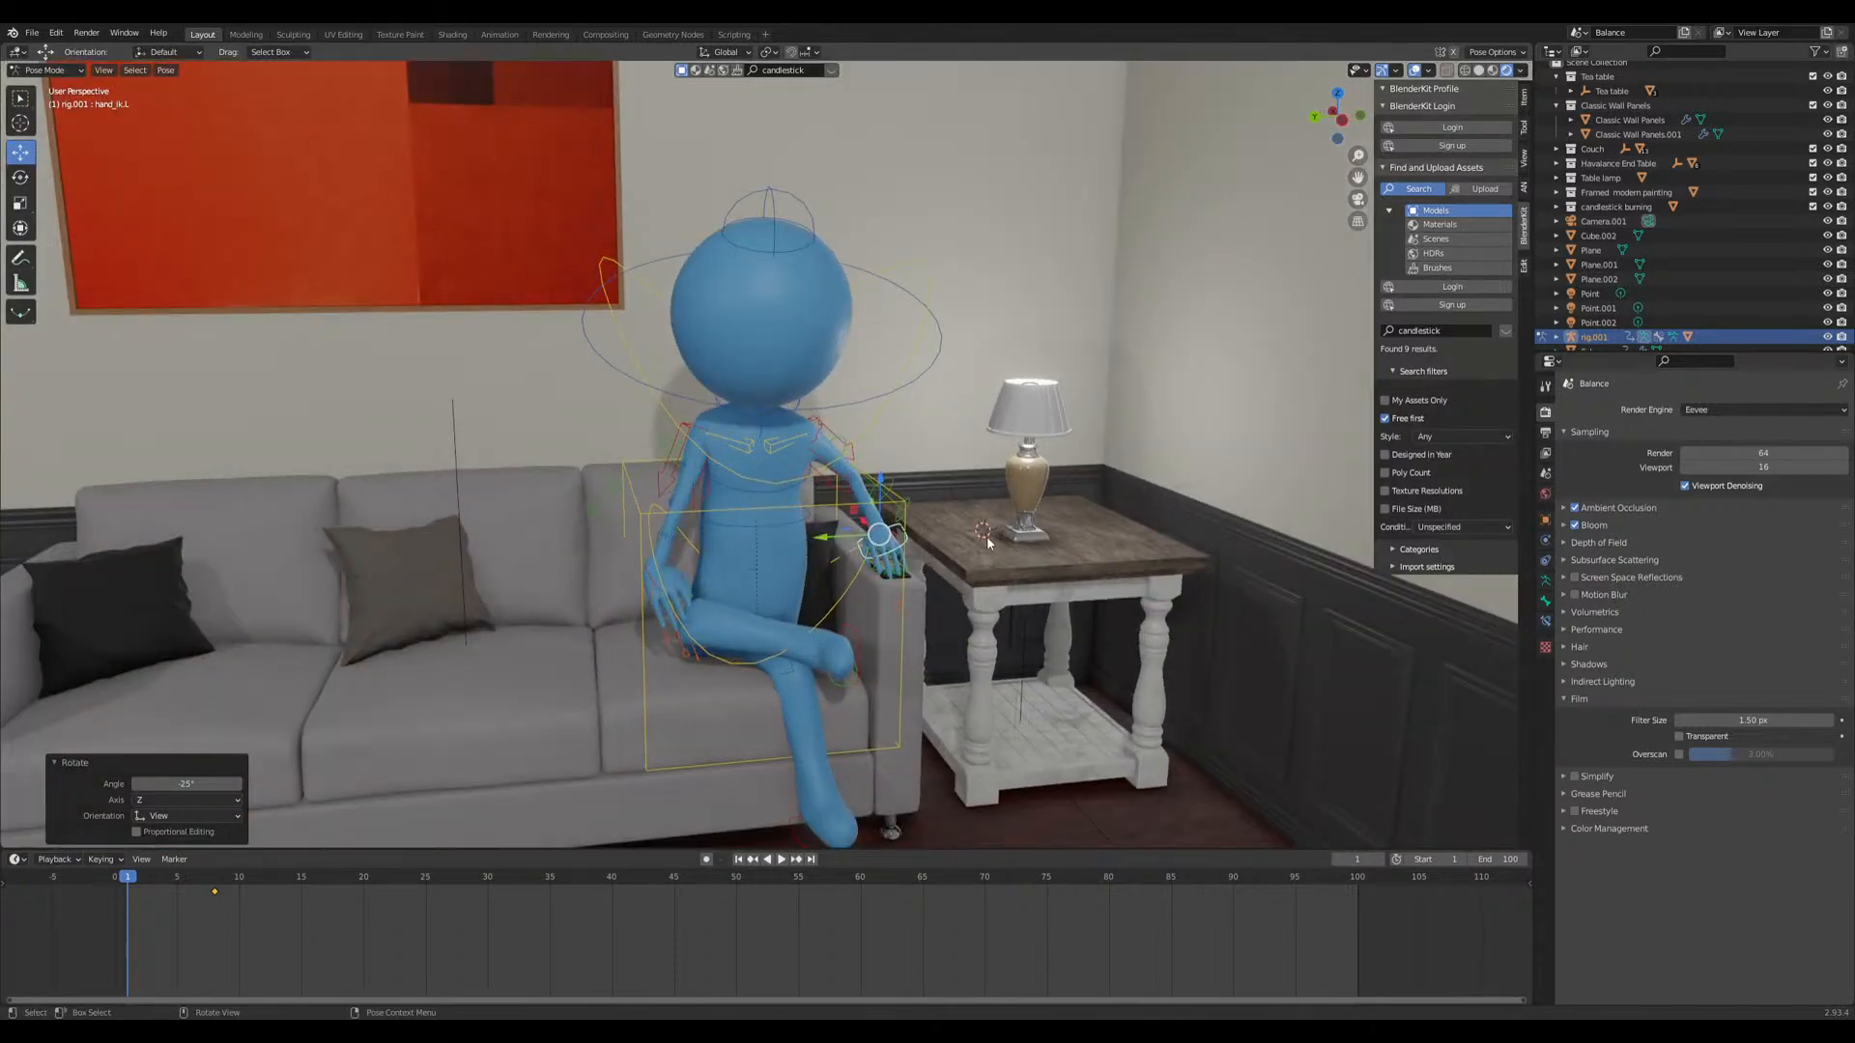
middle_drag(987, 536, 964, 536)
scroll(983, 534, up, 1)
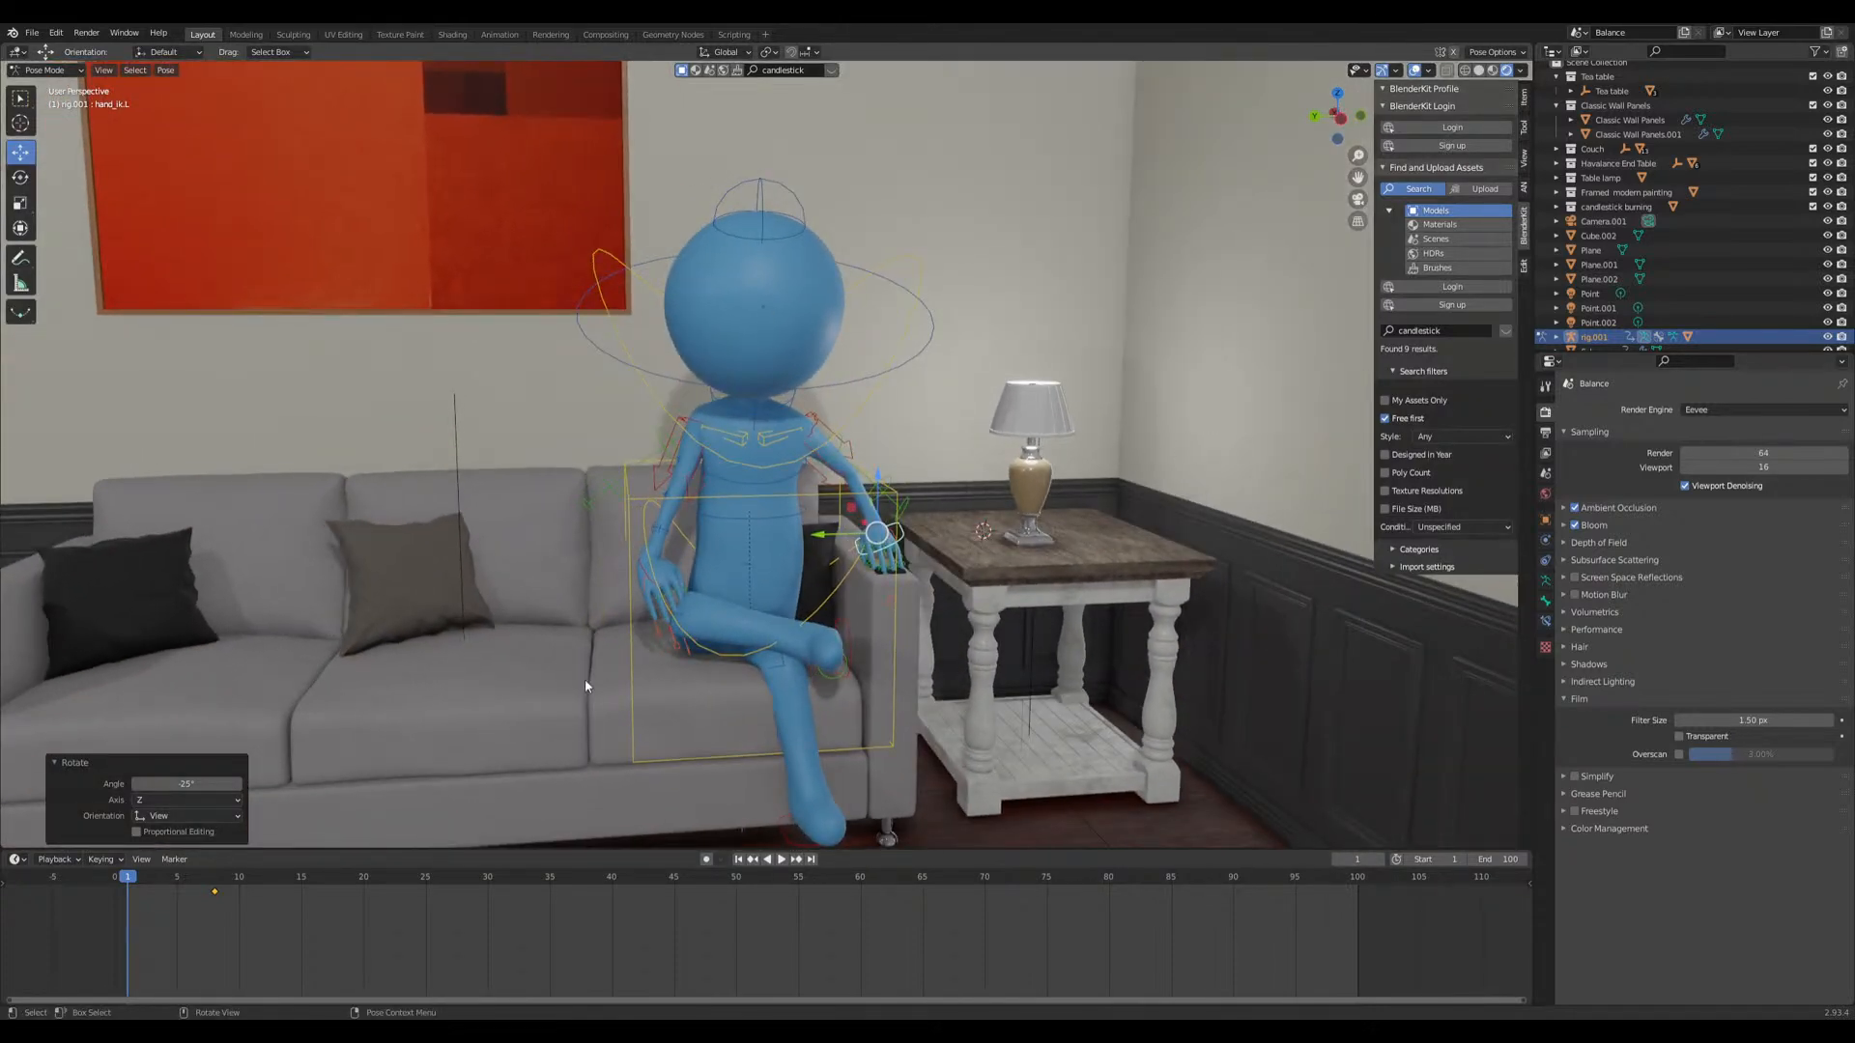
middle_drag(946, 587, 903, 591)
scroll(882, 586, up, 2)
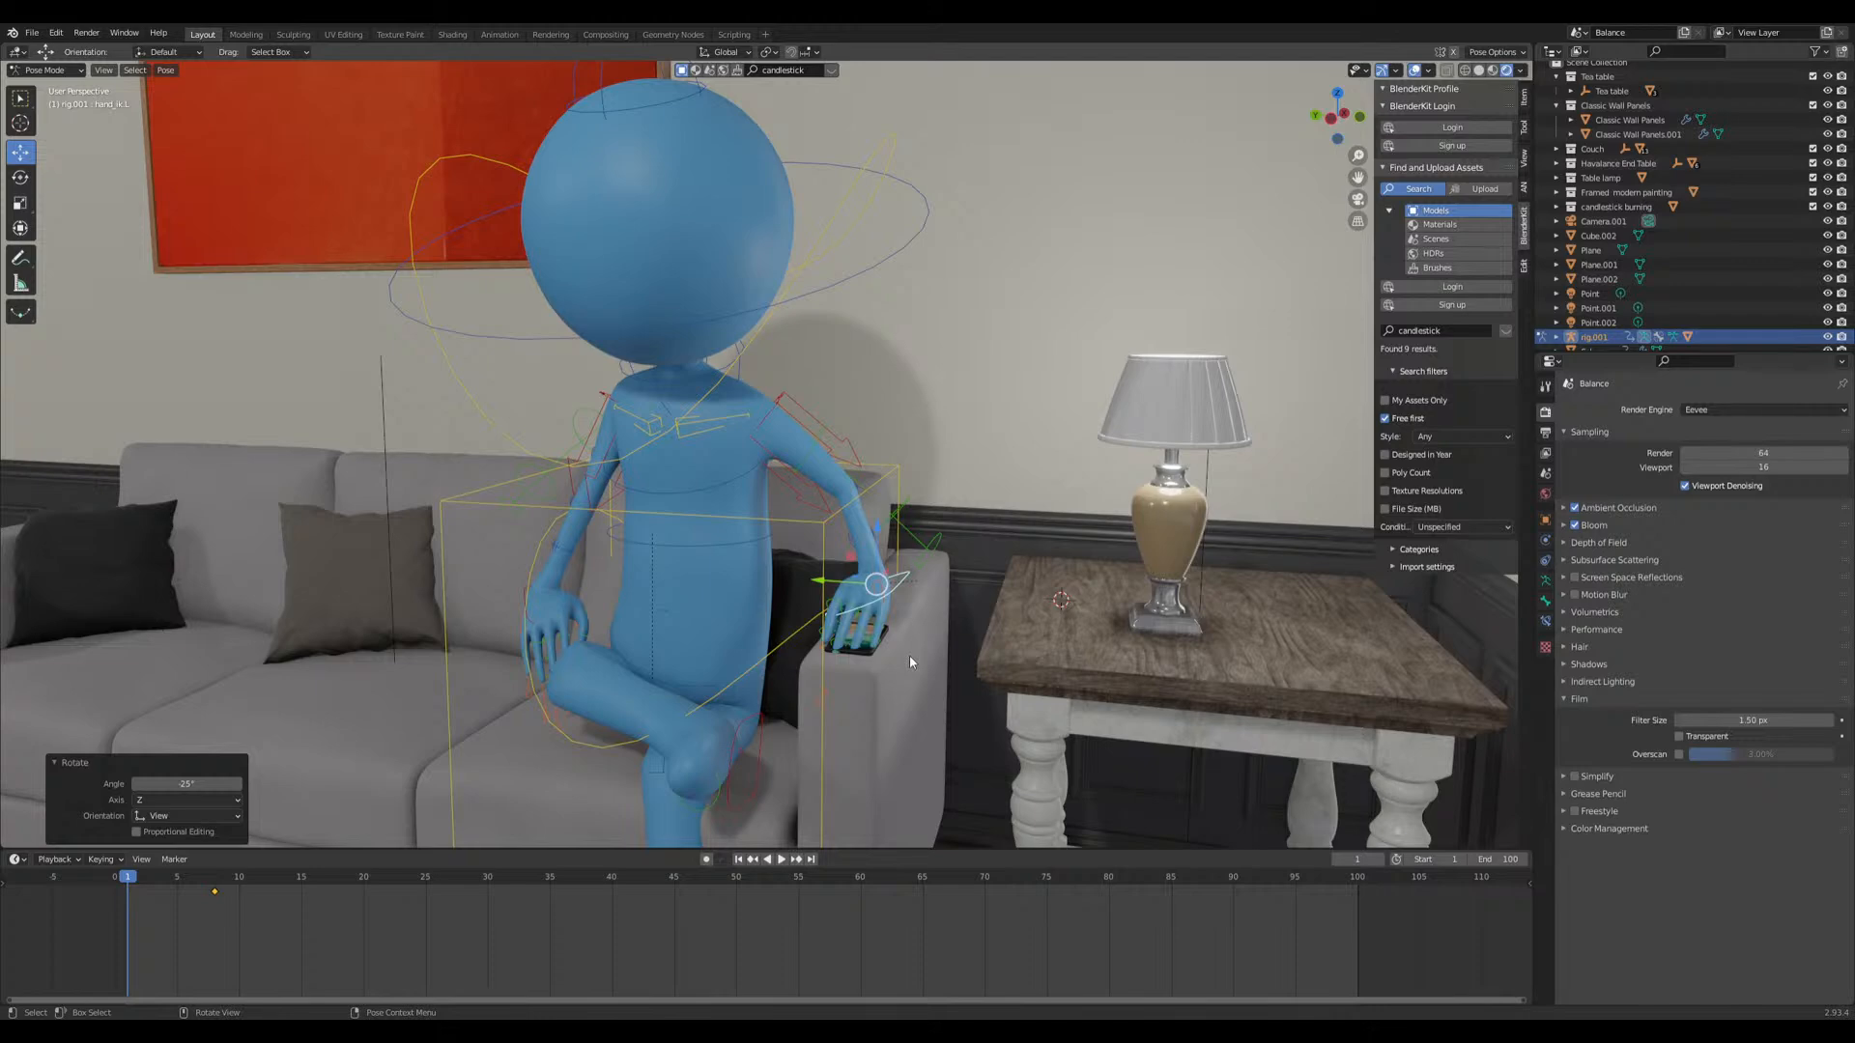
key(KP_Decimal)
scroll(875, 645, down, 4)
middle_drag(875, 646, 811, 617)
scroll(1306, 601, down, 3)
middle_drag(1306, 601, 1155, 624)
scroll(1155, 623, down, 3)
scroll(1103, 560, down, 3)
middle_drag(1103, 560, 1172, 462)
Step: Switch the render engine to Cycles and choose its compute device
click(1729, 409)
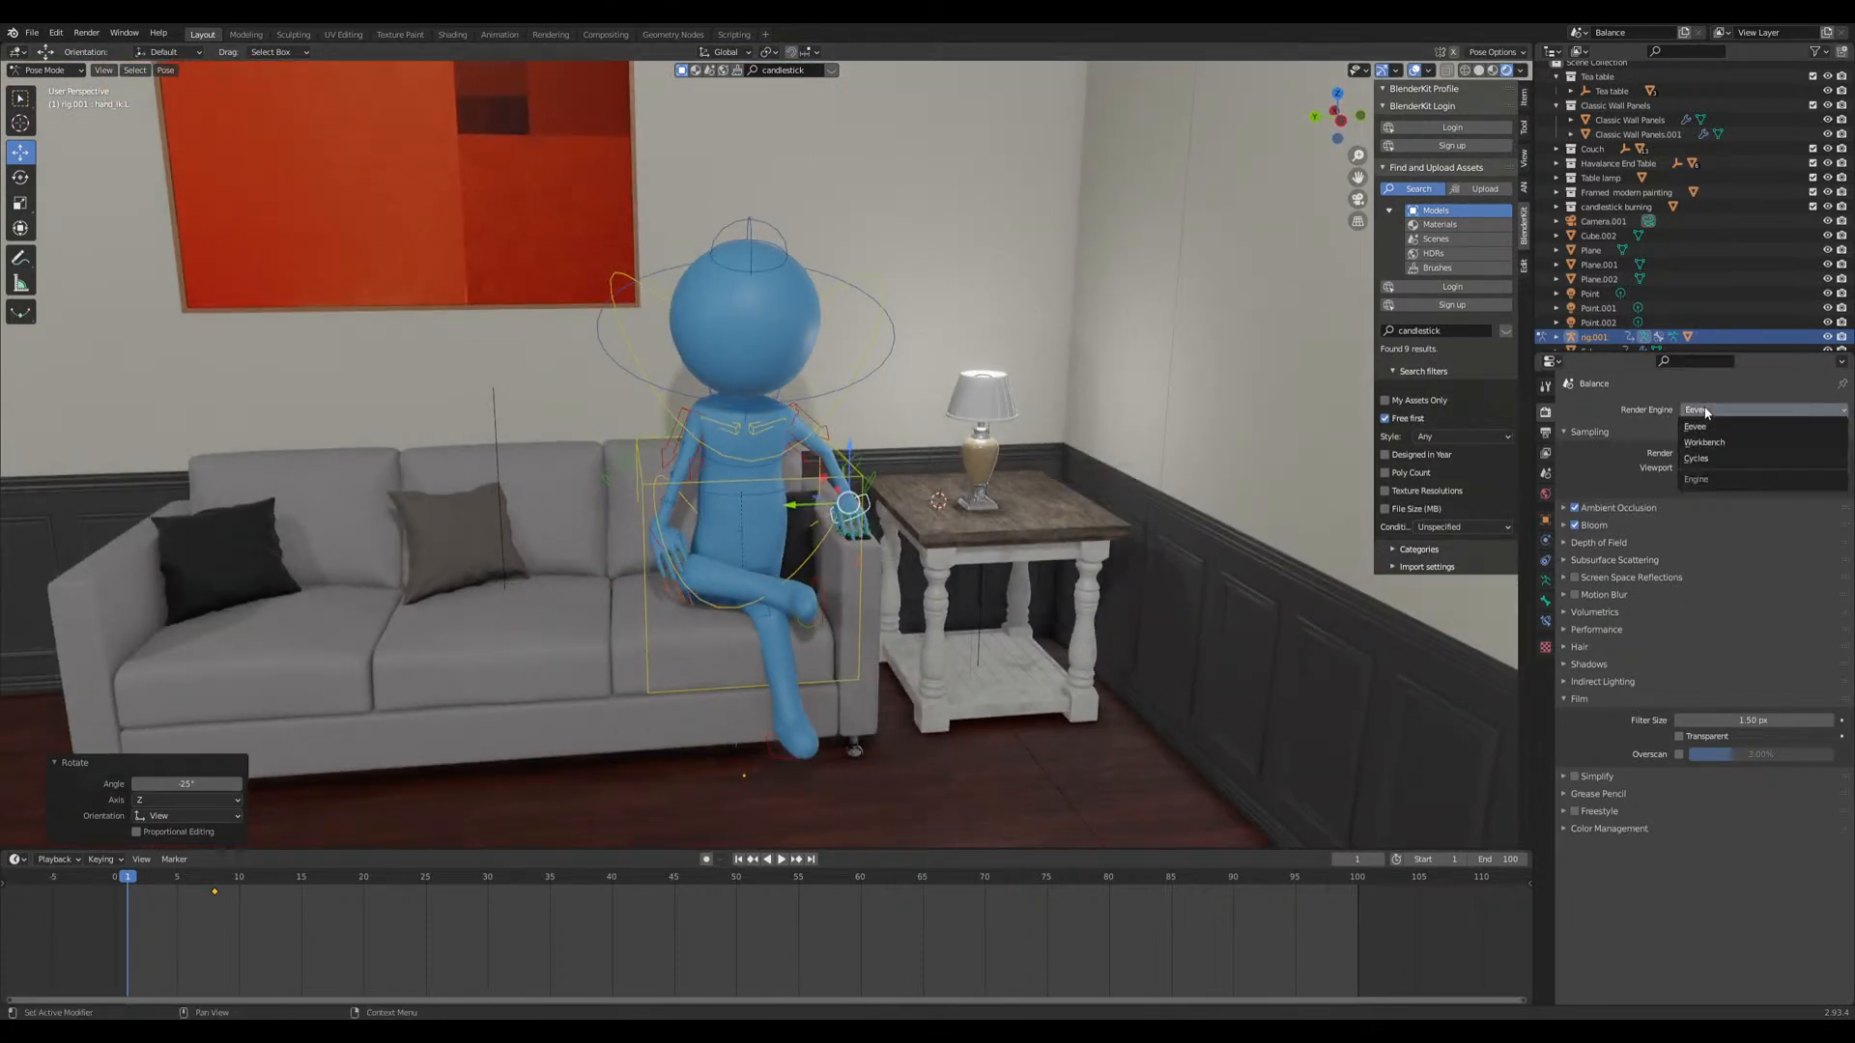
click(1706, 462)
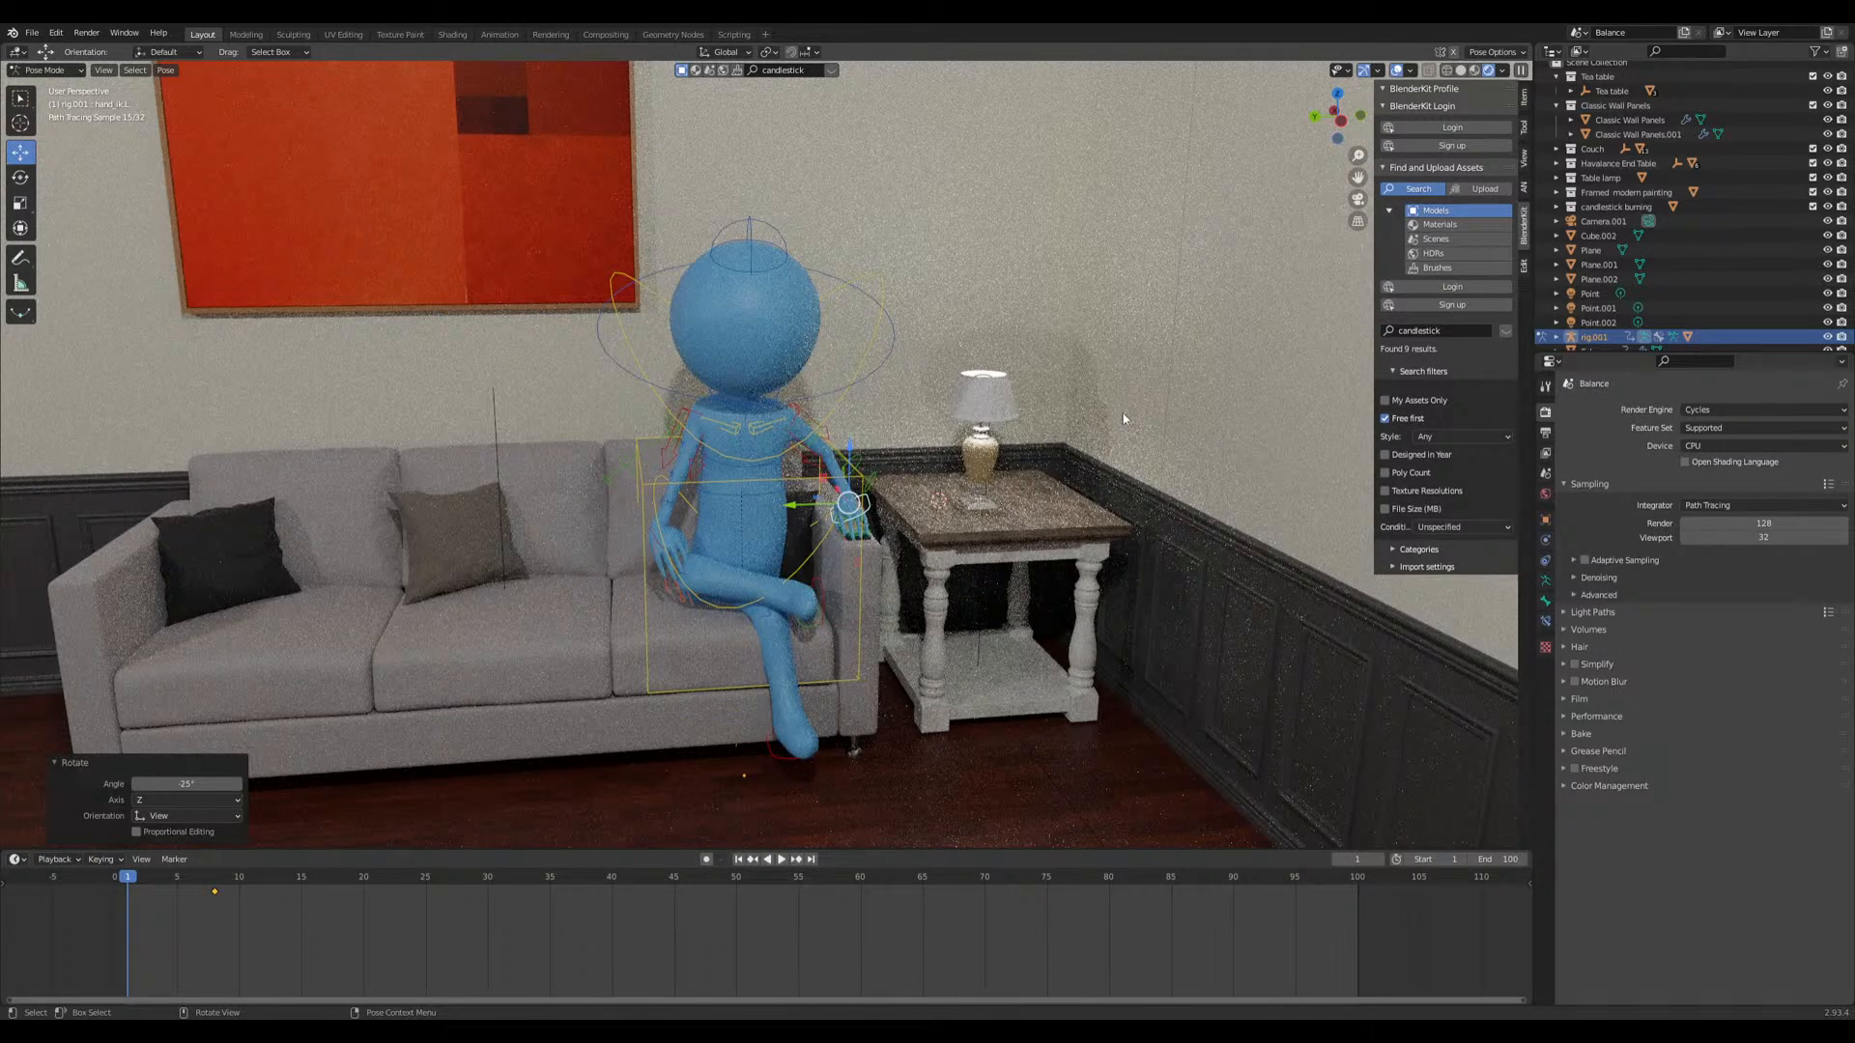
click(1739, 445)
click(1729, 472)
click(1599, 563)
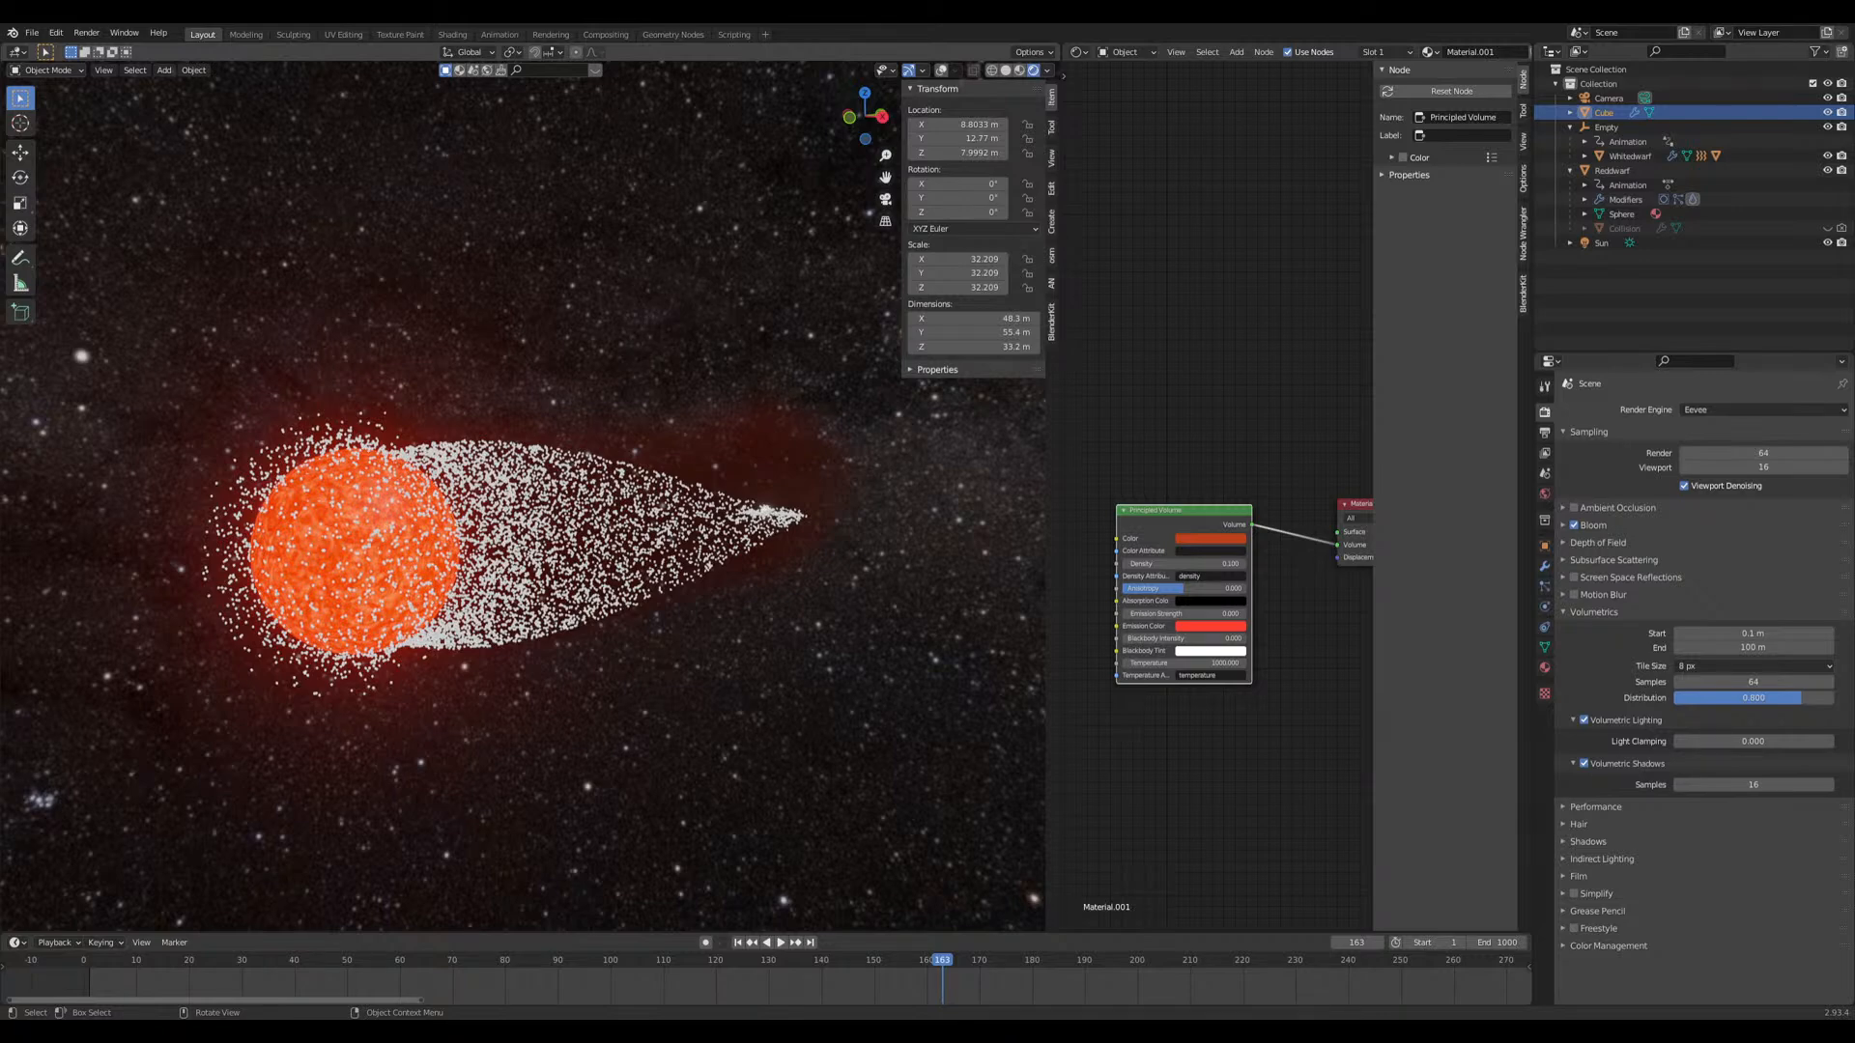
Step: Return the sofa scene to frame 1 and widen the 3D viewport over the shader editor
click(490, 739)
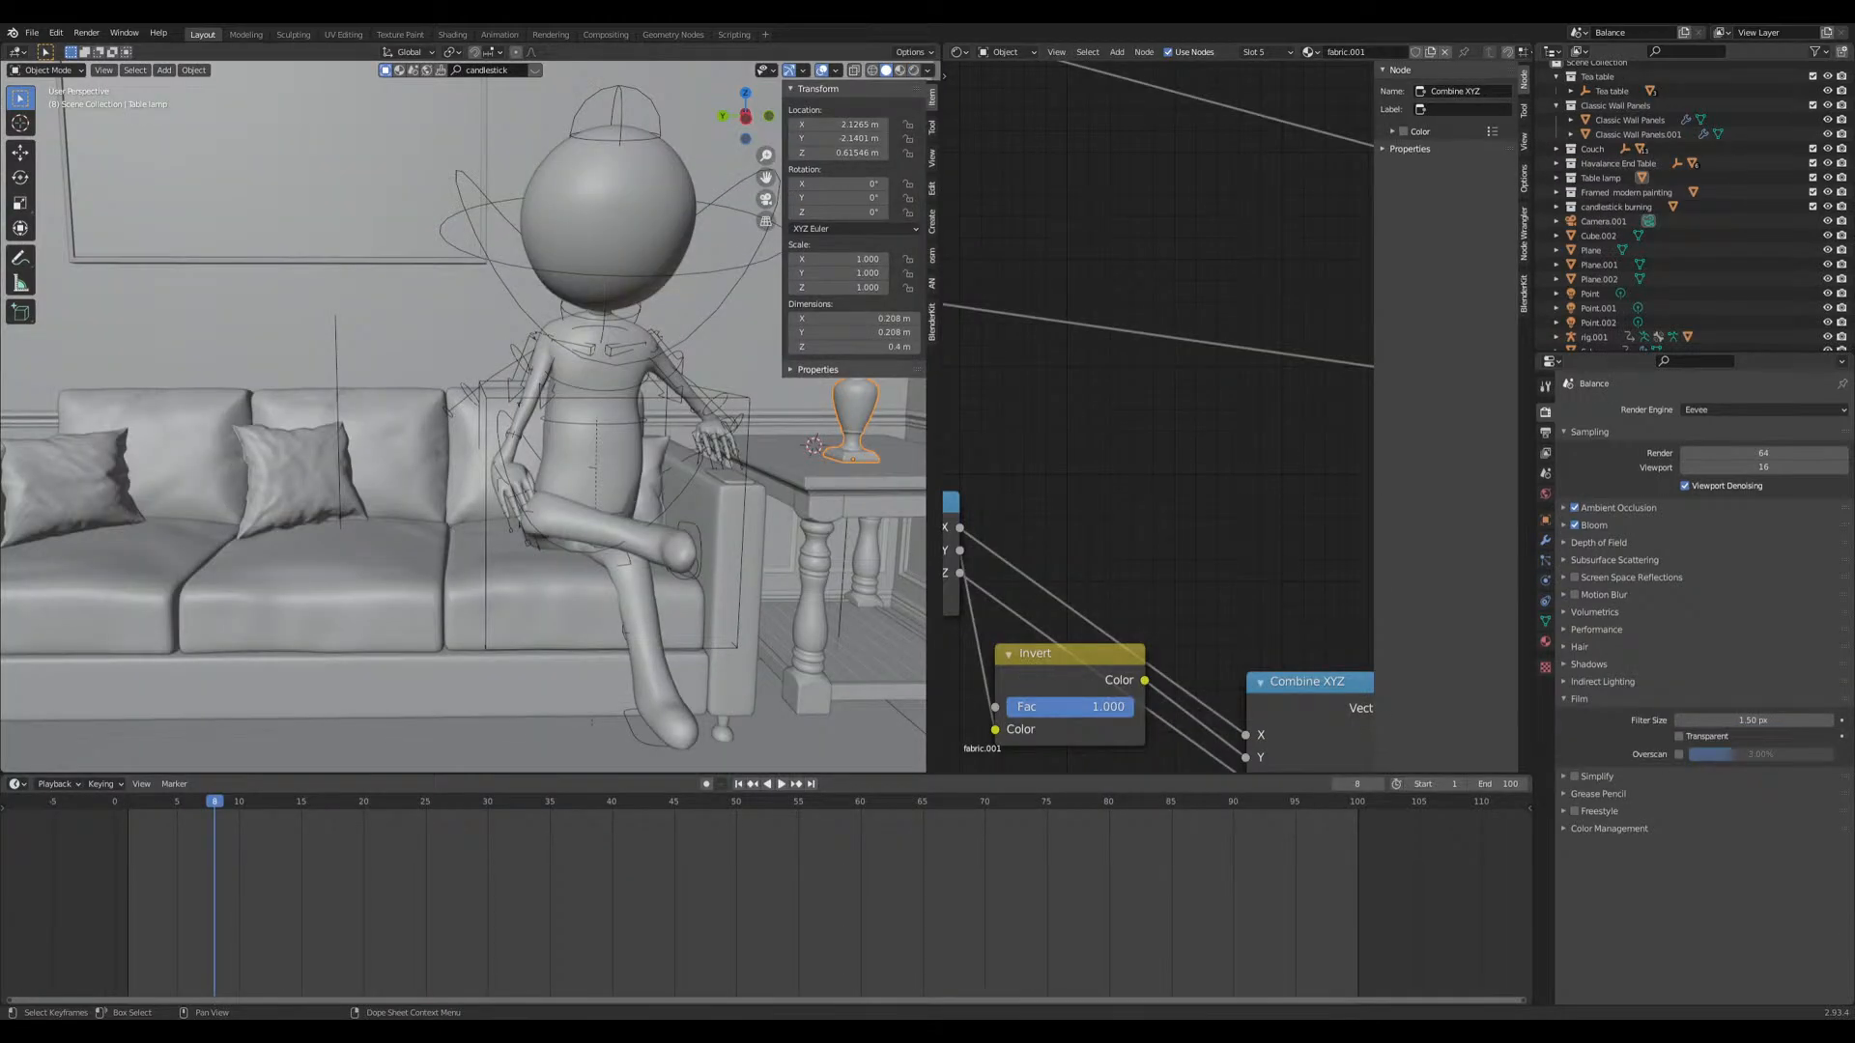
click(127, 587)
scroll(495, 533, down, 3)
middle_drag(495, 533, 477, 558)
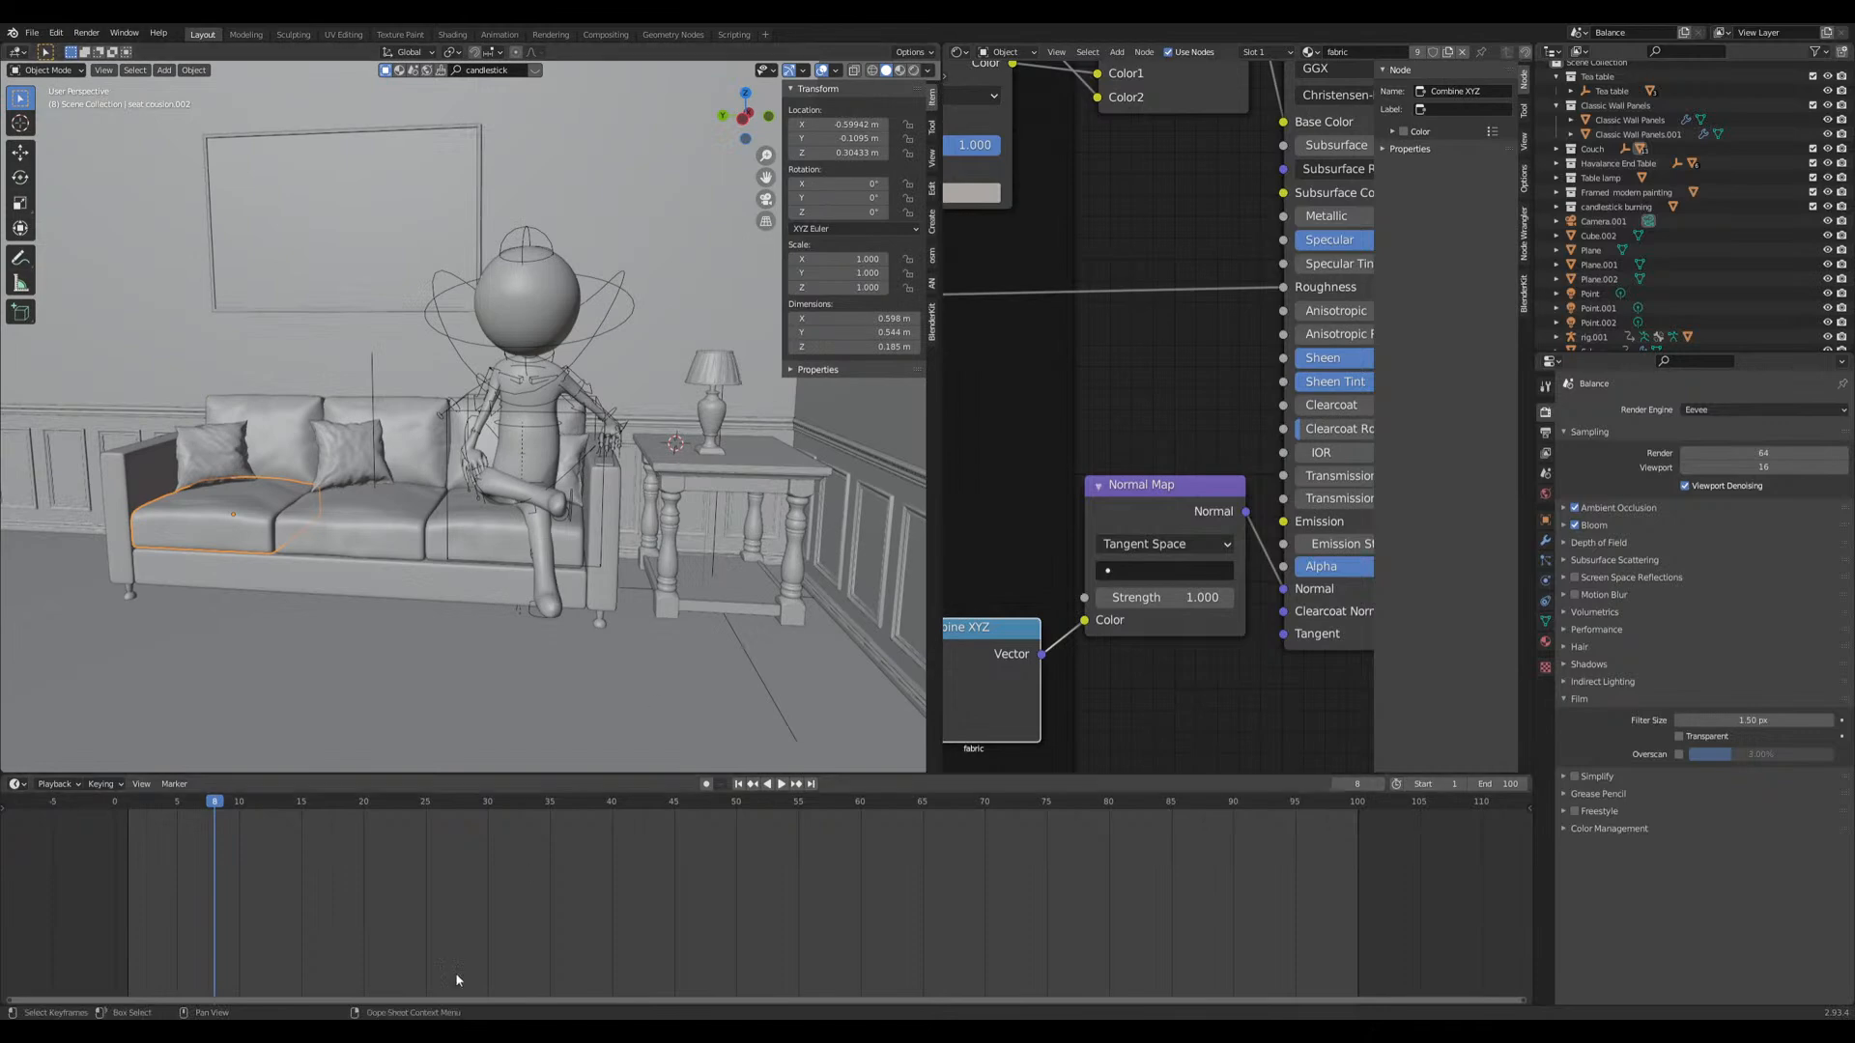
click(416, 673)
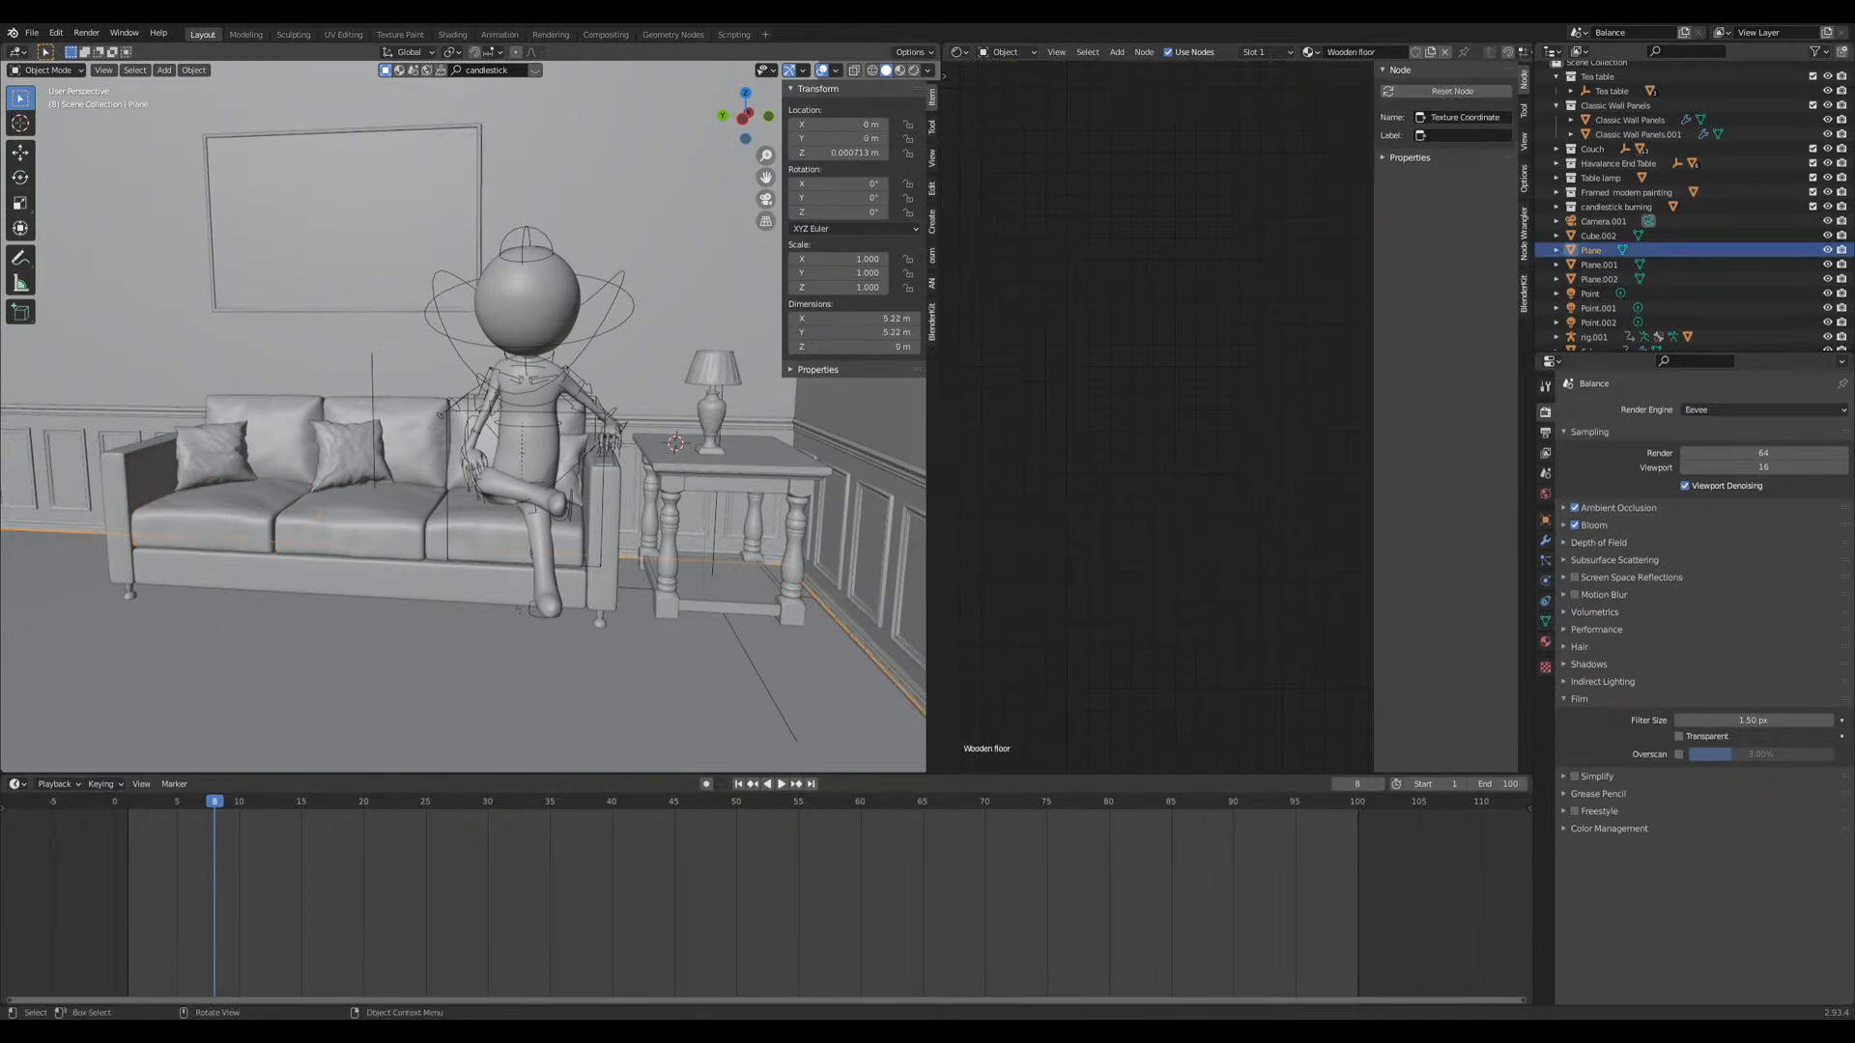
middle_drag(435, 657, 458, 654)
drag(939, 163, 1184, 163)
click(740, 785)
scroll(850, 478, up, 5)
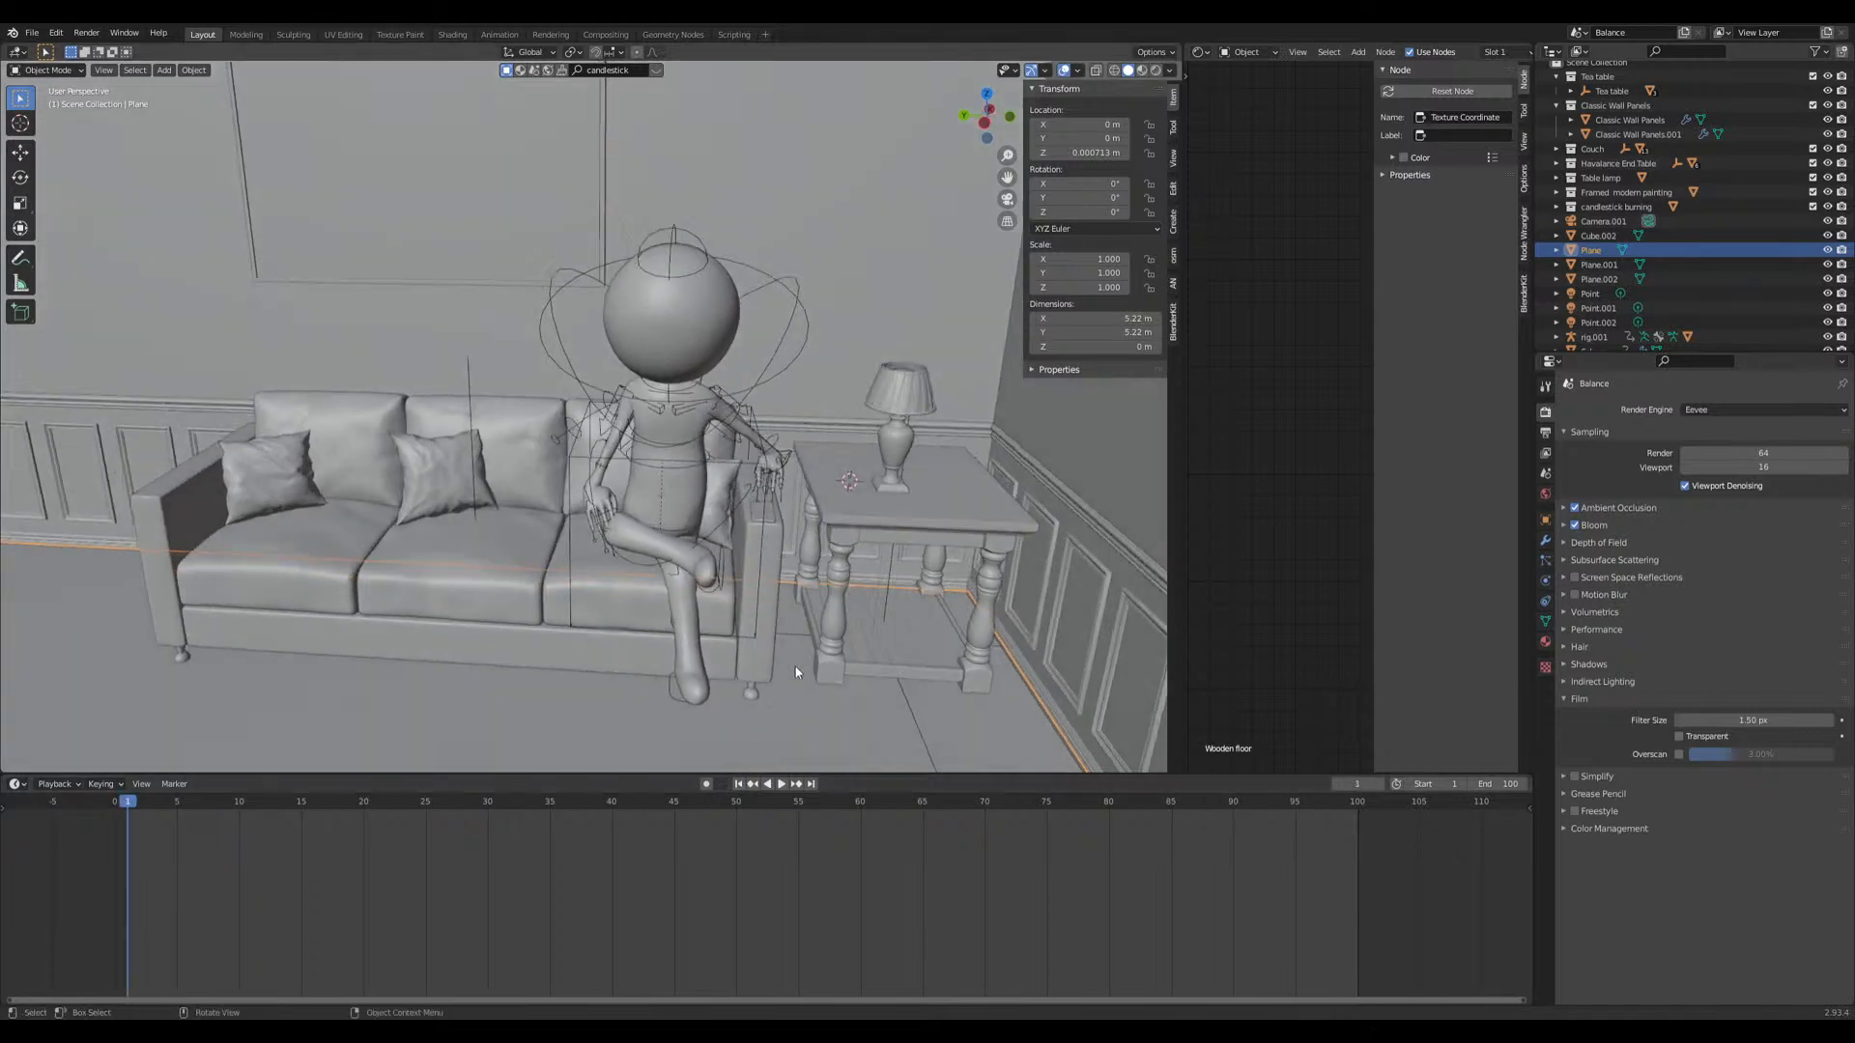
Step: Show the scene in Material Preview shading and select the phone on the sofa armrest
click(1142, 70)
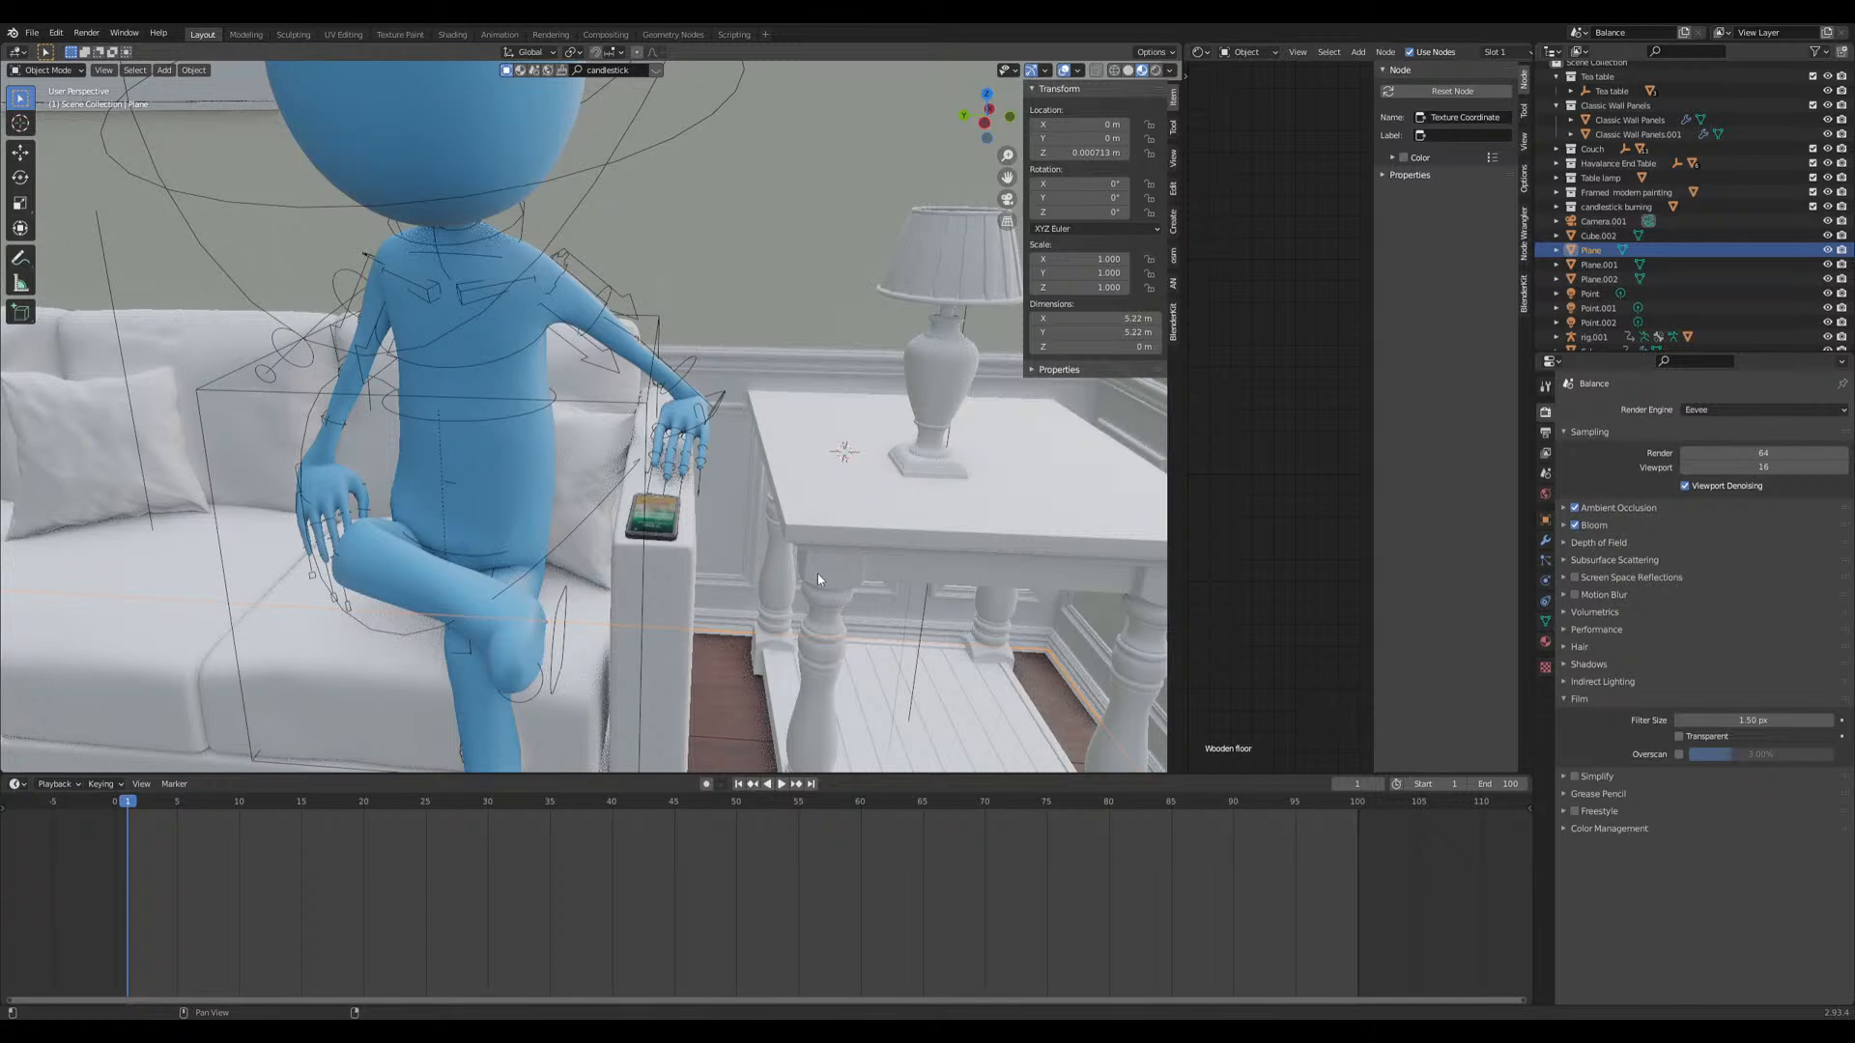
middle_drag(726, 566, 663, 365)
middle_drag(574, 524, 604, 406)
middle_drag(381, 533, 602, 424)
middle_drag(656, 365, 597, 461)
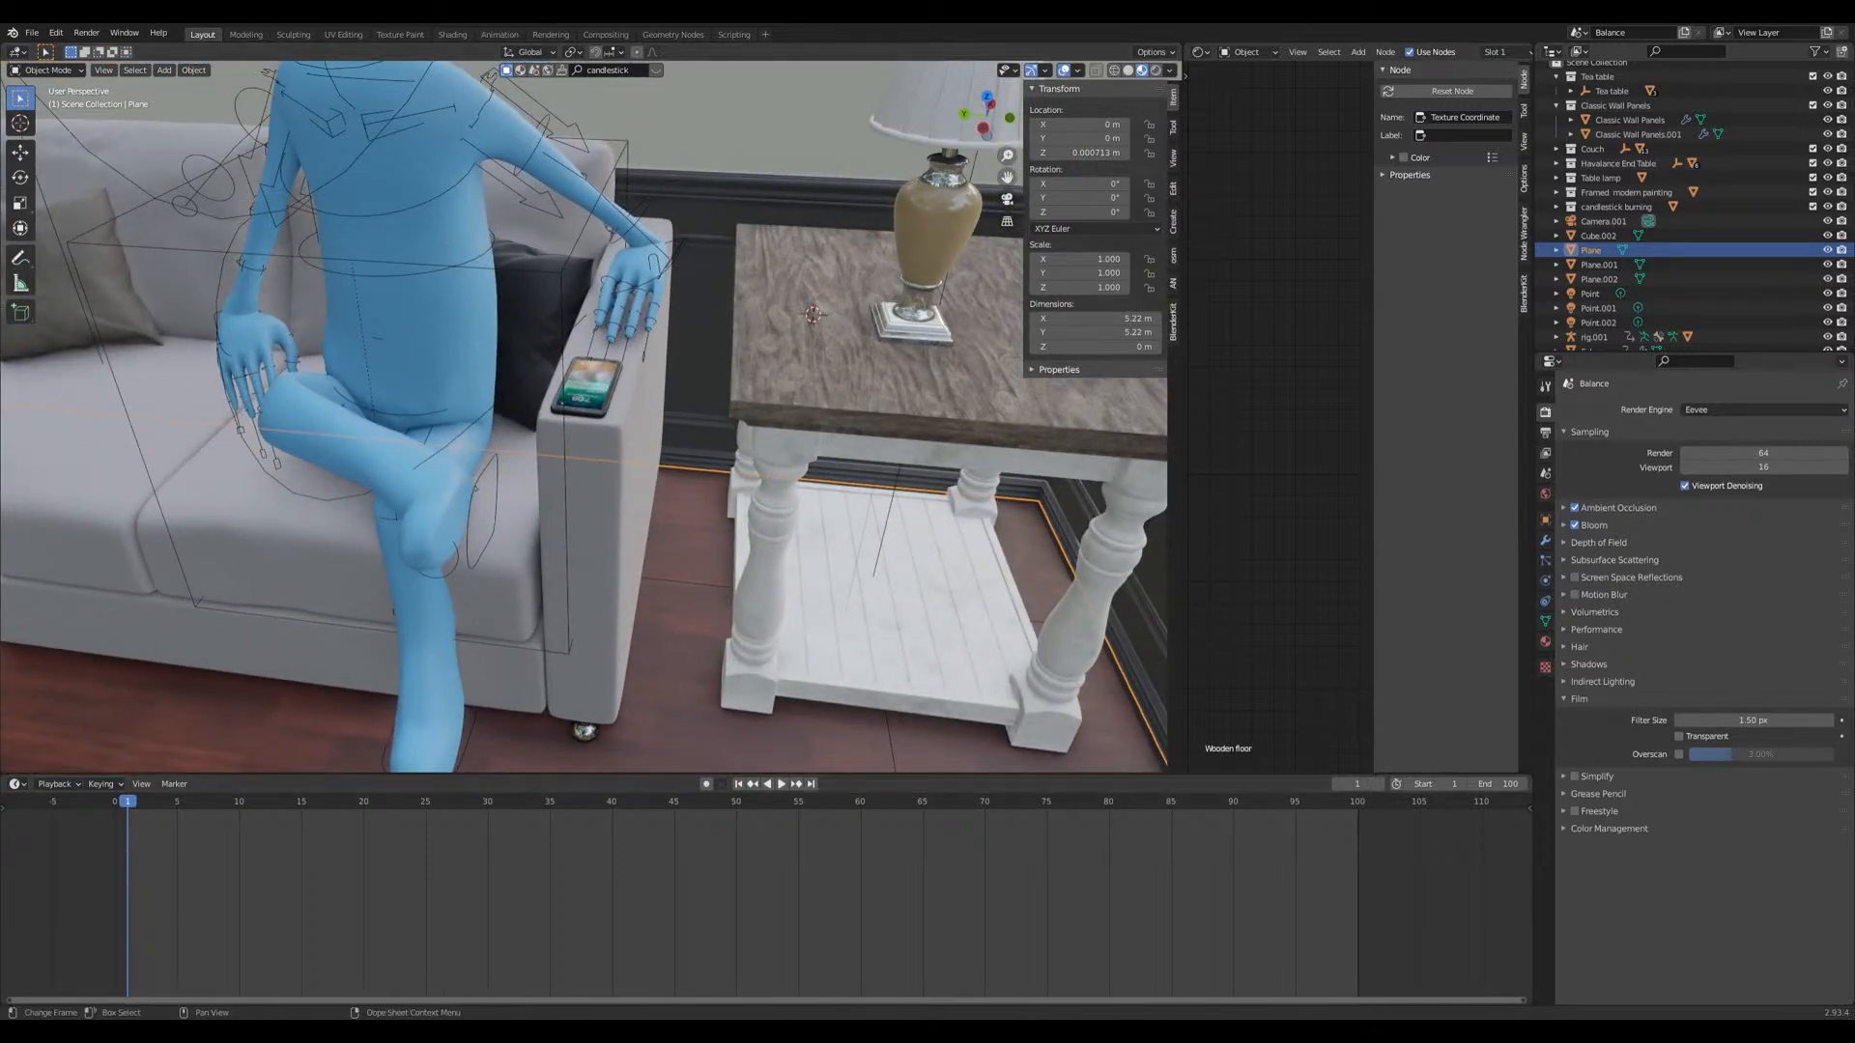
middle_drag(633, 456, 638, 606)
click(637, 606)
Step: Enlarge the shader editor and display the node tree of the phone's Screen material
scroll(1219, 532, down, 4)
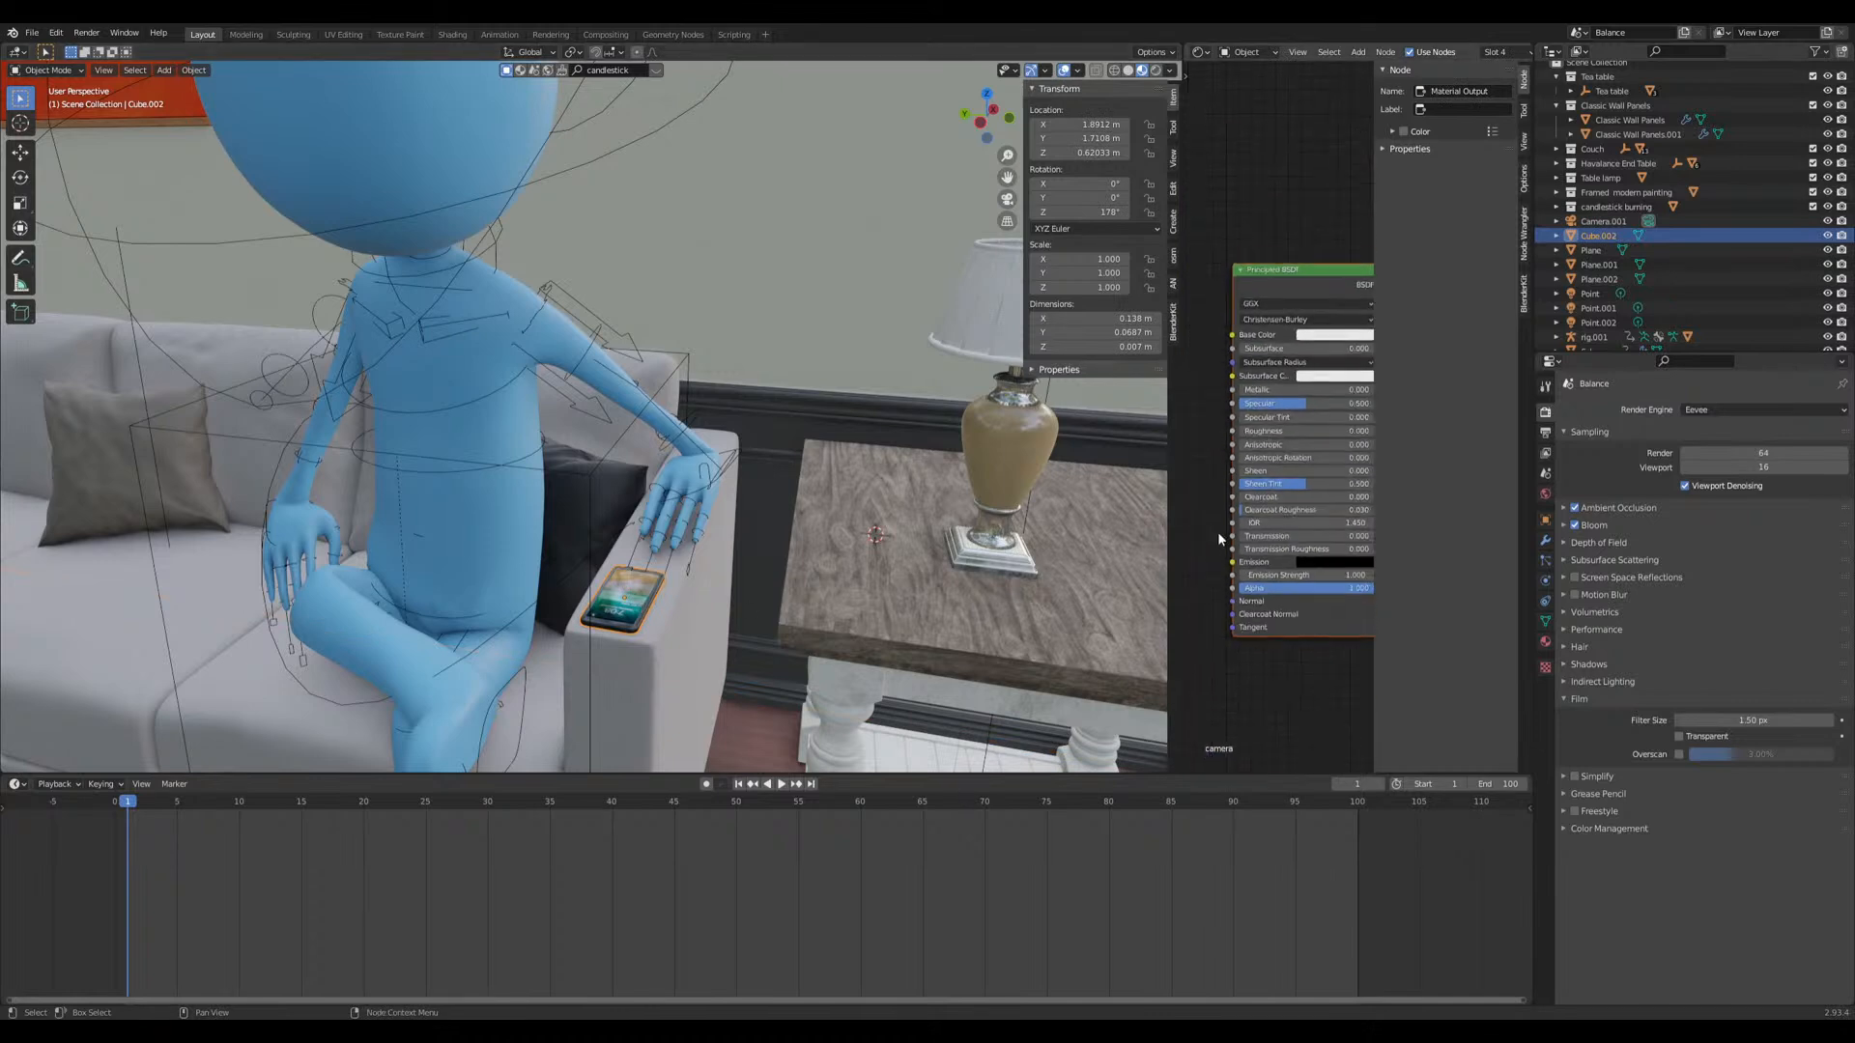
drag(1180, 579, 891, 579)
click(1544, 642)
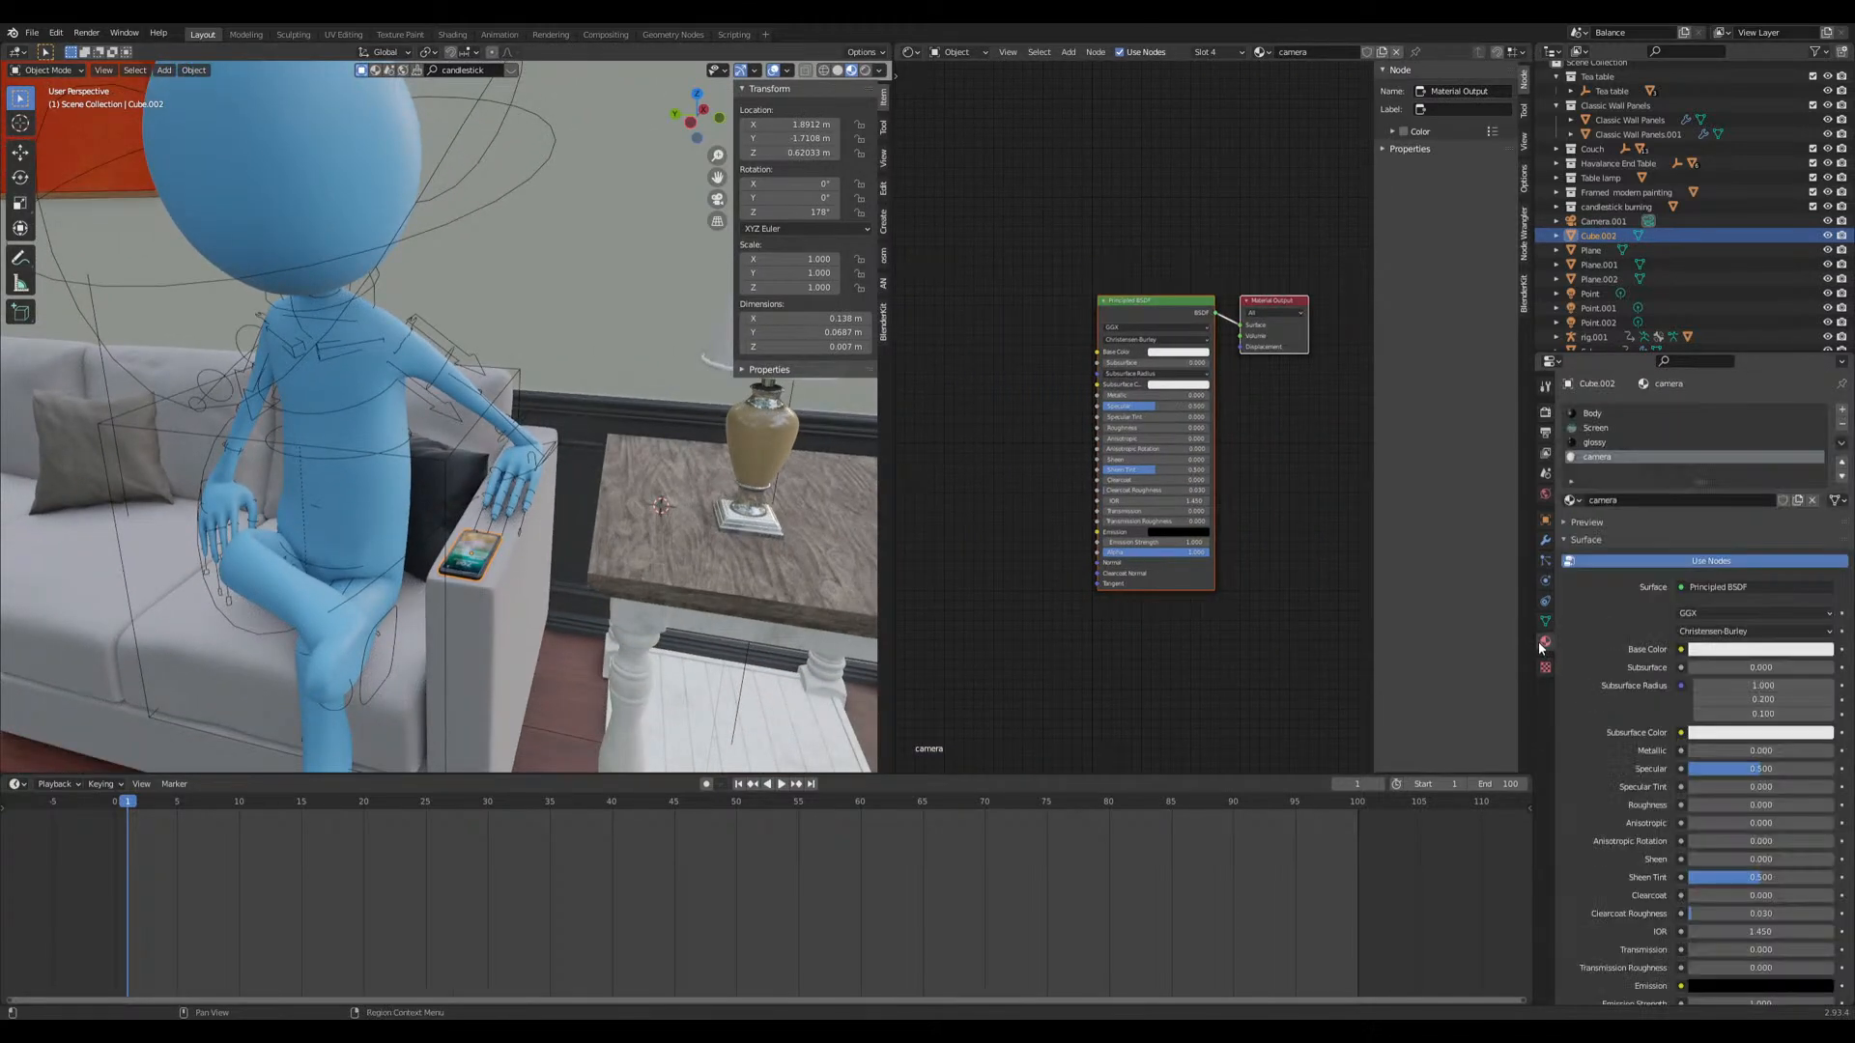
click(1615, 428)
scroll(1190, 585, up, 4)
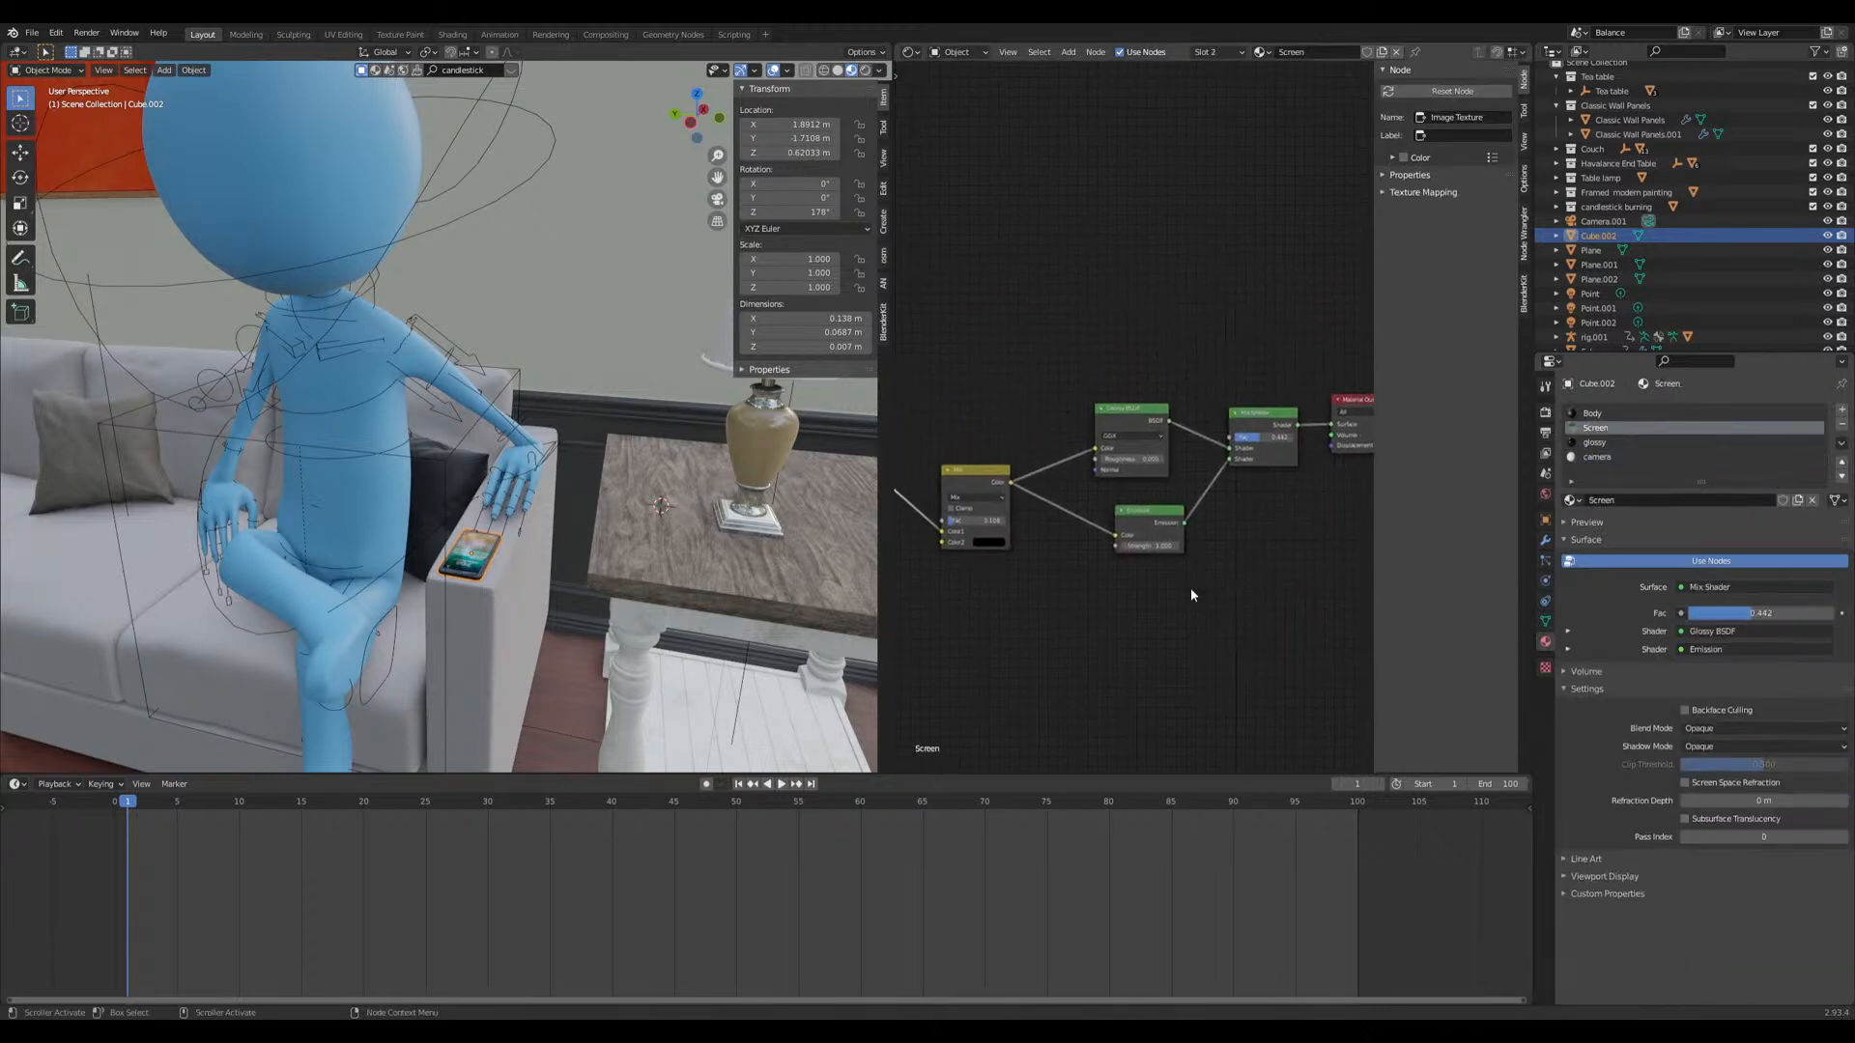
Step: Set the factor of the Screen material's Mix color node to 1.000 and keyframe it at frame 5
mouse_move(1223, 466)
mouse_down()
mouse_move(1256, 466)
mouse_move(1223, 471)
mouse_up()
middle_drag(998, 543, 1284, 475)
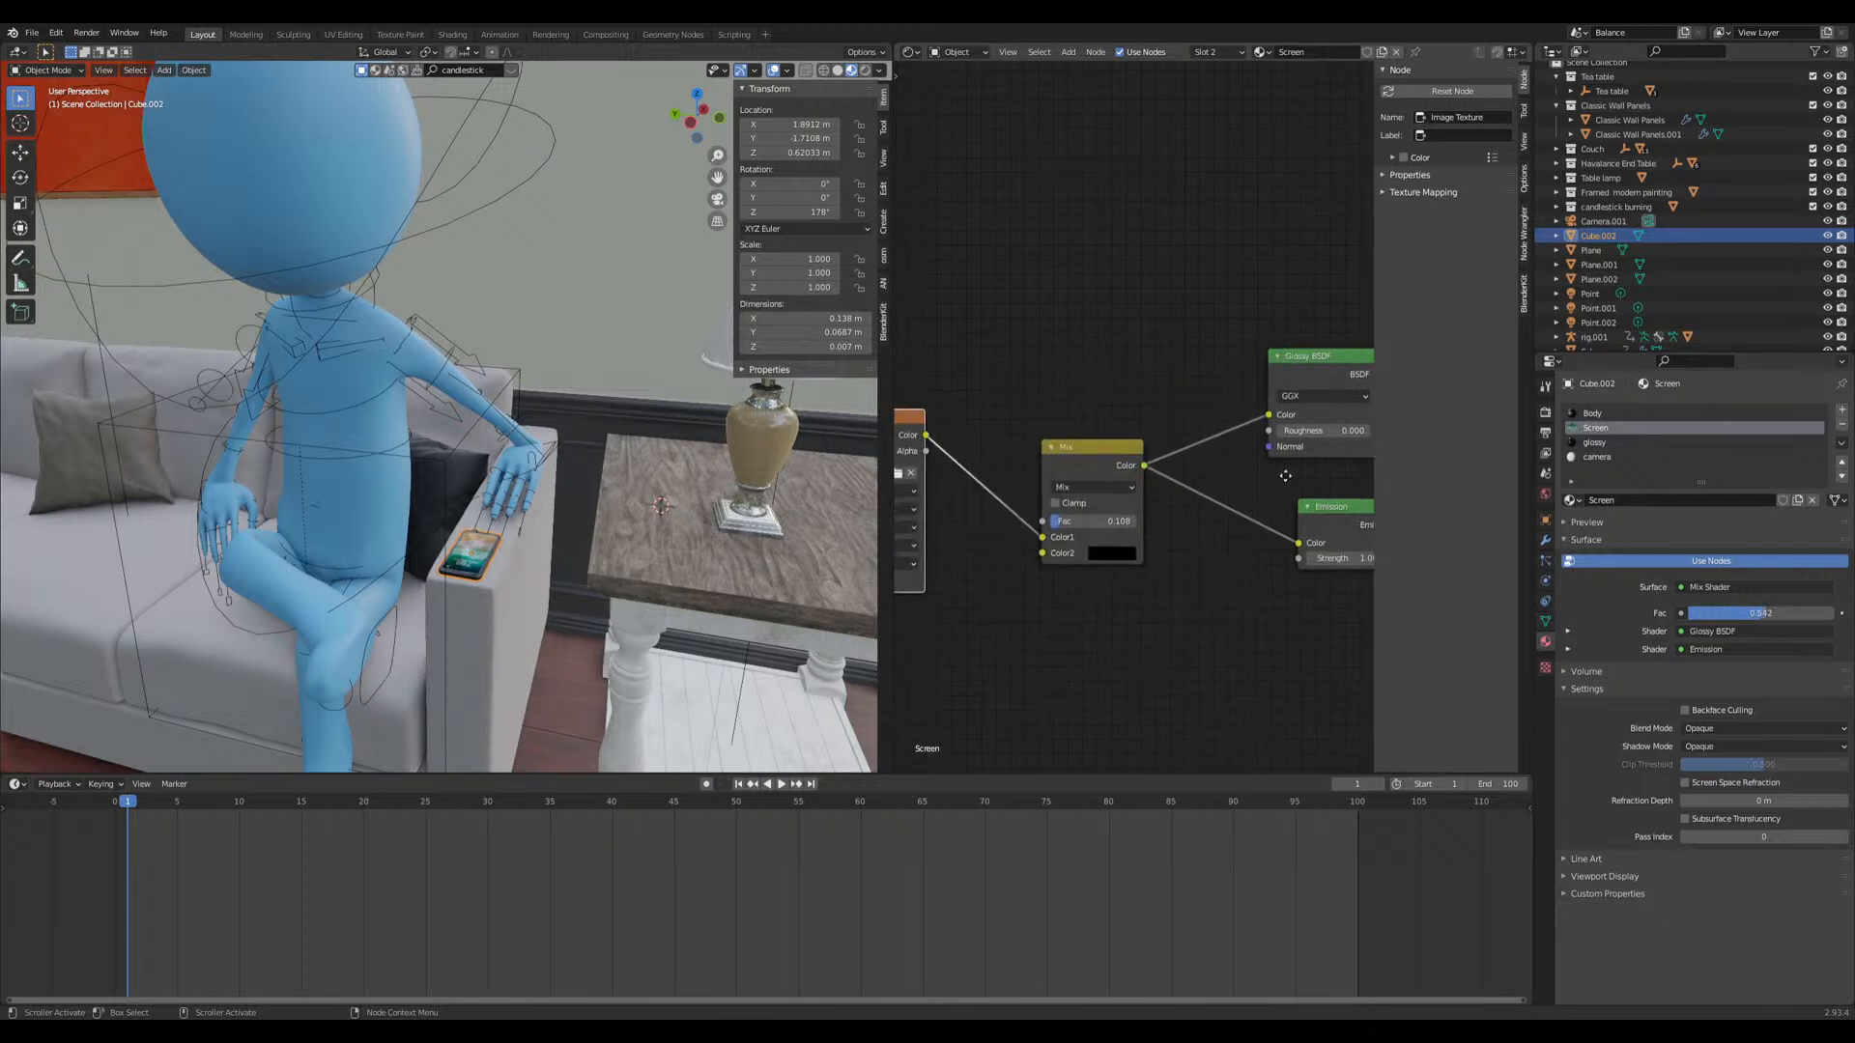
drag(1086, 523, 1135, 522)
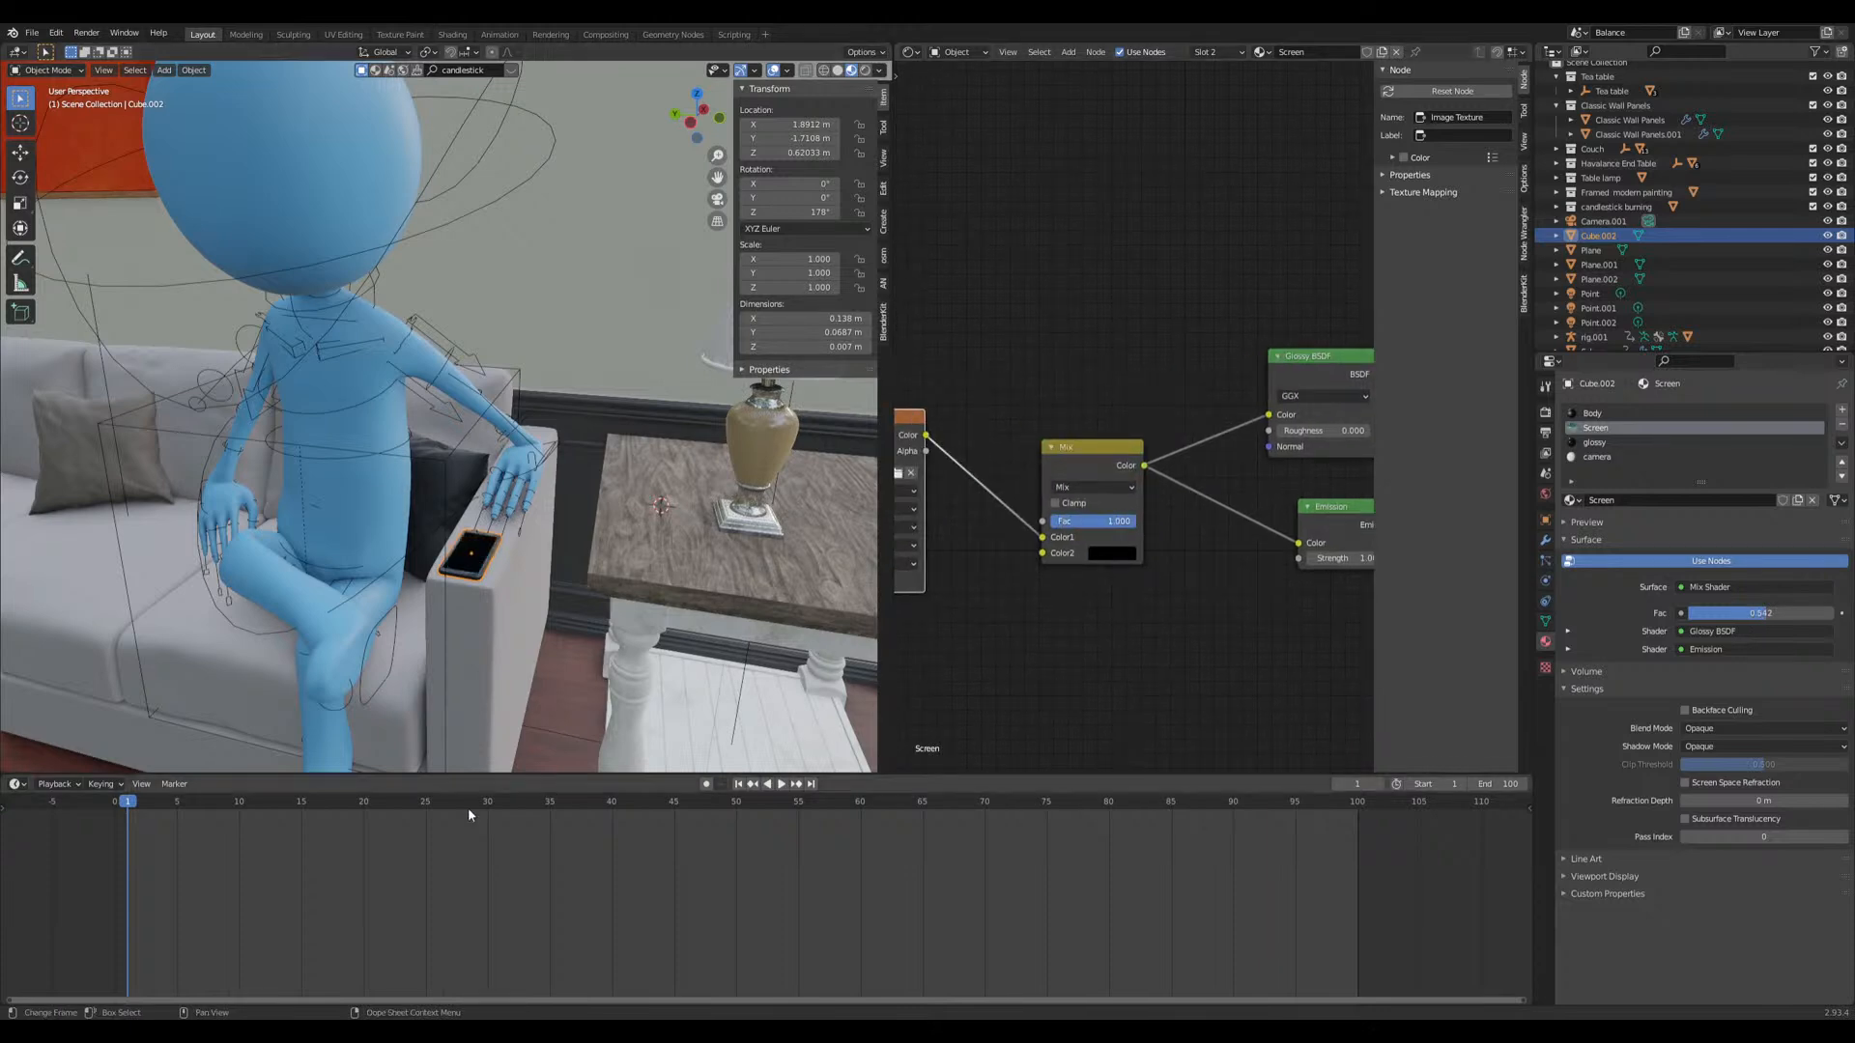
key(space)
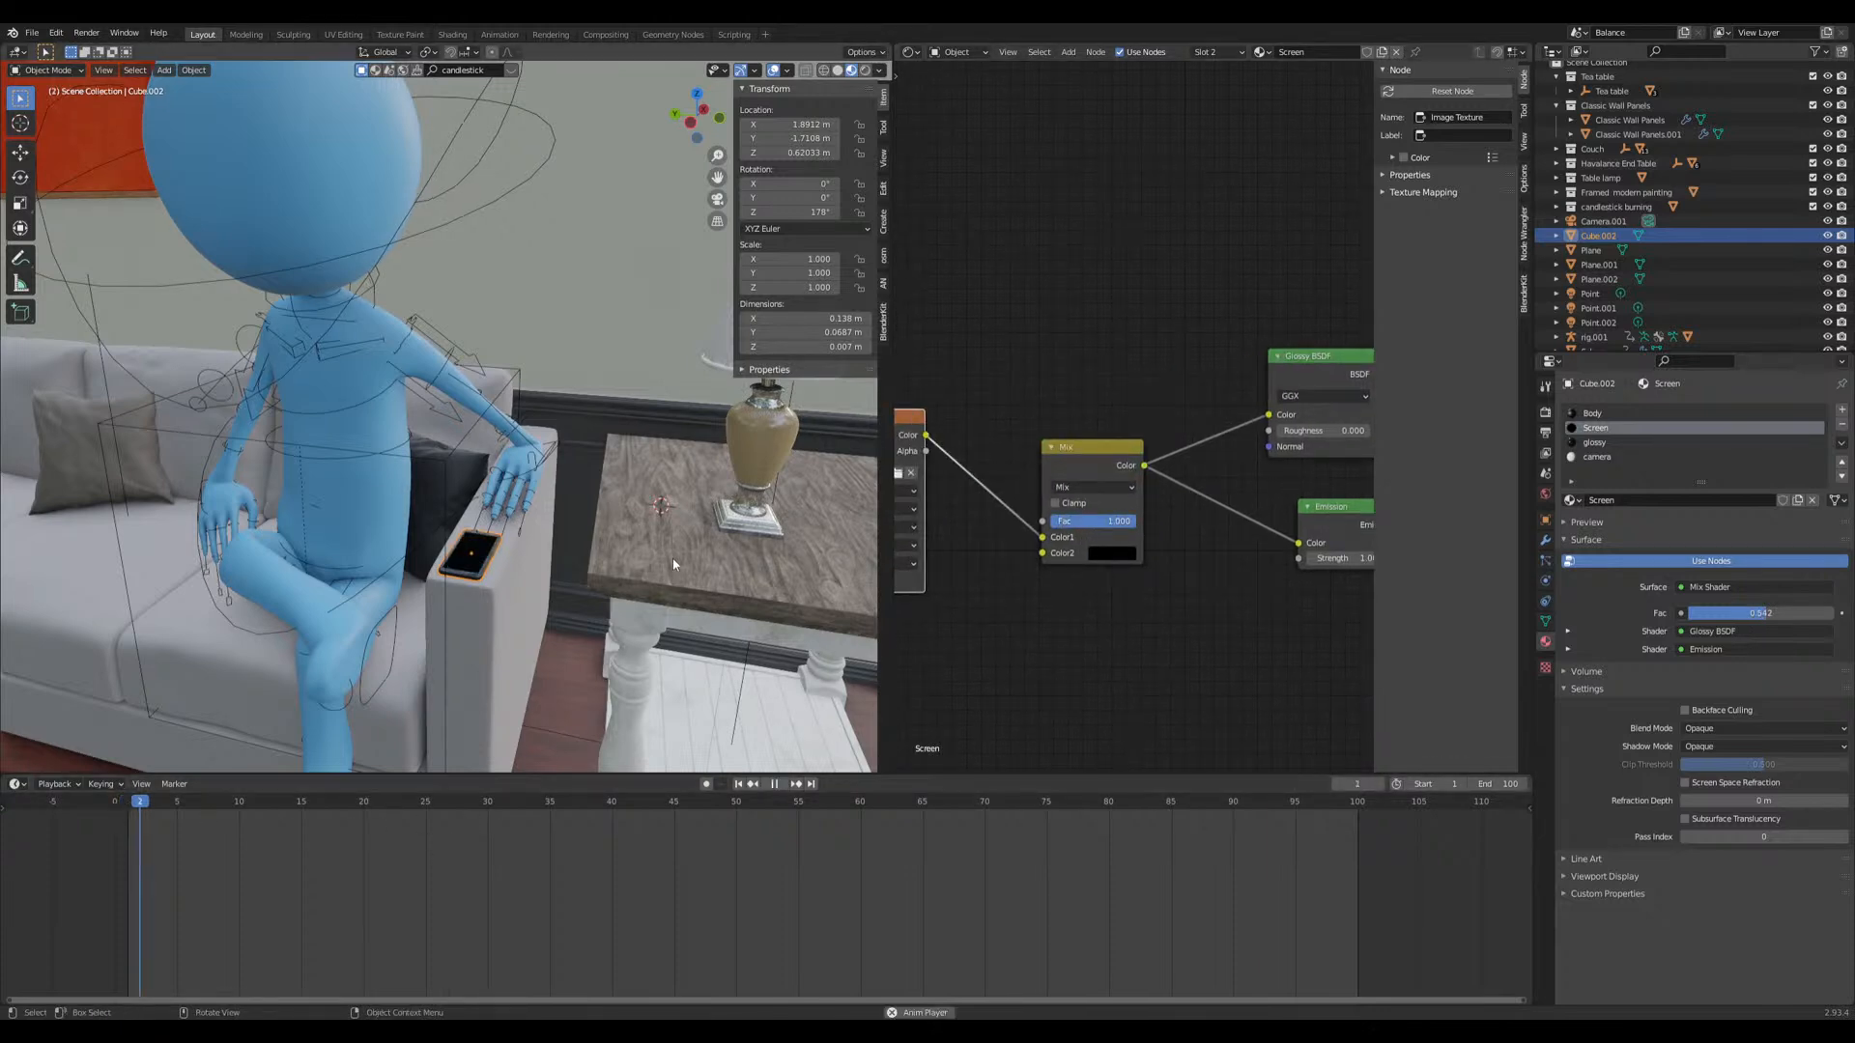
click(1088, 480)
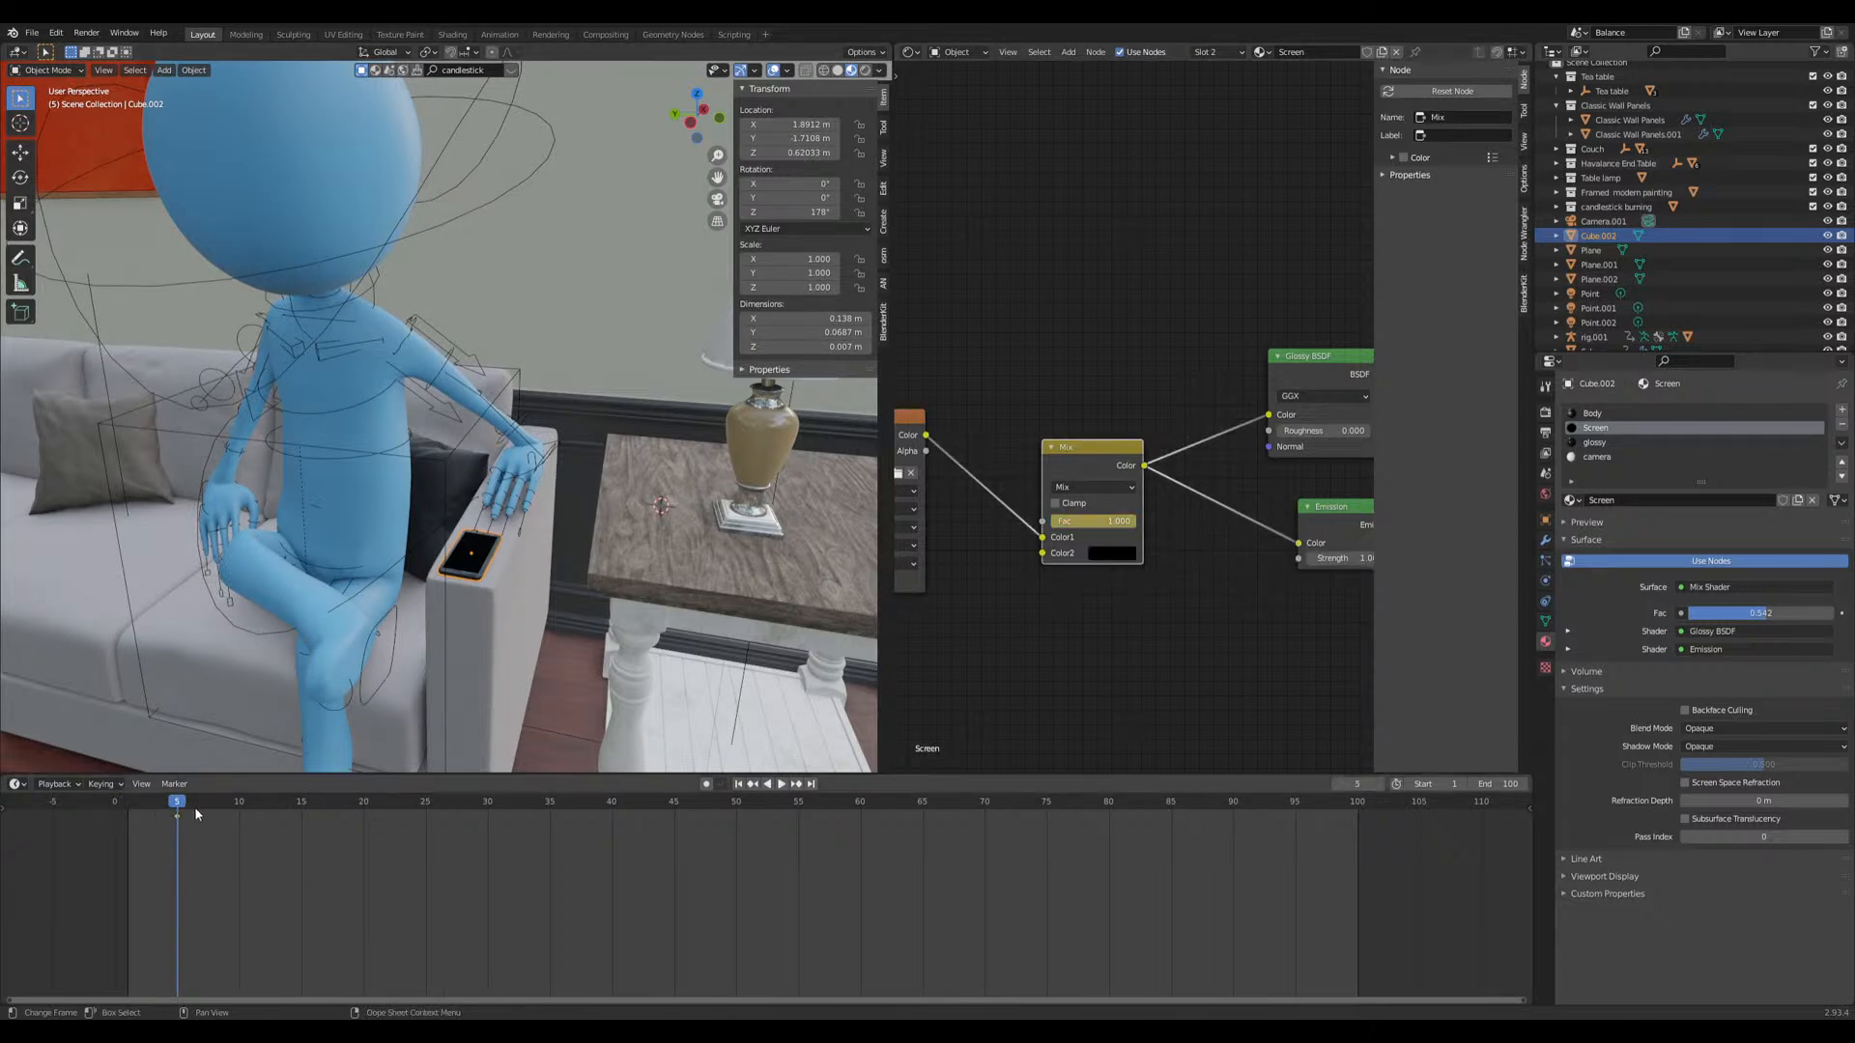
Step: Keyframe the Mix node's factor at 0.000 on frame 6 and play the animation to check the phone screen
key(Right)
drag(1101, 521, 1049, 520)
key(i)
click(139, 814)
key(space)
key(space)
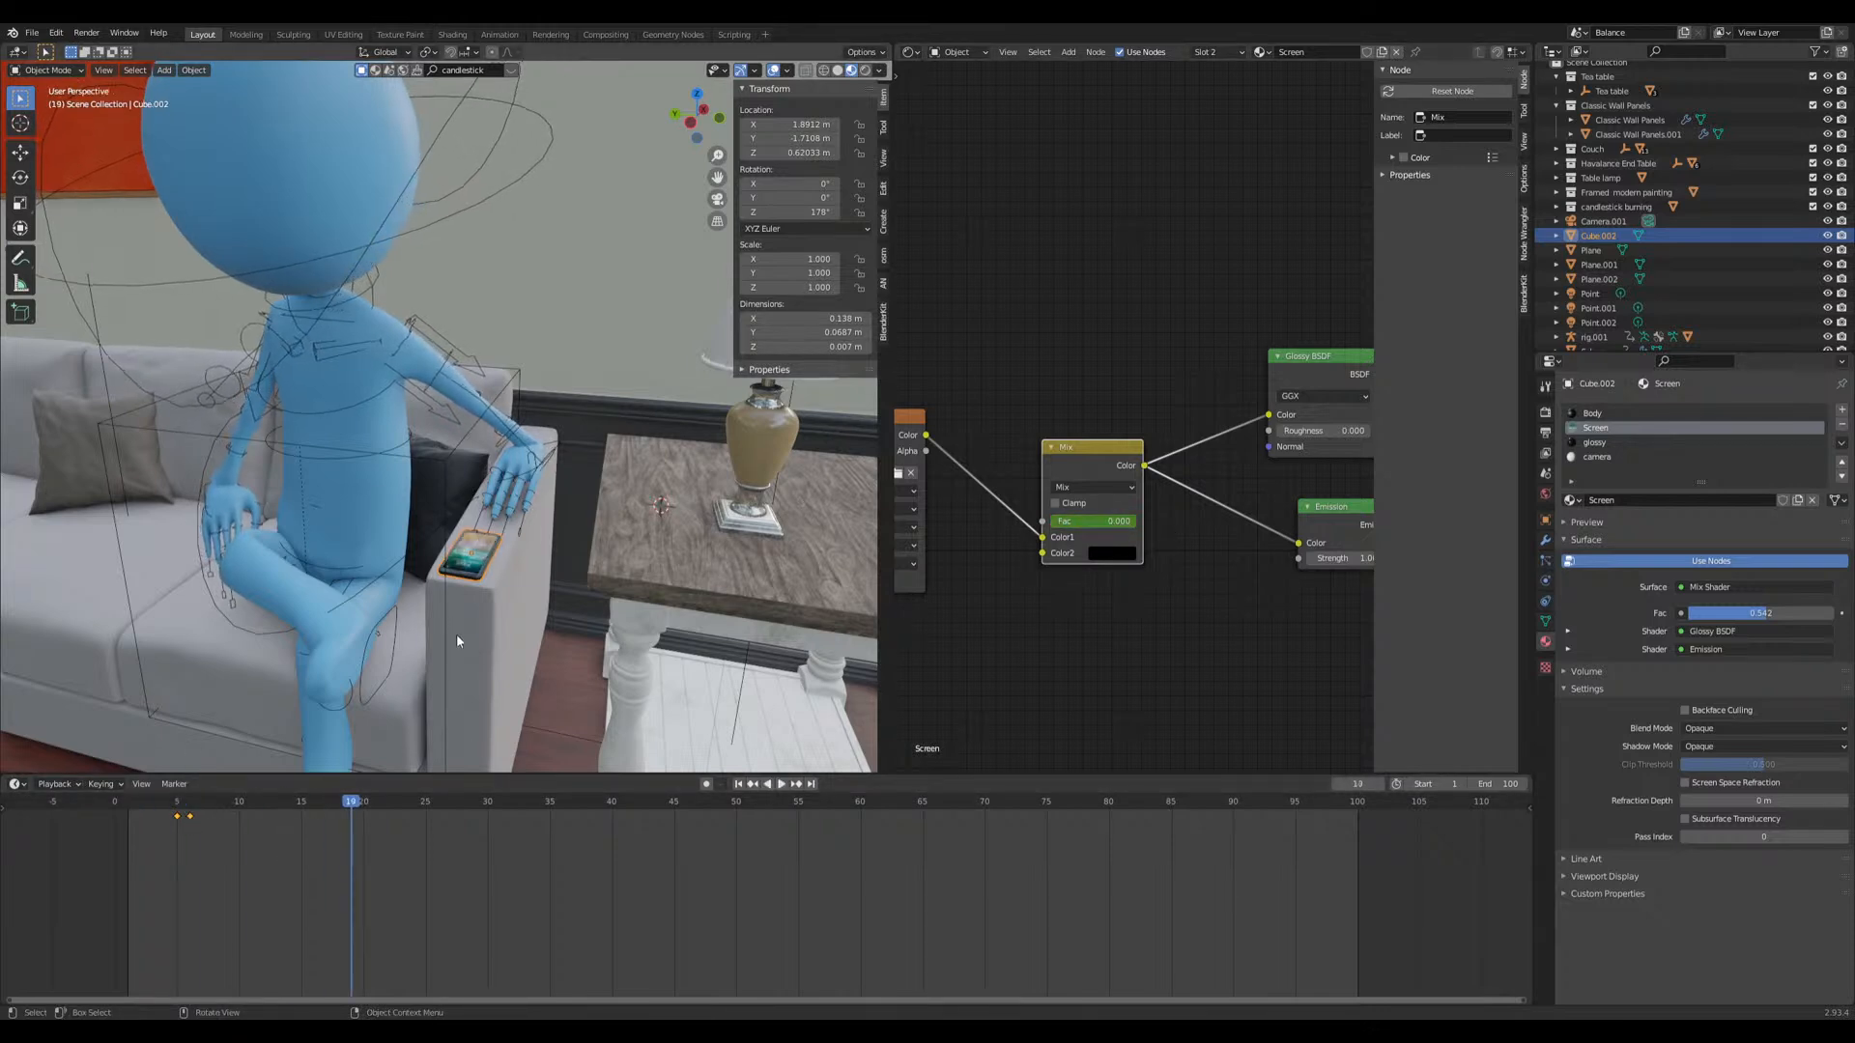
Step: Delete the 1.wav sound strip in the Video Sequencer and return that area to the Timeline
middle_drag(456, 634, 385, 711)
click(17, 783)
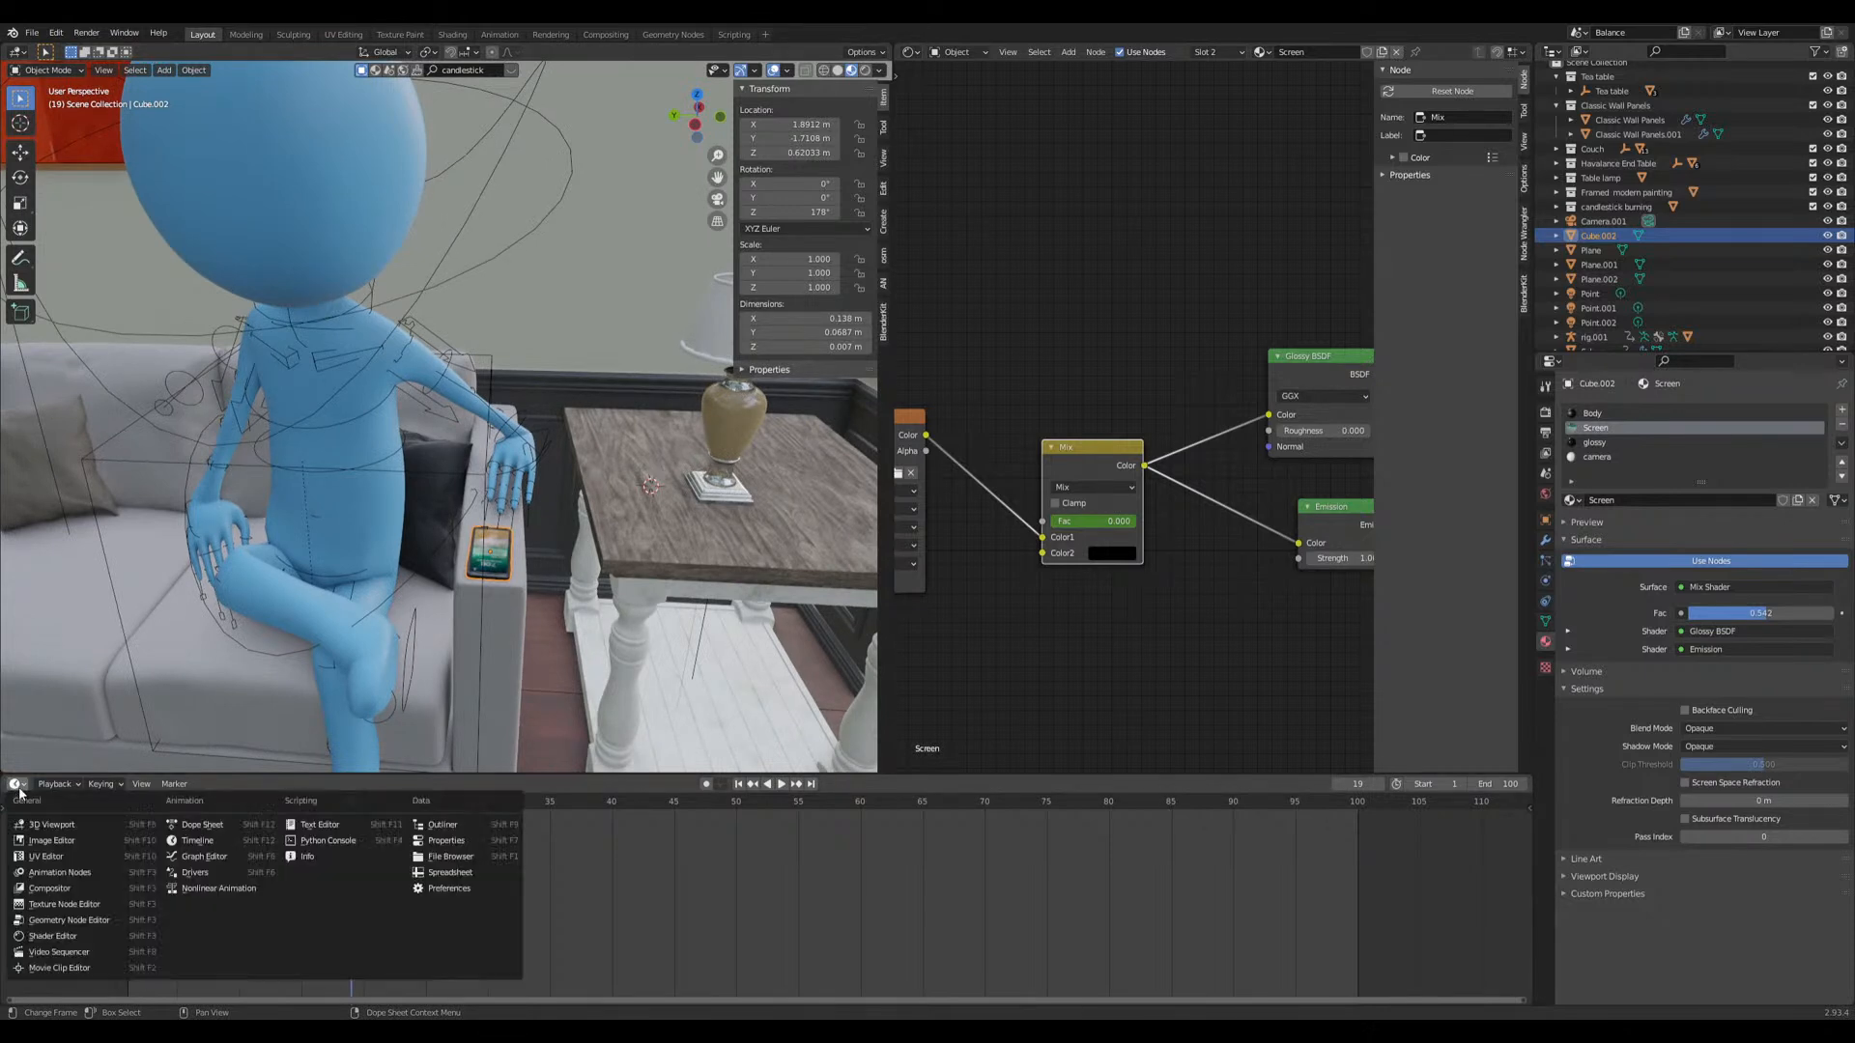
click(93, 954)
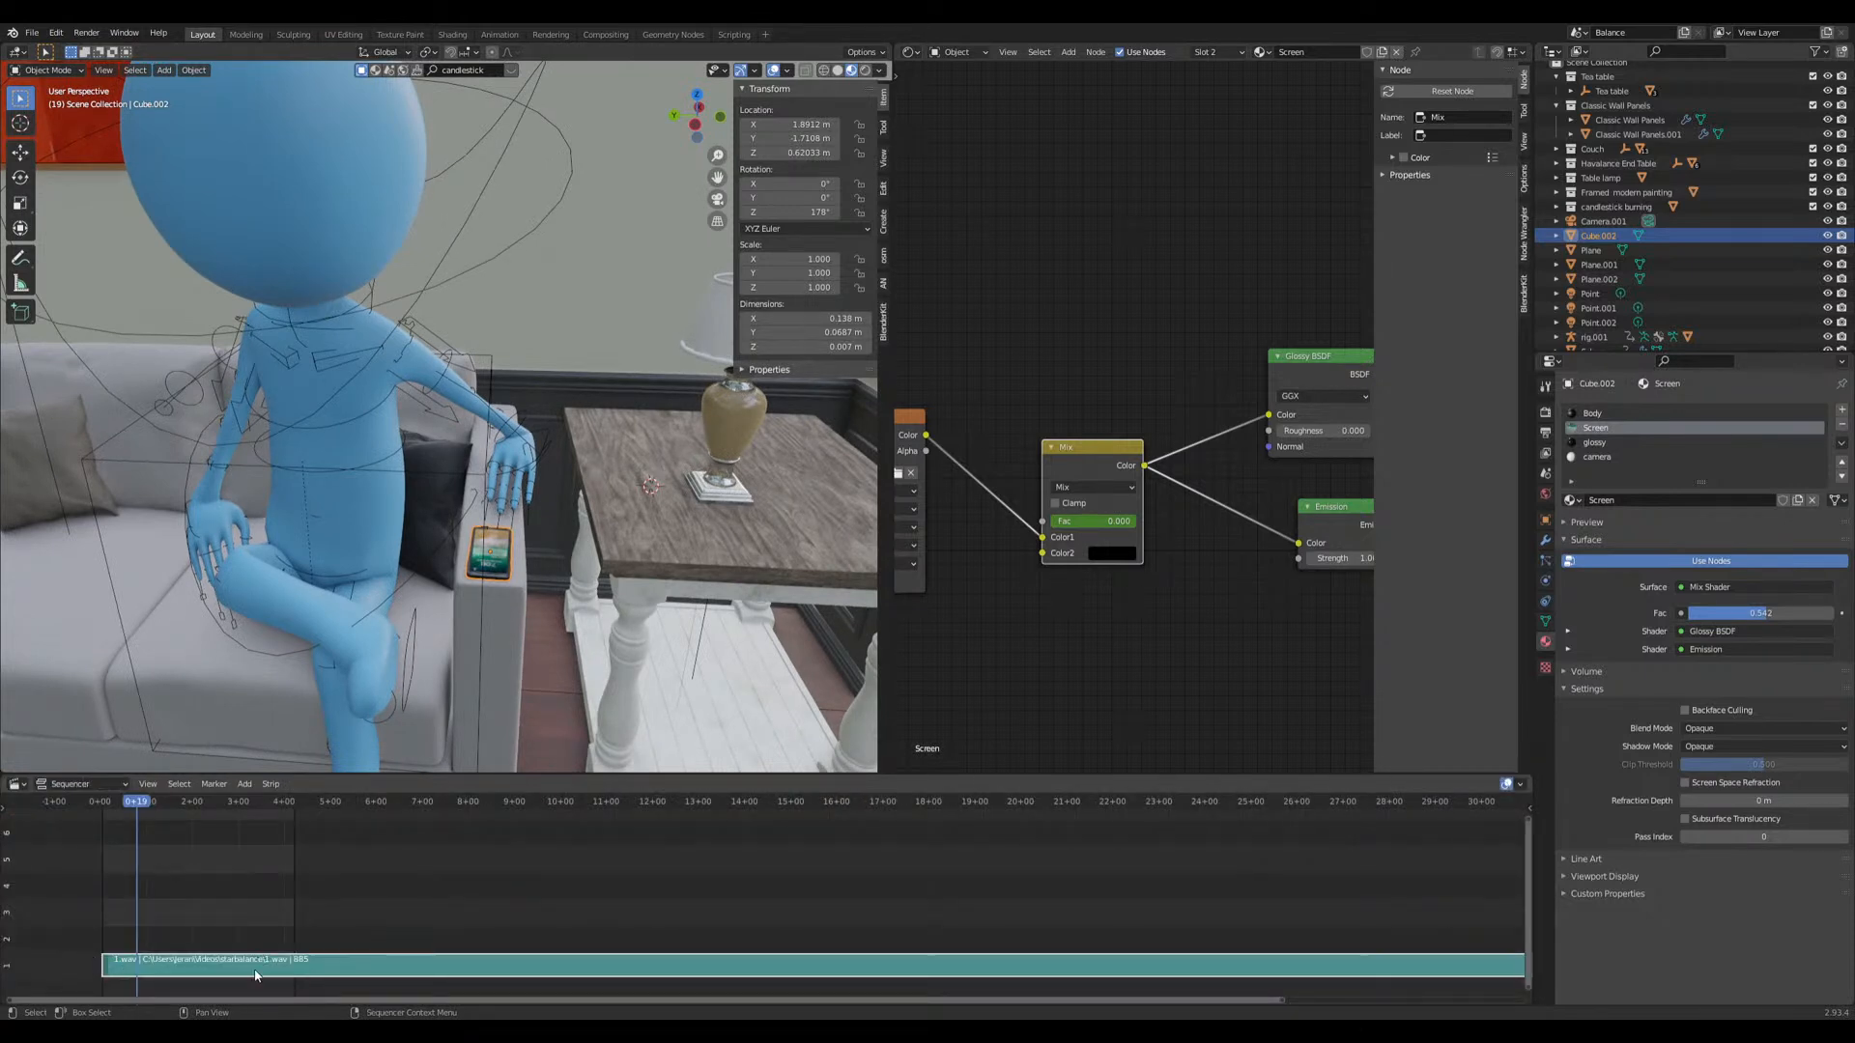
key(Delete)
click(18, 784)
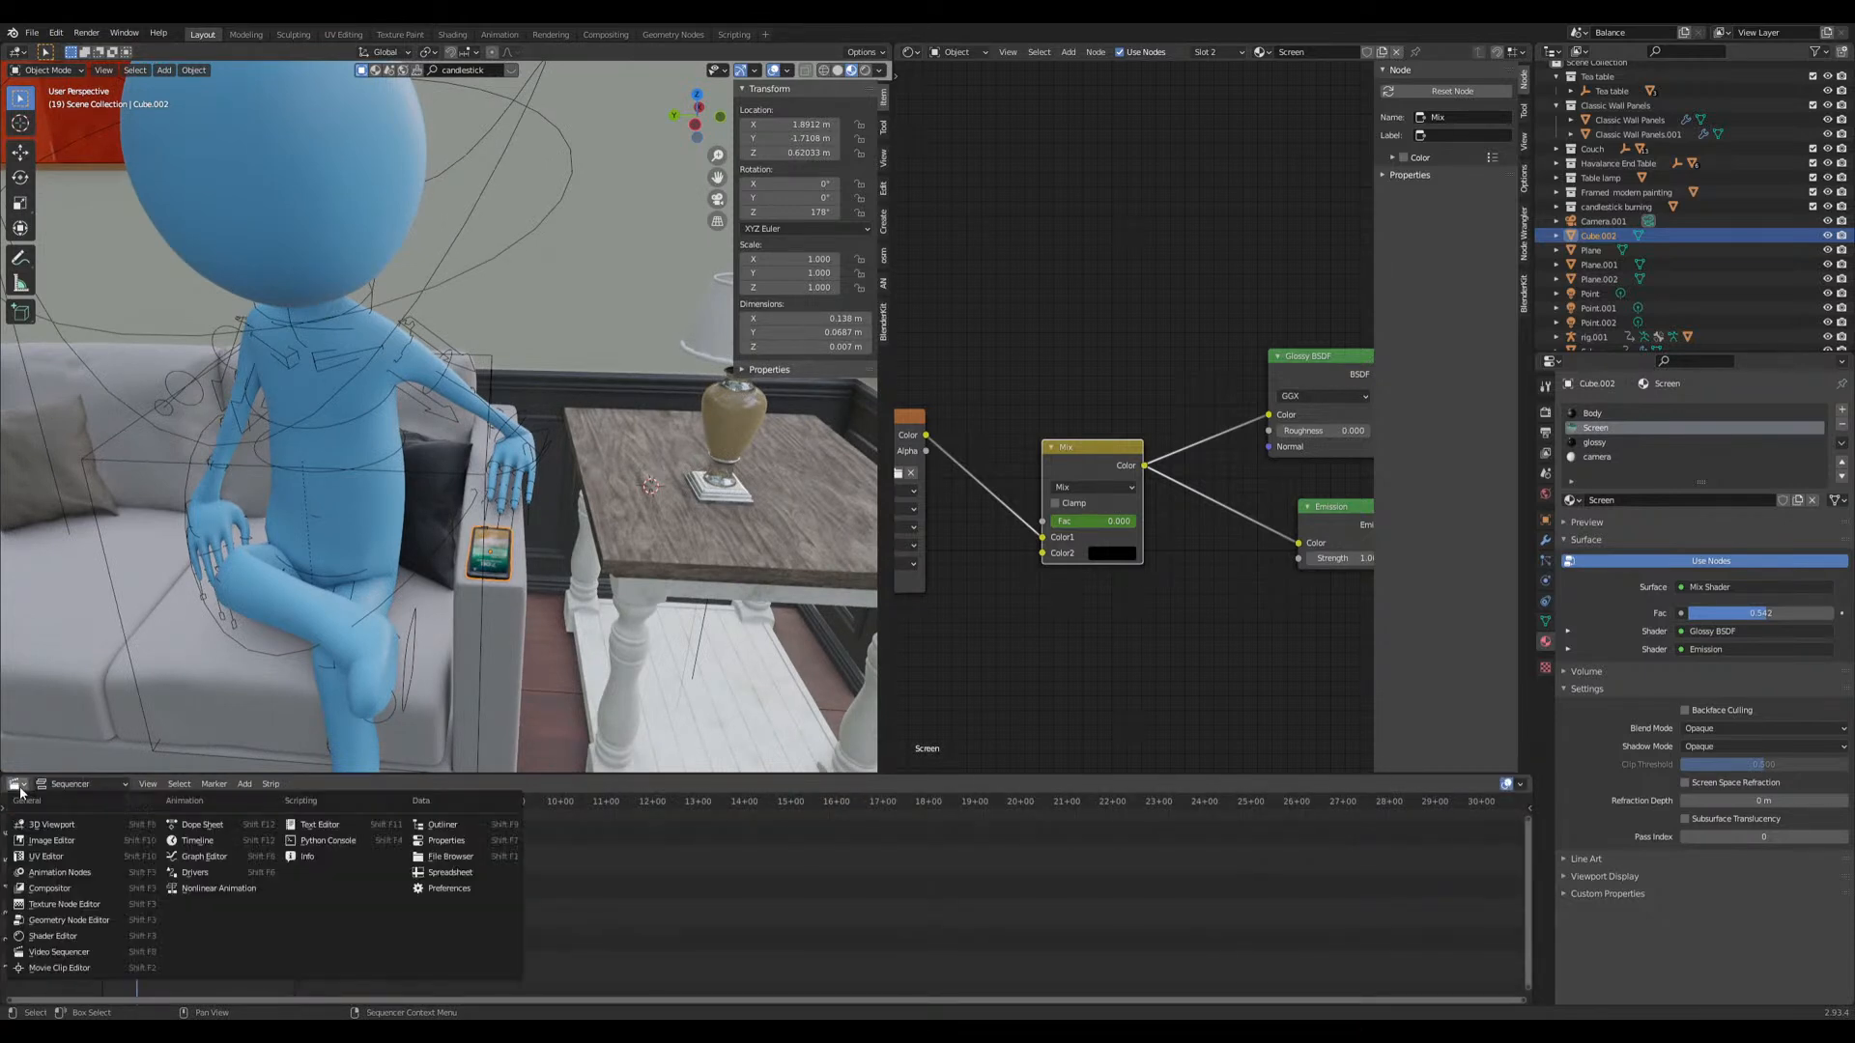
click(198, 840)
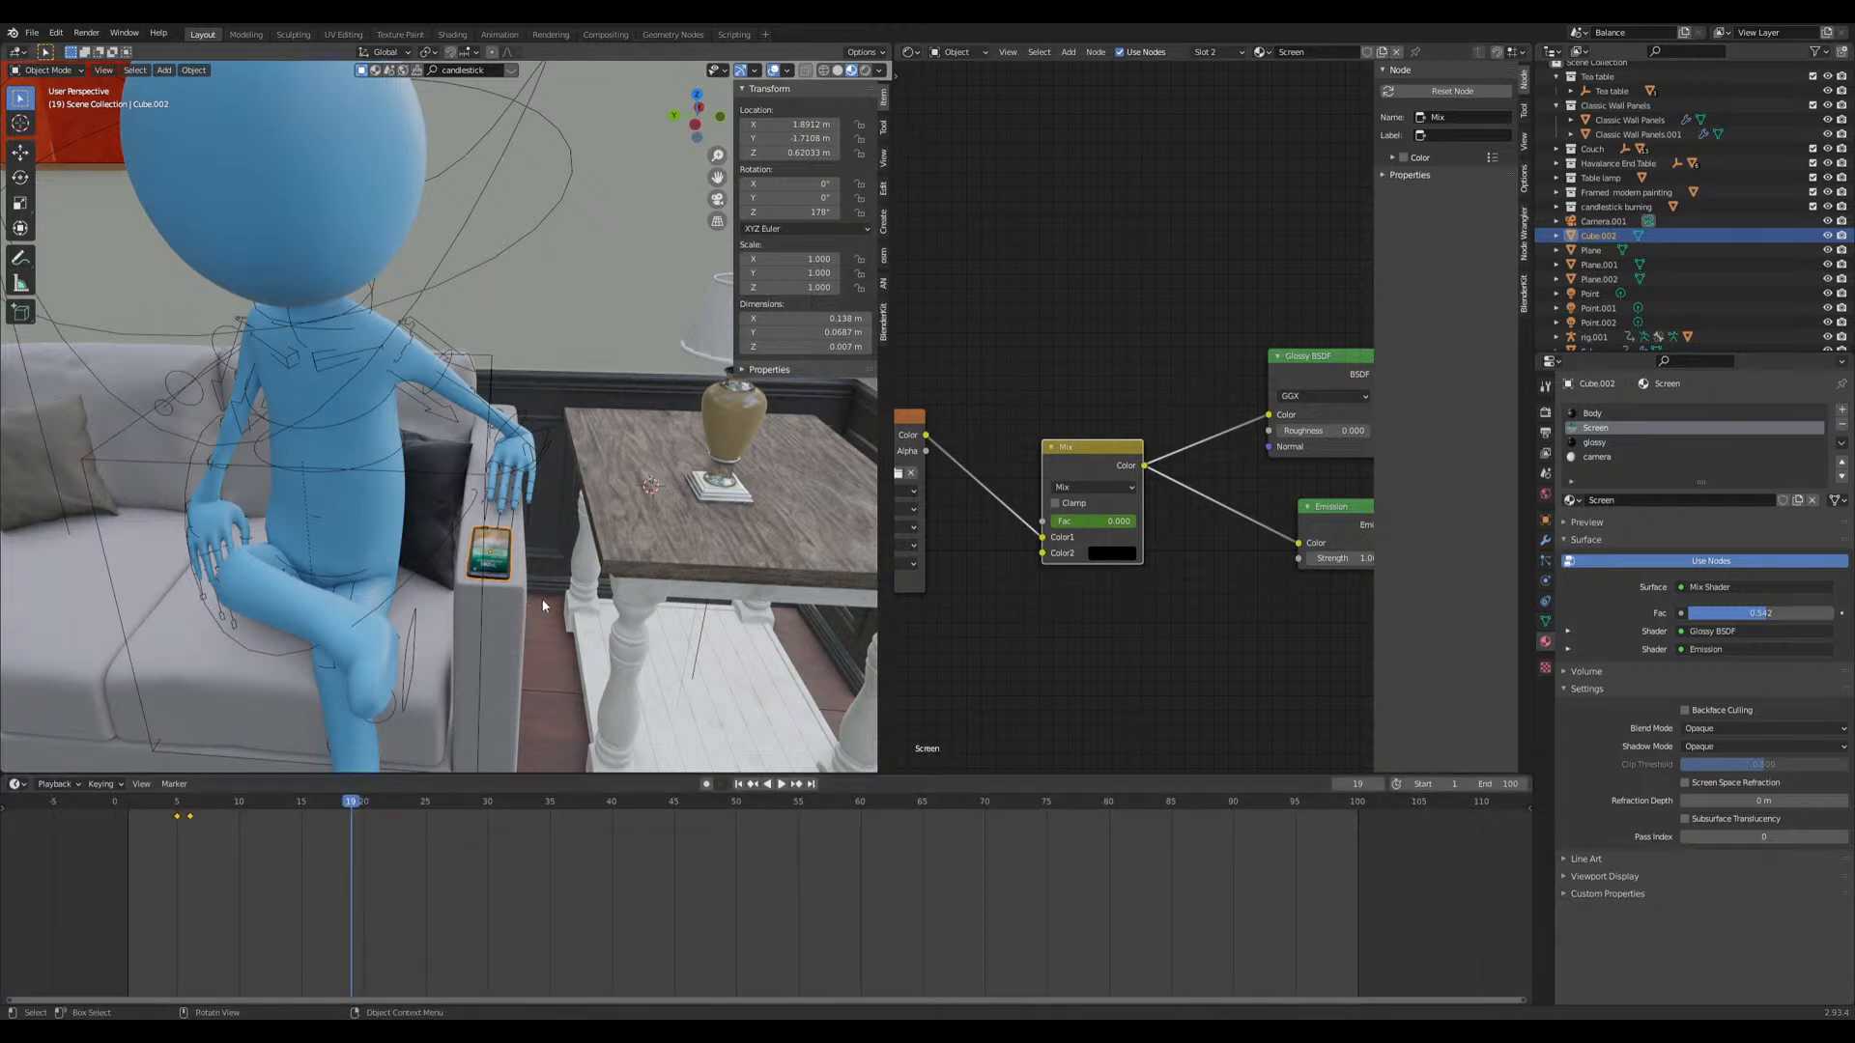
Step: Put the character's rig into Pose Mode and select the left hand IK control
scroll(544, 607, down, 1)
mouse_move(539, 599)
middle_down()
mouse_move(500, 594)
mouse_move(528, 577)
middle_up()
scroll(527, 578, up, 2)
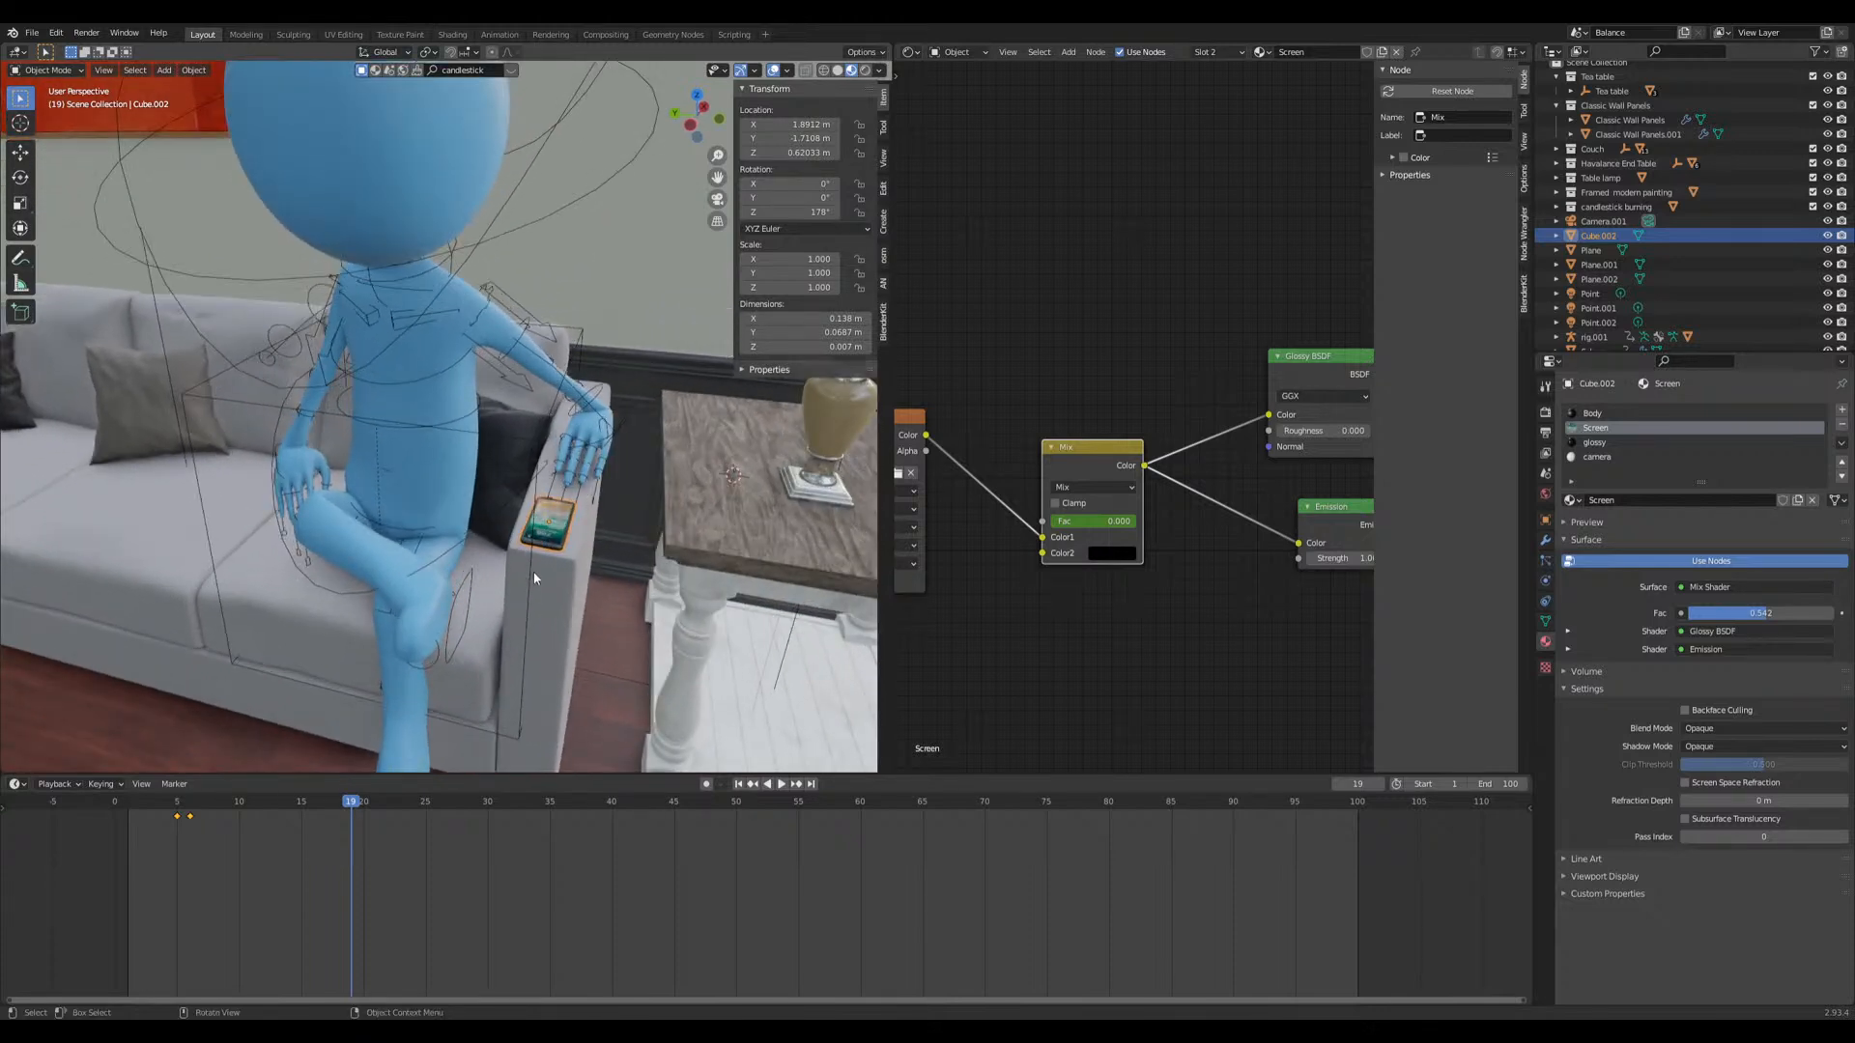
middle_drag(534, 577, 598, 584)
scroll(533, 555, up, 2)
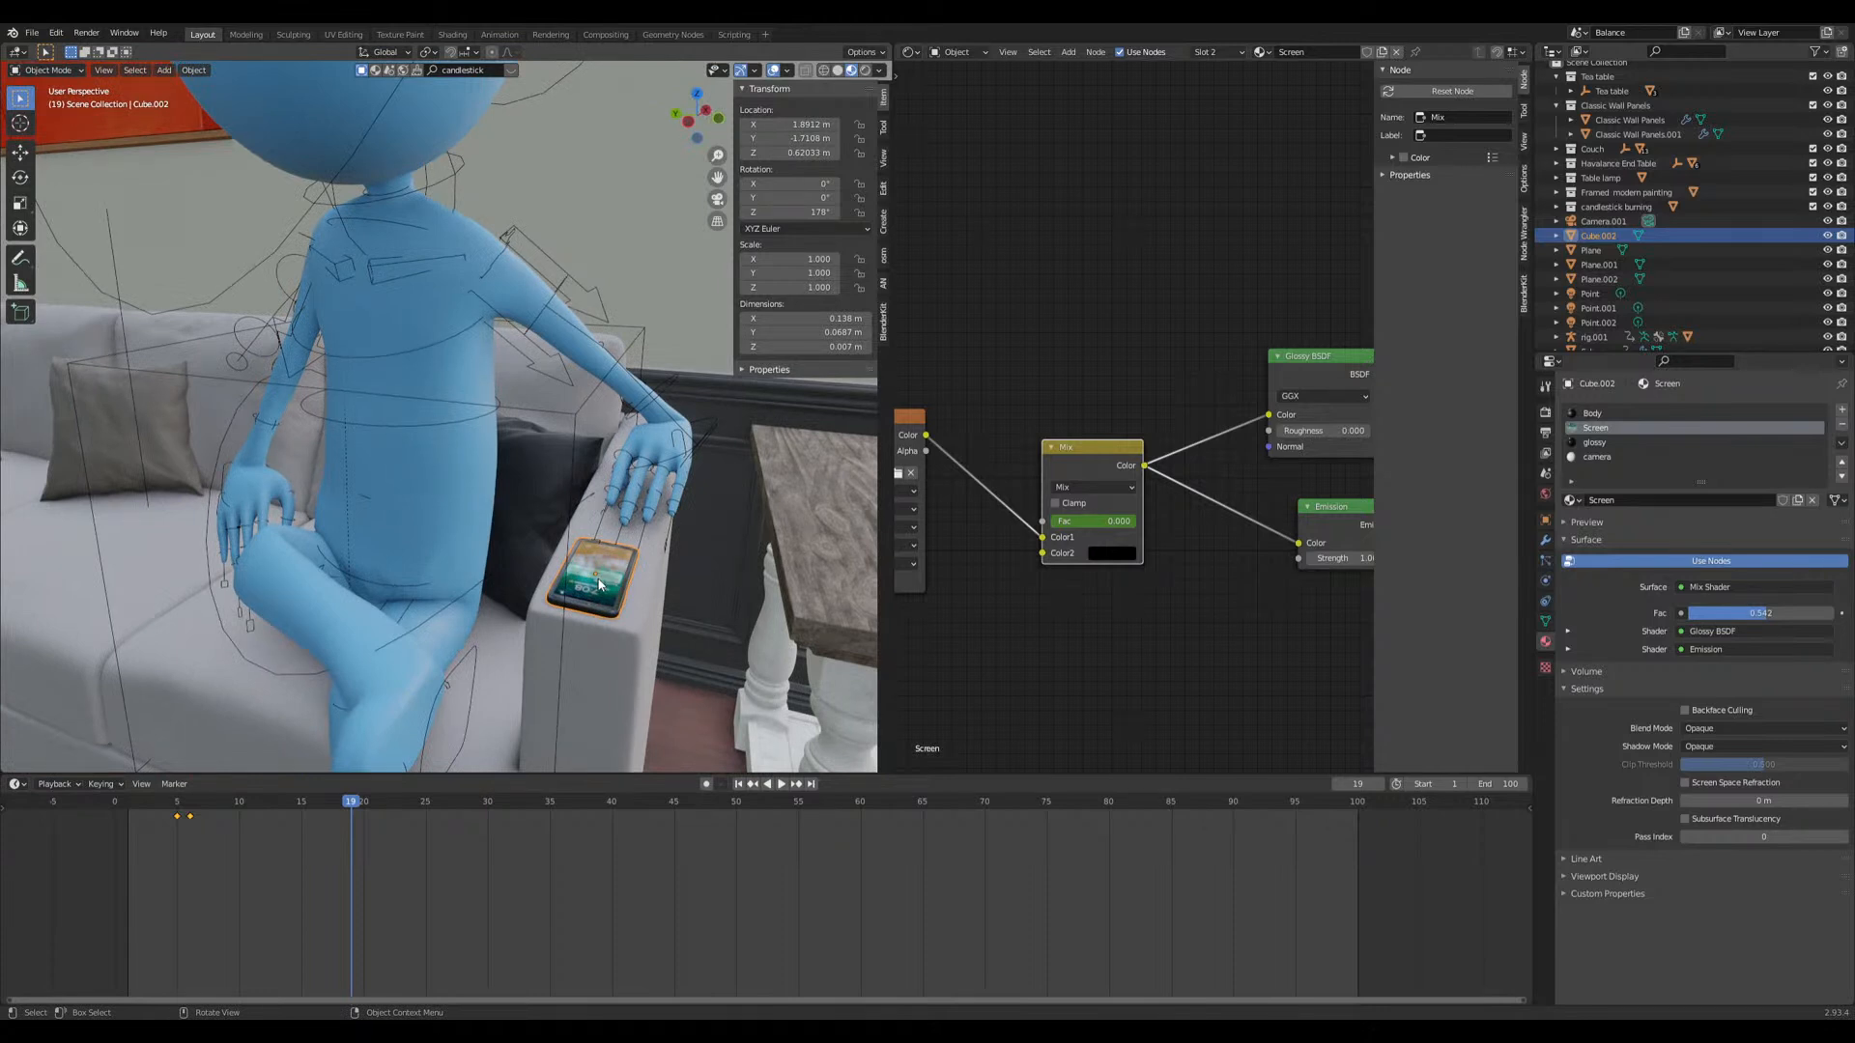
middle_drag(638, 566, 628, 502)
click(707, 478)
key(ctrl+Tab)
click(663, 495)
Step: Adjust the left hand control near the phone, rotating it in the view and then with a free trackball rotation
drag(628, 502, 450, 542)
middle_drag(452, 549, 734, 454)
key(r)
click(700, 514)
middle_drag(700, 514, 743, 501)
click(654, 460)
middle_drag(653, 460, 619, 514)
key(r)
key(r)
click(603, 489)
Step: Reposition the left hand control behind the phone, rotate it about -3° in the view and trackball-rotate it about 0.7° and 21.6°
key(g)
click(553, 491)
key(g)
click(462, 553)
key(r)
click(473, 542)
key(r)
key(r)
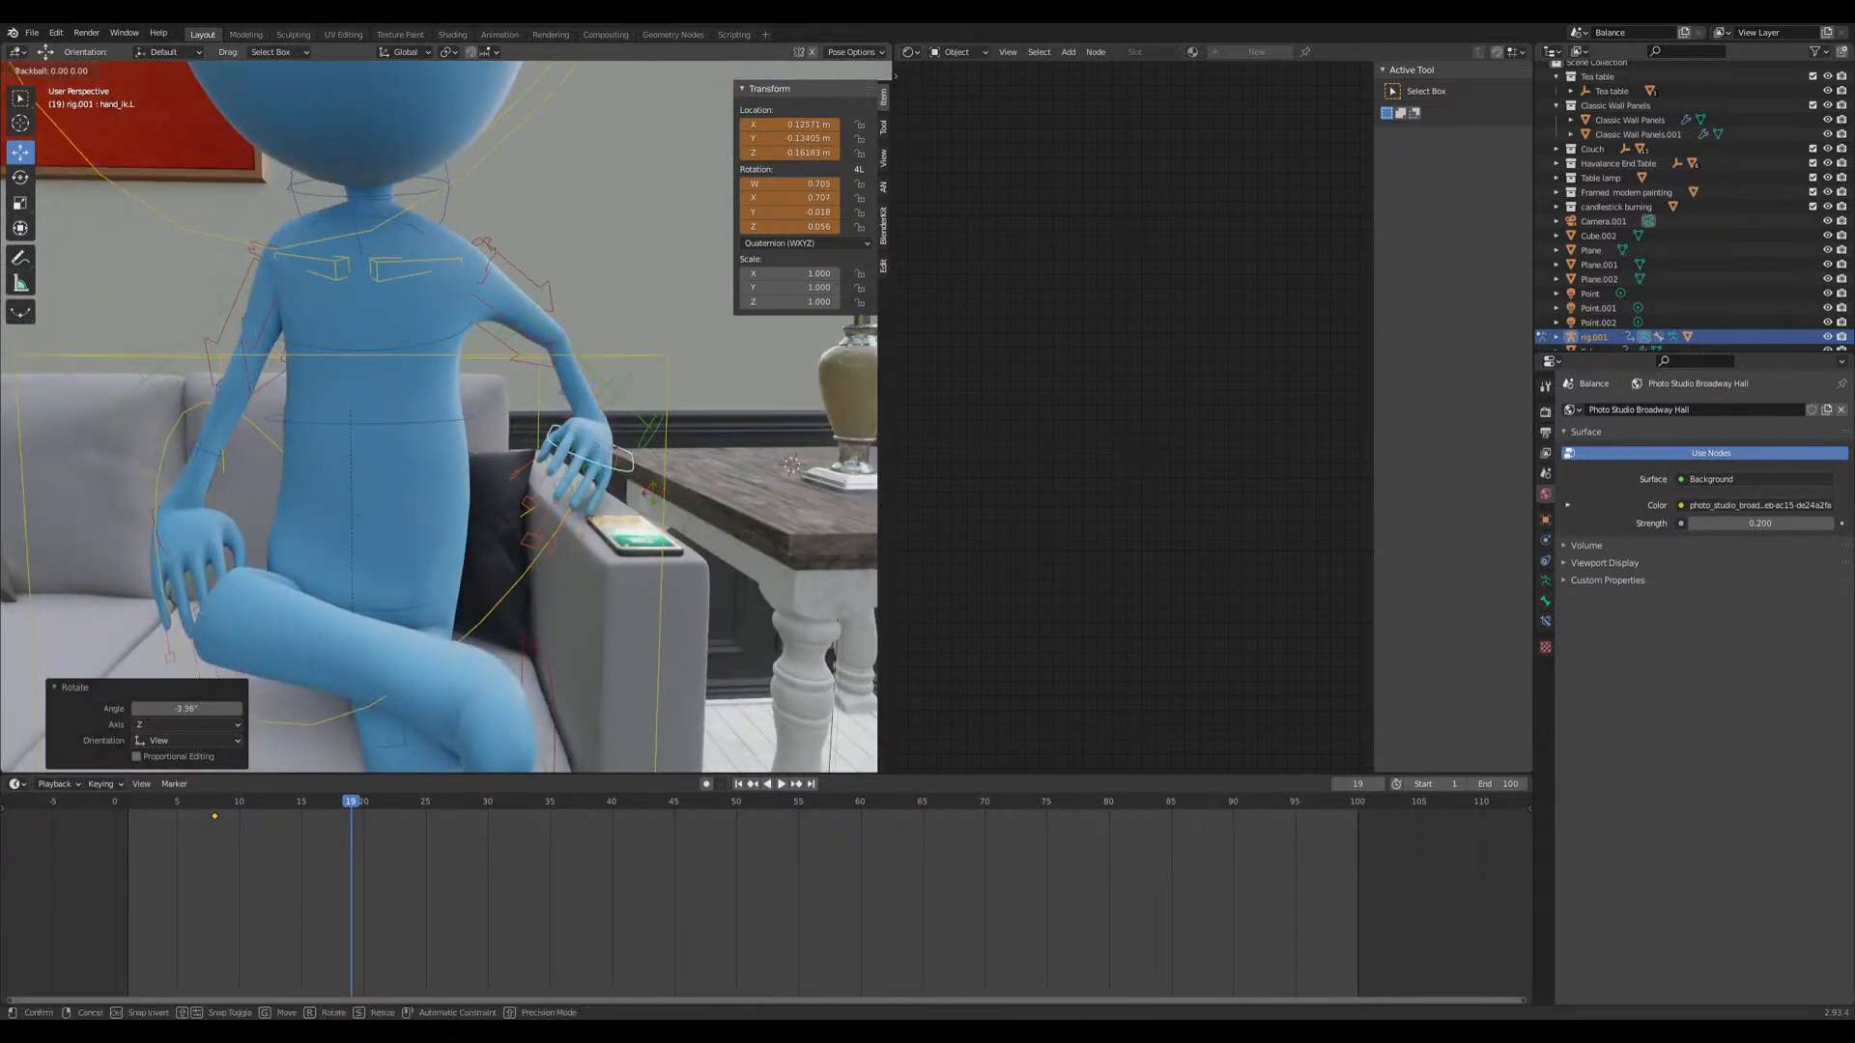
click(630, 485)
Step: Trackball-rotate the ring control around the head so the head turns and tilts down toward the phone
scroll(528, 445, down, 4)
middle_drag(529, 446, 529, 386)
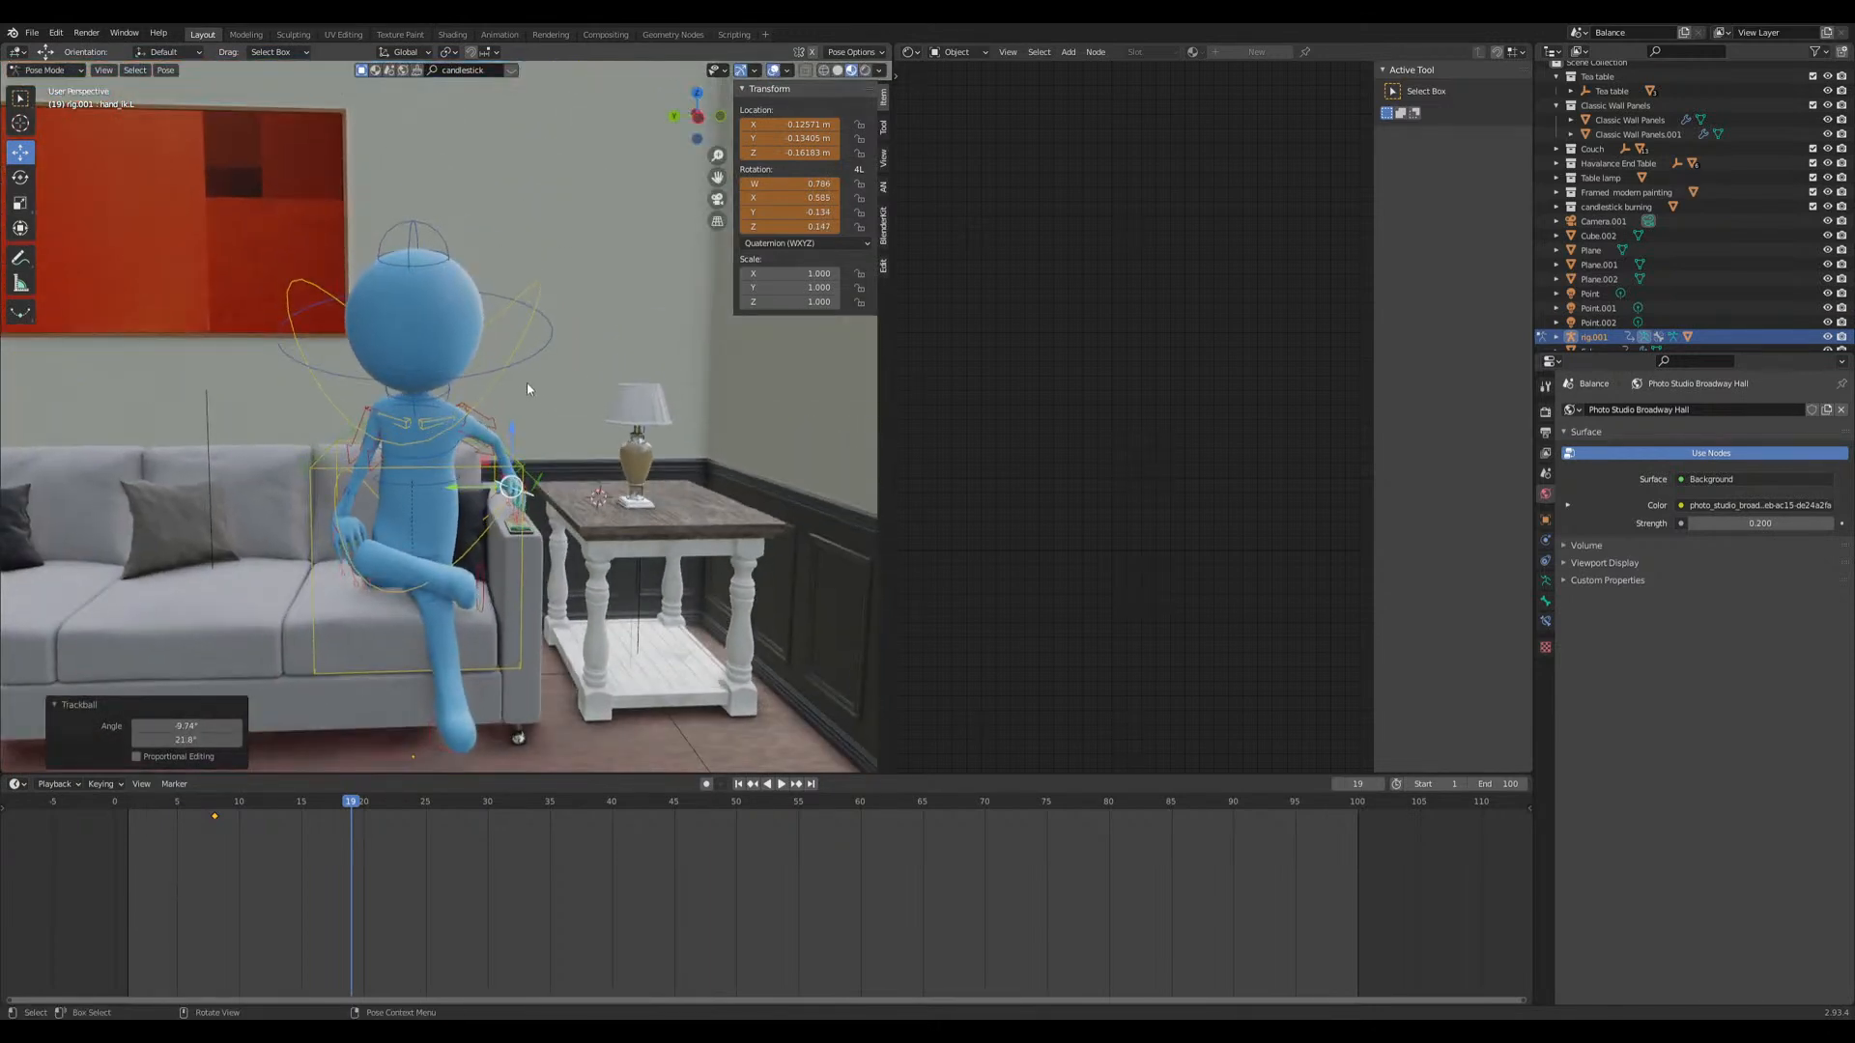
click(466, 375)
key(r)
key(r)
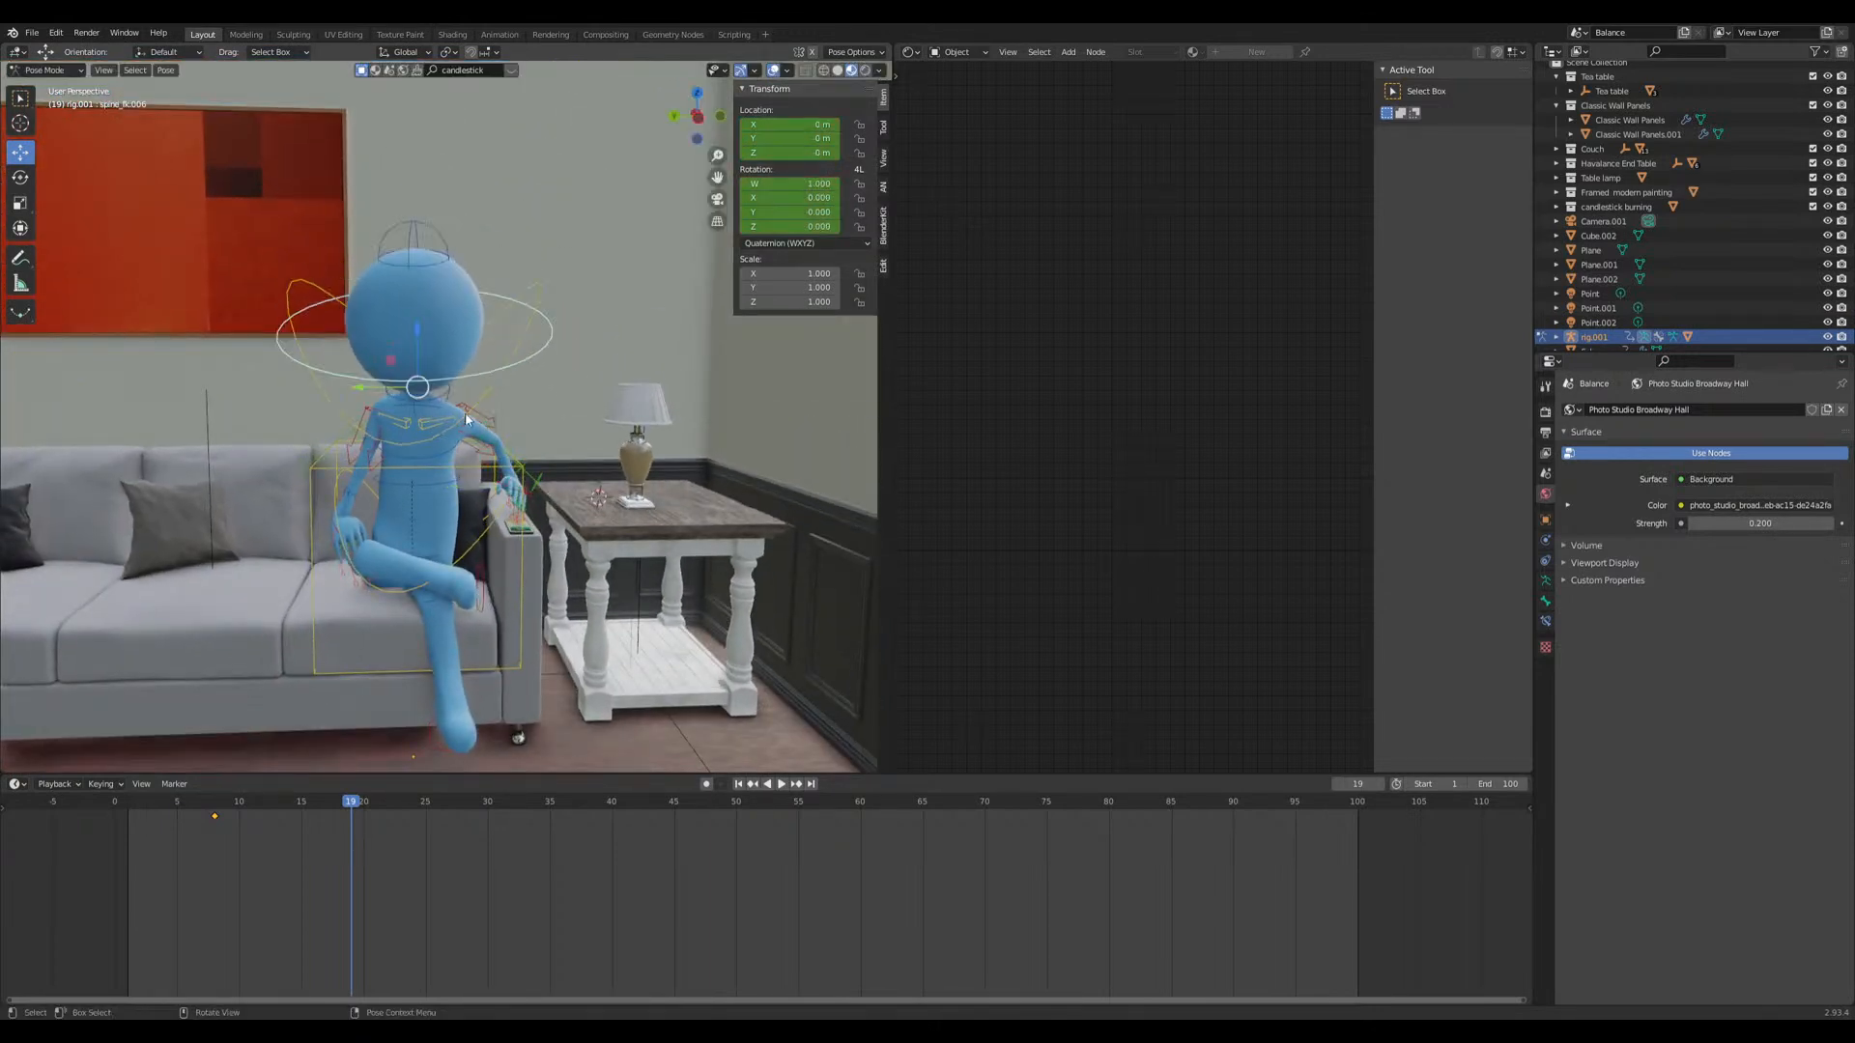
click(437, 438)
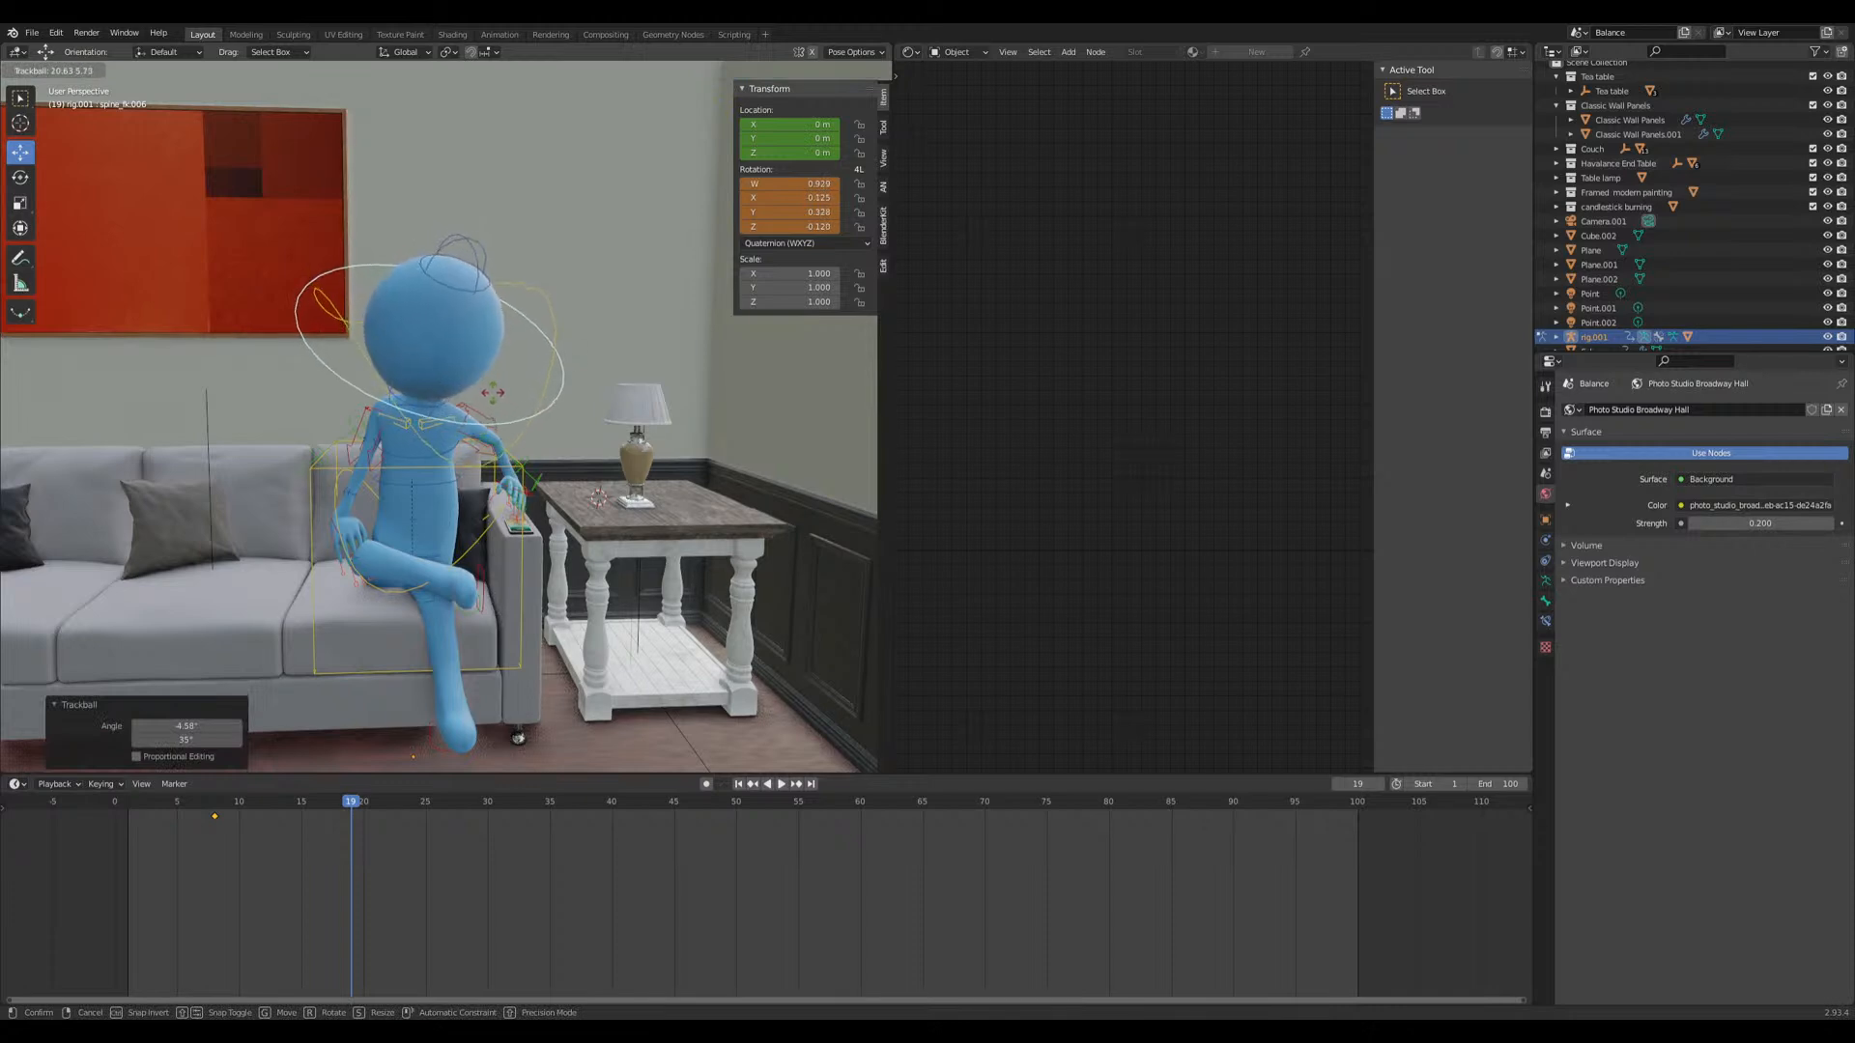
middle_drag(437, 441, 401, 587)
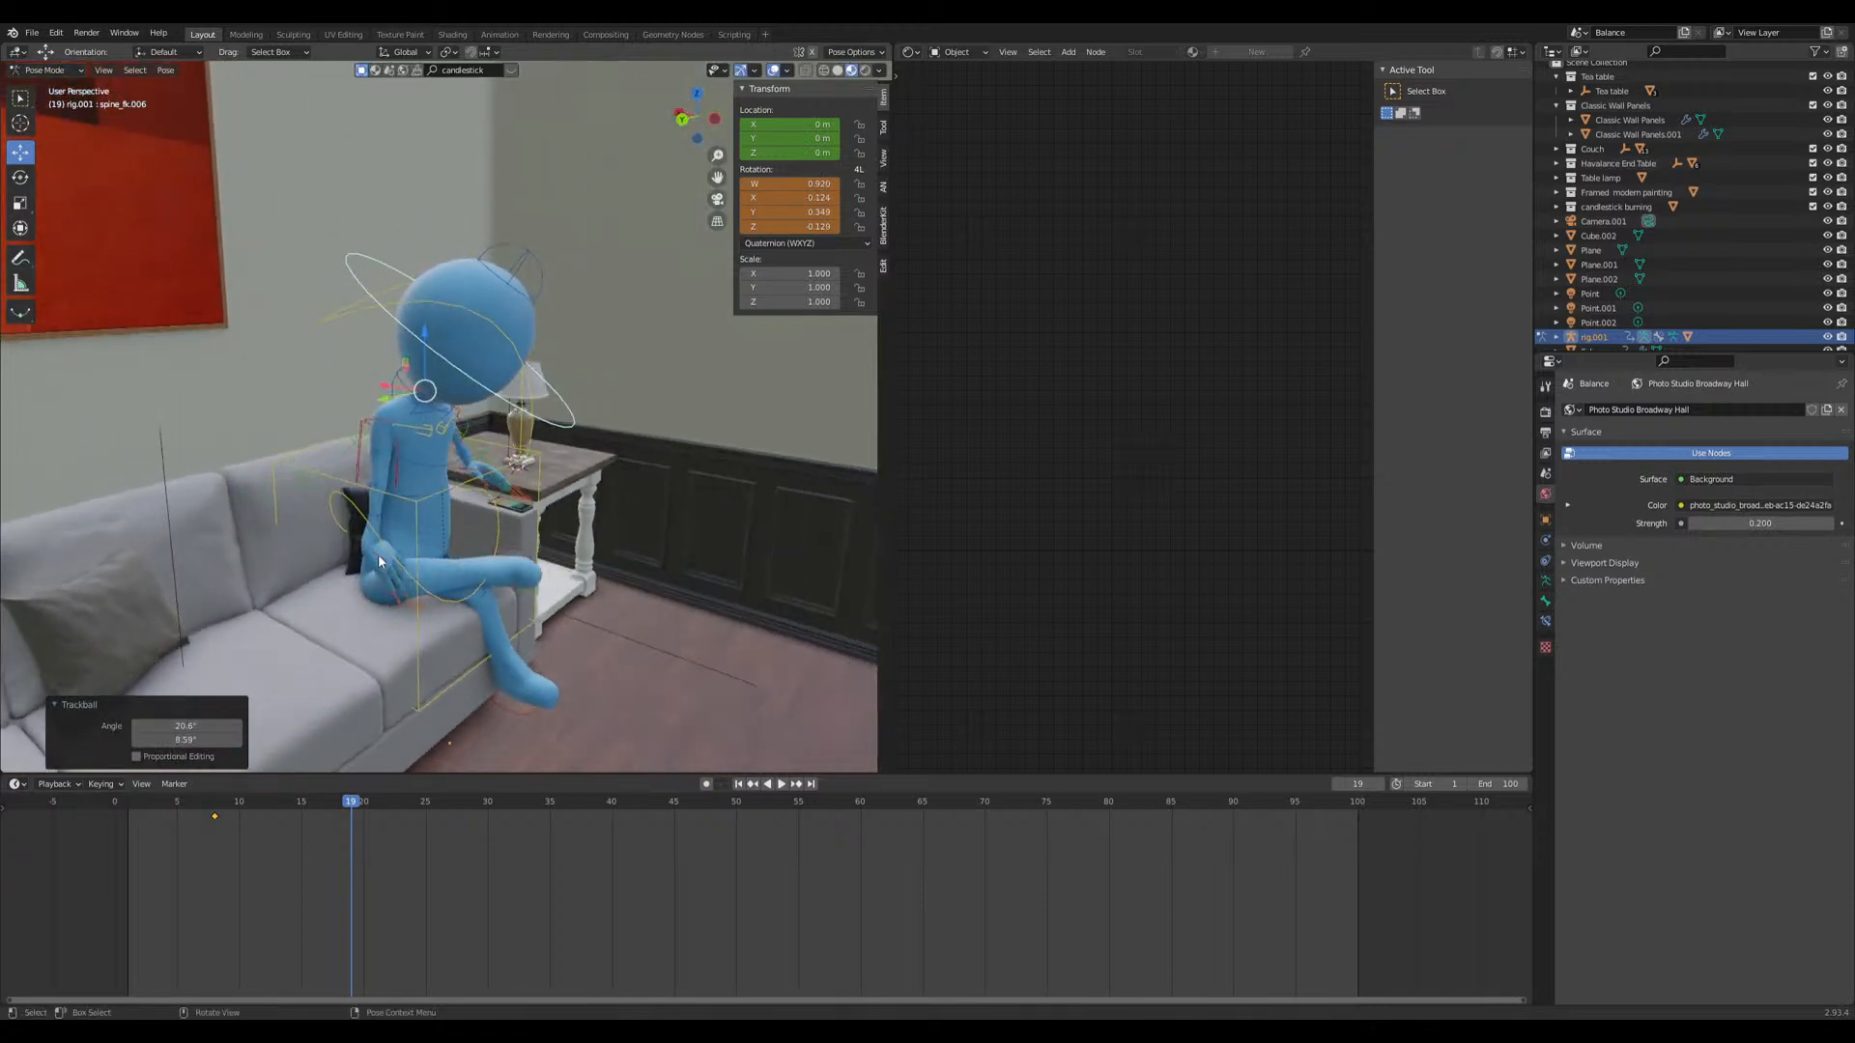
Step: Move the right hand IK control off the character's lap, shifting it about 0.05 m along Z
mouse_move(309, 544)
middle_down()
mouse_move(379, 564)
mouse_move(343, 530)
middle_up()
click(340, 521)
key(g)
click(353, 531)
key(KP_Decimal)
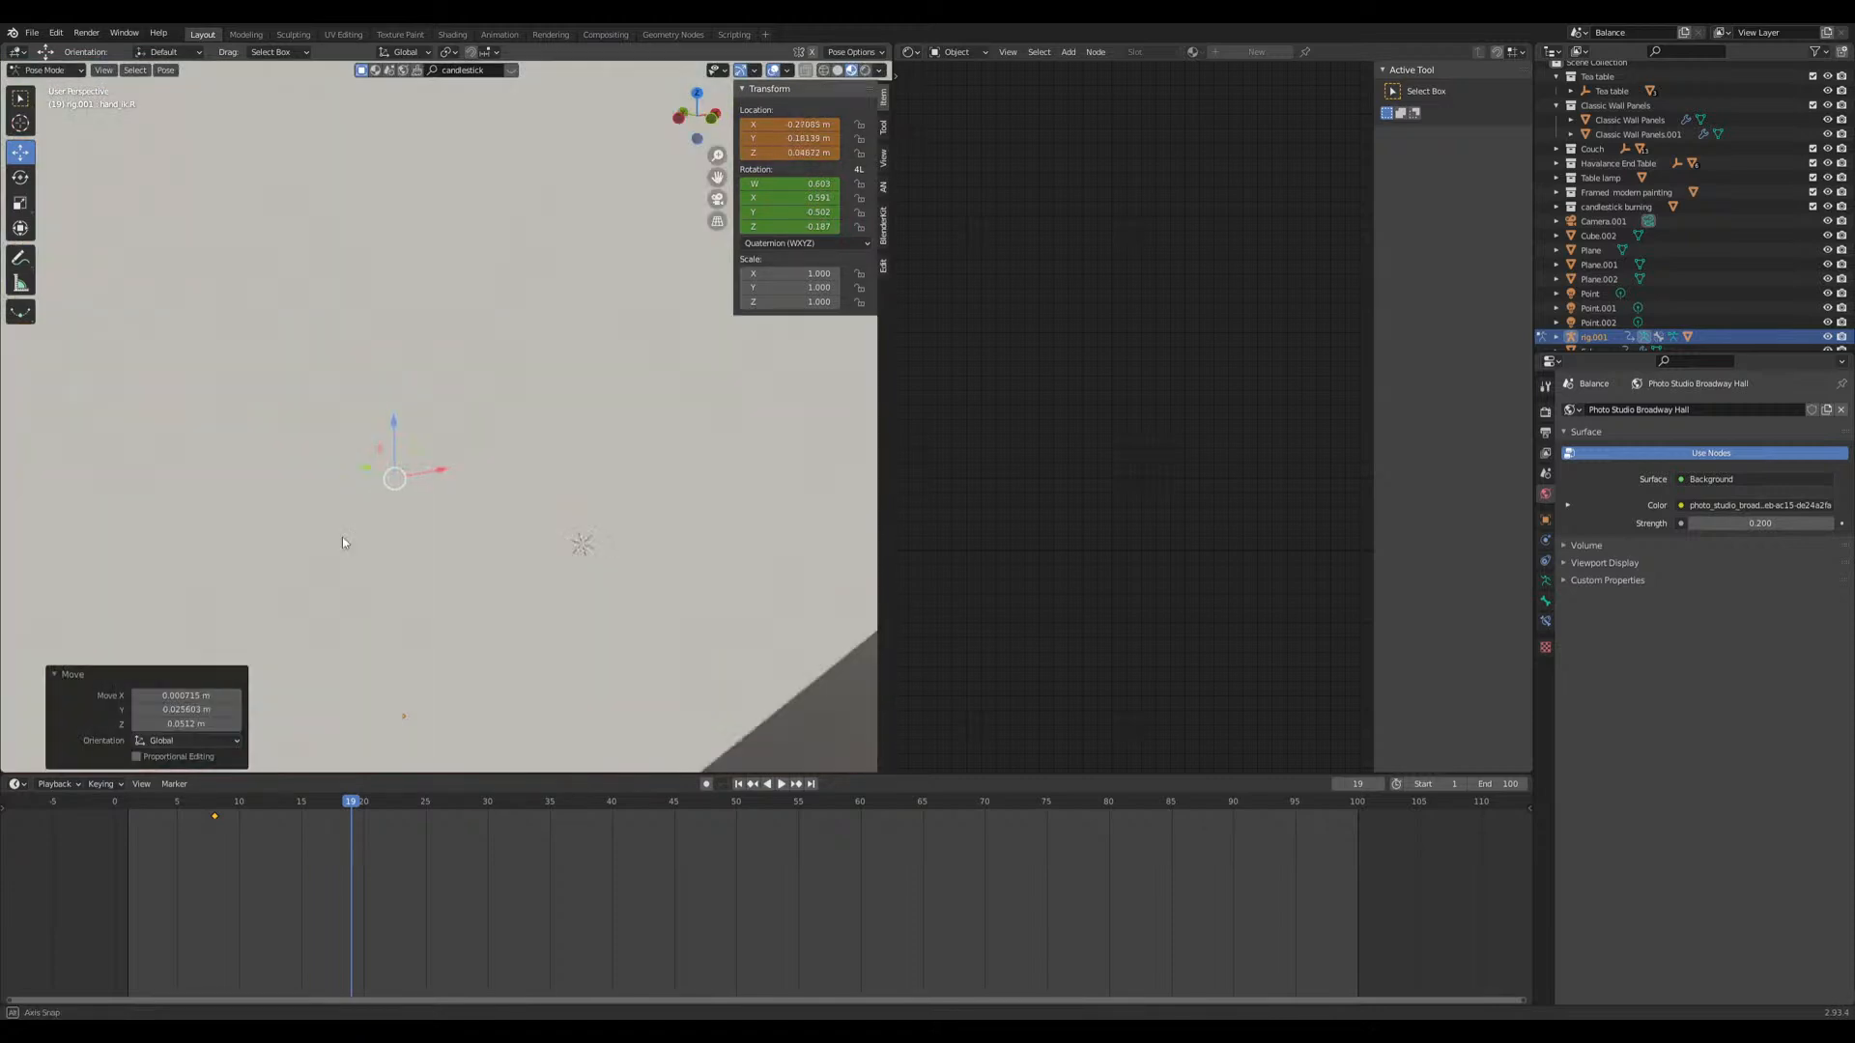
scroll(426, 537, down, 8)
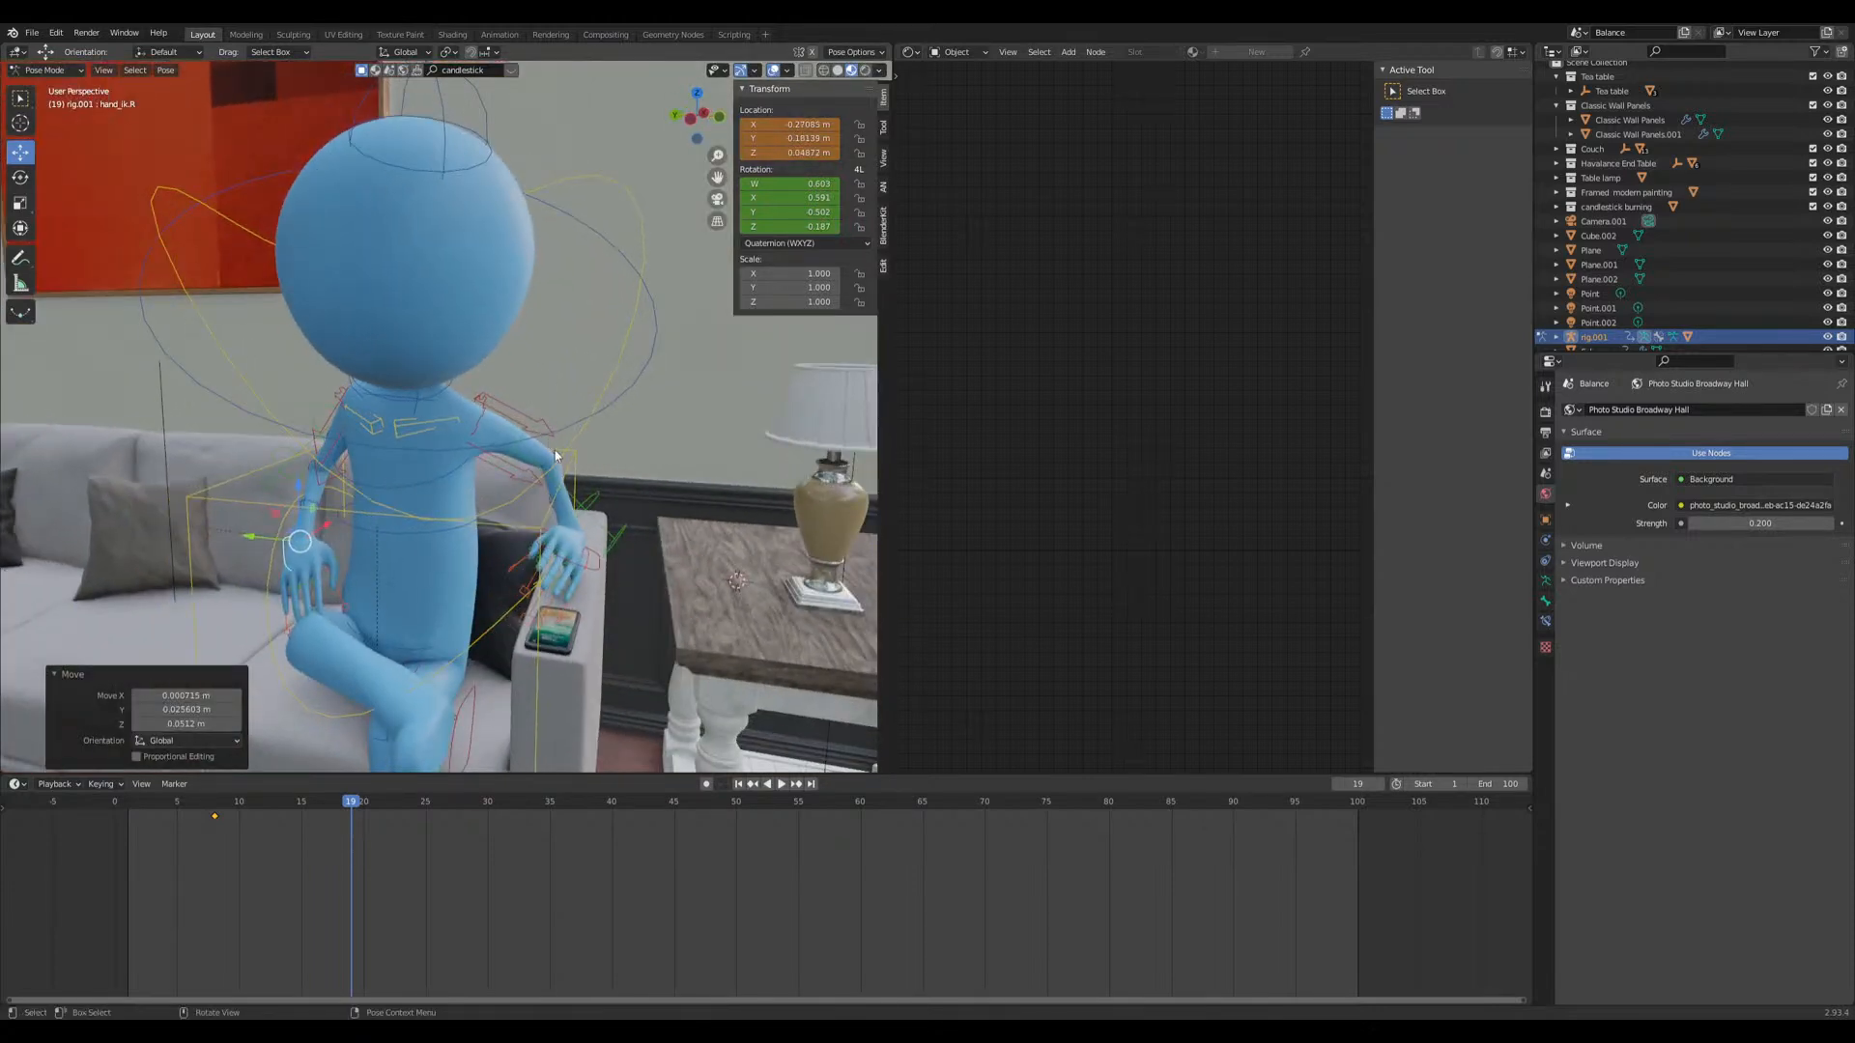
Step: Trackball-rotate the ring control around the head by about 7.45° so the head turns further toward the phone
click(565, 453)
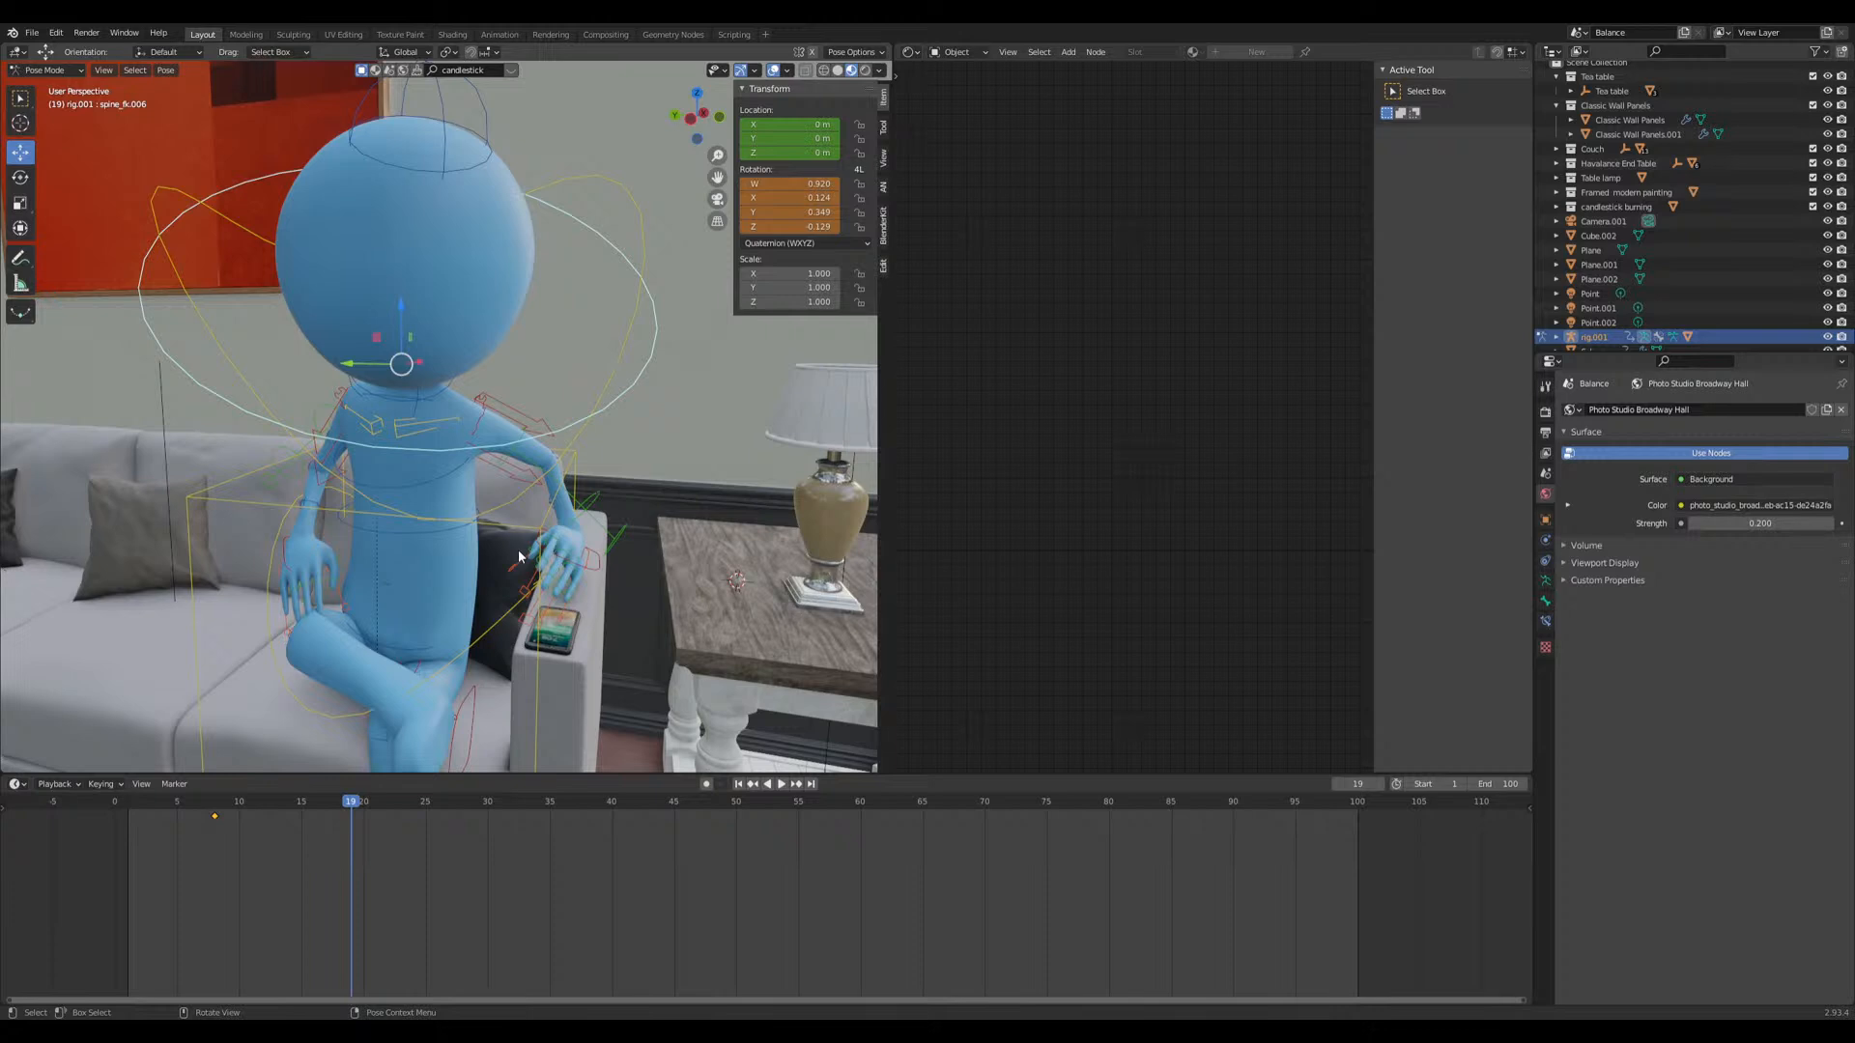
mouse_move(385, 568)
middle_down()
mouse_move(405, 571)
mouse_move(415, 526)
mouse_move(630, 541)
mouse_move(547, 527)
mouse_move(564, 514)
mouse_move(544, 477)
middle_up()
key(r)
key(r)
click(531, 451)
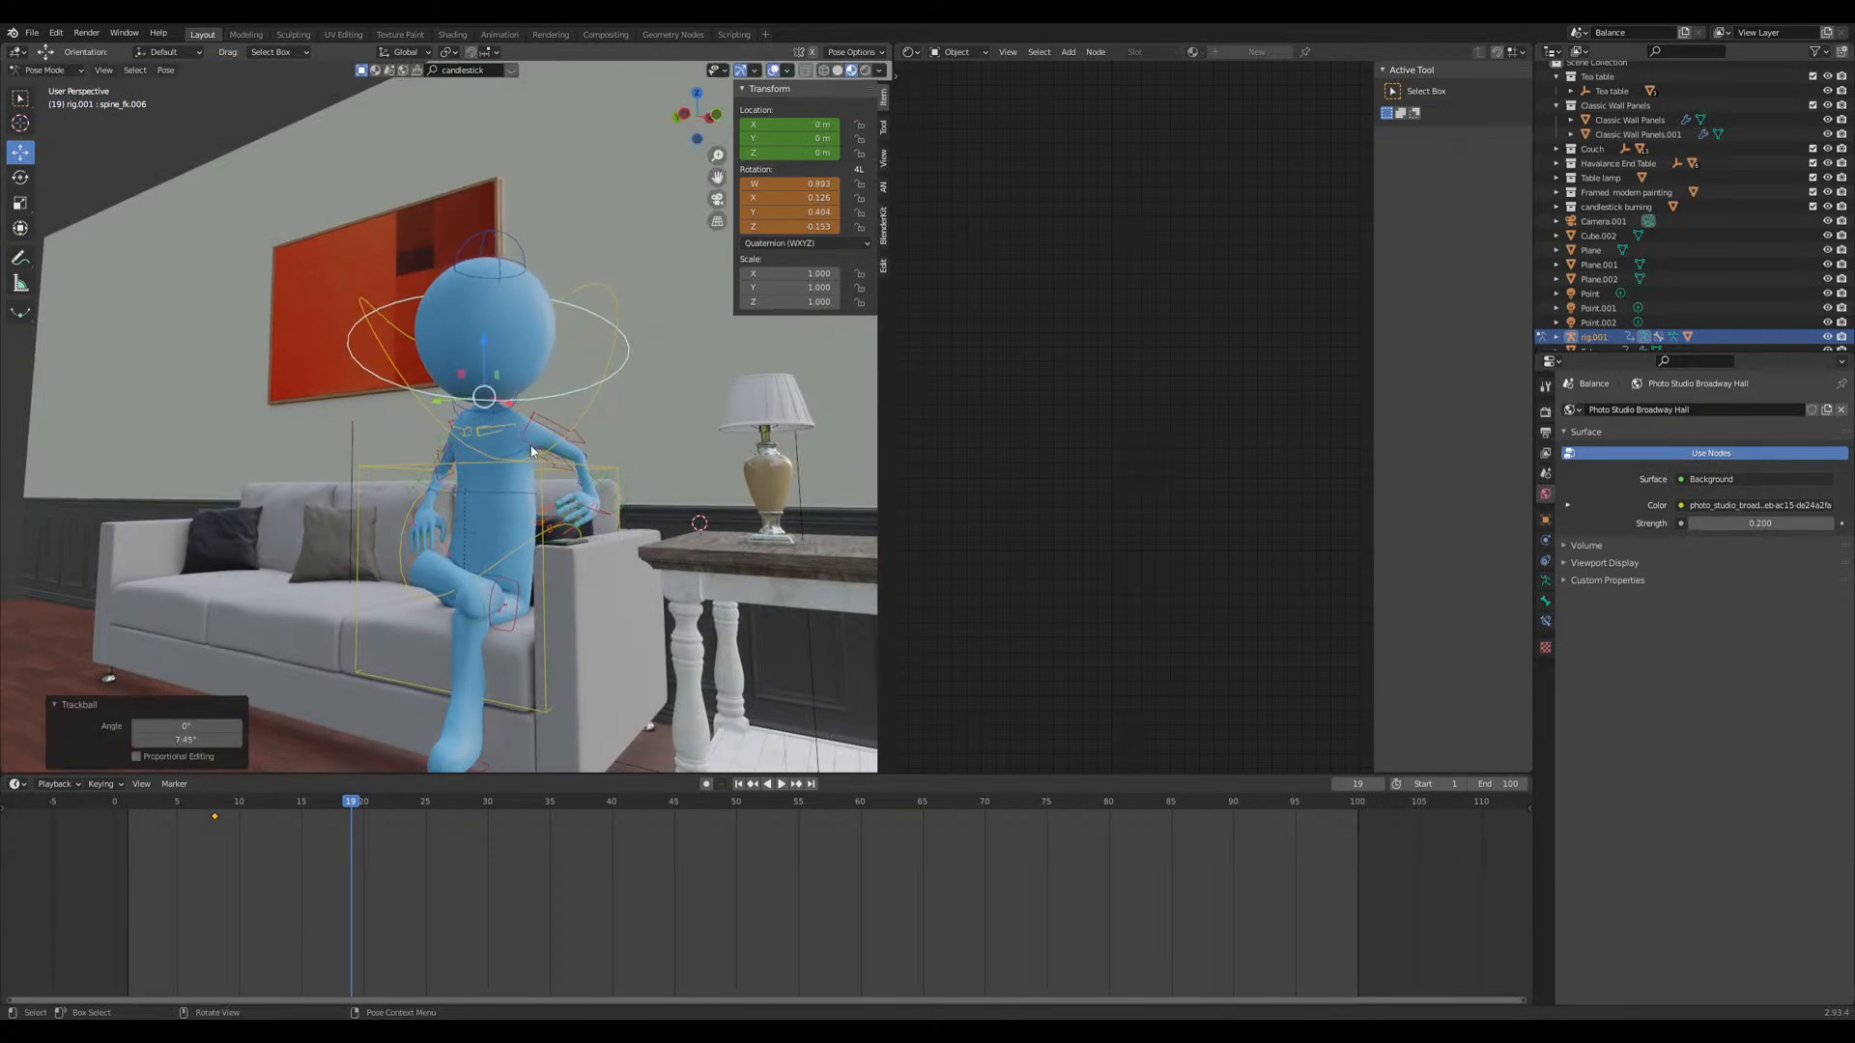
middle_drag(501, 450, 517, 469)
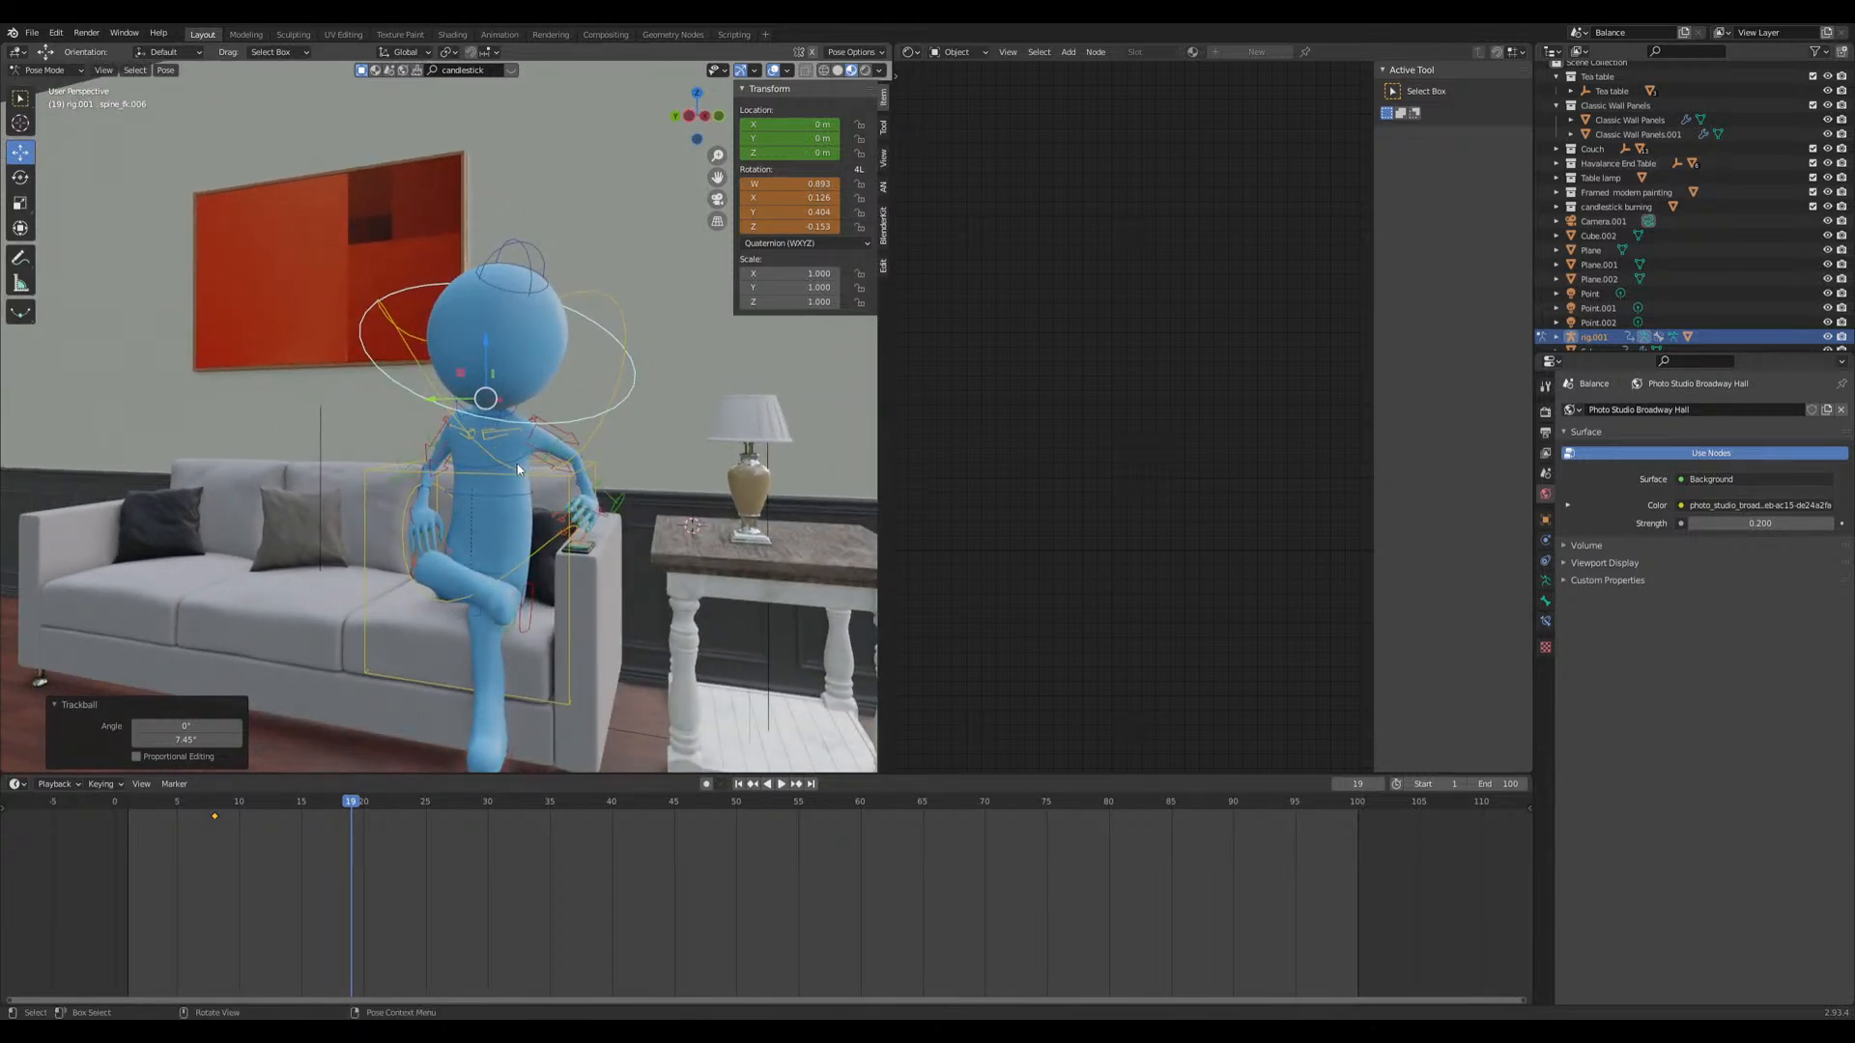
mouse_move(538, 512)
middle_down()
mouse_move(551, 532)
mouse_move(531, 524)
middle_up()
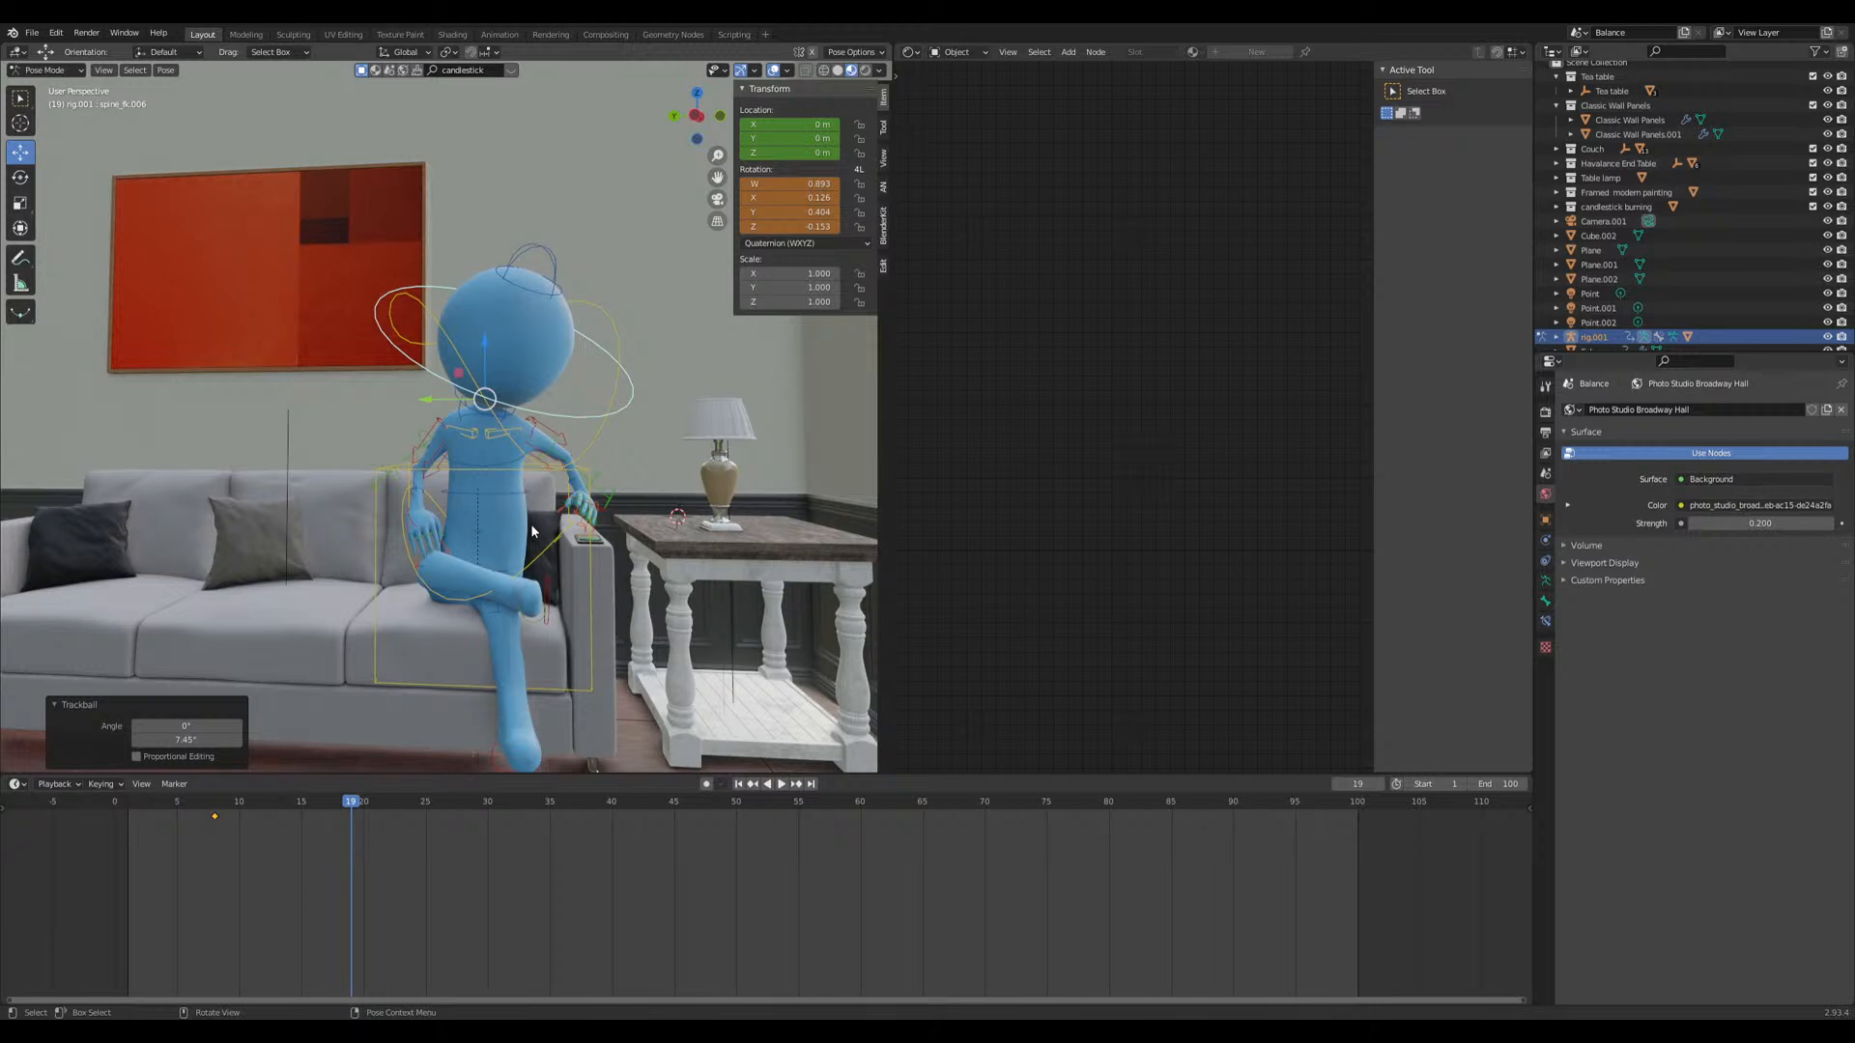
scroll(530, 523, down, 3)
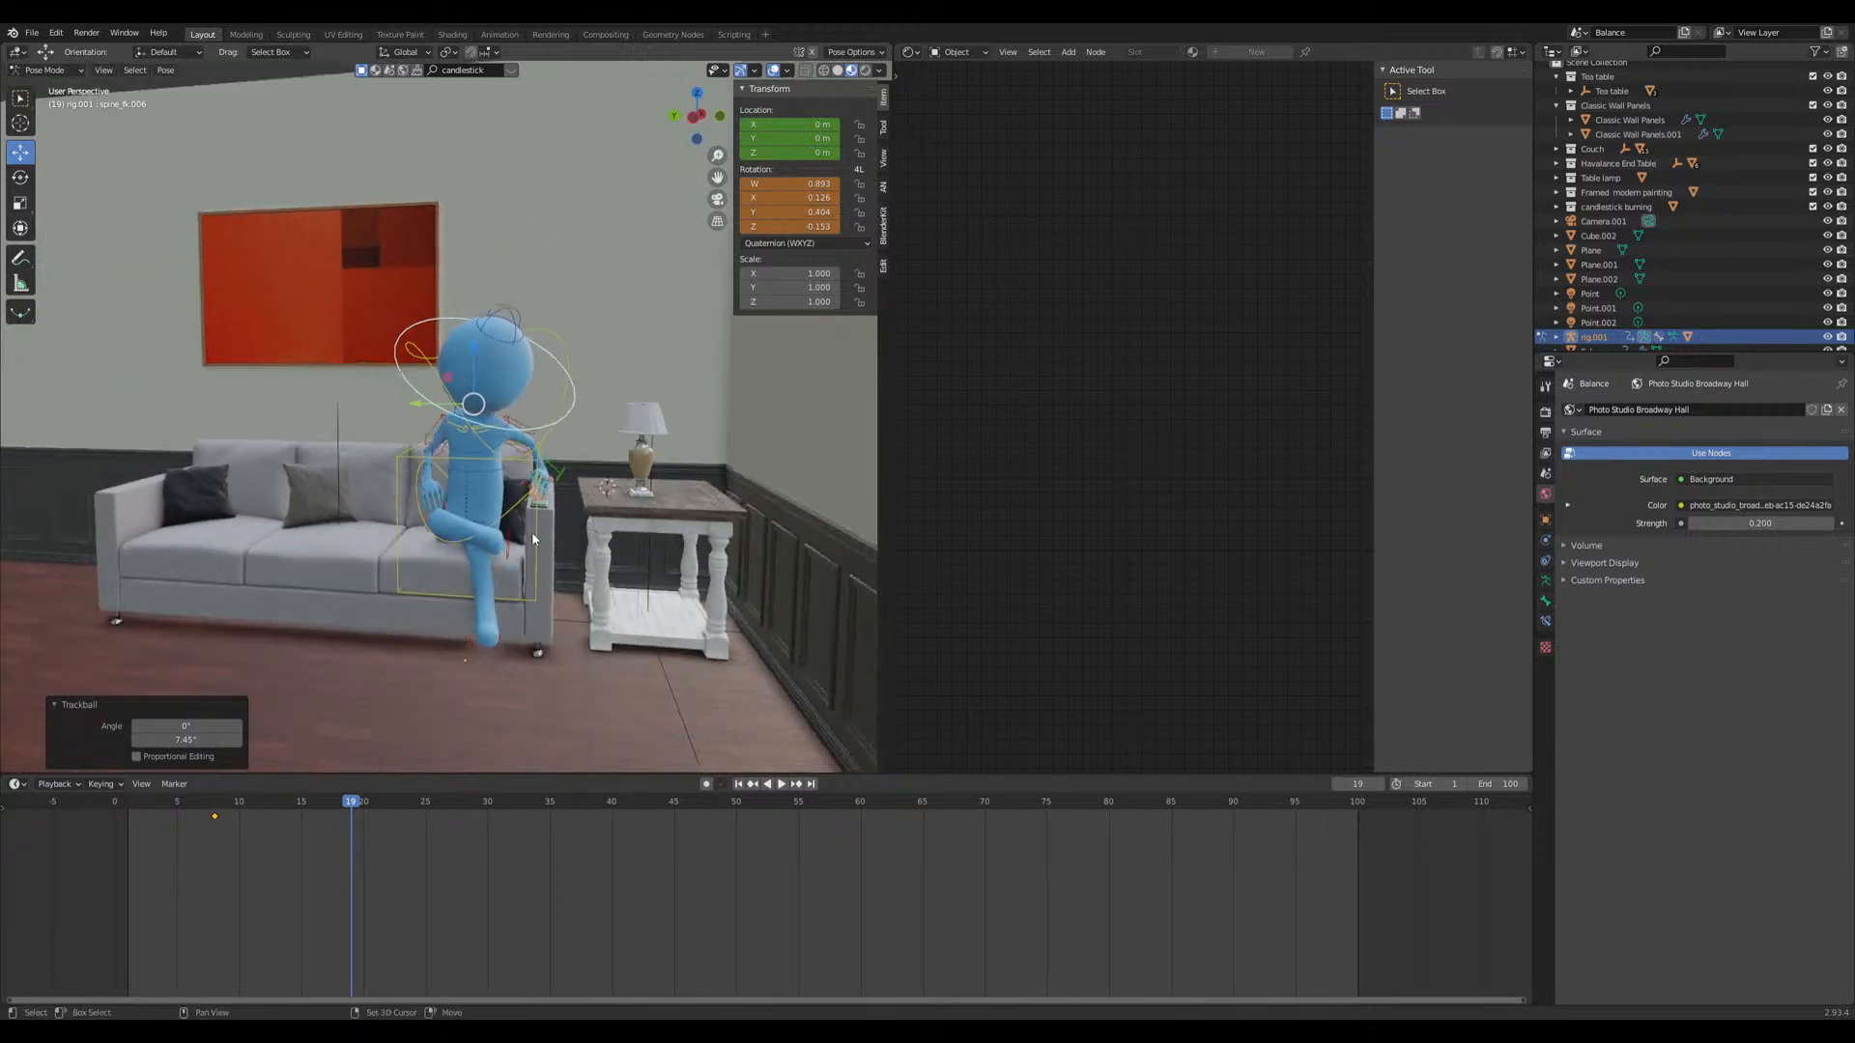
Step: Return the rig to Object Mode and add a UV sphere to the scene
key(ctrl+Tab)
middle_drag(553, 513, 458, 536)
scroll(464, 550, up, 4)
key(shift+a)
mouse_move(493, 579)
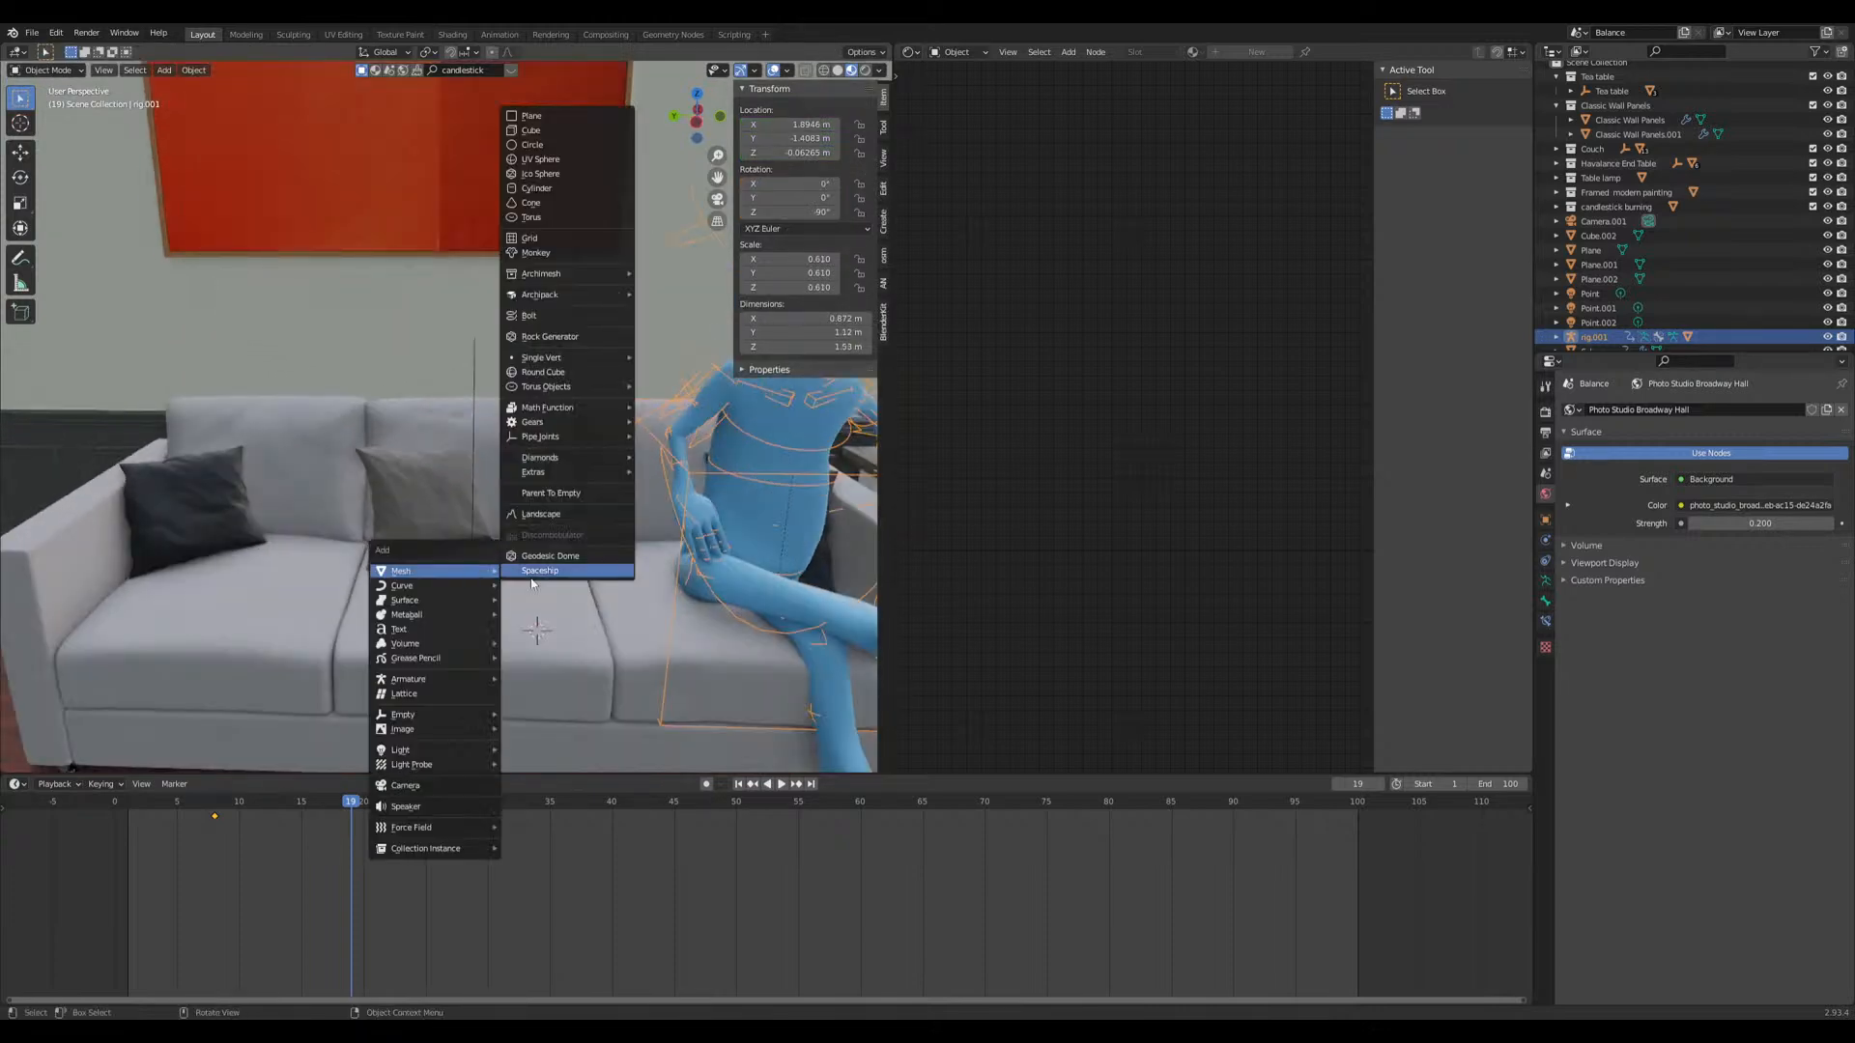
click(540, 160)
scroll(555, 541, down, 3)
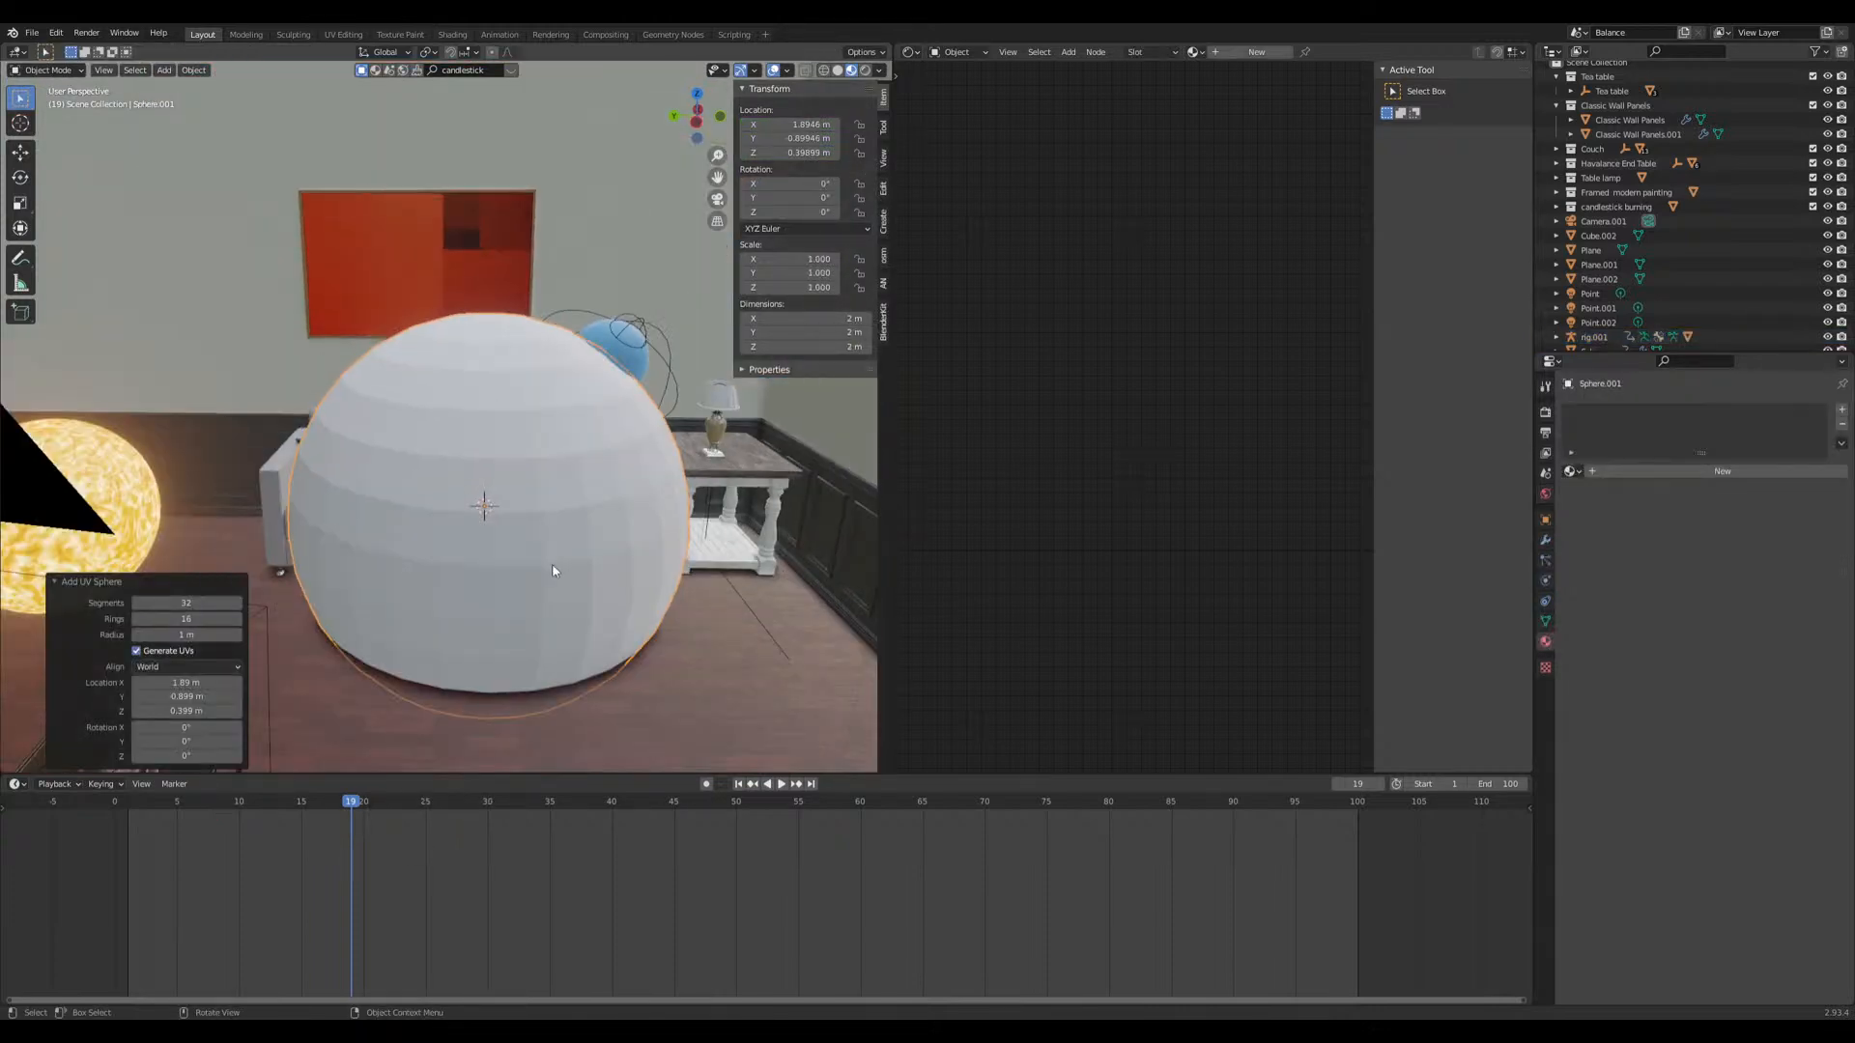
Step: Shrink the sphere to about 0.55 m across and position it in the air beside the glowing lamp
key(g)
click(454, 409)
middle_drag(454, 409, 660, 351)
key(s)
click(712, 237)
key(g)
click(387, 354)
key(s)
click(493, 361)
middle_drag(493, 361, 564, 336)
key(g)
key(z)
click(599, 396)
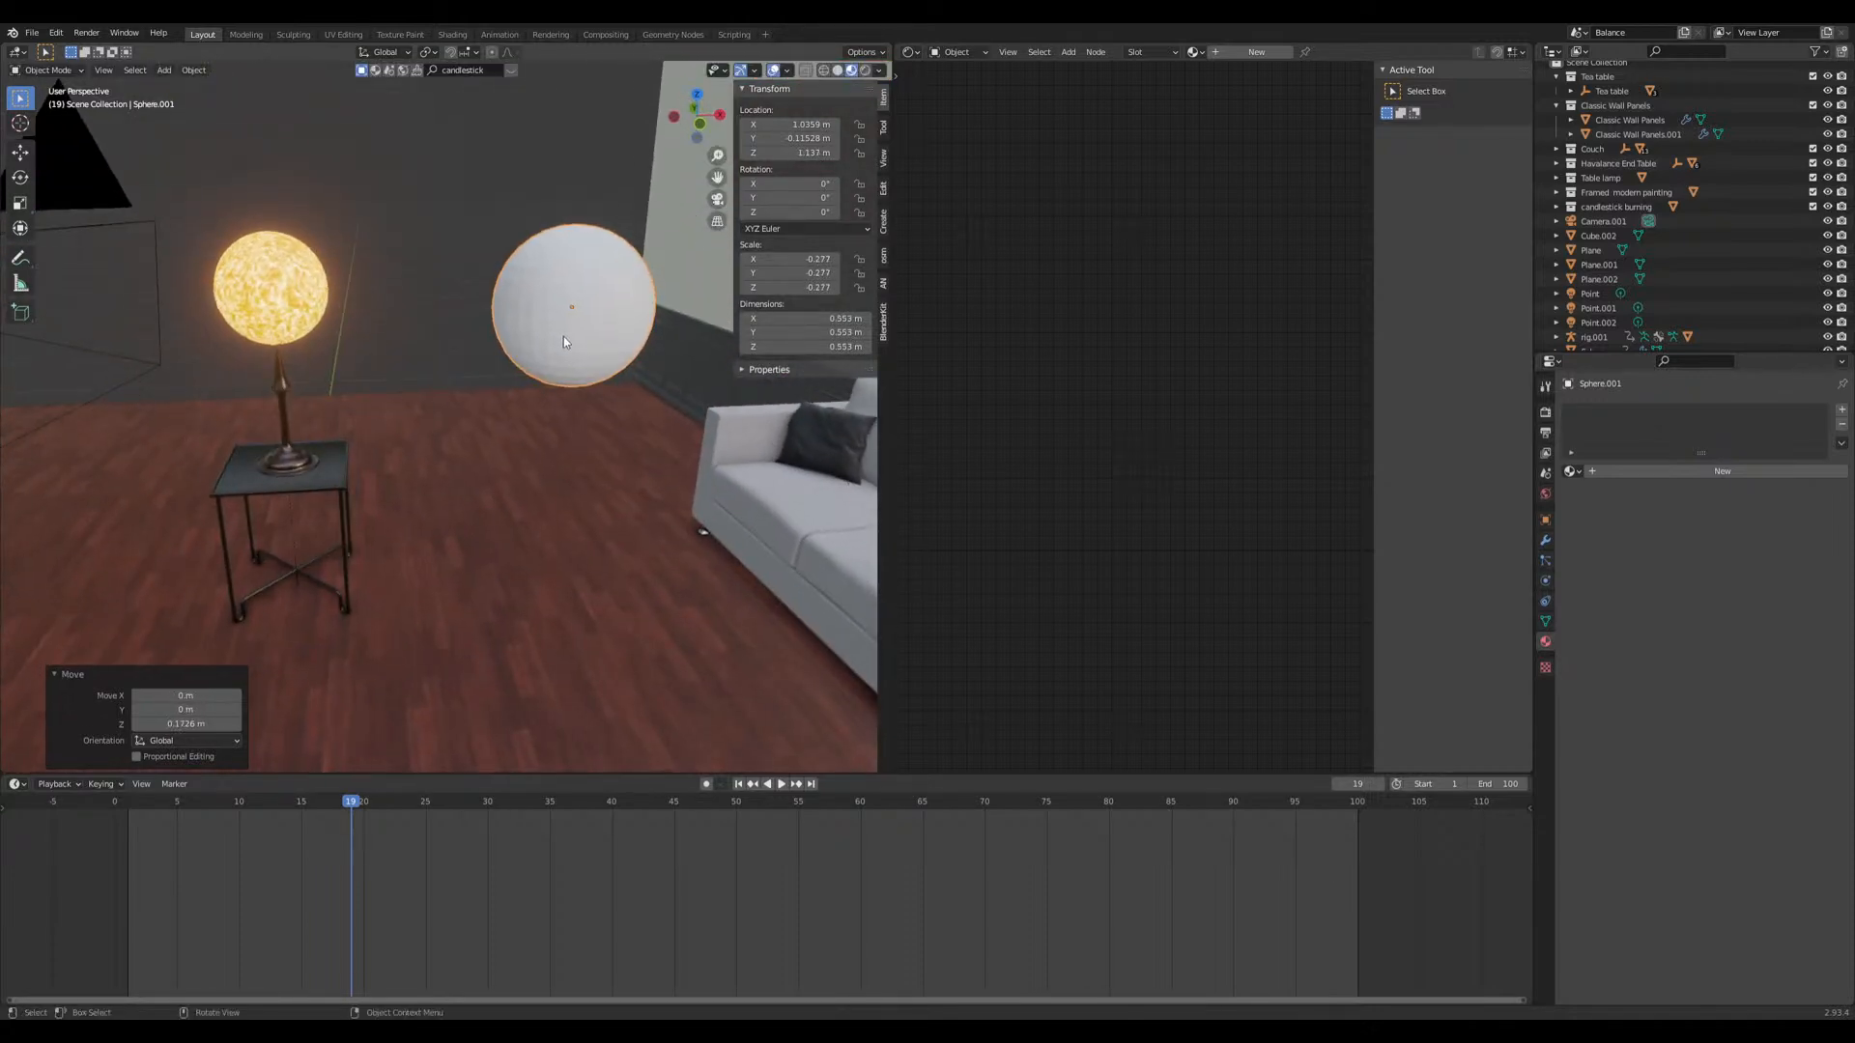
Step: Stretch the sphere's mesh along X in Edit Mode to about 0.65 m wide
key(Tab)
key(s)
key(x)
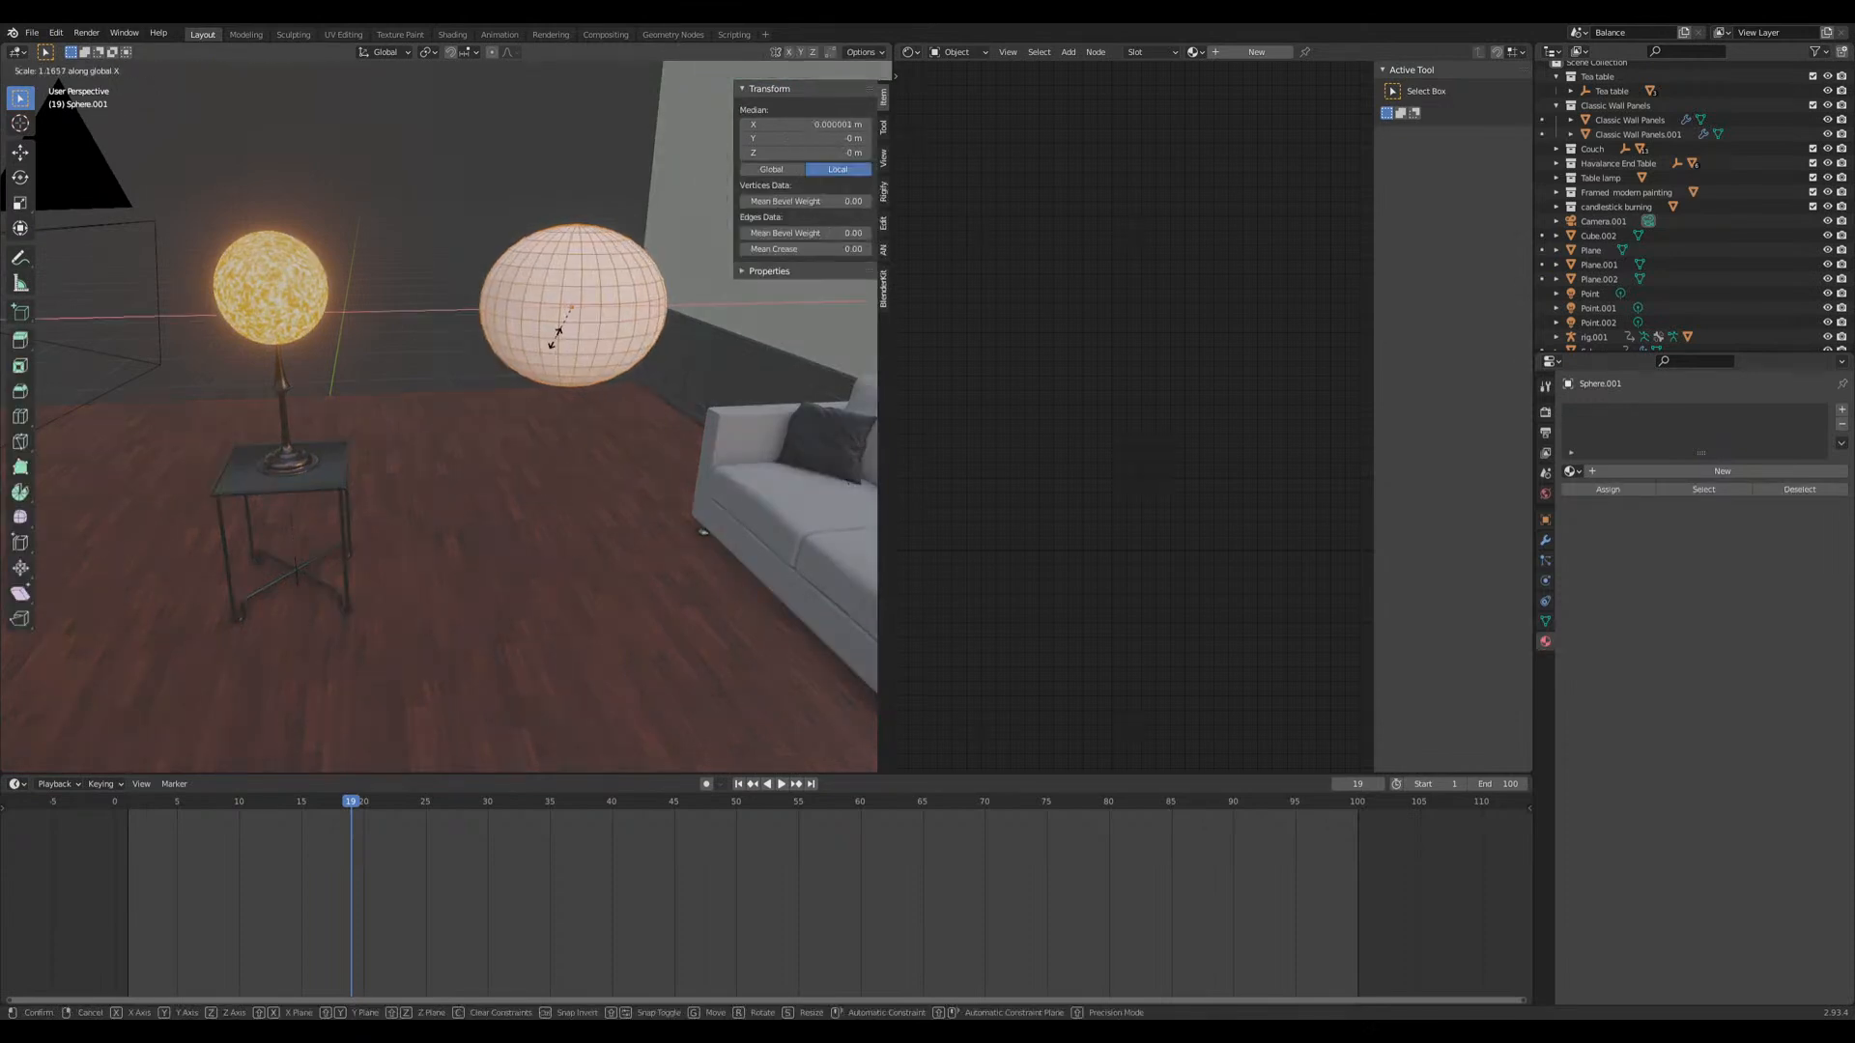
click(557, 333)
key(Tab)
Step: Try rotating the stretched sphere about 62° around the global Z axis
middle_drag(554, 338, 466, 396)
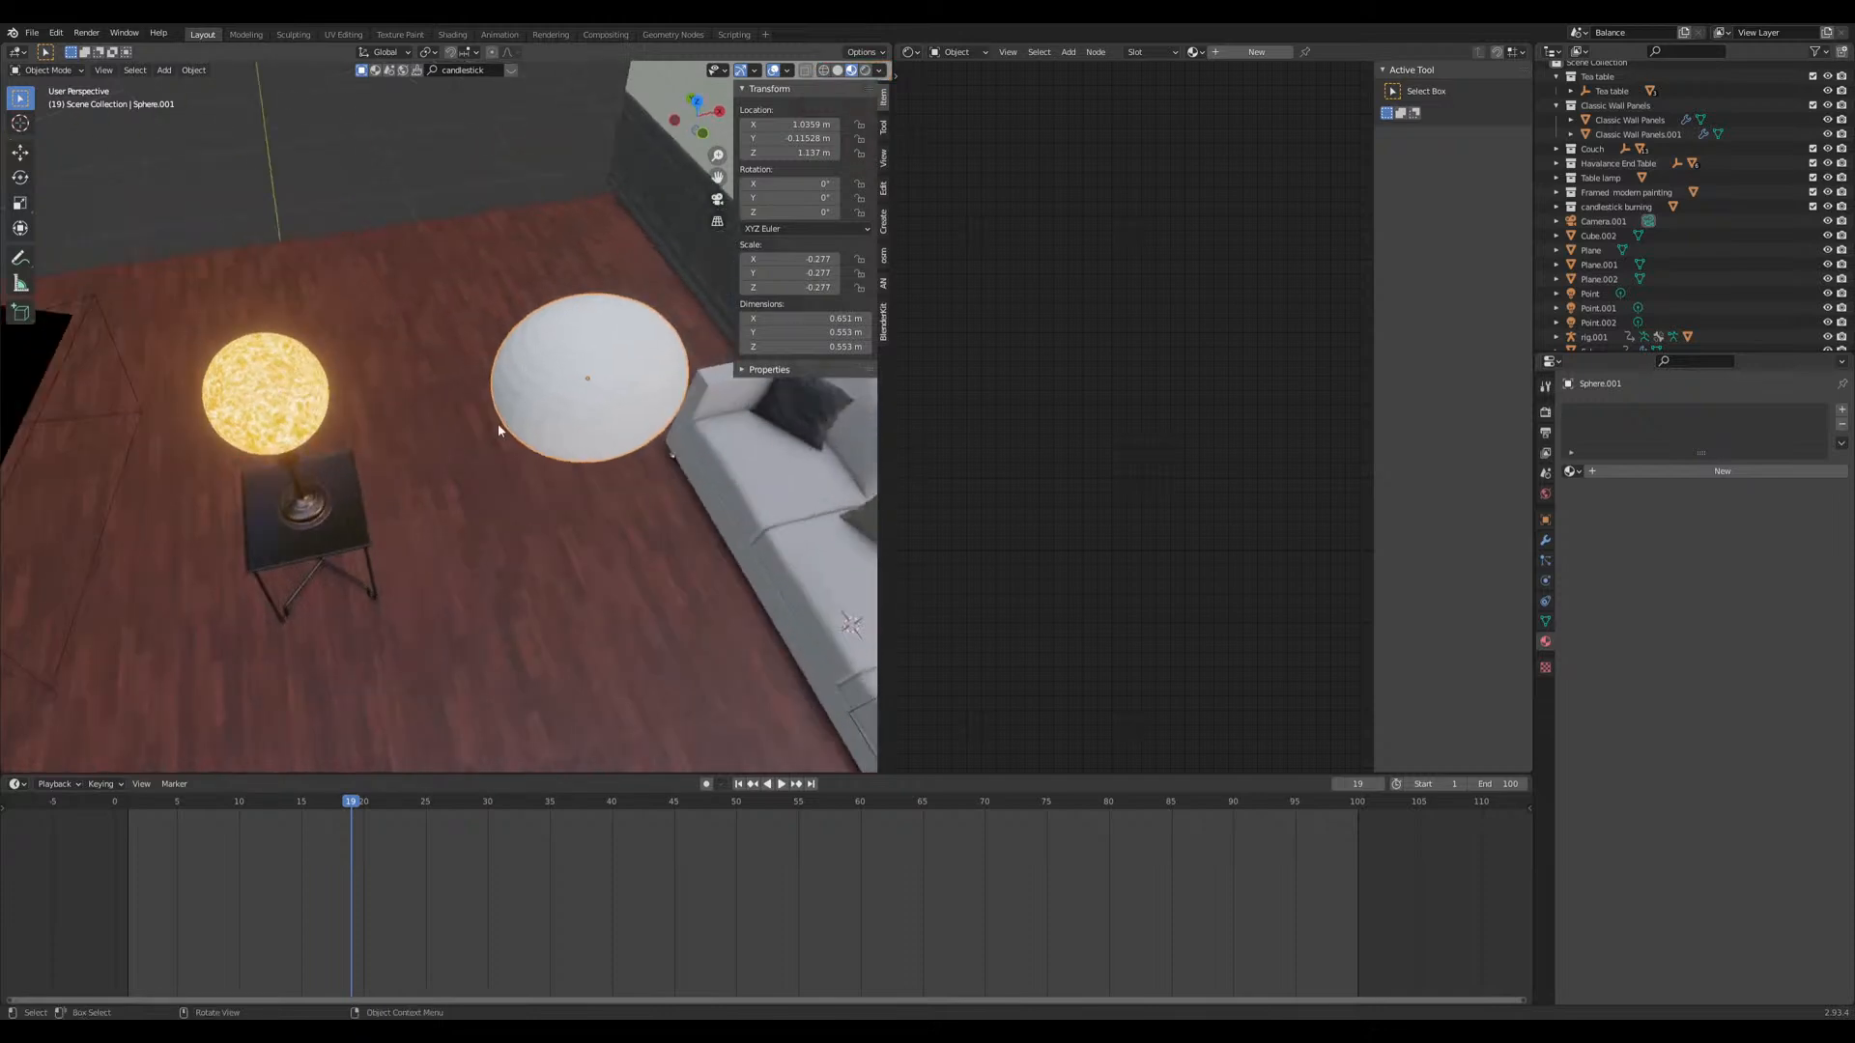
middle_drag(606, 428, 623, 449)
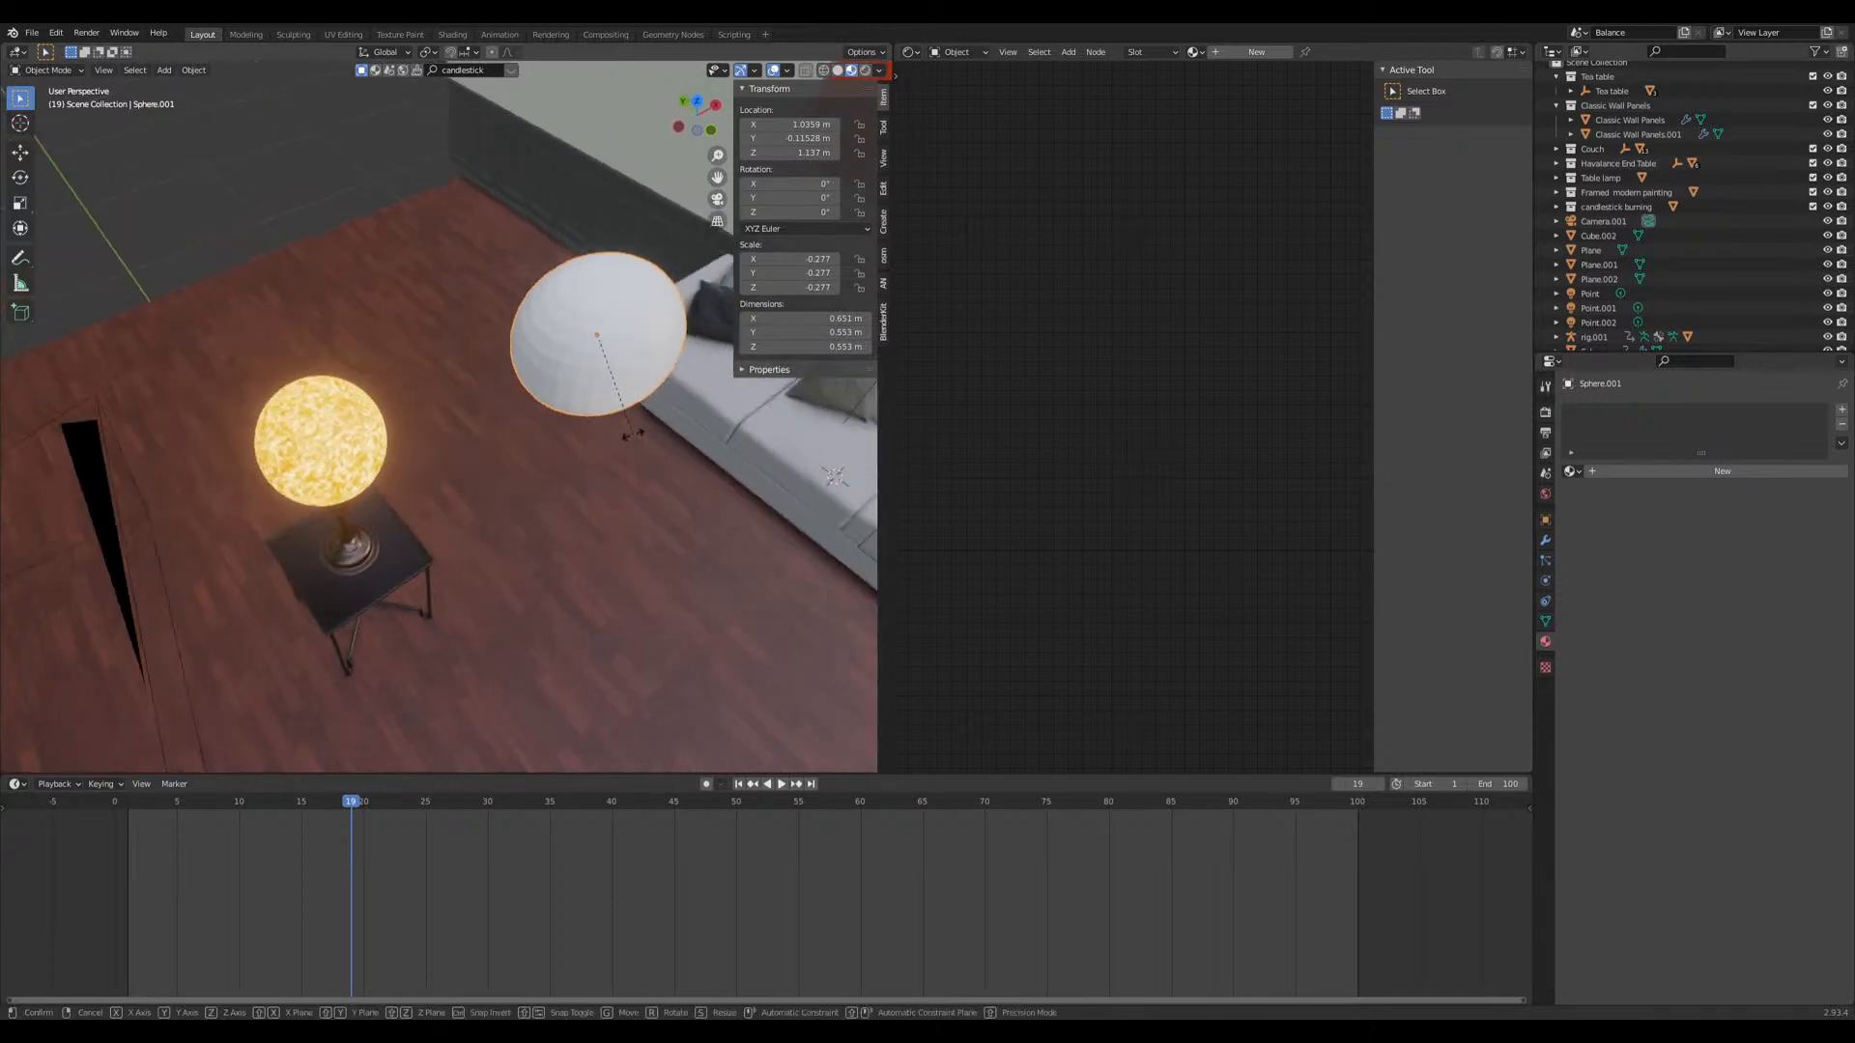
key(r)
key(z)
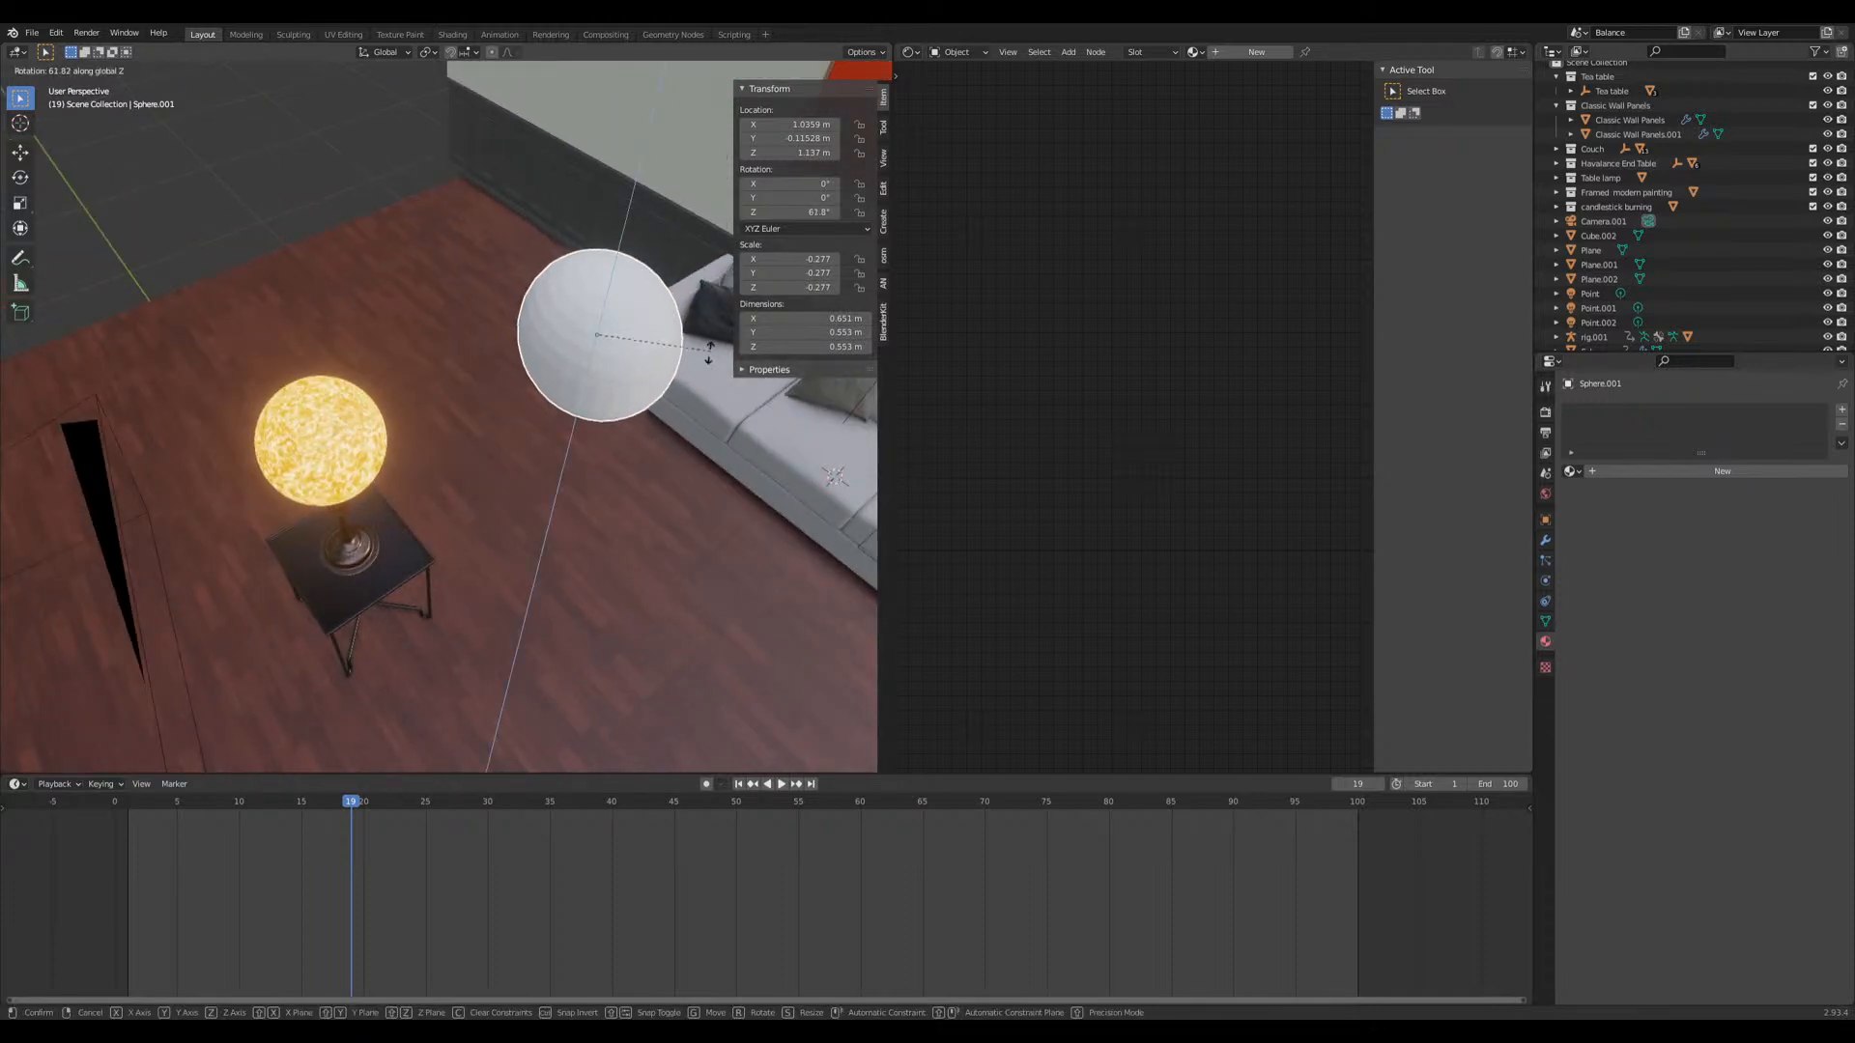
key(Escape)
Step: Move the stretched sphere and delete it from the scene
mouse_move(605, 415)
middle_down()
mouse_move(598, 431)
mouse_move(535, 384)
mouse_move(653, 348)
mouse_move(637, 374)
mouse_move(579, 360)
mouse_move(604, 386)
mouse_move(604, 354)
mouse_move(577, 350)
mouse_move(634, 342)
mouse_move(603, 396)
mouse_move(566, 362)
mouse_move(591, 378)
mouse_move(619, 311)
mouse_move(581, 248)
mouse_move(607, 342)
mouse_move(645, 349)
mouse_move(465, 370)
mouse_move(433, 495)
mouse_move(493, 493)
mouse_move(393, 529)
mouse_move(436, 478)
middle_up()
key(g)
click(585, 352)
key(x)
click(645, 349)
Step: Select the seated character's rig and put it back into Pose Mode
scroll(409, 532, up, 1)
scroll(516, 559, up, 3)
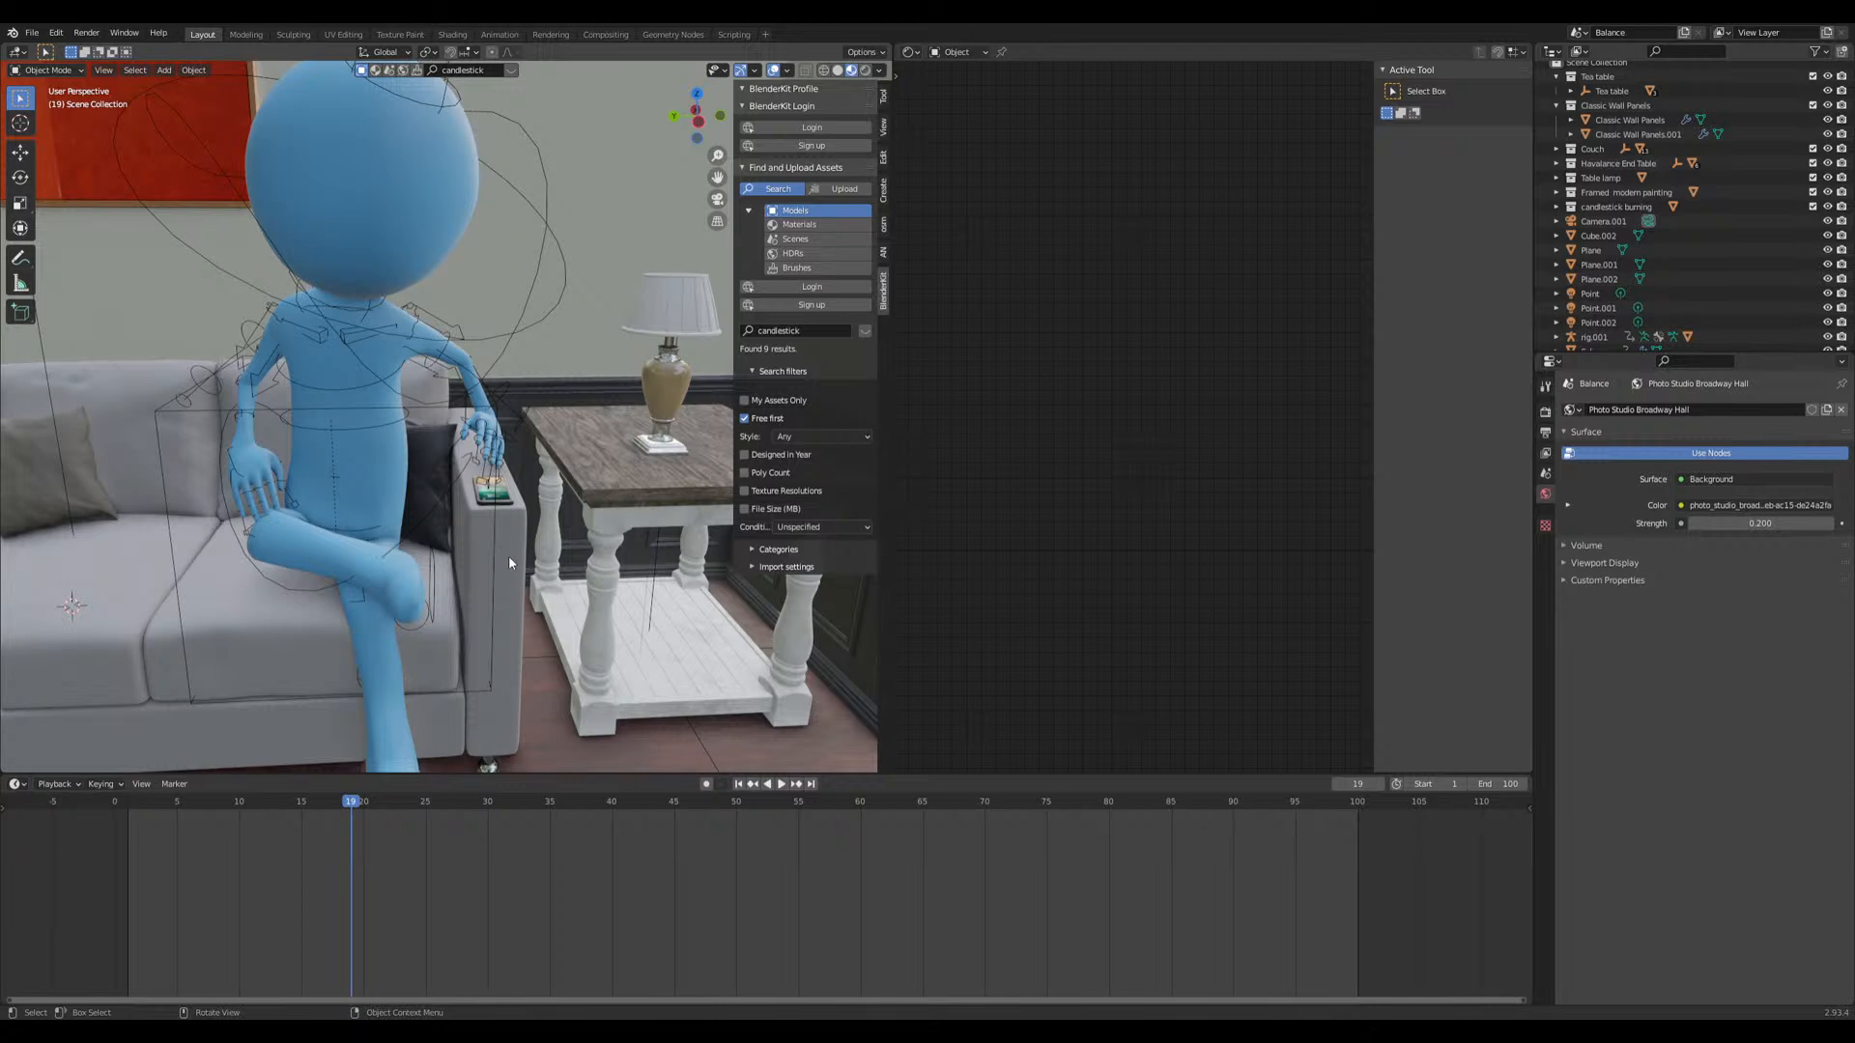
middle_drag(502, 551, 537, 529)
scroll(419, 533, up, 5)
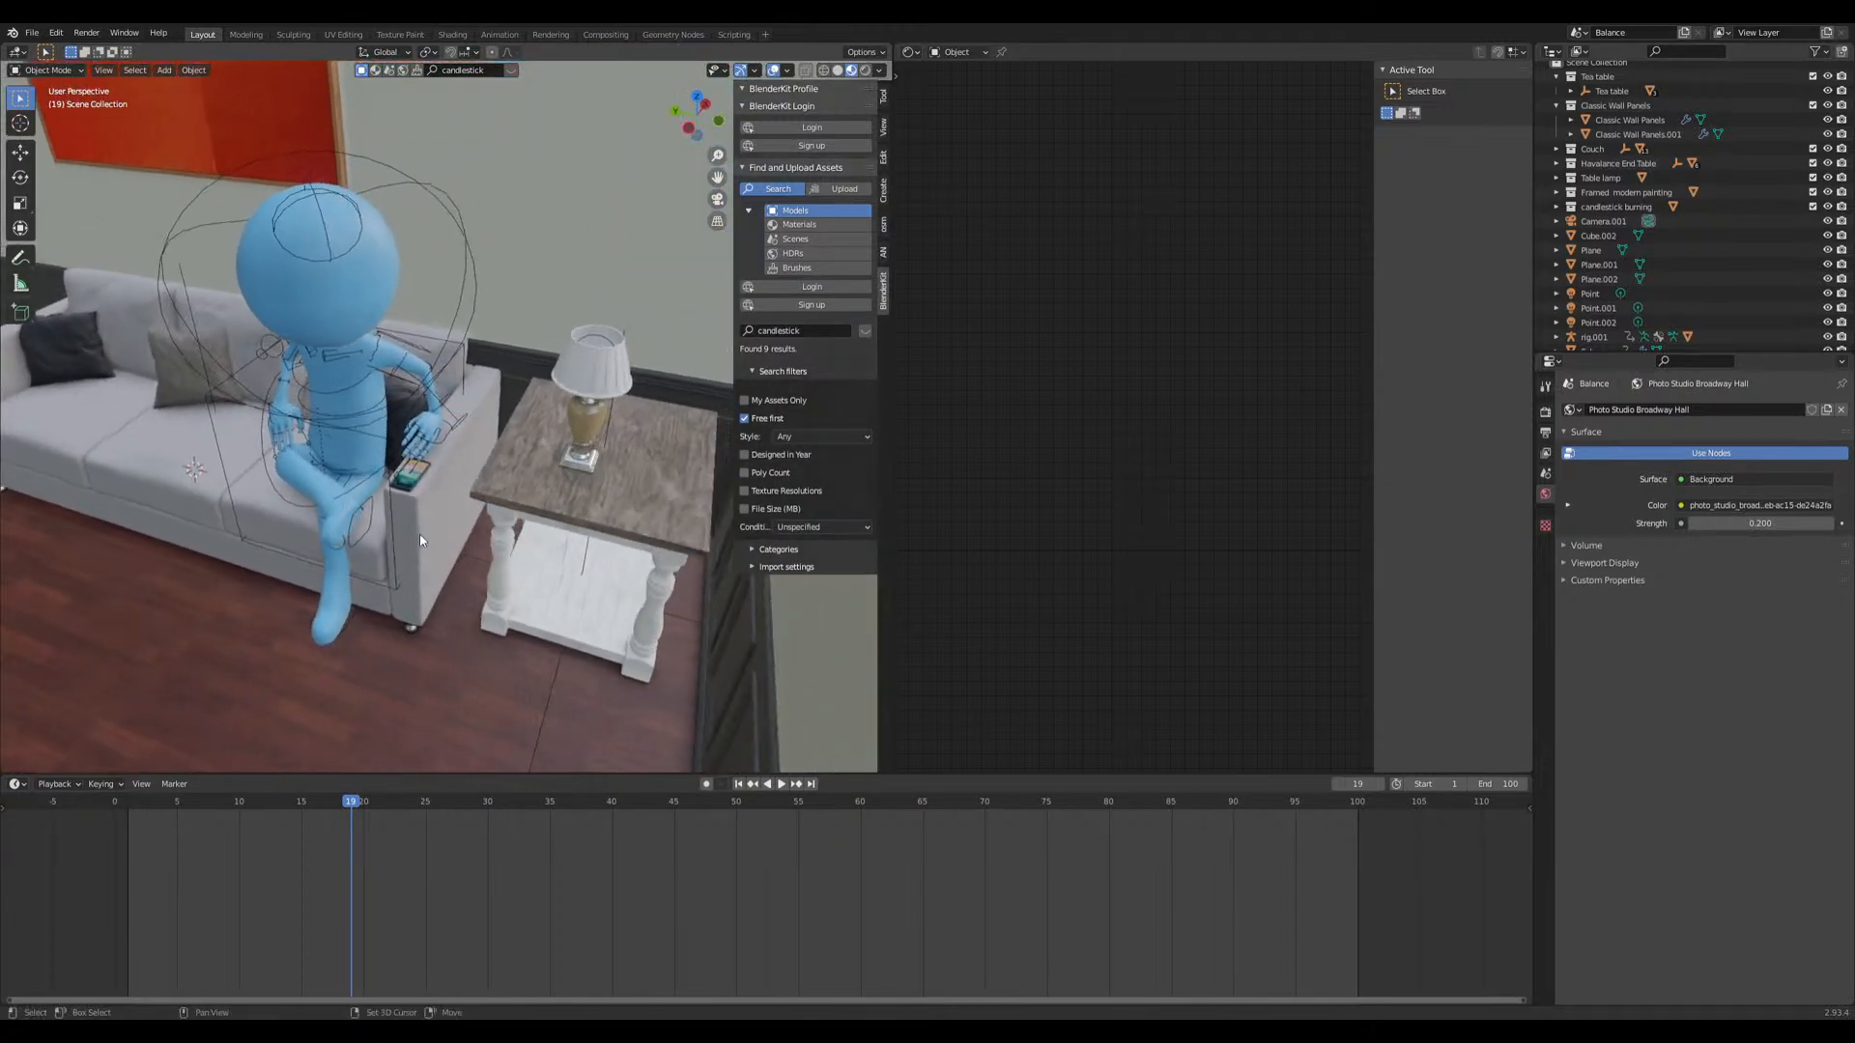
click(425, 491)
key(ctrl+Tab)
middle_drag(425, 486, 574, 505)
Step: Move the left hand IK control down to the phone on the armrest and trackball-rotate it
click(417, 470)
key(g)
click(345, 539)
key(r)
key(r)
click(563, 498)
scroll(537, 533, down, 5)
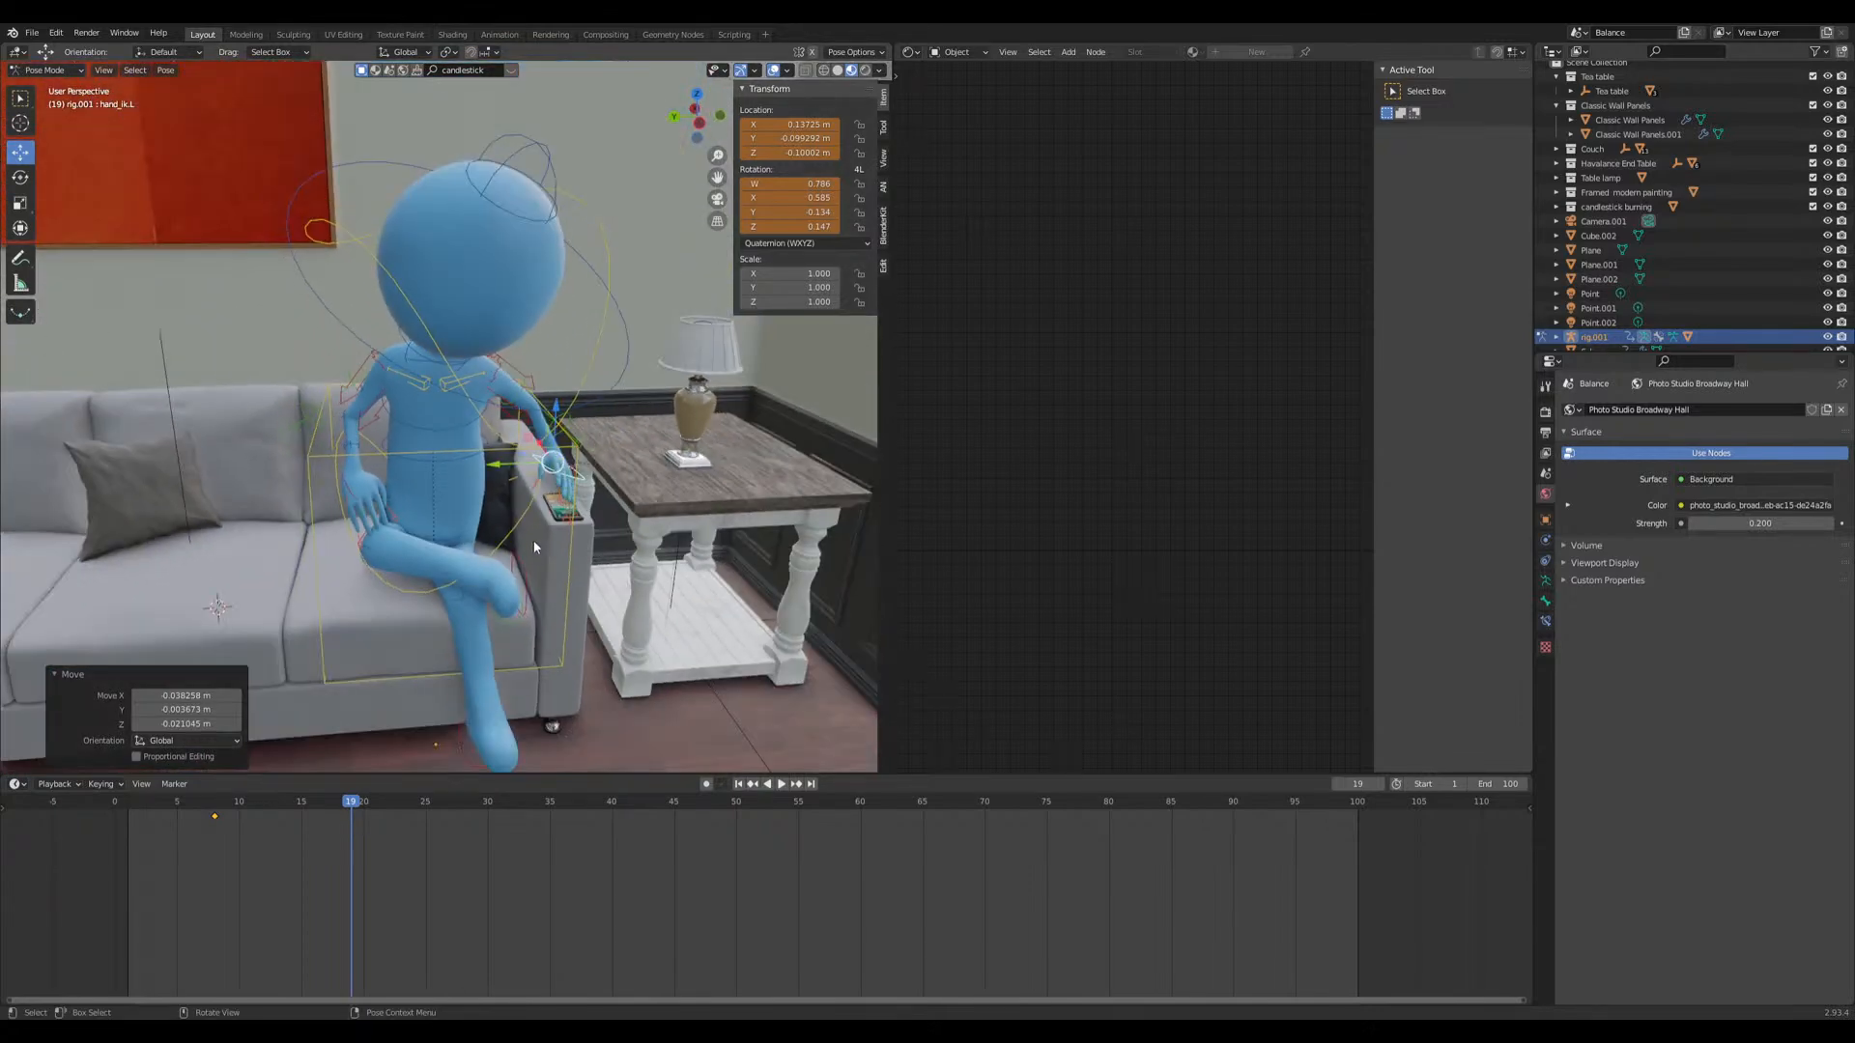
middle_drag(534, 547, 481, 622)
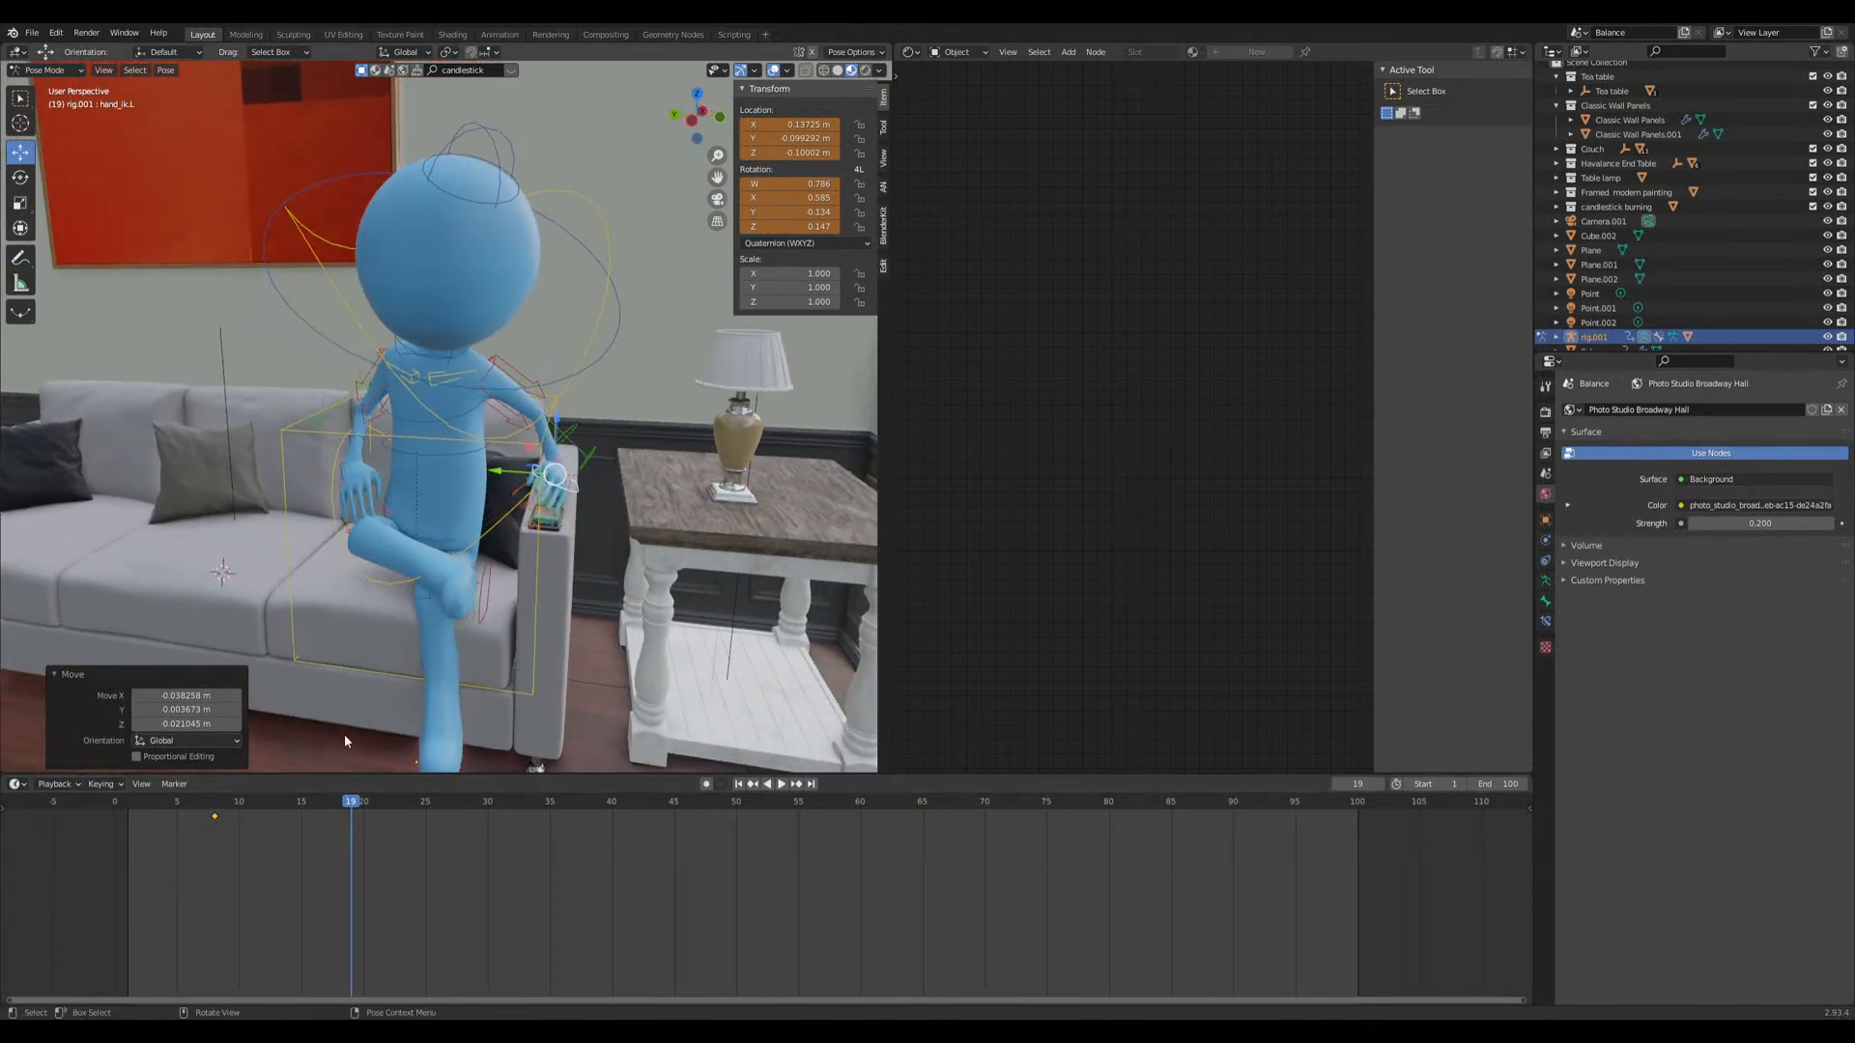
Step: Select all bones, play the animation from near the start of the timeline and stop it at frame 11
key(a)
drag(223, 816, 135, 825)
key(space)
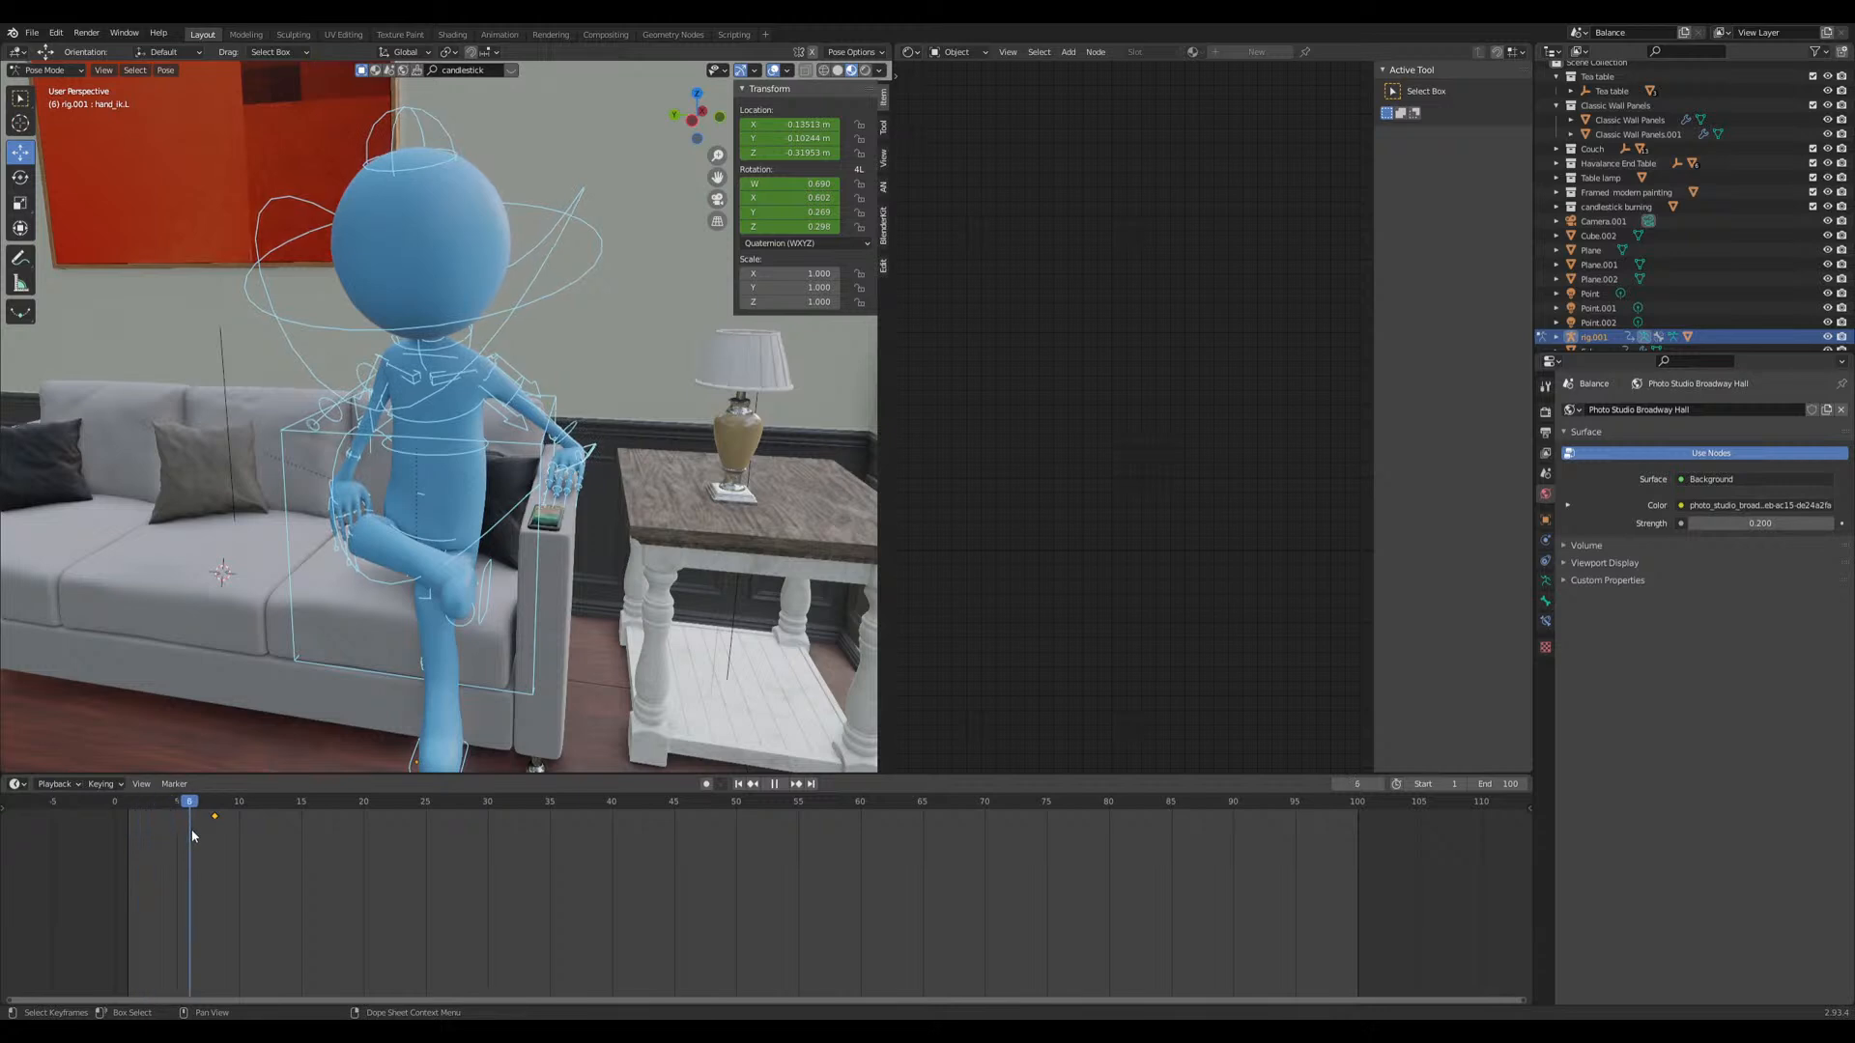
key(space)
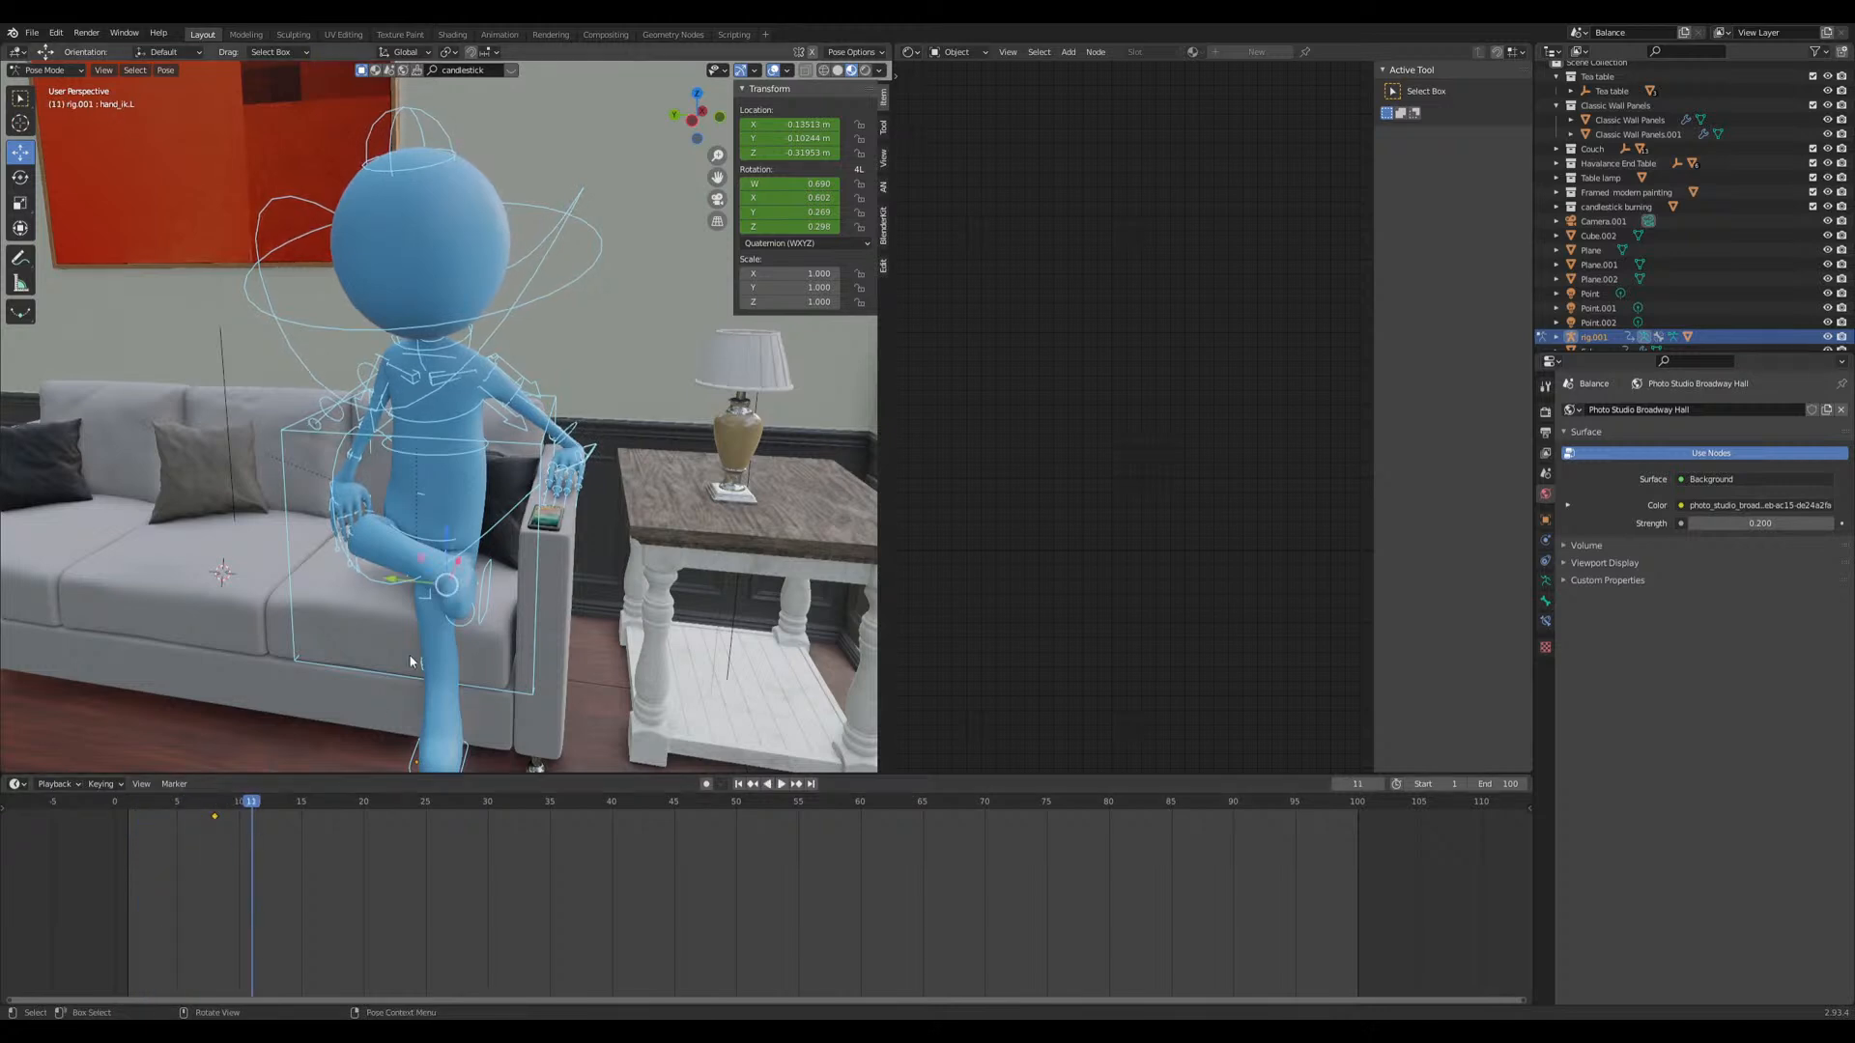
Step: Select the left hand IK control and reposition it in two moves toward the outer side of the armrest beside the phone
middle_drag(576, 533, 556, 466)
scroll(554, 568, up, 6)
click(689, 650)
middle_drag(382, 570, 442, 556)
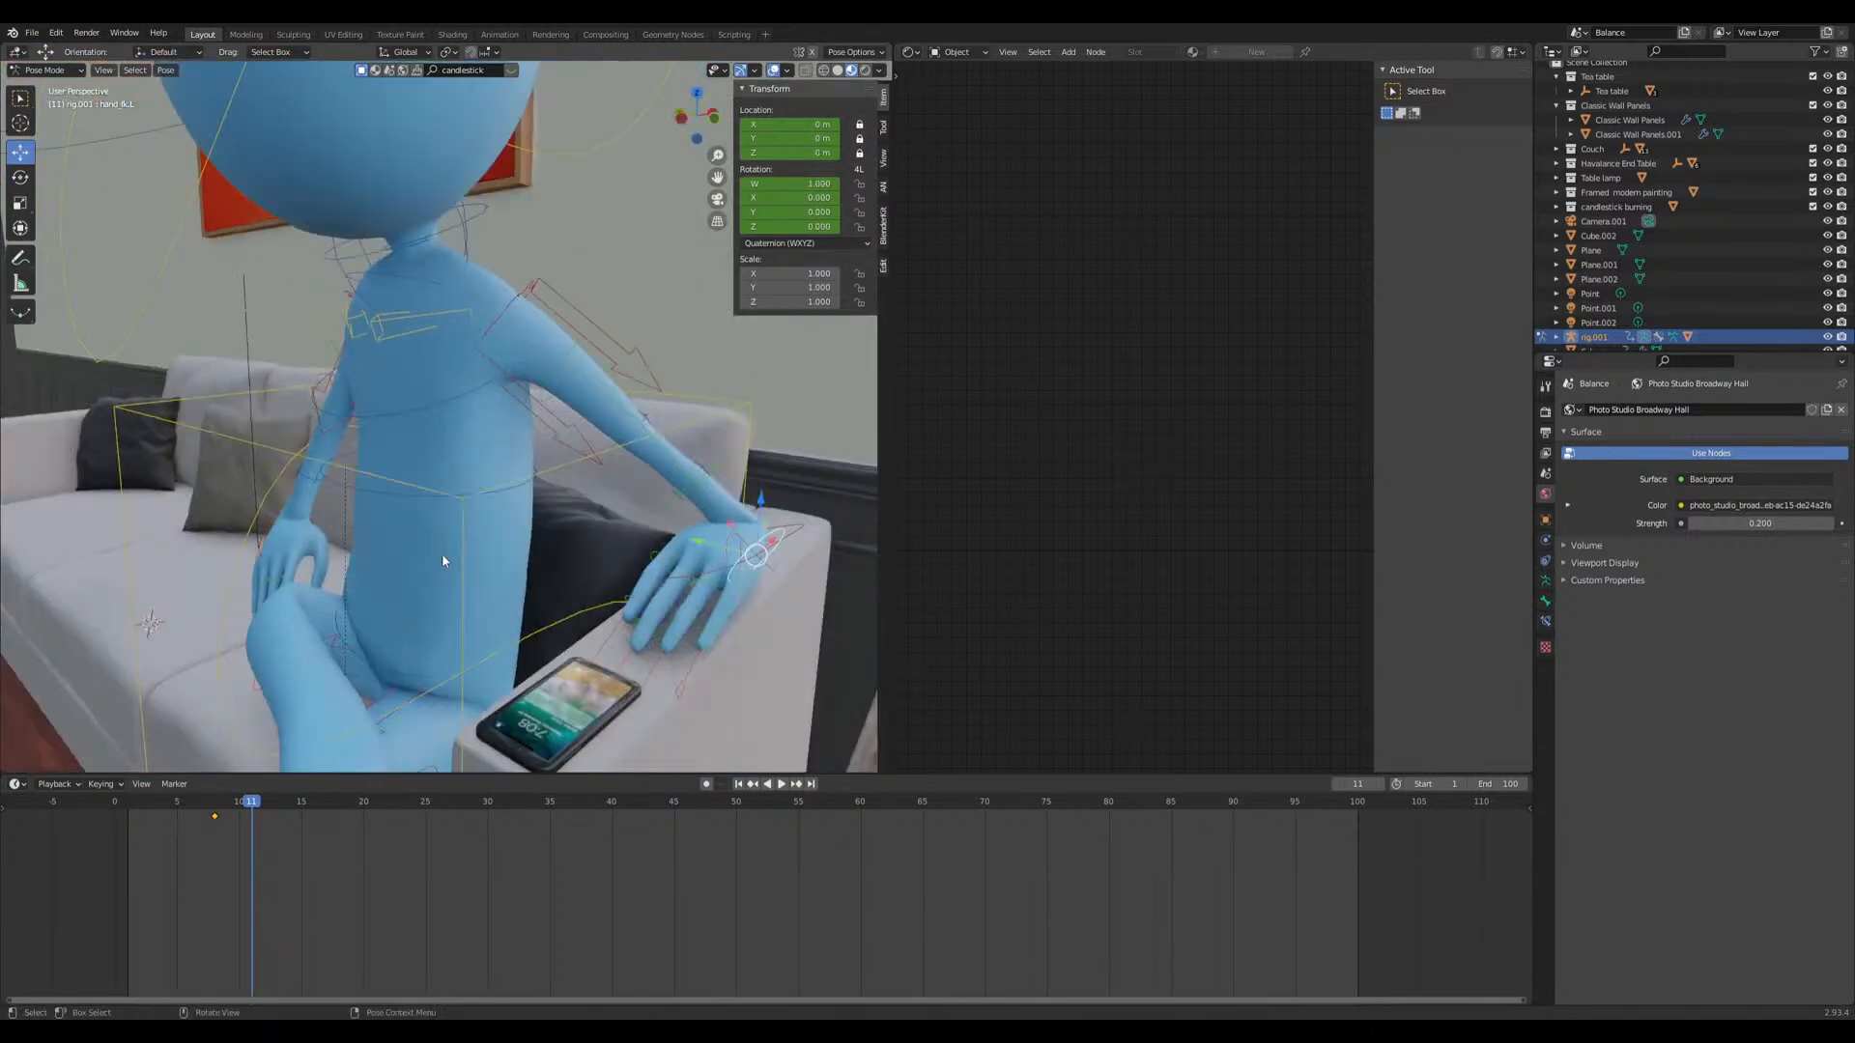
click(794, 534)
middle_drag(633, 558, 833, 570)
key(g)
click(591, 543)
middle_drag(591, 542, 356, 508)
key(g)
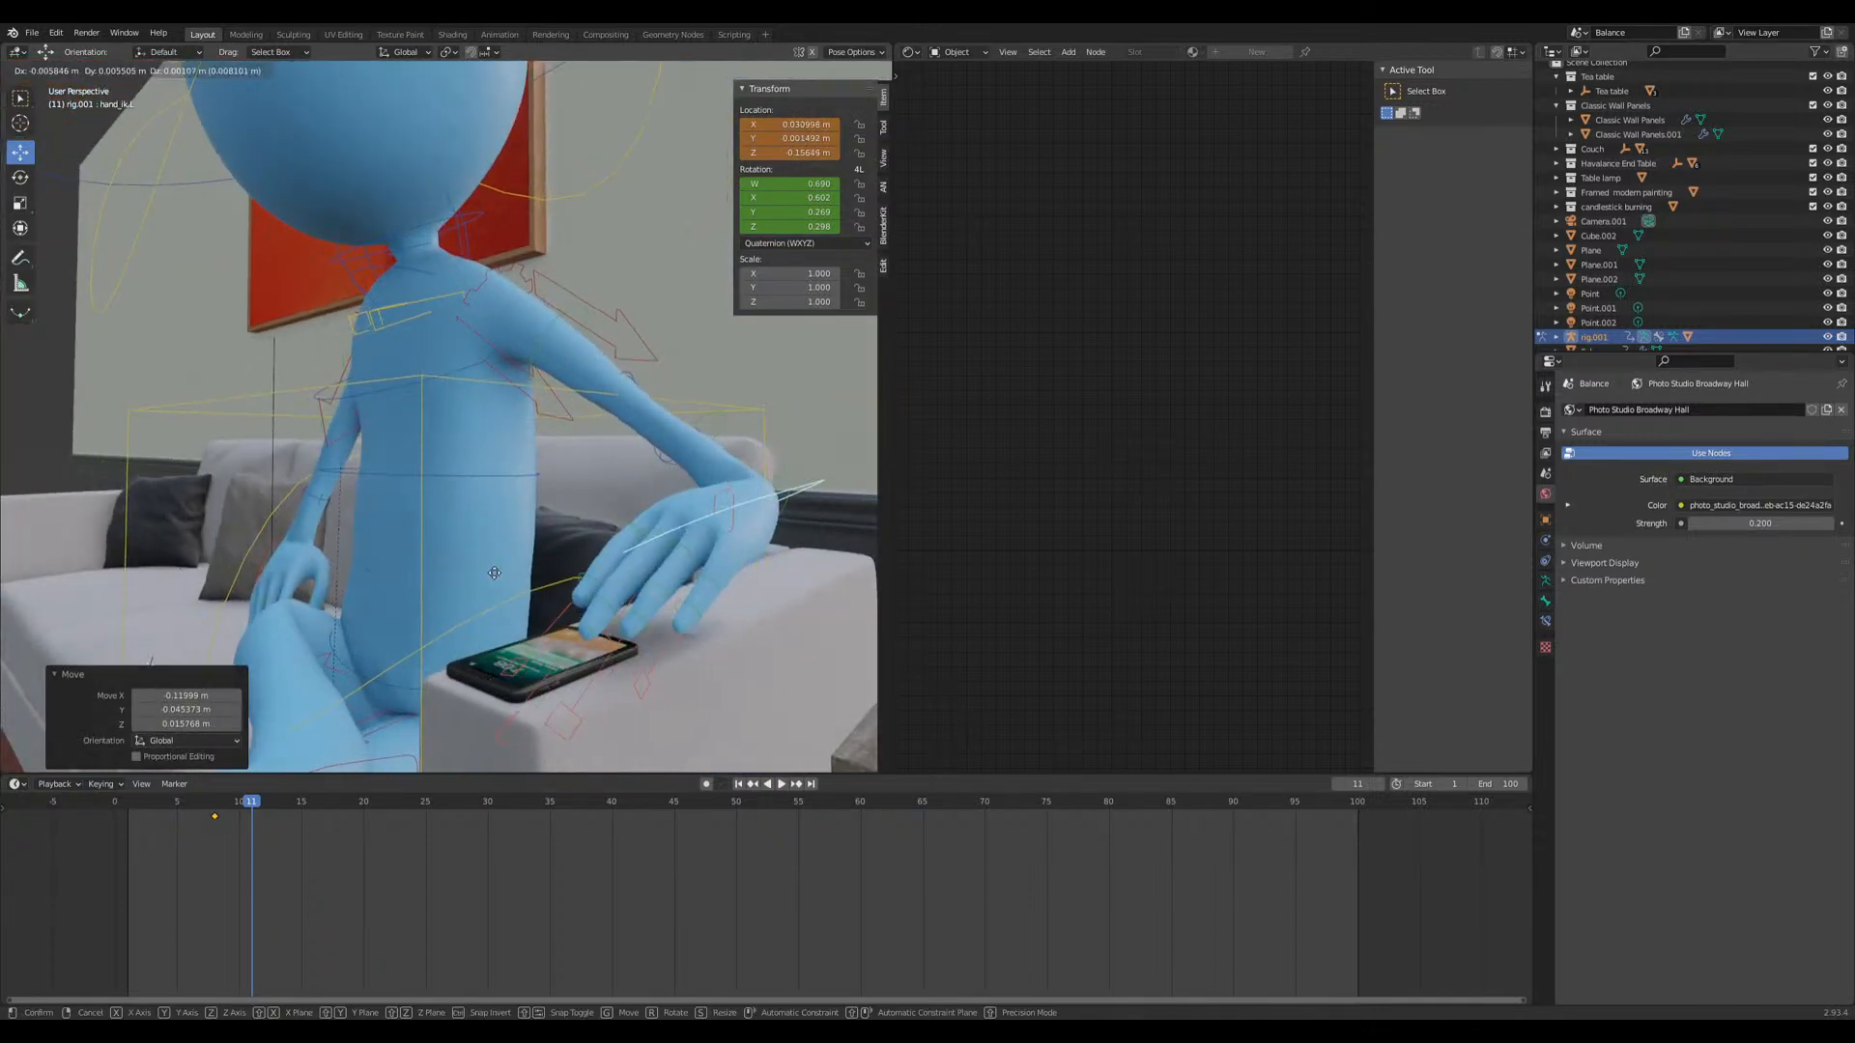
click(392, 577)
Step: Trackball-rotate the left hand control about 0.7° and 46.4° so the hand points toward the end table
middle_drag(392, 578, 525, 605)
key(r)
key(r)
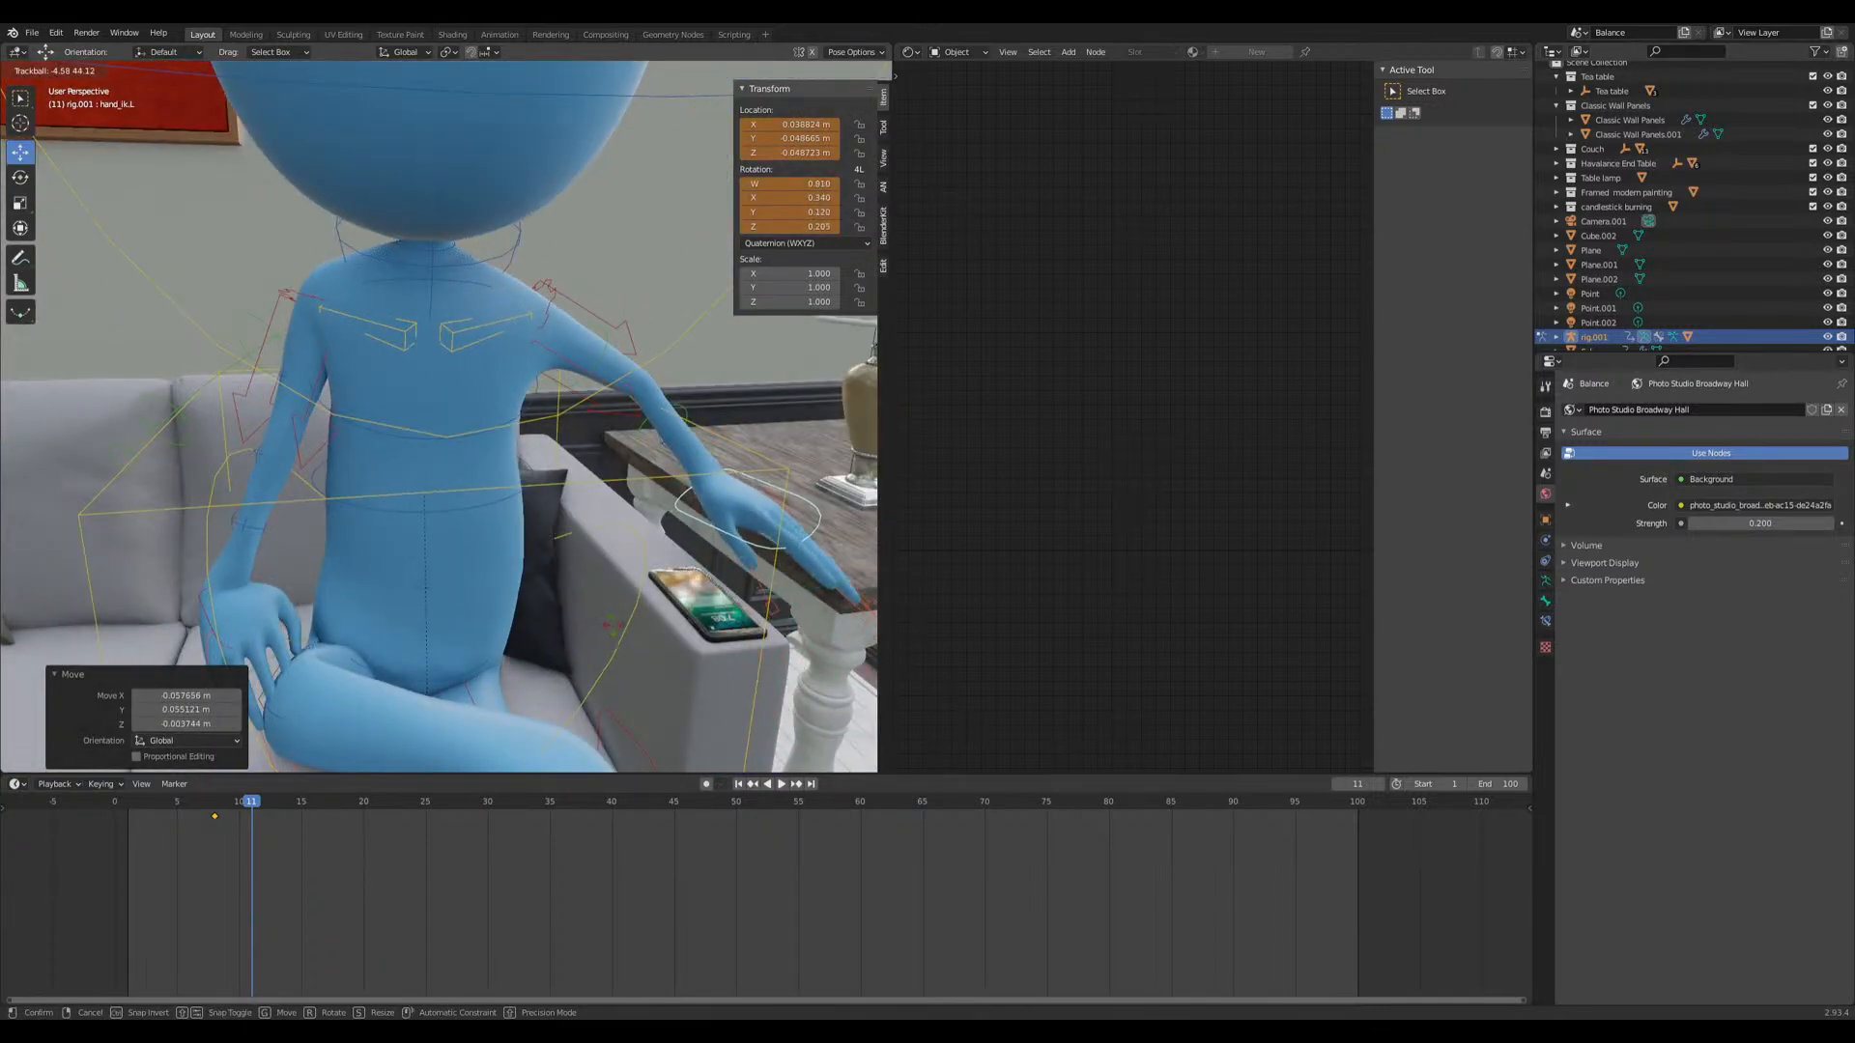
click(602, 596)
scroll(553, 495, down, 4)
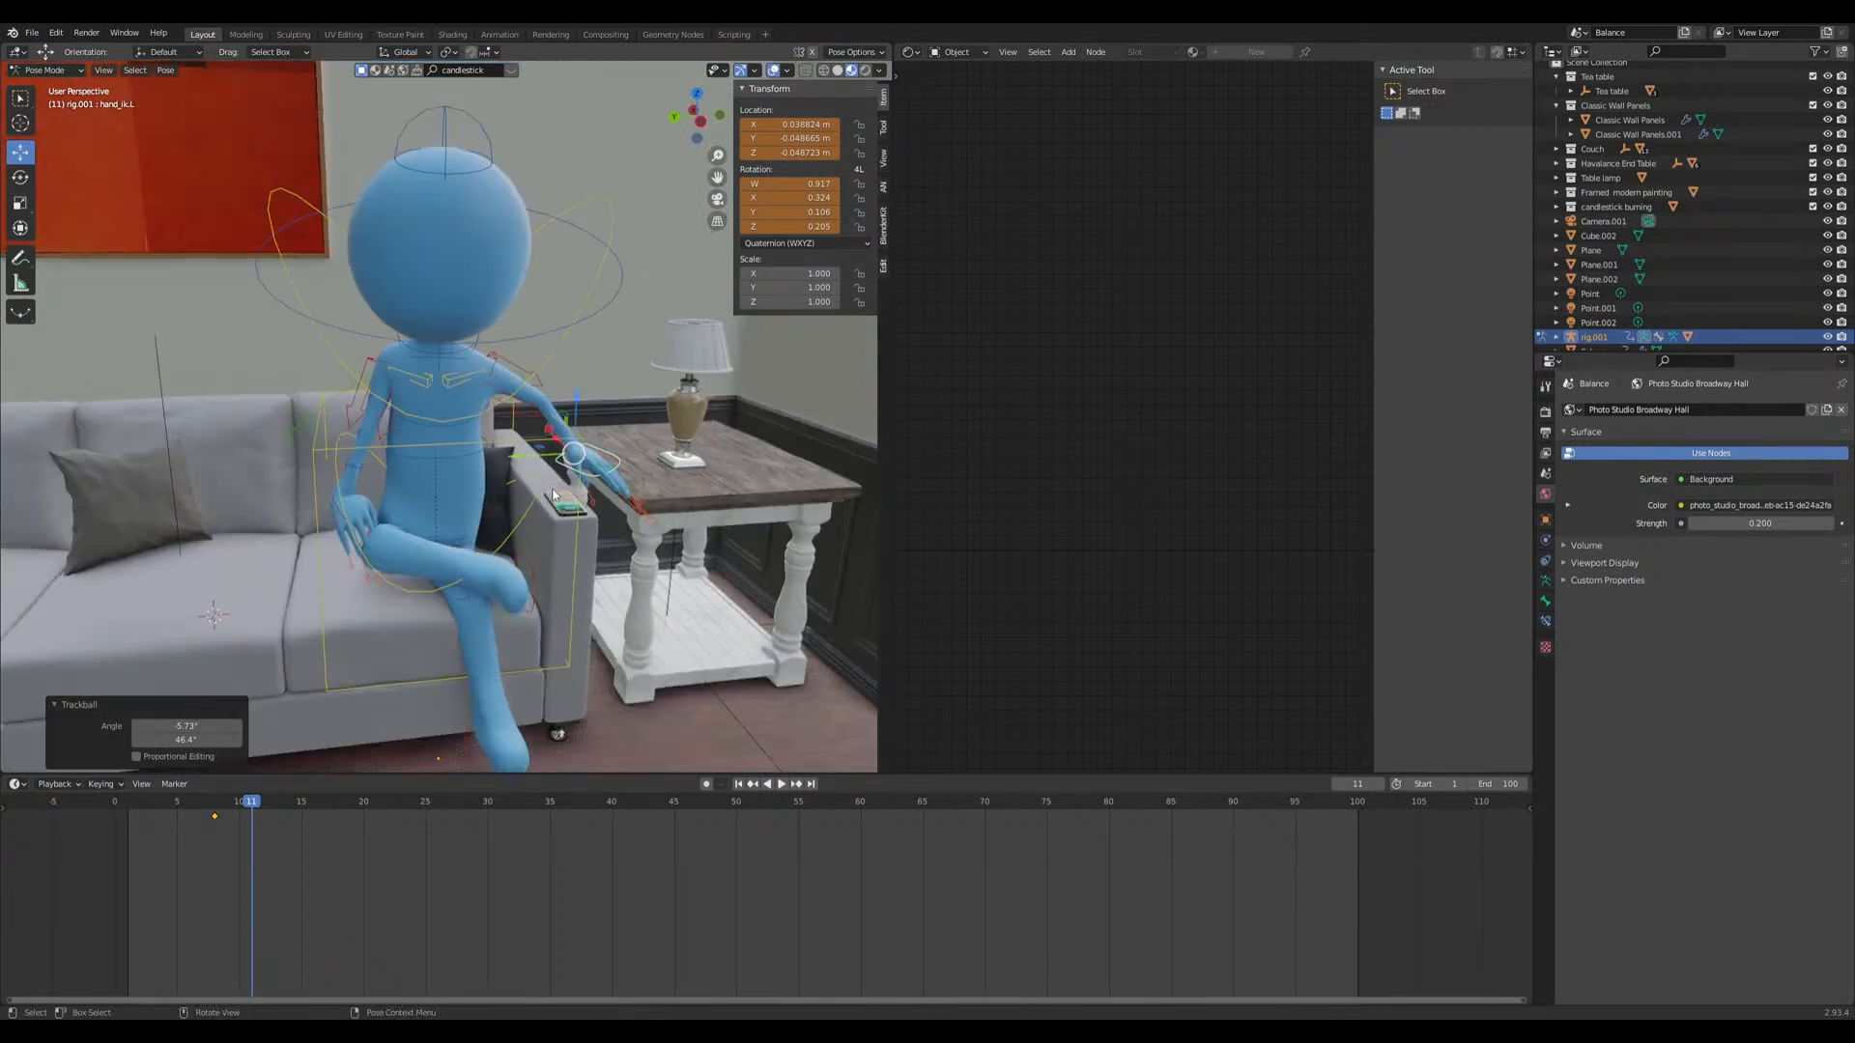
Step: Trackball-rotate the ring control around the head so the head turns and tilts toward the phone
click(494, 340)
key(r)
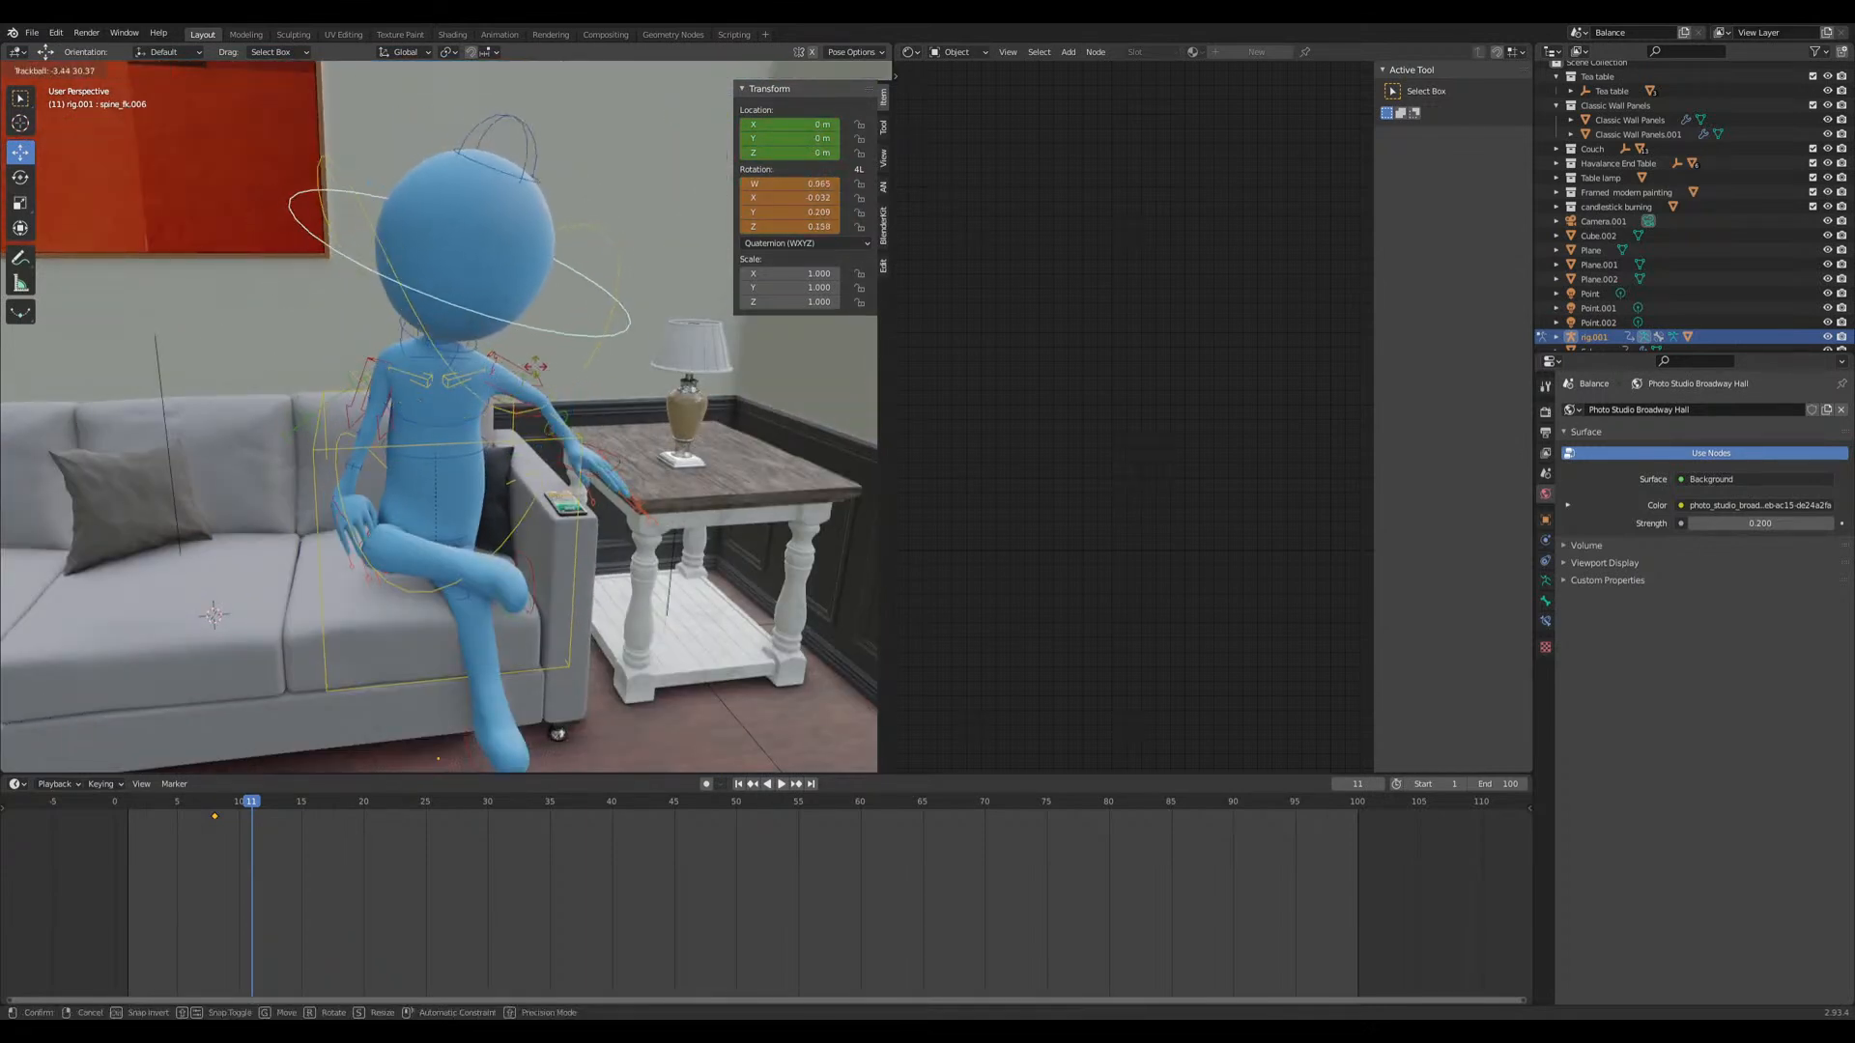
click(549, 322)
middle_drag(550, 336, 332, 558)
key(r)
key(r)
click(486, 370)
Step: Move the right hand IK control off the lap and trackball-rotate it about 2.9° and 21.8°
scroll(485, 370, up, 3)
click(306, 576)
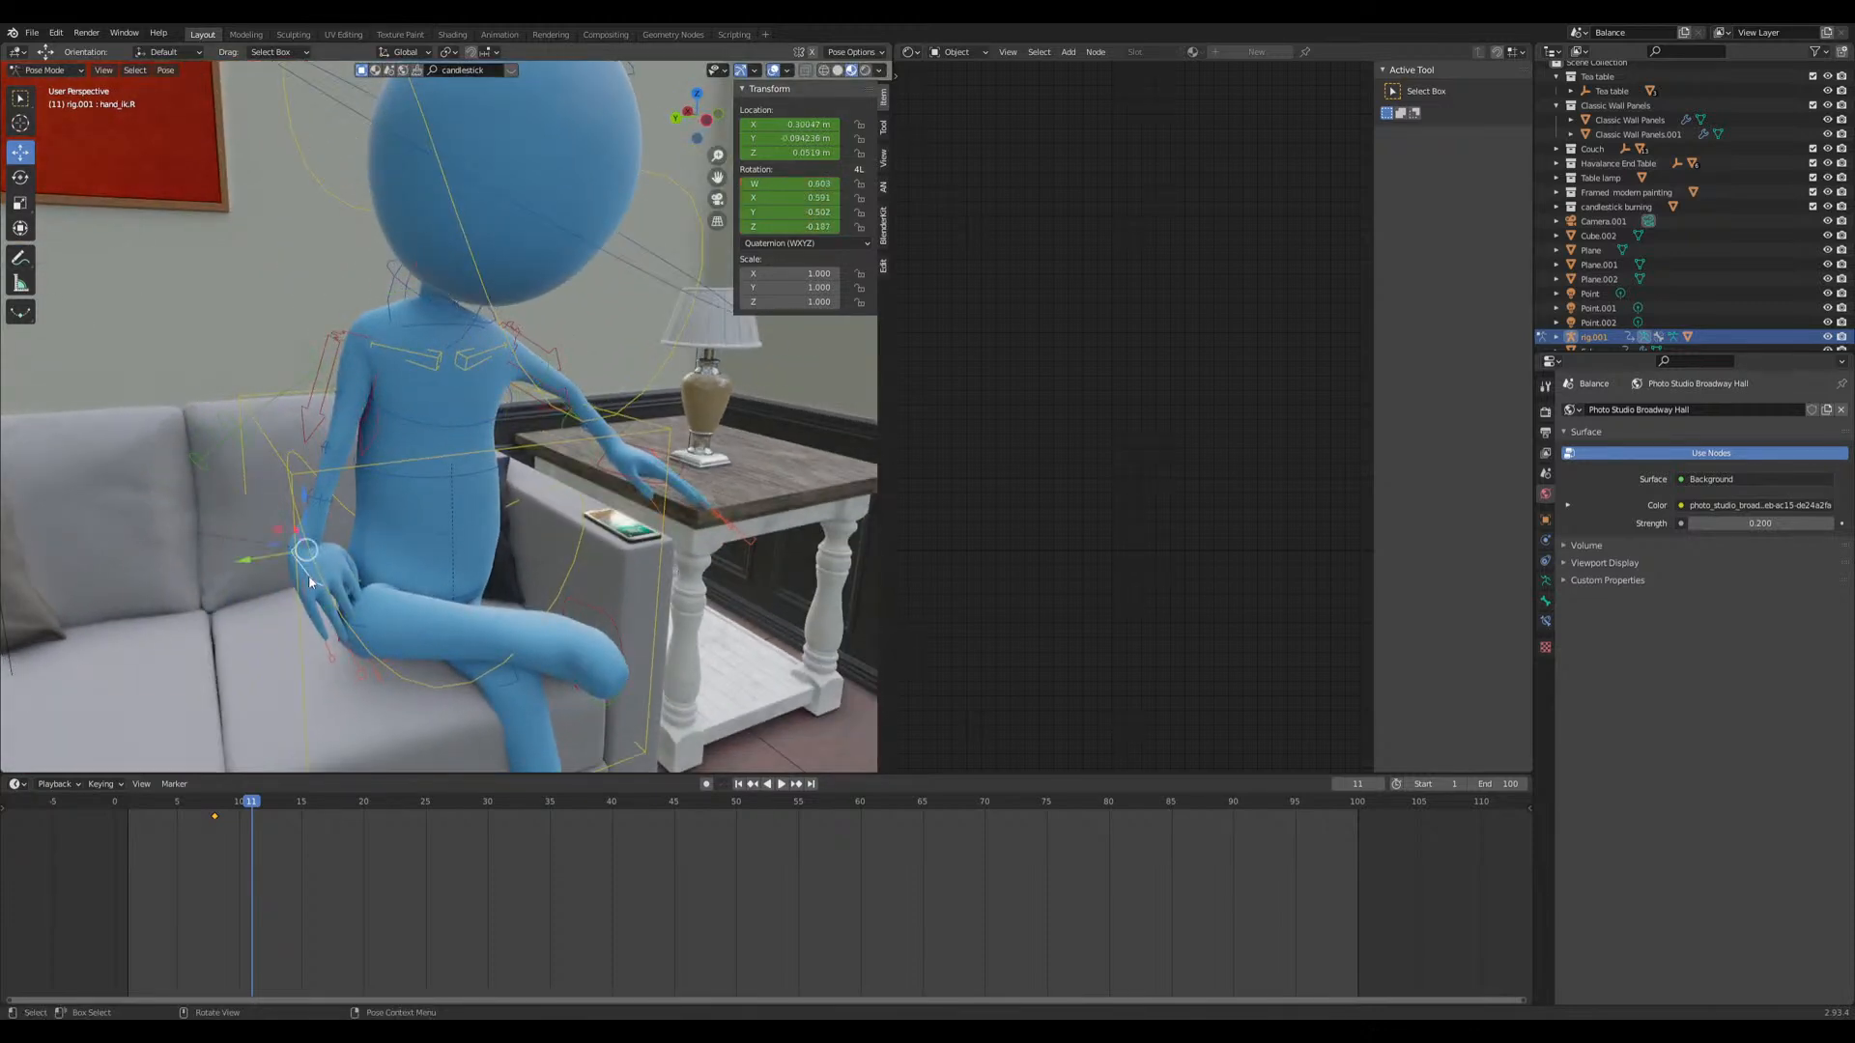
scroll(304, 574, up, 3)
key(g)
click(276, 526)
mouse_move(276, 527)
middle_down()
mouse_move(240, 502)
mouse_move(321, 536)
mouse_move(287, 556)
middle_up()
key(r)
key(r)
click(299, 533)
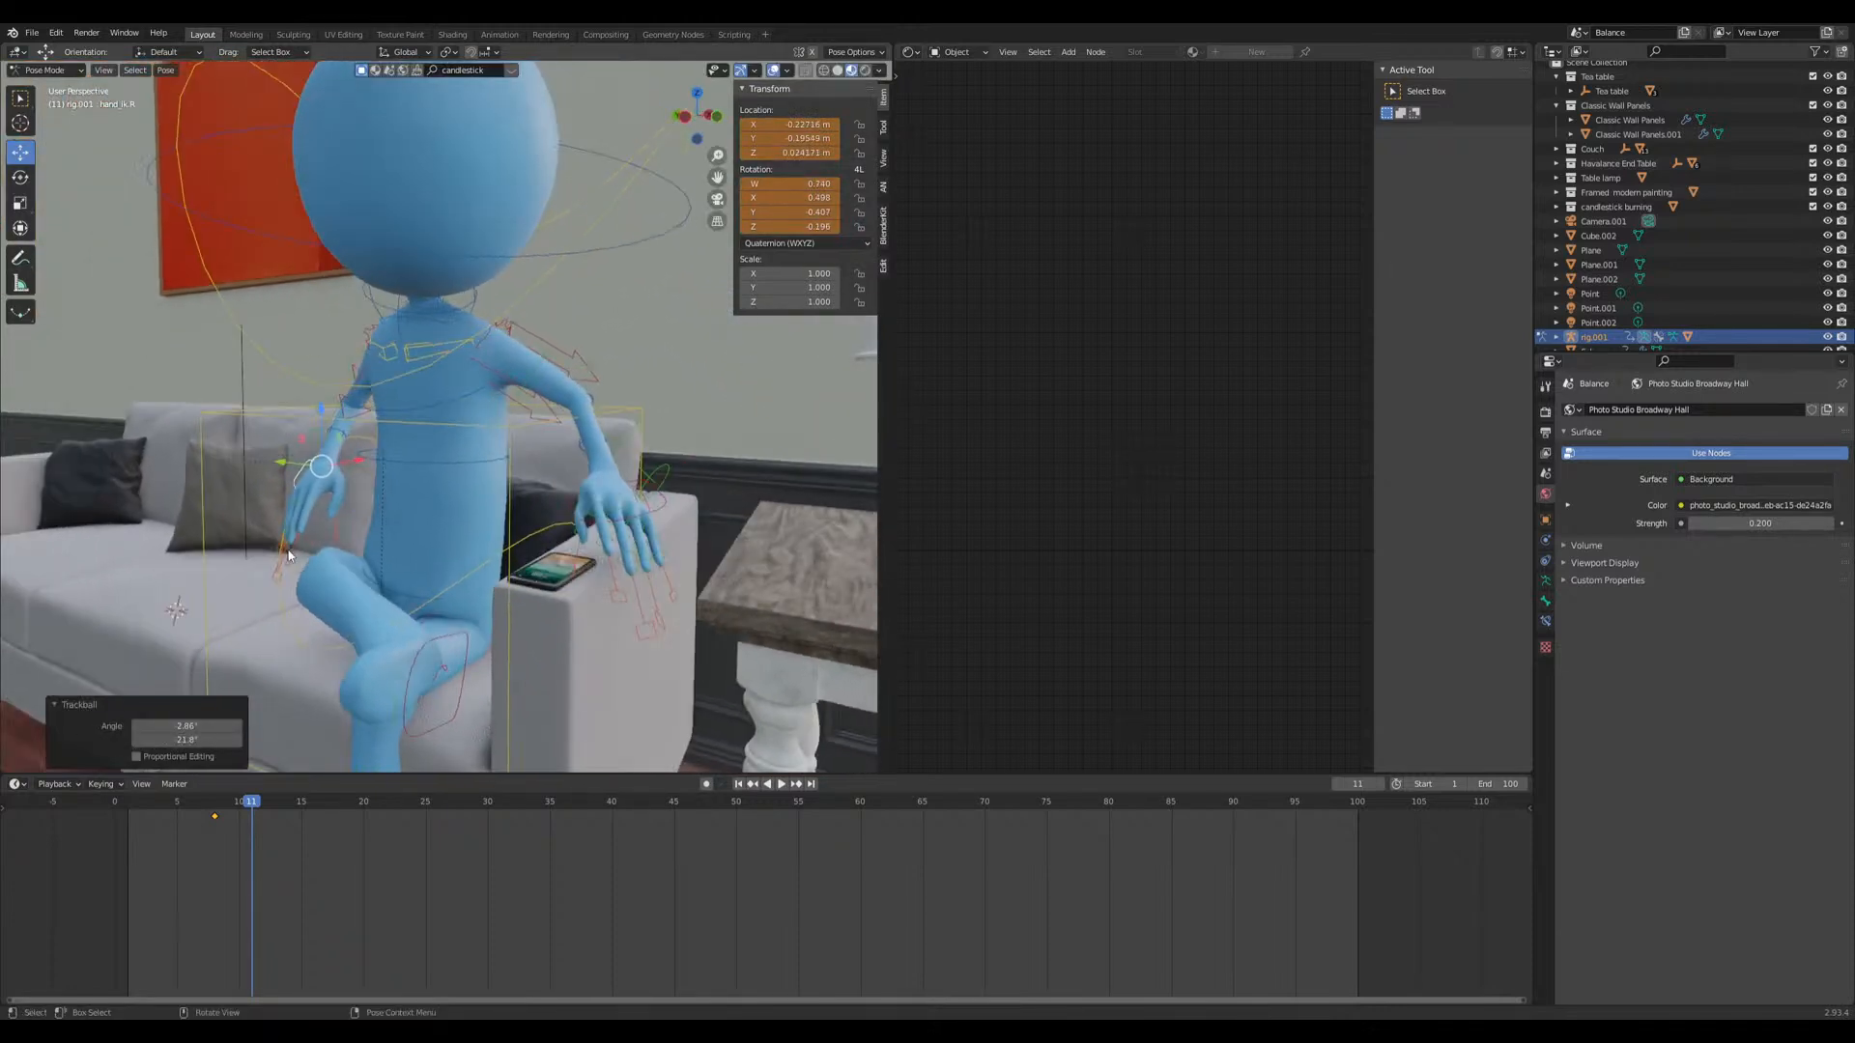
Step: Select the left hand IK control and move it about 0.11 m along X above the armrest
click(663, 512)
middle_drag(663, 512, 571, 310)
key(g)
click(460, 566)
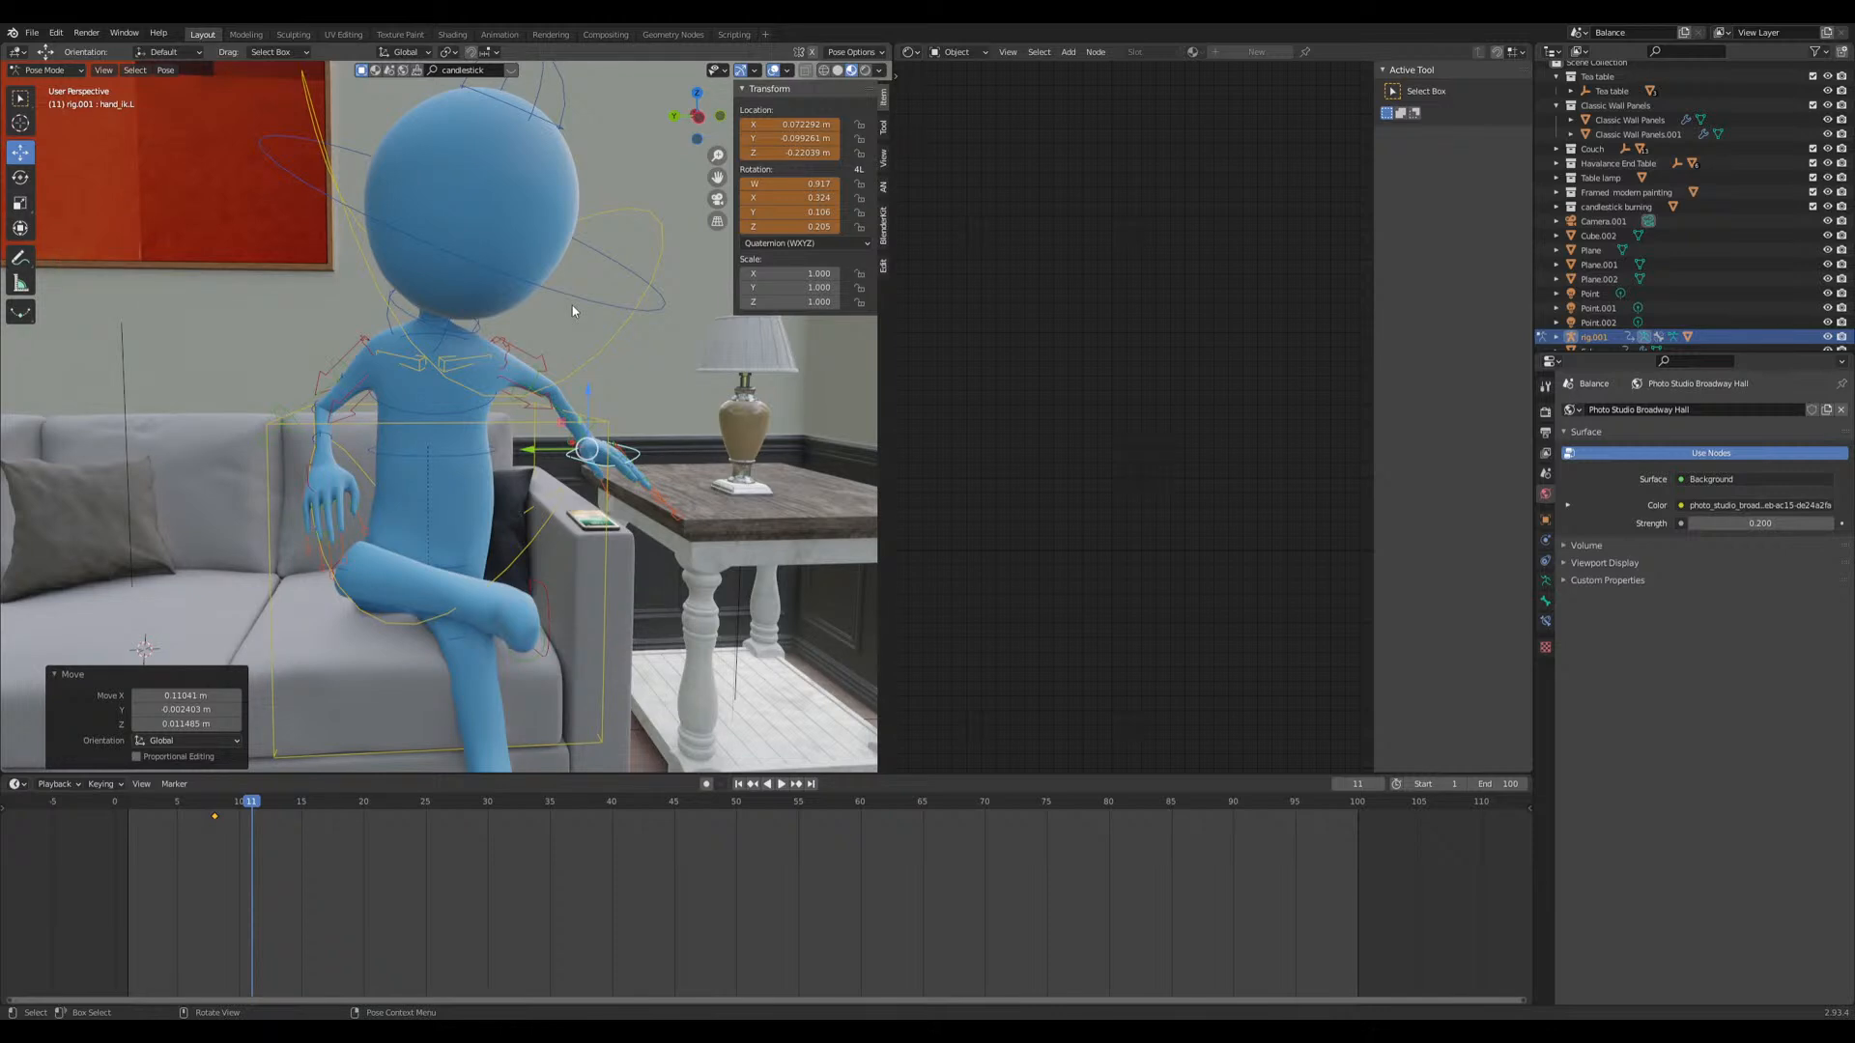
Step: Examine the head and left hand pose from several angles, selecting their controls in turn
middle_drag(572, 307, 518, 329)
click(564, 305)
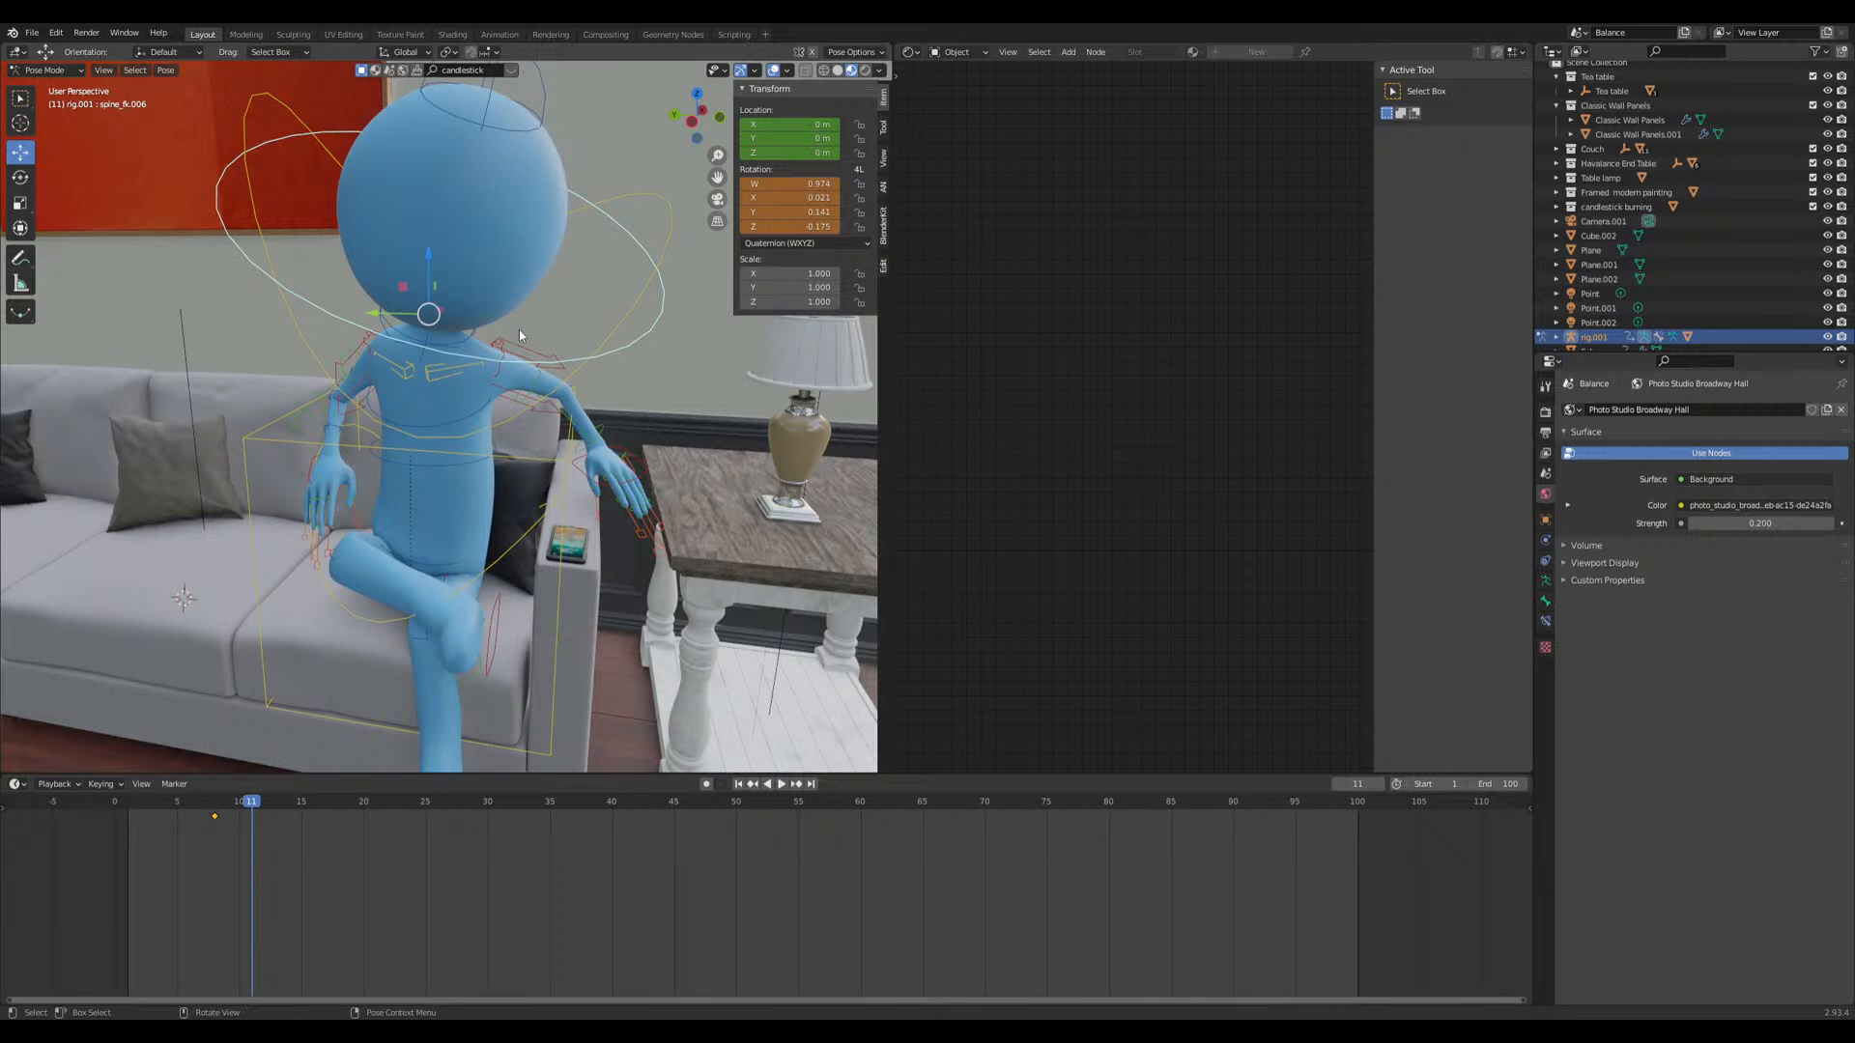
middle_drag(556, 334, 459, 504)
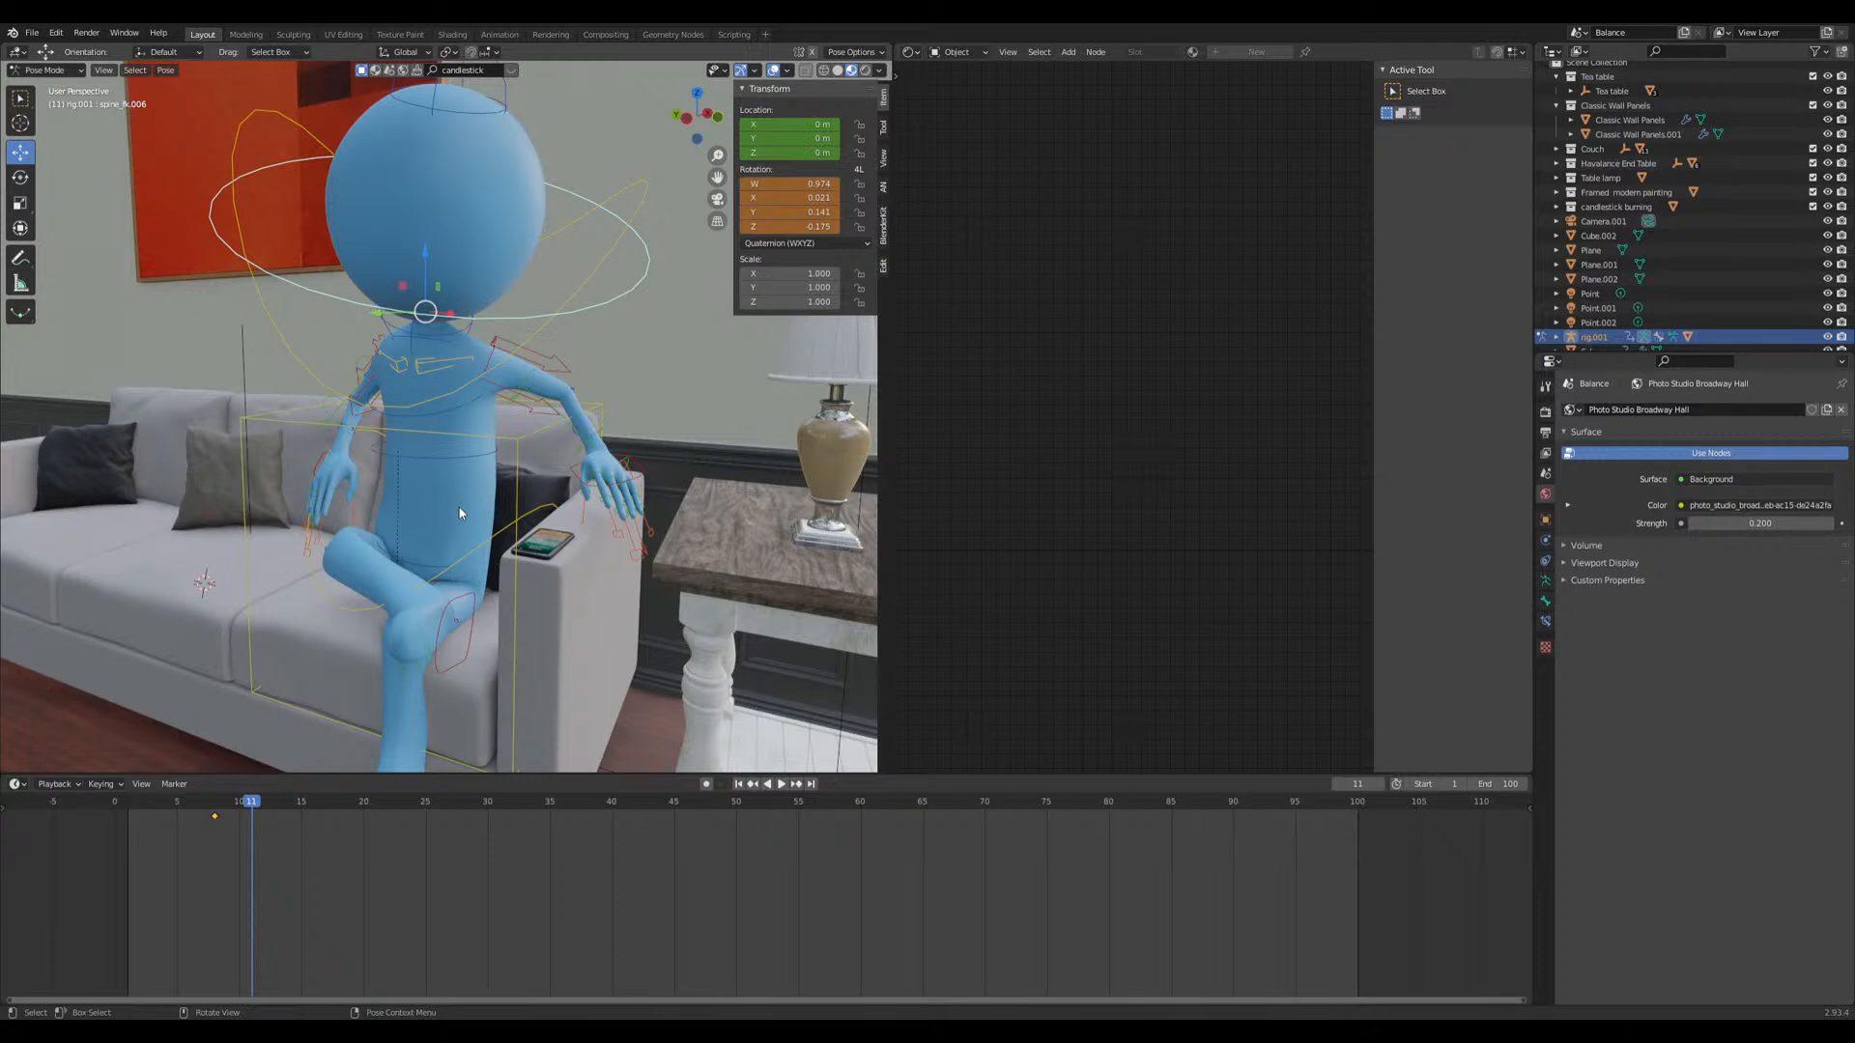
click(639, 483)
middle_drag(639, 483, 615, 483)
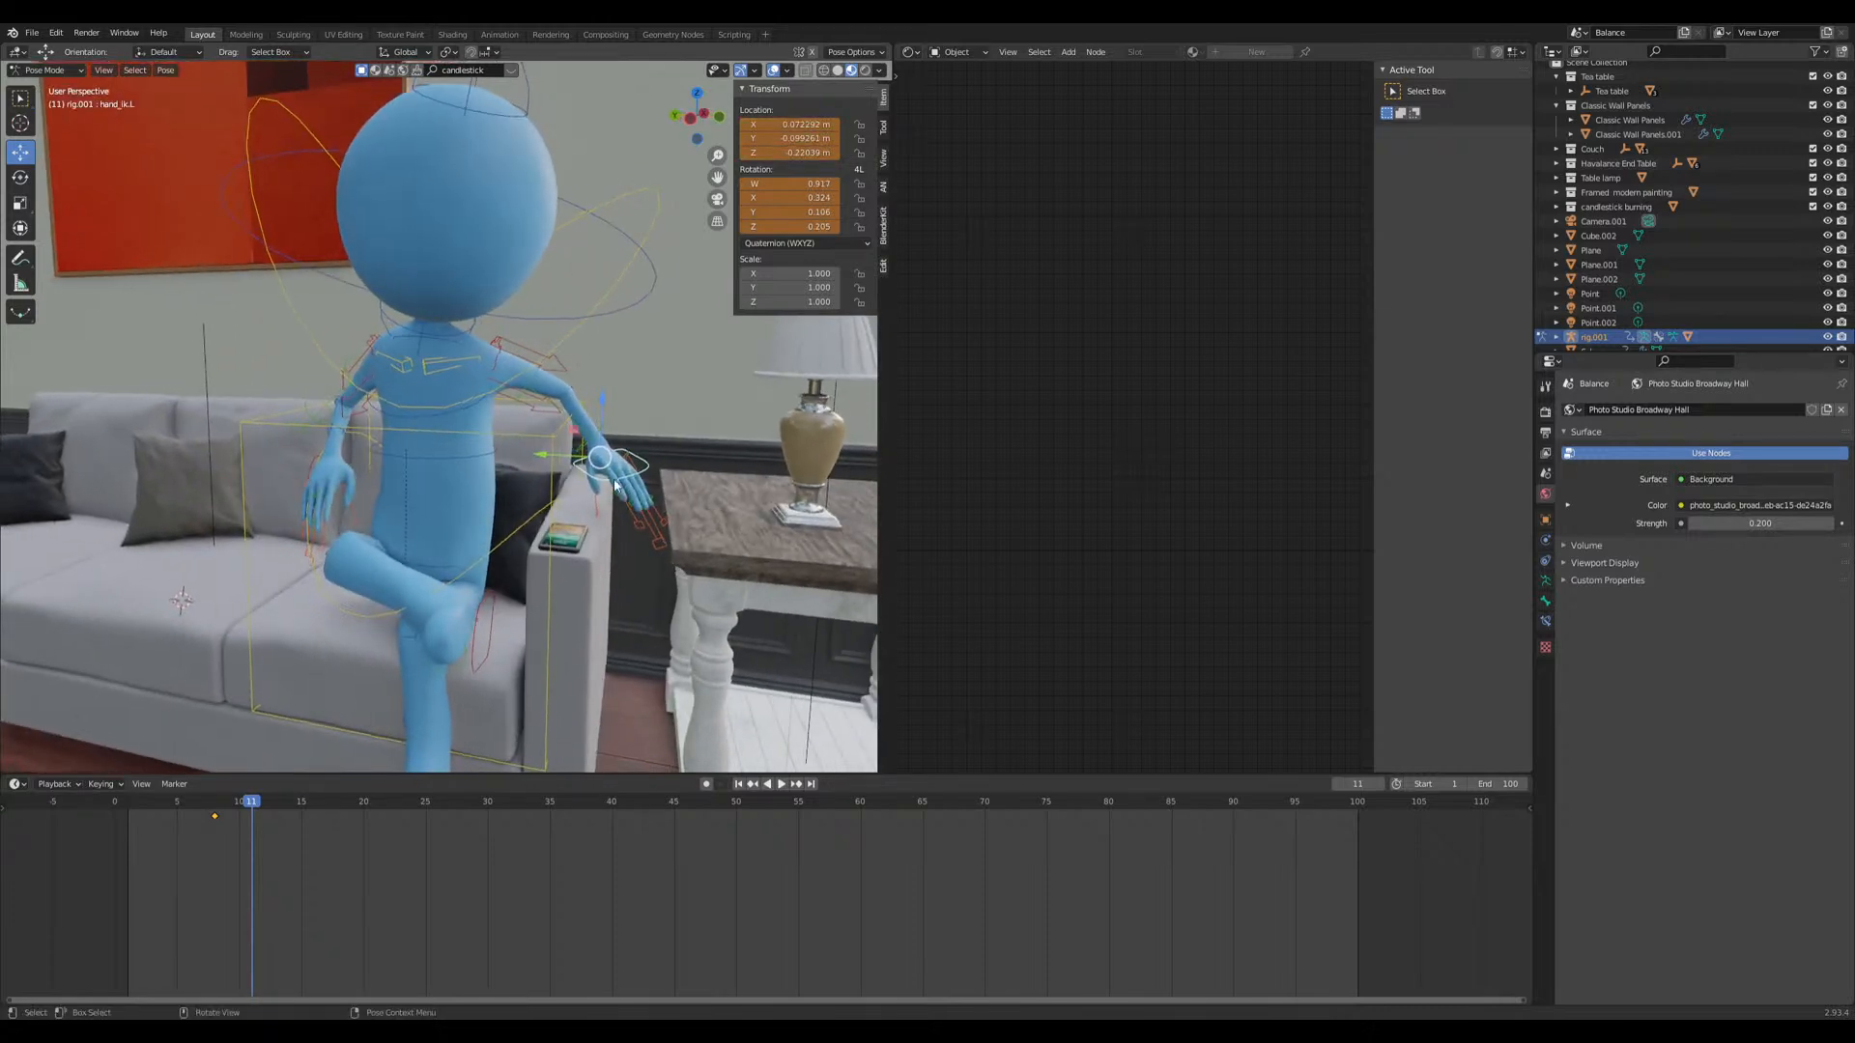
click(525, 327)
mouse_move(524, 327)
middle_down()
mouse_move(498, 328)
mouse_move(521, 316)
middle_up()
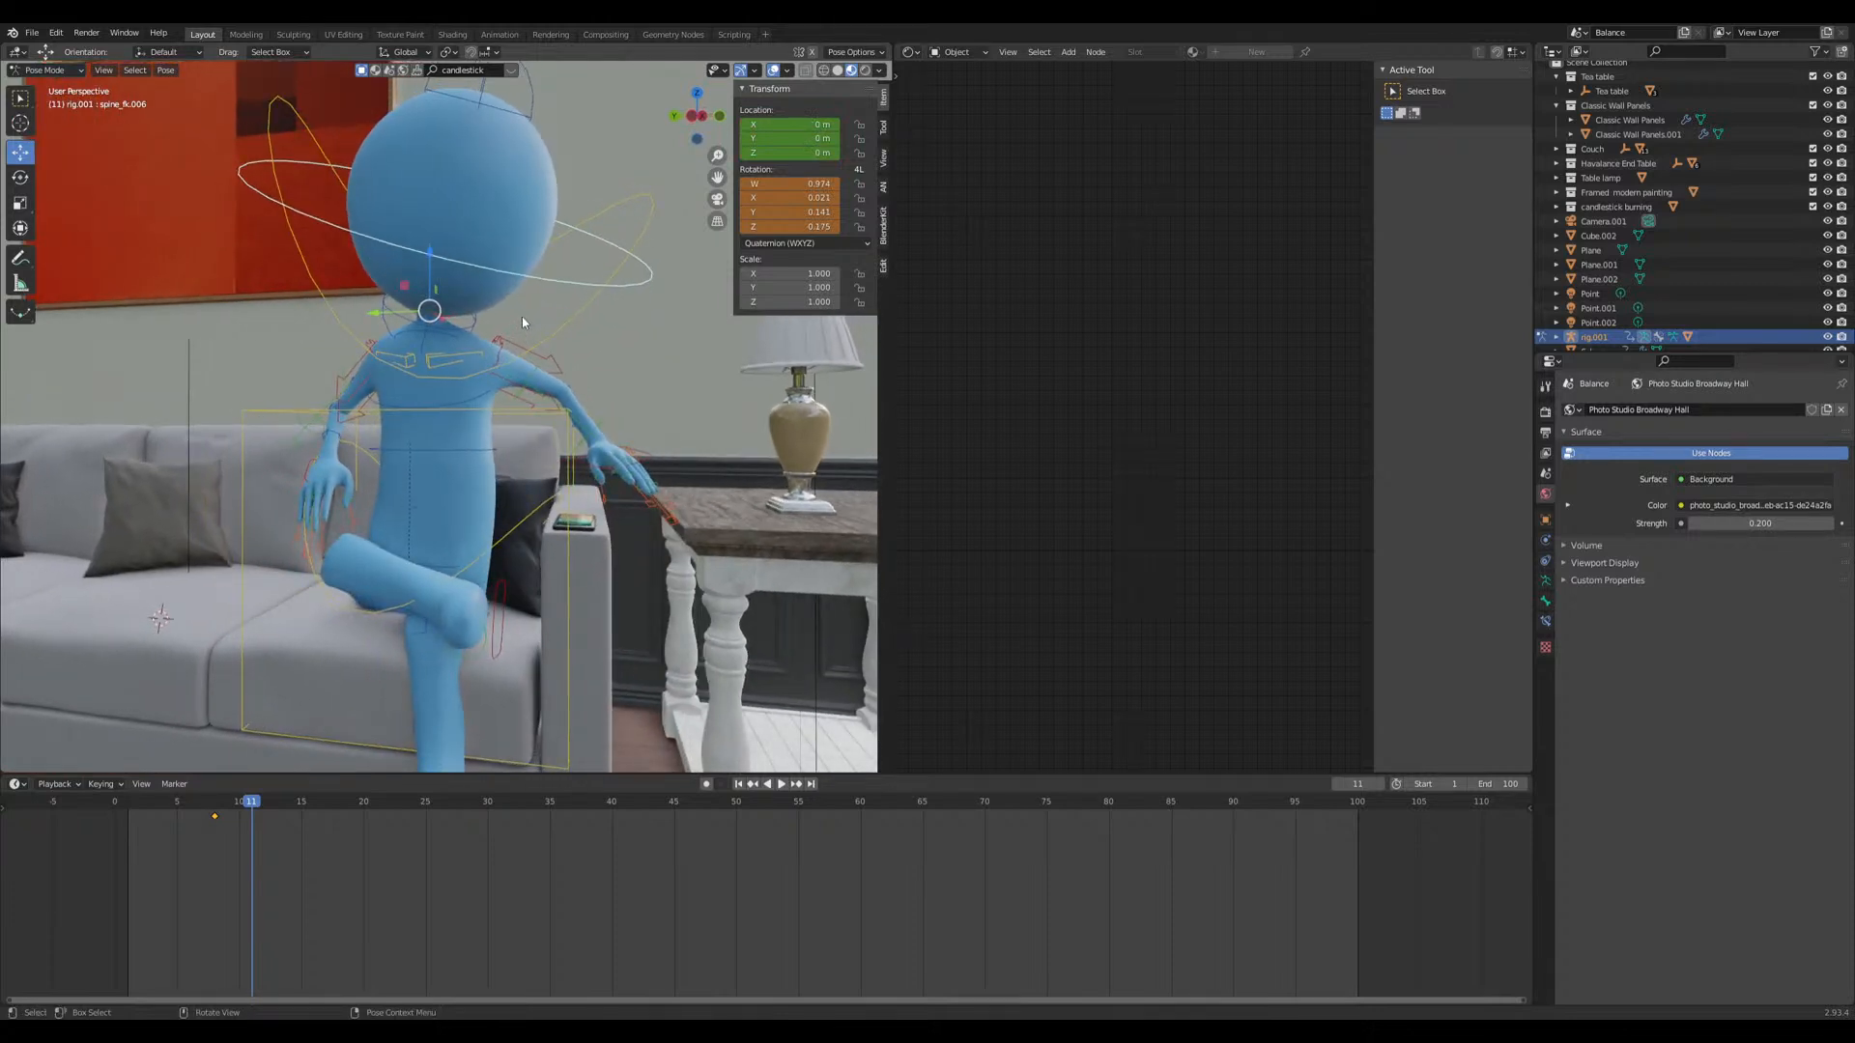
middle_drag(477, 338, 367, 562)
Step: Shift the right hand IK control about 0.04 m down toward the crossed leg
click(355, 479)
scroll(280, 512, up, 4)
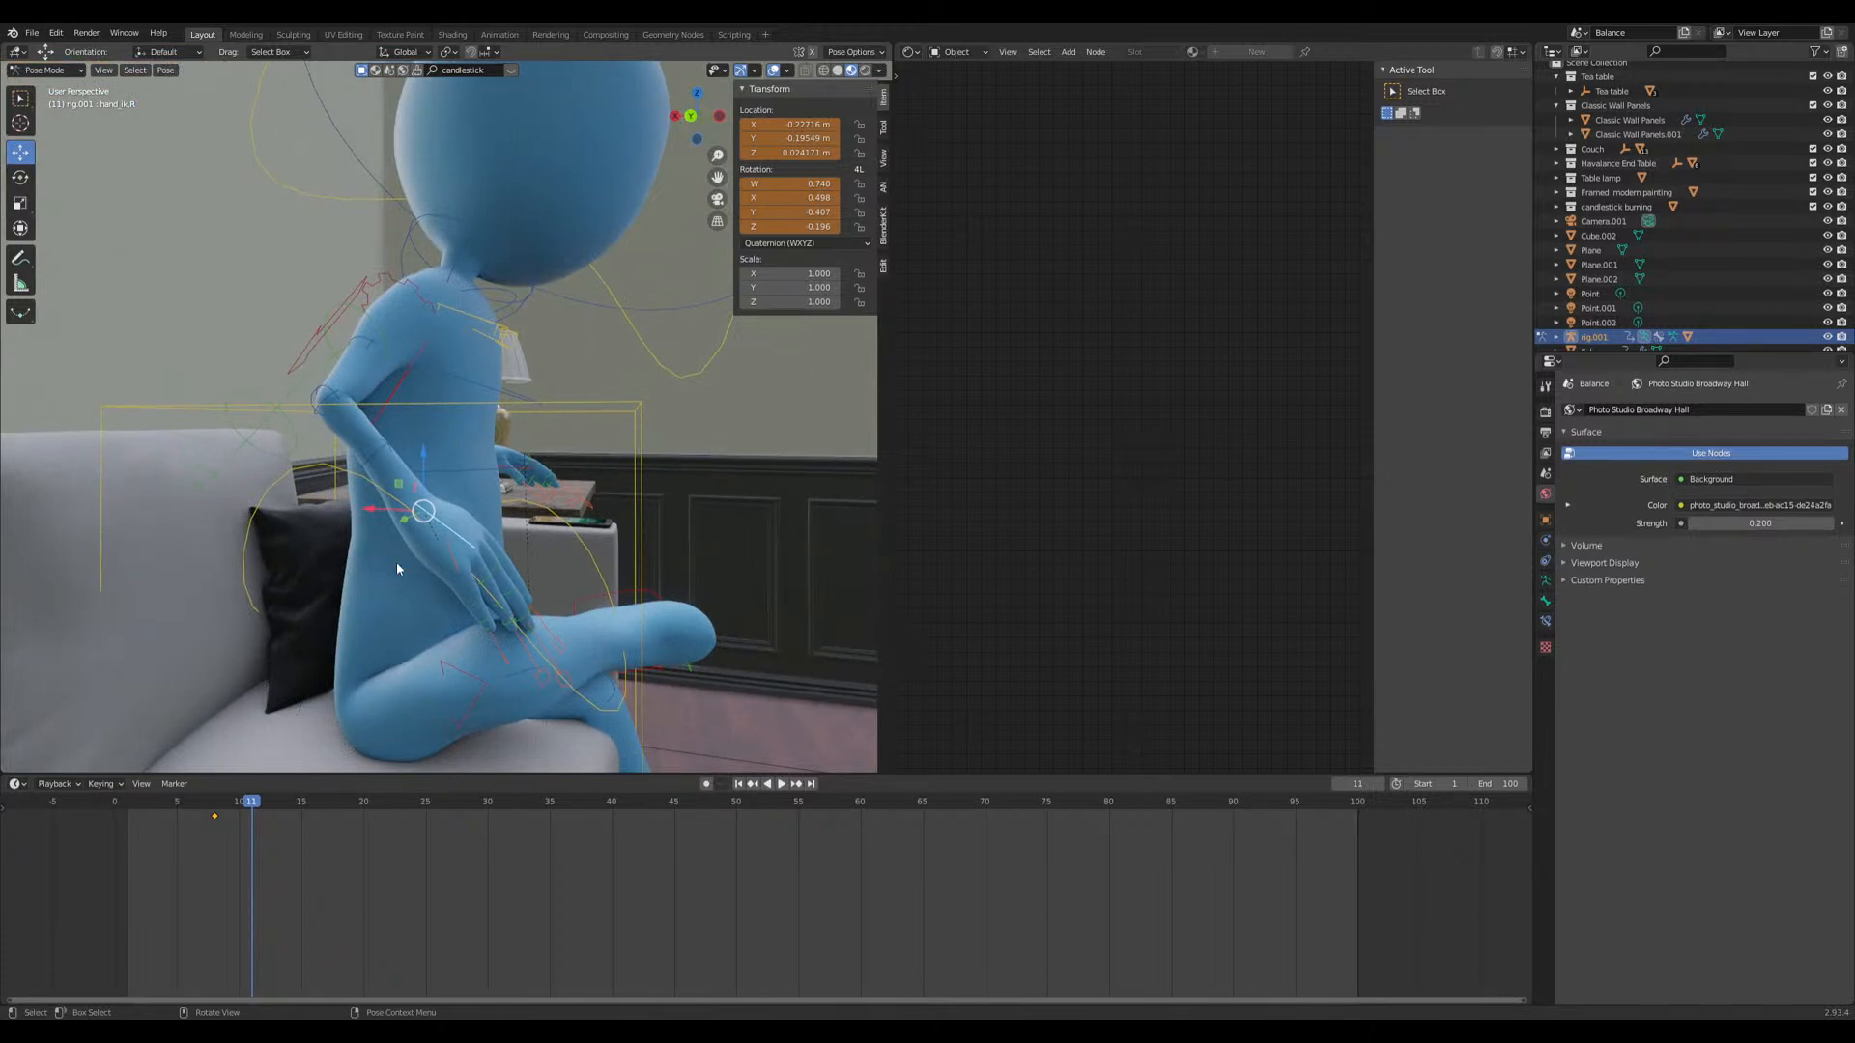
key(g)
click(406, 579)
Step: Keyframe location and rotation of all rig controls at frame 11, and preview the motion up to frame 13
middle_drag(405, 580, 517, 387)
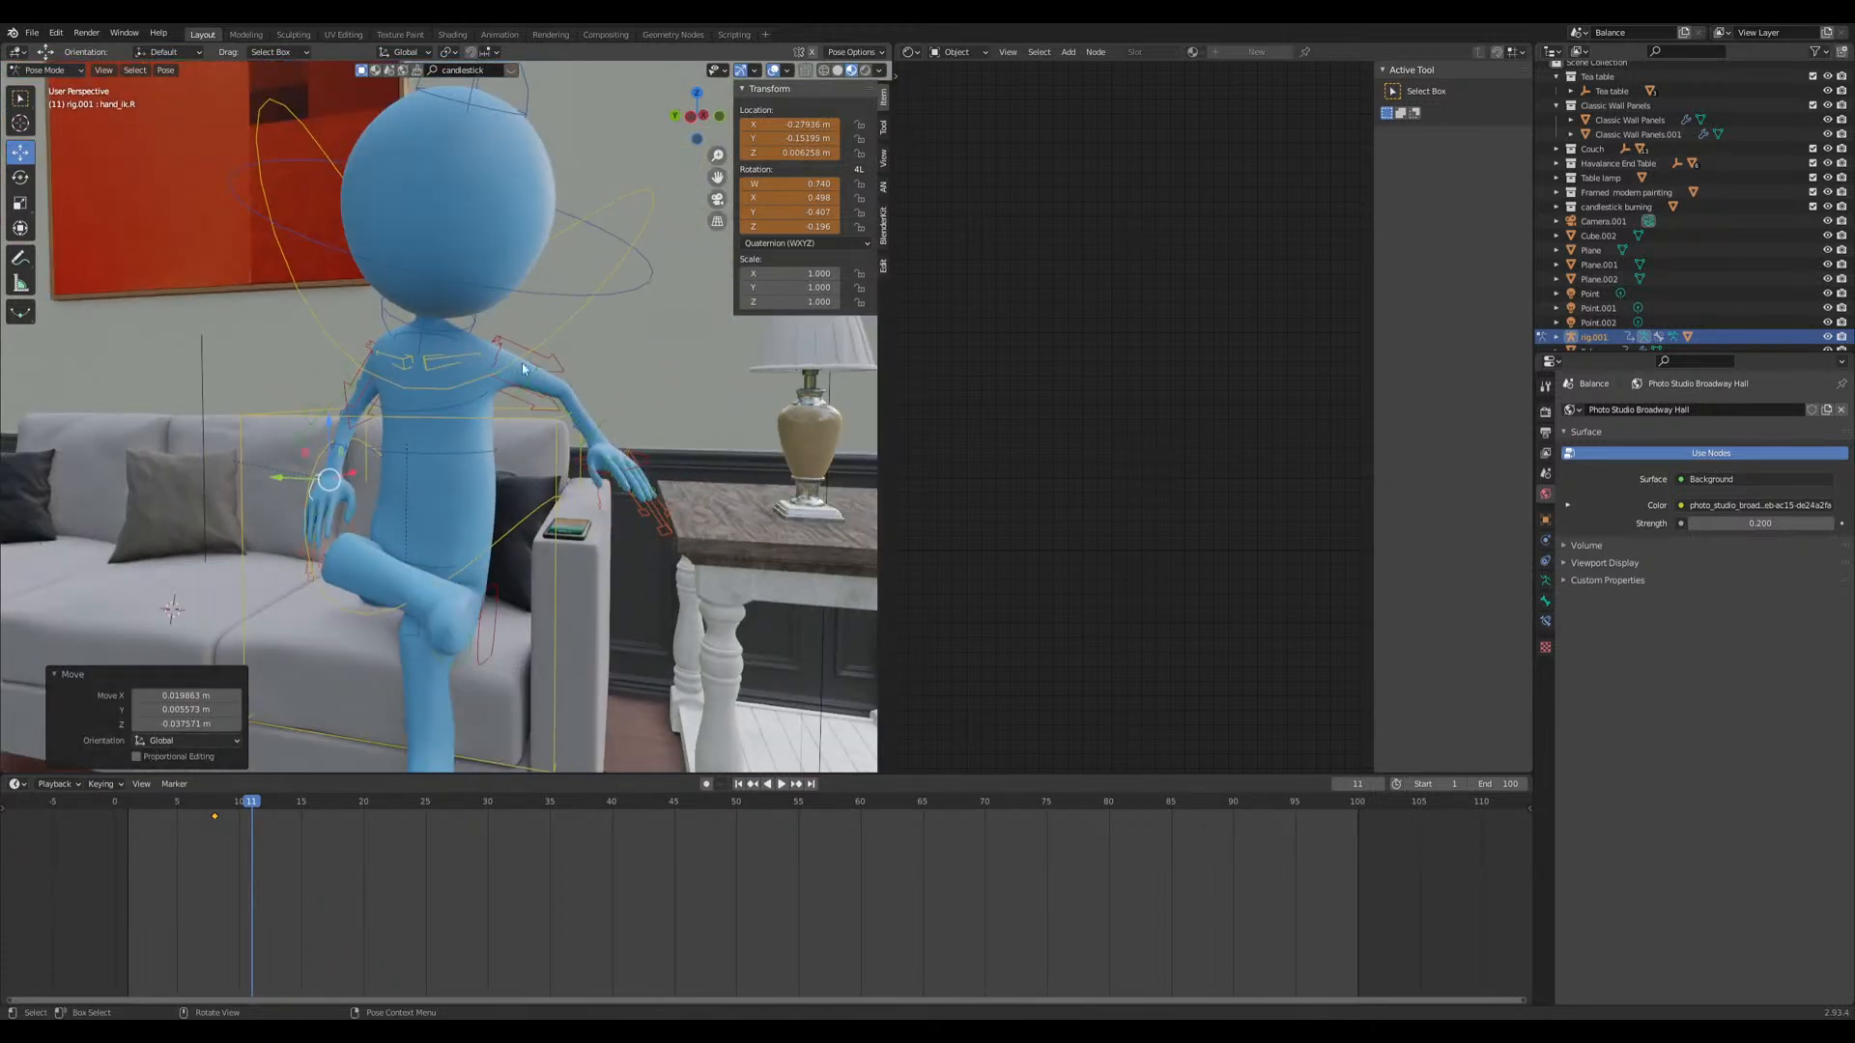
key(a)
key(i)
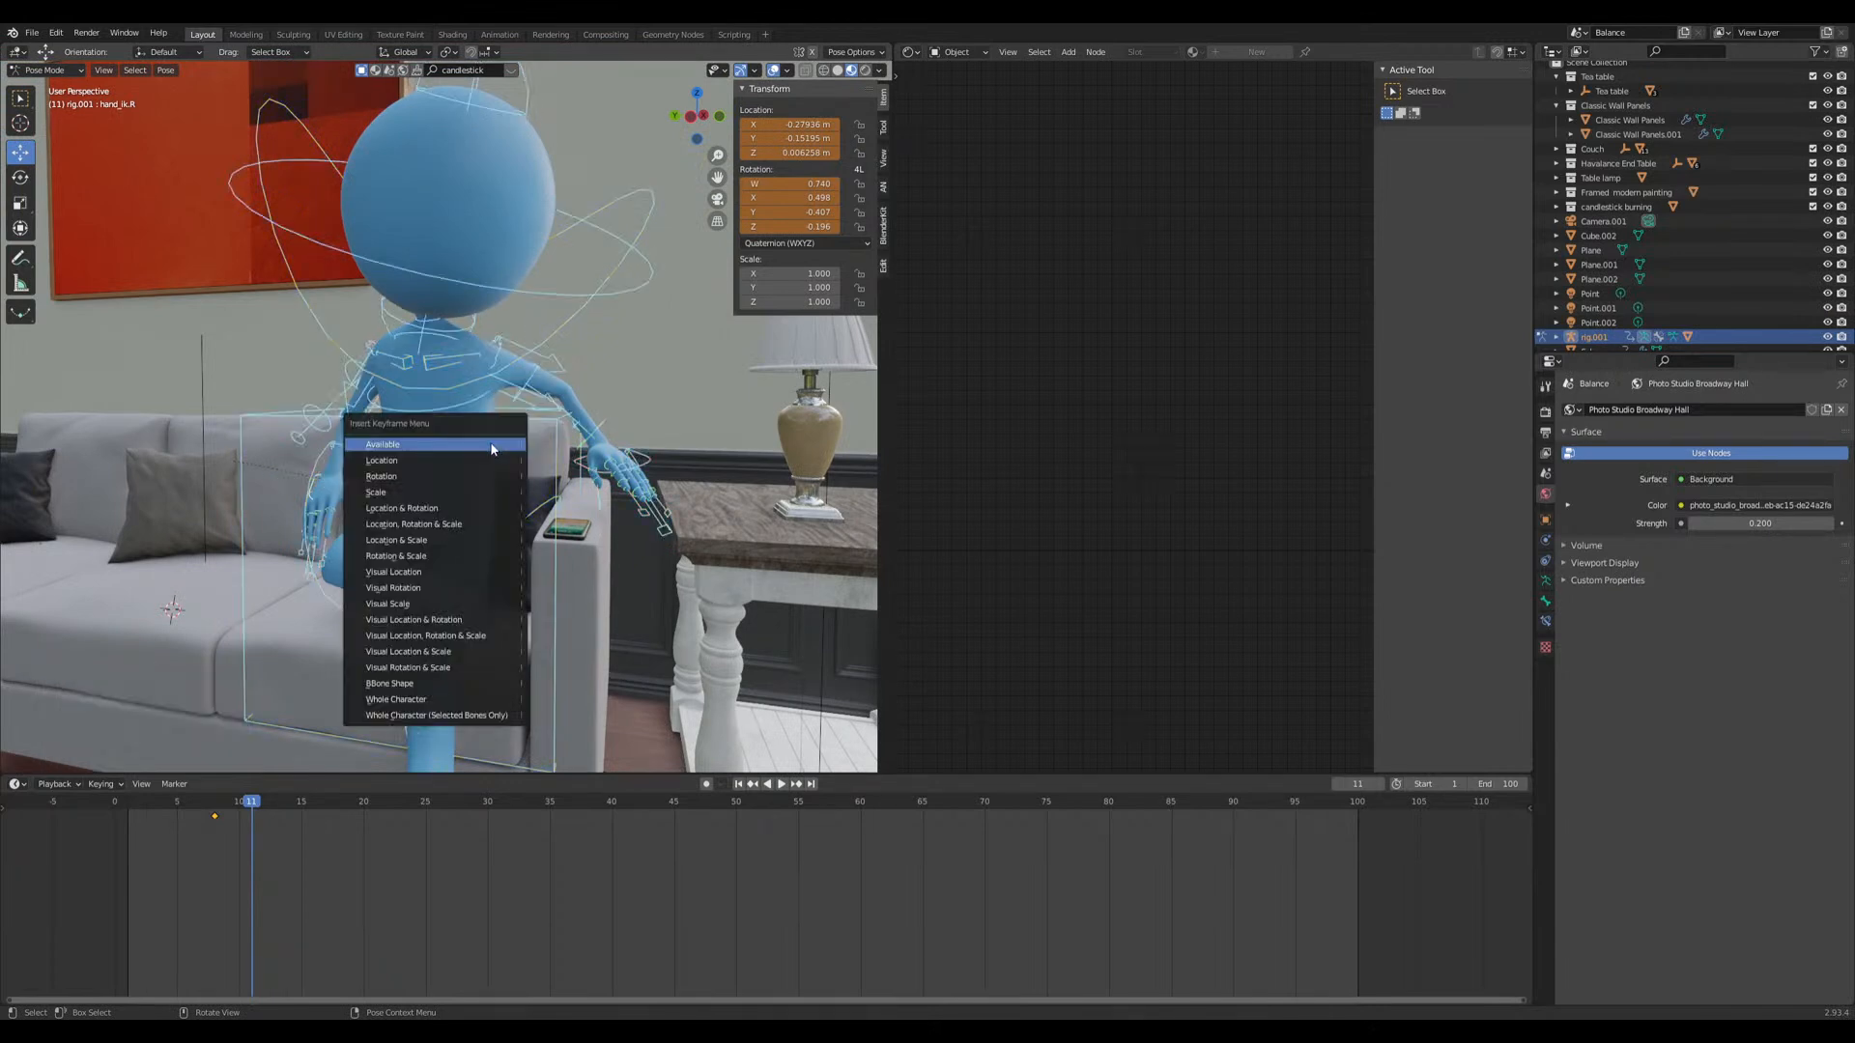
click(434, 510)
key(space)
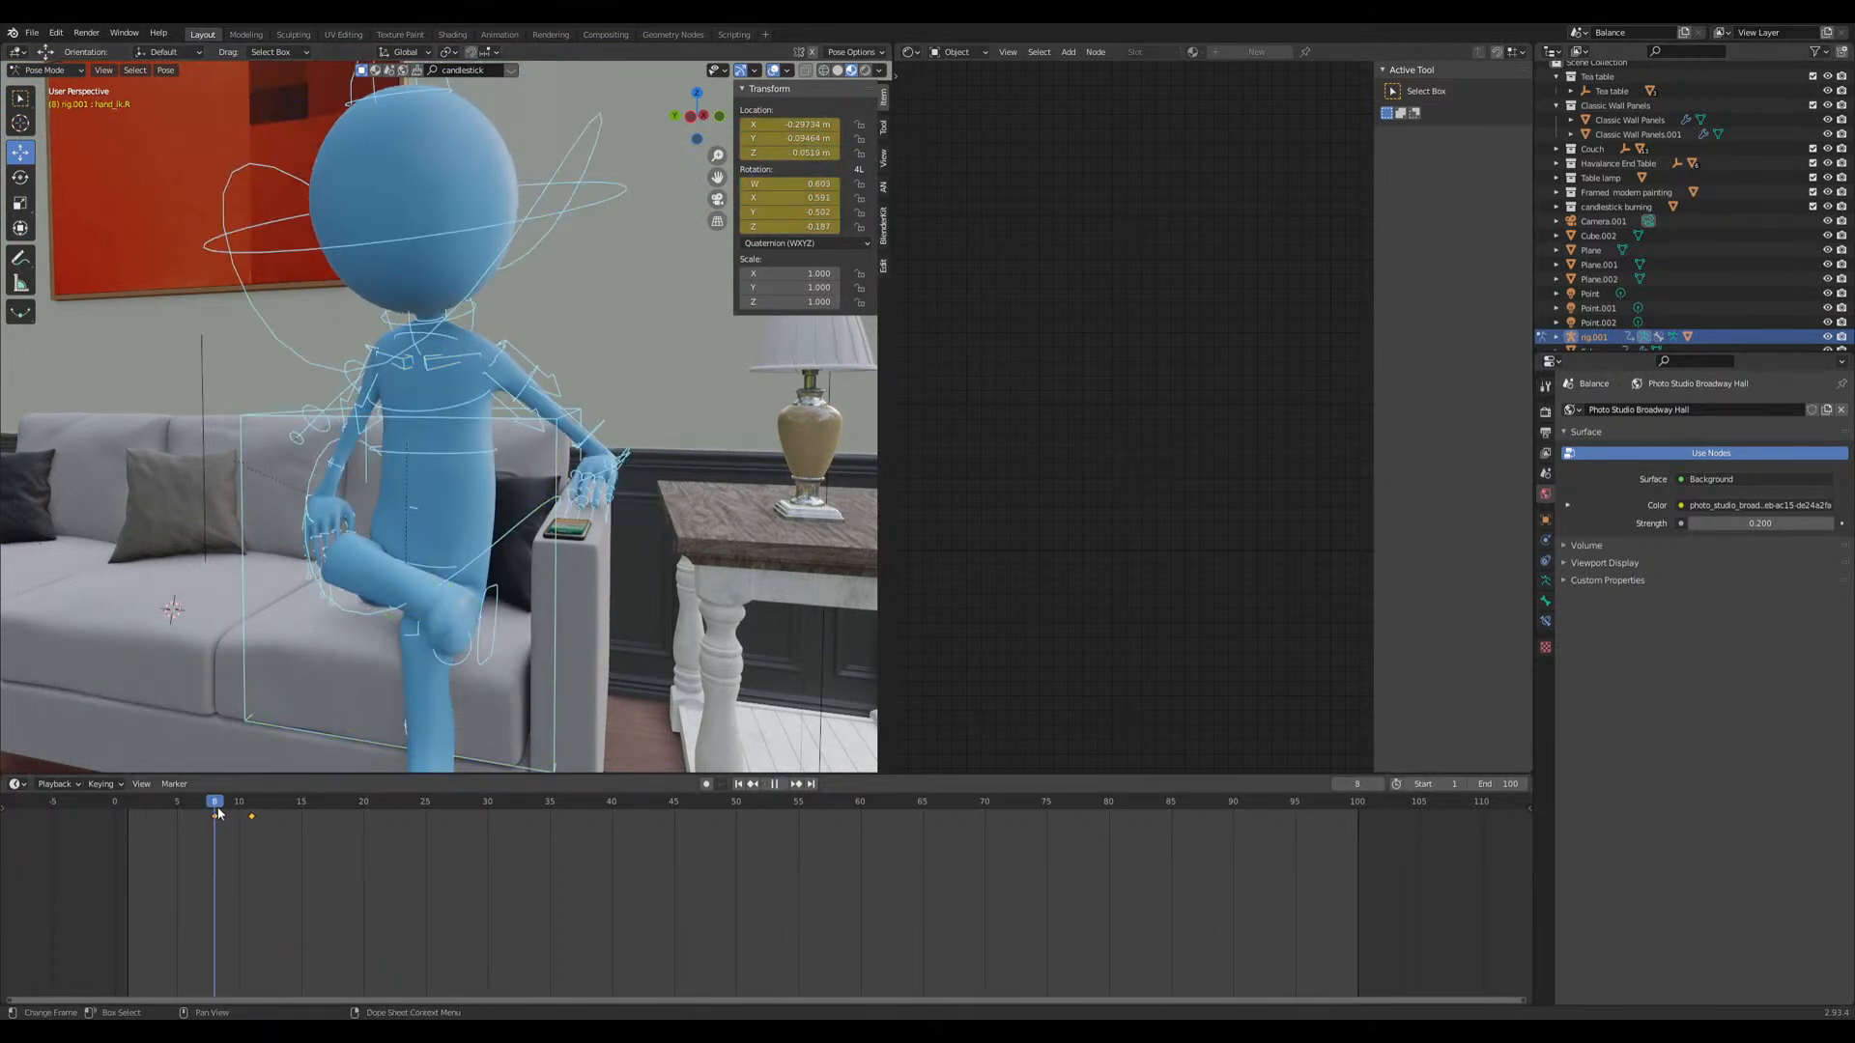
key(space)
Step: Nudge the left hand IK control about 0.01 m outward and upward at frame 13
middle_drag(483, 541, 571, 555)
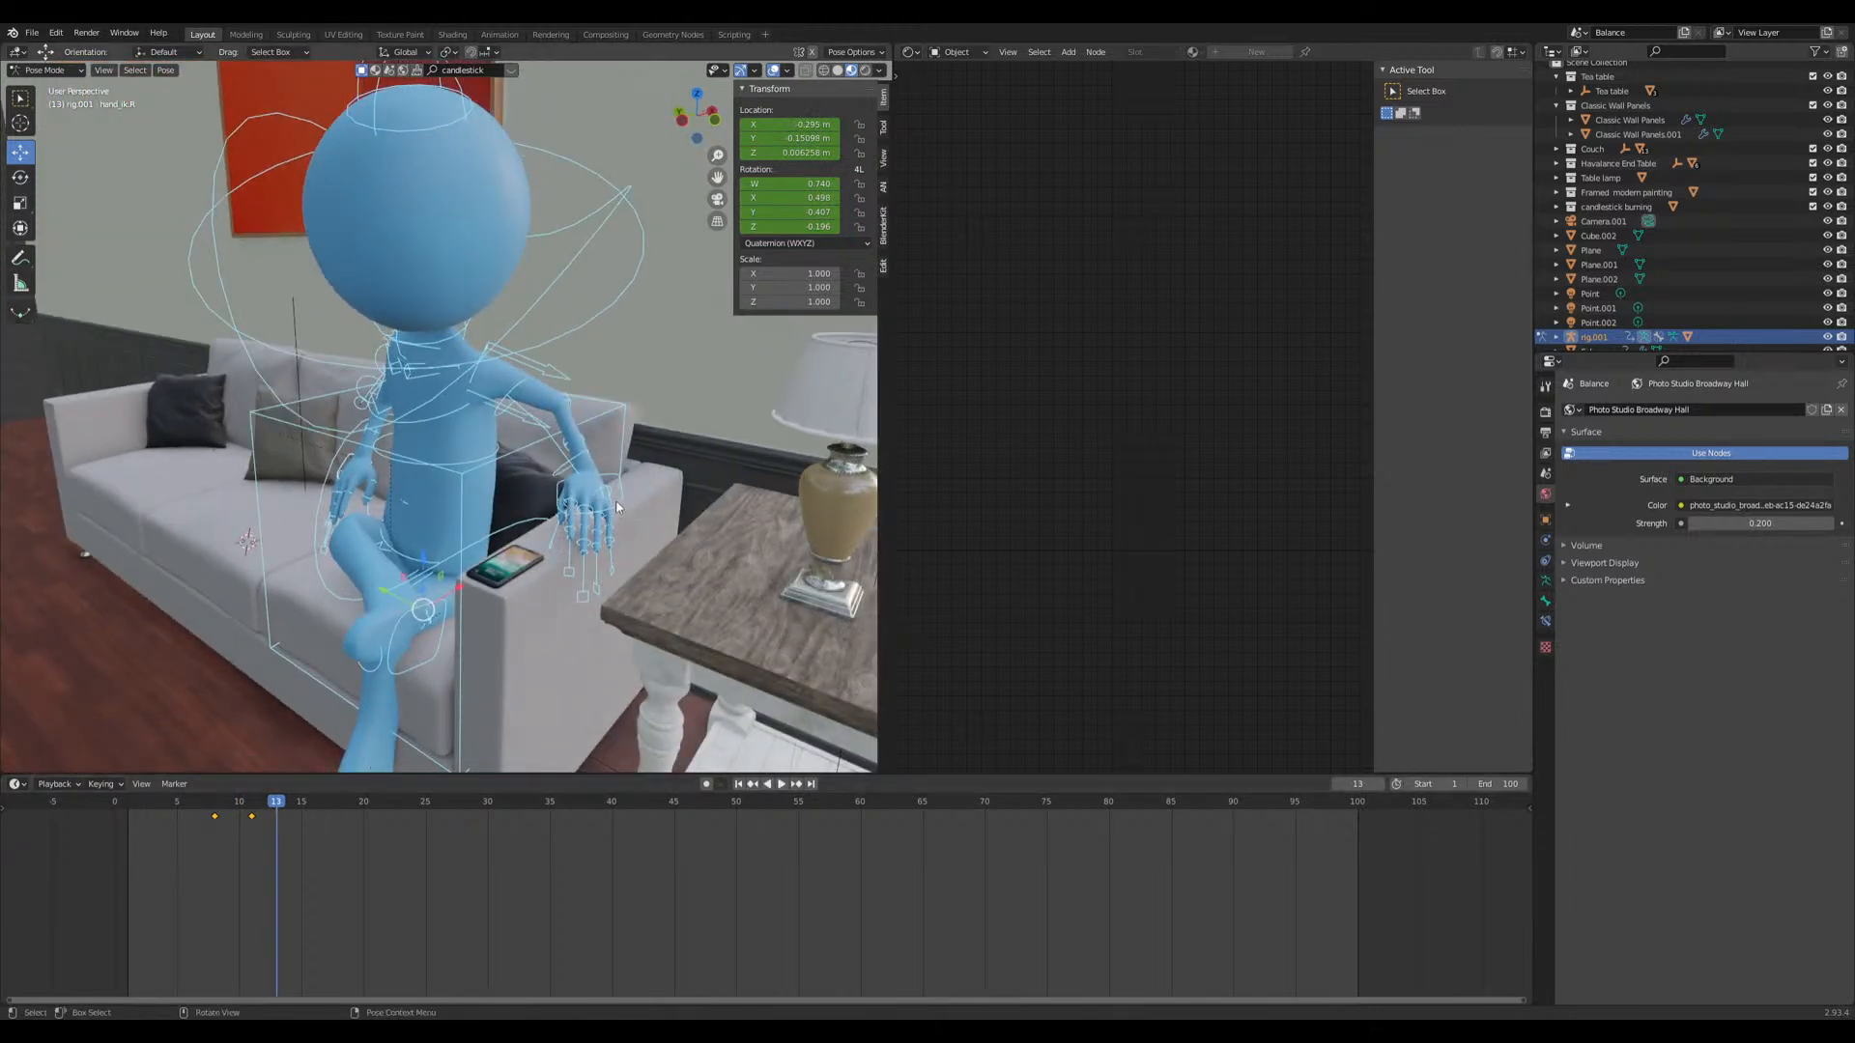
drag(618, 506, 628, 500)
middle_drag(628, 501, 495, 497)
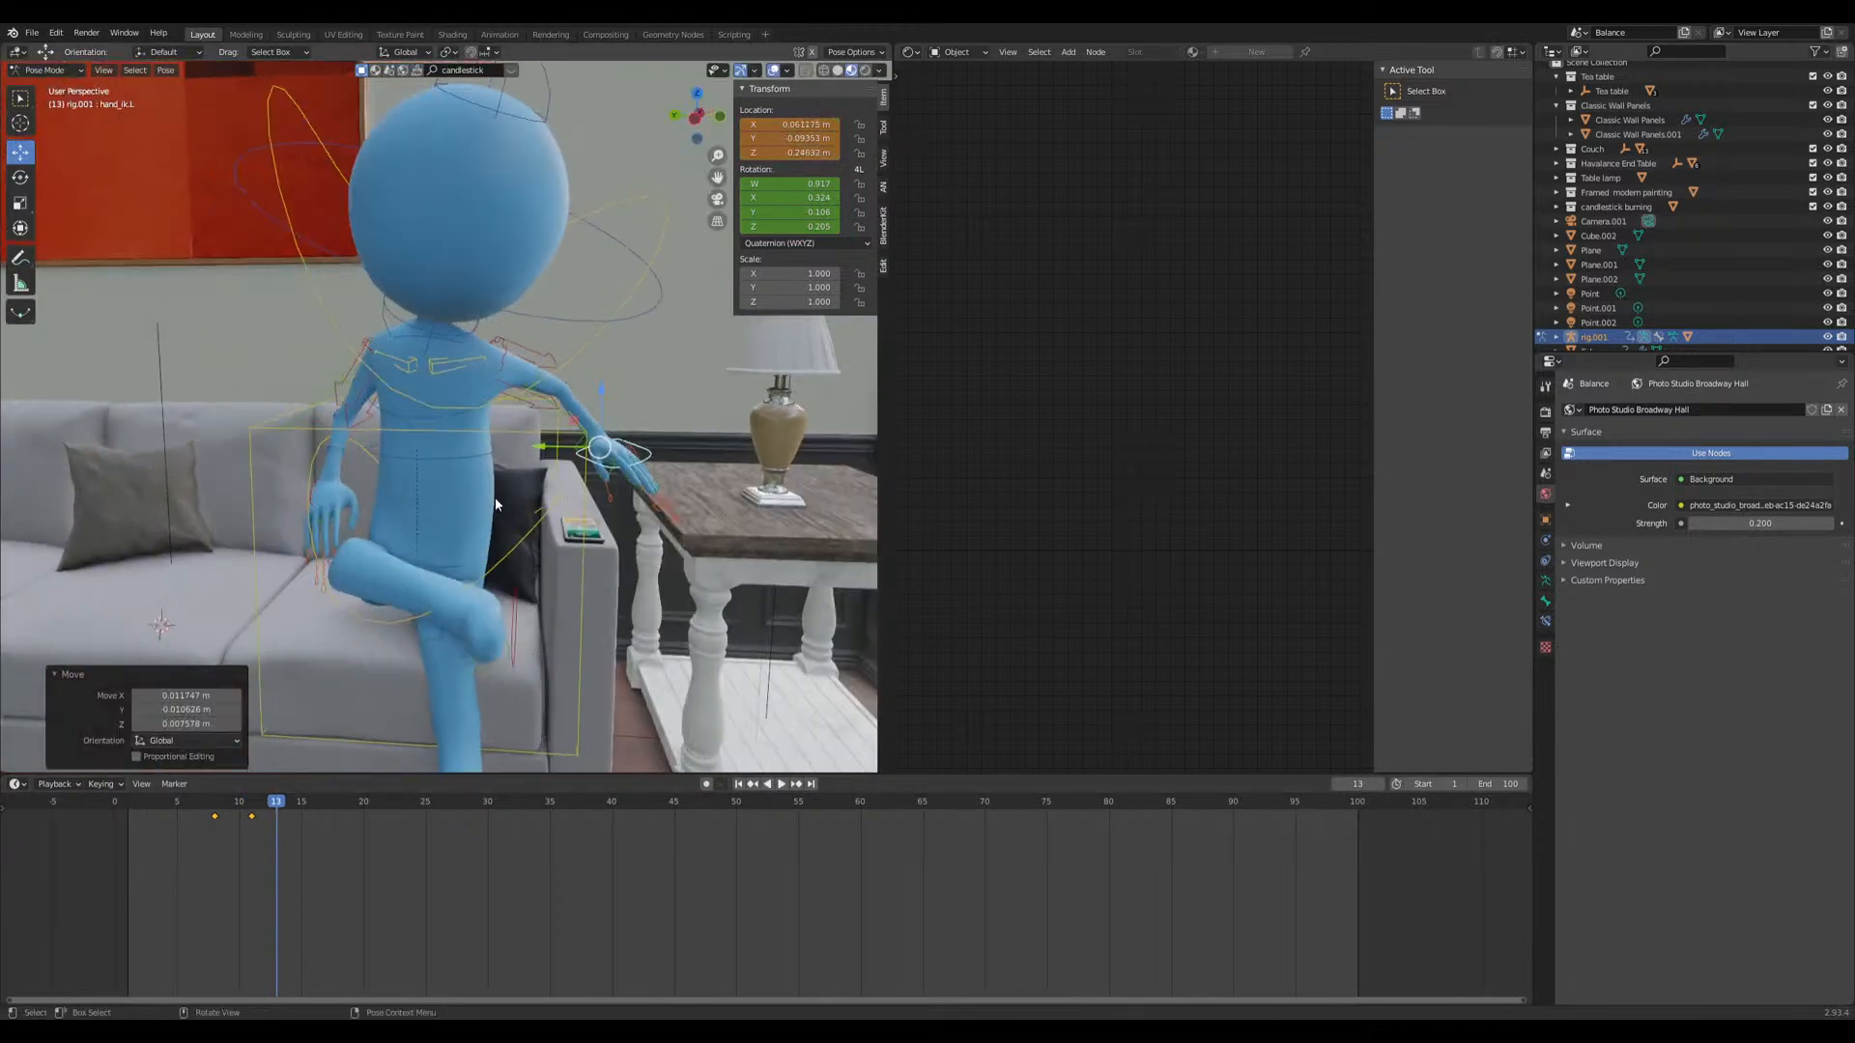
Step: Shift the hips control about 0.025 m along Y at frame 13
drag(309, 494, 297, 488)
right_click(301, 492)
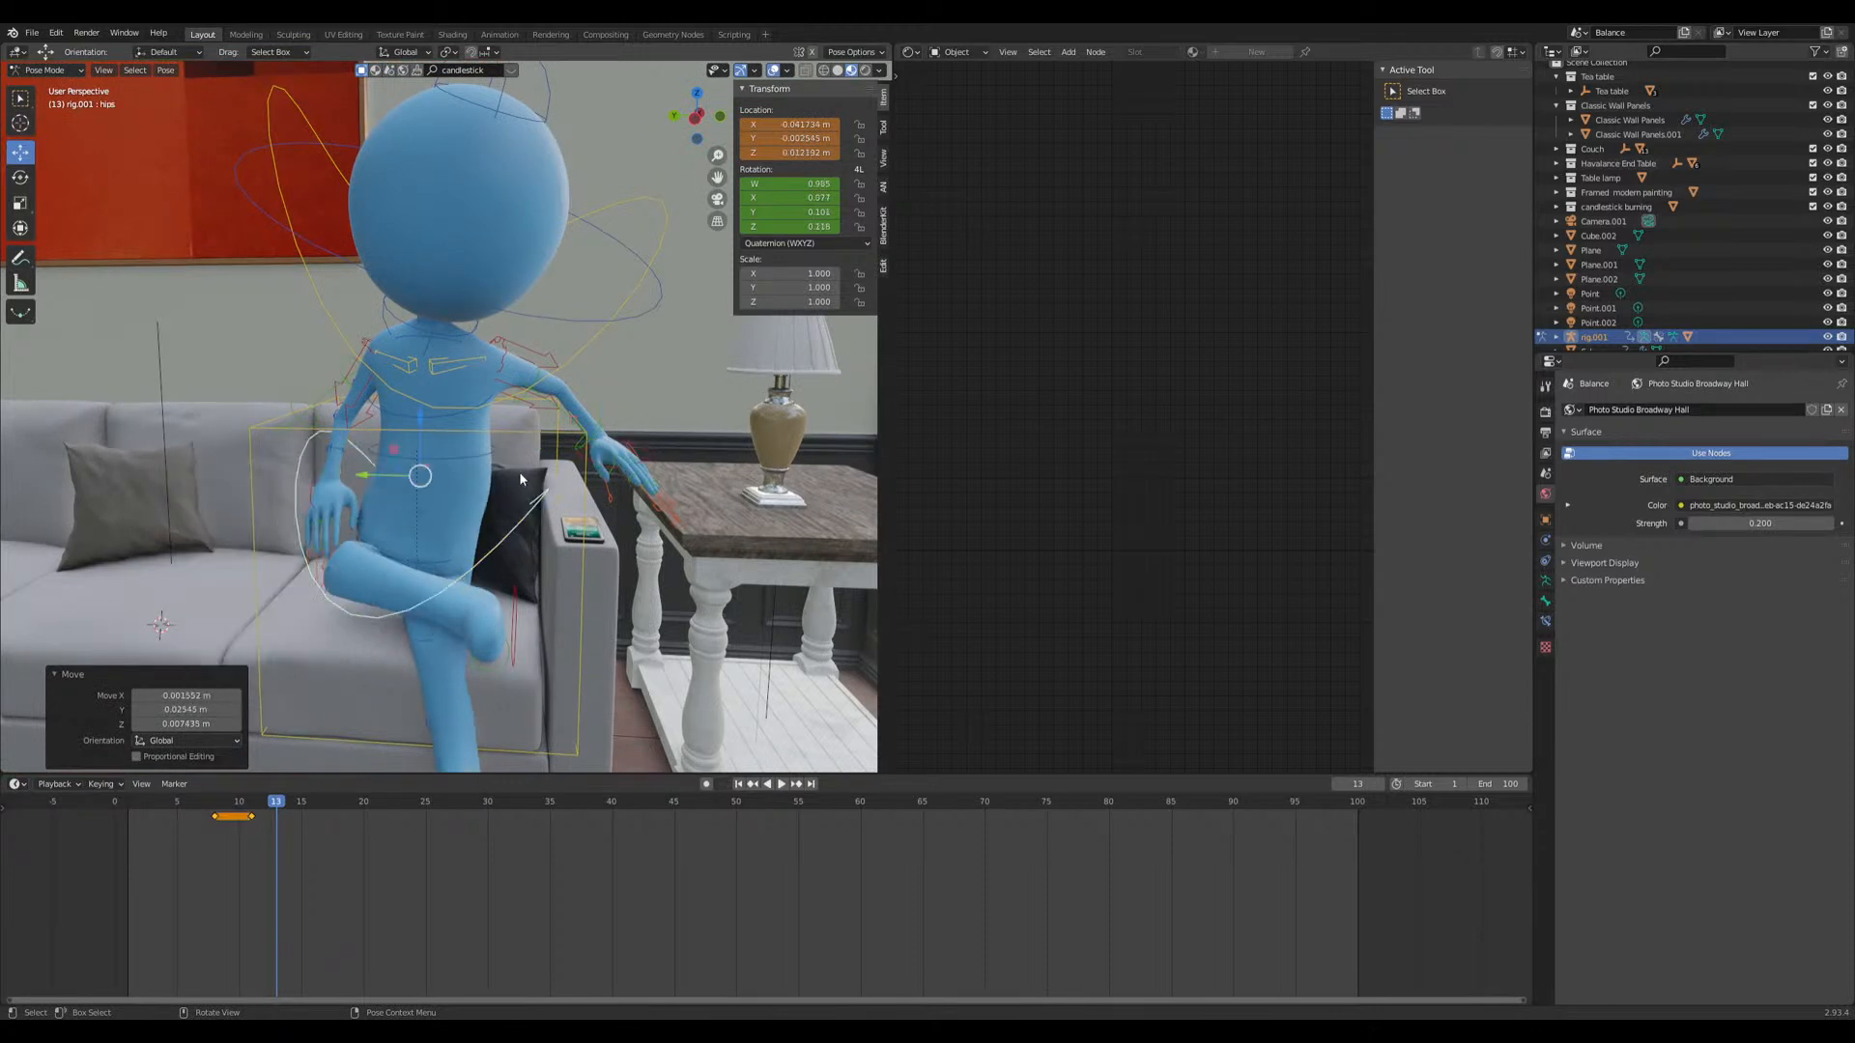
key(alt+g)
drag(312, 498, 317, 491)
Step: Select the head control and trackball-rotate it about 9.74° and 2.29°
middle_drag(317, 491, 508, 345)
click(501, 344)
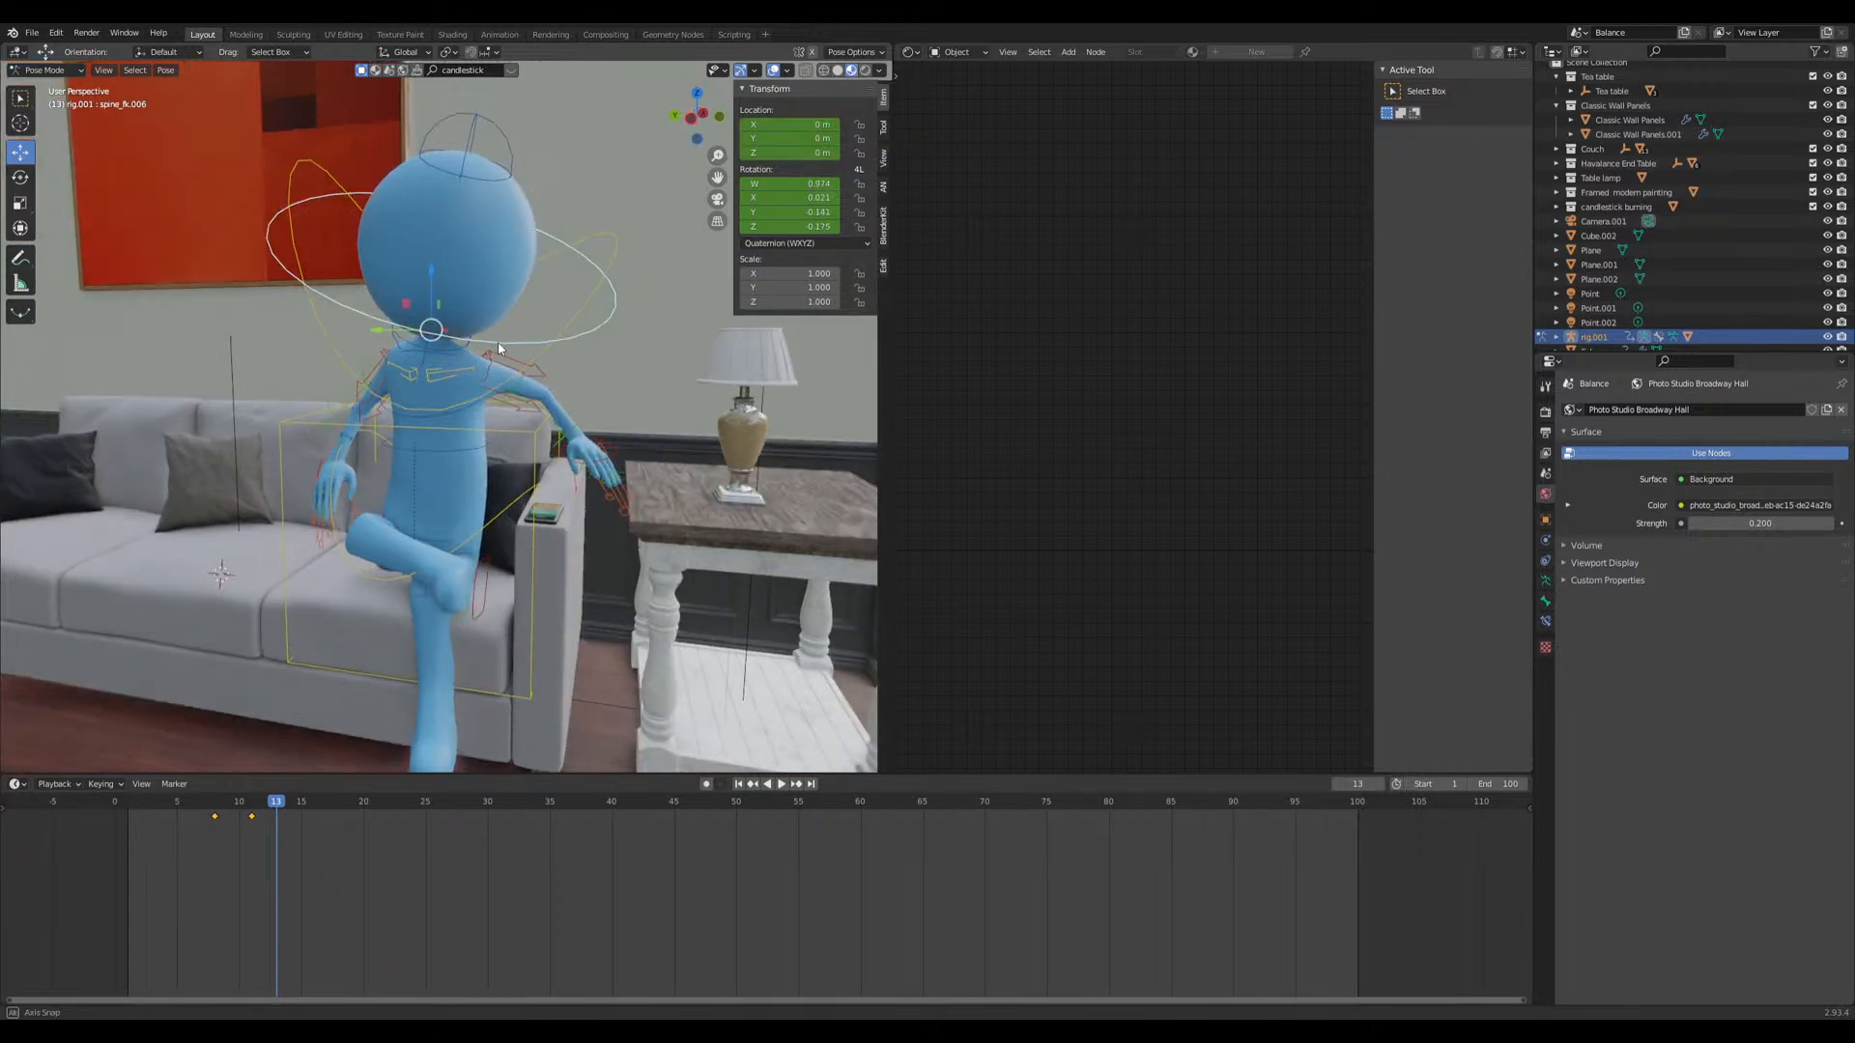
key(r)
key(r)
click(500, 350)
key(r)
click(501, 348)
middle_drag(501, 348, 486, 368)
Step: Refine the head control's turn toward the phone, including a trackball rotation of about 8.59°
key(r)
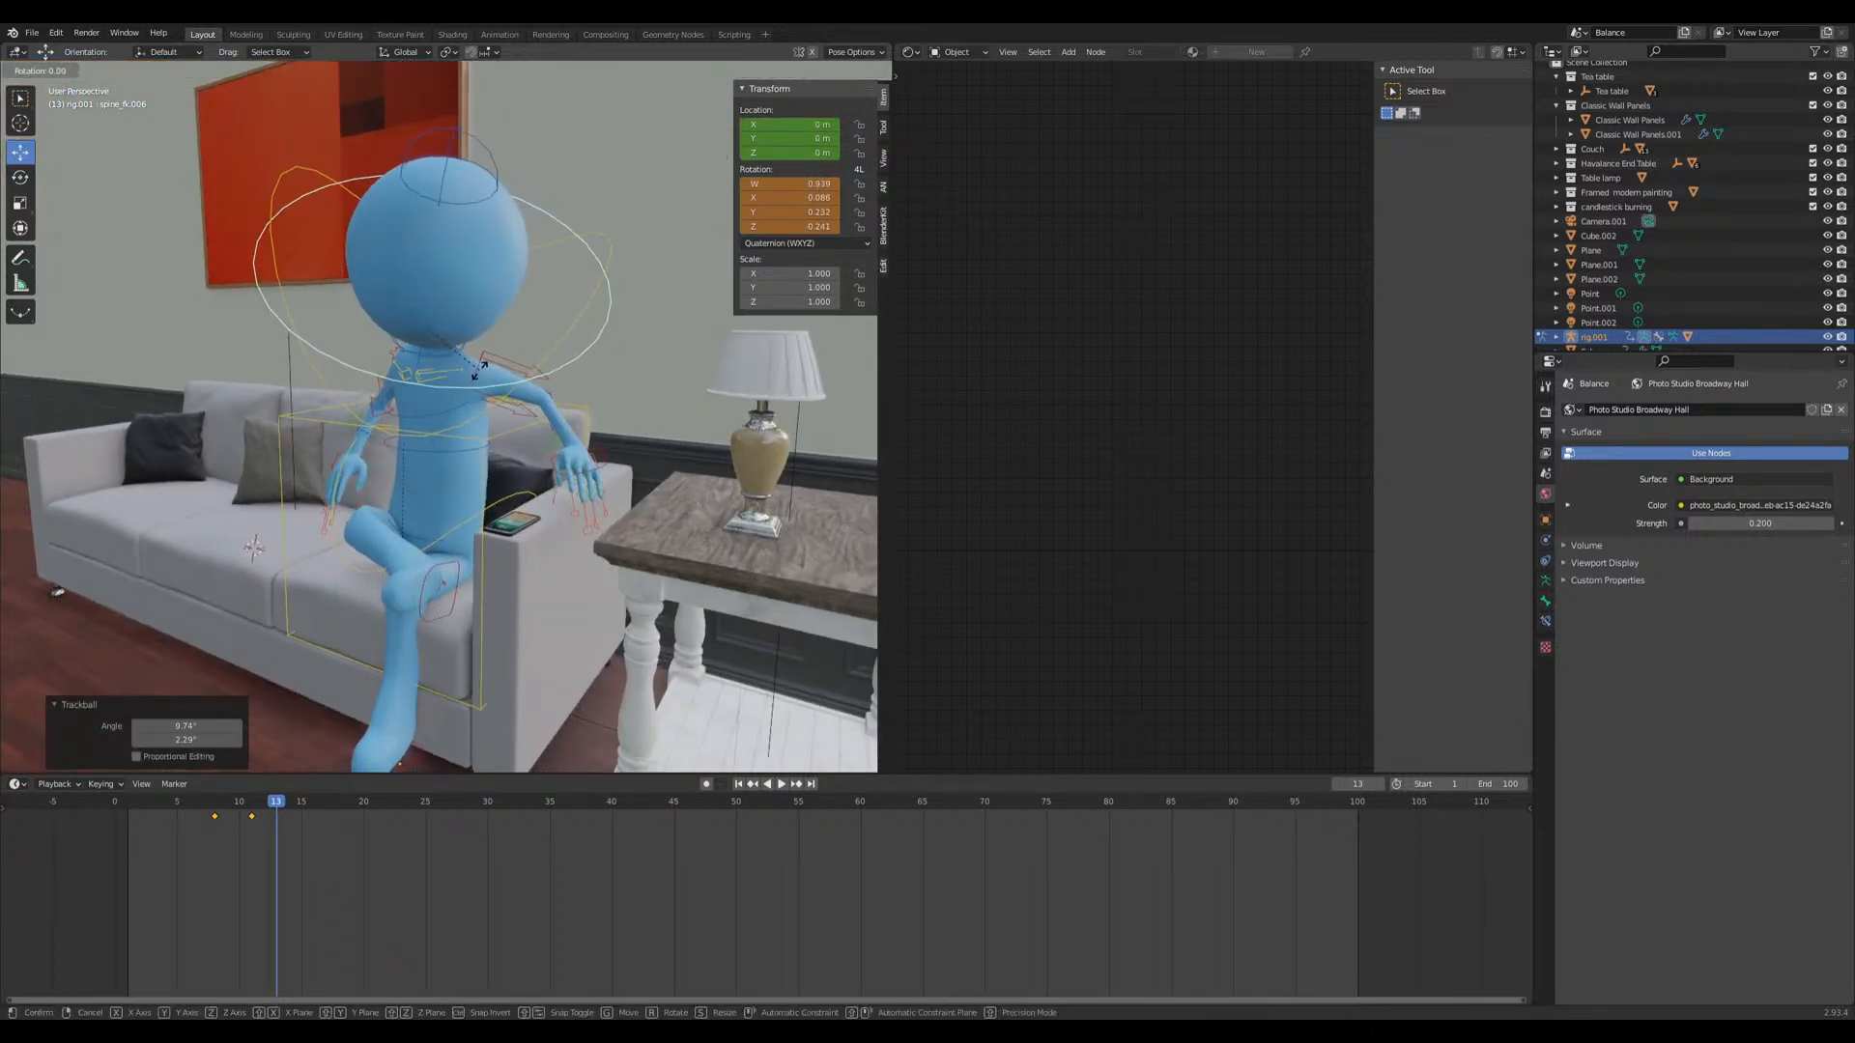
click(487, 371)
key(r)
click(487, 375)
key(r)
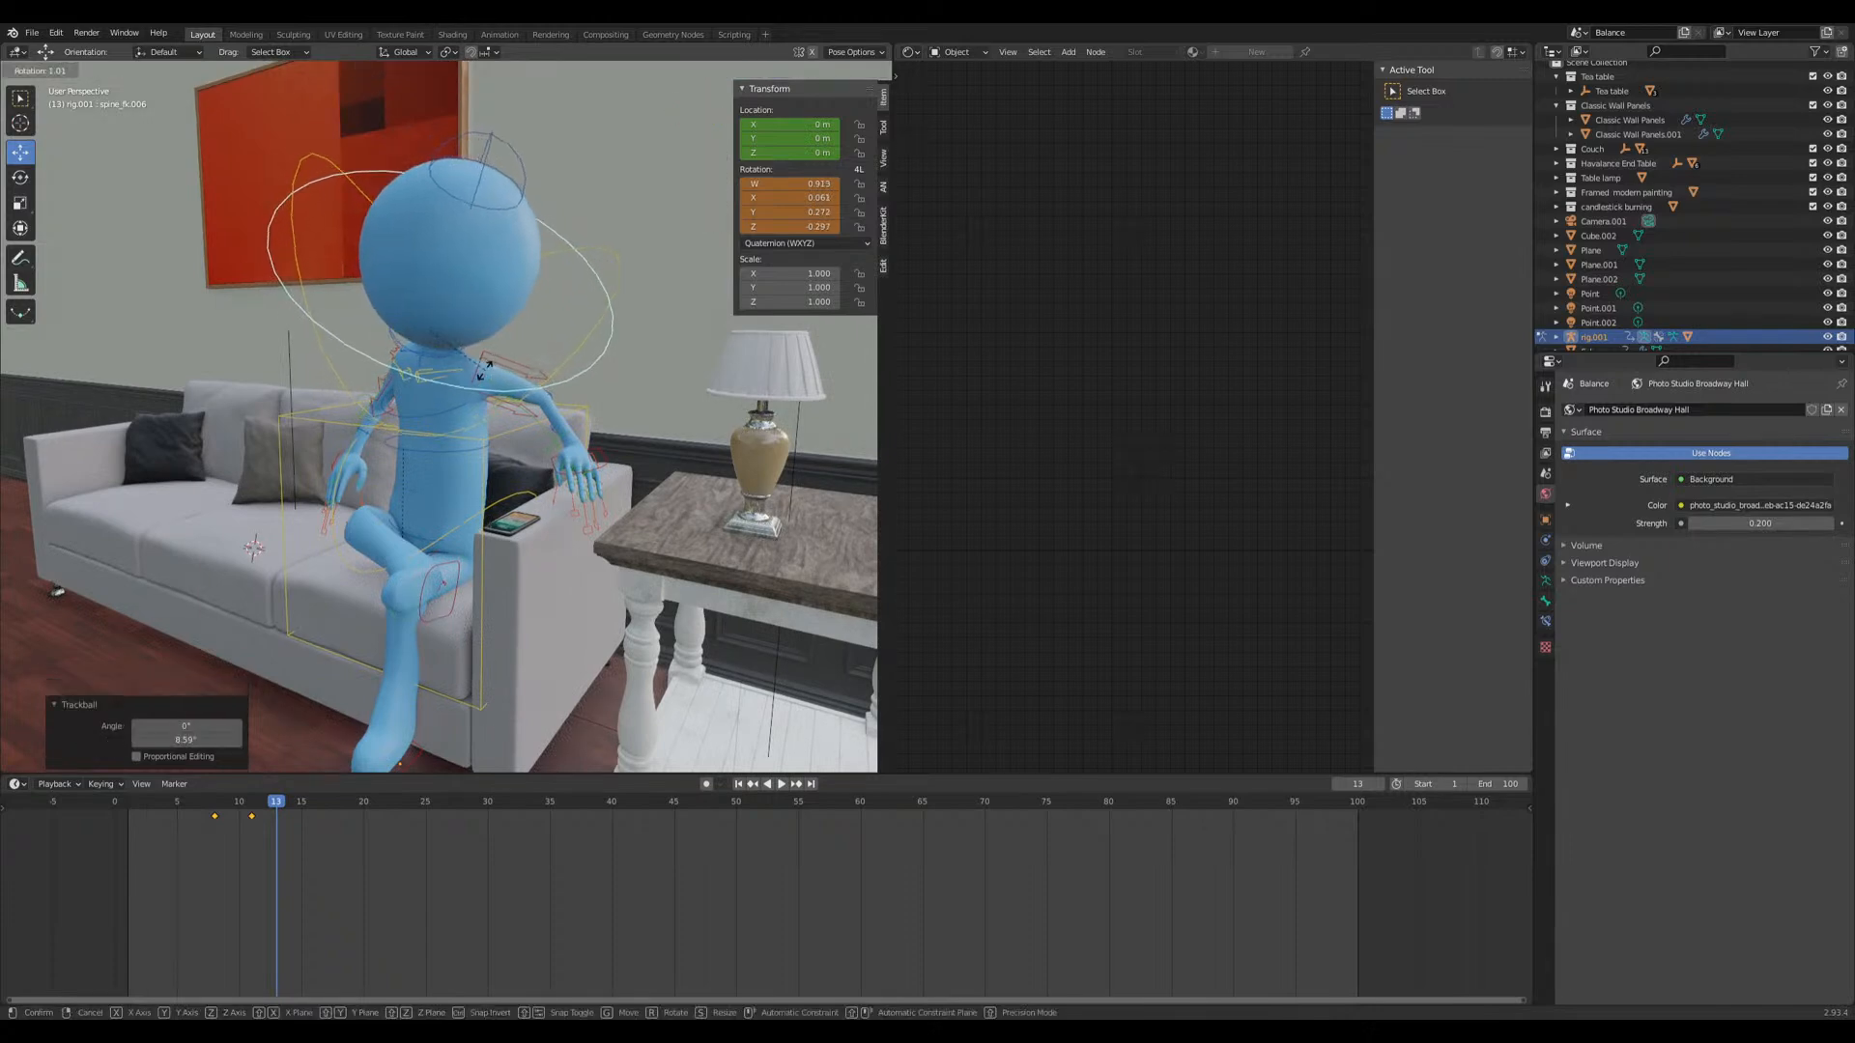
click(491, 368)
Step: Tilt the head further toward the phone, finishing with a trackball rotation of about 4.01°
middle_drag(490, 368, 465, 404)
key(r)
click(494, 460)
key(r)
key(r)
click(487, 376)
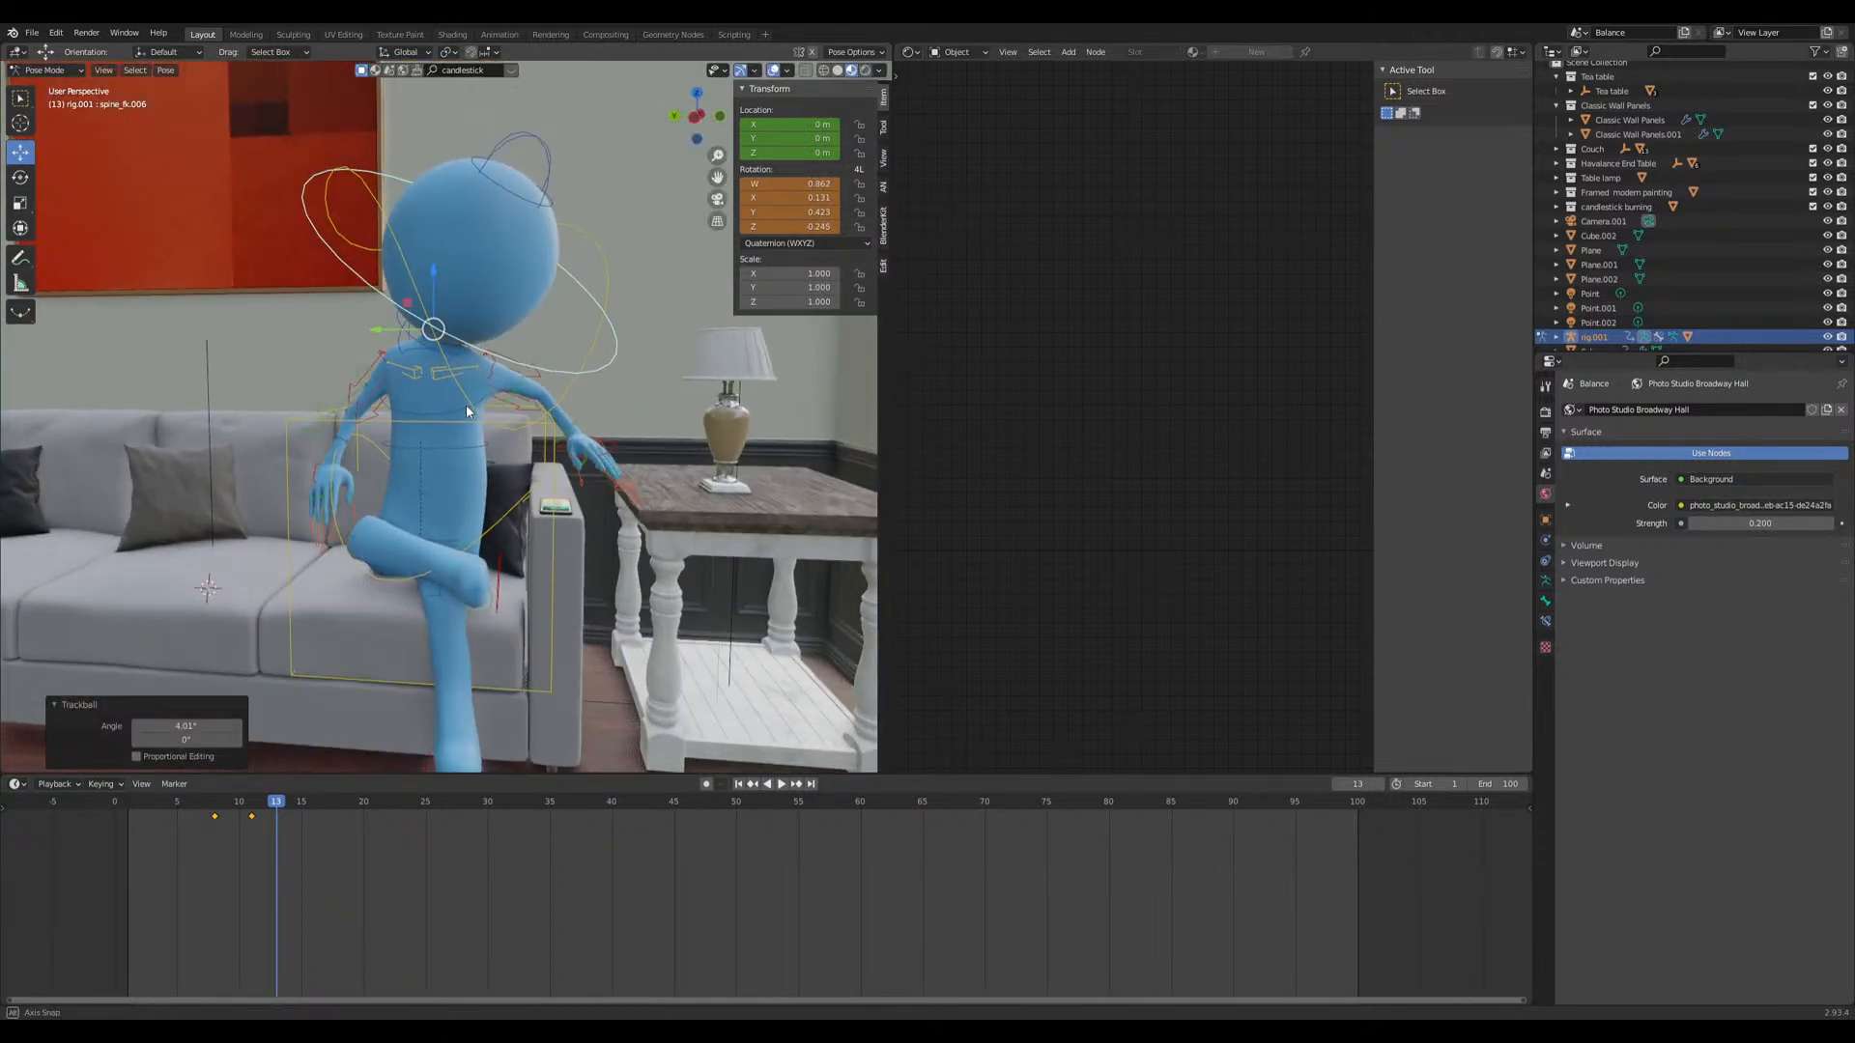
Step: Keyframe all rig controls at frame 13 and preview the head and hand reaction
key(a)
key(i)
click(466, 410)
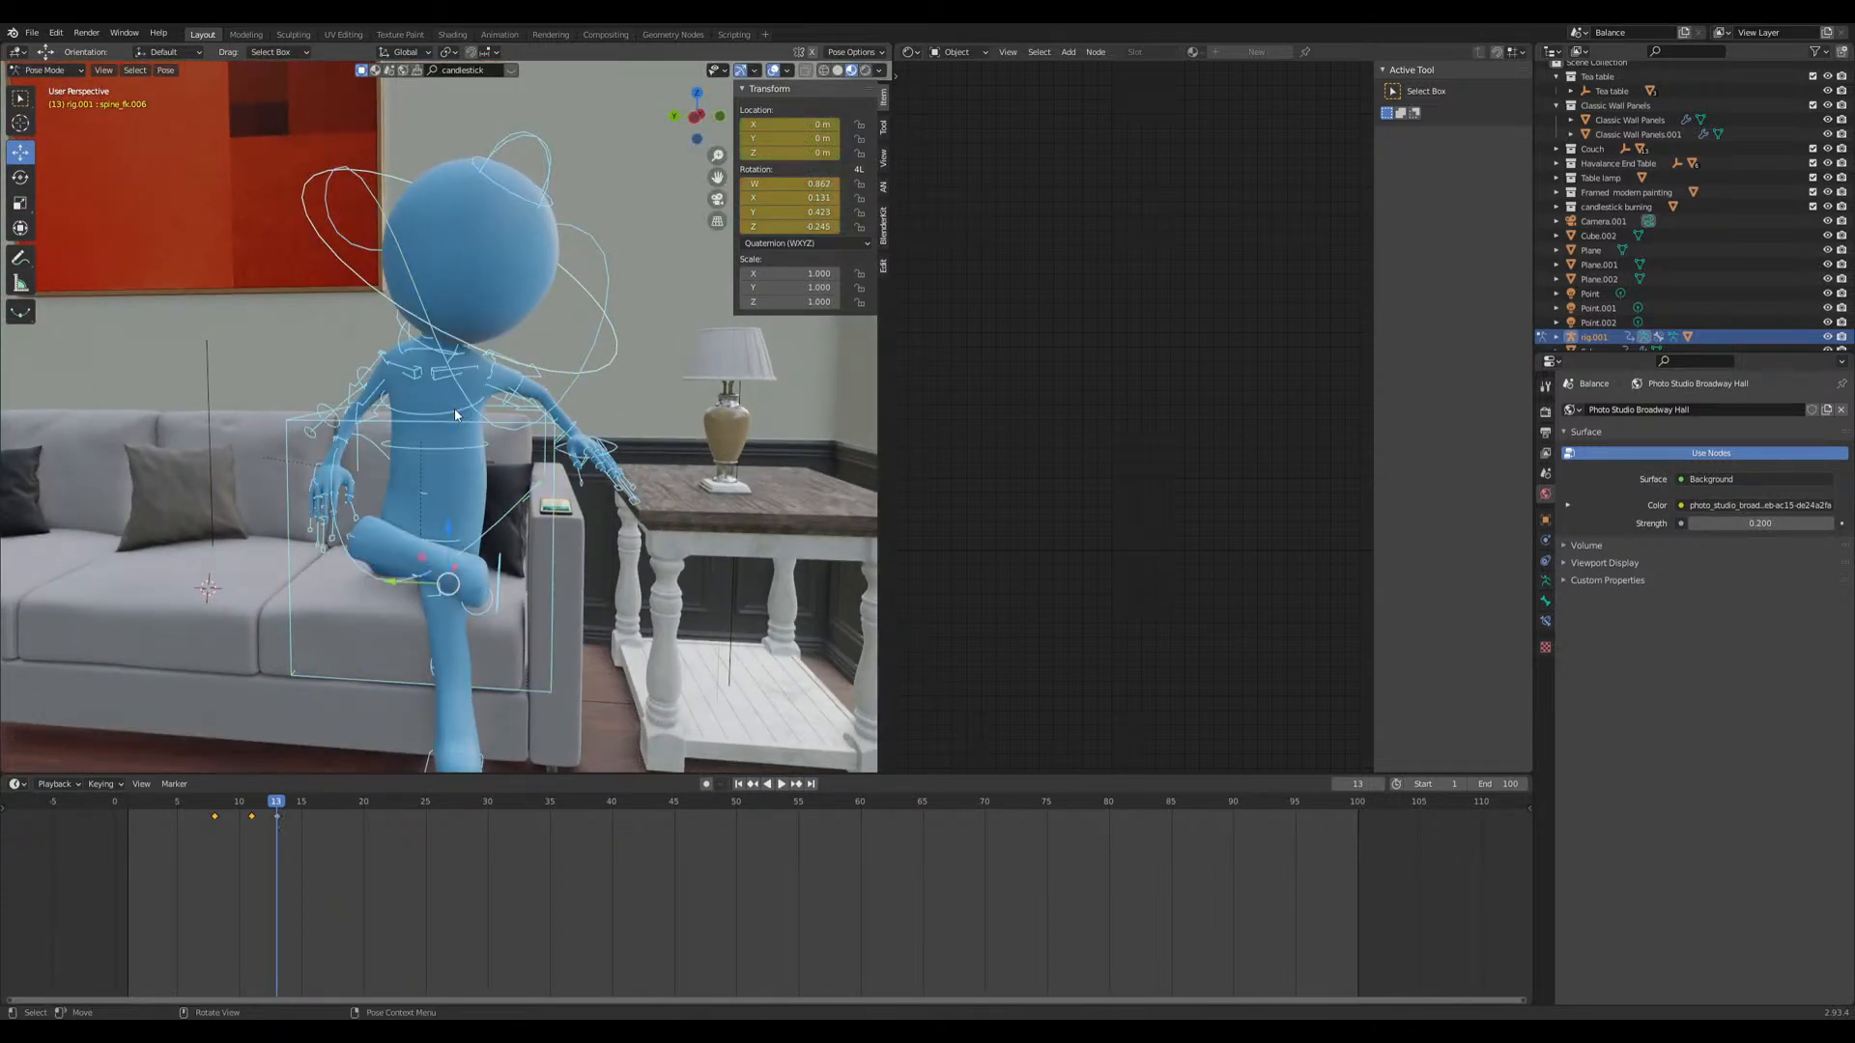
key(shift+Left)
key(space)
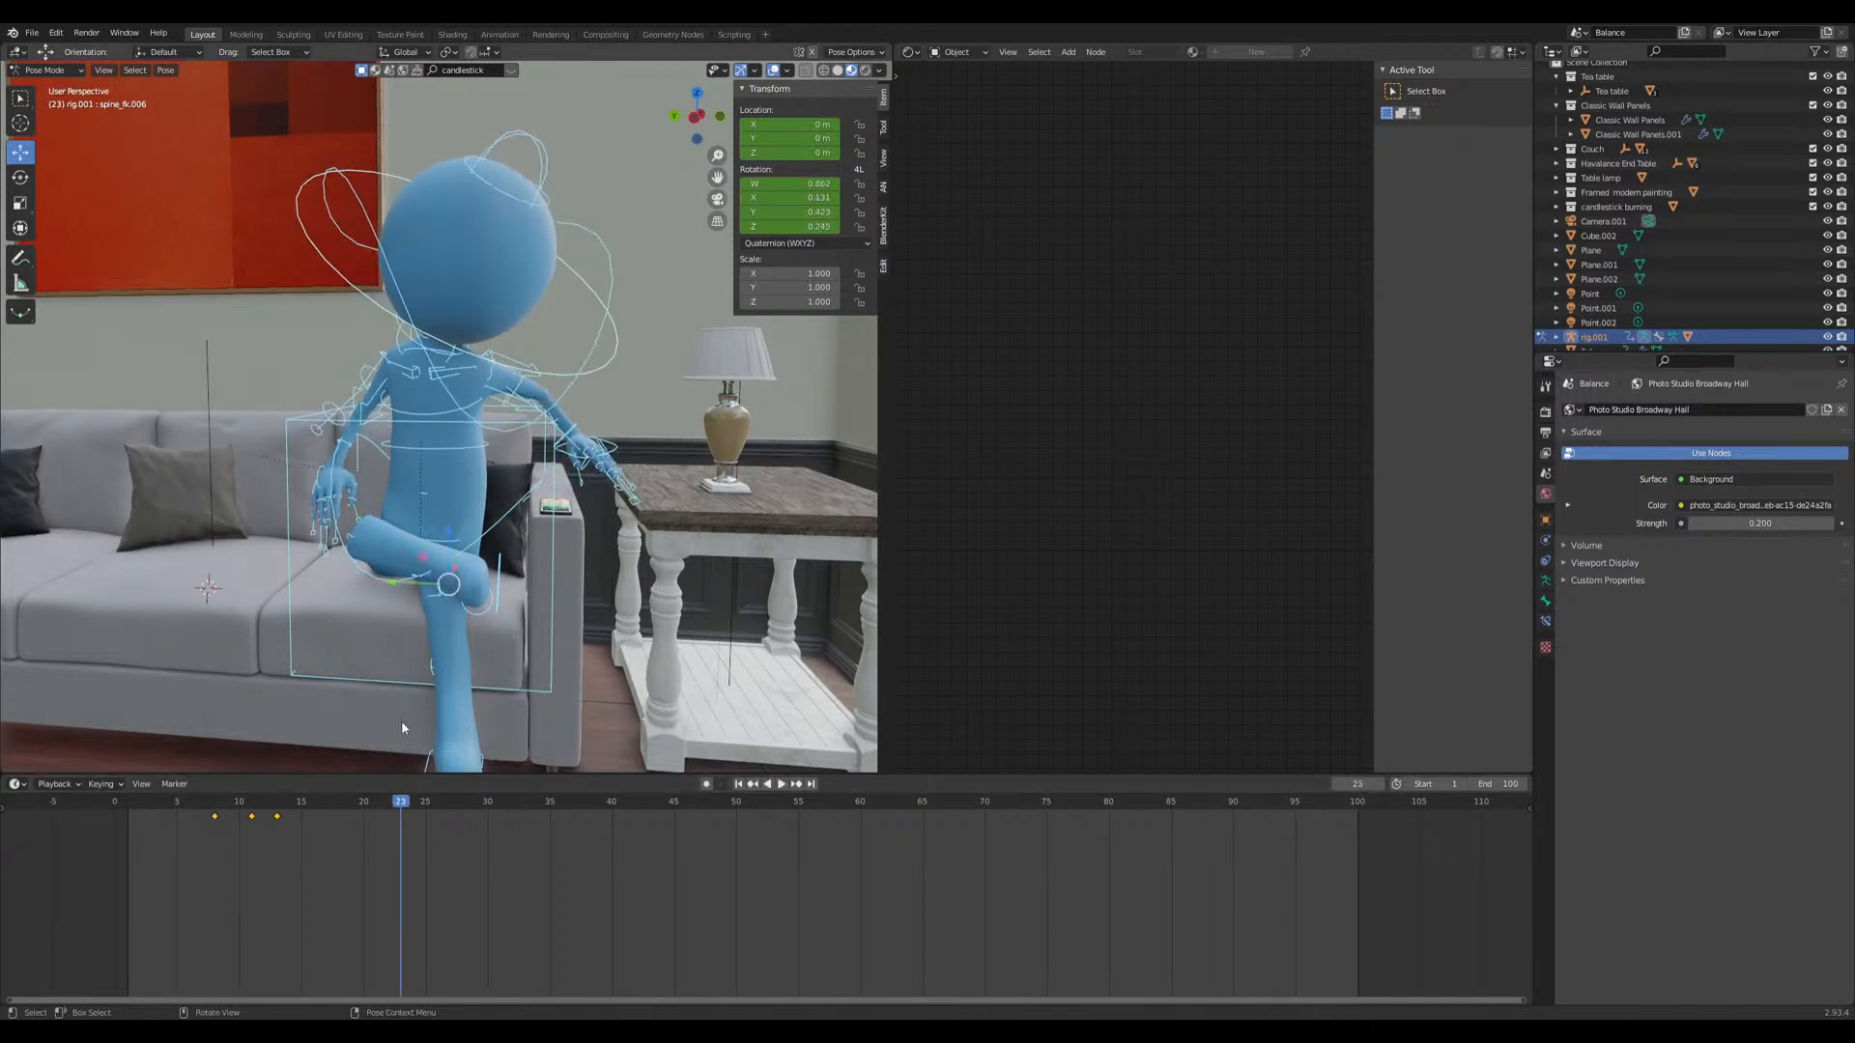
key(space)
click(16, 784)
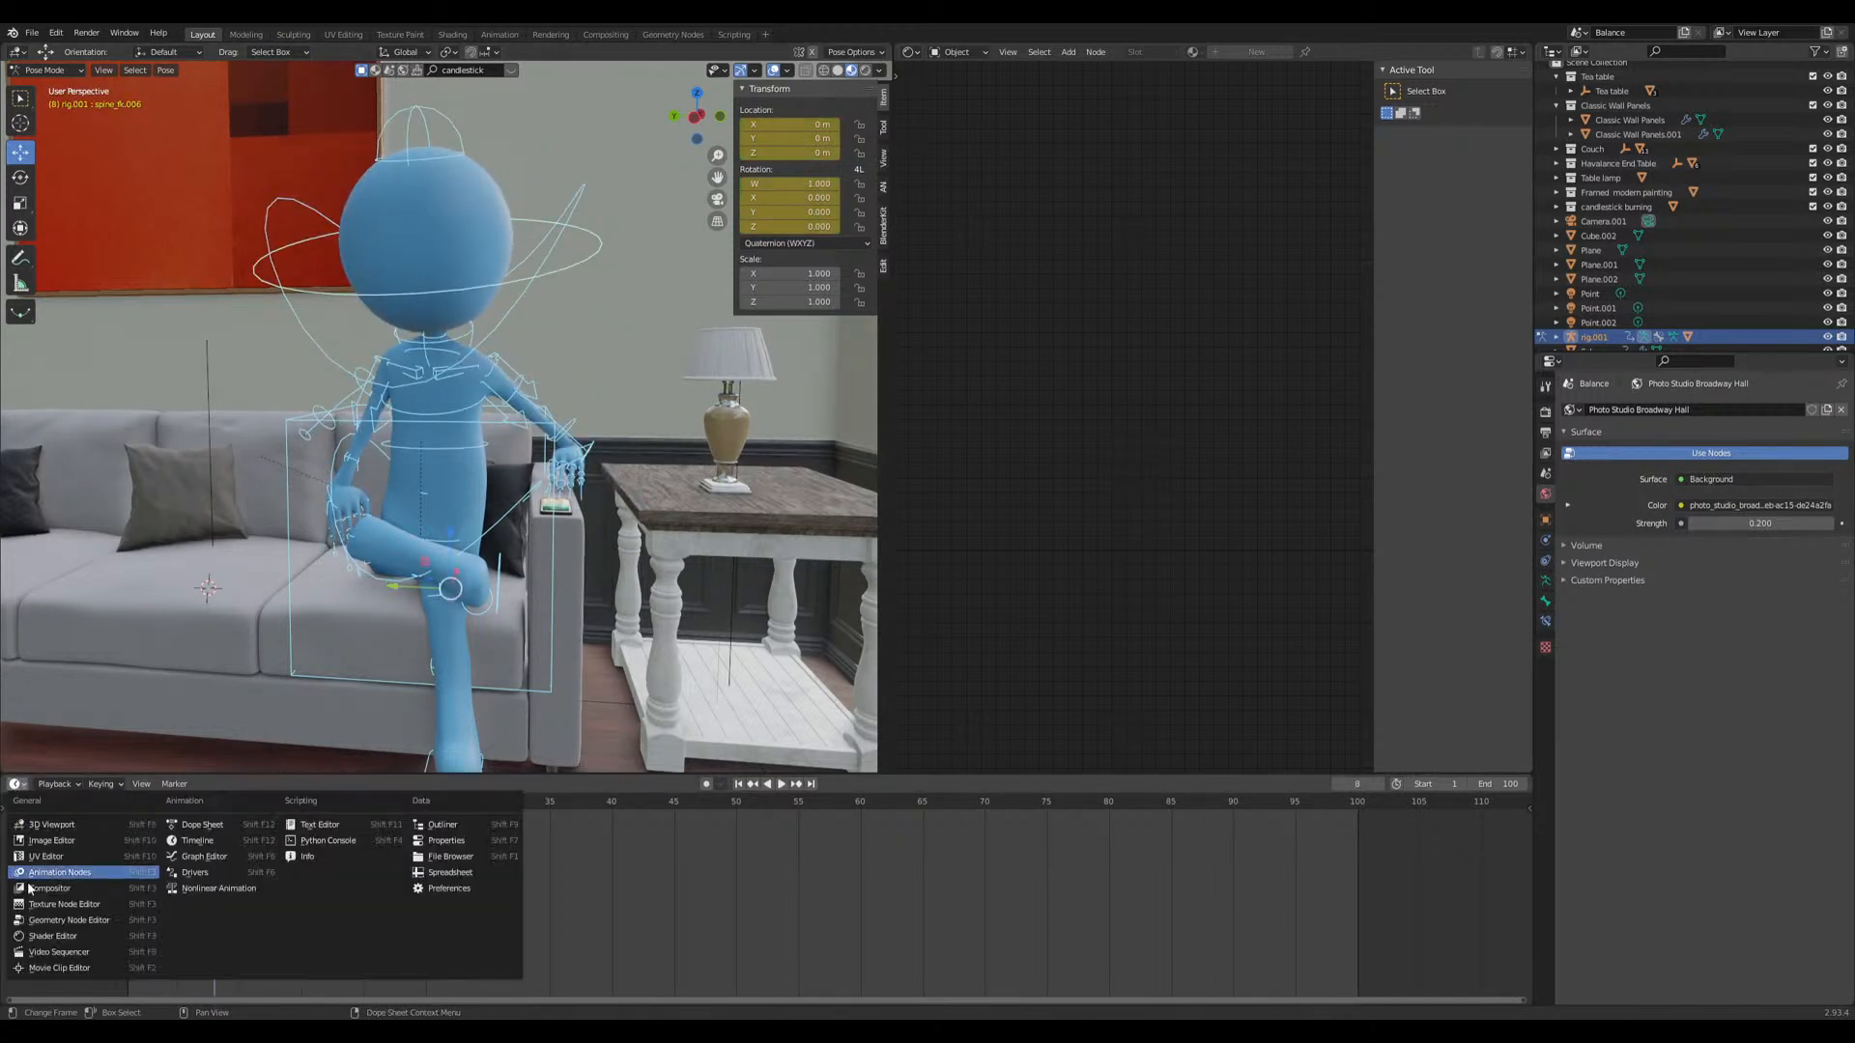
click(58, 951)
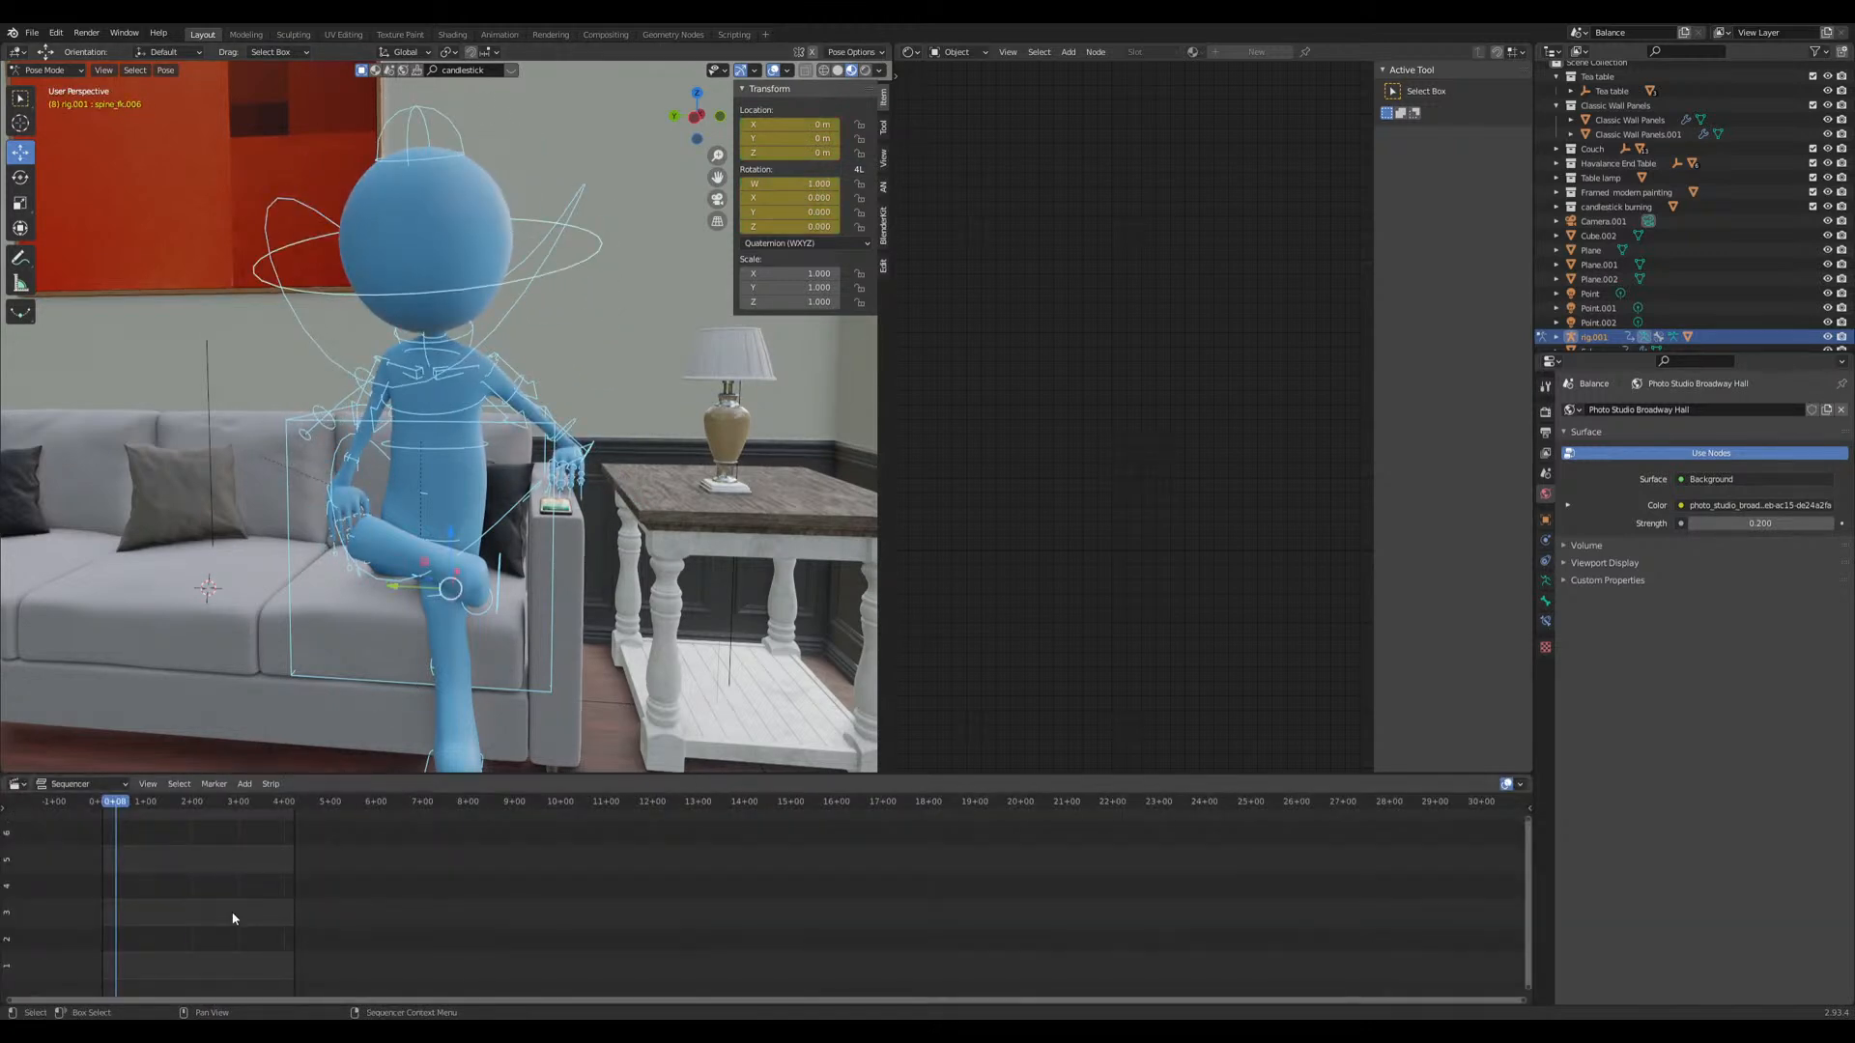
click(17, 784)
click(213, 854)
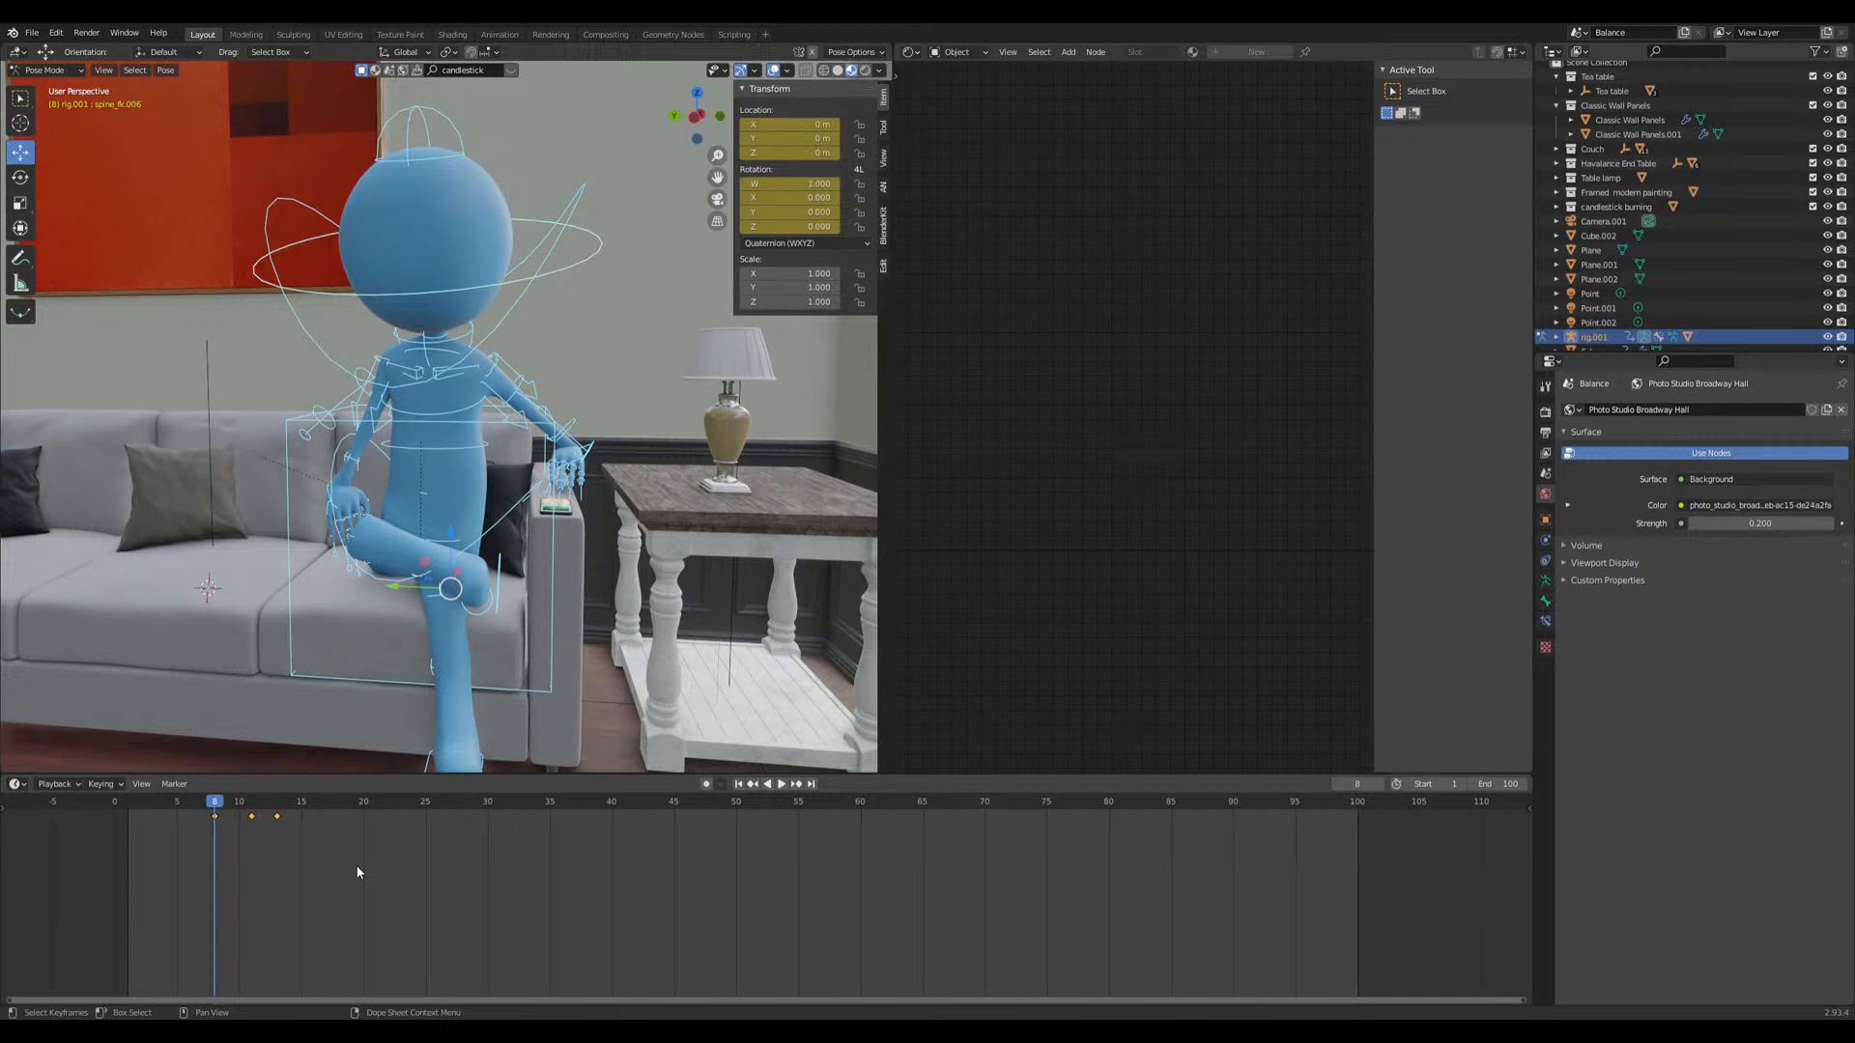
Step: Scale the pose keyframes about frame 8 so the two following keyframes fall on frames 12 and 15
middle_drag(413, 659, 591, 458)
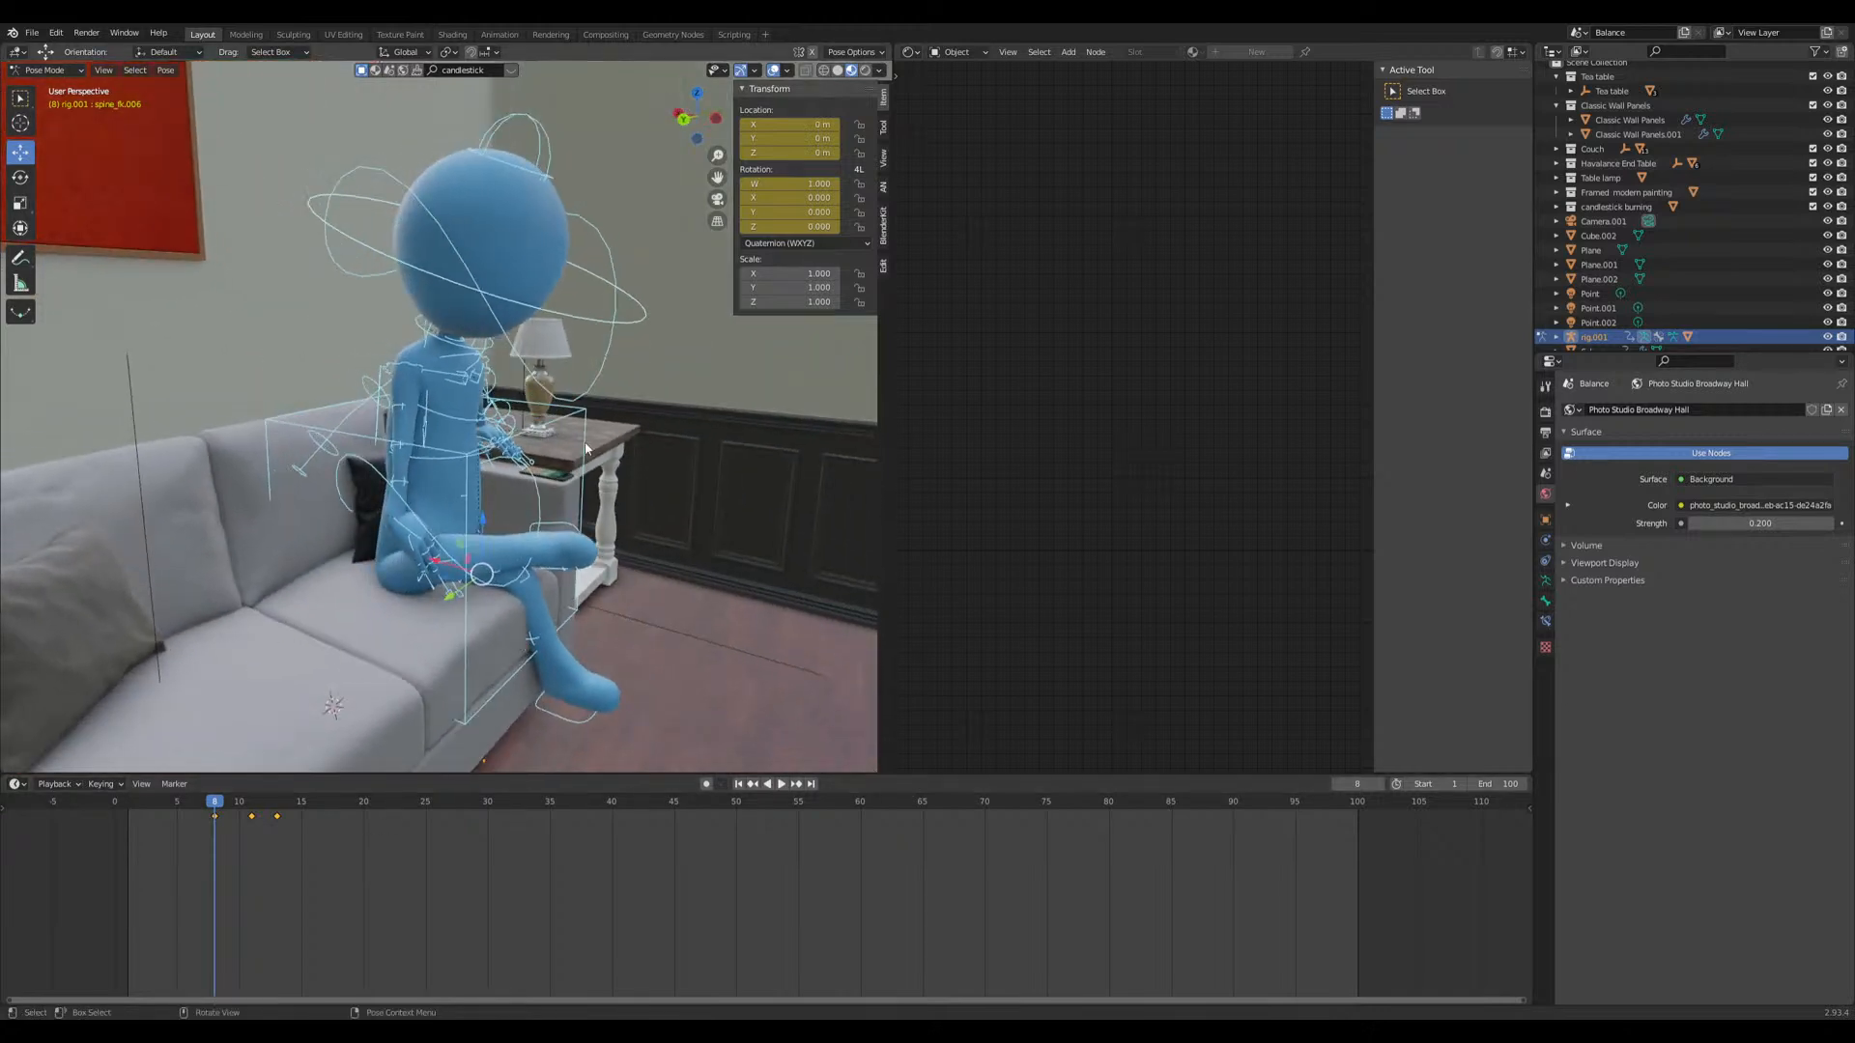
middle_drag(634, 555, 502, 541)
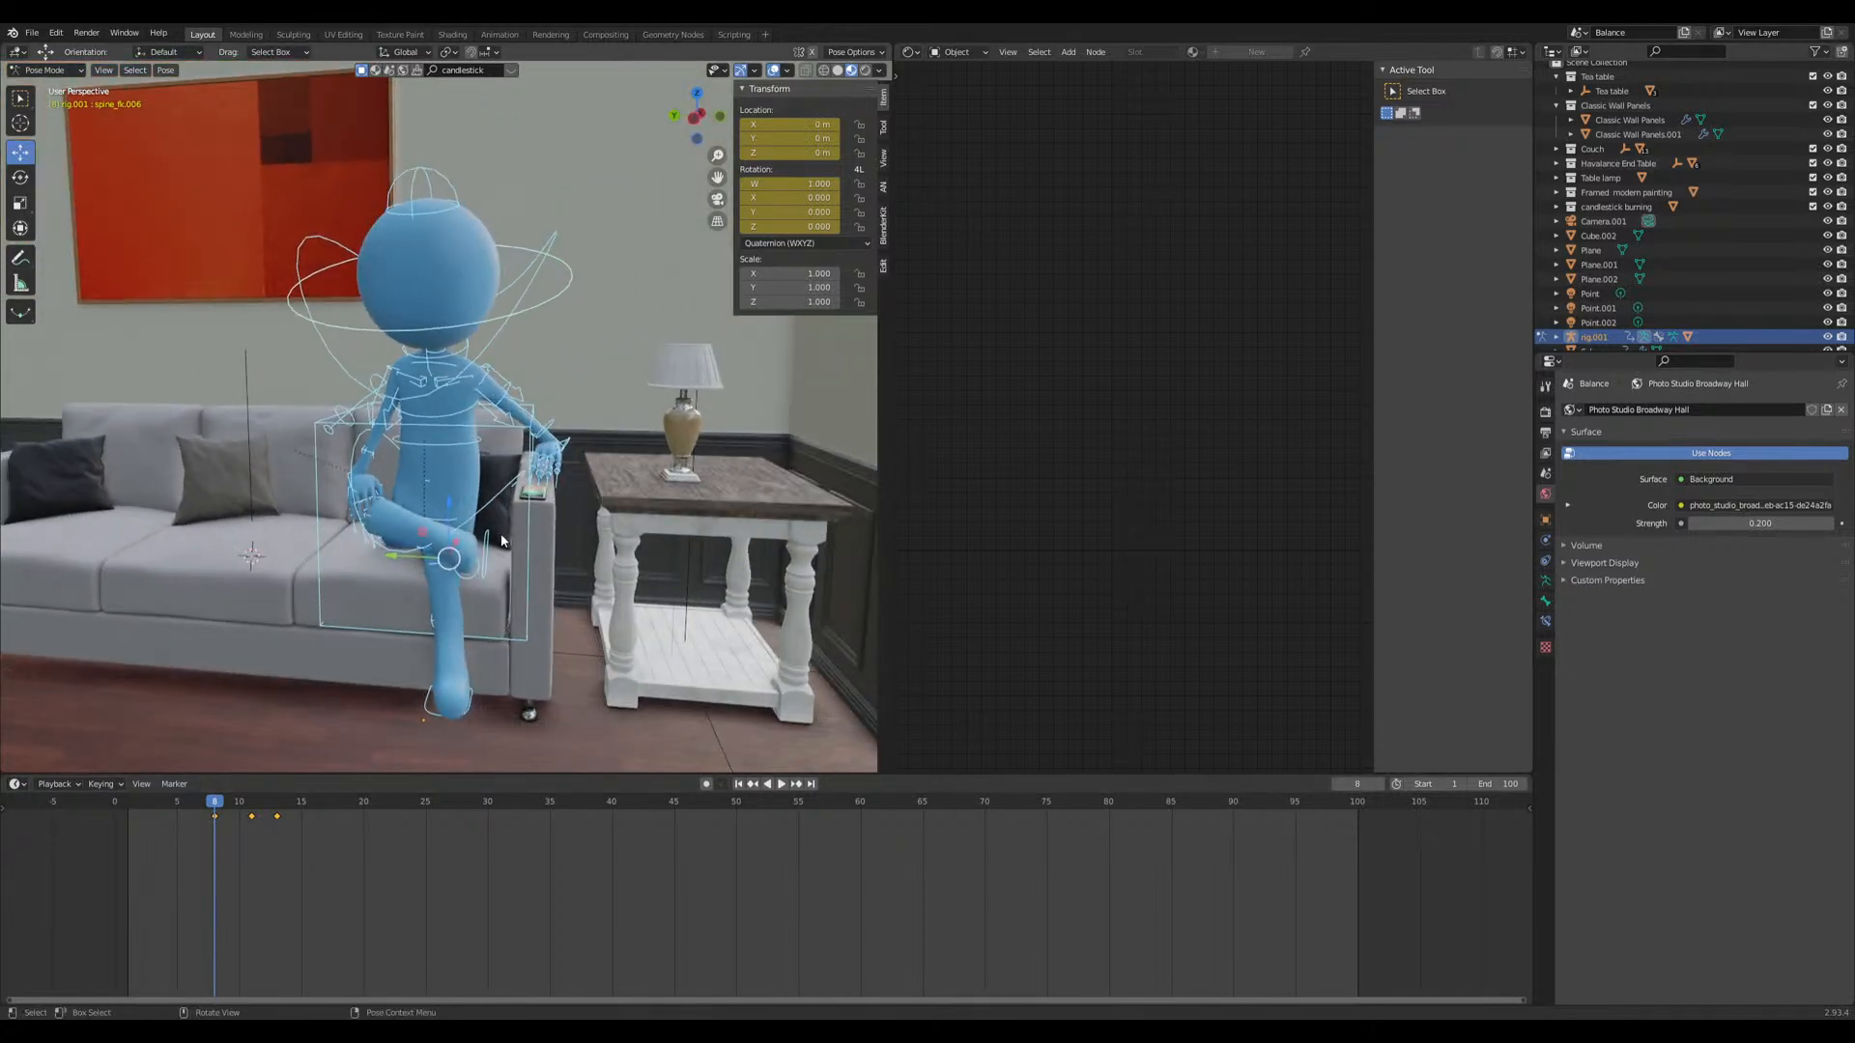
scroll(500, 539, up, 4)
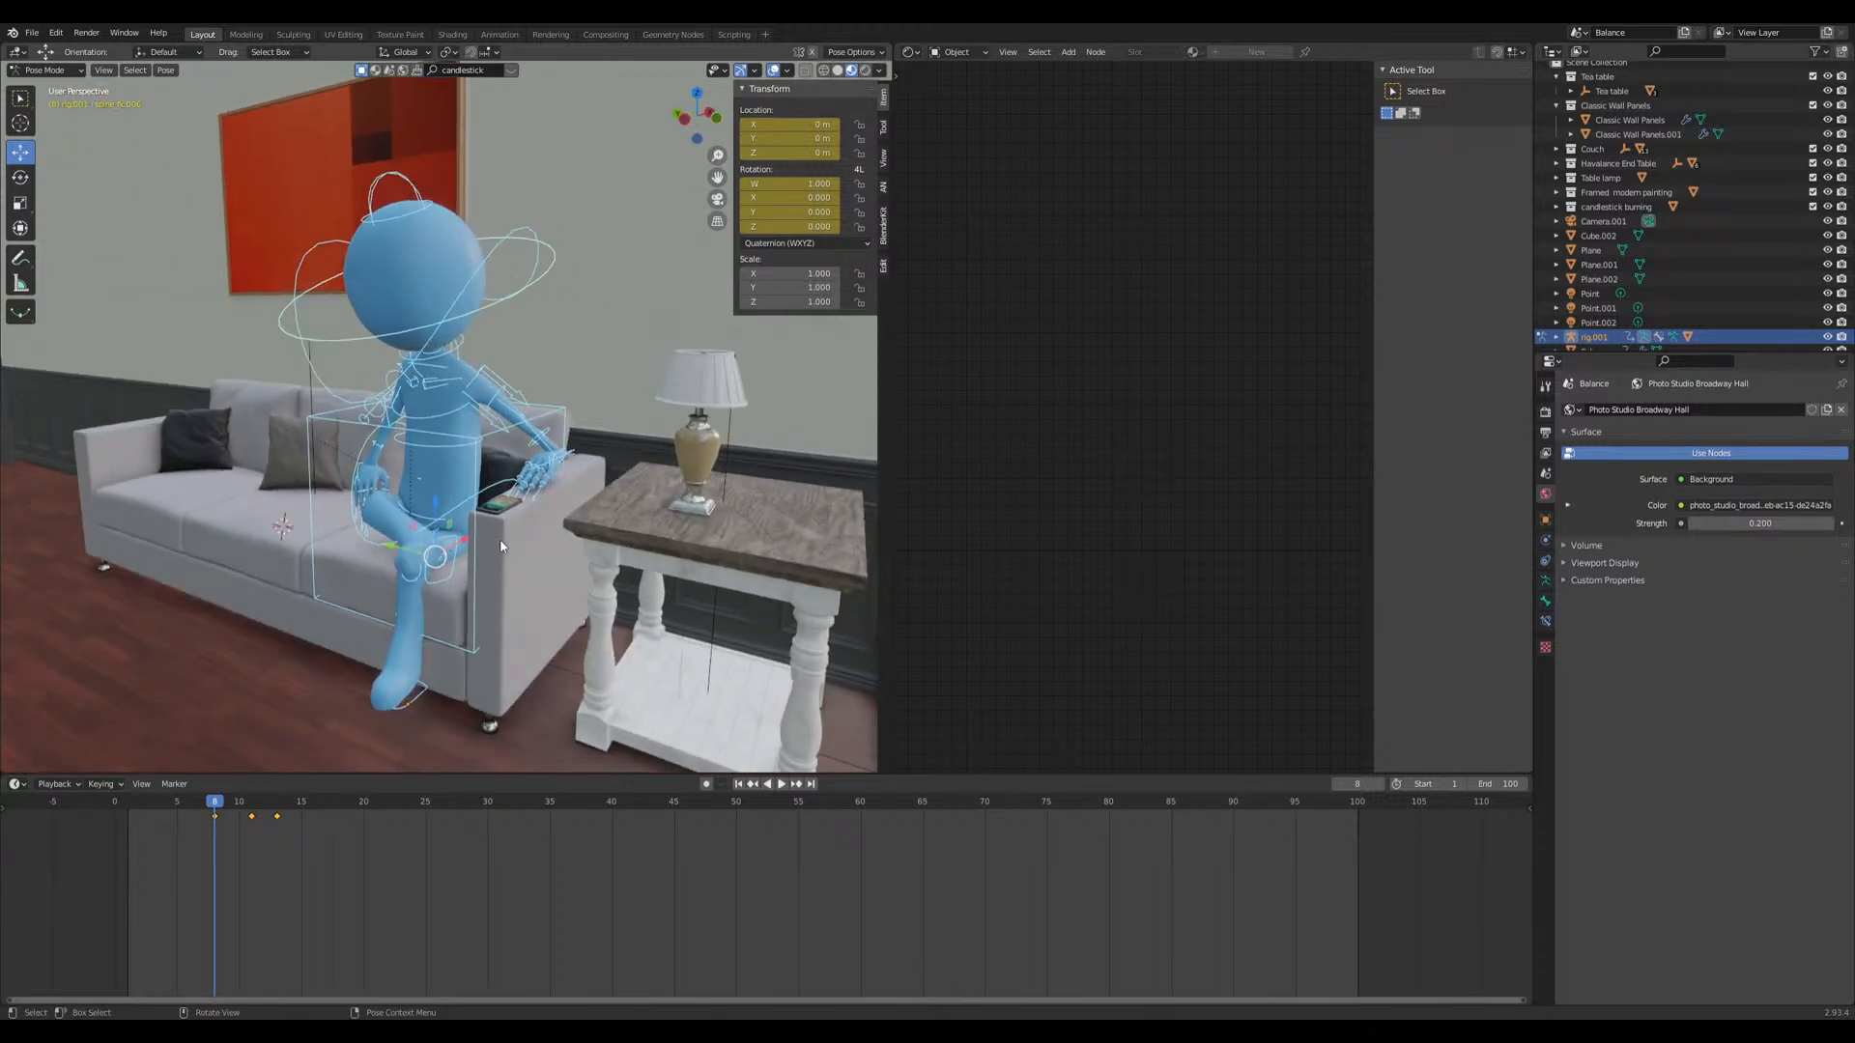
mouse_move(216, 804)
mouse_down()
mouse_move(251, 809)
mouse_move(215, 808)
mouse_up()
middle_drag(350, 694, 406, 670)
key(s)
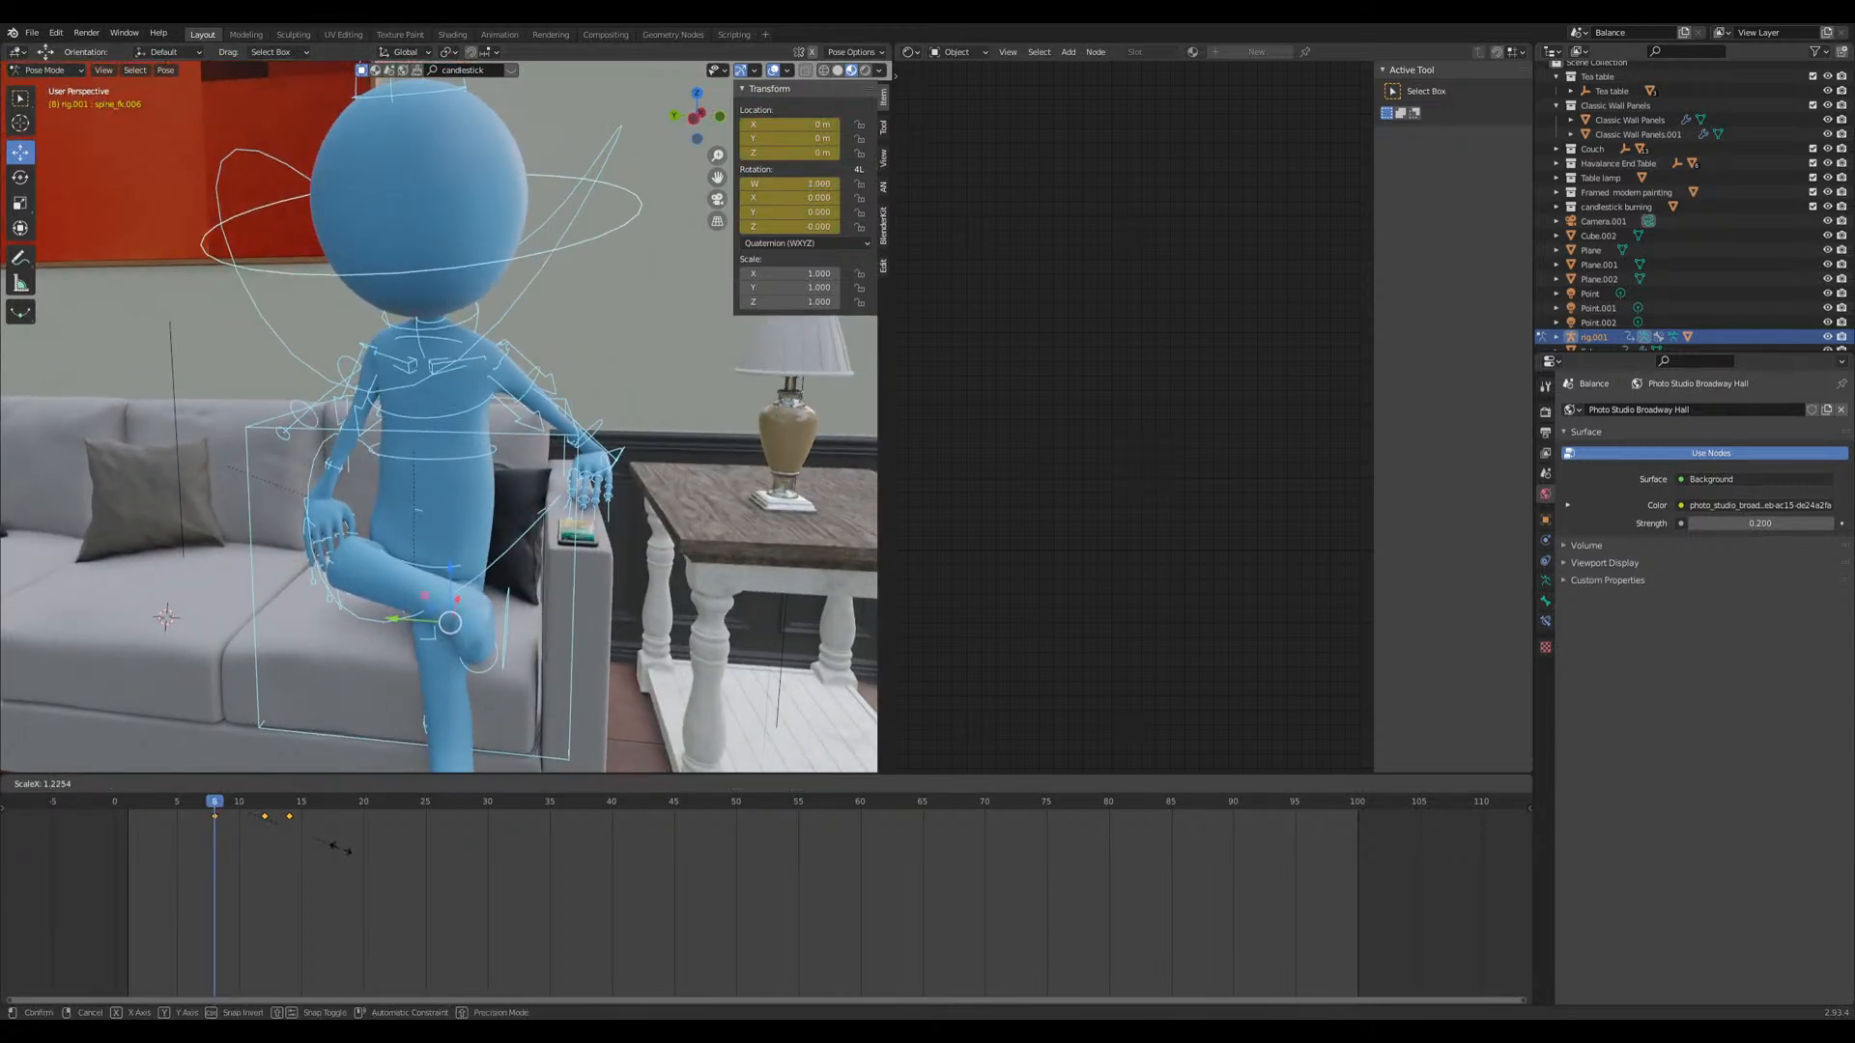
click(357, 852)
Step: Select the left hand IK control and examine the hand's pose above the phone at frame 8
middle_drag(415, 701, 411, 340)
click(560, 522)
scroll(538, 550, up, 3)
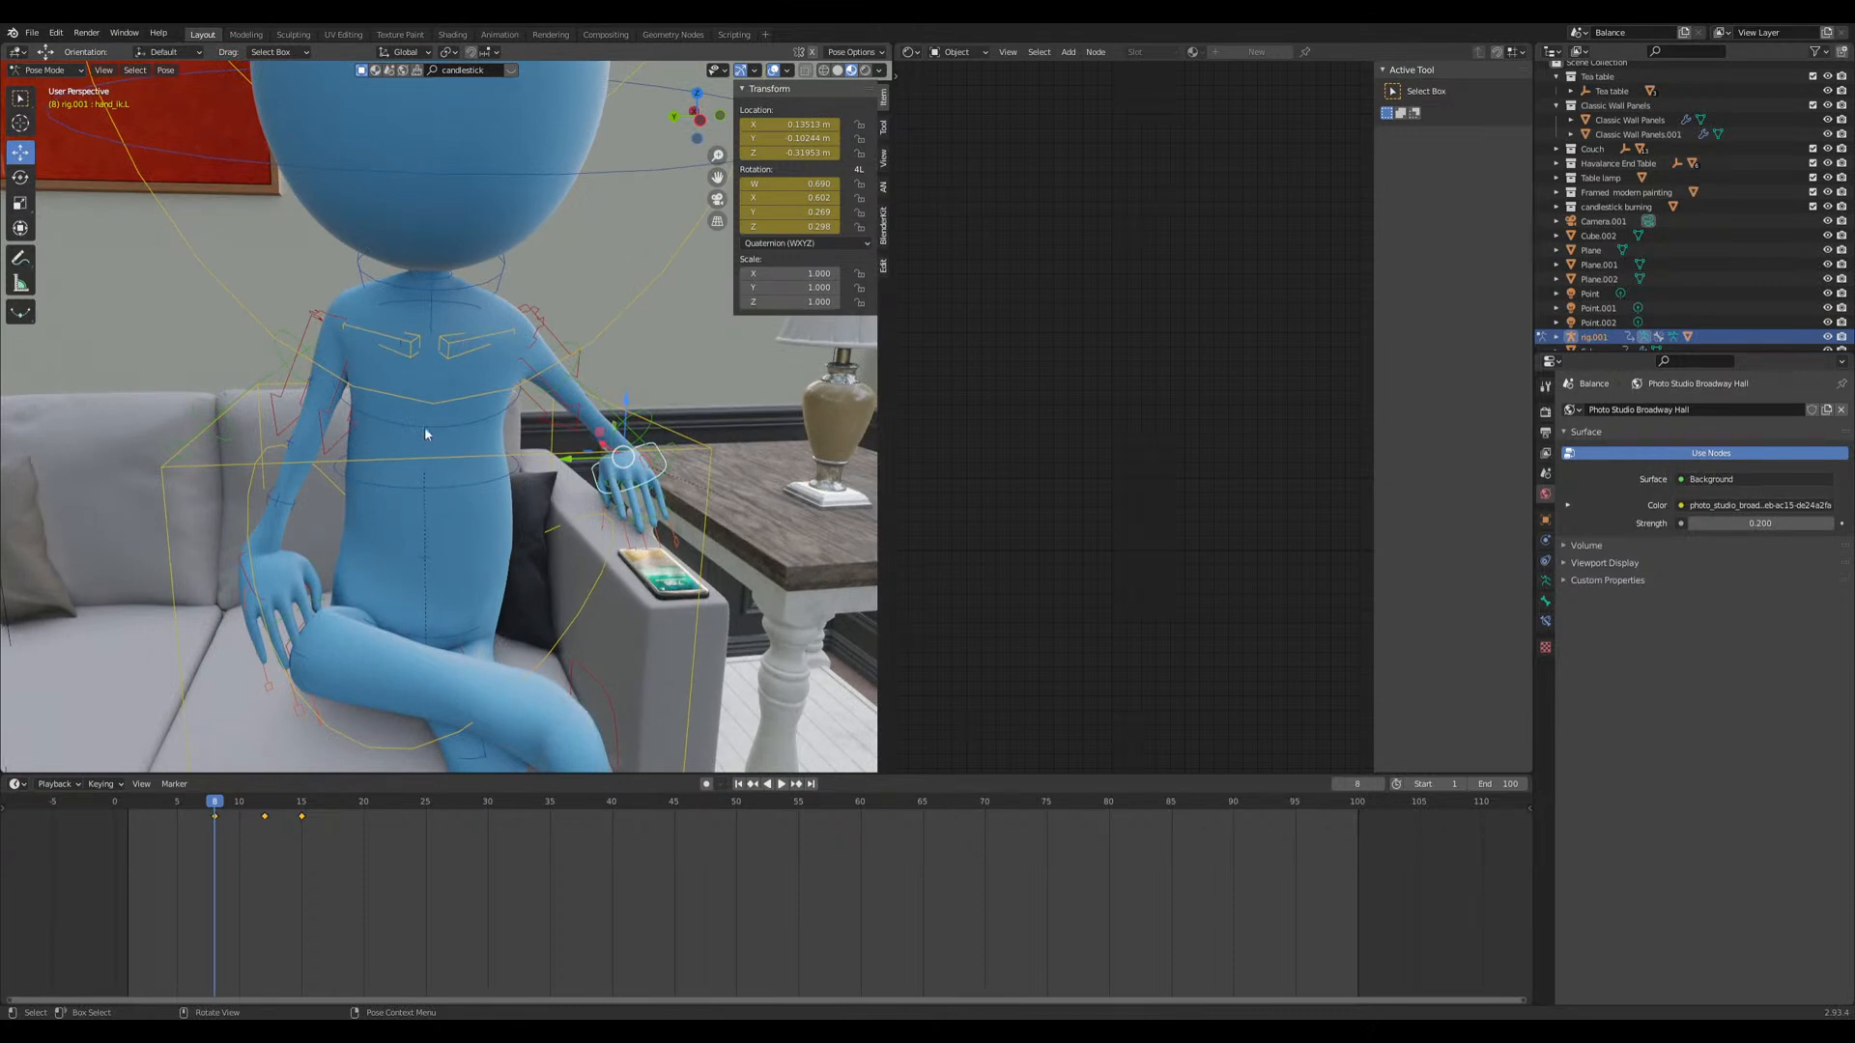
middle_drag(469, 596, 489, 451)
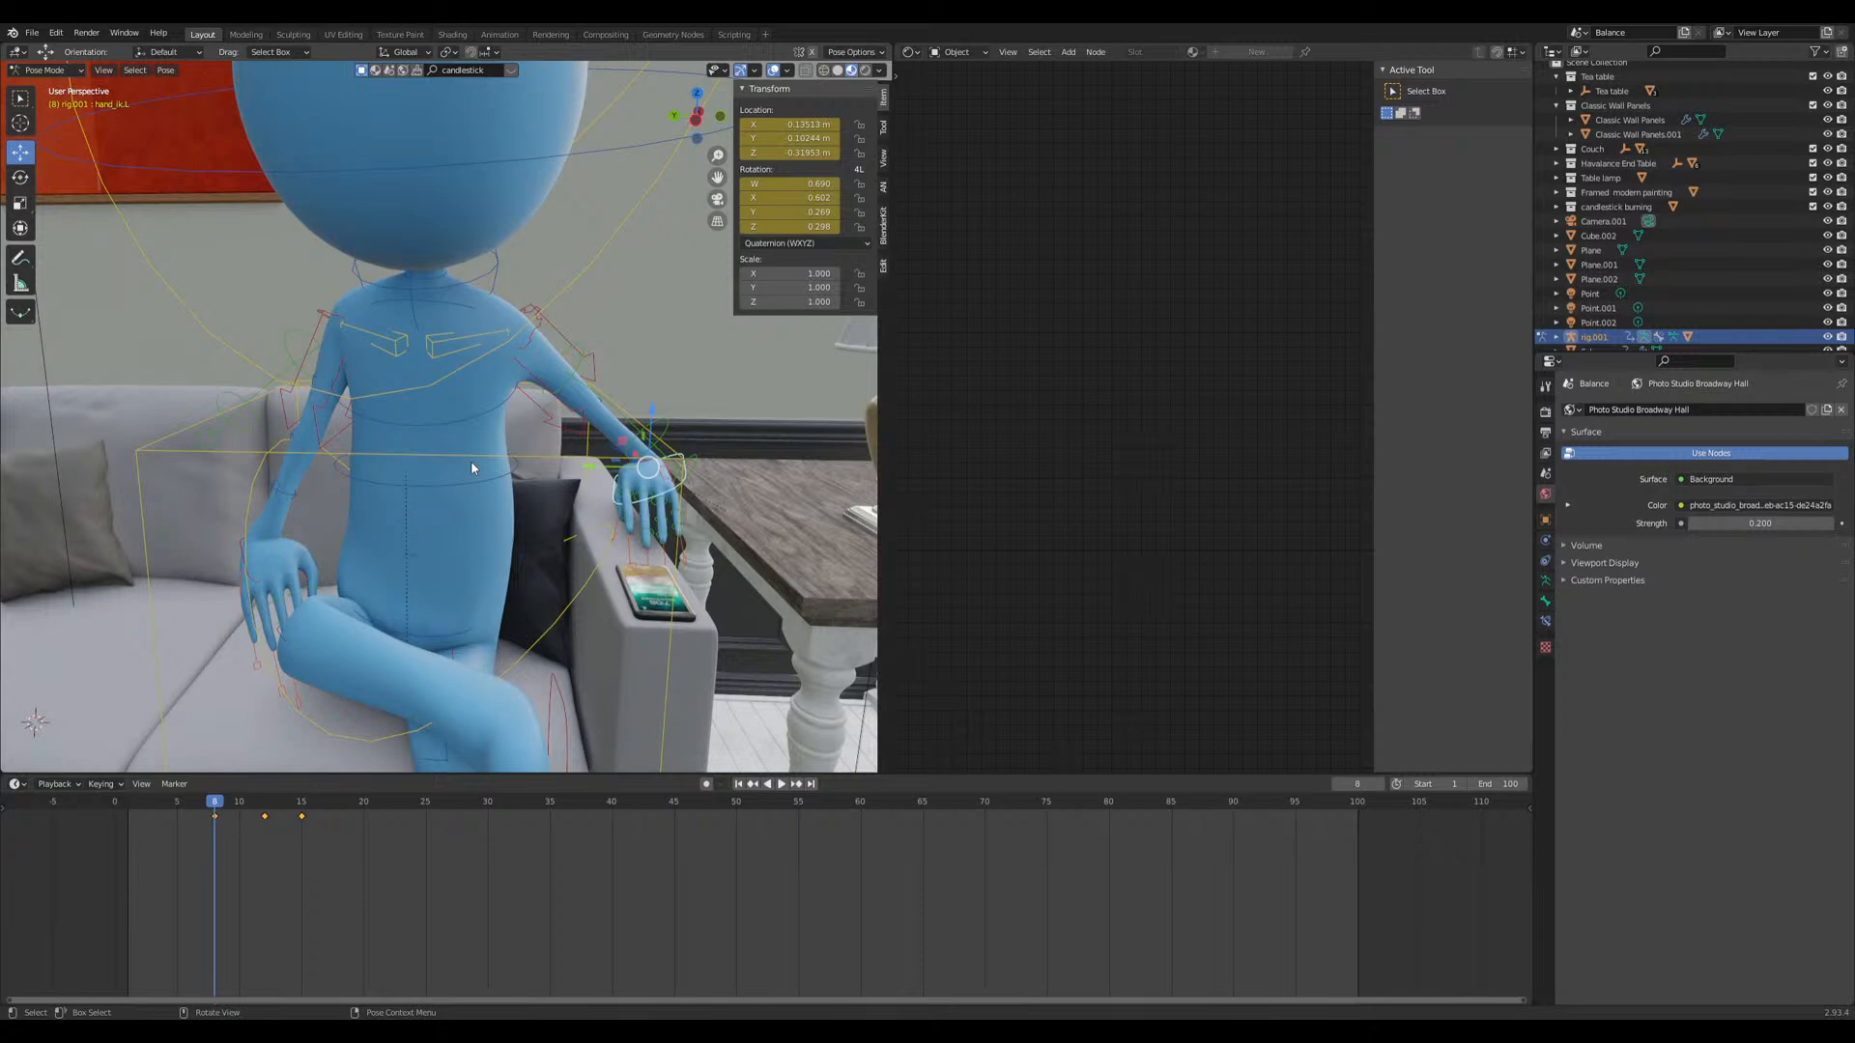
middle_drag(491, 508, 504, 511)
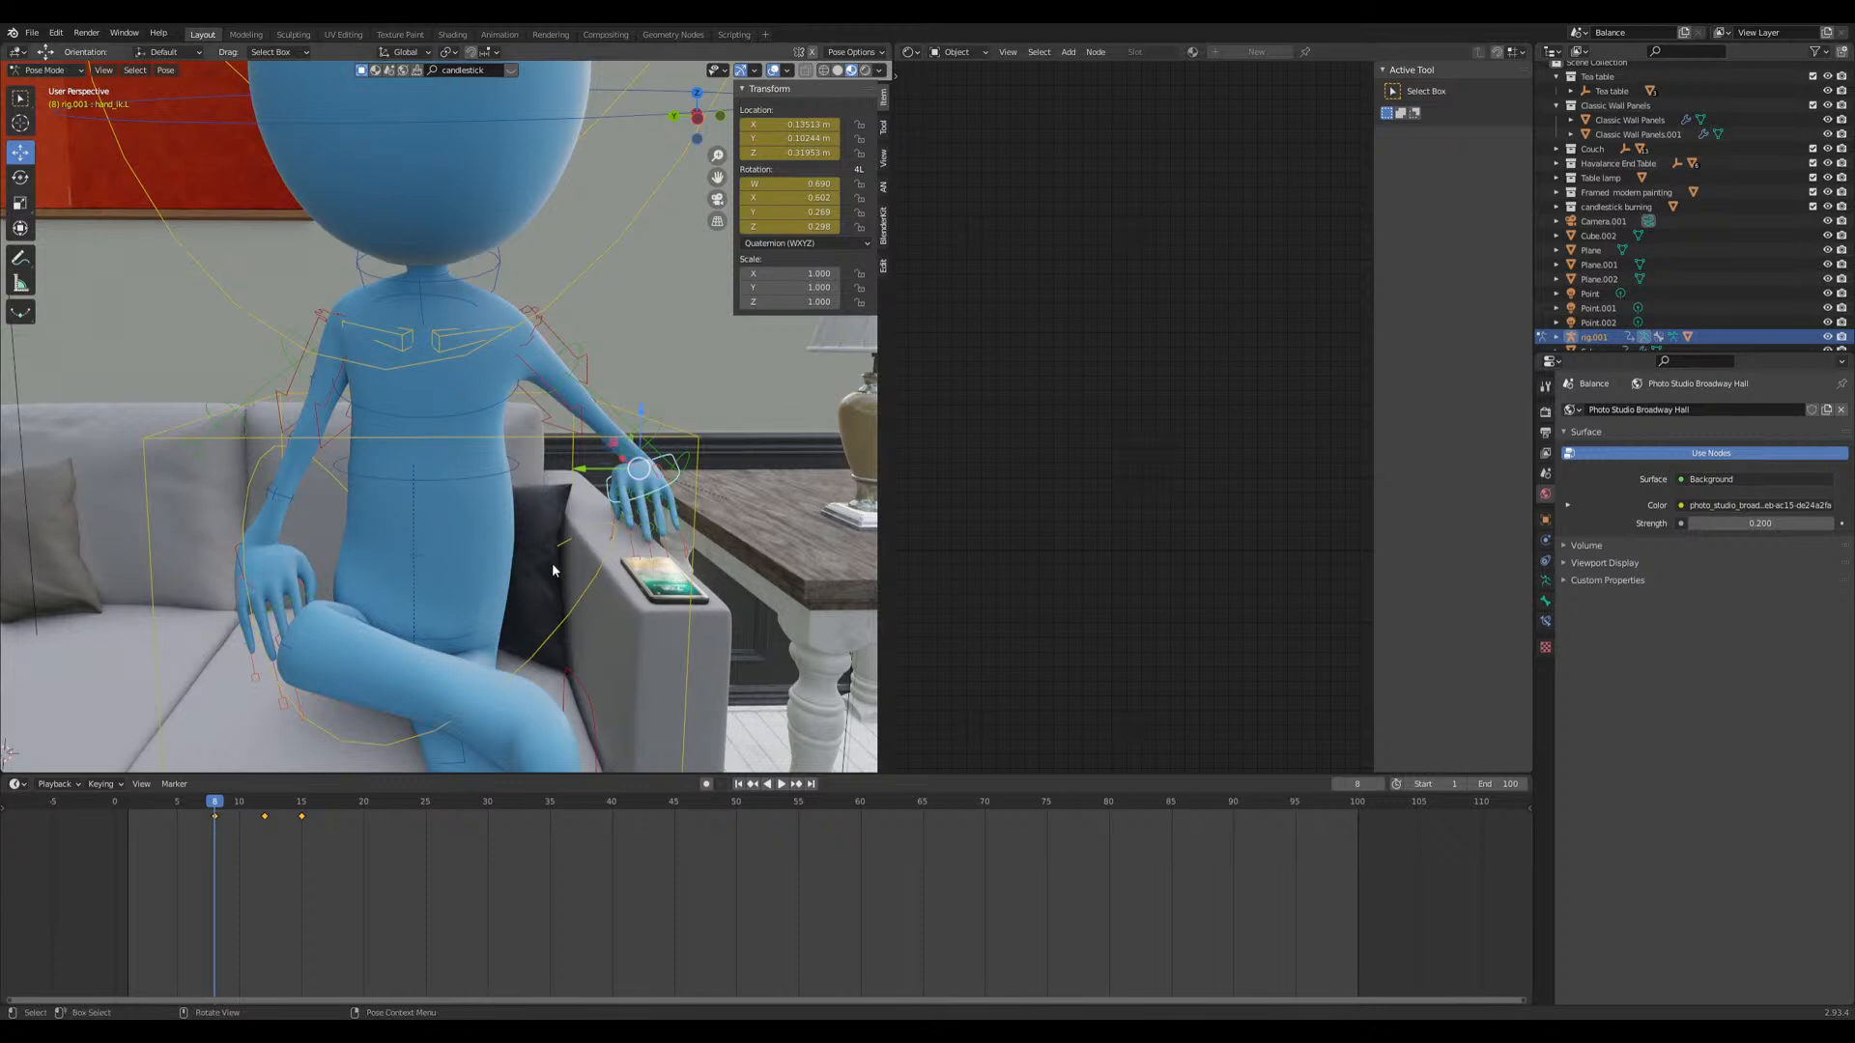
mouse_move(536, 579)
middle_down()
mouse_move(552, 577)
mouse_move(459, 595)
mouse_move(566, 566)
mouse_move(598, 417)
mouse_move(536, 440)
middle_up()
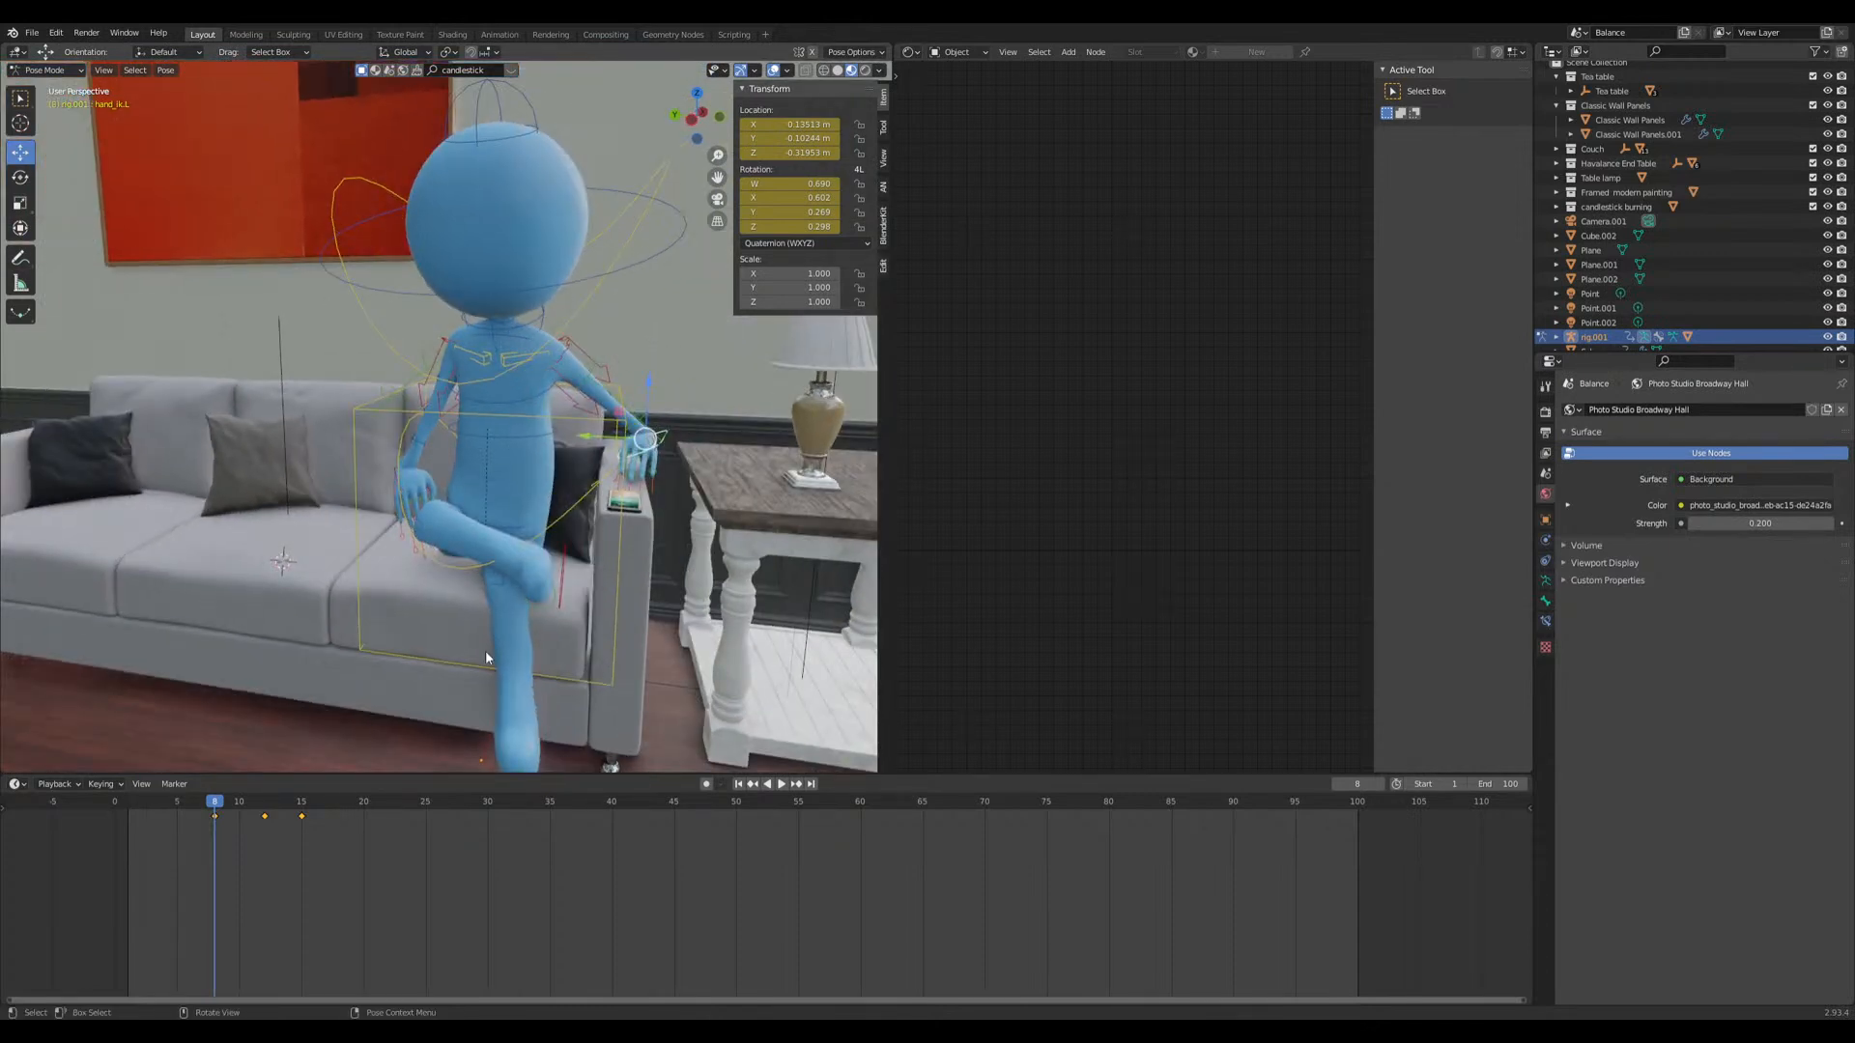
Step: Play the retimed reaction from frame 8 several times, stopping at frame 24
key(space)
key(space)
middle_drag(641, 529, 435, 627)
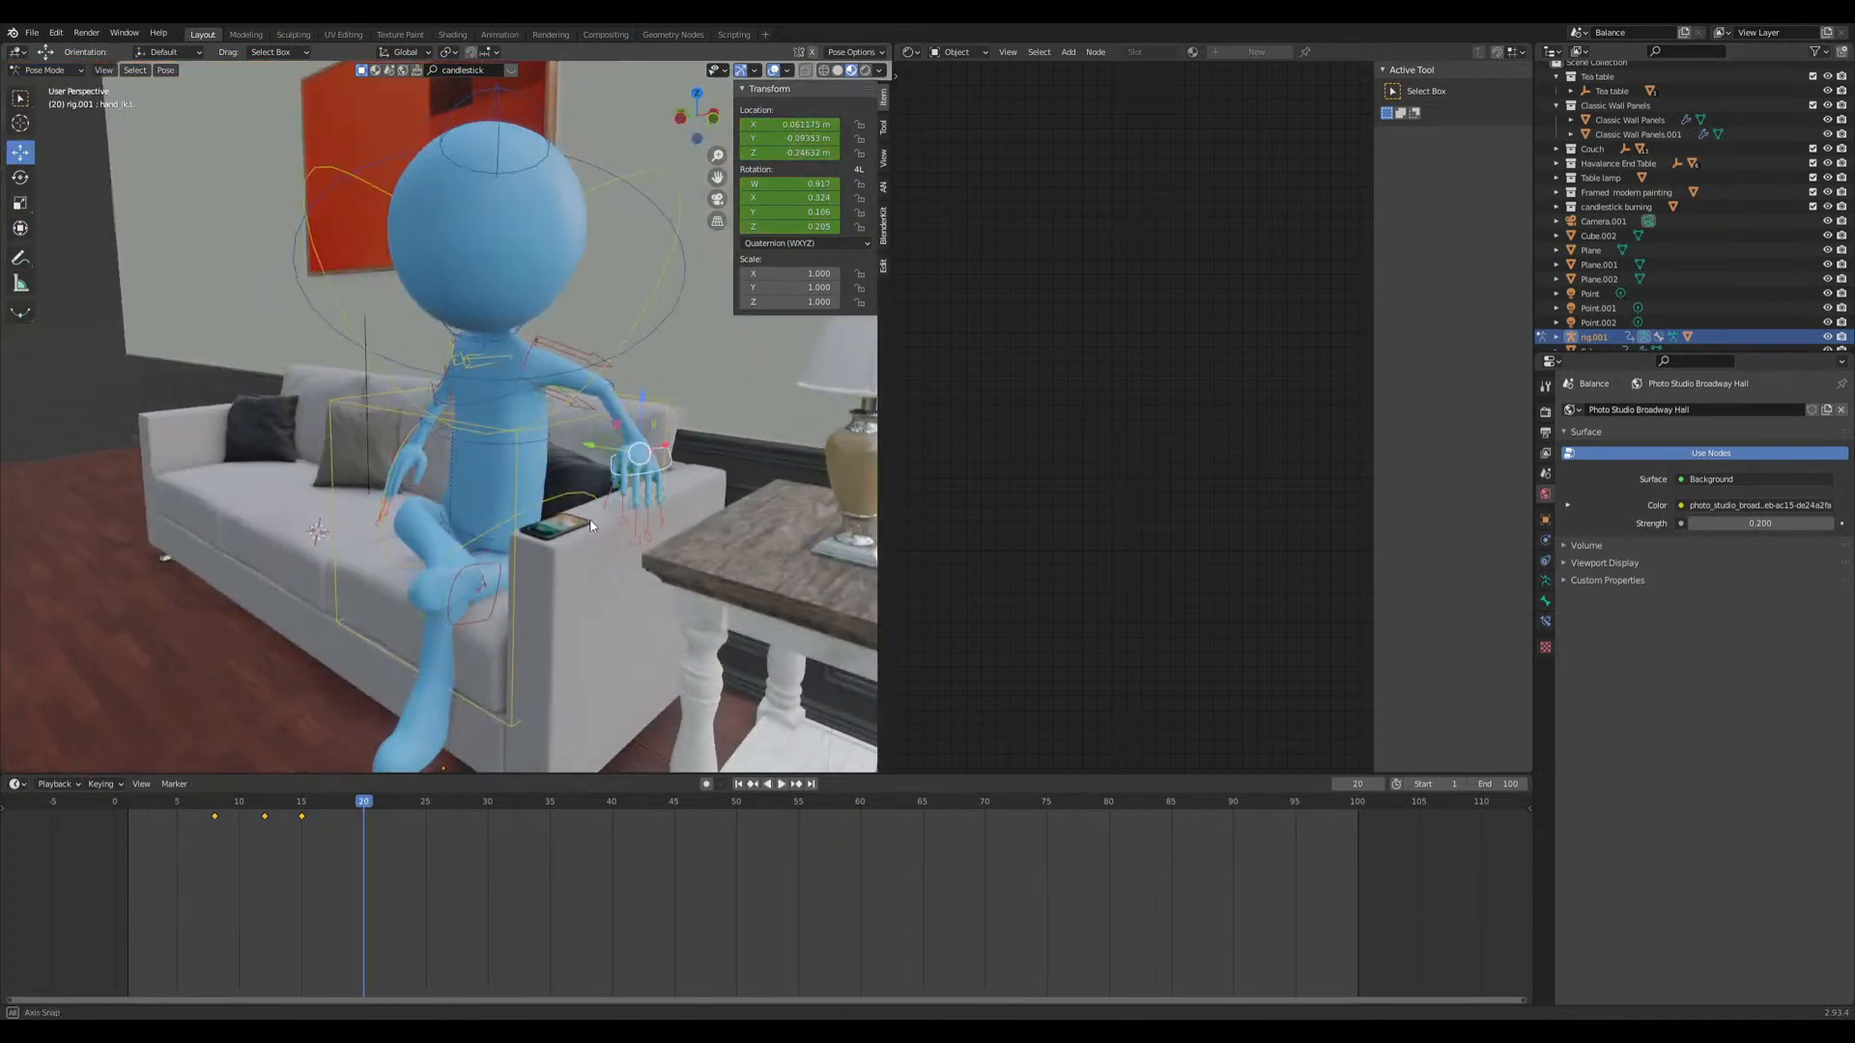
click(216, 806)
key(space)
key(space)
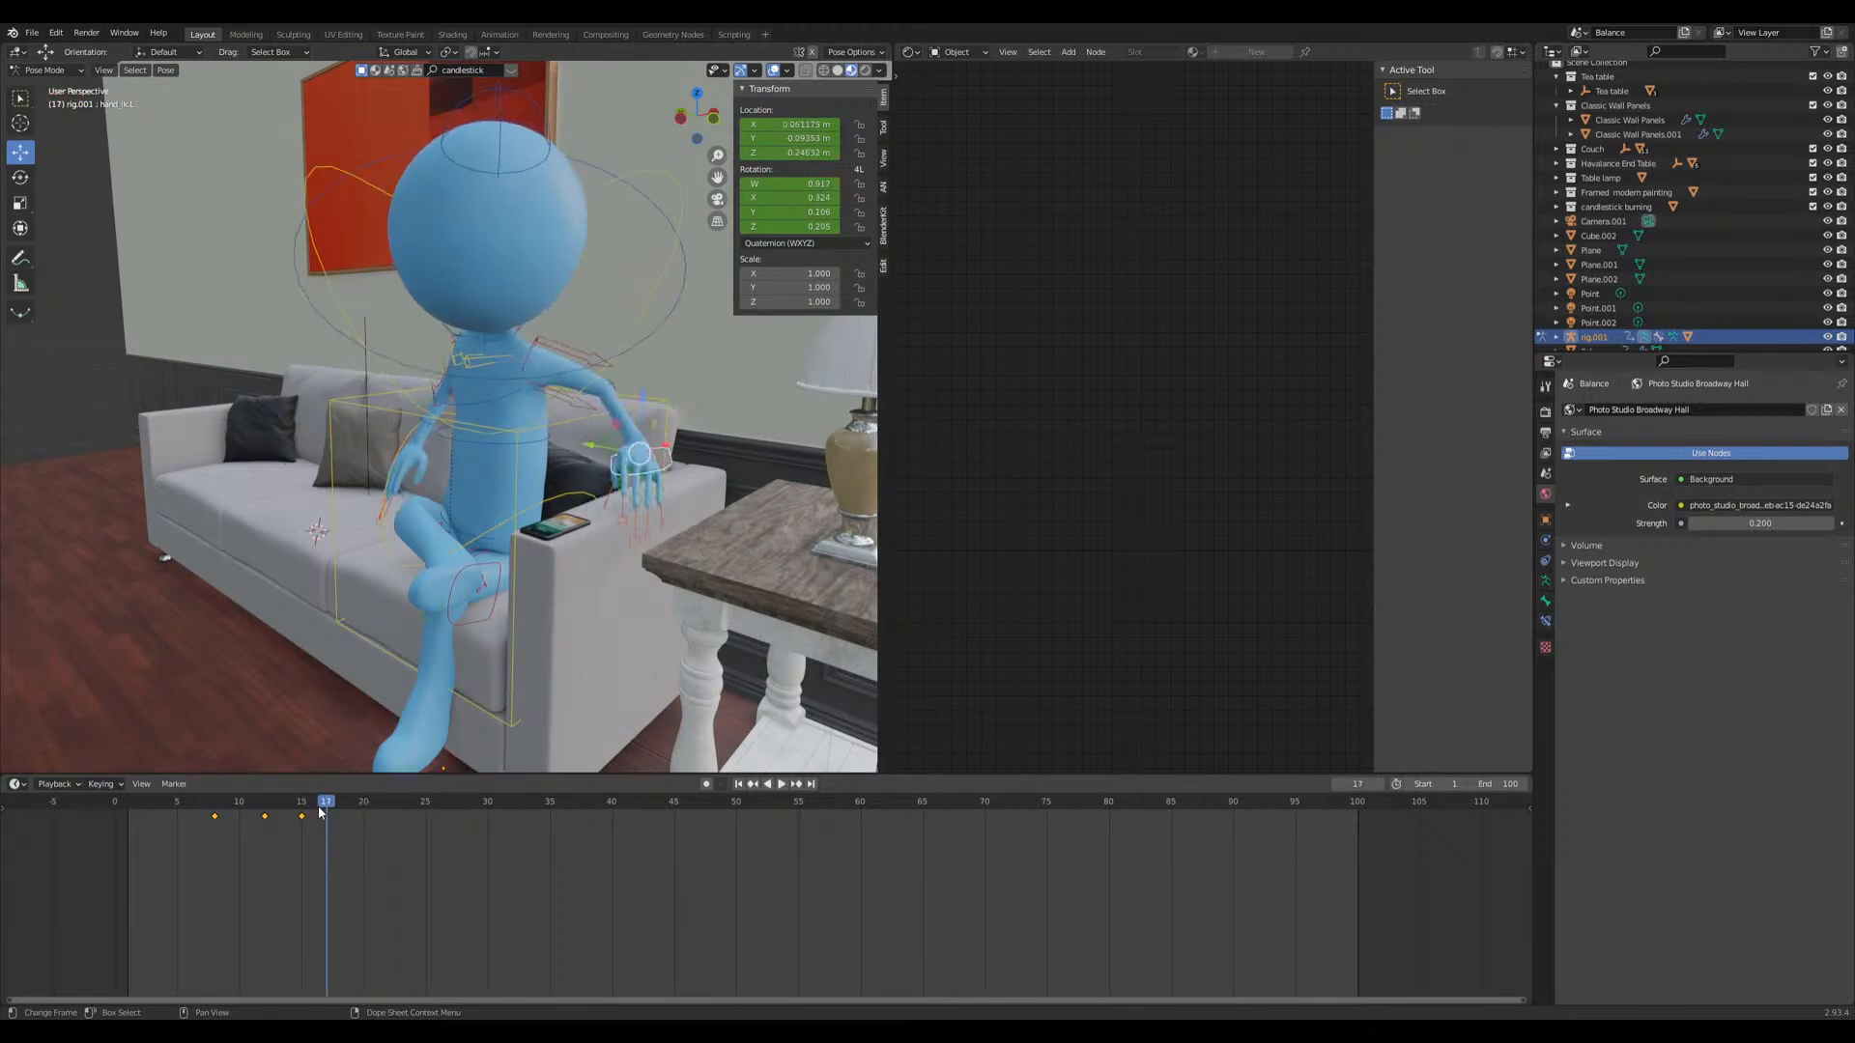
key(space)
key(space)
Step: Move the left hand IK control down over the phone at frame 24, lowering it about 0.053 m in the last adjustment
middle_drag(634, 617, 531, 547)
key(g)
click(492, 659)
key(g)
click(682, 553)
Step: Shift the left hand IK control about 0.03 m in X, 0.013 m in Y and 0.018 m down onto the phone
scroll(682, 553, up, 2)
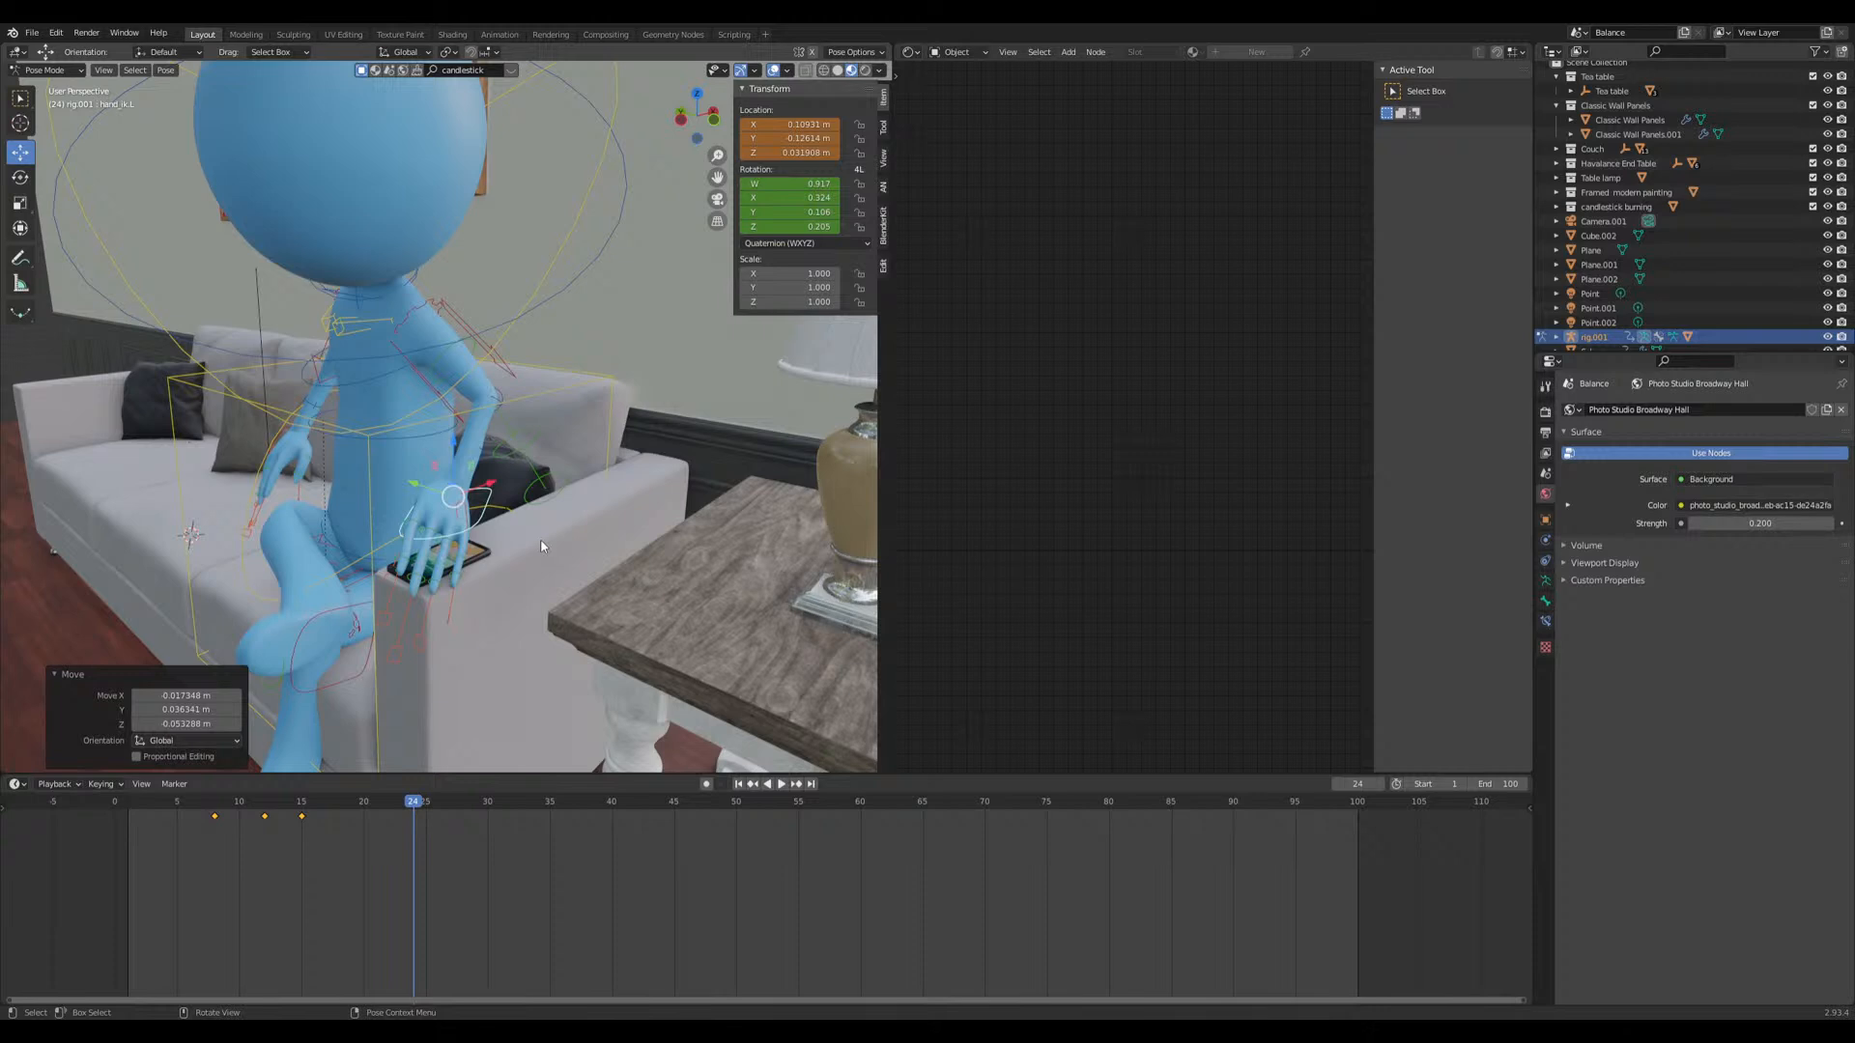
middle_drag(540, 547, 477, 540)
scroll(538, 578, up, 4)
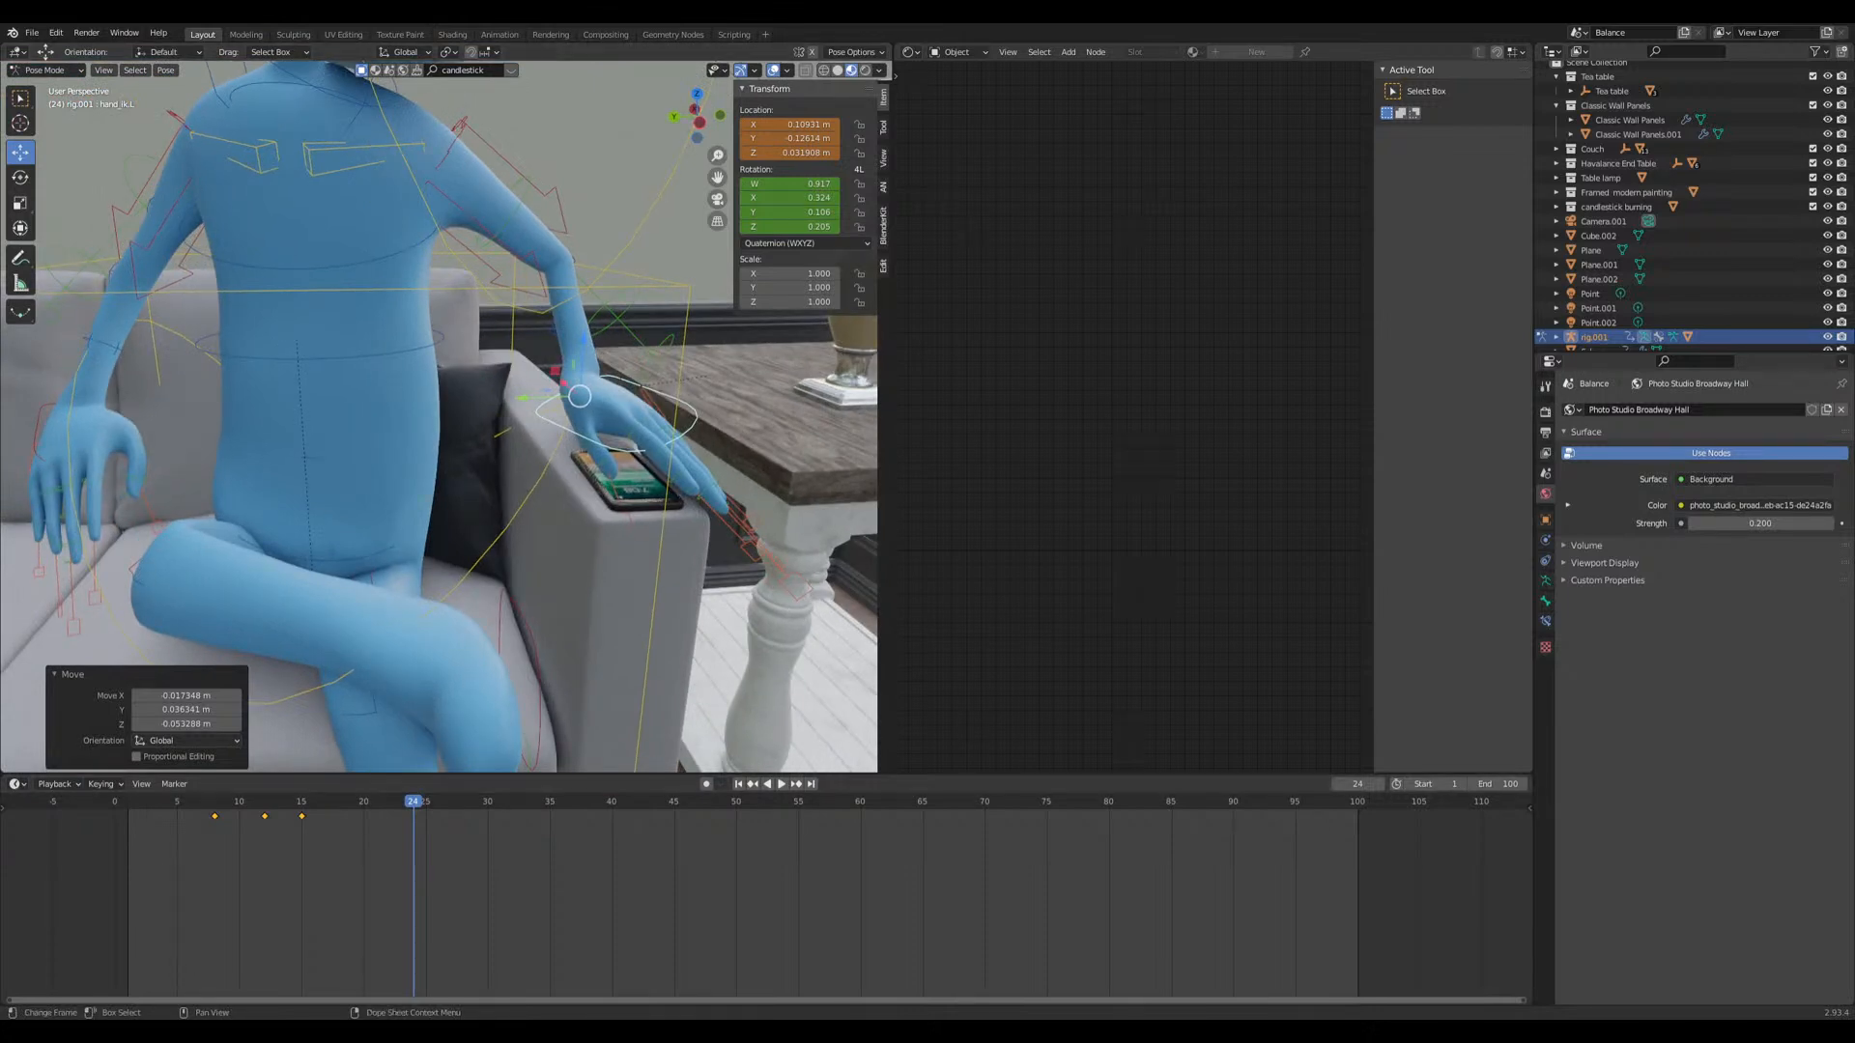
scroll(570, 593, up, 3)
middle_drag(570, 593, 521, 641)
key(g)
click(628, 638)
Step: Rotate the left thumb's middle control about 28.5° around the view axis, spreading it to the phone's inner side
scroll(464, 580, up, 1)
scroll(431, 574, up, 2)
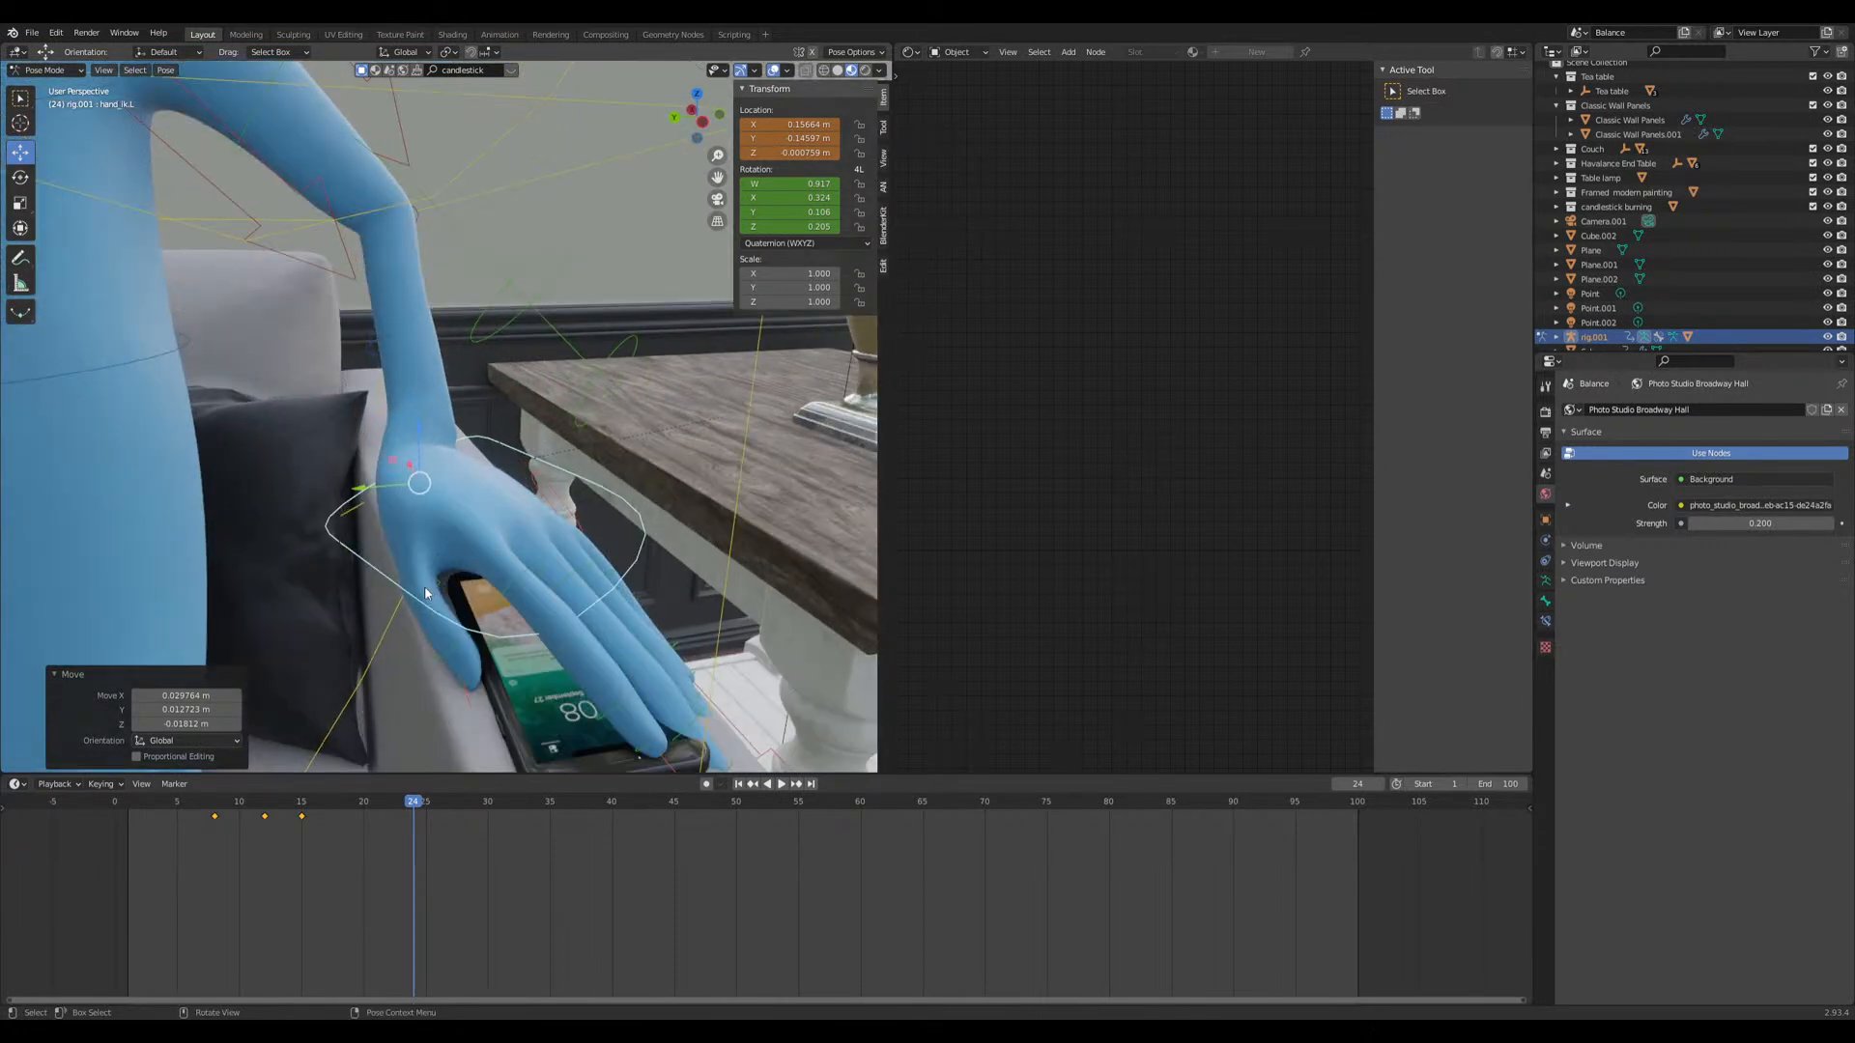
click(427, 596)
key(r)
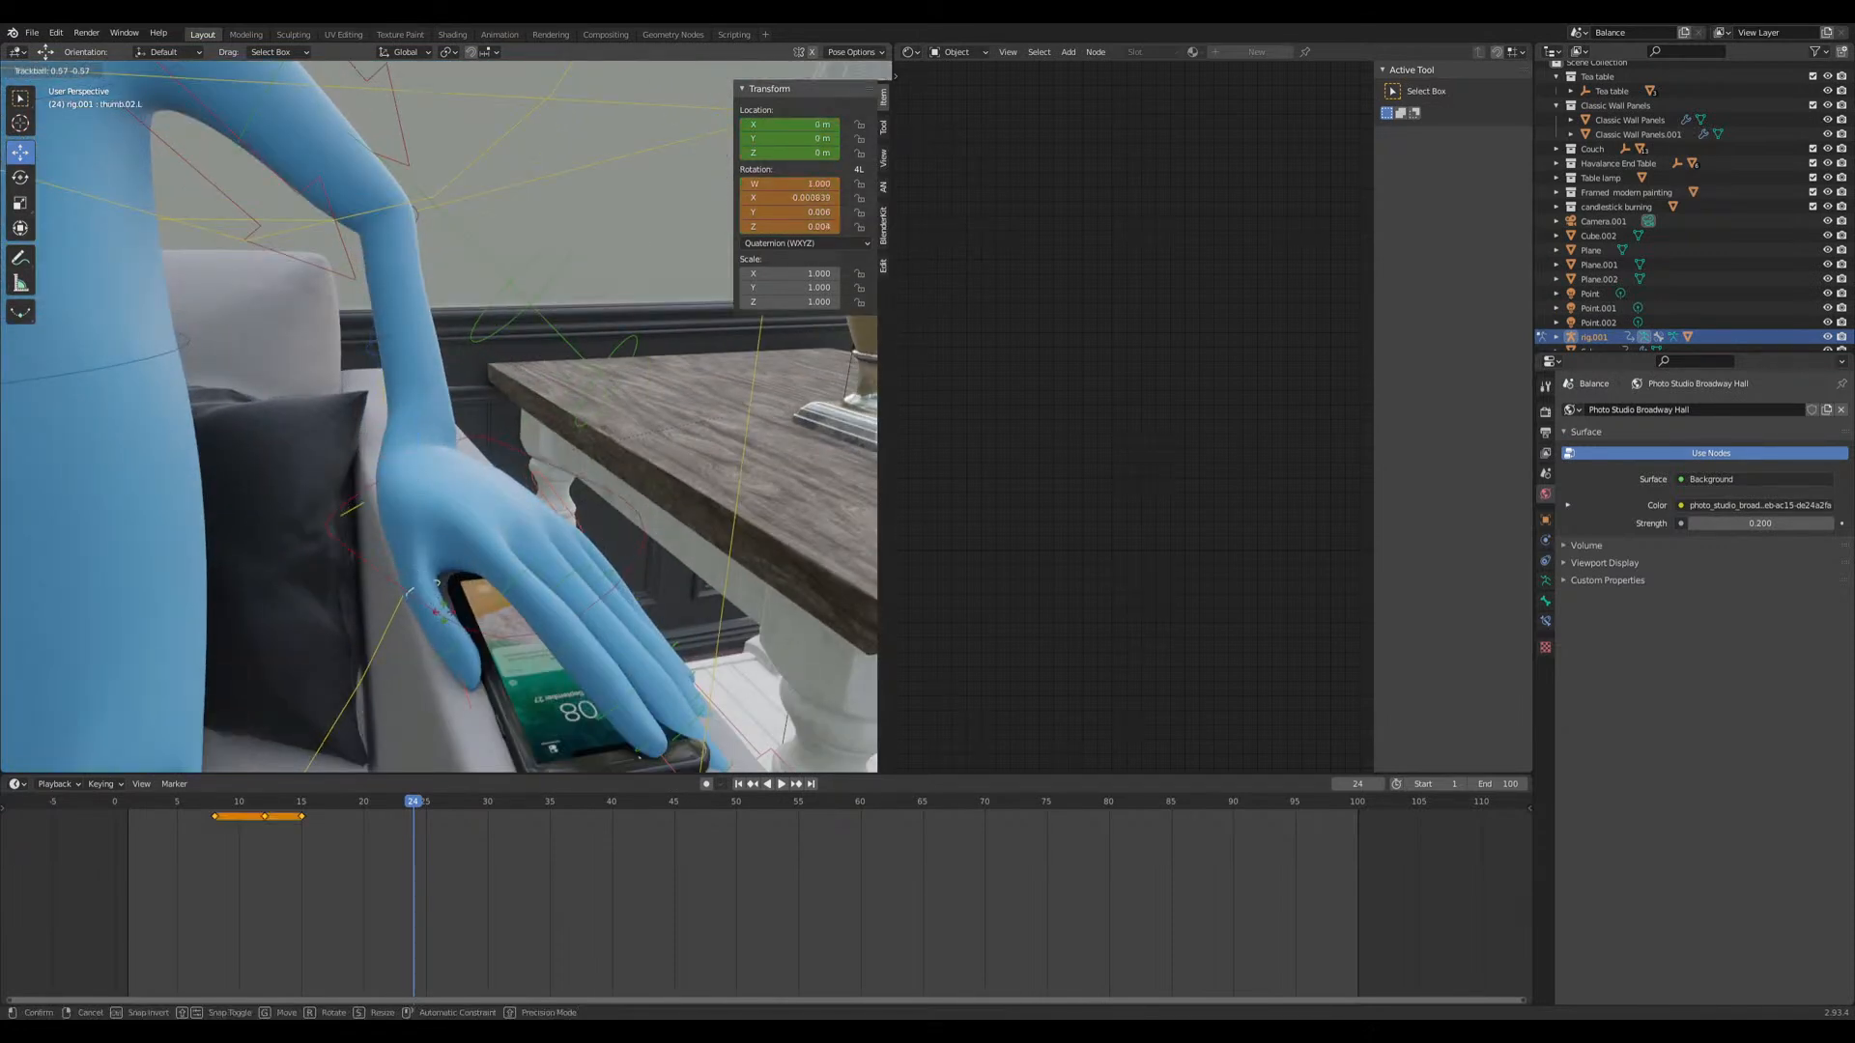
right_click(430, 606)
key(r)
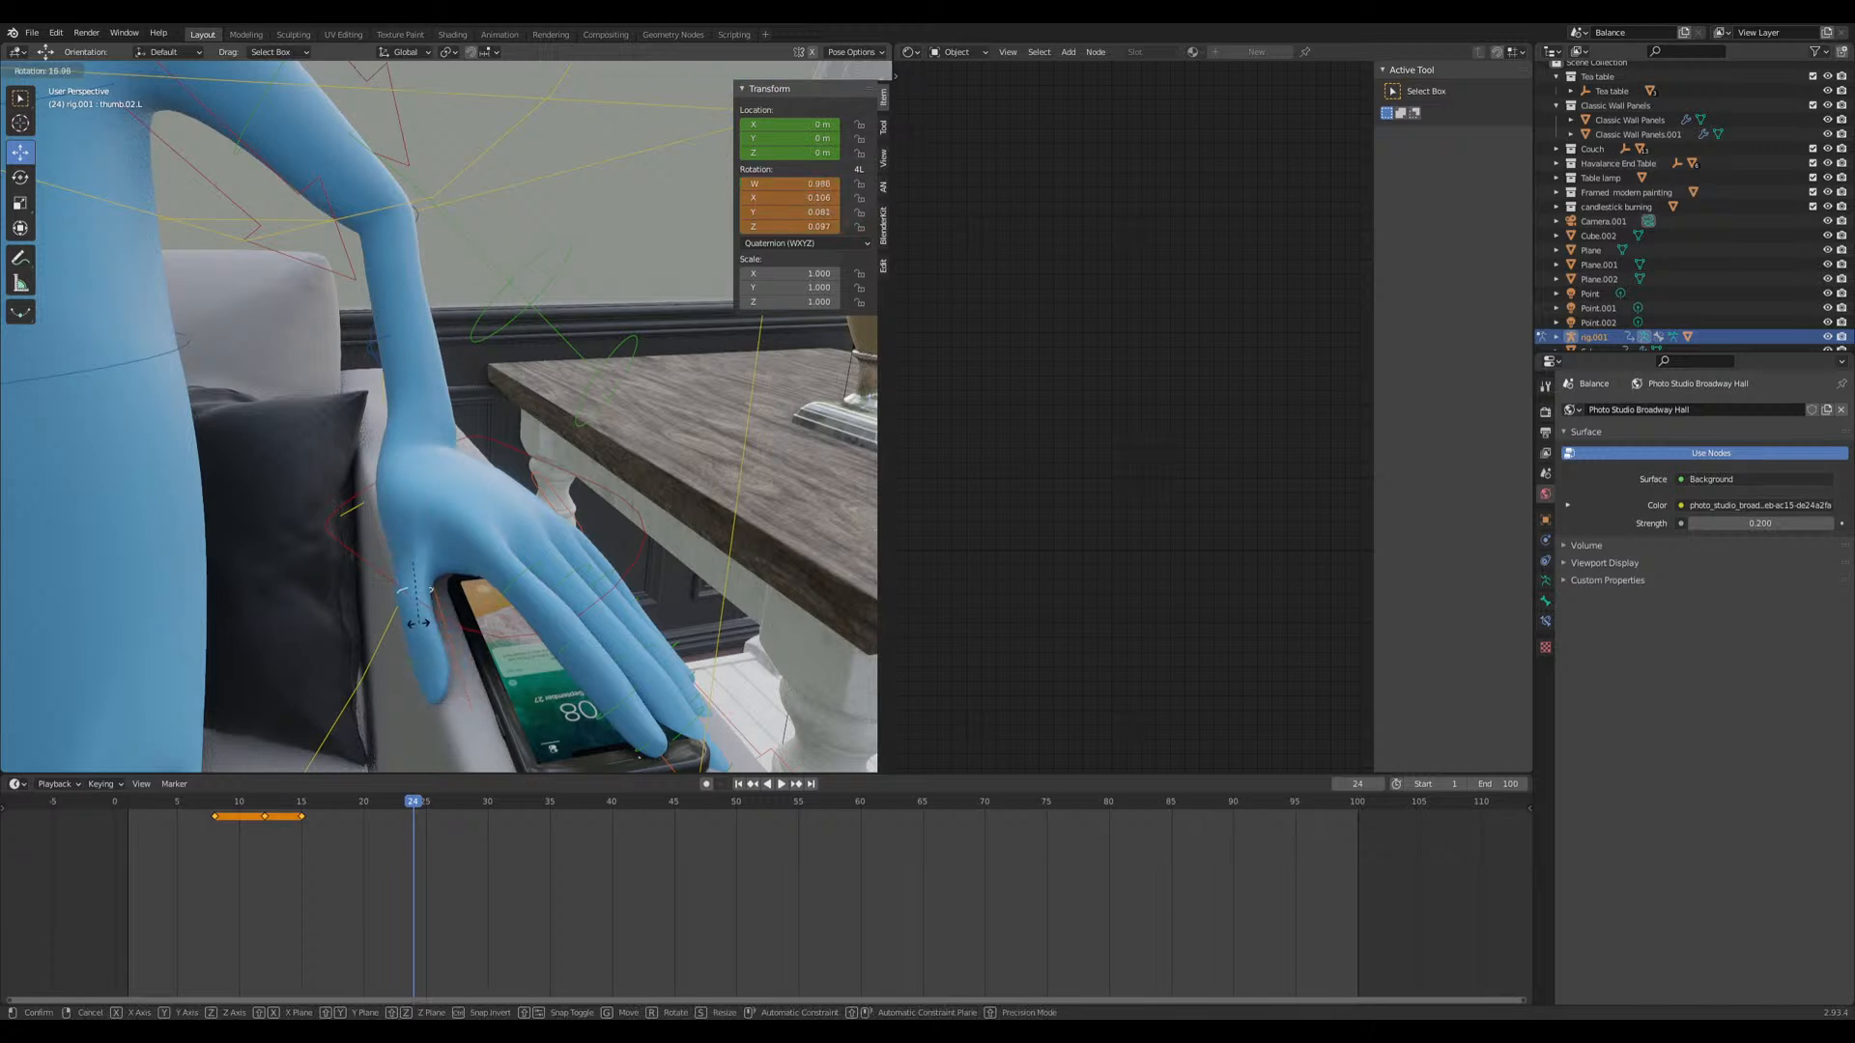
click(430, 610)
Step: Move the left hand IK control in two adjustments to place the palm and fingers around the phone
middle_drag(430, 611, 557, 625)
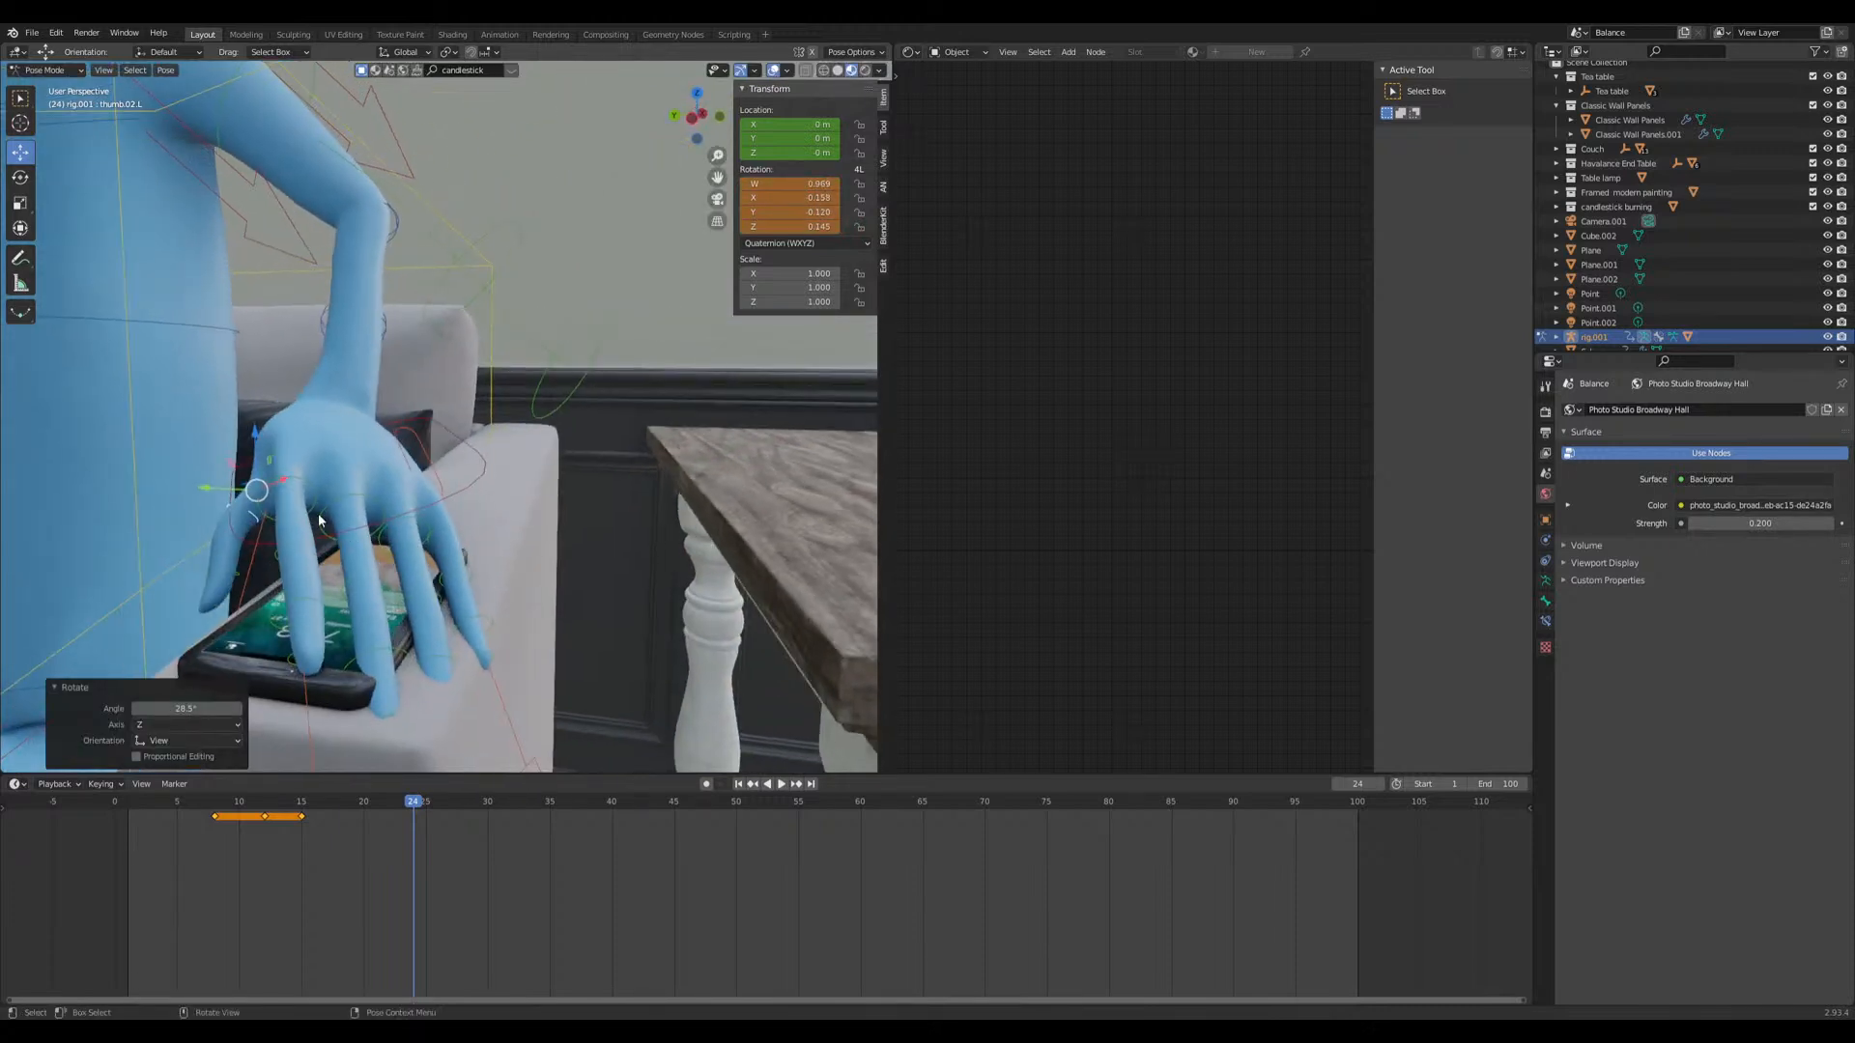
click(444, 497)
key(g)
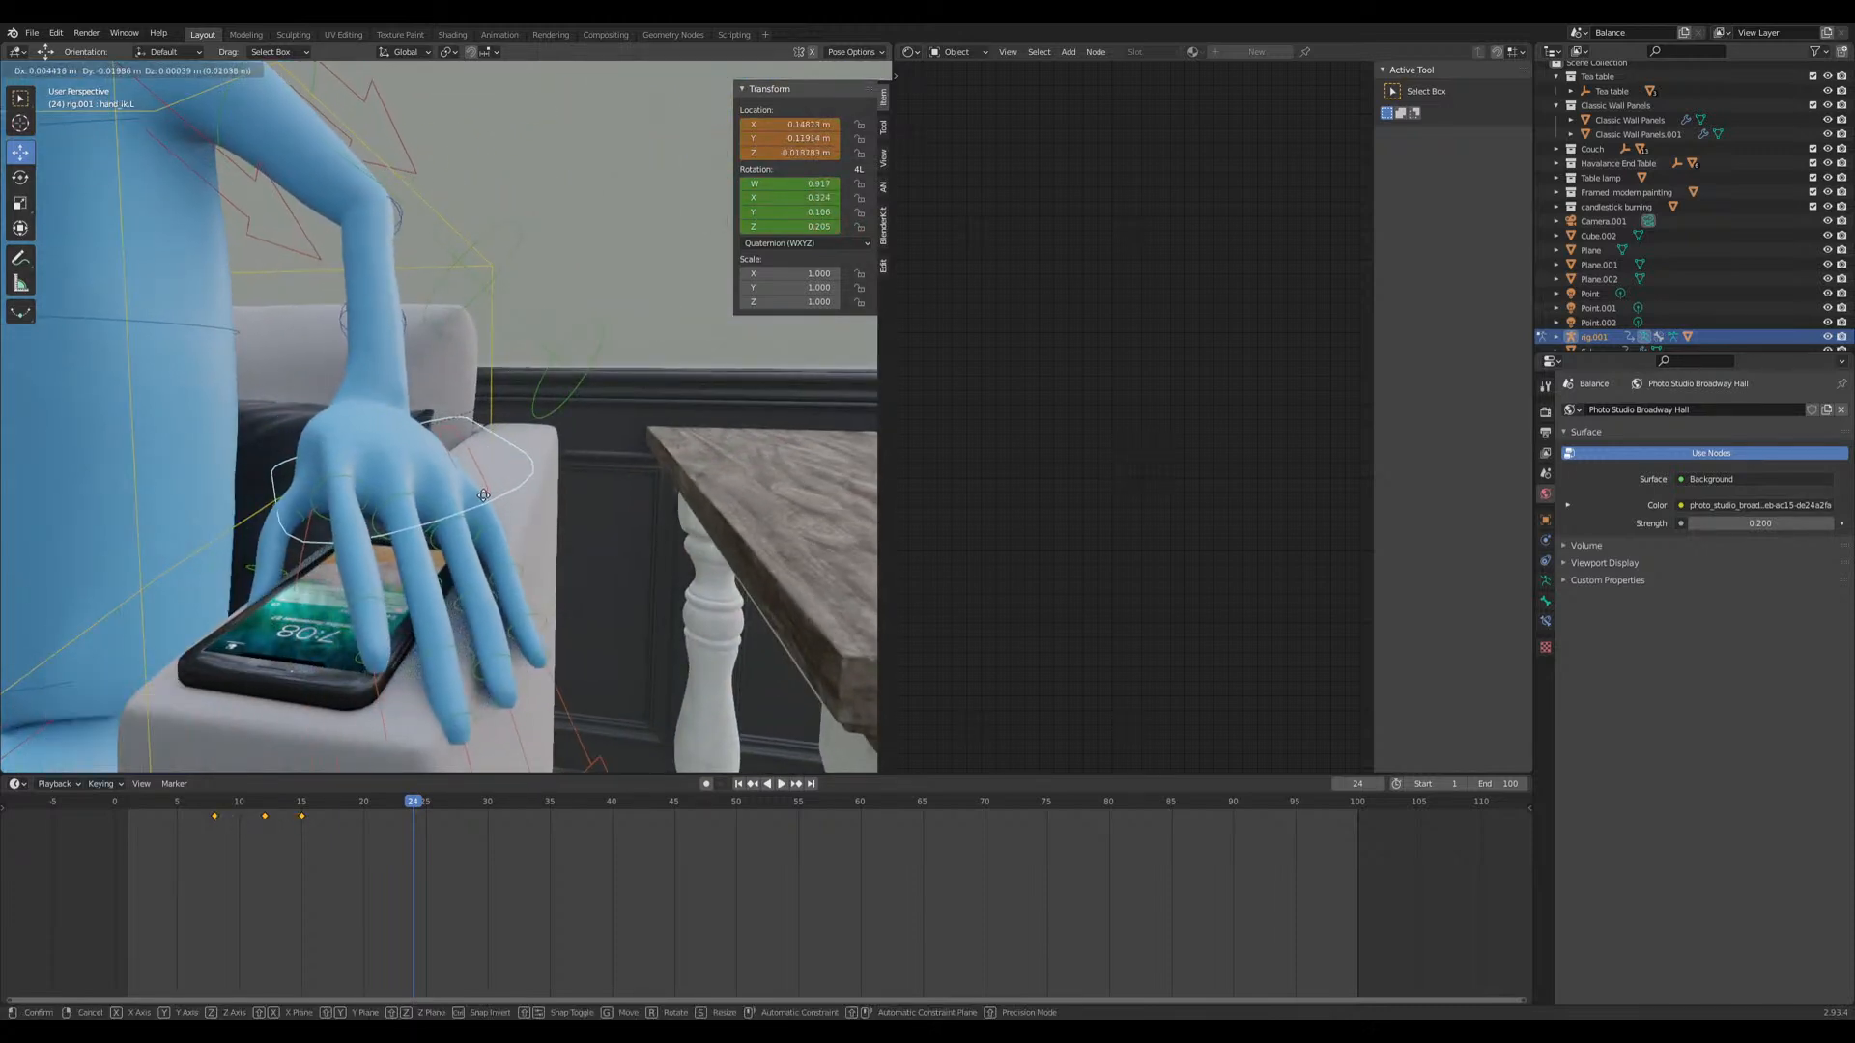
click(488, 492)
middle_drag(488, 493, 457, 584)
key(g)
click(387, 550)
Step: Settle the left hand IK control over the phone and freely rotate the pinky's tip control
click(488, 584)
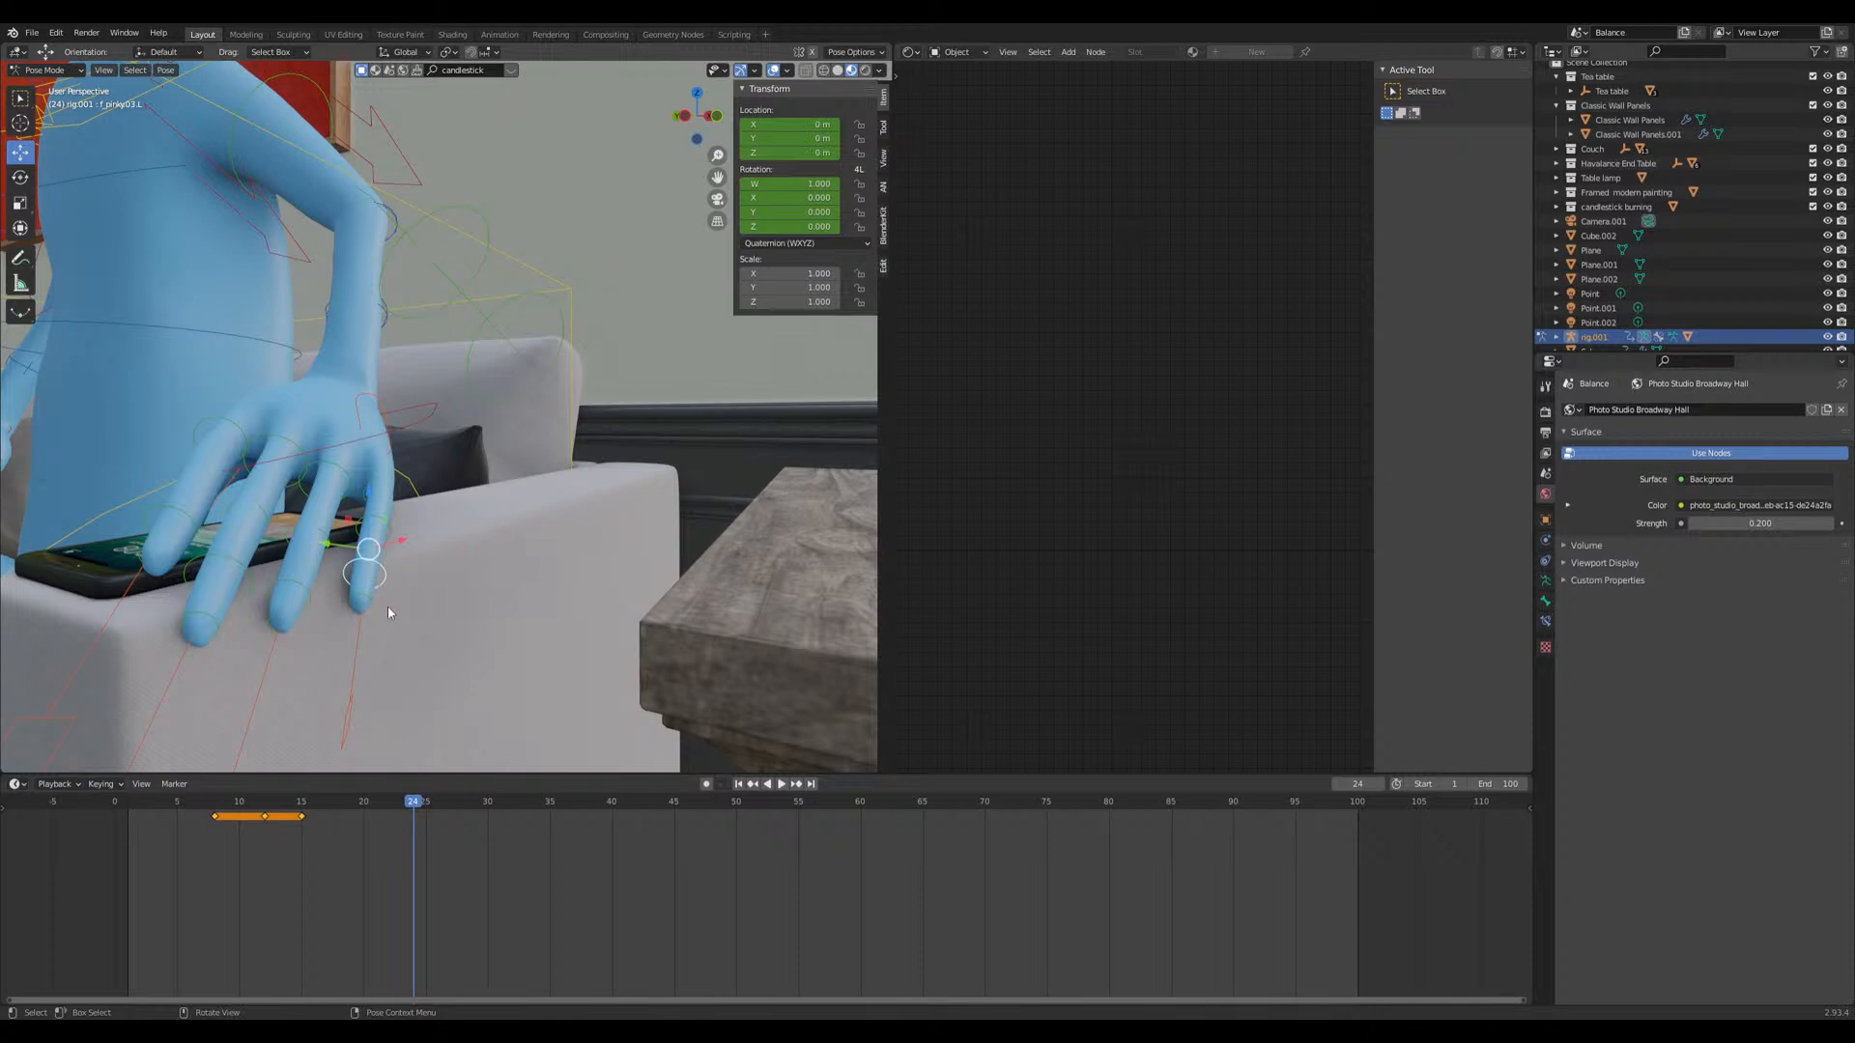
middle_drag(370, 609, 398, 591)
key(r)
key(r)
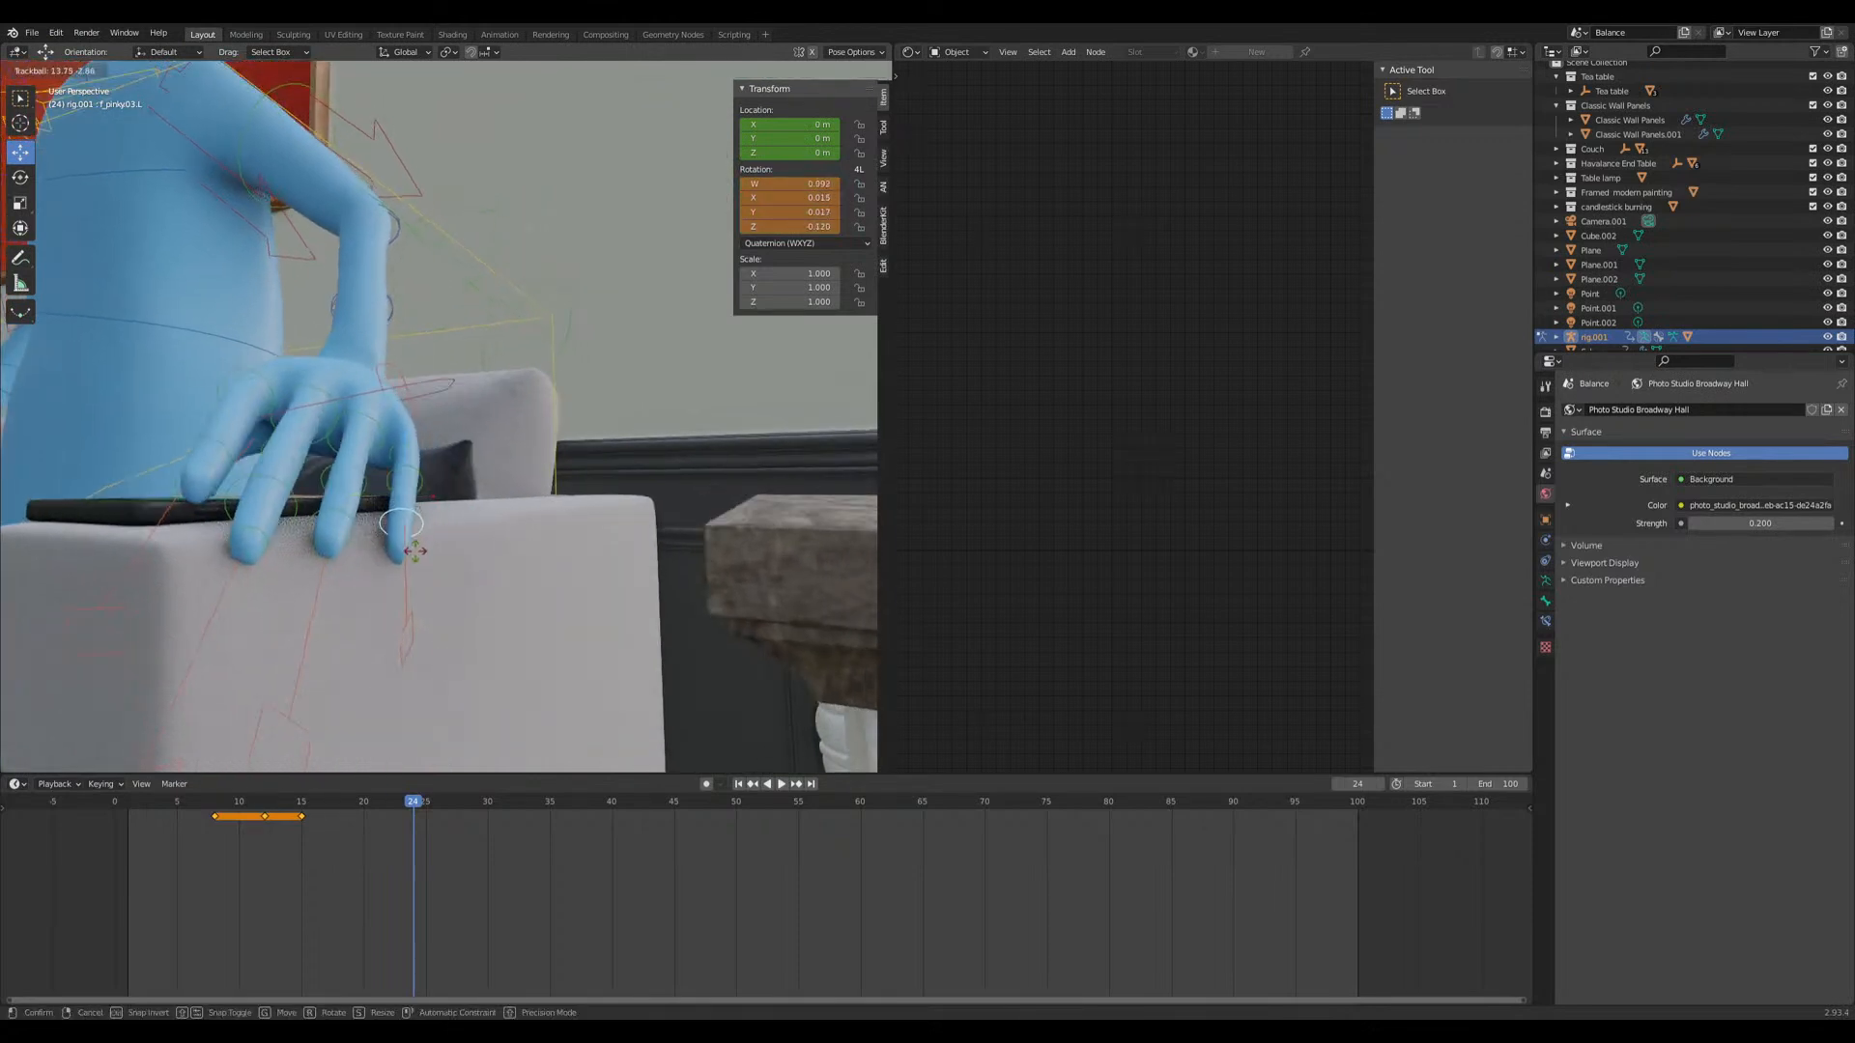
click(338, 514)
Step: Select the left ring finger's tip control and freely rotate it to bend the fingertip over the armrest edge
click(332, 512)
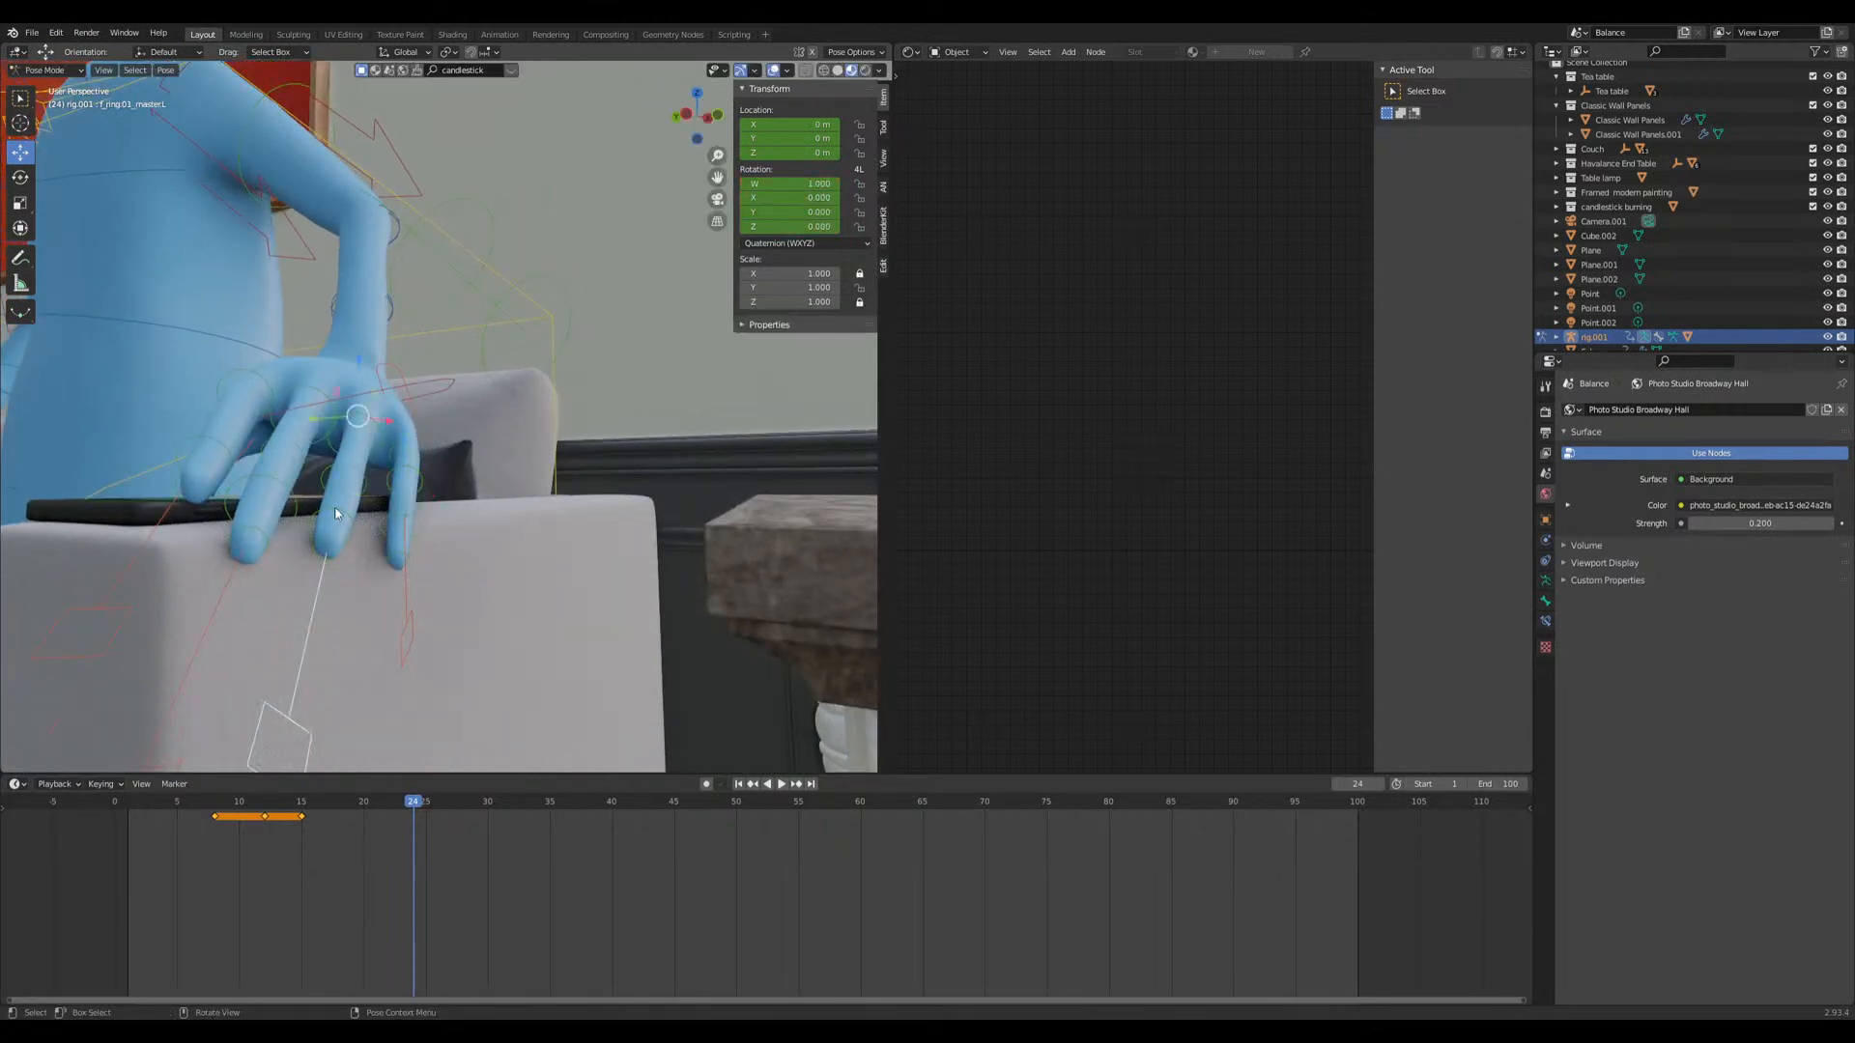
click(333, 518)
key(r)
key(r)
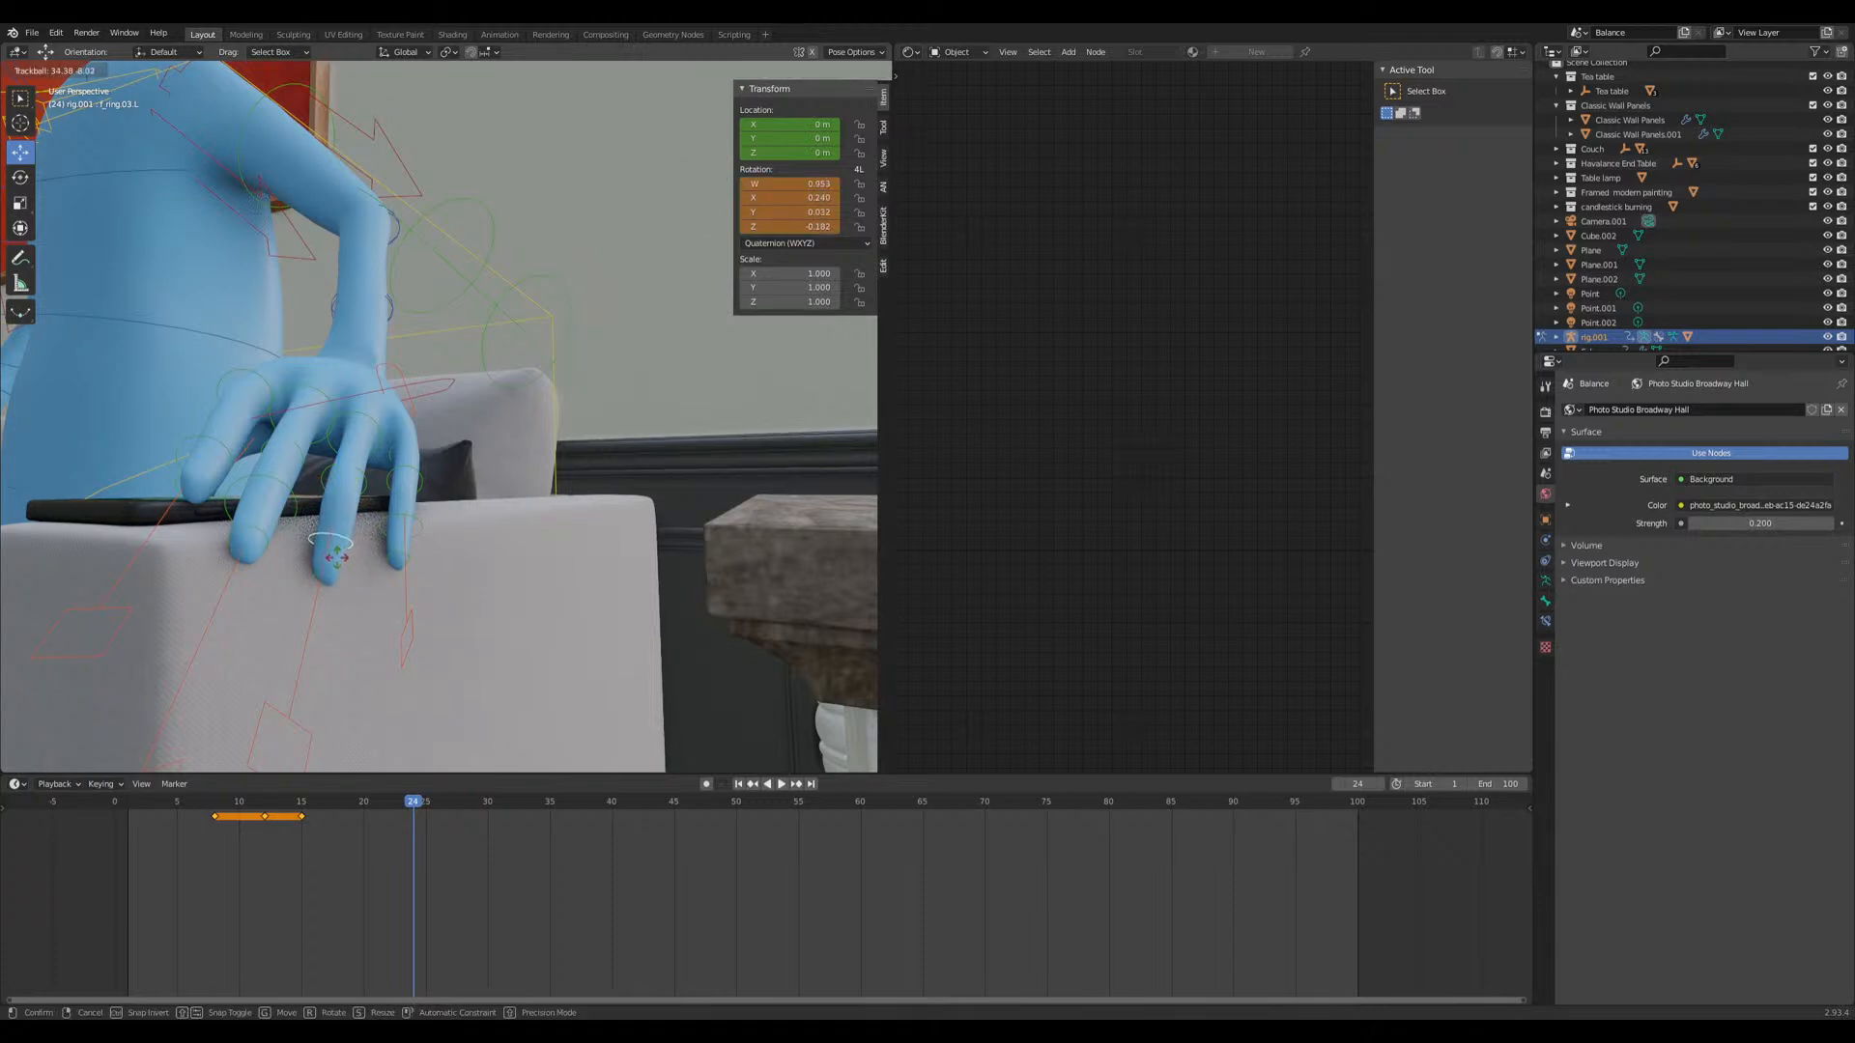
click(336, 557)
Step: Rotate the left middle finger's tip control freely by about 21.8° and -4.01°
click(264, 519)
middle_drag(264, 514, 317, 496)
key(r)
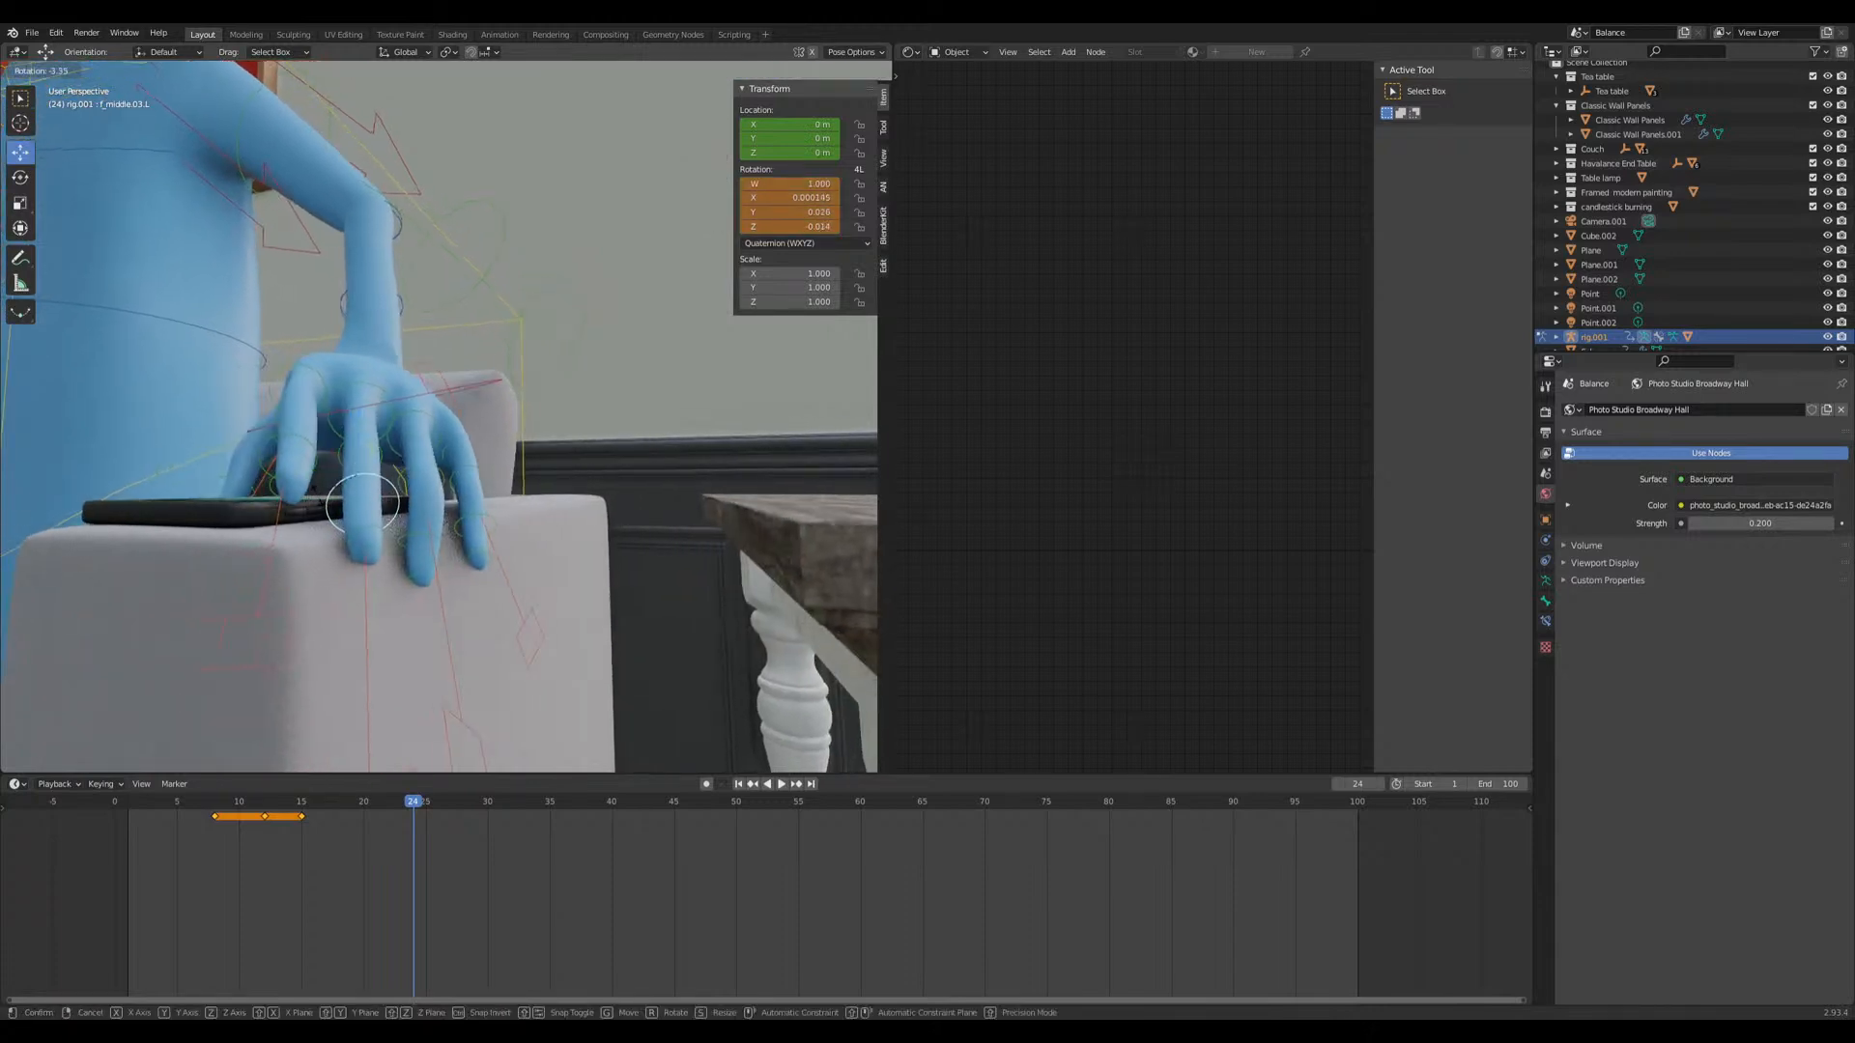
key(r)
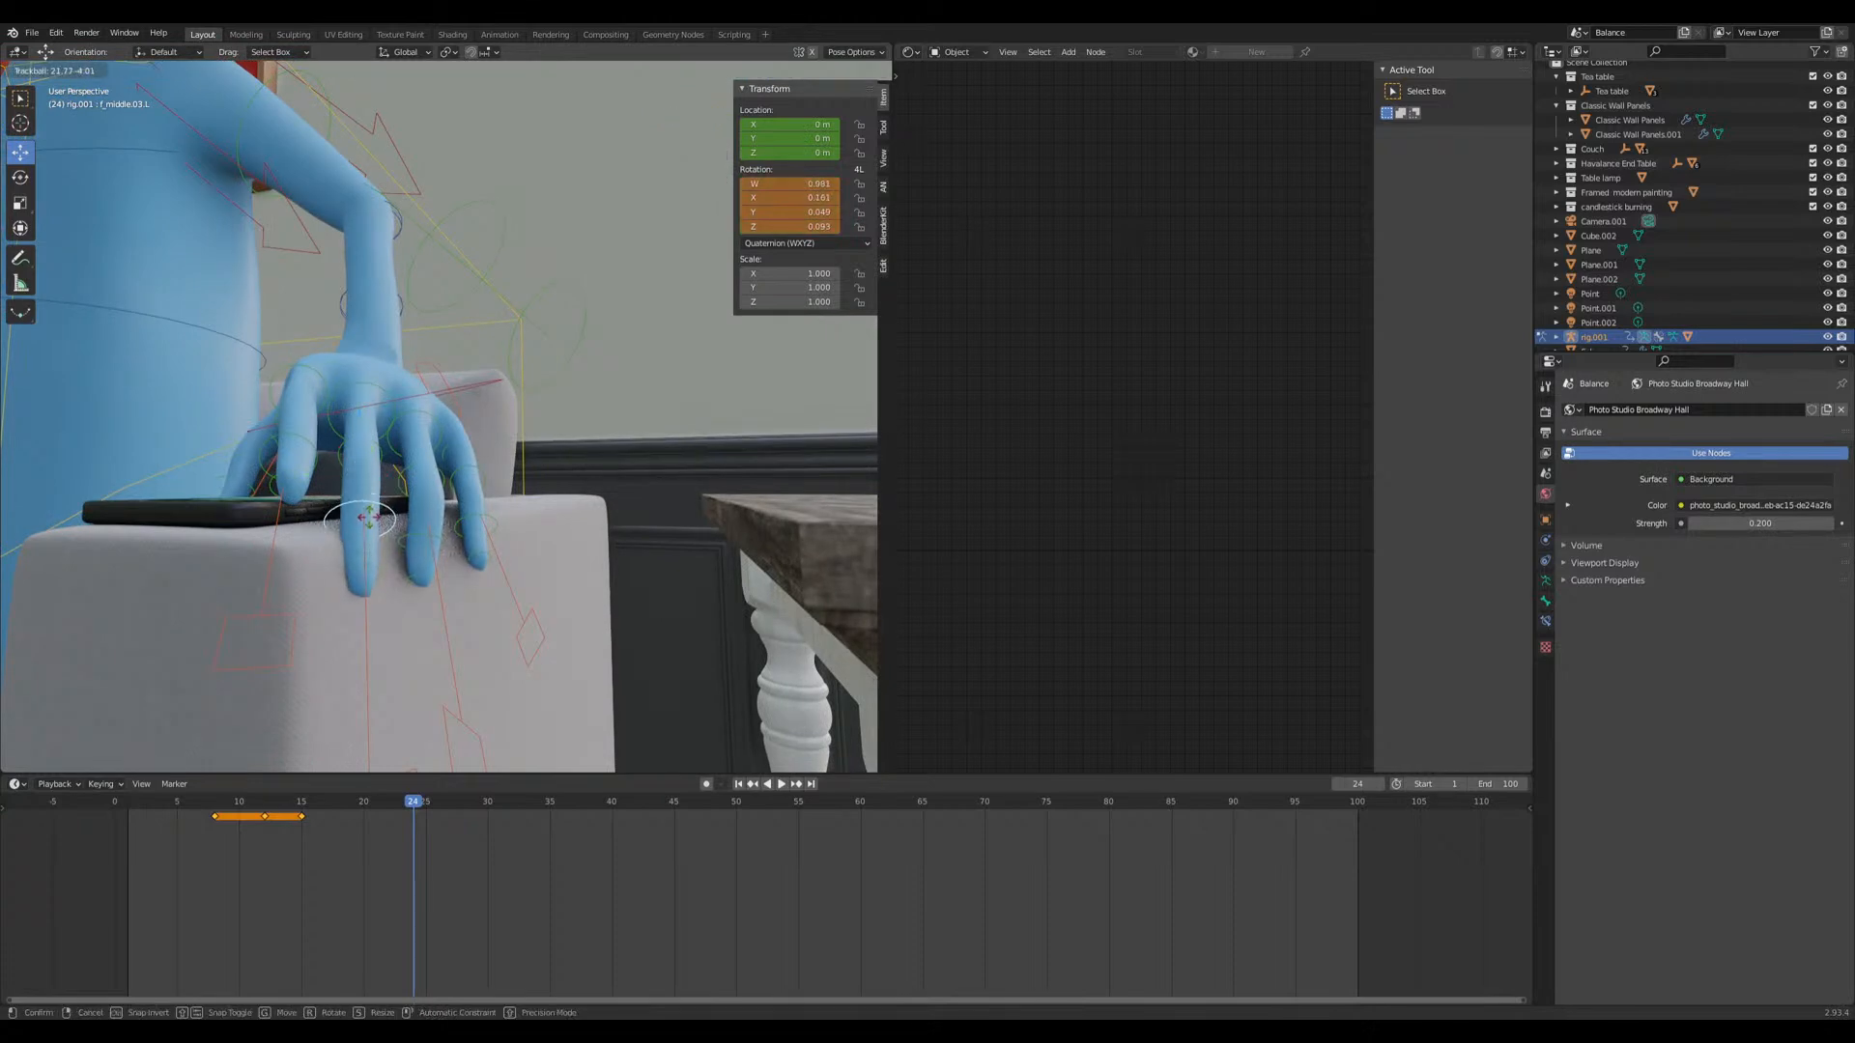
click(404, 500)
Step: Apply a slight free rotation to the left ring finger's middle control
middle_drag(404, 500, 397, 486)
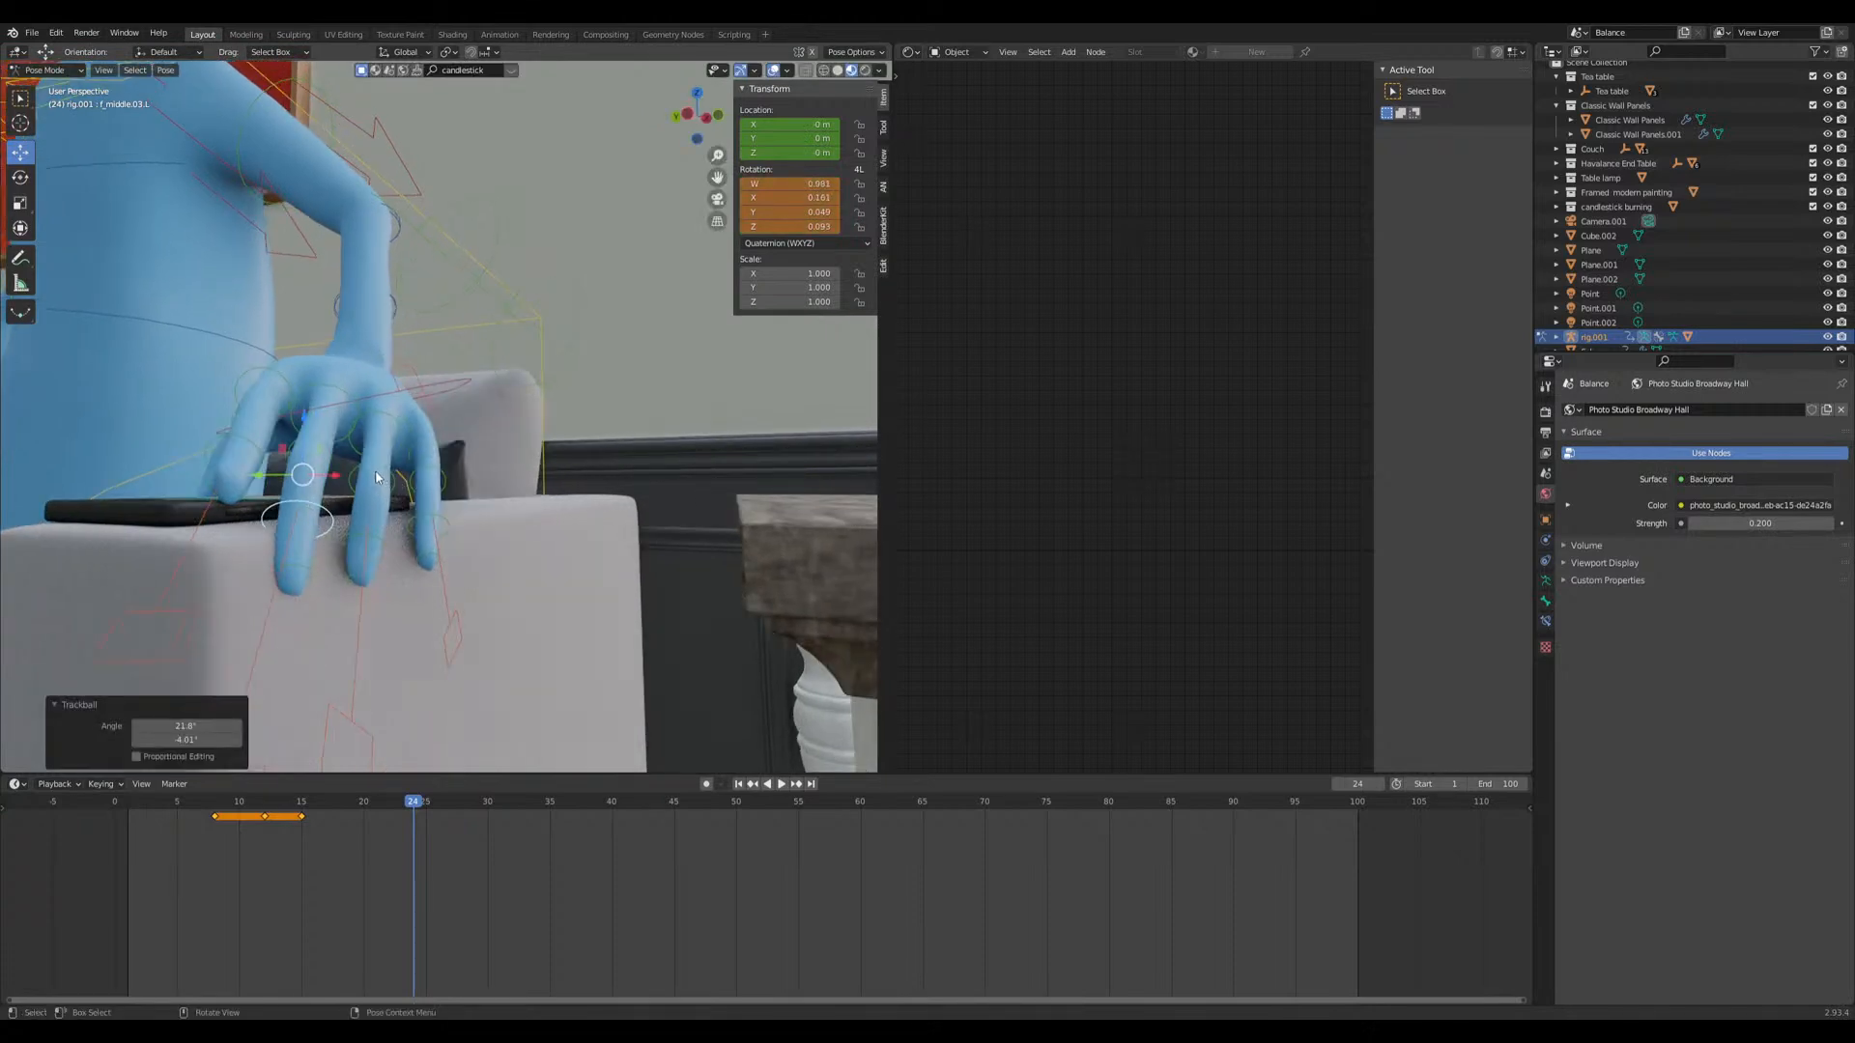
click(389, 479)
key(r)
right_click(395, 484)
key(r)
key(r)
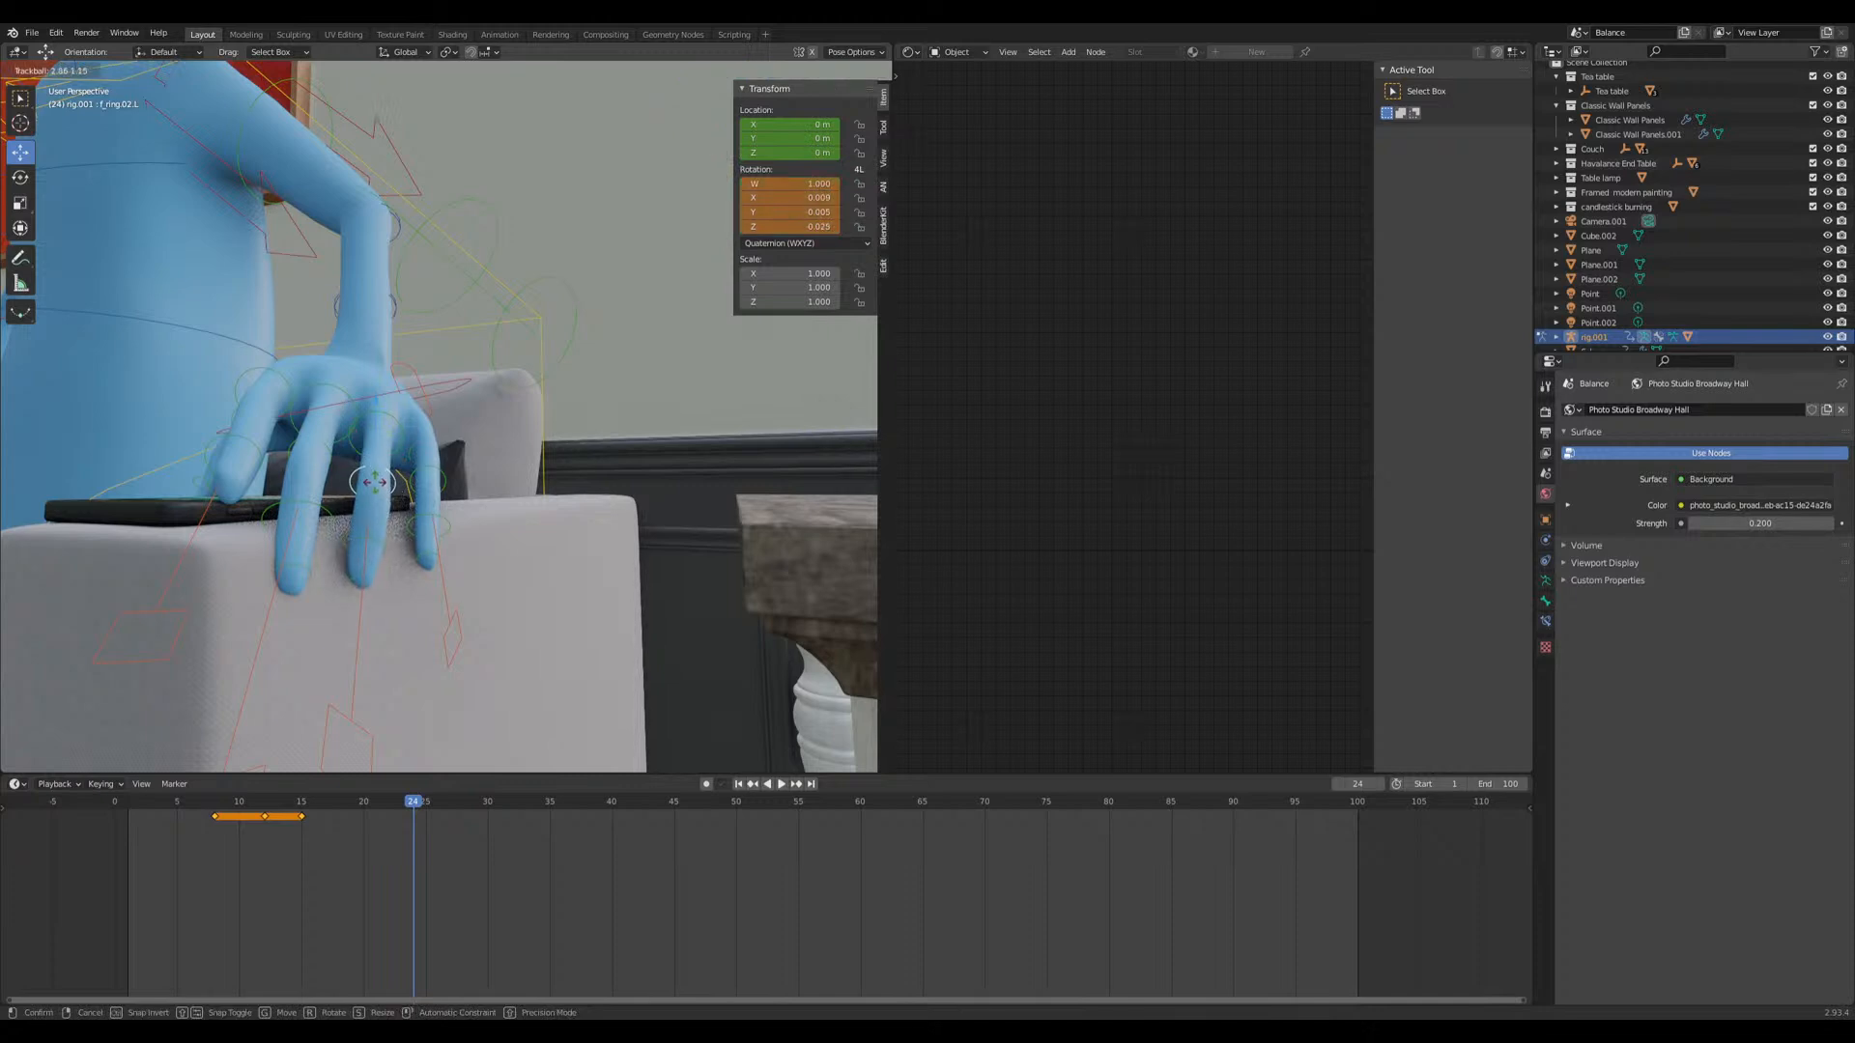
click(399, 504)
Step: Rotate the left pinky's middle control freely by about 15.5° and 2.25°
click(427, 477)
middle_drag(426, 477, 396, 476)
key(r)
right_click(403, 488)
key(r)
key(r)
click(394, 494)
Step: Select all rig controls and insert a keyframe for the hand-over-phone pose at frame 24
middle_drag(393, 495, 506, 570)
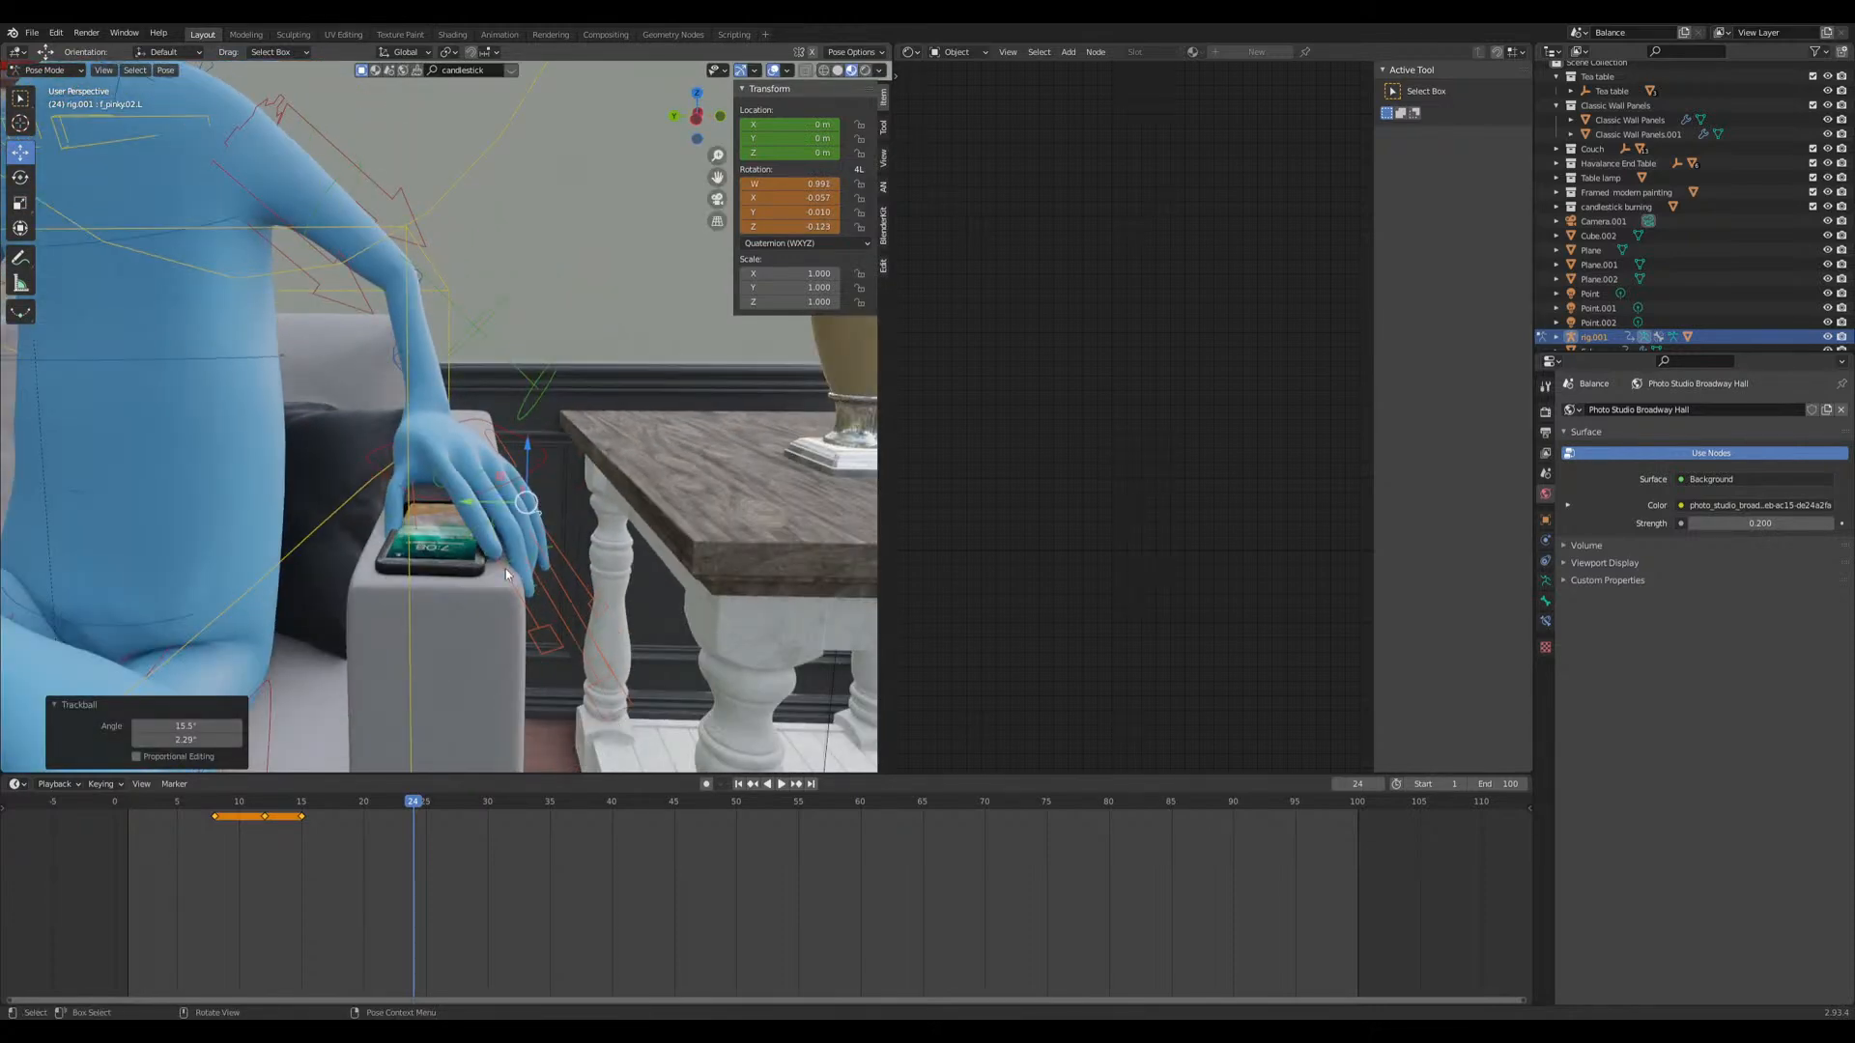
key(a)
key(i)
click(502, 570)
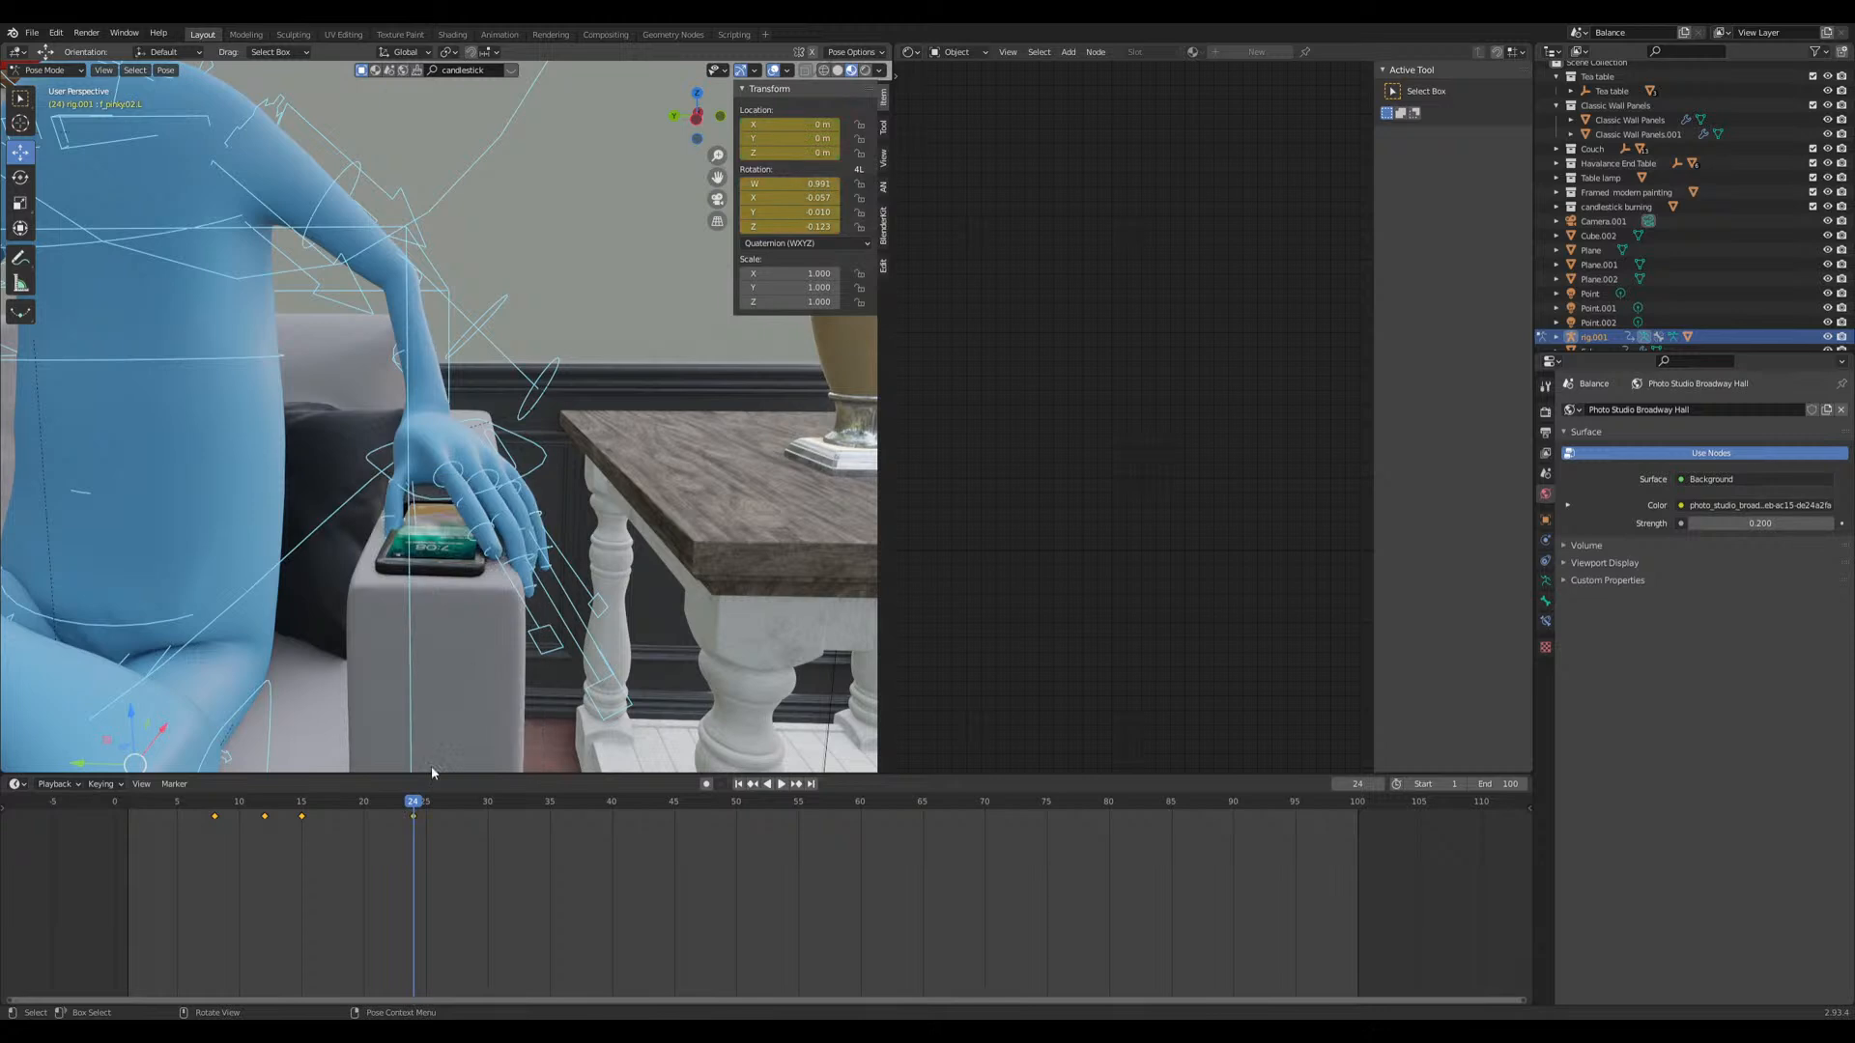
Step: Play the animation forward to frame 28 and clear the selection of all rig controls
key(space)
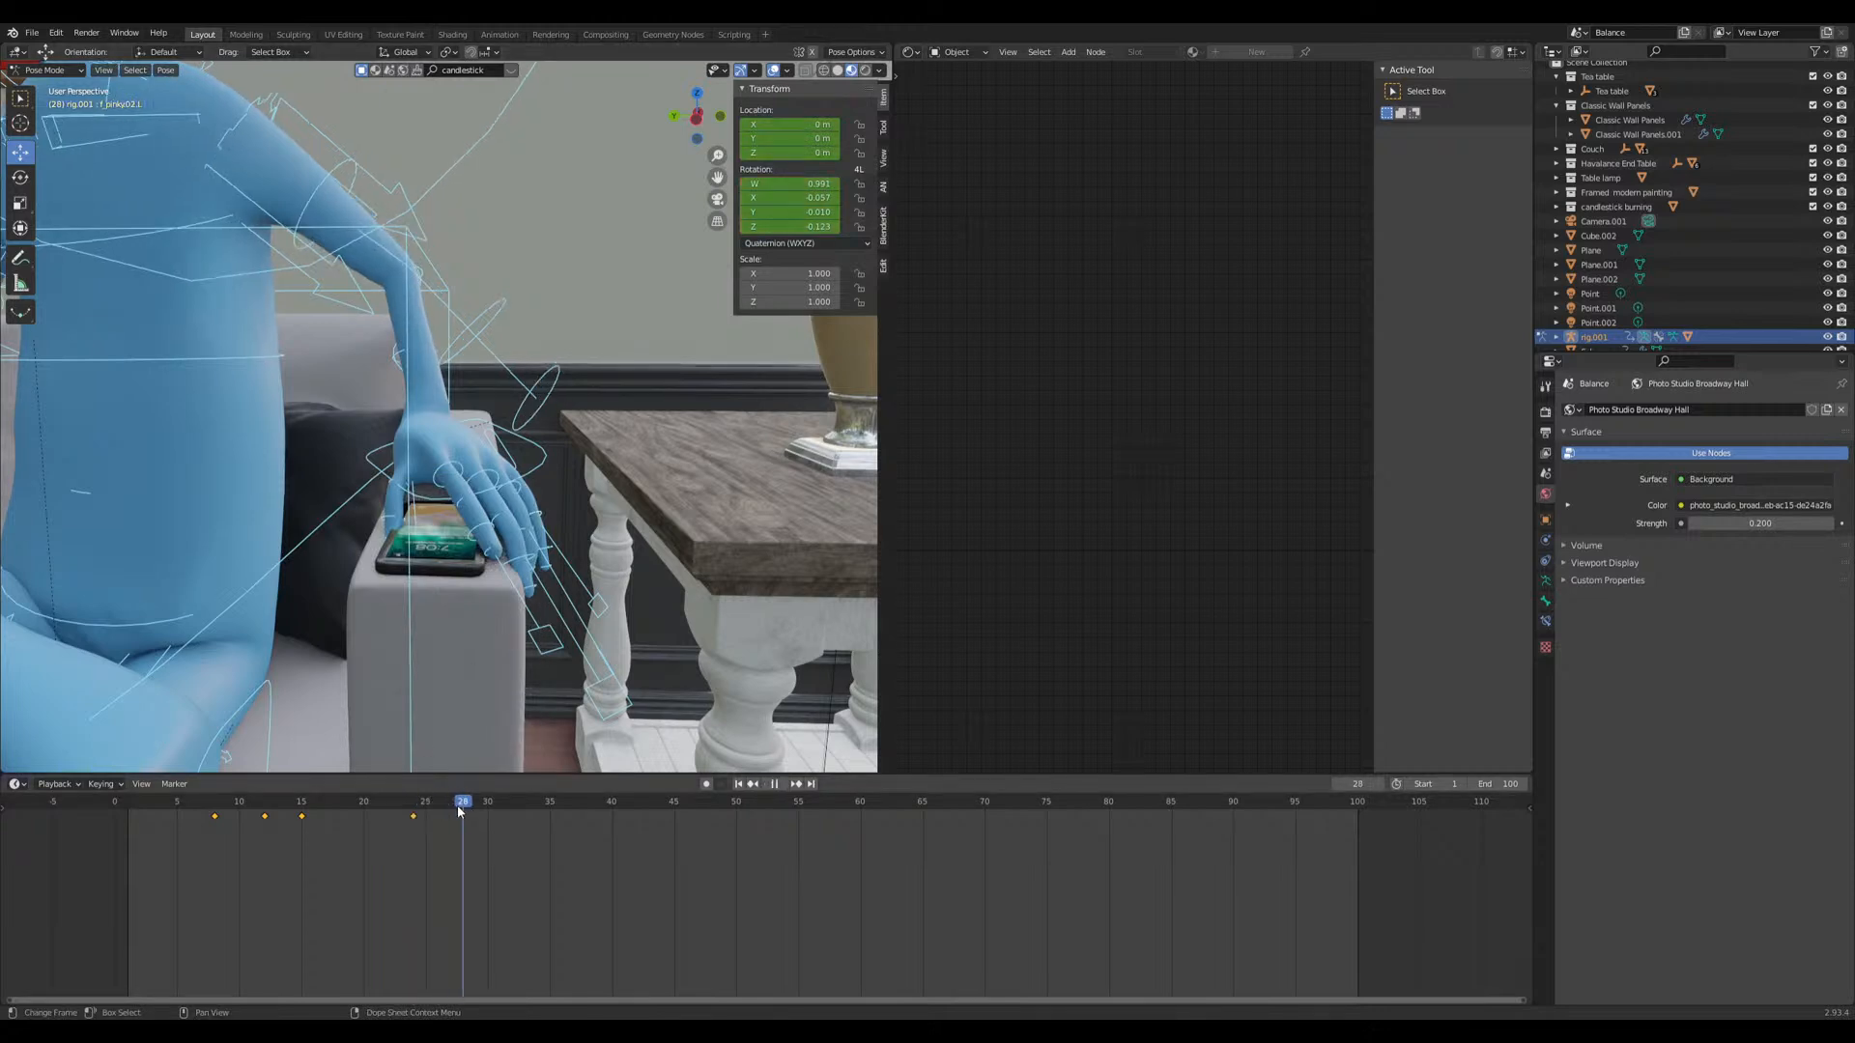
key(space)
scroll(500, 576, up, 4)
click(491, 571)
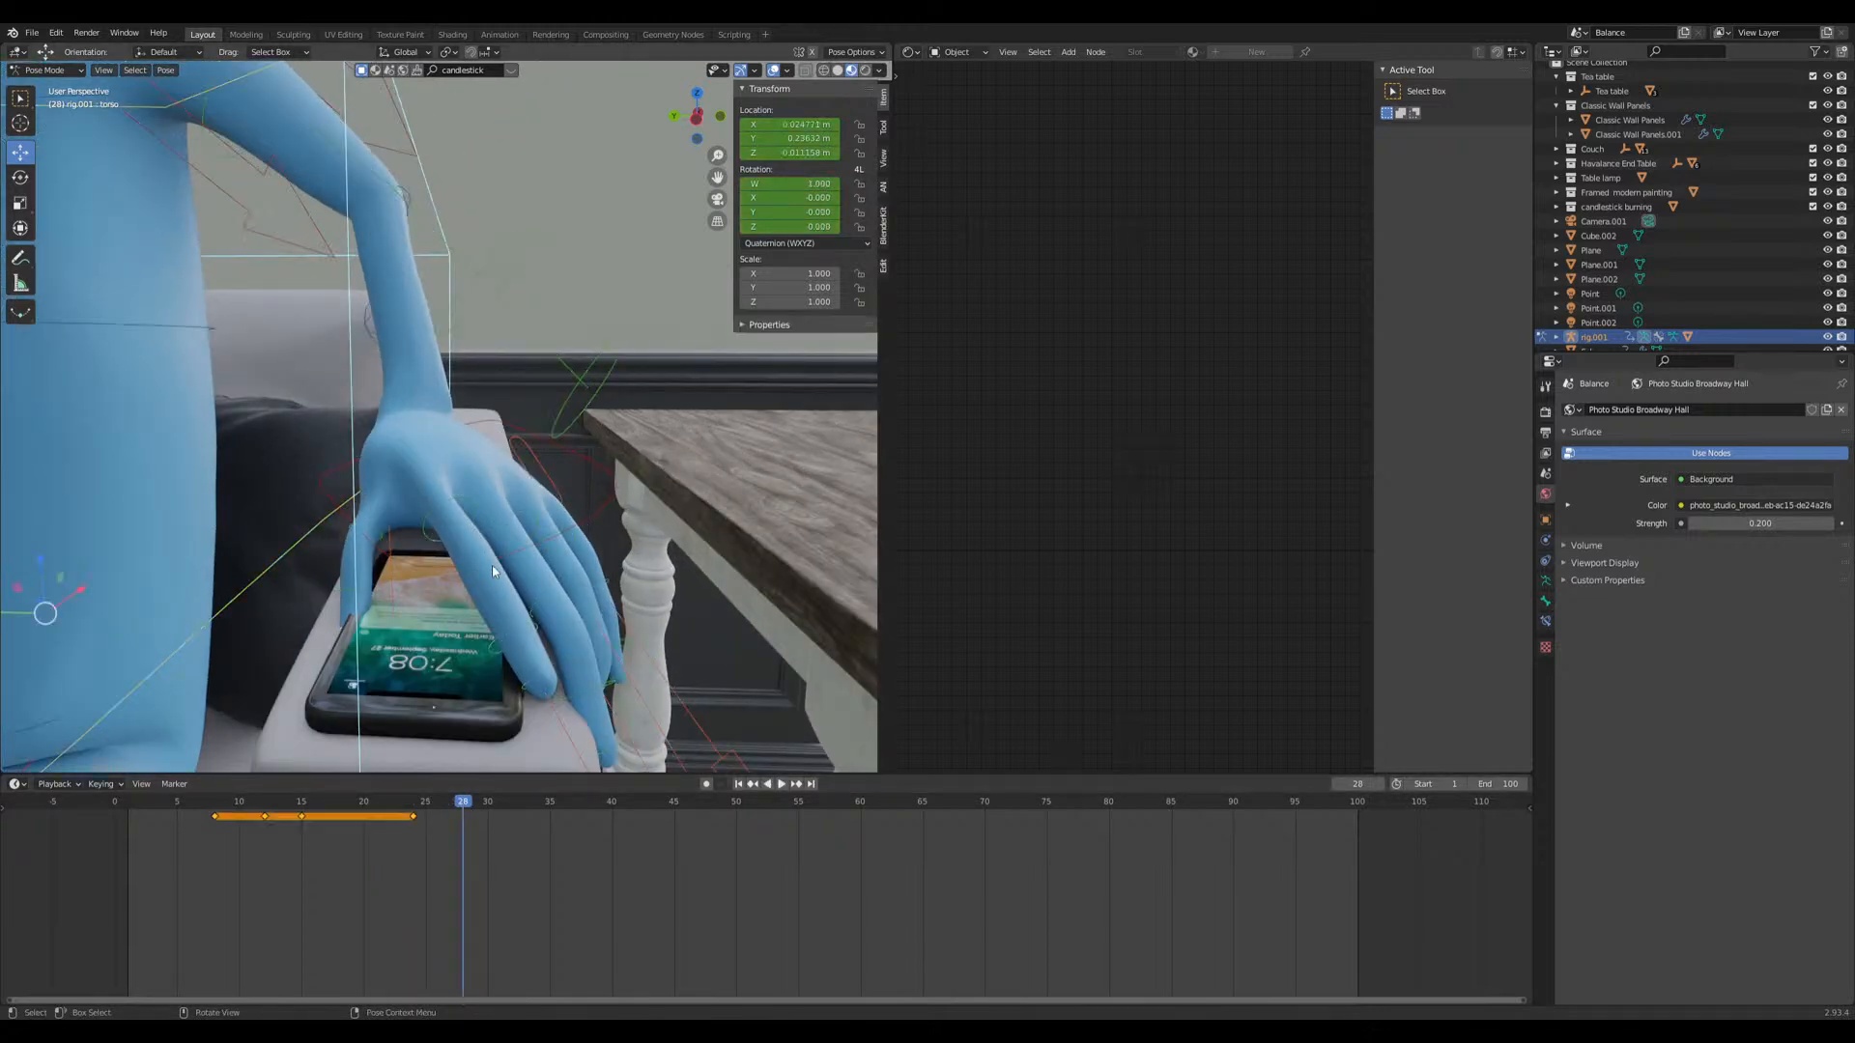
Step: Rotate the left hand IK control about 62.2° around the view axis, plus a free rotation
click(604, 493)
scroll(589, 491, down, 3)
key(r)
right_click(554, 465)
key(r)
click(440, 527)
key(r)
key(r)
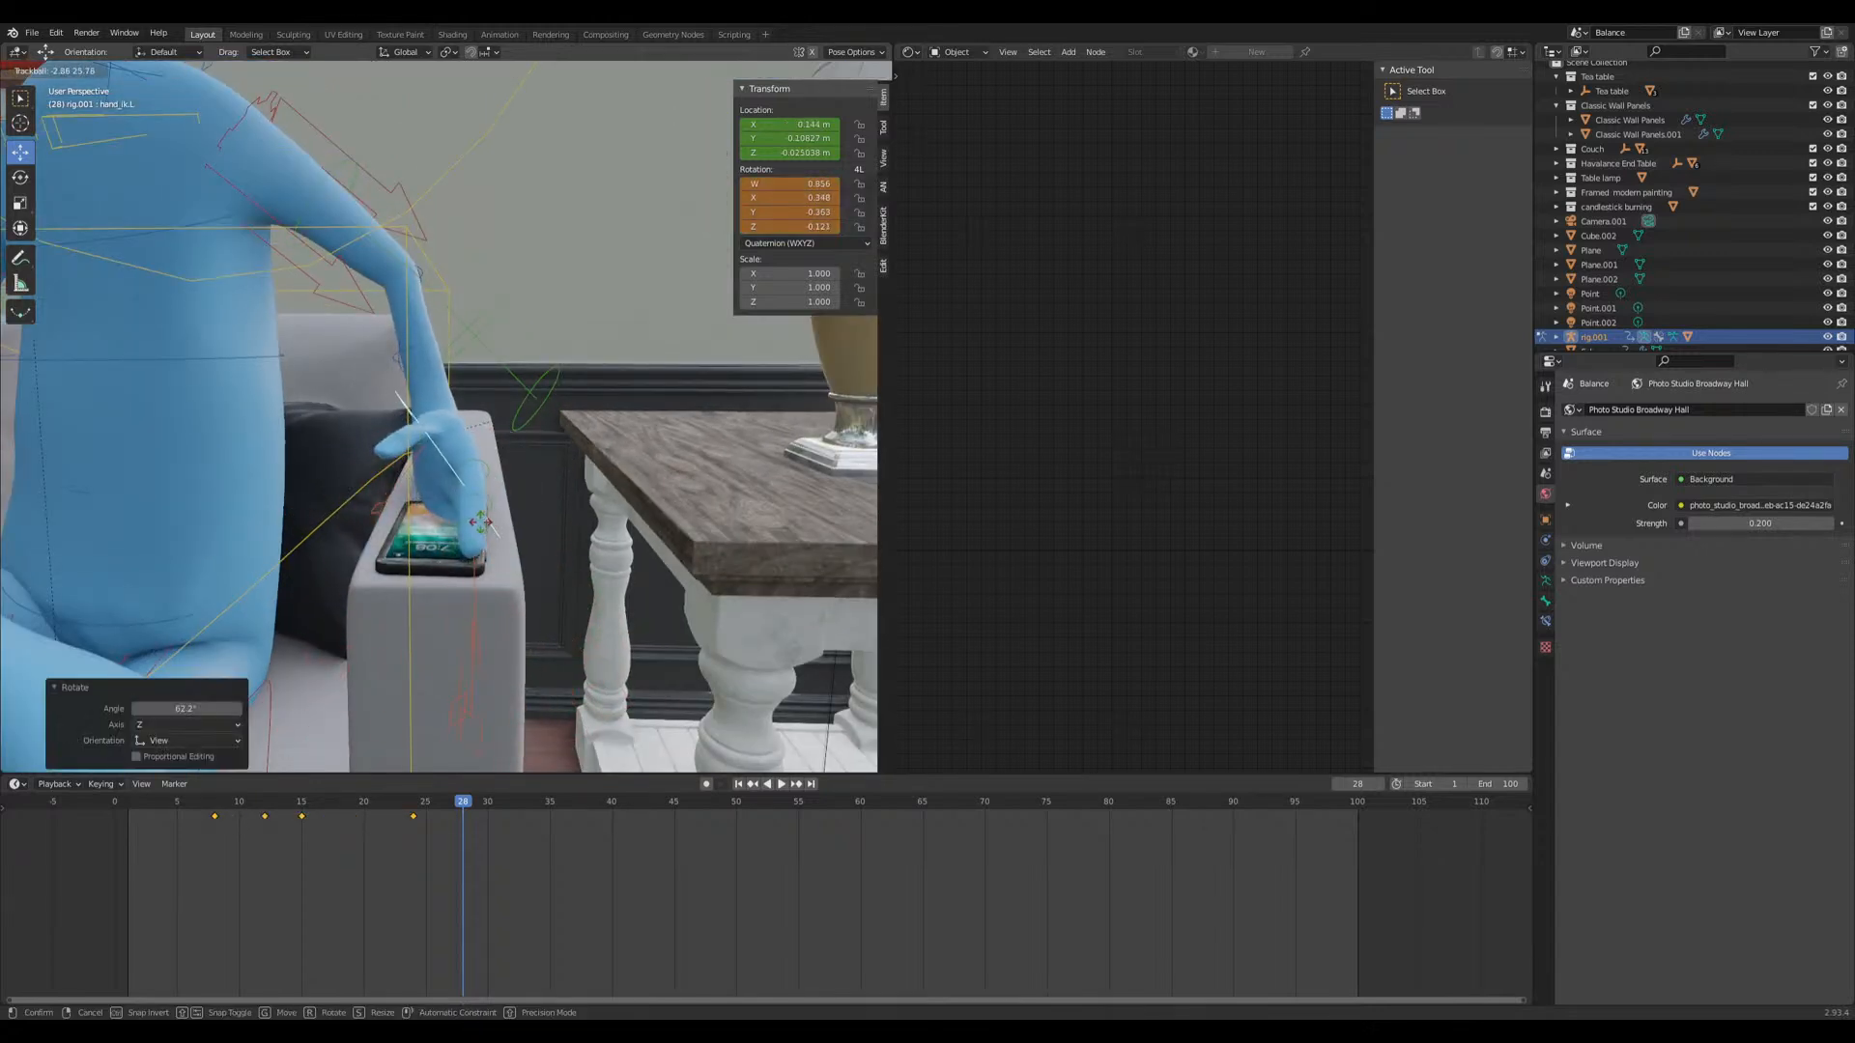
click(481, 522)
Step: Rotate the left hand IK control in several more passes to turn the palm toward the body
key(r)
key(r)
click(523, 465)
key(r)
key(r)
click(519, 437)
key(r)
click(521, 464)
Step: Readjust the left hand's rotation so it sits side-on above the phone
middle_drag(522, 464, 445, 436)
click(645, 491)
key(r)
right_click(625, 498)
key(r)
right_click(501, 548)
key(r)
key(r)
click(459, 458)
Step: Select the base controls of the left fingers and freely rotate them together to open the hand over the phone
scroll(454, 450, up, 3)
click(414, 402)
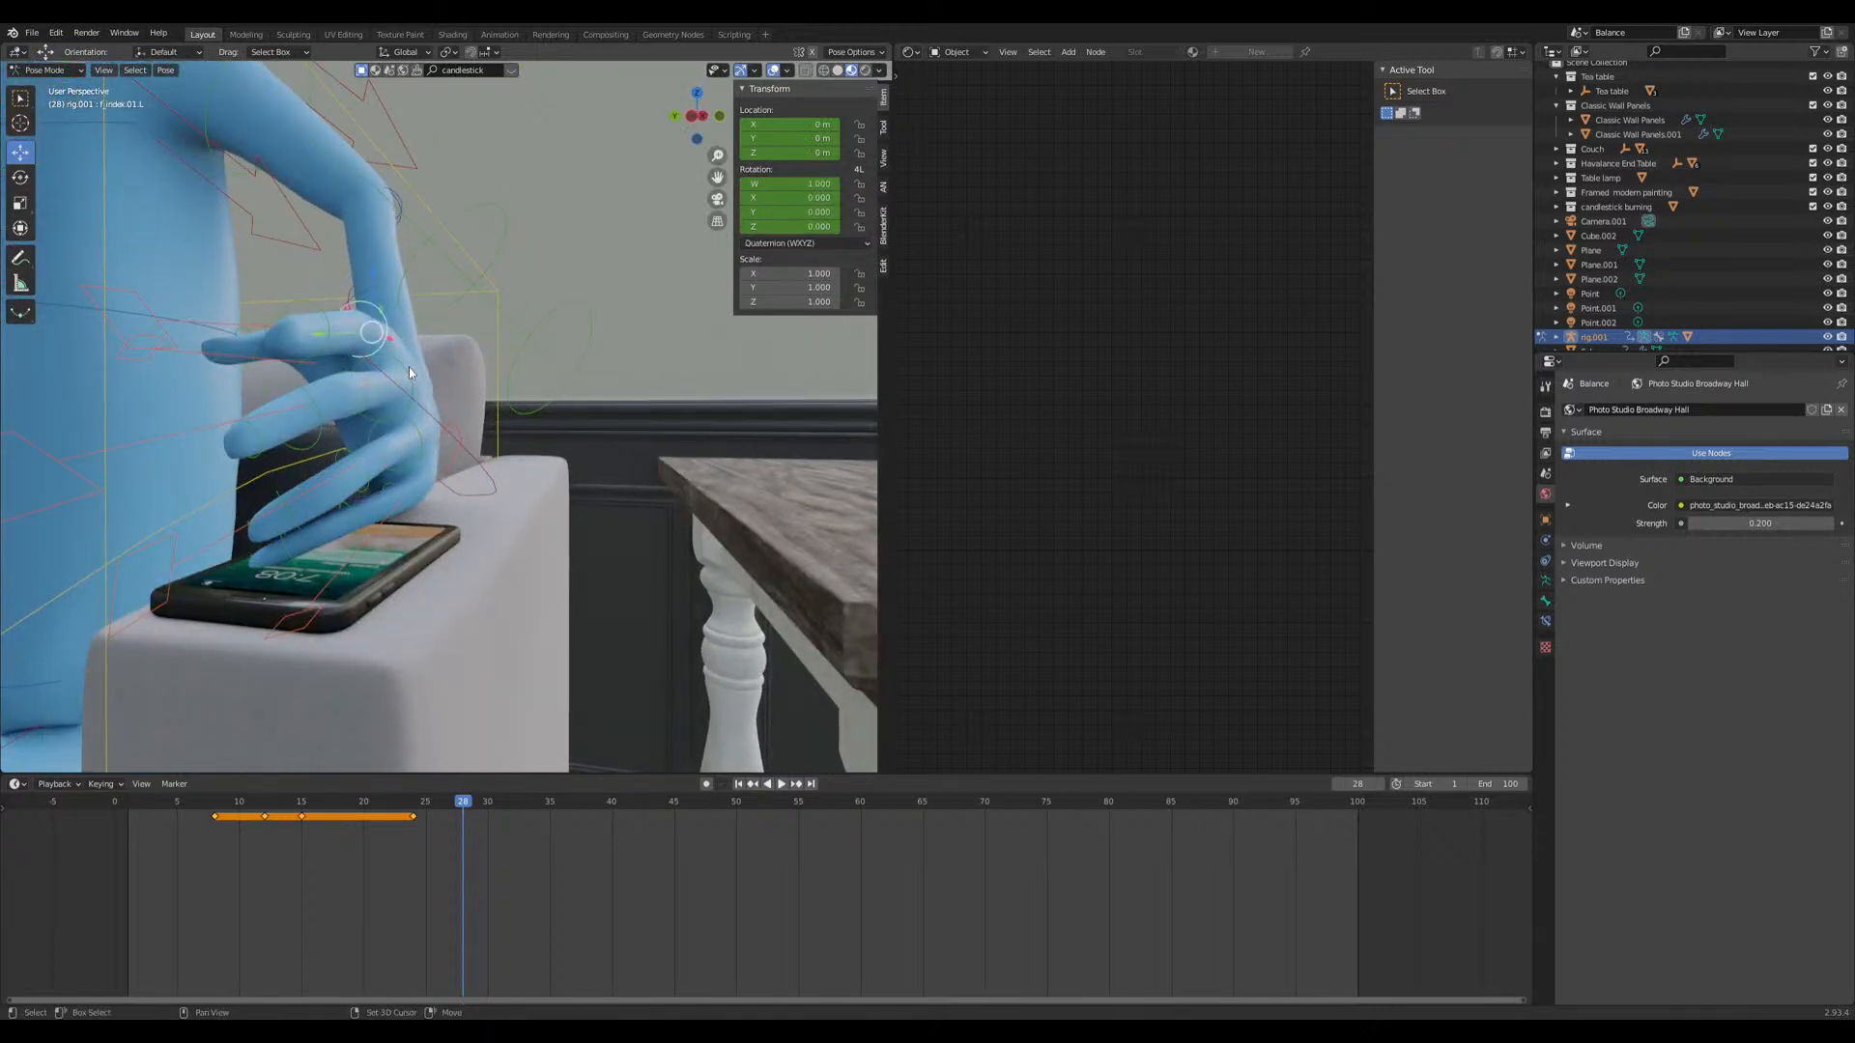
shift+click(415, 427)
middle_drag(421, 464, 461, 488)
scroll(439, 466, down, 4)
scroll(462, 487, up, 4)
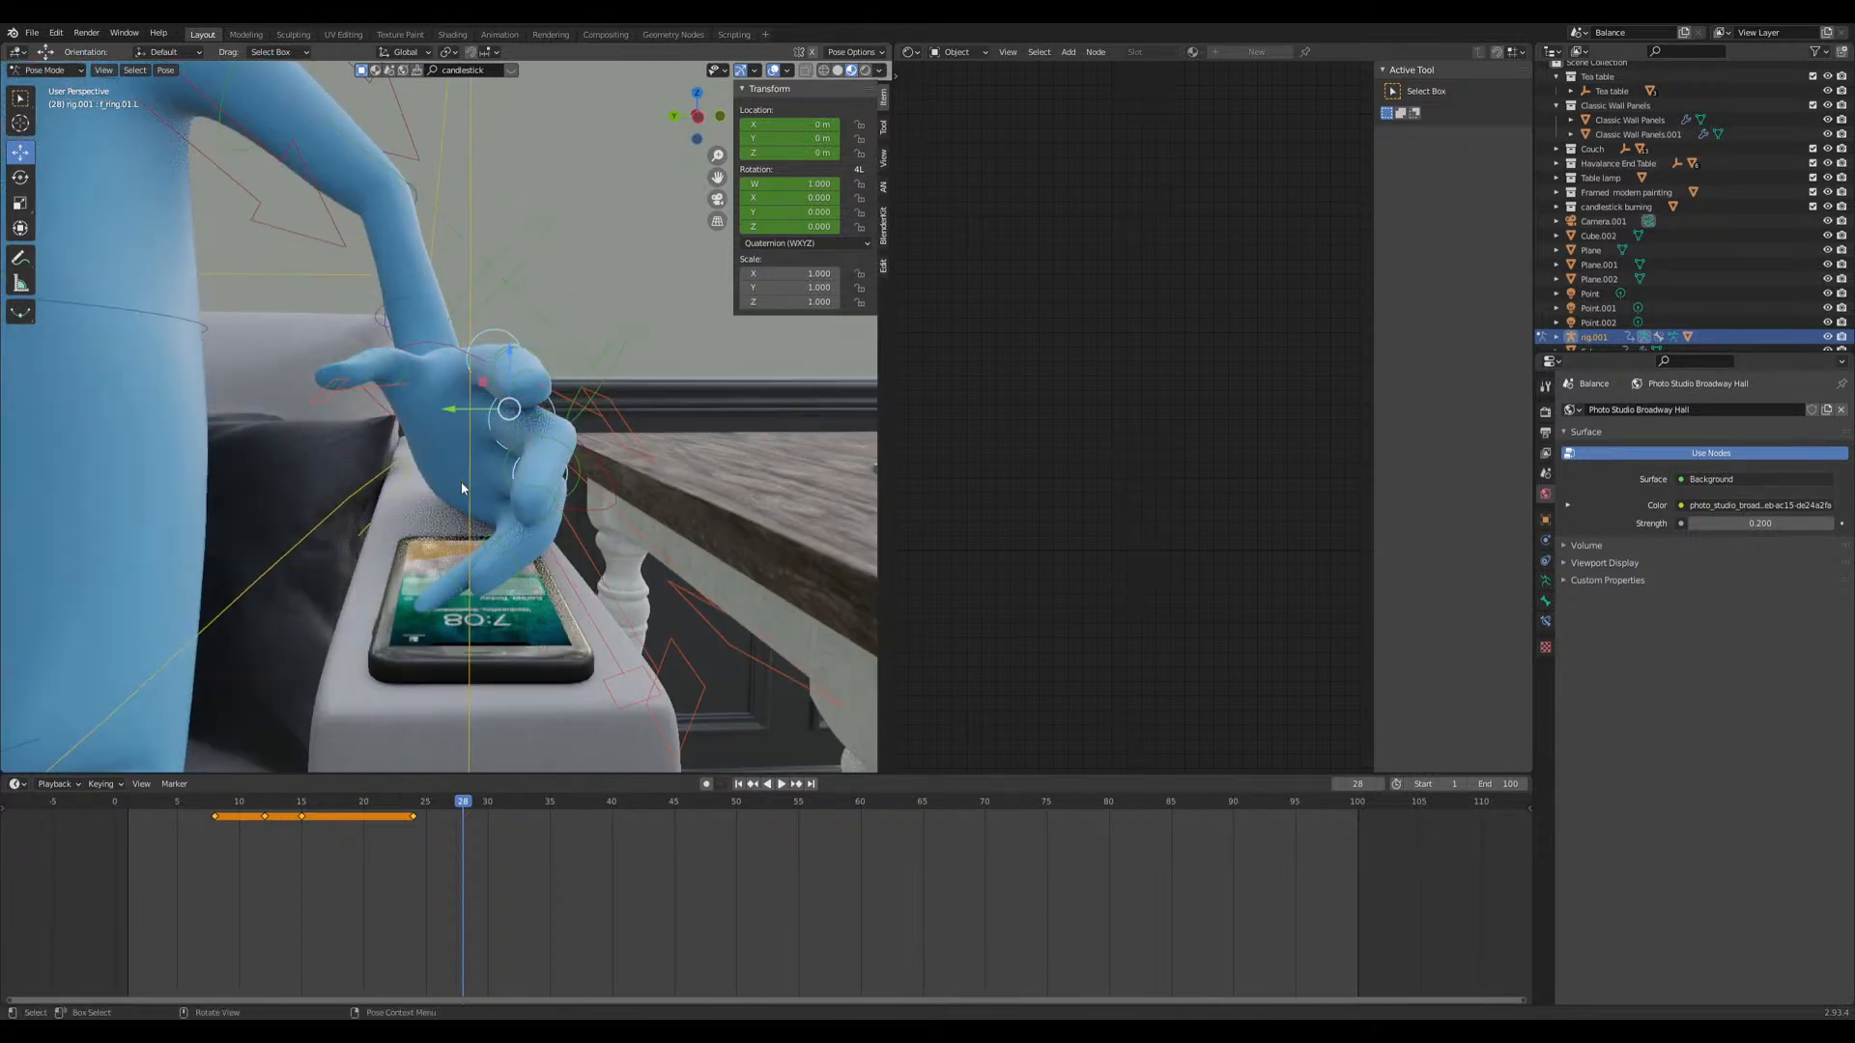
key(r)
key(r)
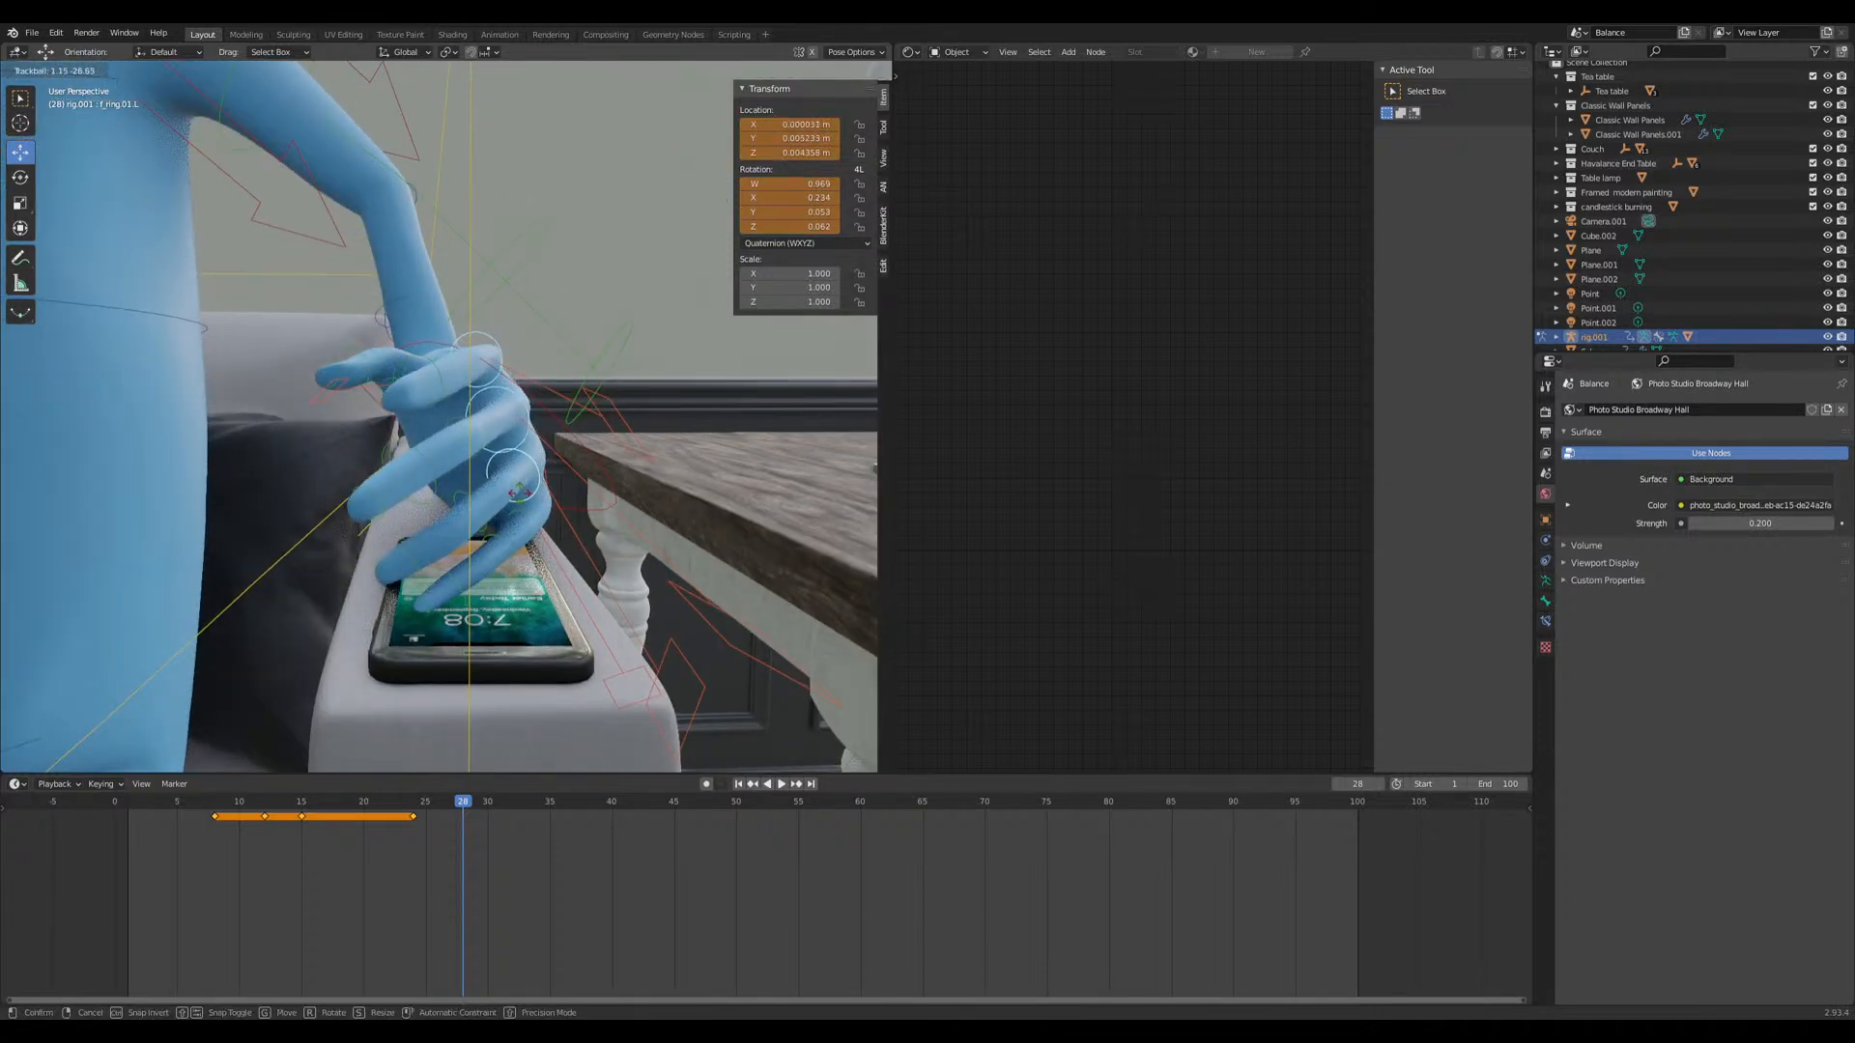
click(541, 502)
mouse_move(541, 503)
middle_down()
mouse_move(439, 512)
mouse_move(538, 512)
middle_up()
click(439, 517)
Step: Examine the left hand's pose over the phone from the full scene view and close up from several angles
scroll(589, 386, down, 11)
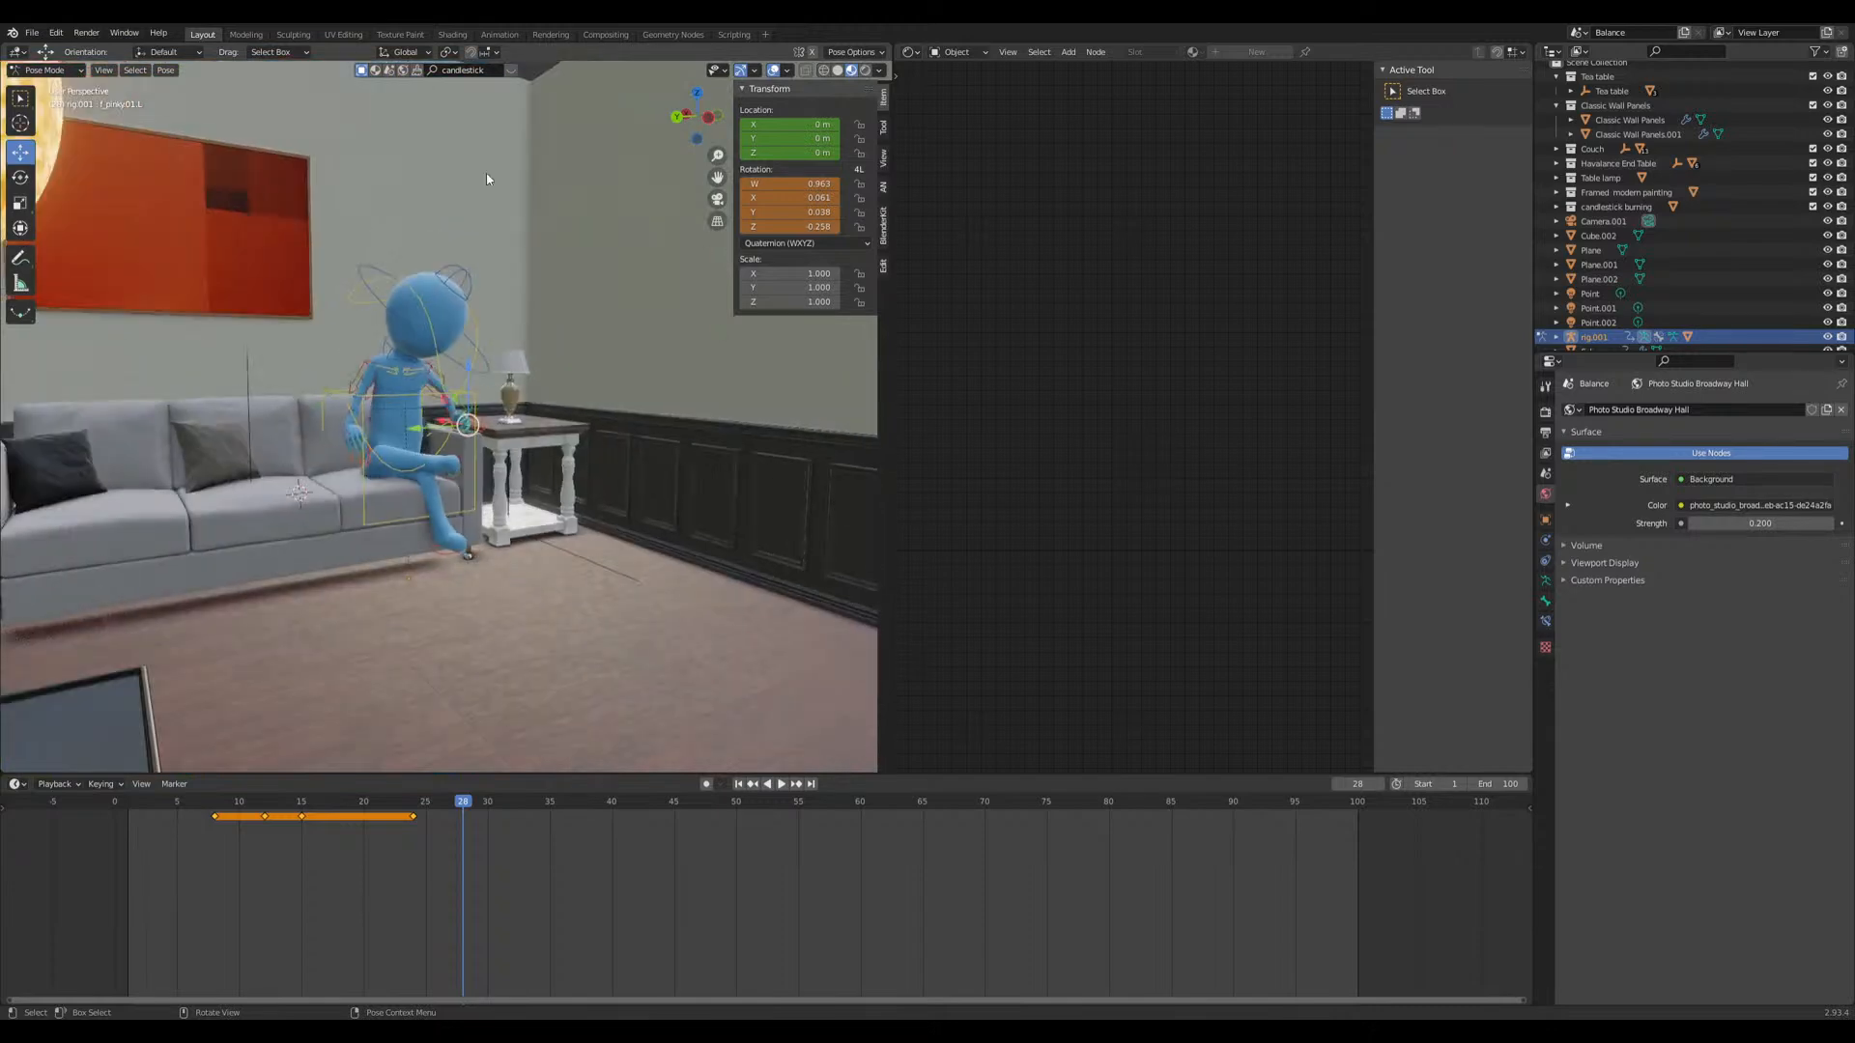
middle_drag(551, 399, 526, 454)
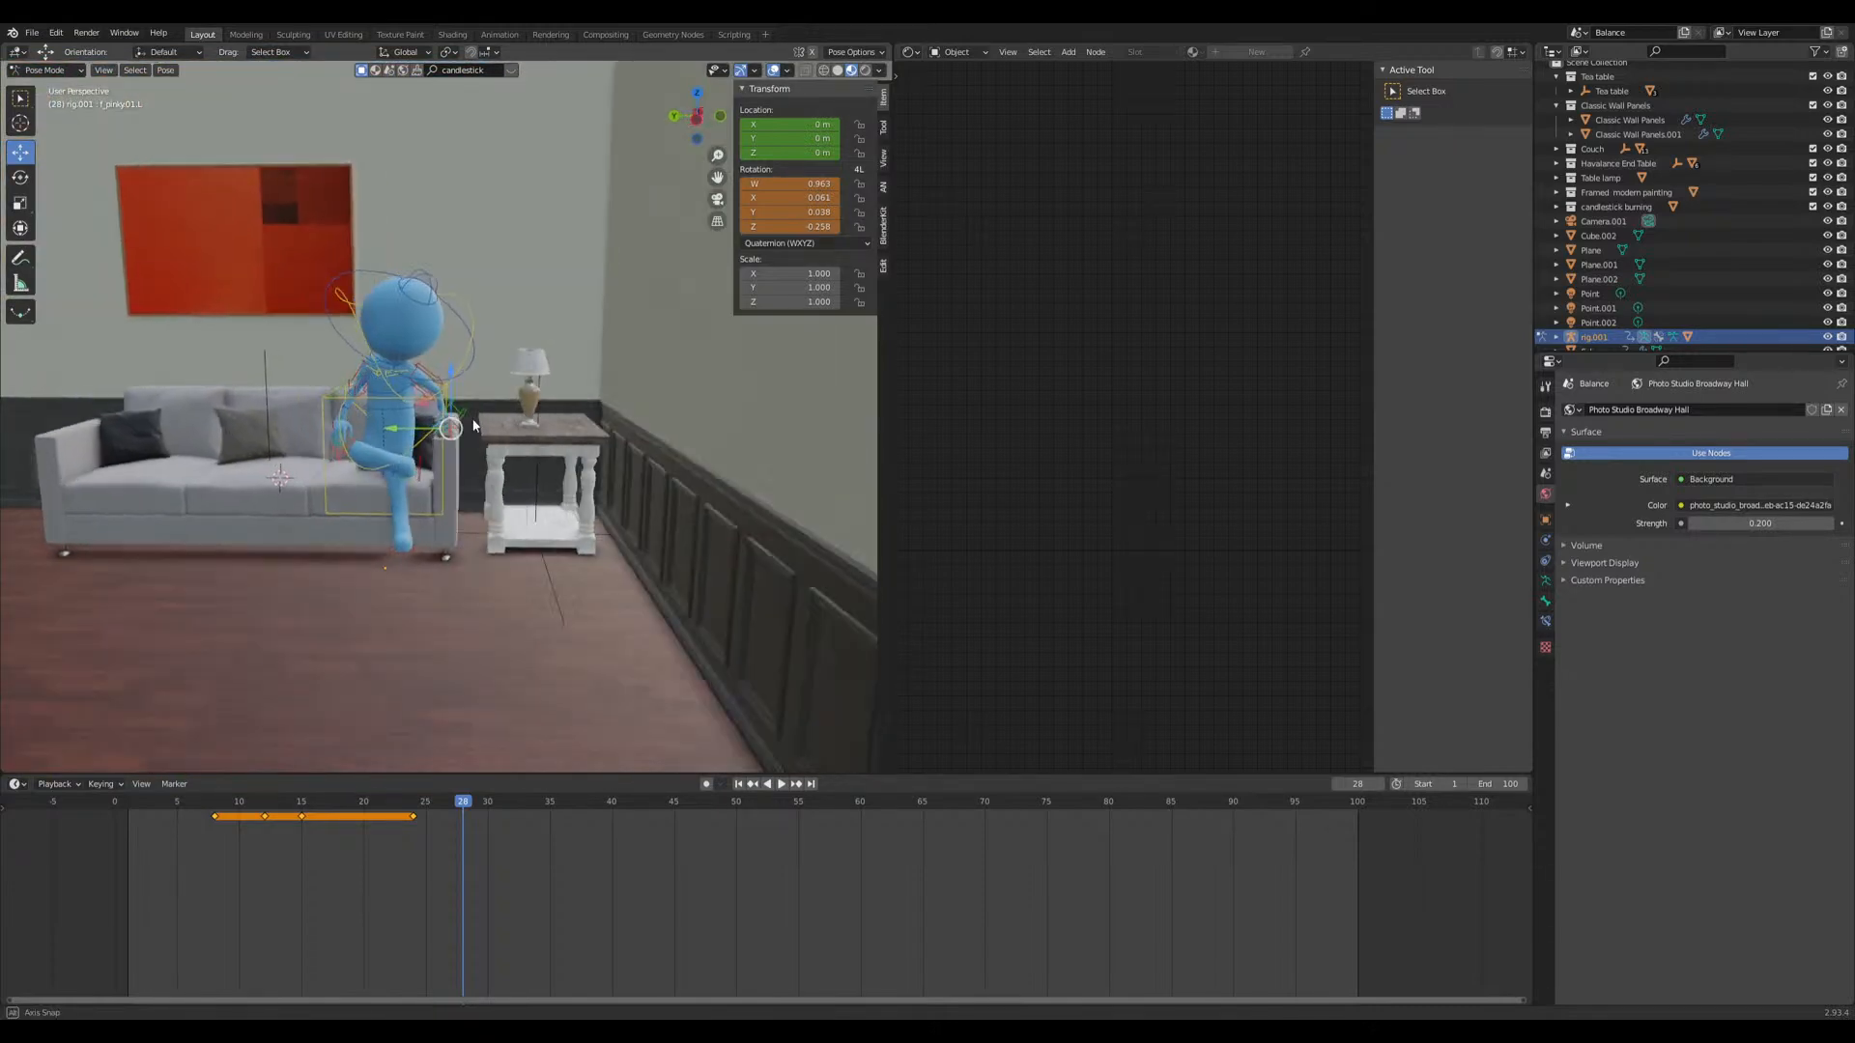
scroll(507, 521, up, 10)
mouse_move(507, 522)
middle_down()
mouse_move(478, 526)
mouse_move(471, 555)
mouse_move(507, 541)
middle_up()
scroll(460, 527, up, 4)
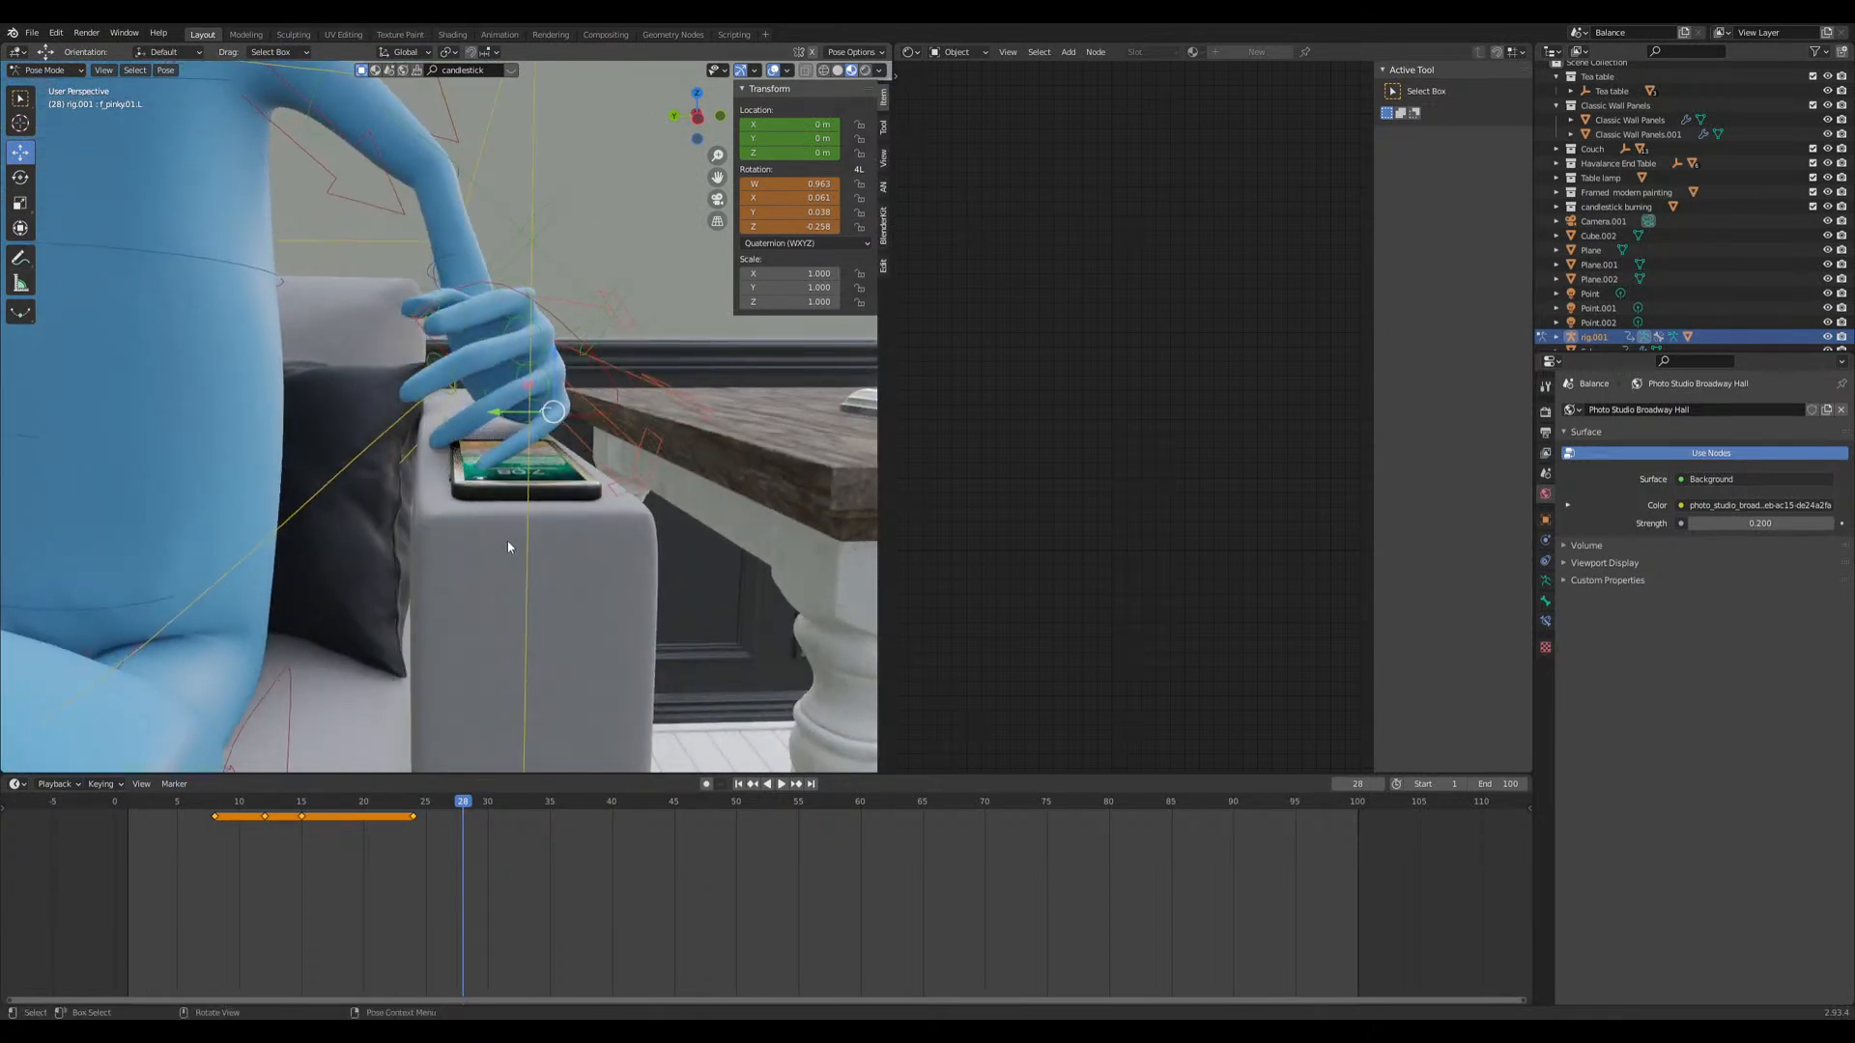
scroll(498, 526, down, 5)
scroll(516, 536, up, 7)
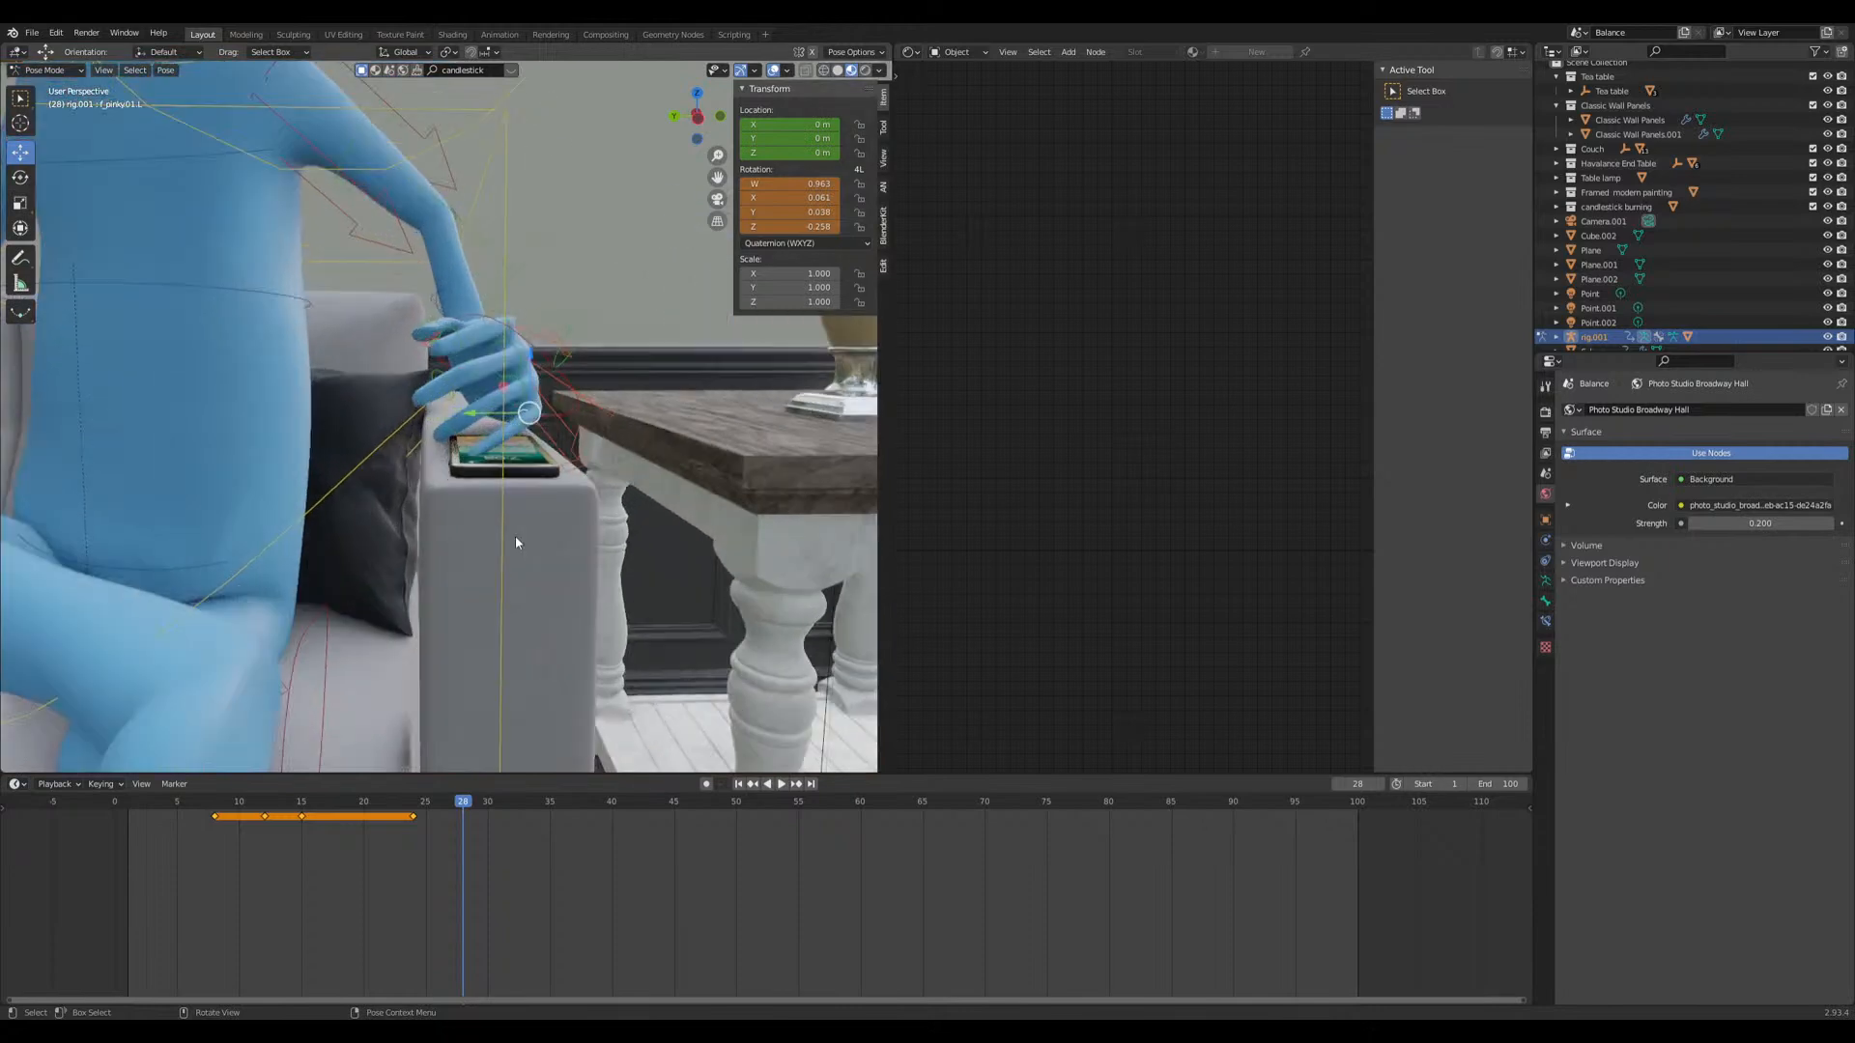
middle_drag(531, 548, 652, 477)
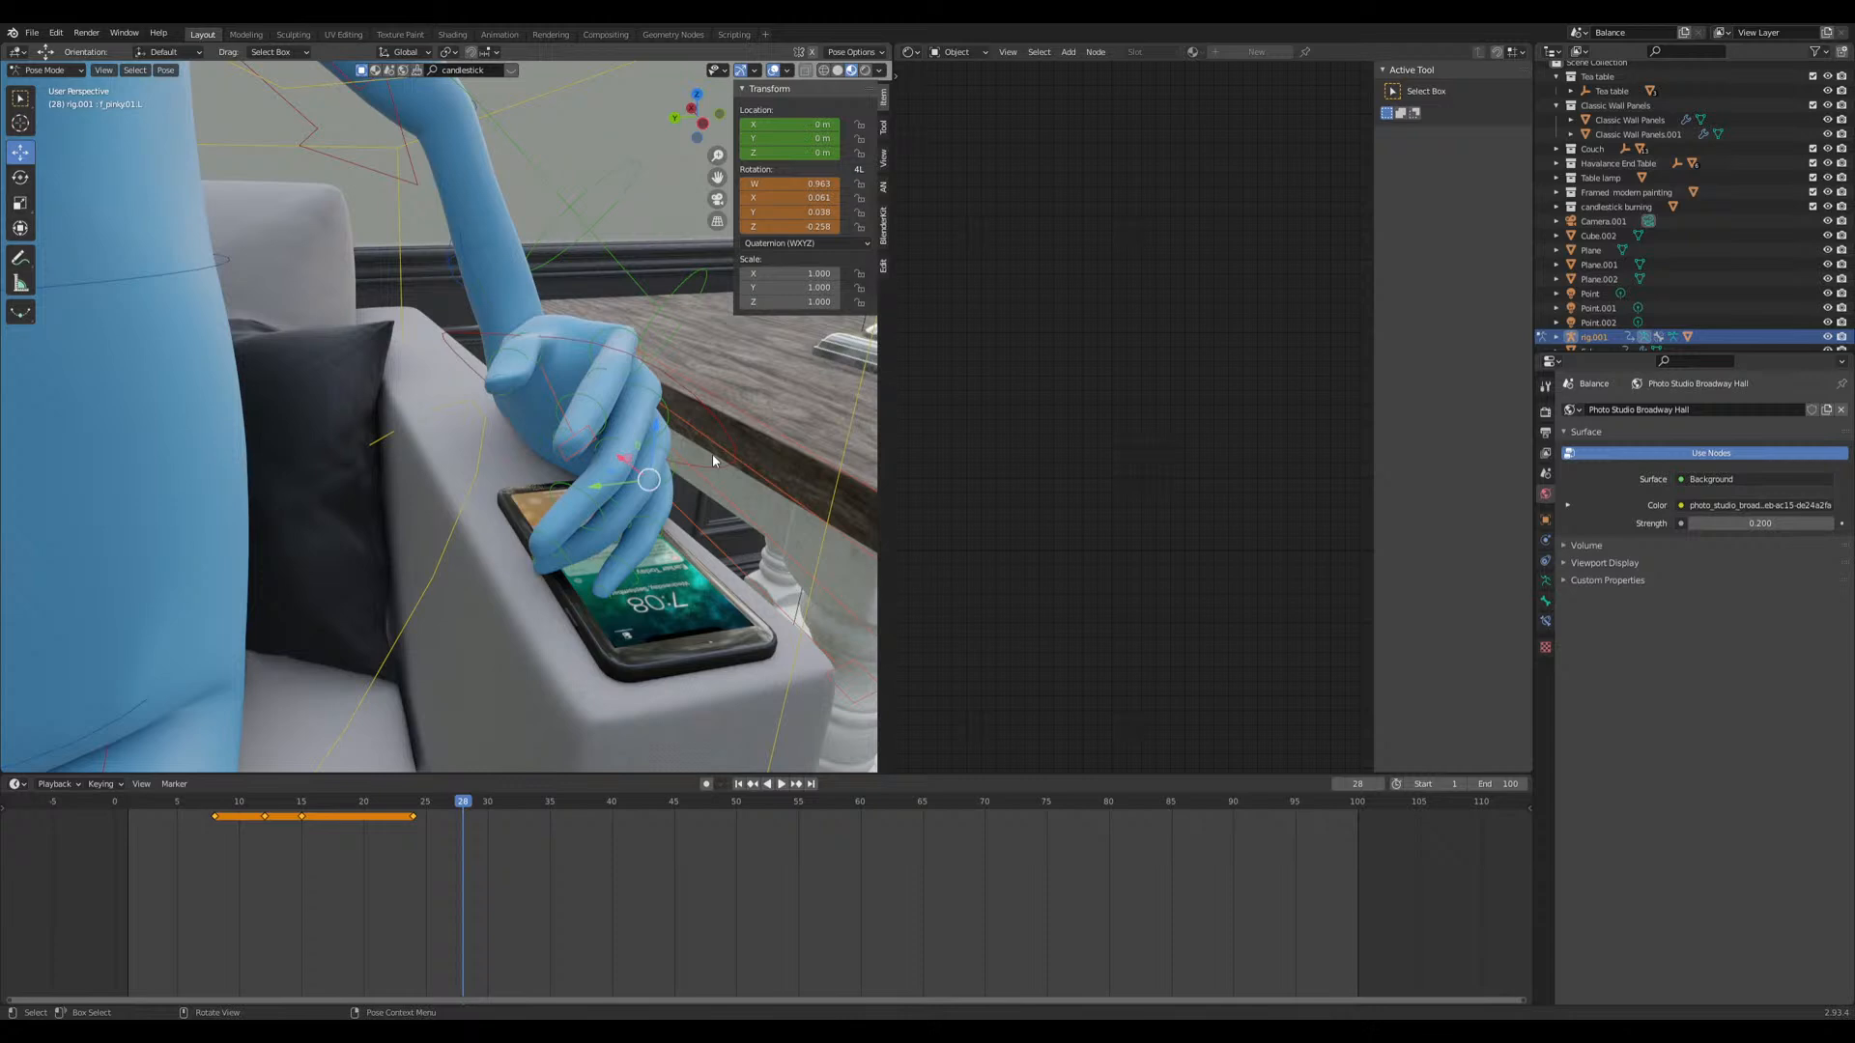
middle_drag(711, 454, 466, 513)
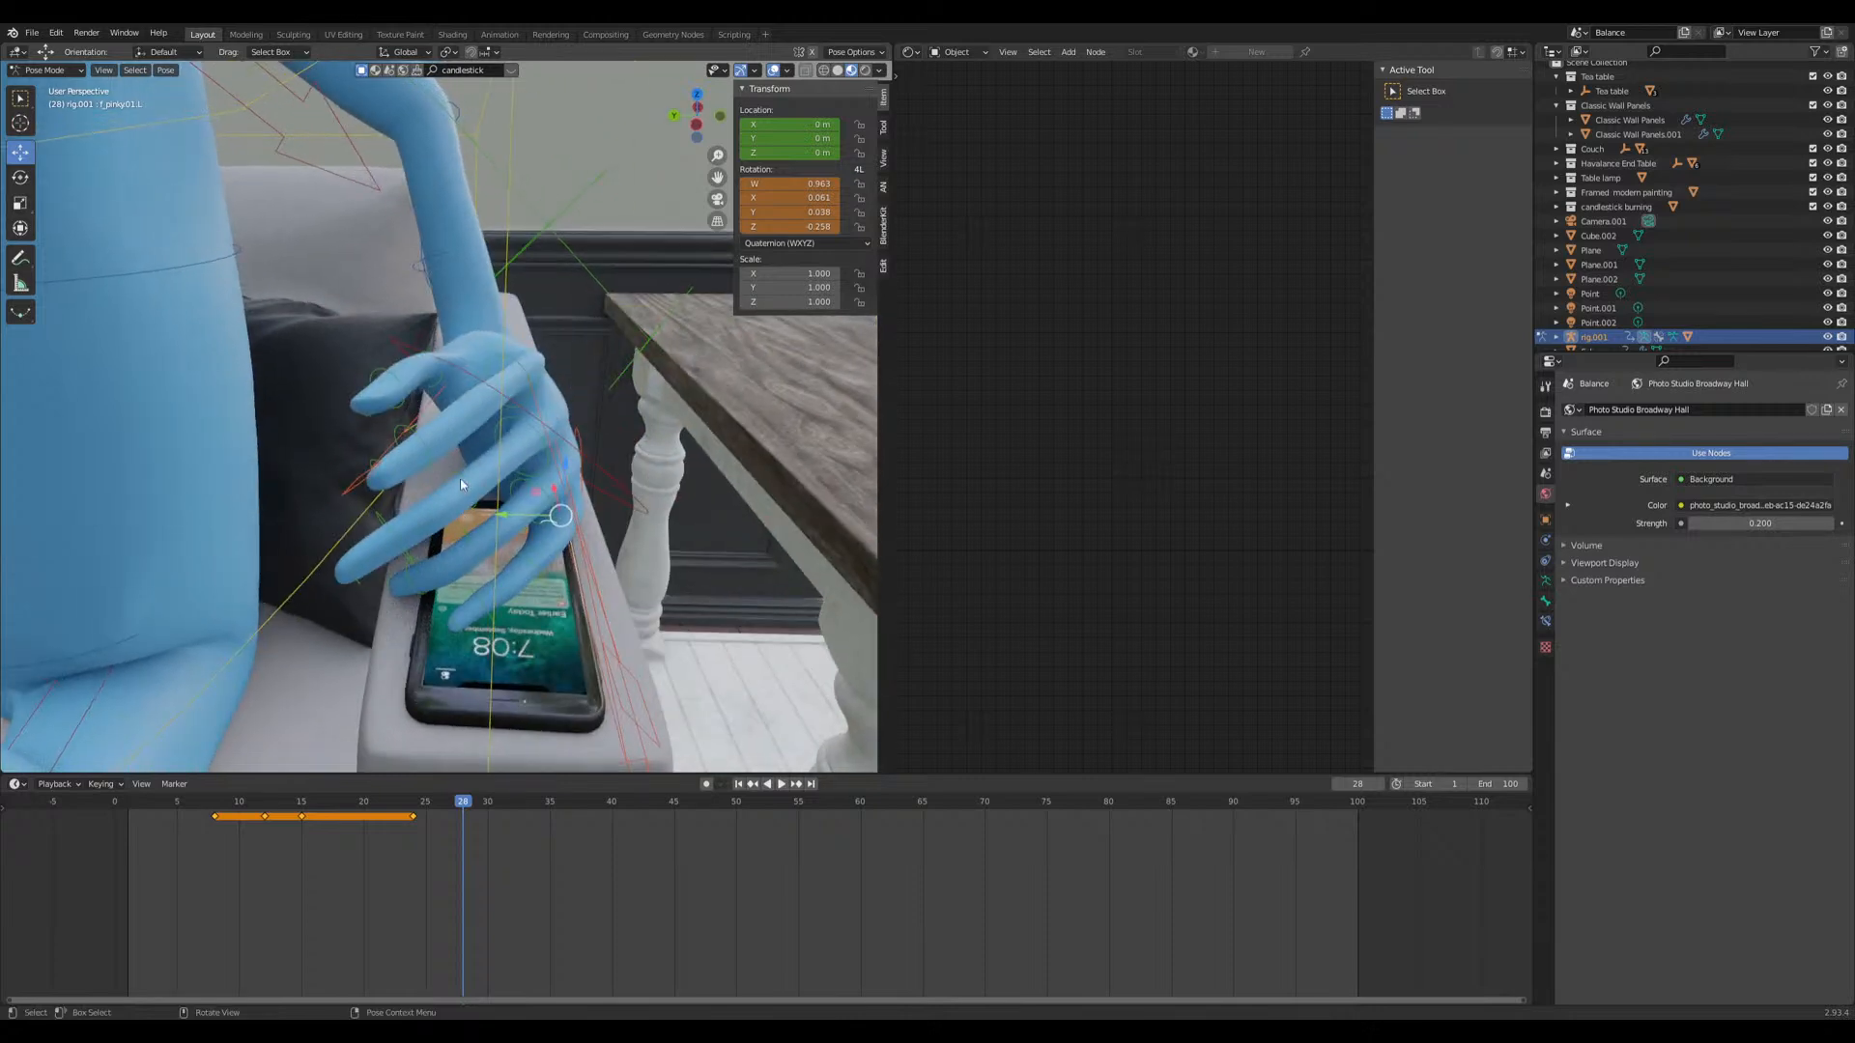
Step: Select the middle controls of the left fingers, rotate them around the Z axis, and shift them slightly
click(416, 439)
middle_drag(416, 440, 576, 541)
click(478, 519)
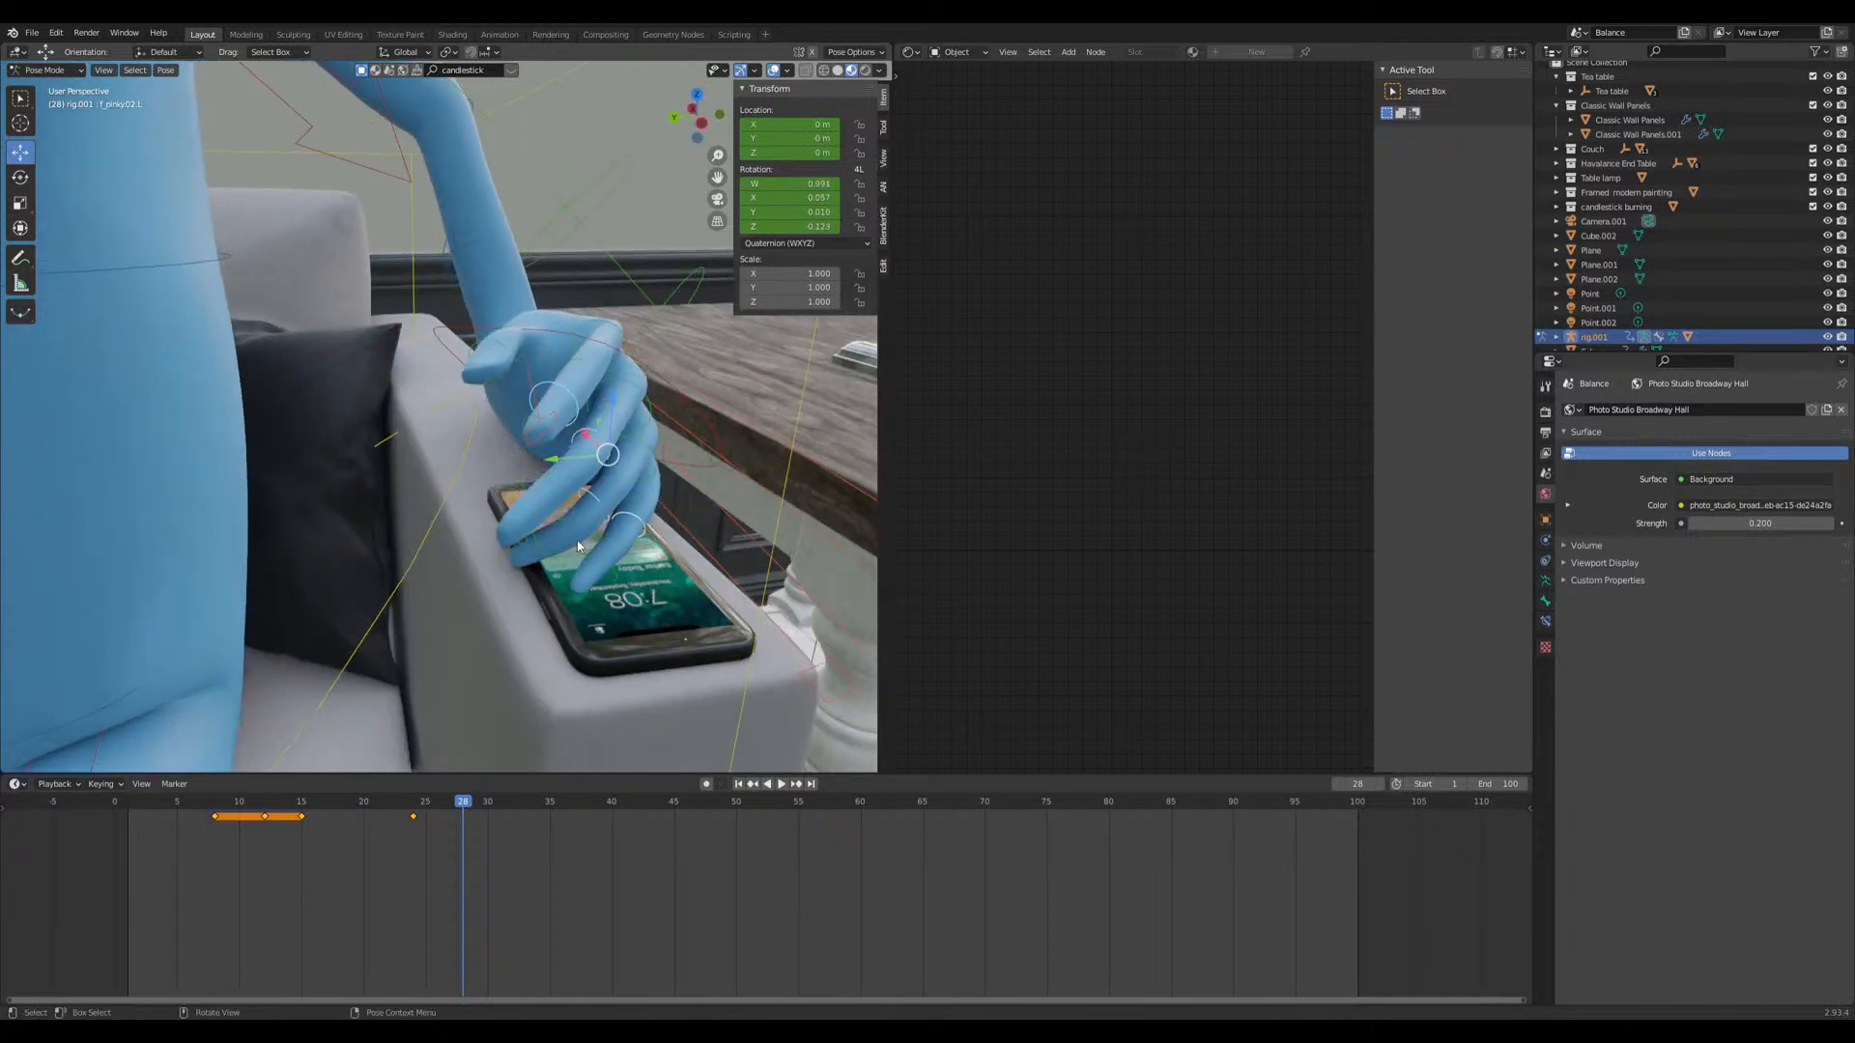
key(r)
key(r)
key(Escape)
key(r)
key(z)
click(591, 543)
key(g)
click(585, 522)
Step: Rotate the selected middle finger-segment controls about 6.32° around the view axis and nudge their position
middle_drag(584, 522, 628, 464)
key(r)
click(658, 393)
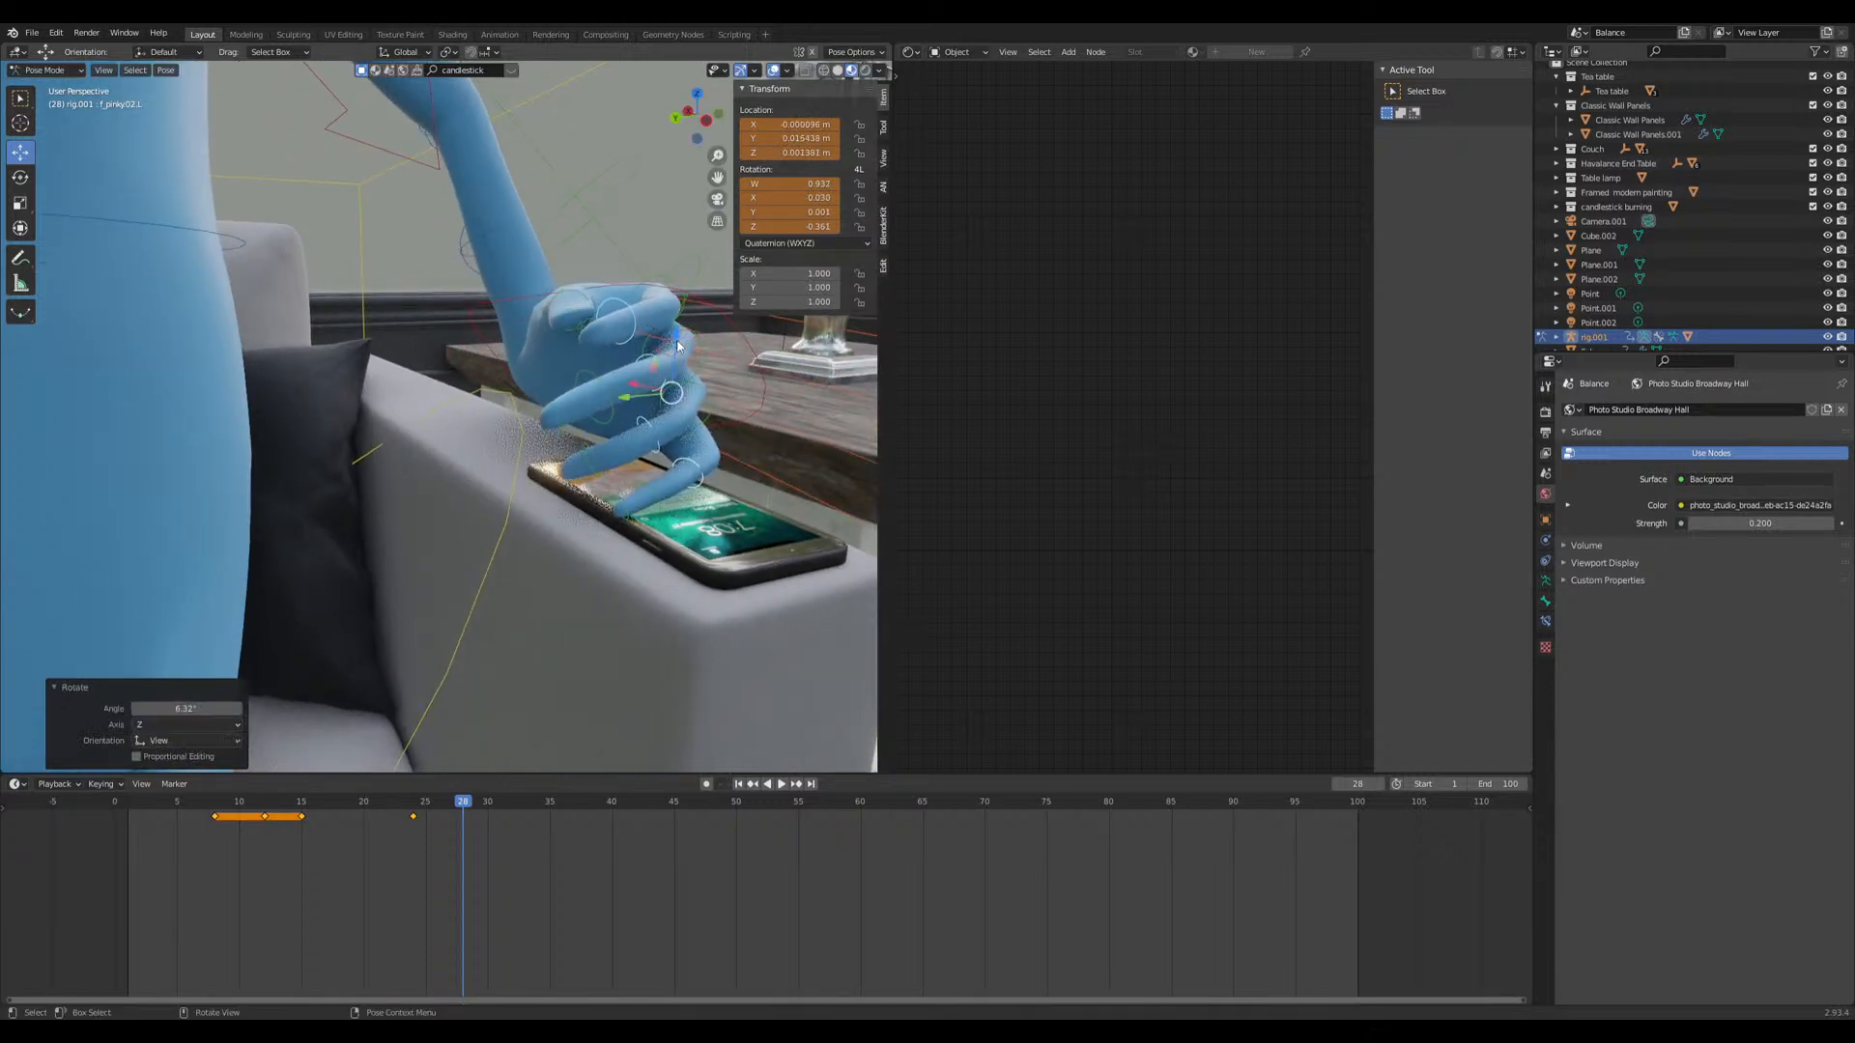
key(g)
click(632, 416)
Step: Select the tip controls of the left middle and index fingers and rotate them to curl the fingertips
middle_drag(633, 415, 449, 496)
click(429, 435)
middle_drag(429, 435, 562, 578)
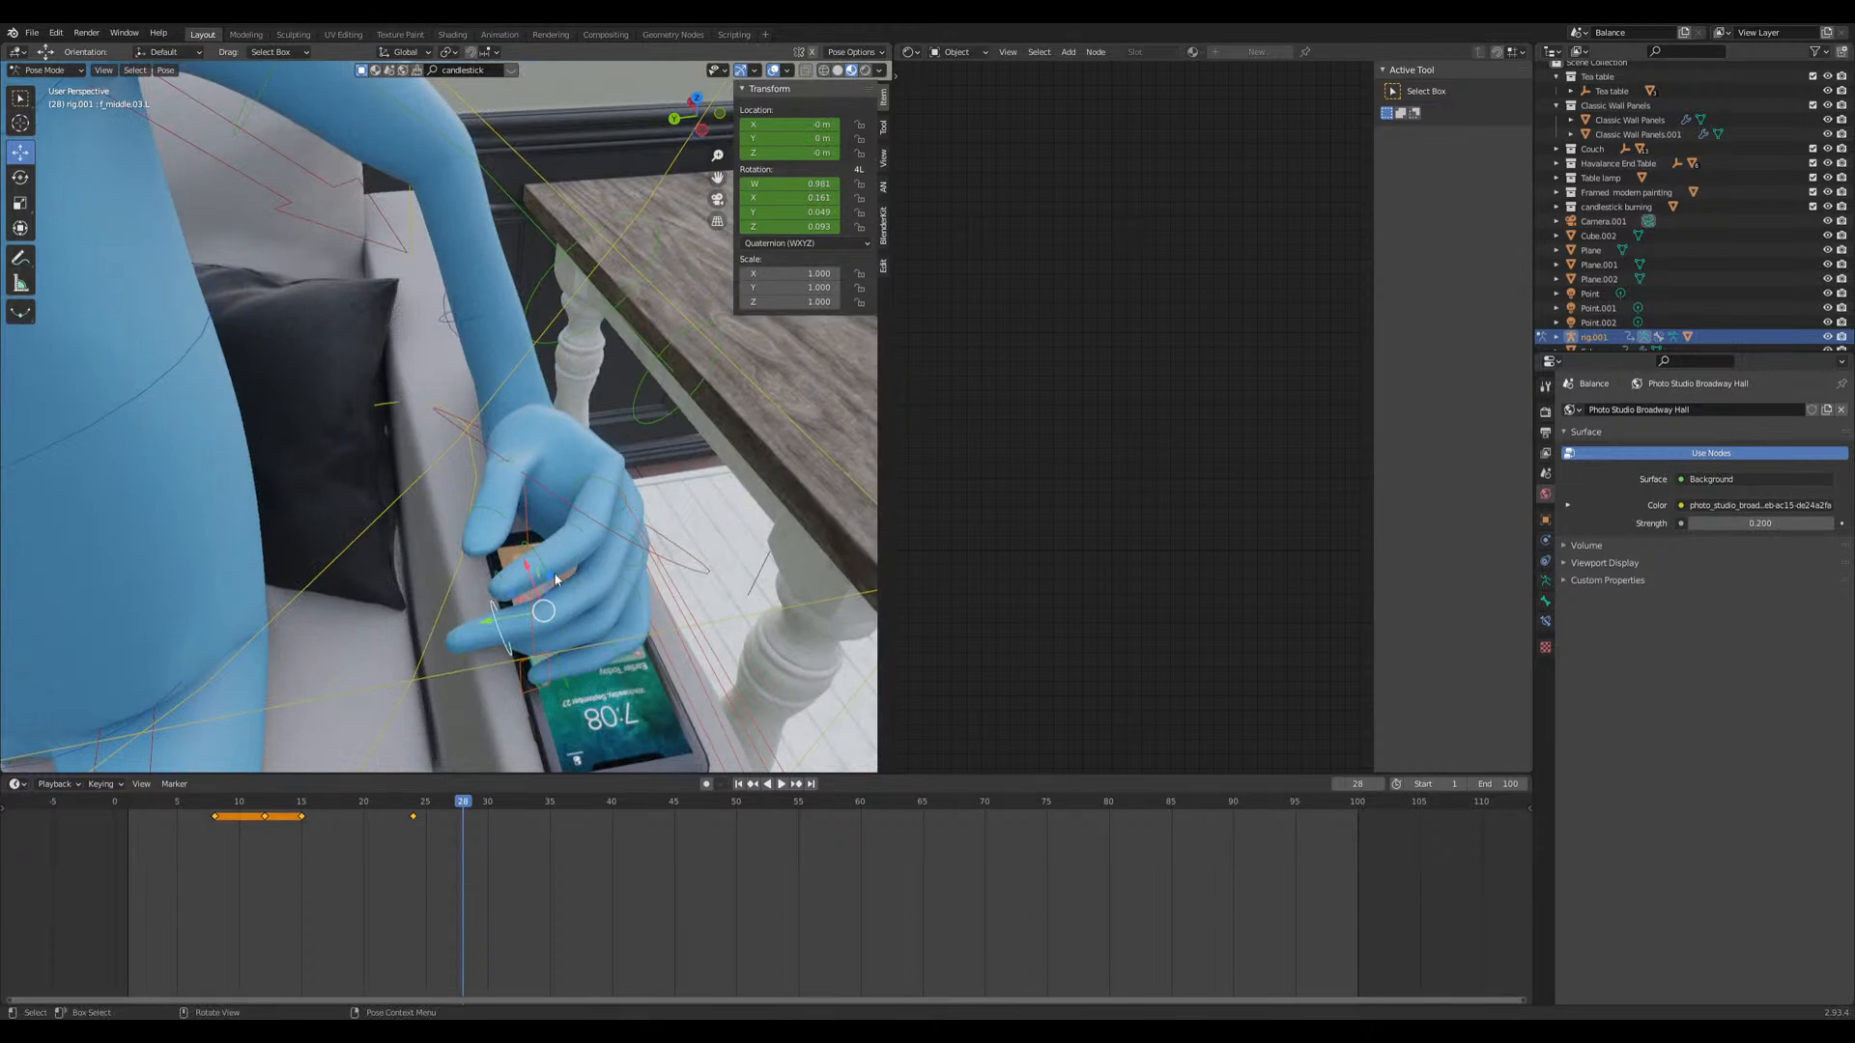
click(541, 554)
middle_drag(499, 658, 452, 596)
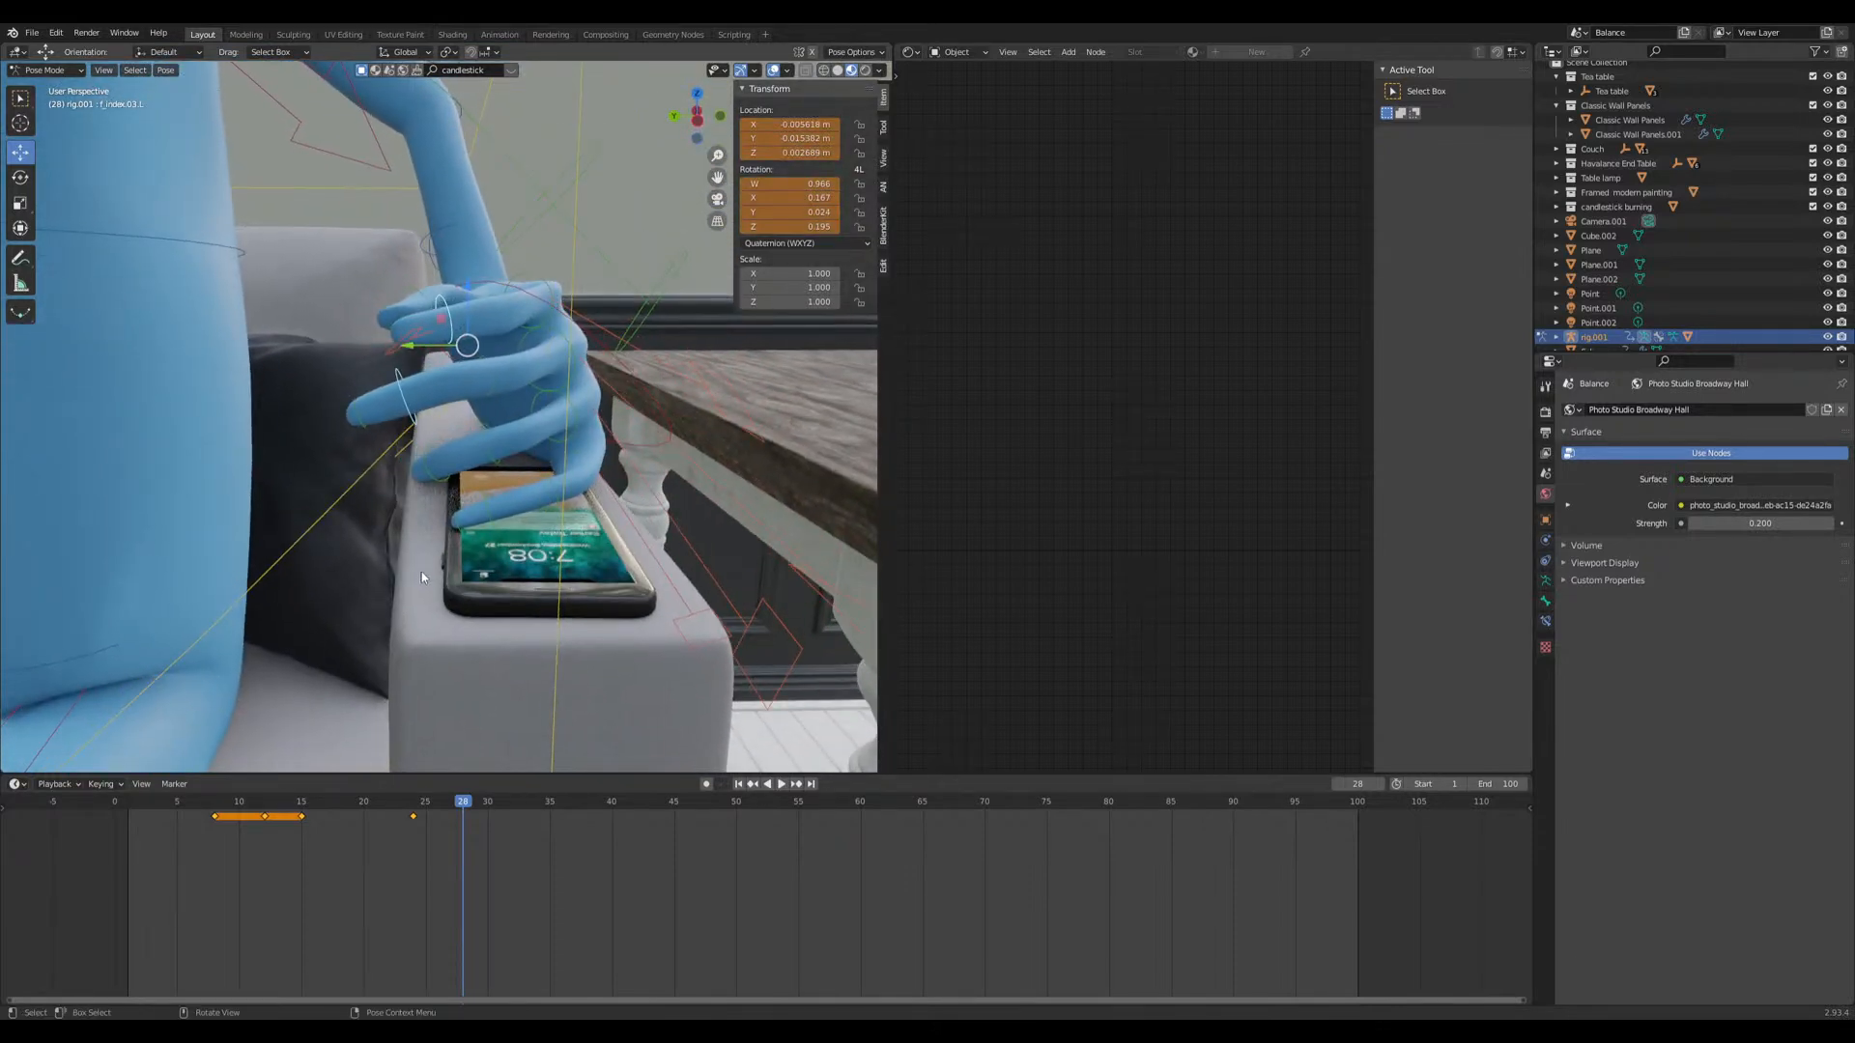
middle_drag(367, 524, 676, 478)
key(r)
key(r)
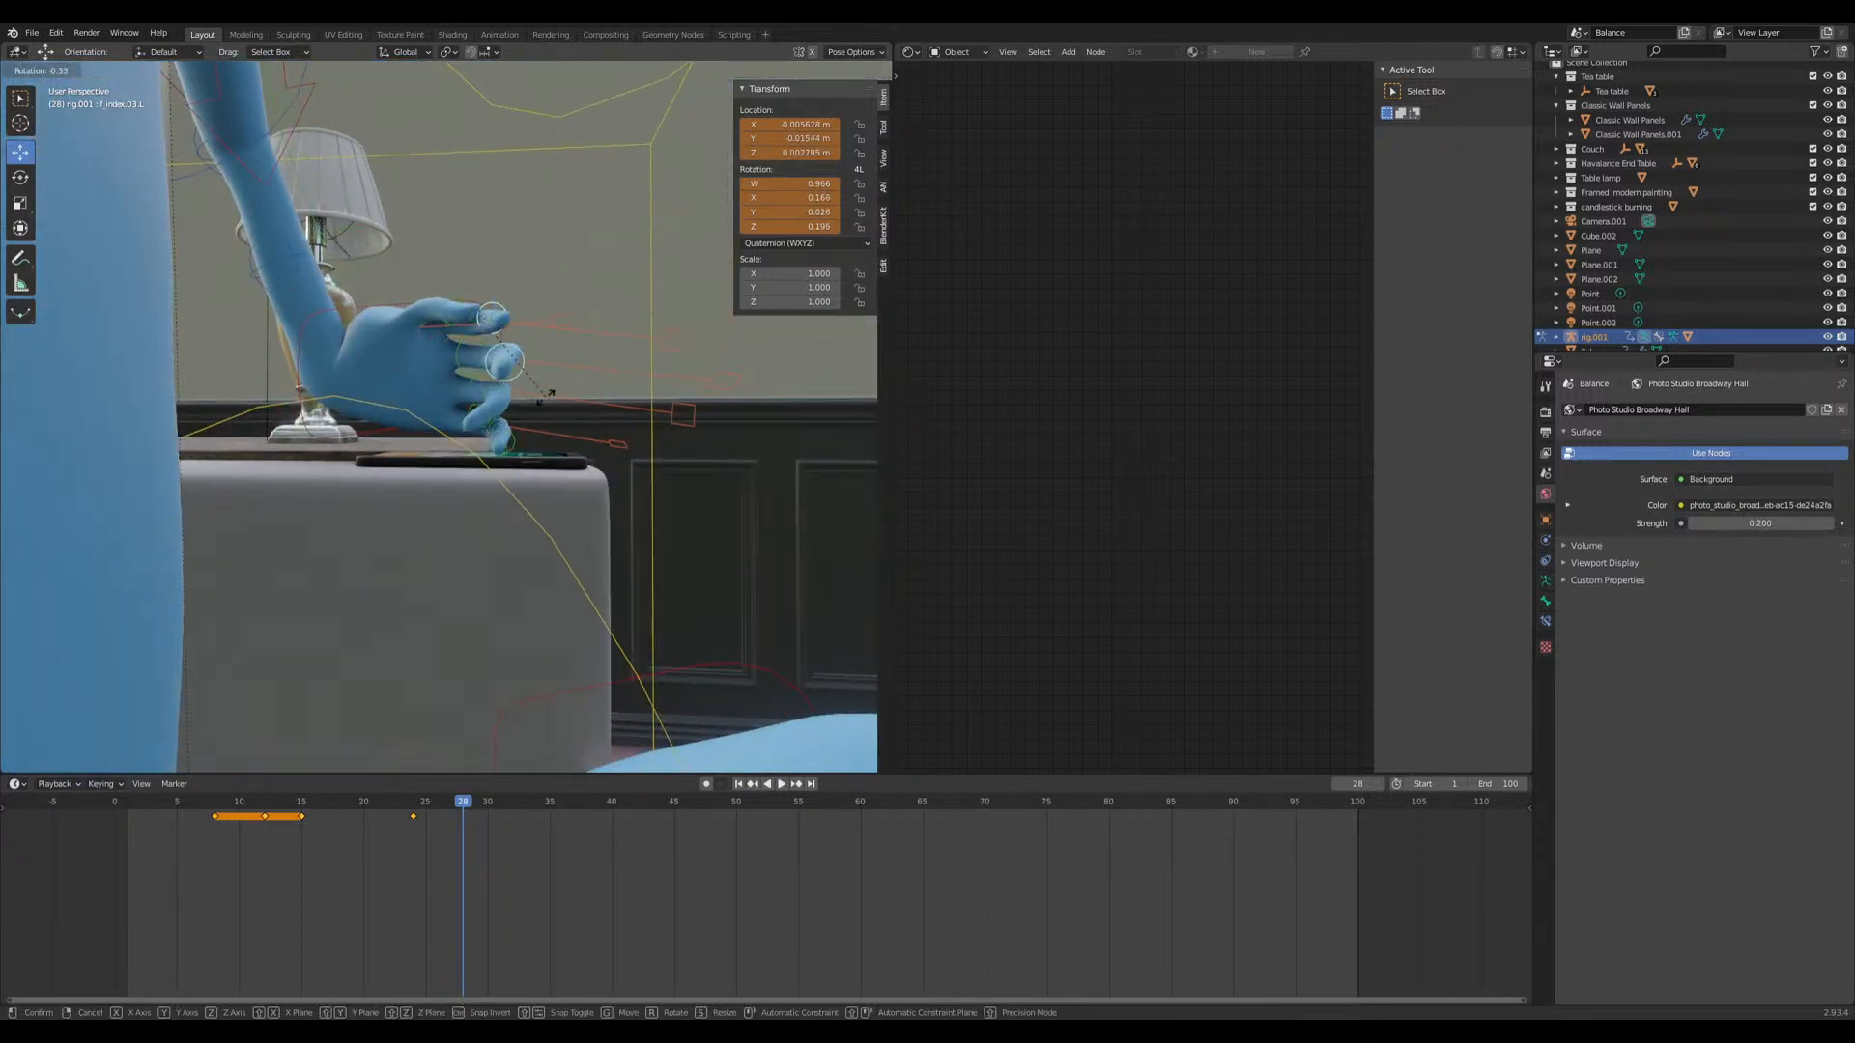
click(489, 403)
Step: Freely rotate the left pinky's tip control to lift it against the phone's surface
click(507, 433)
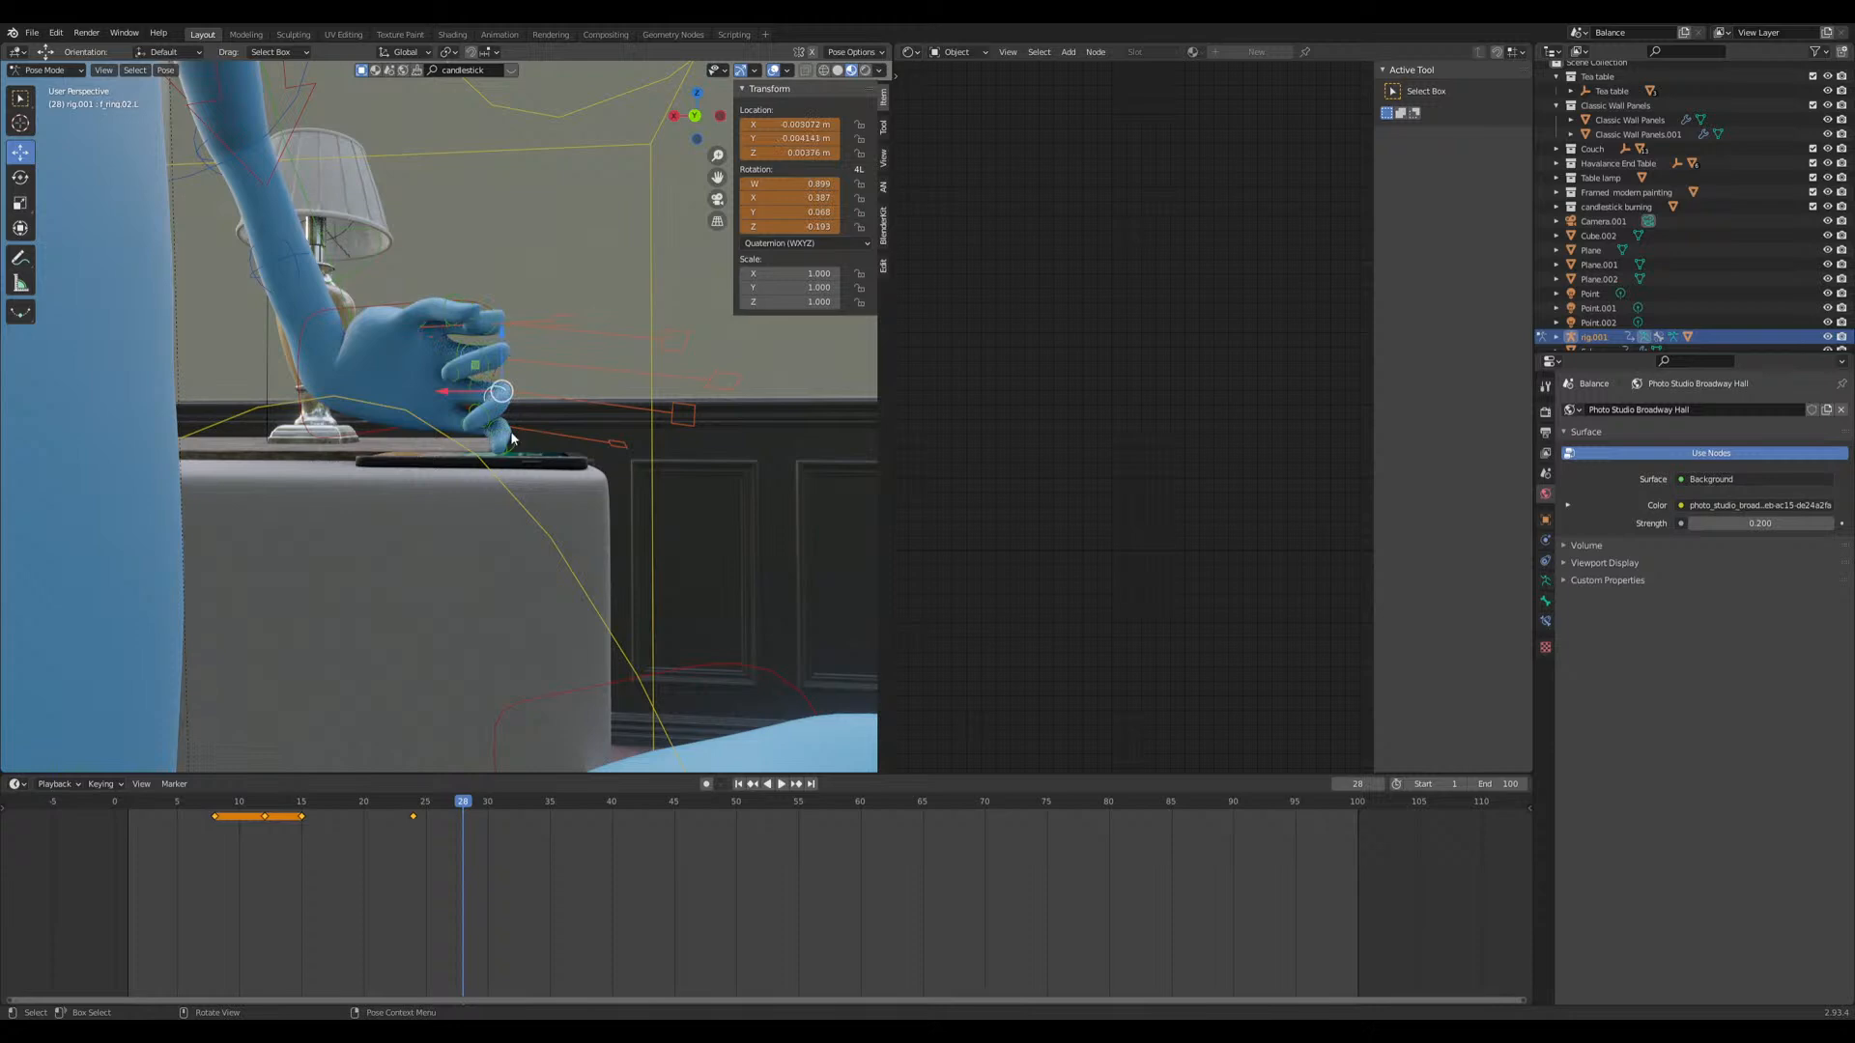
key(r)
key(r)
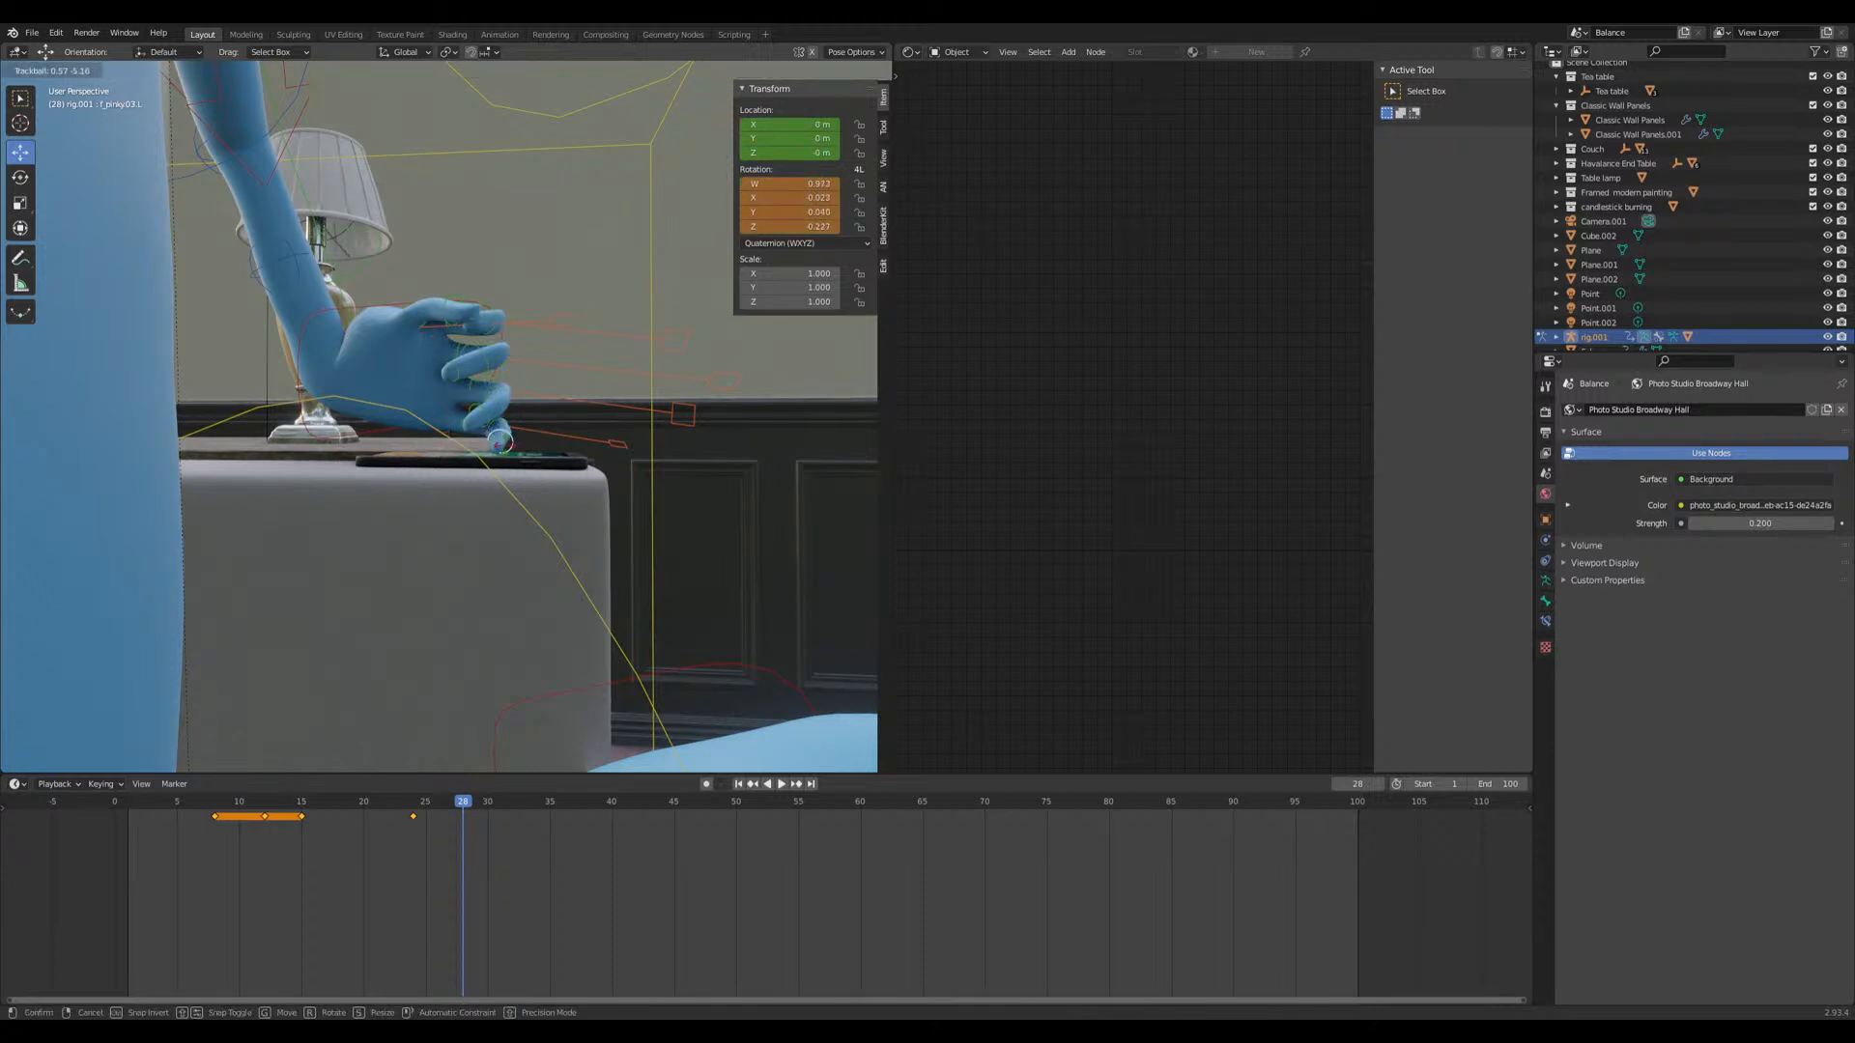
click(547, 410)
Step: Rotate the left index finger's base control and the other selected finger control about 12.9° around the view axis
middle_drag(547, 377, 494, 393)
click(413, 394)
click(406, 354)
shift+click(404, 333)
key(r)
click(581, 548)
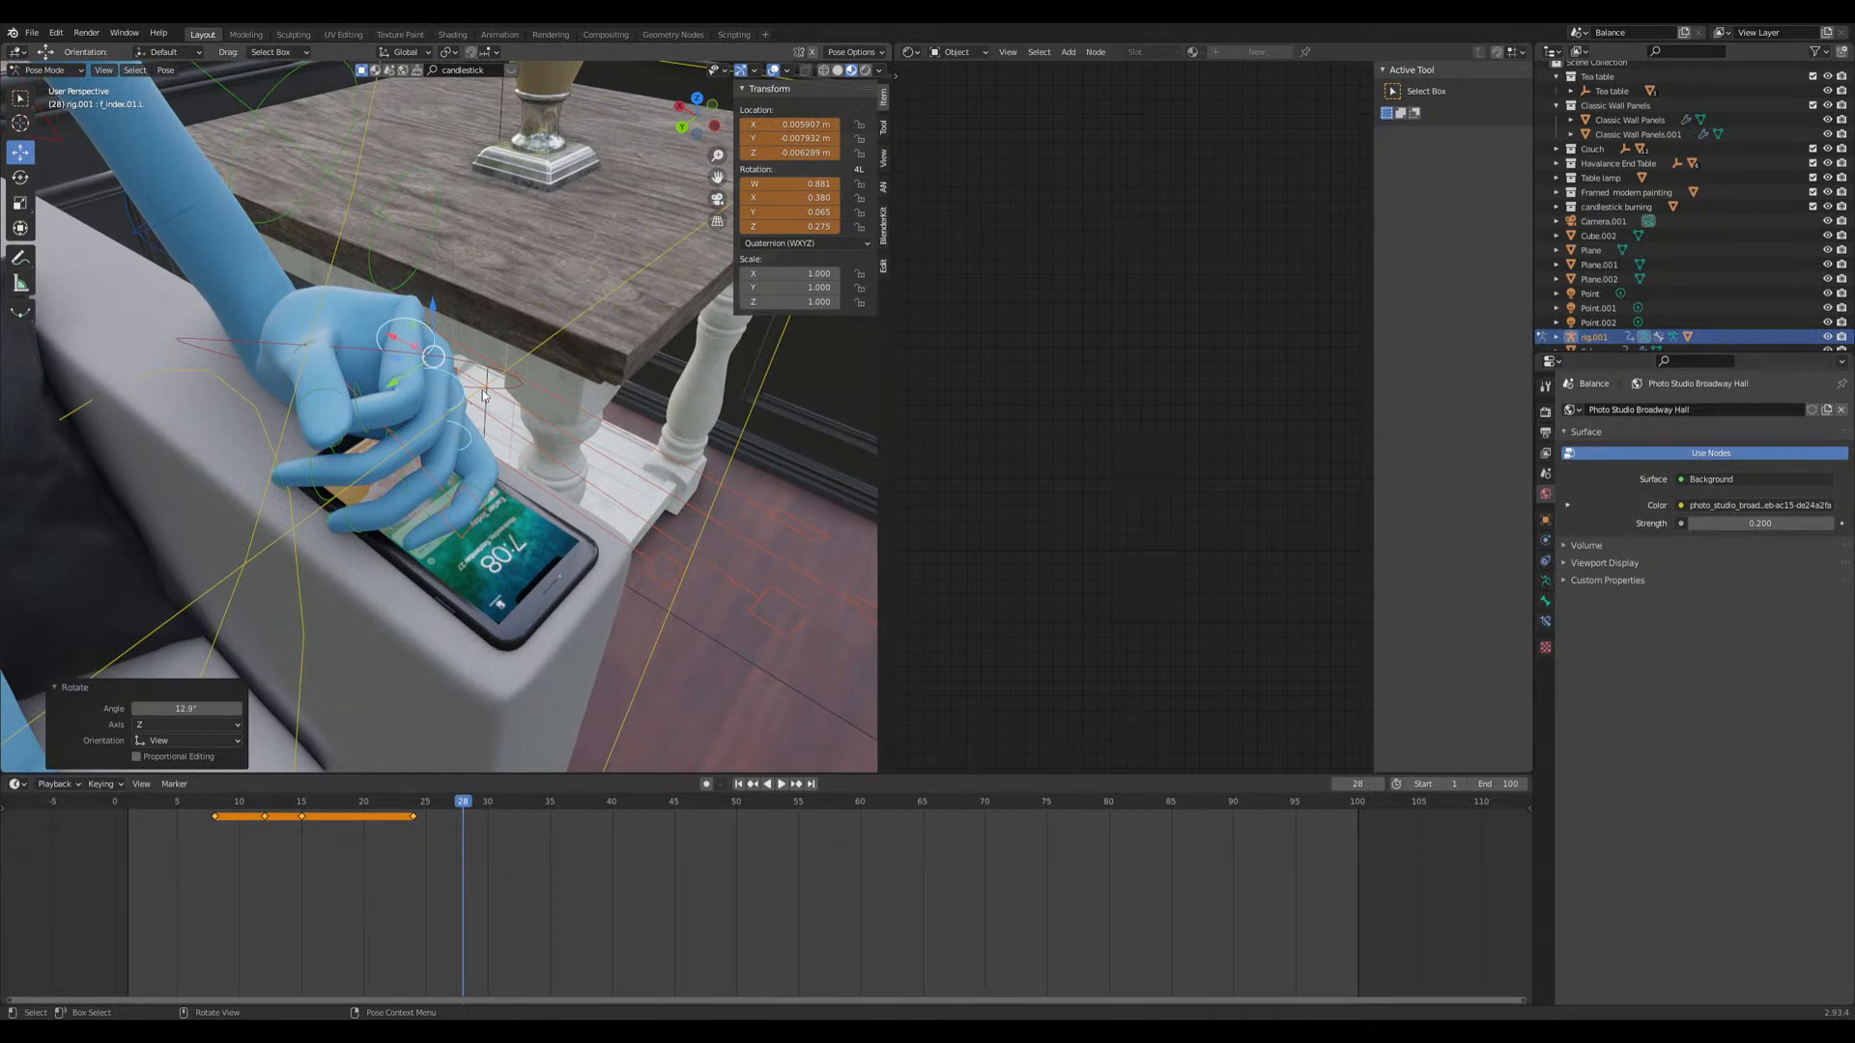
Step: Freely rotate the left thumb's middle control to swing the thumb down toward the phone
click(300, 349)
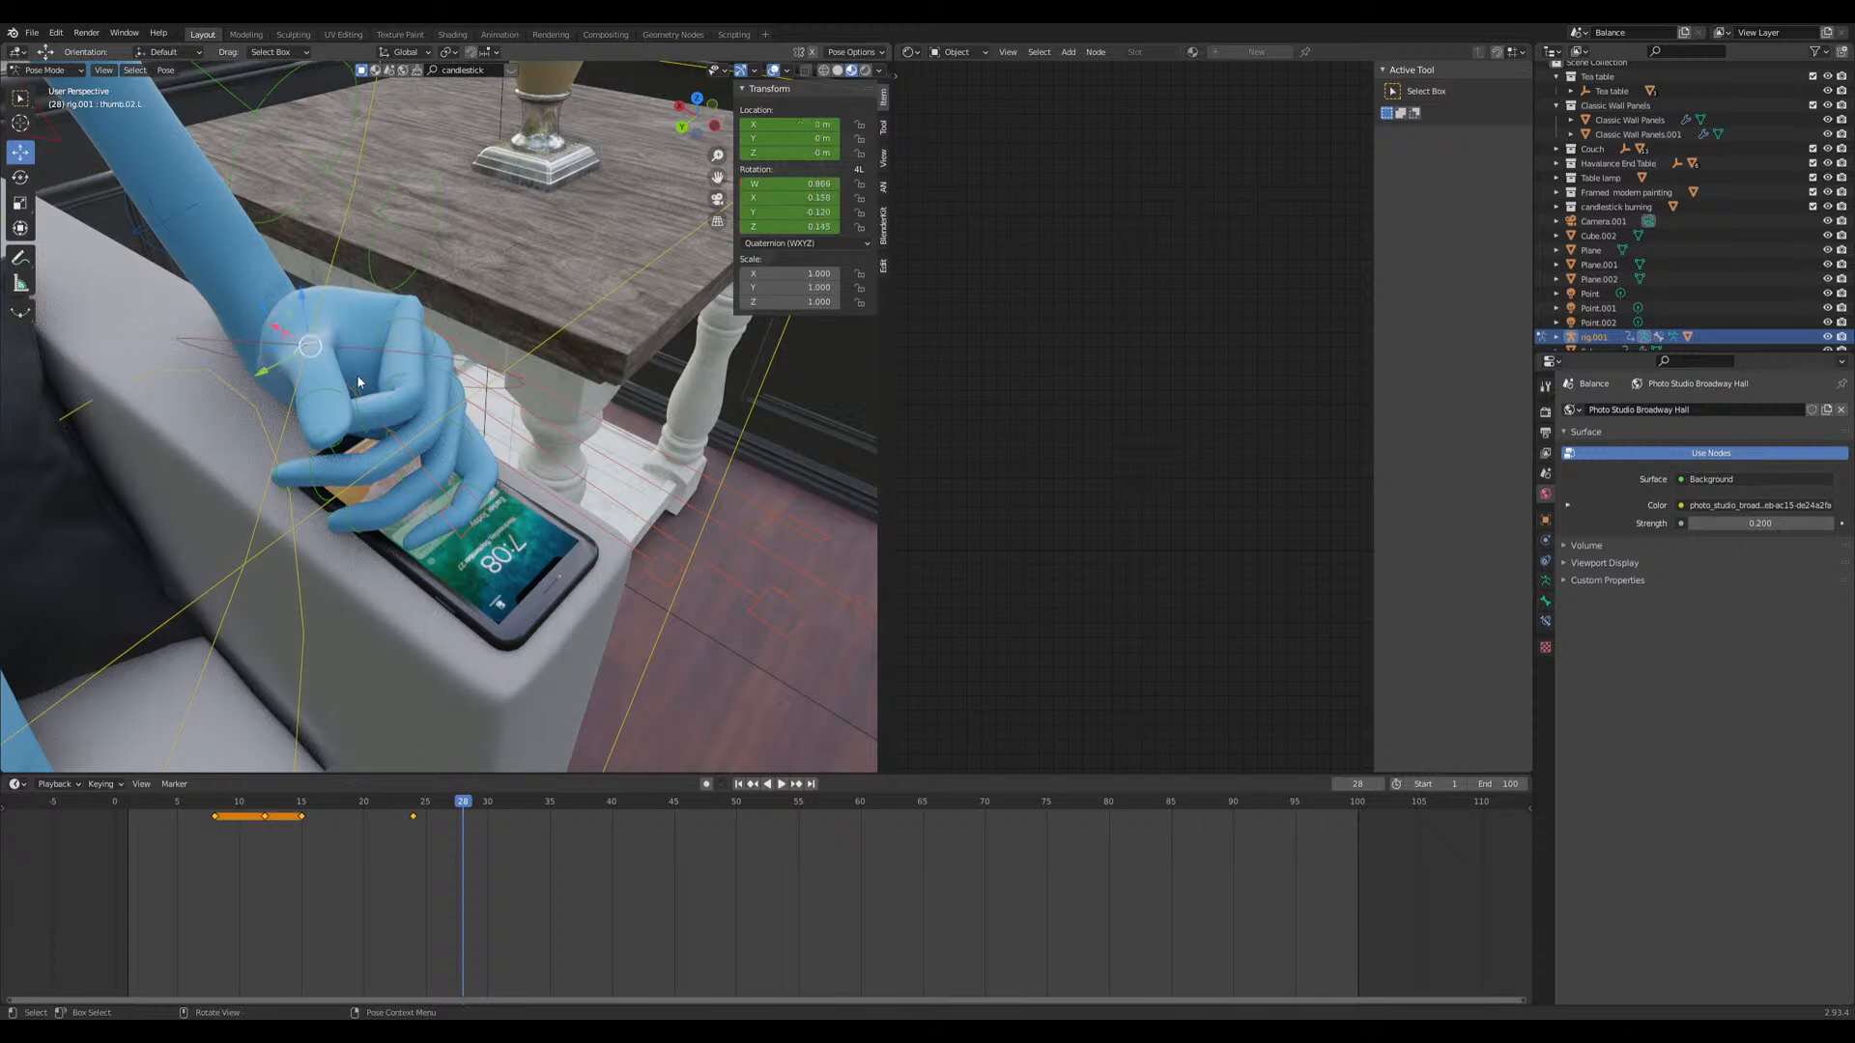
middle_drag(384, 398, 402, 375)
key(r)
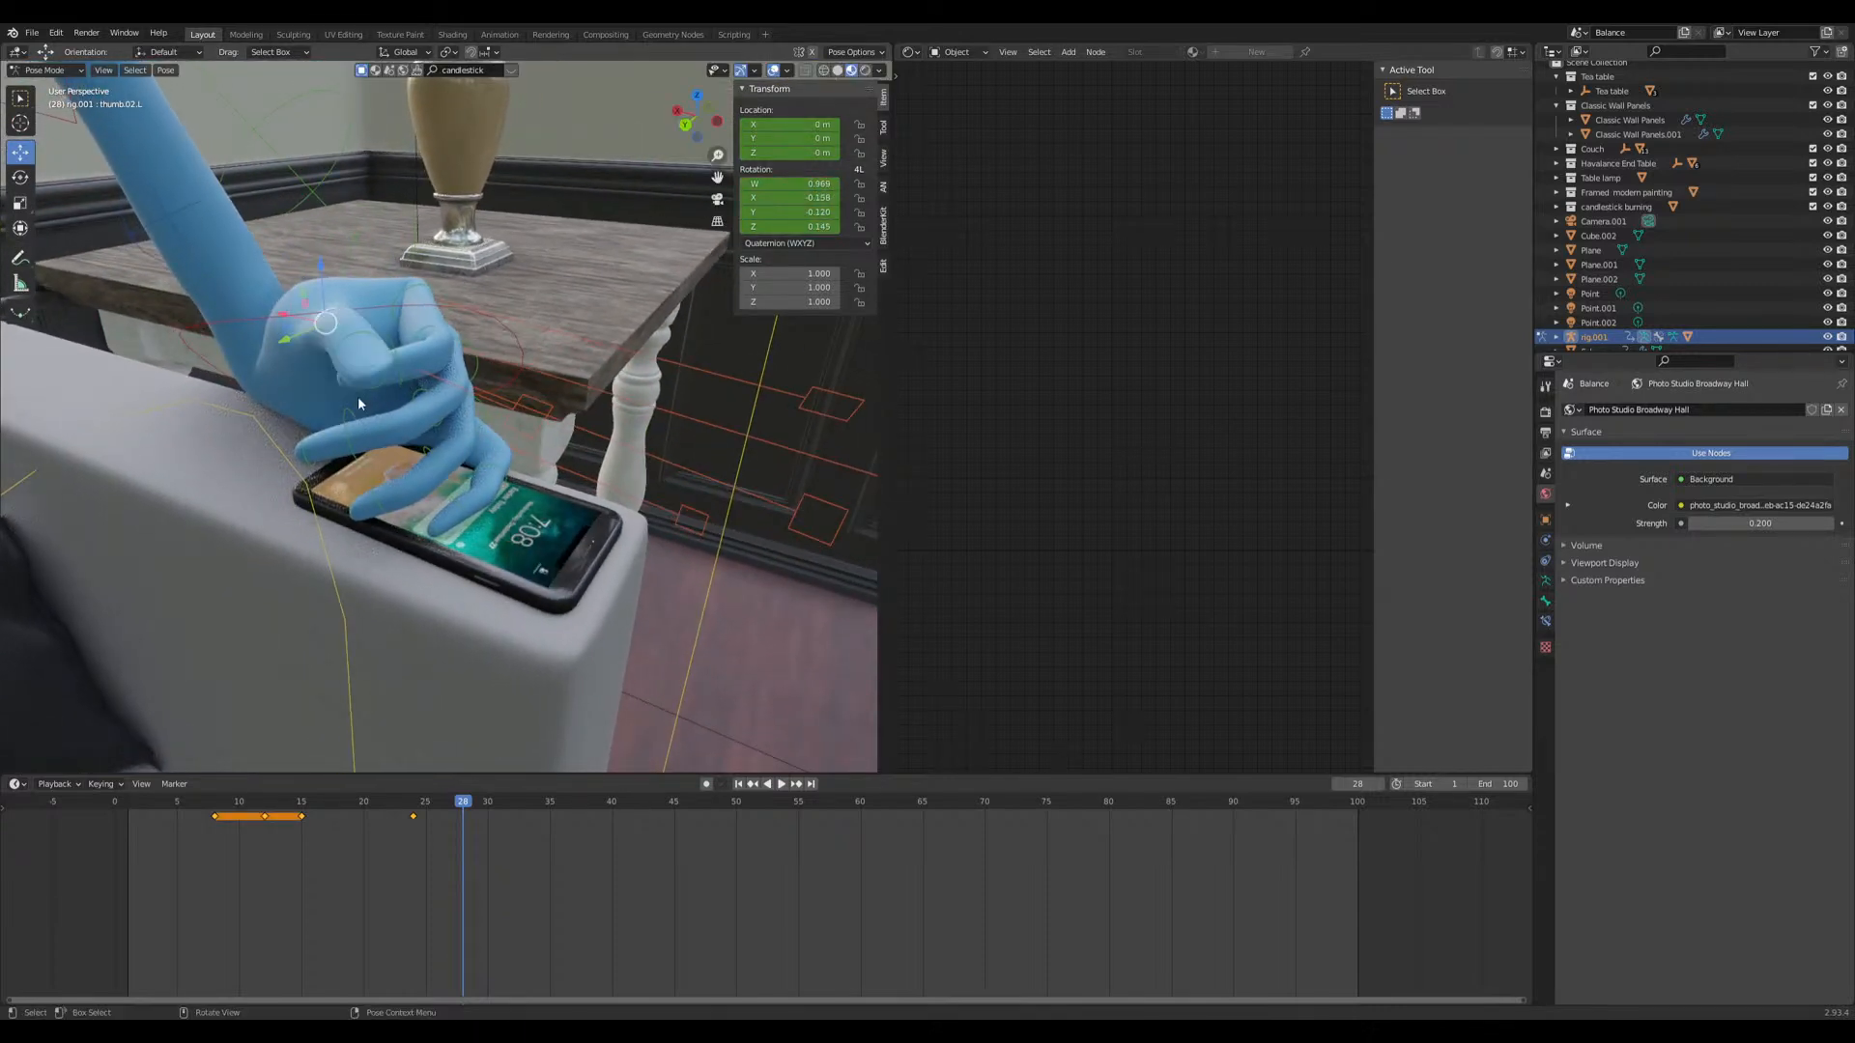
key(r)
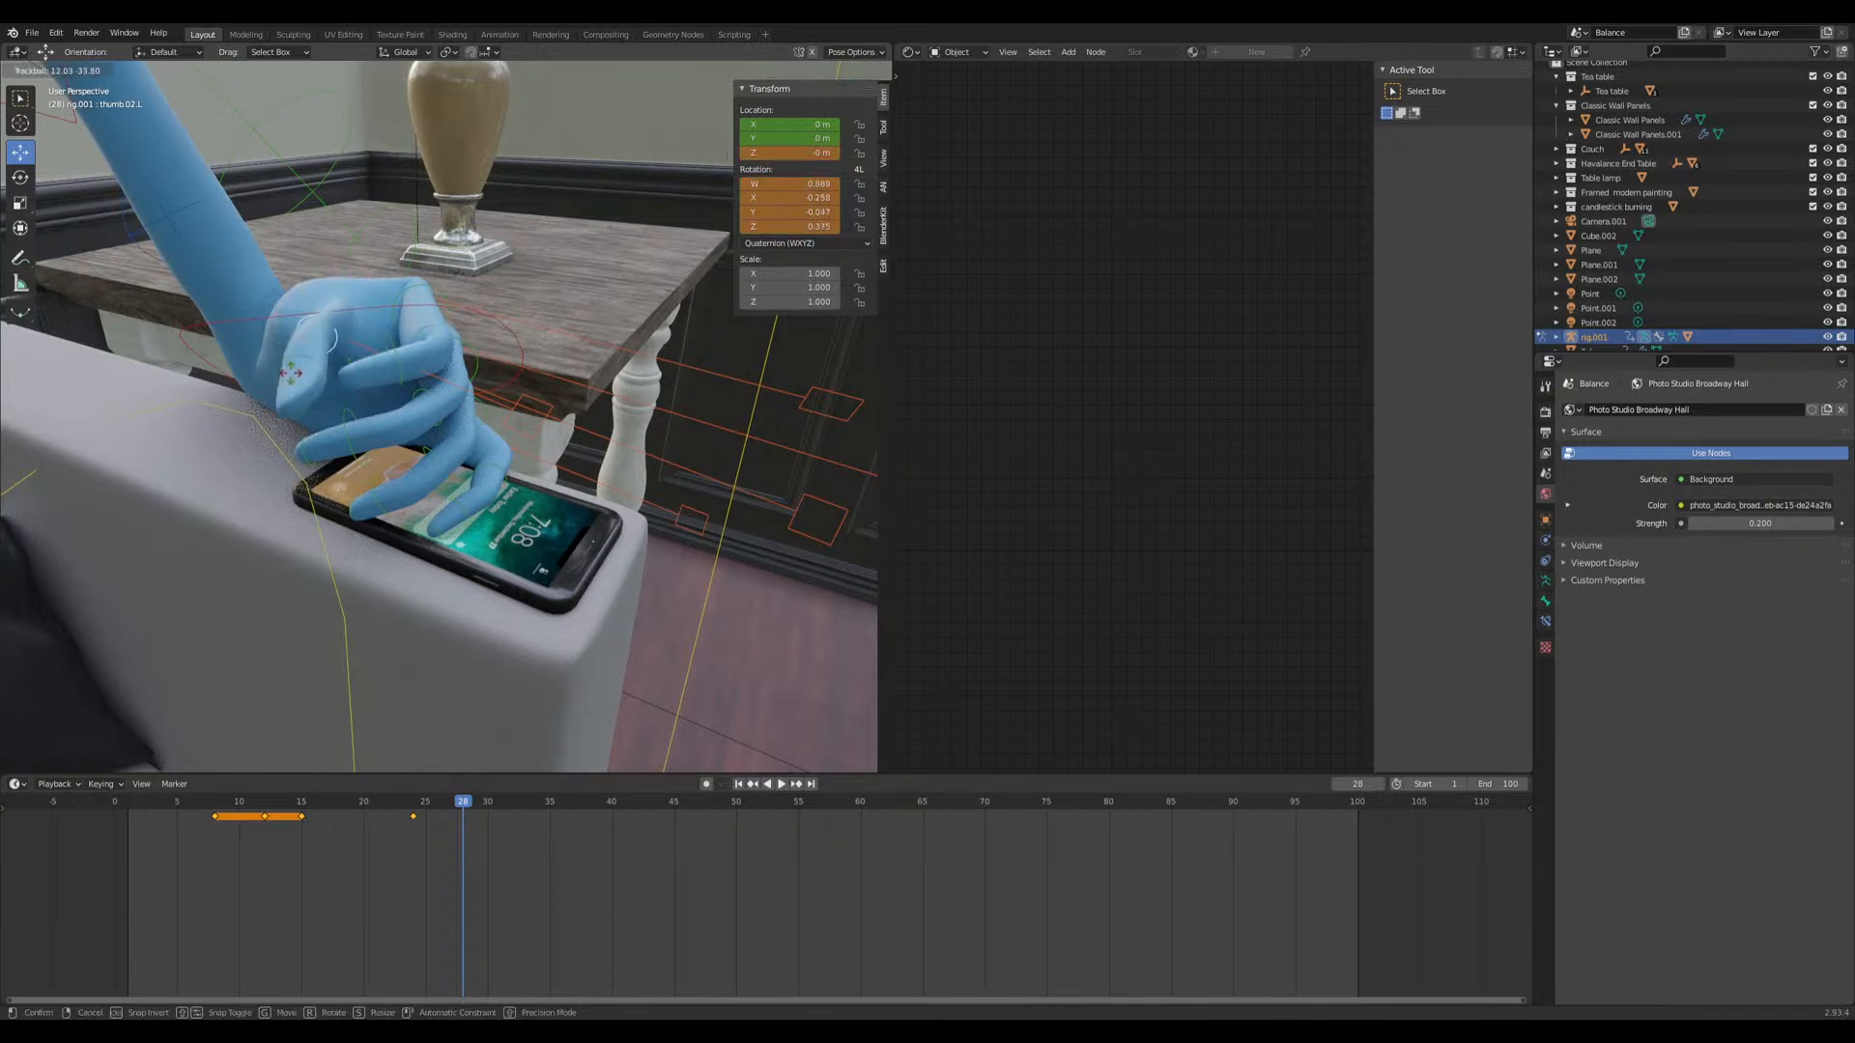
click(333, 415)
Step: Refine the left thumb with another rotation and a small move of its middle control
middle_drag(333, 415, 406, 425)
key(r)
click(328, 468)
key(g)
click(315, 447)
Step: Adjust the rotation of individual left finger controls to curl the fingers over the phone
click(336, 464)
click(392, 433)
key(r)
click(483, 568)
click(422, 417)
click(392, 466)
key(r)
click(415, 541)
key(r)
click(363, 422)
right_click(363, 422)
Step: Fine-tune the finger rotations, turning the left pinky's base control about 7.04° around the view axis
middle_drag(321, 343, 346, 431)
click(391, 456)
key(r)
click(391, 449)
click(346, 430)
key(r)
click(346, 431)
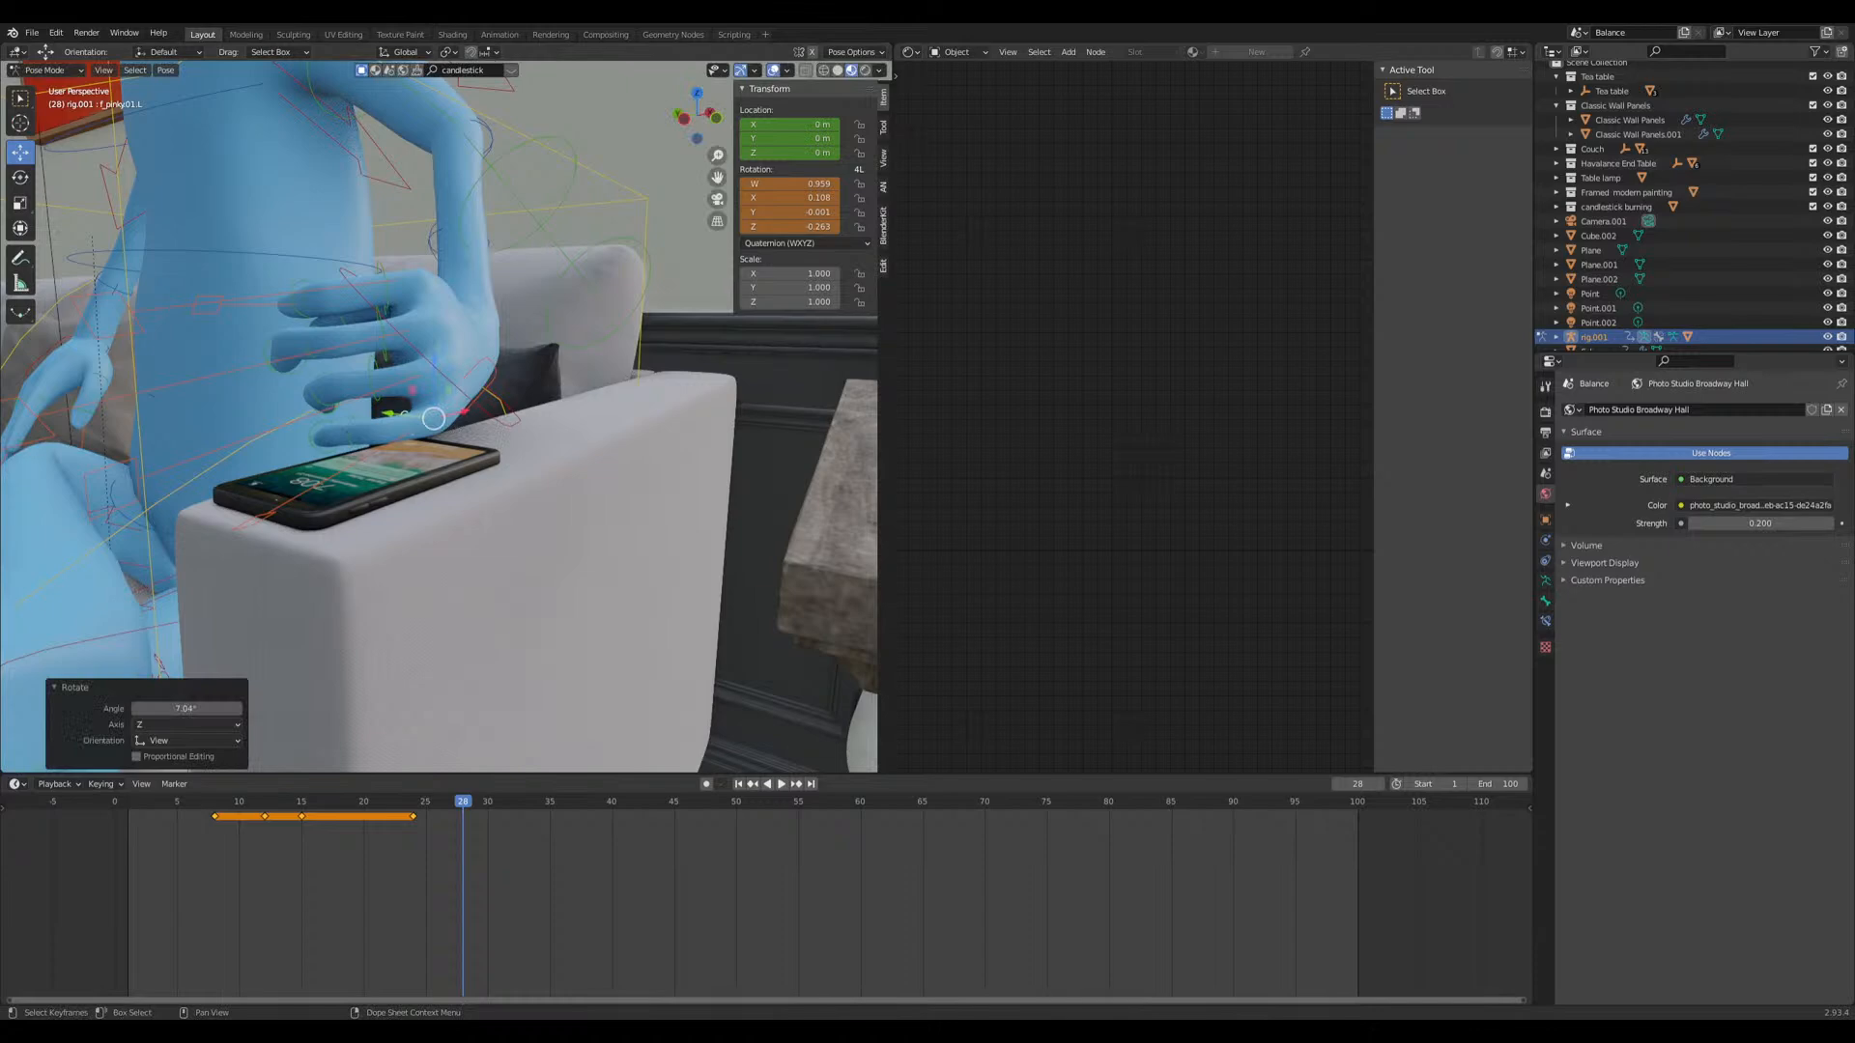
Step: Select all of the rig's controls and keyframe the grabbing pose at frame 28
middle_drag(454, 416, 522, 488)
key(a)
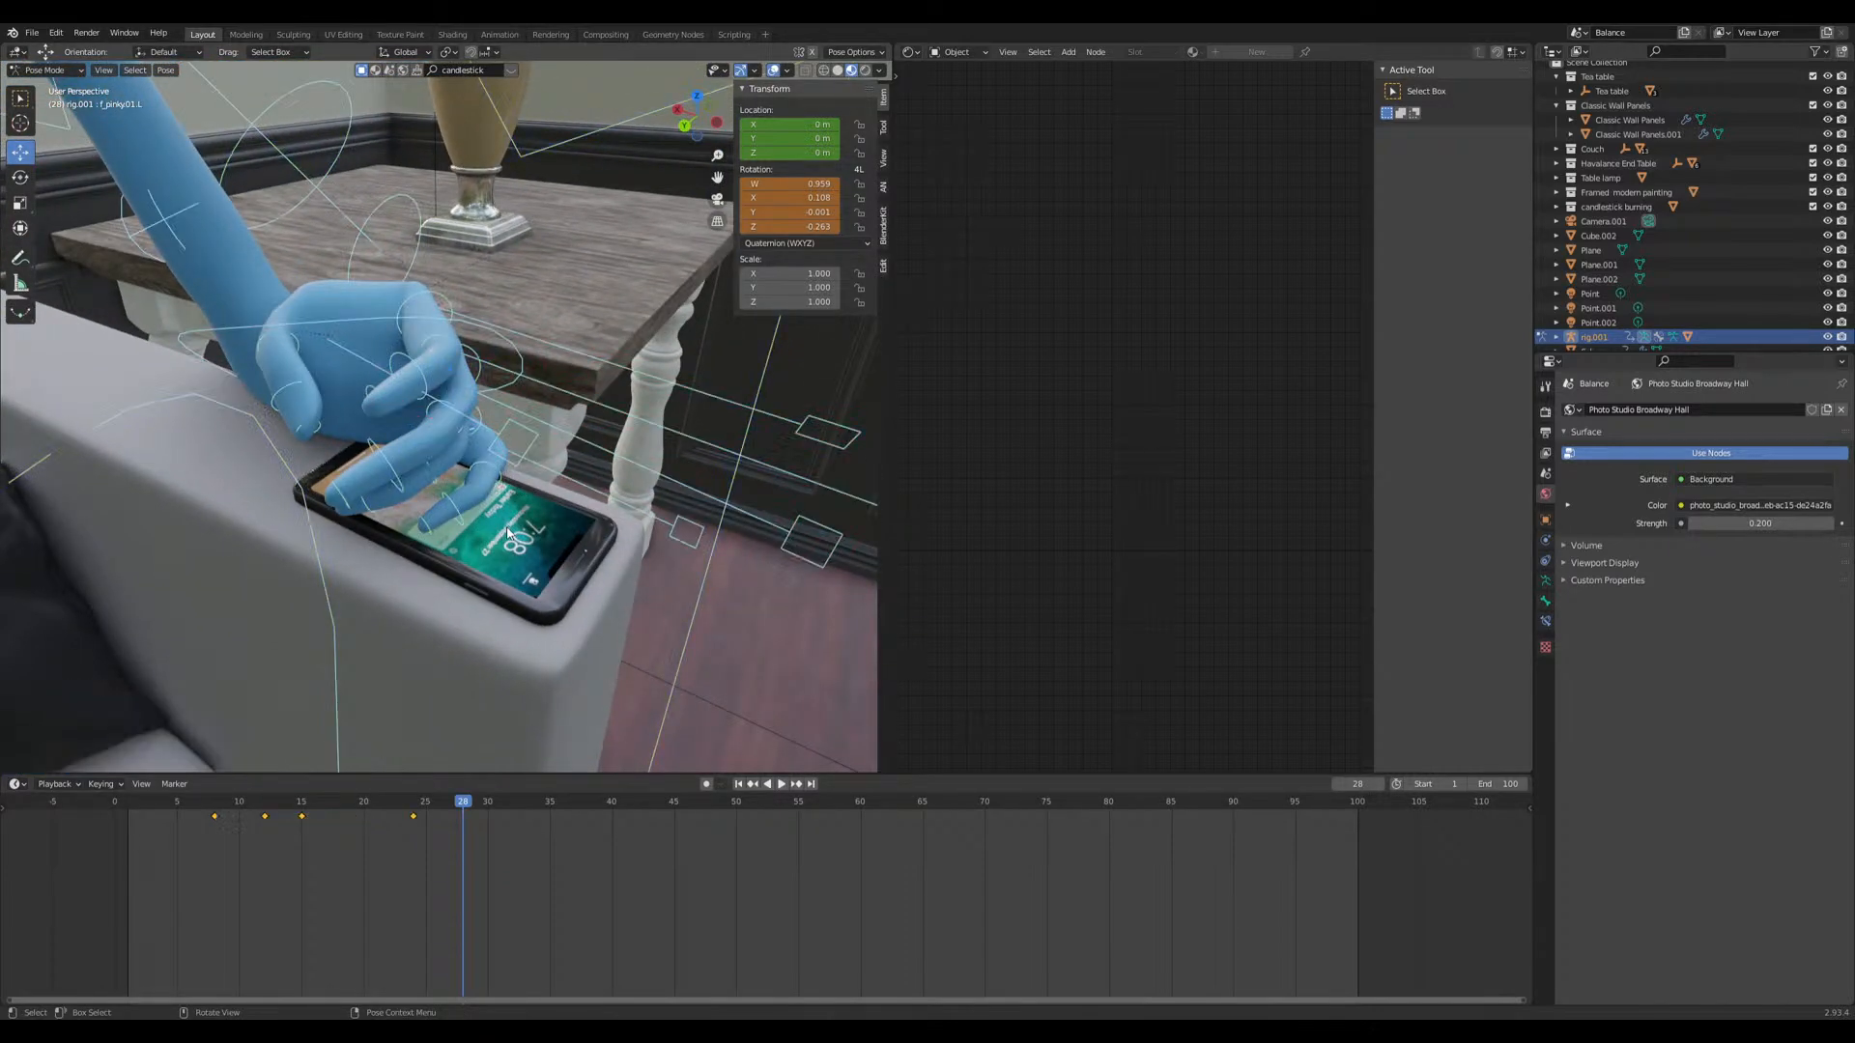
key(i)
click(475, 529)
Step: Return to Object Mode, select the phone and insert a Location & Rotation keyframe for it at frame 25
key(ctrl+Tab)
middle_drag(475, 529, 317, 298)
click(413, 546)
click(390, 351)
click(363, 354)
click(316, 297)
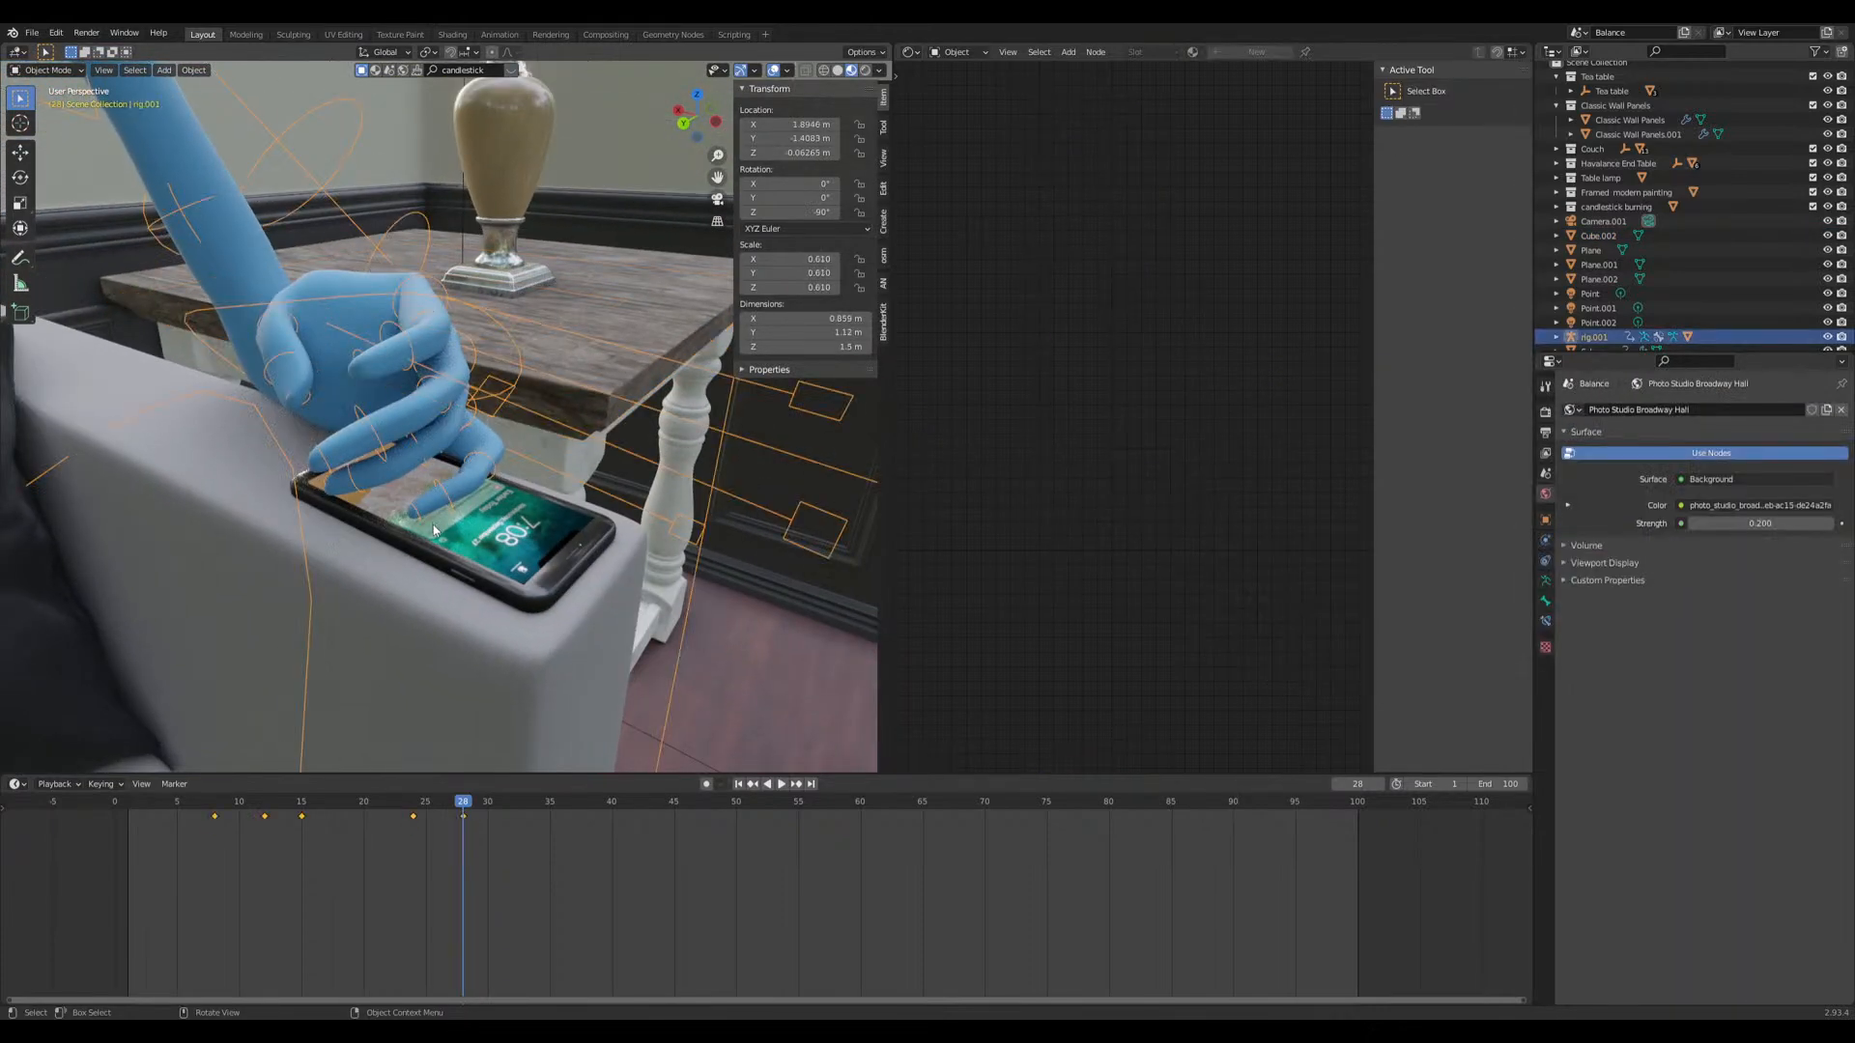
click(471, 541)
middle_drag(472, 541, 421, 543)
drag(438, 797, 427, 801)
key(i)
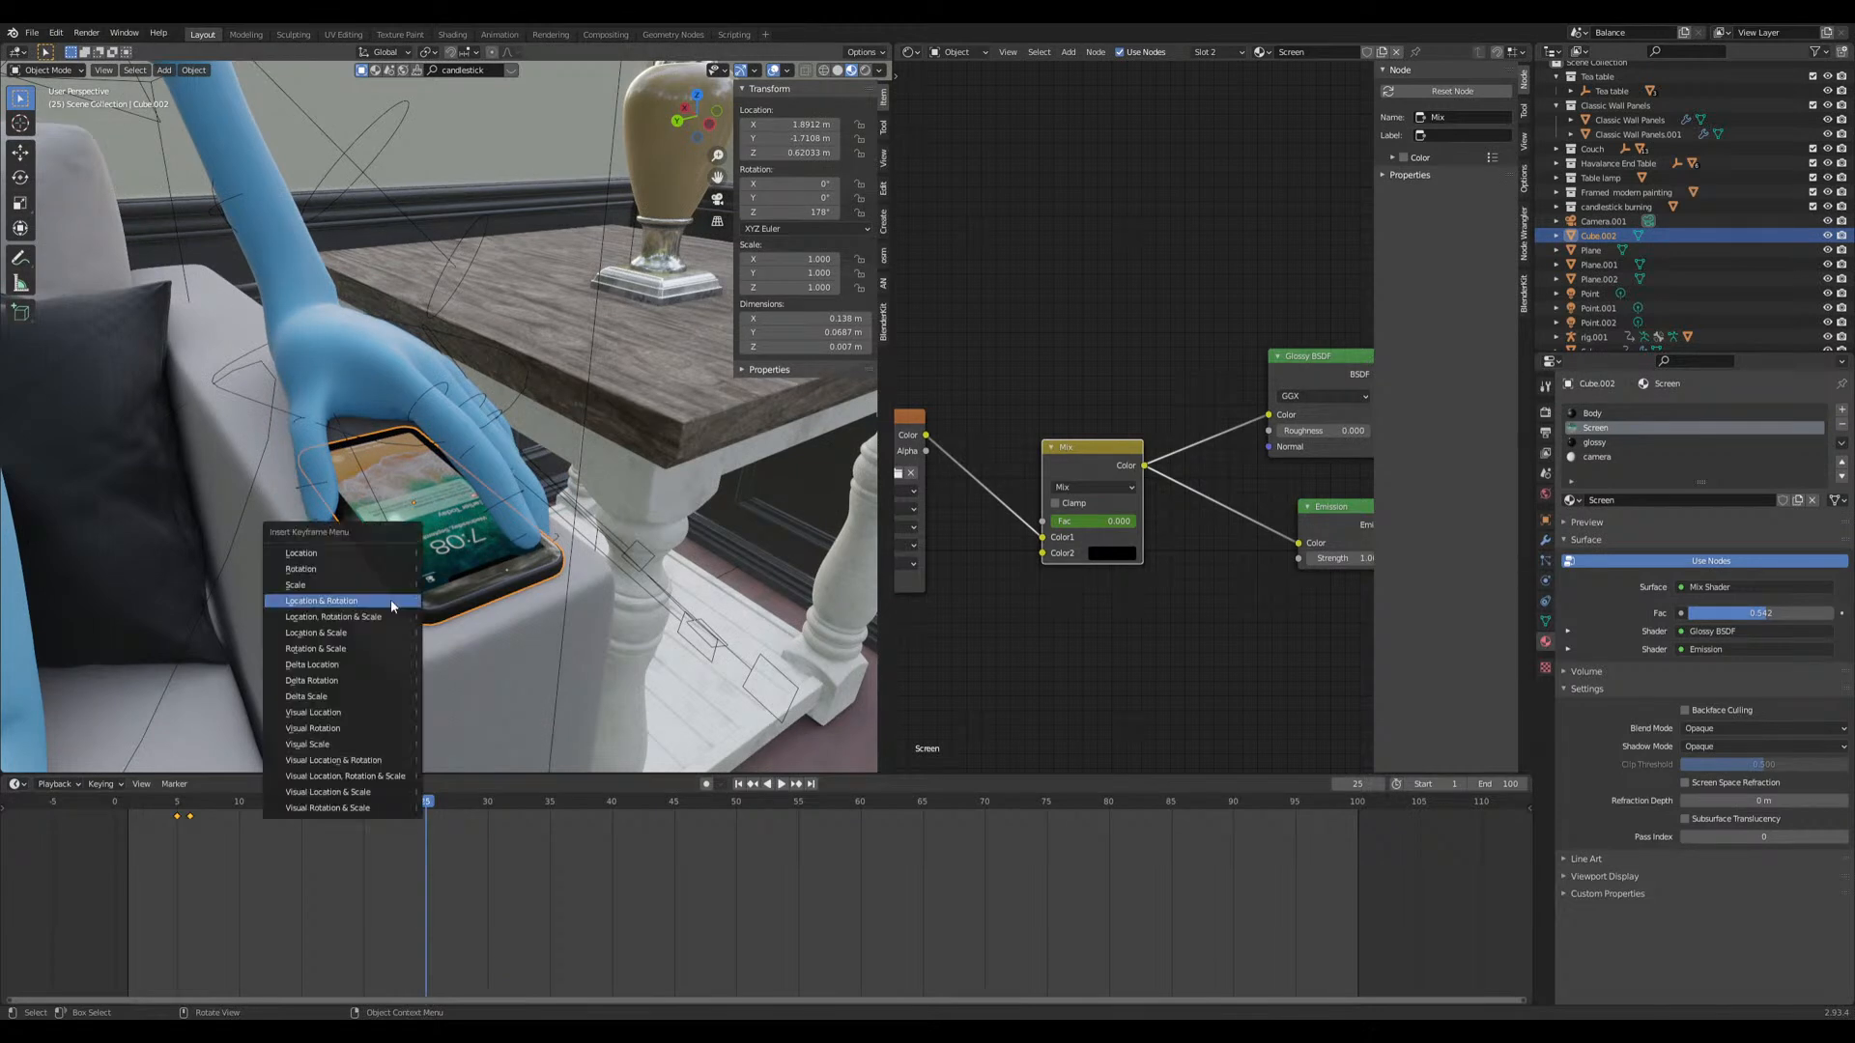
click(390, 599)
Step: At frame 29, move the phone up off the armrest into the left hand
key(space)
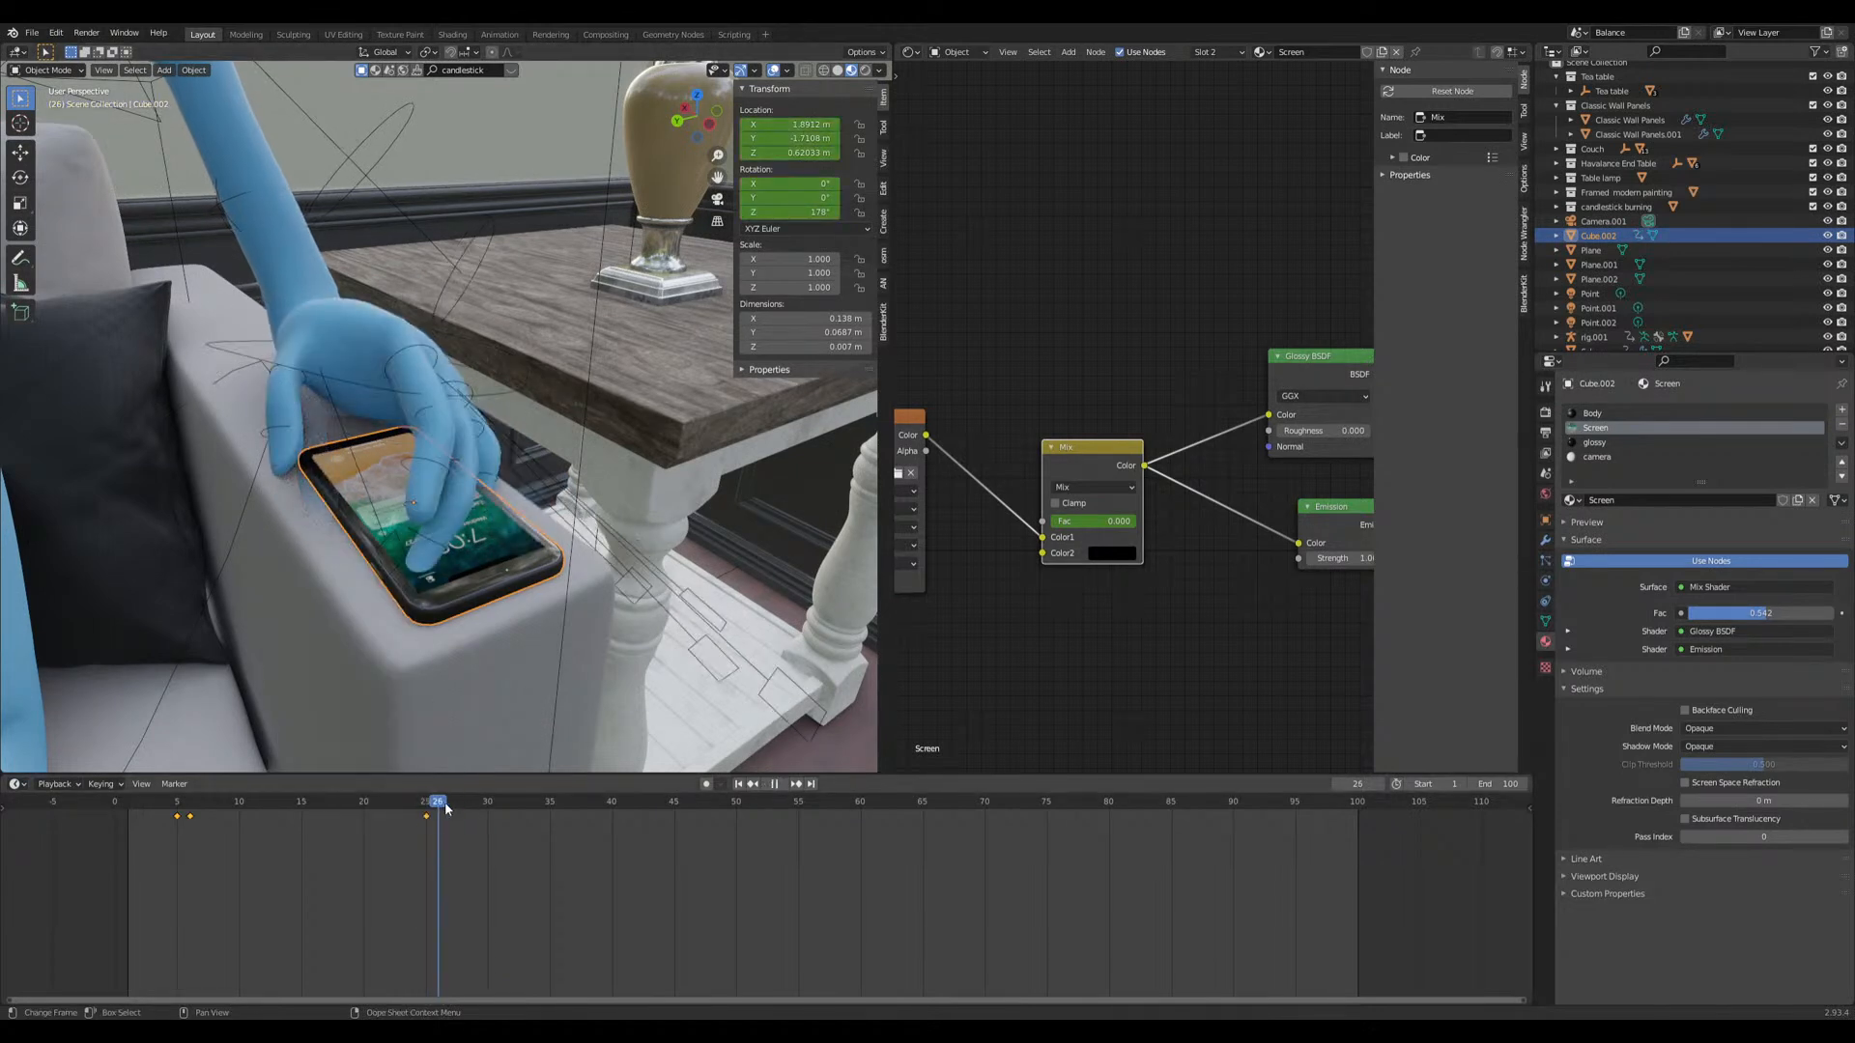
key(space)
middle_drag(405, 570, 387, 502)
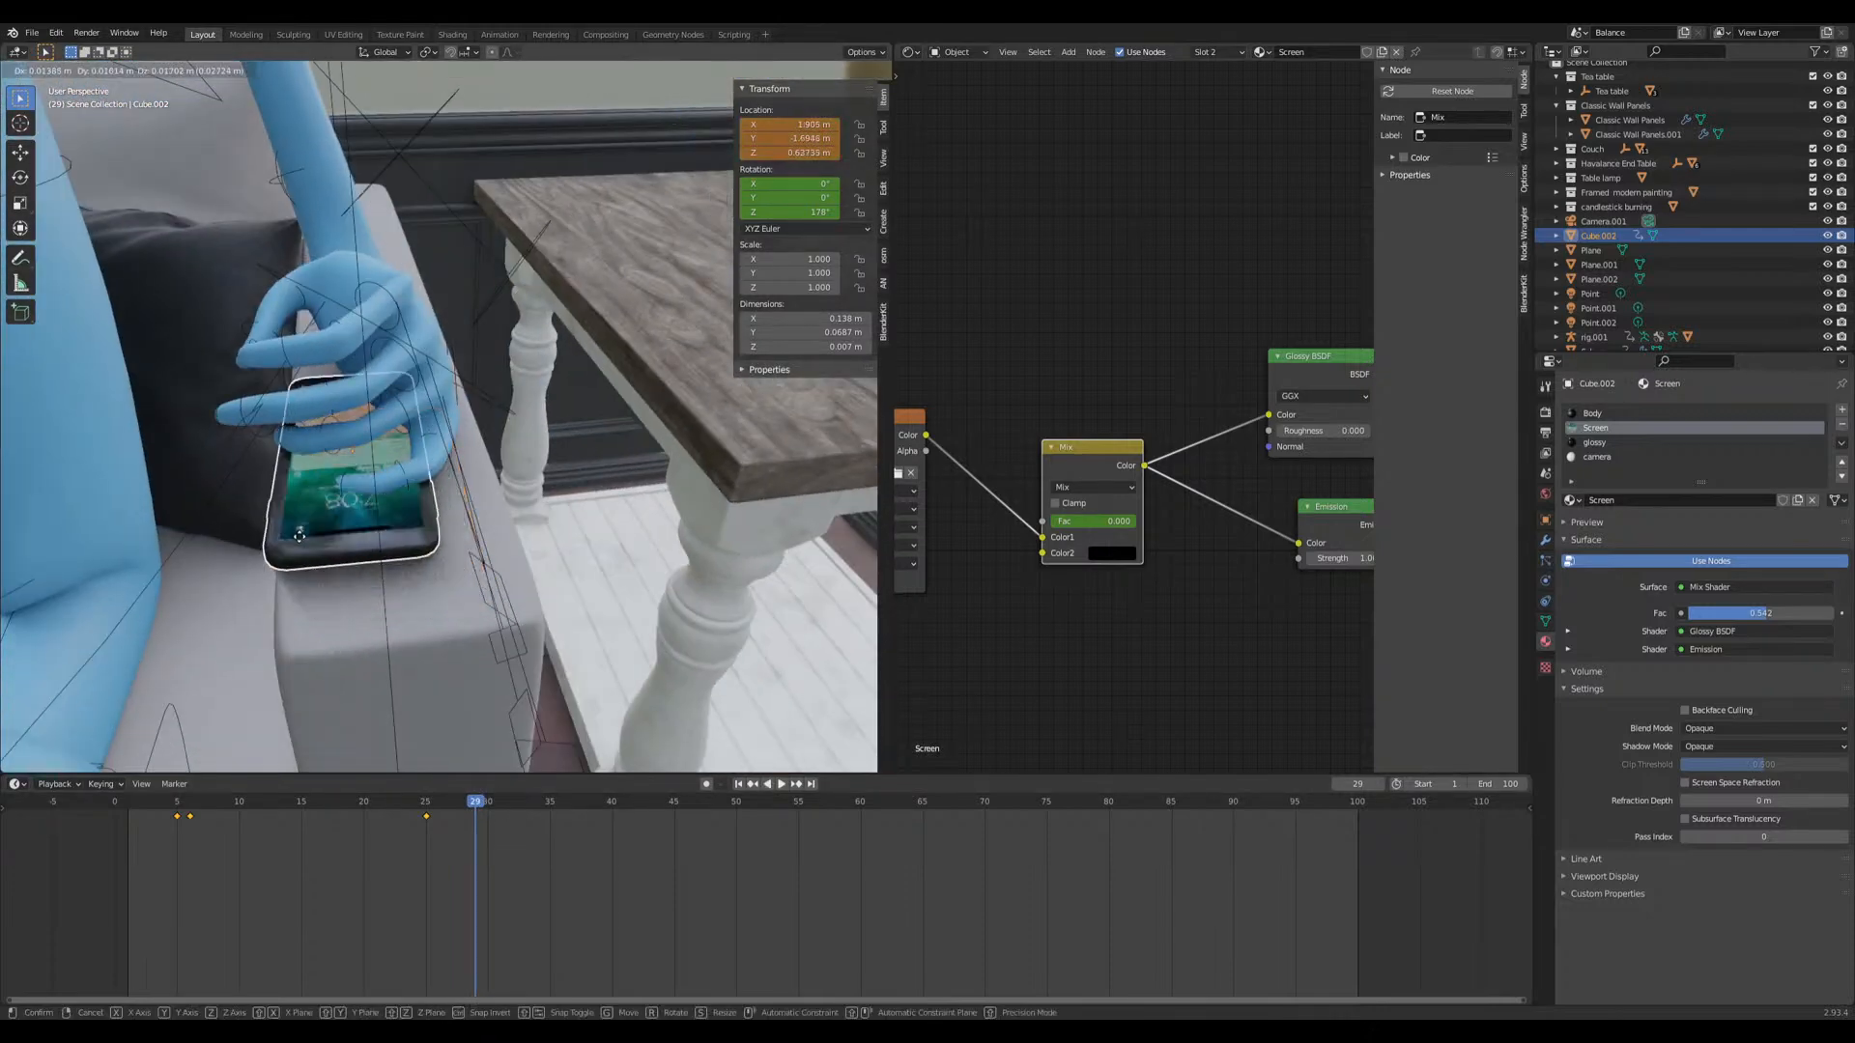
key(g)
click(269, 467)
Step: Rotate the phone around the view axis to tilt it upright, and freely rotate it toward the palm
middle_drag(268, 468, 541, 435)
key(r)
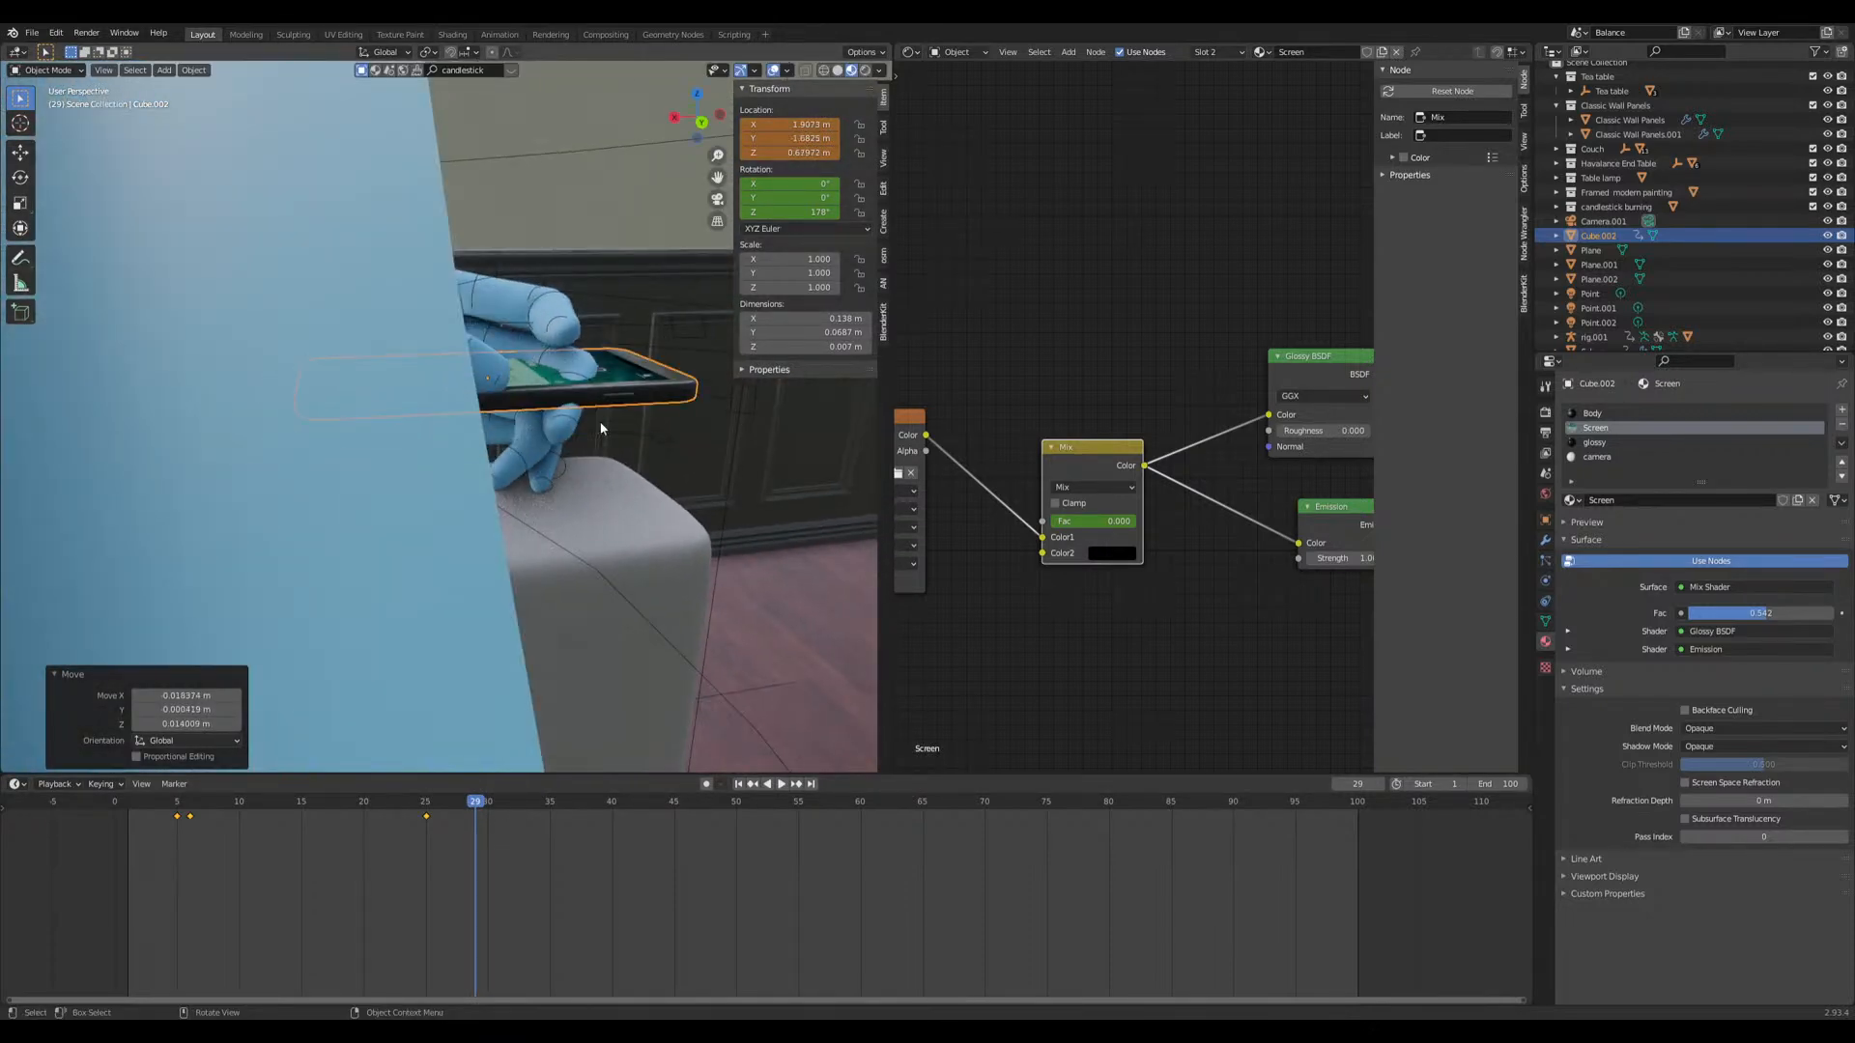
click(602, 280)
middle_drag(604, 288, 472, 383)
key(r)
key(r)
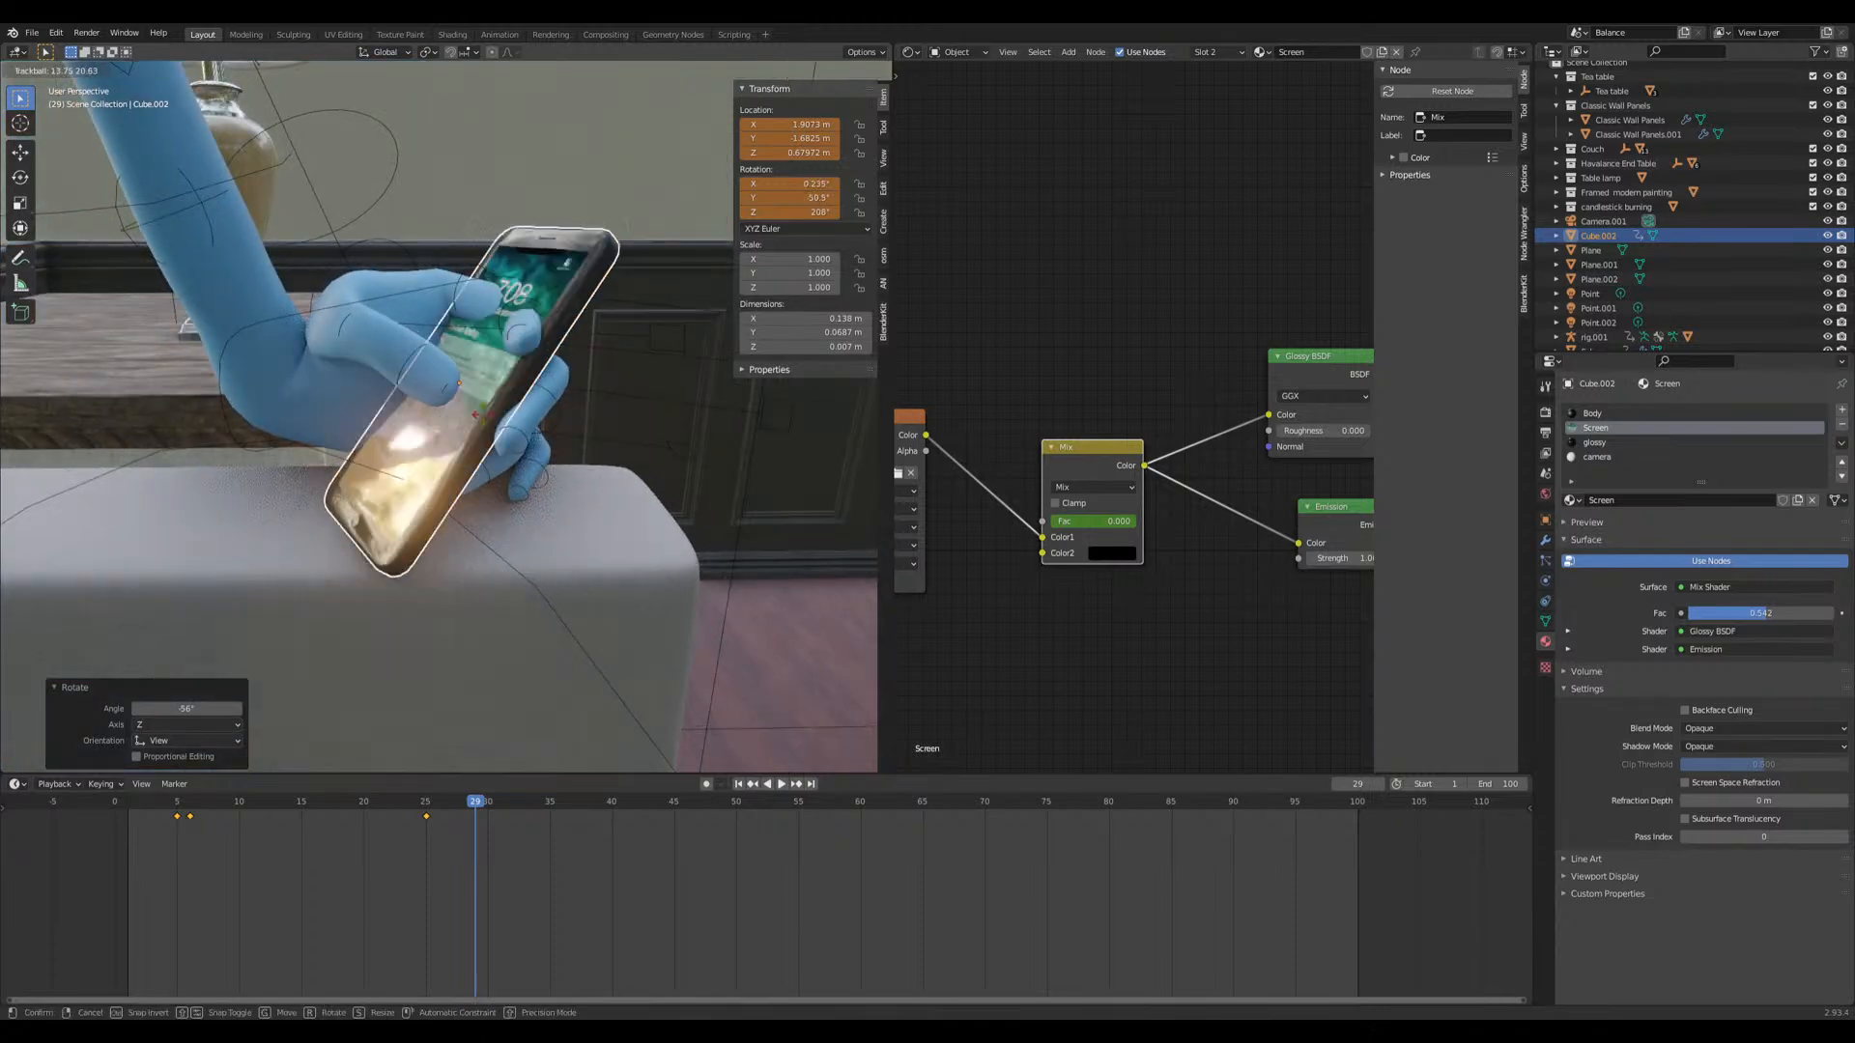
click(503, 405)
Step: Move the phone twice in small amounts to seat it between the left hand's fingers
key(g)
click(520, 415)
middle_drag(519, 414, 499, 472)
key(g)
click(331, 421)
Step: Alternate free and view-axis rotations of the phone to align it with the left hand's grip
key(r)
key(r)
click(488, 473)
key(r)
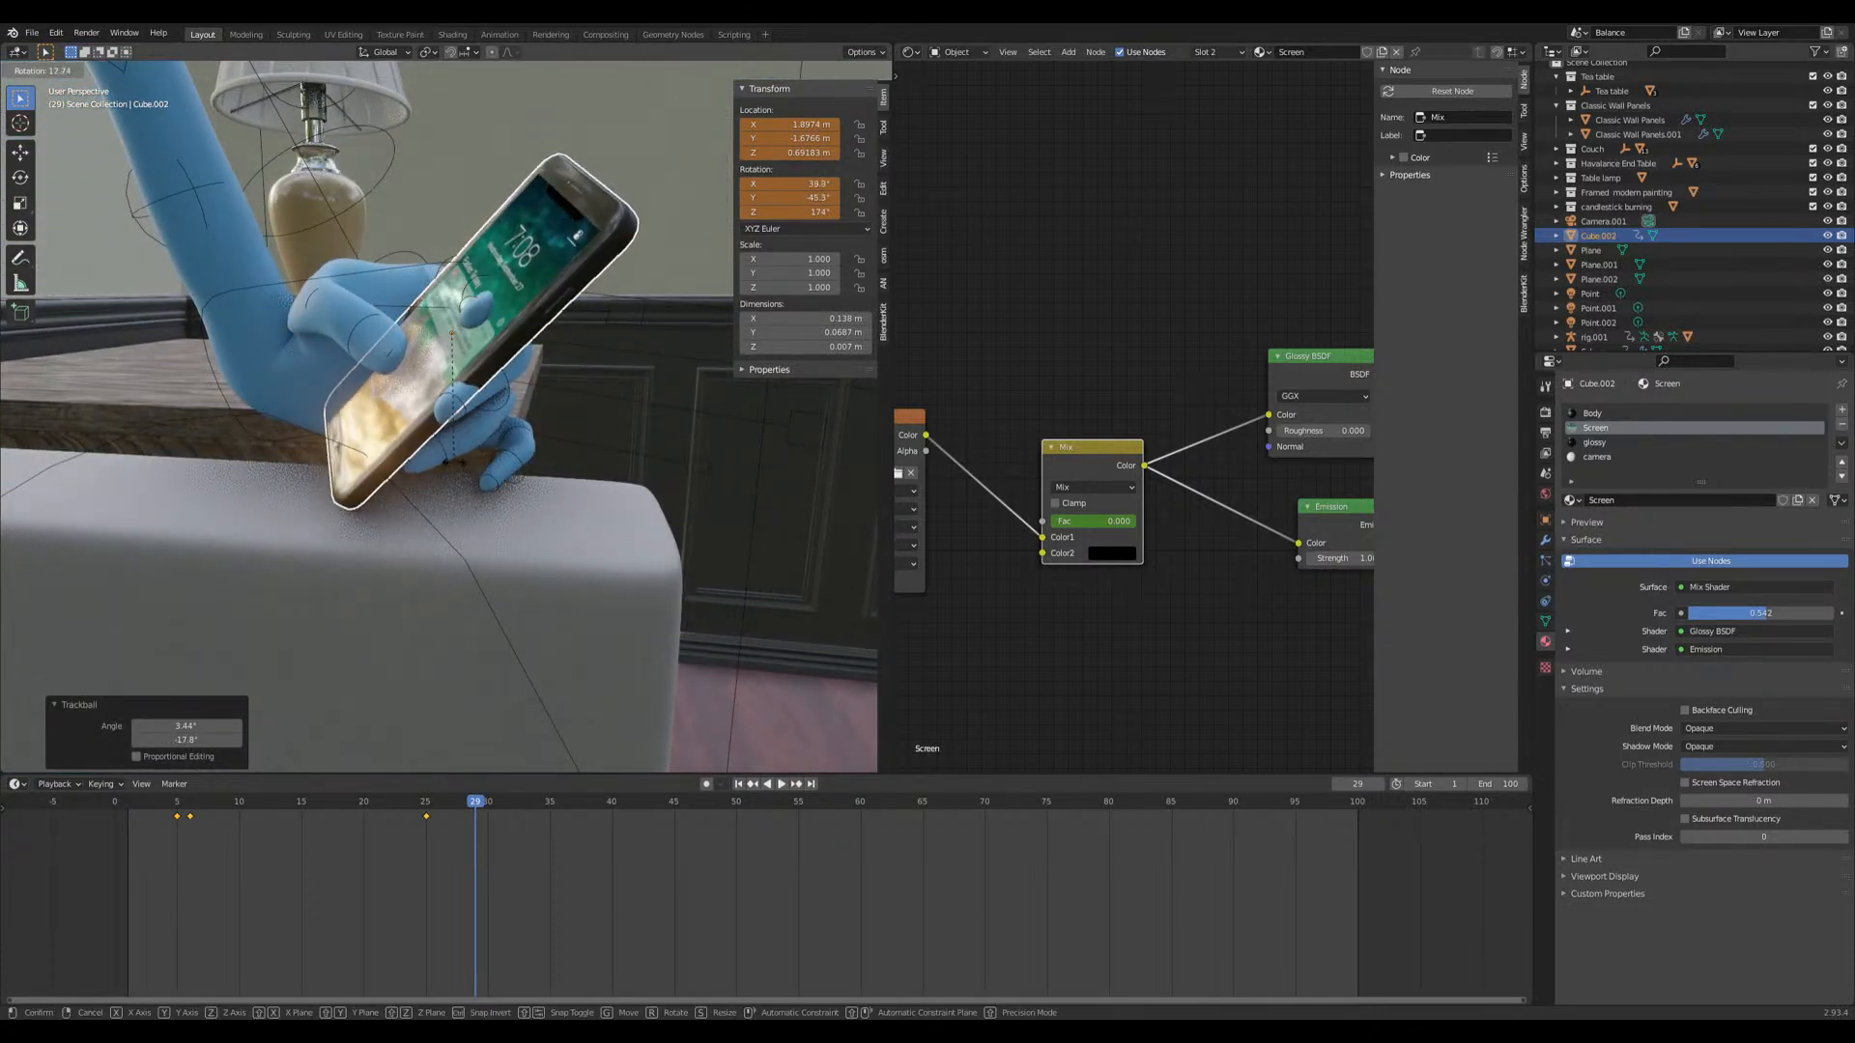
click(458, 446)
key(r)
key(r)
click(480, 373)
key(r)
click(510, 341)
Step: Fine-tune the phone's angle in the grip with further free and view-axis rotations
key(r)
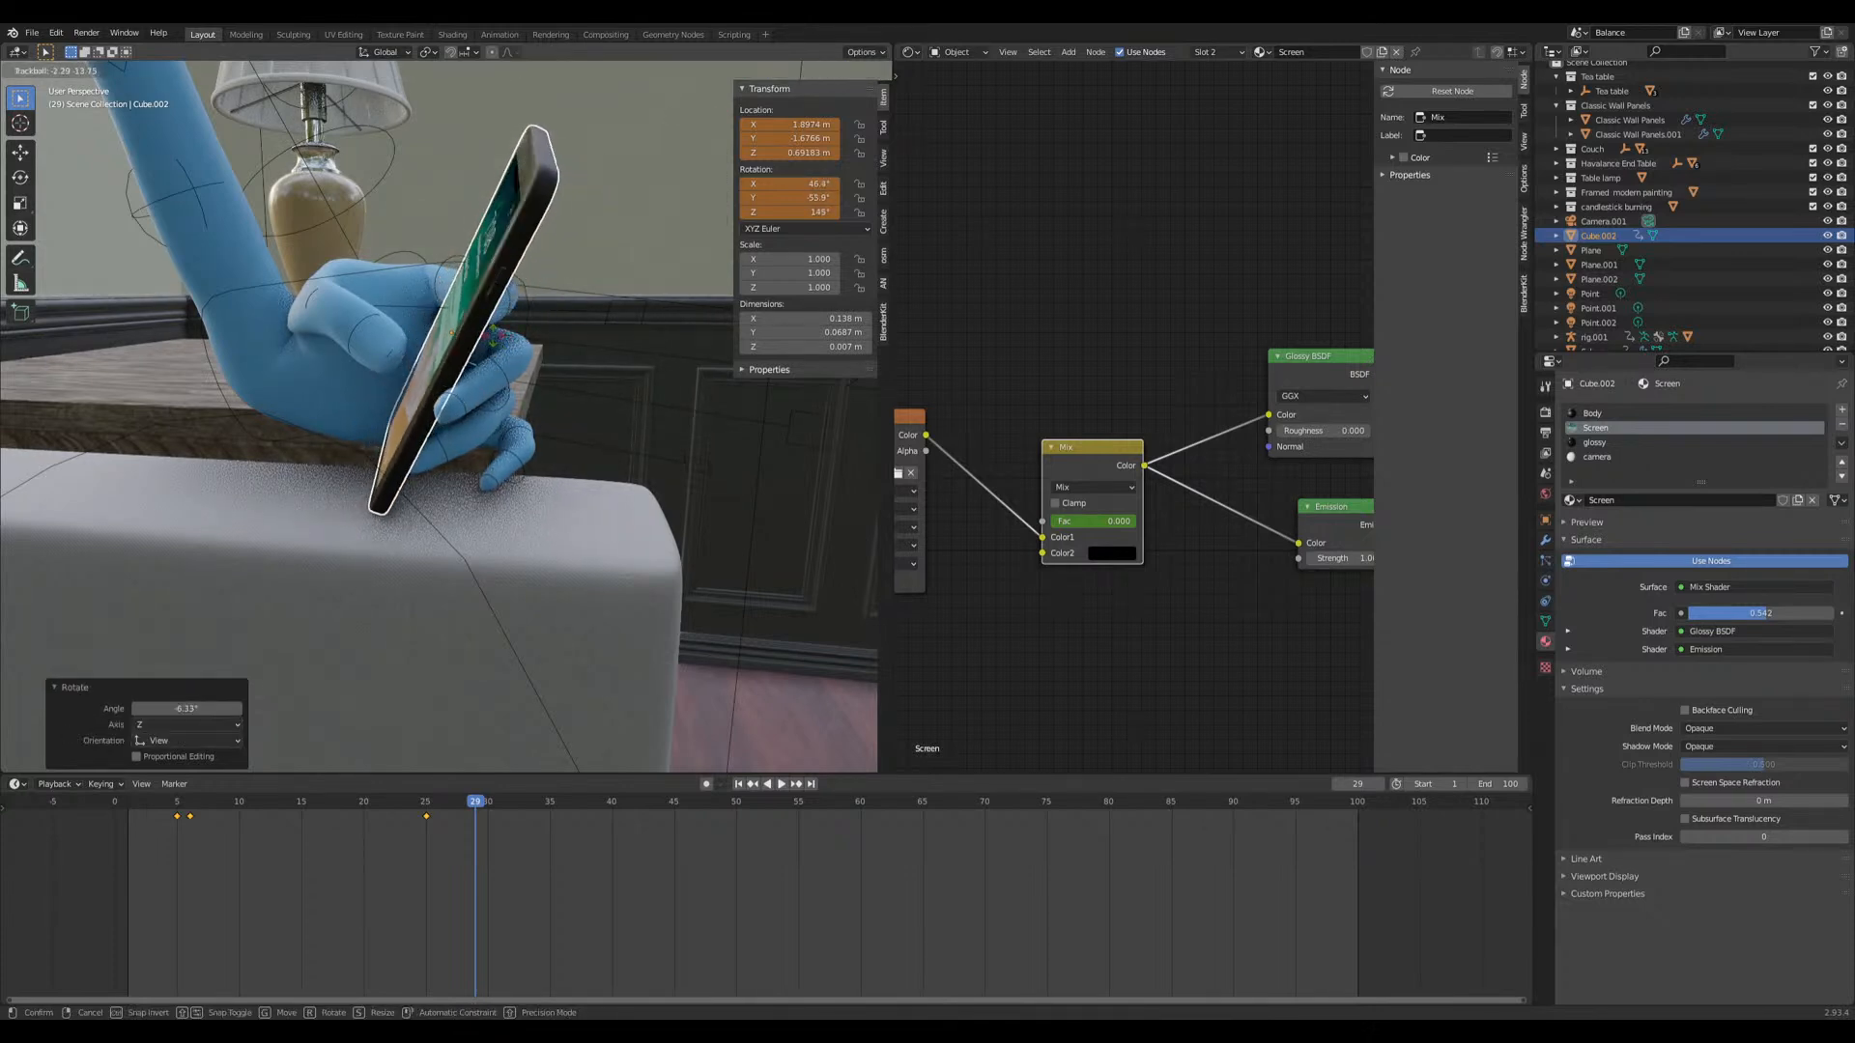
click(553, 298)
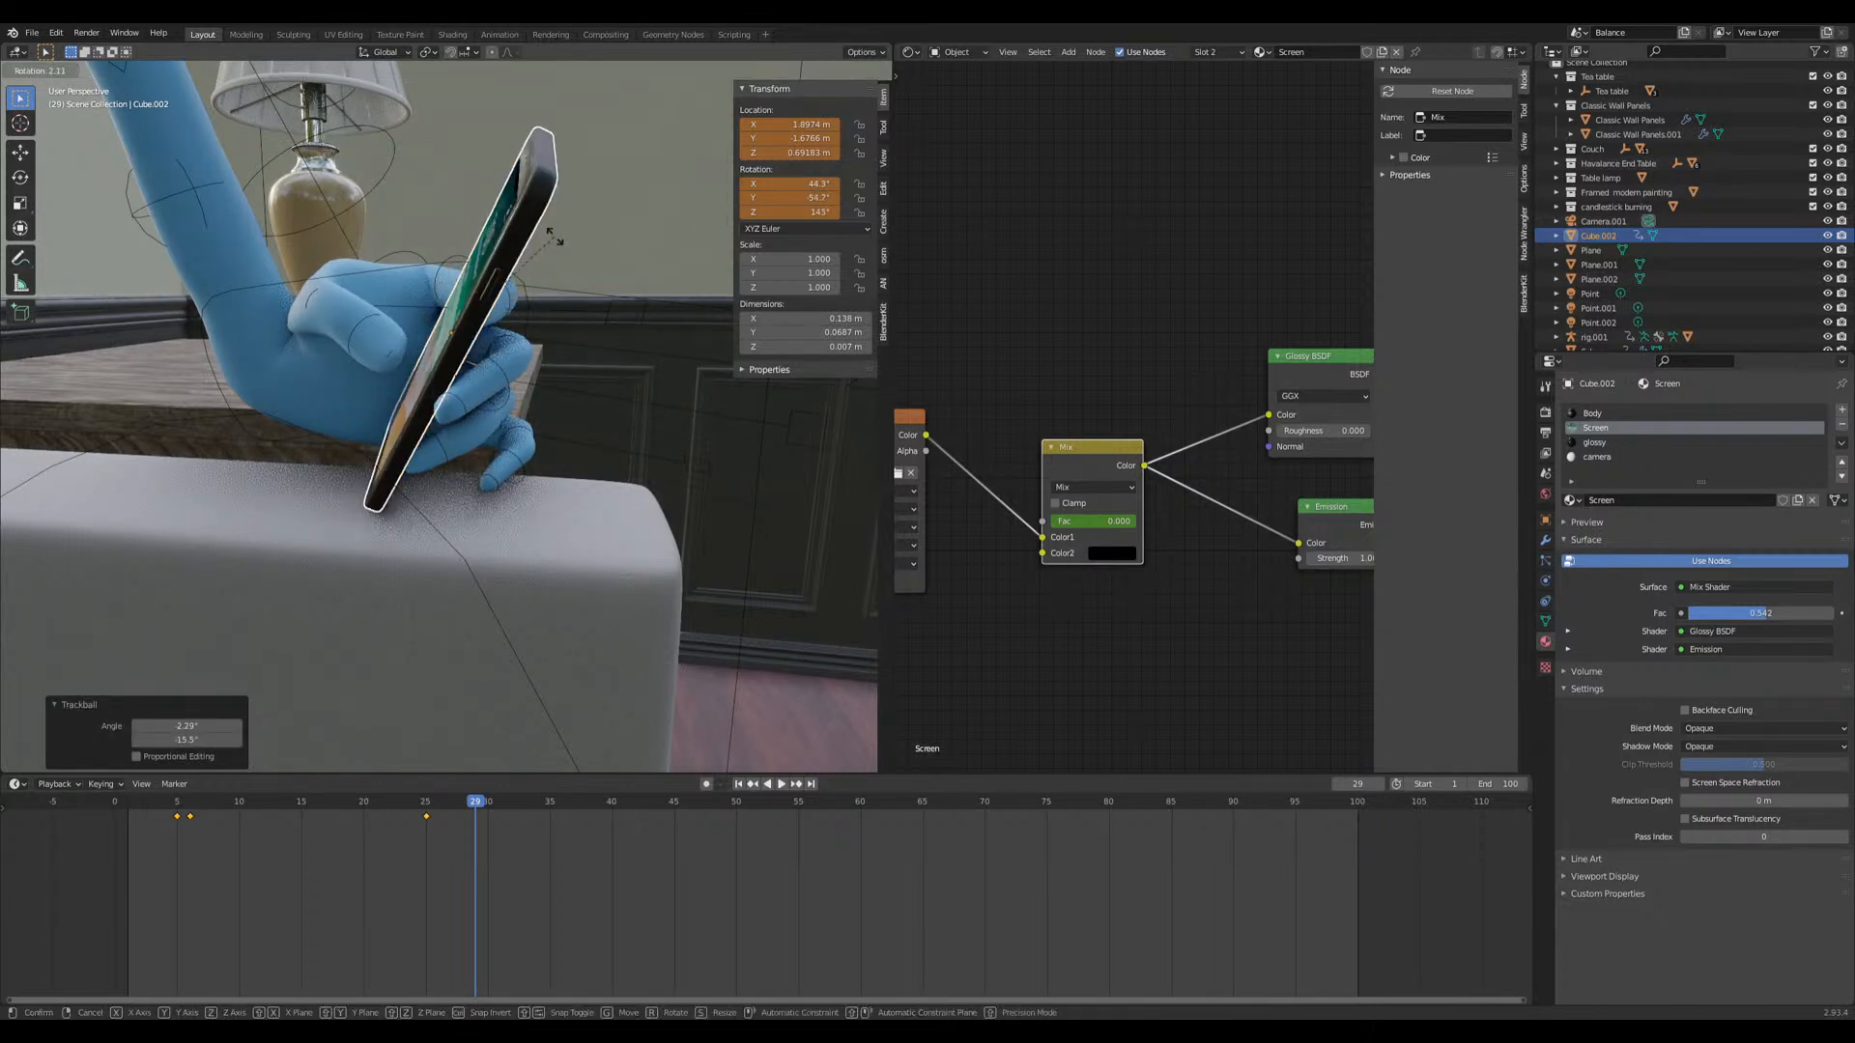
key(r)
key(r)
click(536, 328)
key(r)
click(515, 322)
Step: Insert a location and rotation keyframe for the phone at frame 29
middle_drag(515, 322, 618, 618)
key(i)
click(423, 356)
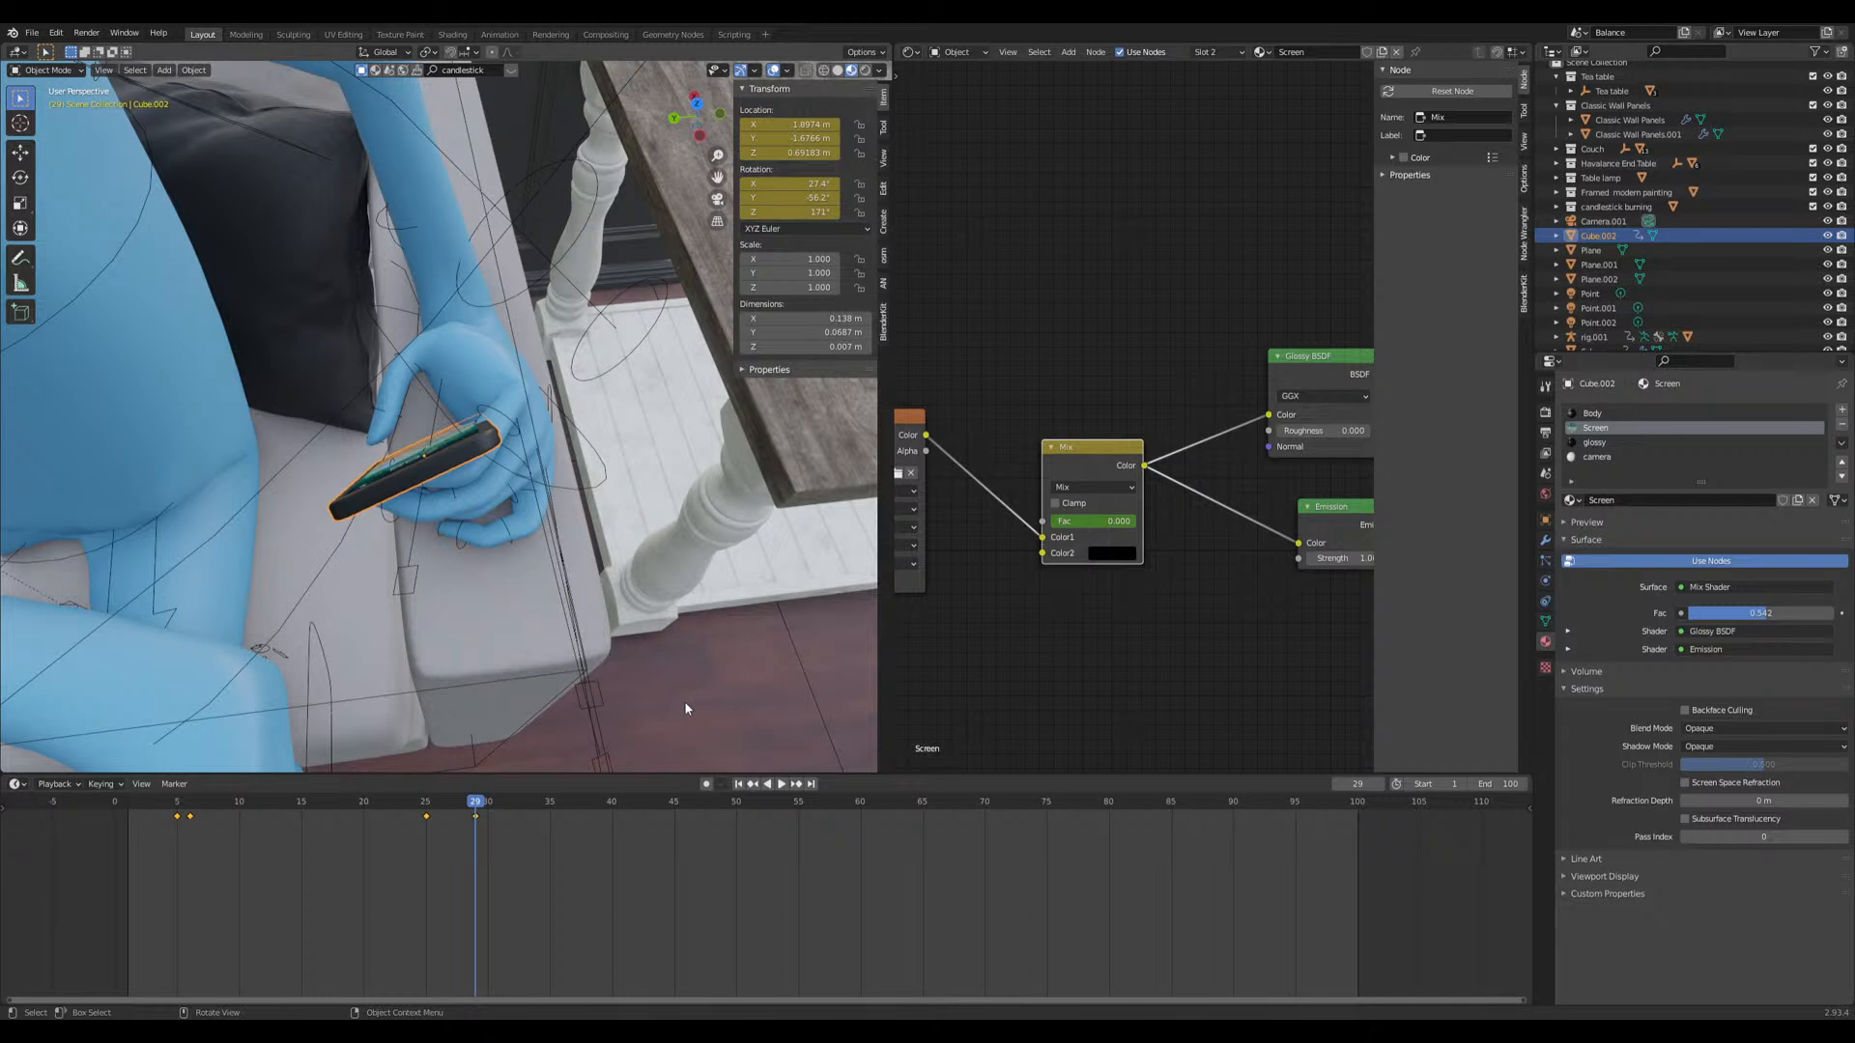
Step: Add a Child Of constraint to the phone with the character's rig.001 as its target
middle_drag(684, 699, 420, 491)
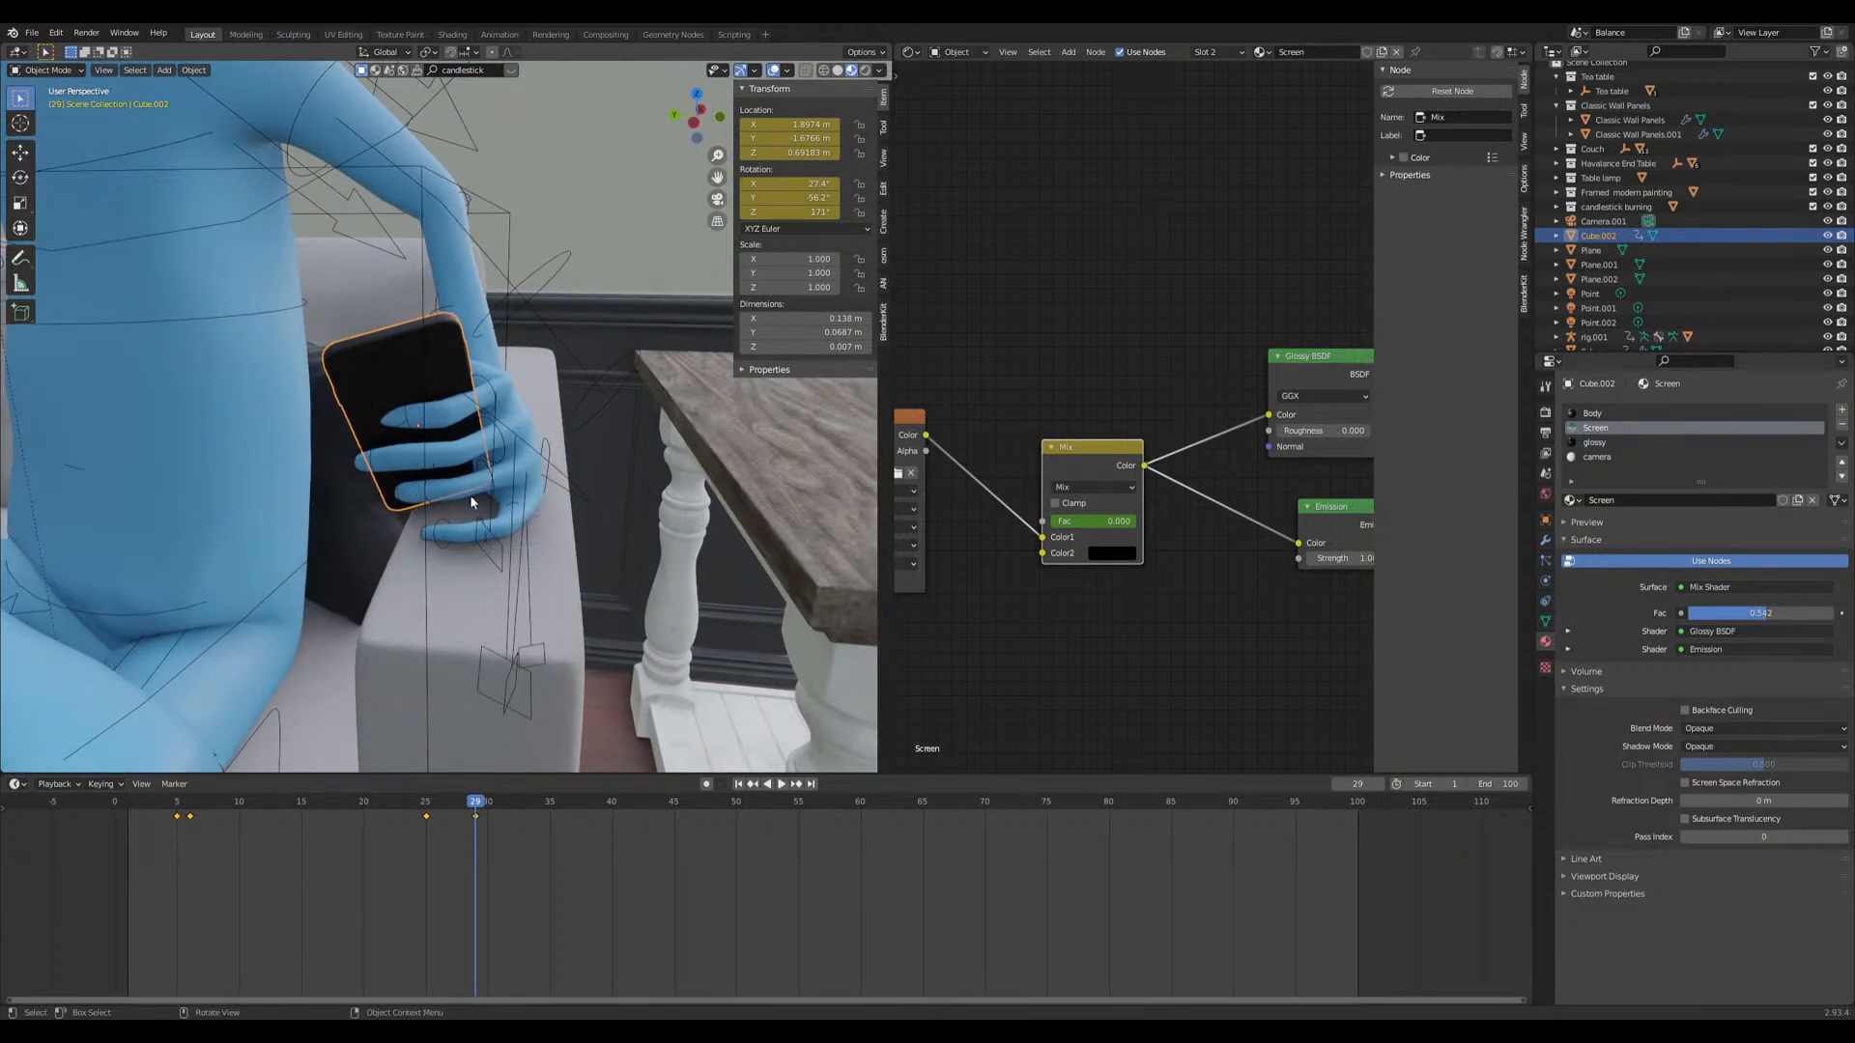
click(1545, 602)
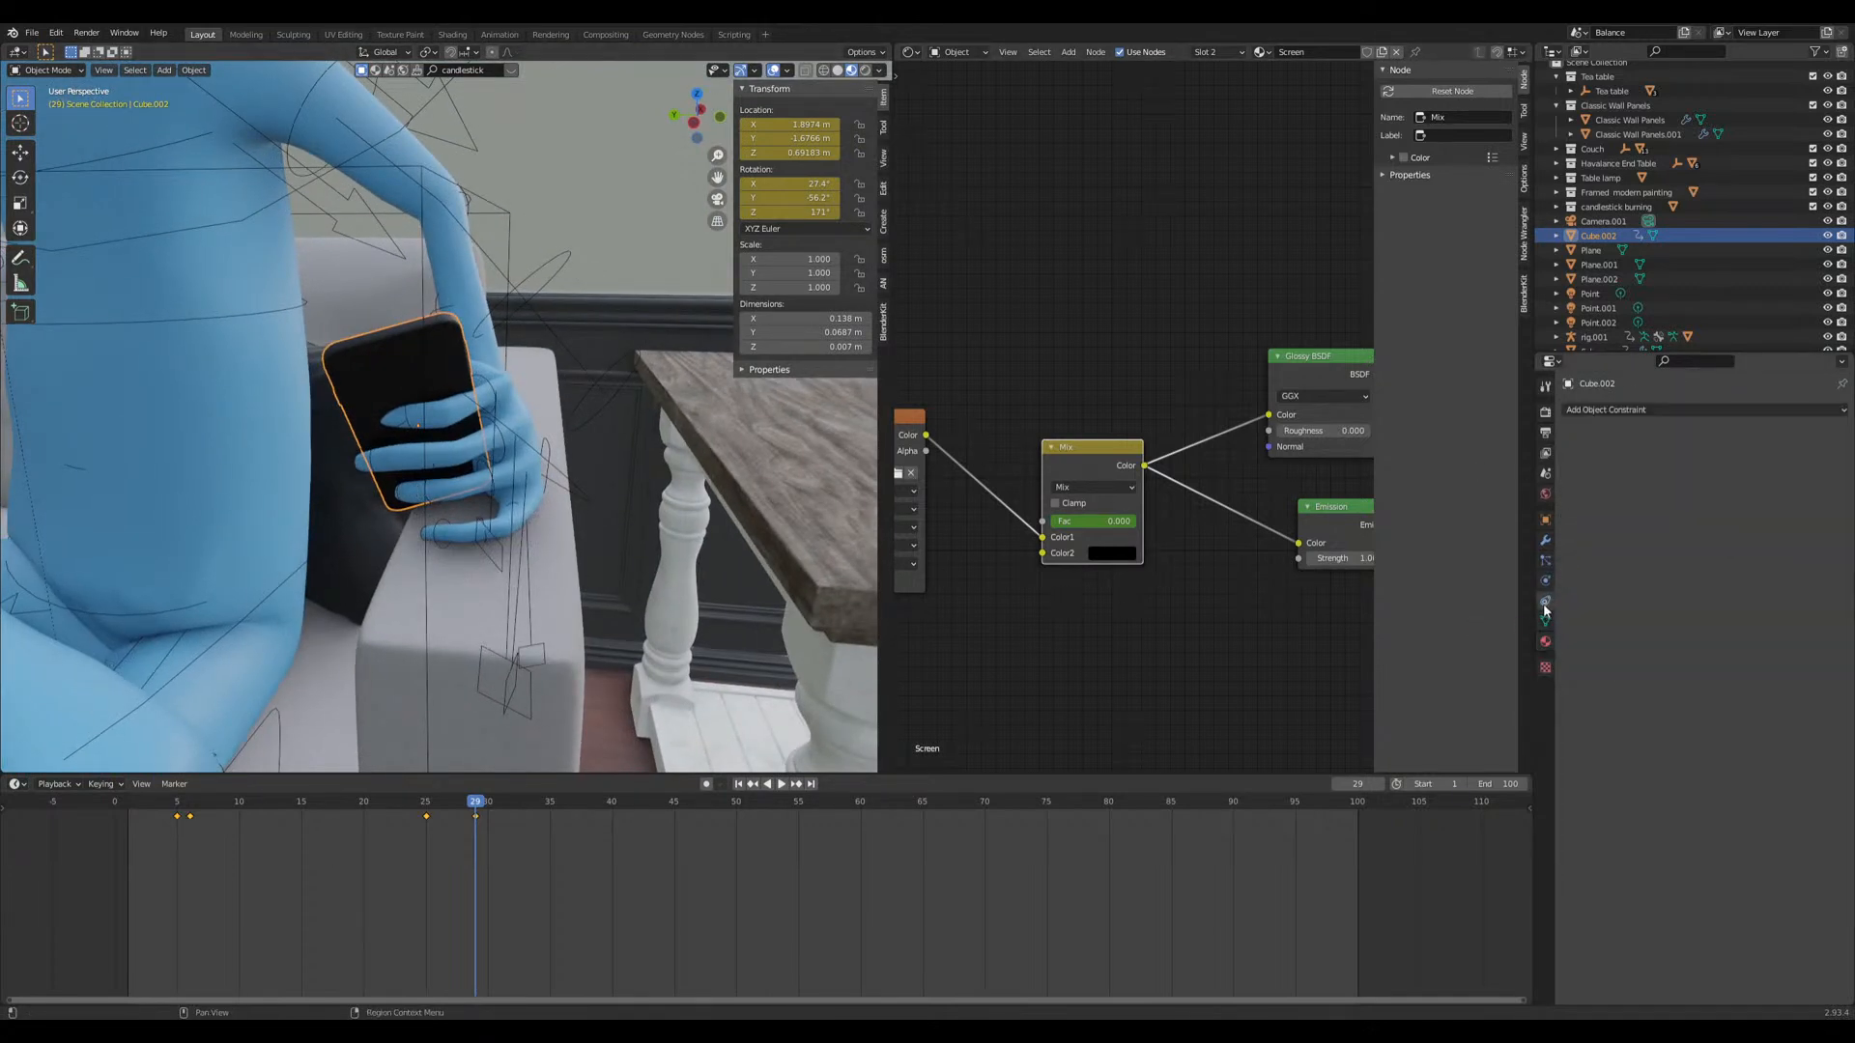
click(1608, 410)
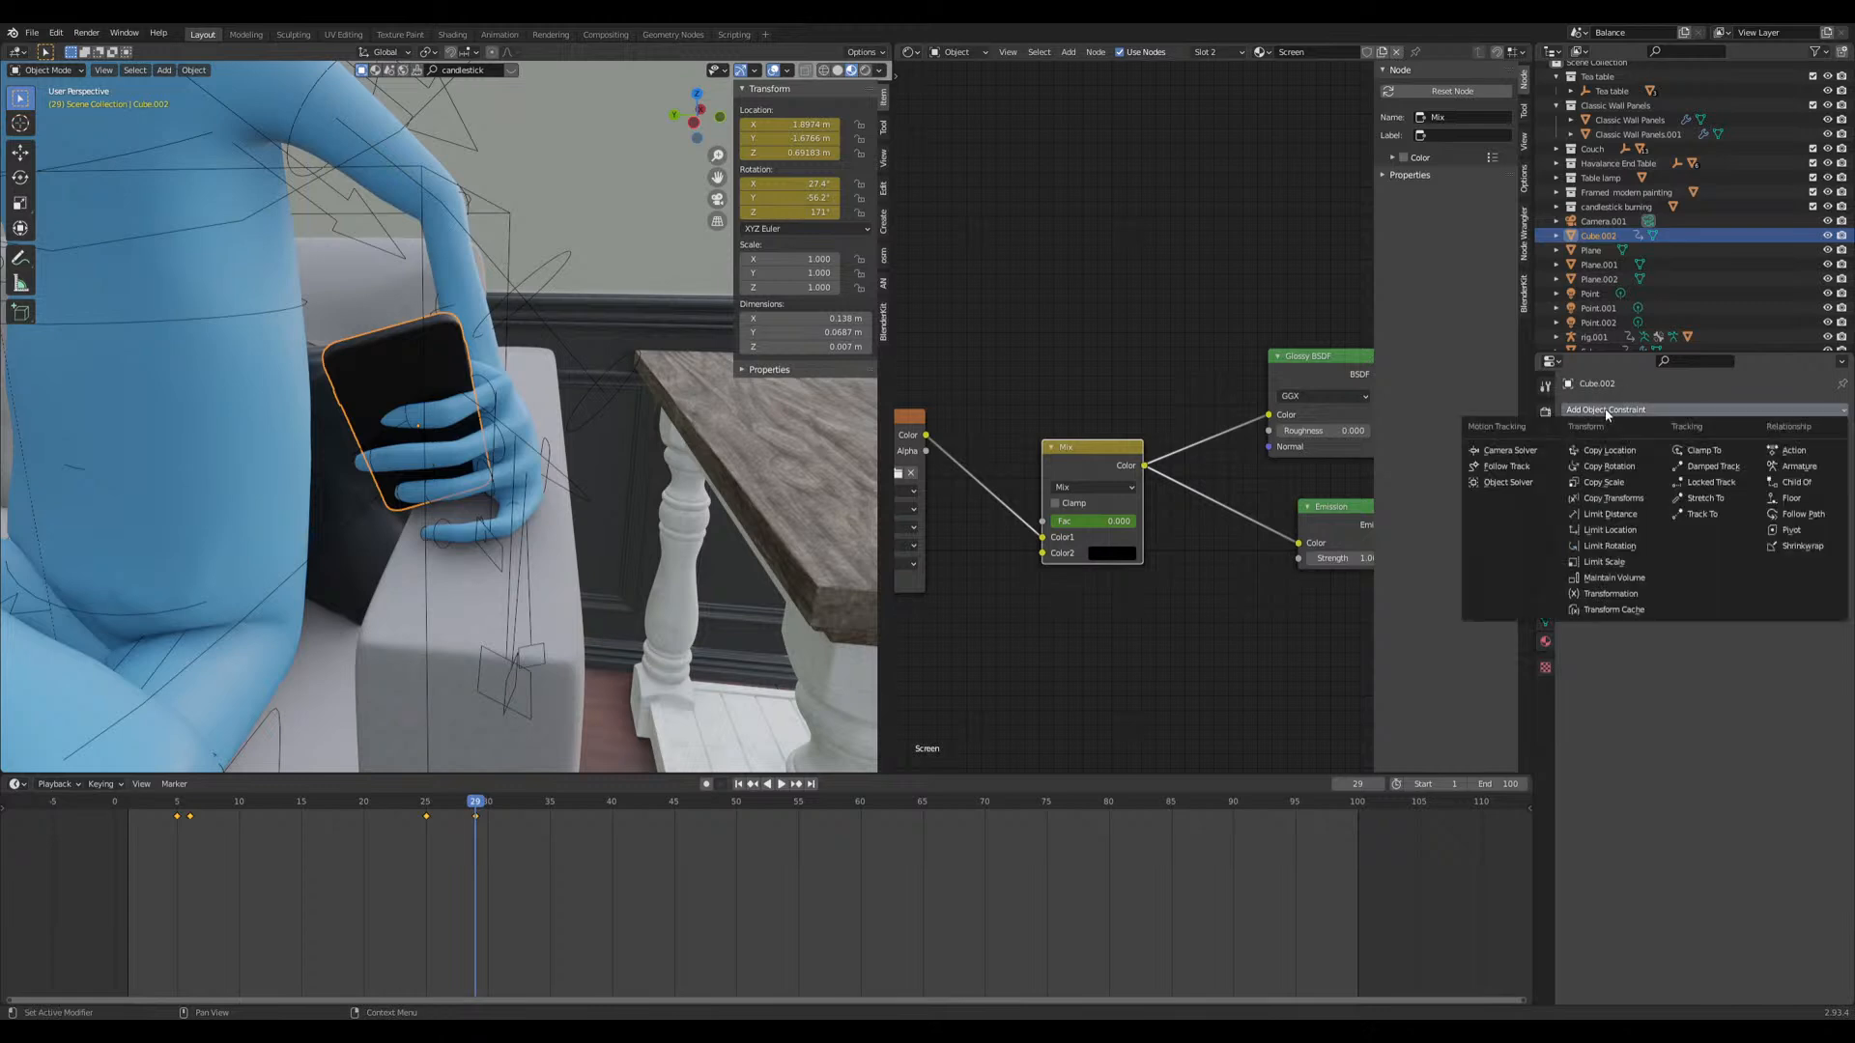
click(1798, 482)
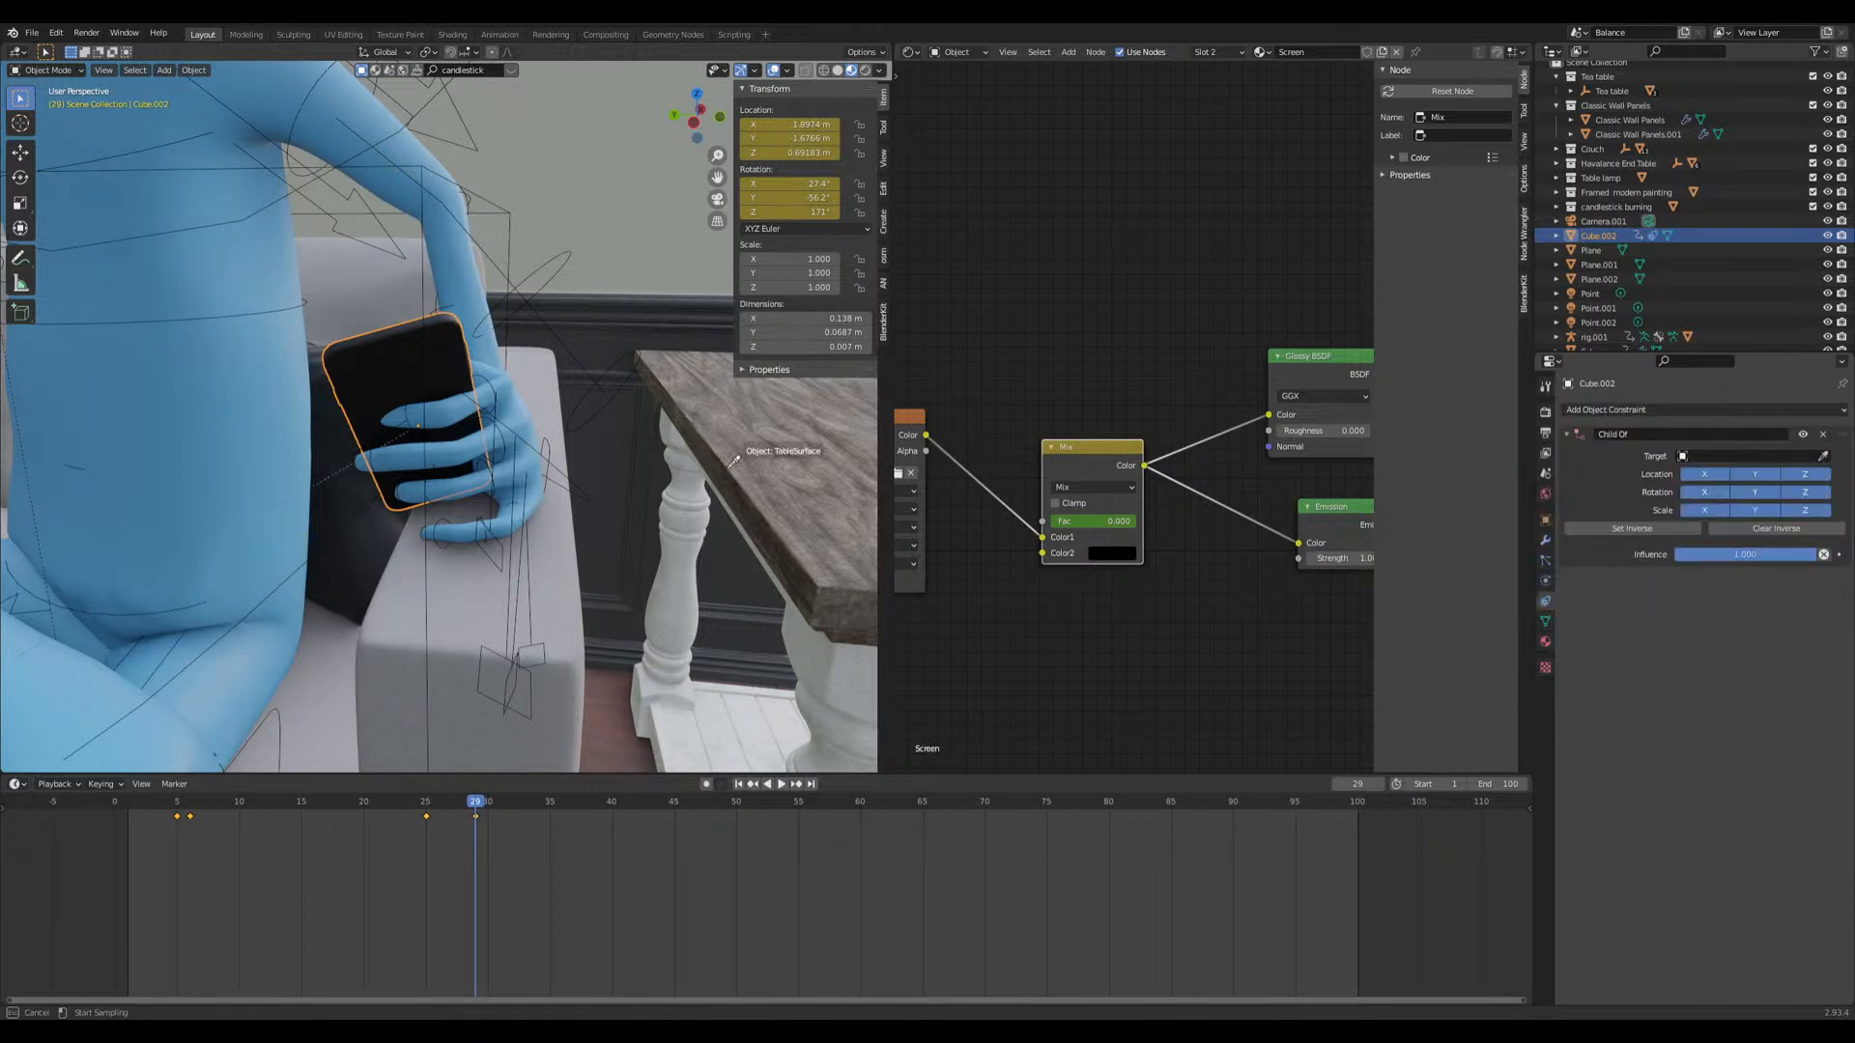
click(546, 441)
middle_drag(546, 440, 850, 541)
Step: Set the Child Of constraint's bone to hand_ik.L and set its inverse
click(1715, 473)
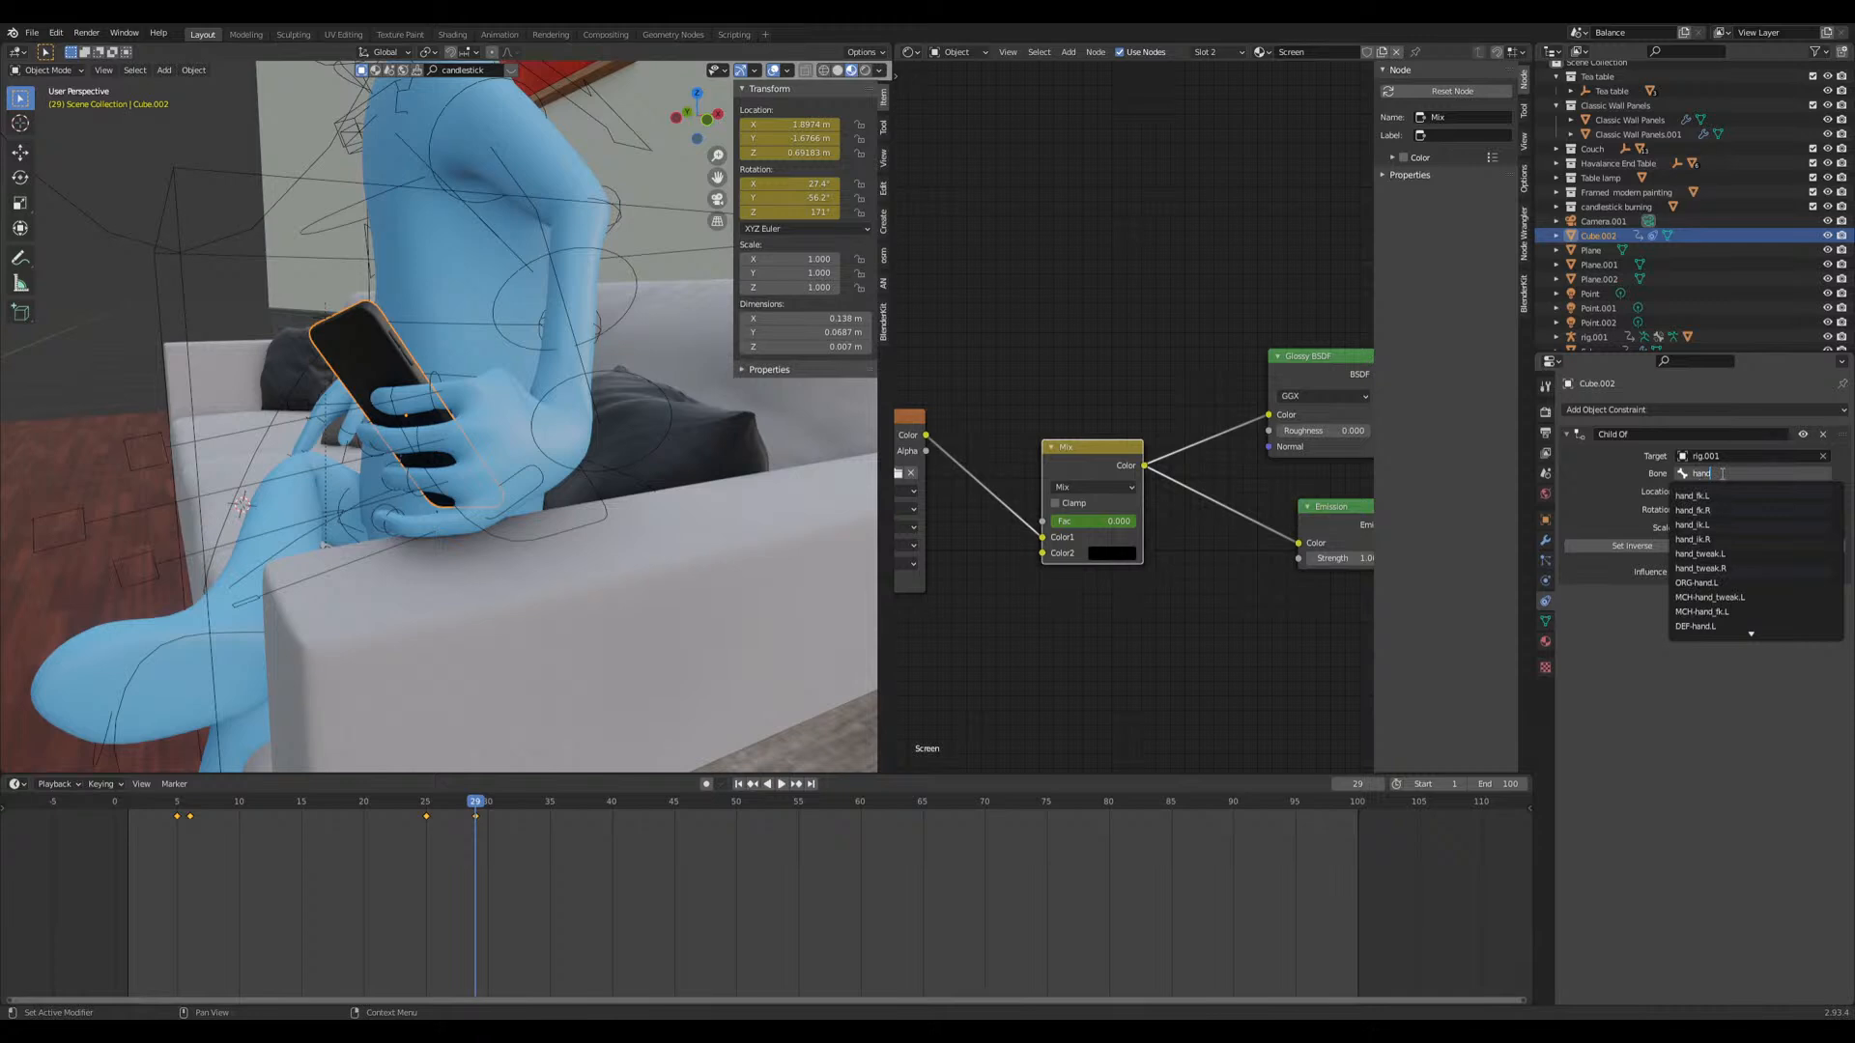
text(hand)
click(1737, 527)
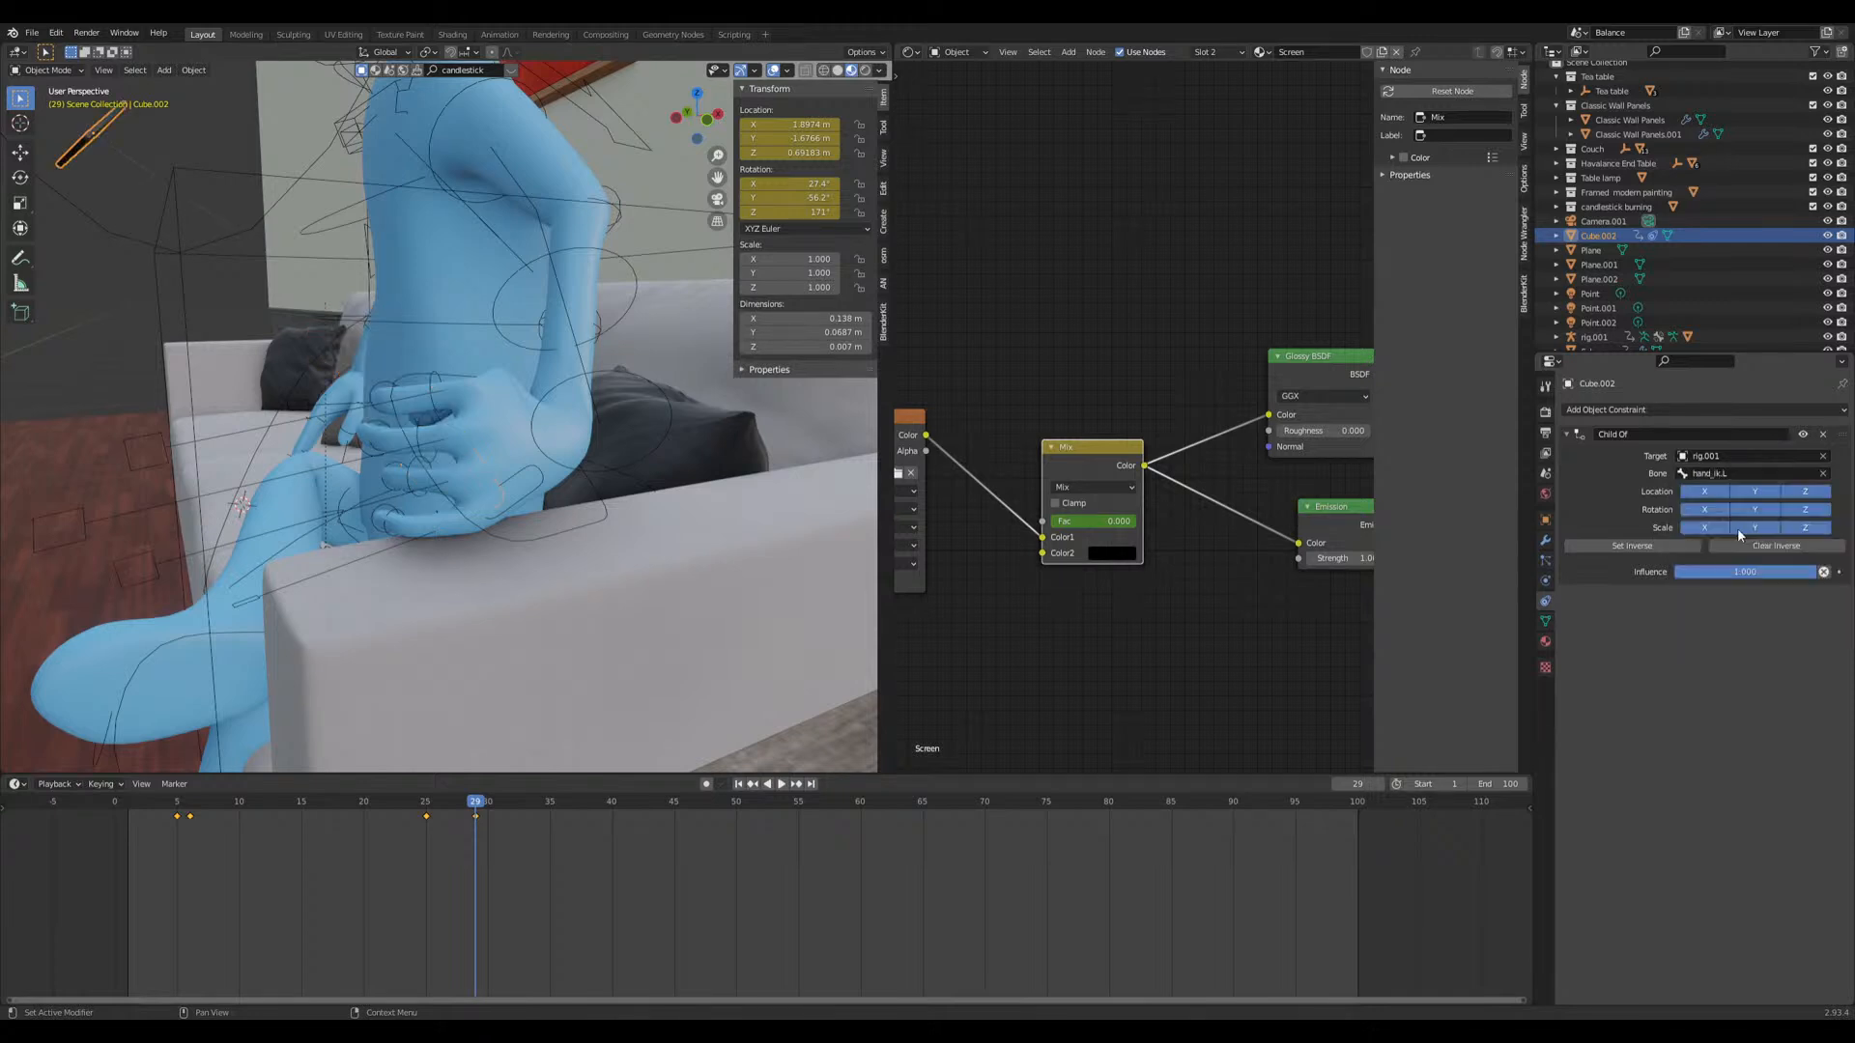
click(1638, 547)
Step: Keyframe the Child Of influence at 1 on frame 29 and at 0 on frame 28
middle_drag(387, 599, 550, 633)
key(i)
key(Left)
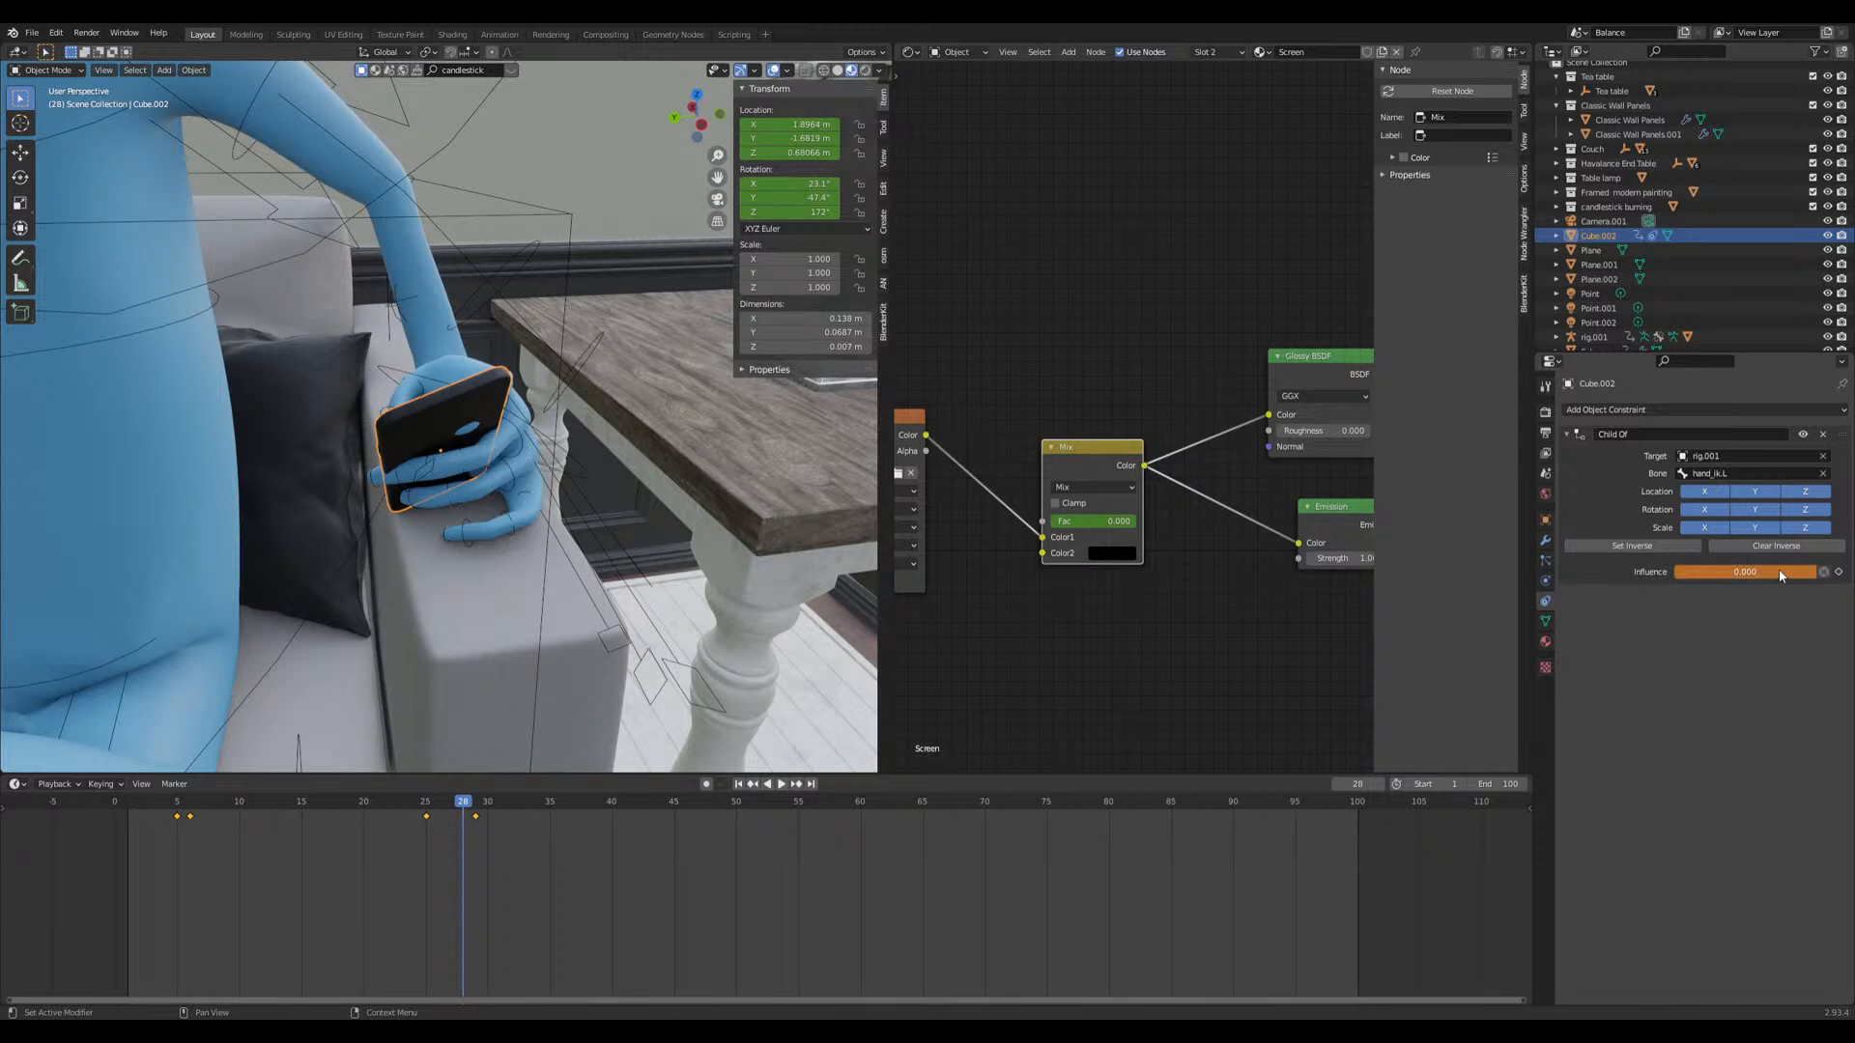
key(i)
Step: Put the rig in Pose Mode at frame 33 and try moving the left hand IK control with the phone attached
drag(474, 807, 524, 807)
click(581, 480)
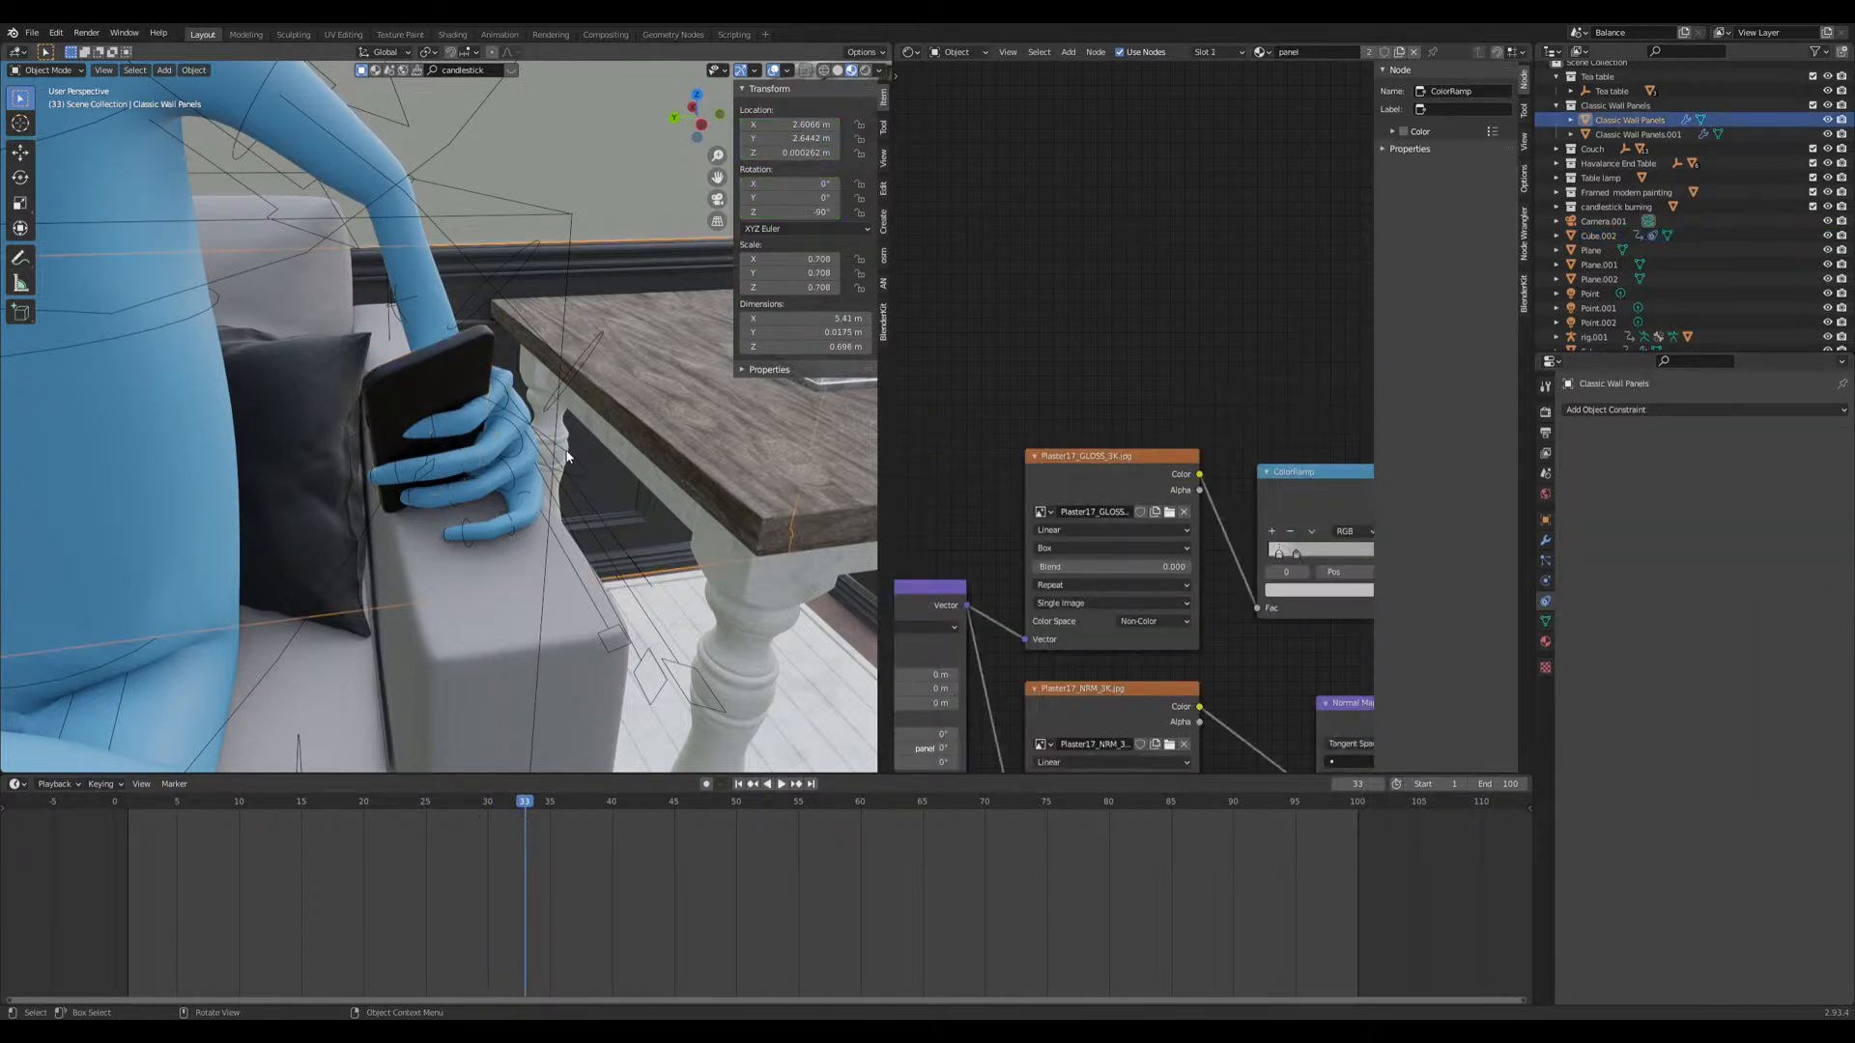
click(567, 457)
key(ctrl+Tab)
click(565, 457)
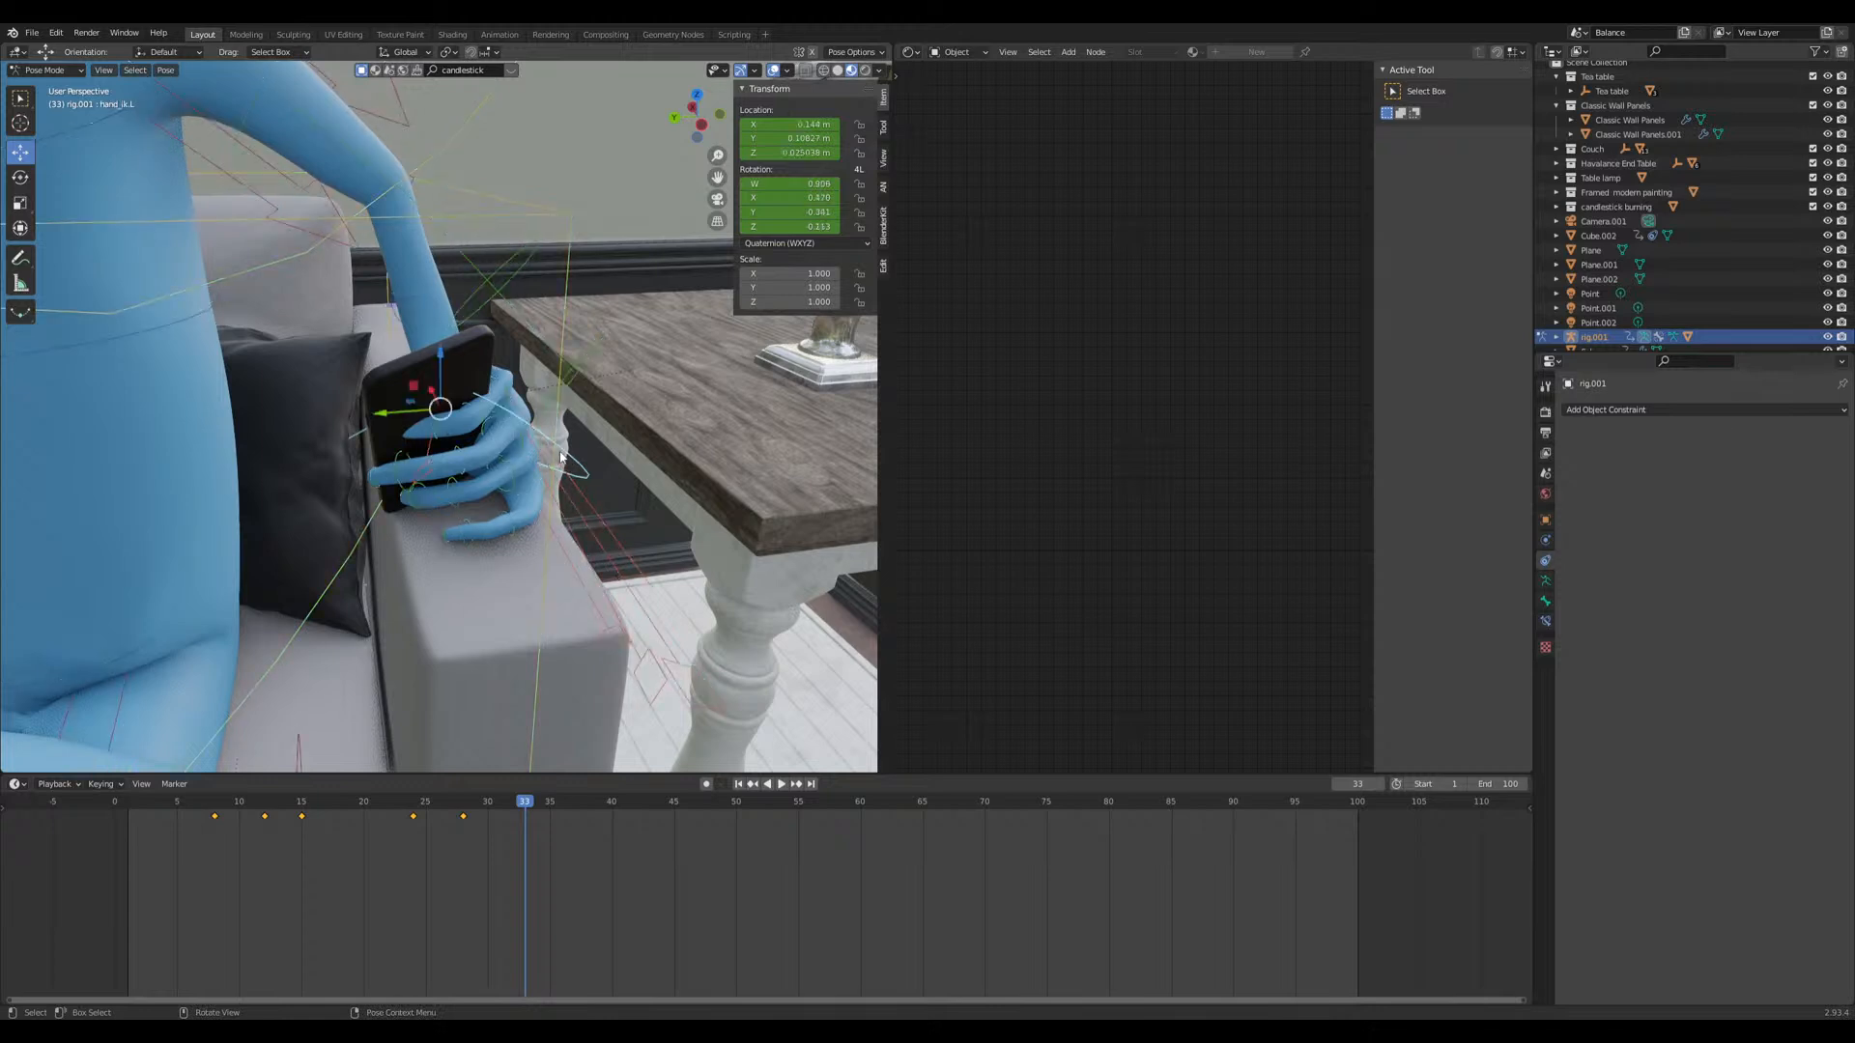
key(g)
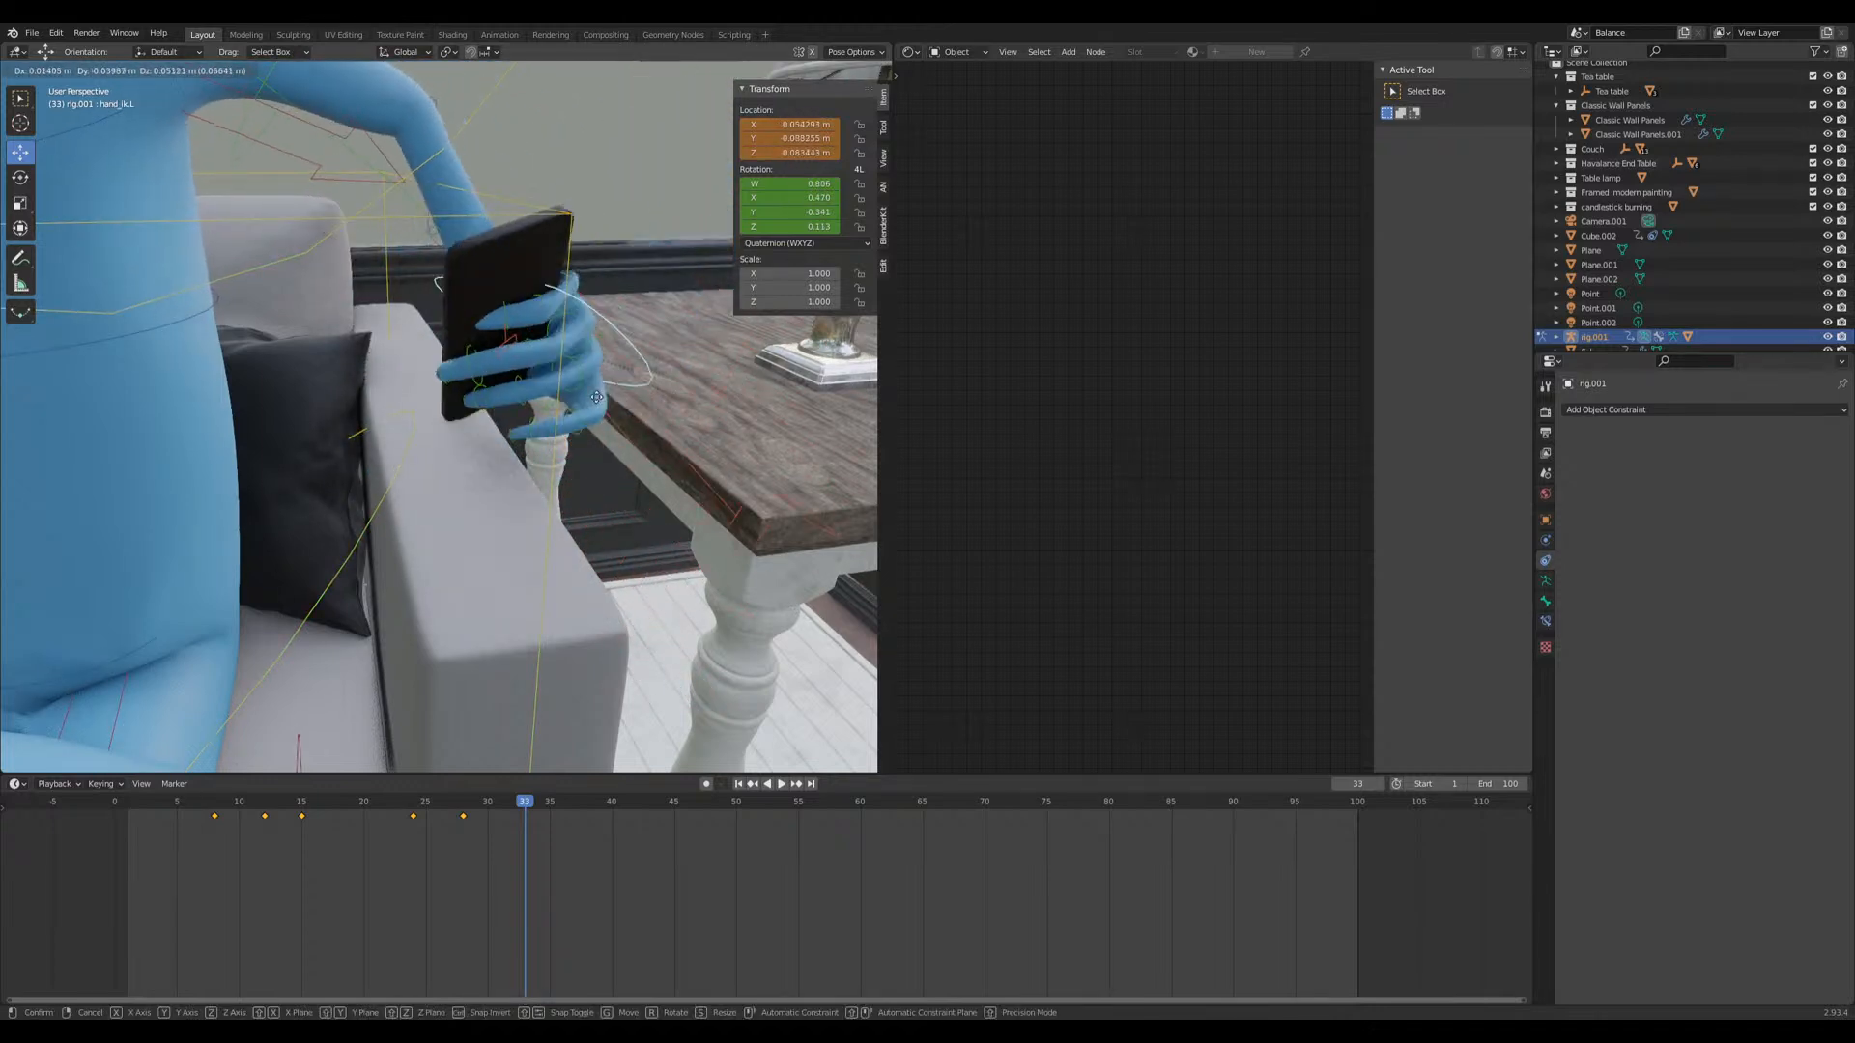
click(601, 333)
key(r)
key(Escape)
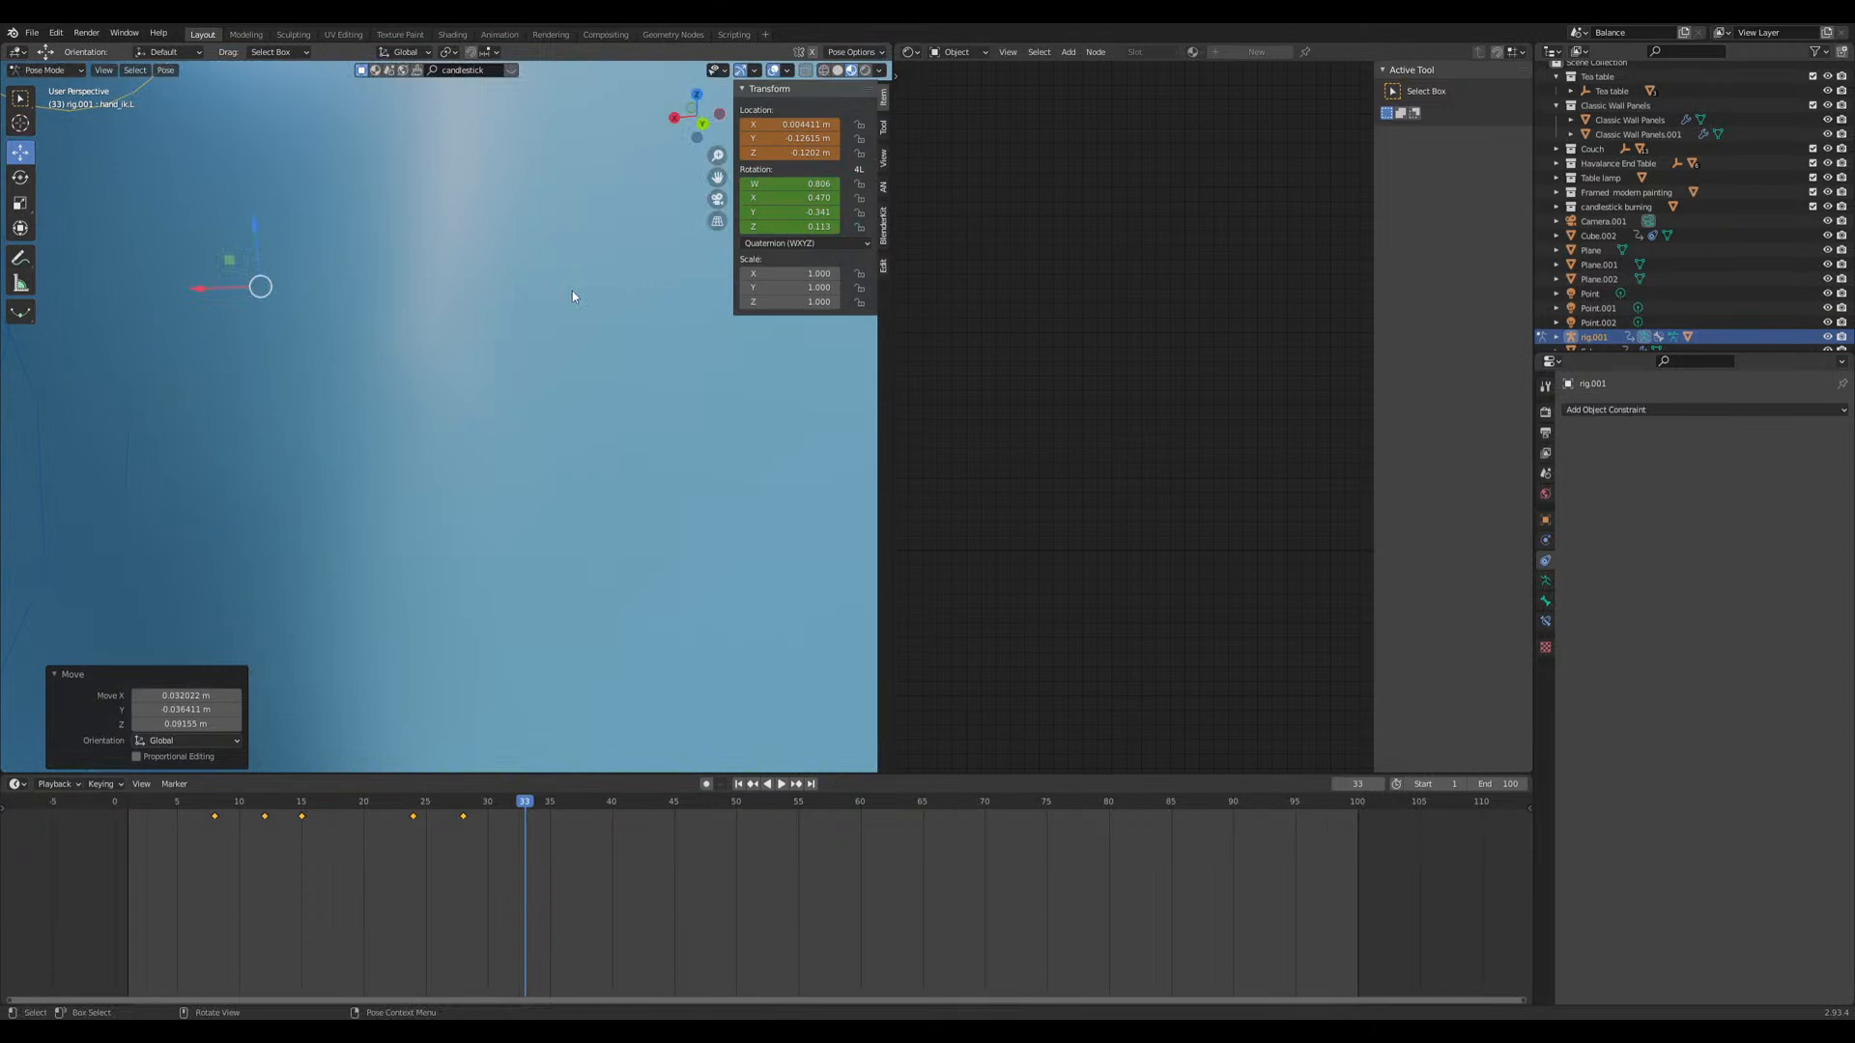
scroll(571, 291, down, 5)
key(r)
right_click(562, 481)
middle_drag(562, 481, 358, 425)
Step: Check the phone's handover to the left hand around frames 28 and 29
click(467, 805)
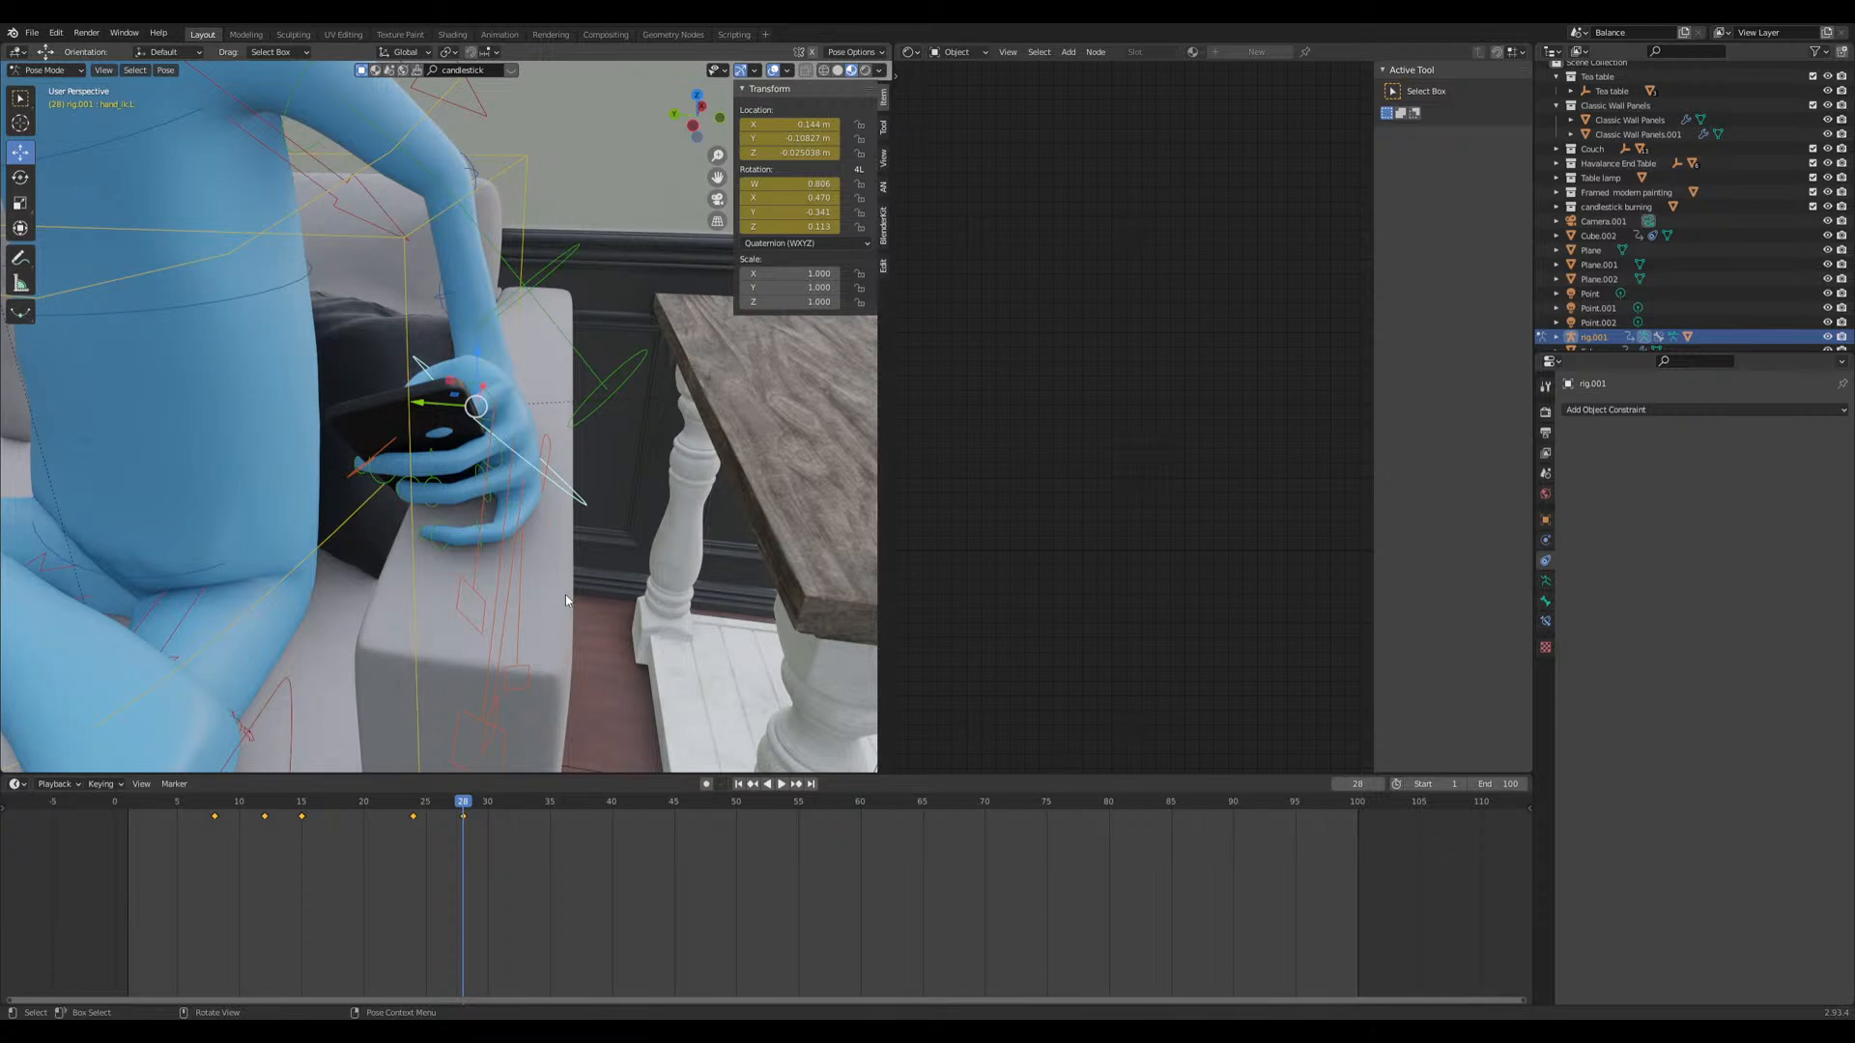
middle_drag(456, 537, 611, 521)
drag(469, 806, 477, 816)
key(ctrl+Tab)
click(518, 398)
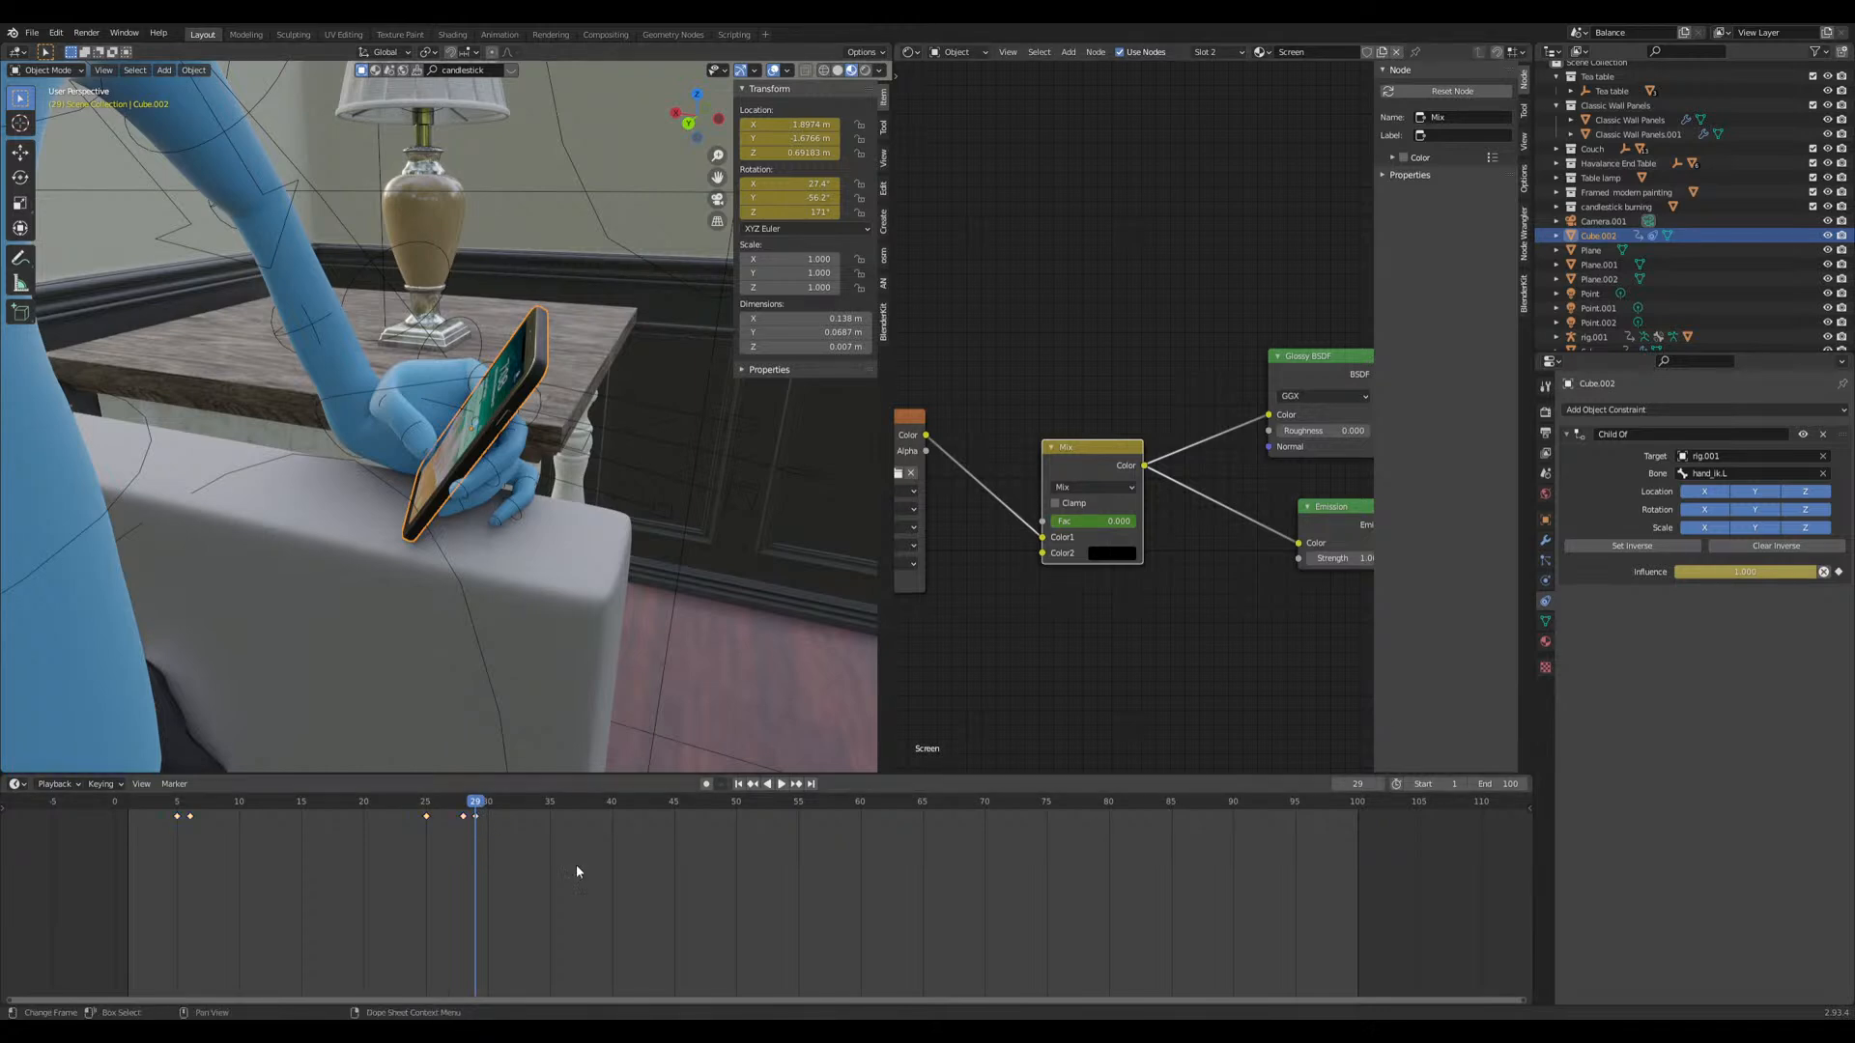
drag(472, 809, 514, 823)
Step: Put the rig back in Pose Mode and try moving the left hand IK control at frame 32
middle_drag(666, 492, 423, 474)
click(518, 551)
key(ctrl+Tab)
click(547, 501)
key(g)
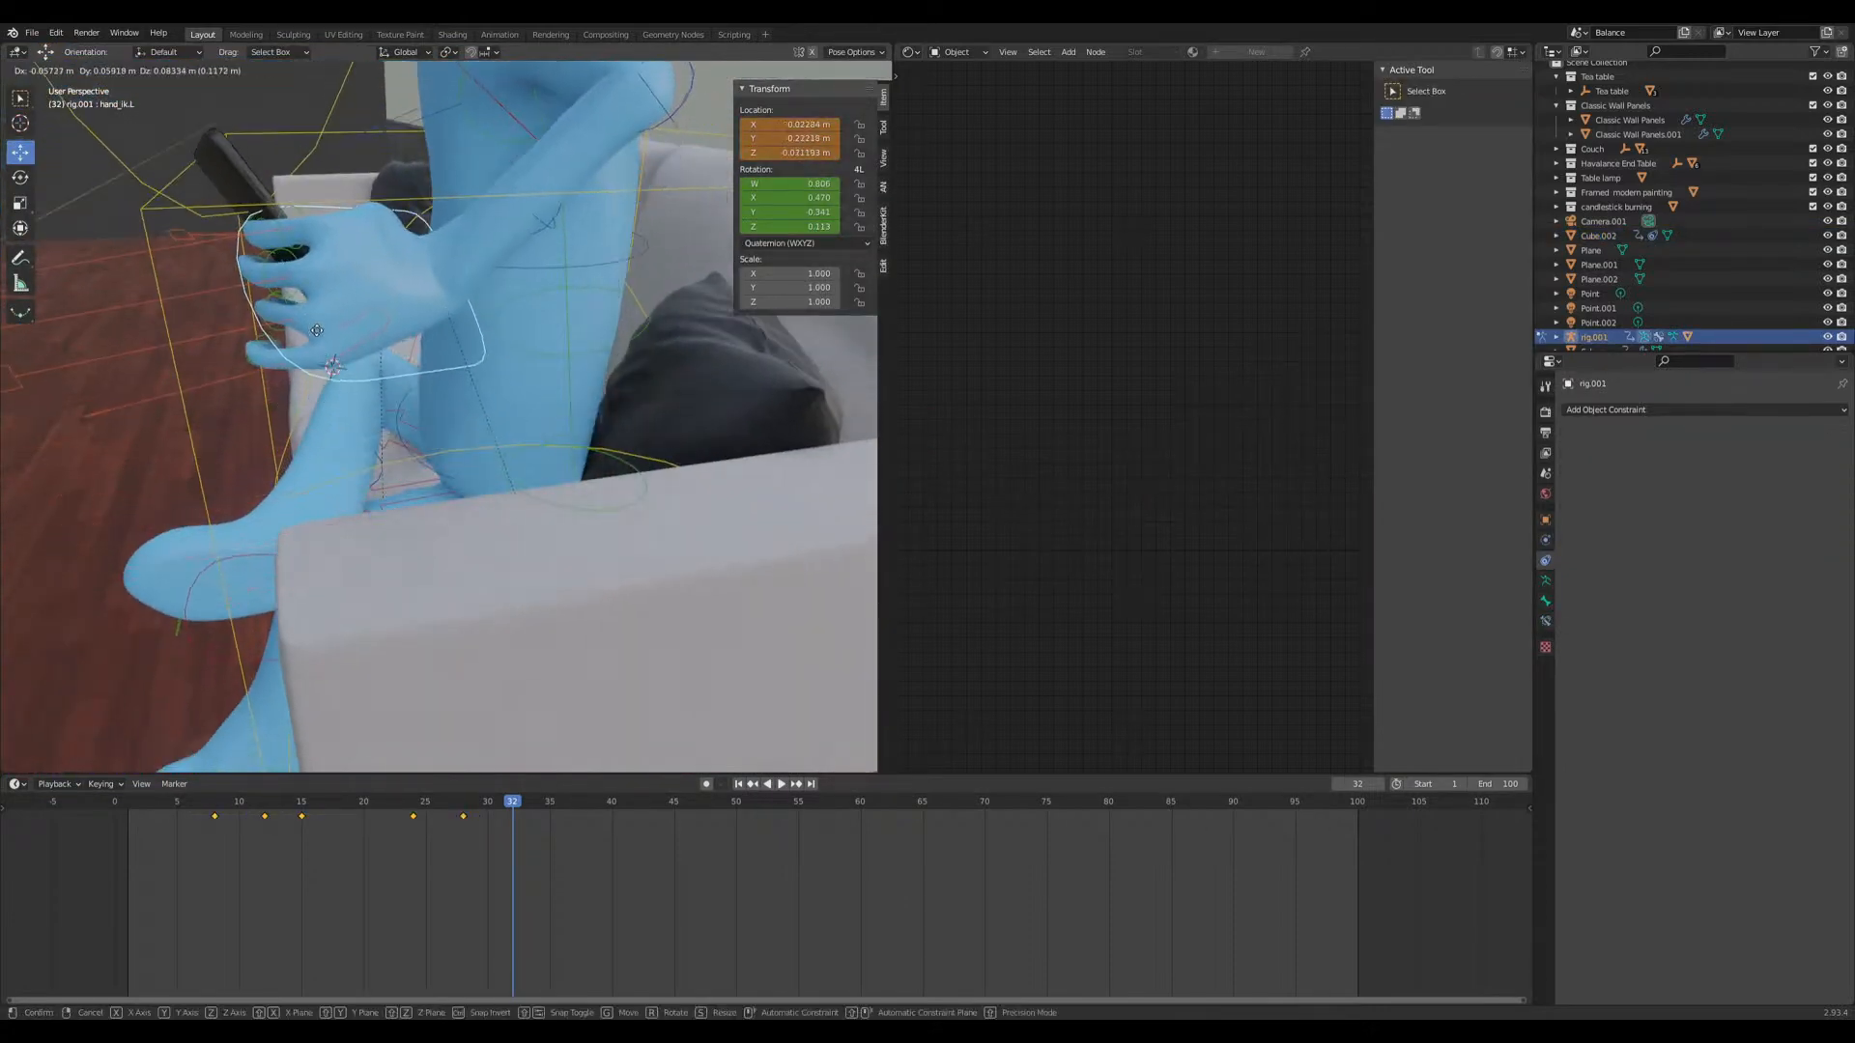
right_click(338, 324)
Step: At frame 38, move the left hand IK control to lift the phone in front of the chest
drag(532, 804, 590, 807)
scroll(495, 502, down, 12)
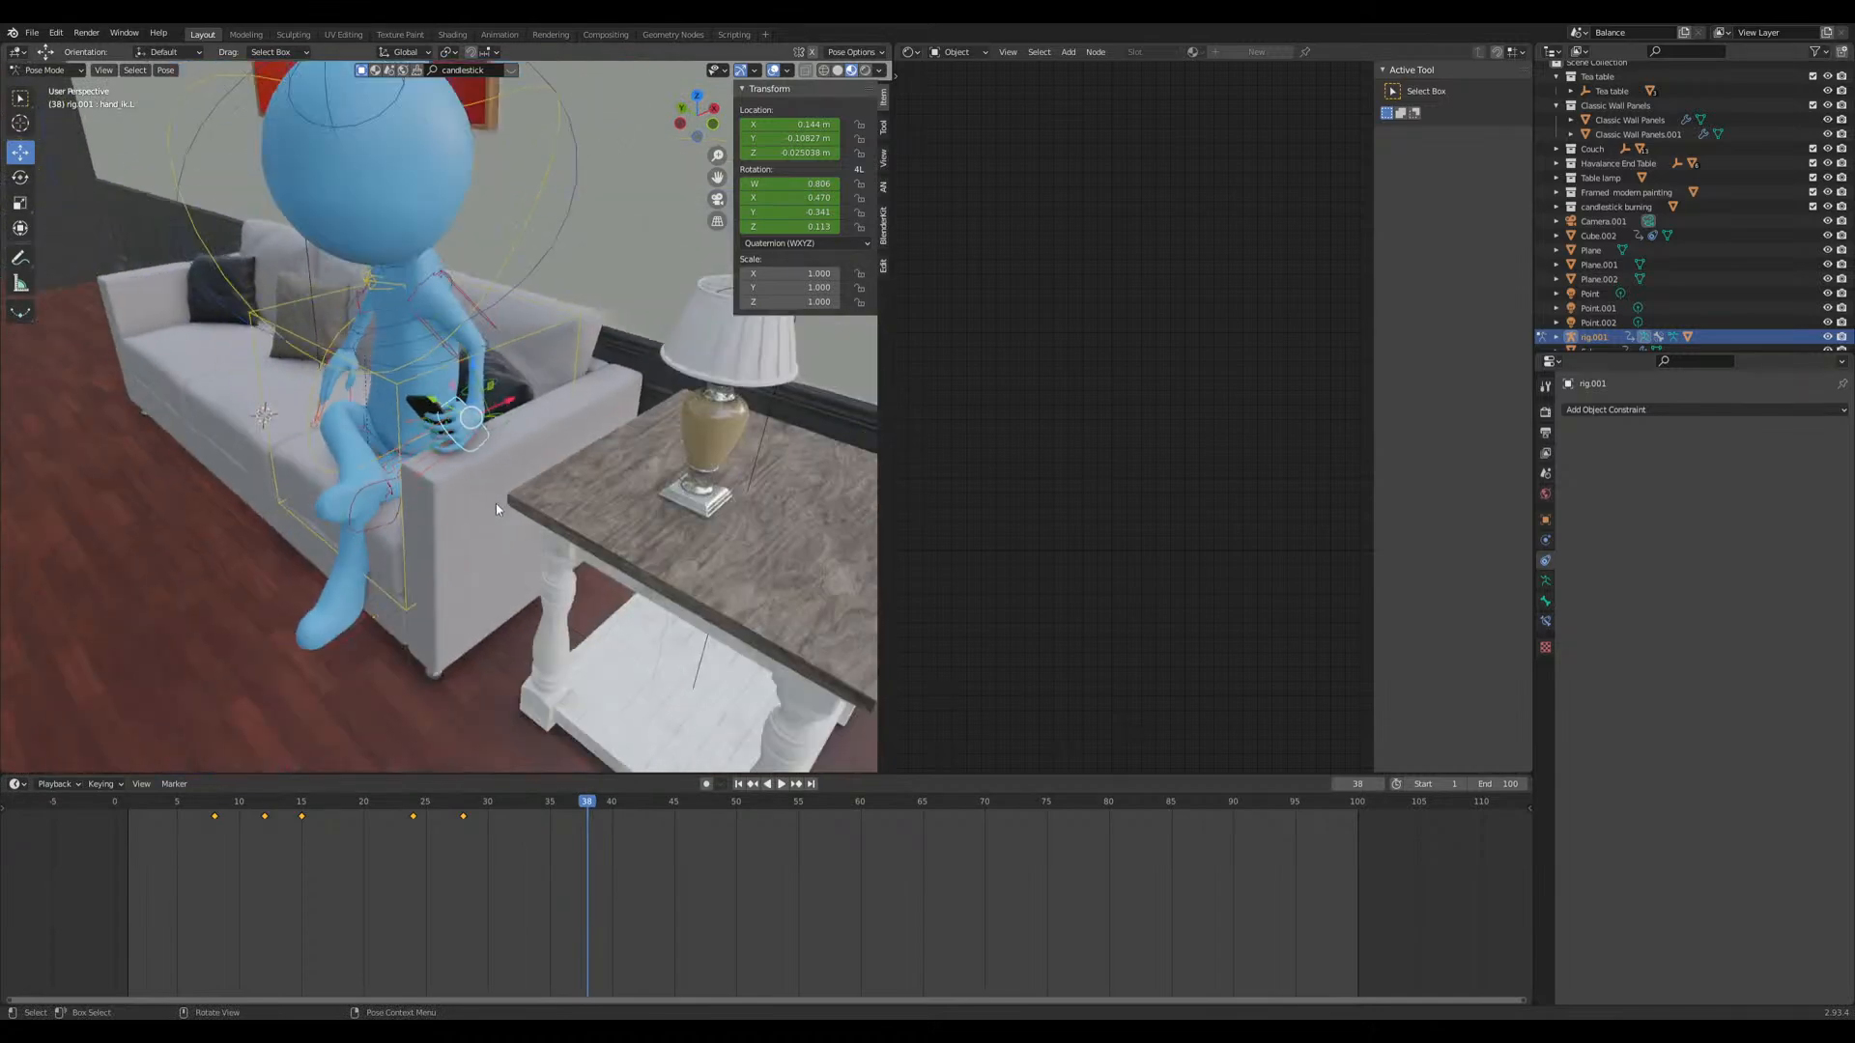
key(g)
click(396, 406)
Step: Rotate the left hand IK control at frame 38 to angle the phone toward the face
scroll(415, 387, up, 10)
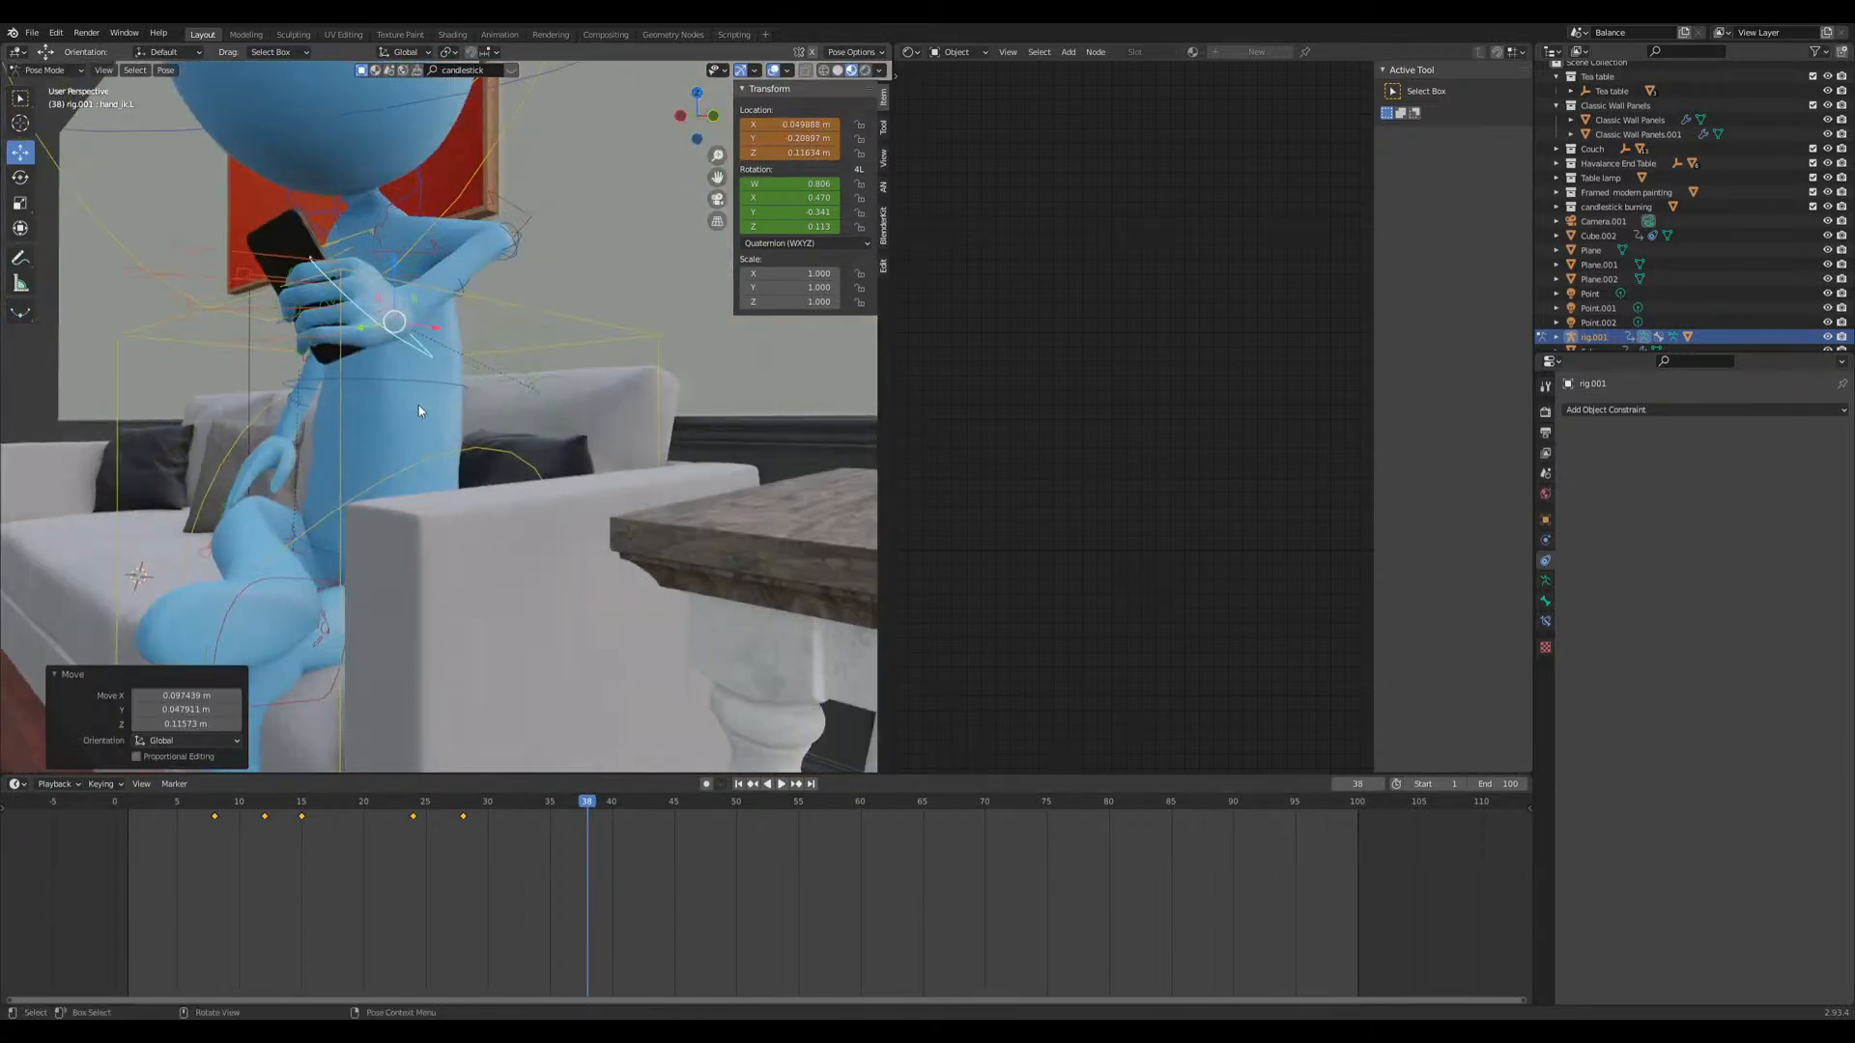
middle_drag(415, 386, 481, 298)
scroll(554, 346, down, 5)
key(r)
click(567, 372)
Step: Switch to Object Mode and hide the two wall planes, Plane.001 and Plane.002
click(469, 201)
key(ctrl+Tab)
click(646, 317)
key(h)
click(559, 258)
key(h)
scroll(456, 326, up, 4)
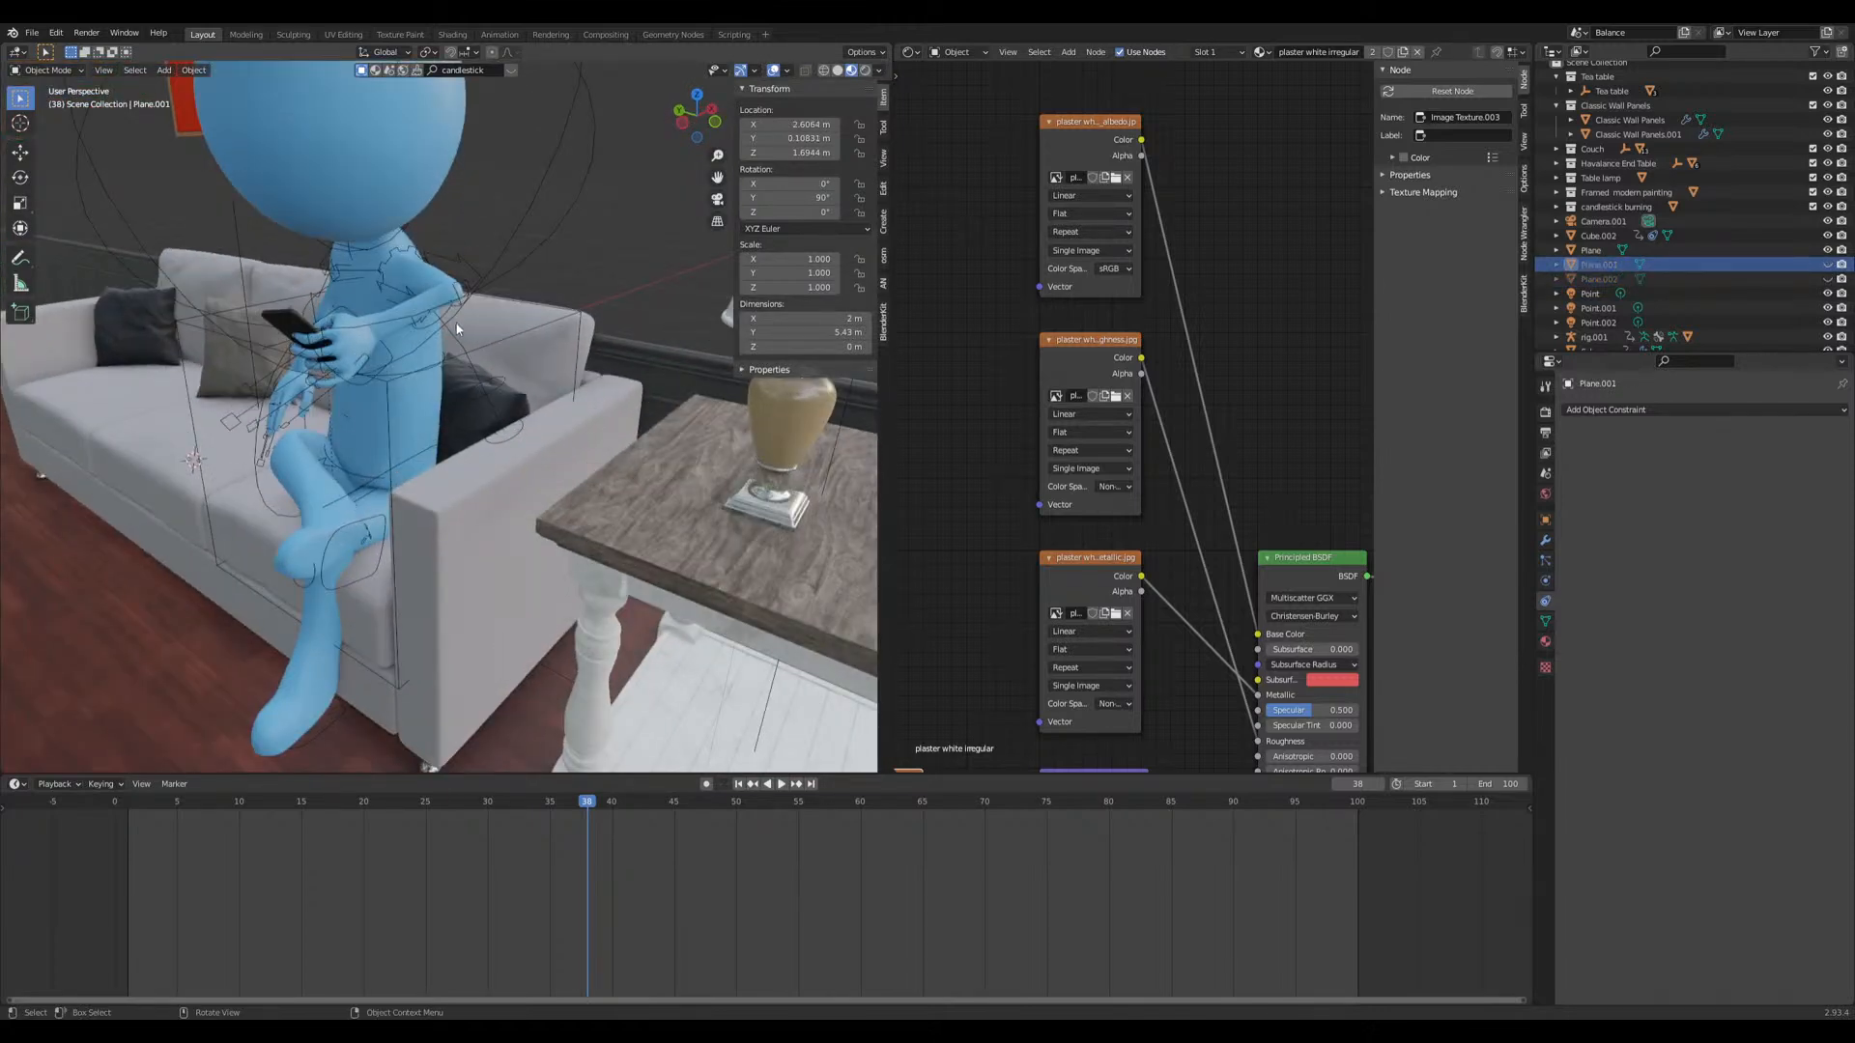
Step: Return the rig to Pose Mode and rotate the left upper_arm_ik.L control to swing the elbow downward
click(450, 334)
key(ctrl+Tab)
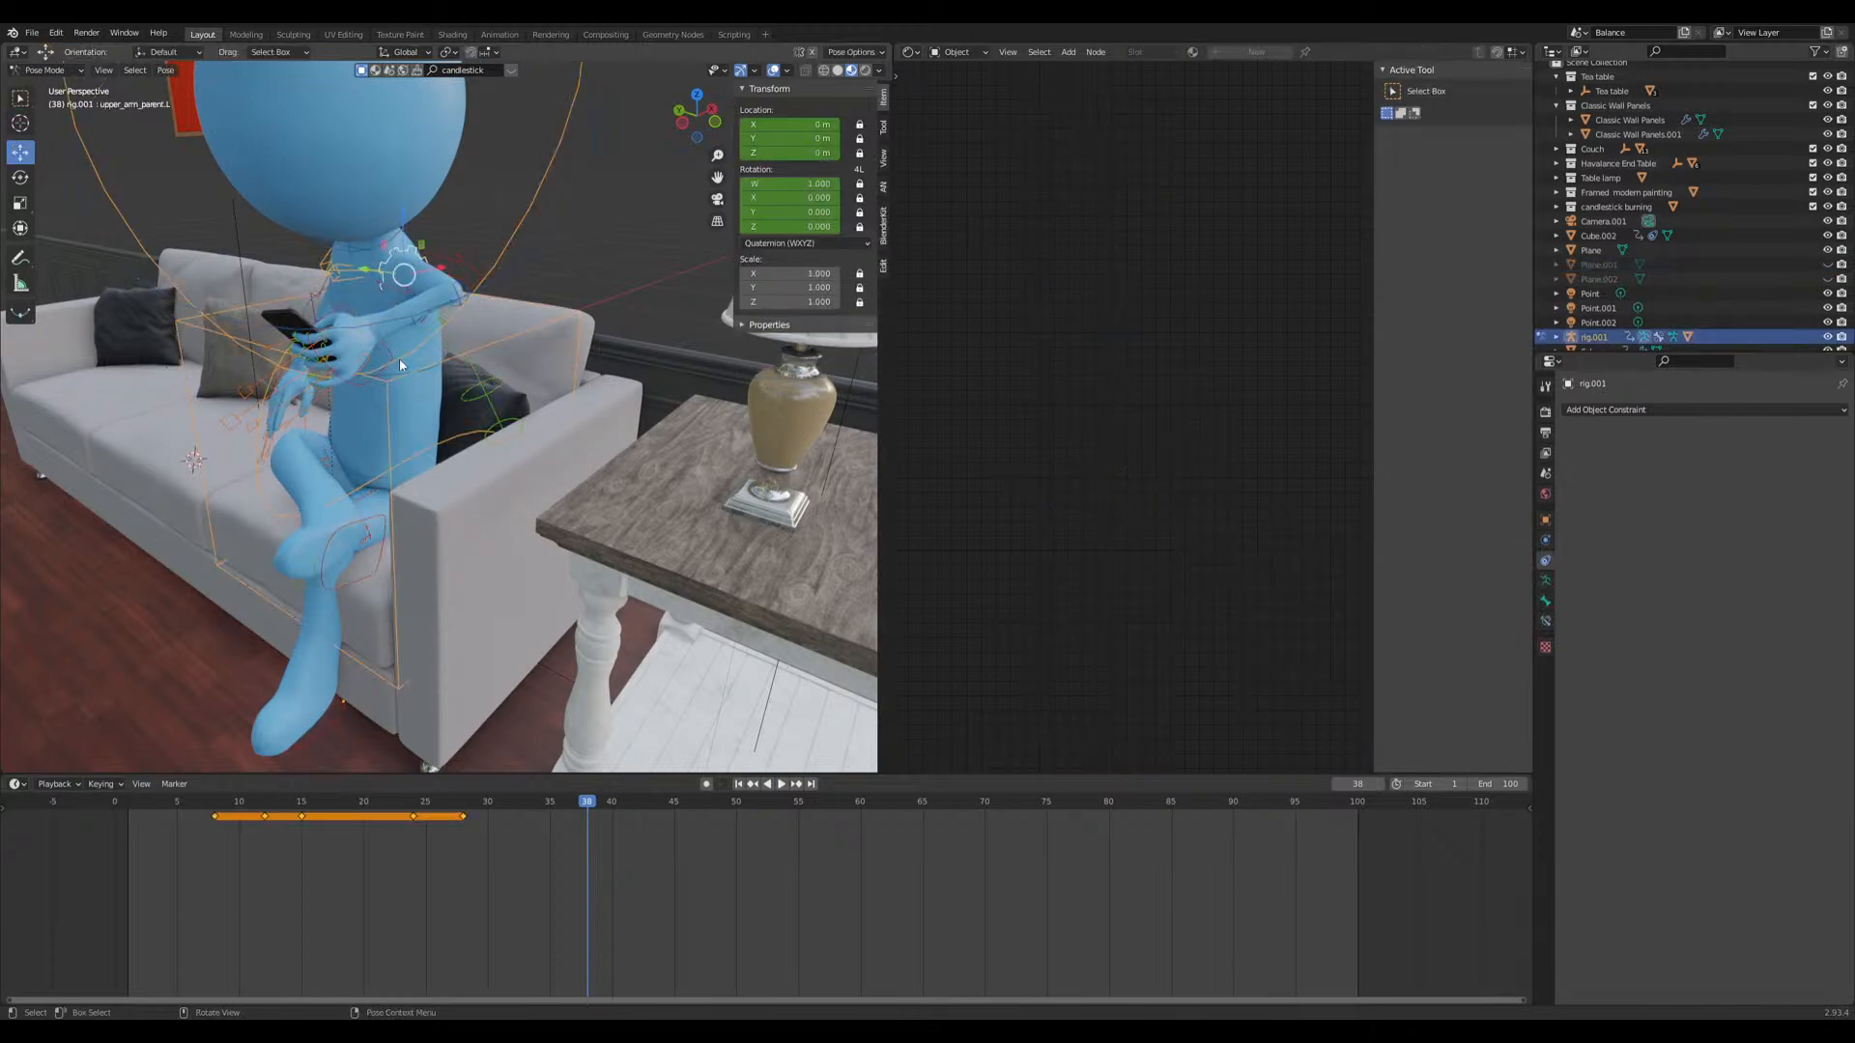
middle_drag(350, 395, 462, 478)
scroll(585, 574, up, 4)
click(565, 570)
middle_drag(595, 586, 498, 581)
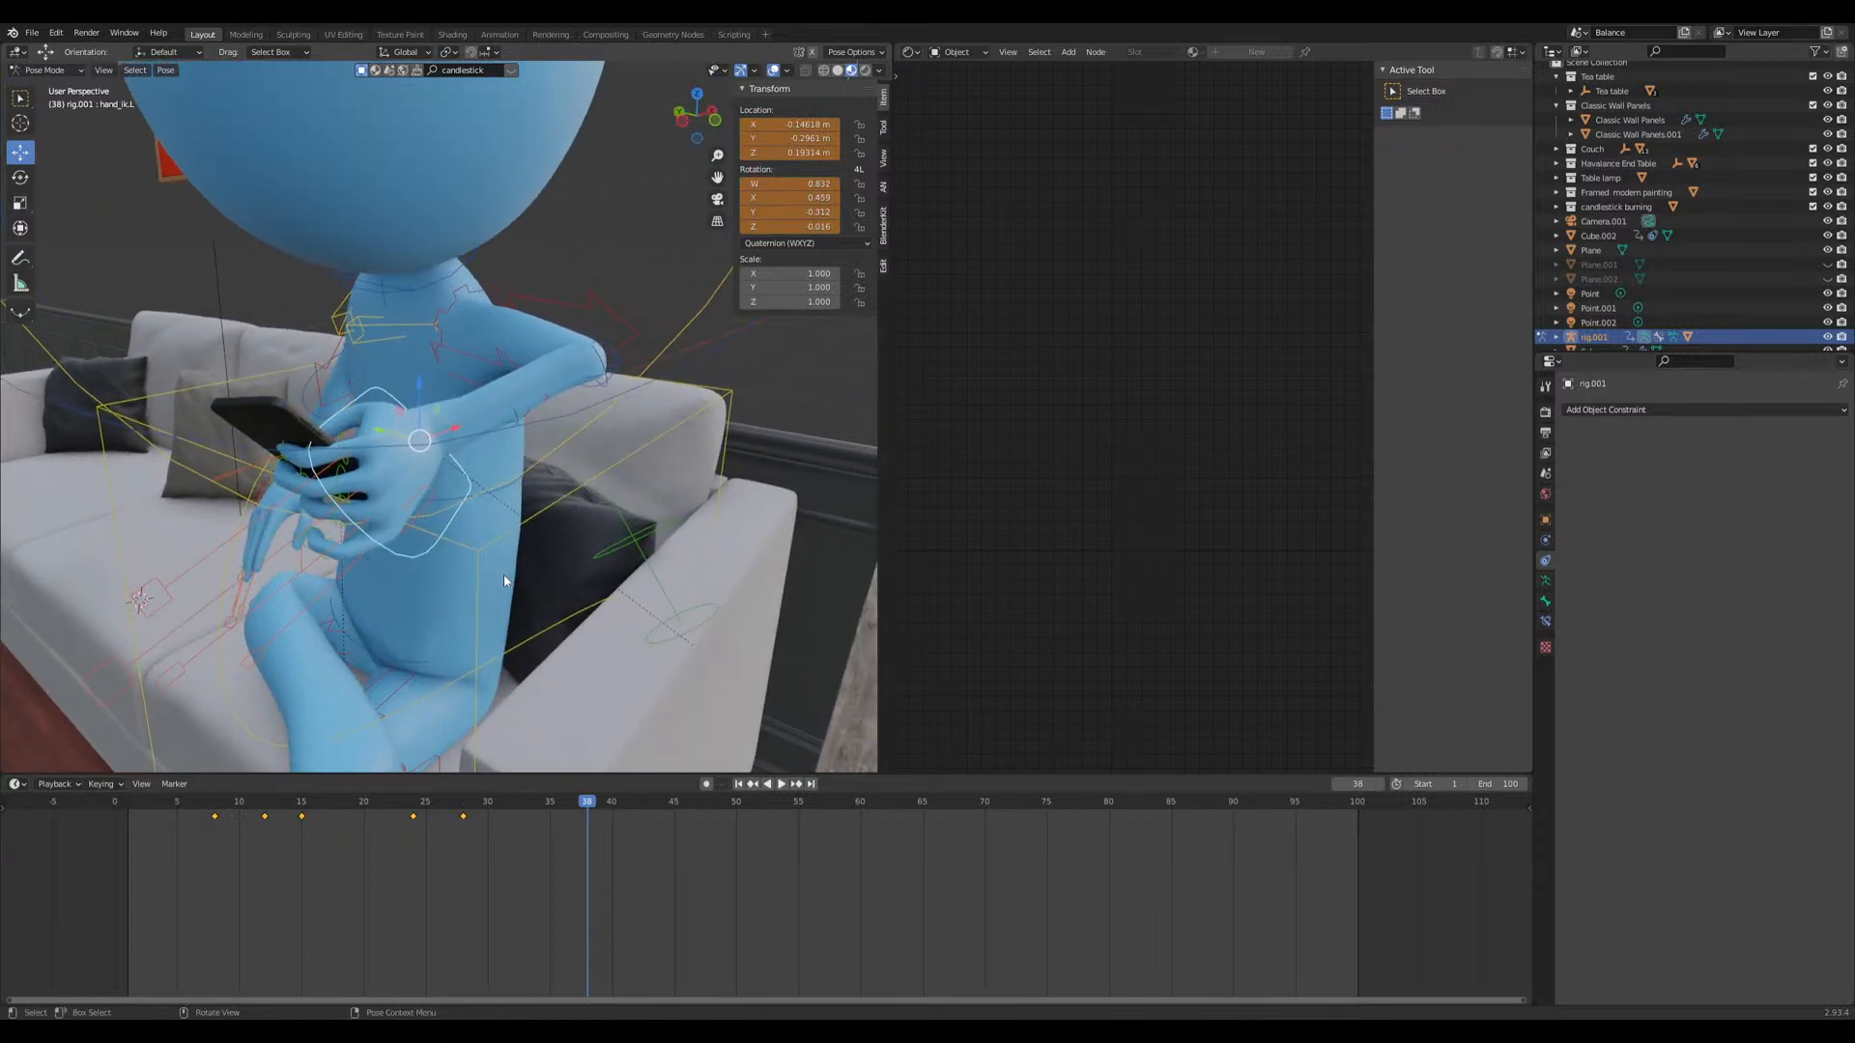
middle_drag(512, 581, 477, 327)
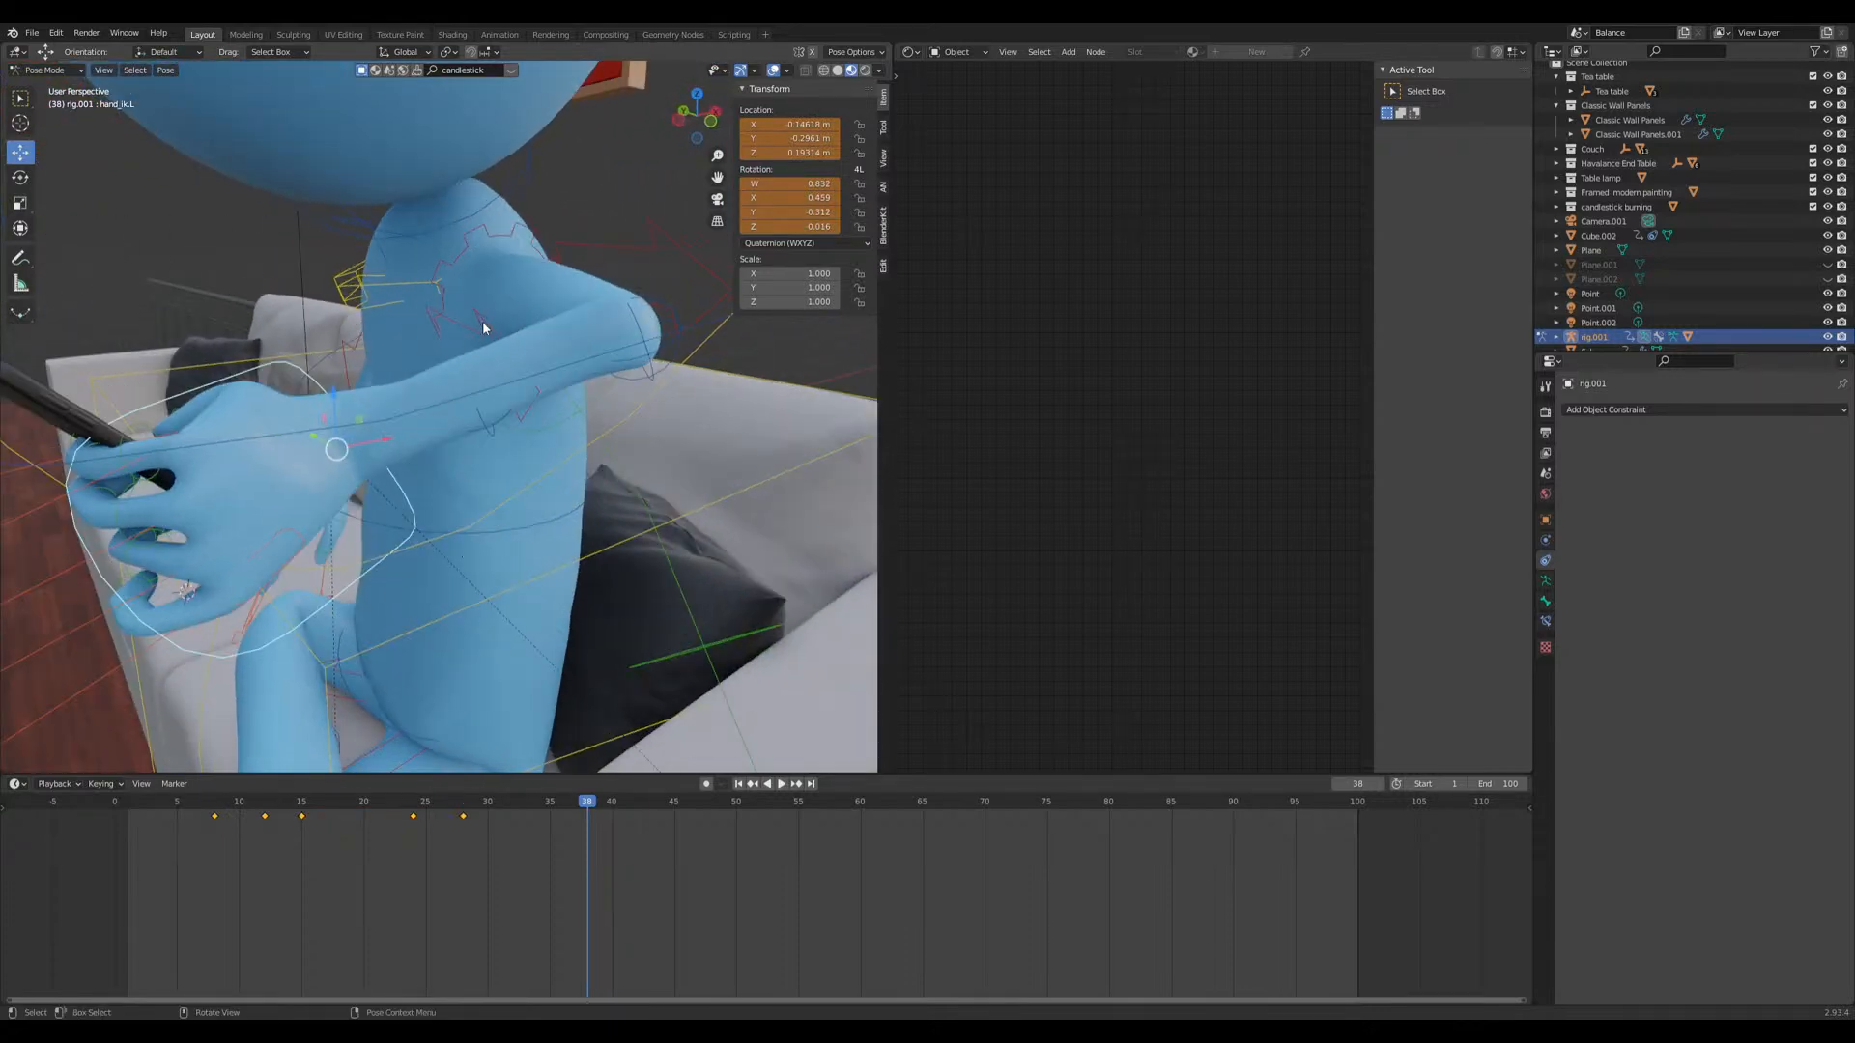
click(486, 325)
scroll(486, 326, down, 4)
key(r)
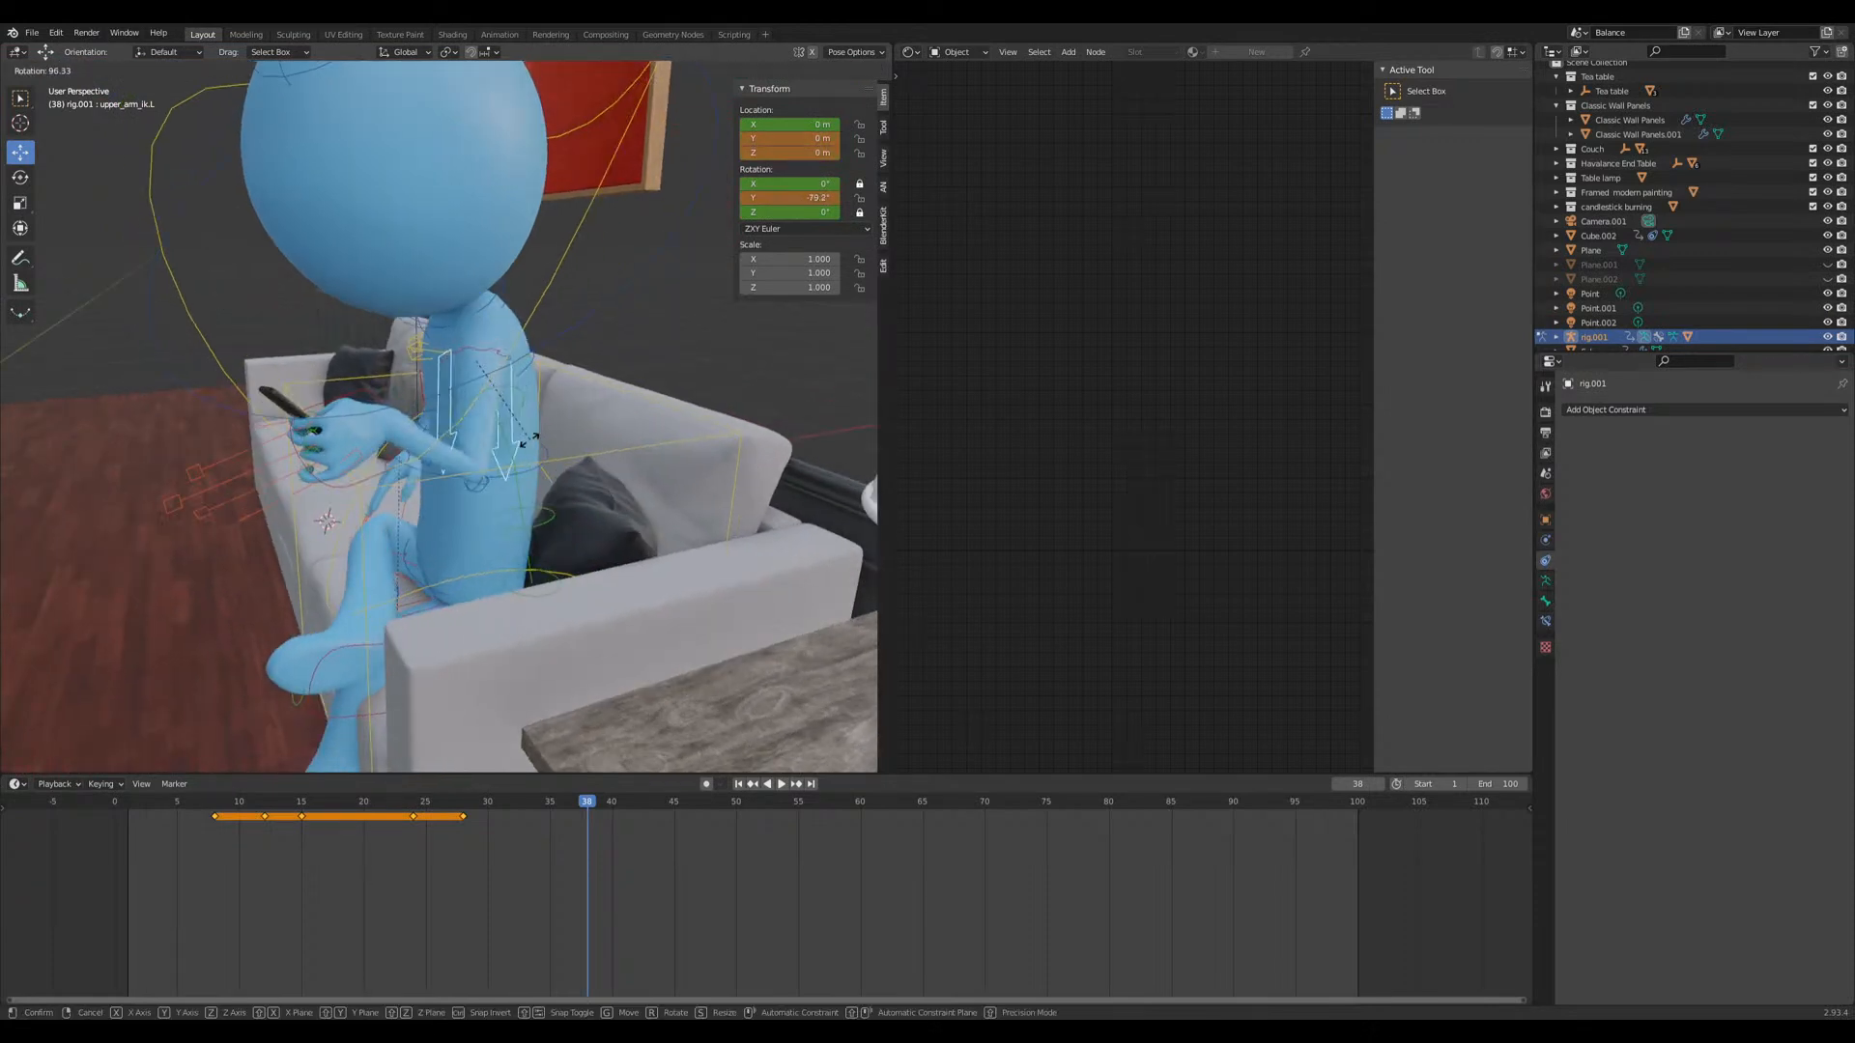
click(482, 457)
Step: Move and rotate the left hand IK control to hold the phone before the face, ending with a 20.8° view-axis turn
middle_drag(482, 456, 537, 427)
click(430, 415)
key(r)
click(590, 432)
key(g)
click(613, 414)
key(r)
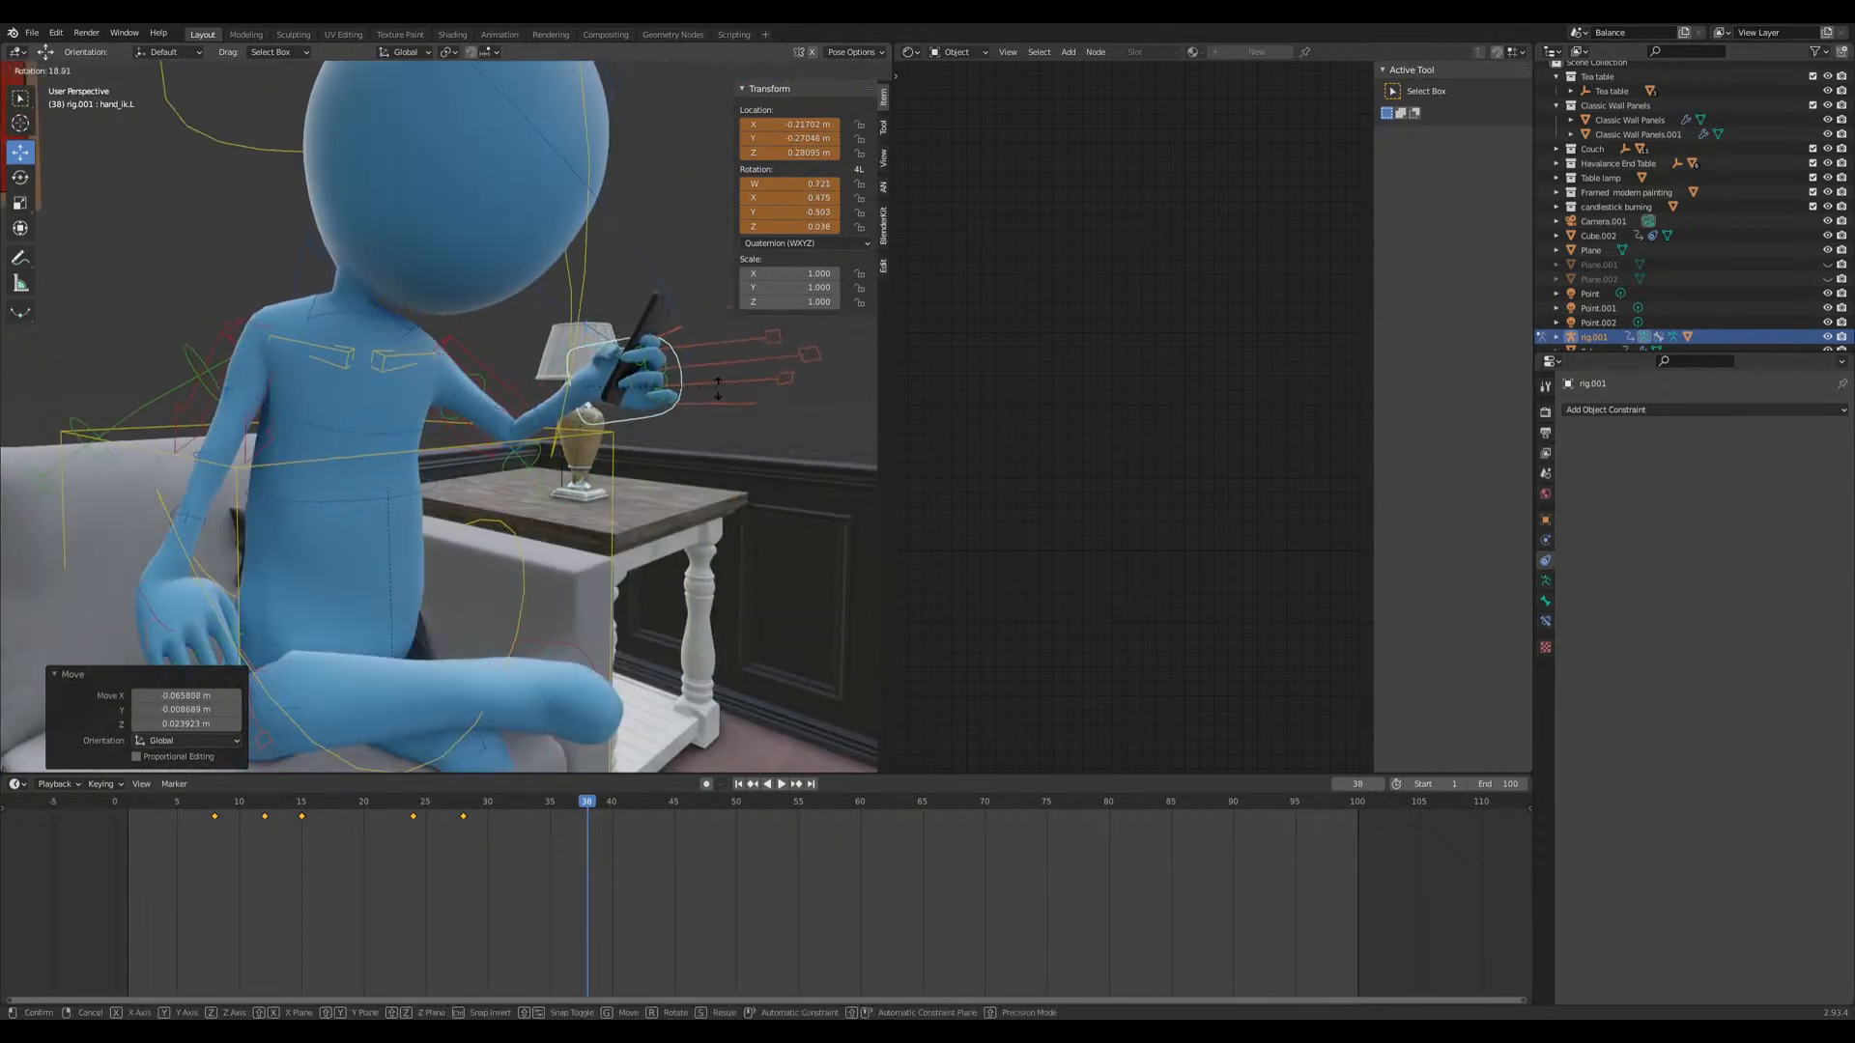
click(744, 376)
middle_drag(744, 377, 780, 451)
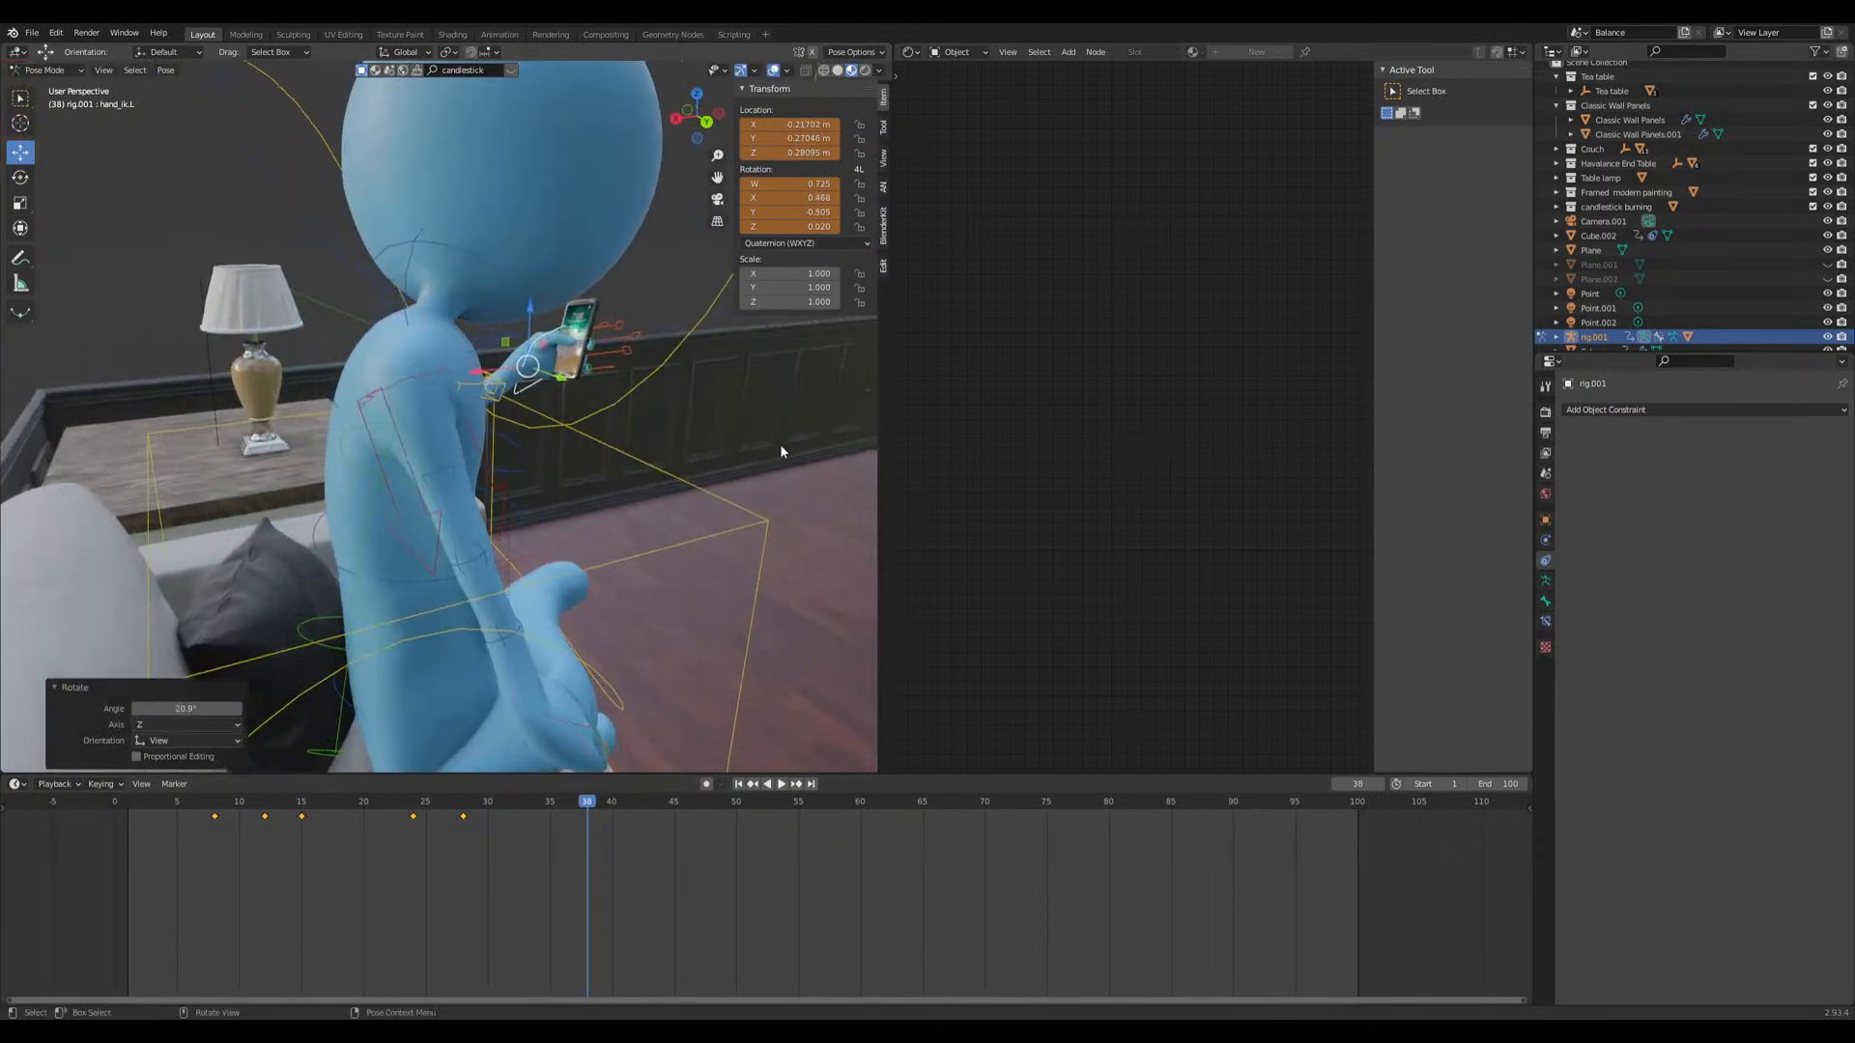
shift+middle_drag(657, 463, 581, 507)
scroll(555, 533, up, 5)
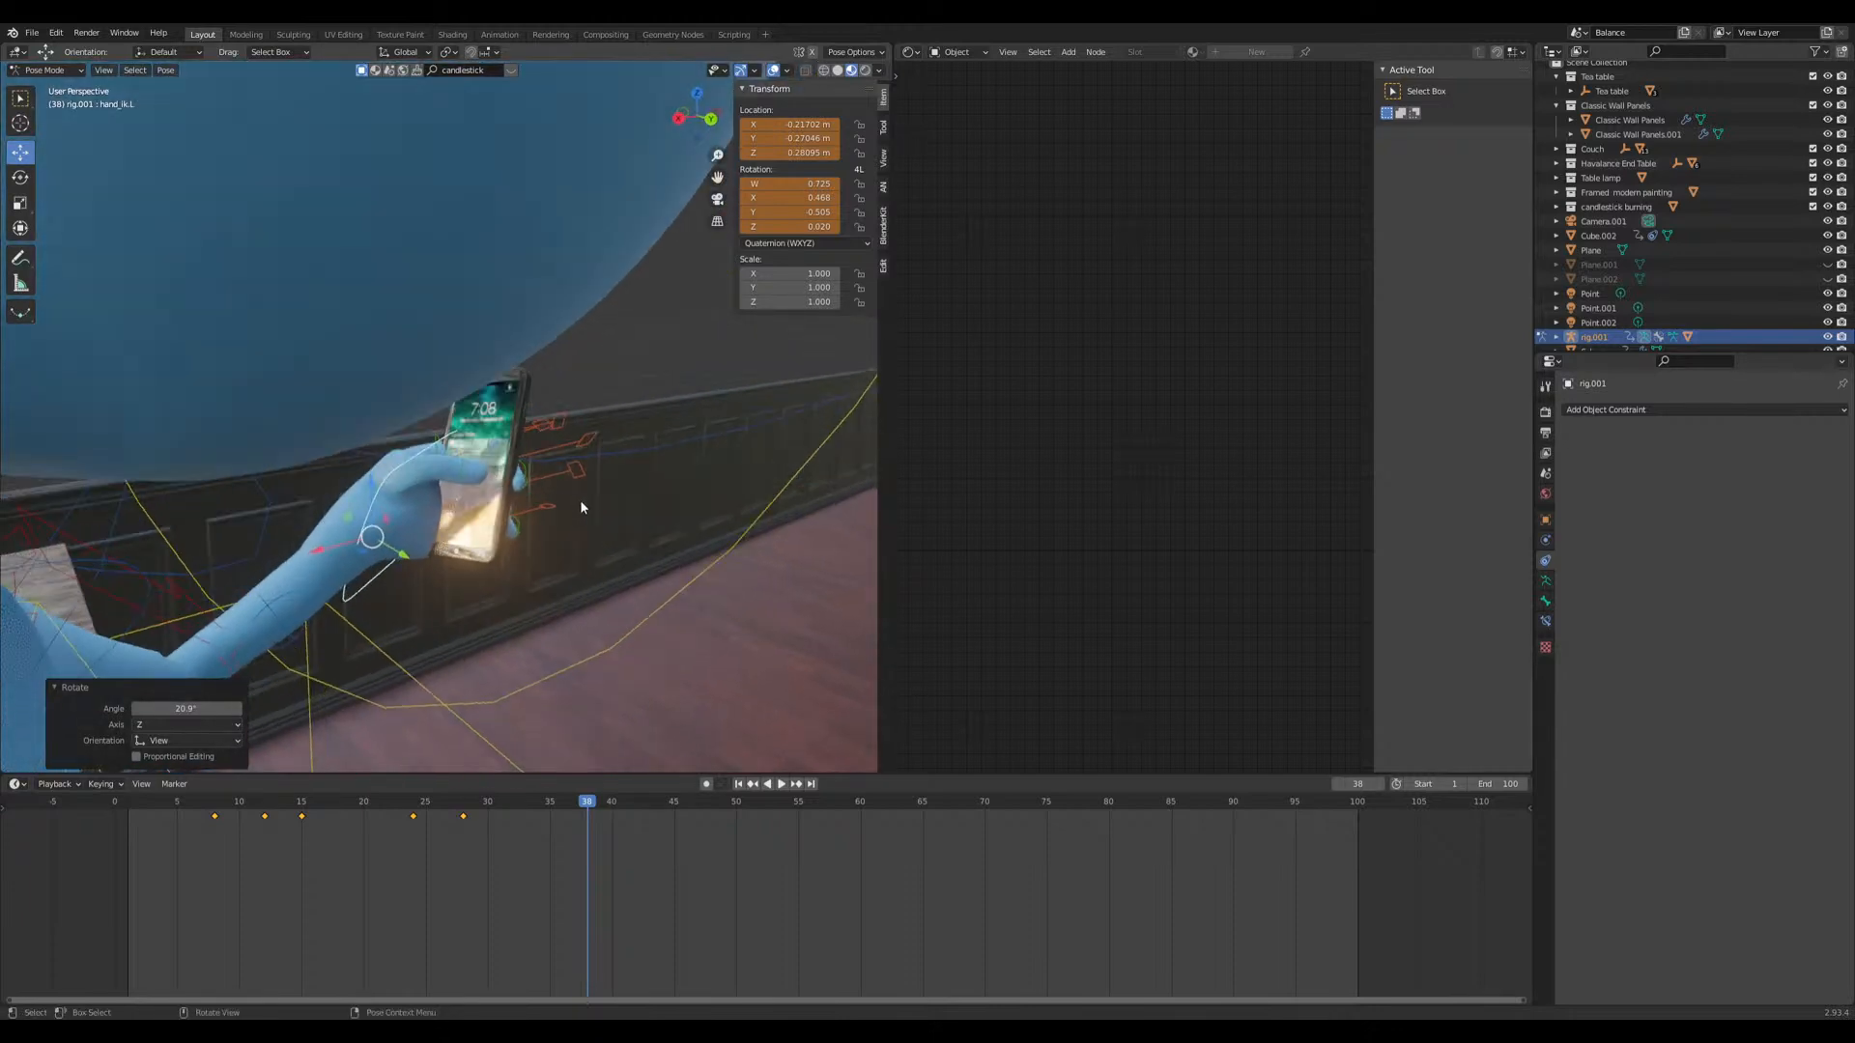
Step: Rotate the left thumb control thumb.02.L at frame 38 so the thumb curls around the edge of the phone
click(435, 476)
key(r)
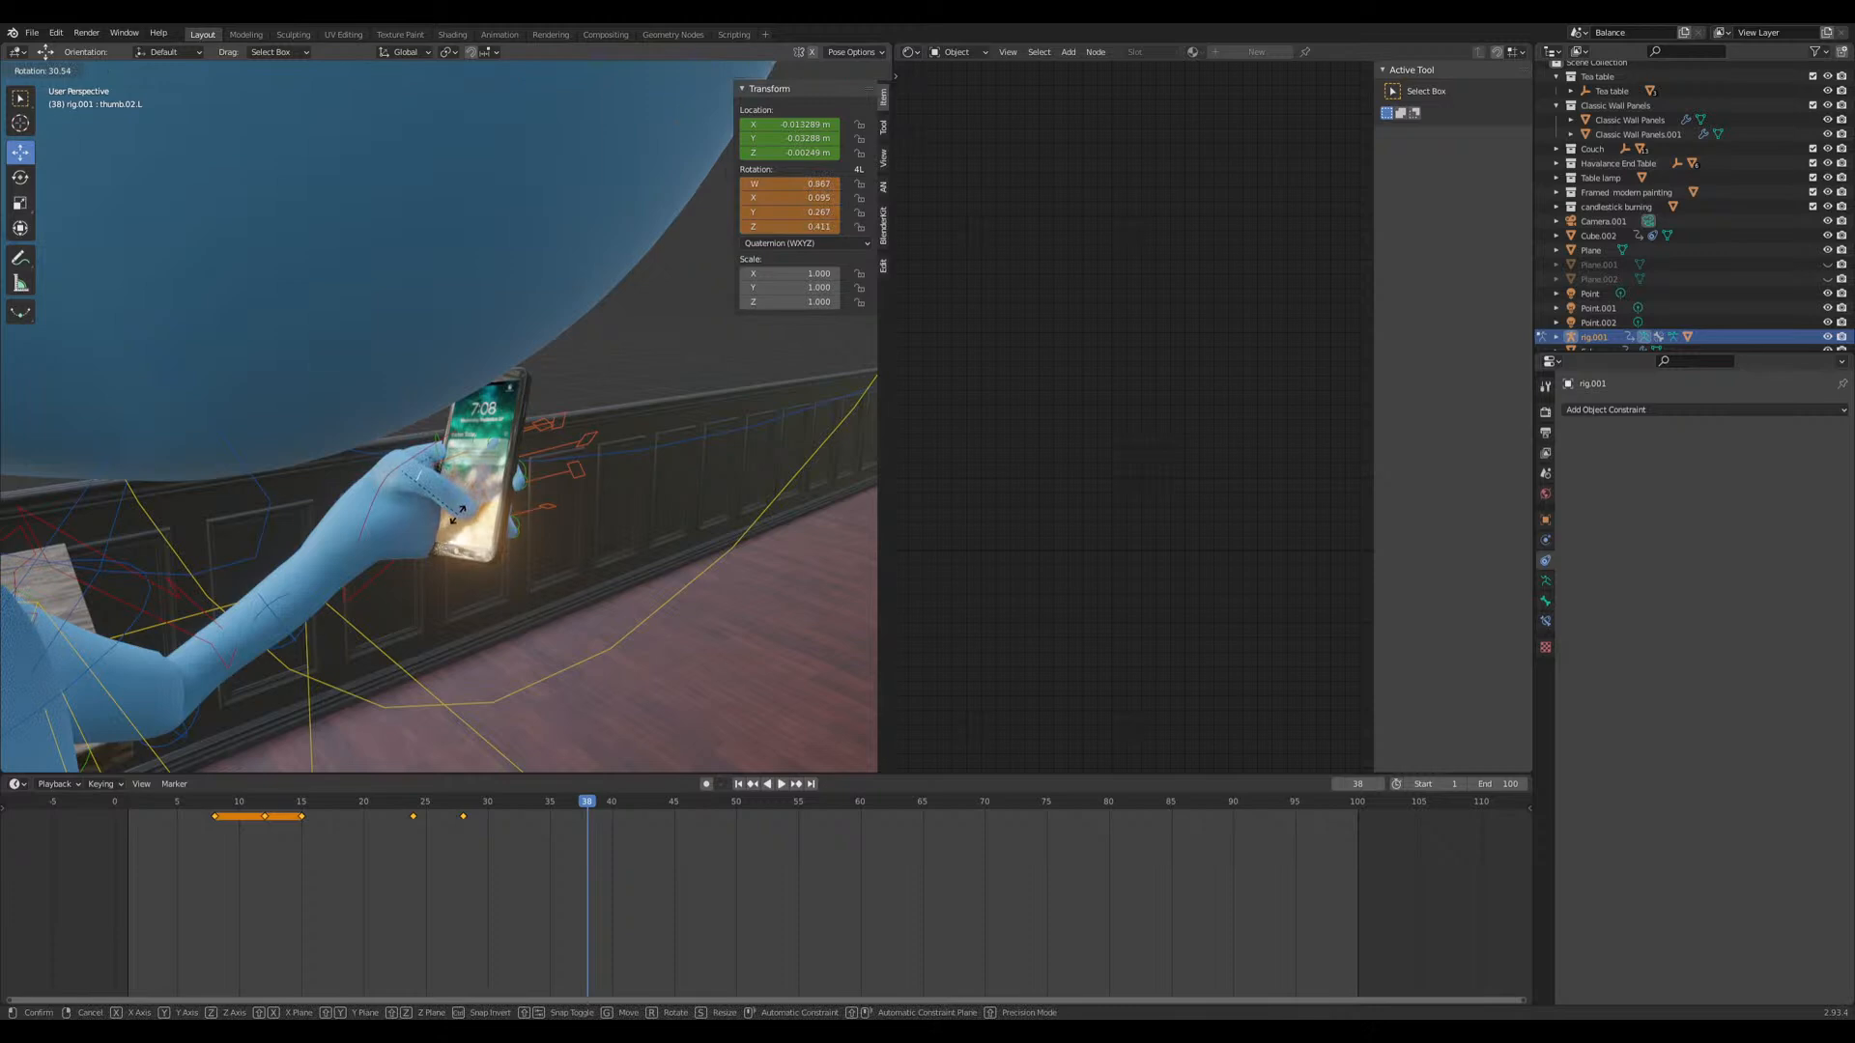
key(Escape)
middle_drag(439, 525, 313, 519)
scroll(798, 616, up, 3)
middle_drag(798, 615, 416, 597)
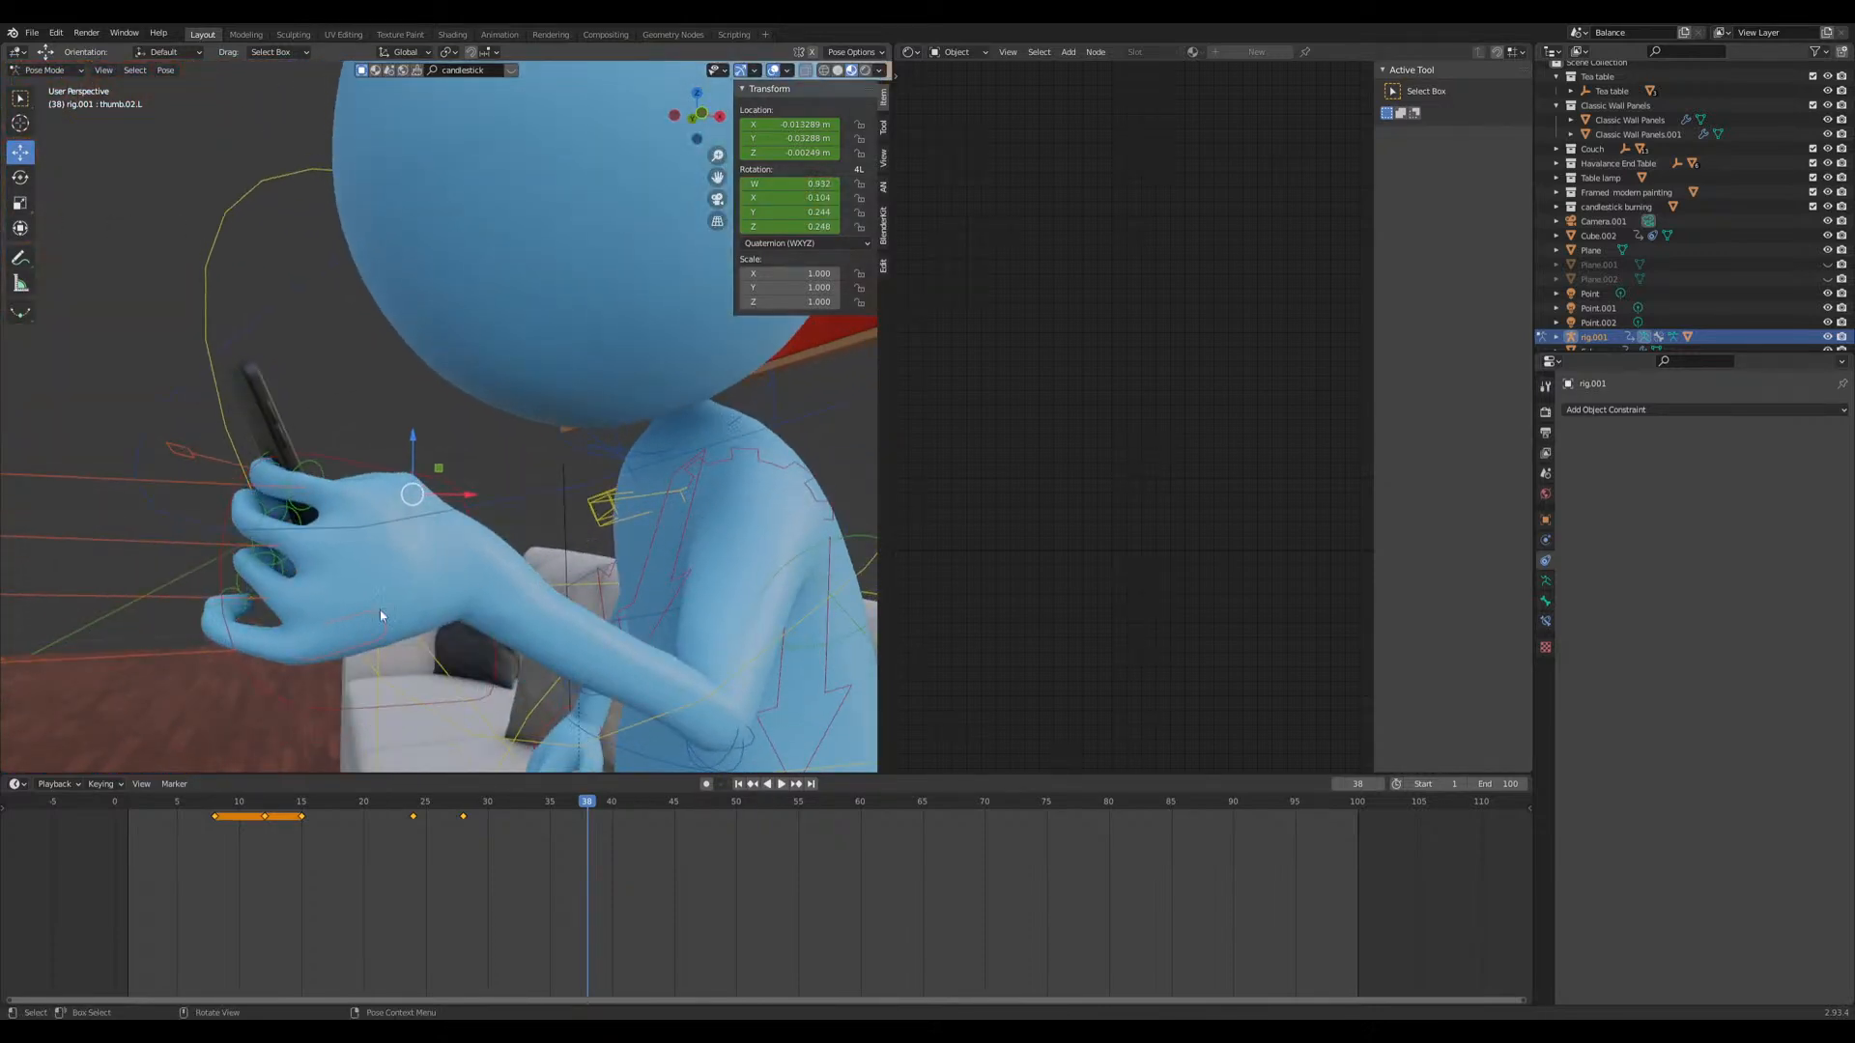
middle_drag(229, 628, 554, 635)
key(r)
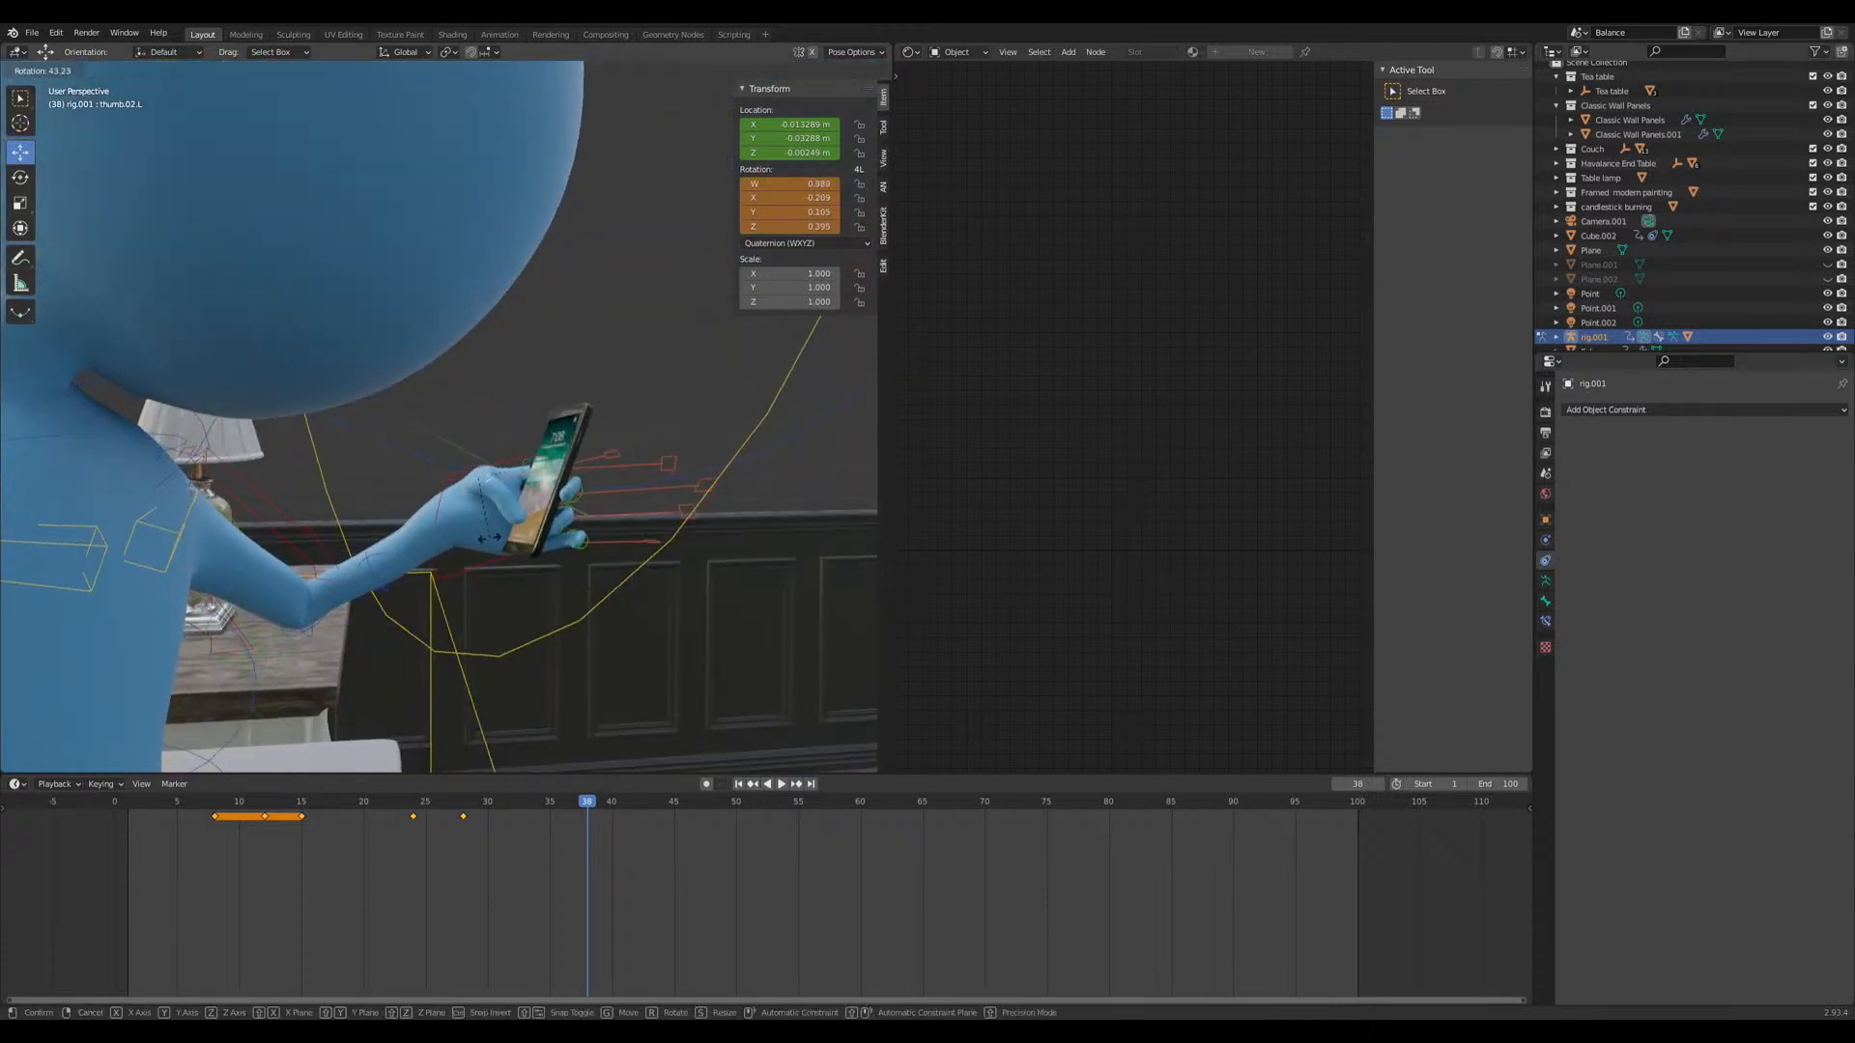
click(489, 536)
Step: Rotate the head control at frame 38 to turn the face toward the raised phone
scroll(489, 536, down, 4)
middle_drag(489, 537, 623, 338)
click(605, 466)
key(r)
click(620, 340)
Step: Move the right hand IK control, then key Location & Rotation for all rig controls at frame 38
middle_drag(417, 385, 427, 645)
click(219, 572)
key(g)
click(171, 600)
key(i)
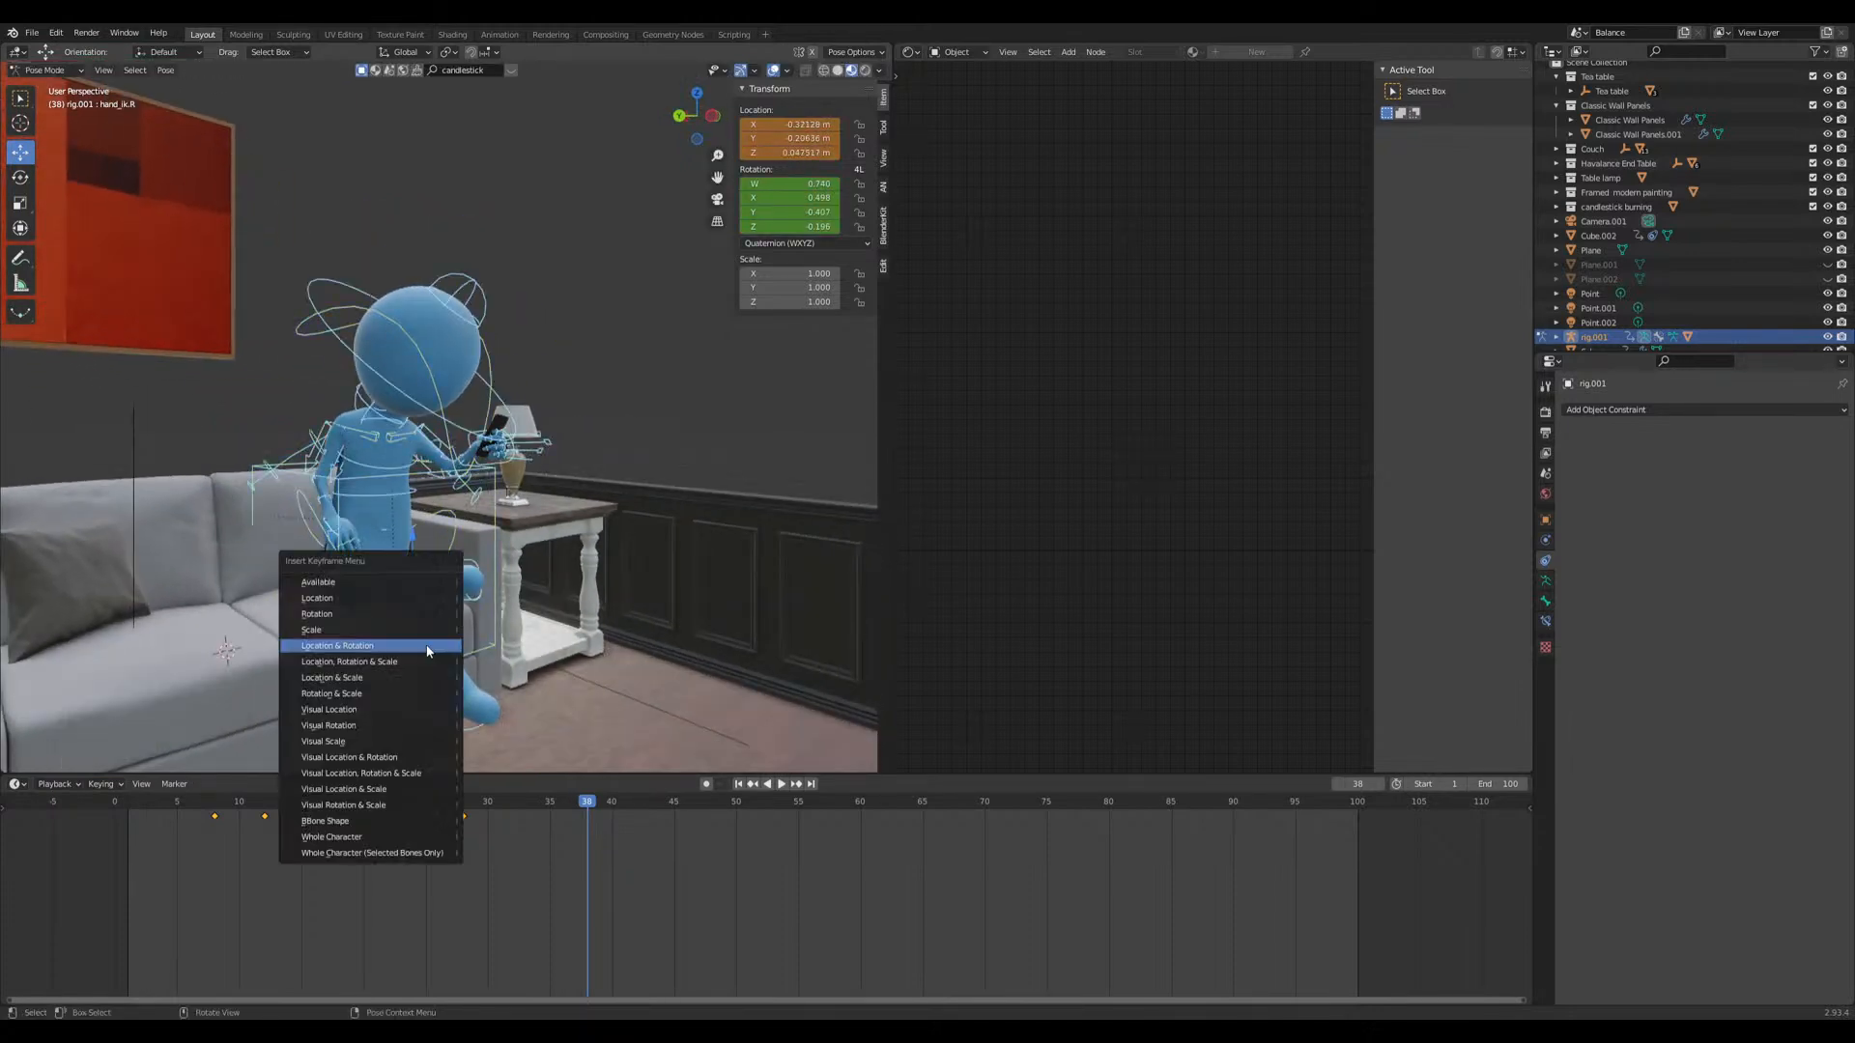
click(427, 645)
Step: Play the animation from several angles to check the grab and the raising of the phone
click(153, 821)
key(space)
middle_drag(580, 464, 664, 548)
key(space)
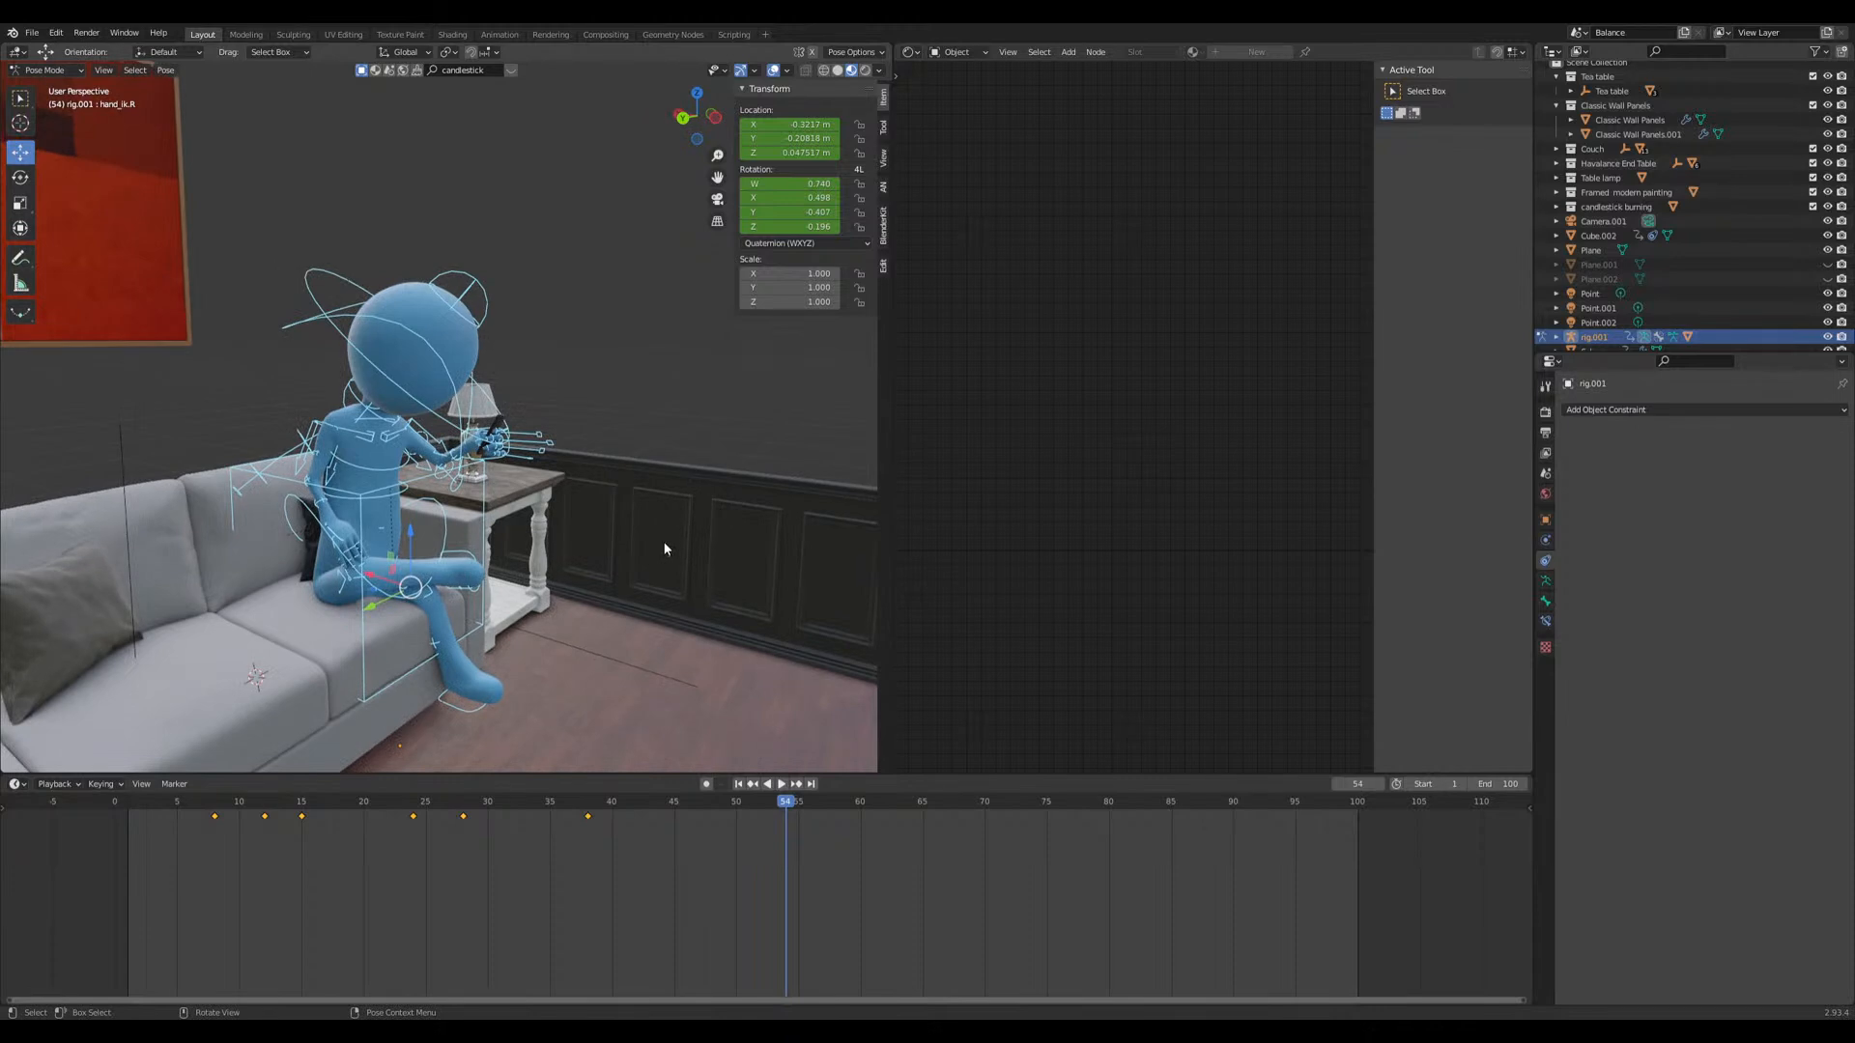
scroll(664, 548, up, 3)
drag(155, 805, 128, 804)
key(space)
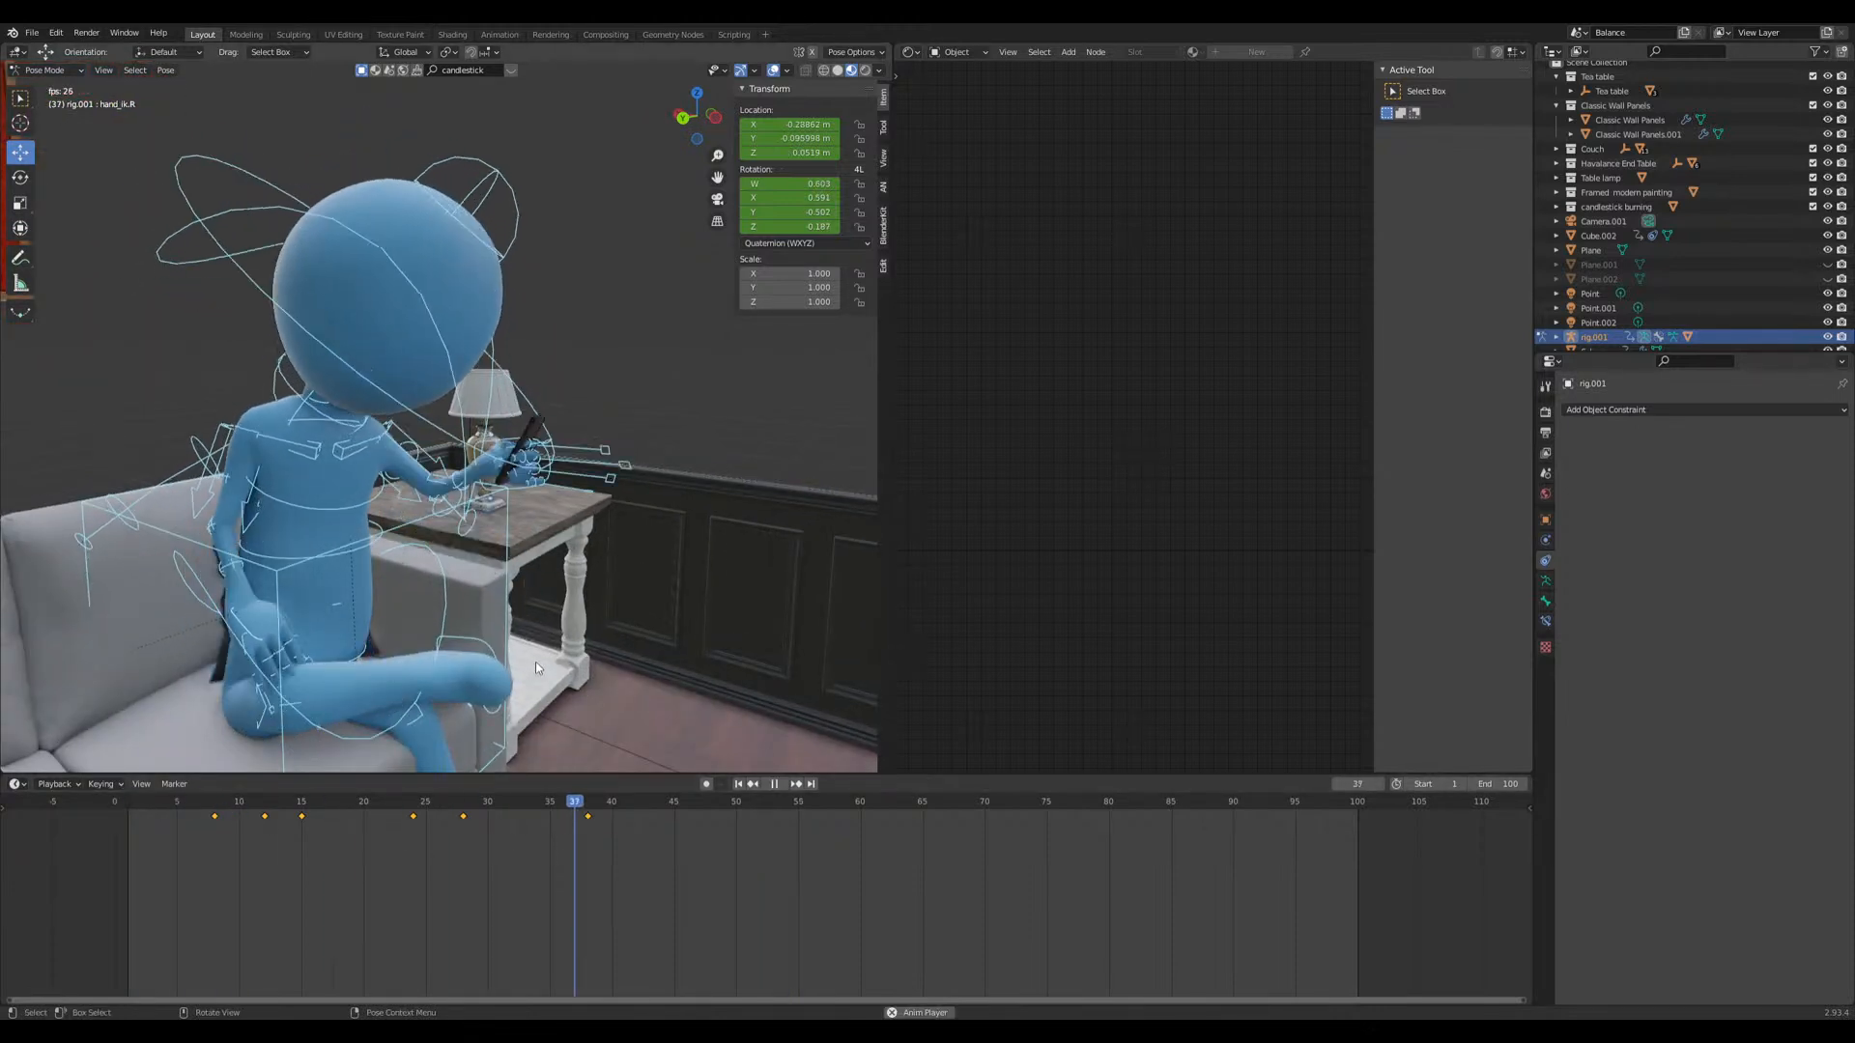
middle_drag(566, 652, 645, 313)
scroll(572, 639, up, 2)
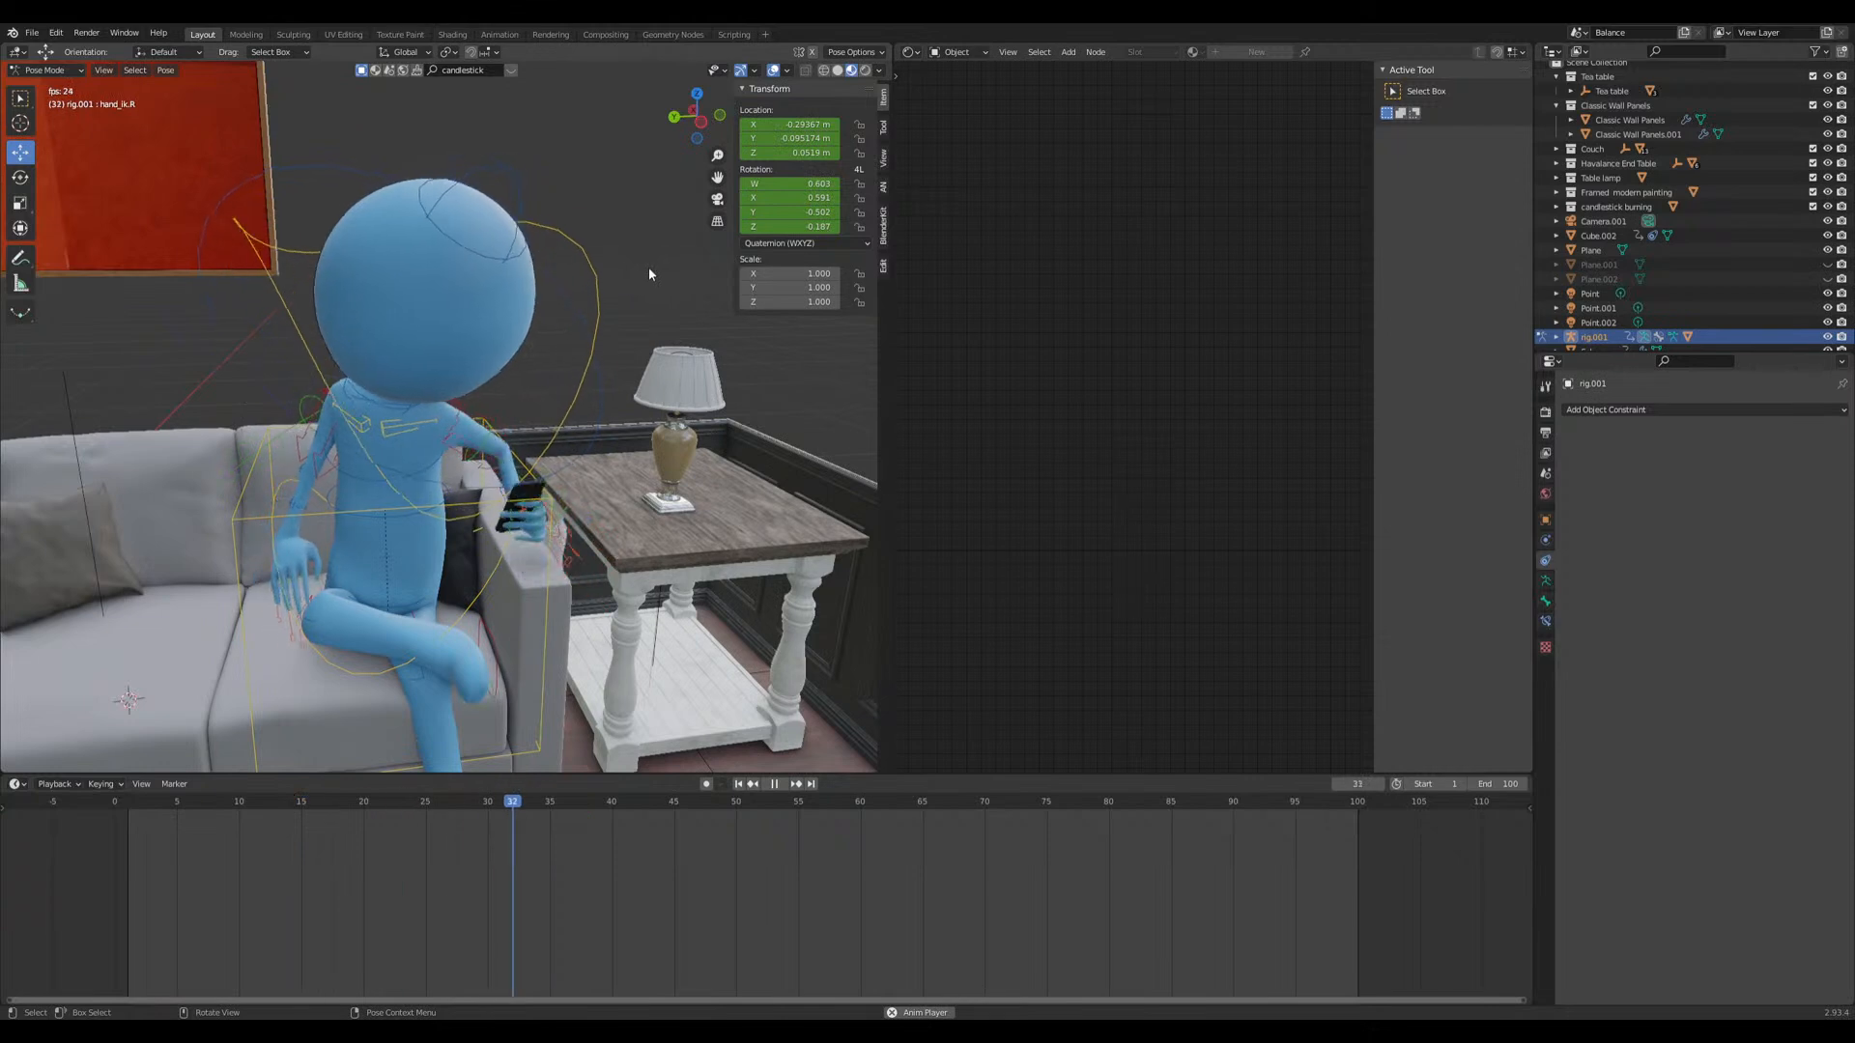
key(space)
Step: Select the head control spine_fk.006 and change the timeline area into a Graph Editor
click(193, 386)
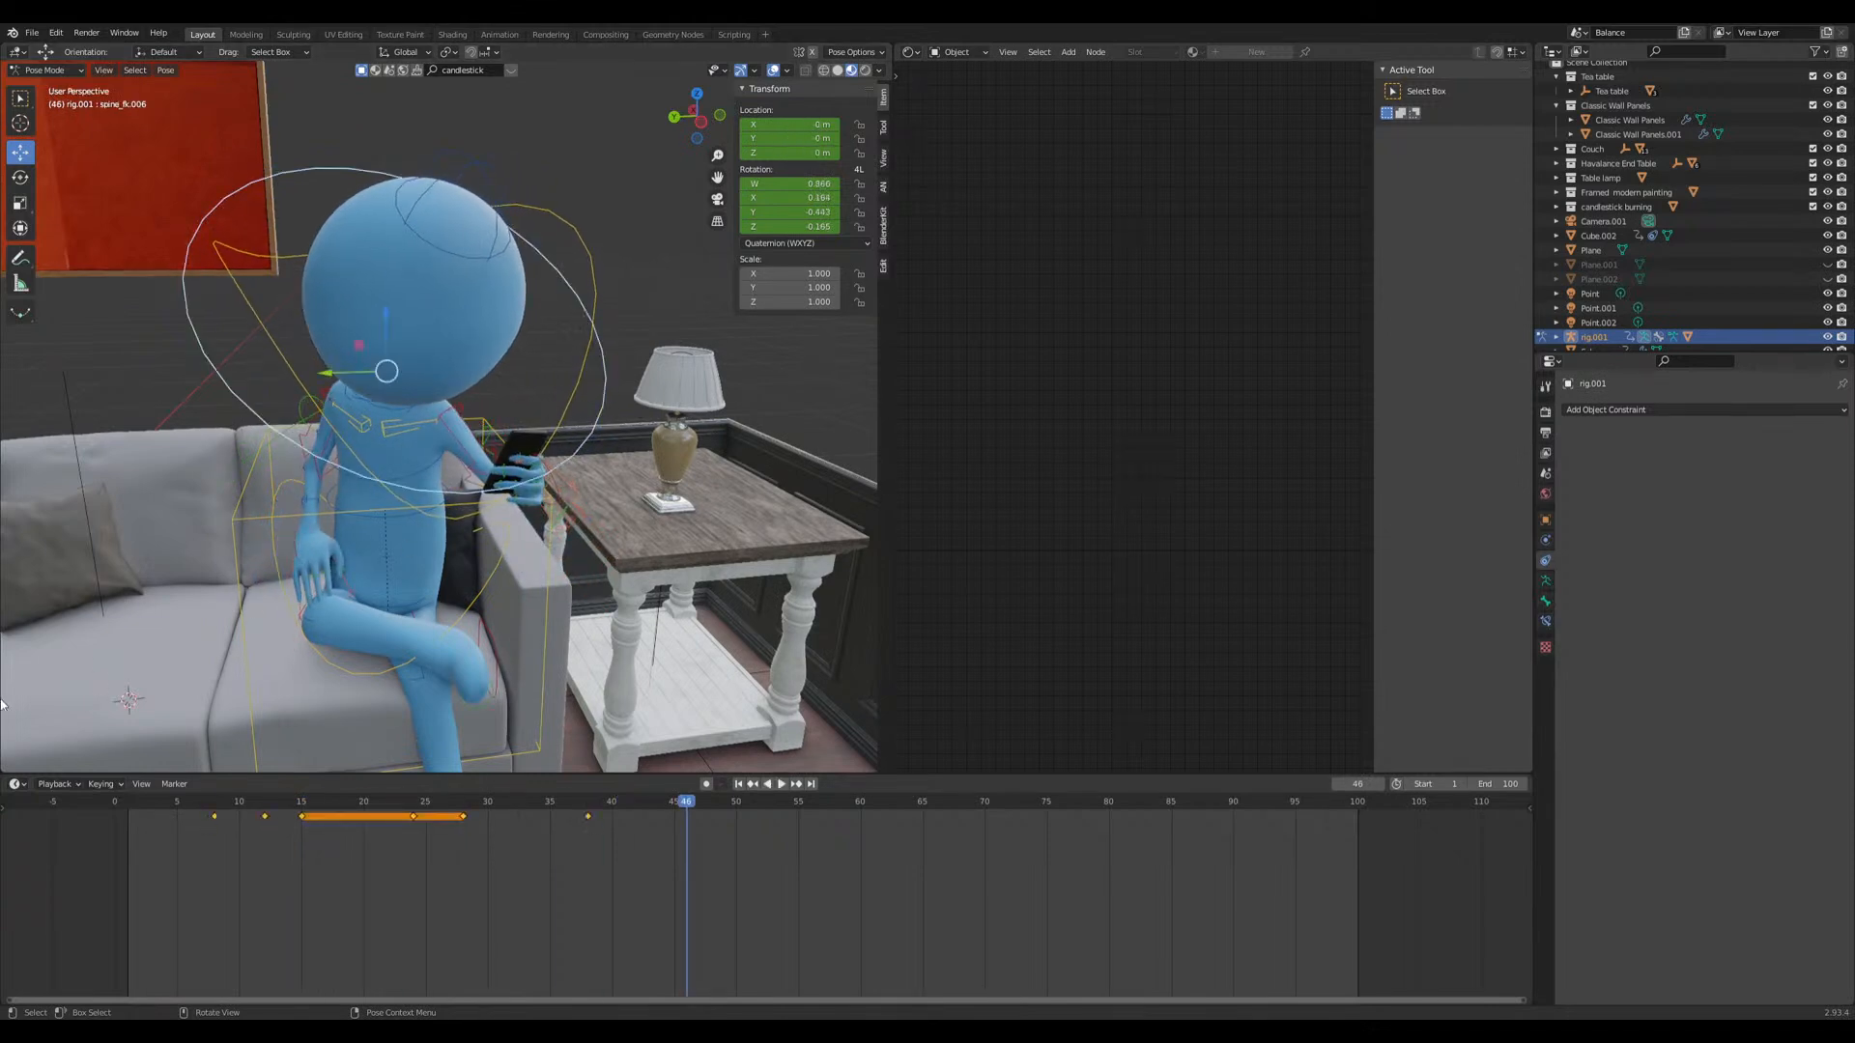
click(14, 784)
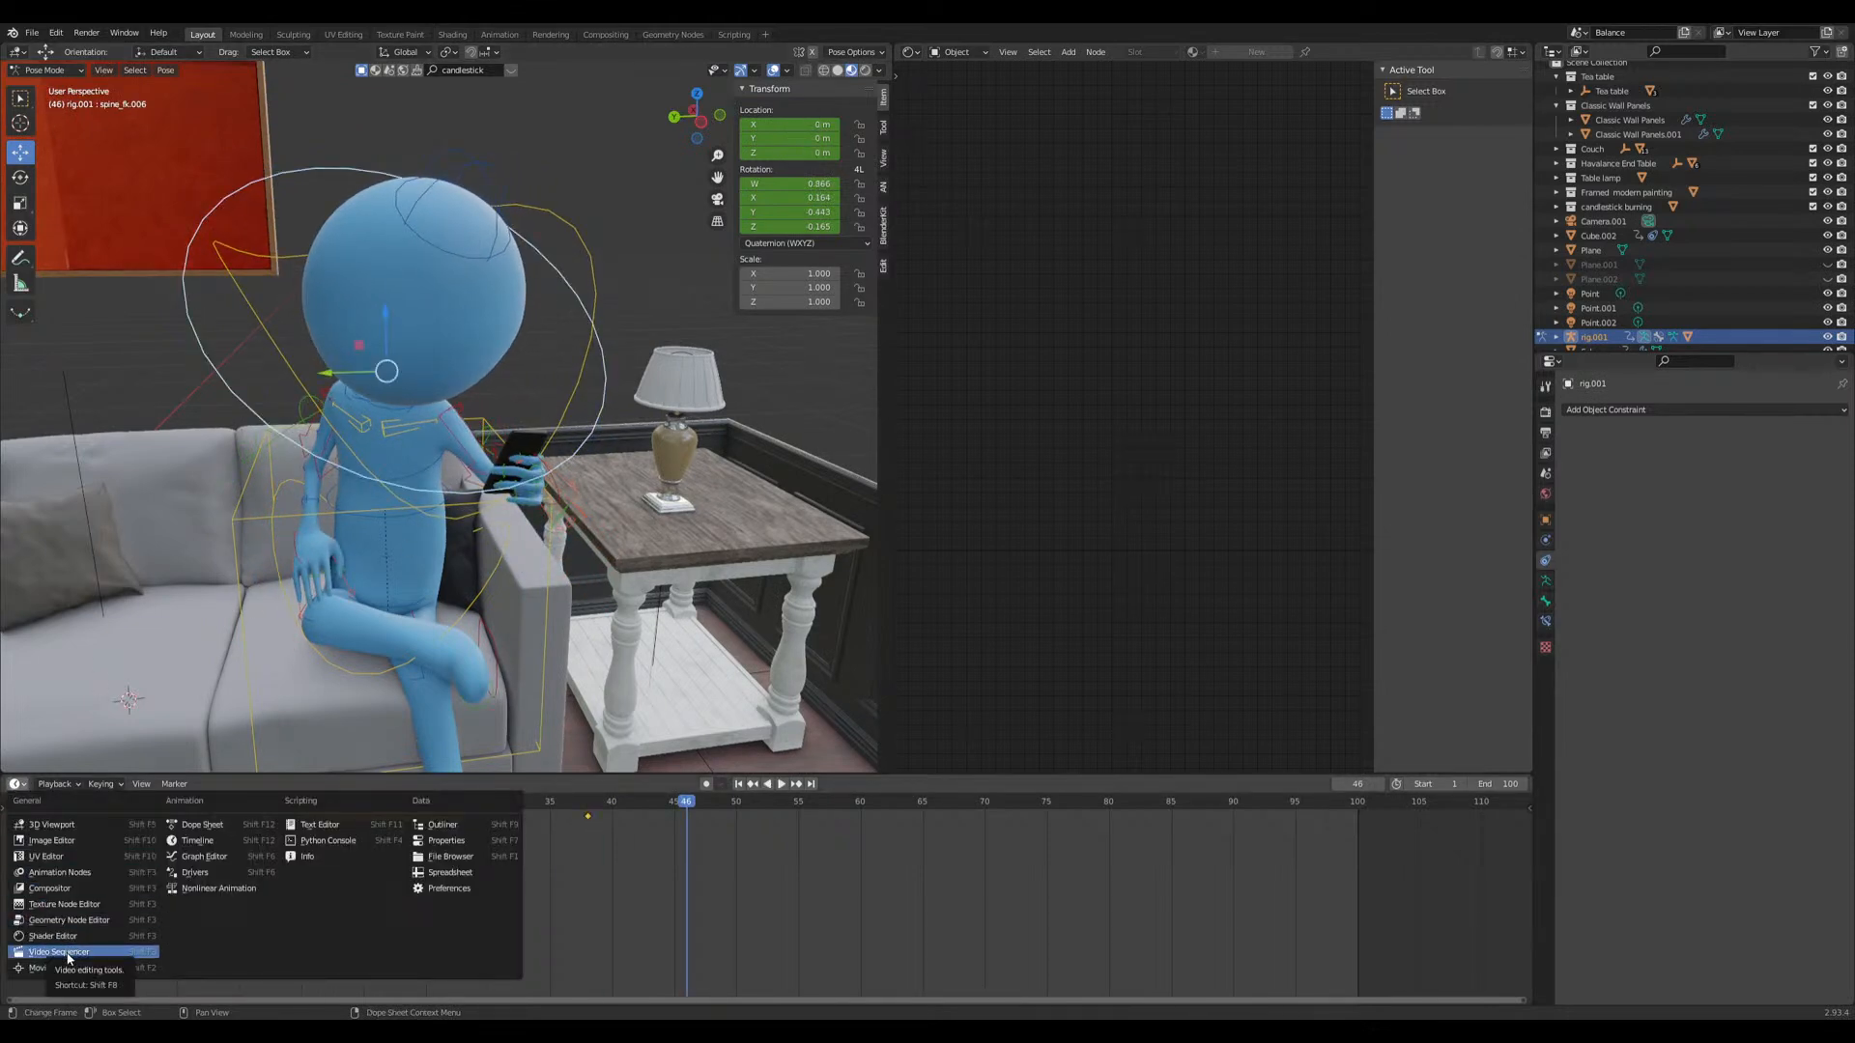
click(194, 857)
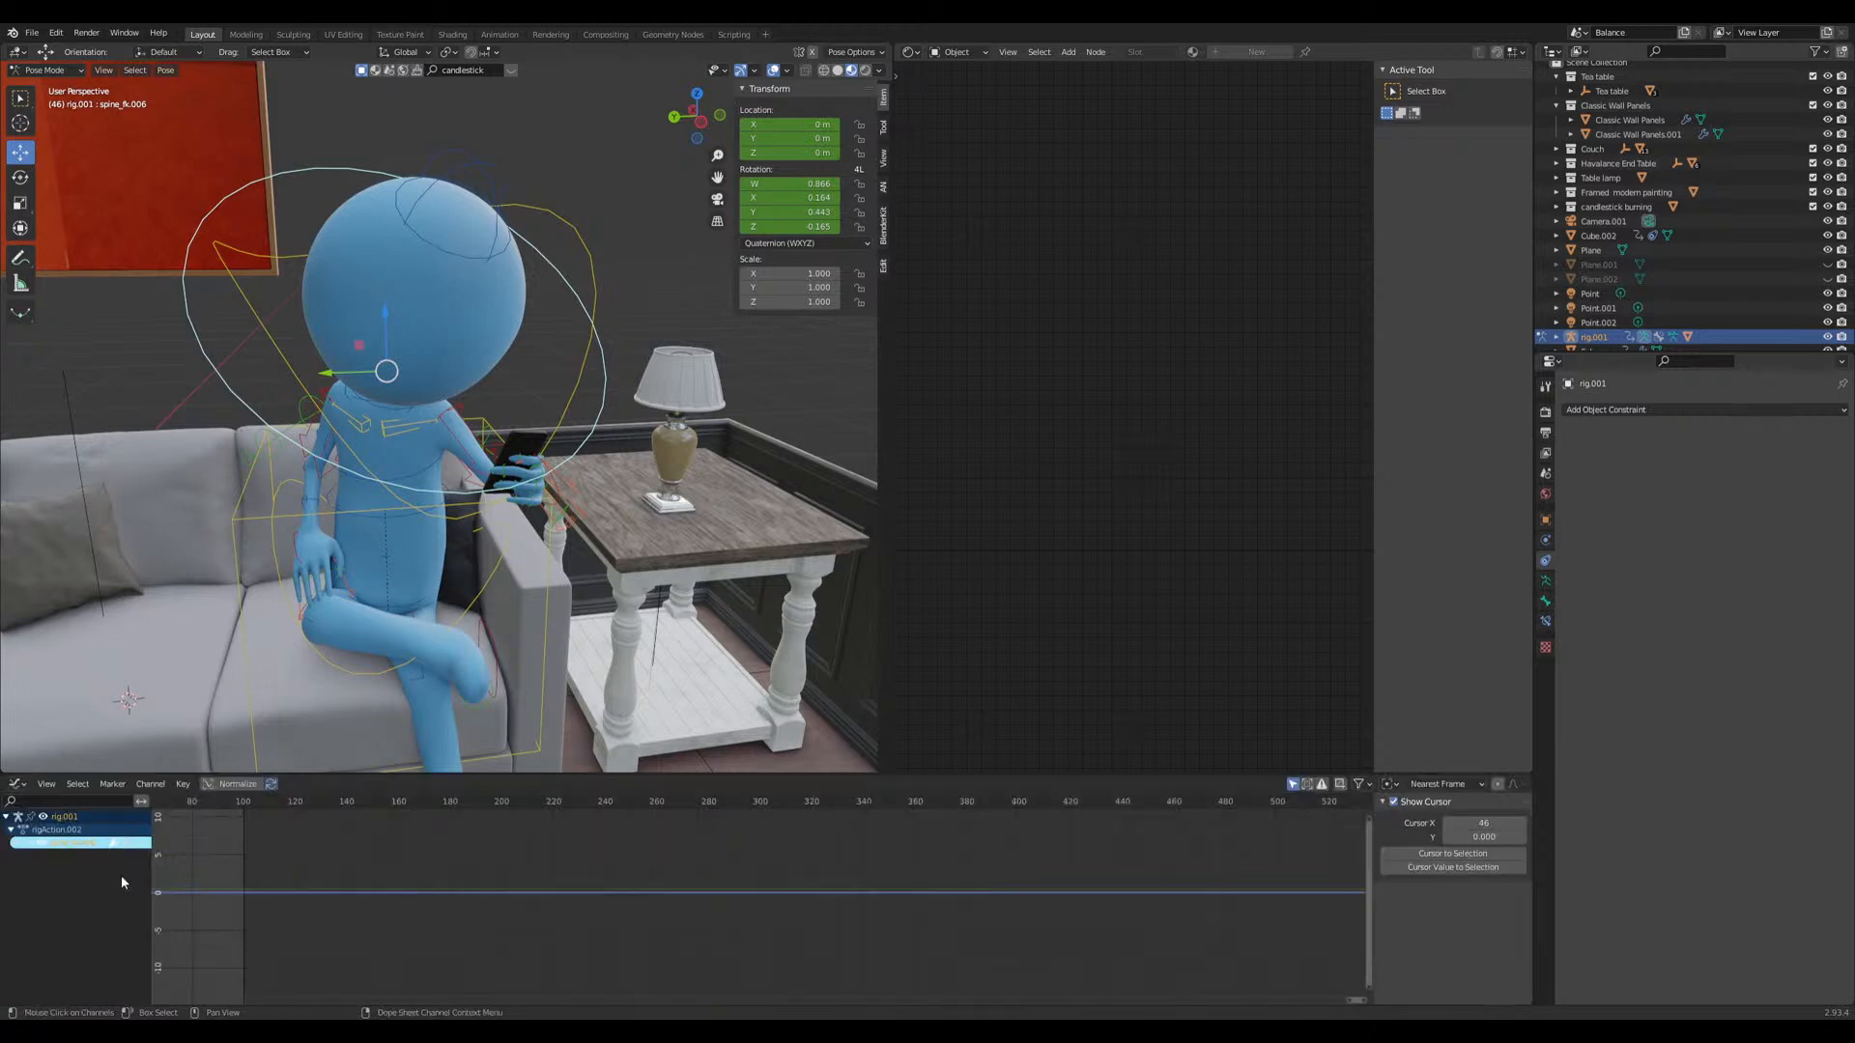
Step: Expand the spine_fk.006 channel group and go through its individual location and rotation curves
click(14, 846)
click(77, 867)
click(76, 883)
click(77, 896)
click(77, 920)
click(80, 934)
click(78, 921)
click(76, 907)
click(75, 895)
click(75, 882)
click(75, 870)
click(76, 858)
Step: Frame all head keyframes, enlarge the Graph Editor and show the F-curve modifier settings
middle_drag(223, 580, 295, 608)
middle_drag(564, 471, 850, 530)
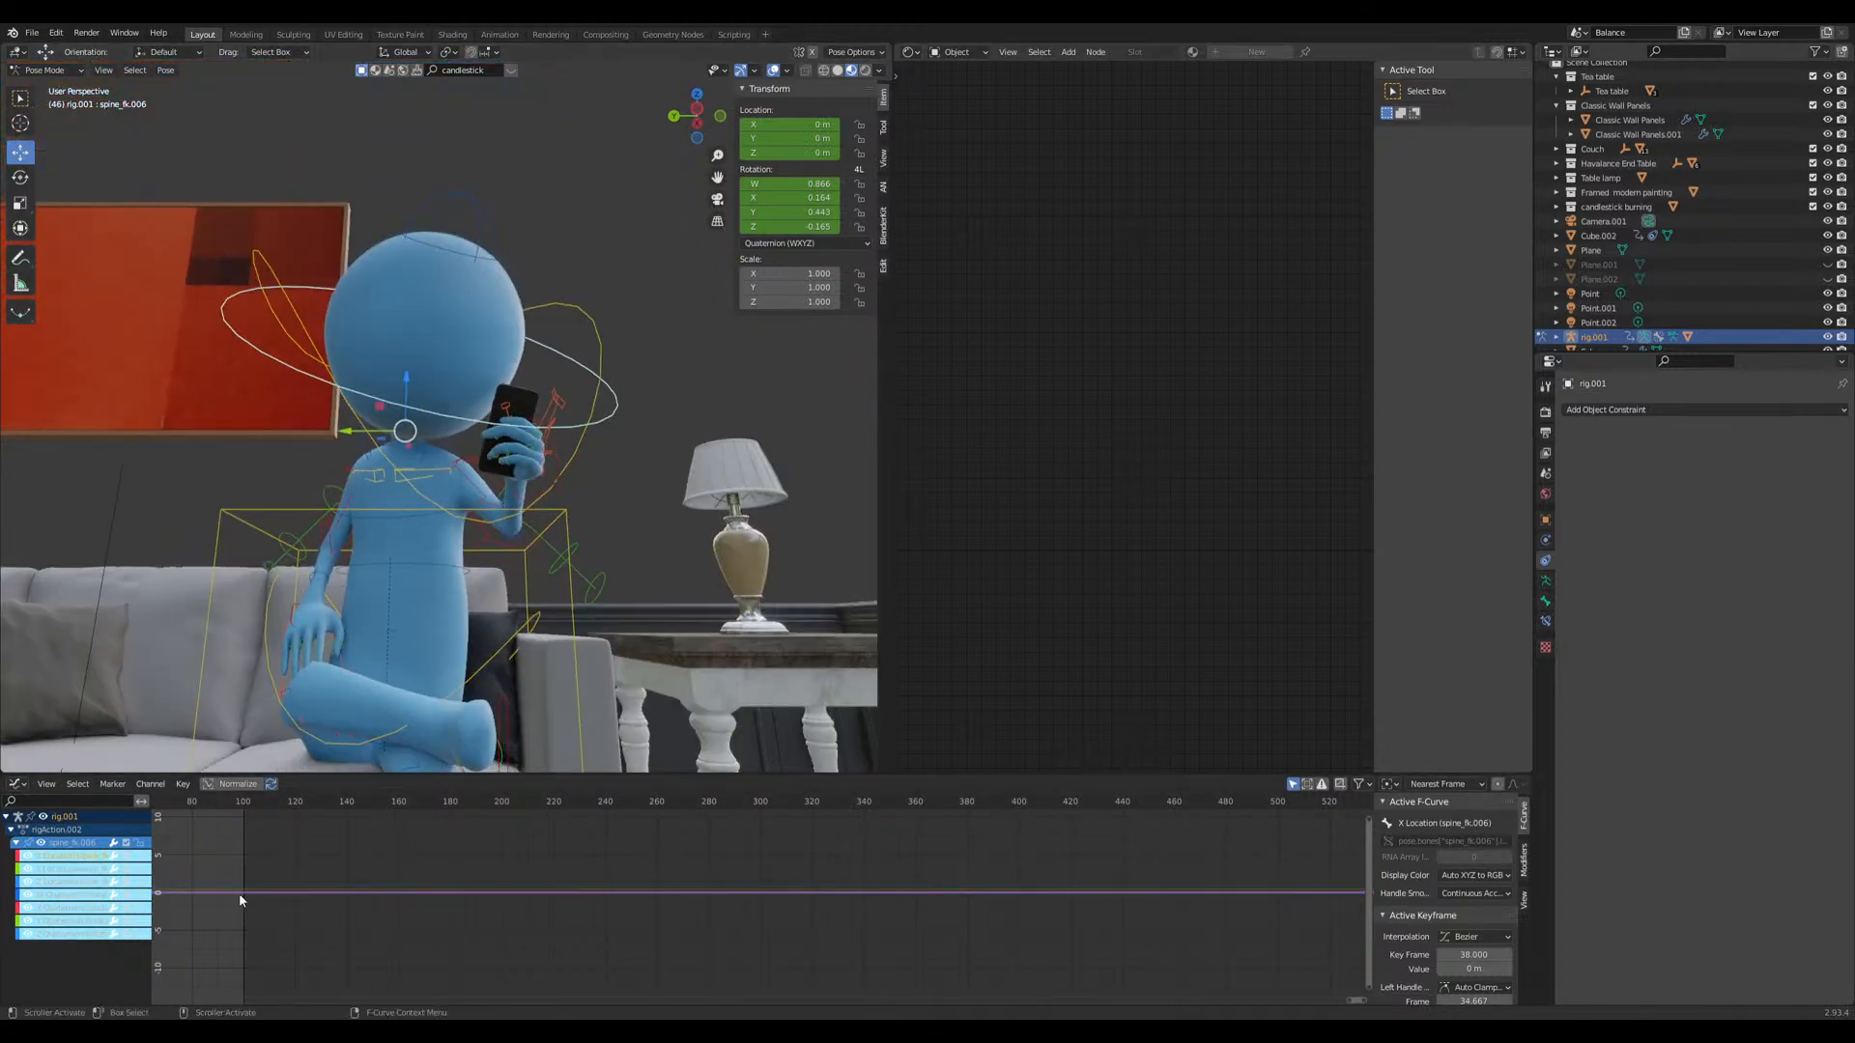
key(Home)
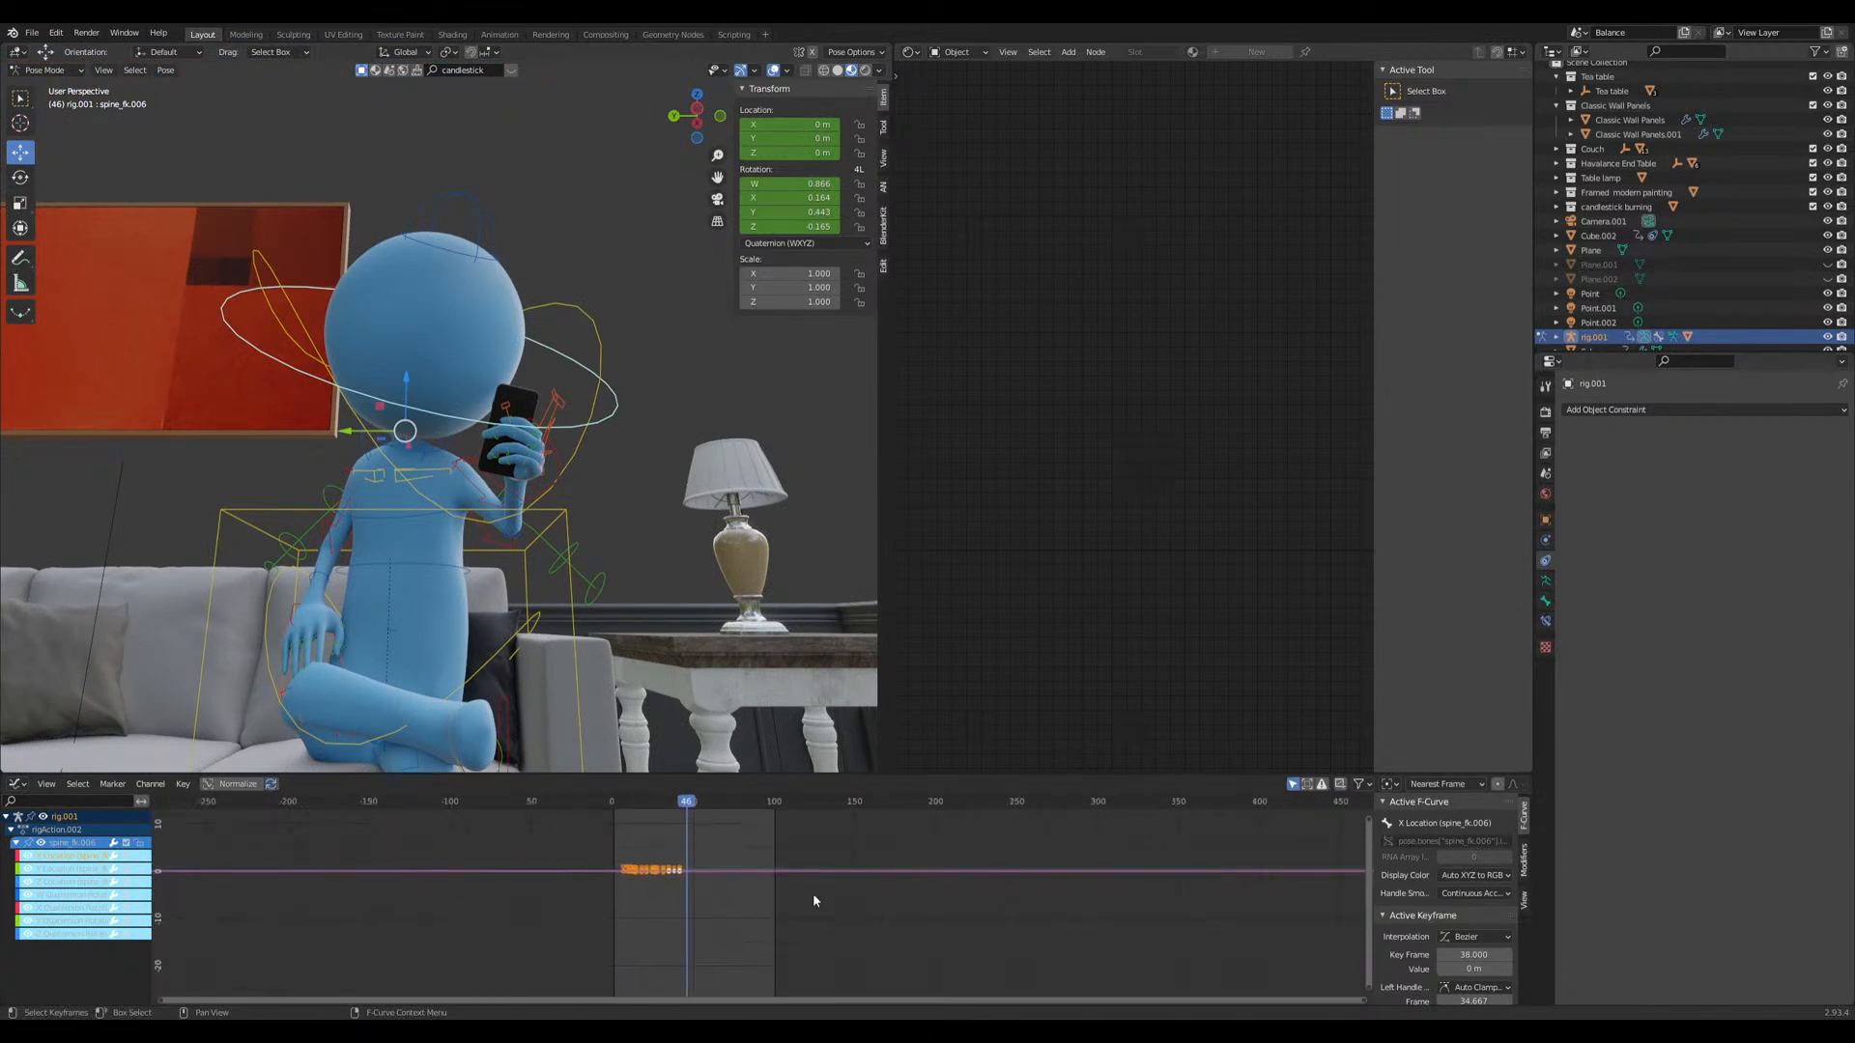
scroll(657, 899, up, 1)
drag(623, 775, 623, 639)
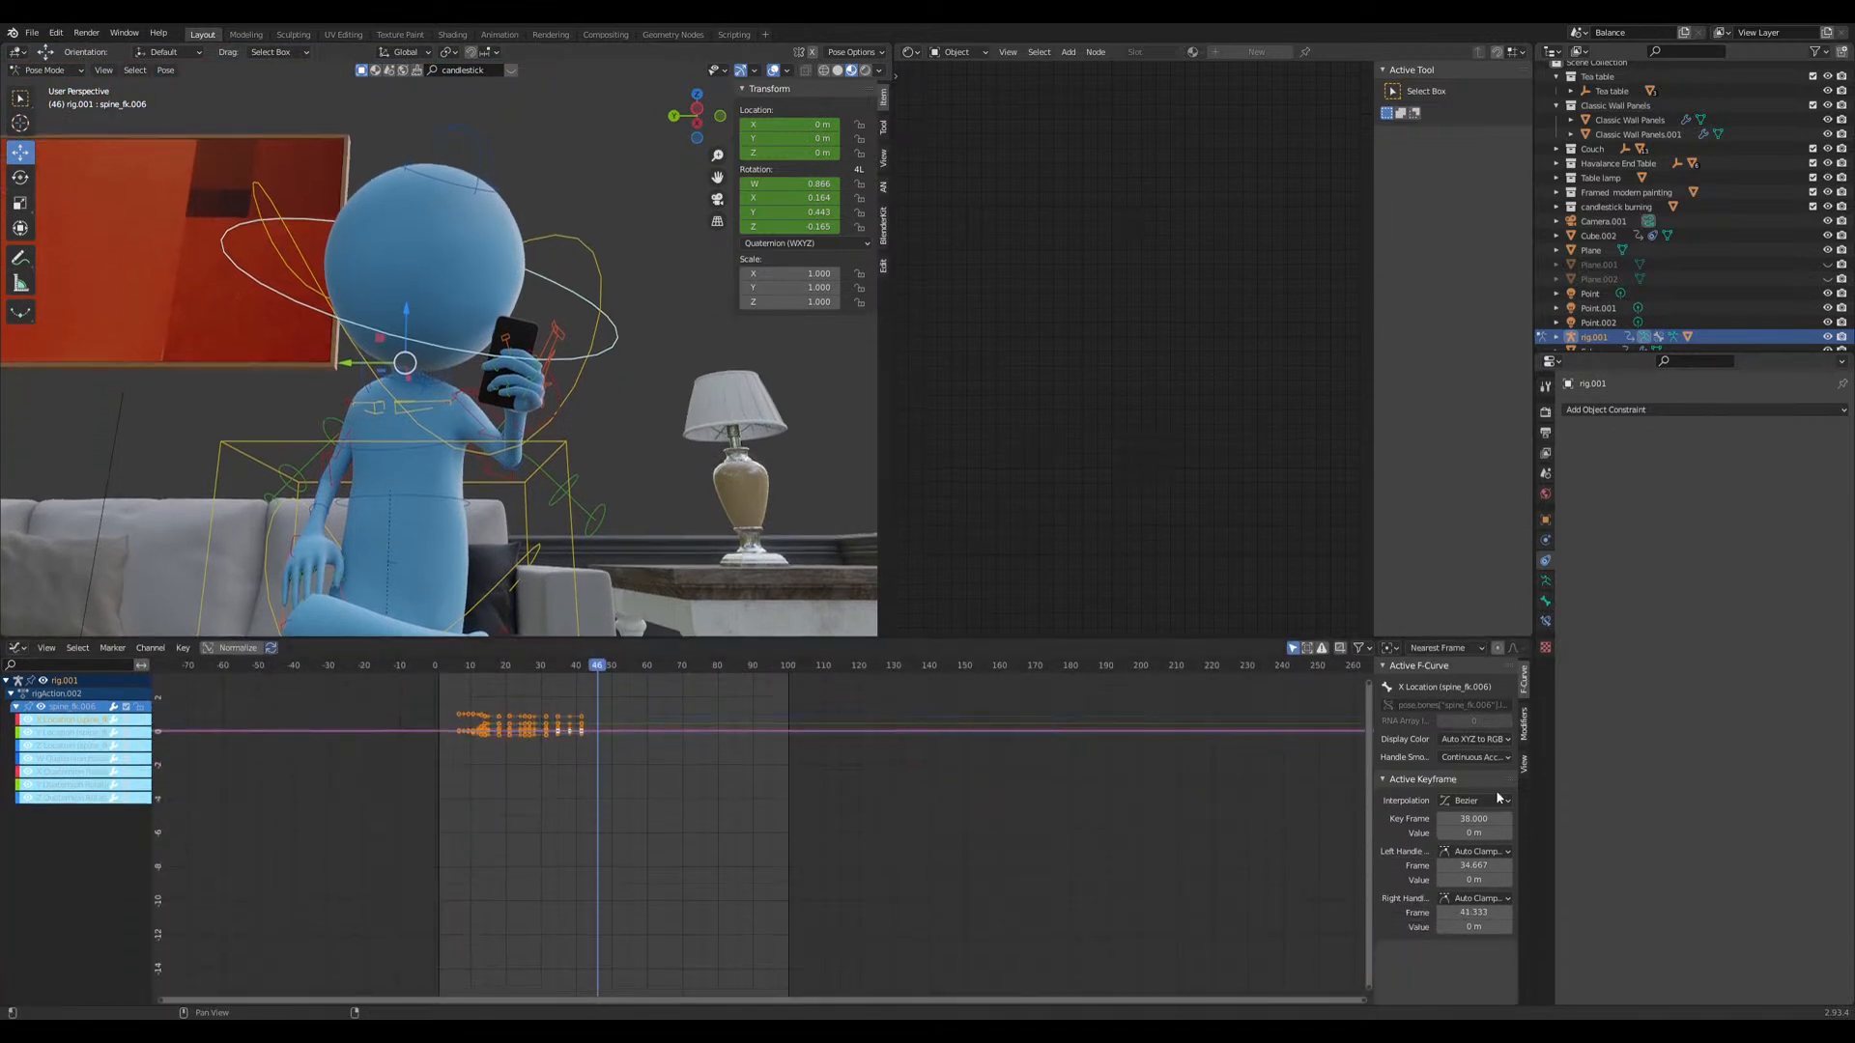
click(1524, 732)
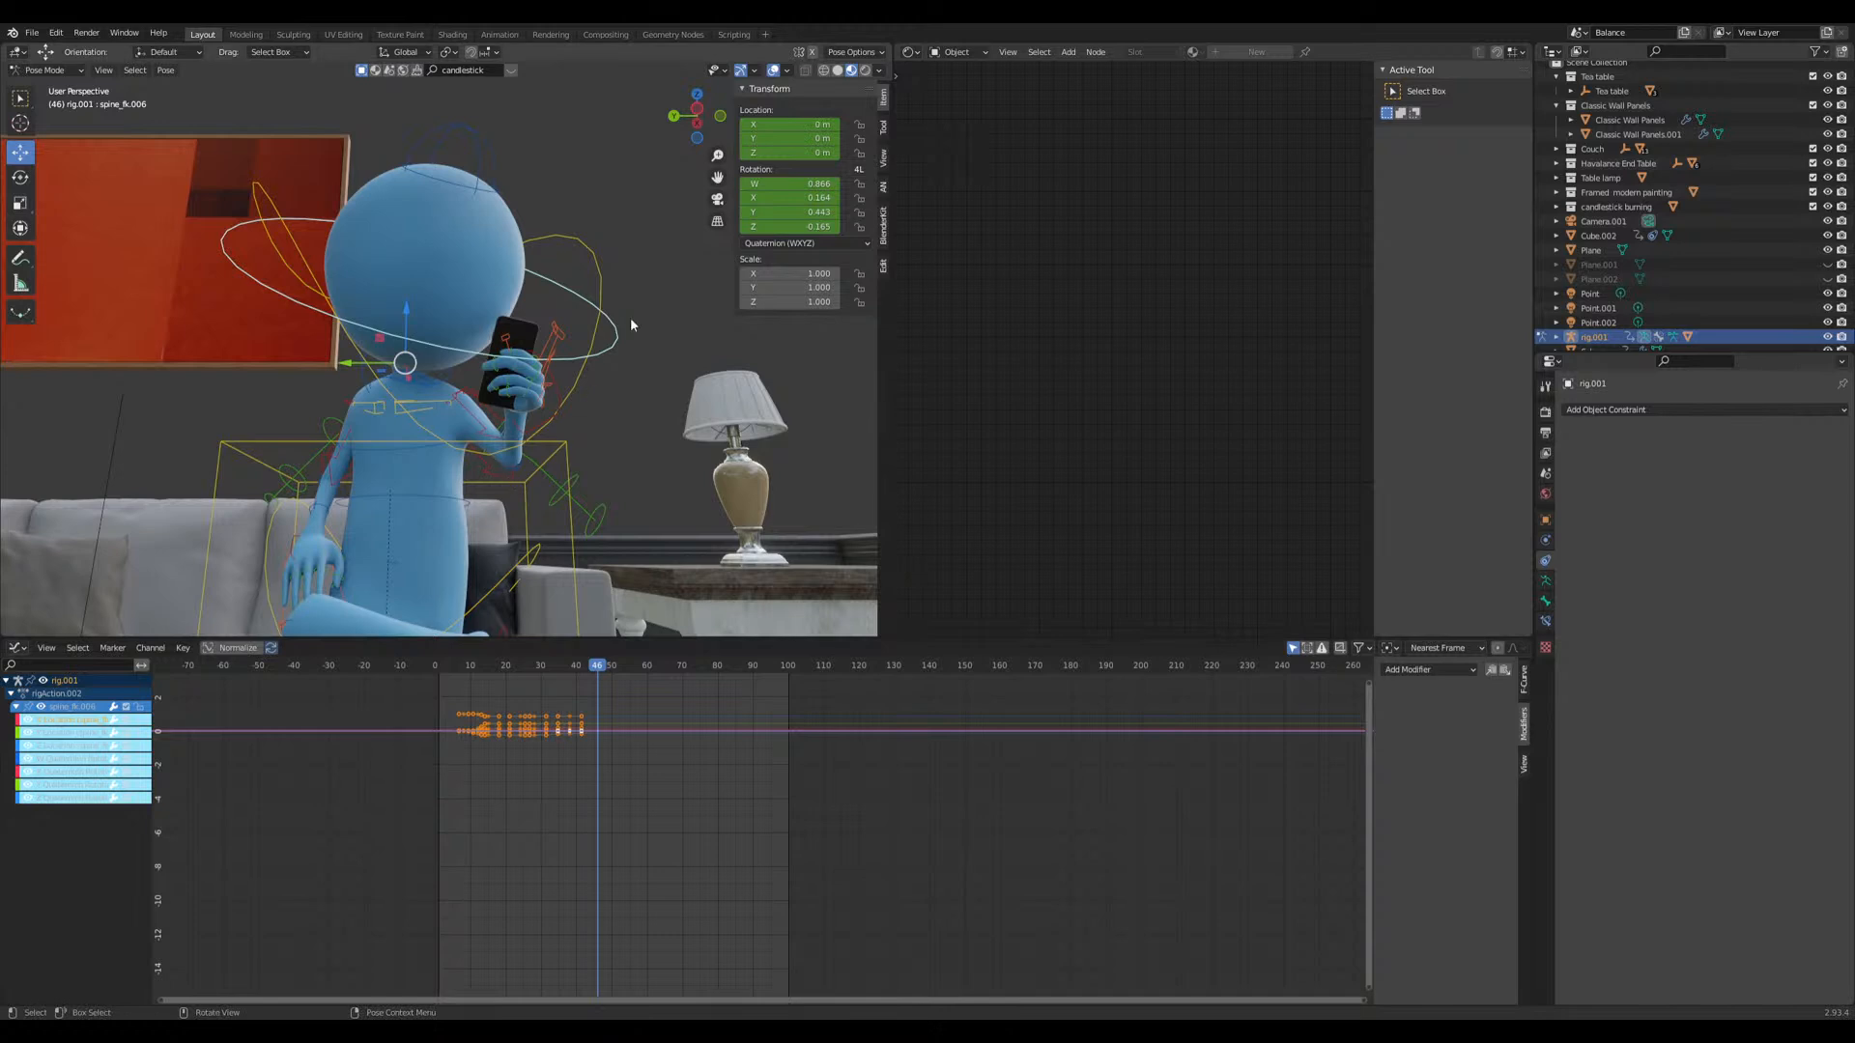
Step: Try rotating the head control at frame 46 without keying it, and play the animation
key(r)
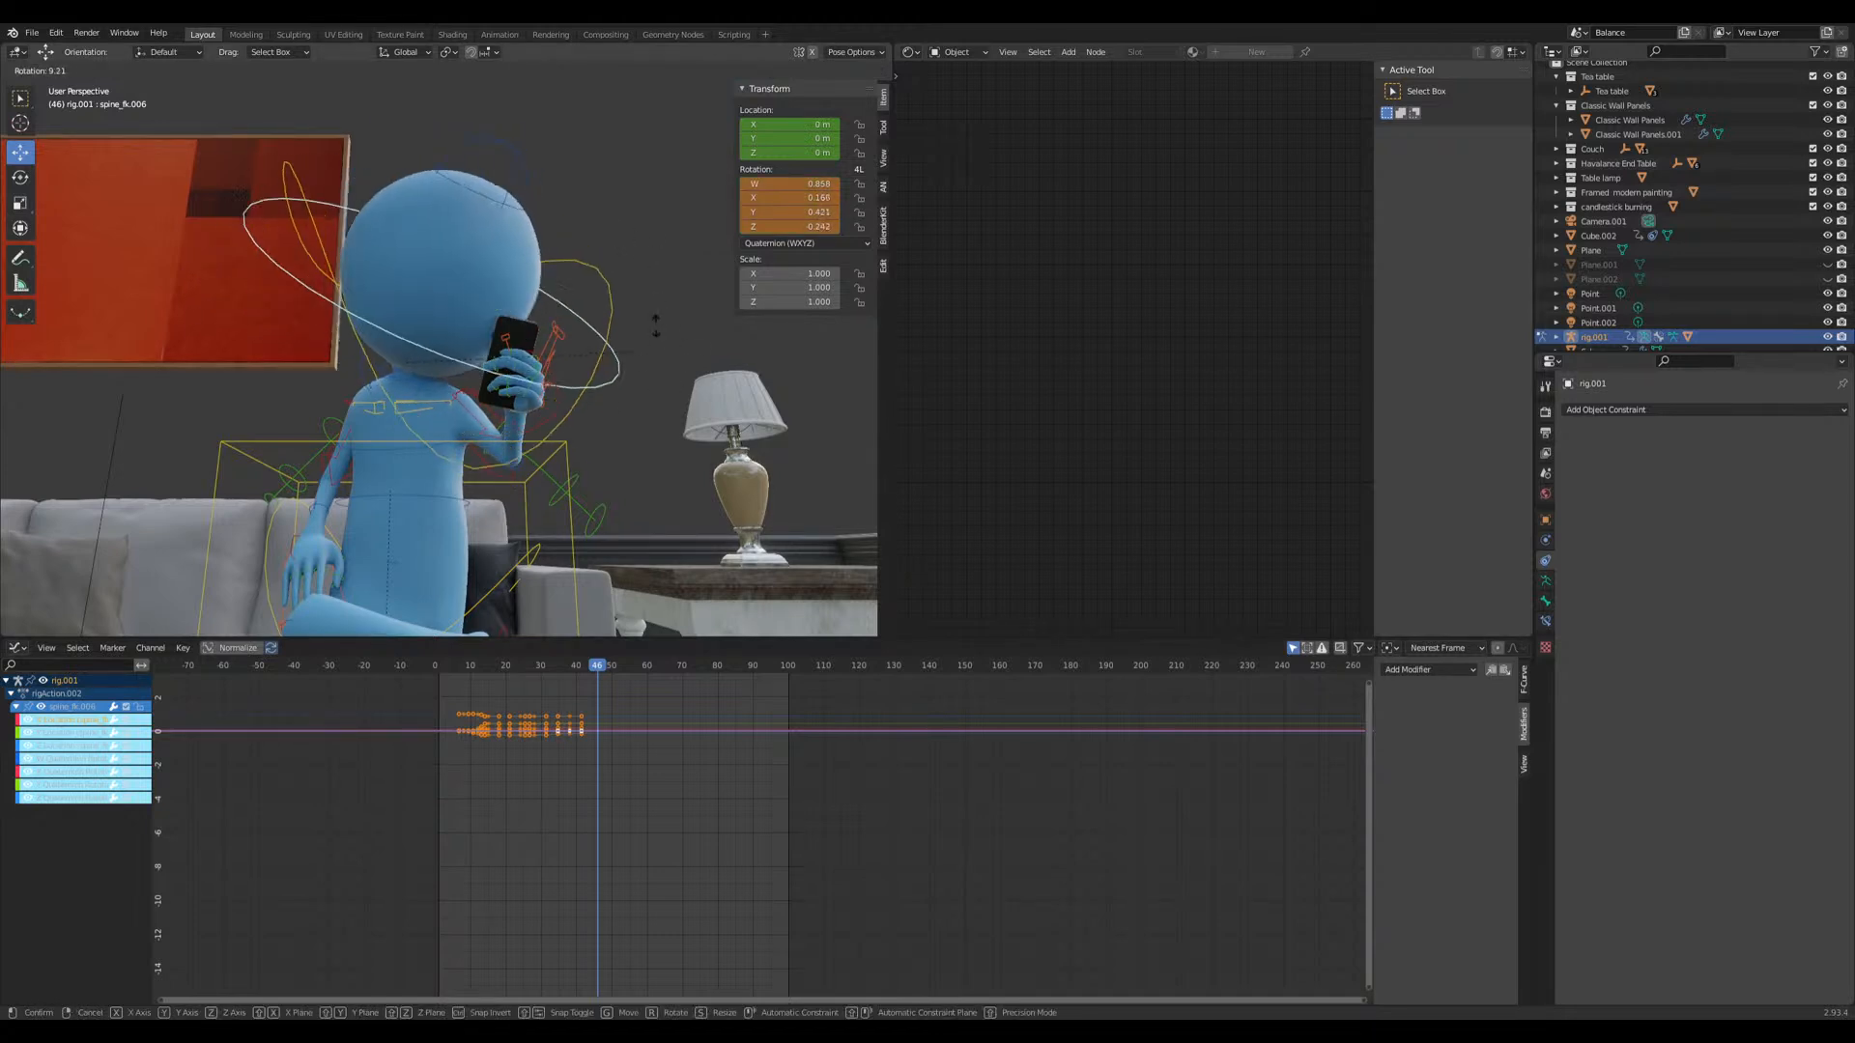
click(613, 381)
key(space)
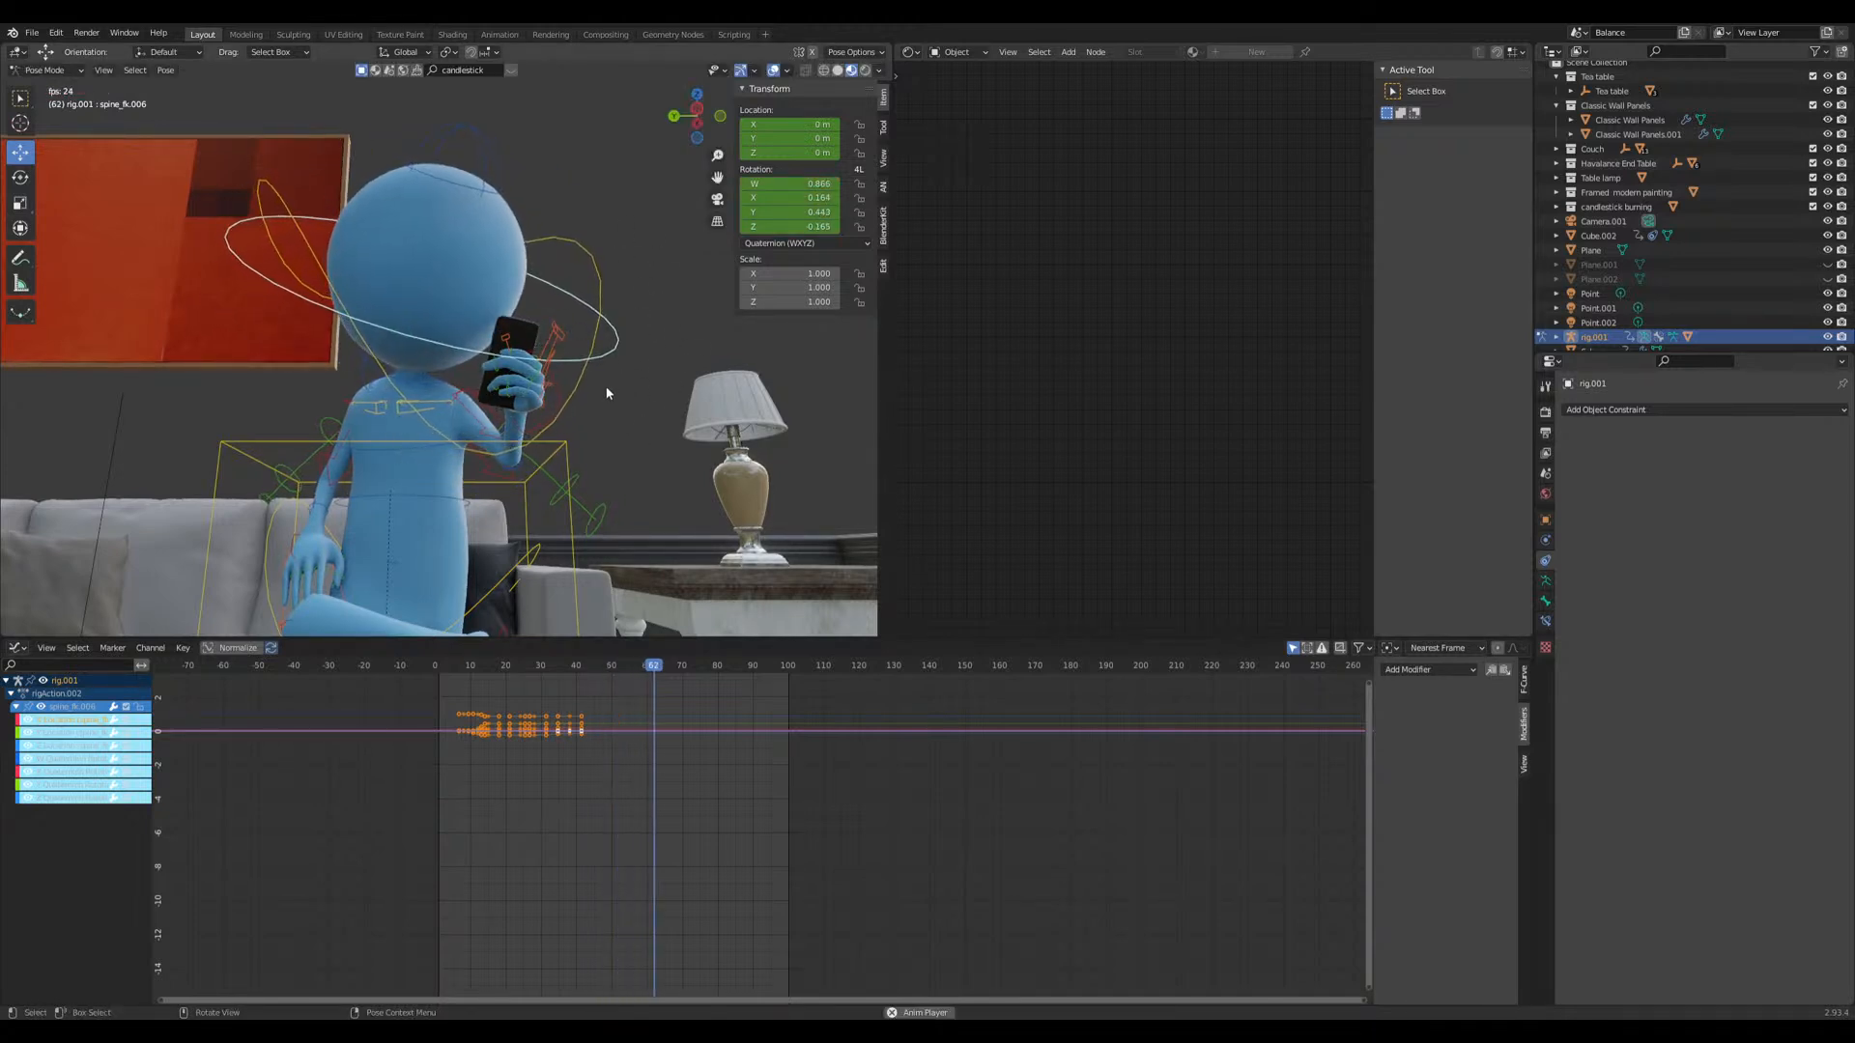
key(space)
Step: Select the torso control spine_fk.002, go through its animation curves and play the animation
middle_drag(386, 508, 410, 502)
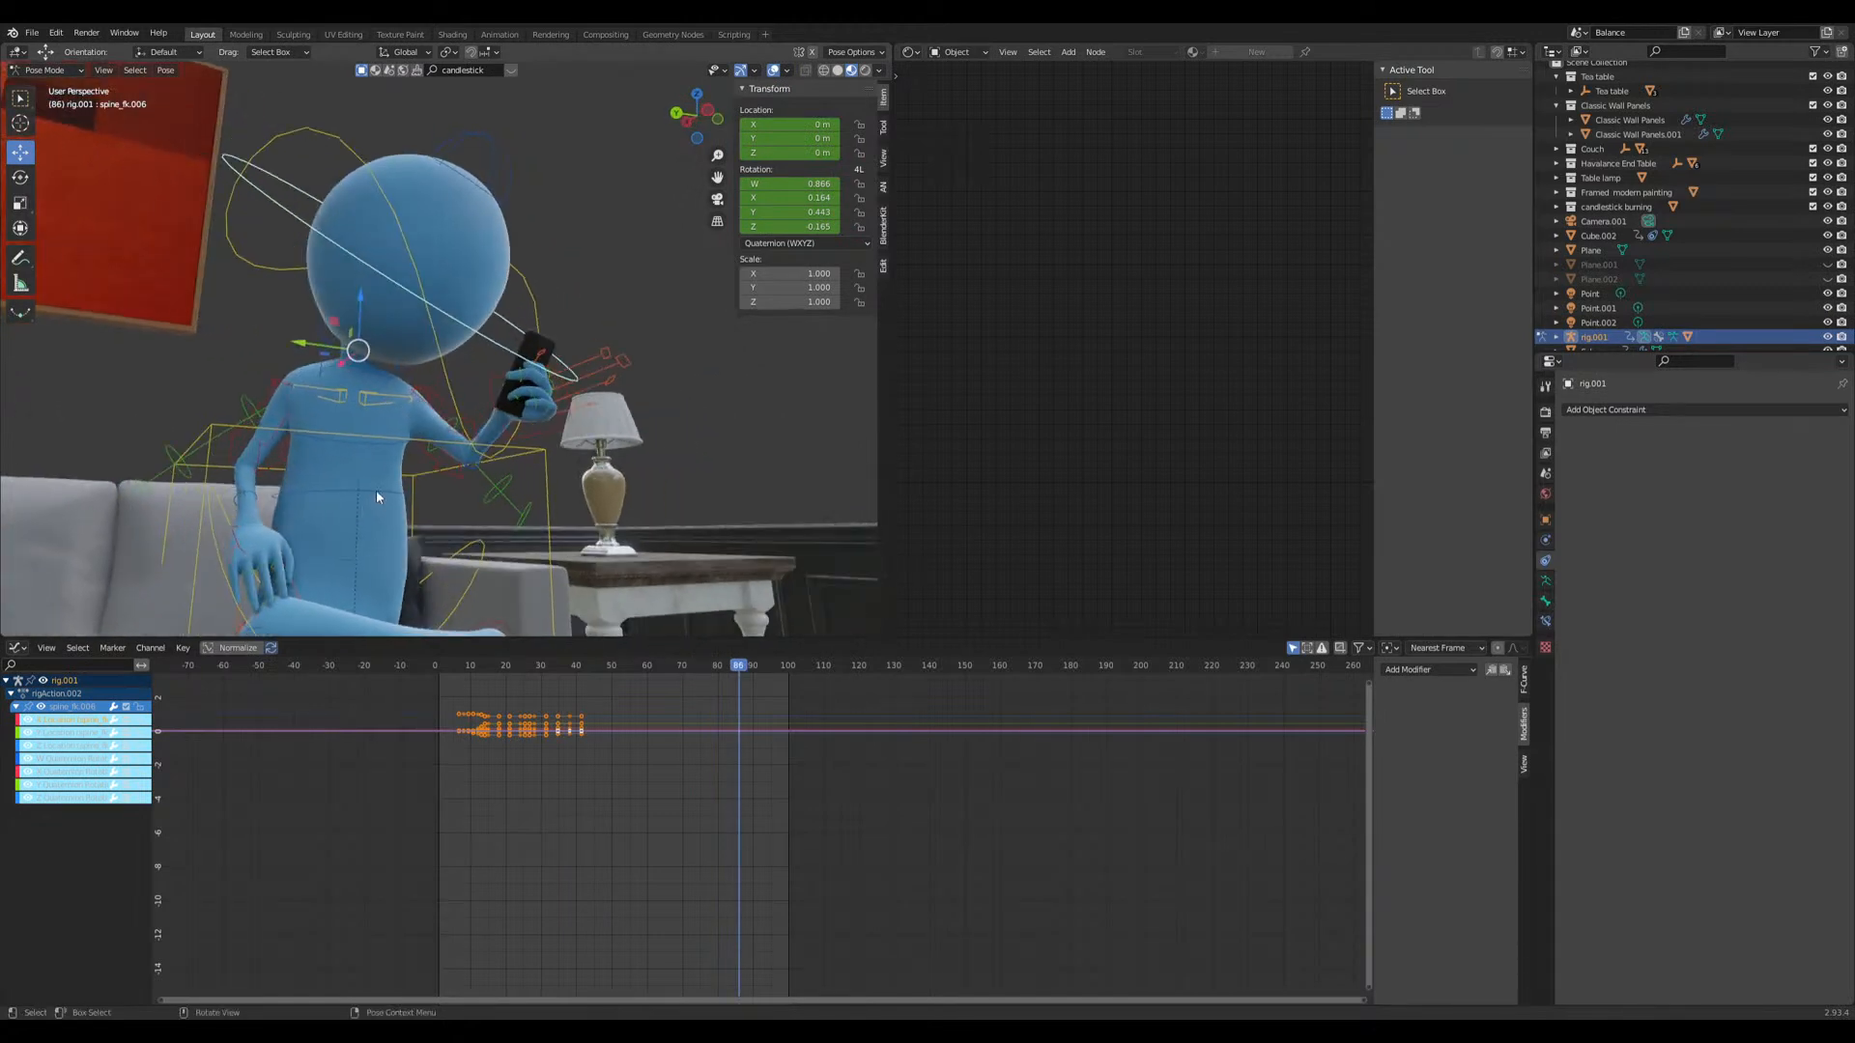
click(377, 495)
click(20, 708)
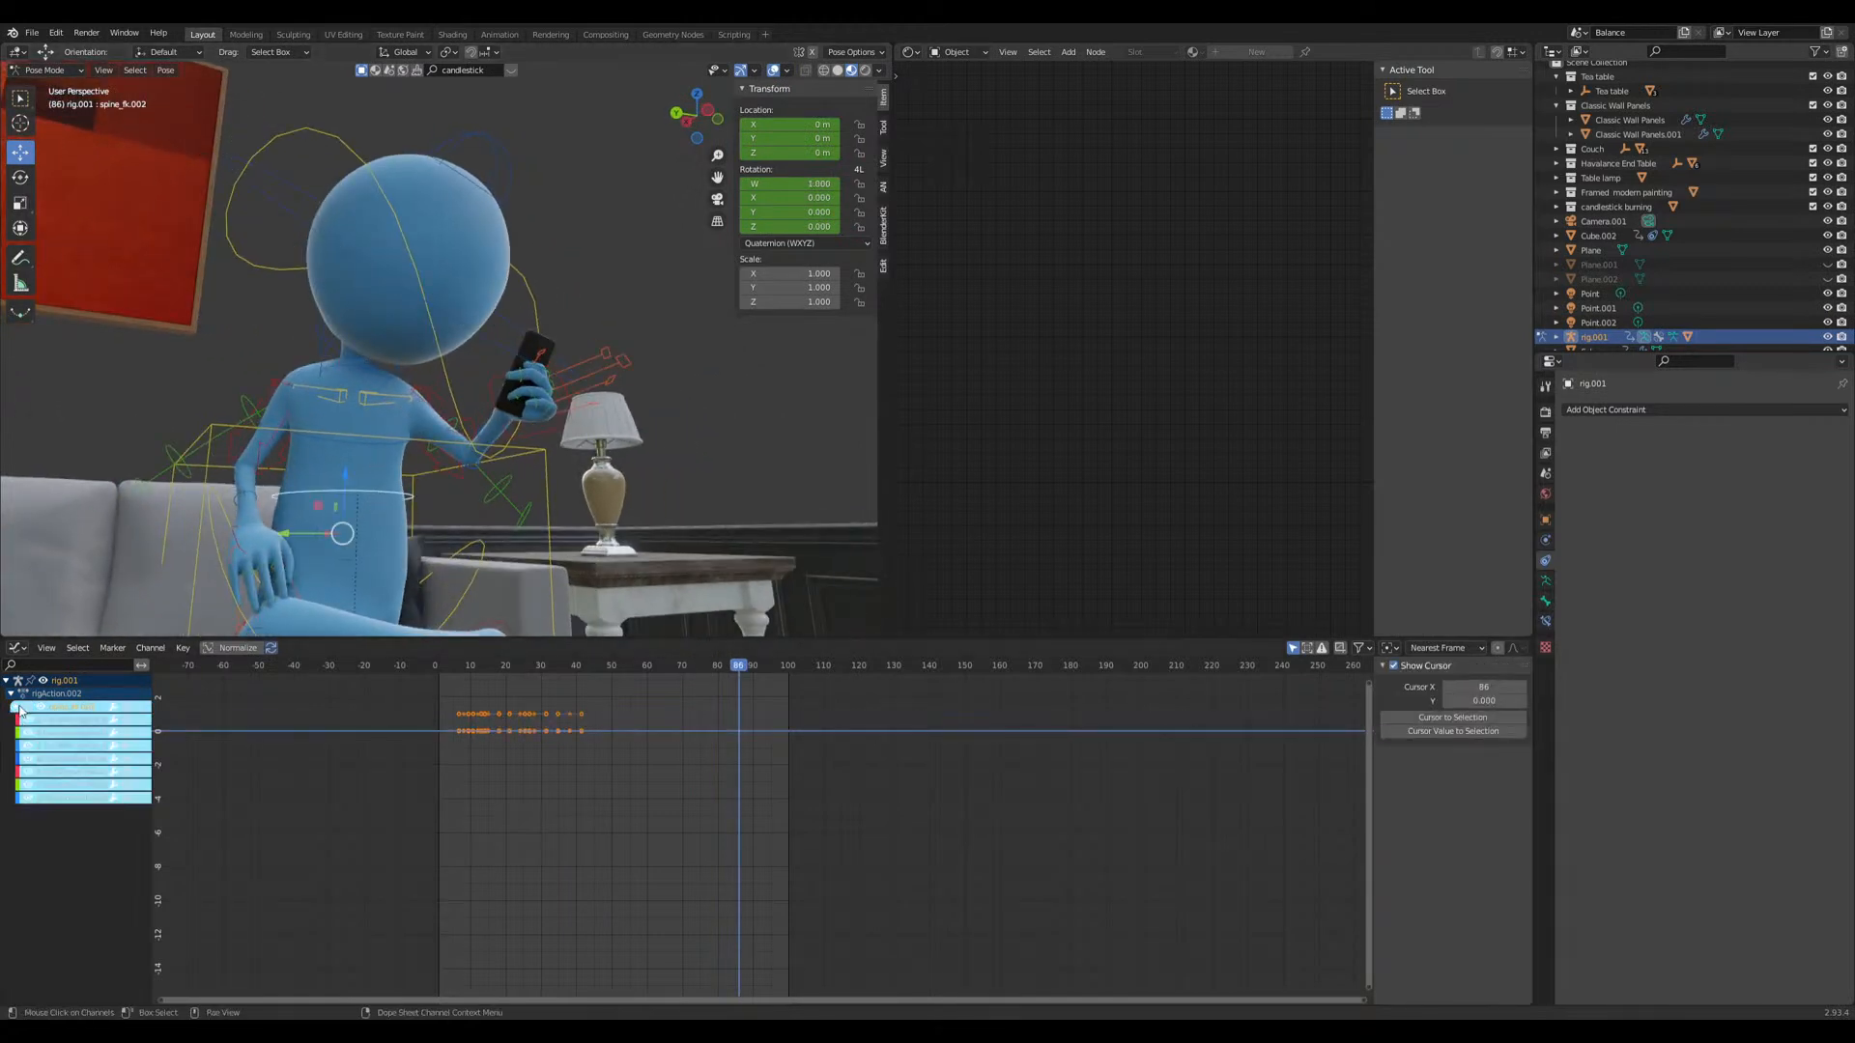
click(66, 760)
click(71, 774)
click(71, 788)
click(73, 801)
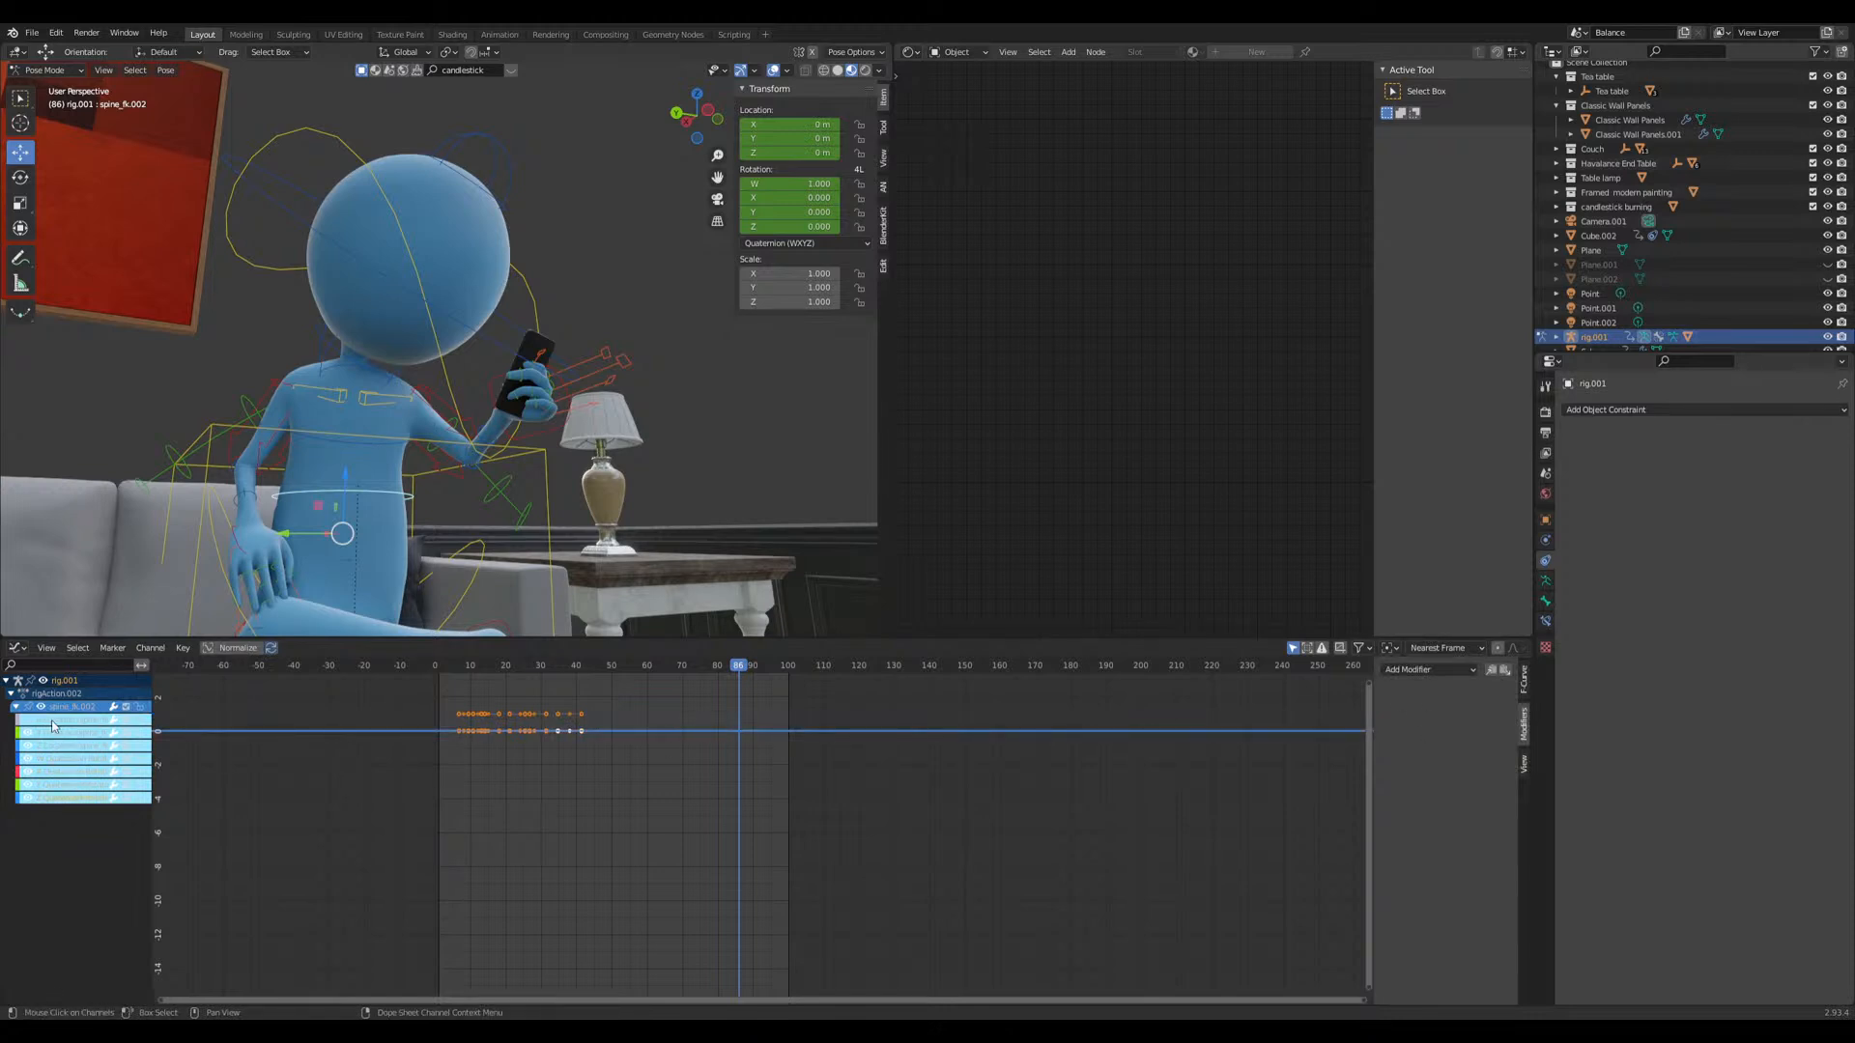
key(space)
middle_drag(536, 449, 483, 505)
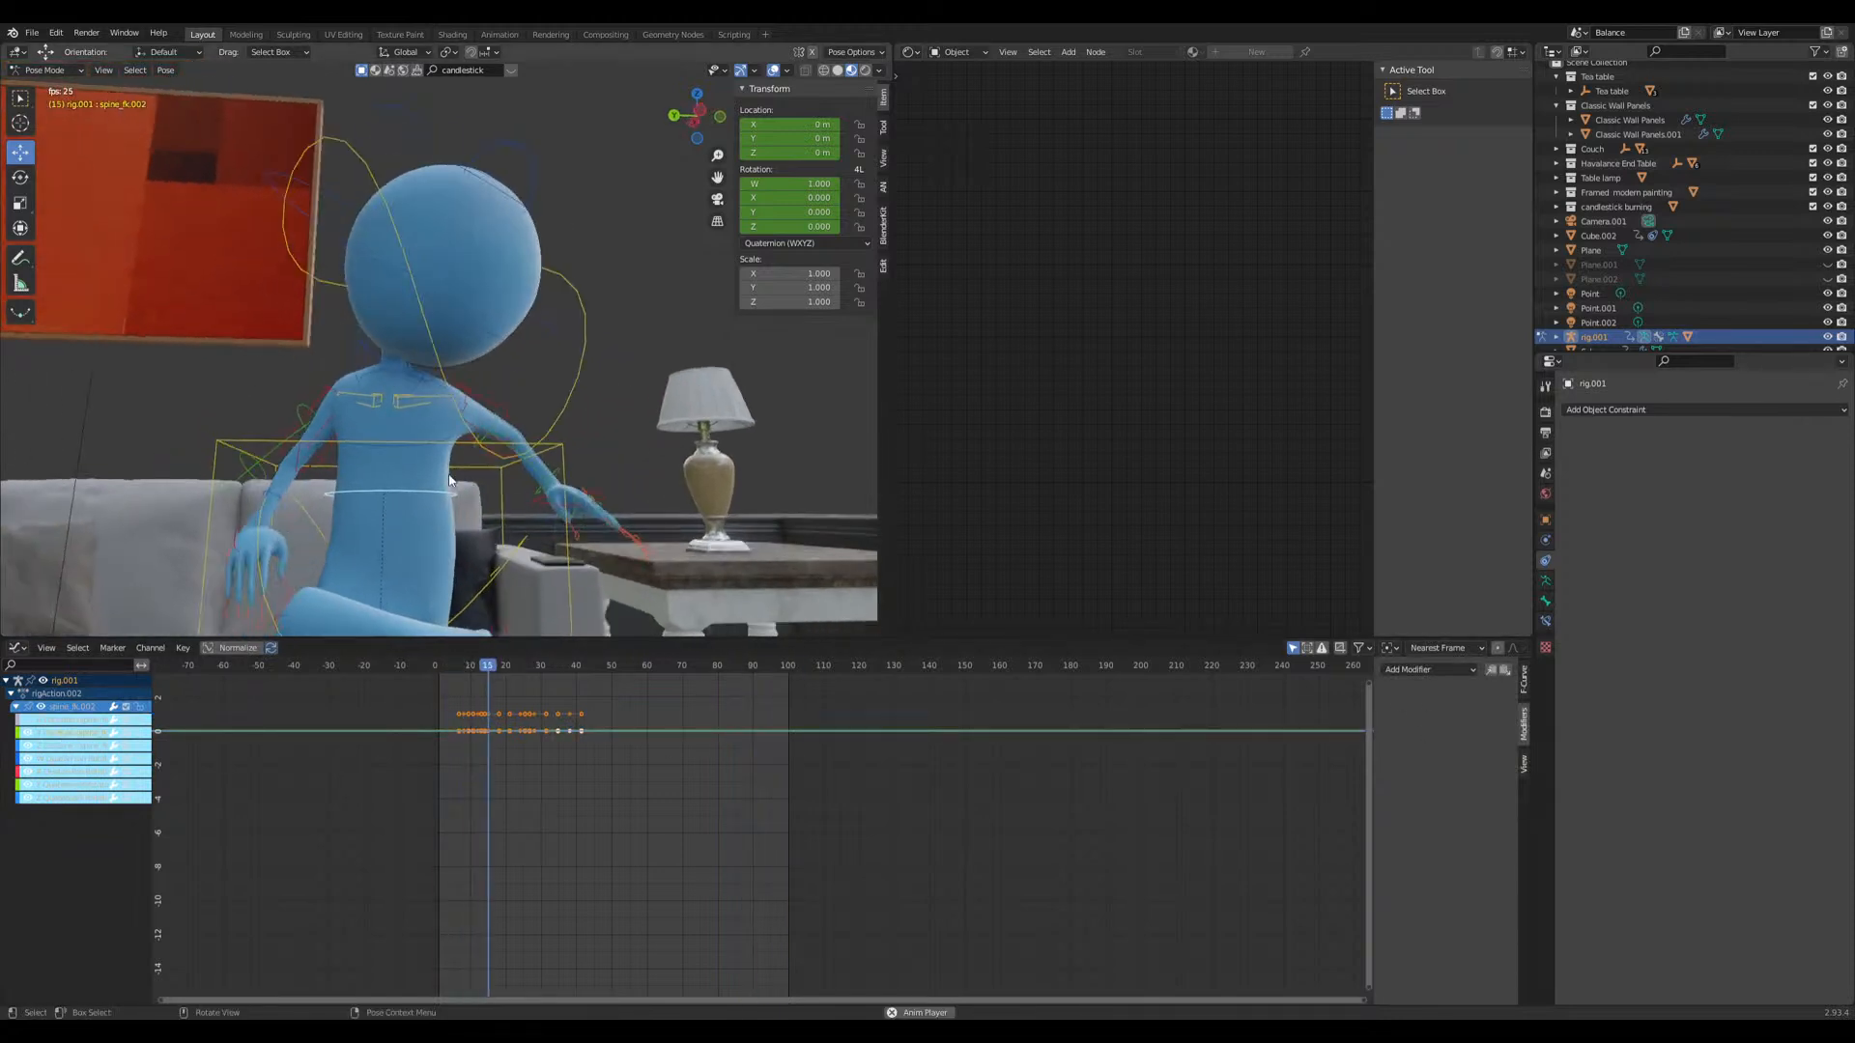
key(space)
Step: Select all rig controls and examine their combined keyframes in the Graph Editor
key(a)
scroll(705, 791, down, 10)
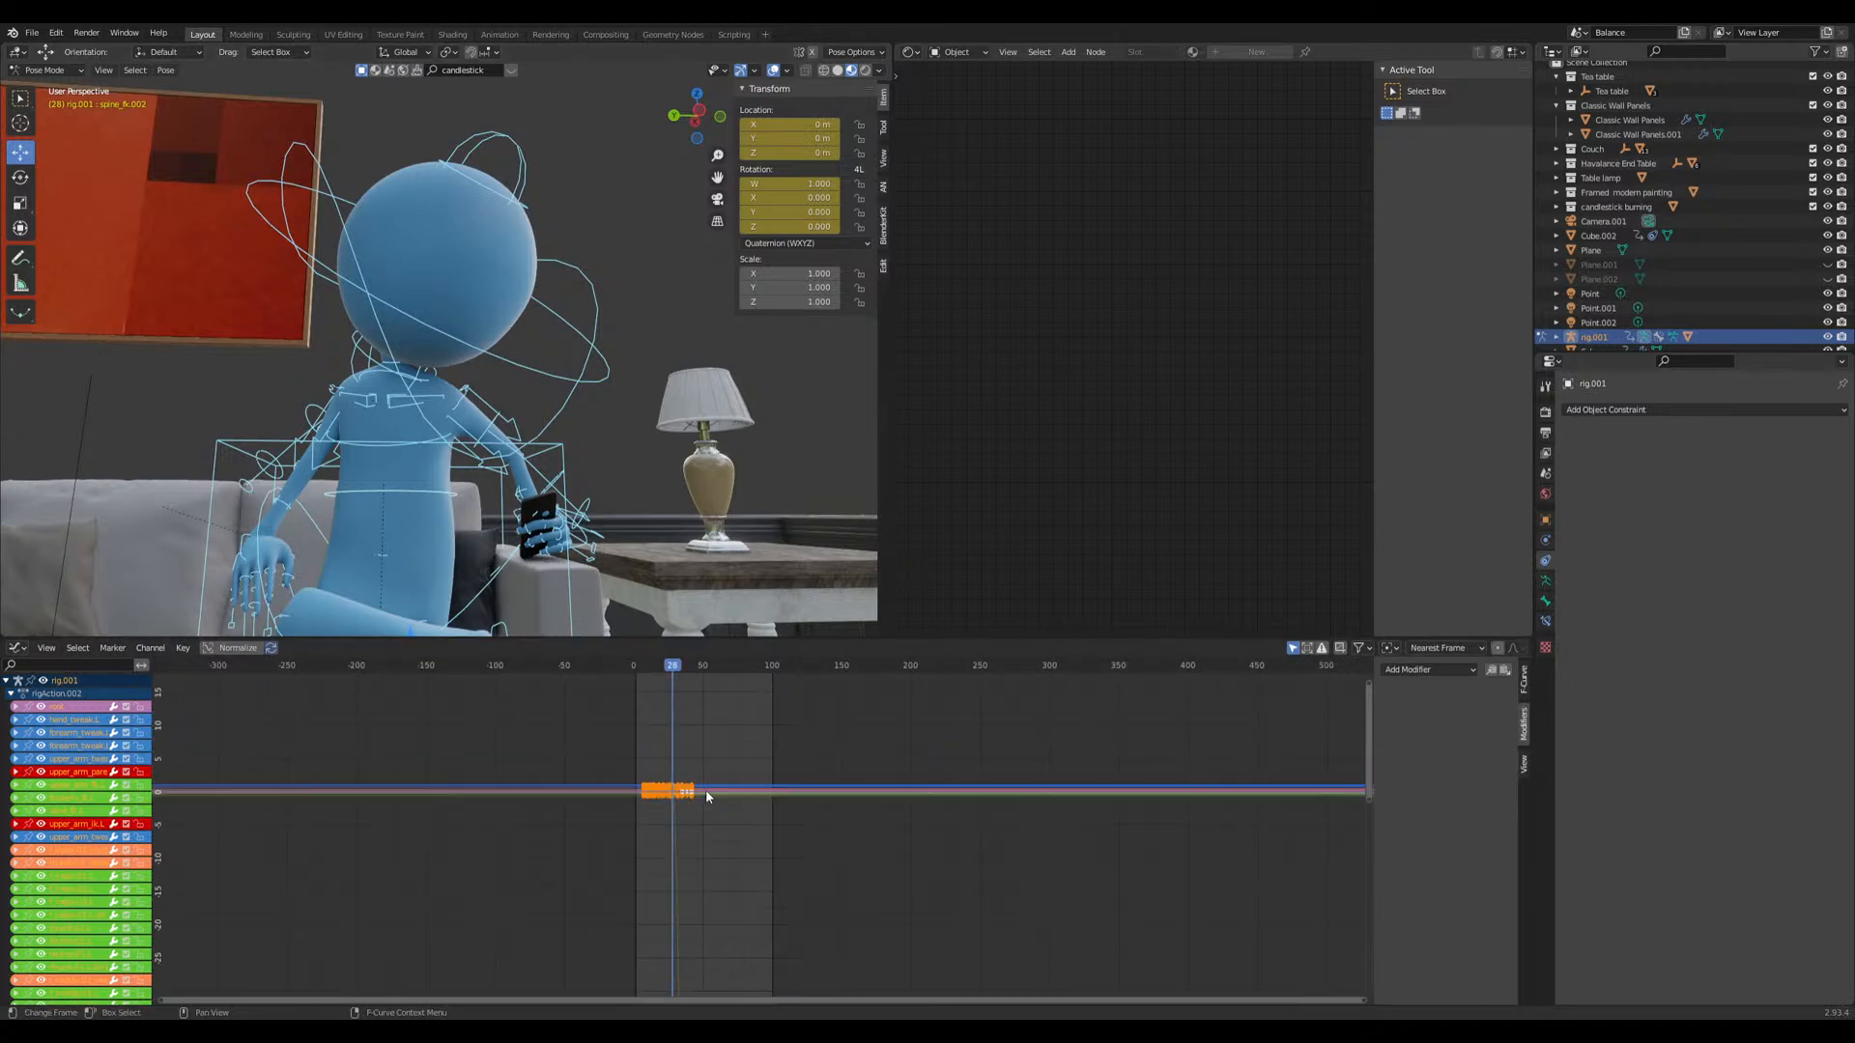
scroll(729, 800, up, 7)
scroll(558, 725, up, 5)
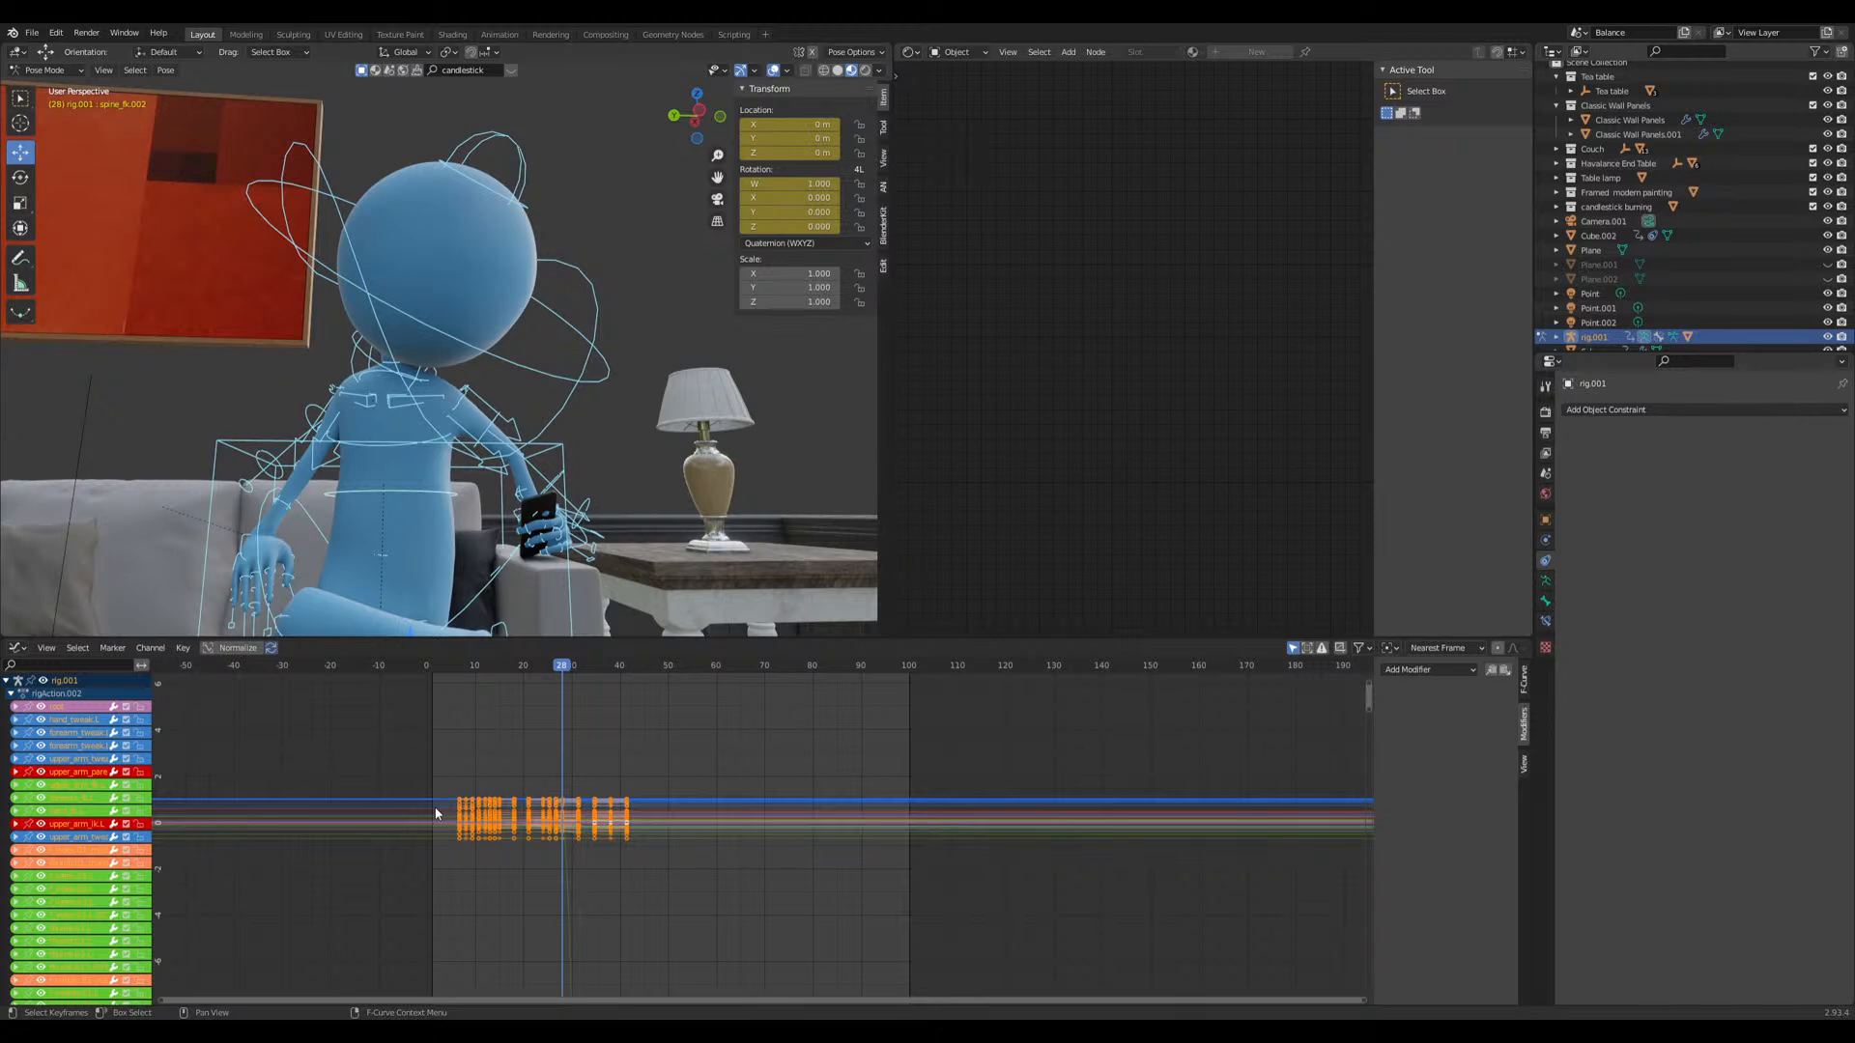
Step: Go to frame 43, deselect all controls and inspect the left hand's grip on the phone
mouse_move(618, 522)
middle_down()
mouse_move(649, 495)
mouse_move(734, 507)
middle_up()
drag(566, 676, 634, 669)
mouse_move(687, 574)
middle_down()
mouse_move(614, 442)
mouse_move(652, 415)
mouse_move(611, 438)
mouse_move(605, 494)
middle_up()
click(675, 385)
scroll(682, 443, up, 5)
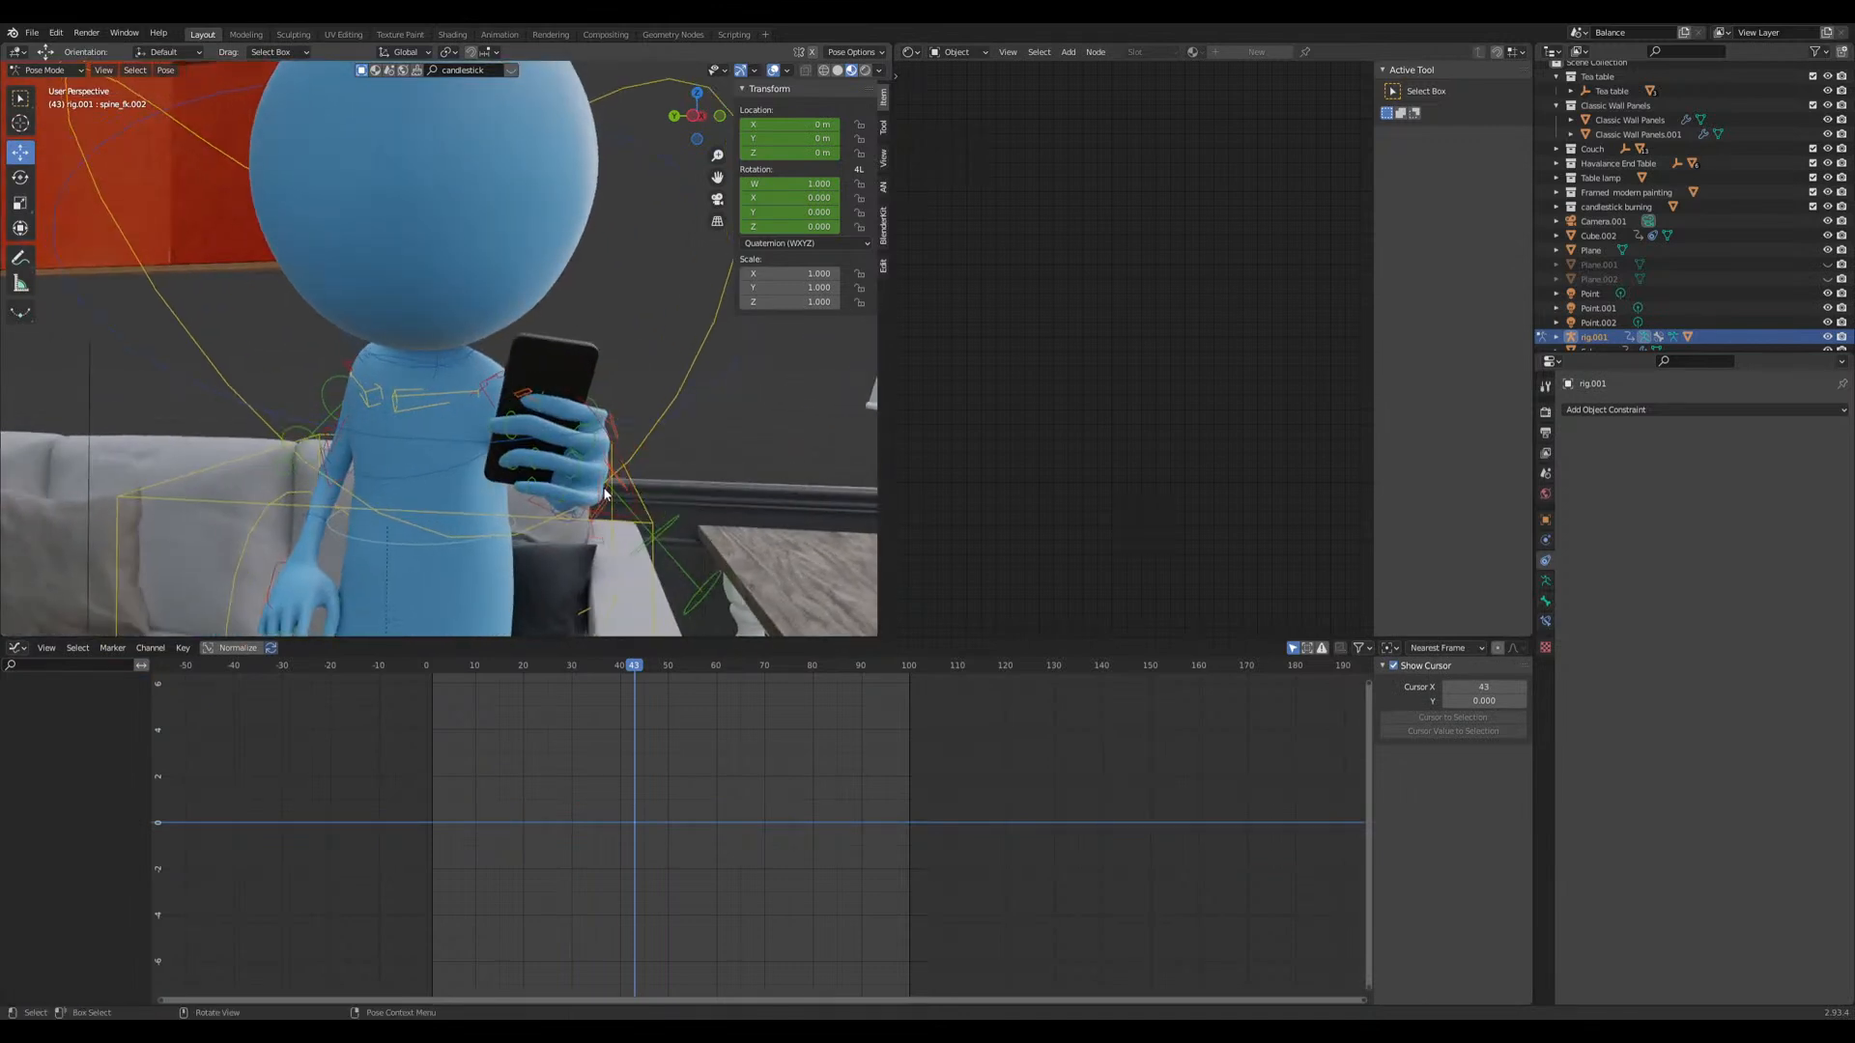
mouse_move(711, 442)
middle_down()
mouse_move(674, 428)
mouse_move(853, 459)
mouse_move(871, 446)
mouse_move(772, 415)
mouse_move(514, 404)
mouse_move(623, 429)
middle_up()
scroll(623, 429, up, 3)
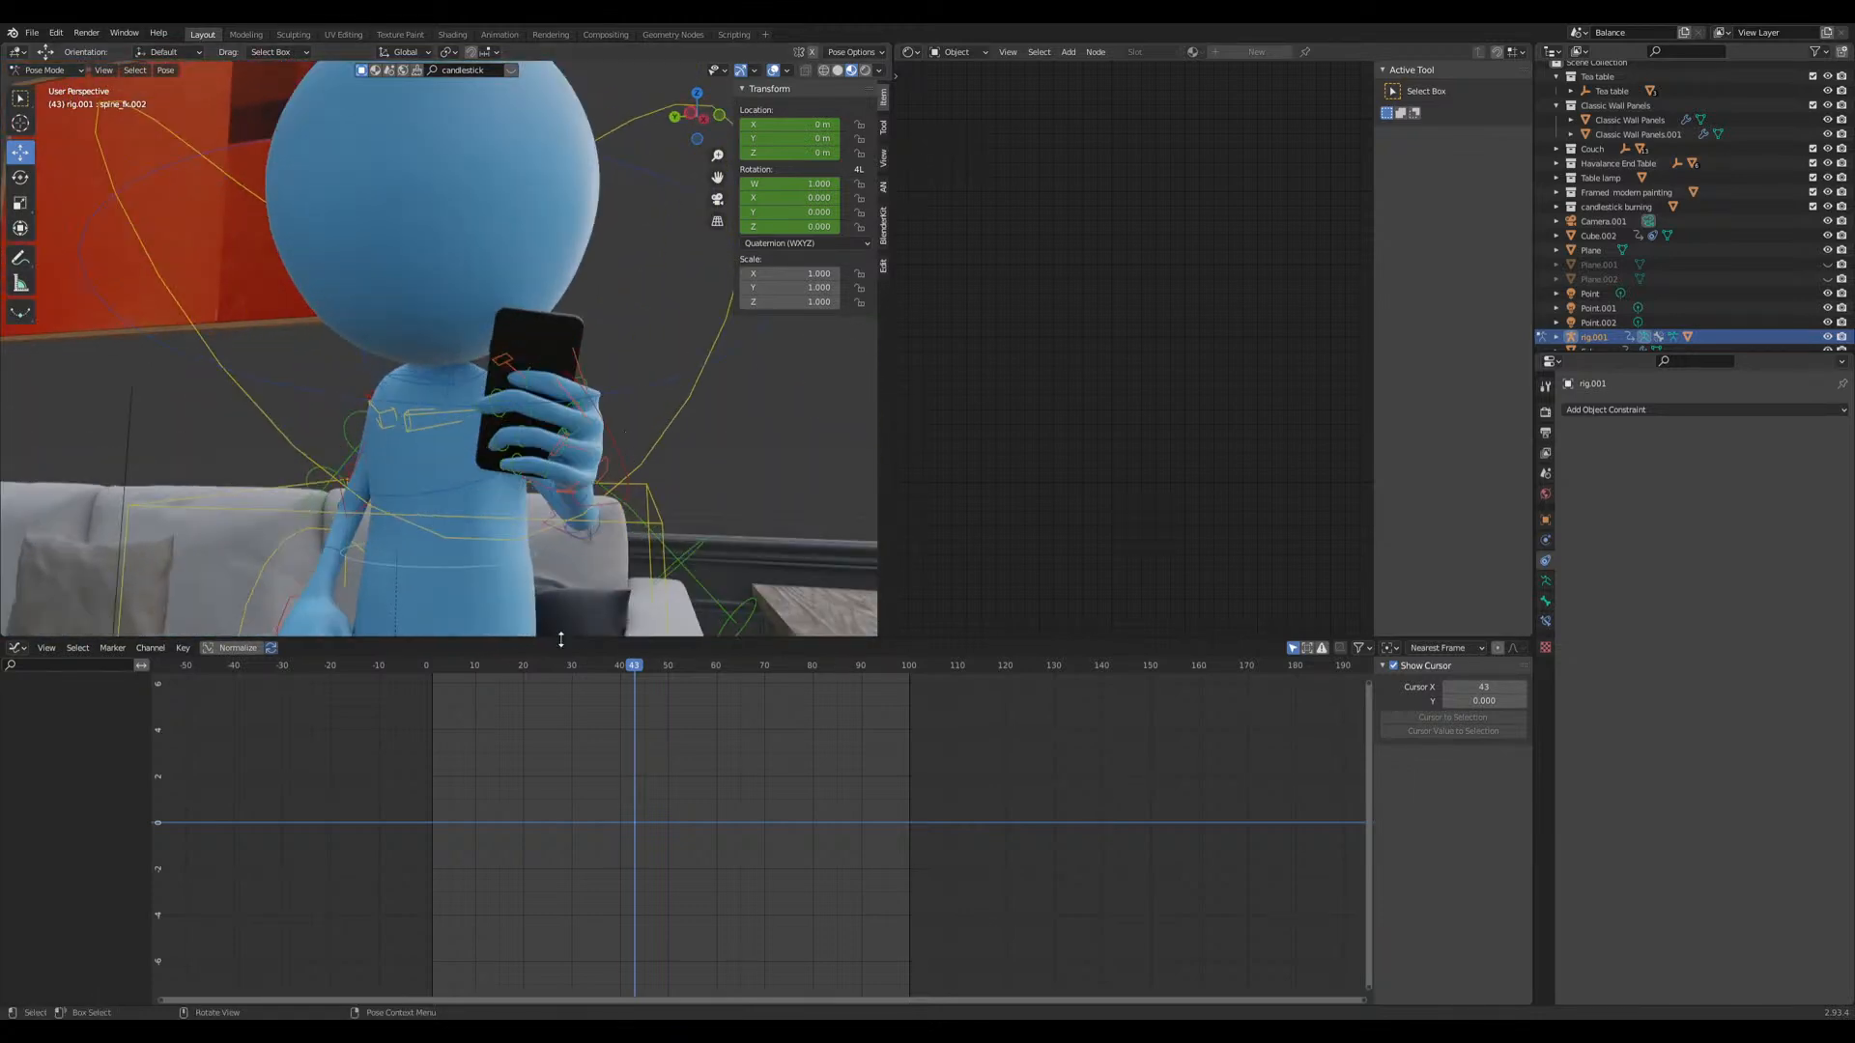
Step: Widen the 3D viewport, select the head control spine_fk.006 and enlarge the Graph Editor
drag(447, 673, 870, 847)
scroll(655, 435, down, 4)
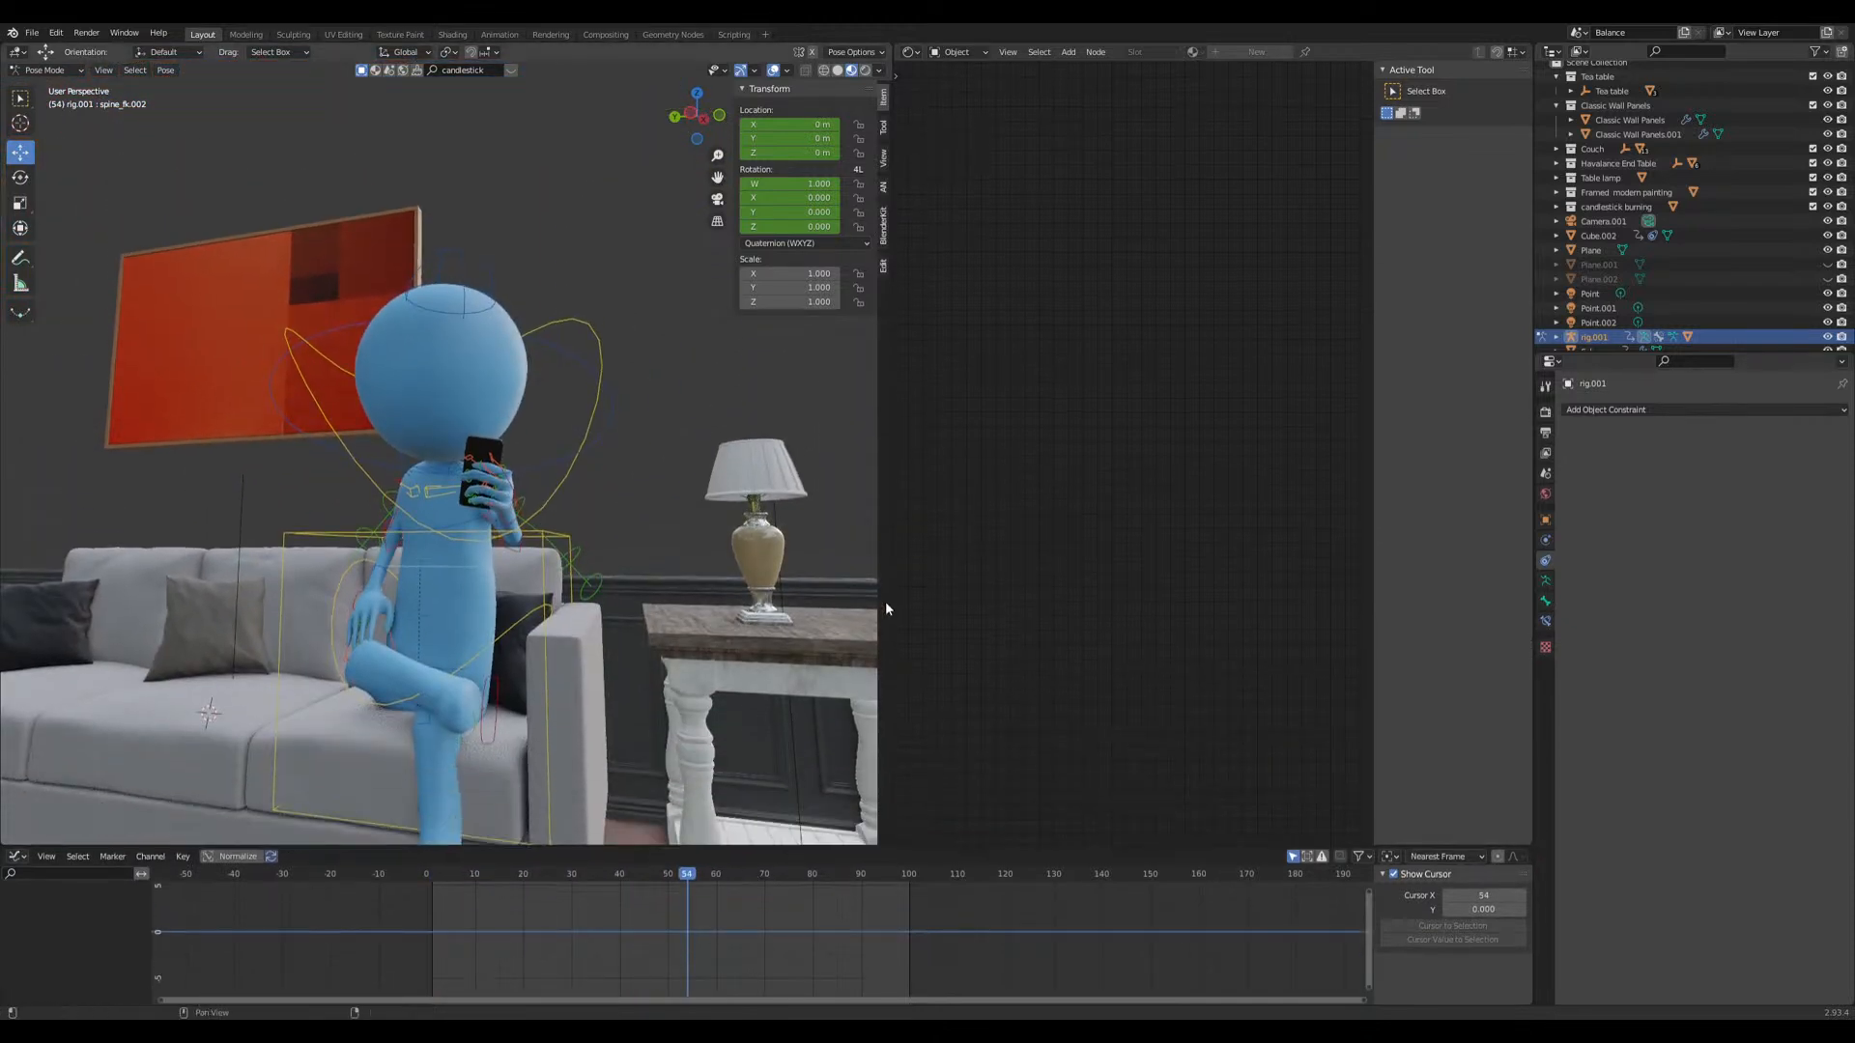
drag(877, 577, 1009, 583)
middle_drag(705, 546, 668, 418)
click(674, 421)
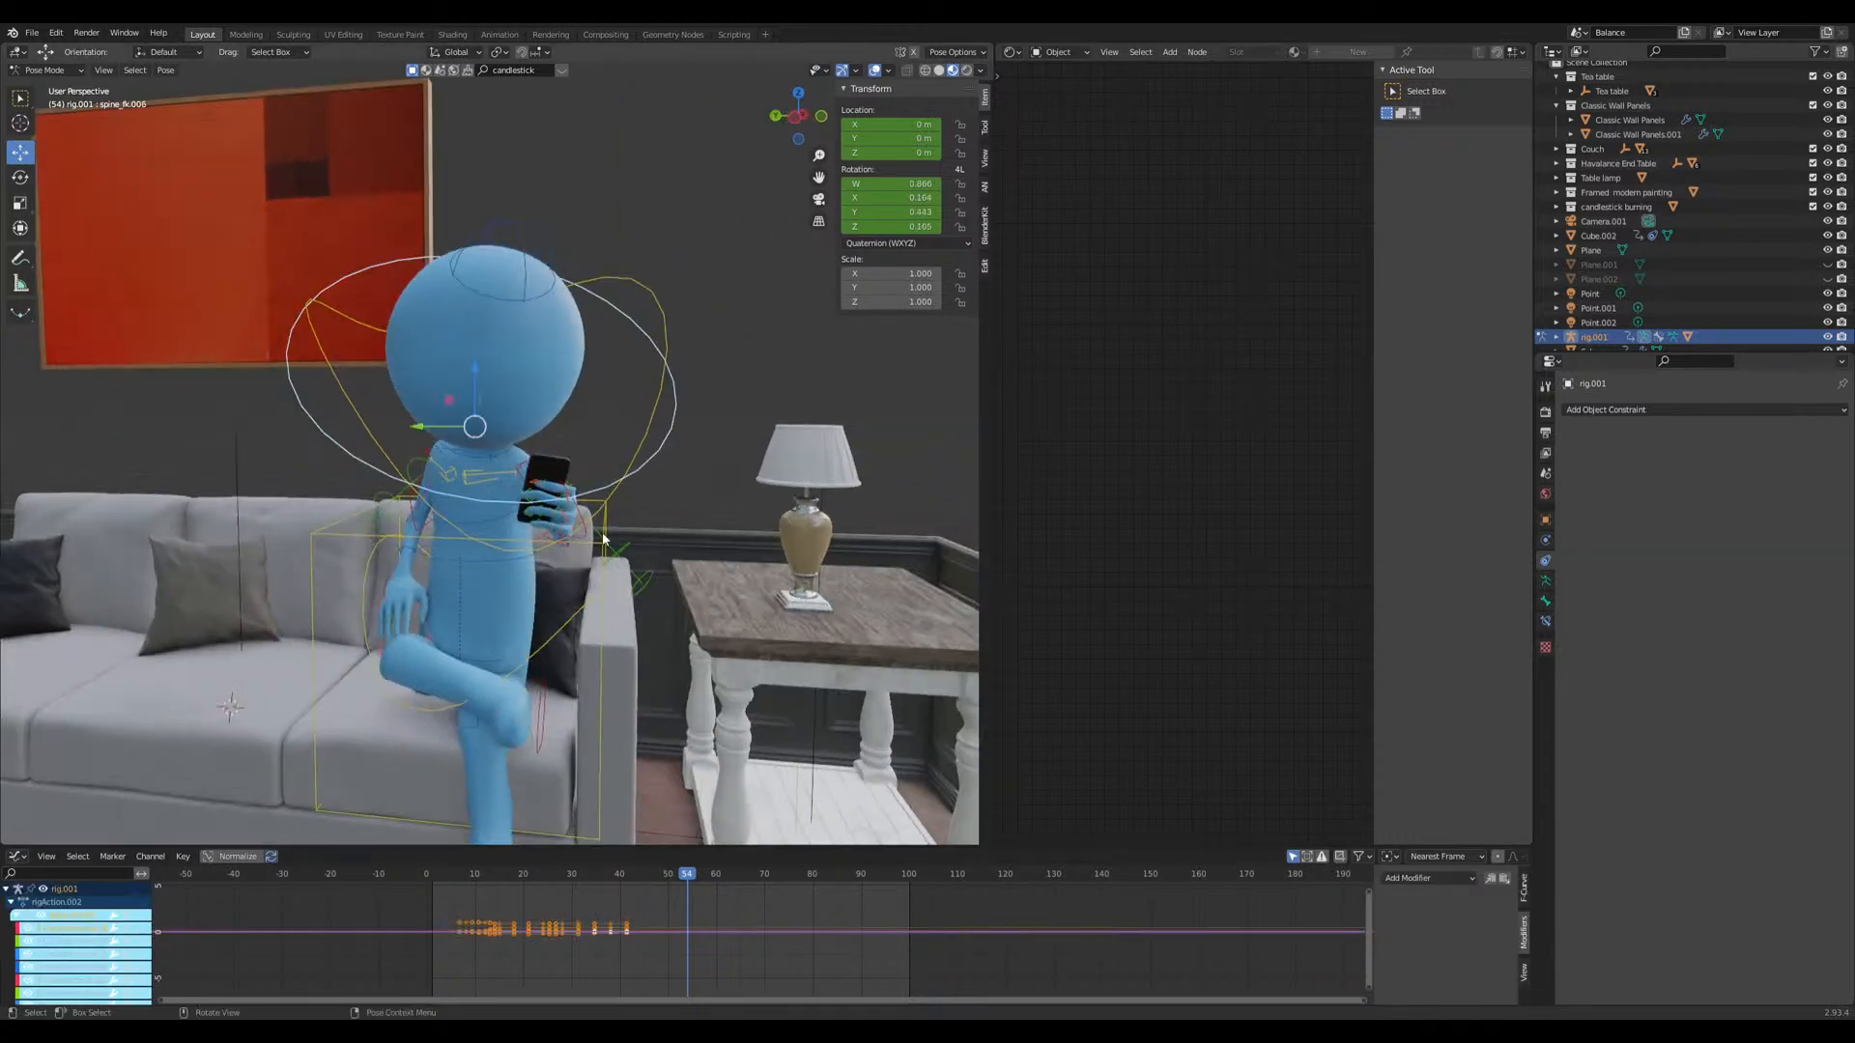
drag(29, 848, 29, 575)
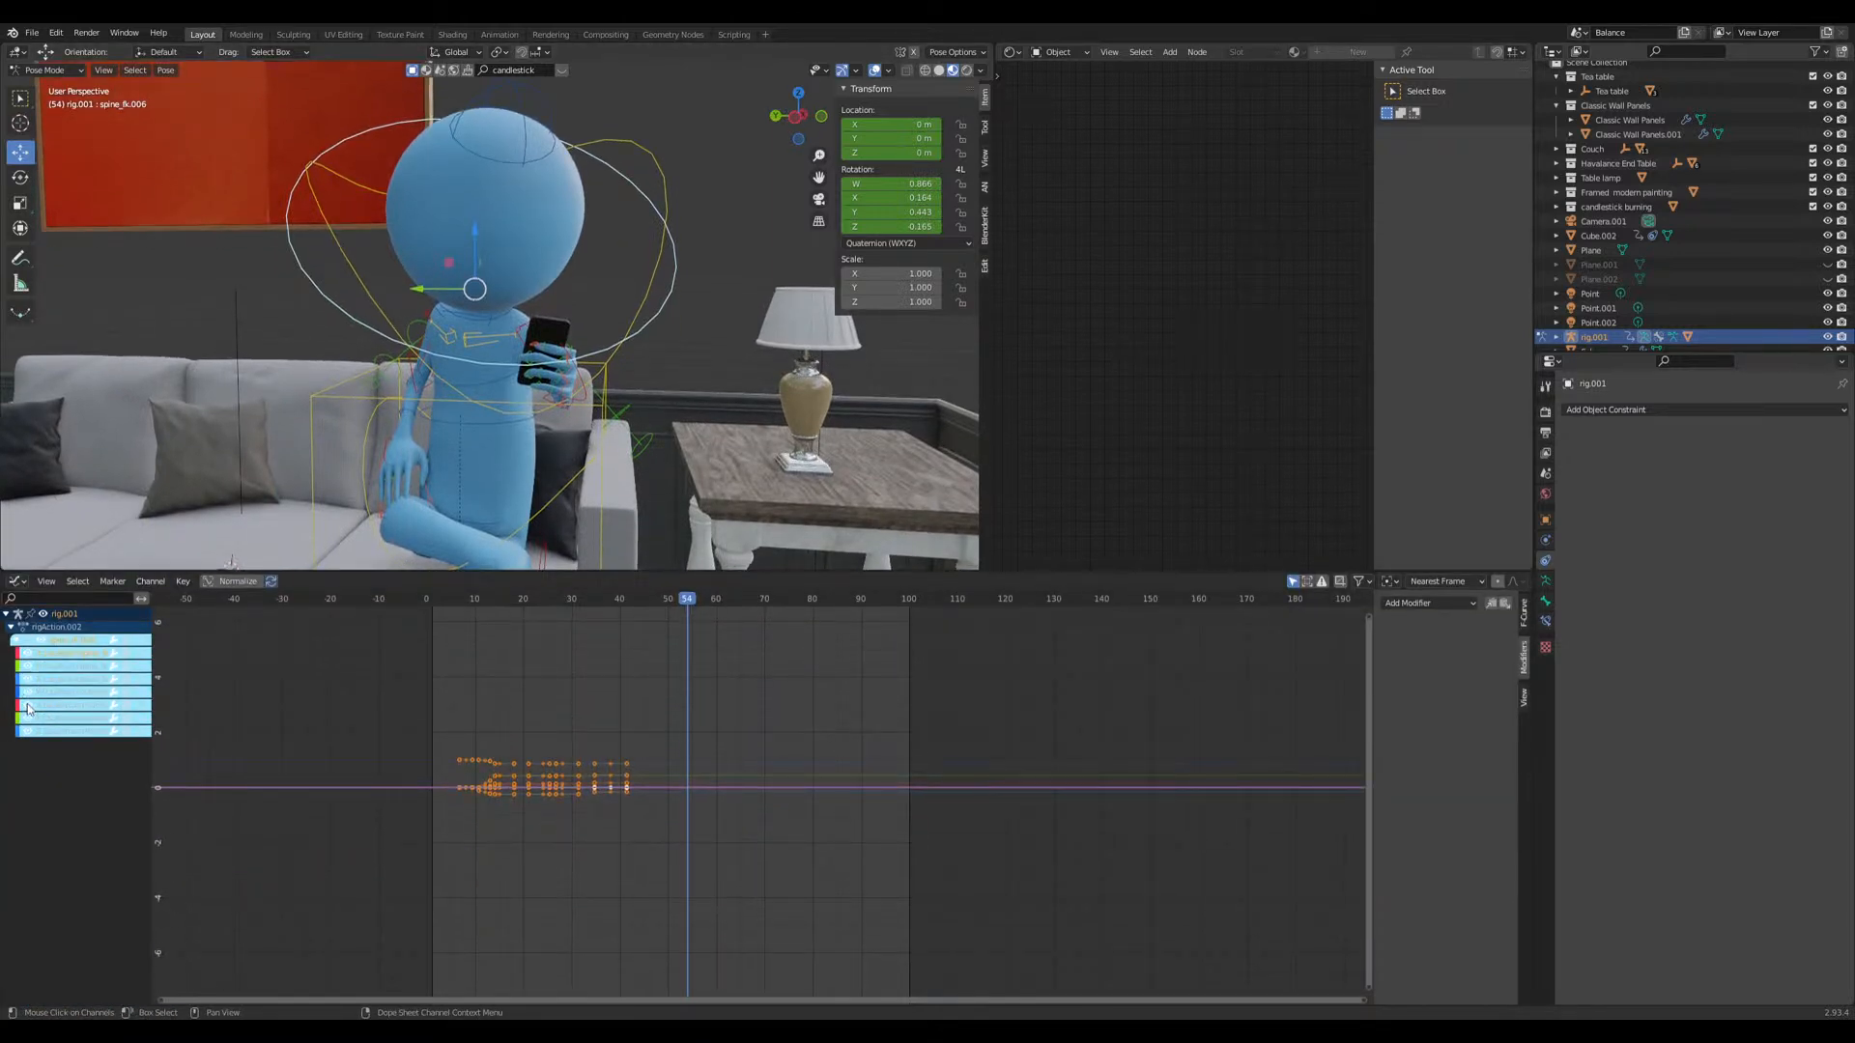
Step: Add a Noise modifier to the head control's X quaternion rotation curve and preview the motion
click(82, 706)
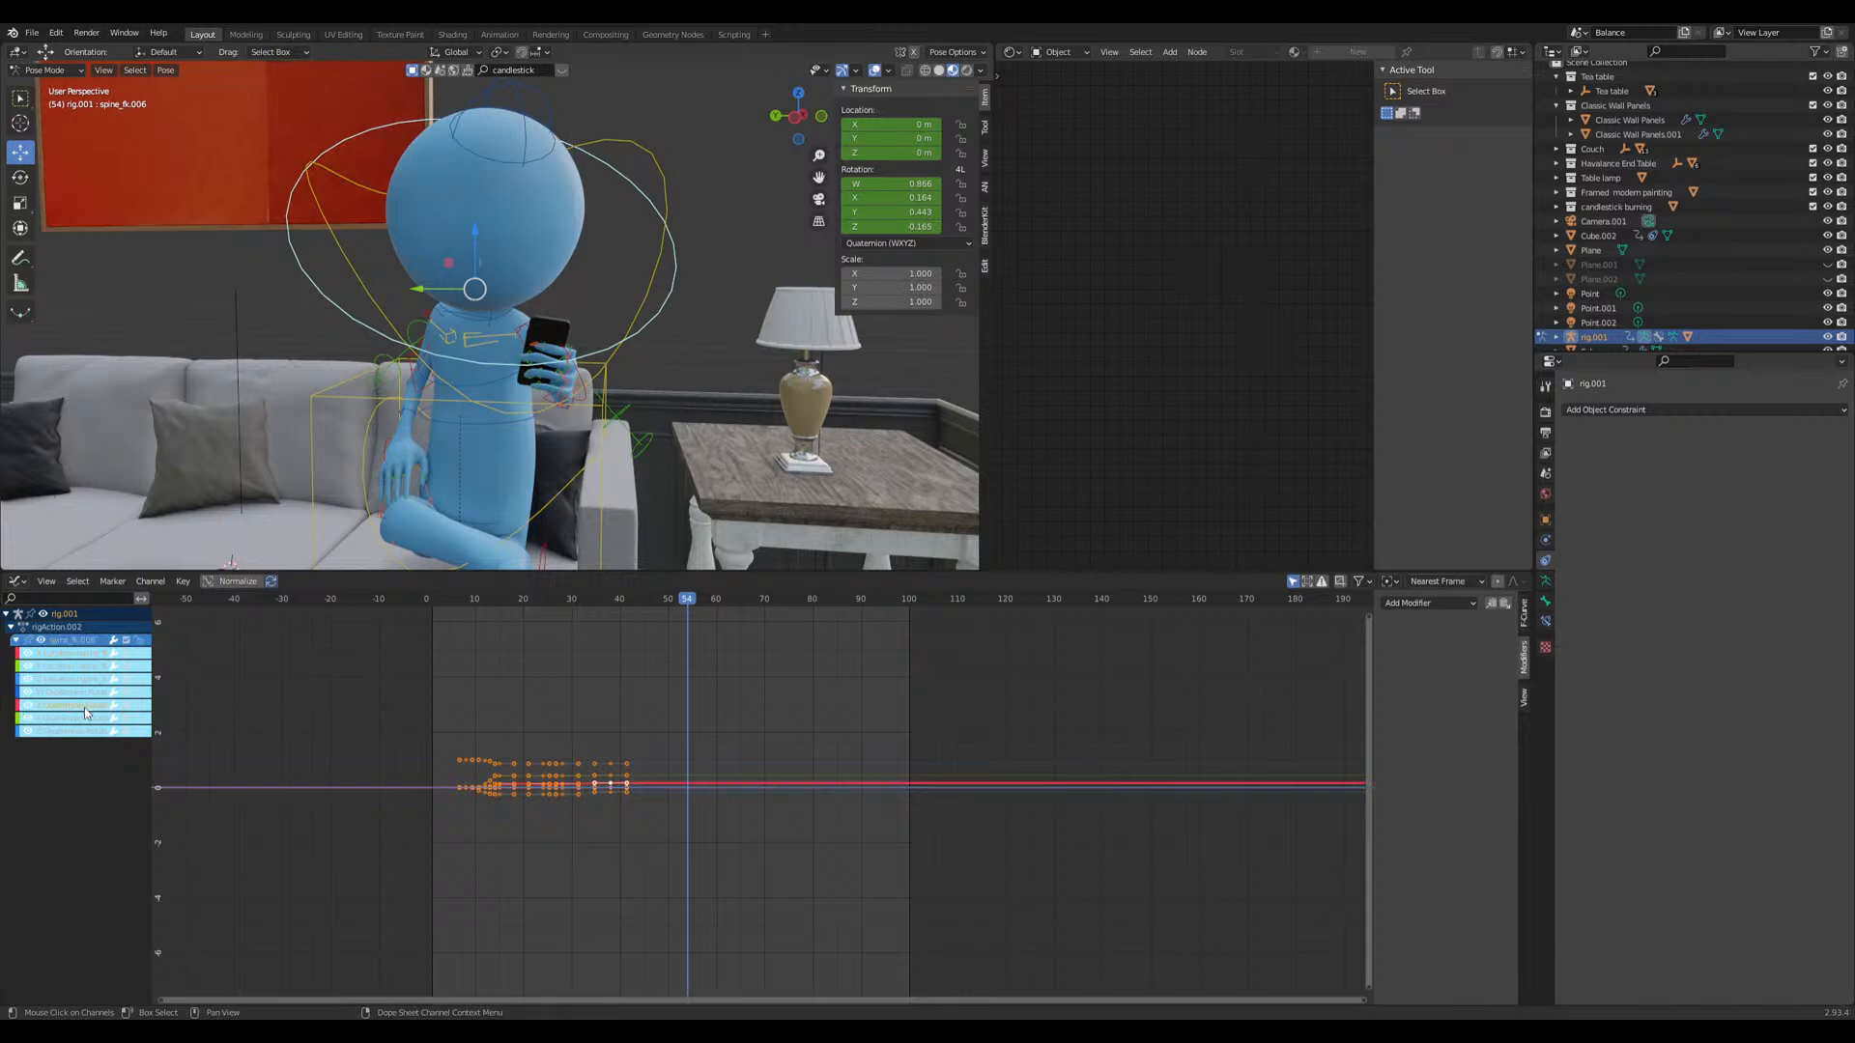
click(1436, 604)
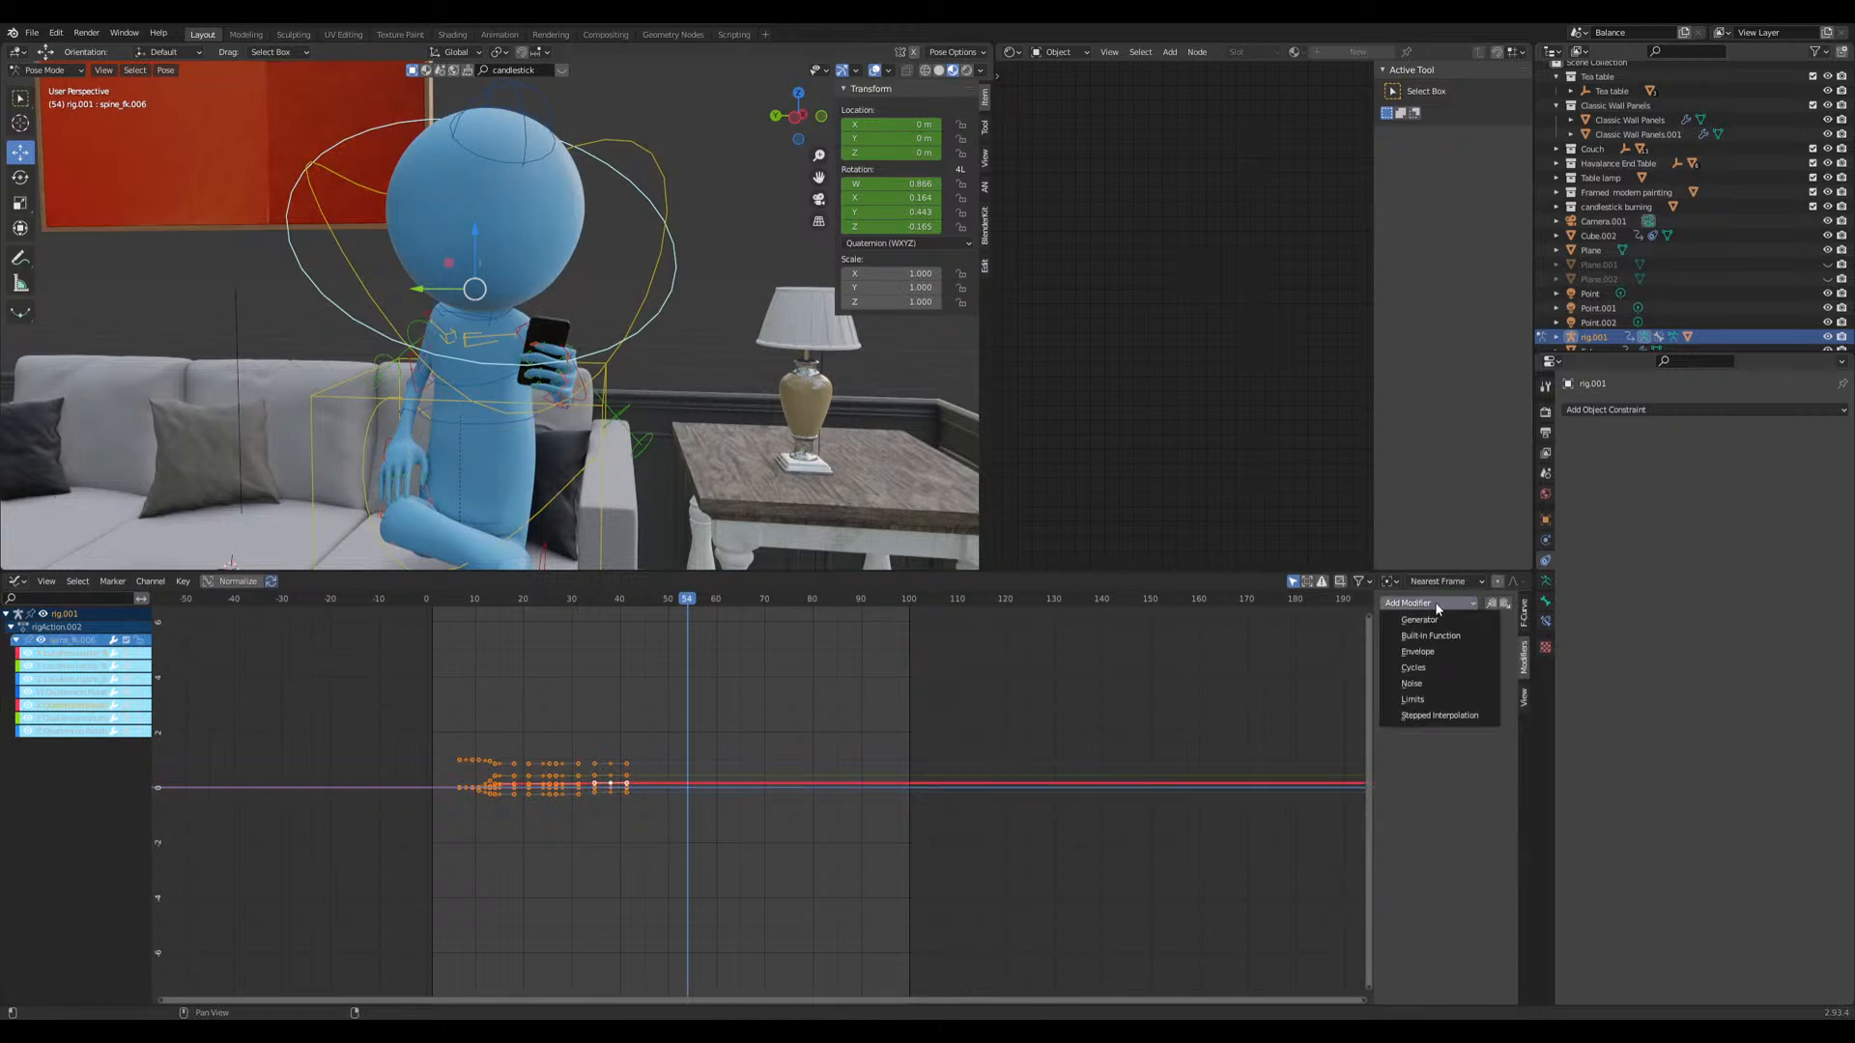
click(1411, 683)
key(space)
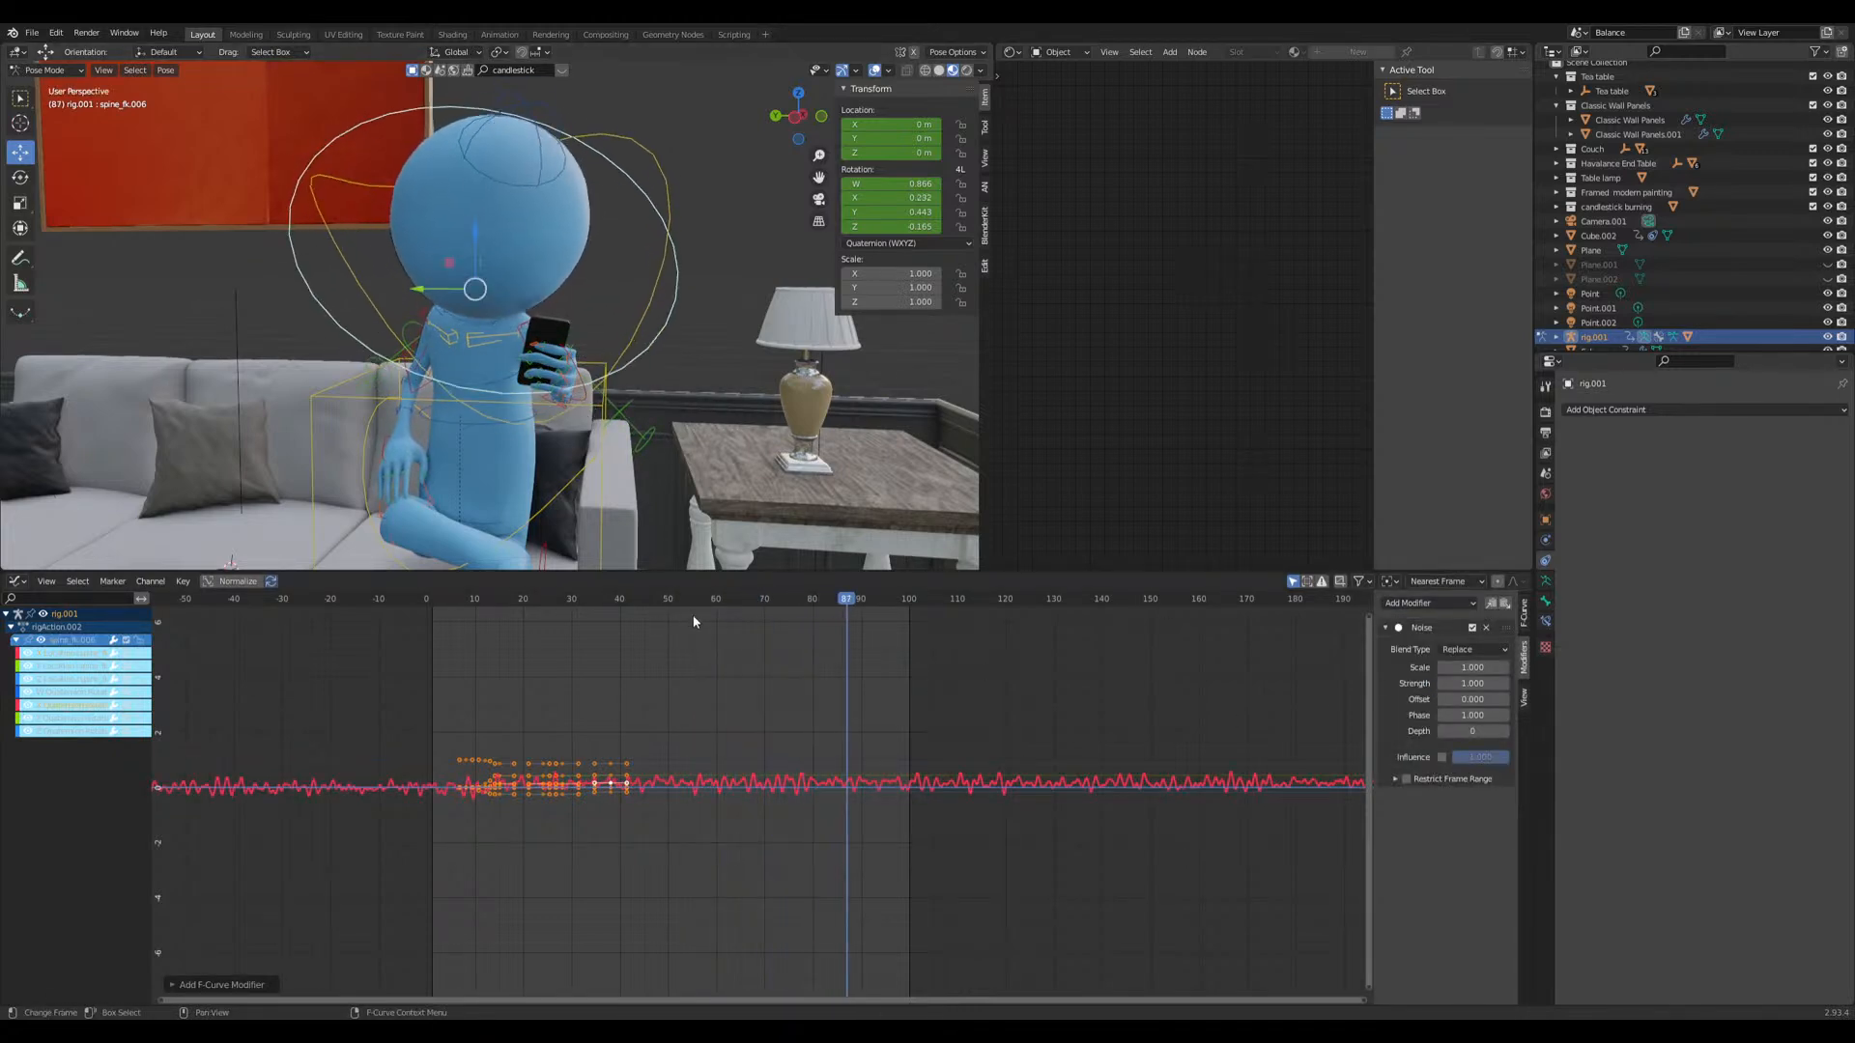
scroll(677, 461, up, 3)
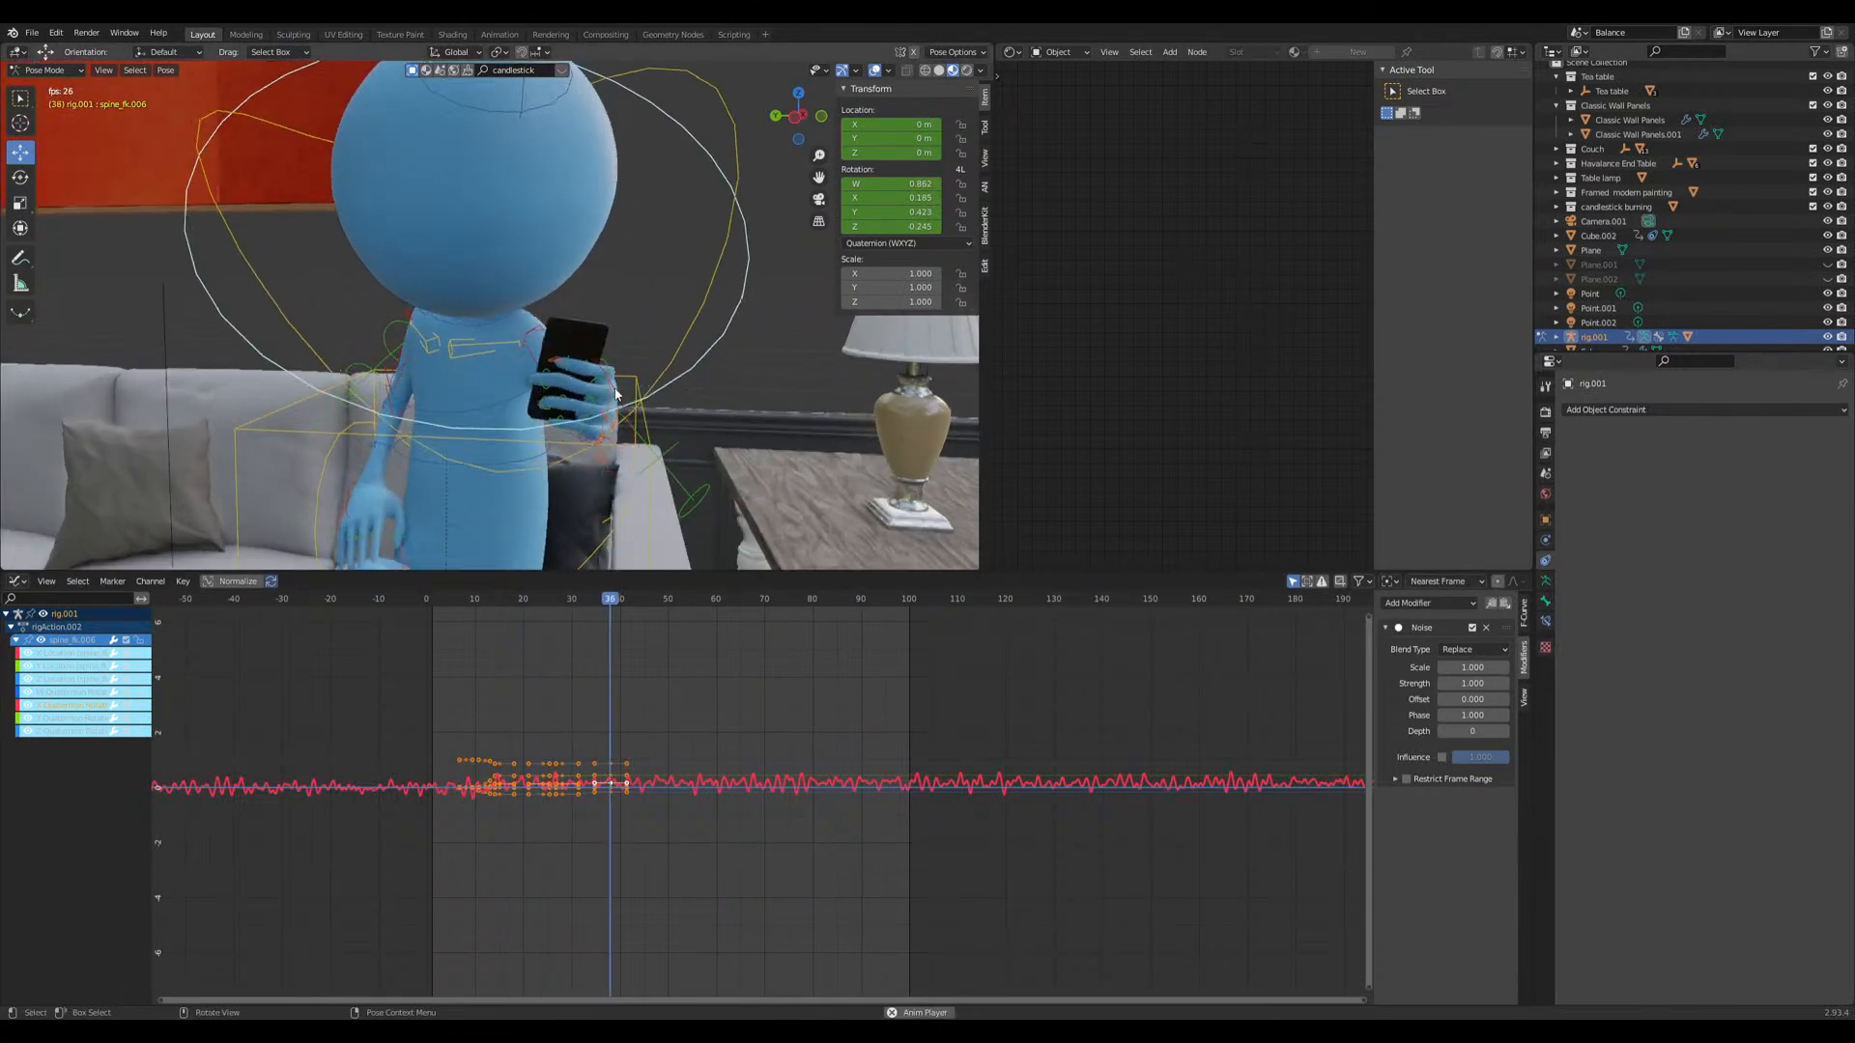
key(space)
Step: Enlarge the 3D viewport and set the Noise modifier's scale to 0.2
drag(621, 572, 621, 688)
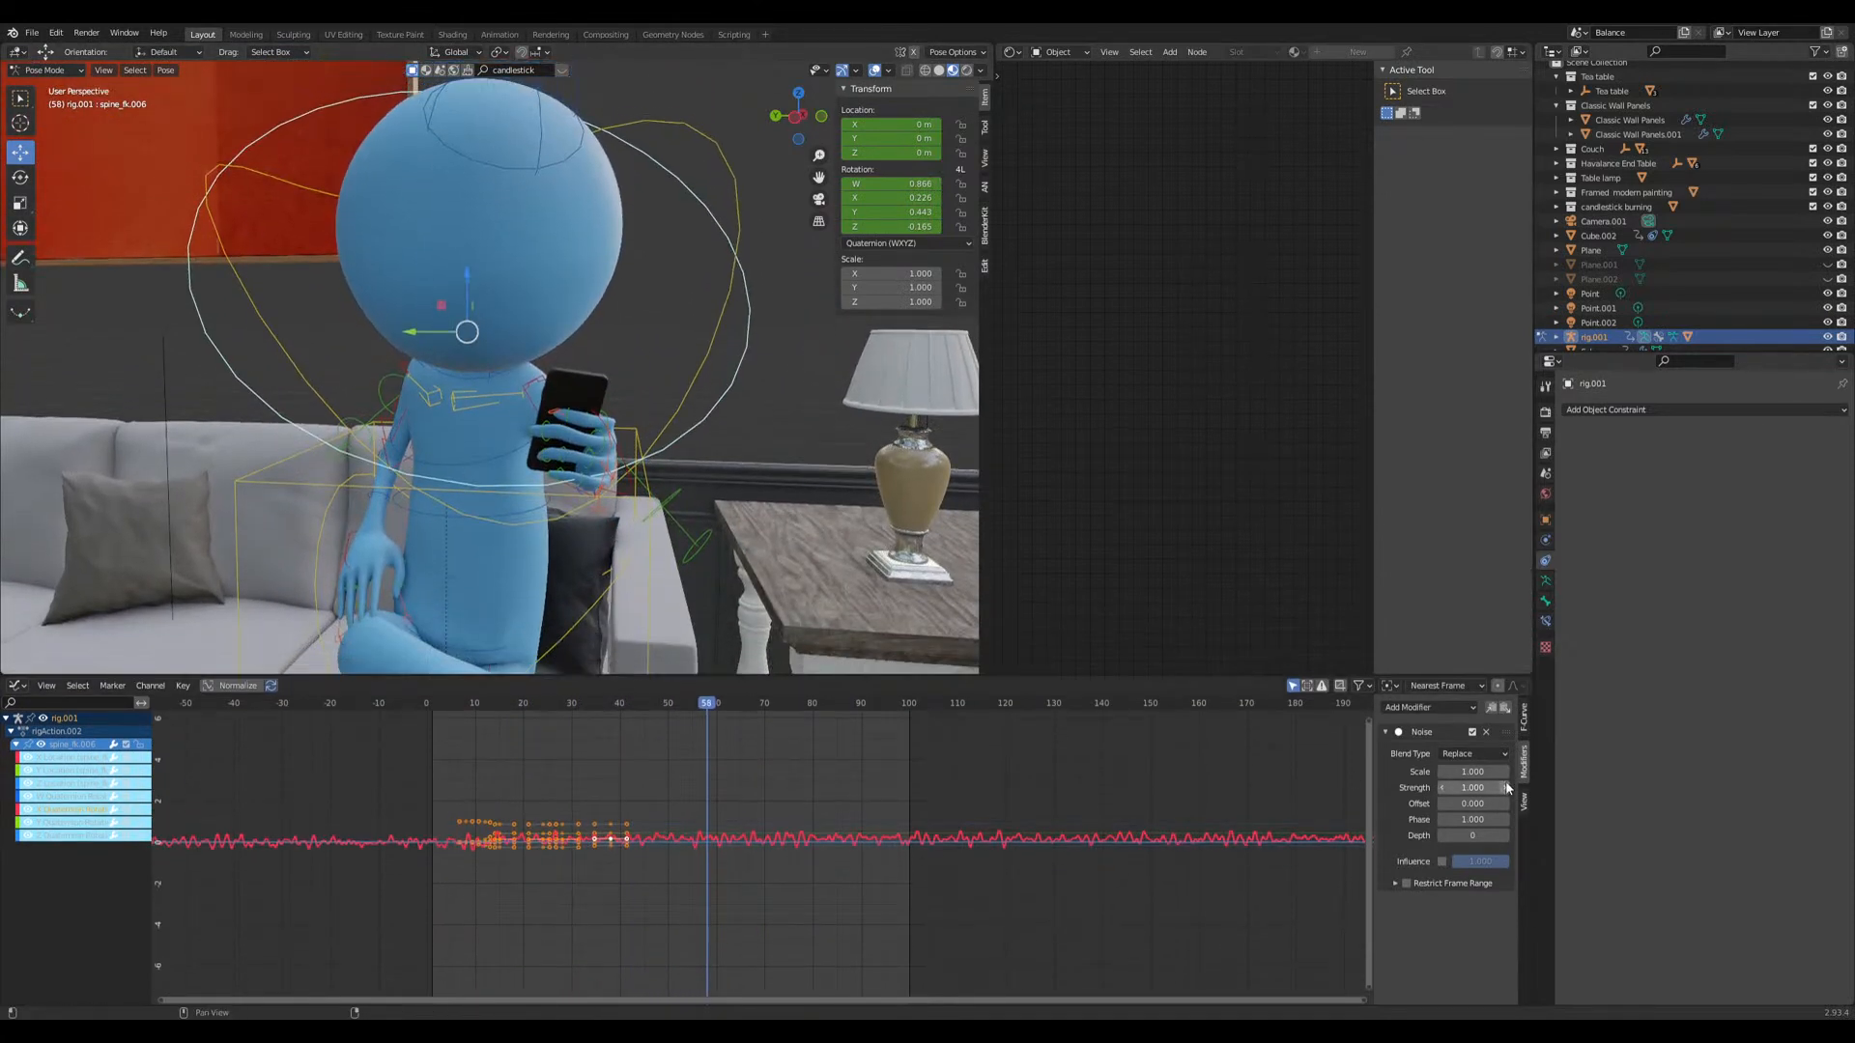
click(1477, 773)
text(0.2)
key(Return)
Step: Try a strength of 30 for the Noise modifier
click(1478, 787)
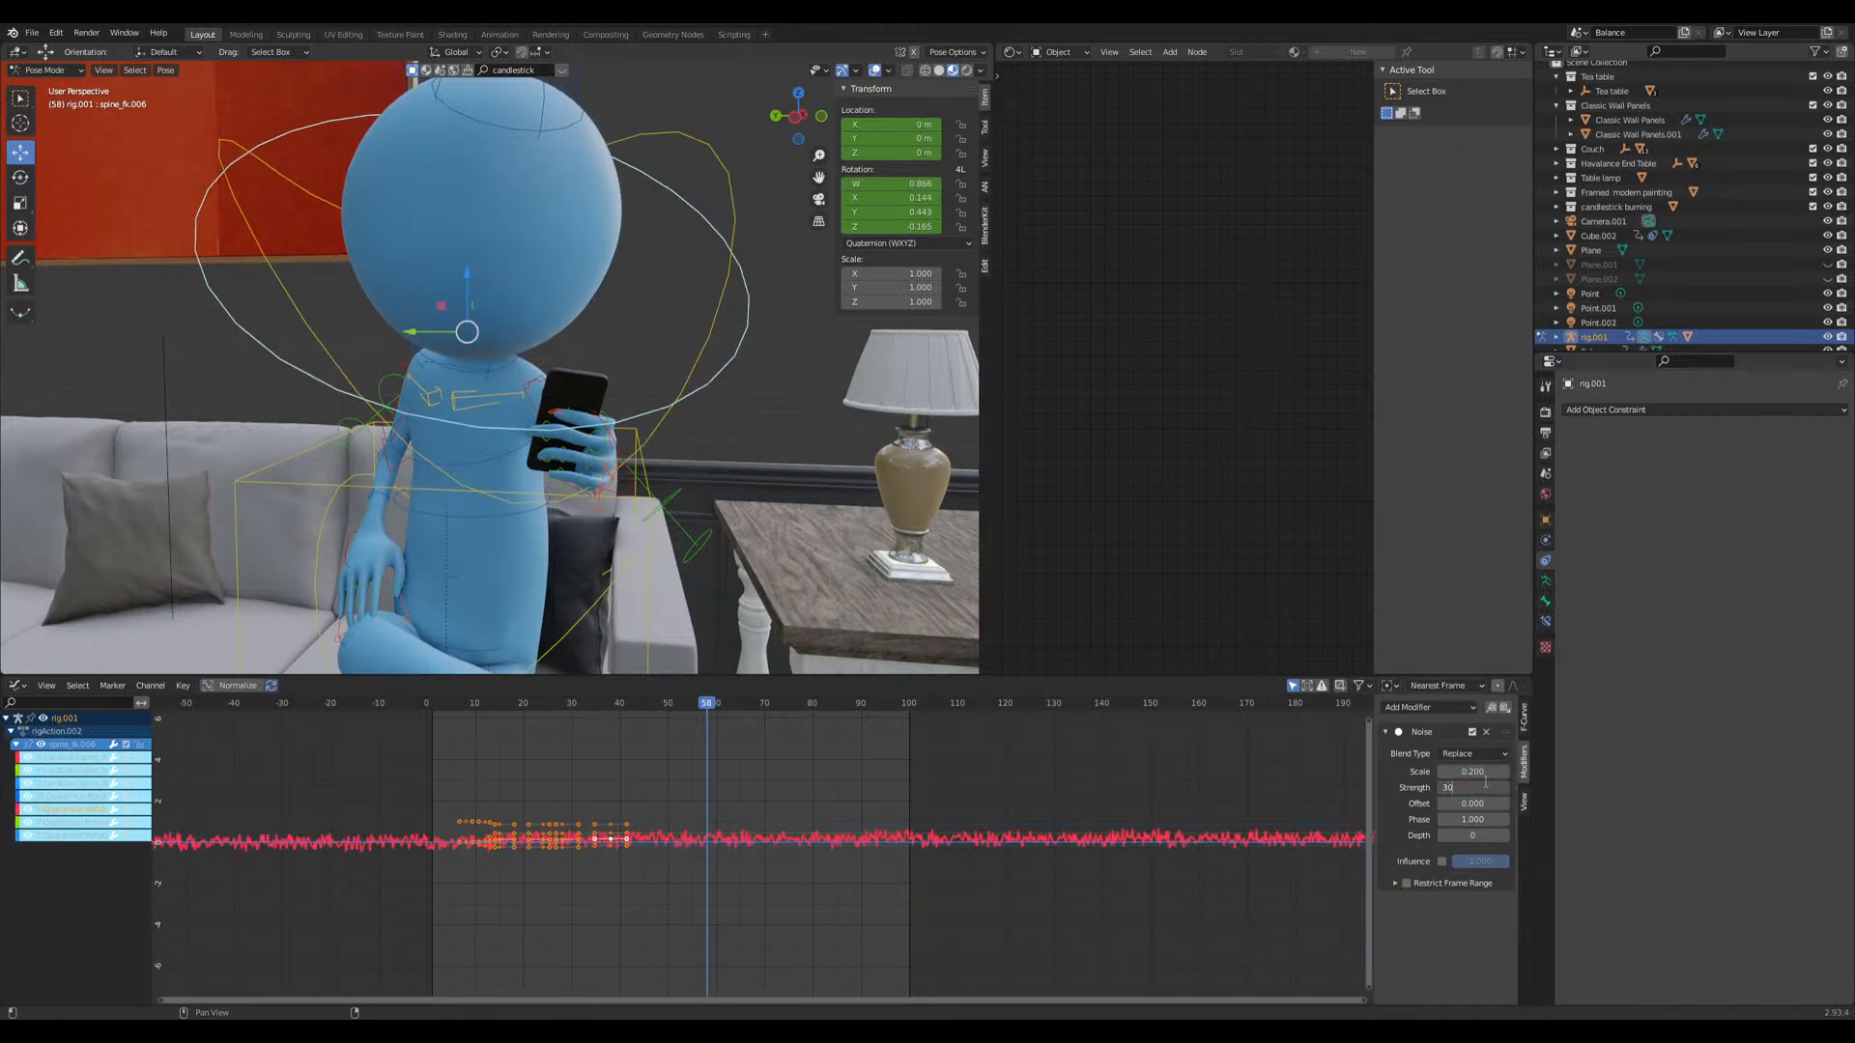
text(30)
key(Return)
Step: Set the Noise modifier's strength to 0.2
click(1478, 787)
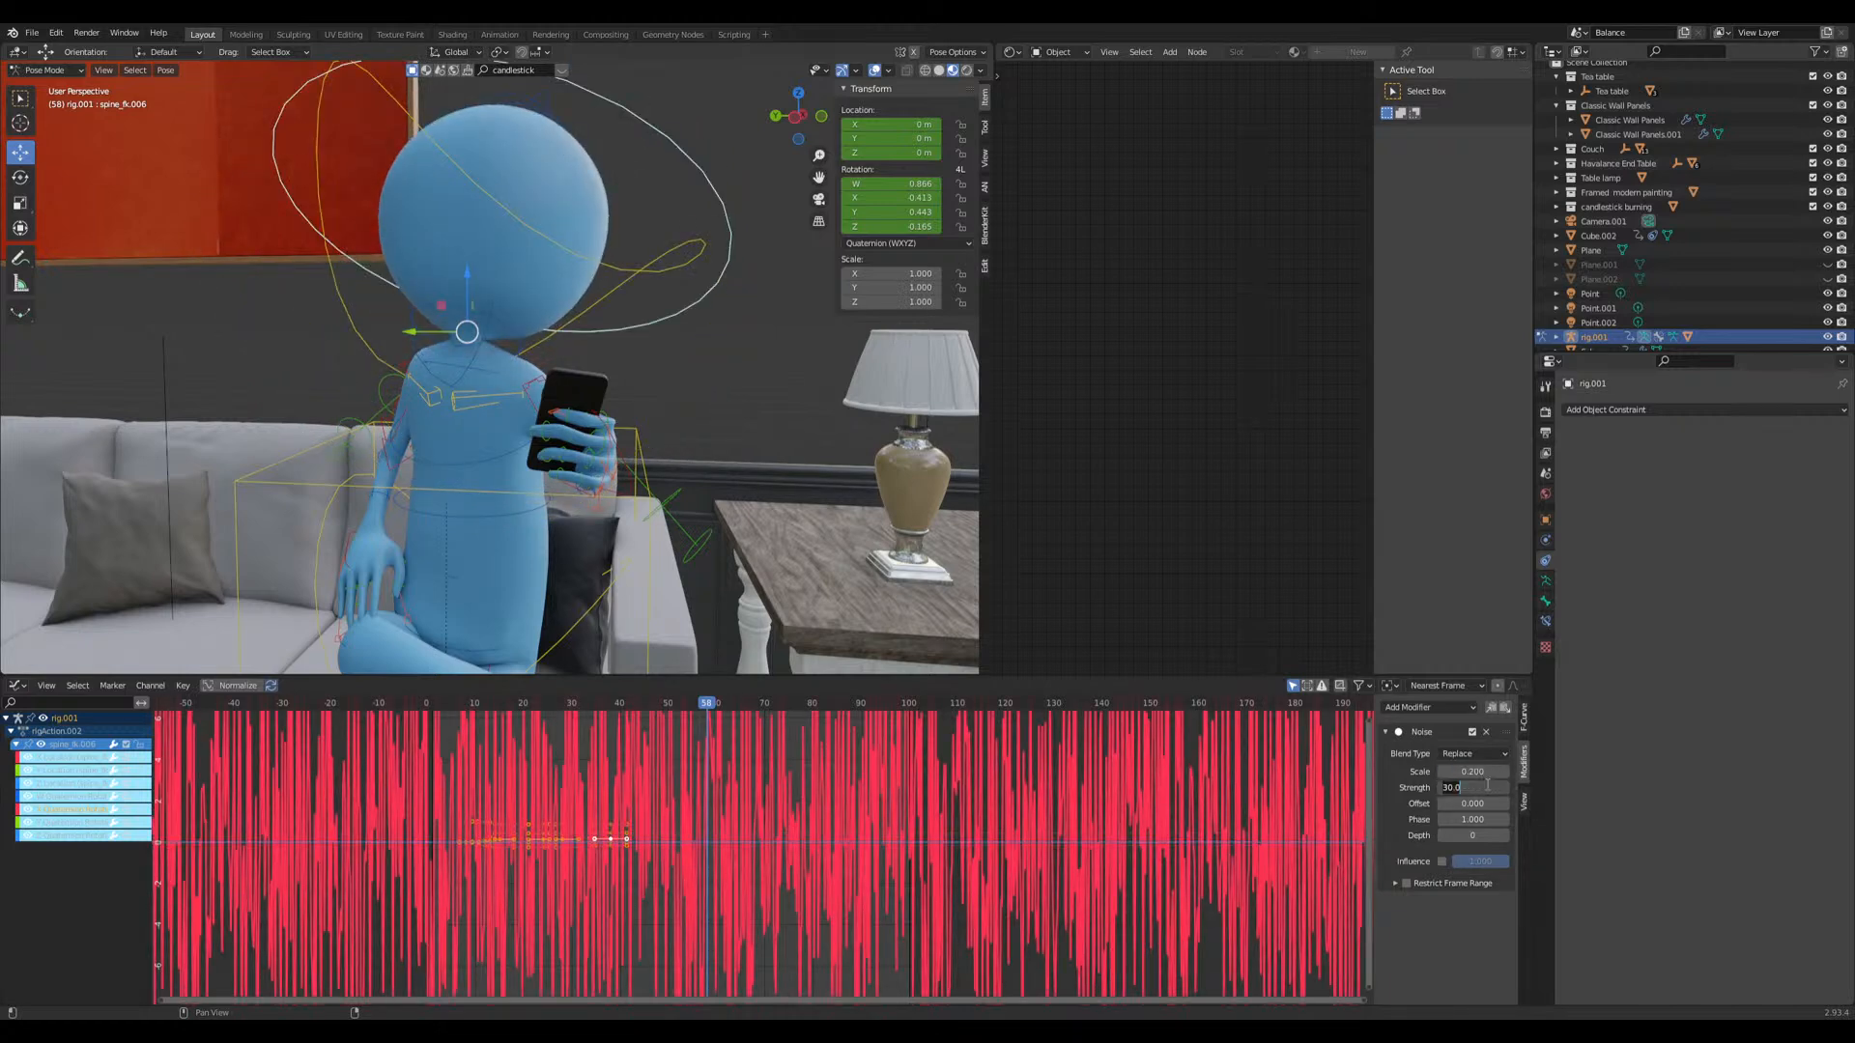
text(0.2)
key(Return)
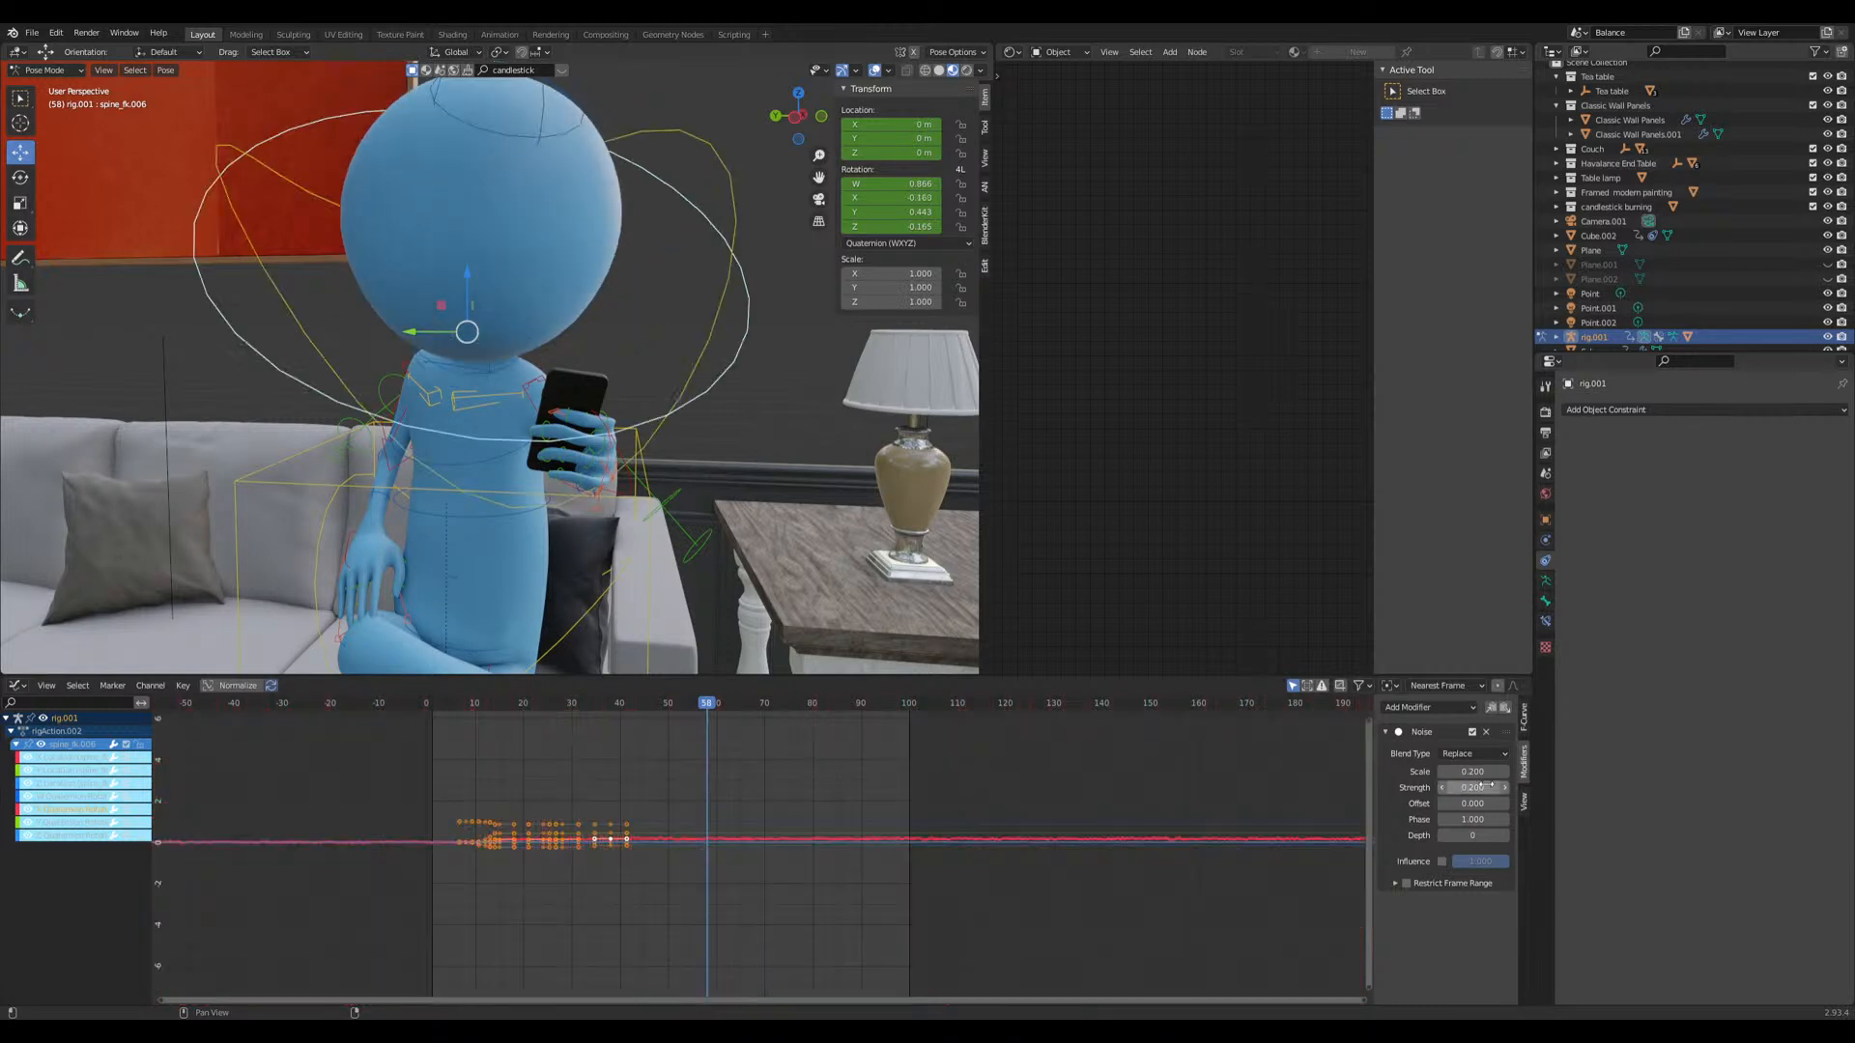
Step: Set the head control's Noise modifier scale to 28.2 and preview the animation
click(1473, 772)
text(19.8)
key(Return)
mouse_move(1473, 771)
mouse_down()
mouse_move(1511, 771)
mouse_move(1468, 772)
mouse_up()
key(space)
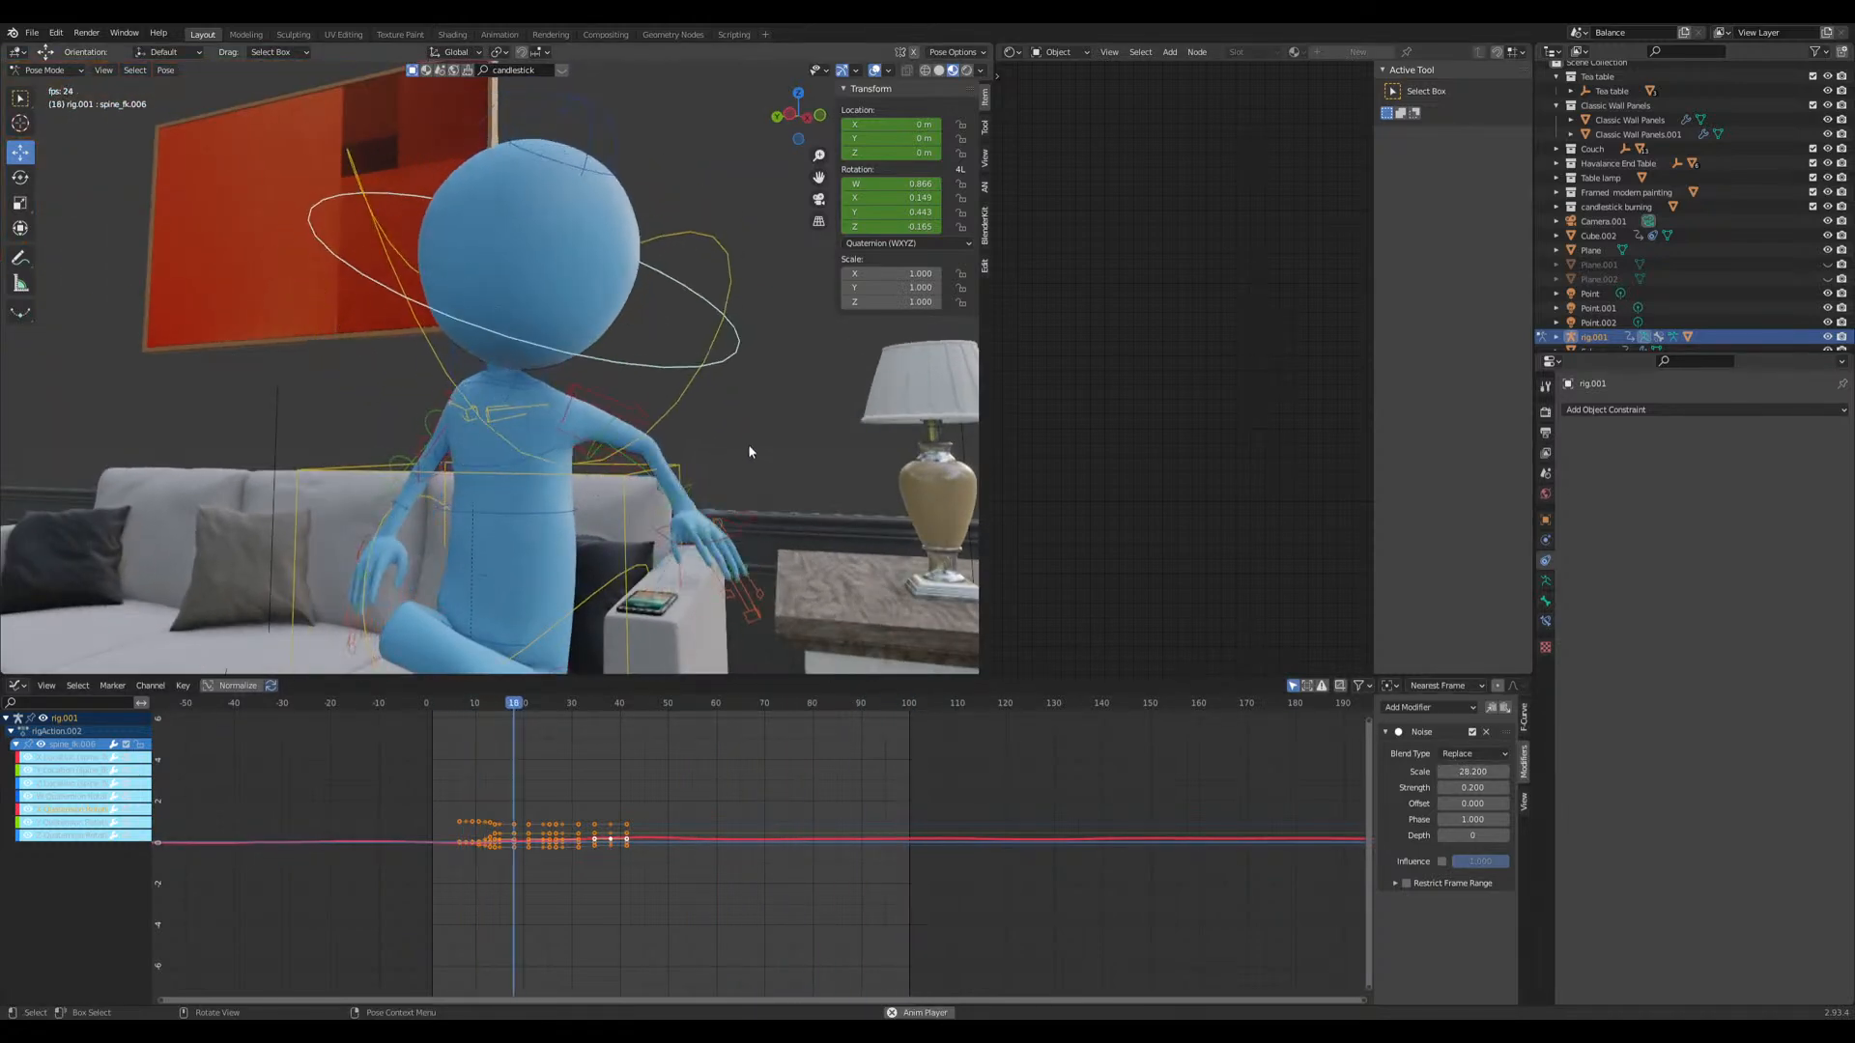
key(space)
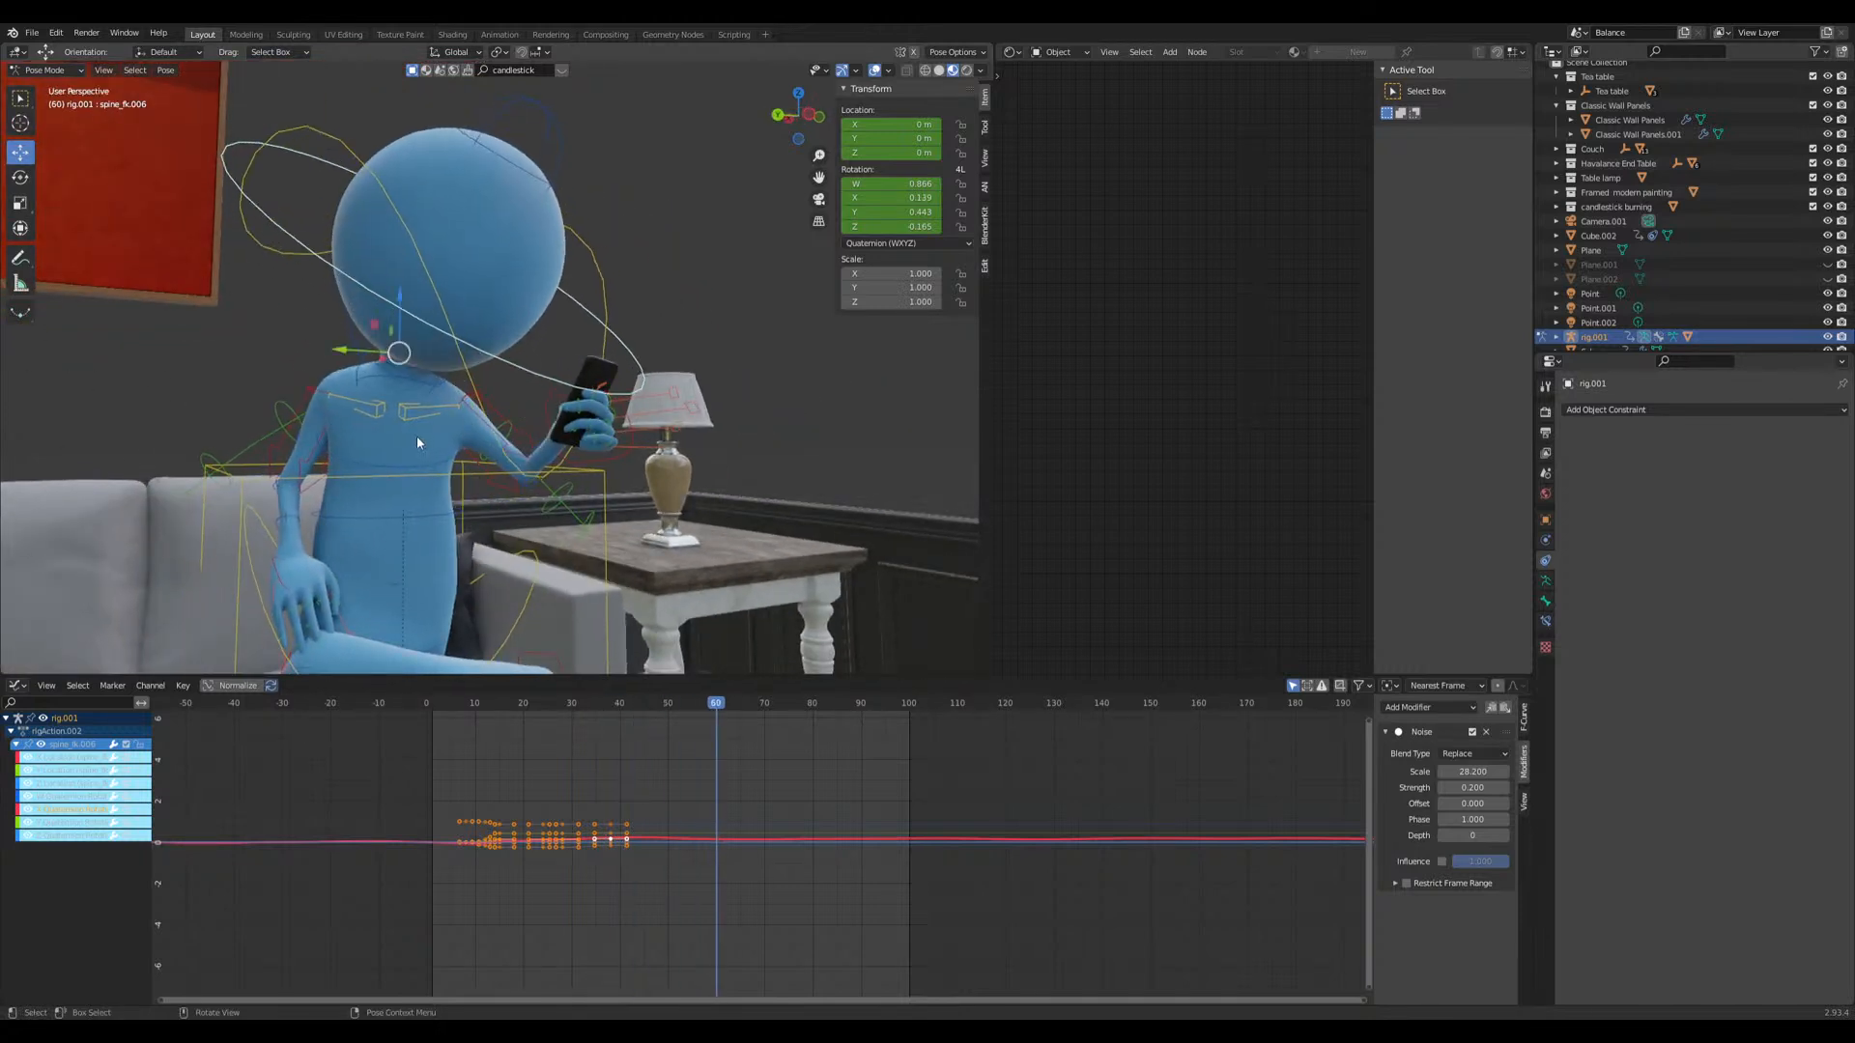
Step: Select the chest control (spine_fk.003) and test its rotation
click(425, 462)
click(466, 462)
key(r)
click(526, 415)
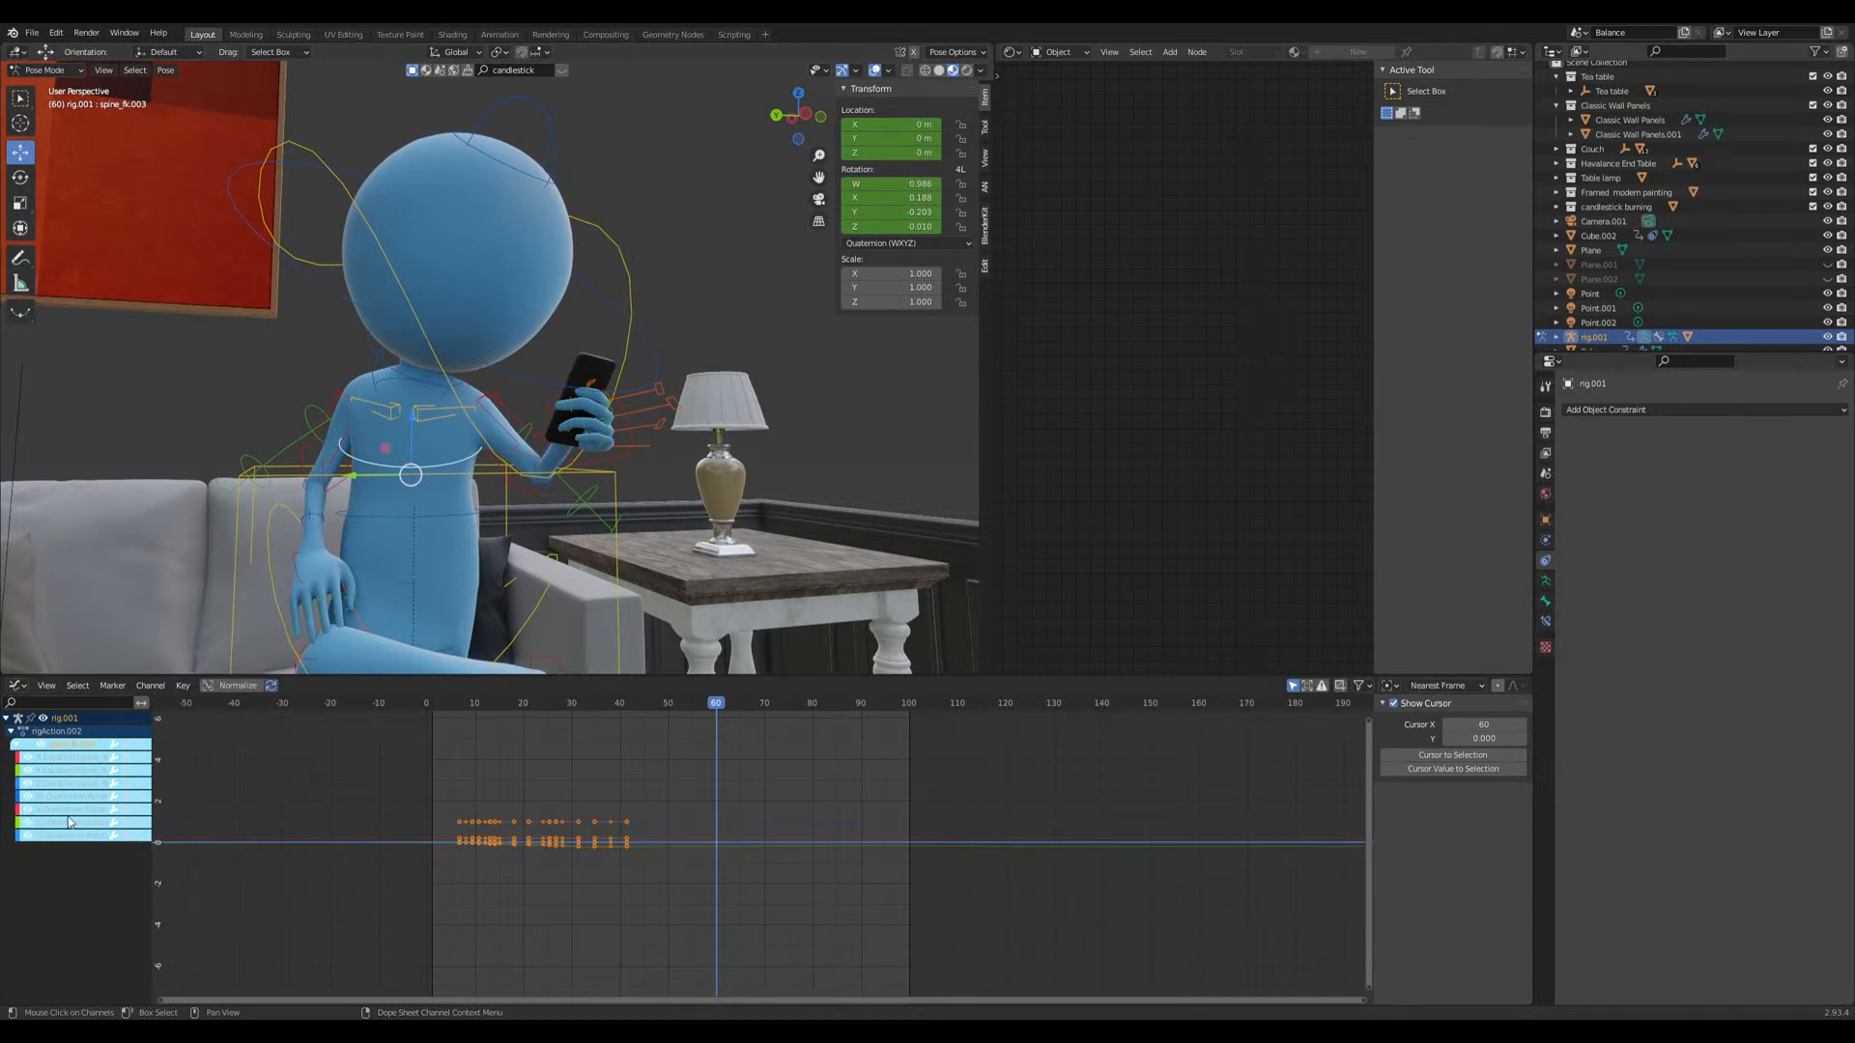
Step: Try moving the chest control's W and X quaternion rotation curves in the graph
click(71, 813)
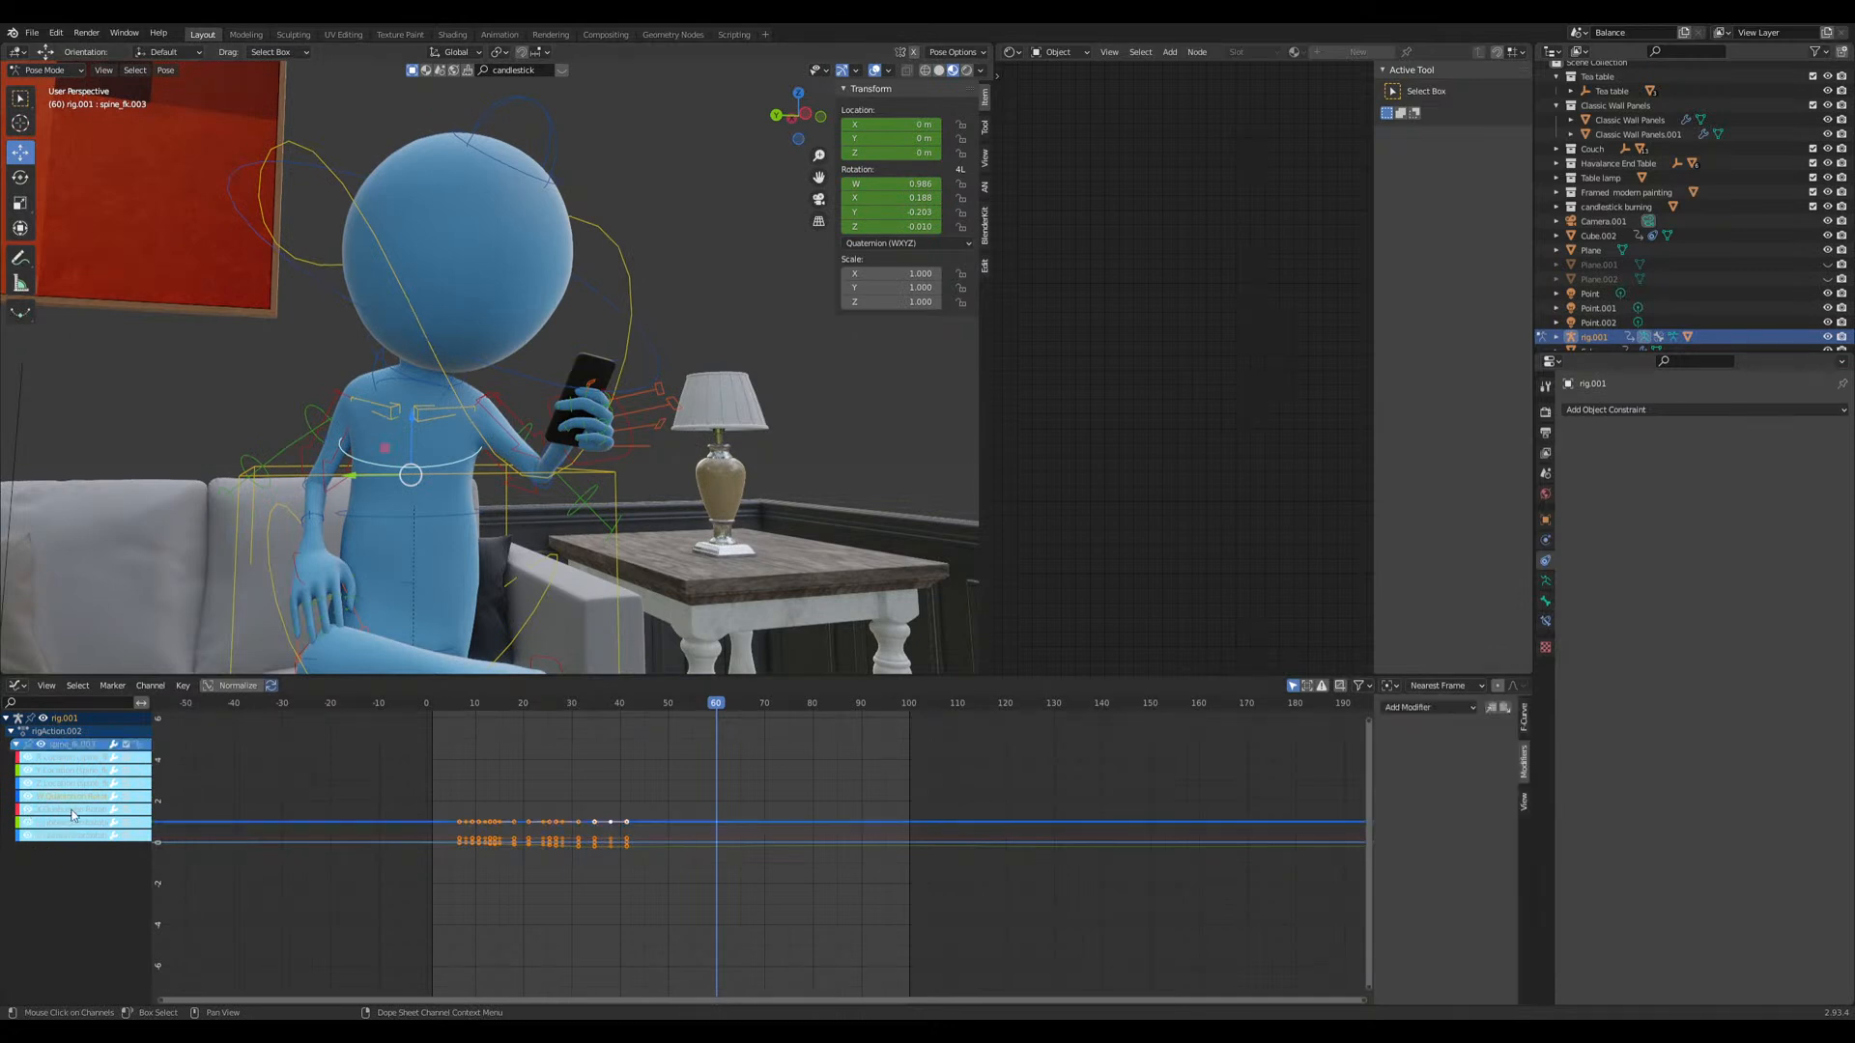
key(g)
right_click(551, 833)
click(83, 809)
key(g)
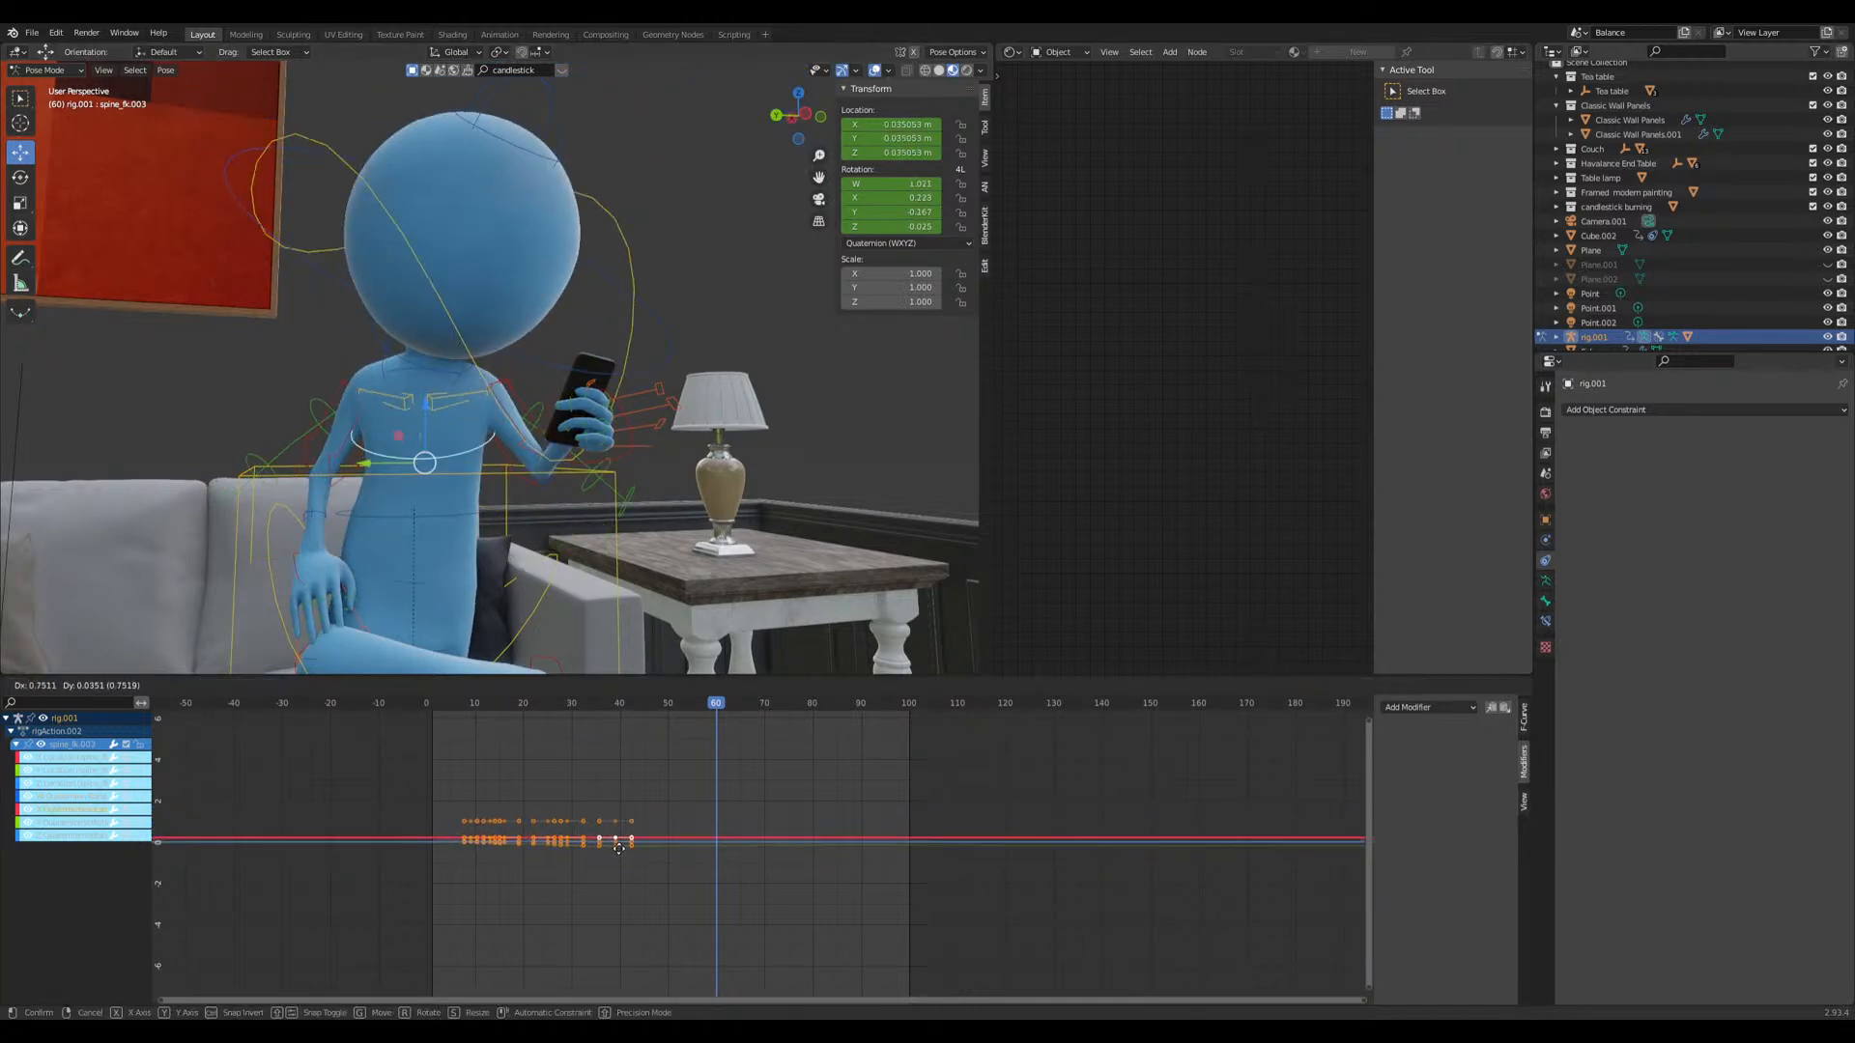
right_click(620, 850)
key(g)
right_click(615, 845)
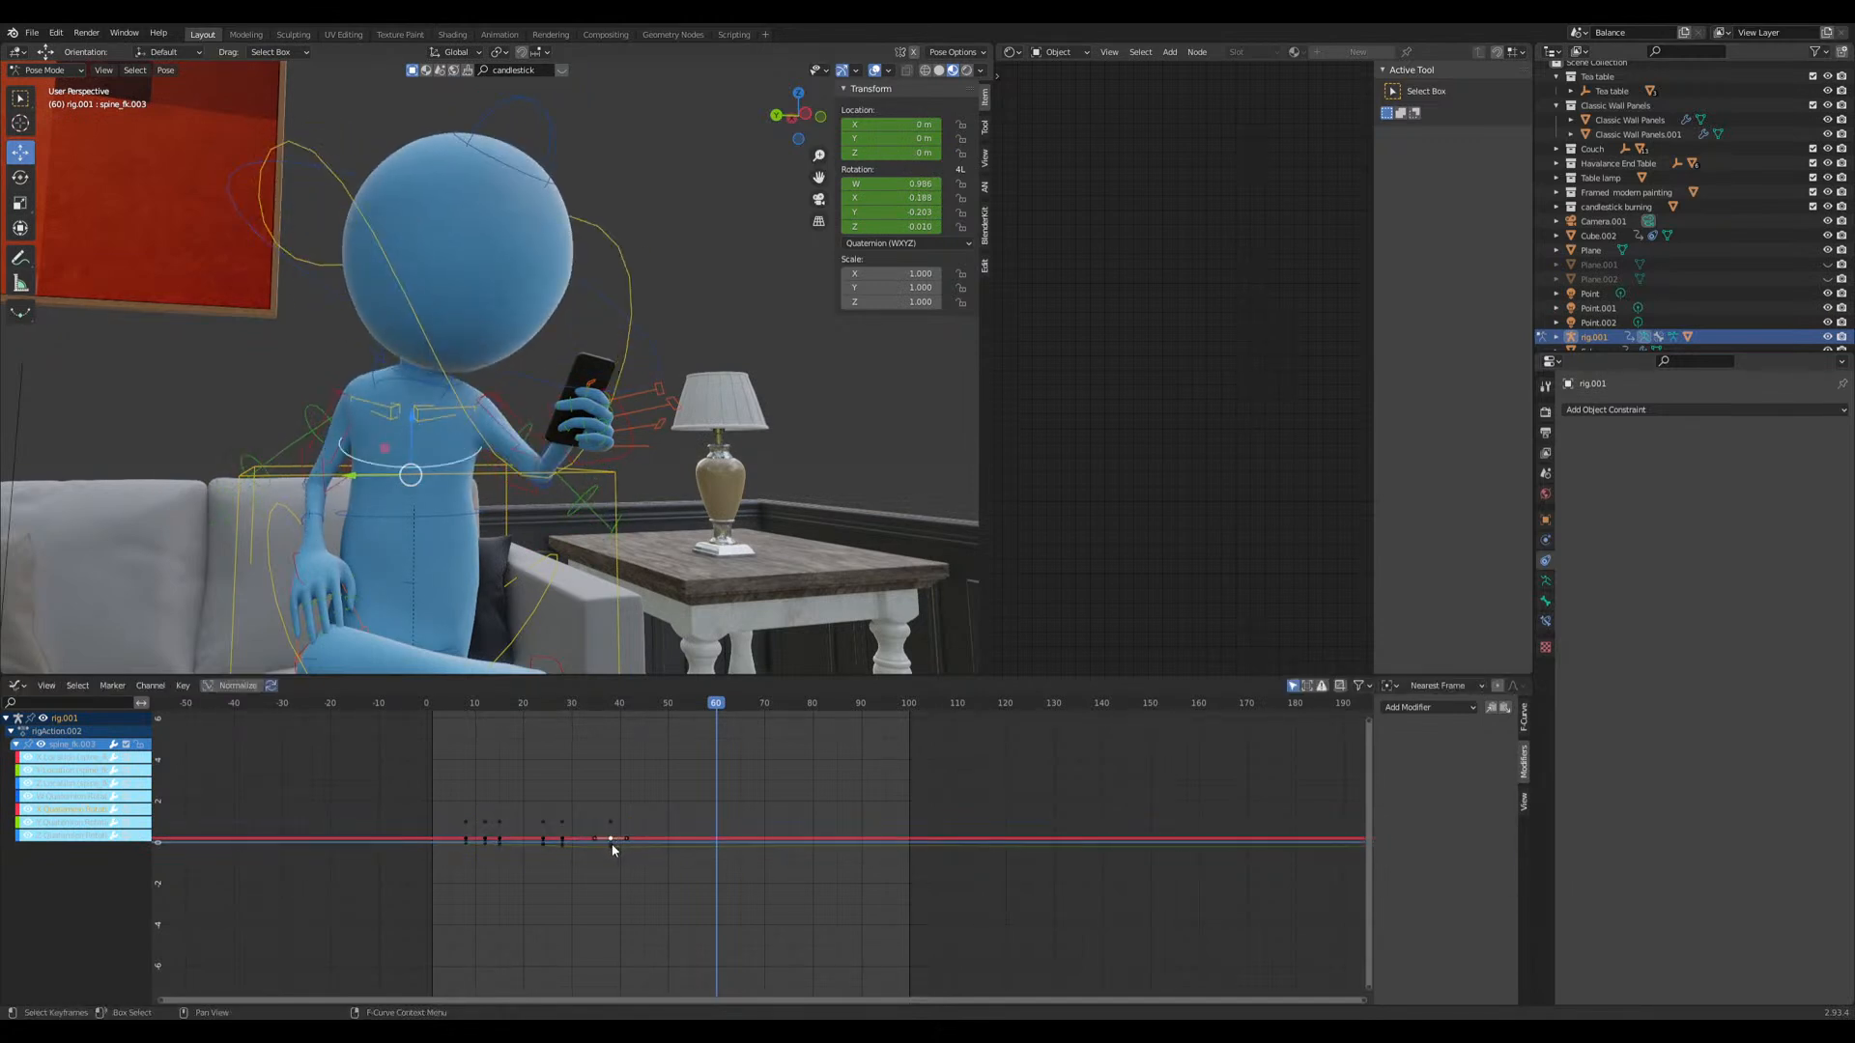
Step: Add a Noise modifier to the chest control's Z quaternion rotation curve
click(613, 846)
click(613, 846)
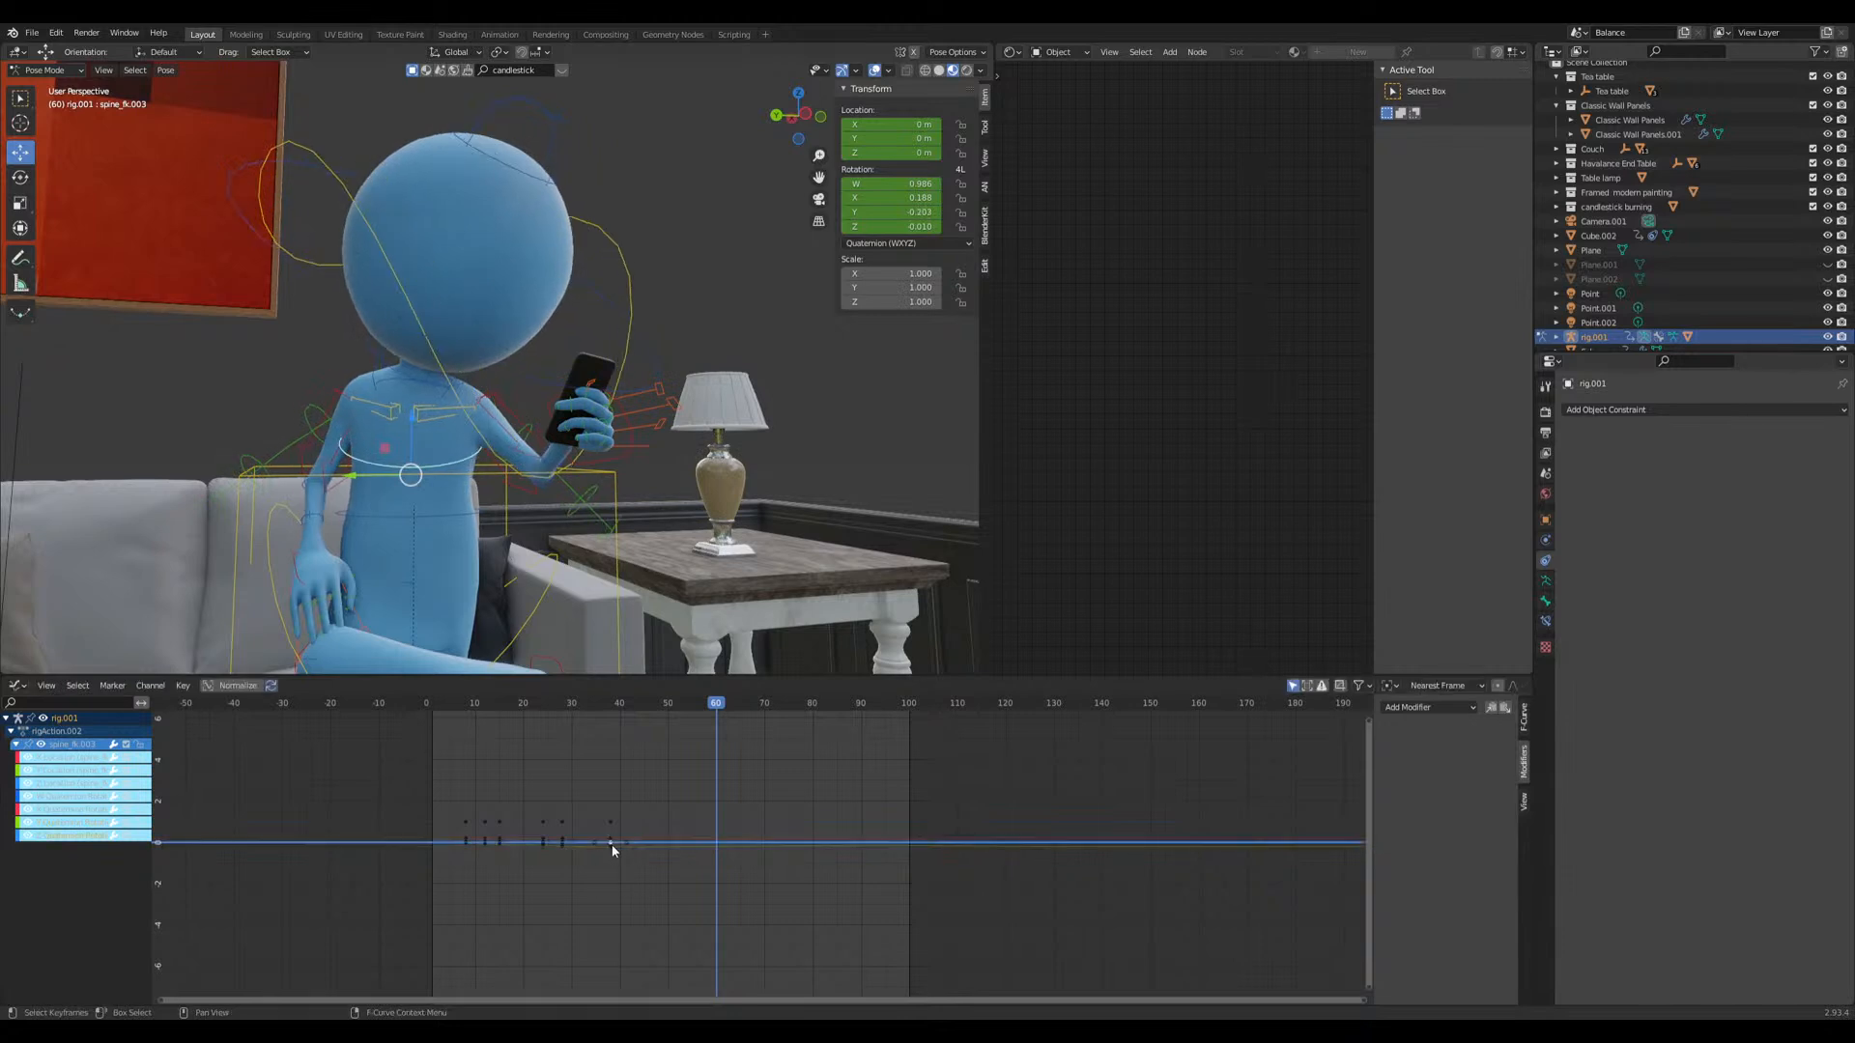
key(g)
right_click(613, 854)
click(1446, 710)
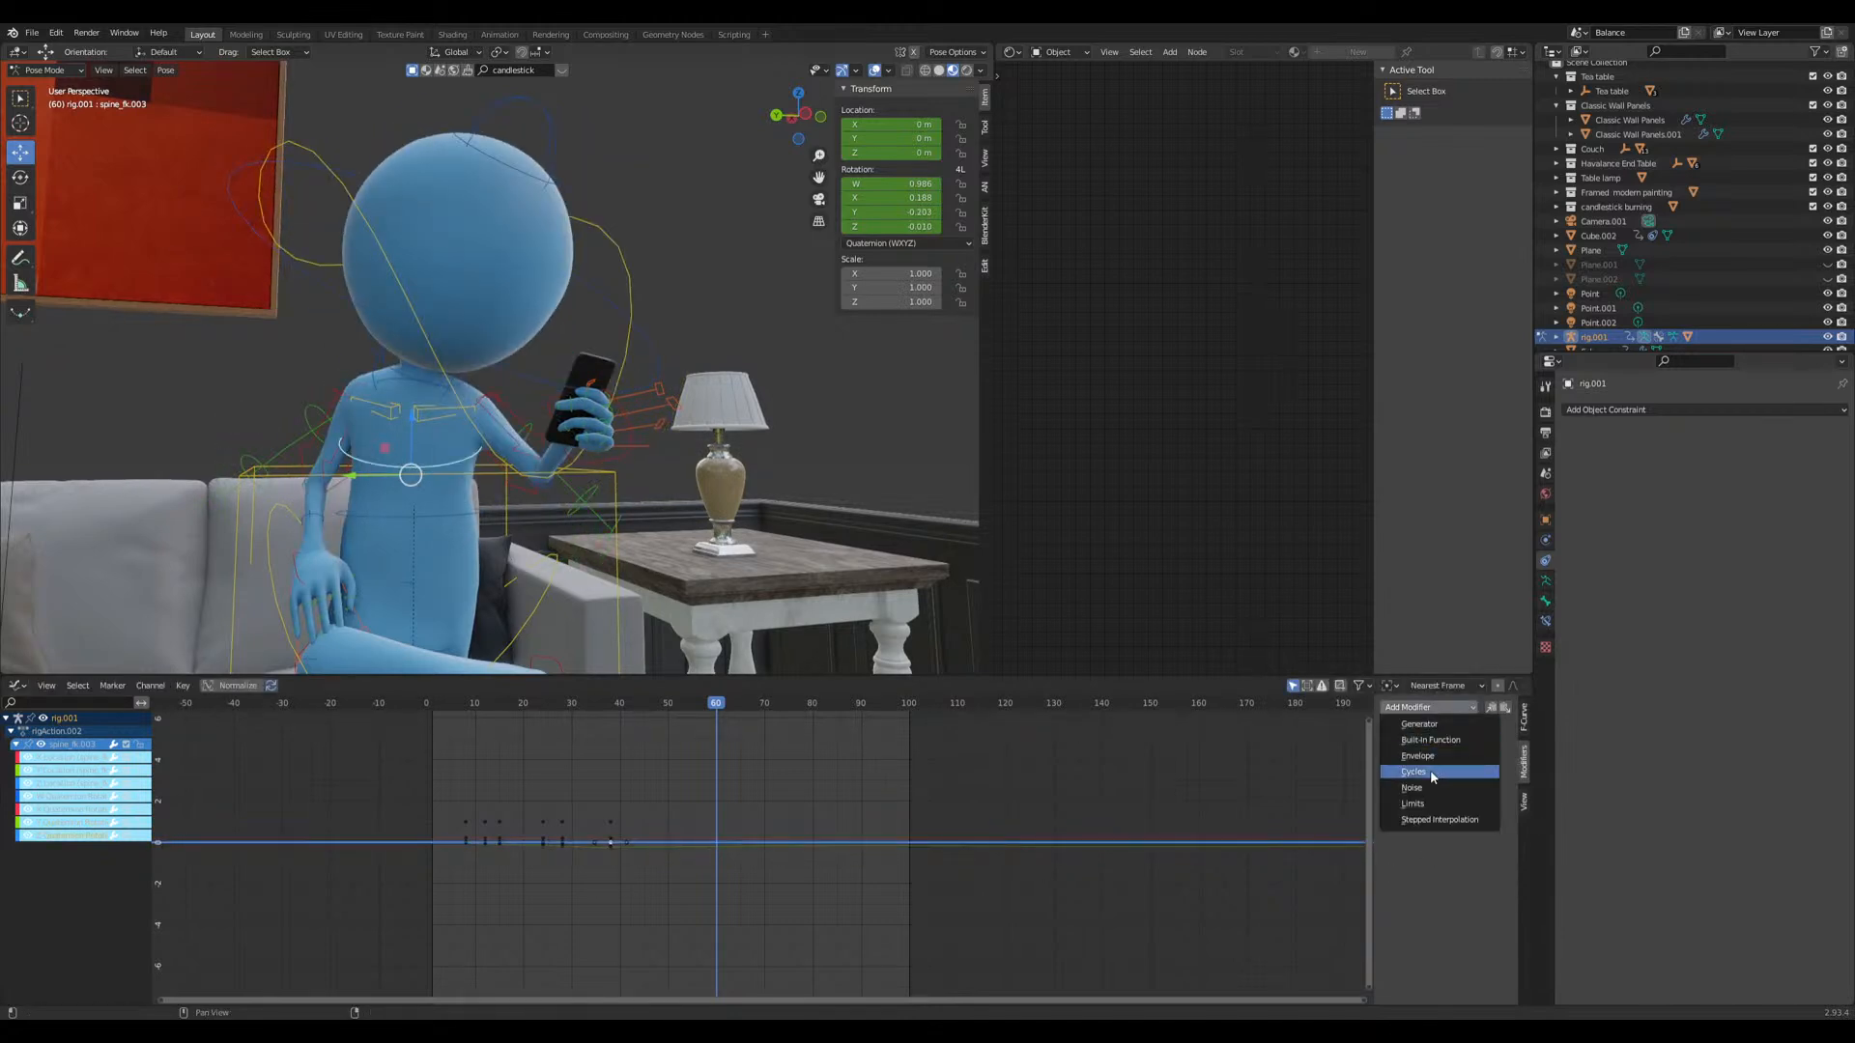
click(1440, 791)
Step: Set the chest Noise modifier's scale to 23 and strength to 0.2, and play the animation
click(1481, 773)
text(1.0)
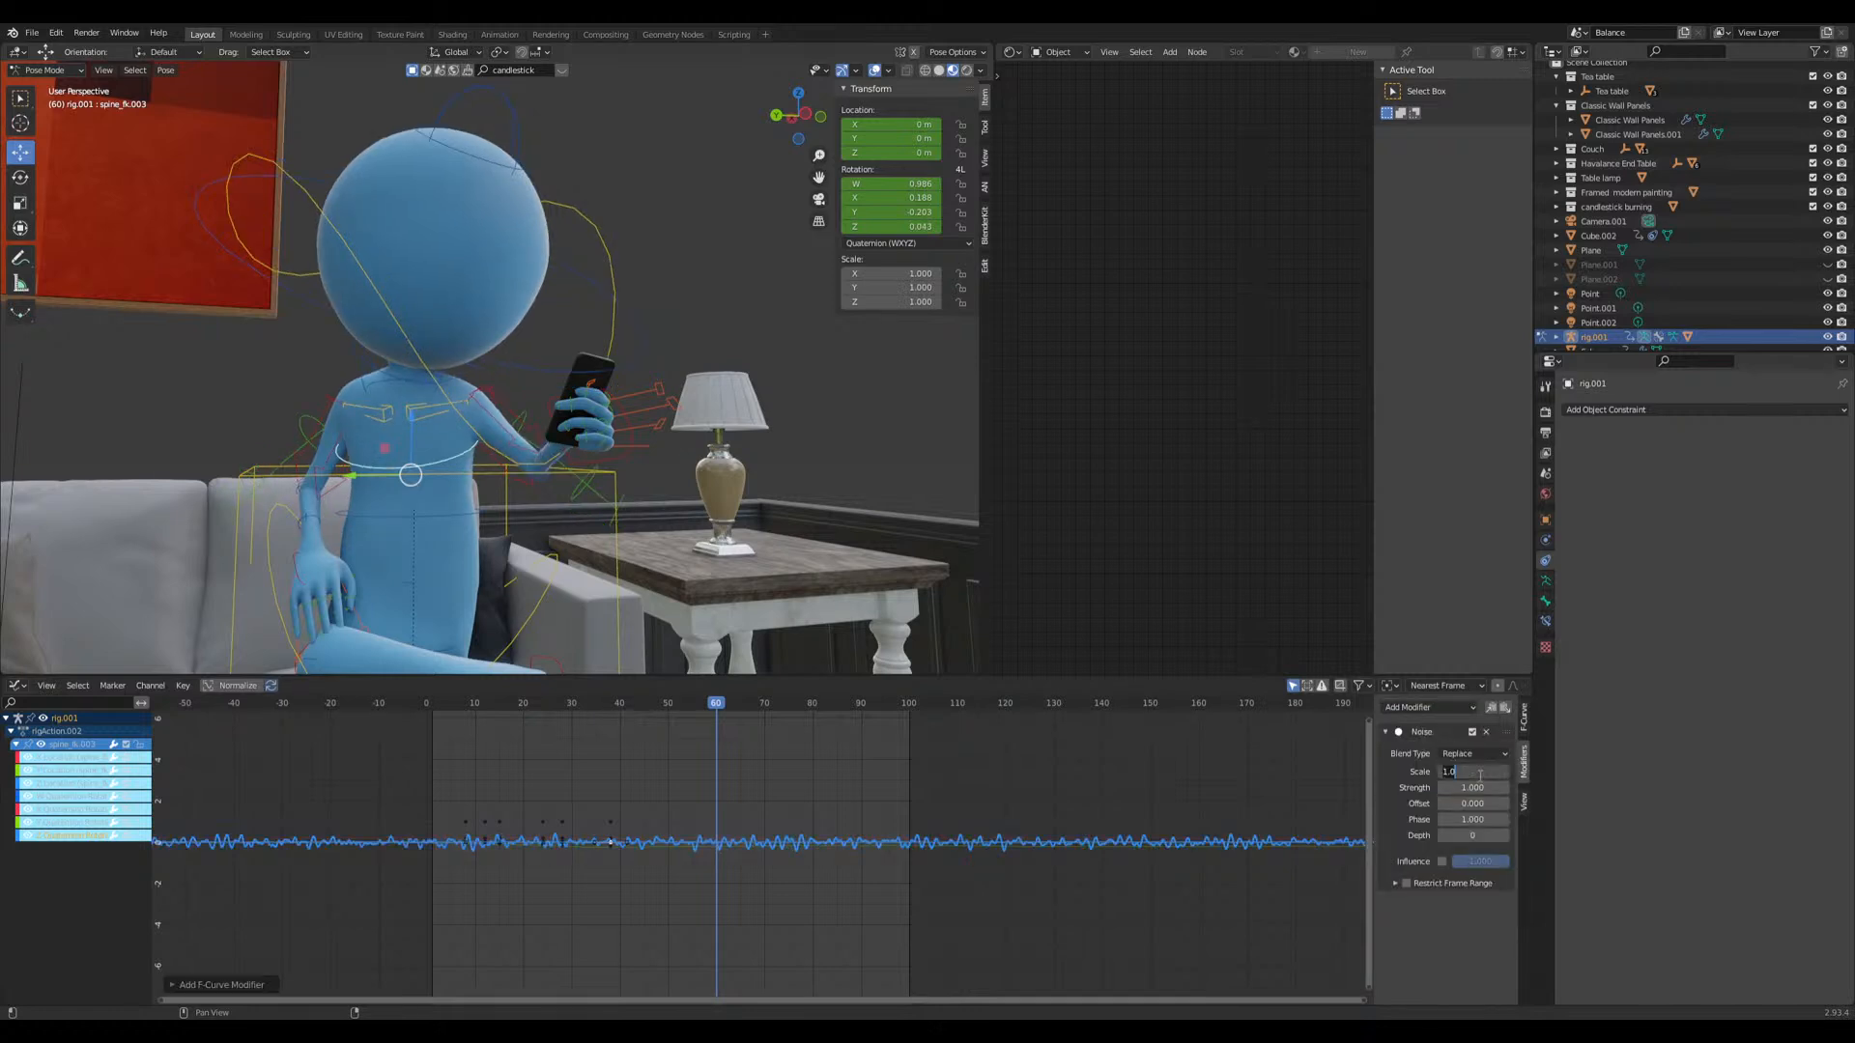
text(23)
key(Return)
click(1482, 786)
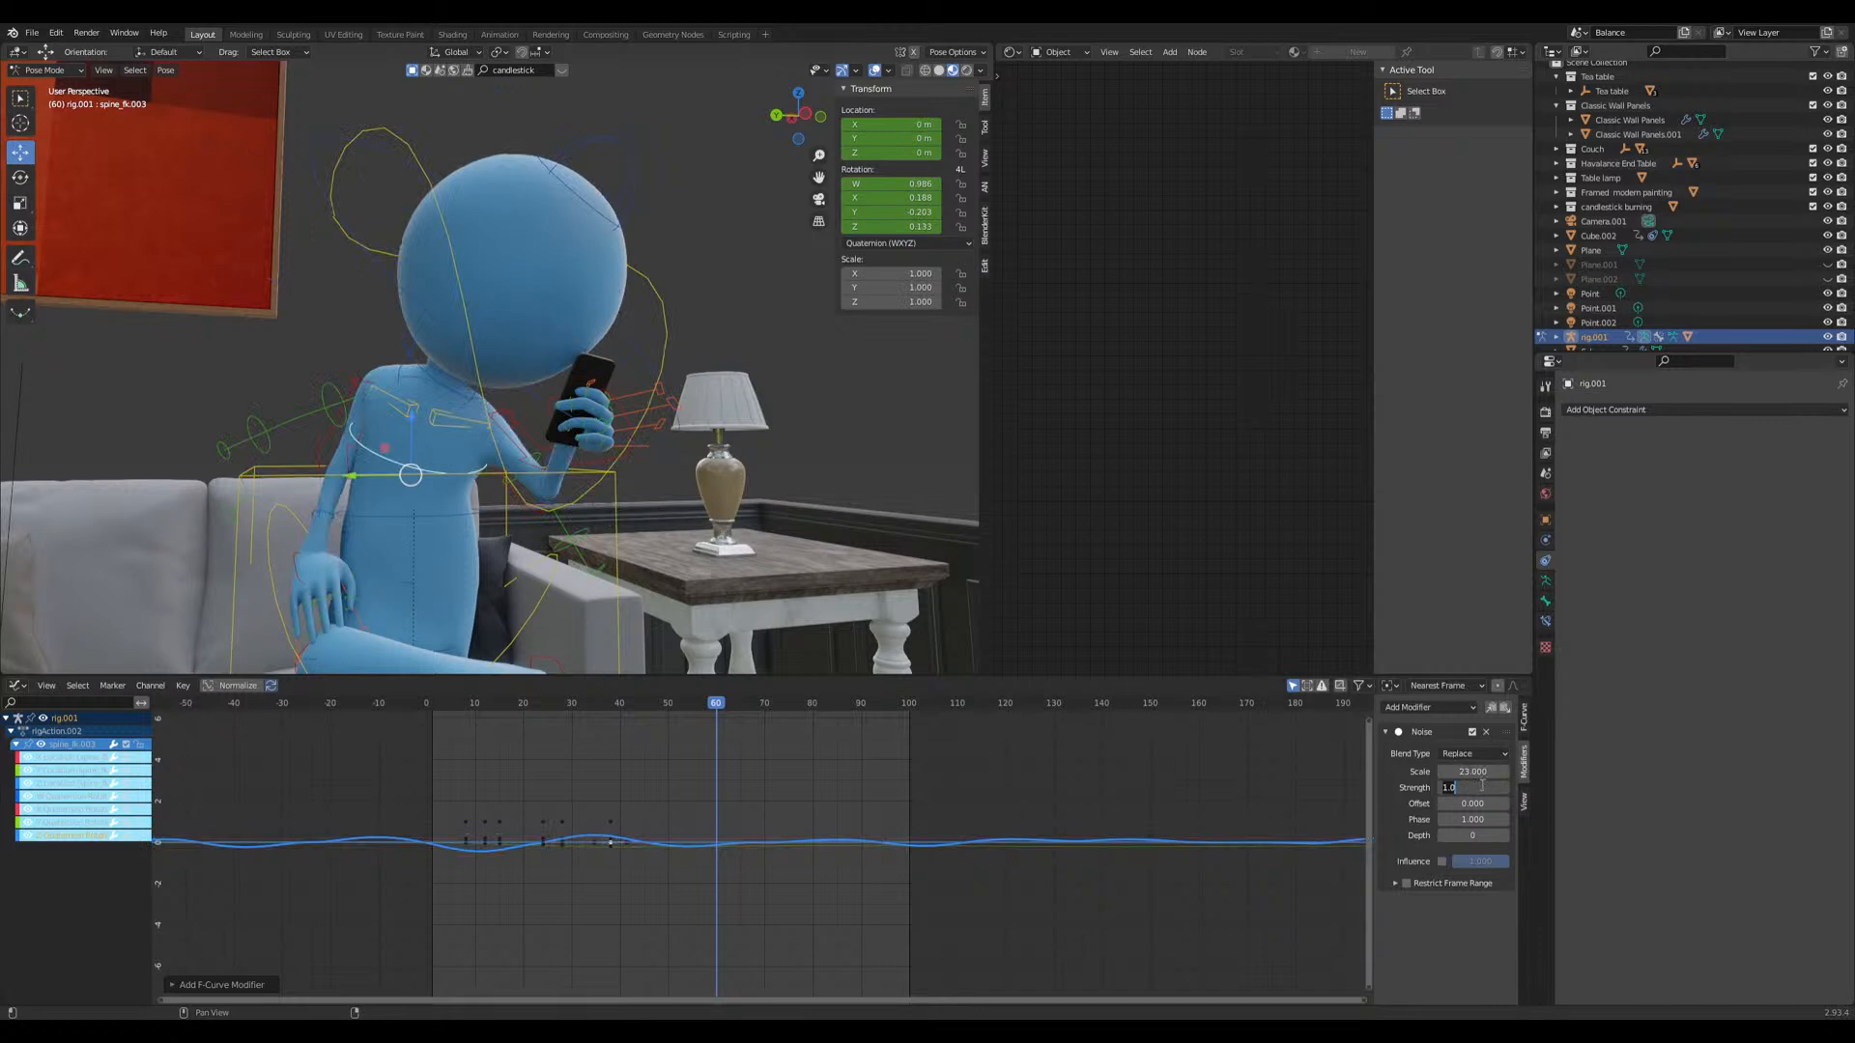
text(0.2)
key(Return)
key(space)
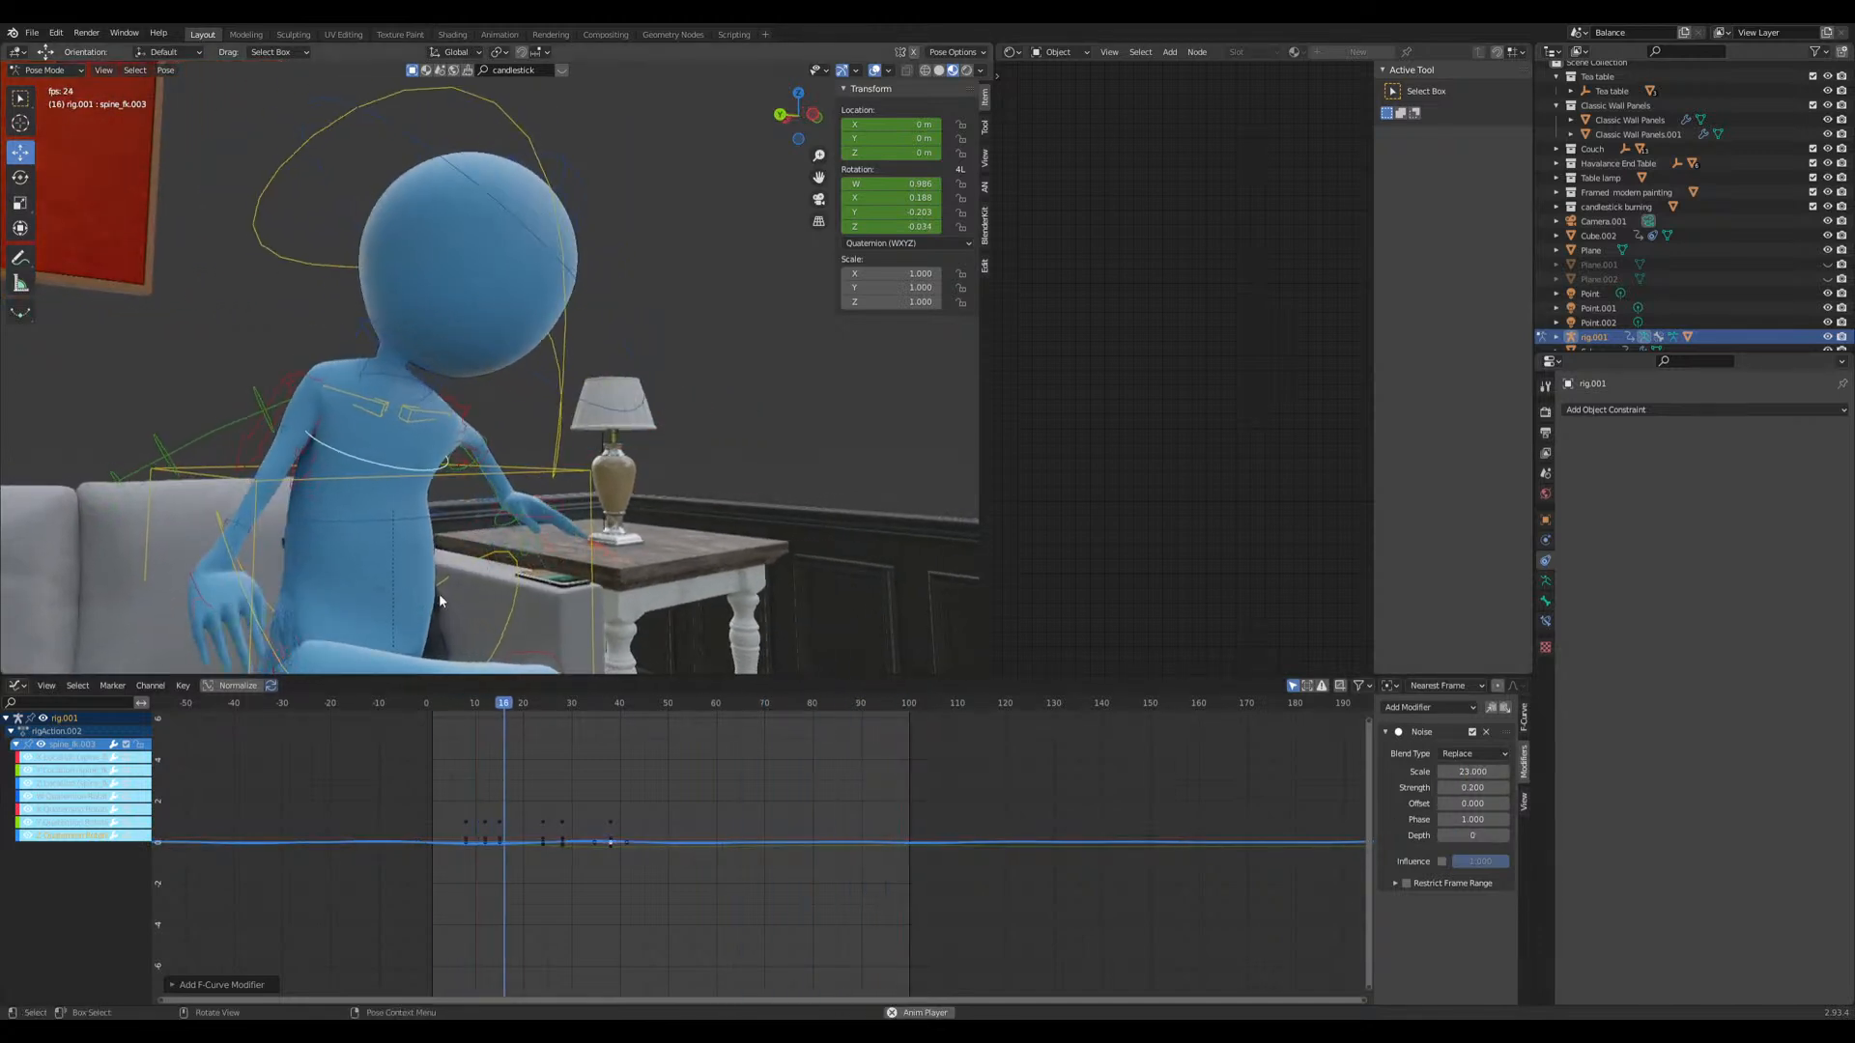
Step: Reduce the chest Noise modifier's strength to 0.1
click(1469, 786)
text(0.1)
key(Return)
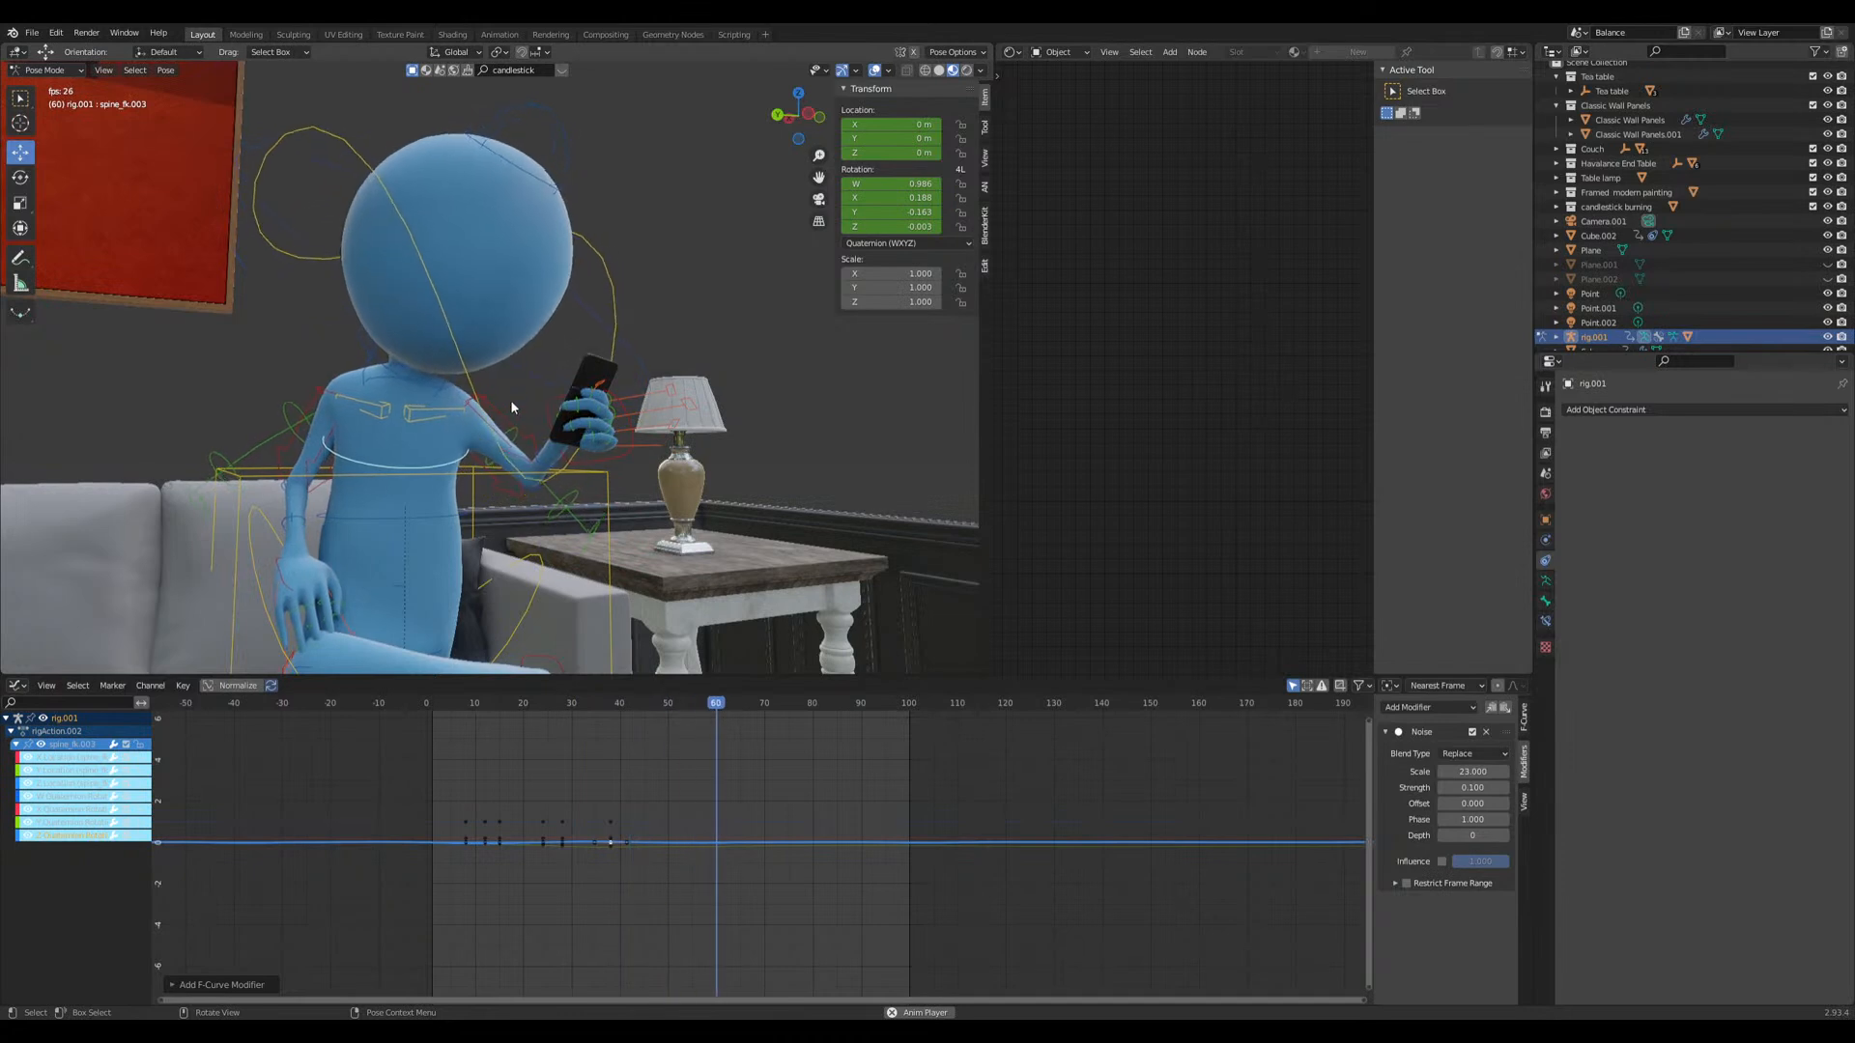
Step: Stop playback, set the head control's Noise modifier strength to 0.15, and save the file
click(525, 363)
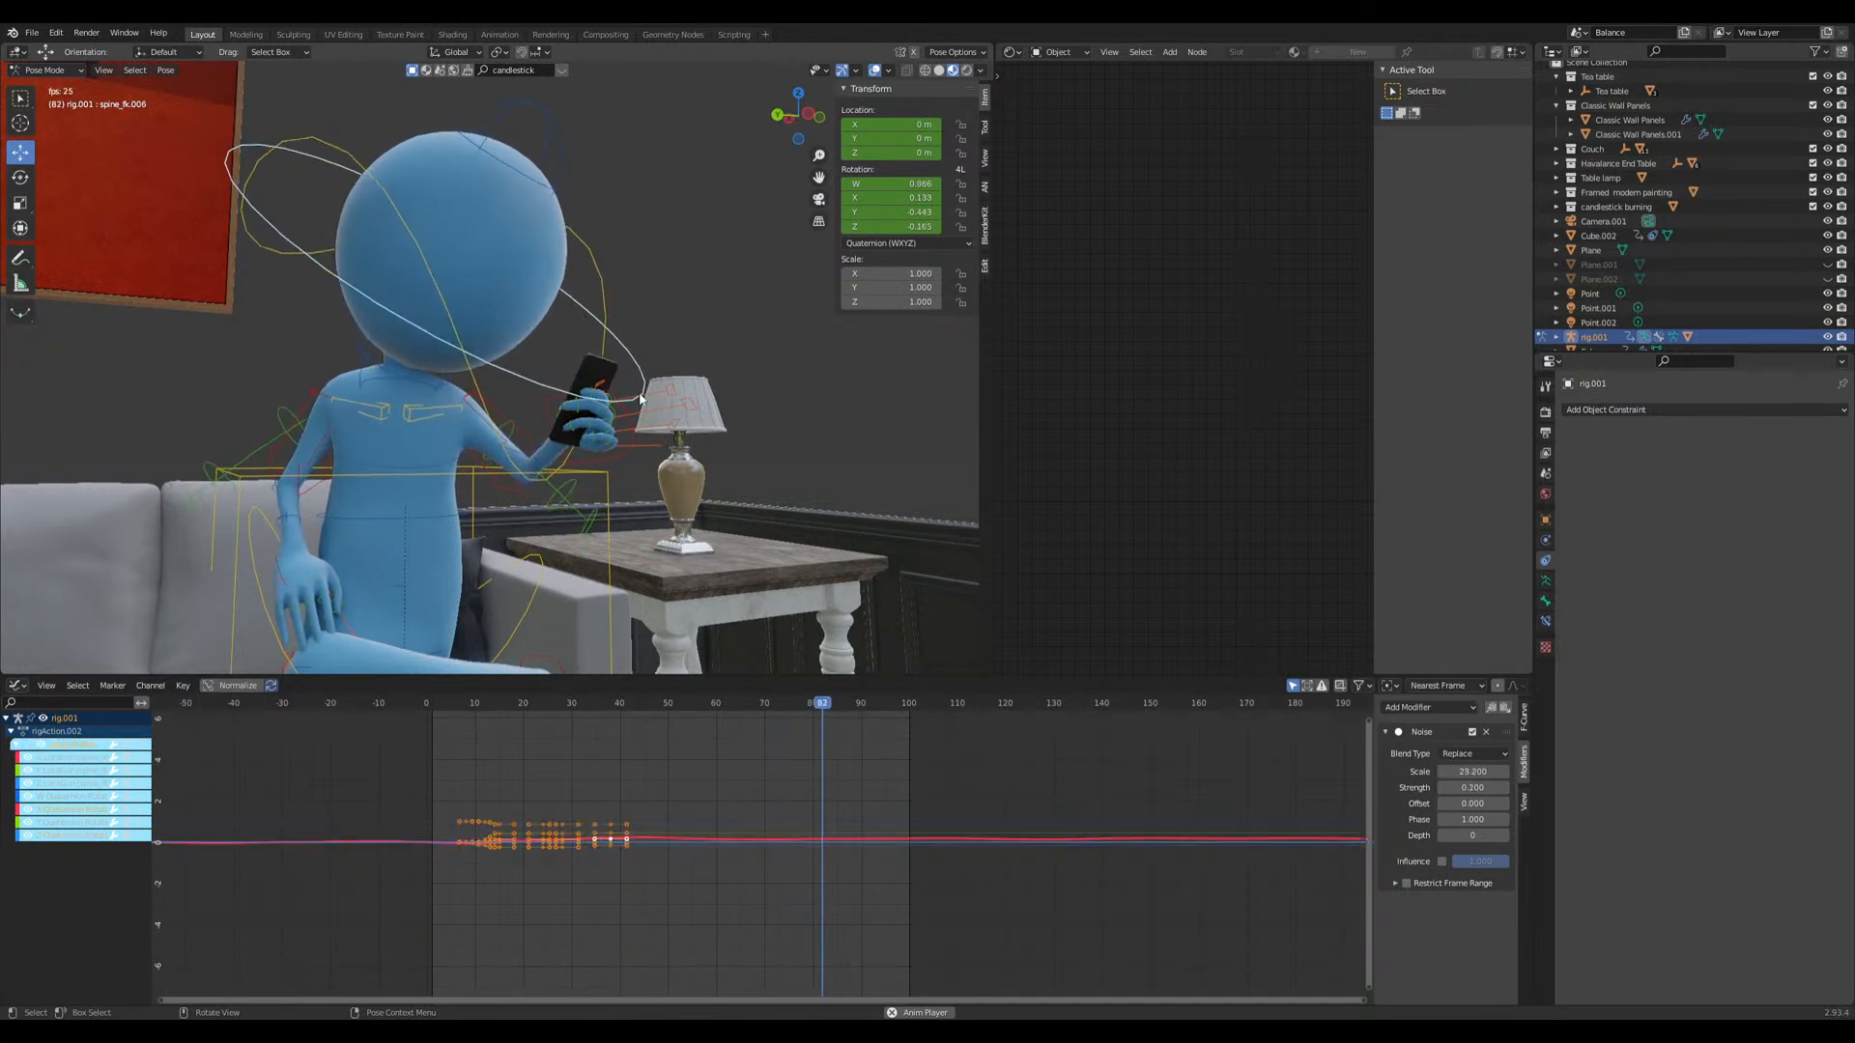
key(space)
click(1473, 787)
text(0.15)
key(Return)
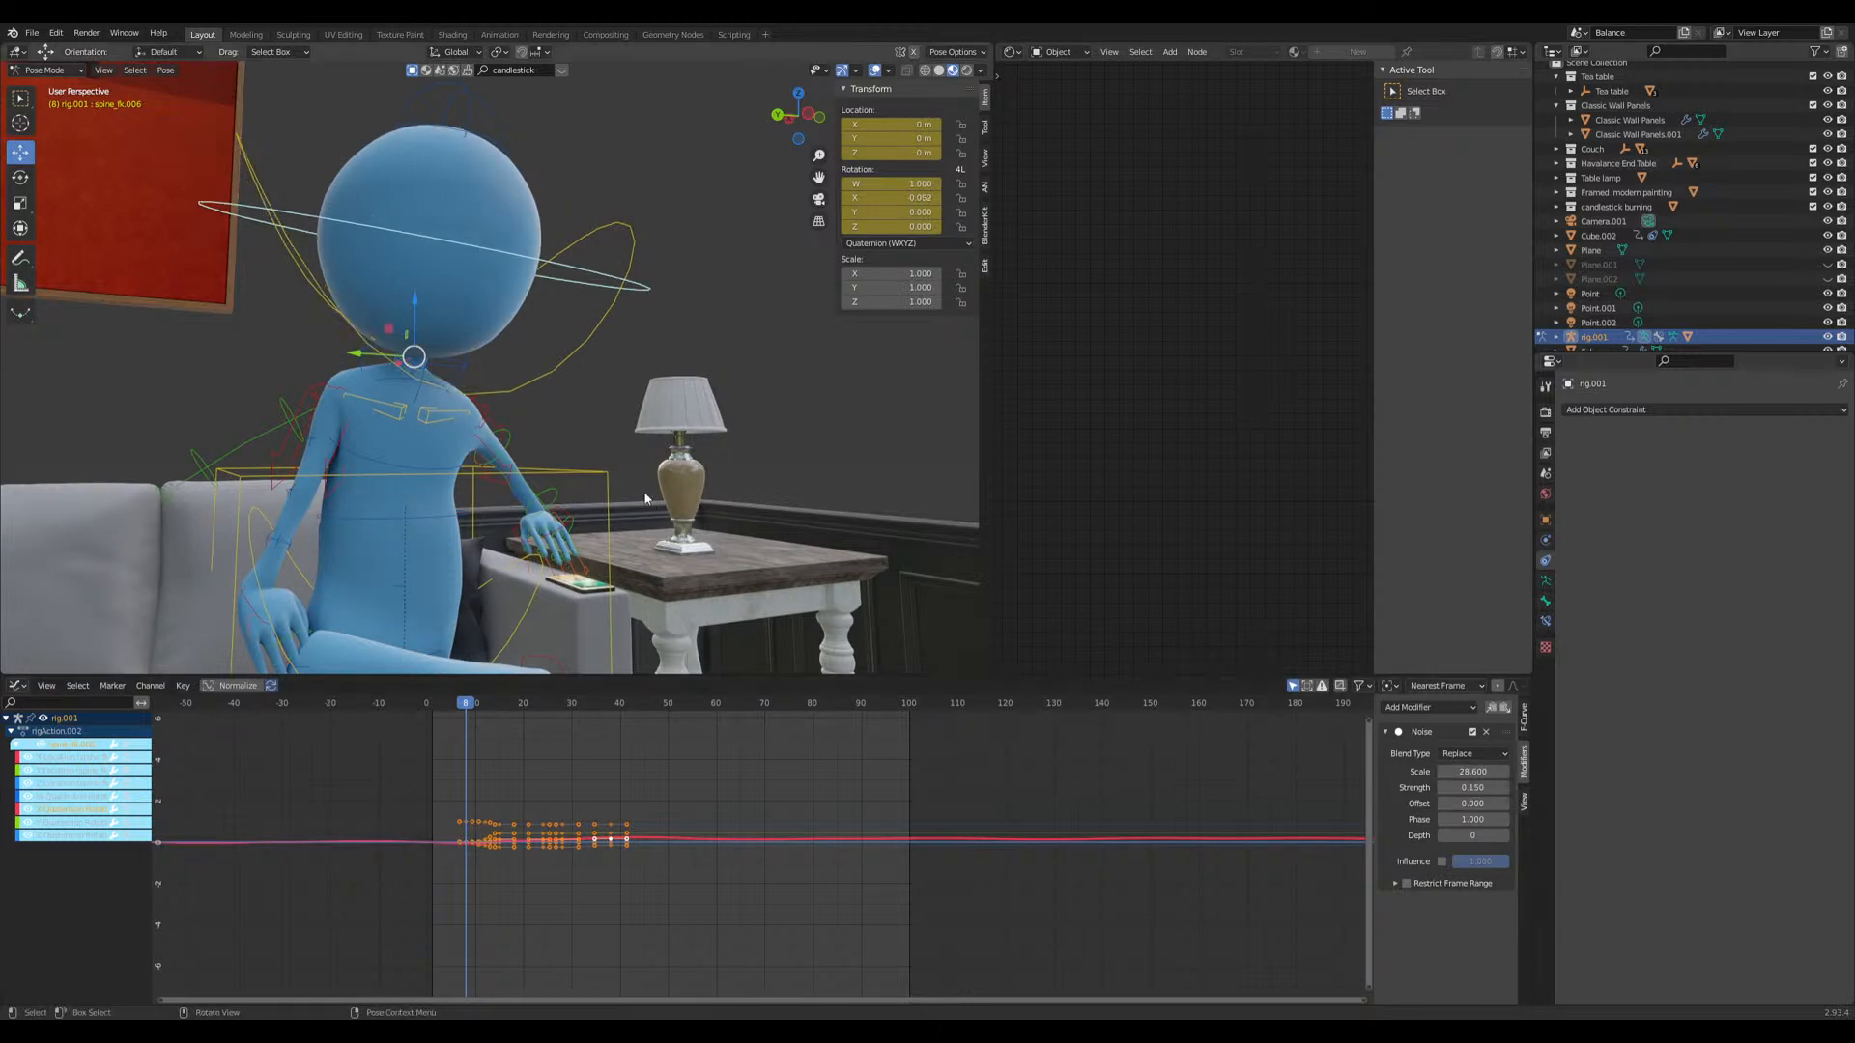
key(ctrl+s)
Step: Try moving and rotating the right hand control at frame 8 so the hand hangs beside the thigh
click(245, 597)
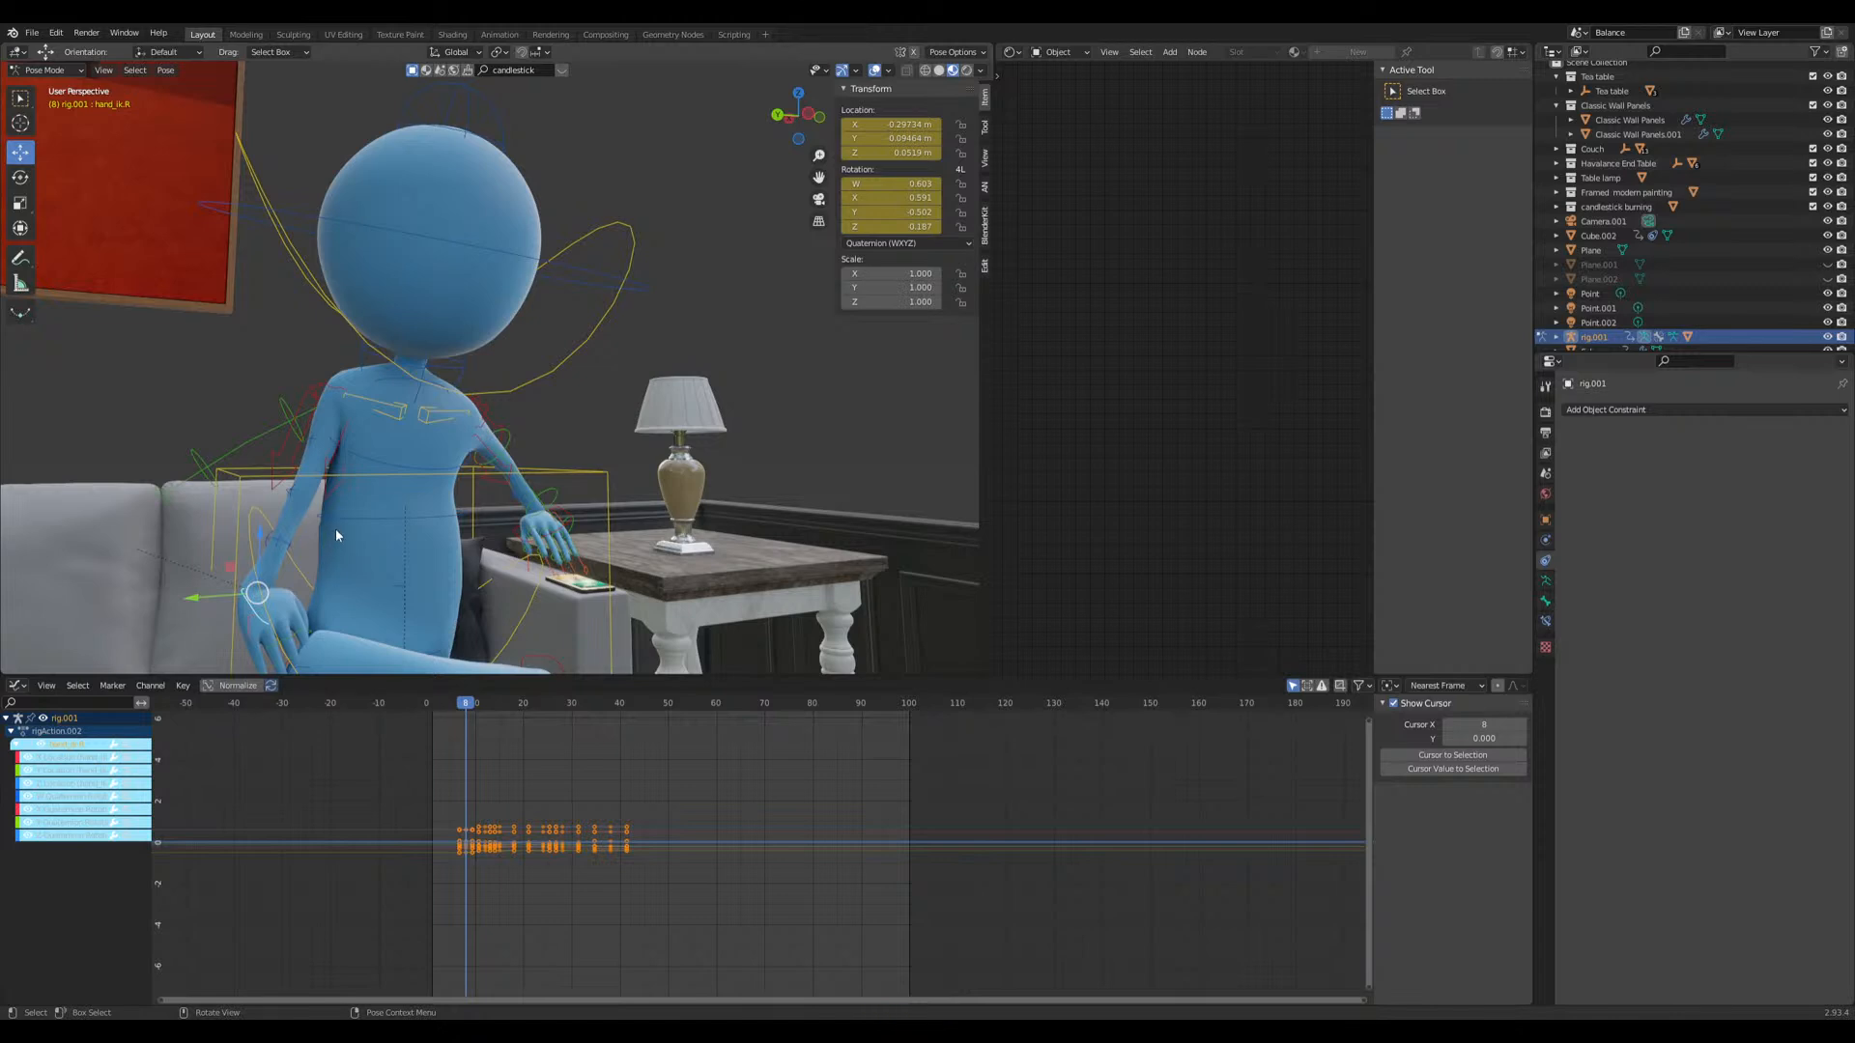
middle_drag(336, 535, 490, 484)
scroll(404, 518, up, 3)
key(g)
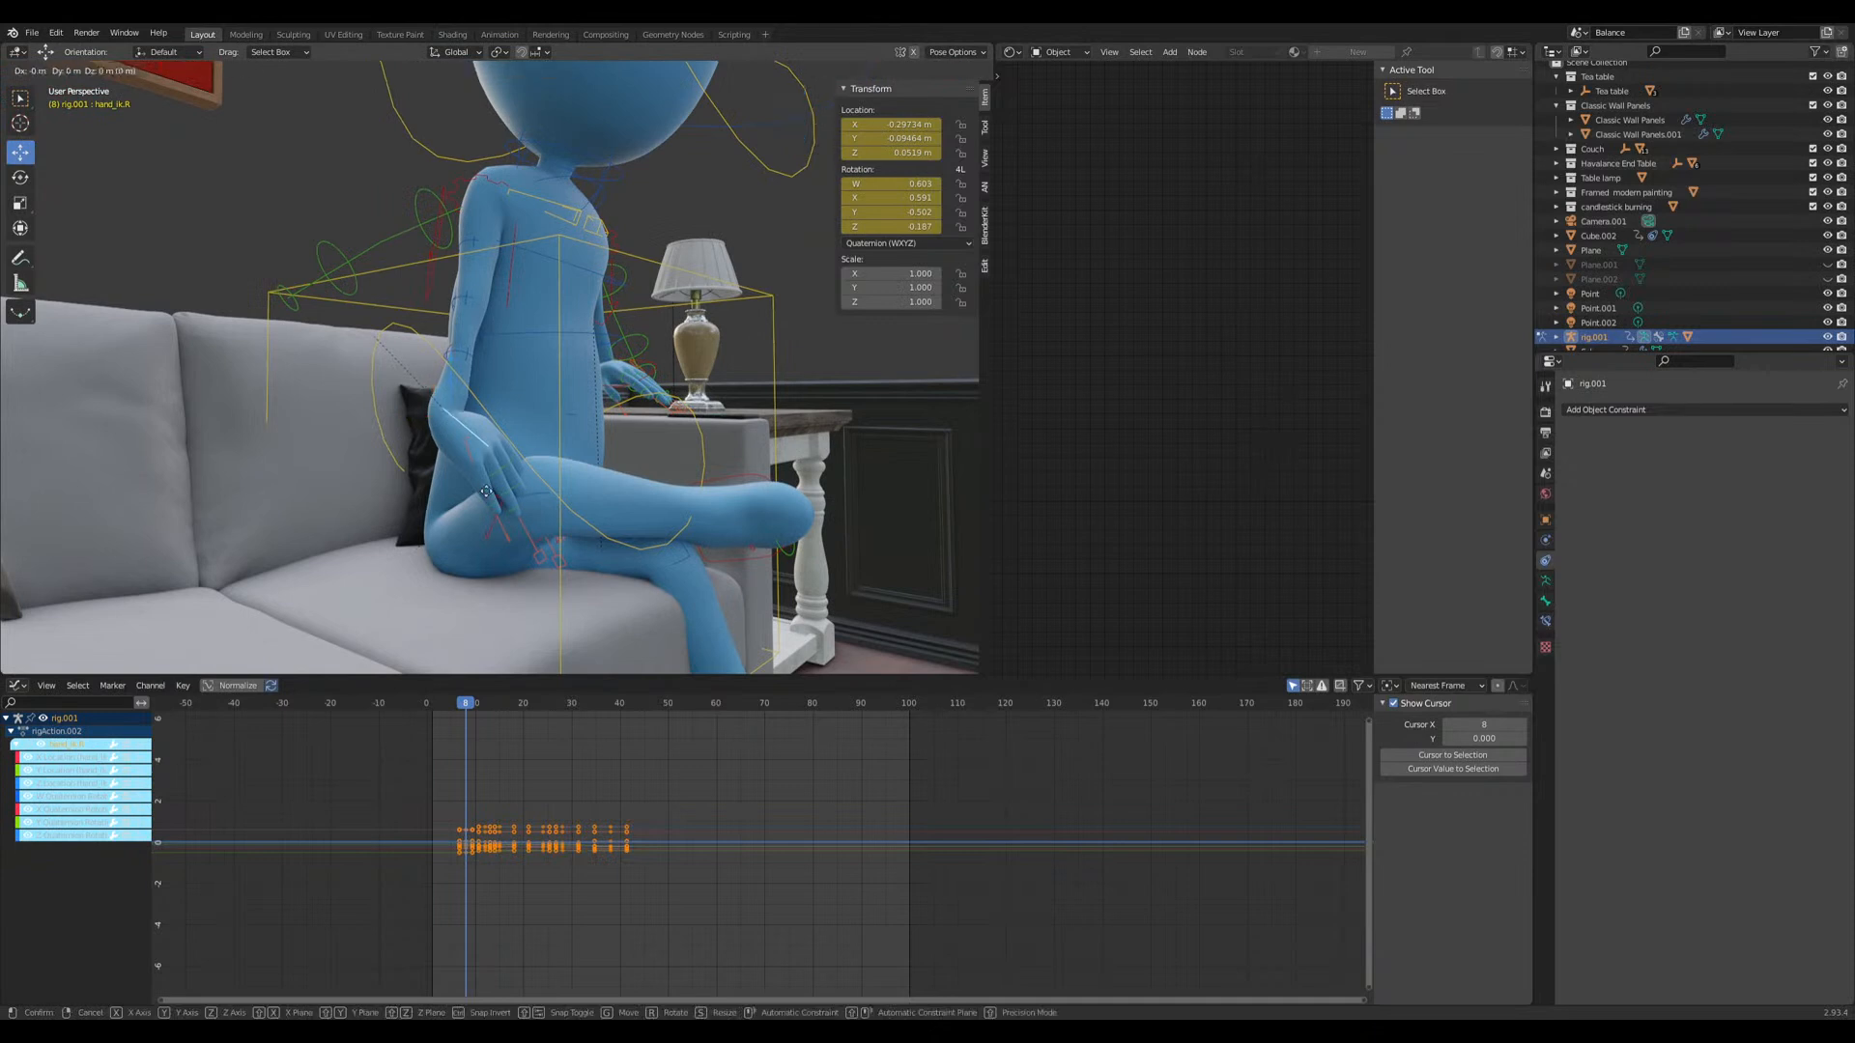
click(512, 456)
key(r)
key(r)
click(416, 503)
middle_drag(415, 503, 327, 515)
key(r)
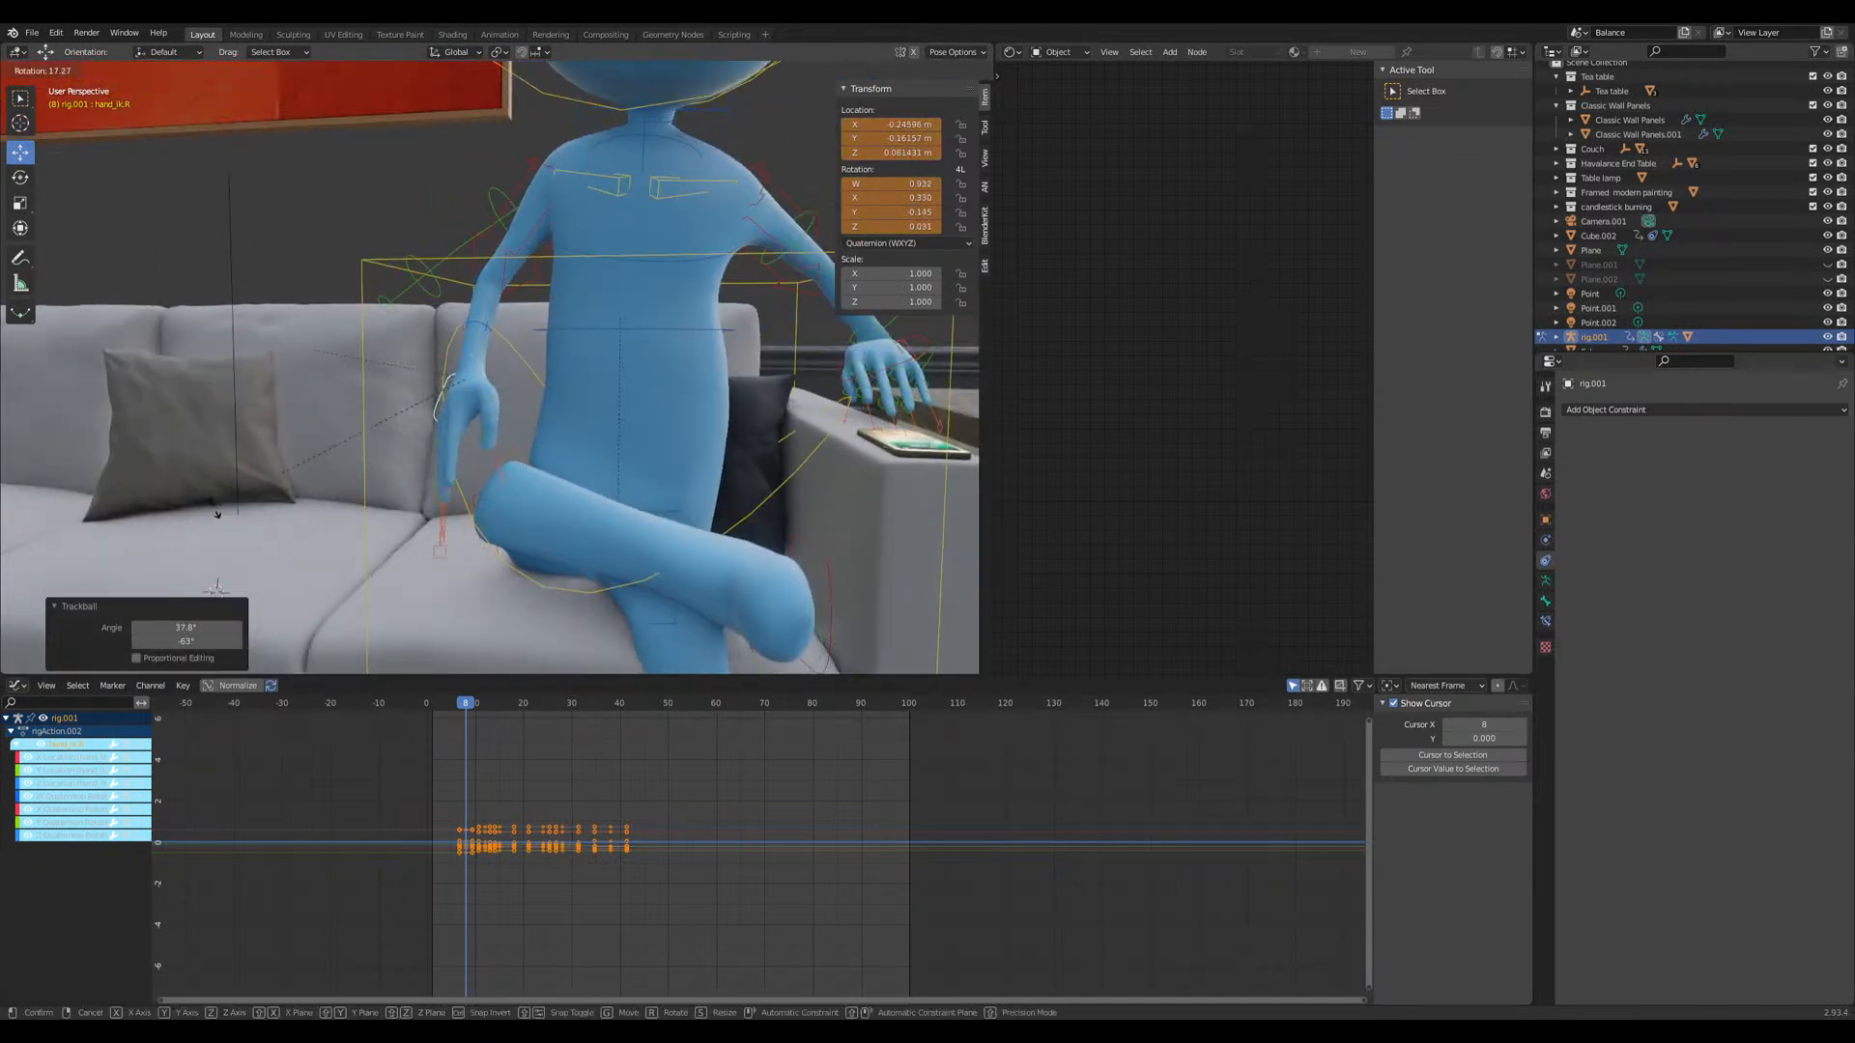
click(218, 514)
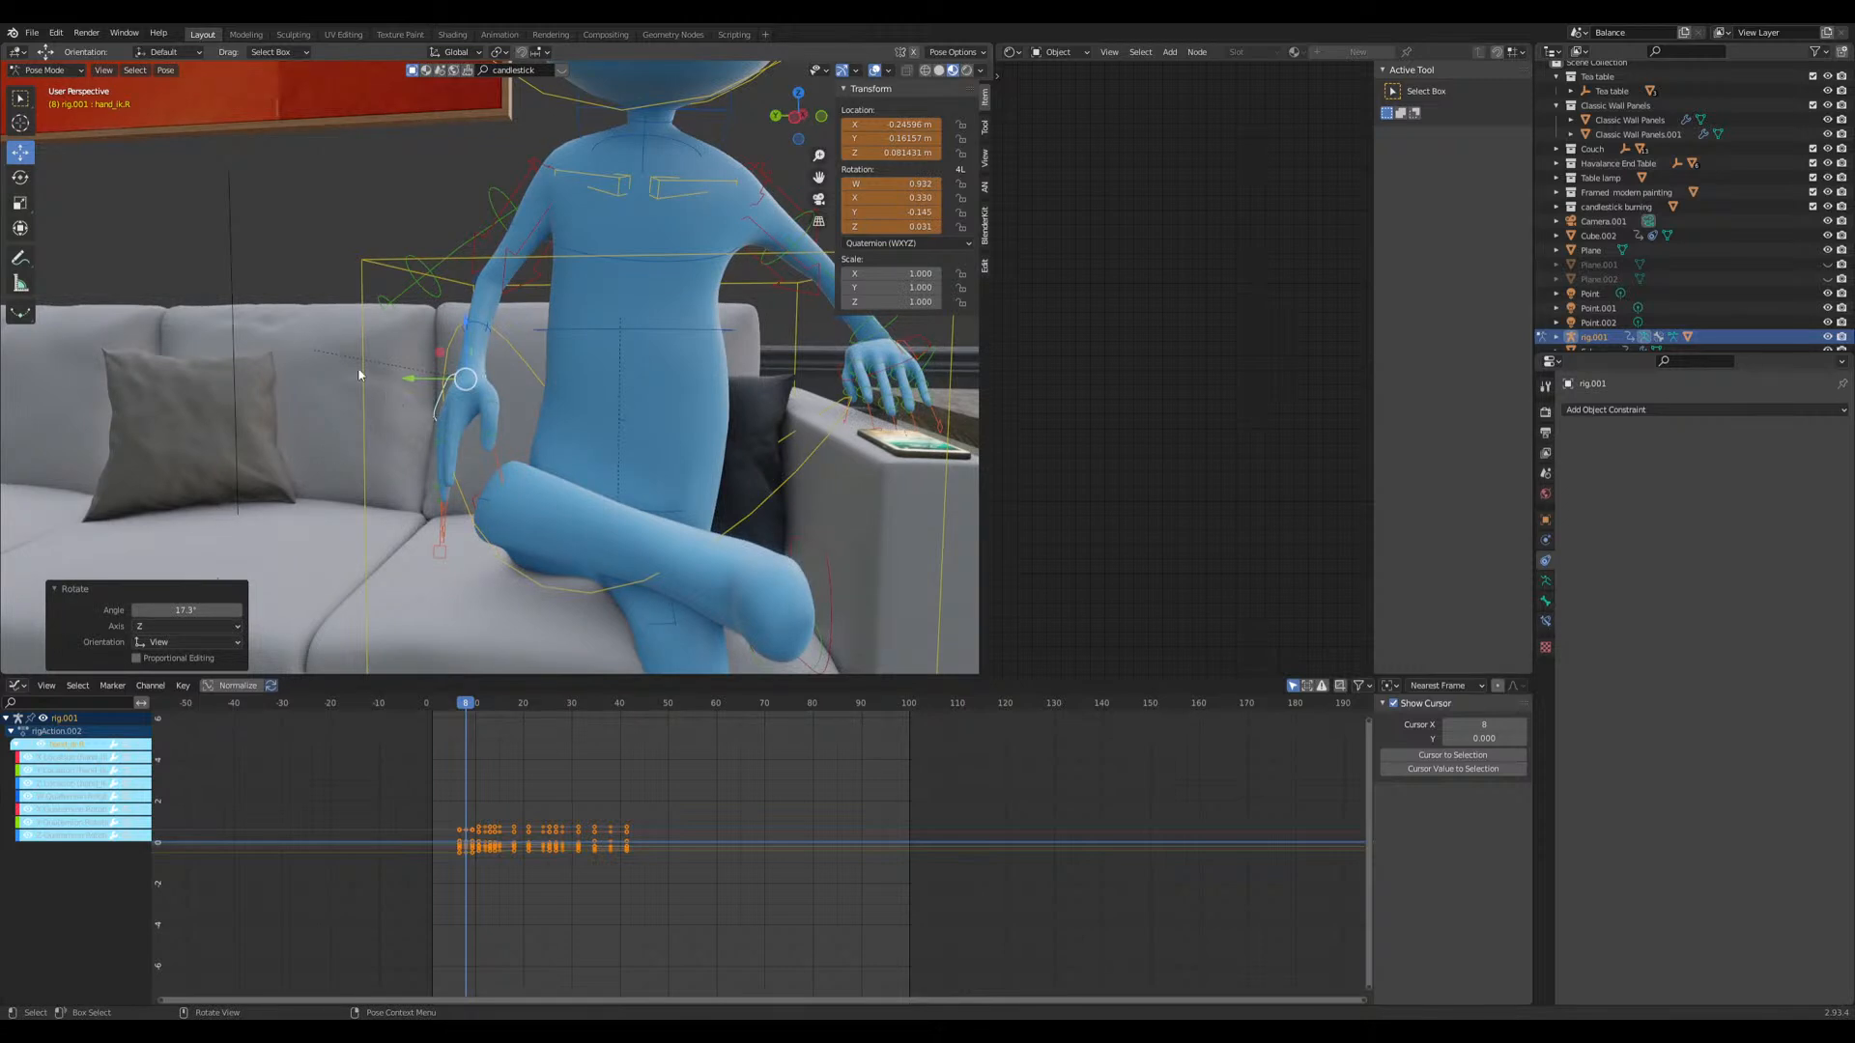
Step: Inspect the right hand's pose and the seated character from several angles, and save the file
scroll(367, 379, down, 5)
middle_drag(378, 296, 491, 299)
scroll(543, 501, up, 3)
mouse_move(542, 501)
middle_down()
mouse_move(588, 478)
mouse_move(497, 520)
mouse_move(513, 522)
middle_up()
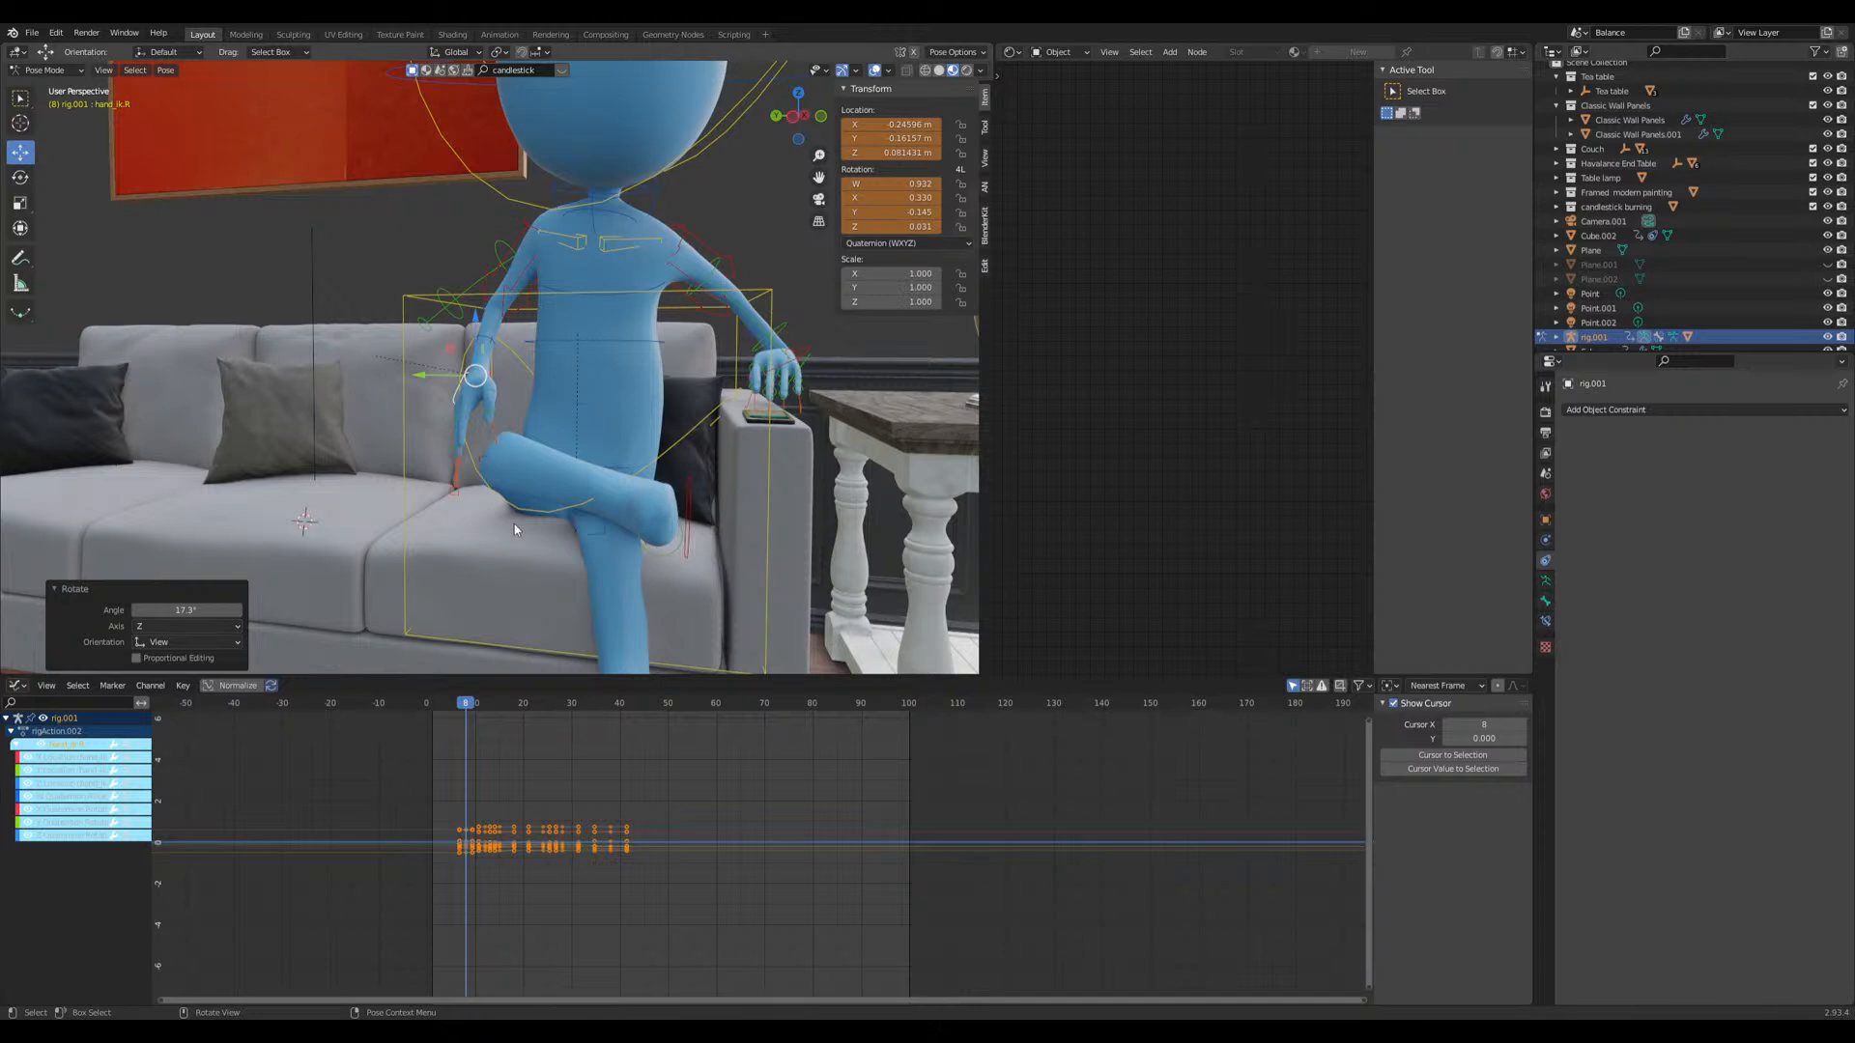
scroll(550, 392, down, 4)
scroll(653, 431, down, 4)
scroll(524, 437, up, 10)
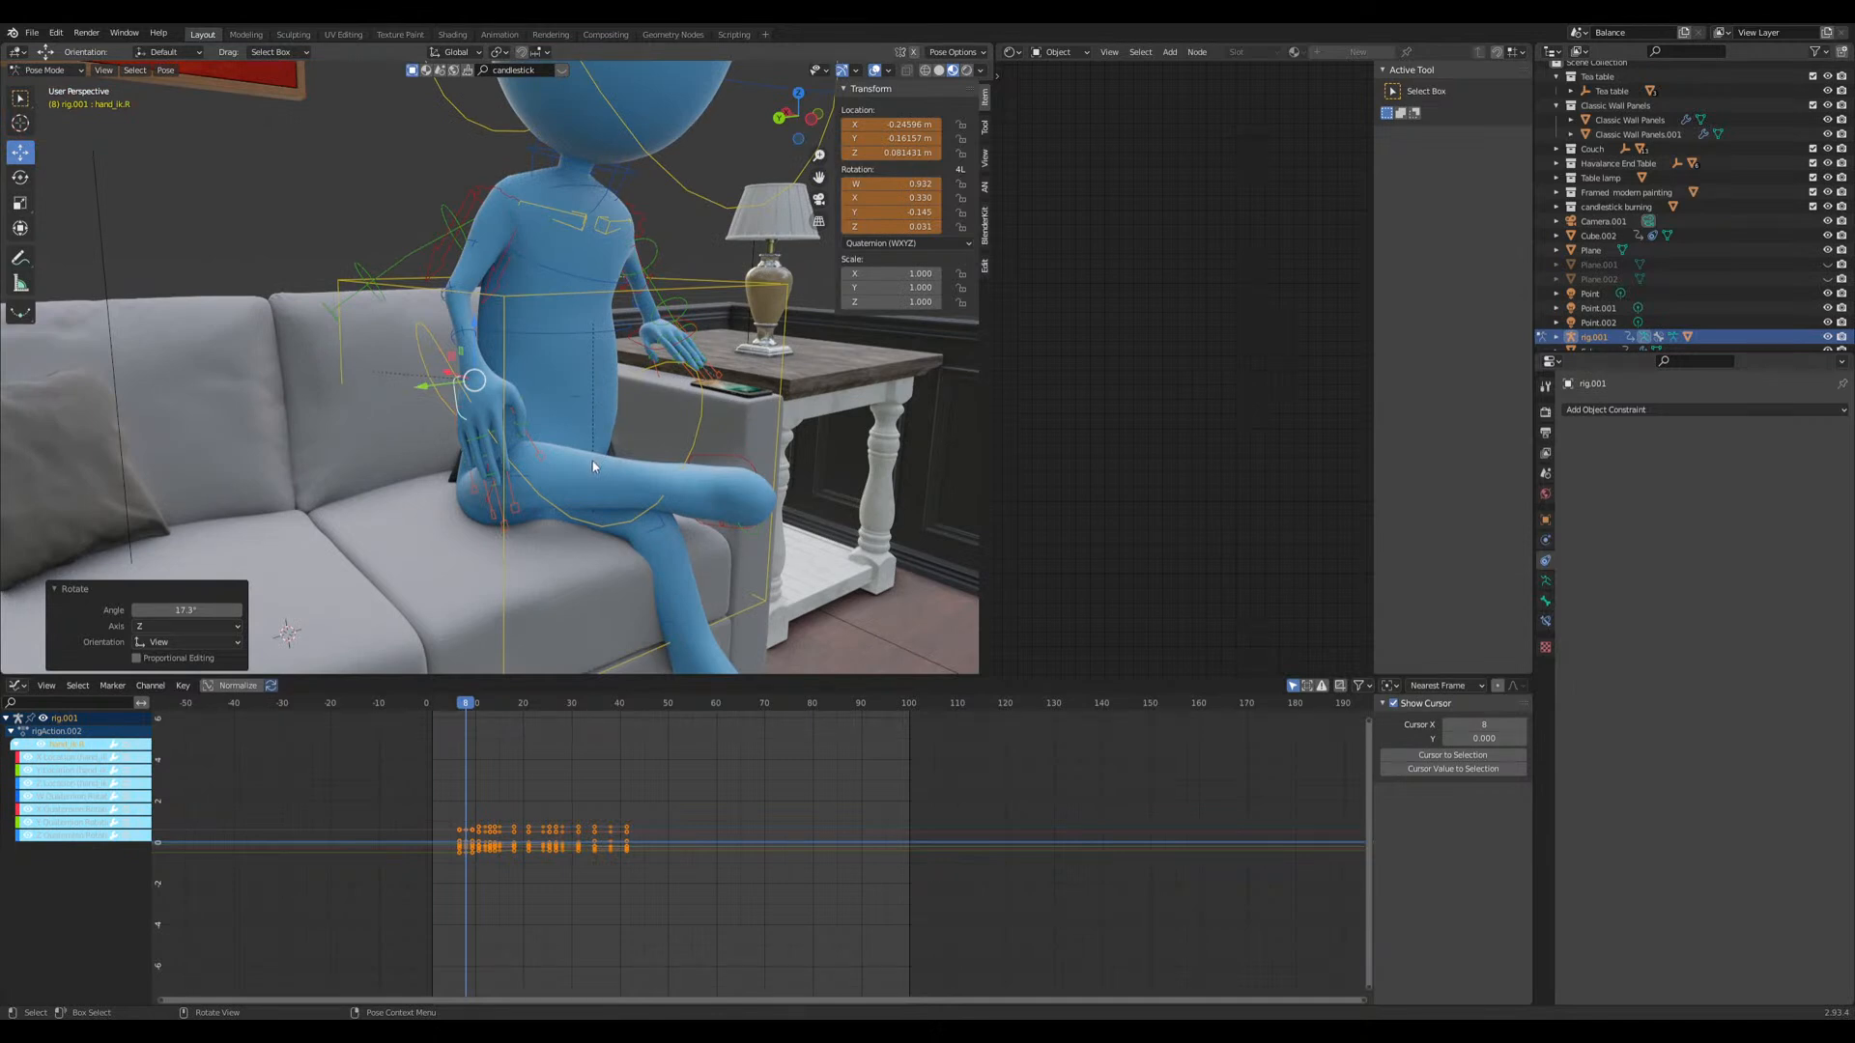
scroll(592, 462, down, 1)
middle_drag(589, 462, 567, 467)
key(ctrl+s)
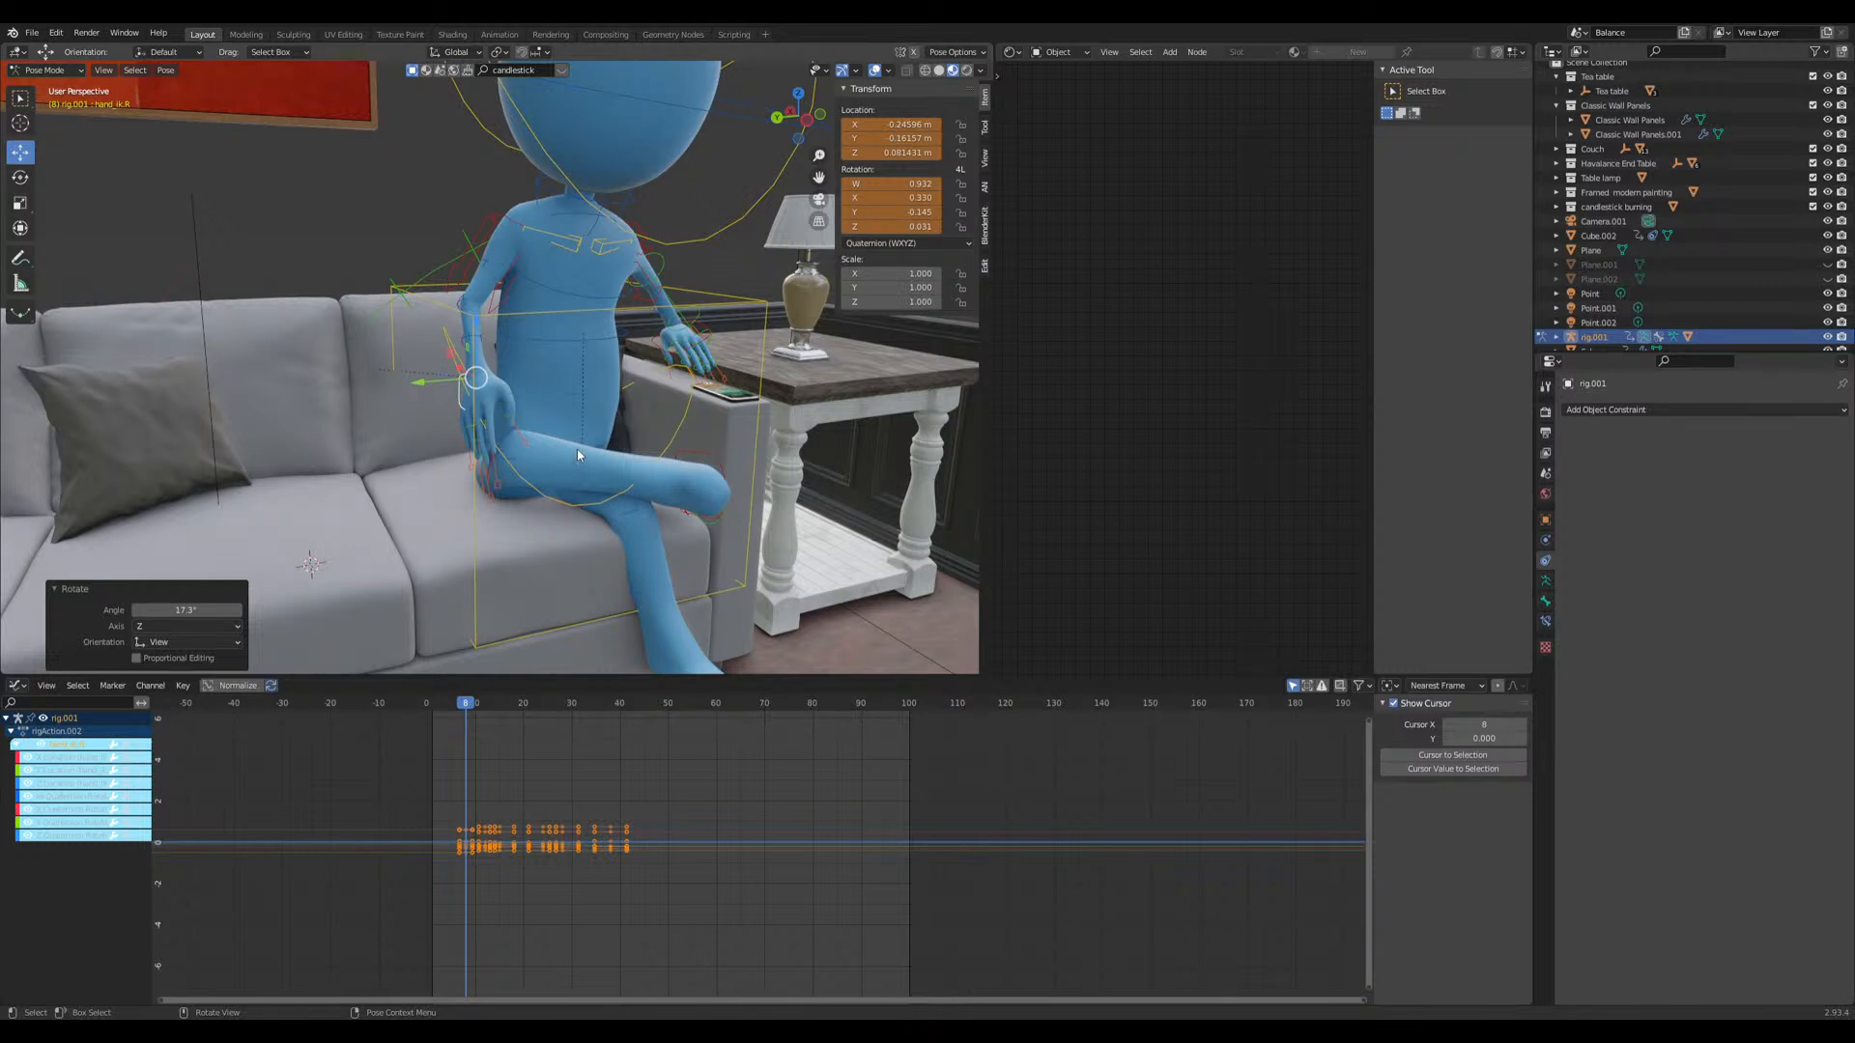
scroll(576, 449, down, 3)
middle_drag(576, 449, 553, 490)
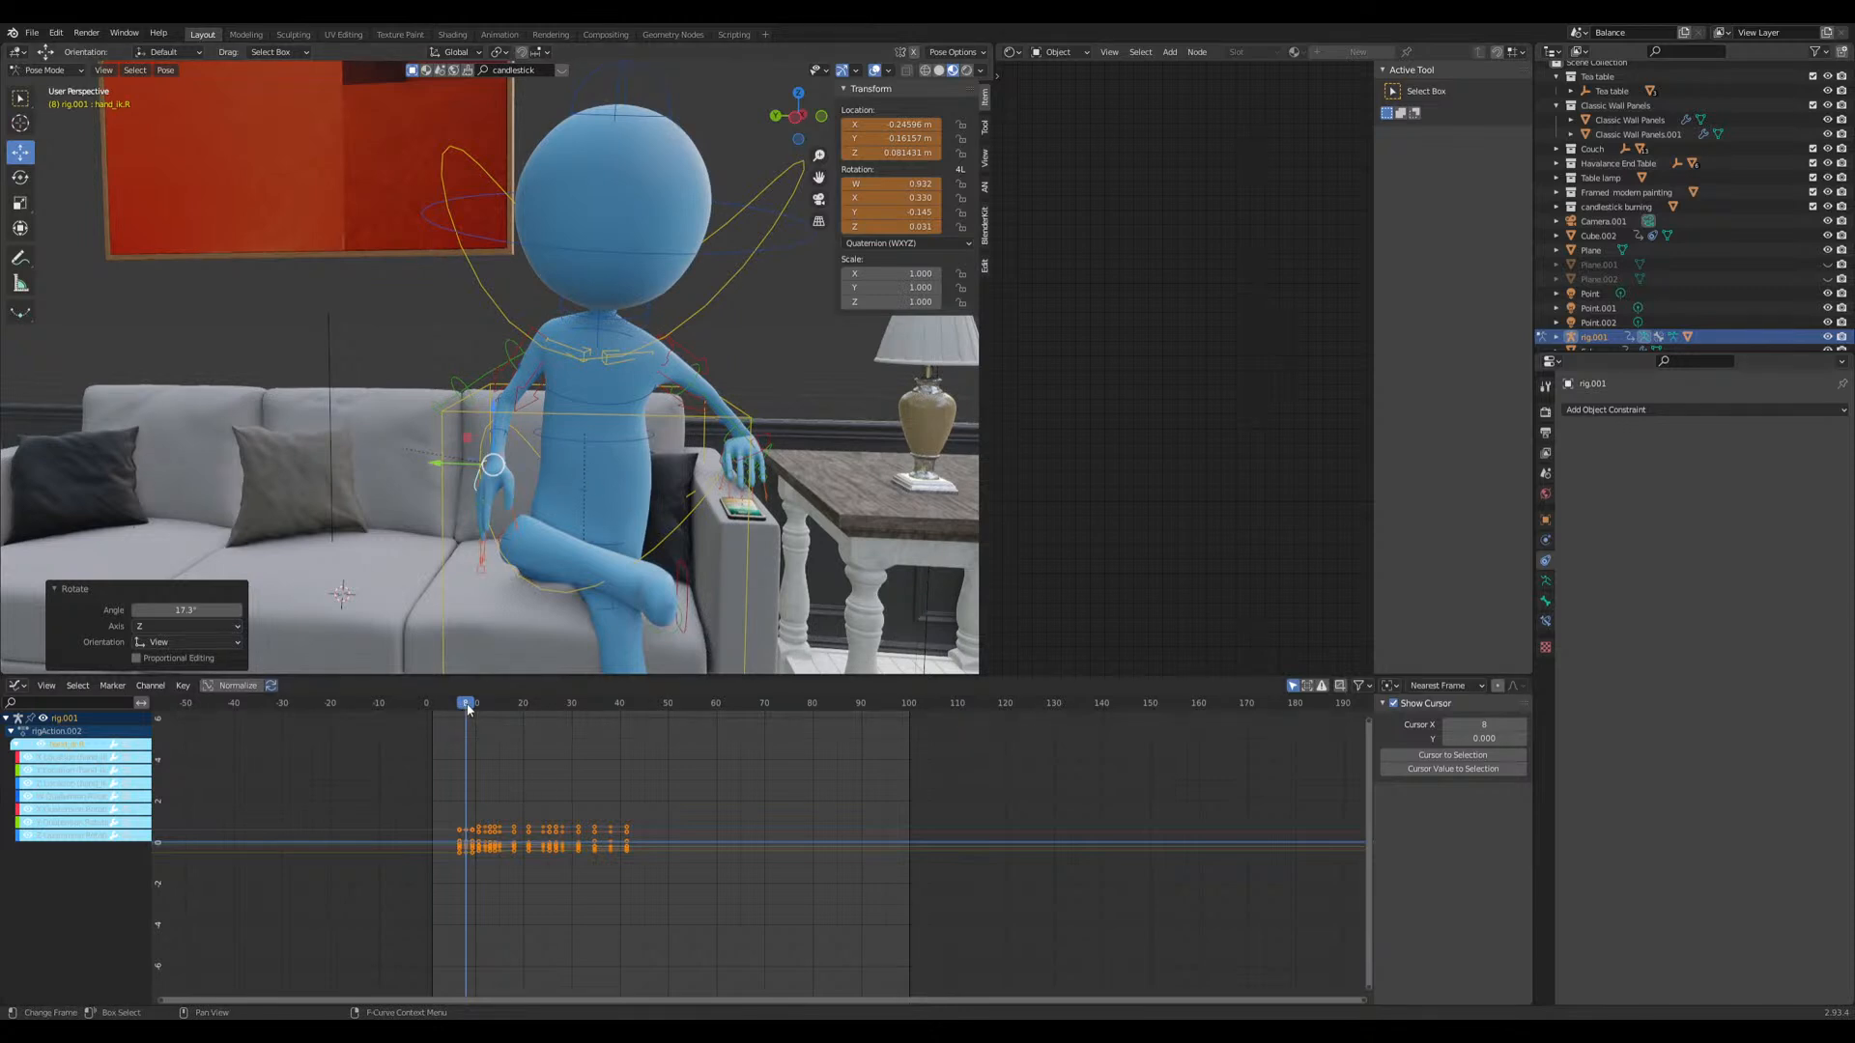
Step: Go to frame 29 and try rotating the right hand control so the fingers point down to the seat
mouse_move(469, 708)
mouse_down()
mouse_move(522, 726)
mouse_move(450, 733)
mouse_up()
middle_drag(473, 657, 599, 613)
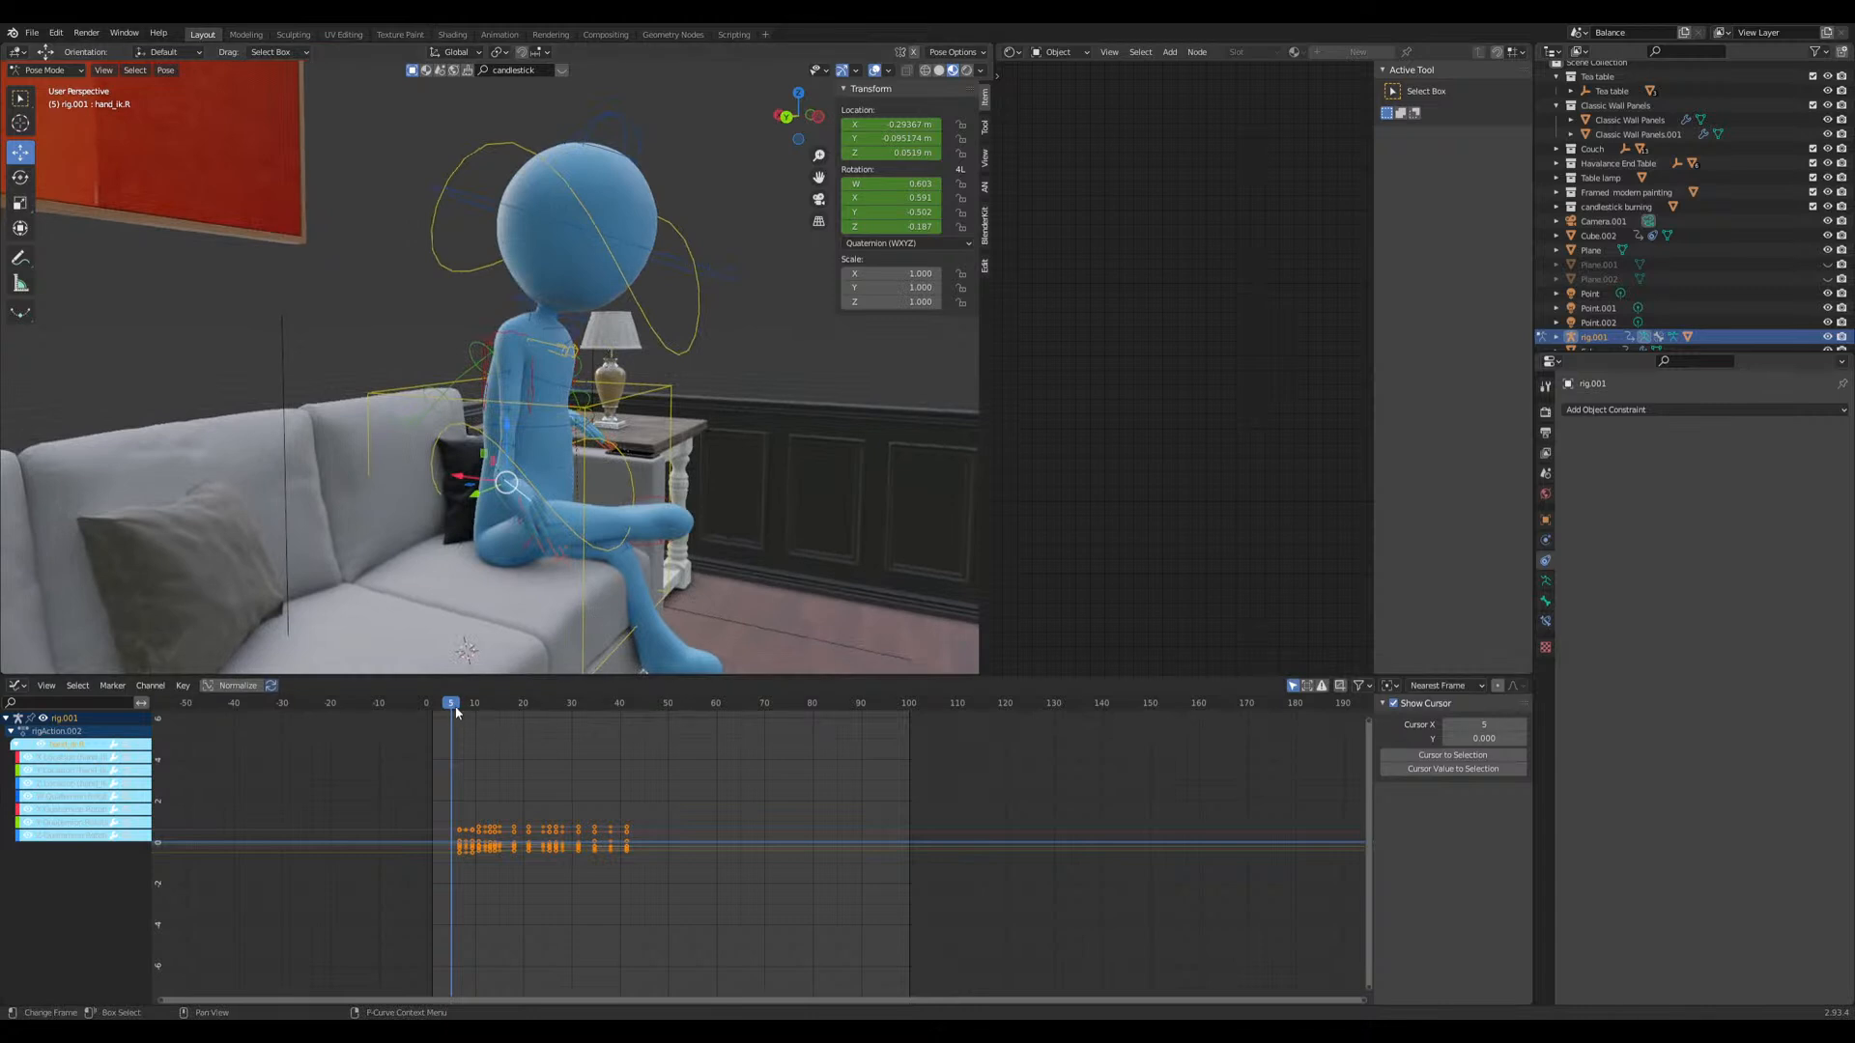
drag(454, 711, 566, 715)
scroll(551, 606, up, 3)
middle_drag(552, 605, 527, 466)
key(r)
key(r)
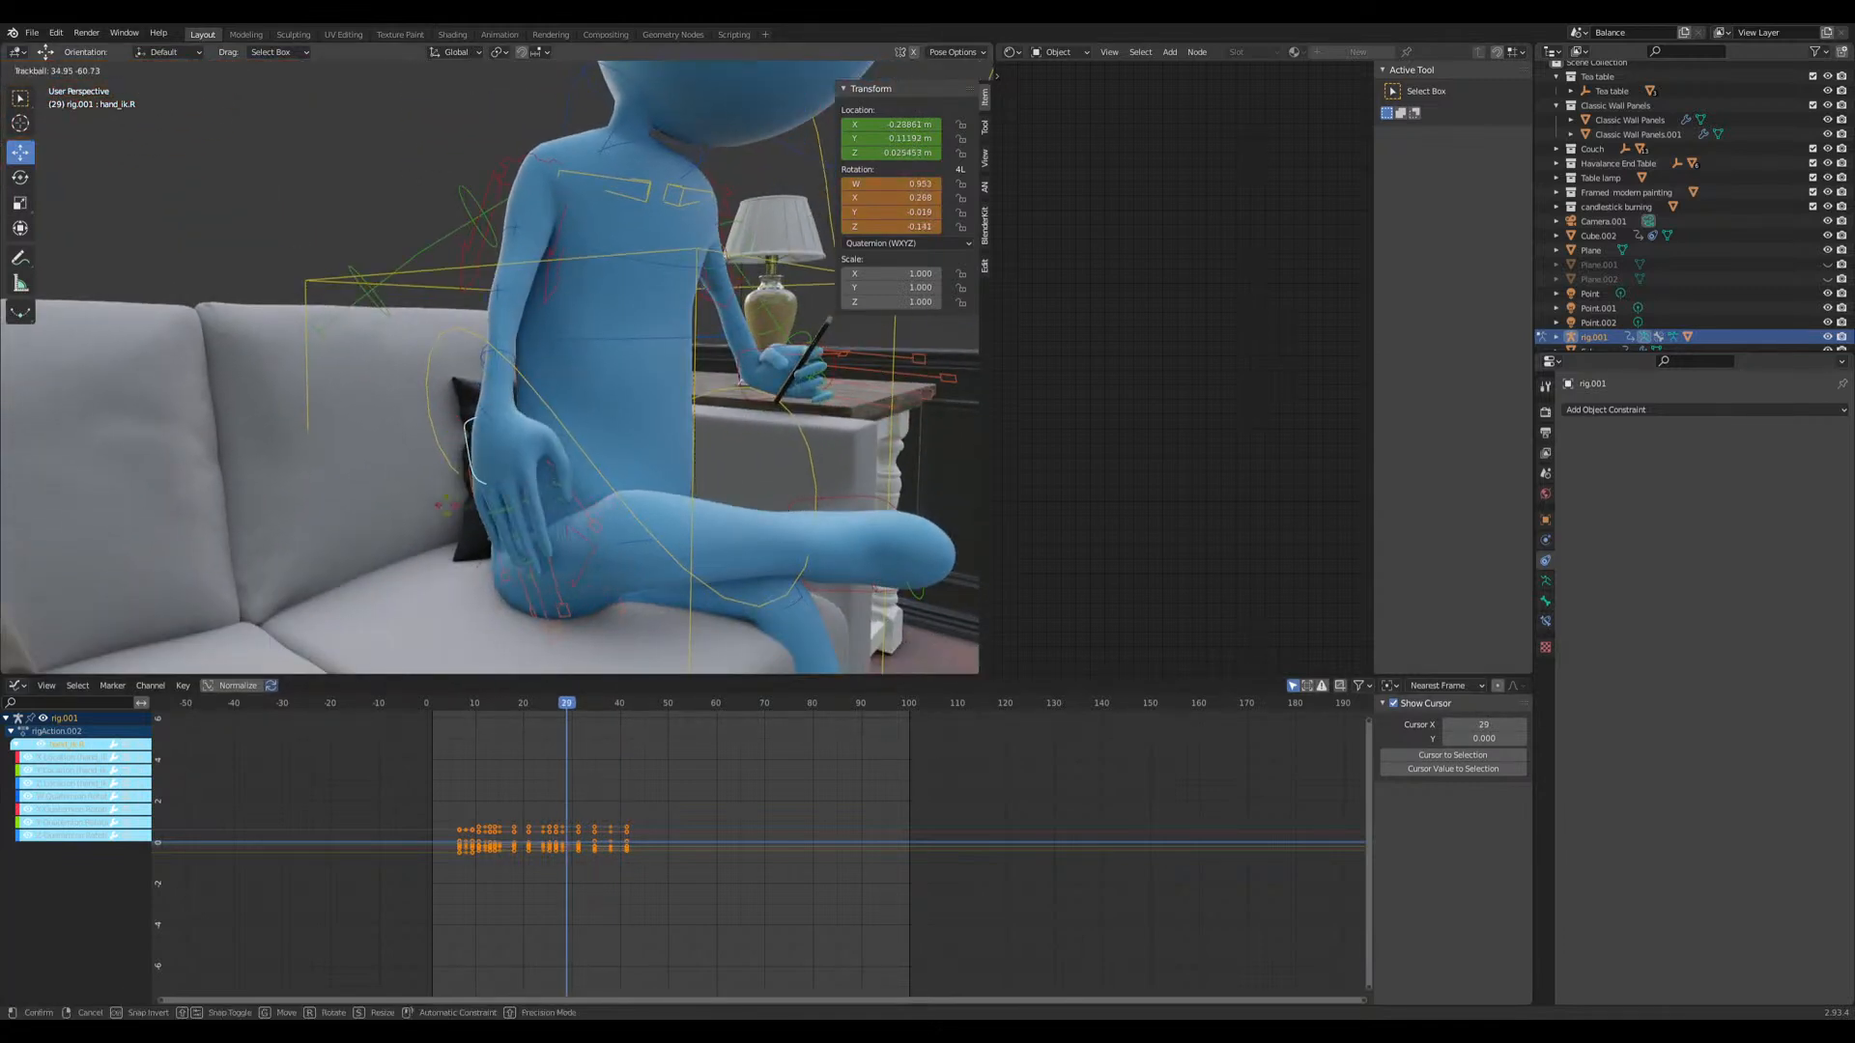
click(488, 512)
middle_drag(488, 512, 384, 513)
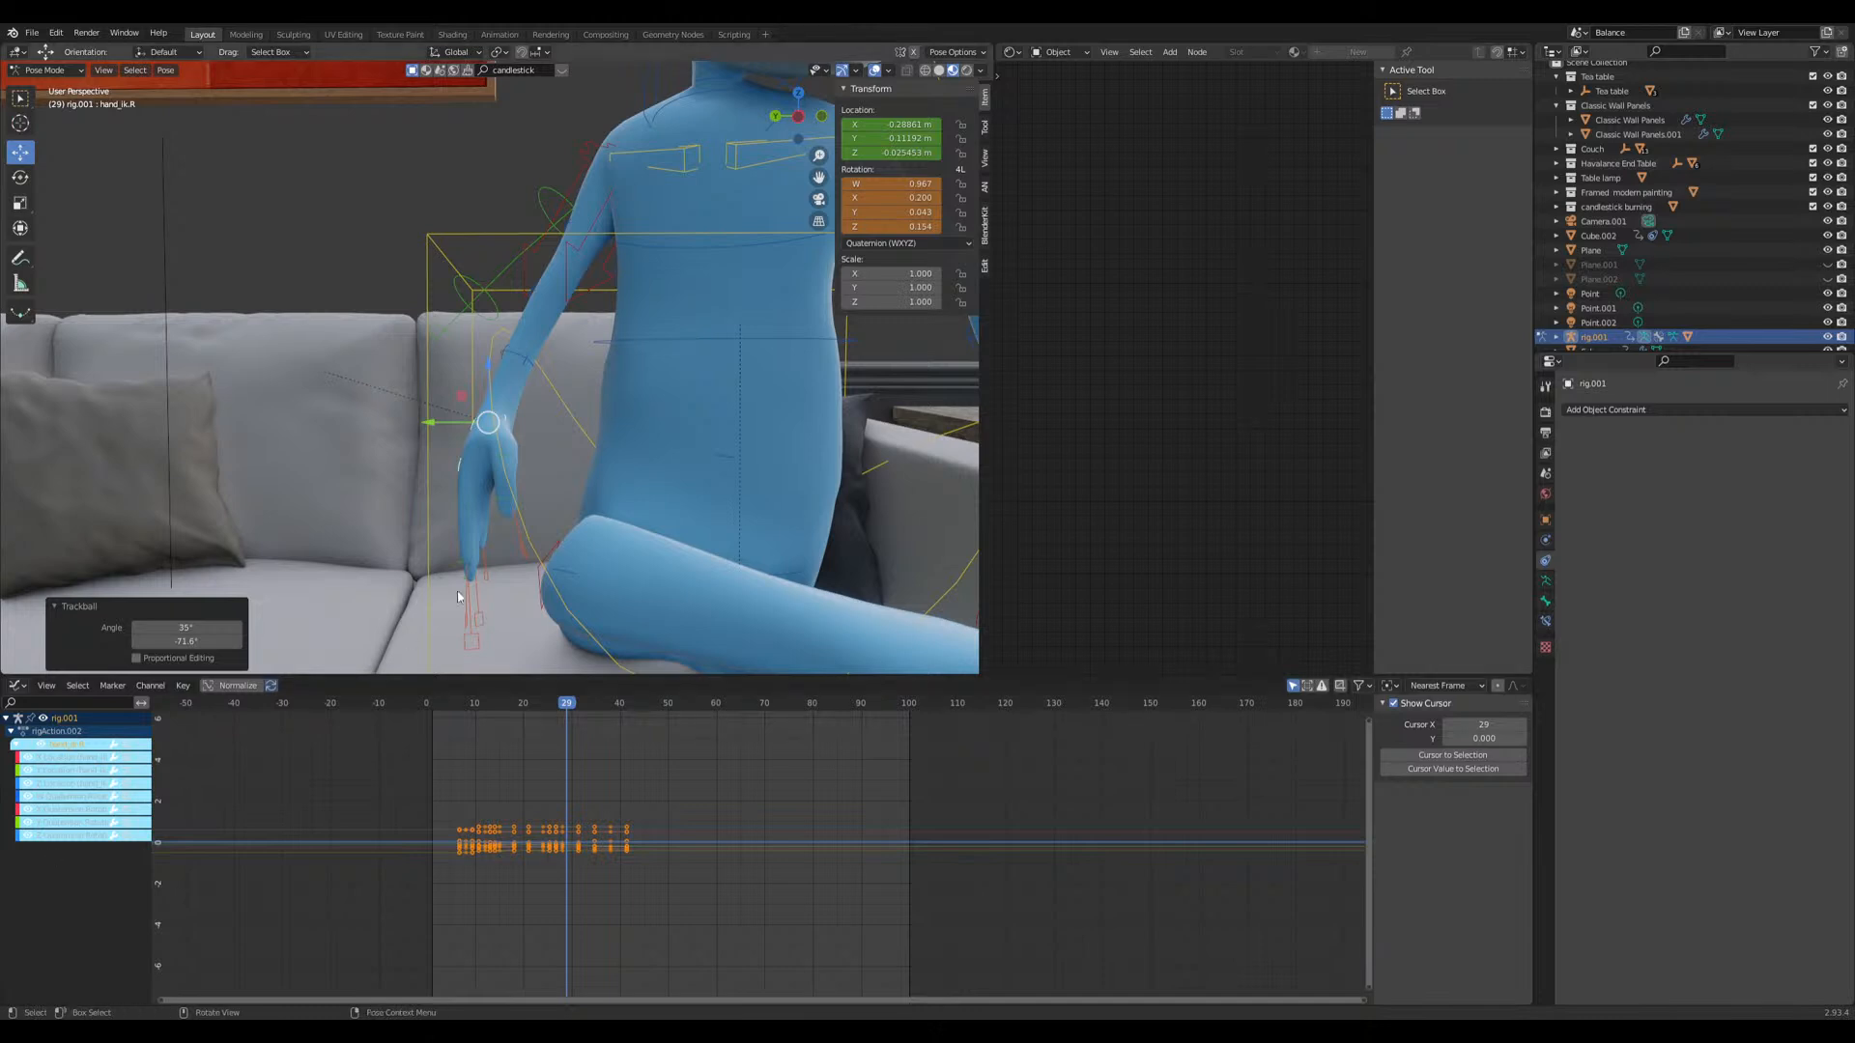
Step: Add a Noise modifier to the right hand control's Z location curve
click(78, 798)
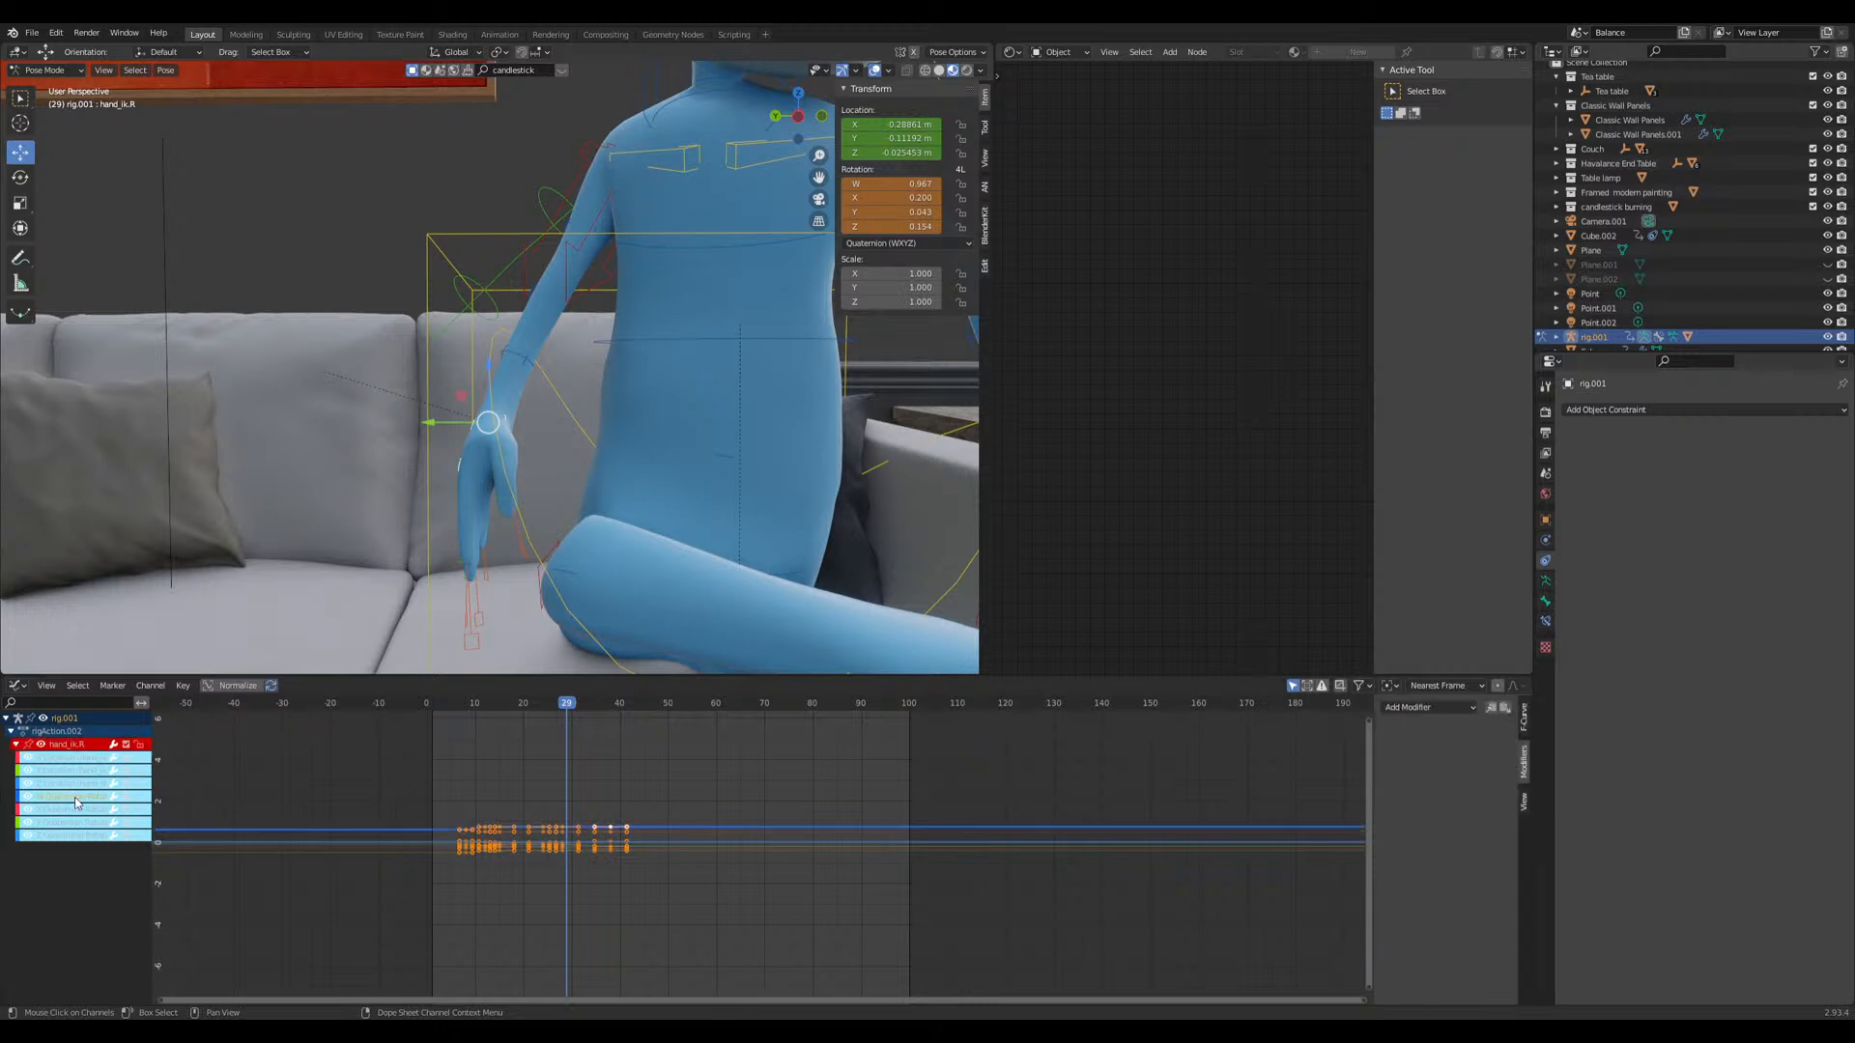
click(71, 822)
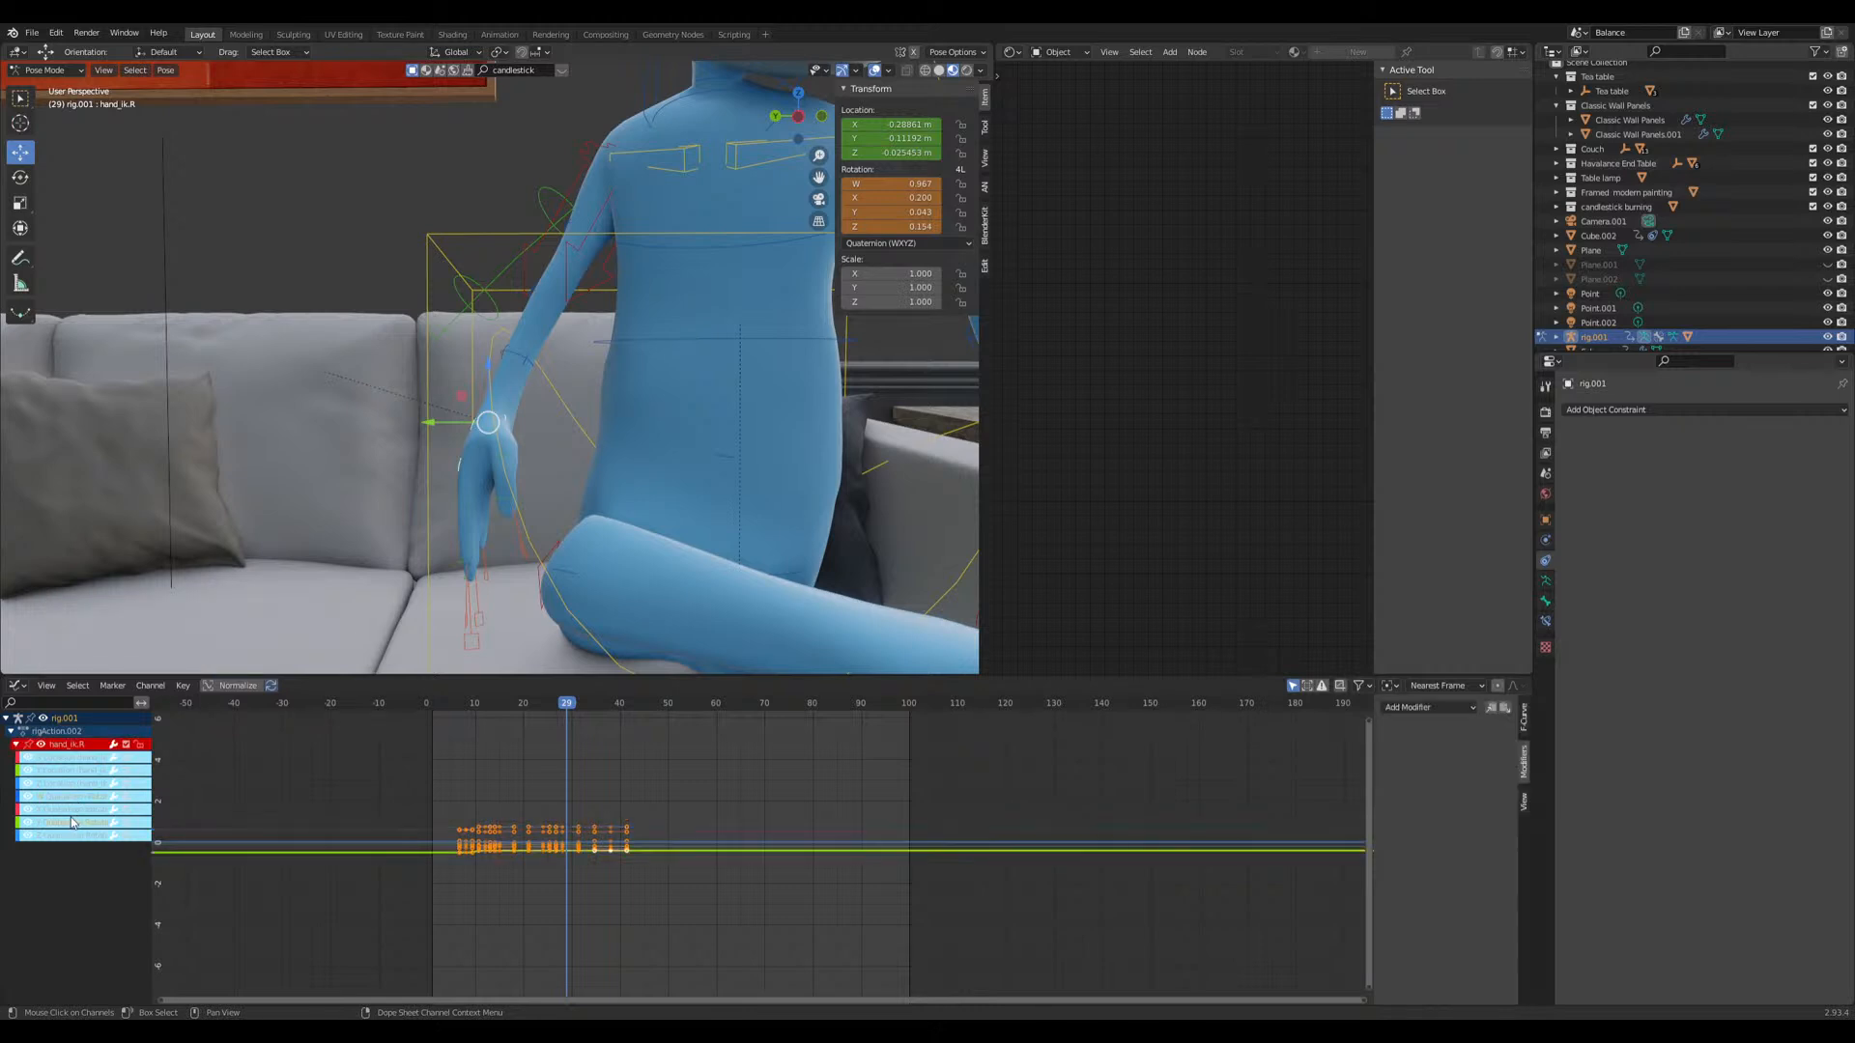
click(70, 813)
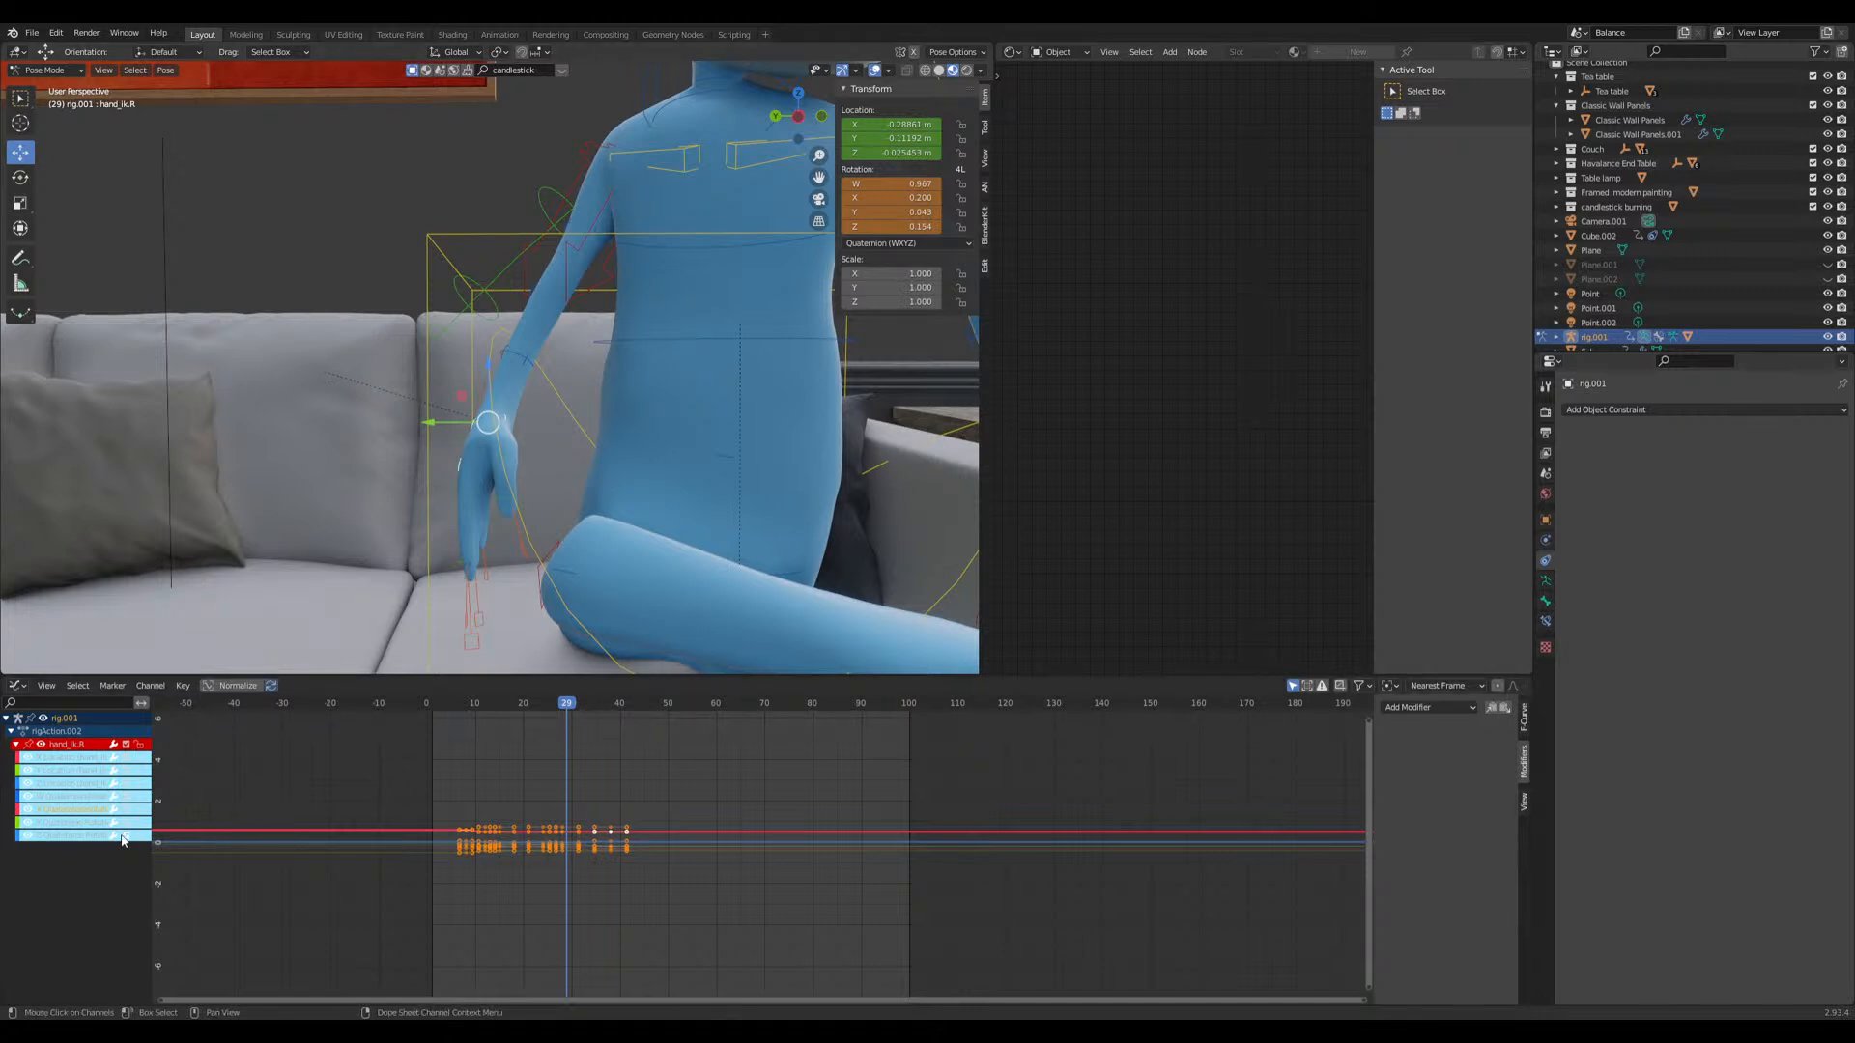
click(71, 786)
click(1417, 714)
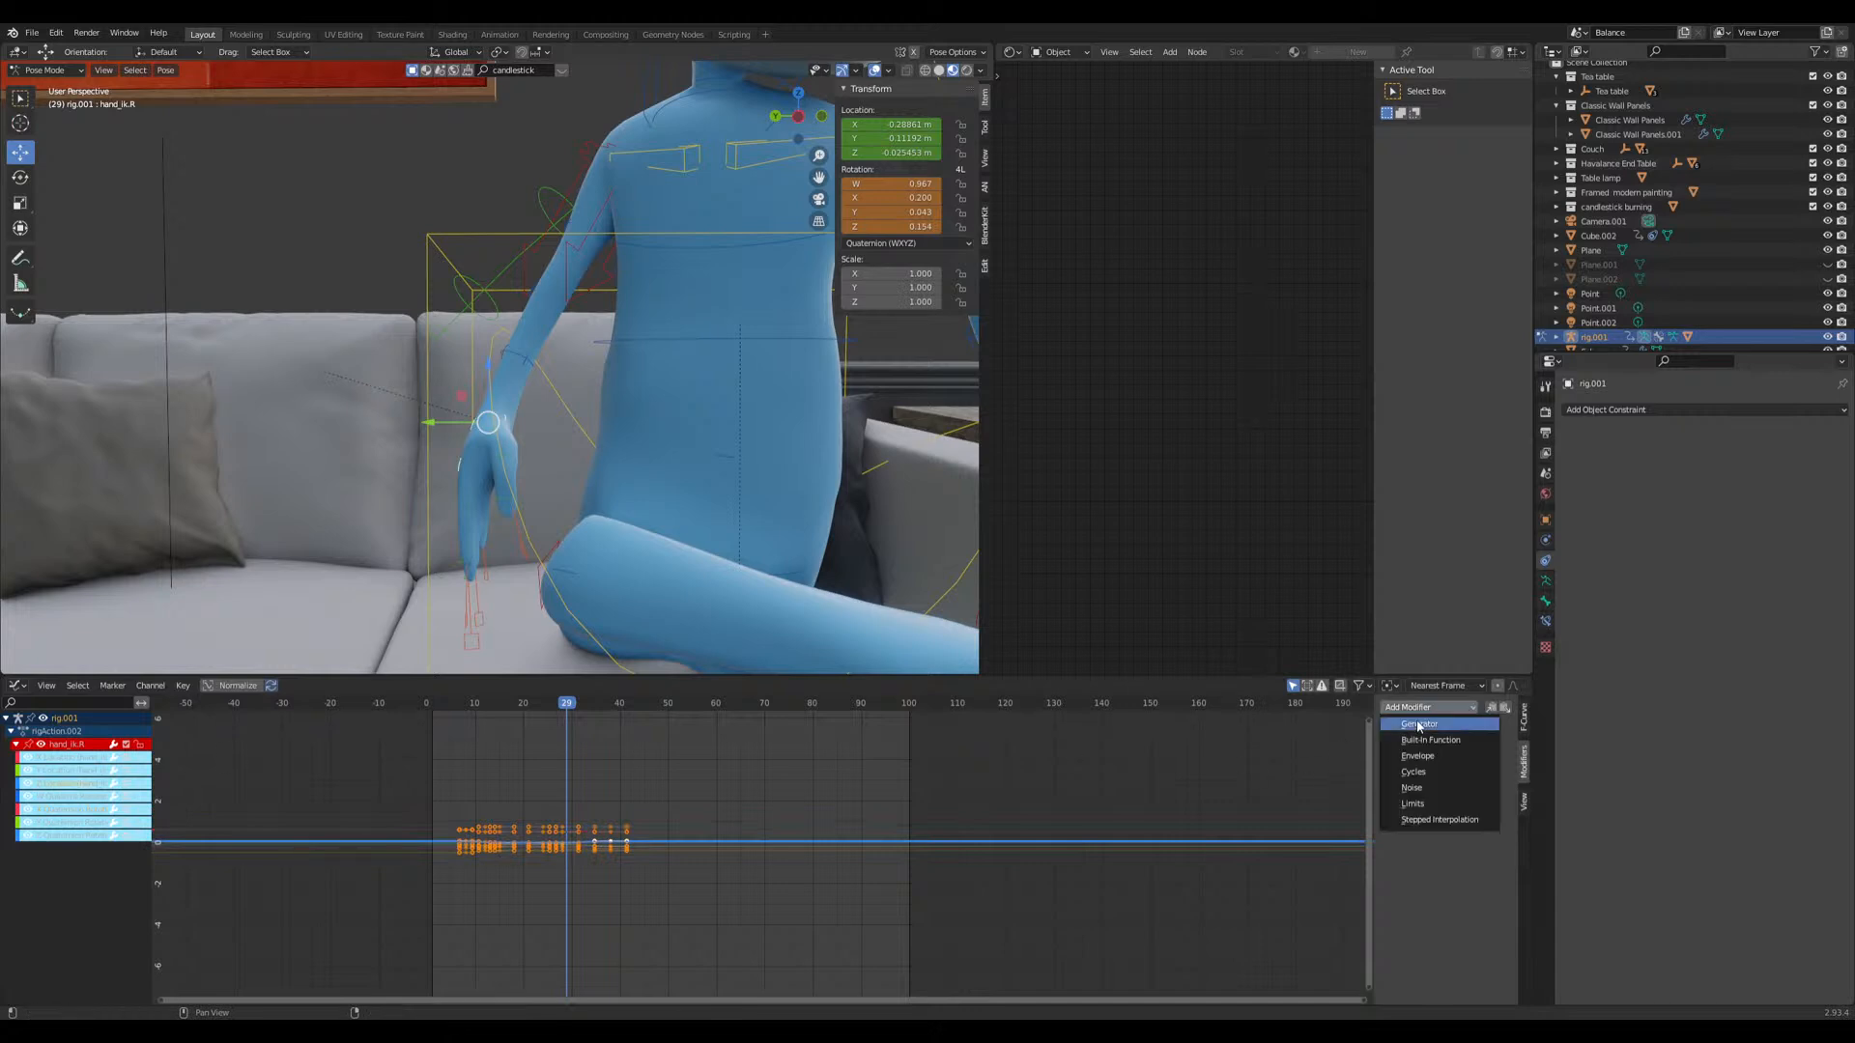
click(1438, 794)
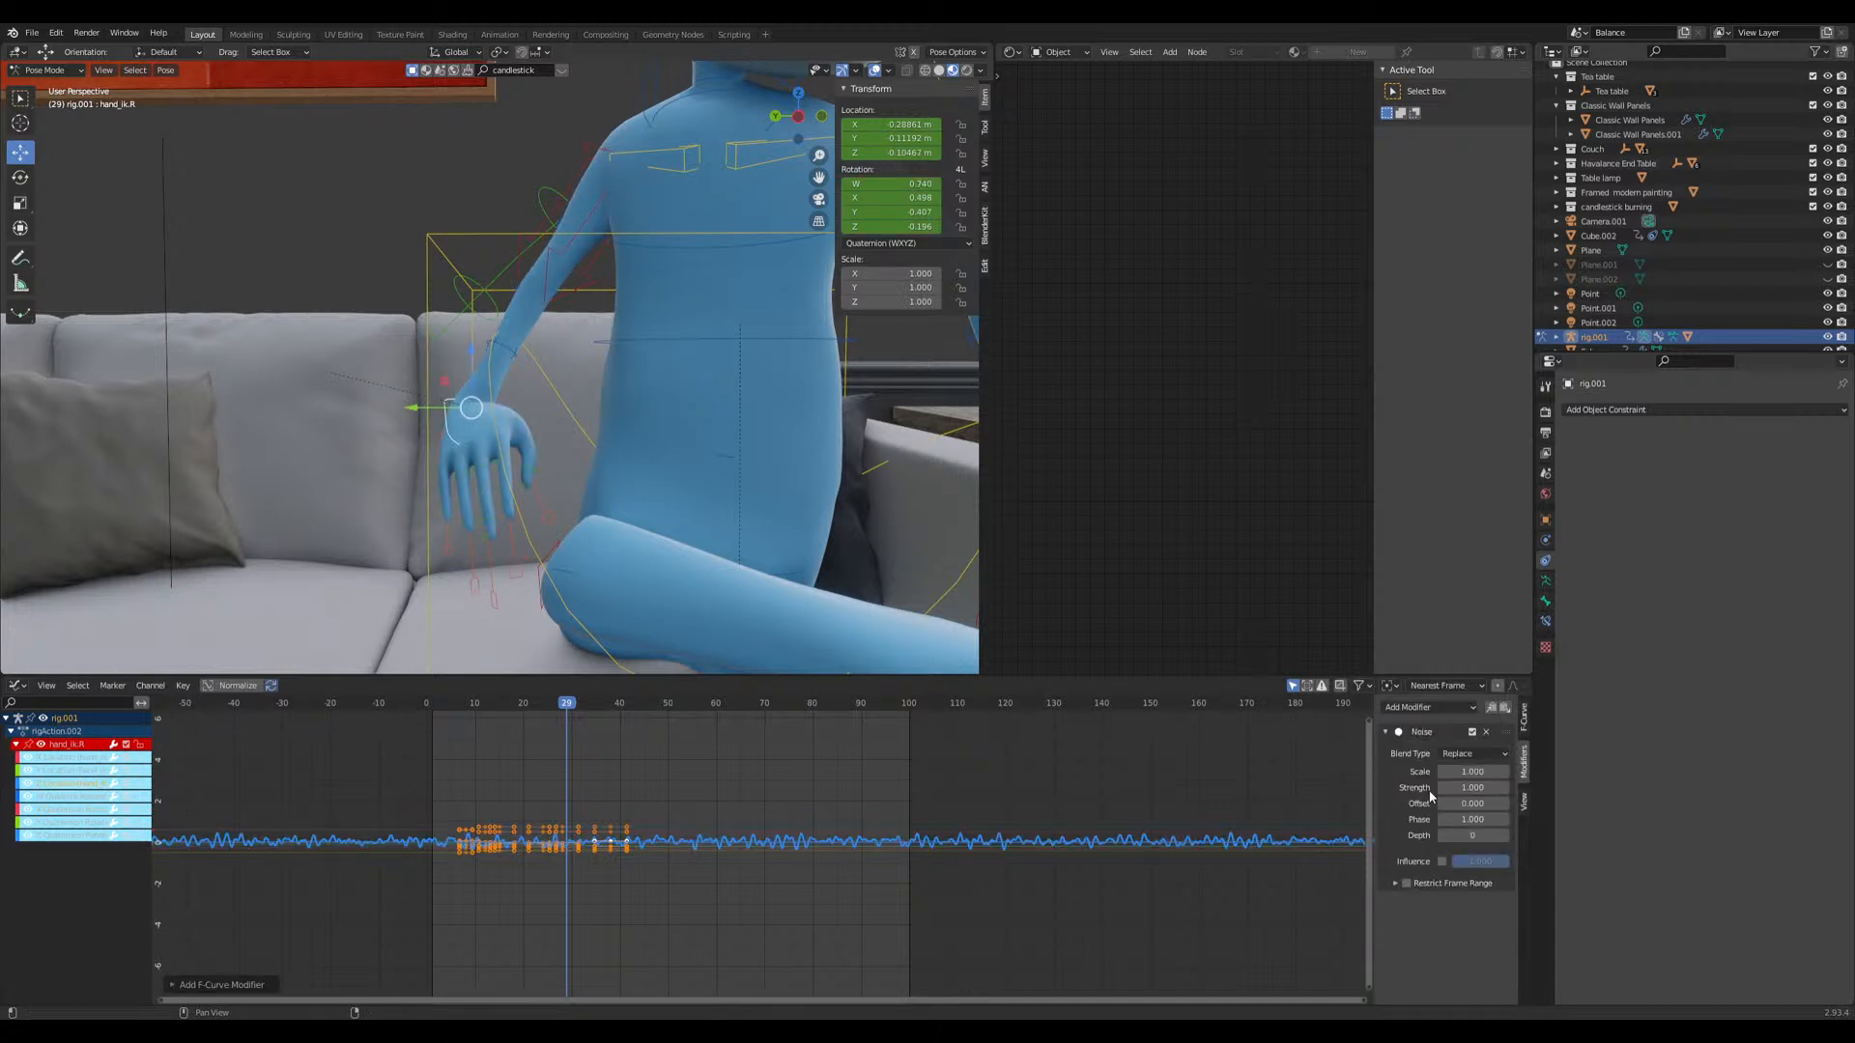
Step: Set the hand's Noise modifier to strength 0.1, scale 26 and phase -14
click(1487, 790)
text(0.1)
key(Return)
click(1475, 772)
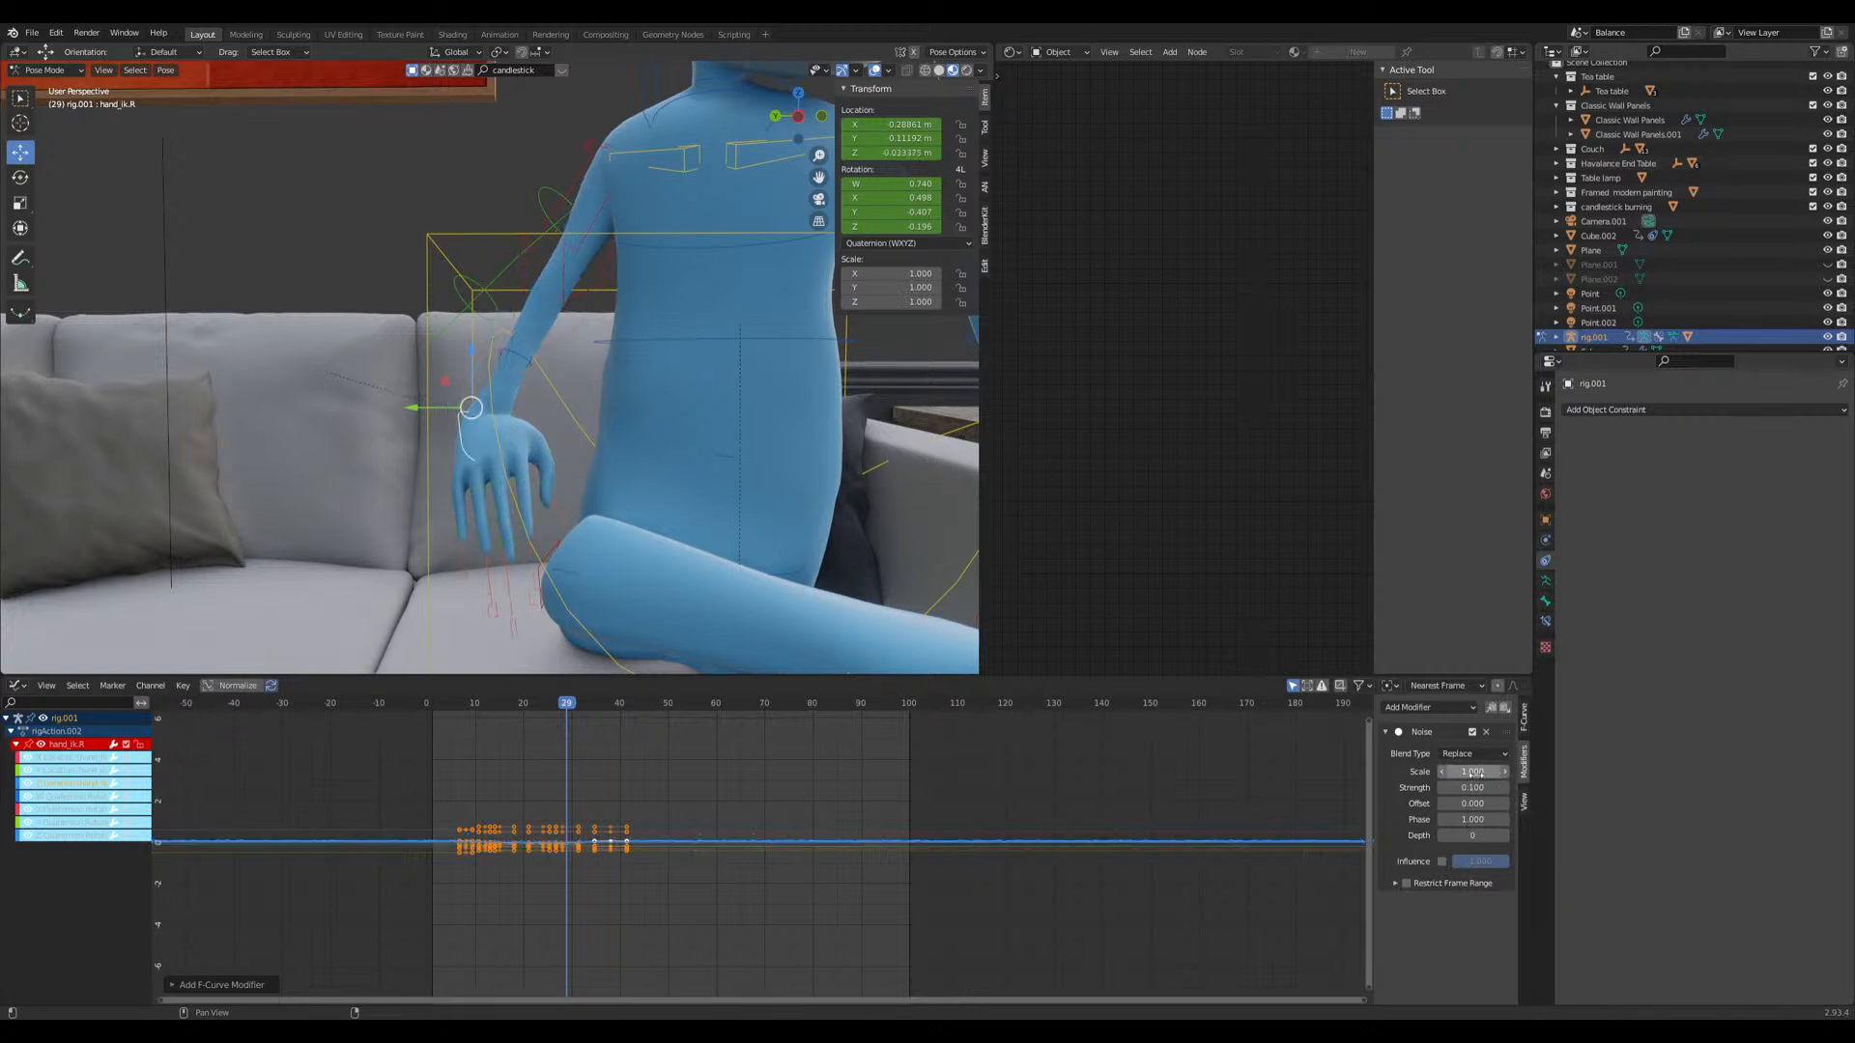
text(26)
key(Return)
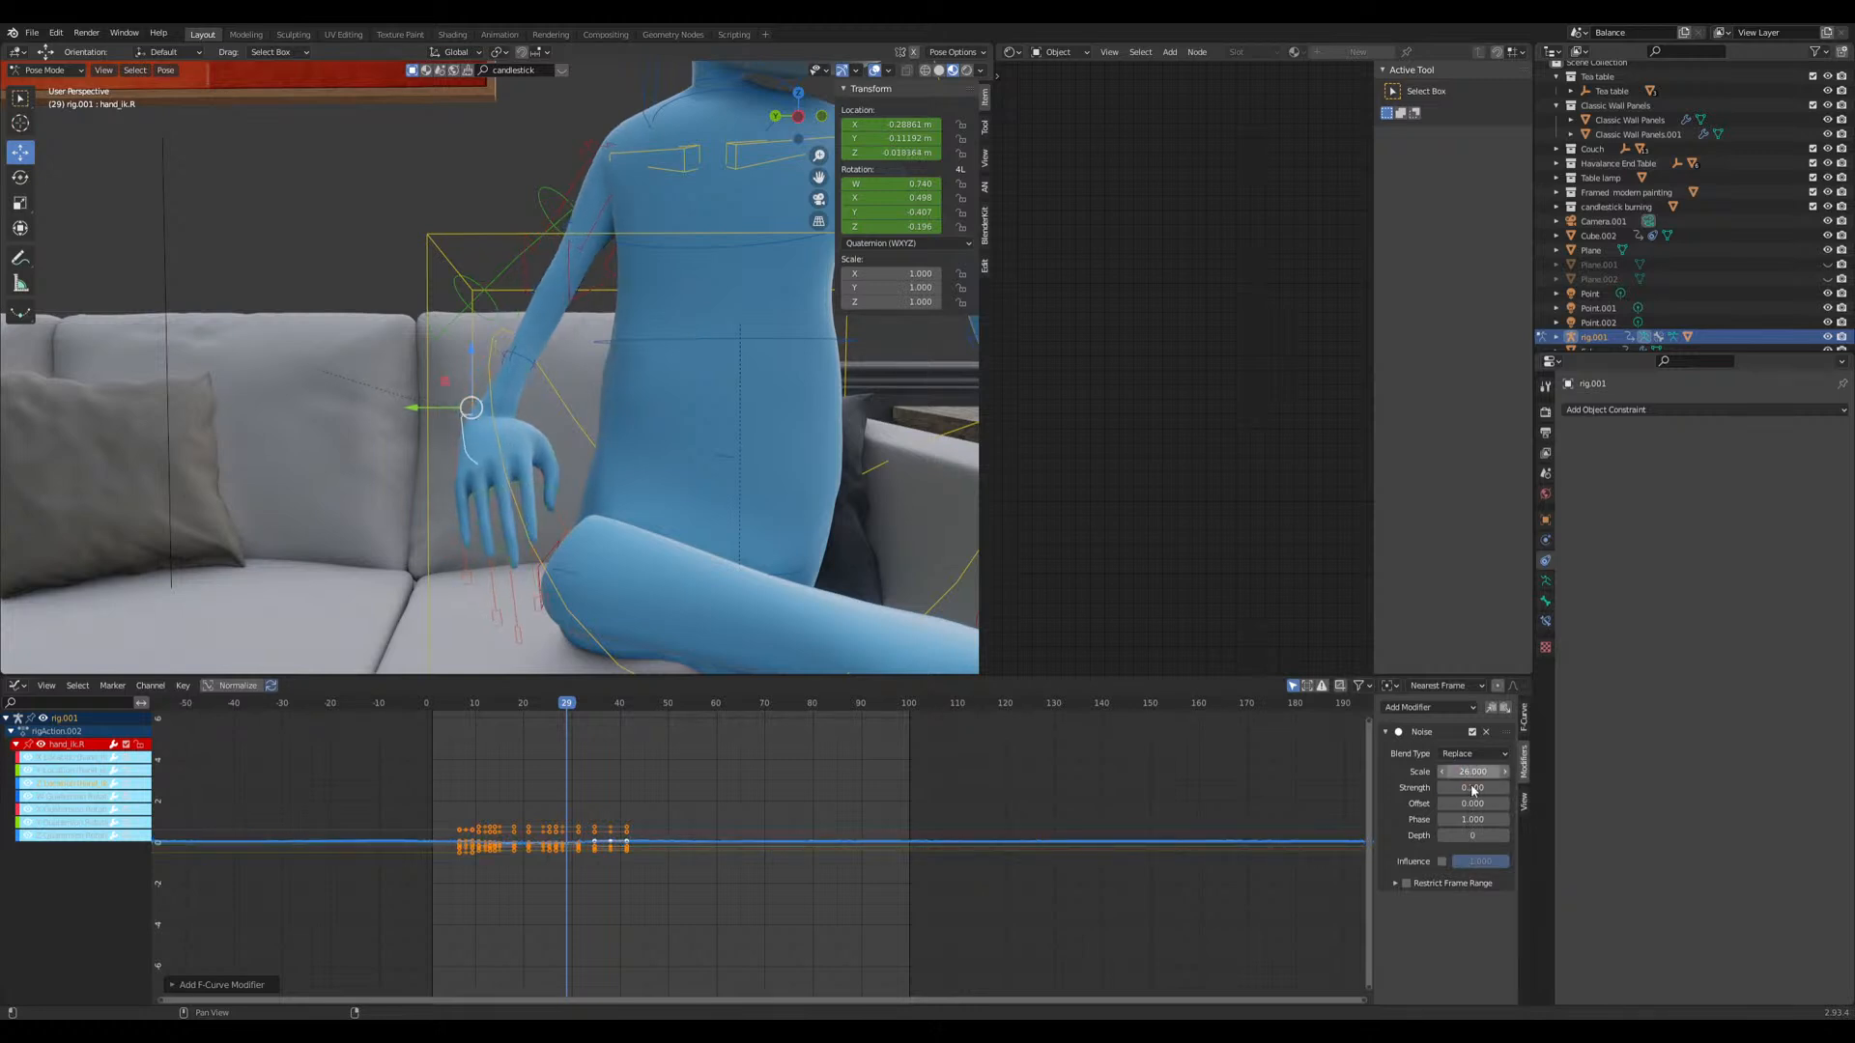
drag(1472, 819, 1275, 849)
Step: Preview the animation with the hand noise from a wider view, stop playback, and save the file
key(space)
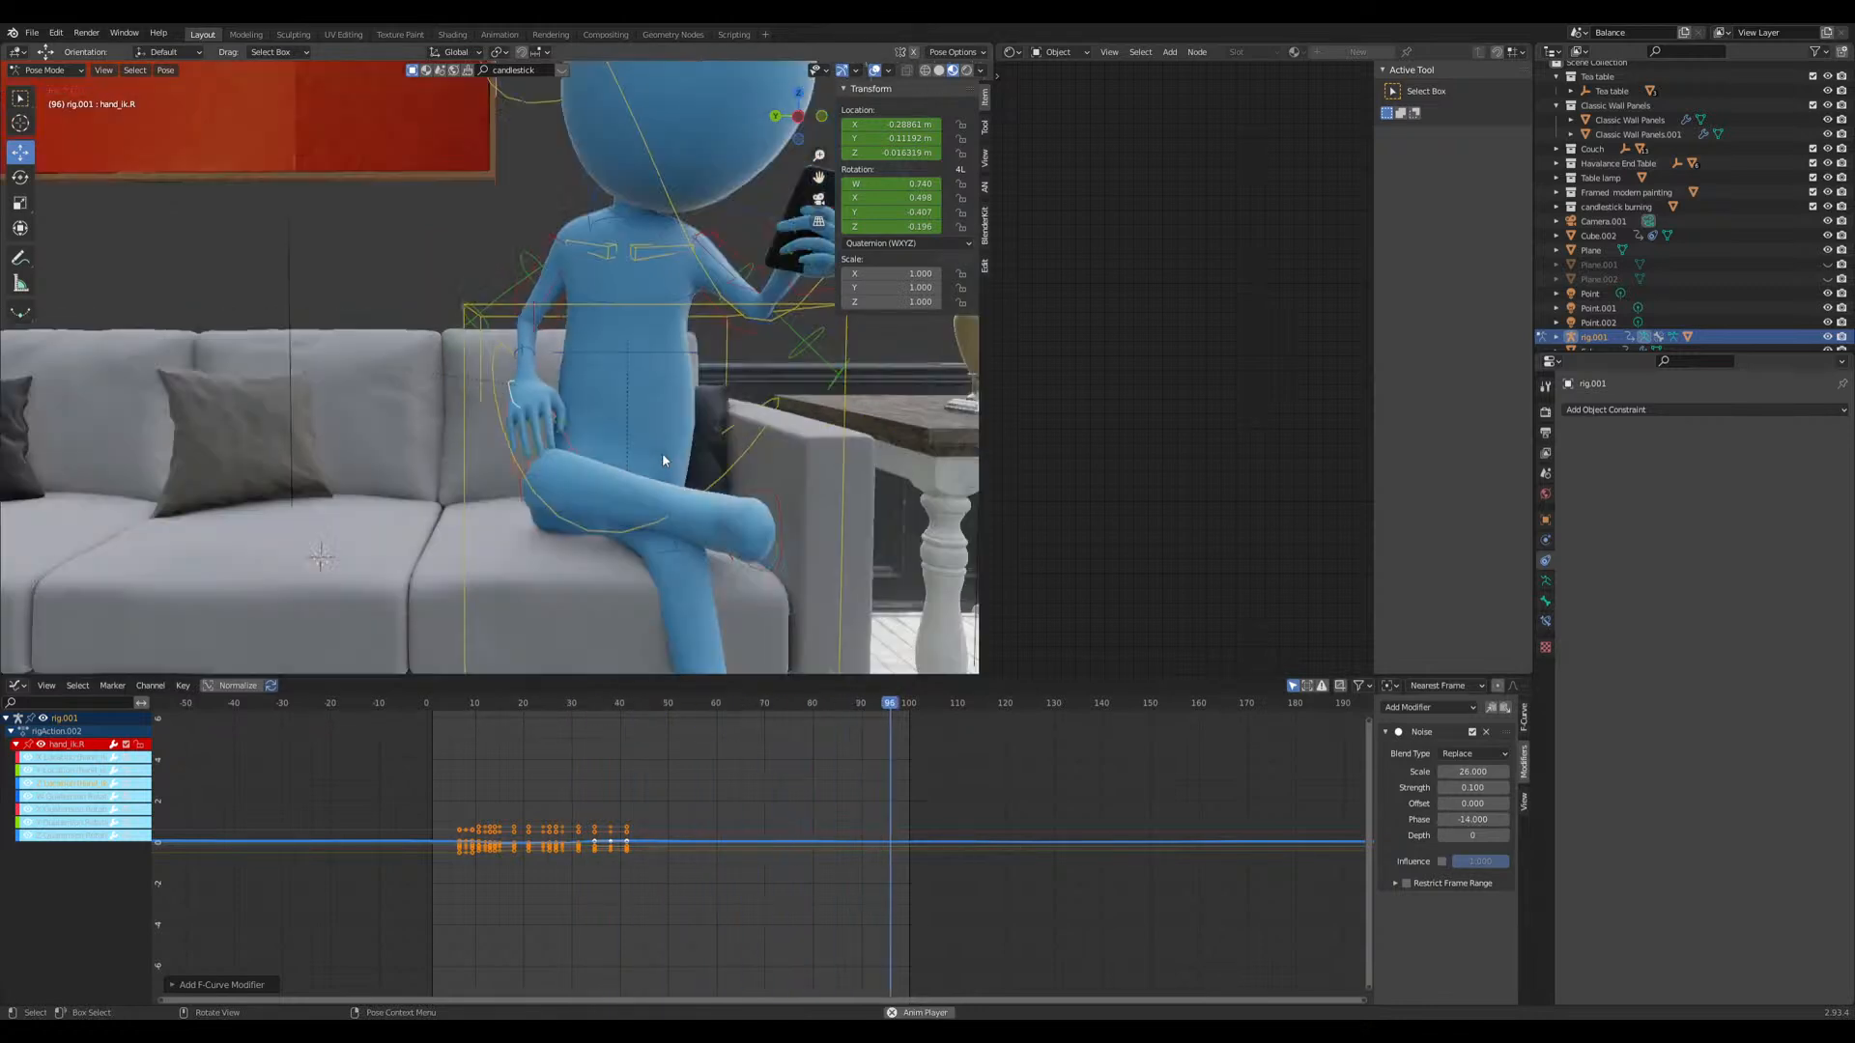
middle_drag(674, 445, 568, 458)
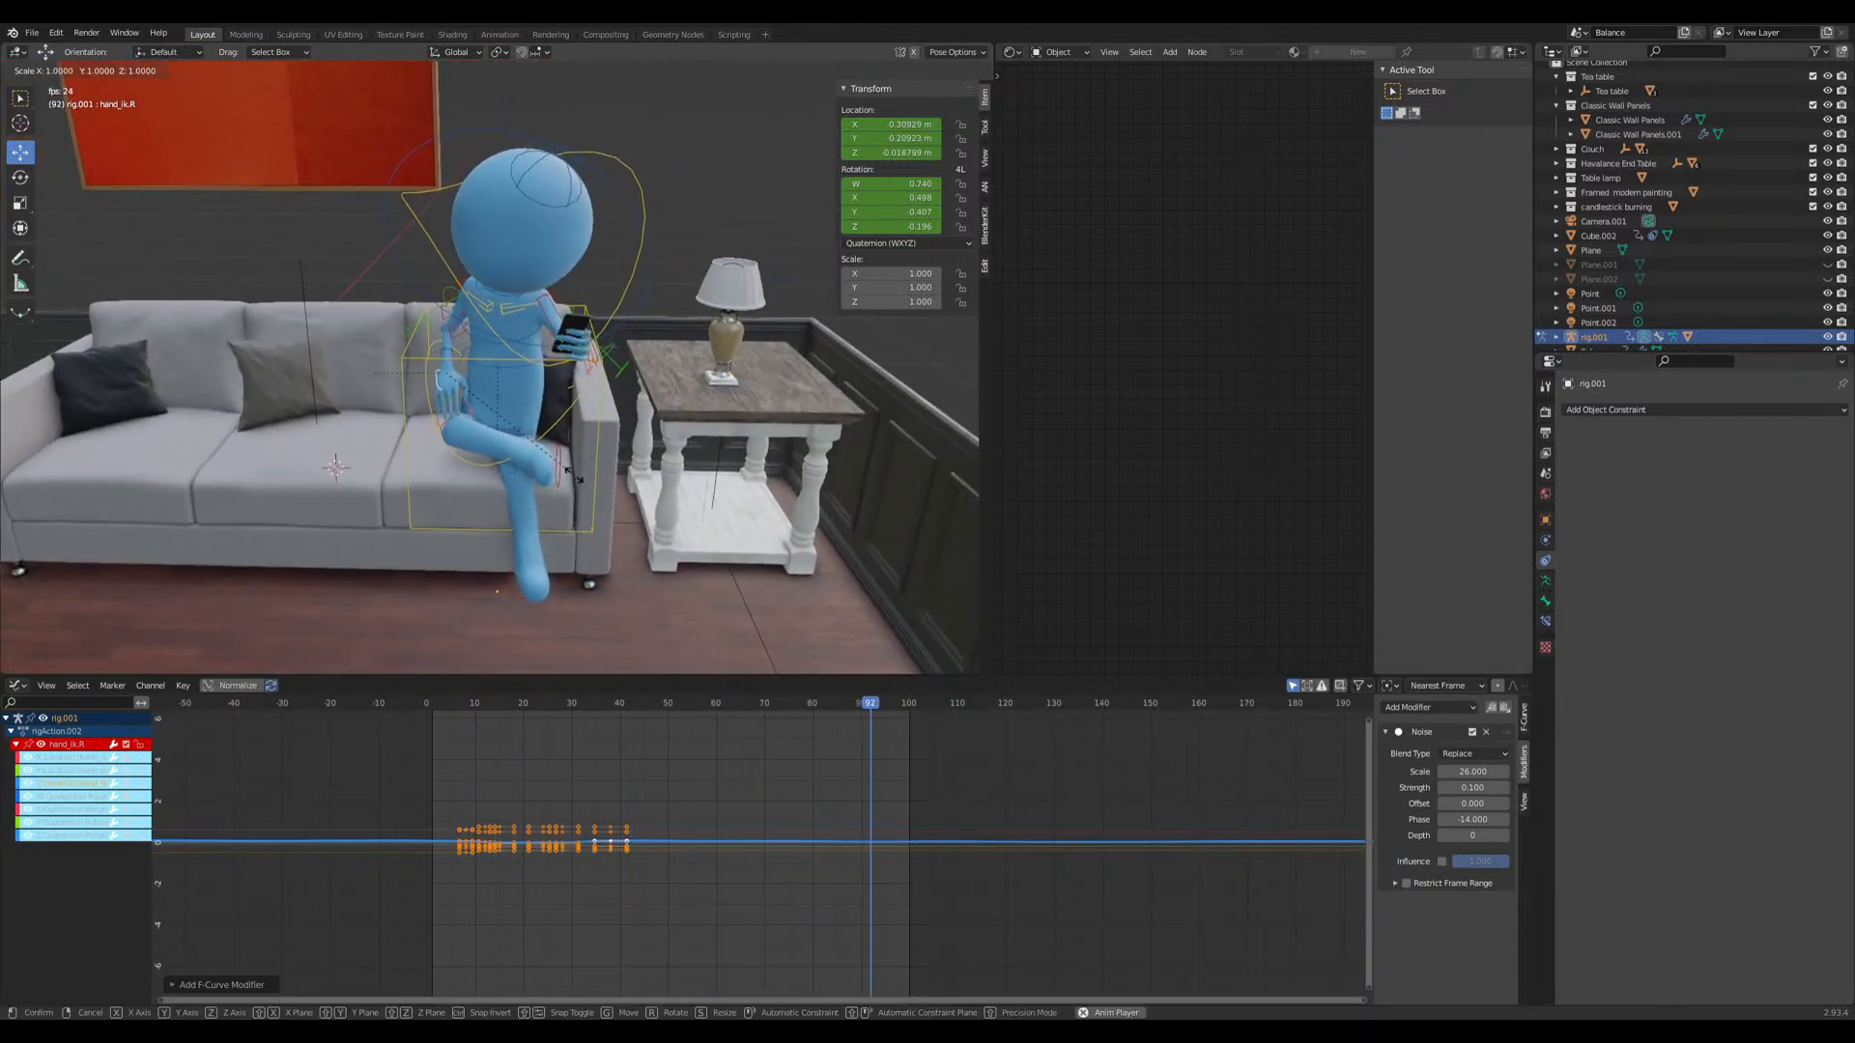
scroll(567, 452, down, 5)
key(space)
key(ctrl+s)
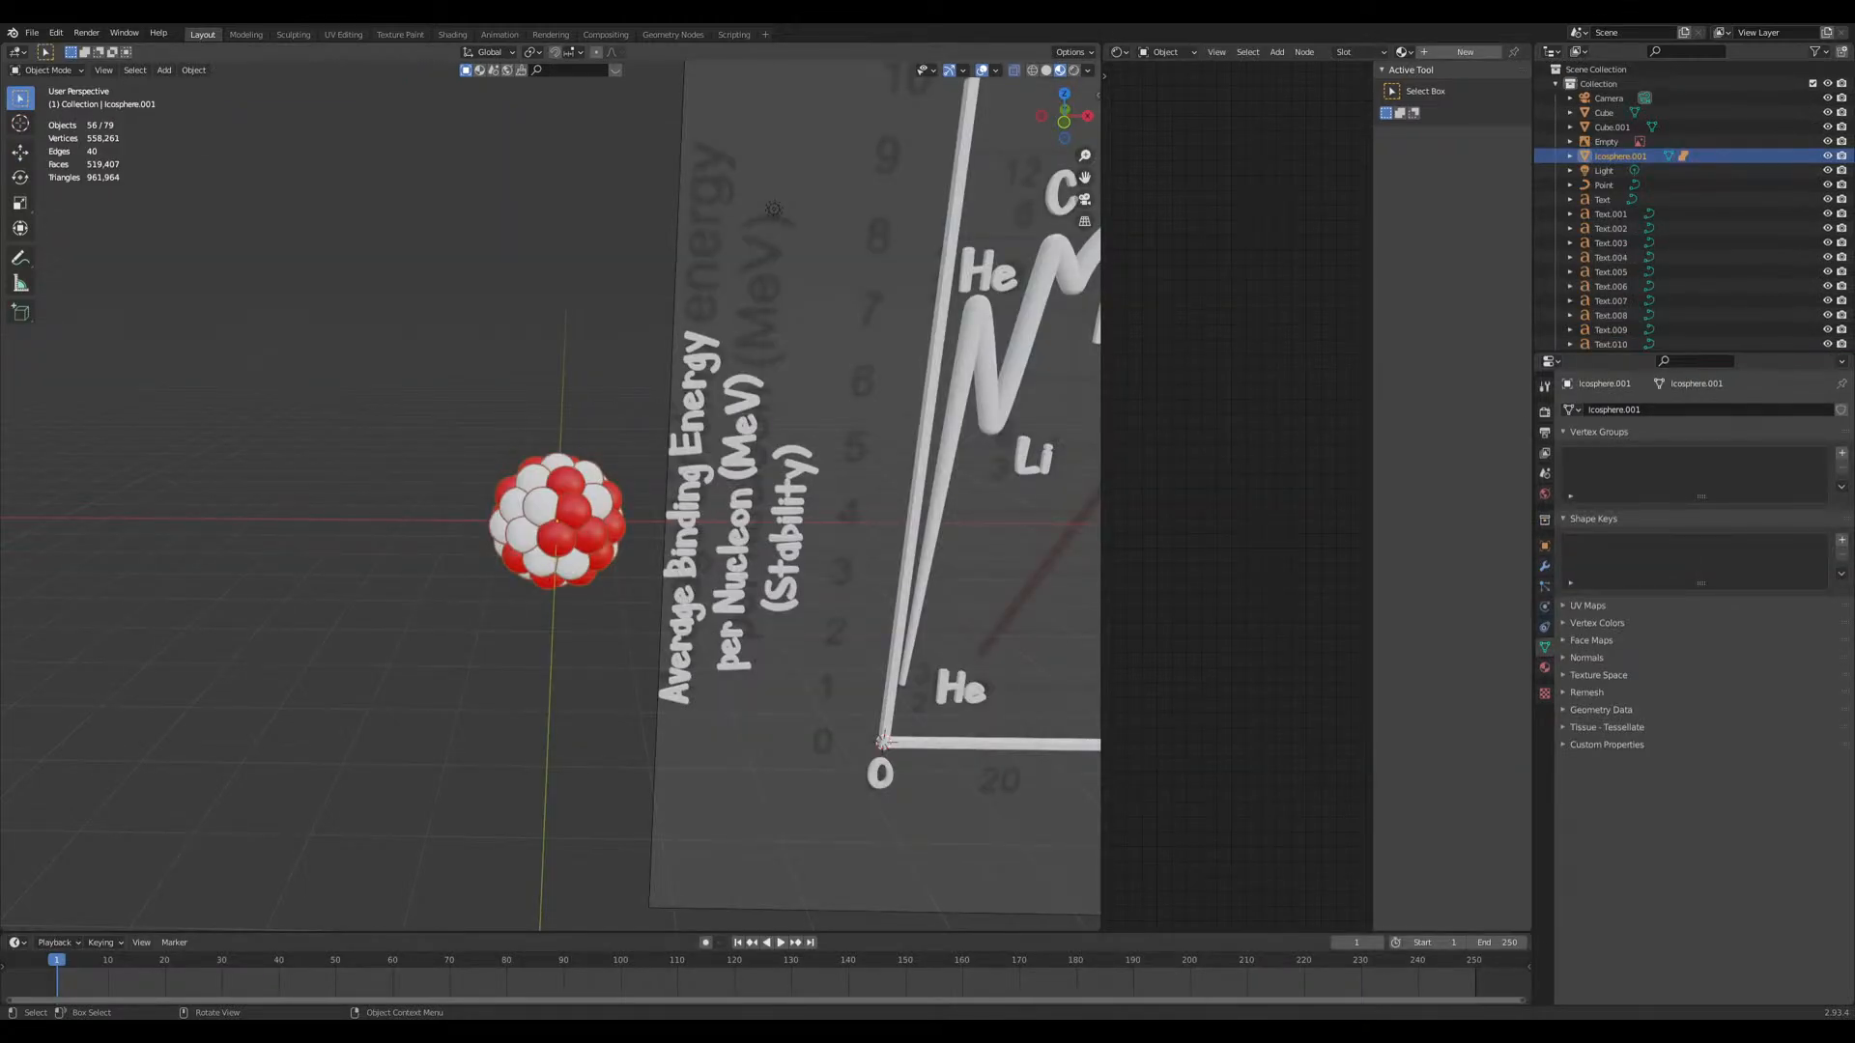
Step: Examine the red-and-white nucleus beside the binding energy chart and see how the chart's objects are arranged
click(442, 612)
scroll(634, 581, down, 5)
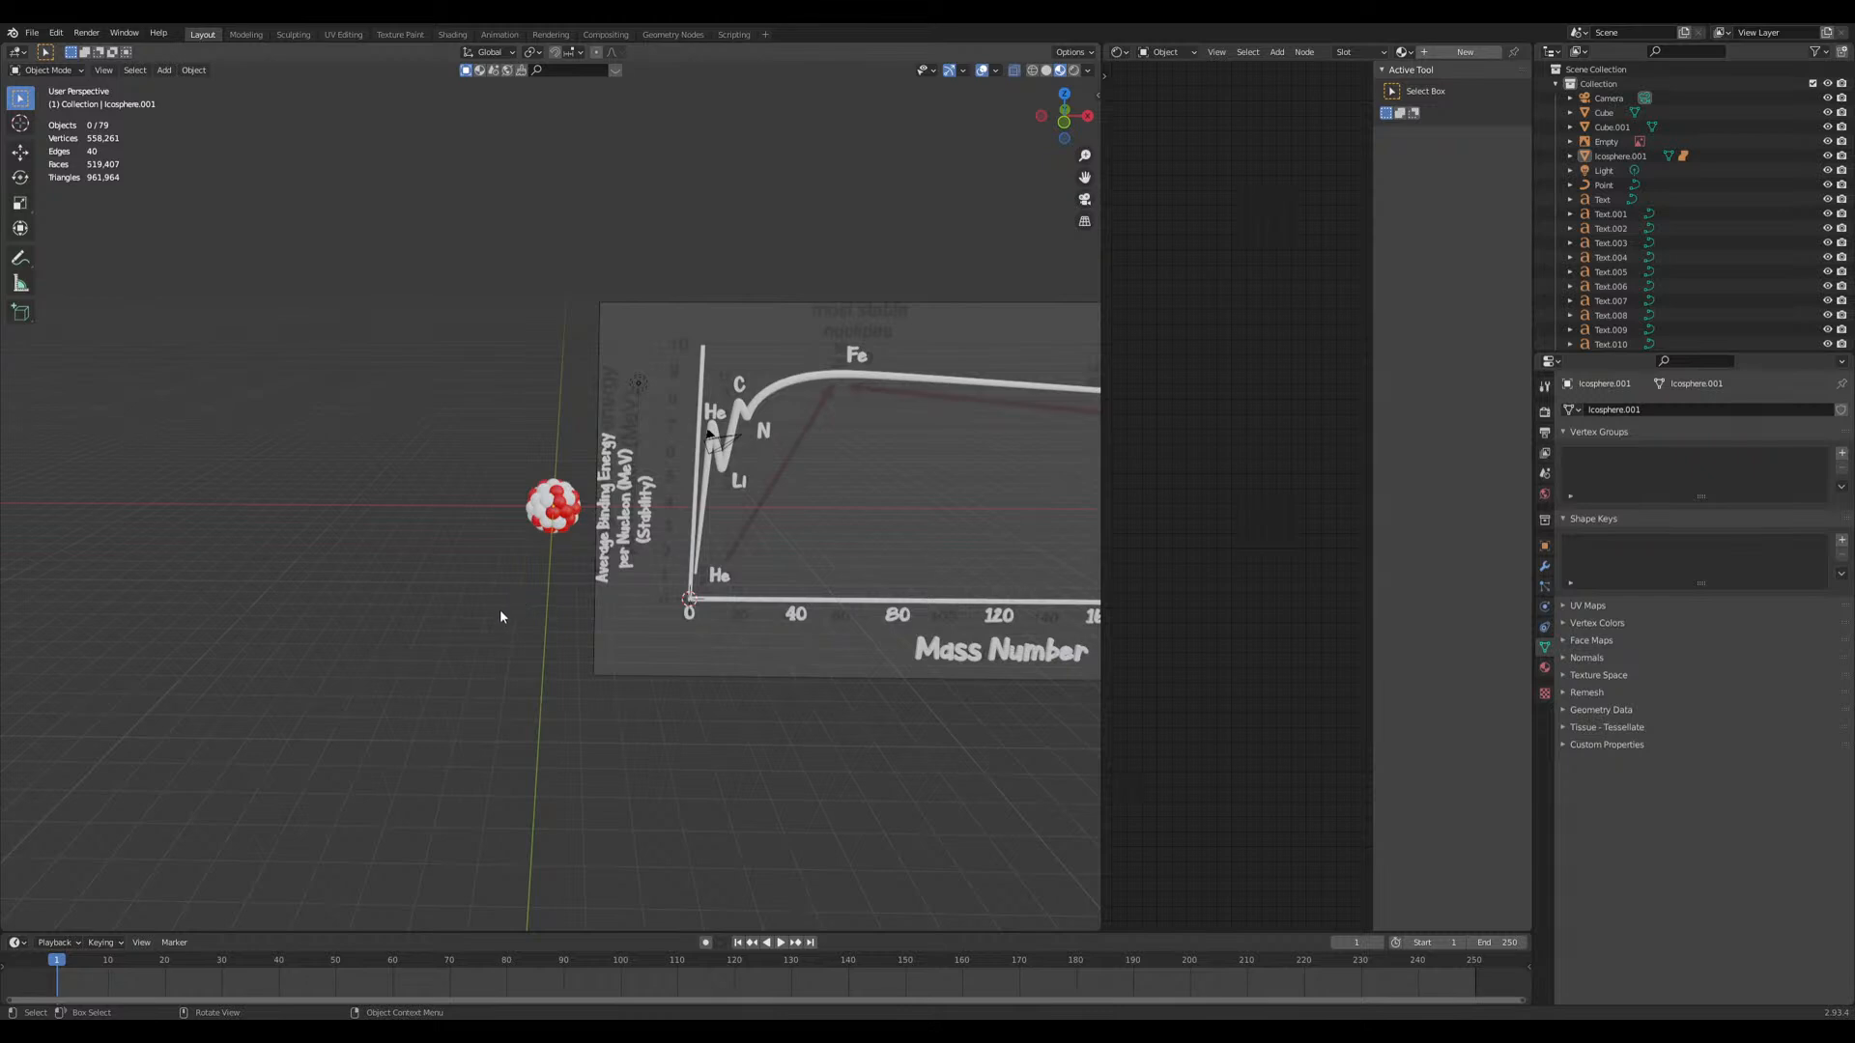
middle_drag(500, 611, 502, 605)
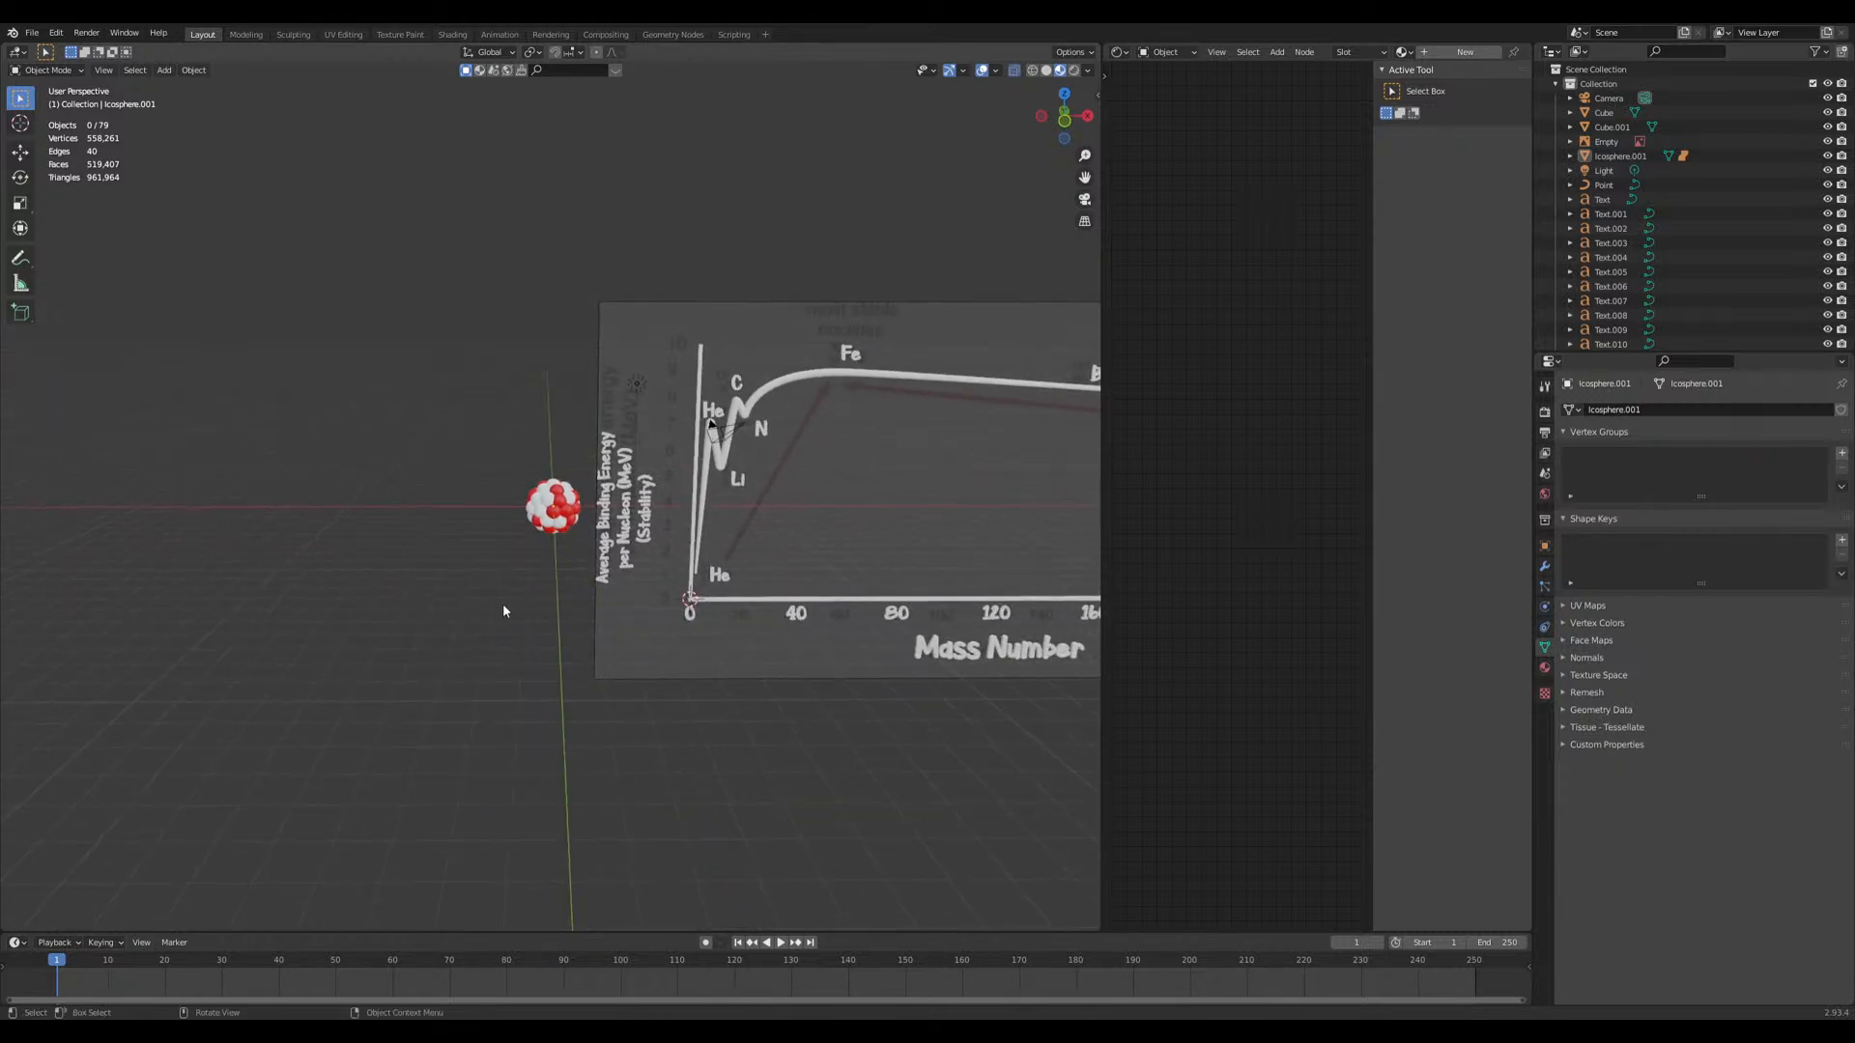
scroll(502, 604, up, 4)
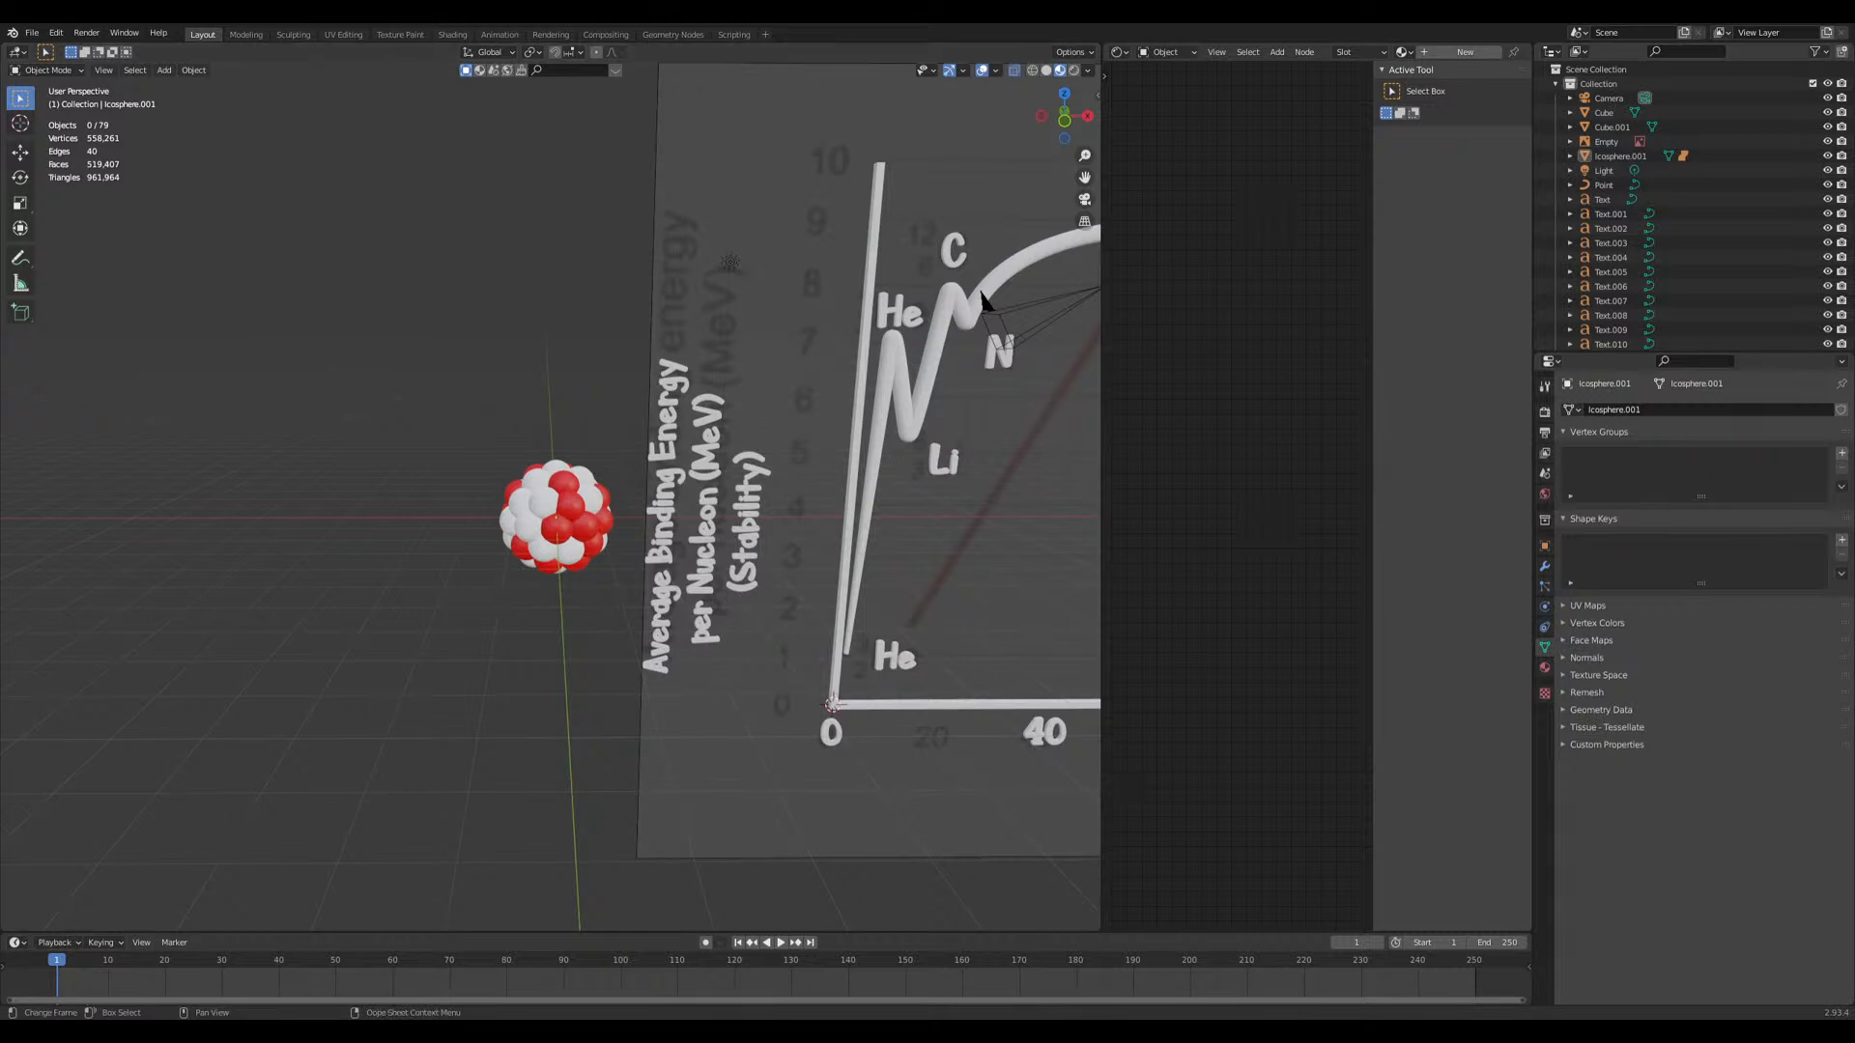
scroll(505, 729, down, 3)
middle_drag(508, 725, 514, 700)
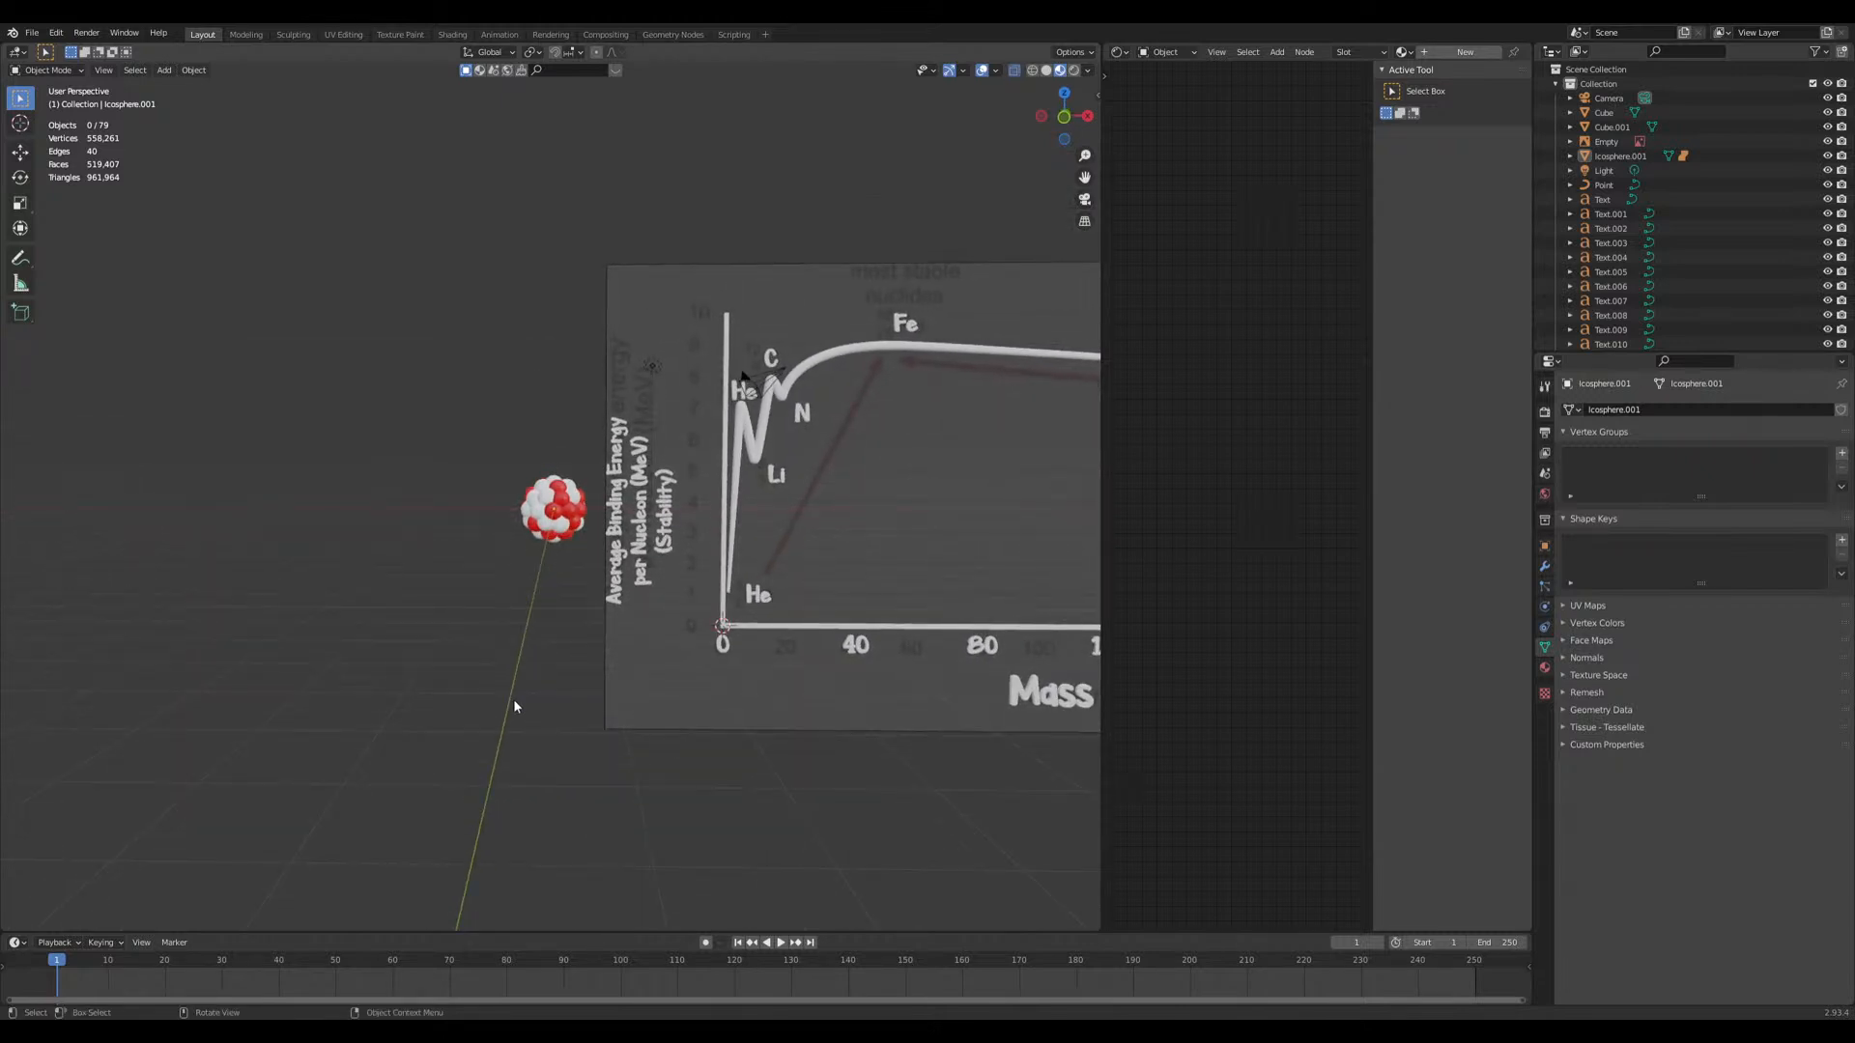
middle_drag(514, 705, 506, 701)
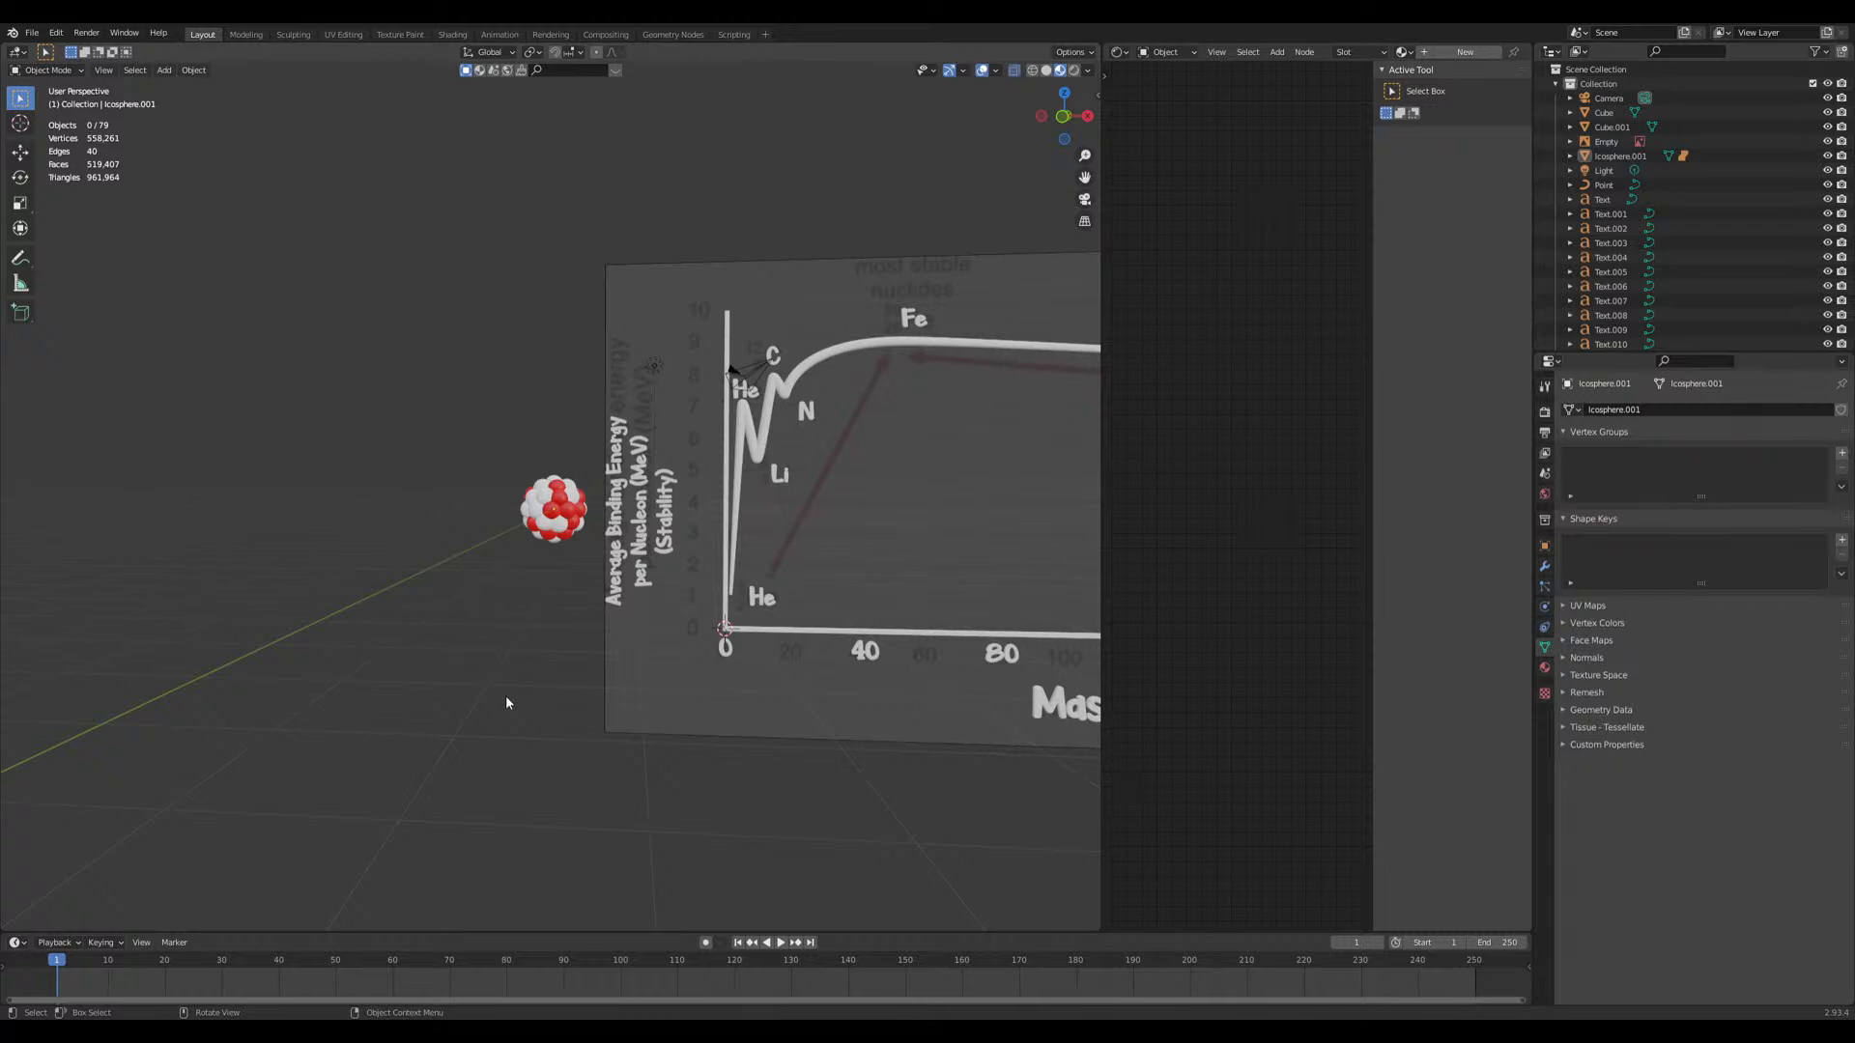
middle_drag(506, 695, 513, 651)
click(527, 529)
middle_drag(527, 529, 506, 477)
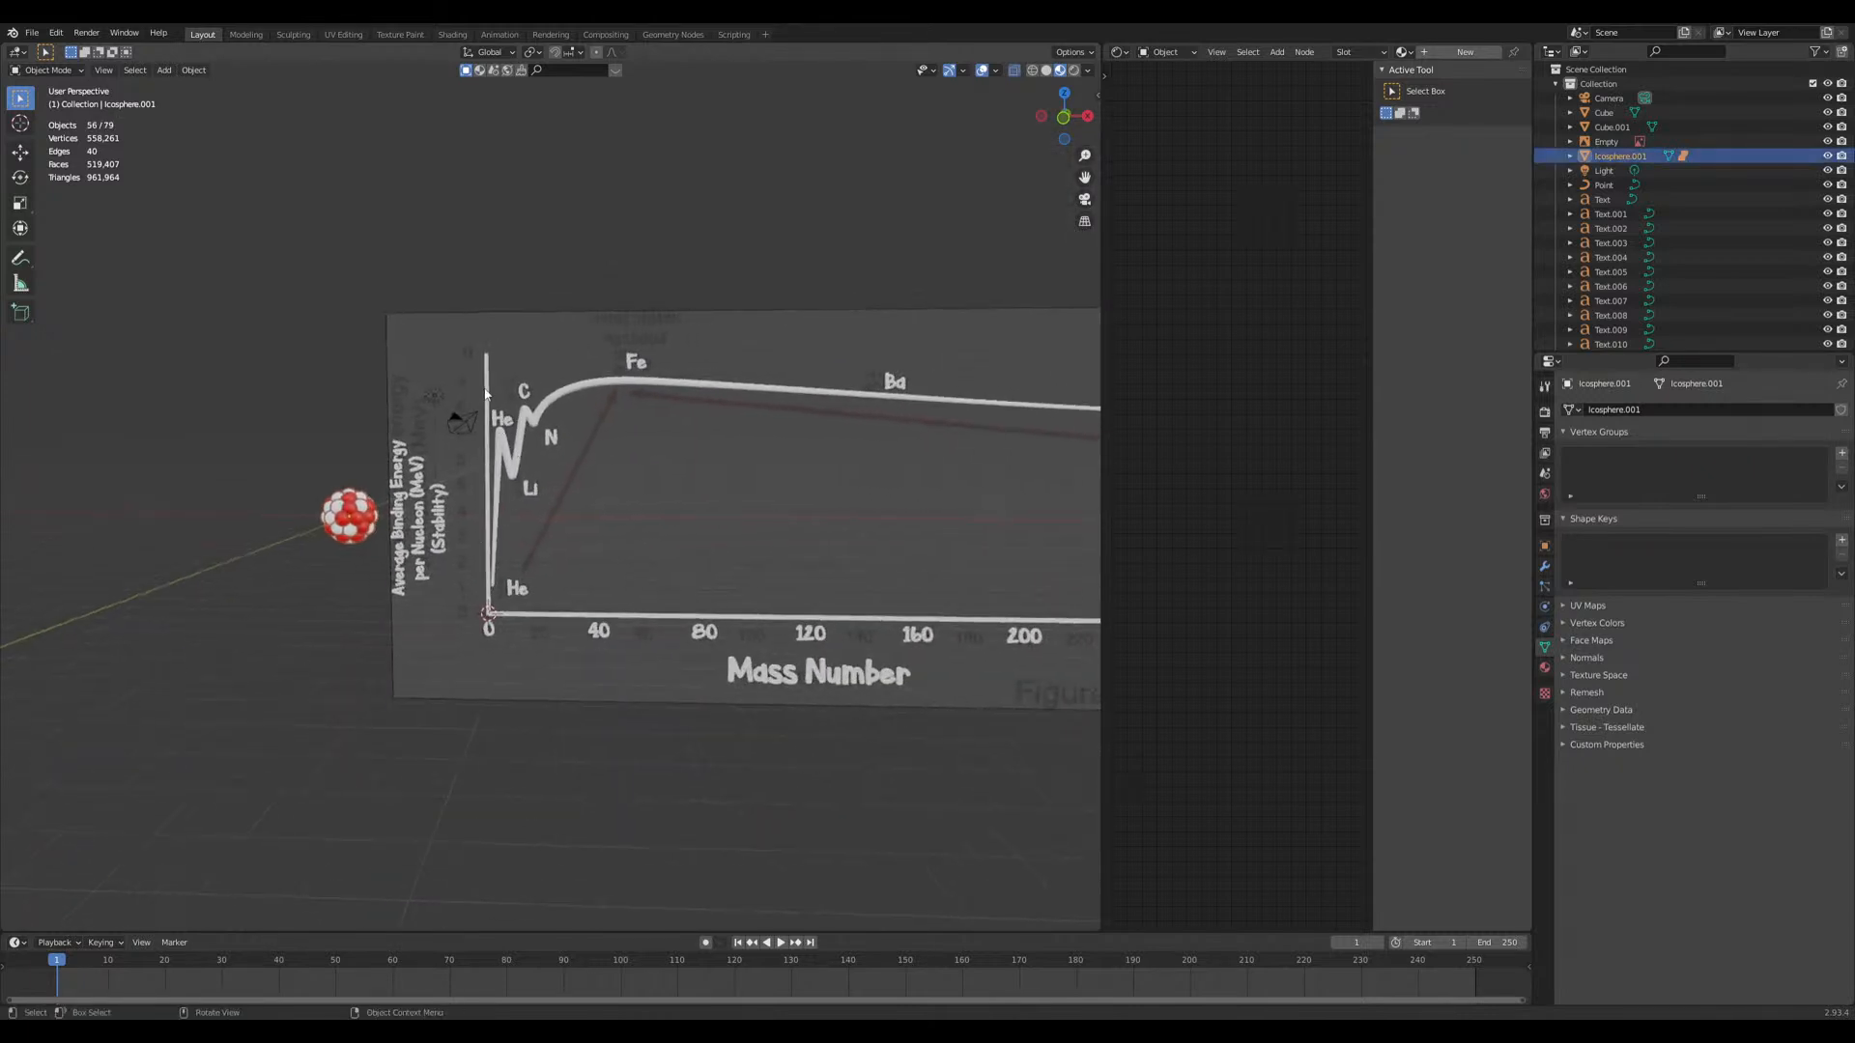
drag(372, 293, 734, 796)
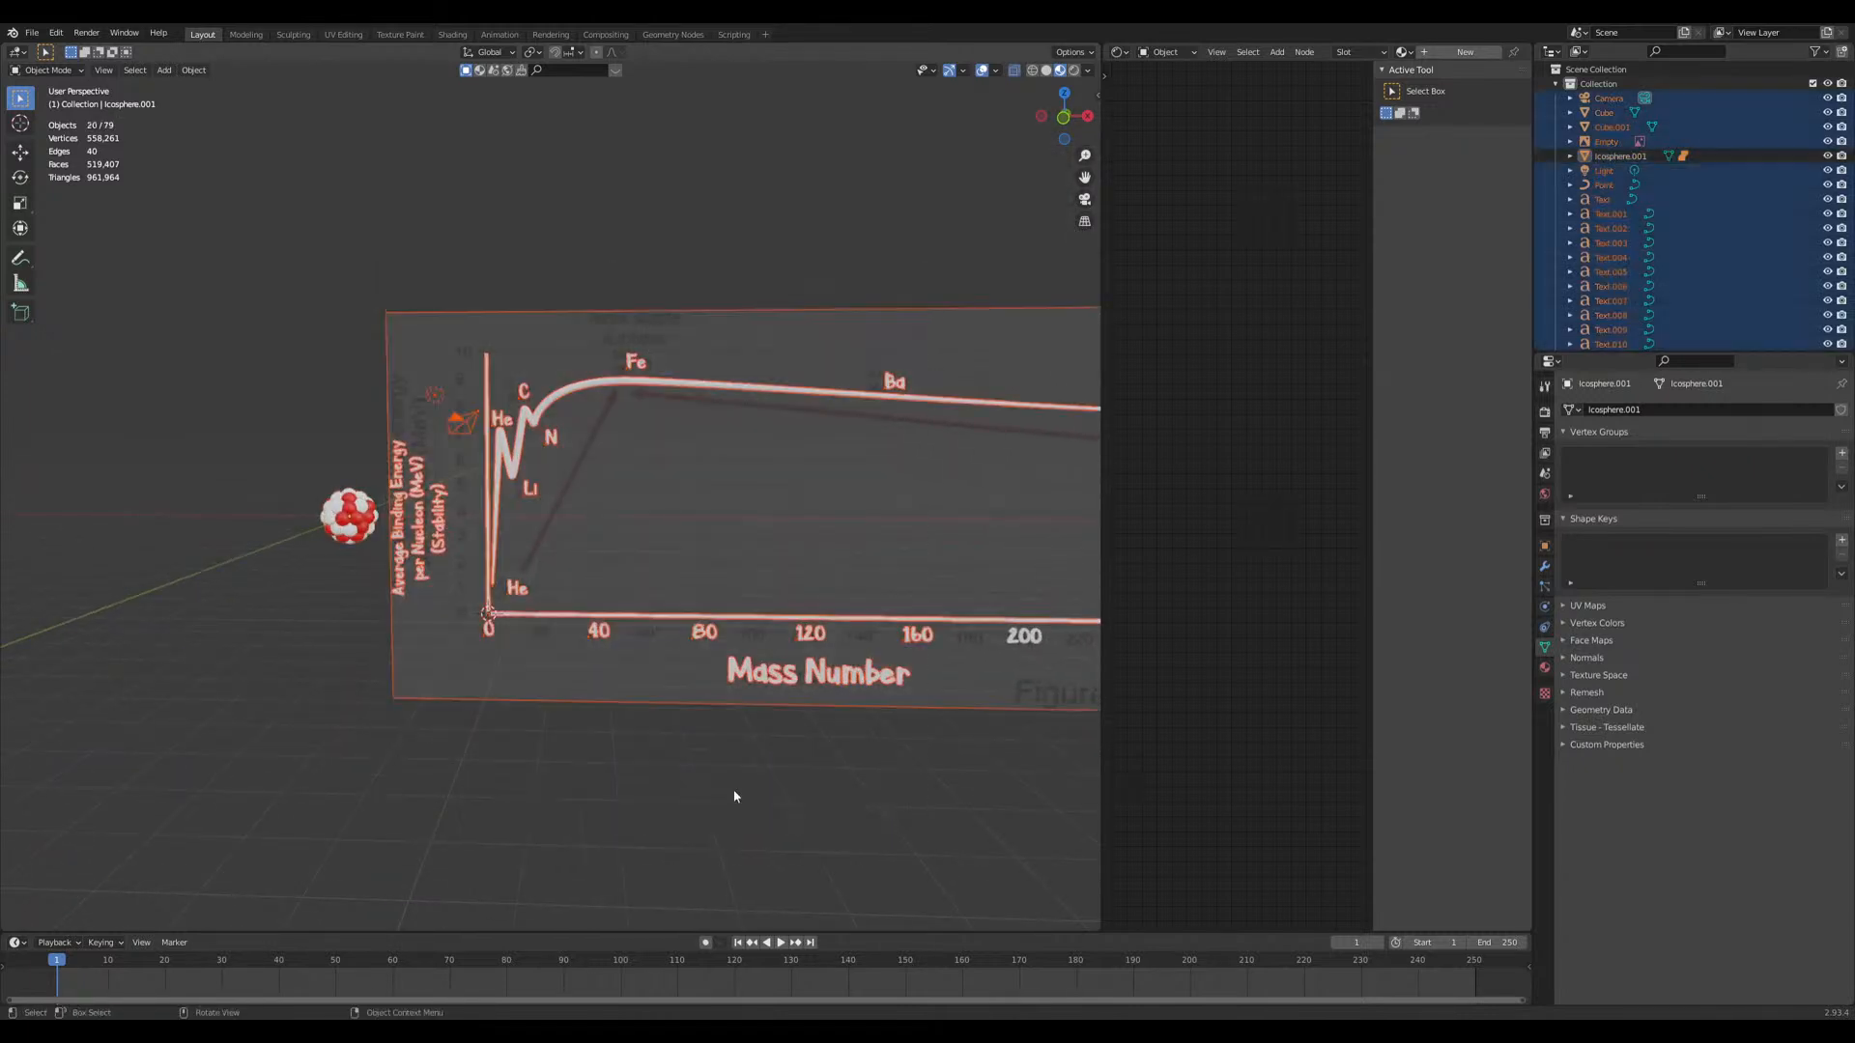
click(360, 646)
middle_drag(329, 641, 514, 781)
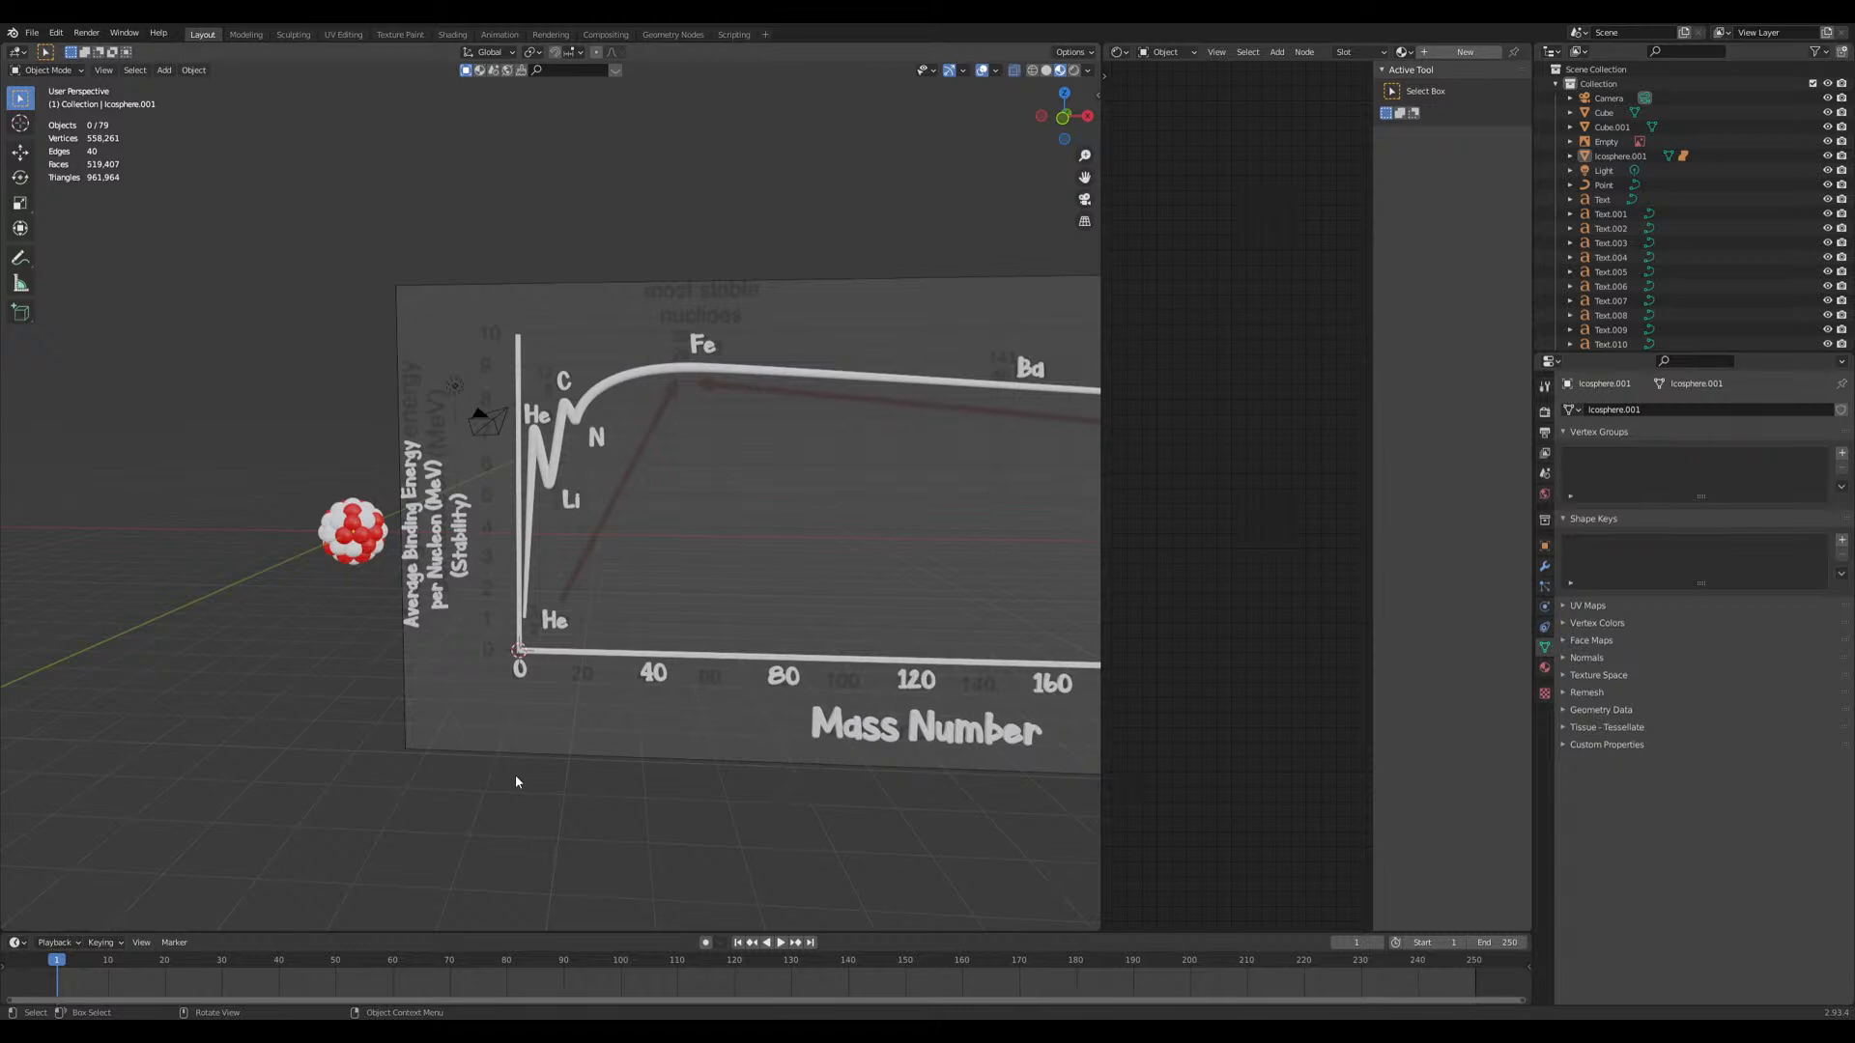
scroll(516, 776, down, 2)
middle_drag(518, 782, 530, 780)
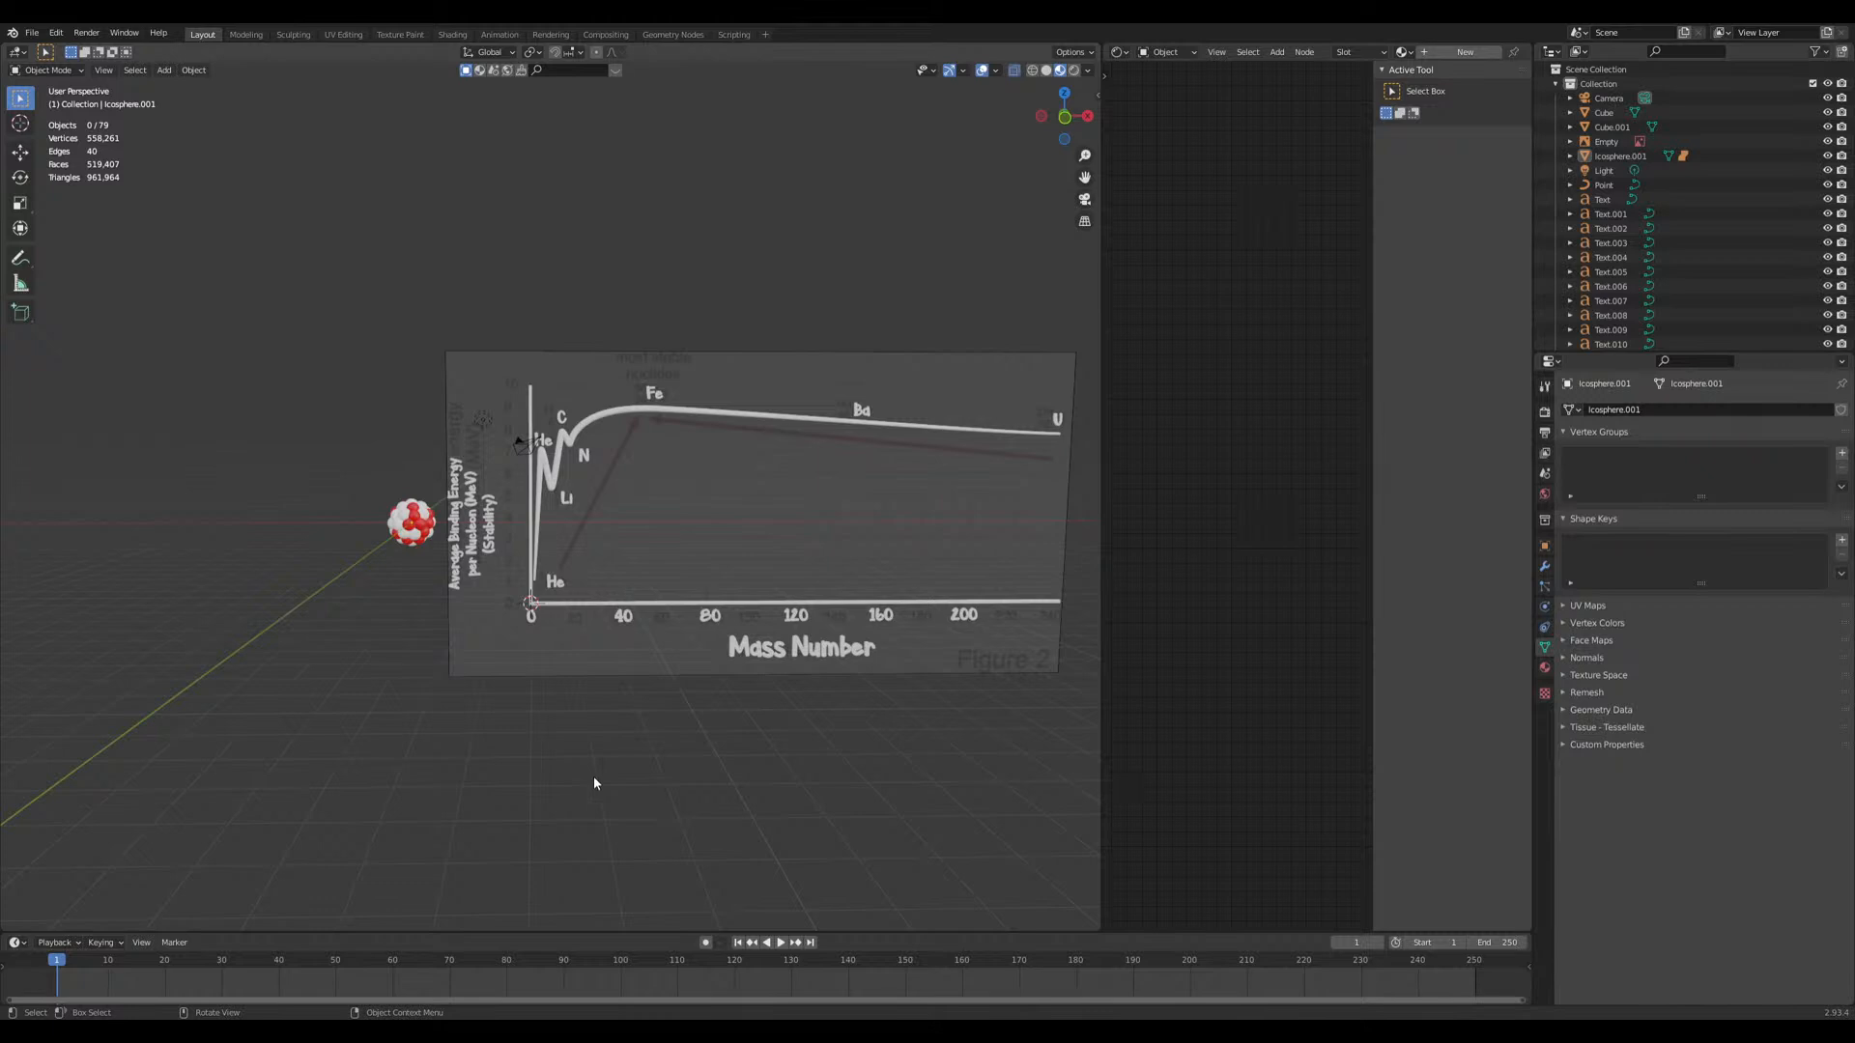
Step: Create a new empty scene with the New option
click(1576, 32)
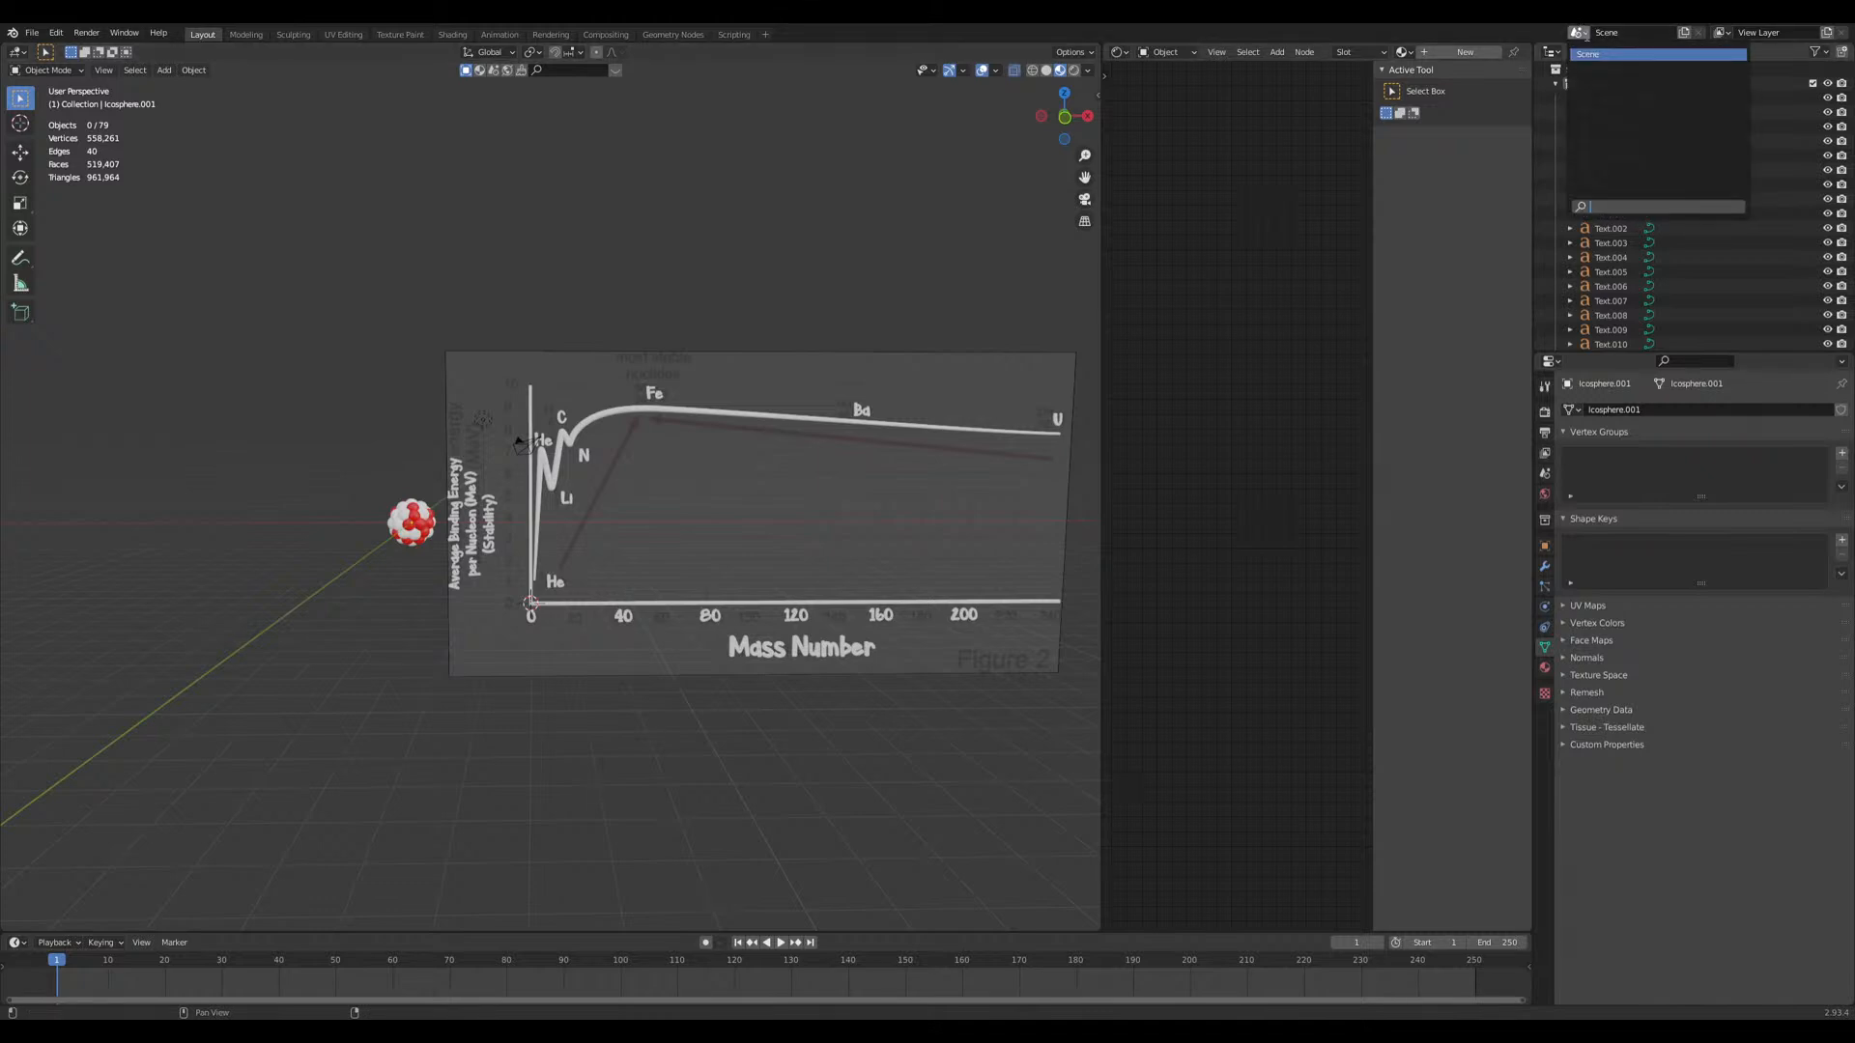
click(1683, 32)
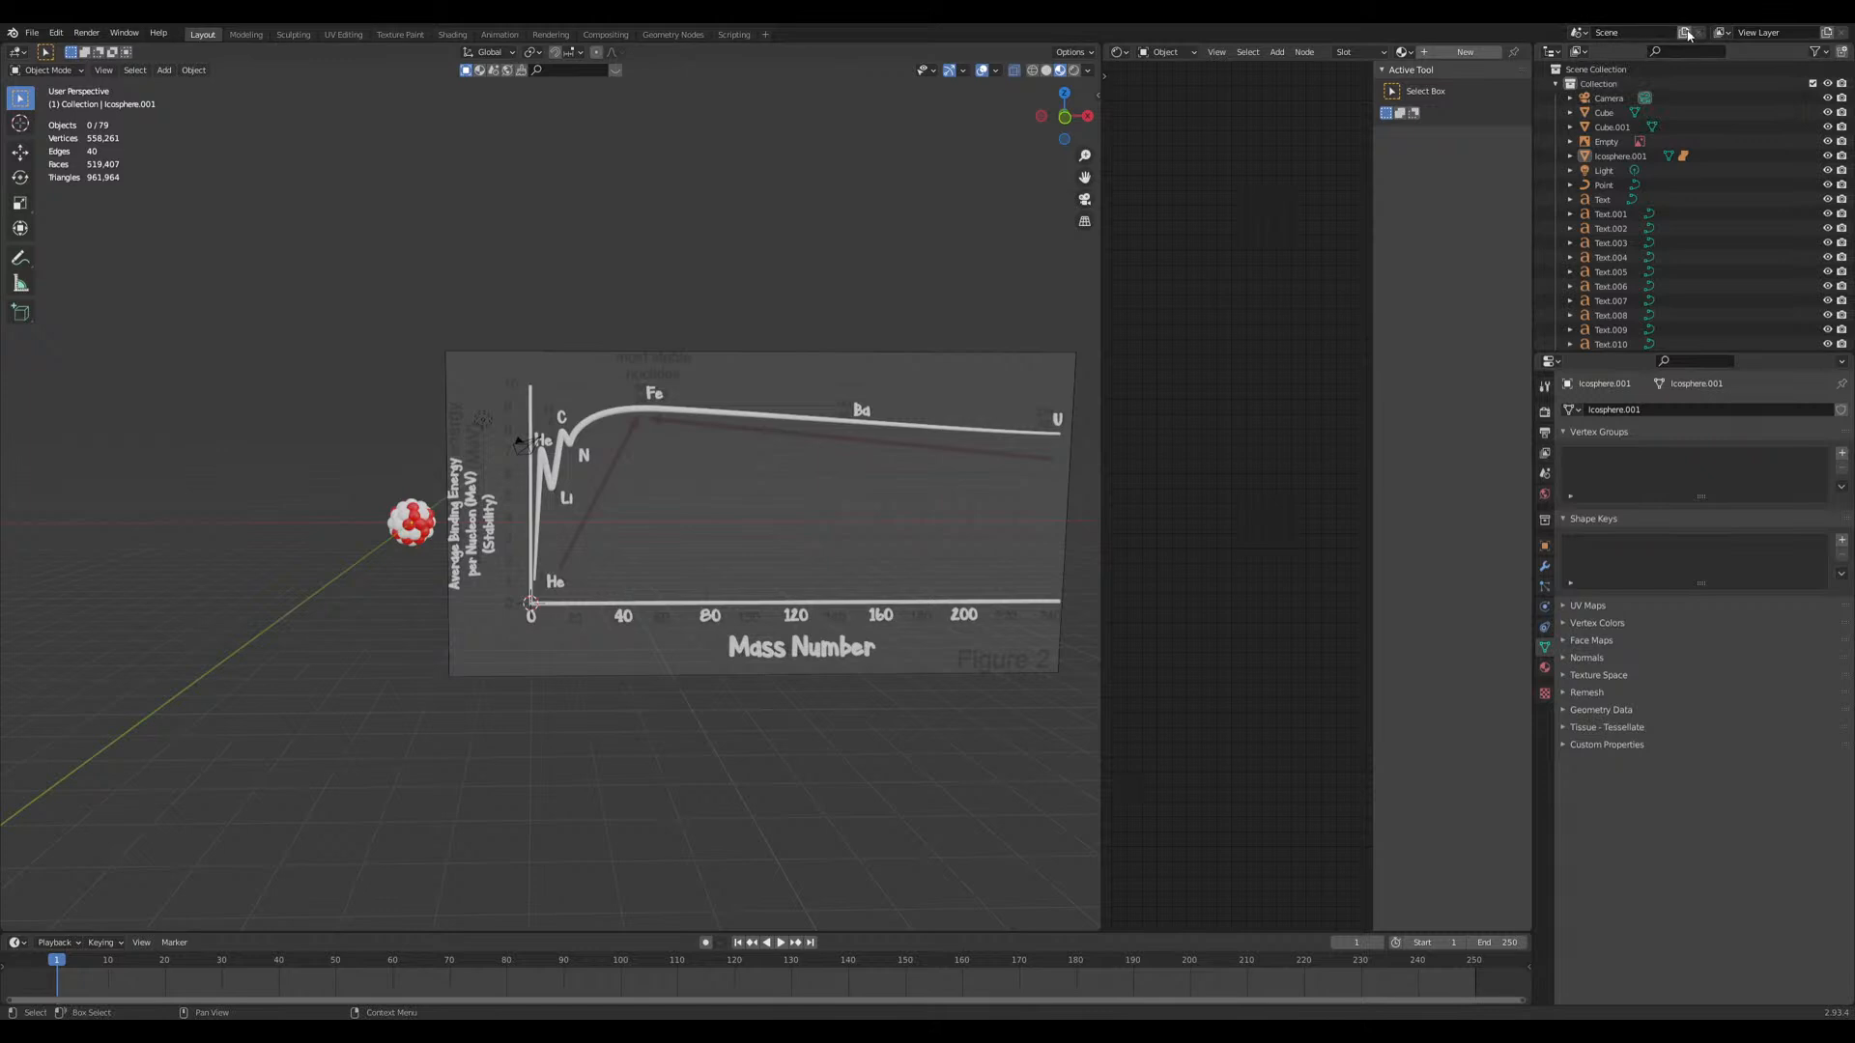
click(1580, 36)
click(1682, 35)
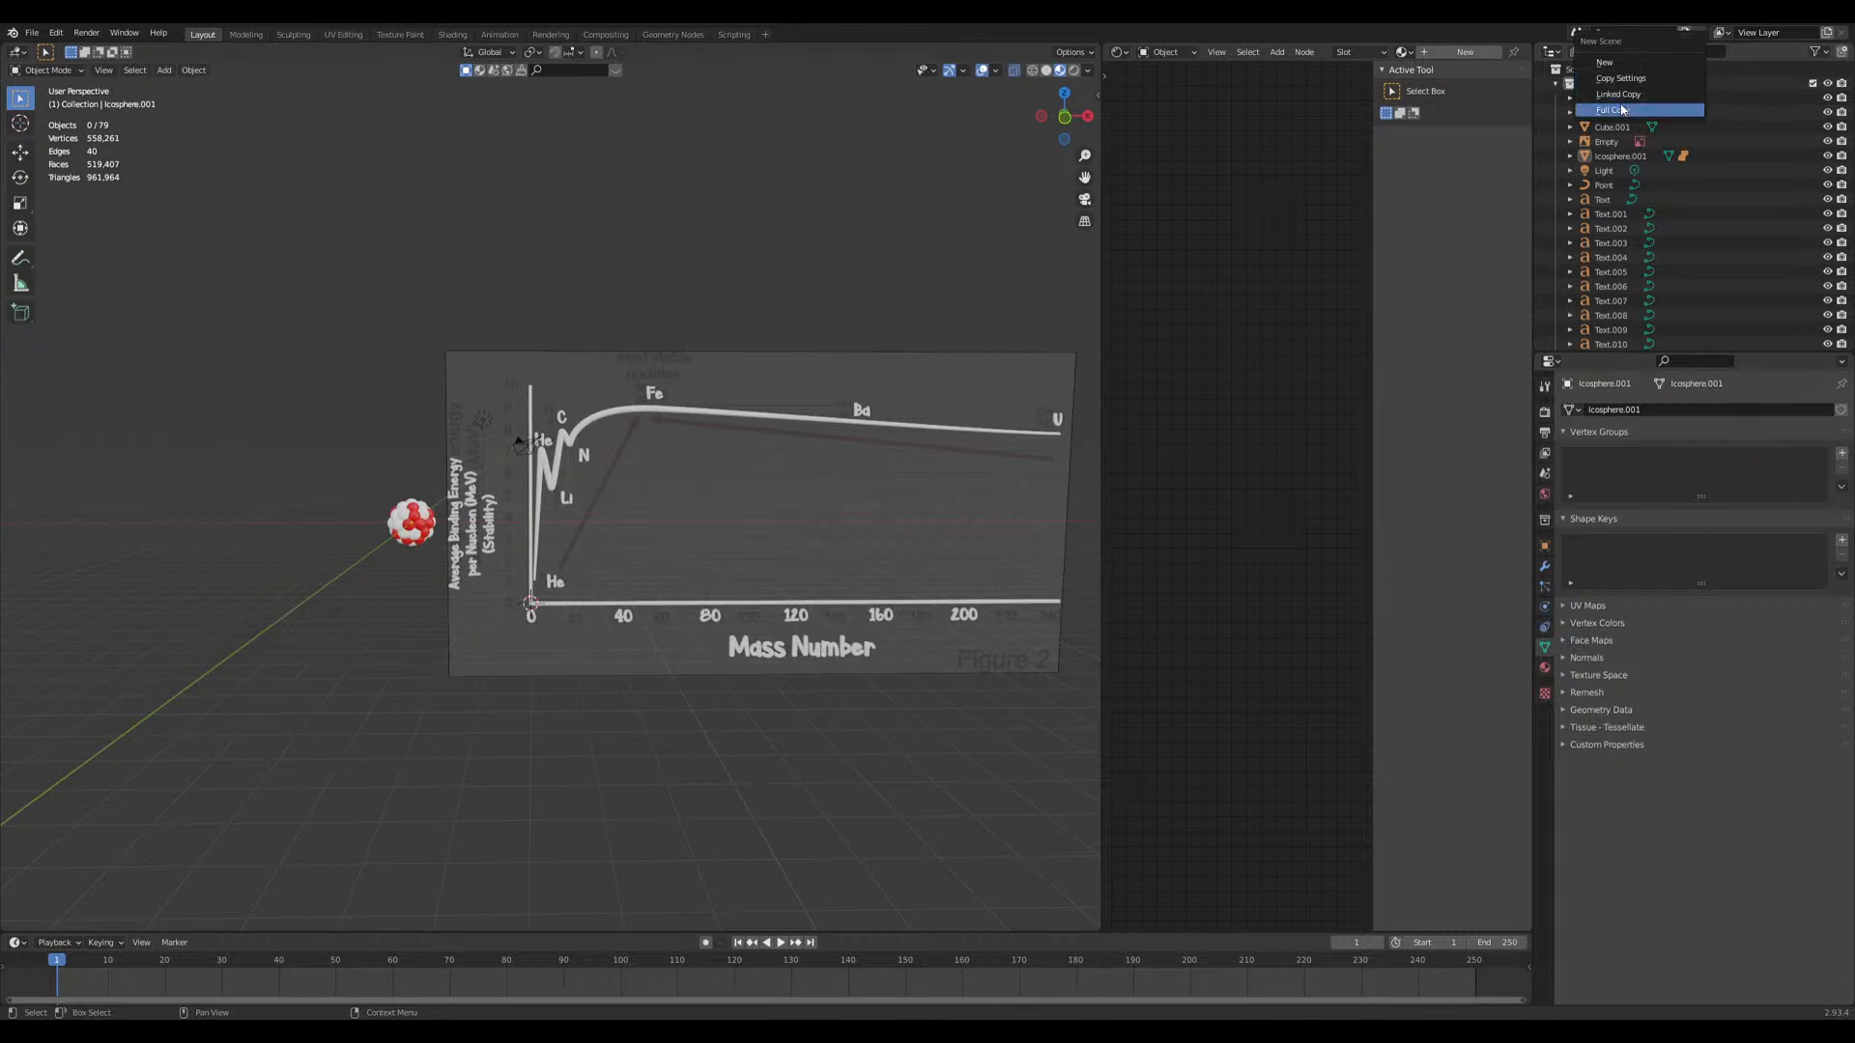
click(1611, 63)
middle_drag(595, 493, 647, 488)
Step: Return to the original scene and copy the nucleus objects next to the binding energy chart
click(1578, 32)
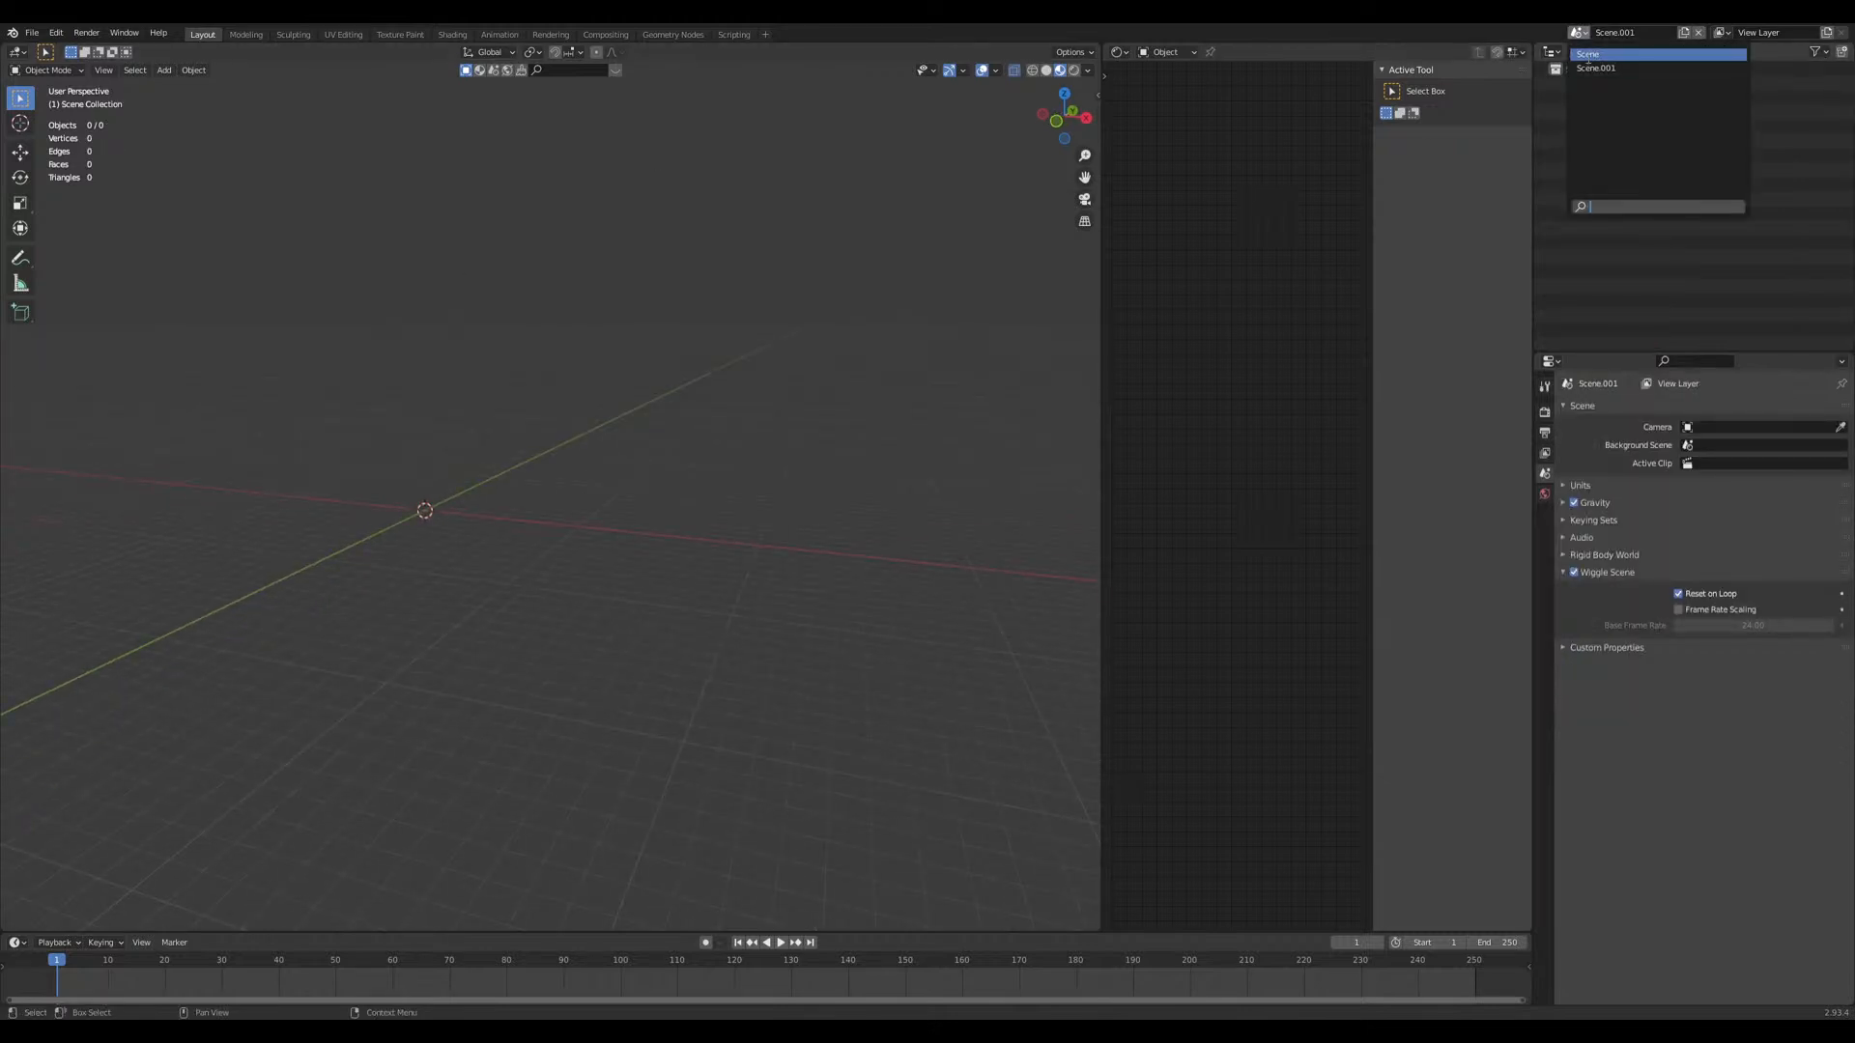
click(1587, 55)
scroll(465, 606, up, 4)
drag(474, 405, 576, 567)
key(ctrl+c)
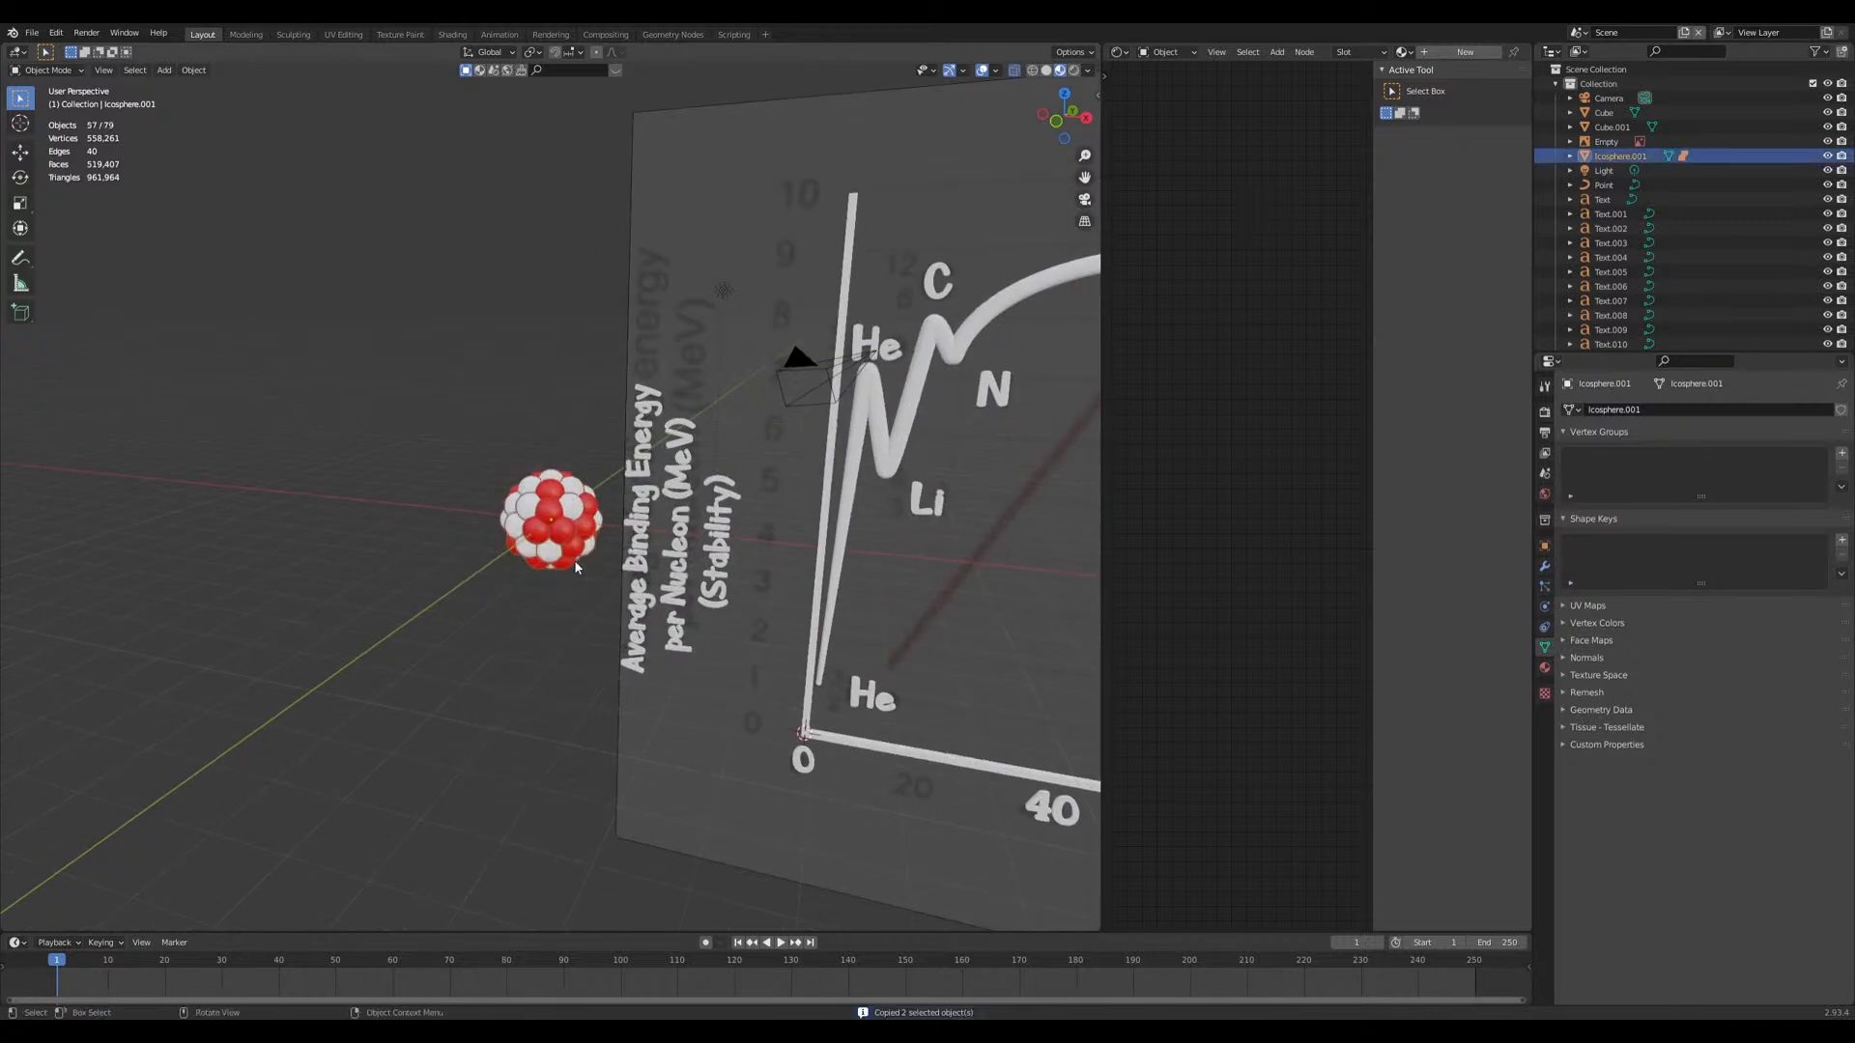
Step: Paste the copied nucleus objects into the new scene
click(1580, 32)
click(1623, 60)
key(ctrl+v)
middle_drag(605, 576, 612, 635)
scroll(620, 638, up, 1)
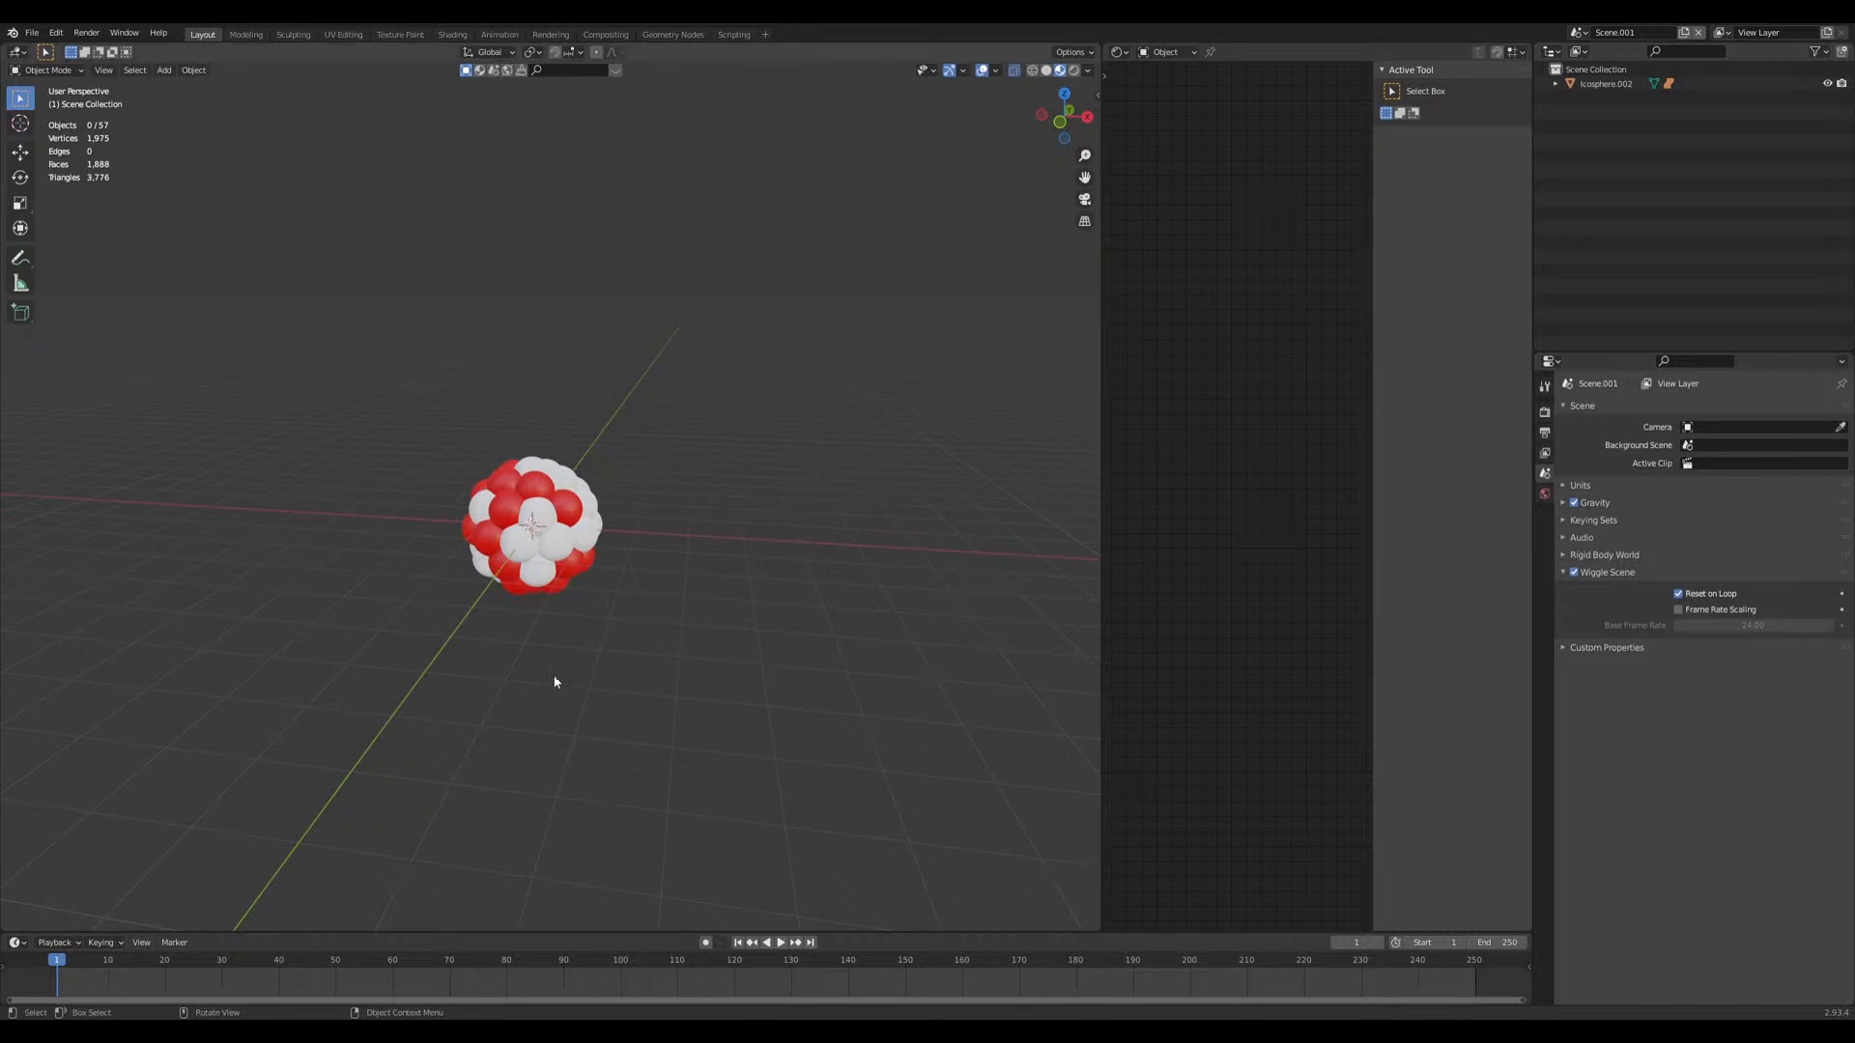
Step: Examine the pasted nucleus from several angles and check how its spheres are packed together
mouse_move(556, 679)
middle_down()
mouse_move(602, 666)
mouse_move(574, 662)
middle_up()
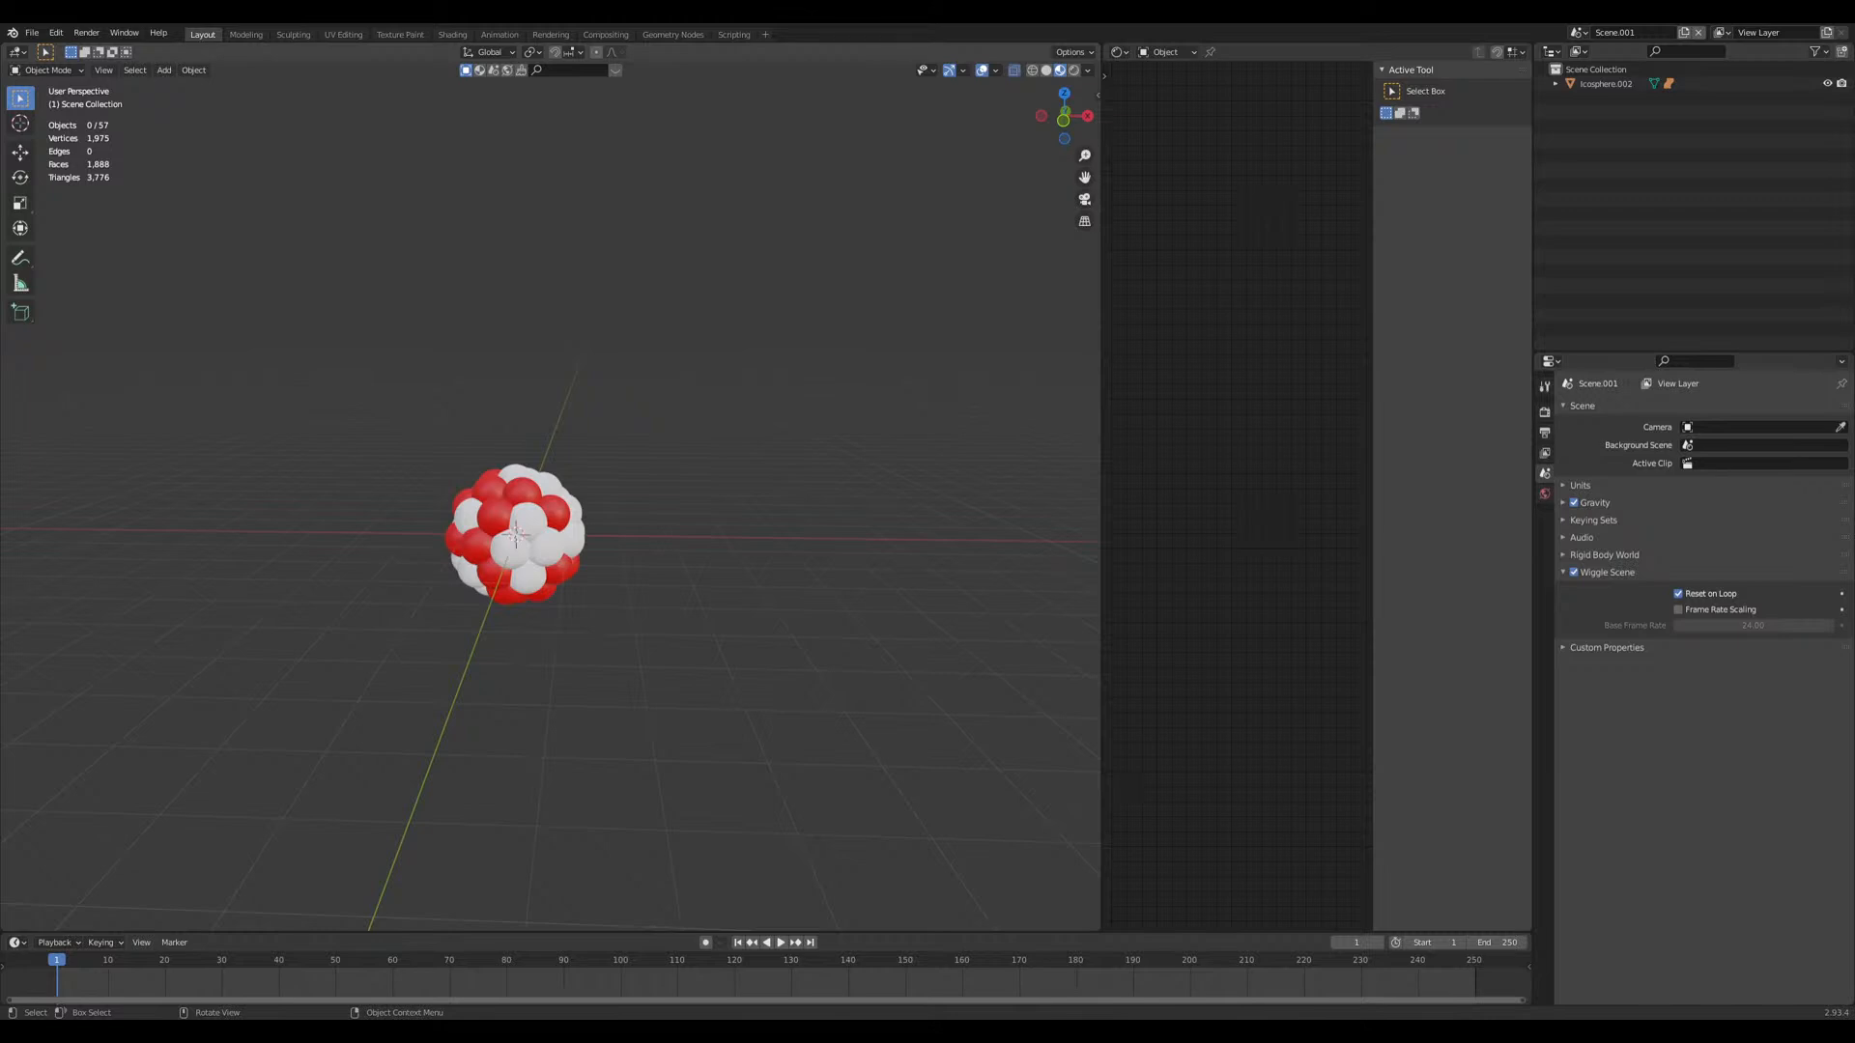
middle_drag(559, 612, 773, 542)
scroll(754, 509, down, 3)
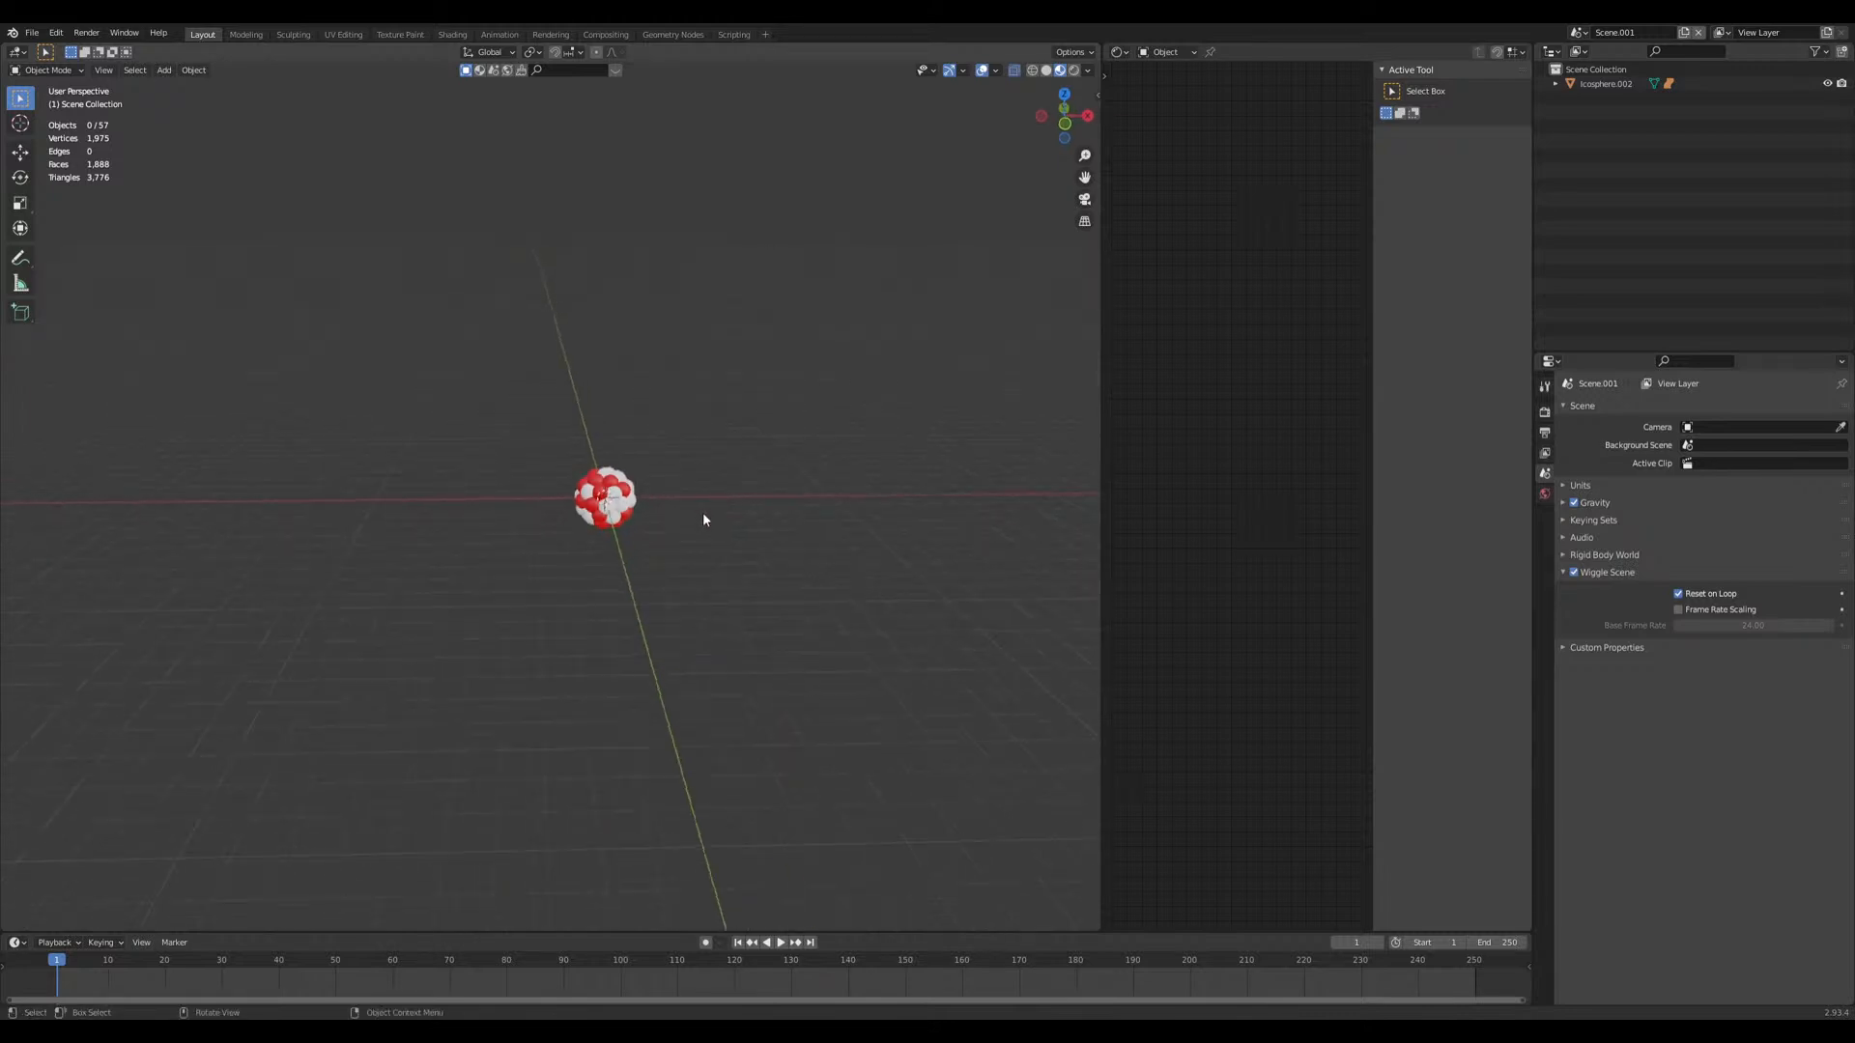
scroll(606, 476, up, 3)
click(638, 491)
middle_drag(638, 491, 761, 395)
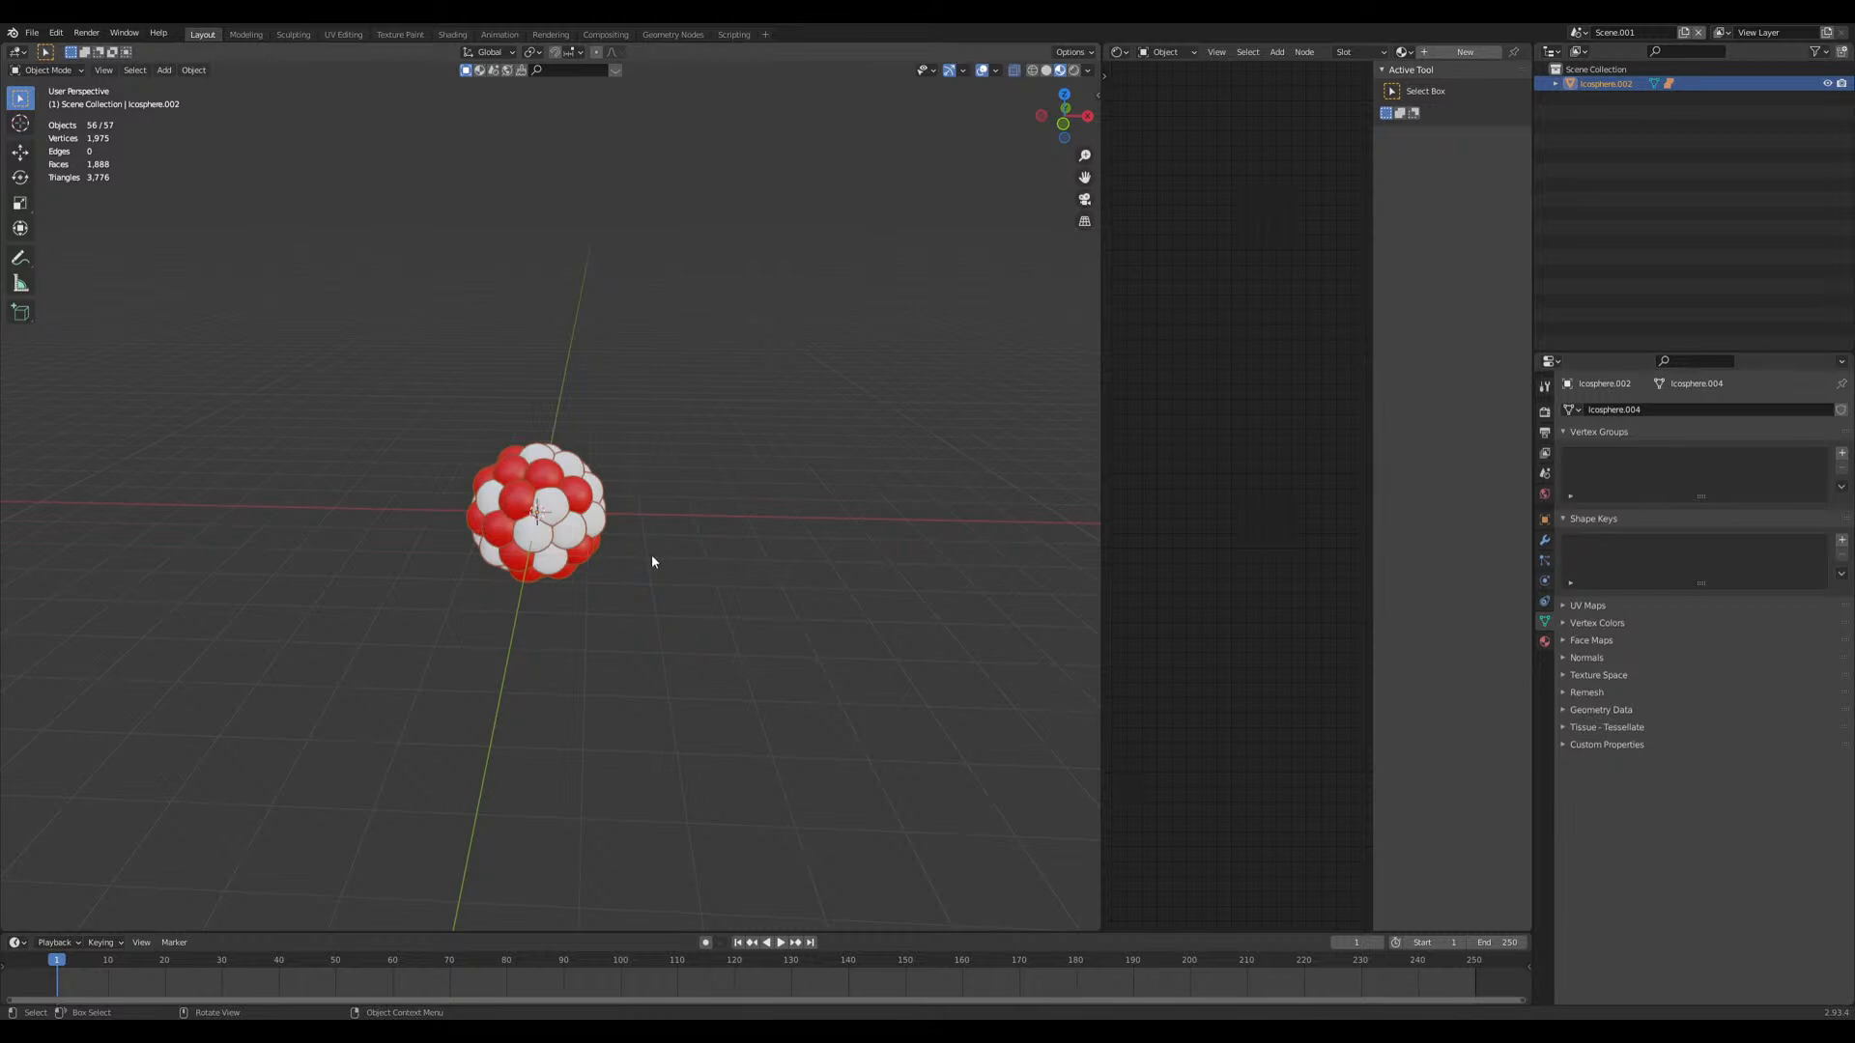
mouse_move(629, 567)
middle_down()
mouse_move(586, 561)
mouse_move(632, 566)
middle_up()
scroll(632, 566, up, 2)
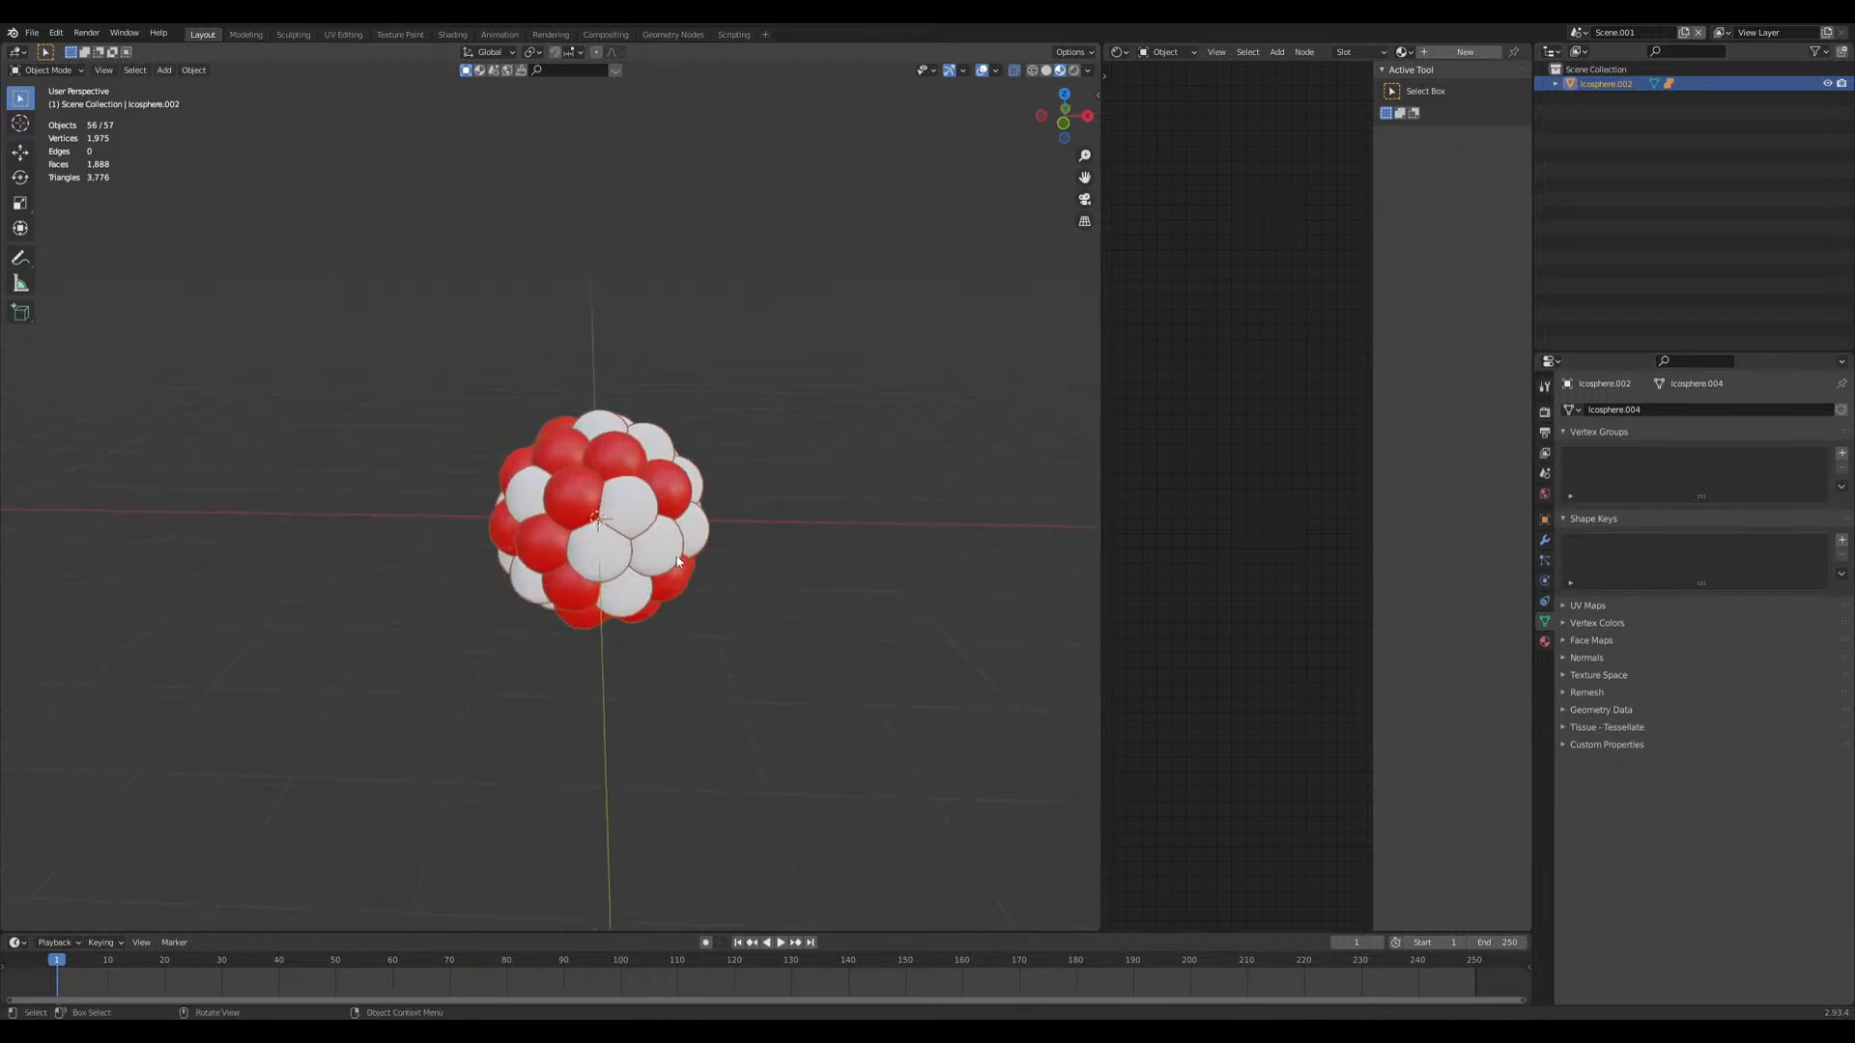
scroll(675, 551, down, 1)
Step: Duplicate all of the nucleus's vertices in Edit Mode and place the copy about 5 m away along negative X
key(Tab)
key(a)
key(shift+d)
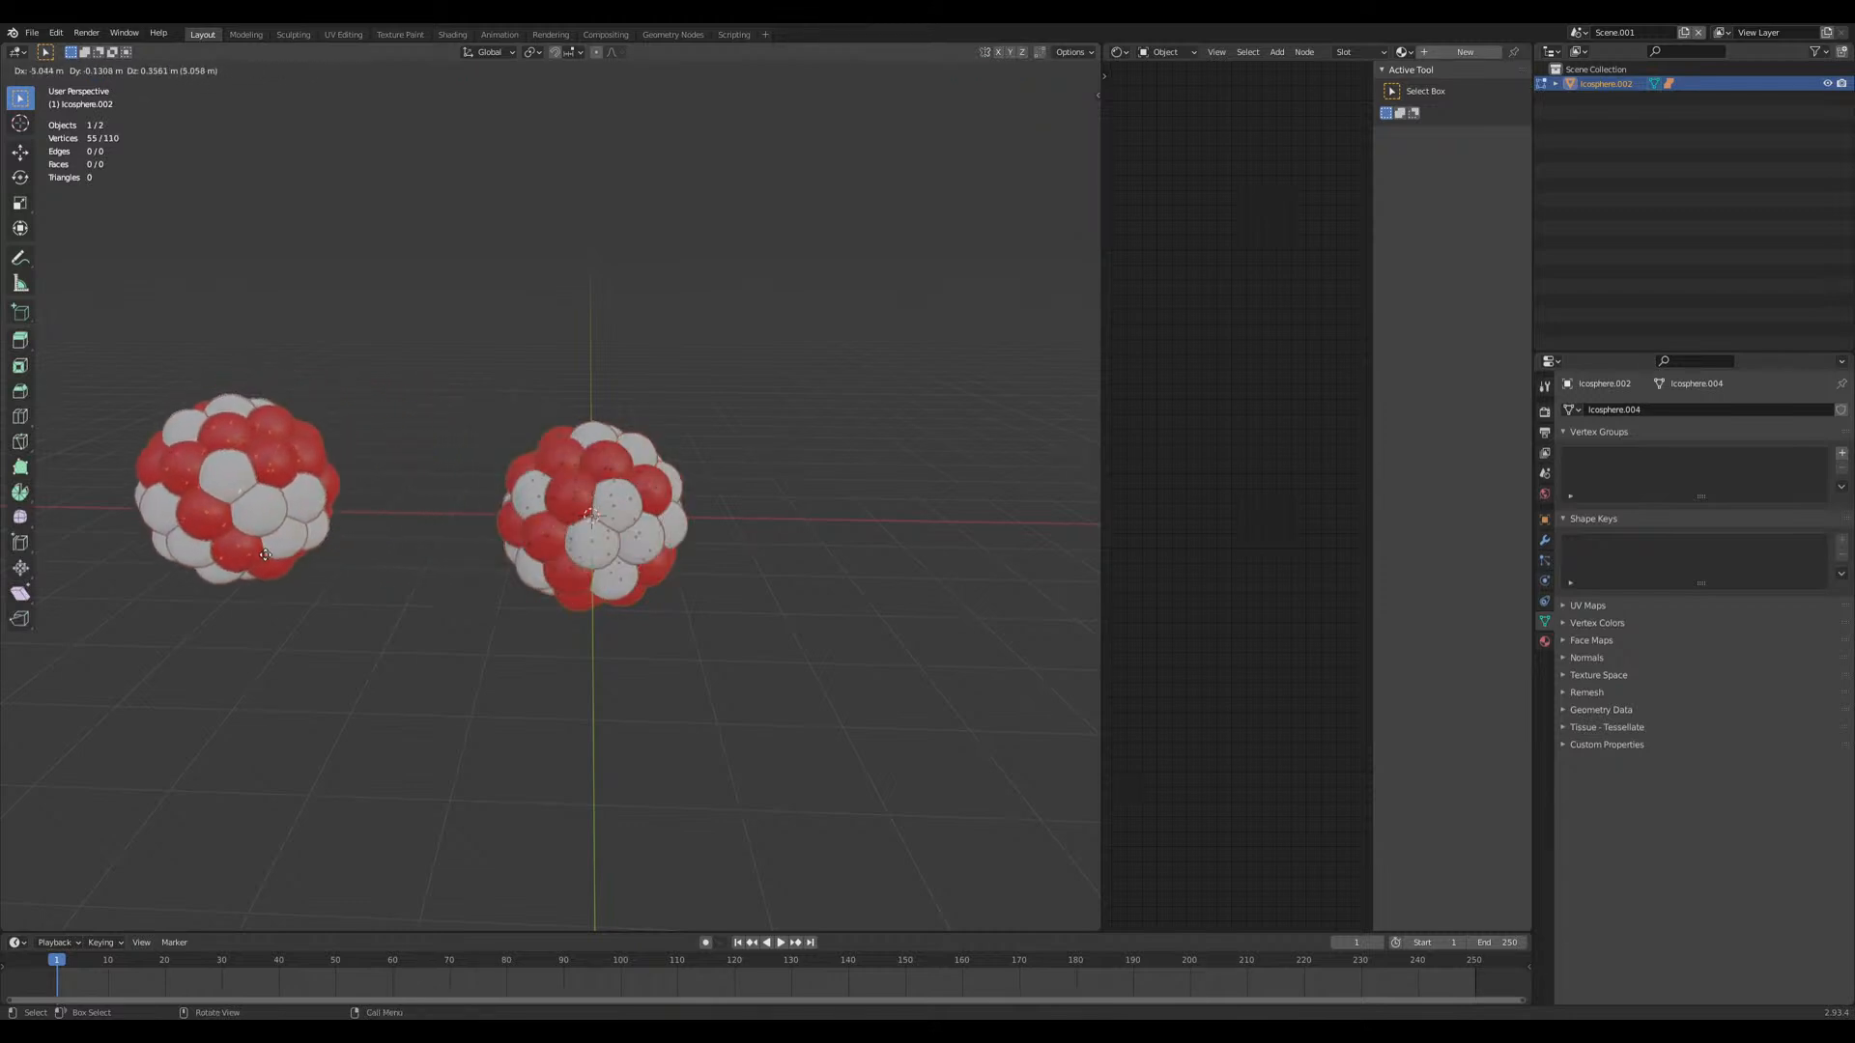
click(509, 650)
scroll(506, 663, down, 2)
key(Tab)
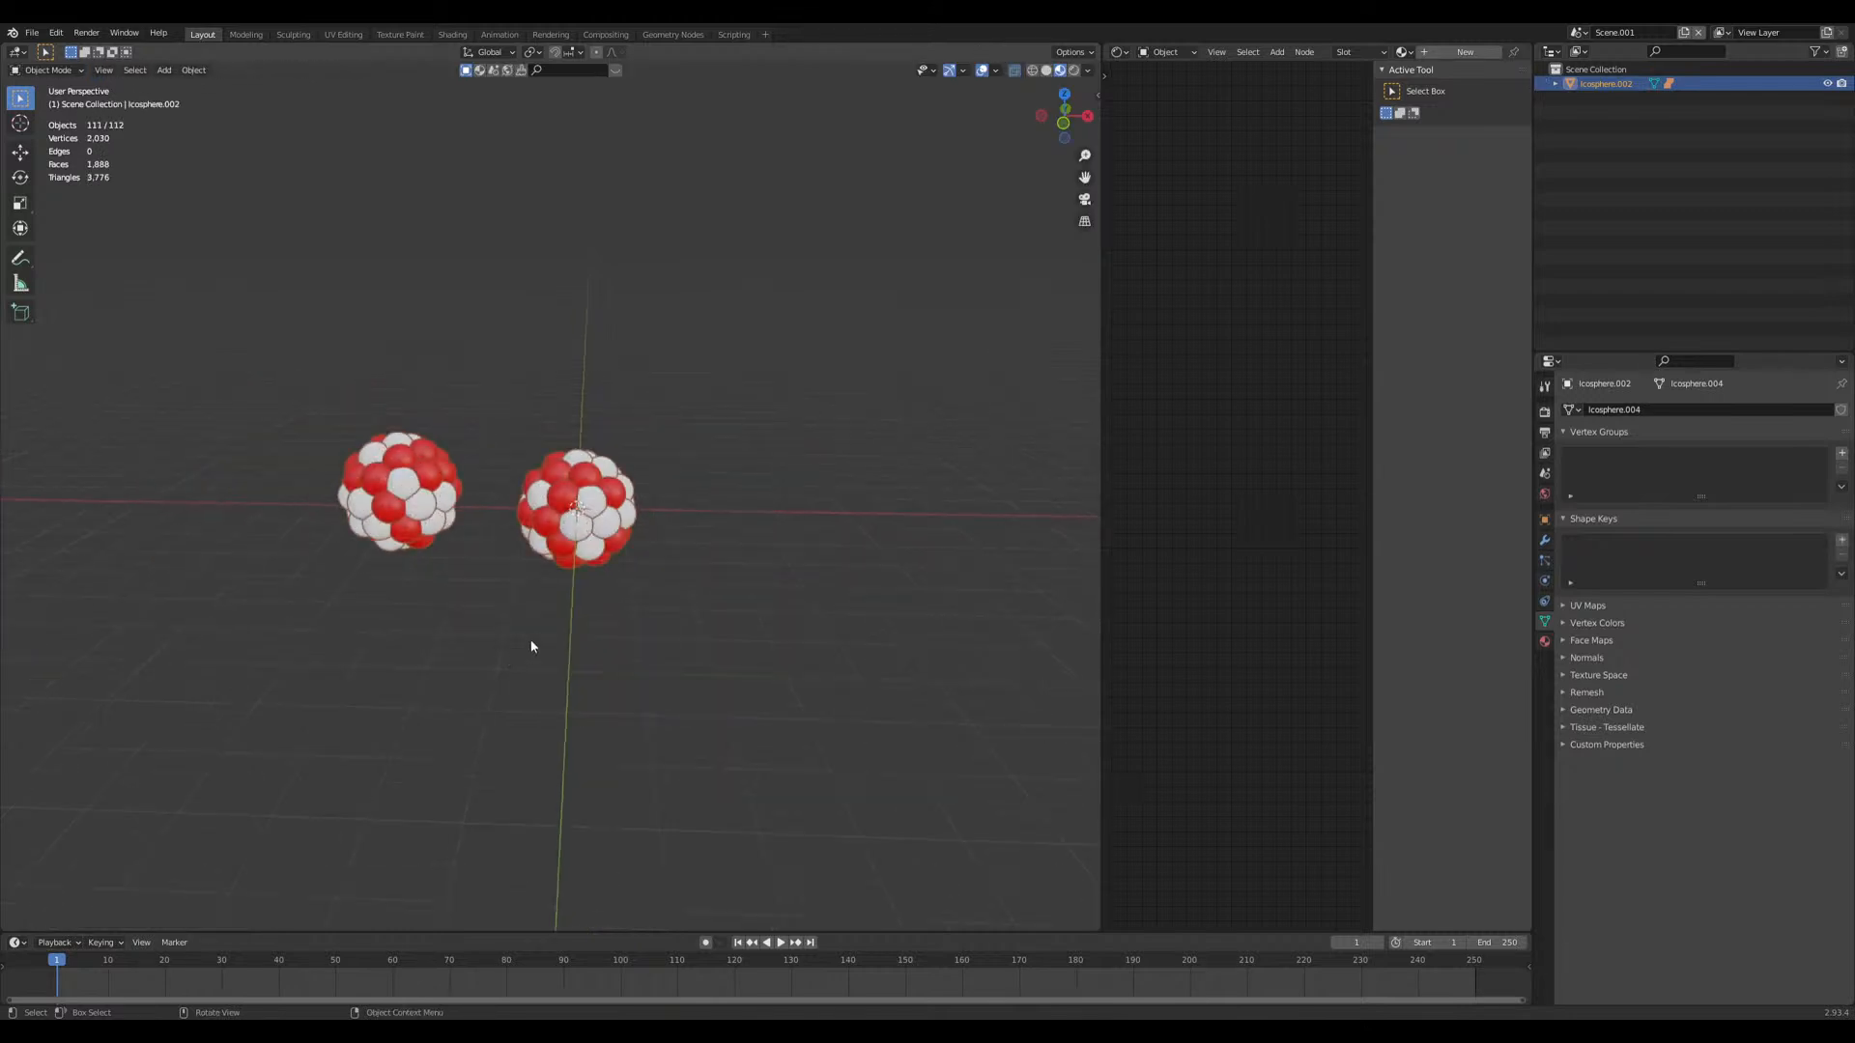
Step: Try moving and deleting the combined nucleus object in Object Mode, and undo the deletion
click(578, 526)
key(g)
right_click(636, 498)
click(601, 527)
key(g)
right_click(761, 567)
key(x)
key(x)
click(414, 599)
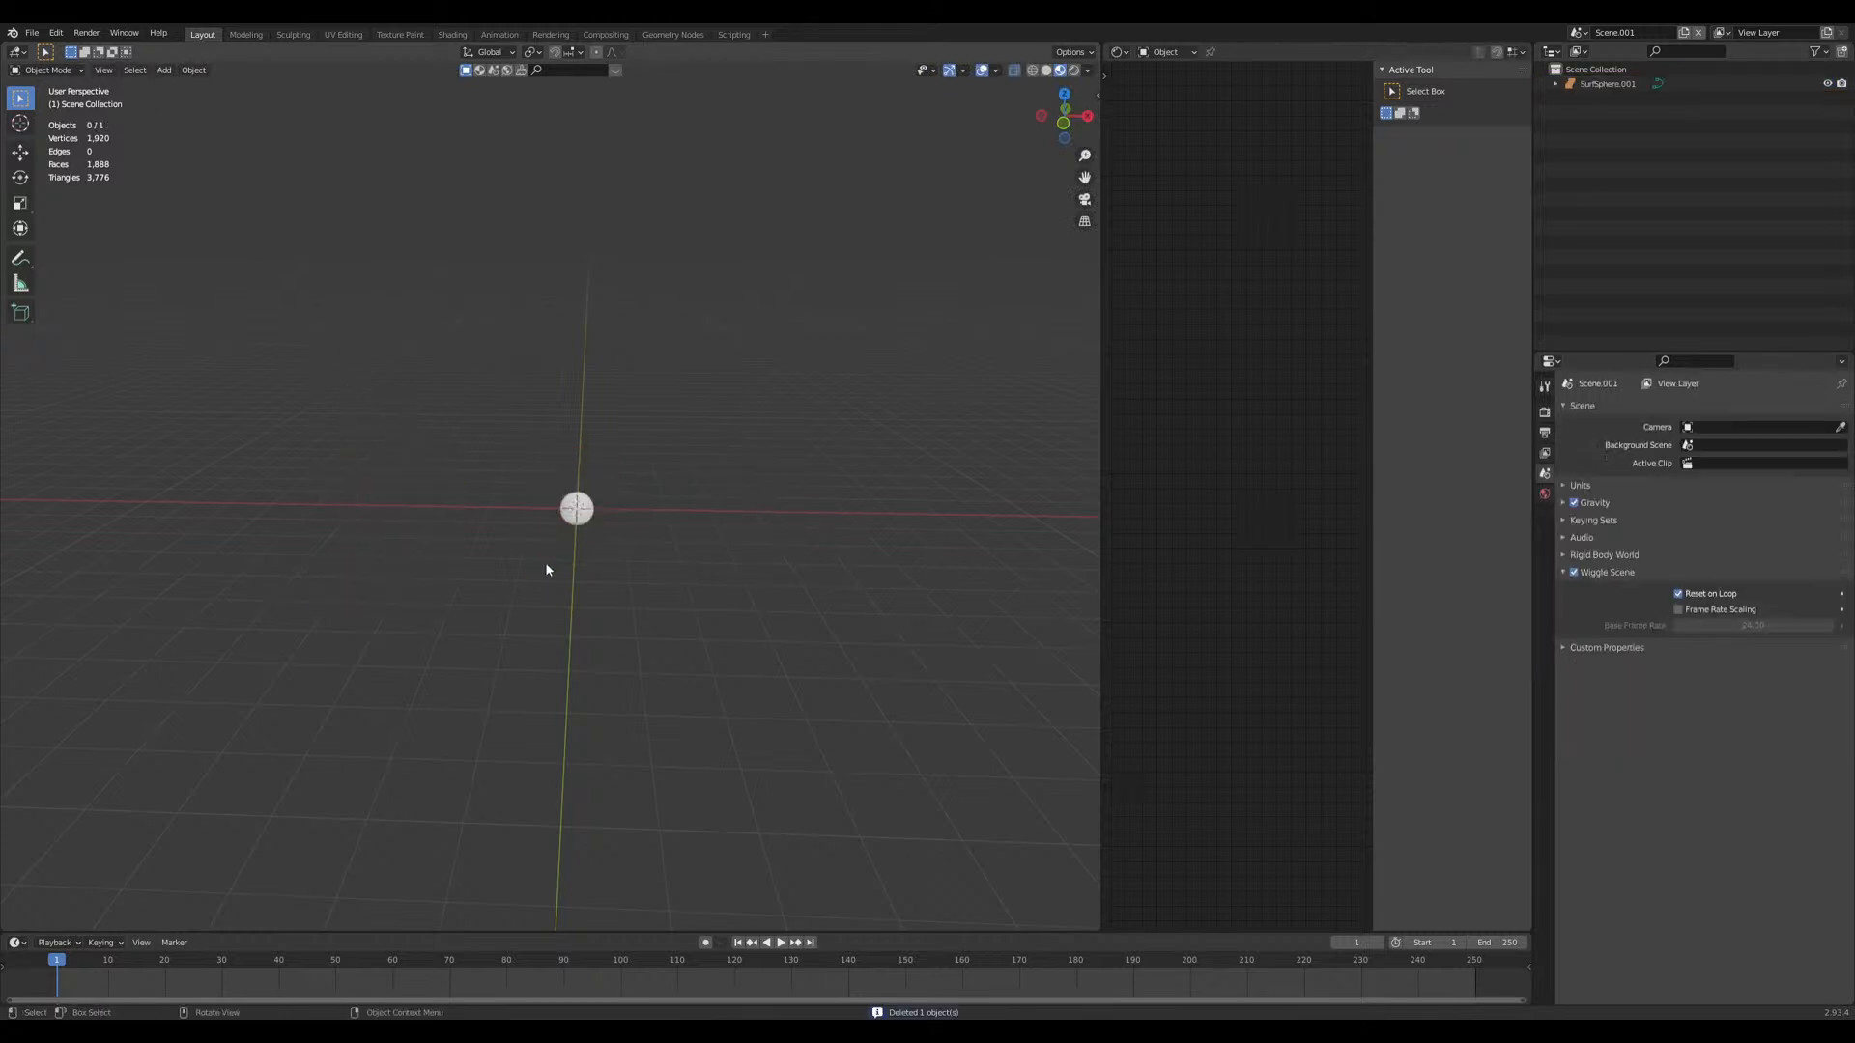
key(ctrl+z)
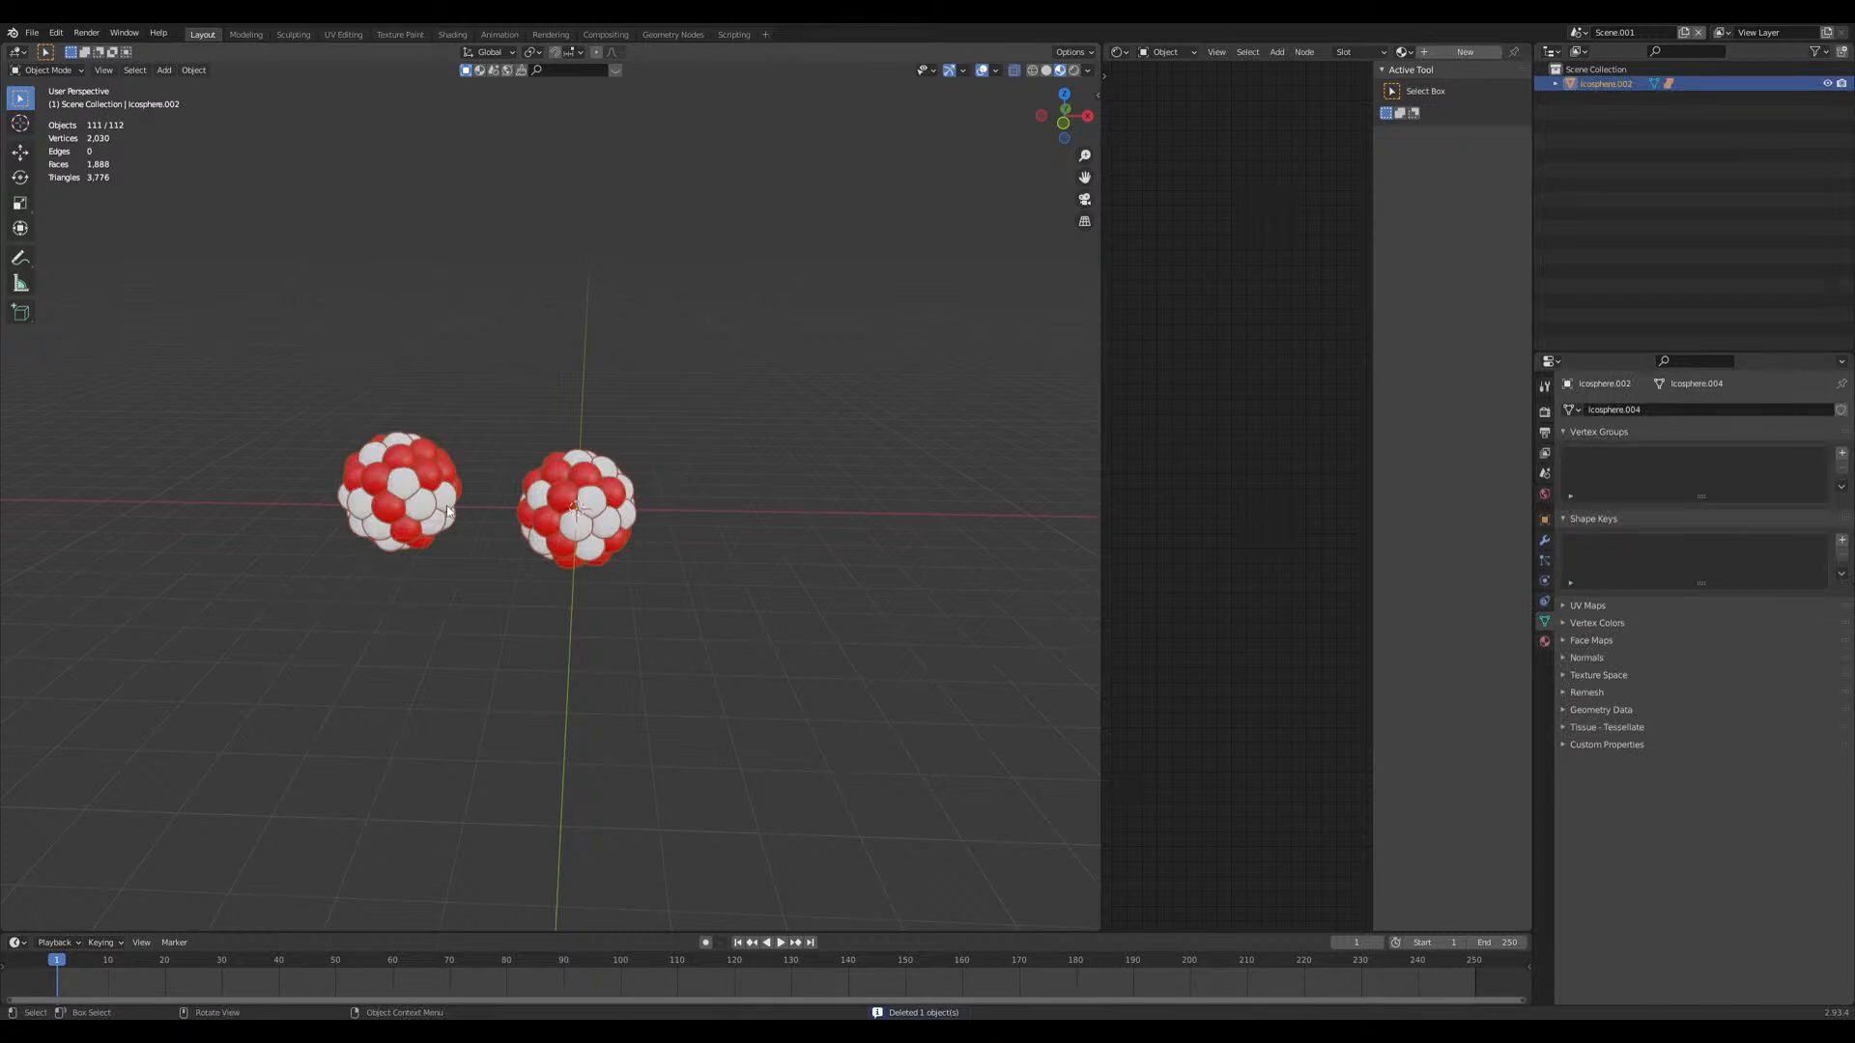
Step: Separate the duplicated nucleus's vertices into their own object and select it
key(Tab)
drag(310, 400, 467, 633)
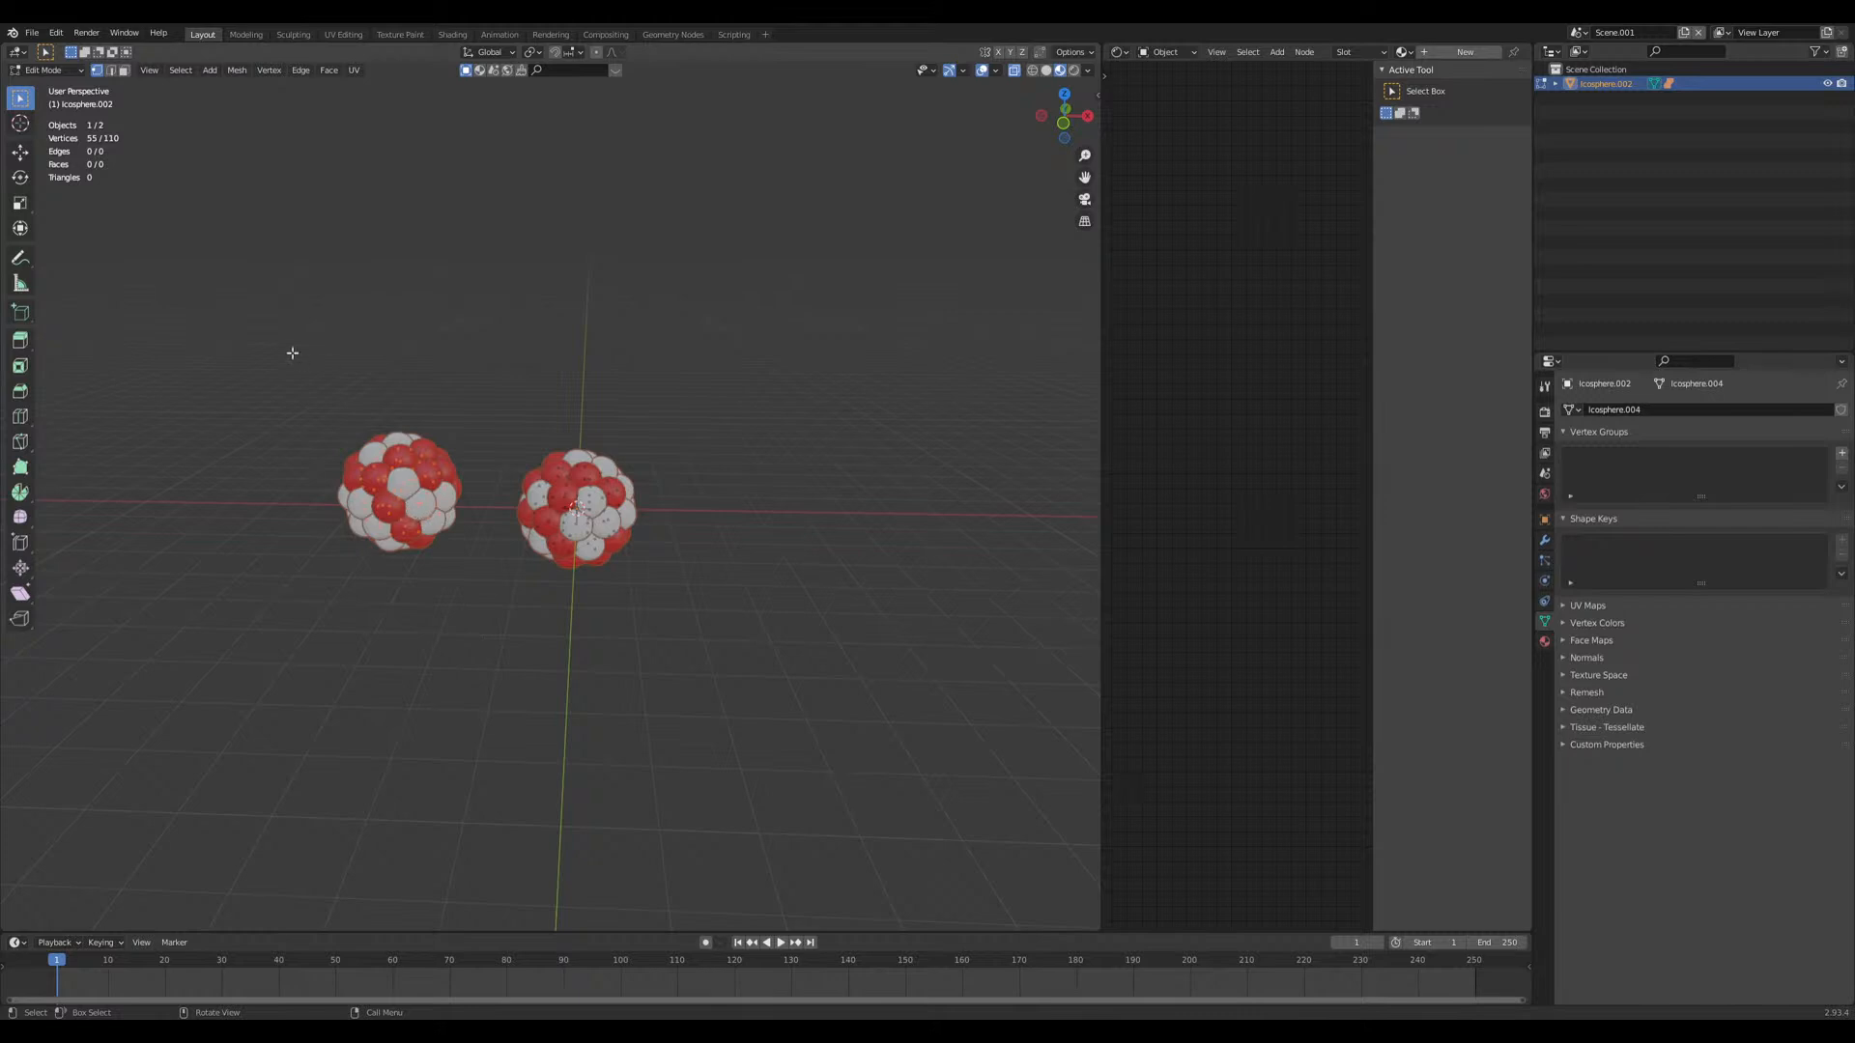
right_click(423, 591)
mouse_move(423, 777)
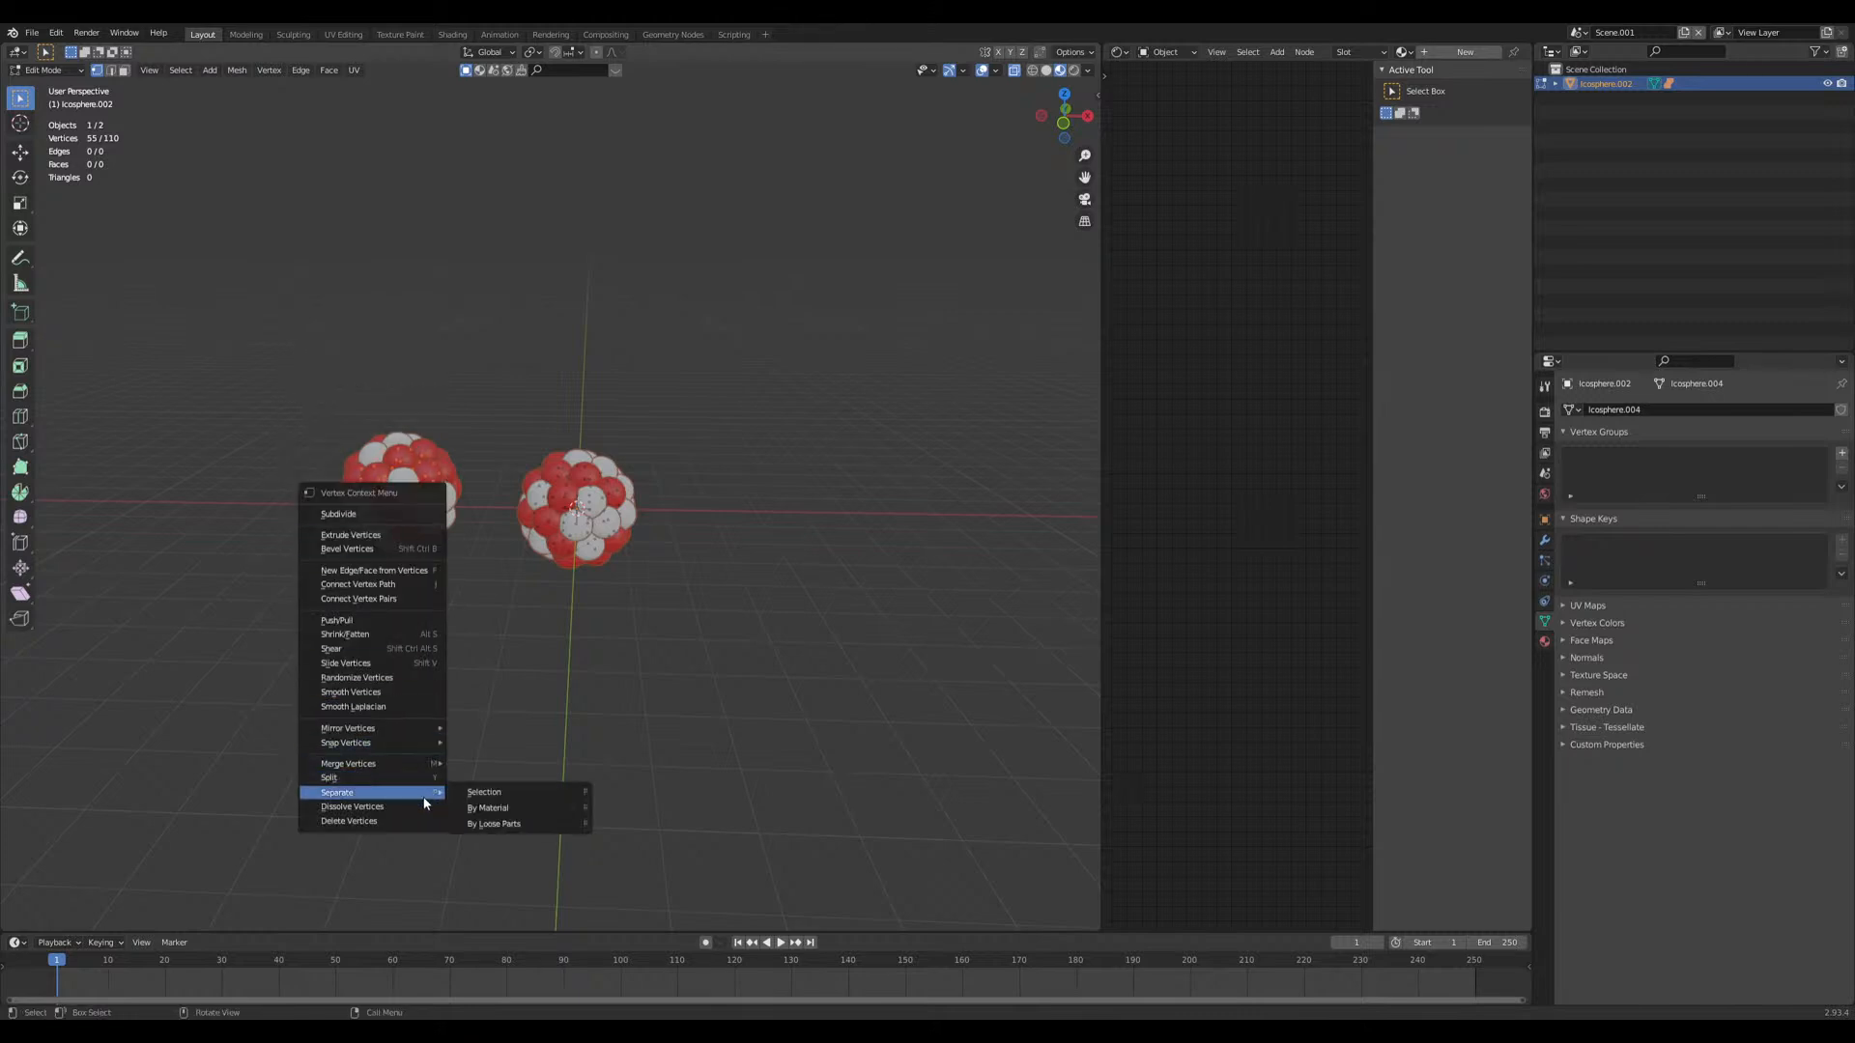
click(479, 794)
key(Tab)
click(408, 494)
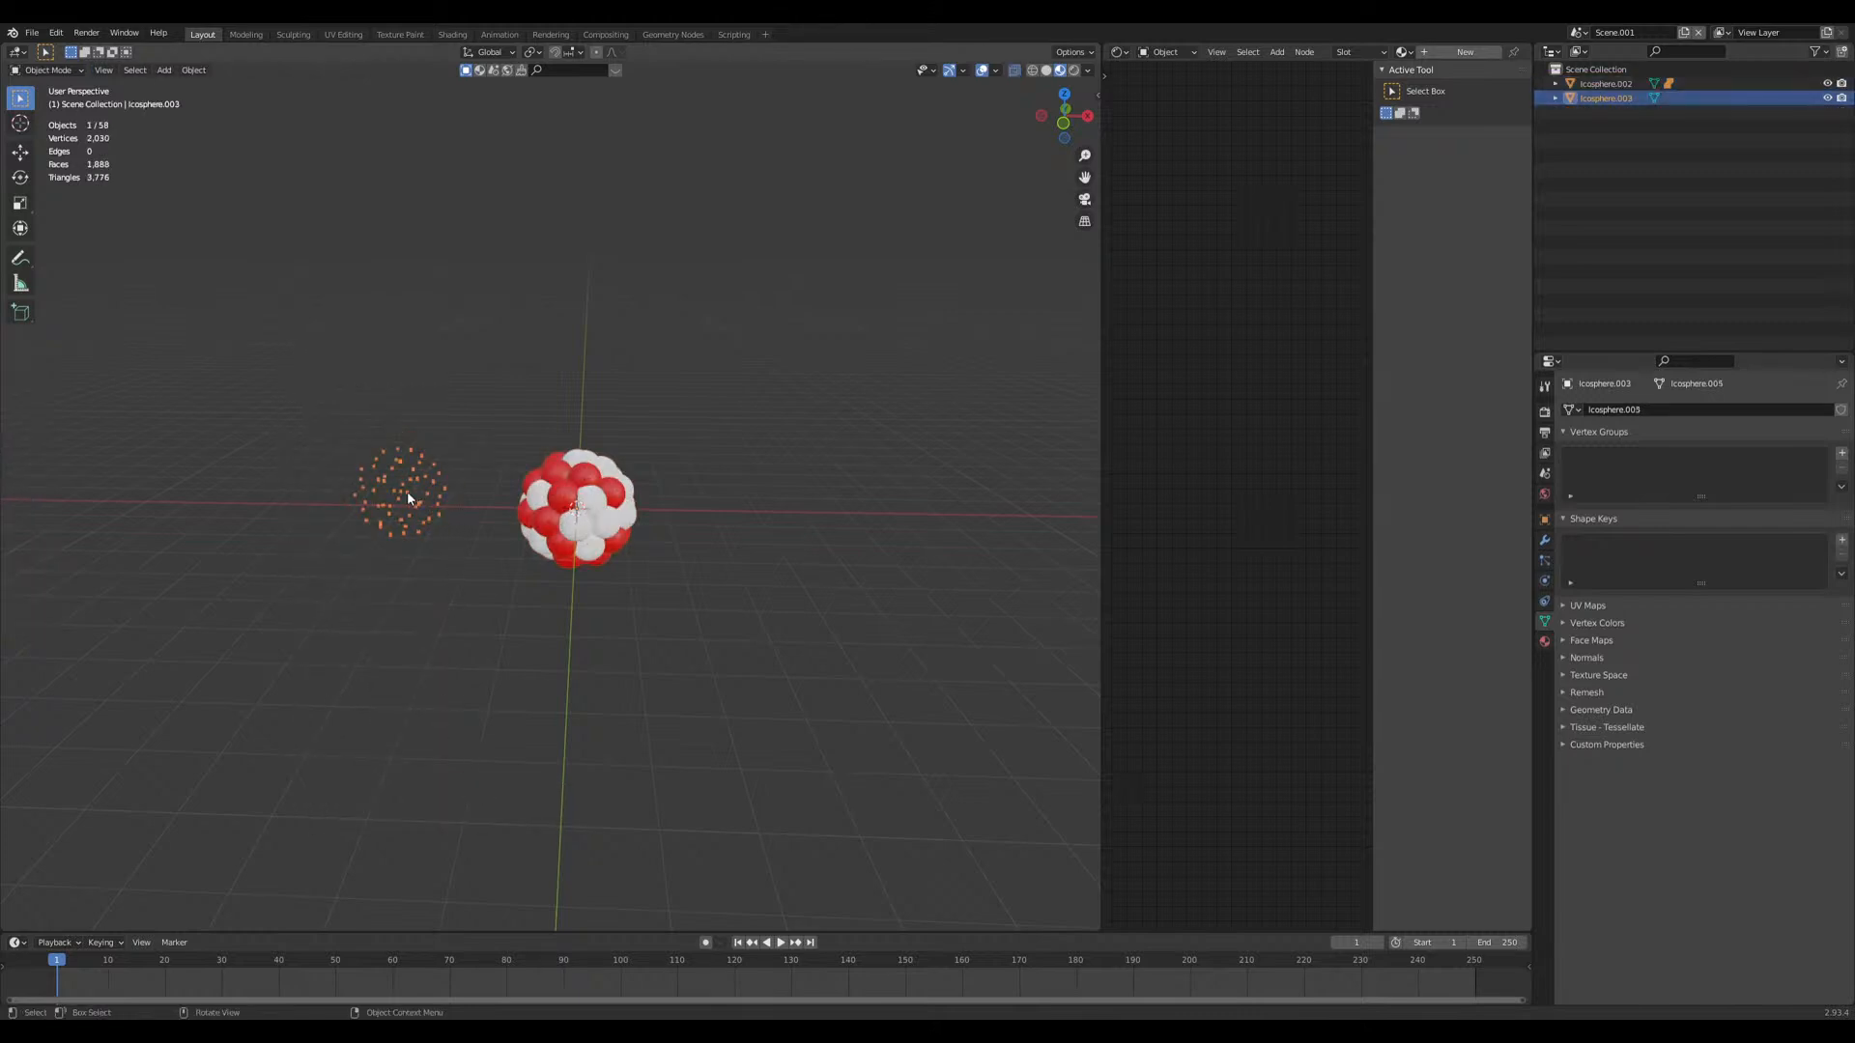
Step: Try to snap the separated vertex object to the 3D cursor
key(shift+s)
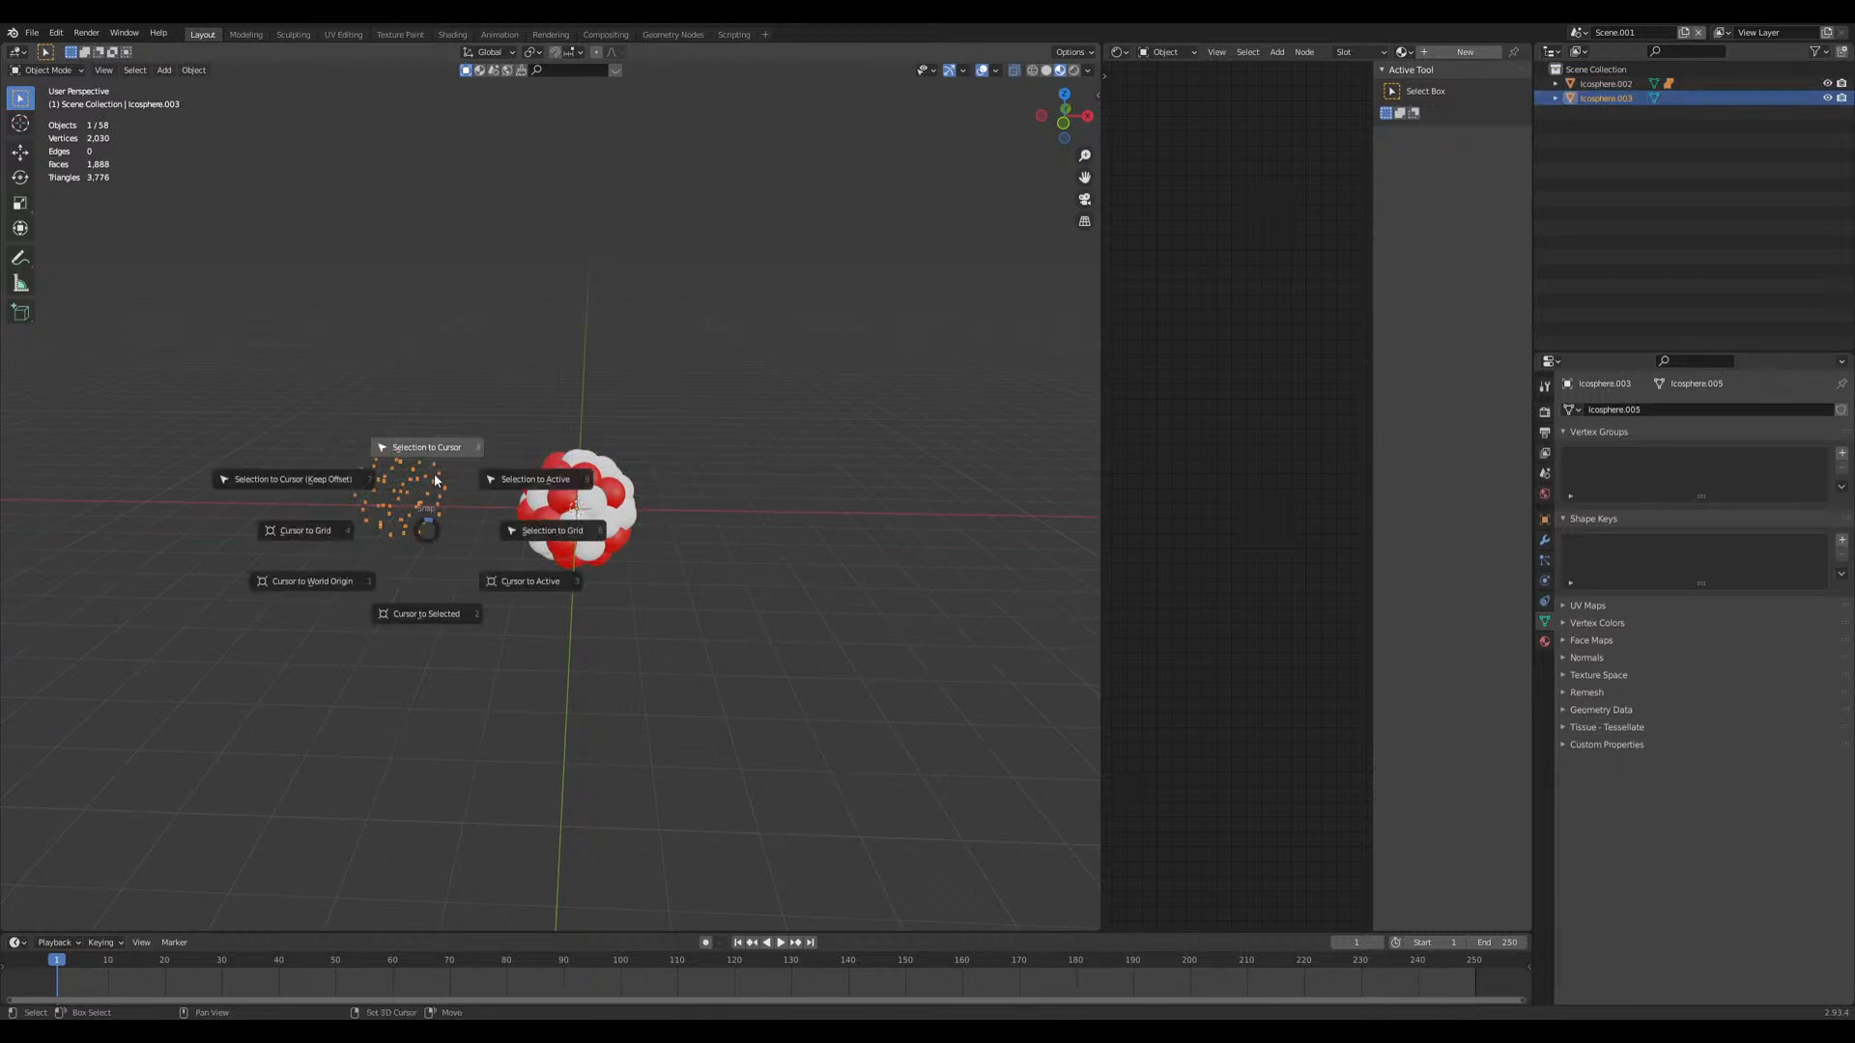
click(436, 480)
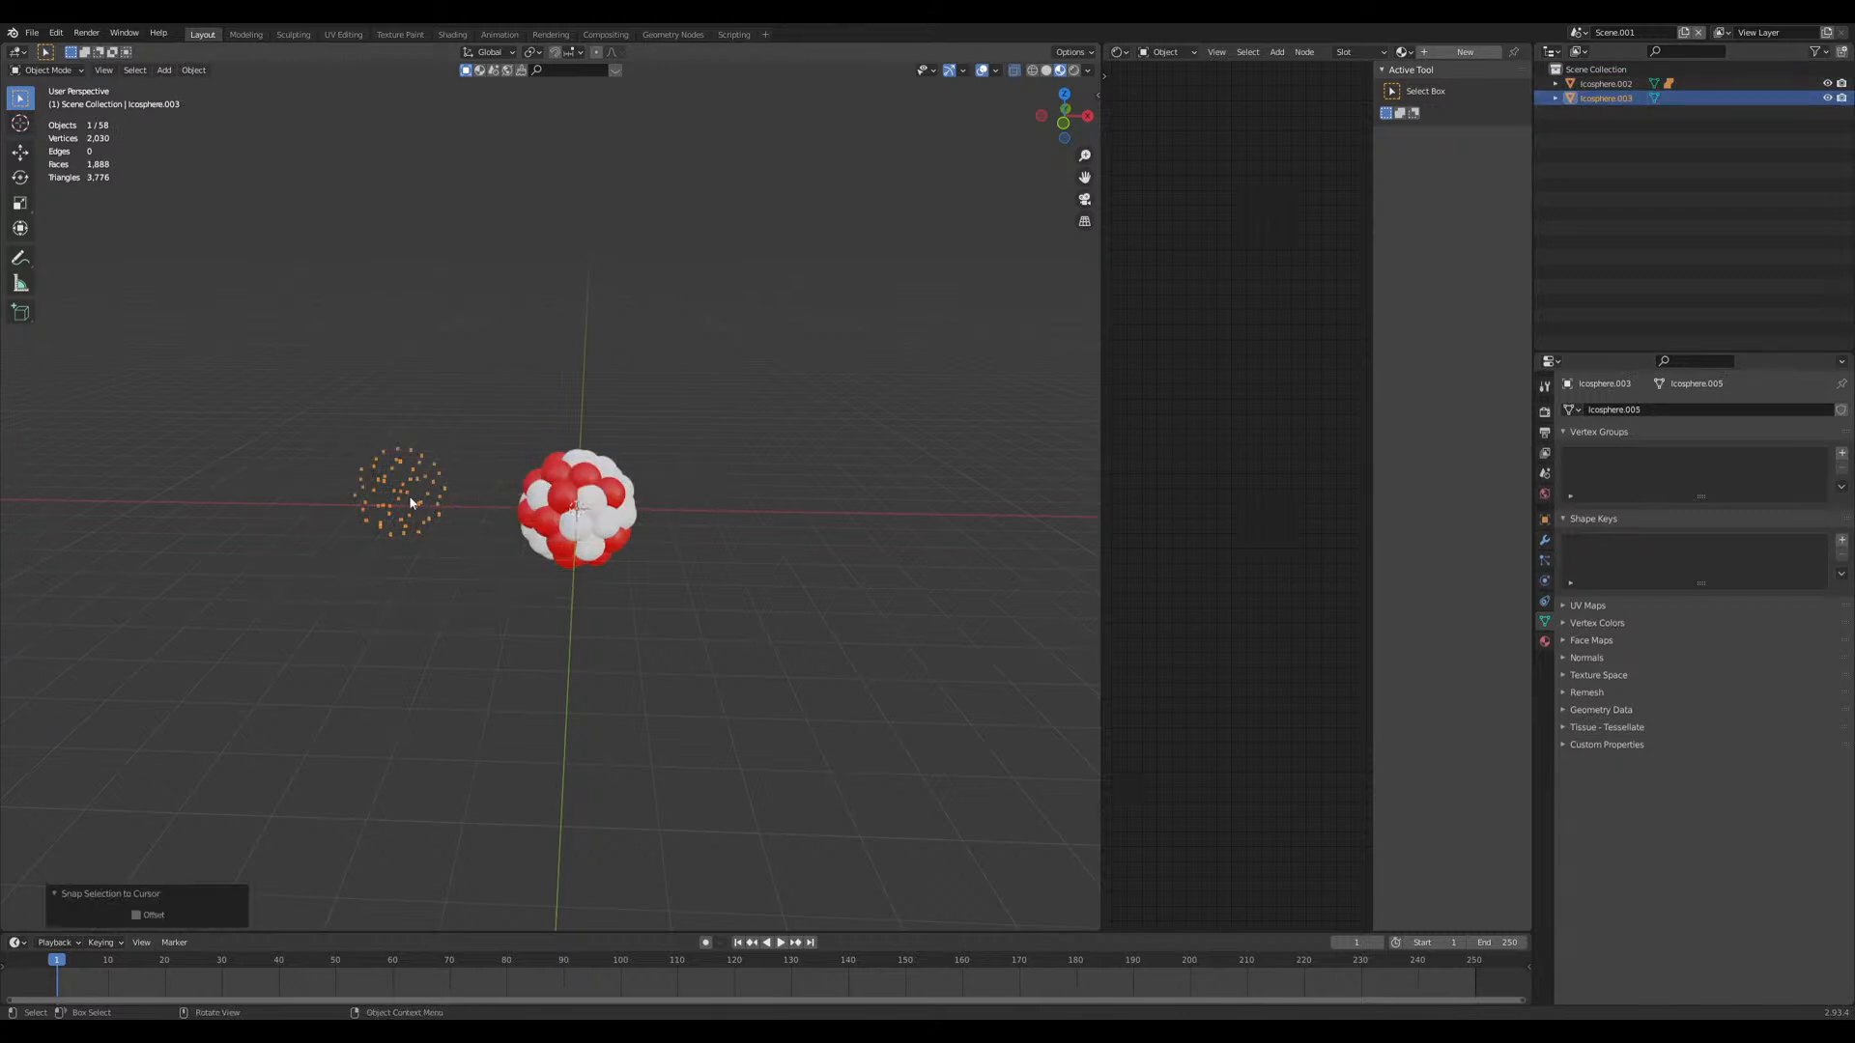
key(shift+s)
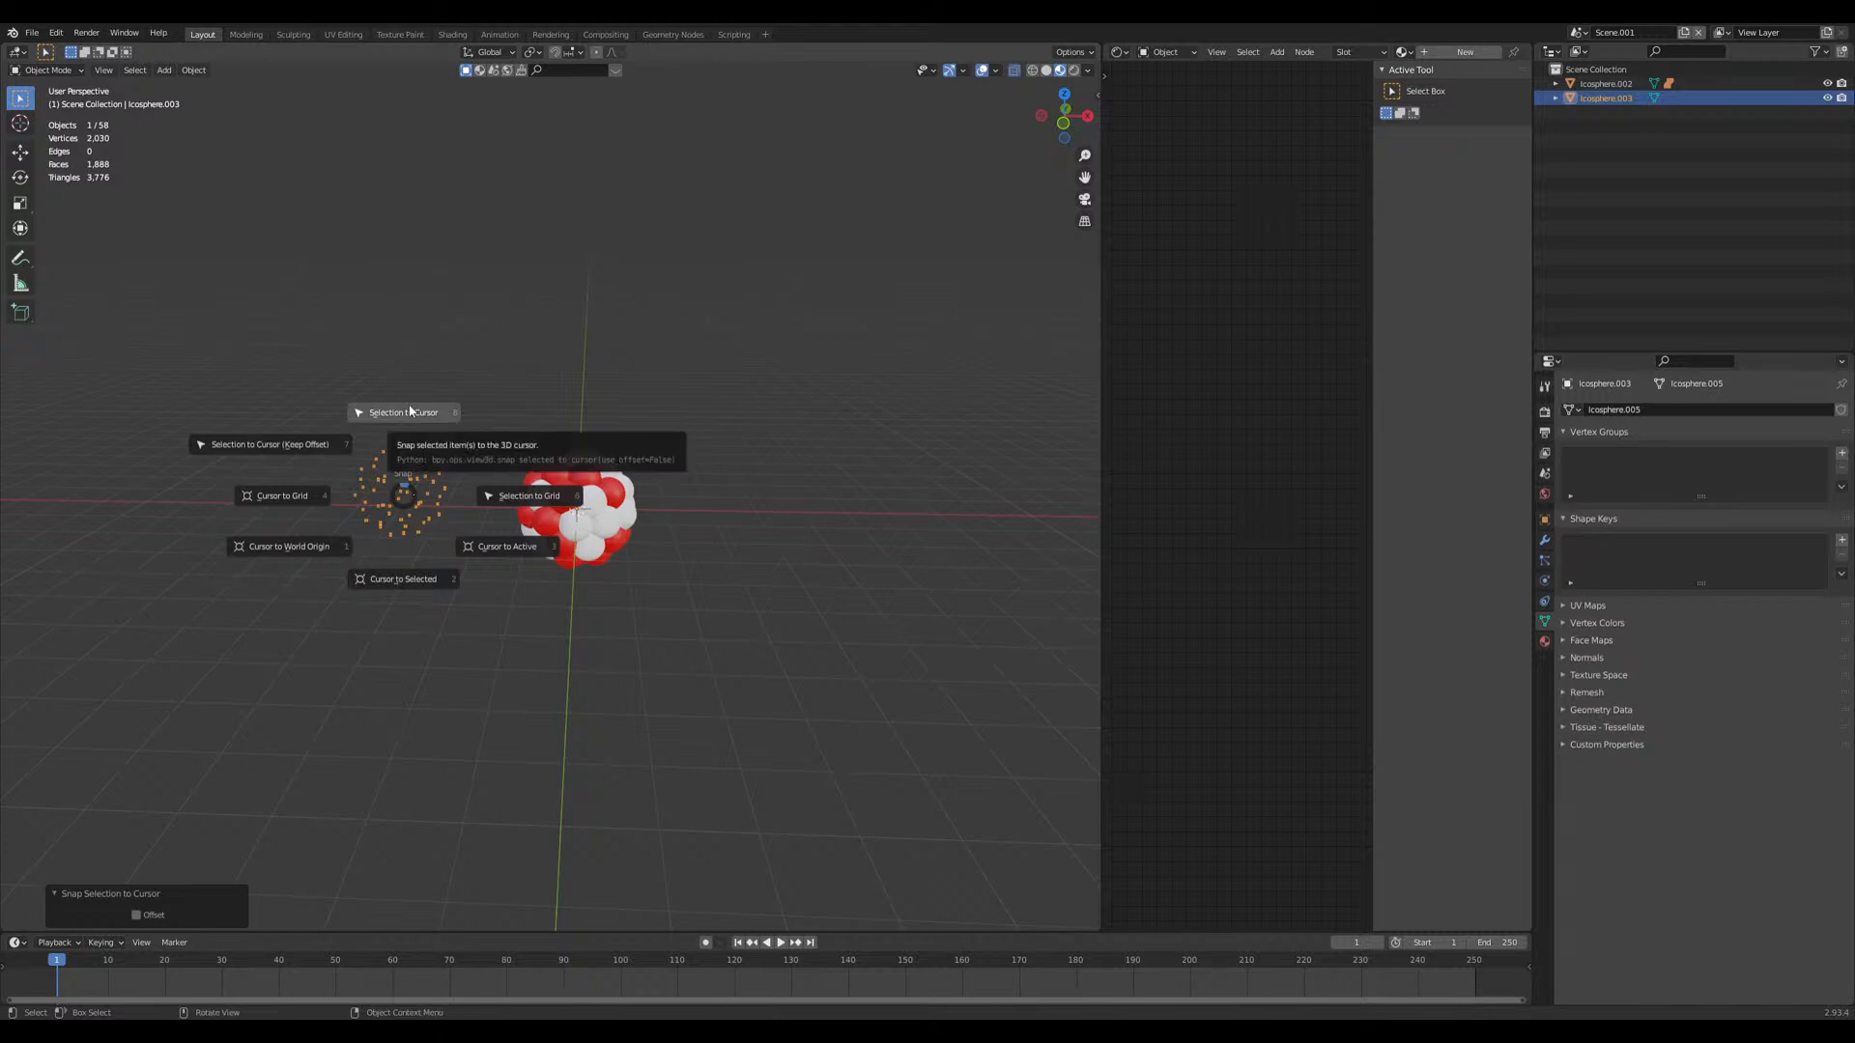
click(409, 412)
Step: Set the separated vertex object's origin to its center of mass by surface and by volume, and delete the object
right_click(415, 494)
mouse_move(405, 543)
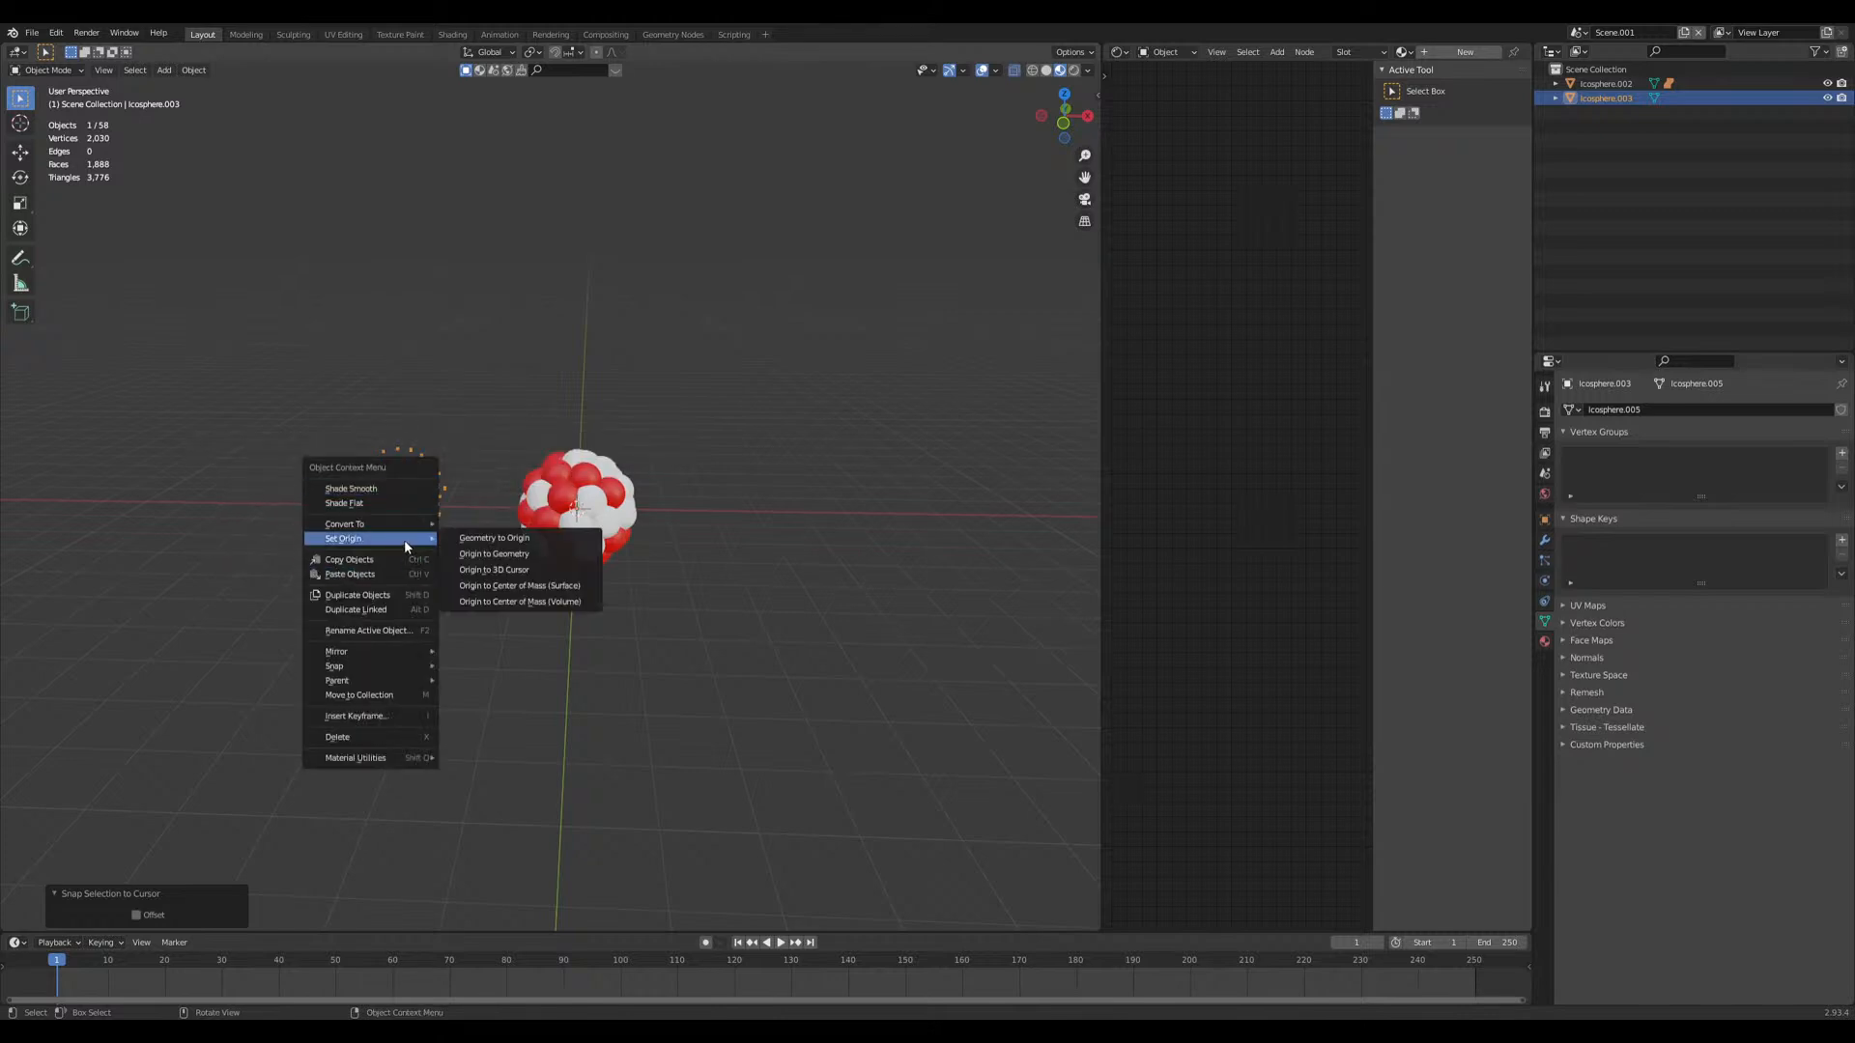
click(578, 586)
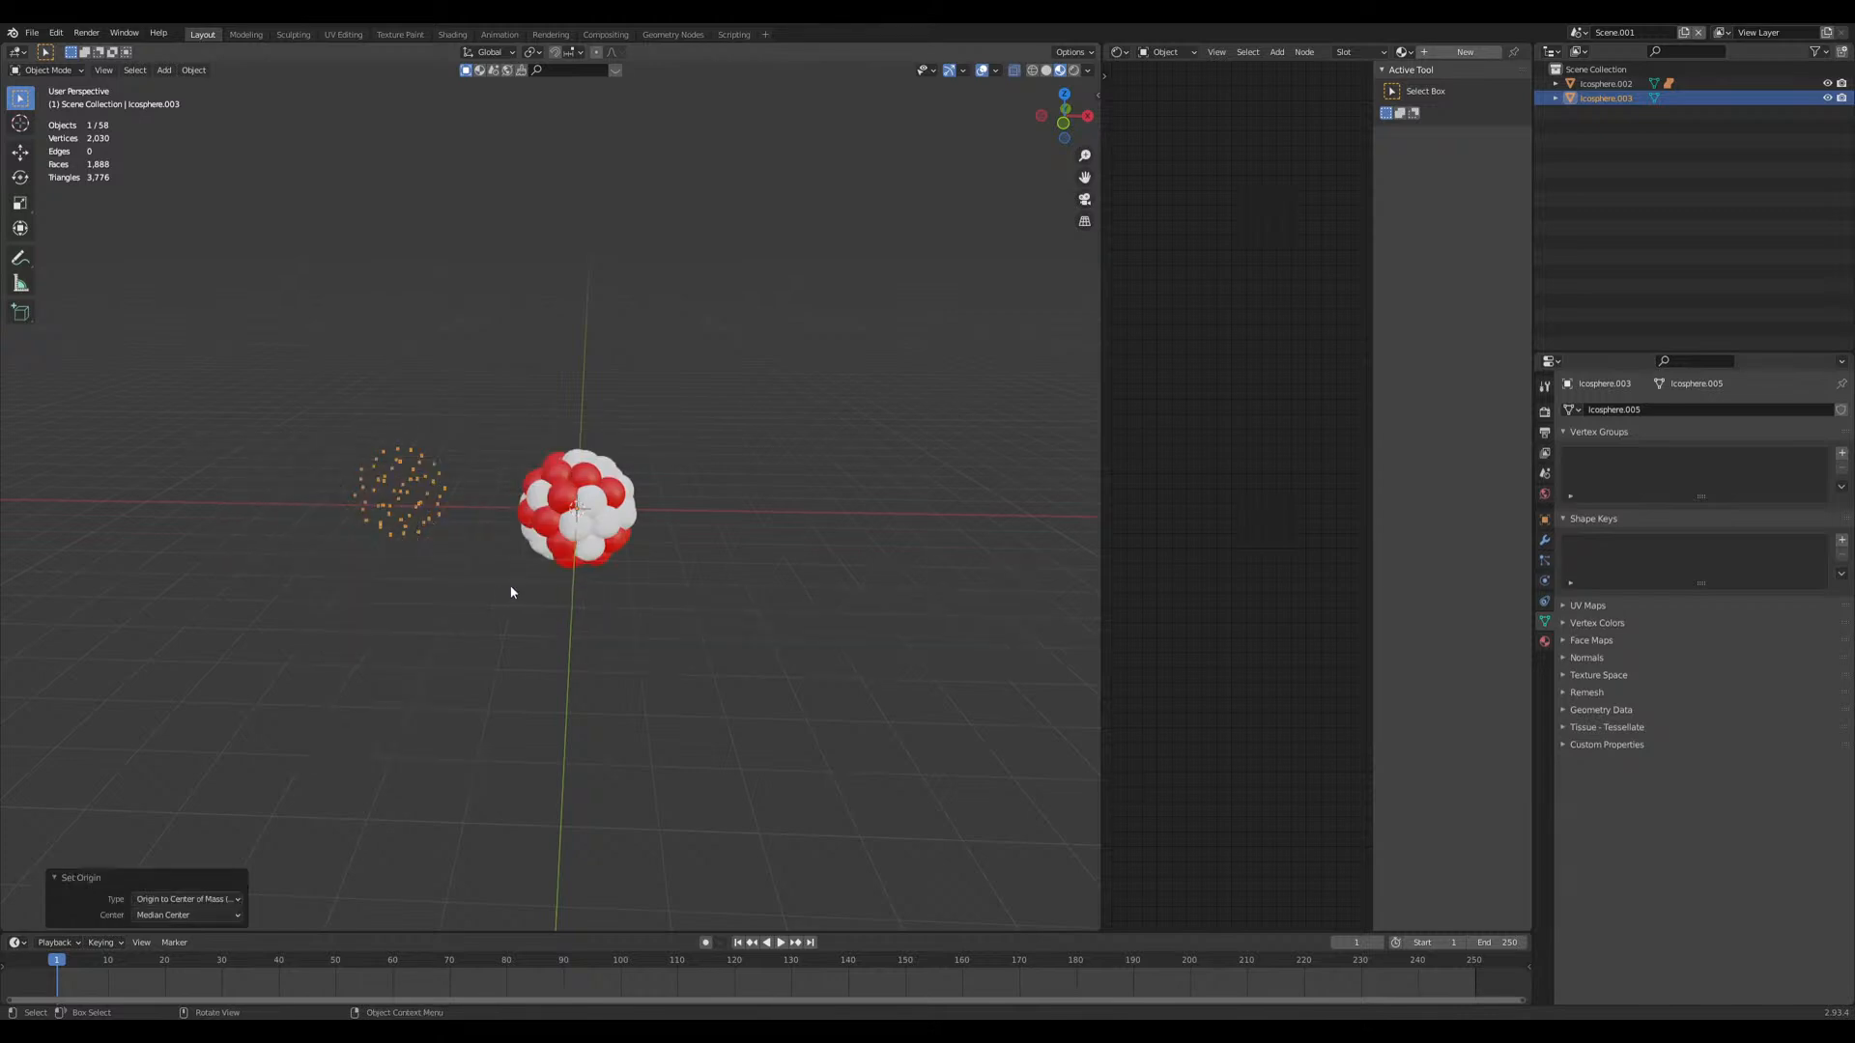
right_click(413, 501)
mouse_move(414, 500)
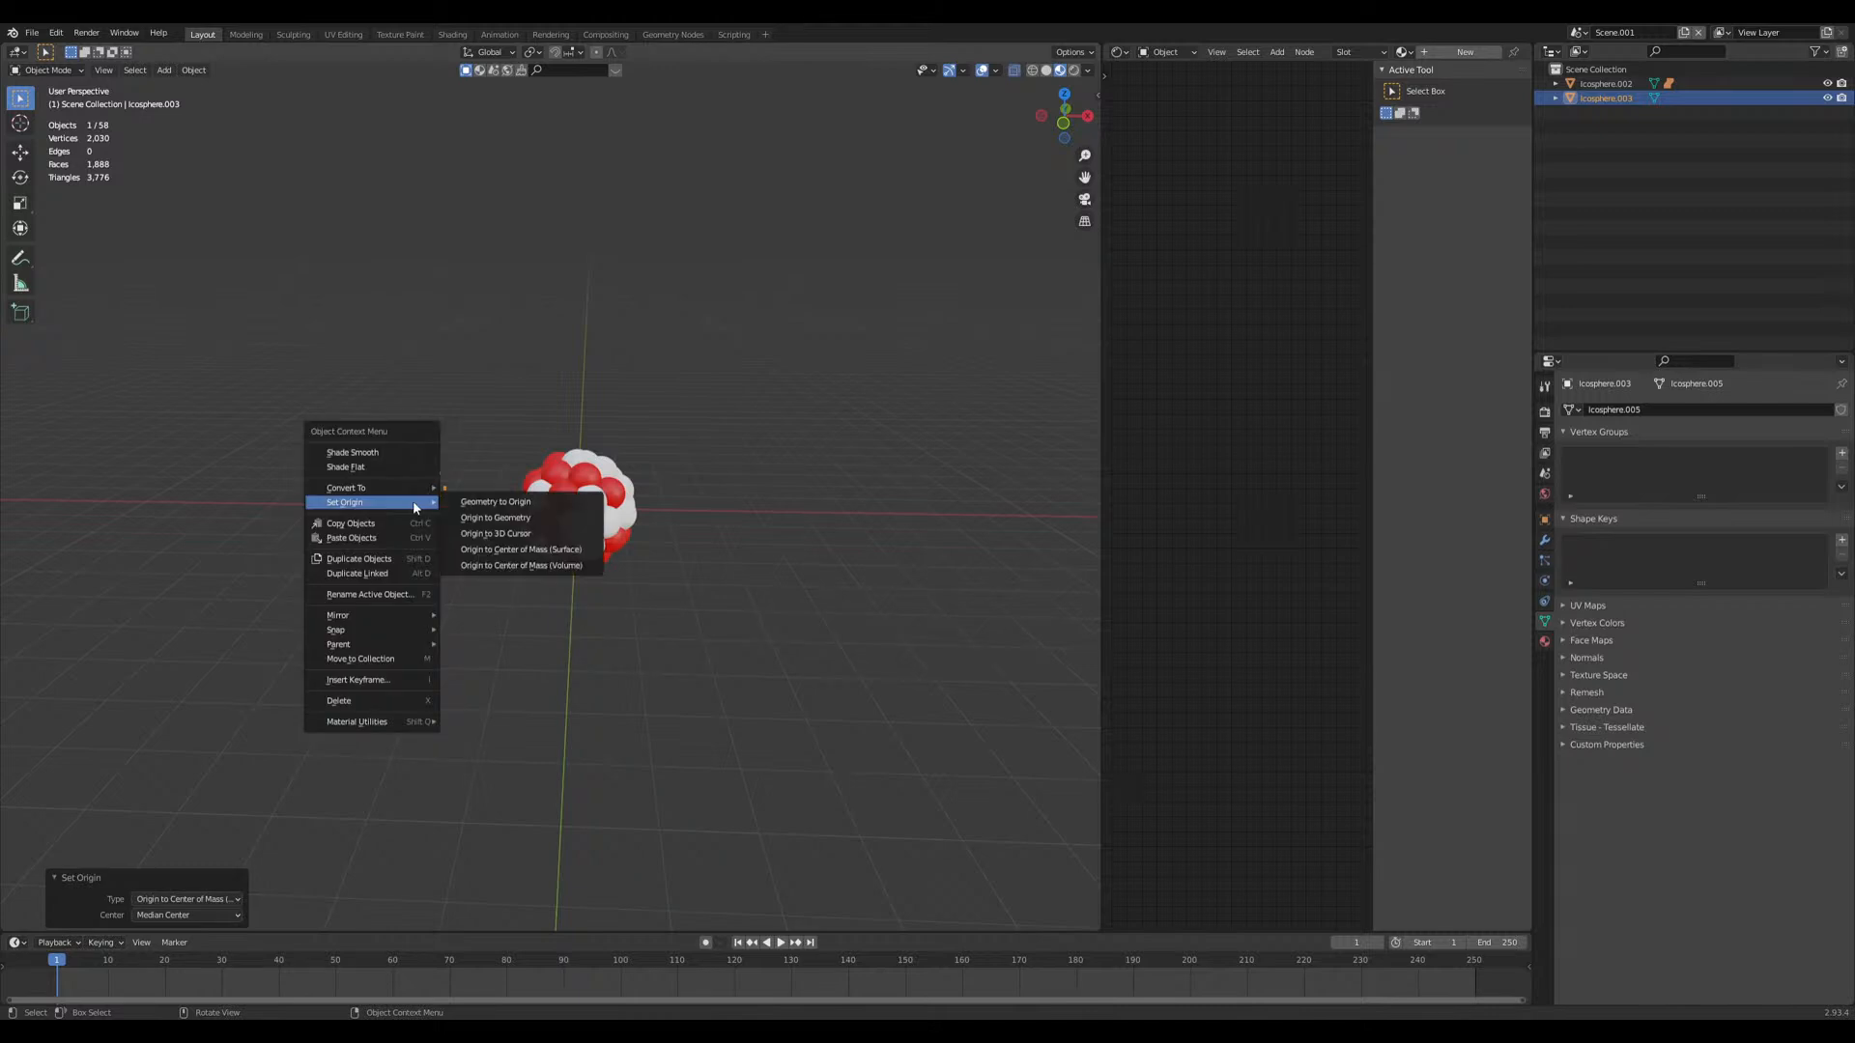
click(585, 570)
middle_drag(410, 507, 425, 513)
key(Delete)
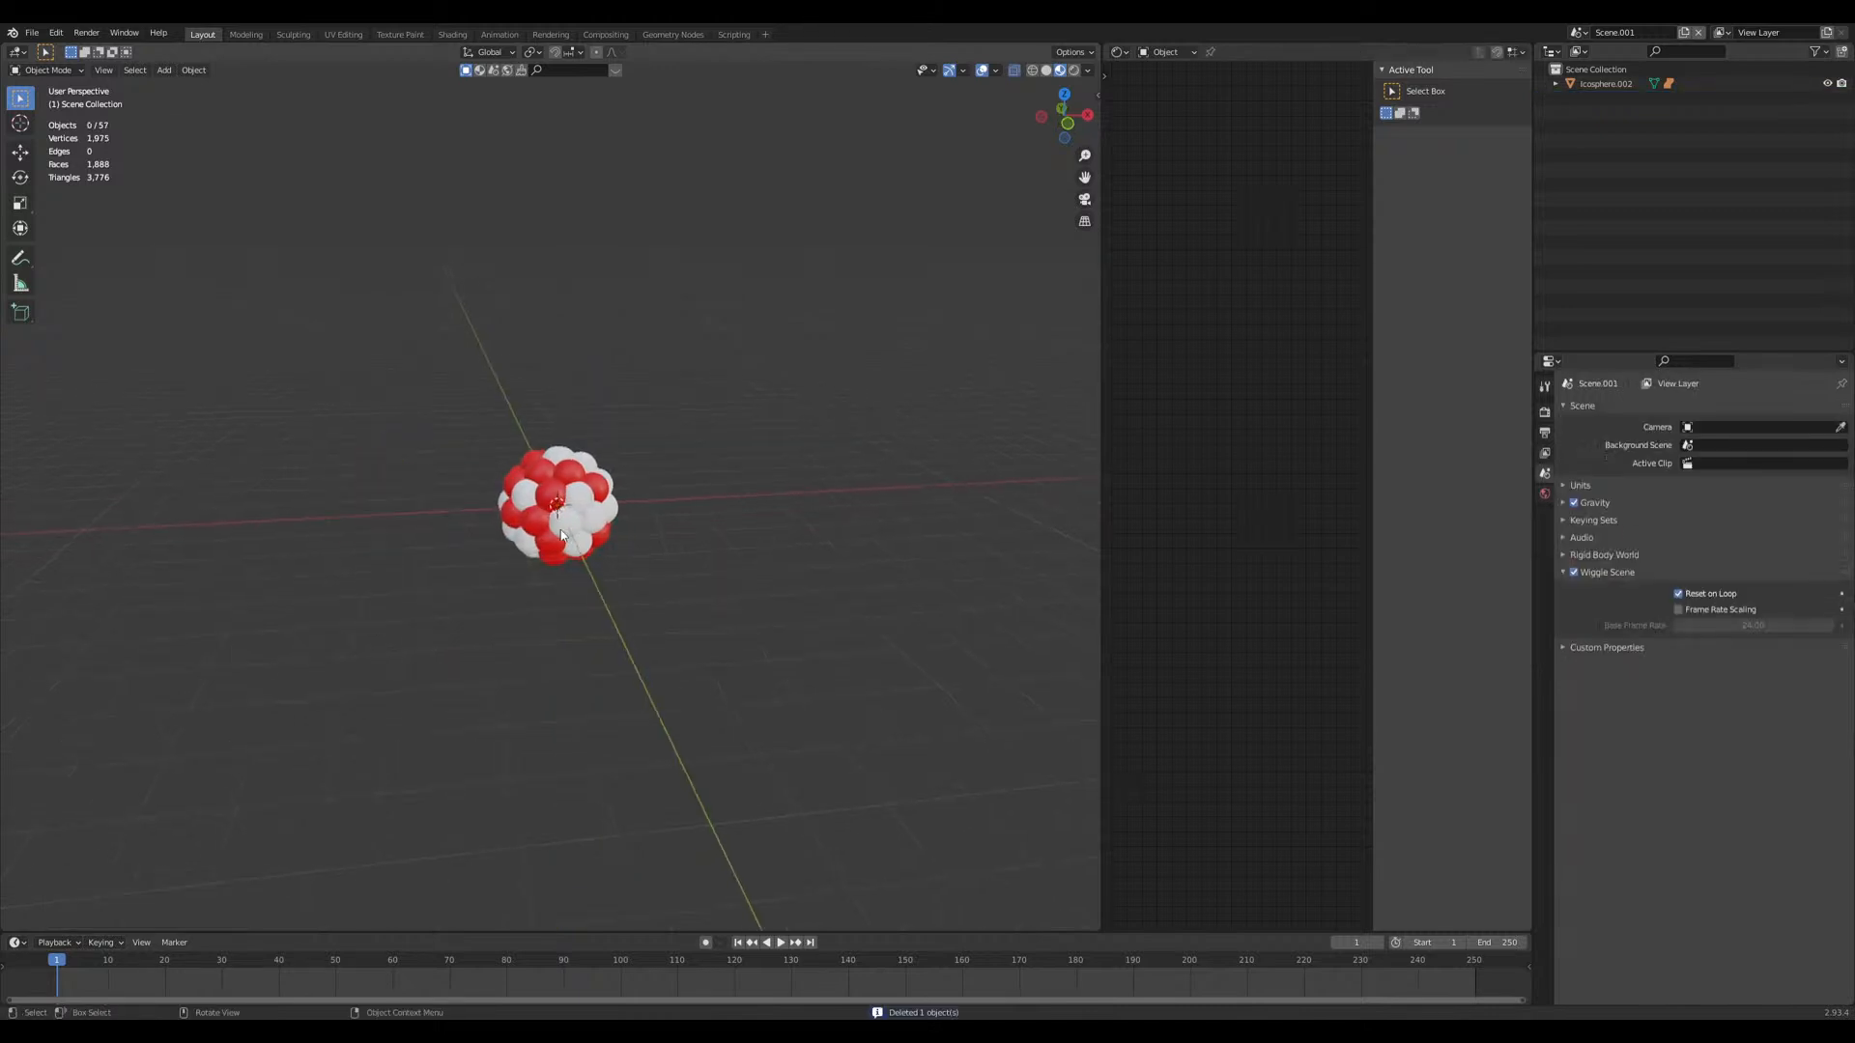
Step: Duplicate the remaining nucleus vertex object in Object Mode, leaving the copy at its original position
click(561, 529)
key(Tab)
middle_drag(561, 528, 609, 517)
key(Tab)
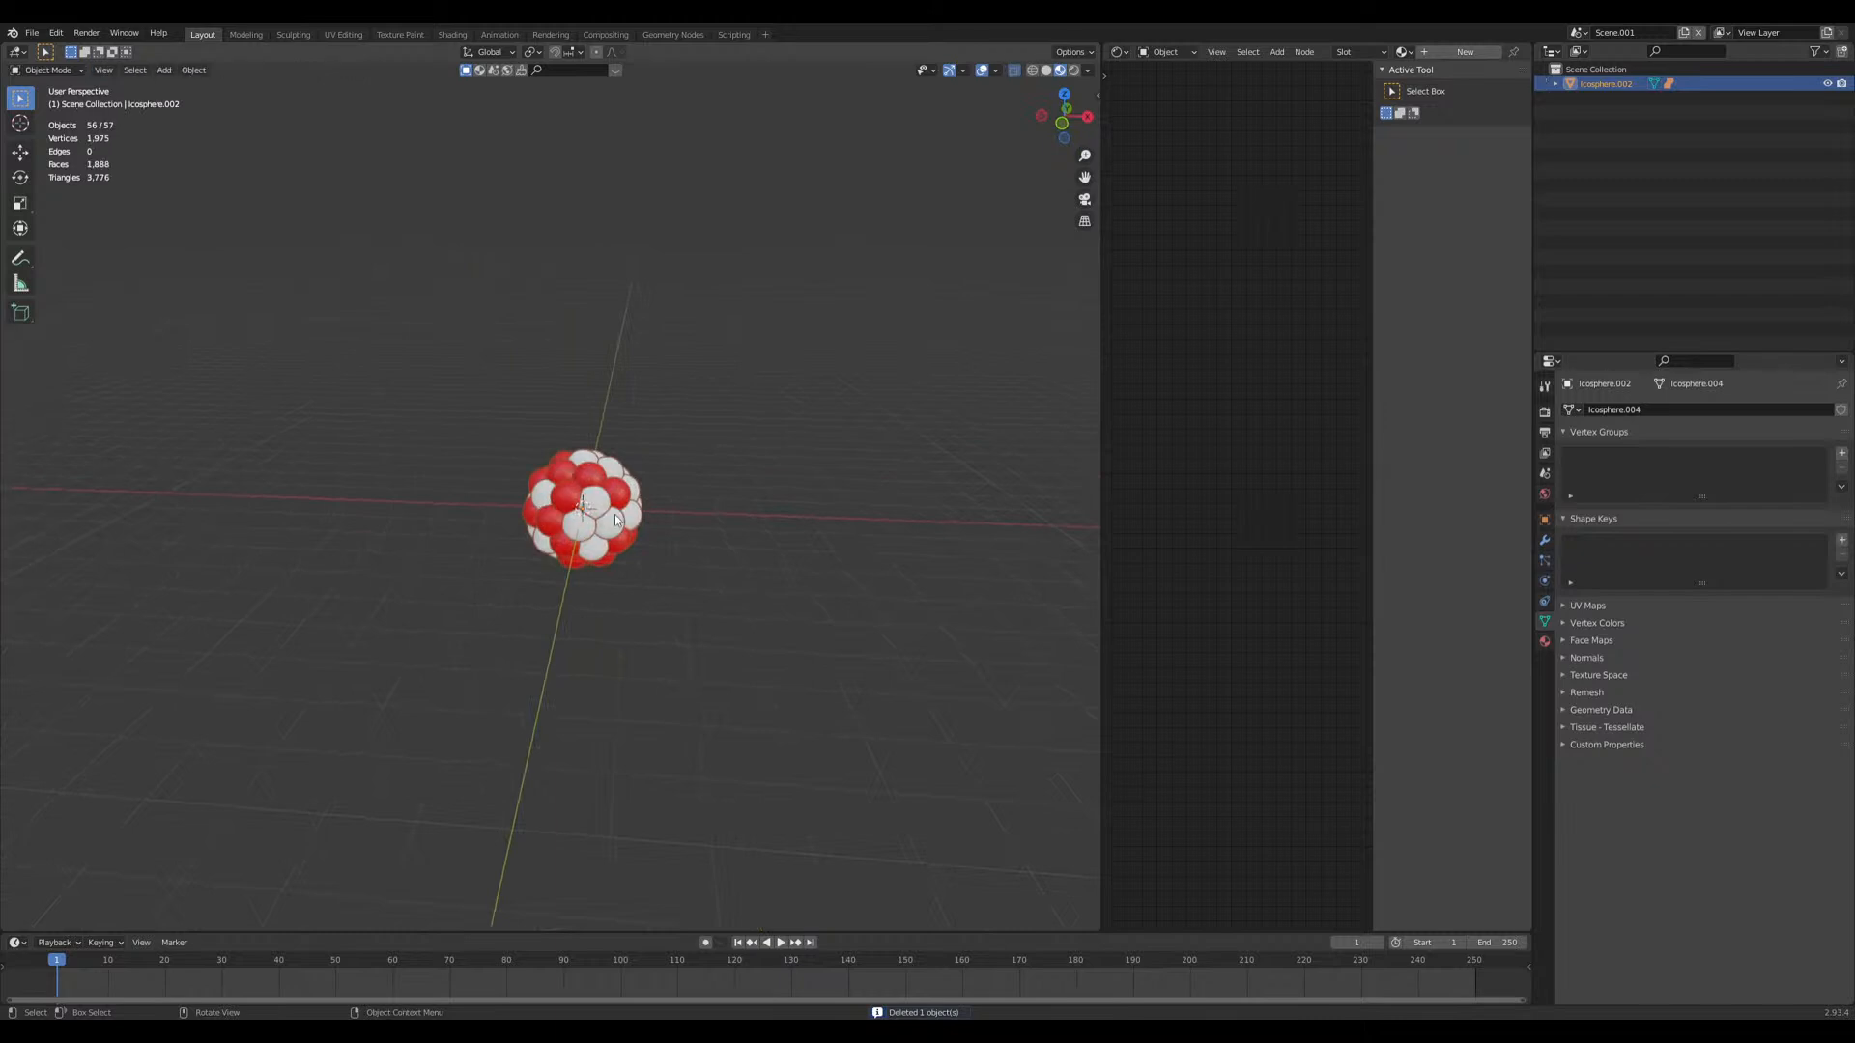
key(shift+d)
right_click(789, 527)
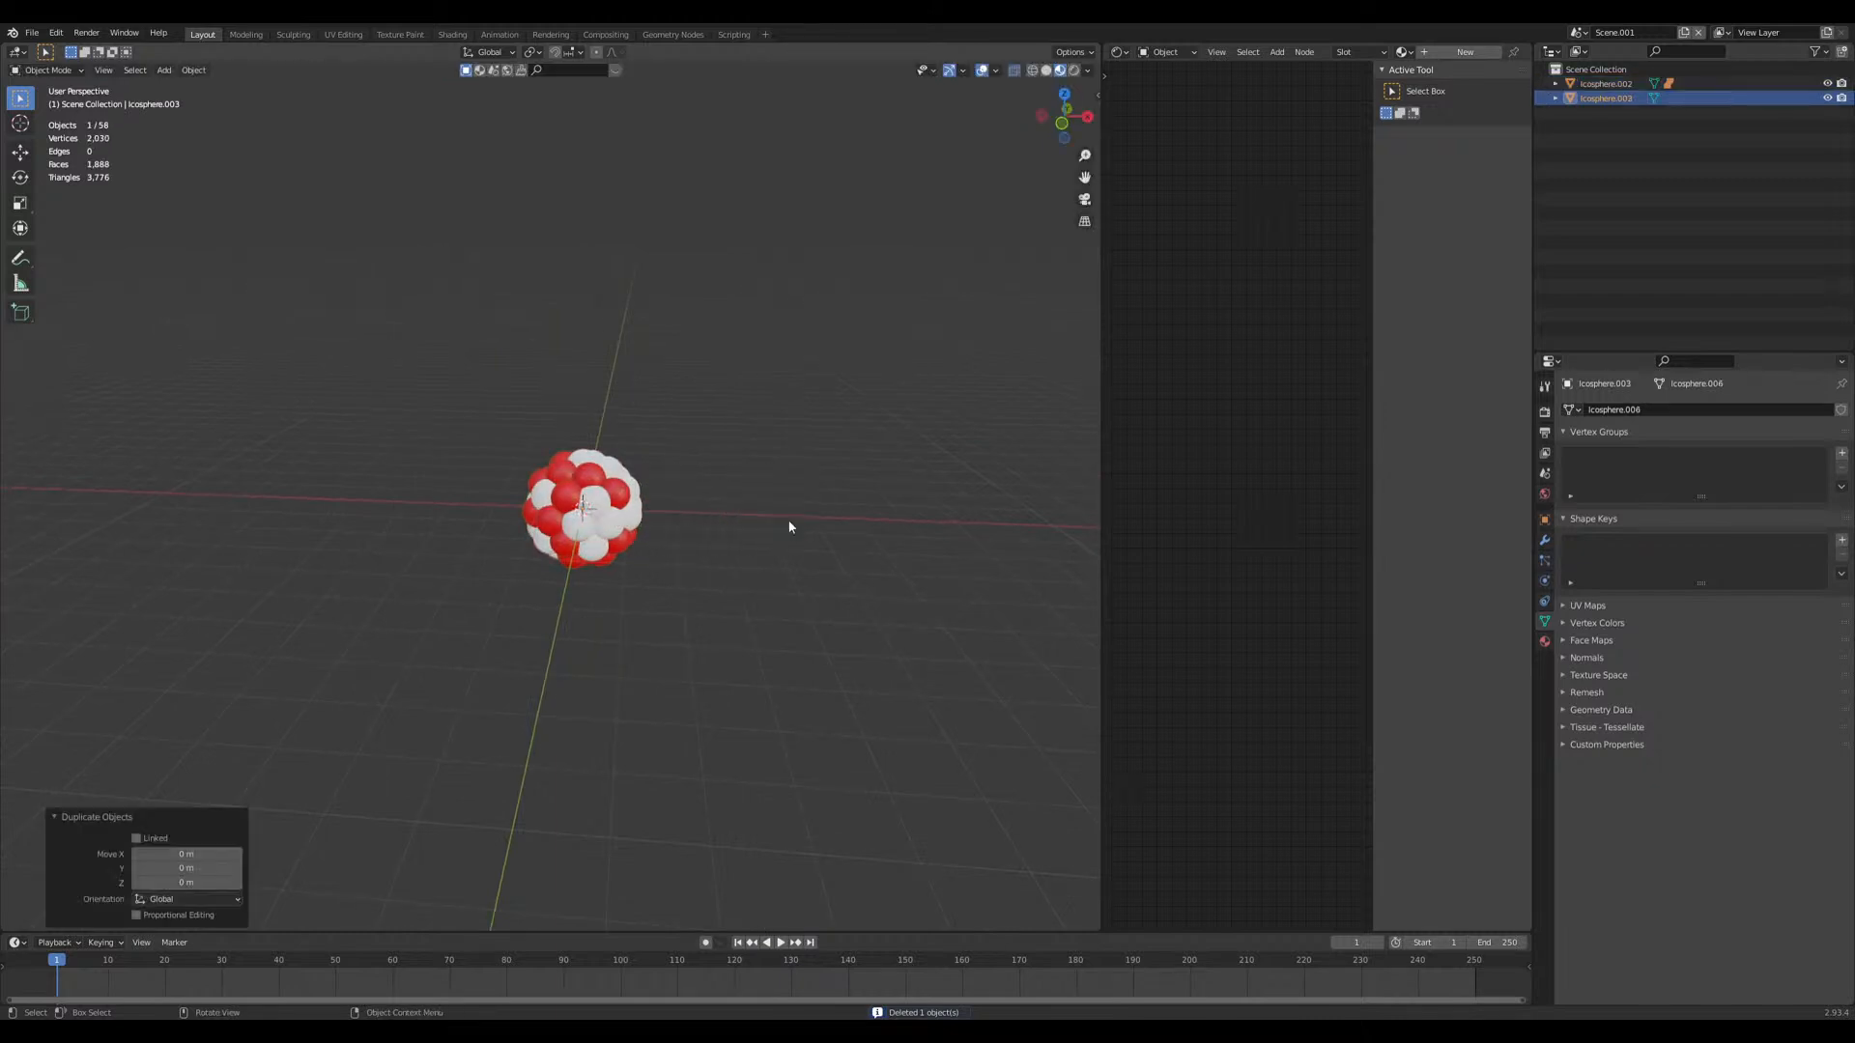
Step: Move the red-and-white nucleus away from the origin by about 8.41 m in X, 2.19 m in Y and 3.72 m in Z
key(g)
click(860, 445)
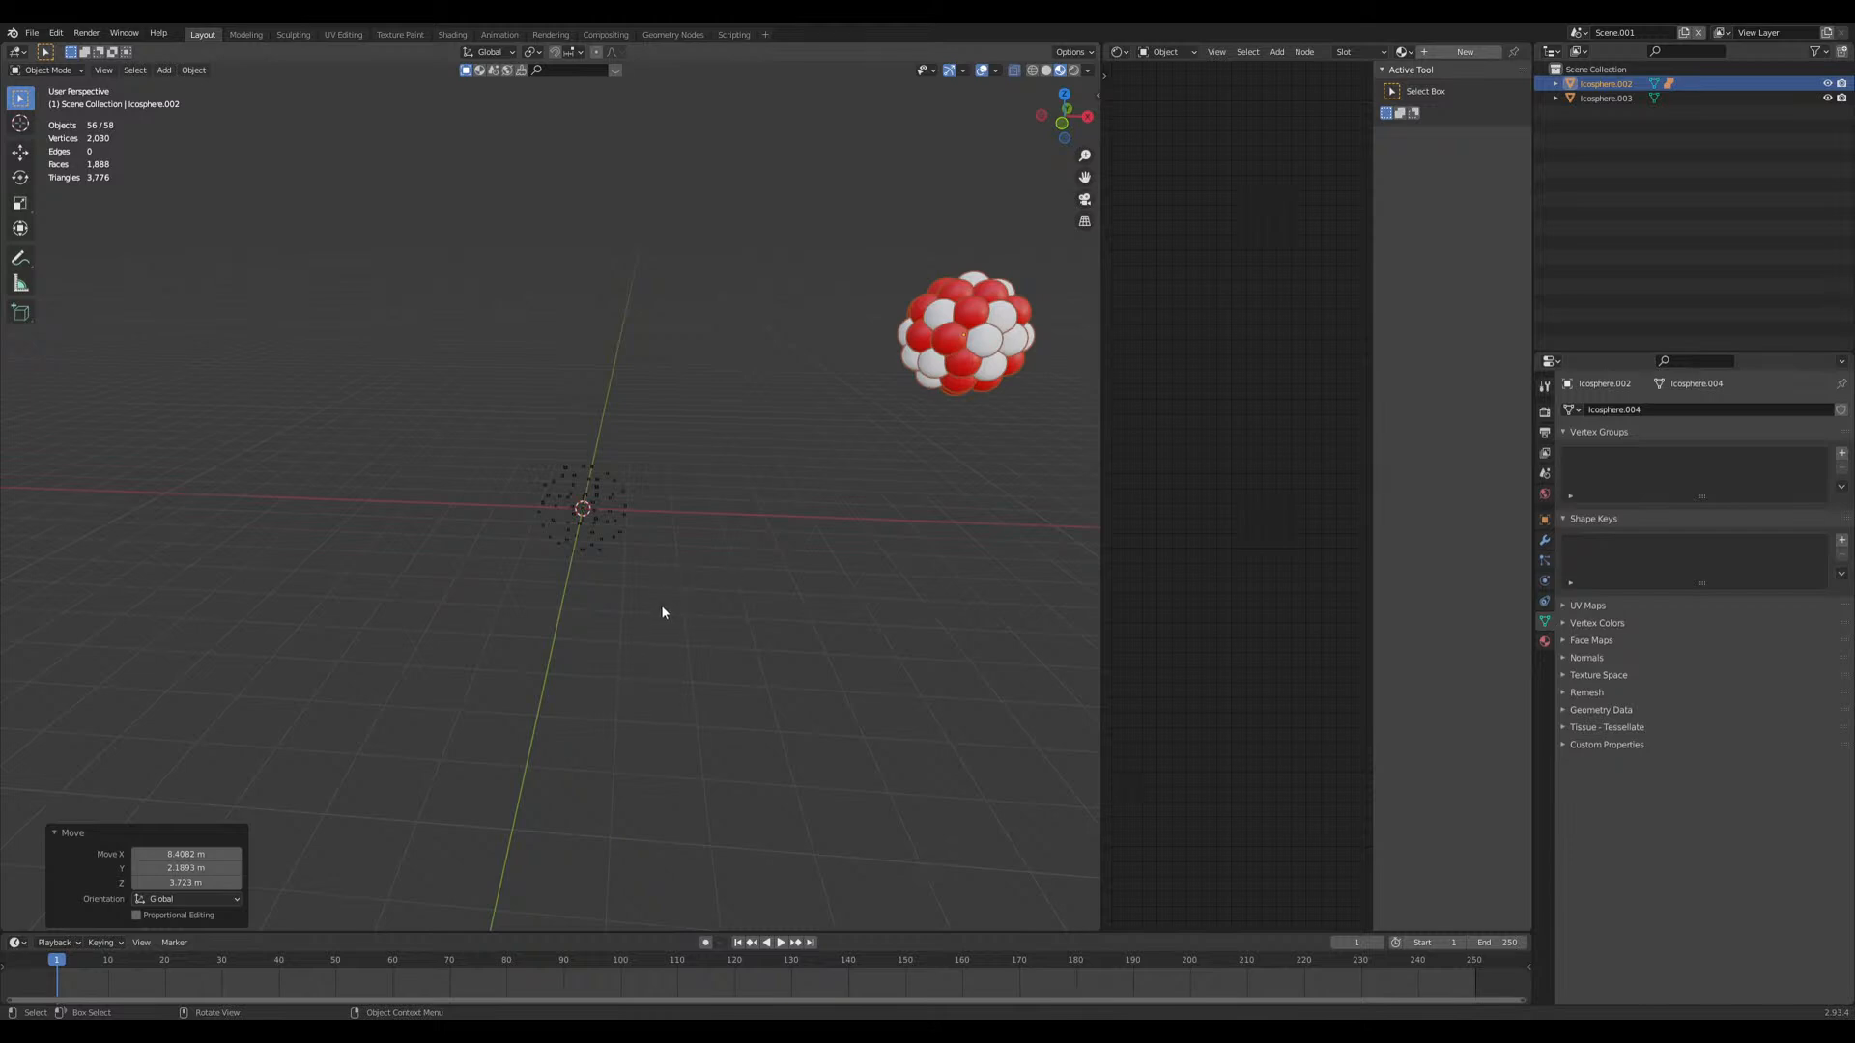
mouse_move(662, 611)
middle_down()
mouse_move(679, 613)
mouse_move(664, 602)
middle_up()
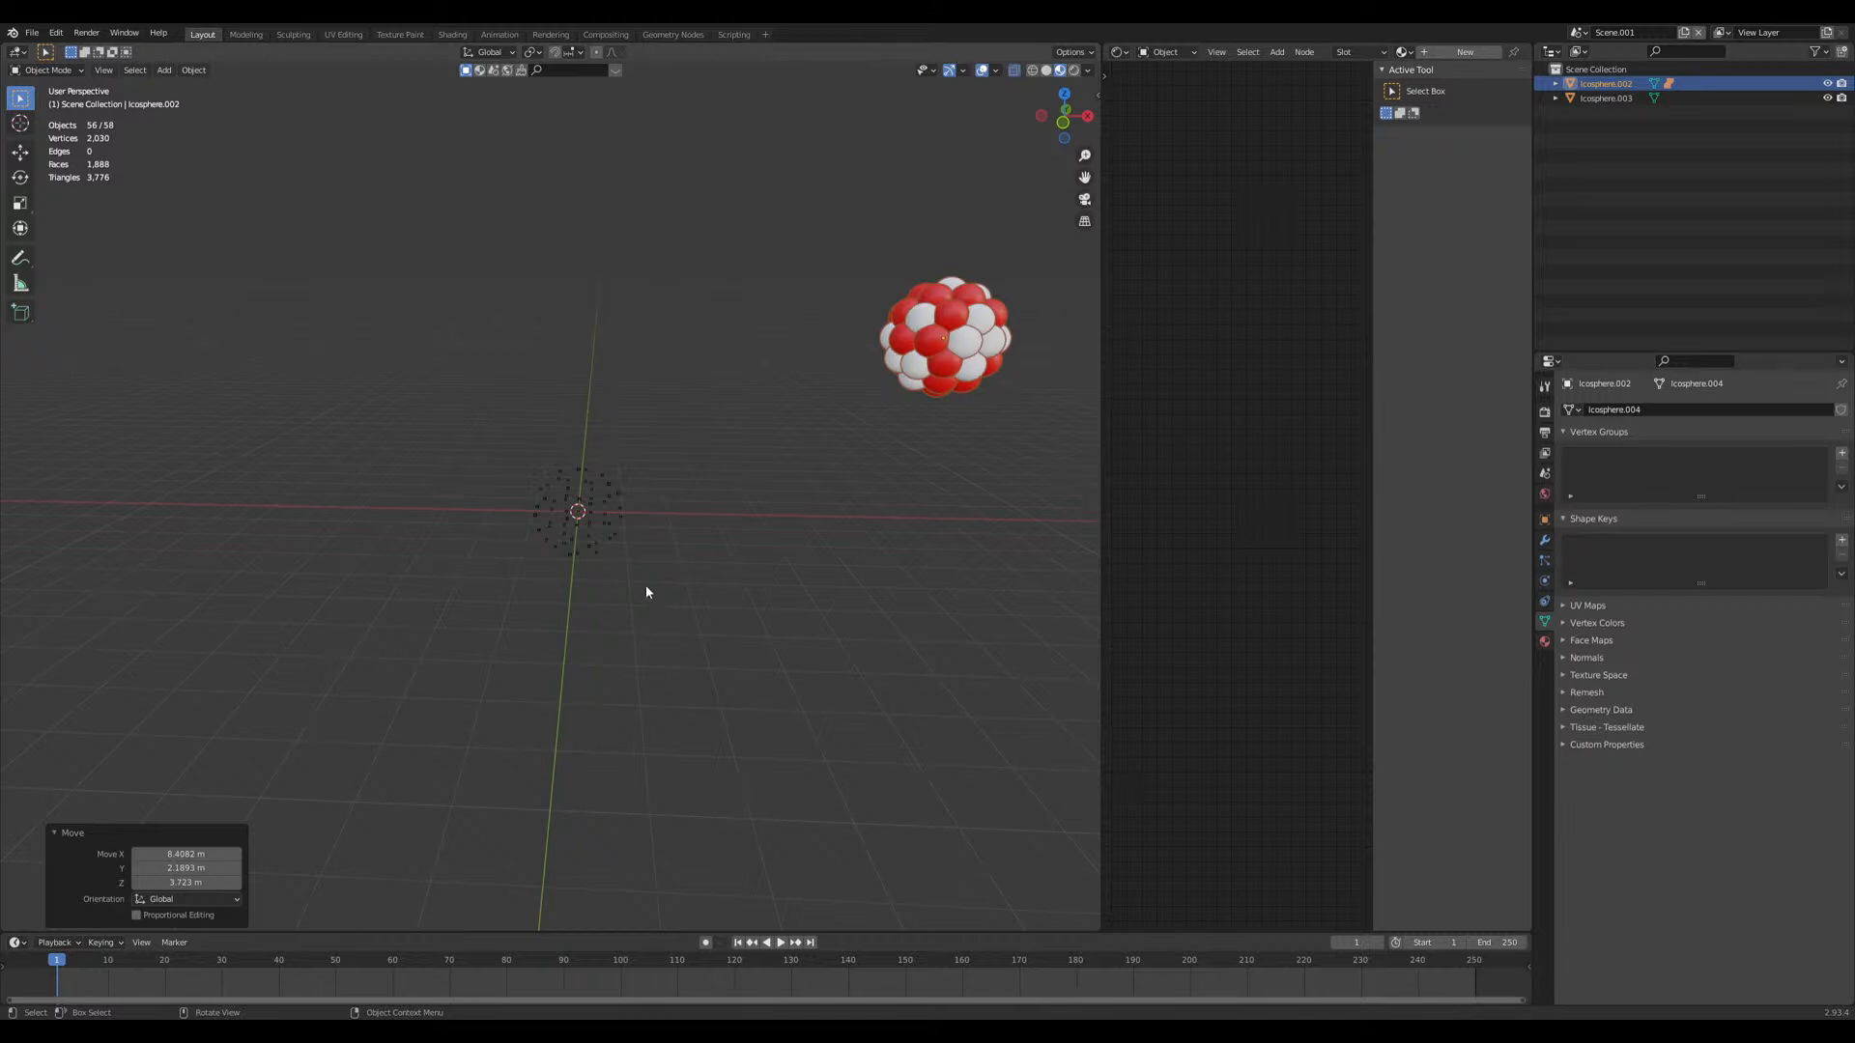
middle_drag(712, 531, 812, 579)
click(802, 683)
middle_drag(802, 681, 741, 656)
click(946, 591)
scroll(947, 591, down, 3)
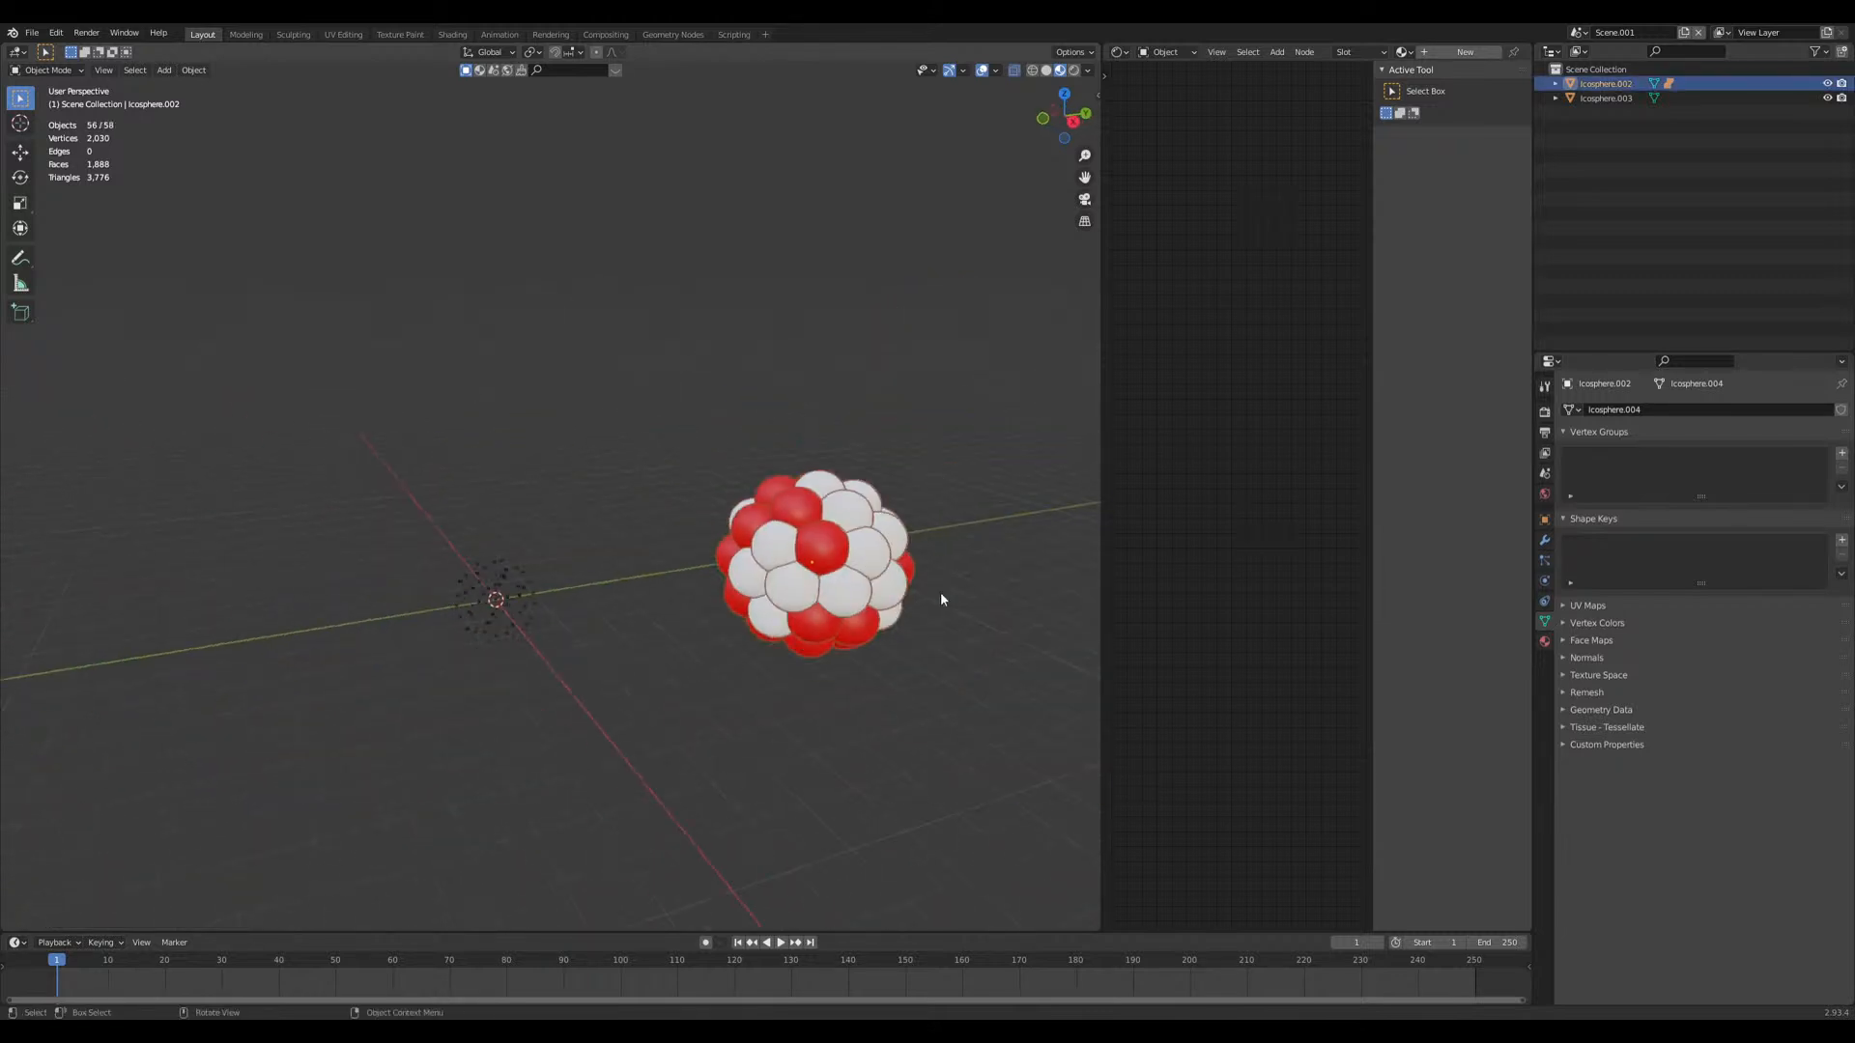
Step: Scale the vertex object at the origin up uniformly by about 14.6
shift+middle_drag(946, 591, 726, 592)
scroll(676, 596, up, 4)
scroll(643, 600, down, 3)
middle_drag(506, 617, 599, 627)
scroll(597, 629, down, 6)
shift+middle_drag(437, 684, 760, 478)
click(496, 619)
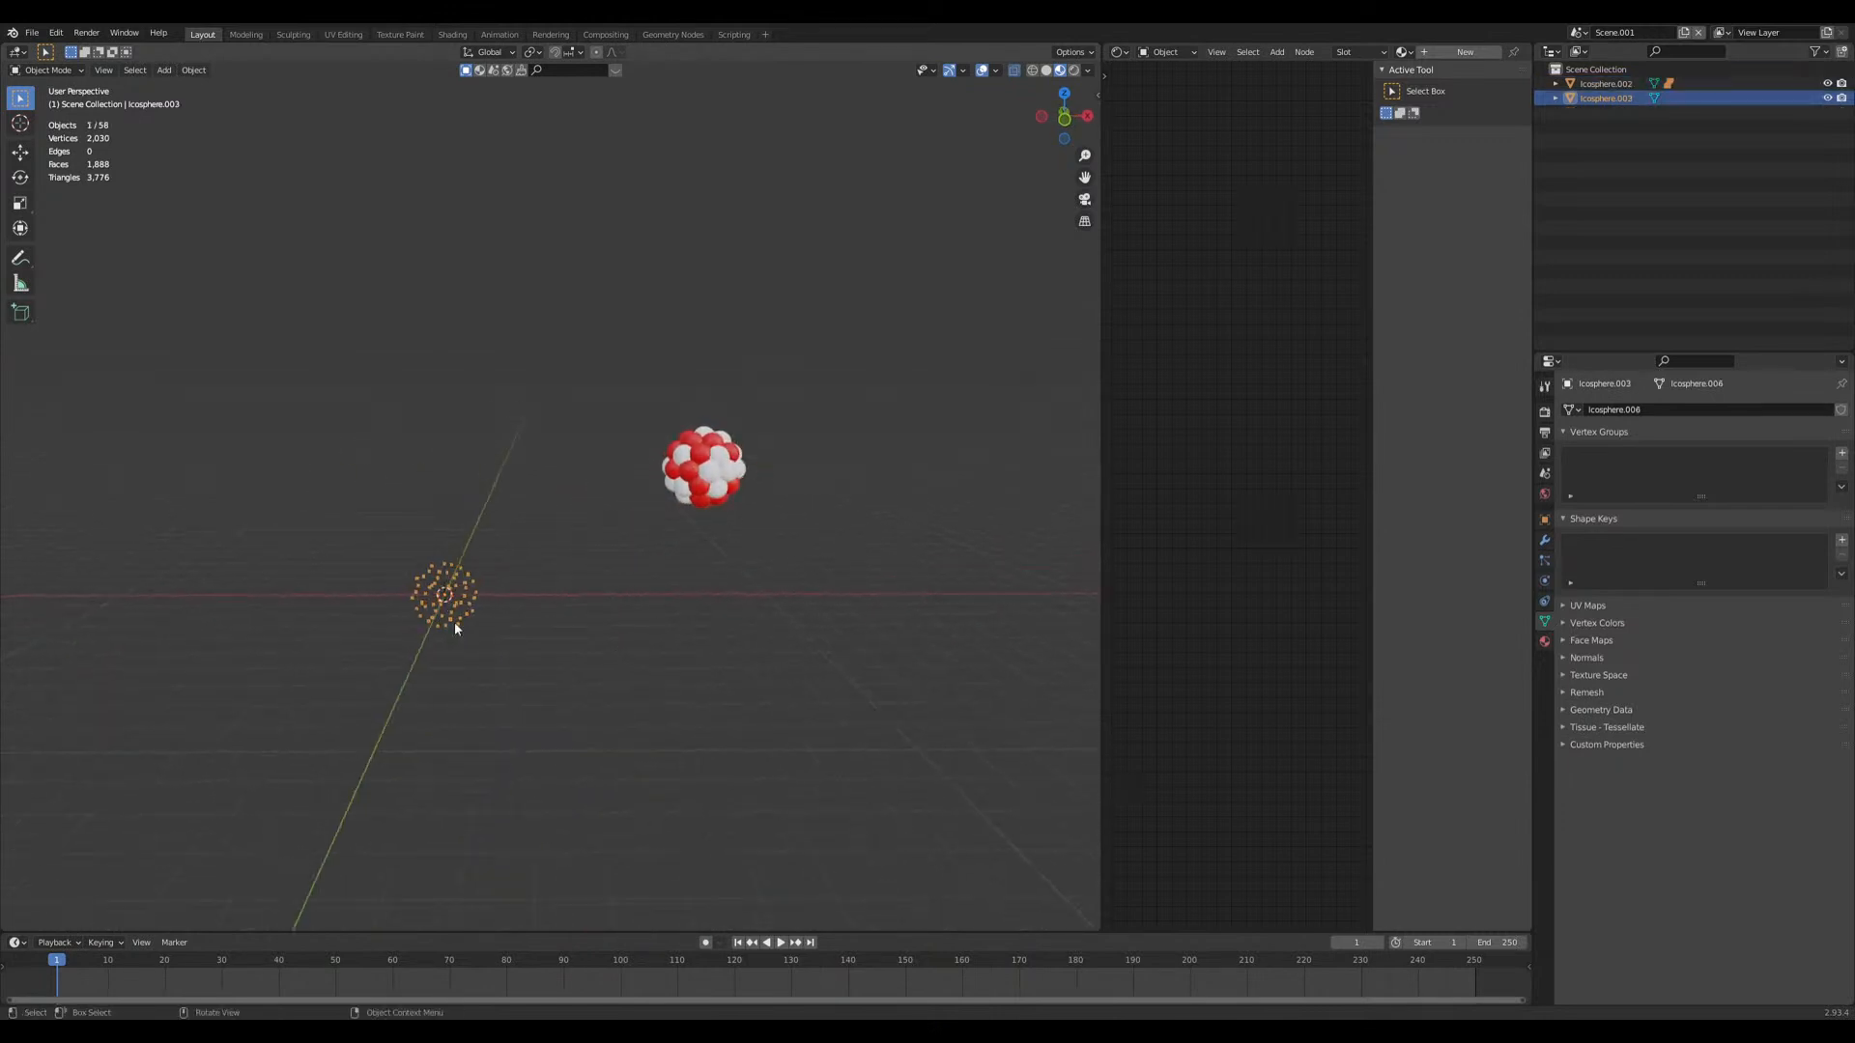
scroll(489, 593, down, 2)
key(s)
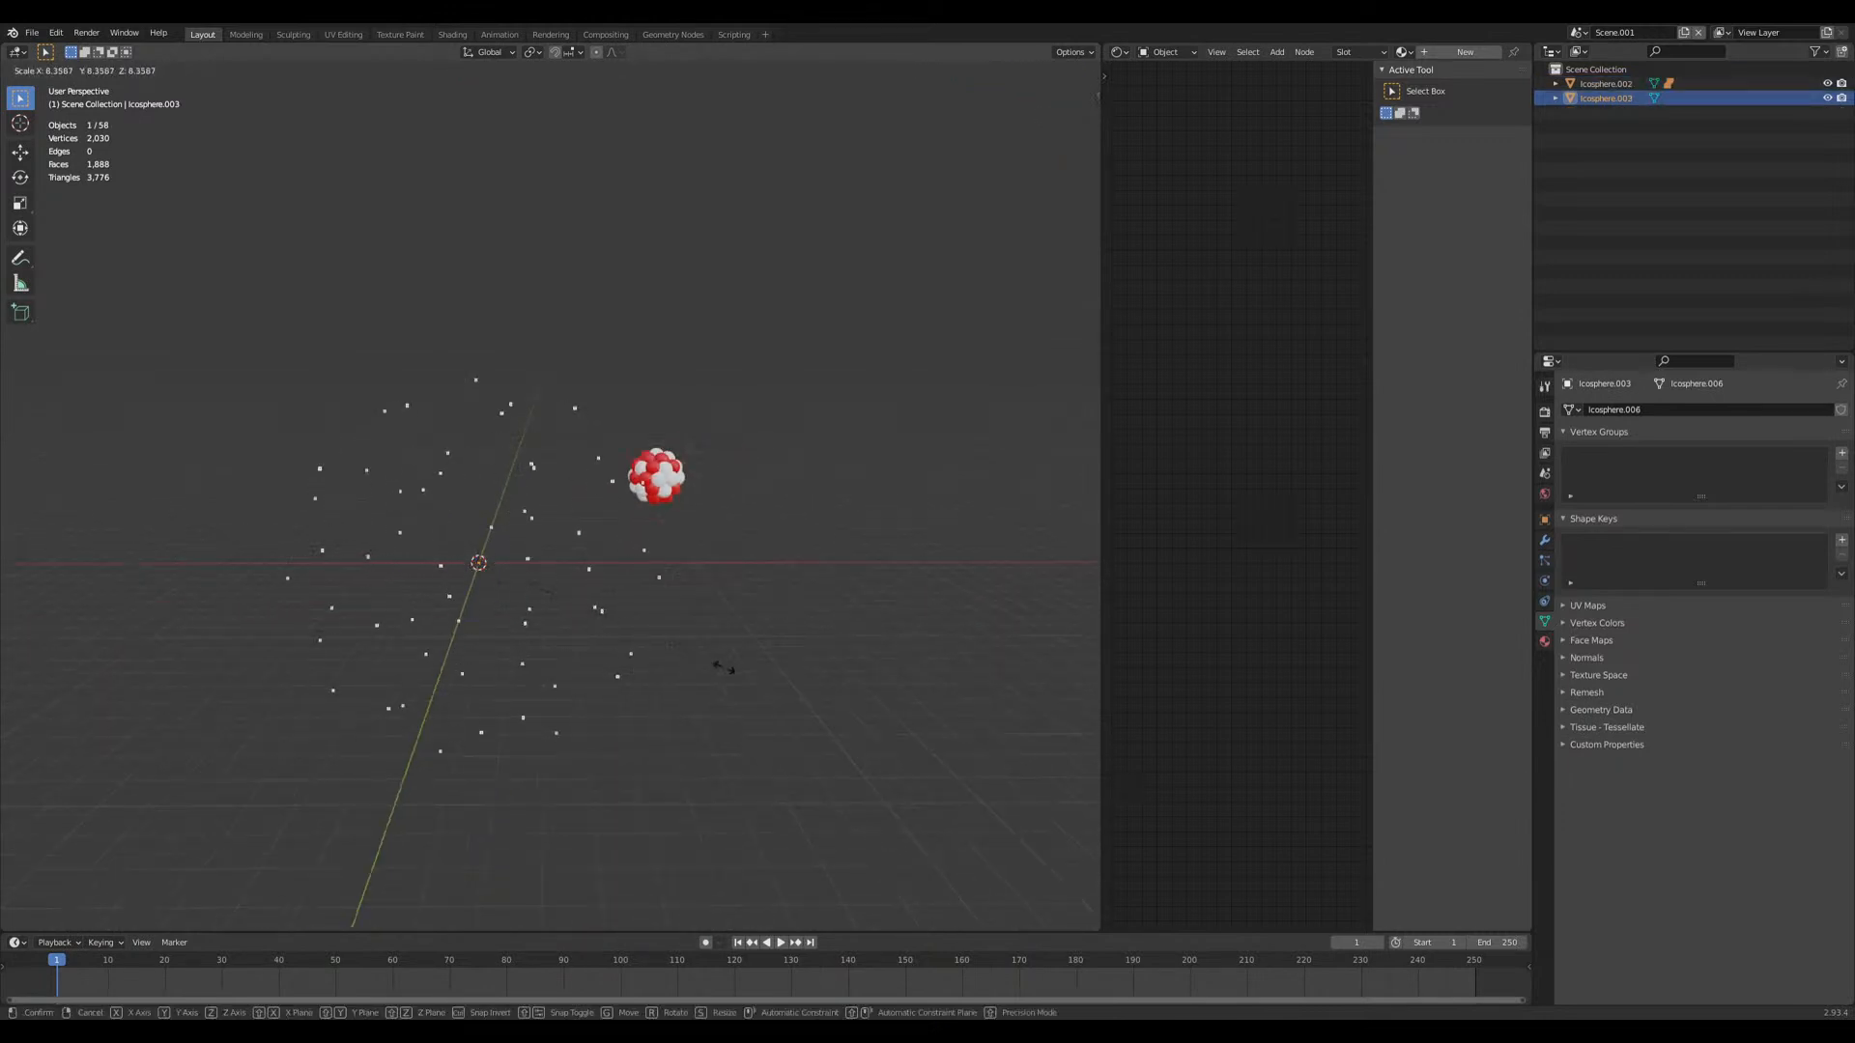
click(918, 692)
middle_drag(807, 563, 744, 550)
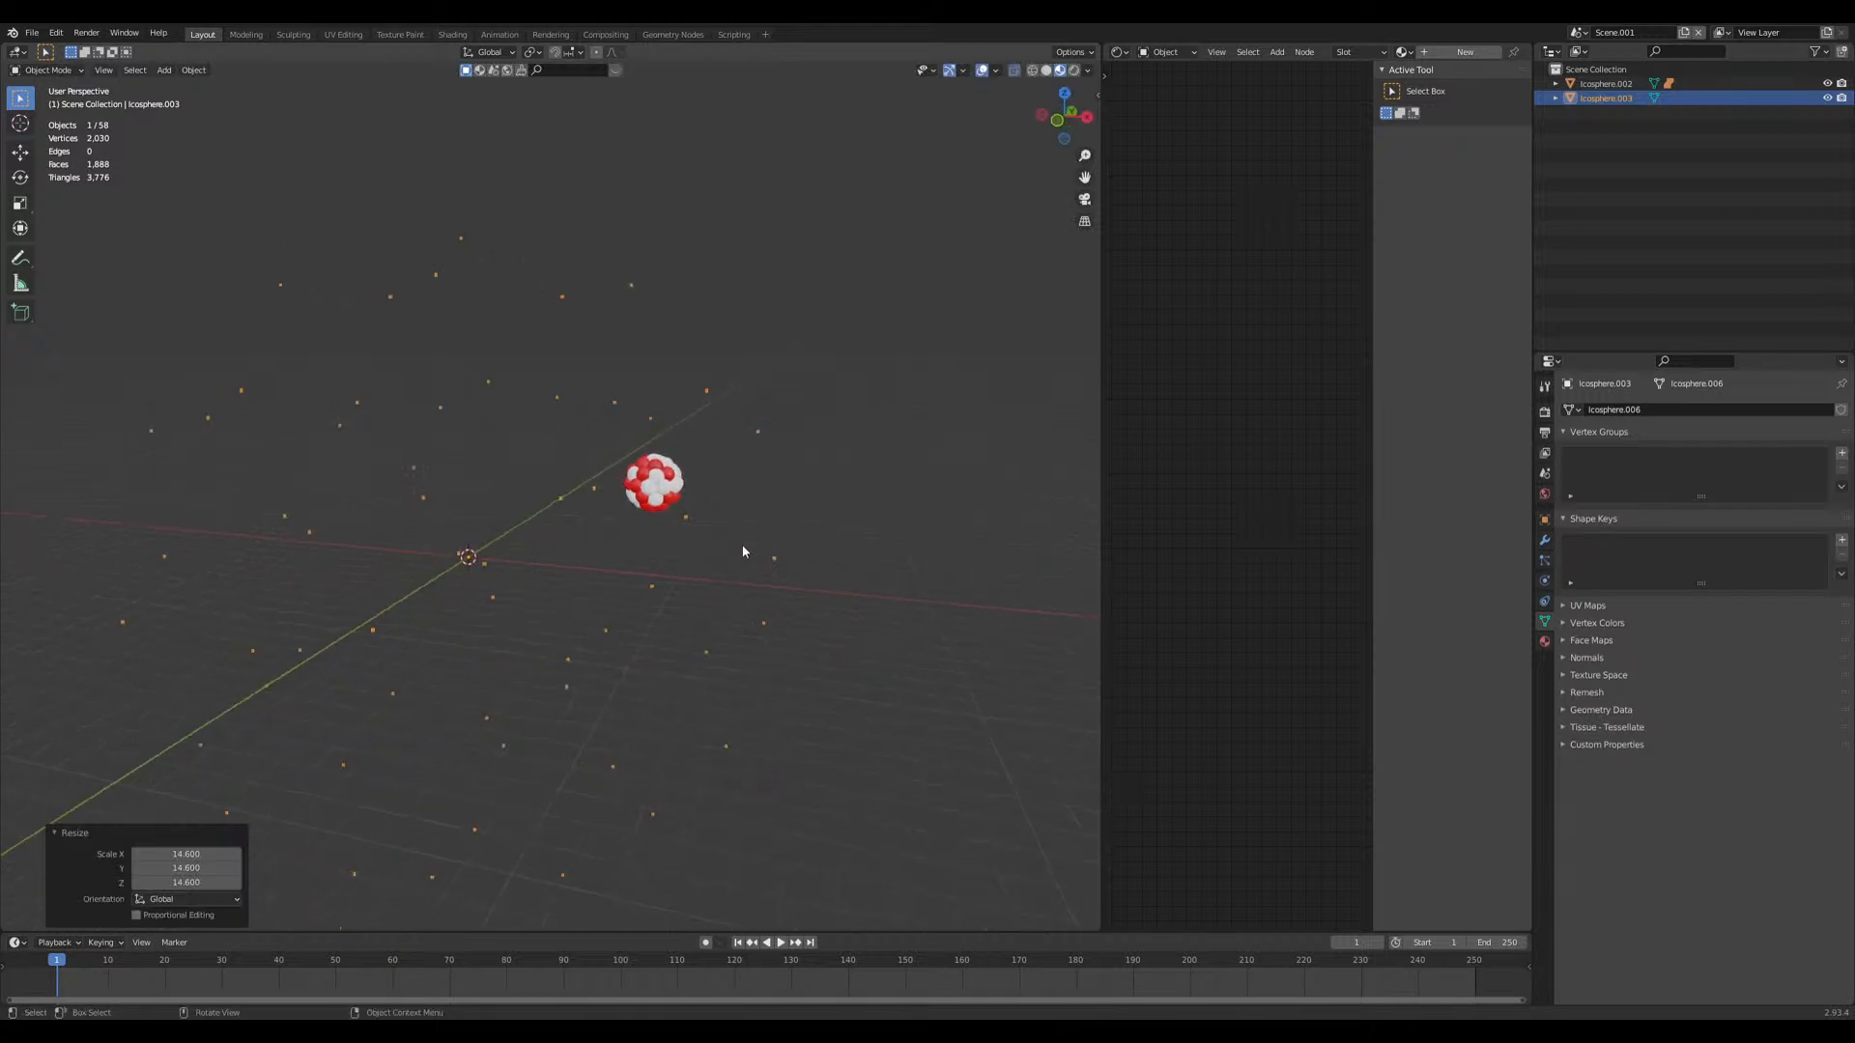
Step: Parent the nucleus to the enlarged vertex object using the Object parent type
click(662, 486)
click(664, 451)
click(664, 477)
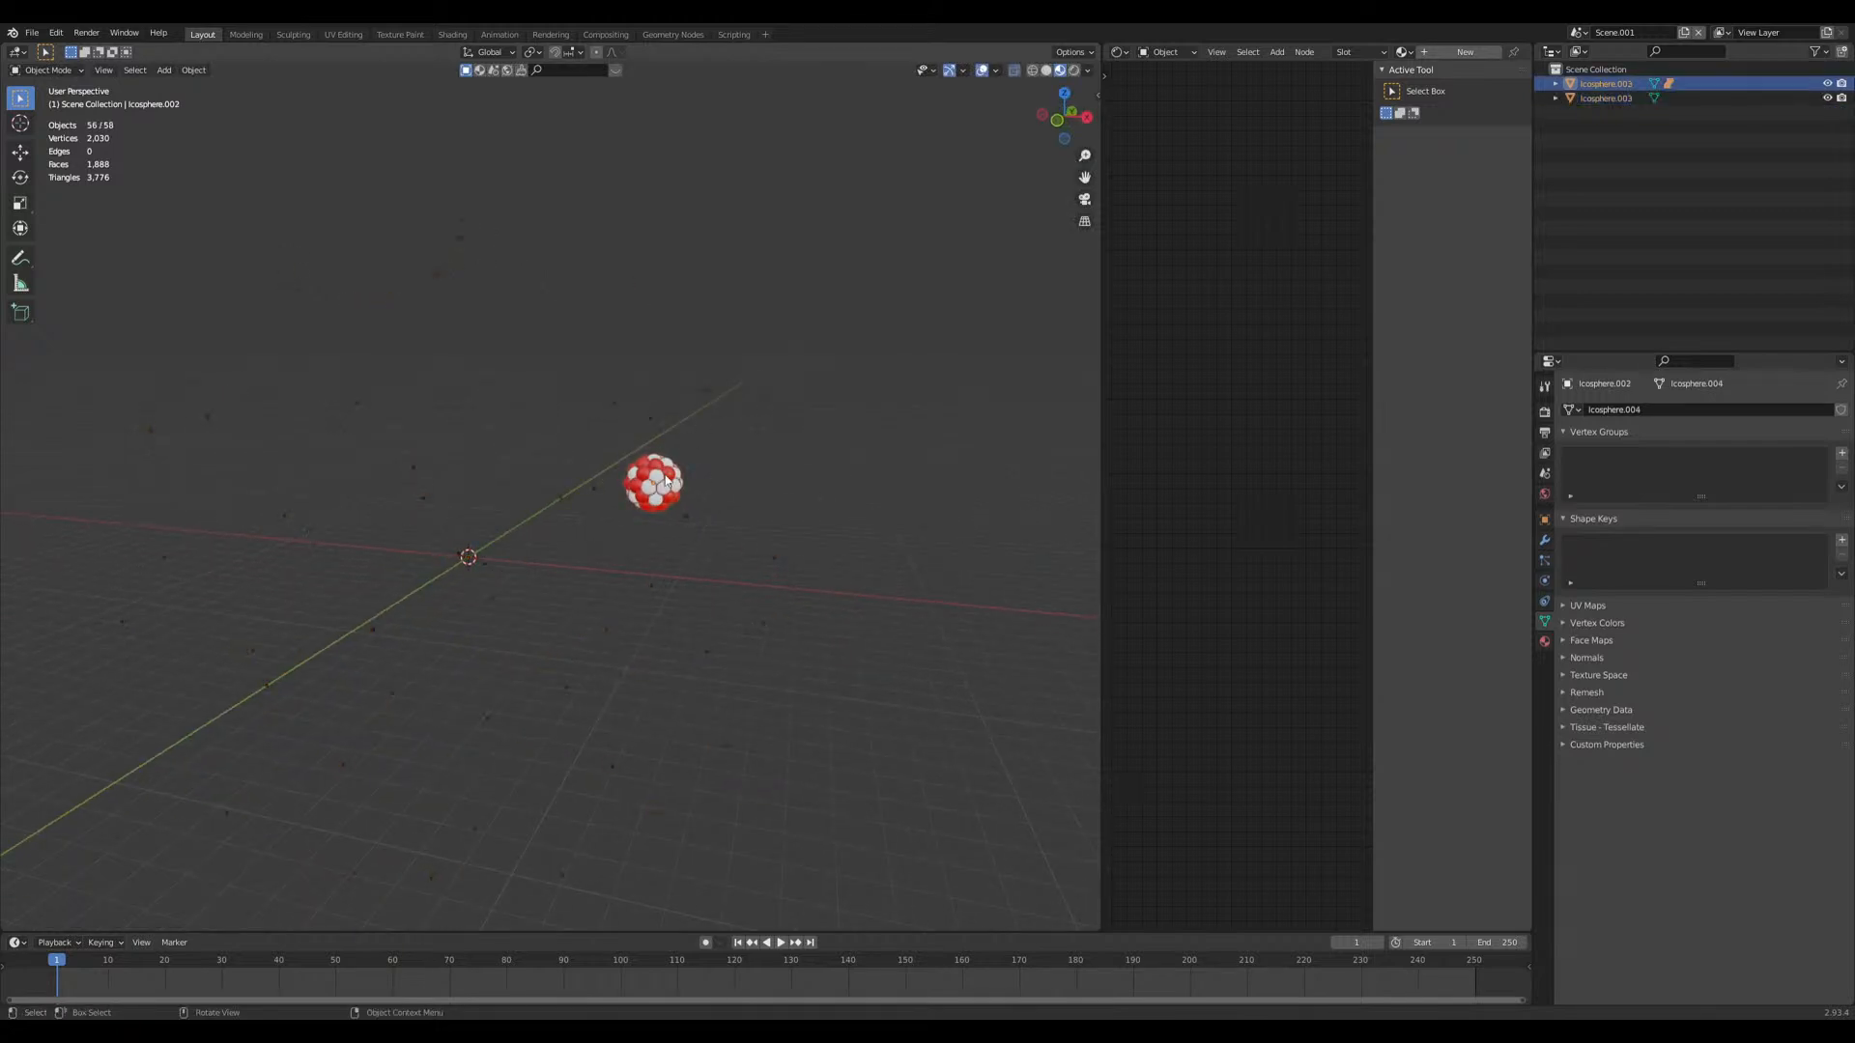
shift+click(647, 420)
right_click(648, 420)
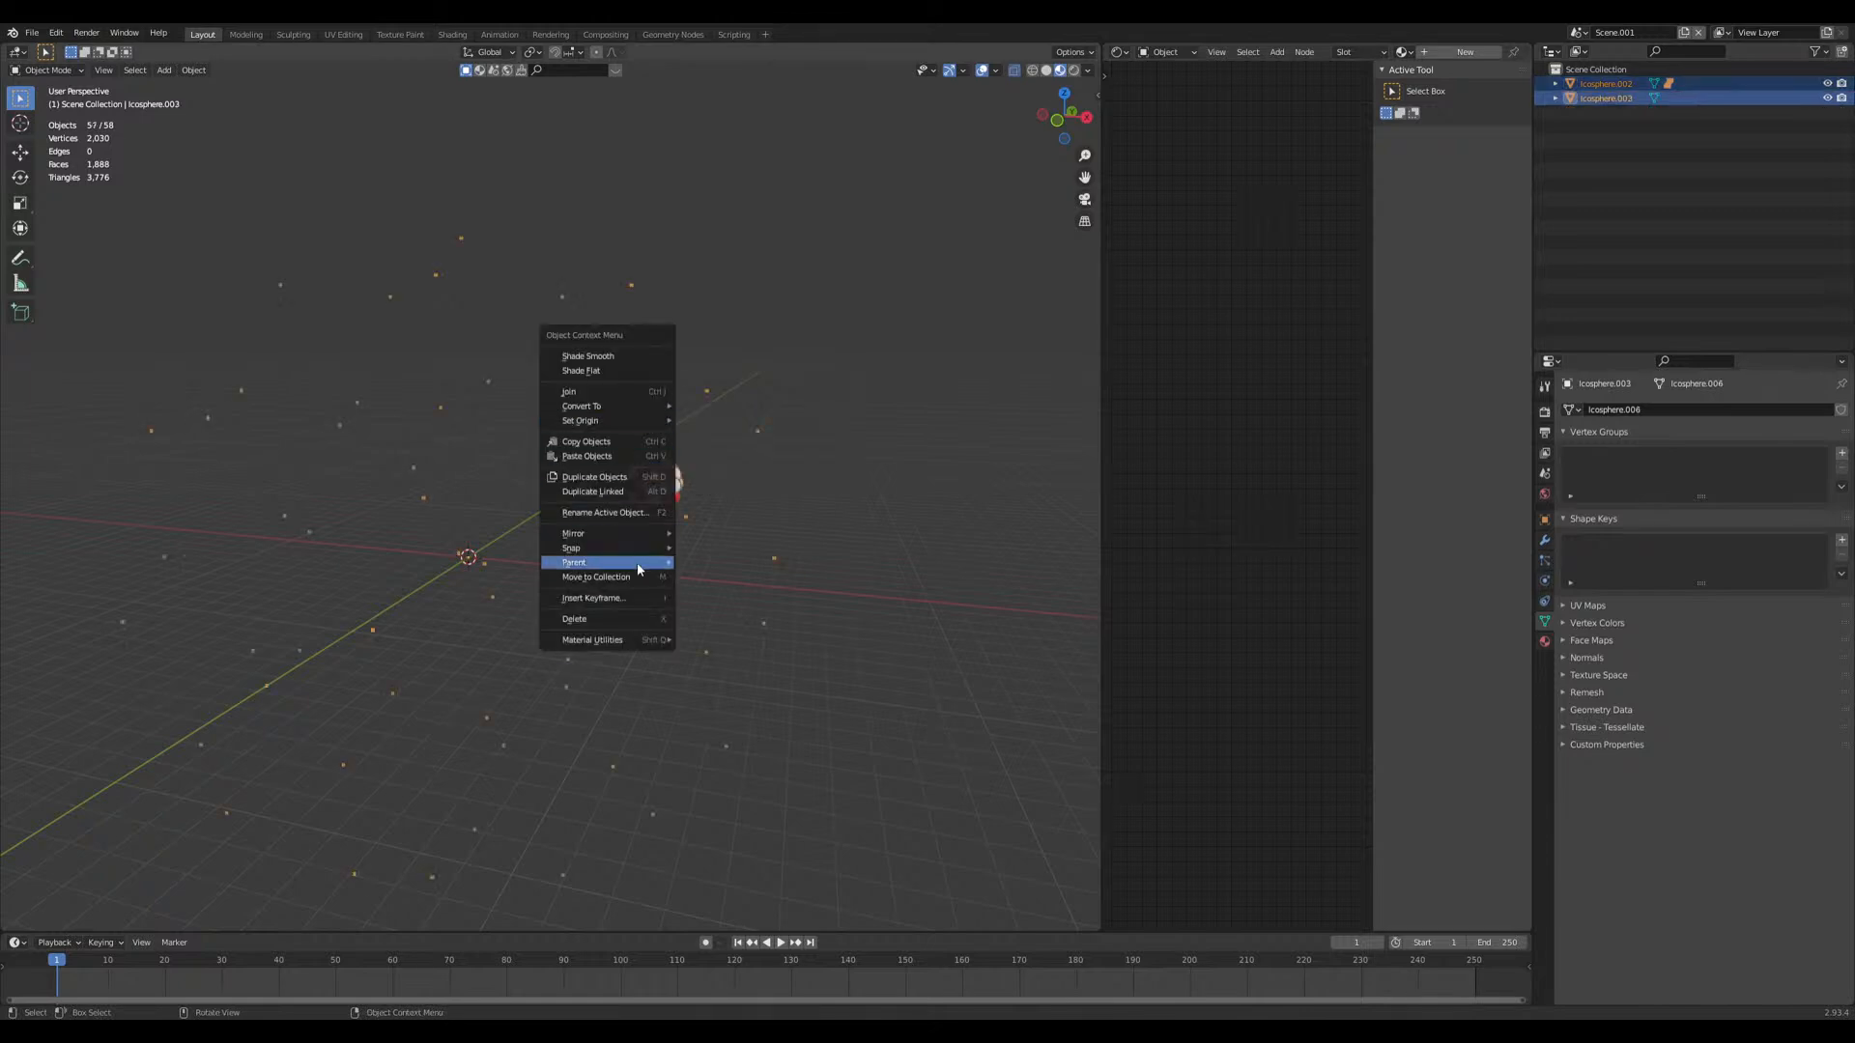
mouse_move(636, 562)
click(697, 562)
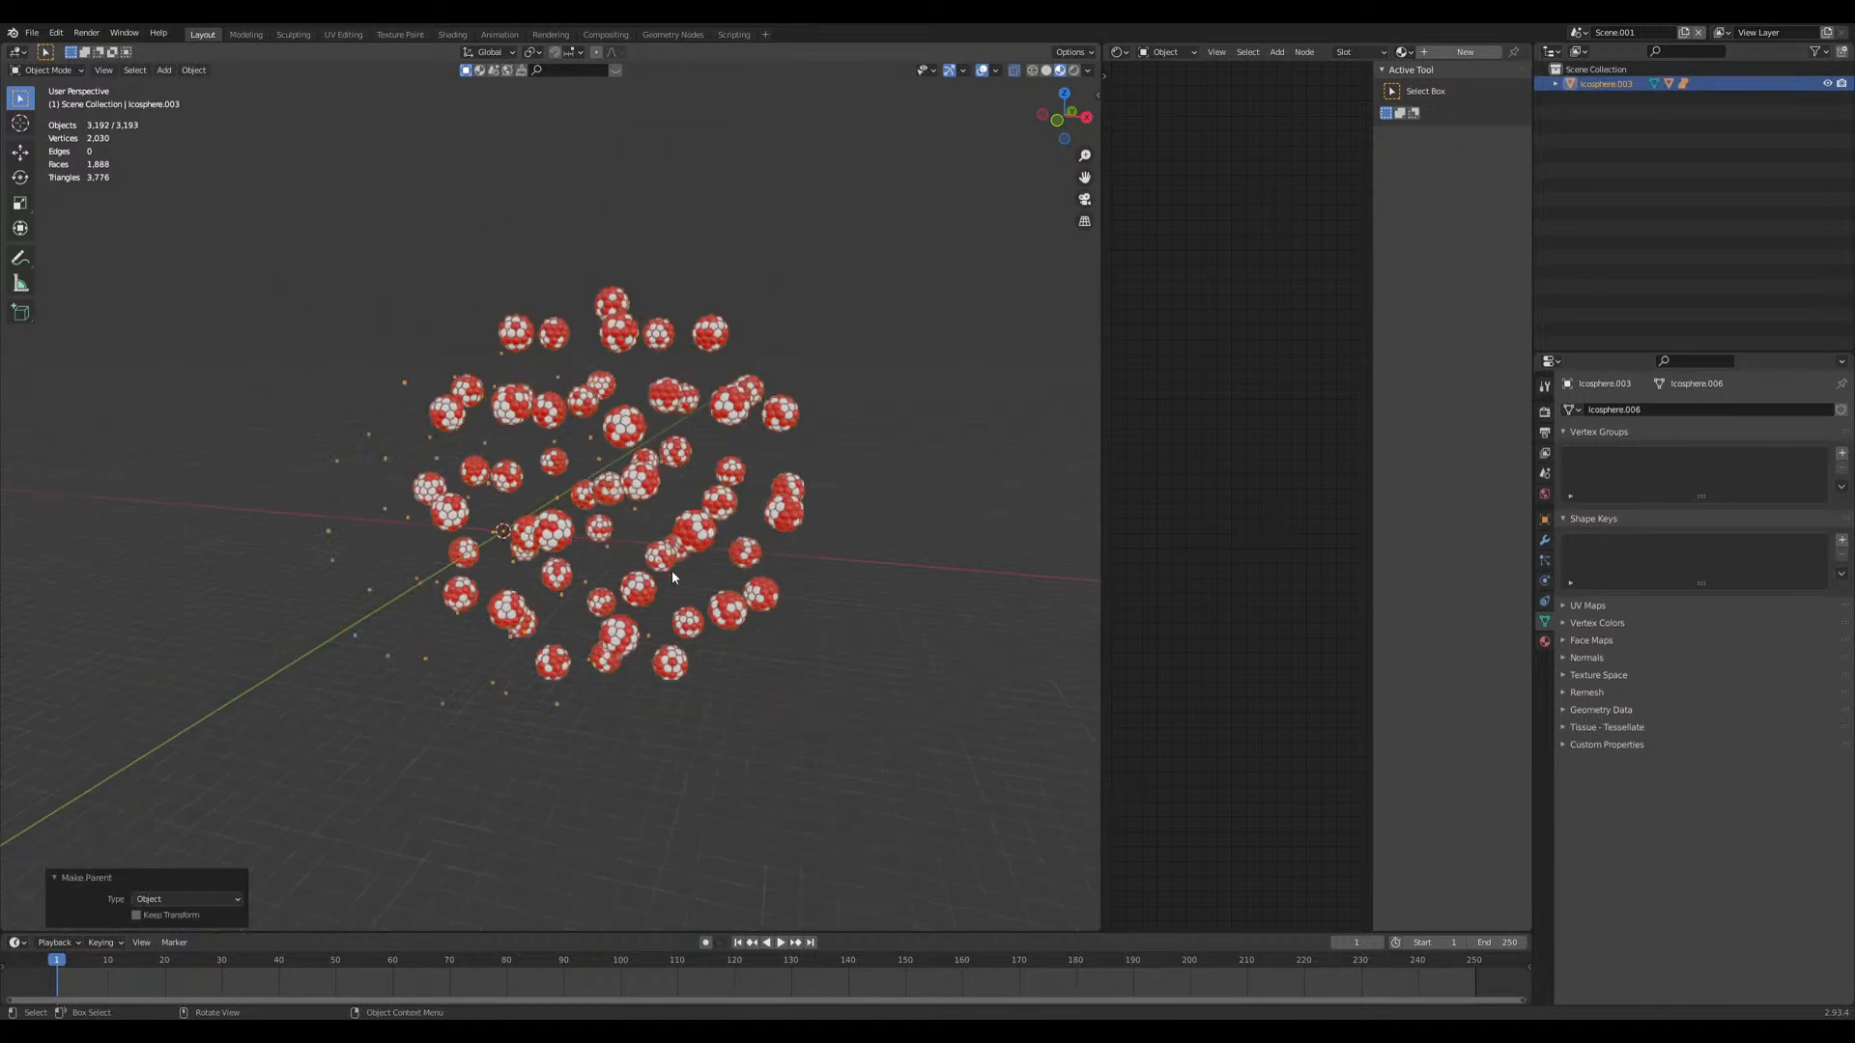
Step: Try to snap the parent vertex object to the 3D cursor
middle_drag(705, 571, 722, 572)
click(846, 575)
click(682, 479)
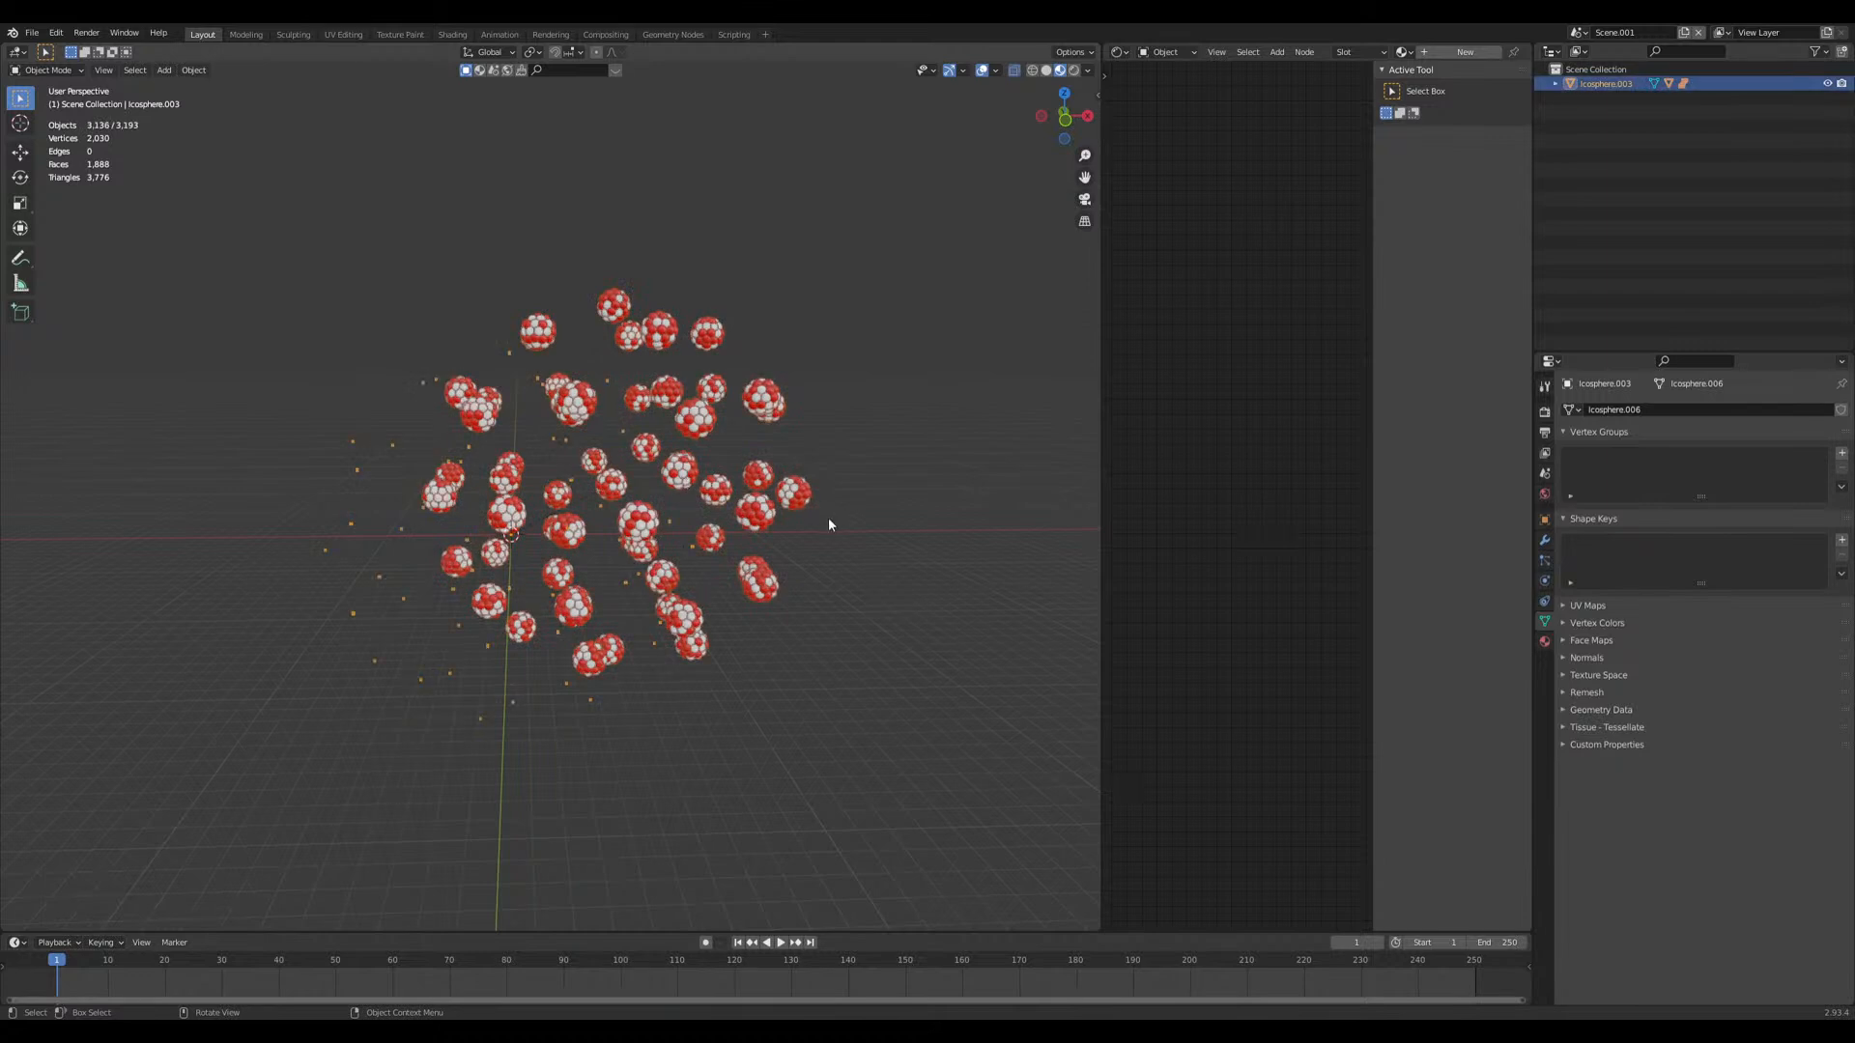
key(g)
right_click(736, 532)
key(shift+s)
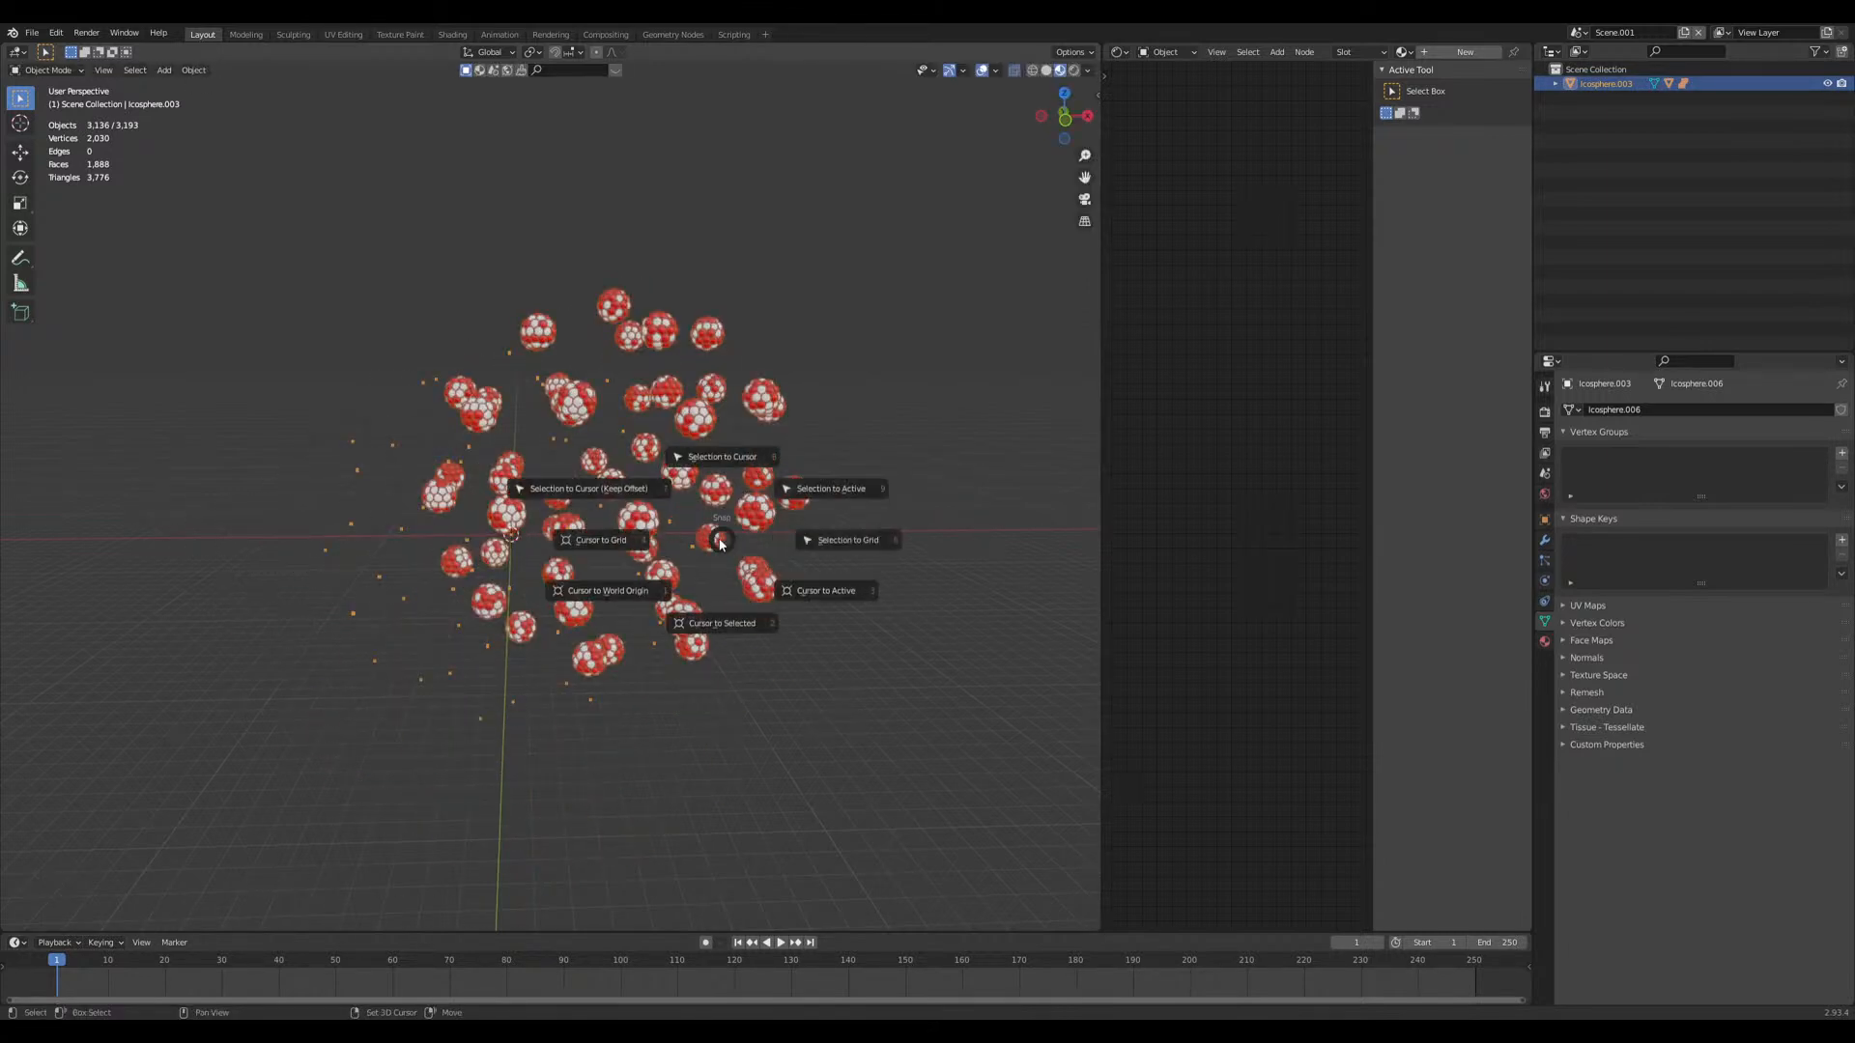
click(715, 460)
scroll(666, 507, up, 5)
key(g)
right_click(675, 494)
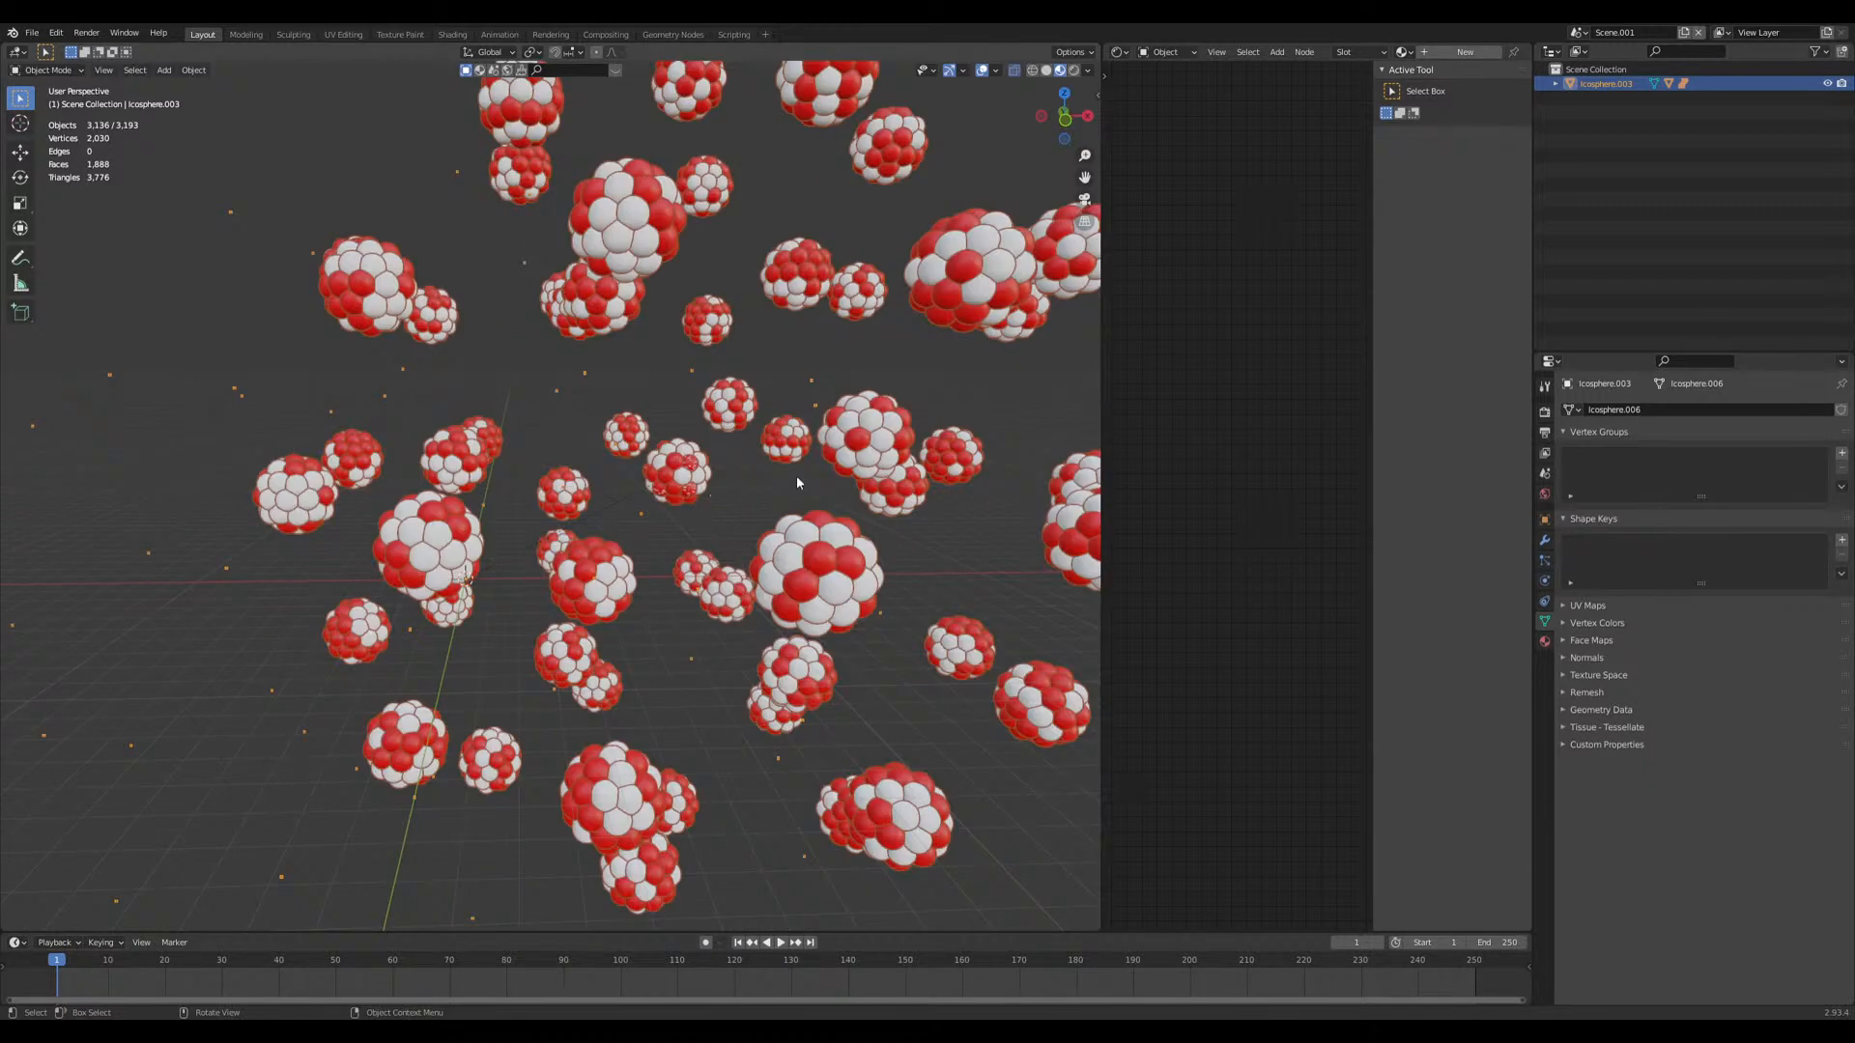
Step: Select the instanced child nucleus and snap it to the 3D cursor
middle_drag(754, 486, 778, 477)
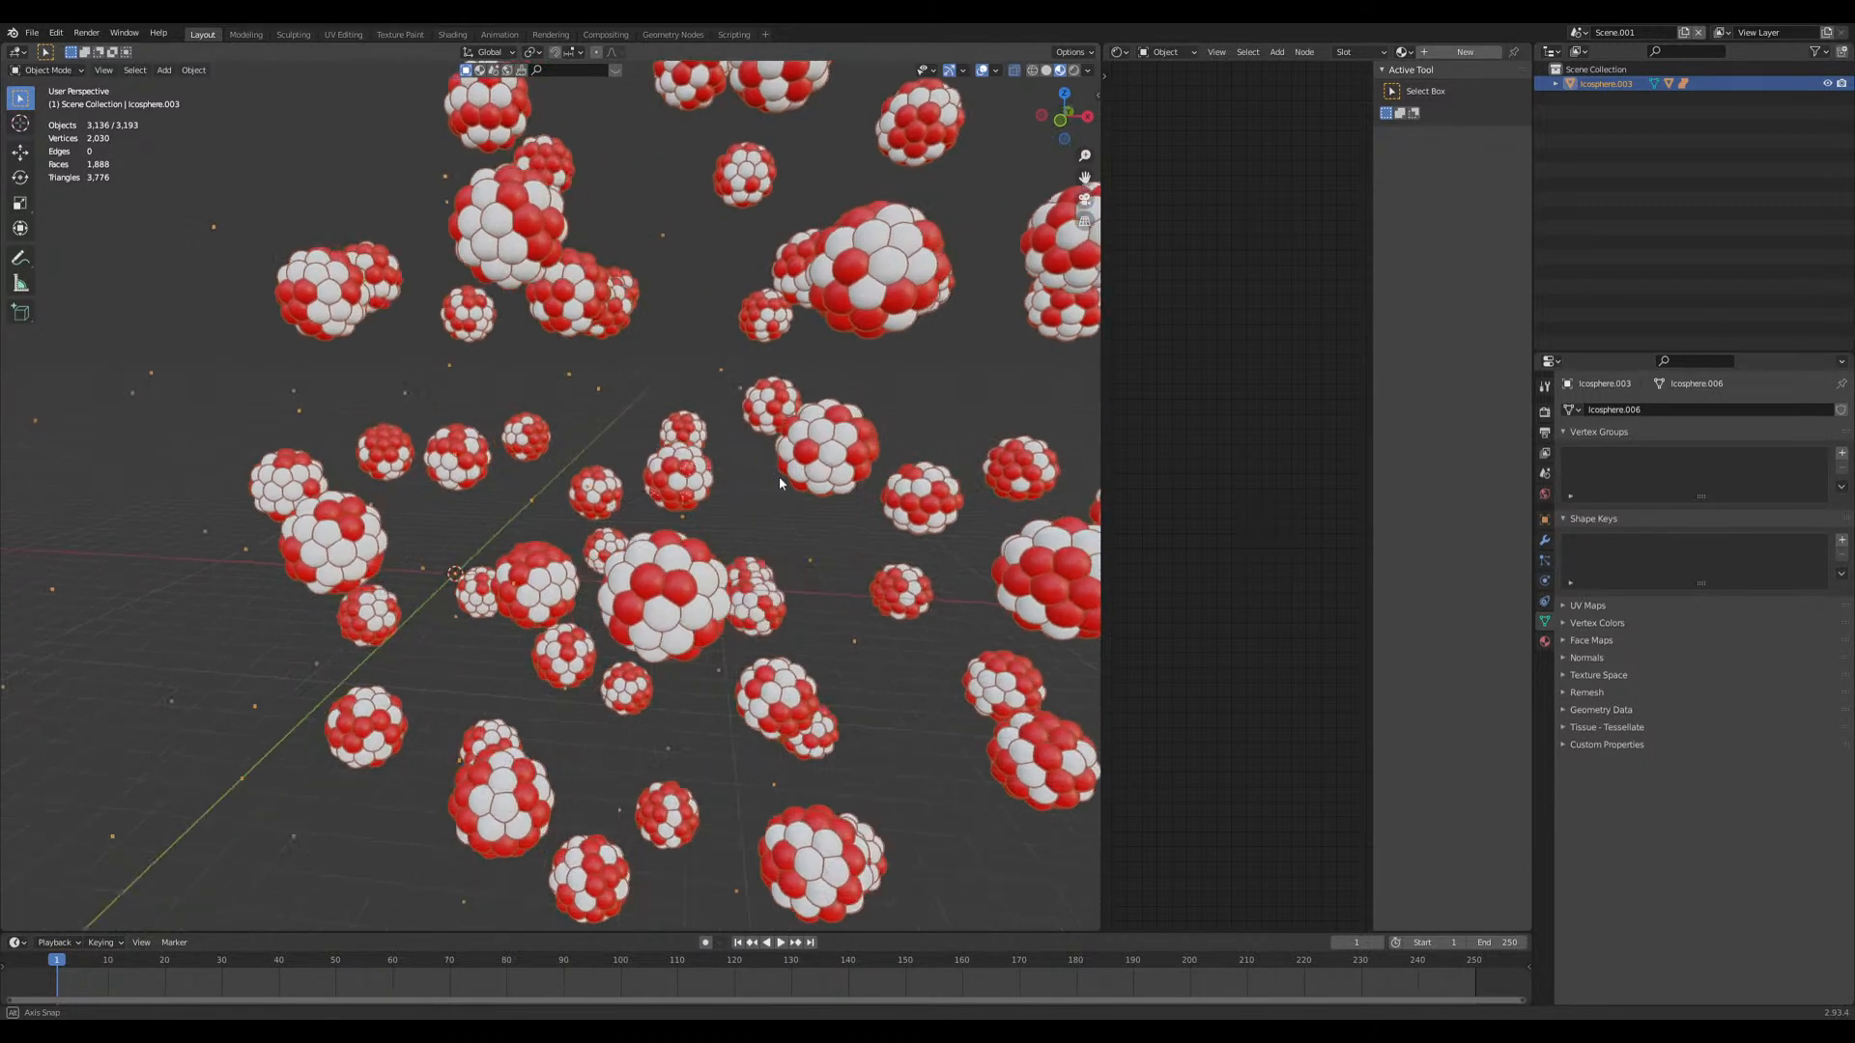
click(700, 481)
key(g)
right_click(495, 580)
key(shift+s)
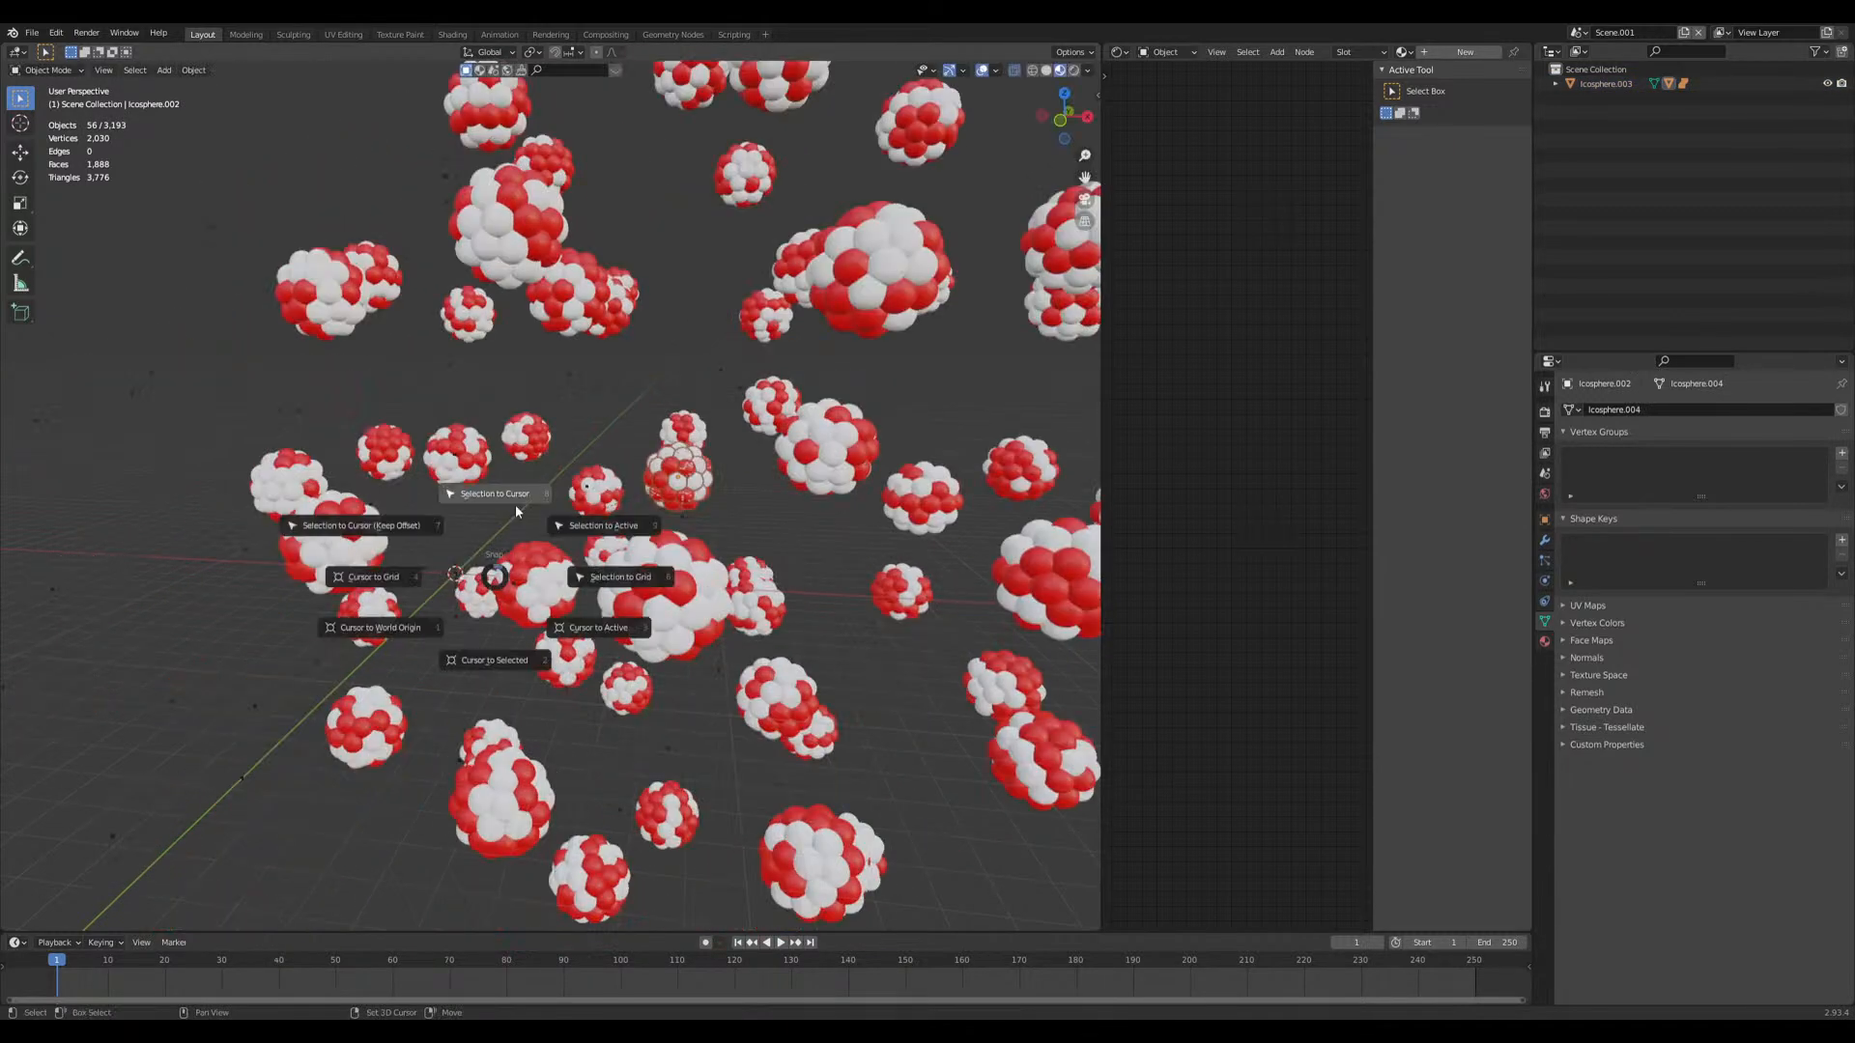
click(514, 469)
Step: Scale the parent object's vertices down in Edit Mode until the nuclei pack into one compact ball
scroll(524, 449, down, 4)
click(809, 666)
middle_drag(527, 580, 633, 560)
scroll(634, 560, up, 3)
click(768, 522)
key(Tab)
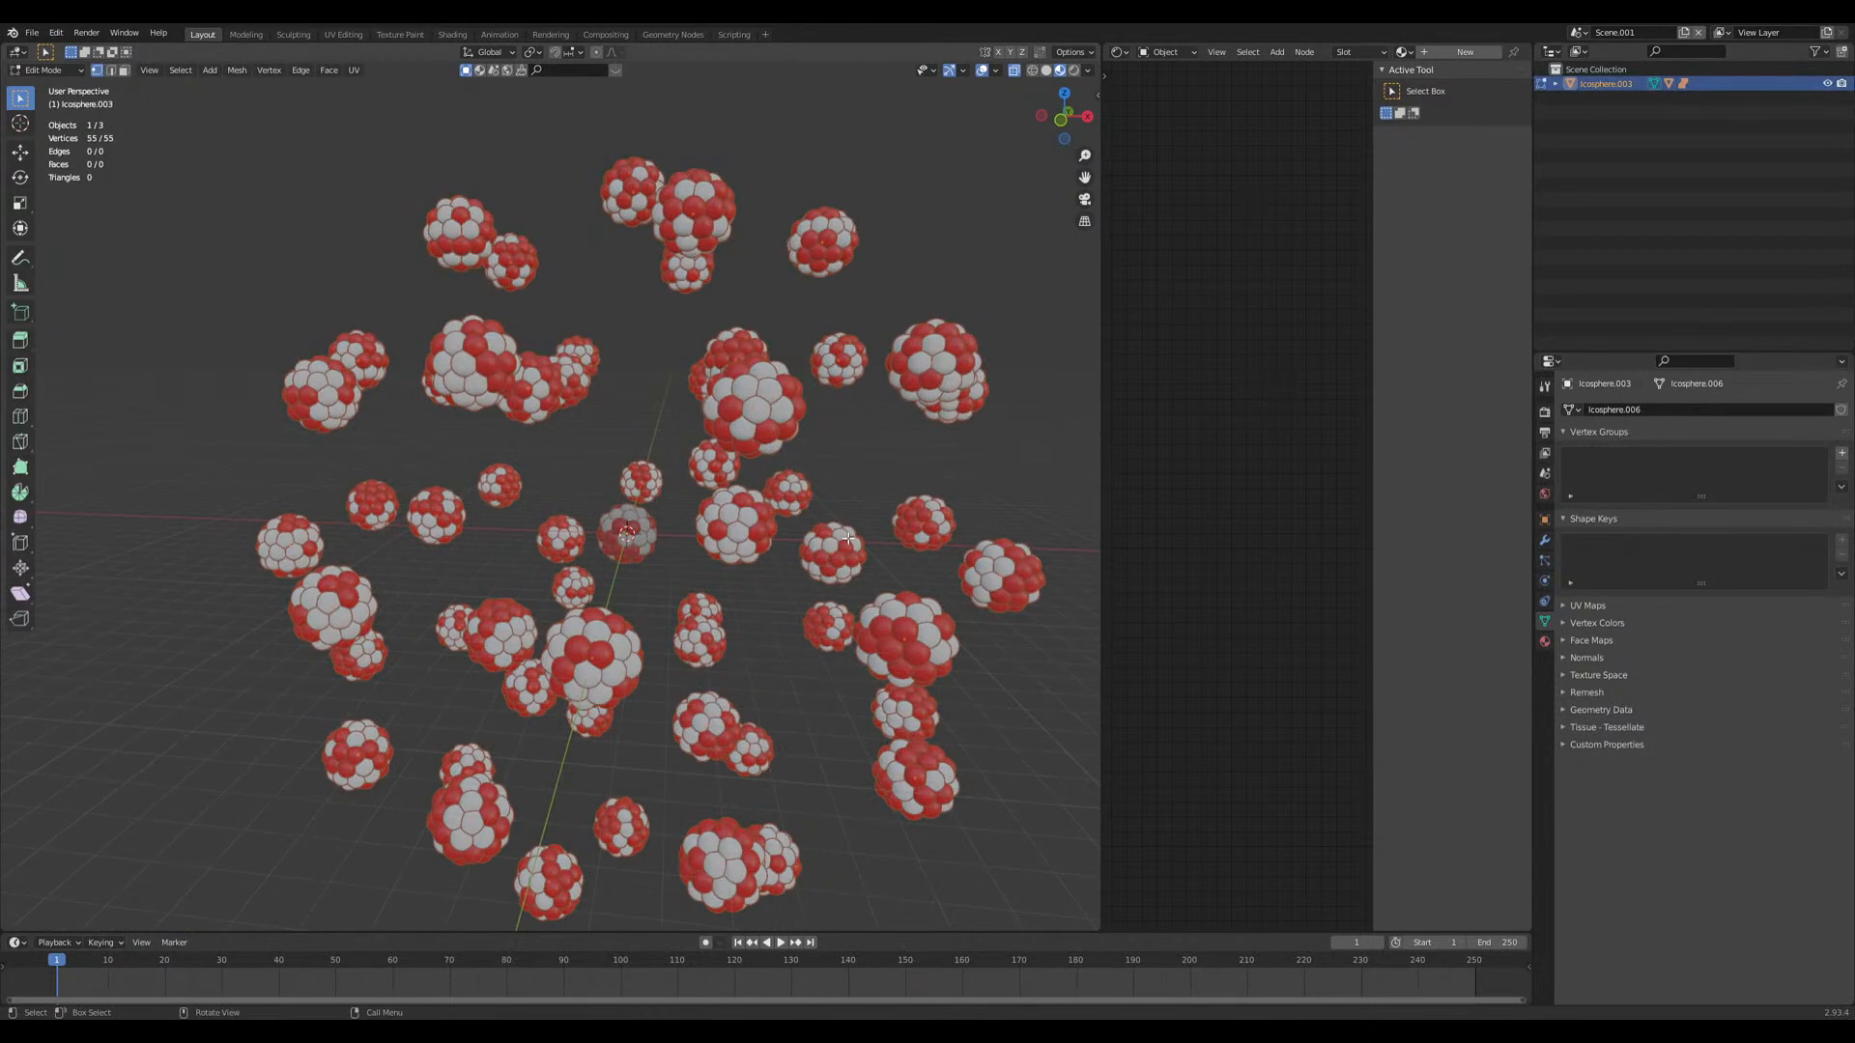
key(s)
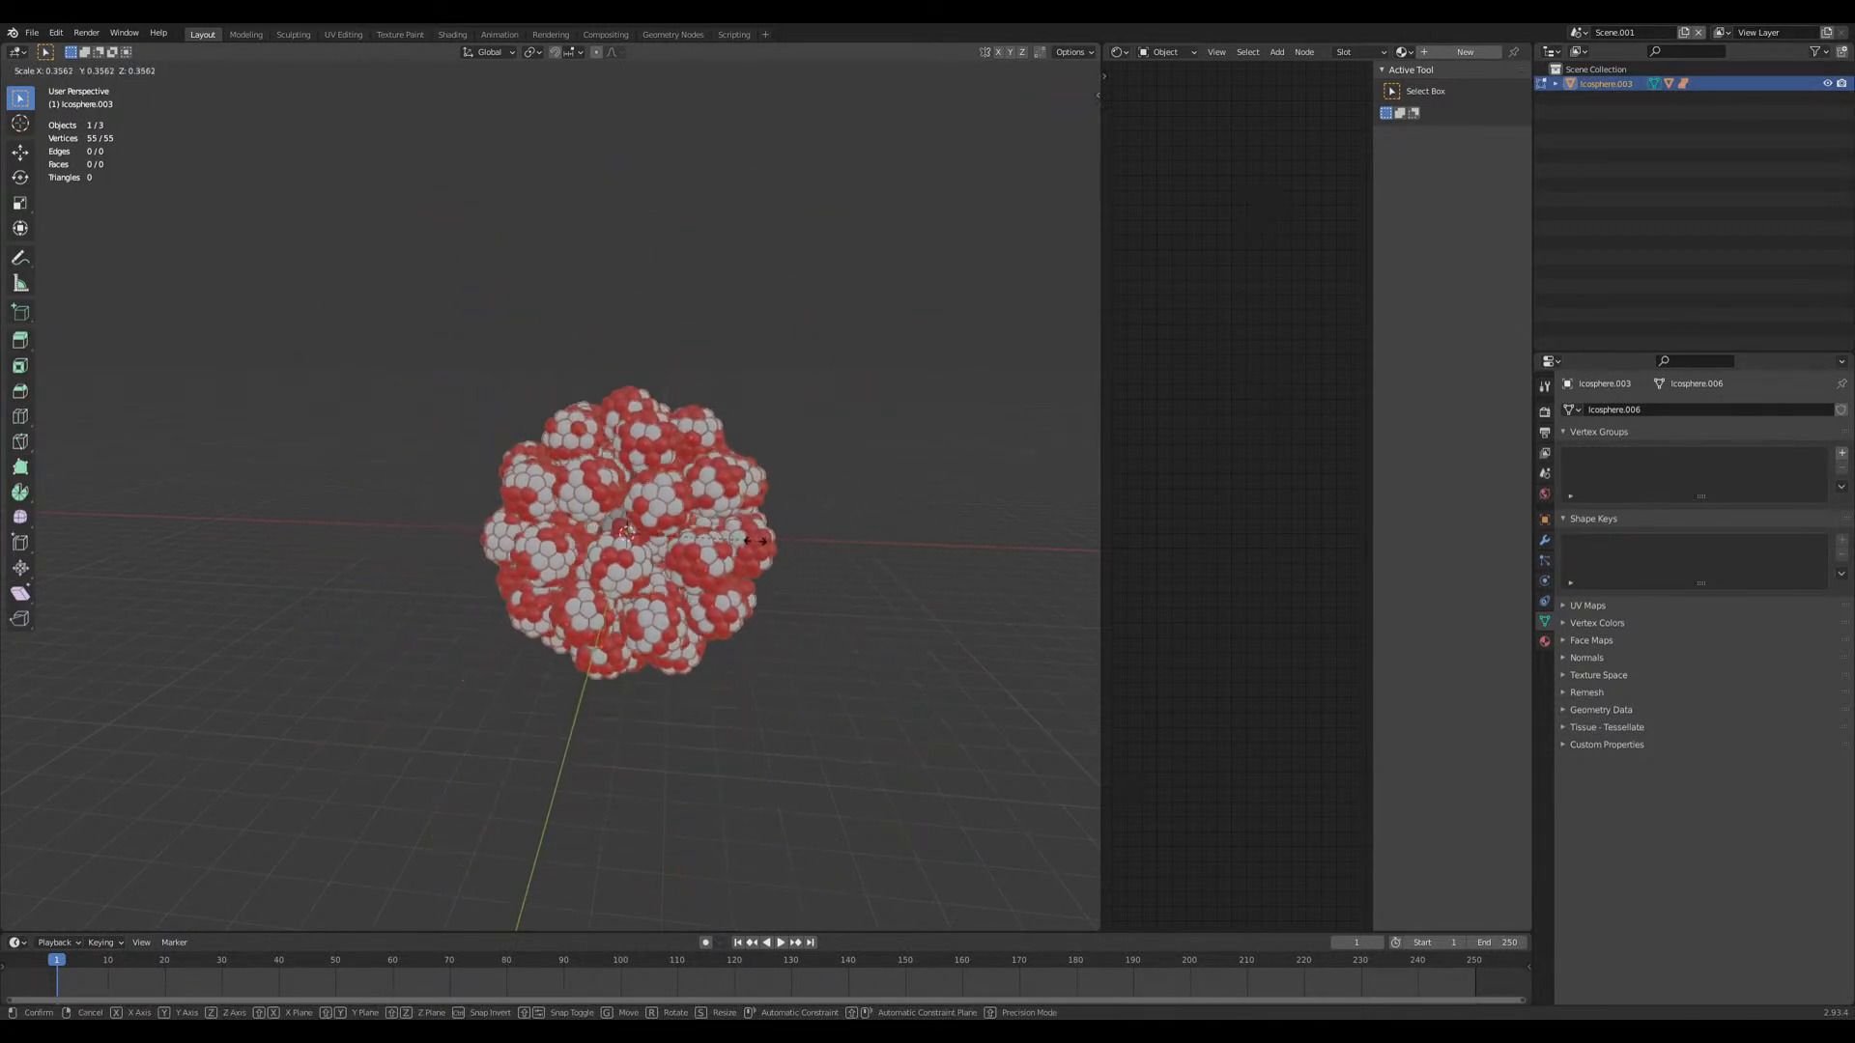
mouse_move(729, 676)
middle_down()
mouse_move(928, 670)
mouse_move(749, 646)
mouse_move(754, 702)
middle_up()
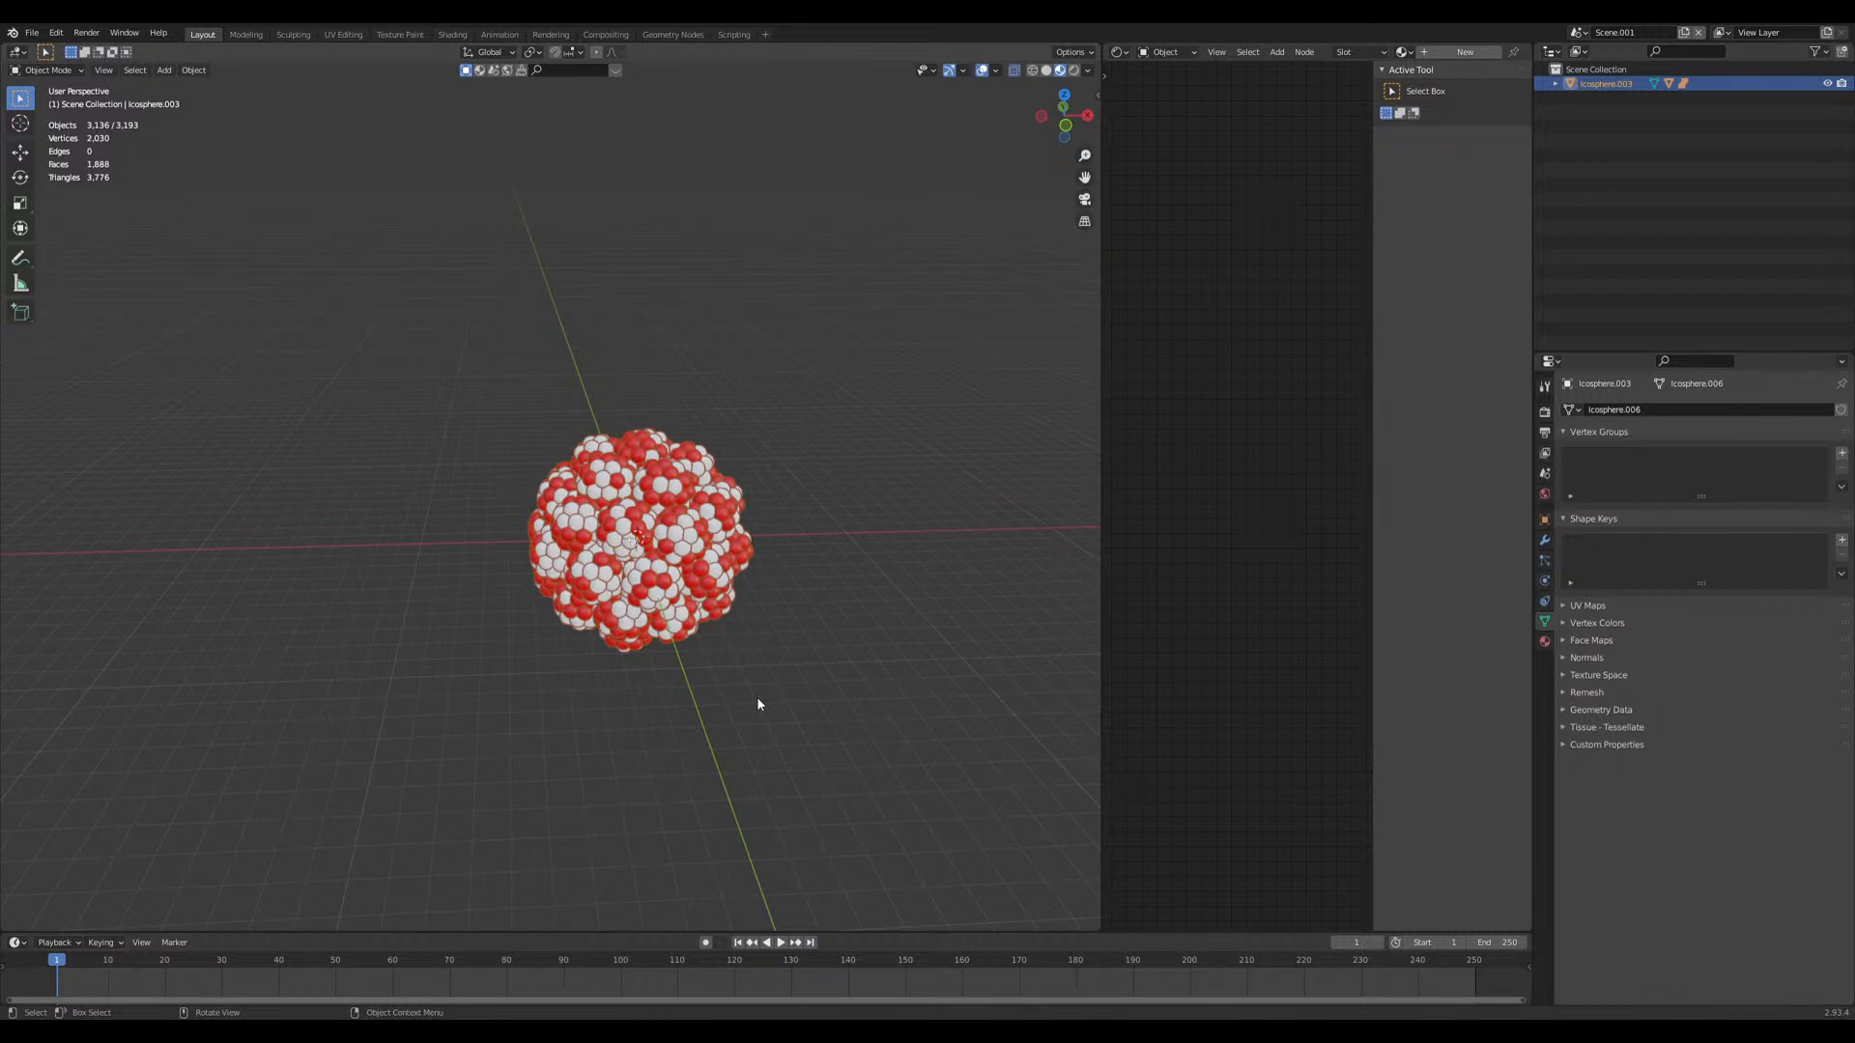
scroll(758, 698, up, 4)
scroll(758, 698, down, 2)
middle_drag(779, 720, 648, 617)
key(Tab)
key(s)
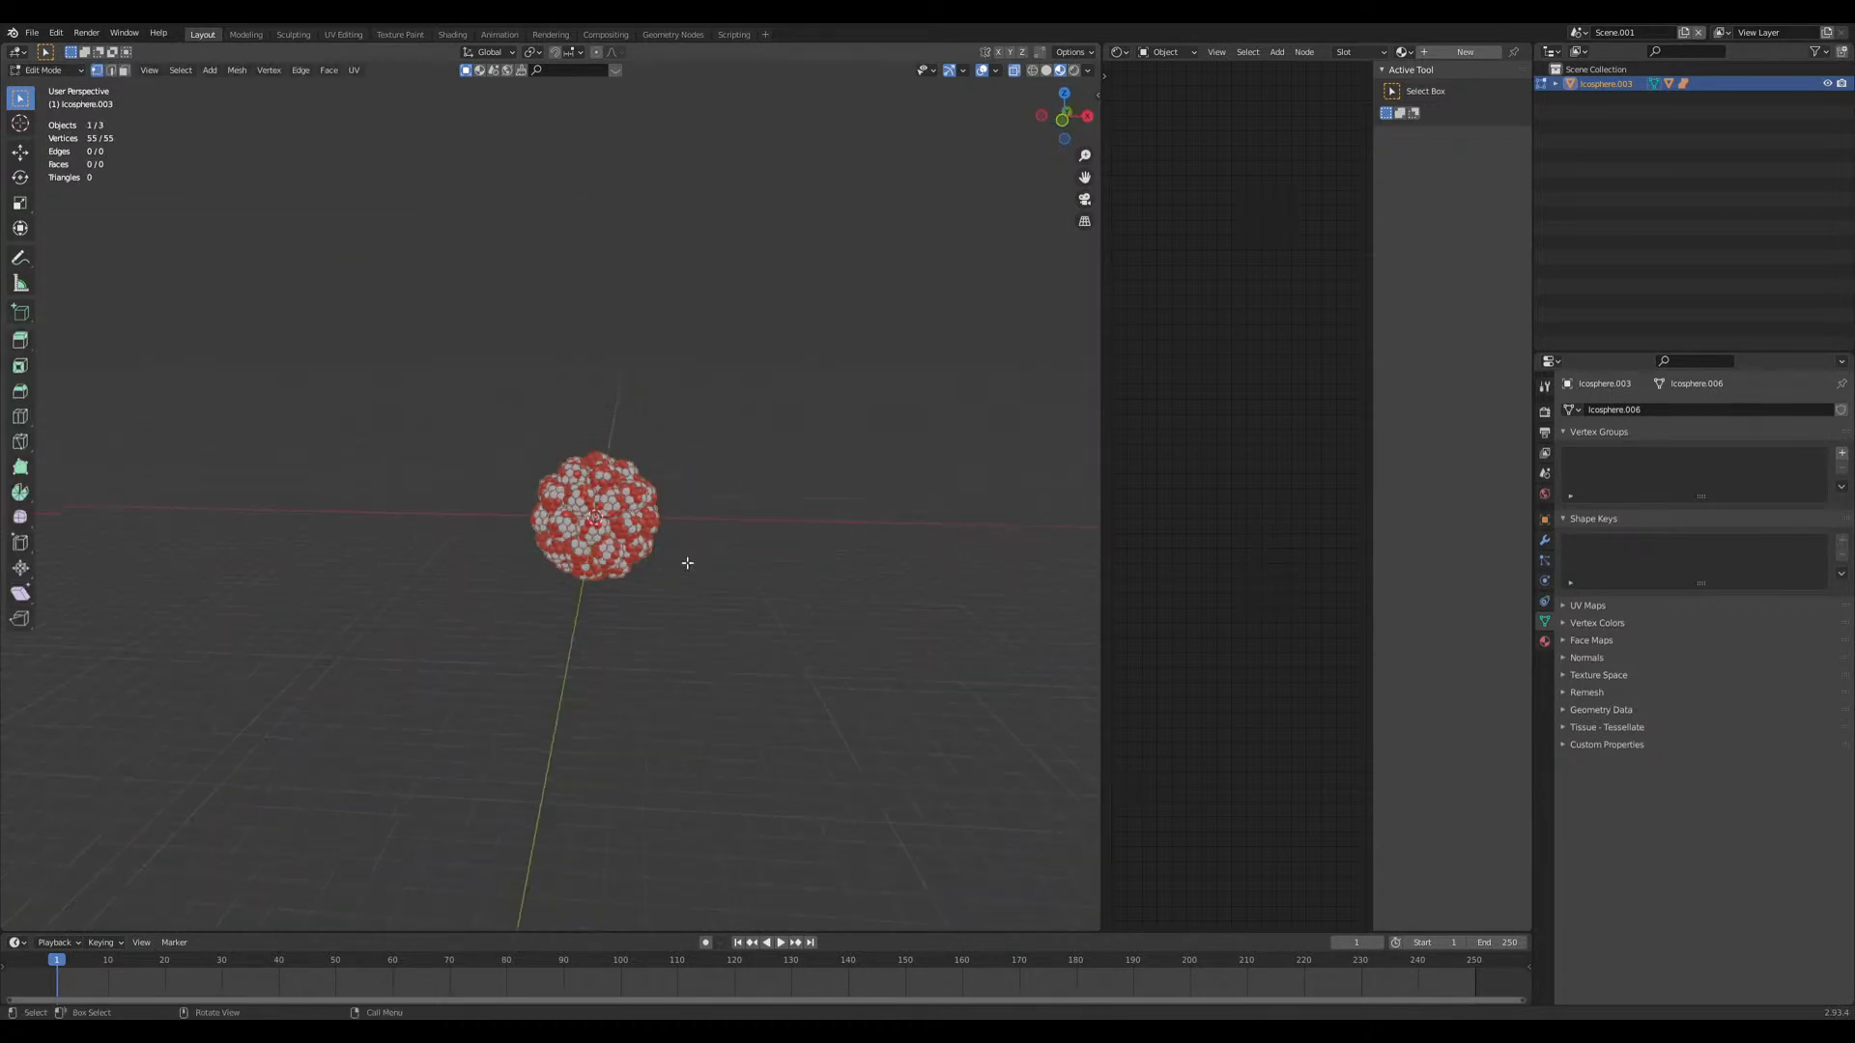
right_click(814, 580)
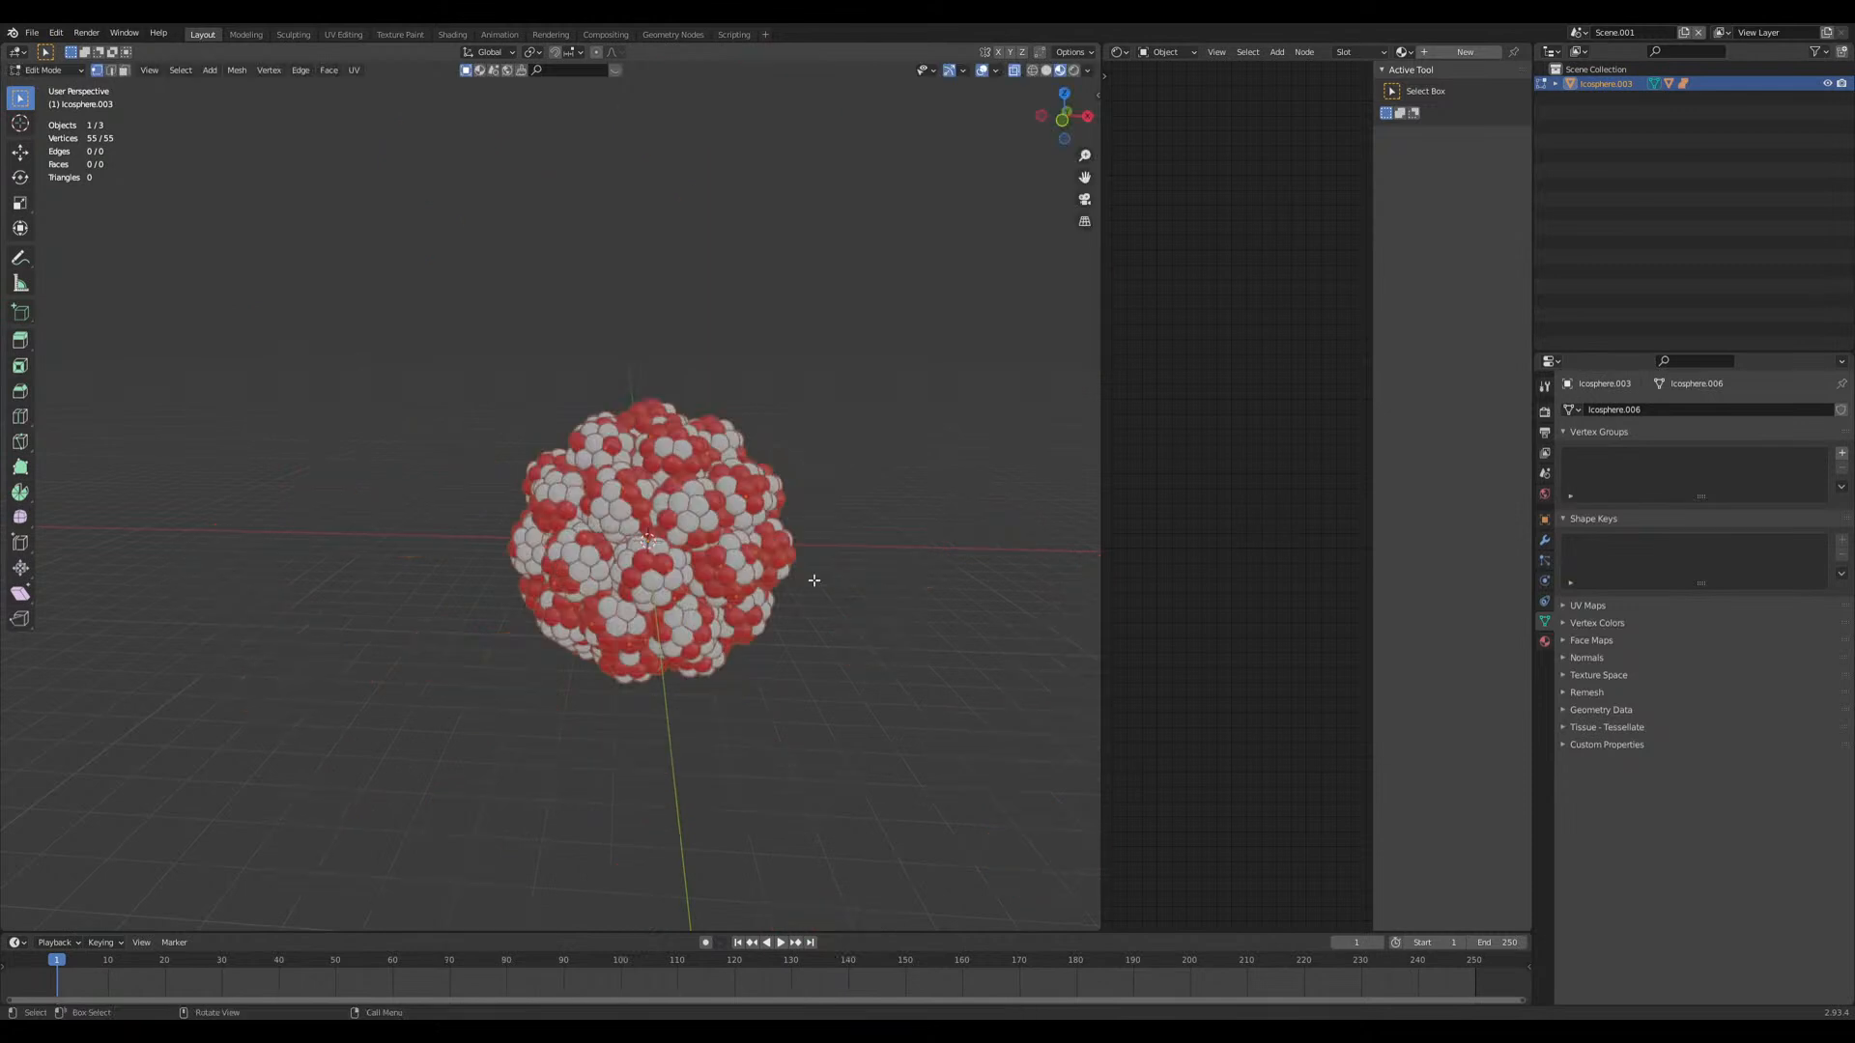
key(Tab)
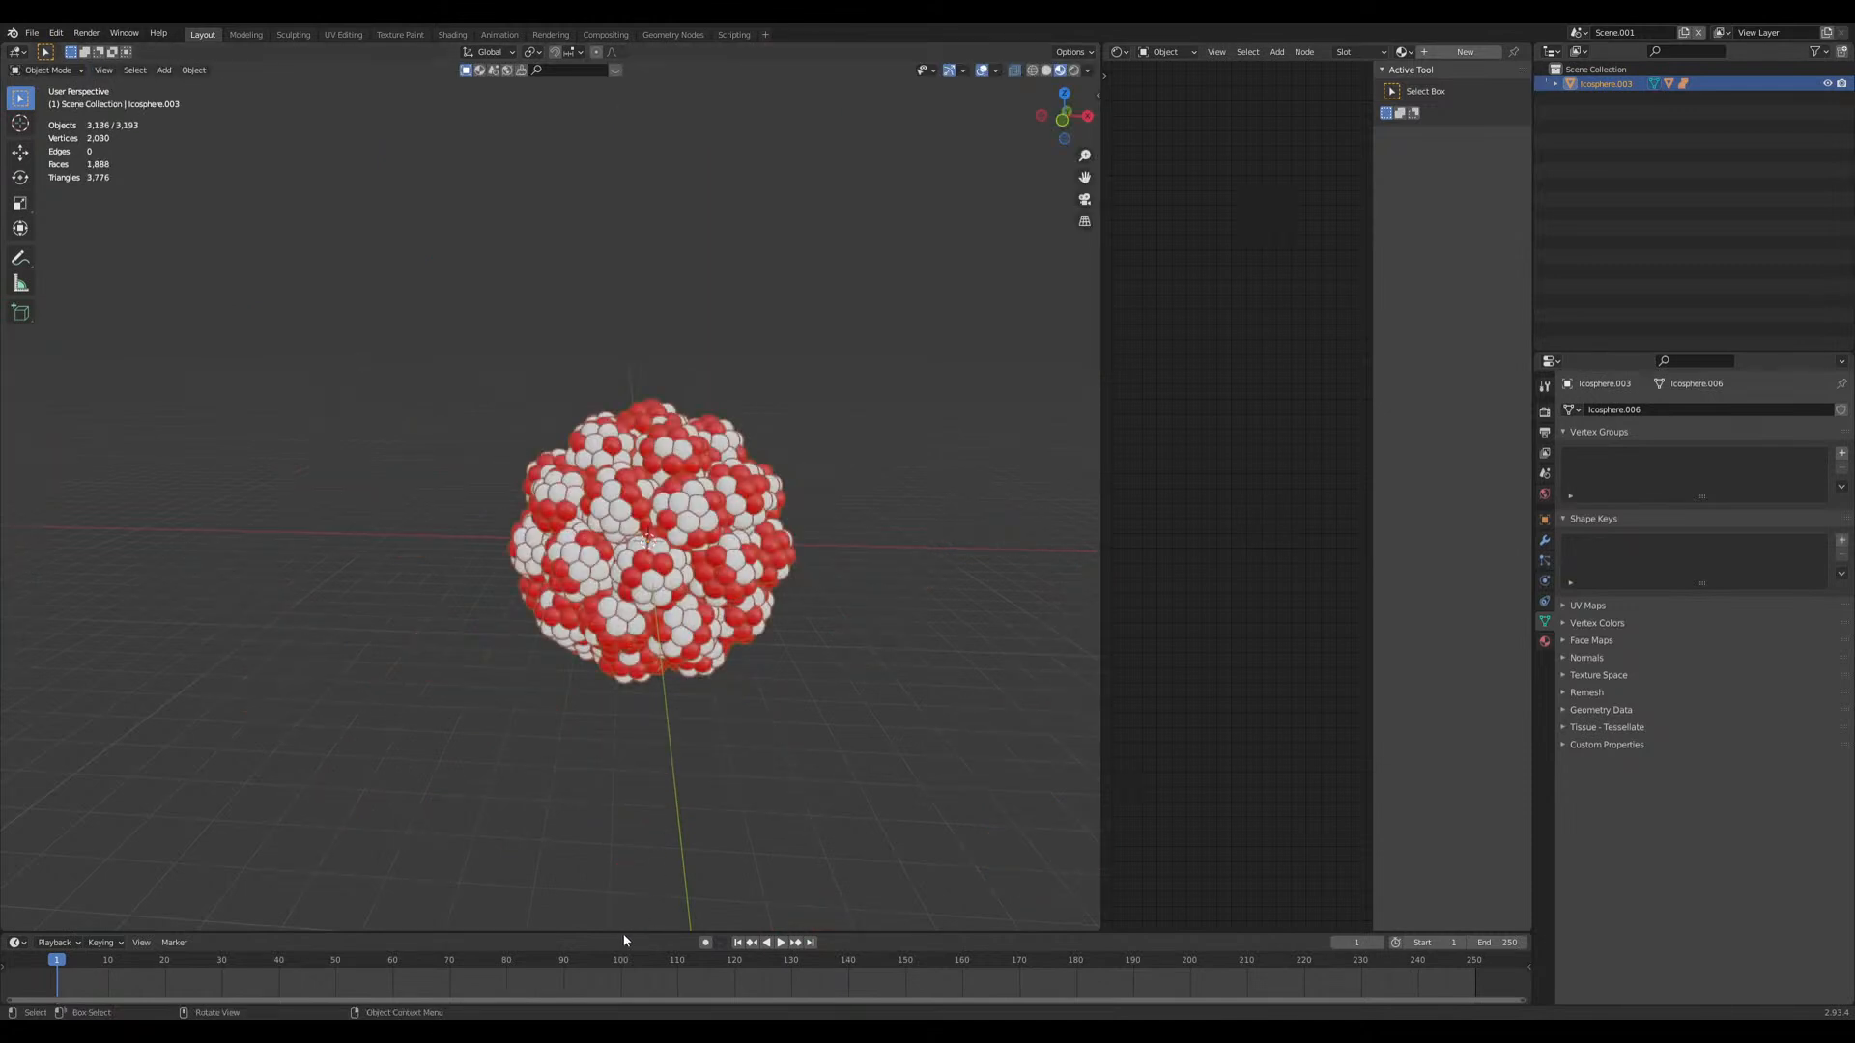
Step: Enlarge the timeline area, turn it into an Animation Nodes editor and create a new node tree
drag(619, 931, 378, 662)
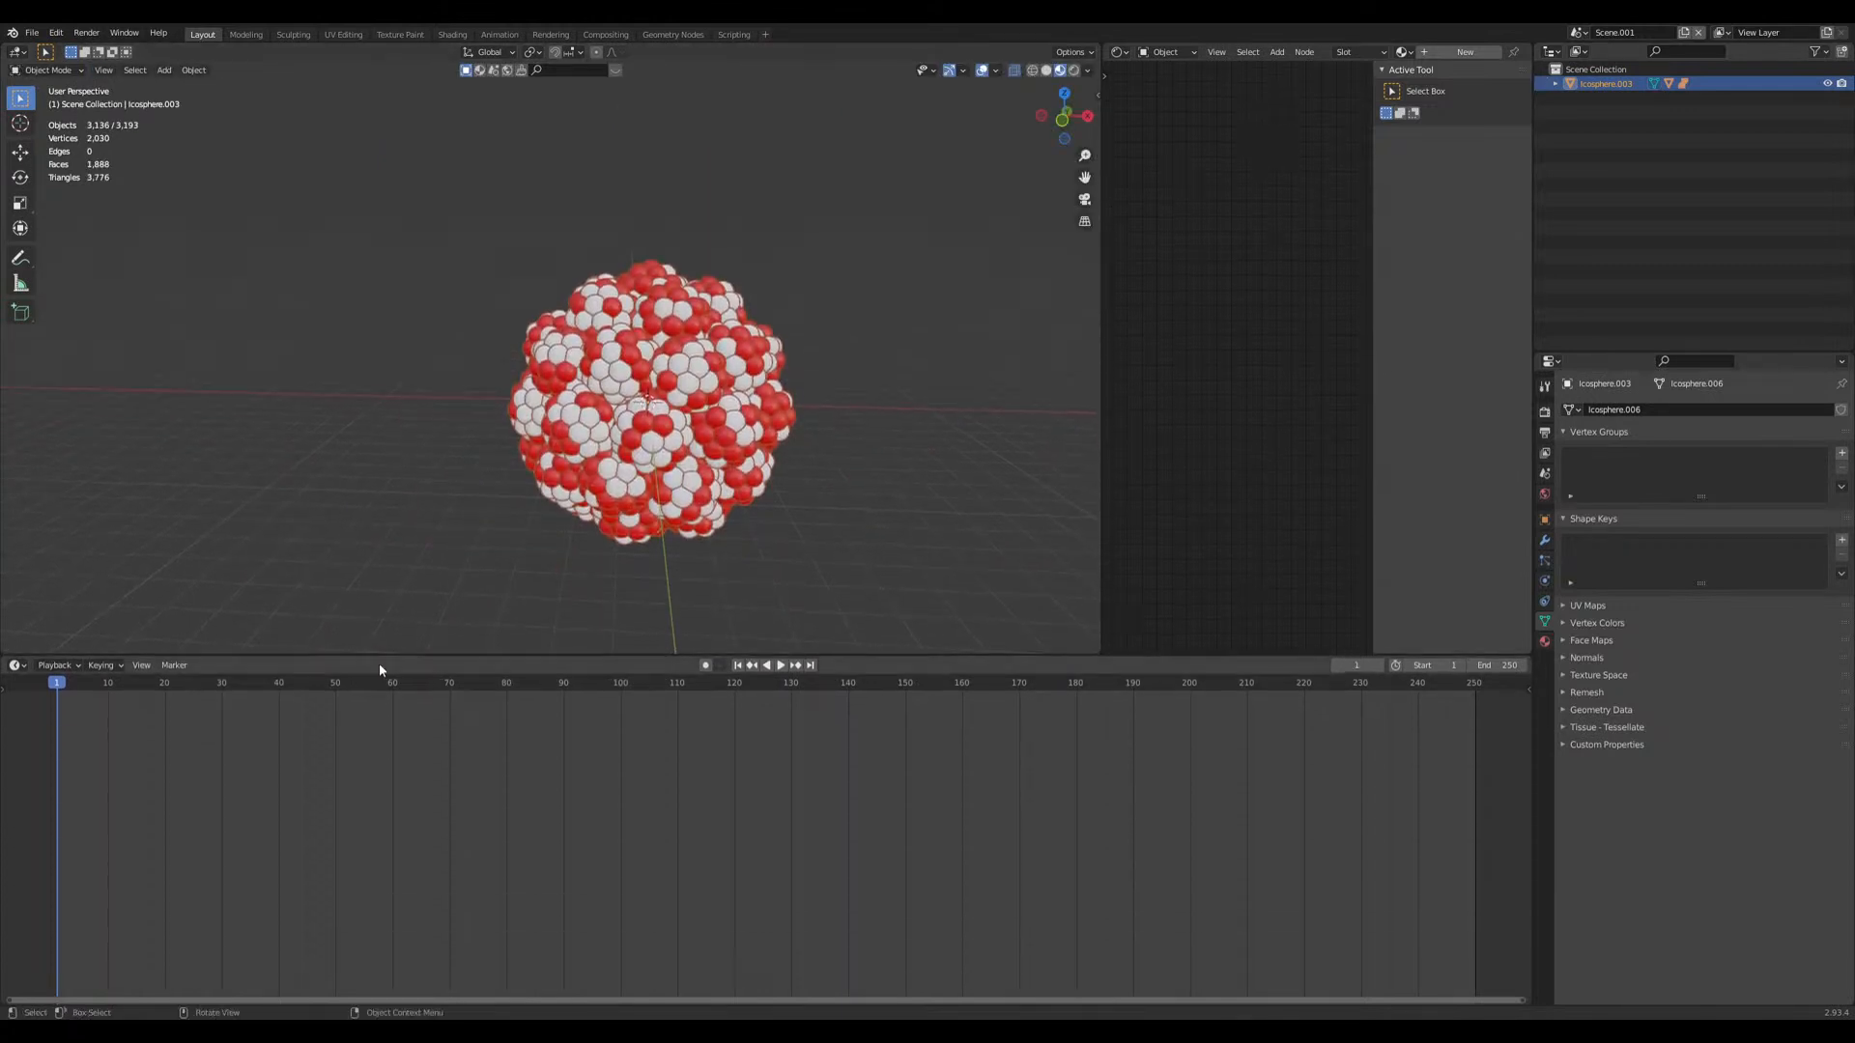
click(16, 665)
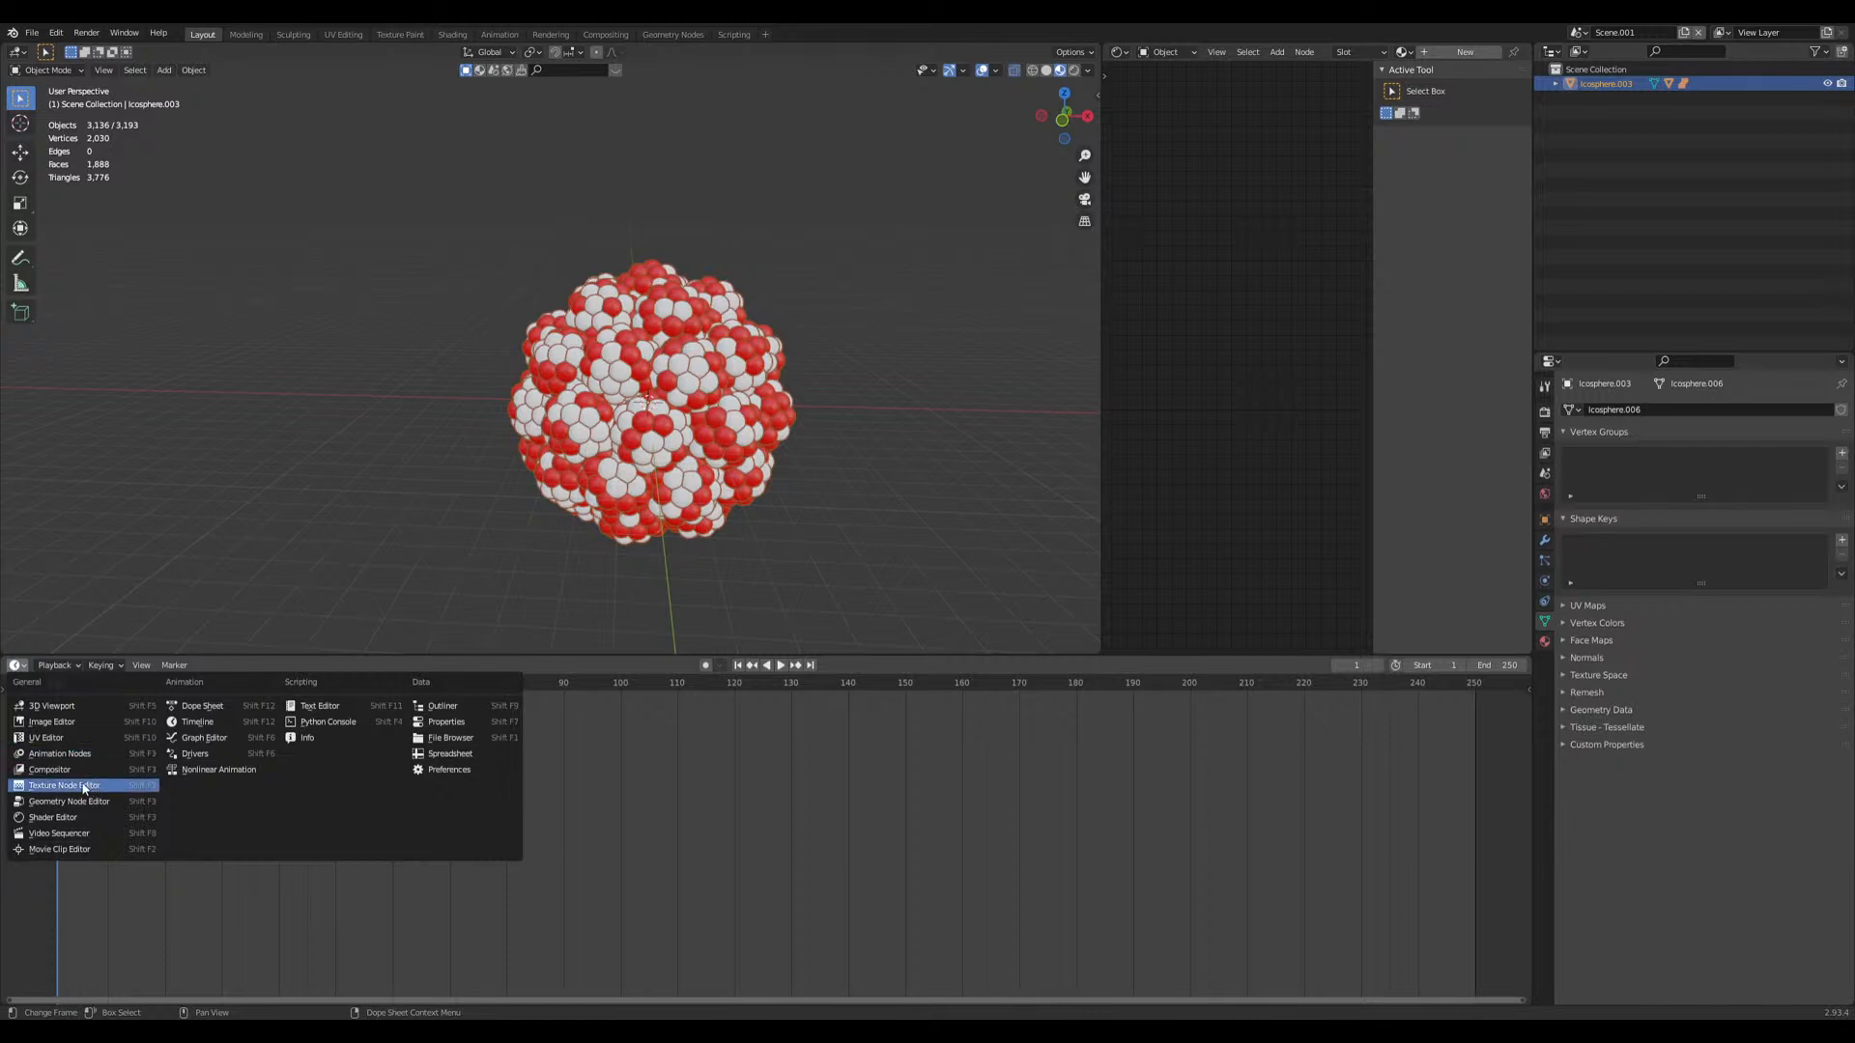
click(59, 754)
click(733, 667)
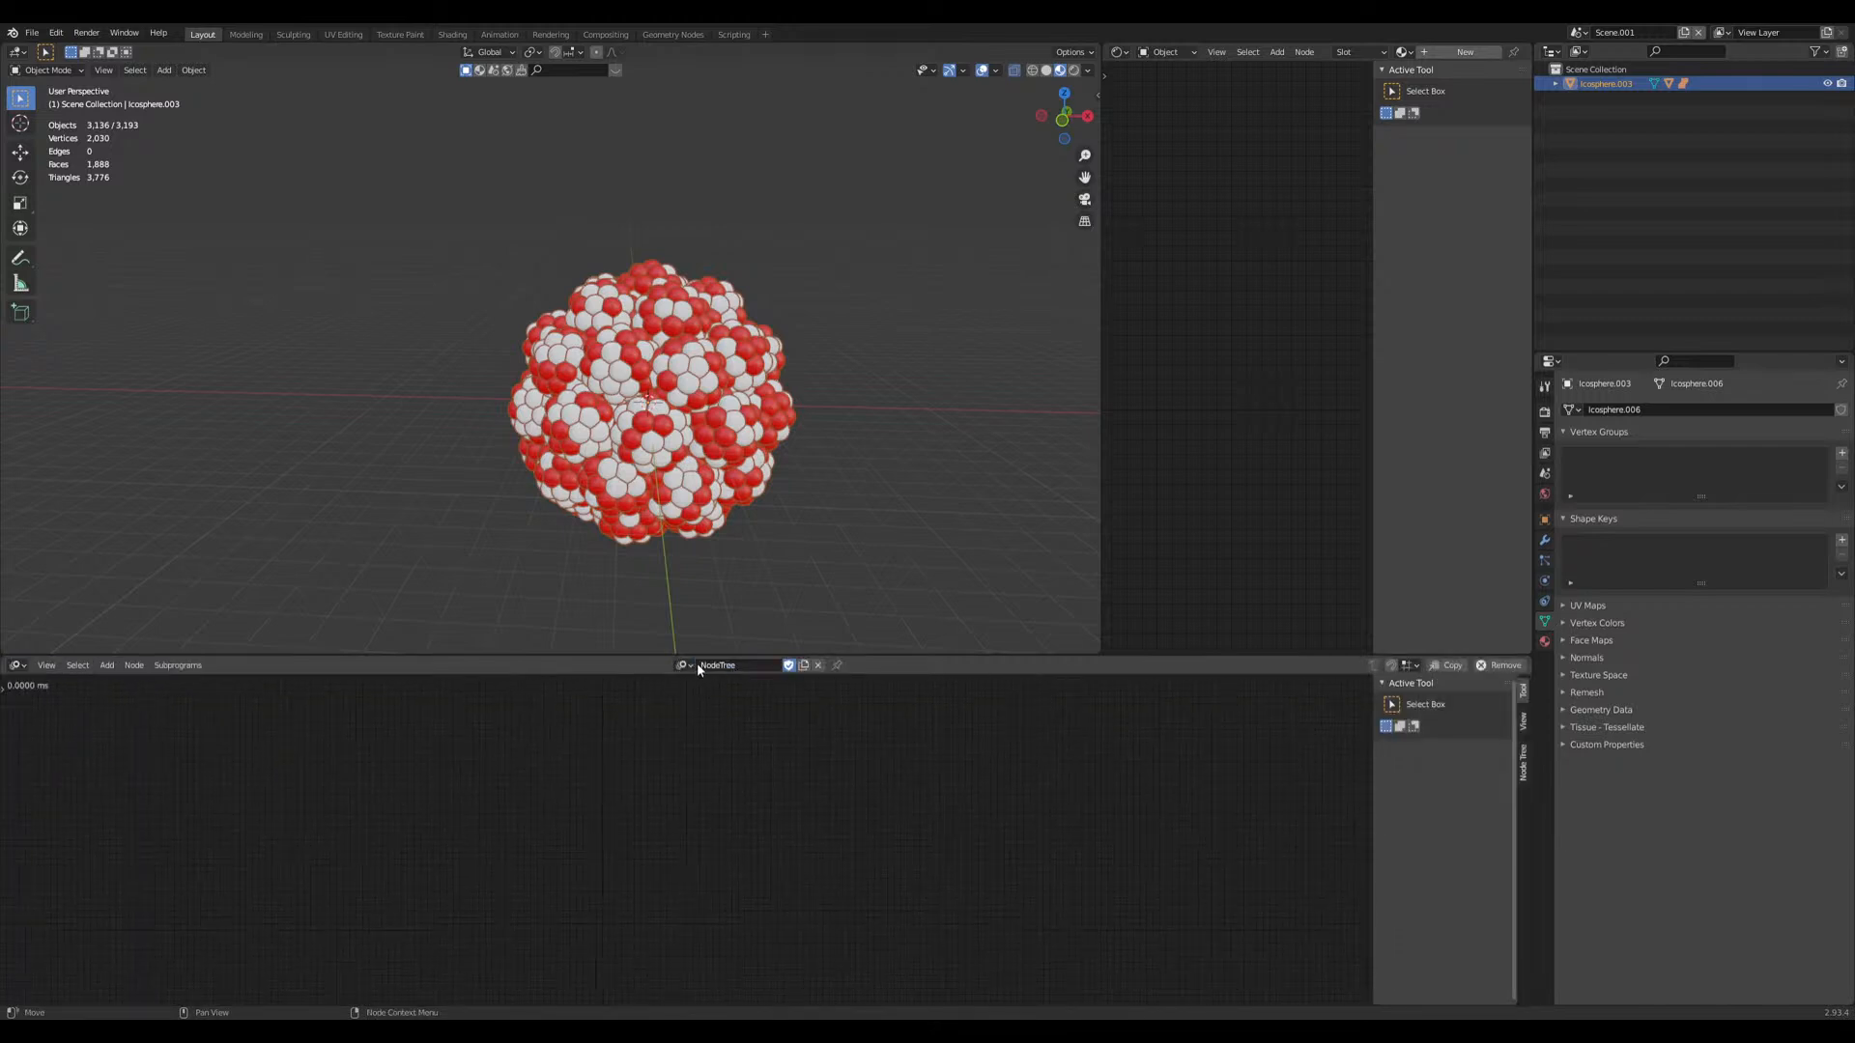
drag(612, 656, 599, 636)
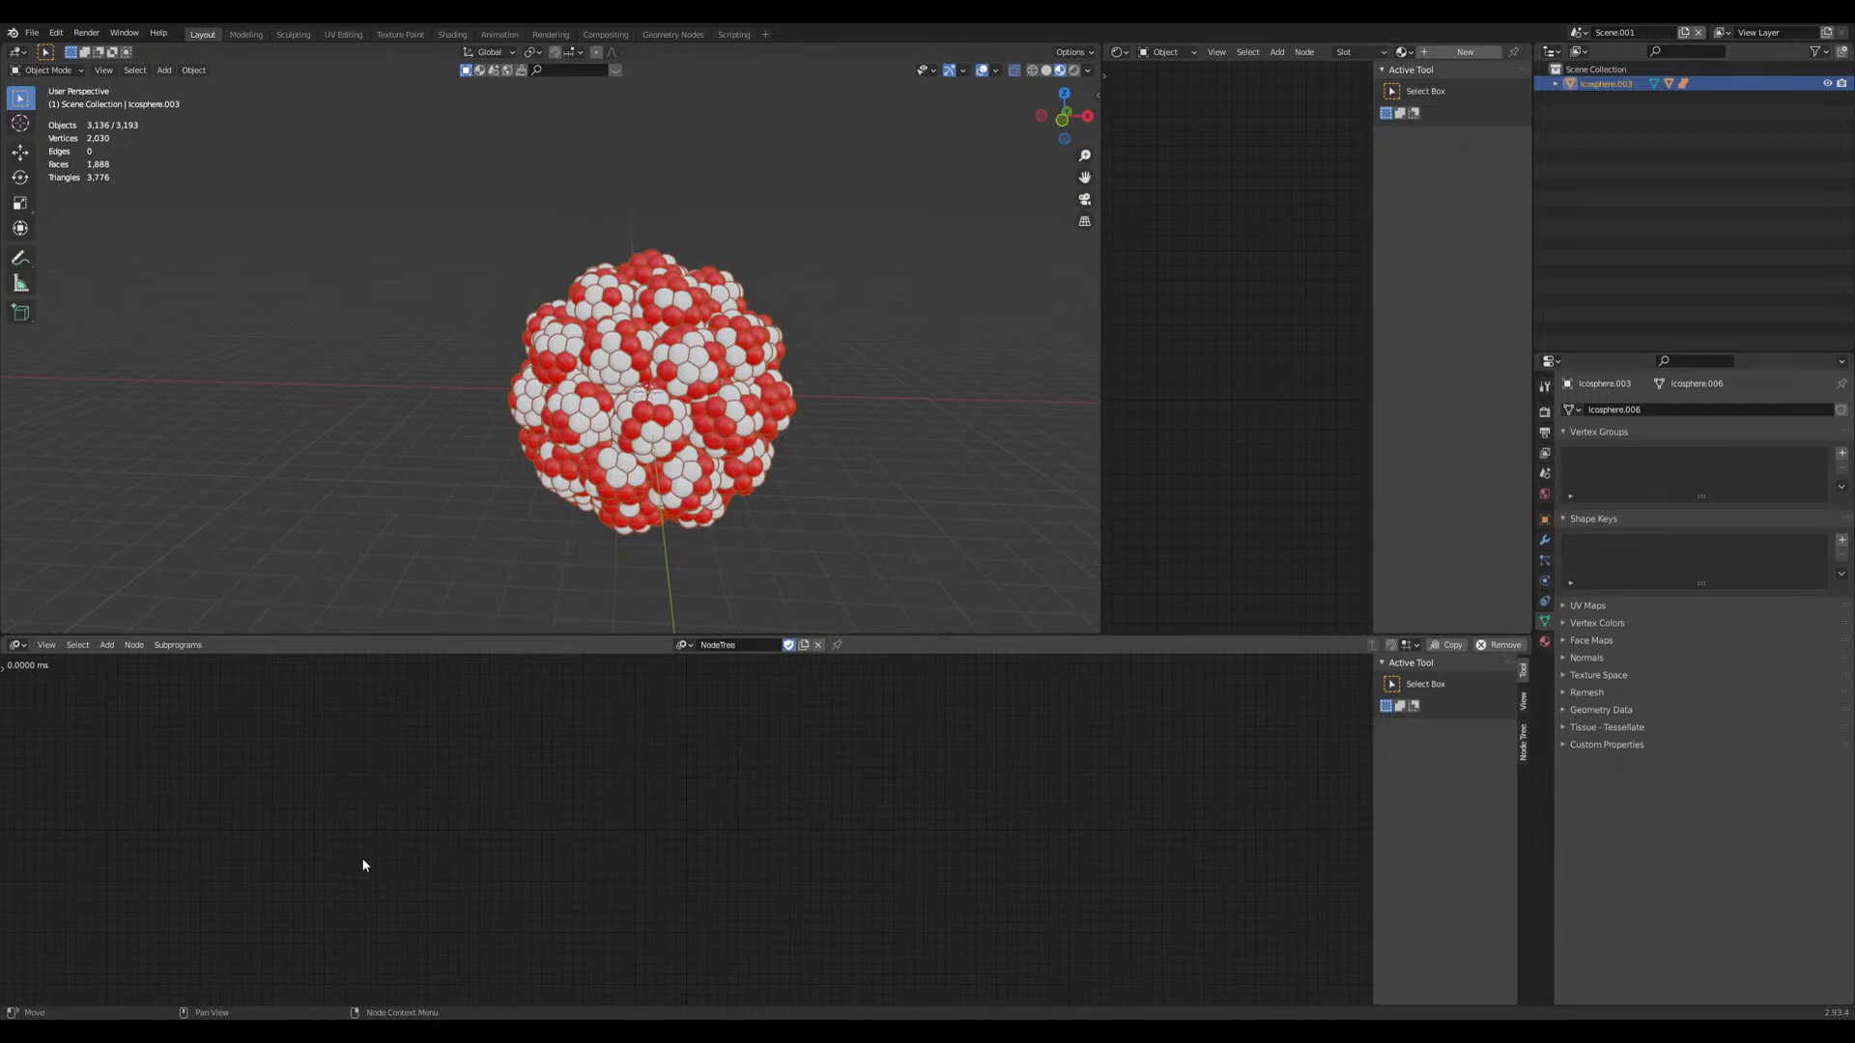
Step: Add a Distribute Matrices node to the node tree and enable its Z axis
key(shift+a)
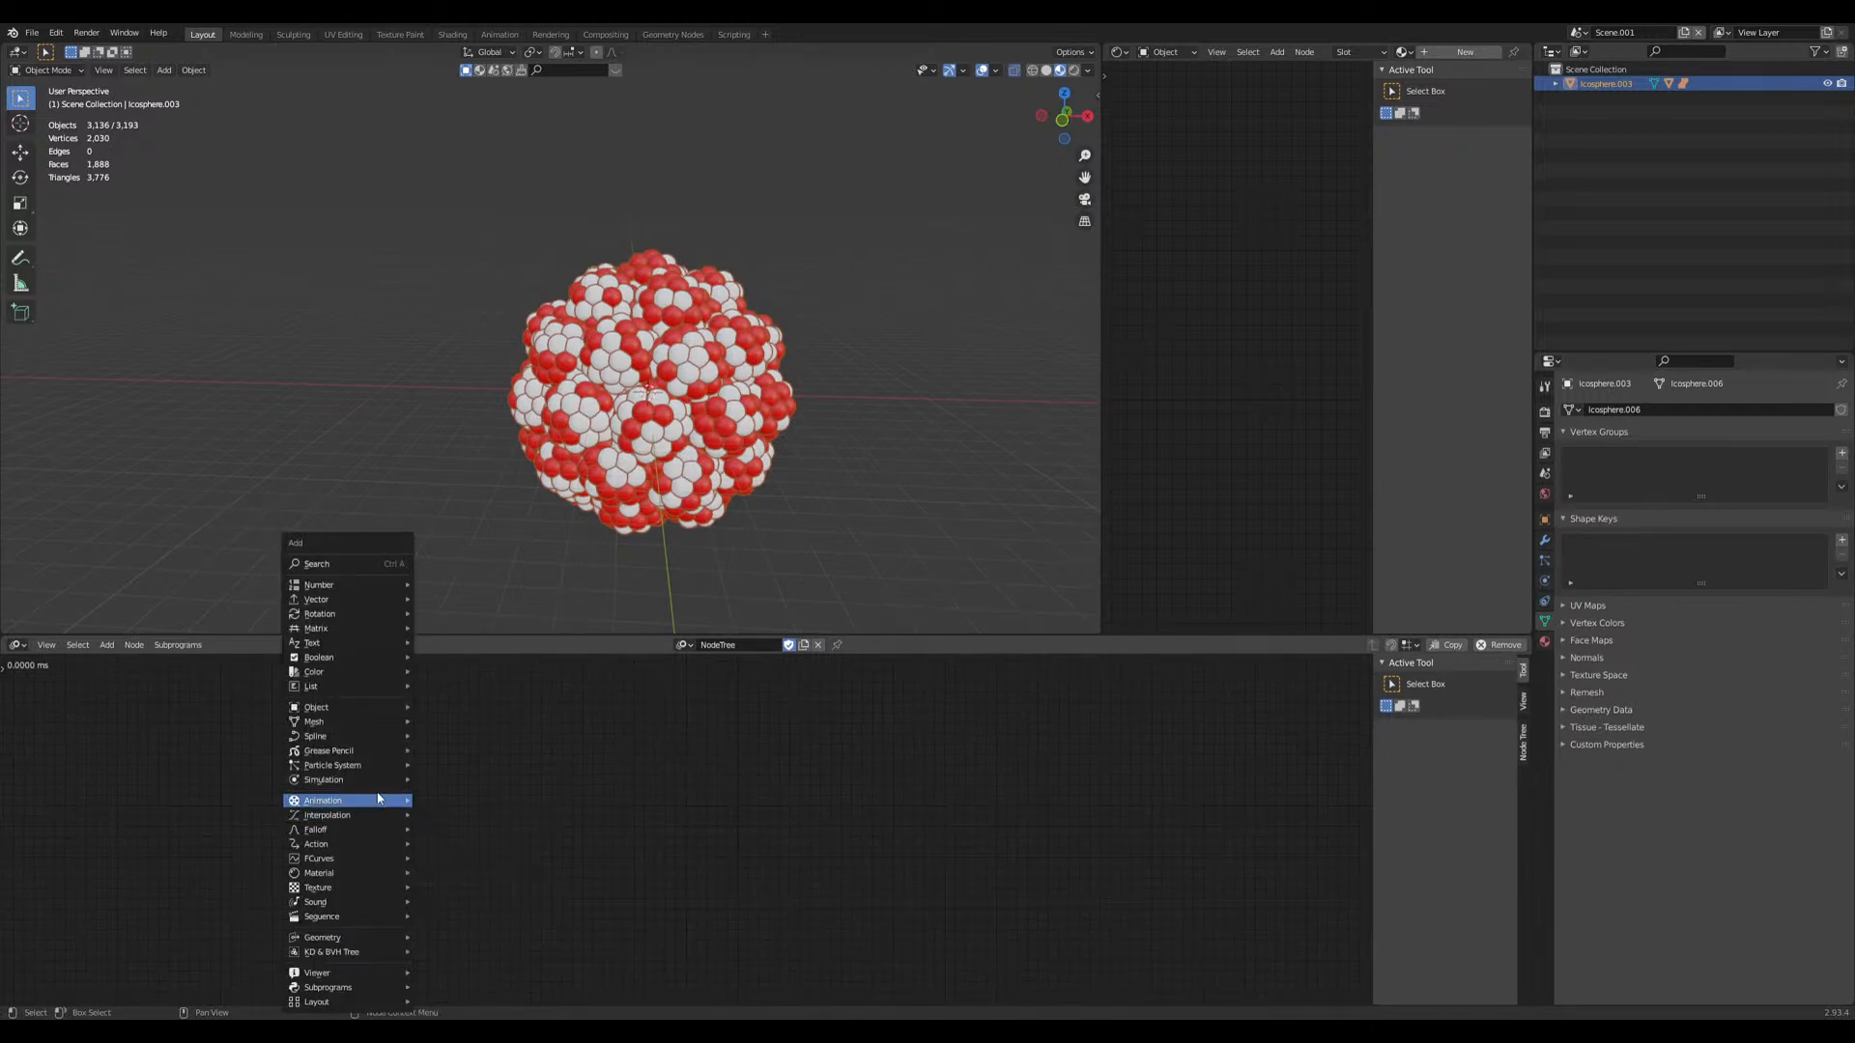
mouse_move(373, 630)
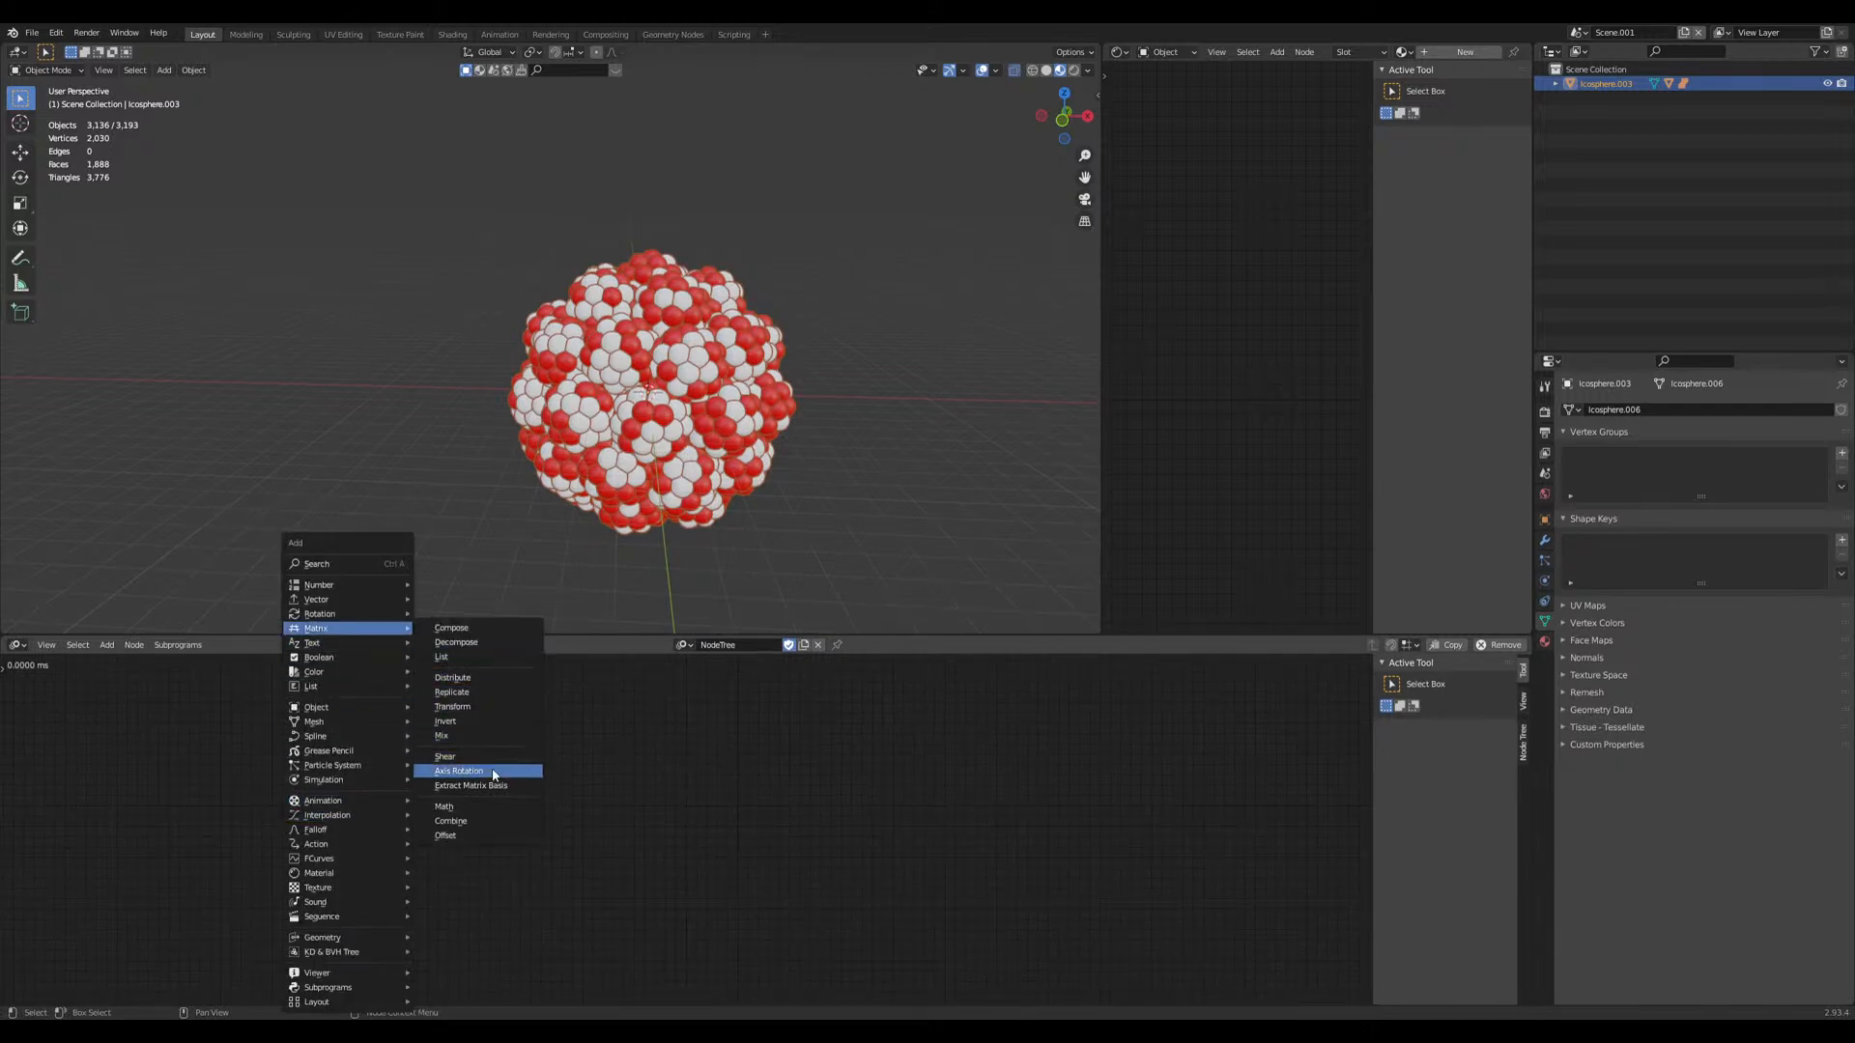
click(492, 678)
scroll(390, 806, up, 2)
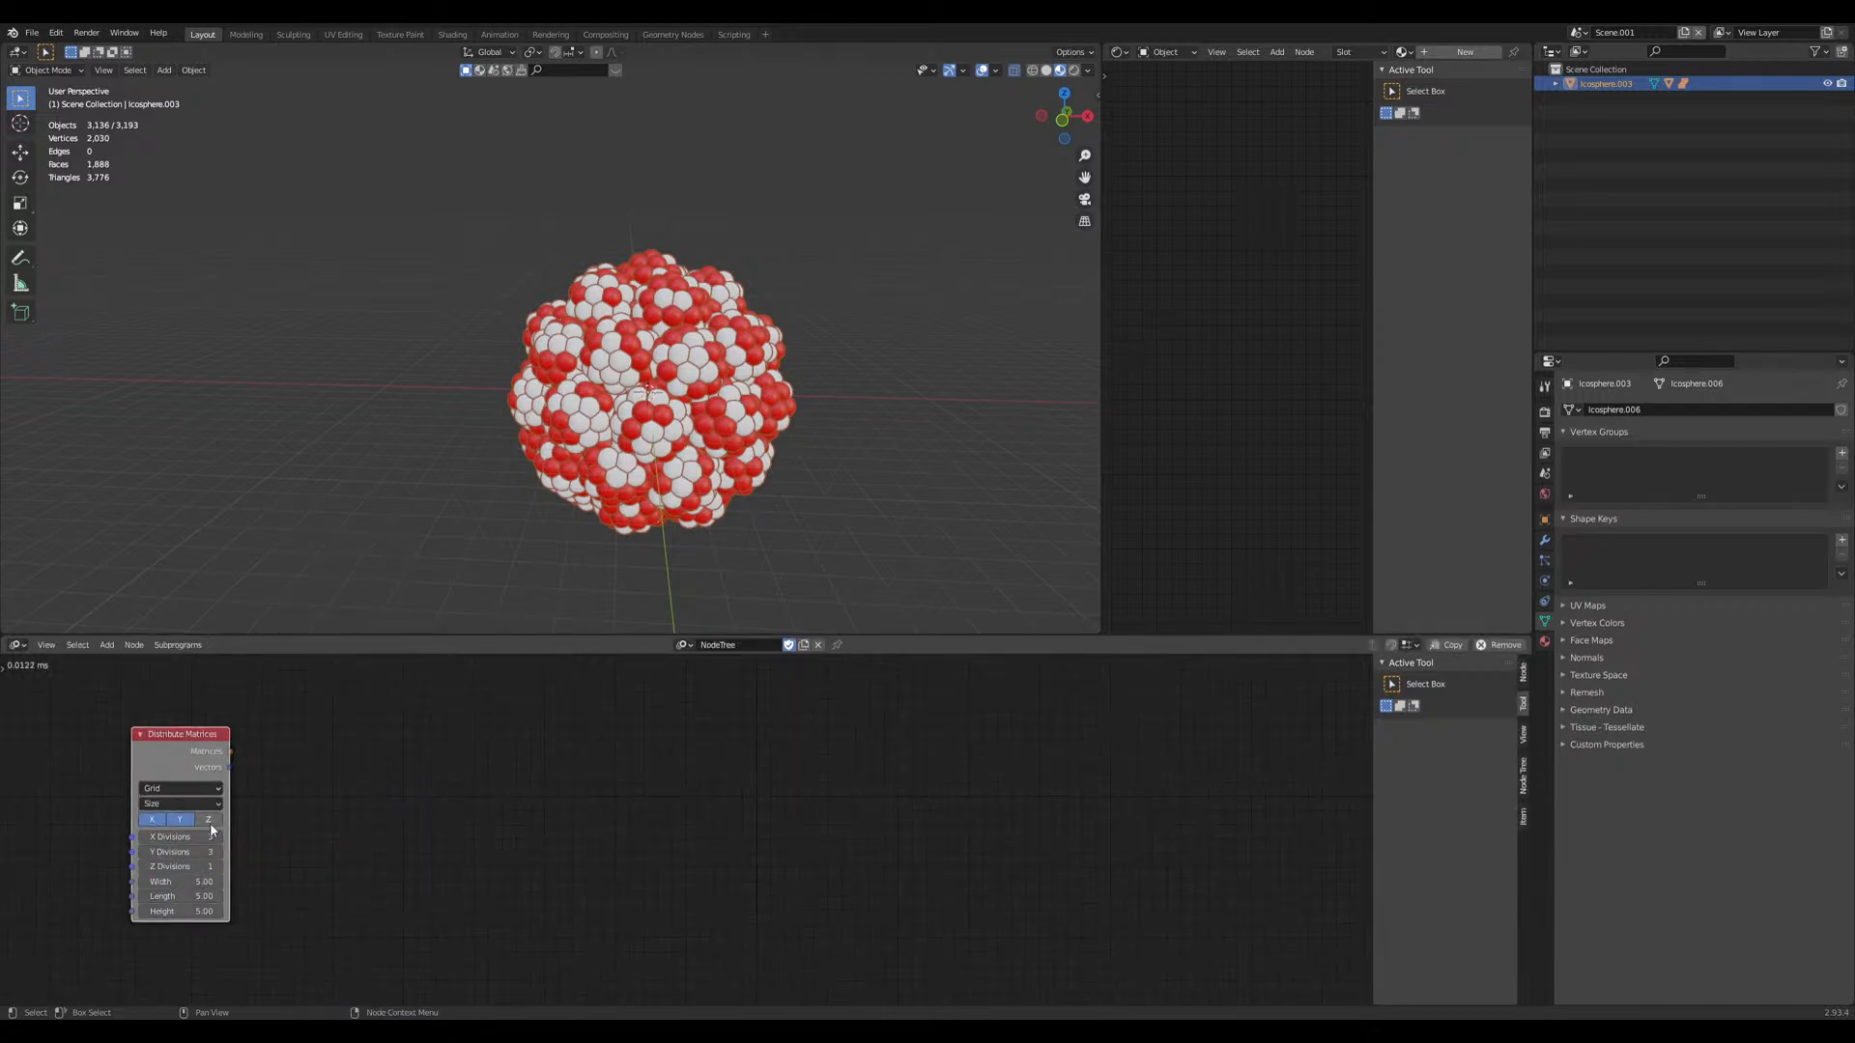
scroll(650, 395, down, 4)
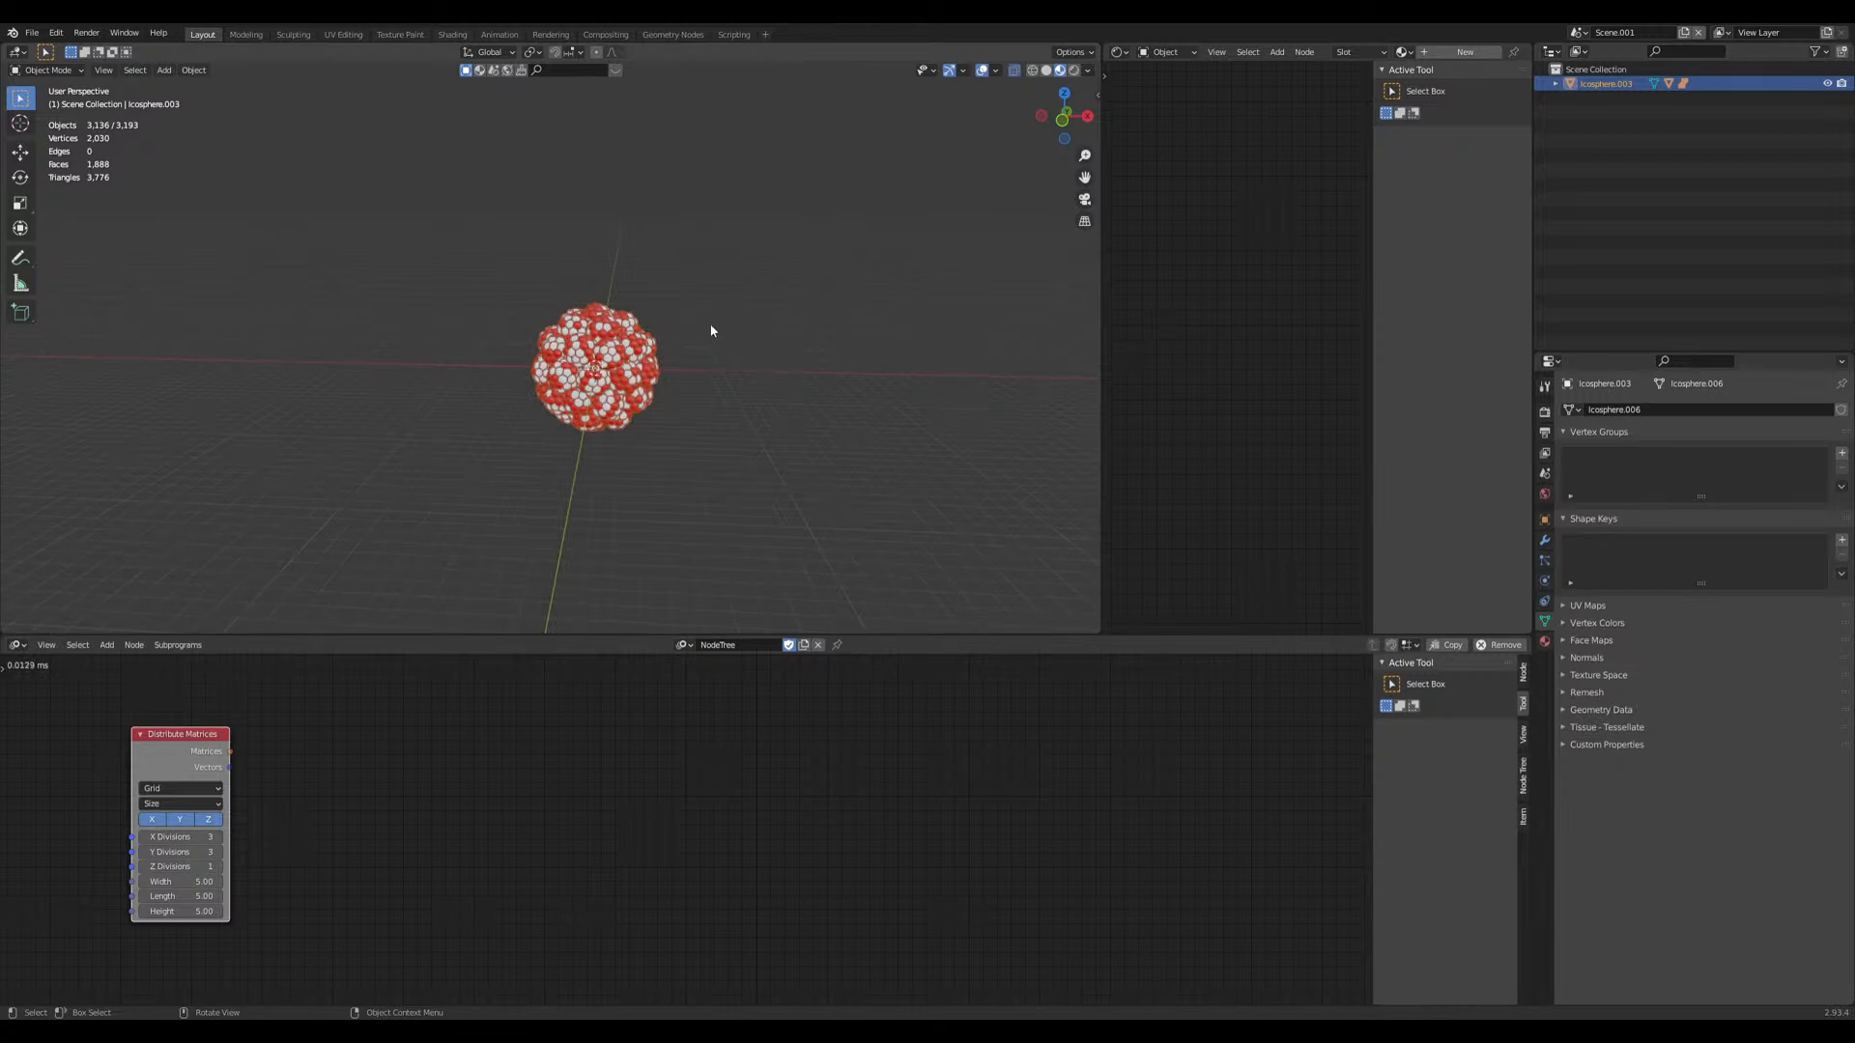
key(Tab)
key(s)
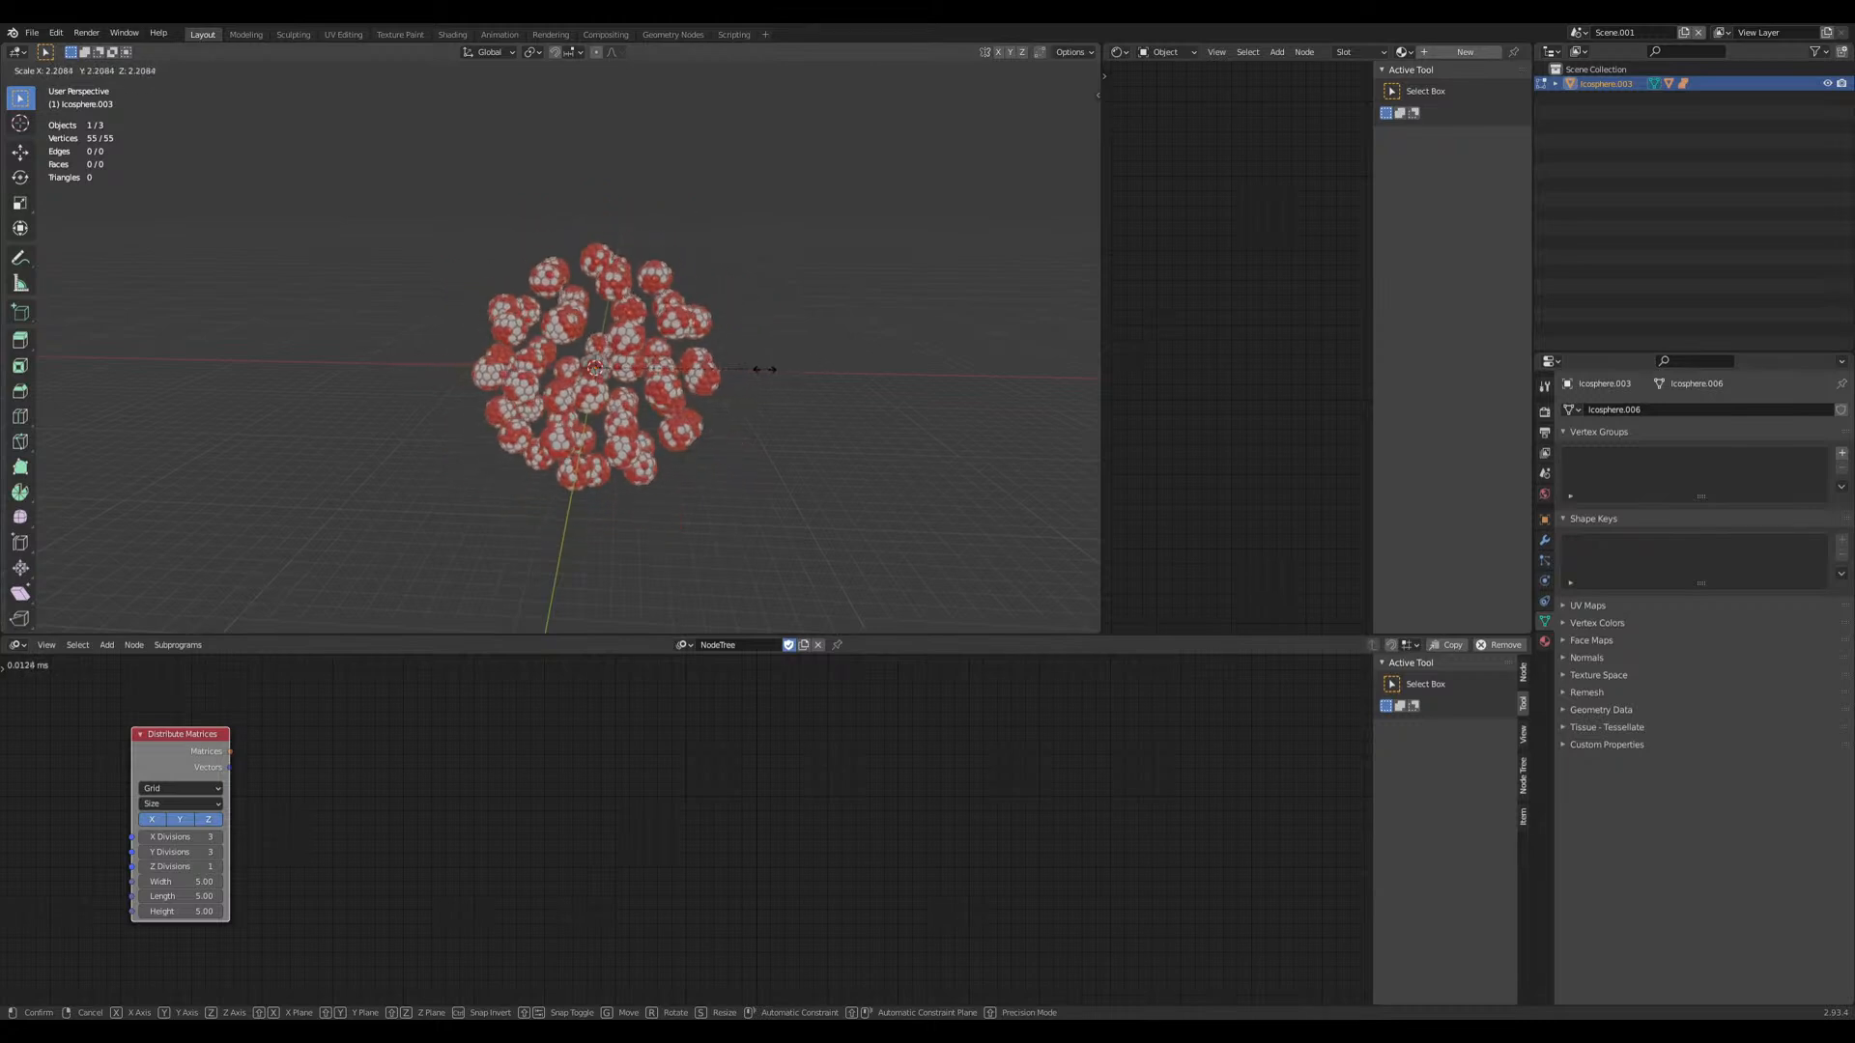
click(688, 378)
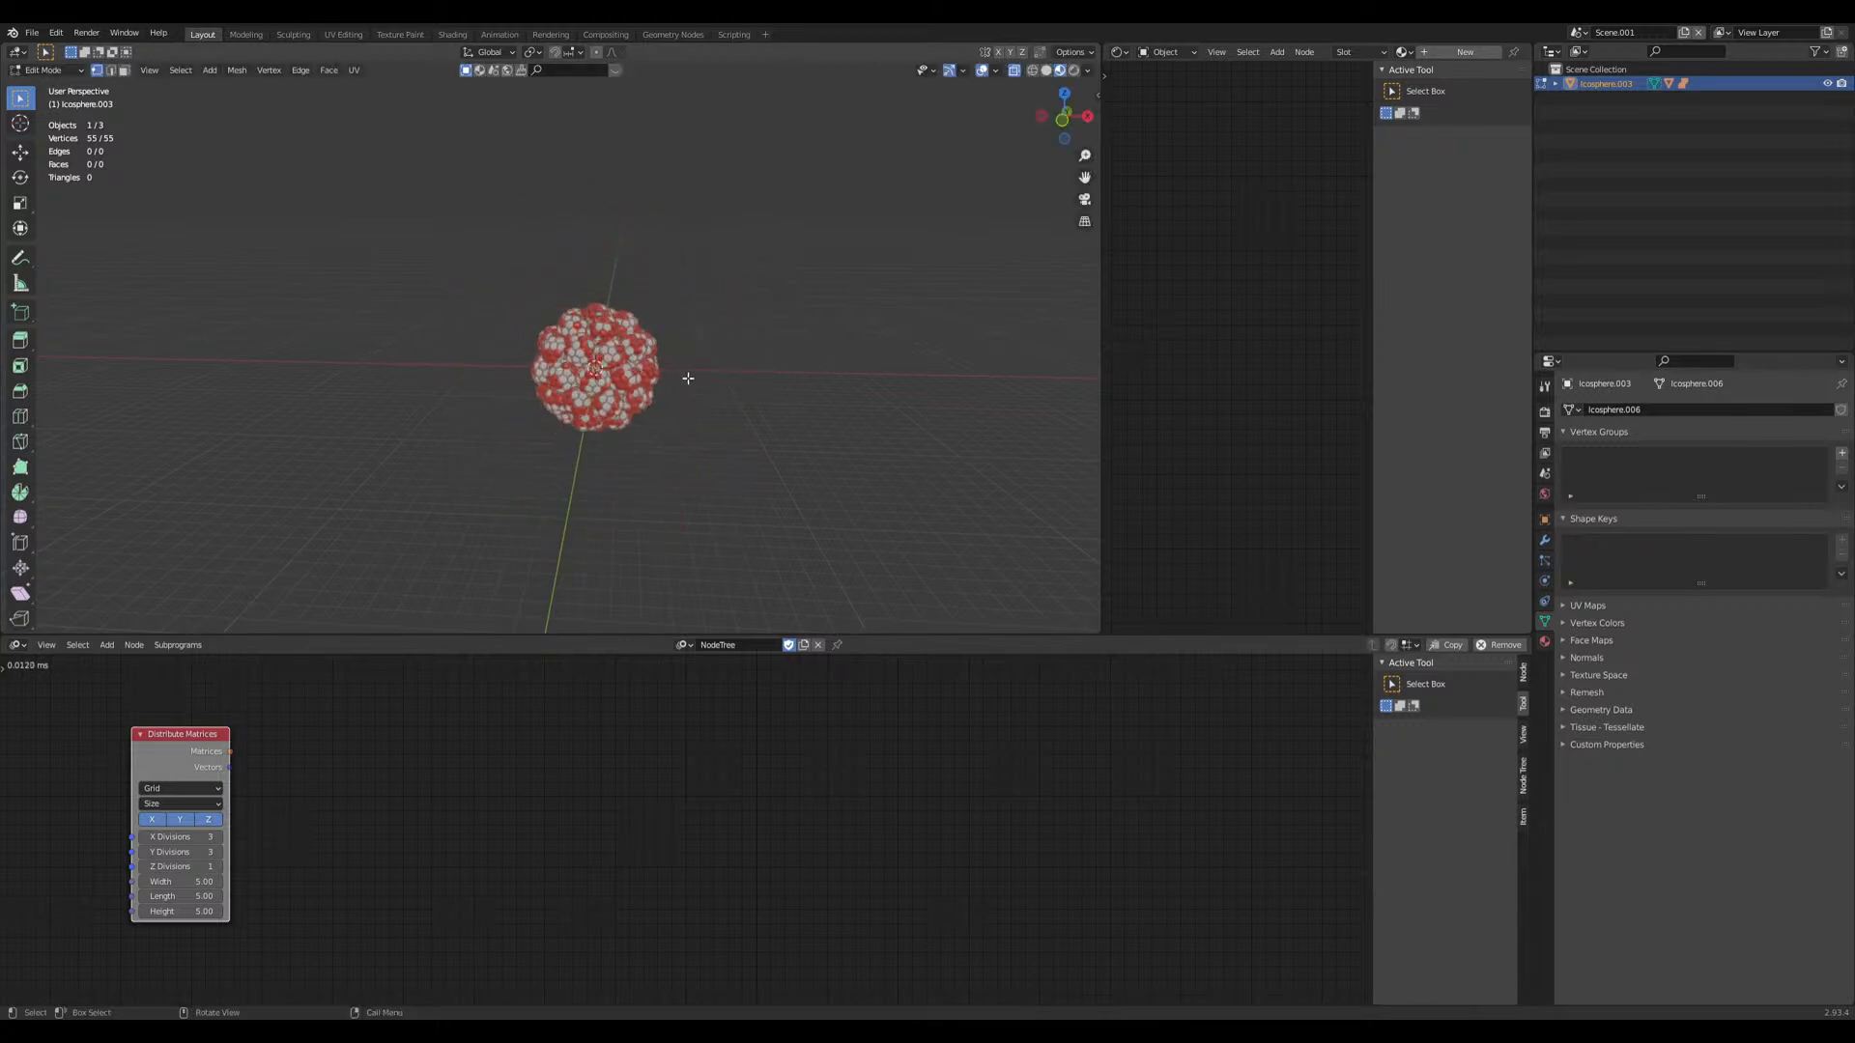
key(Tab)
scroll(684, 404, up, 8)
scroll(678, 406, down, 5)
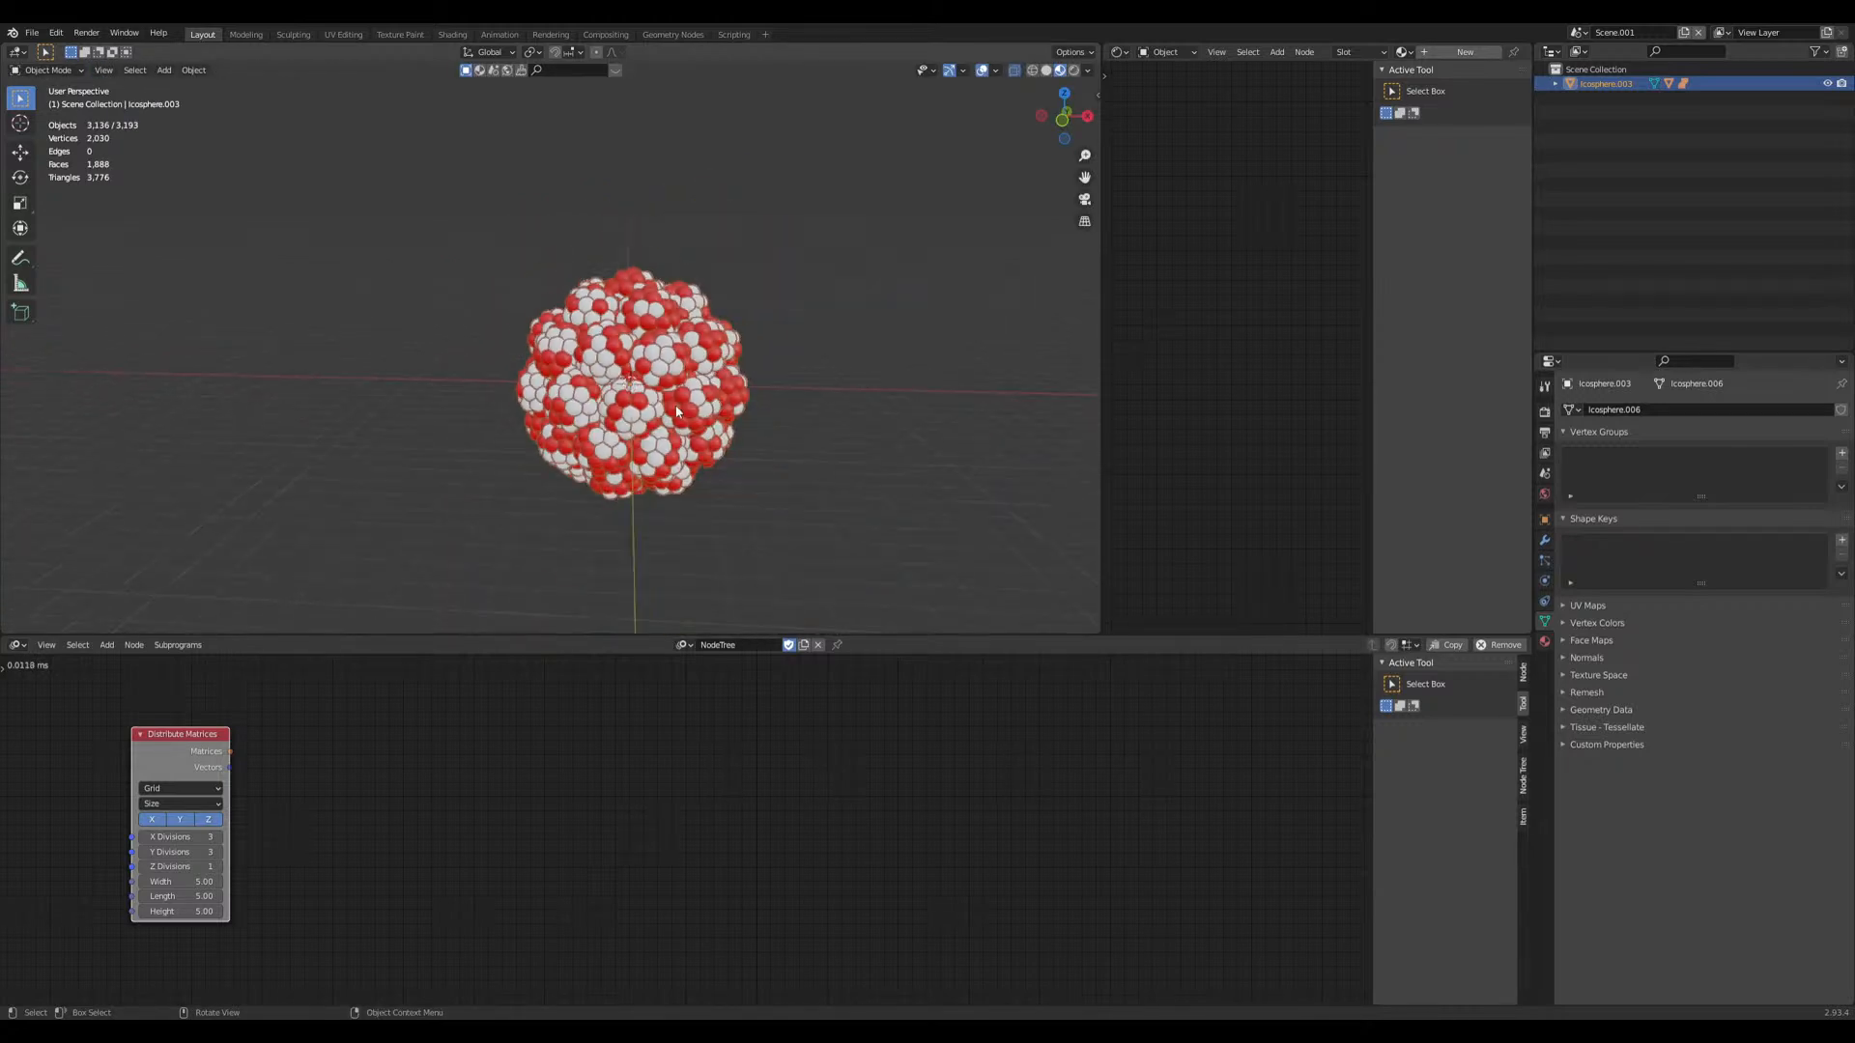
Step: Switch to the original scene named Scene and examine the binding energy curve from He to Fe
click(1576, 32)
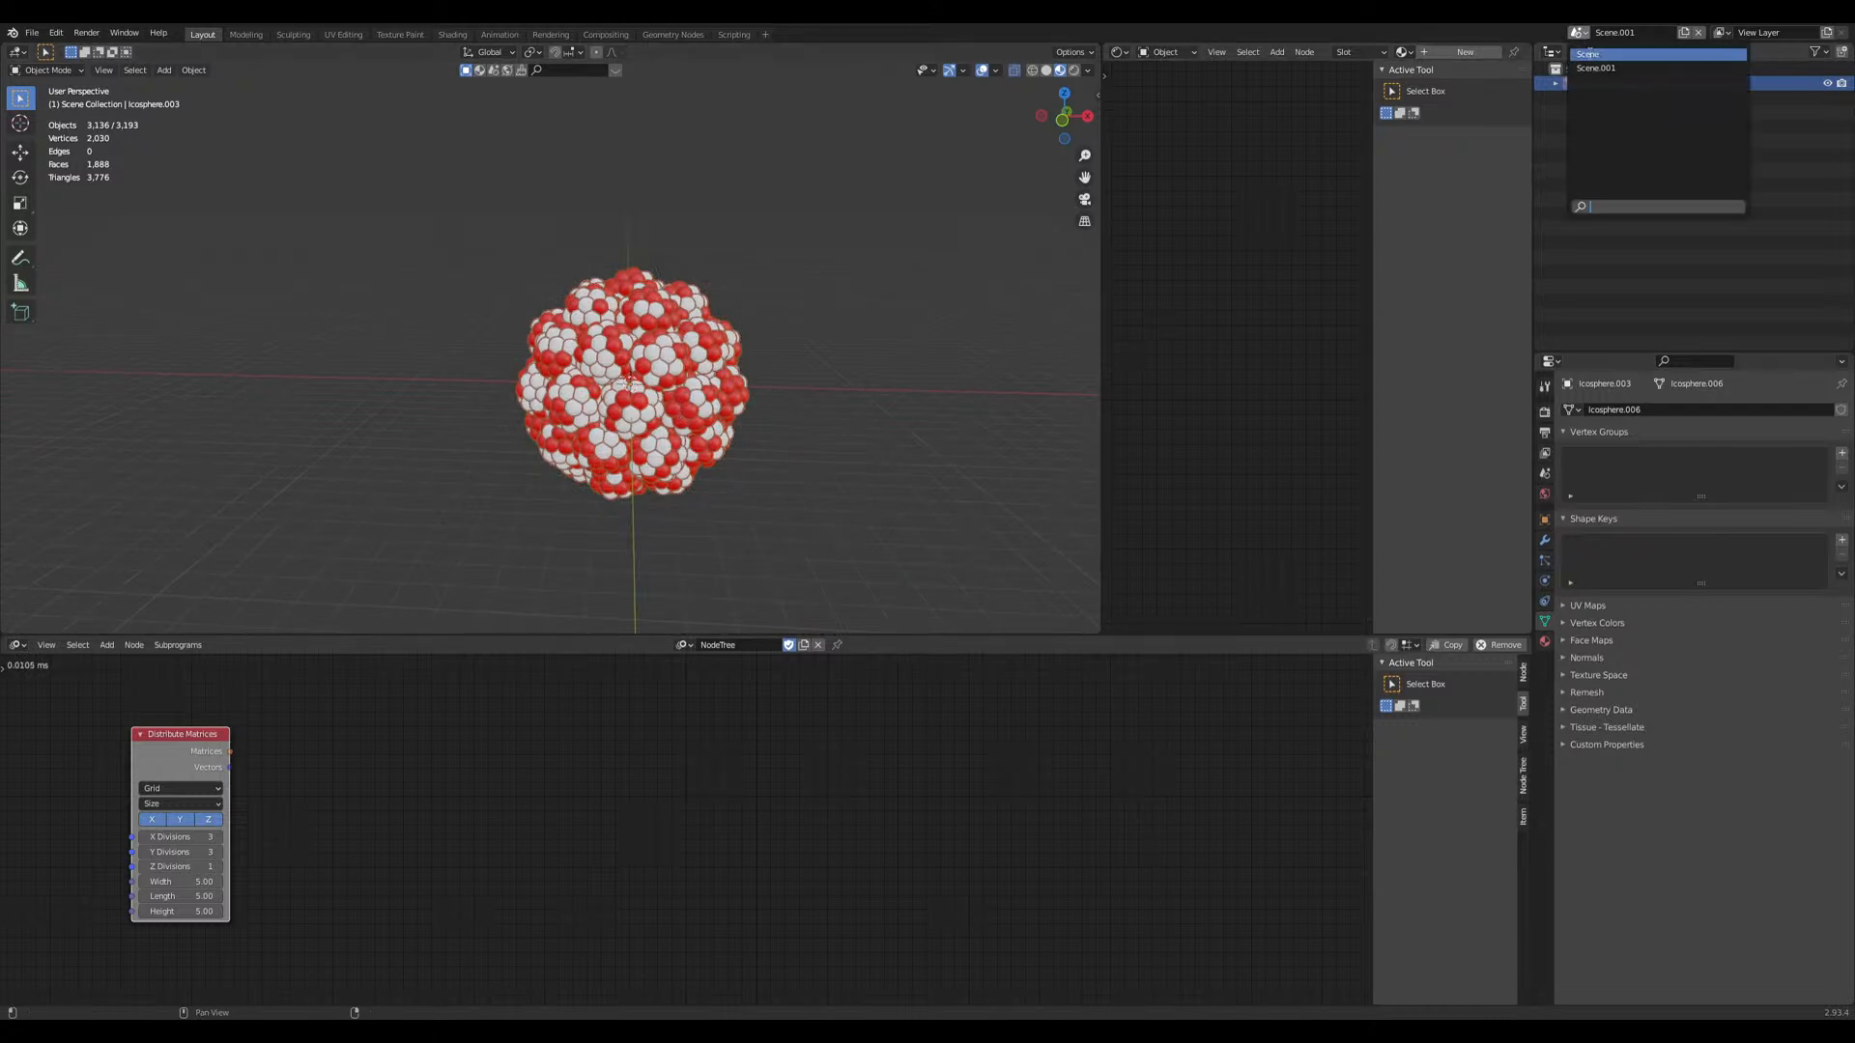
click(1608, 56)
scroll(714, 377, down, 3)
scroll(548, 370, up, 8)
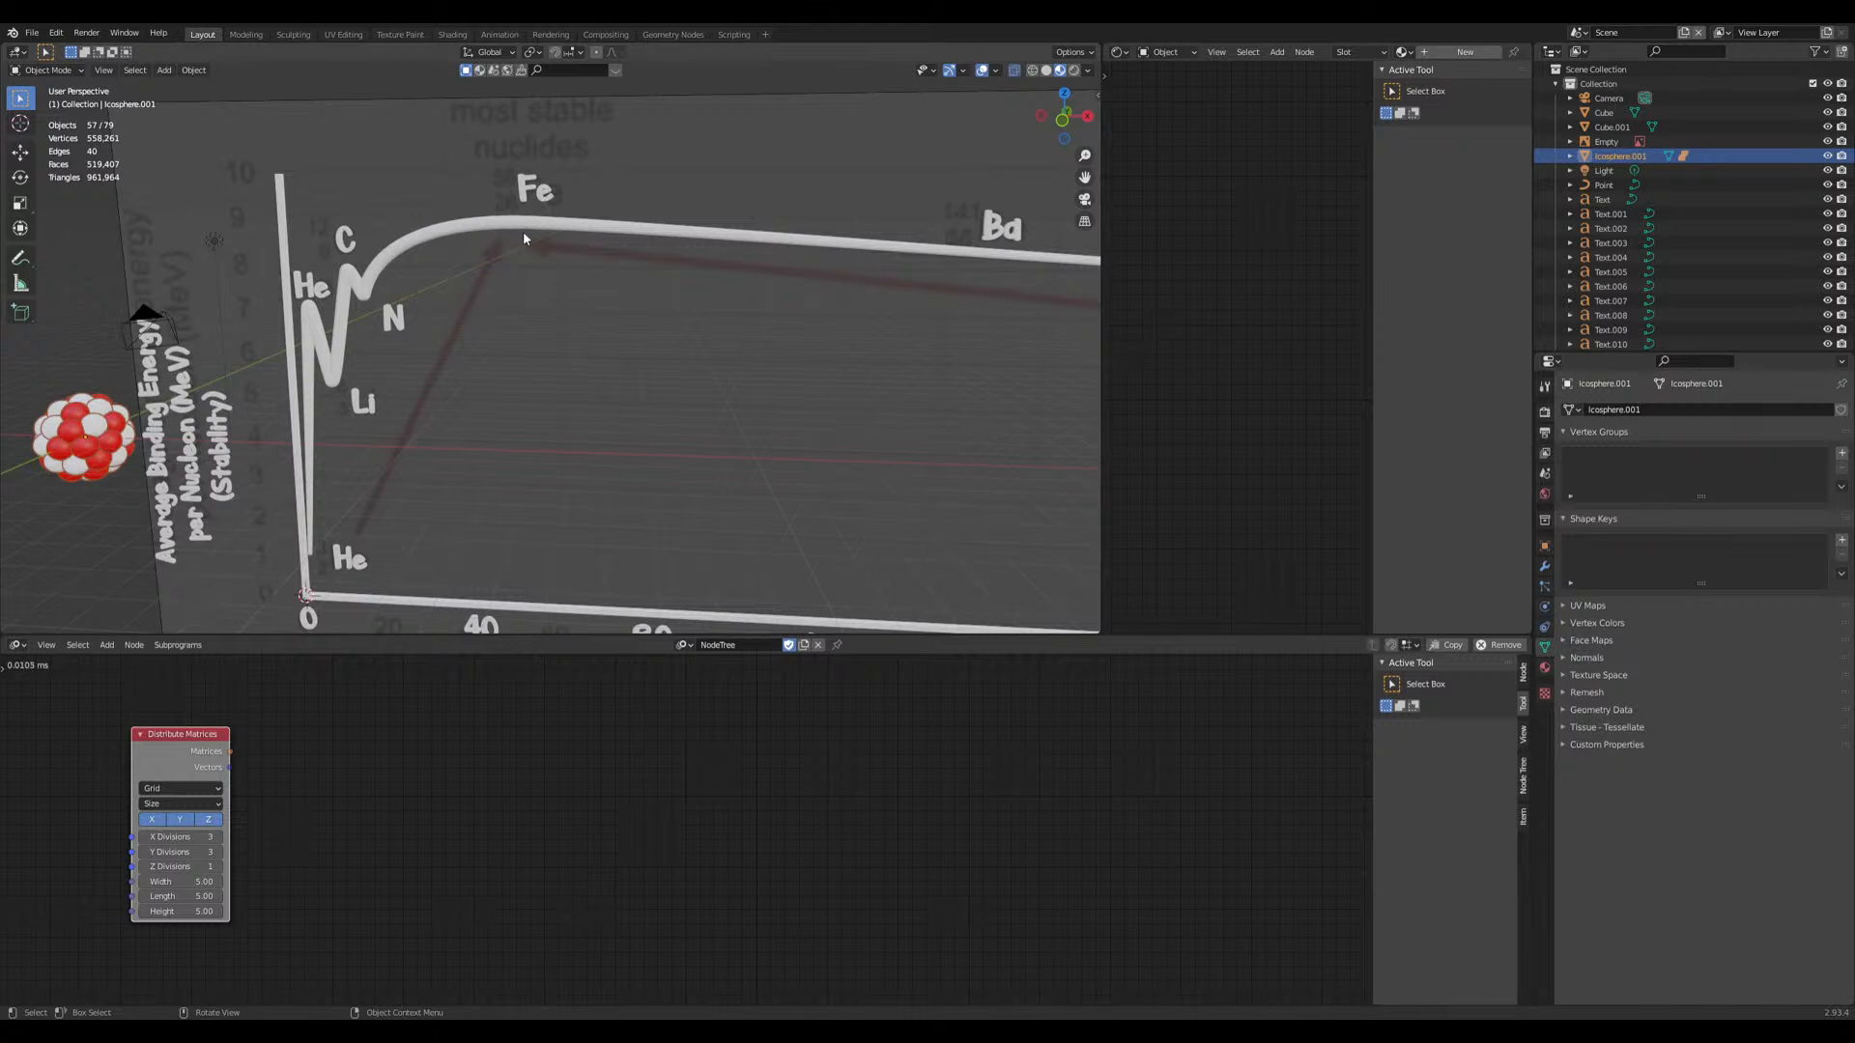
middle_drag(537, 228, 532, 261)
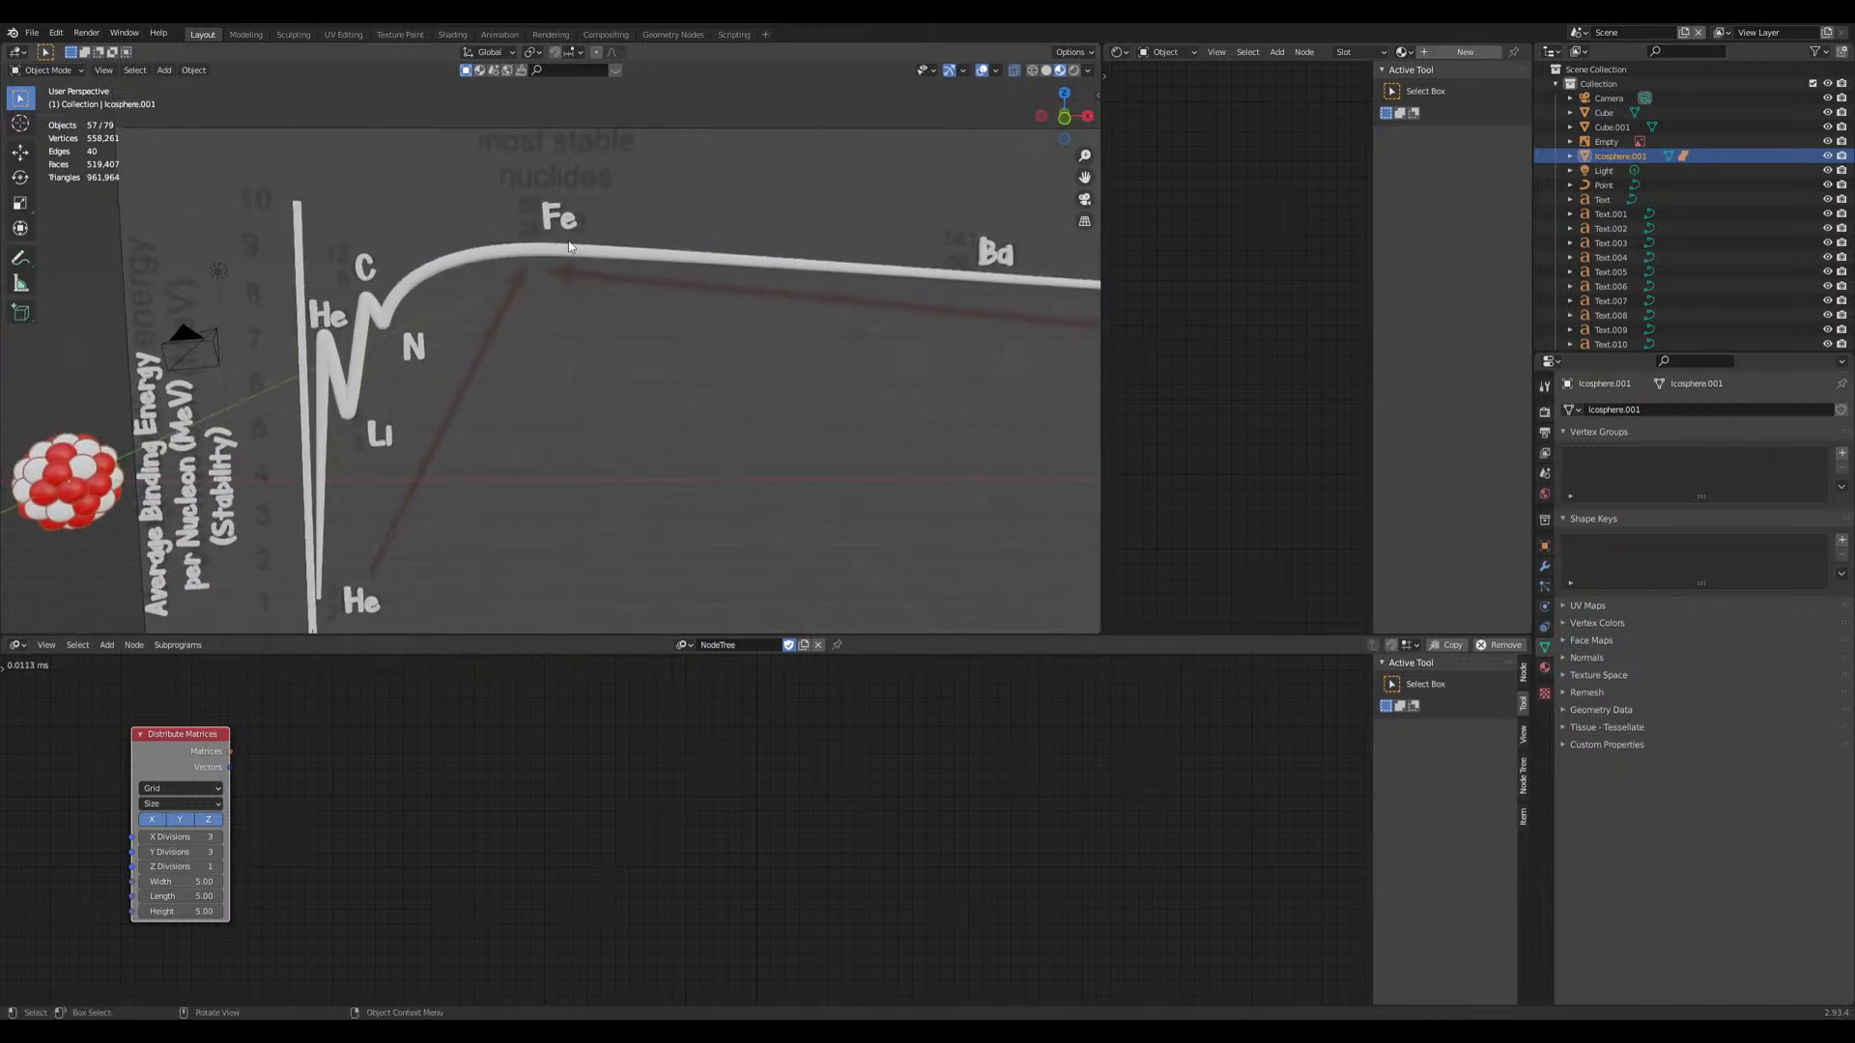
shift+middle_drag(343, 461, 459, 426)
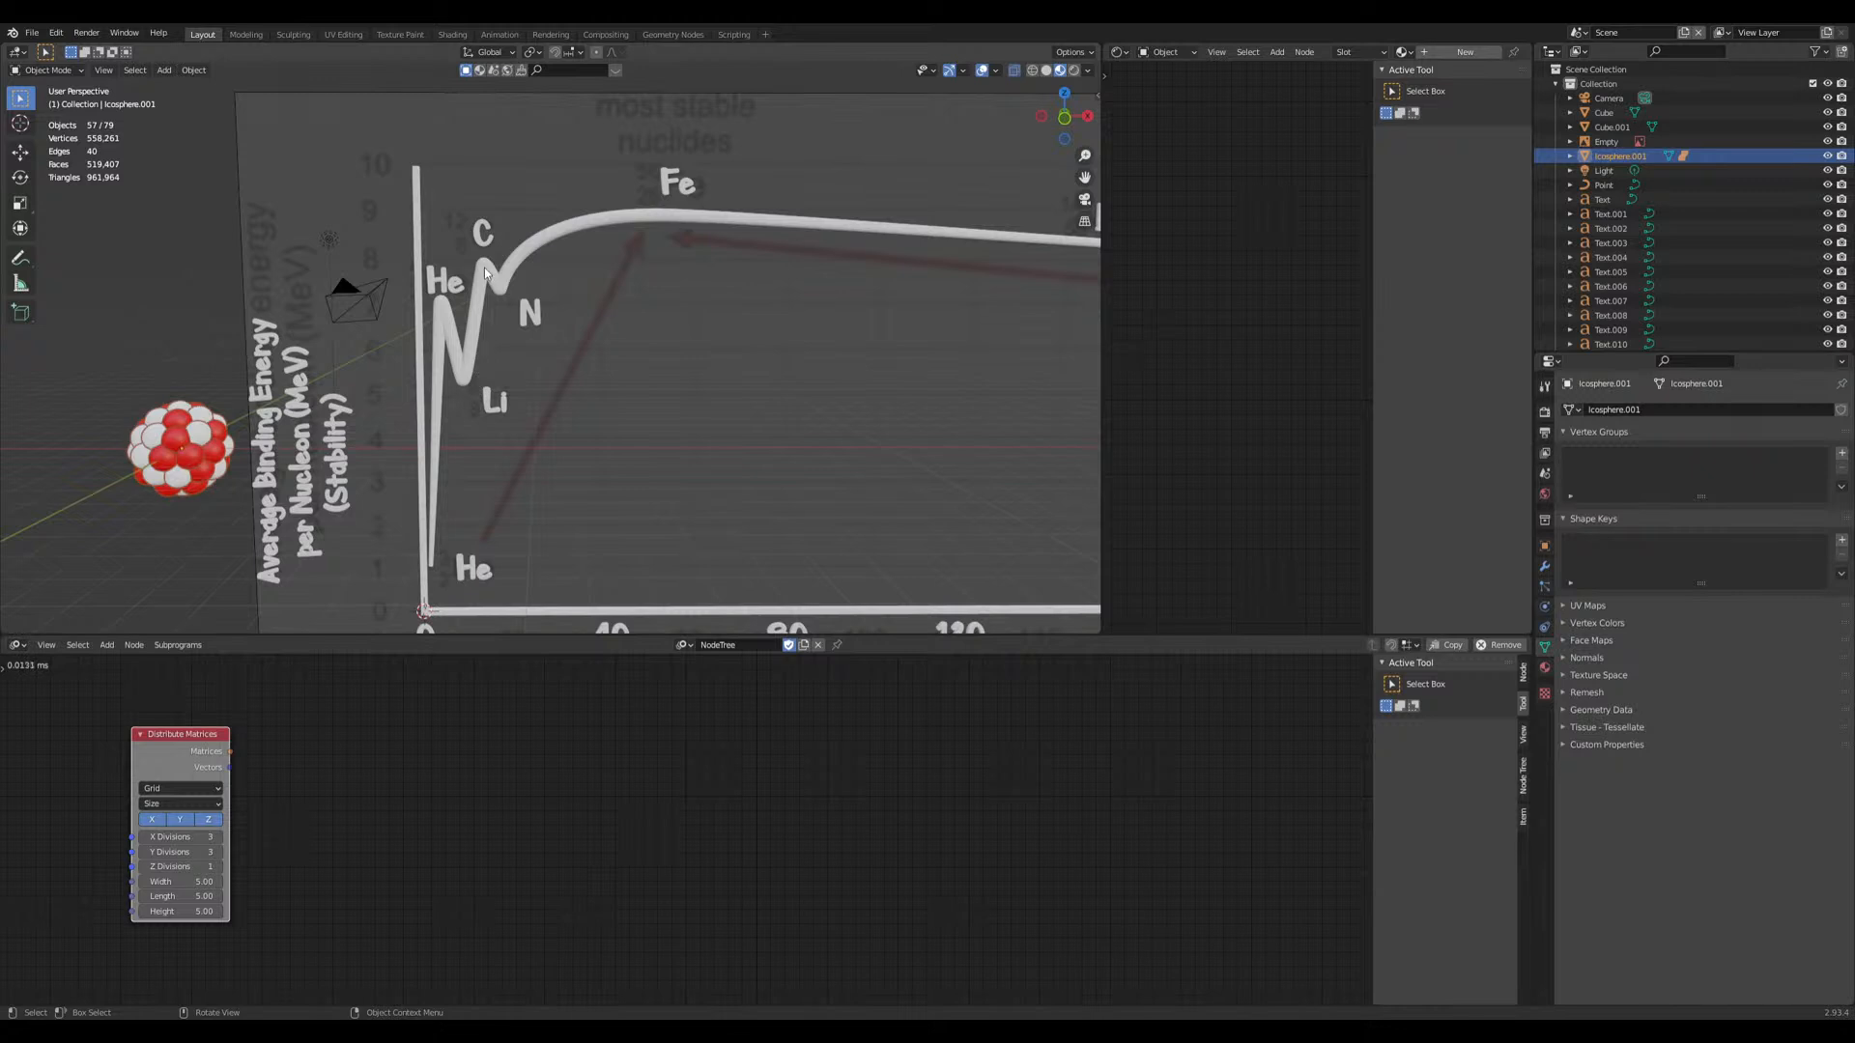
Step: Inspect the binding energy curve around Fe and switch to Scene.001 with the packed ball of nuclei
scroll(684, 213, up, 3)
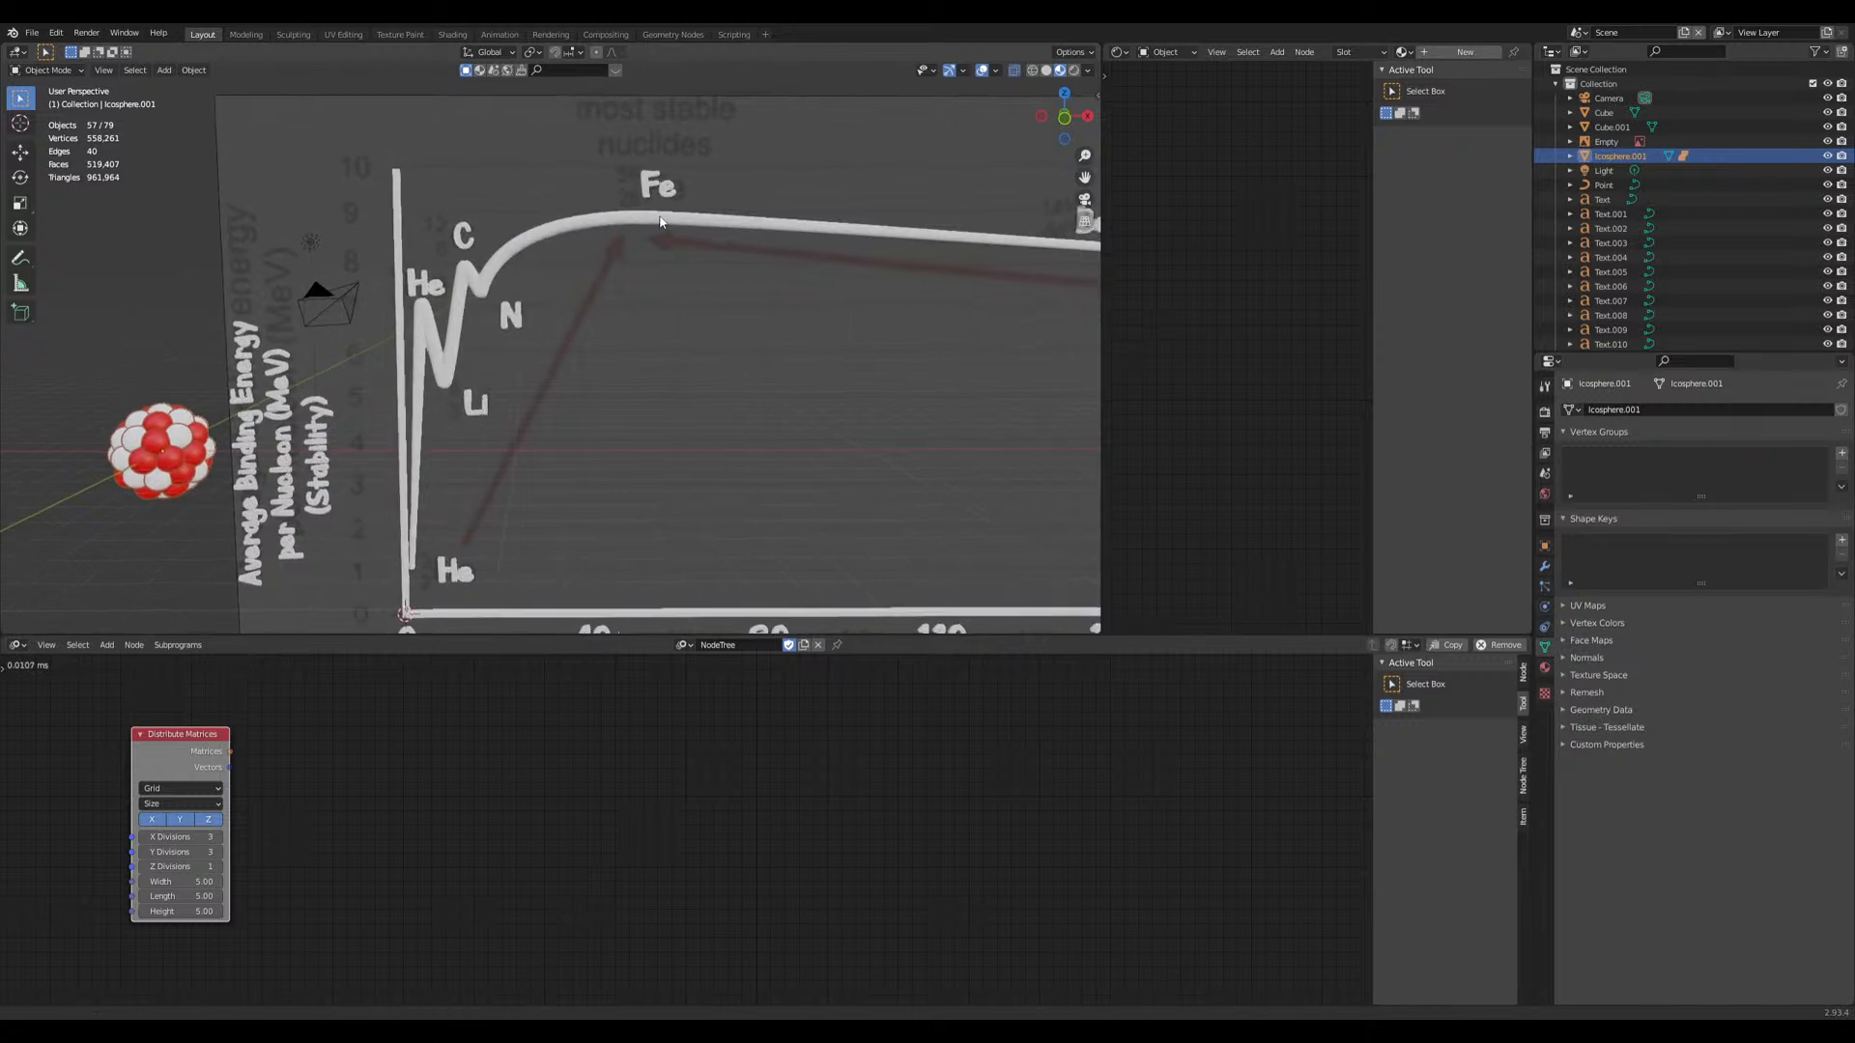
scroll(537, 195, down, 1)
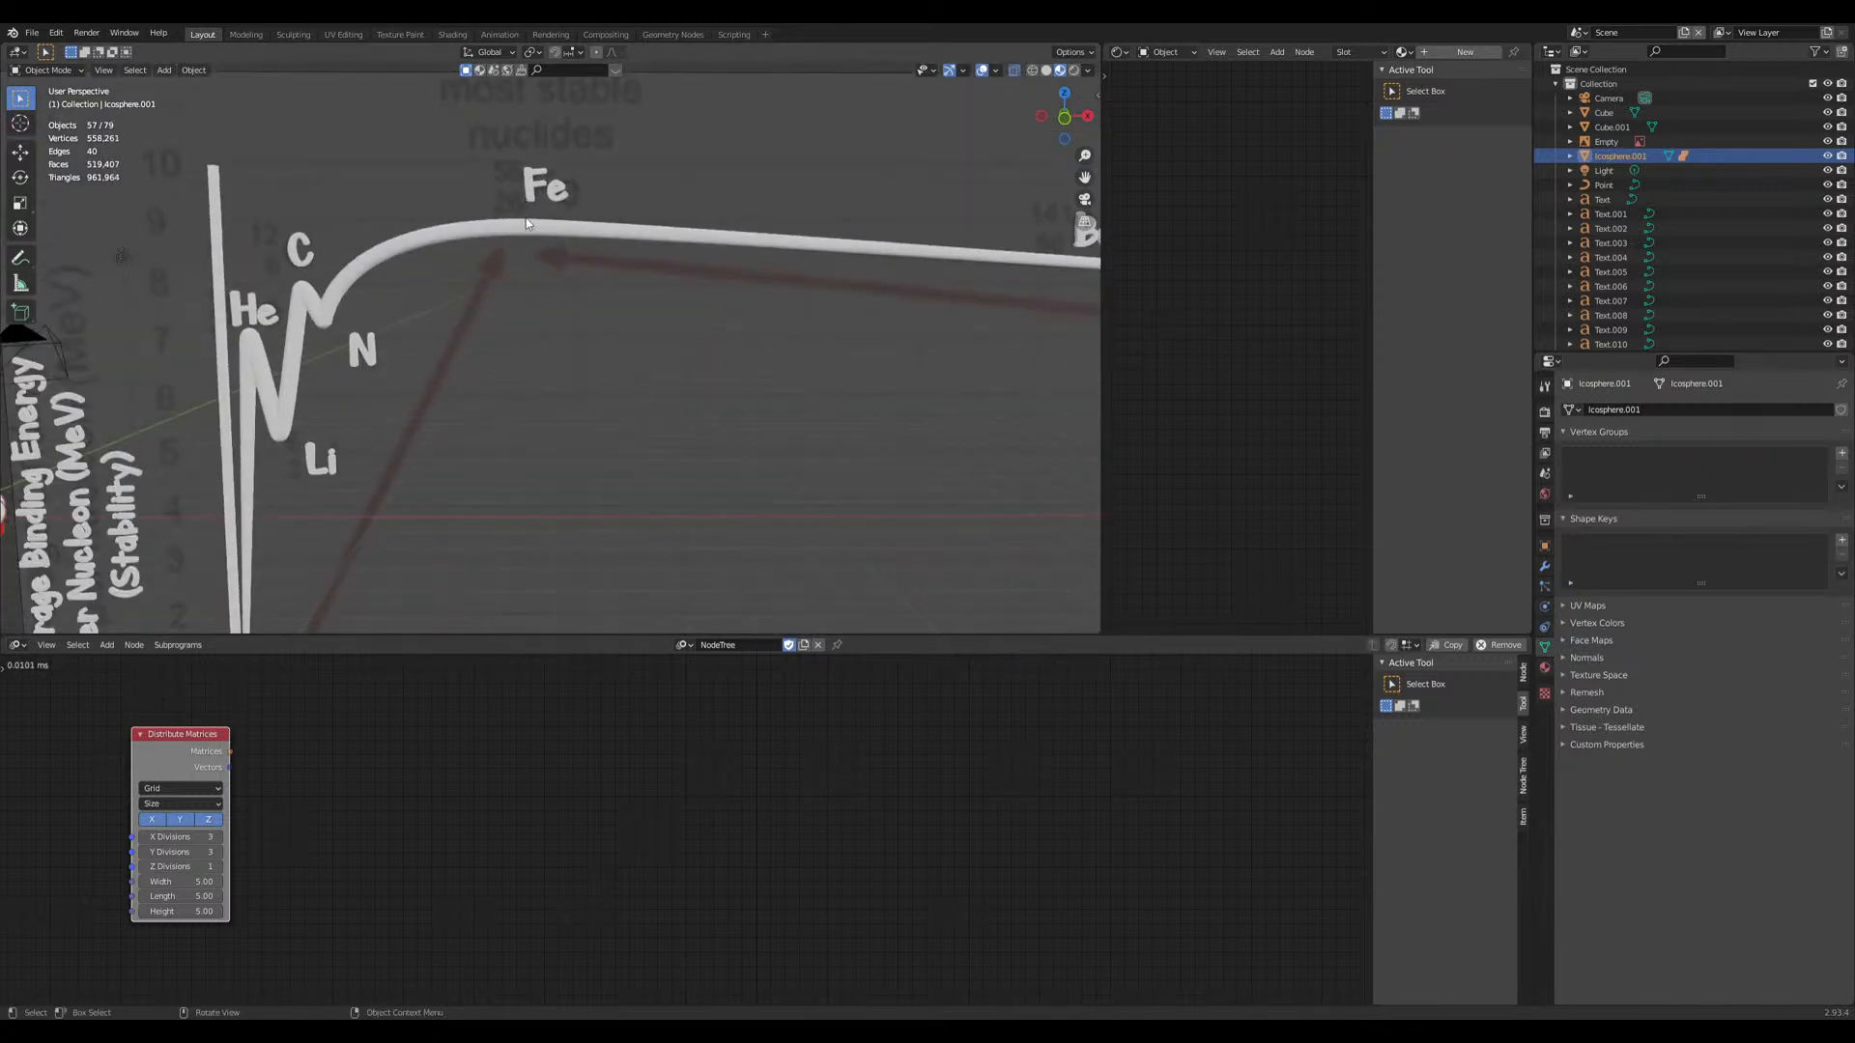
scroll(778, 267, down, 4)
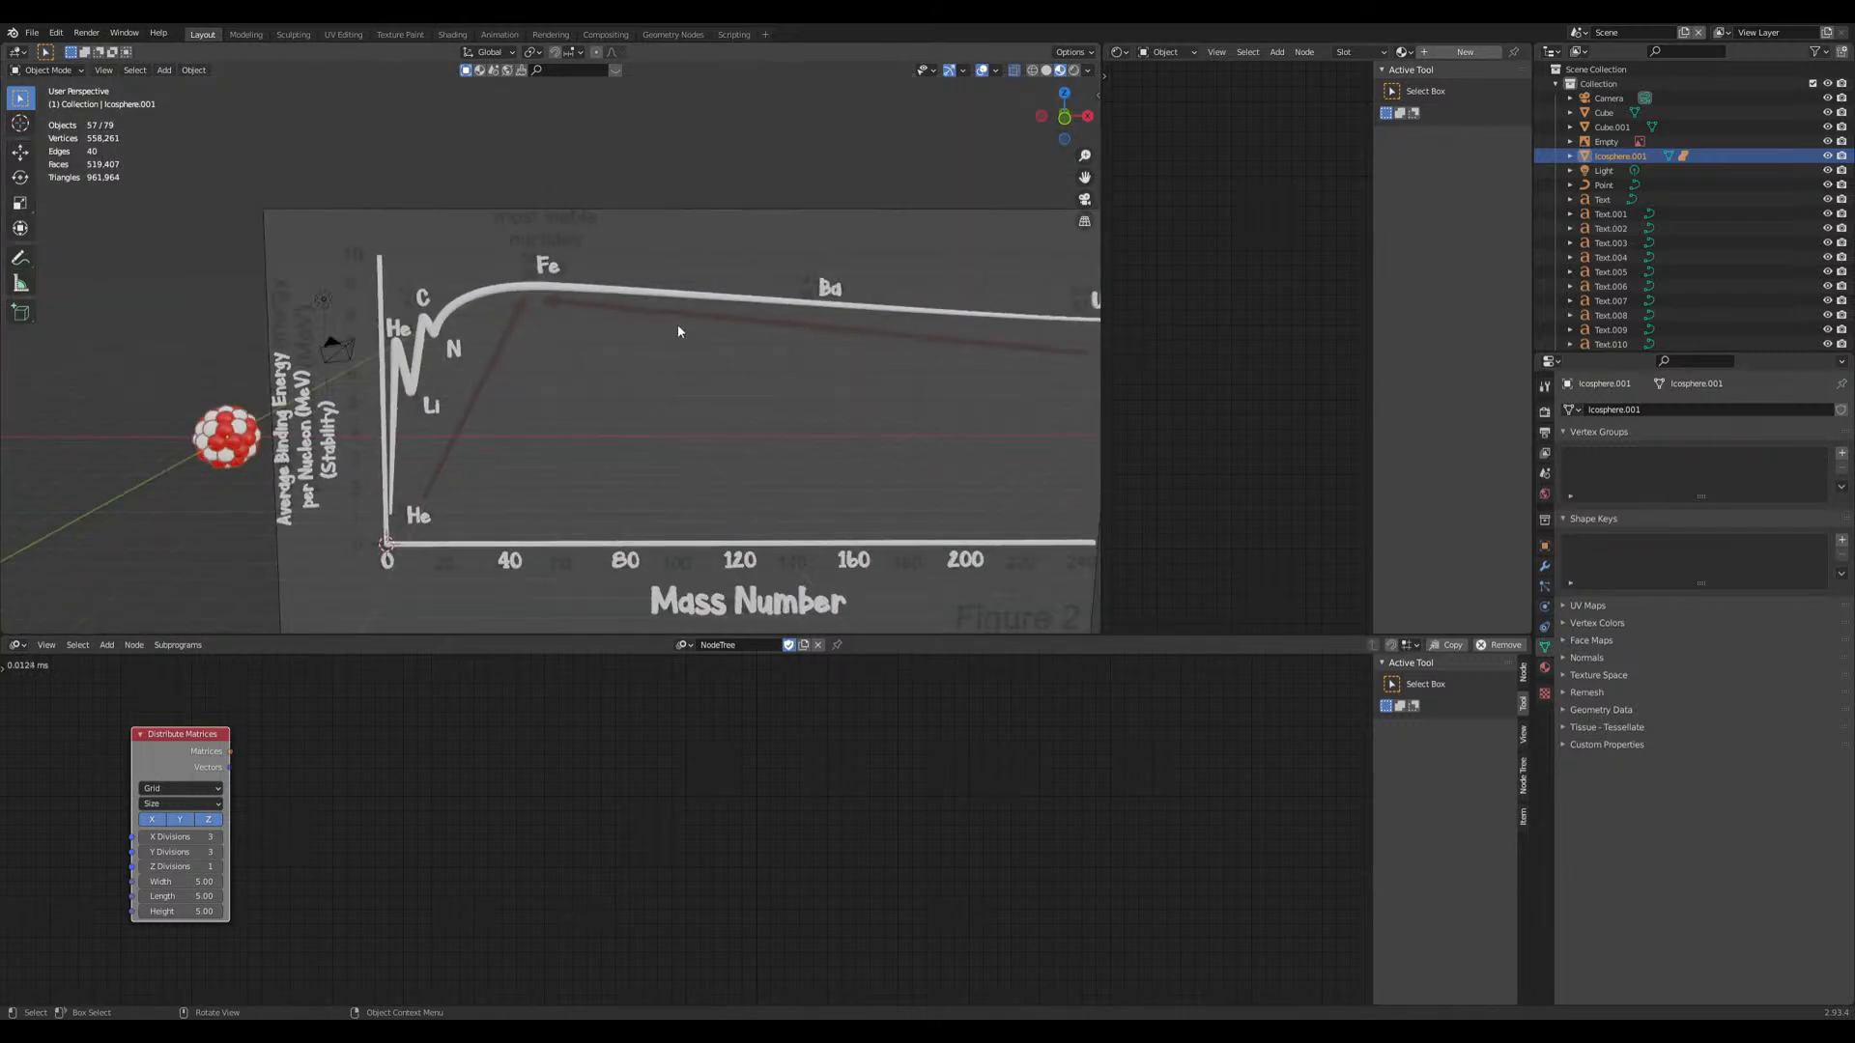
click(1577, 32)
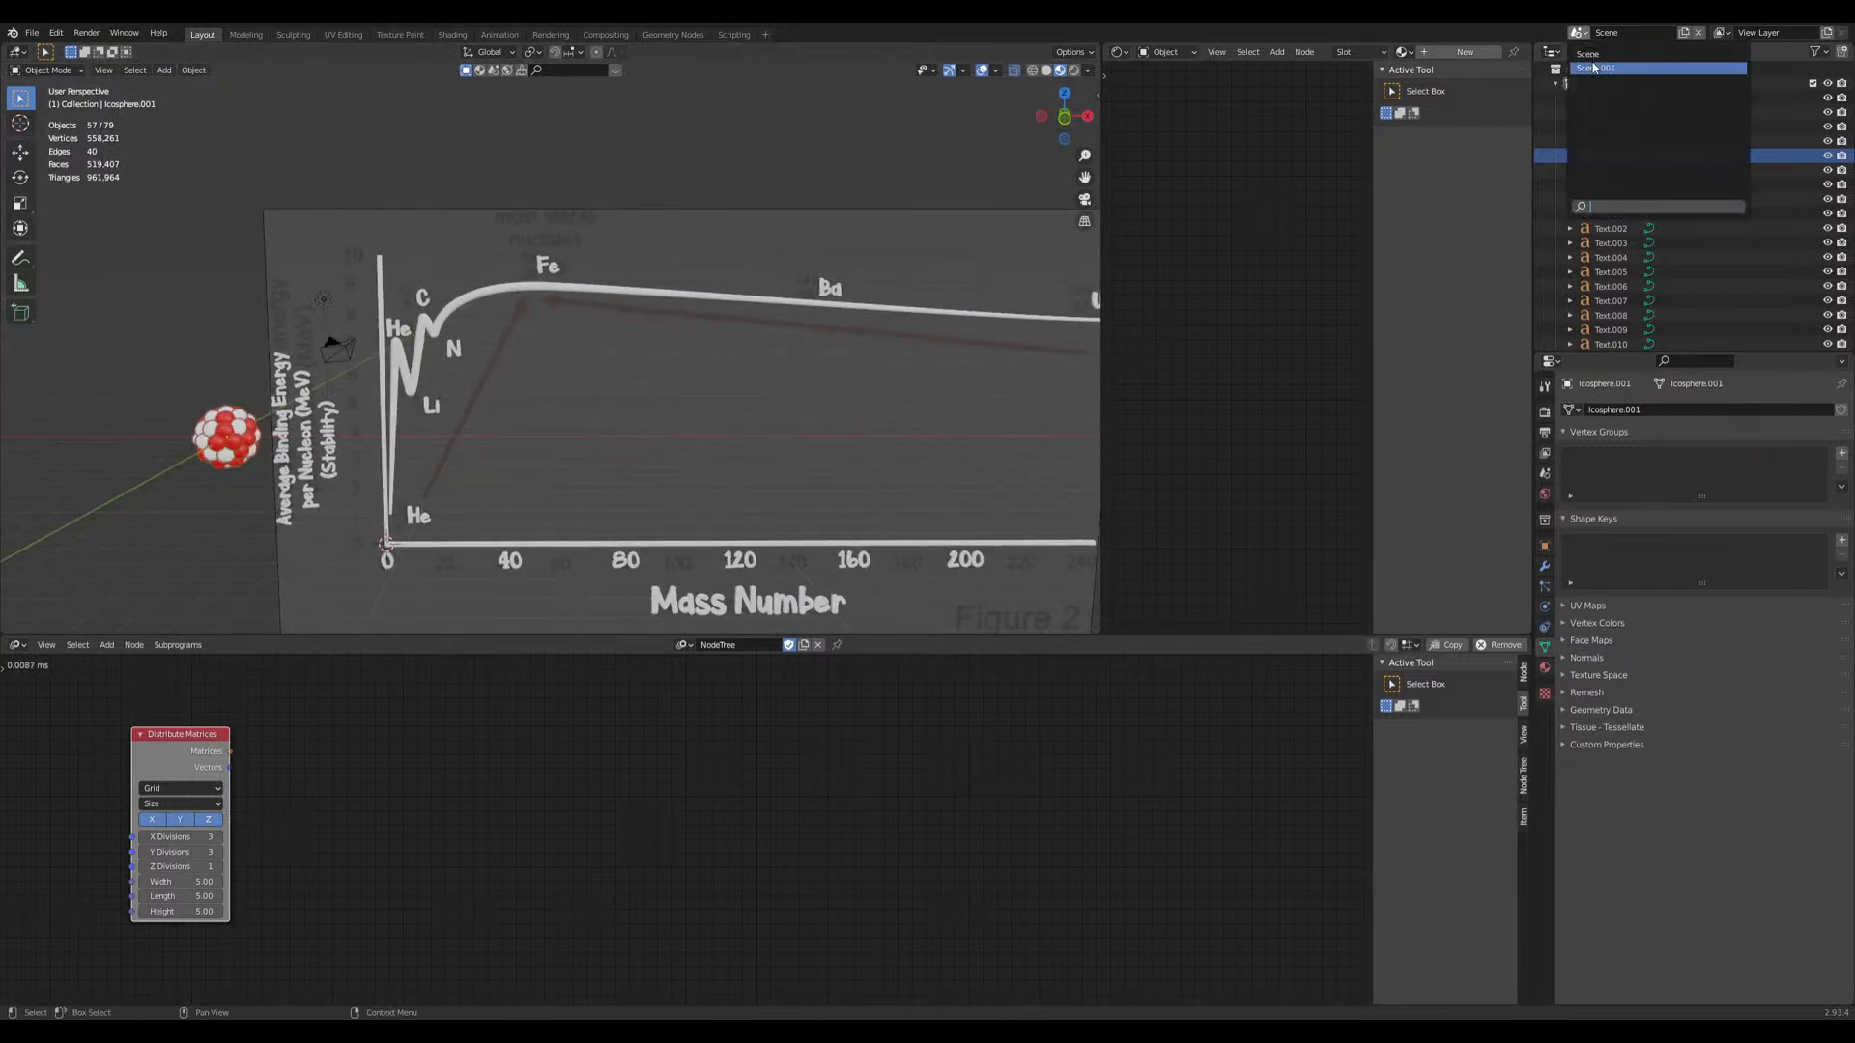
click(1594, 68)
Step: Try to scale the ball's parent vertices in Edit Mode, cancel and return to Object Mode
shift+middle_drag(406, 395, 690, 395)
key(Tab)
key(s)
key(Escape)
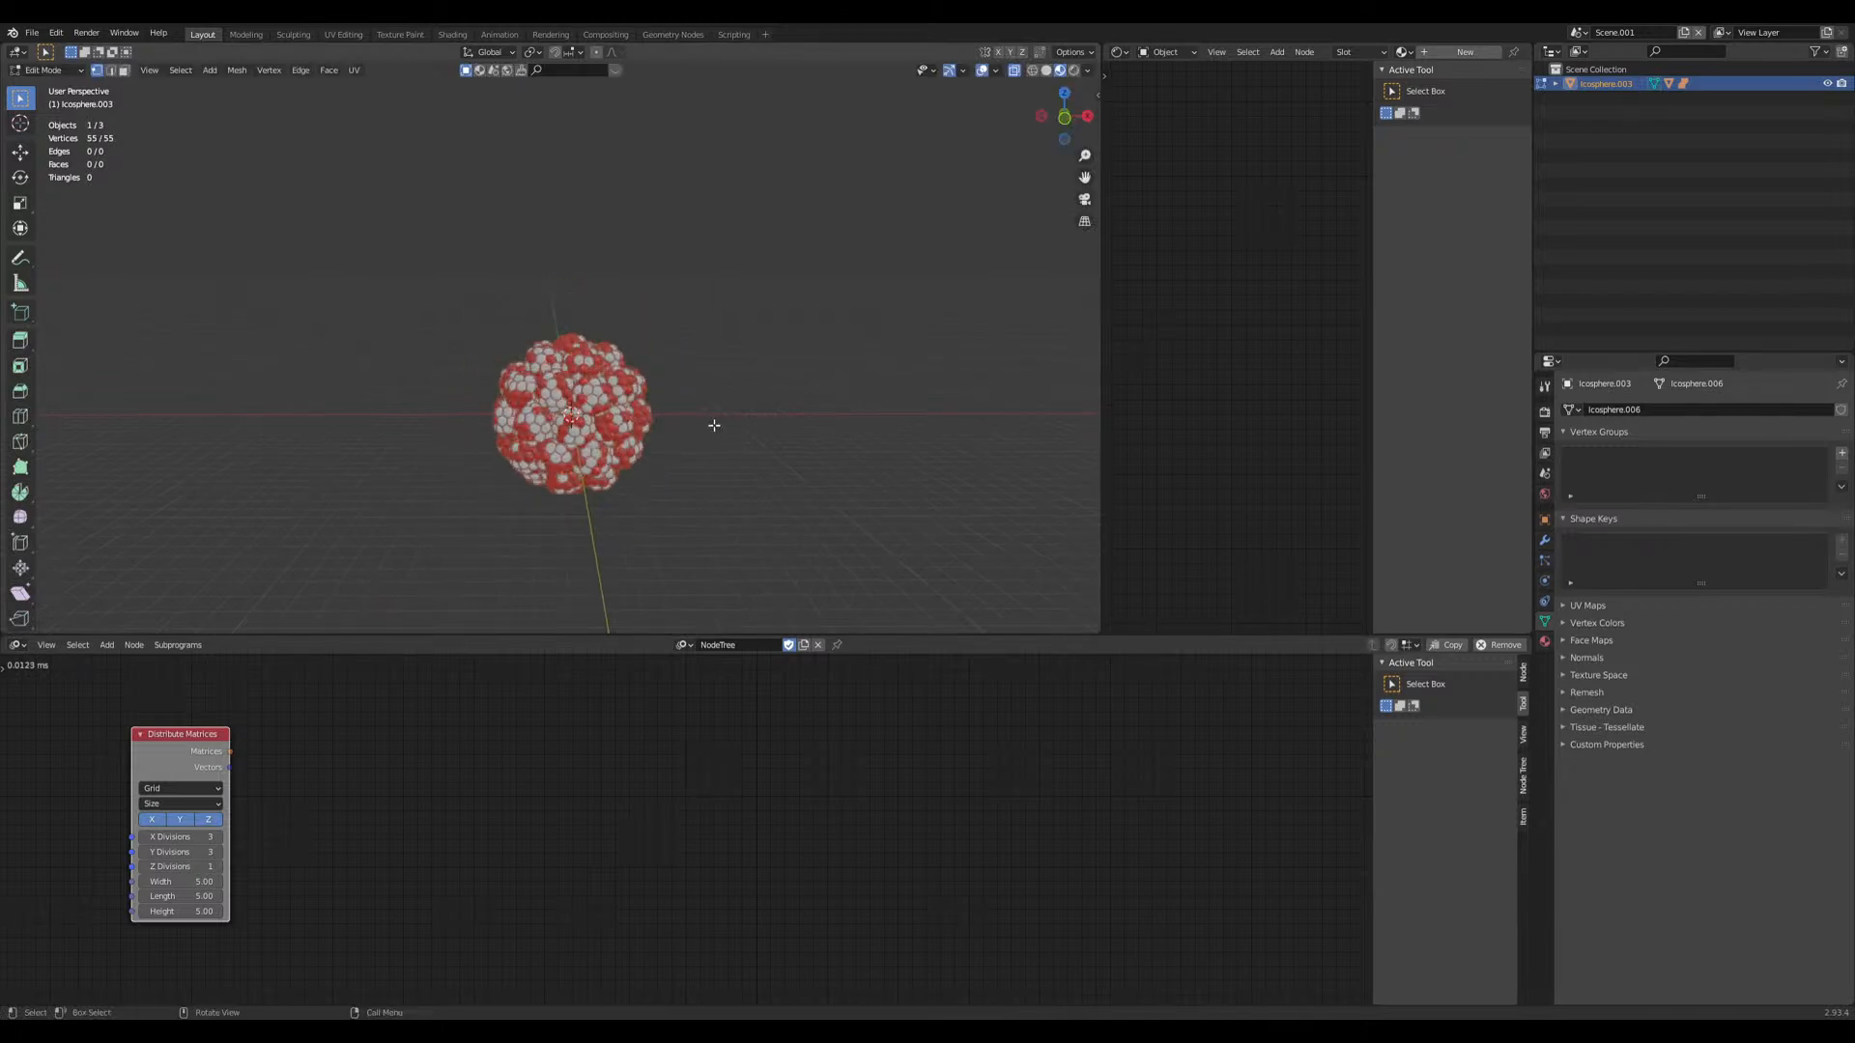
key(Tab)
Step: Try twice to scale the whole ball in Object Mode, cancel both attempts, clear the selection and inspect the nuclei up close
scroll(586, 376, up, 6)
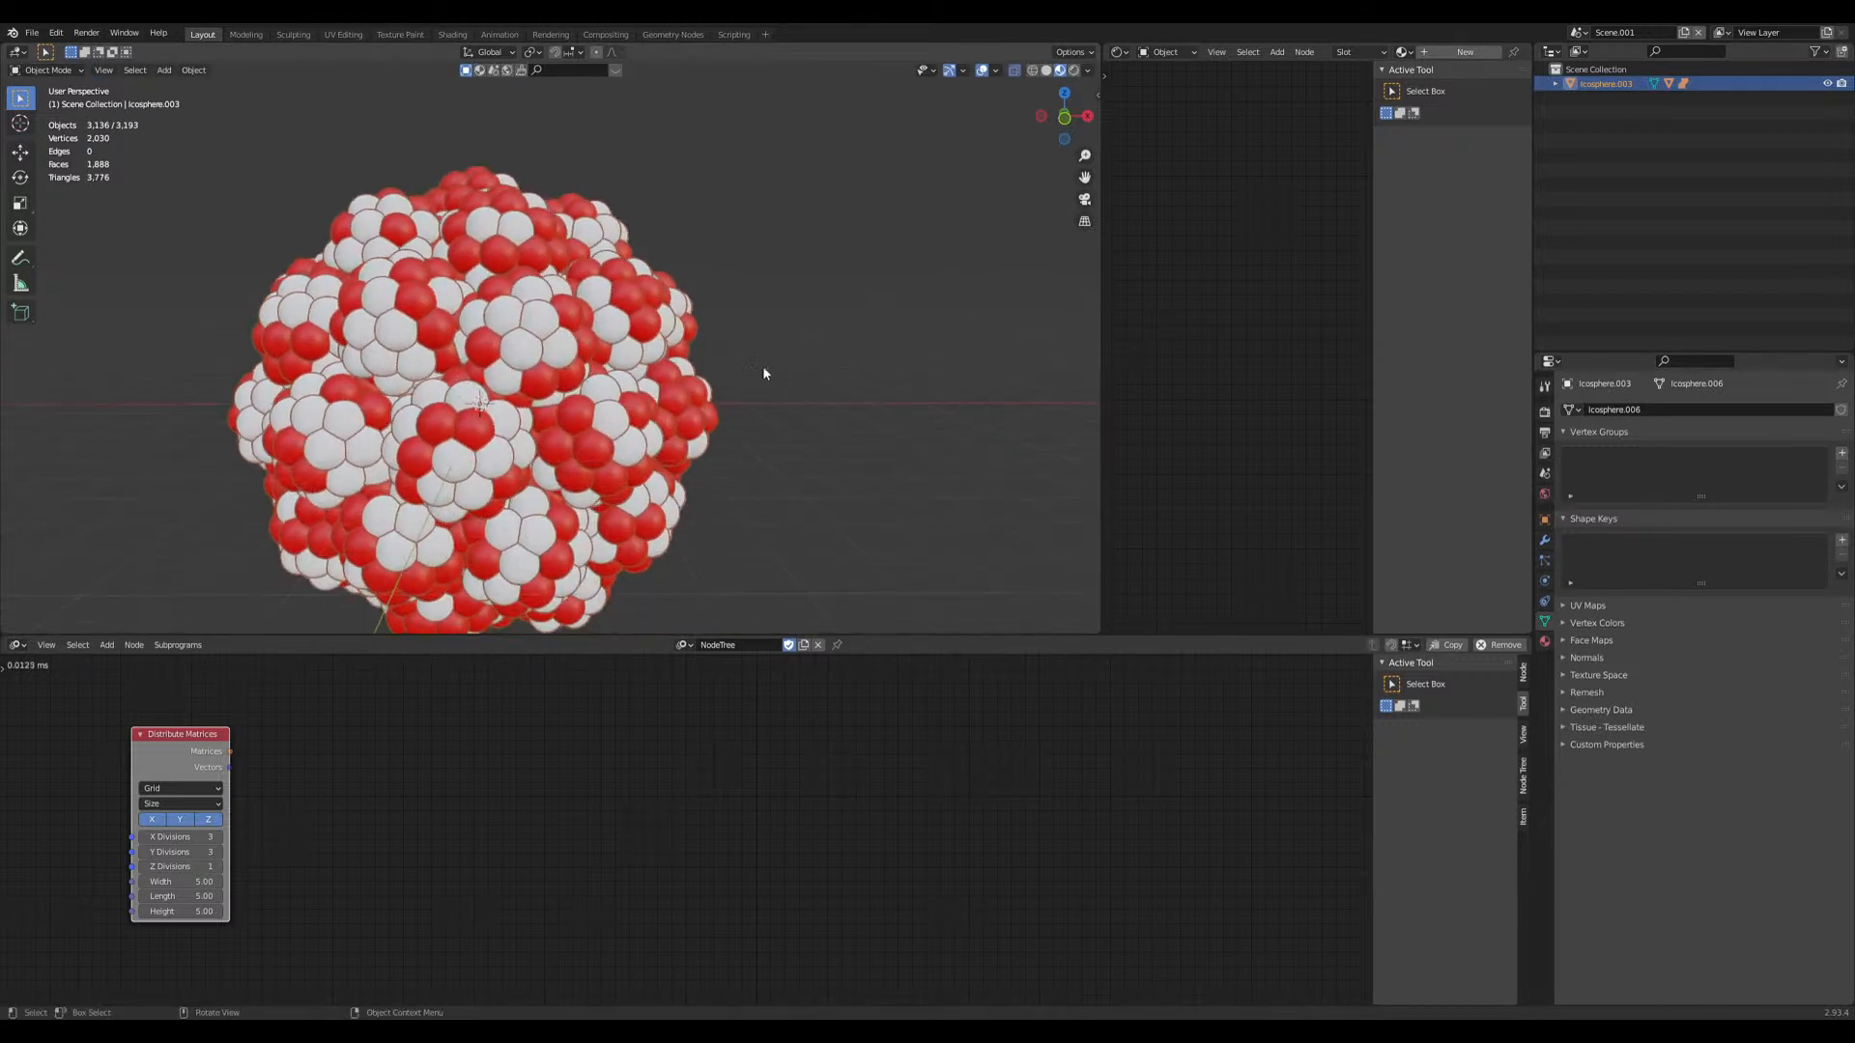
scroll(578, 354, up, 3)
scroll(575, 347, down, 3)
middle_drag(561, 351, 555, 377)
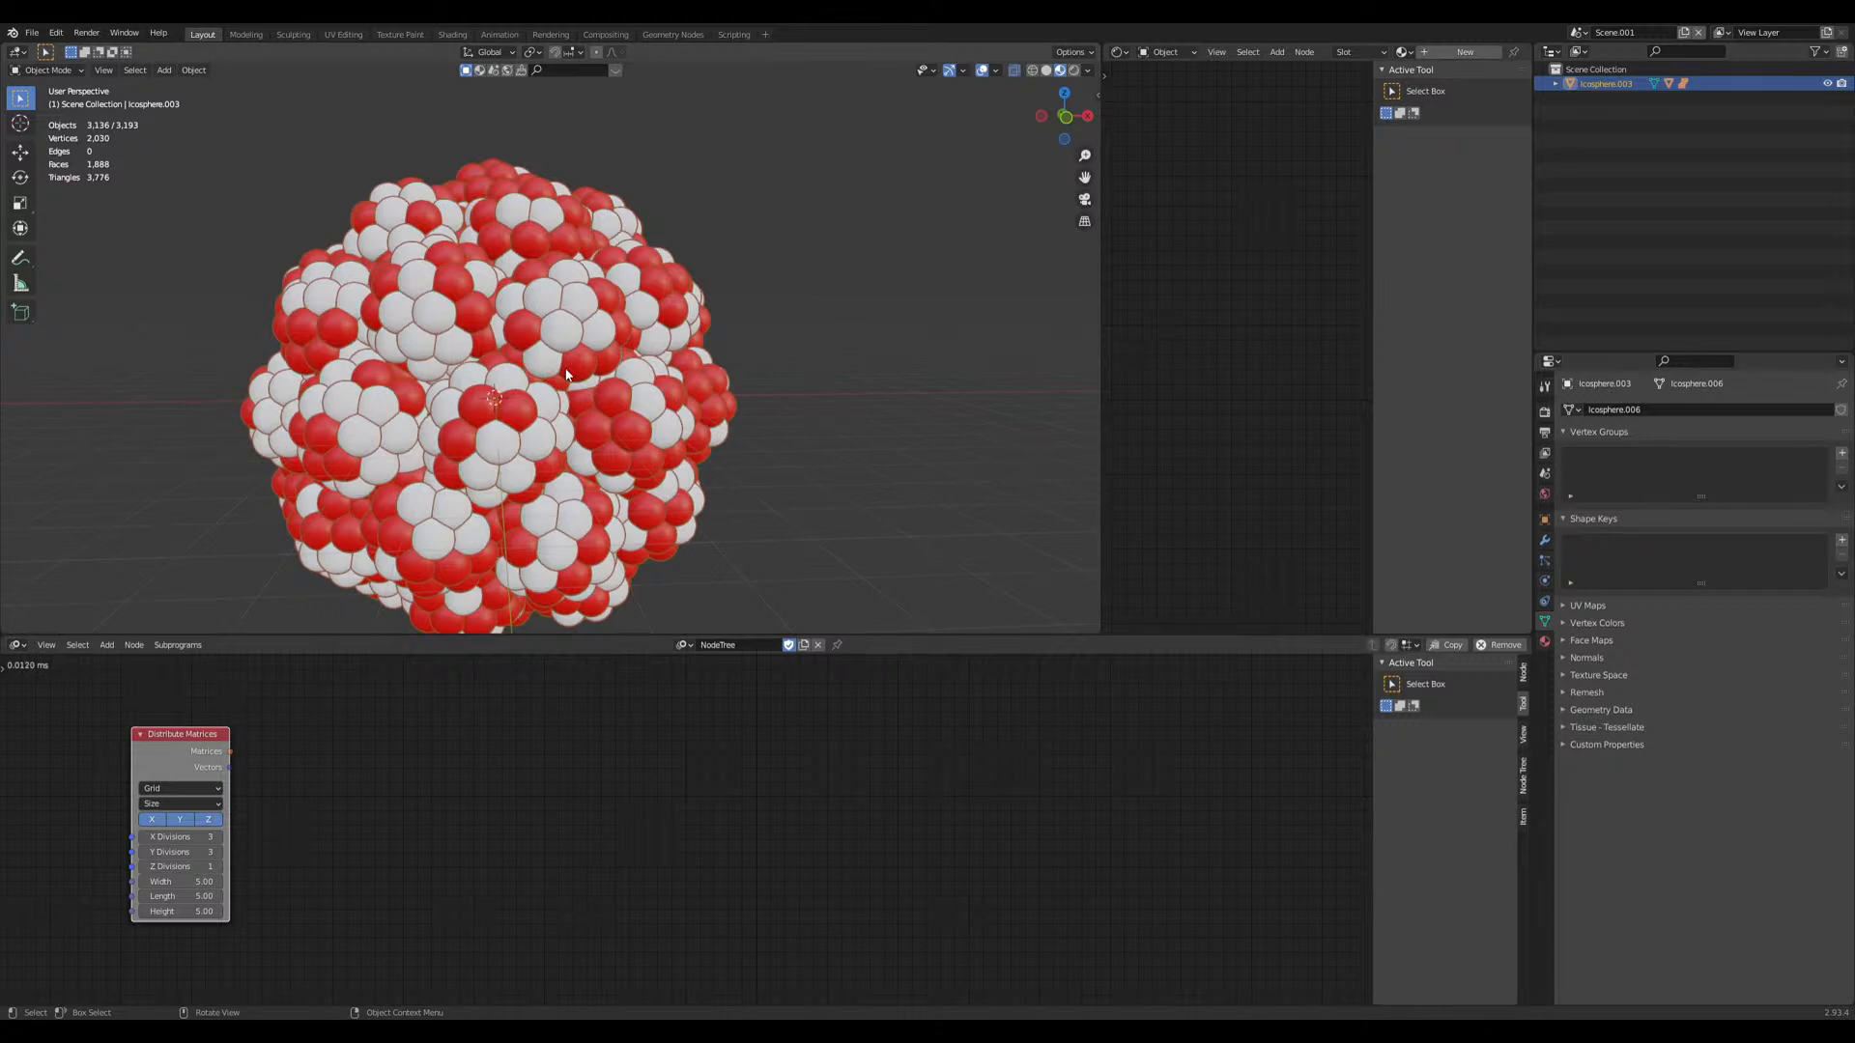
scroll(566, 375, down, 4)
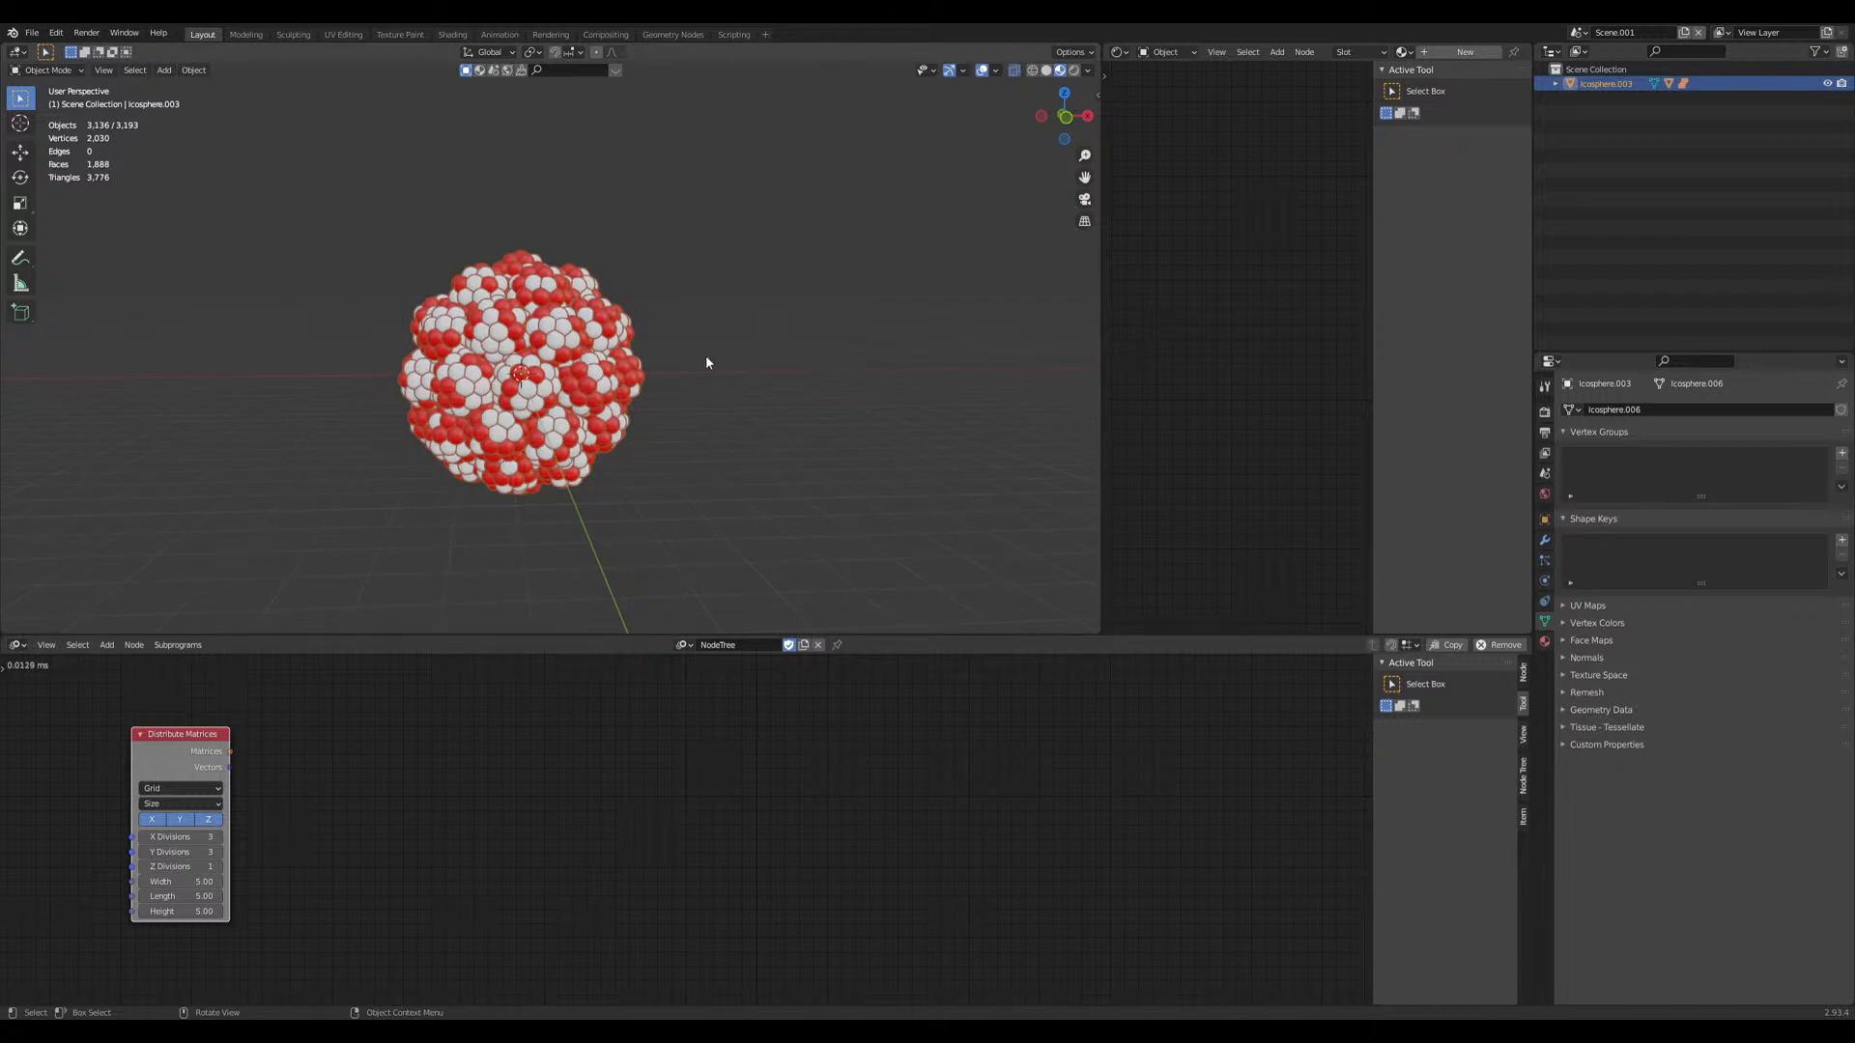
key(s)
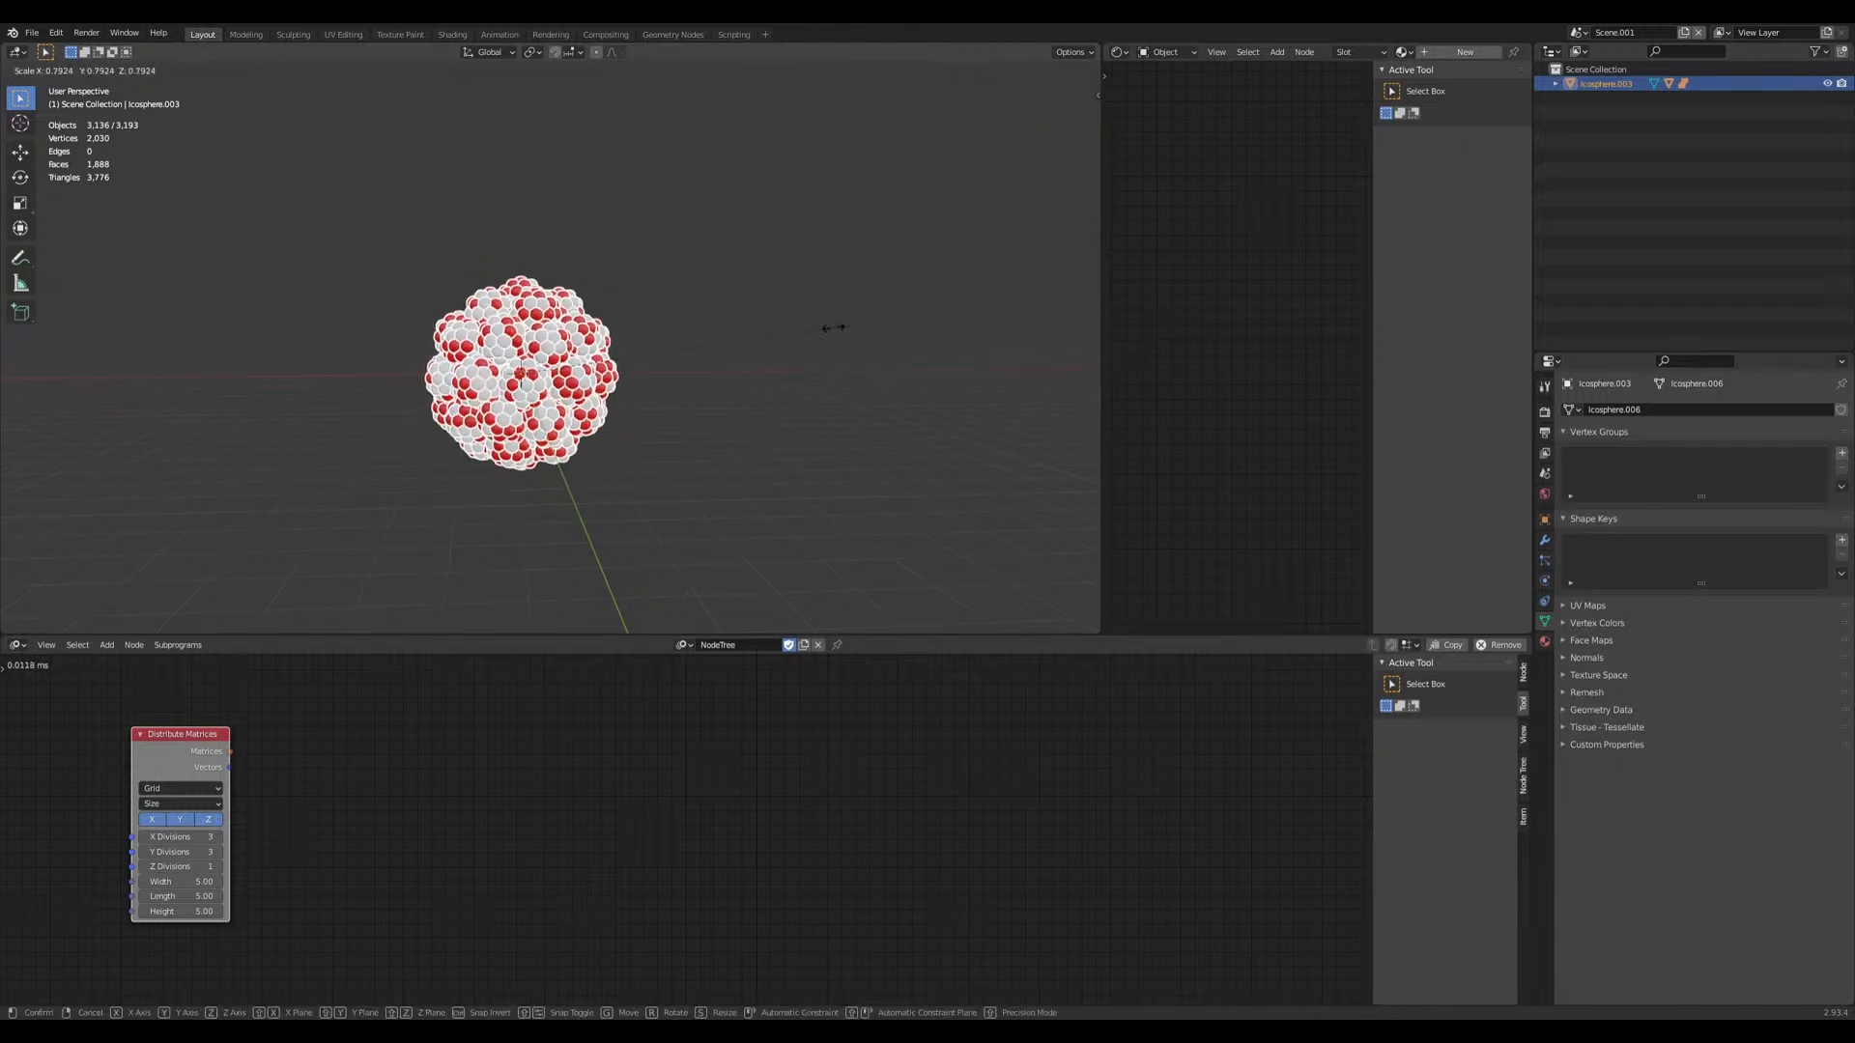
right_click(738, 354)
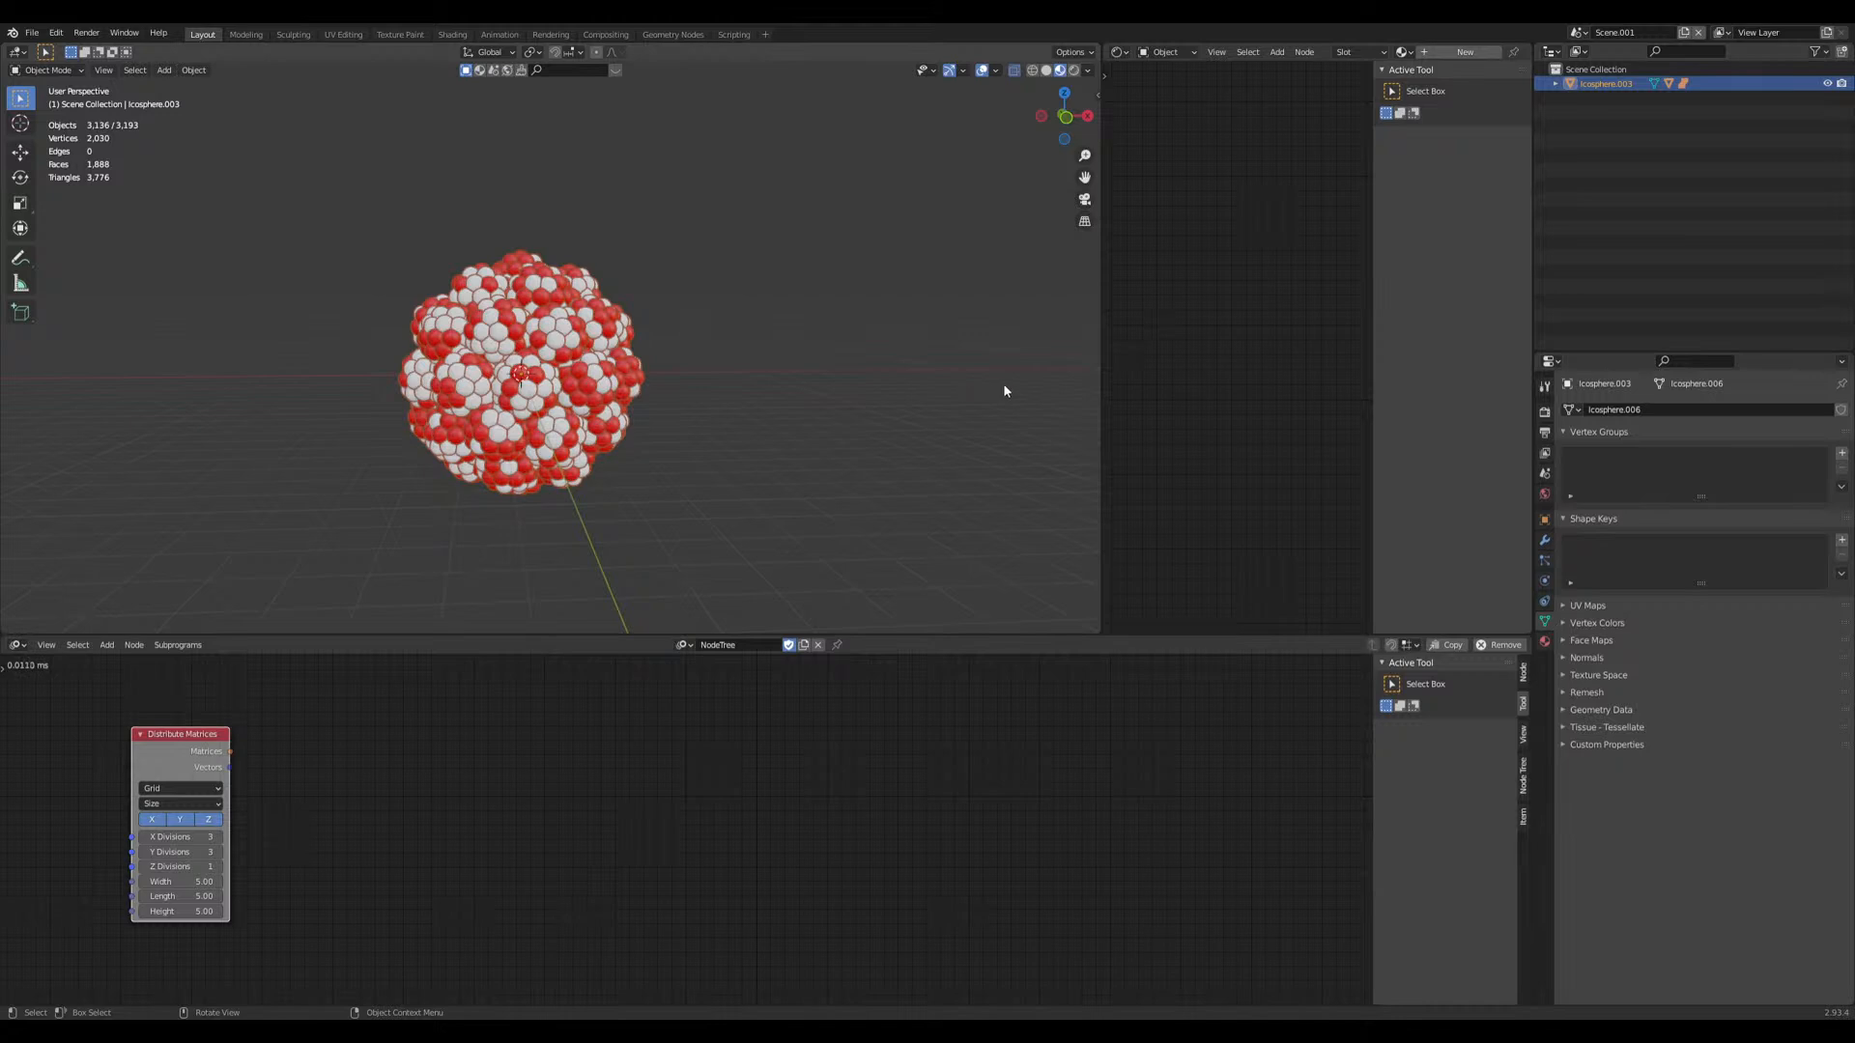
key(s)
right_click(795, 397)
click(803, 399)
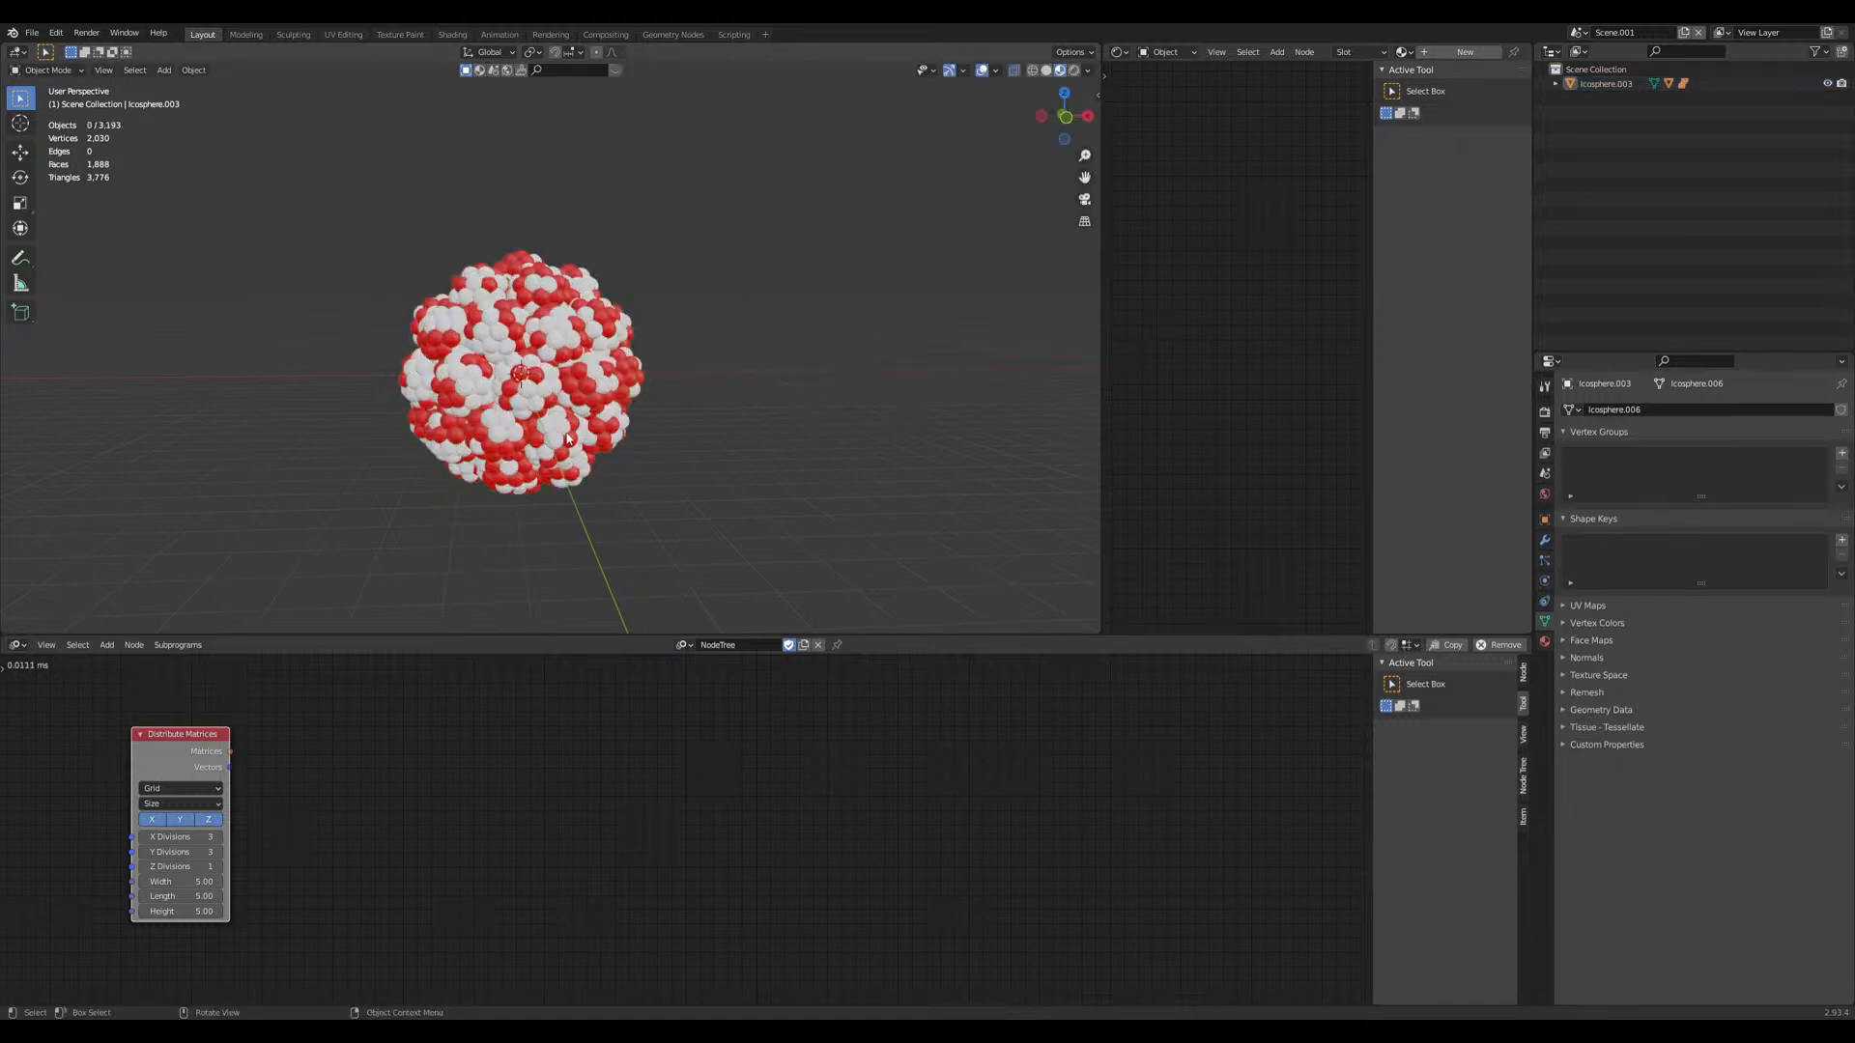
scroll(693, 392, up, 8)
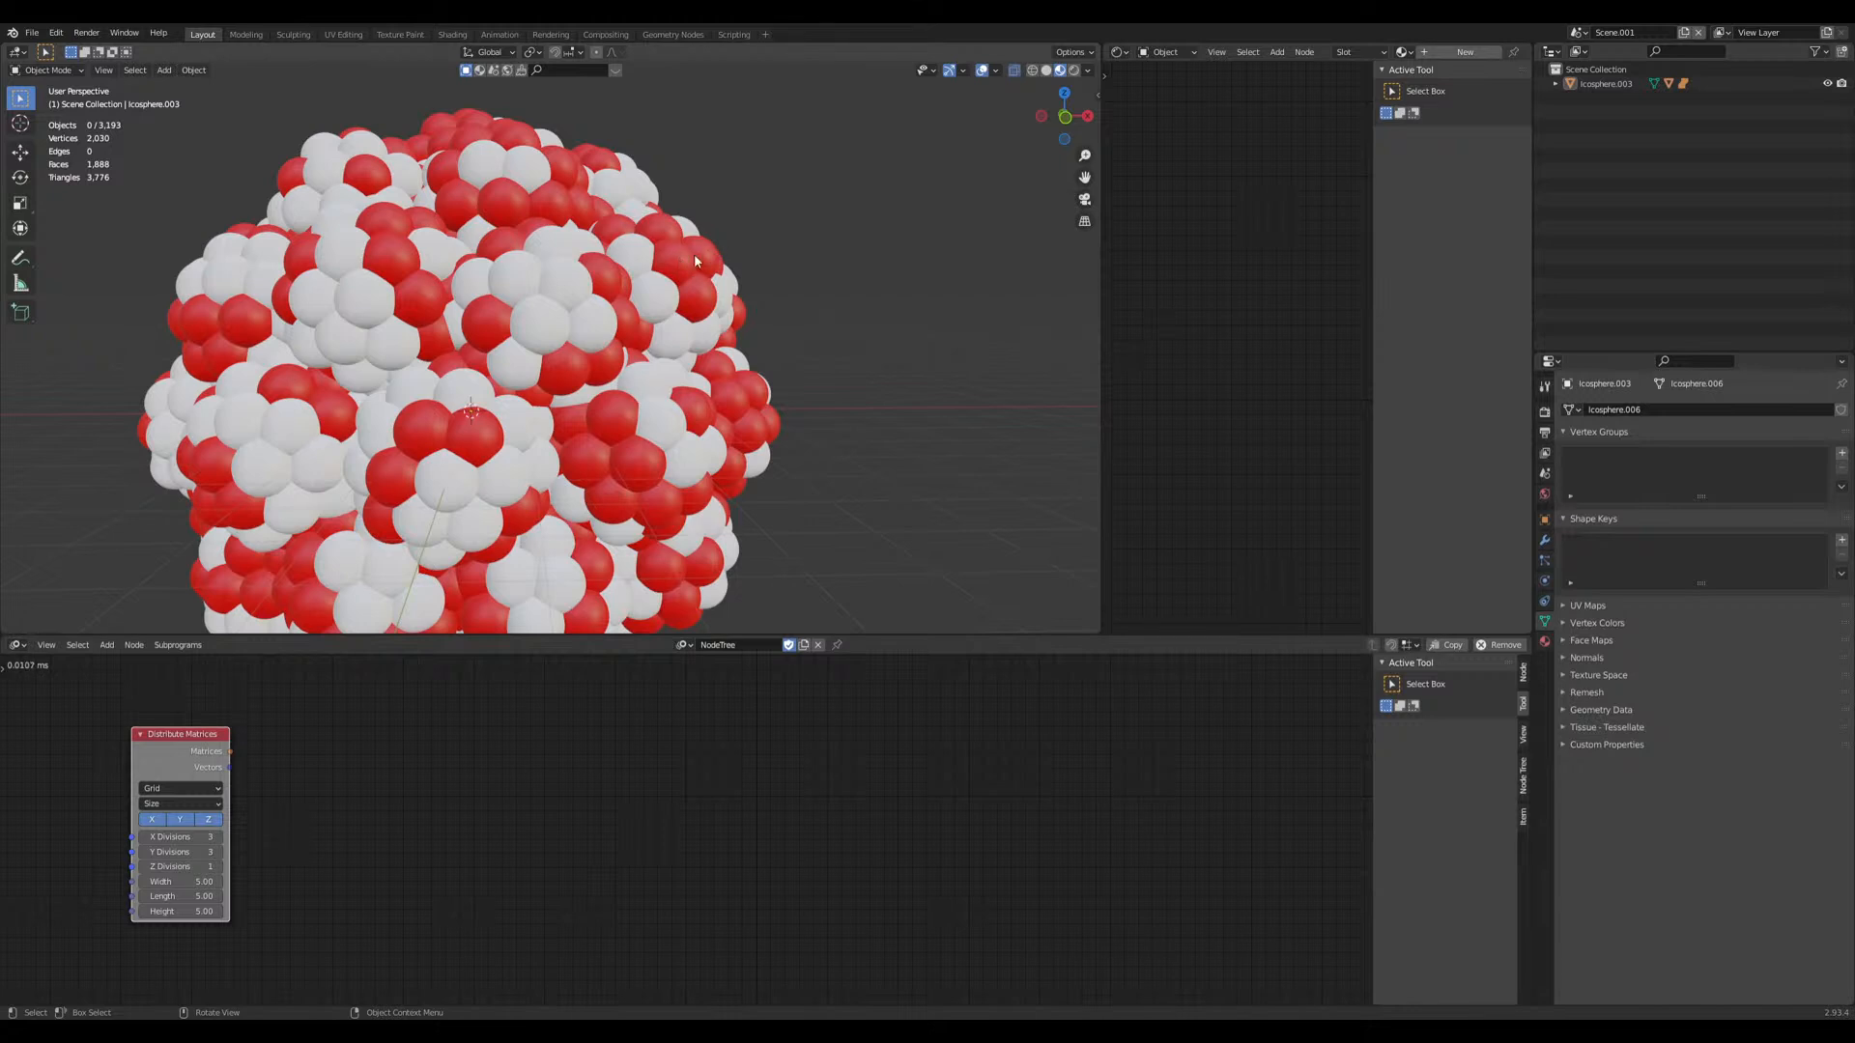
scroll(697, 319, down, 5)
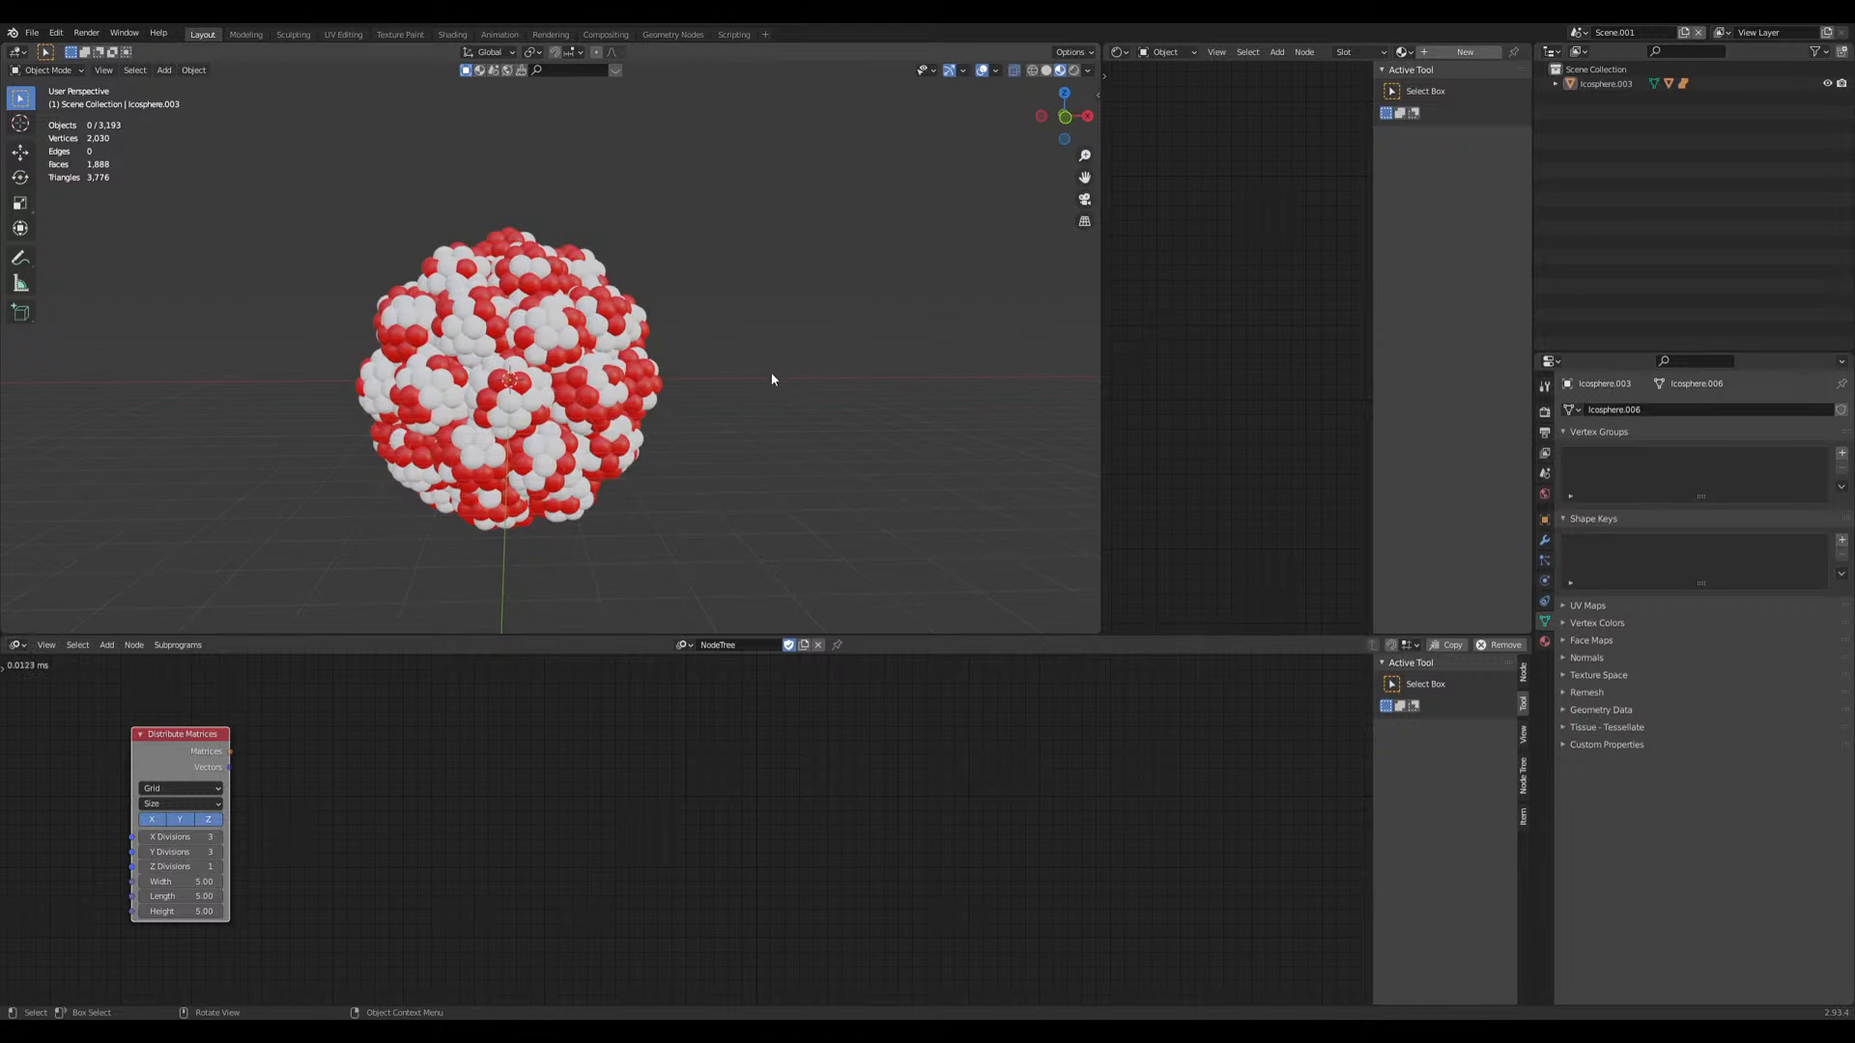
Step: Select everything in Scene.001 and try shrinking the vertices in Edit Mode, then return to Object Mode
key(a)
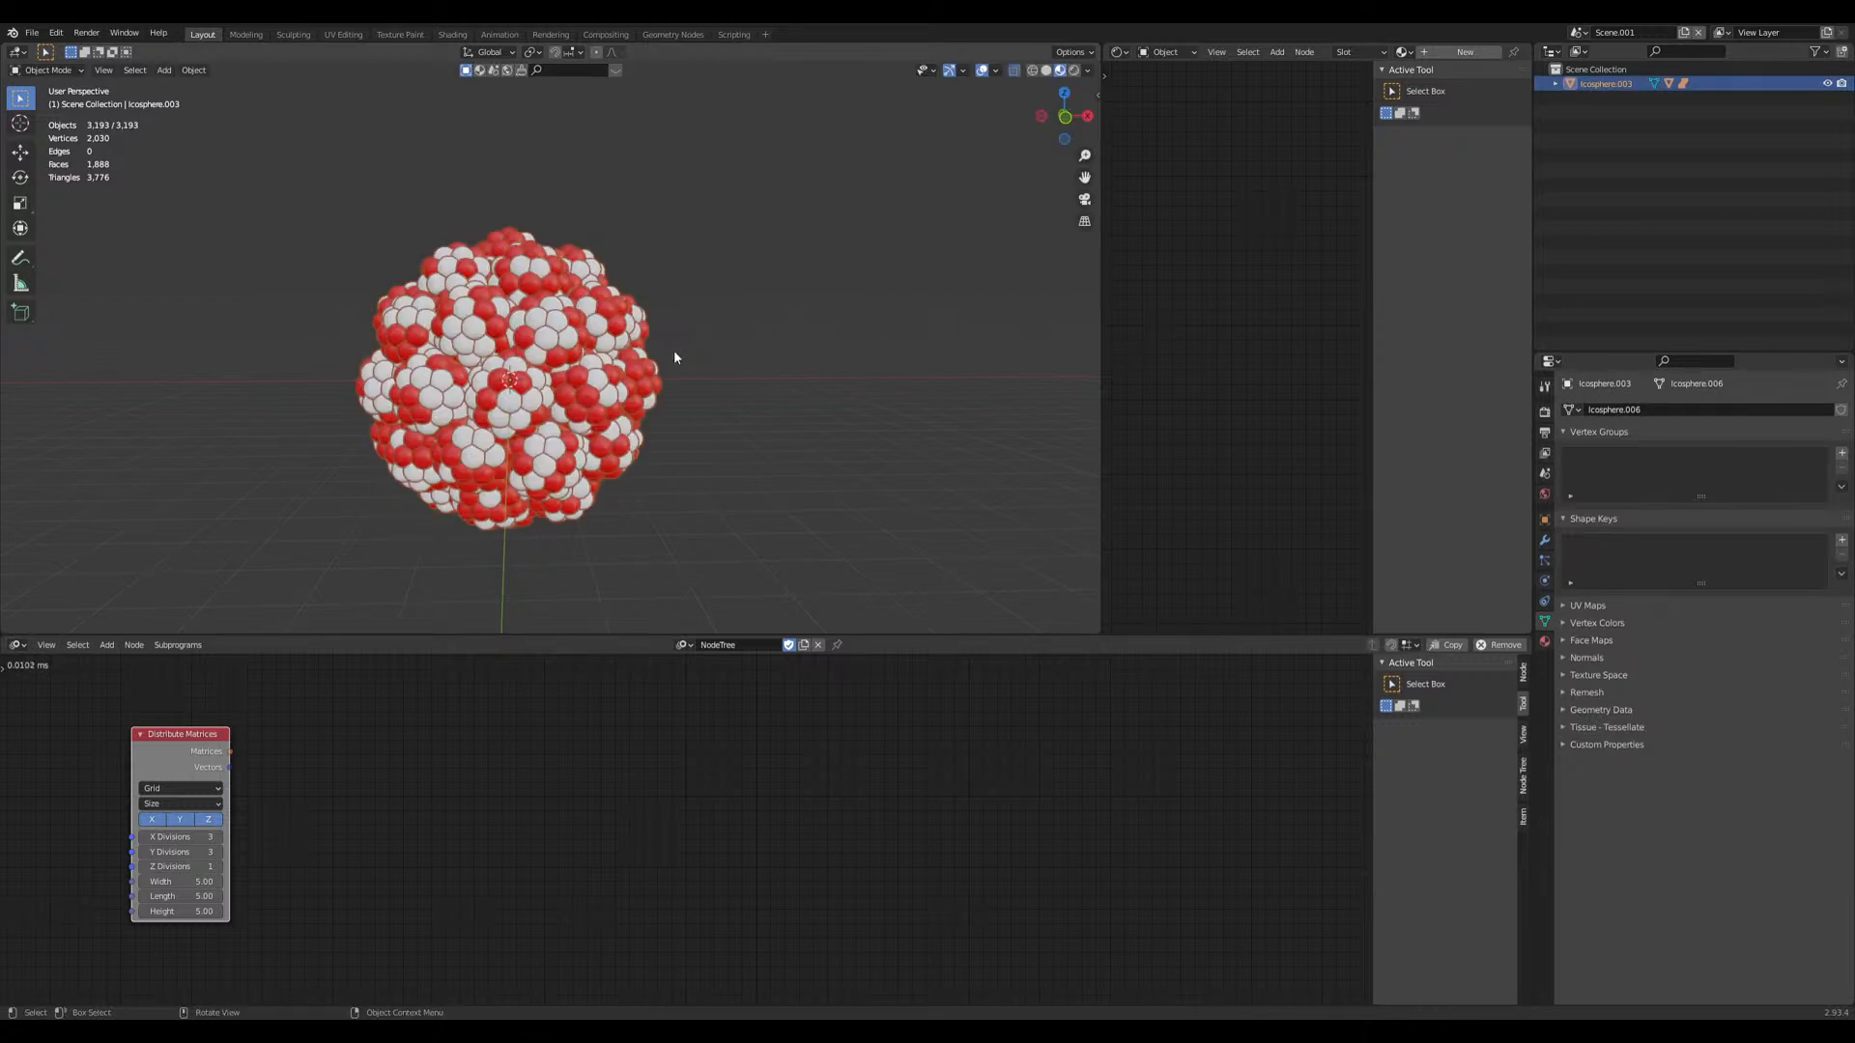
key(Tab)
key(alt+a)
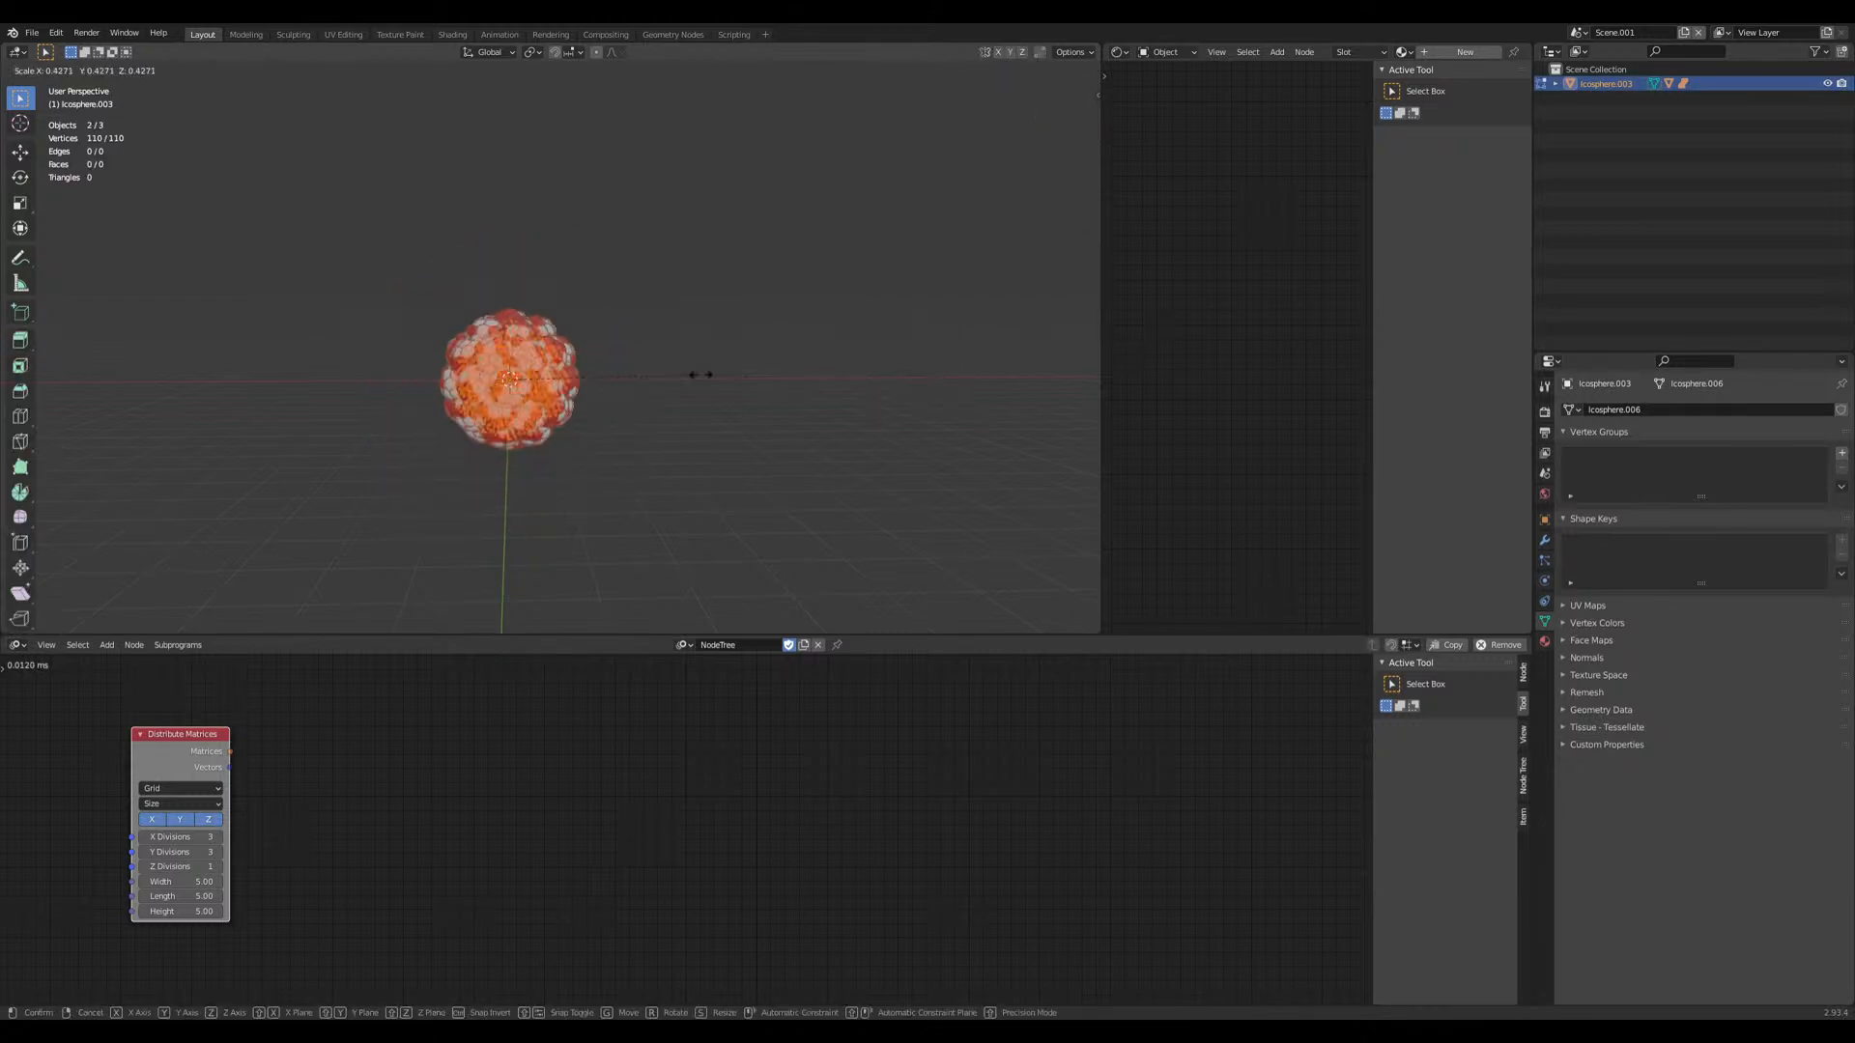
key(Tab)
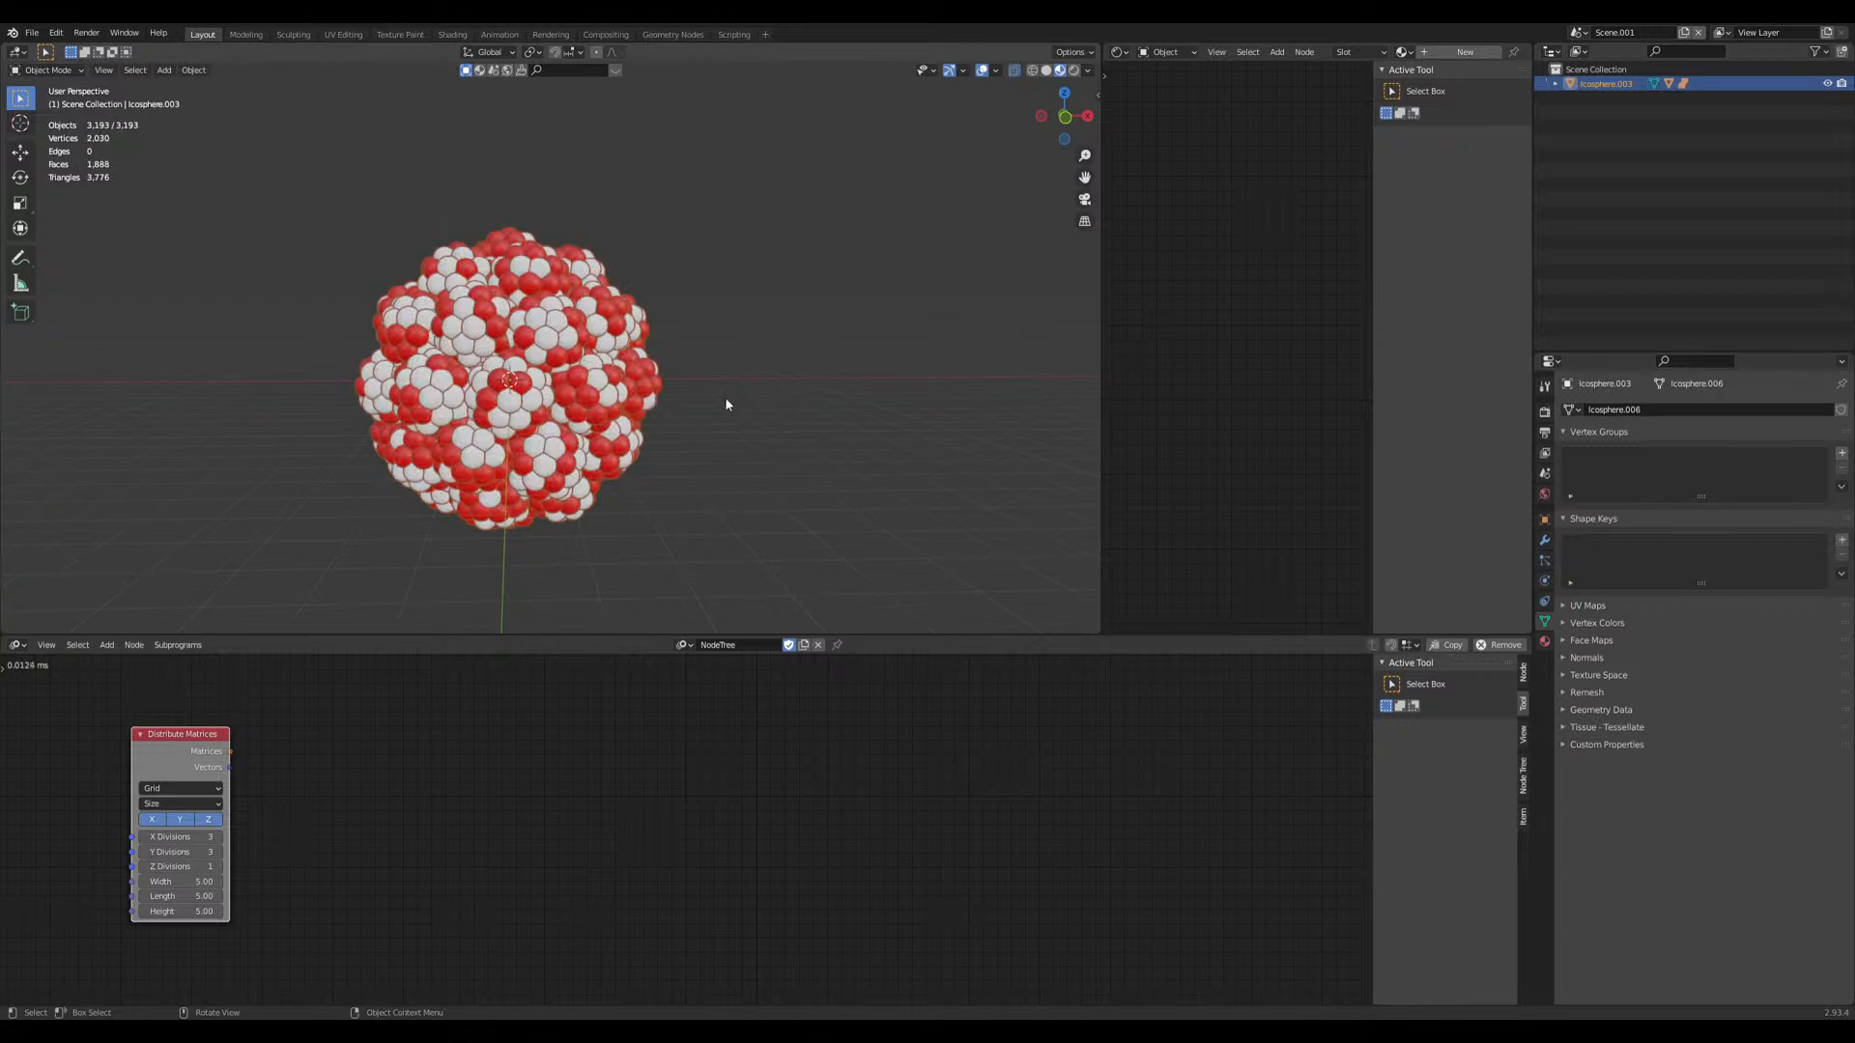
middle_drag(724, 396, 670, 419)
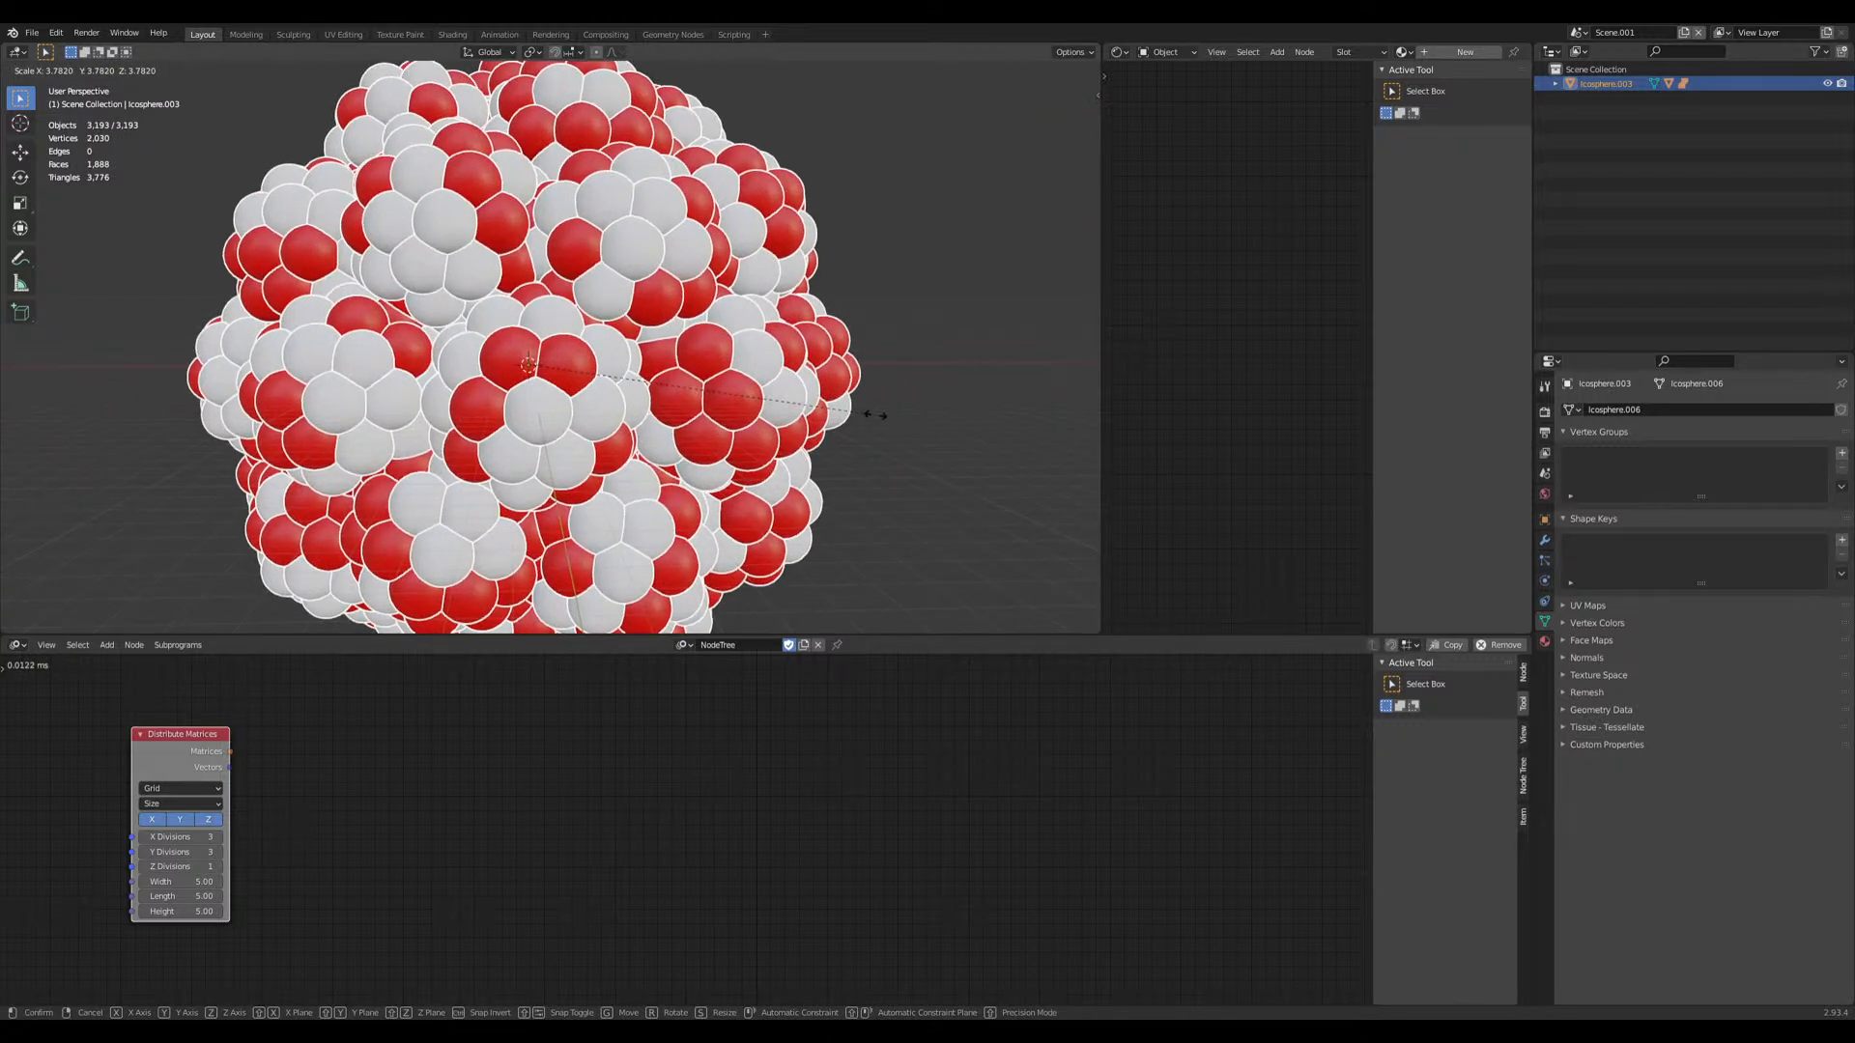
Step: Try scaling all the ball's vertices in Edit Mode once more and inspect the nuclei in Object Mode
key(Tab)
key(a)
key(s)
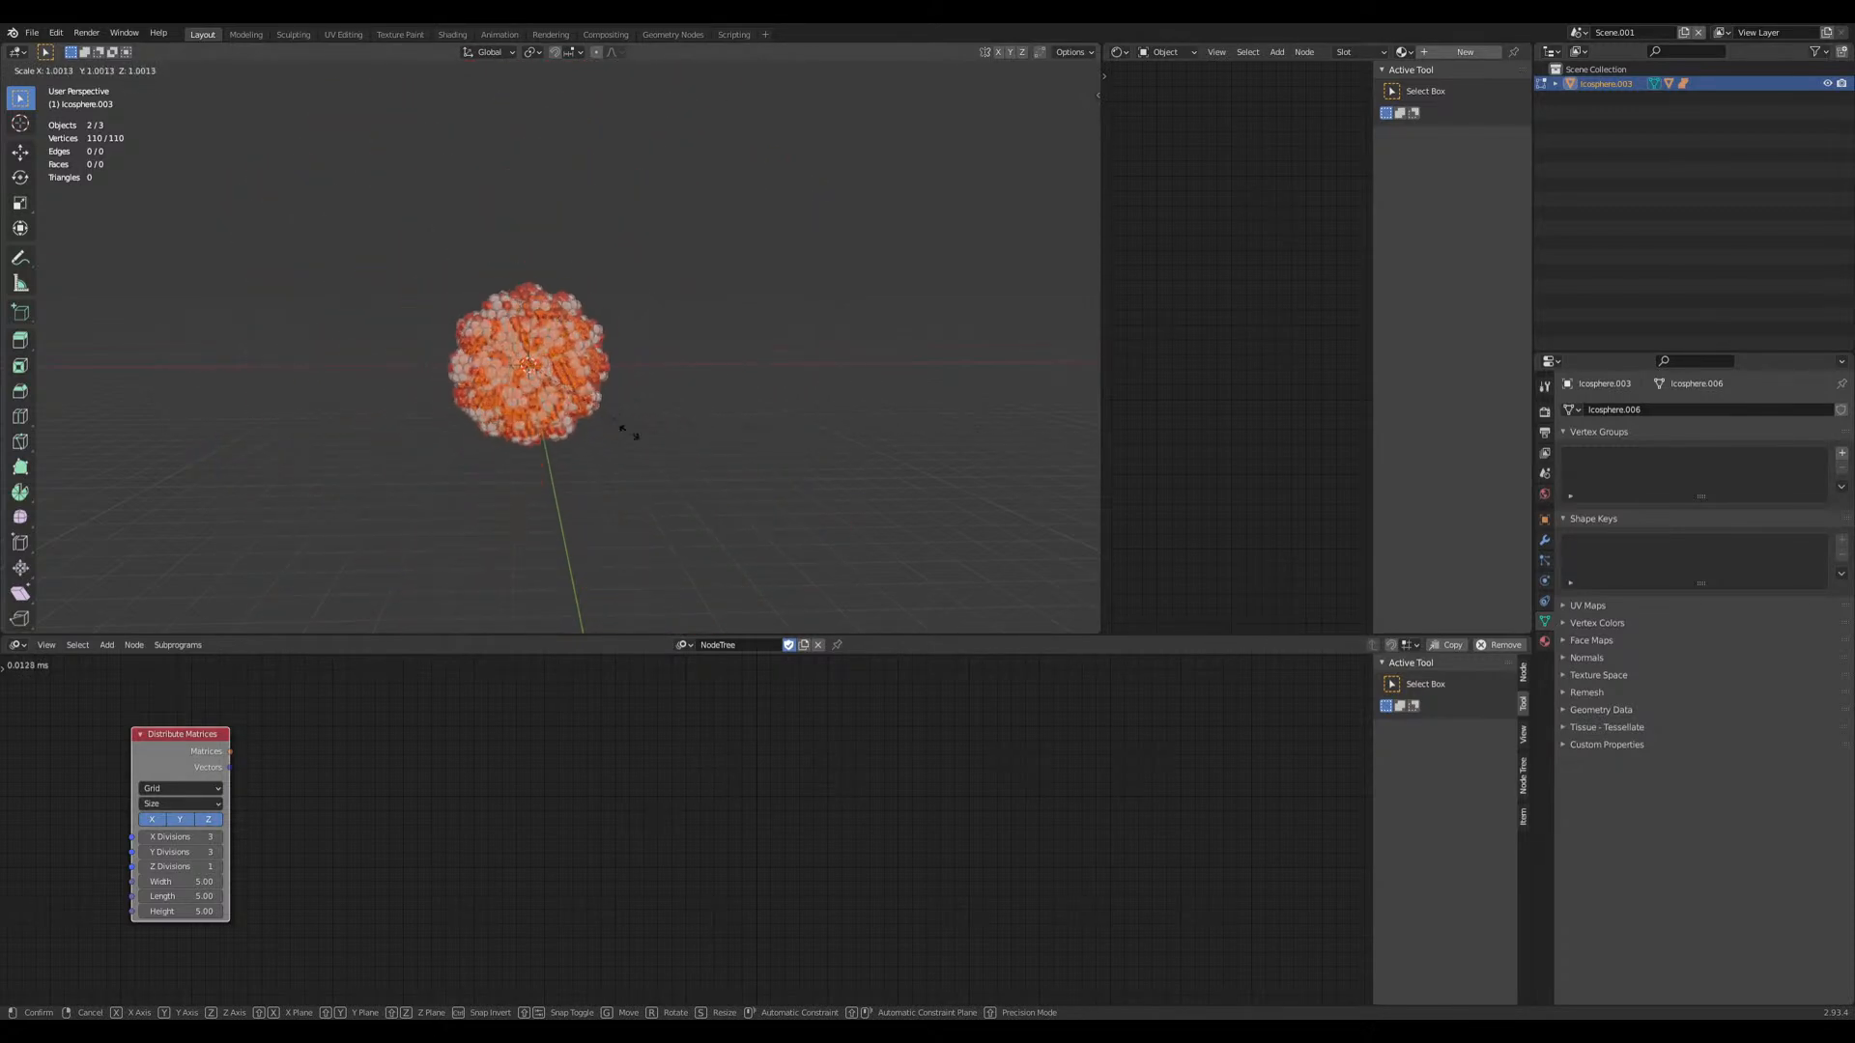
click(612, 426)
key(Tab)
scroll(506, 393, up, 5)
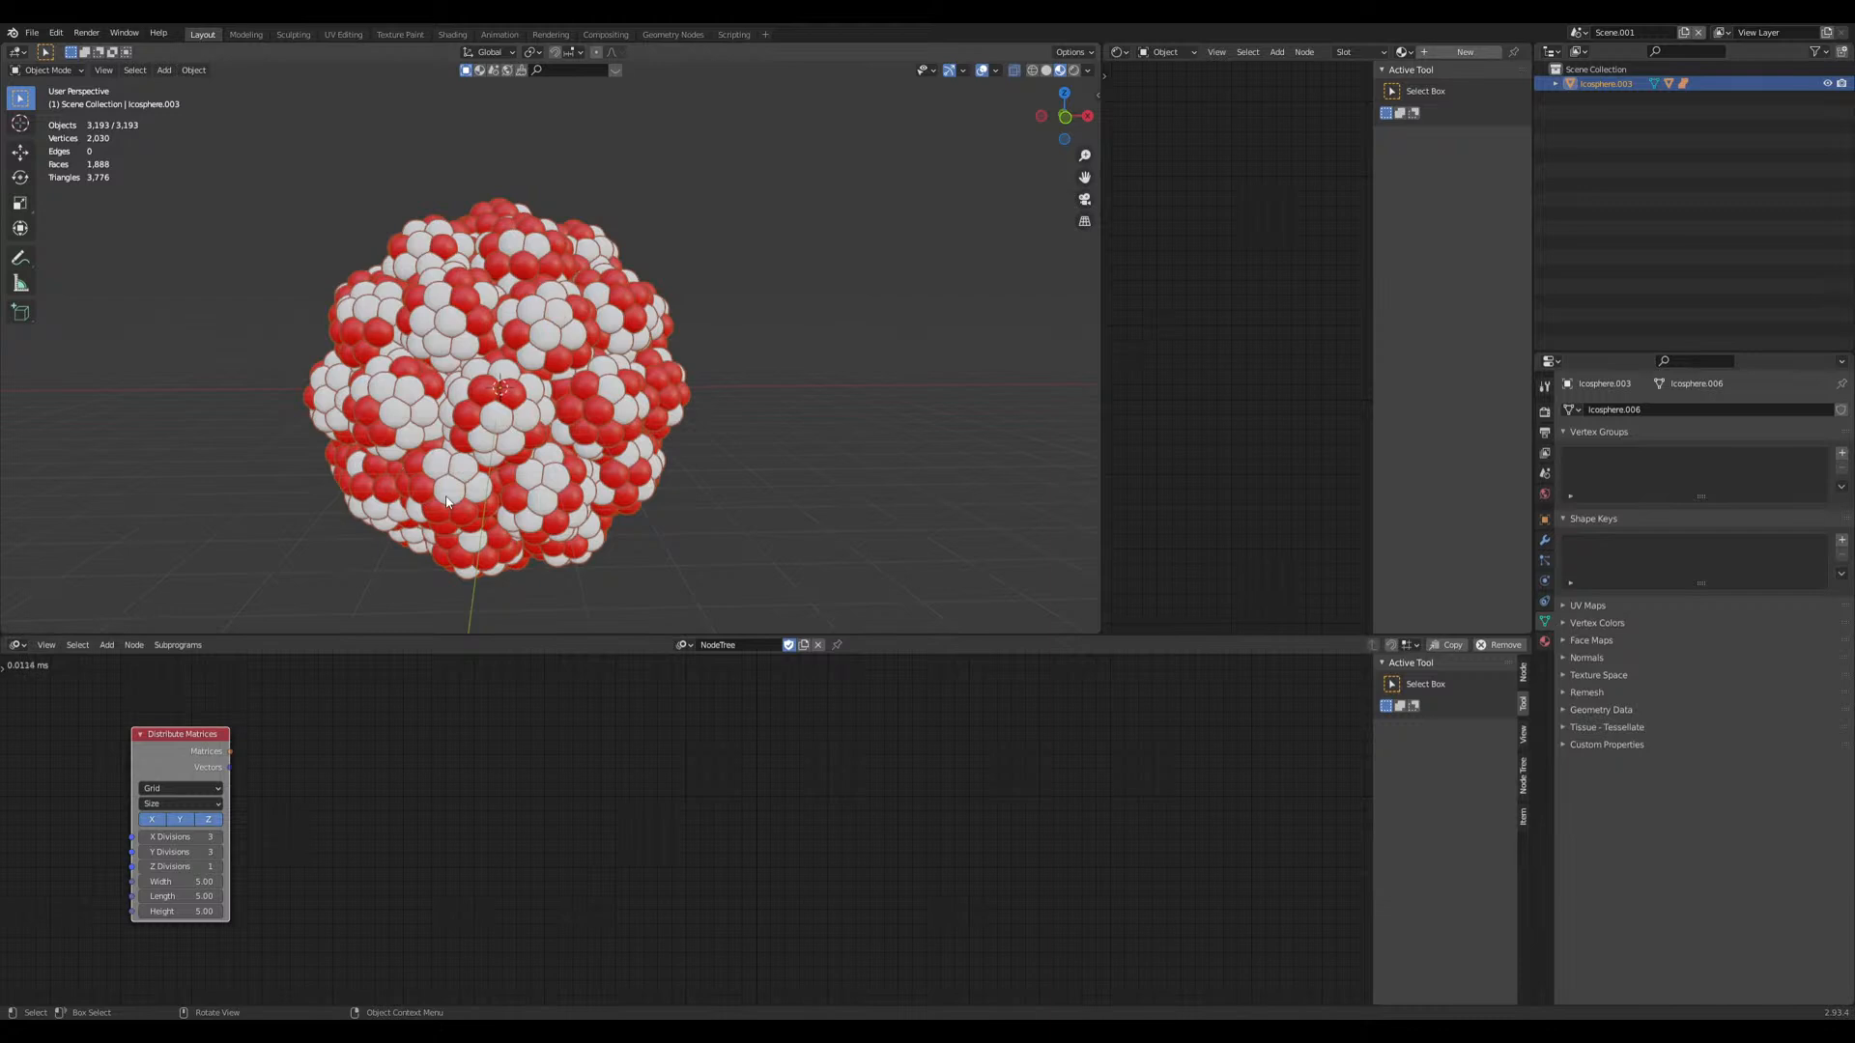
Step: Switch back to the original scene named Scene with the binding energy chart
middle_drag(373, 796, 452, 803)
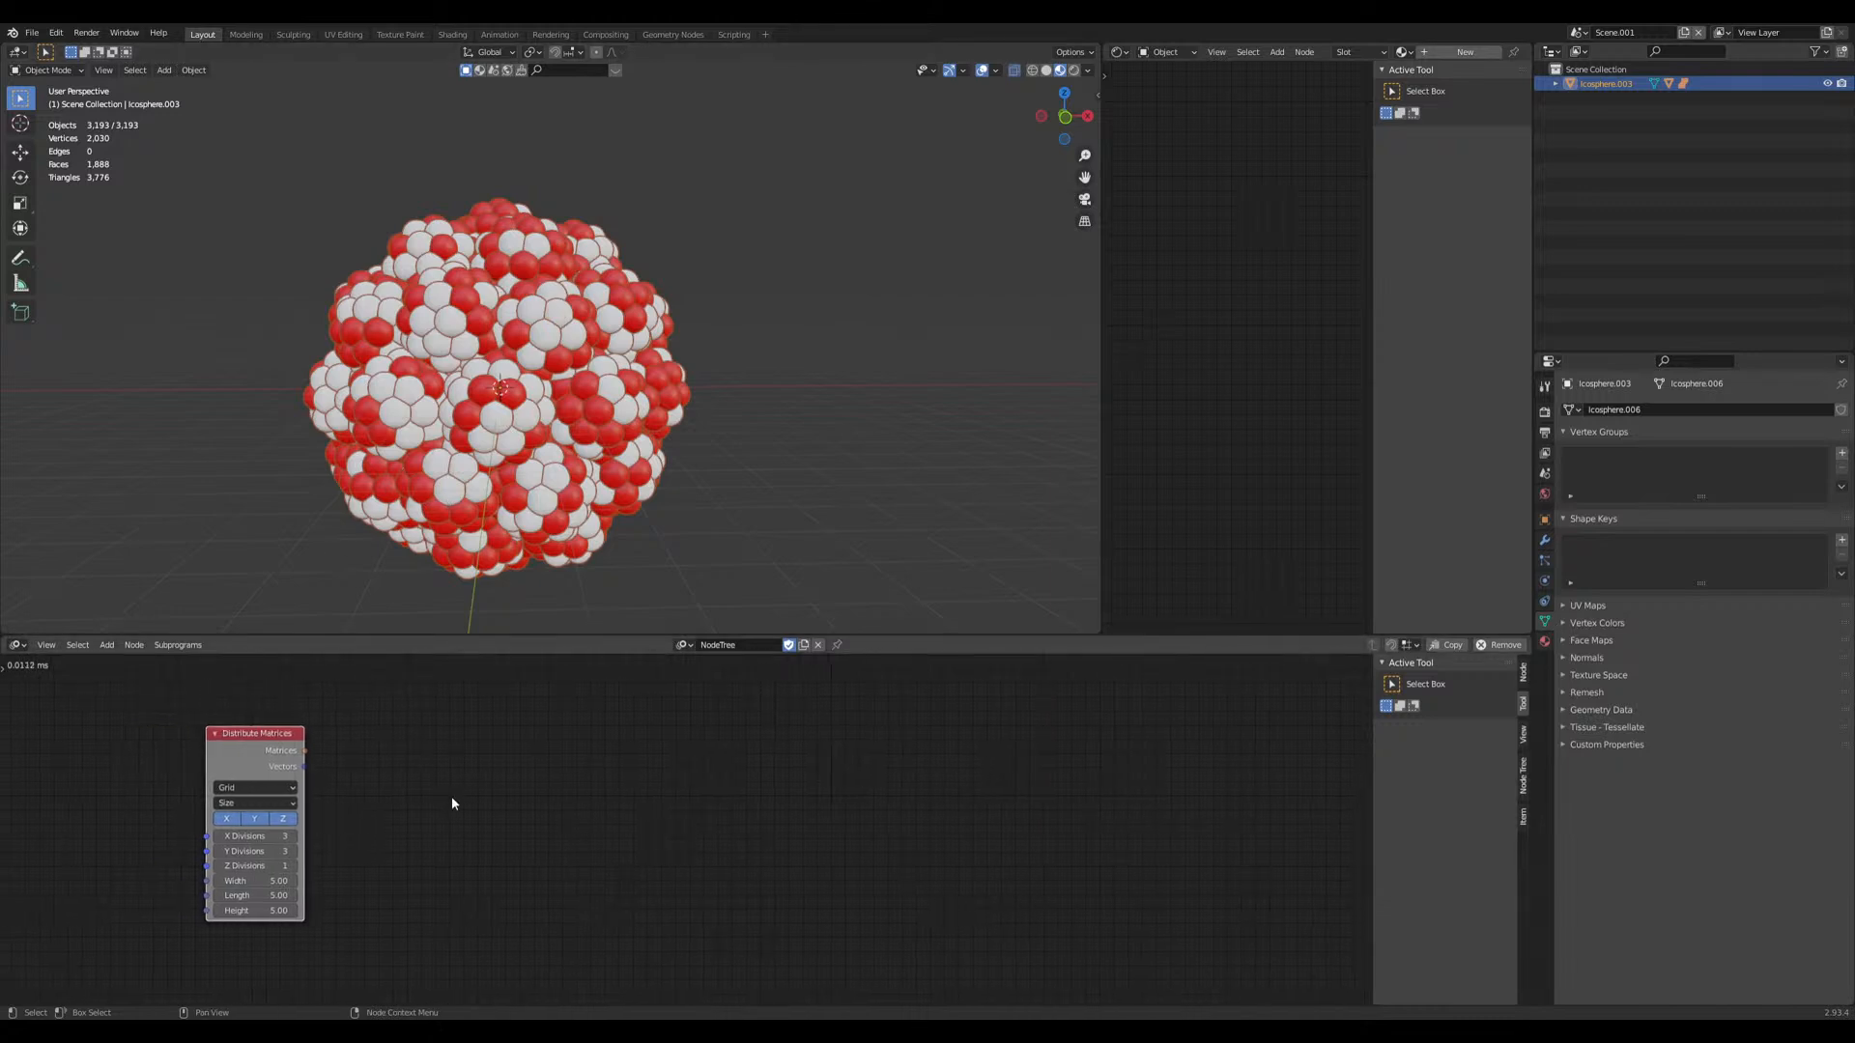
click(1576, 36)
click(1606, 72)
Step: Nudge the chart's vertical axis bar slightly along the X axis beside the start of the binding energy curve
middle_drag(822, 568, 471, 442)
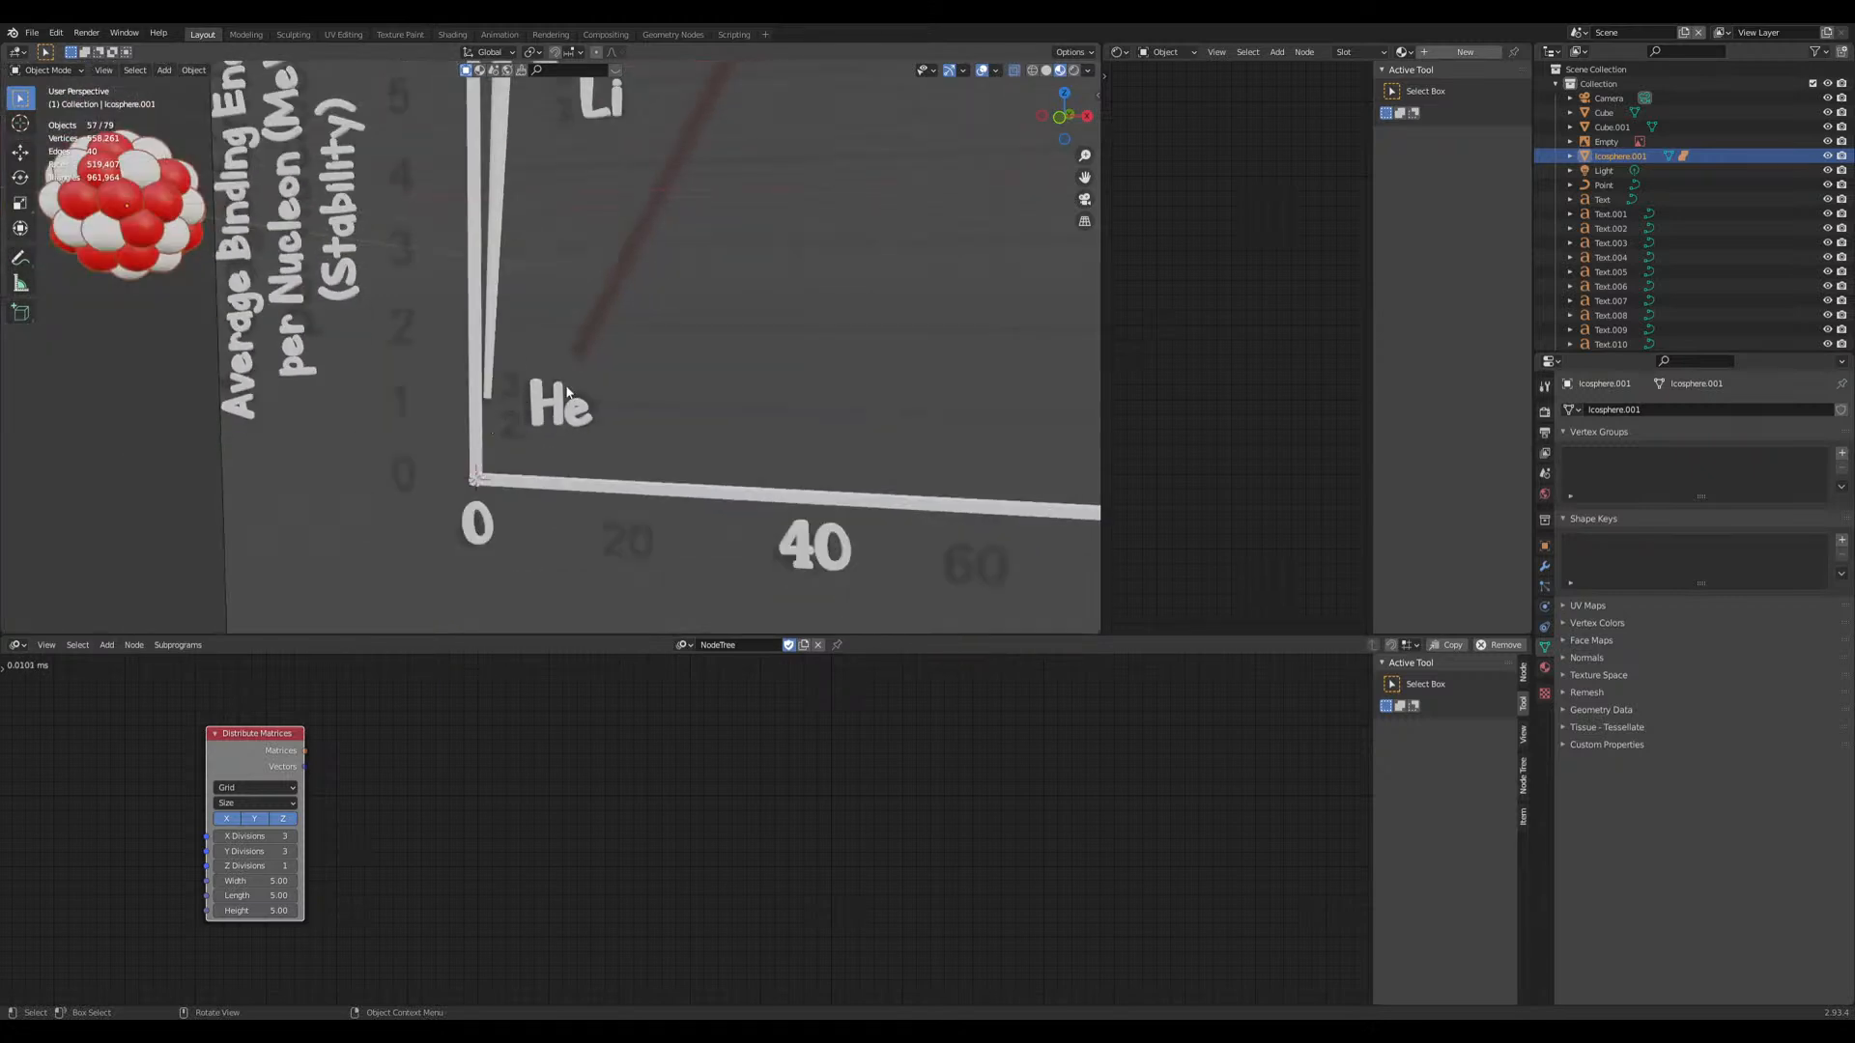
shift+middle_drag(541, 368, 543, 521)
middle_drag(493, 445, 541, 440)
scroll(586, 460, up, 2)
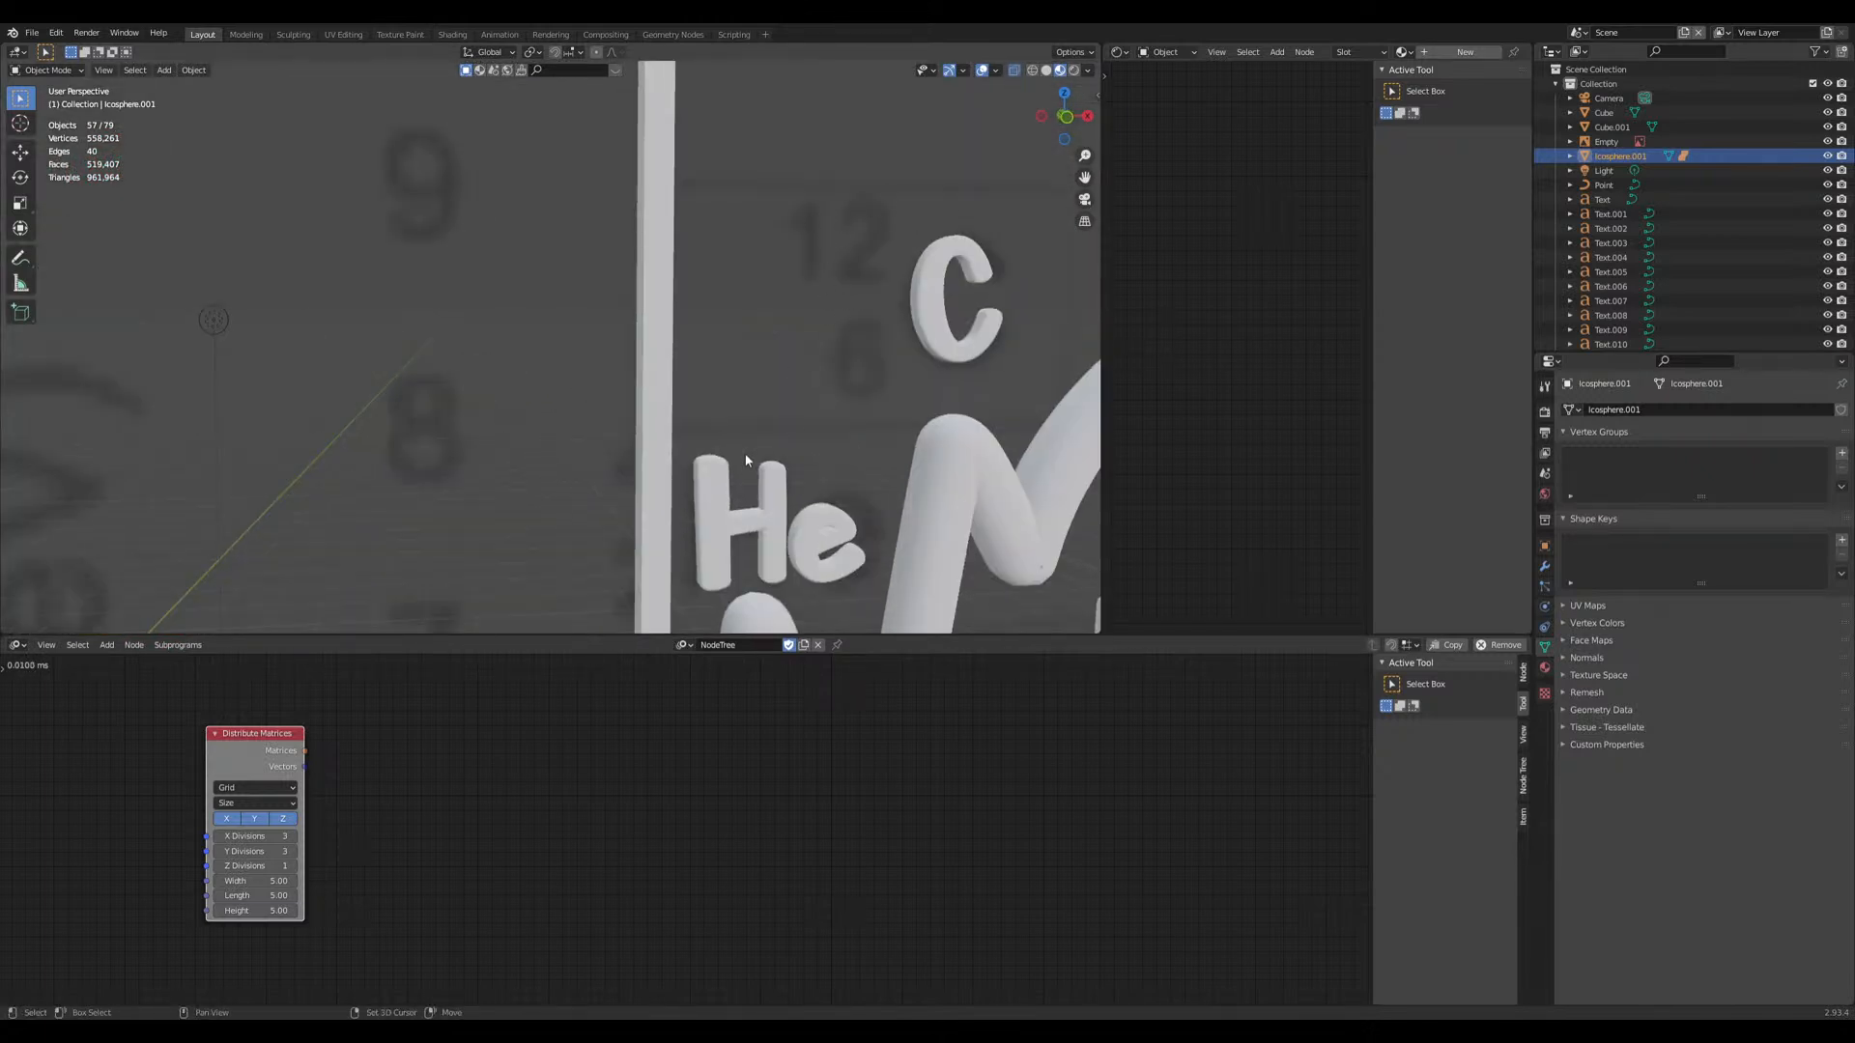
shift+middle_drag(745, 464, 642, 406)
click(617, 416)
key(g)
key(x)
right_click(473, 434)
key(g)
key(x)
click(473, 386)
scroll(608, 521, down, 6)
middle_drag(620, 488, 588, 485)
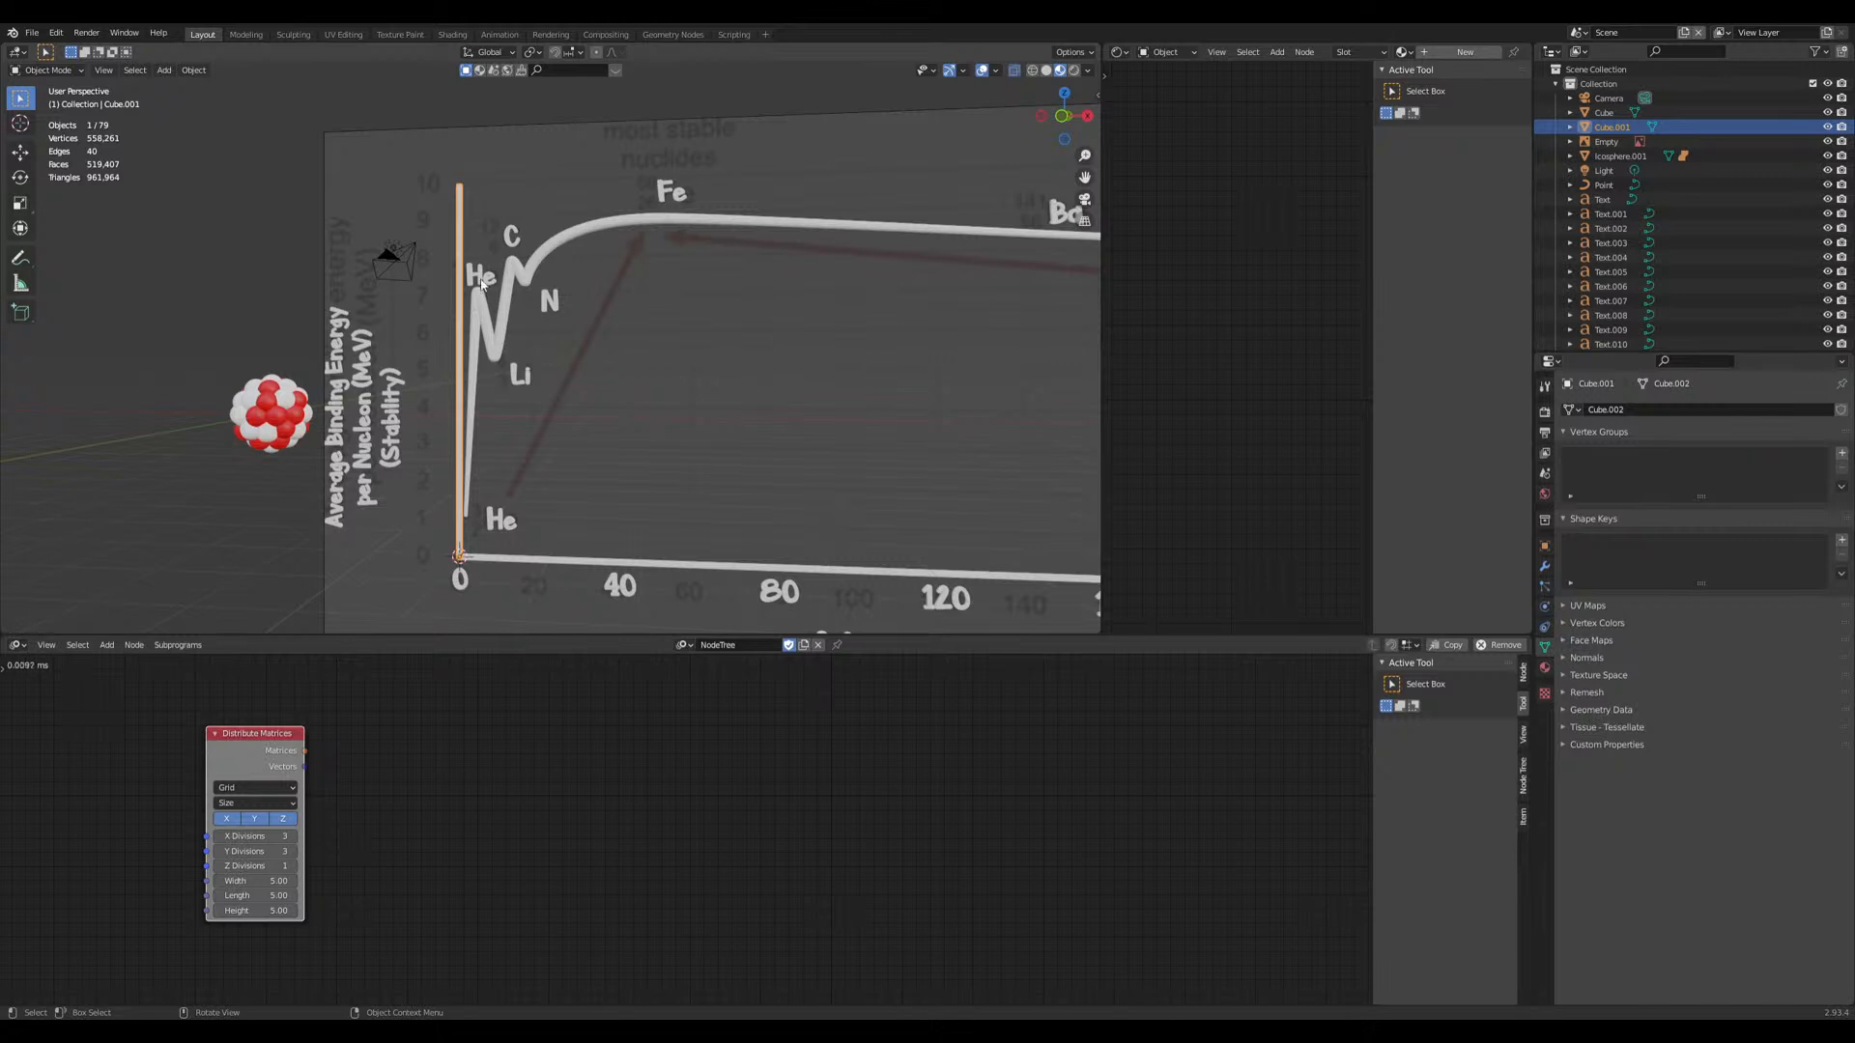
middle_drag(596, 507, 606, 505)
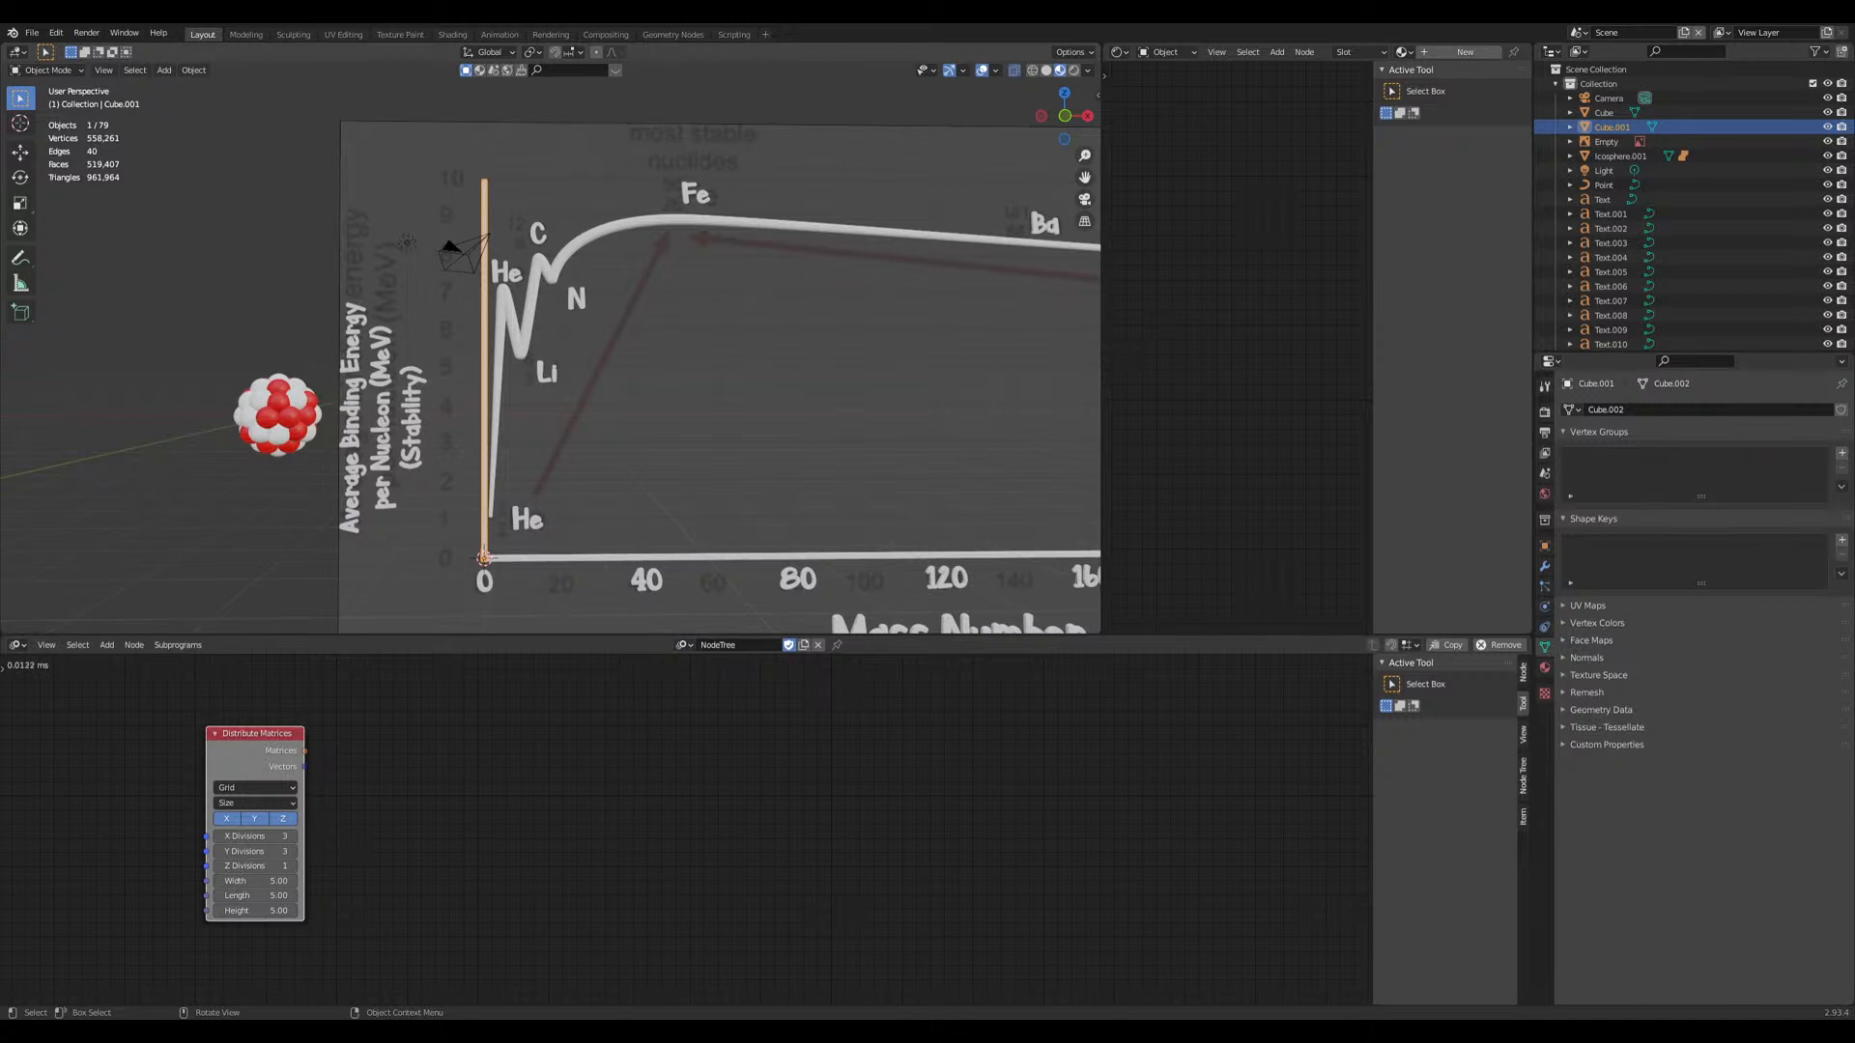
Step: Switch to the scene Scene.001 and bring its red and white nucleus cluster into close view
click(1577, 32)
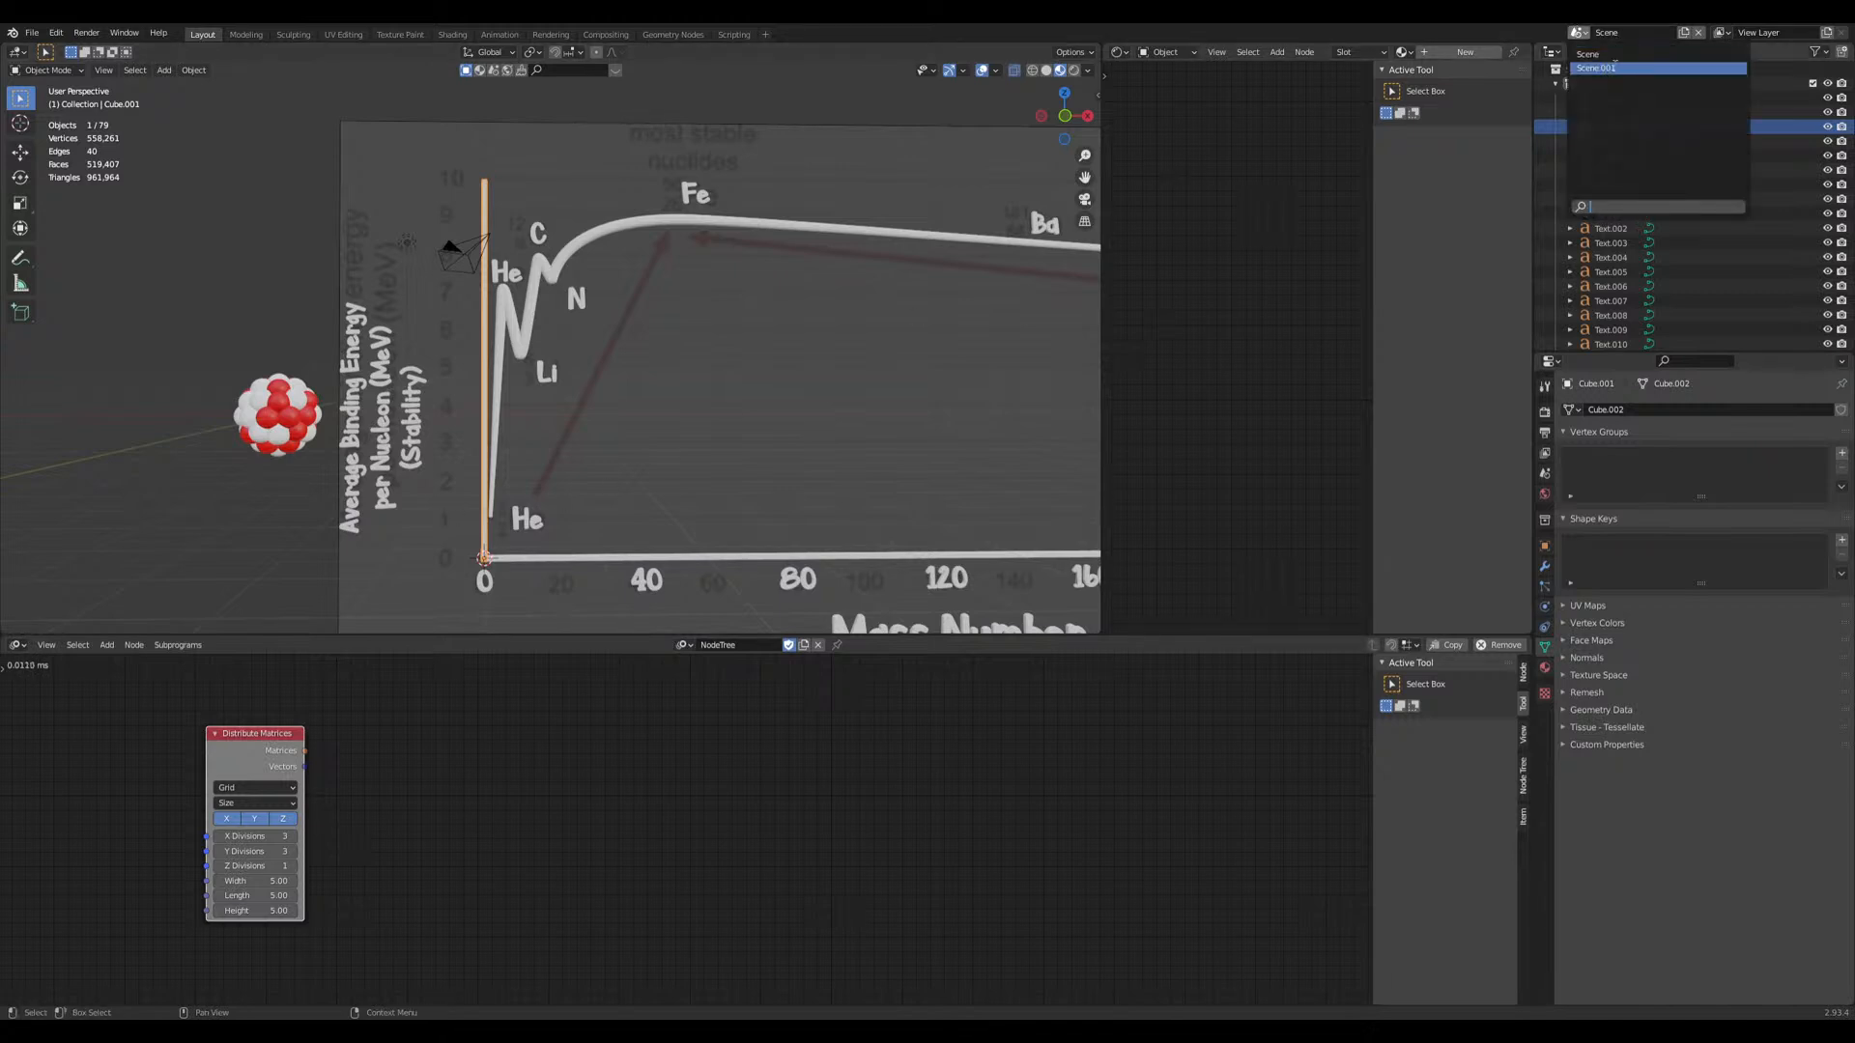
click(1596, 68)
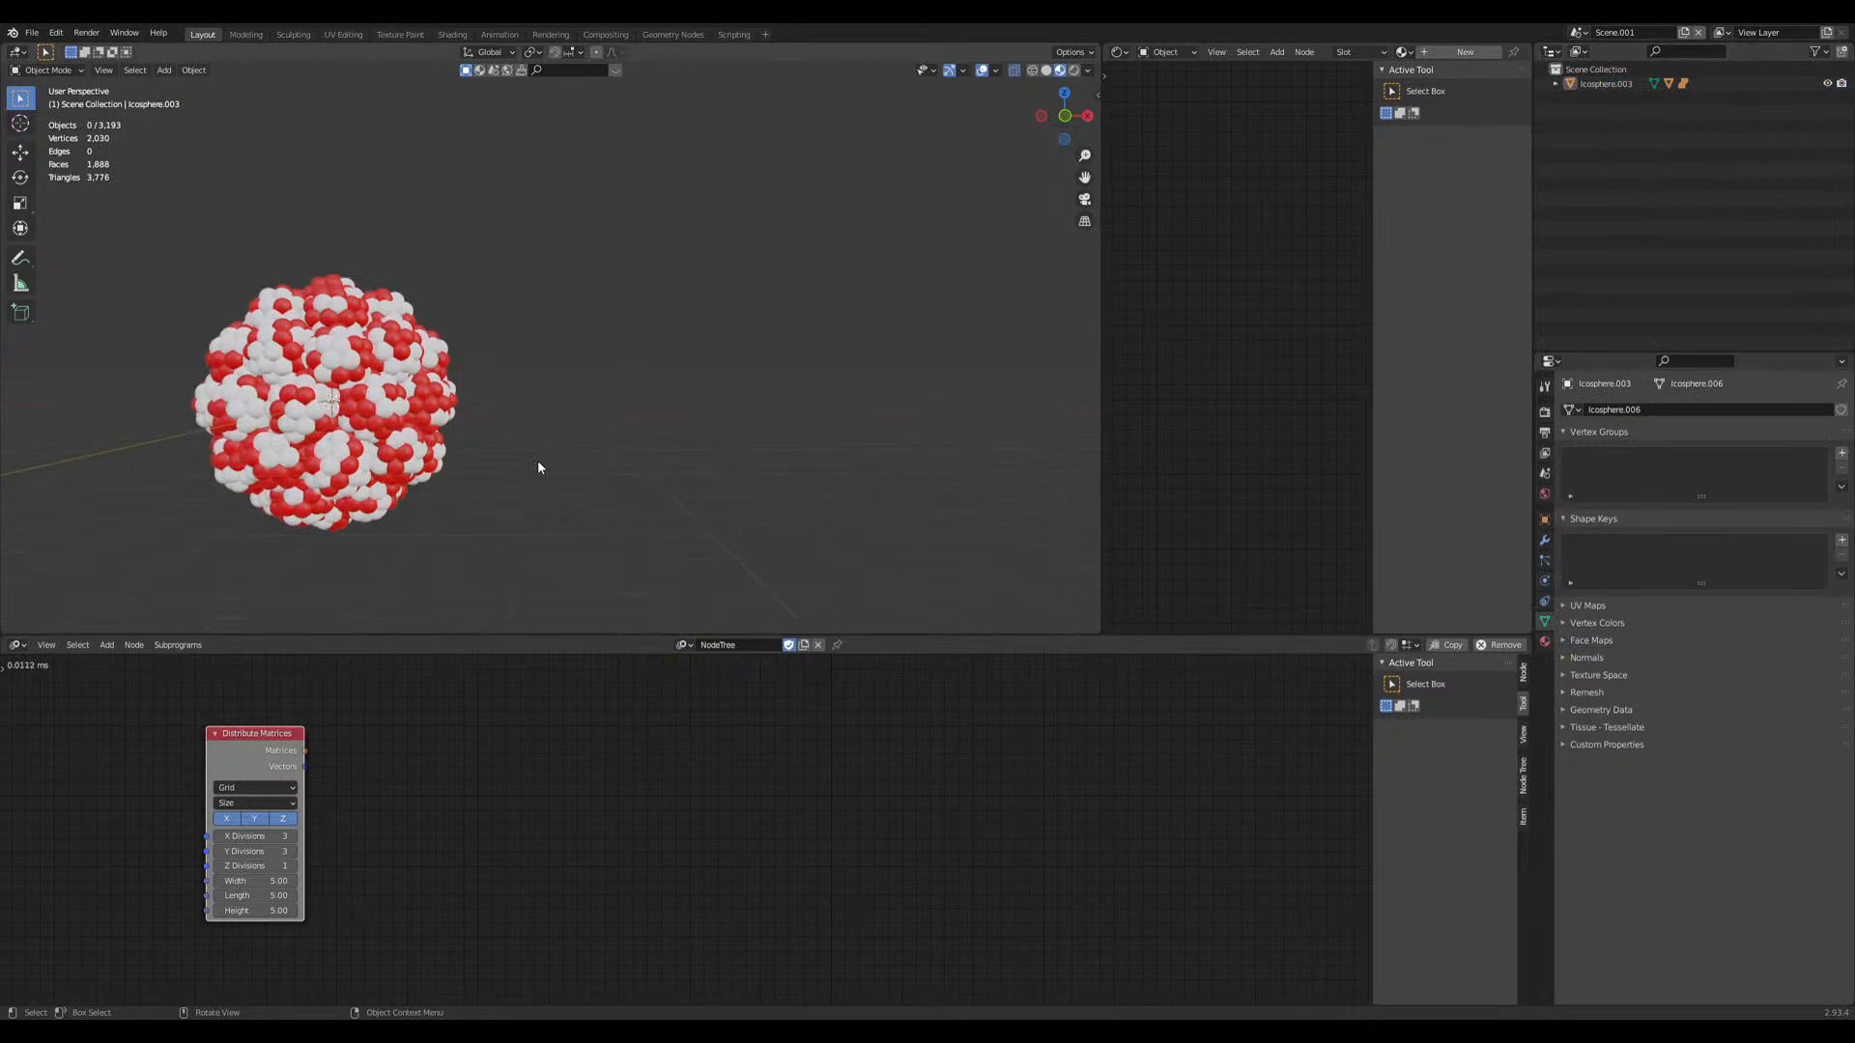
middle_drag(606, 456, 647, 472)
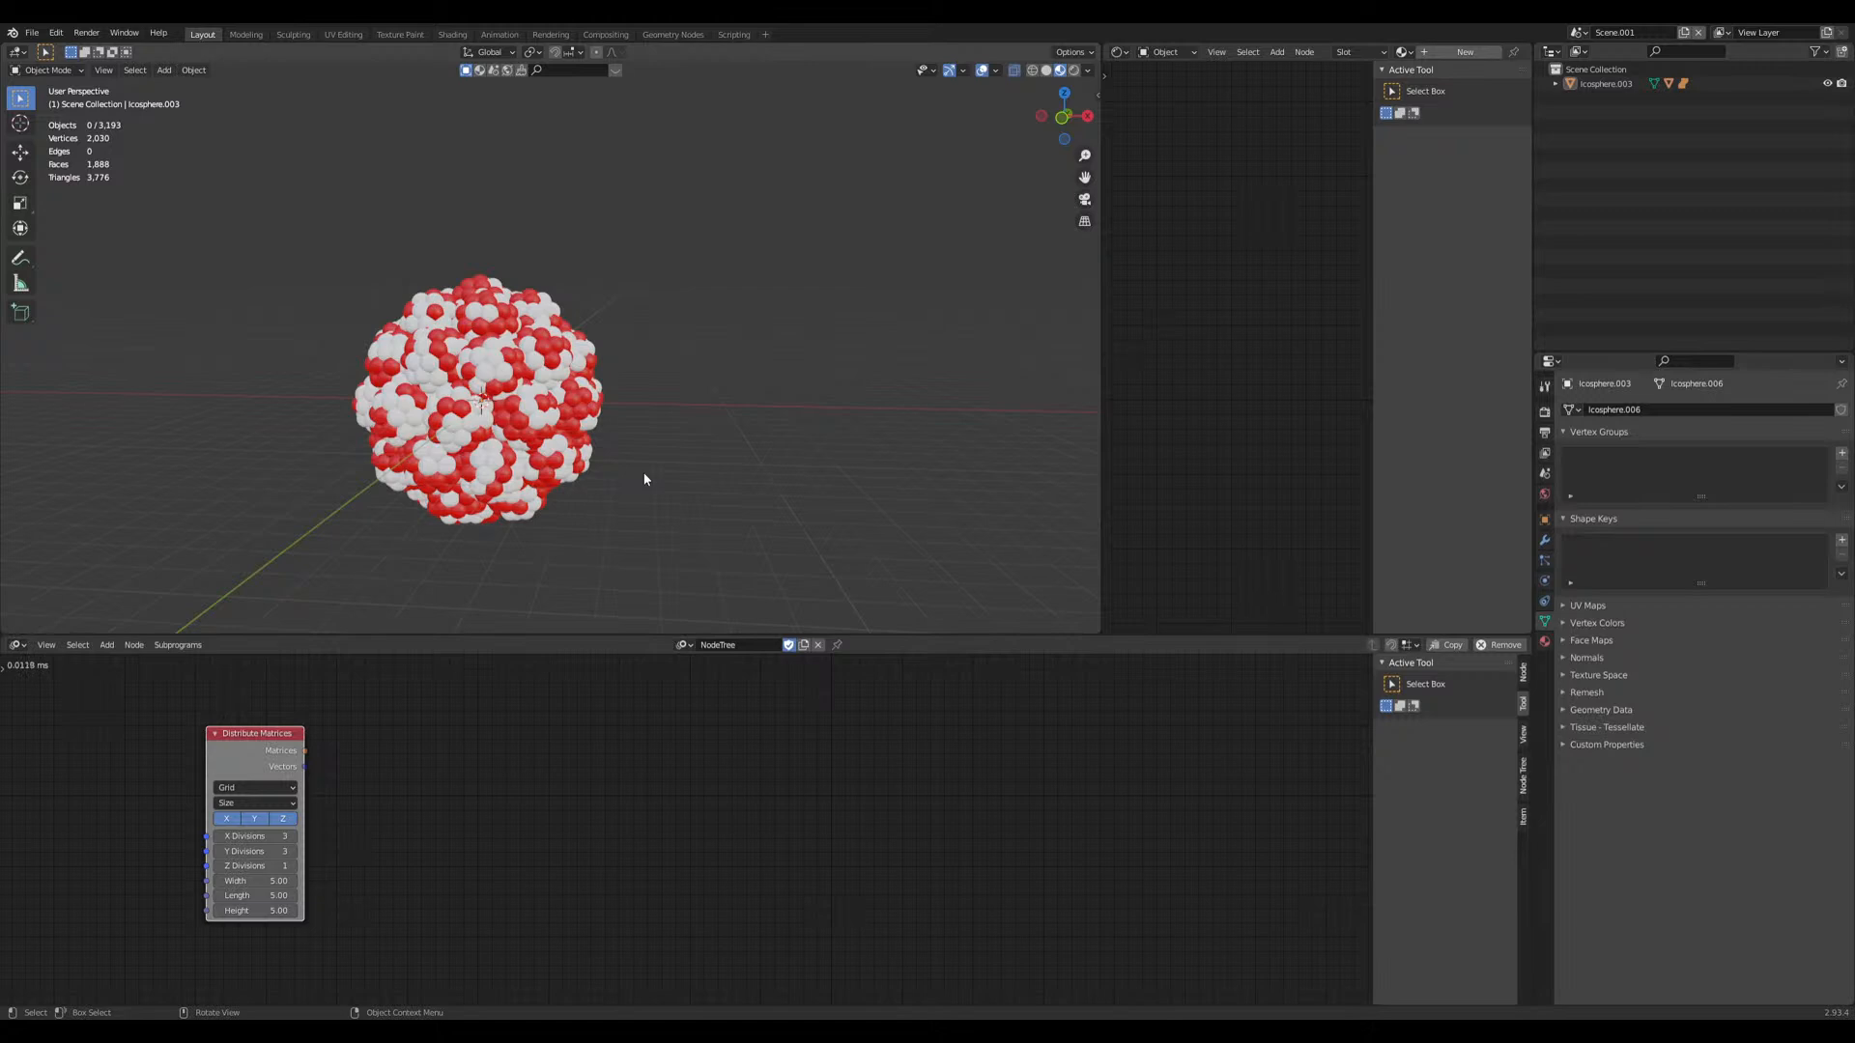
shift+middle_drag(634, 480, 745, 460)
scroll(731, 466, up, 2)
middle_drag(658, 367, 601, 395)
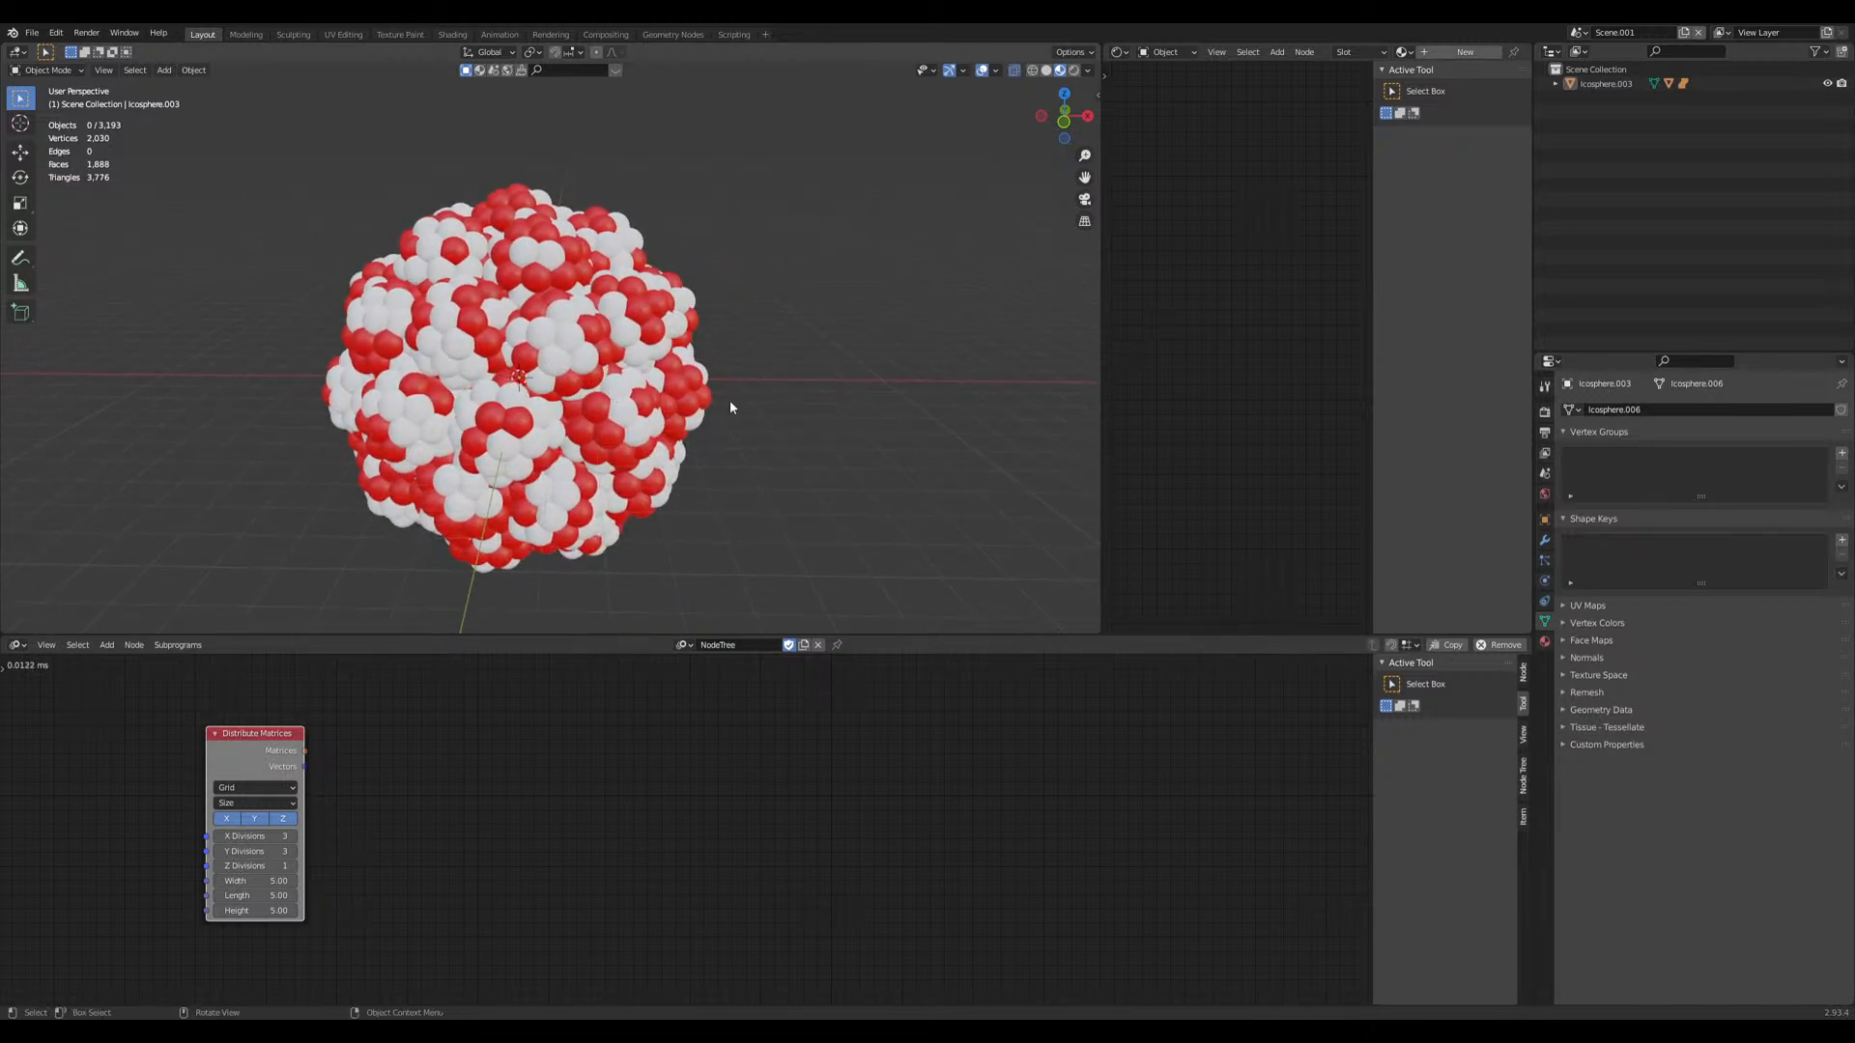
Step: Add a plane mesh to the scene at the origin
click(647, 324)
shift+middle_drag(773, 381, 527, 388)
key(shift+a)
click(782, 374)
key(g)
right_click(602, 391)
click(606, 388)
Step: Add a UV sphere and move it along the X axis until it is clear of the nucleus cluster
key(shift+a)
mouse_move(558, 392)
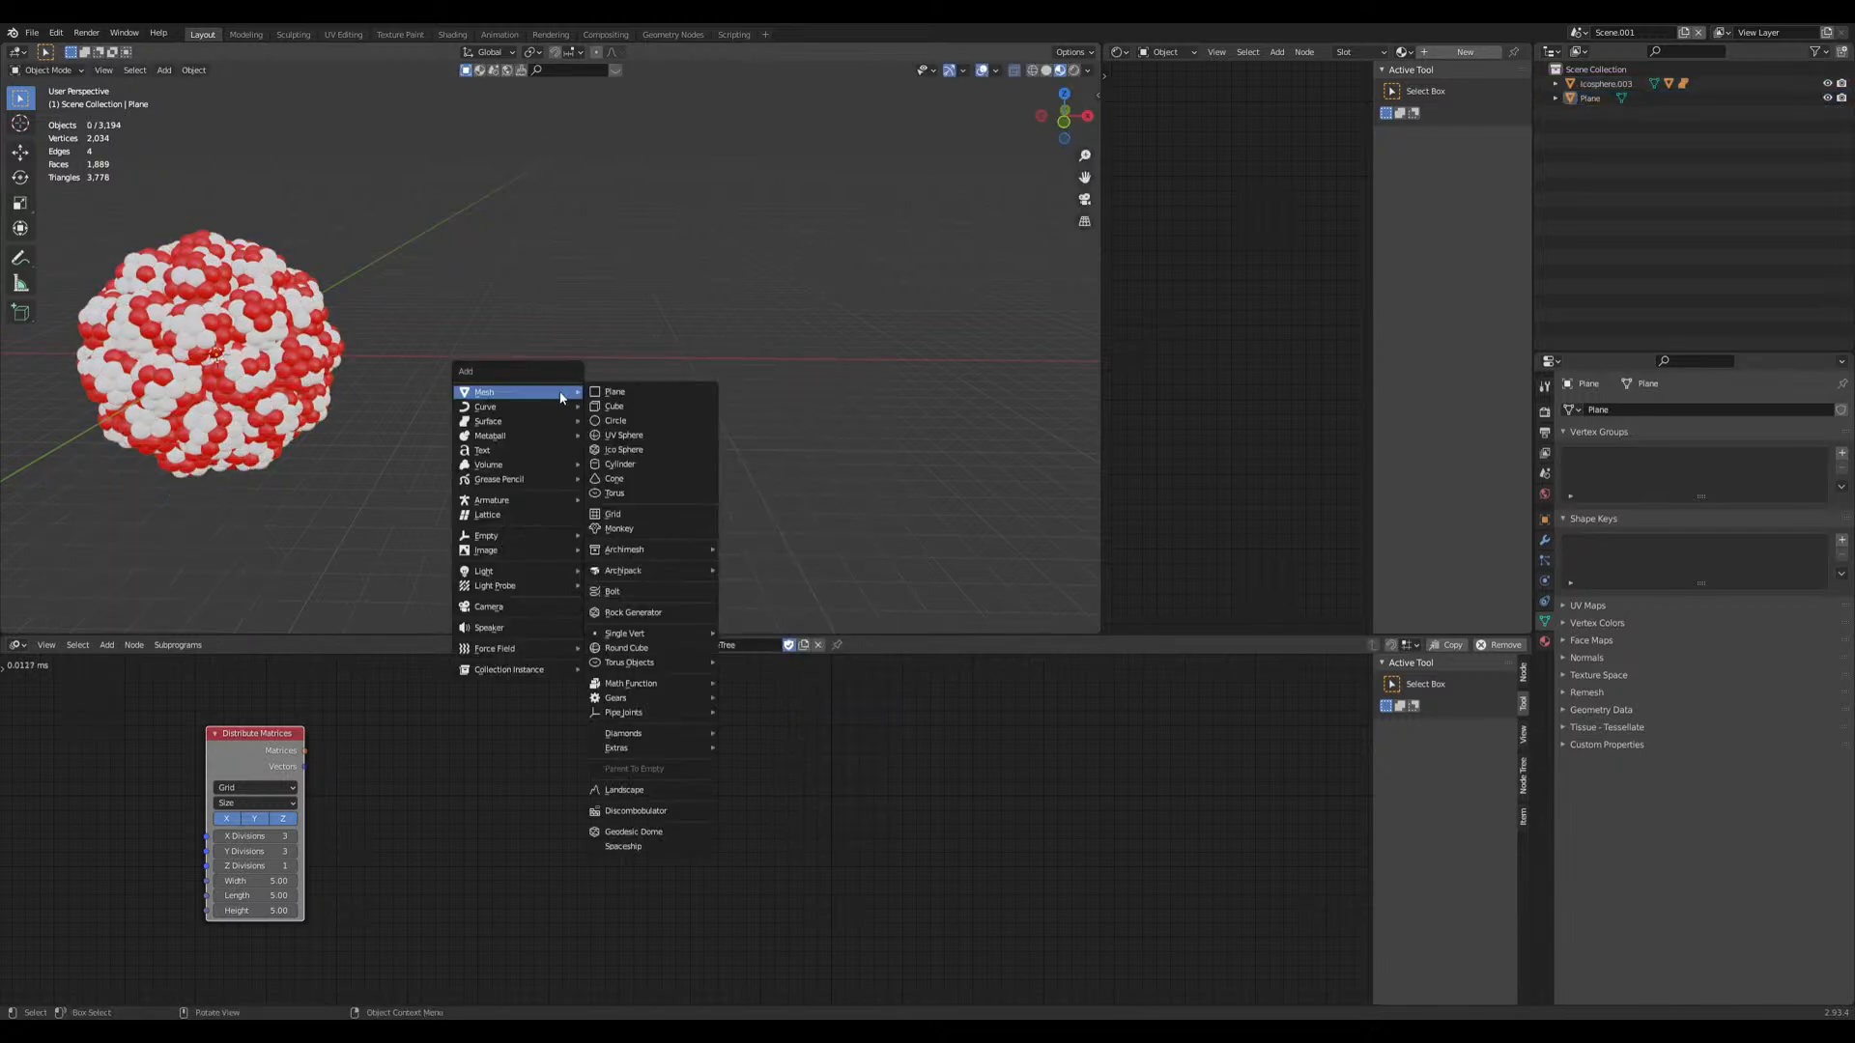
click(645, 435)
key(g)
key(x)
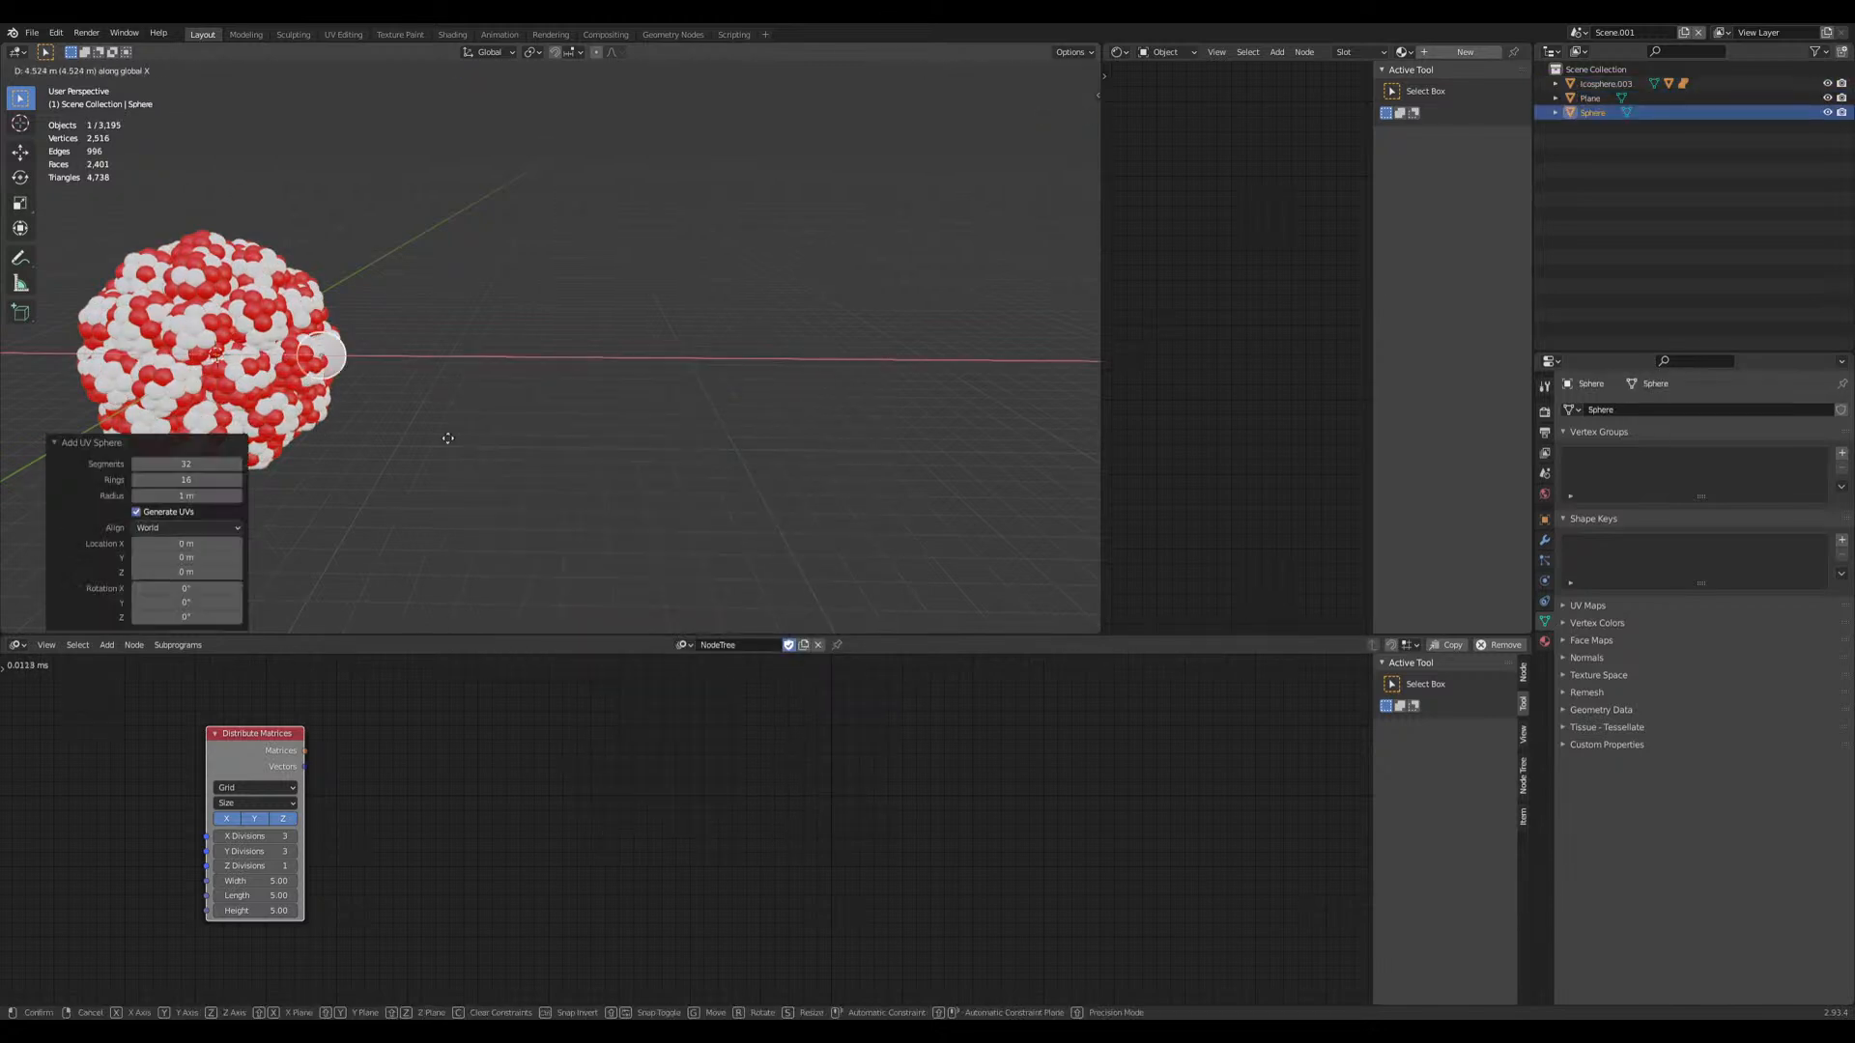
click(785, 455)
Step: Duplicate the UV sphere and place the copy farther out along the X axis
scroll(676, 450, up, 3)
key(shift+d)
key(x)
click(768, 386)
Step: Give the original sphere a new material with a blue base color
click(391, 381)
click(1544, 641)
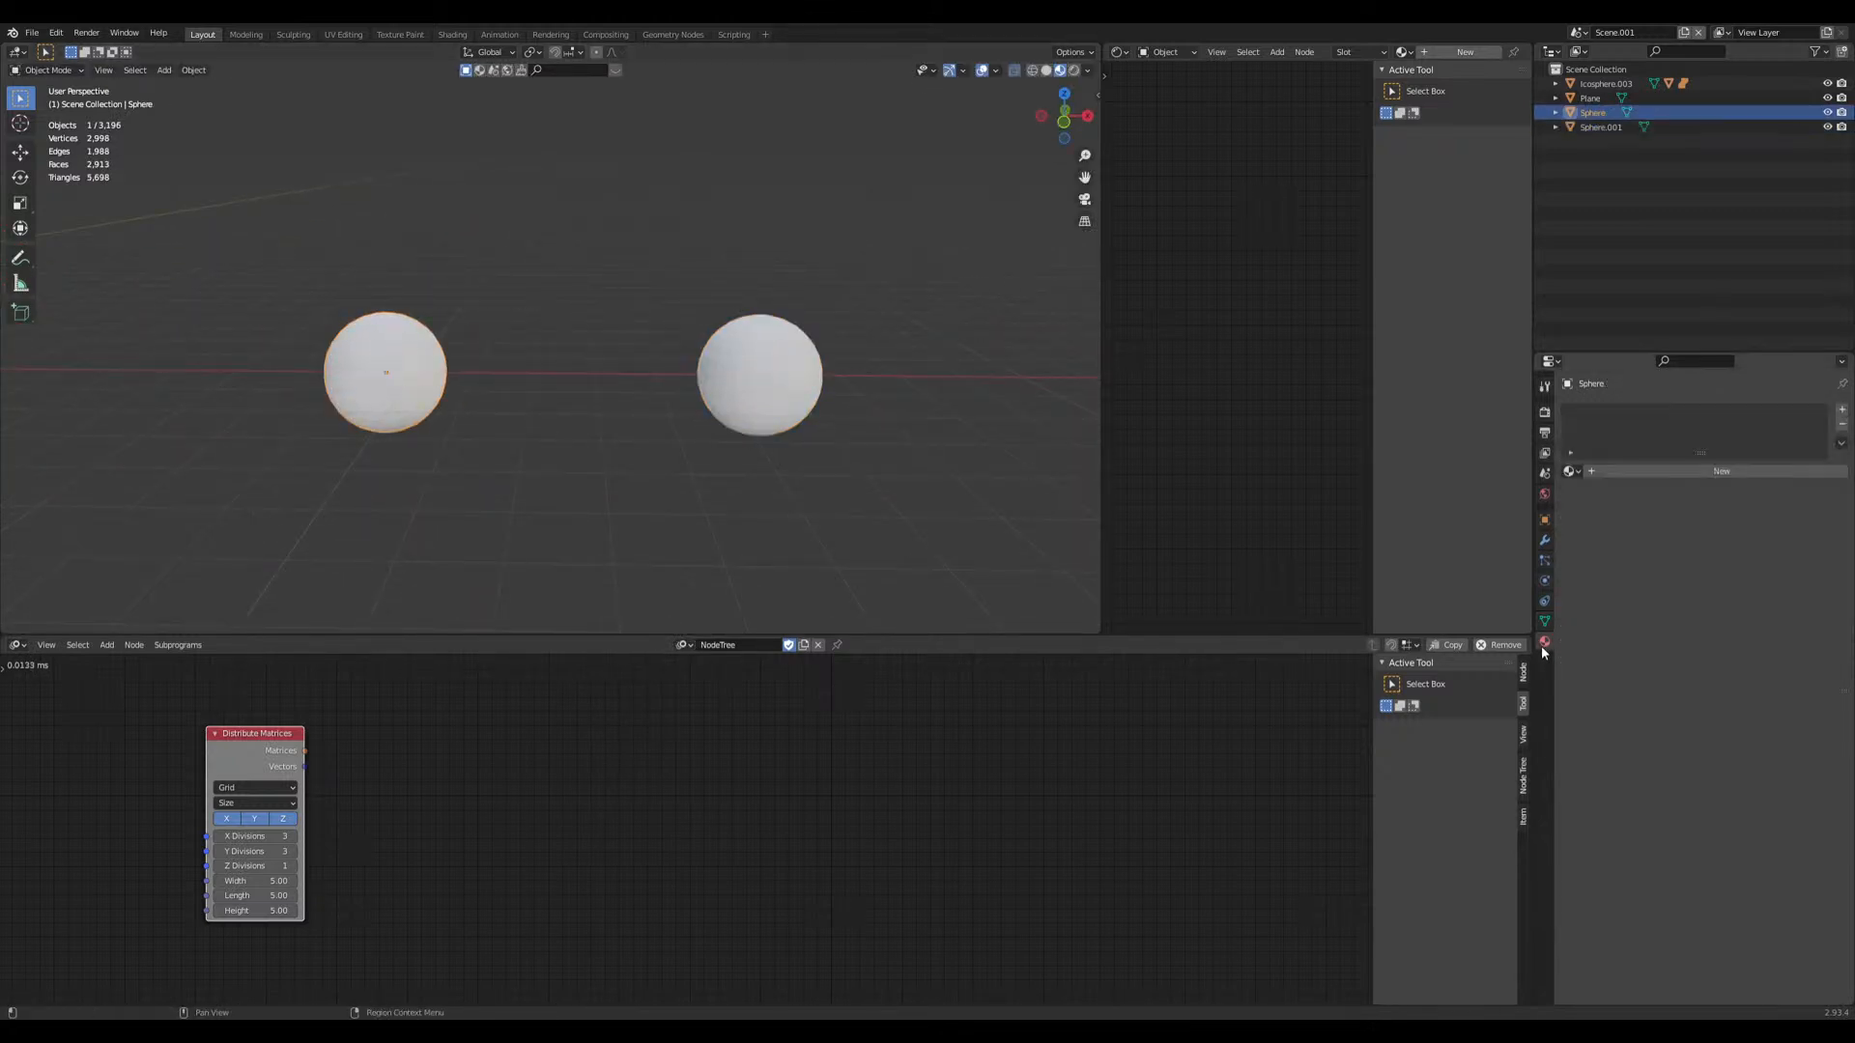
click(1613, 471)
click(1738, 621)
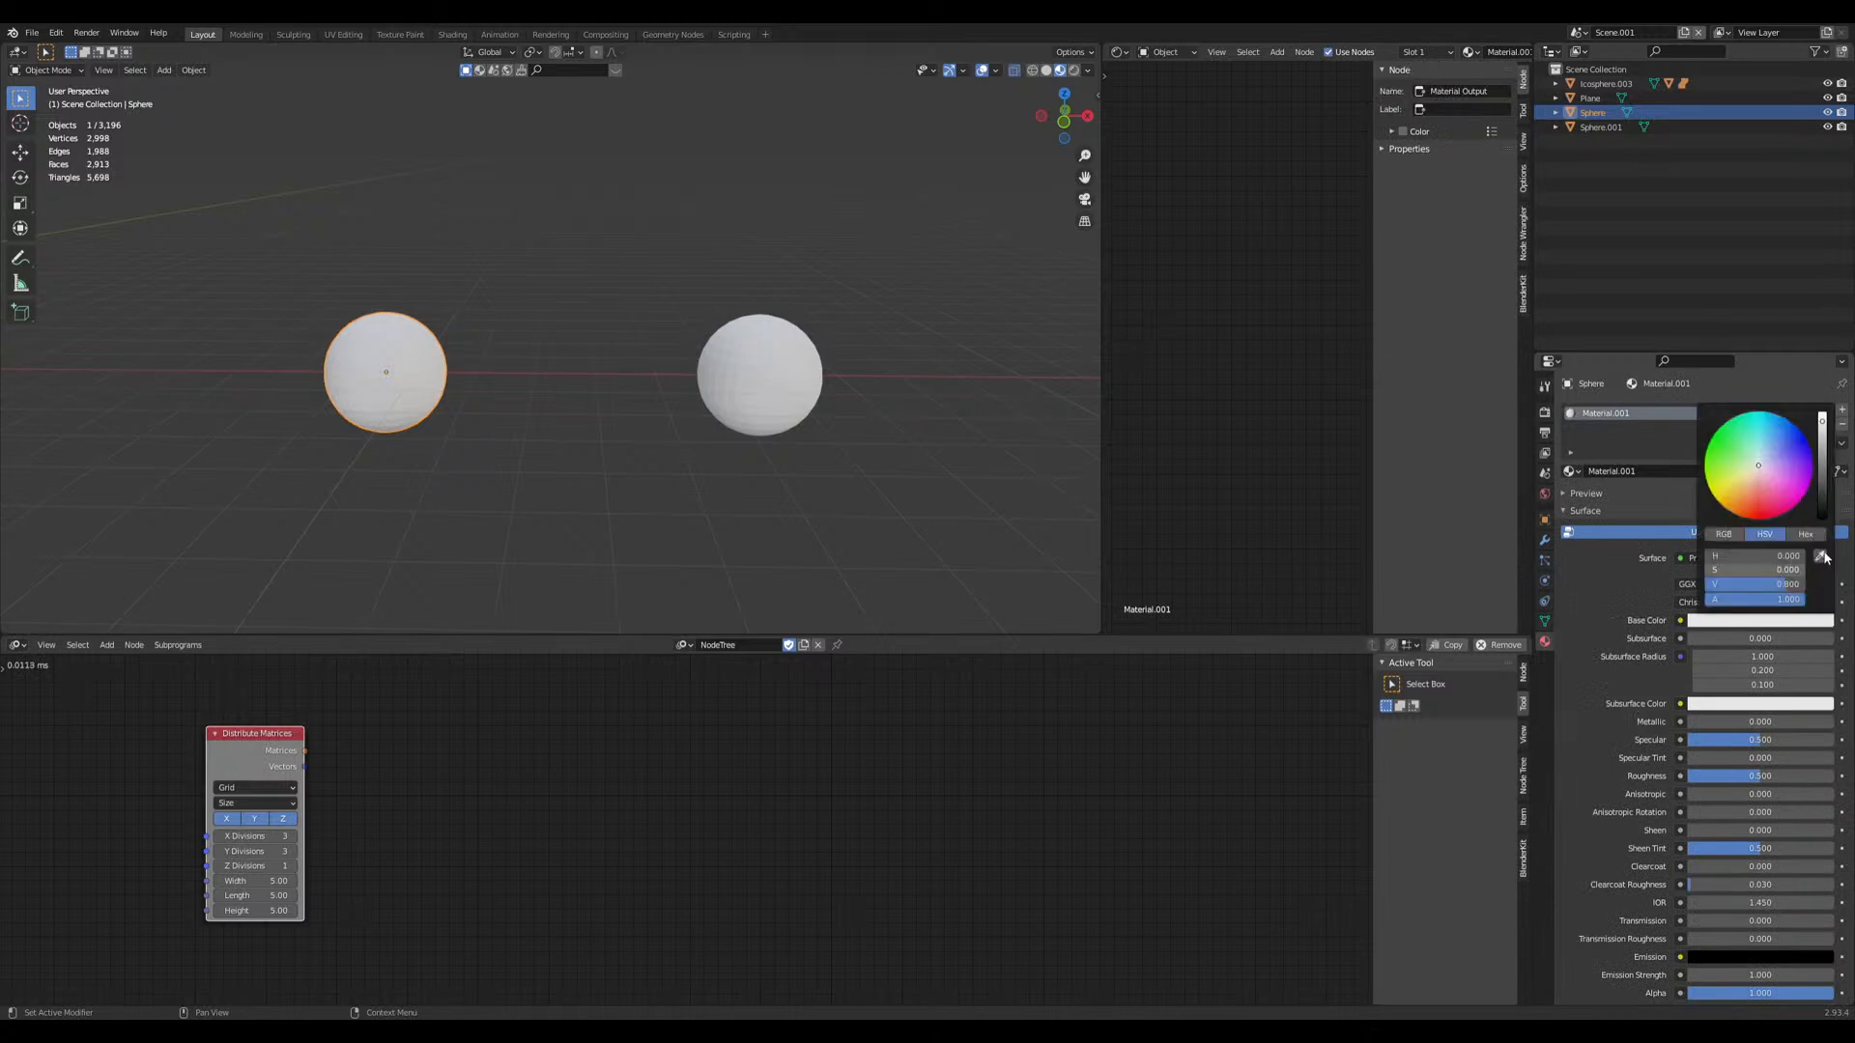
click(1741, 422)
Step: Give the duplicated sphere a new material with a red base color
click(1632, 471)
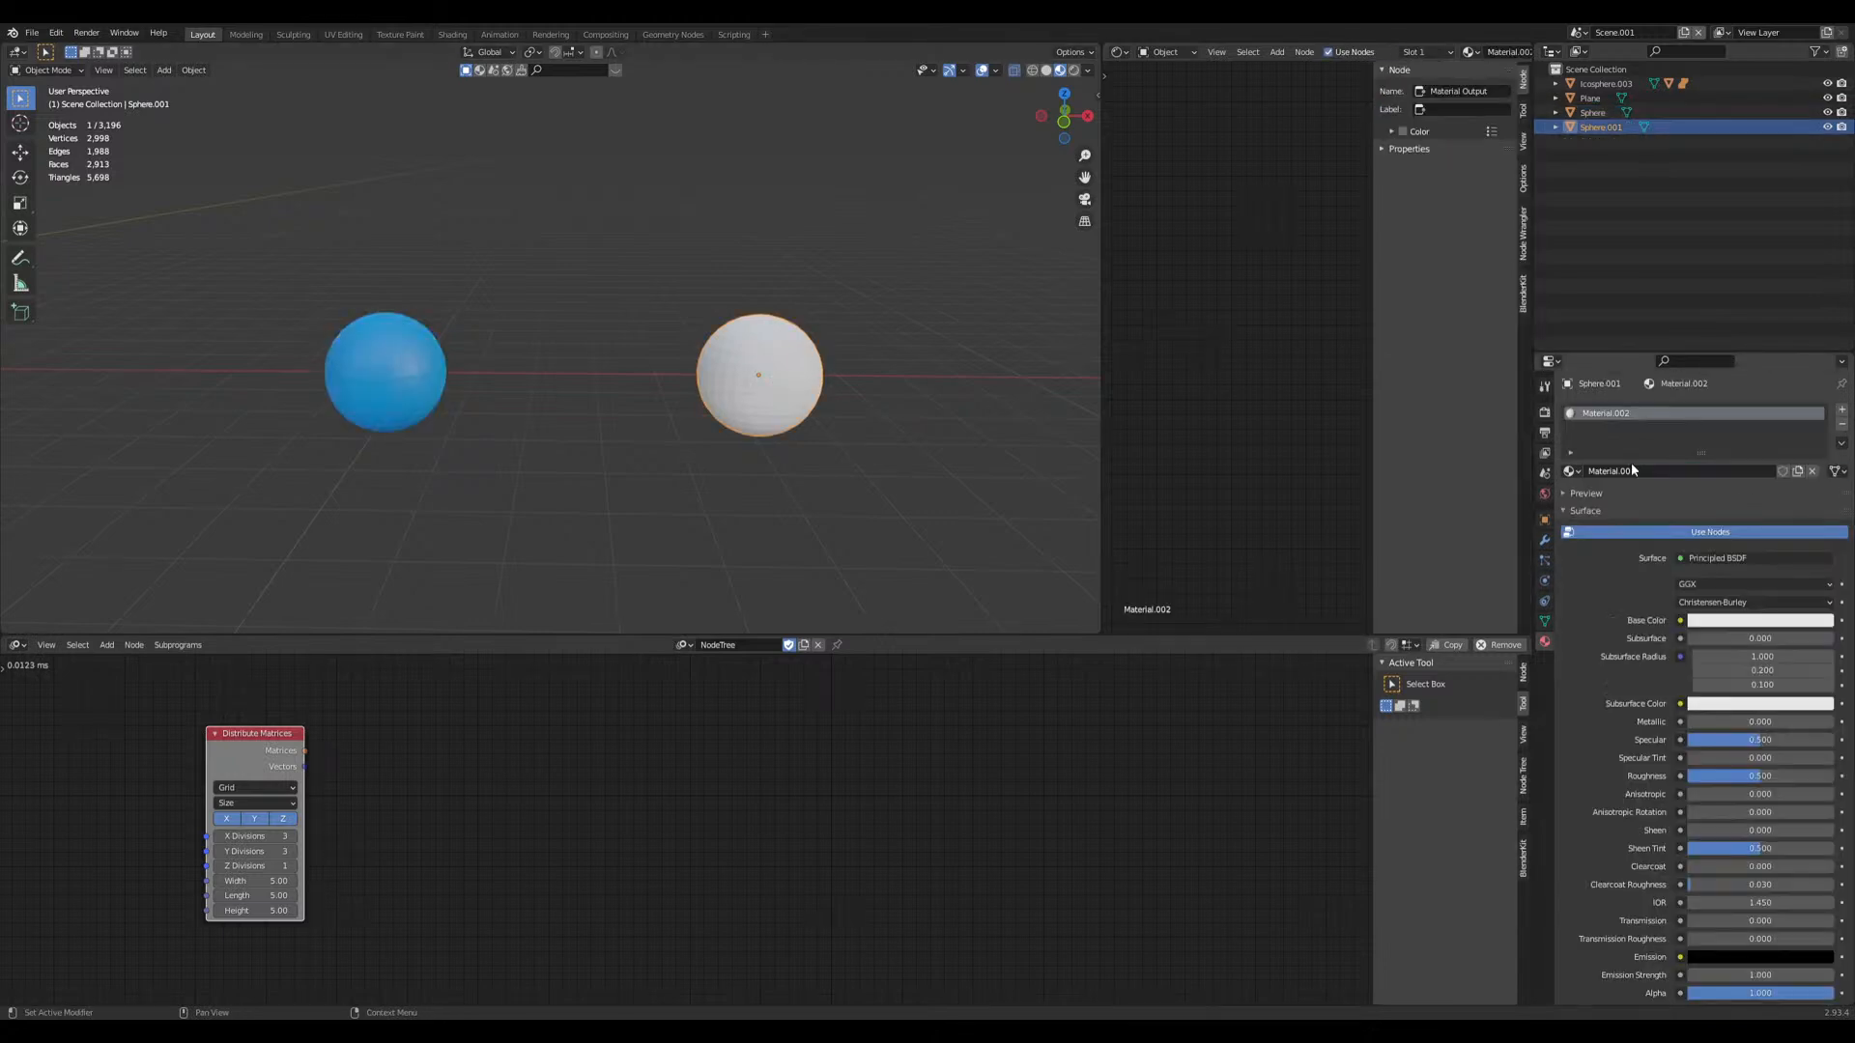
click(1749, 630)
click(1758, 492)
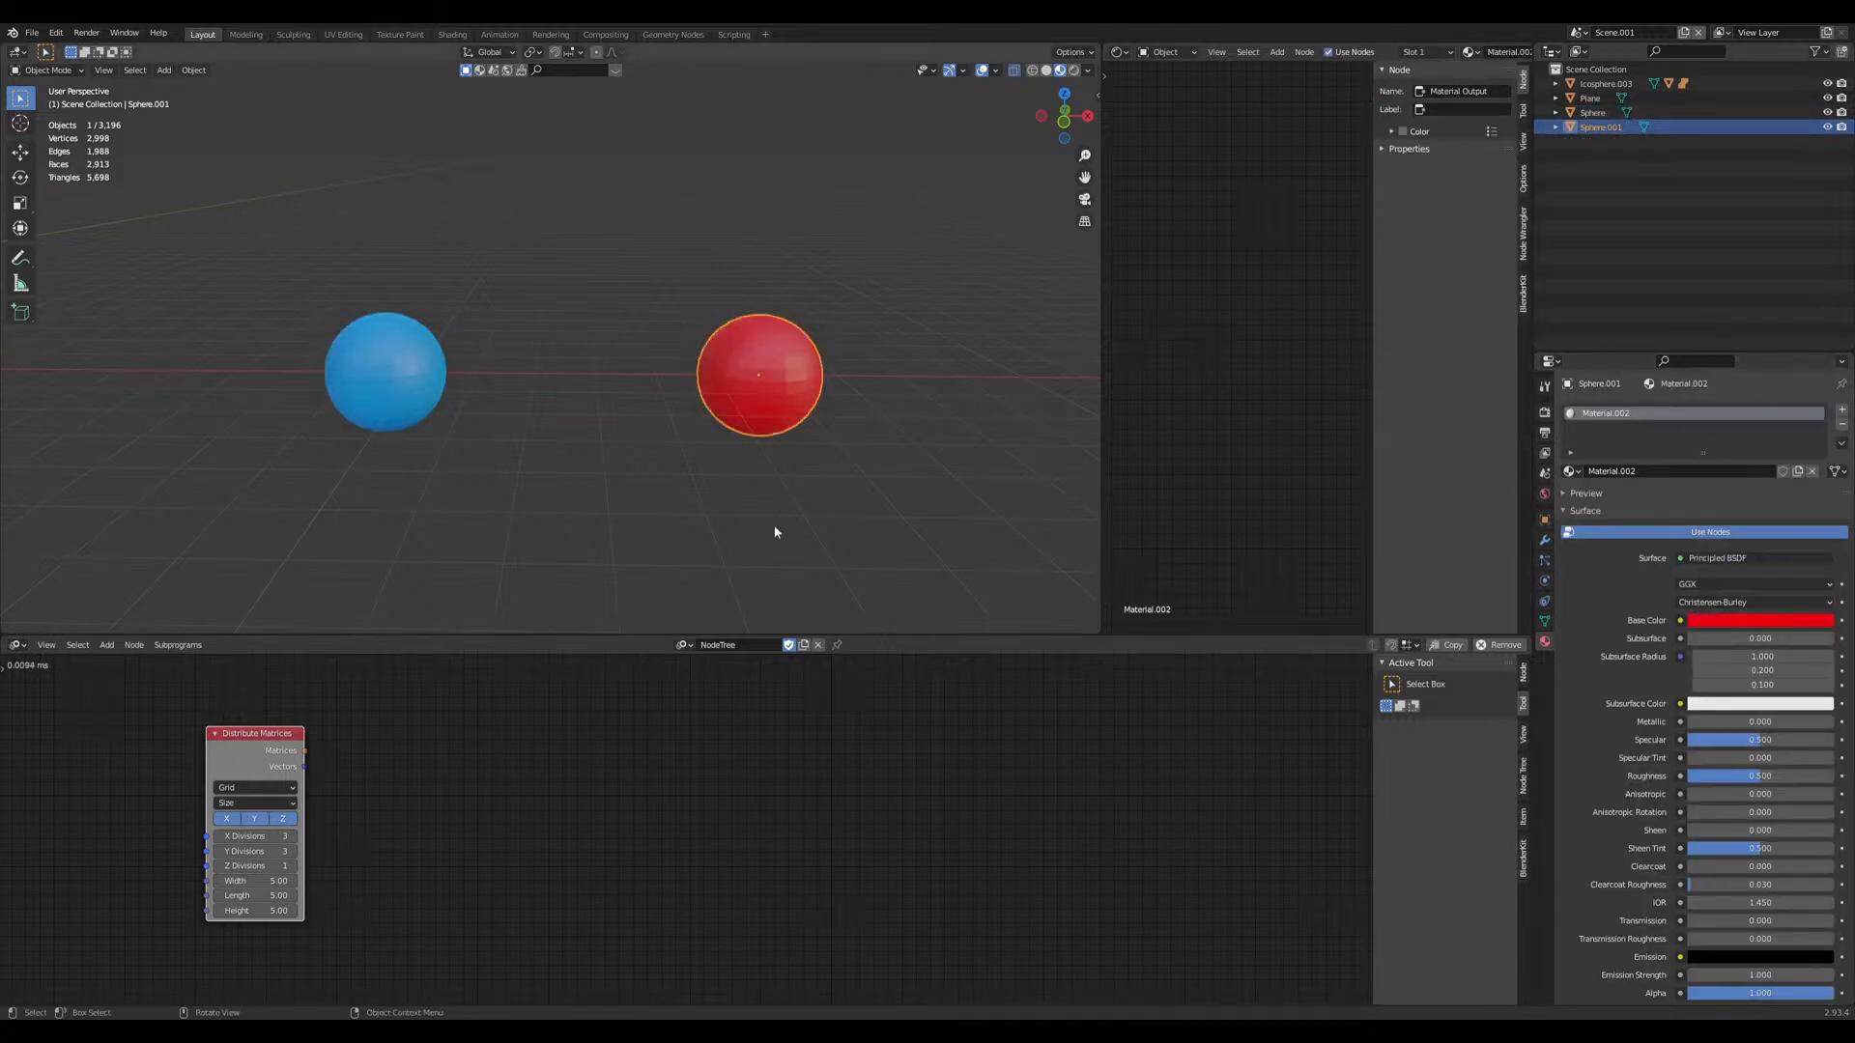
Step: Reposition the blue sphere near the X axis and scale it down to a small ball
click(415, 382)
key(g)
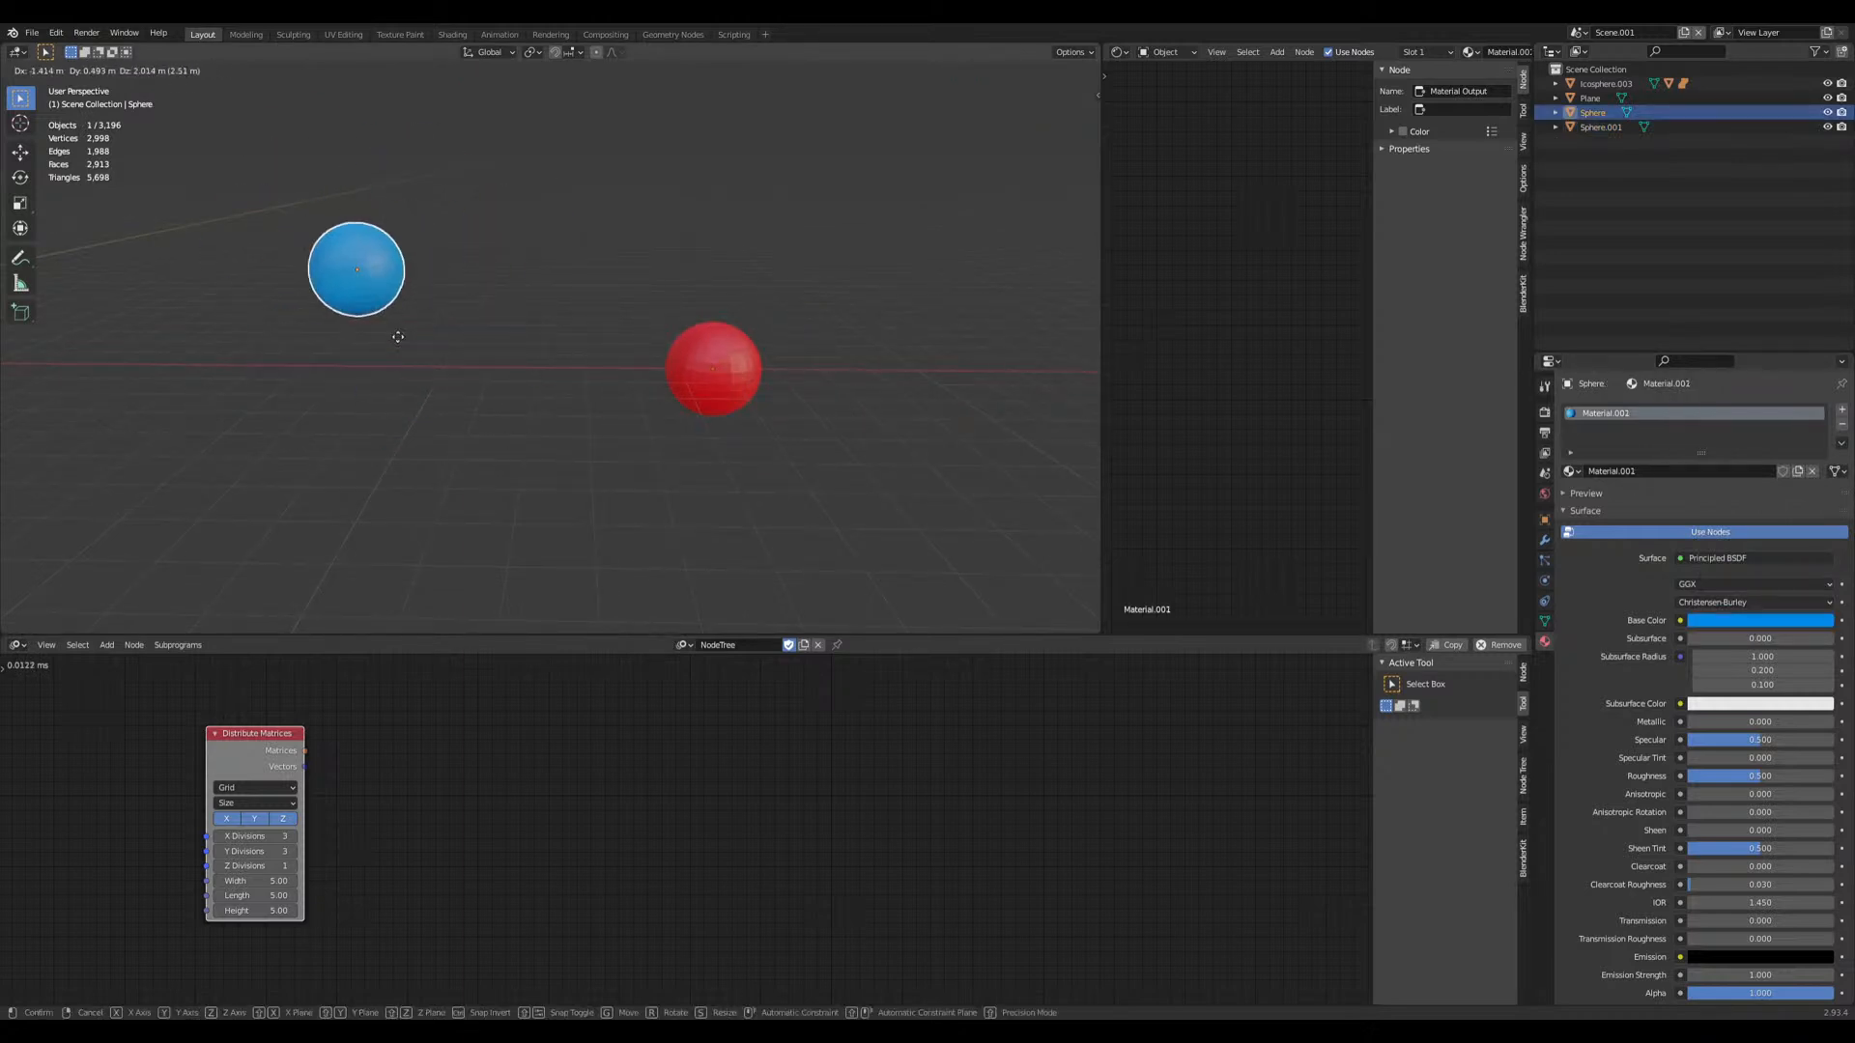
click(411, 354)
key(s)
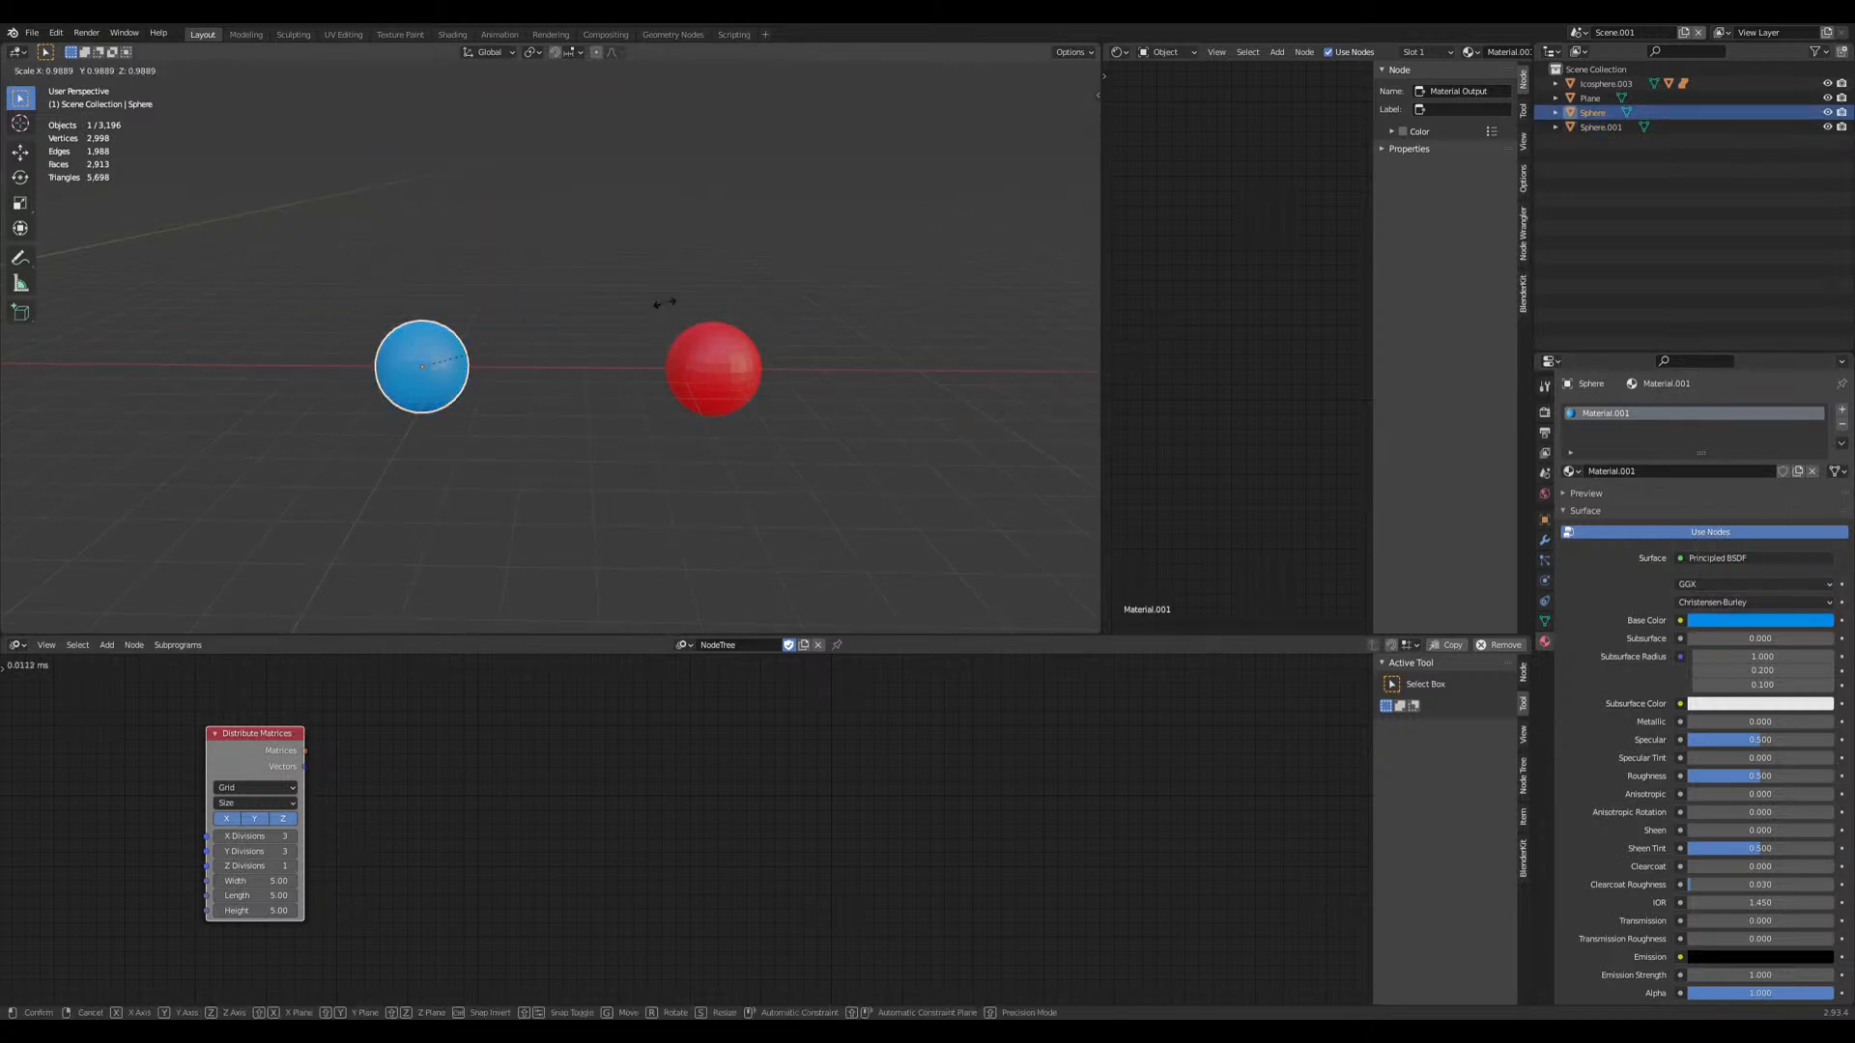
click(499, 328)
Step: Scale the red sphere up by about 2.22
click(704, 381)
key(s)
click(791, 472)
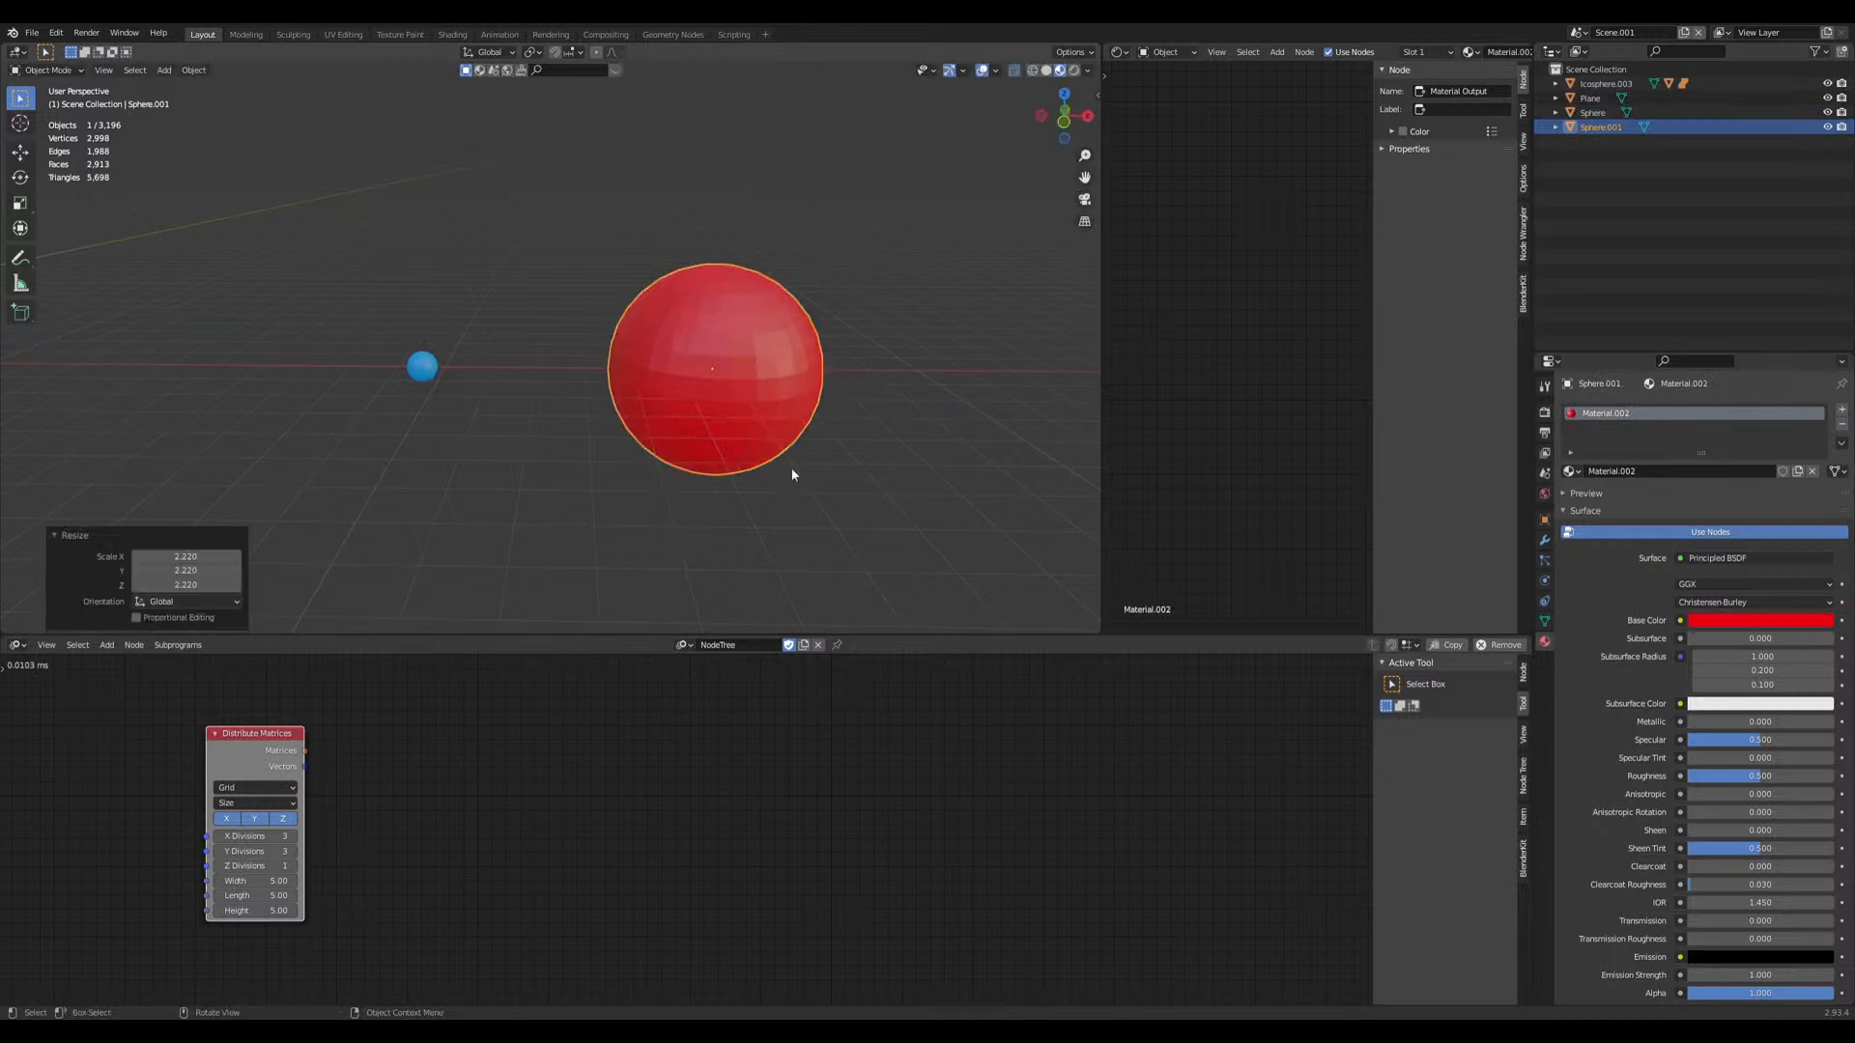
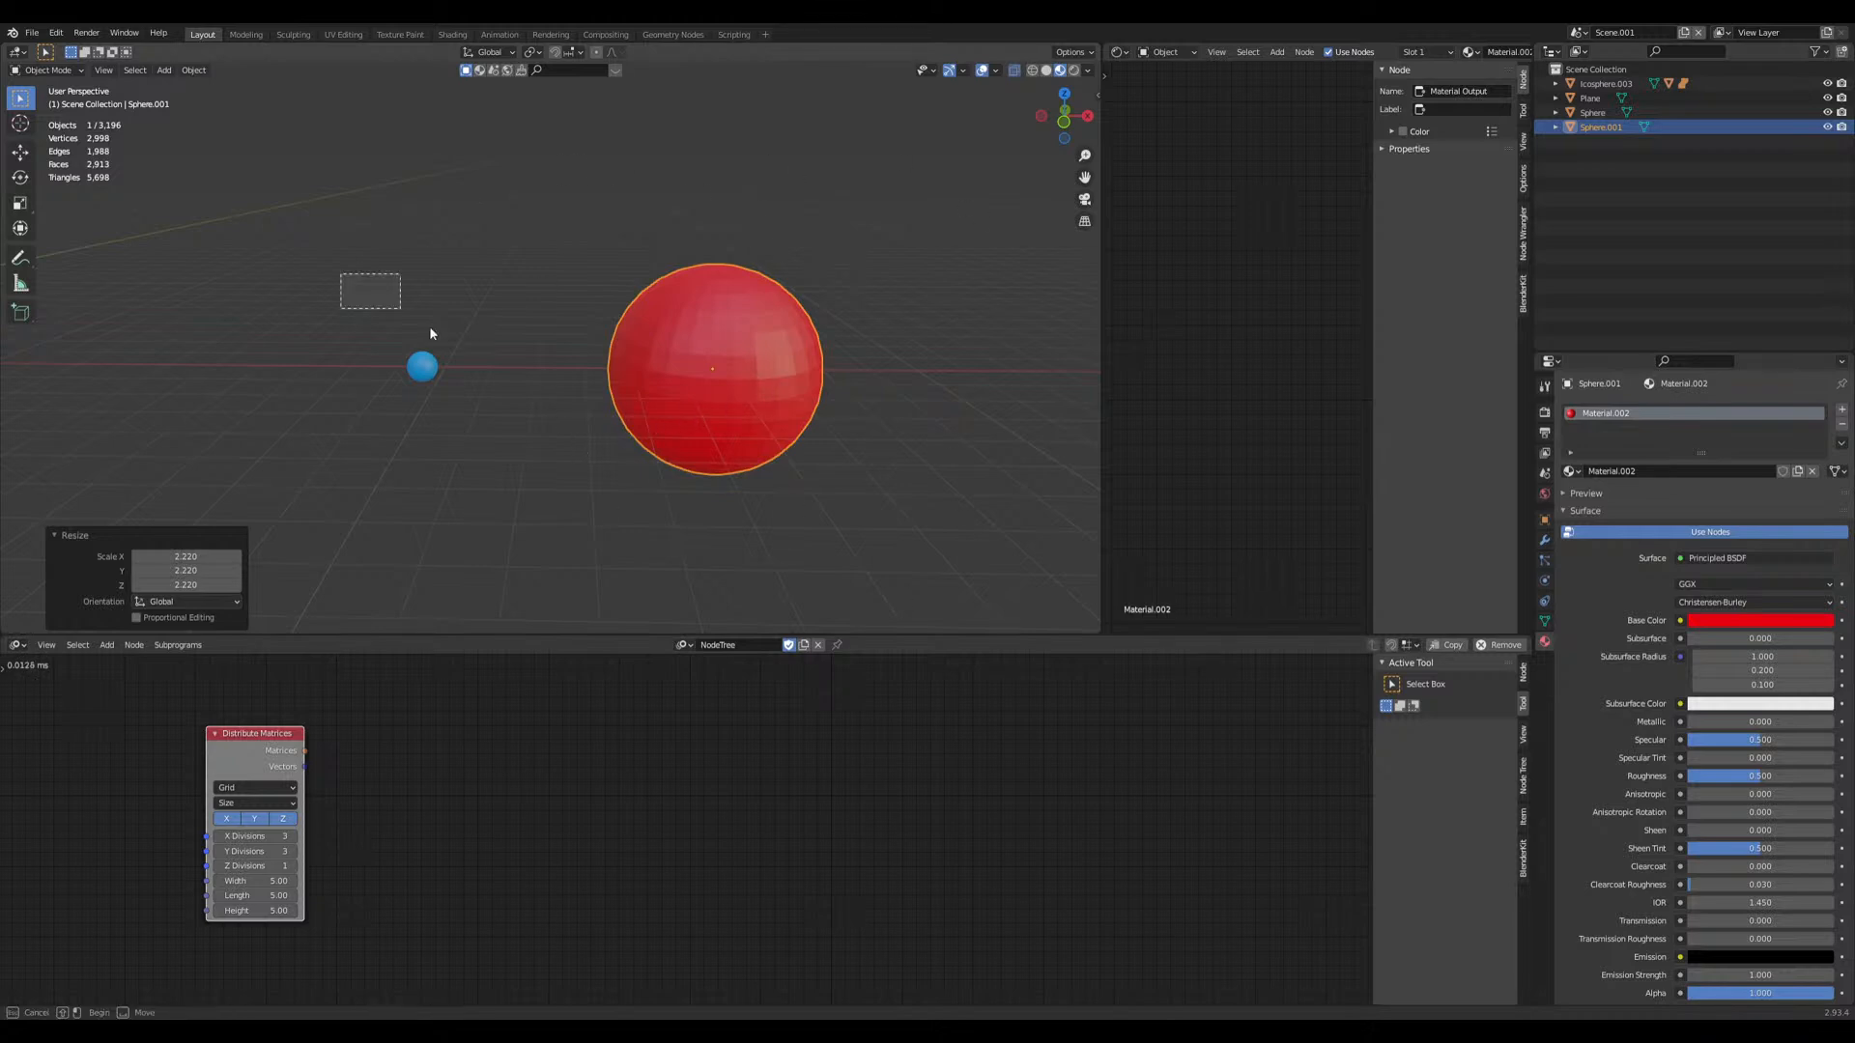
Step: Delete both the blue and the red sphere
drag(354, 286, 754, 500)
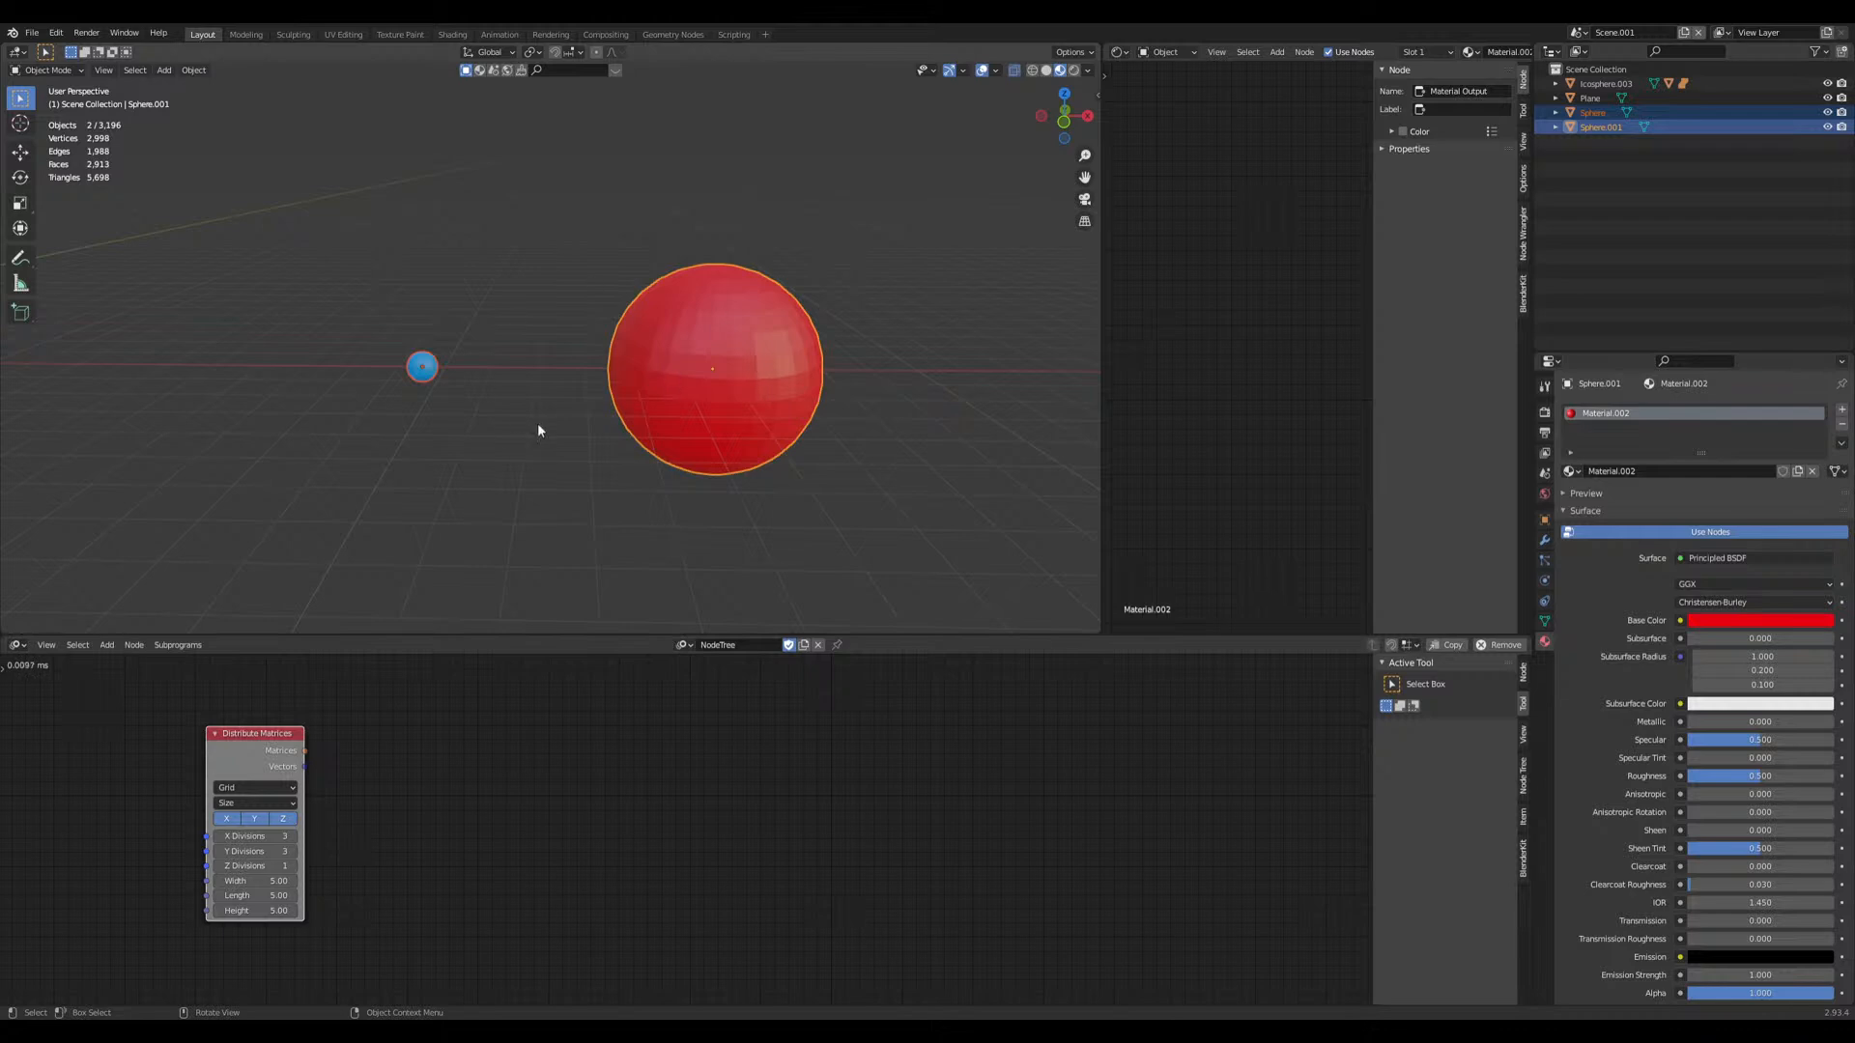
scroll(565, 396, down, 1)
drag(809, 266, 635, 433)
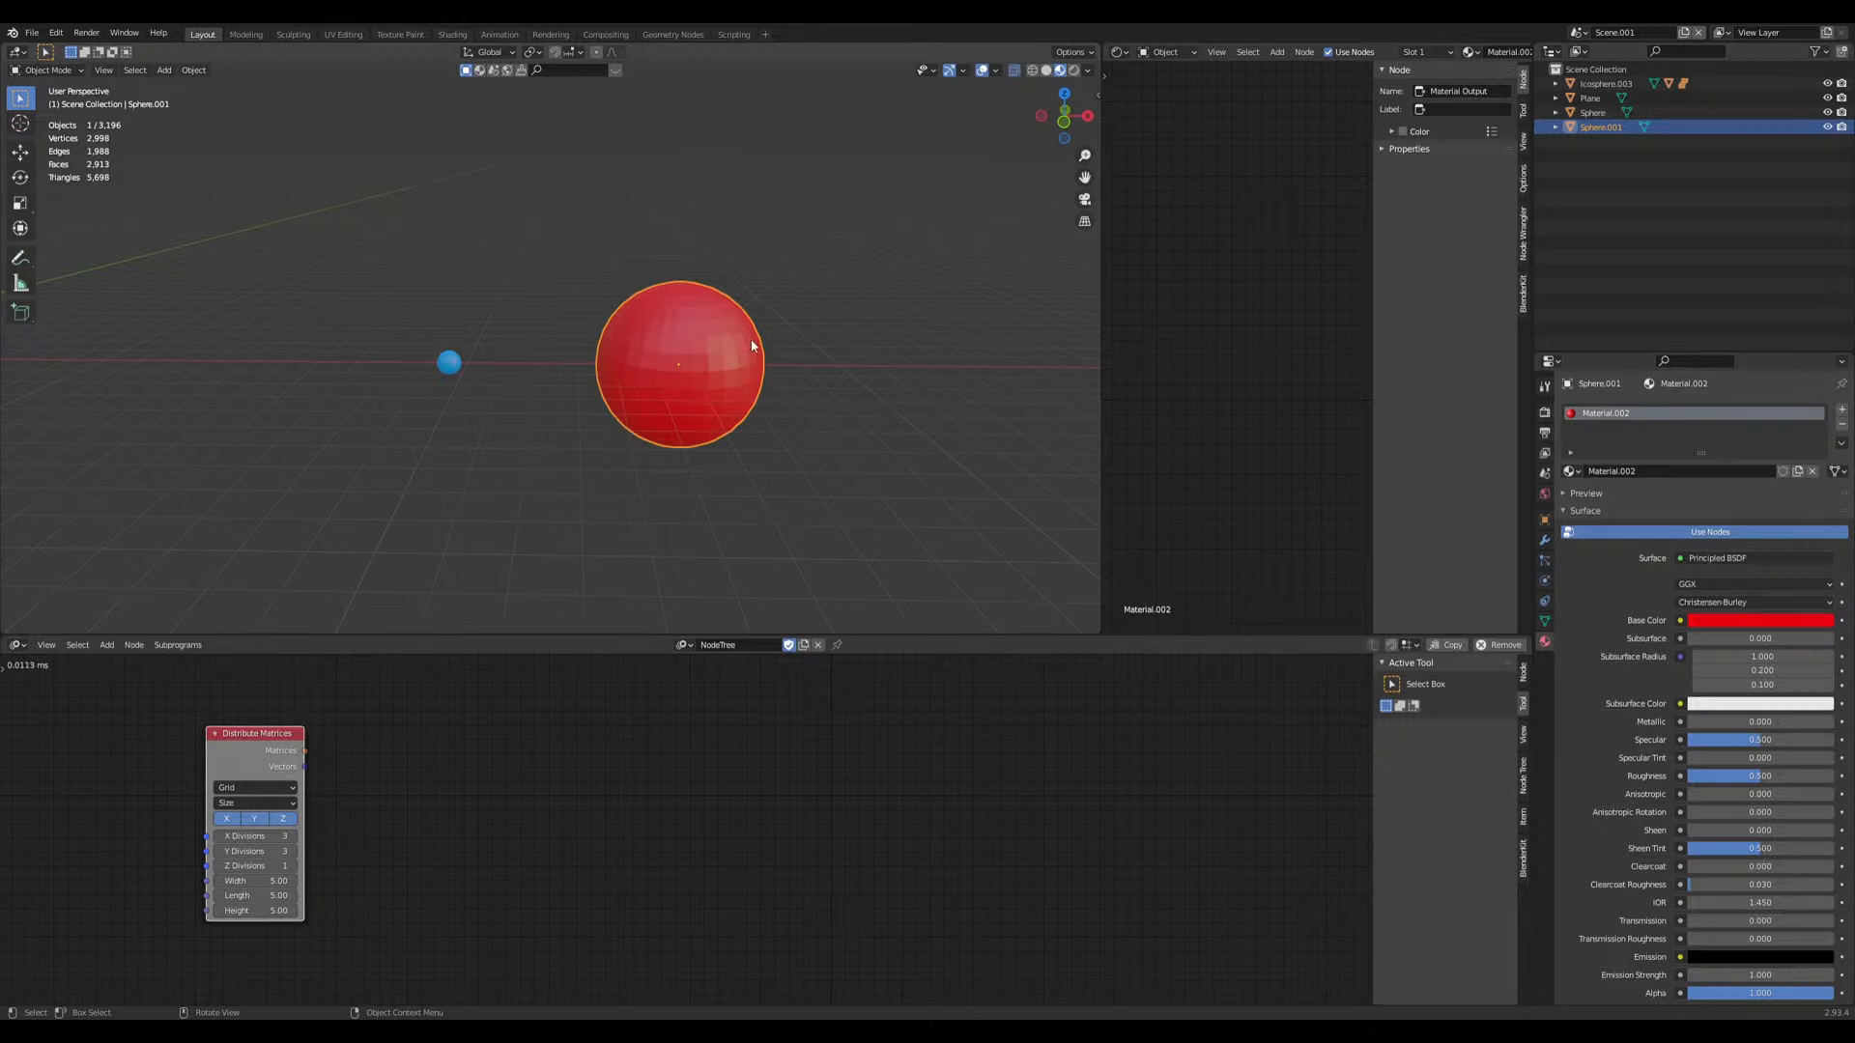
drag(372, 244, 727, 518)
key(x)
click(550, 468)
Step: Examine the large nucleus cluster up close and try moving it as one object
shift+middle_drag(344, 477, 646, 468)
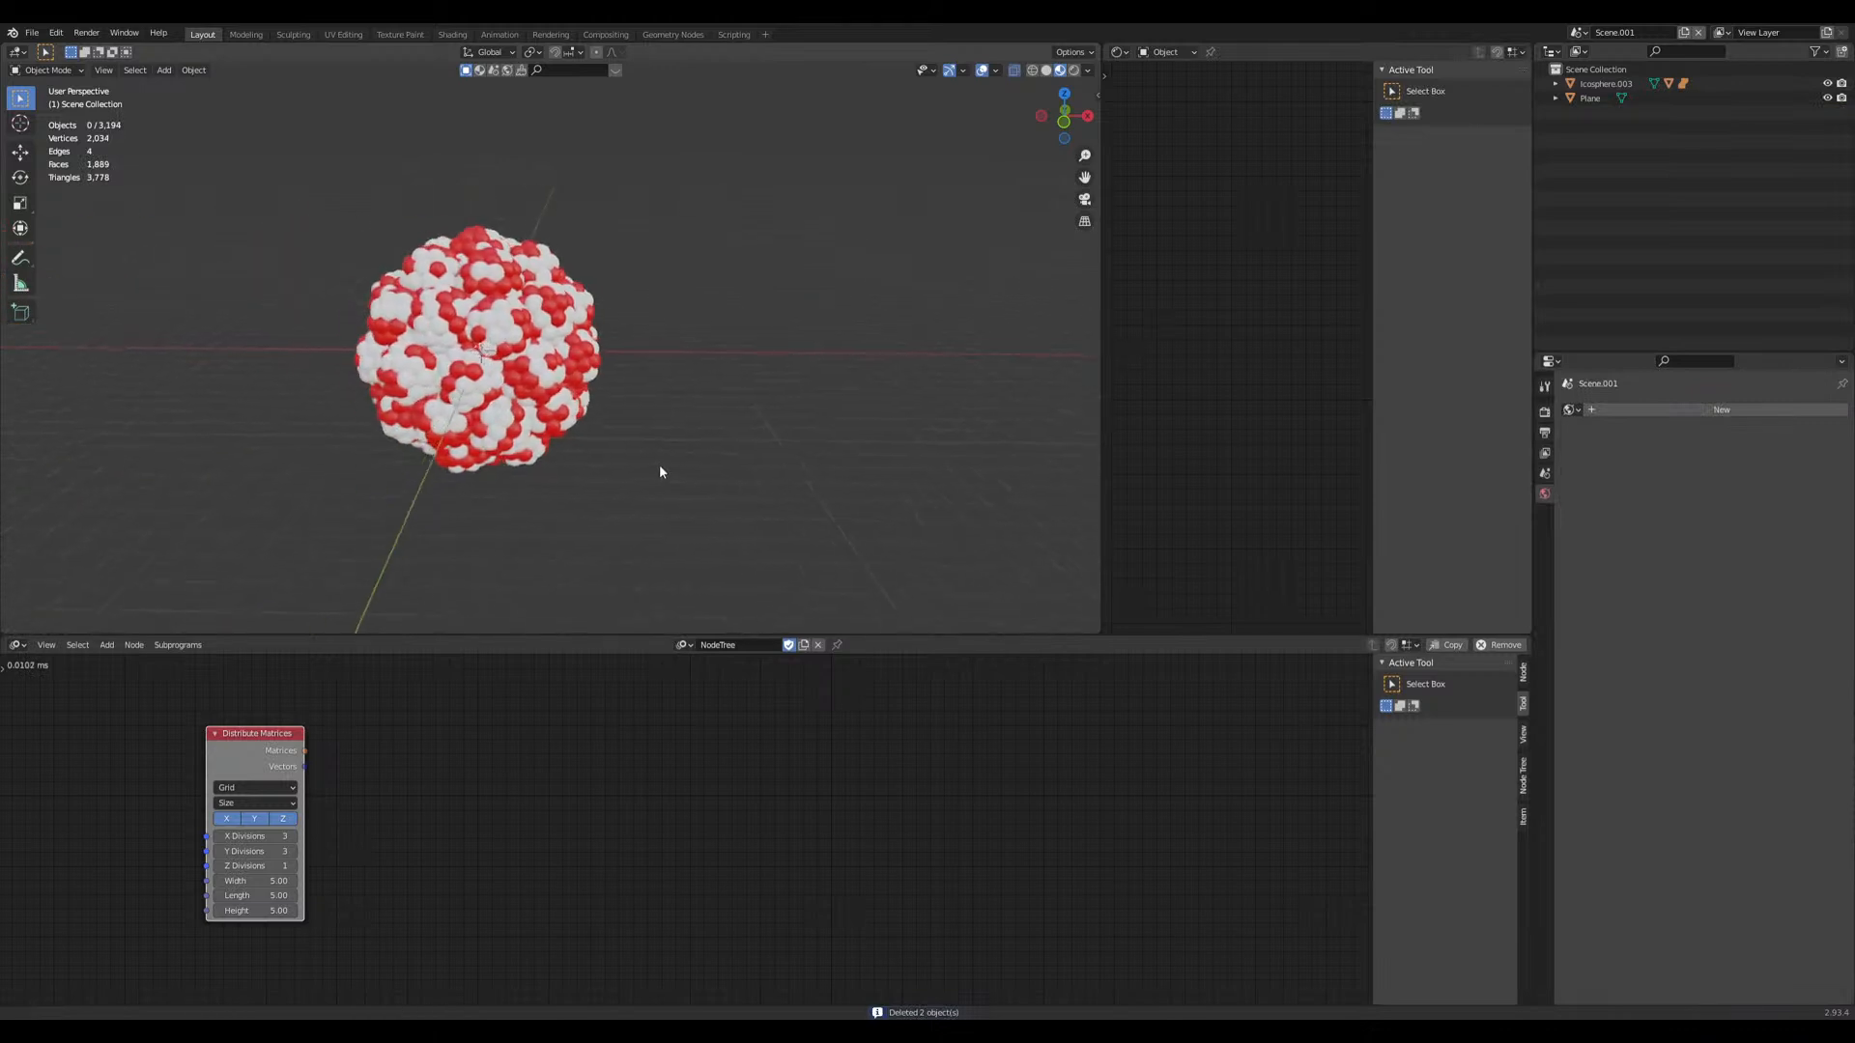
scroll(666, 468, up, 6)
scroll(695, 499, down, 3)
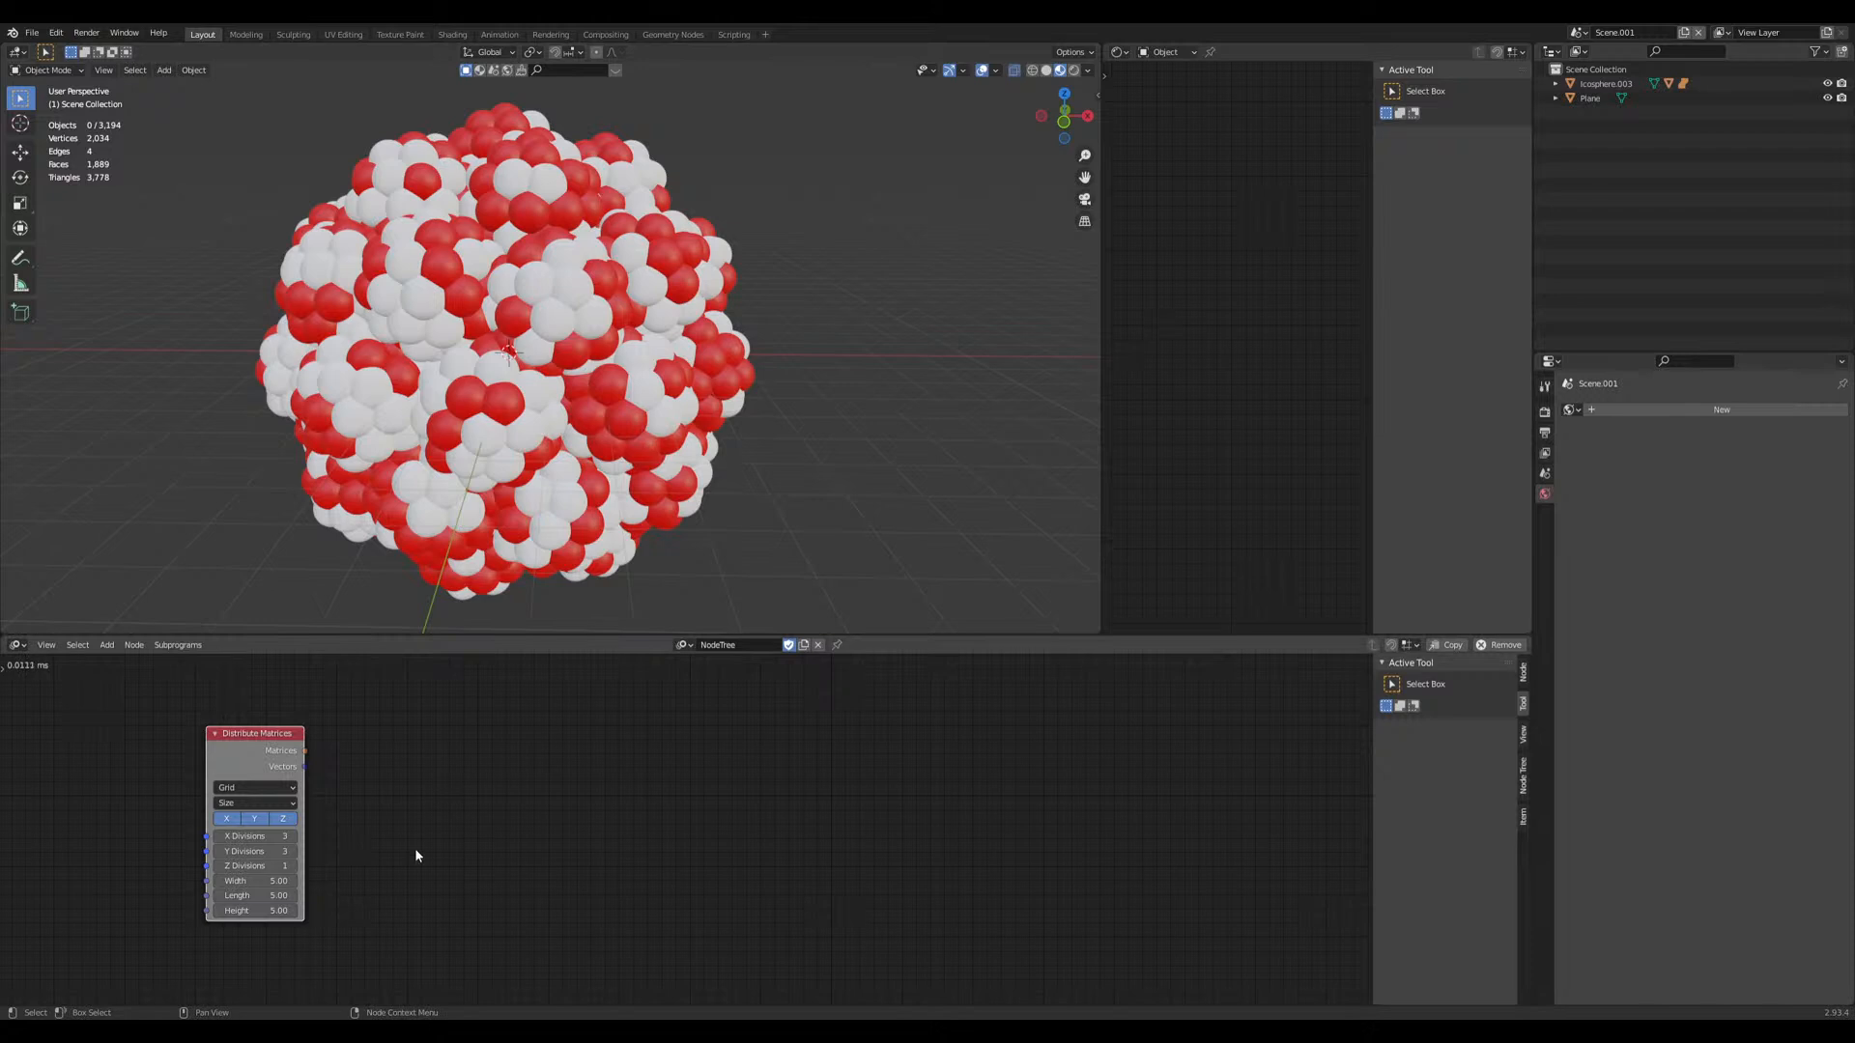
scroll(422, 854, down, 1)
mouse_move(413, 831)
middle_down()
mouse_move(381, 741)
mouse_move(405, 806)
middle_up()
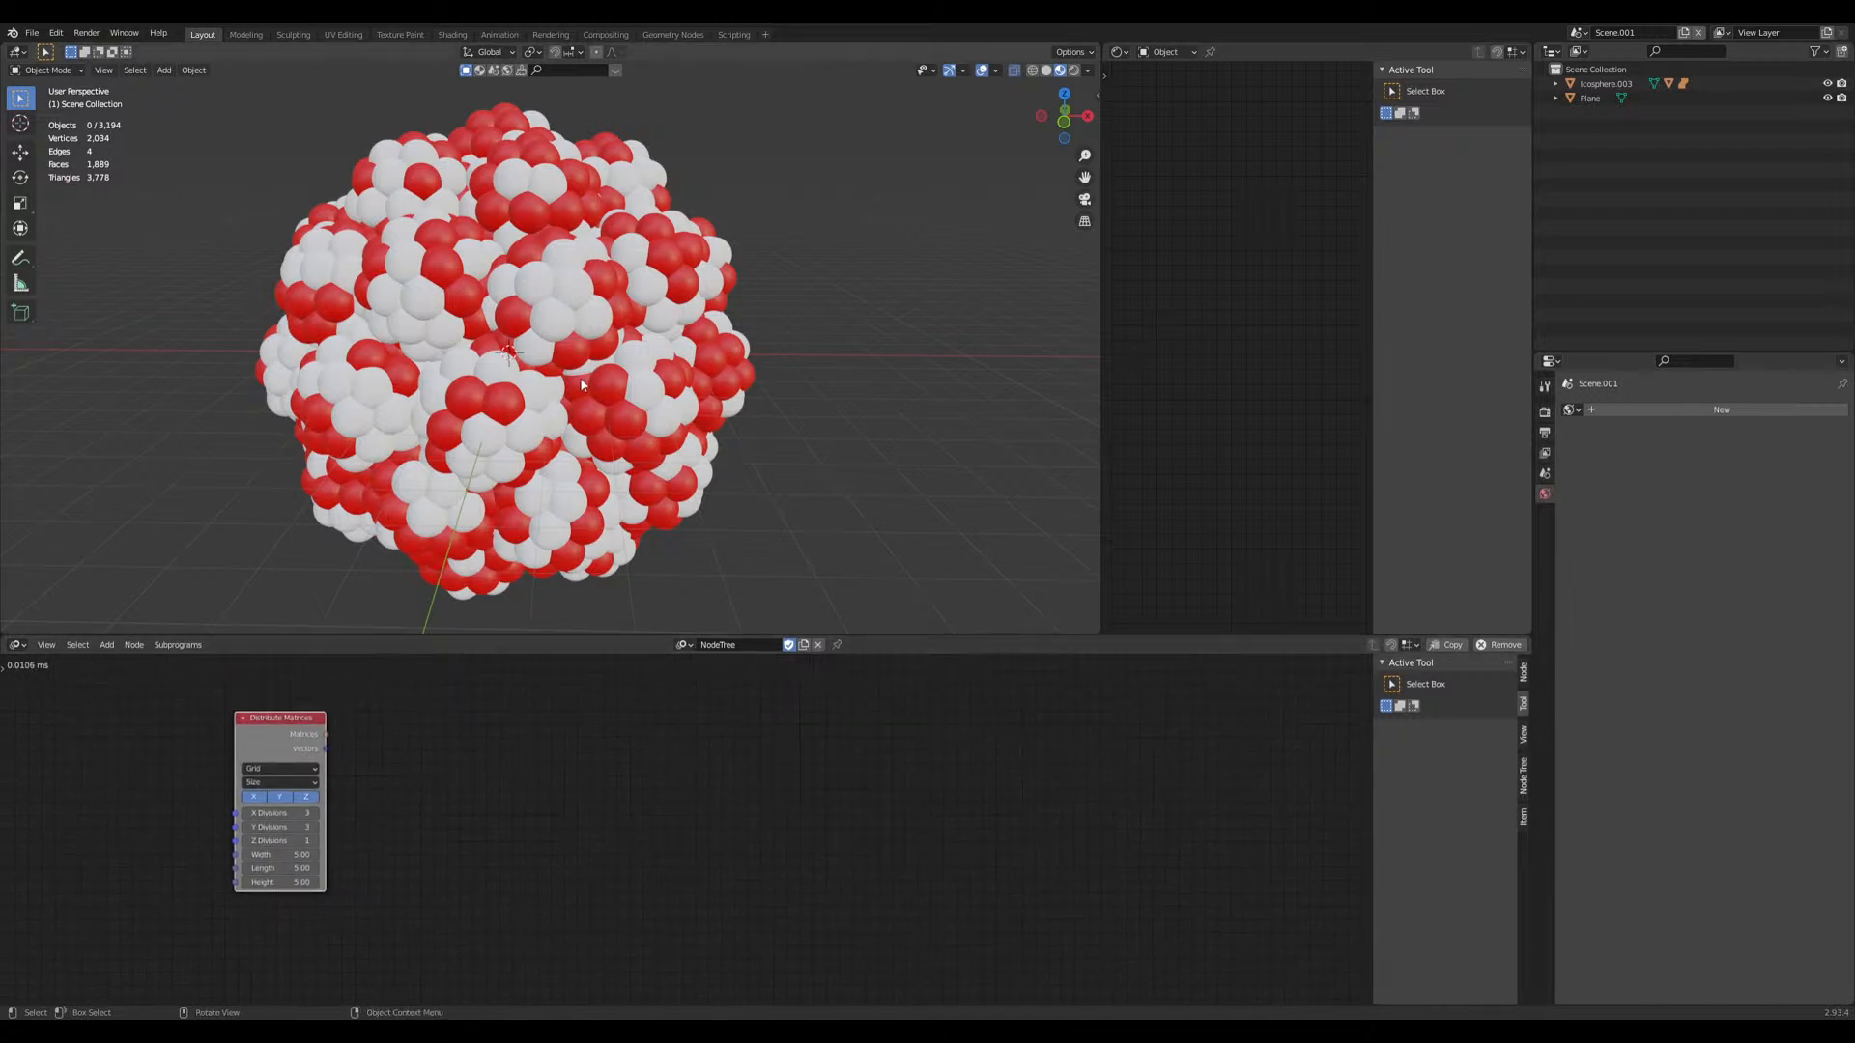
click(569, 312)
key(g)
right_click(592, 319)
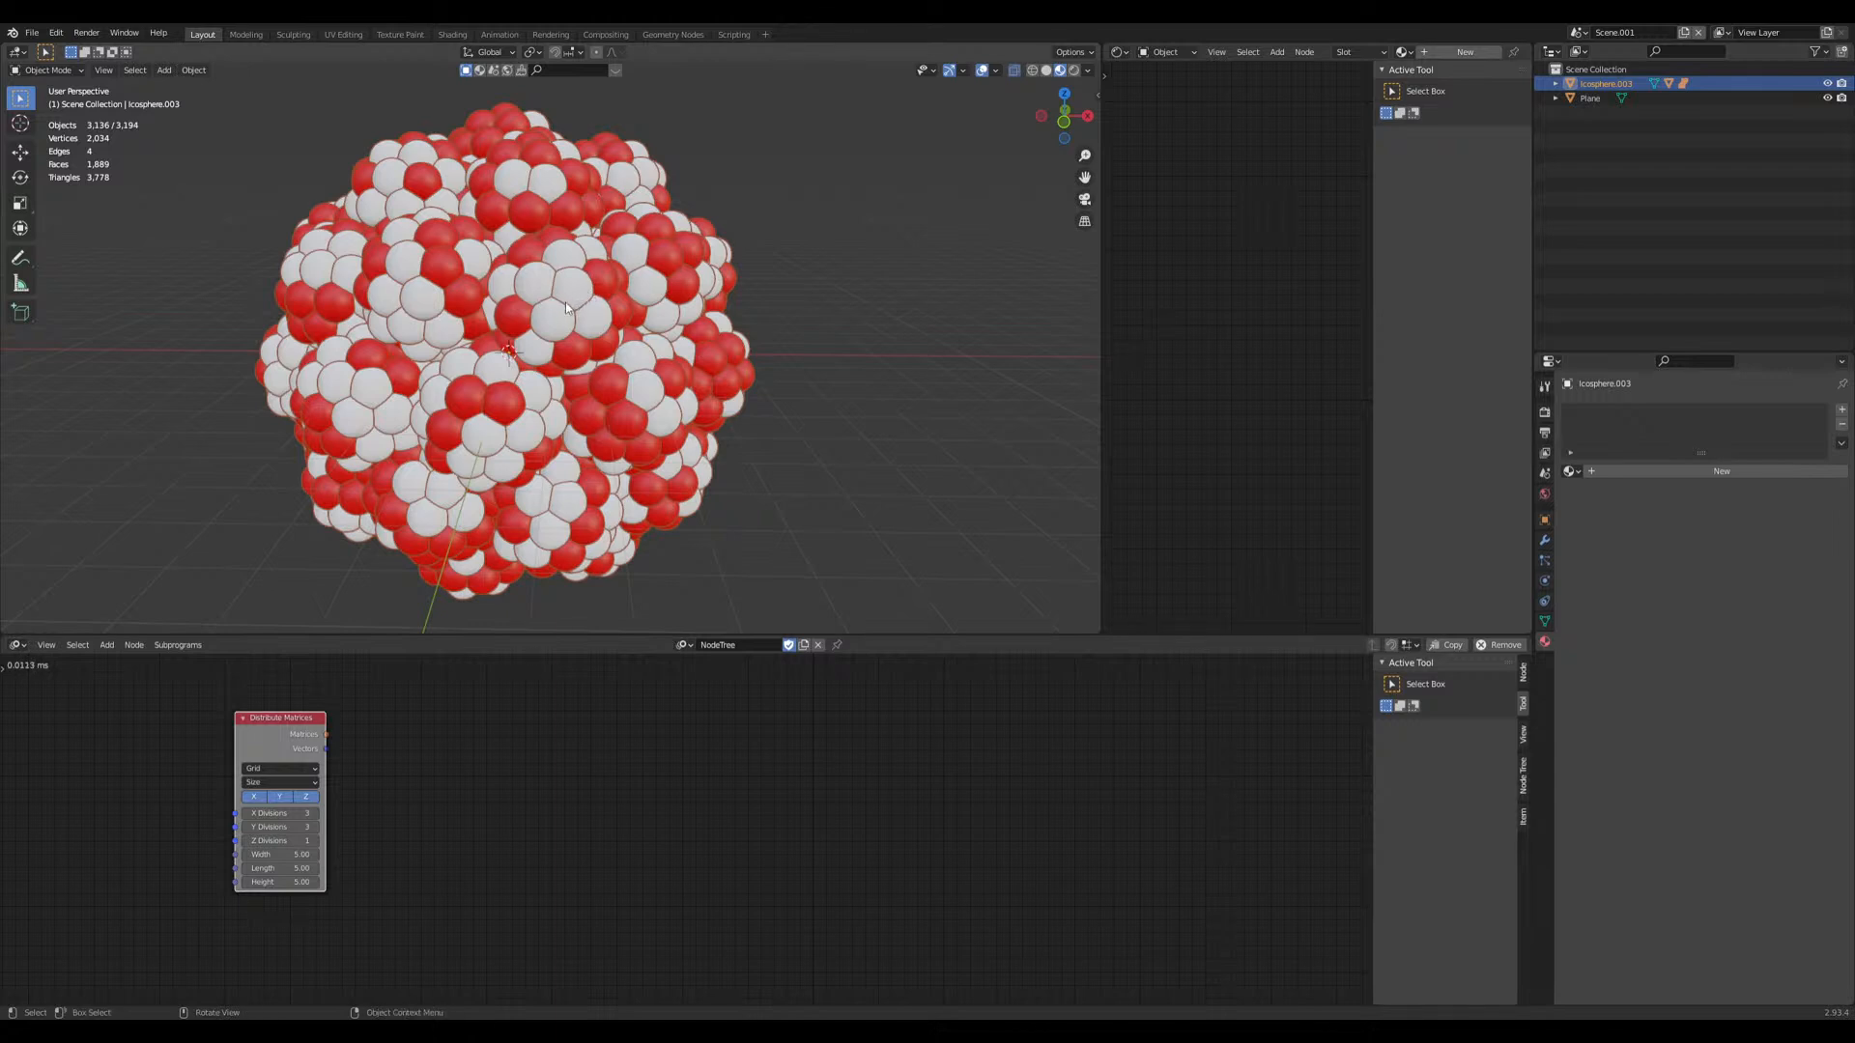
key(alt+a)
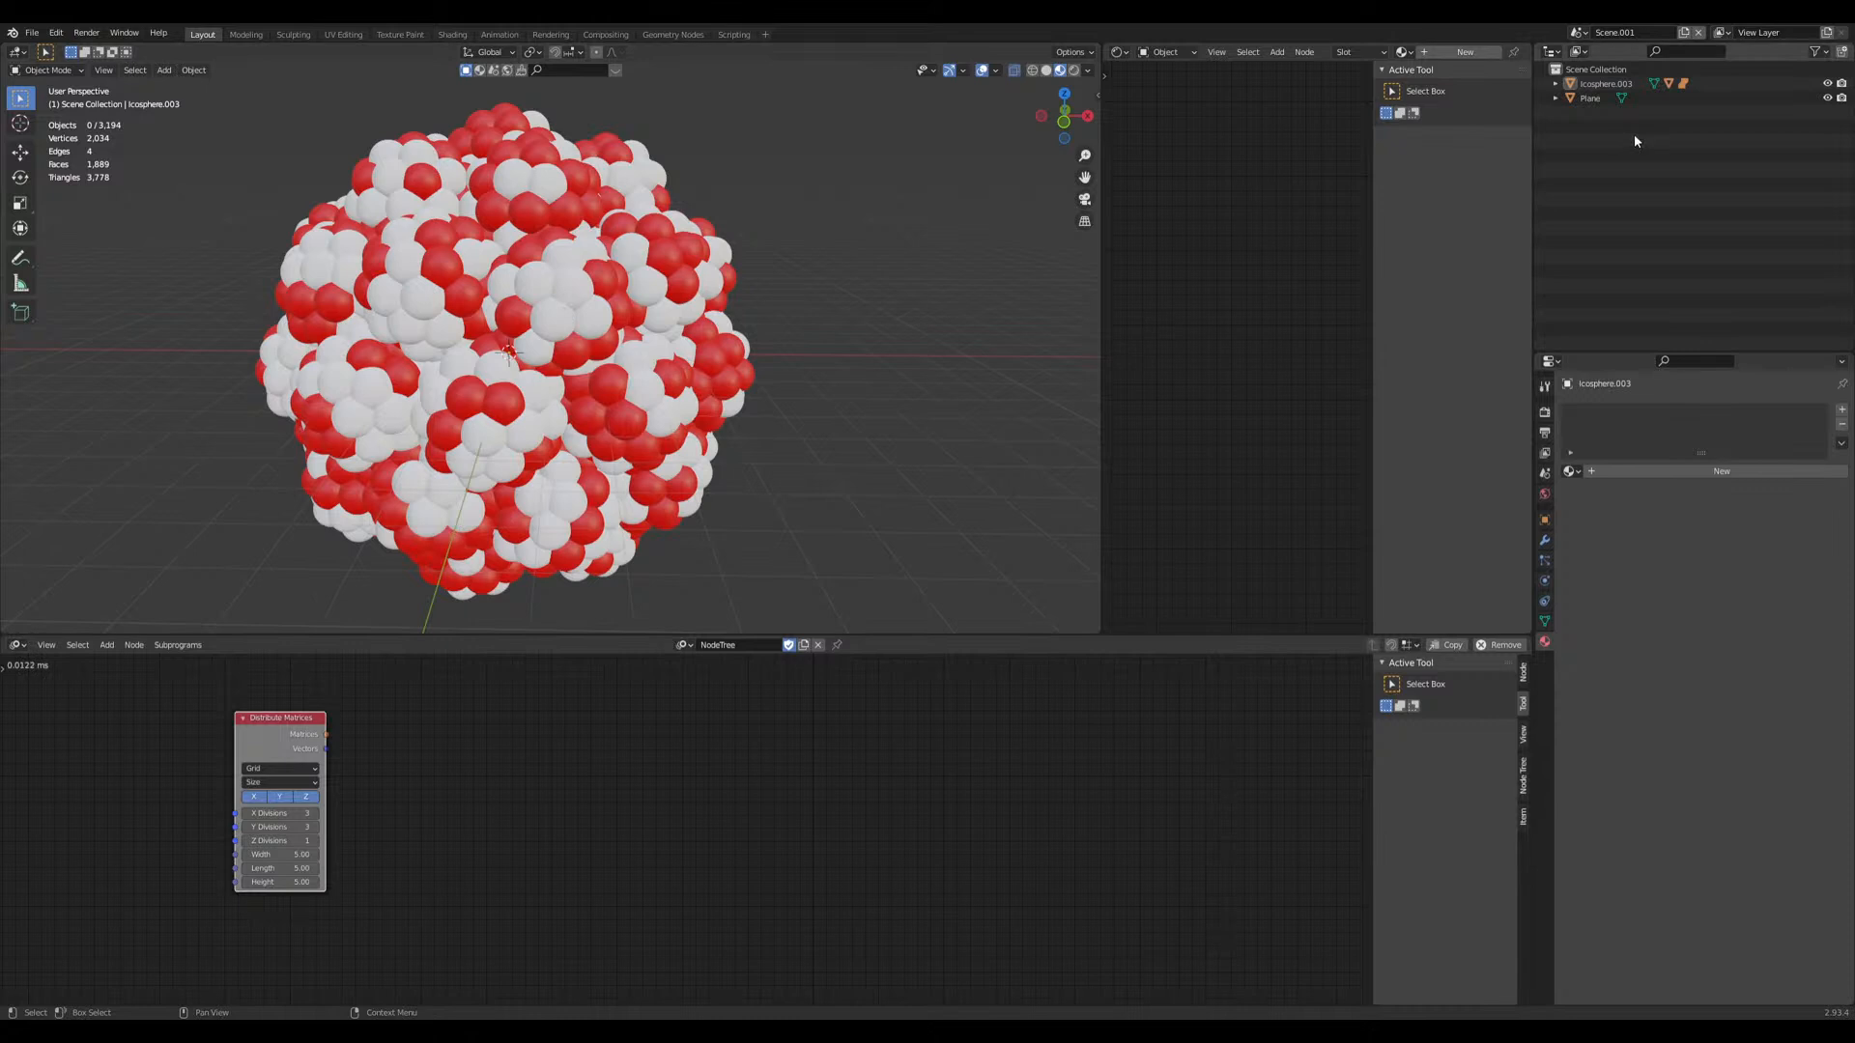
Step: Delete the leftover plane from the scene
click(1575, 100)
key(x)
click(869, 403)
Step: Expand the Icosphere.003 hierarchy down to SurfSphere.001 and try moving the nested Icosphere.002
key(a)
click(1555, 84)
click(1591, 113)
click(1597, 101)
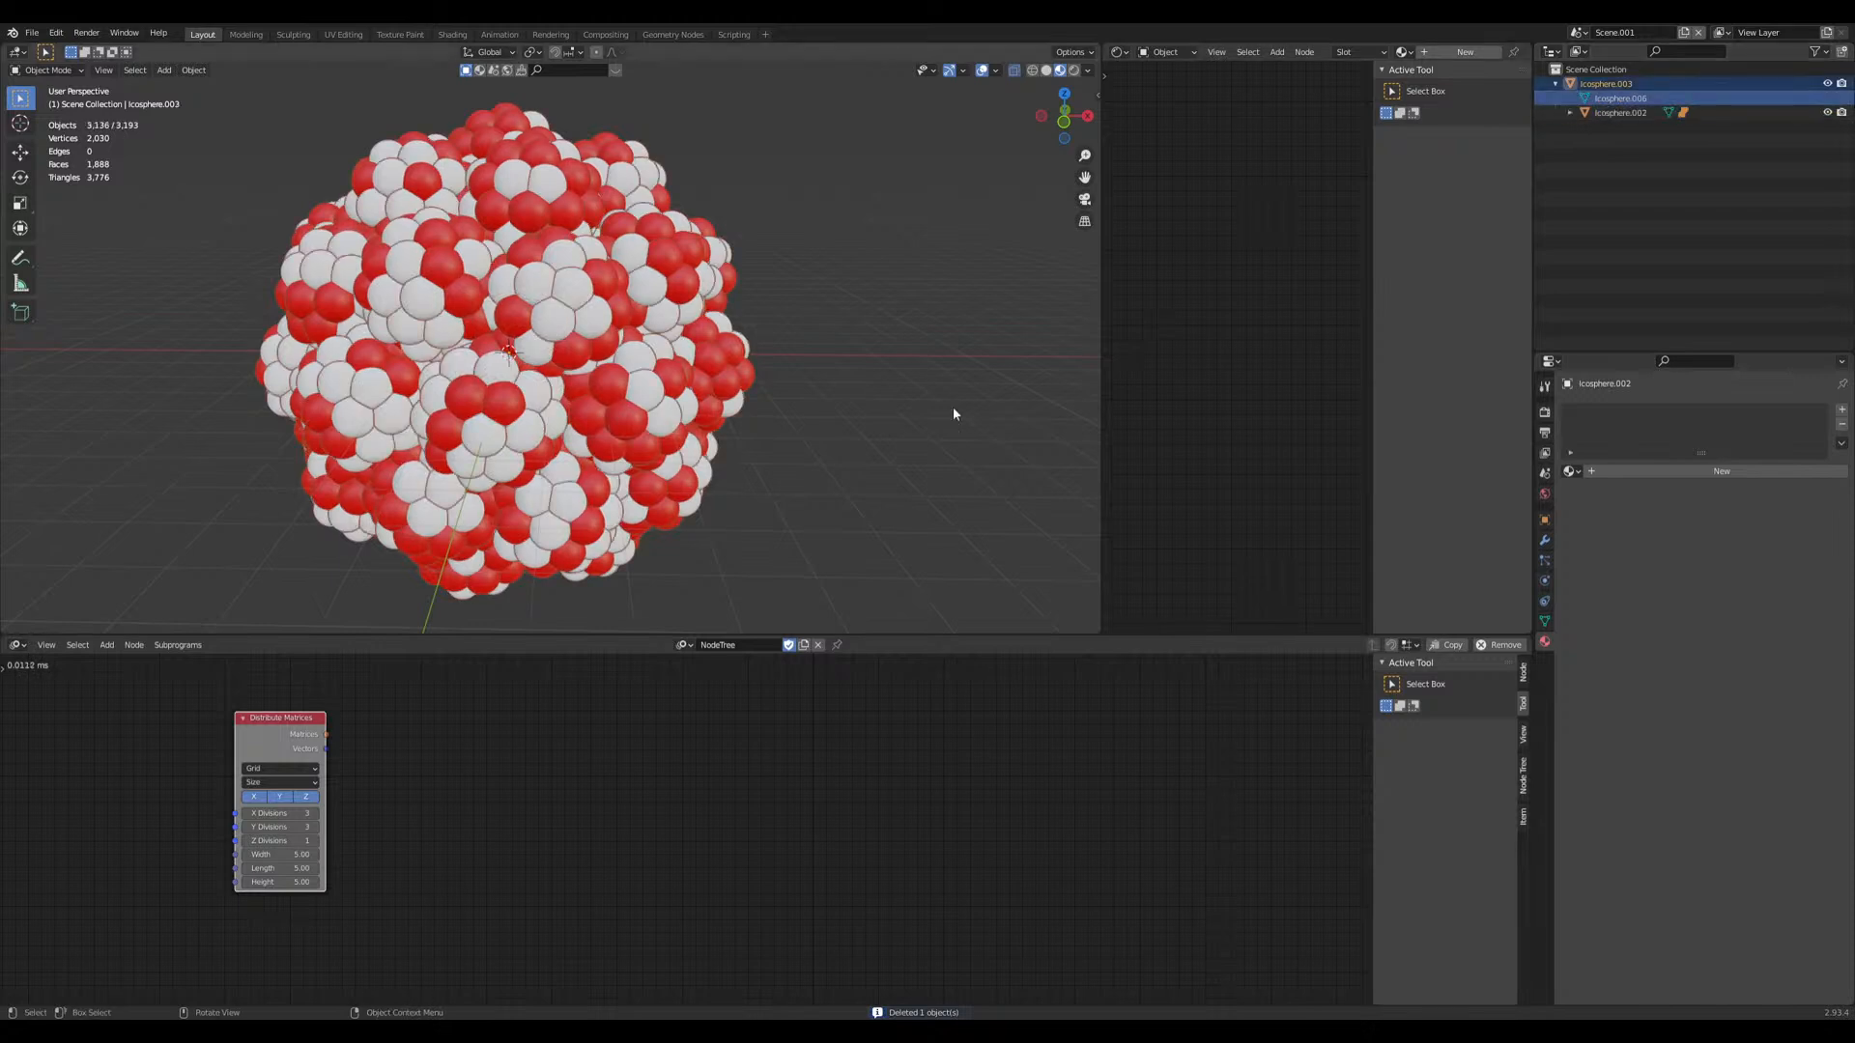
click(1572, 112)
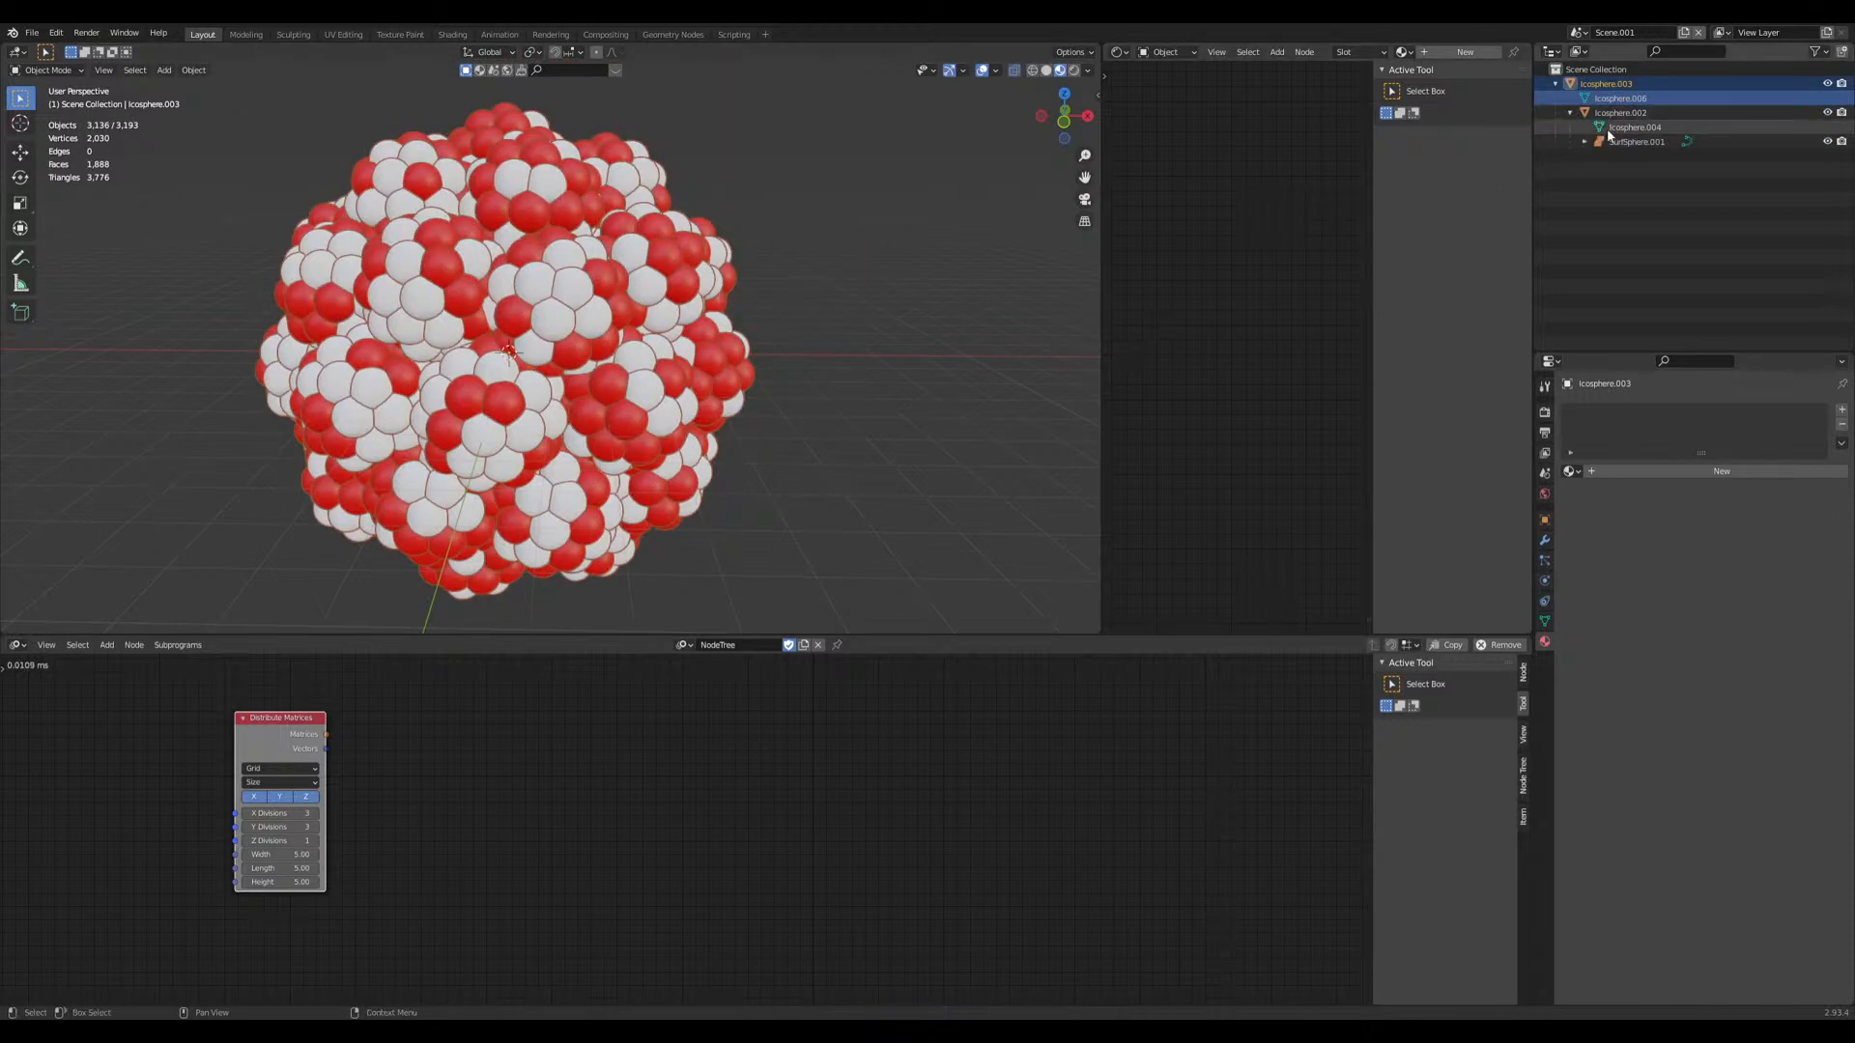
click(1584, 142)
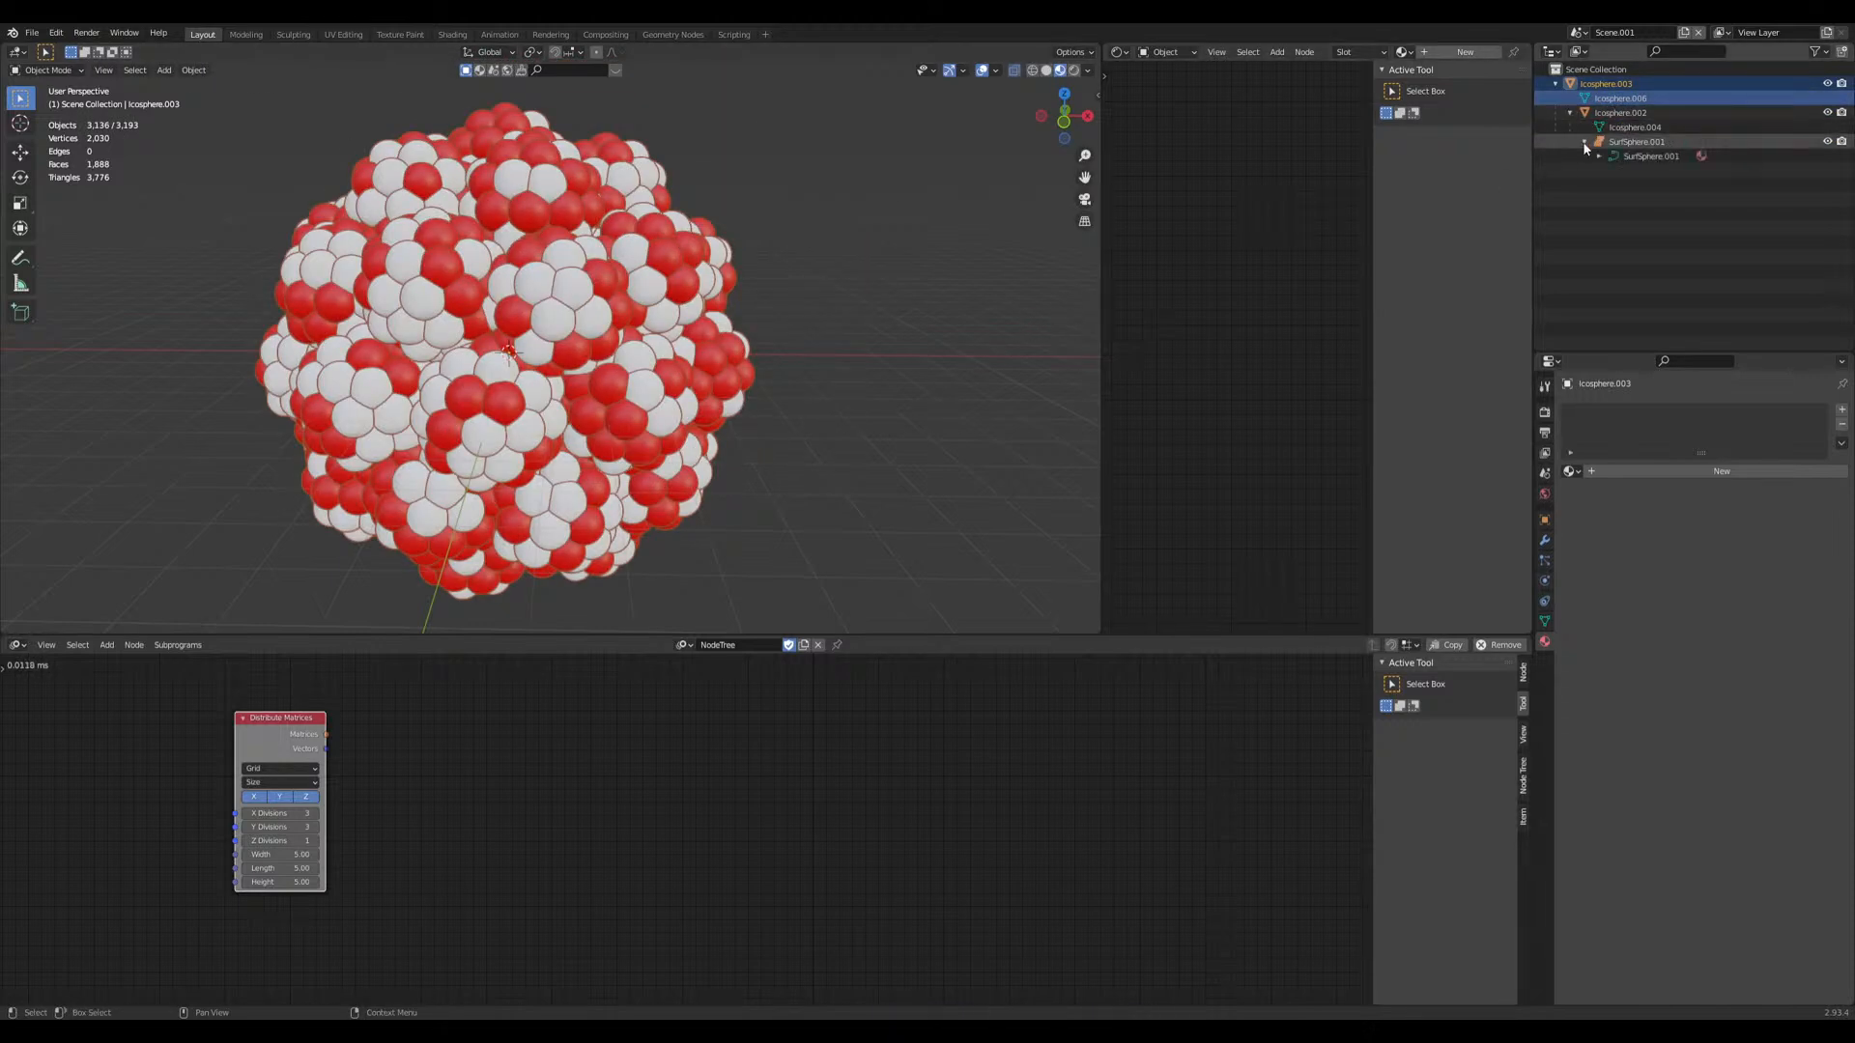
click(1632, 127)
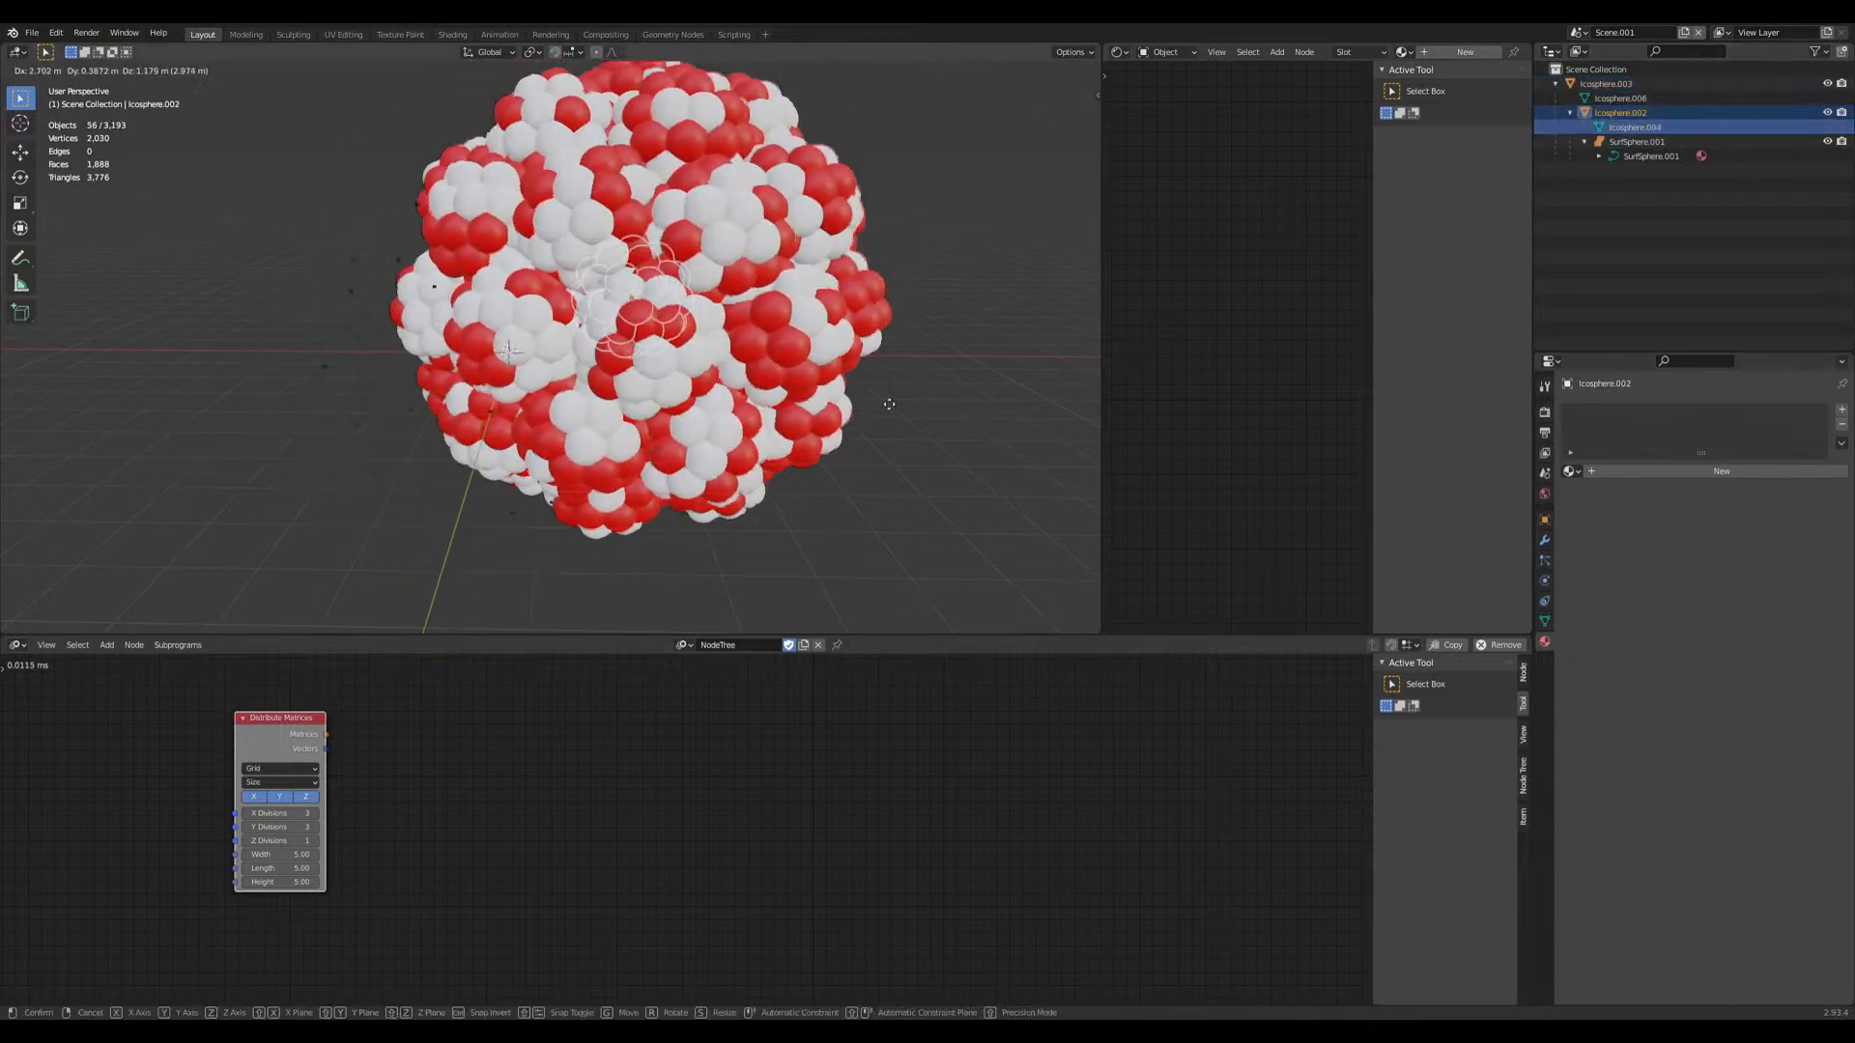
Step: Delete the parent object Icosphere.003 that multiplies the nucleus into a large cluster
click(350, 377)
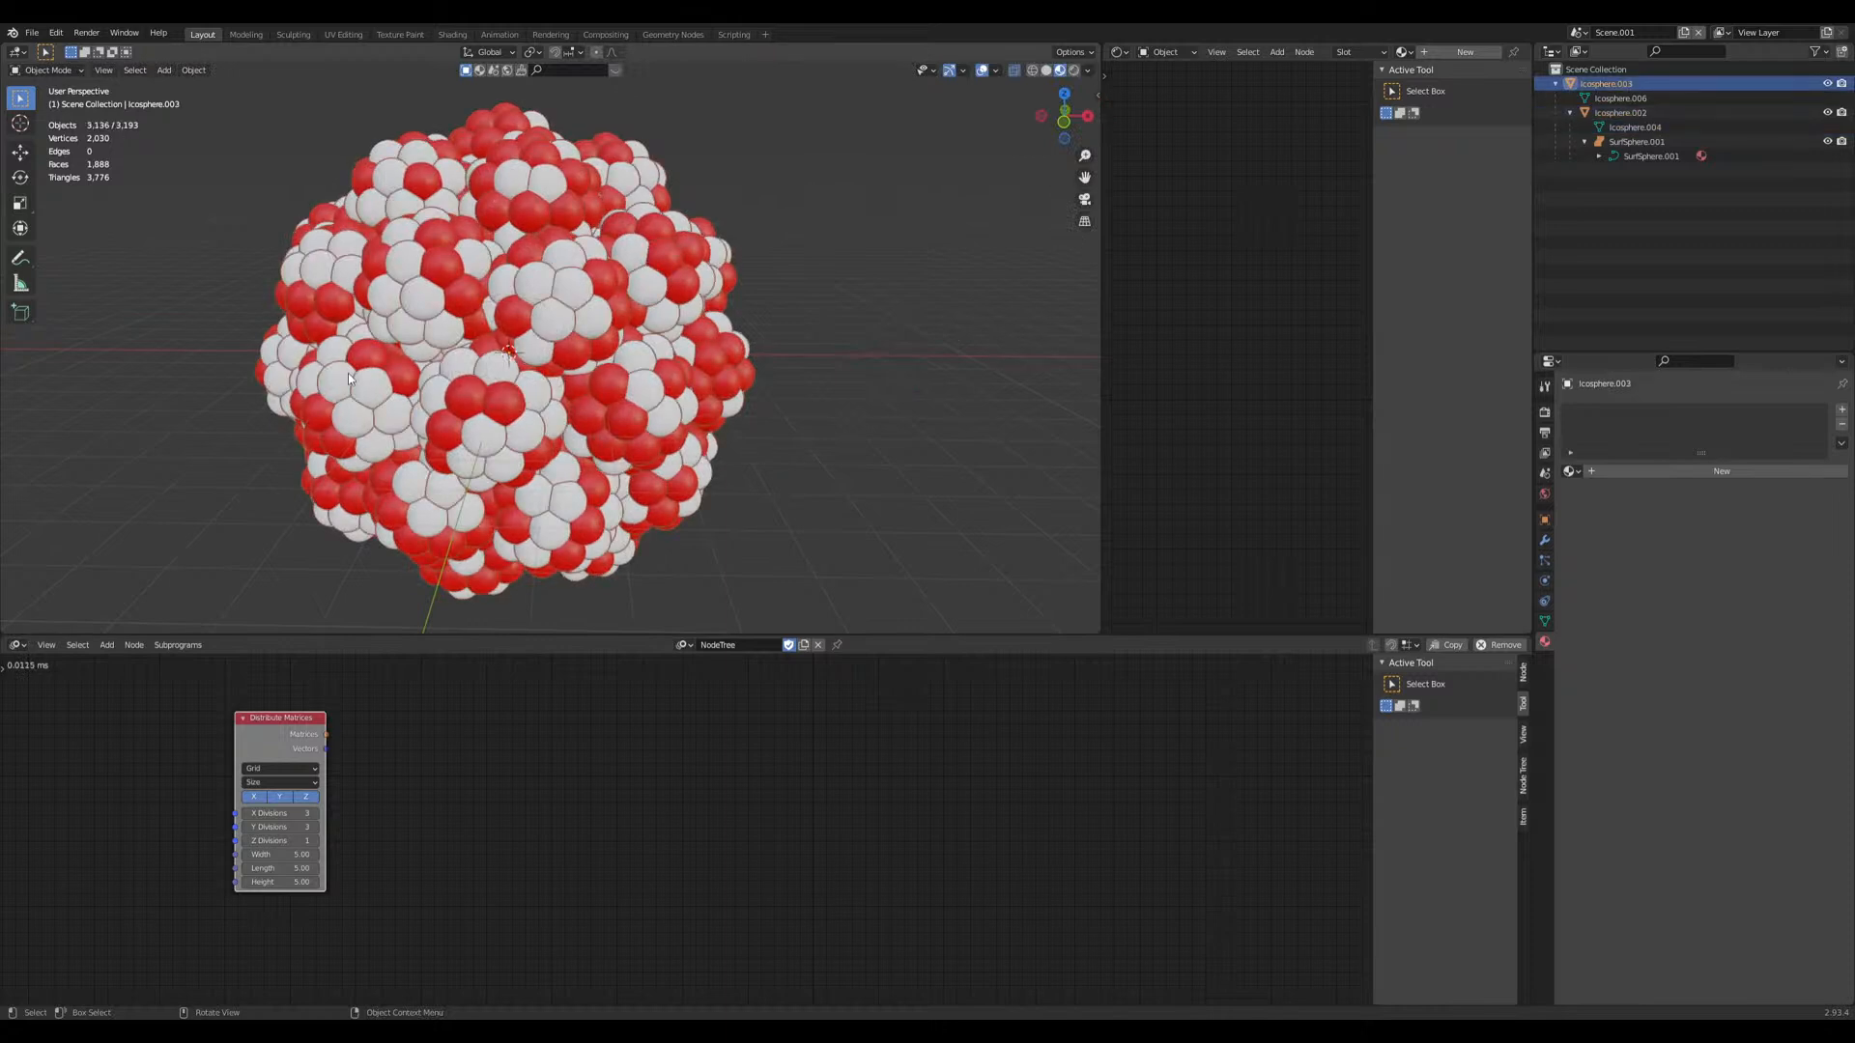
scroll(1018, 273, down, 4)
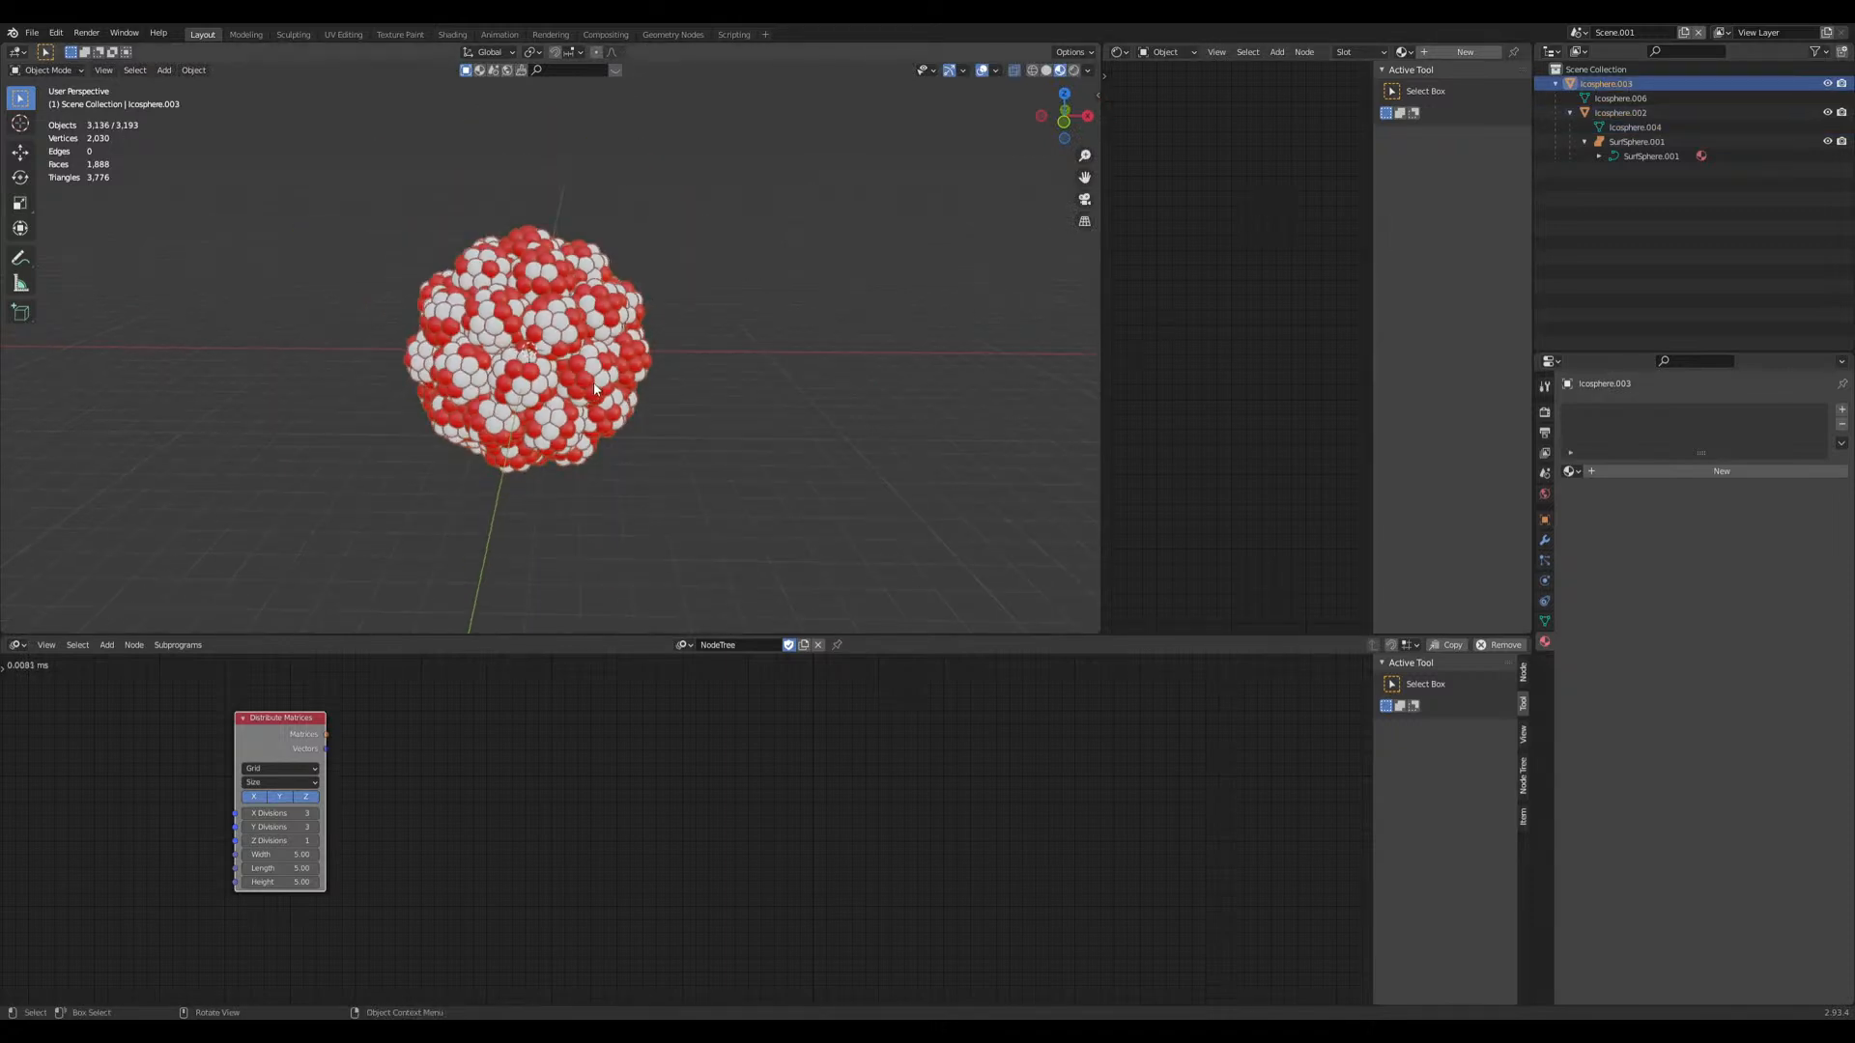
key(x)
click(744, 373)
Step: Move the remaining single nucleus away from the origin, about 6.8 m along X
scroll(595, 406, up, 4)
key(g)
click(792, 356)
scroll(504, 485, down, 1)
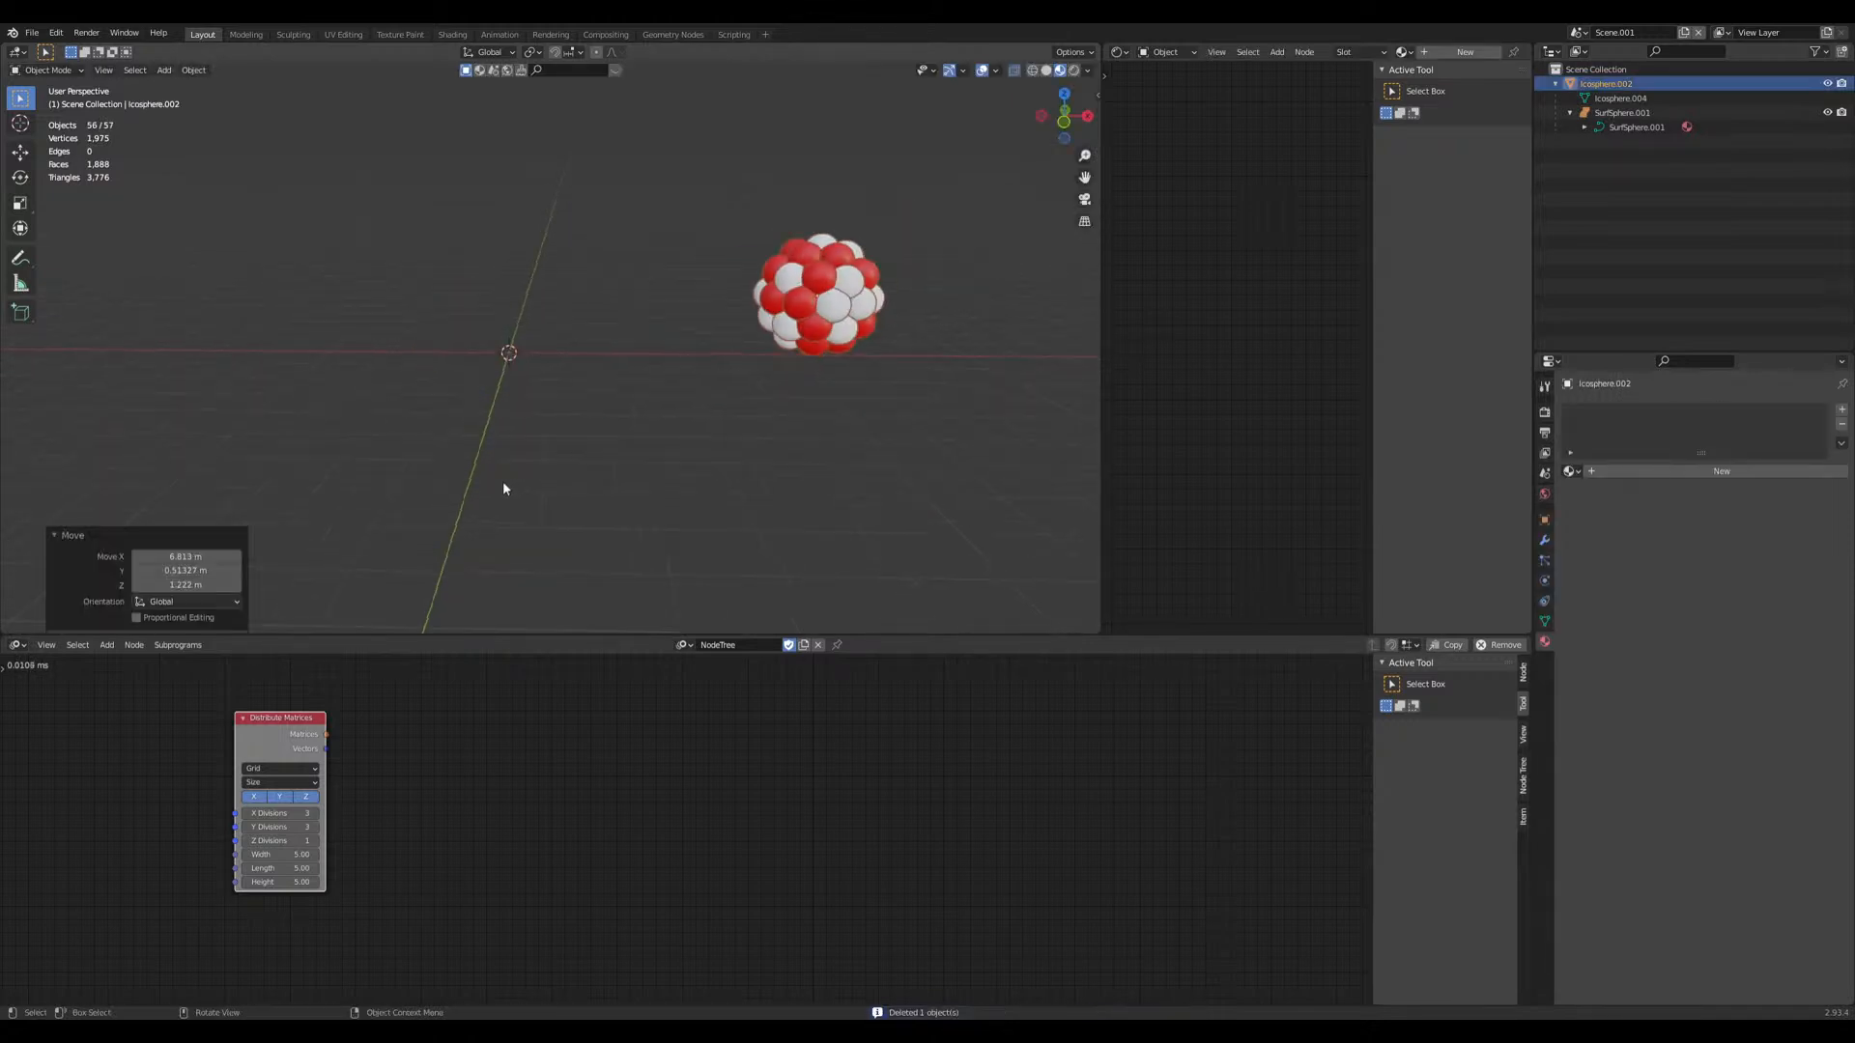
Step: Set the X, Y and Z divisions of the Distribute Matrices node to 5
key(shift+a)
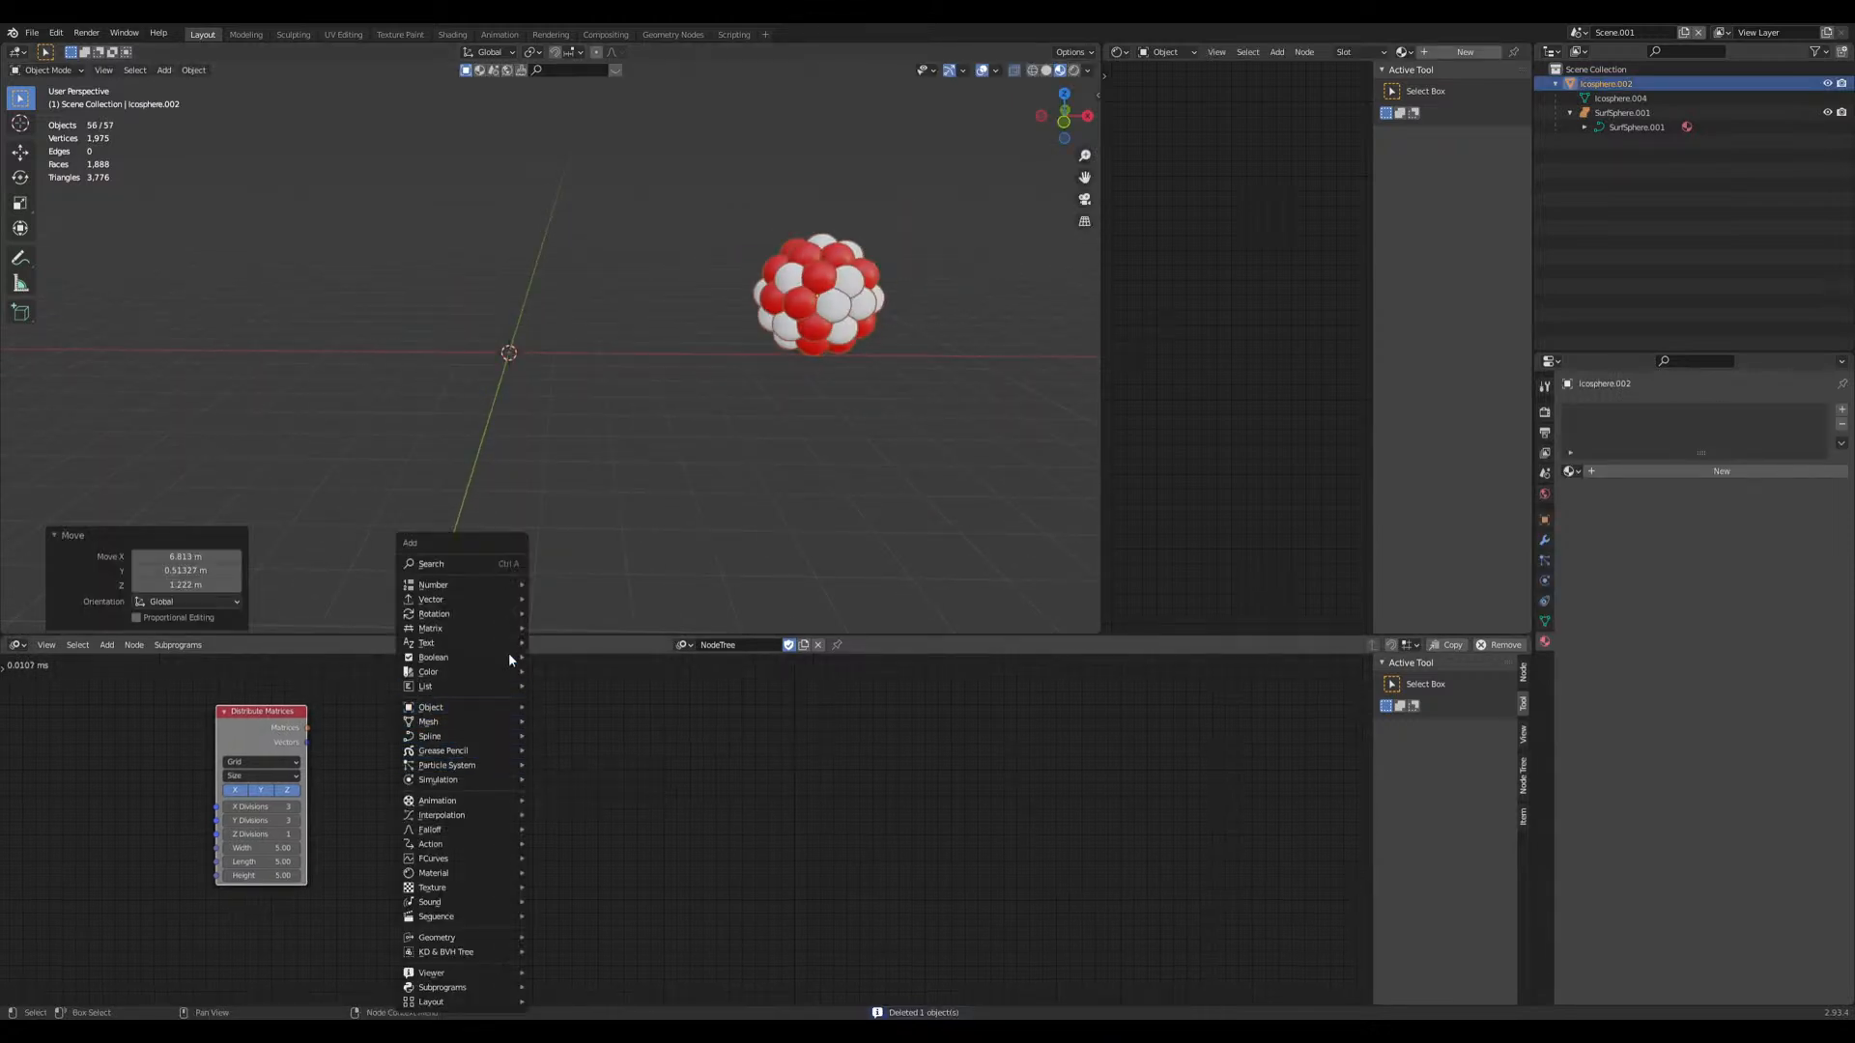
mouse_move(499, 583)
drag(261, 711, 342, 667)
click(340, 791)
drag(340, 790, 348, 762)
text(5)
key(Return)
middle_drag(538, 750, 389, 810)
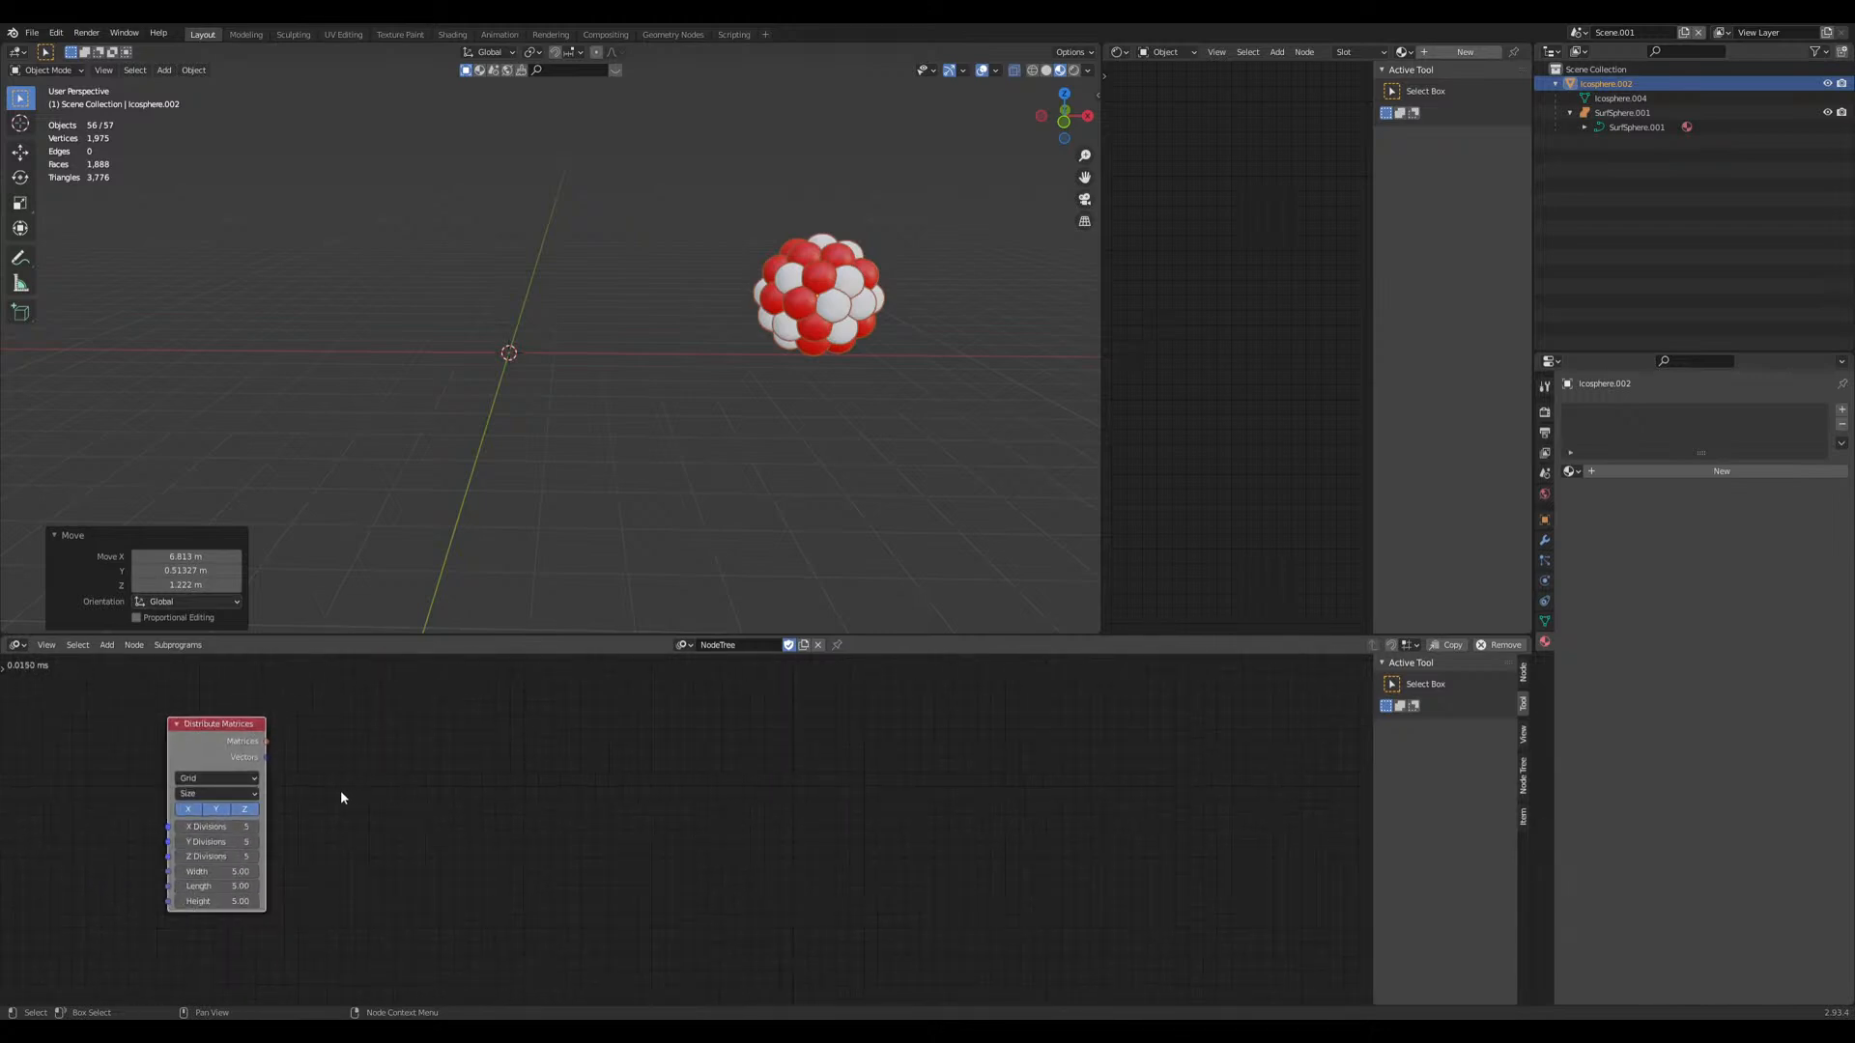
Step: Add an Object Instancer node and drive its Instances input from the Distribute Matrices output
key(shift+a)
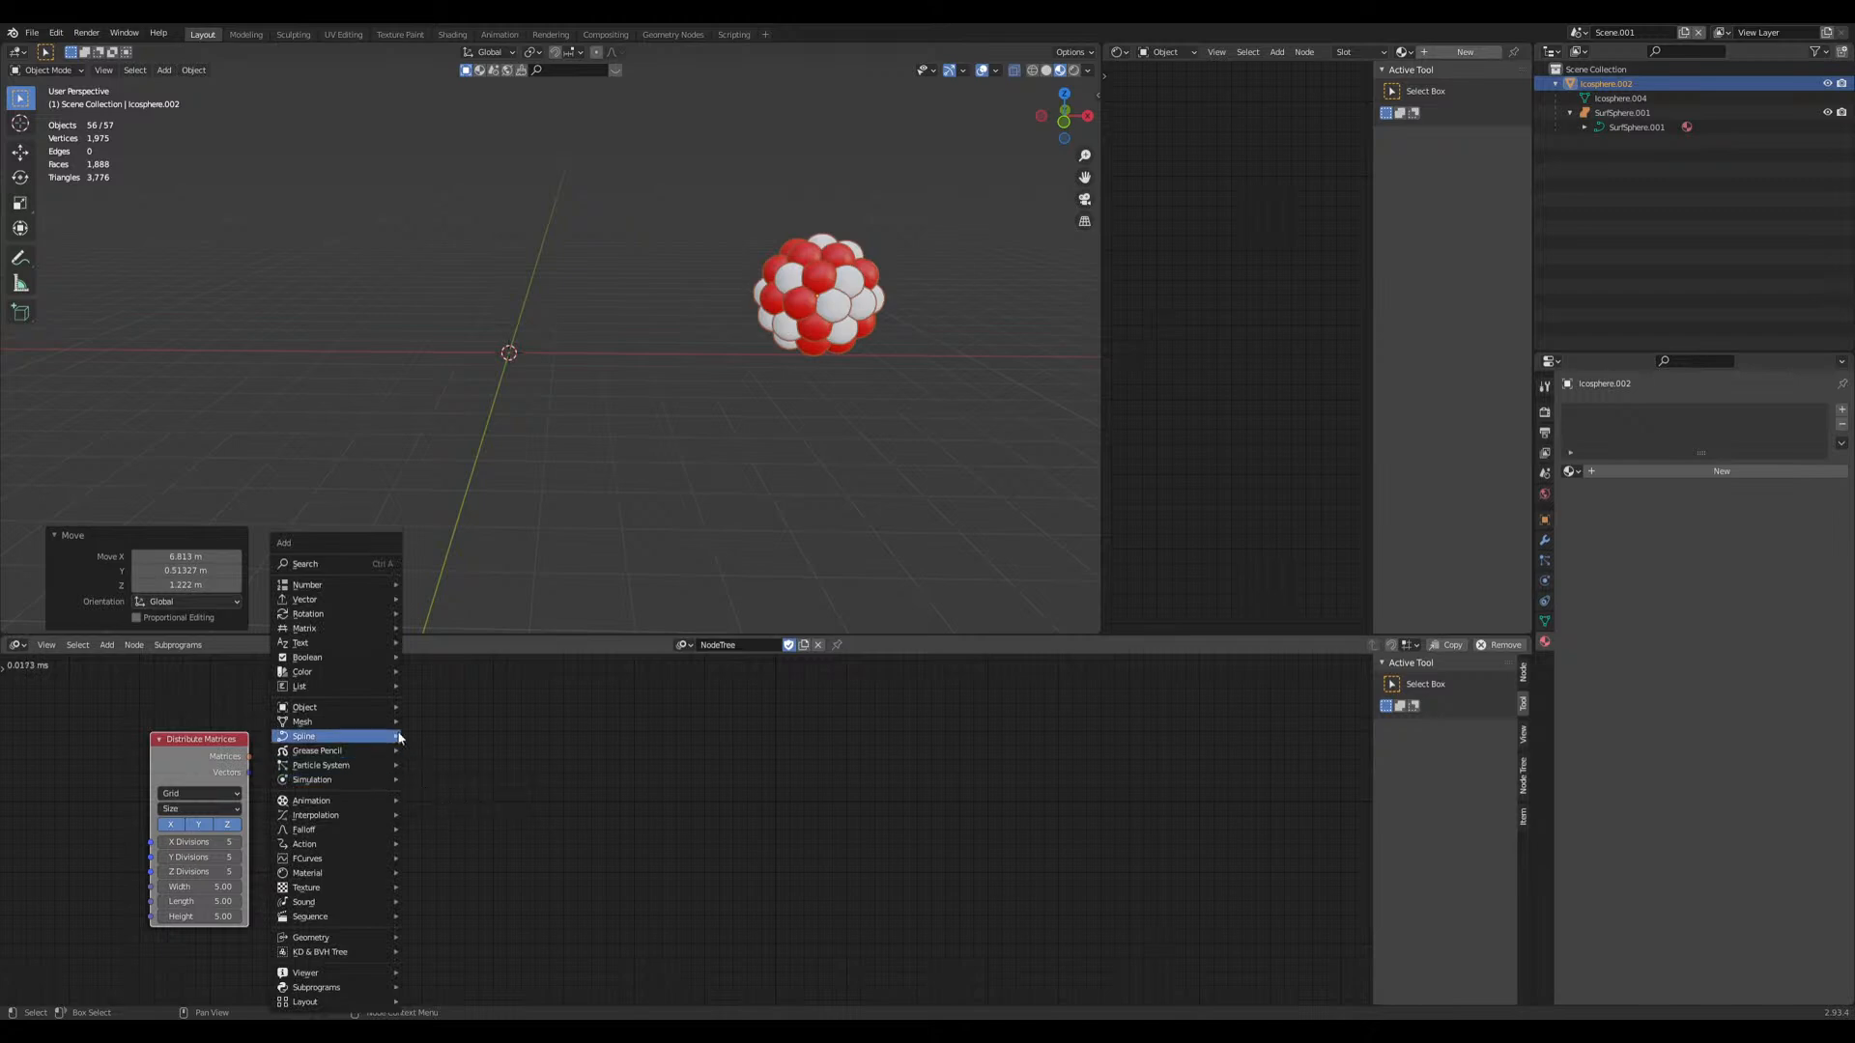
mouse_move(364, 710)
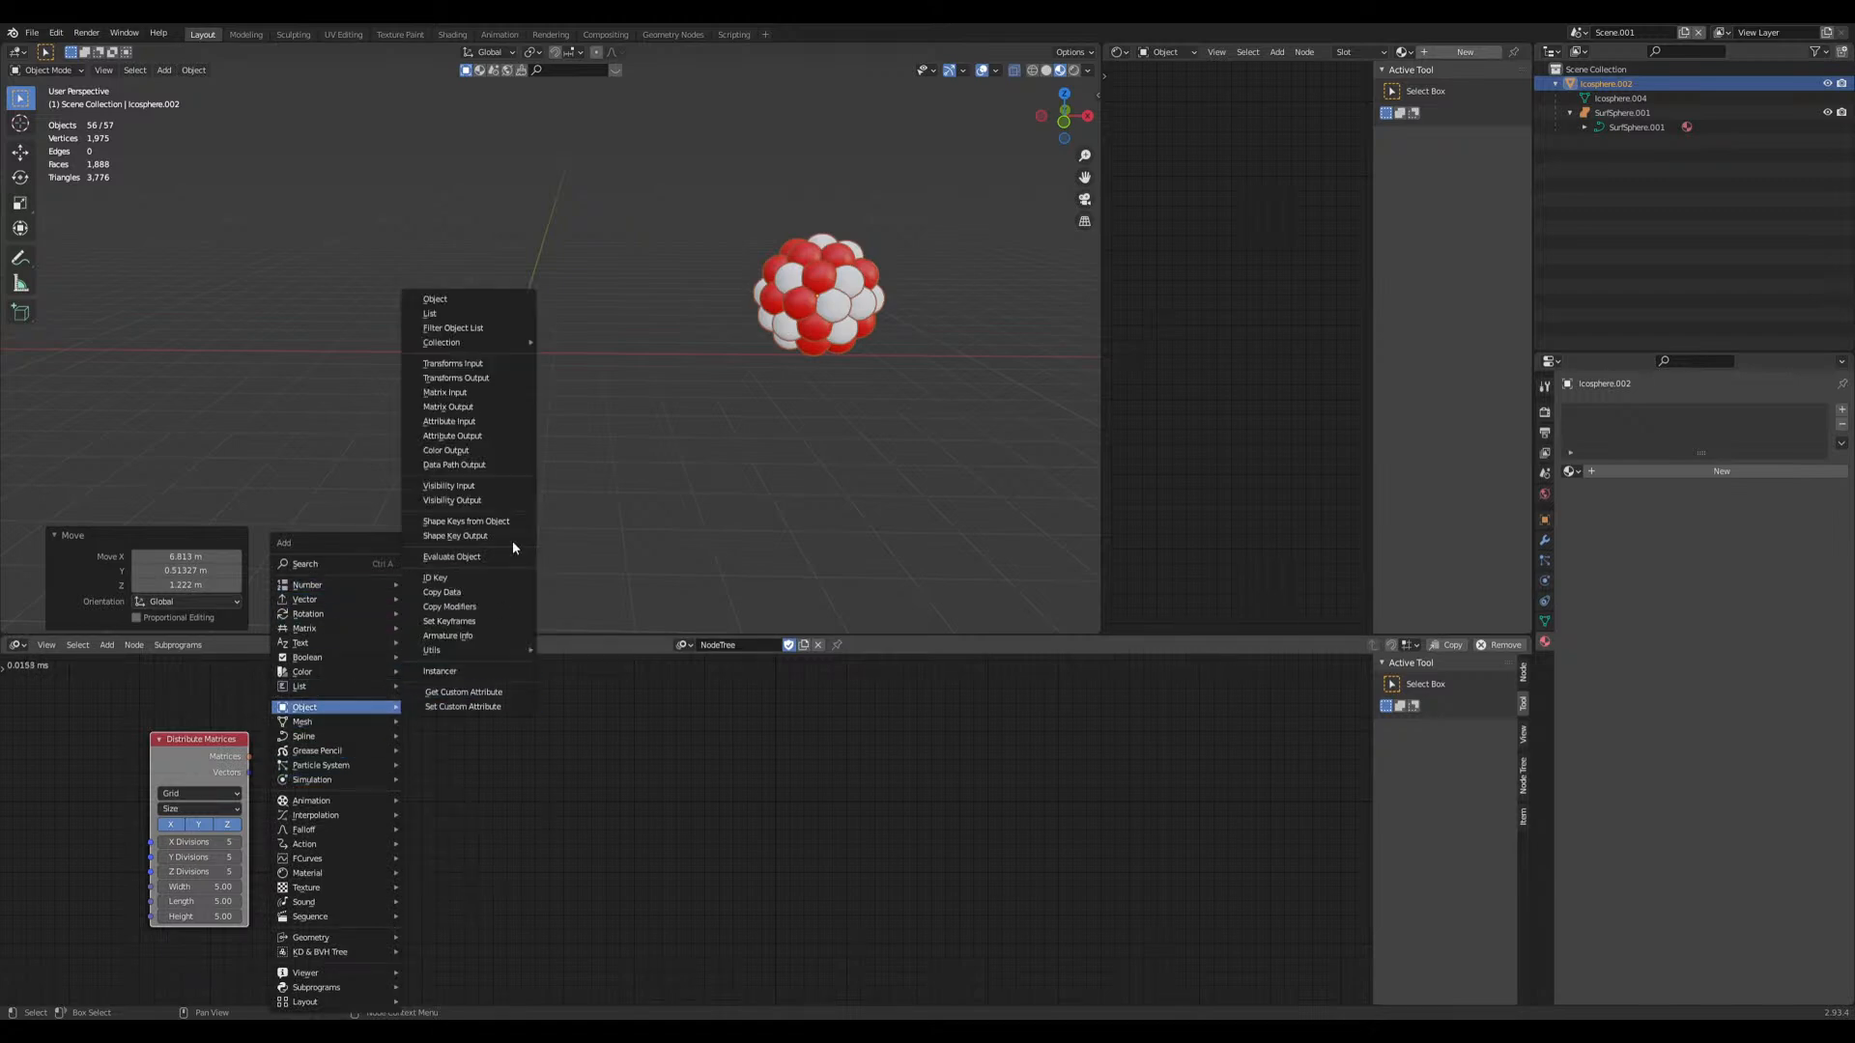
click(440, 670)
drag(250, 758, 386, 826)
Step: Add an Object Transforms Output node linked to the instancer's objects, and assign the selected nucleus as the instancer's source object
key(shift+a)
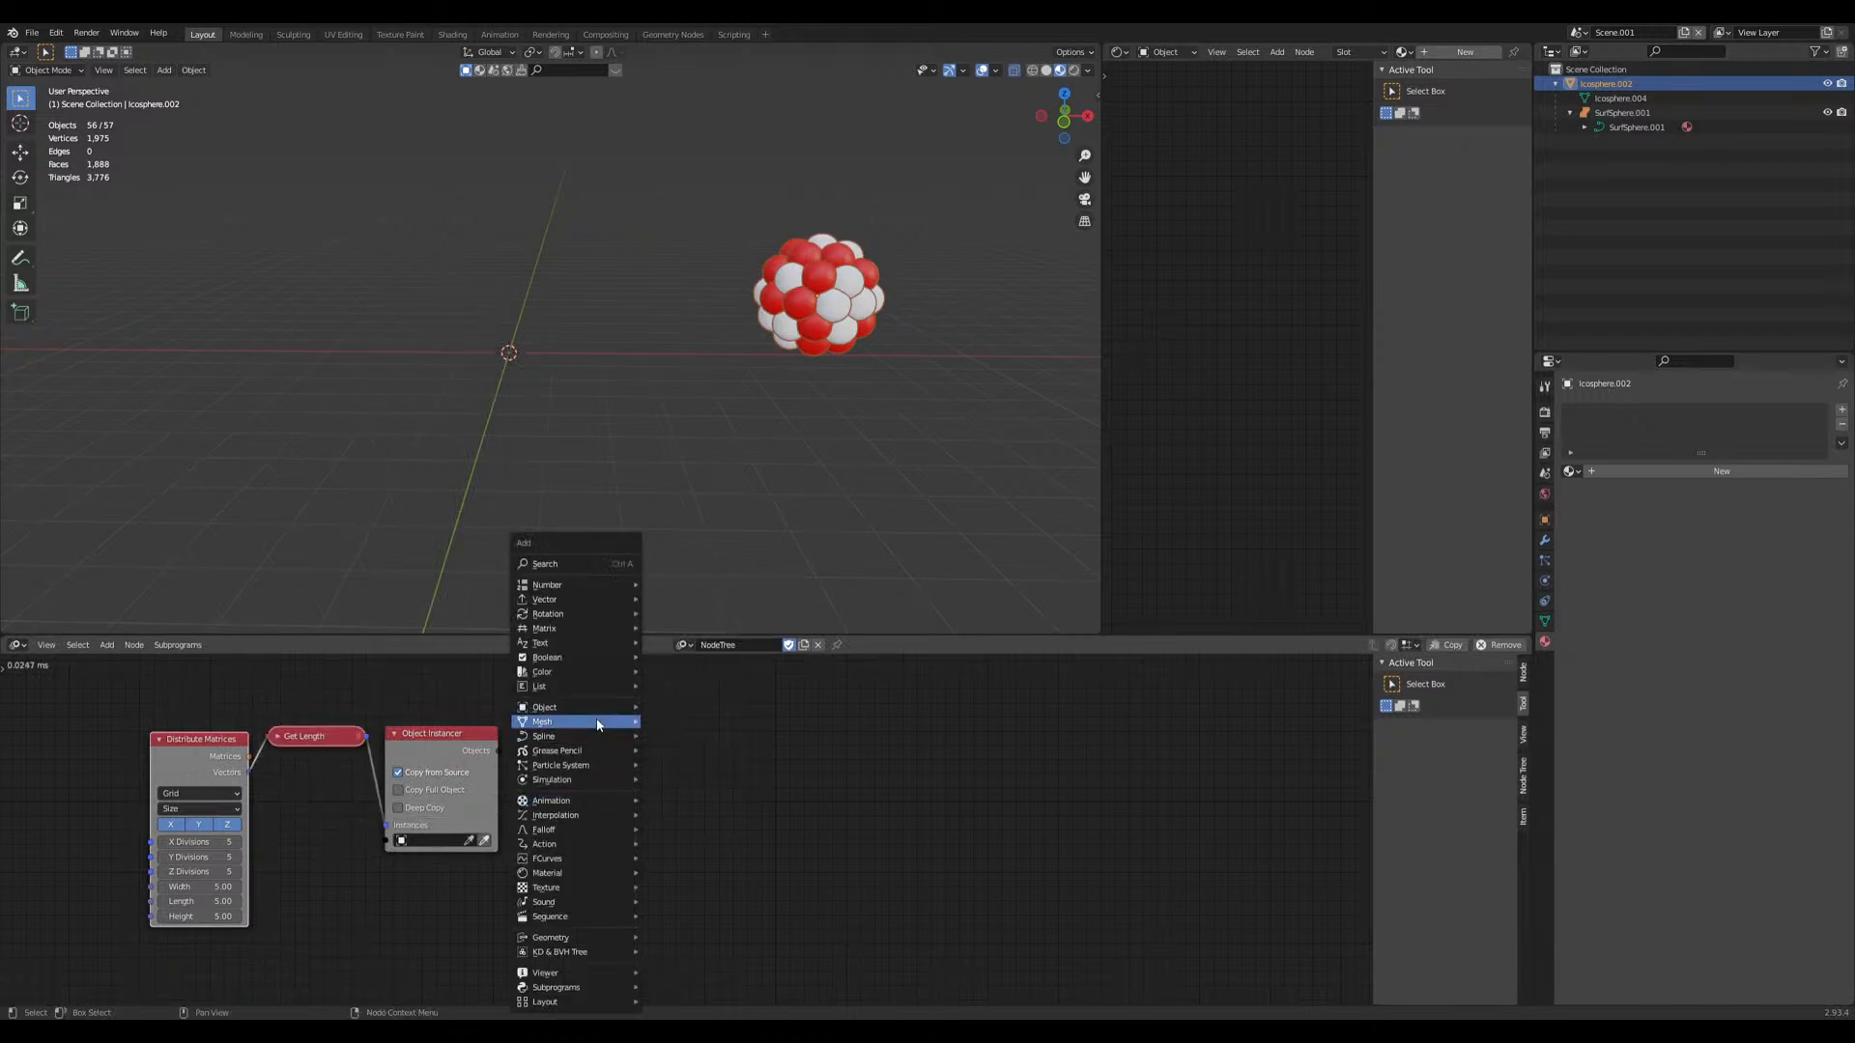
mouse_move(579, 708)
click(704, 383)
click(620, 724)
drag(496, 750, 621, 818)
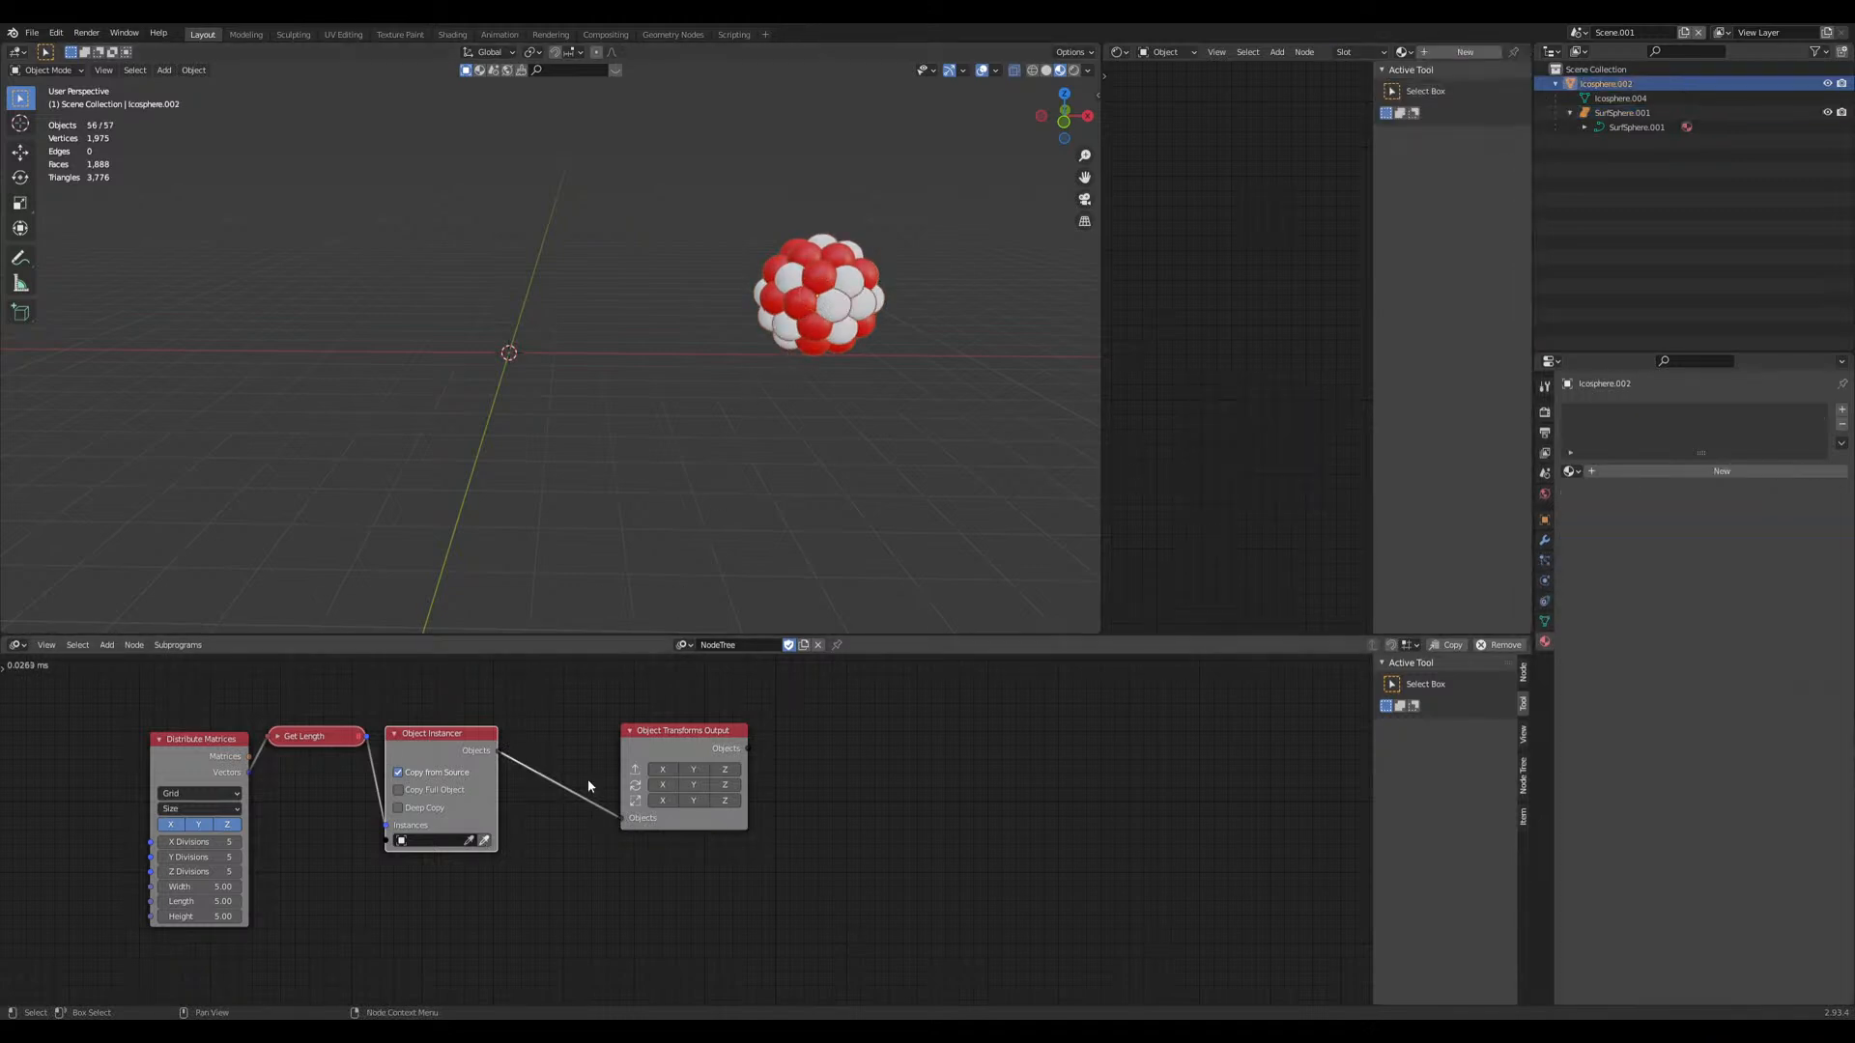
click(485, 841)
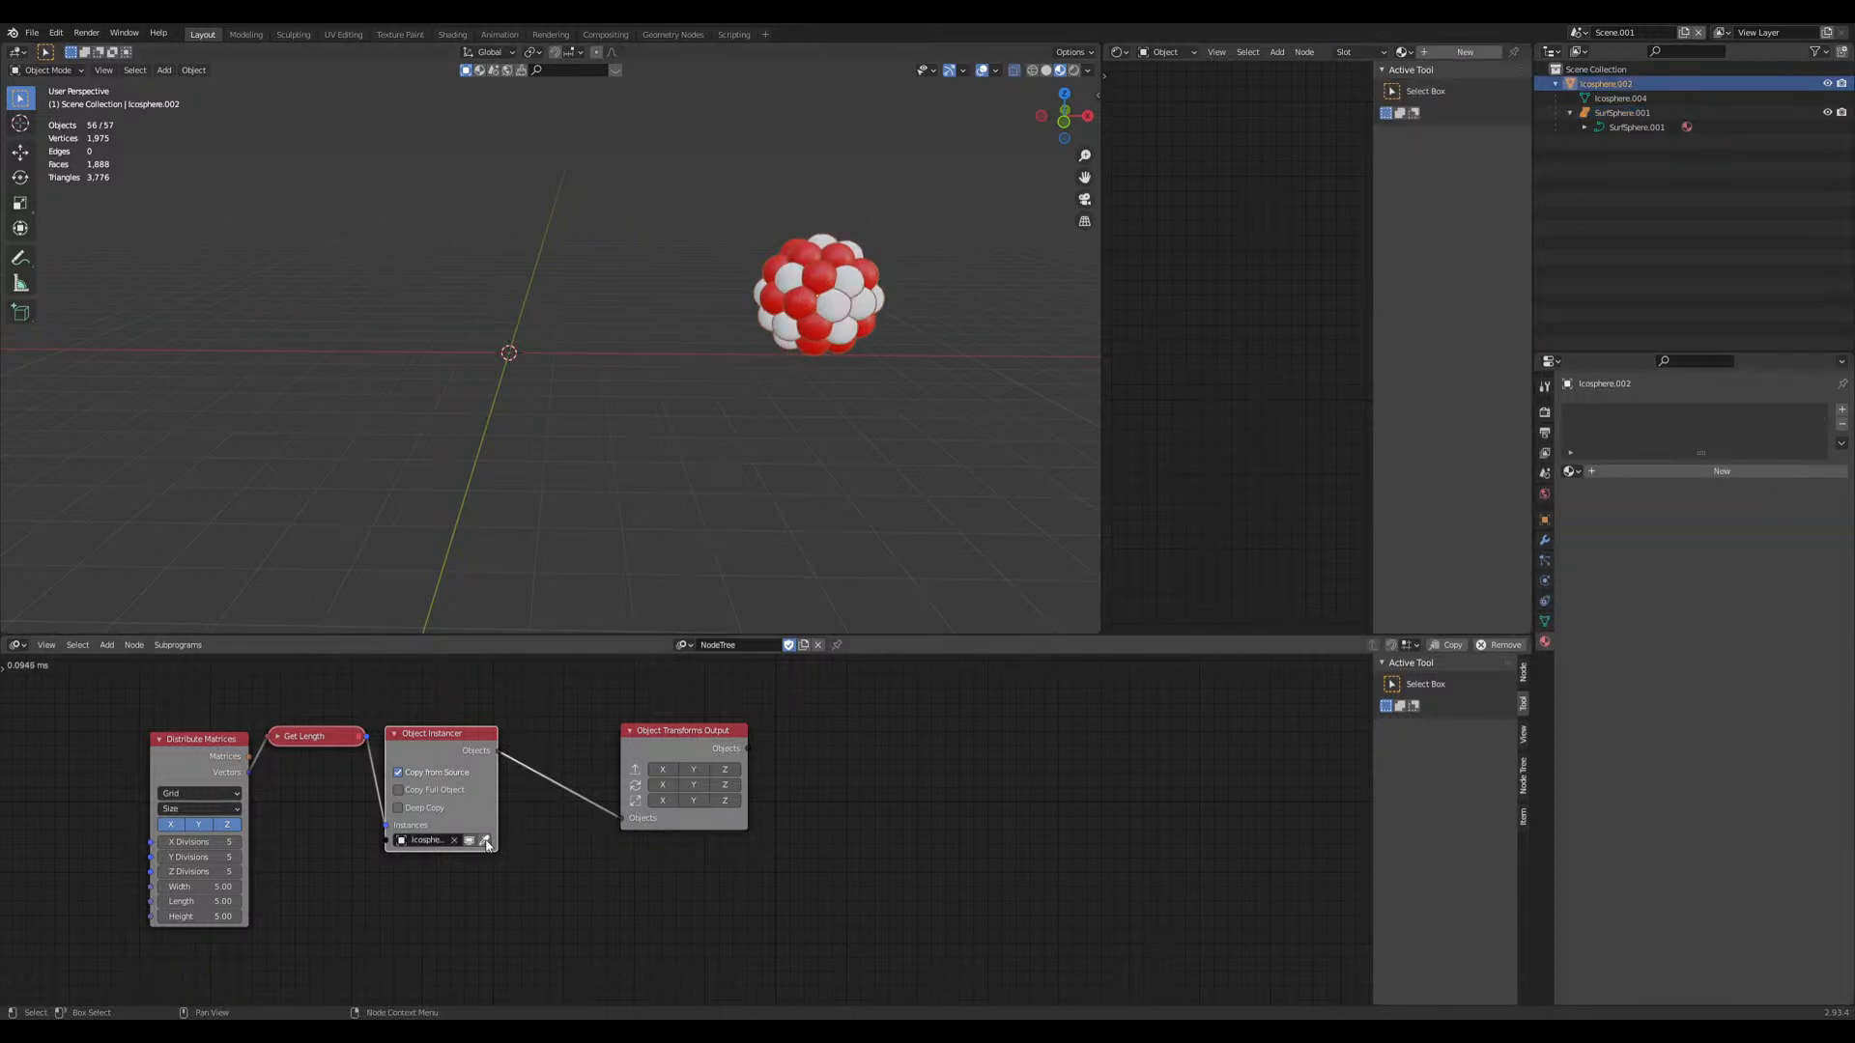
Step: Link the Vectors output to the transforms output's Locations, enable Deep Copy, and make the nucleus's child sphere the instancer source
drag(249, 772, 622, 854)
click(399, 807)
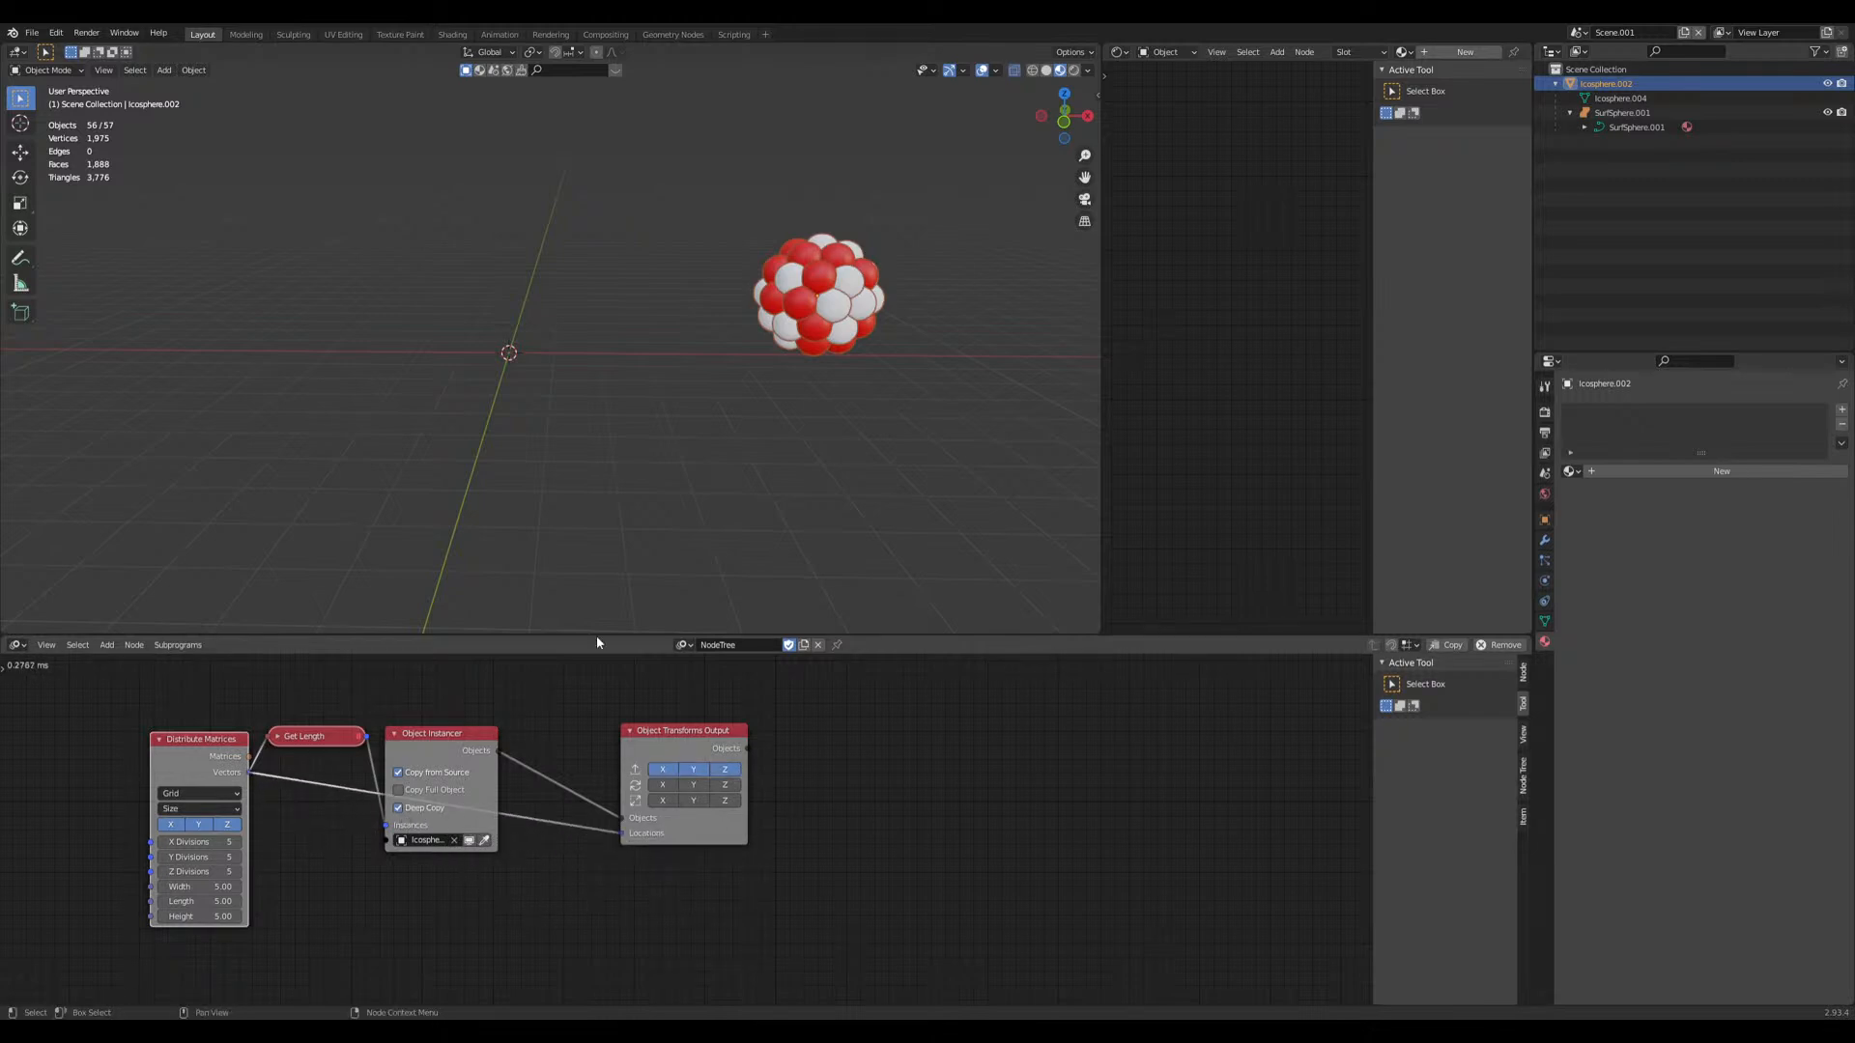
click(823, 295)
click(483, 841)
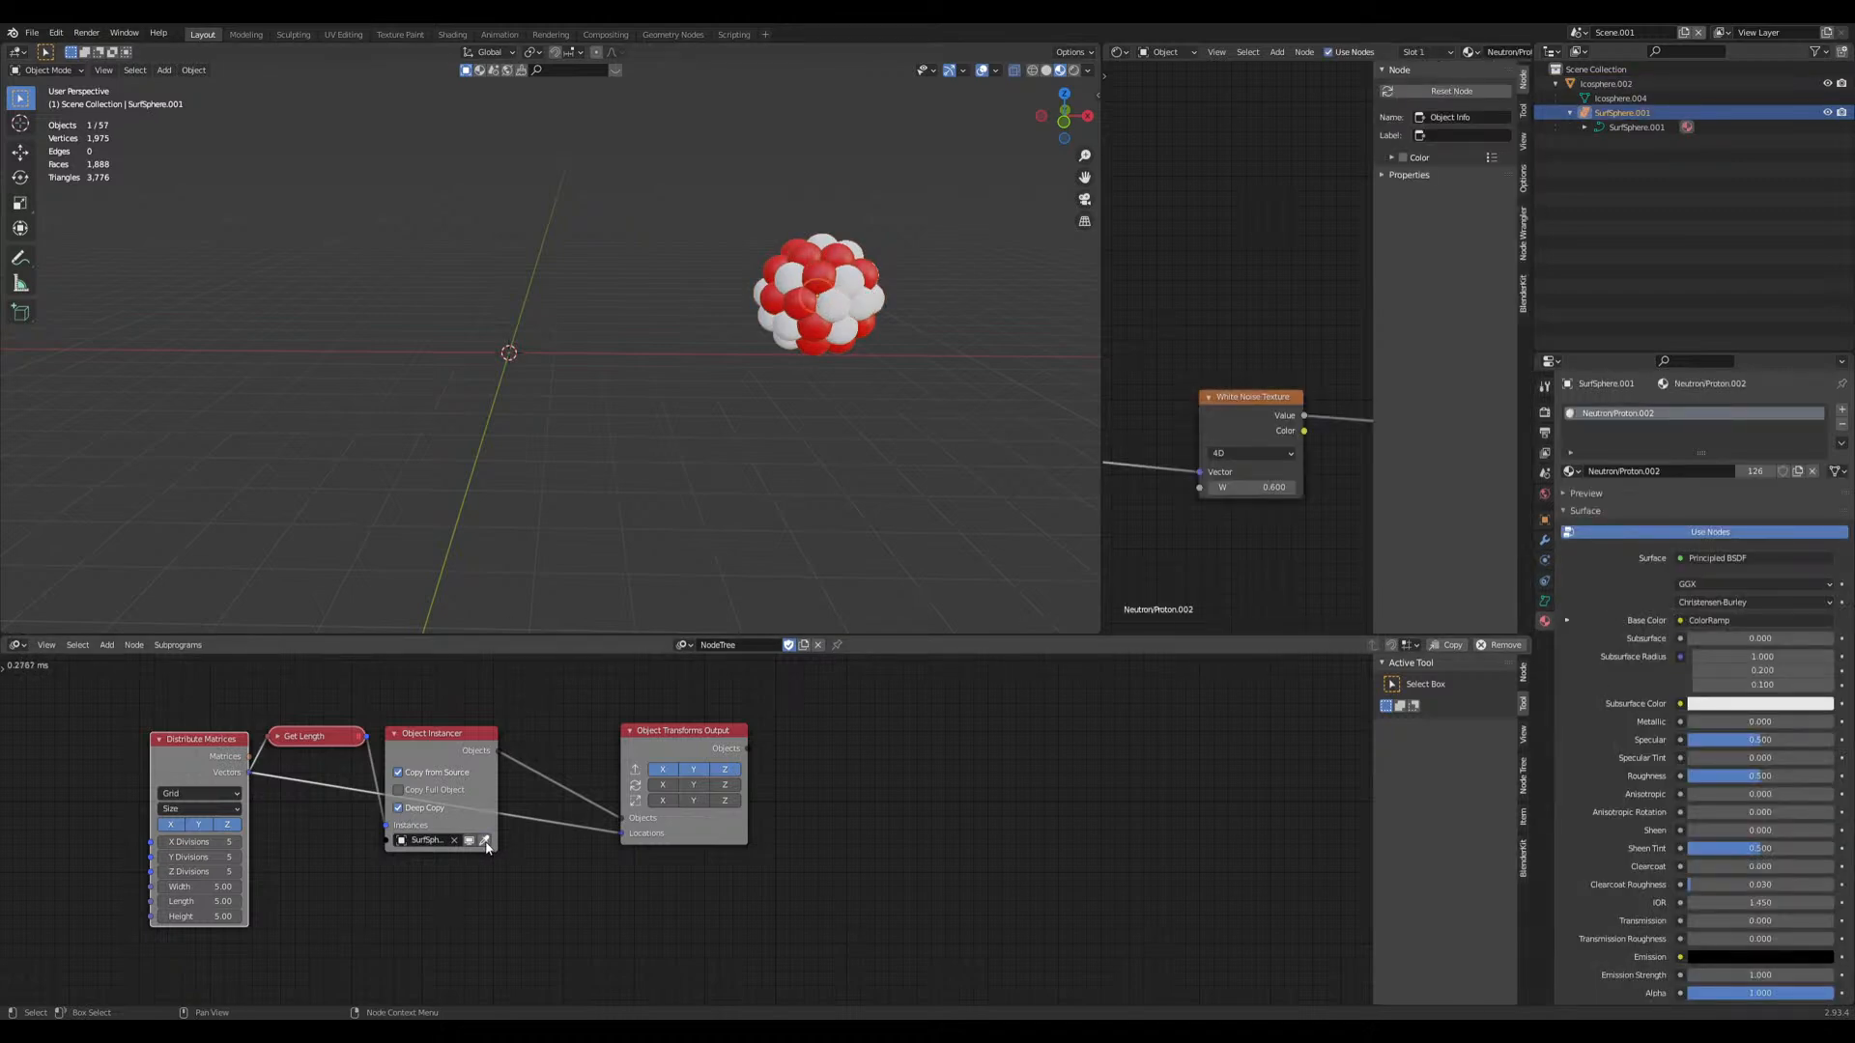
Step: Inspect the scene around the origin and the nucleus for instanced copies
scroll(828, 493, down, 4)
middle_drag(823, 492, 773, 491)
click(1047, 70)
click(1059, 71)
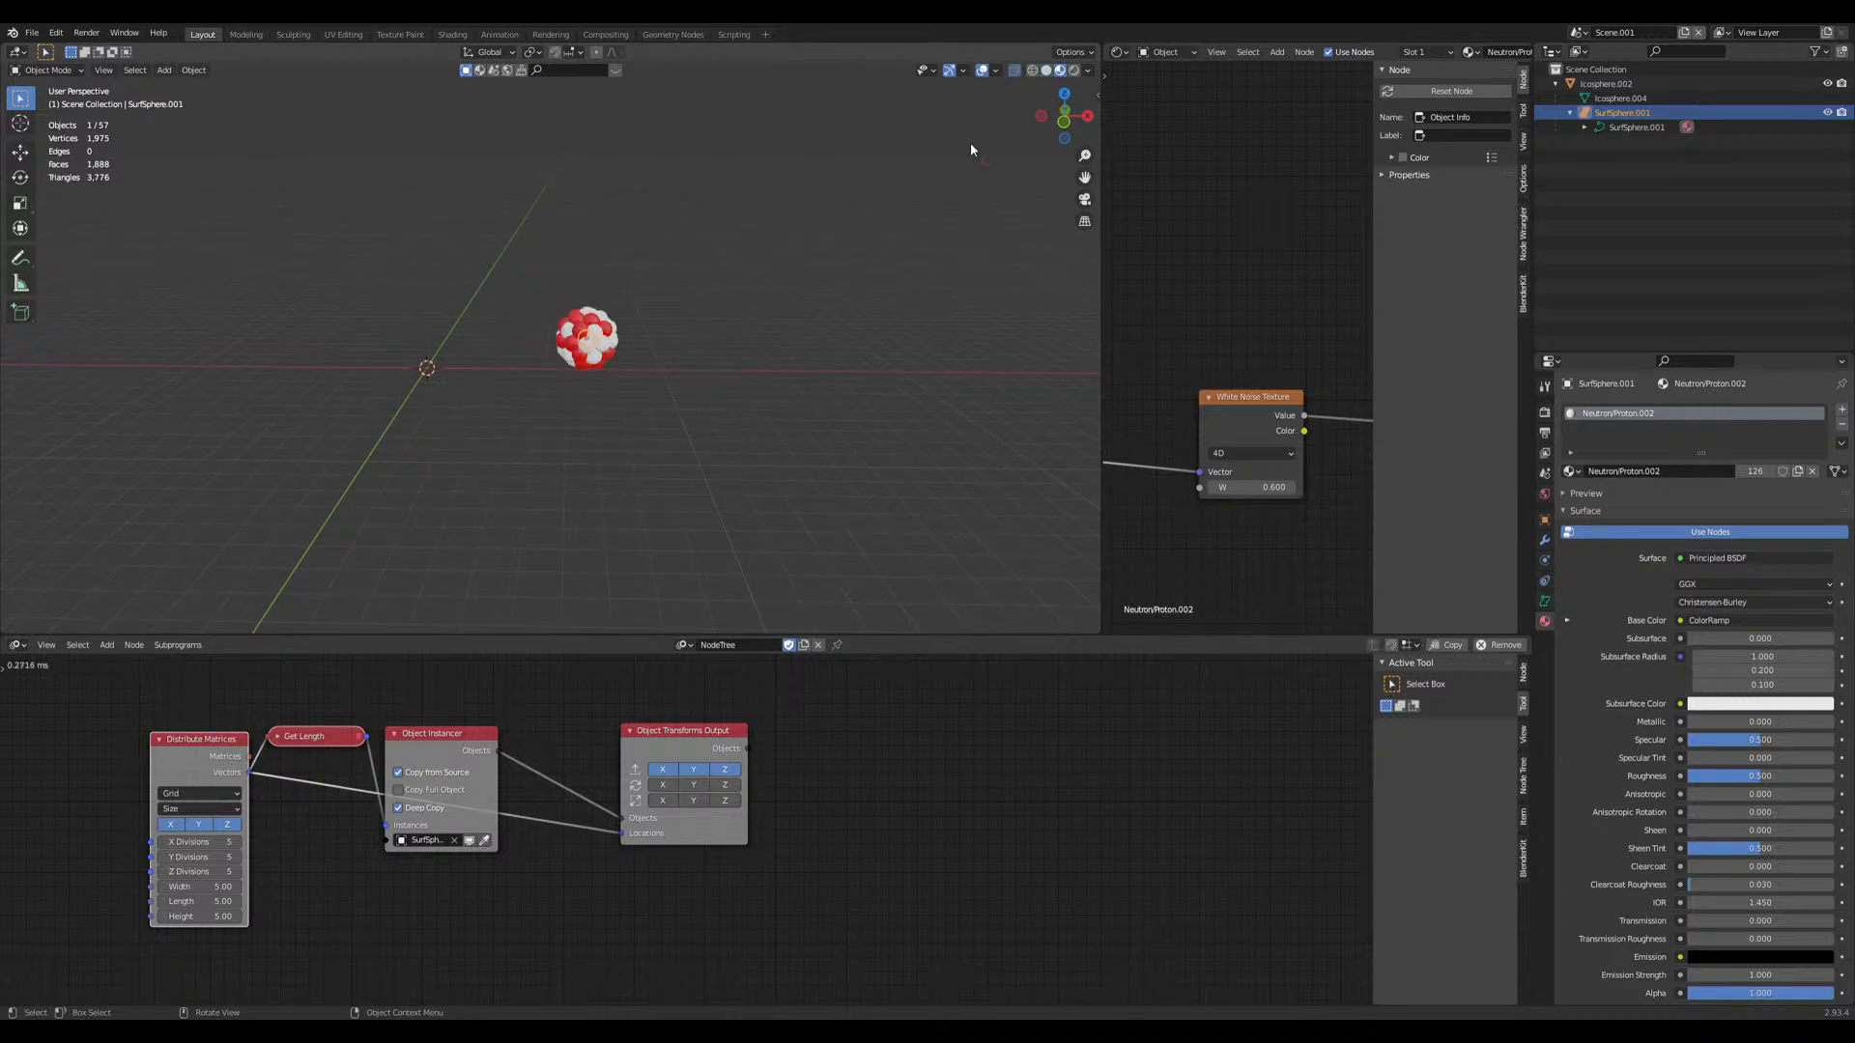
scroll(756, 434, up, 5)
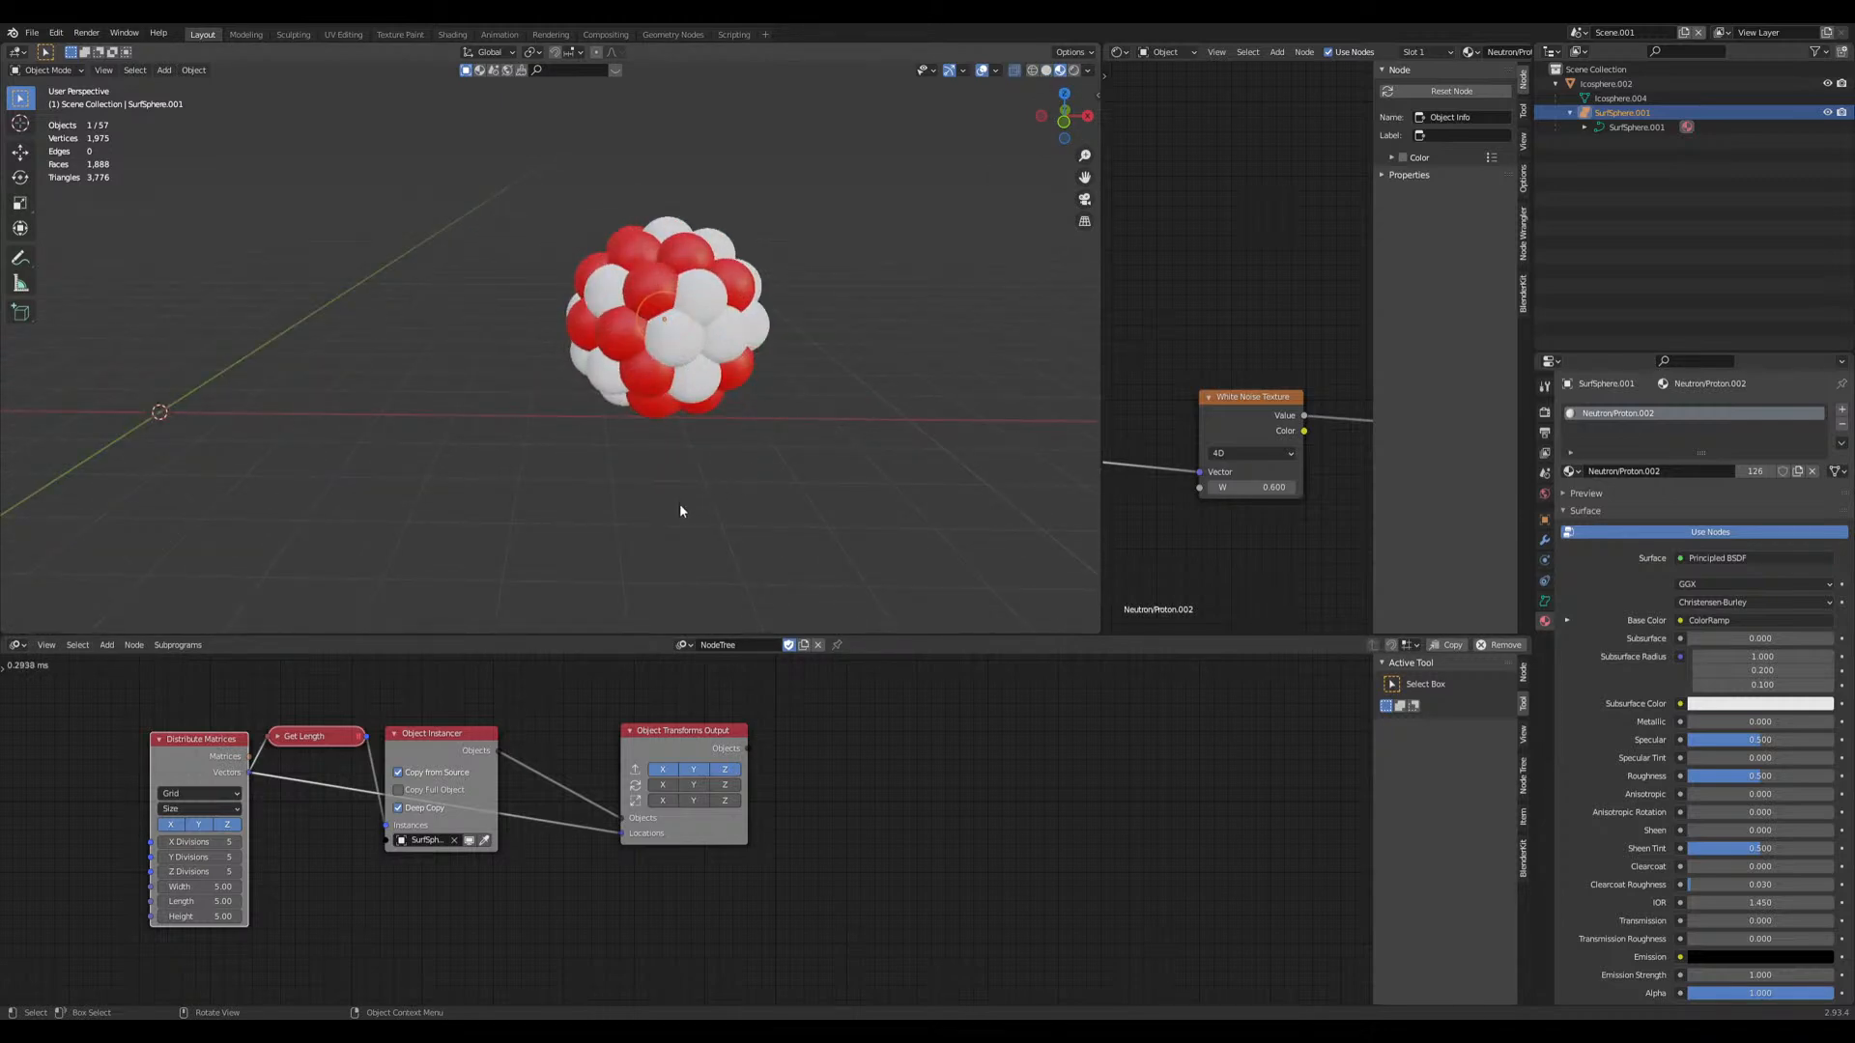
scroll(391, 922, down, 2)
click(376, 792)
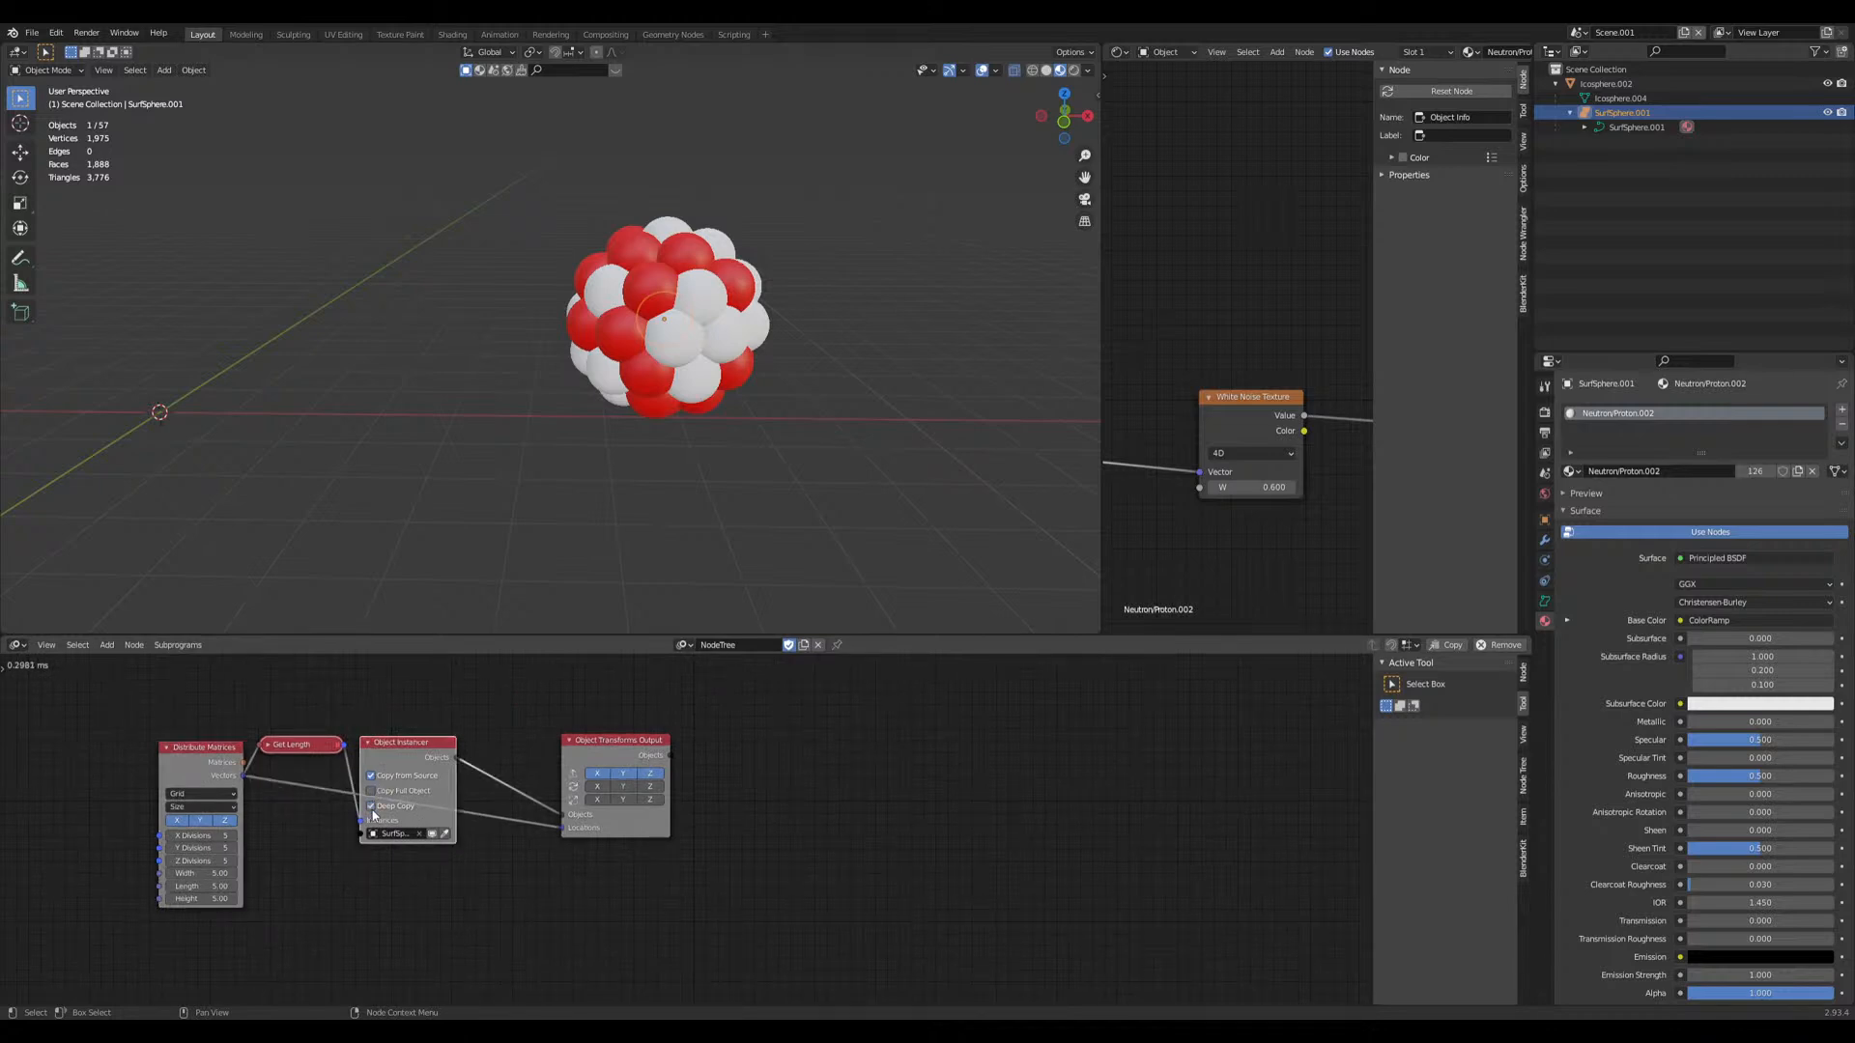
scroll(640, 537, down, 4)
shift+middle_drag(663, 499, 686, 500)
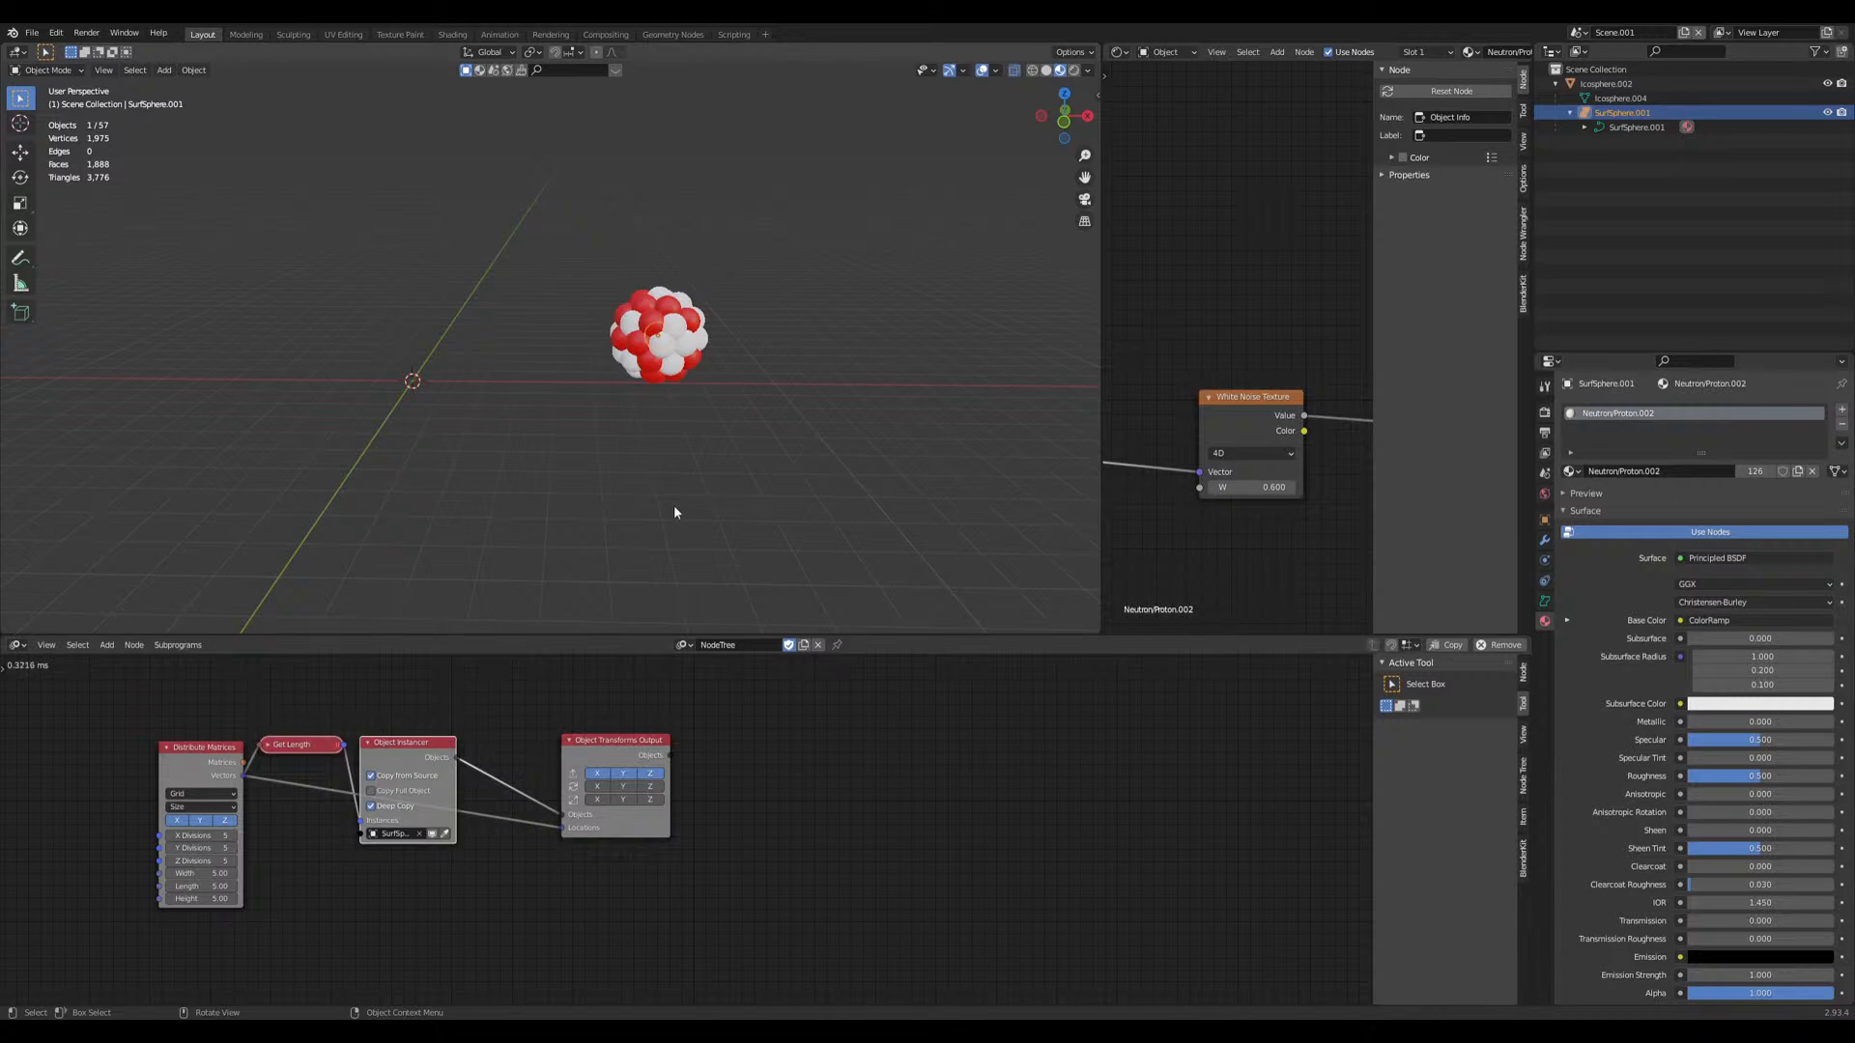
Step: Try to move the selected child sphere away from its position
key(g)
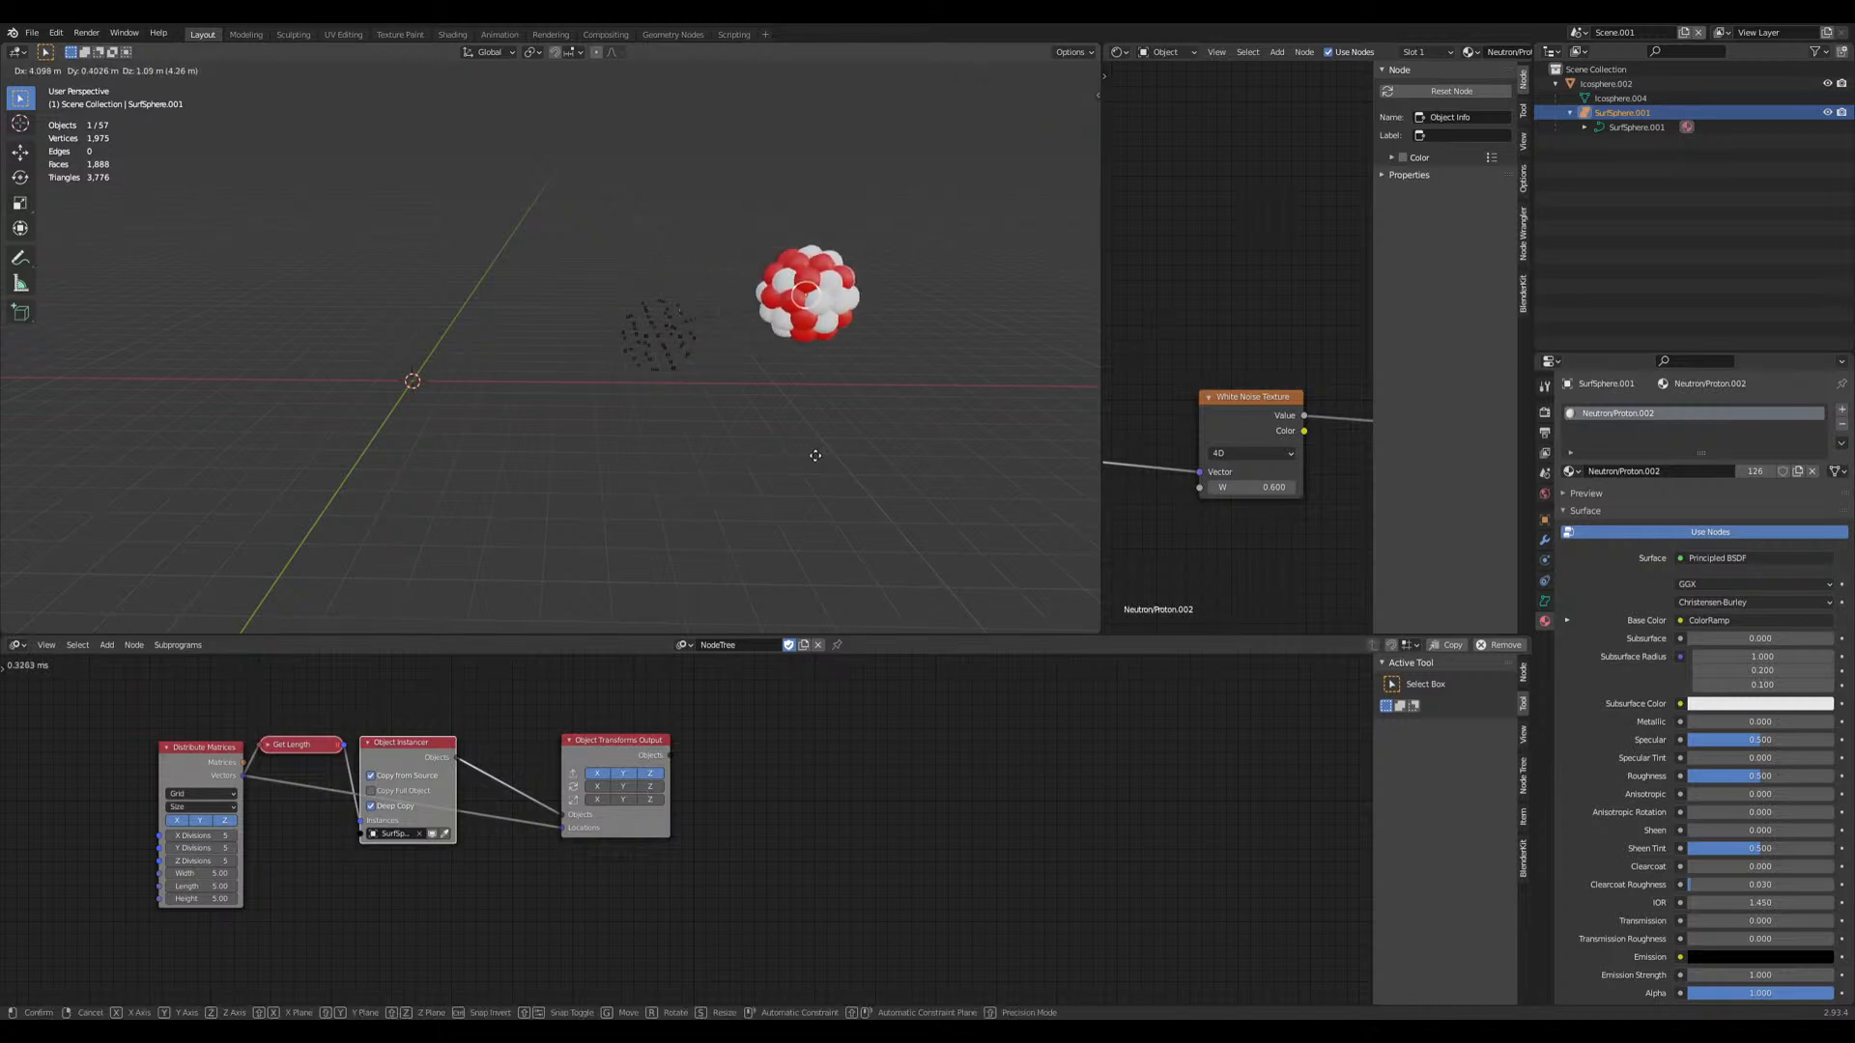
right_click(771, 451)
scroll(772, 451, up, 4)
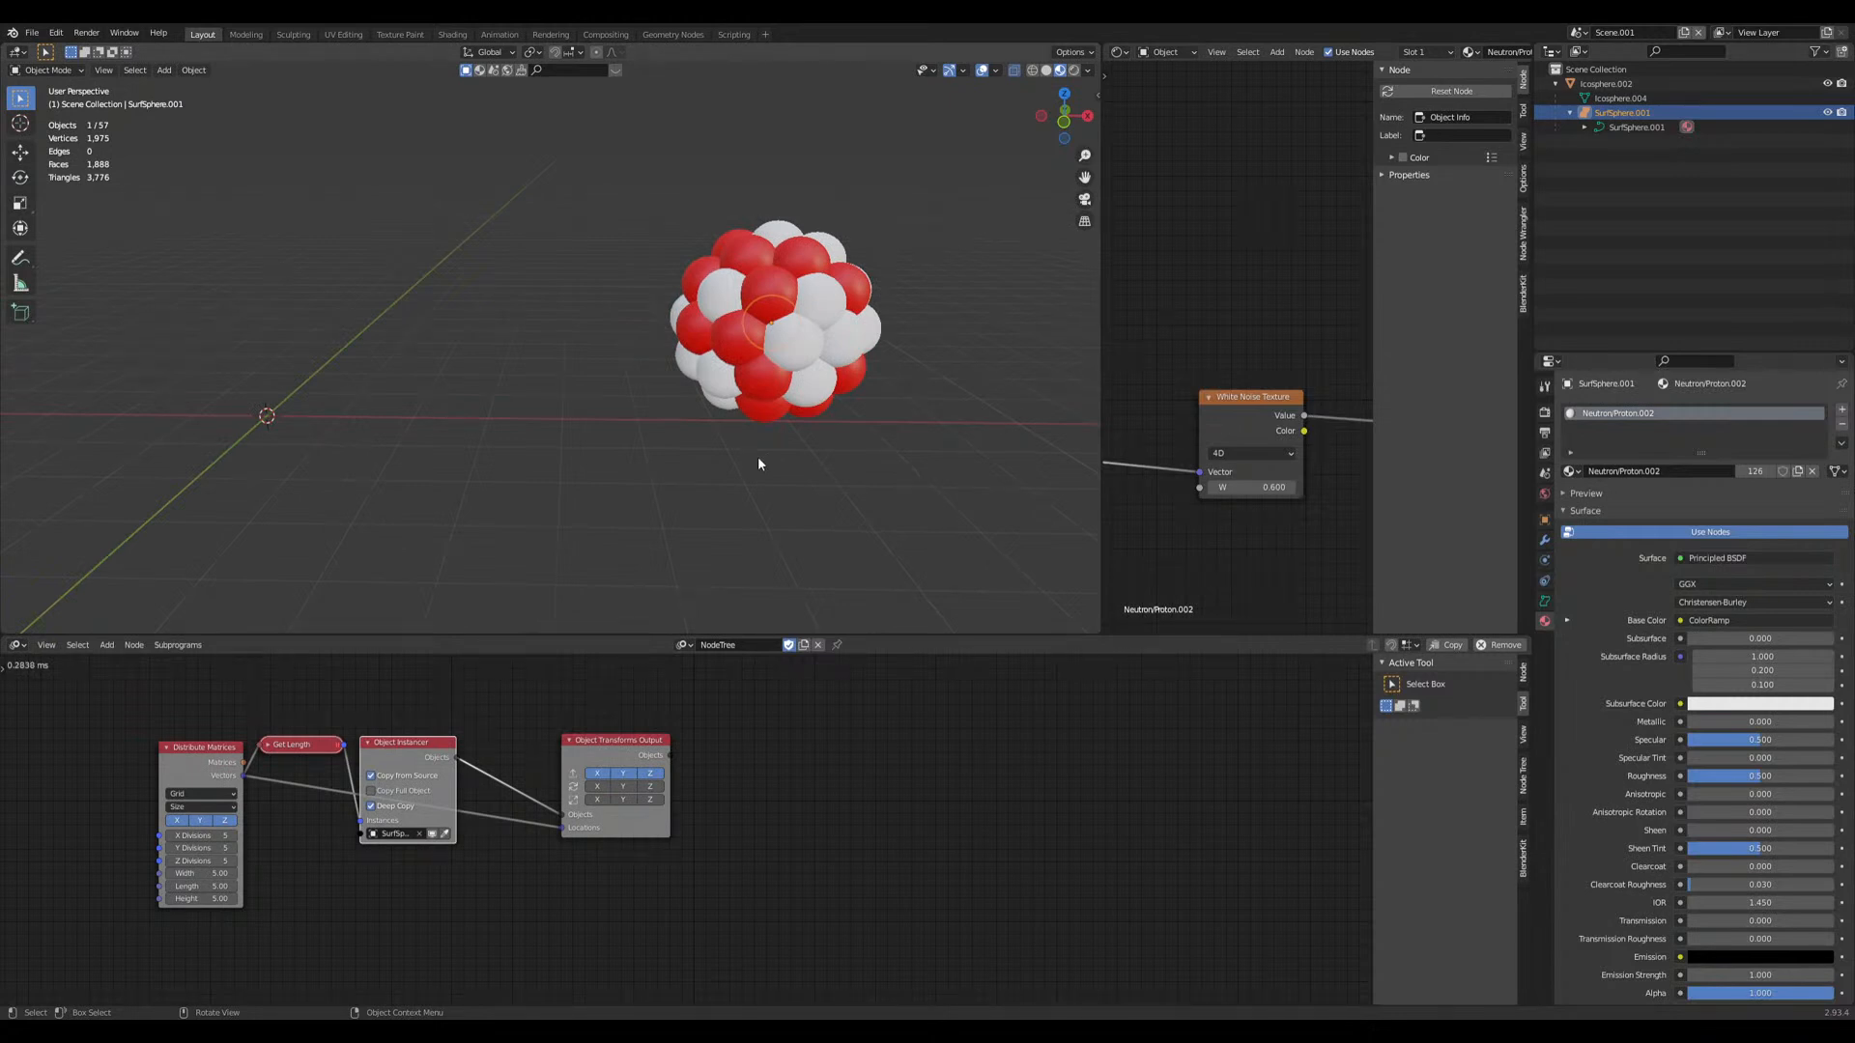
shift+middle_drag(758, 463, 583, 589)
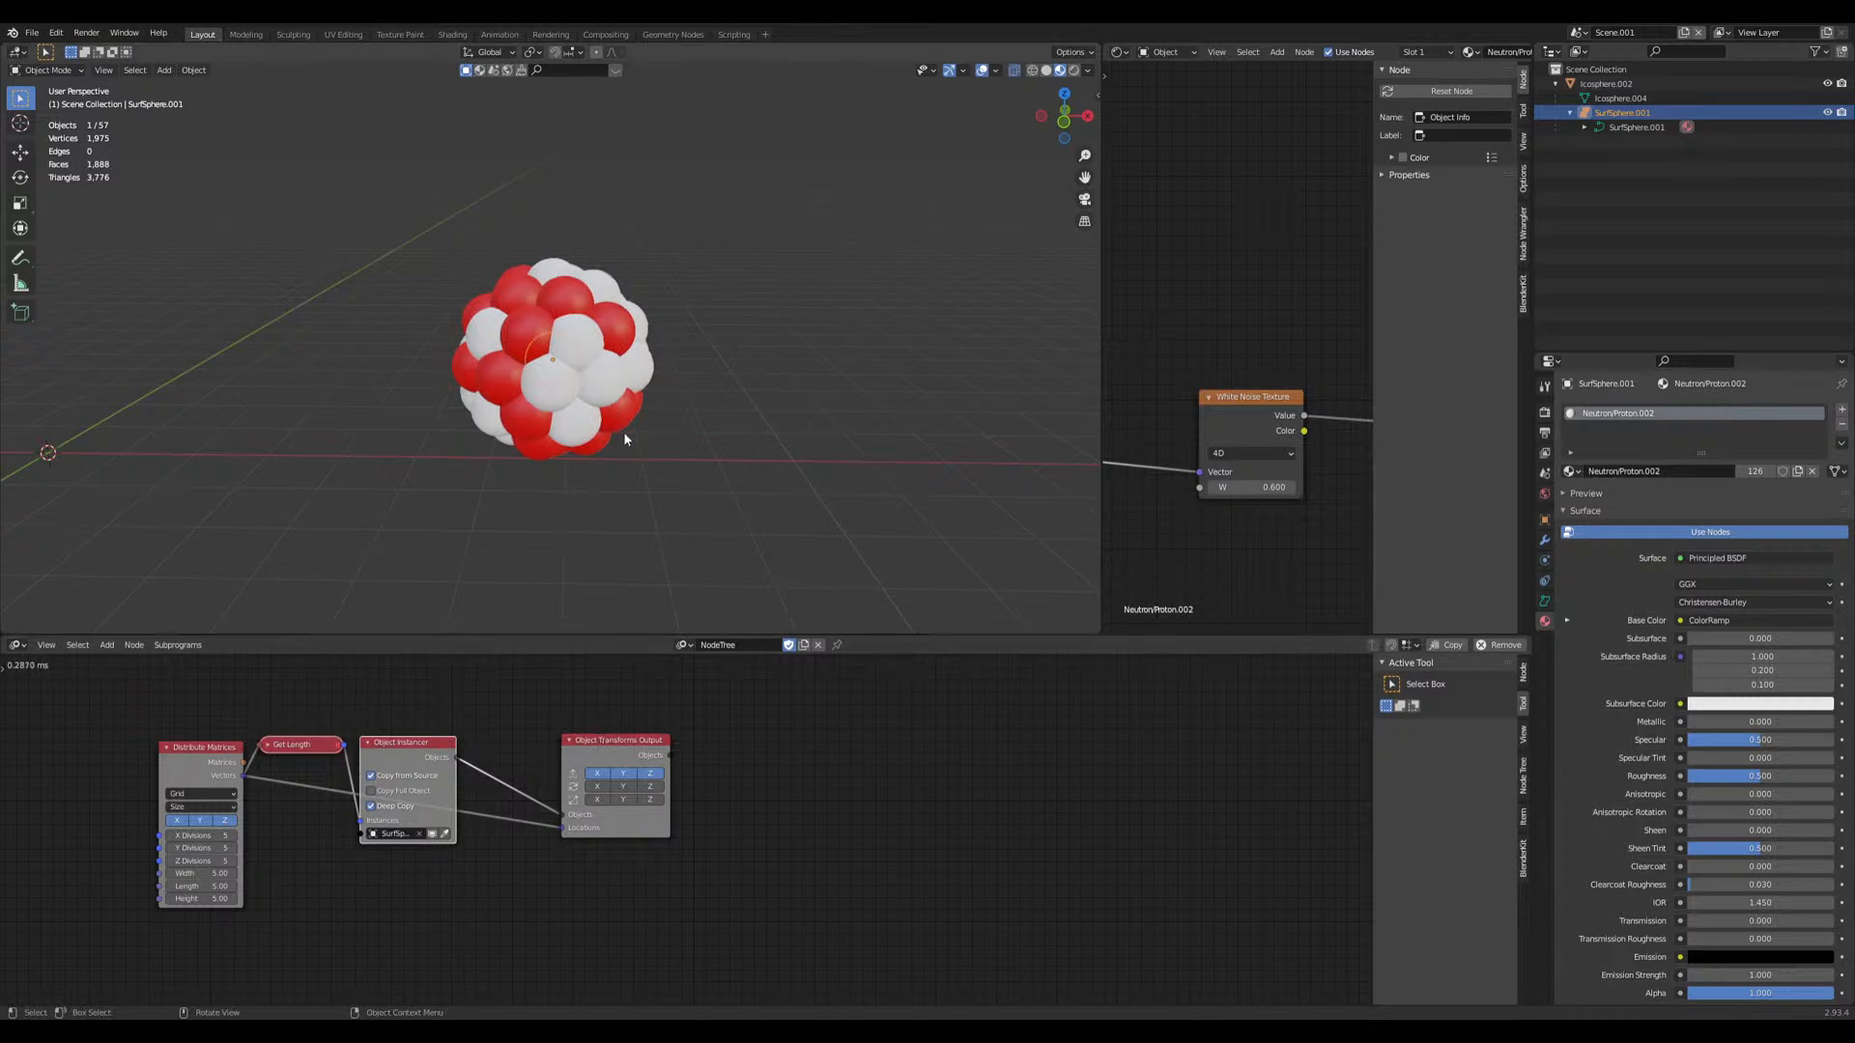
Step: Make the nucleus's instances real and try to join the resulting spheres
click(570, 325)
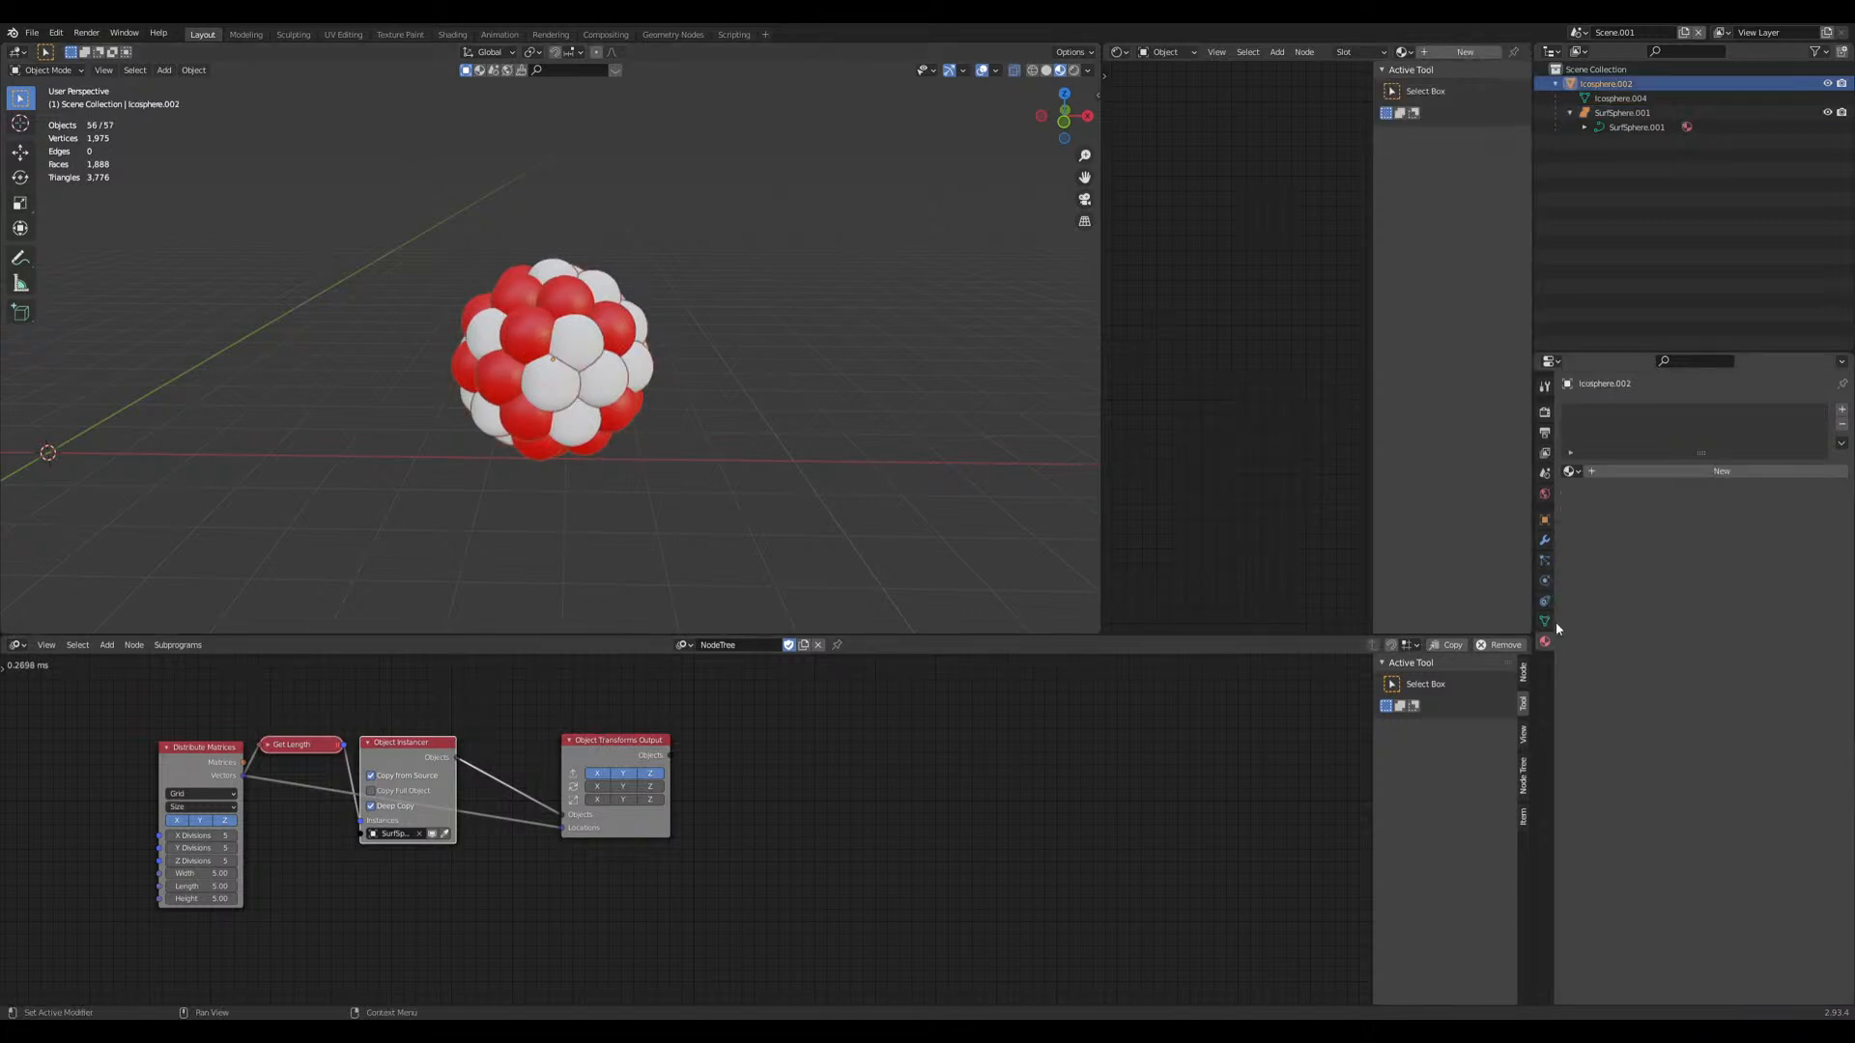
key(ctrl+a)
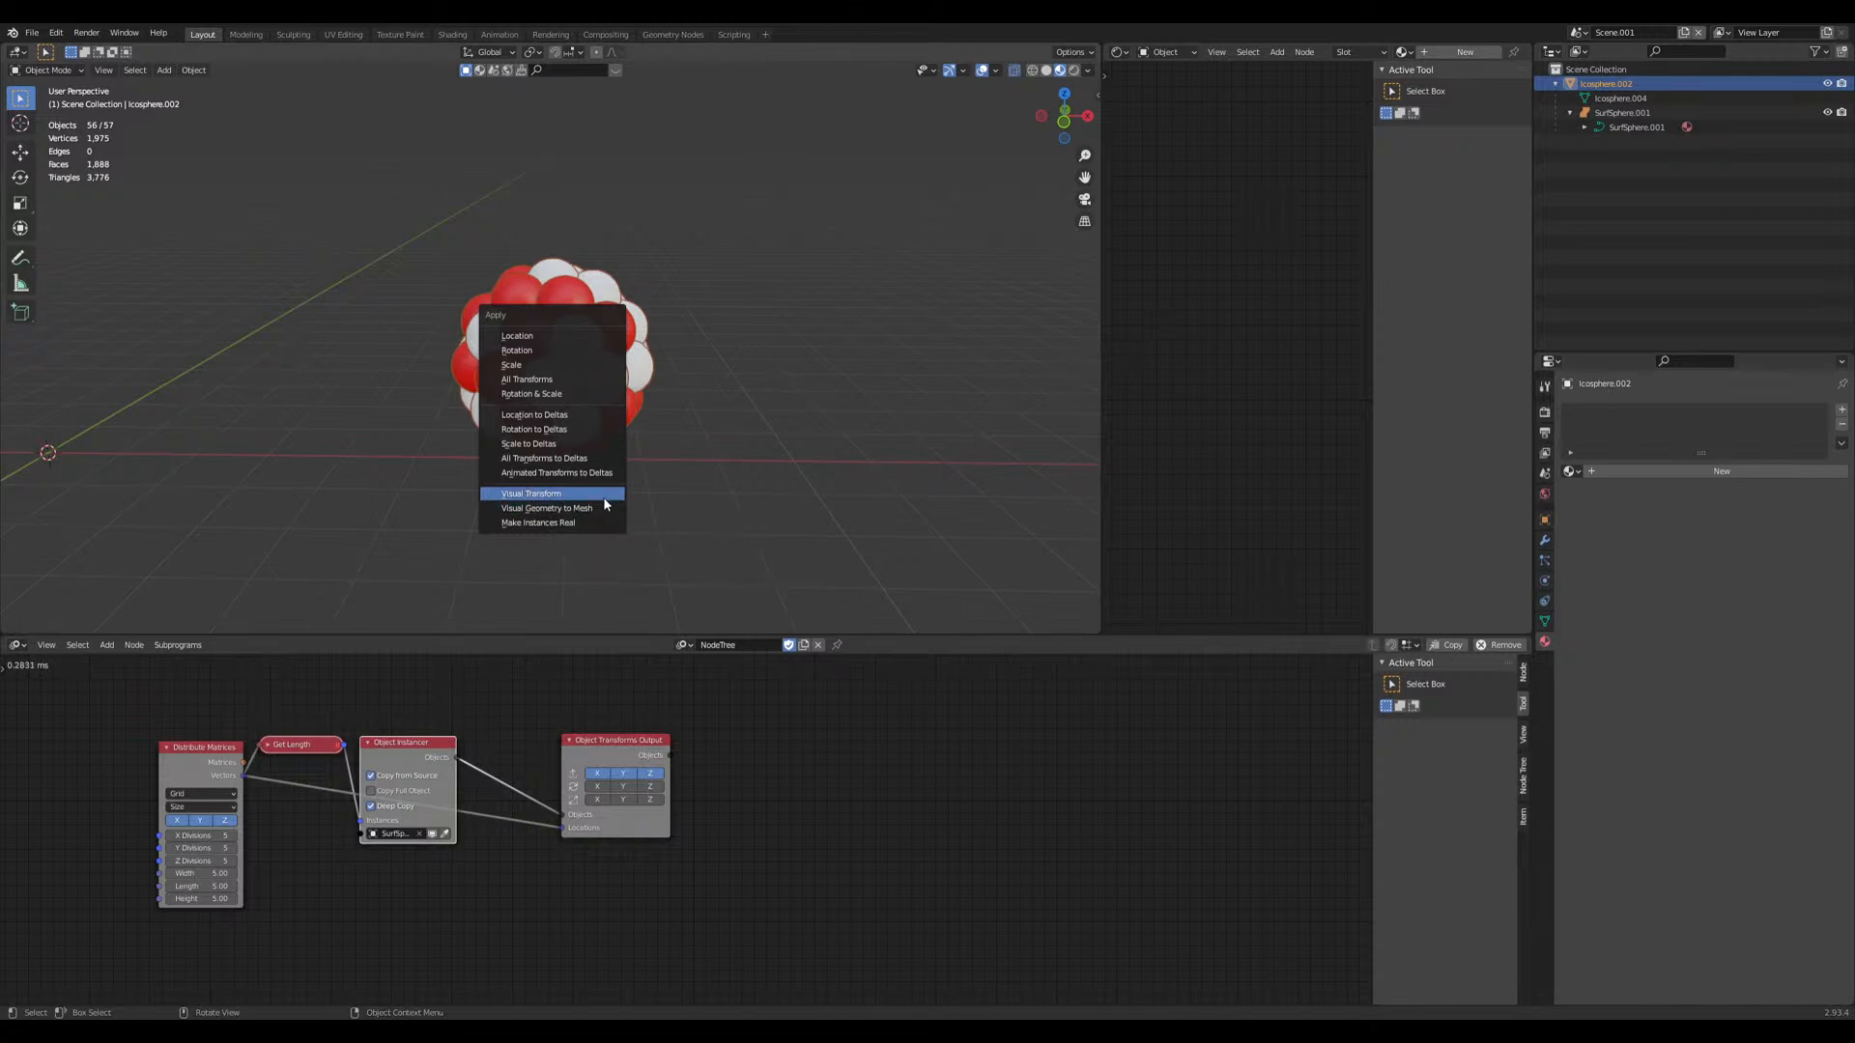
click(604, 523)
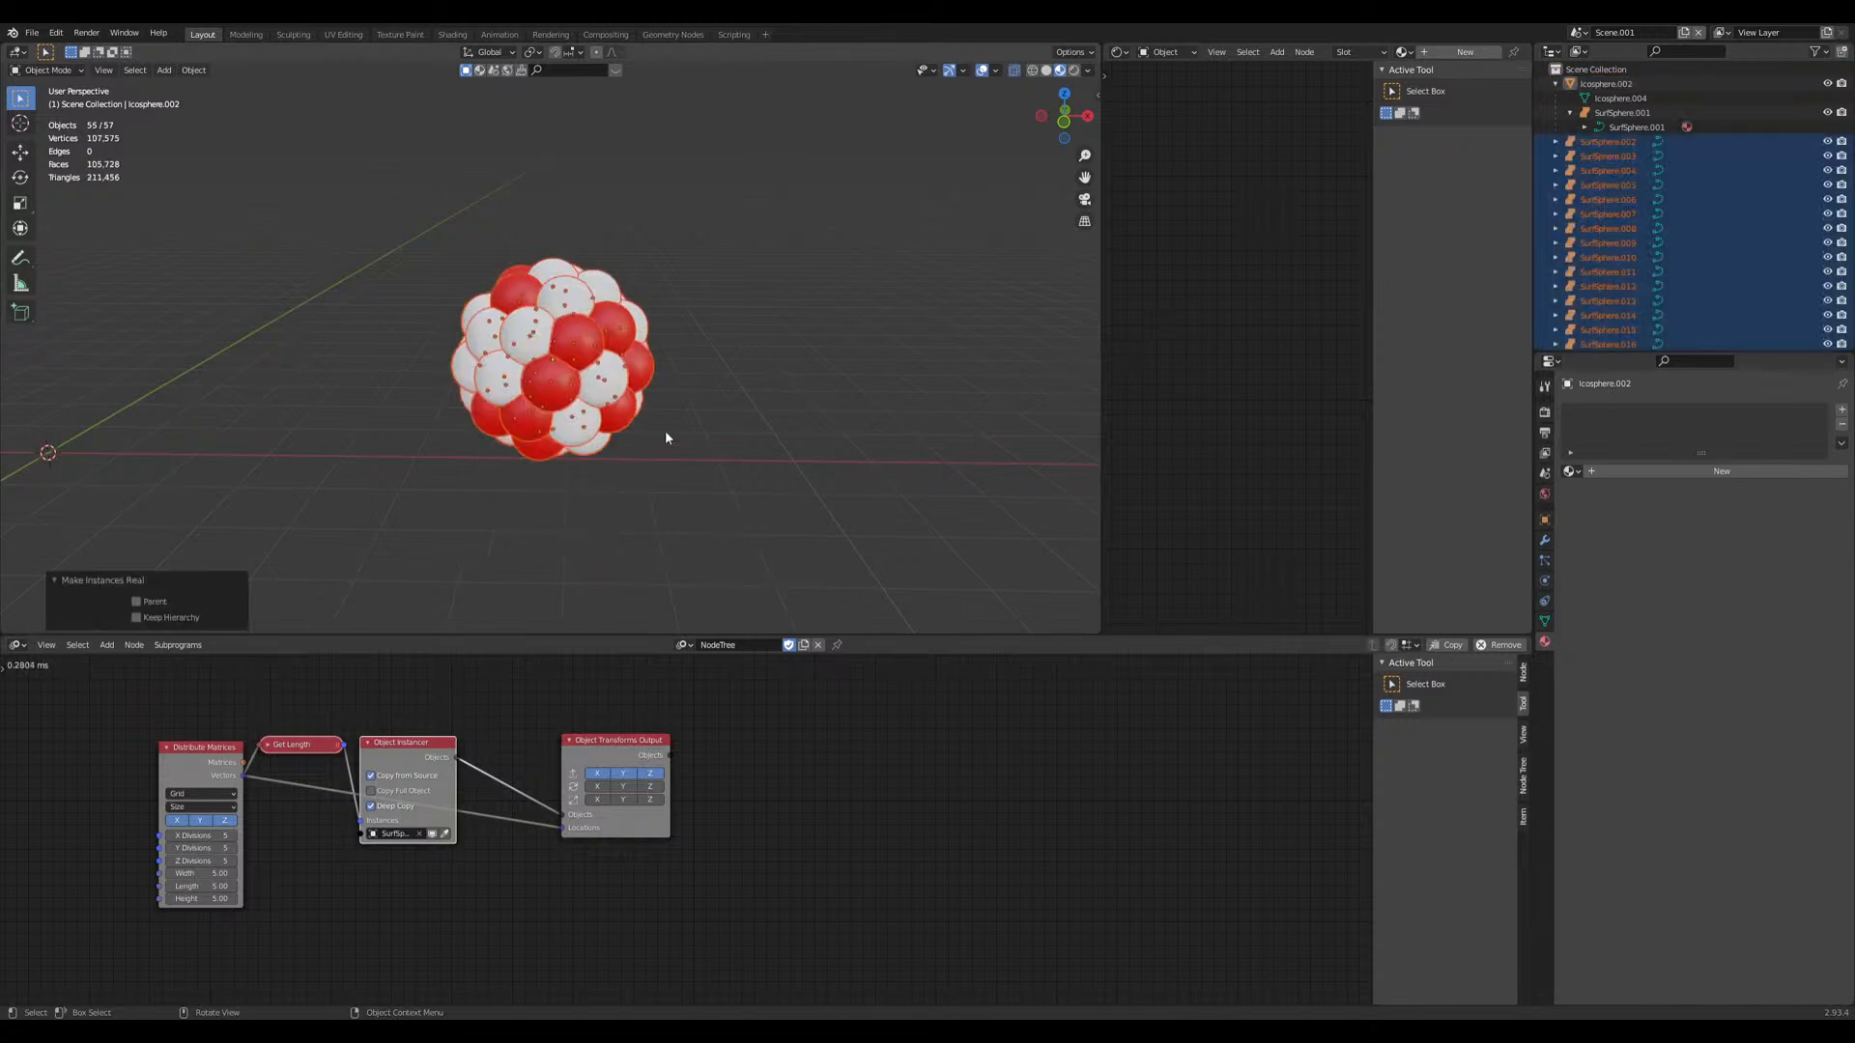
right_click(577, 336)
click(526, 166)
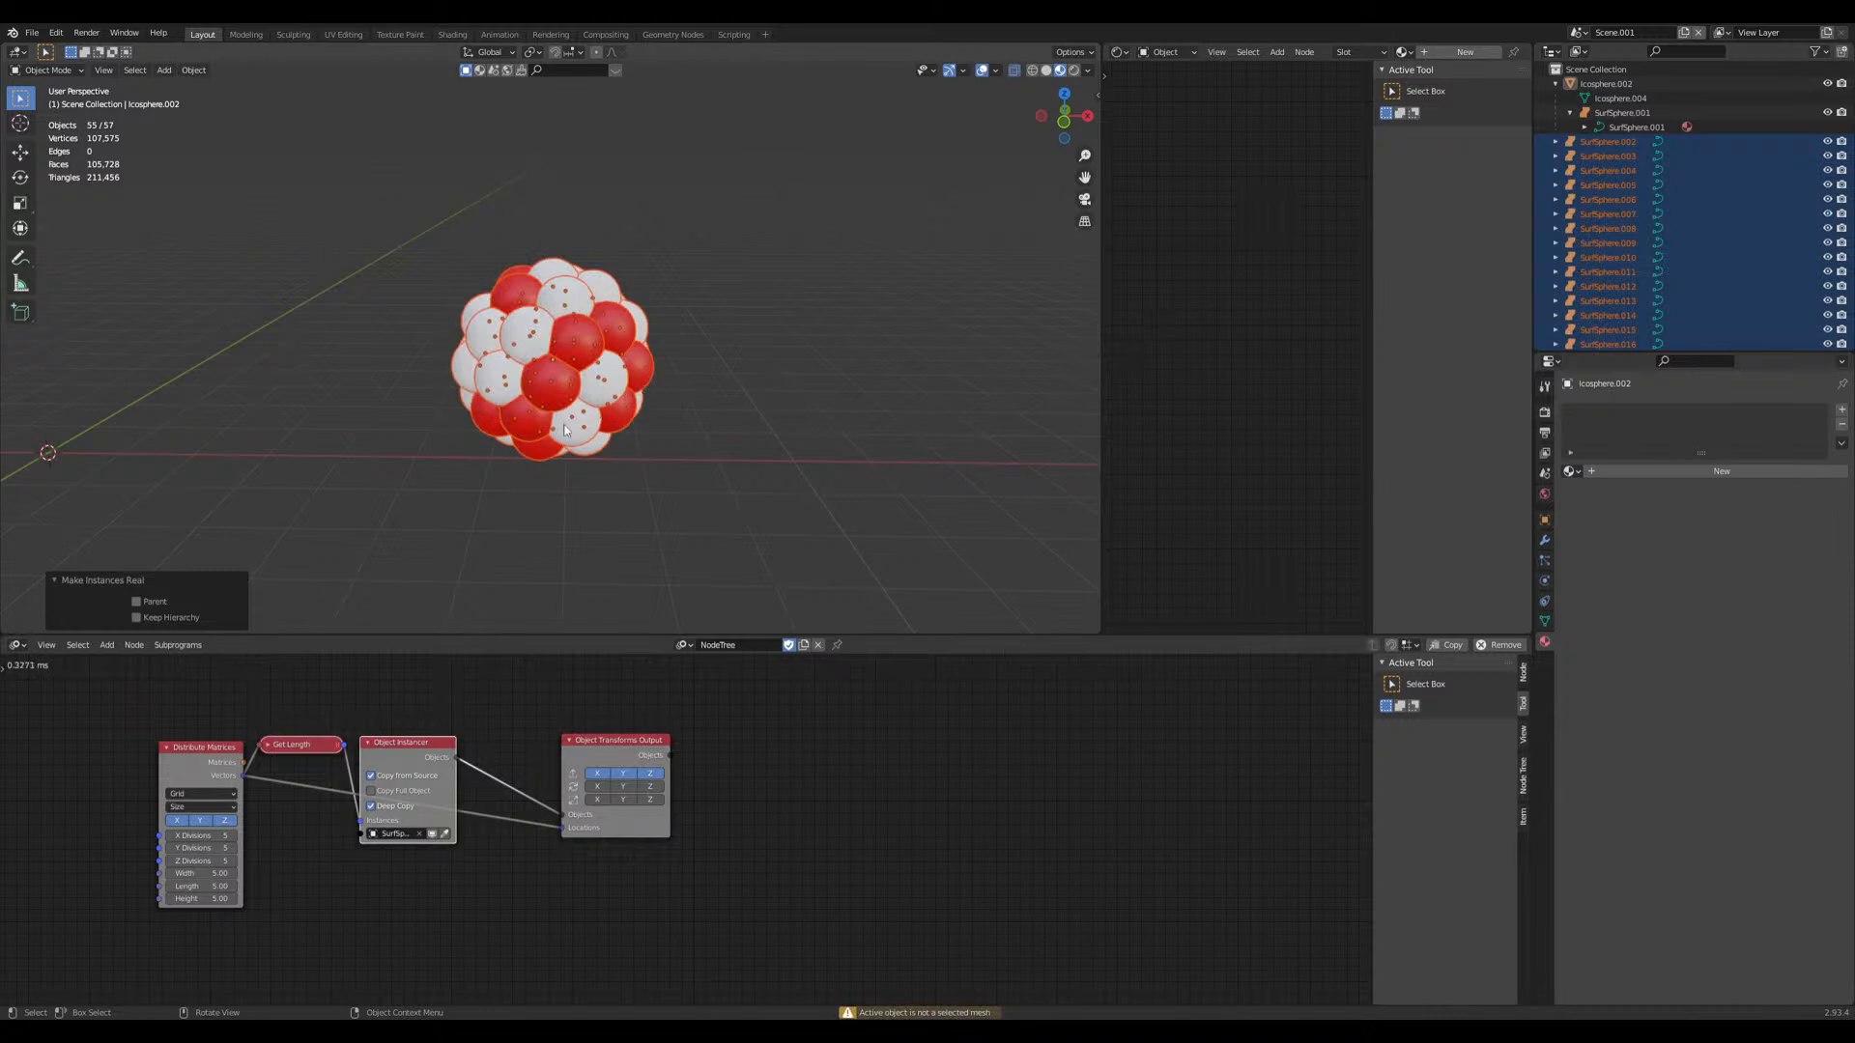
Step: Try to move the separated spheres, and undo making the instances real
key(g)
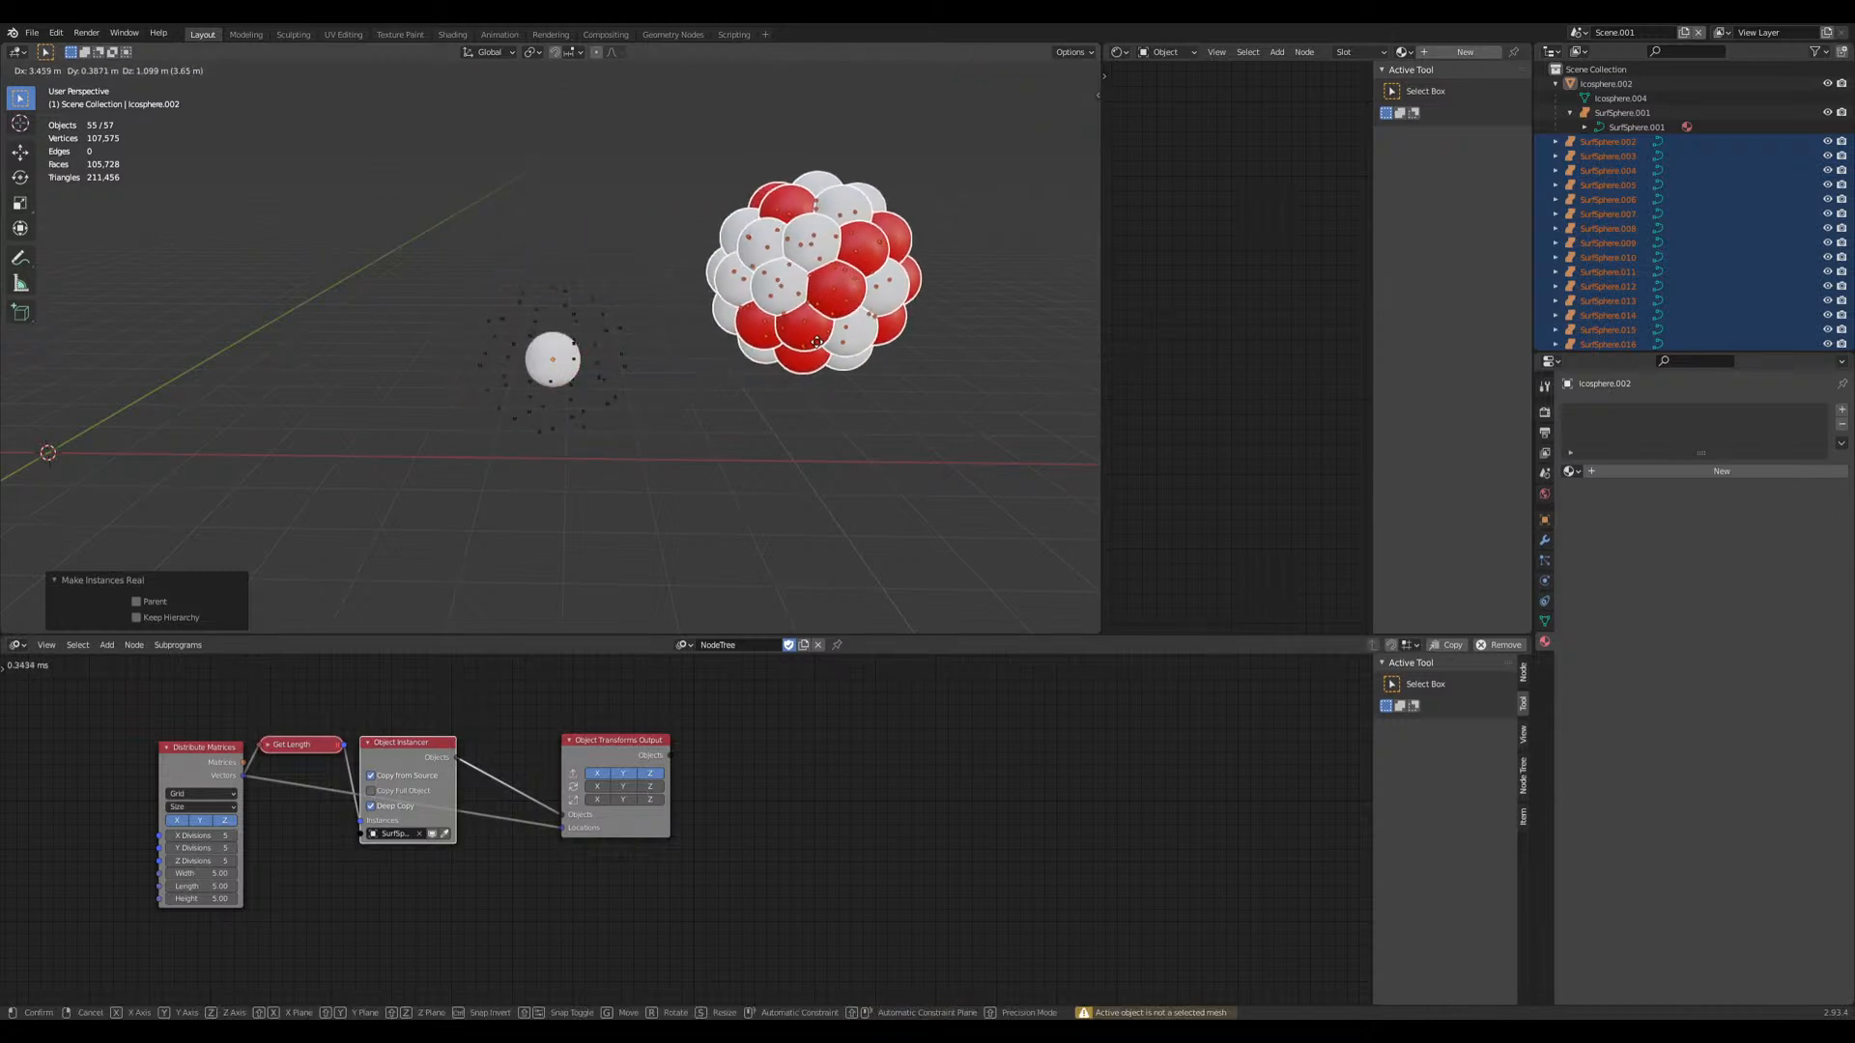
right_click(816, 340)
scroll(806, 340, down, 5)
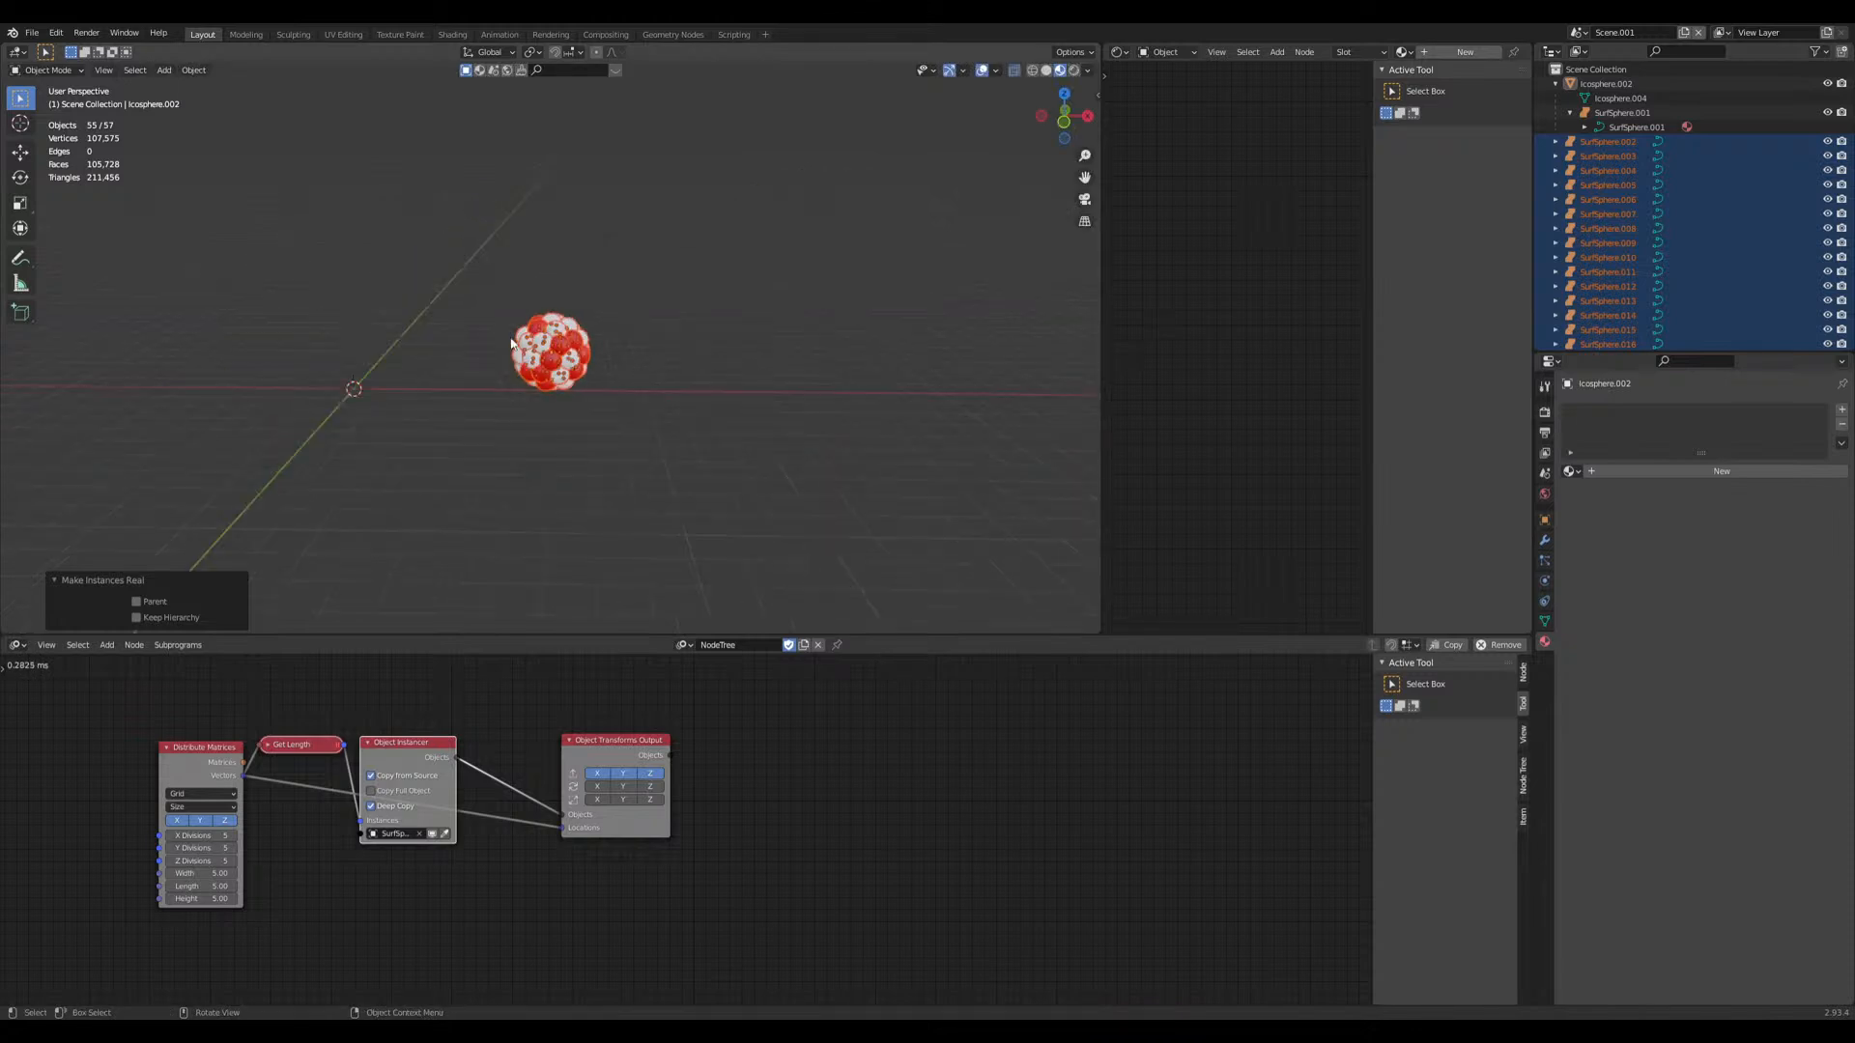
key(ctrl+z)
Step: Move the nucleus farther from the origin, about 9 m in X, 0.9 m in Y and 2.7 m in Z
scroll(484, 426, up, 1)
key(g)
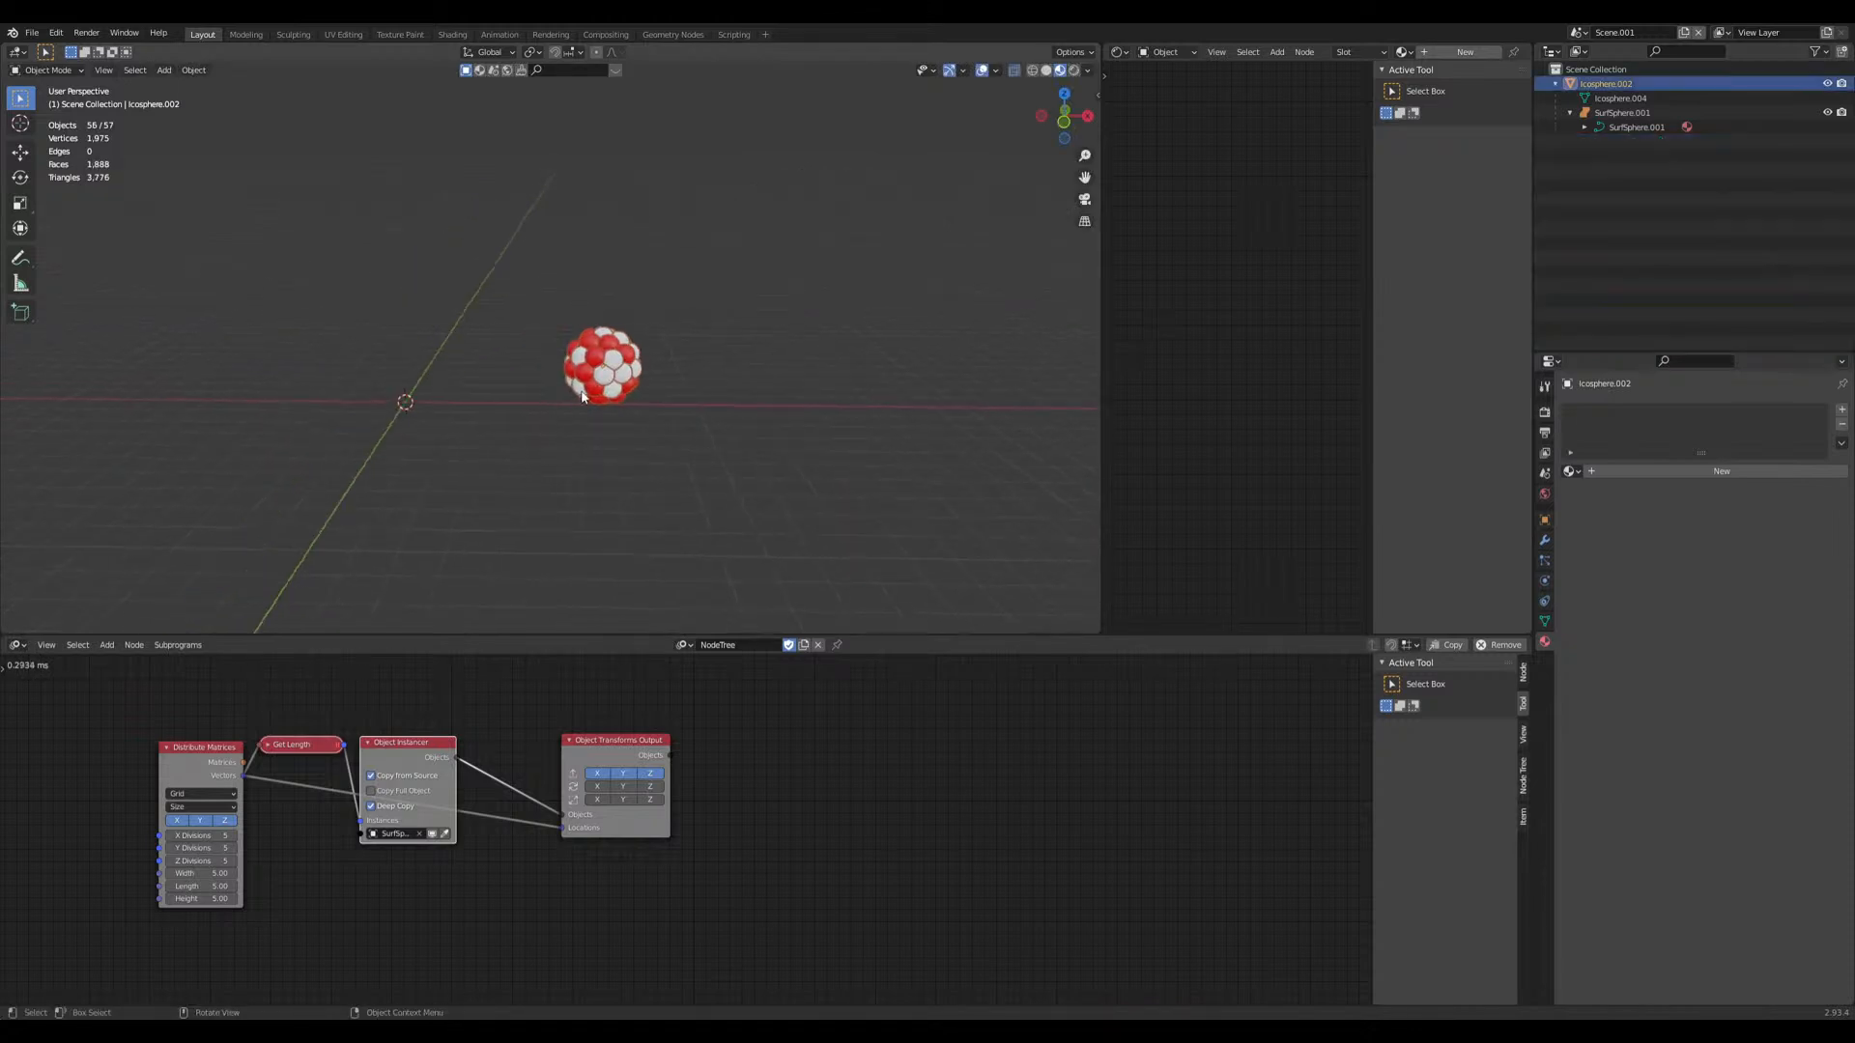
click(855, 328)
shift+middle_drag(523, 409, 608, 417)
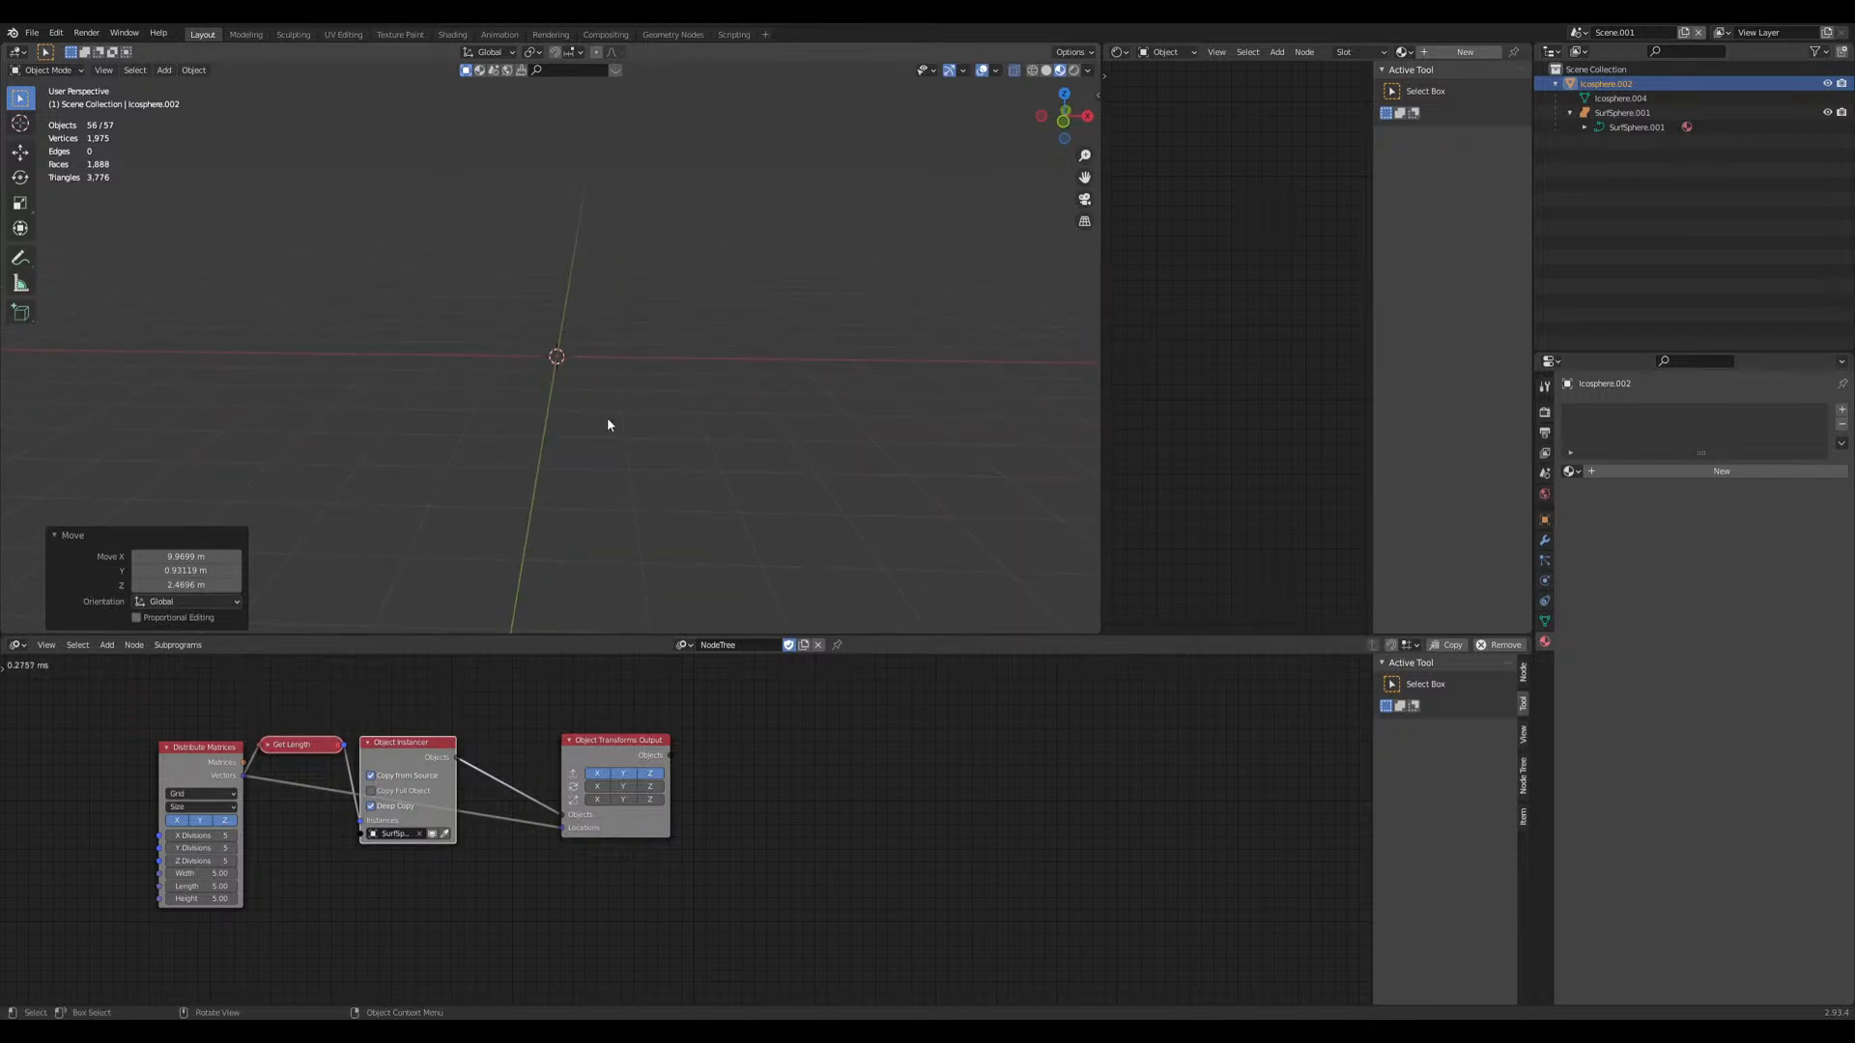
Step: Delete the Object Transforms Output, Object Instancer and Get Length nodes, keeping only Distribute Matrices
click(612, 745)
key(x)
click(430, 763)
key(x)
click(298, 745)
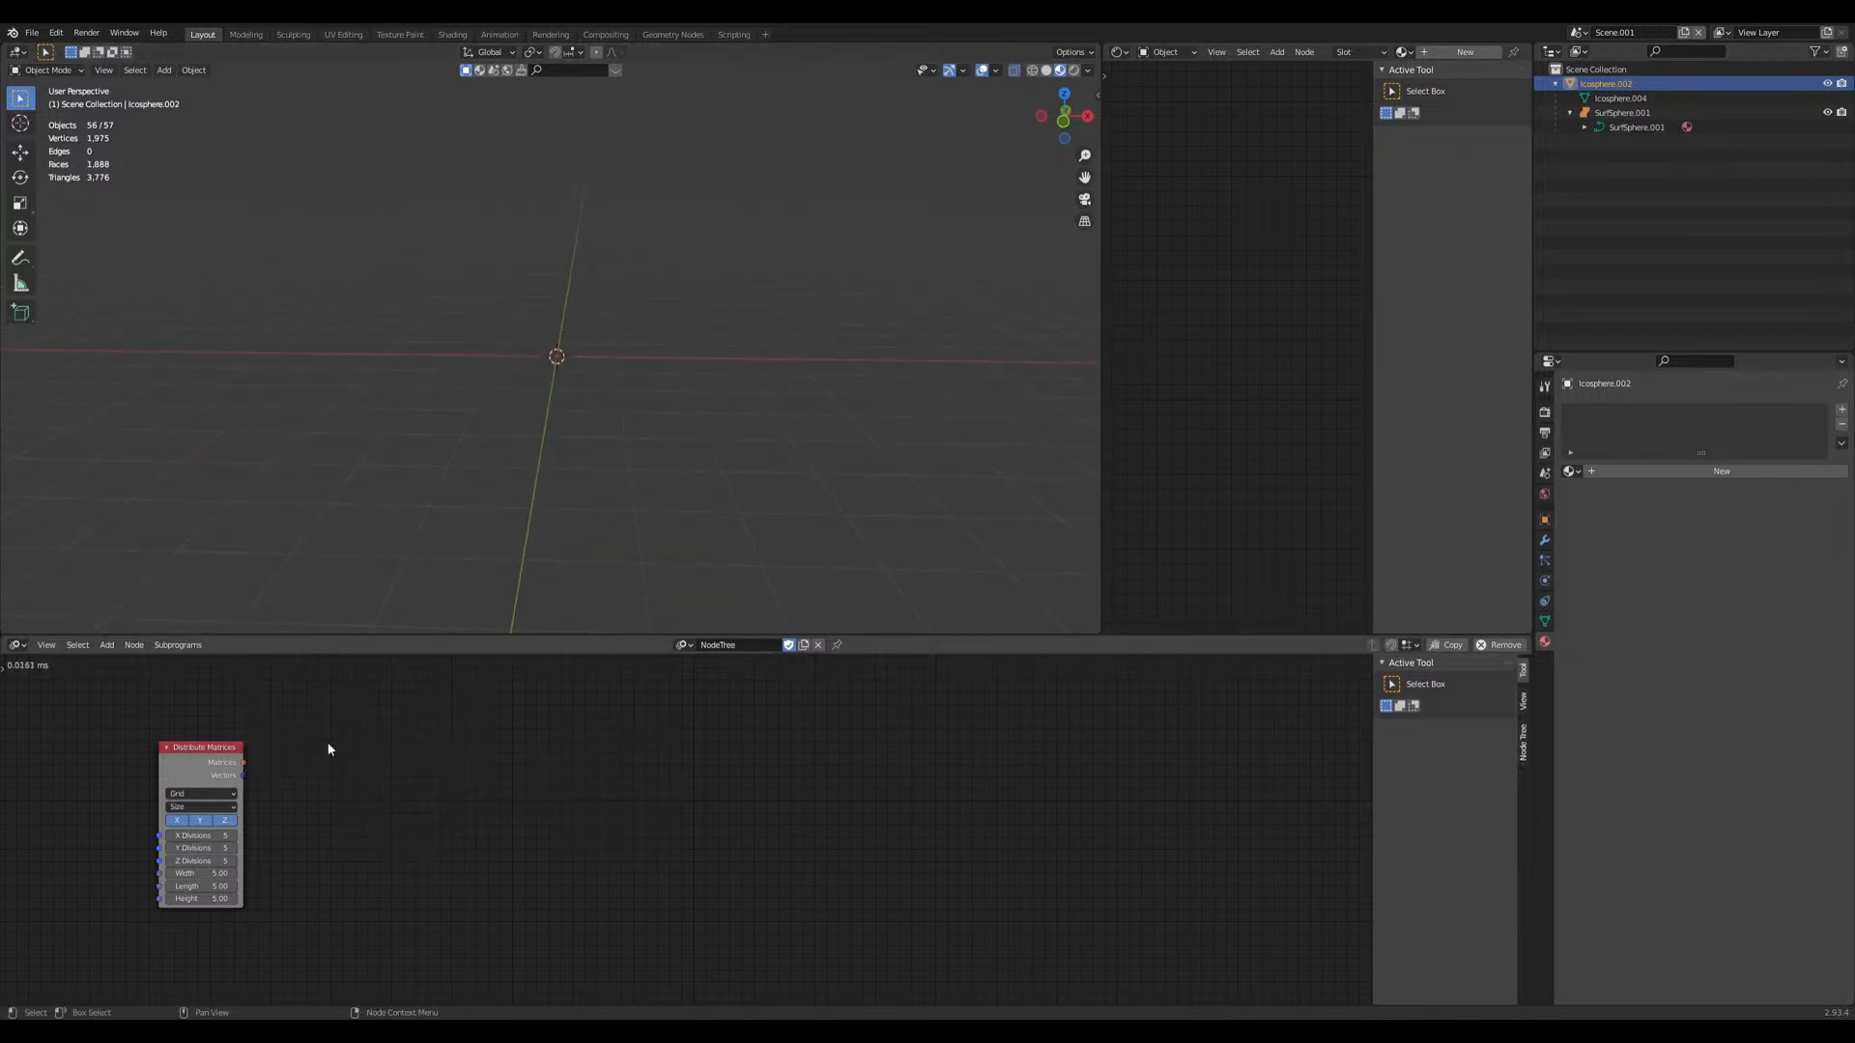
key(x)
Step: Add a Viewer node for the Vectors output of Distribute Matrices and place it below and beside that node
key(shift+a)
scroll(430, 408, down, 3)
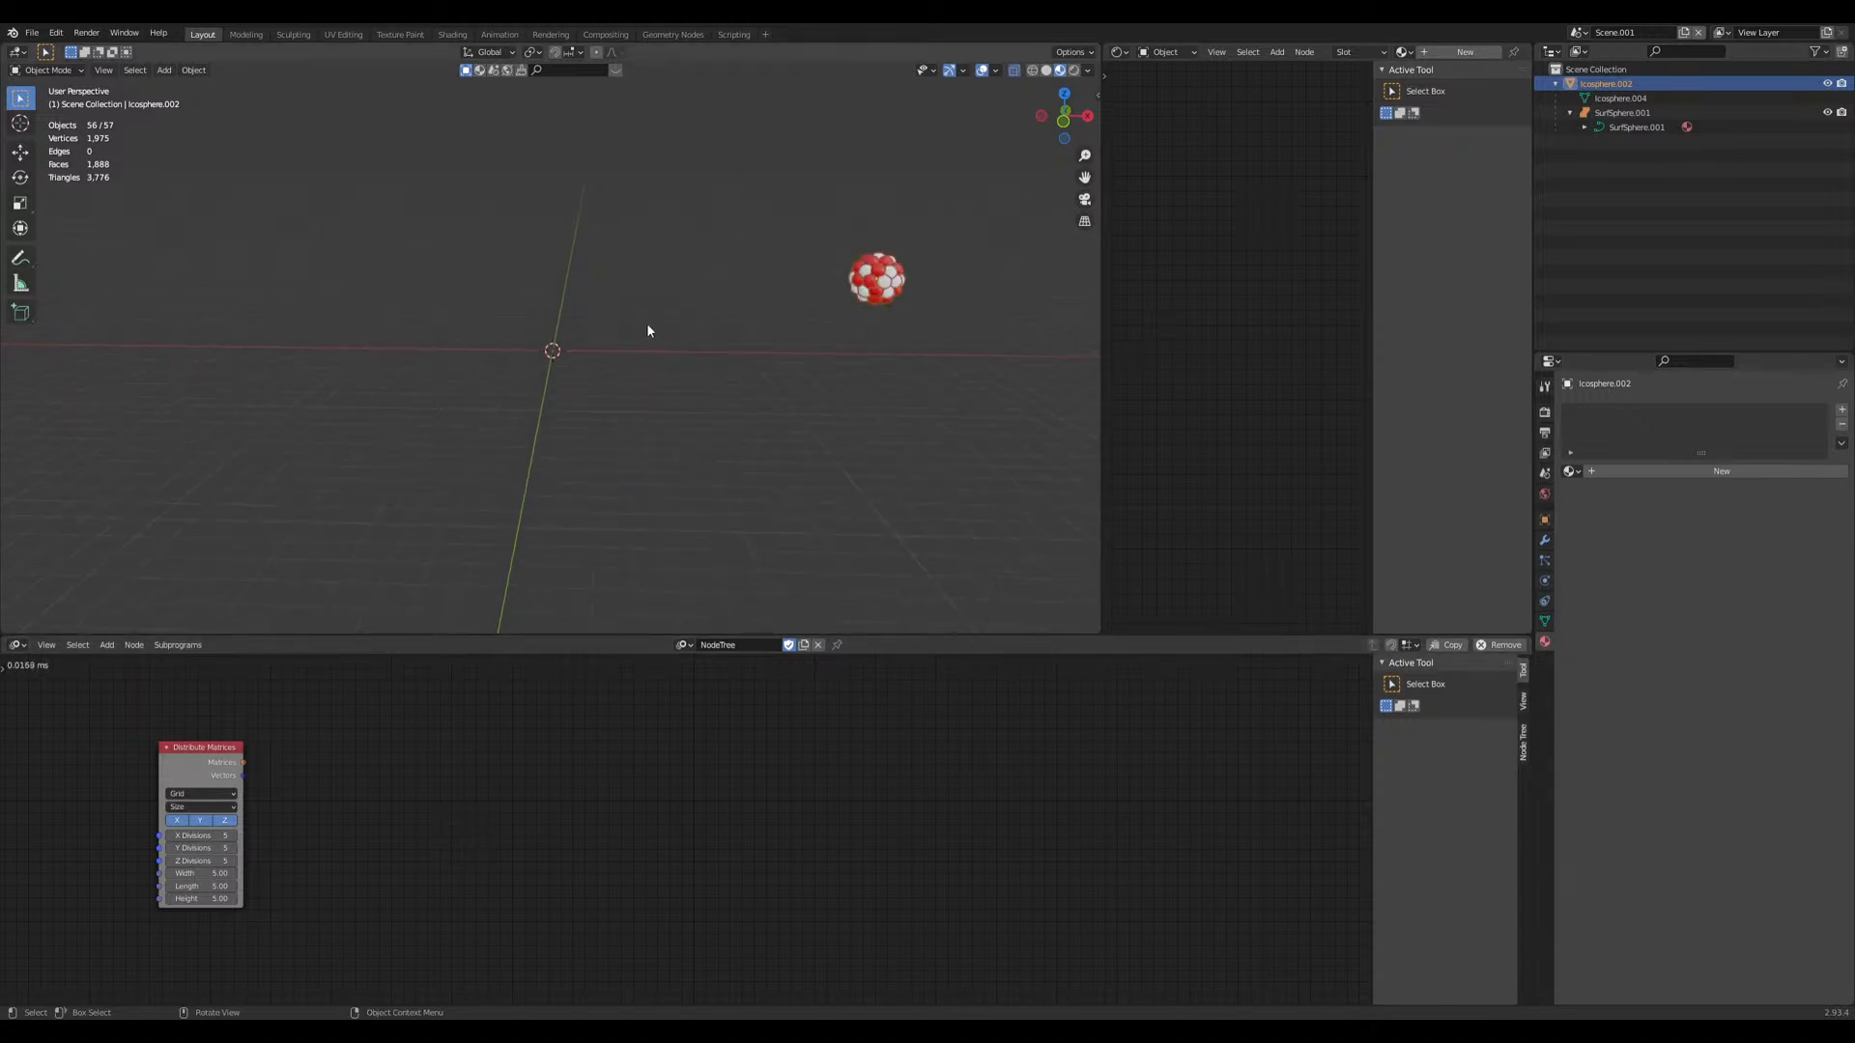
key(shift+a)
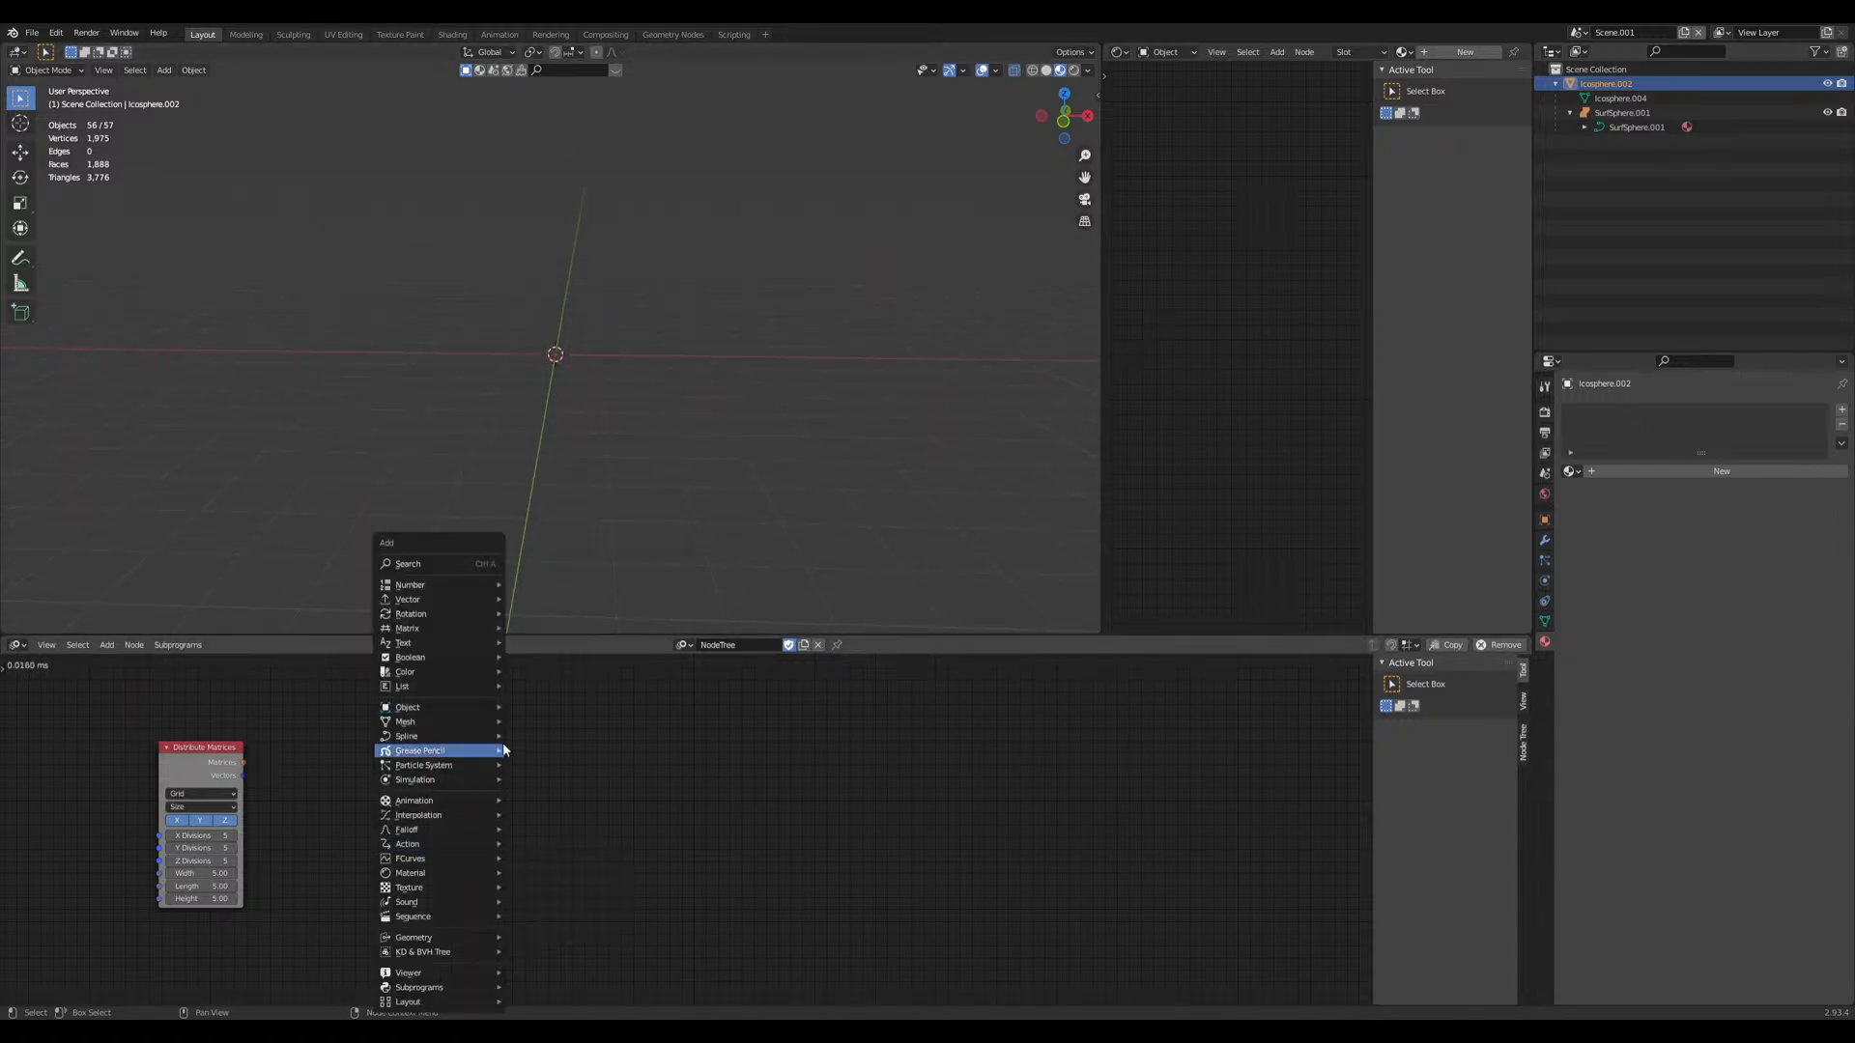
key(w)
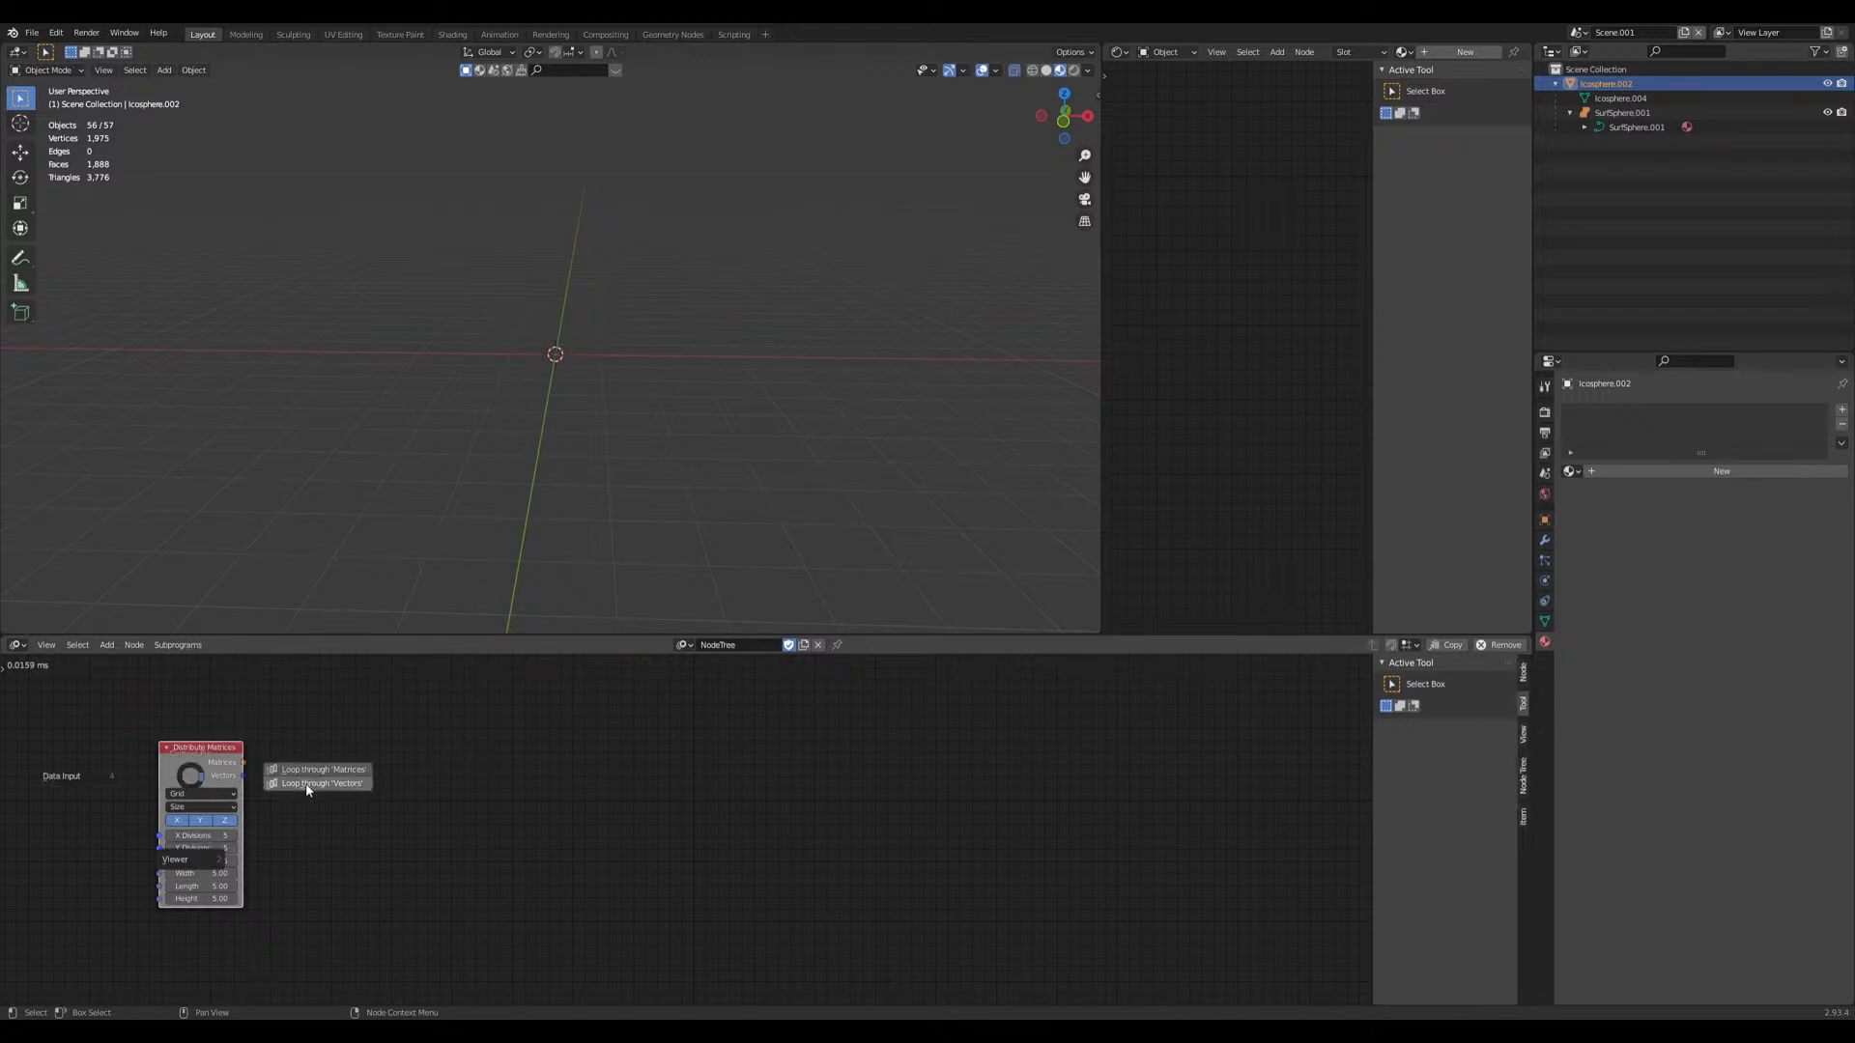
click(209, 861)
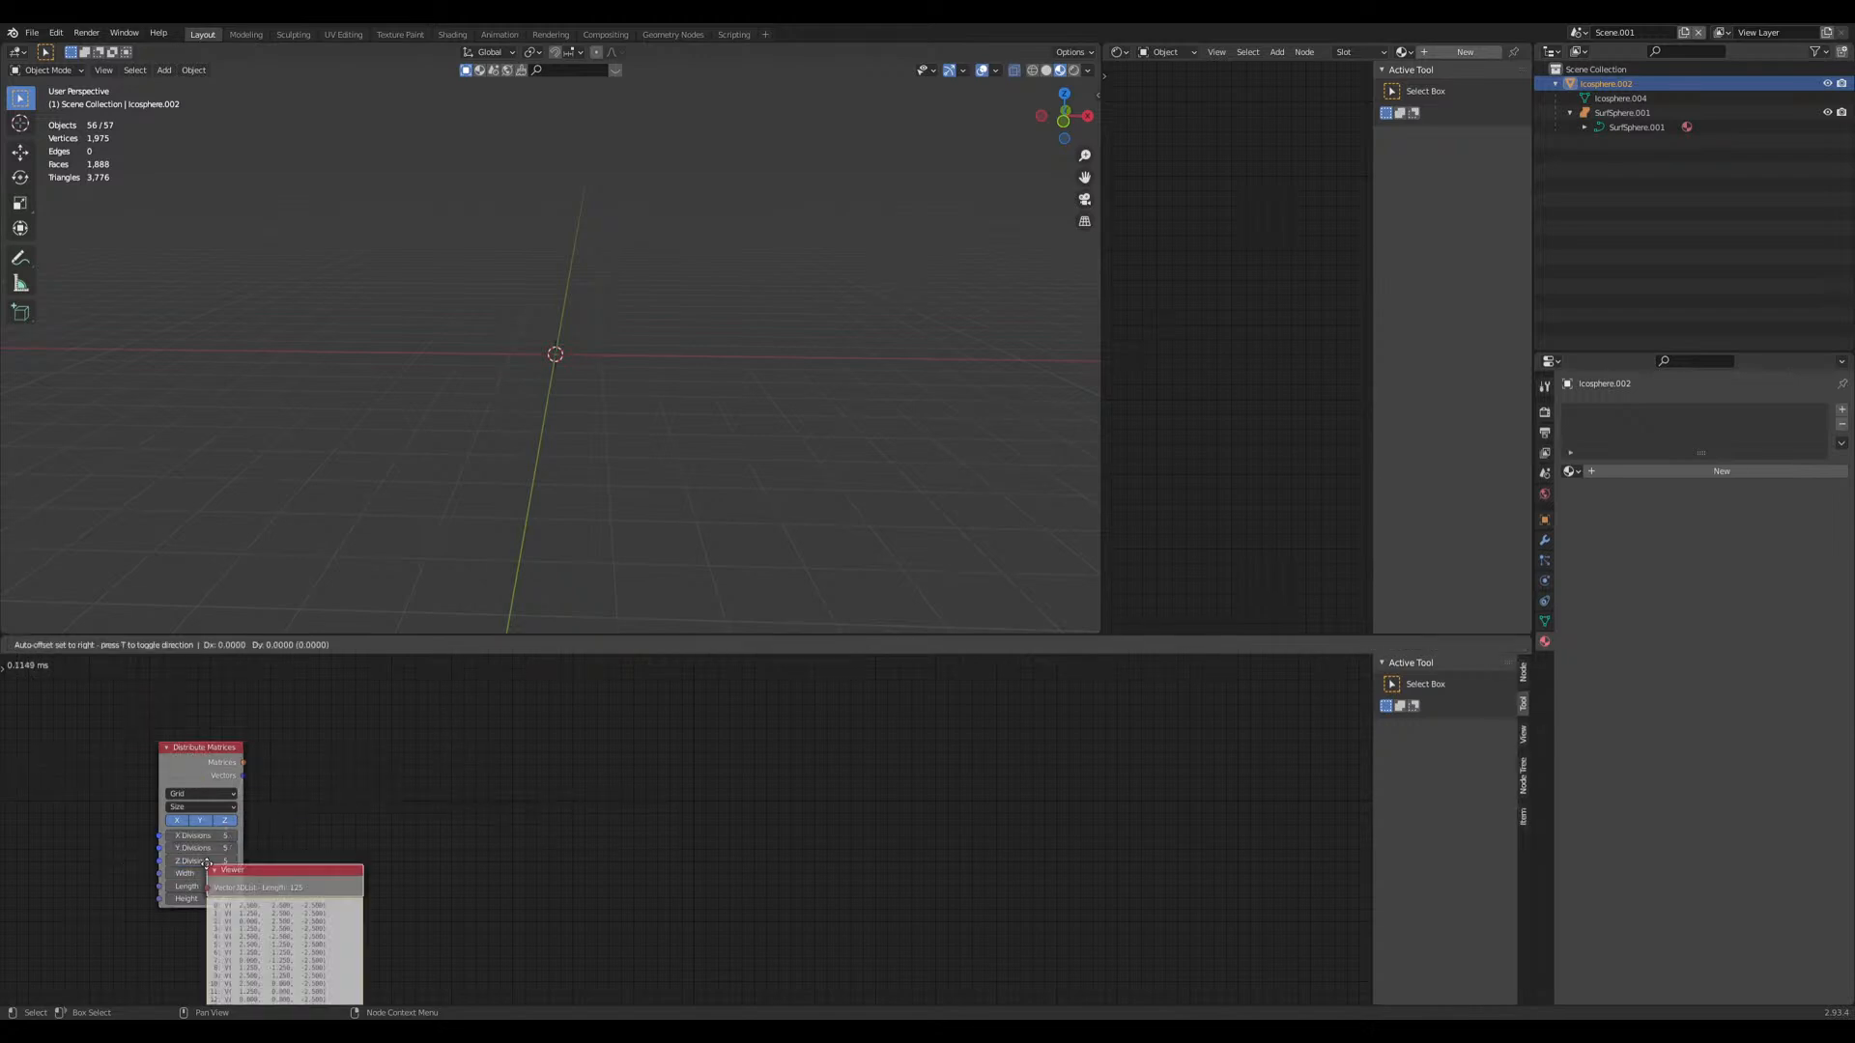
click(207, 862)
drag(485, 858, 379, 964)
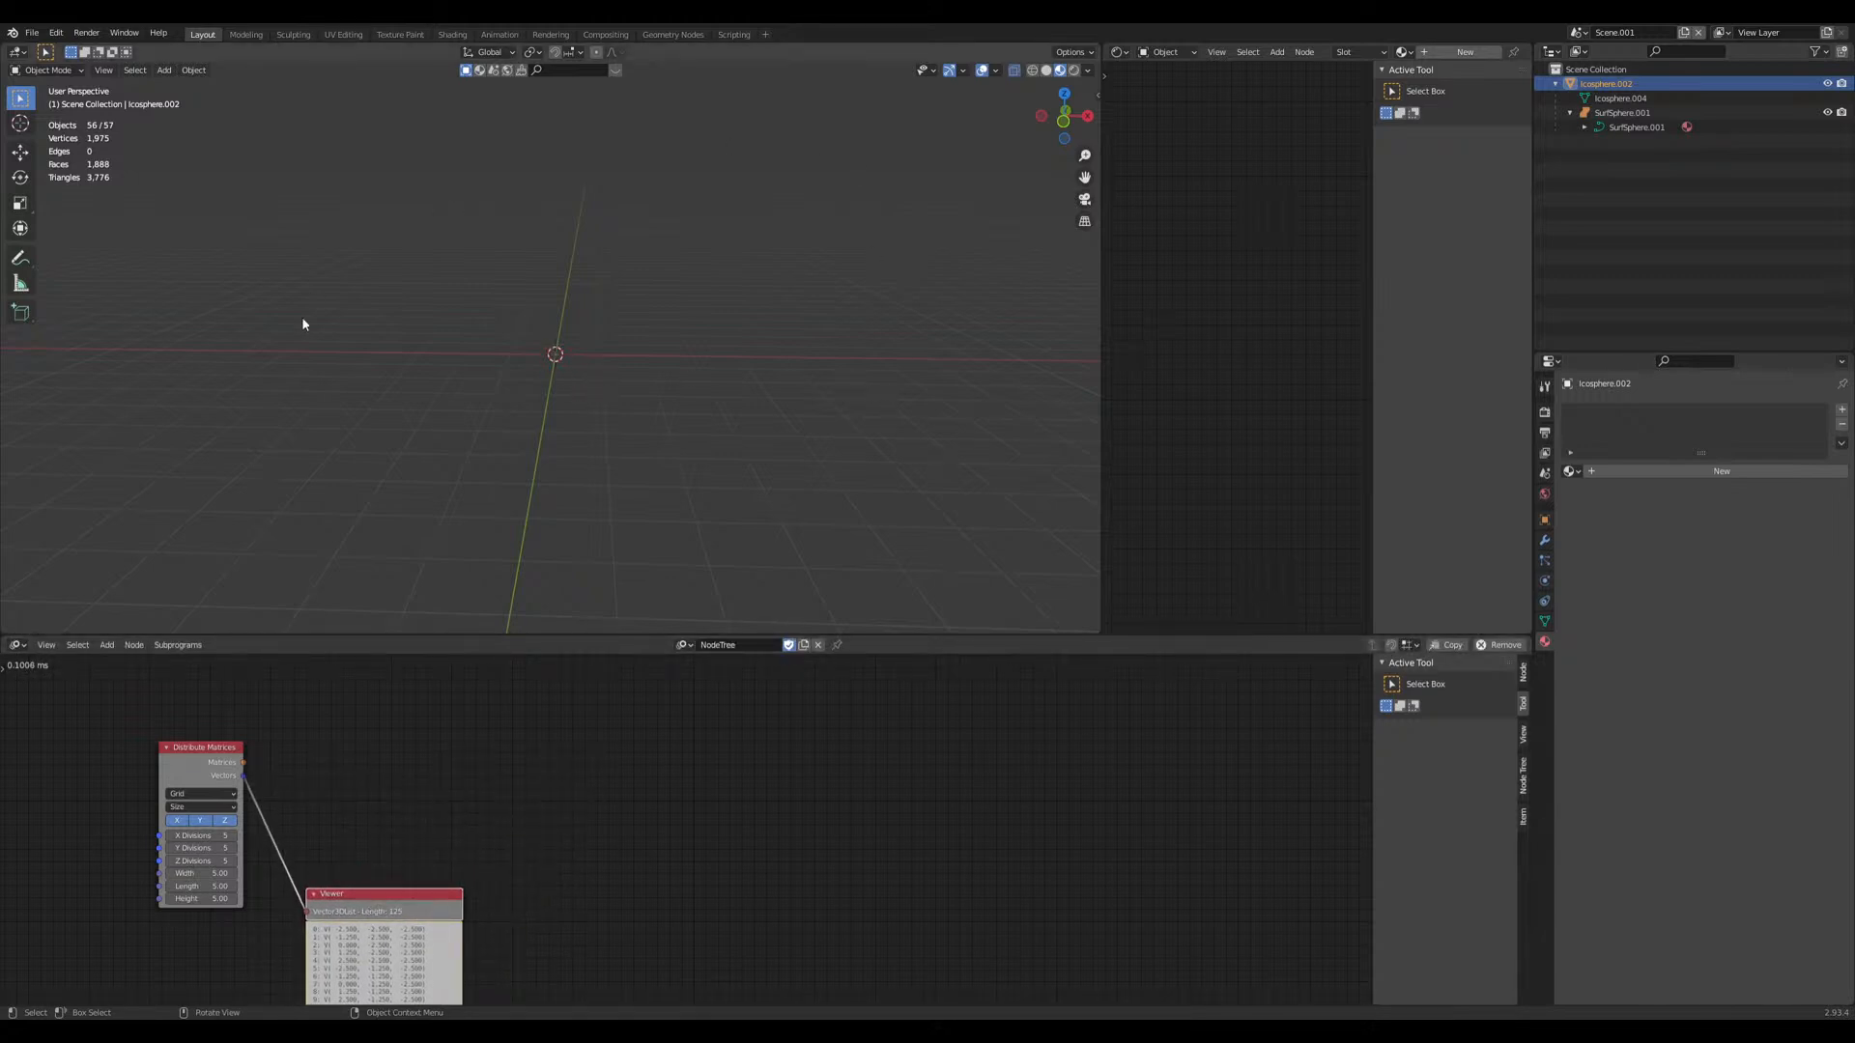
Step: Add a Combine Mesh node and link the Distribute Matrices Vectors output to its Vertex Locations
scroll(766, 544, down, 3)
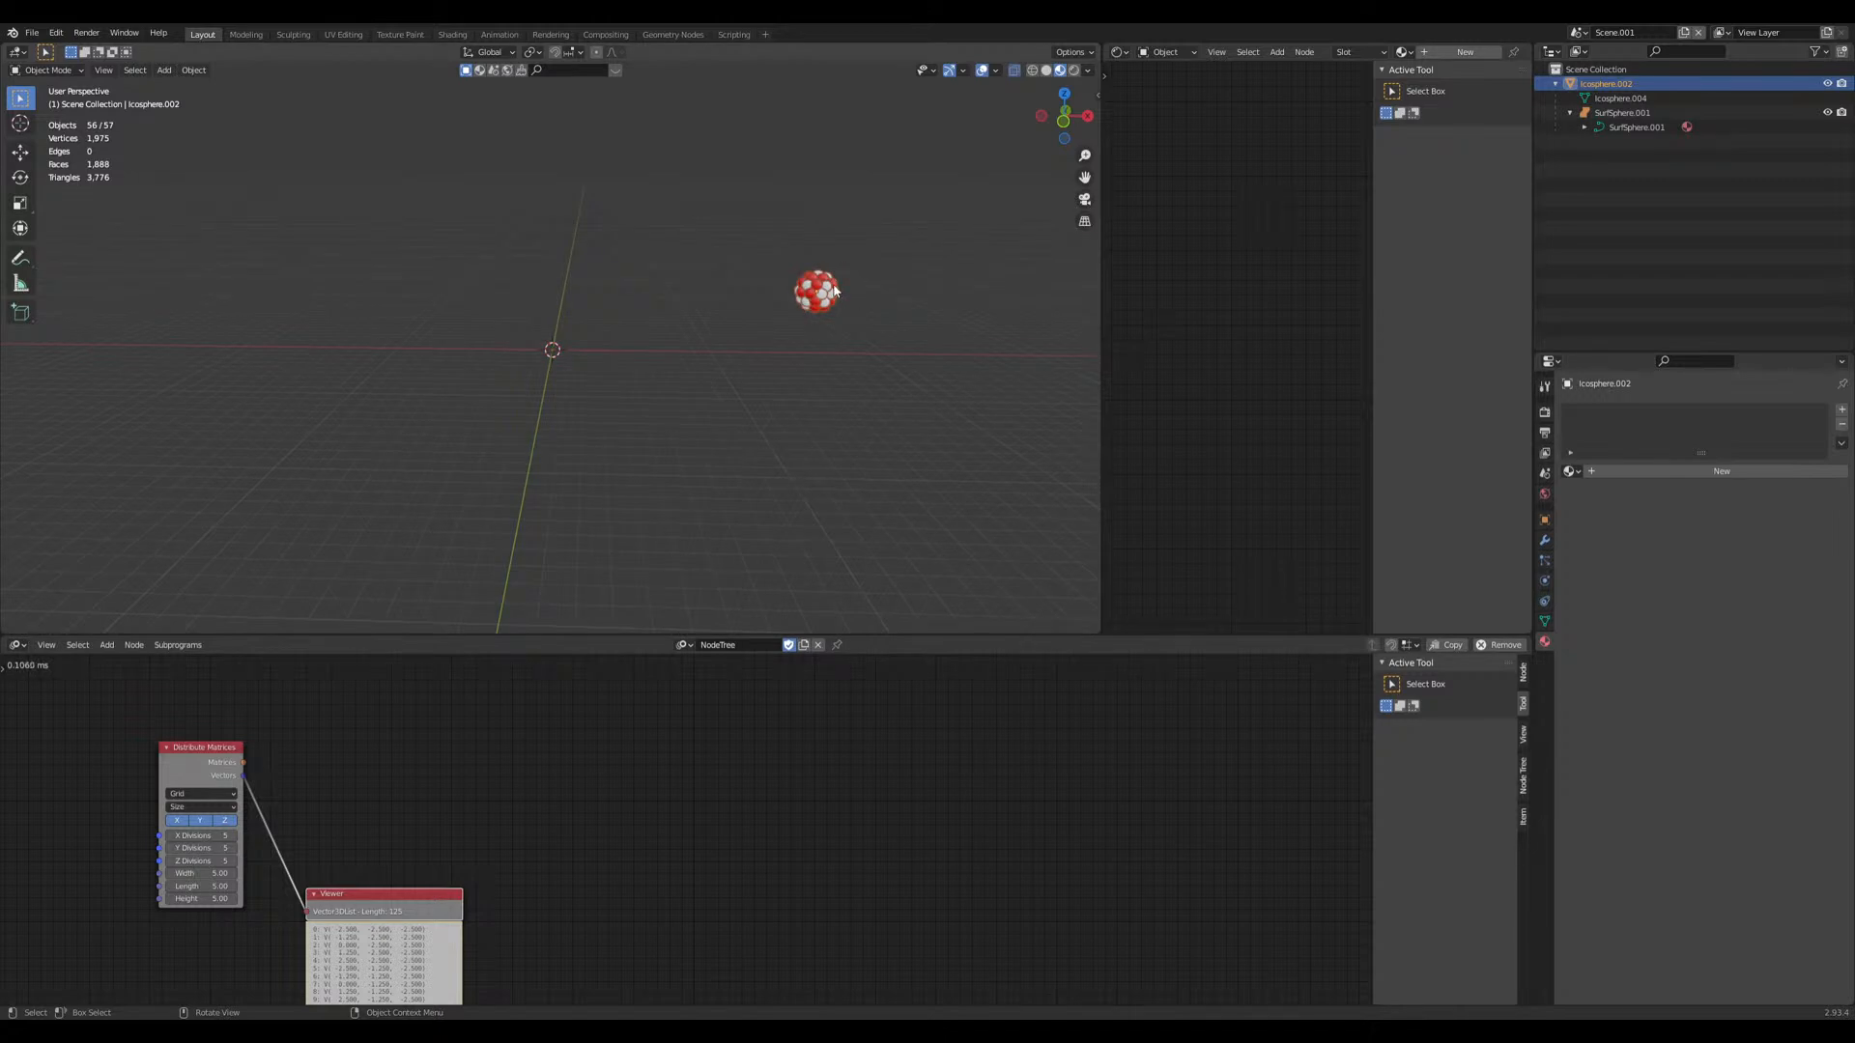
key(shift+a)
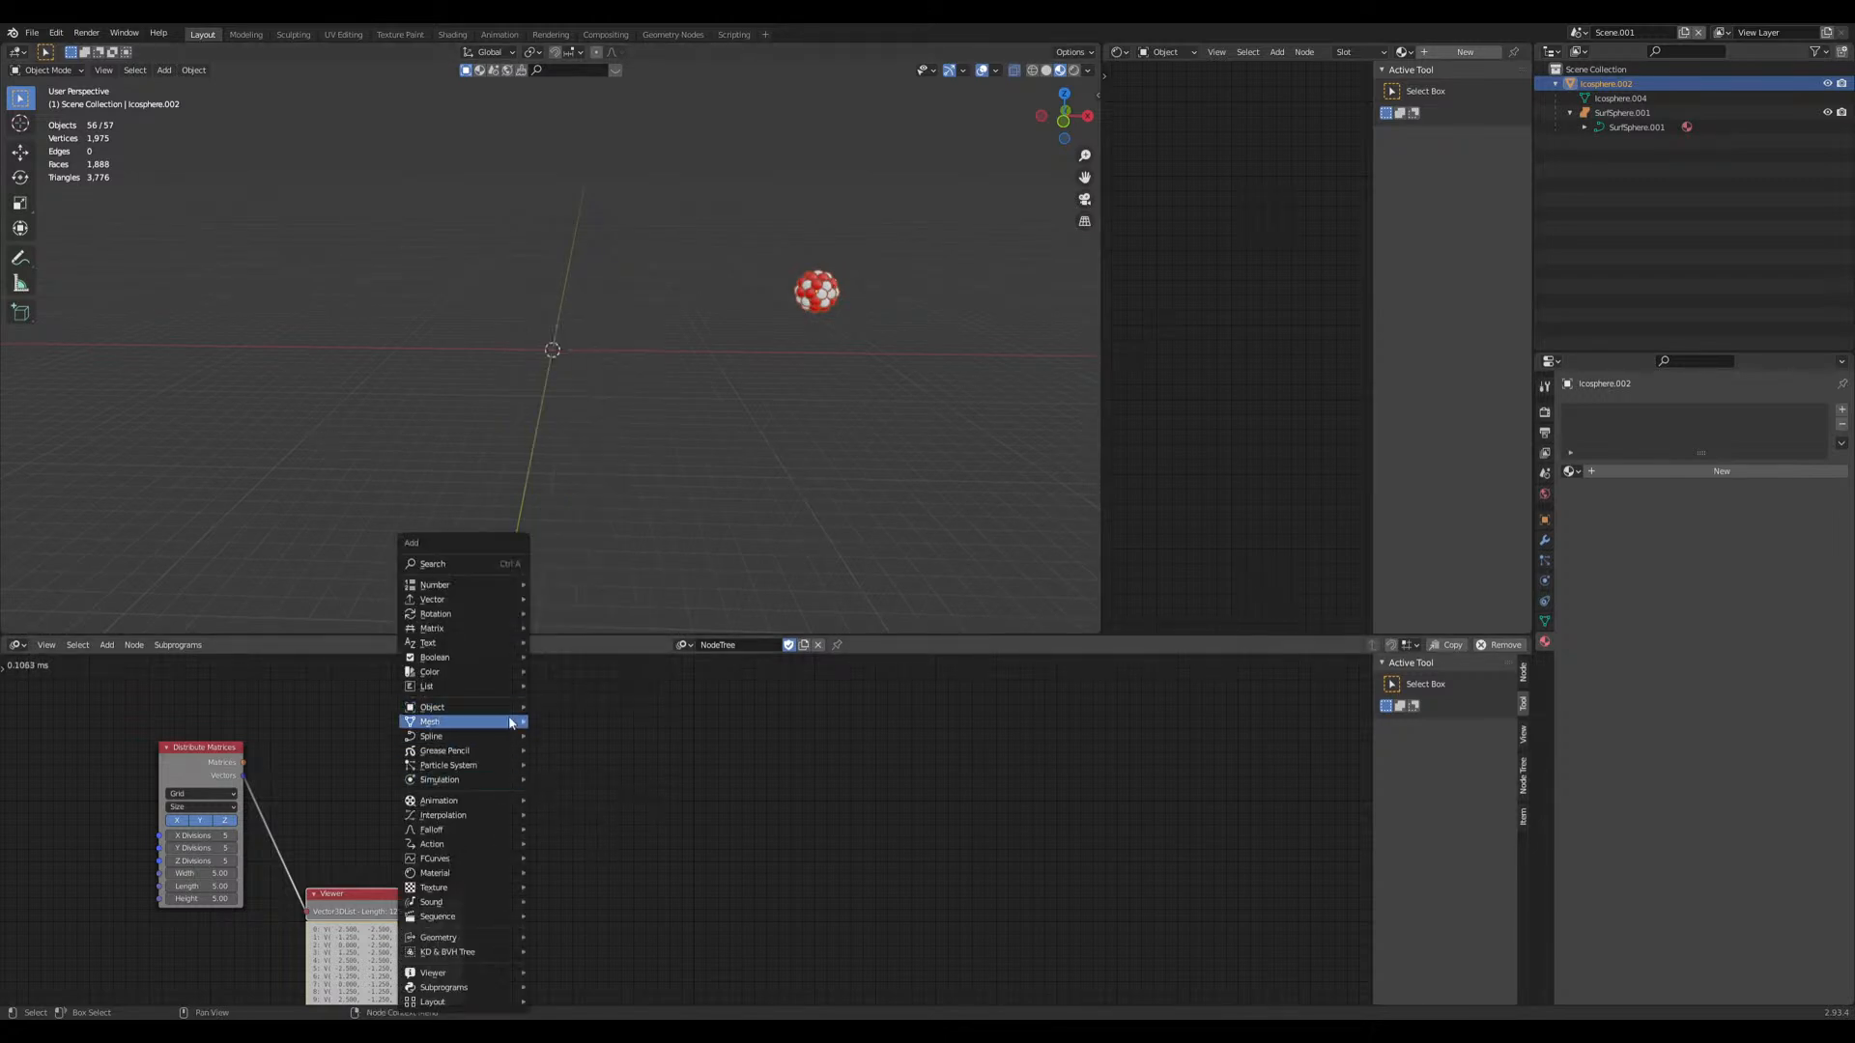
mouse_move(459, 721)
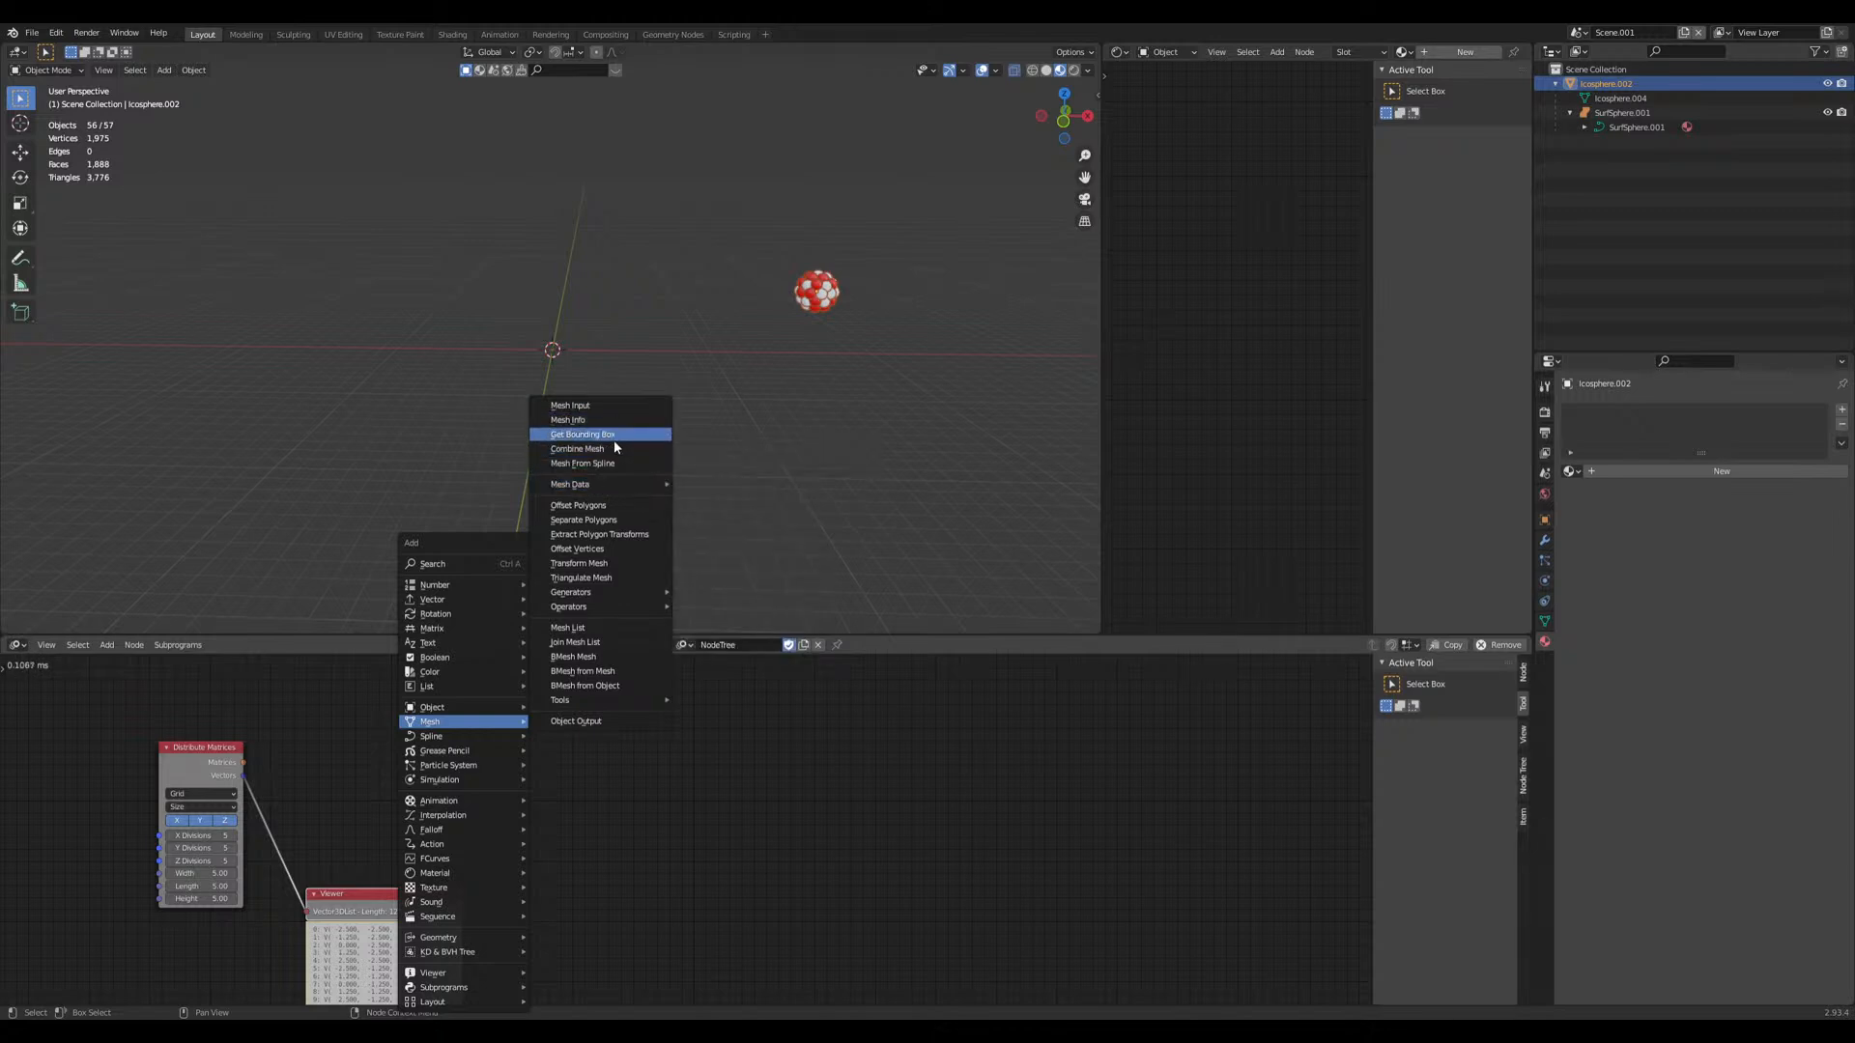
click(577, 448)
click(540, 763)
scroll(393, 779, up, 2)
drag(81, 756, 427, 740)
middle_drag(696, 767, 605, 764)
Step: Add a Mesh Object Output node, link the combined mesh to it, and create a new Target object for it
key(shift+a)
mouse_move(607, 717)
click(705, 725)
drag(451, 709, 633, 805)
click(764, 805)
click(748, 788)
Step: Select the Target point-grid mesh in the 3D scene
scroll(563, 386, up, 5)
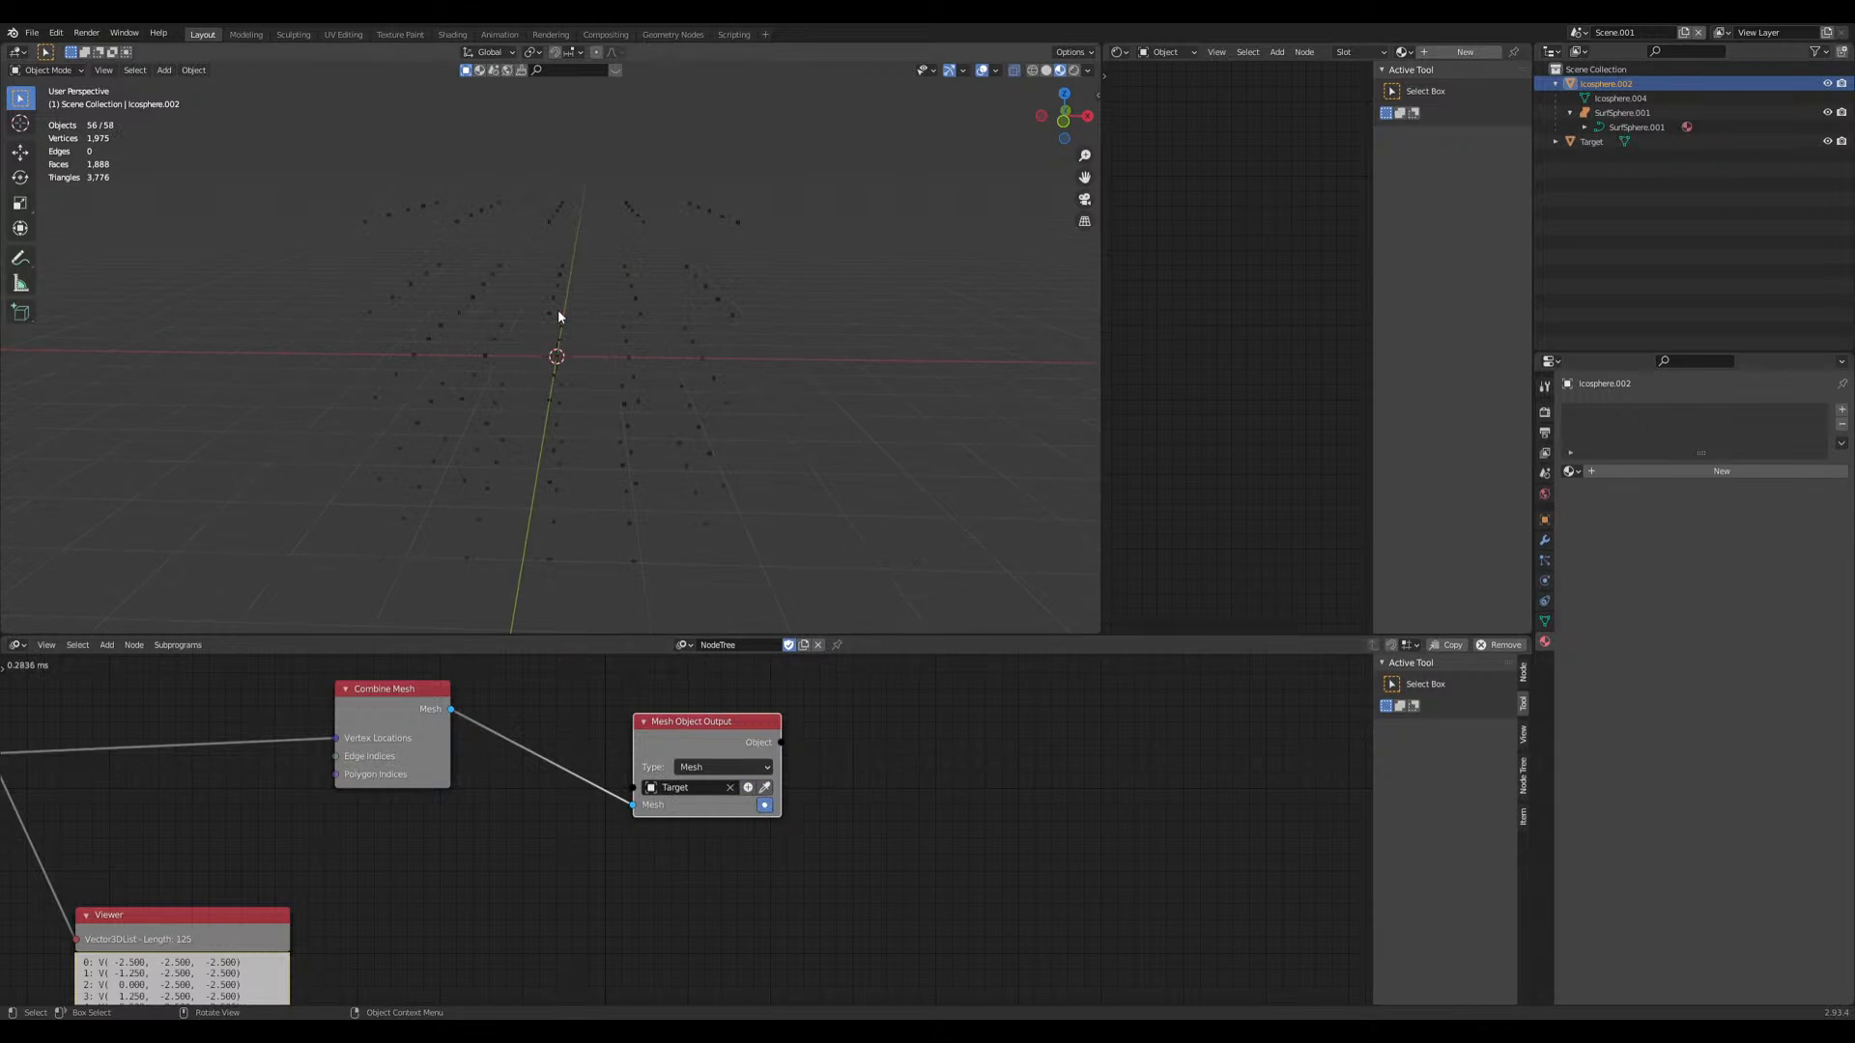
click(558, 315)
mouse_move(545, 375)
middle_down()
mouse_move(634, 365)
mouse_move(560, 357)
middle_up()
scroll(567, 294, down, 2)
middle_drag(567, 289, 530, 393)
middle_drag(680, 328, 559, 642)
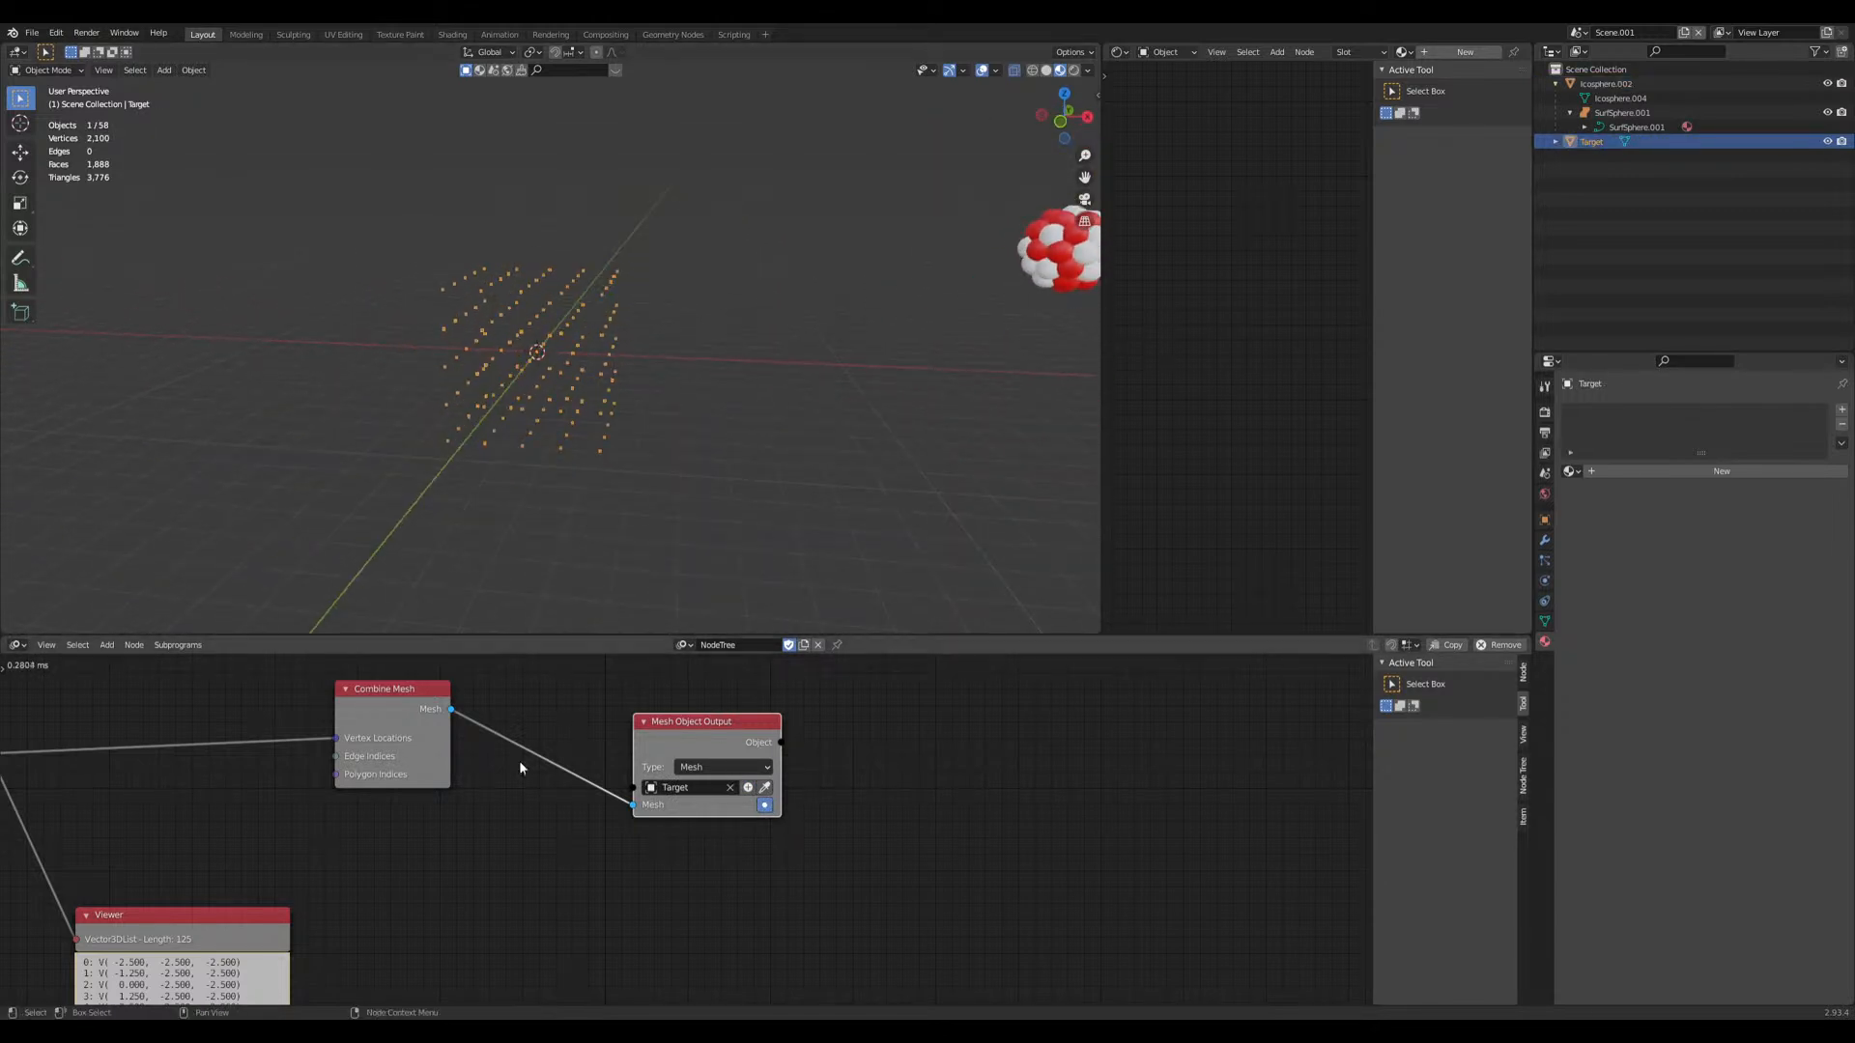
Step: Set the X, Y and Z divisions of the Distribute Matrices node to 10
scroll(459, 929, down, 2)
middle_drag(460, 930, 675, 841)
drag(250, 727, 250, 757)
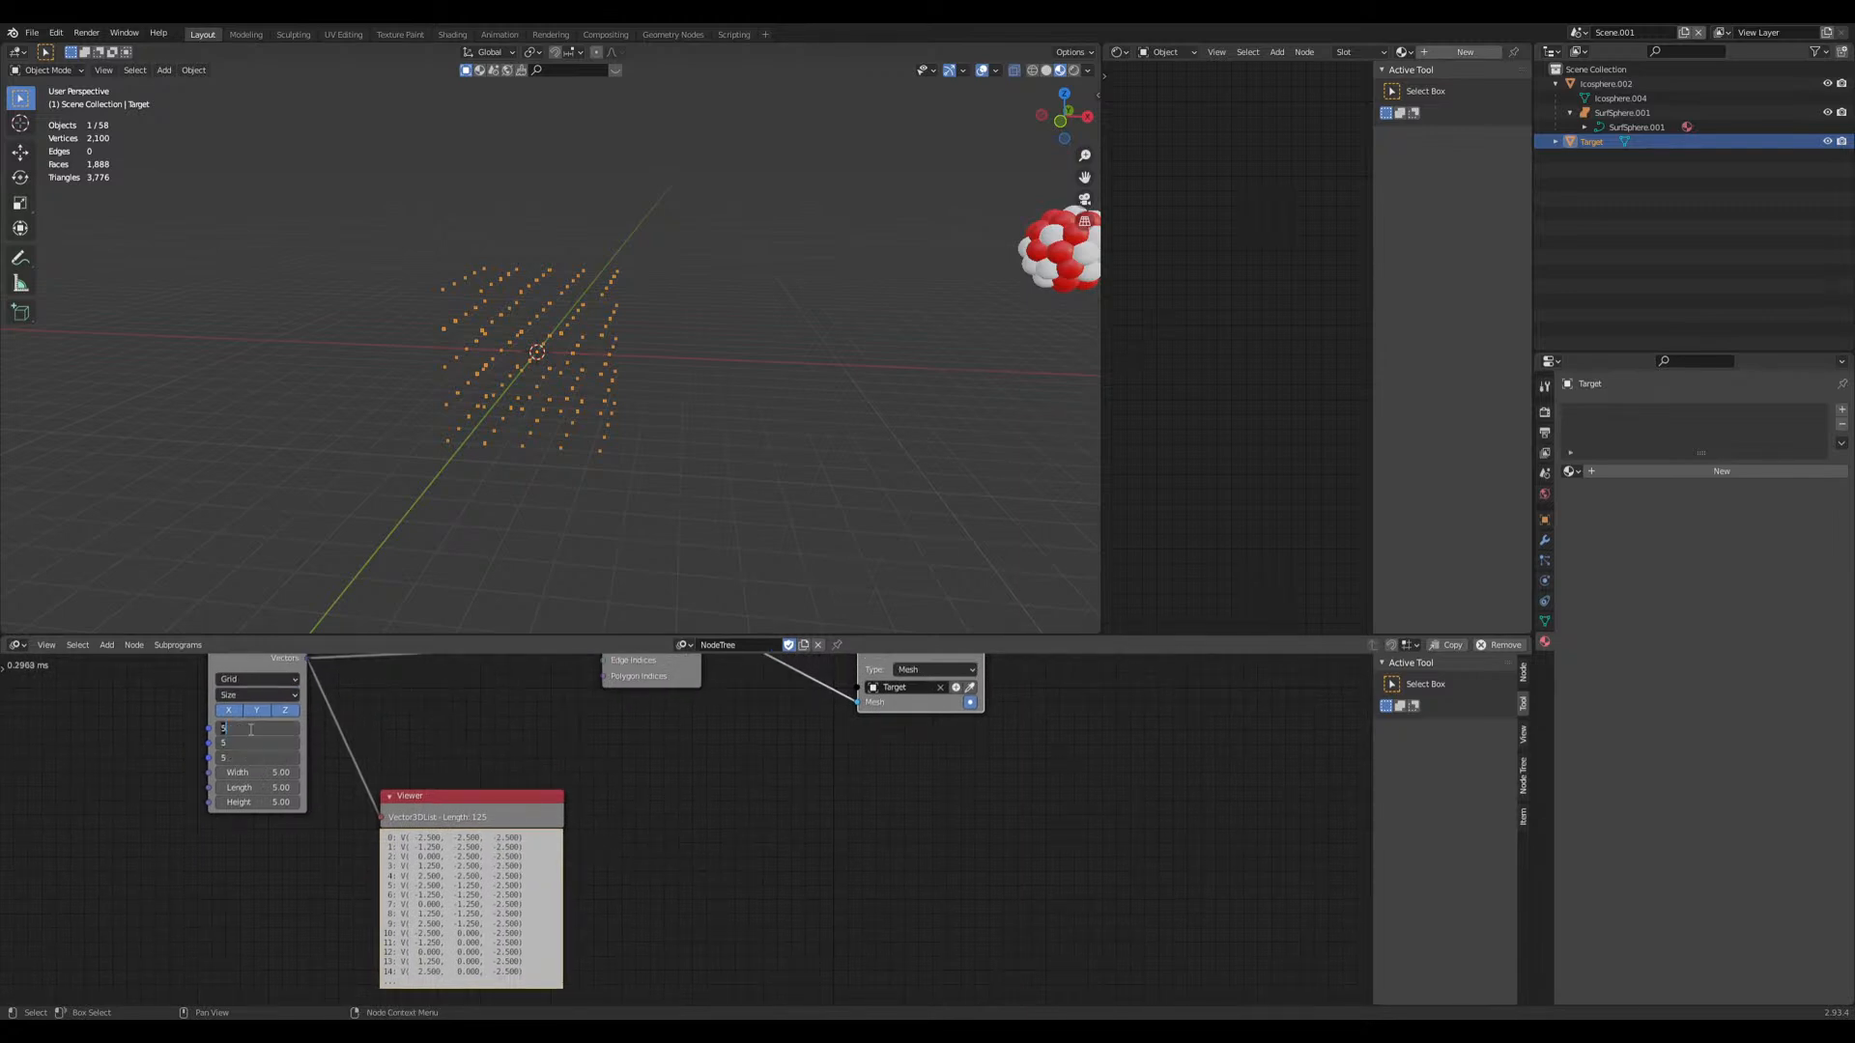
text(10)
key(Return)
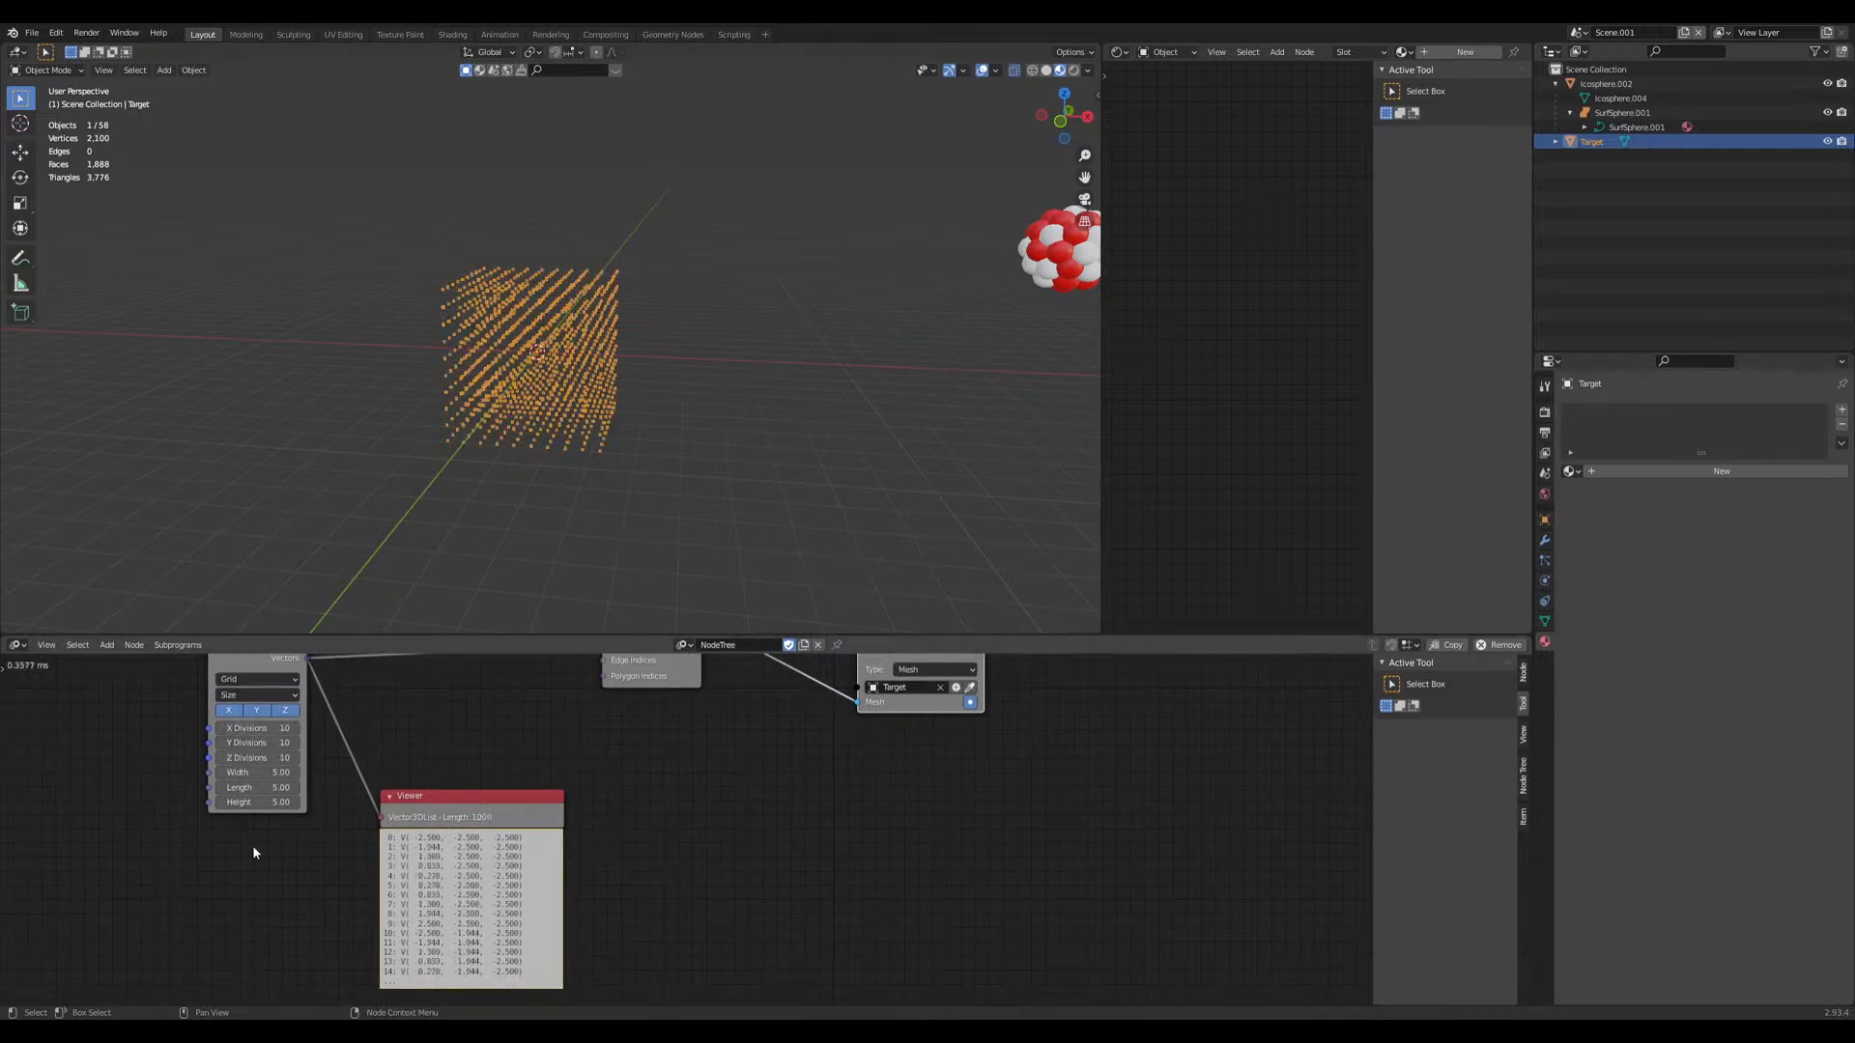
Step: Switch the grid's distance mode to Step and set the X, Y and Z distances to 2
click(253, 695)
click(230, 711)
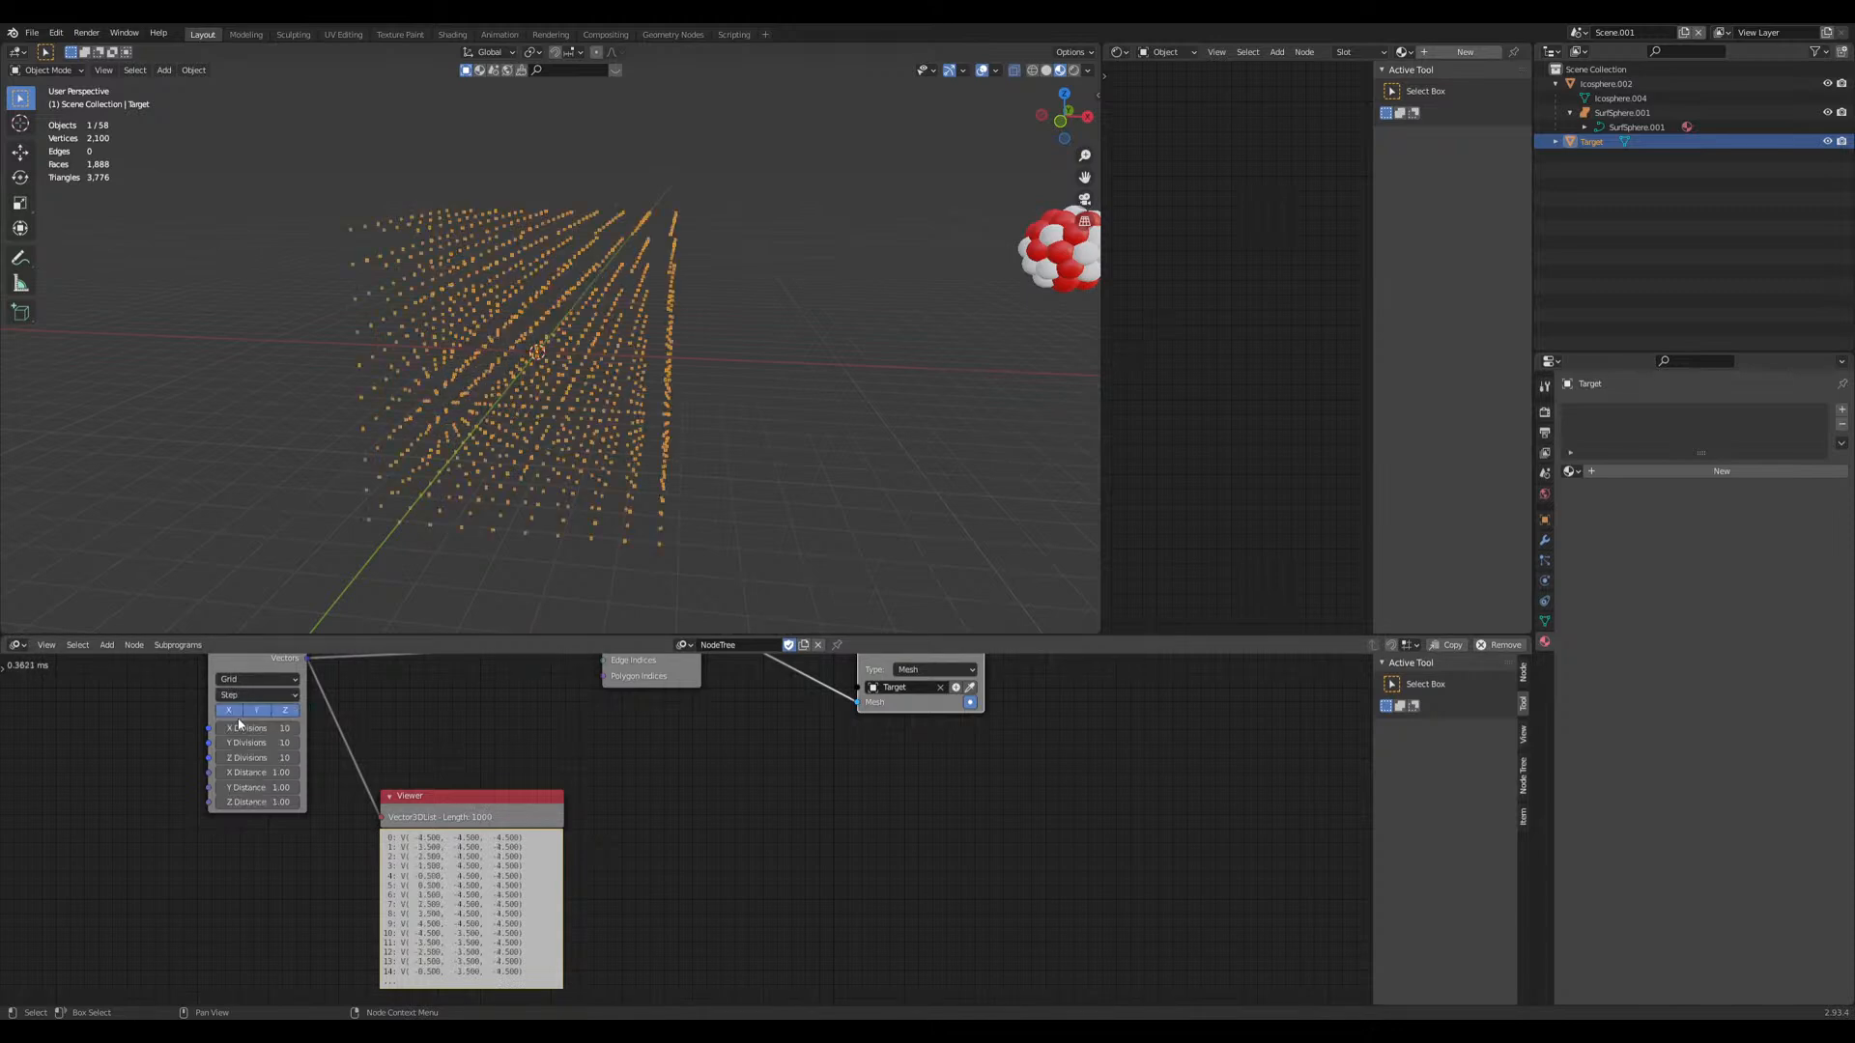
drag(259, 772, 267, 795)
text(2)
key(Return)
Step: Reselect the Target grid mesh and set its object instancing to Vertices
middle_drag(667, 527, 670, 350)
click(692, 506)
click(751, 346)
click(595, 340)
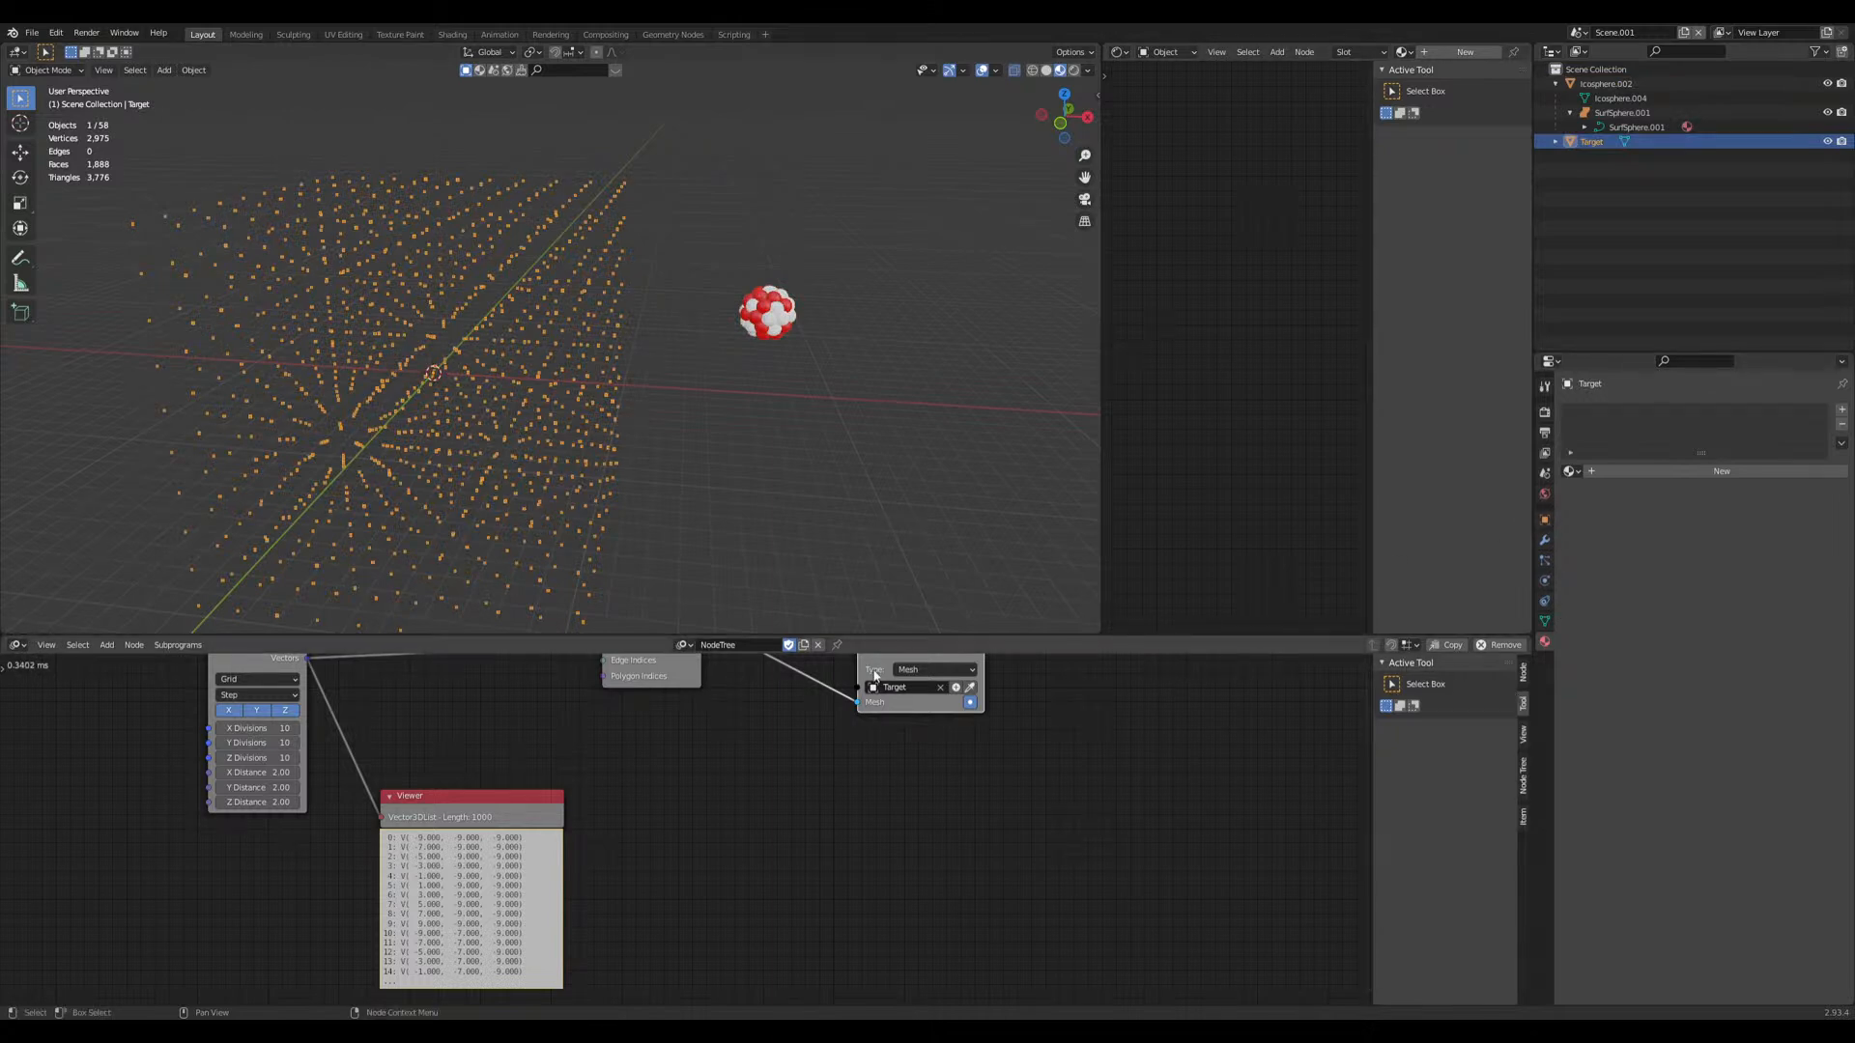
click(1524, 672)
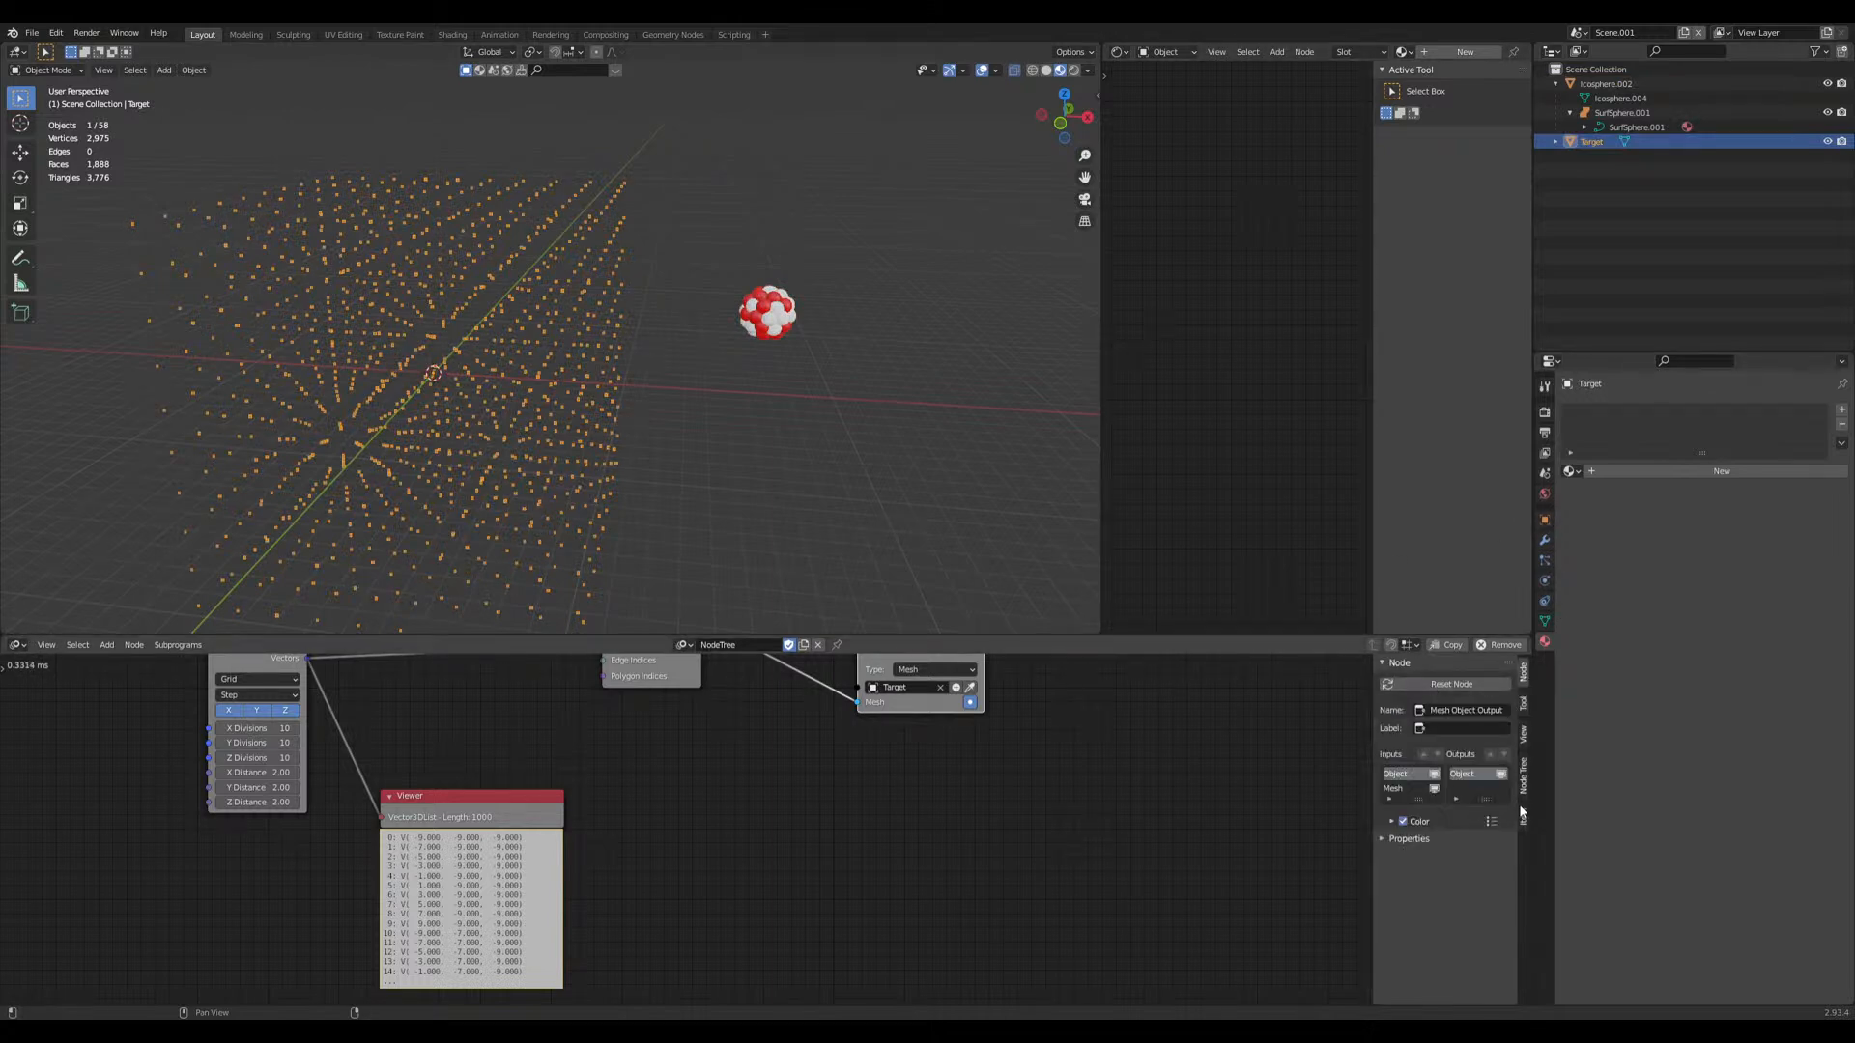
click(1523, 775)
click(1392, 663)
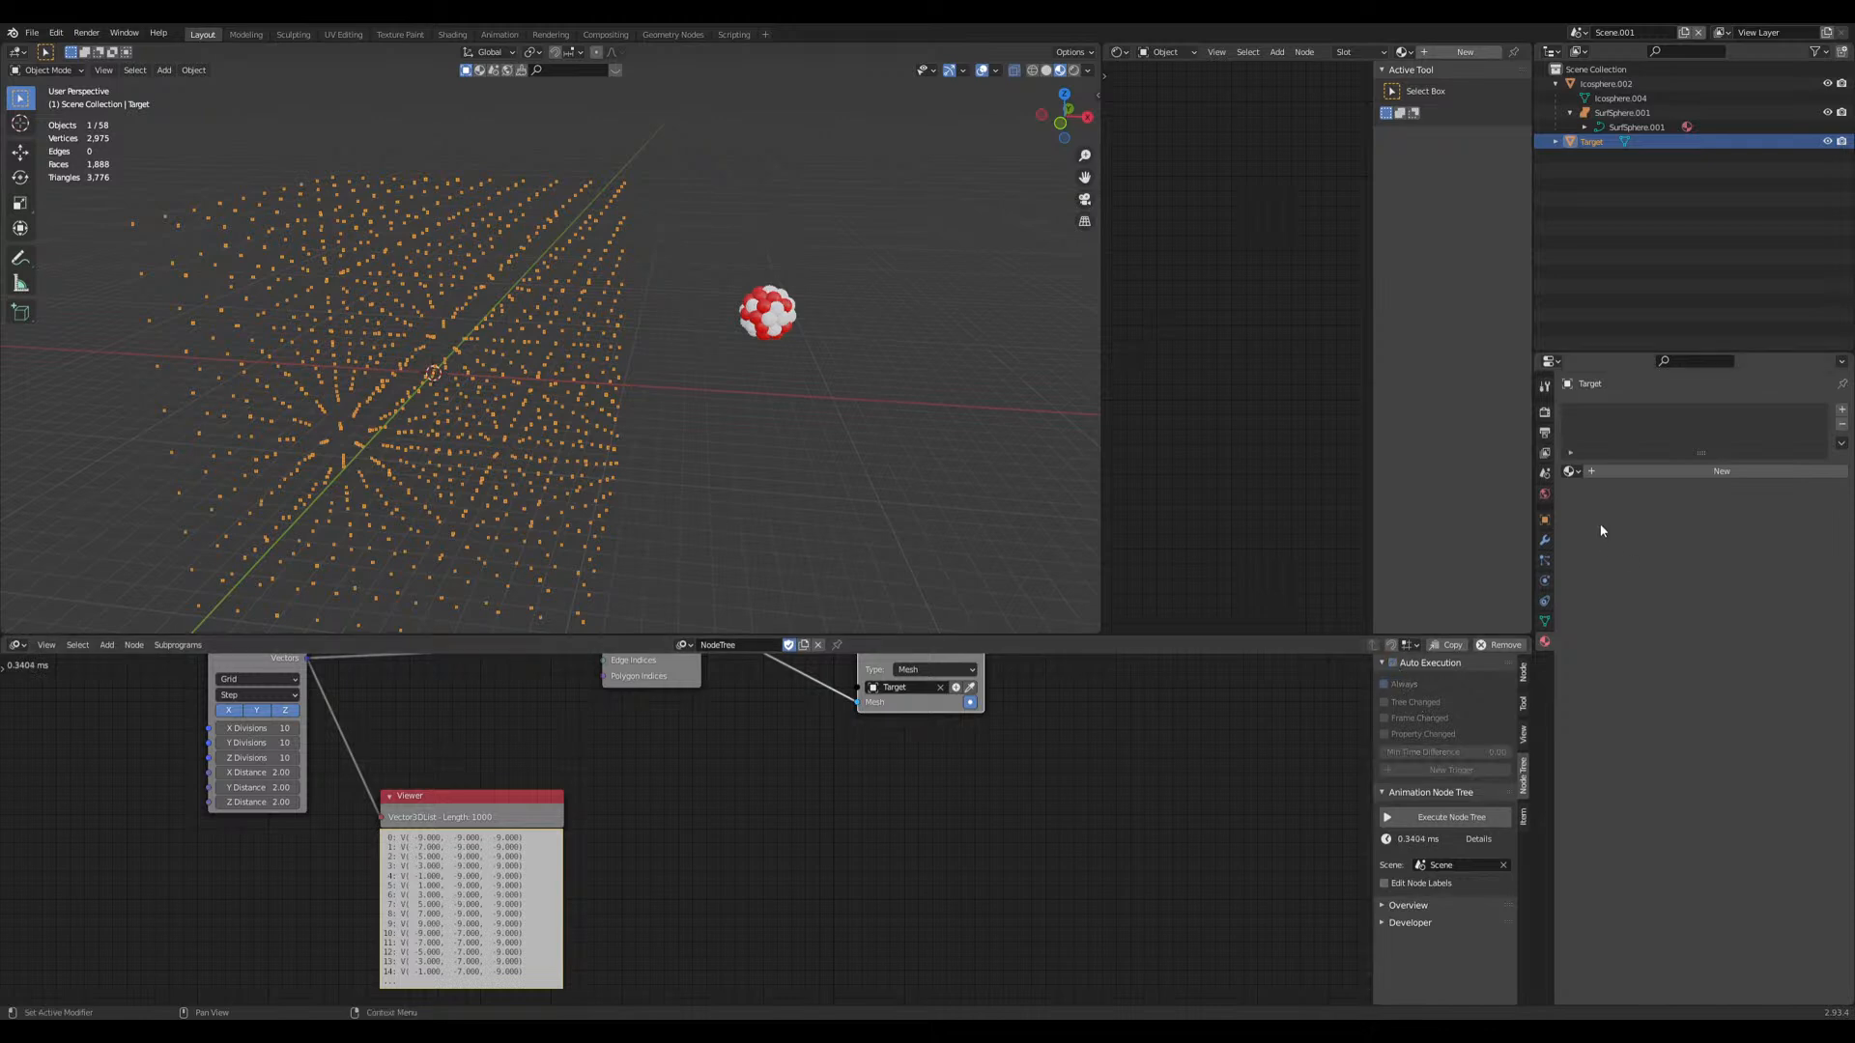
click(1544, 520)
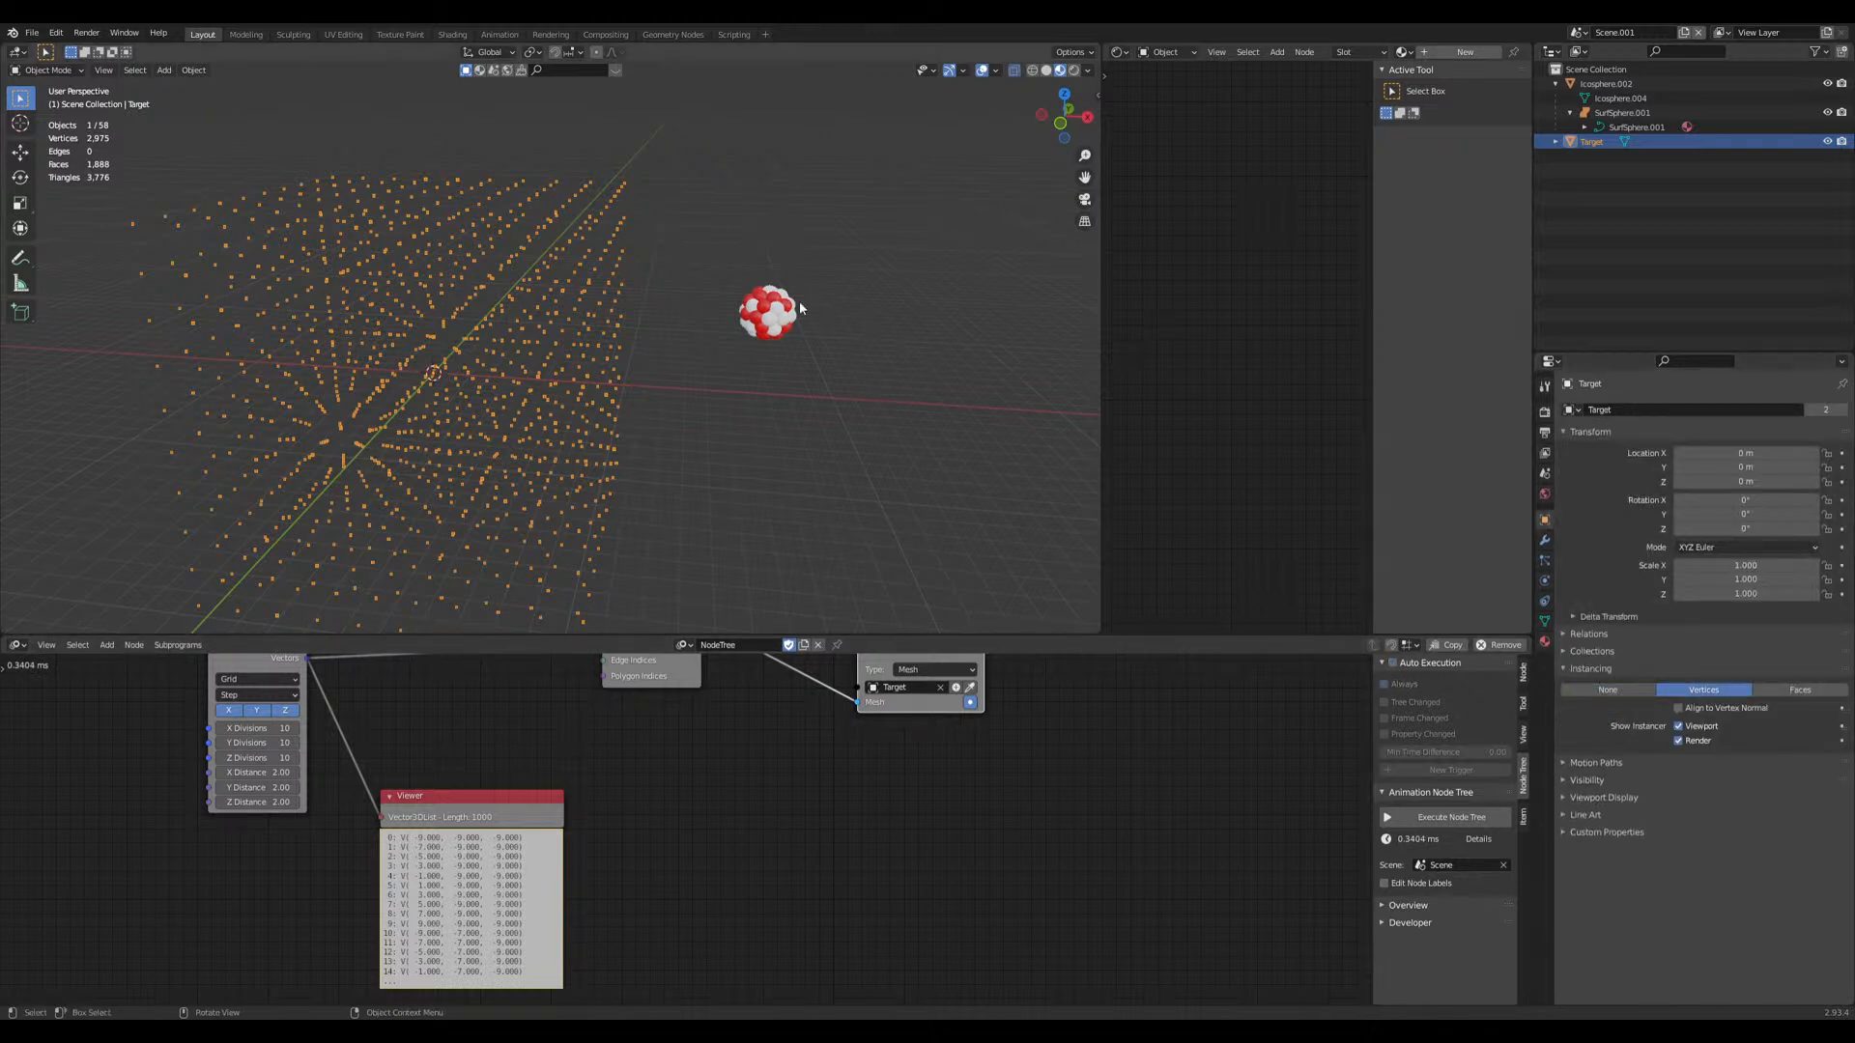
Step: Save the file and parent the nucleus to the Target point grid using the Object parent type
click(766, 312)
key(ctrl+s)
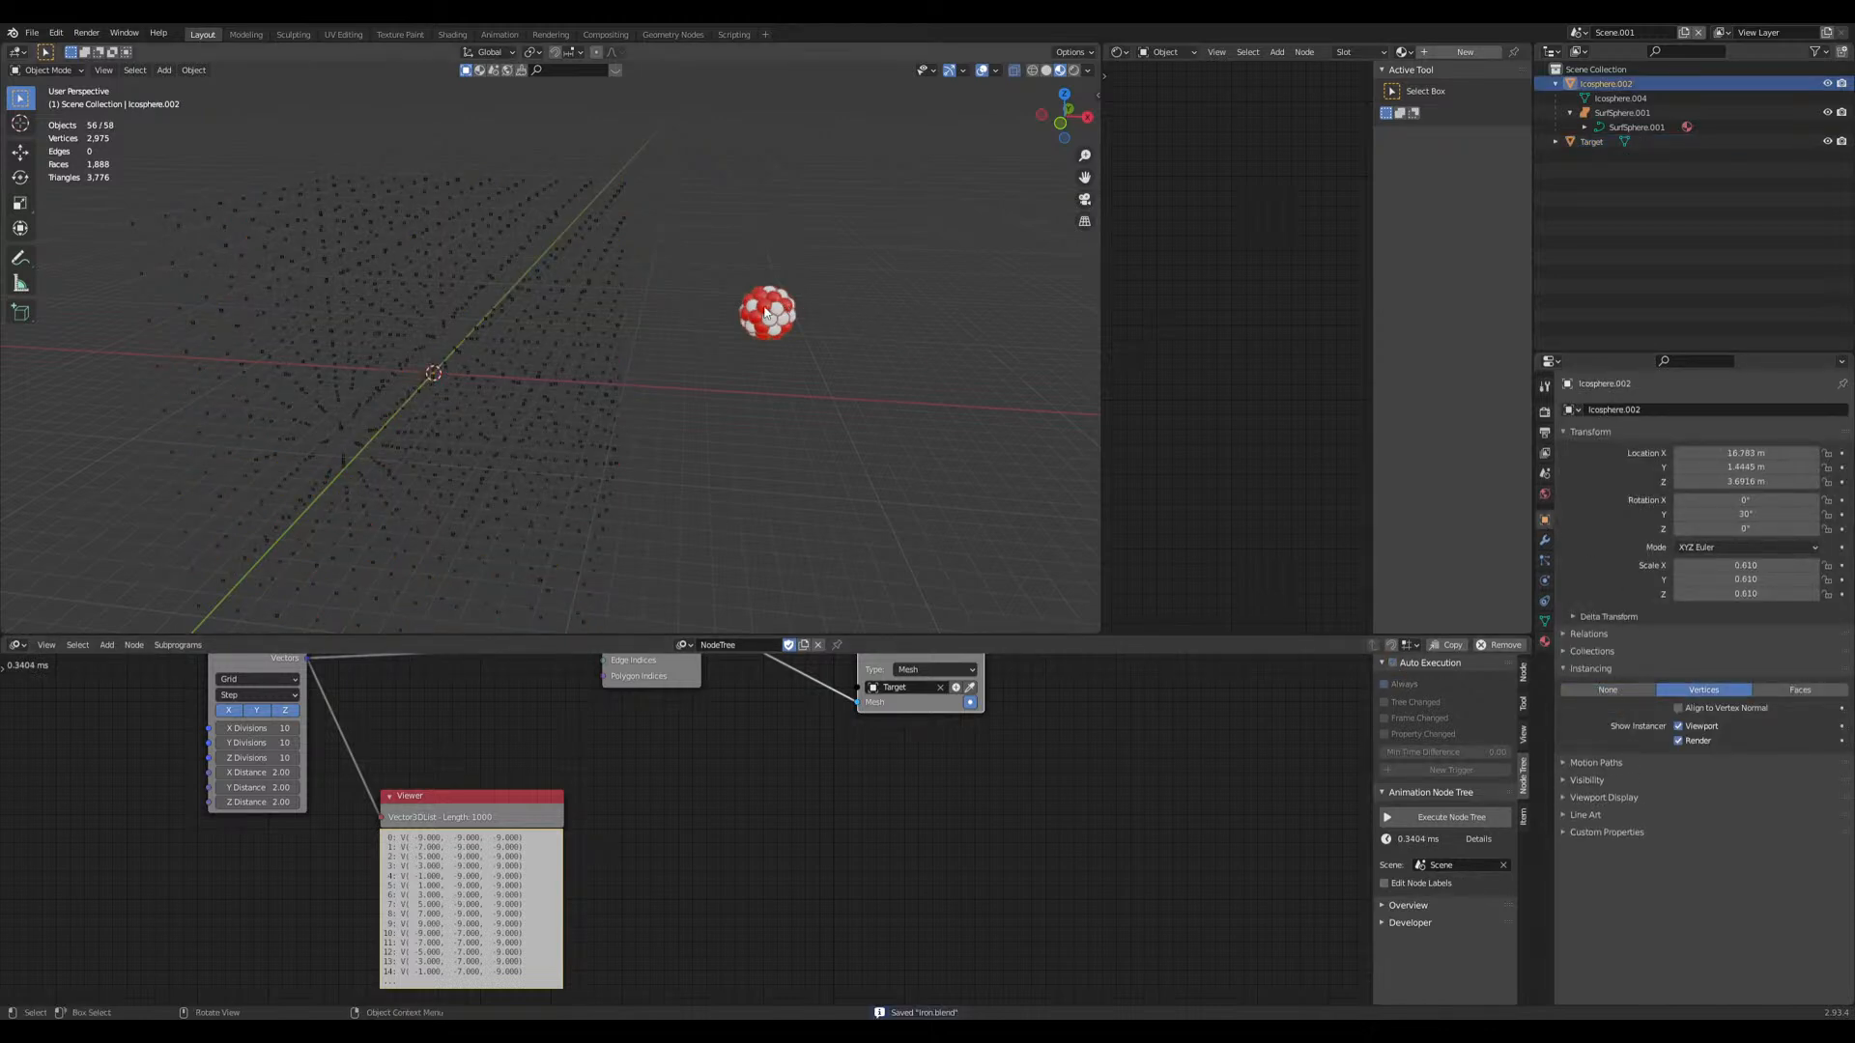
click(583, 326)
right_click(584, 326)
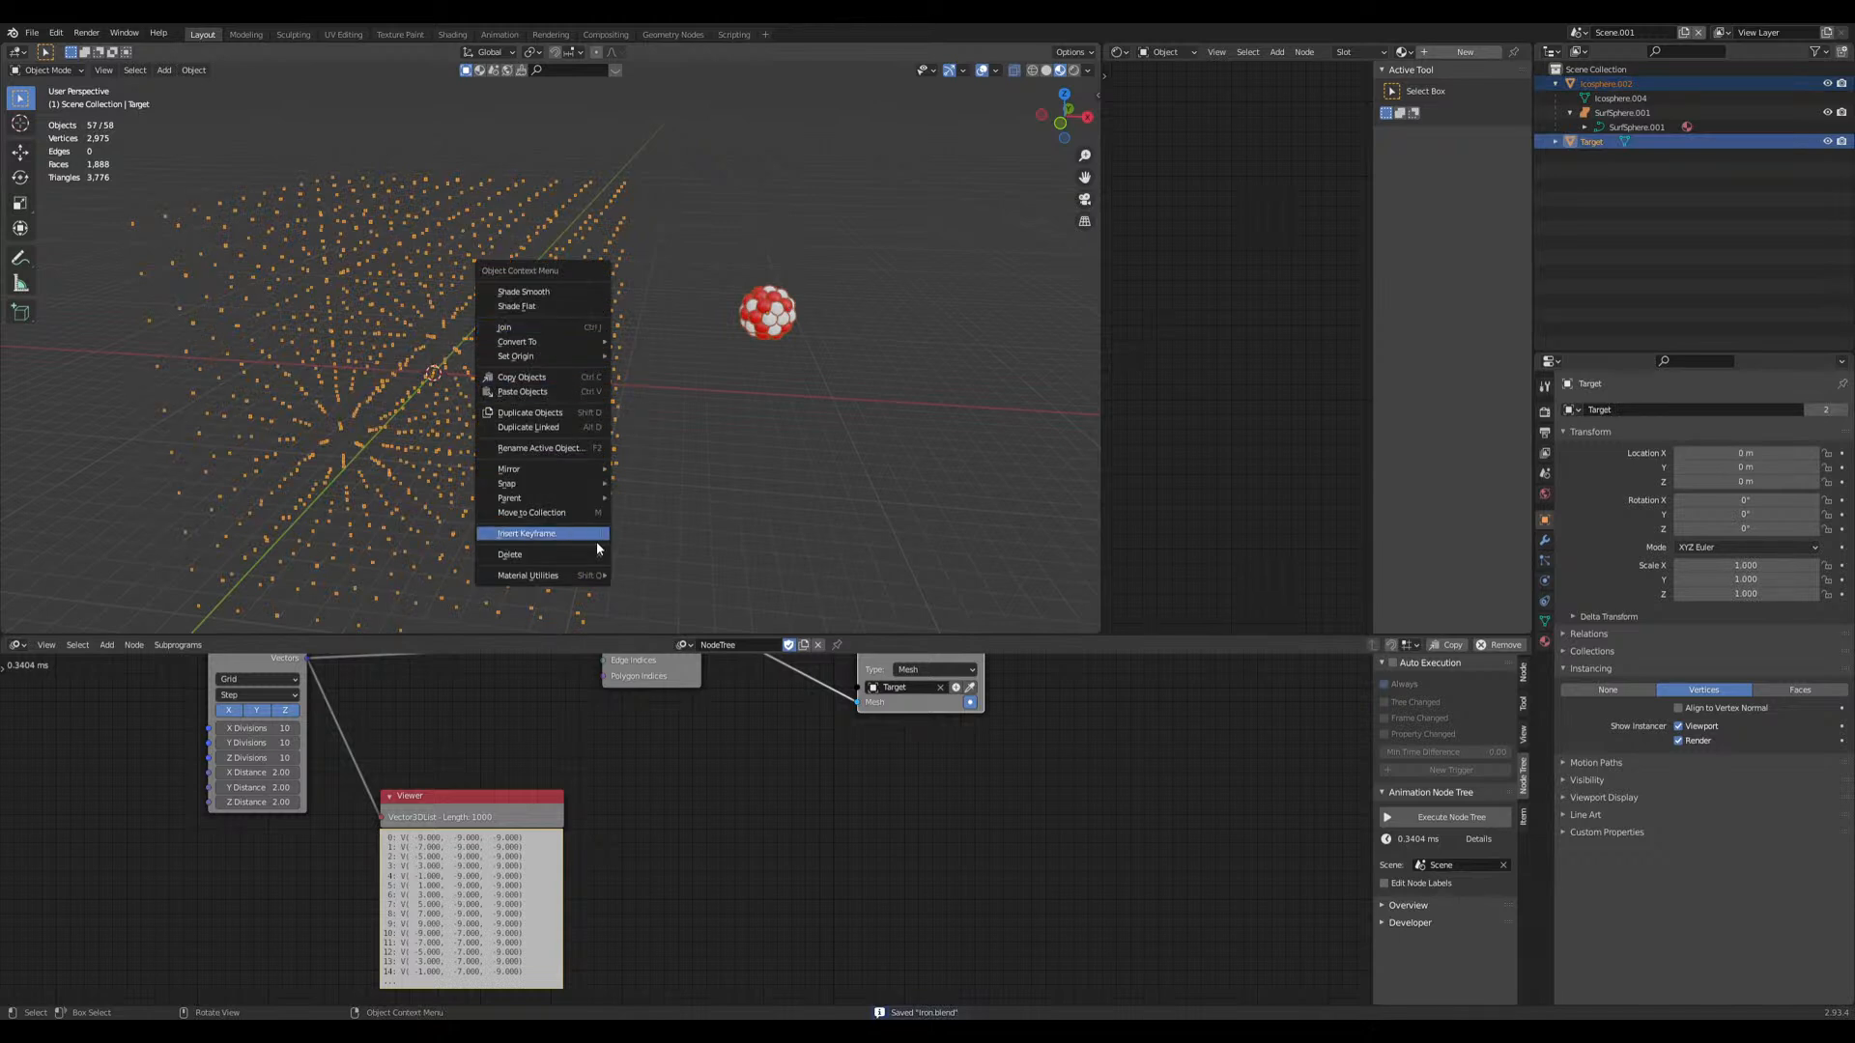
click(570, 294)
click(752, 308)
shift+click(601, 299)
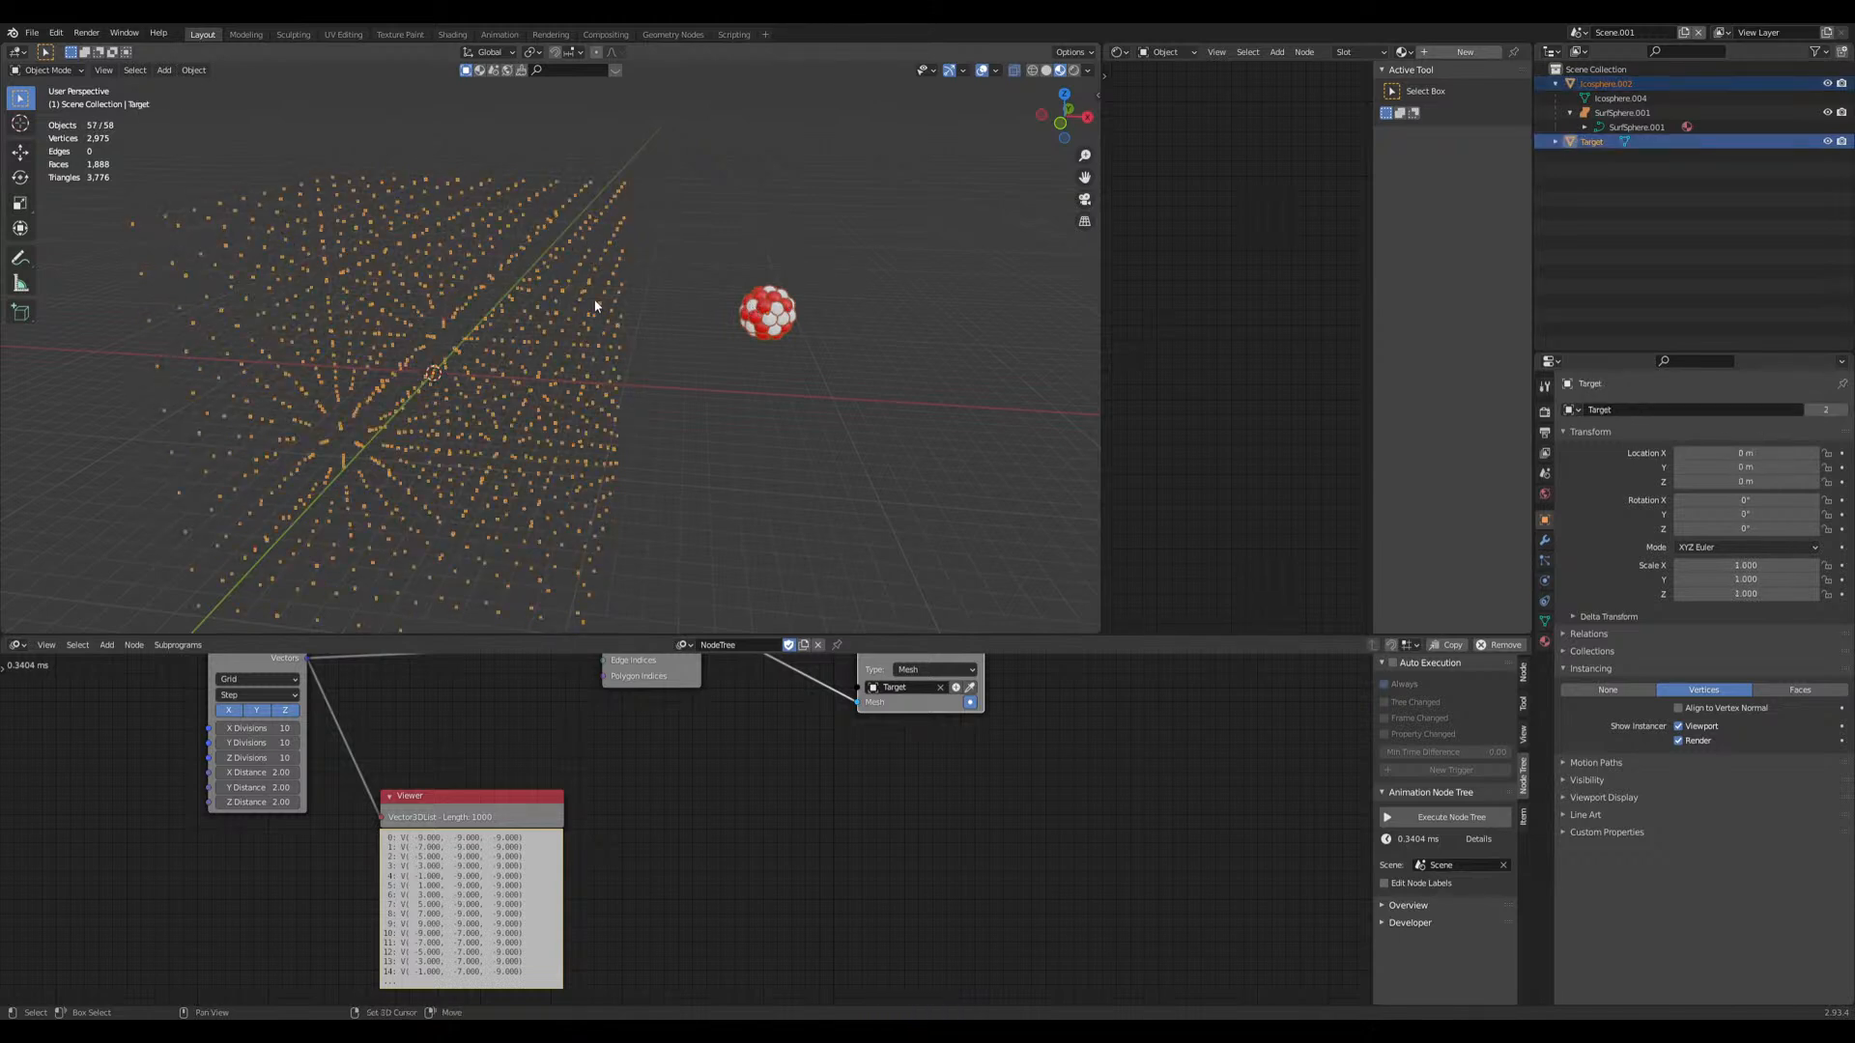
right_click(601, 302)
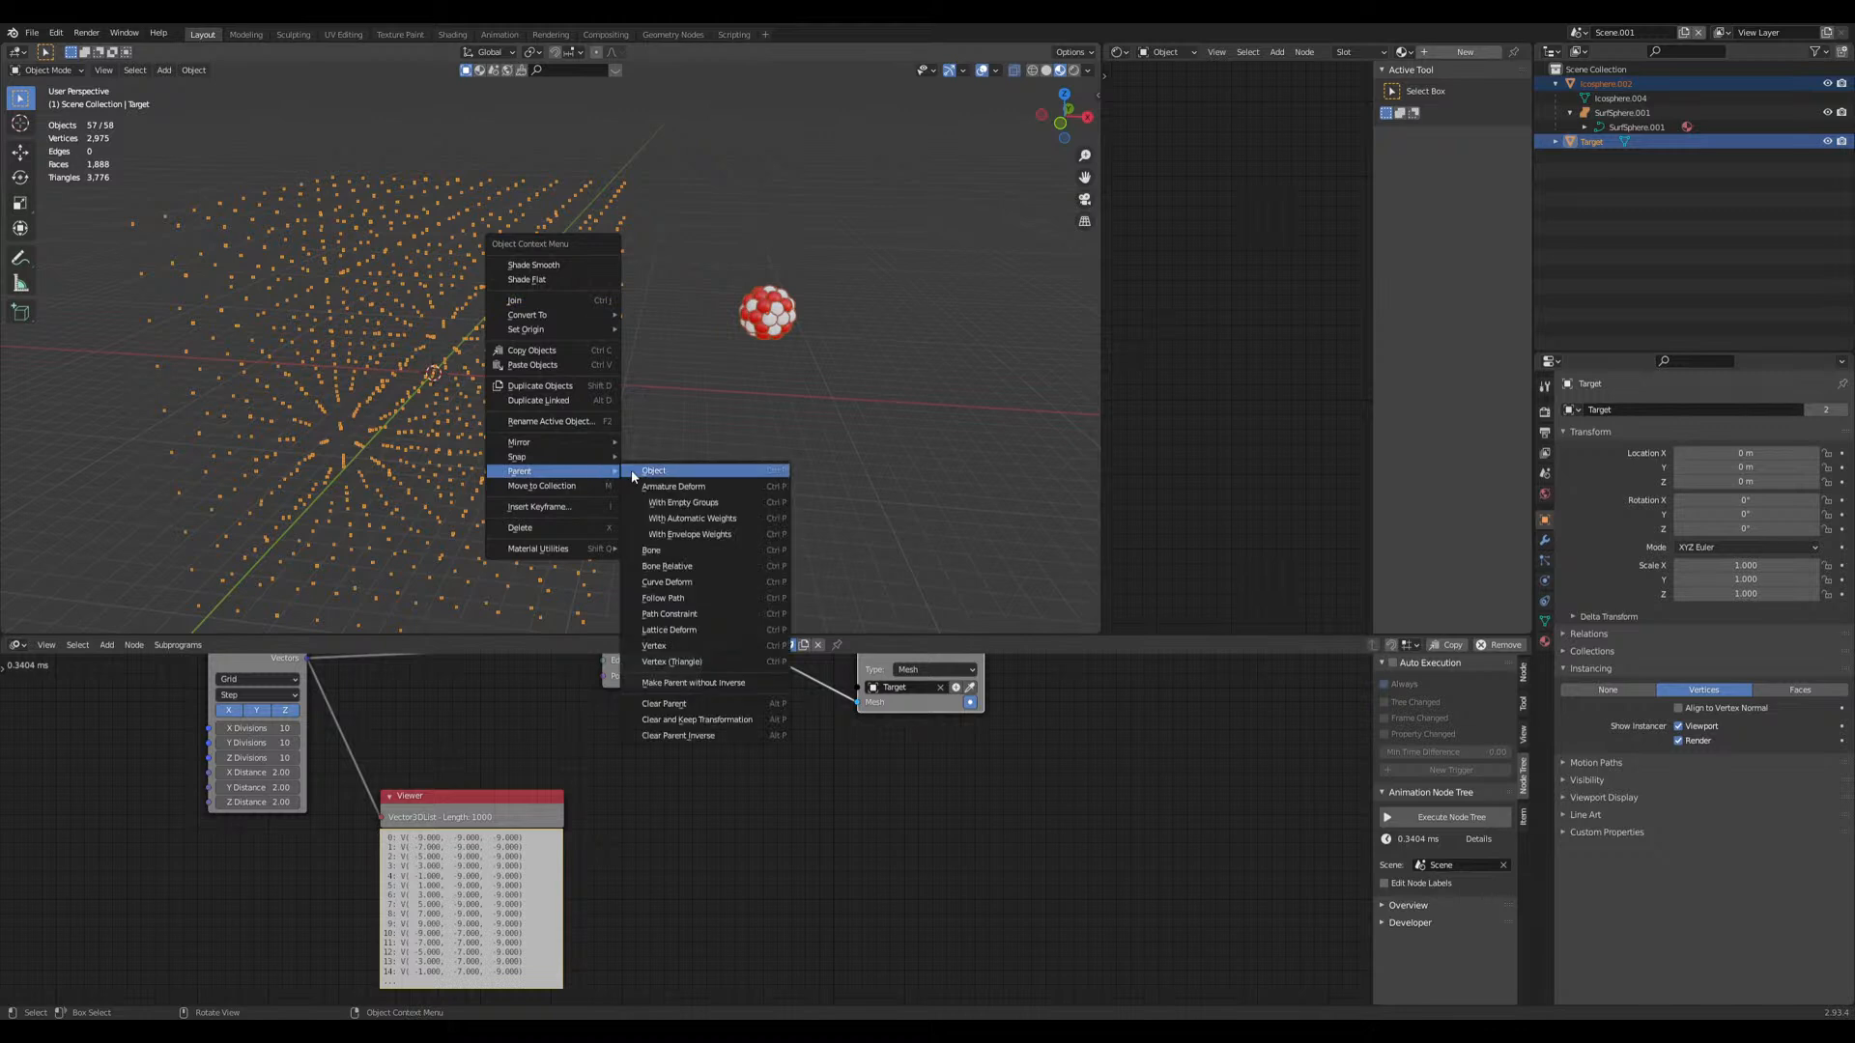
click(634, 472)
scroll(804, 447, down, 4)
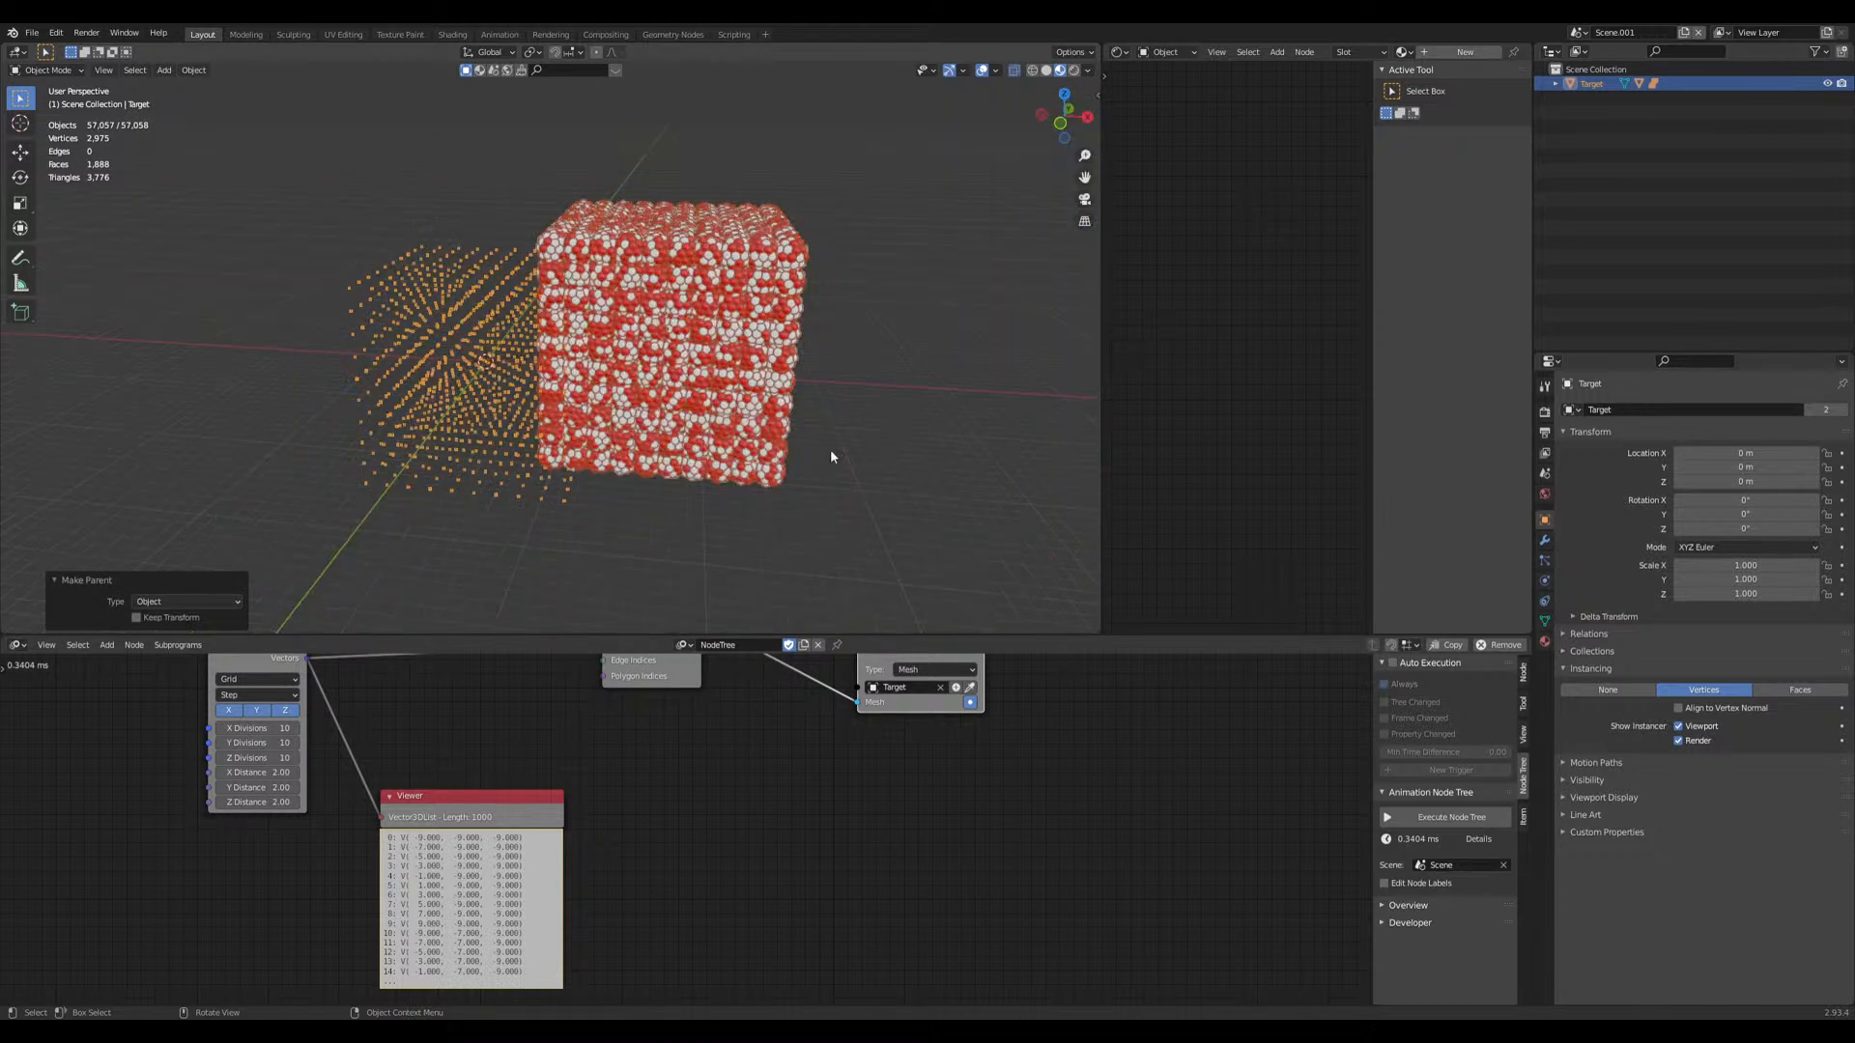
Step: Deselect everything, inspect the instanced nucleus block from several angles and switch the viewport to Solid shading
click(836, 452)
middle_drag(855, 462, 763, 475)
scroll(759, 477, up, 2)
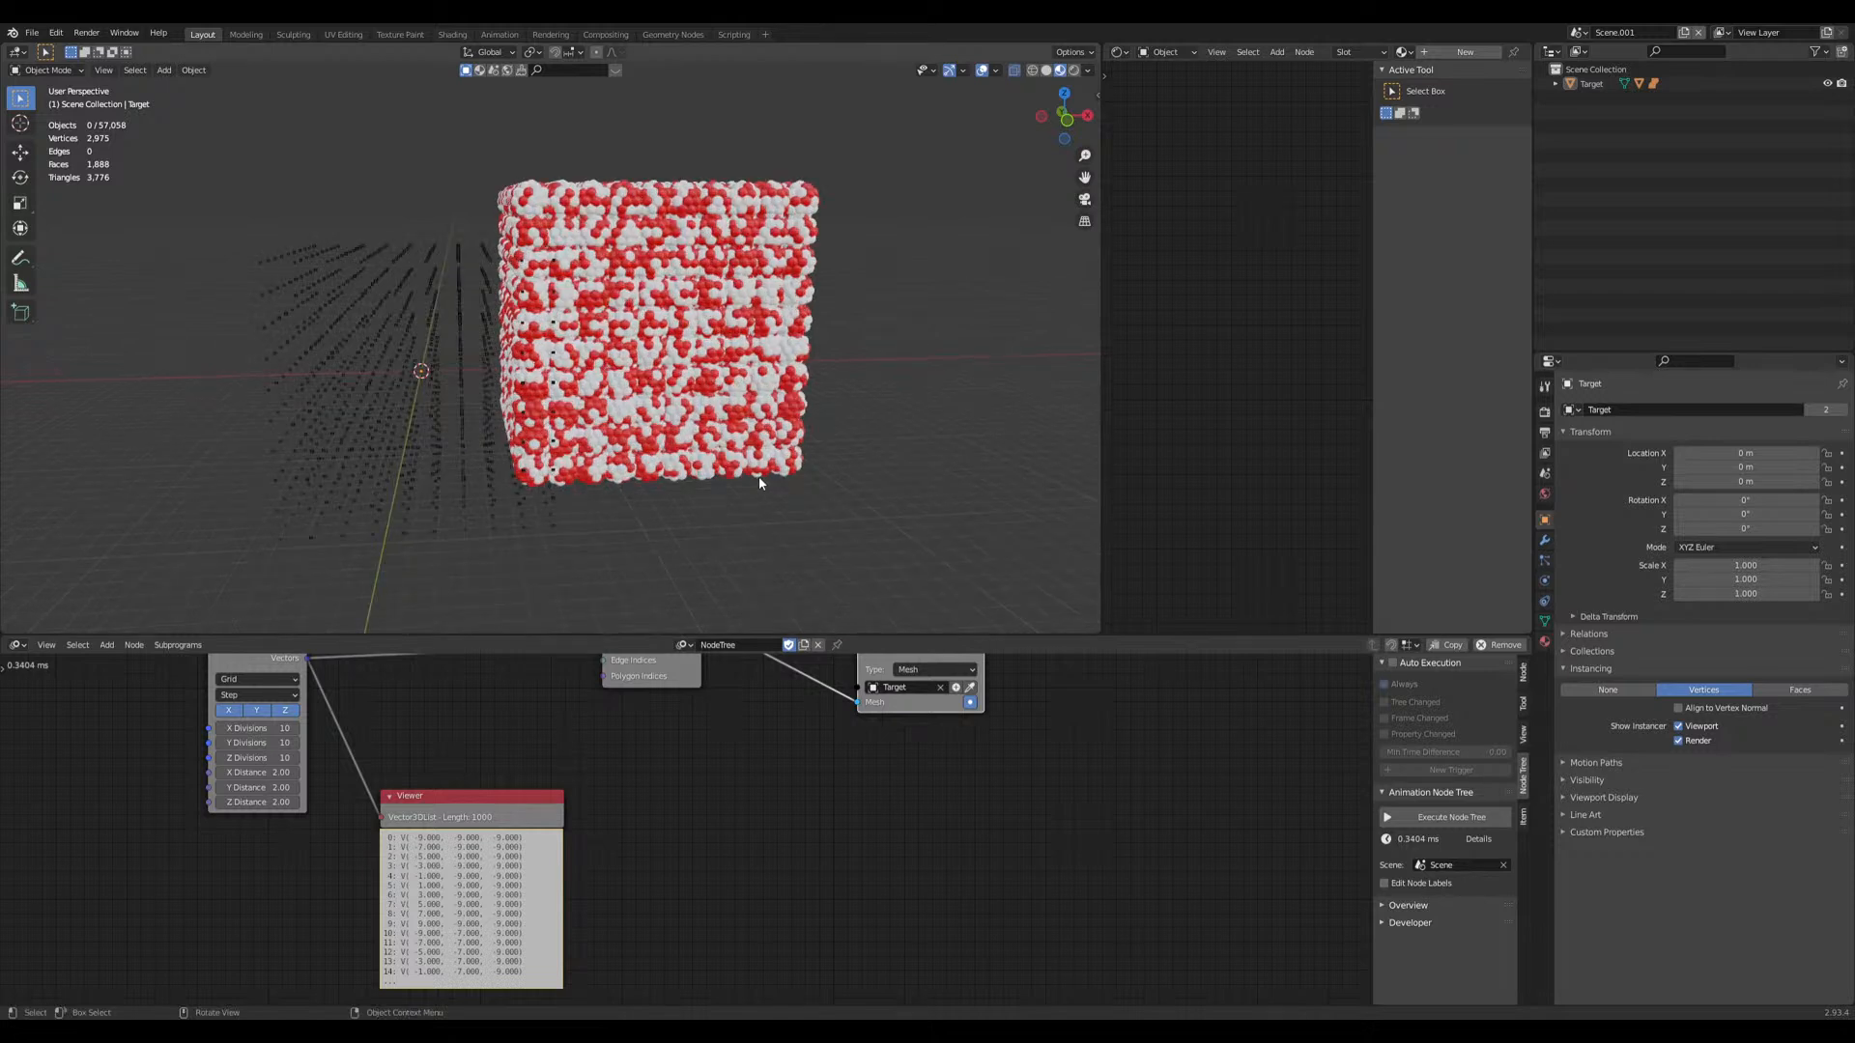
scroll(756, 480, up, 2)
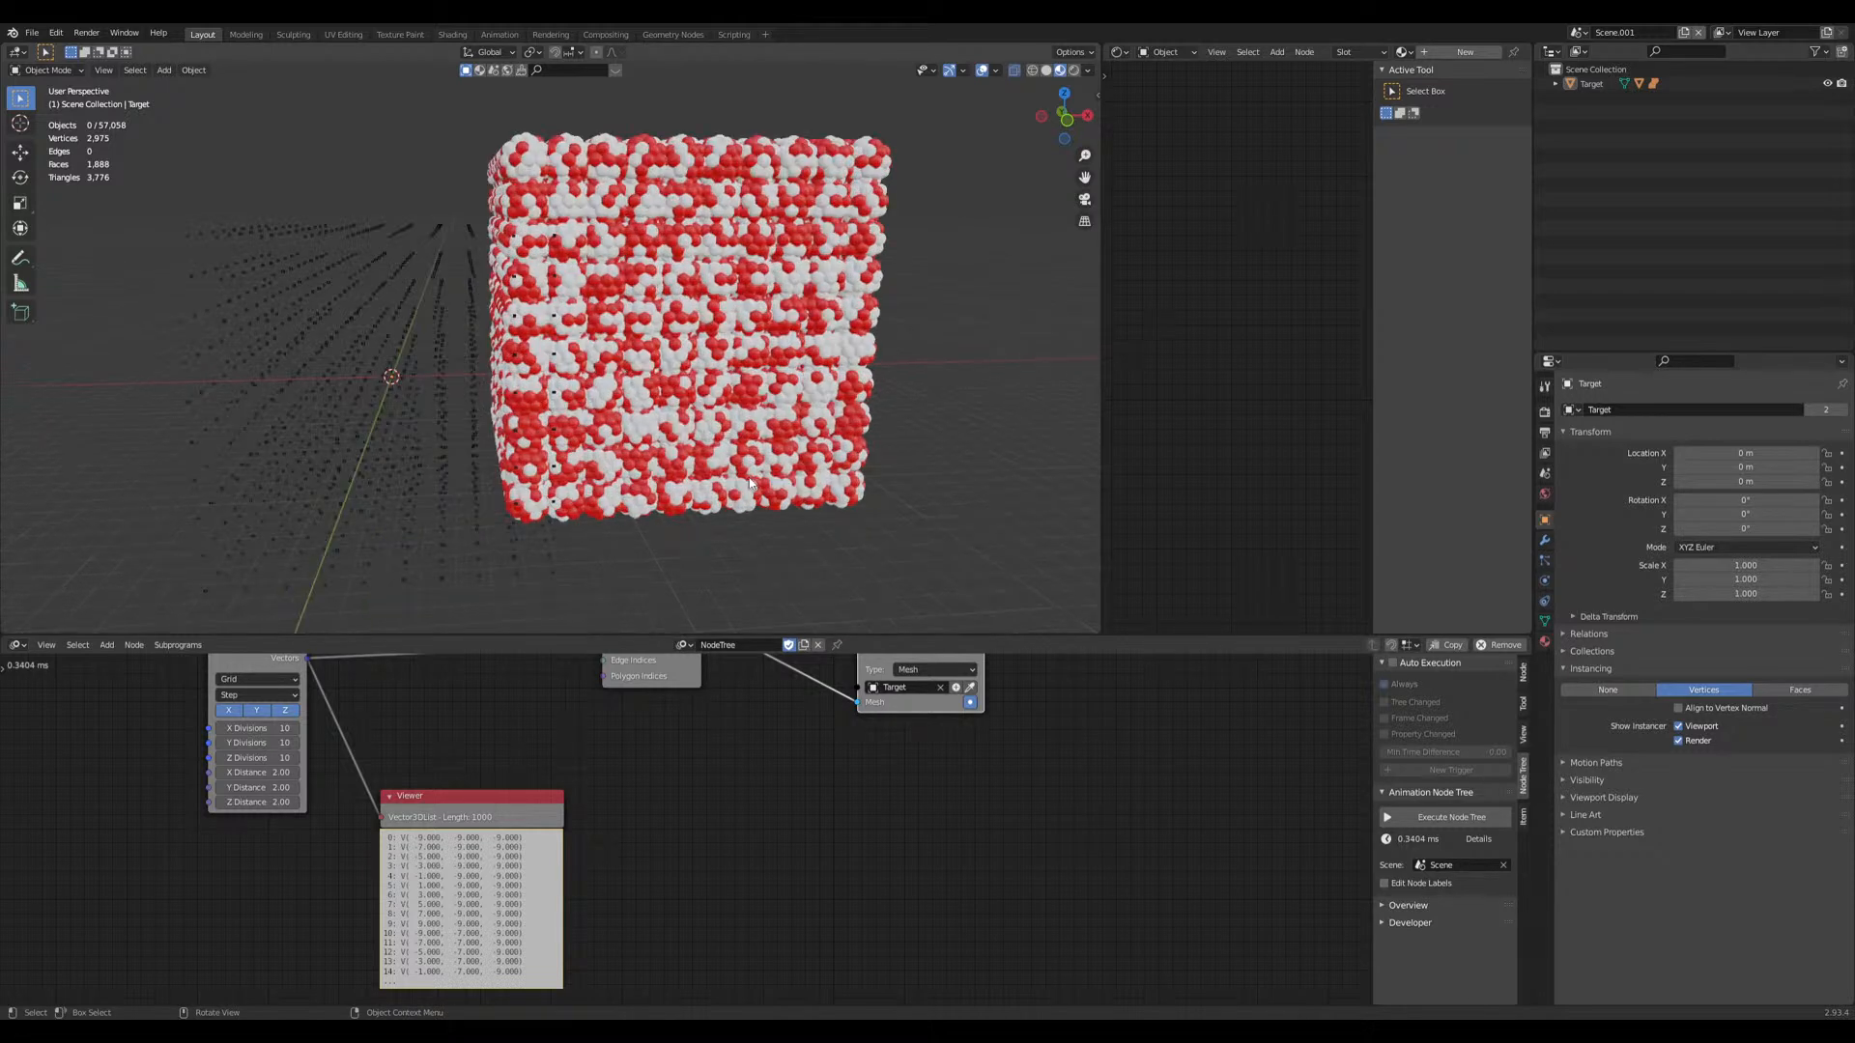
middle_drag(417, 279, 521, 294)
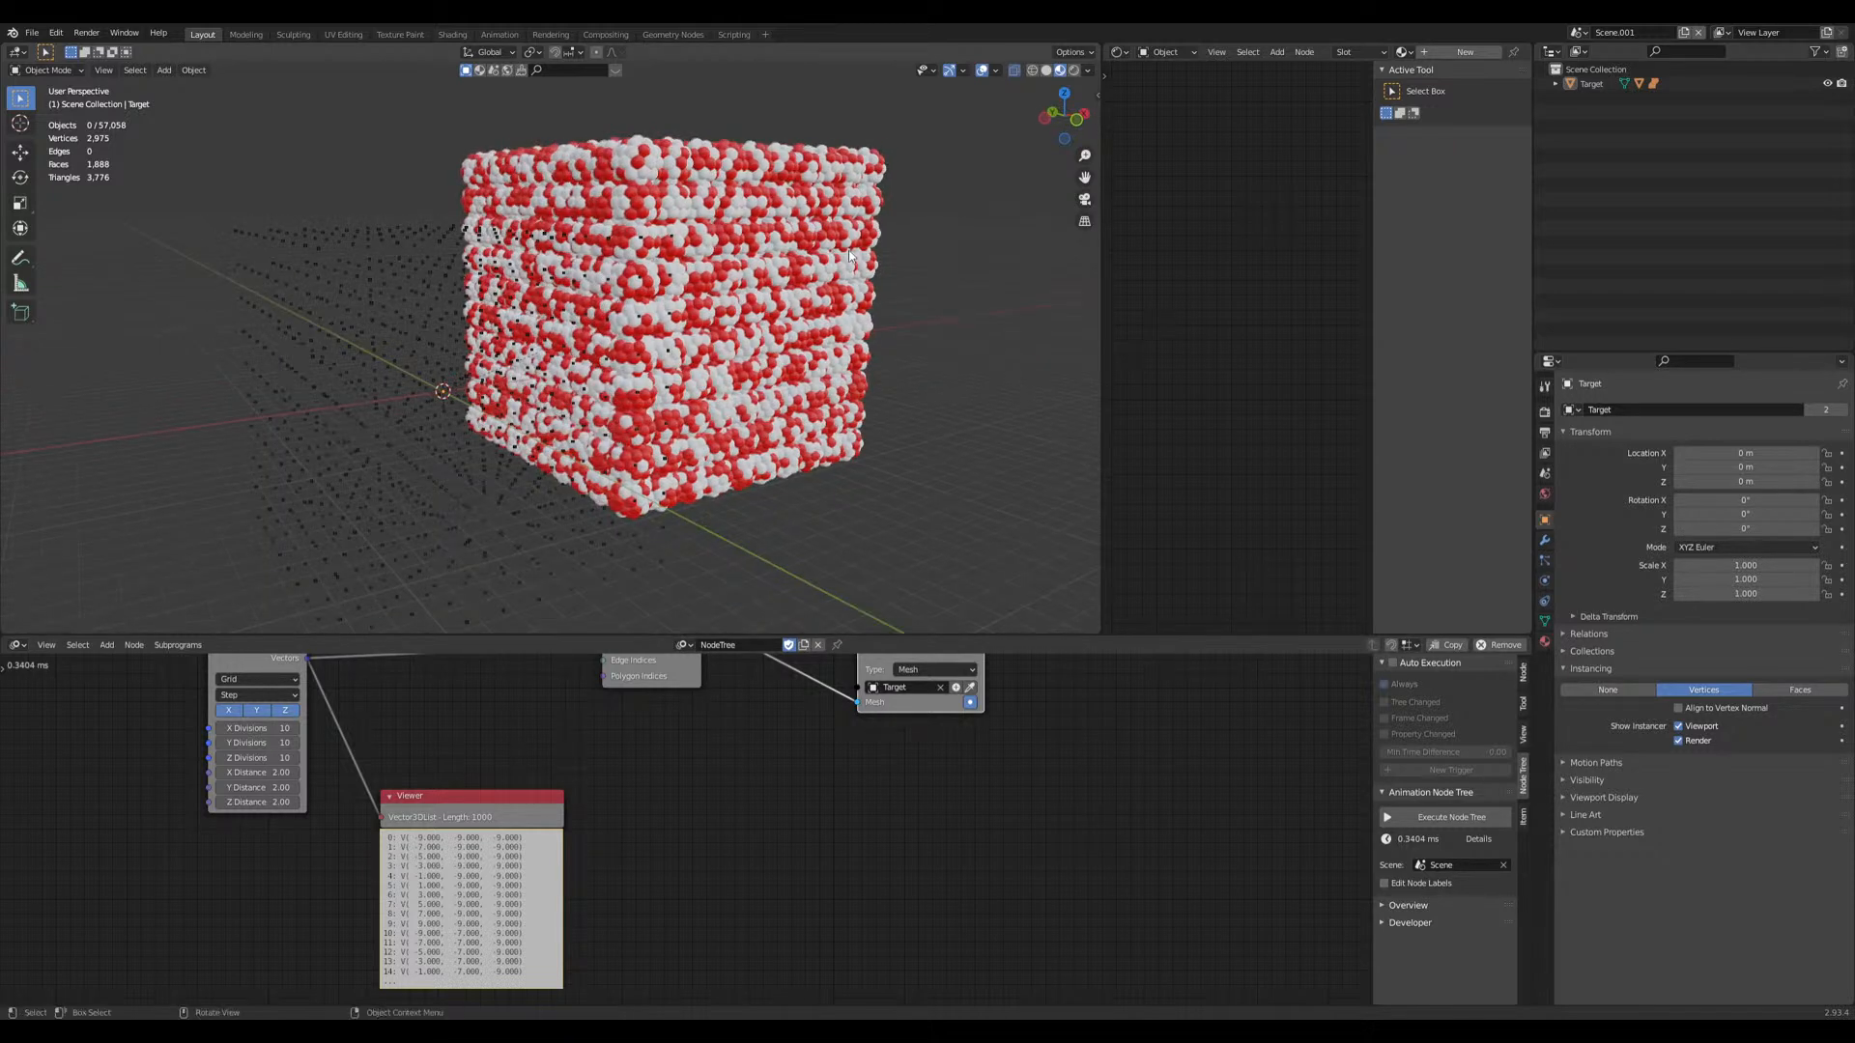
middle_drag(897, 385, 860, 393)
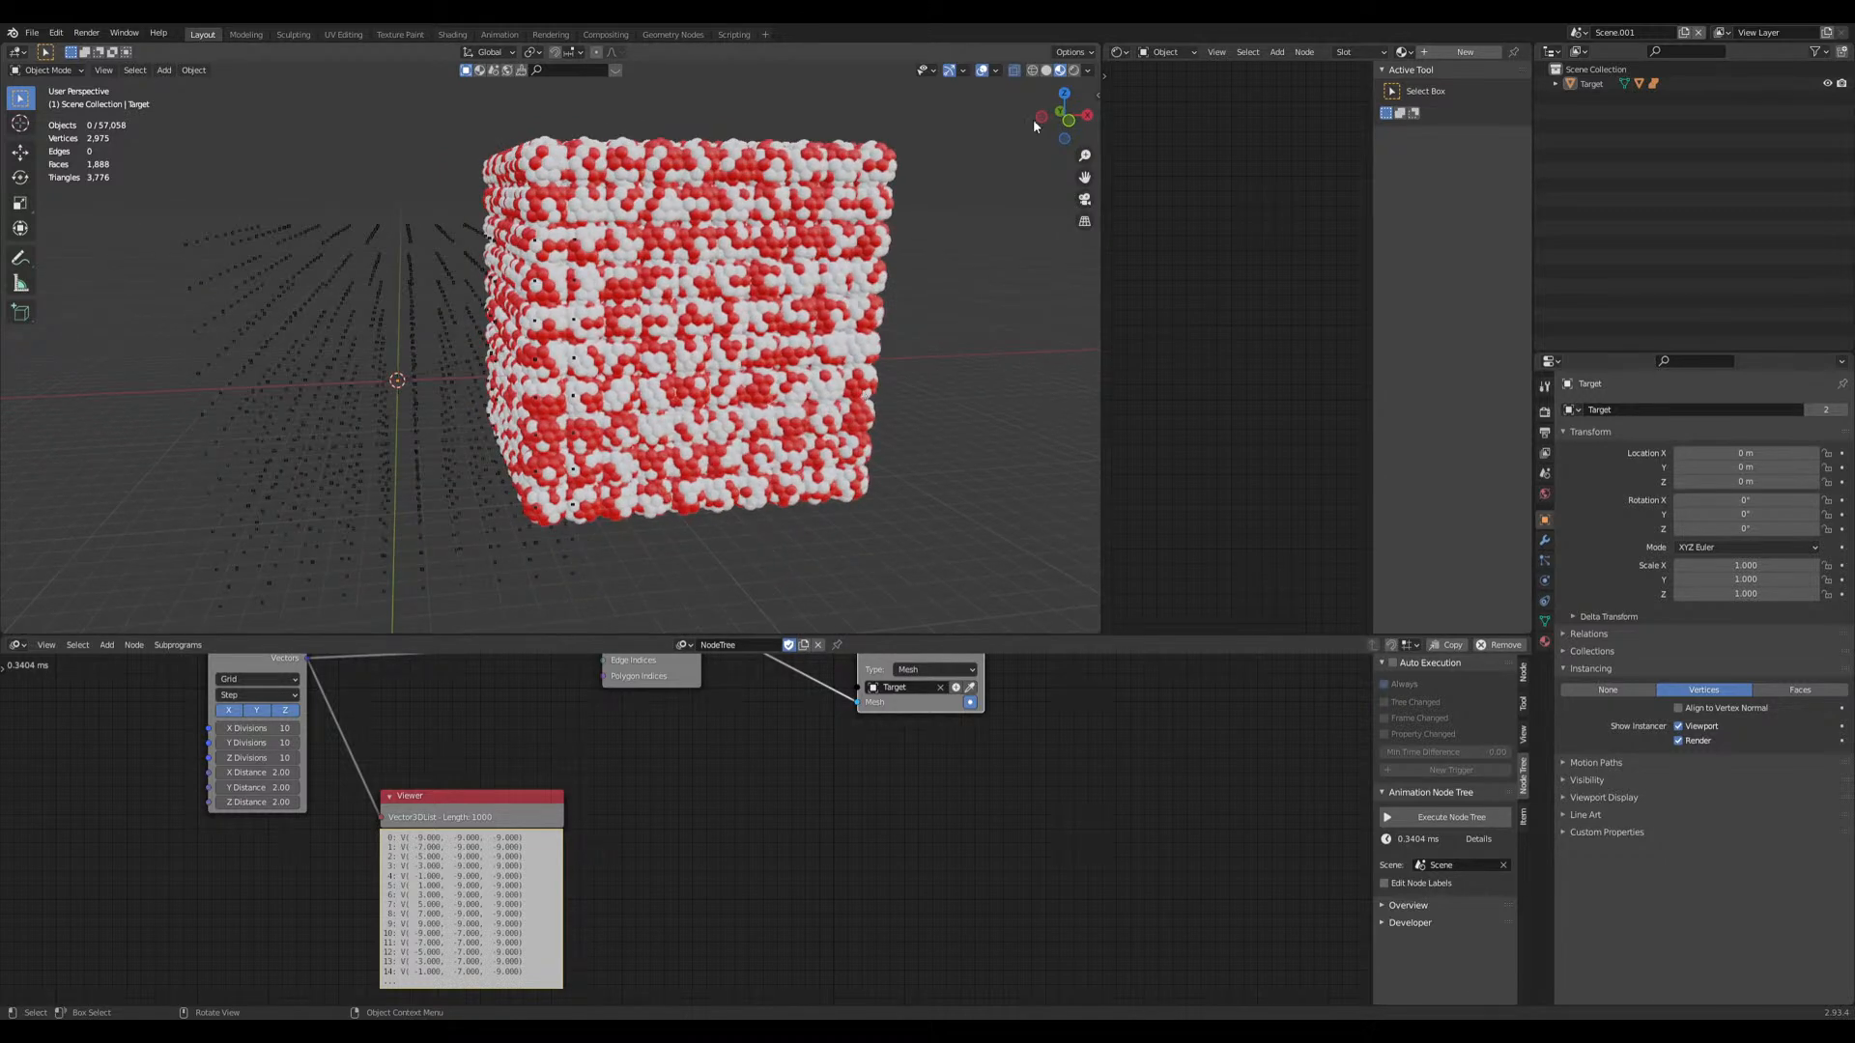
click(1045, 71)
mouse_move(843, 303)
middle_down()
mouse_move(867, 338)
mouse_move(563, 389)
mouse_move(592, 393)
middle_up()
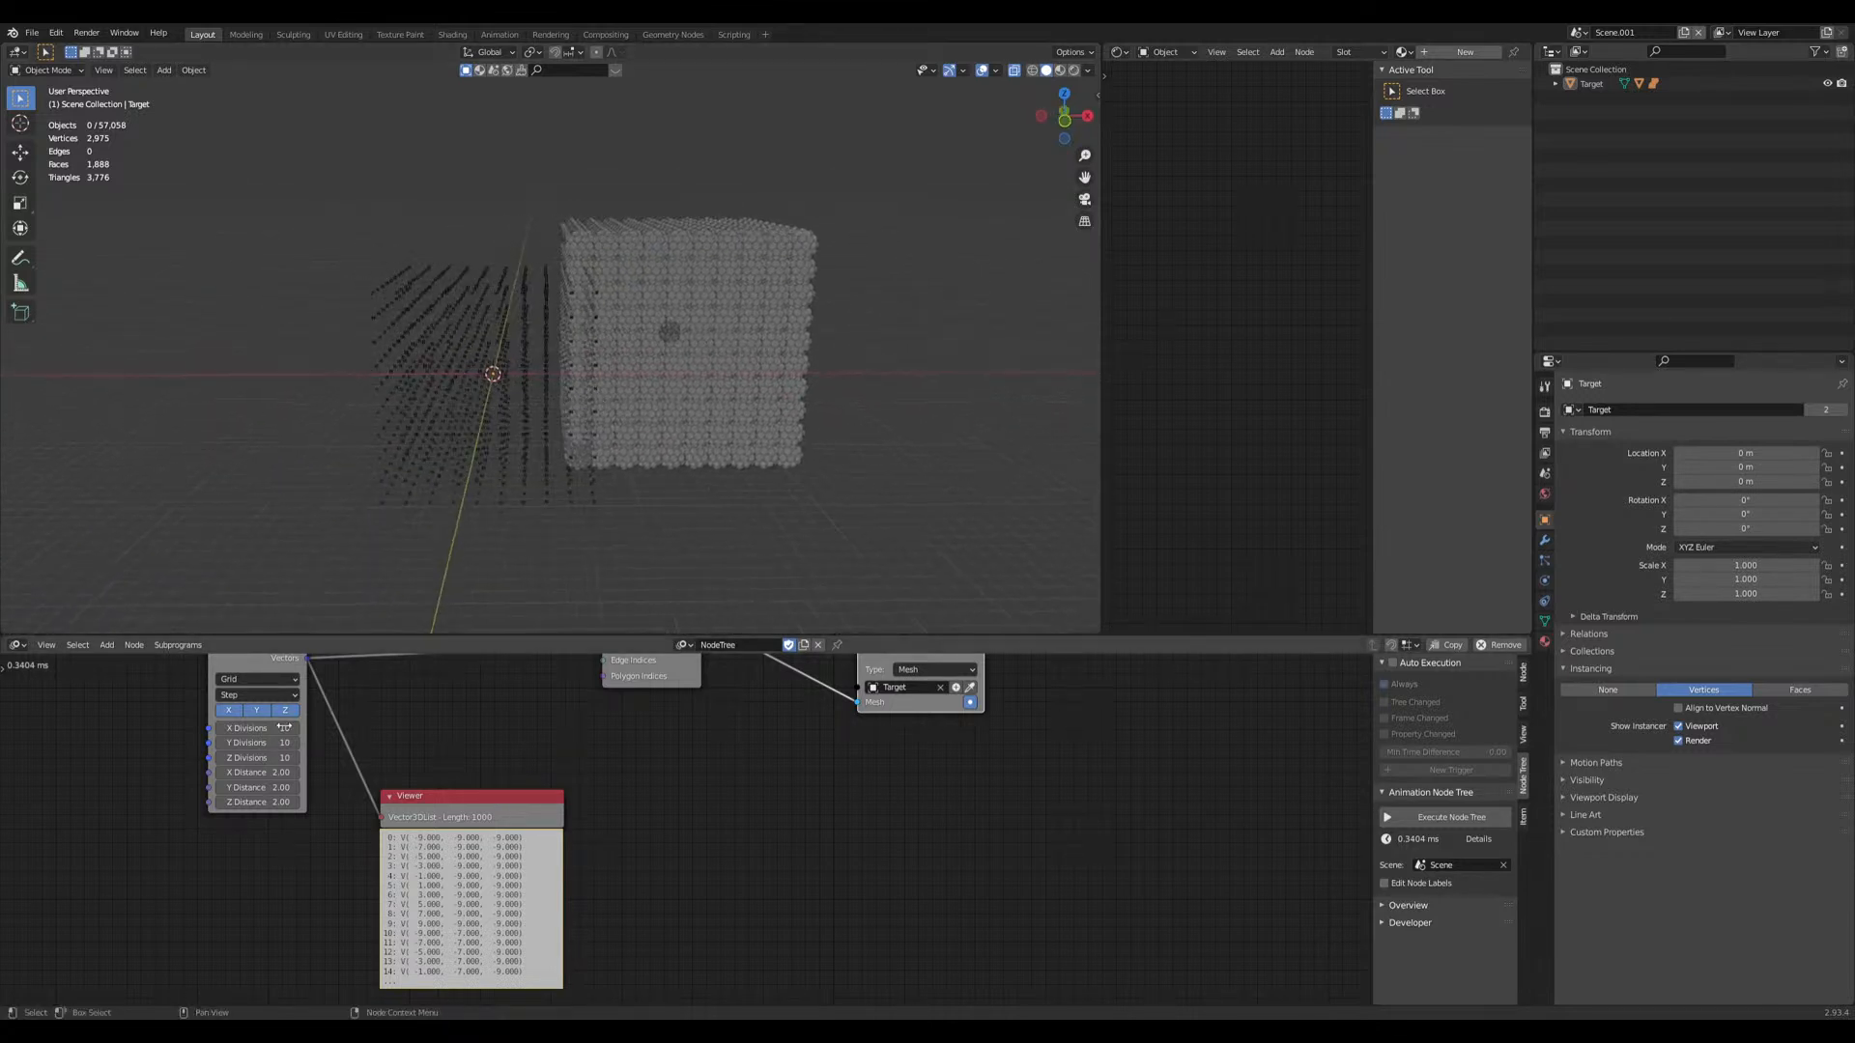
Step: Set the grid's X, Y and Z divisions to 8 and briefly toggle Auto Execution to update the Target mesh
drag(252, 732, 253, 759)
text(8)
key(Return)
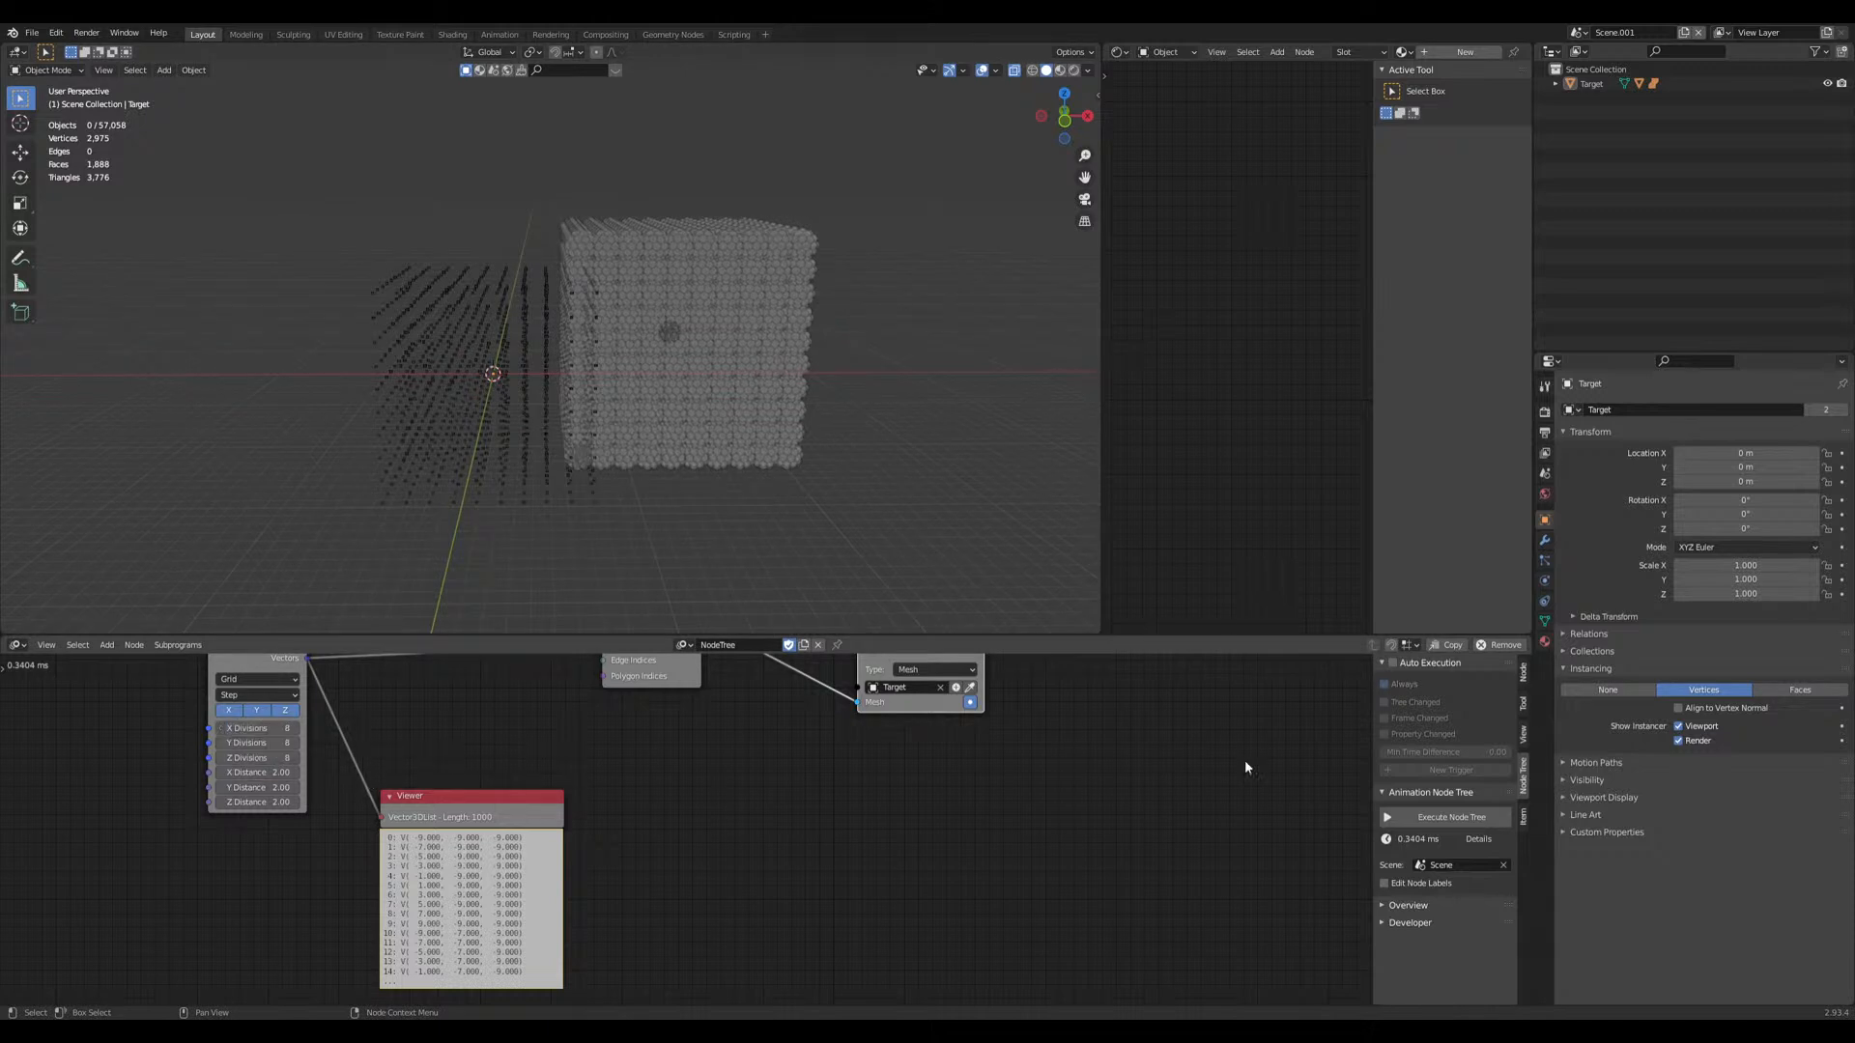
click(1391, 662)
click(1392, 663)
Step: Scale up all of the Target mesh's vertices in Edit Mode to spread the instanced nuclei apart
key(Tab)
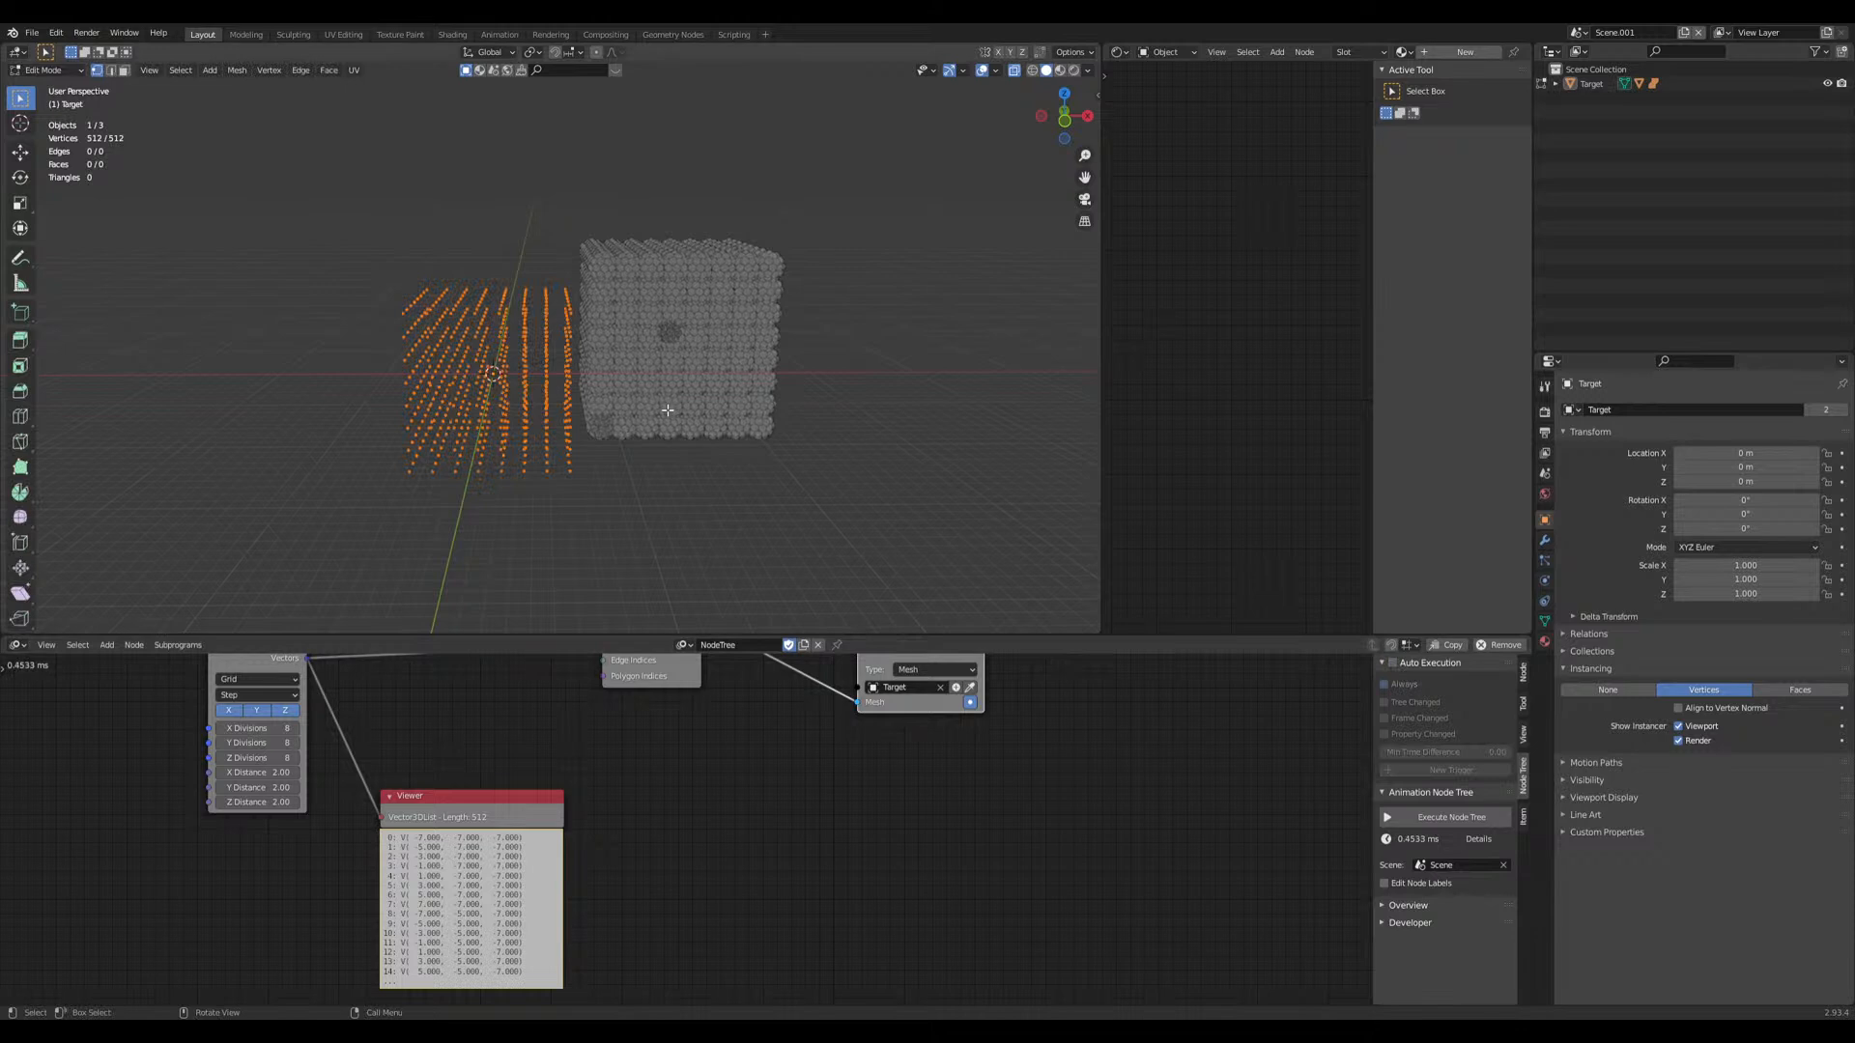
key(g)
key(s)
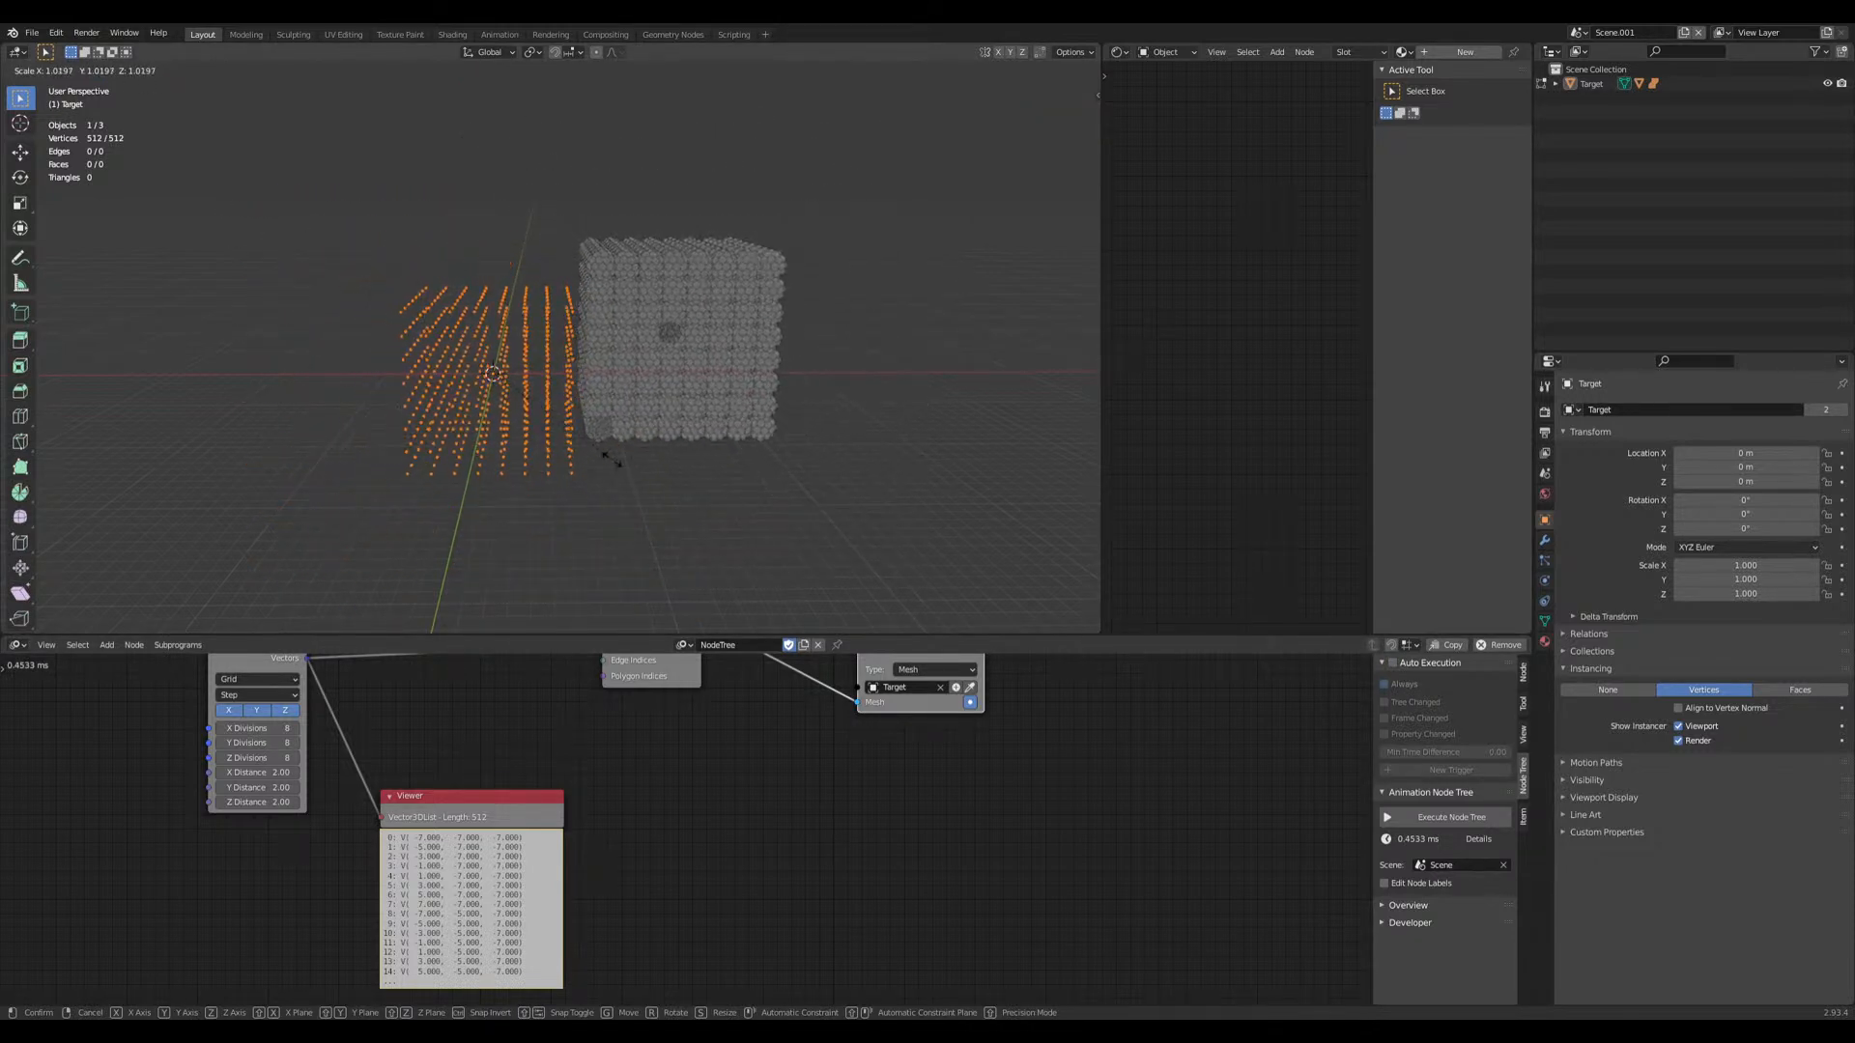
click(788, 472)
key(Tab)
middle_drag(917, 483, 841, 489)
scroll(792, 459, up, 8)
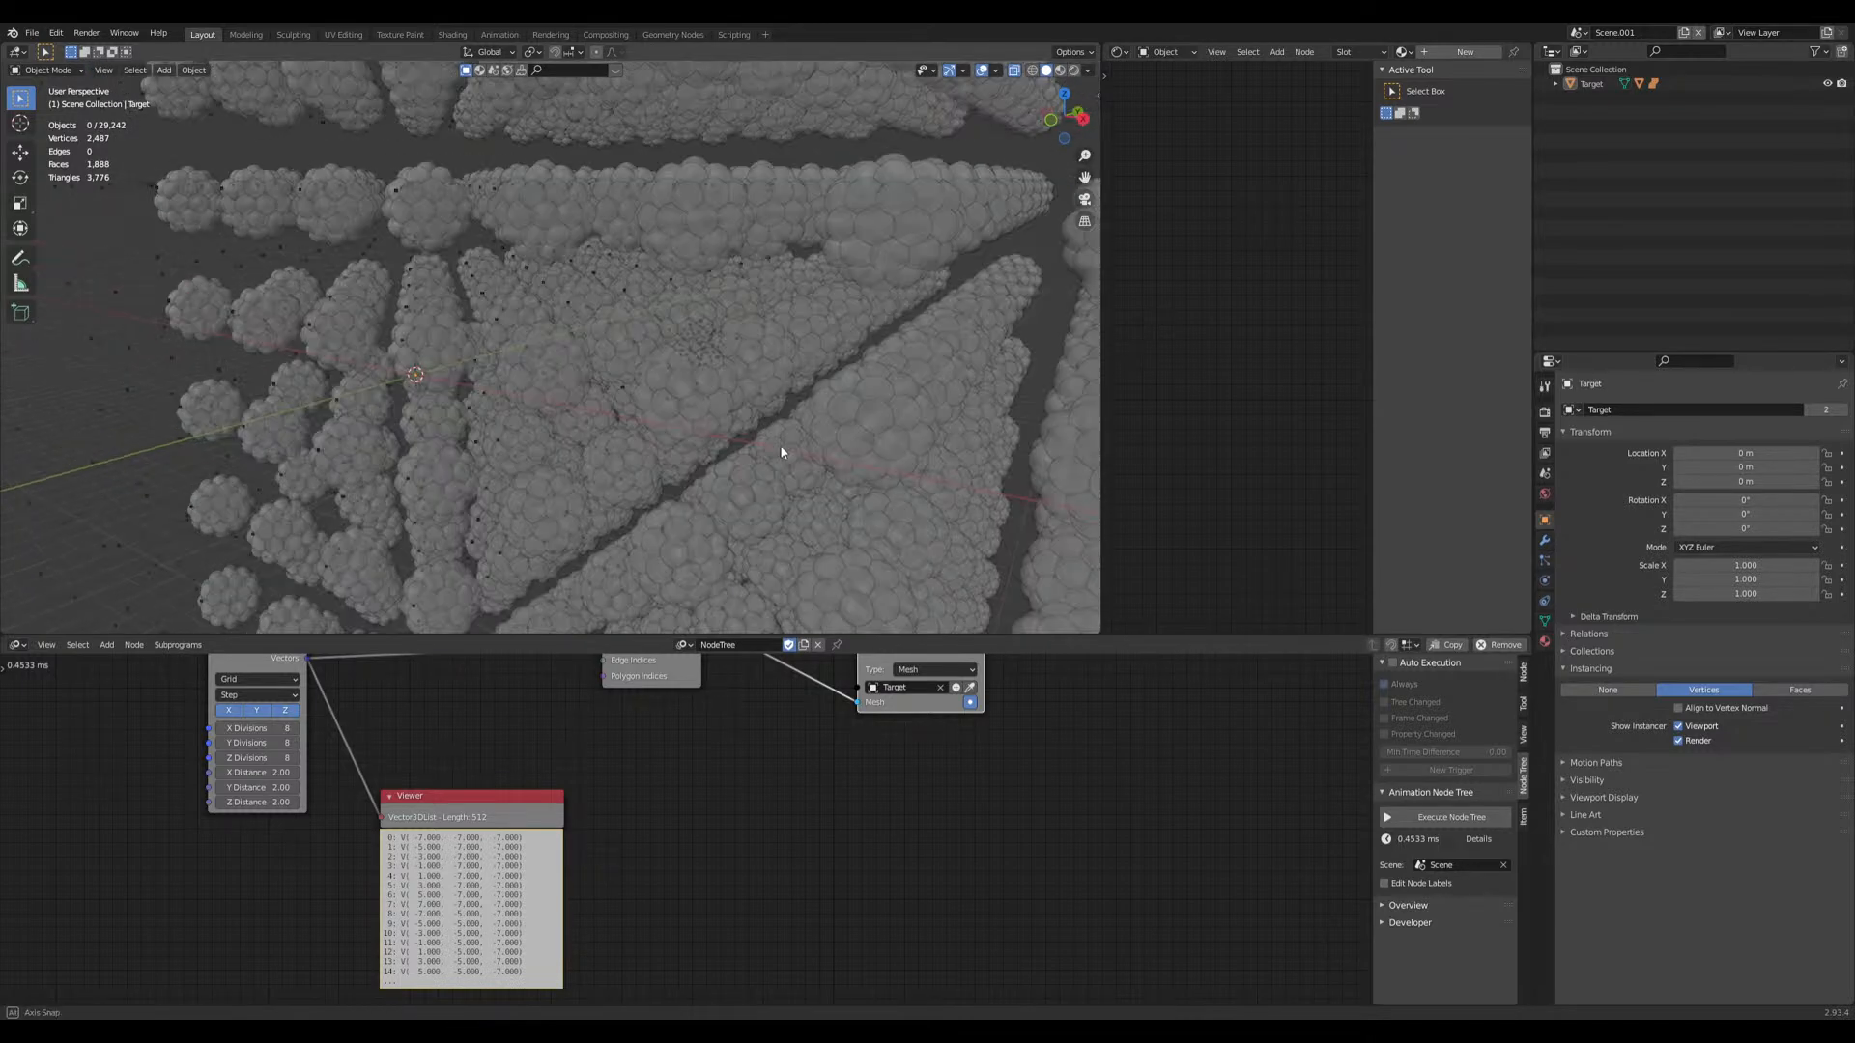
scroll(828, 273, down, 8)
middle_drag(815, 298, 890, 326)
Step: Scale the Target mesh's vertices back down in Edit Mode so the nuclei sit close together, and save the file
key(a)
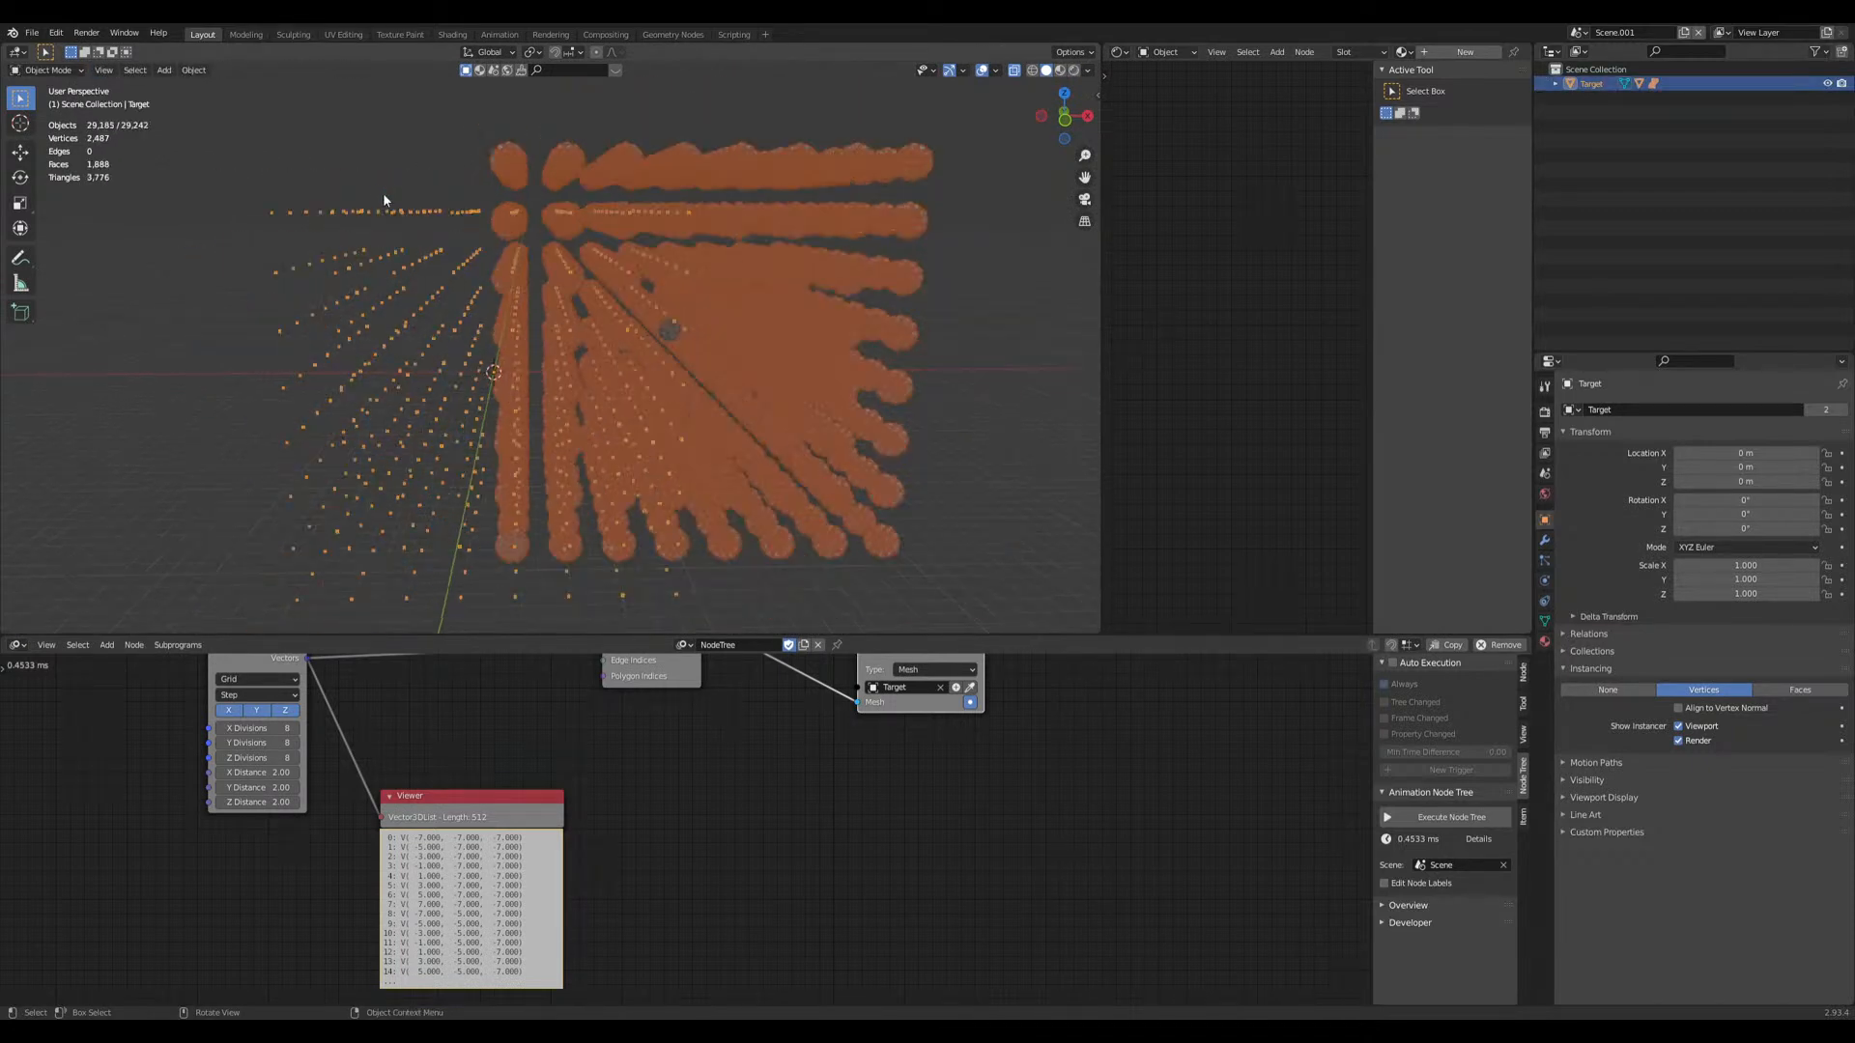
scroll(906, 396, down, 2)
key(Tab)
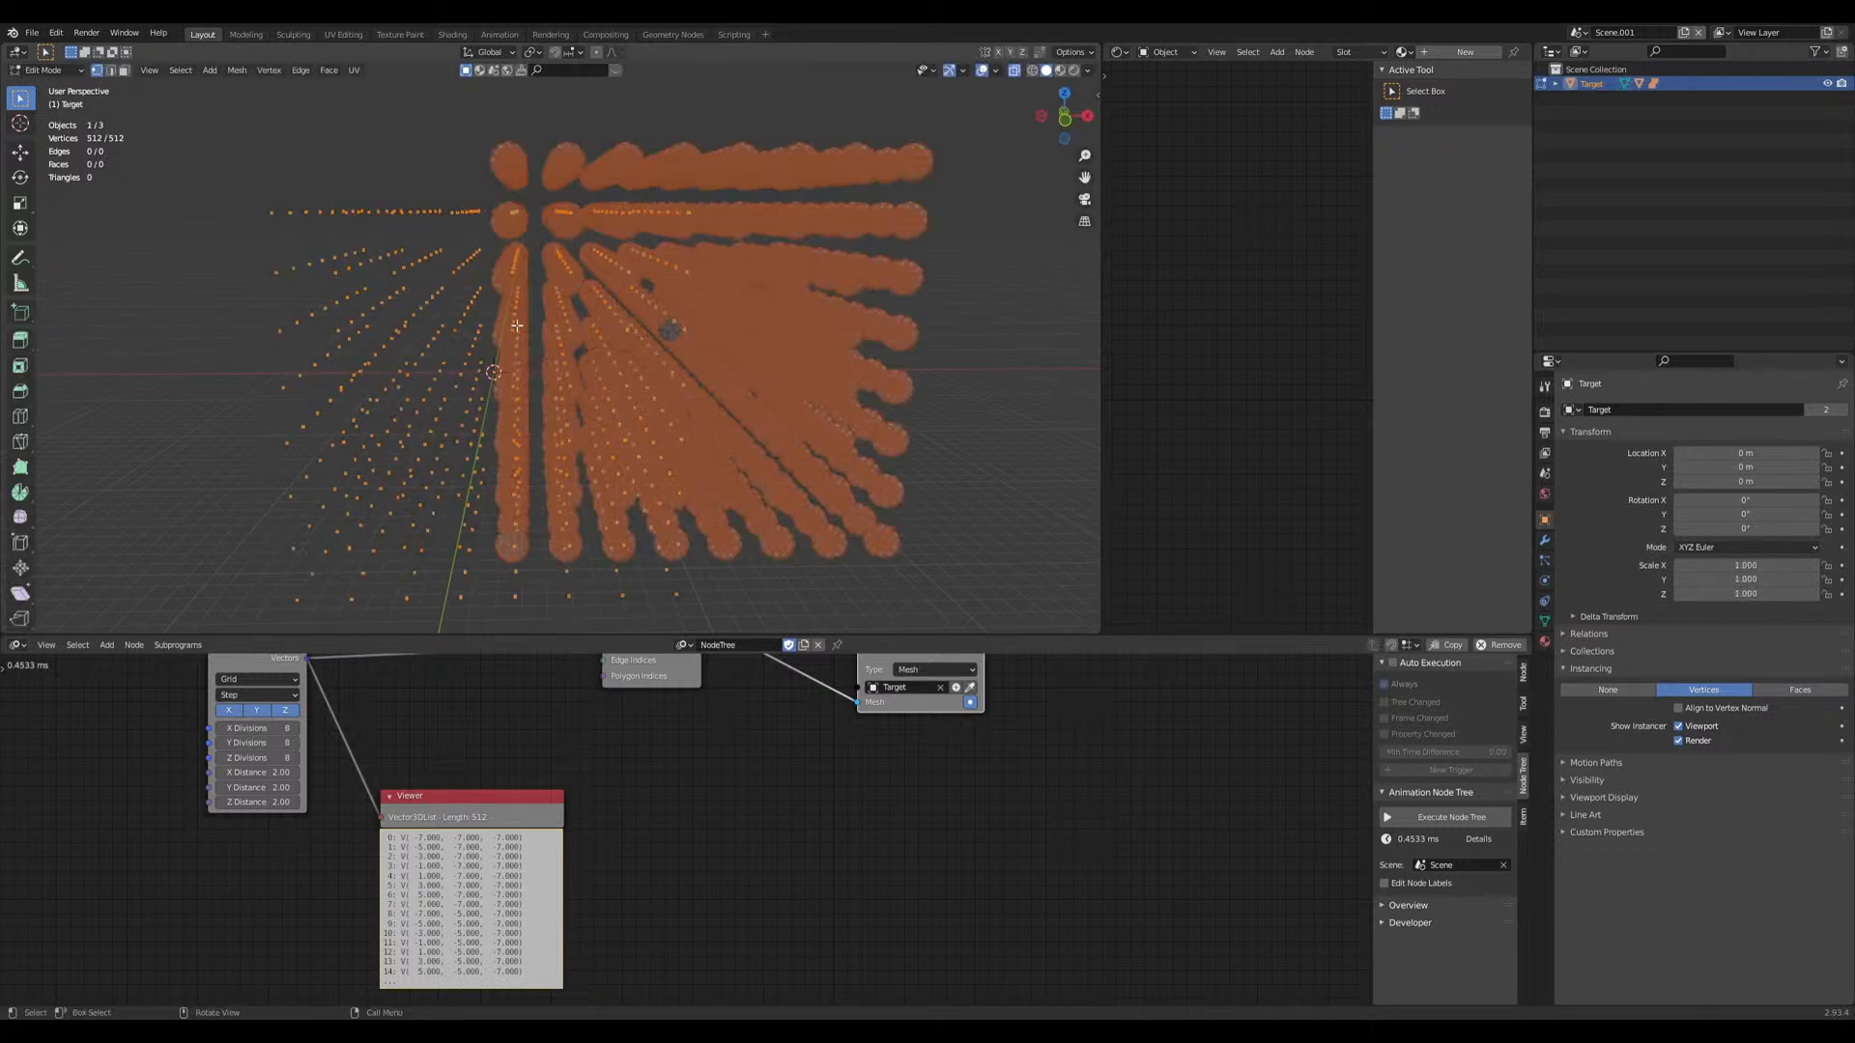
key(s)
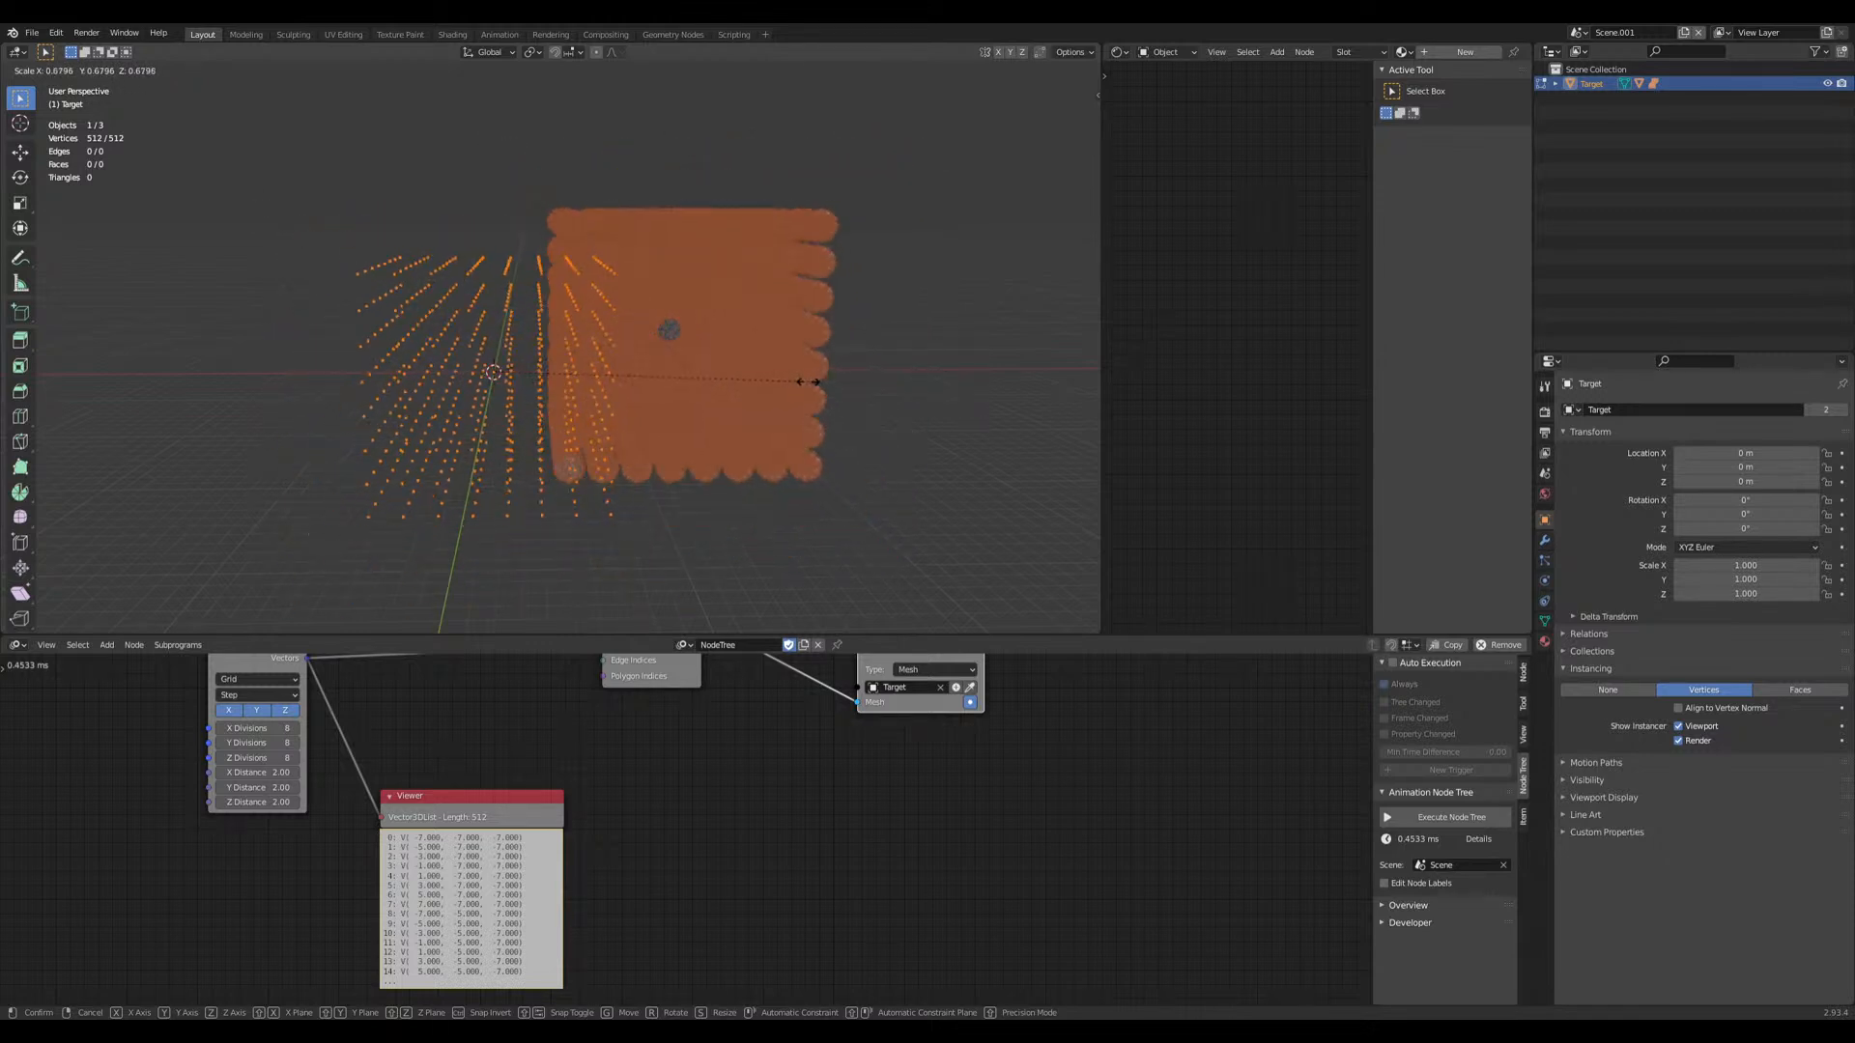
click(757, 394)
key(Tab)
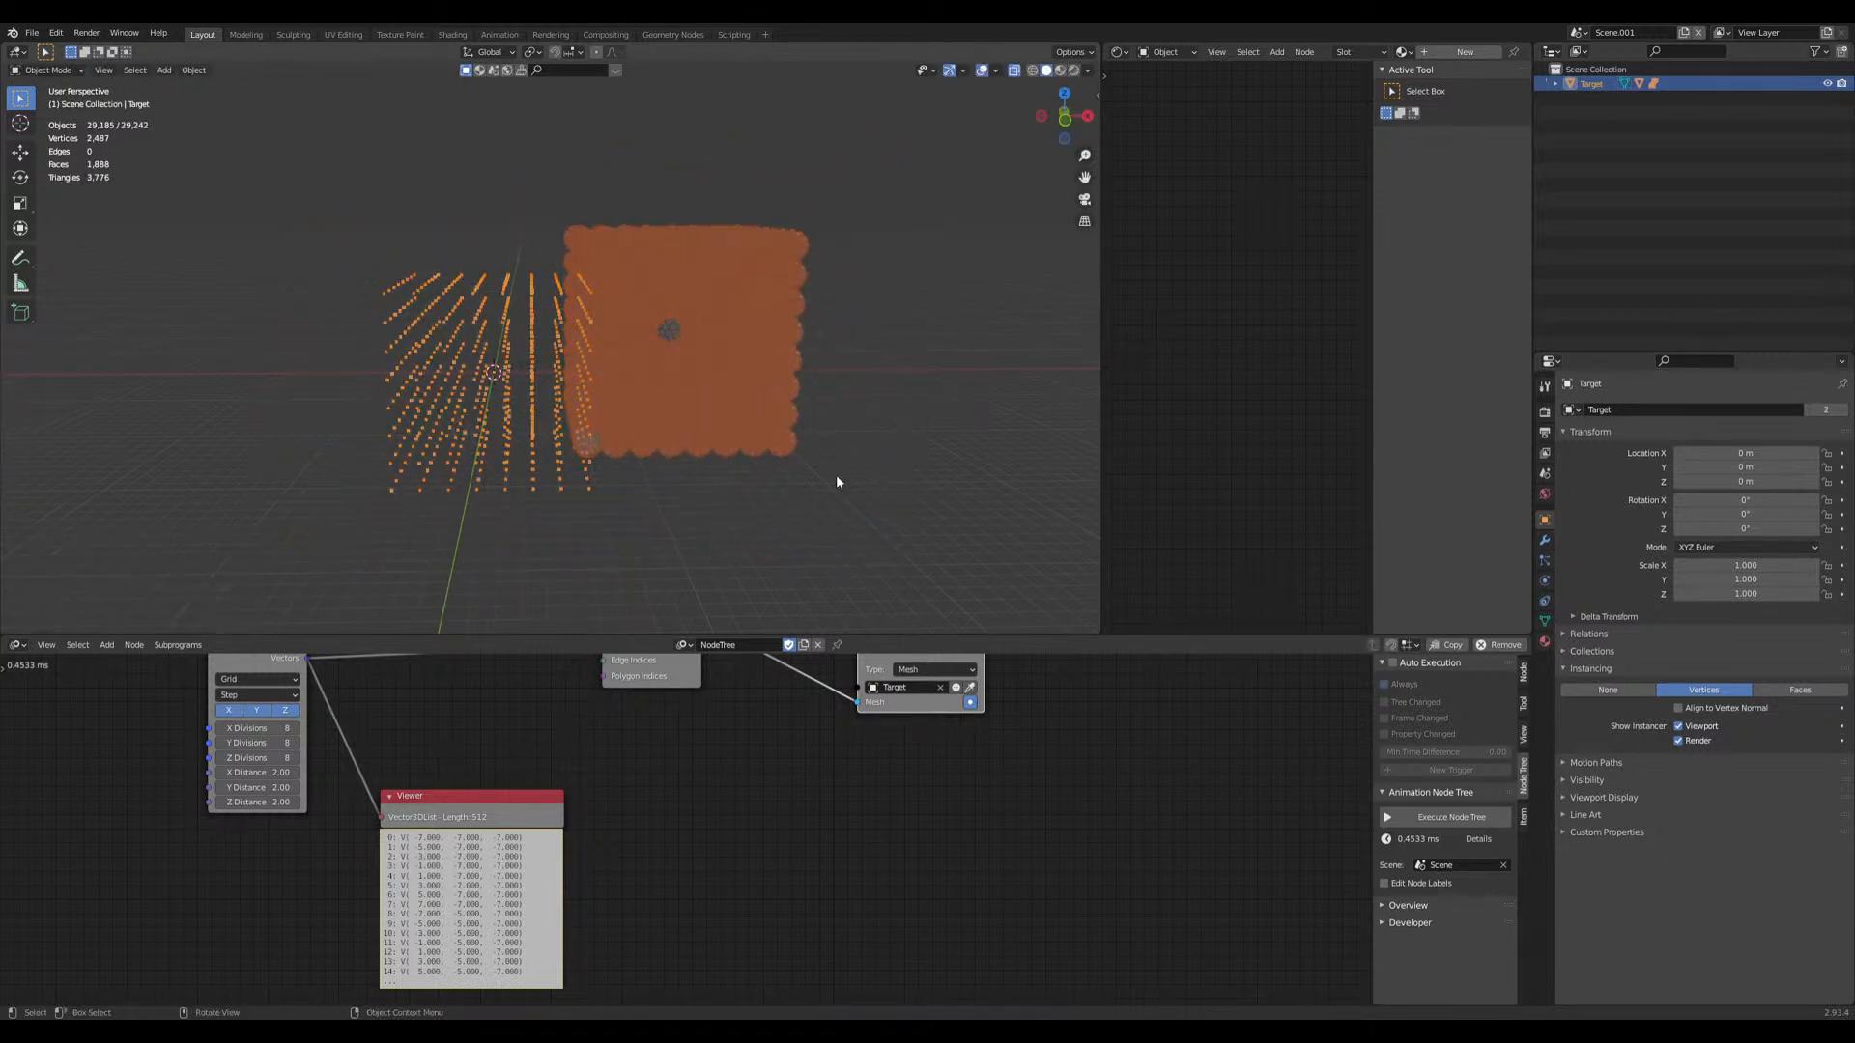
click(889, 409)
middle_drag(889, 409, 799, 484)
key(ctrl+s)
Step: Examine the spacing of the instanced nuclei and the Target point grid from several angles and zoom levels
scroll(734, 434, up, 6)
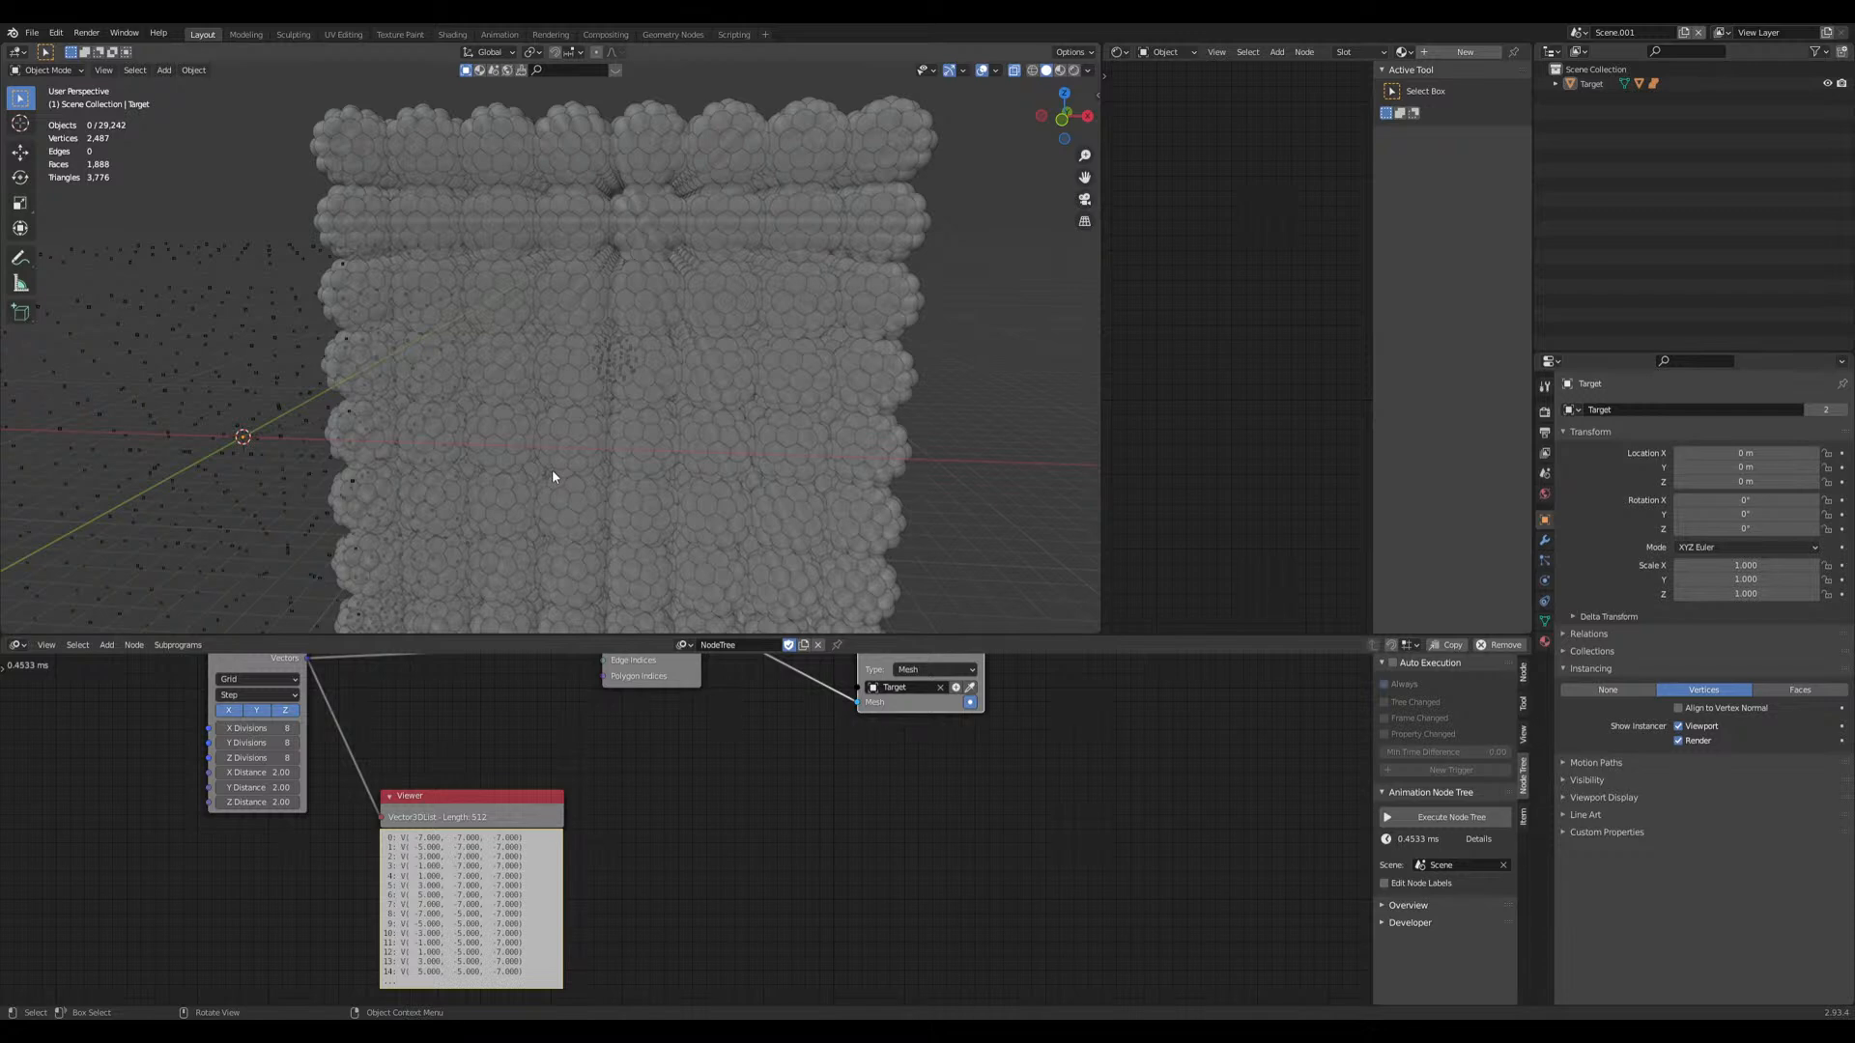
scroll(538, 464, down, 5)
middle_drag(431, 468, 539, 530)
scroll(540, 530, down, 3)
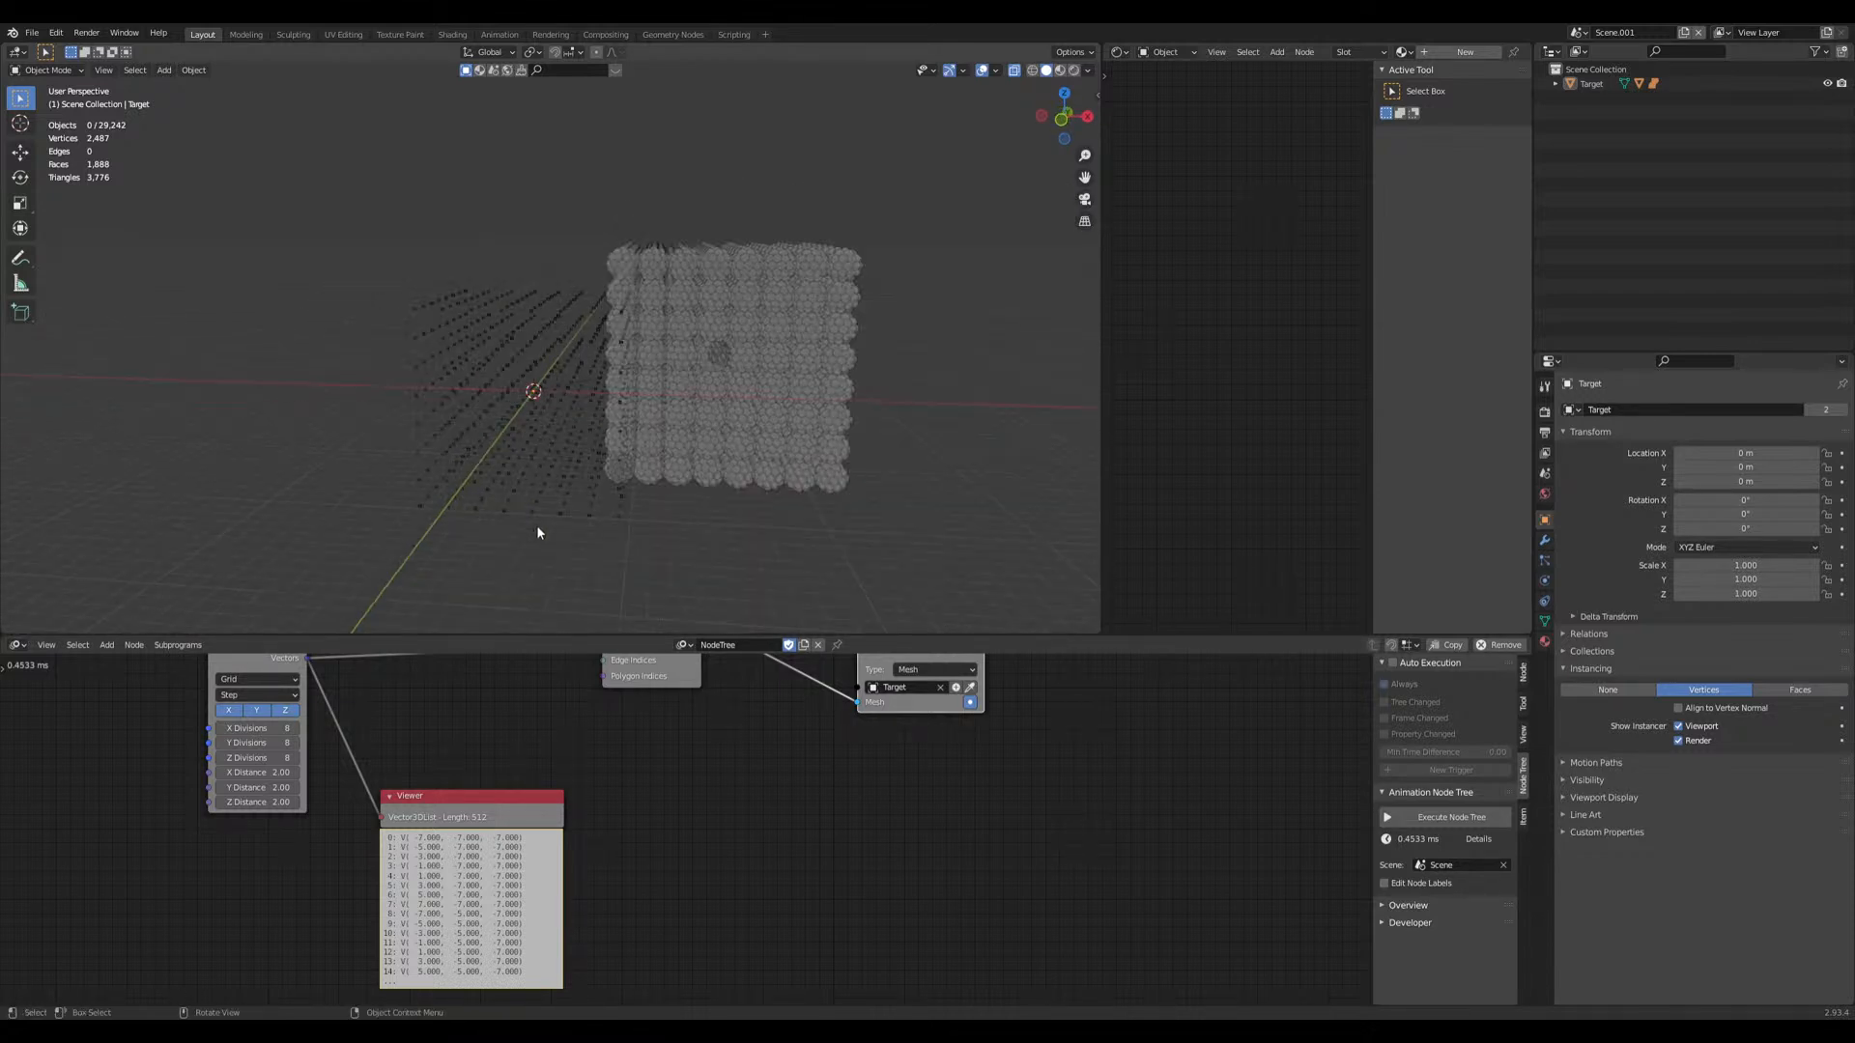
scroll(538, 530, up, 3)
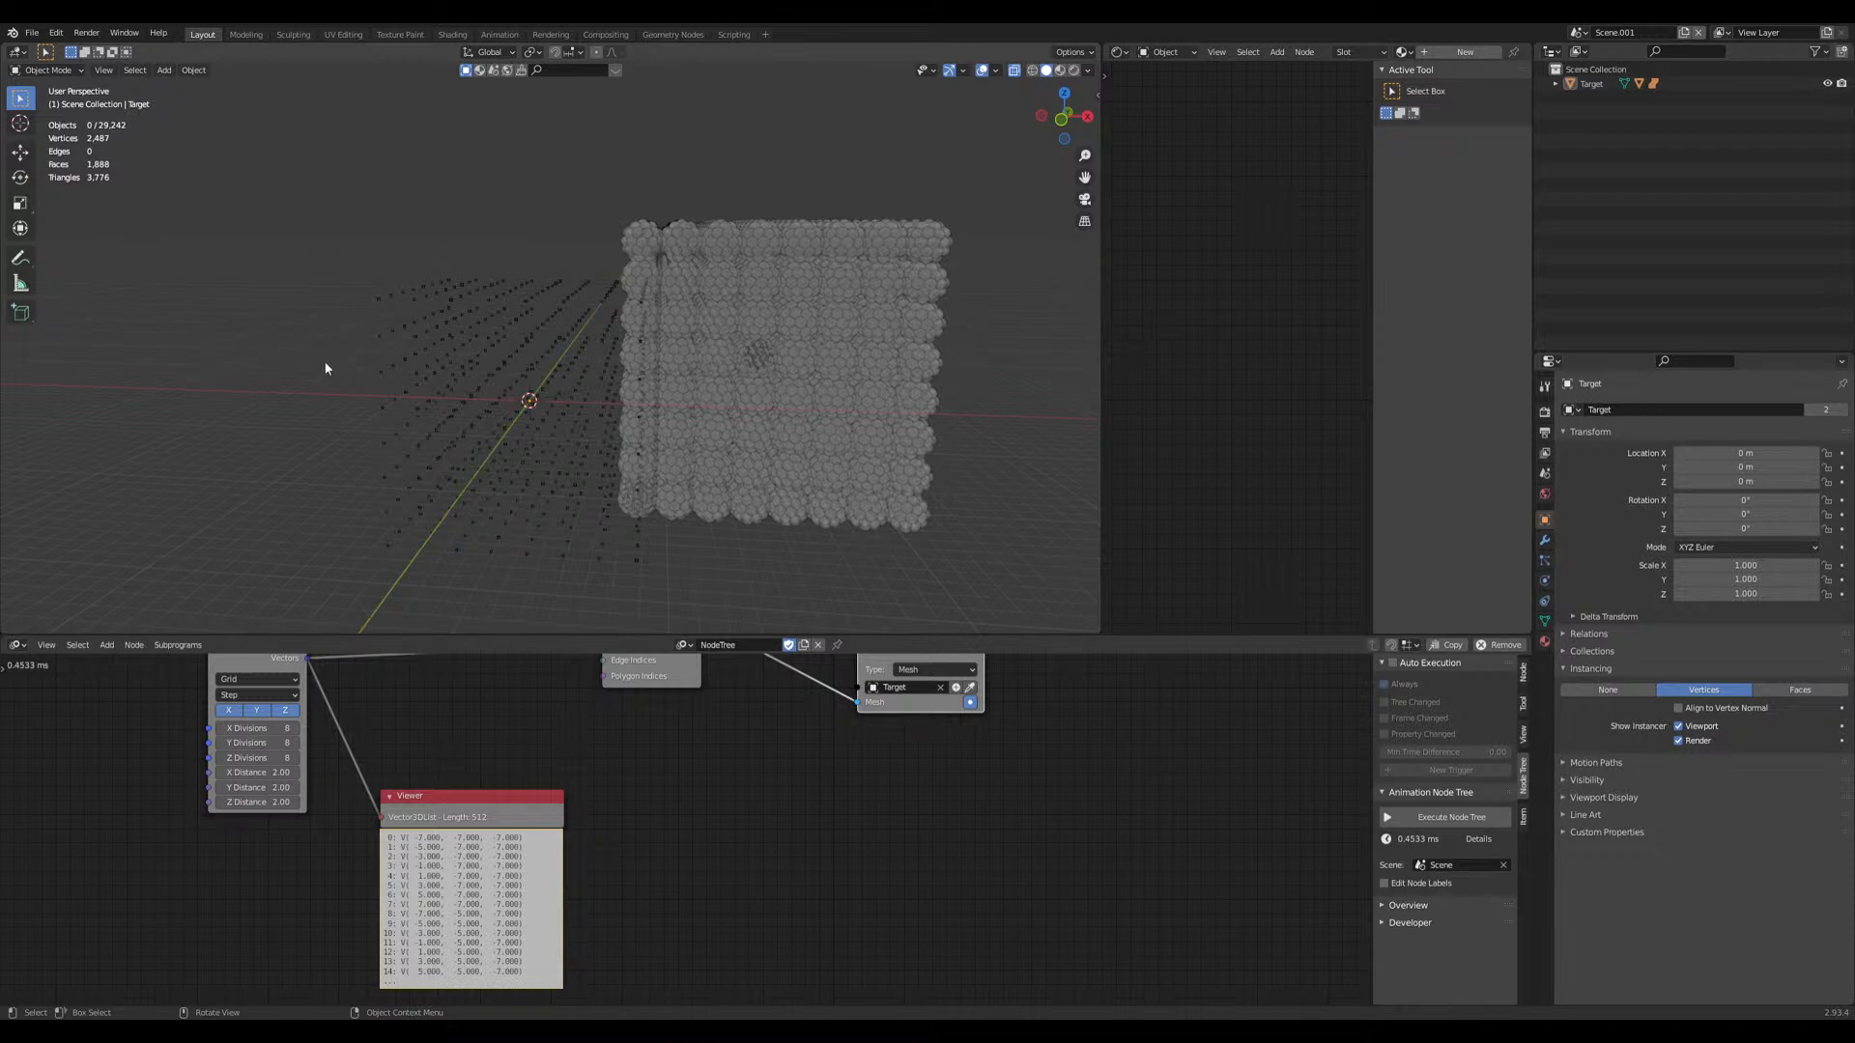
scroll(327, 368, up, 2)
middle_drag(381, 378, 398, 376)
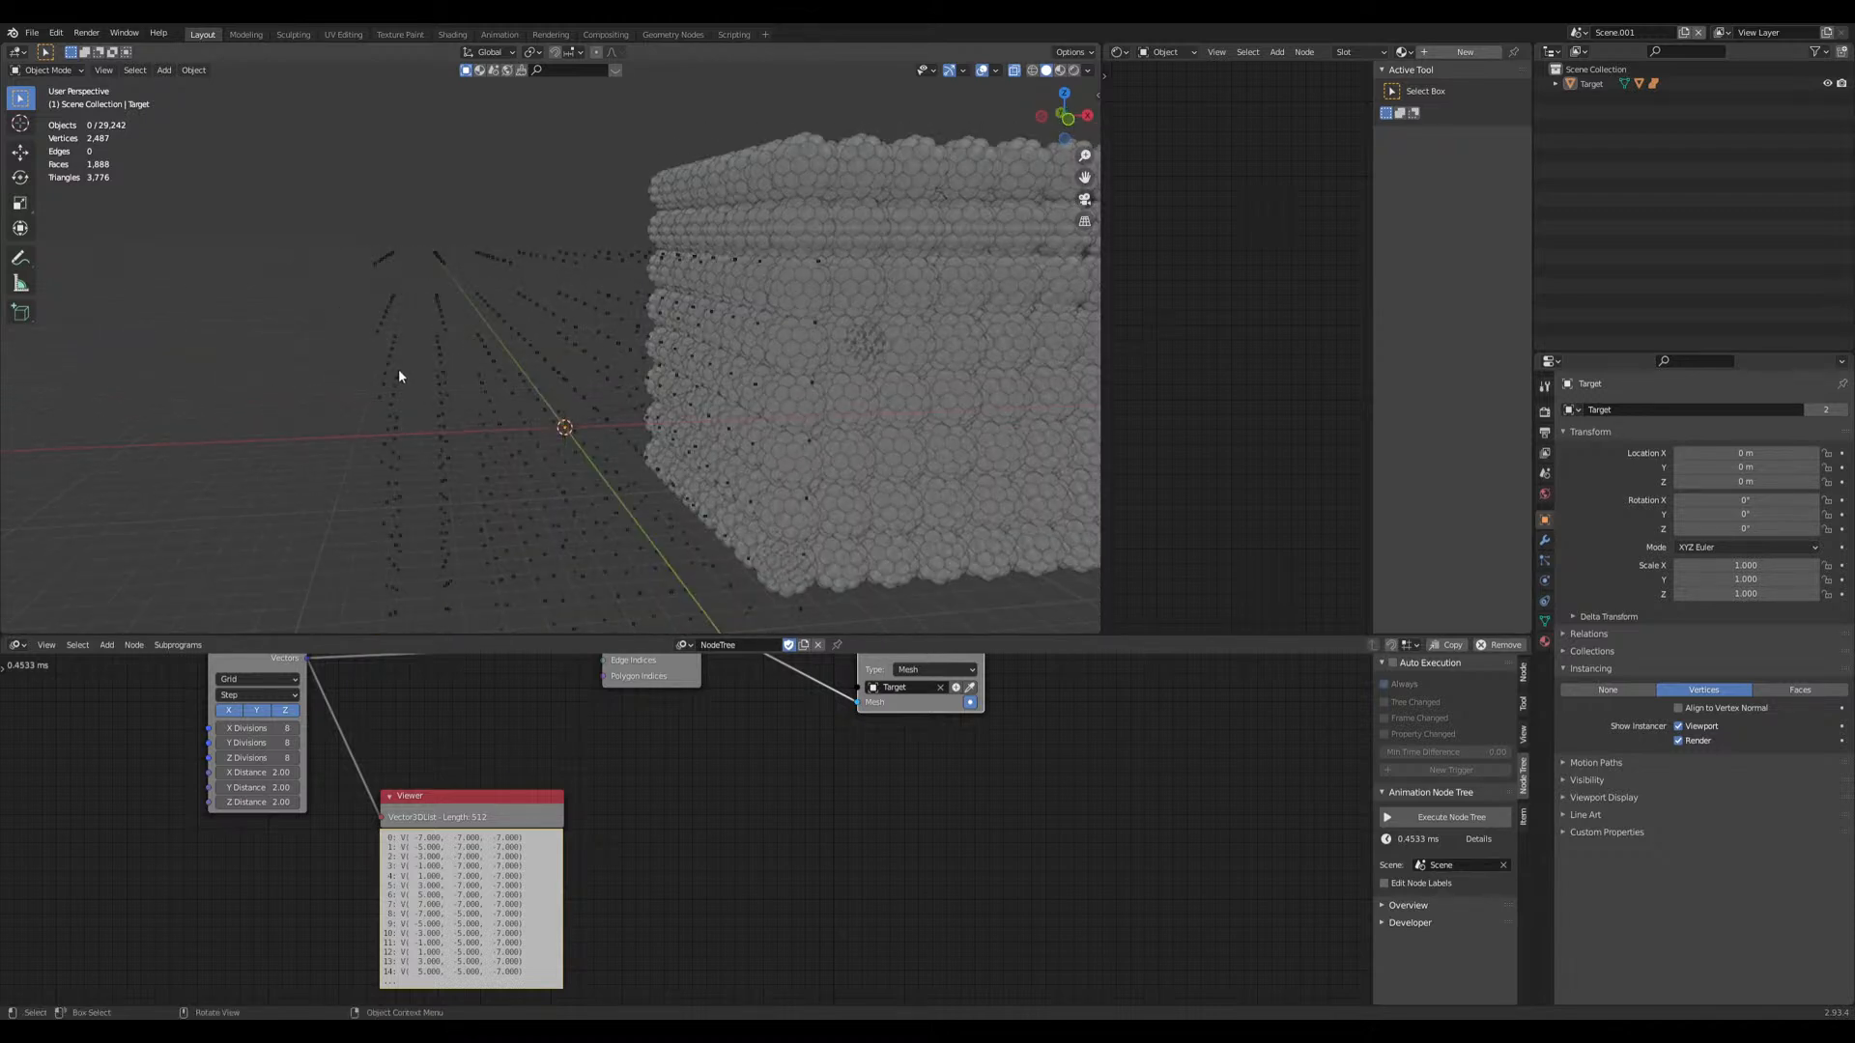
key(a)
key(Tab)
key(Tab)
scroll(337, 477, down, 3)
middle_drag(338, 482, 483, 621)
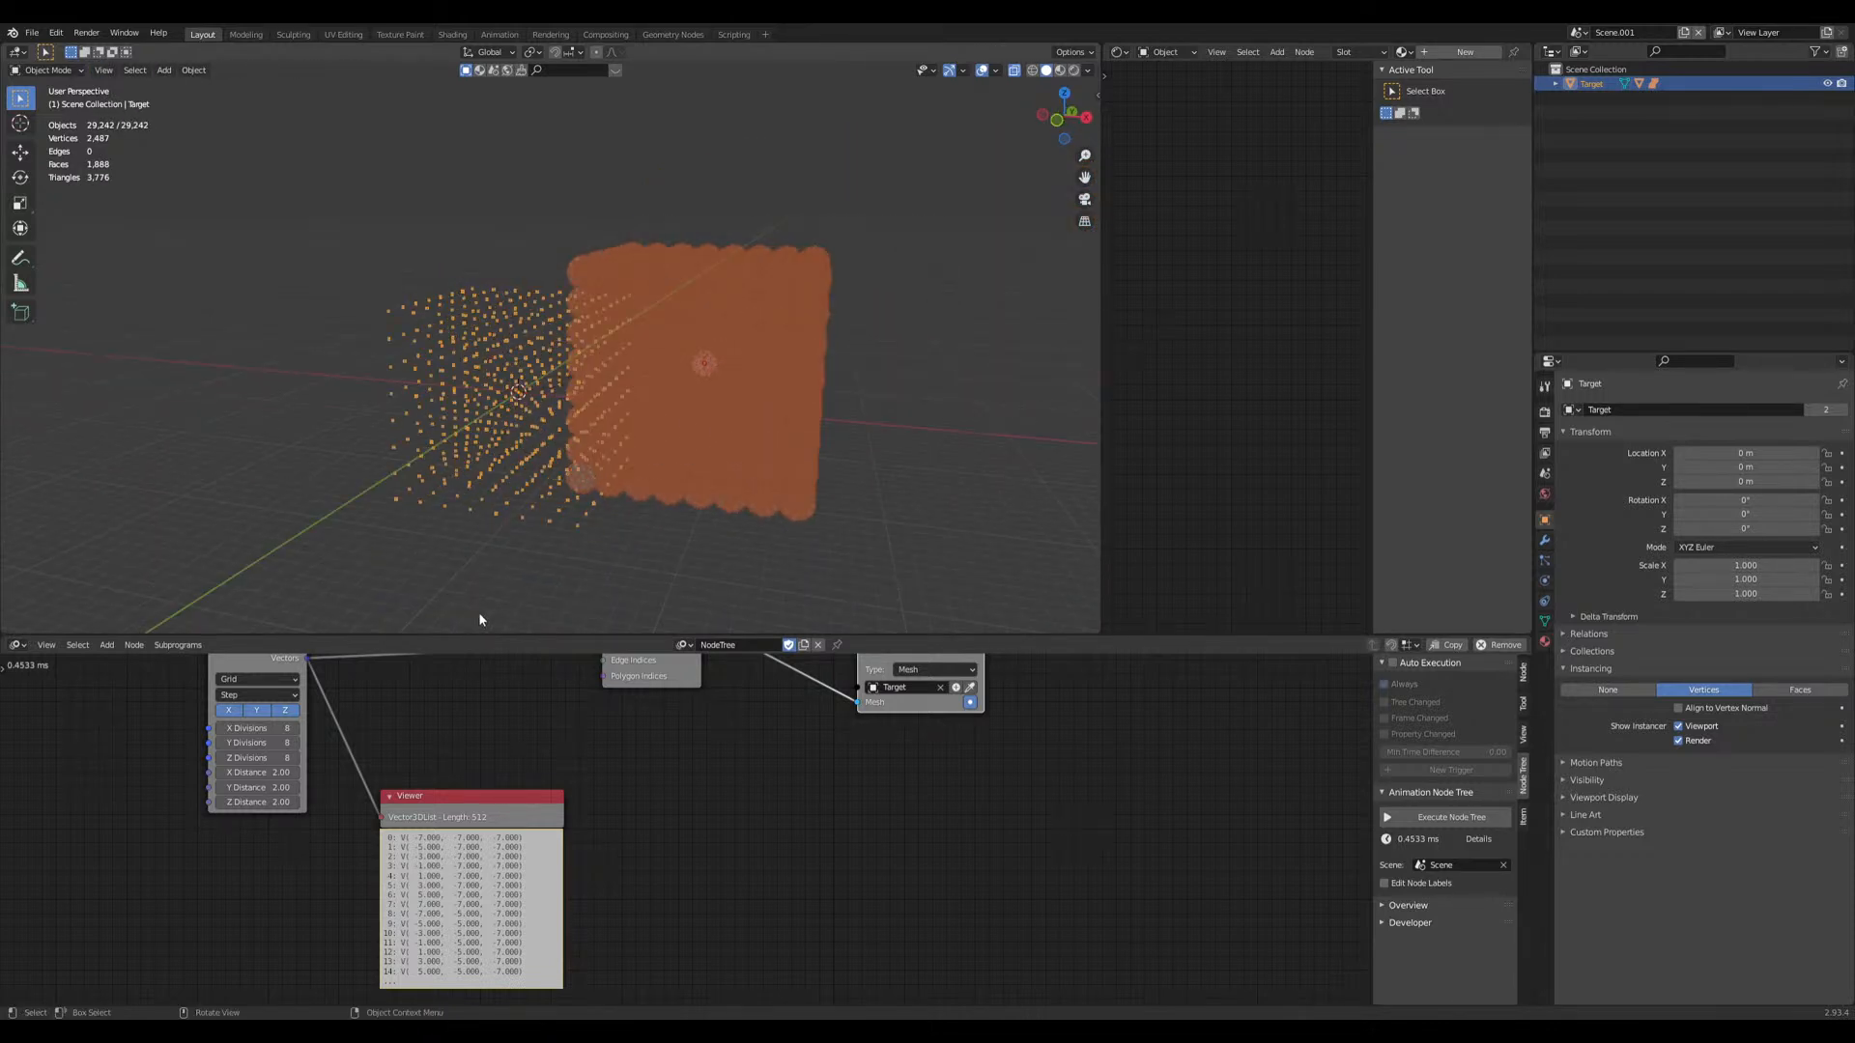
click(498, 576)
key(a)
middle_drag(527, 512, 547, 520)
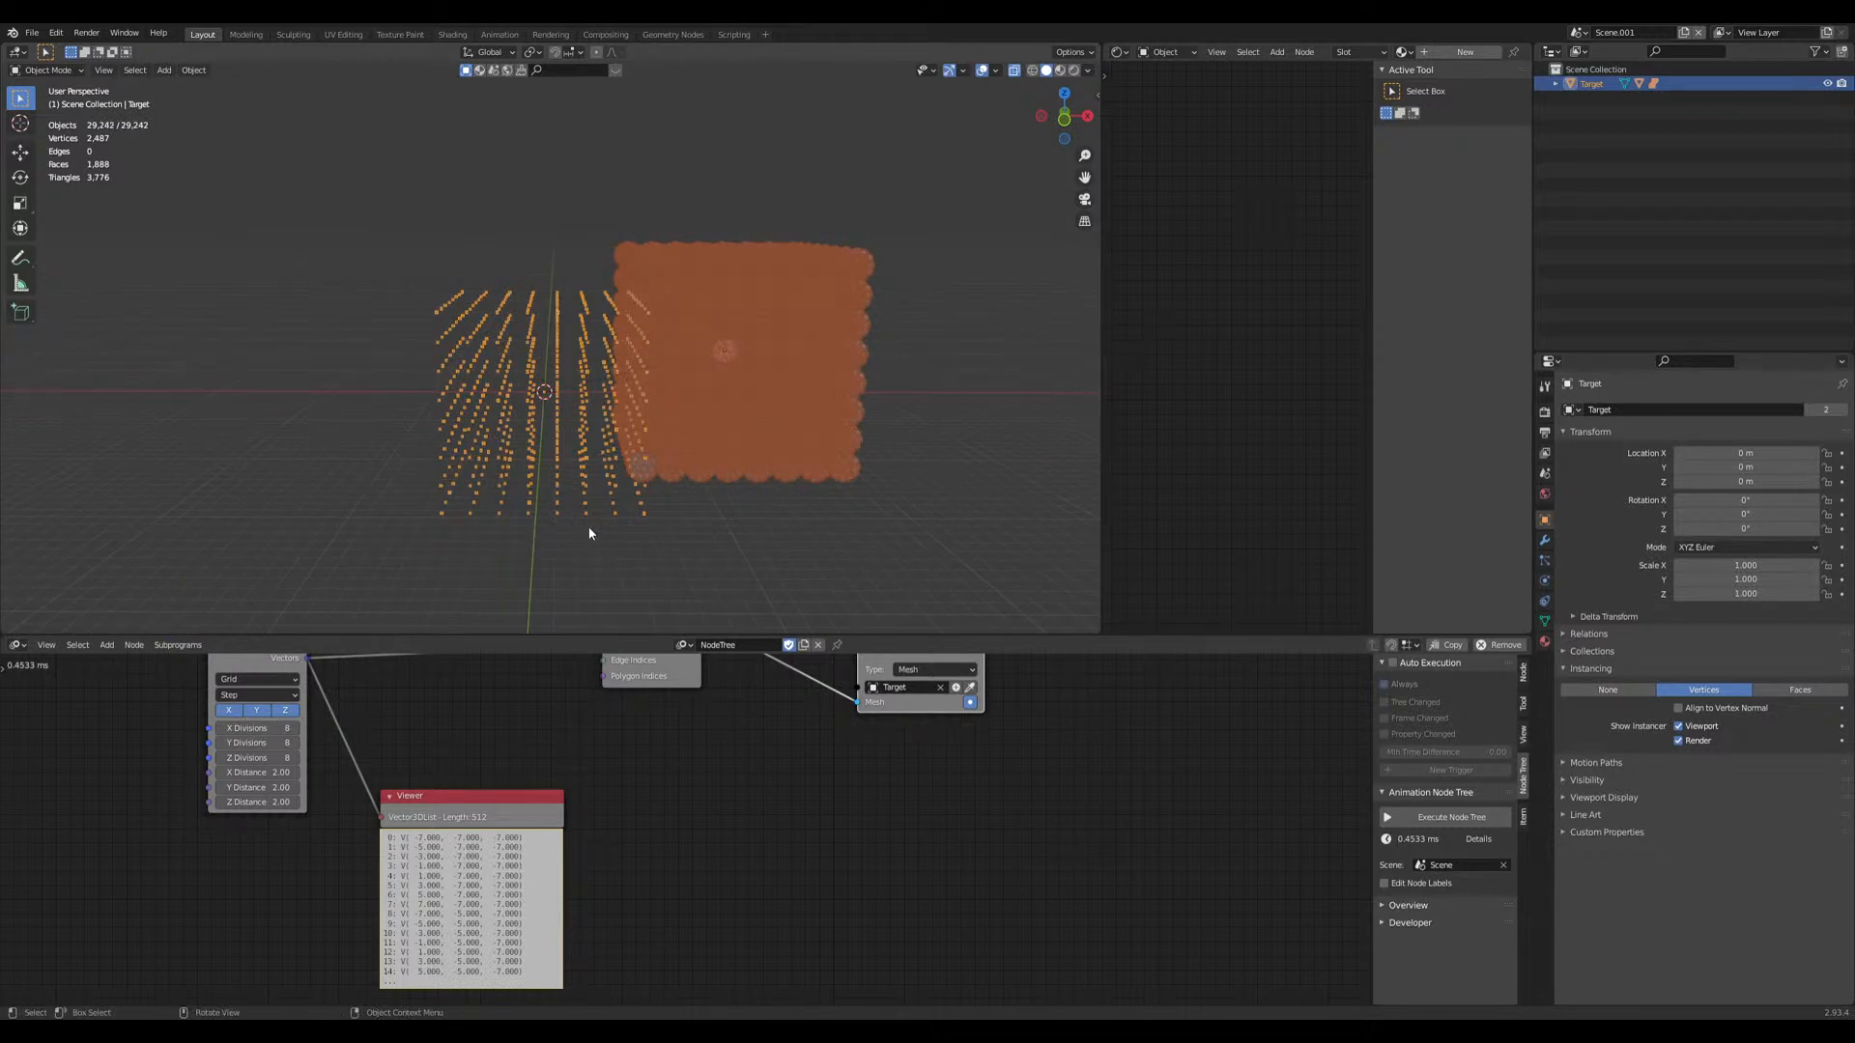
middle_drag(661, 526, 811, 542)
key(alt+a)
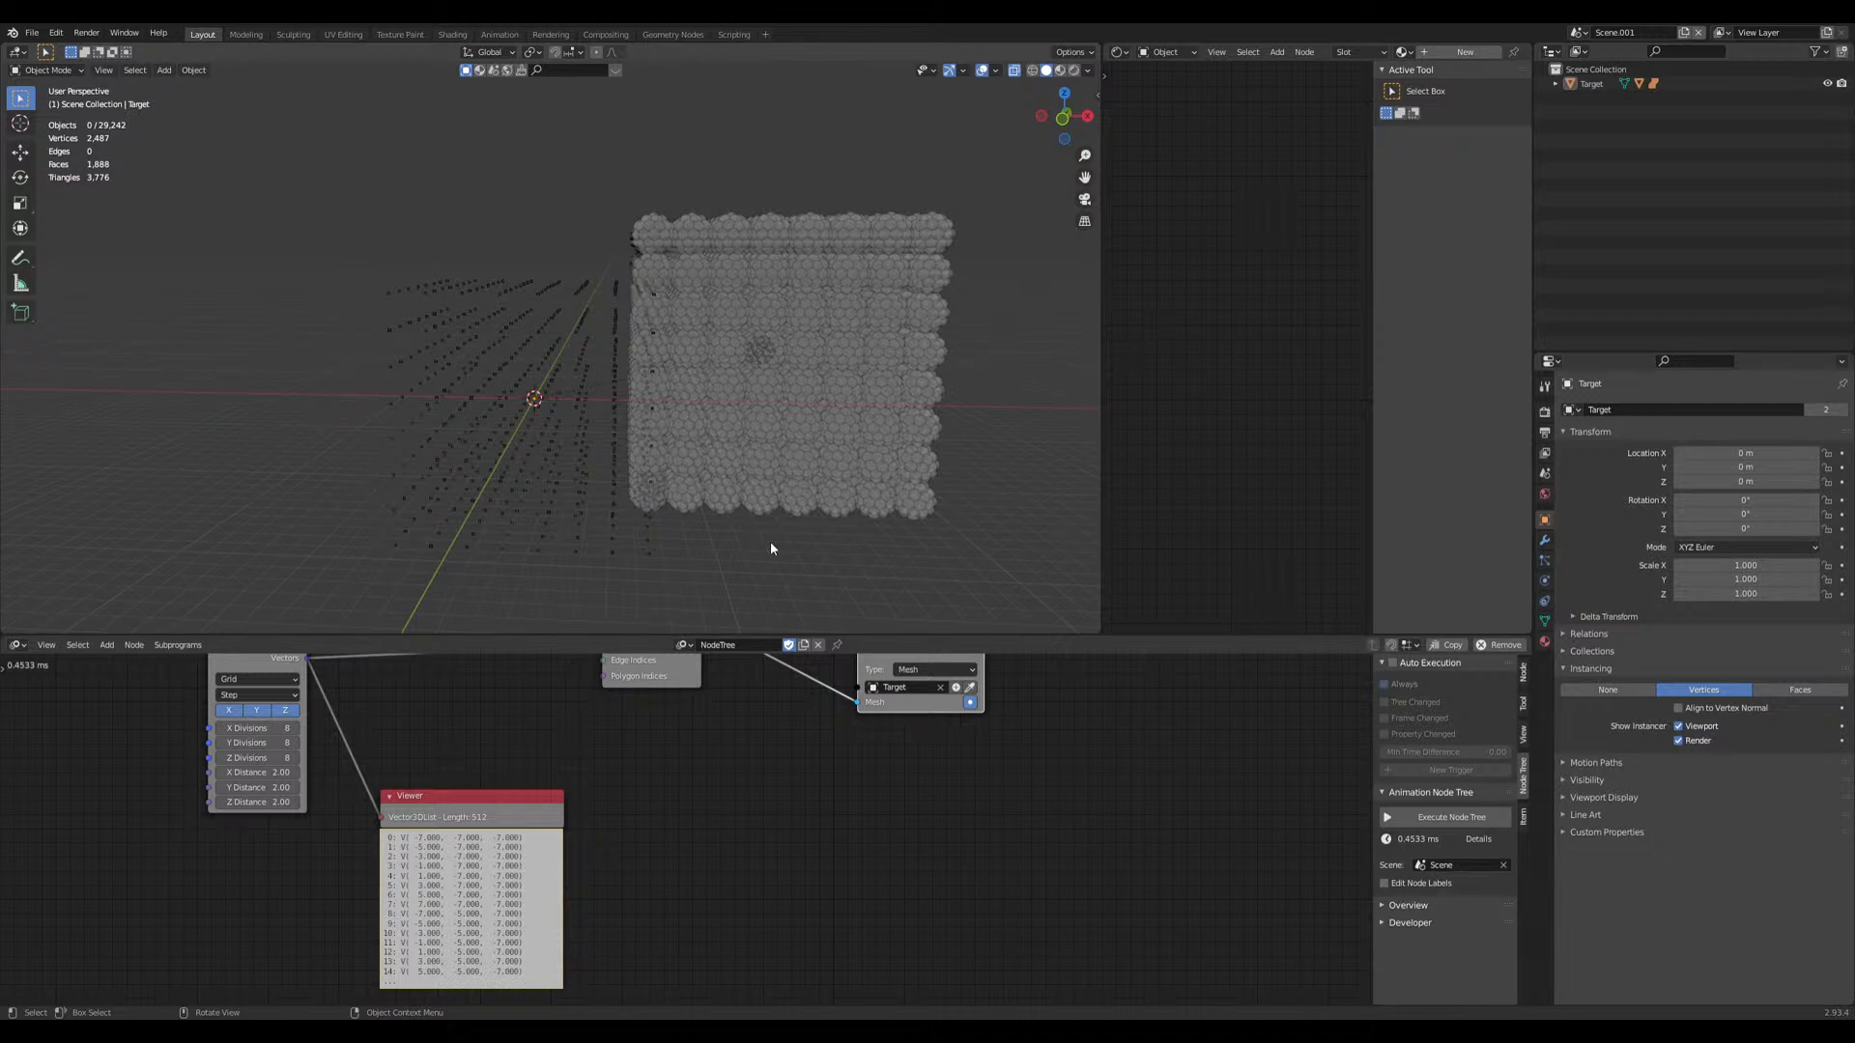
middle_drag(762, 541, 675, 351)
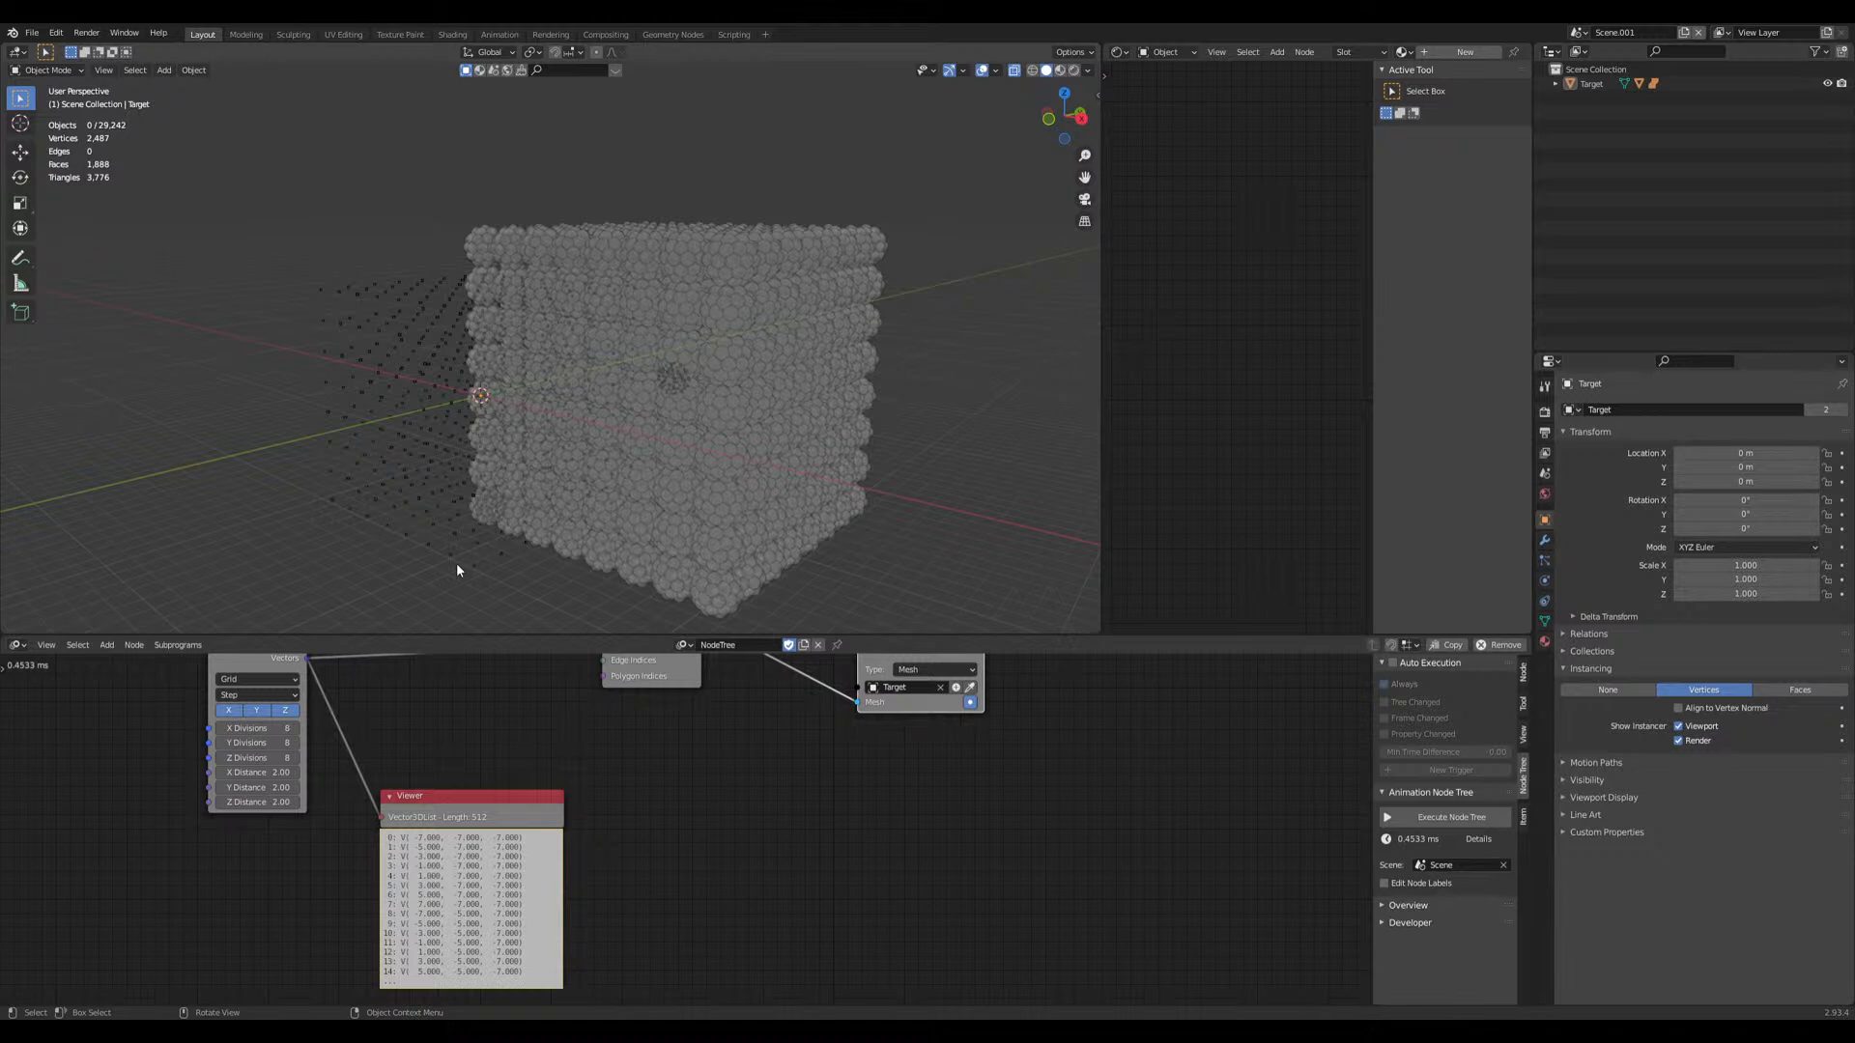
middle_drag(457, 570, 652, 567)
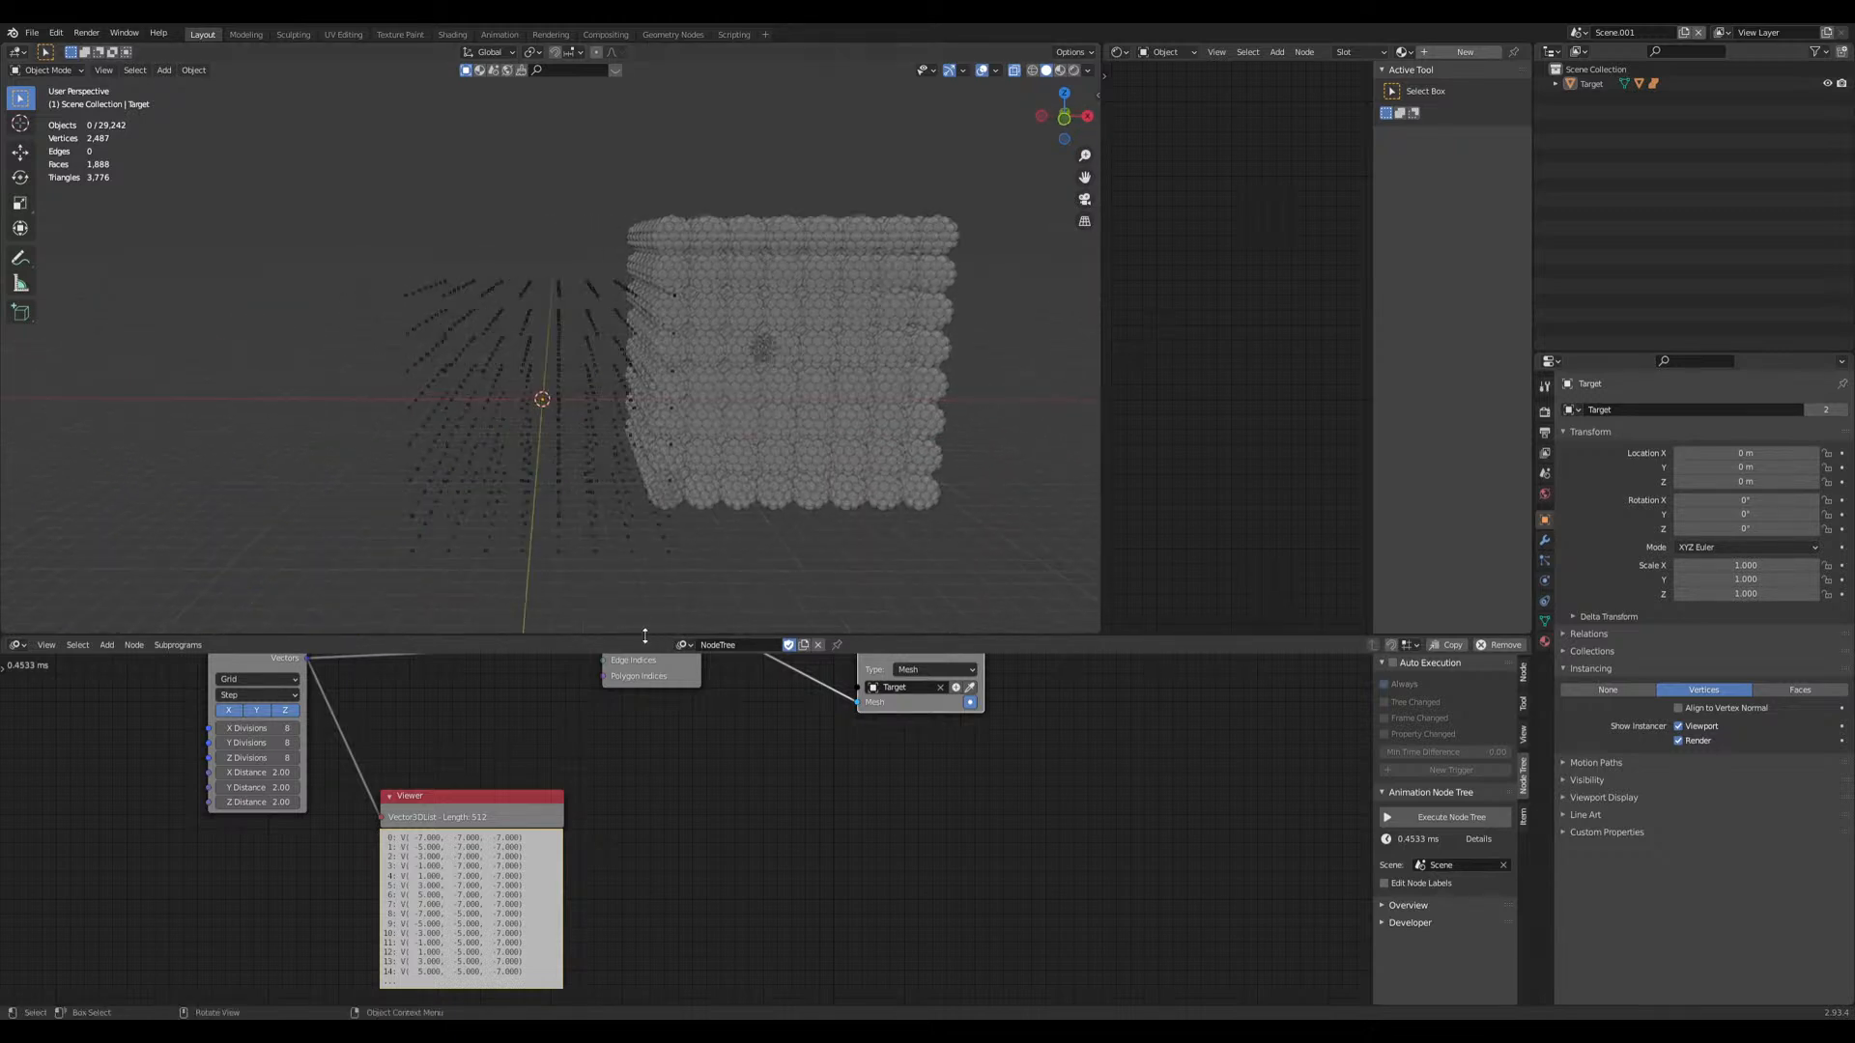
Step: Enlarge the 3D viewport slightly over the node editor and save the file
drag(637, 638, 634, 670)
key(ctrl+s)
middle_drag(770, 550, 748, 609)
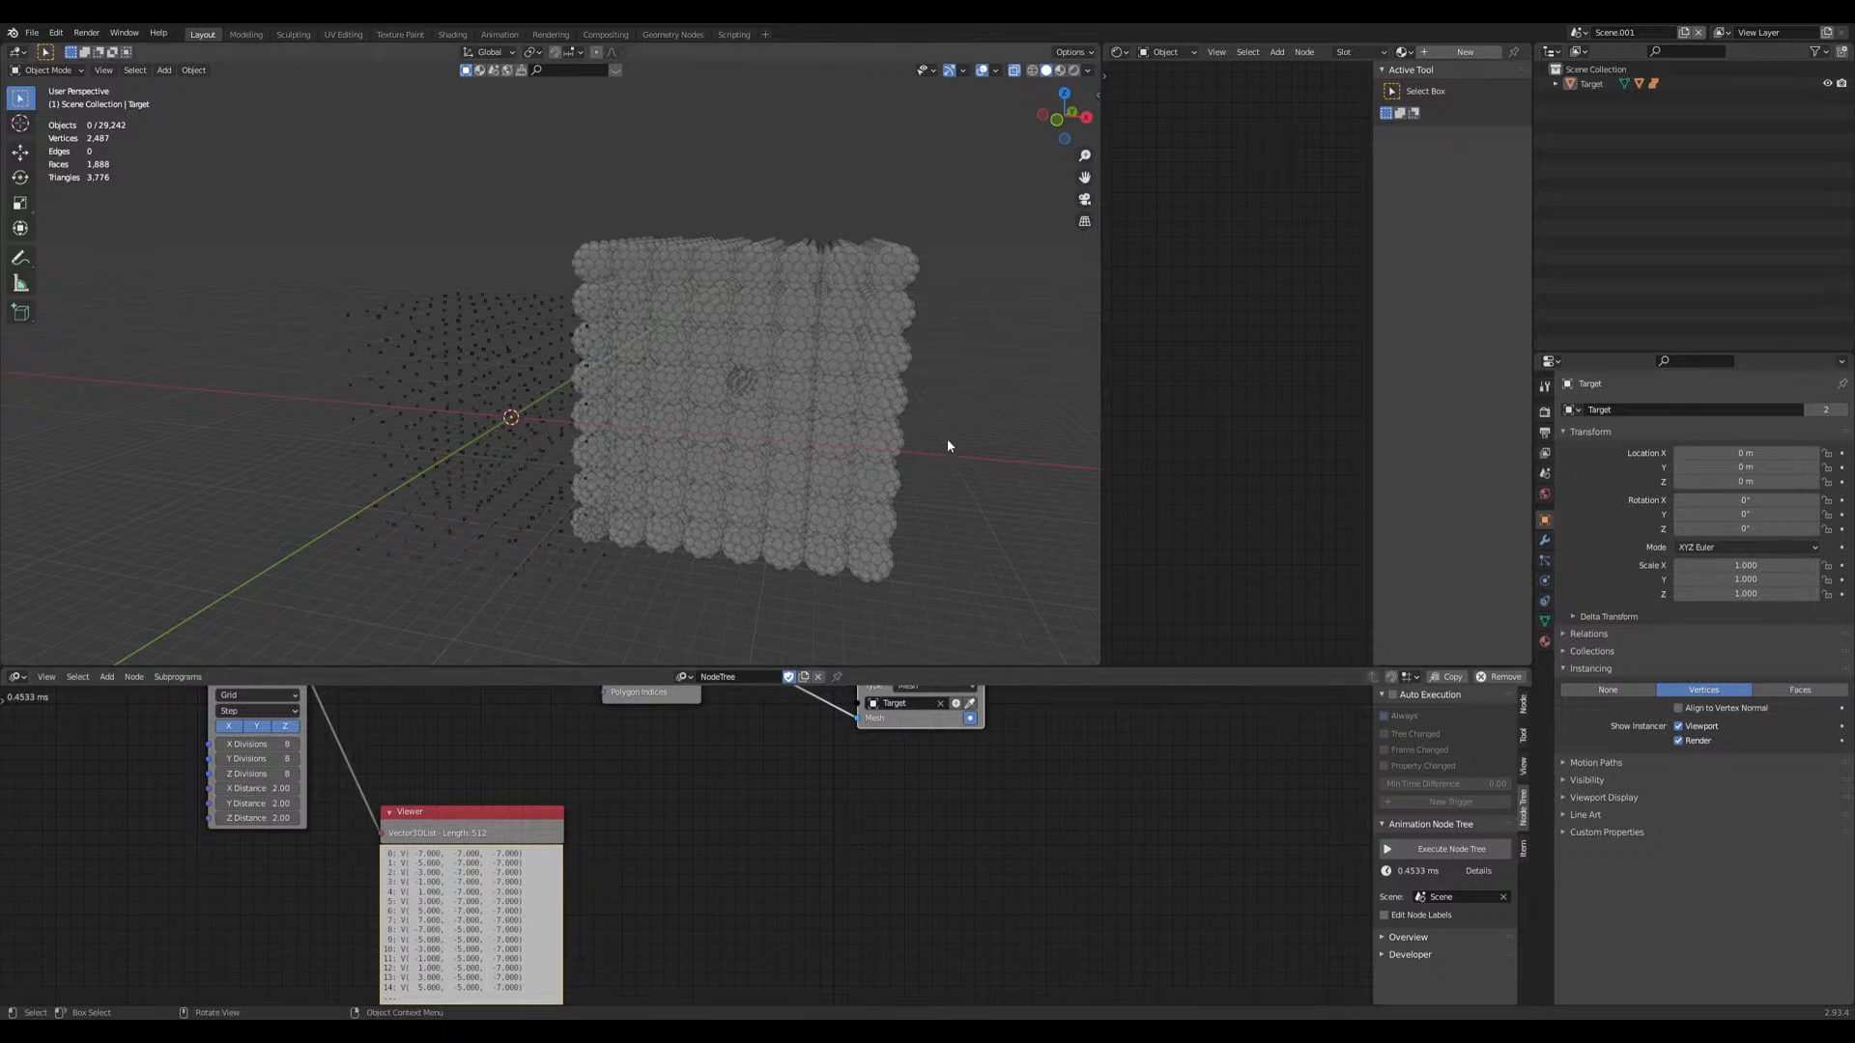
Step: Create a new empty scene and name it "Neutroon Quarks"
click(1685, 35)
click(1659, 68)
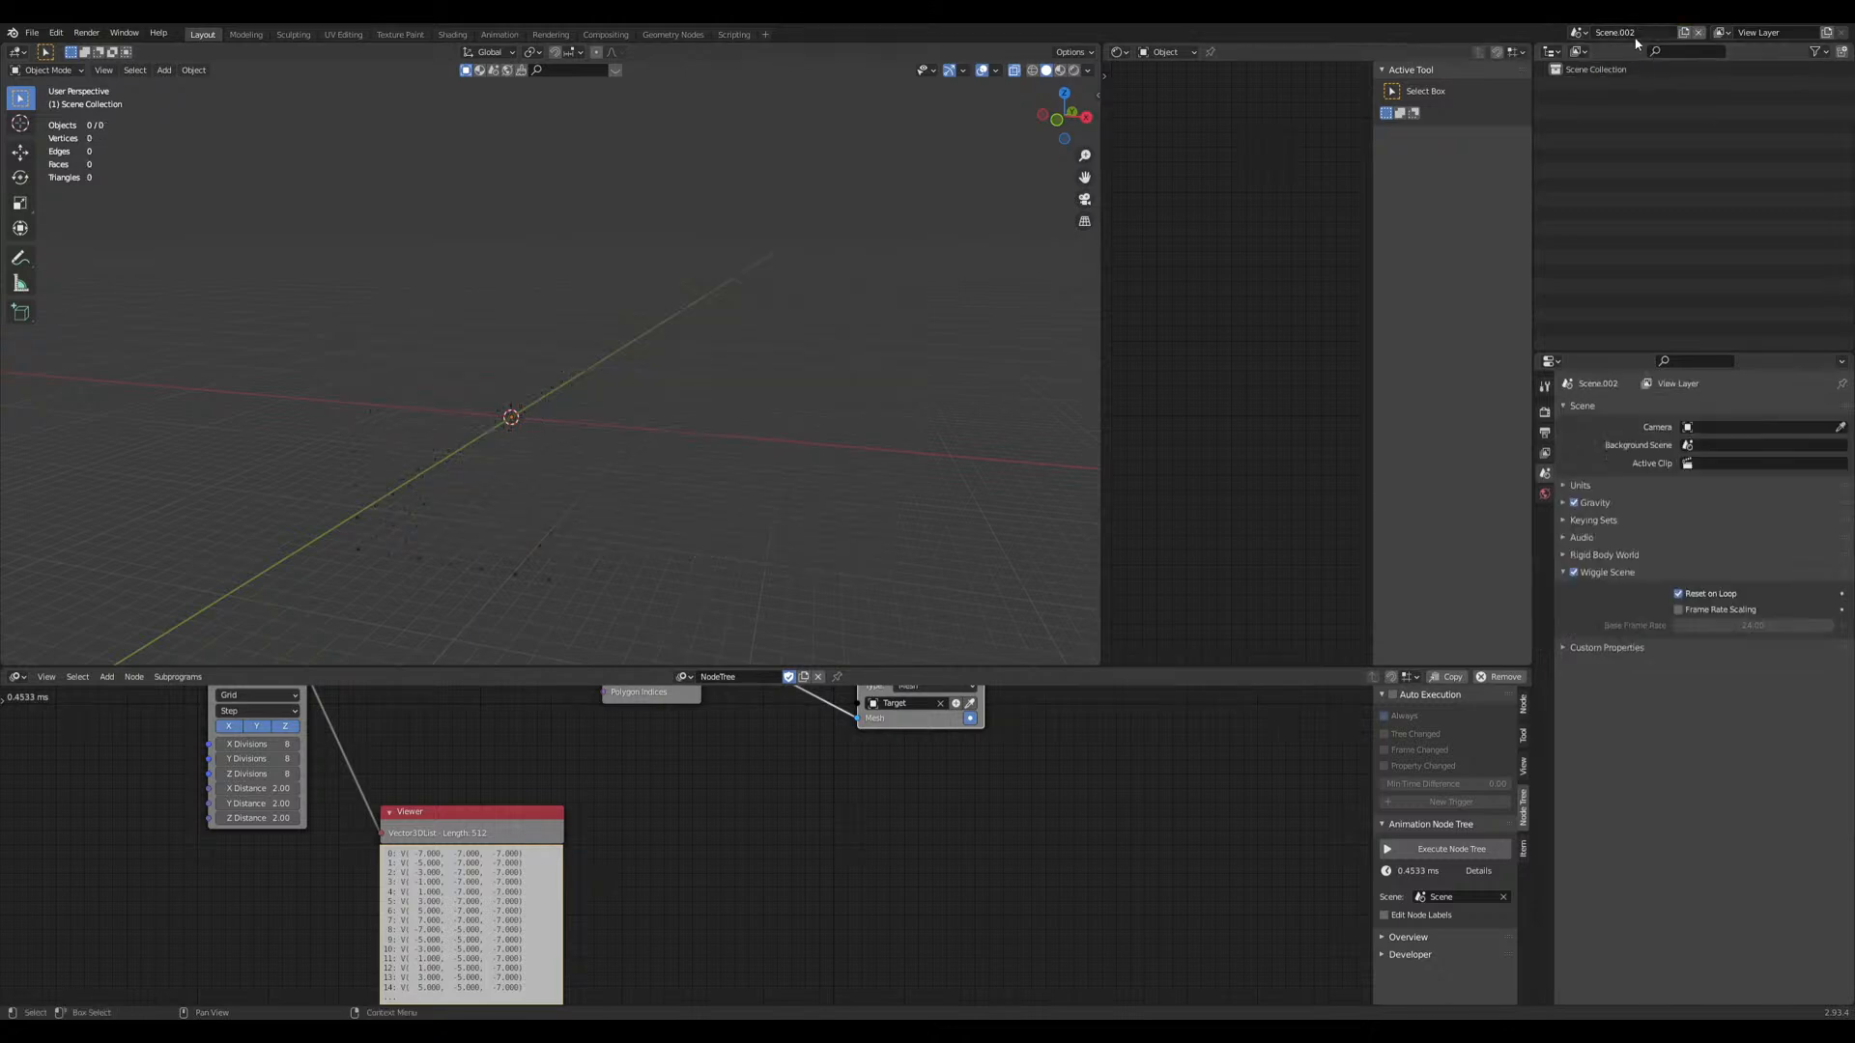
text(Neutroon Quarks)
key(Return)
middle_drag(999, 369, 595, 498)
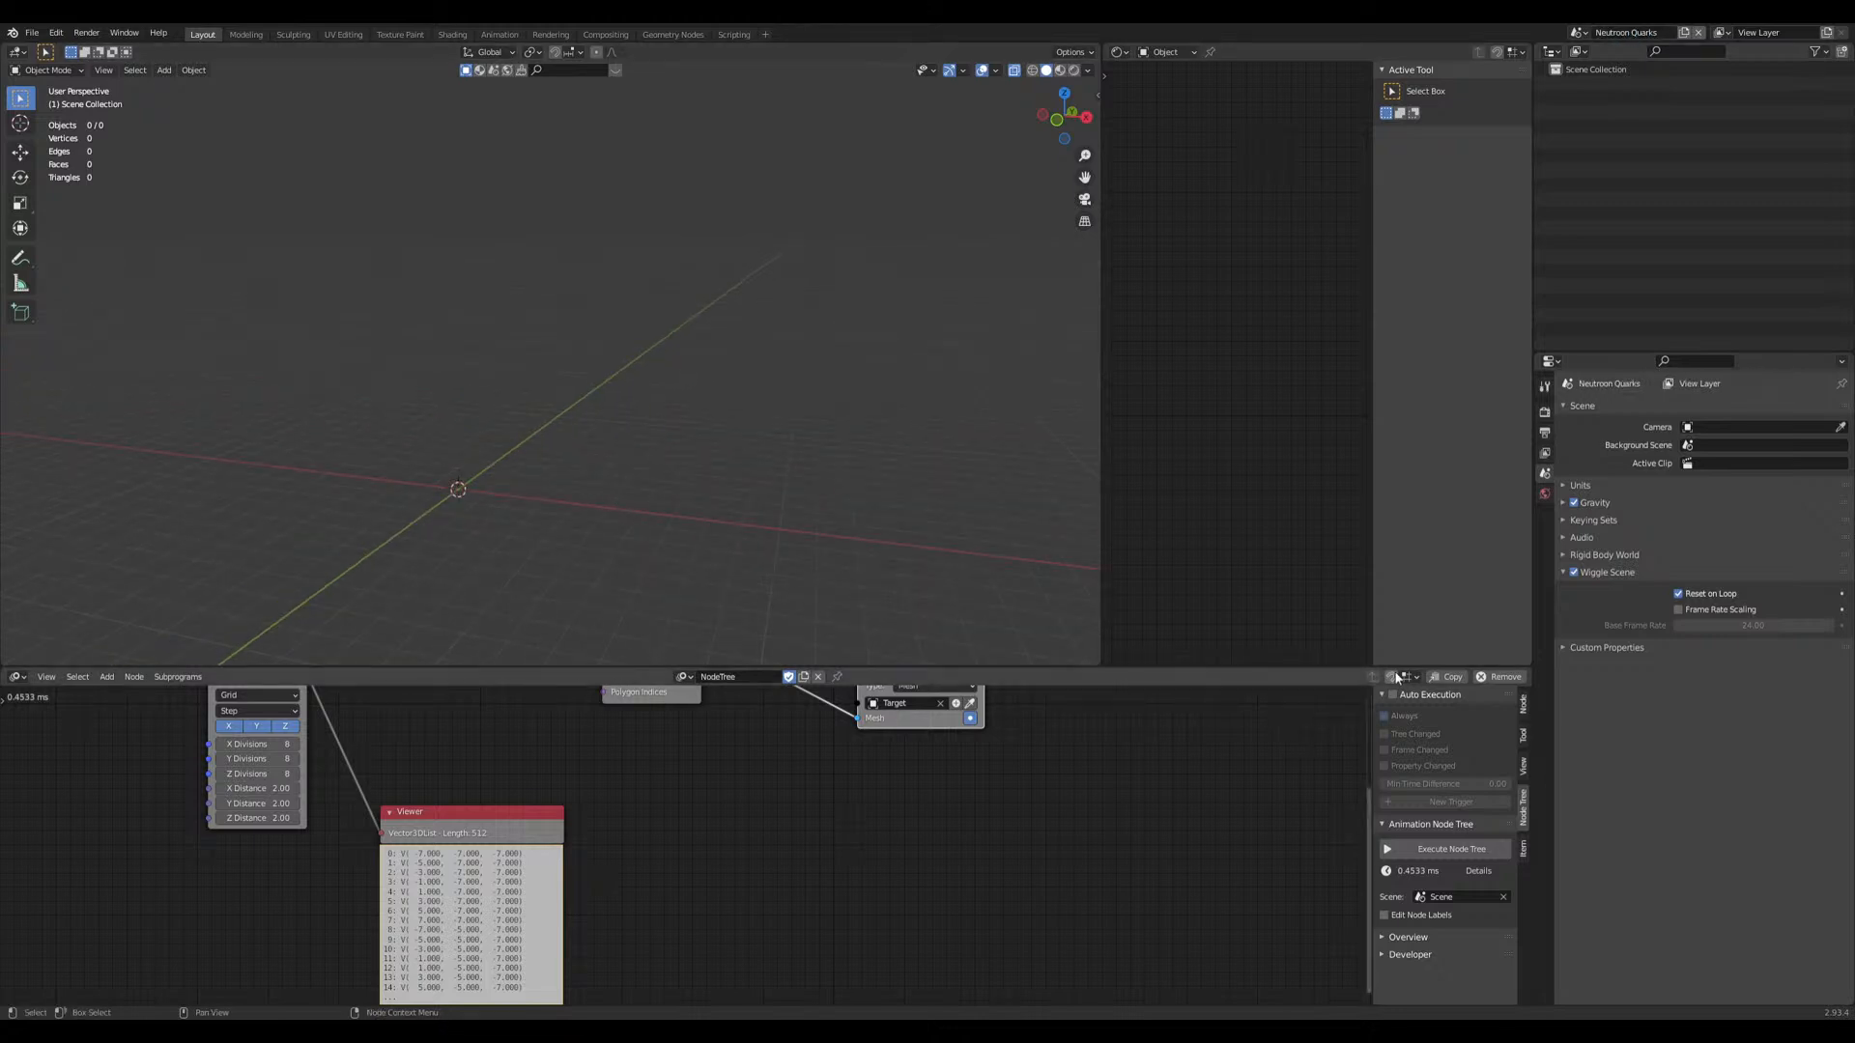
Step: Change the node editor area to a Timeline and shrink it to give the 3D viewport more height
click(14, 678)
click(207, 750)
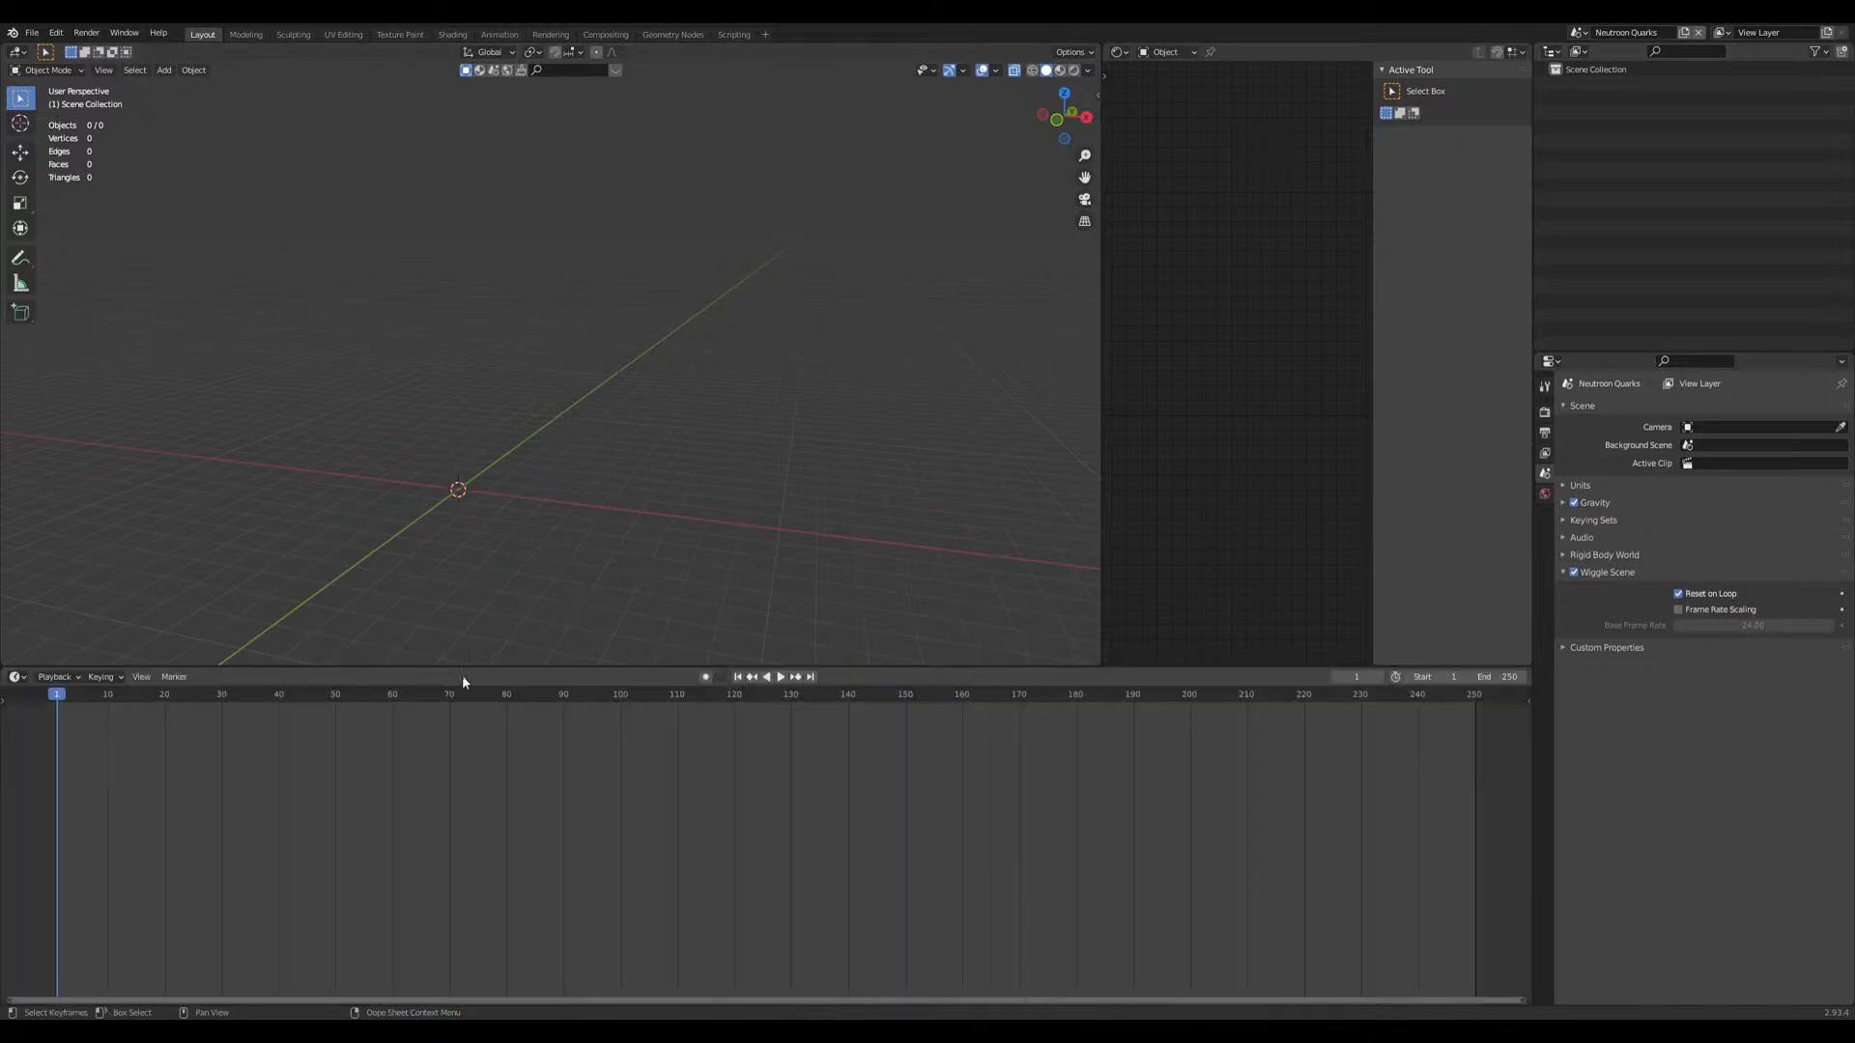
drag(459, 676, 454, 850)
middle_drag(454, 850, 479, 680)
Step: Add a UV sphere at the scene origin and scale it up to about 2.2
key(shift+a)
mouse_move(479, 680)
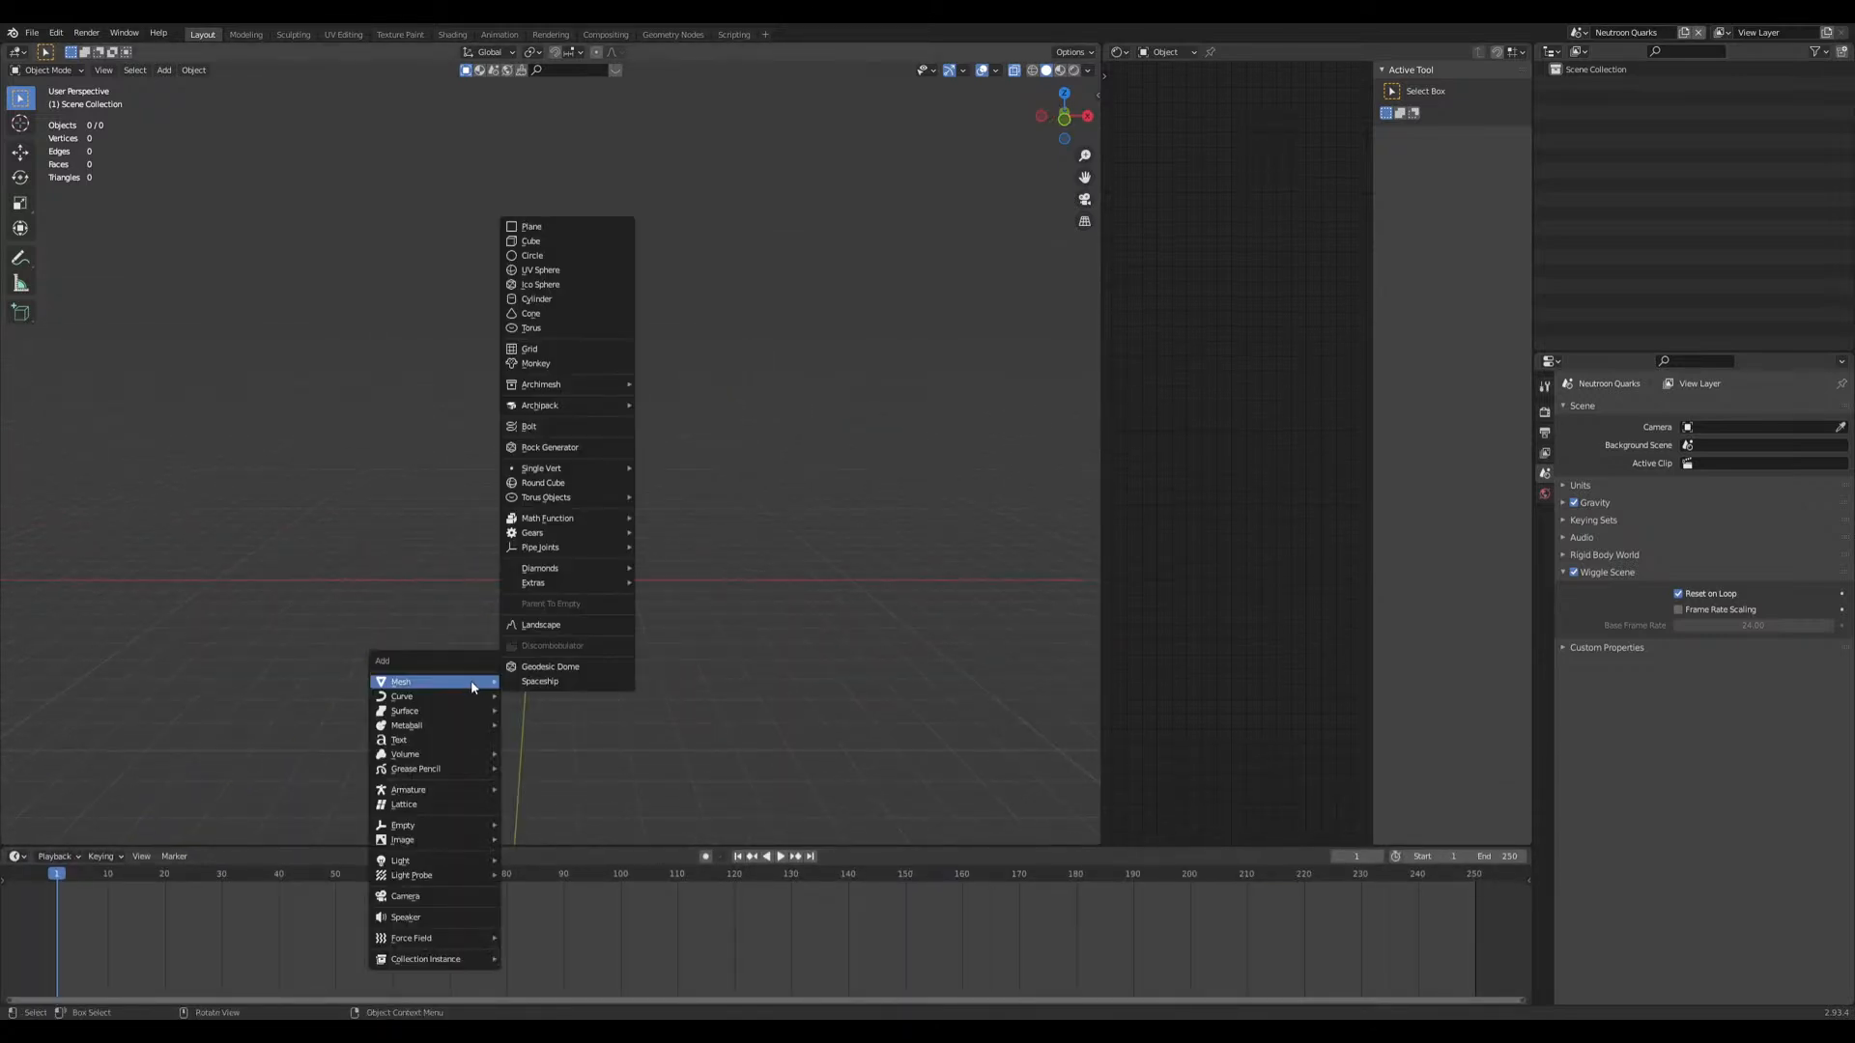
click(563, 272)
key(s)
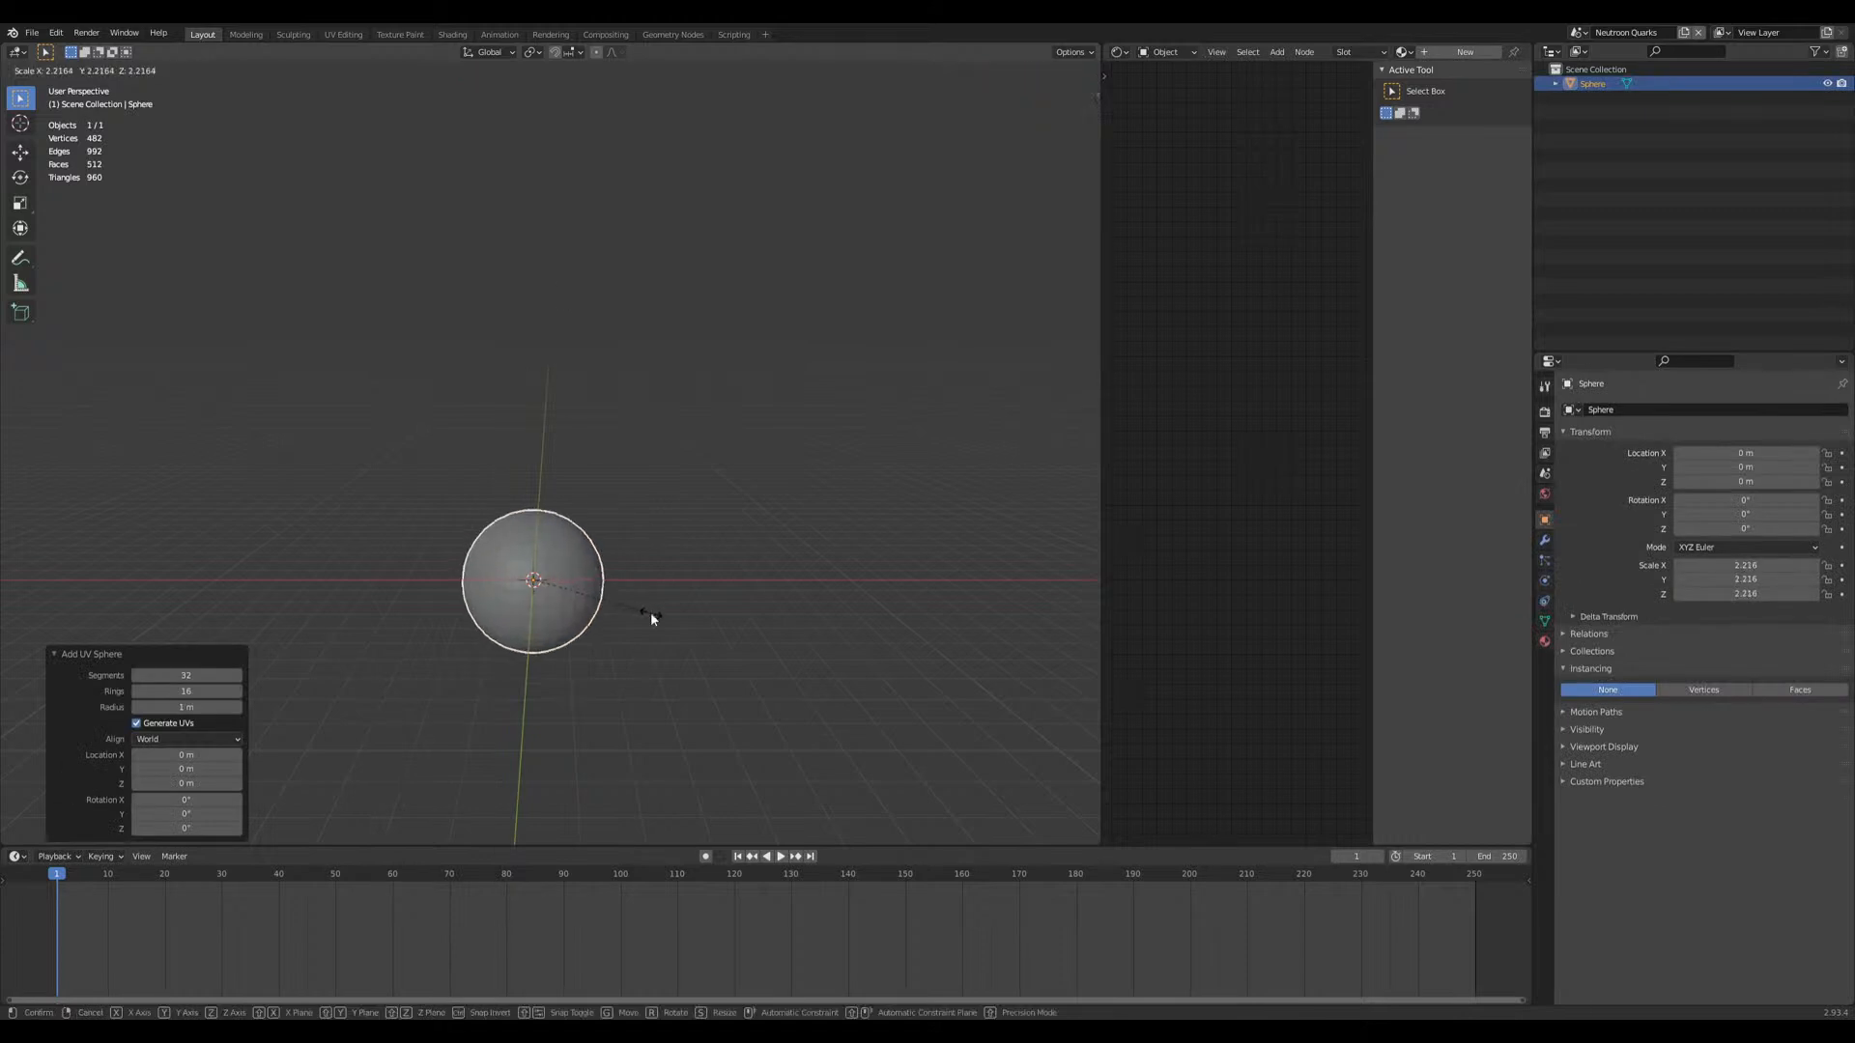
click(639, 611)
scroll(758, 614, up, 2)
middle_drag(746, 622, 1180, 506)
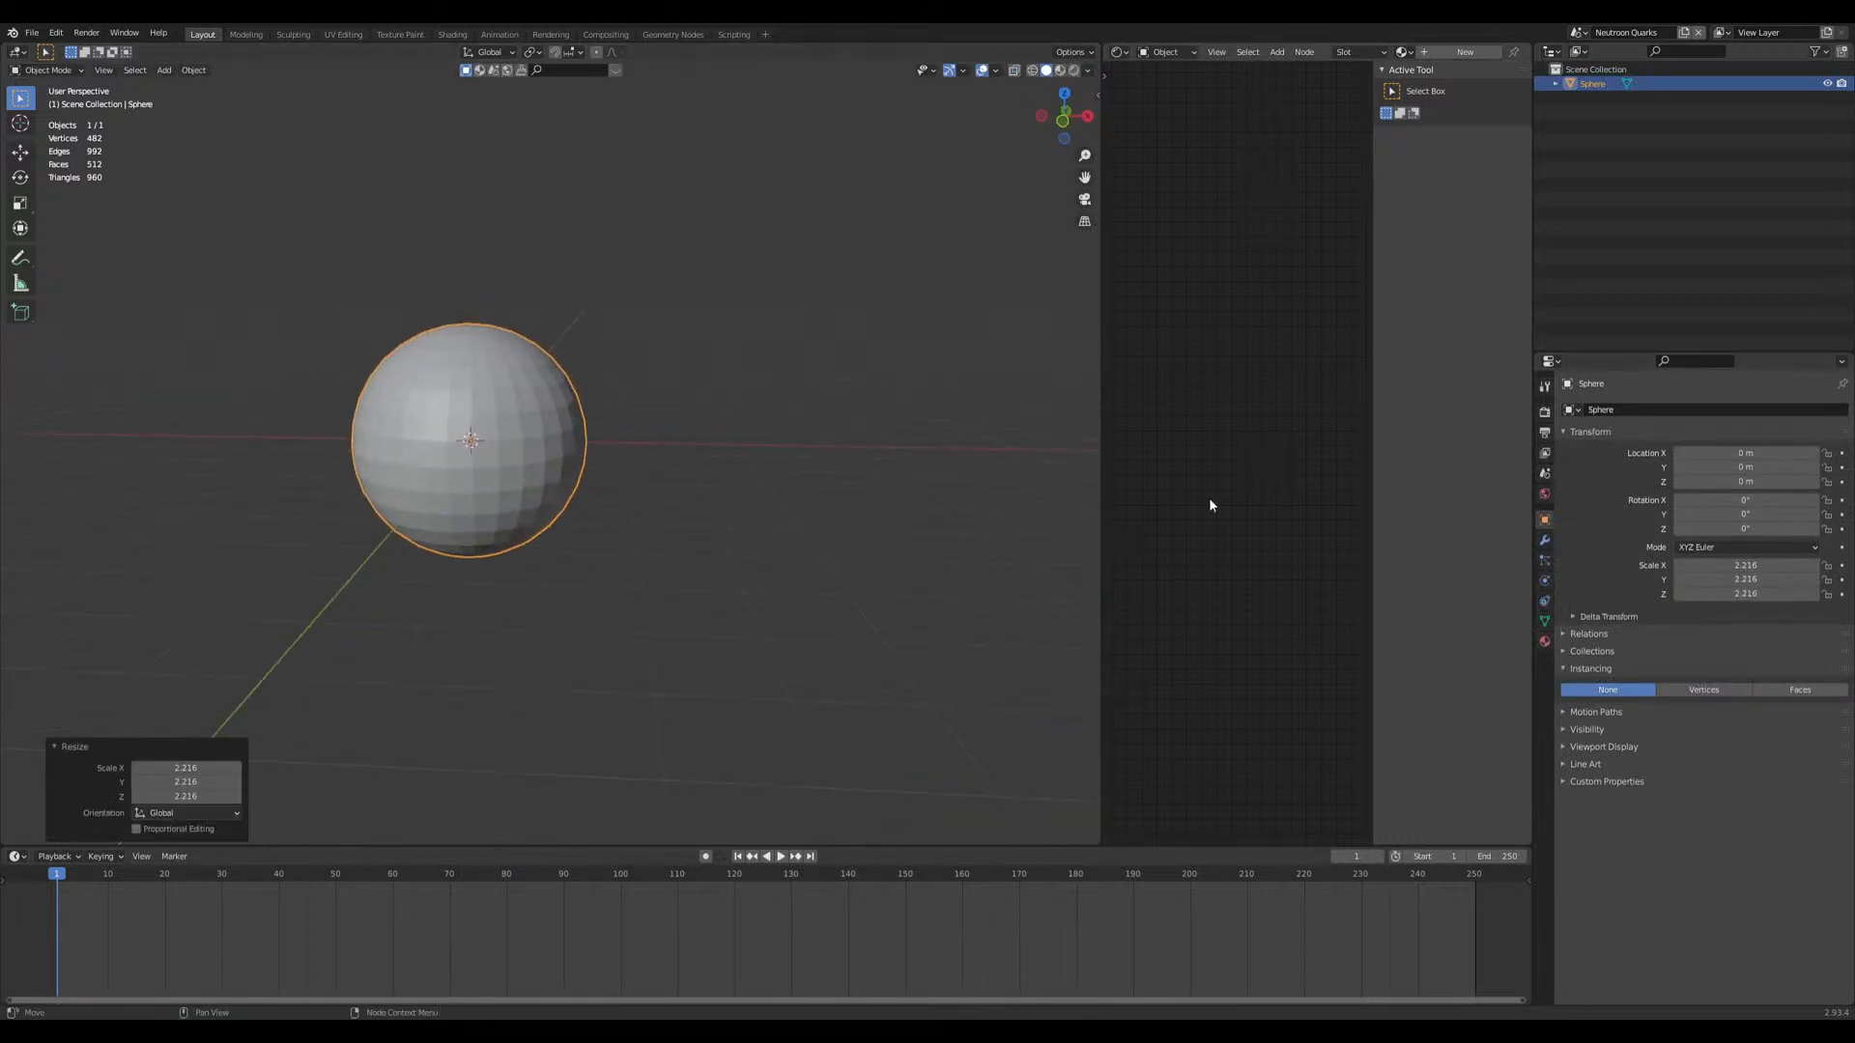
Step: Duplicate the sphere along the X axis and open the copy's material settings
key(shift+d)
key(x)
click(1046, 503)
click(1545, 642)
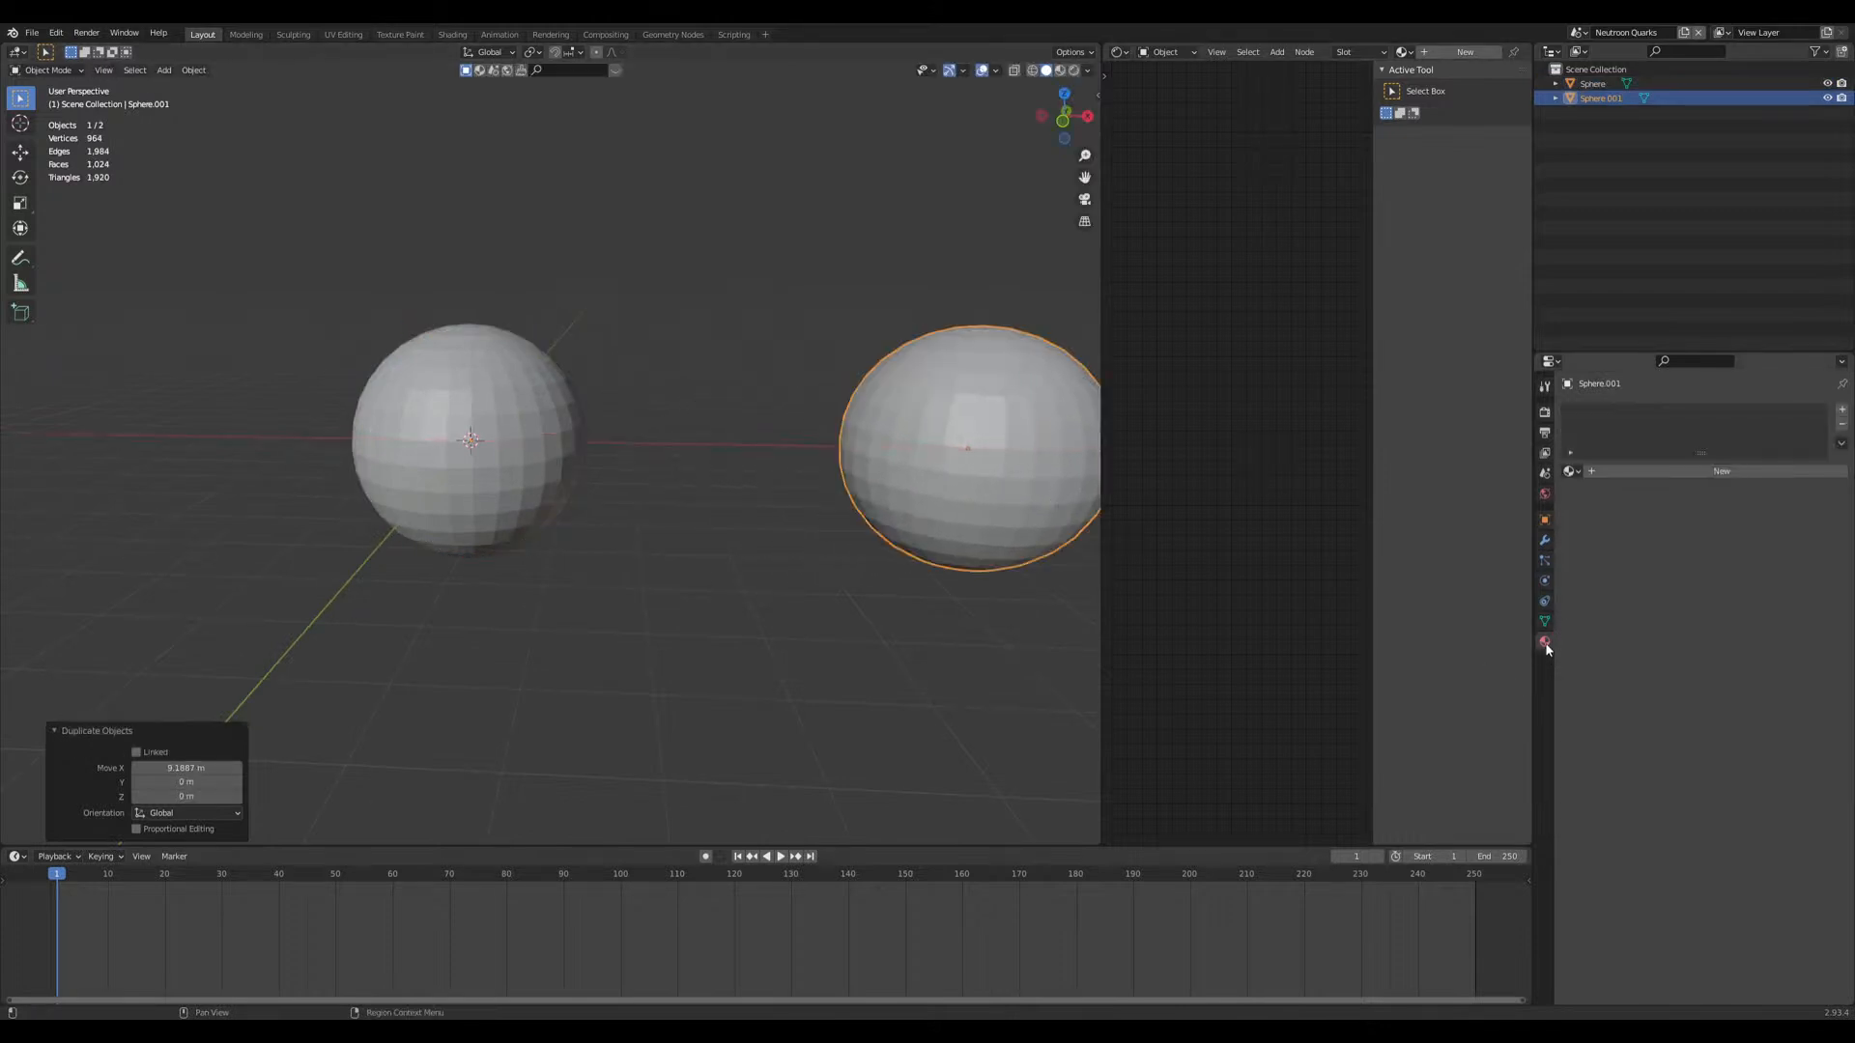
Step: Create a new material on the sphere at the origin and name it Neutron
click(538, 431)
click(1592, 471)
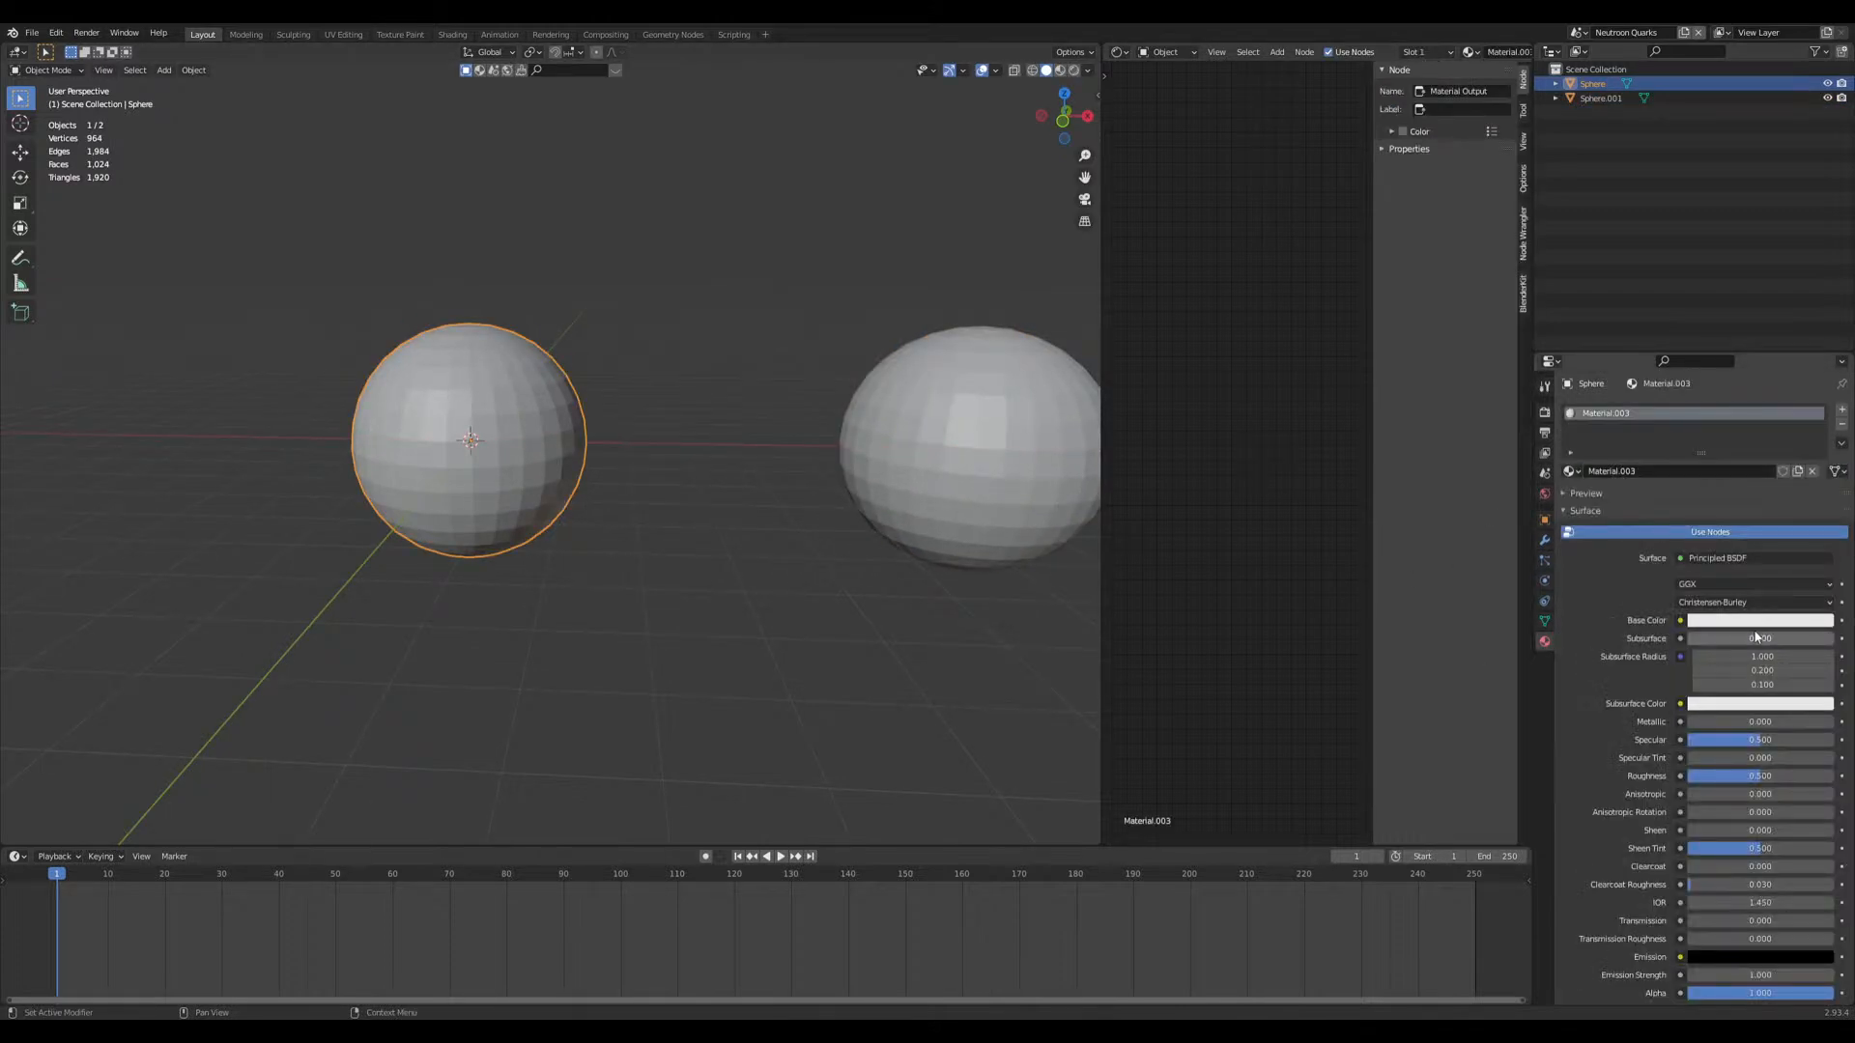
double_click(1591, 473)
text(Neutron)
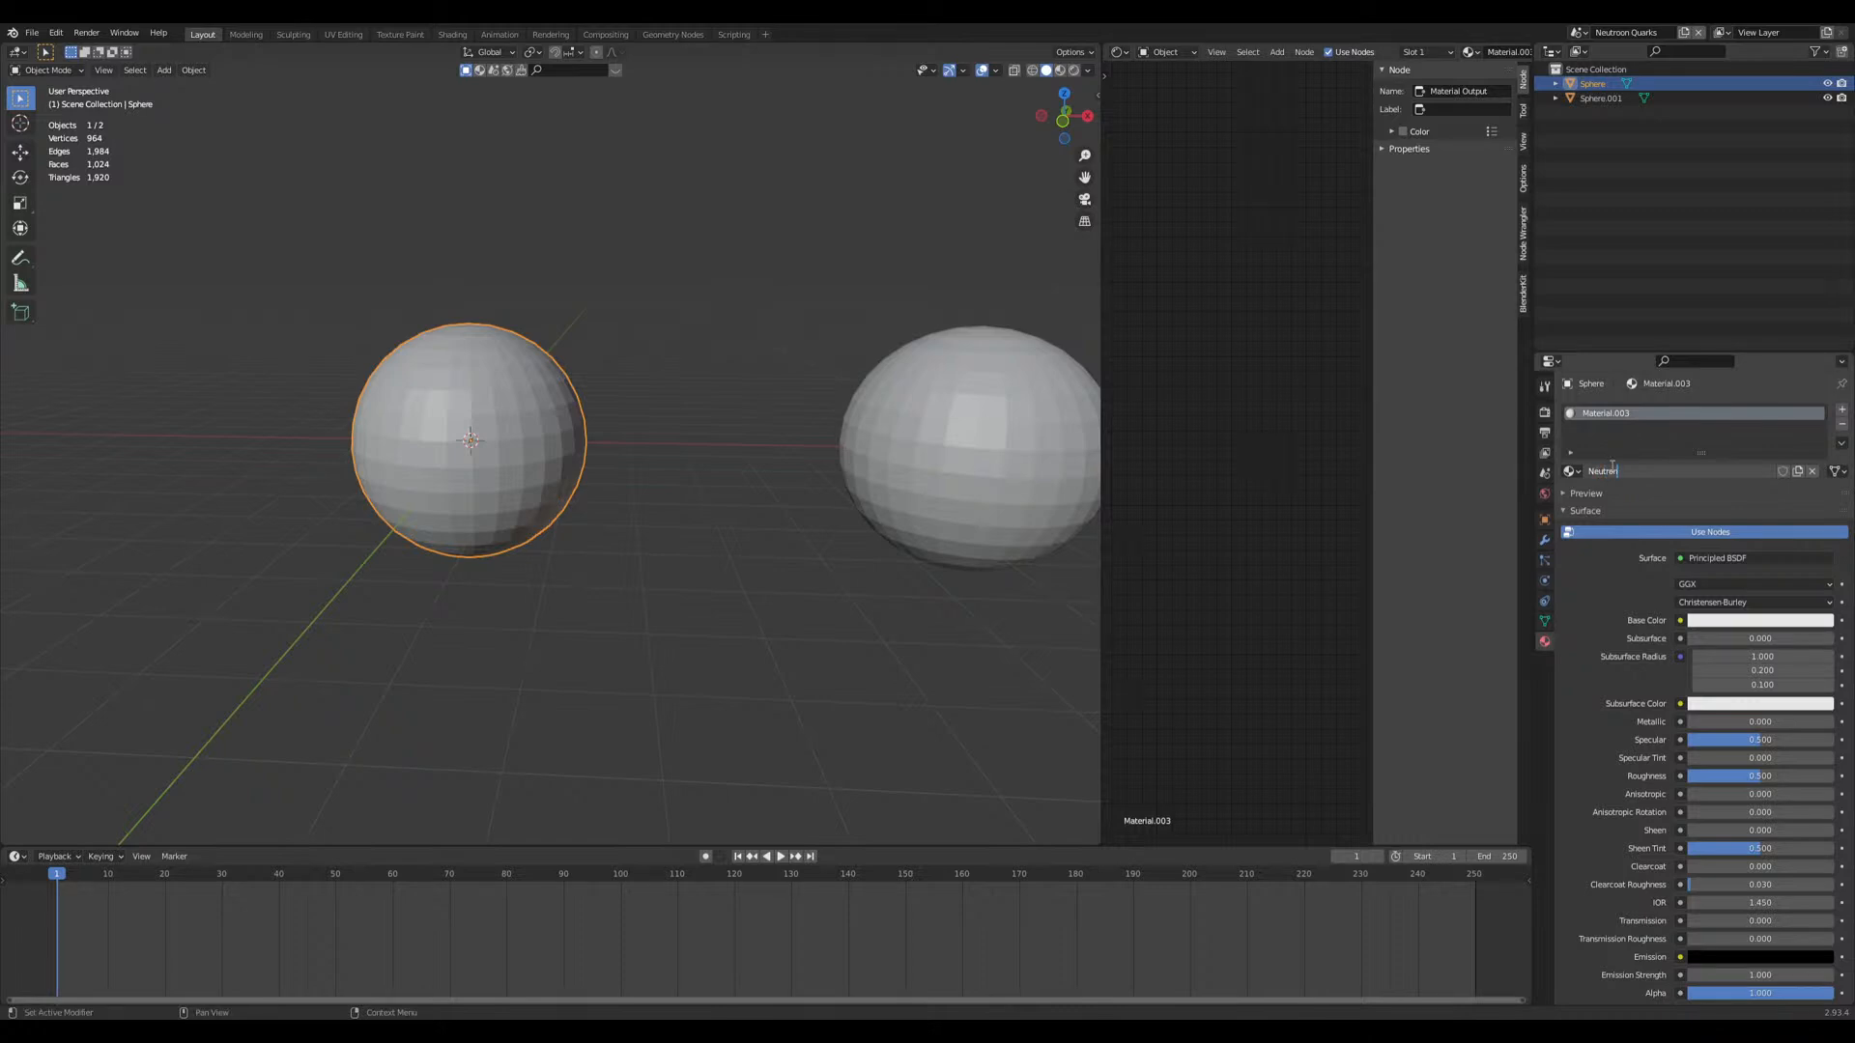
key(Return)
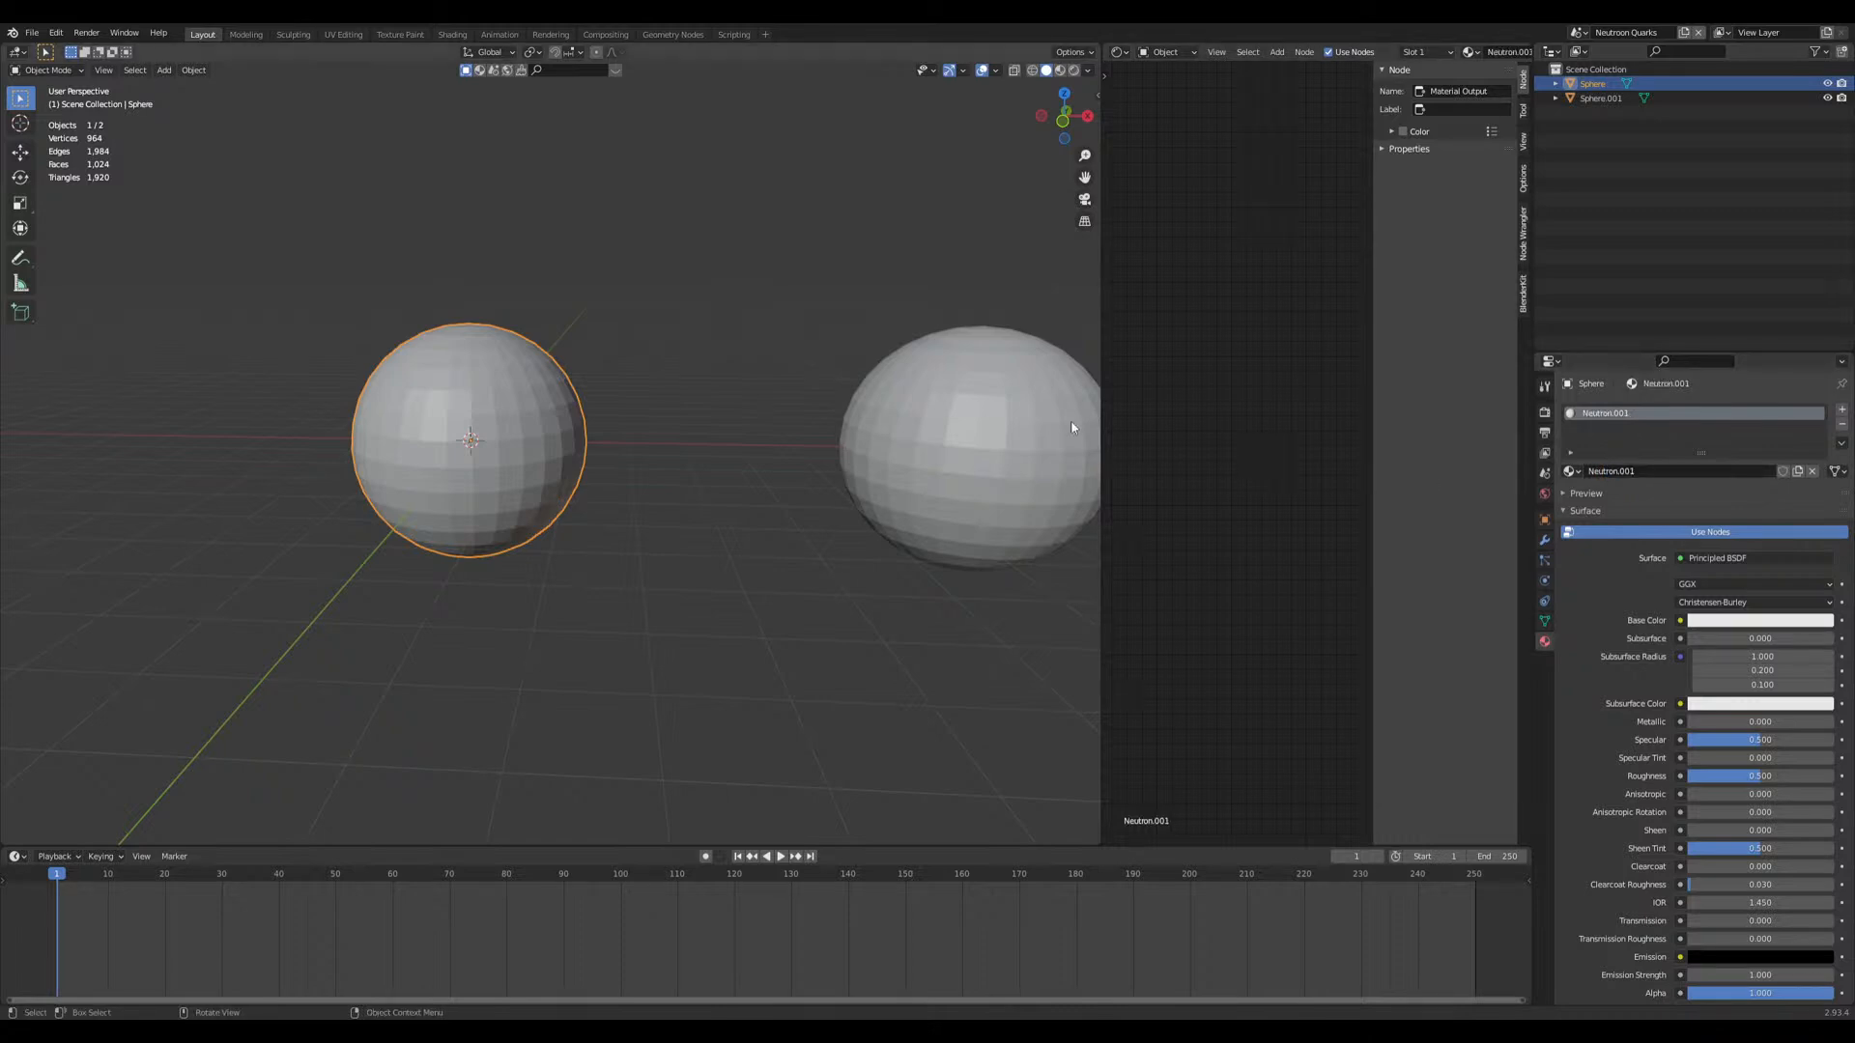
Step: Assign the existing Neutron material to the sphere at the origin in place of its current material
click(1003, 429)
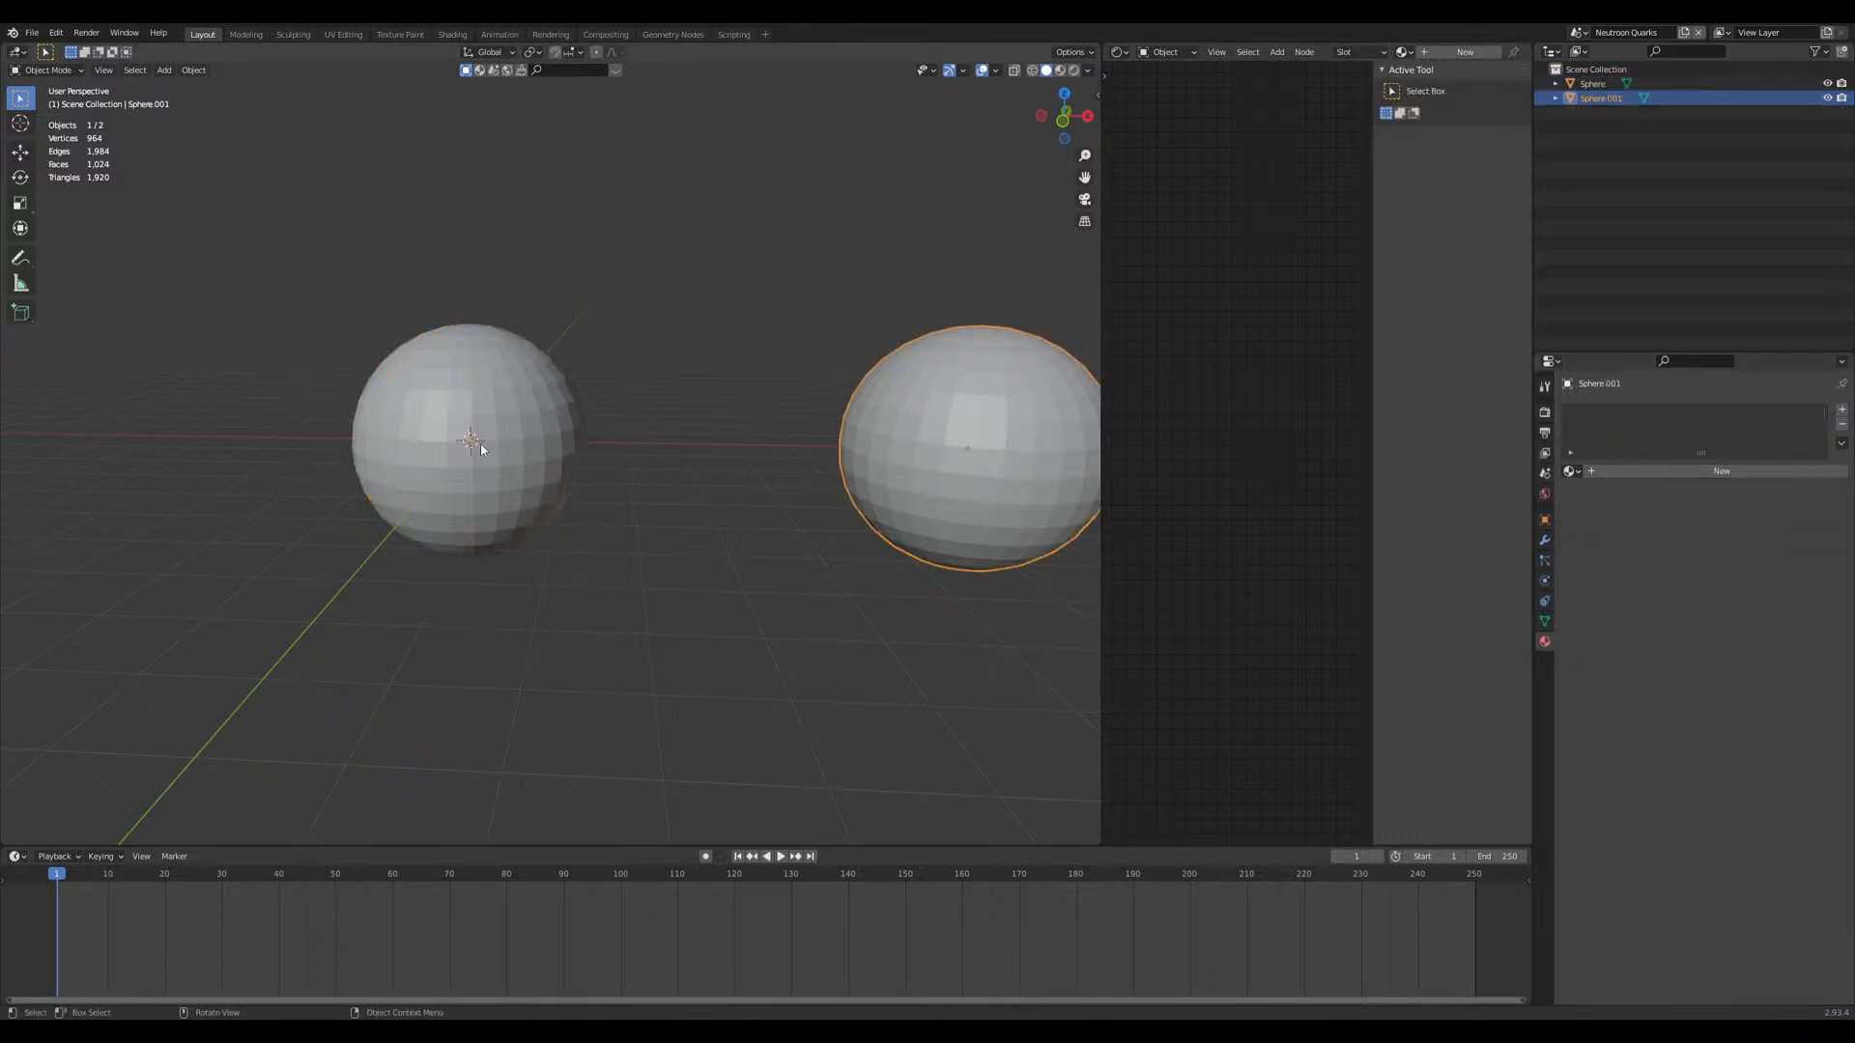
click(502, 414)
click(1570, 471)
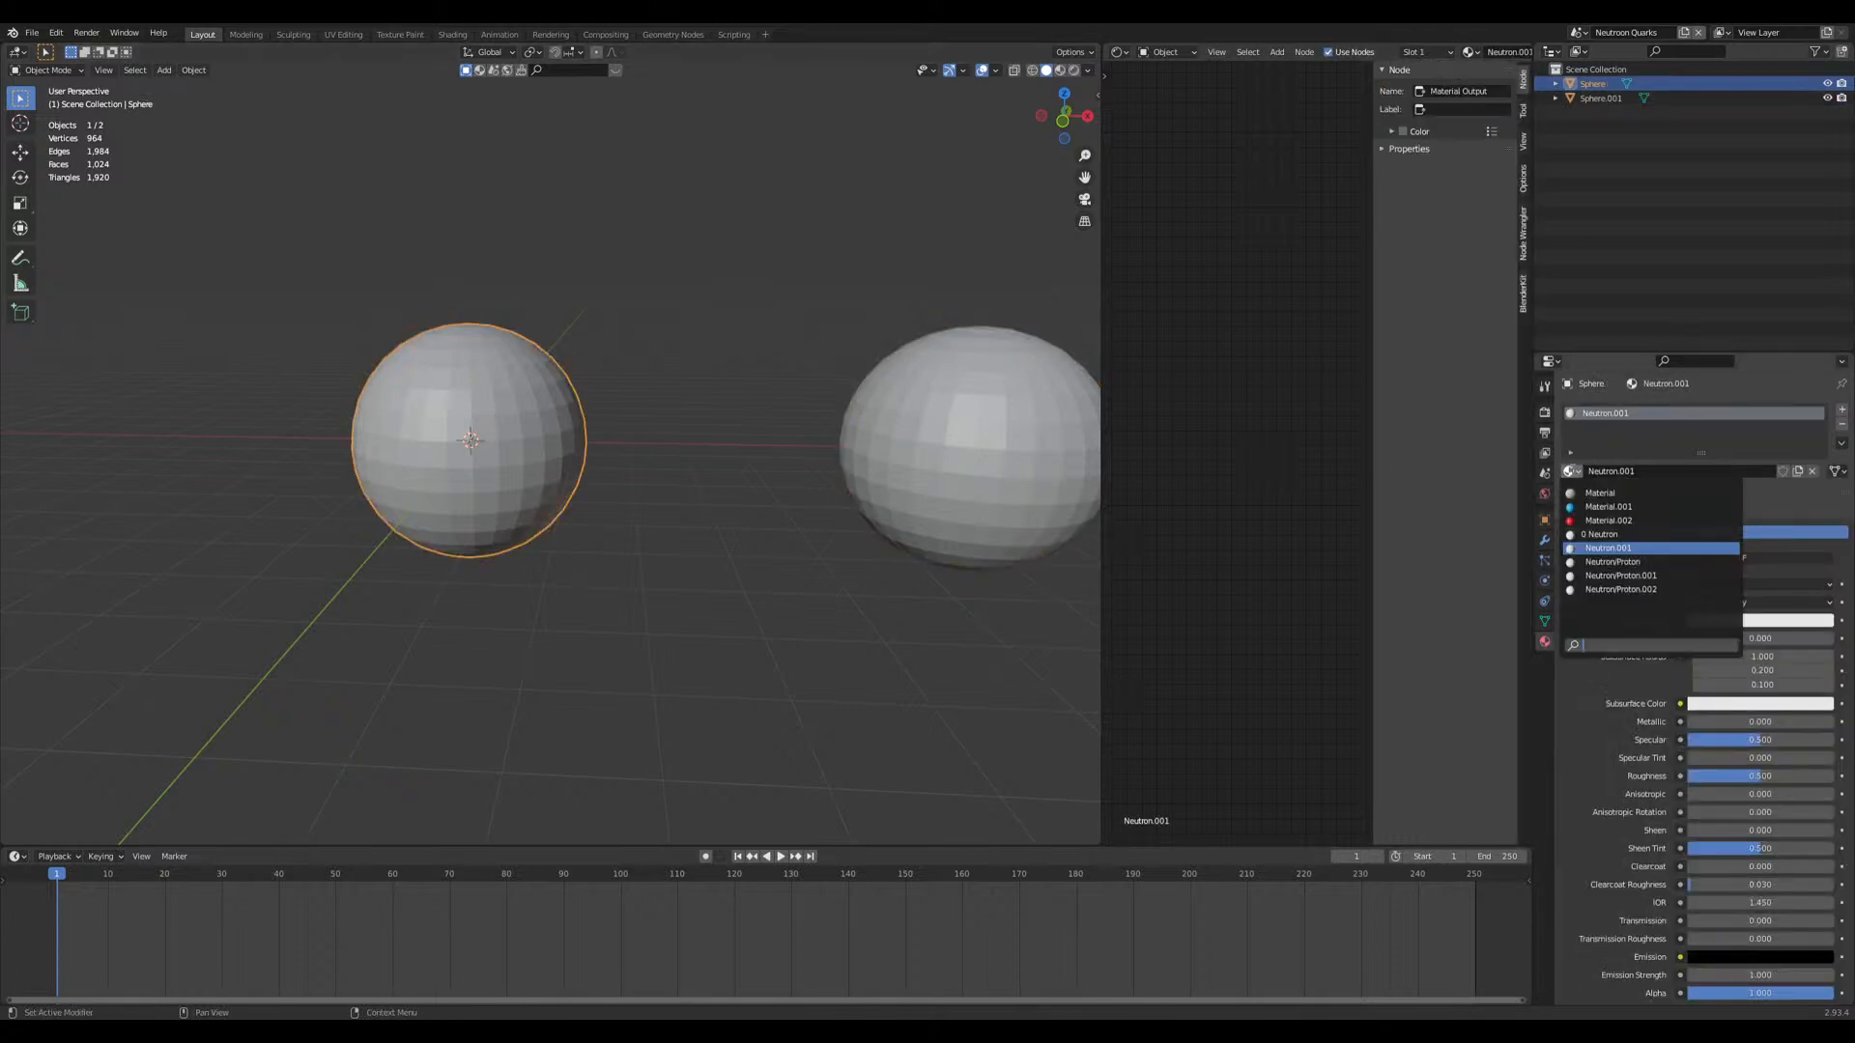
key(Escape)
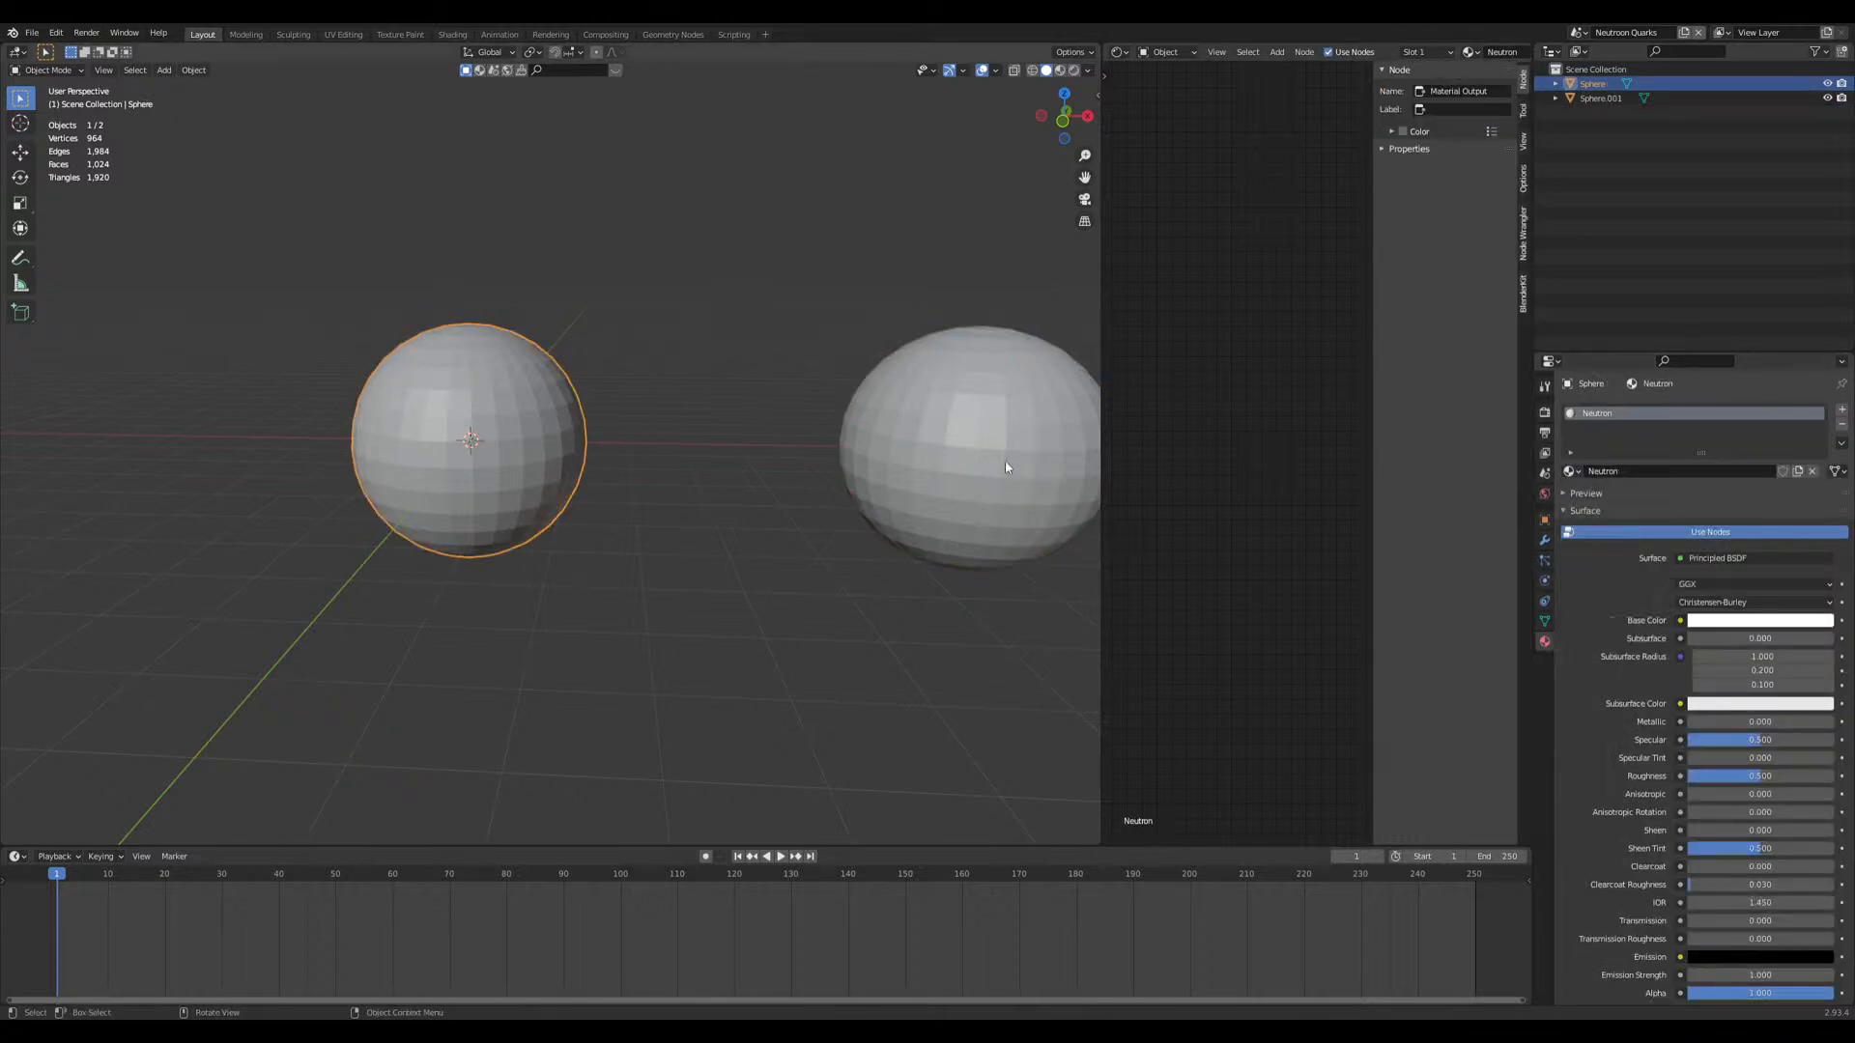
Step: Assign the existing red Material.002 to the duplicated sphere and rename the material to Proton
key(ctrl+z)
click(1569, 474)
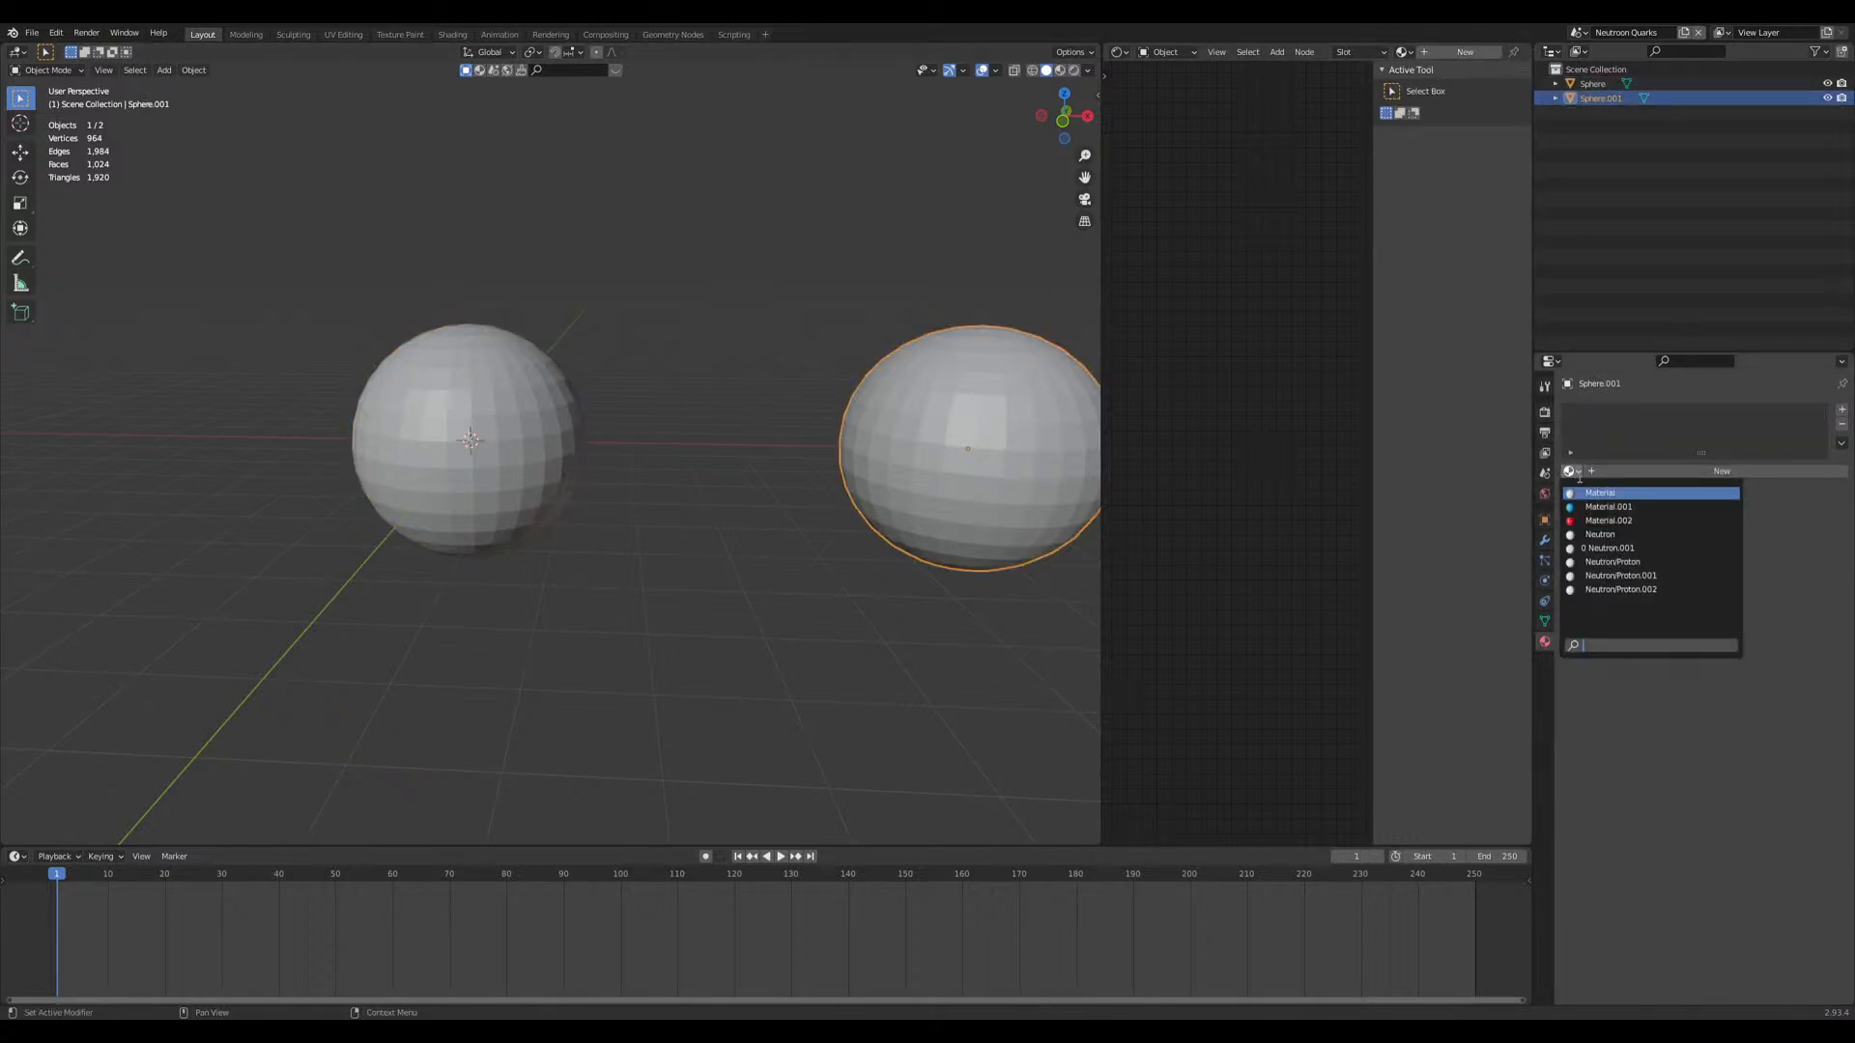
click(1611, 521)
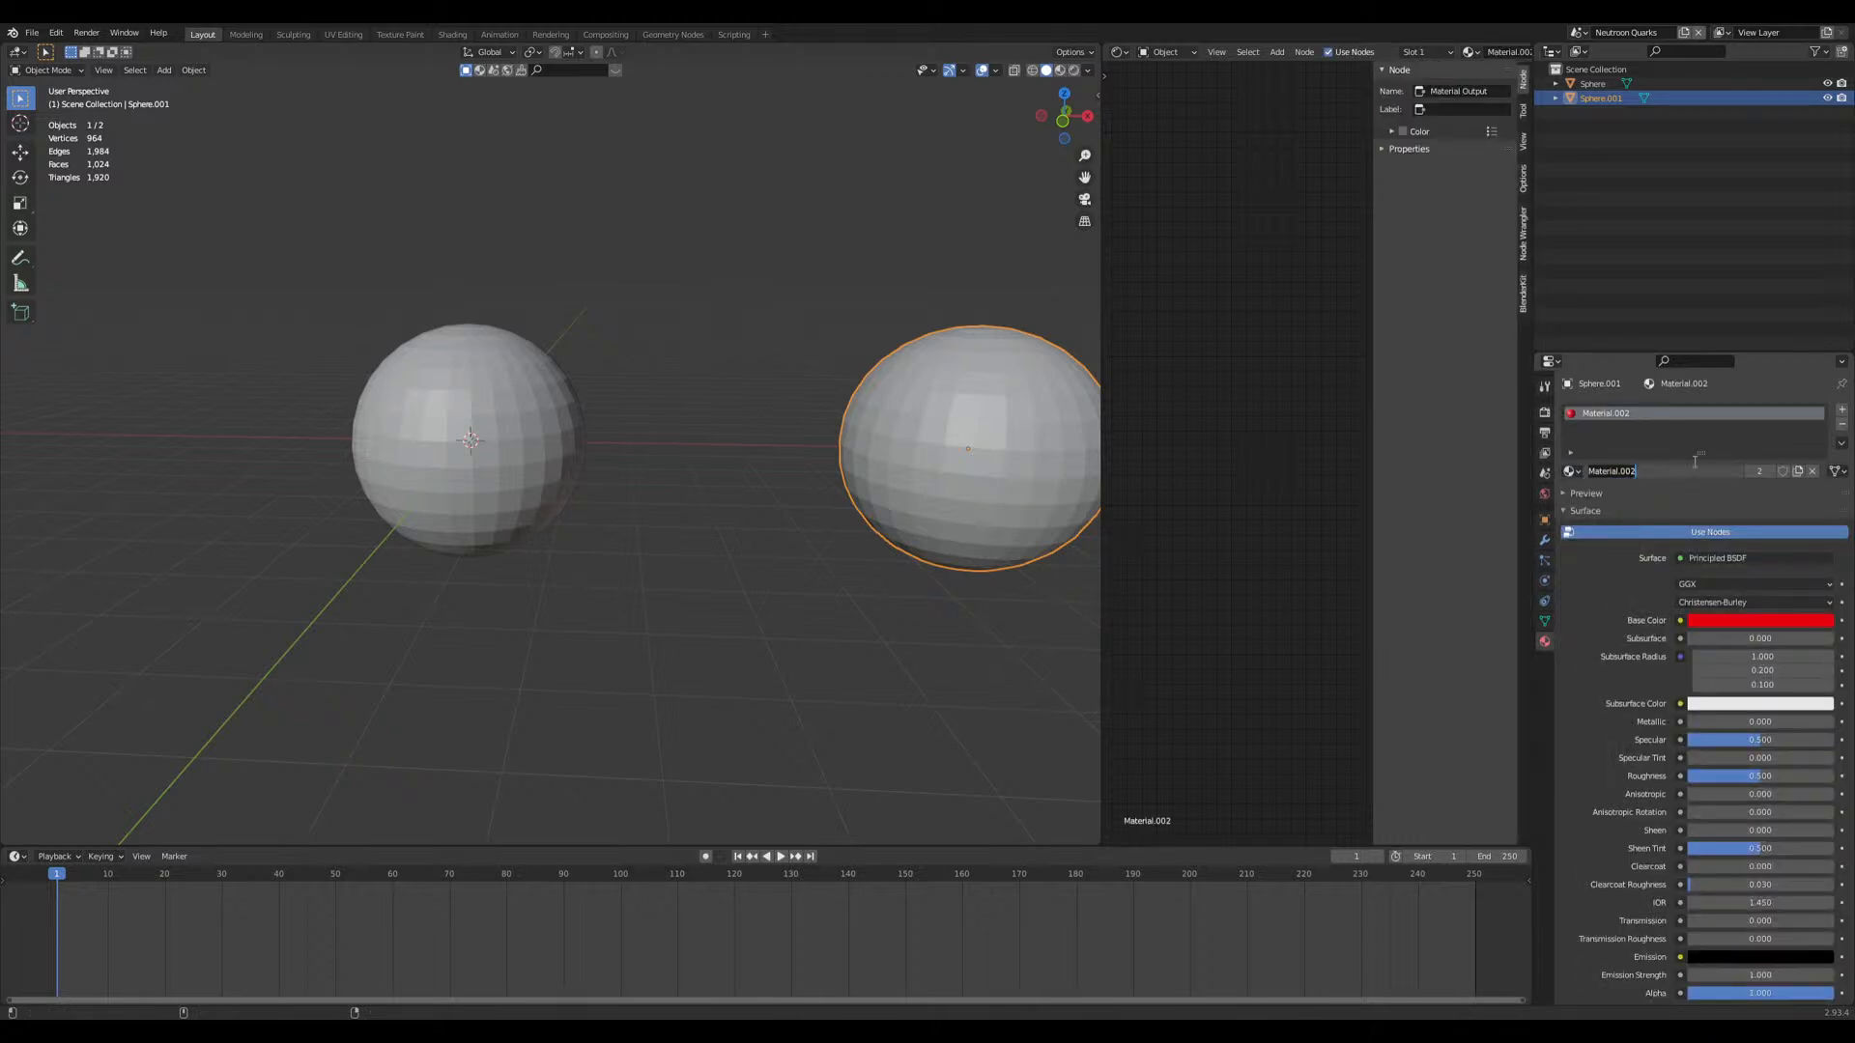
key(Return)
scroll(472, 425, down, 3)
shift+middle_drag(498, 456, 585, 477)
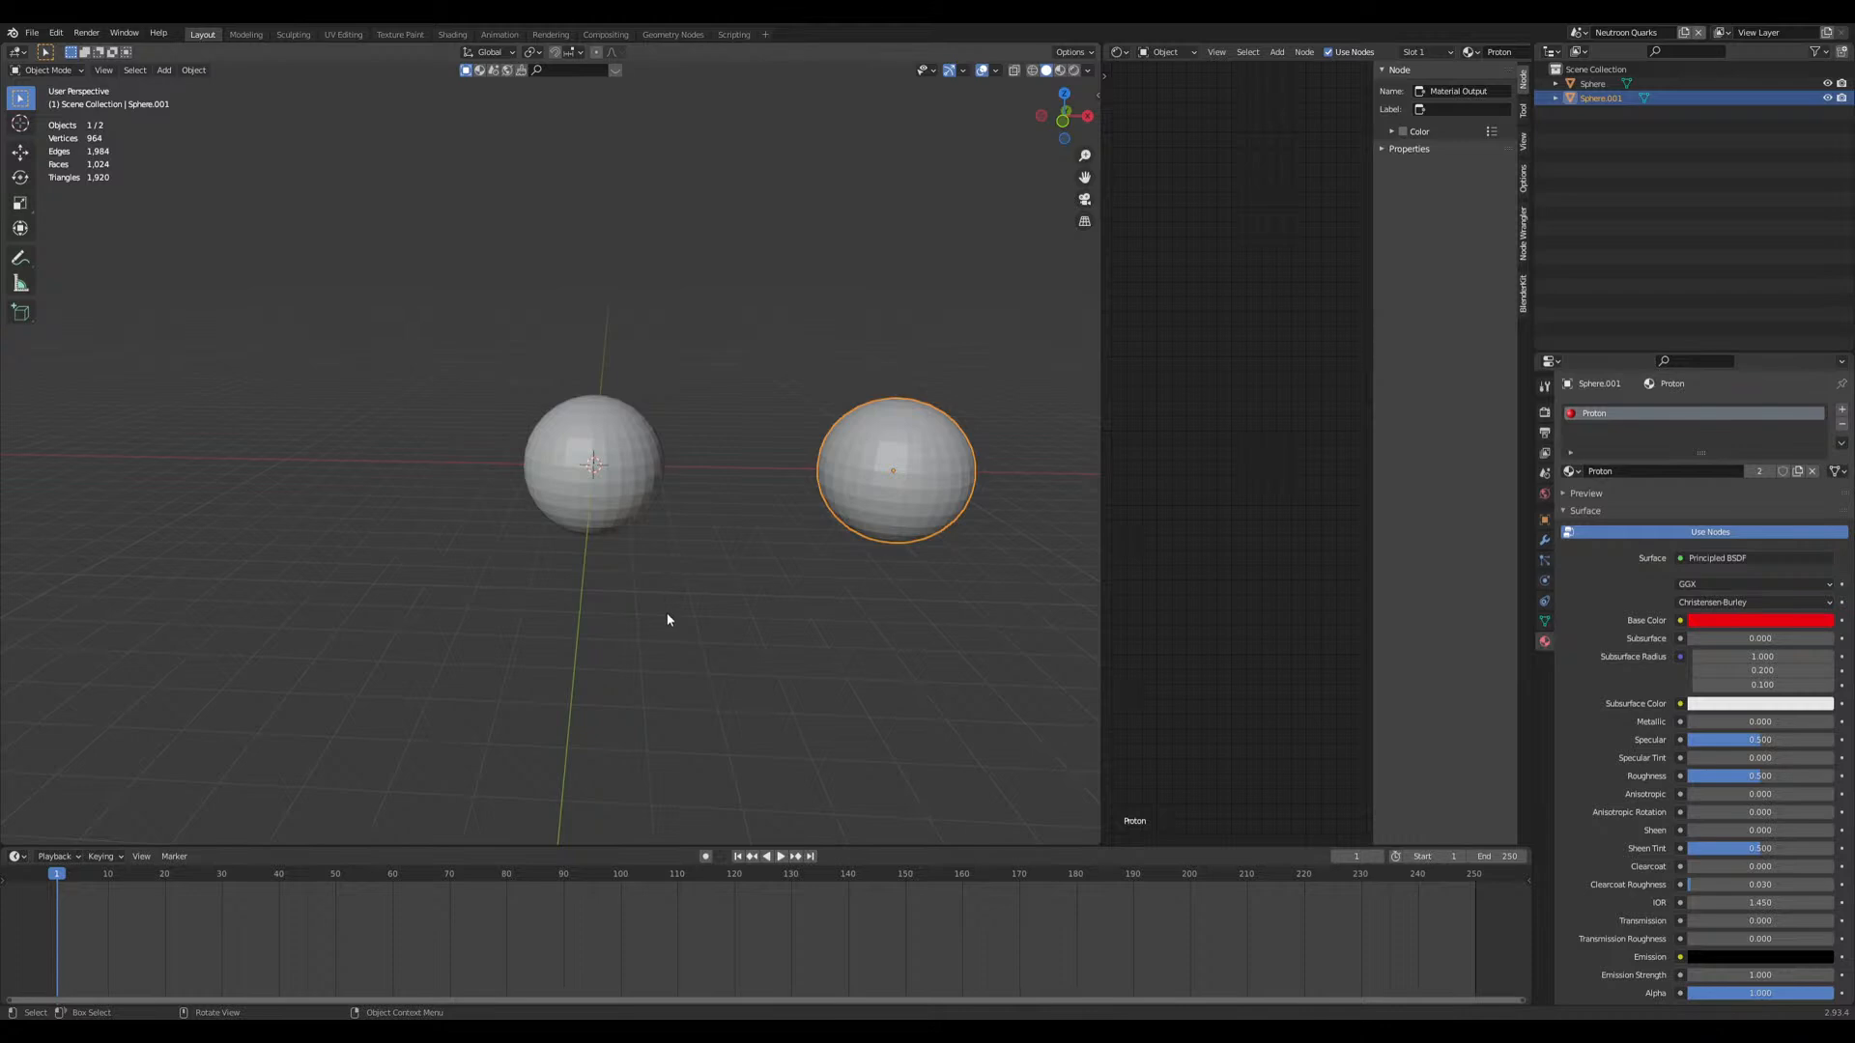
scroll(668, 619, up, 4)
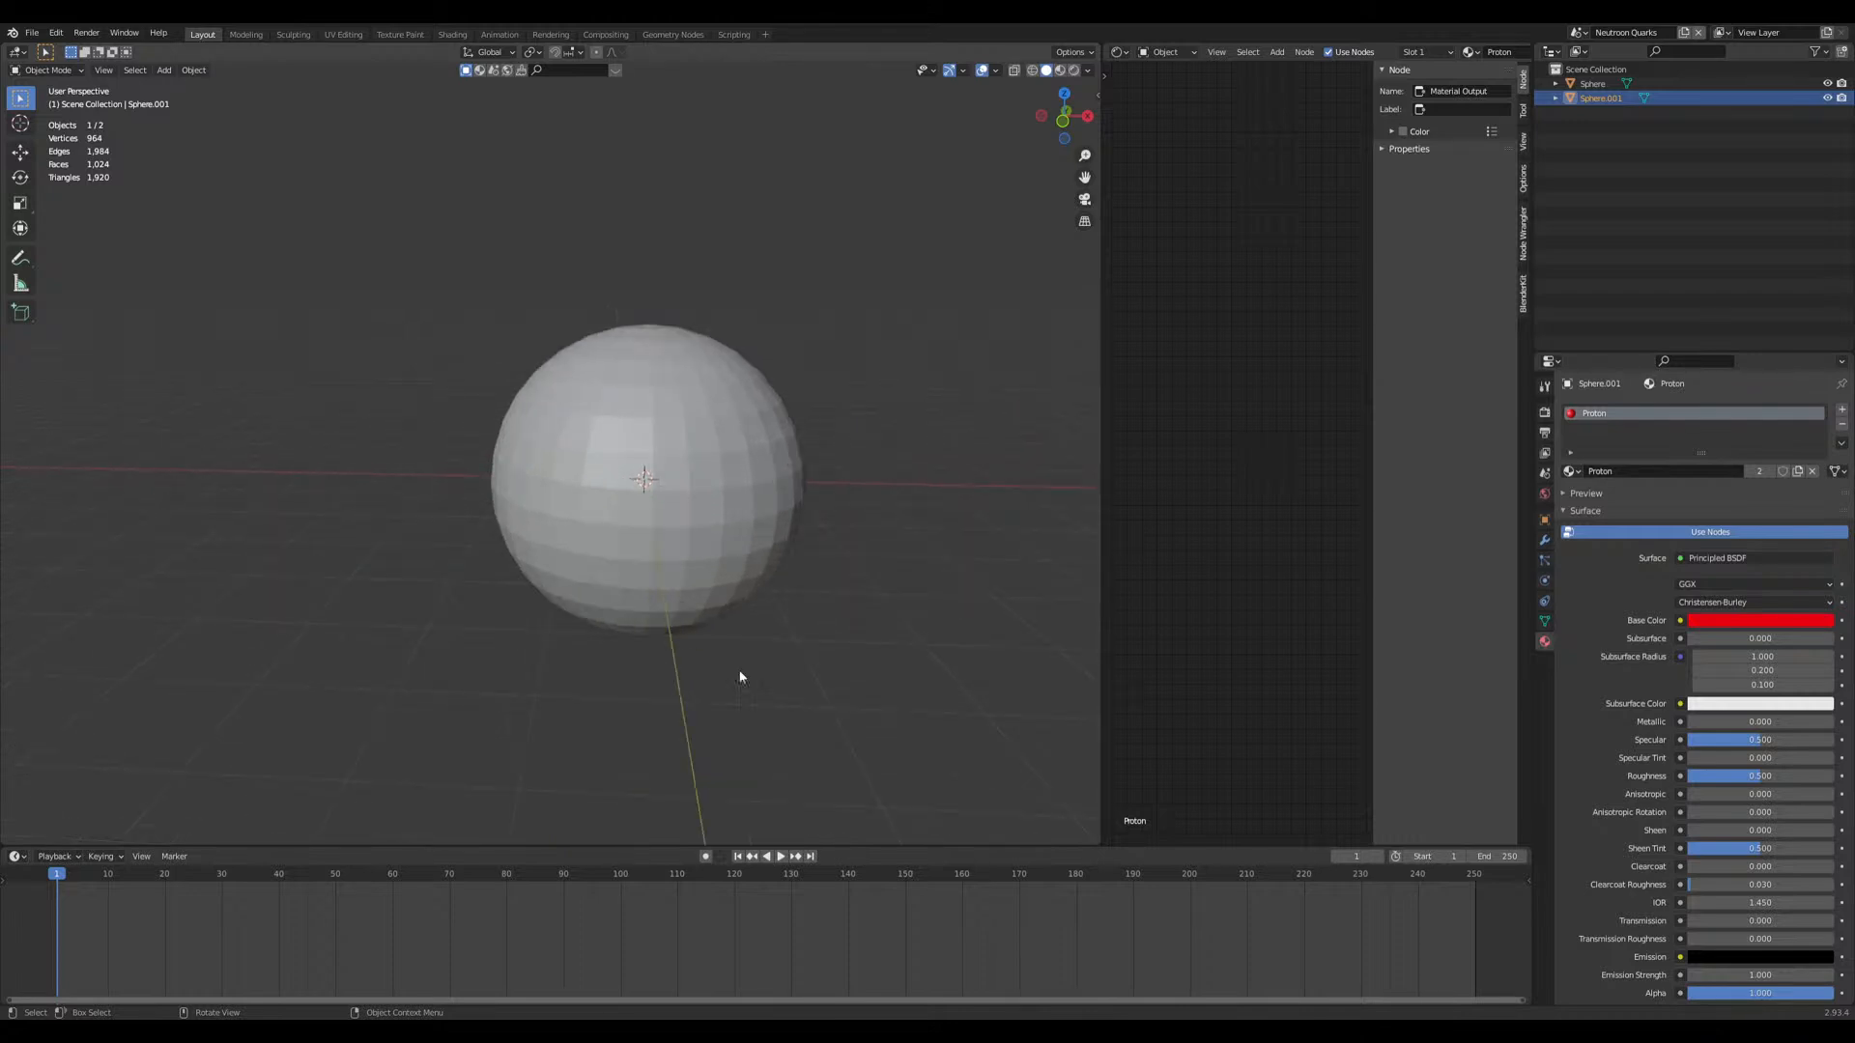
scroll(676, 628, down, 6)
click(561, 461)
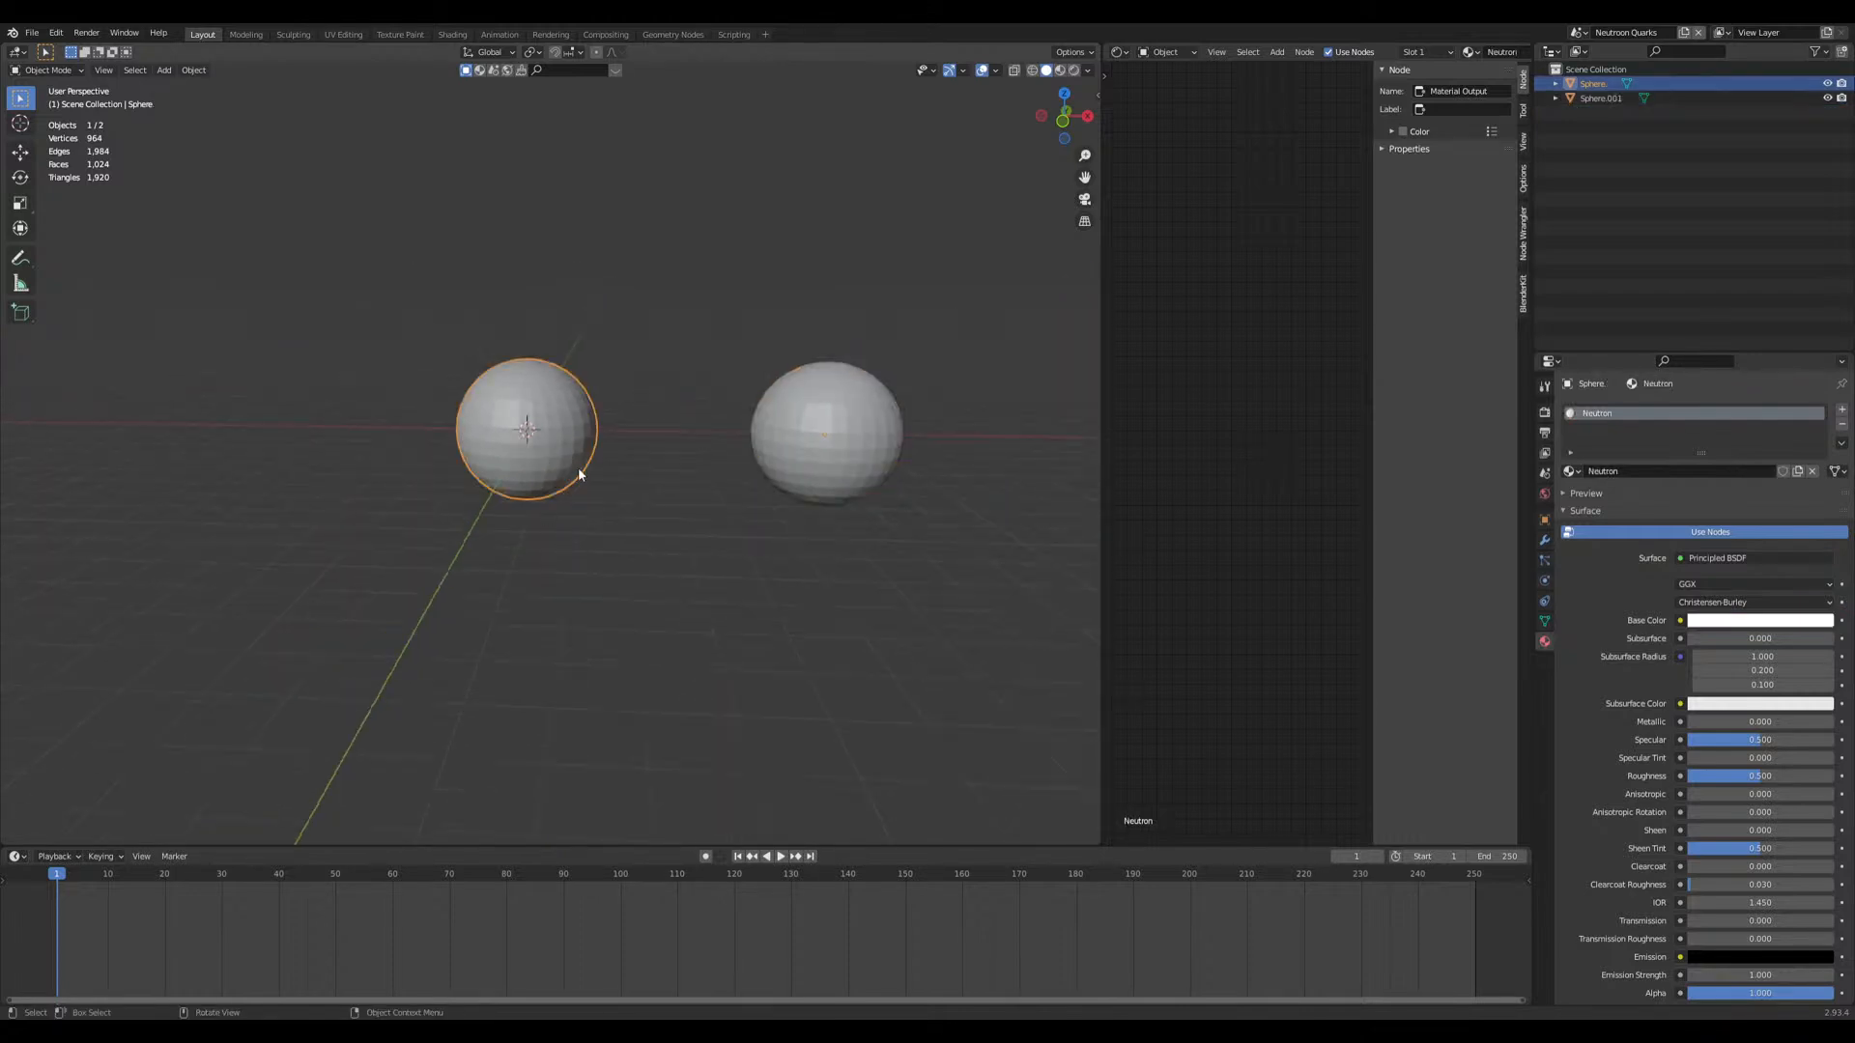
key(s)
click(633, 522)
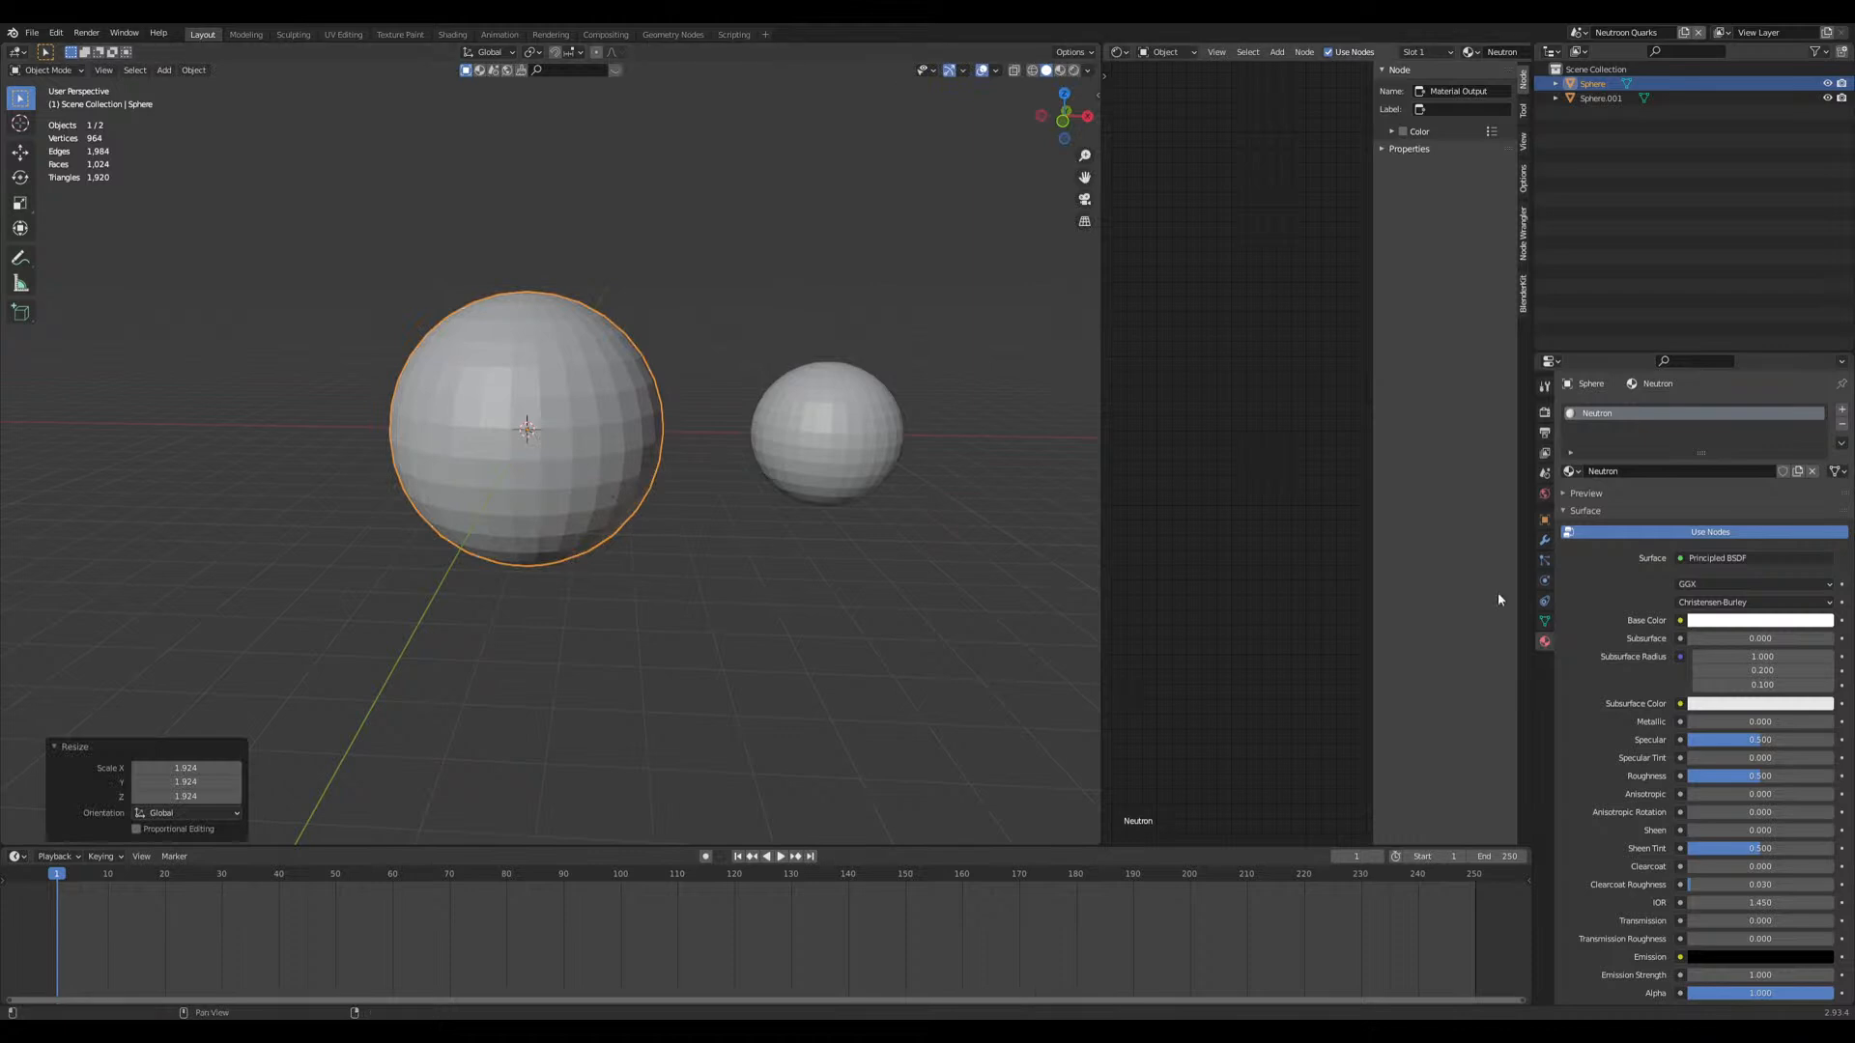
mouse_move(608, 484)
middle_down()
mouse_move(637, 505)
mouse_move(602, 477)
middle_up()
middle_drag(612, 414, 617, 498)
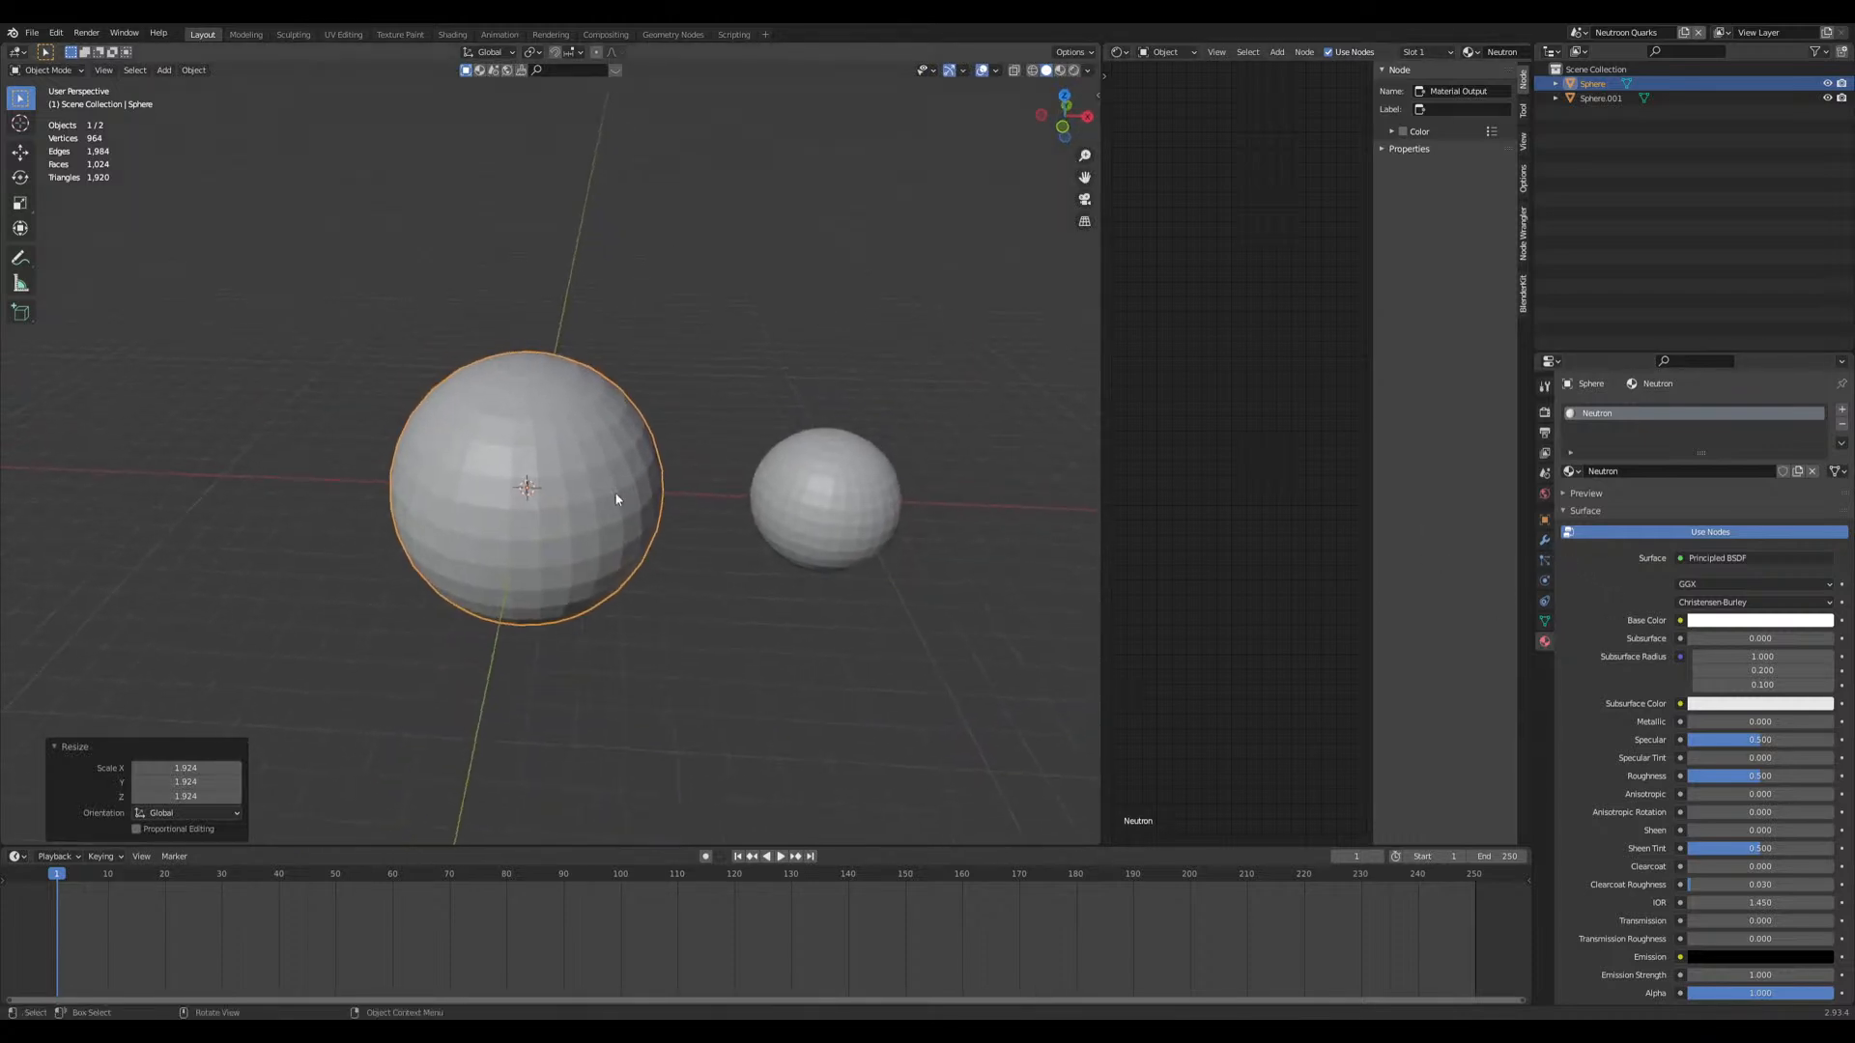
middle_drag(616, 606, 676, 594)
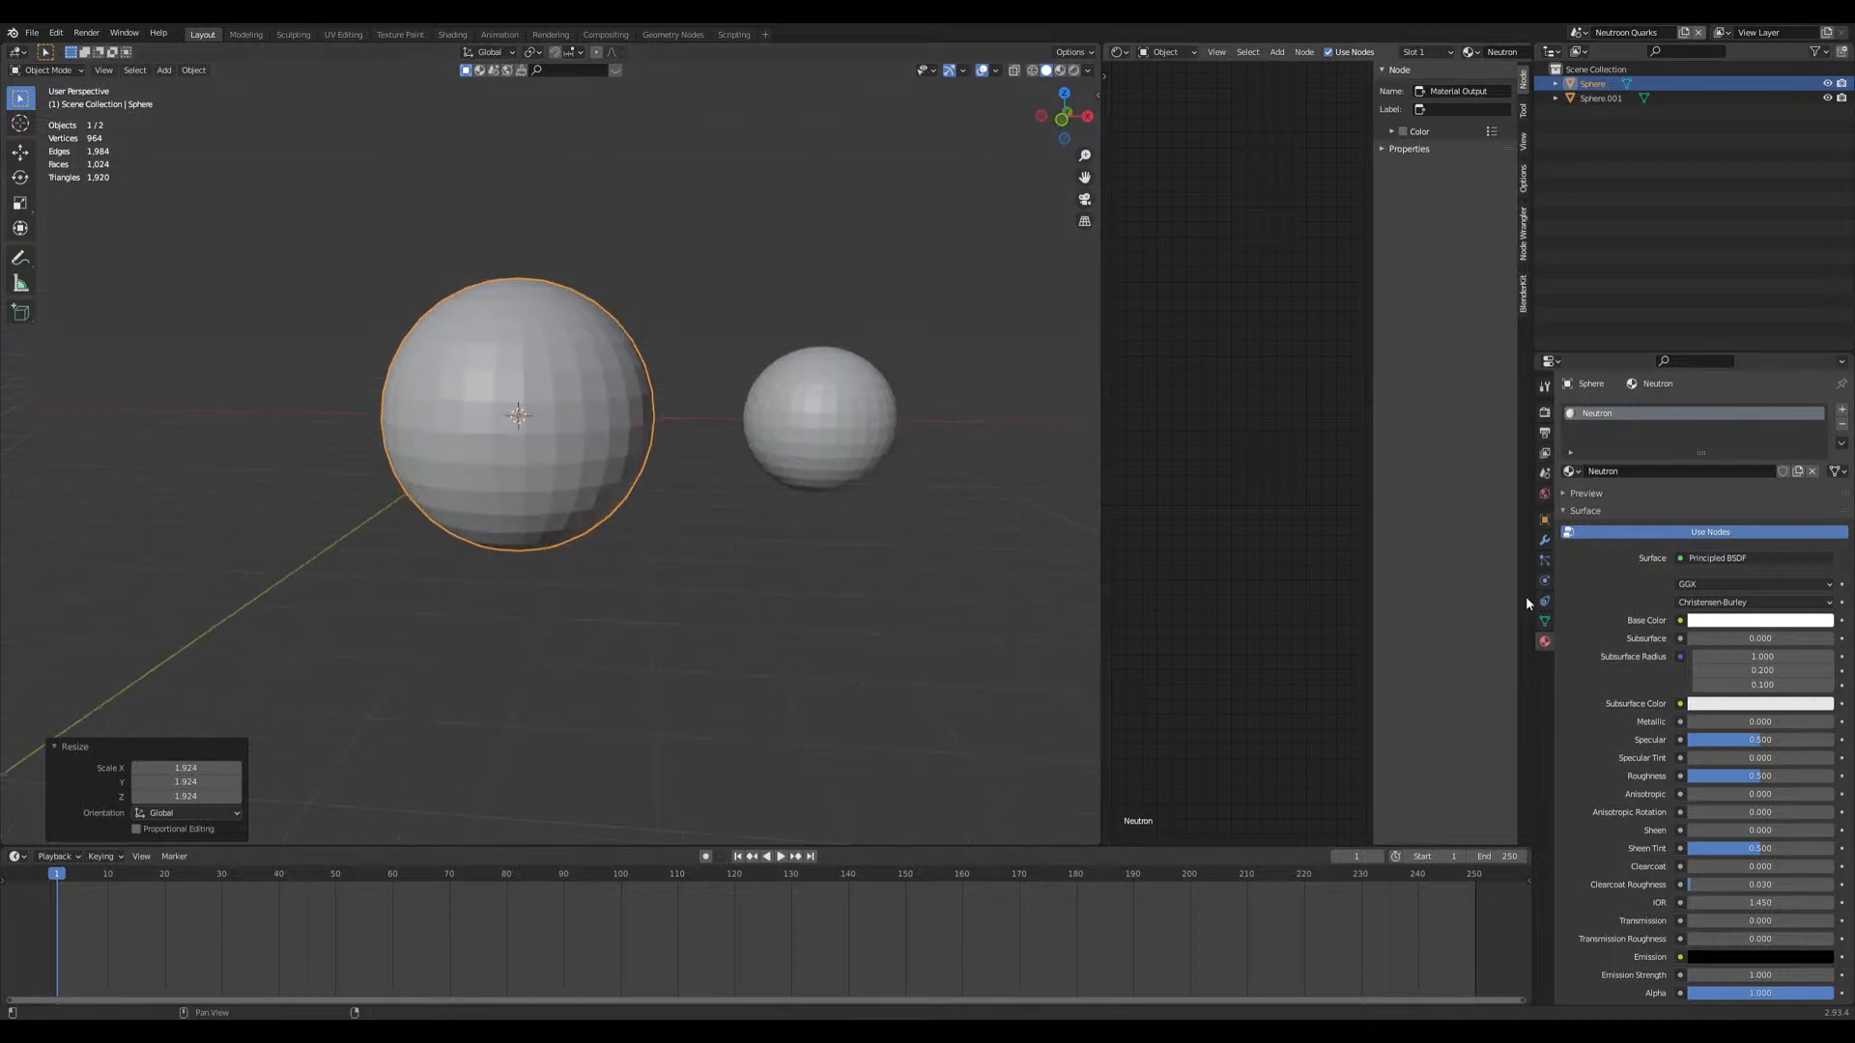
click(1545, 541)
middle_drag(435, 565, 379, 570)
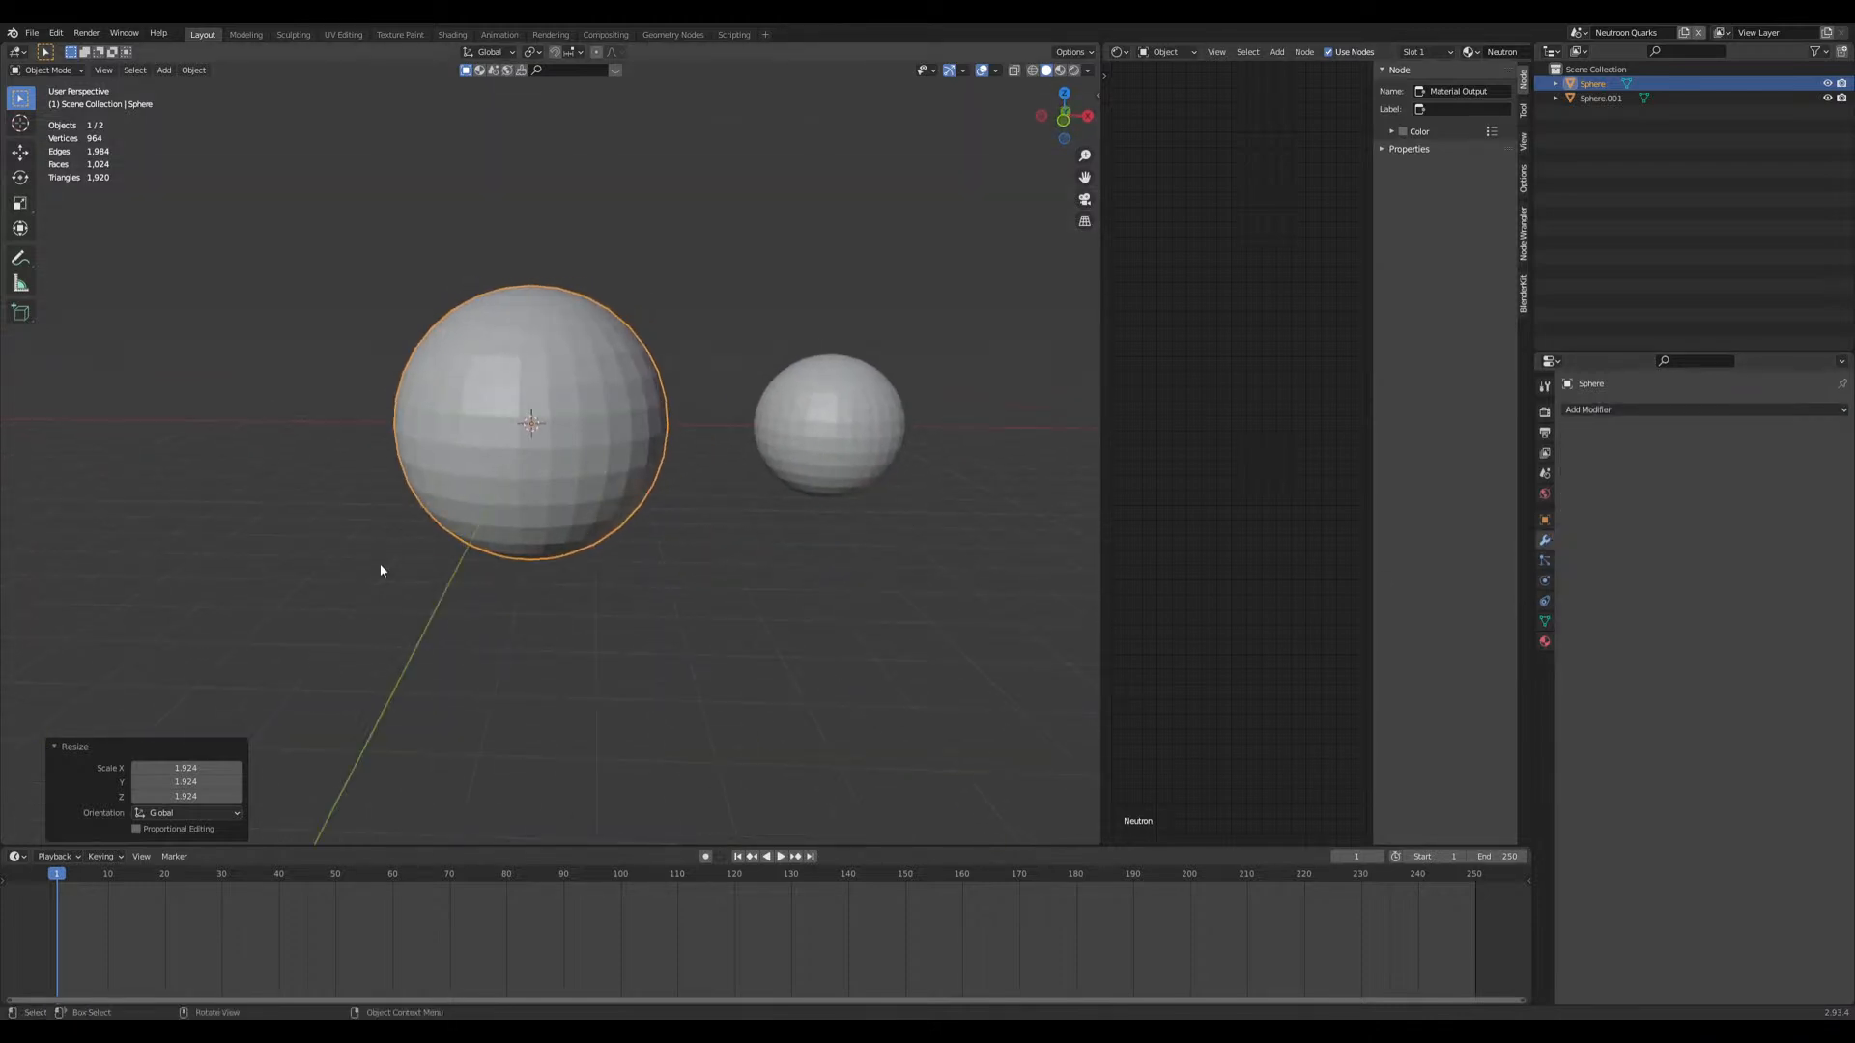
key(ctrl+z)
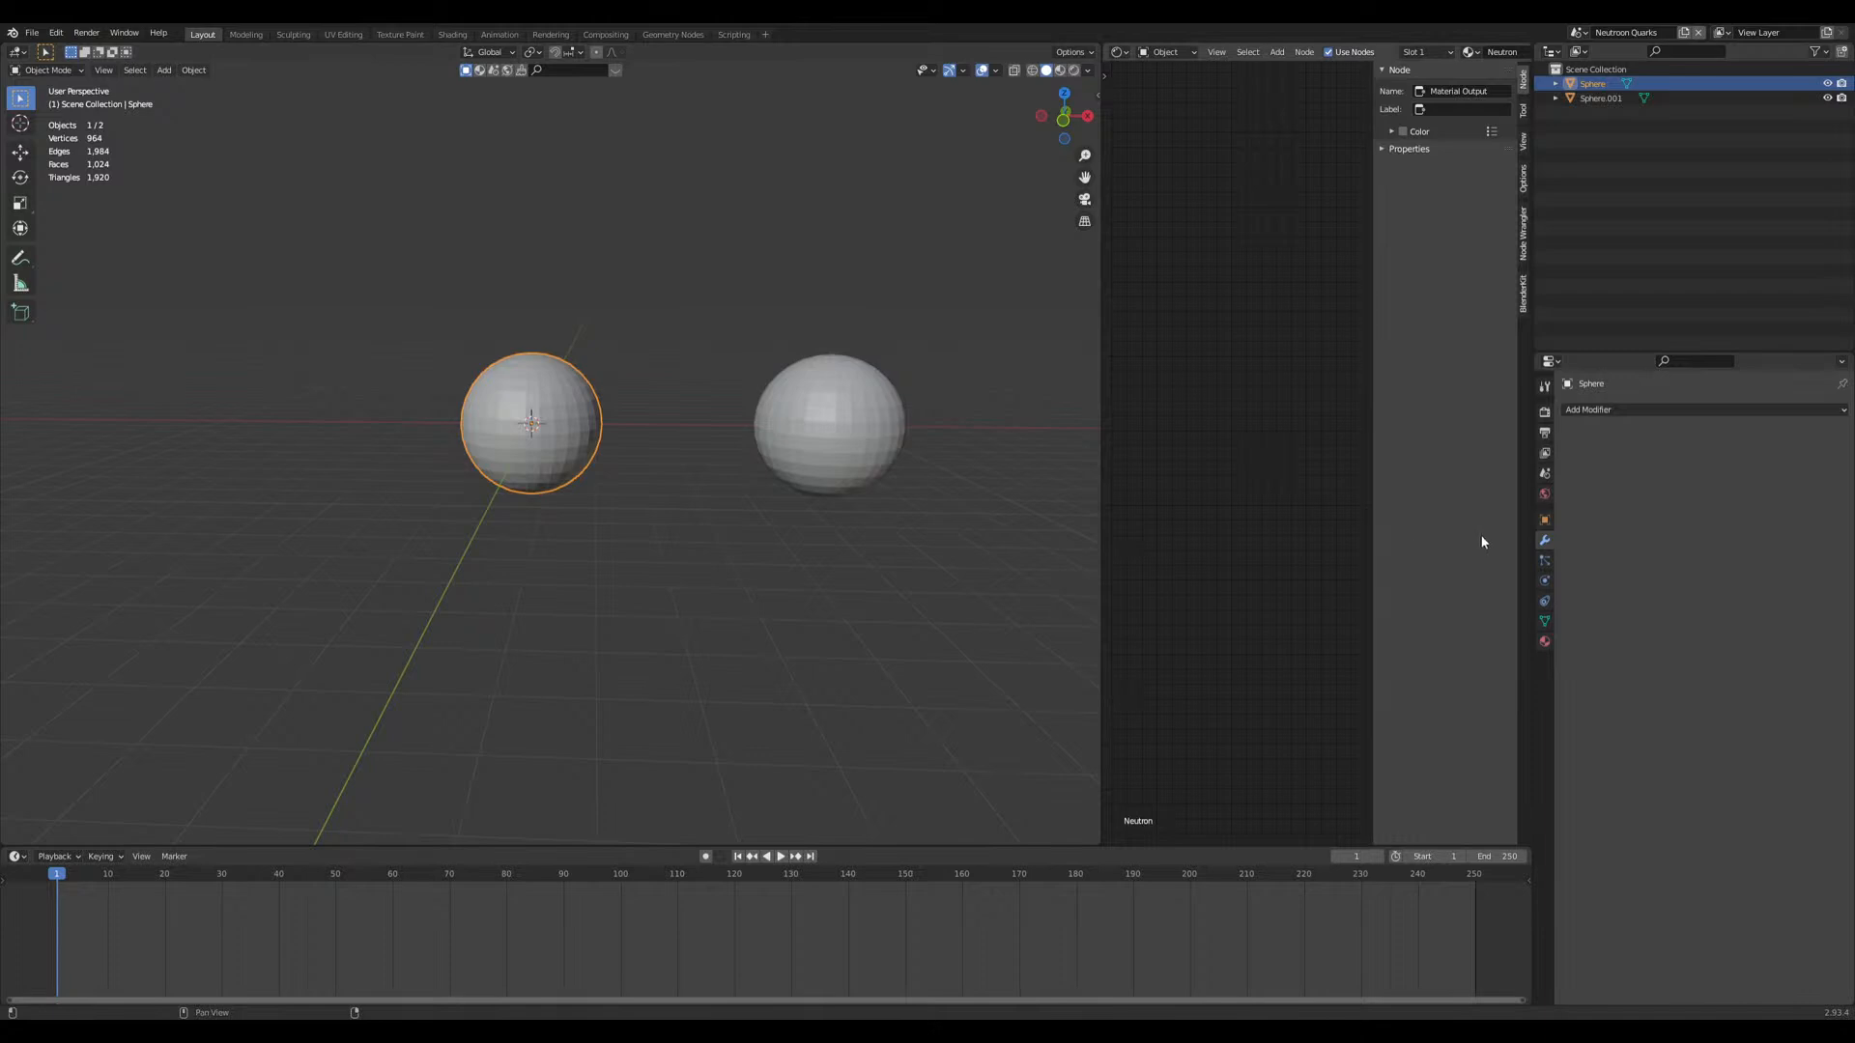
Step: Add a Subdivision Surface modifier to both the origin sphere and the duplicated sphere
click(1615, 409)
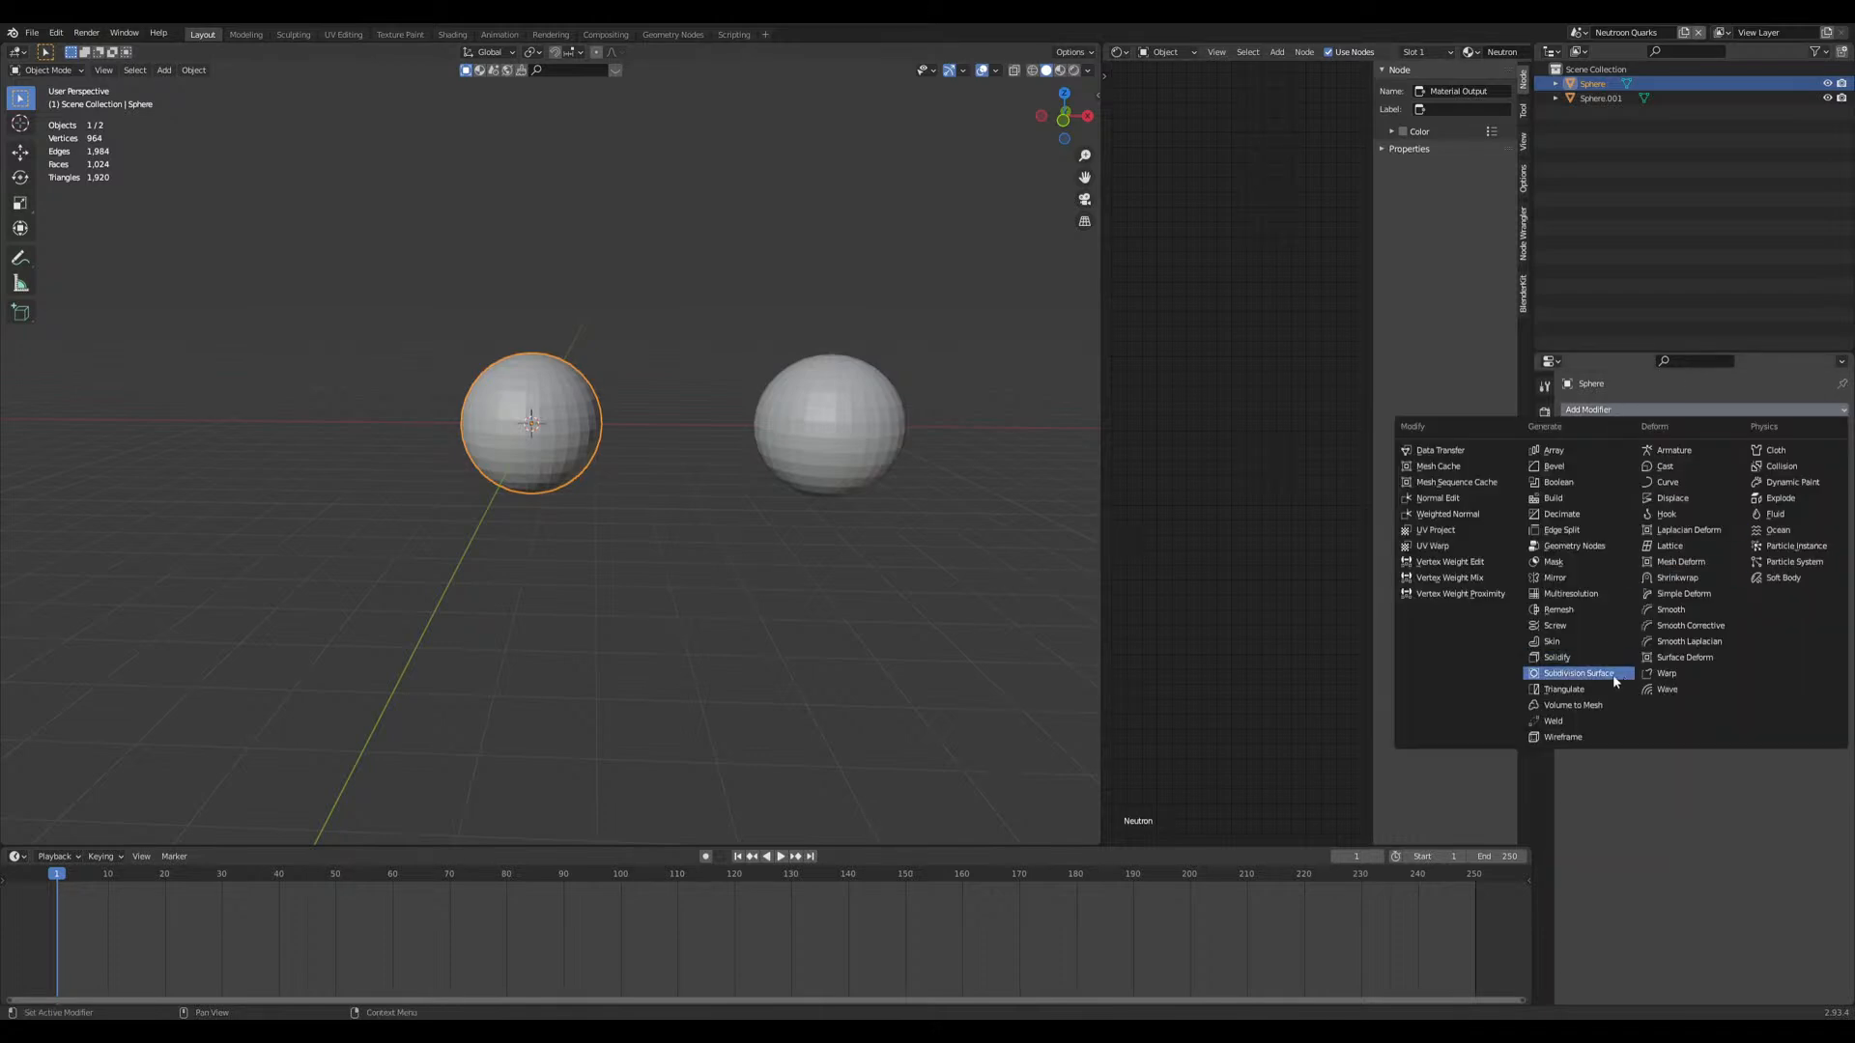
click(1613, 675)
click(871, 435)
click(1654, 409)
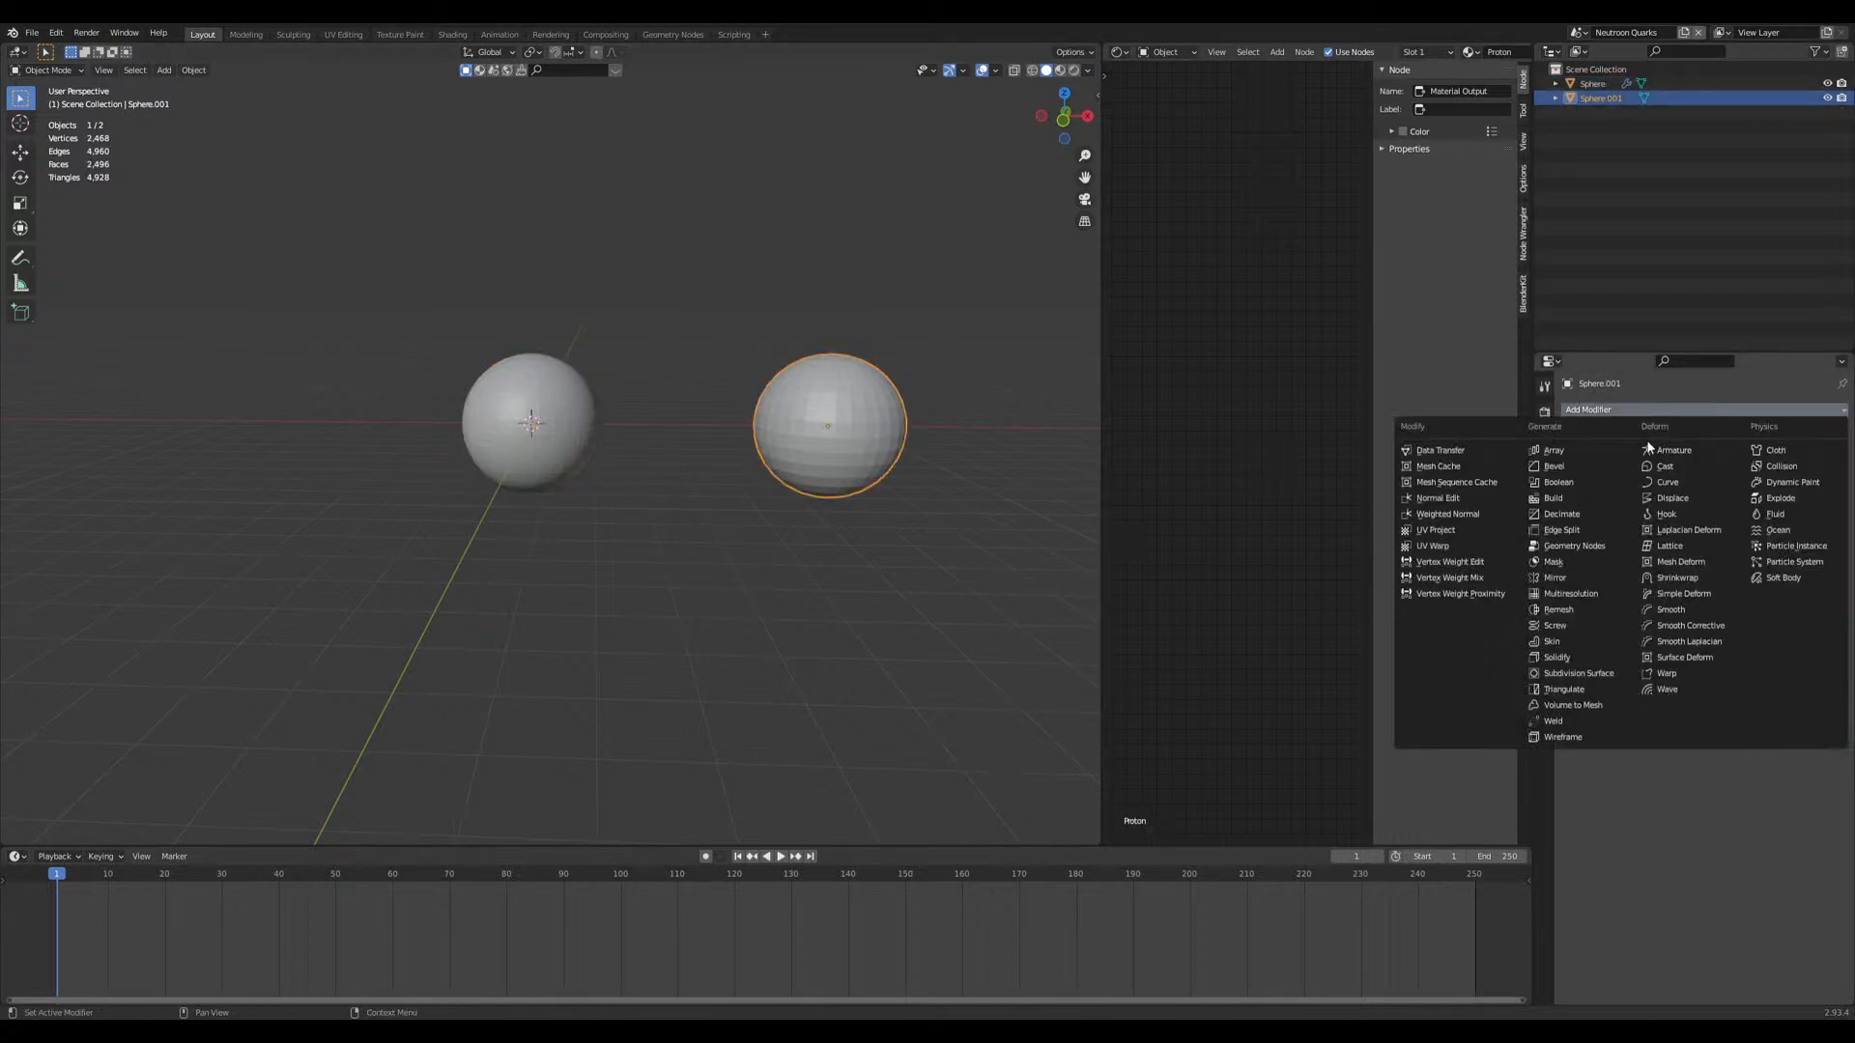
click(1613, 676)
Step: Open the origin sphere's material settings and switch the 3D viewport to Material Preview shading
scroll(595, 483, up, 4)
scroll(594, 470, down, 4)
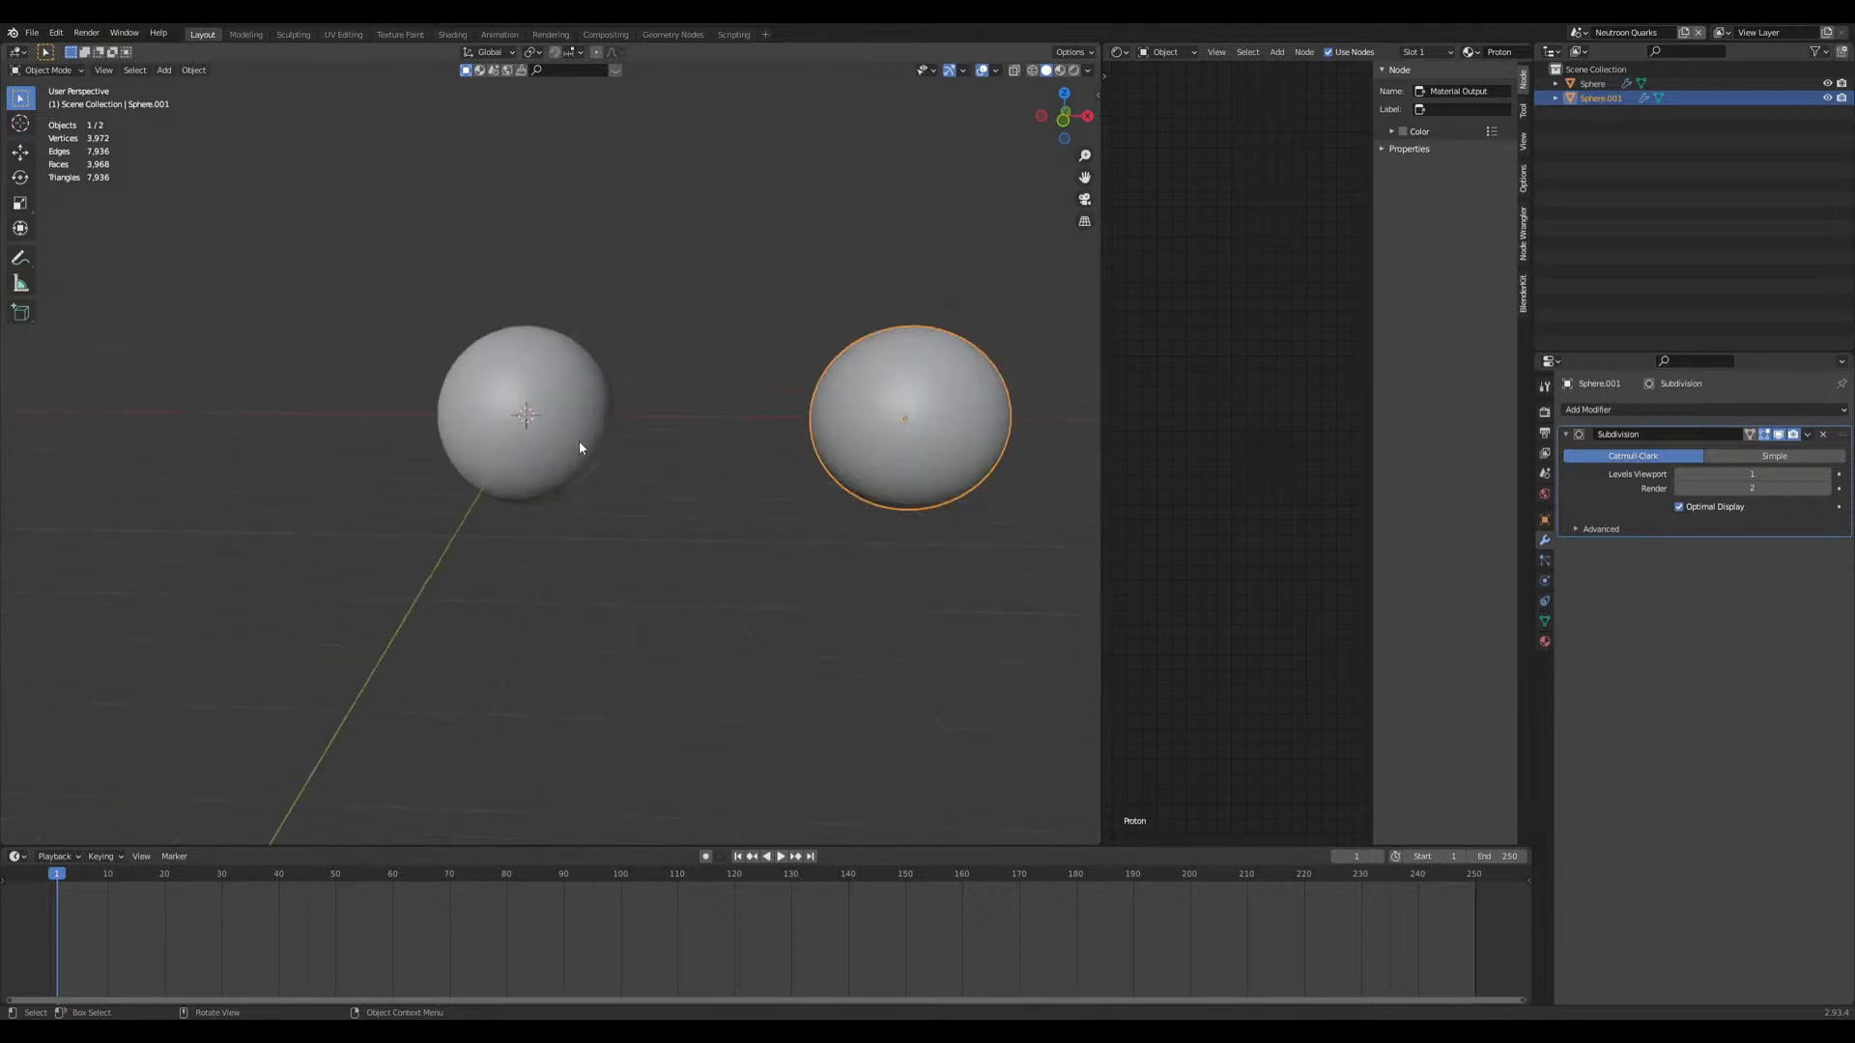
click(577, 438)
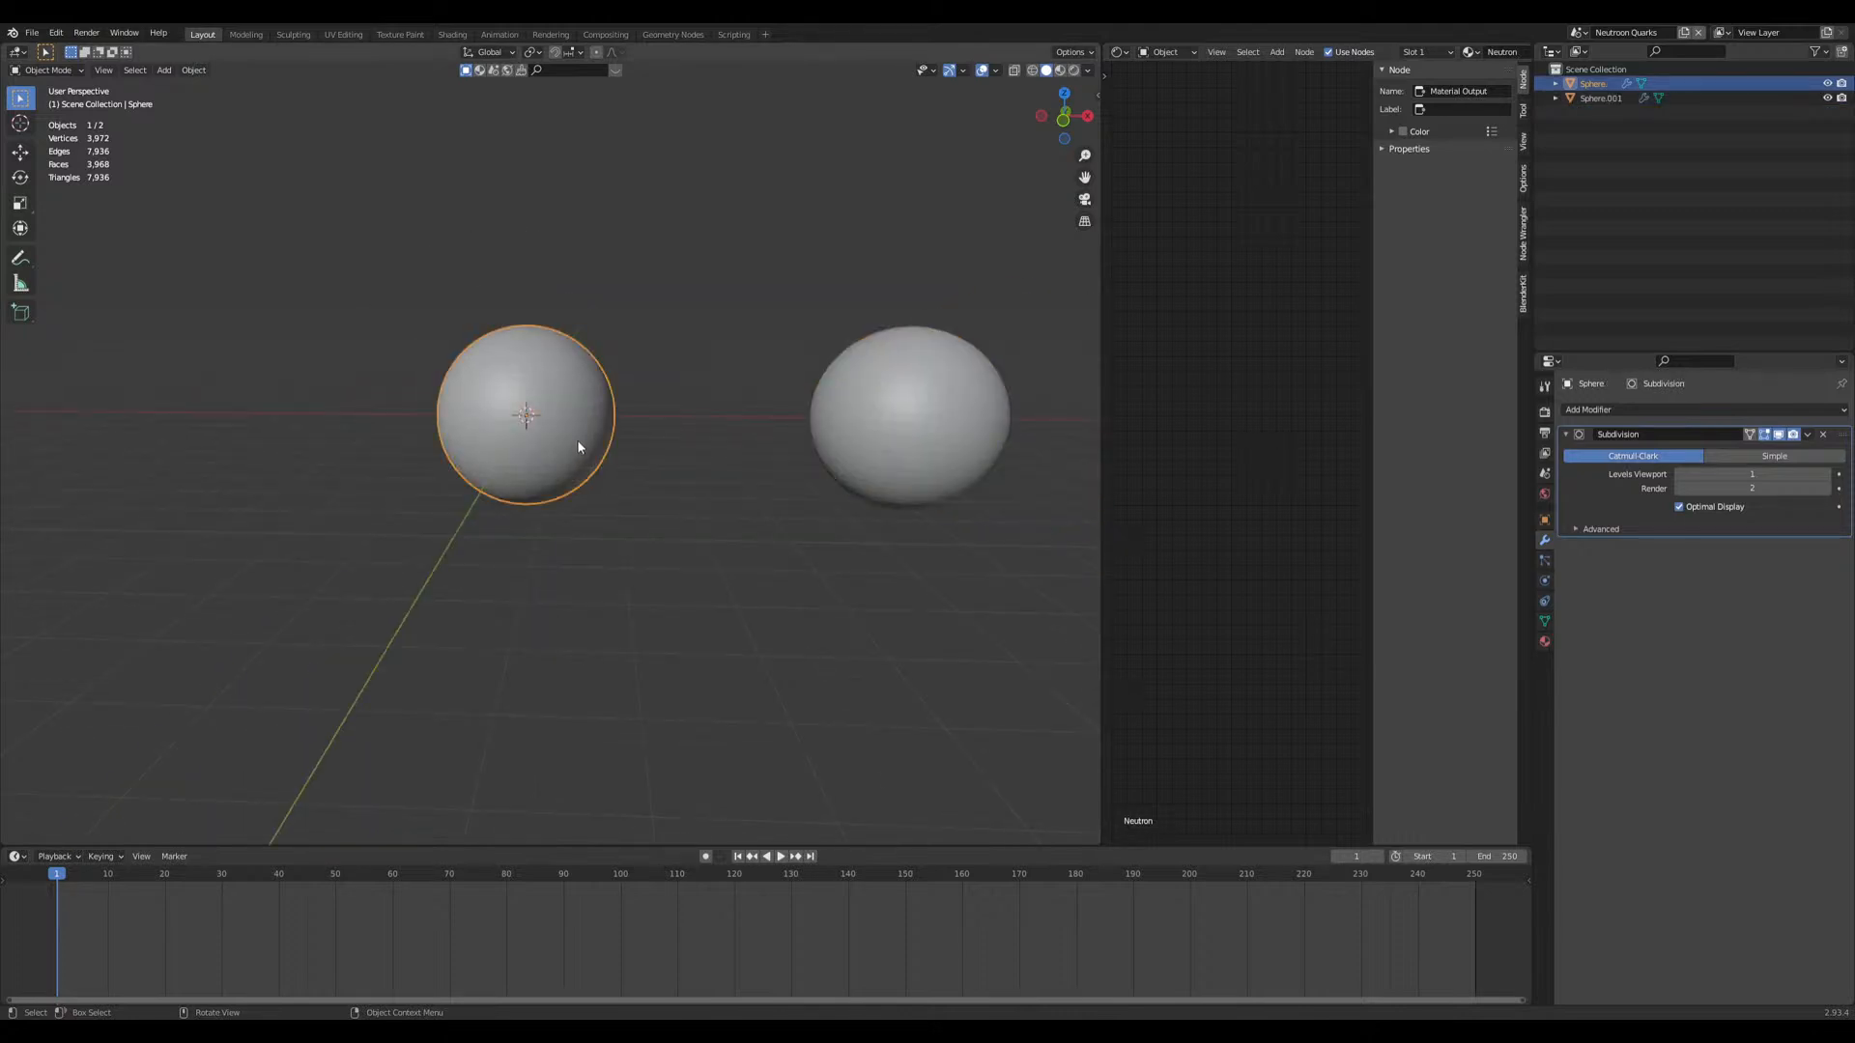
click(1545, 641)
scroll(1753, 859, down, 10)
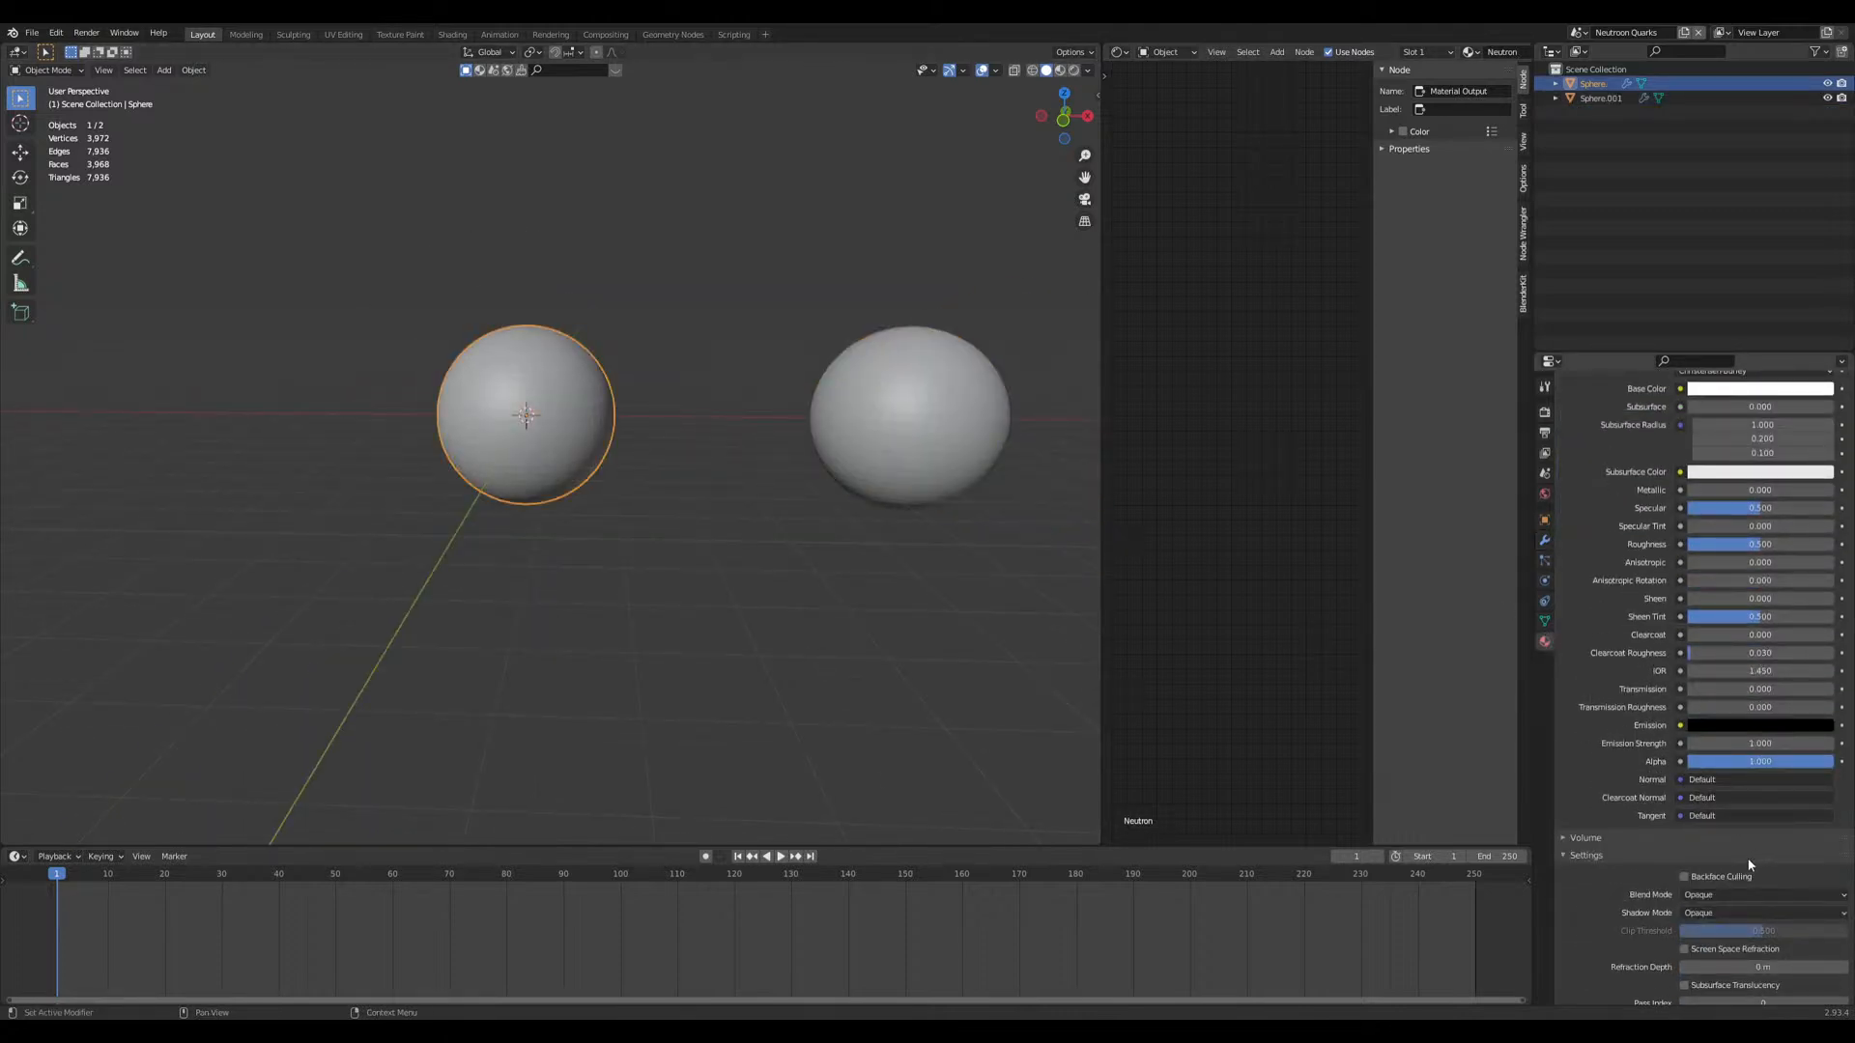
click(1061, 70)
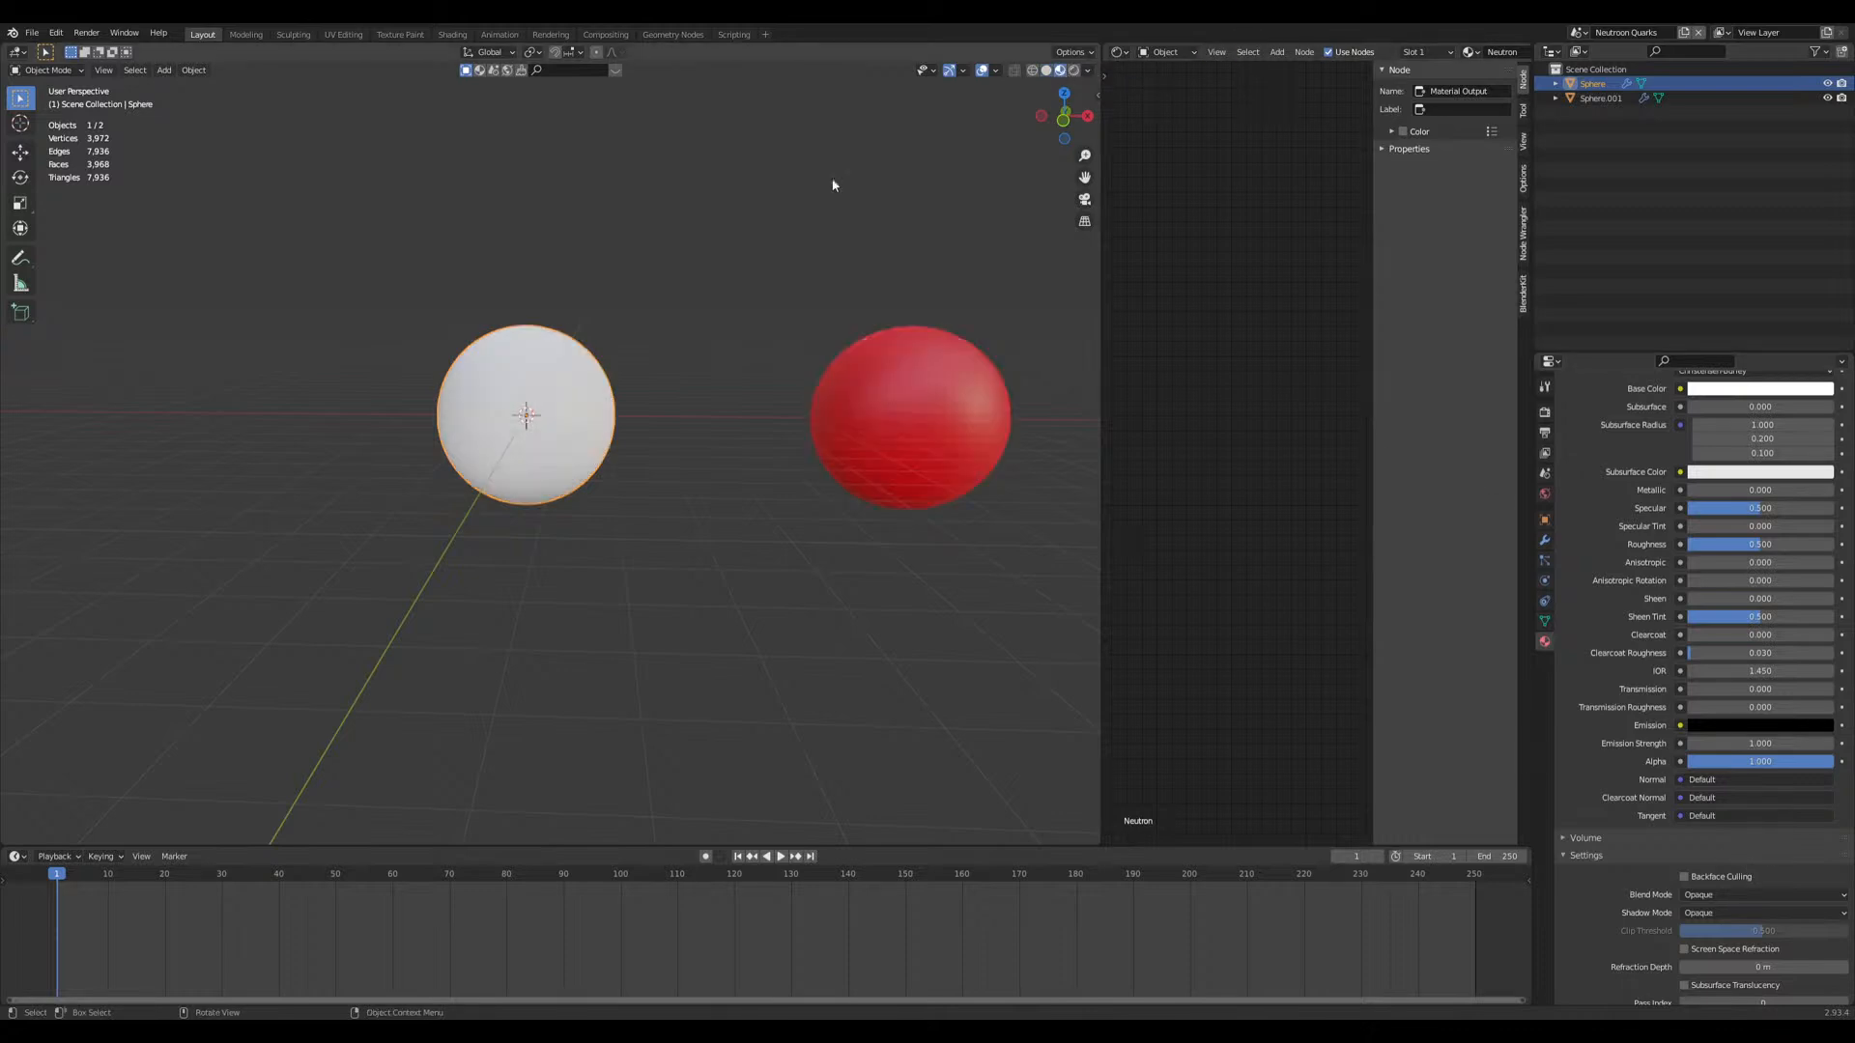
Step: Set the Neutron material's blend and shadow modes to Alpha Hashed and lower its alpha to about 0.059
click(1701, 896)
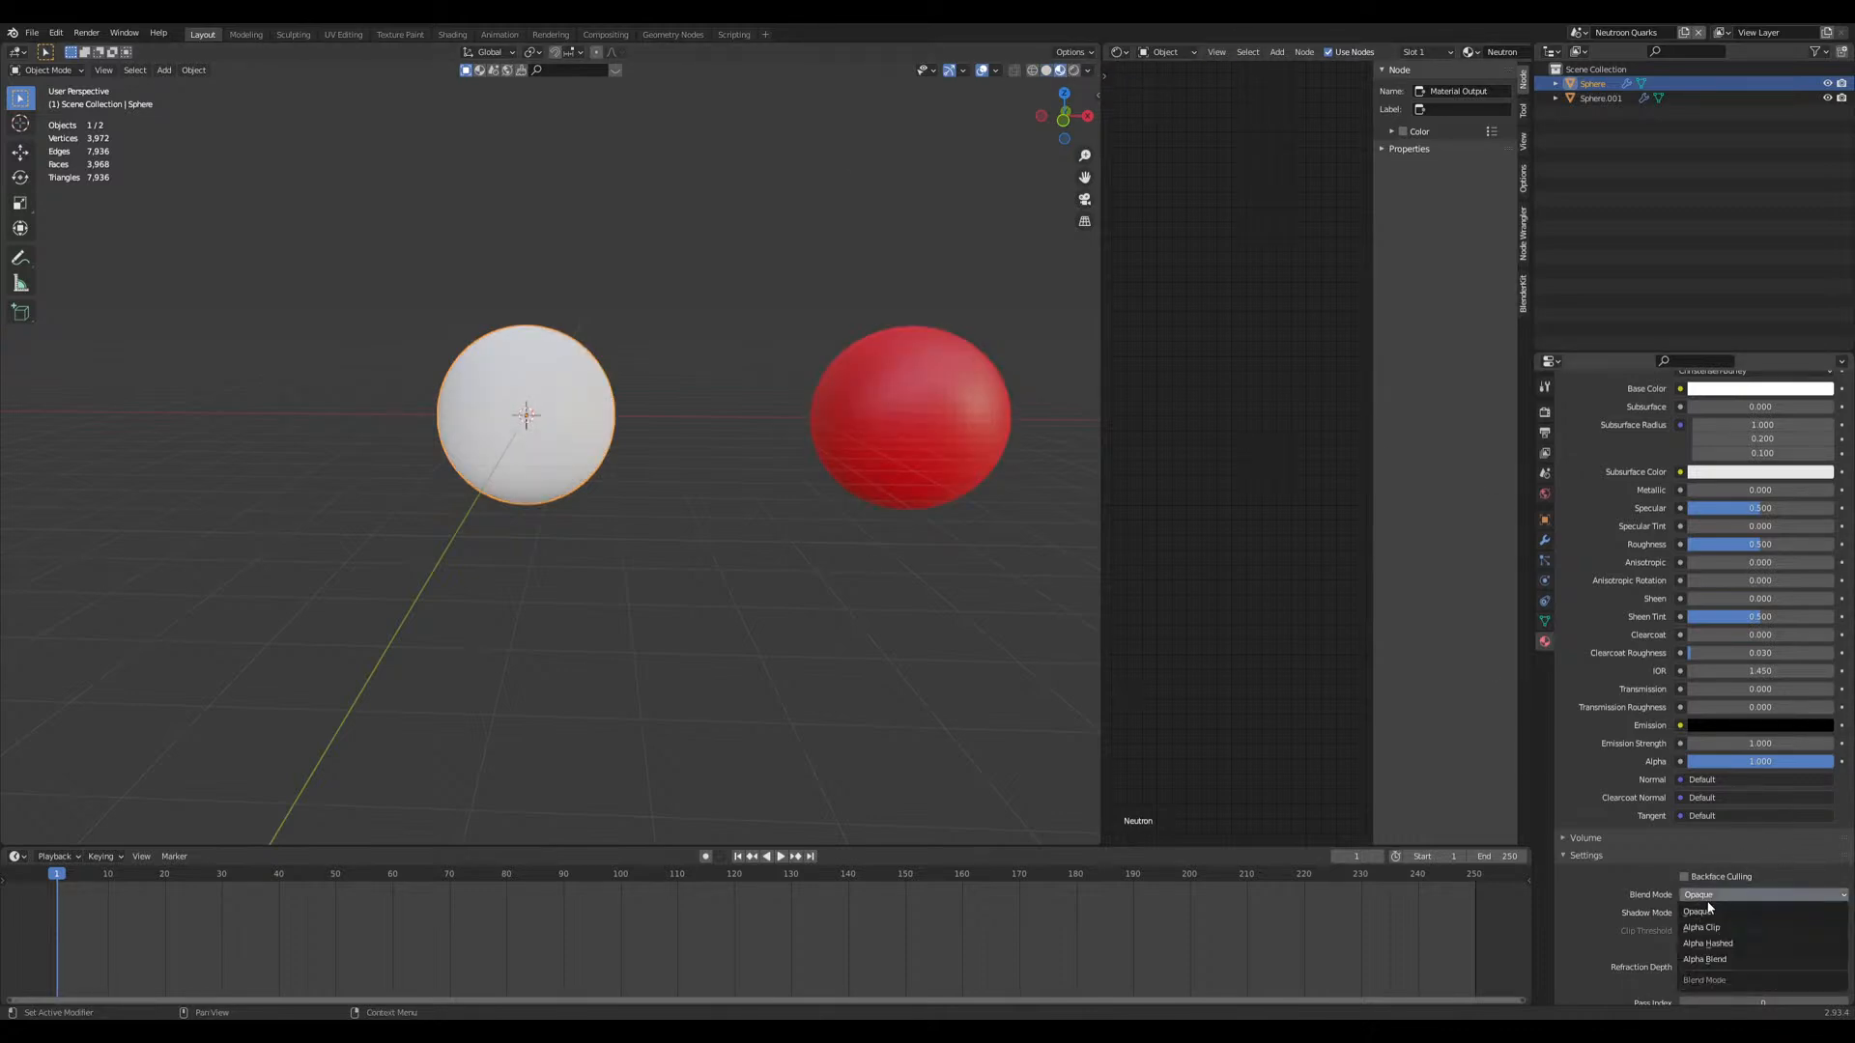
click(1724, 944)
click(1719, 914)
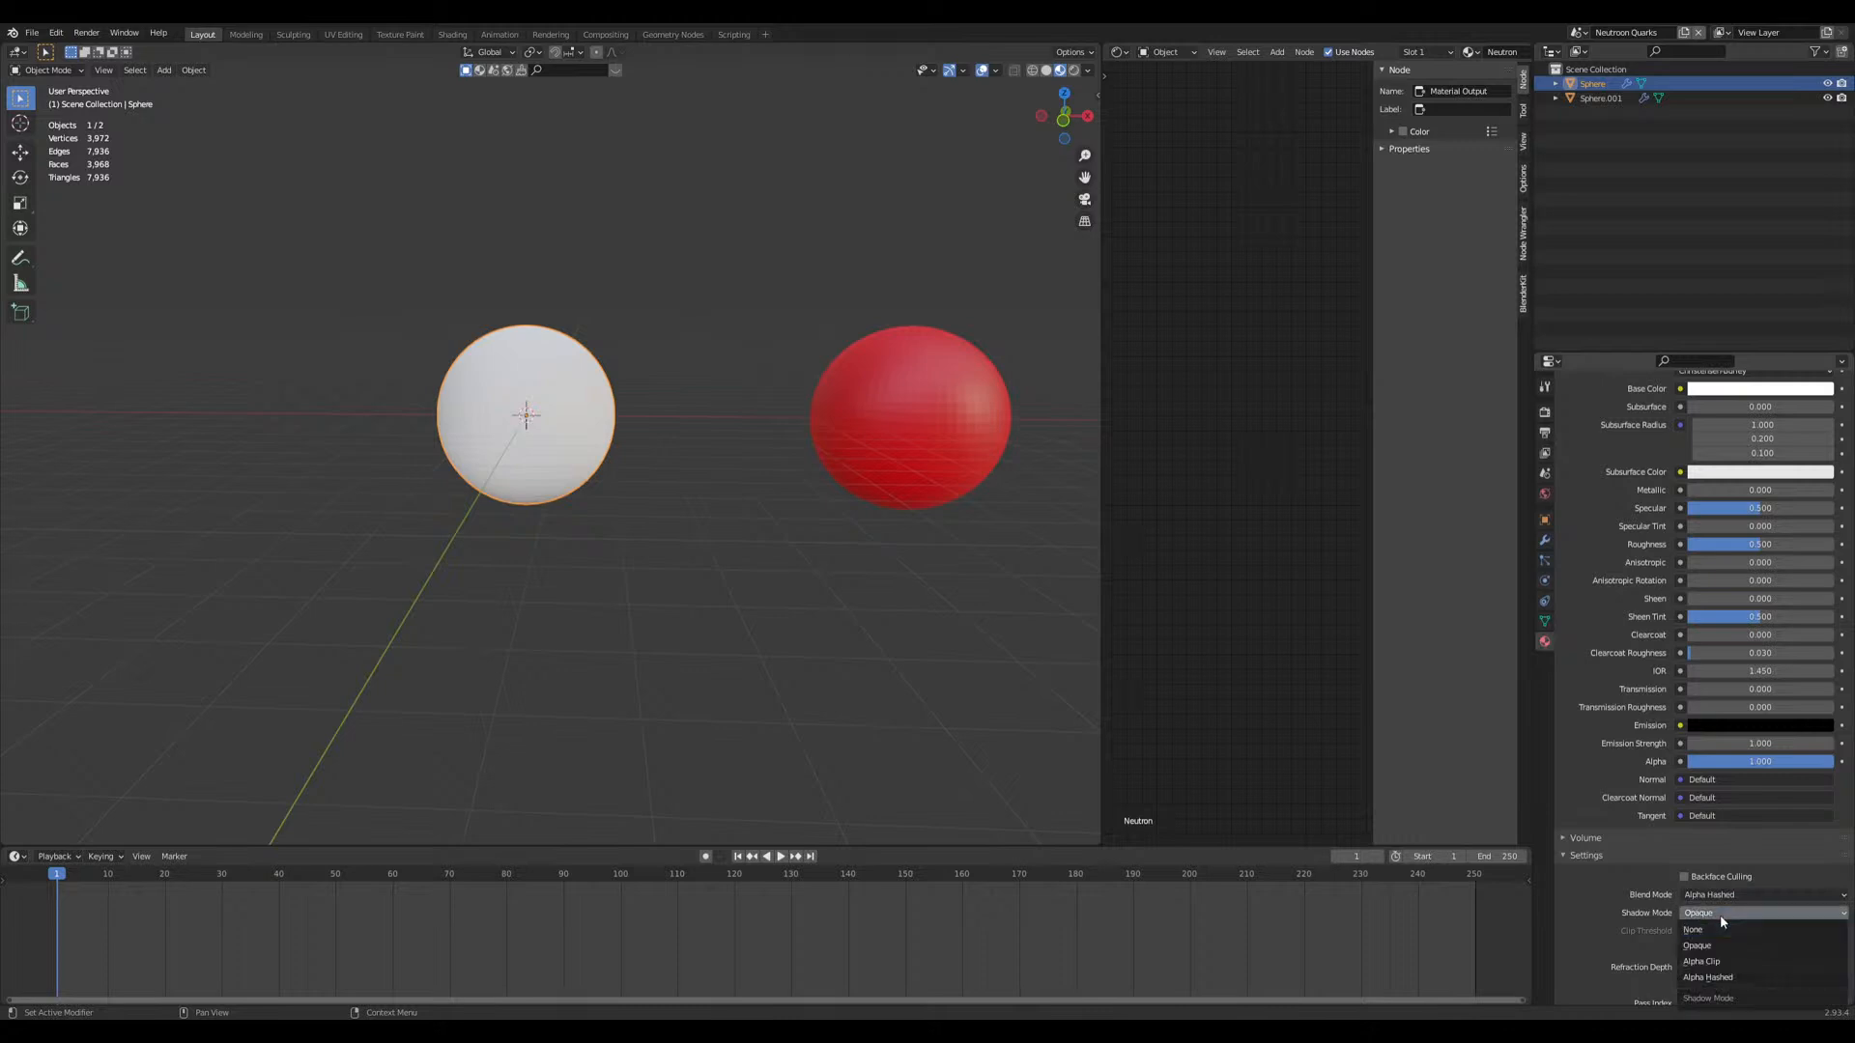
click(1707, 978)
drag(1824, 761, 1695, 761)
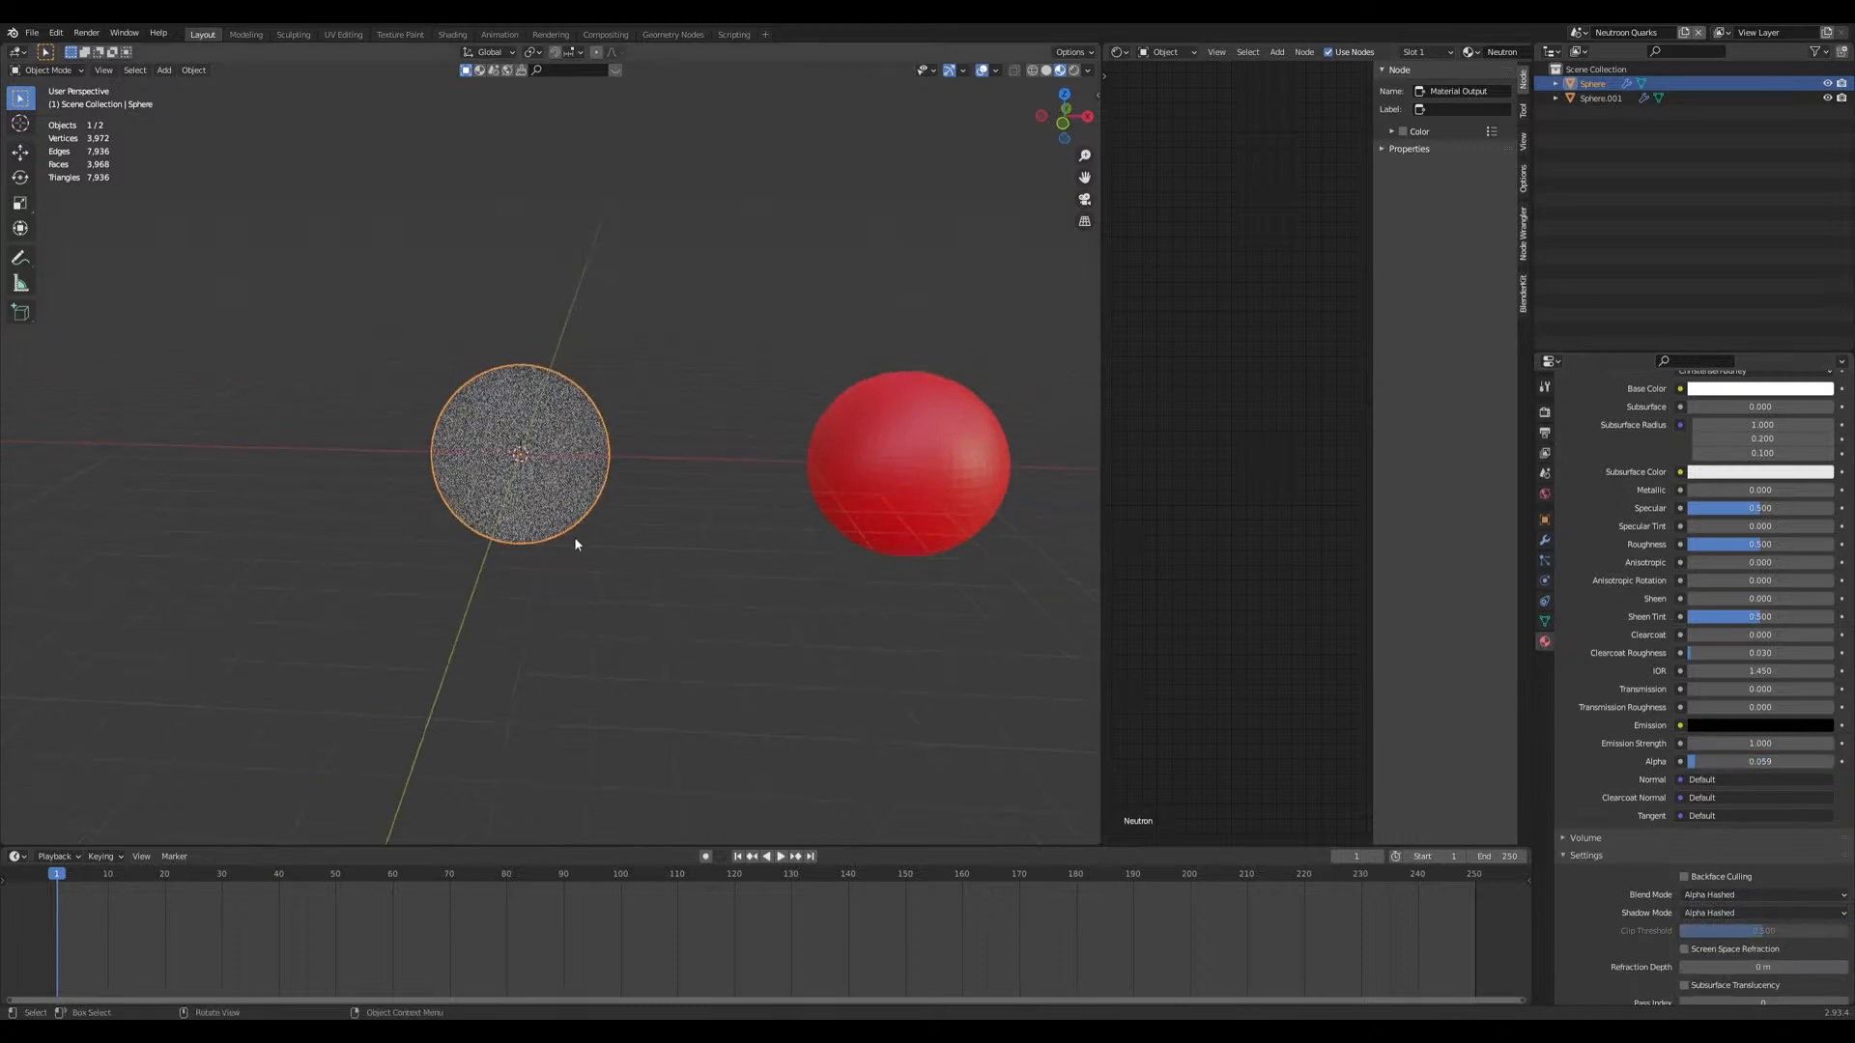
Step: Add Collision physics to the transparent sphere at the origin
key(KP_Decimal)
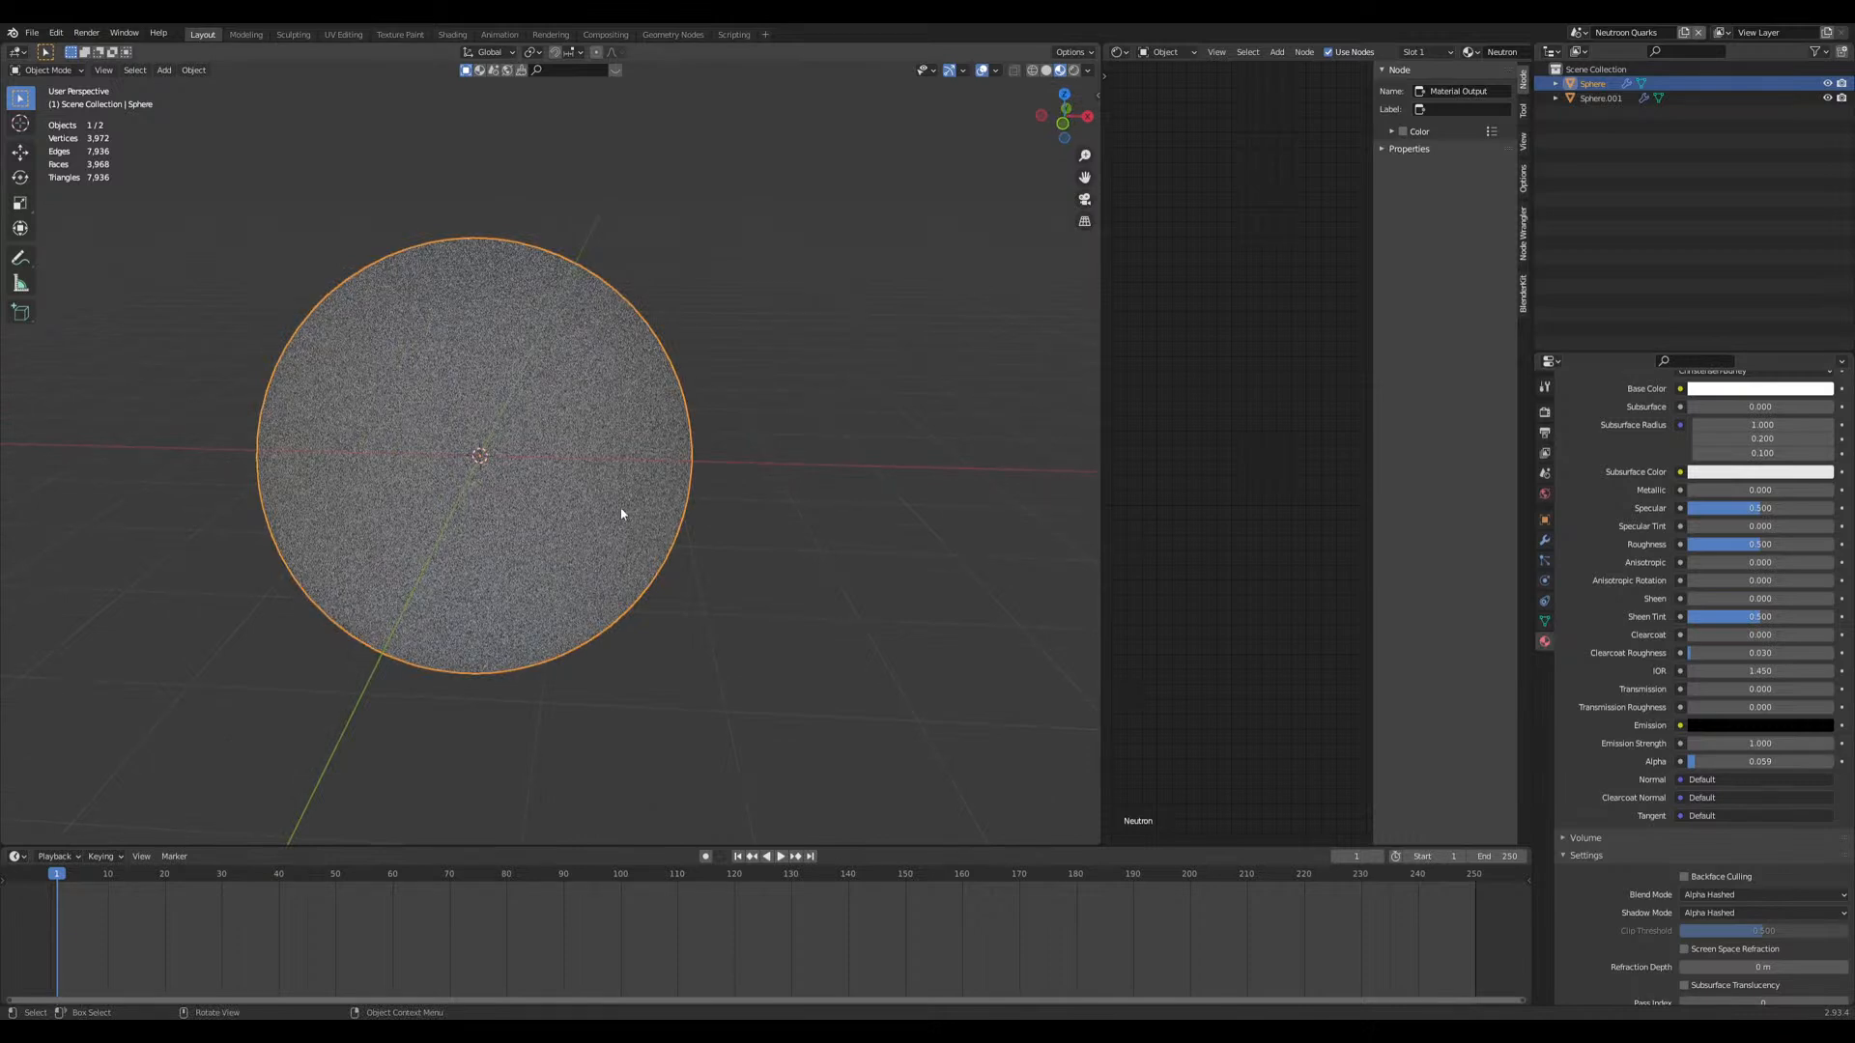
click(1544, 581)
click(1643, 428)
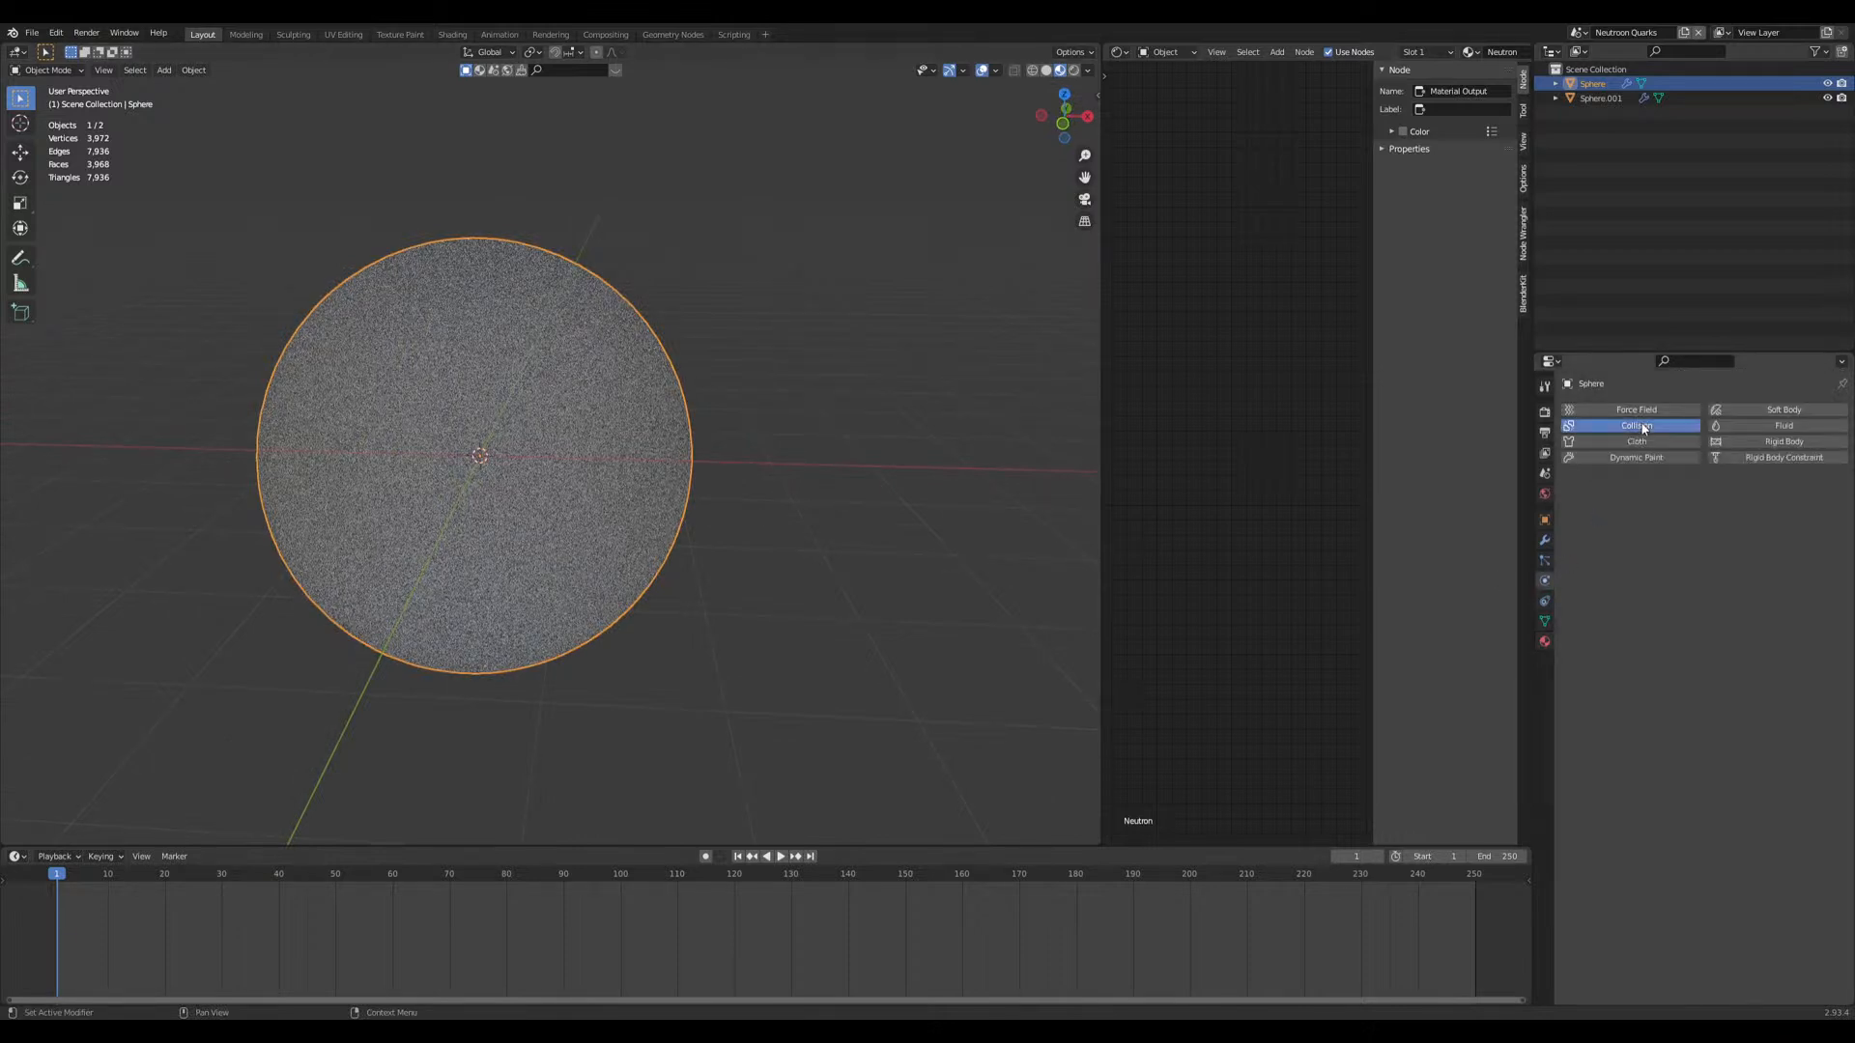
Step: Duplicate the transparent sphere in place and scale the copy down by a factor of about 0.966
middle_drag(700, 495, 704, 502)
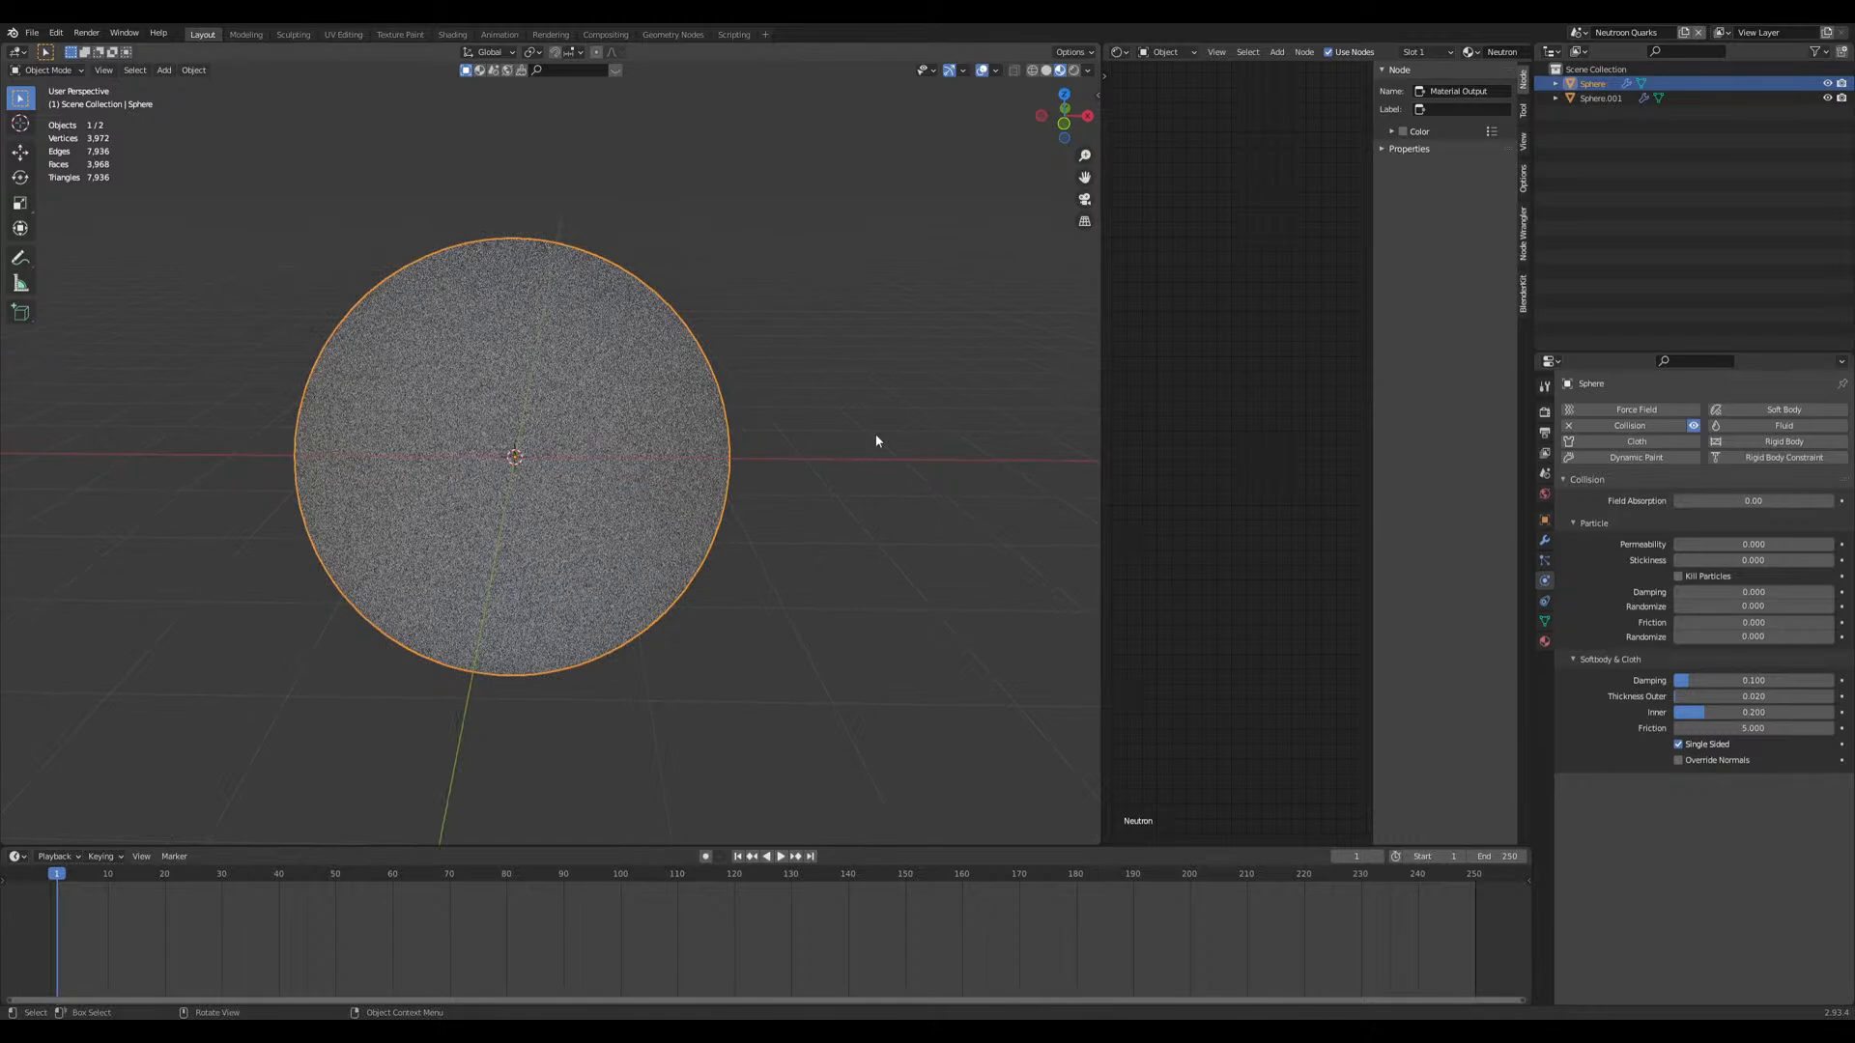
key(shift+d)
right_click(936, 444)
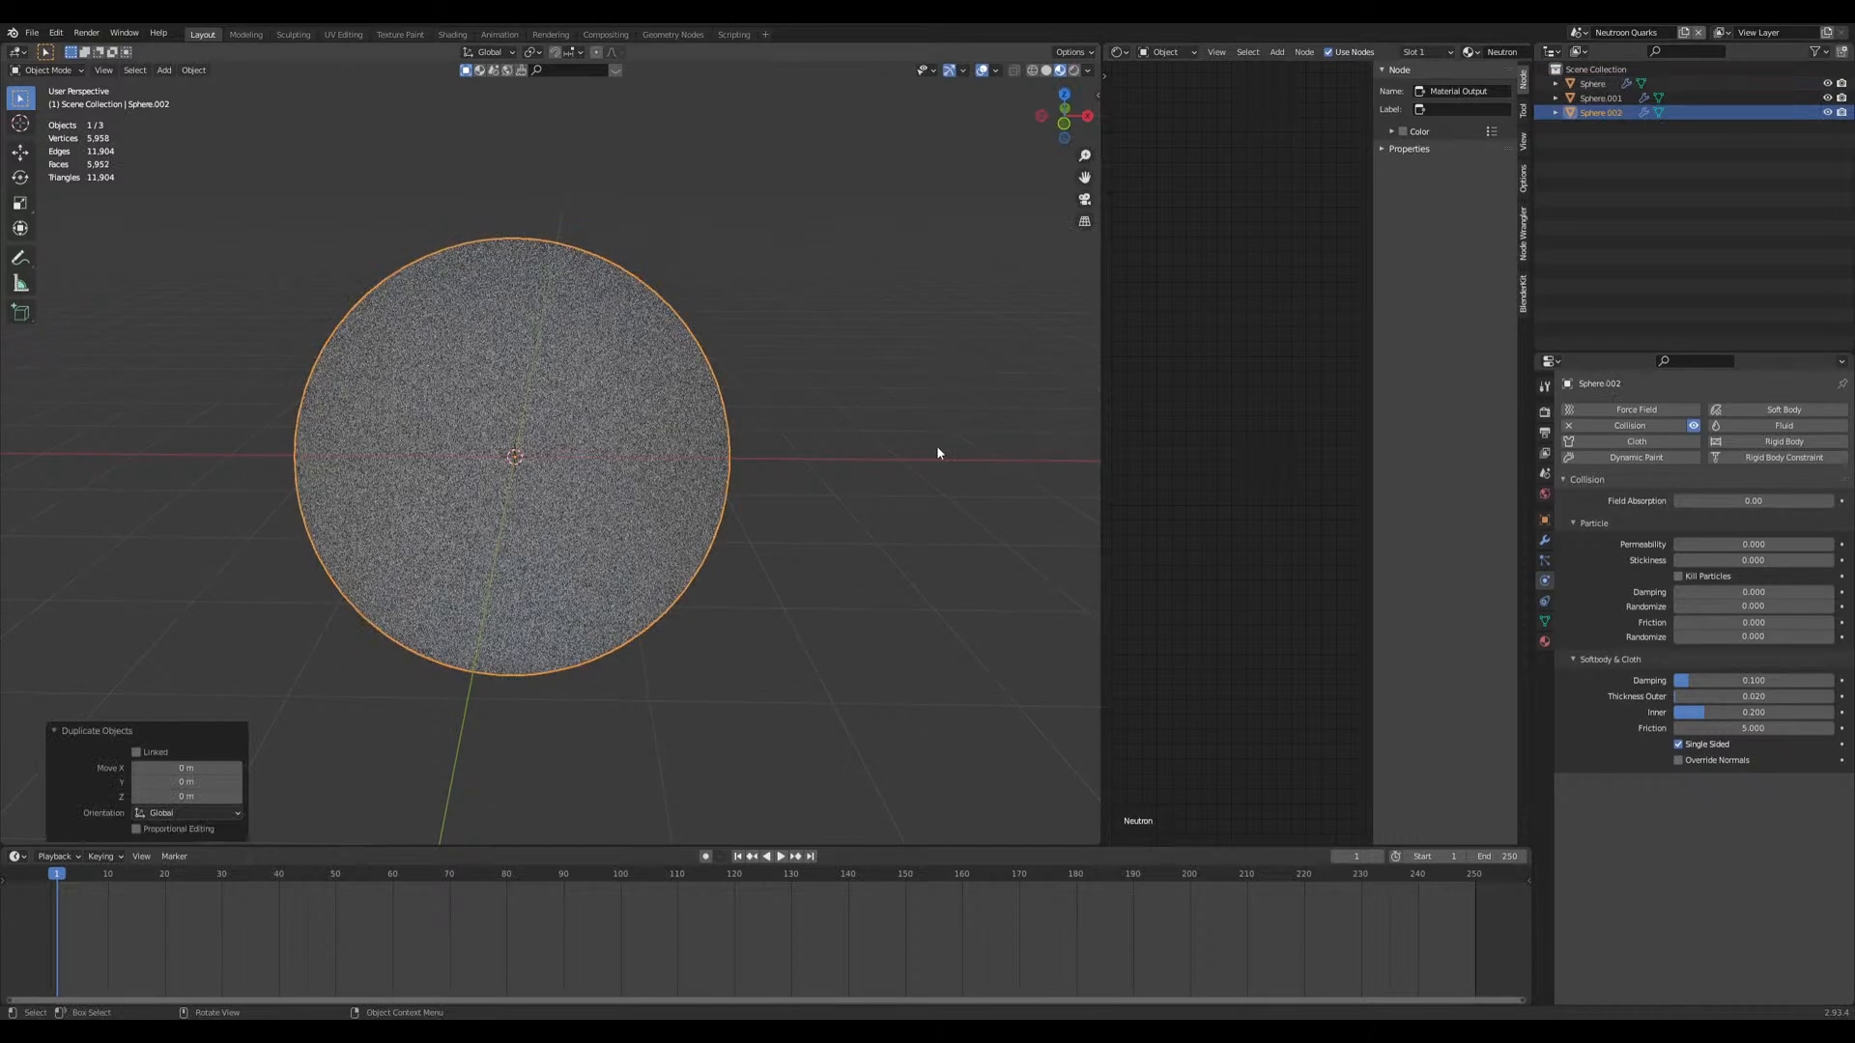
key(s)
click(923, 444)
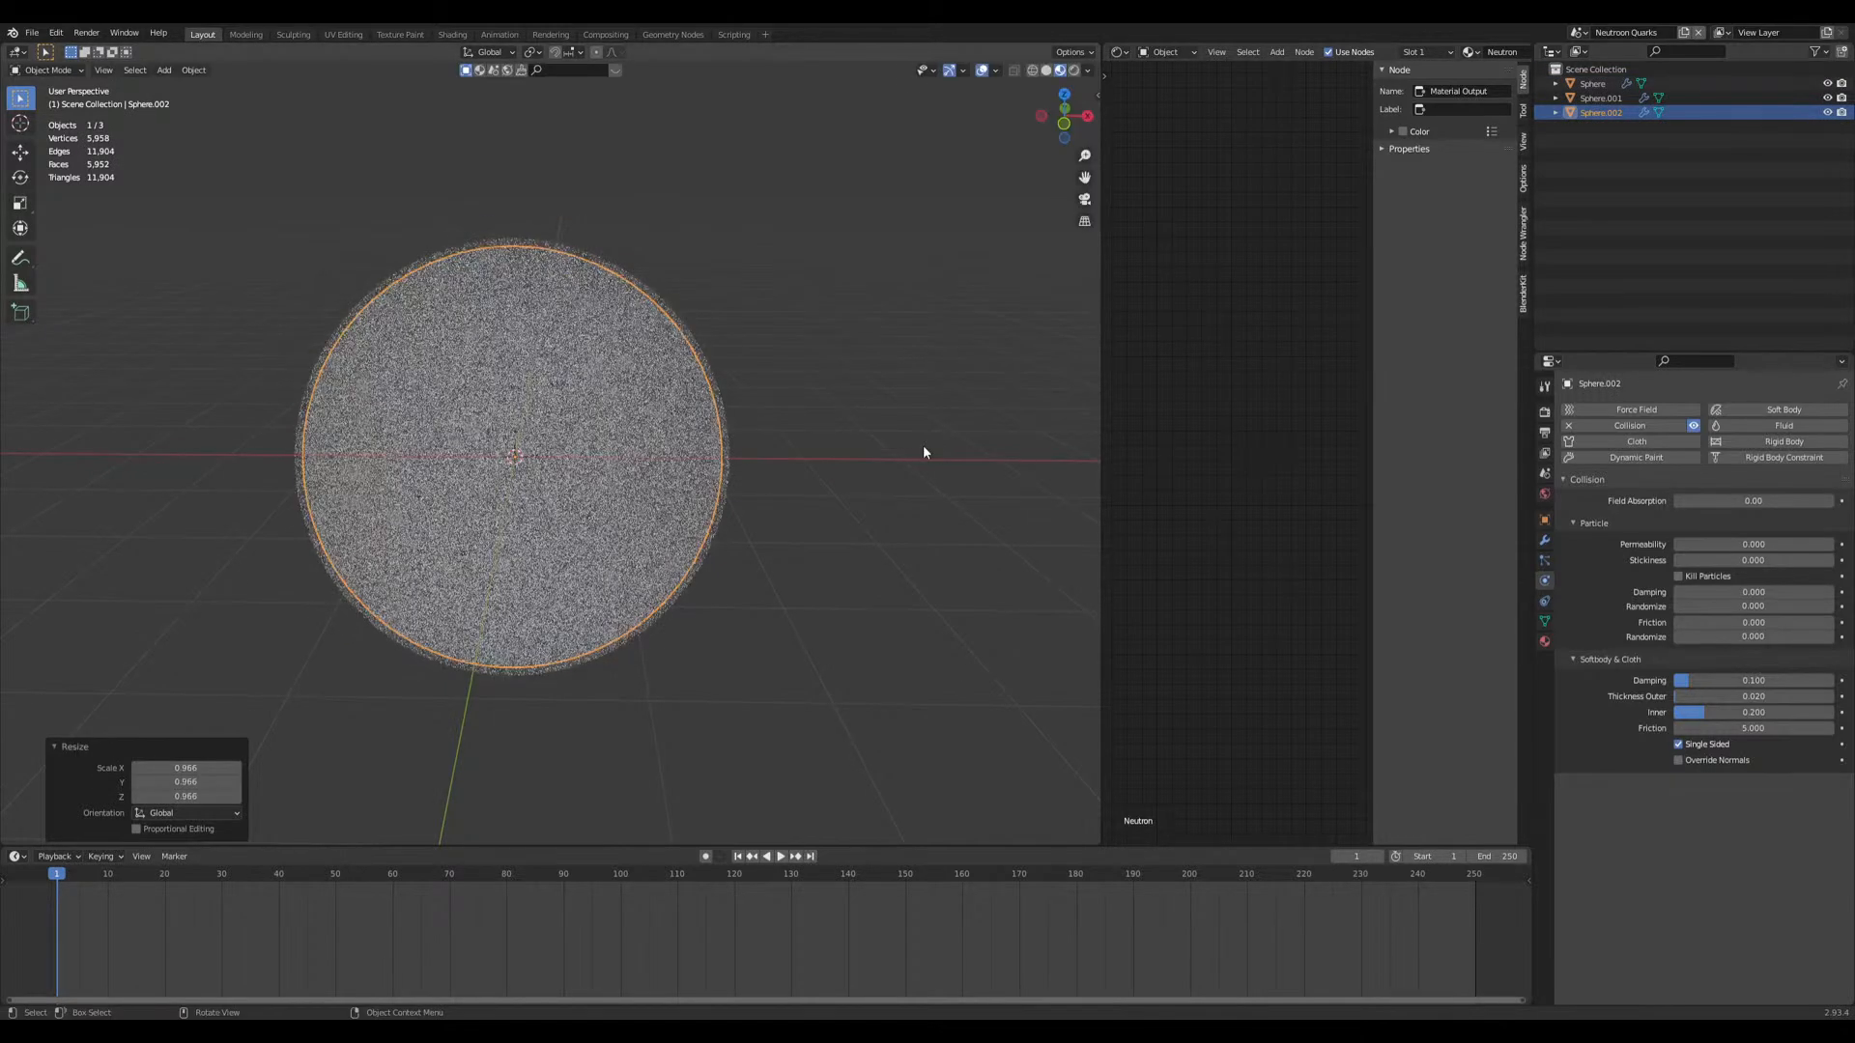
Step: Hide the inner sphere copy from renders and bring up its viewport display options
click(1543, 641)
click(1544, 521)
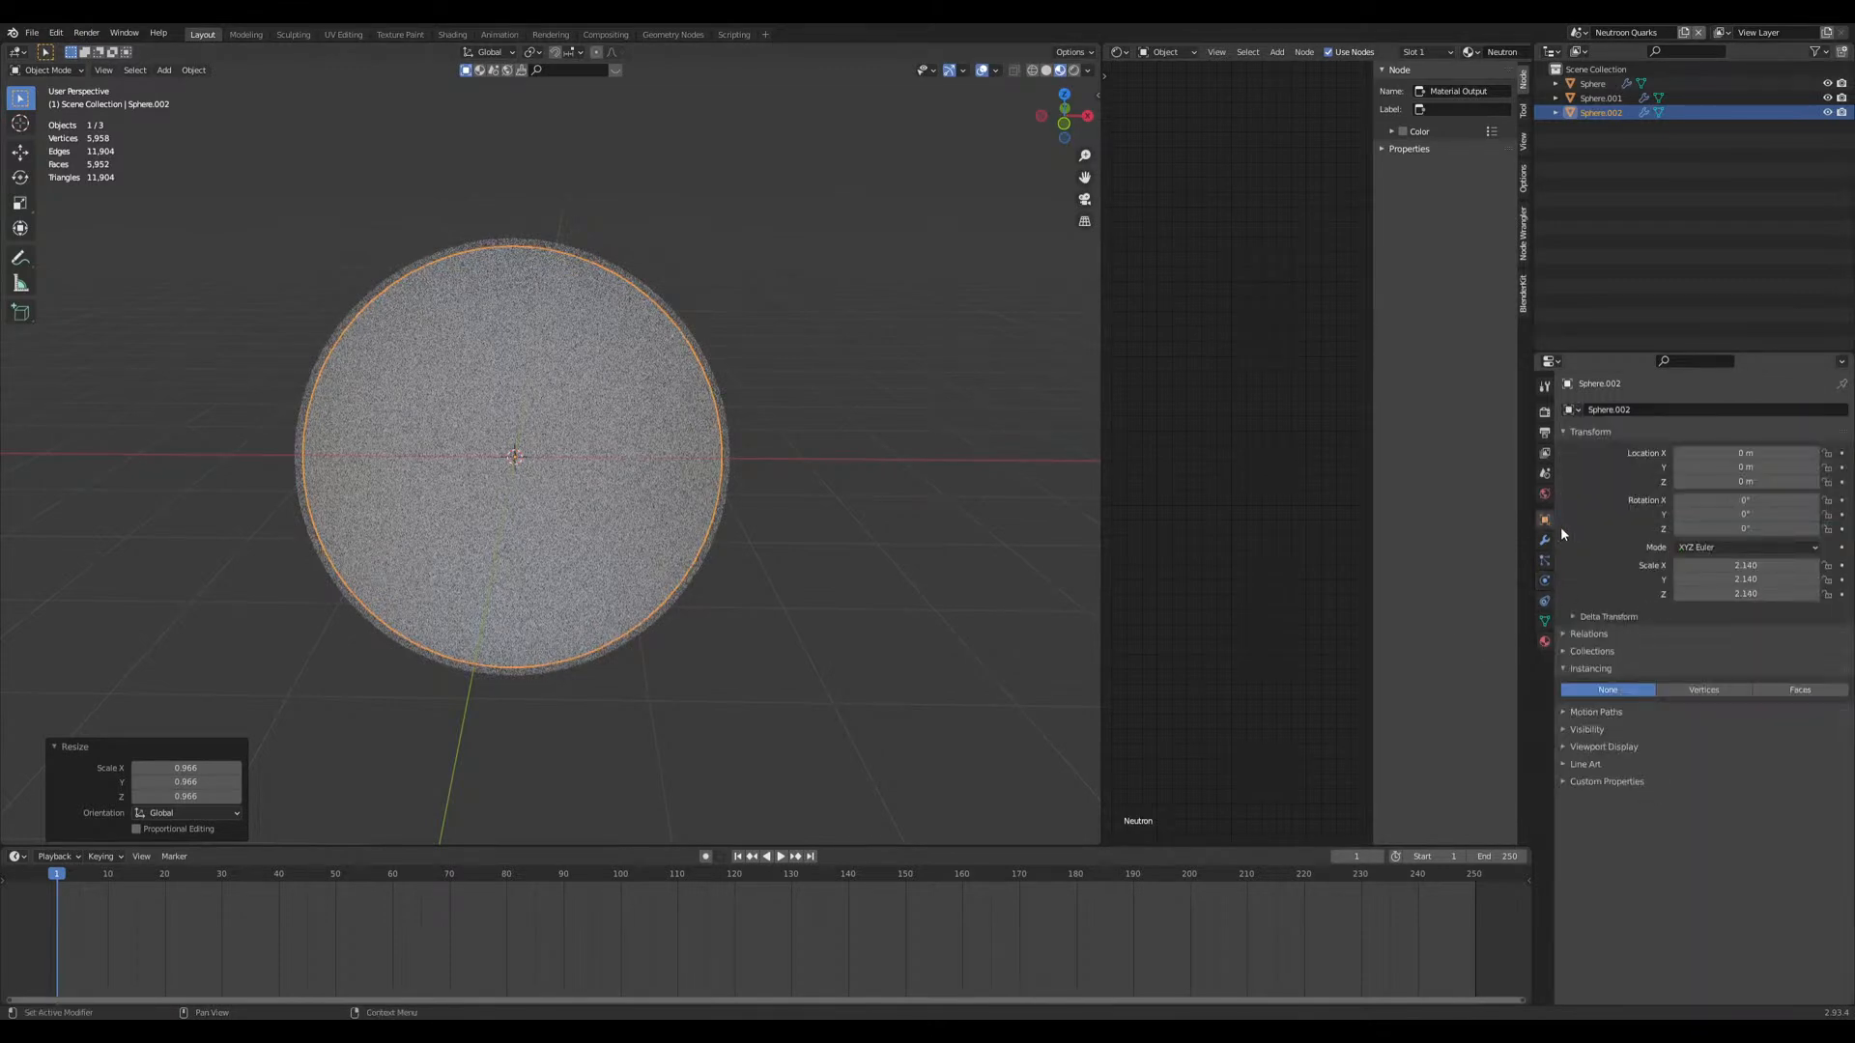
click(1570, 731)
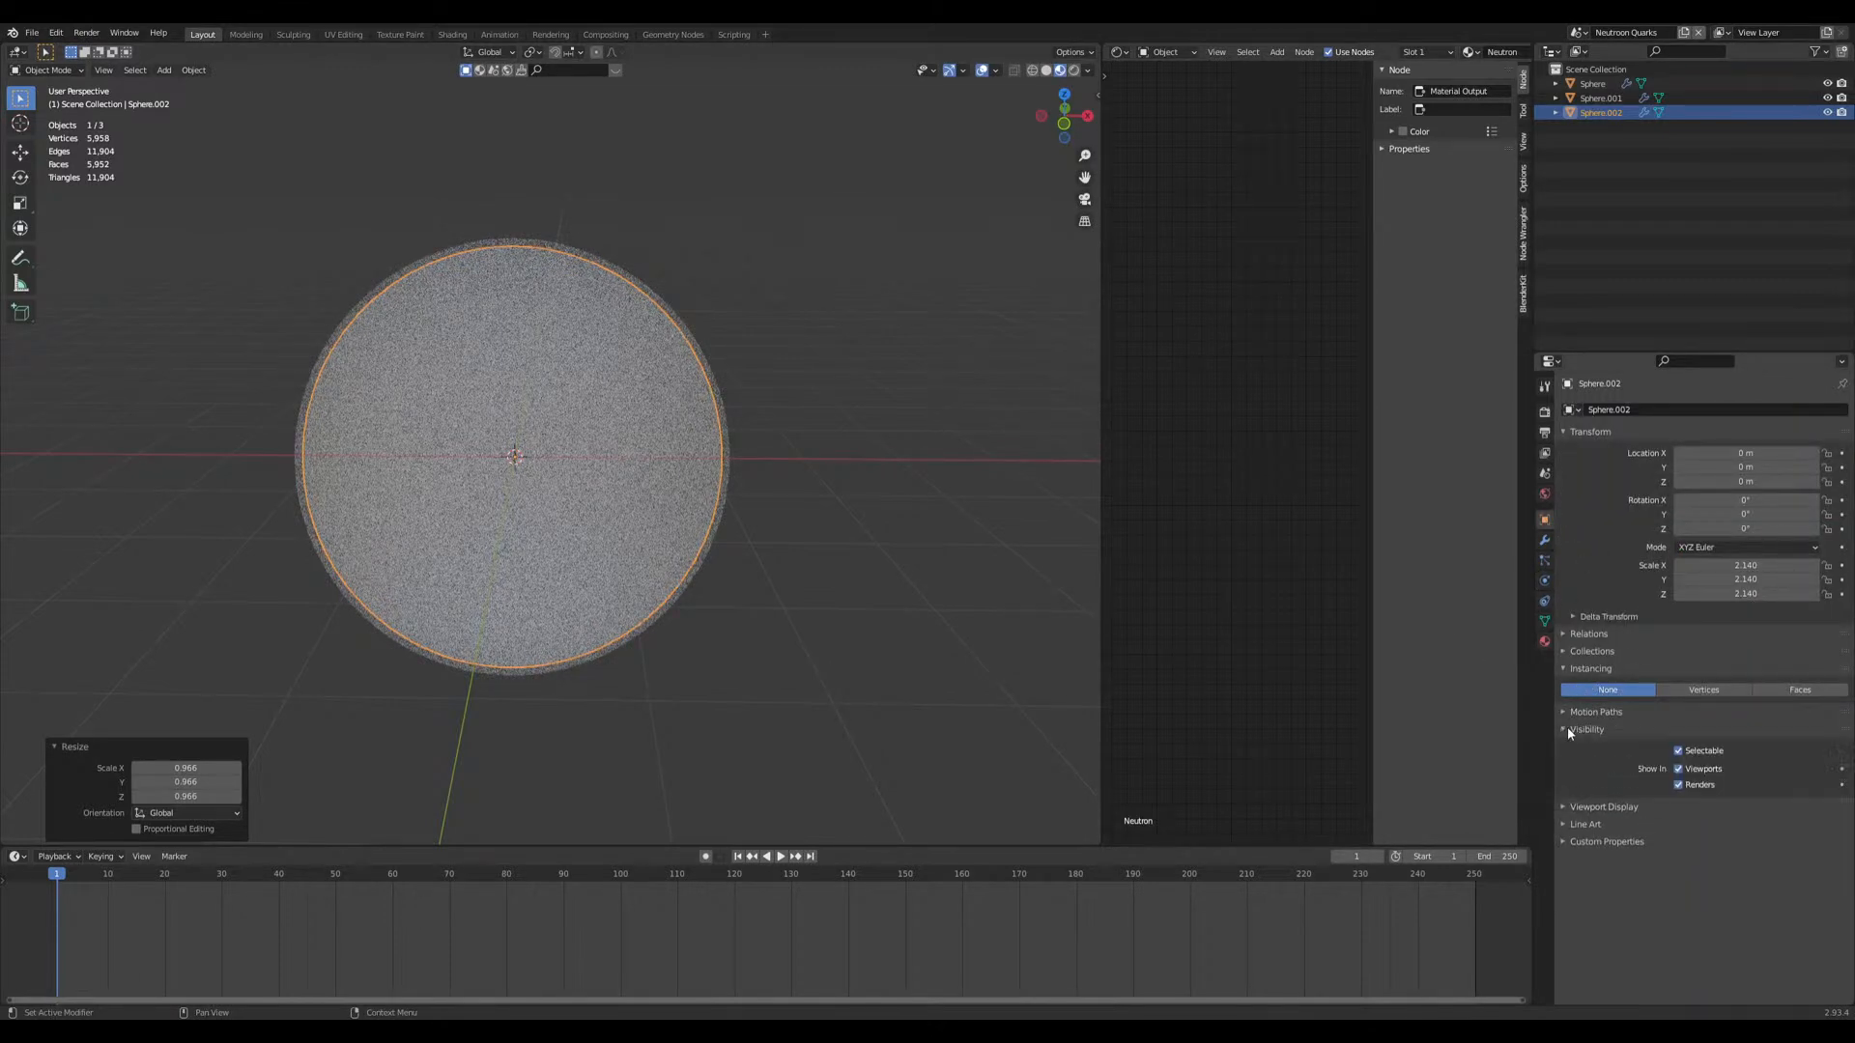
click(1679, 785)
click(1572, 808)
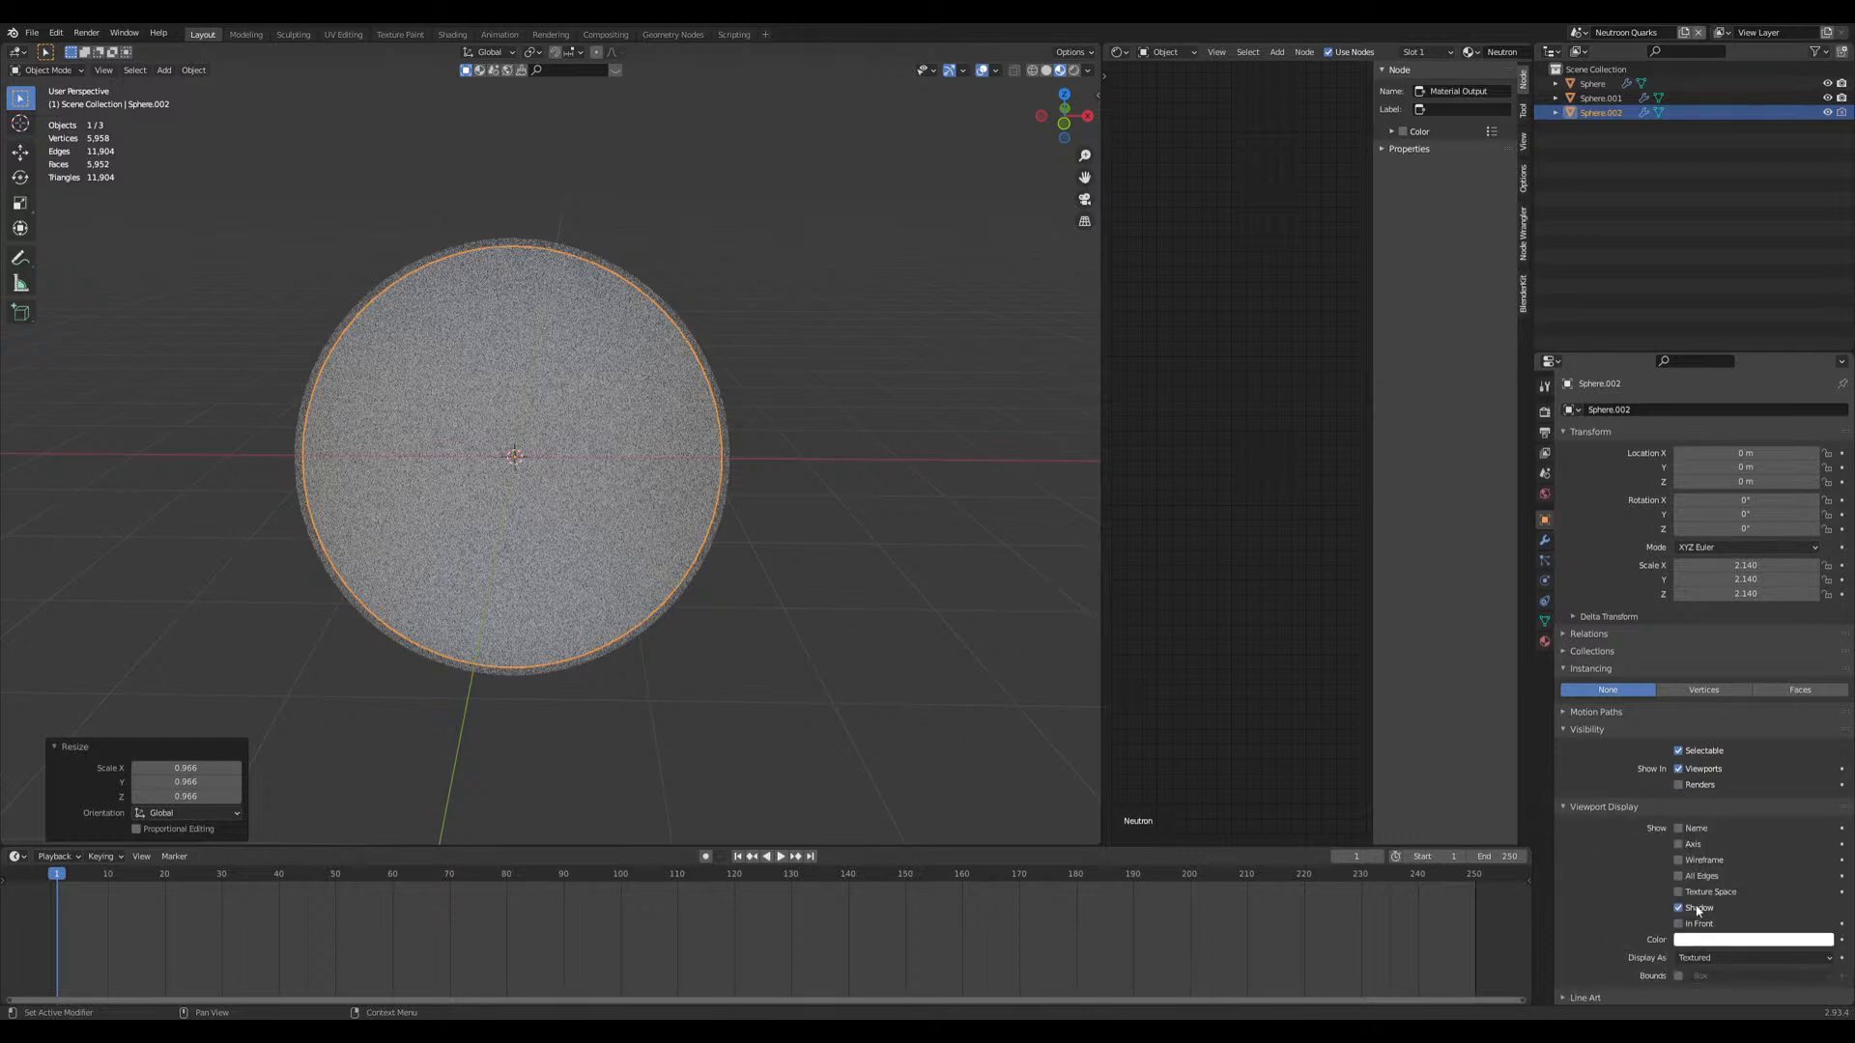
click(1686, 961)
Step: Remove the Collision physics from the inner sphere copy and open its particle settings
click(1545, 561)
click(1547, 578)
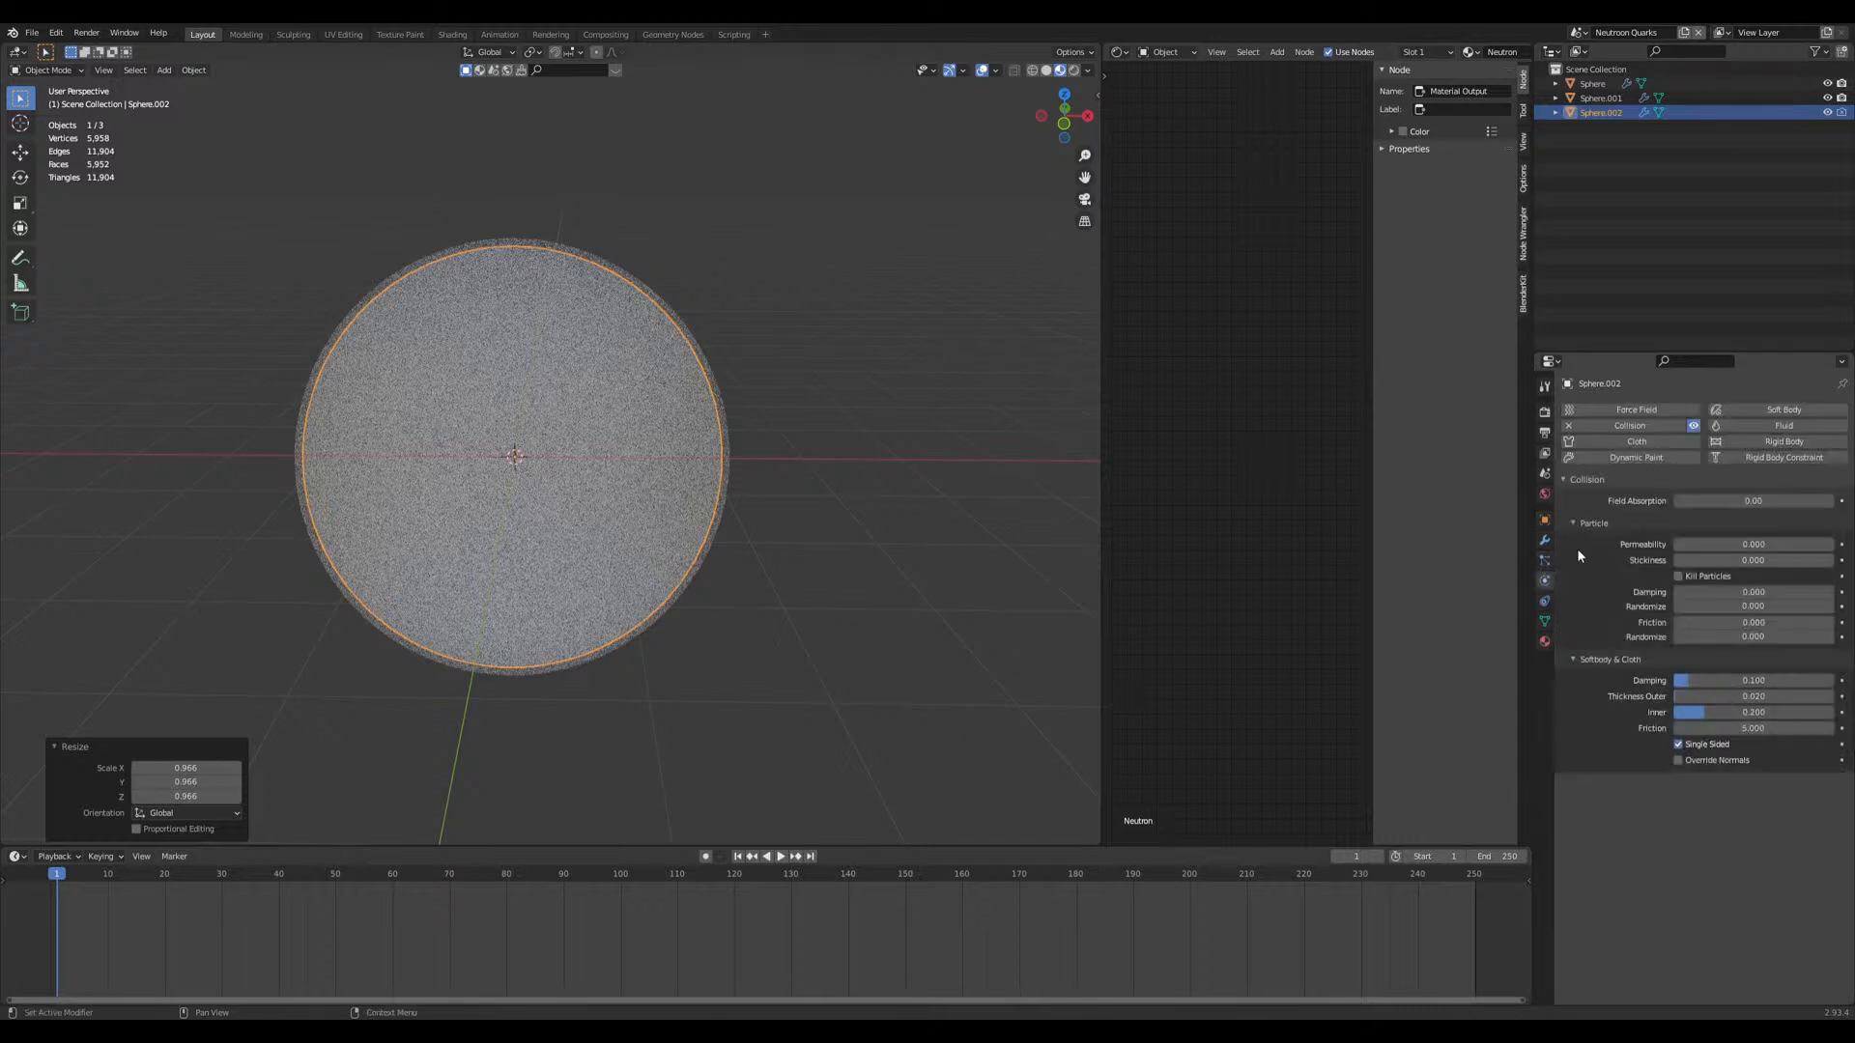
click(1574, 427)
click(1543, 564)
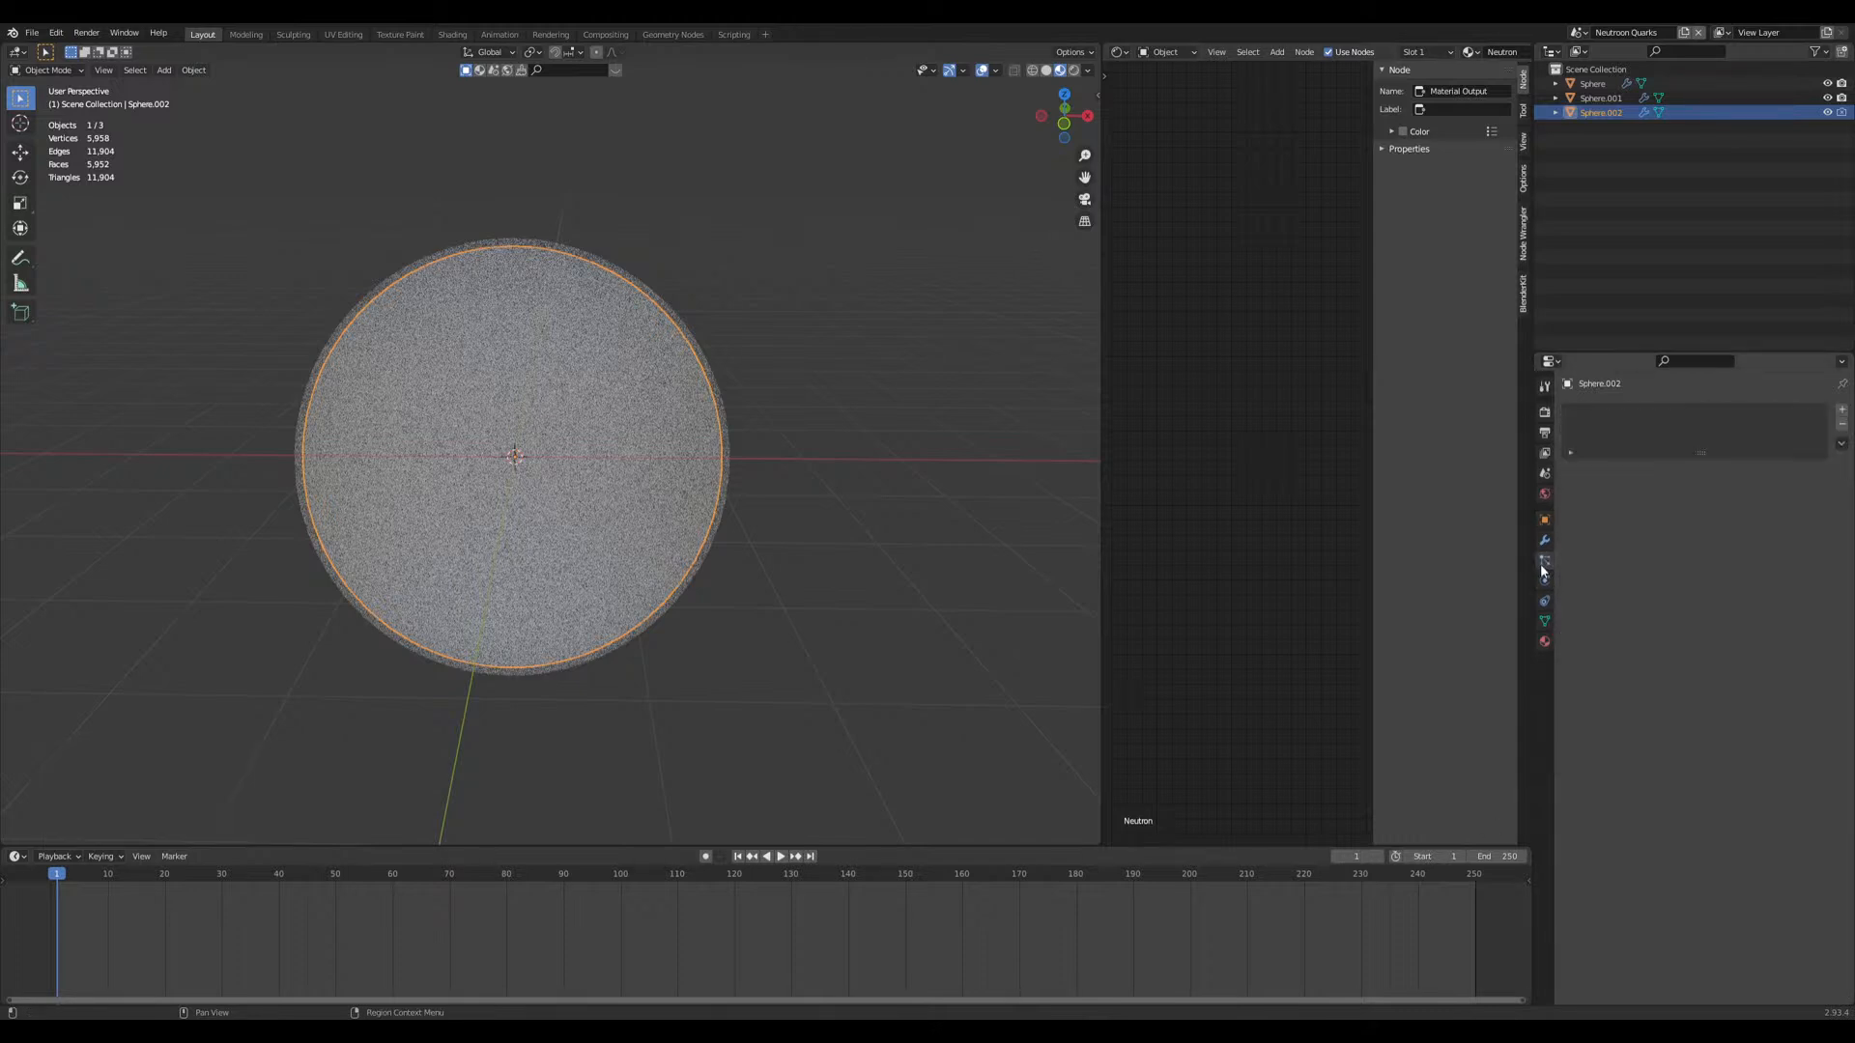
Step: Add a particle system to the inner sphere, emitting 3 particles with the emission end at frame 1
click(1842, 410)
click(1745, 536)
key(Return)
click(1754, 584)
text(1)
key(Return)
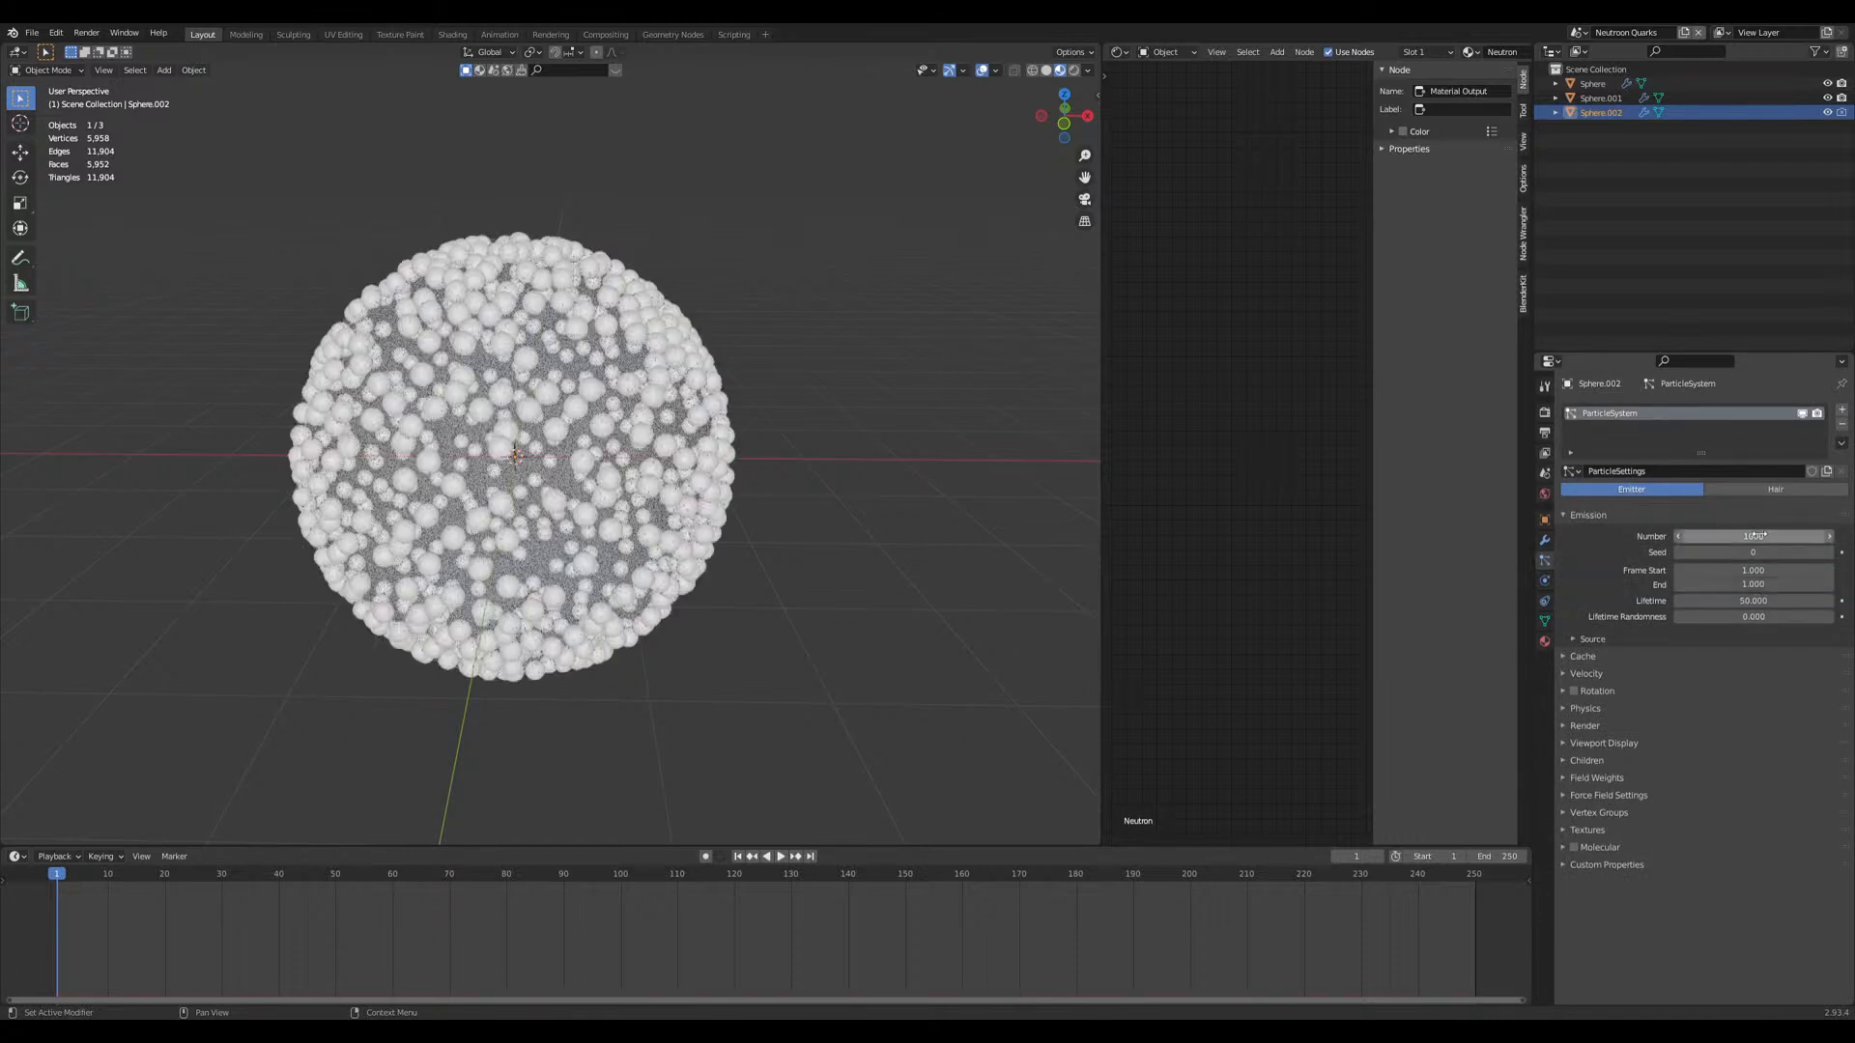
text(3)
key(Return)
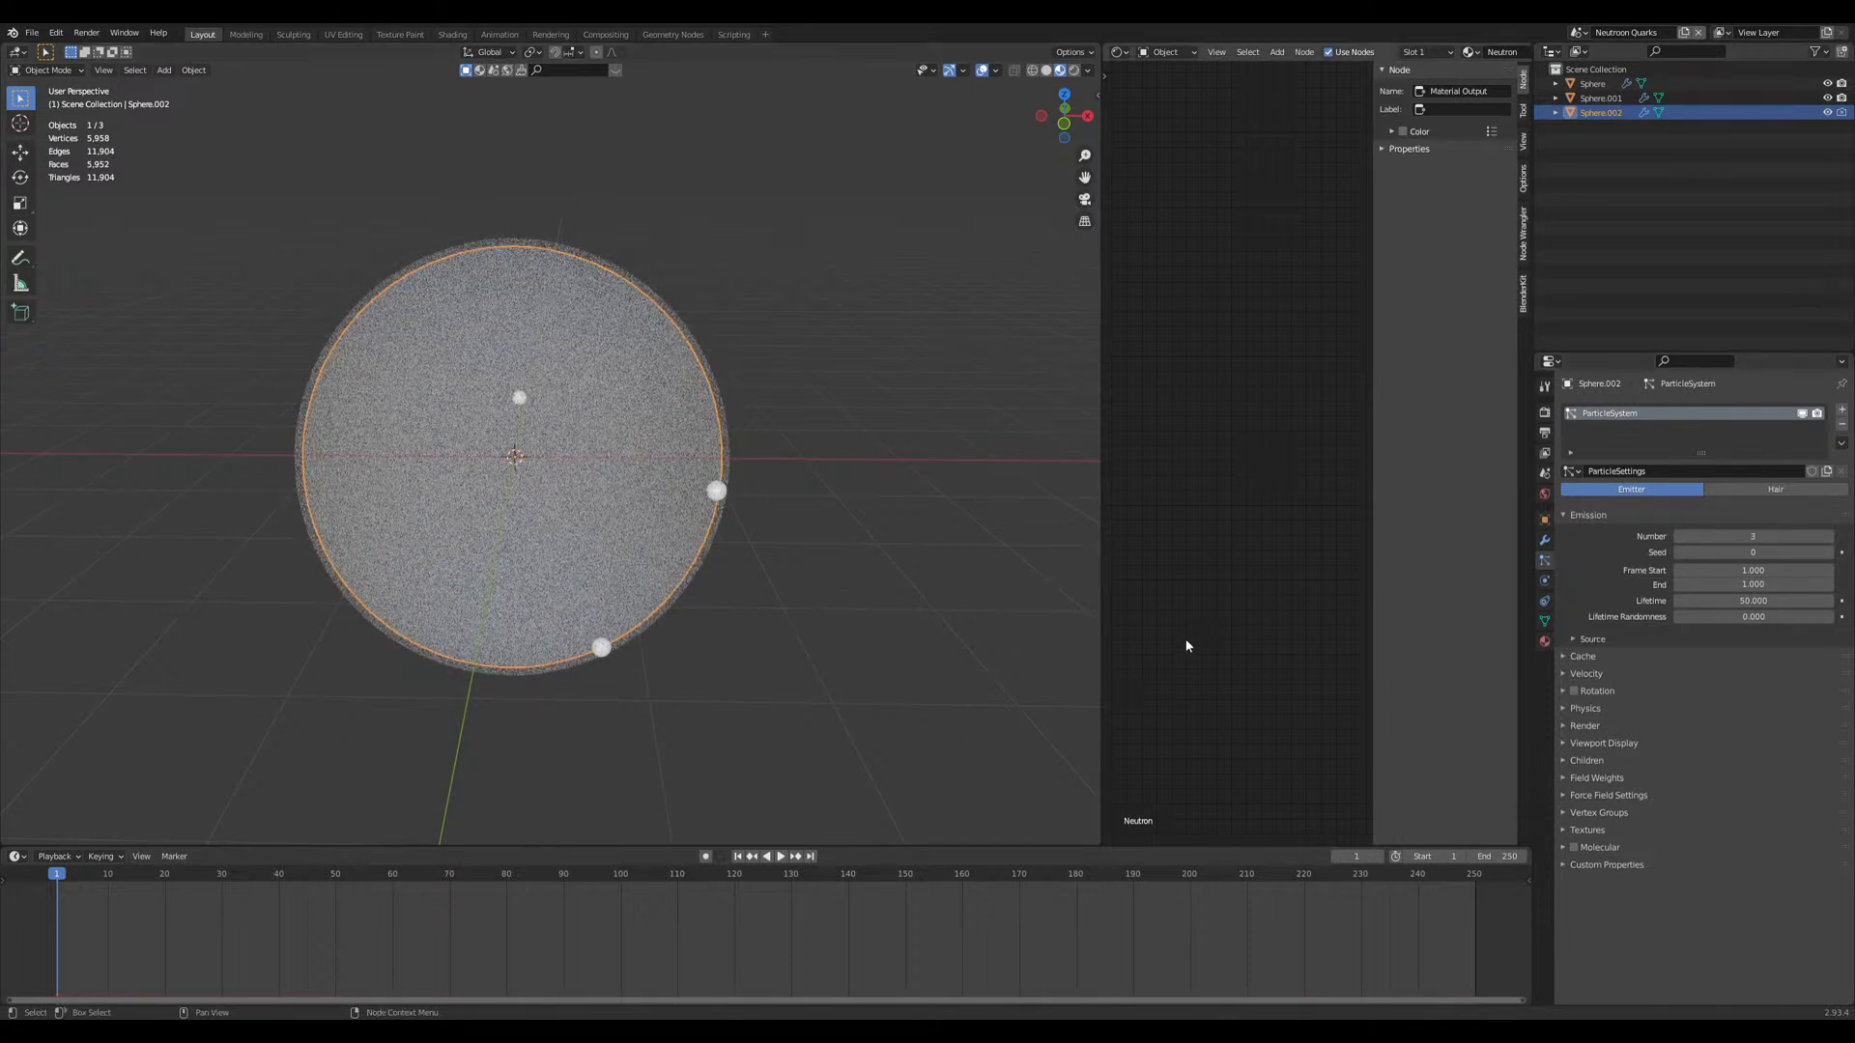
Step: Set the gravity field weight of the inner sphere's particles to 0
click(1570, 813)
click(1594, 814)
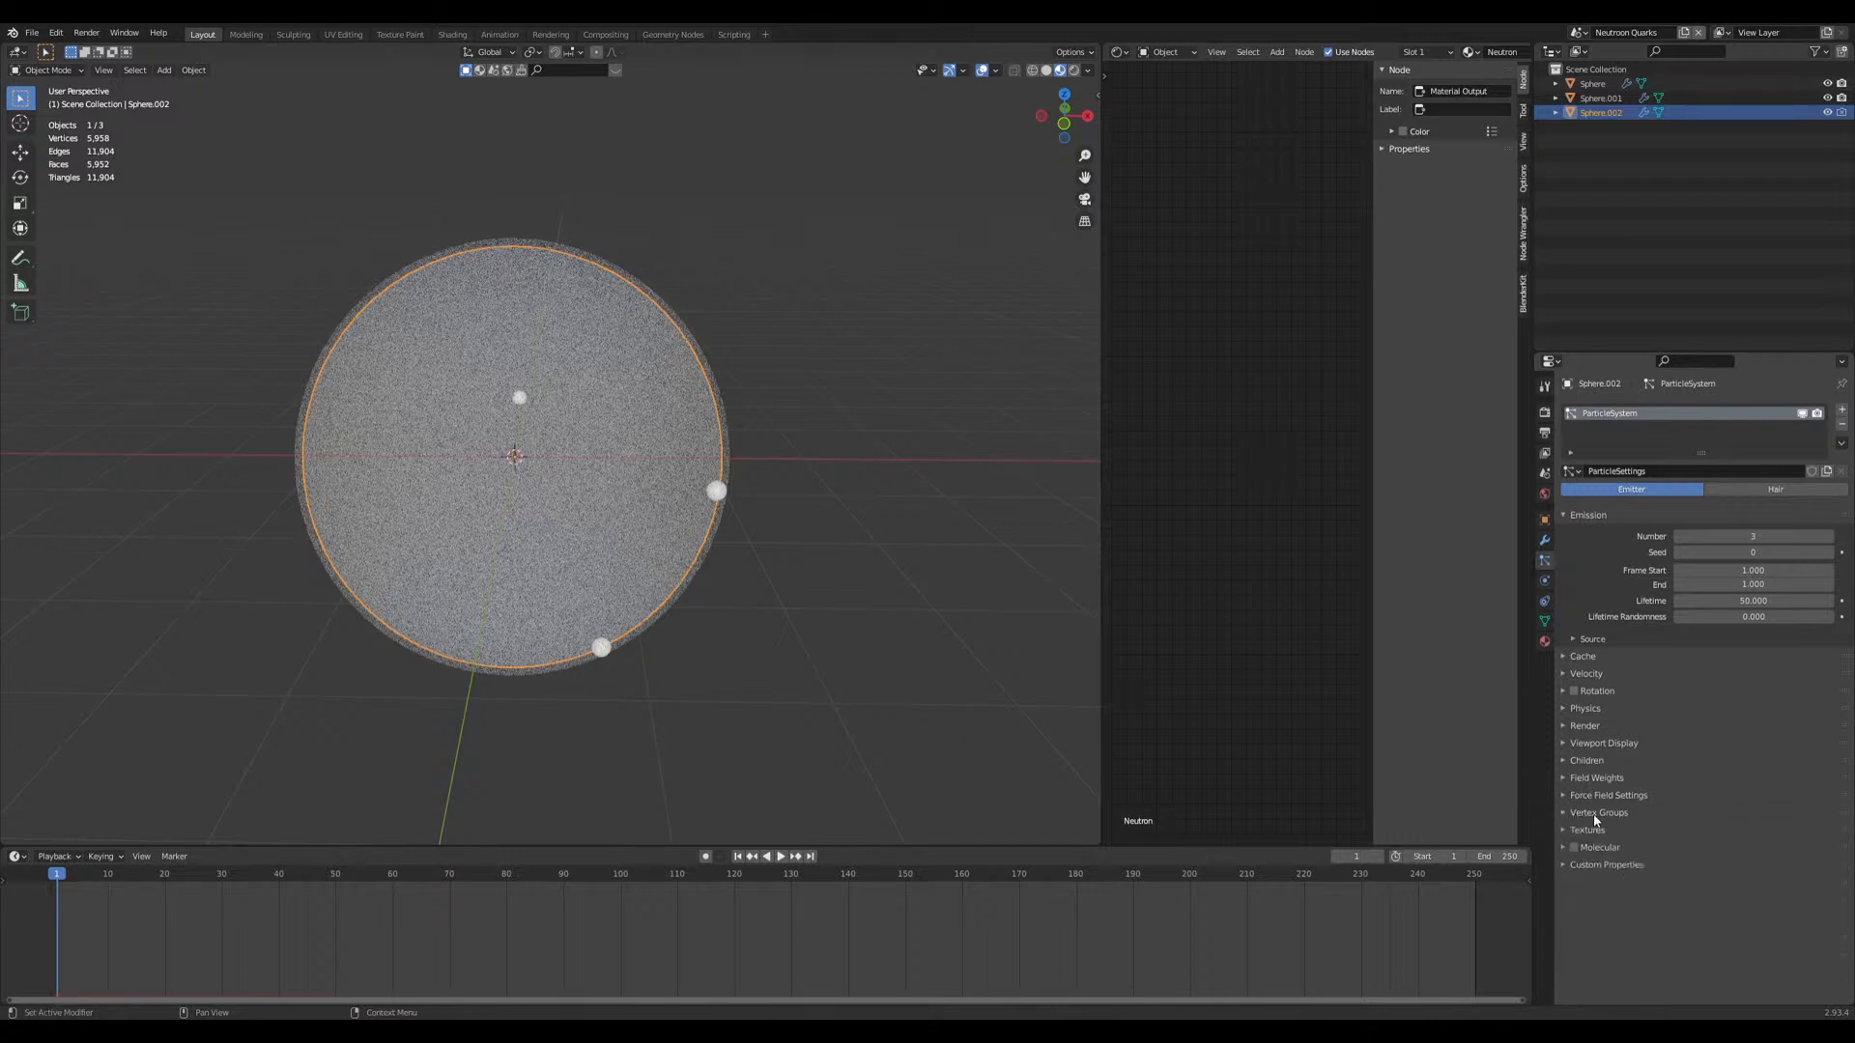
click(1593, 797)
click(1593, 797)
click(1576, 777)
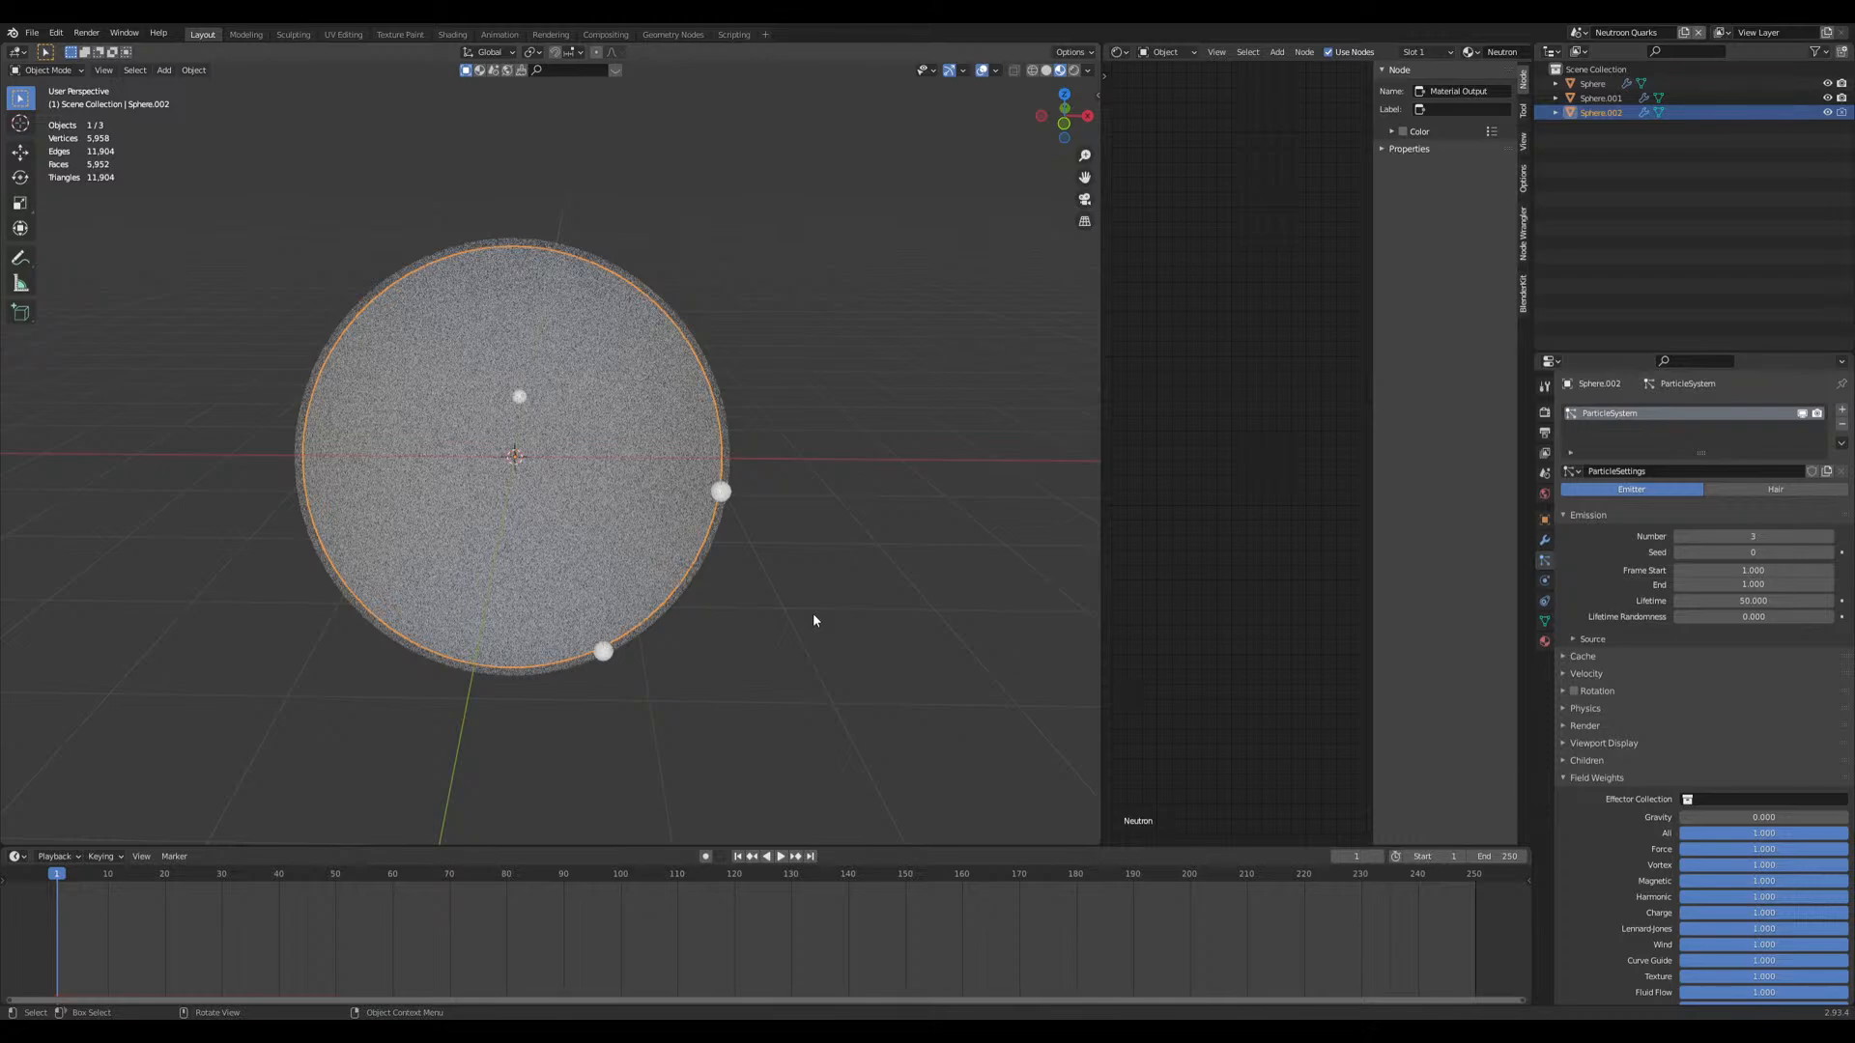
Step: Examine the three particles on the inner sphere from several views and play the simulation to check their movement
scroll(733, 601, up, 5)
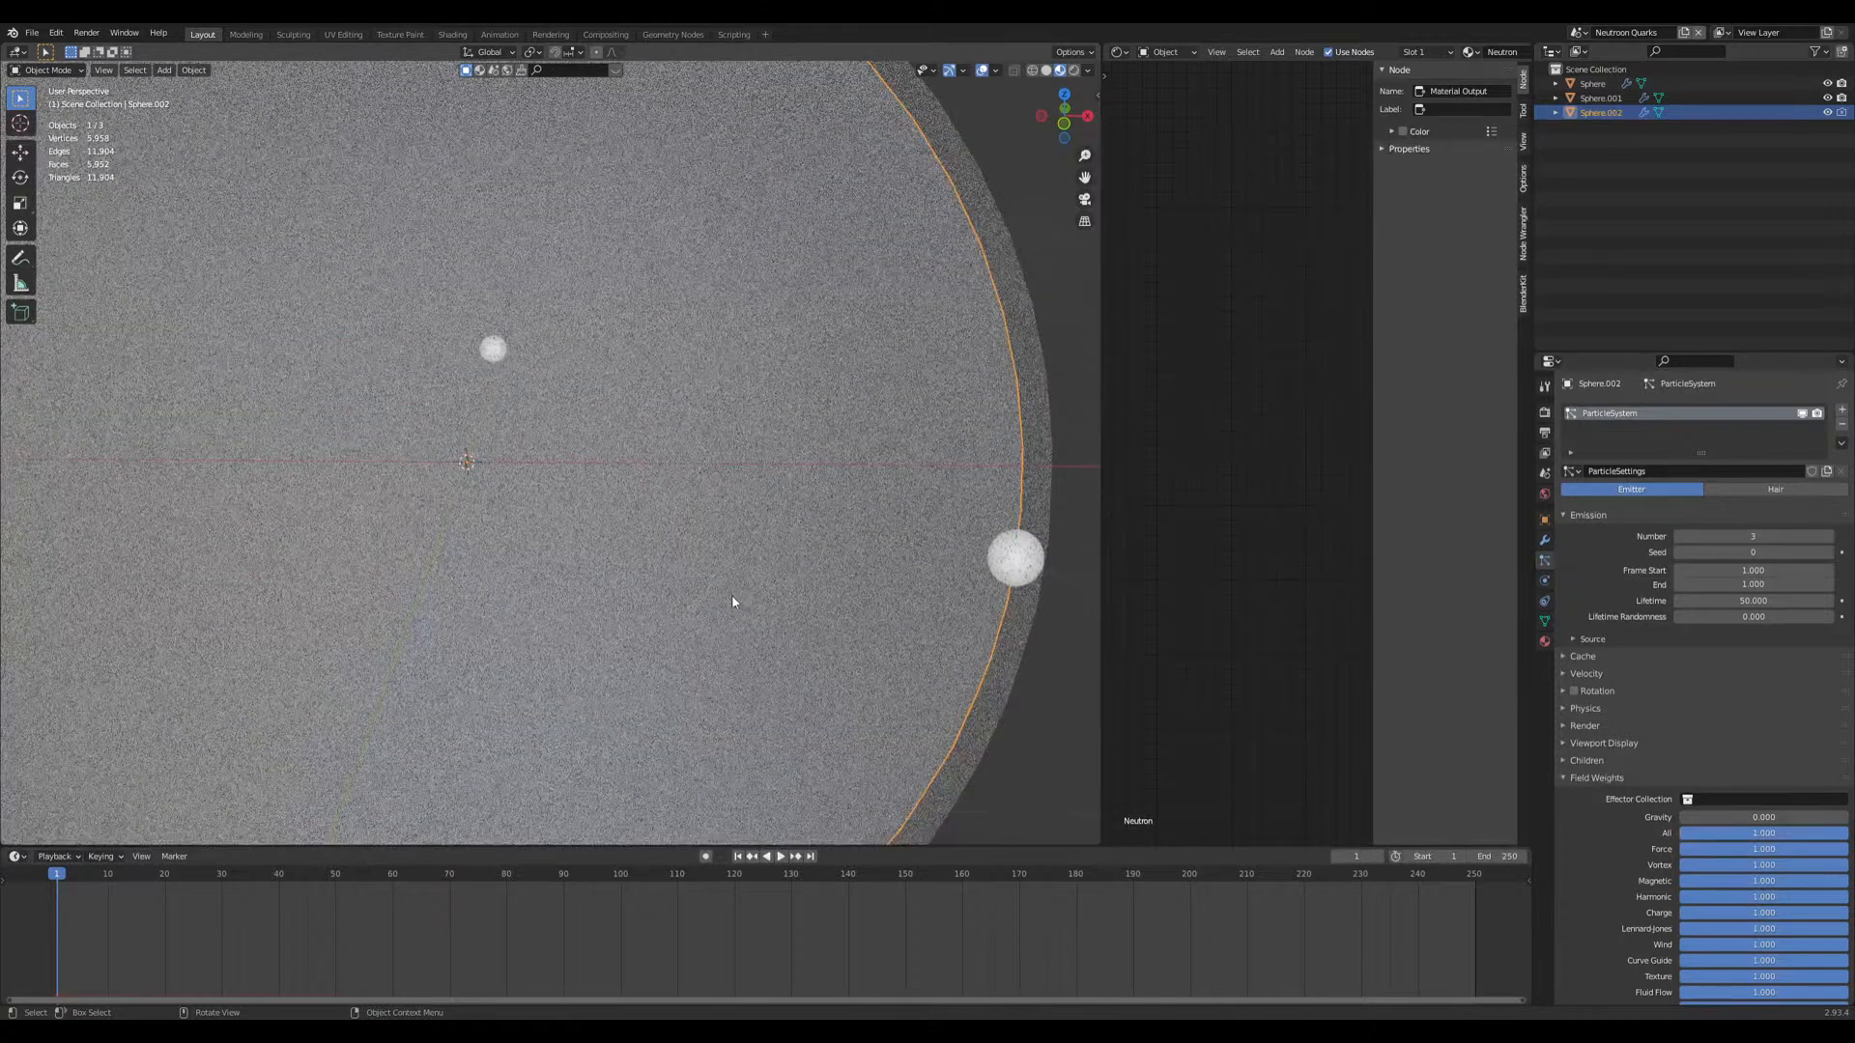
scroll(724, 599, down, 7)
scroll(605, 608, up, 4)
middle_drag(646, 636, 634, 647)
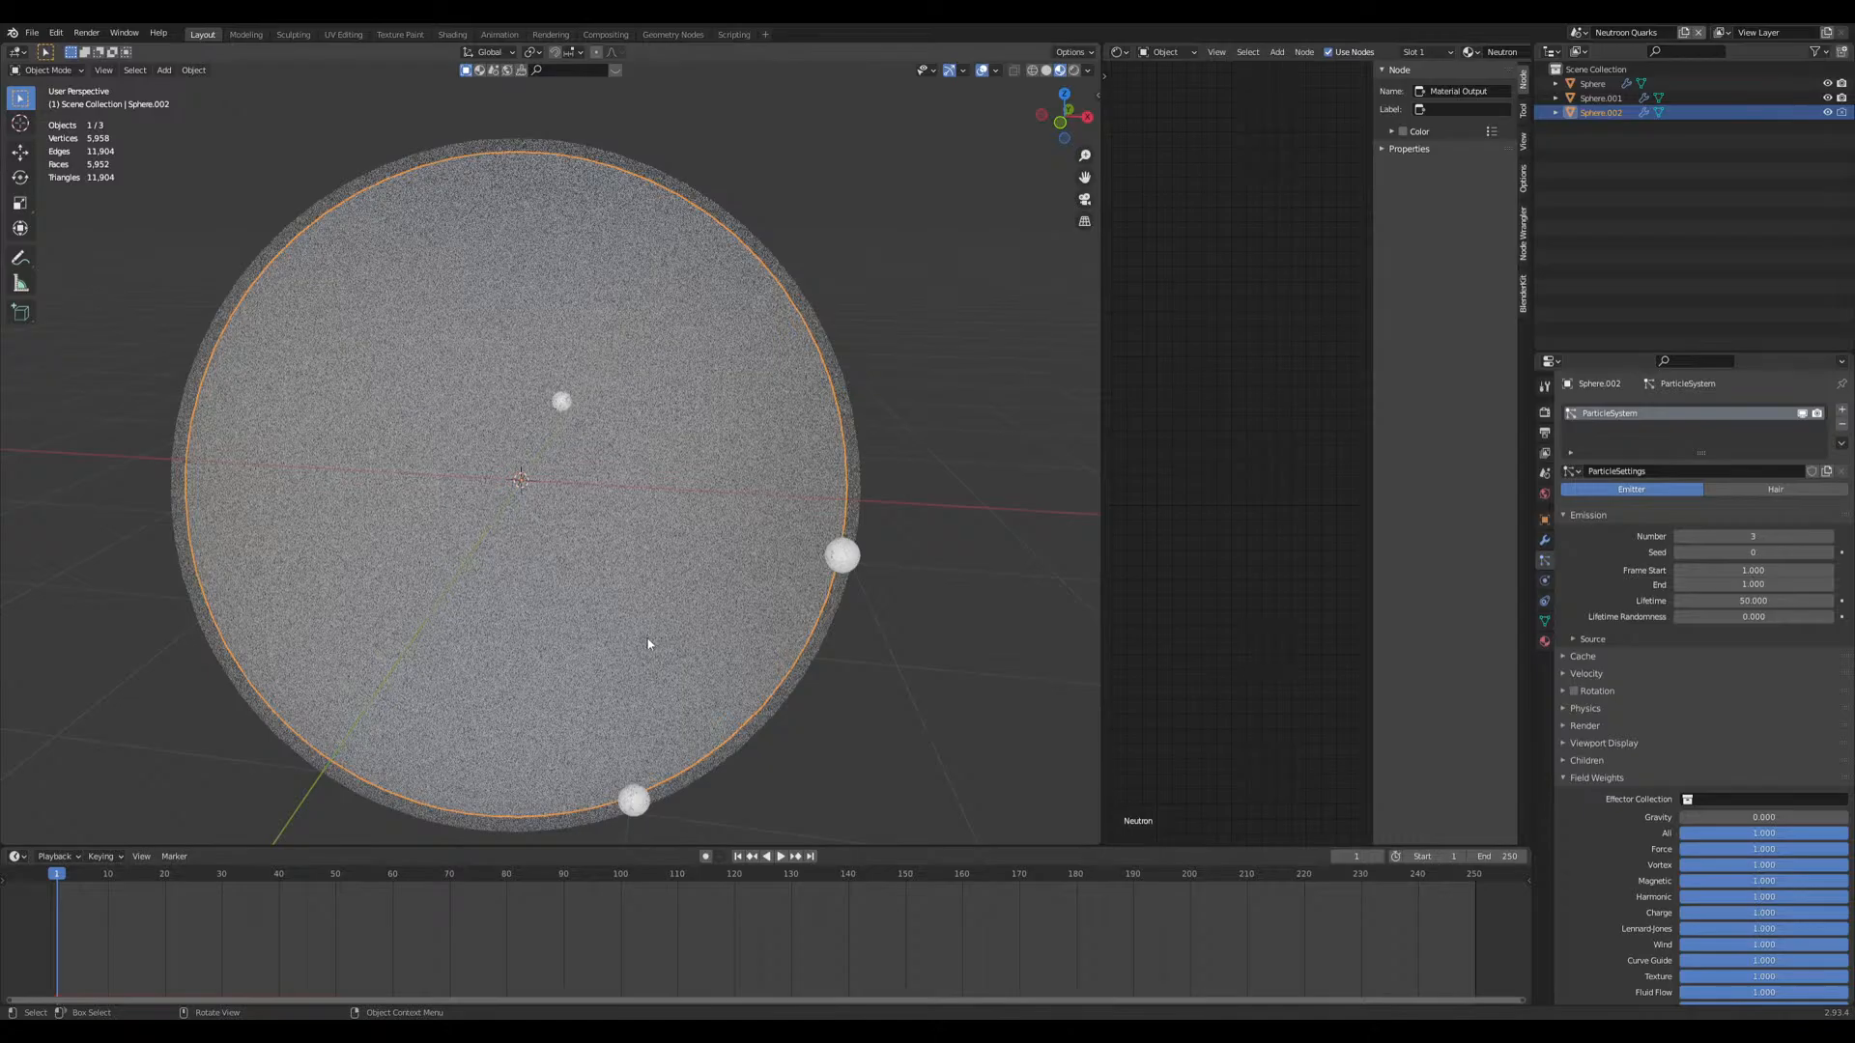
scroll(641, 644, up, 6)
scroll(536, 591, down, 5)
middle_drag(535, 587, 566, 629)
scroll(557, 582, down, 4)
scroll(544, 631, up, 2)
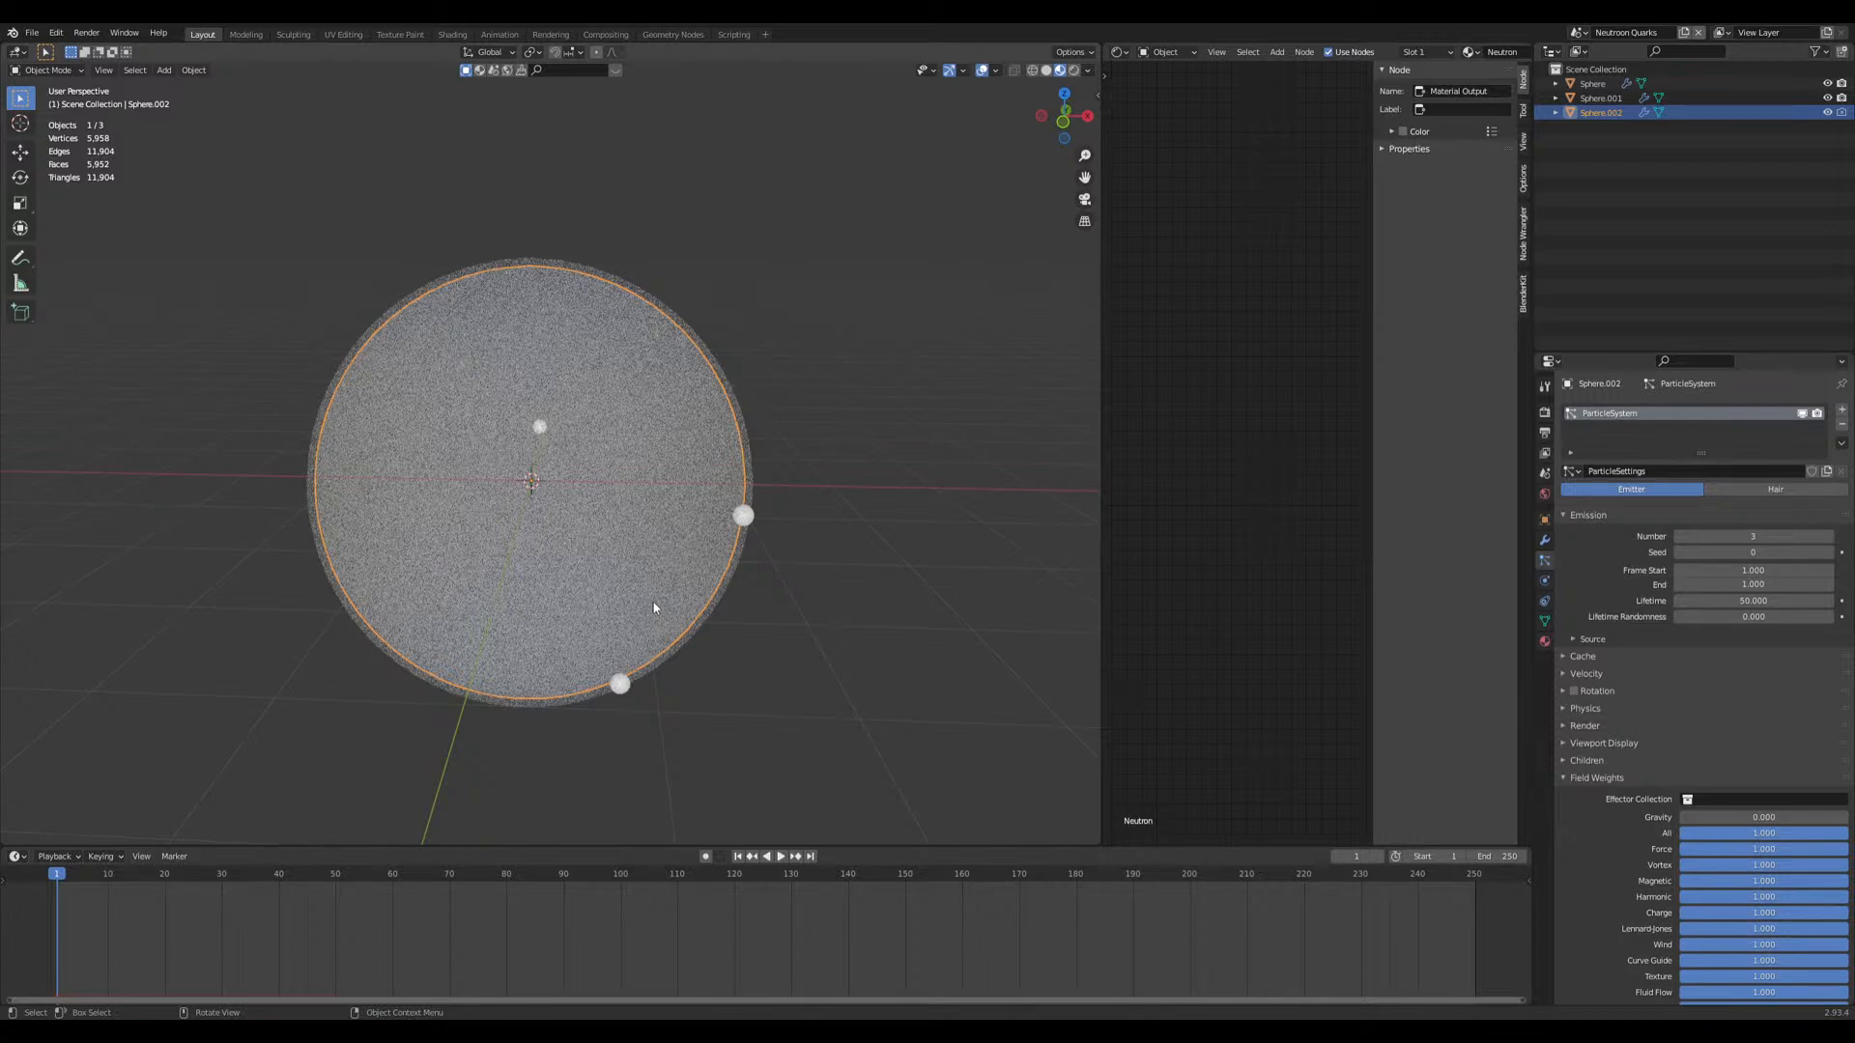
key(space)
middle_drag(667, 421, 593, 602)
key(space)
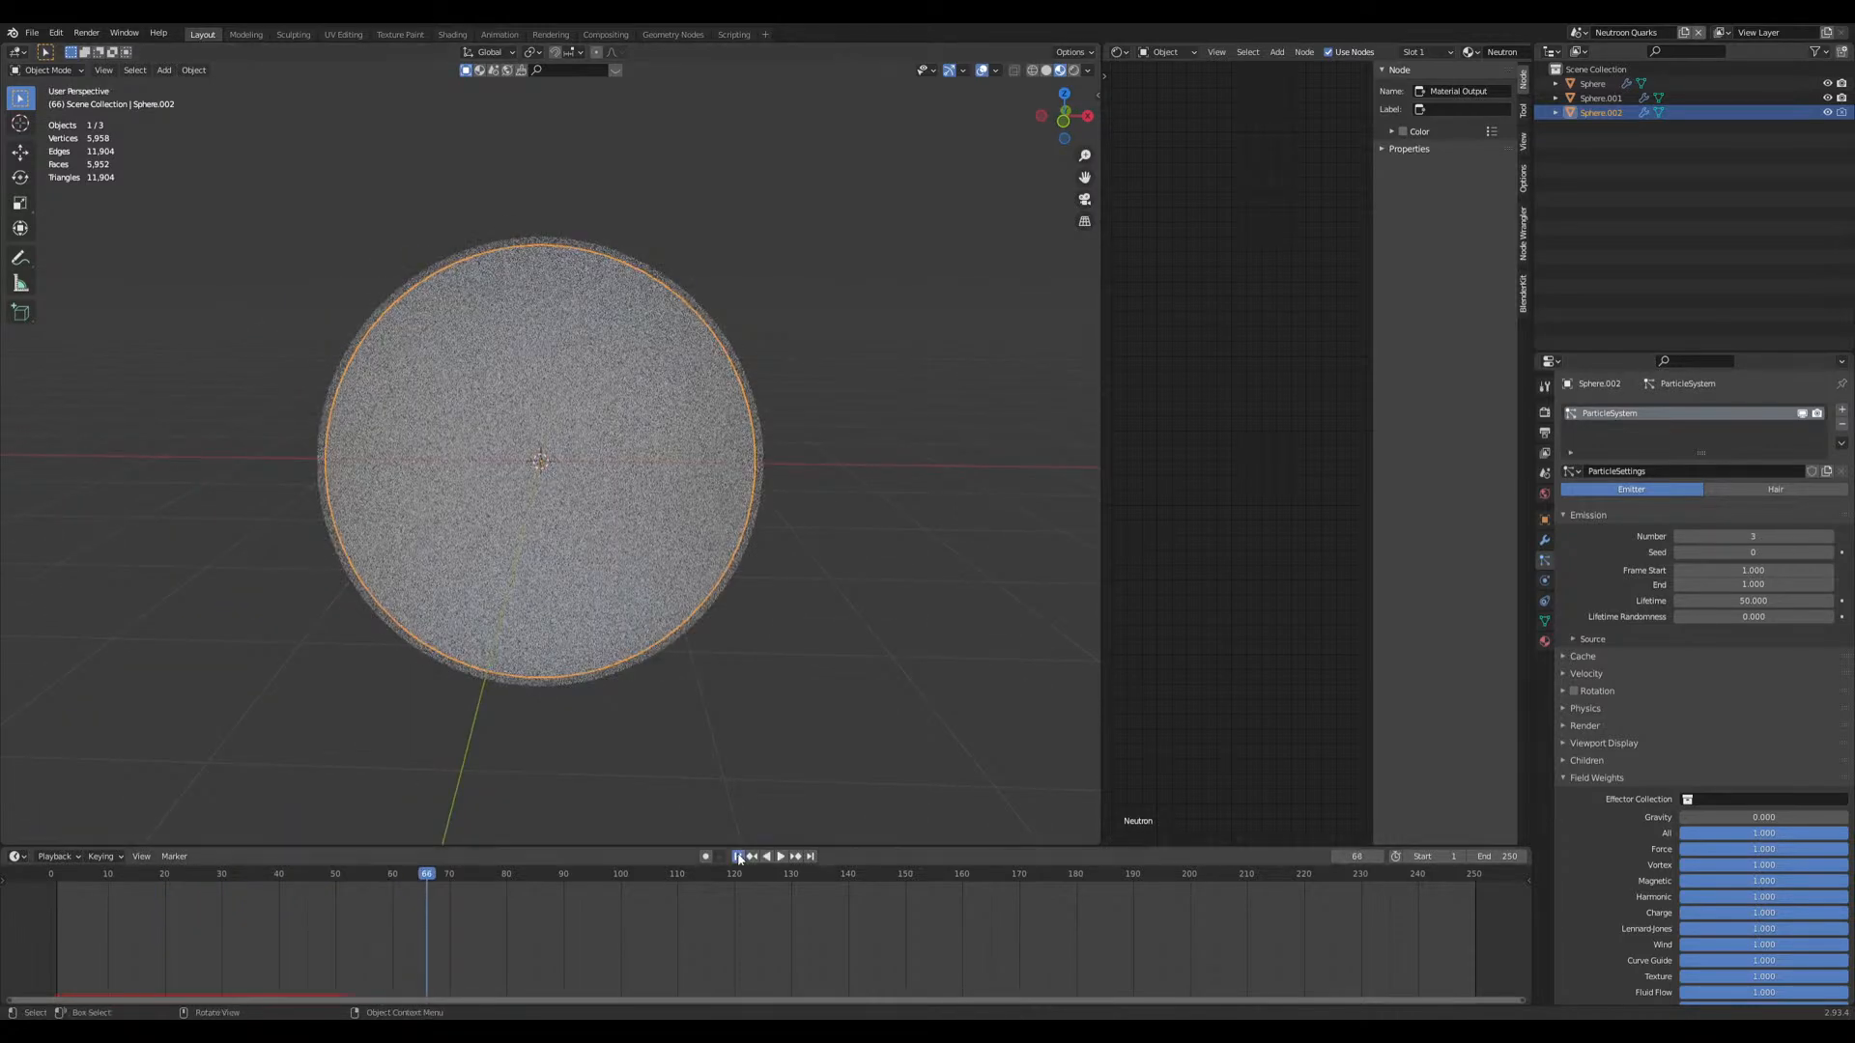
Step: Set the particle lifetime to 1000 and give the particles a Magnetic Type 1 force field with Self Effect enabled
click(738, 857)
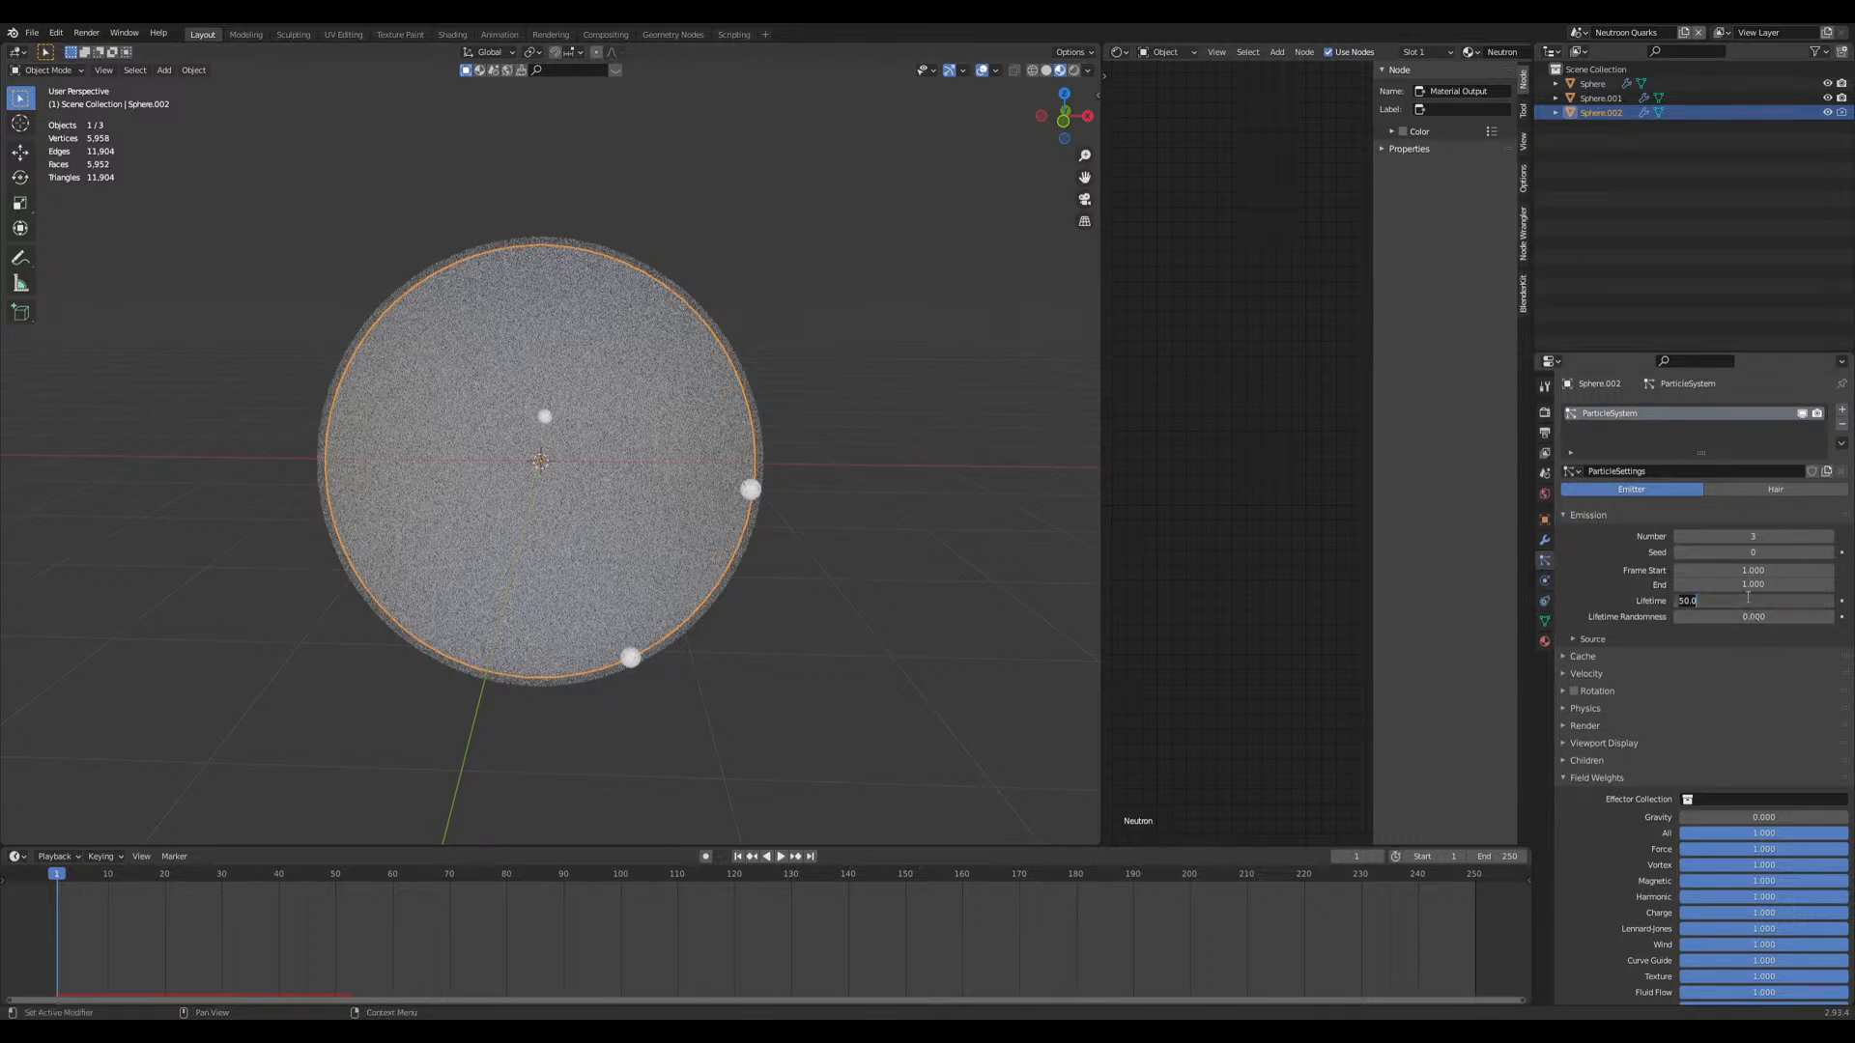
click(1582, 776)
click(1593, 795)
click(1679, 816)
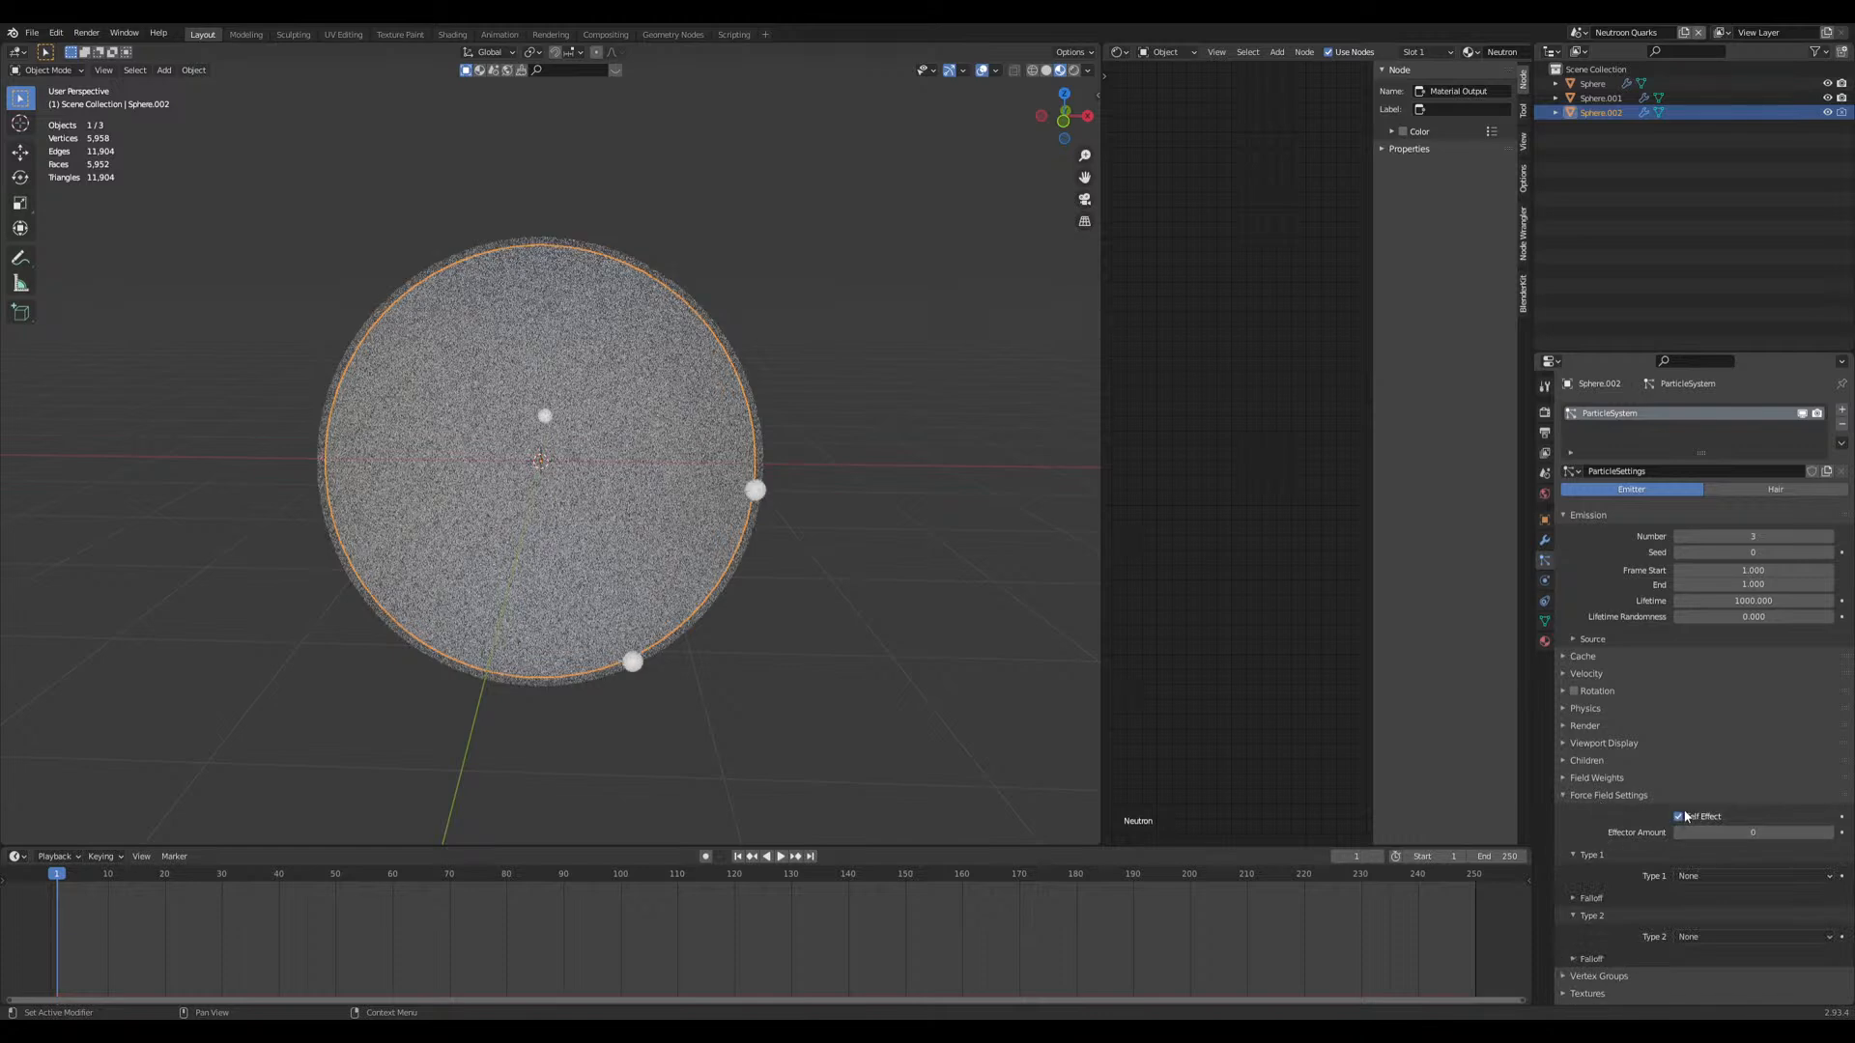
scroll(1700, 831, down, 1)
click(1729, 846)
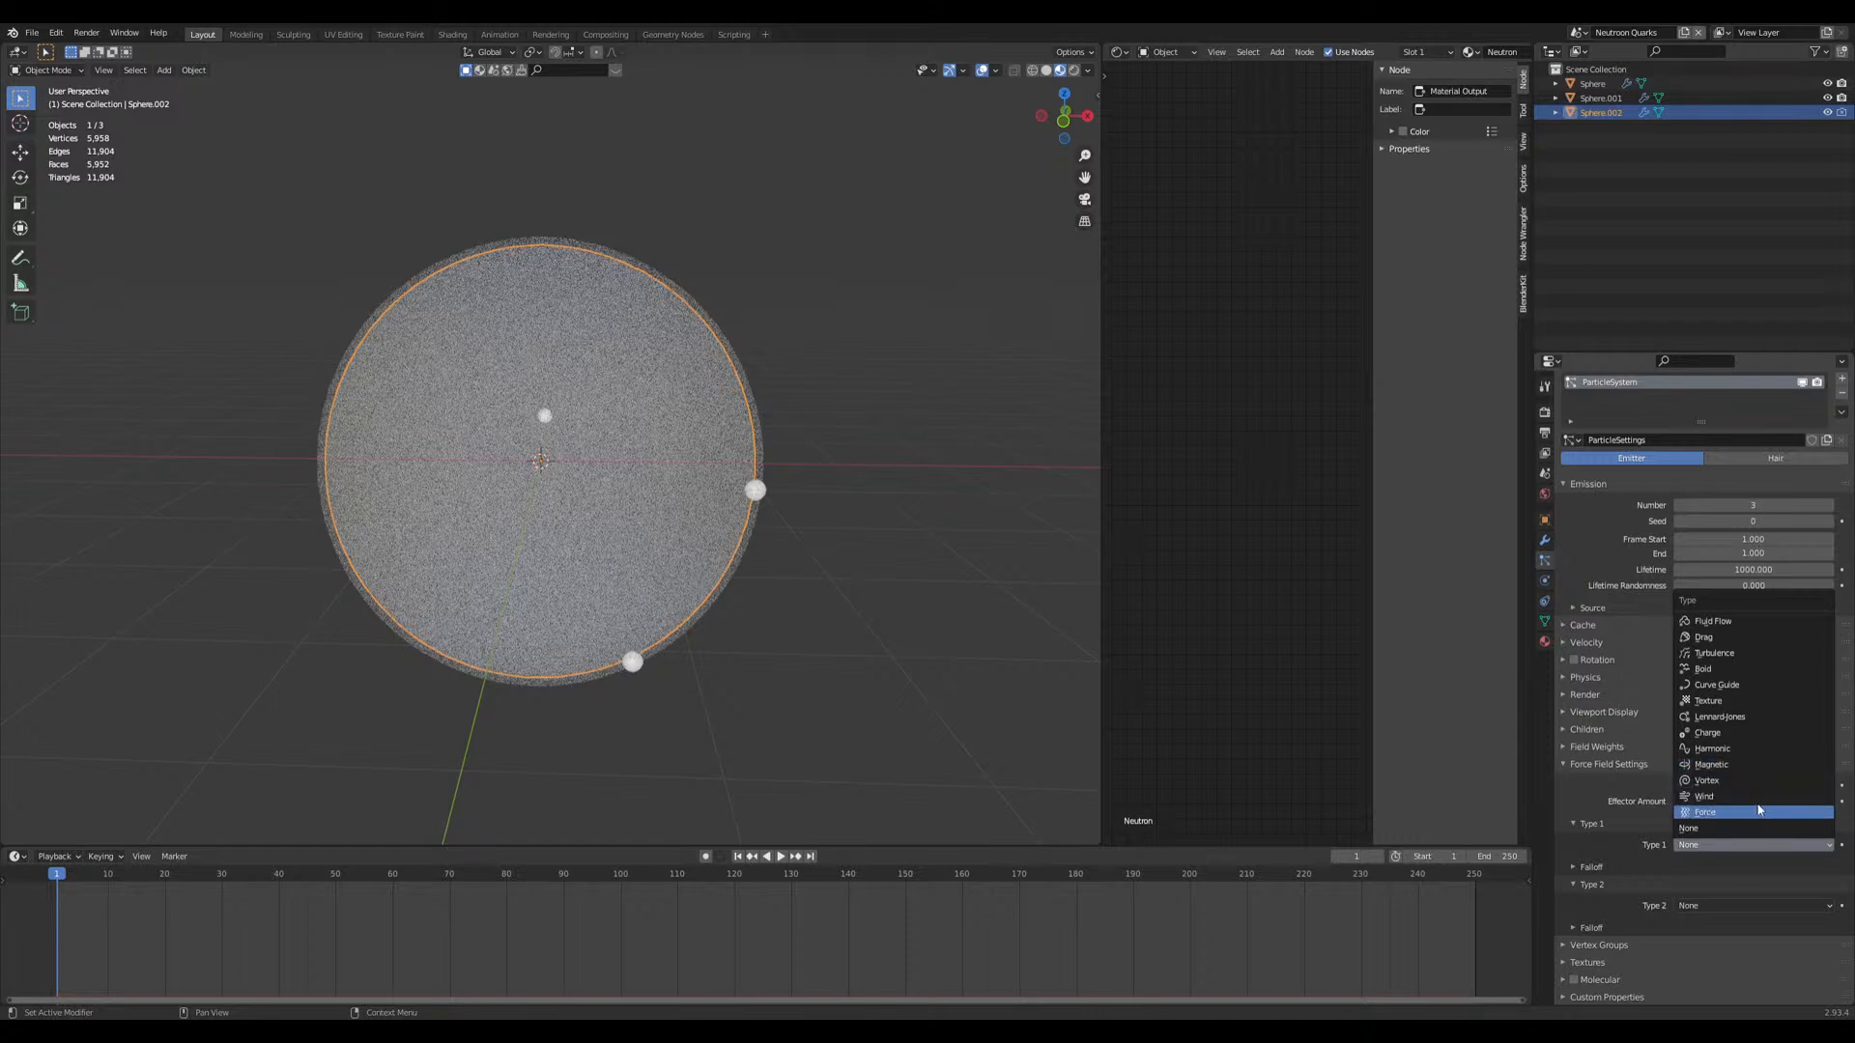
click(1736, 765)
scroll(1642, 908, down, 3)
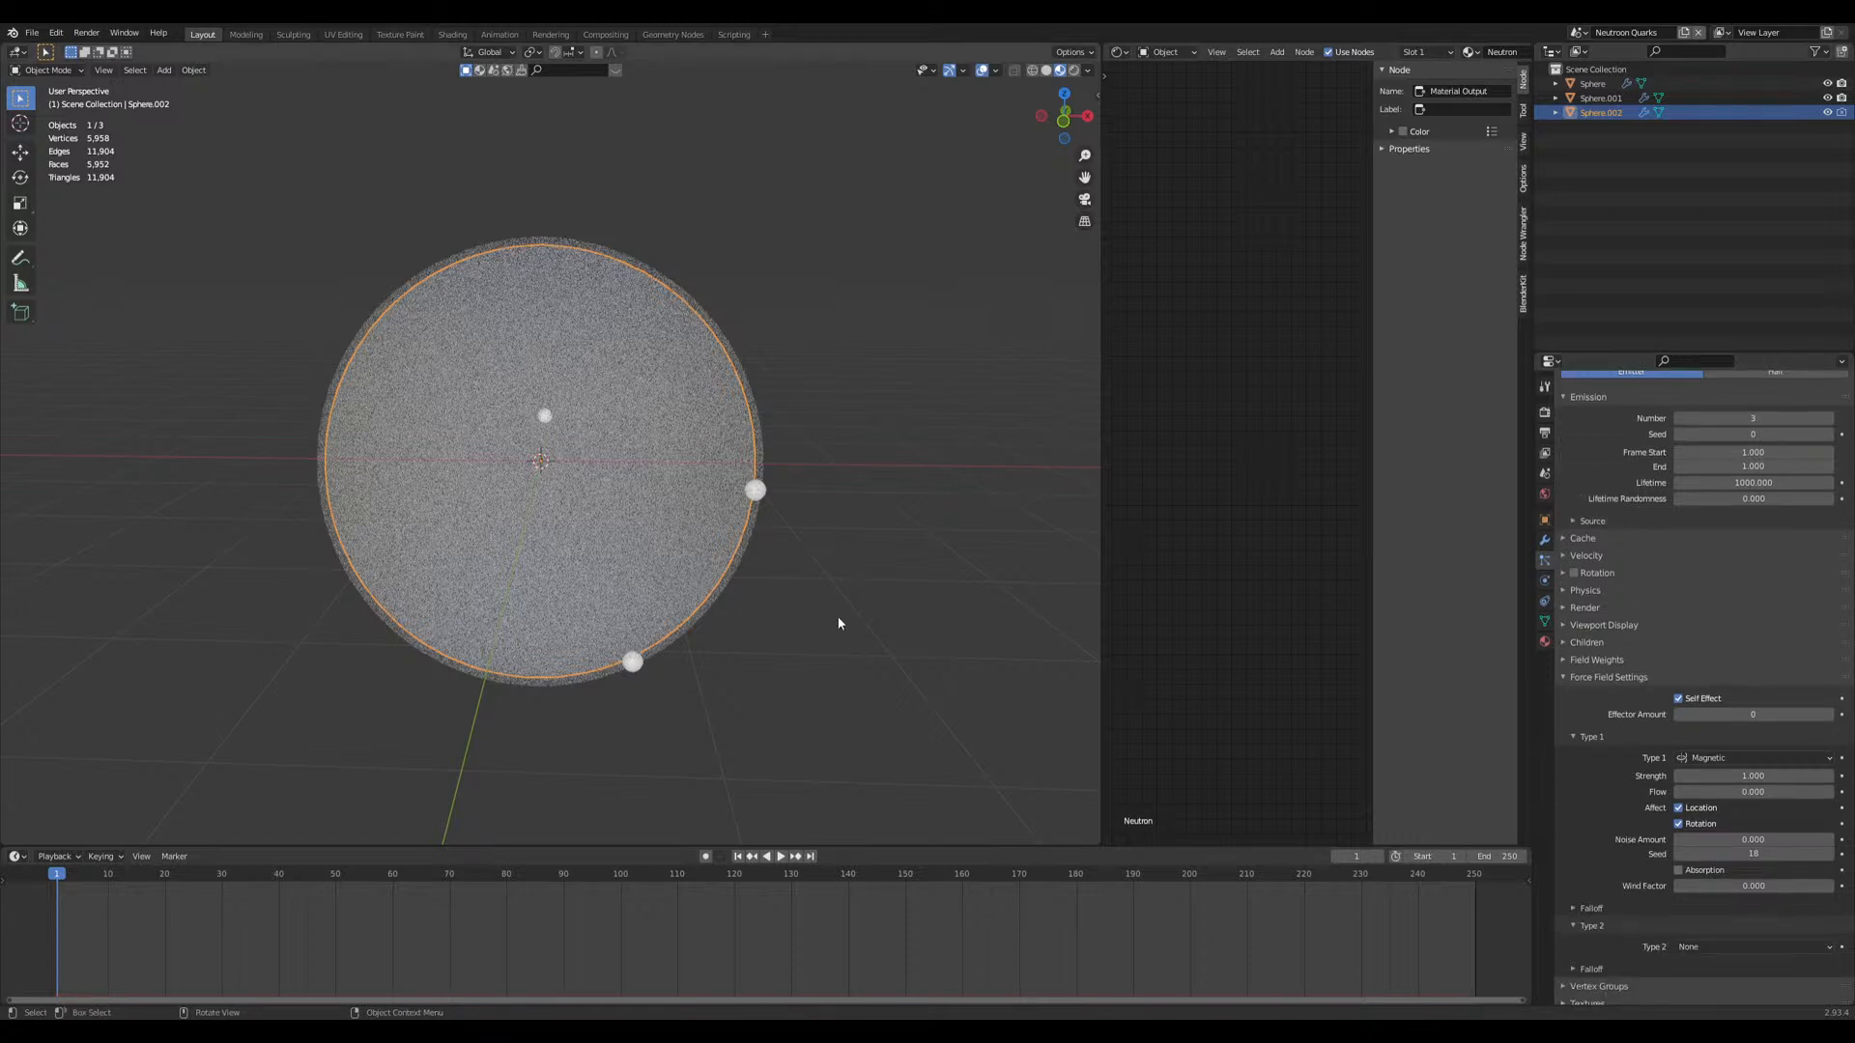
Step: Play the simulation and try hiding the outer sphere and the particle emitter sphere
key(space)
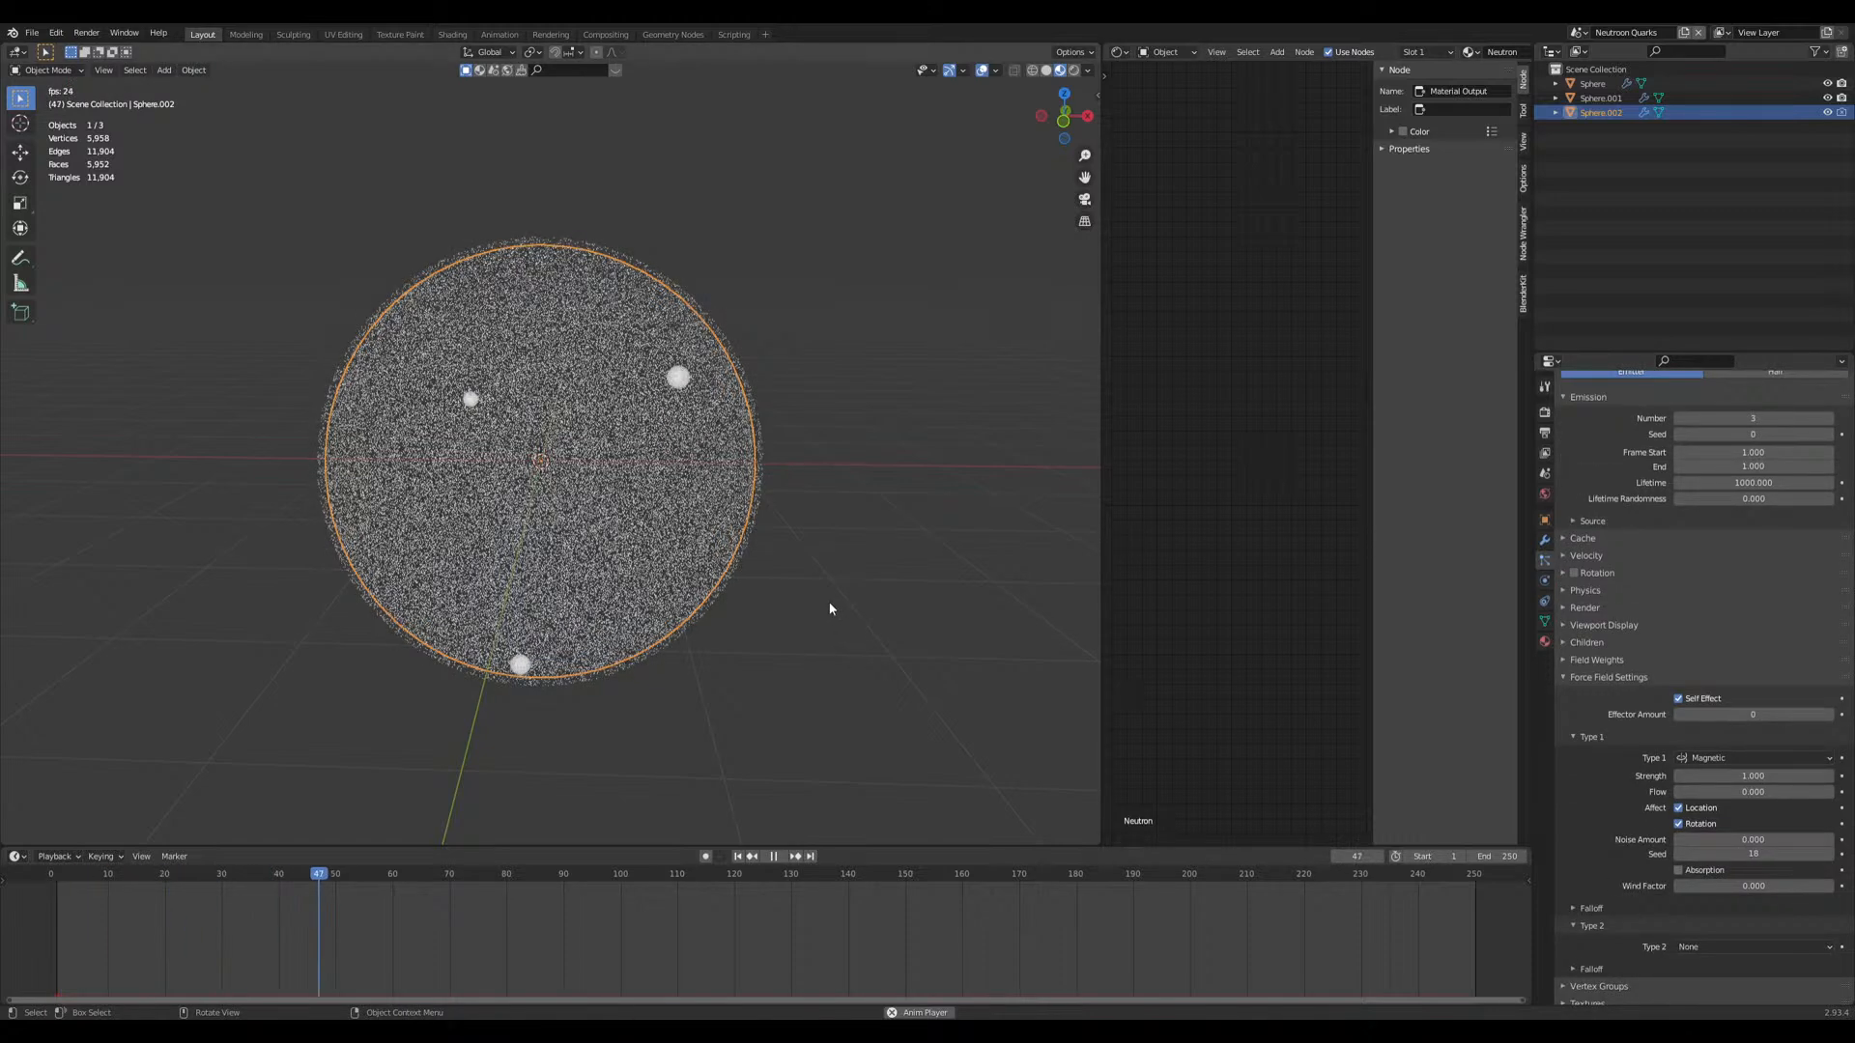
mouse_move(828, 609)
middle_down()
mouse_move(763, 612)
mouse_move(824, 629)
middle_up()
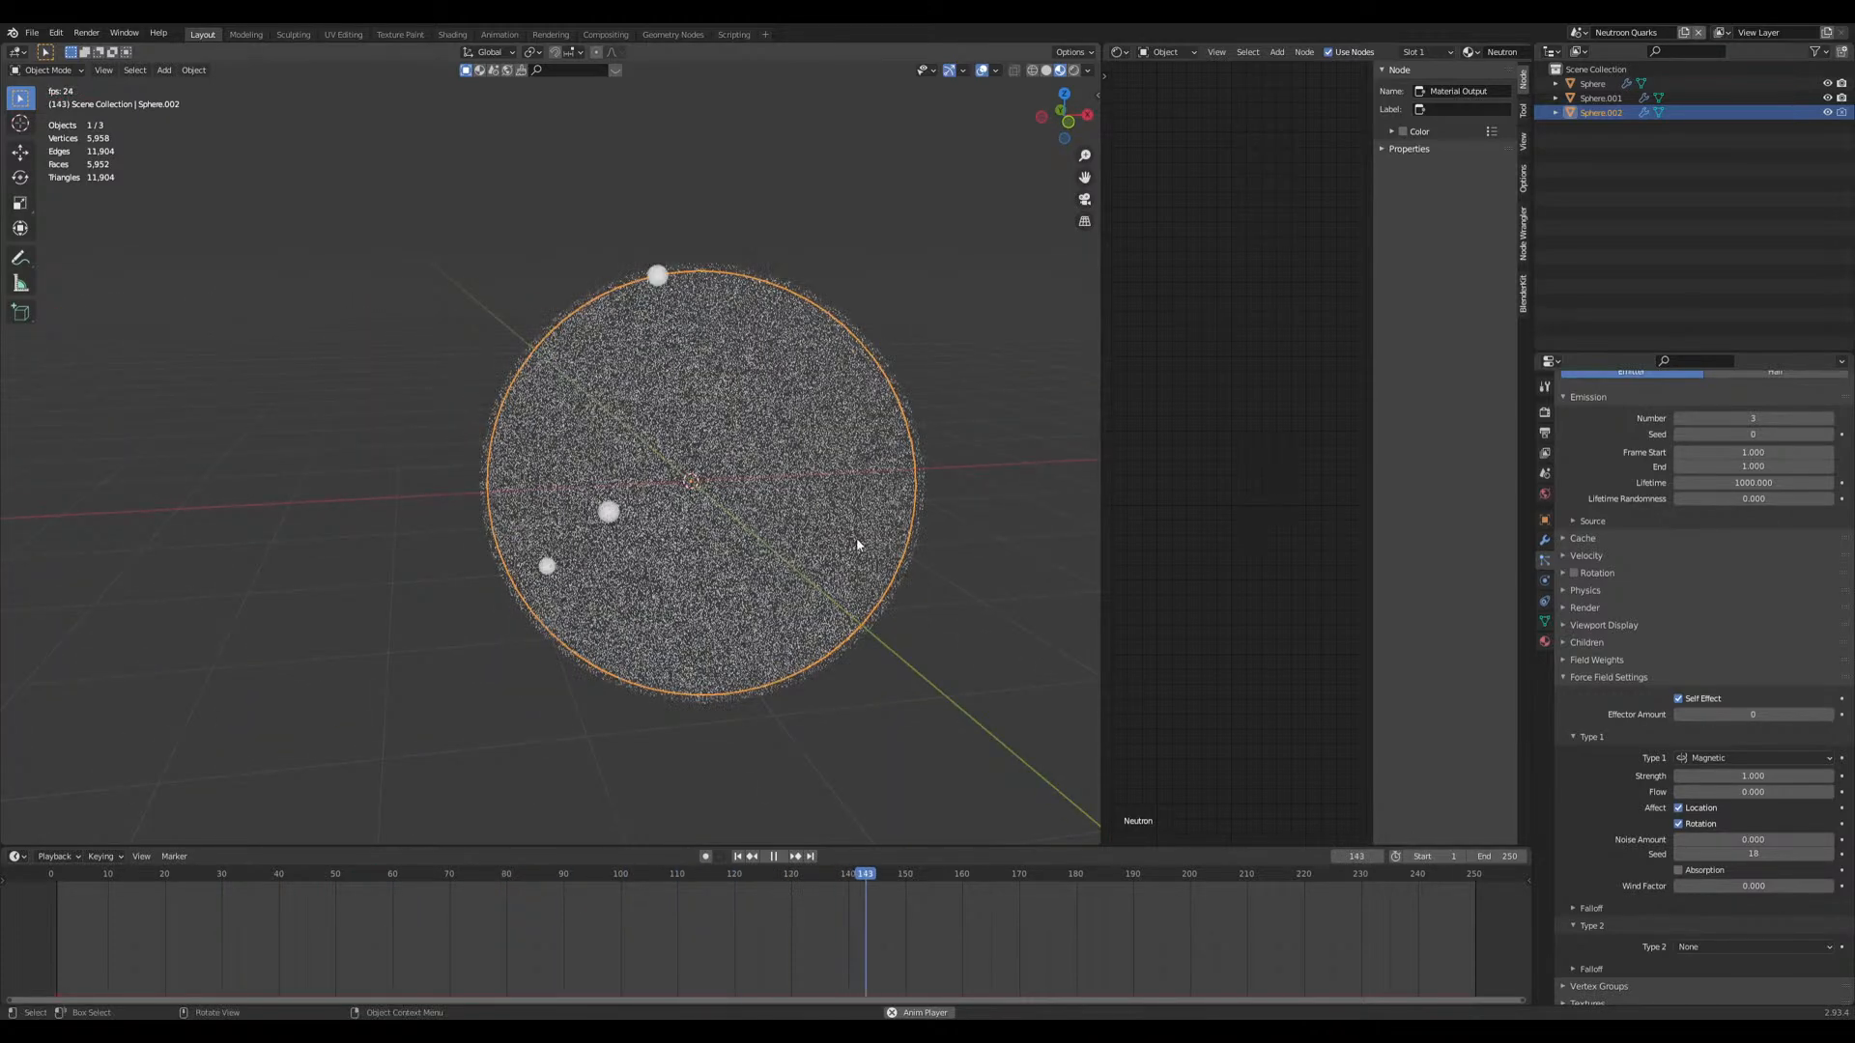
click(917, 485)
key(h)
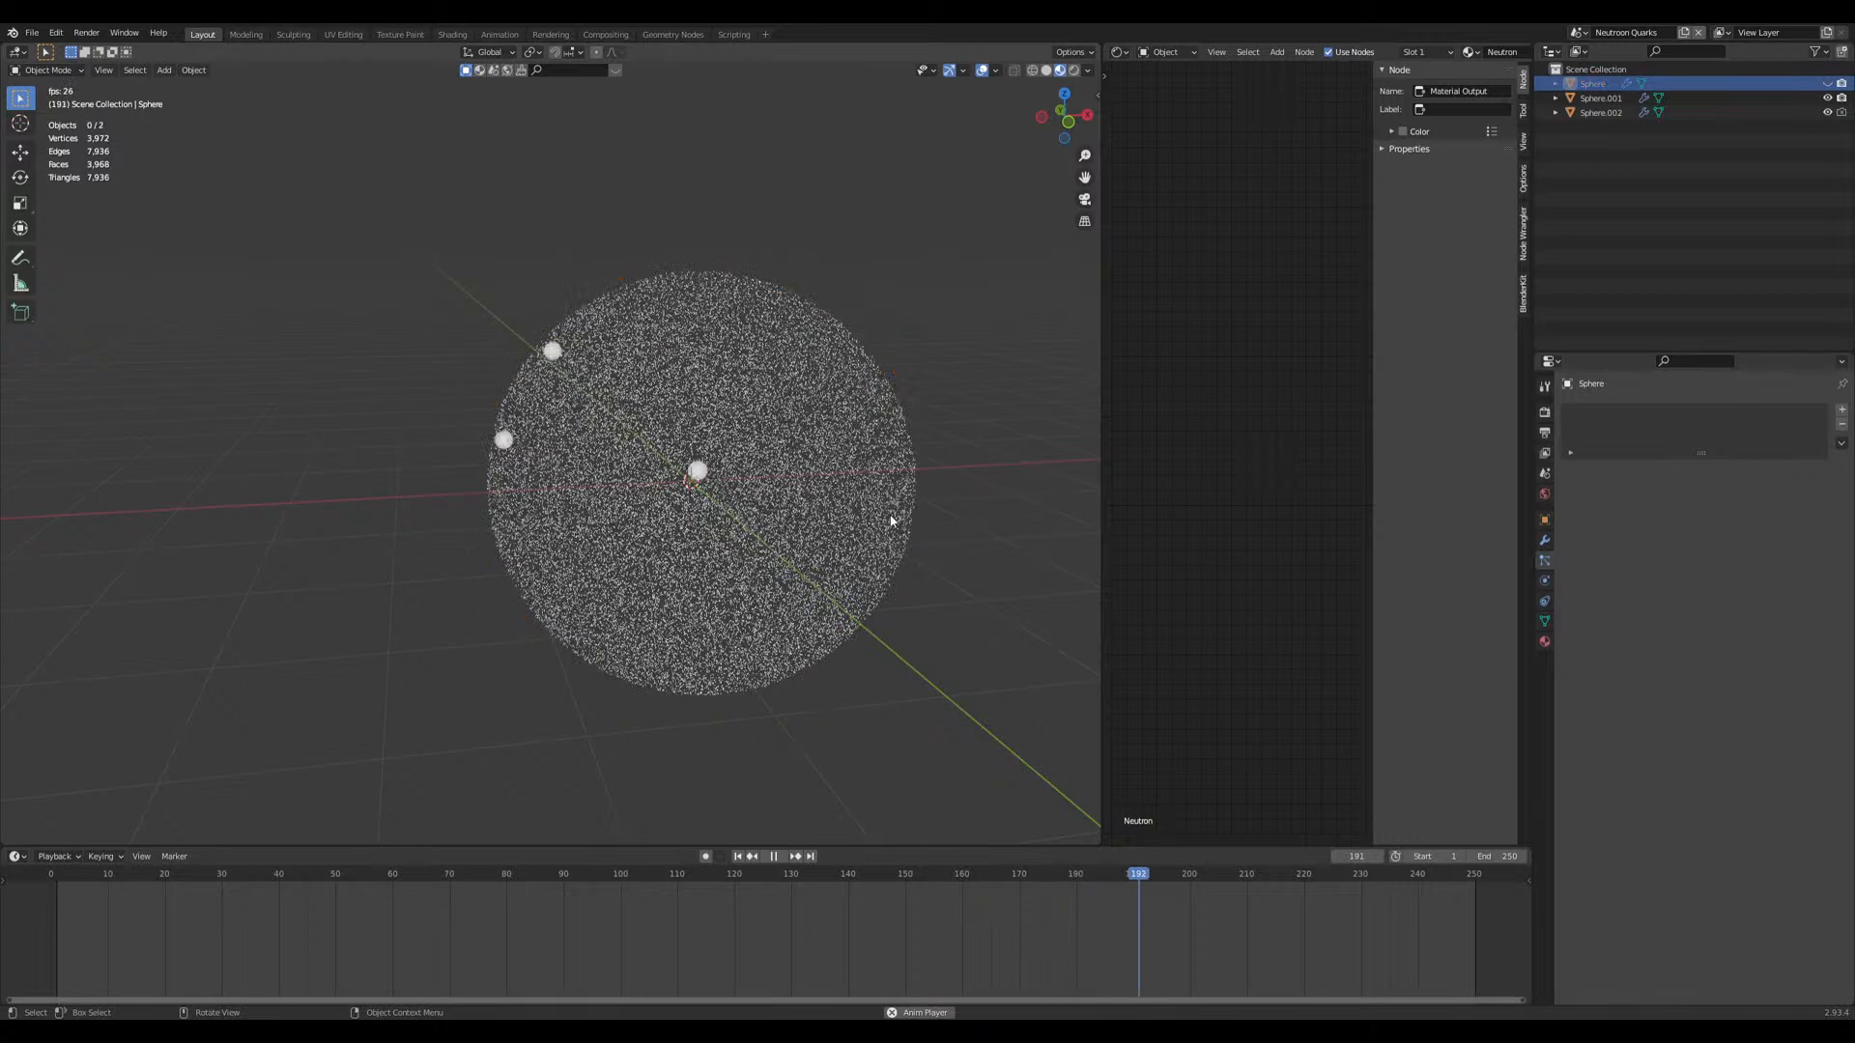
click(887, 516)
key(h)
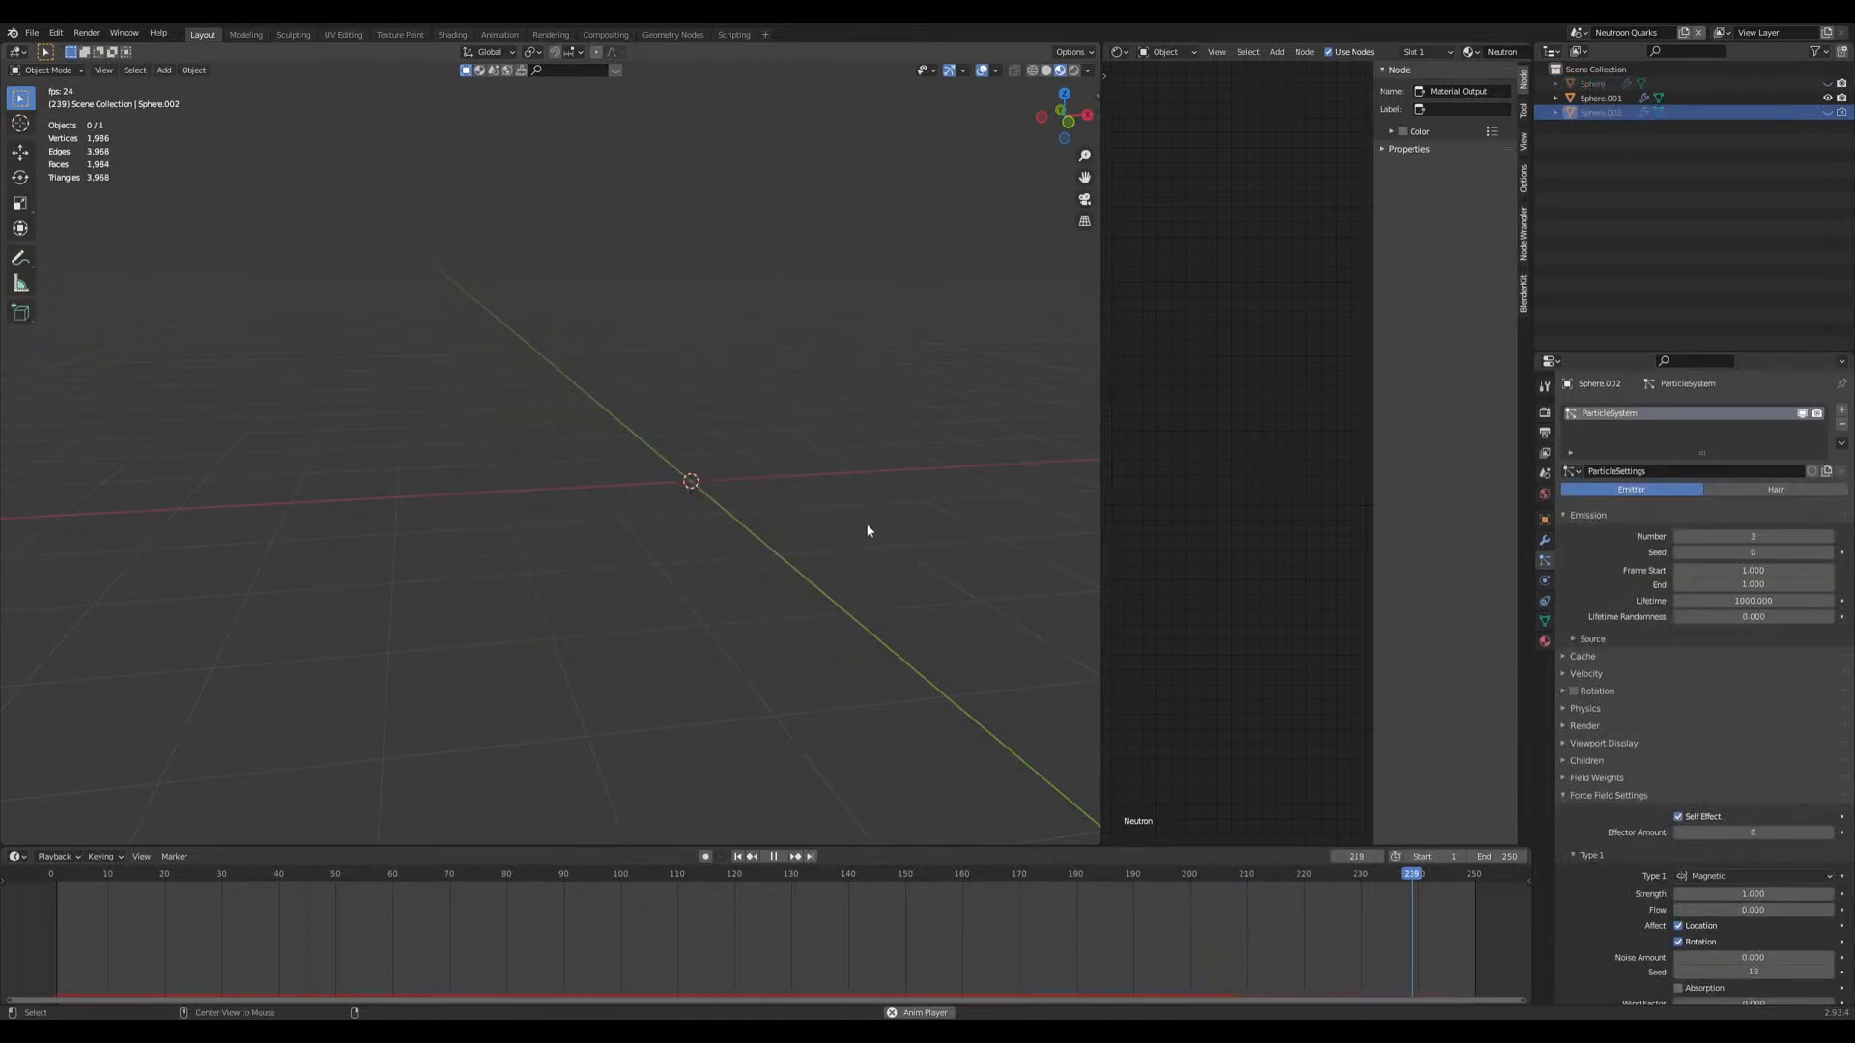
key(alt+h)
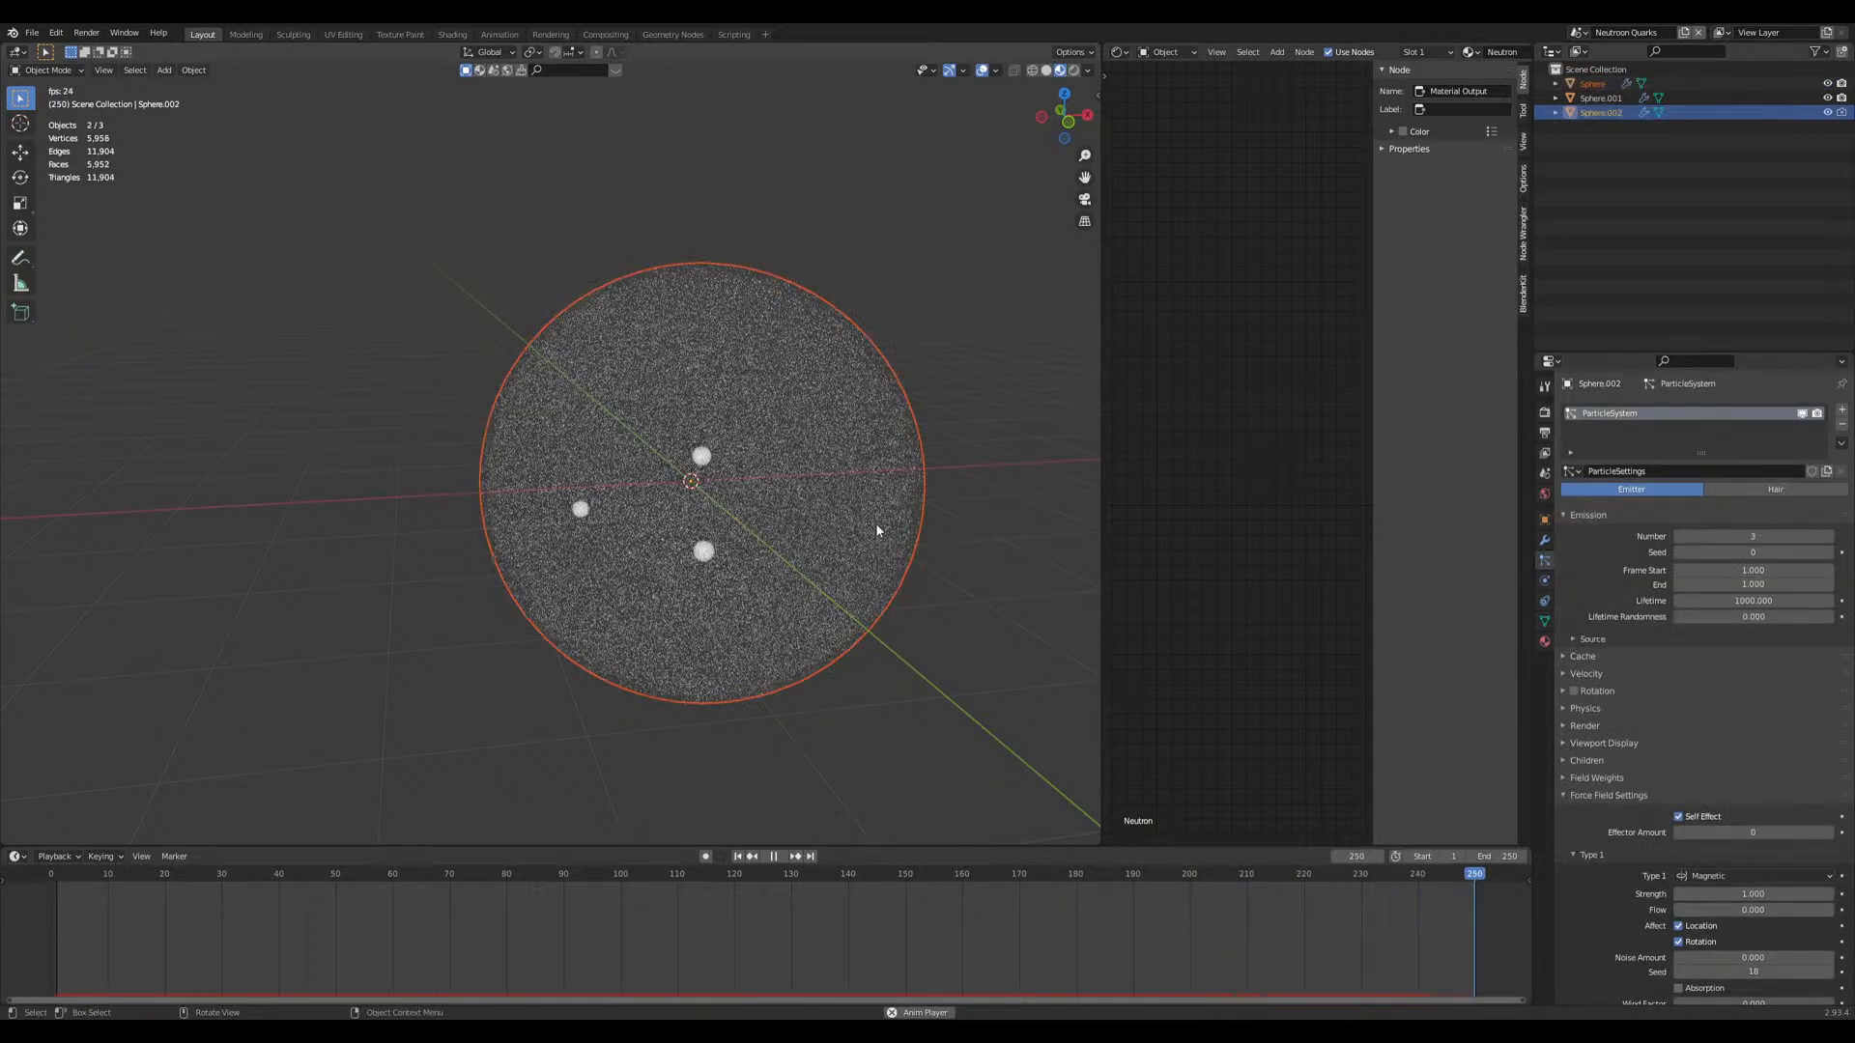
Step: Turn off Show Emitter in the particle system's viewport display and hide the outer transparent sphere
click(1574, 741)
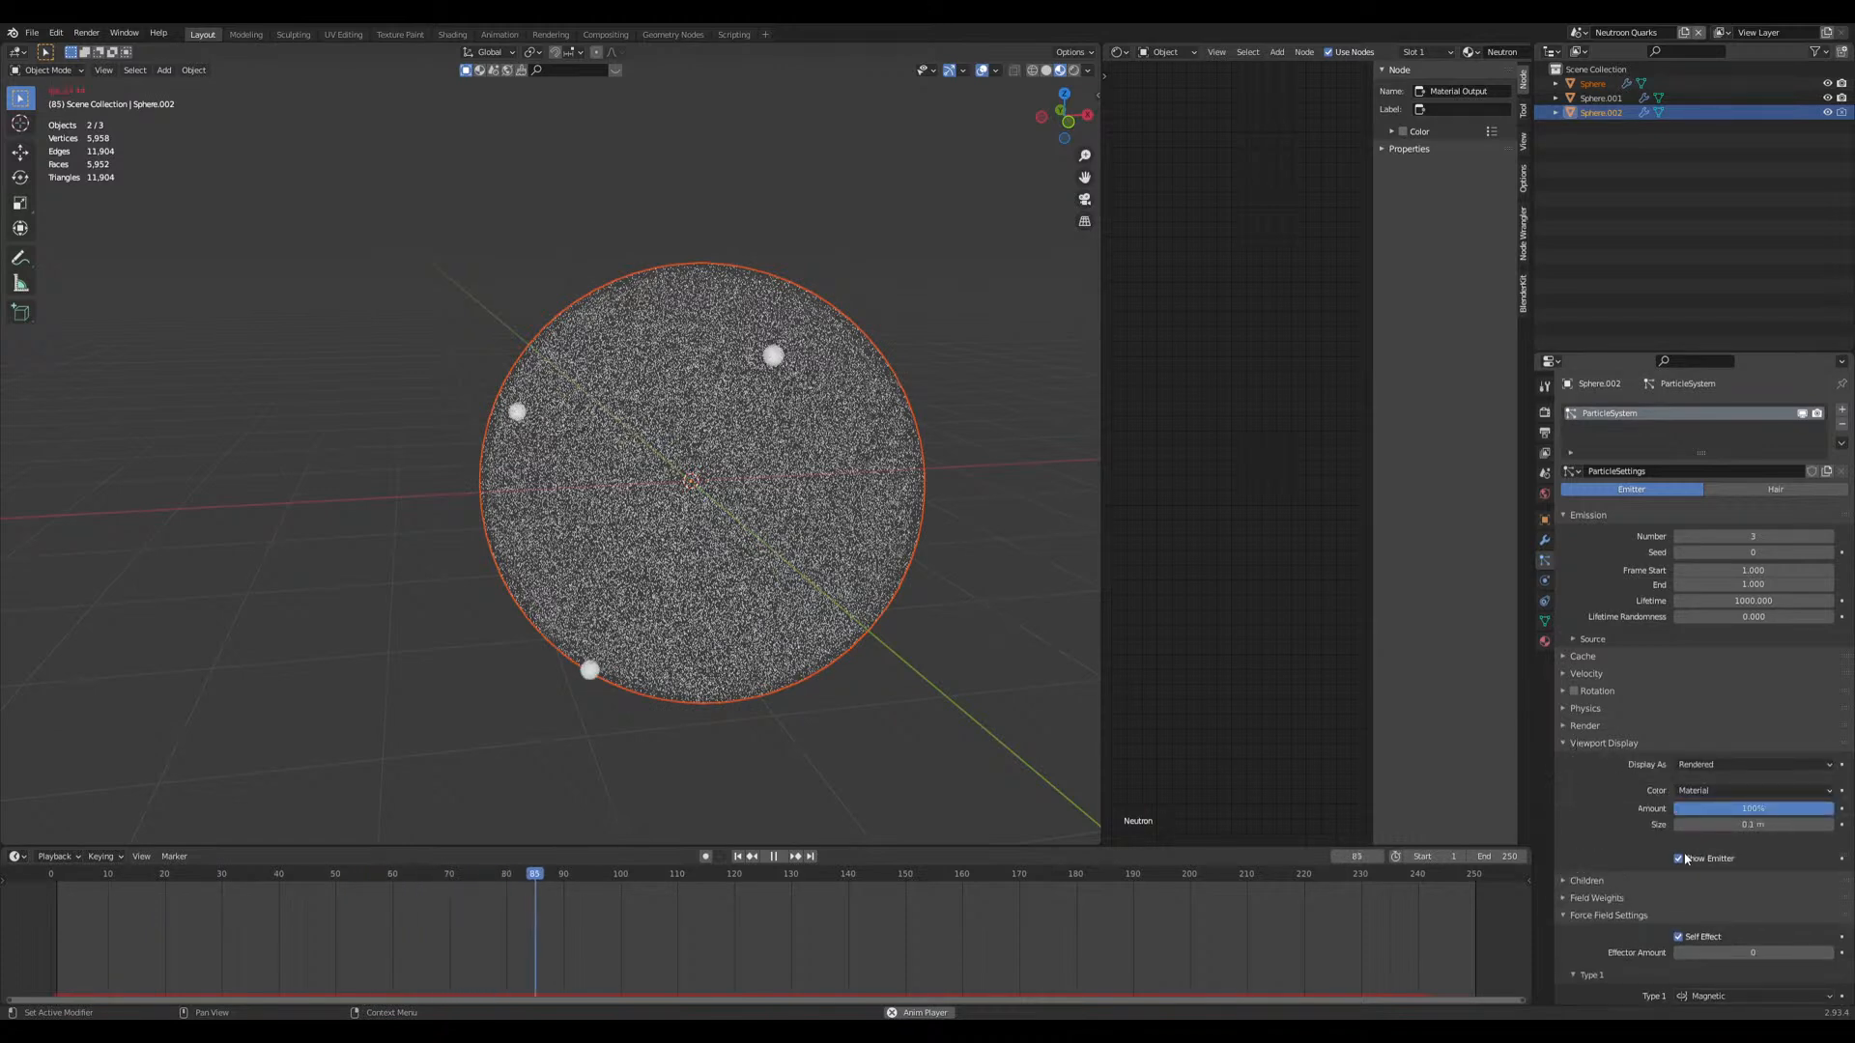
click(1678, 858)
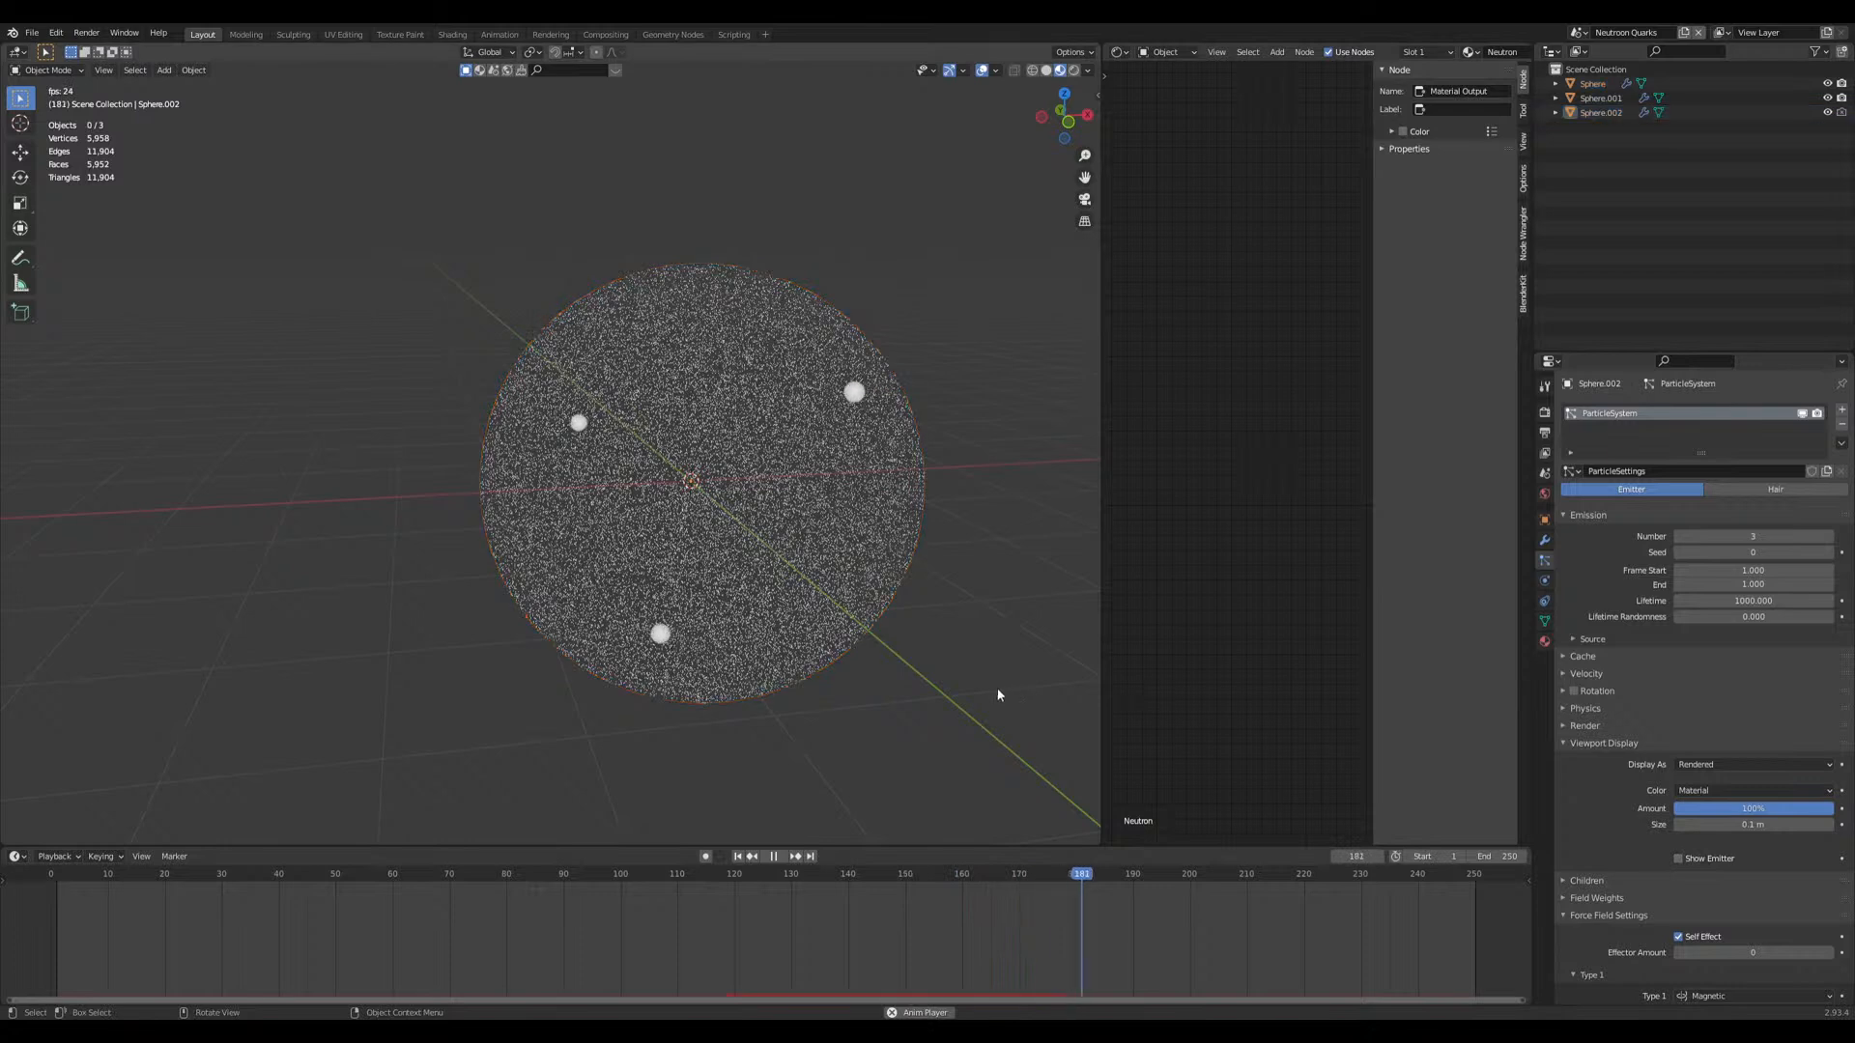
click(818, 546)
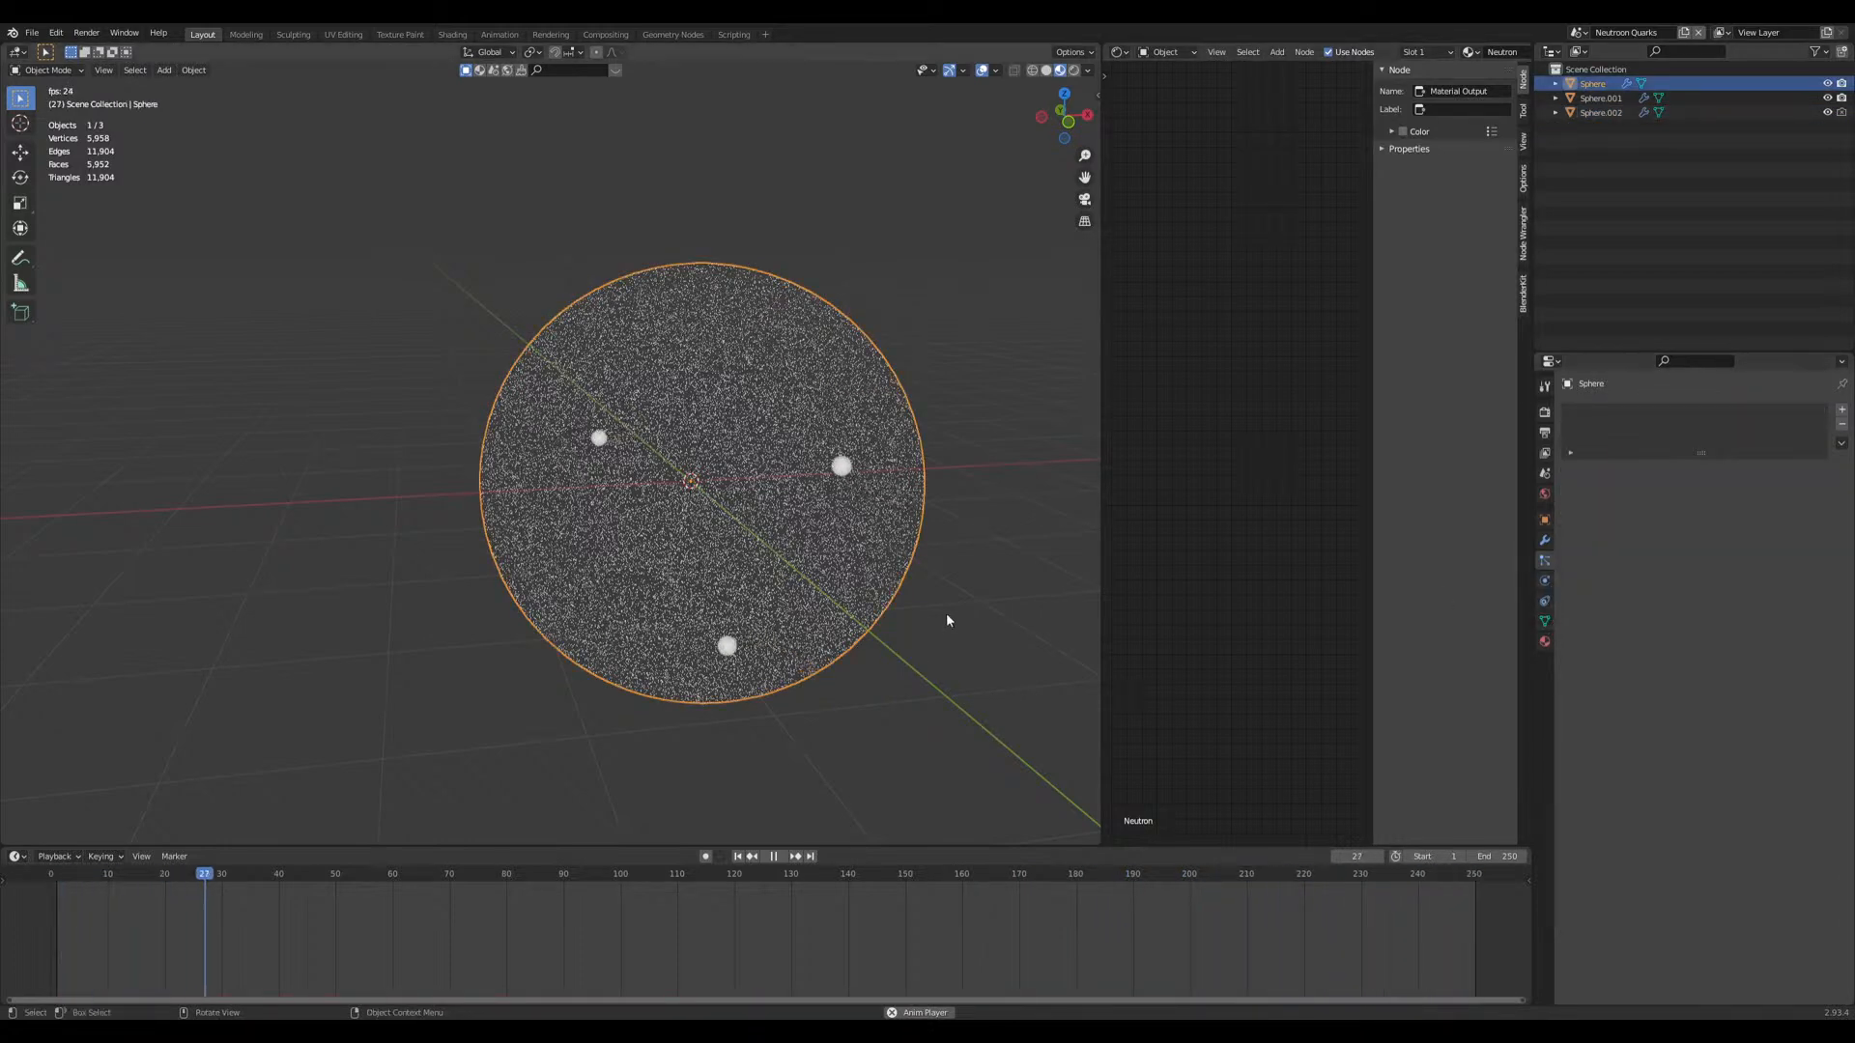
key(h)
middle_drag(942, 613, 864, 581)
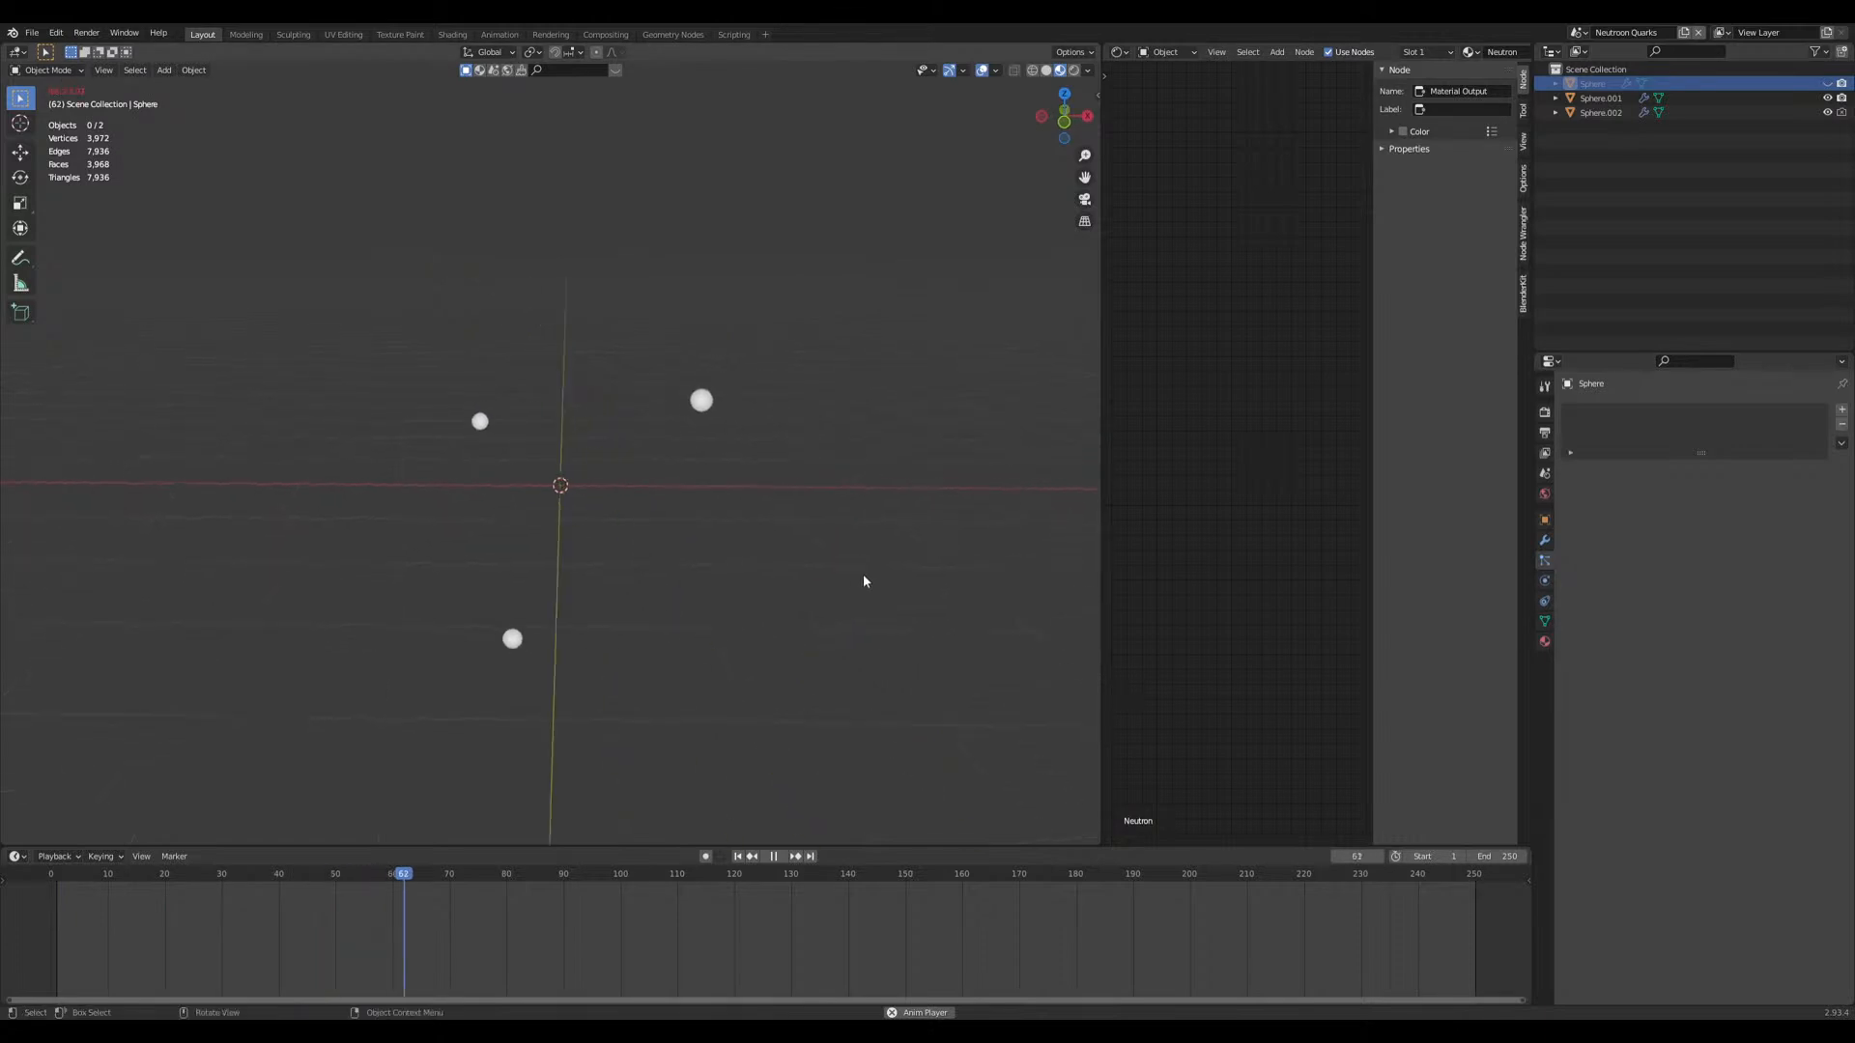
click(626, 539)
middle_drag(626, 539, 651, 546)
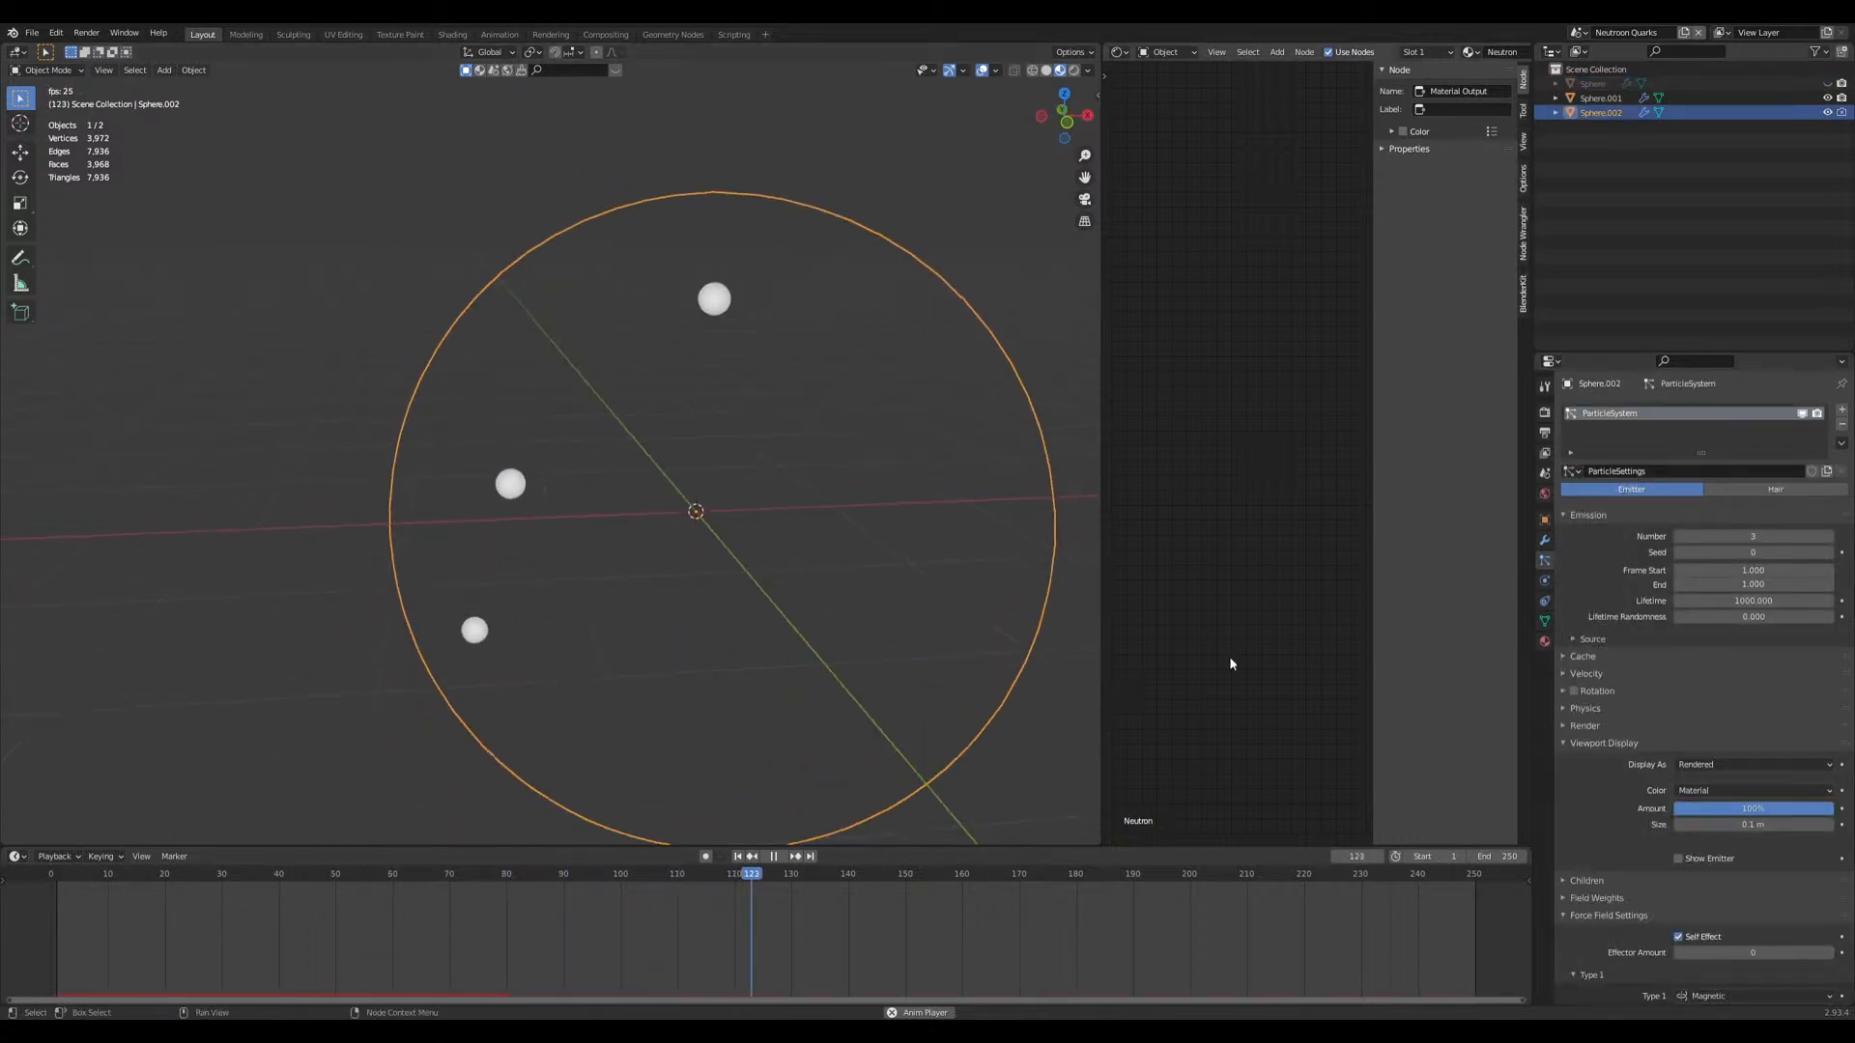
scroll(1598, 775, down, 6)
click(1723, 716)
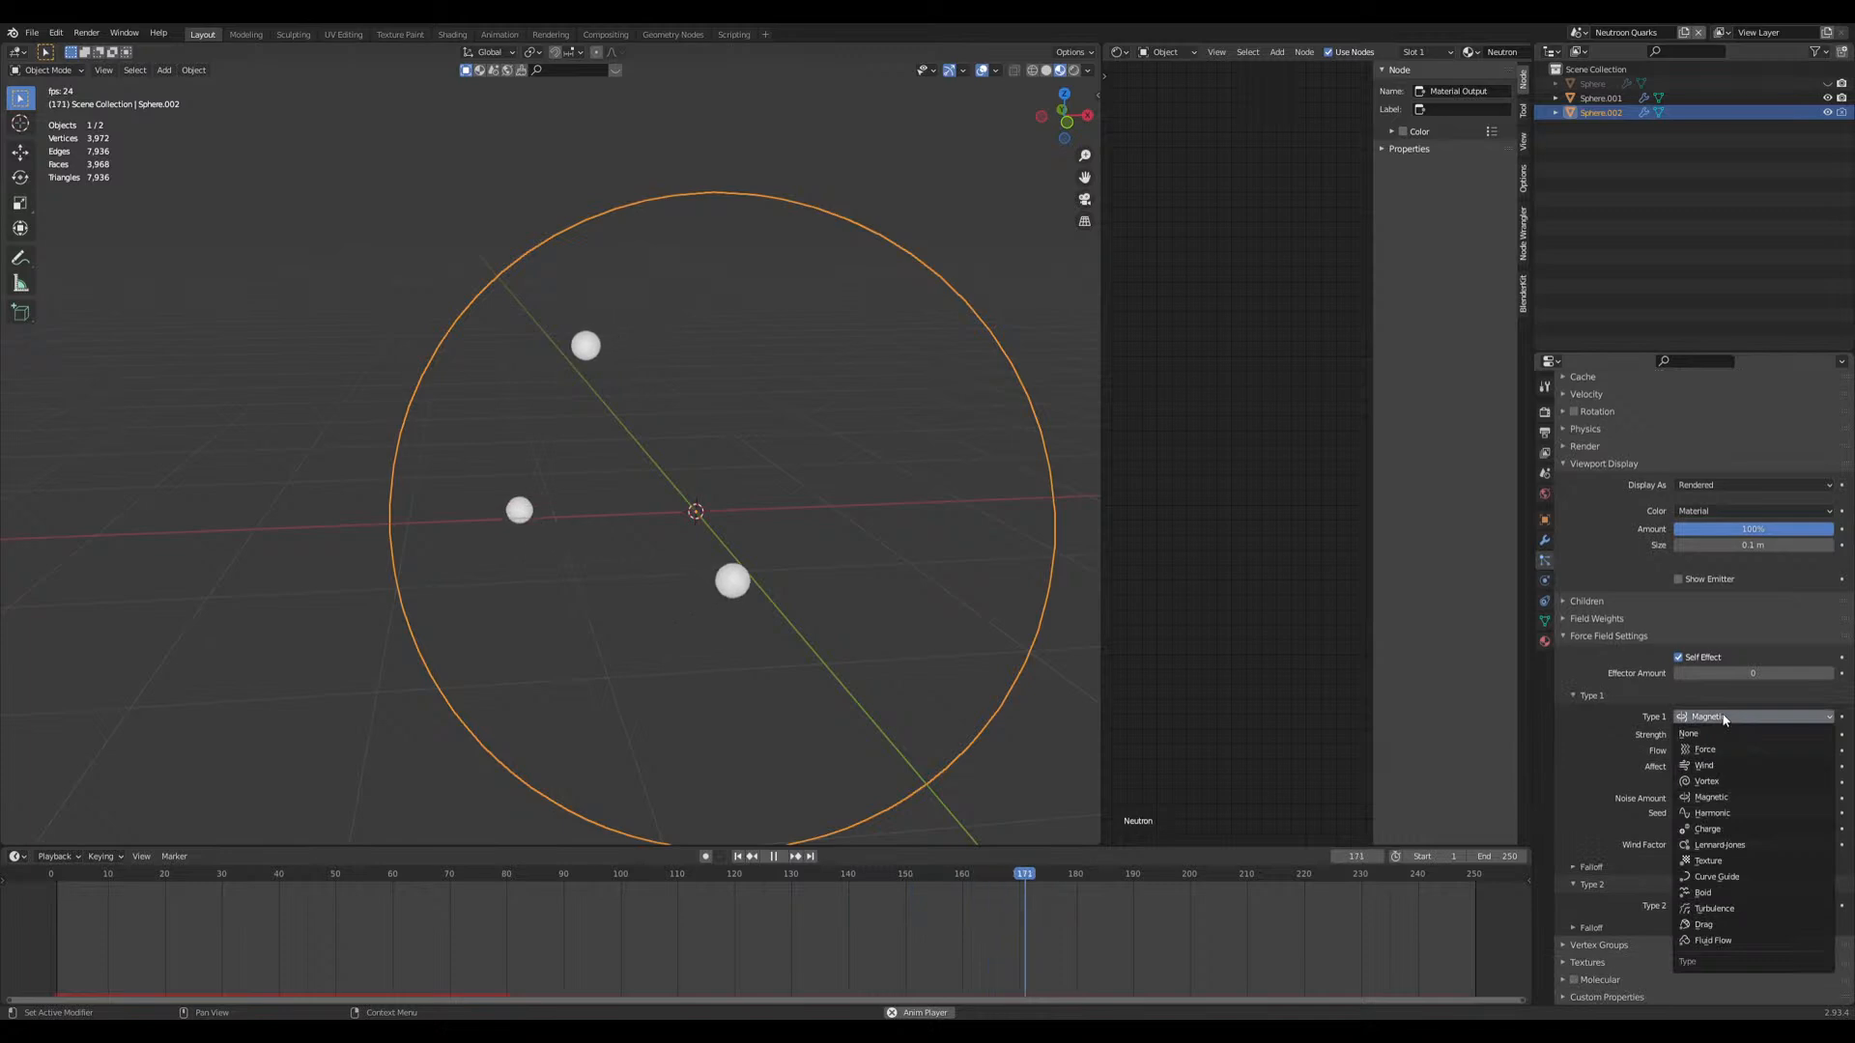
Step: Add a Turbulence force field at the origin
scroll(724, 600, down, 4)
middle_drag(725, 600, 703, 588)
key(shift+a)
mouse_move(661, 551)
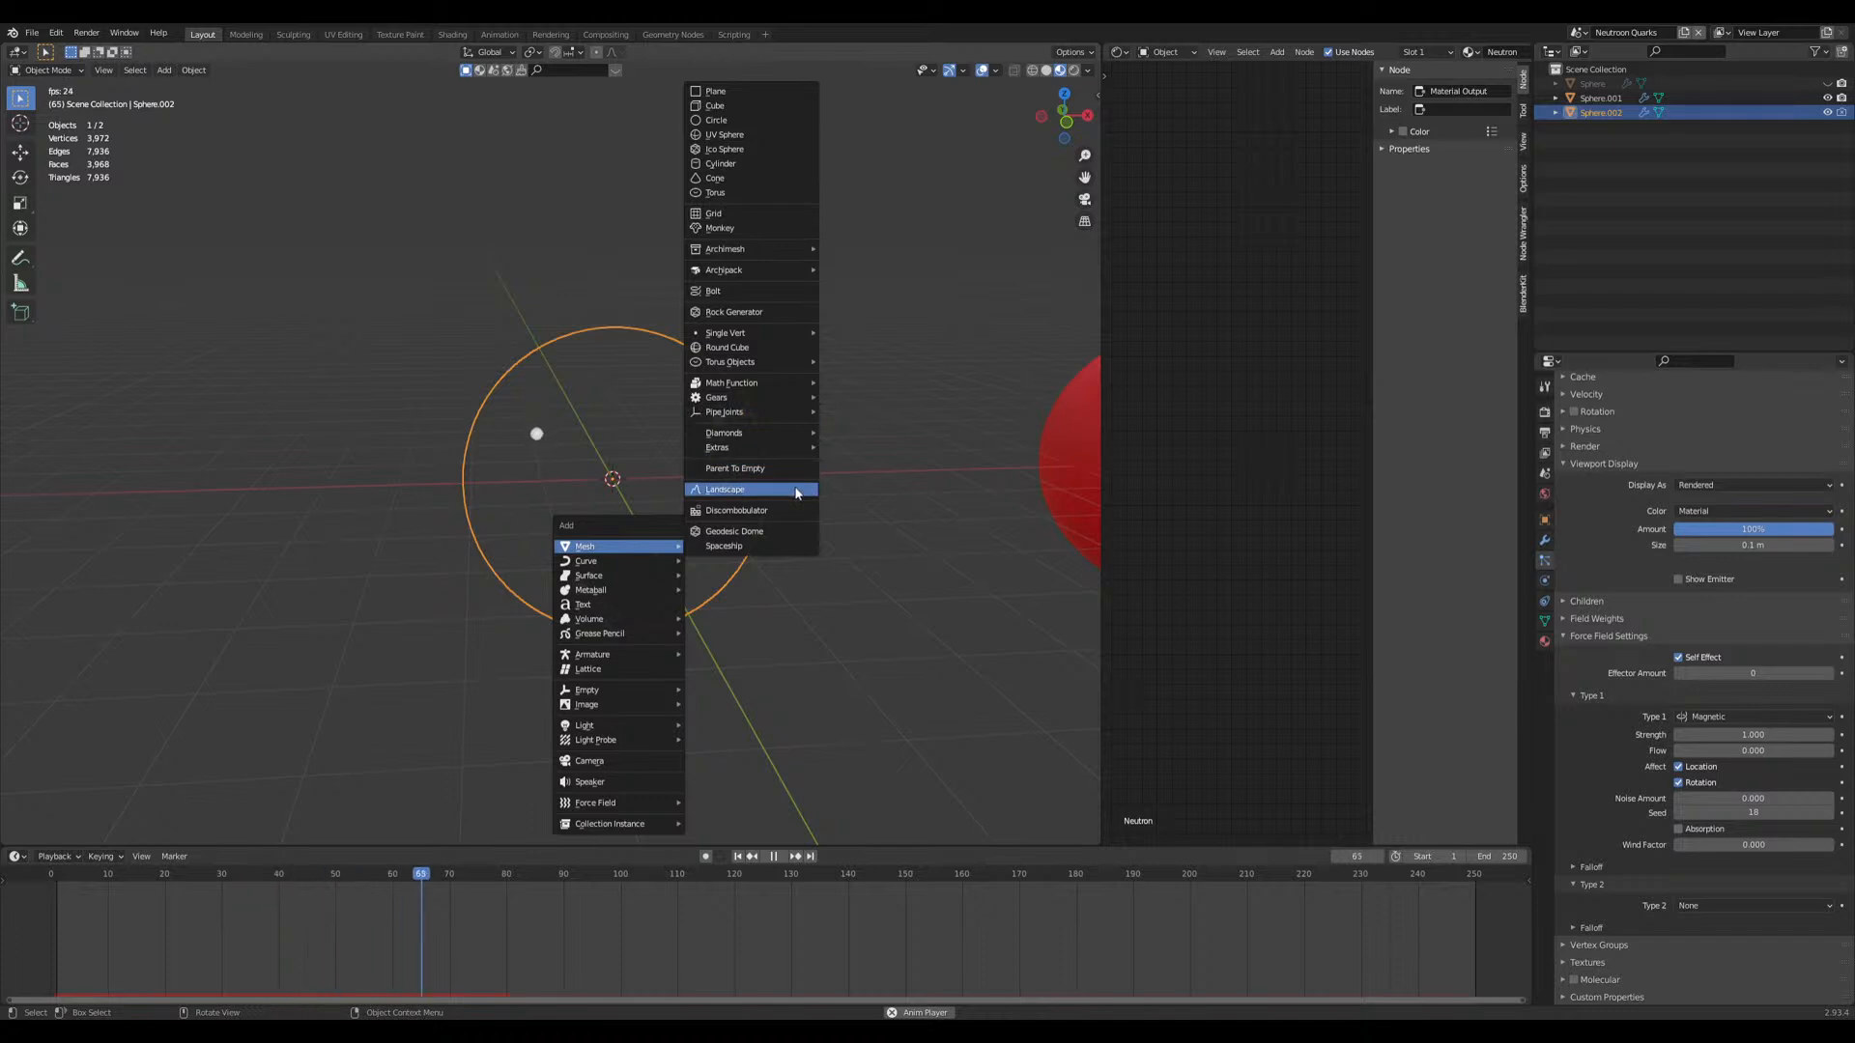
mouse_move(641, 805)
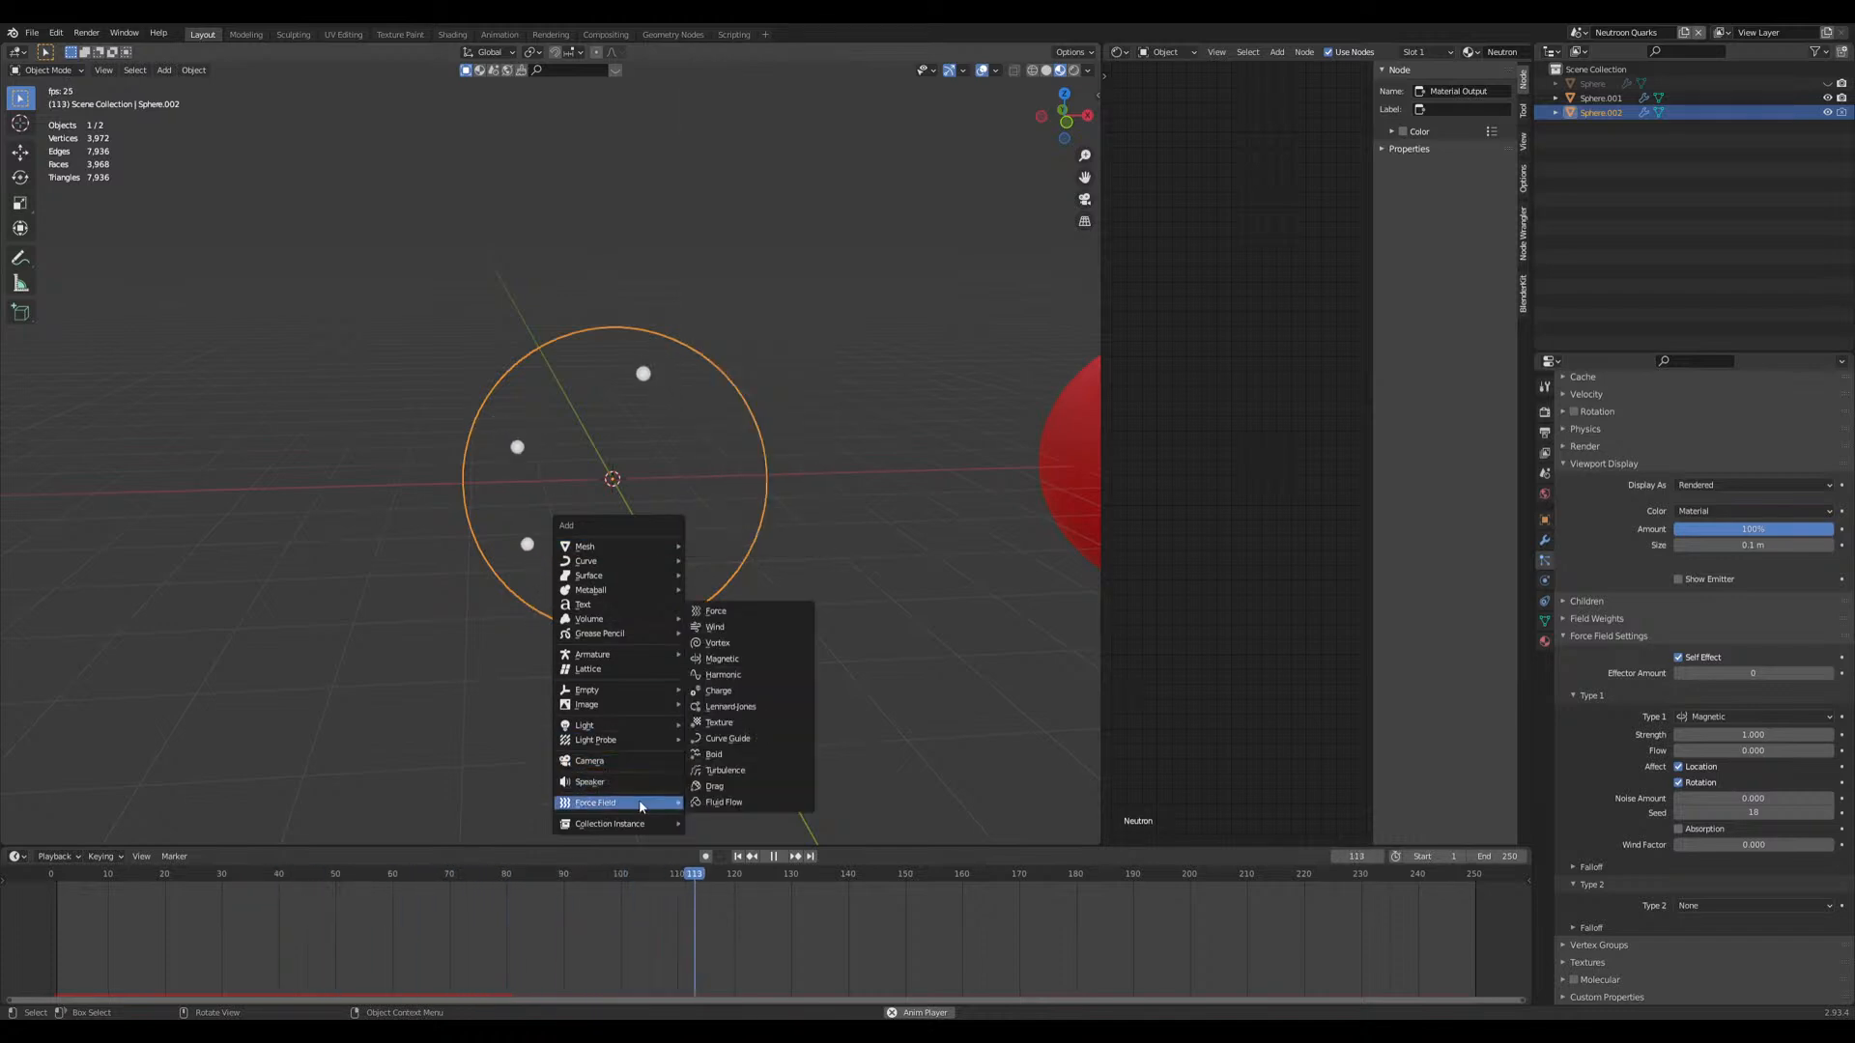
click(744, 771)
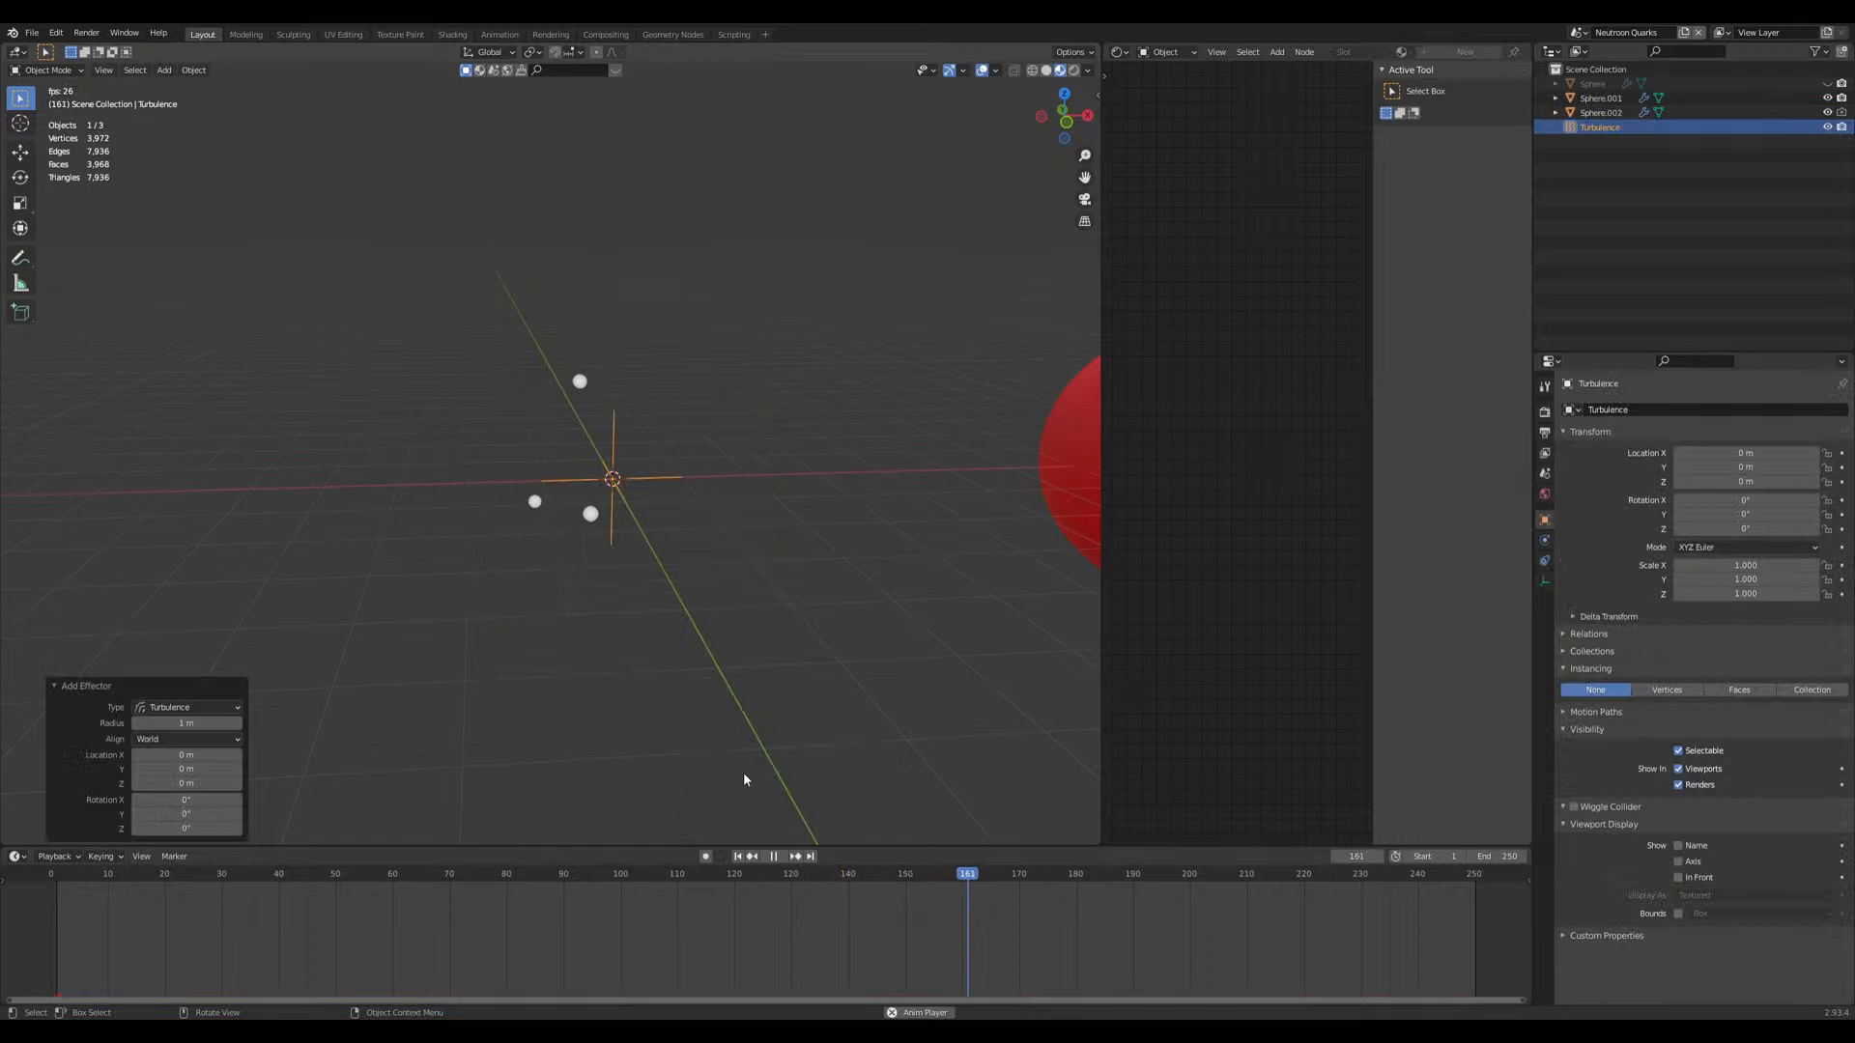
Step: Set the Turbulence field's strength to 10 and its noise amount to 3.9, and stop the playback
click(1545, 559)
click(1544, 540)
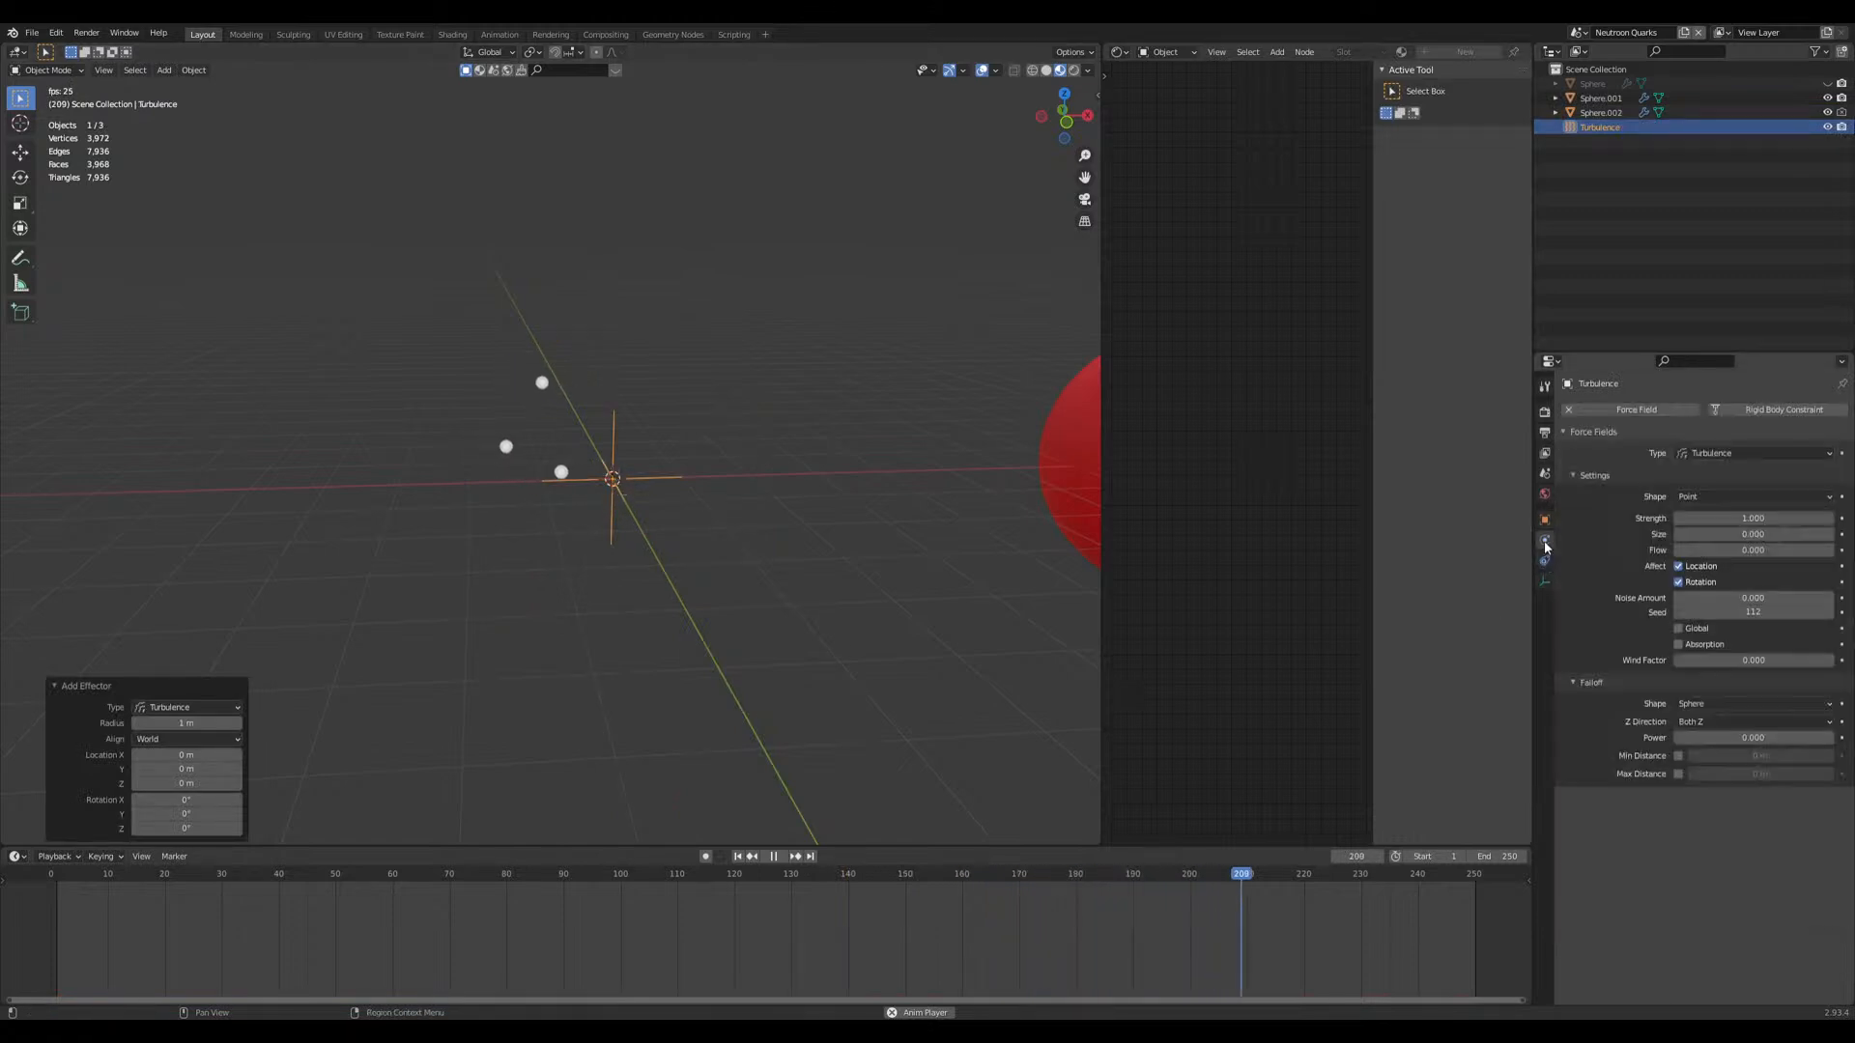
click(1806, 517)
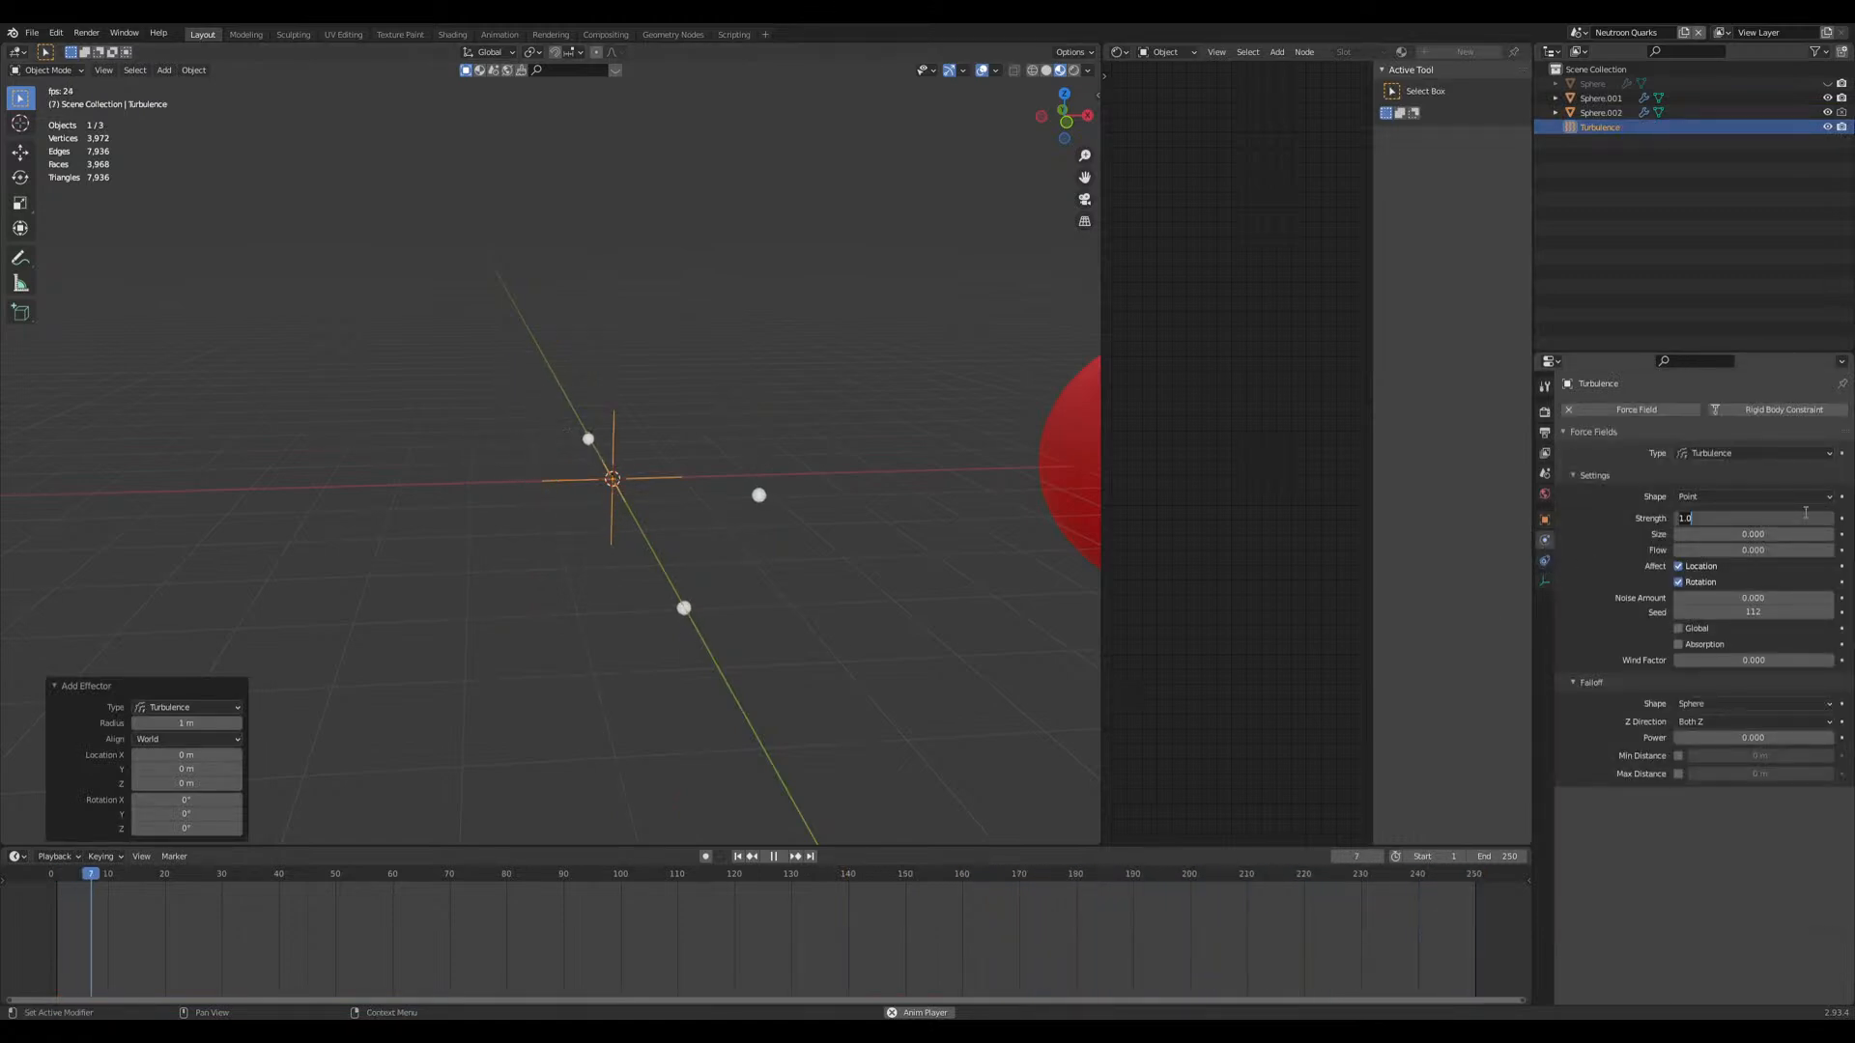
text(10)
key(Return)
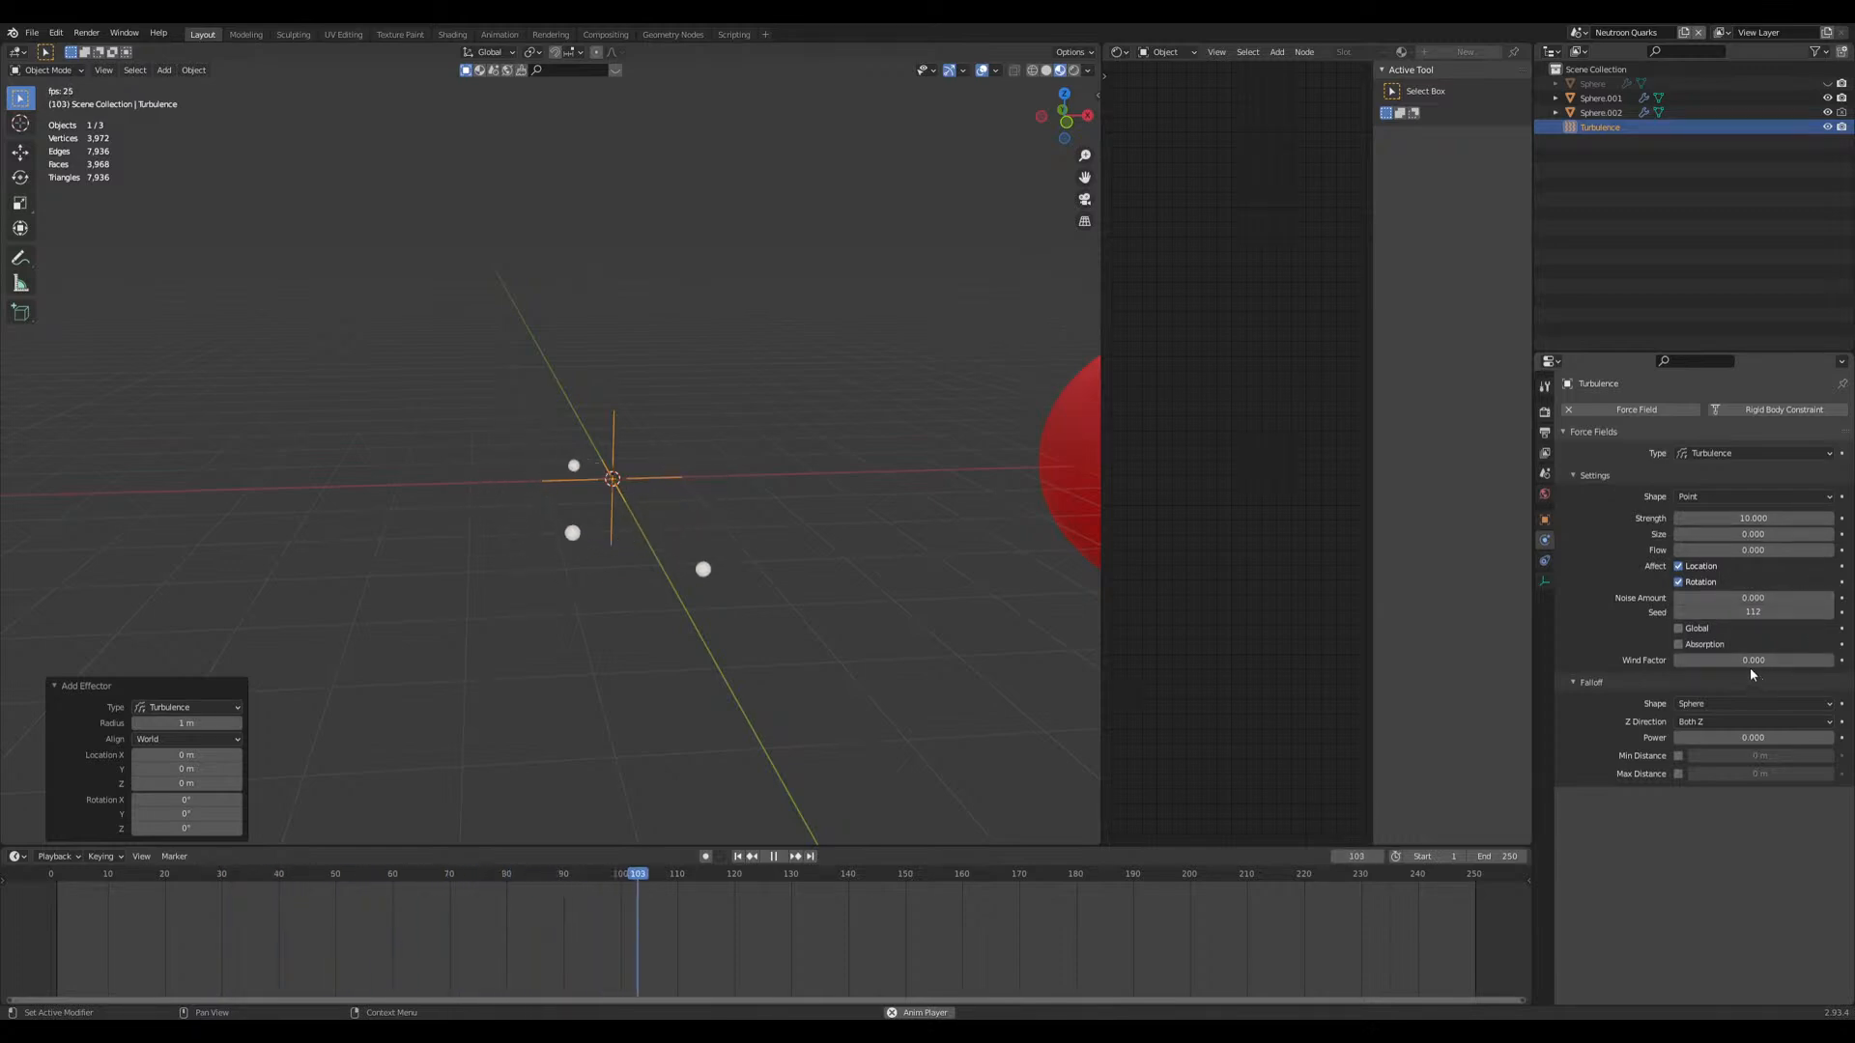
drag(1737, 598, 1767, 598)
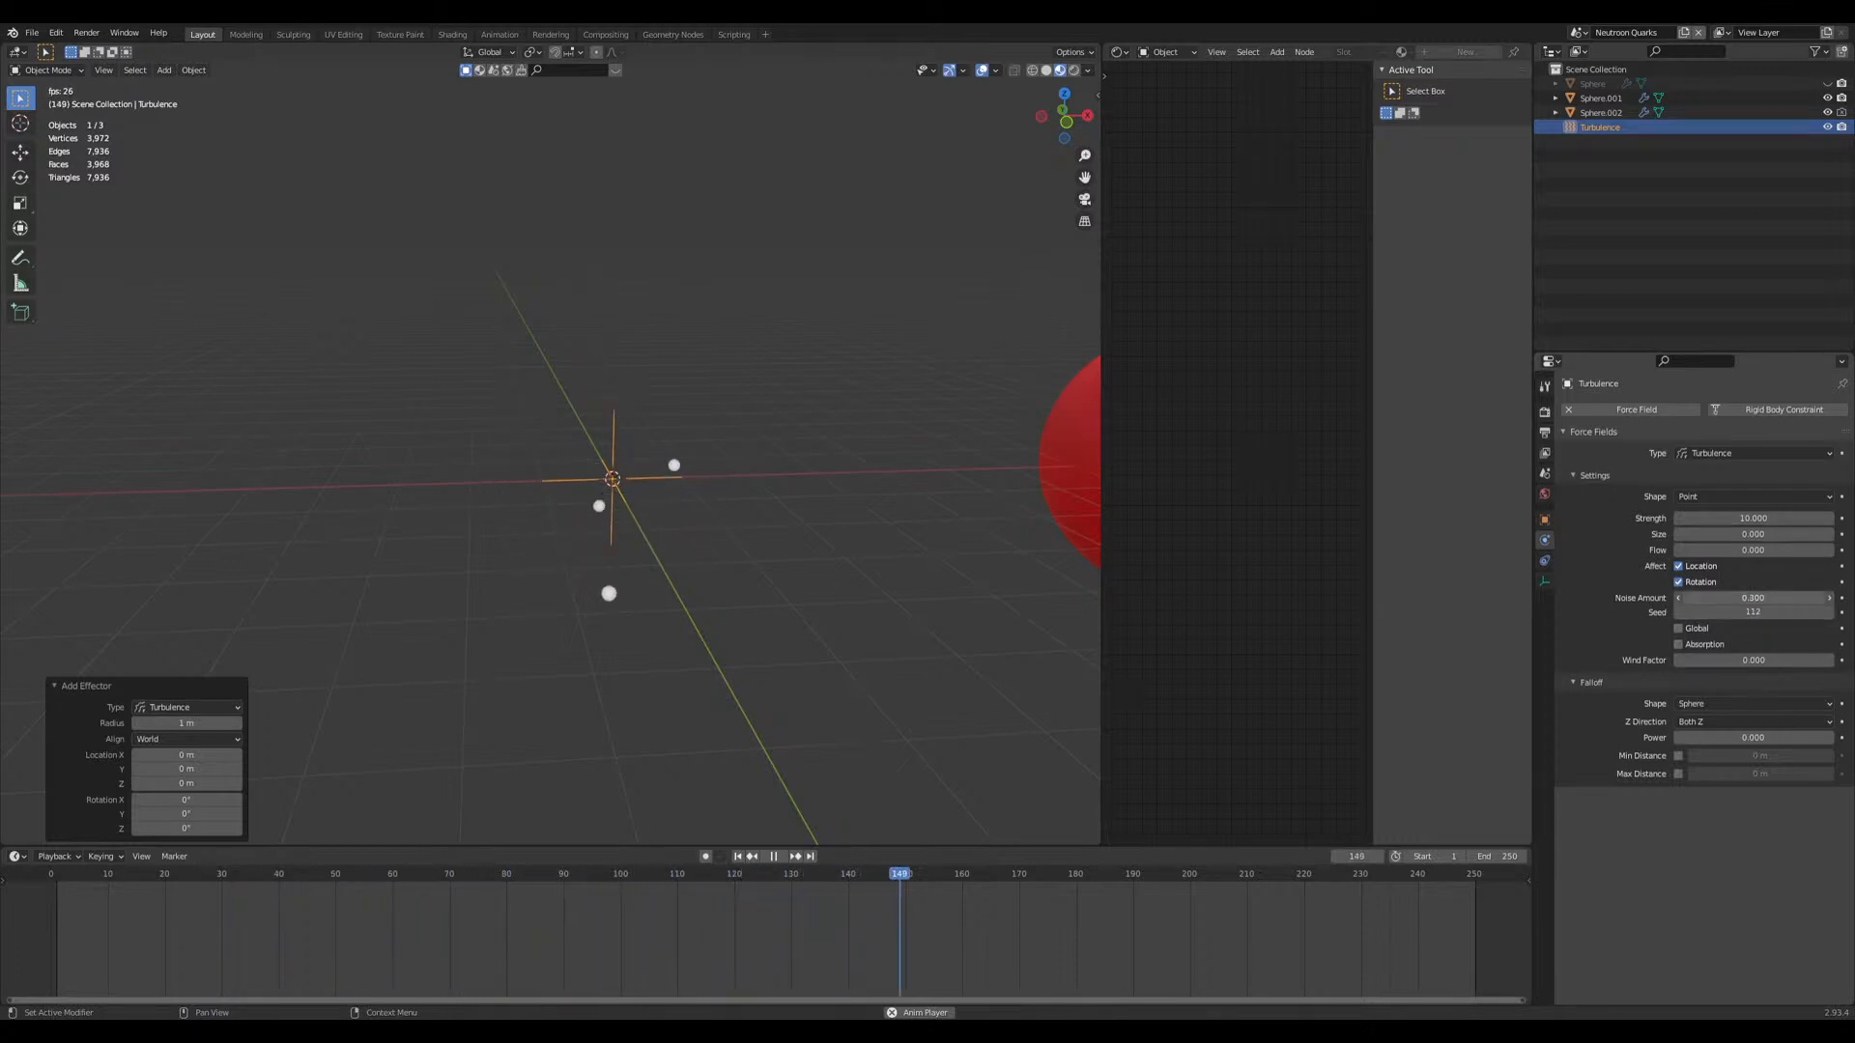
middle_drag(927, 518, 720, 538)
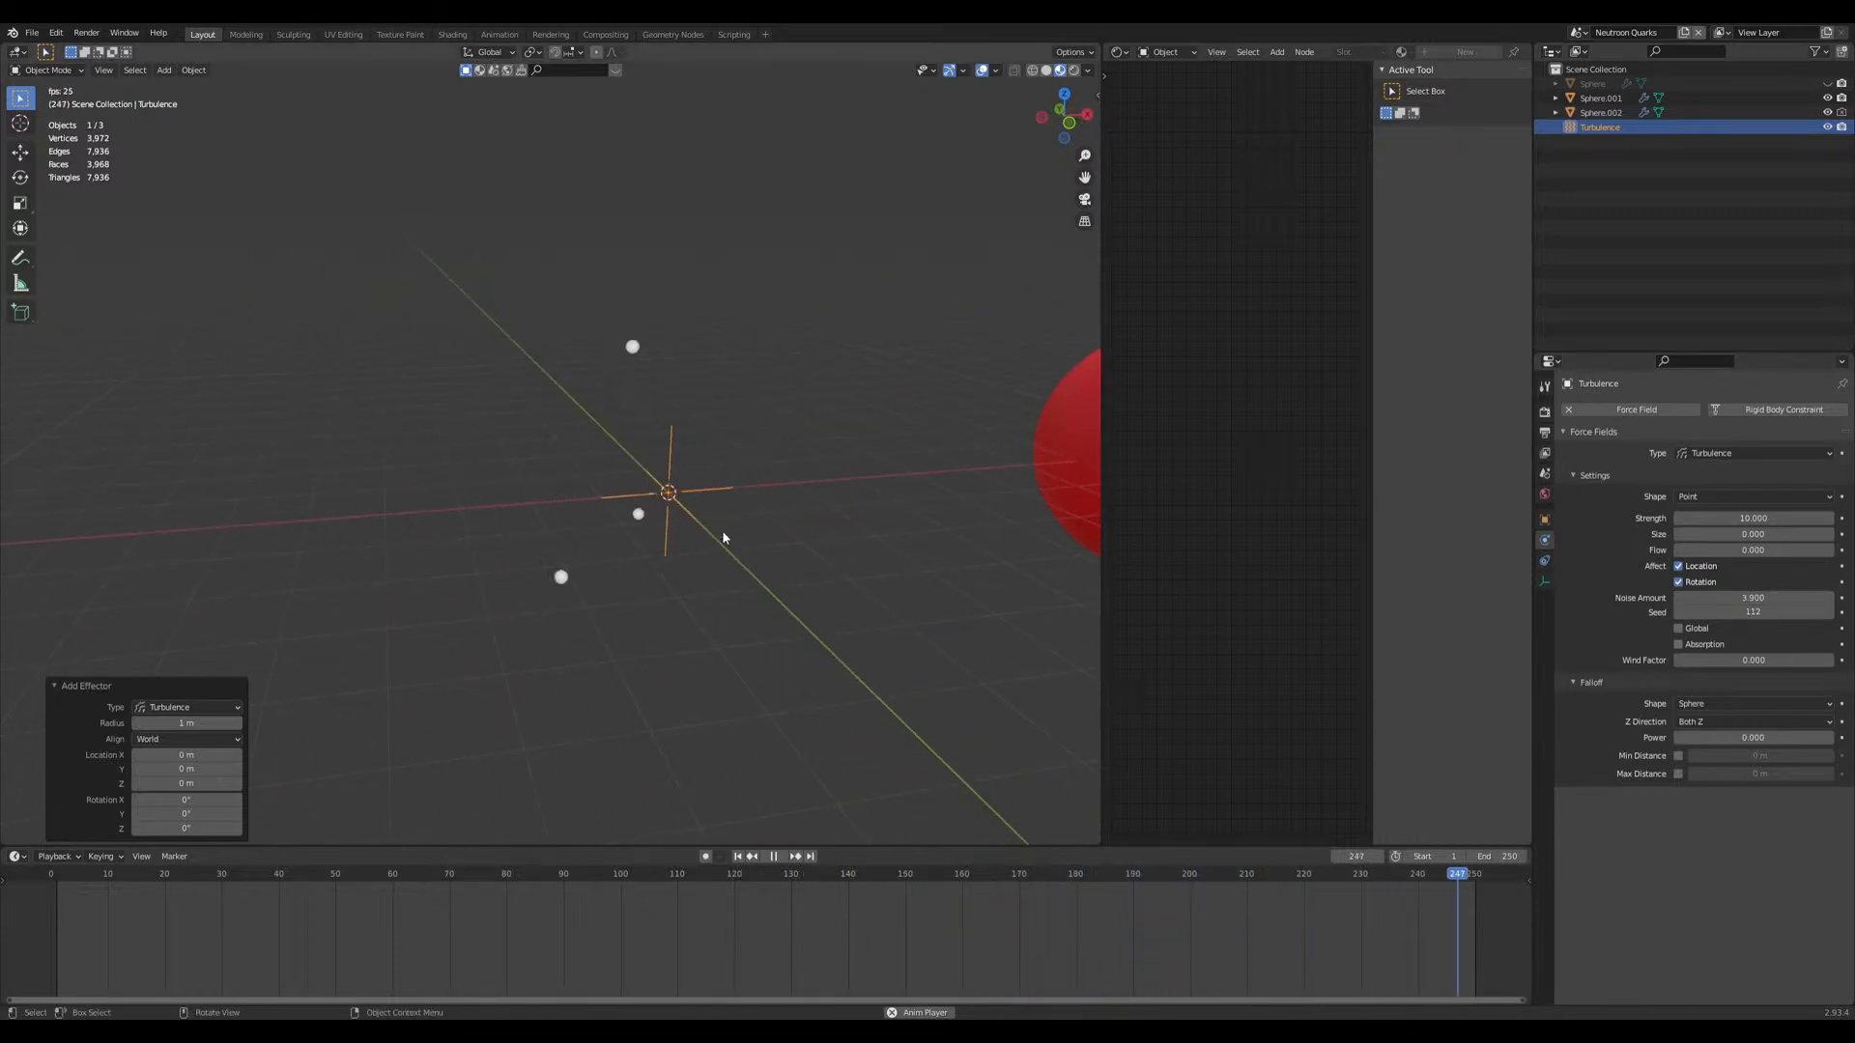
key(space)
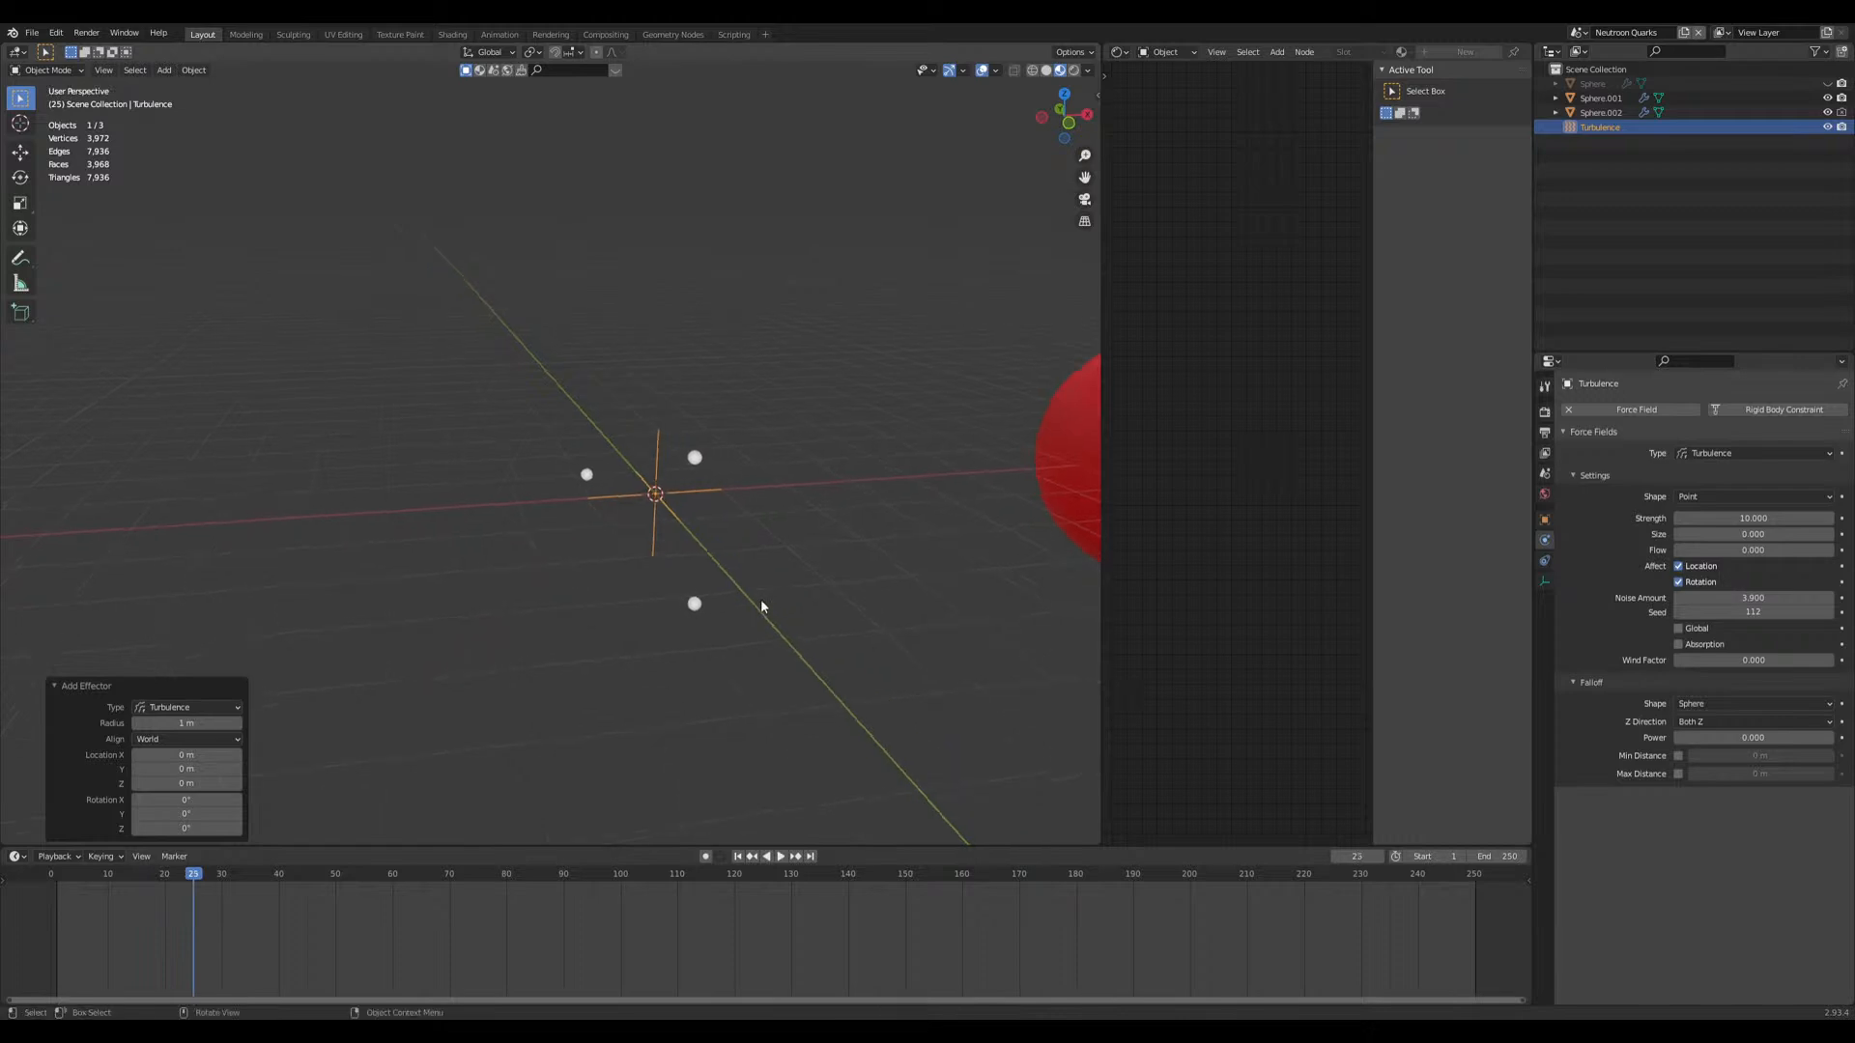
Step: Change the timeline area to an enlarged Animation Nodes editor and delete all nodes in its tree
click(15, 856)
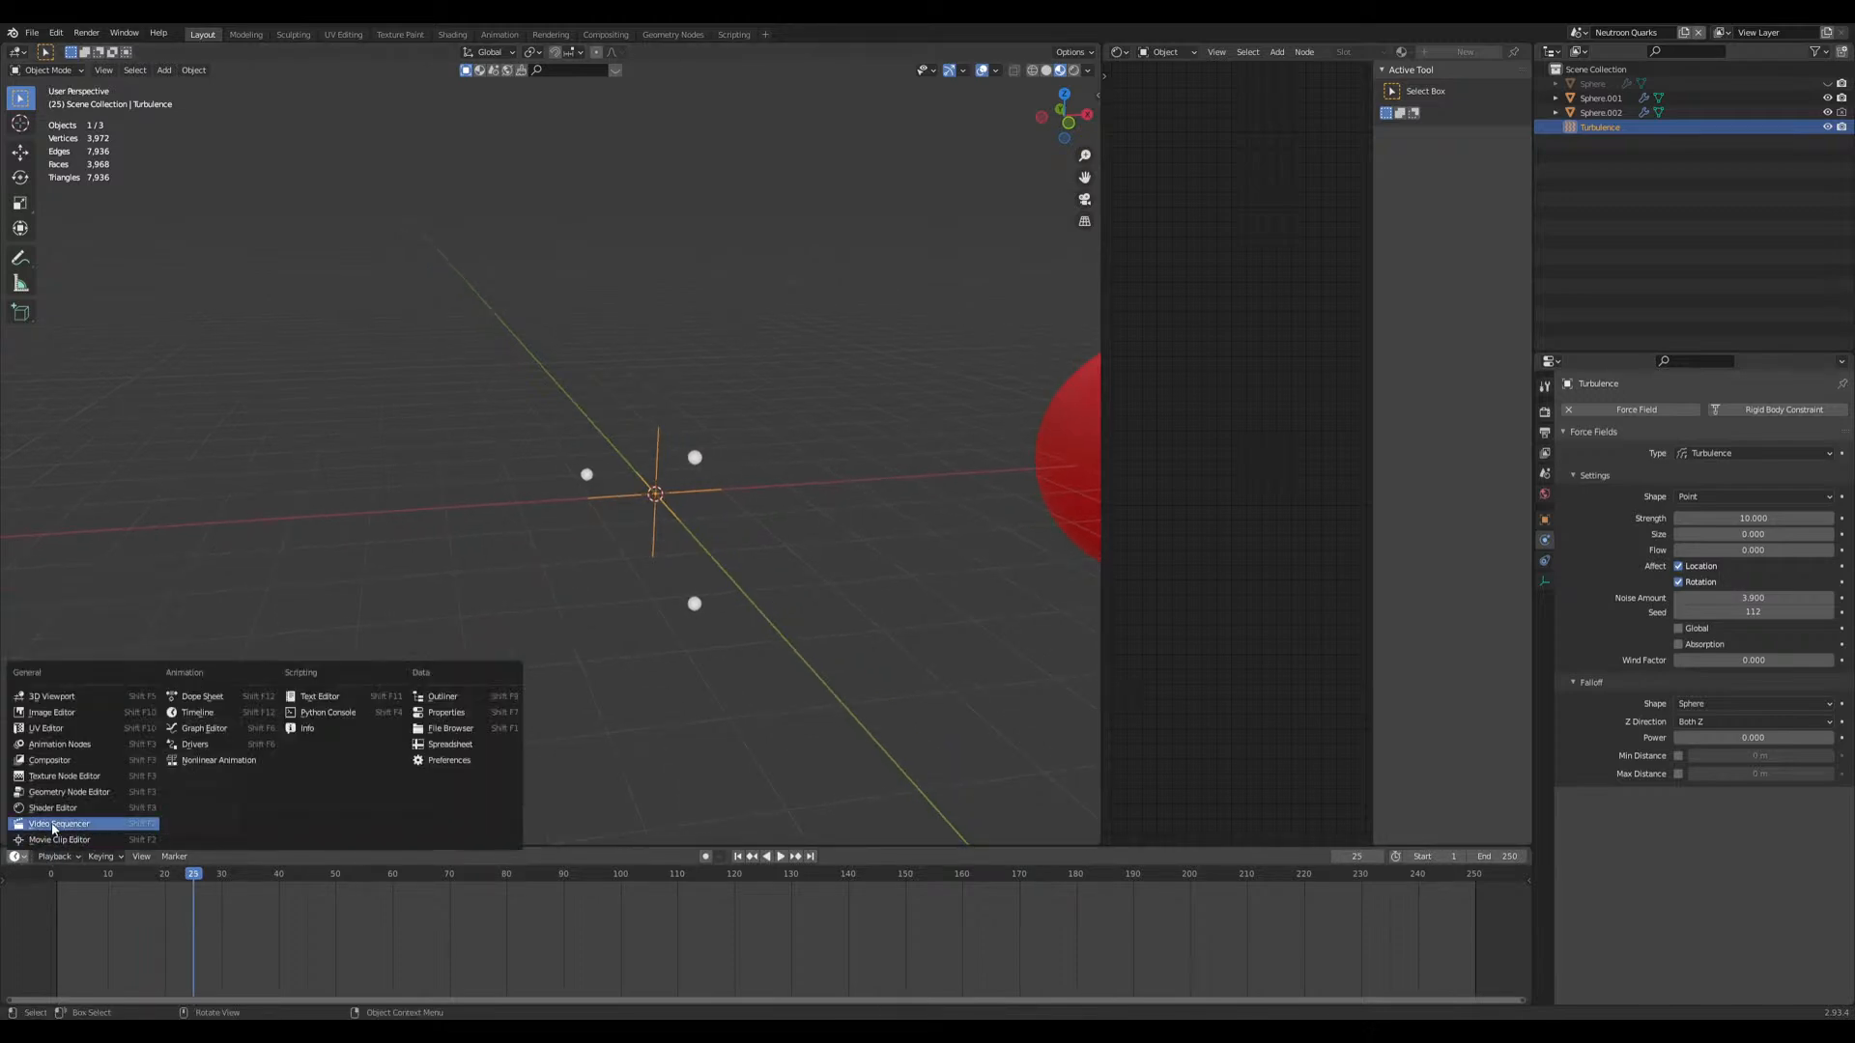
click(60, 745)
drag(541, 846, 550, 623)
middle_drag(487, 750, 454, 862)
drag(168, 721, 850, 1003)
key(x)
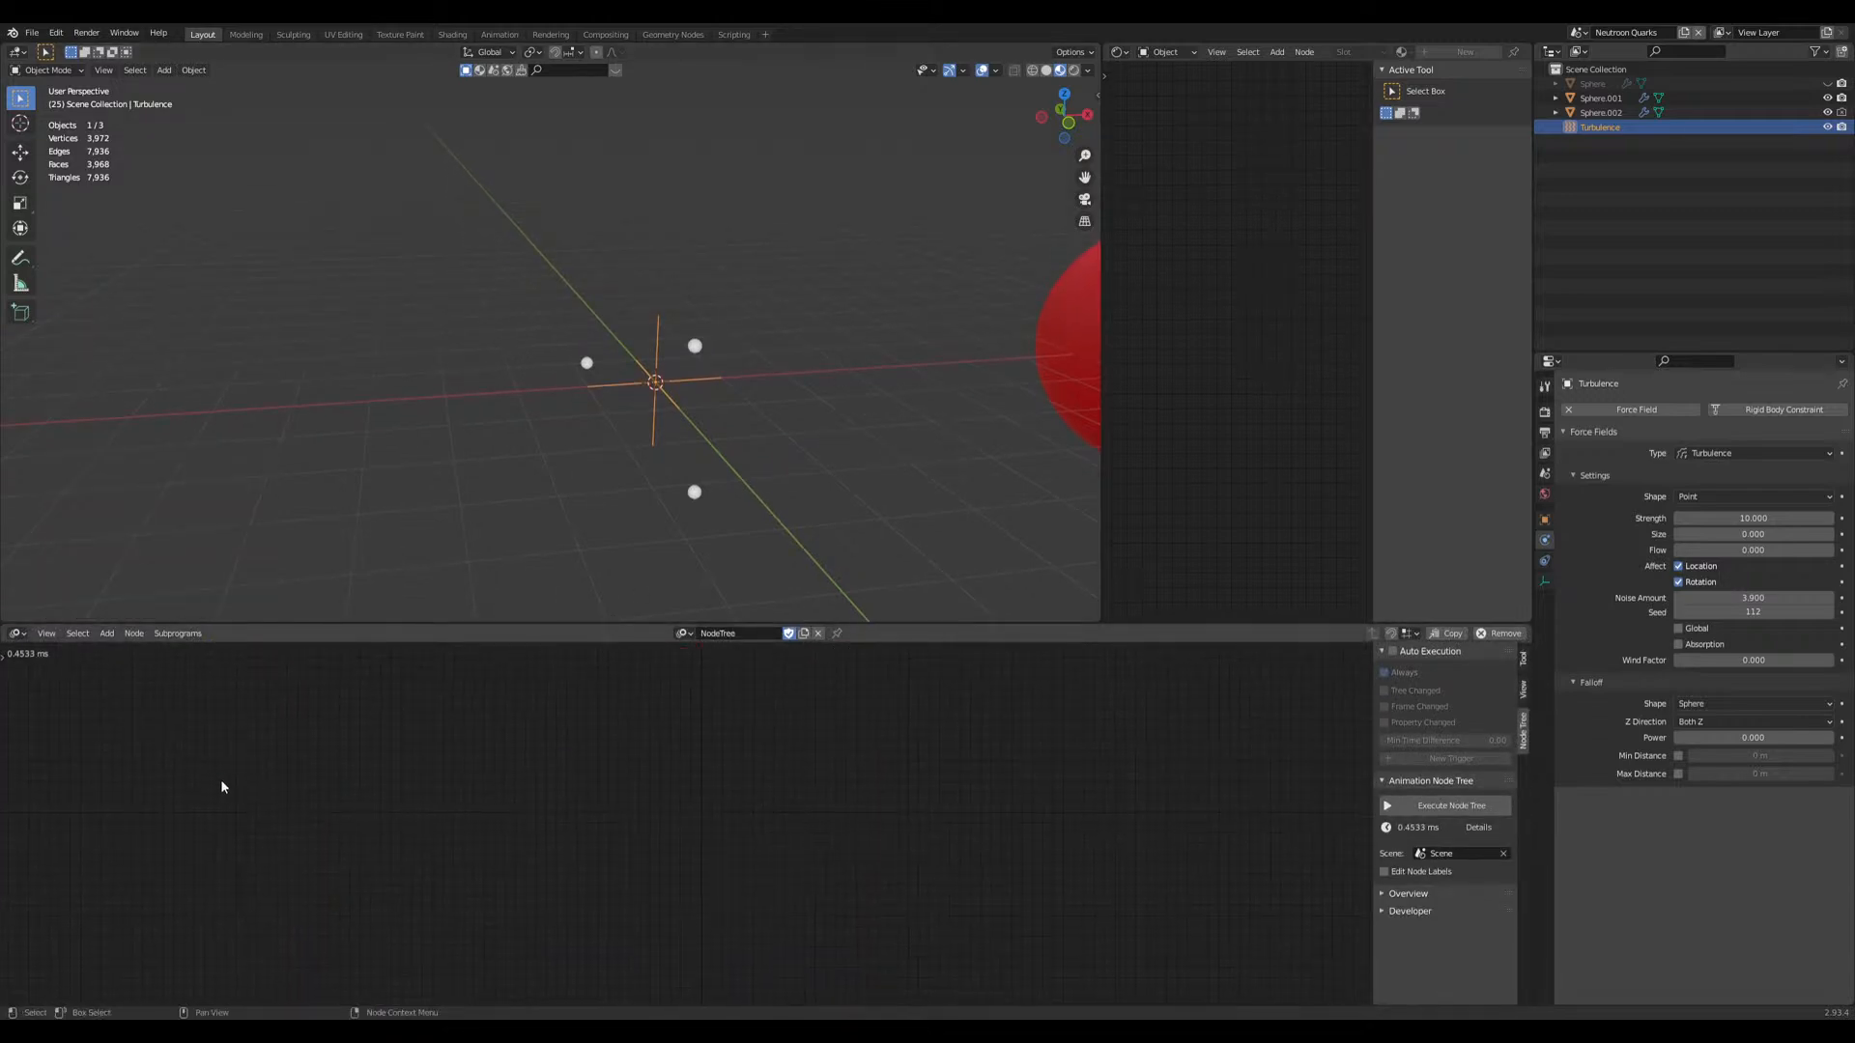
Step: Add a Particle Systems from Object node to the node tree and assign the active Turbulence object to it
key(shift+a)
mouse_move(222, 786)
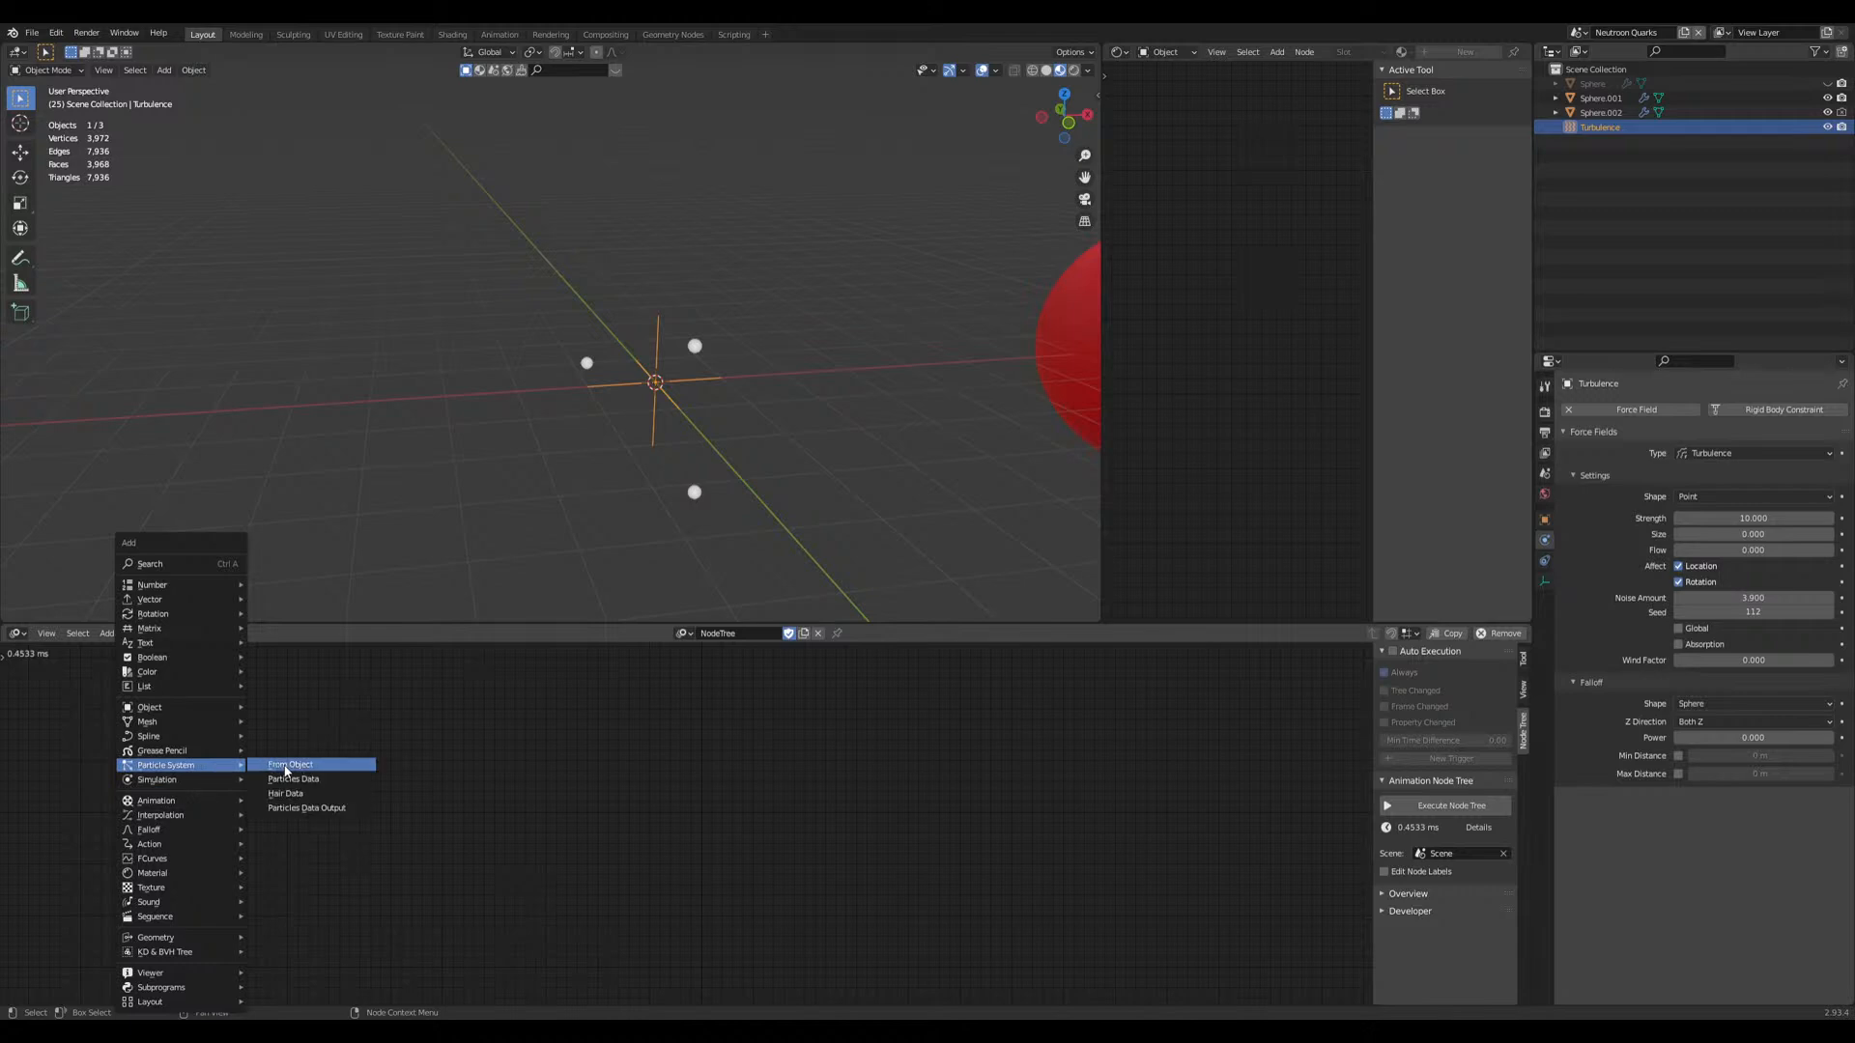
click(309, 765)
click(280, 821)
click(302, 849)
Step: Rename the particle emitter sphere, Sphere.002, as Particles
click(709, 423)
click(696, 403)
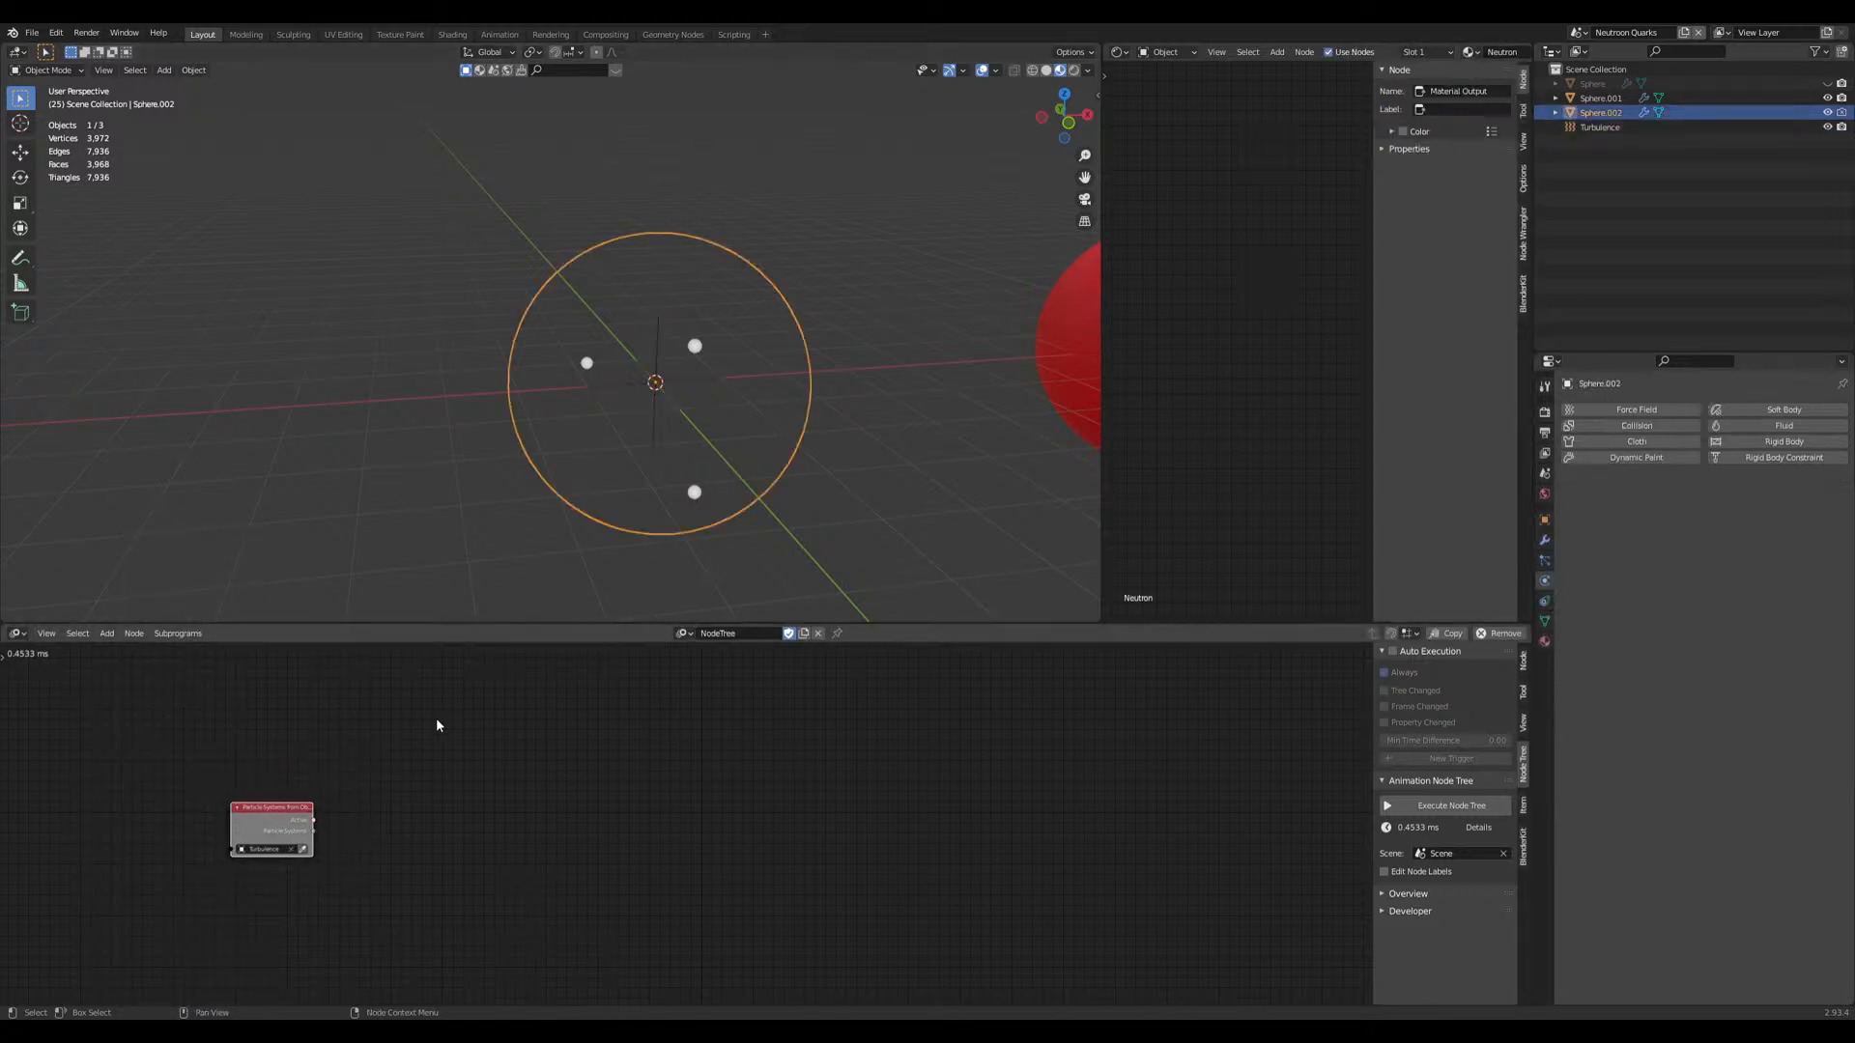
double_click(1595, 113)
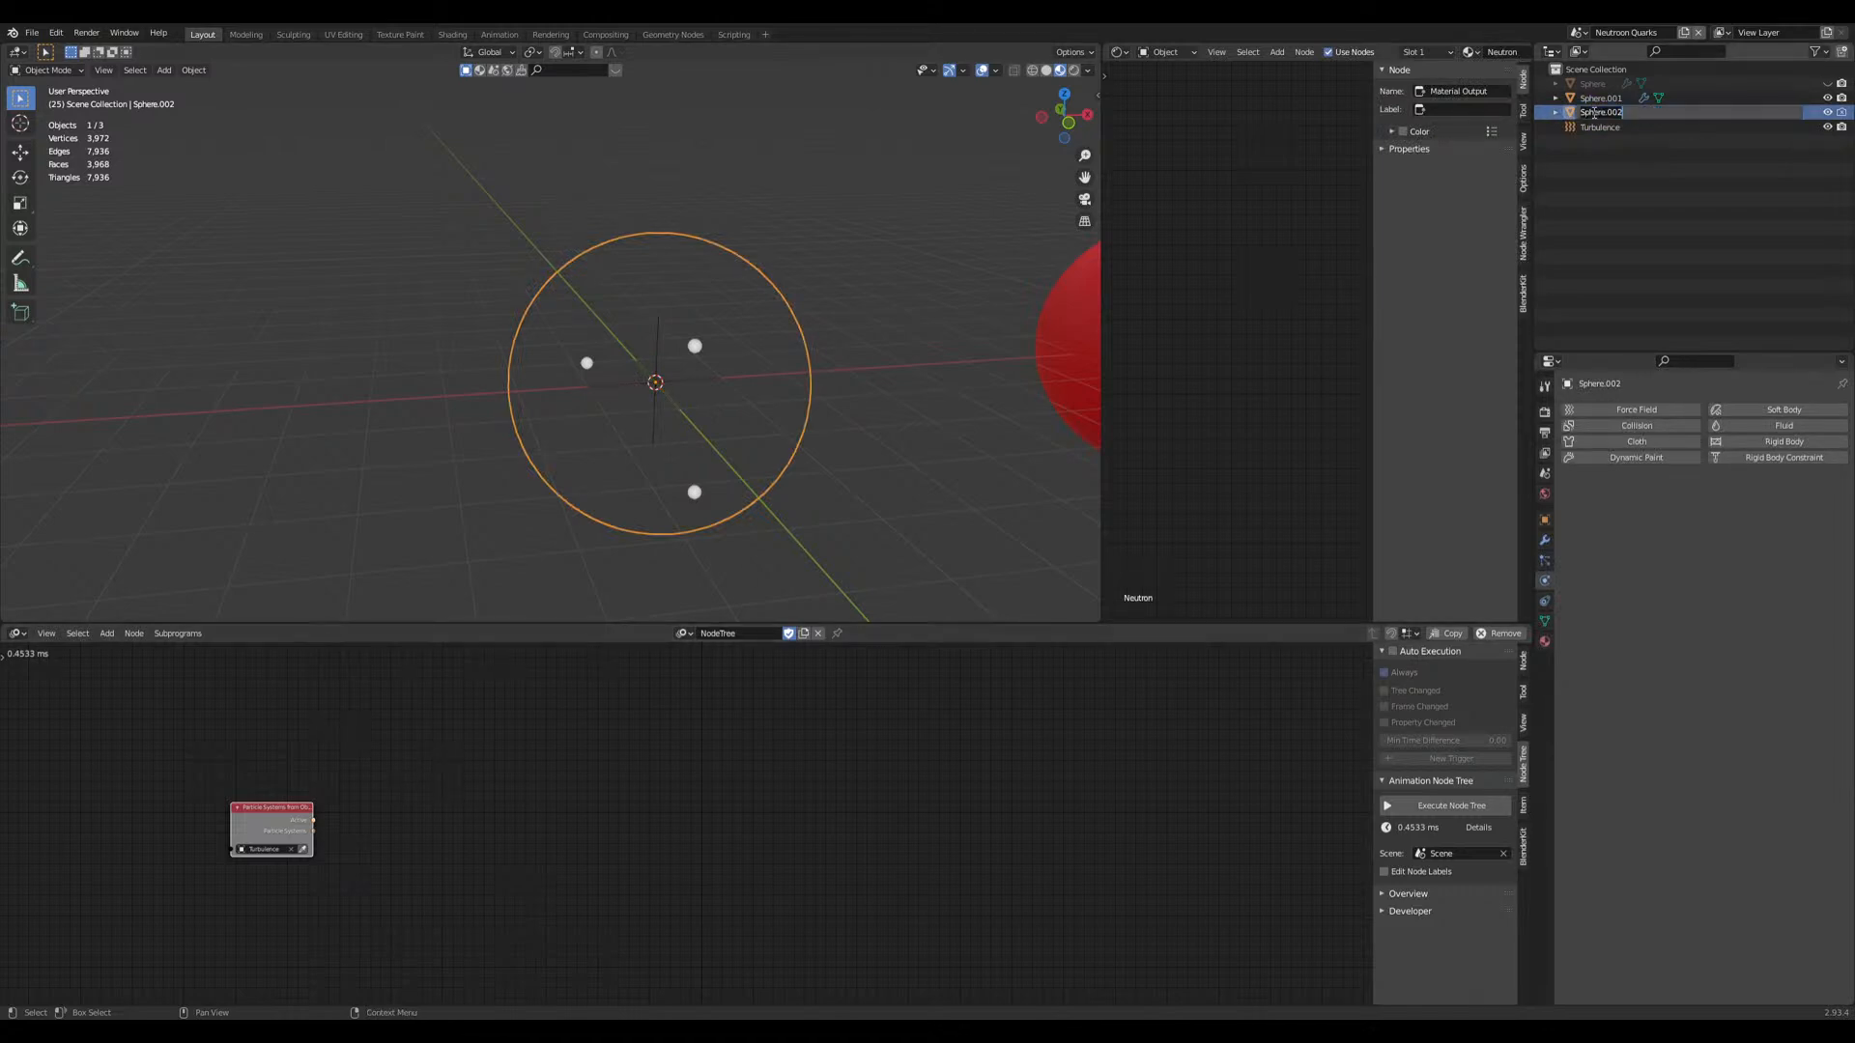
click(1545, 560)
double_click(1606, 112)
text(Particles)
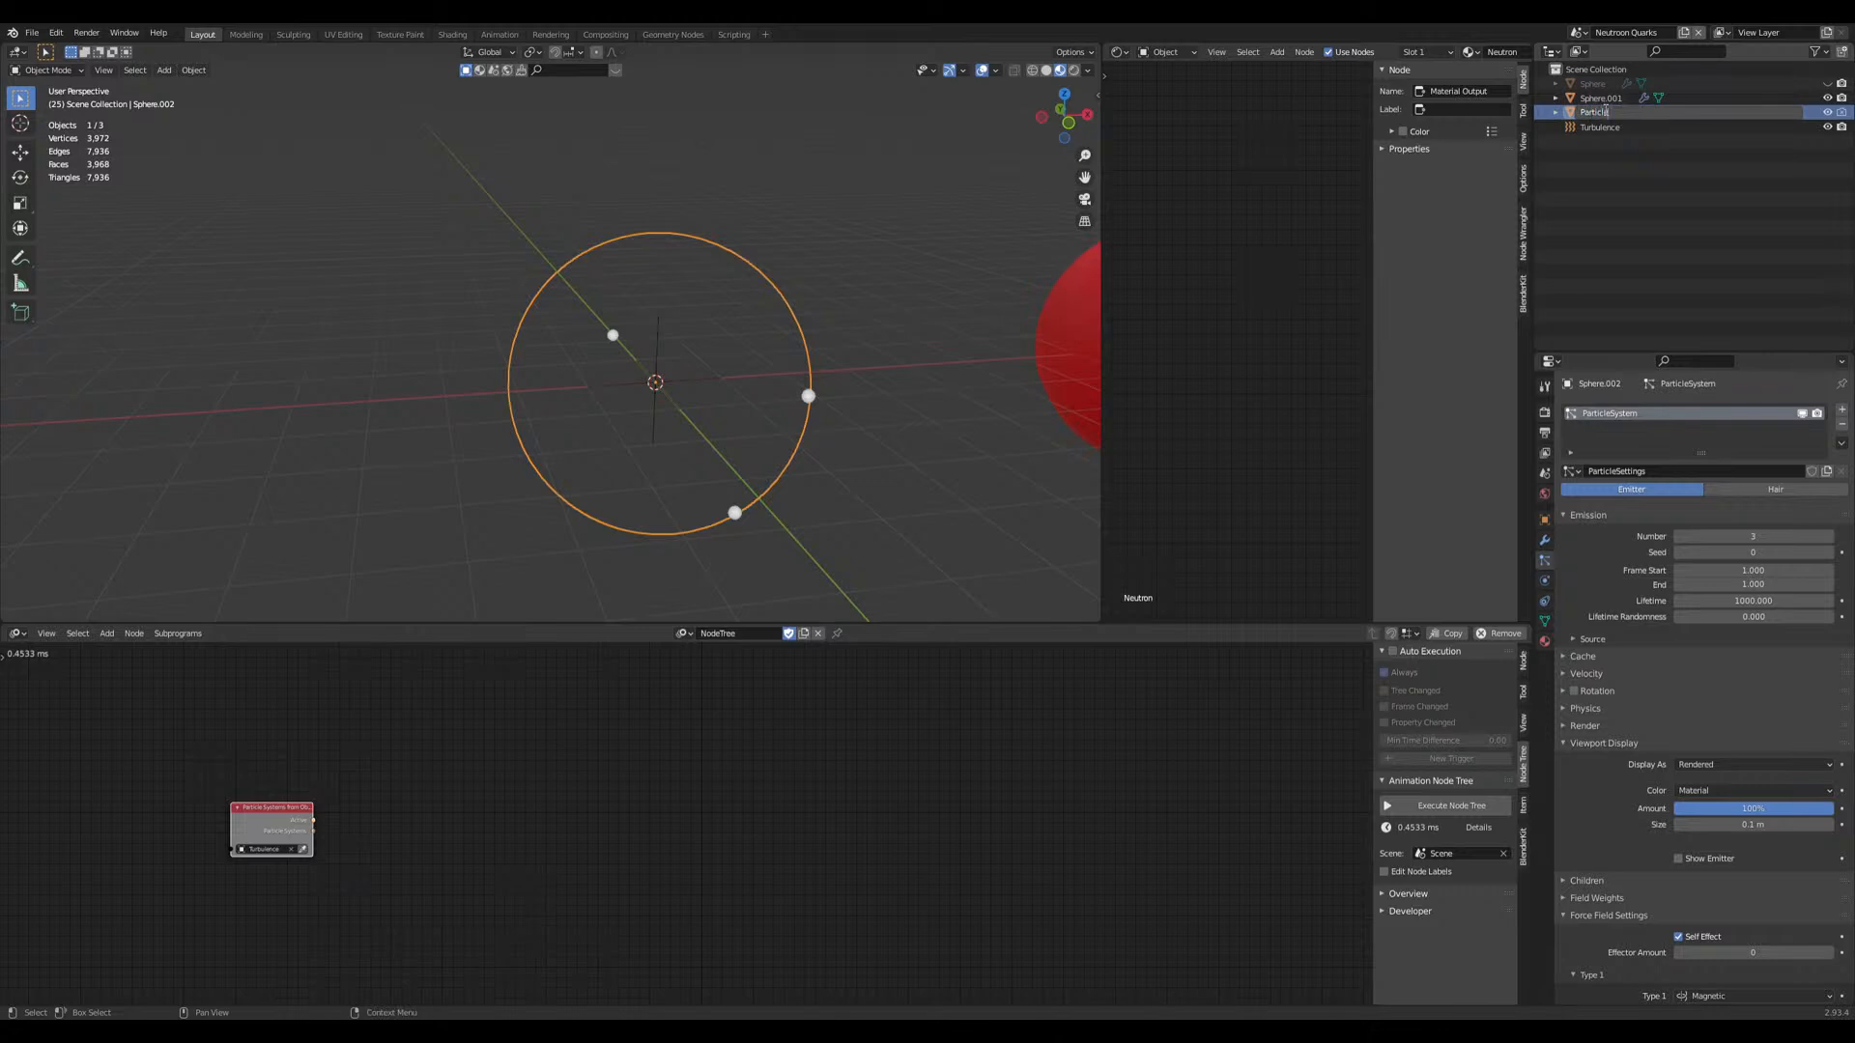
key(Return)
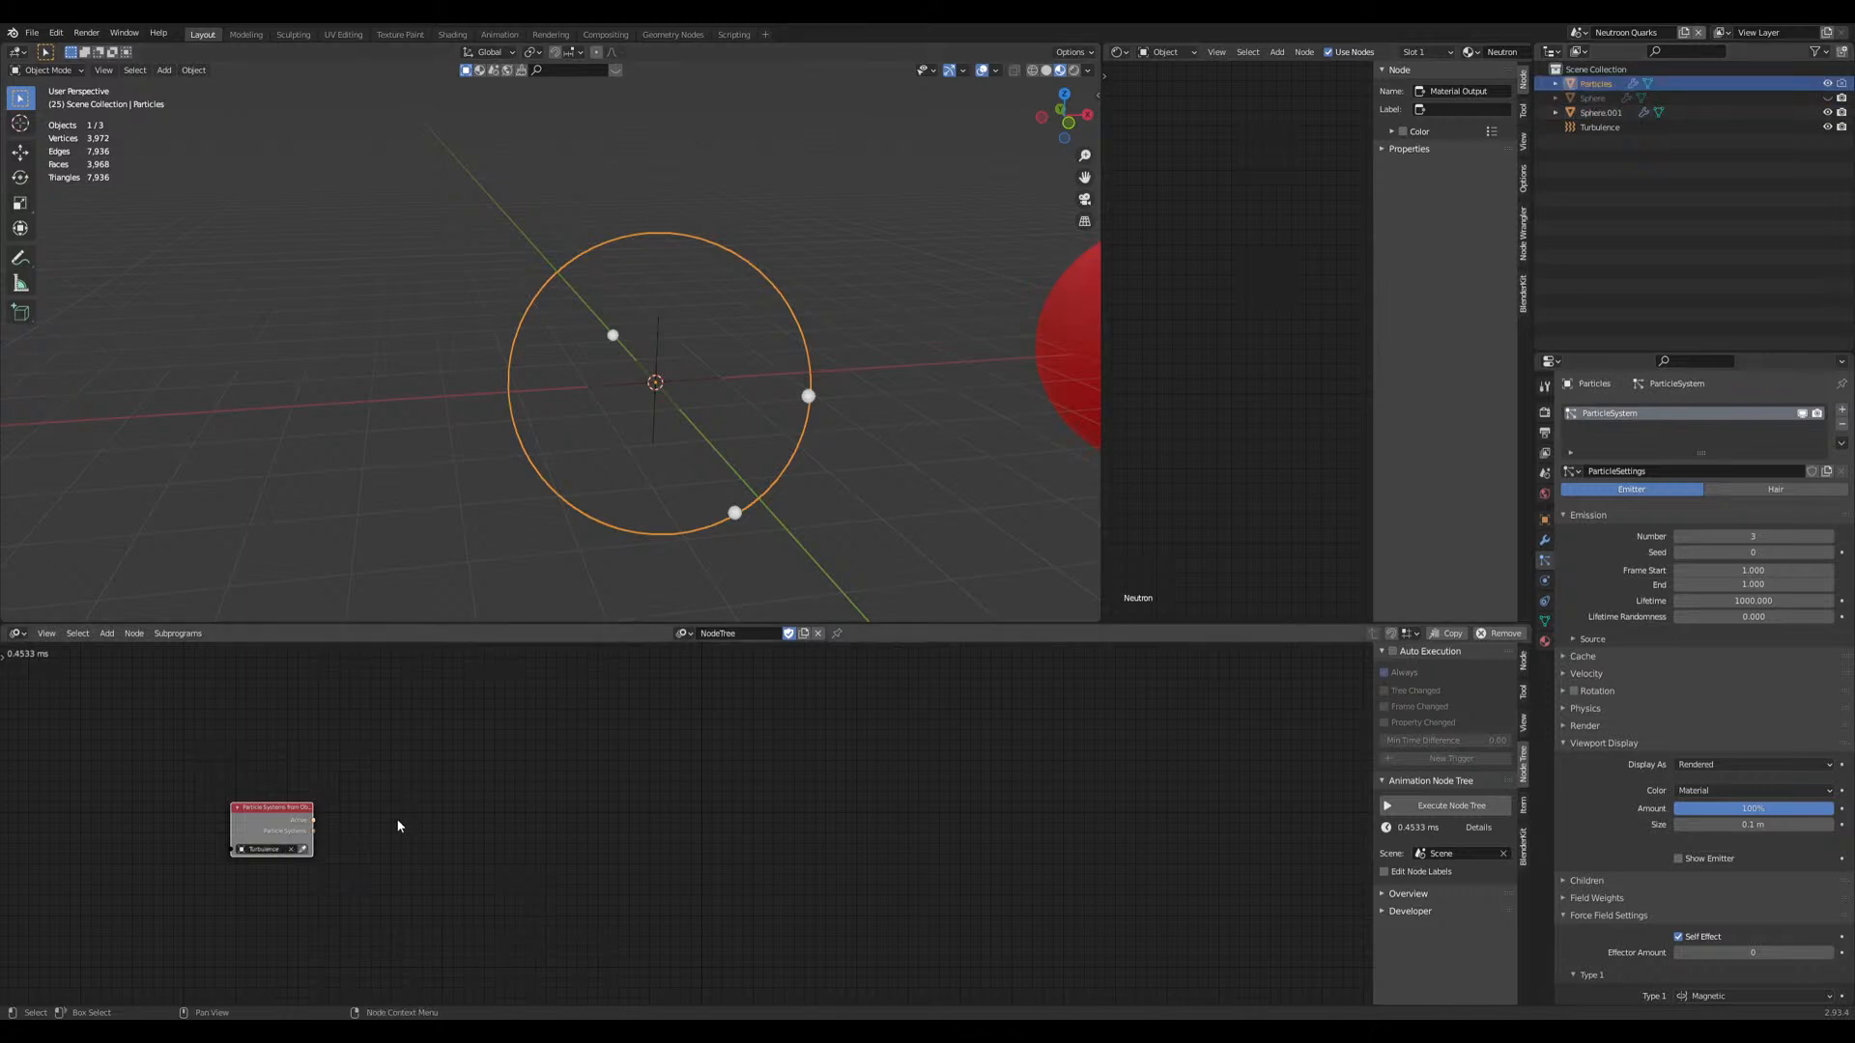
Step: Add a Particles Data node and connect the Active output of the particle systems node to its Particle System input
key(shift+a)
mouse_move(372, 765)
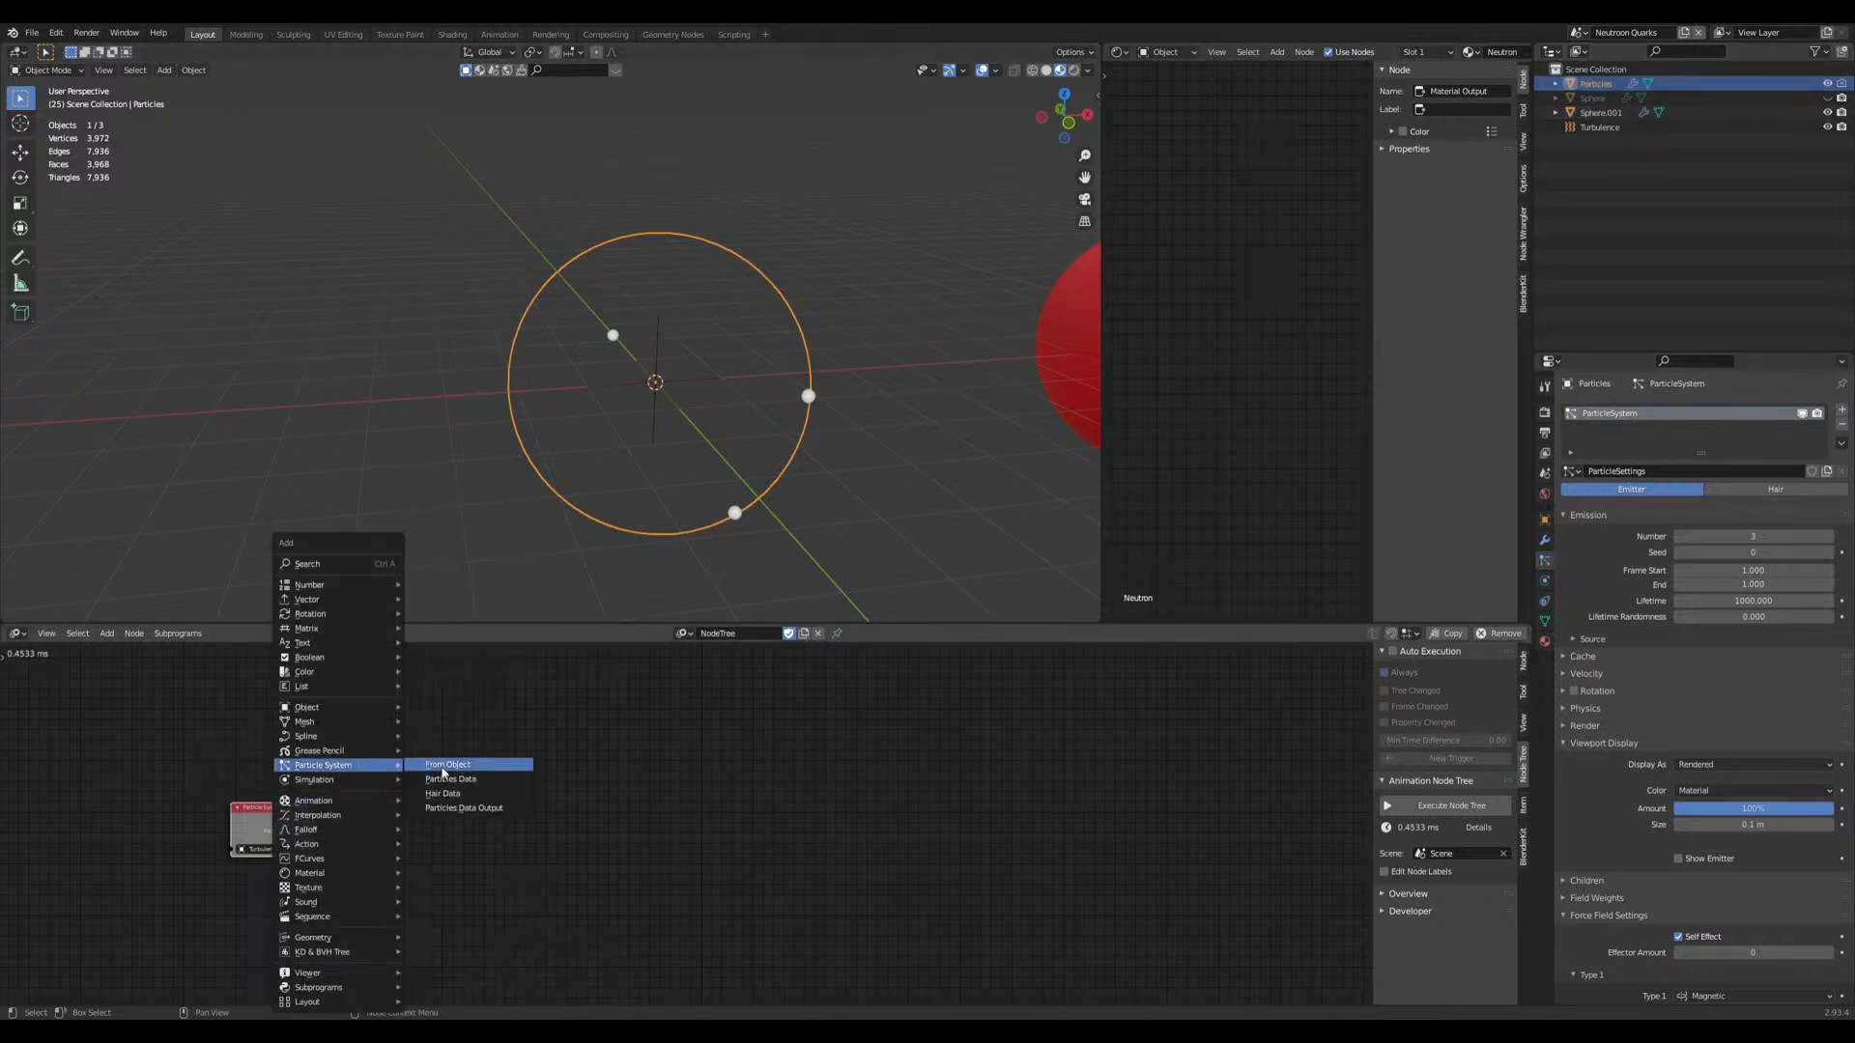
click(444, 778)
click(392, 816)
drag(313, 820, 391, 784)
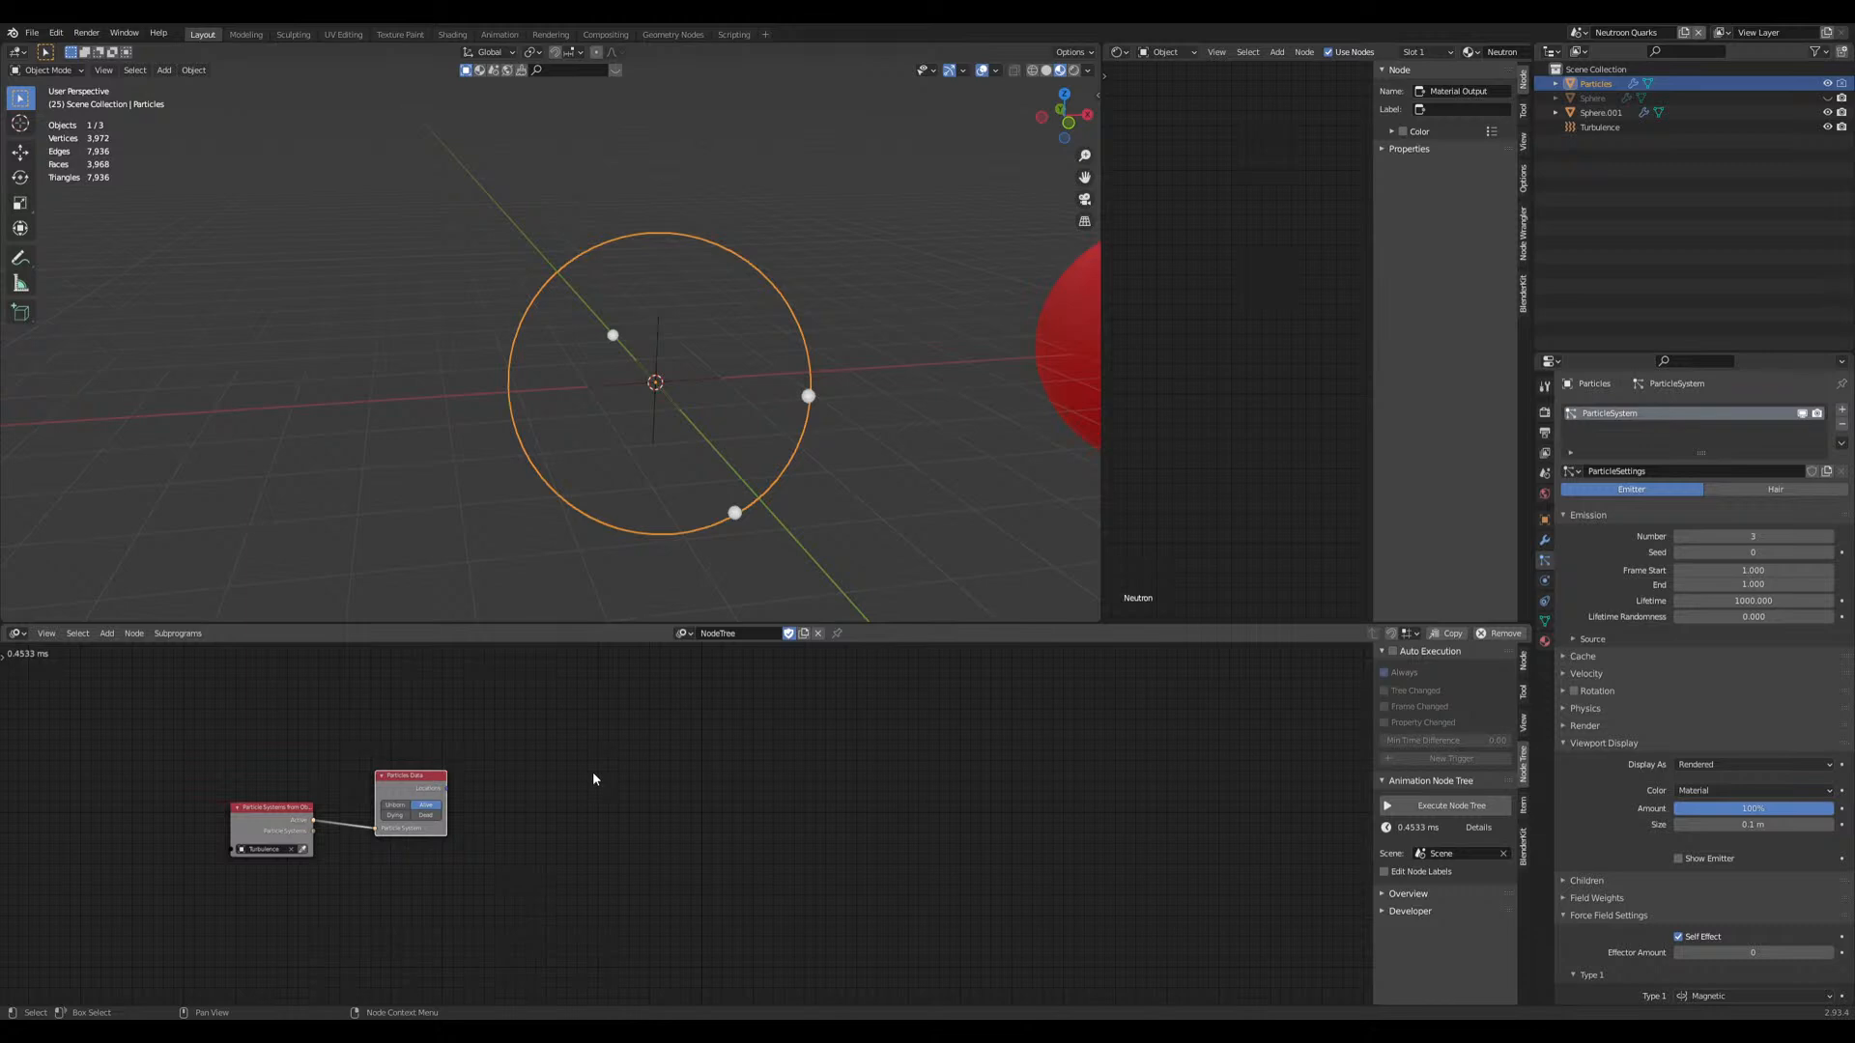
drag(414, 789, 425, 770)
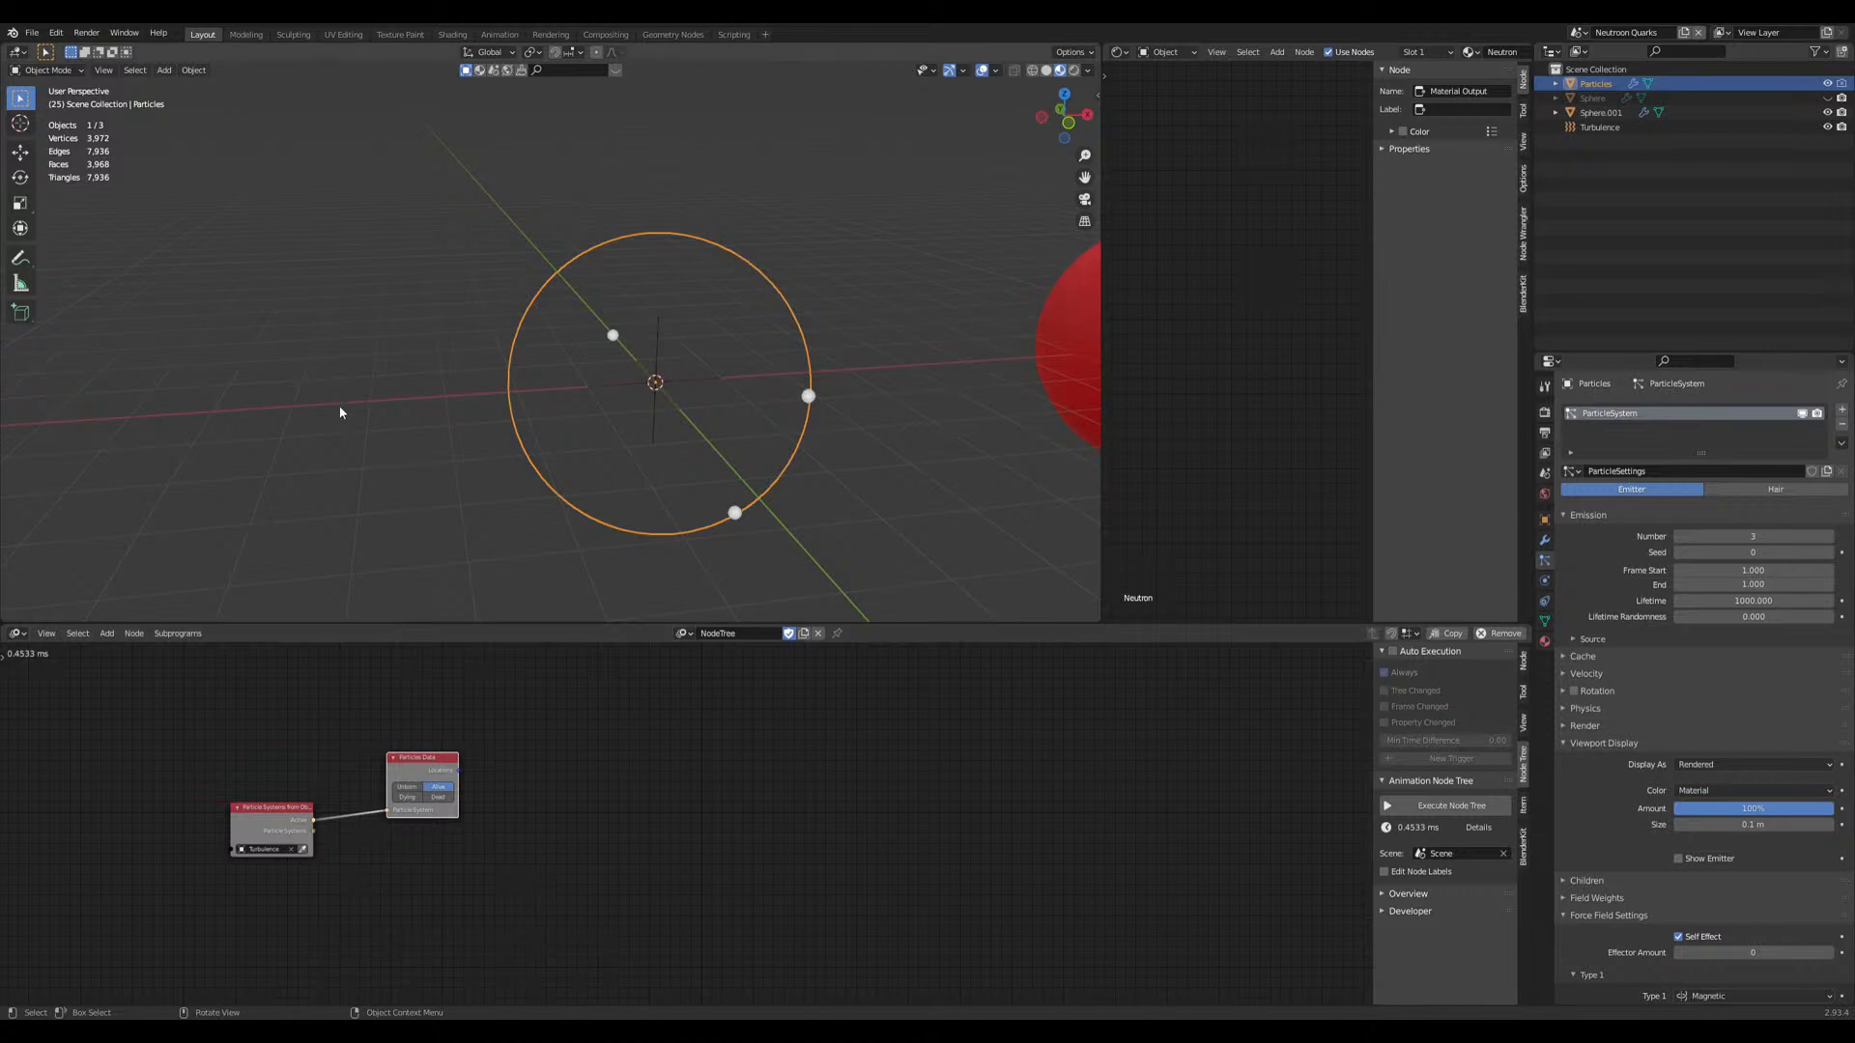
Step: Duplicate the Particles object in place
scroll(340, 387, down, 3)
key(shift+d)
right_click(308, 351)
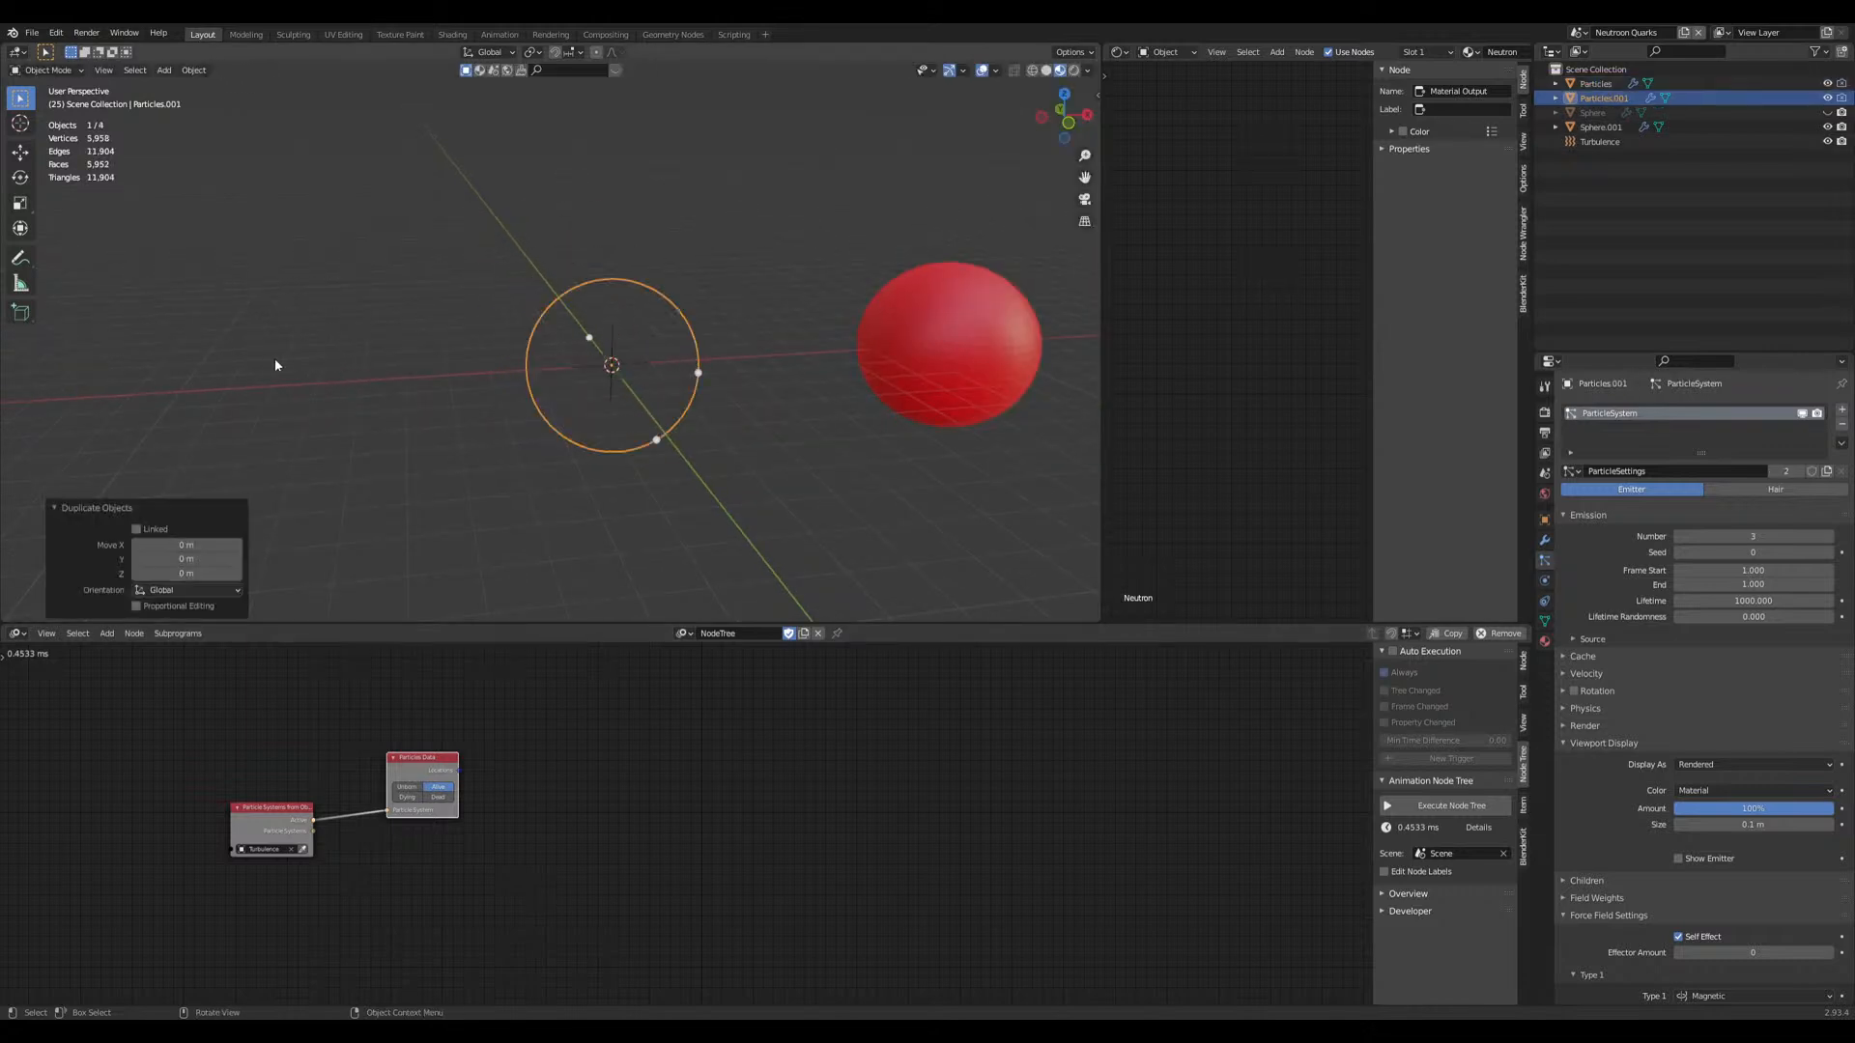
Step: Deselect everything and handwrite freehand annotations, starting with "THE", across the 3D viewport
click(244, 295)
drag(199, 183, 280, 178)
mouse_move(280, 170)
mouse_down()
mouse_move(274, 236)
mouse_move(297, 246)
mouse_up()
mouse_move(274, 214)
mouse_down()
mouse_move(326, 197)
mouse_move(320, 226)
mouse_move(359, 193)
mouse_up()
drag(350, 177, 394, 164)
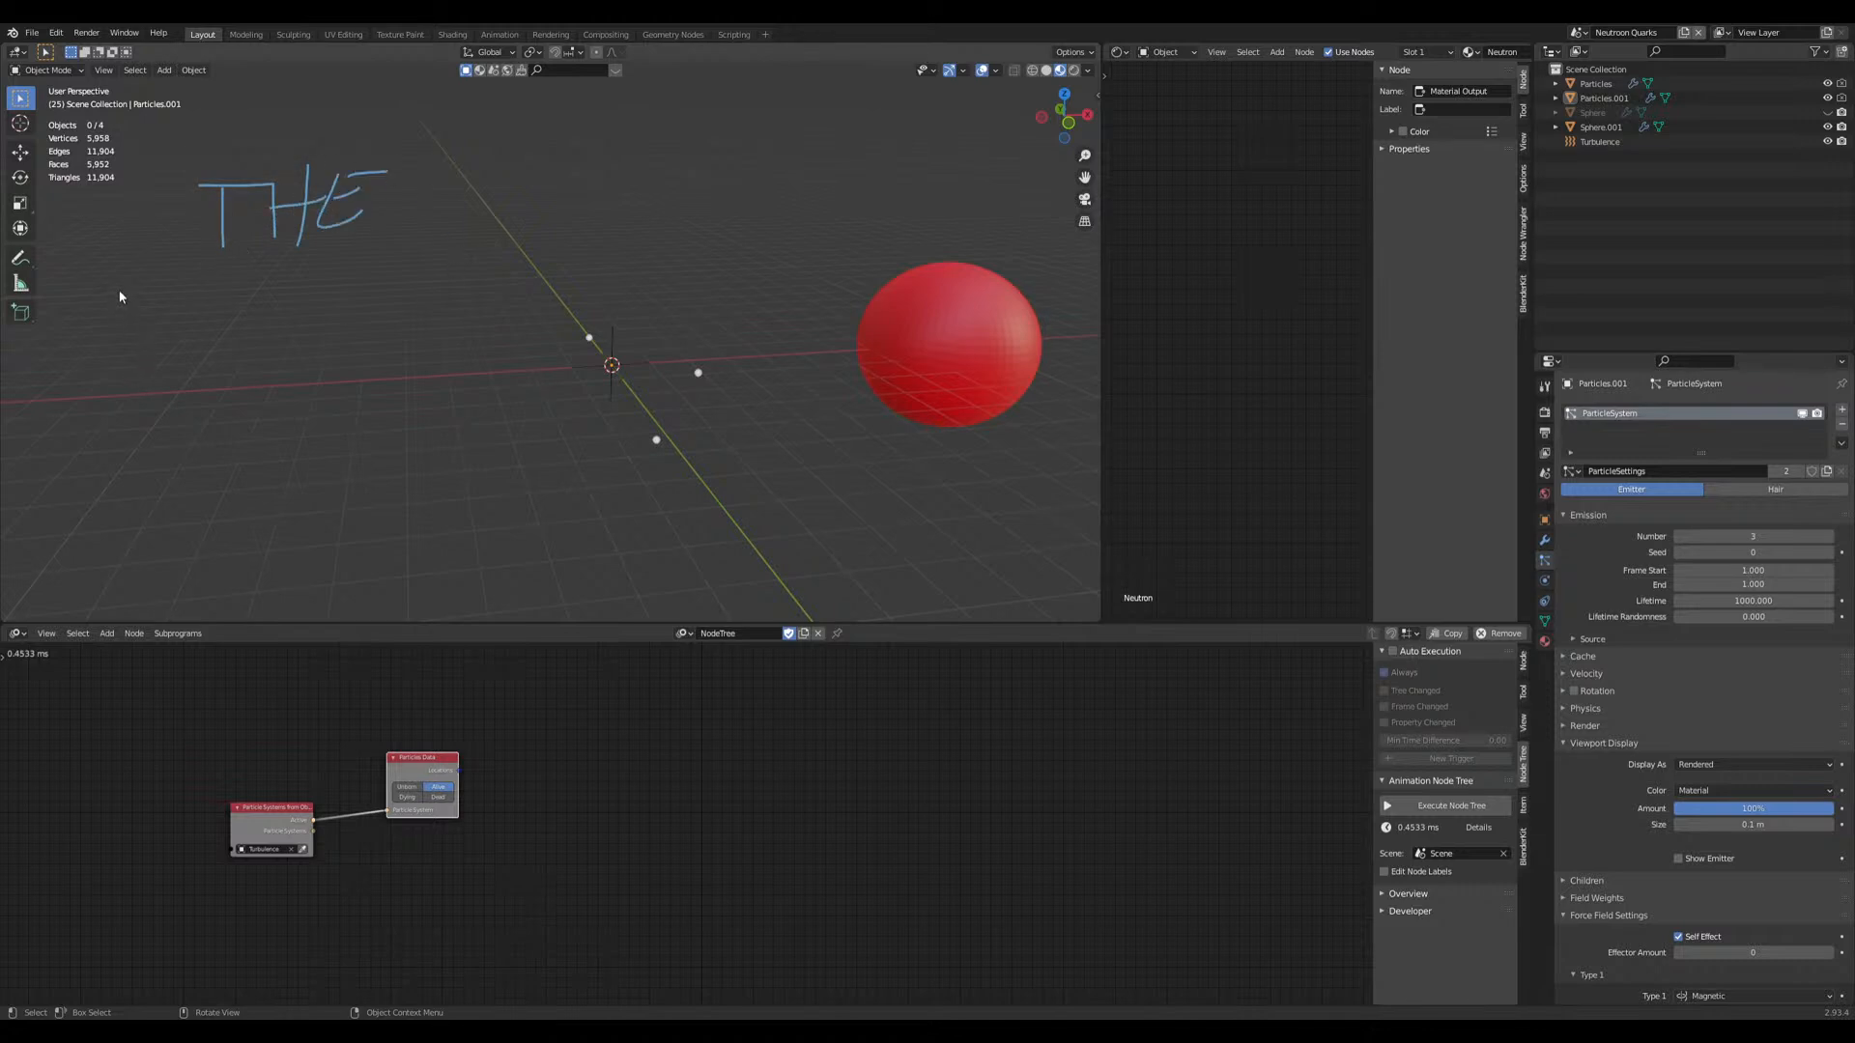
mouse_move(116, 296)
mouse_down()
mouse_move(145, 337)
mouse_move(191, 289)
mouse_move(175, 308)
mouse_move(237, 342)
mouse_up()
drag(247, 340, 262, 338)
drag(242, 292, 338, 343)
mouse_move(383, 279)
mouse_down()
mouse_move(379, 325)
mouse_move(420, 325)
mouse_up()
mouse_move(443, 302)
mouse_down()
mouse_move(441, 286)
mouse_move(464, 319)
mouse_move(535, 302)
mouse_up()
mouse_move(543, 301)
mouse_down()
mouse_move(570, 284)
mouse_move(582, 307)
mouse_up()
mouse_move(732, 242)
mouse_down()
mouse_move(654, 277)
mouse_move(700, 275)
mouse_up()
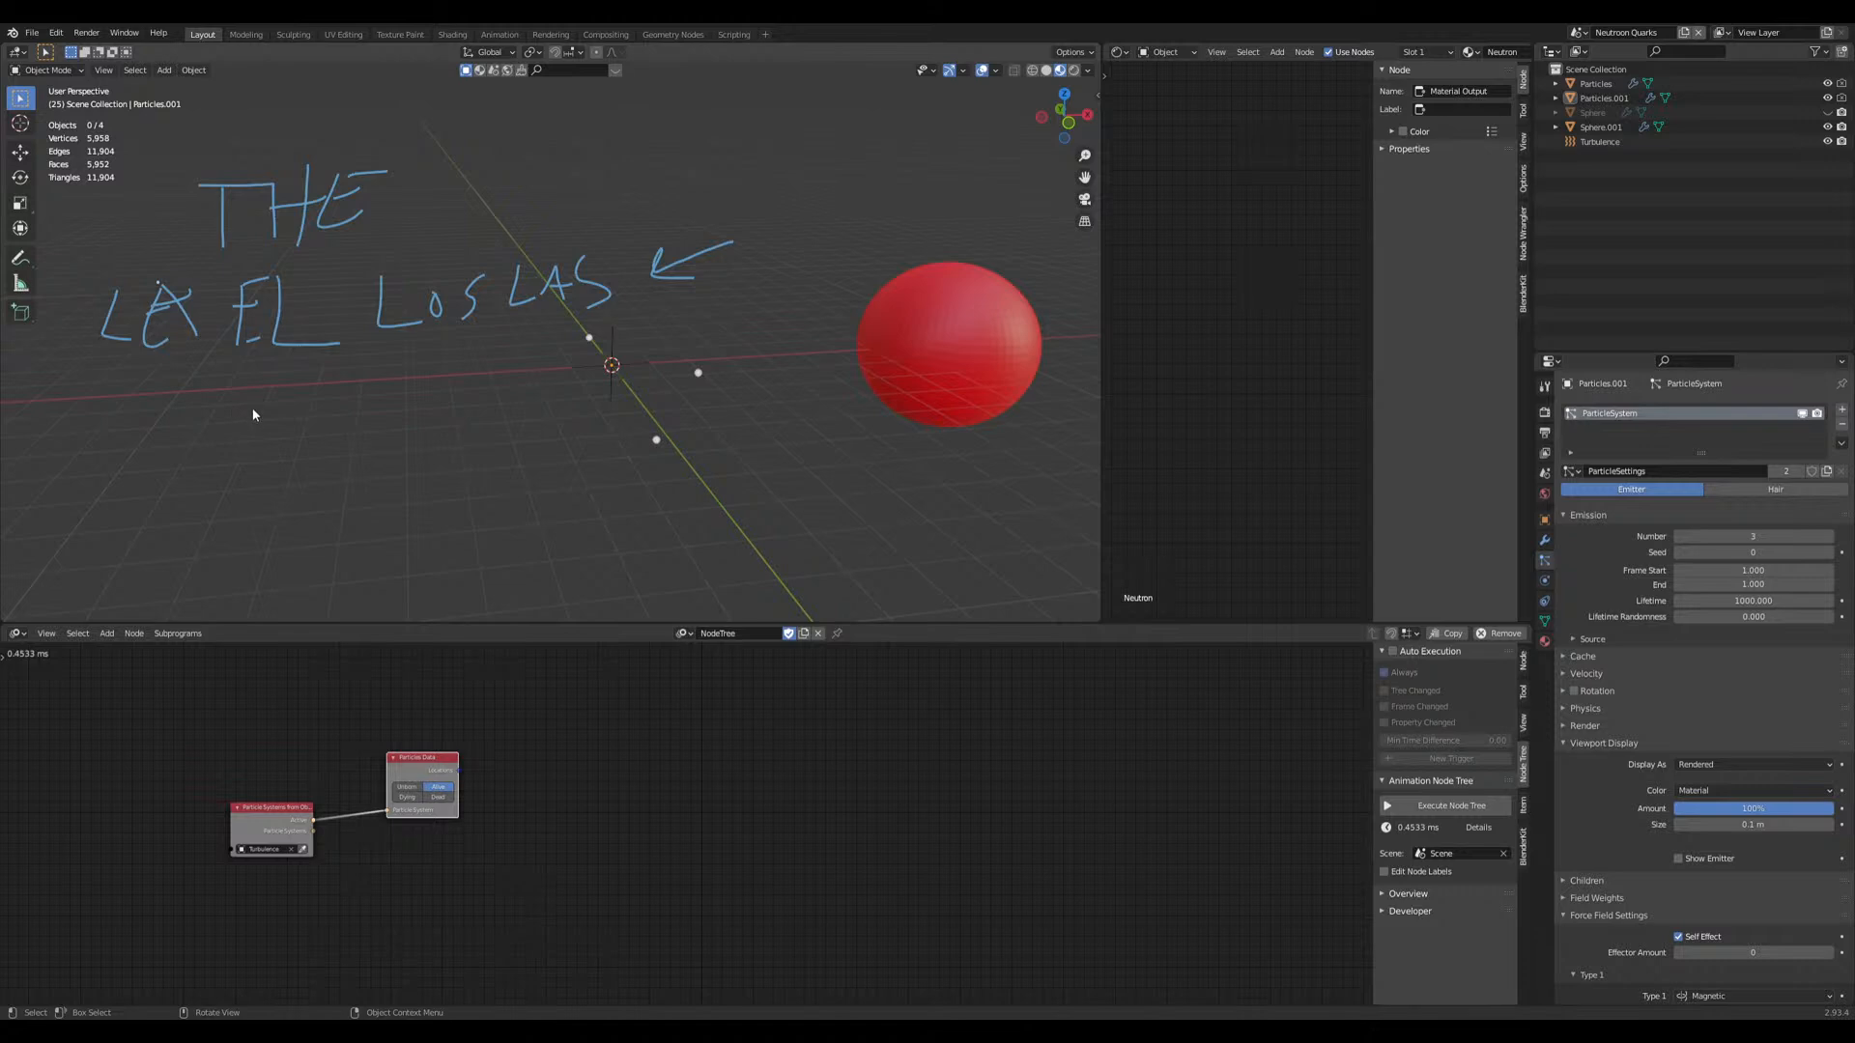
drag(46, 400, 43, 466)
drag(44, 399, 43, 464)
drag(179, 409, 182, 468)
mouse_move(180, 409)
mouse_down()
mouse_move(208, 454)
mouse_move(183, 473)
mouse_up()
mouse_move(272, 407)
mouse_down()
mouse_move(300, 437)
mouse_move(275, 455)
mouse_up()
drag(350, 400, 348, 452)
drag(350, 401, 353, 454)
drag(411, 392, 416, 455)
mouse_move(413, 396)
mouse_down()
mouse_move(472, 437)
mouse_move(426, 455)
mouse_up()
drag(488, 392, 497, 450)
mouse_move(490, 387)
mouse_down()
mouse_move(549, 425)
mouse_move(500, 454)
mouse_up()
mouse_move(218, 502)
mouse_down()
mouse_move(209, 369)
mouse_move(241, 489)
mouse_move(497, 289)
mouse_move(579, 150)
mouse_move(695, 373)
mouse_move(814, 239)
mouse_up()
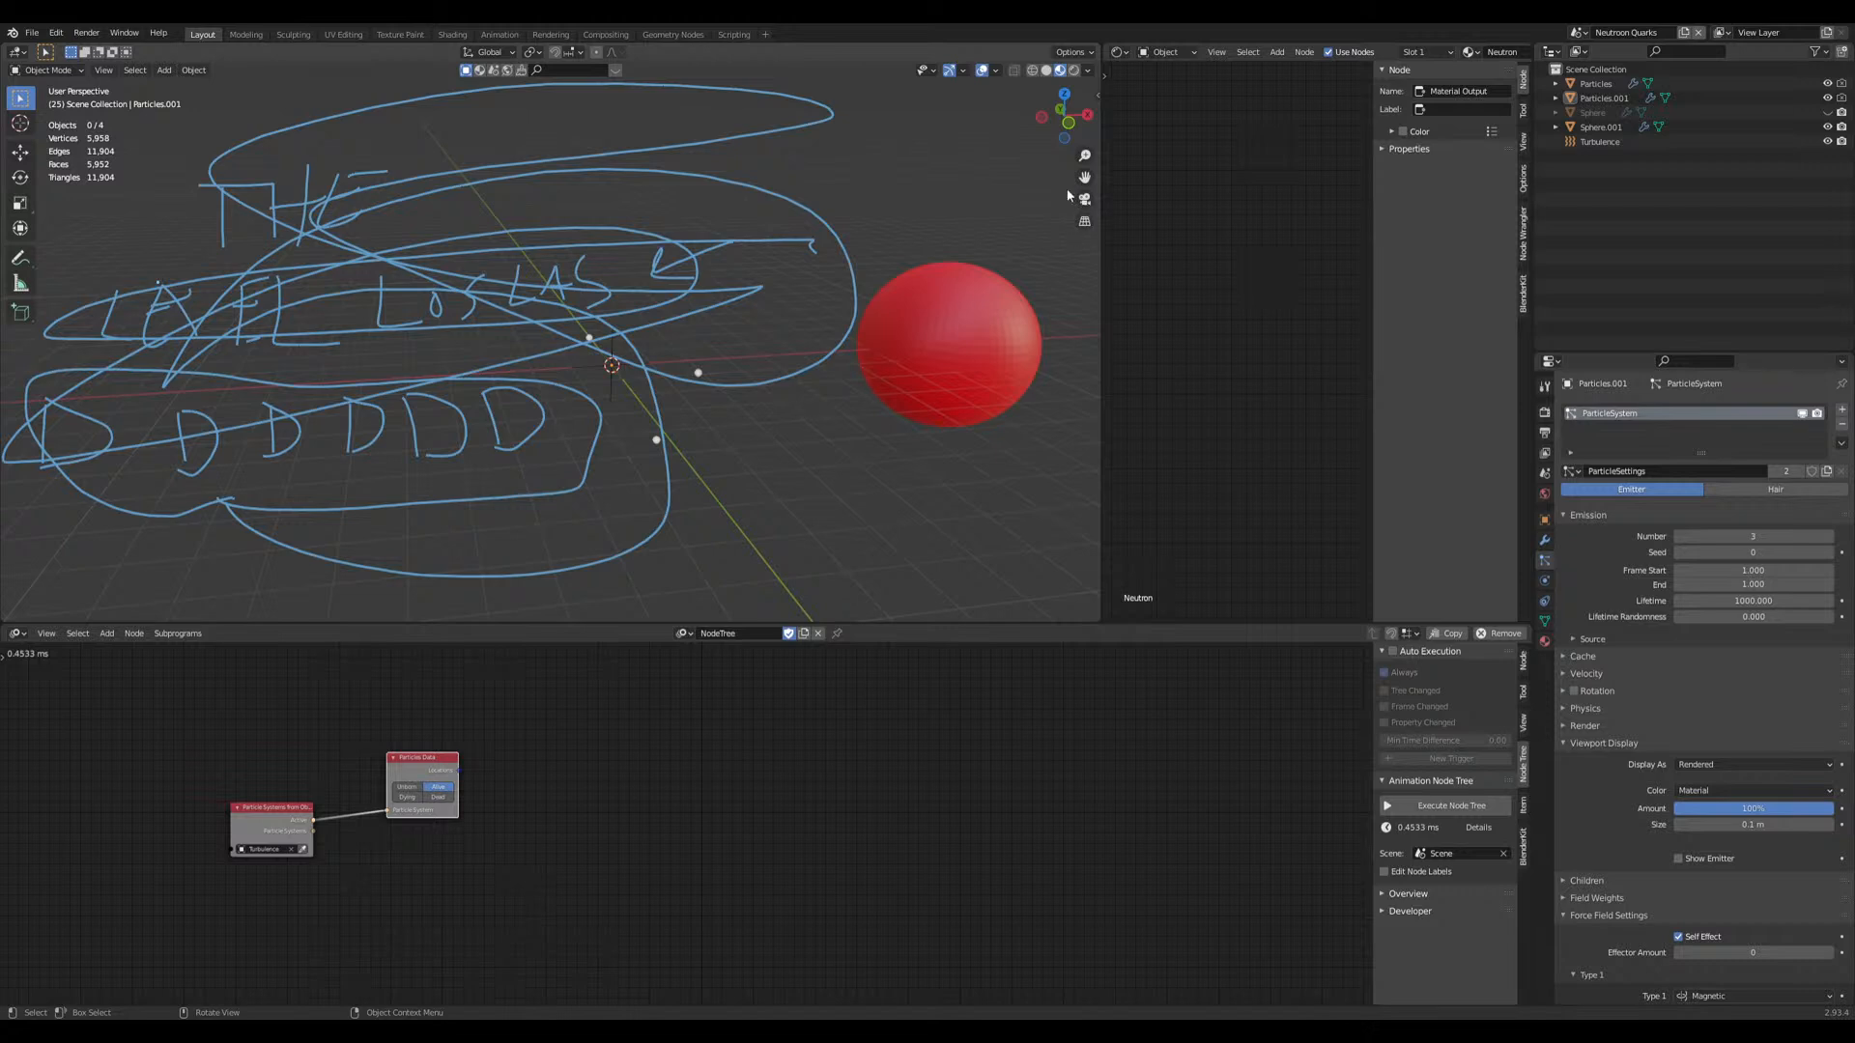
Step: Remove the freehand annotations from the 3D viewport
key(n)
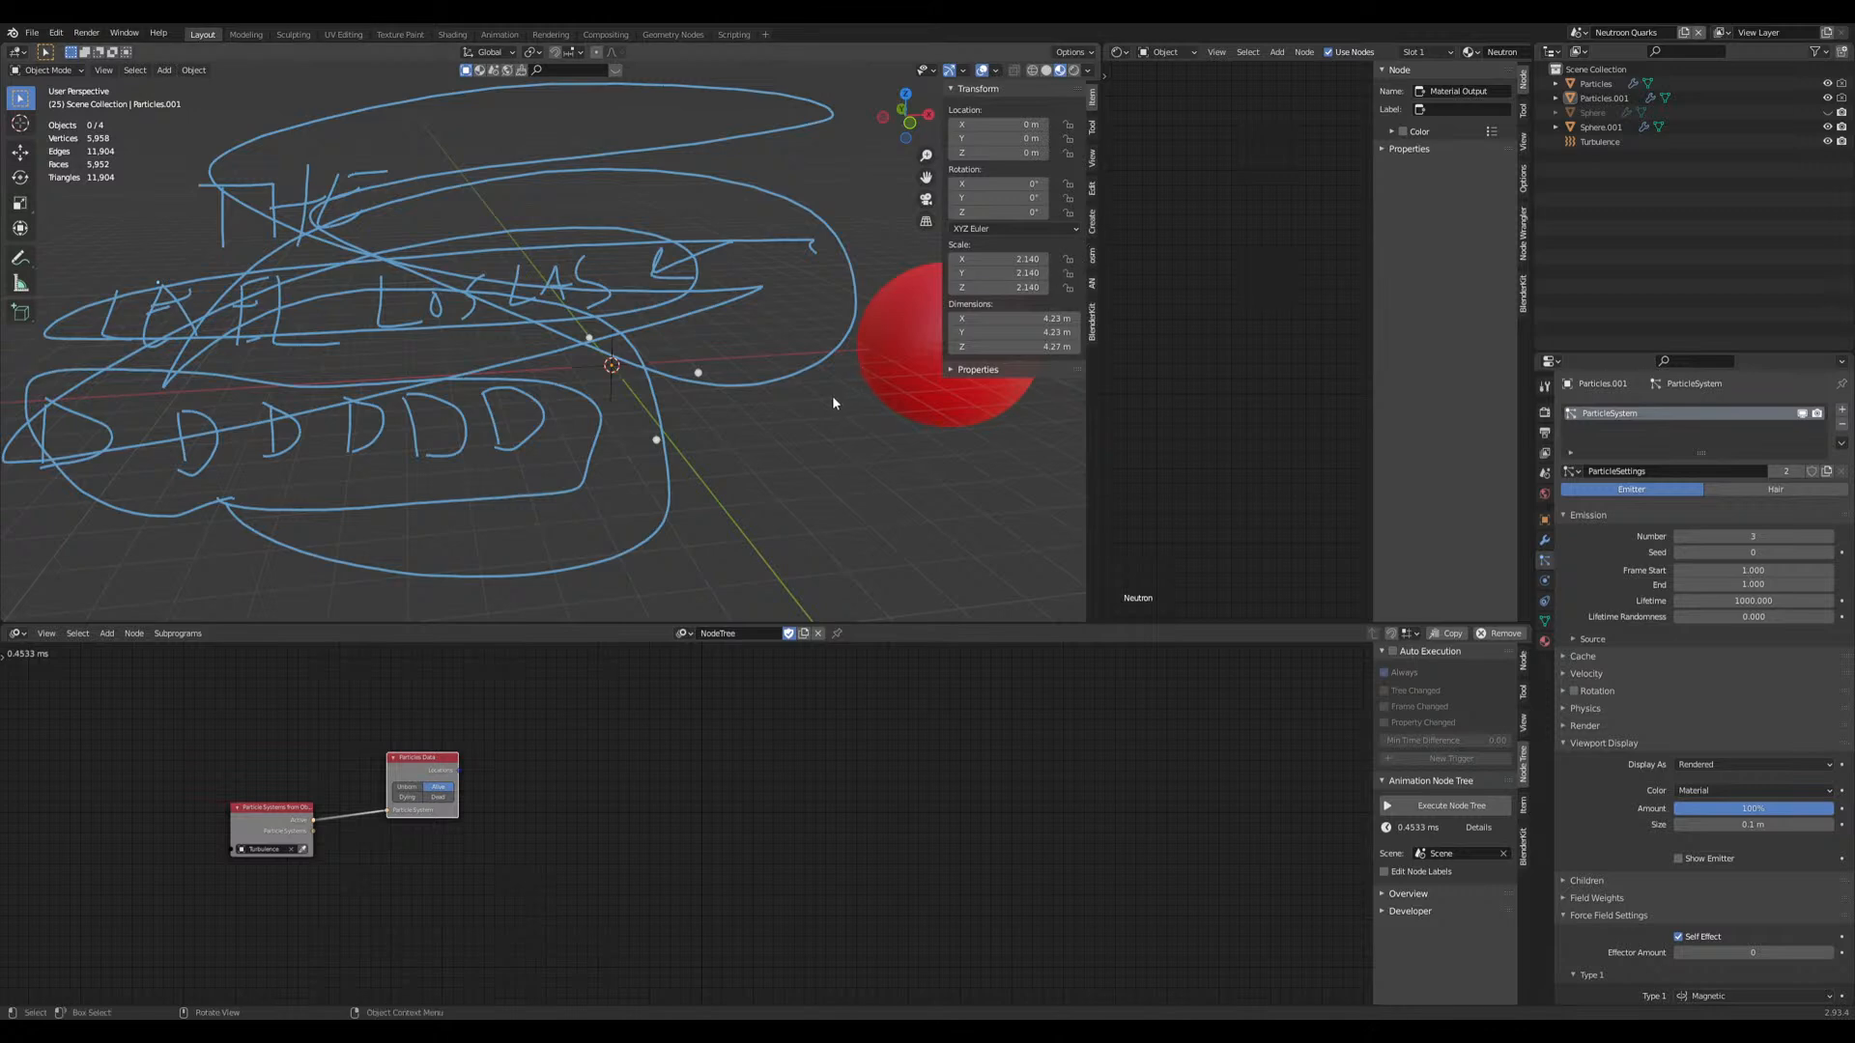
click(1093, 280)
click(1092, 158)
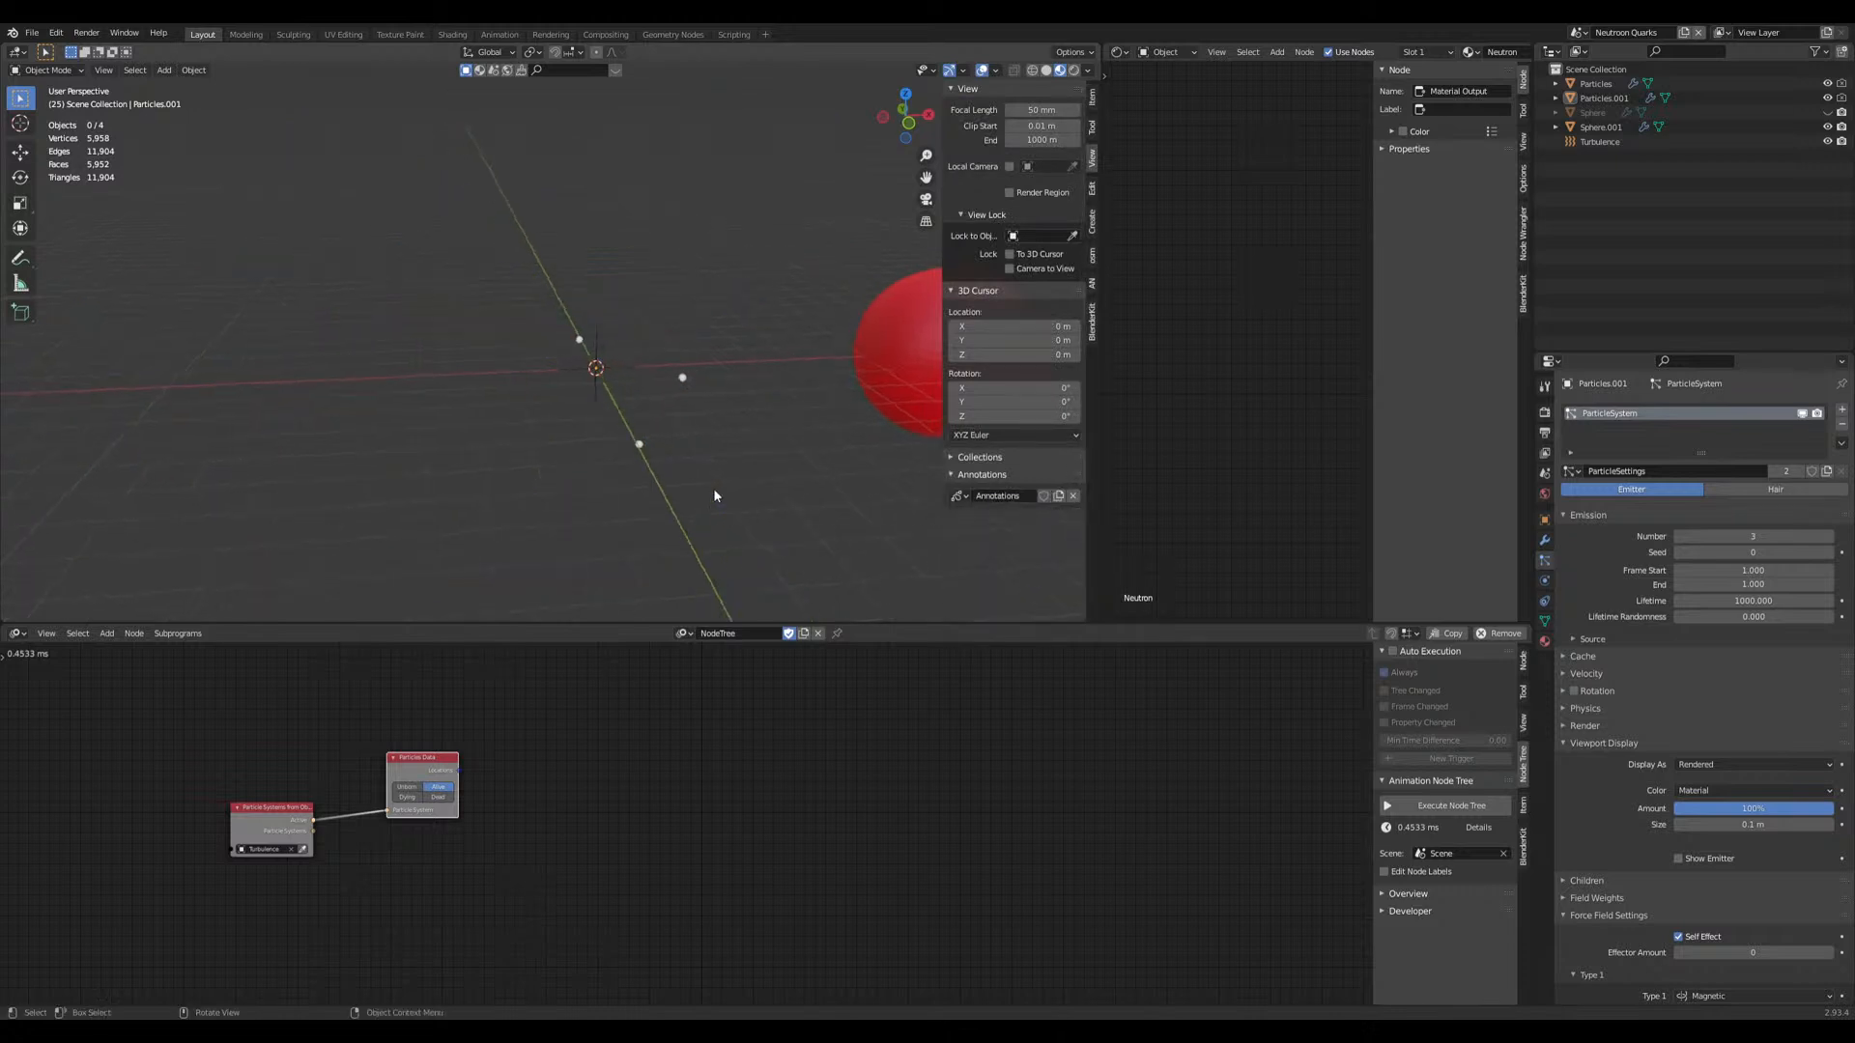
scroll(657, 488, up, 5)
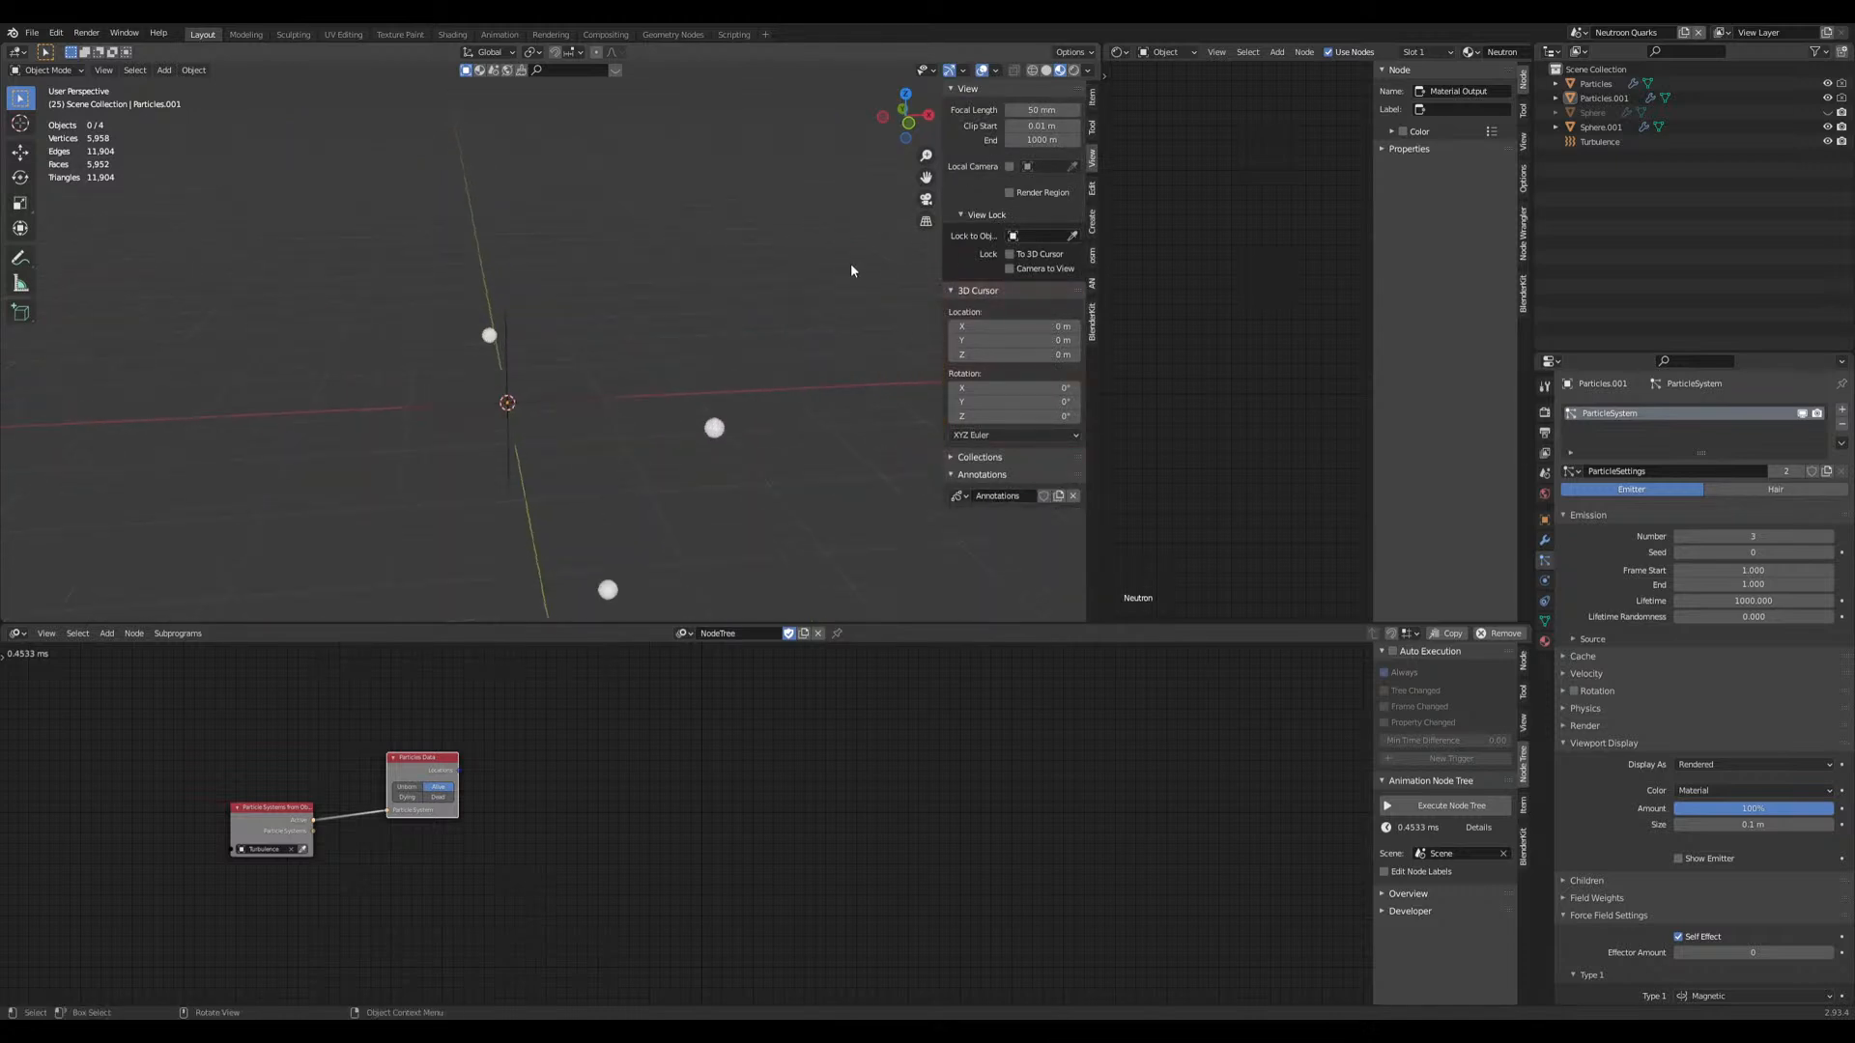
key(n)
Step: Close the shader editor area by extending the 3D viewport over it
drag(1099, 47, 1123, 73)
middle_drag(807, 439, 808, 484)
middle_drag(918, 501, 749, 462)
Step: Add a Spline from Points node and connect the Locations of the Particles Data node to its Points input
key(shift+a)
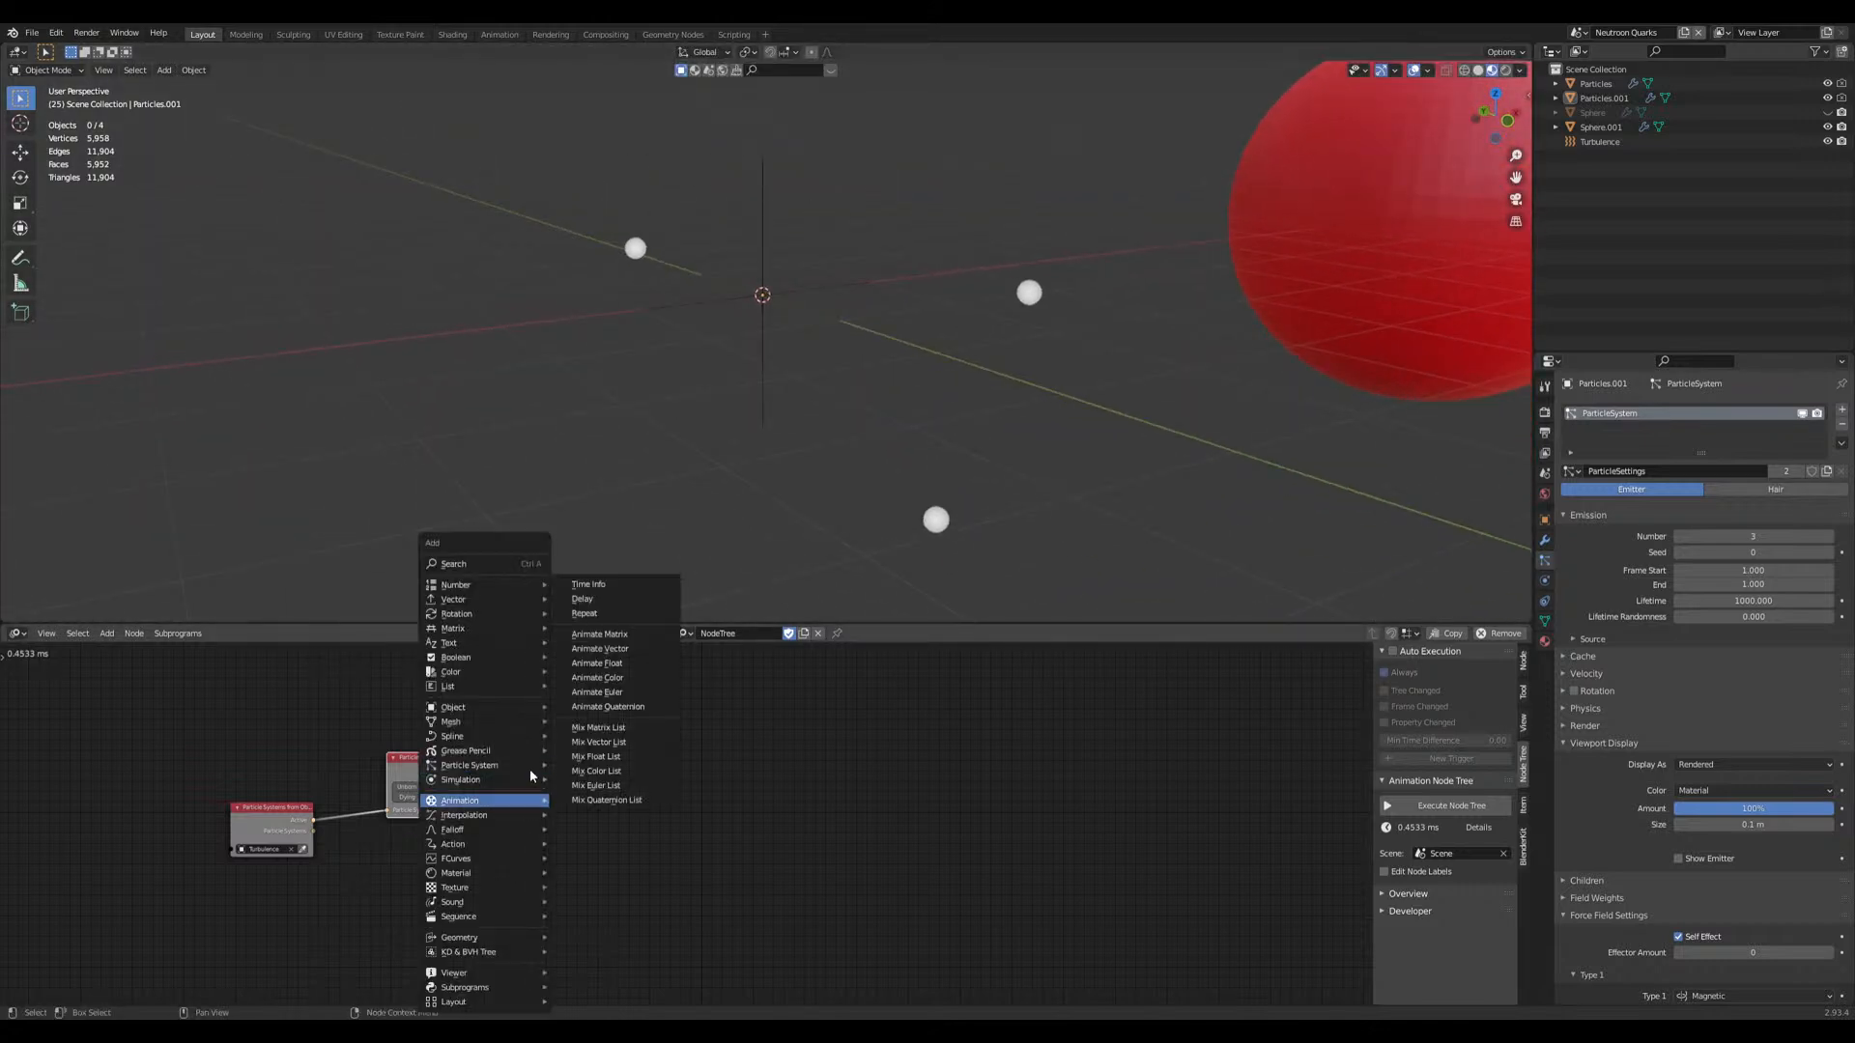
mouse_move(497, 780)
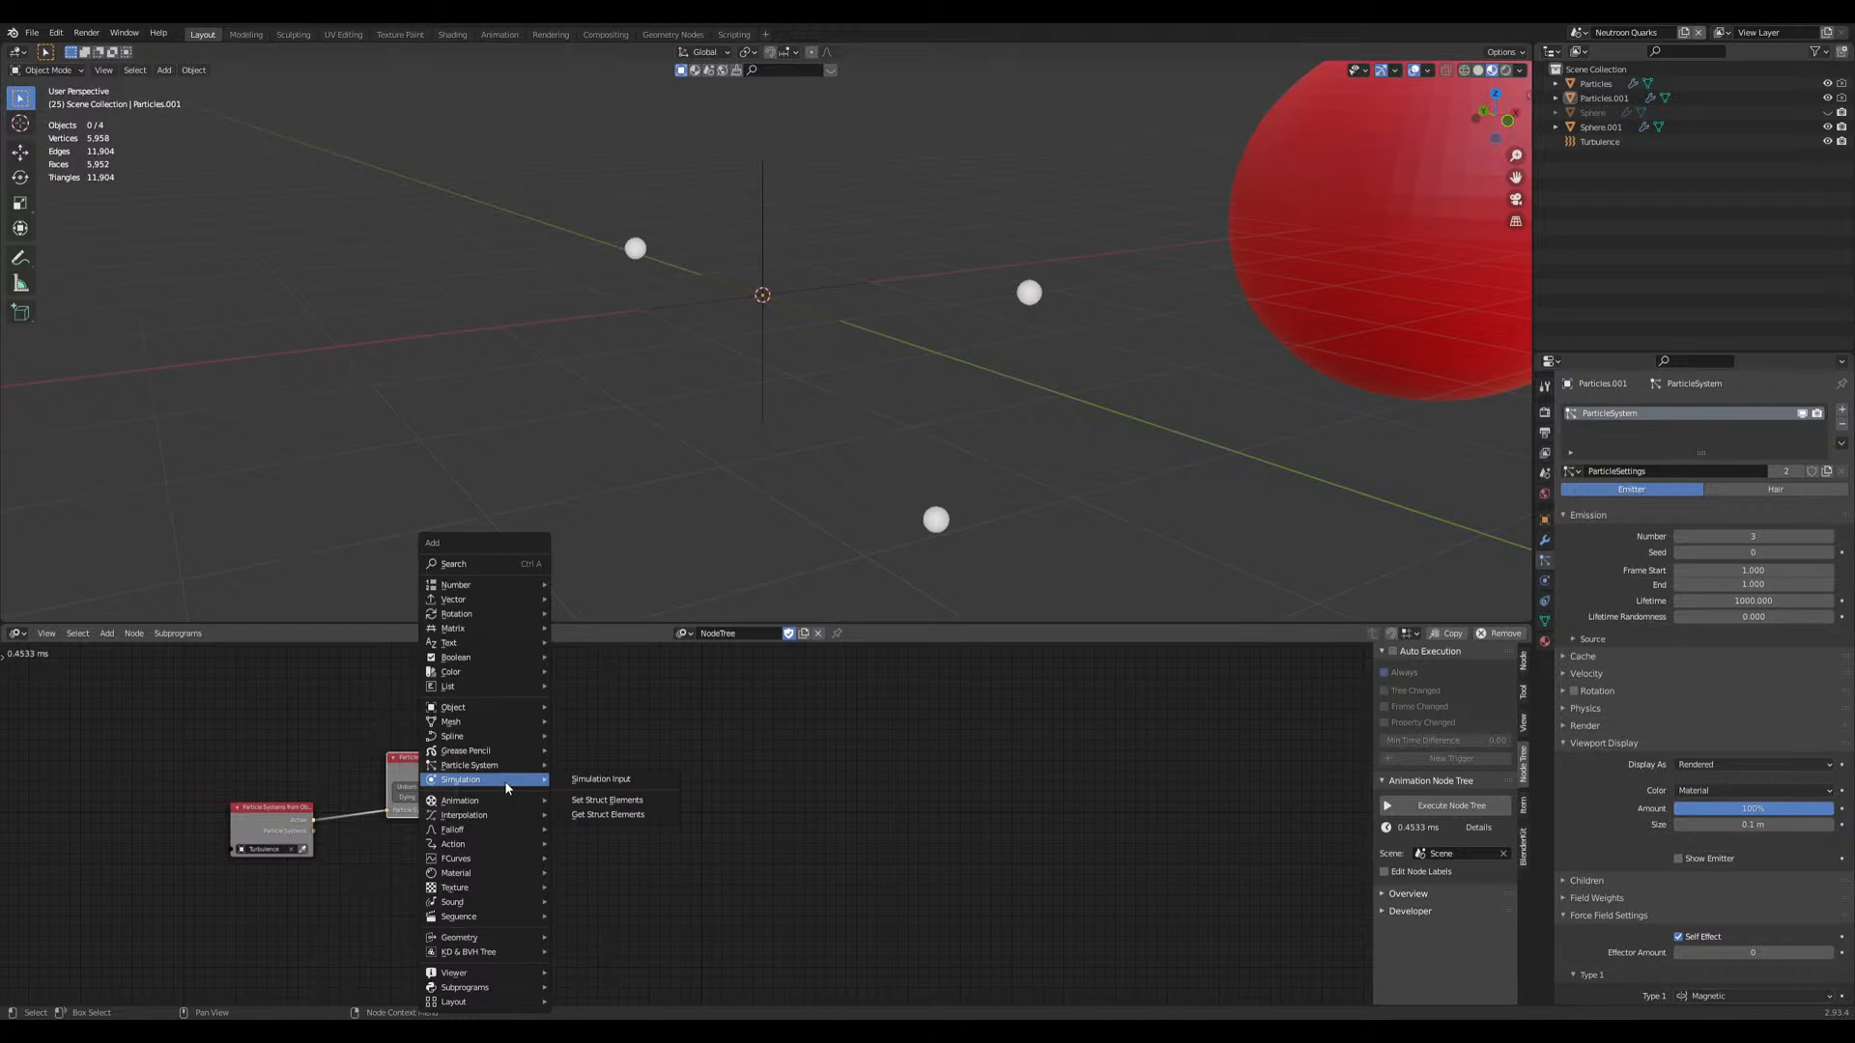
mouse_move(515, 729)
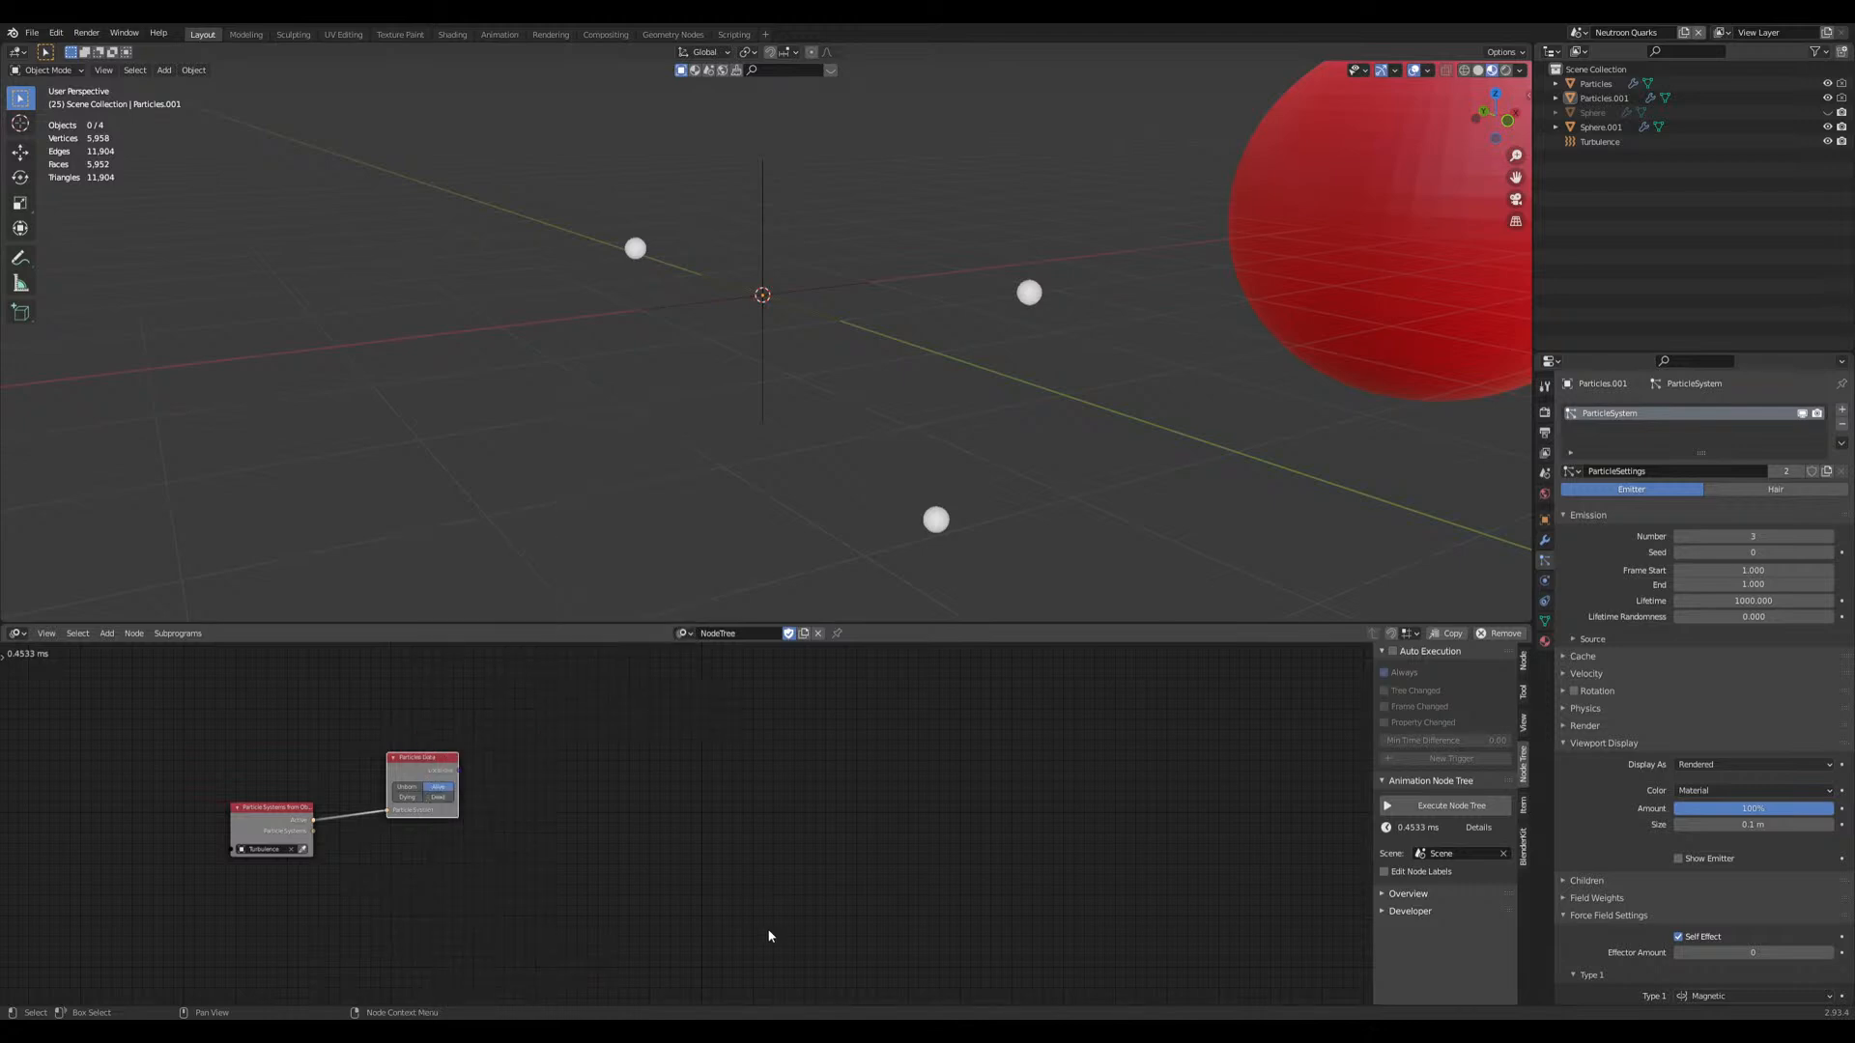
key(shift+a)
mouse_move(614, 800)
mouse_move(609, 736)
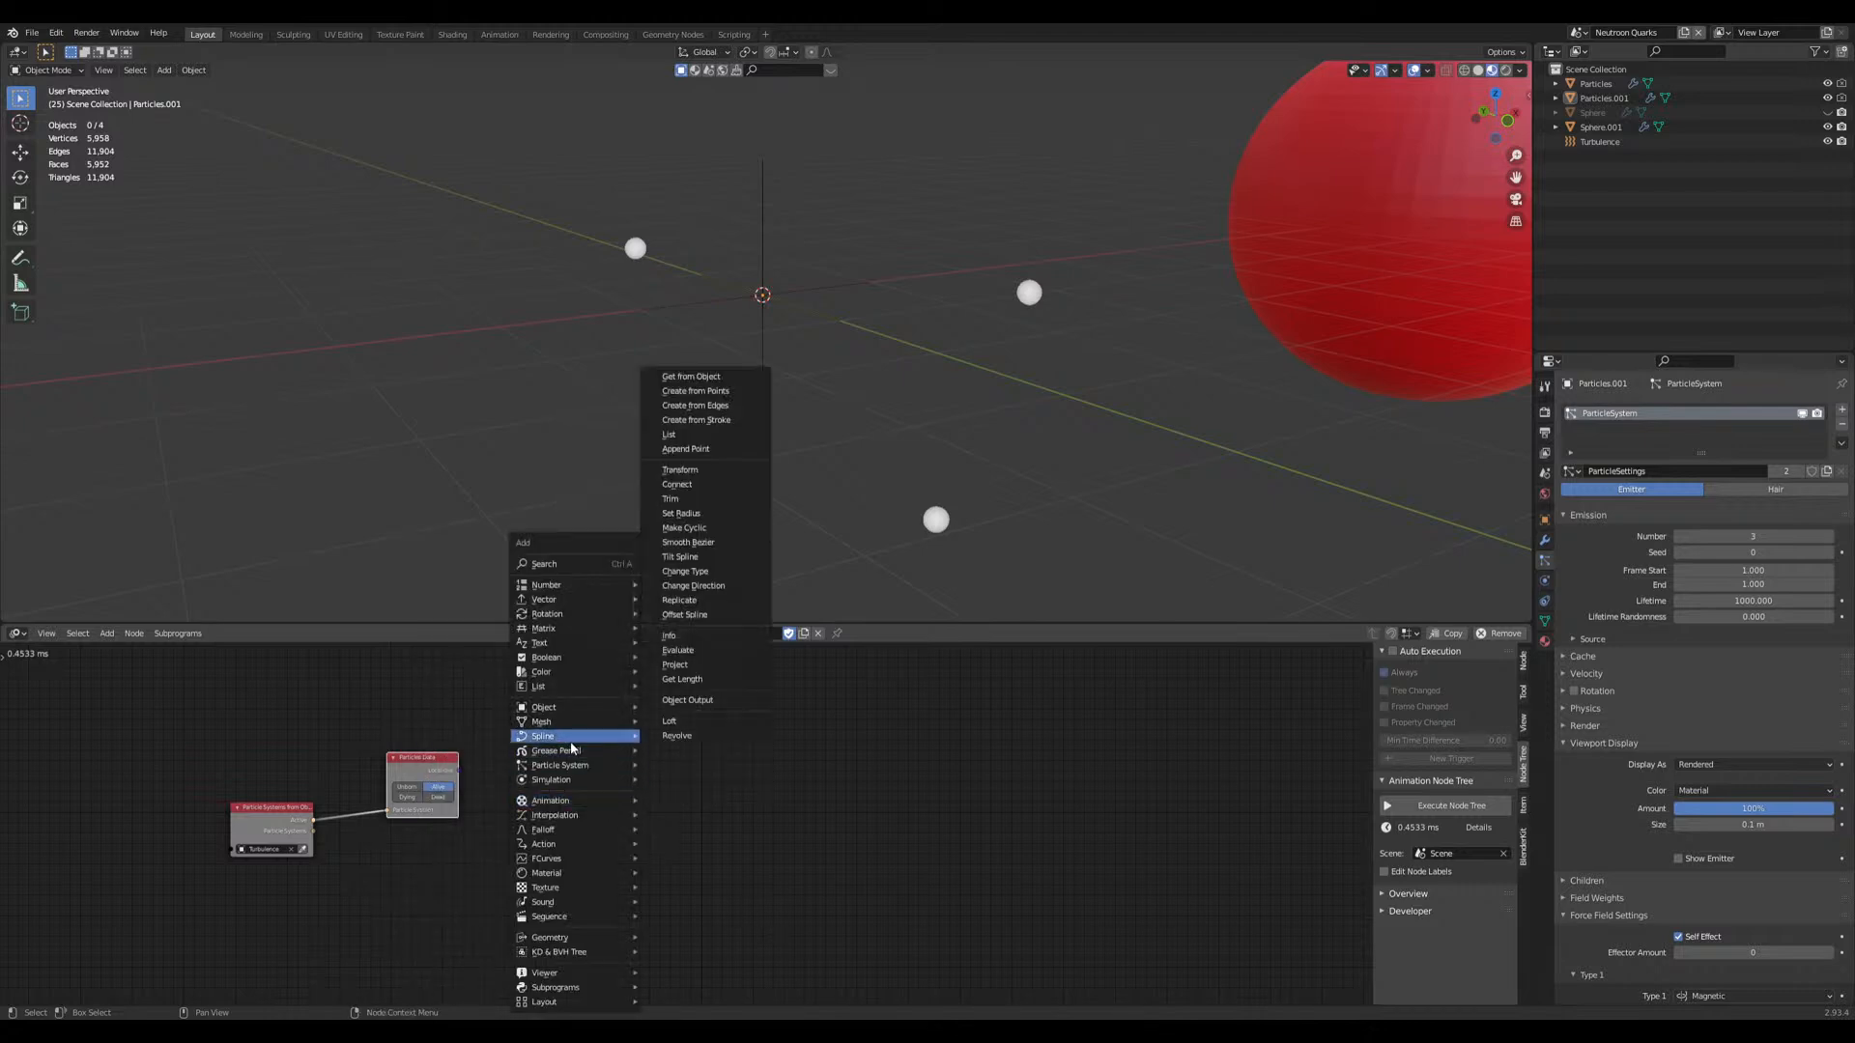
click(720, 391)
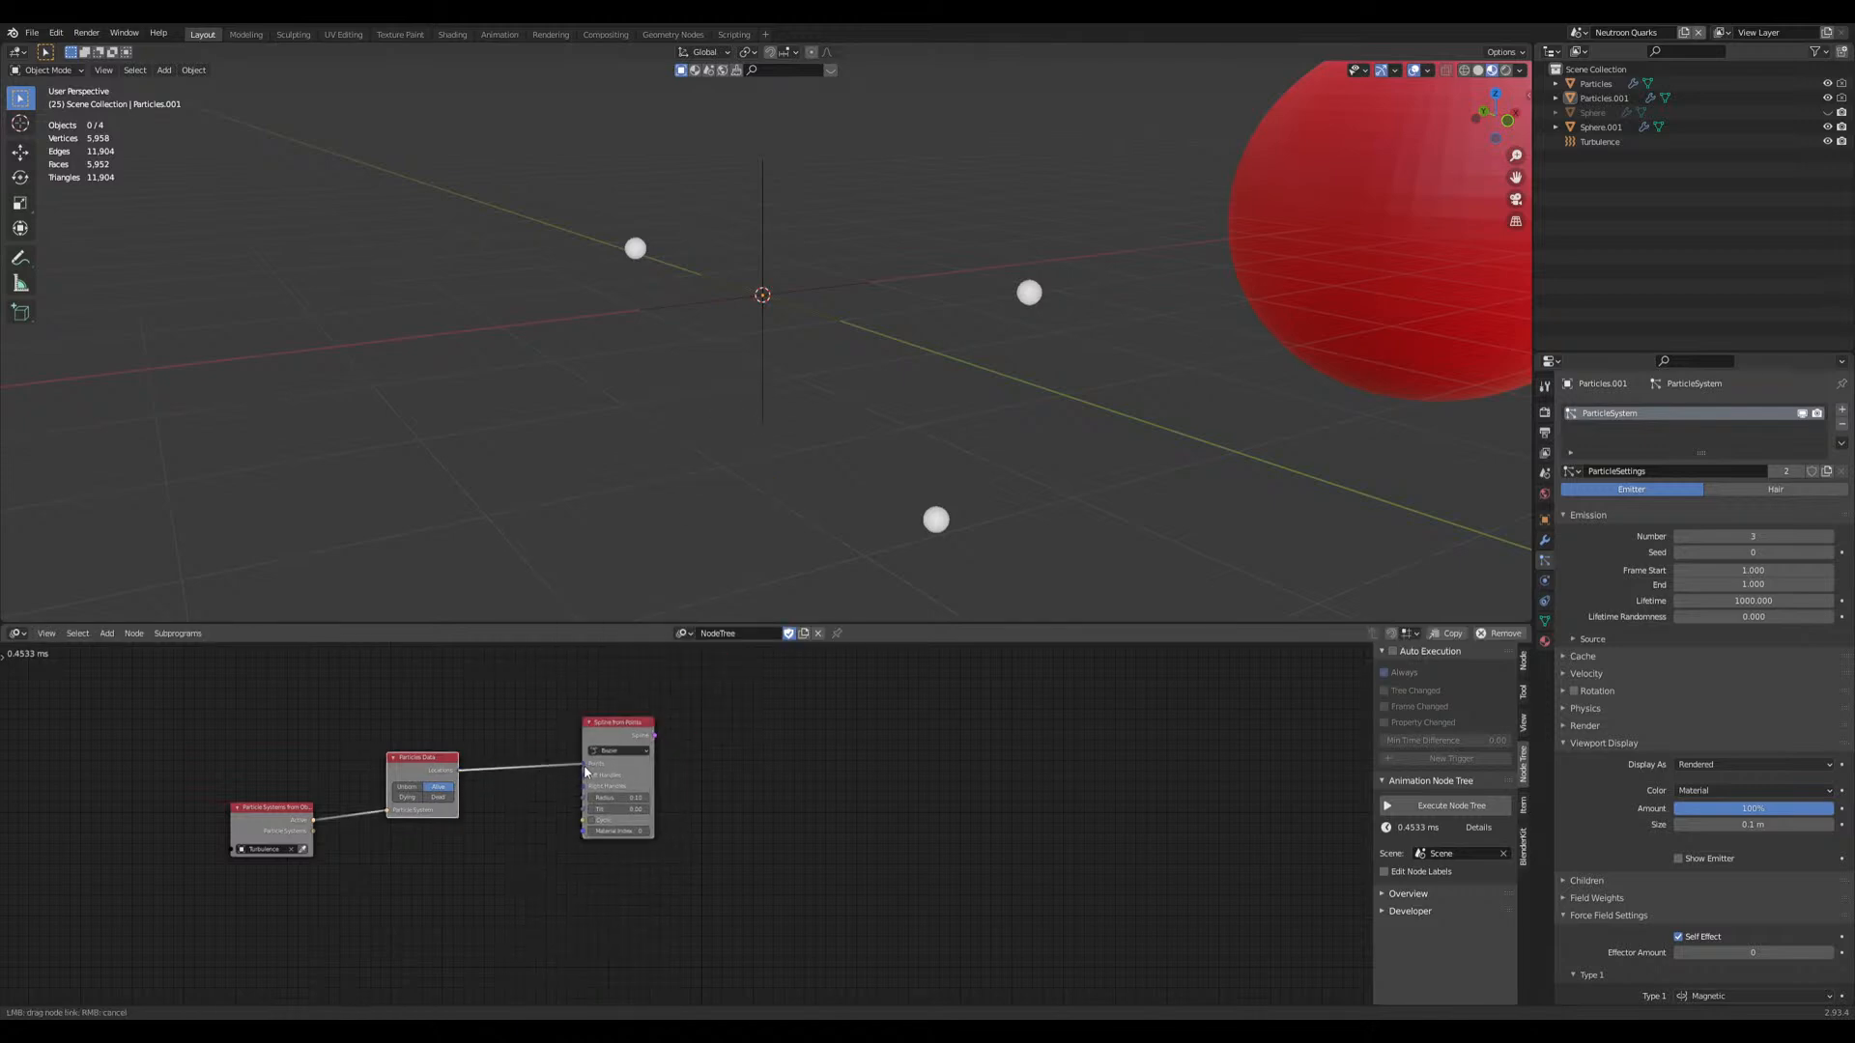
Step: Add a Curve Object Output node and connect the Spline from Points node's spline to it
middle_drag(800, 795, 643, 787)
key(shift+a)
mouse_move(636, 738)
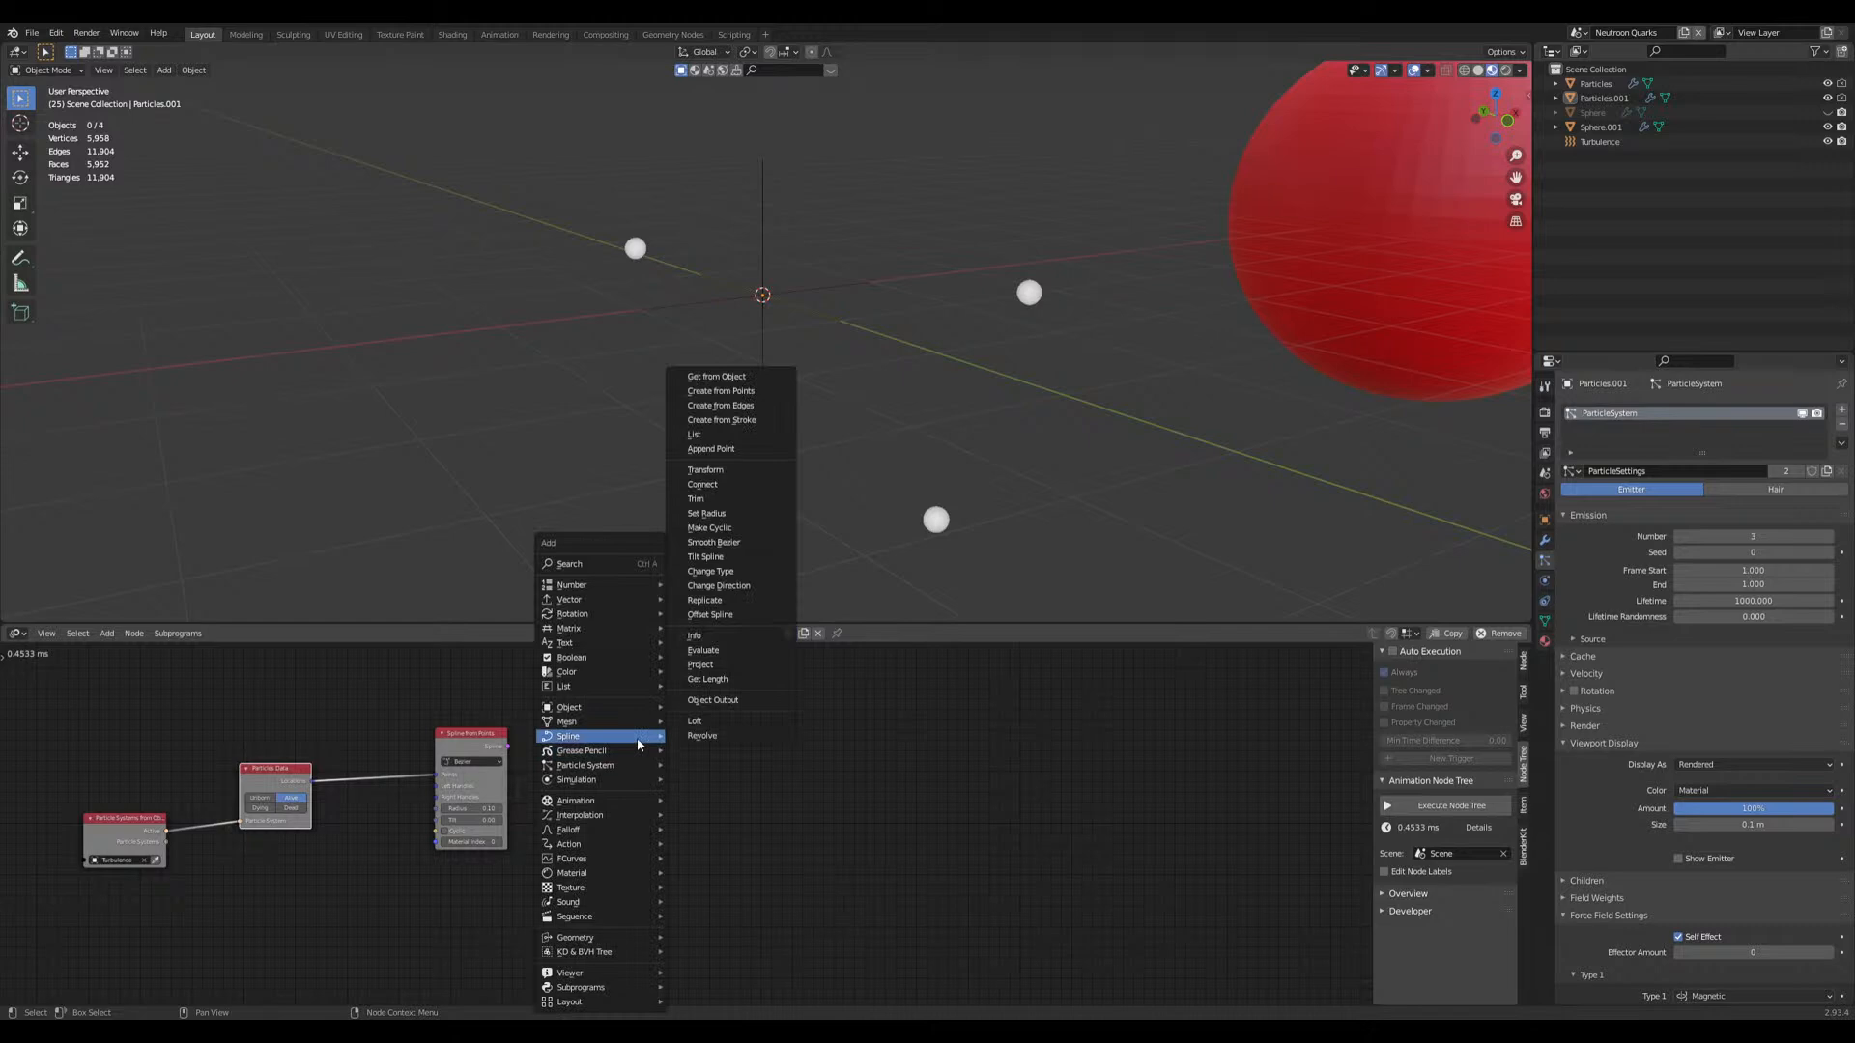
click(744, 739)
scroll(529, 765, up, 2)
drag(443, 717, 549, 736)
Step: Make the spline cyclic, enable the Spline input of the Curve Object Output node and create a new target curve object for it
click(356, 832)
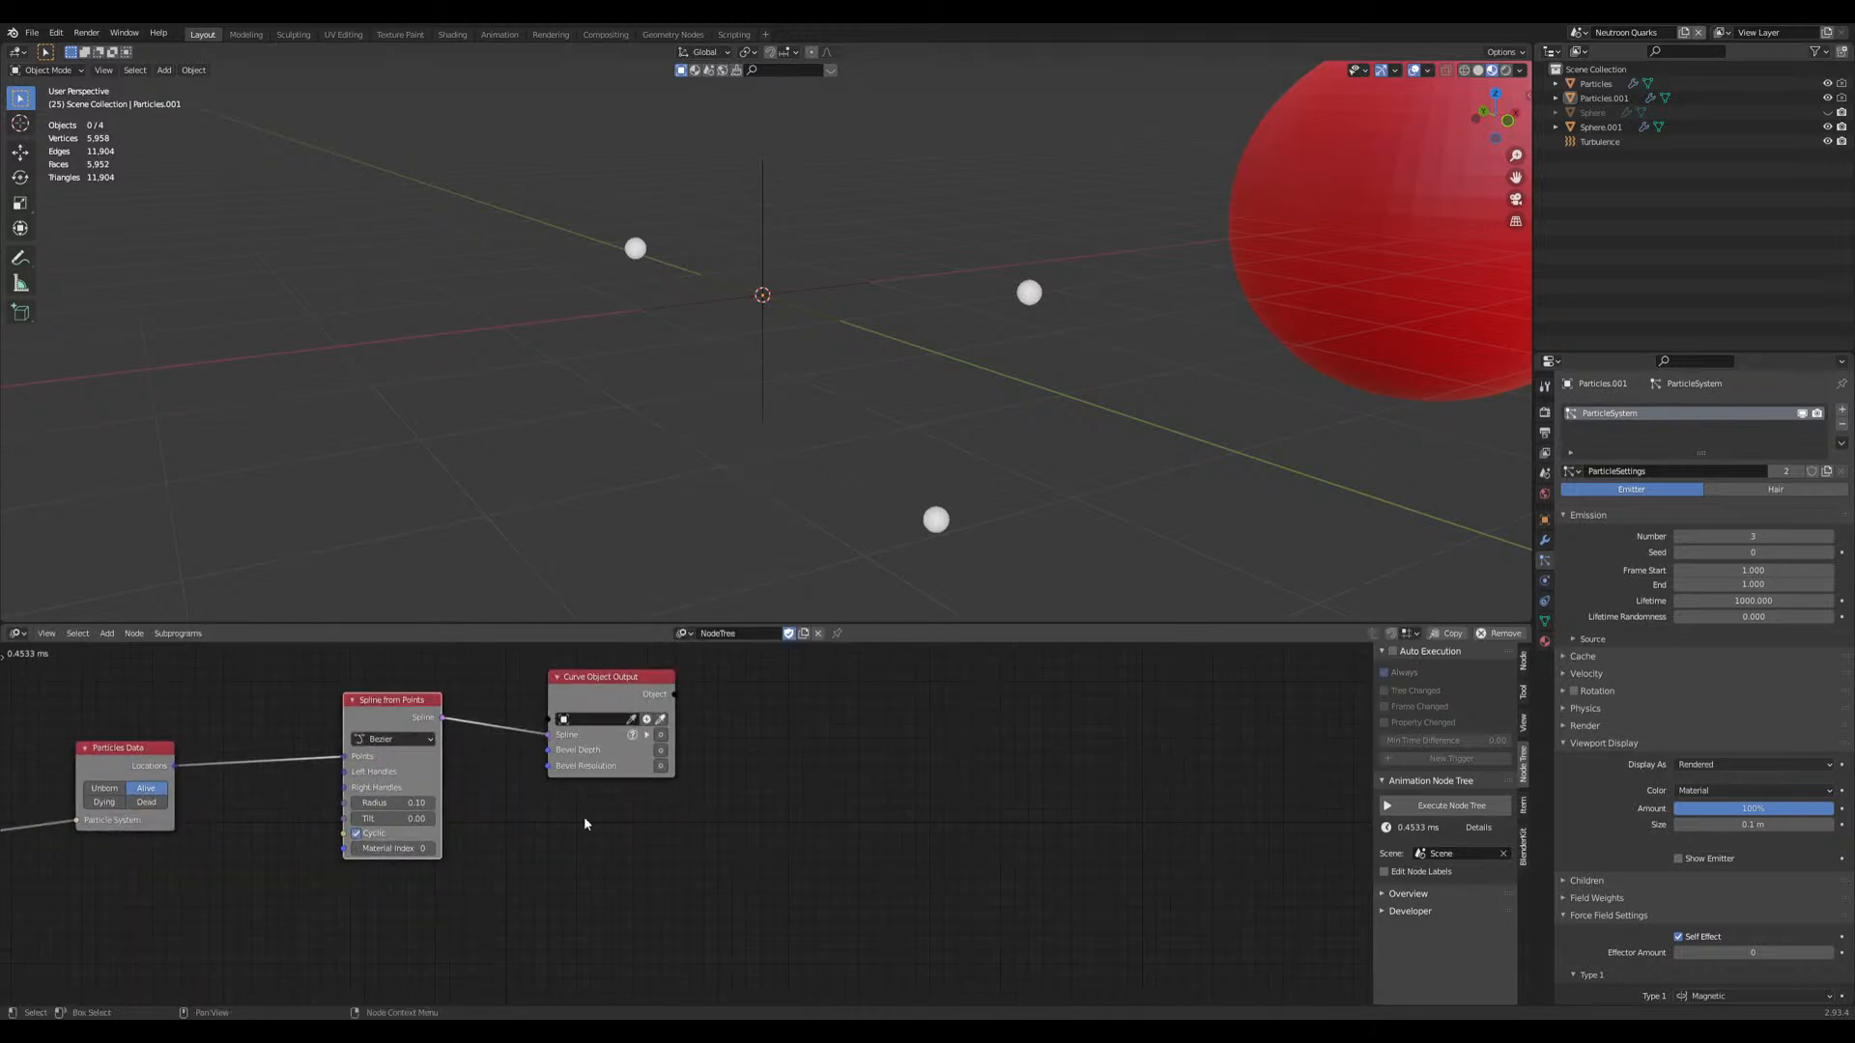
click(660, 734)
click(645, 720)
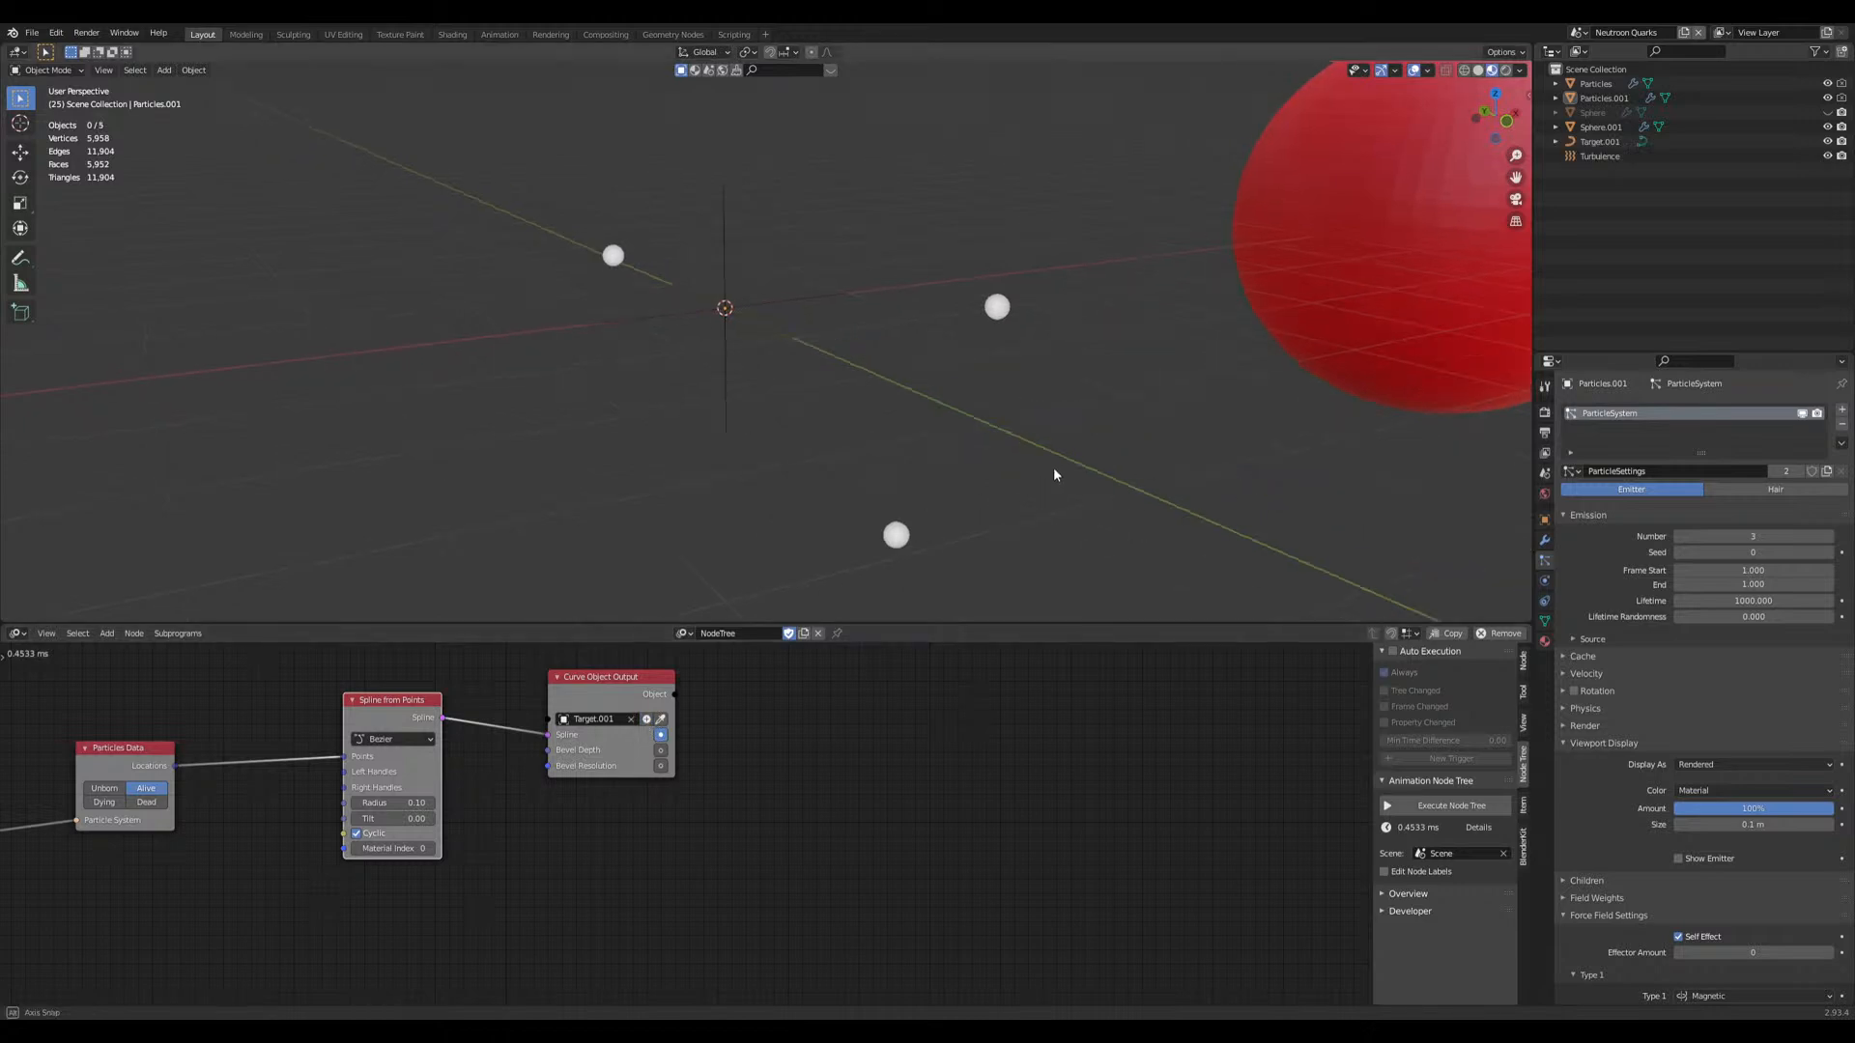
Step: Enable Bevel Depth on the Curve Object Output node with a value of 0.45, and turn on Auto Execution for the node tree
middle_drag(1057, 467, 995, 483)
click(661, 751)
click(609, 750)
text(0.45)
key(Return)
click(1392, 652)
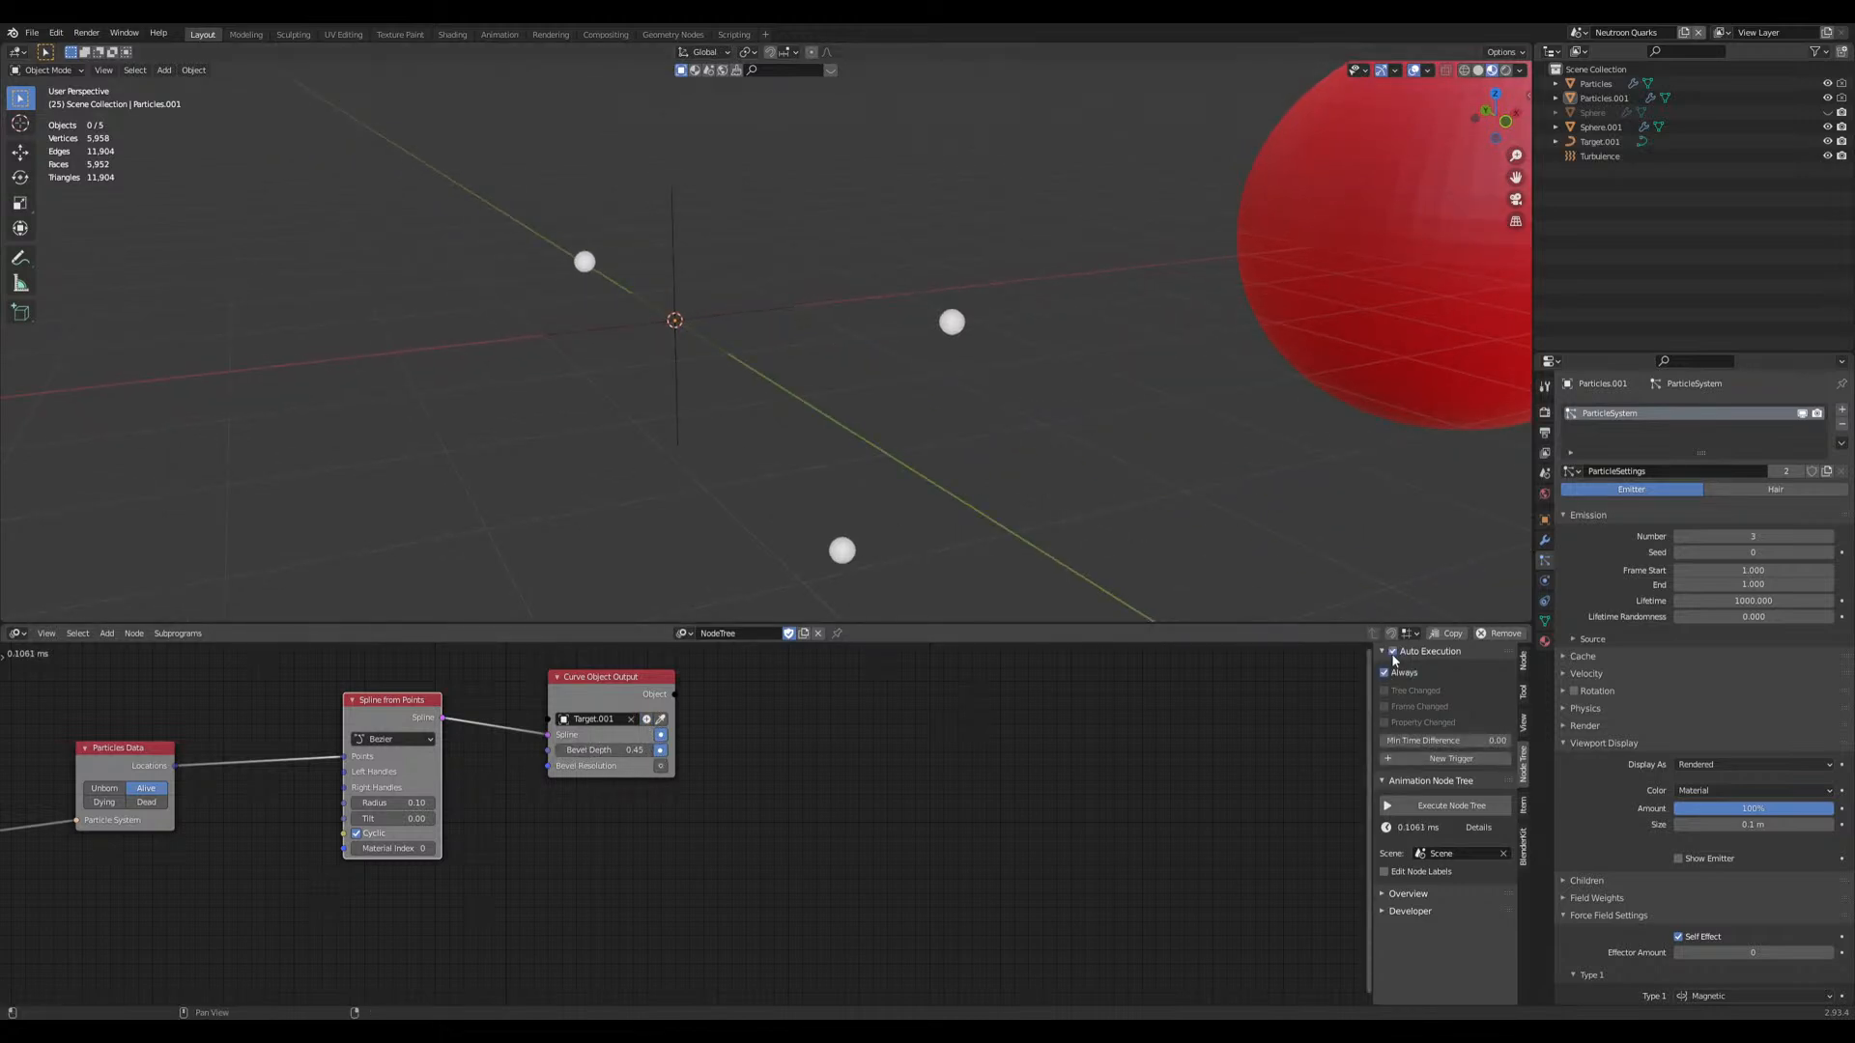
Step: Play the animation to check whether the node tree links the moving particles
key(space)
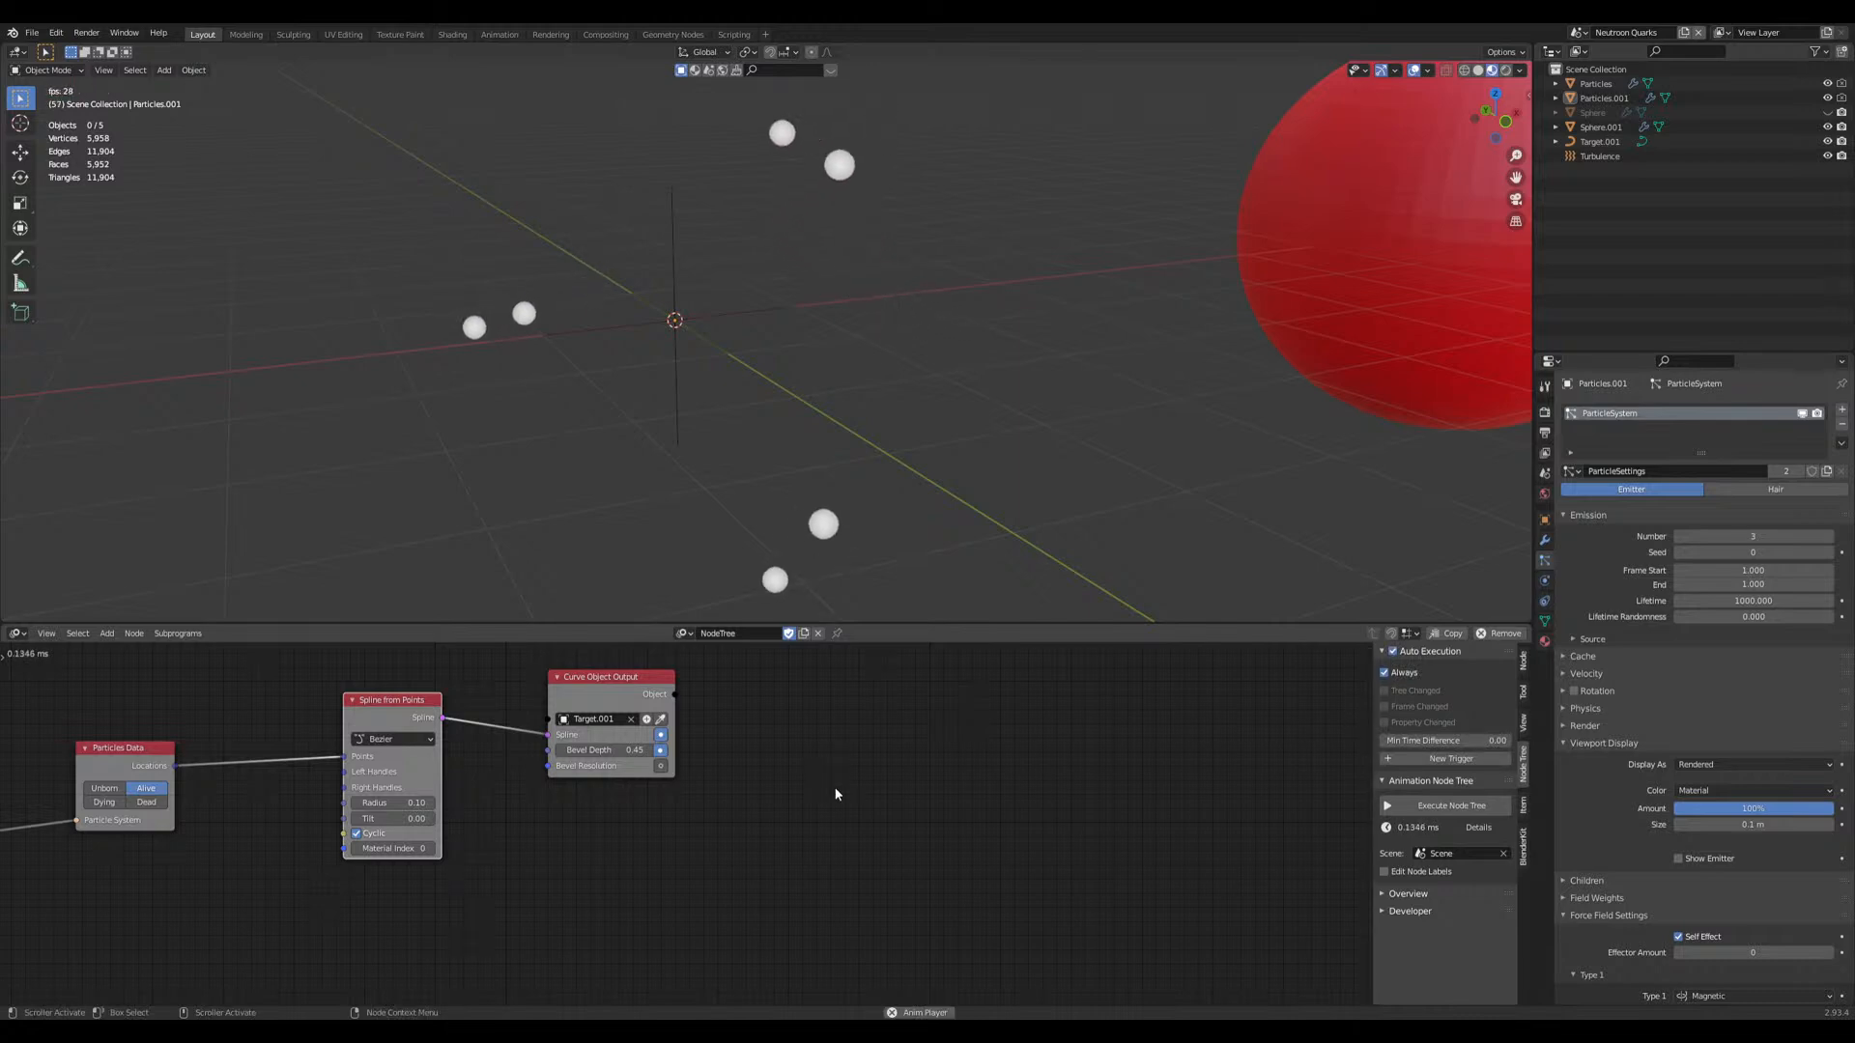
scroll(763, 483, down, 5)
key(space)
middle_drag(447, 877, 778, 873)
key(space)
Step: Stop the playback and delete the duplicate emitter Particles.001
click(821, 329)
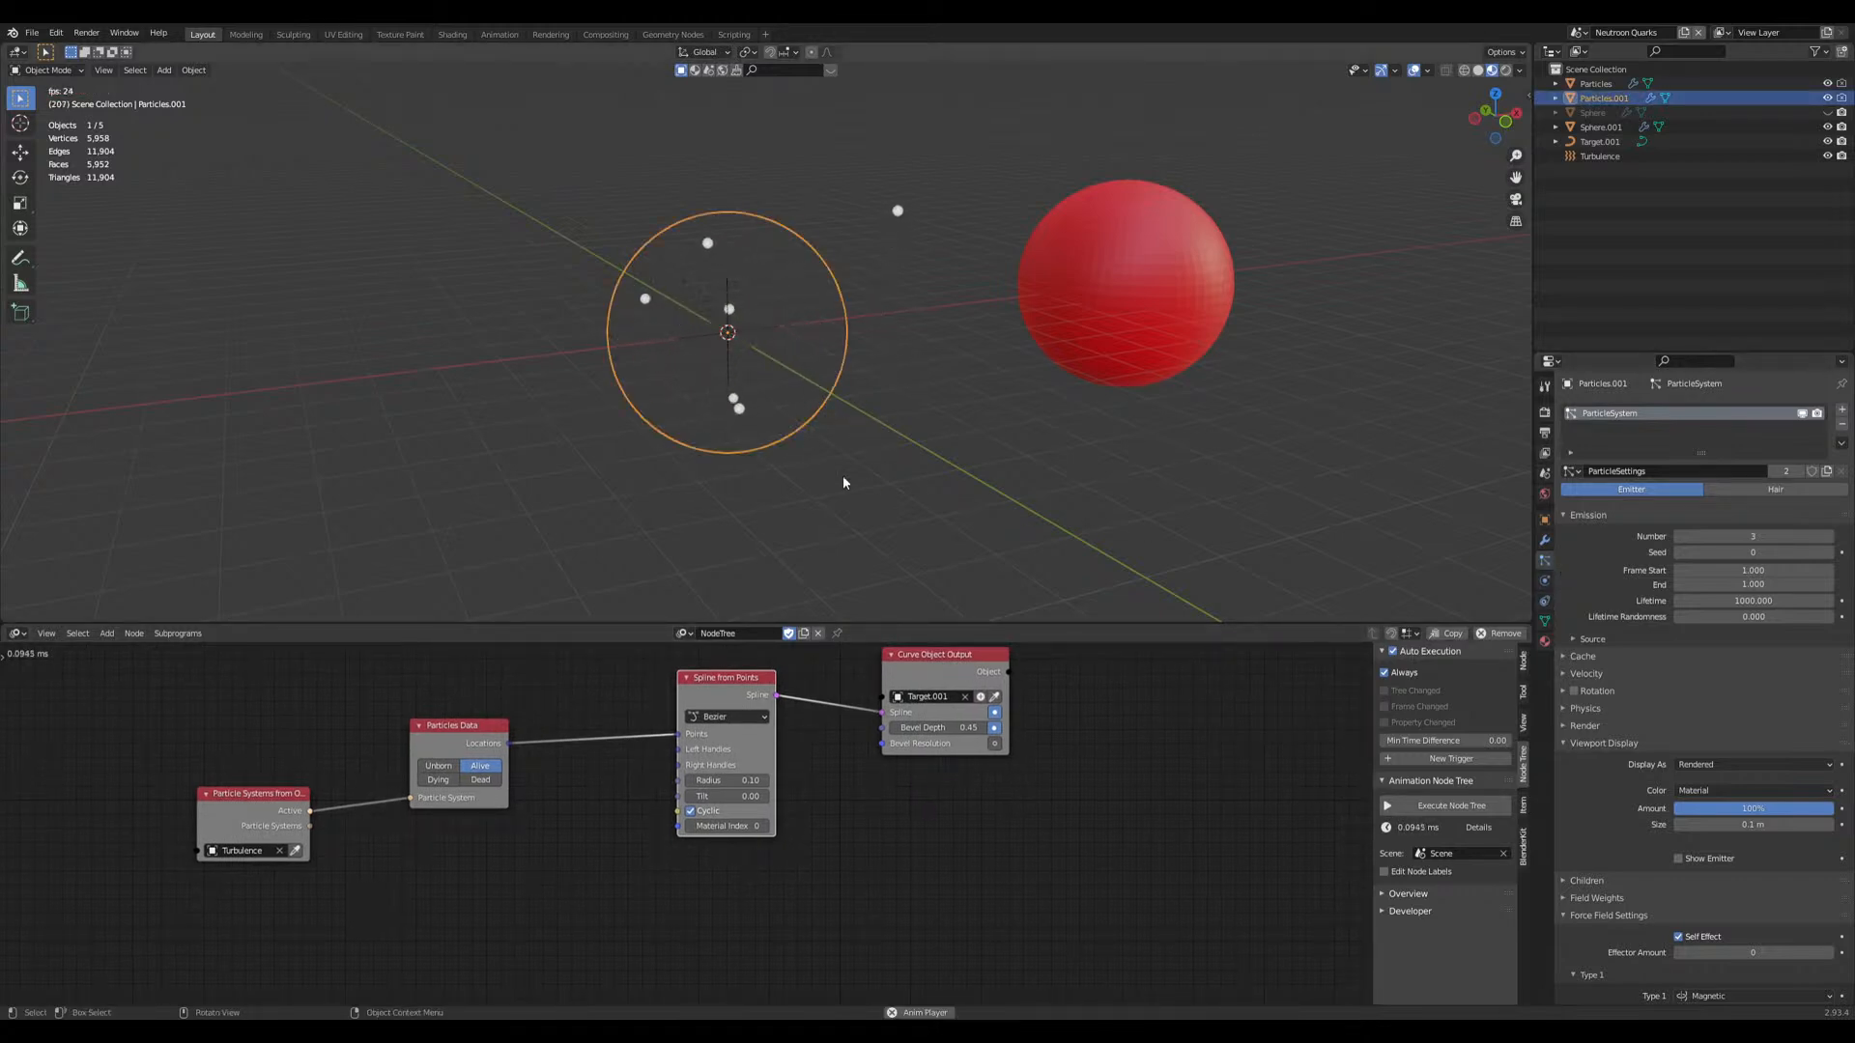
key(space)
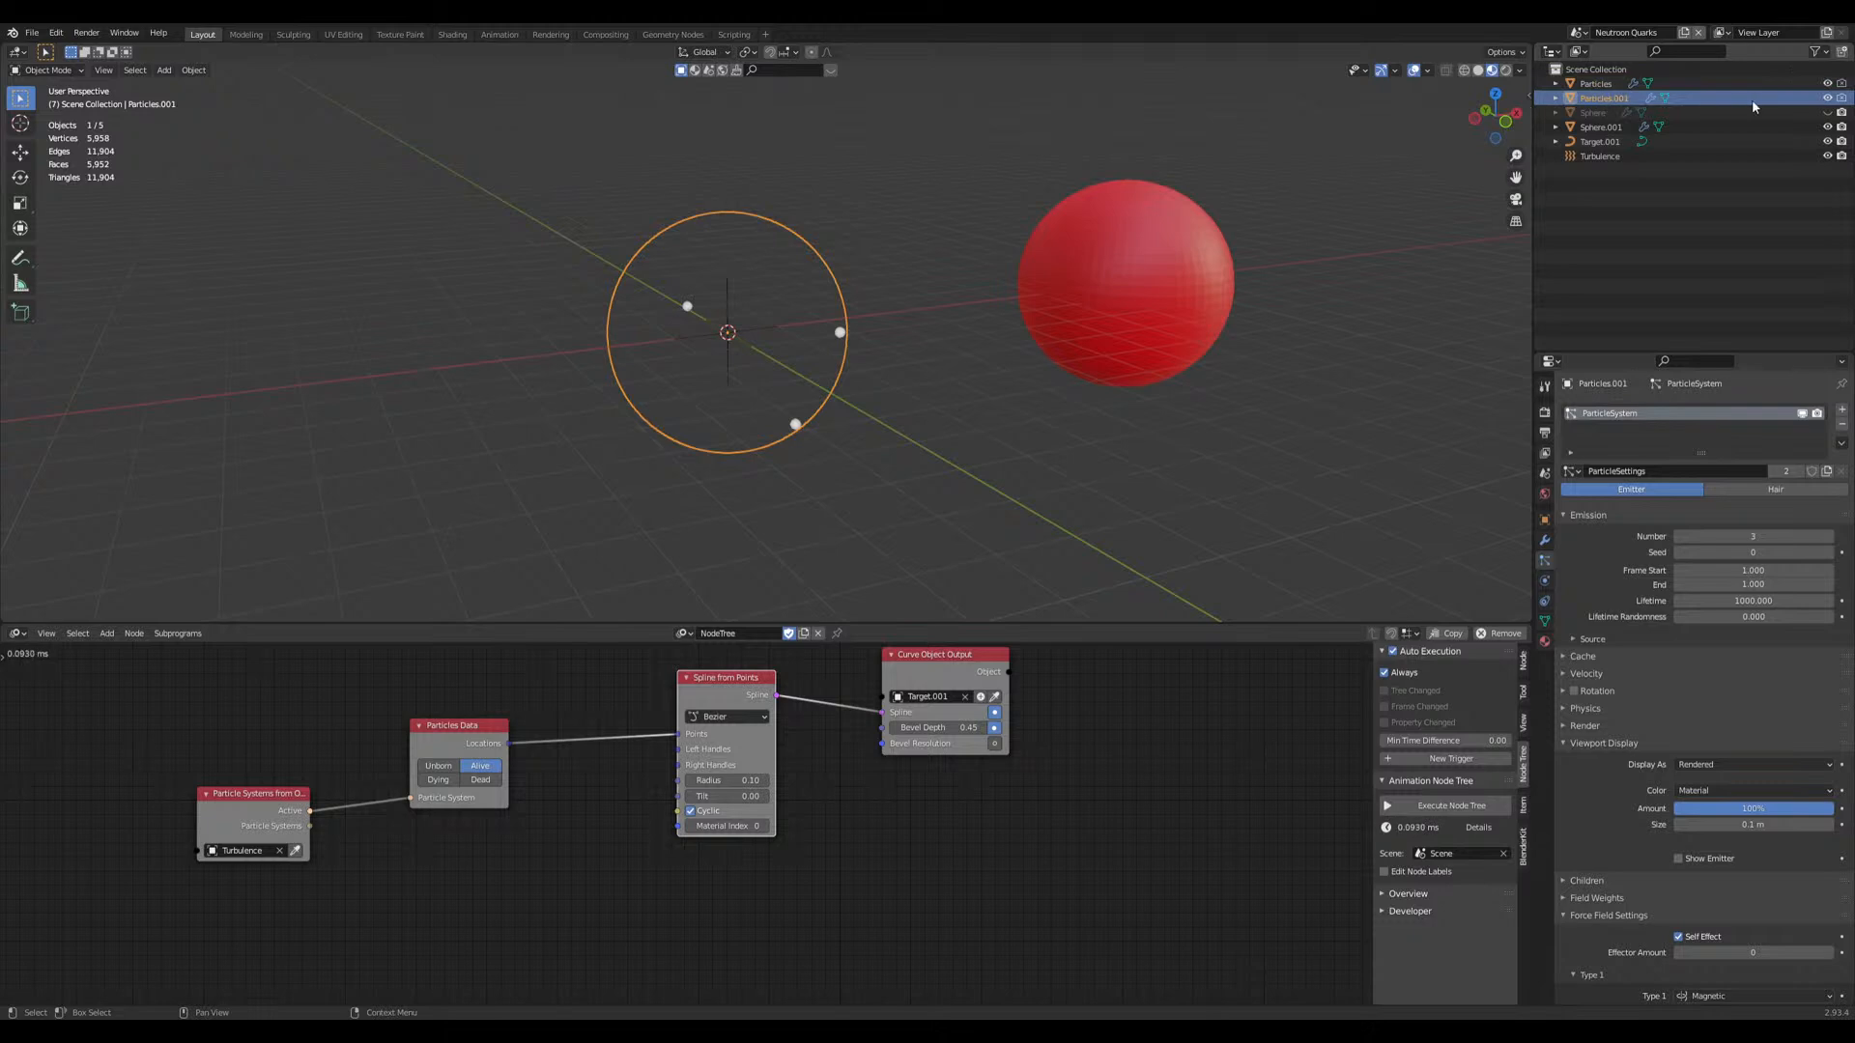
key(x)
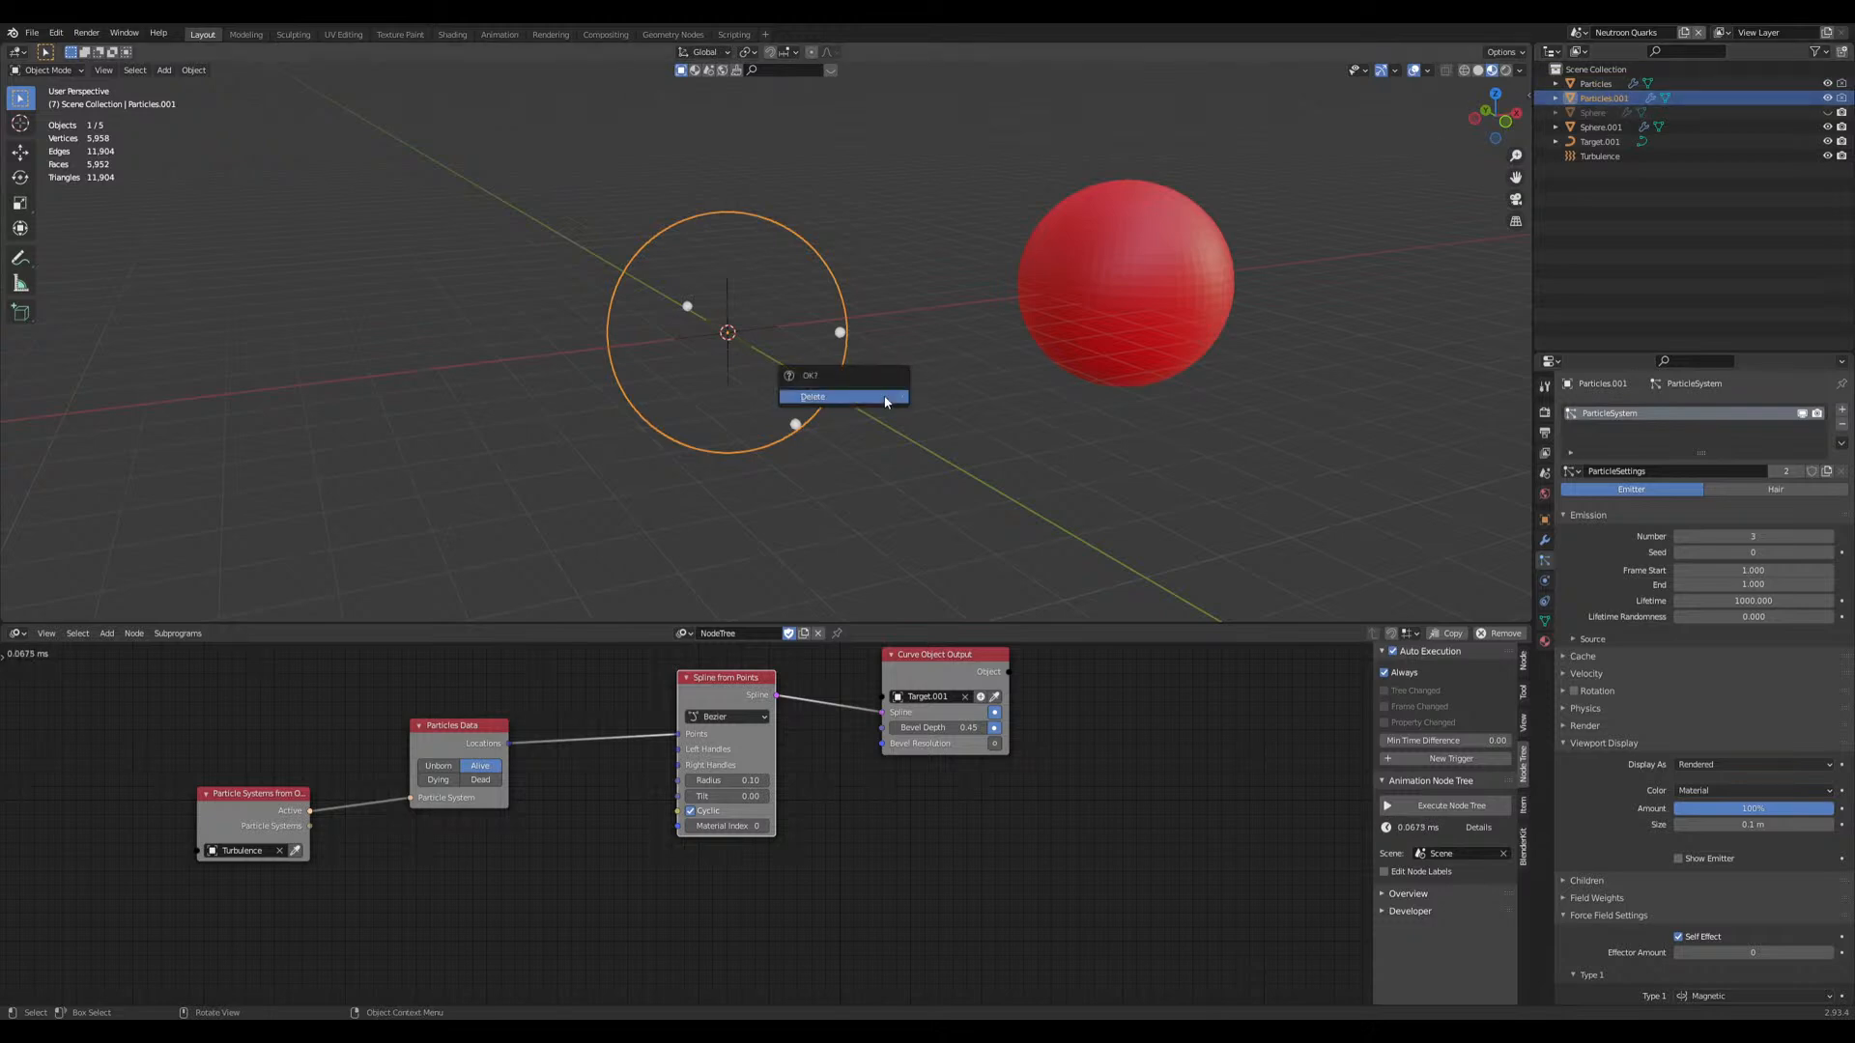
click(885, 402)
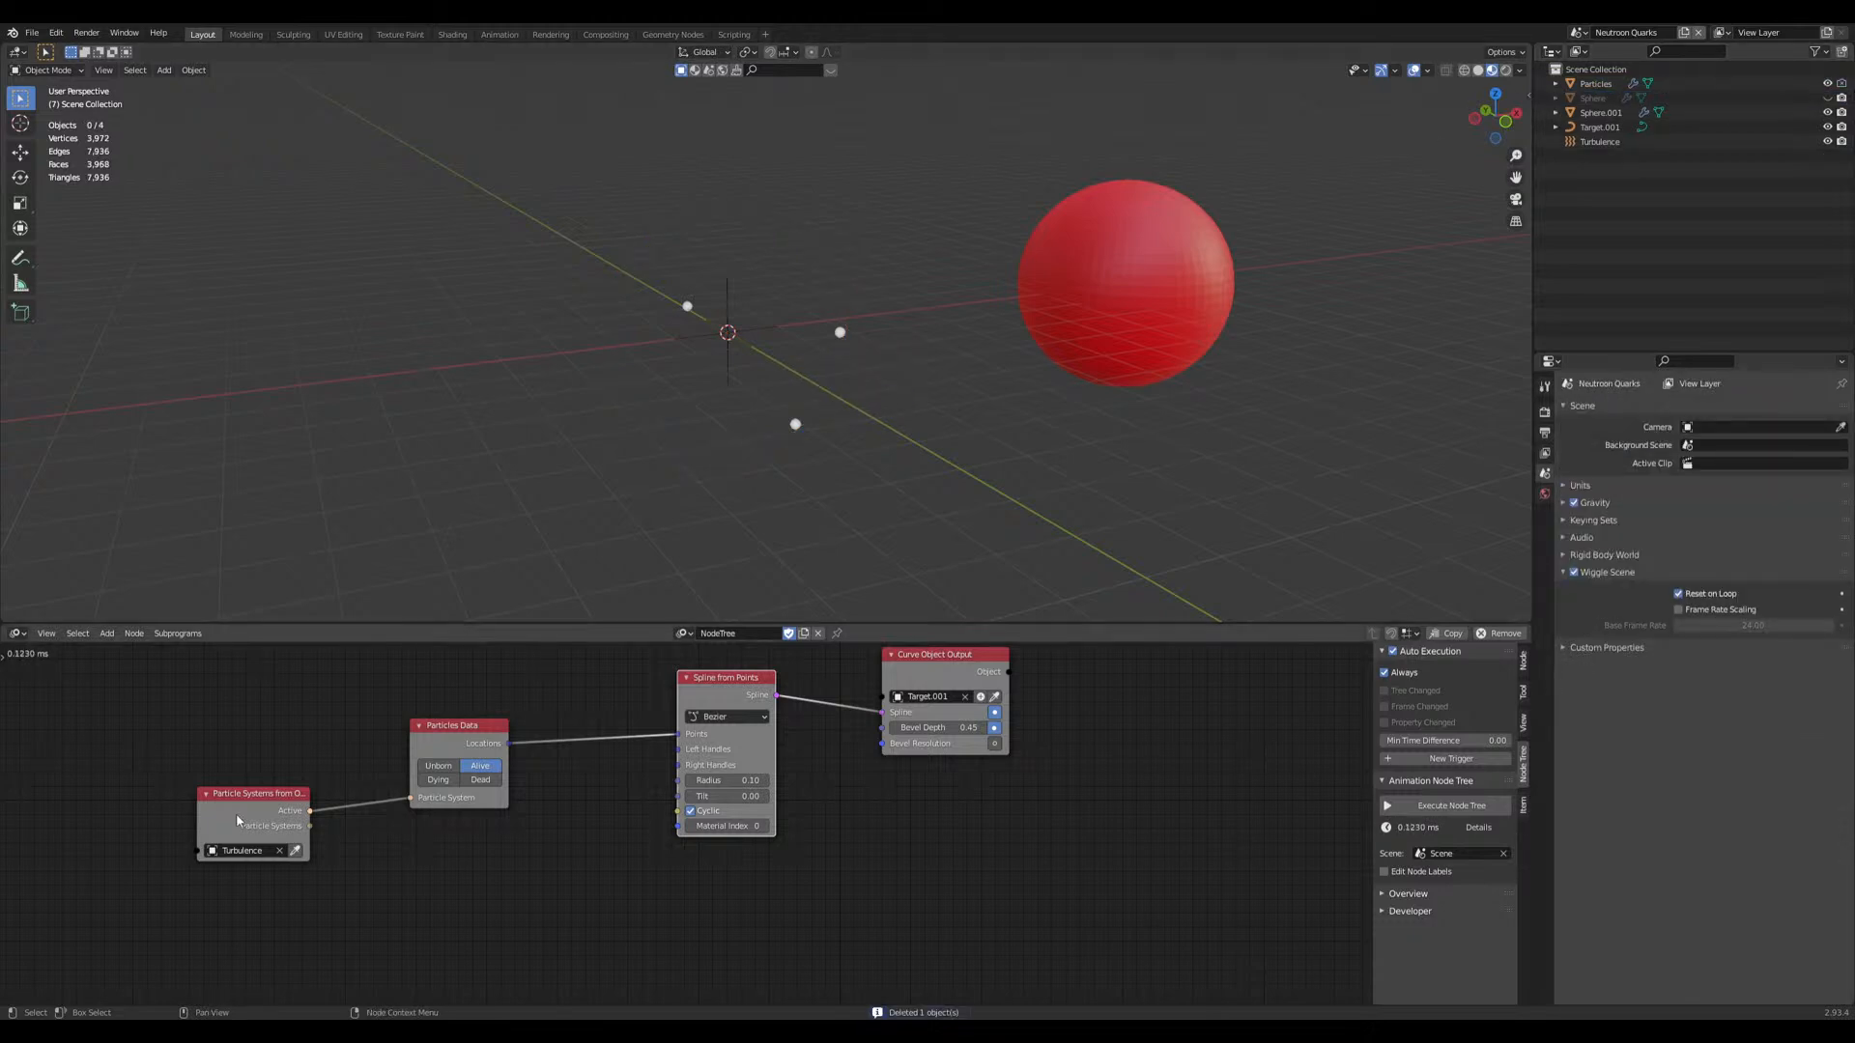
Step: Reposition the Particle Systems from Object node slightly and set its source object to Particles
drag(249, 797, 238, 769)
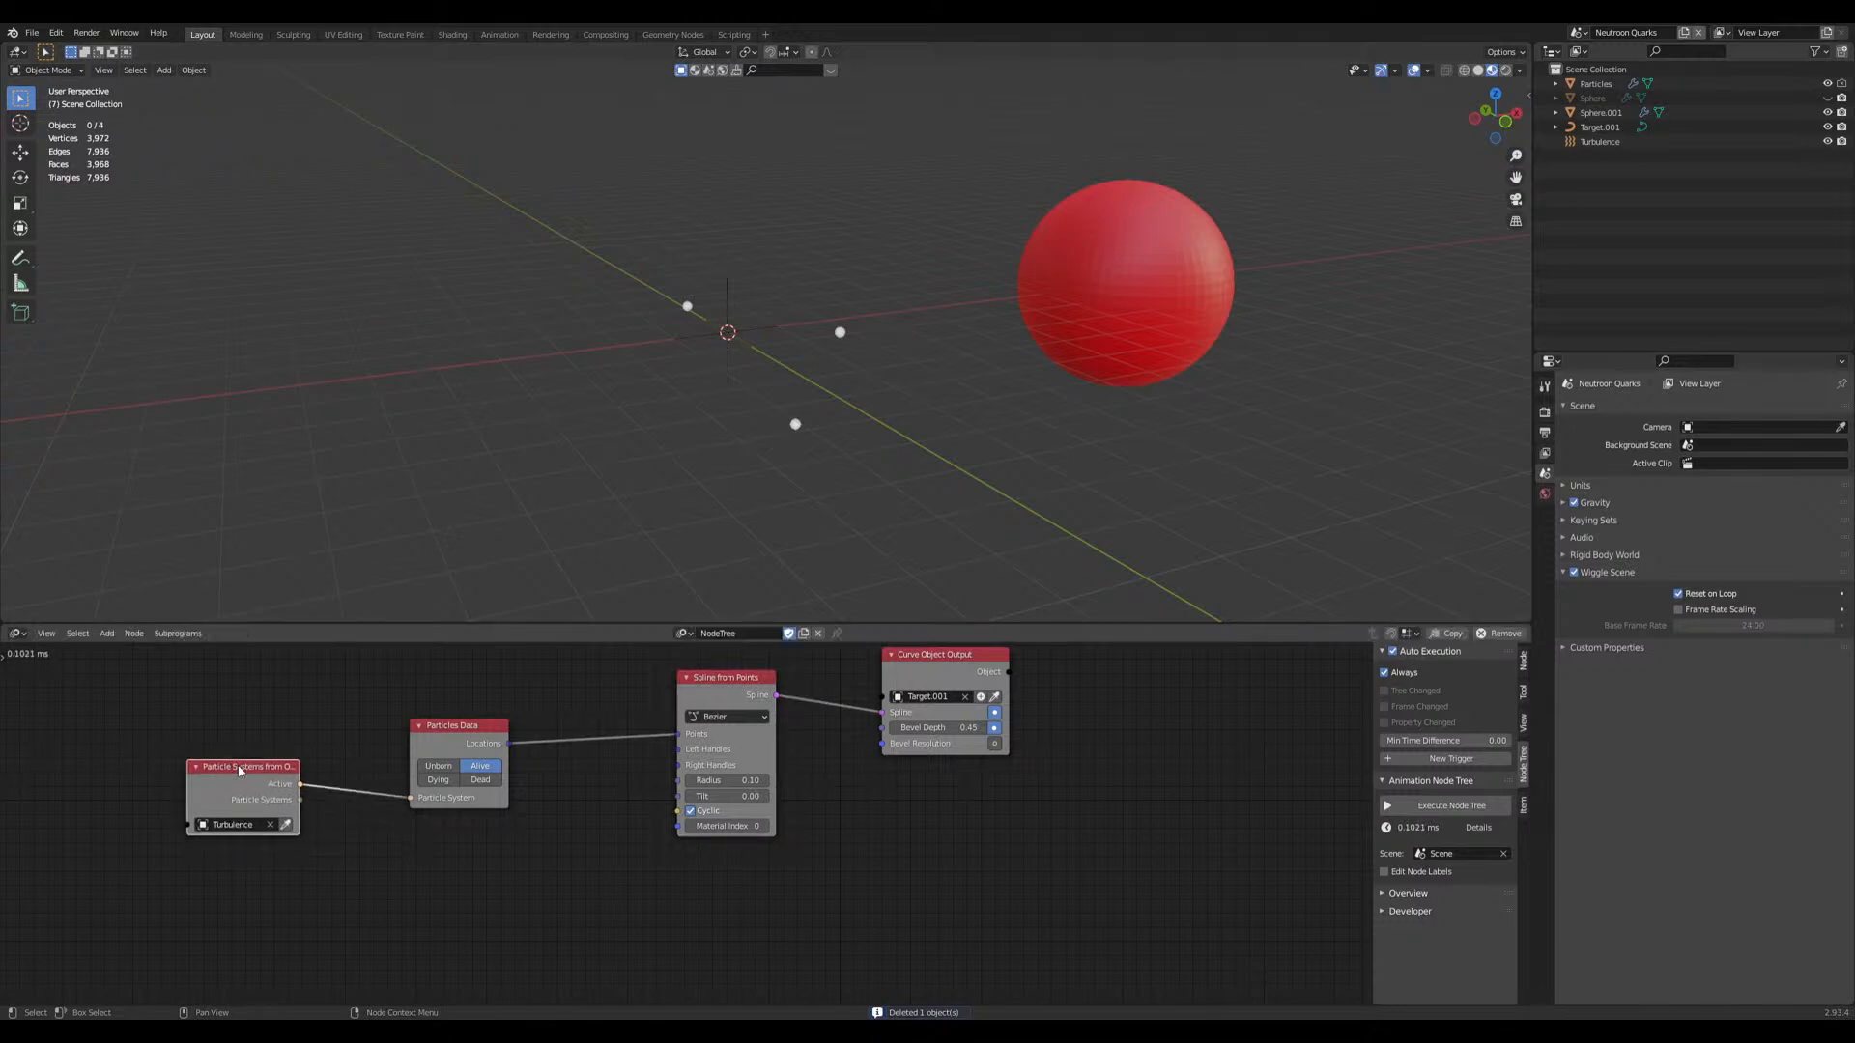
click(239, 826)
text(part)
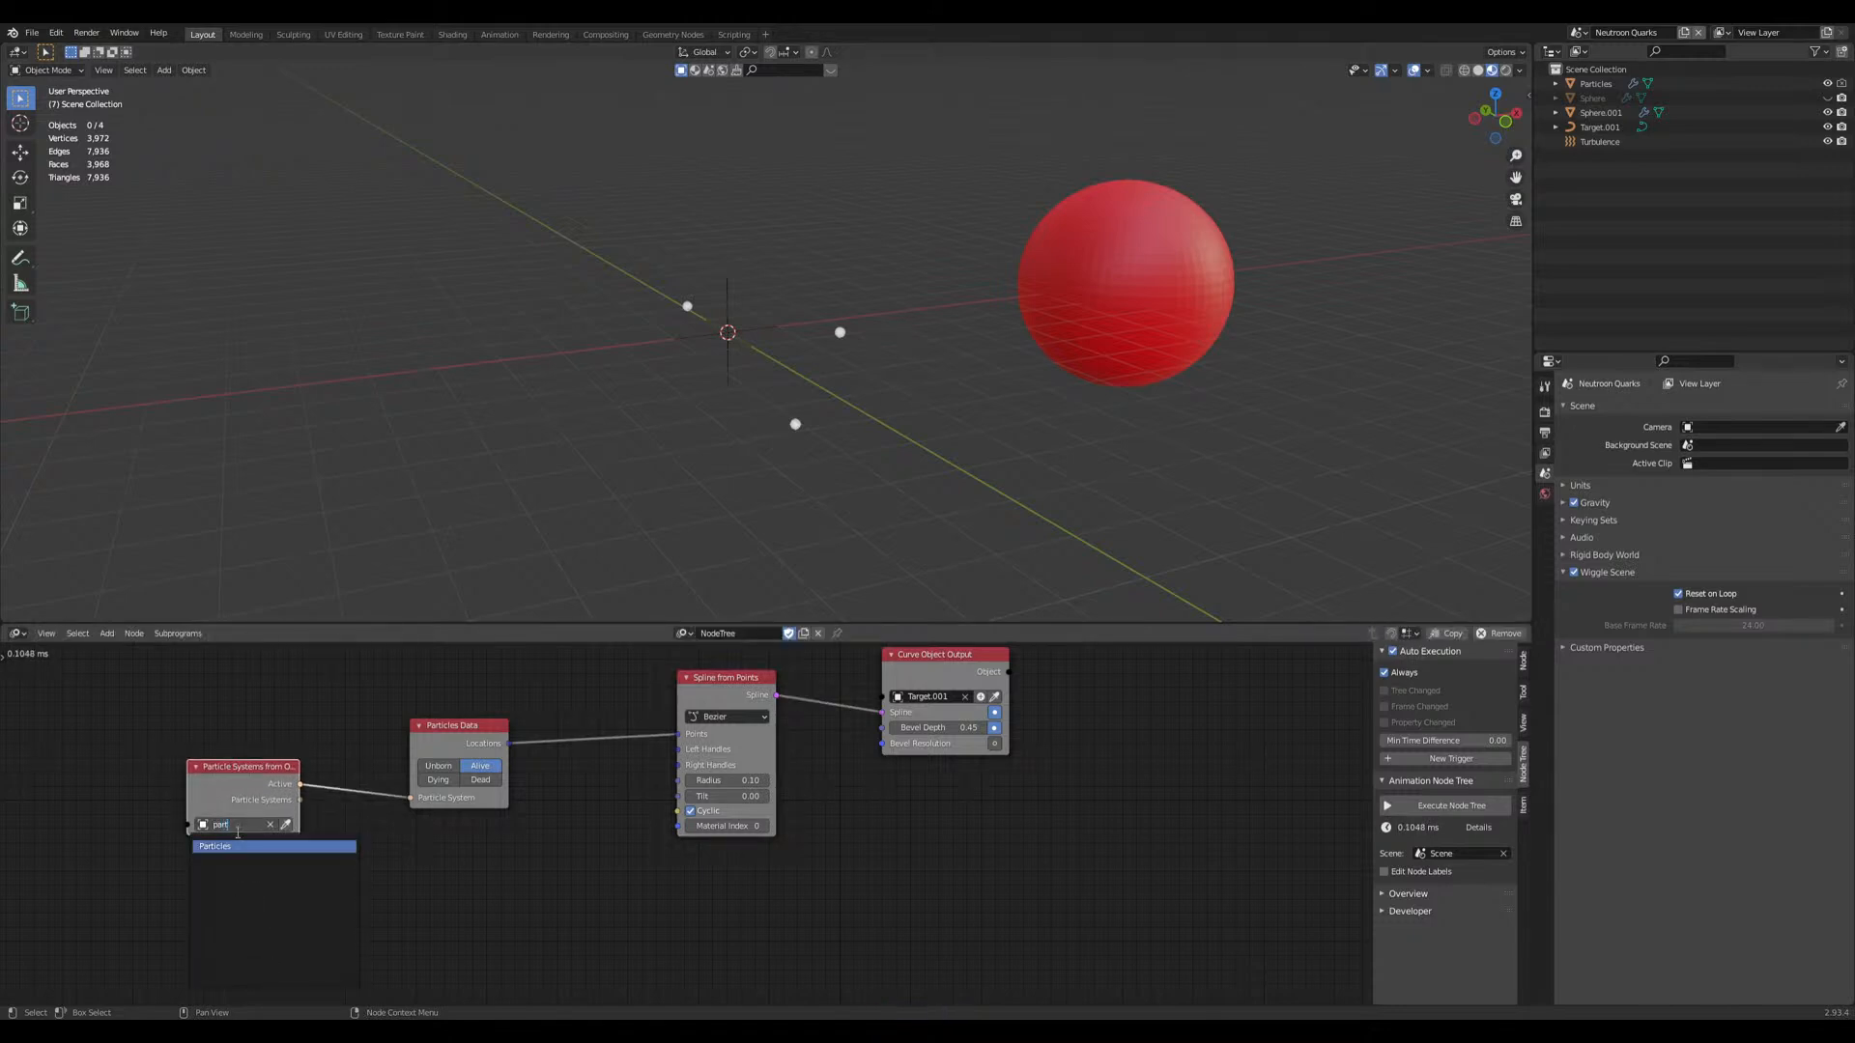
click(238, 851)
Step: Play the animation and examine the curve connecting the three particles from several angles
key(space)
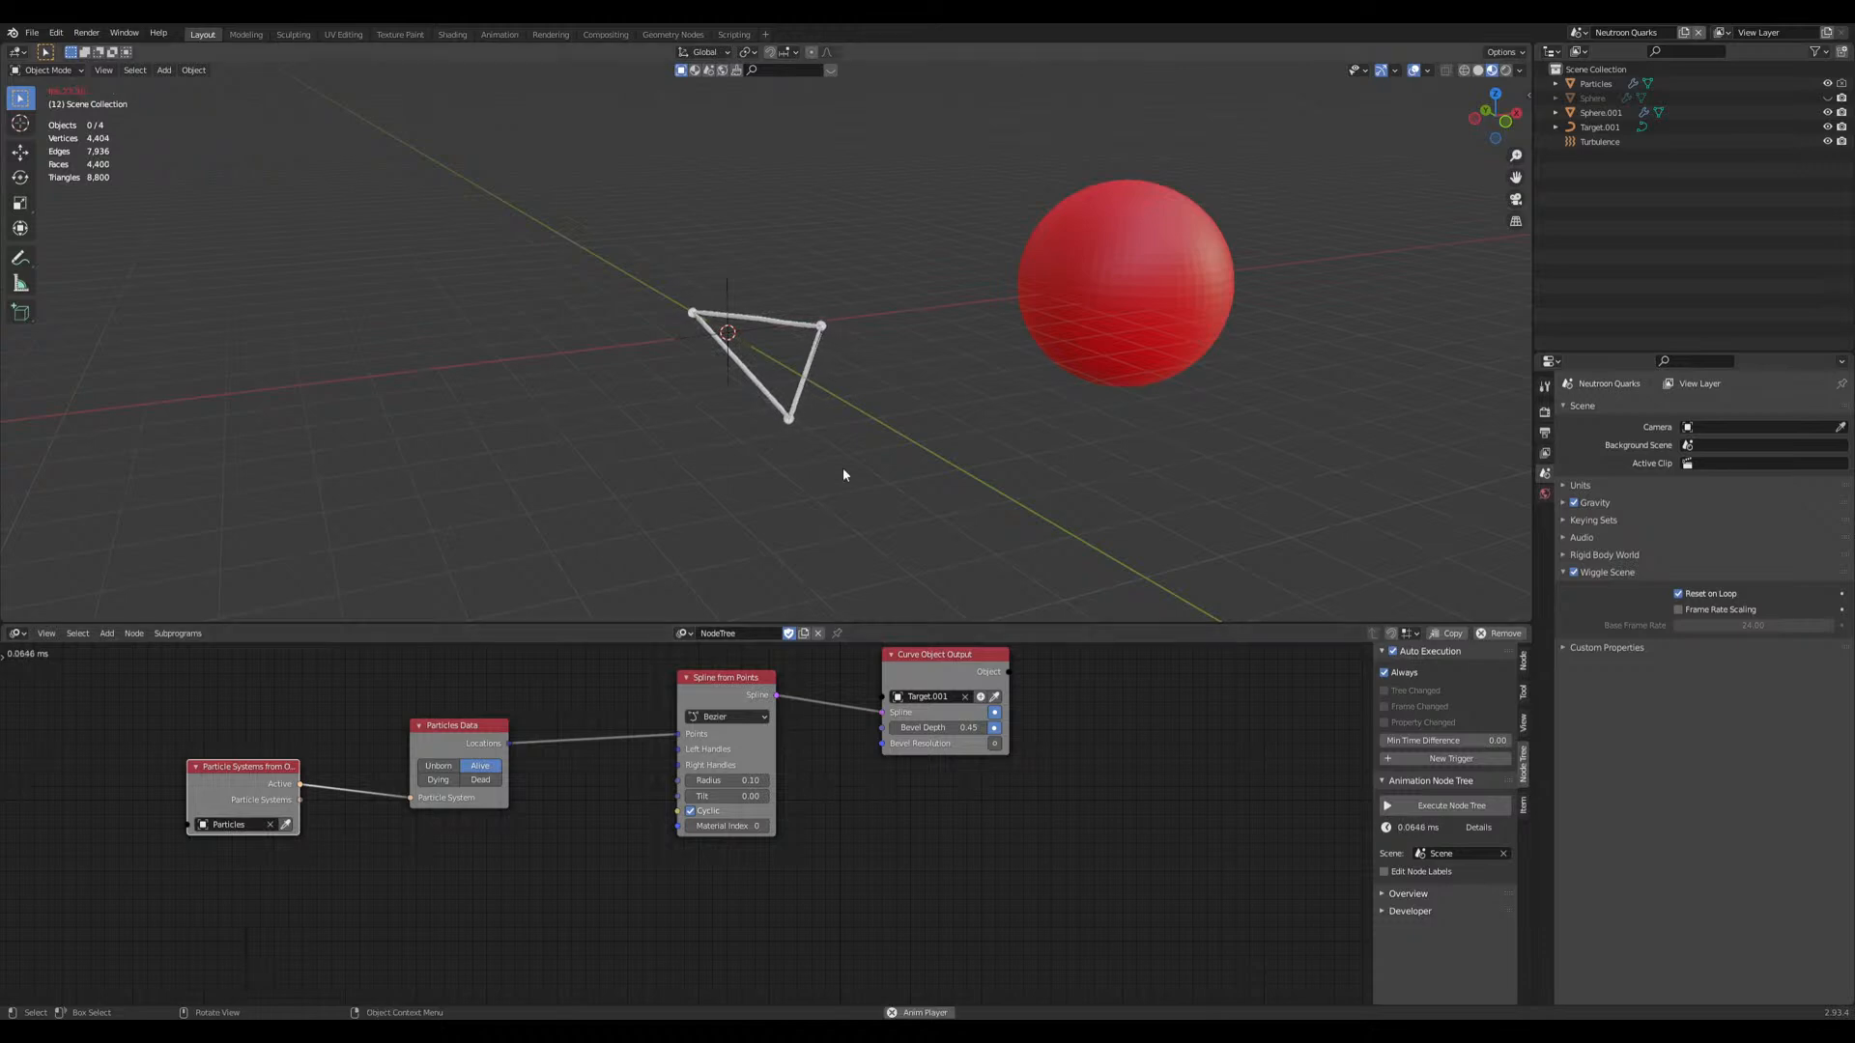
middle_drag(869, 468, 746, 476)
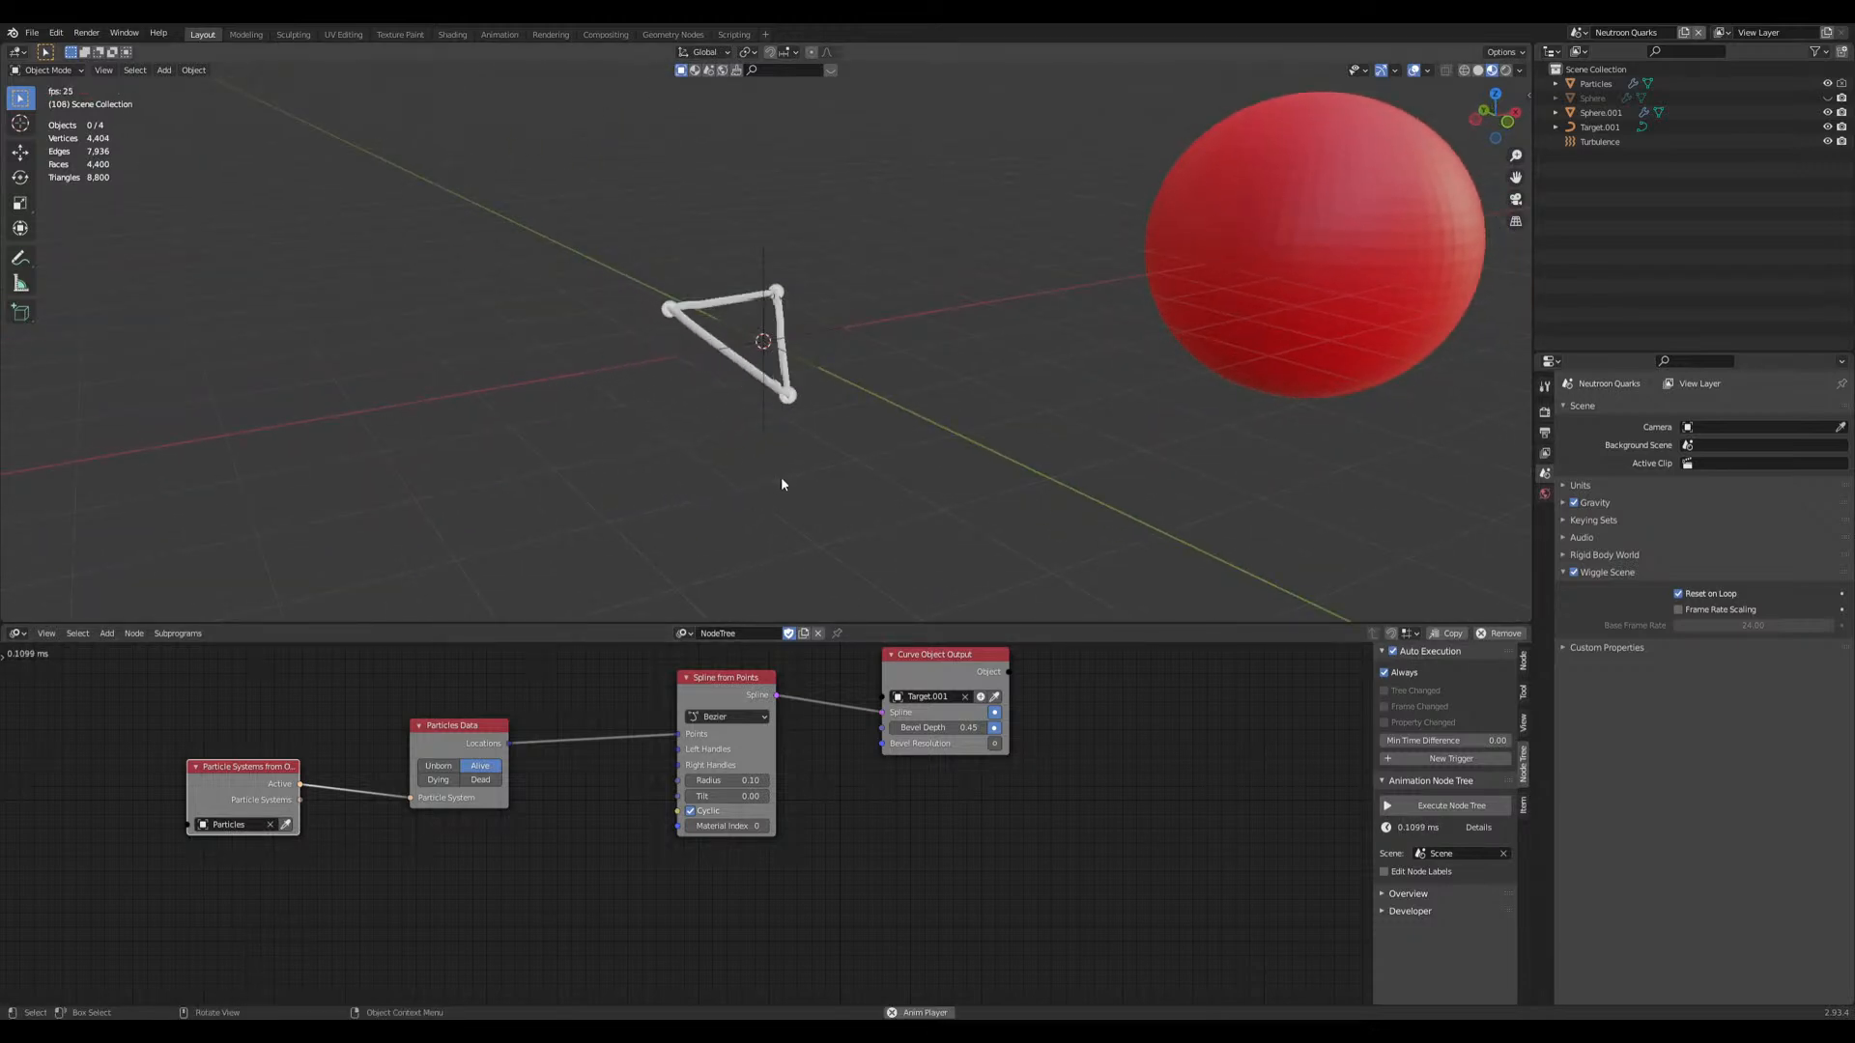
middle_drag(792, 484, 866, 467)
key(space)
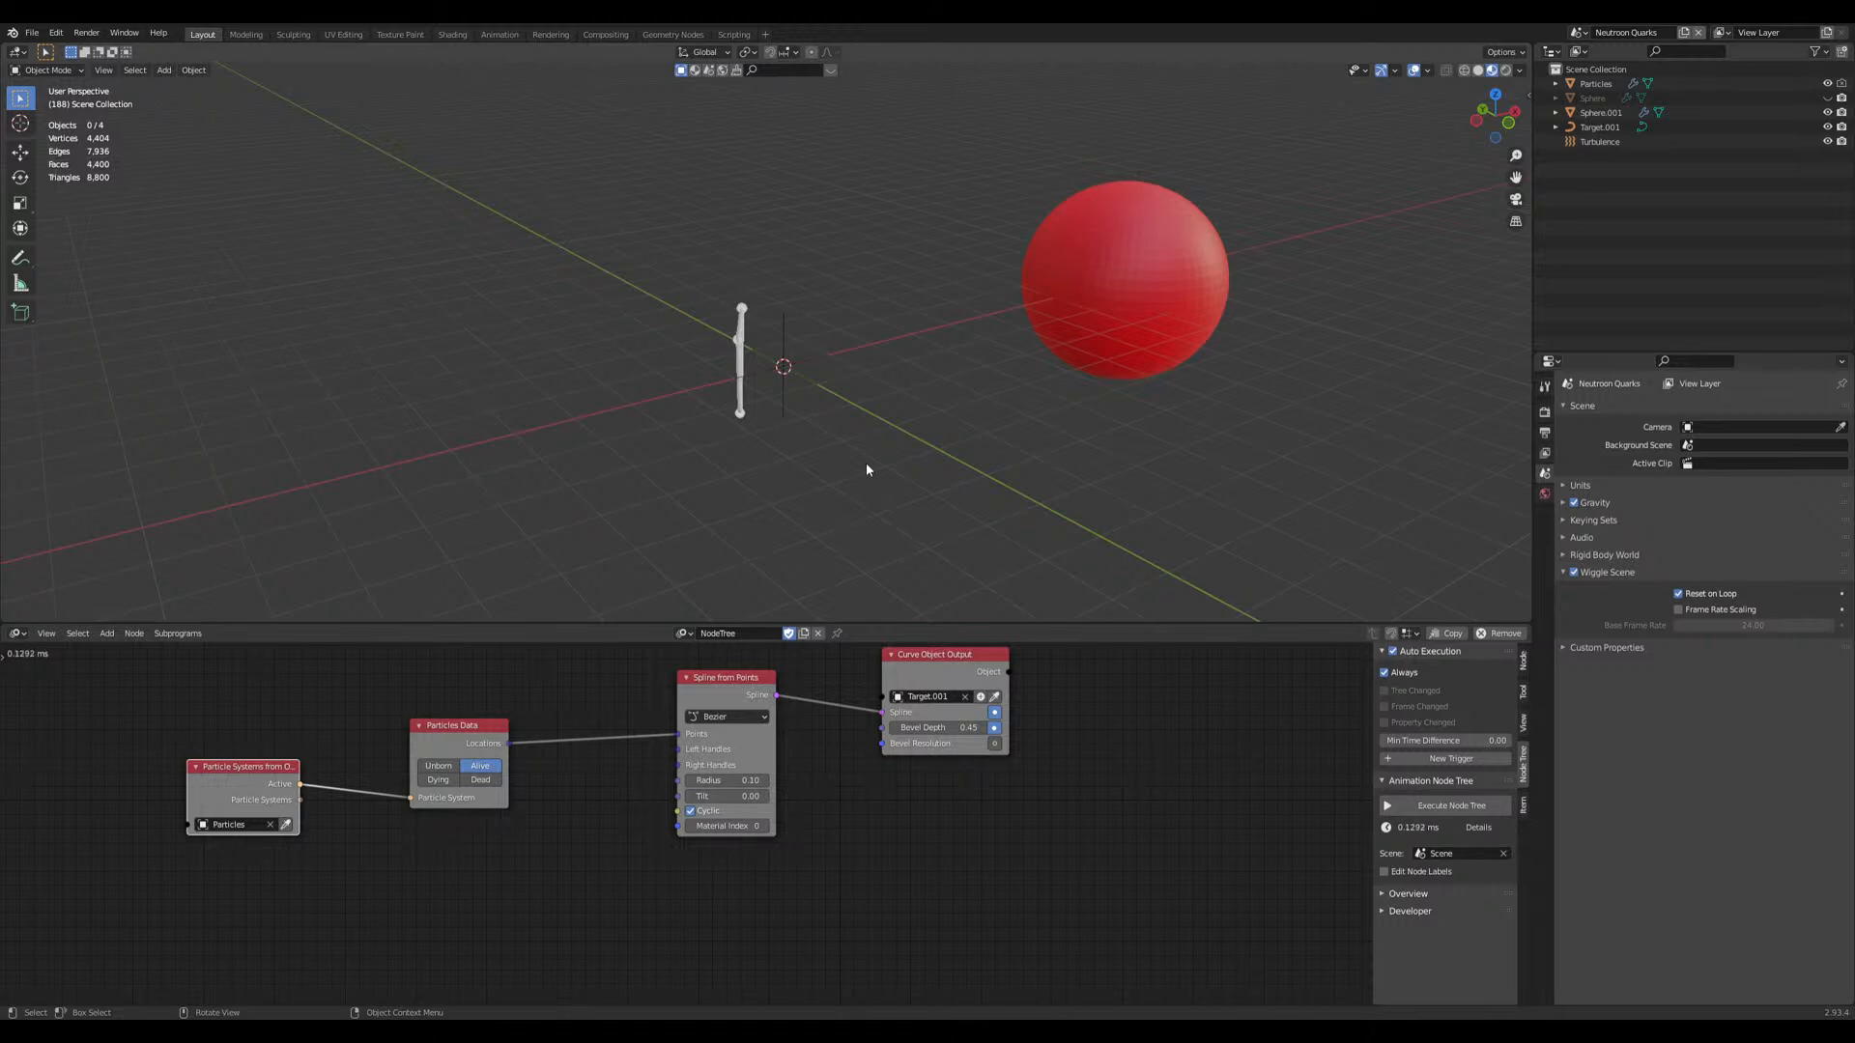
Step: Try to turn on the Screencast Keys display for the 3D view
click(45, 55)
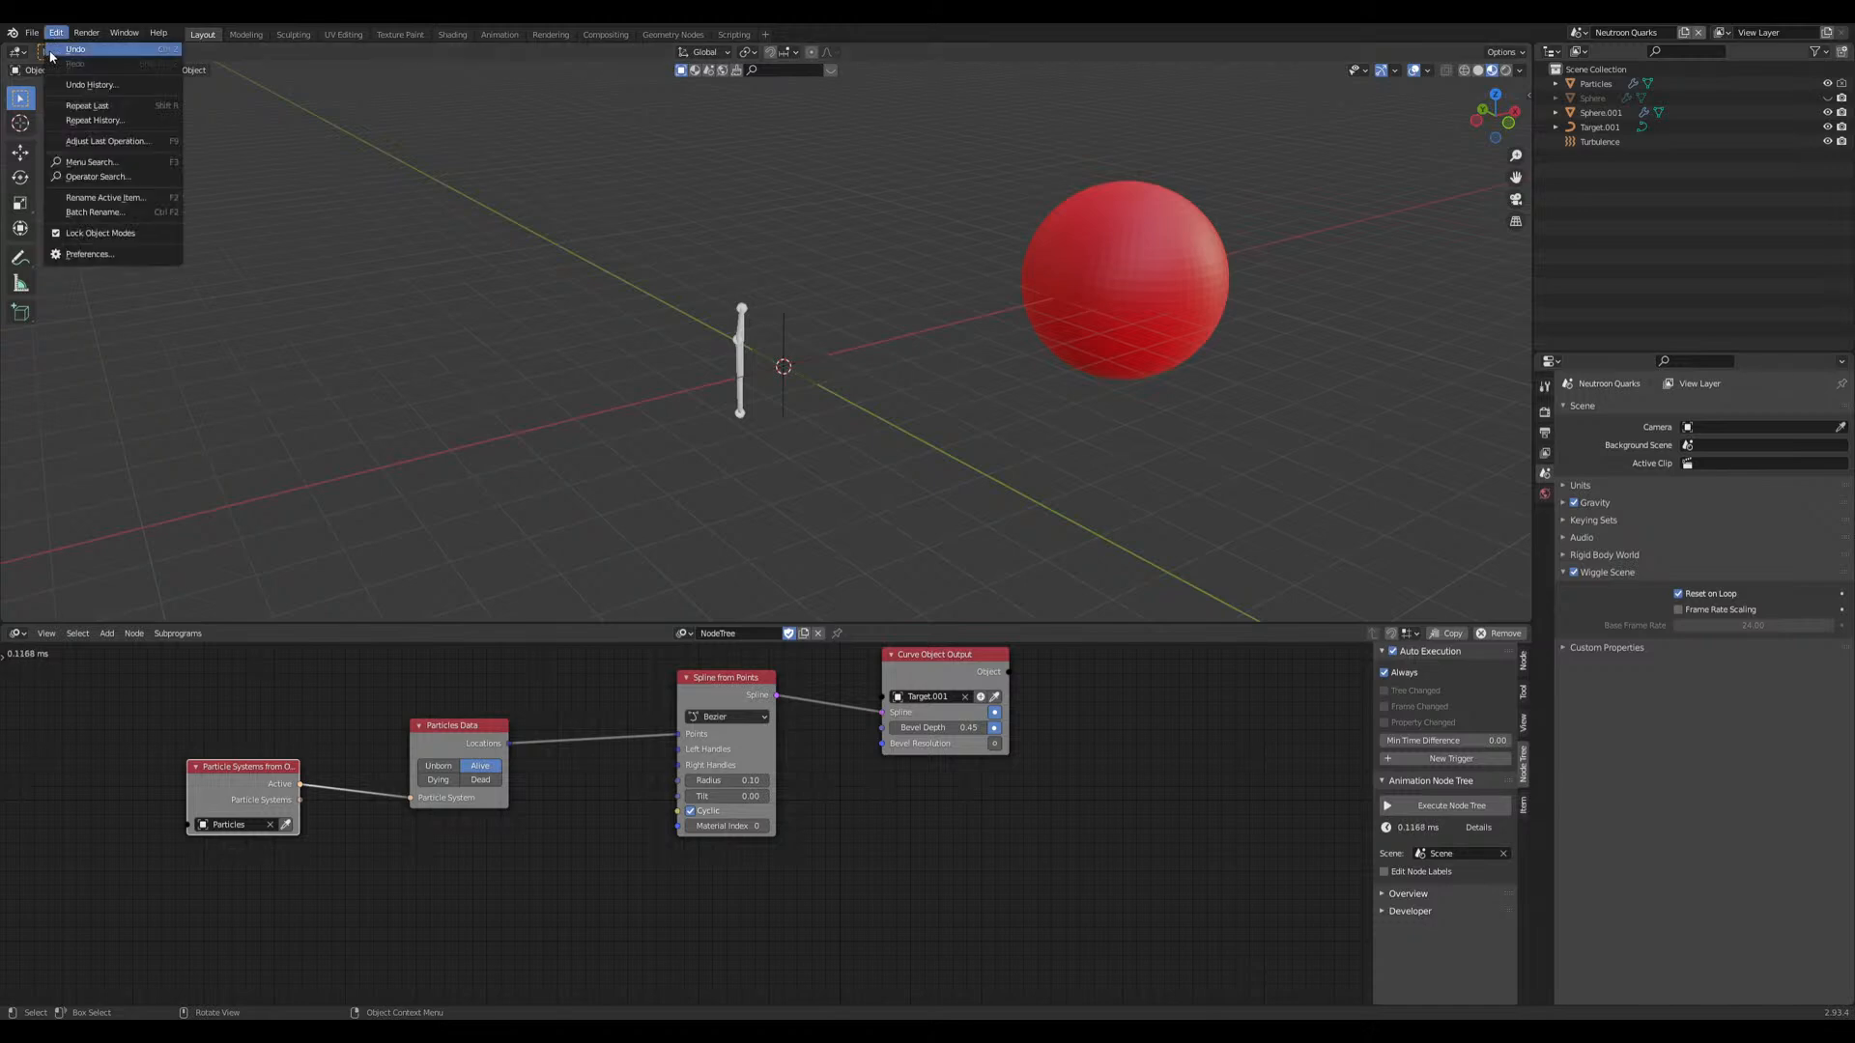
click(99, 255)
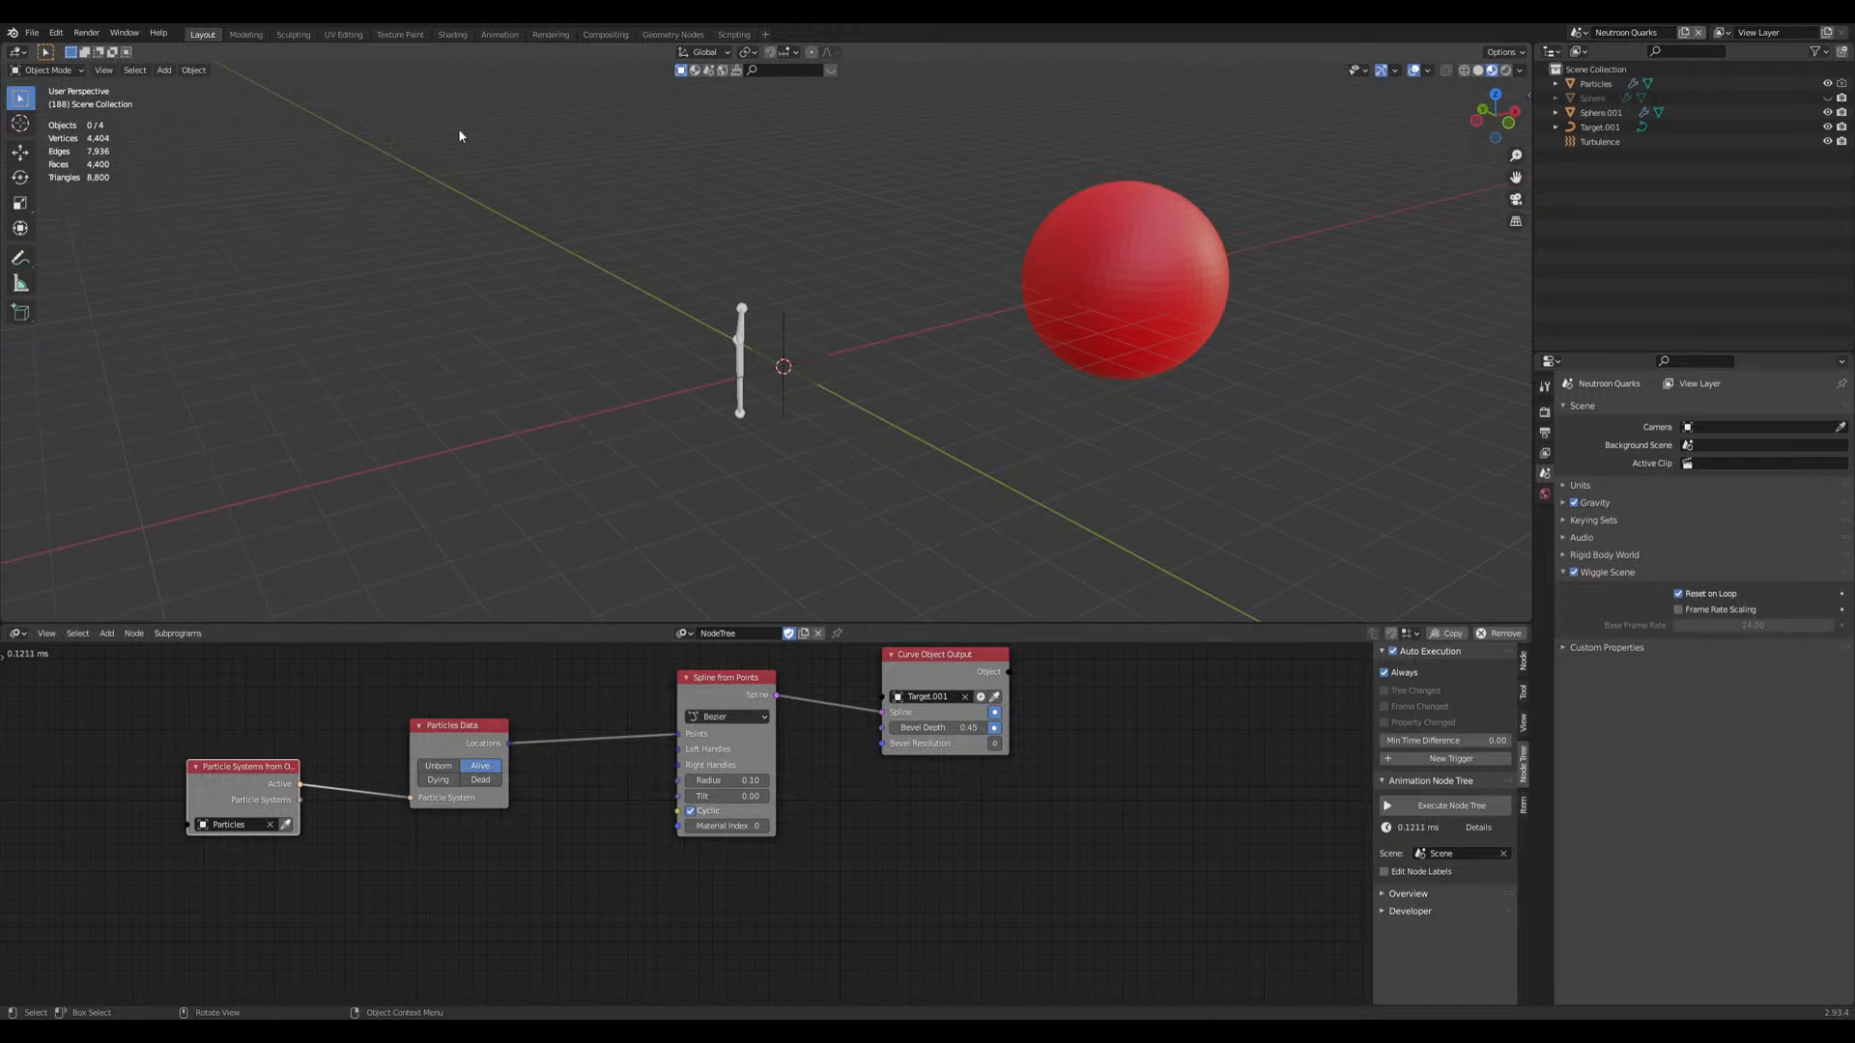
key(n)
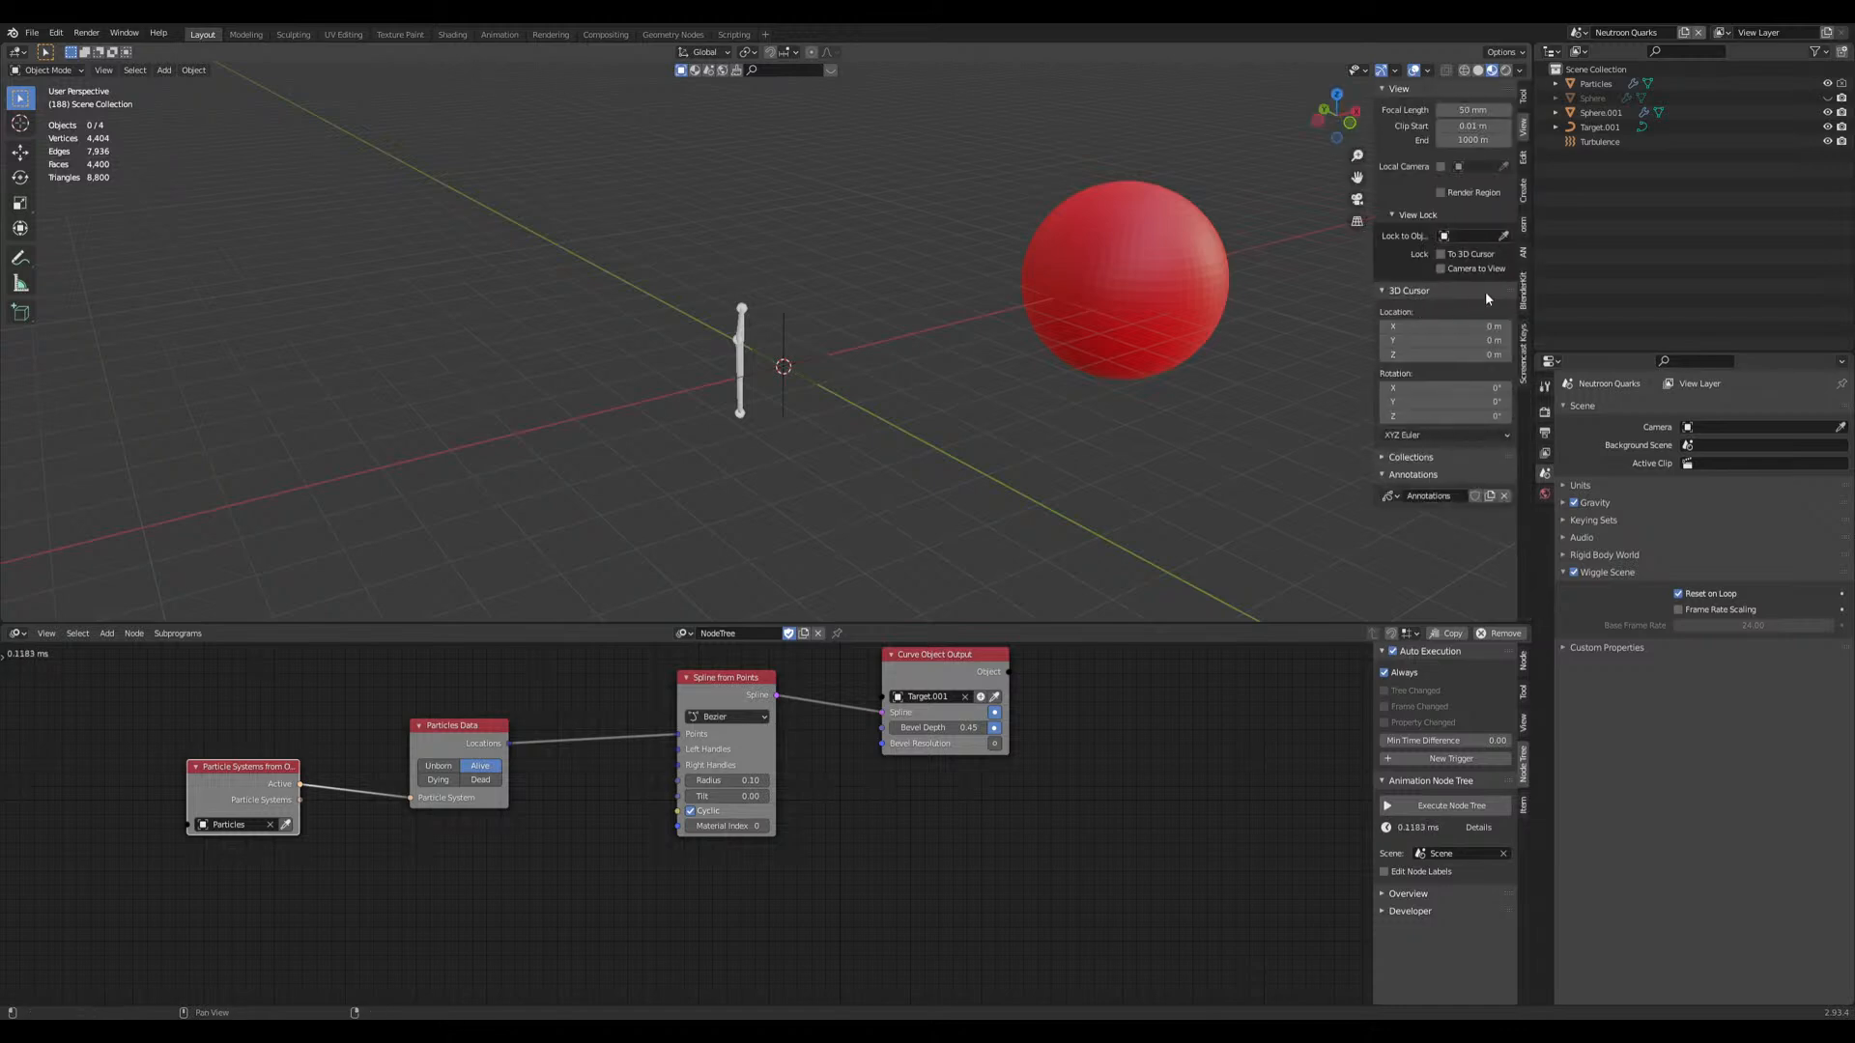
click(1523, 355)
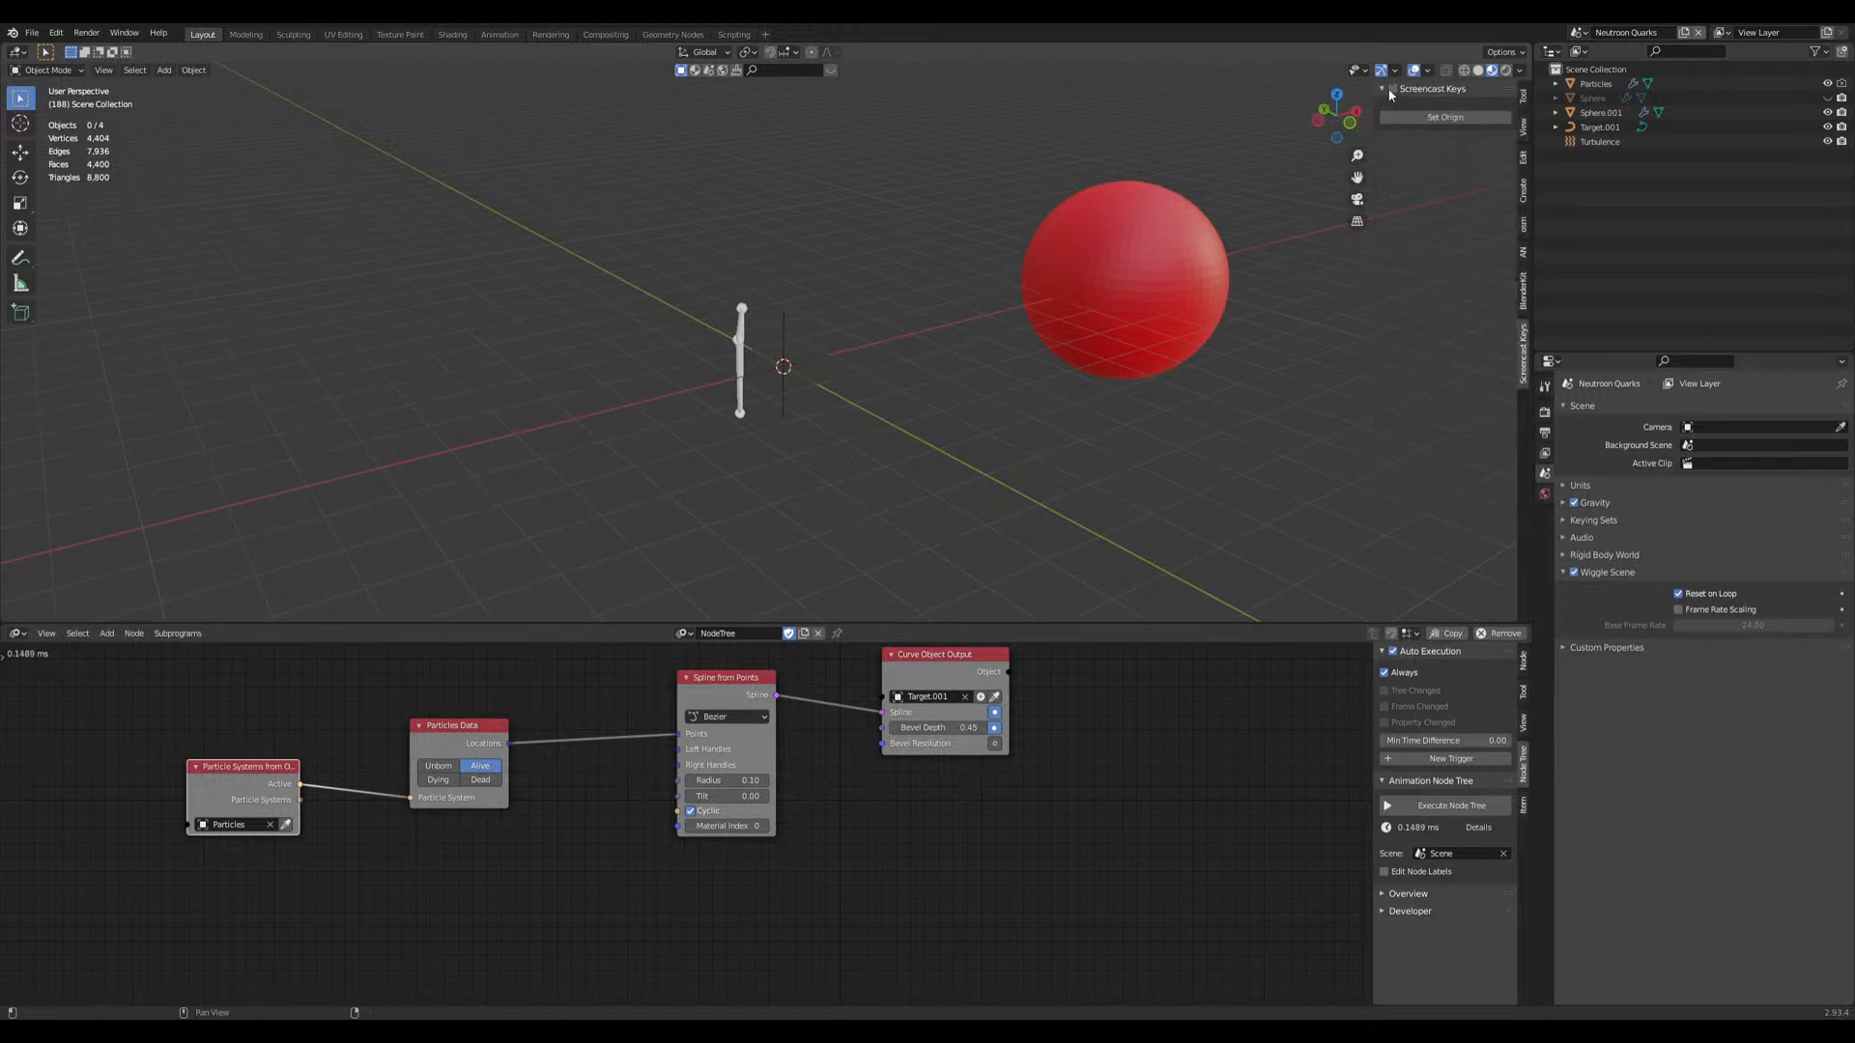
click(1389, 89)
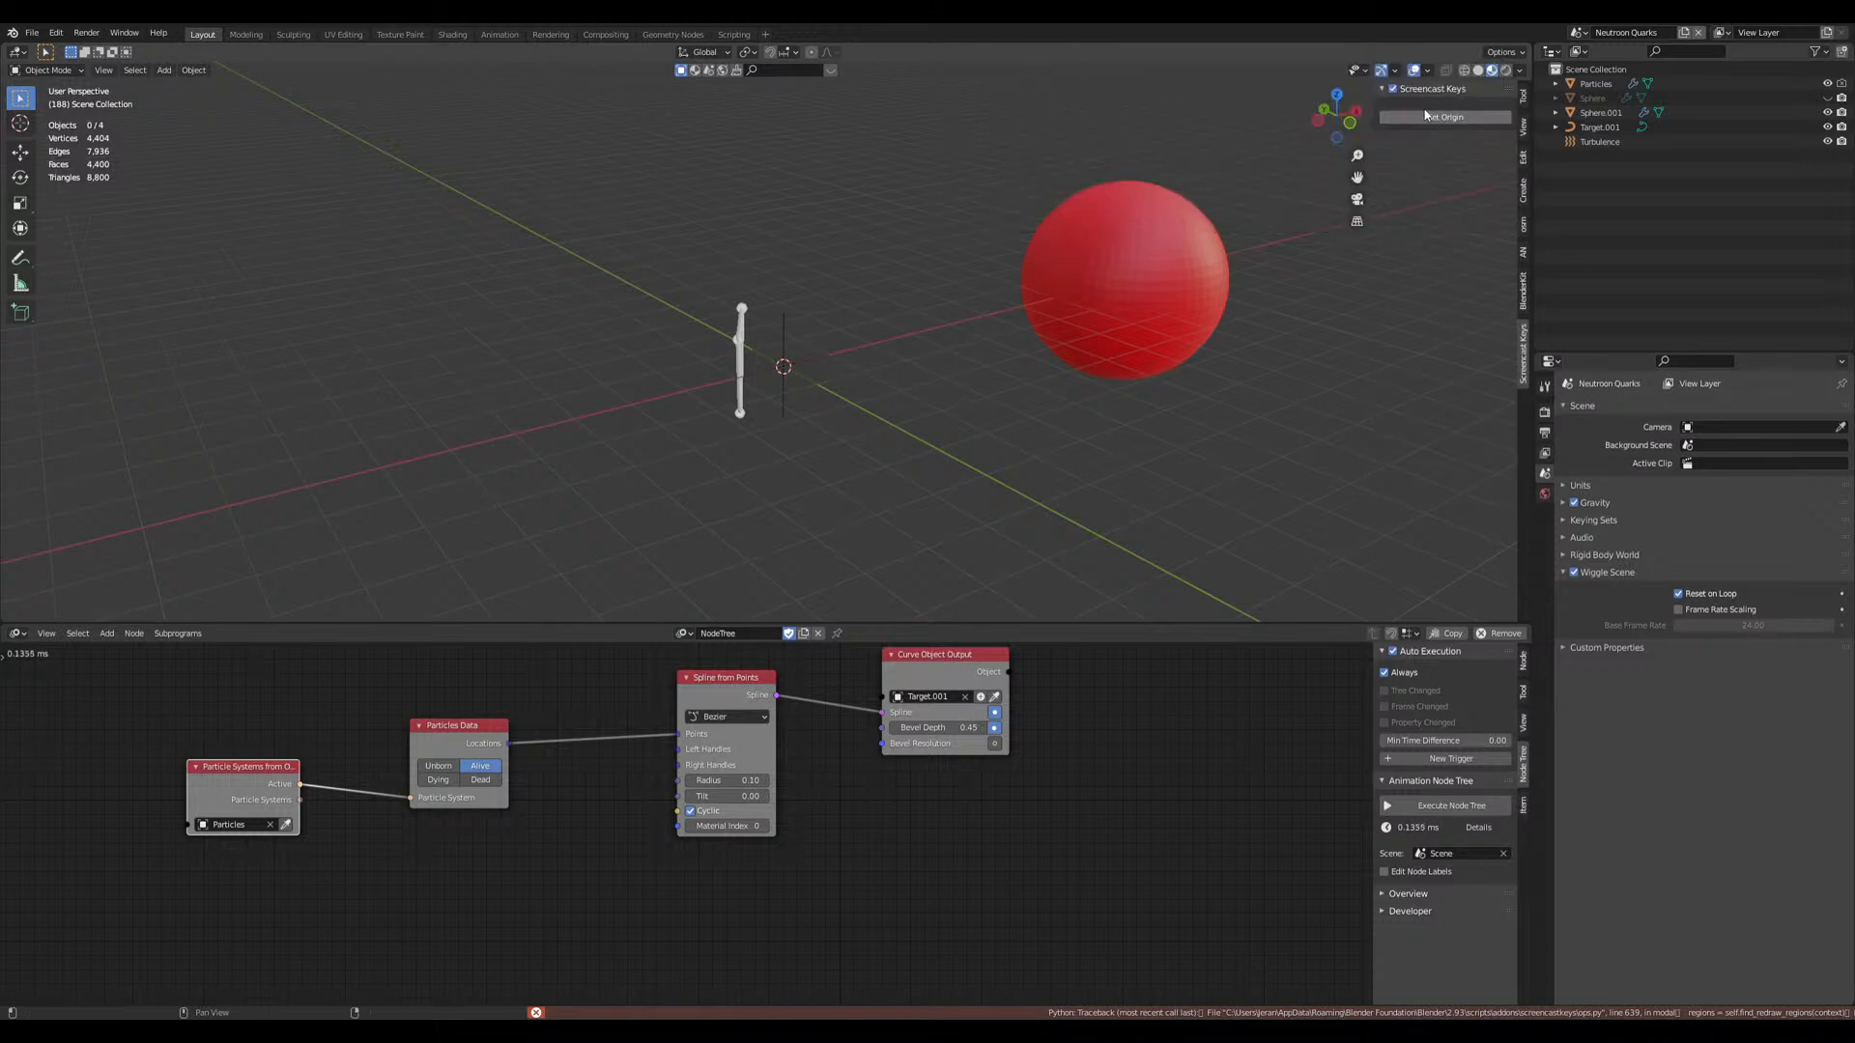
click(1387, 90)
click(57, 34)
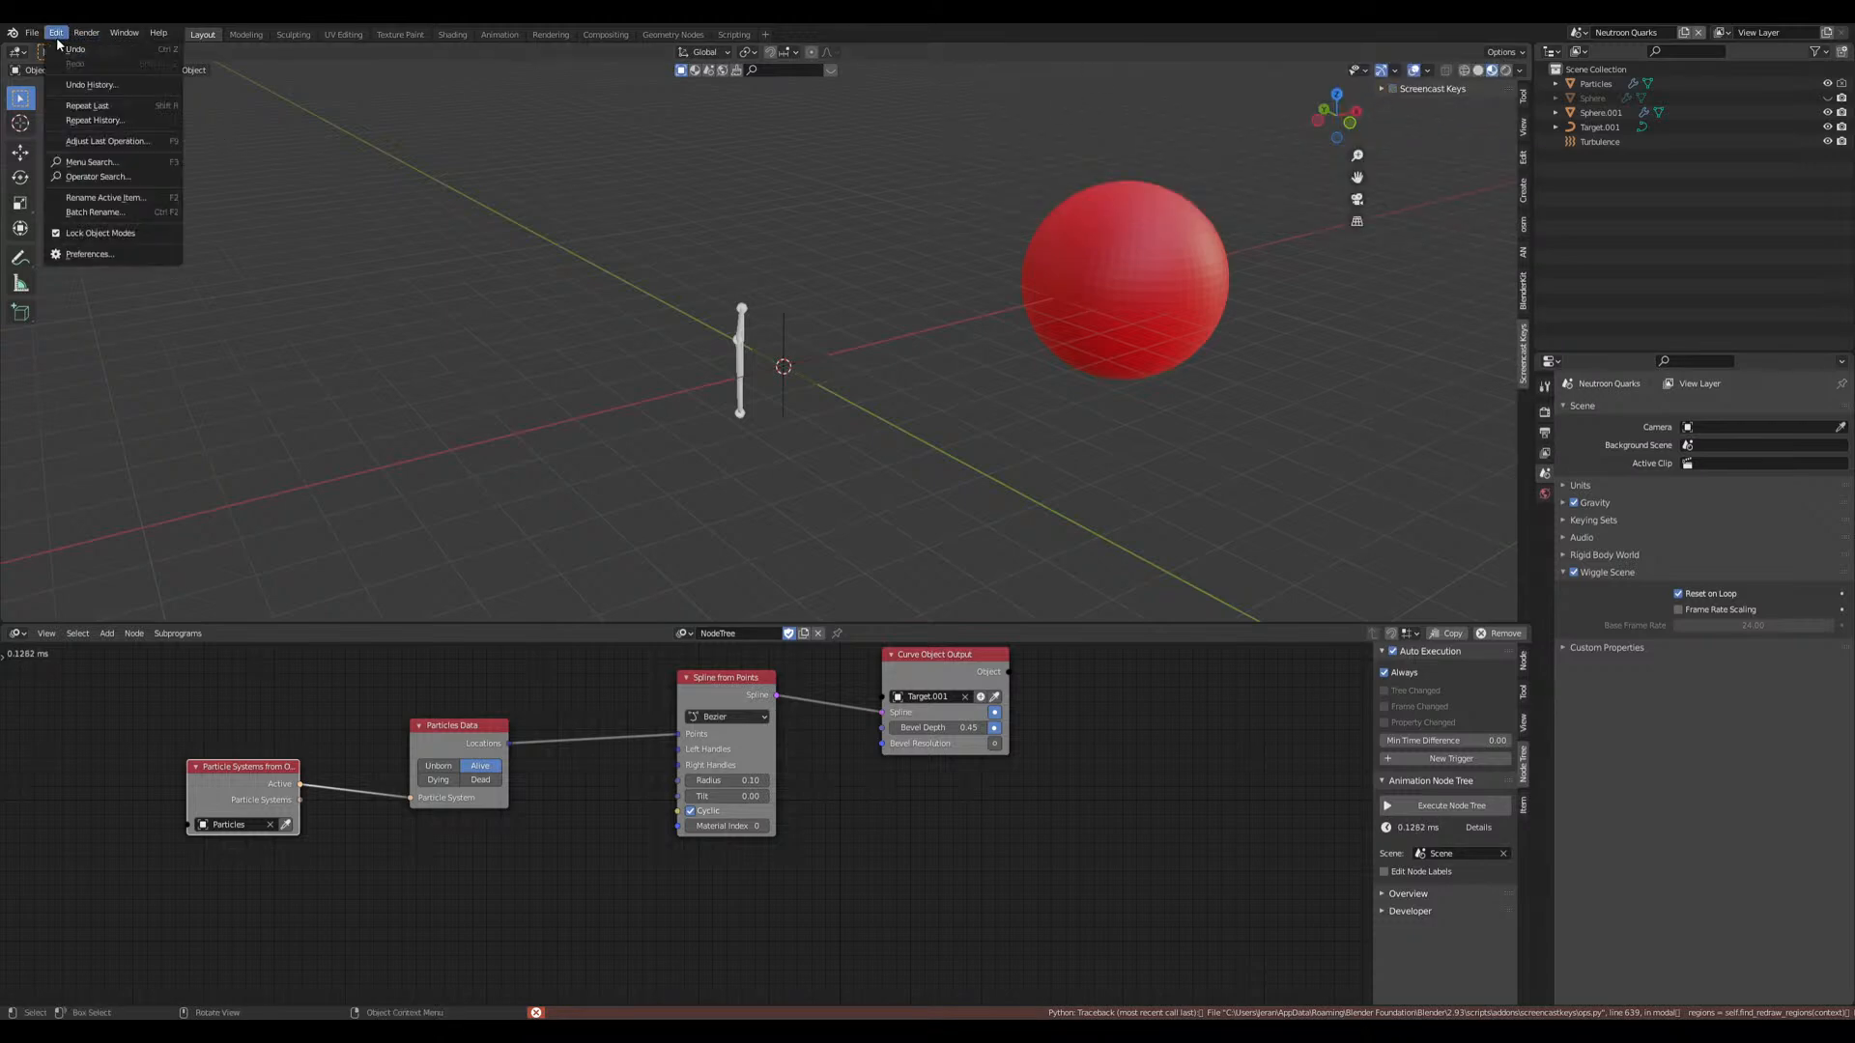
click(123, 253)
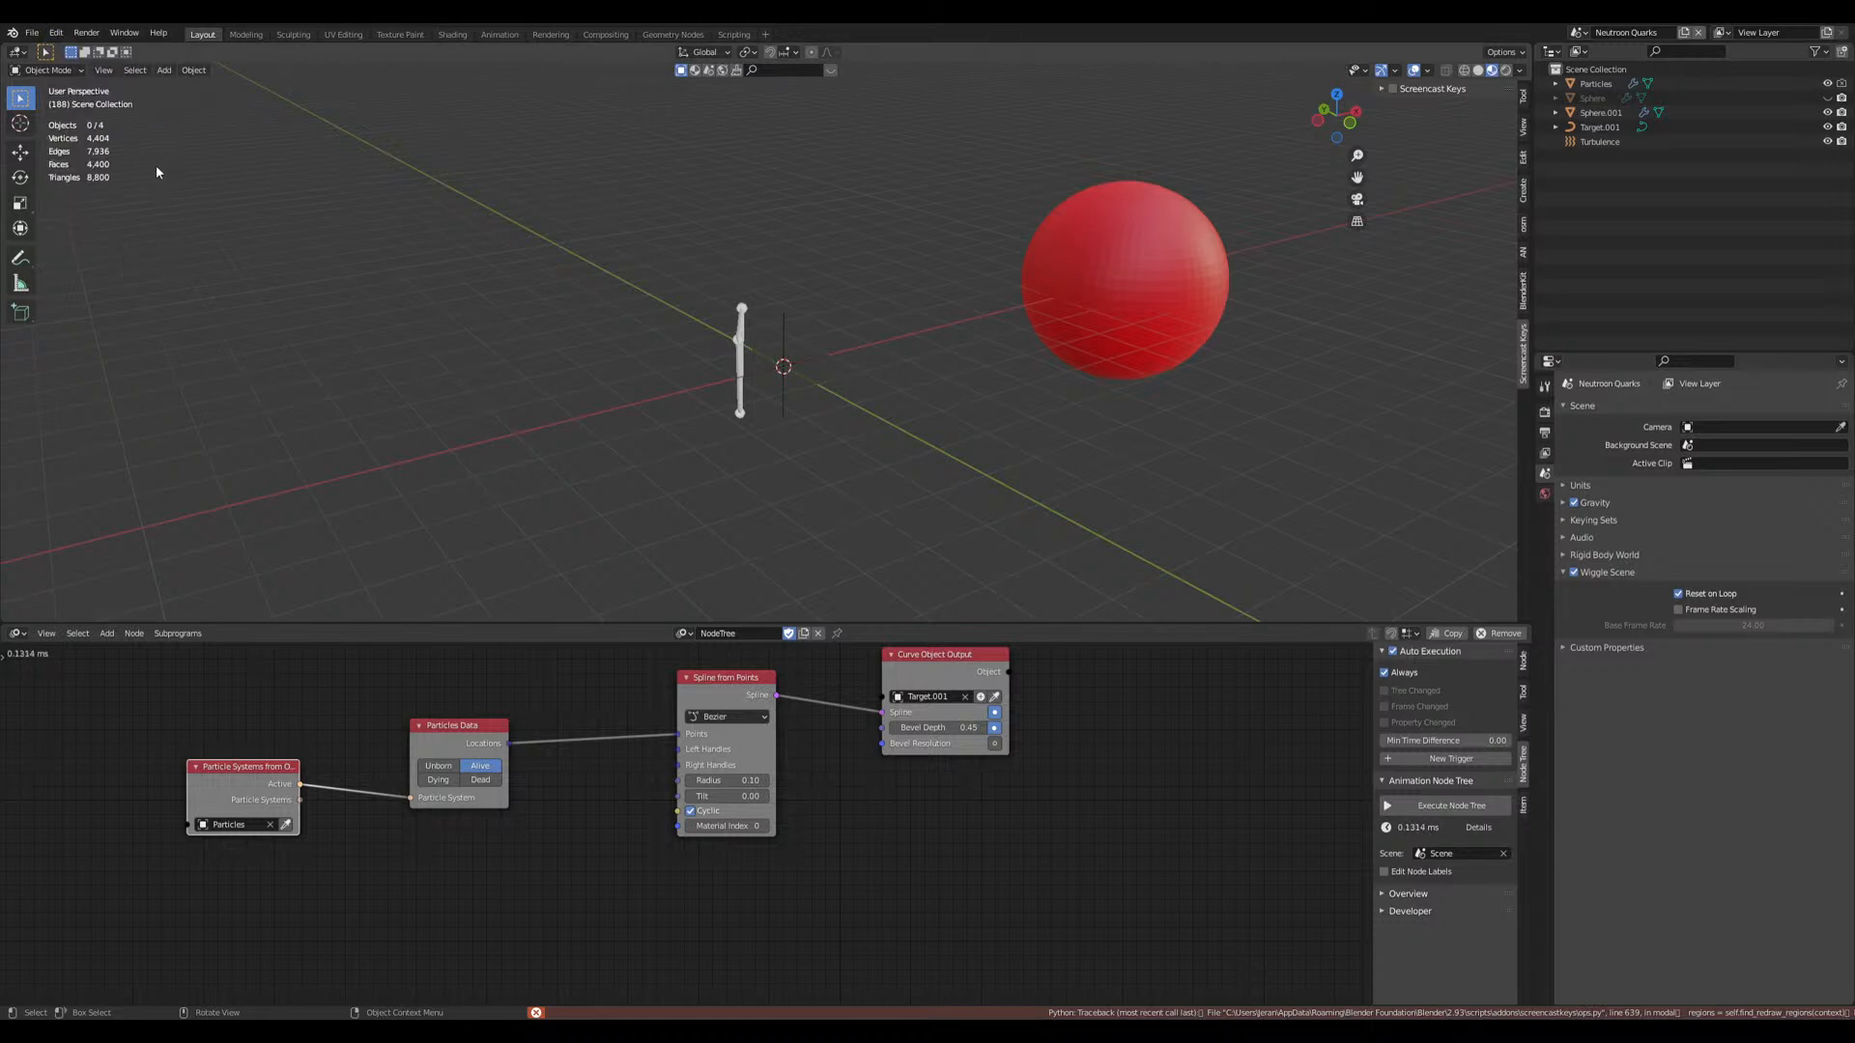
Step: Add a NURBS sphere and move it high above the area between the neutron and the red proton sphere
middle_drag(807, 414, 688, 406)
scroll(787, 464, up, 3)
scroll(653, 434, down, 5)
key(shift+a)
mouse_move(693, 408)
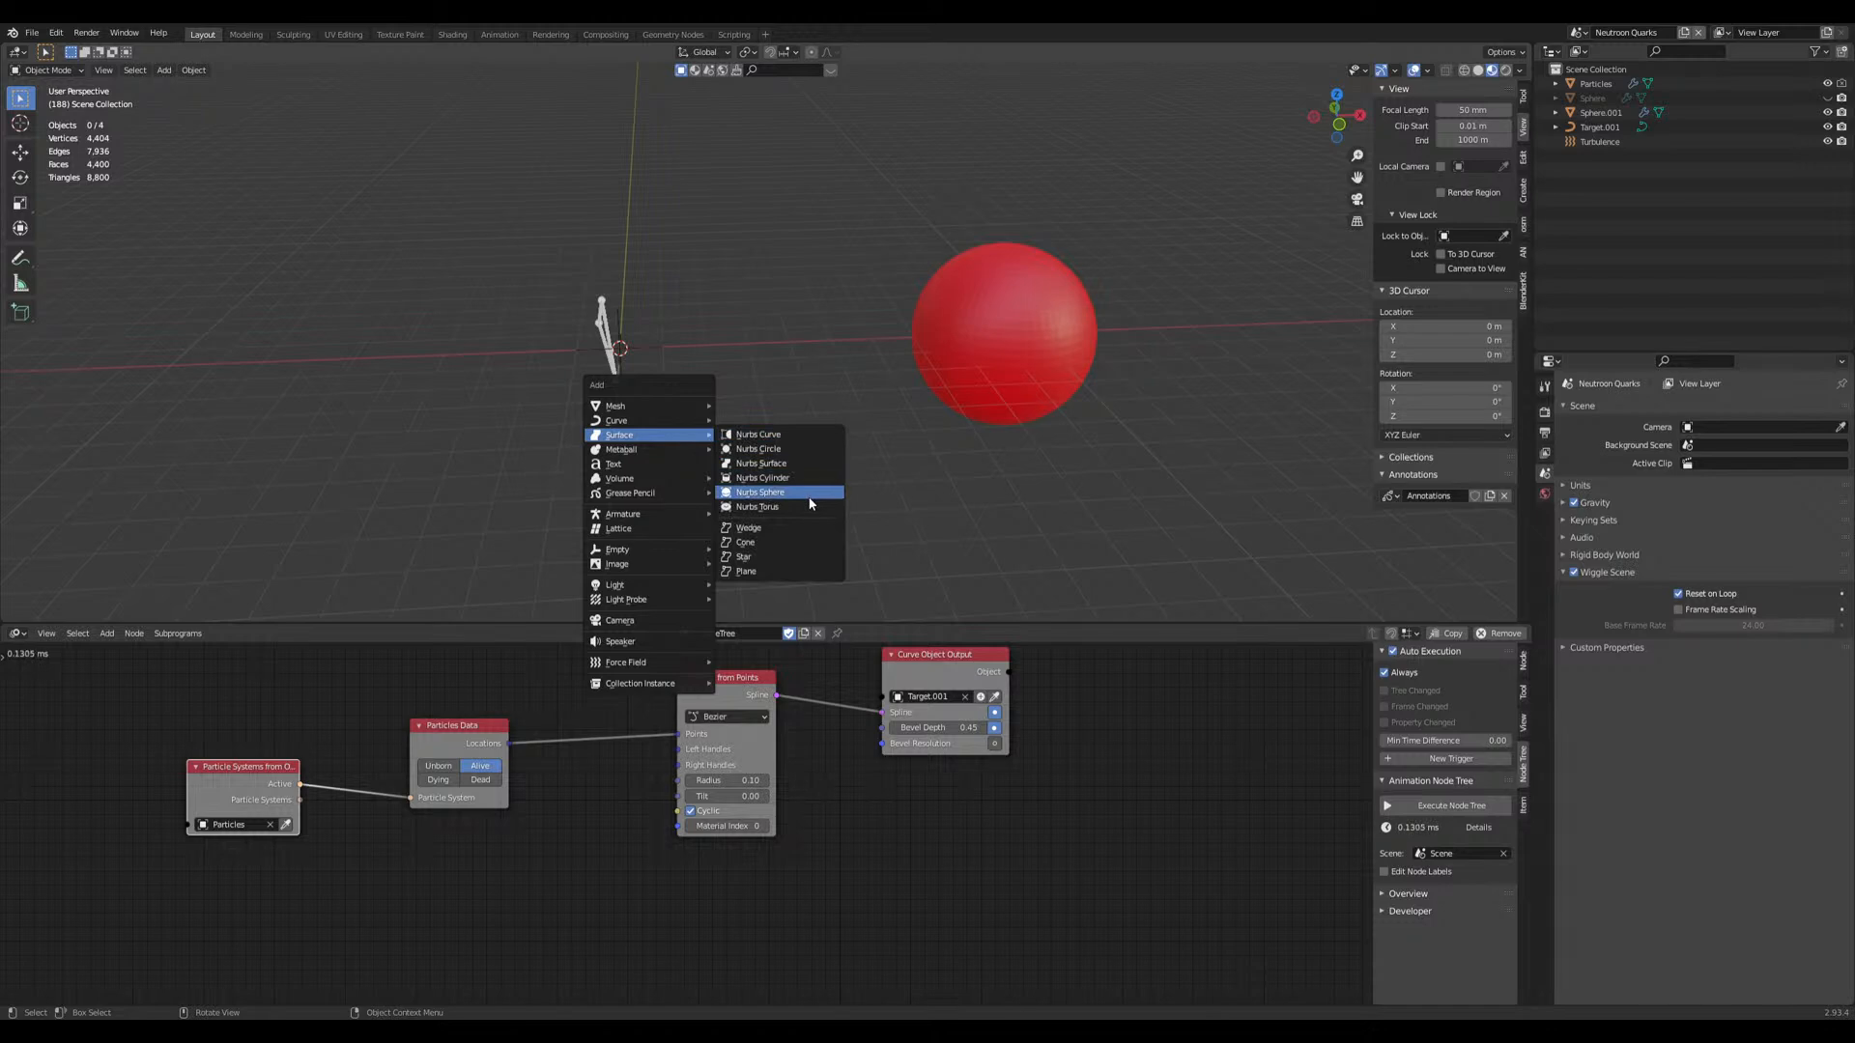
click(802, 493)
key(g)
click(807, 249)
mouse_move(795, 353)
middle_down()
mouse_move(849, 402)
mouse_move(857, 203)
mouse_move(790, 340)
middle_up()
key(g)
key(z)
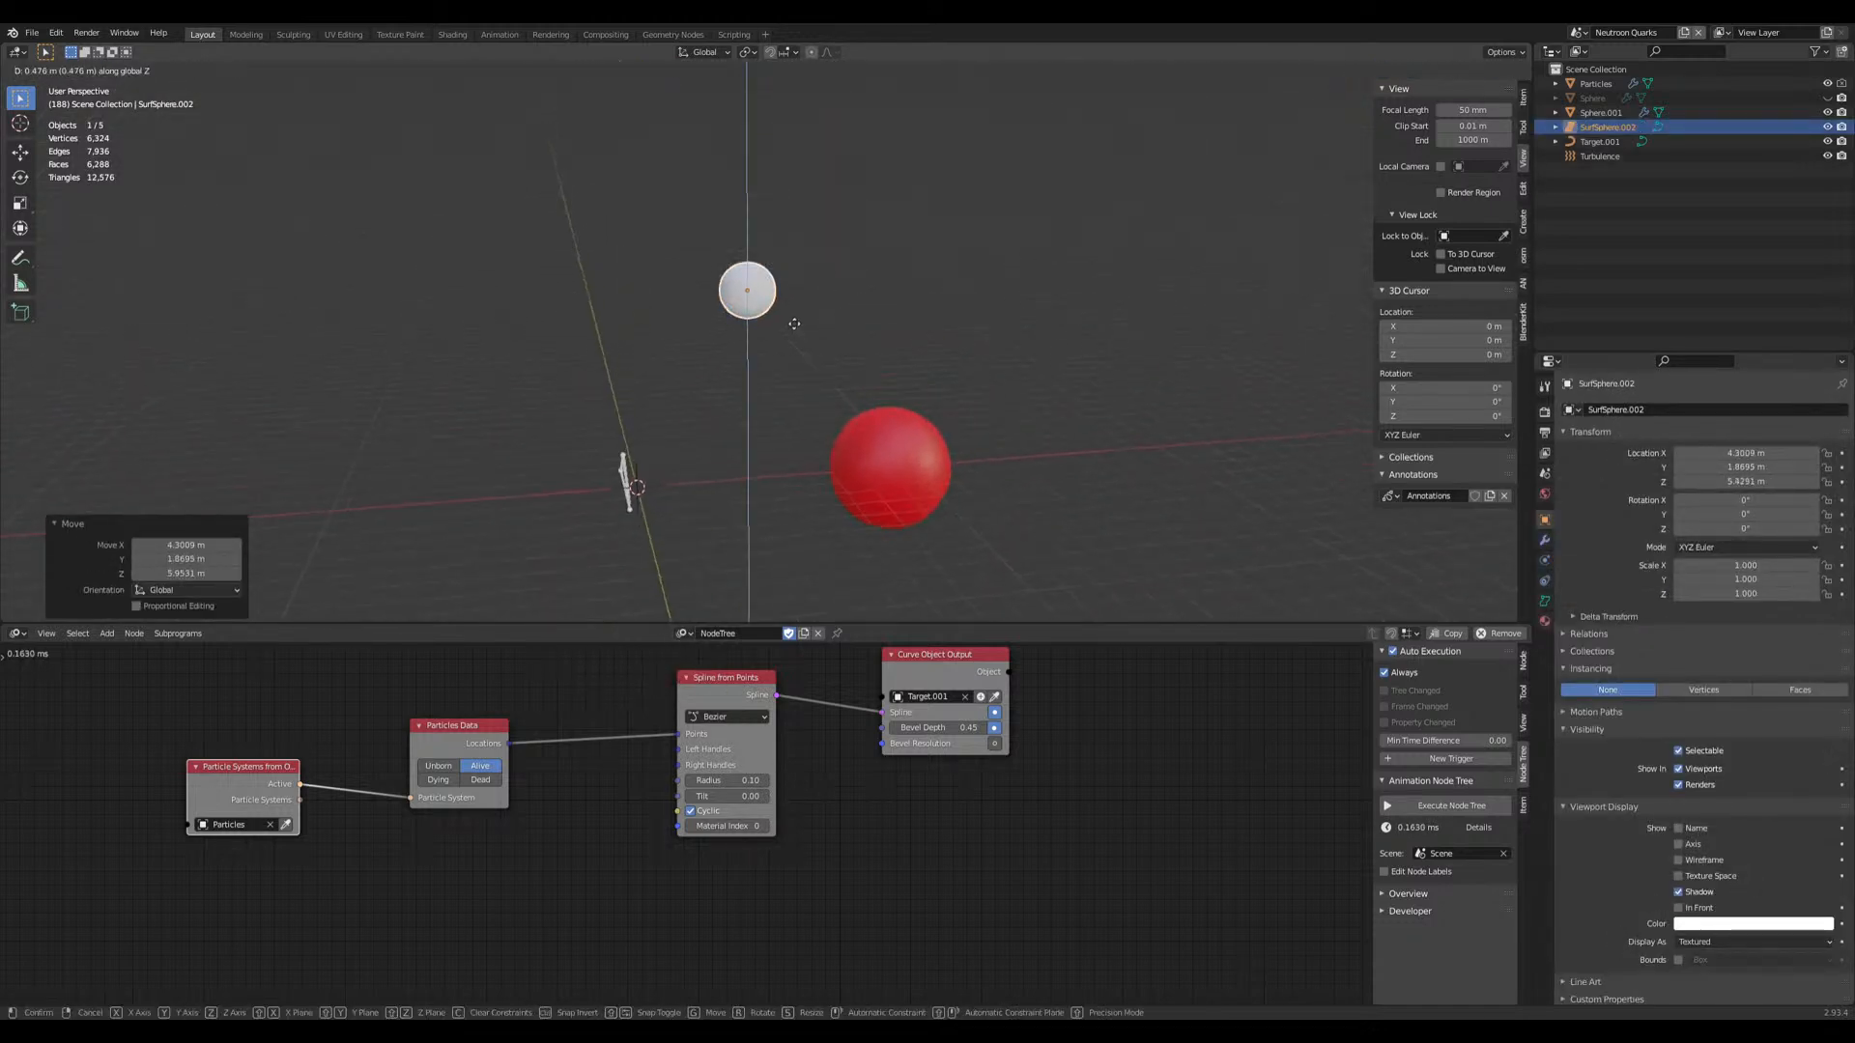
click(792, 194)
Step: Give the new NURBS sphere its own material and name it R
click(1545, 621)
click(1644, 475)
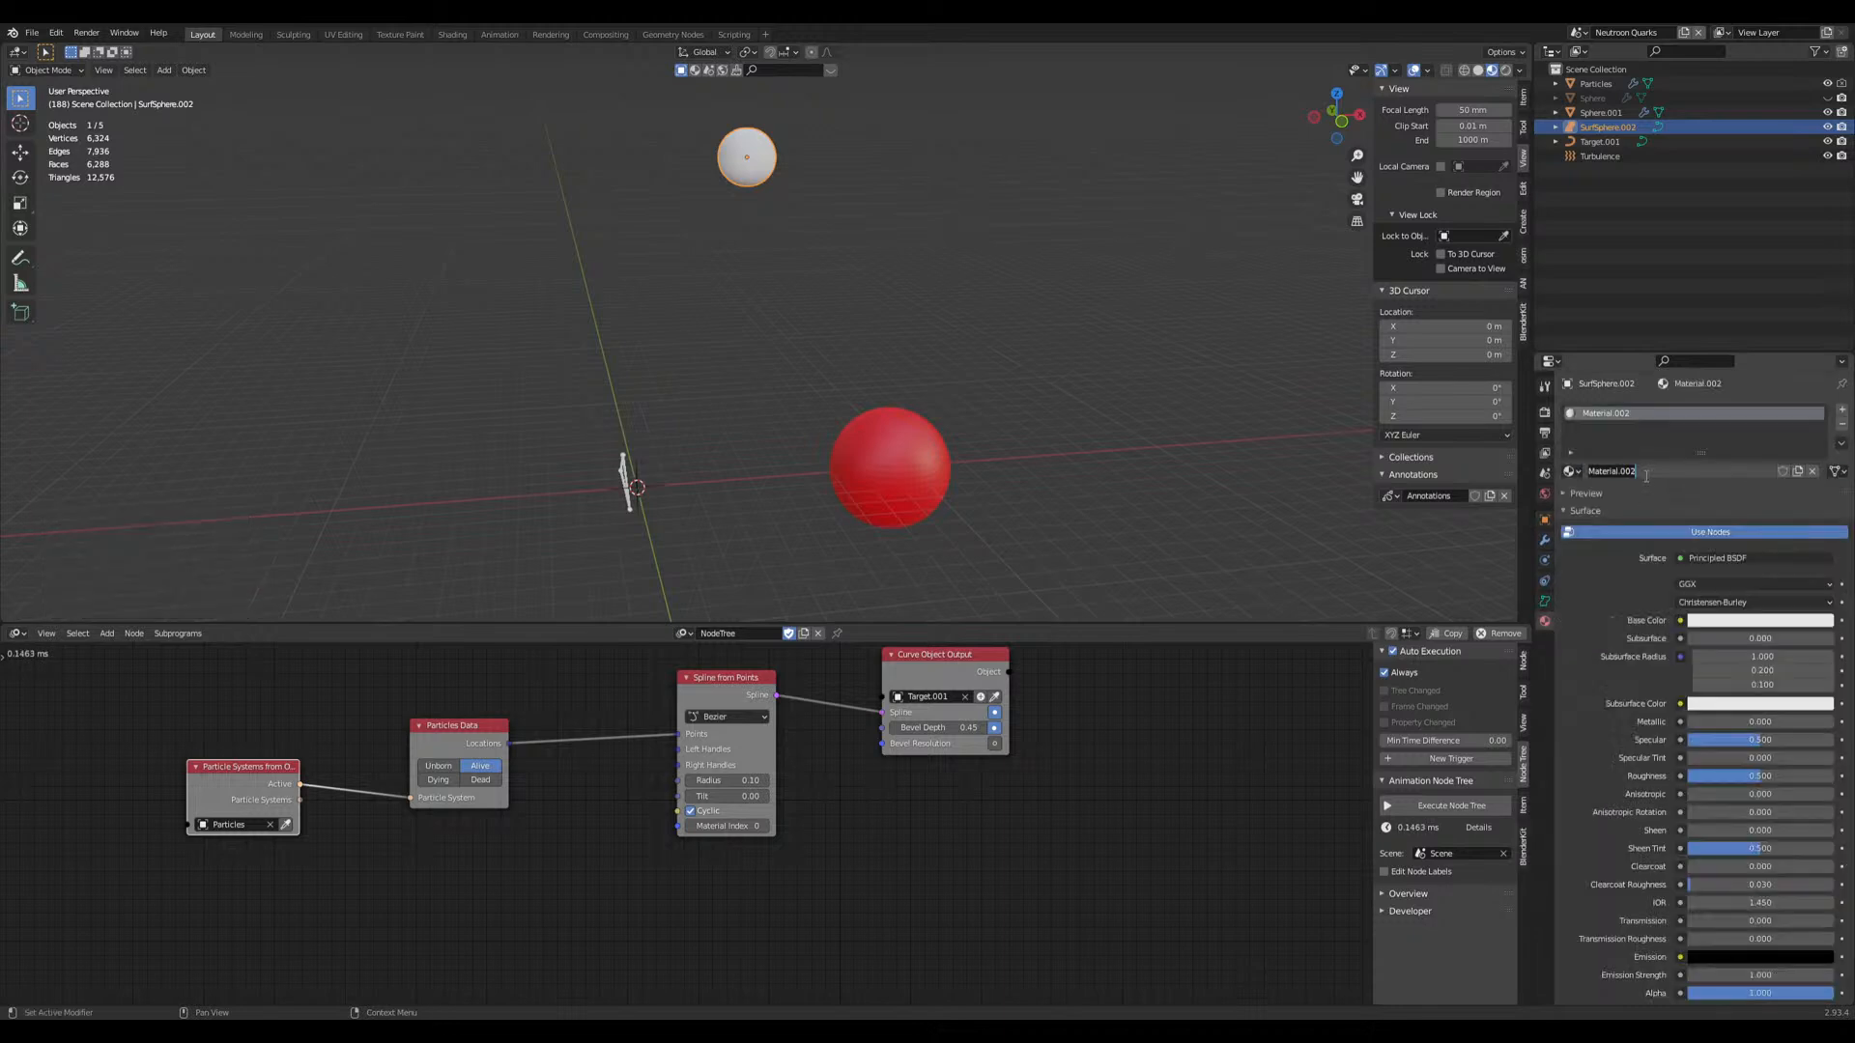
key(ctrl+a)
text(R)
key(Return)
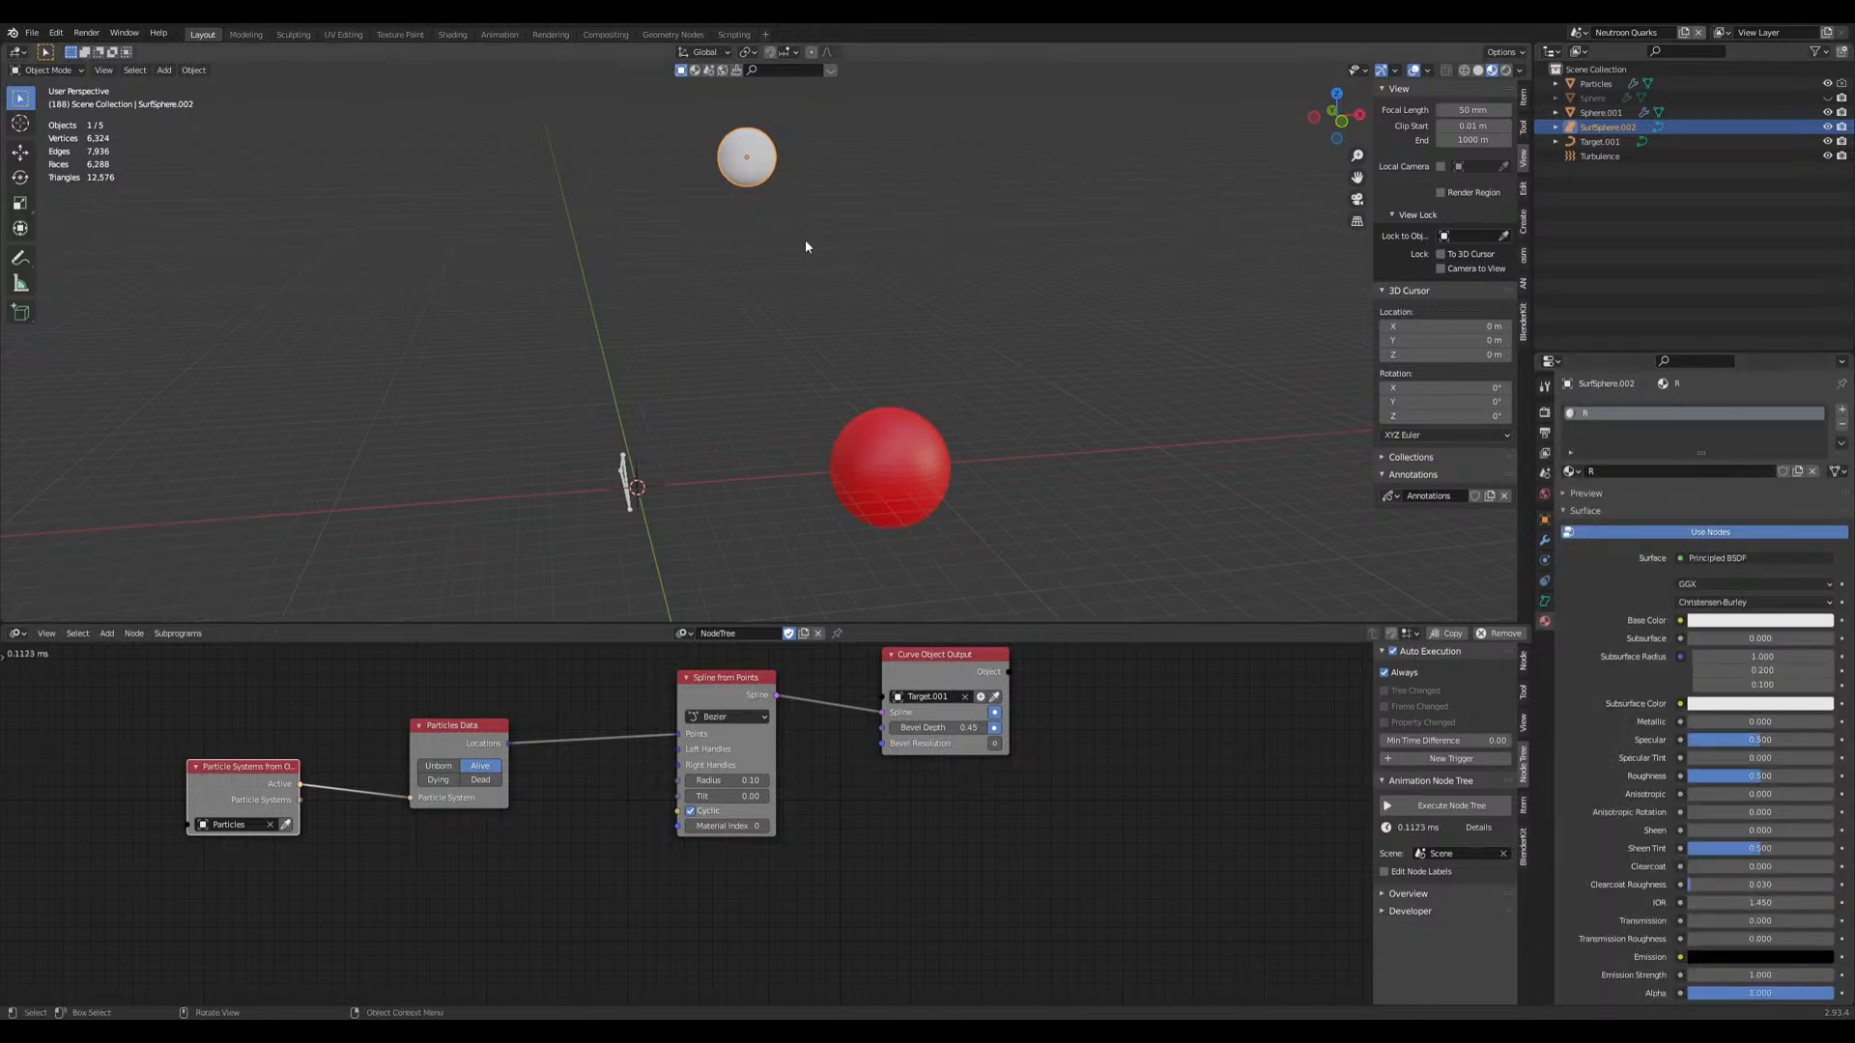
Step: Duplicate the small sphere about 3.28 m along X, make its material single-user and name it G
key(shift+d)
key(x)
click(849, 238)
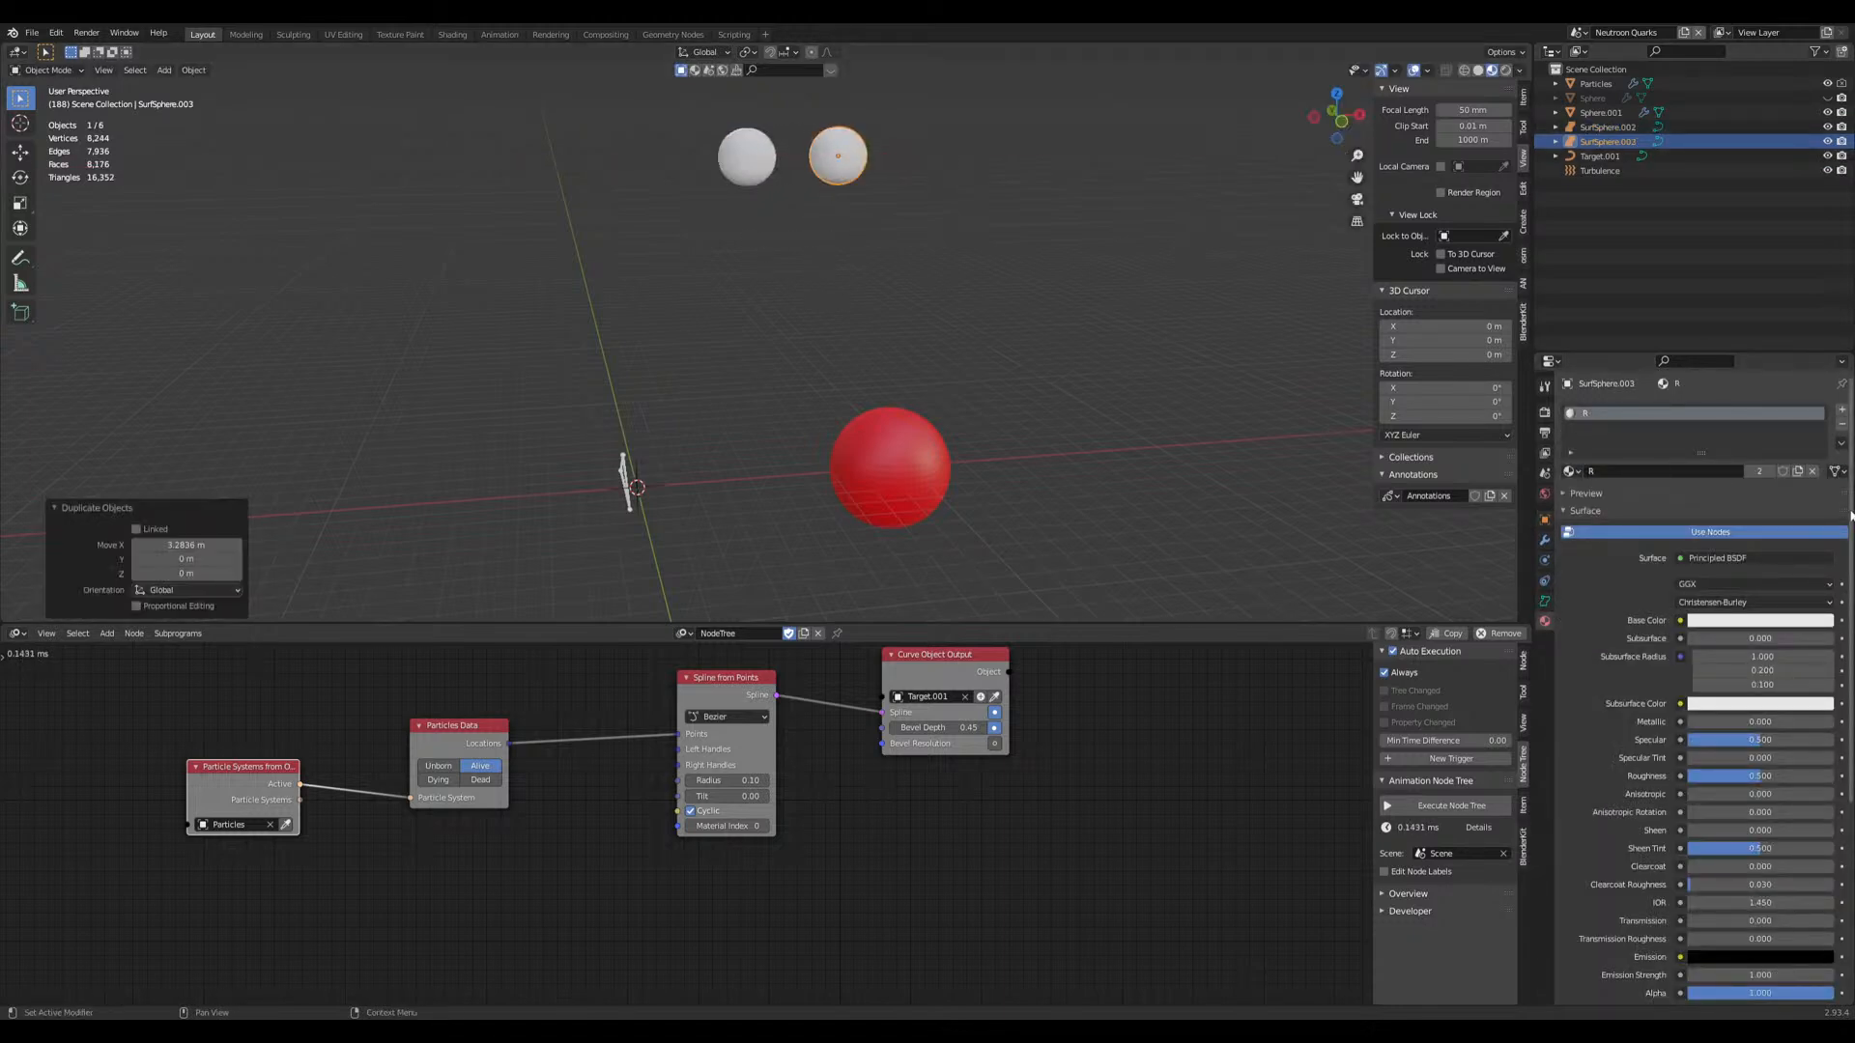
click(1759, 471)
click(1679, 476)
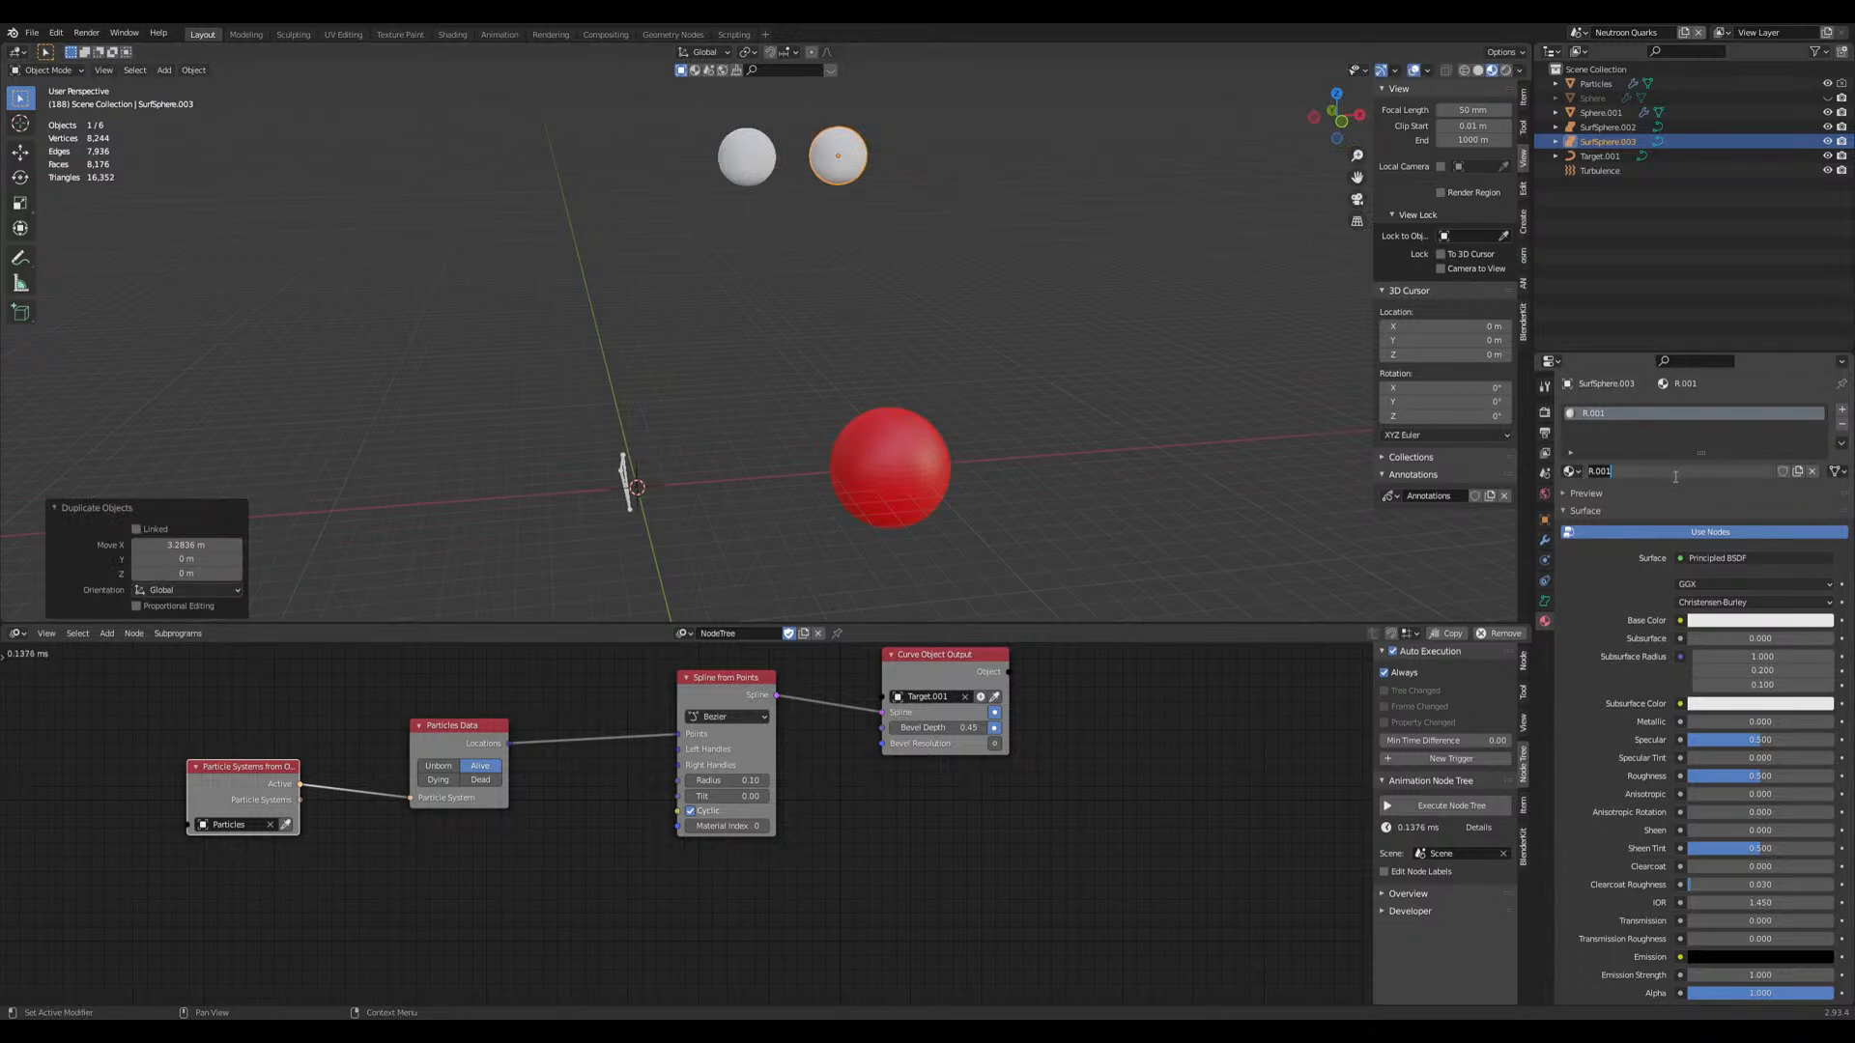
key(ctrl+a)
text(G)
key(Return)
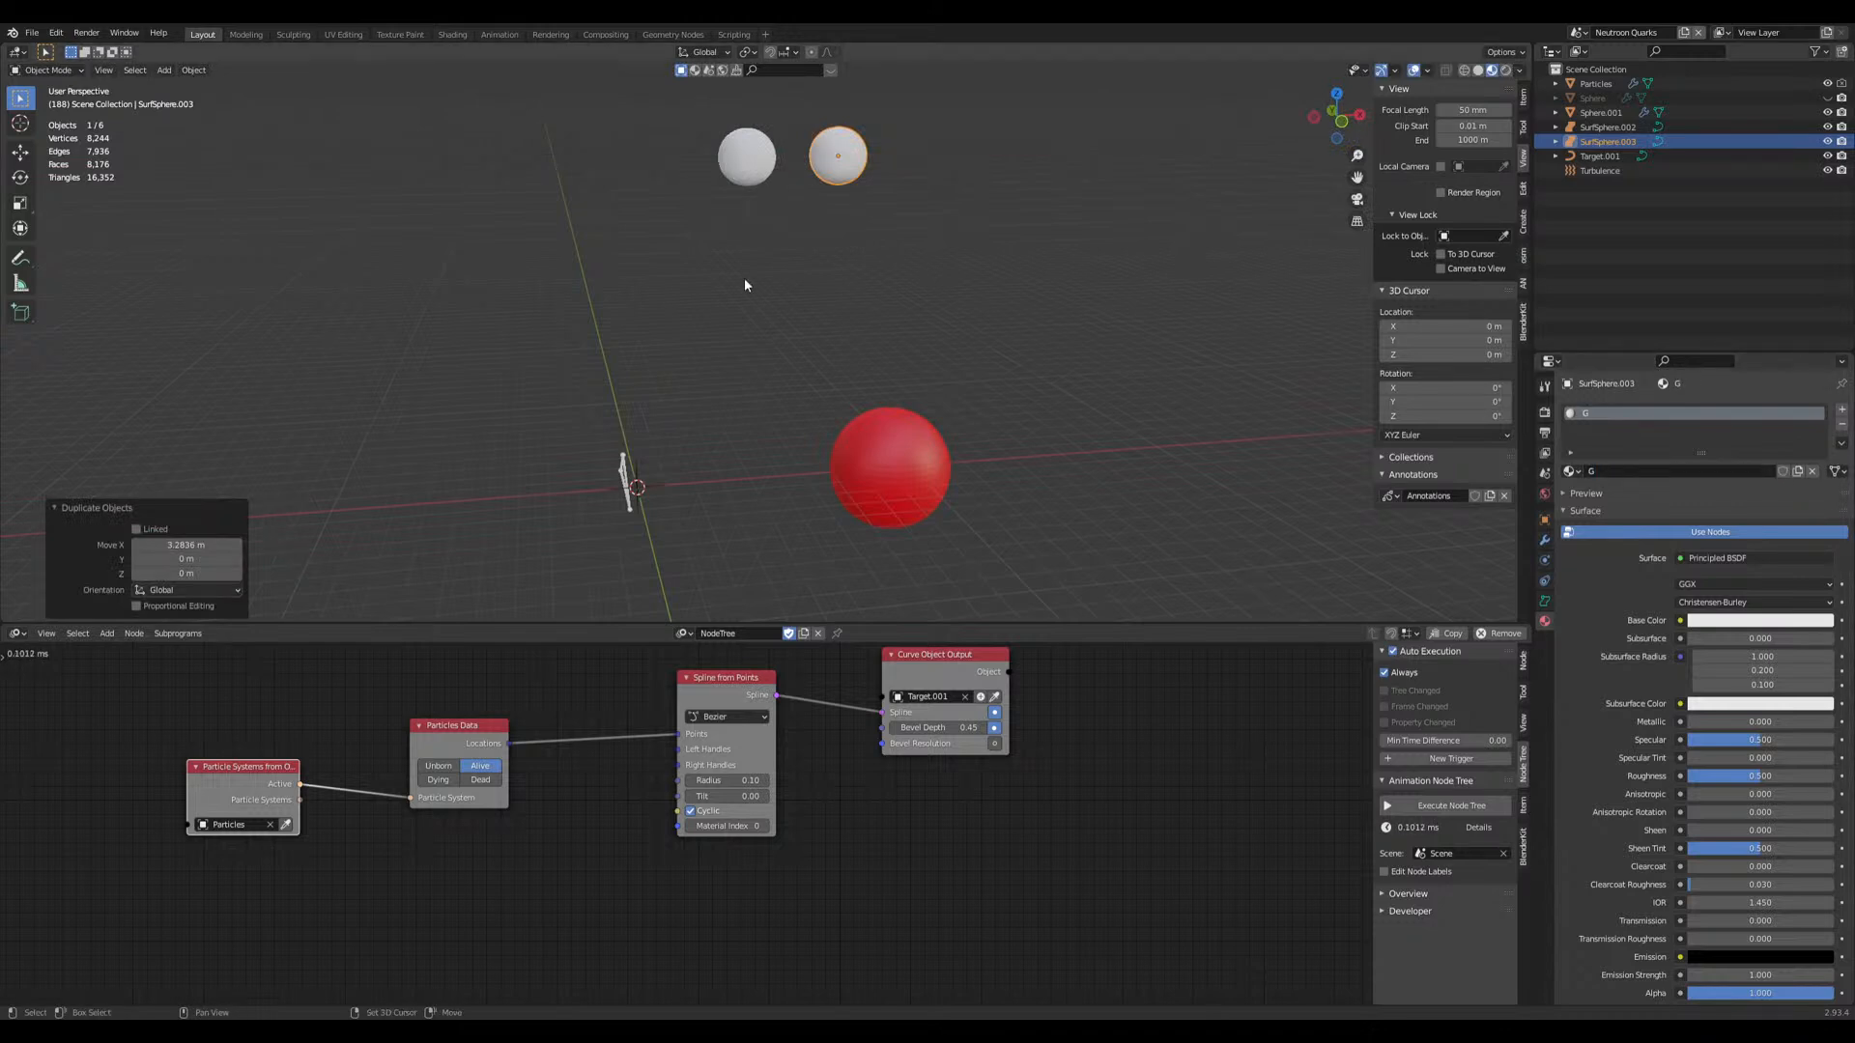
Step: Duplicate the second small sphere about 3.25 m along X, make its material single-user and name it B
key(shift+d)
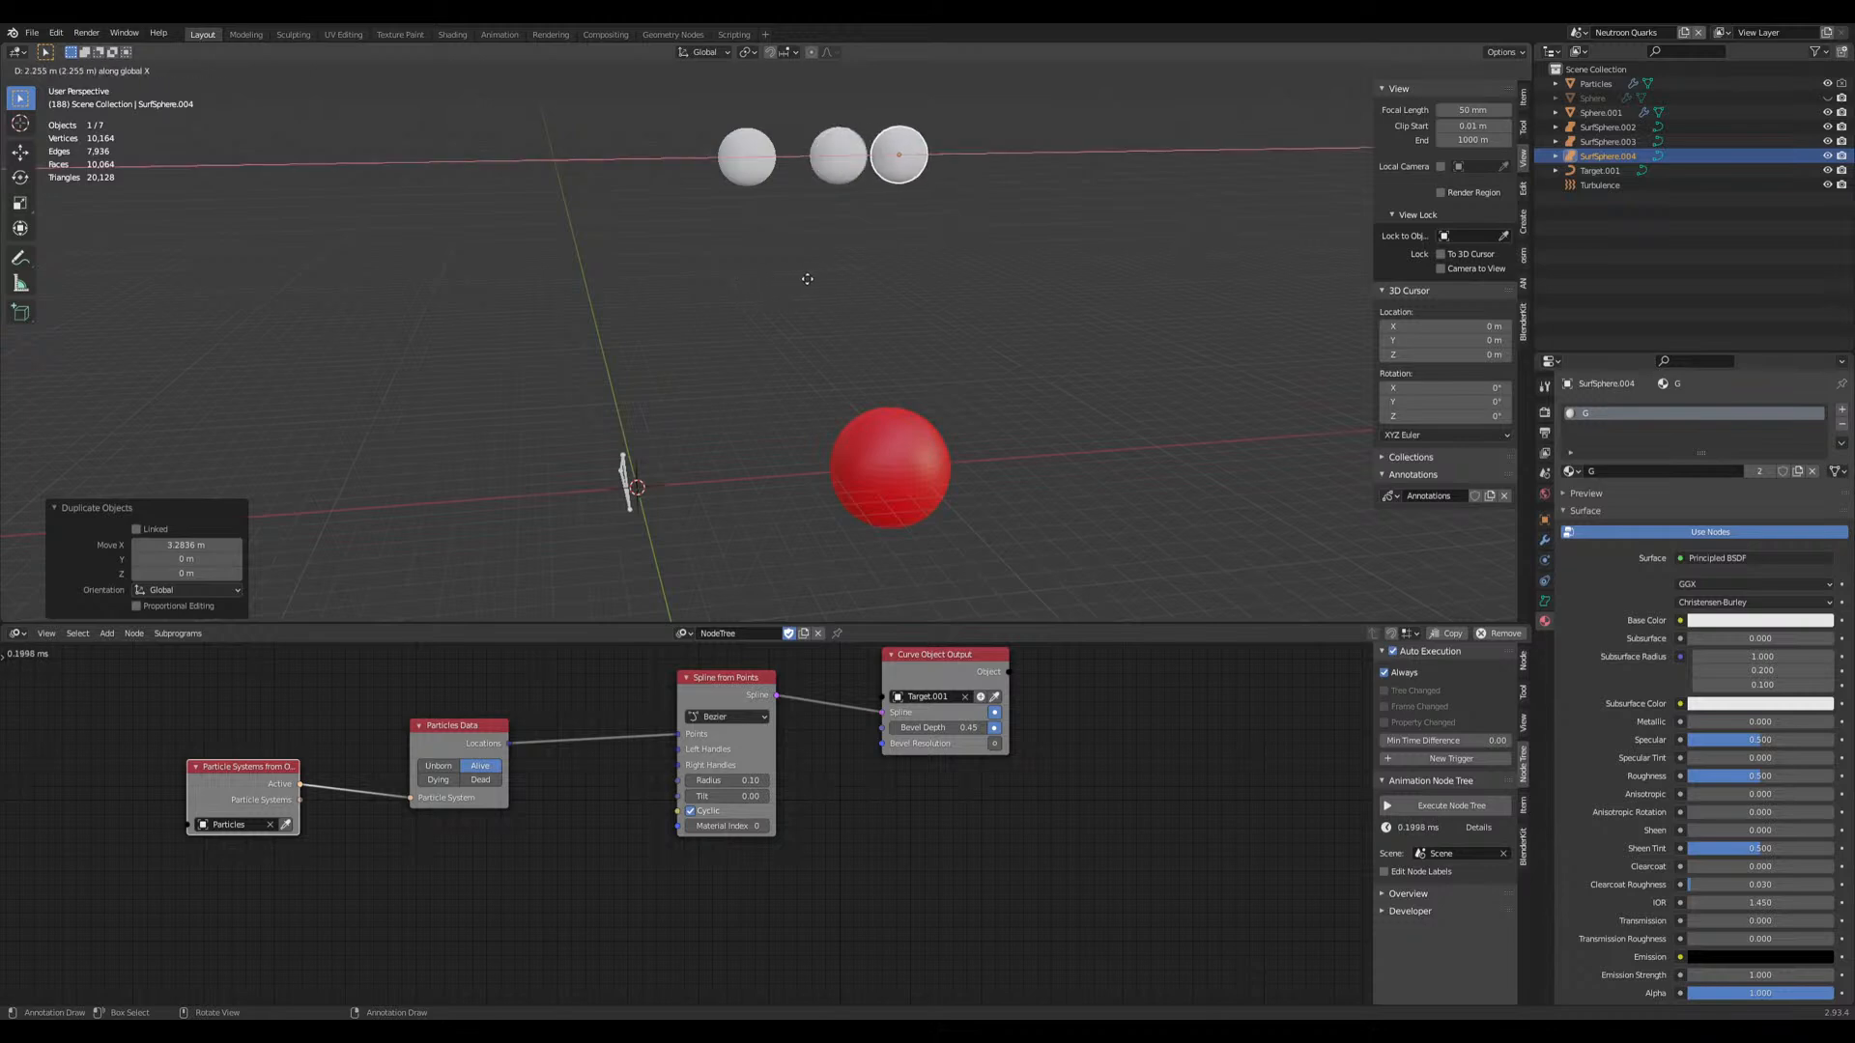
click(981, 310)
click(1771, 474)
click(1674, 470)
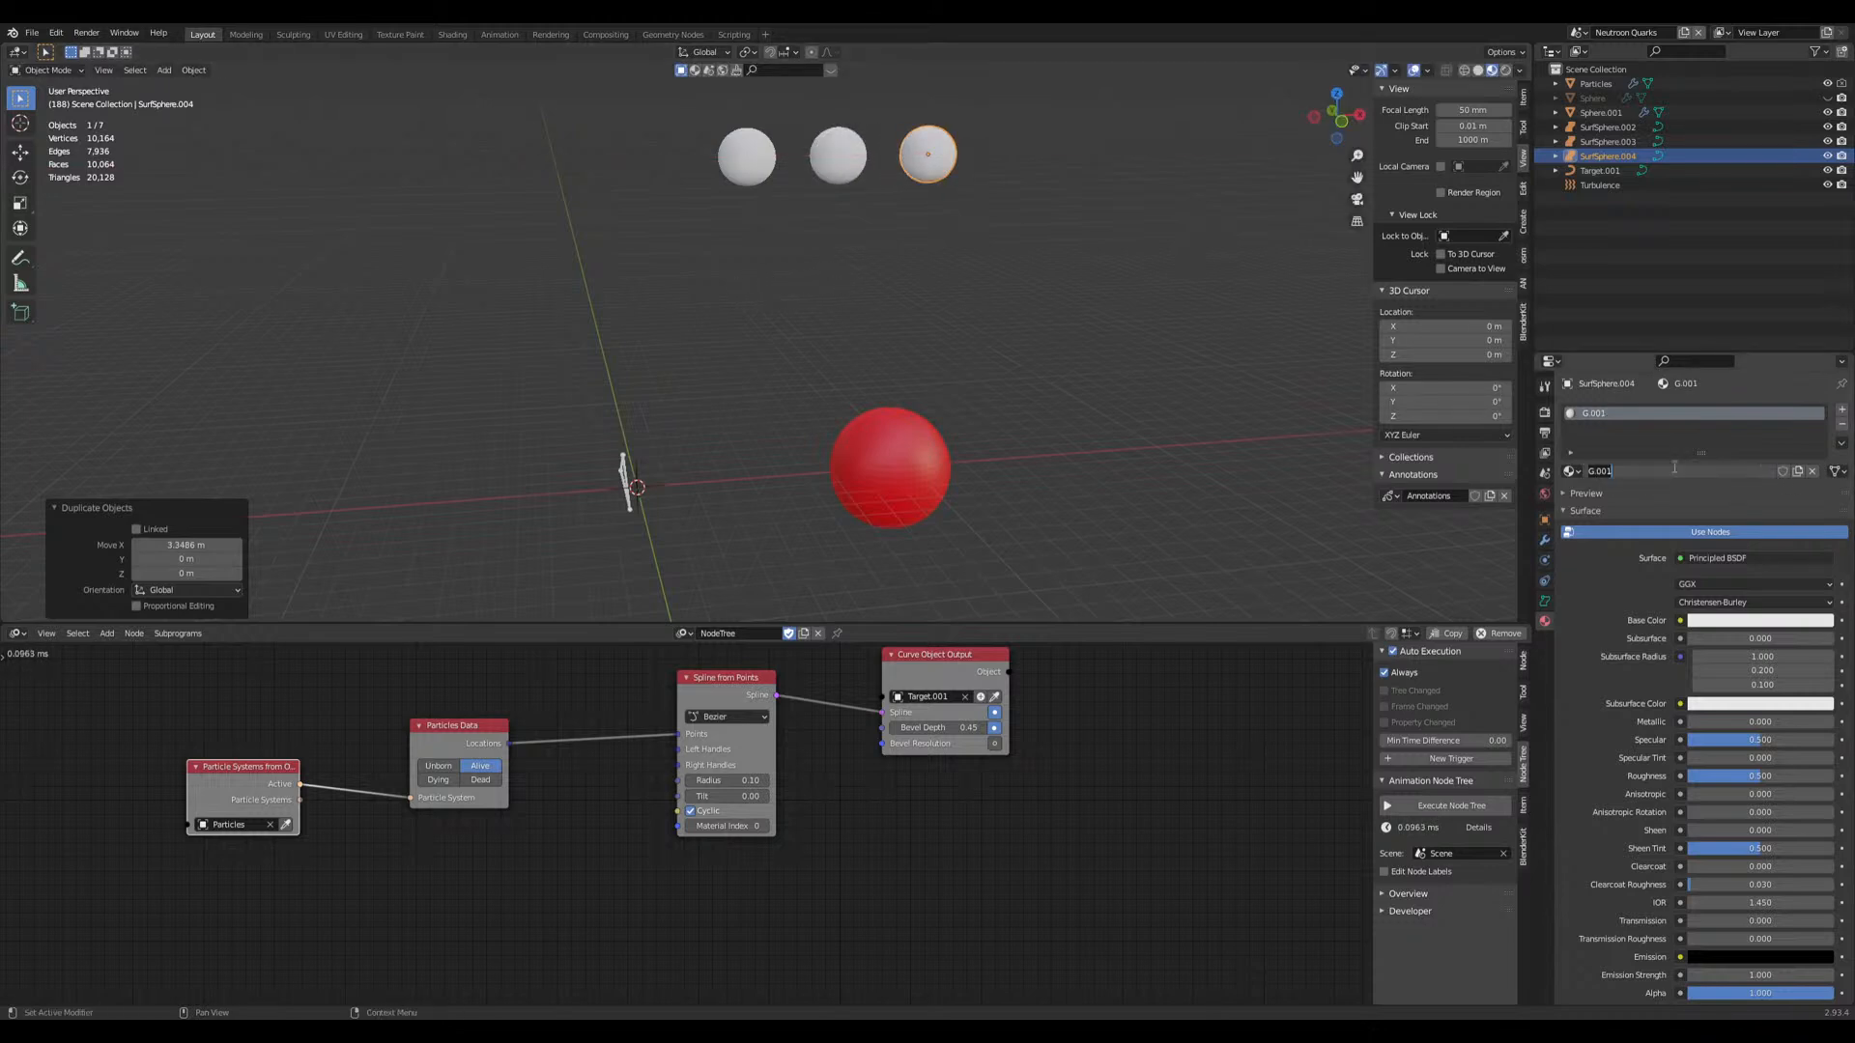
text(B)
key(Return)
Step: Set the base colour of the first small sphere's R material to pure red
middle_drag(931, 261, 732, 147)
click(732, 153)
click(1729, 620)
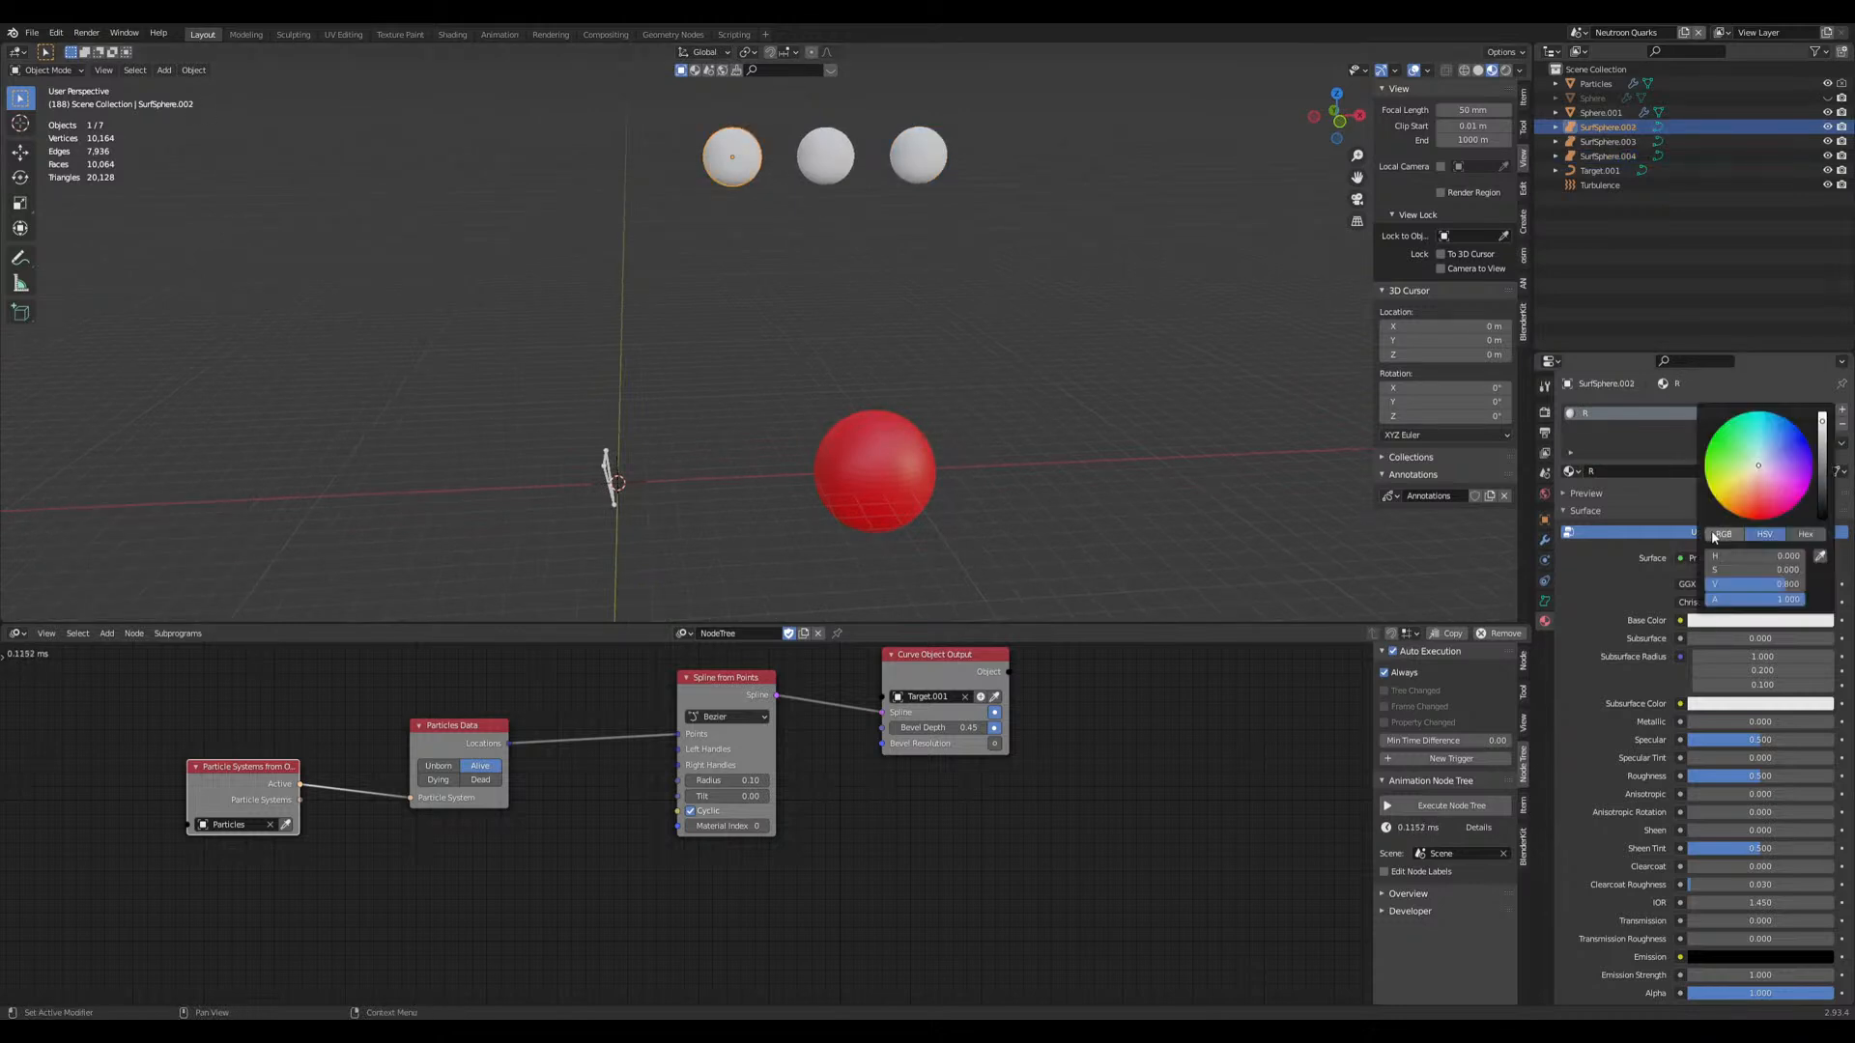
drag(1753, 570, 1708, 584)
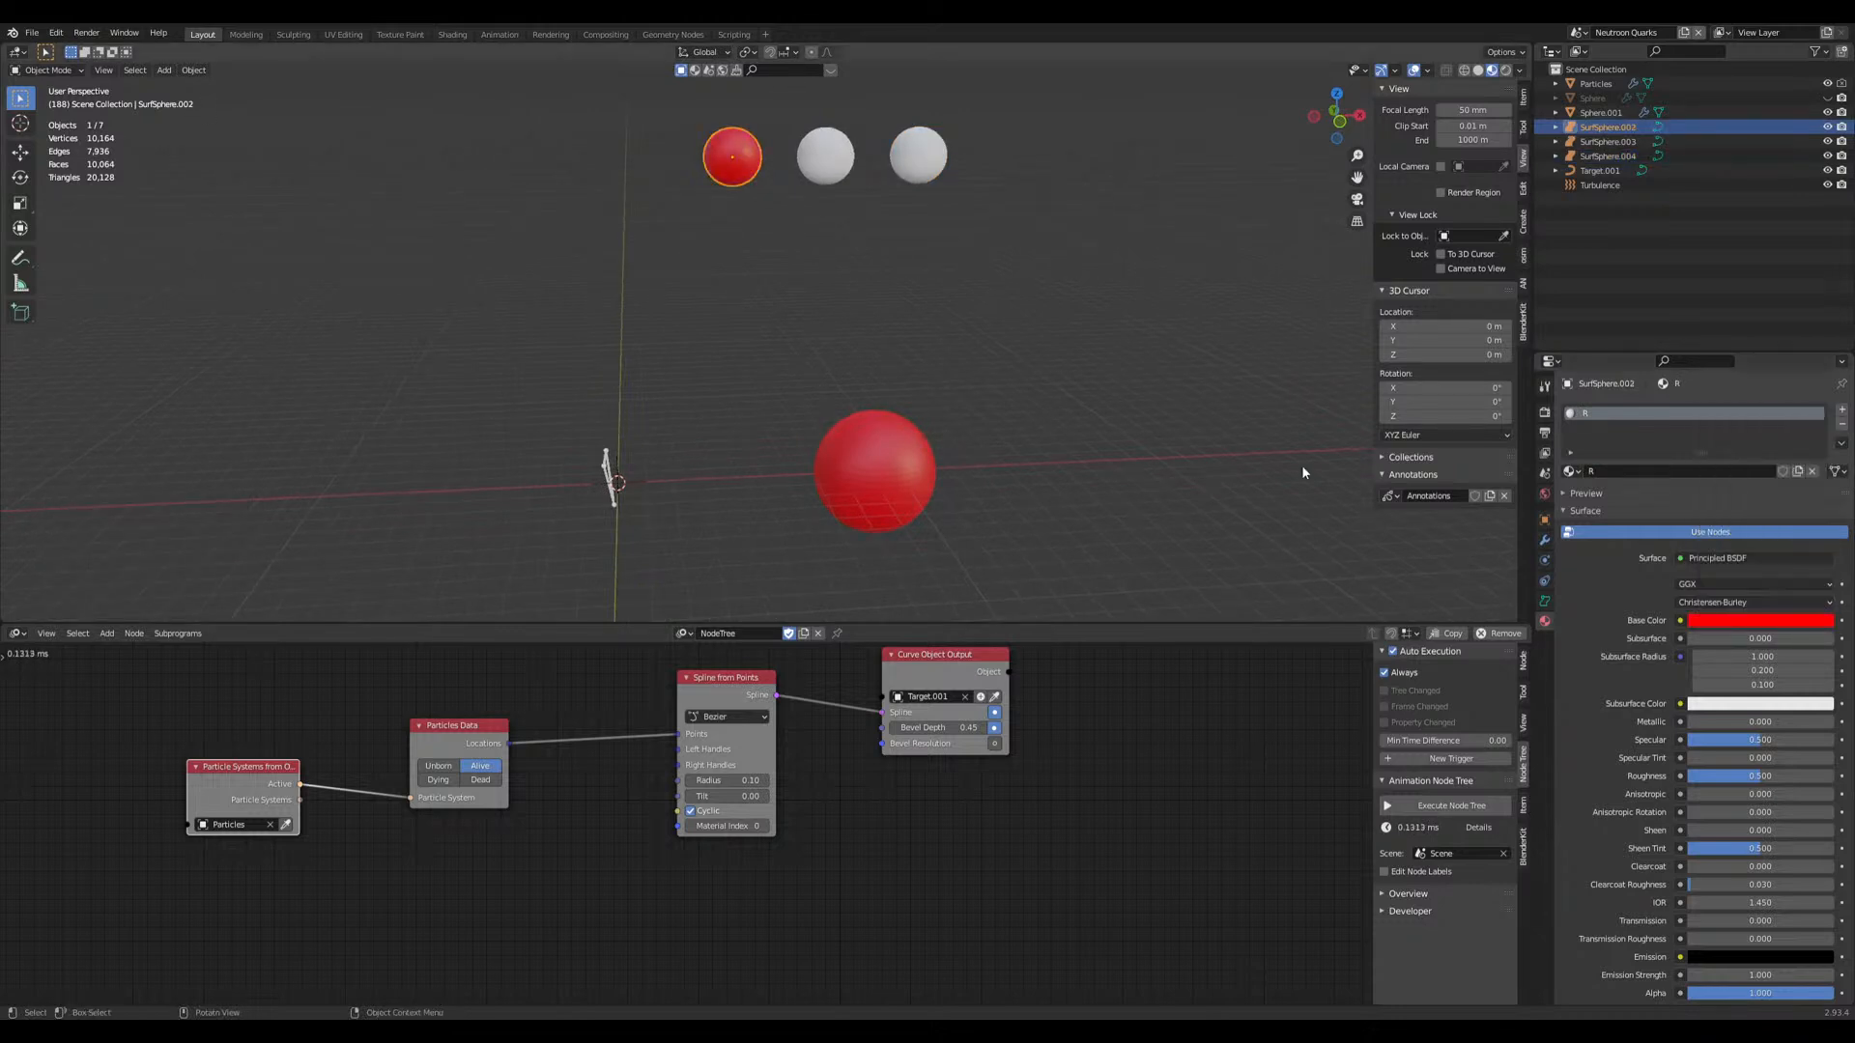
Step: Set the middle small sphere's G material to green with RGB values 0, 0.8, 0
click(828, 159)
click(1729, 622)
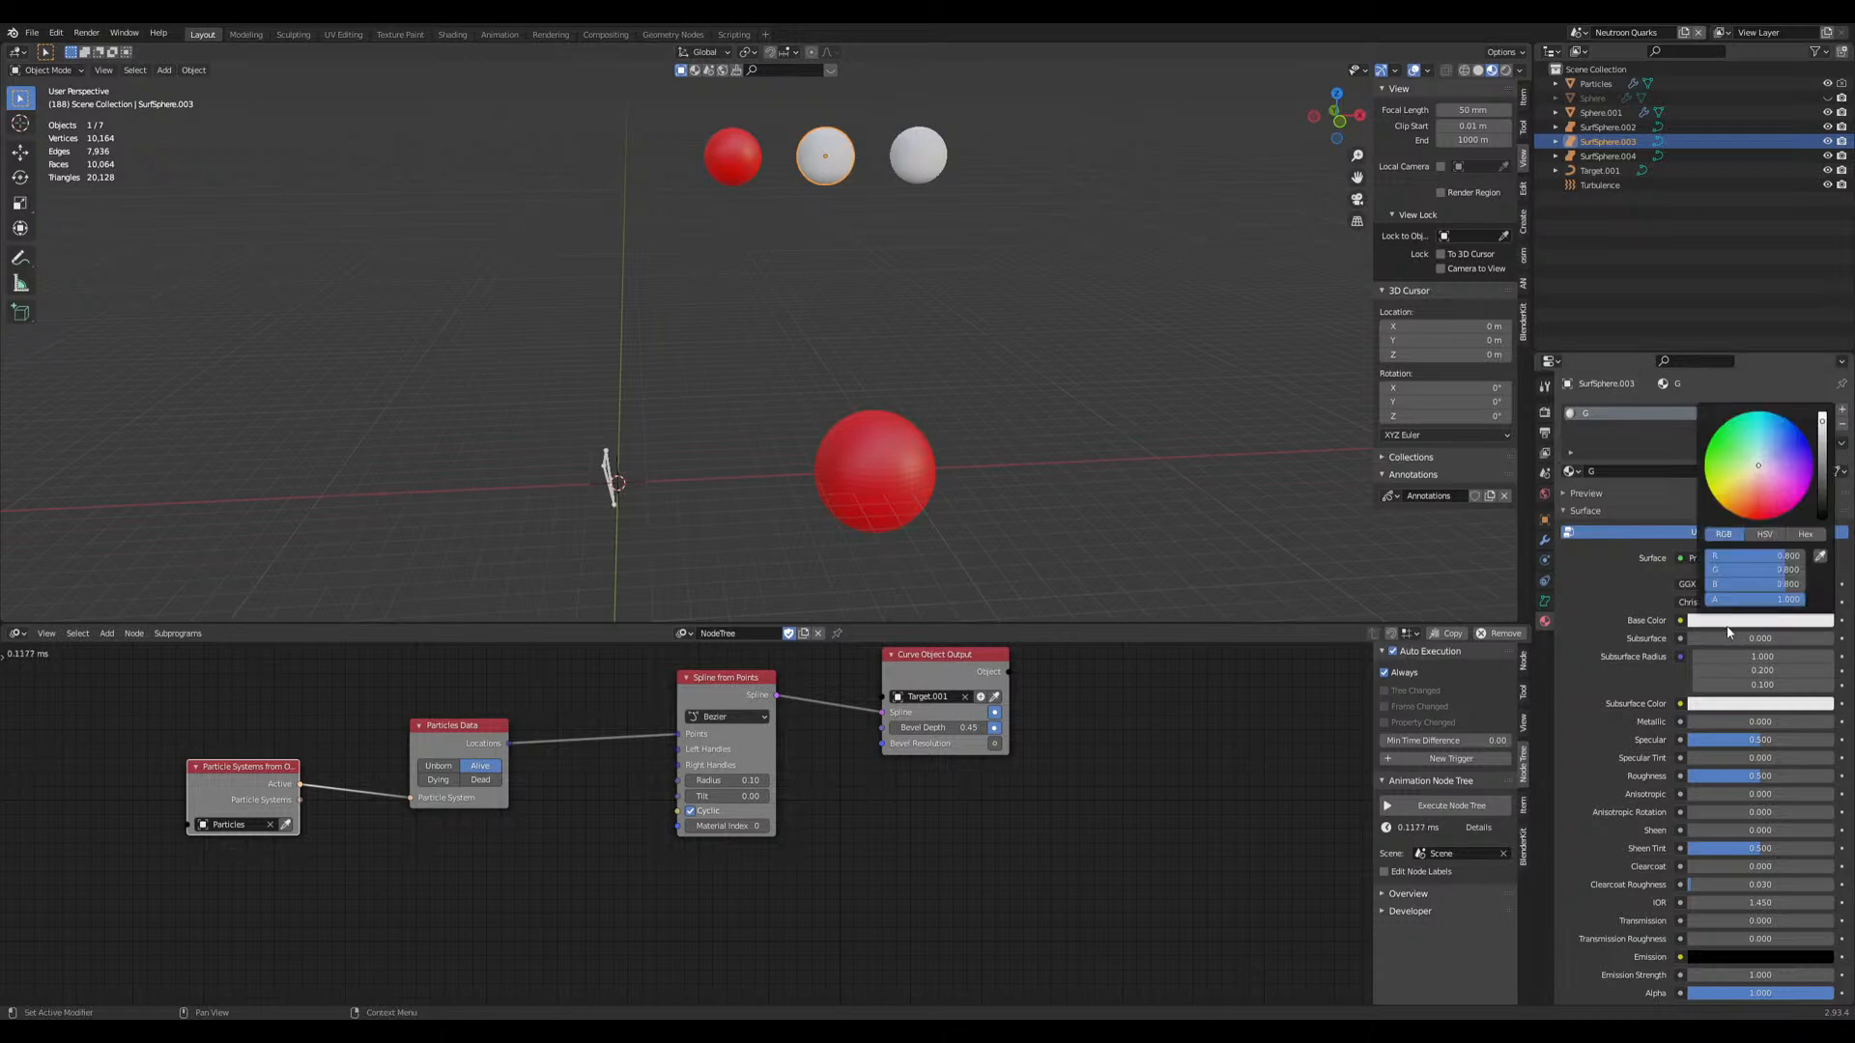
drag(1725, 555, 1708, 584)
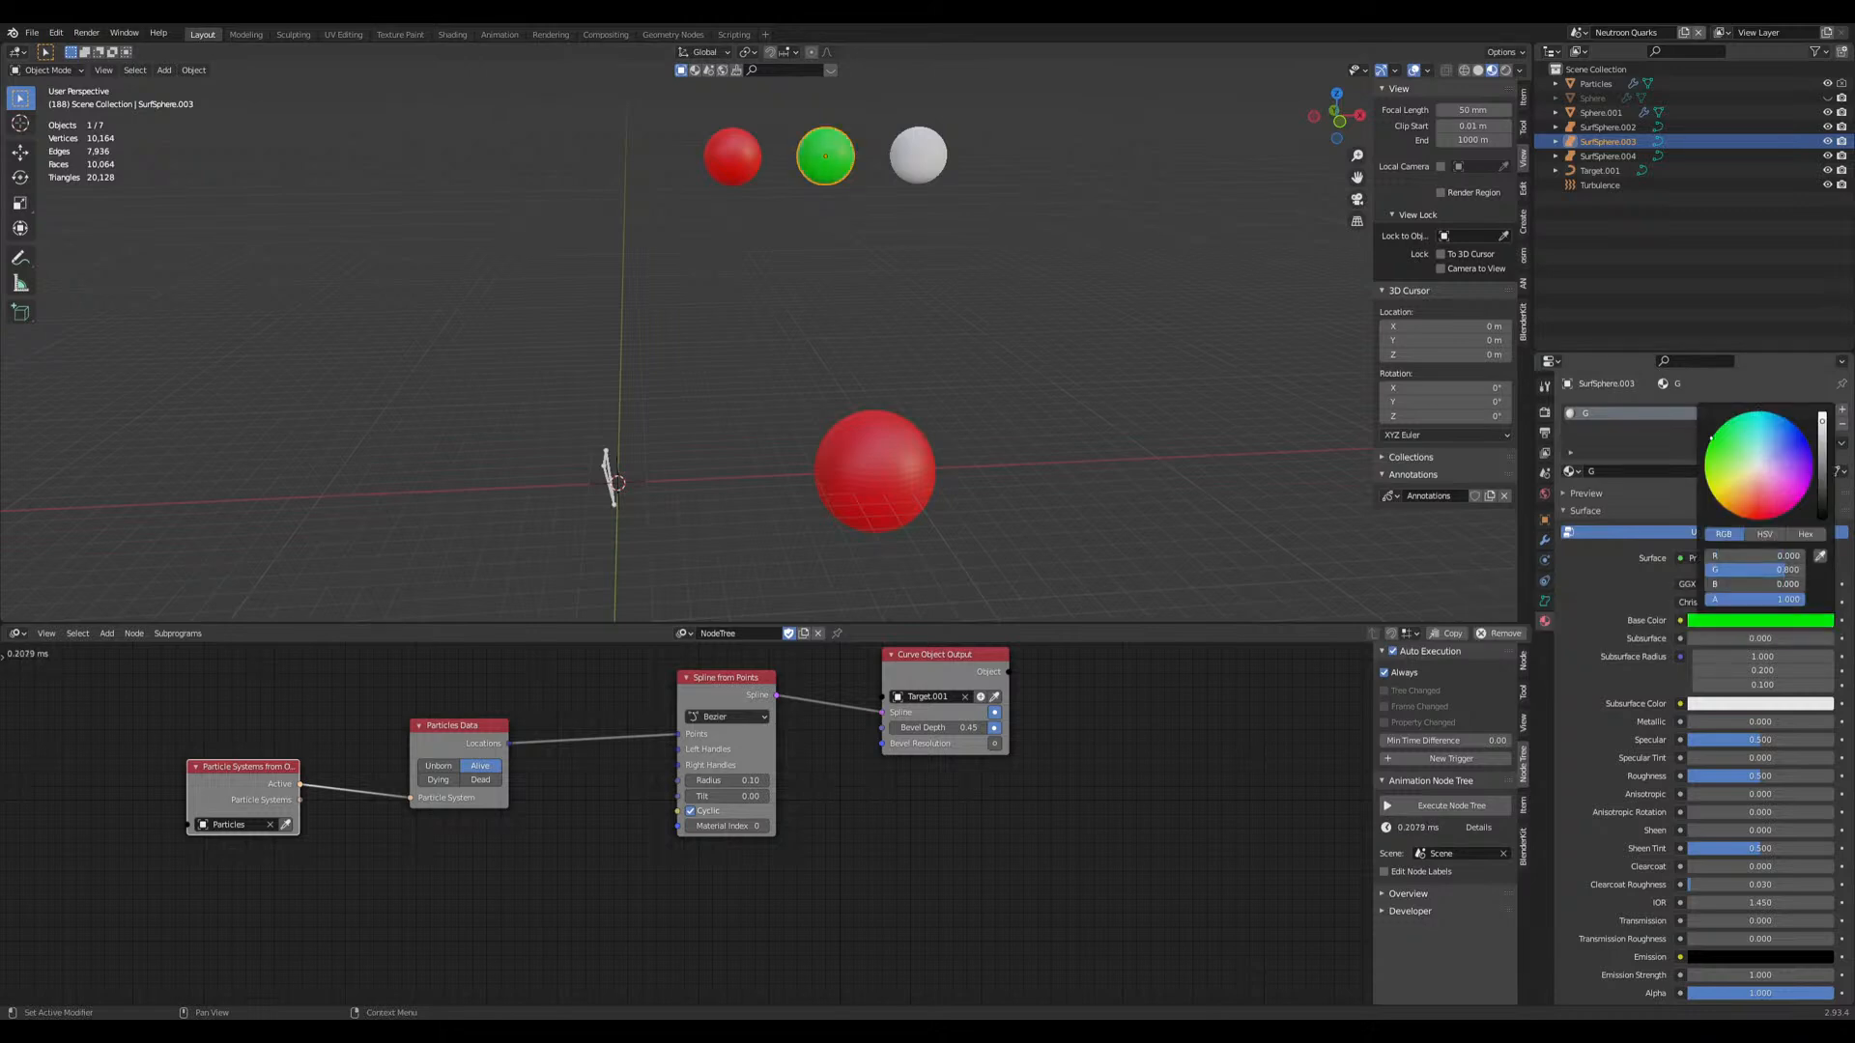
Step: Set the base colour of the third small sphere's B material to pure blue by zeroing red and green
click(933, 158)
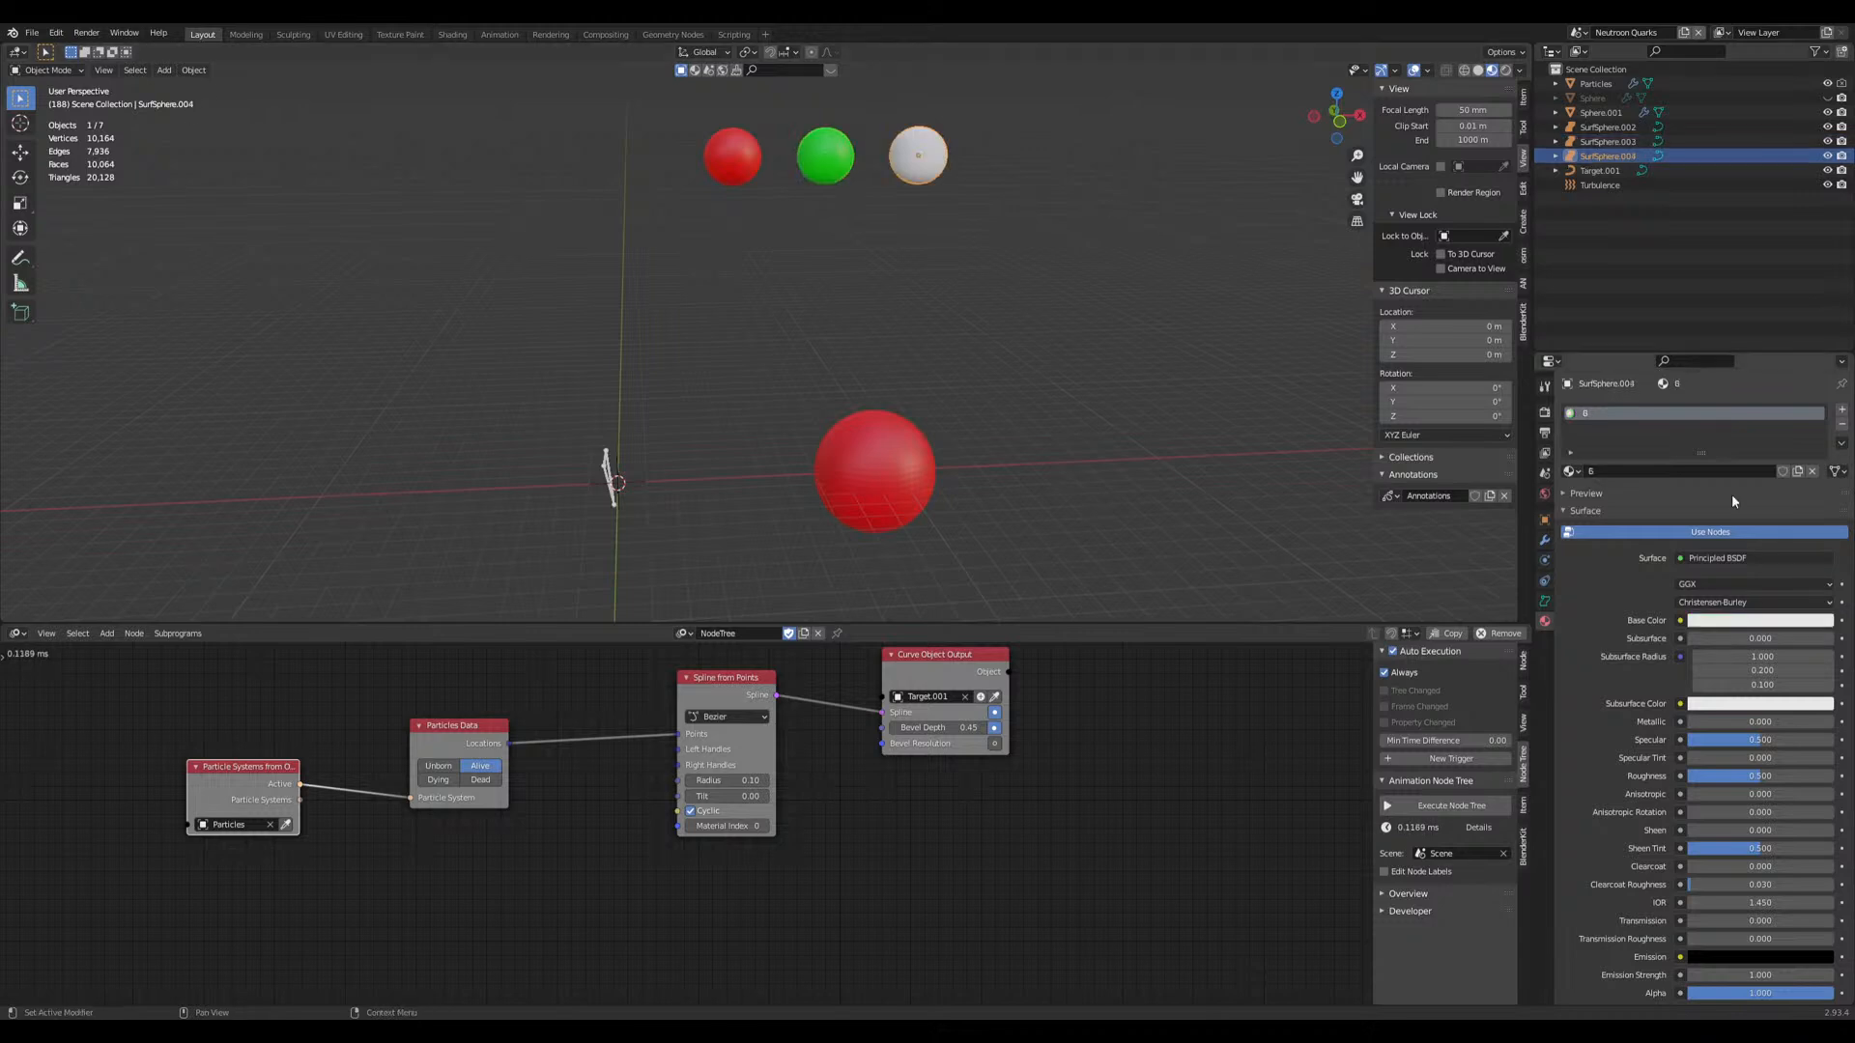
click(1724, 621)
key(BackSpace)
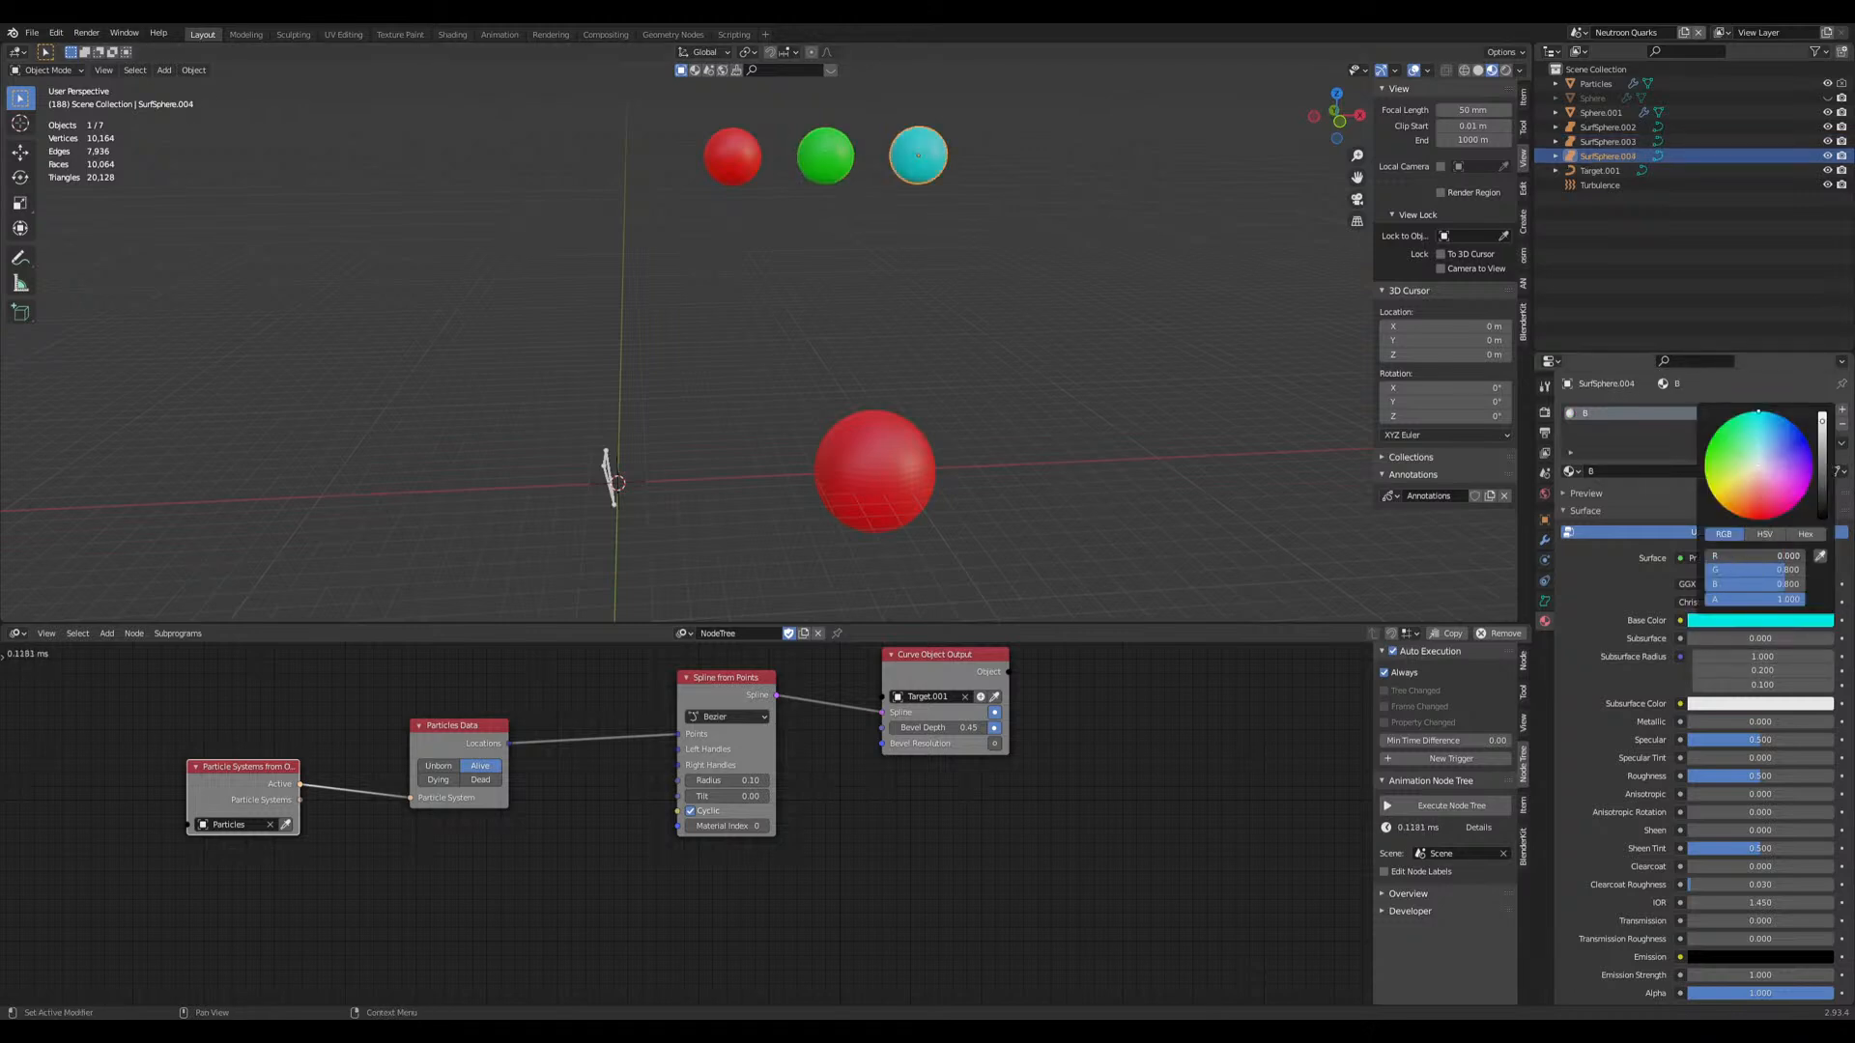
key(BackSpace)
Step: Move the red, green and blue small spheres into a new collection named Quarks
drag(606, 119, 1106, 254)
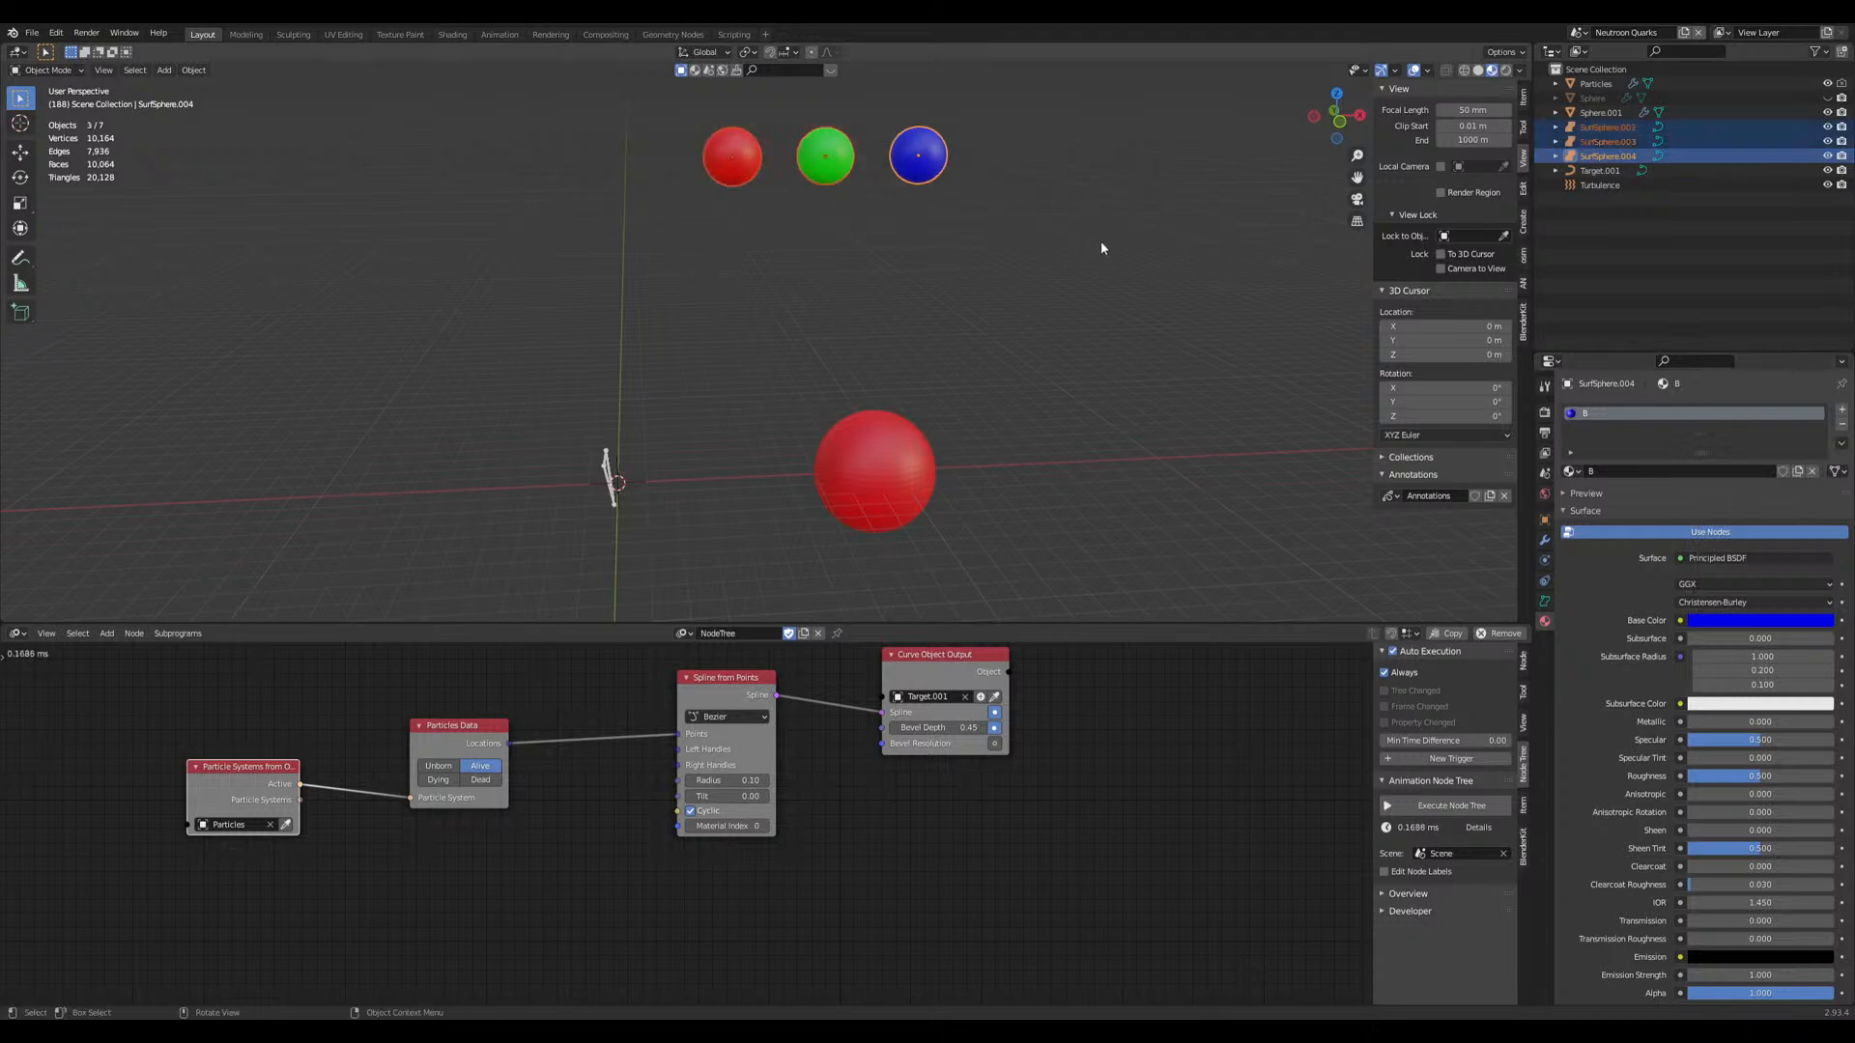
key(m)
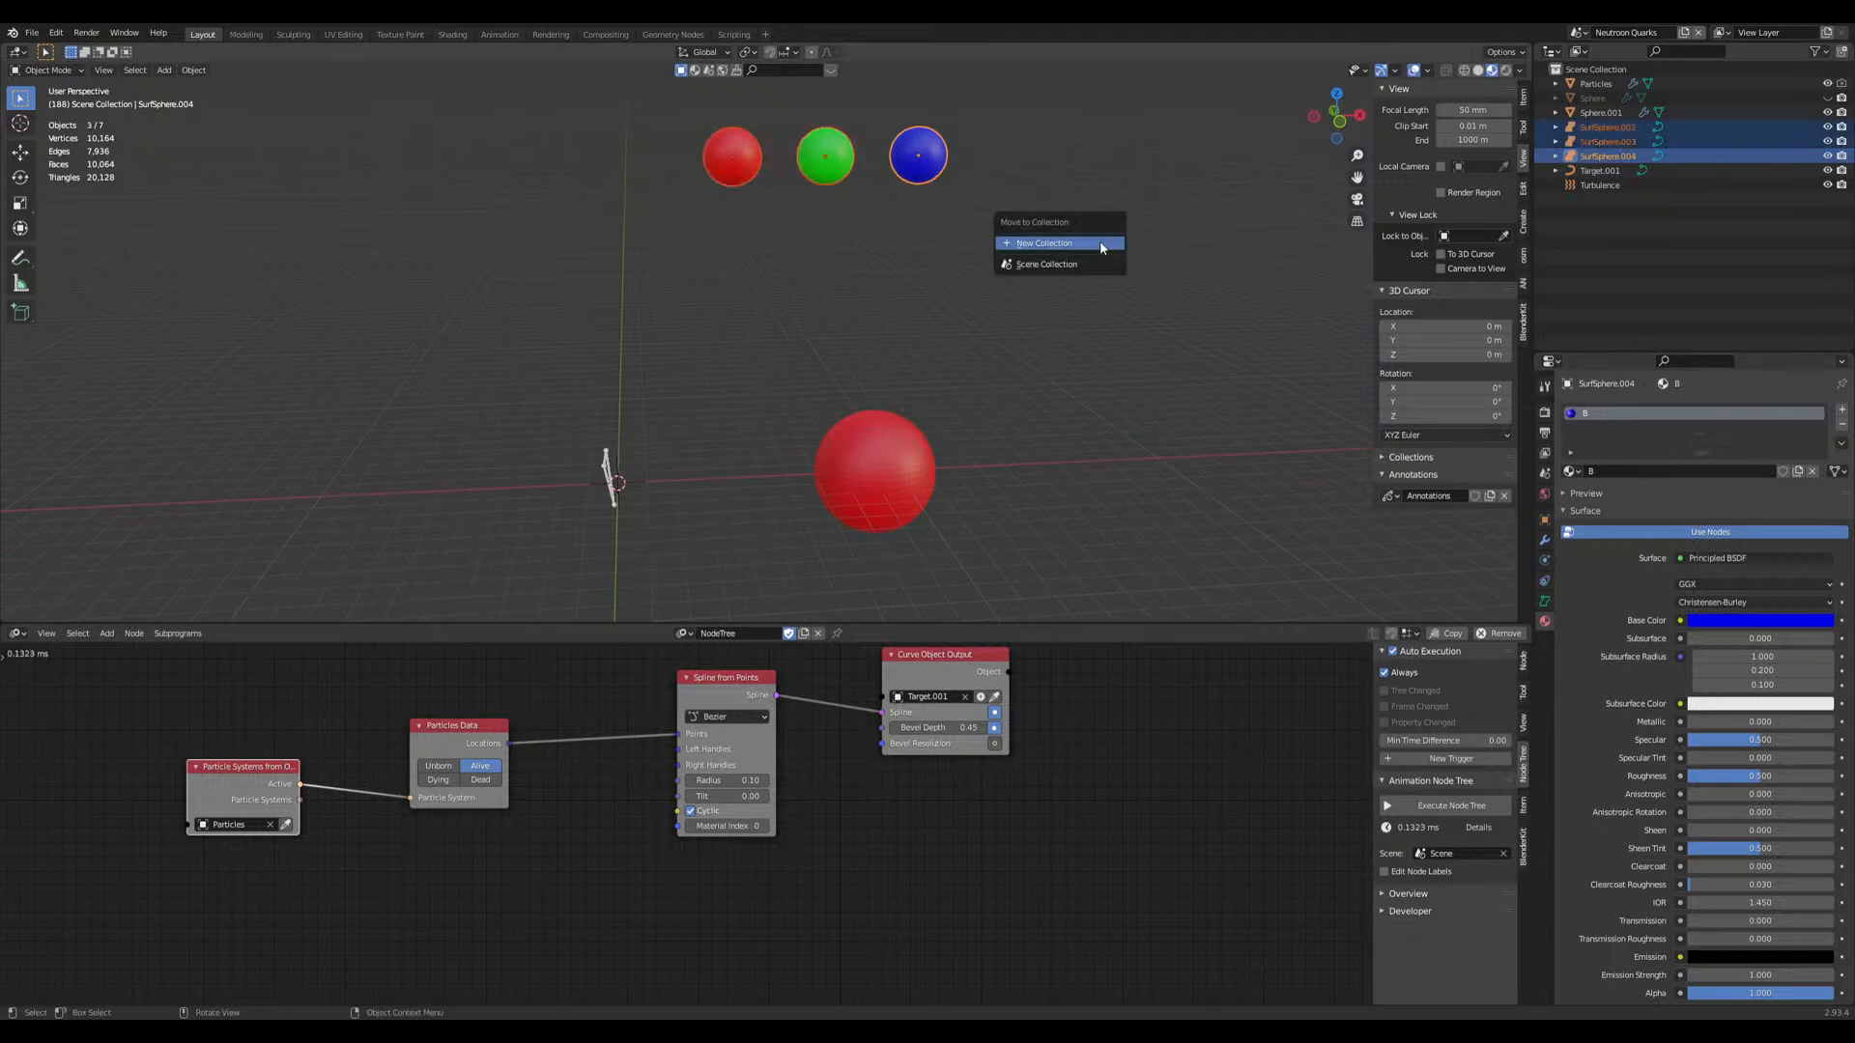
click(1043, 243)
text(Quarks)
key(Return)
click(1040, 286)
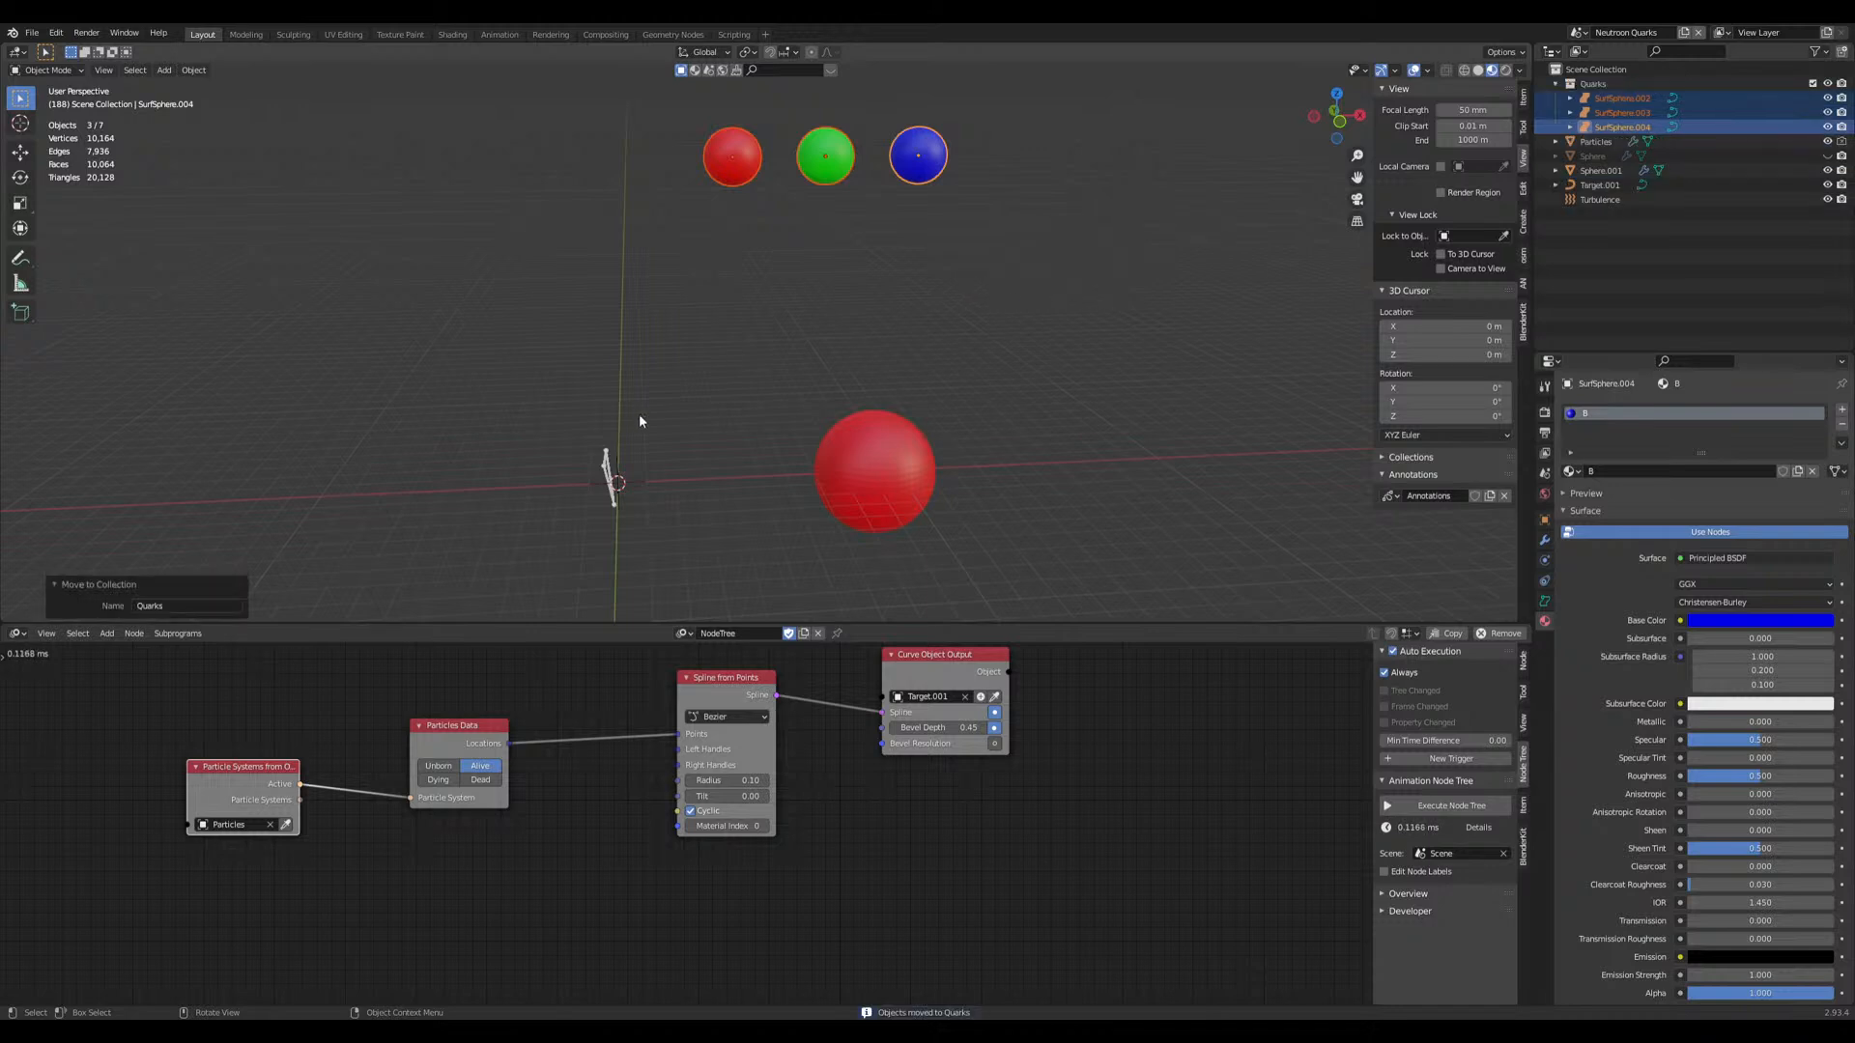
Step: Render the Particles emitter's particles as a collection, turn off Show Emitter and set the instance collection to Quarks
click(623, 478)
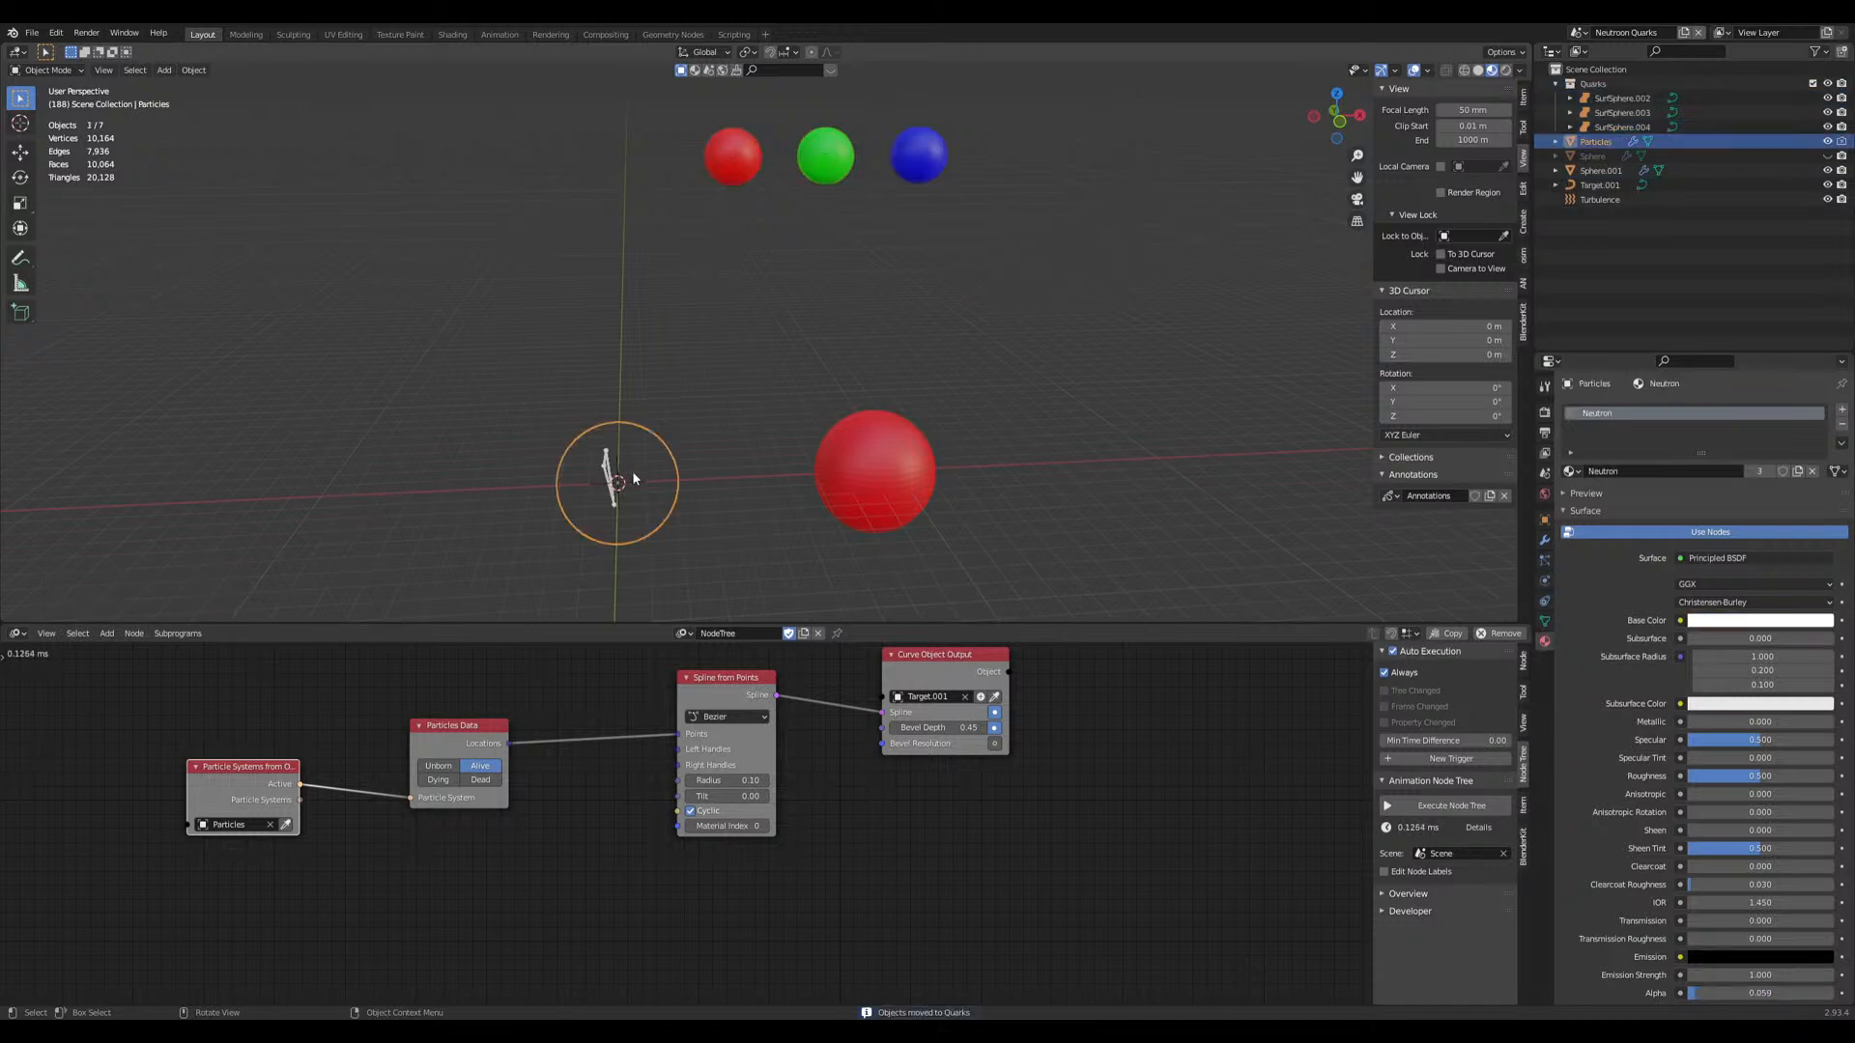
click(1544, 560)
click(1685, 764)
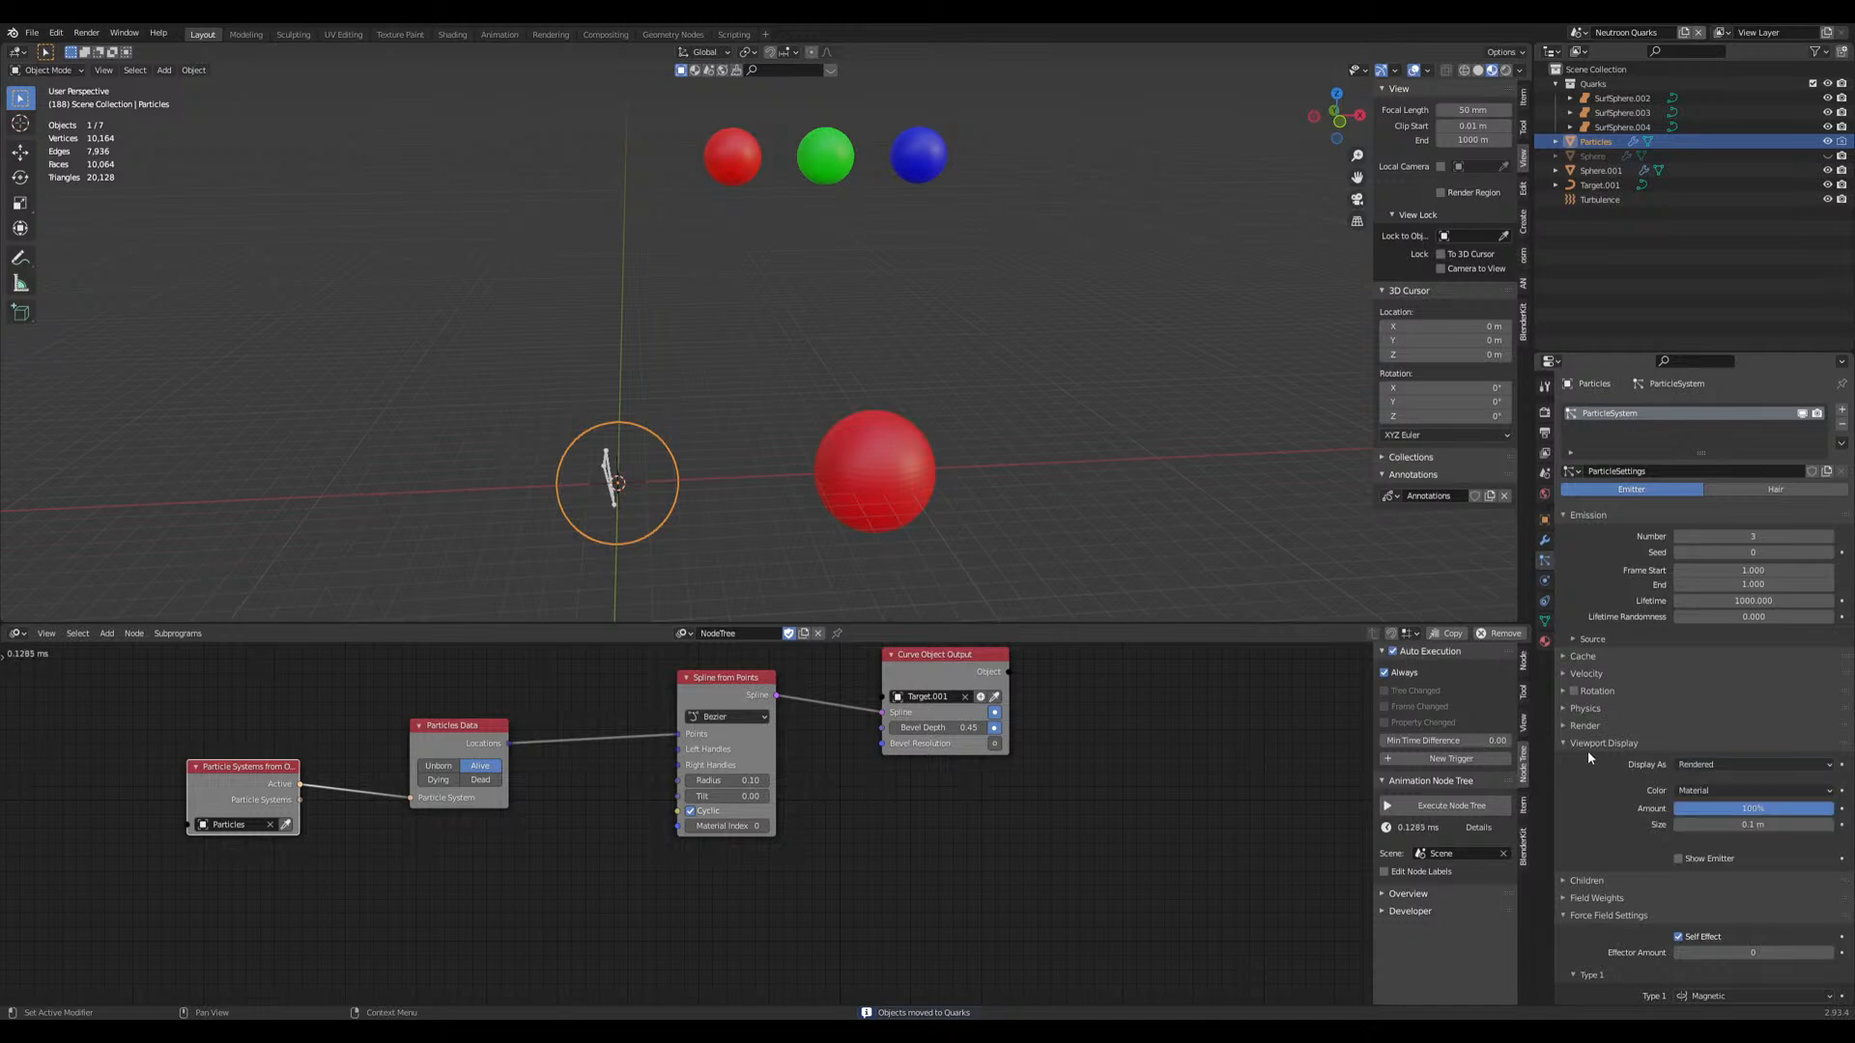
click(1590, 742)
click(1642, 725)
click(1678, 745)
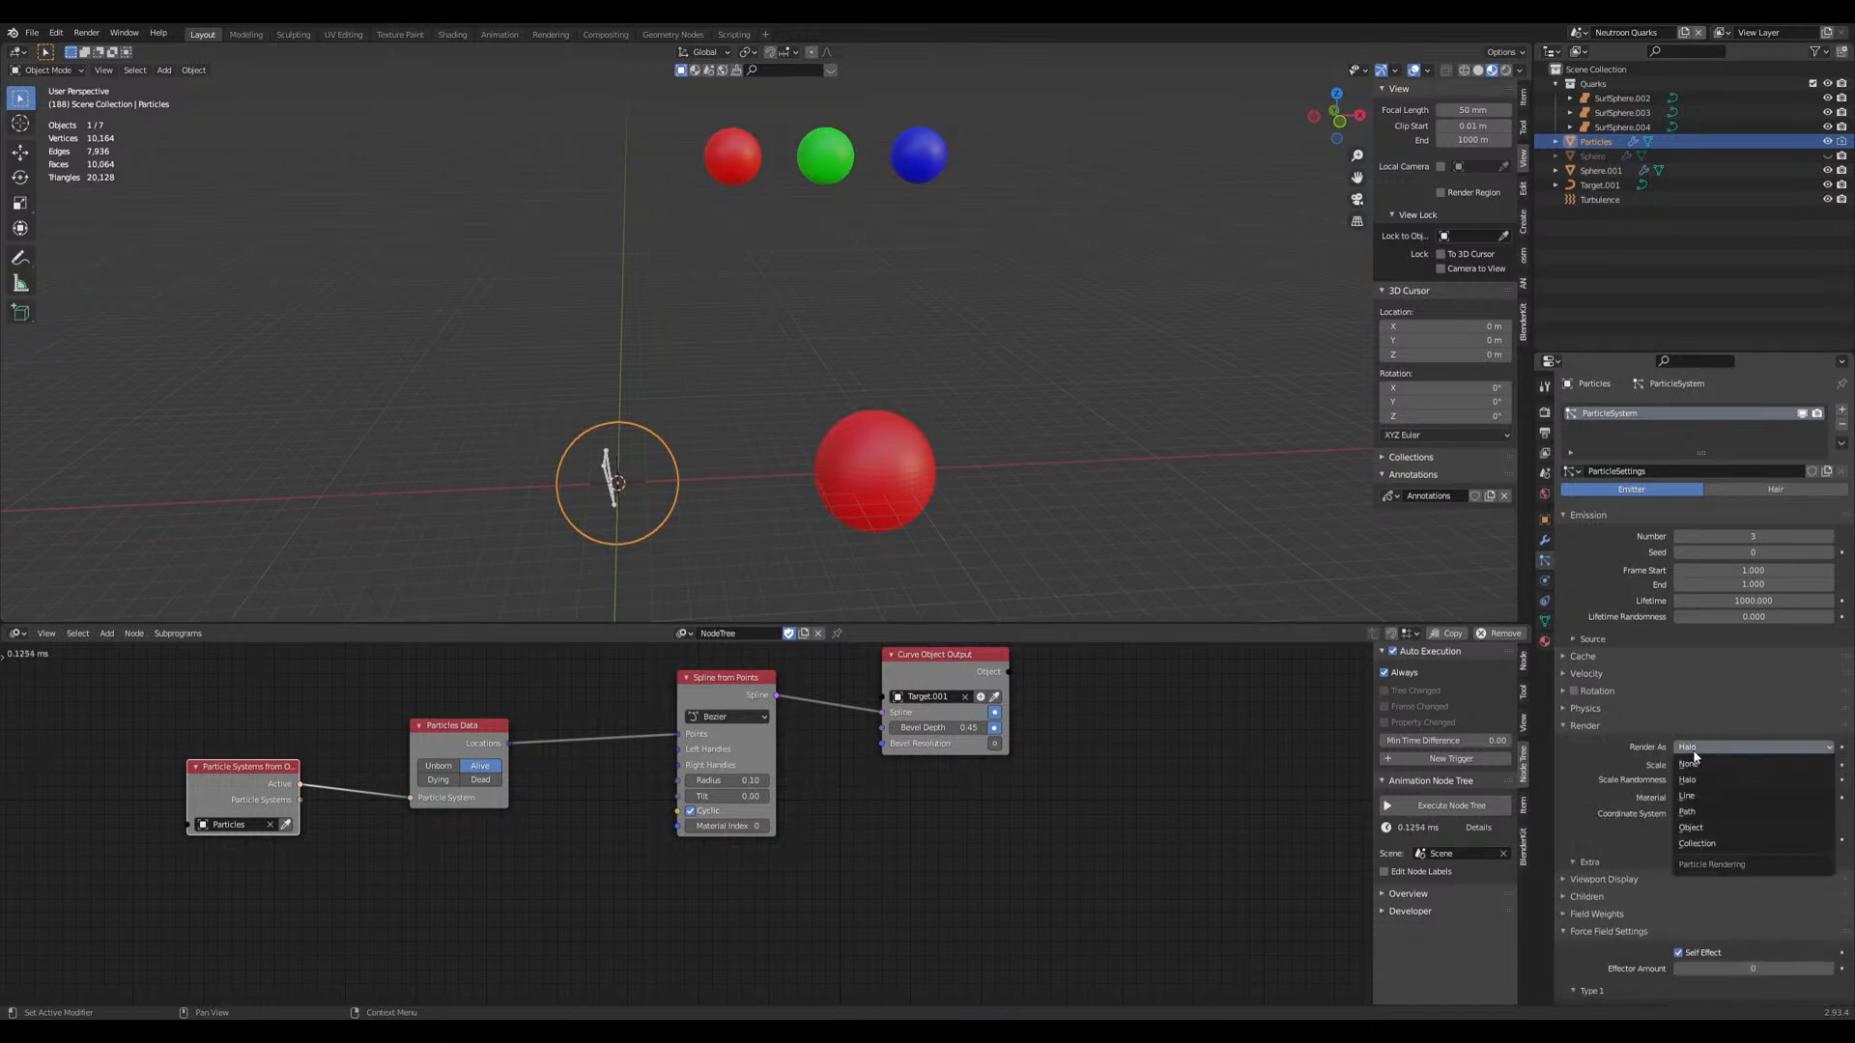
click(1727, 843)
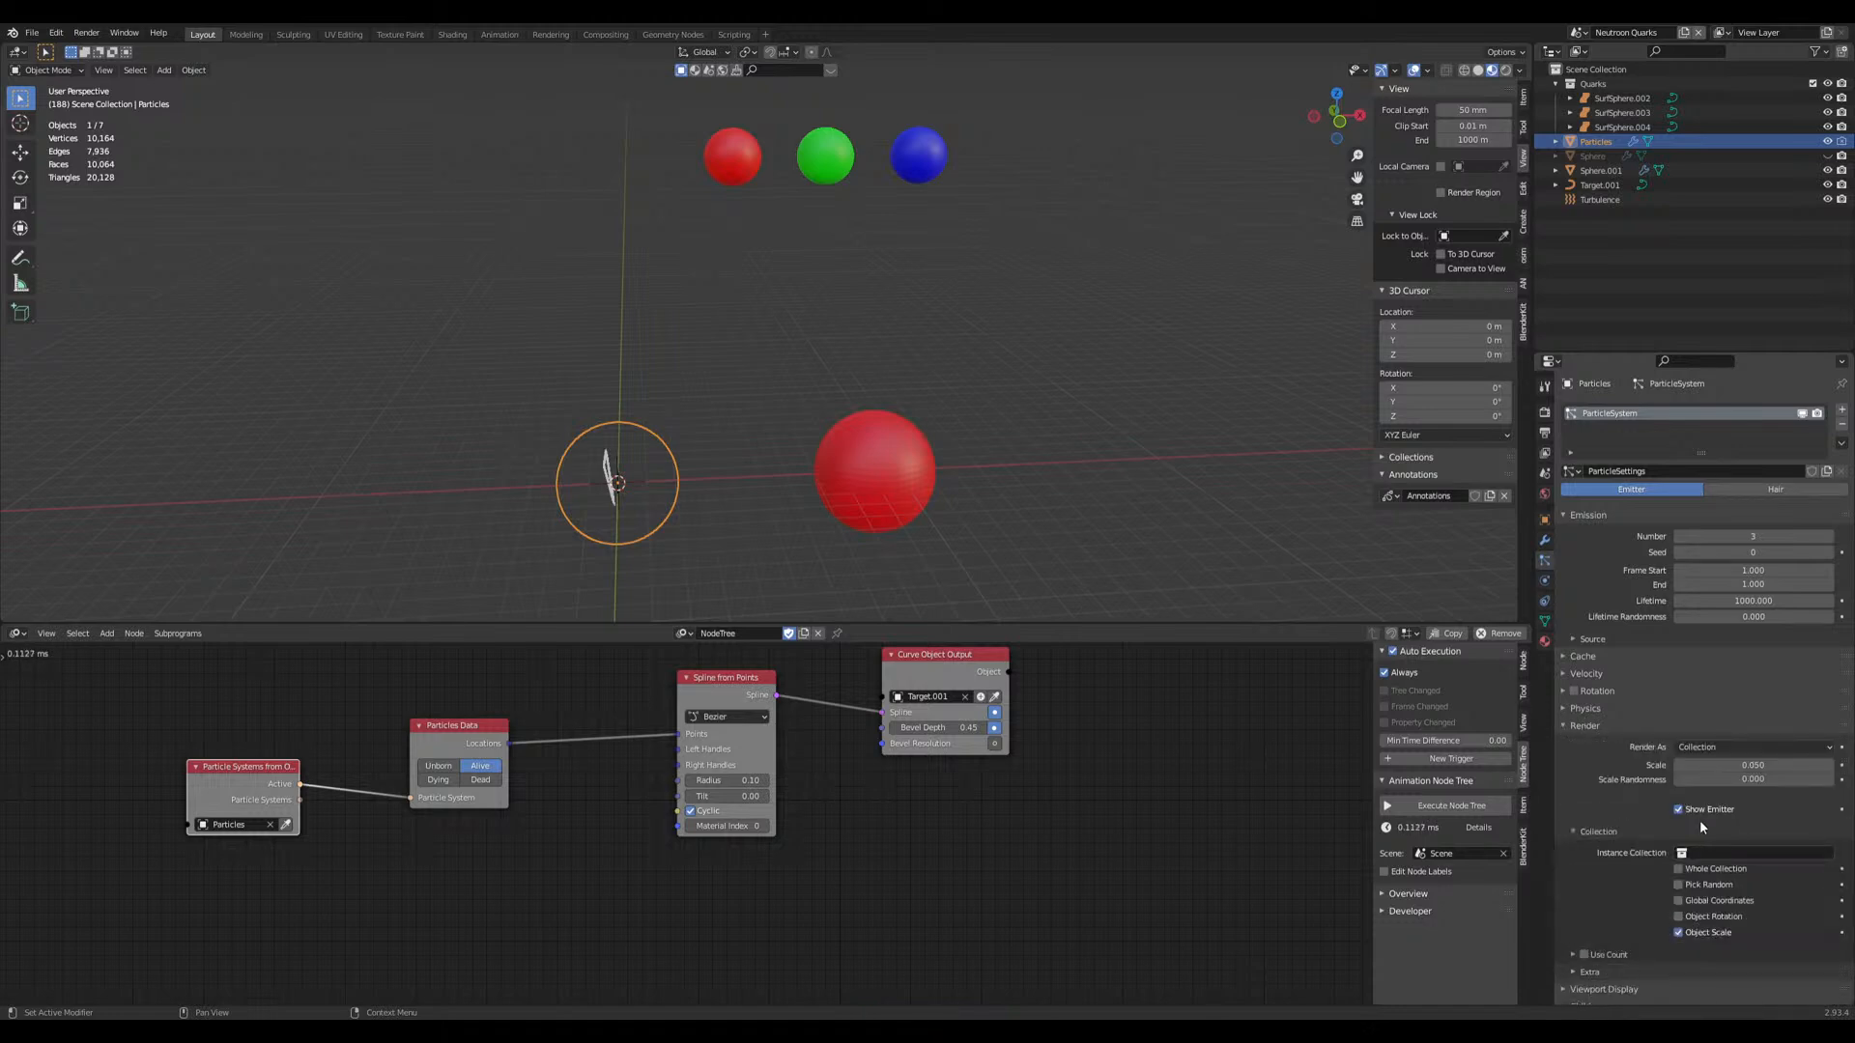
click(1685, 811)
click(1729, 853)
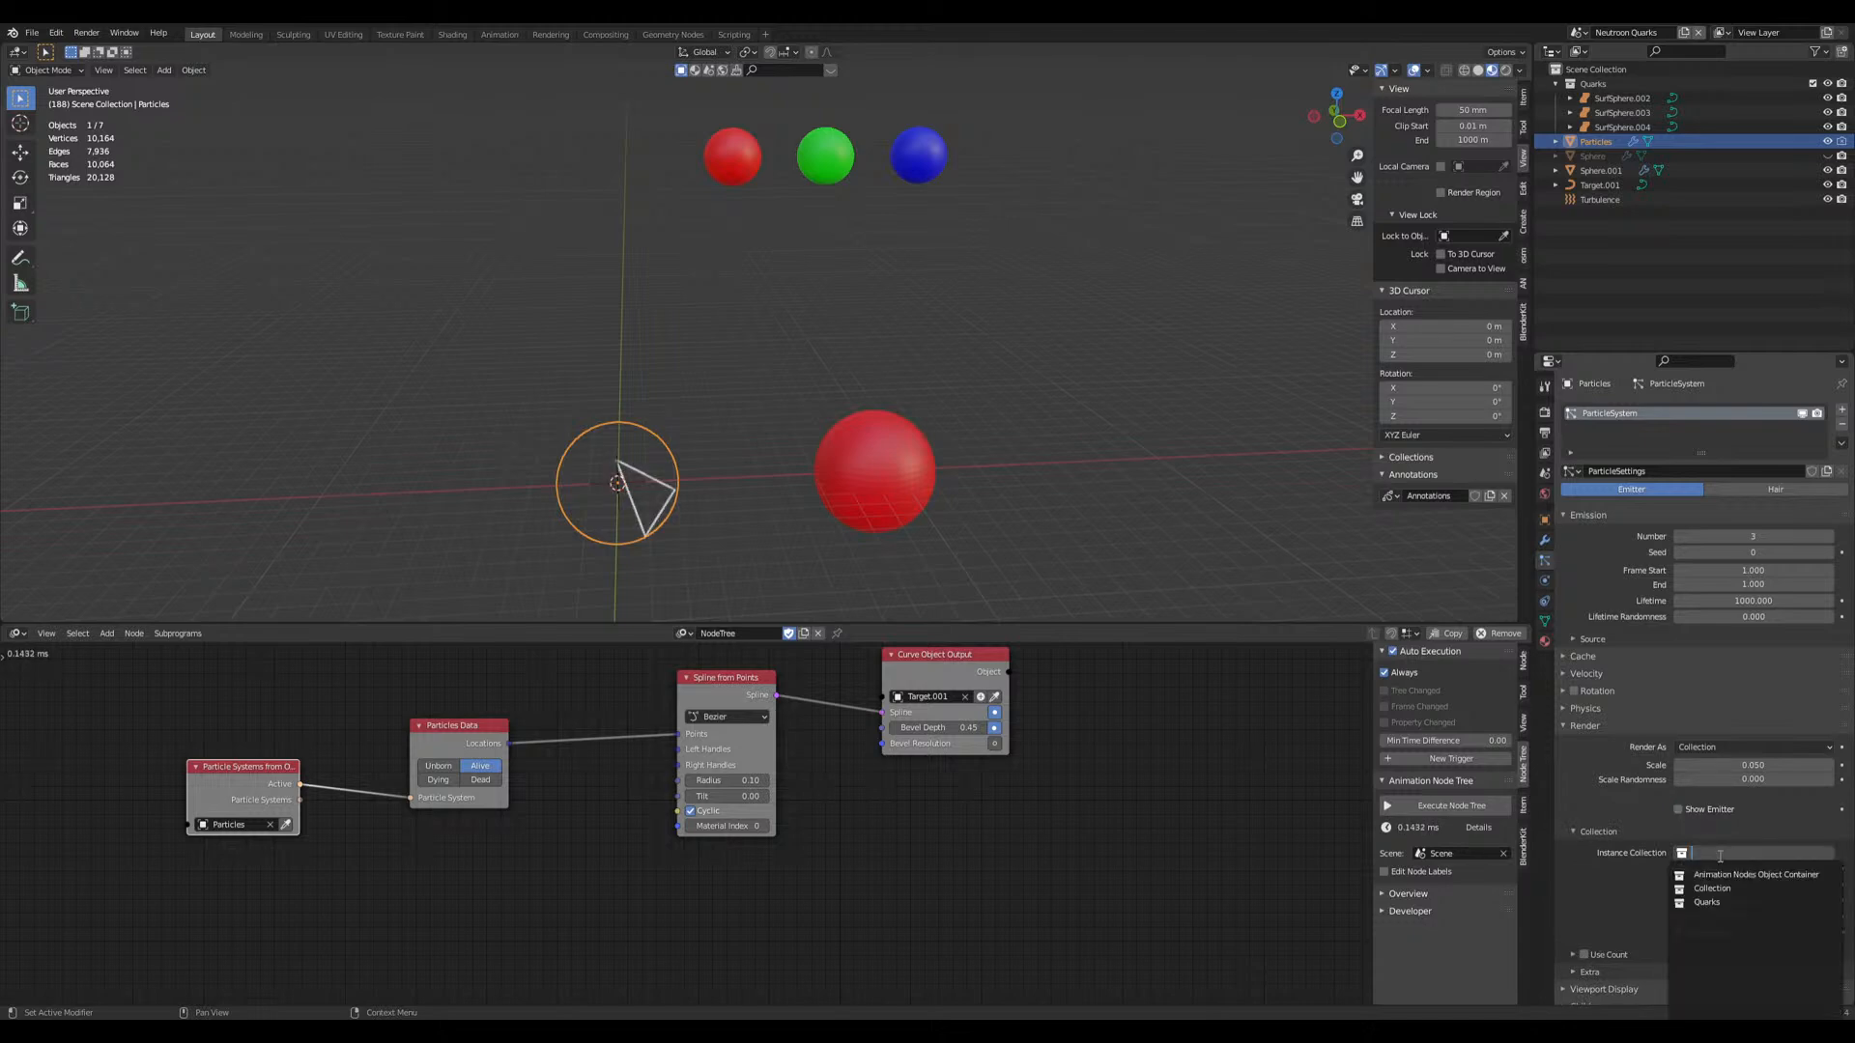
click(1710, 903)
Step: Increase the render scale of the quark particles to 0.280
scroll(859, 591, up, 10)
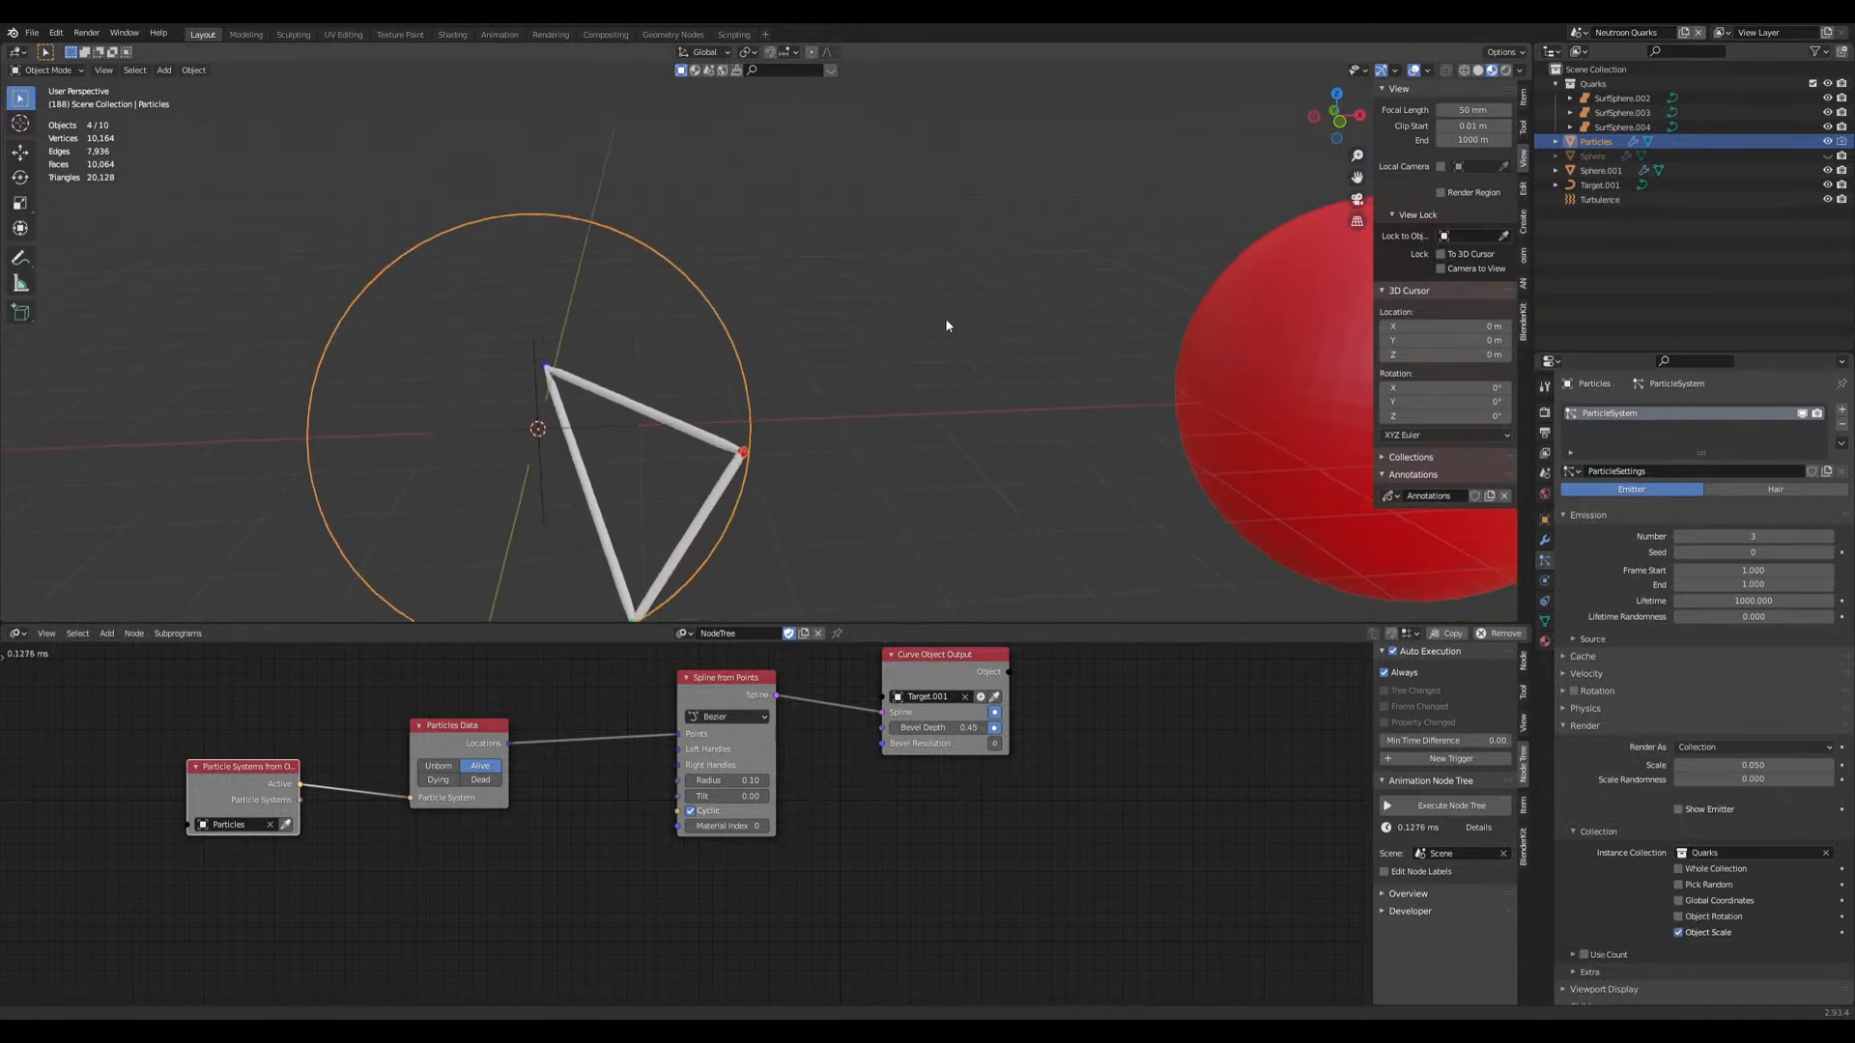
drag(1729, 765, 1787, 765)
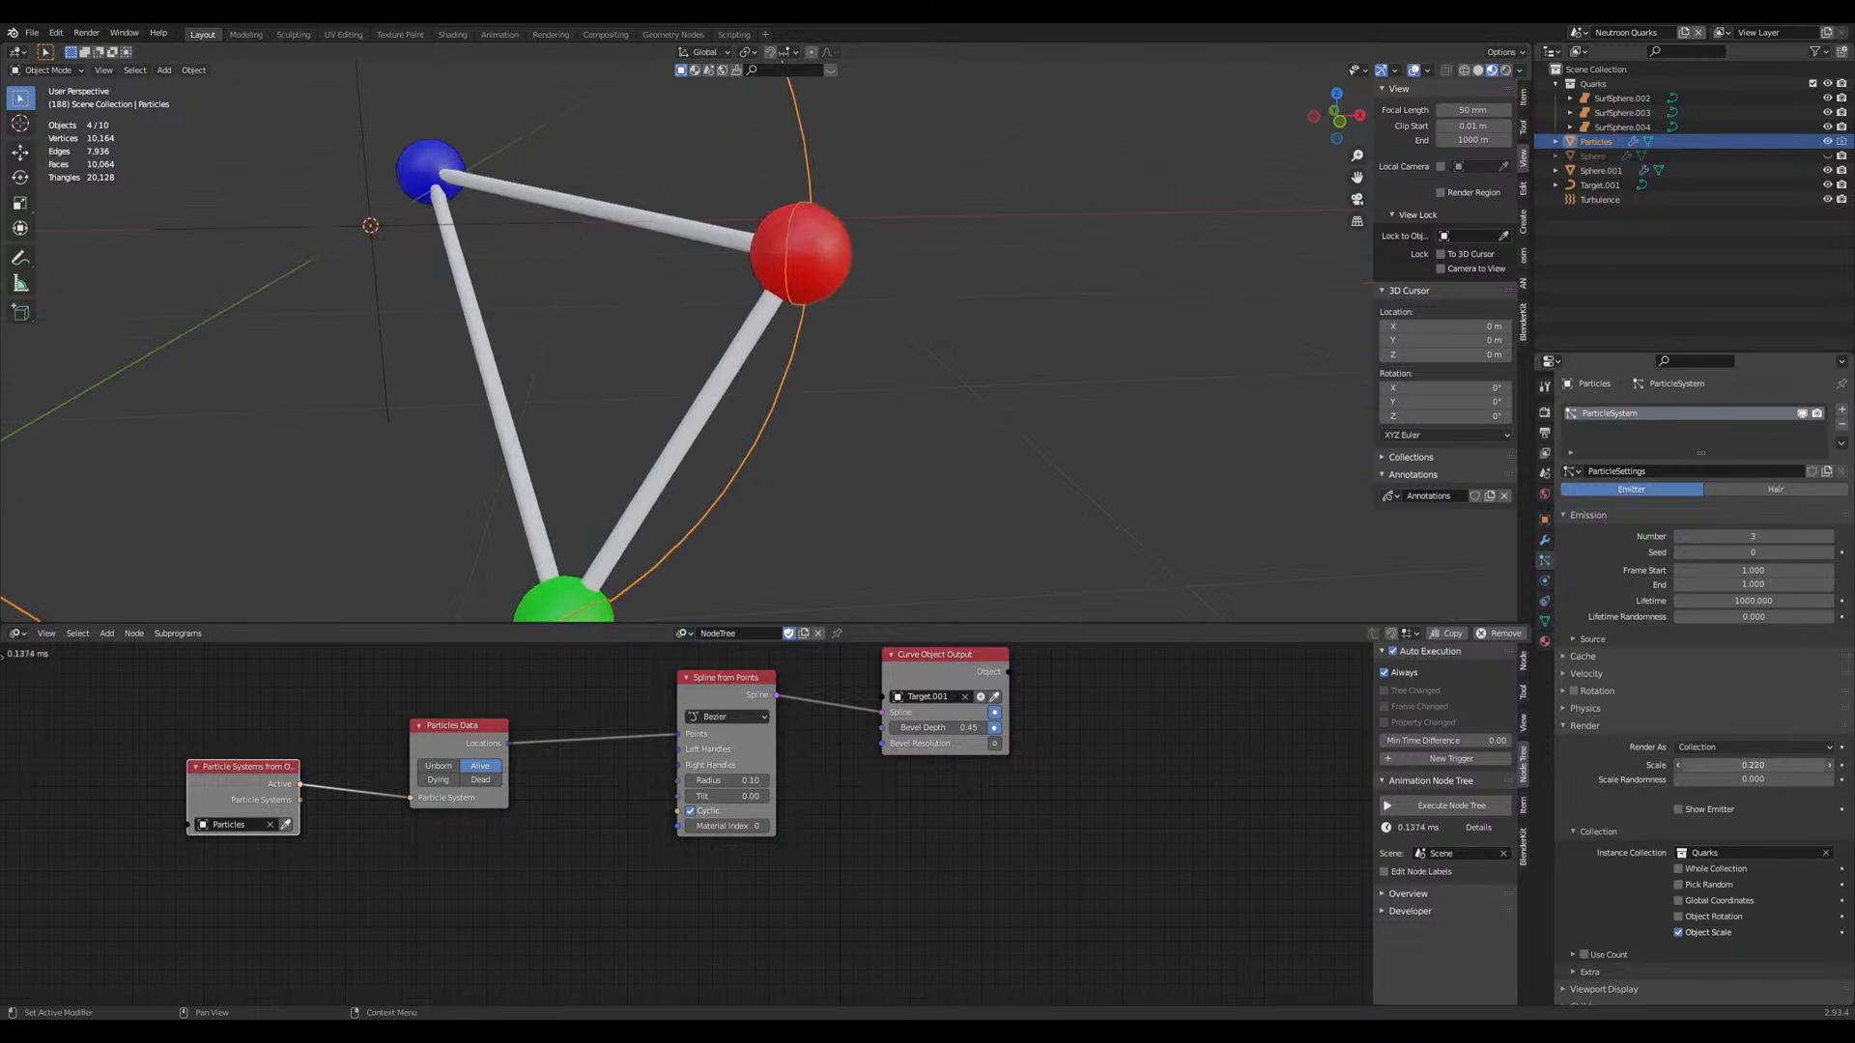
scroll(924, 421, down, 5)
Step: Play the animation to check the coloured quarks moving with their connecting curve, stop it and examine them up close
key(space)
middle_drag(911, 406, 837, 327)
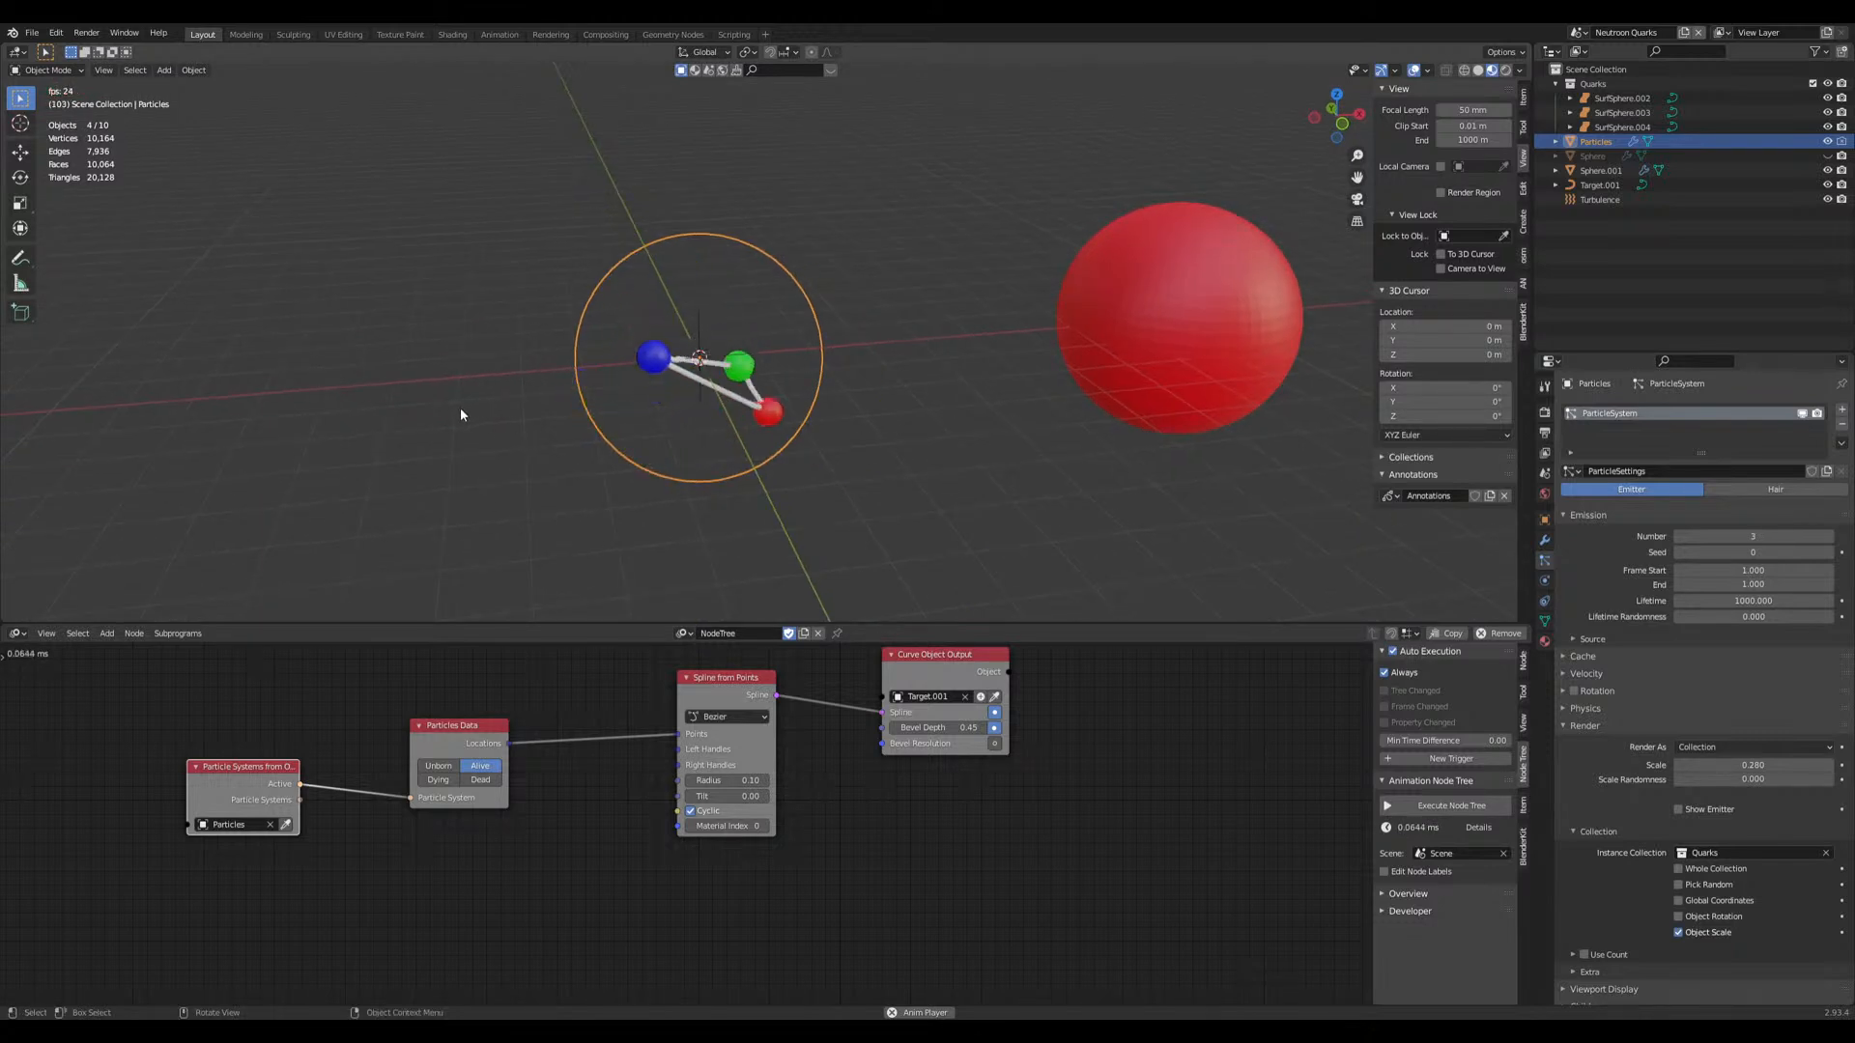
key(space)
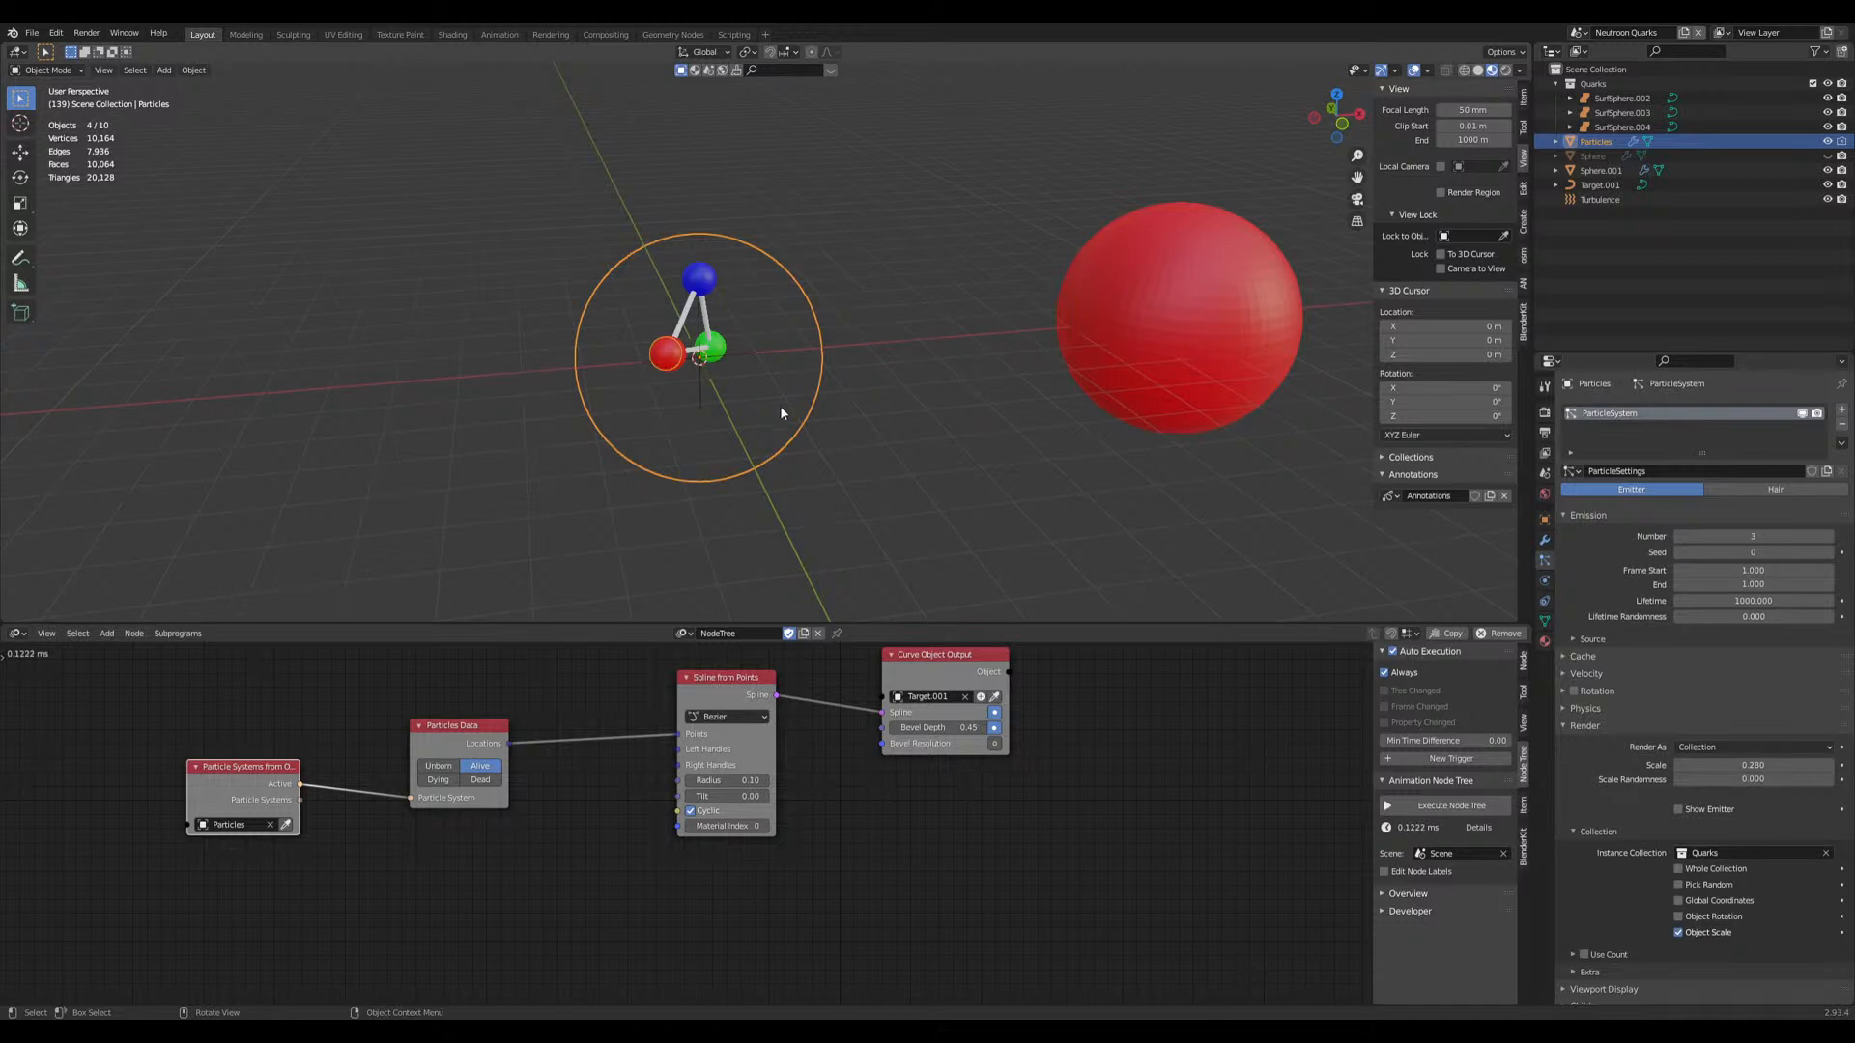
middle_drag(895, 431, 817, 437)
scroll(814, 437, up, 3)
scroll(811, 444, down, 4)
scroll(817, 437, up, 2)
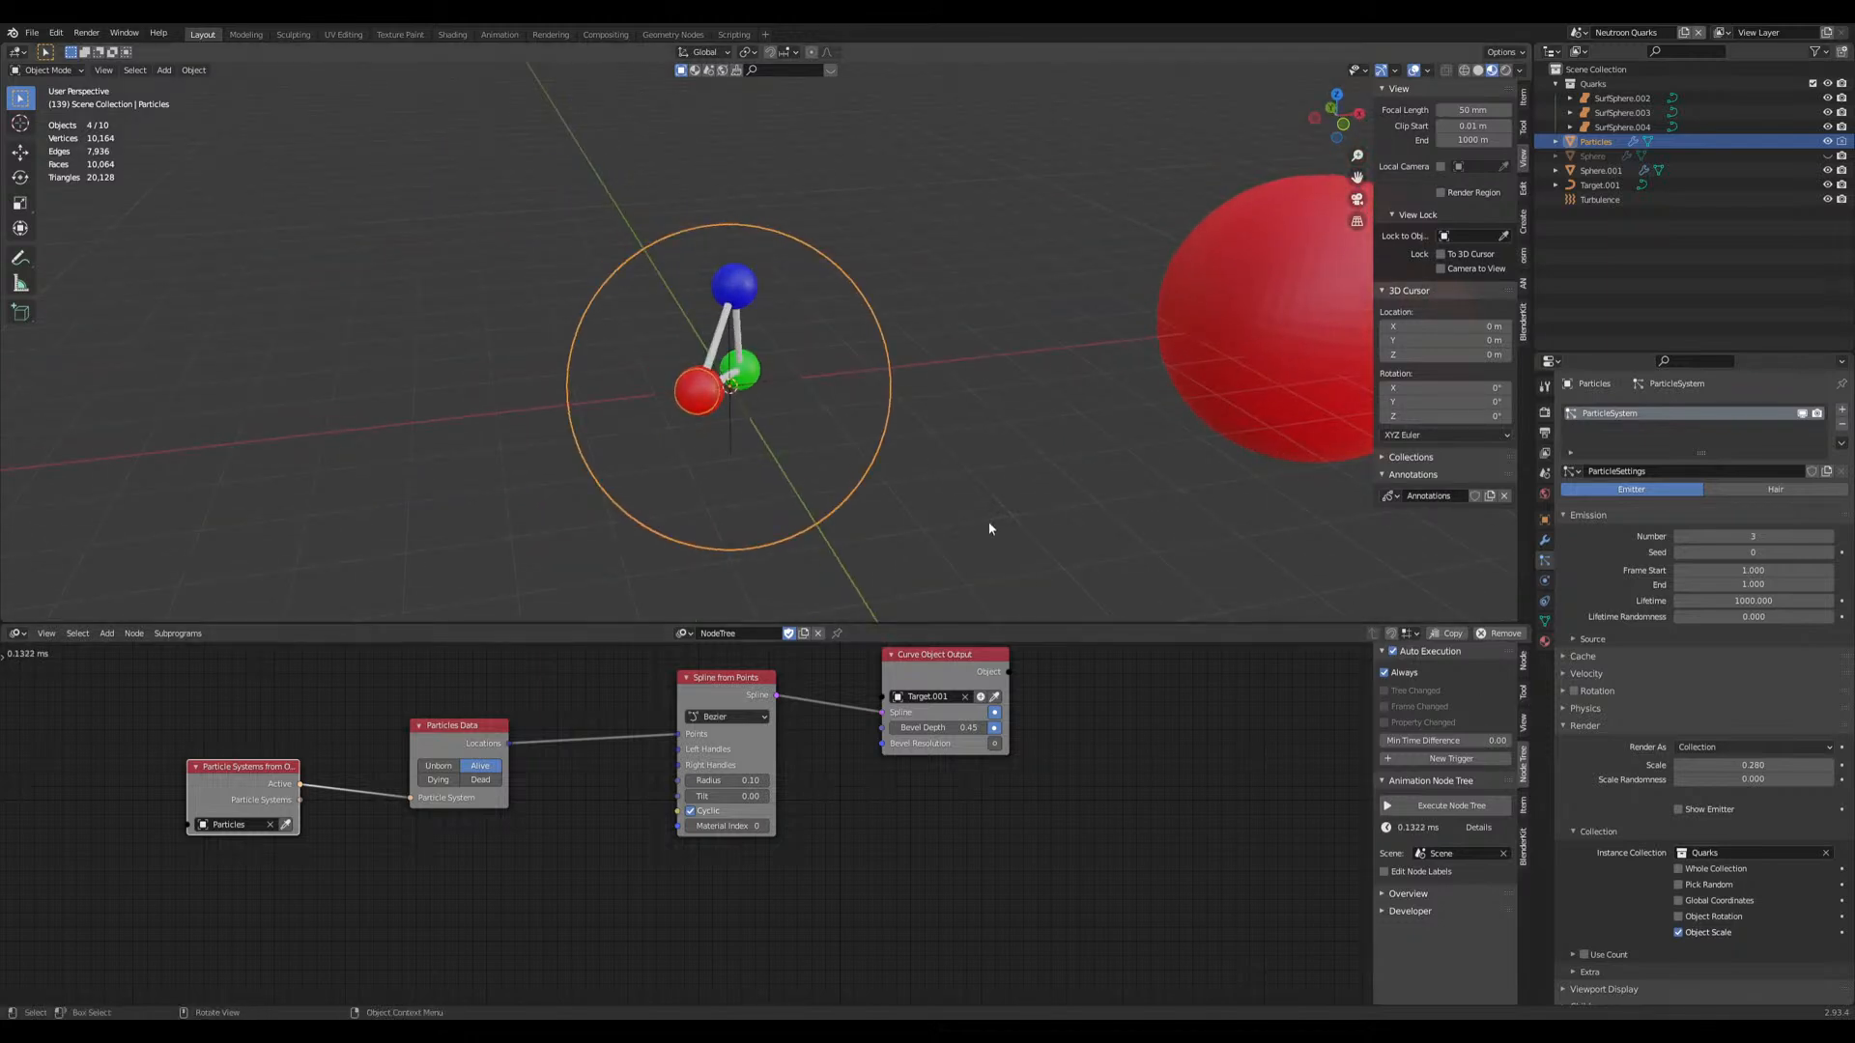
Step: View the quarks beside the proton from several angles, play the animation briefly, stop it and examine the triangle up close
middle_drag(1016, 537, 797, 482)
scroll(842, 489, up, 2)
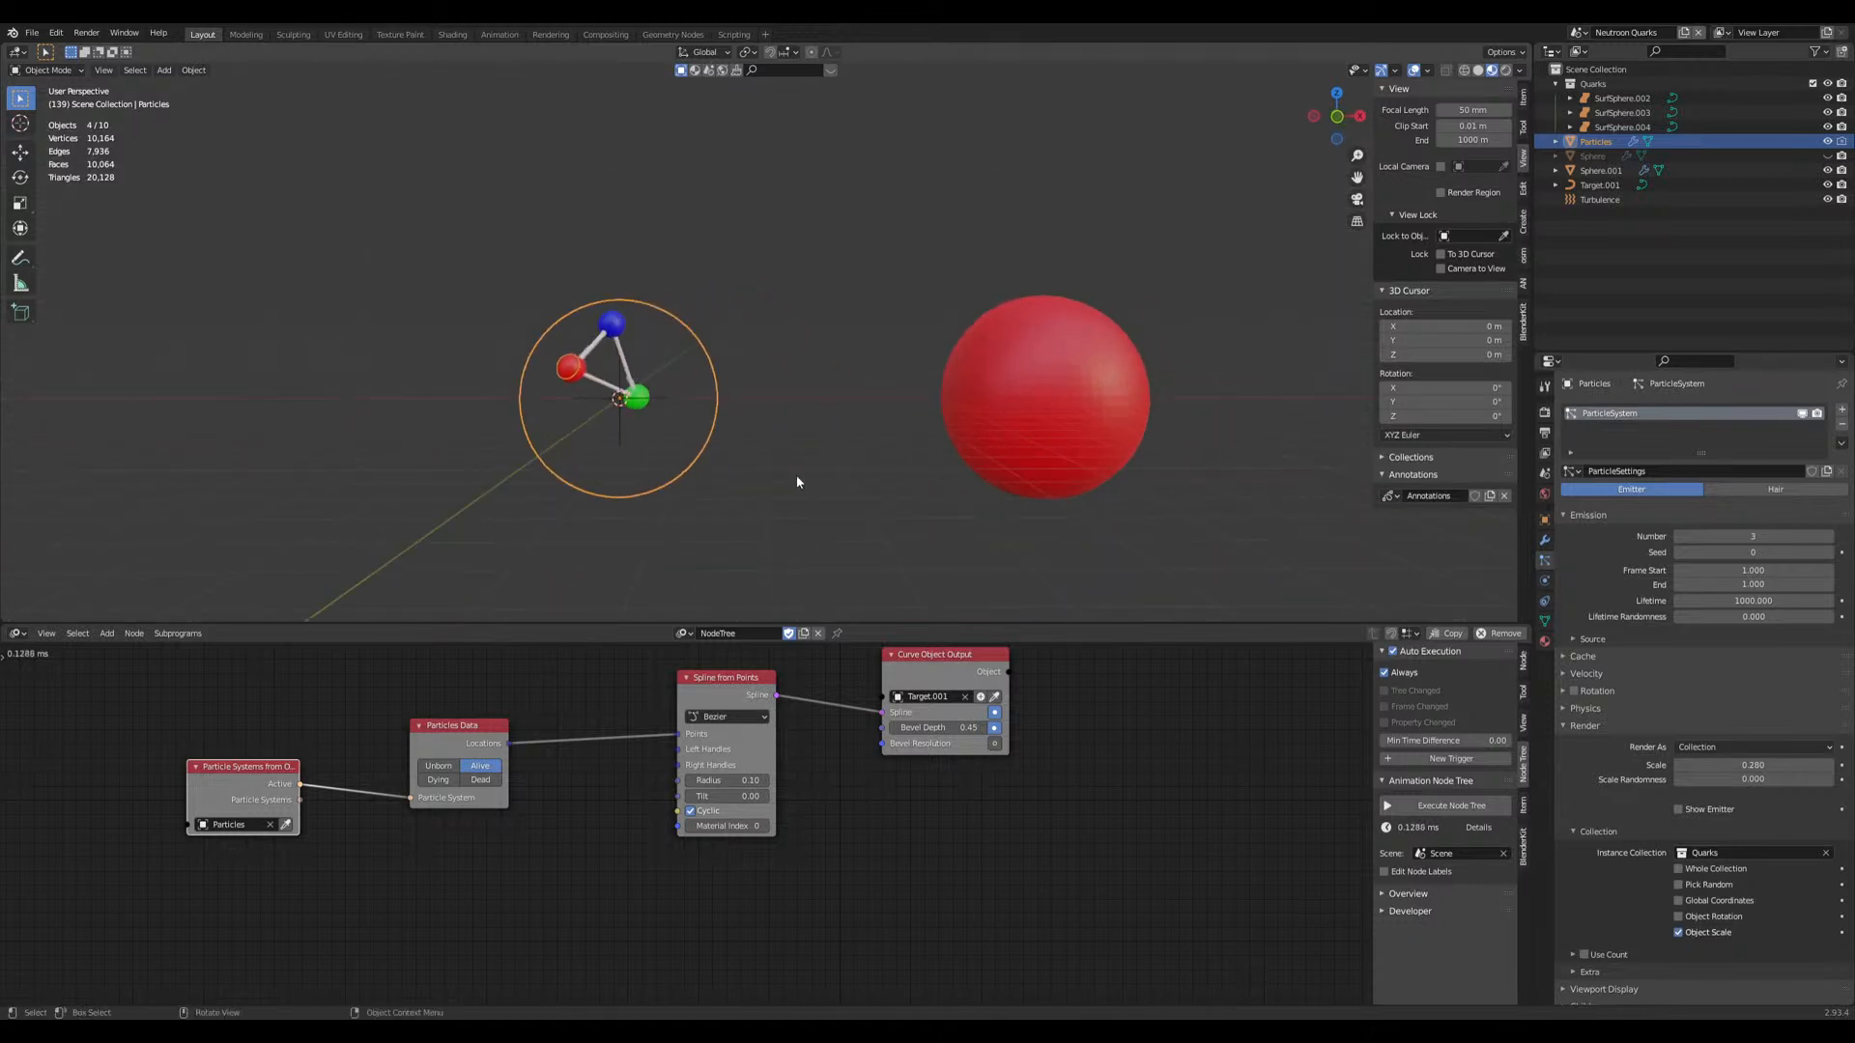
shift+middle_drag(834, 344, 787, 402)
scroll(758, 373, down, 3)
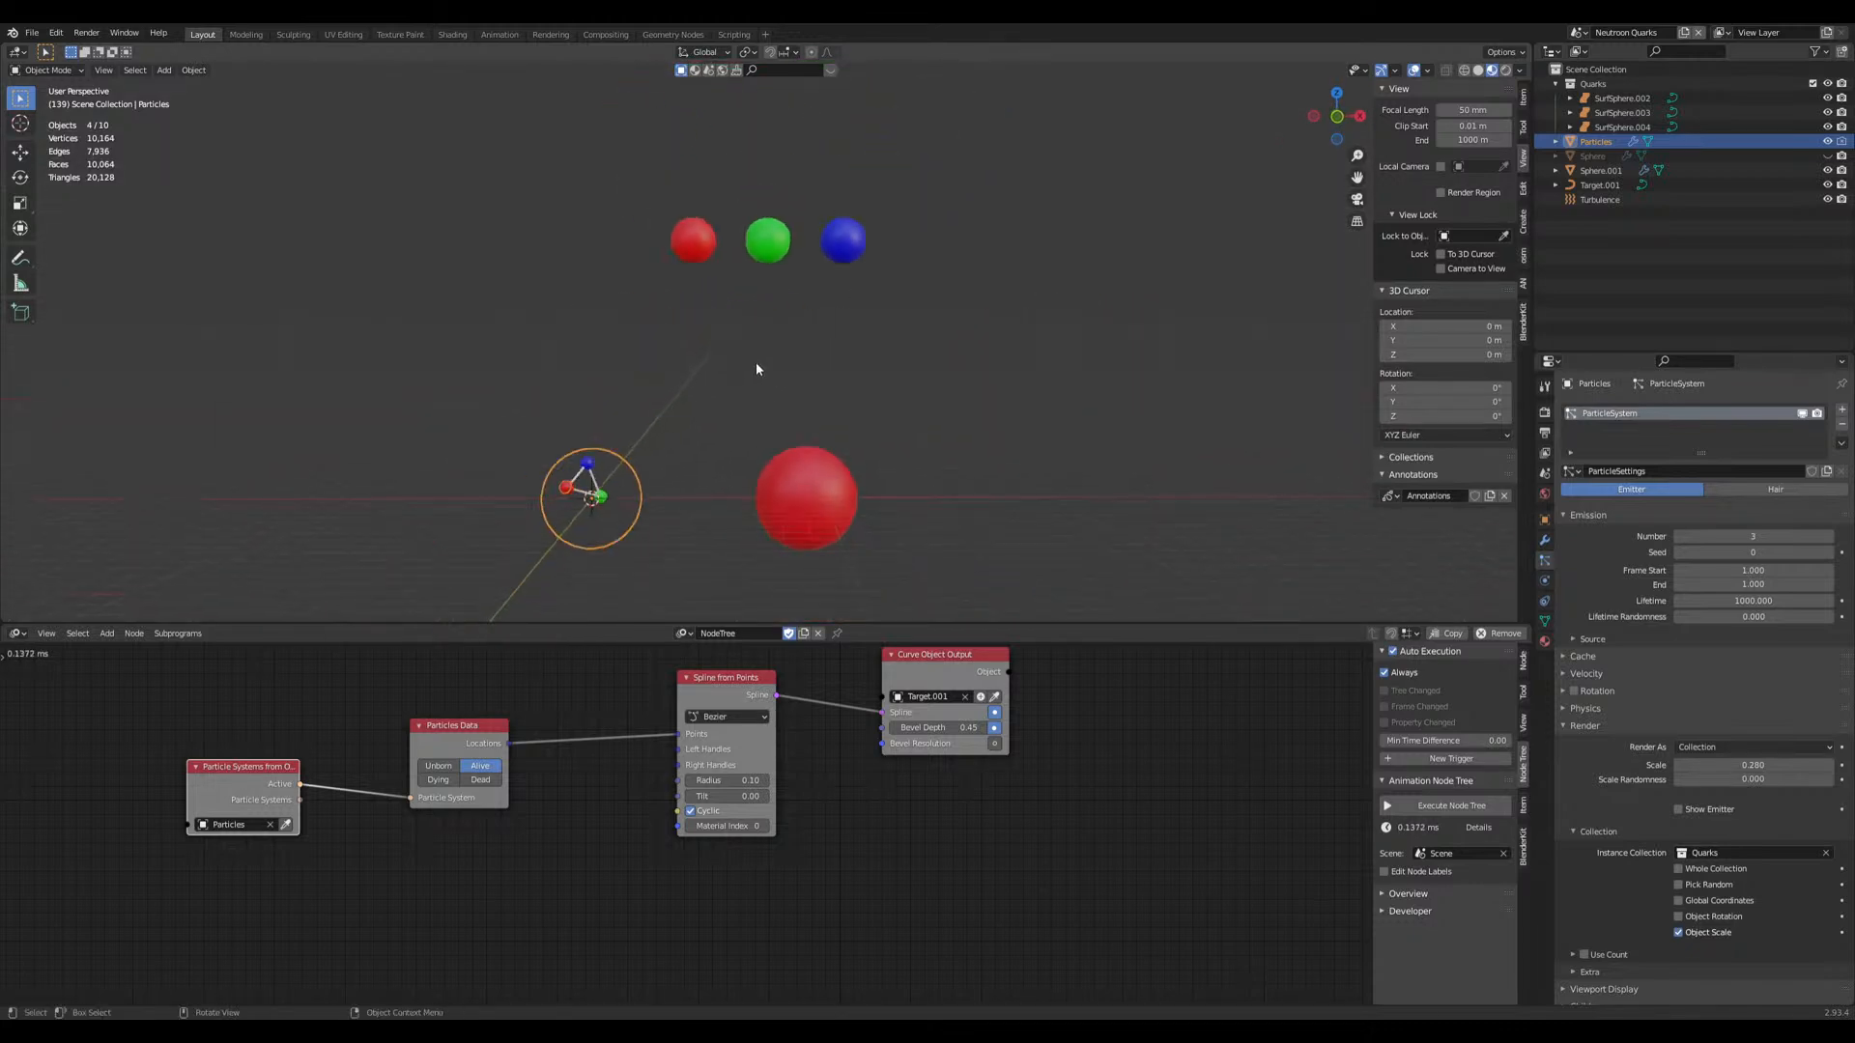
shift+middle_drag(671, 422, 860, 439)
scroll(860, 439, up, 2)
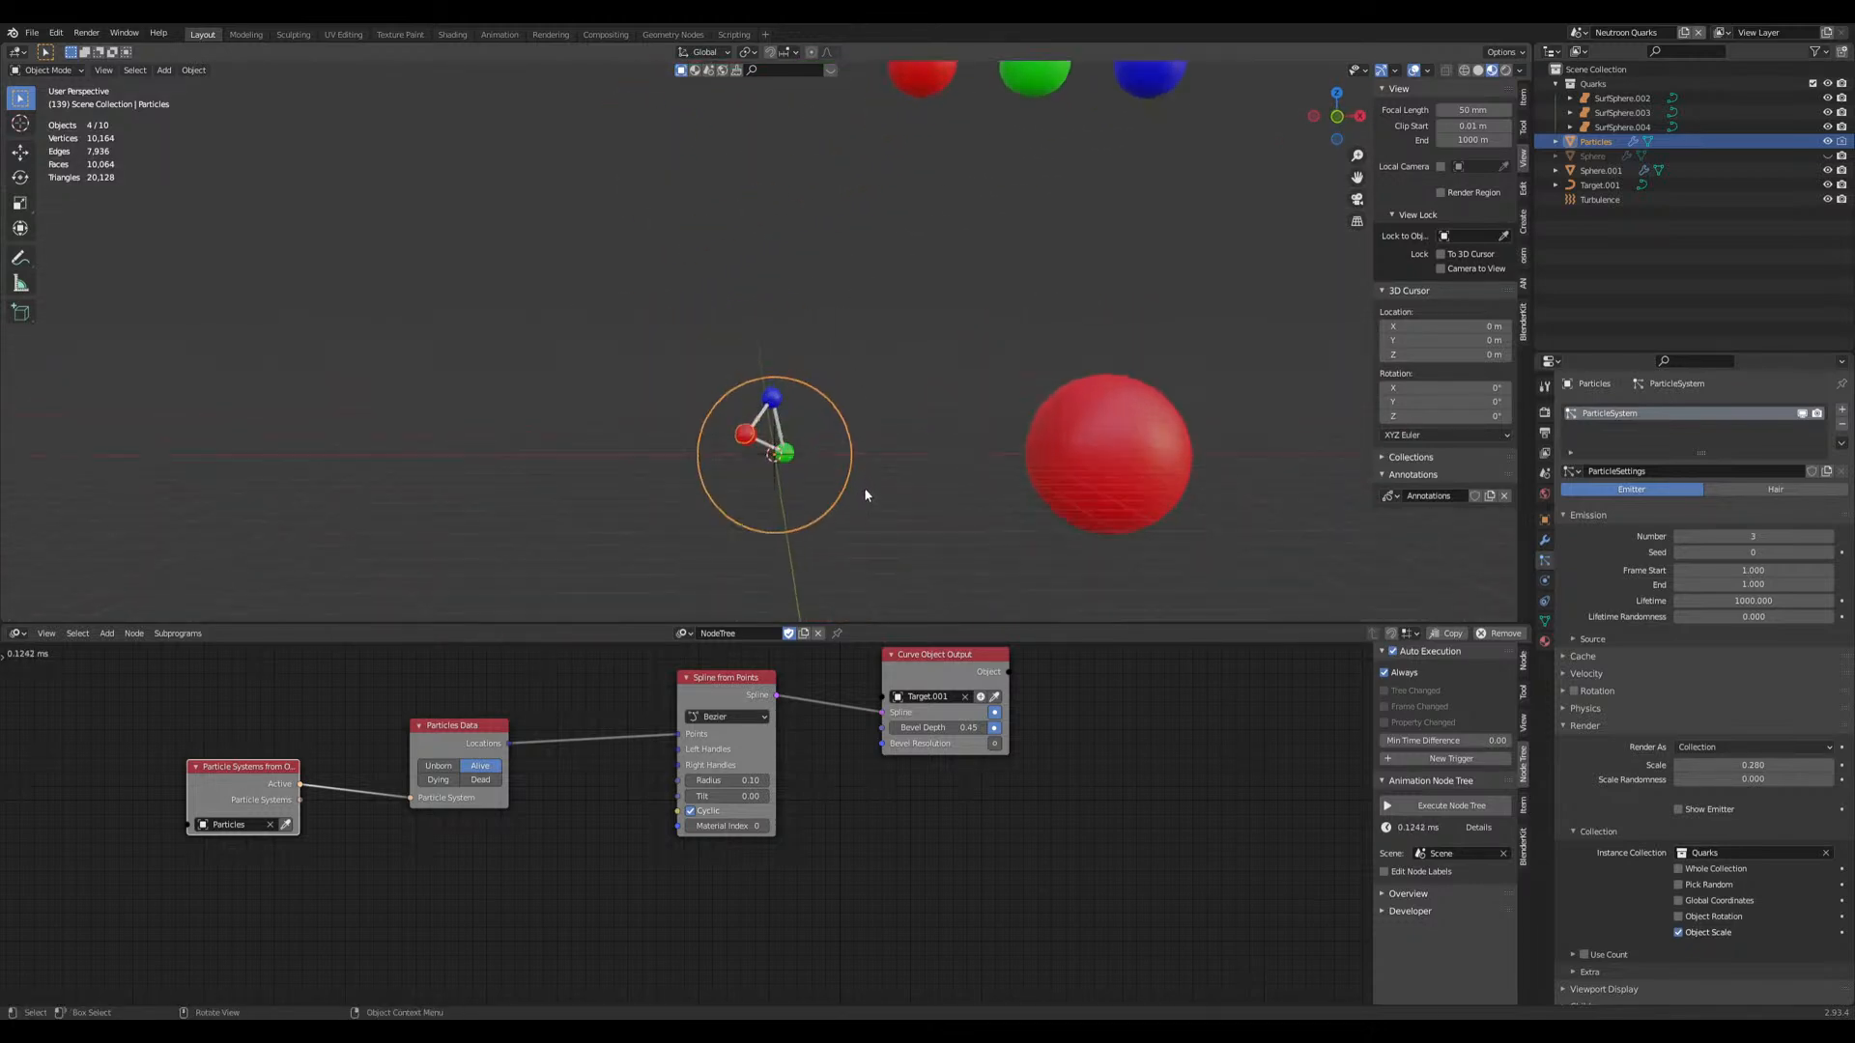
scroll(843, 454, up, 2)
key(space)
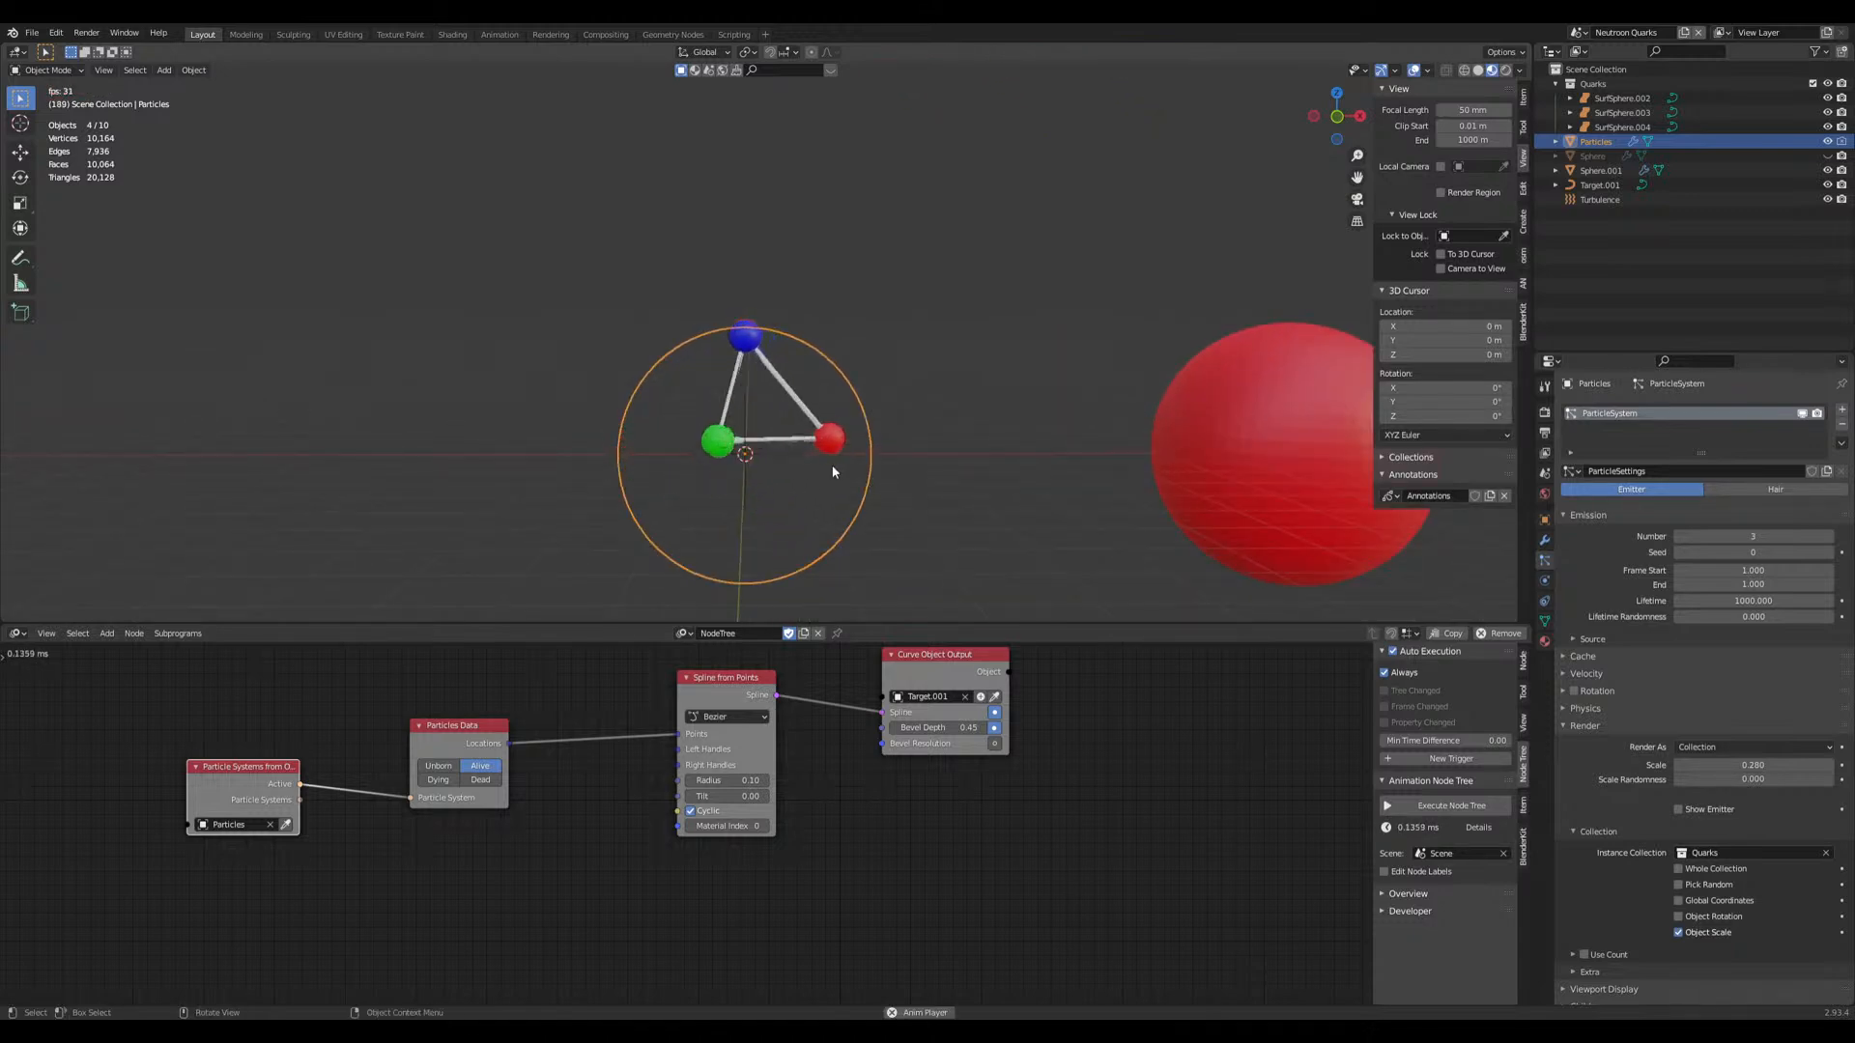
key(space)
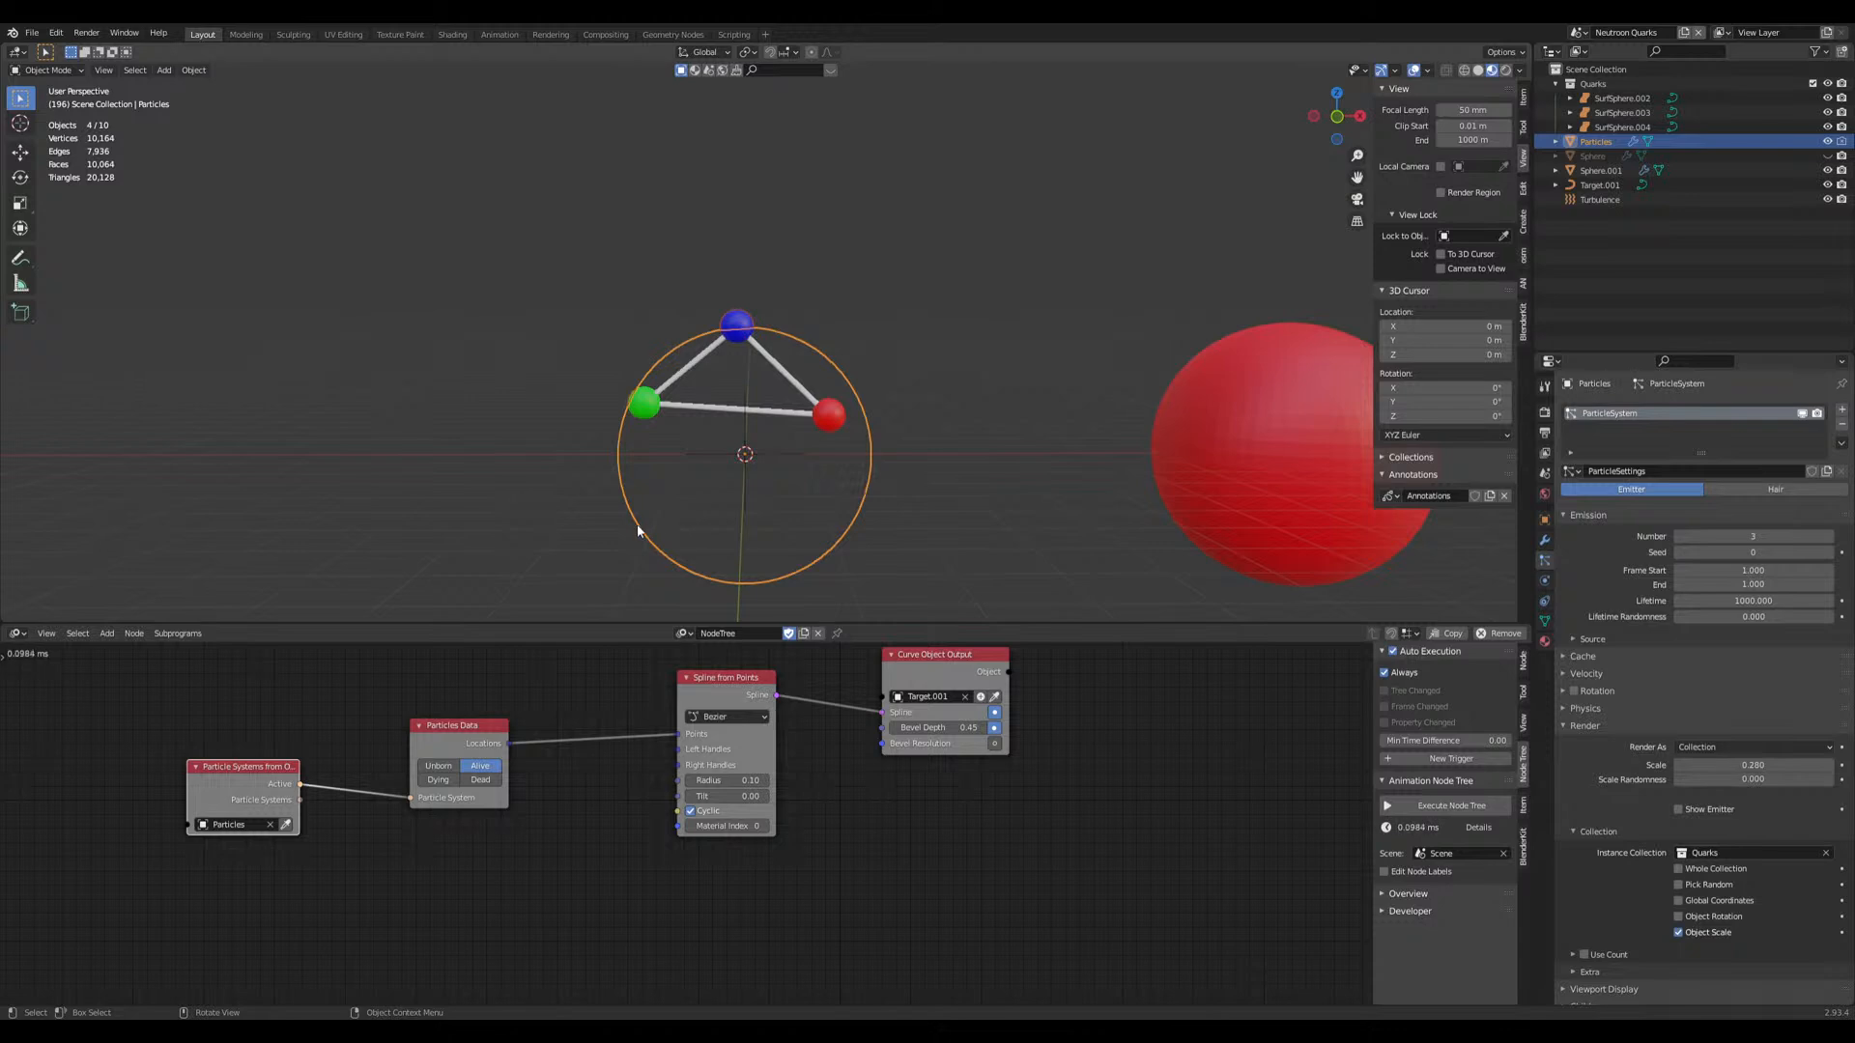
scroll(622, 519, up, 3)
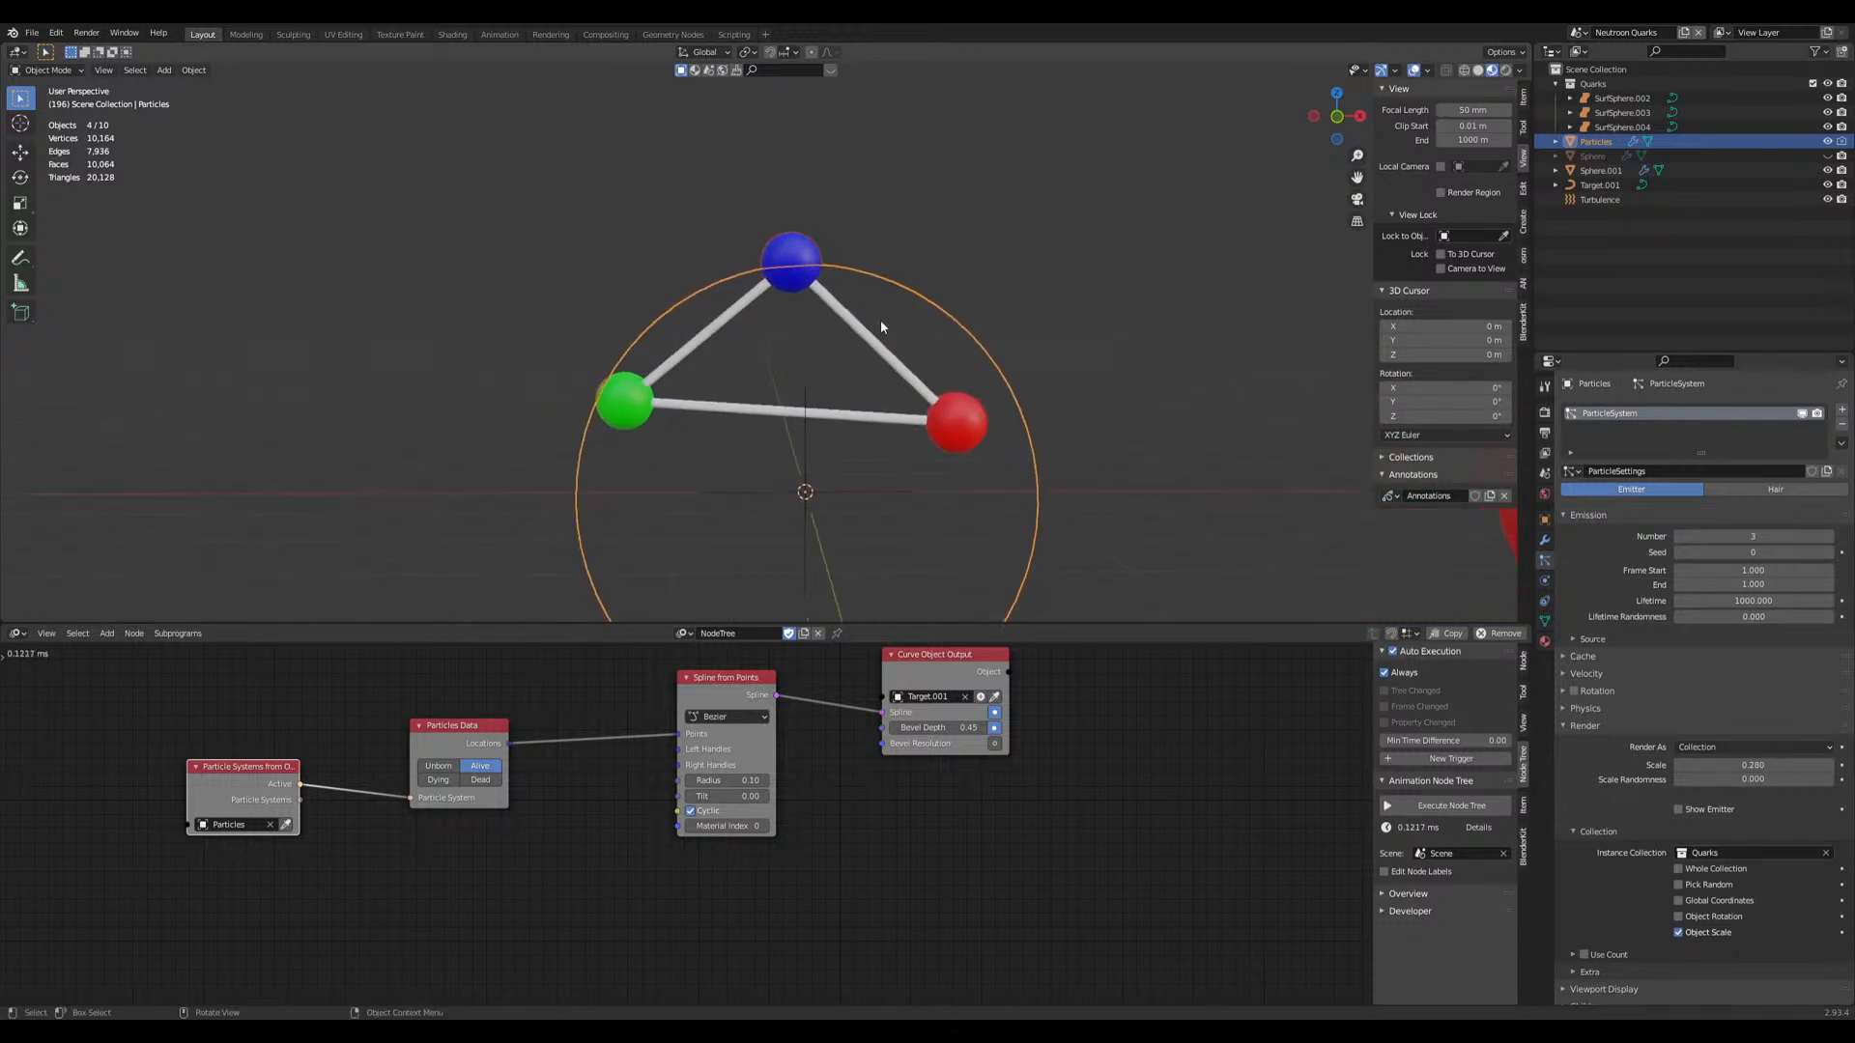
Step: Add a text object, place it beside the quark spheres and rotate it 90° about the X axis so it stands upright
scroll(982, 446, down, 6)
middle_drag(986, 439, 920, 444)
key(shift+a)
click(642, 512)
key(g)
click(489, 253)
middle_drag(489, 253, 766, 329)
key(r)
key(x)
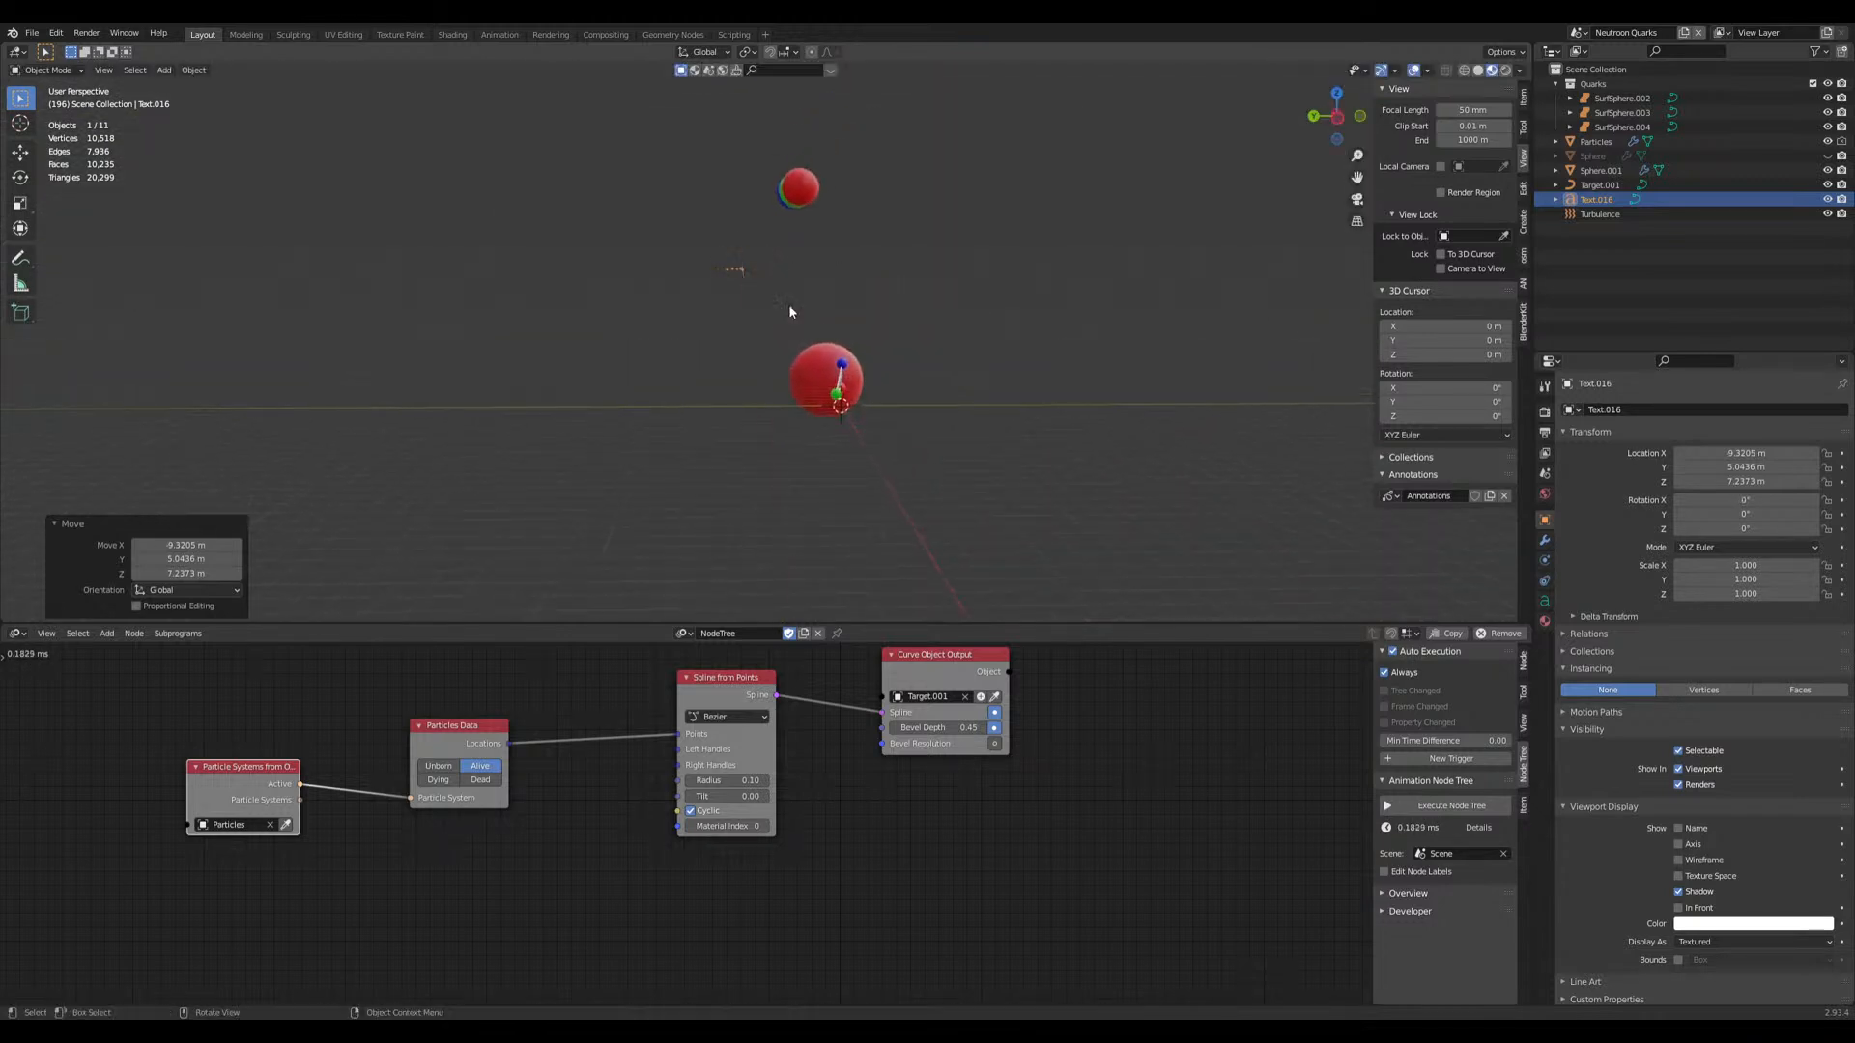
text(90)
key(Return)
middle_drag(785, 307, 646, 369)
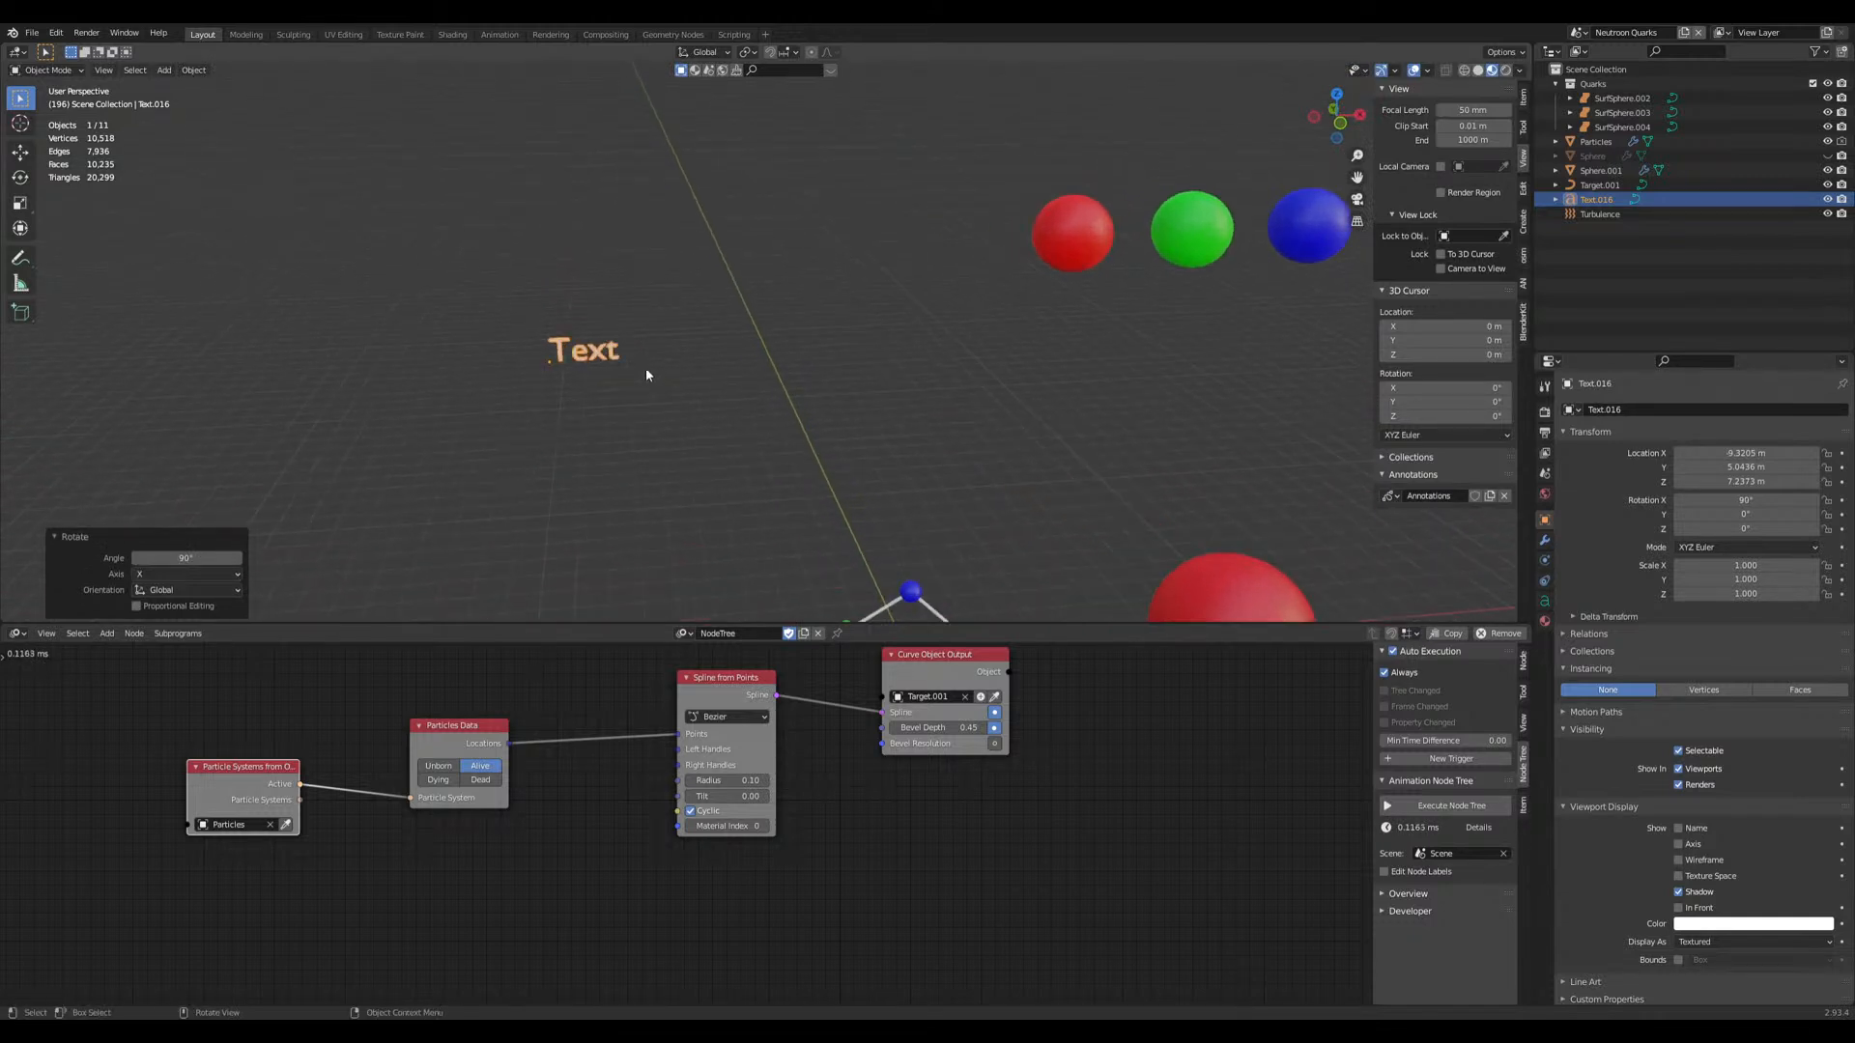
Step: Replace the text with U and duplicate it about 1.23 m along the X axis
key(Tab)
key(ctrl+BackSpace)
text(U)
key(Tab)
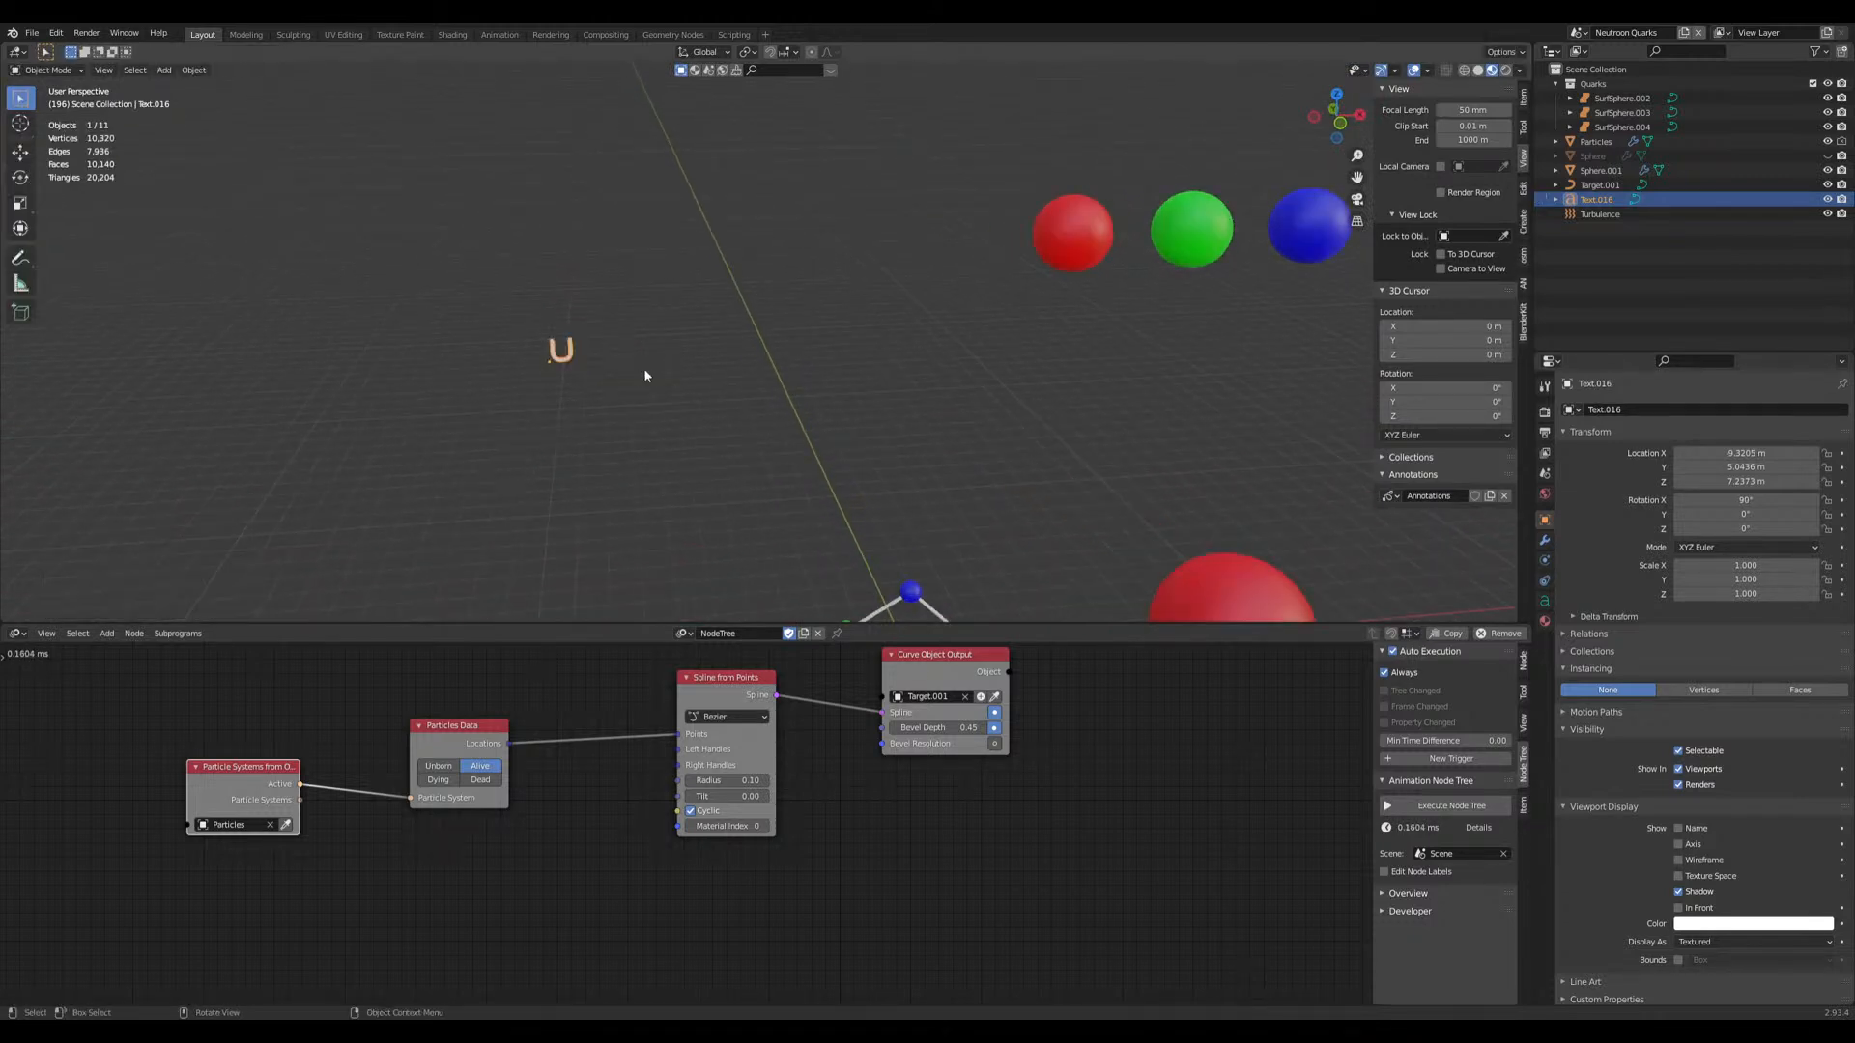
key(shift+d)
key(x)
click(690, 377)
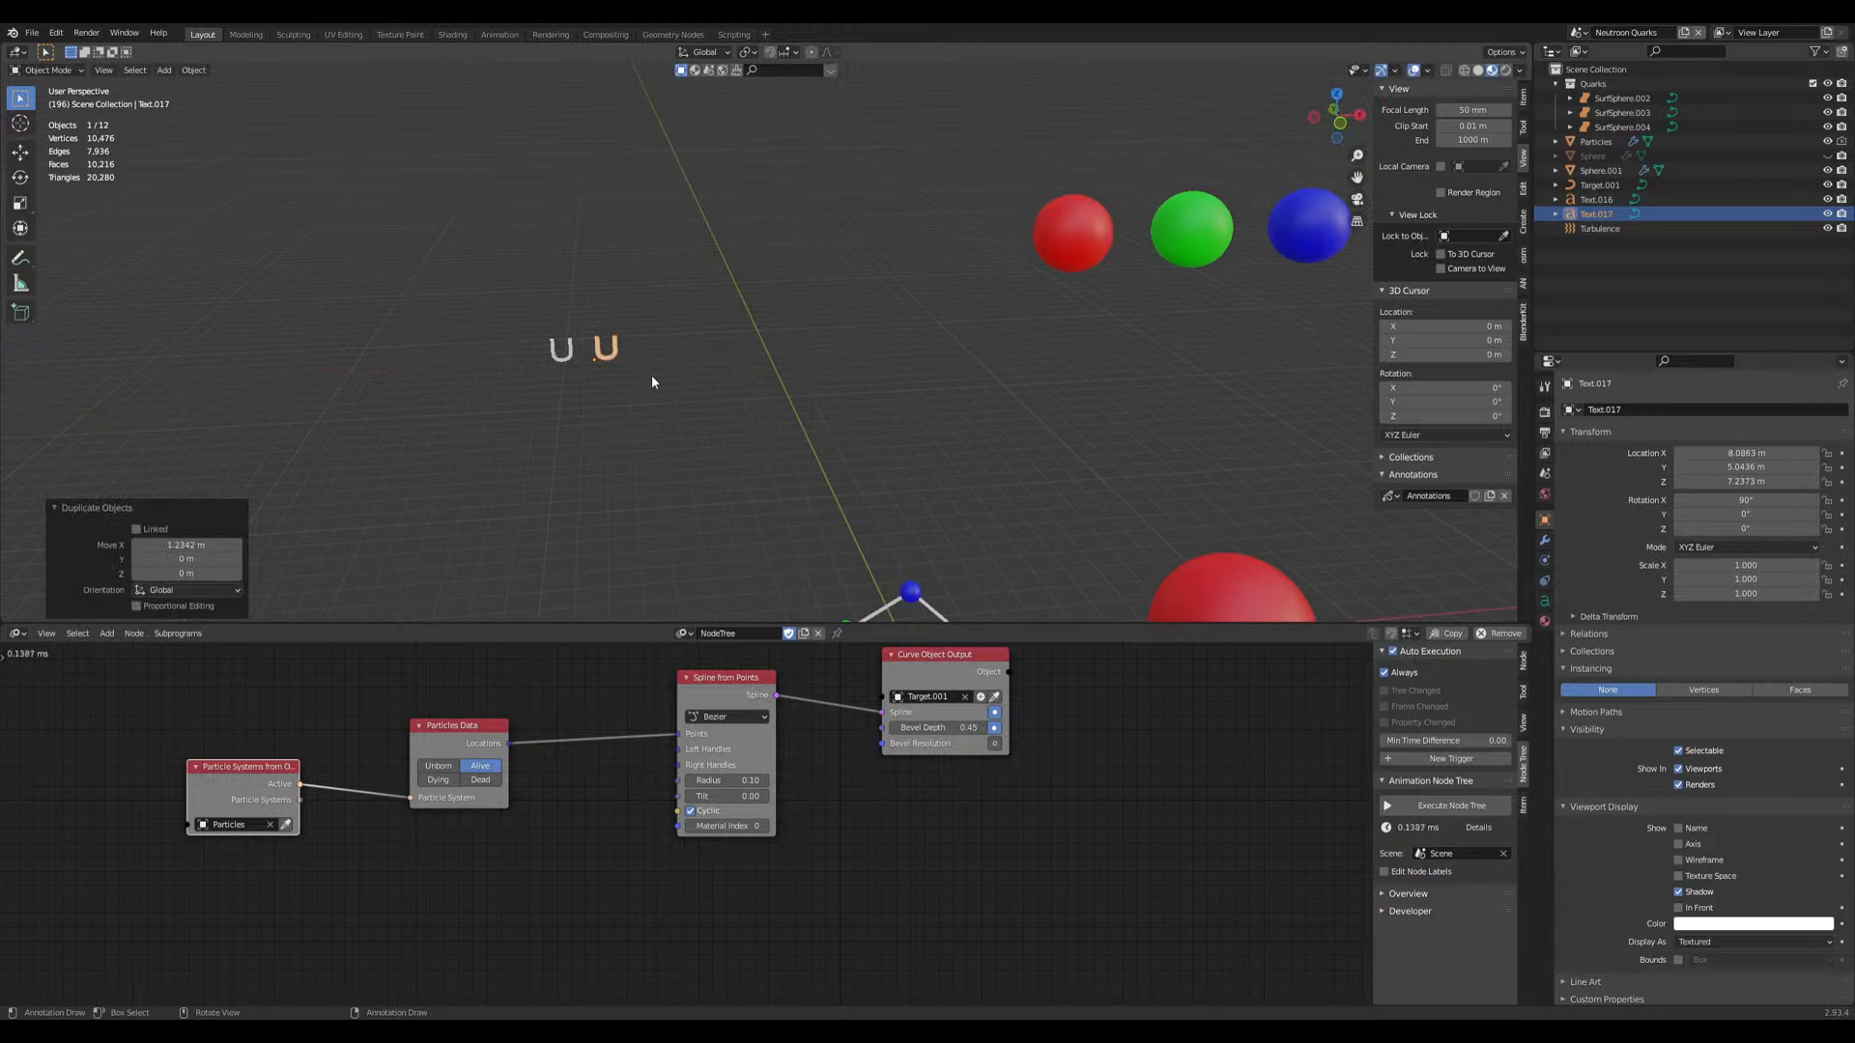
Step: Change the duplicated text to a lowercase d
key(Tab)
key(BackSpace)
text(d)
key(Tab)
key(Tab)
key(BackSpace)
key(Tab)
key(Tab)
text(d)
key(Tab)
Step: Change the original letter to a lowercase u
click(554, 358)
key(Tab)
key(BackSpace)
text(u)
key(Tab)
Step: Duplicate the d letter about 1.3 m along the X axis to complete the row u d d
click(597, 354)
key(shift+d)
key(x)
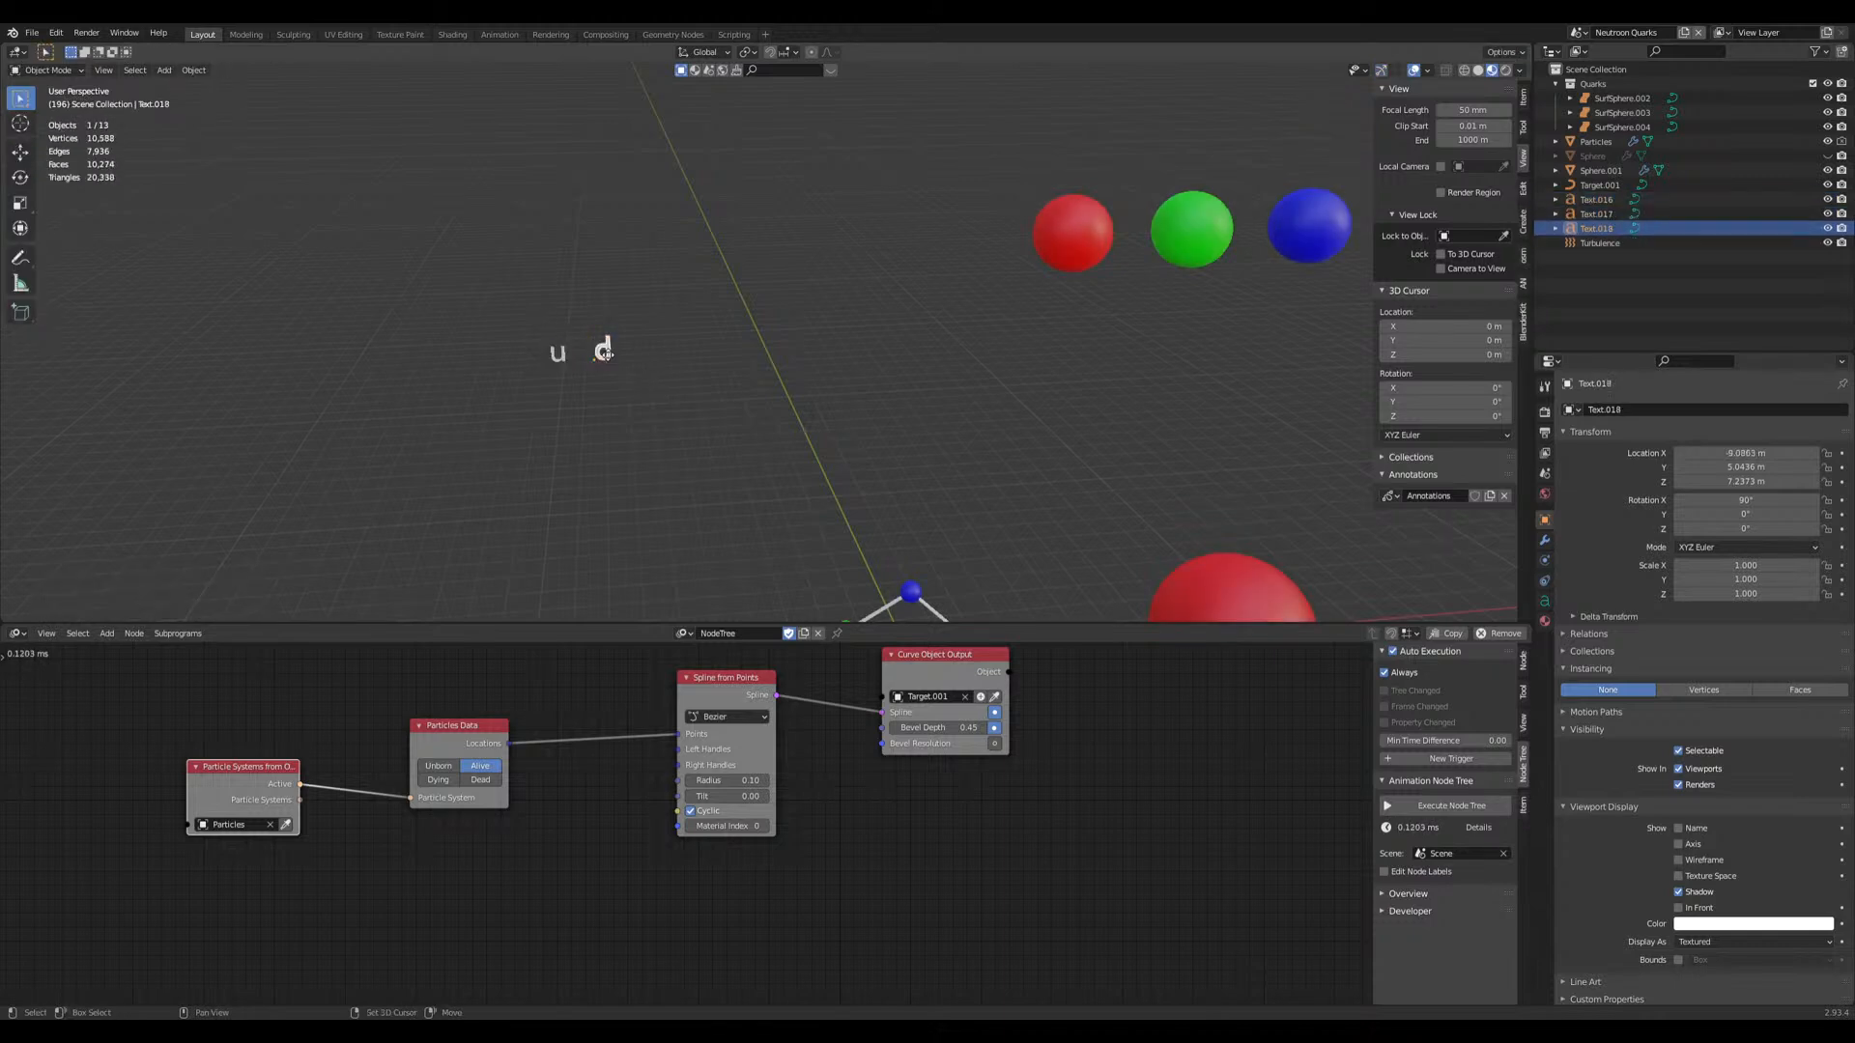
click(661, 380)
Step: Move the u, d and d letters into a new collection named quarklabels and save the file
drag(513, 277, 701, 394)
key(m)
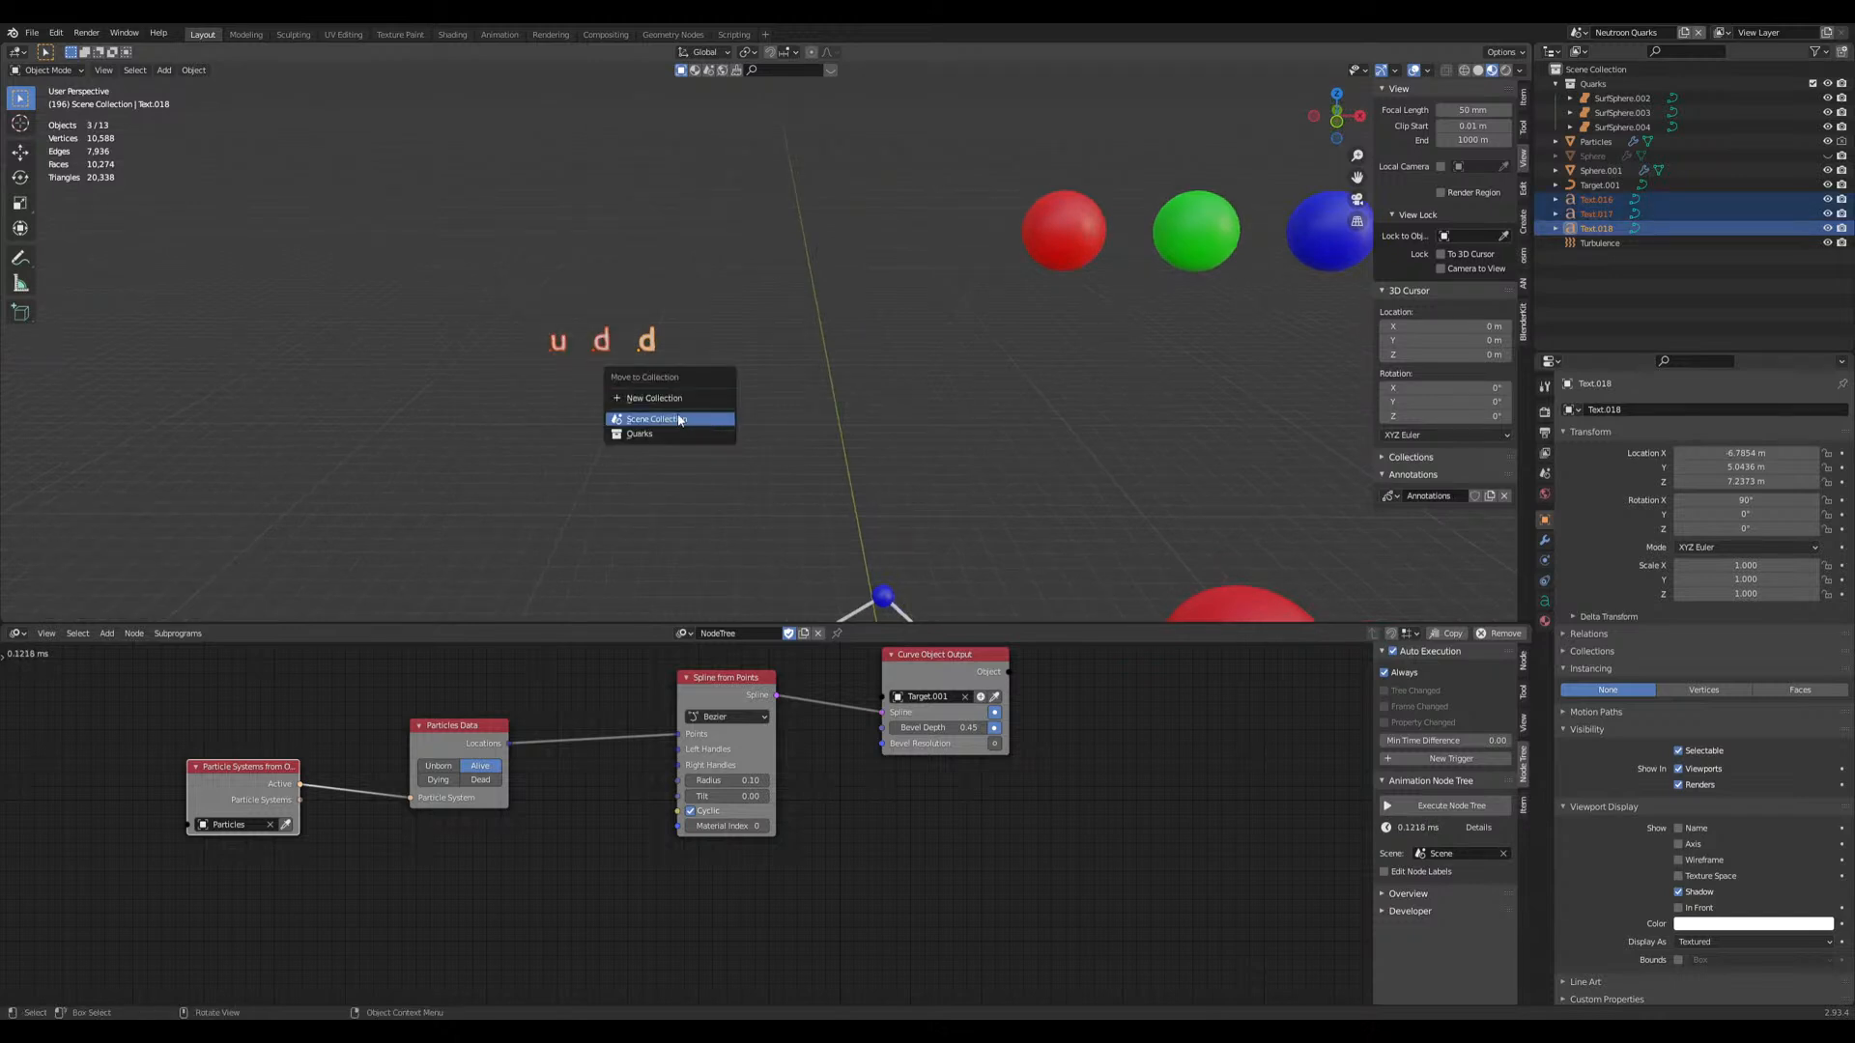
click(667, 400)
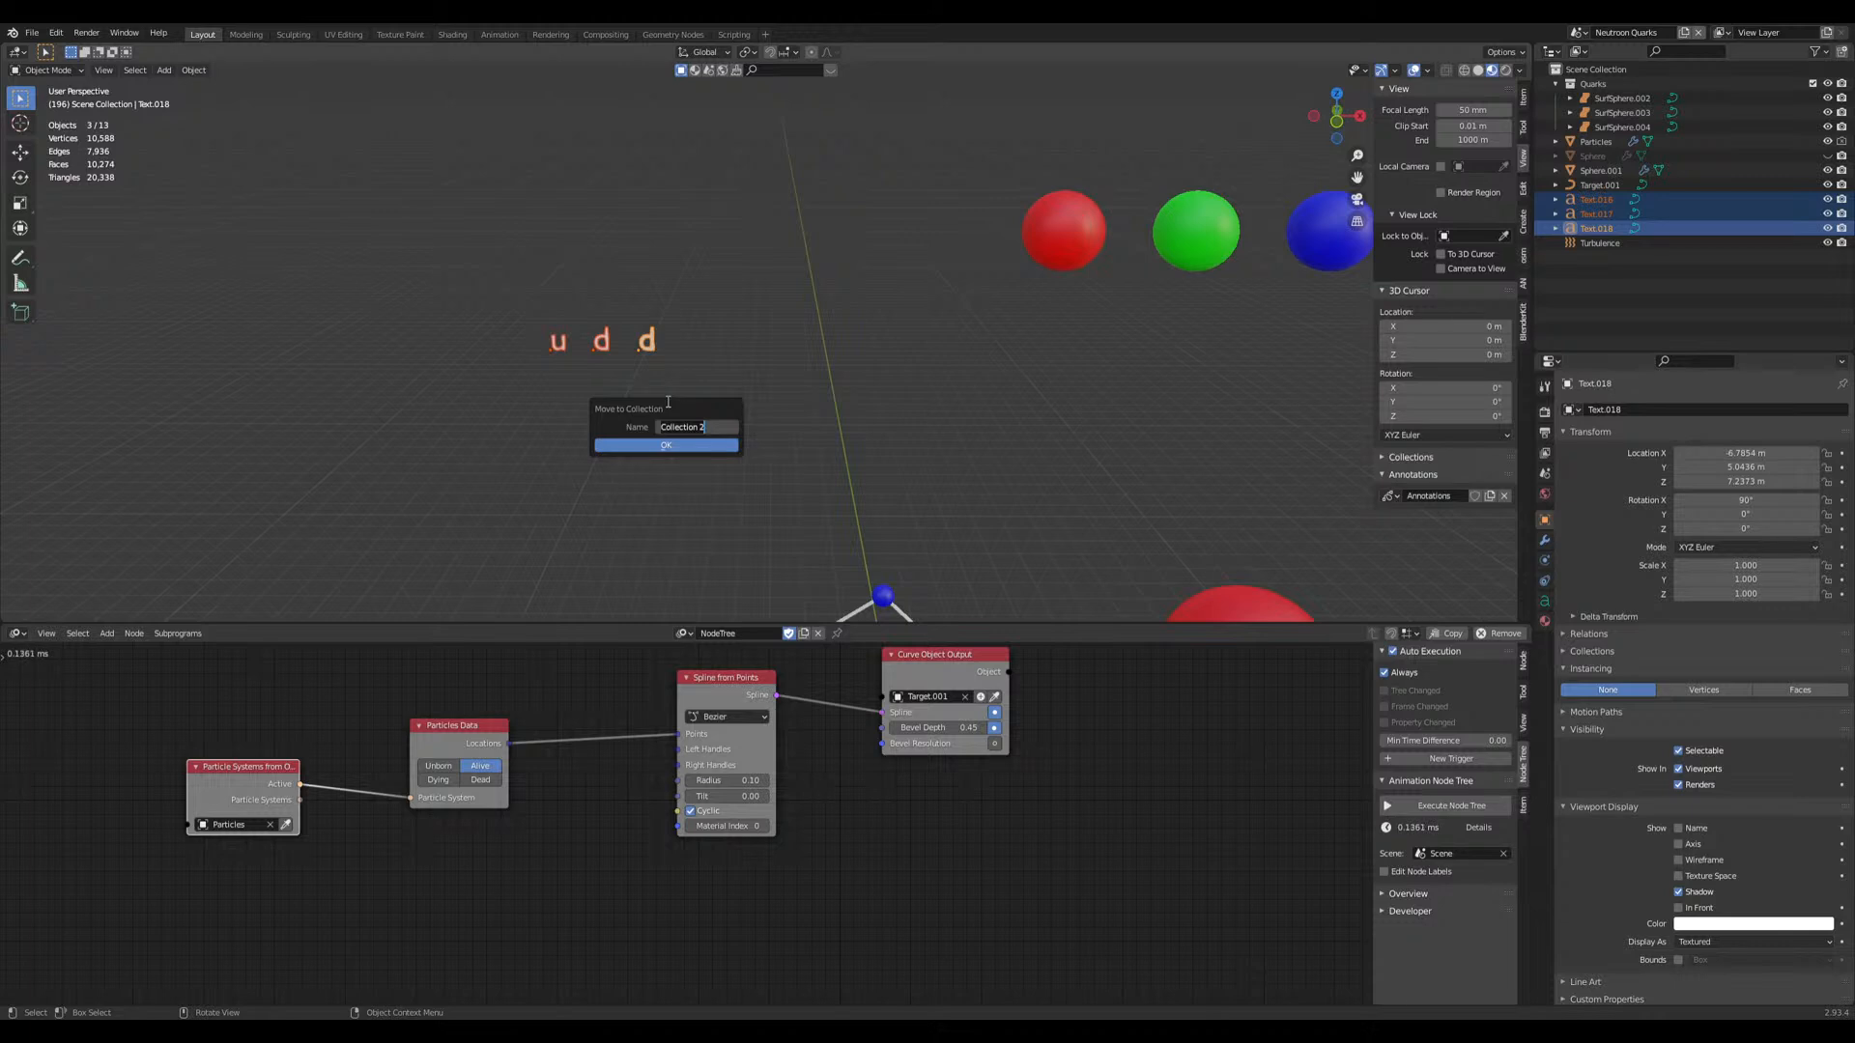
text(quarklabels)
key(Return)
click(666, 444)
middle_drag(649, 507, 641, 414)
key(ctrl+s)
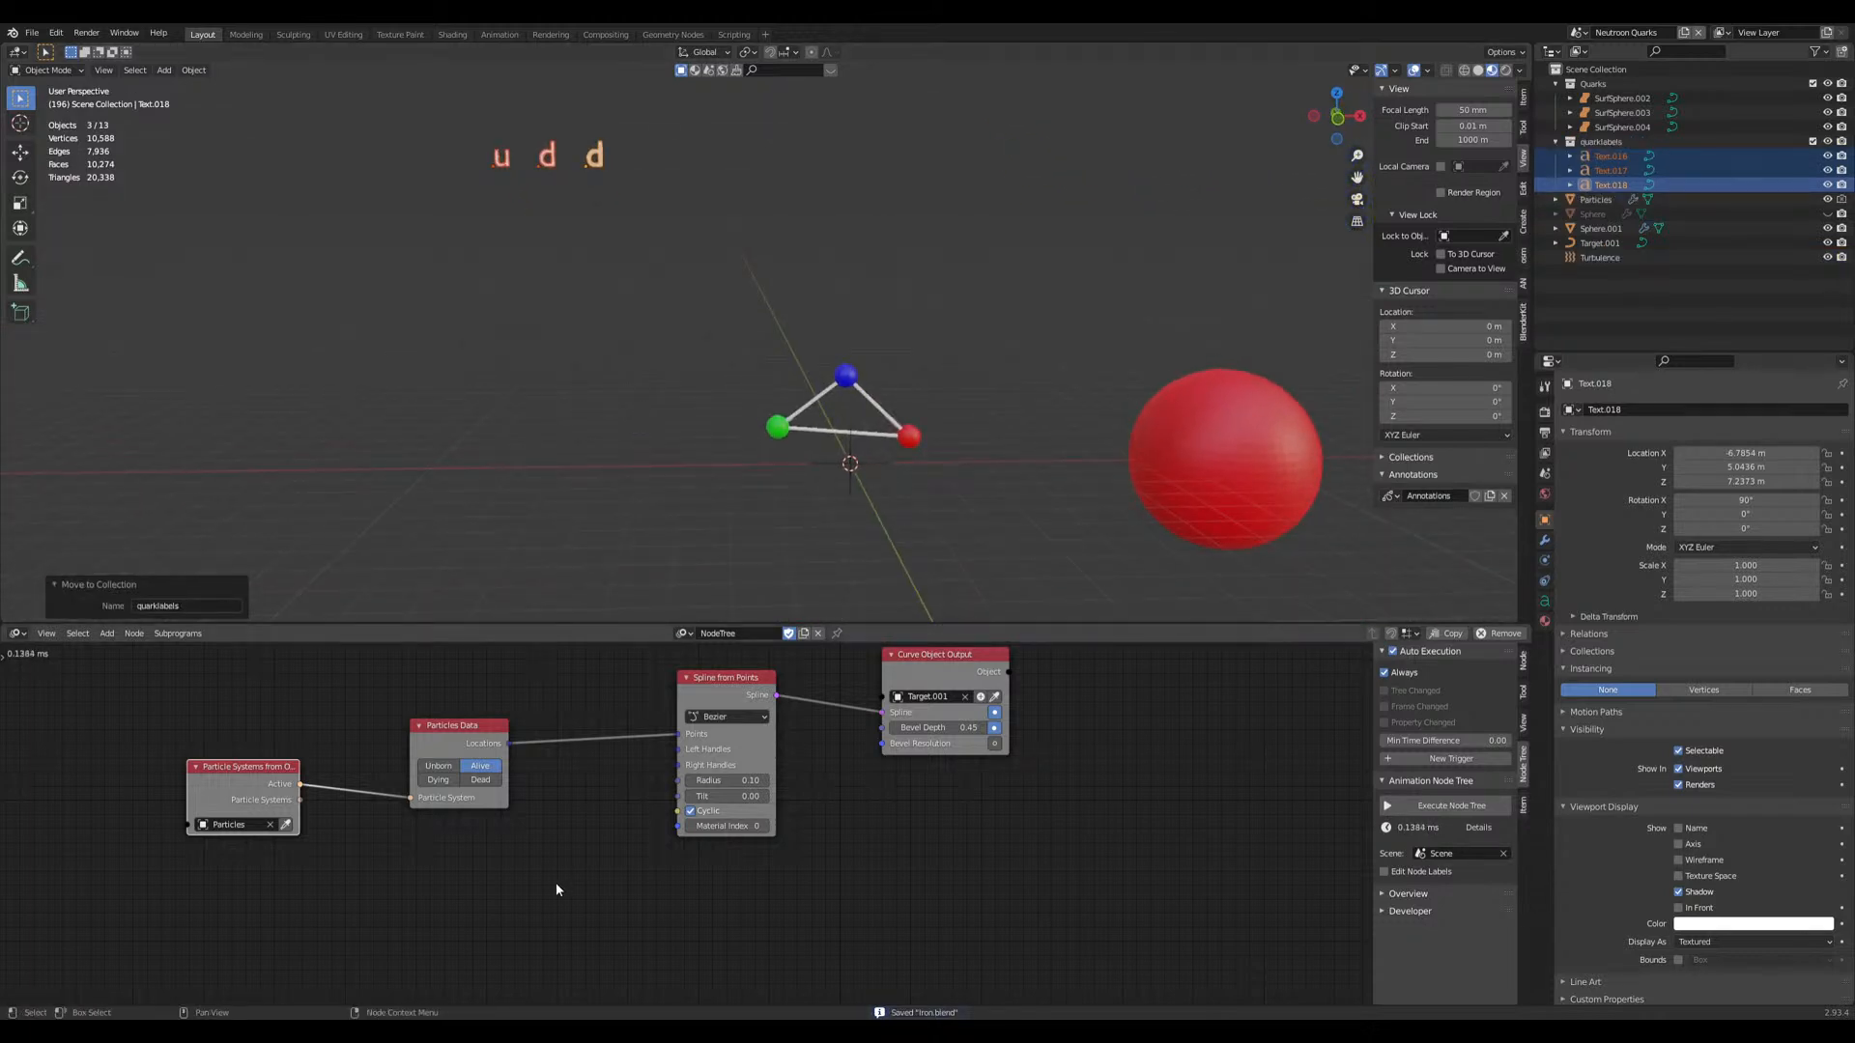
Step: Enlarge the node editor to make room below the existing particle nodes
middle_drag(559, 886, 501, 873)
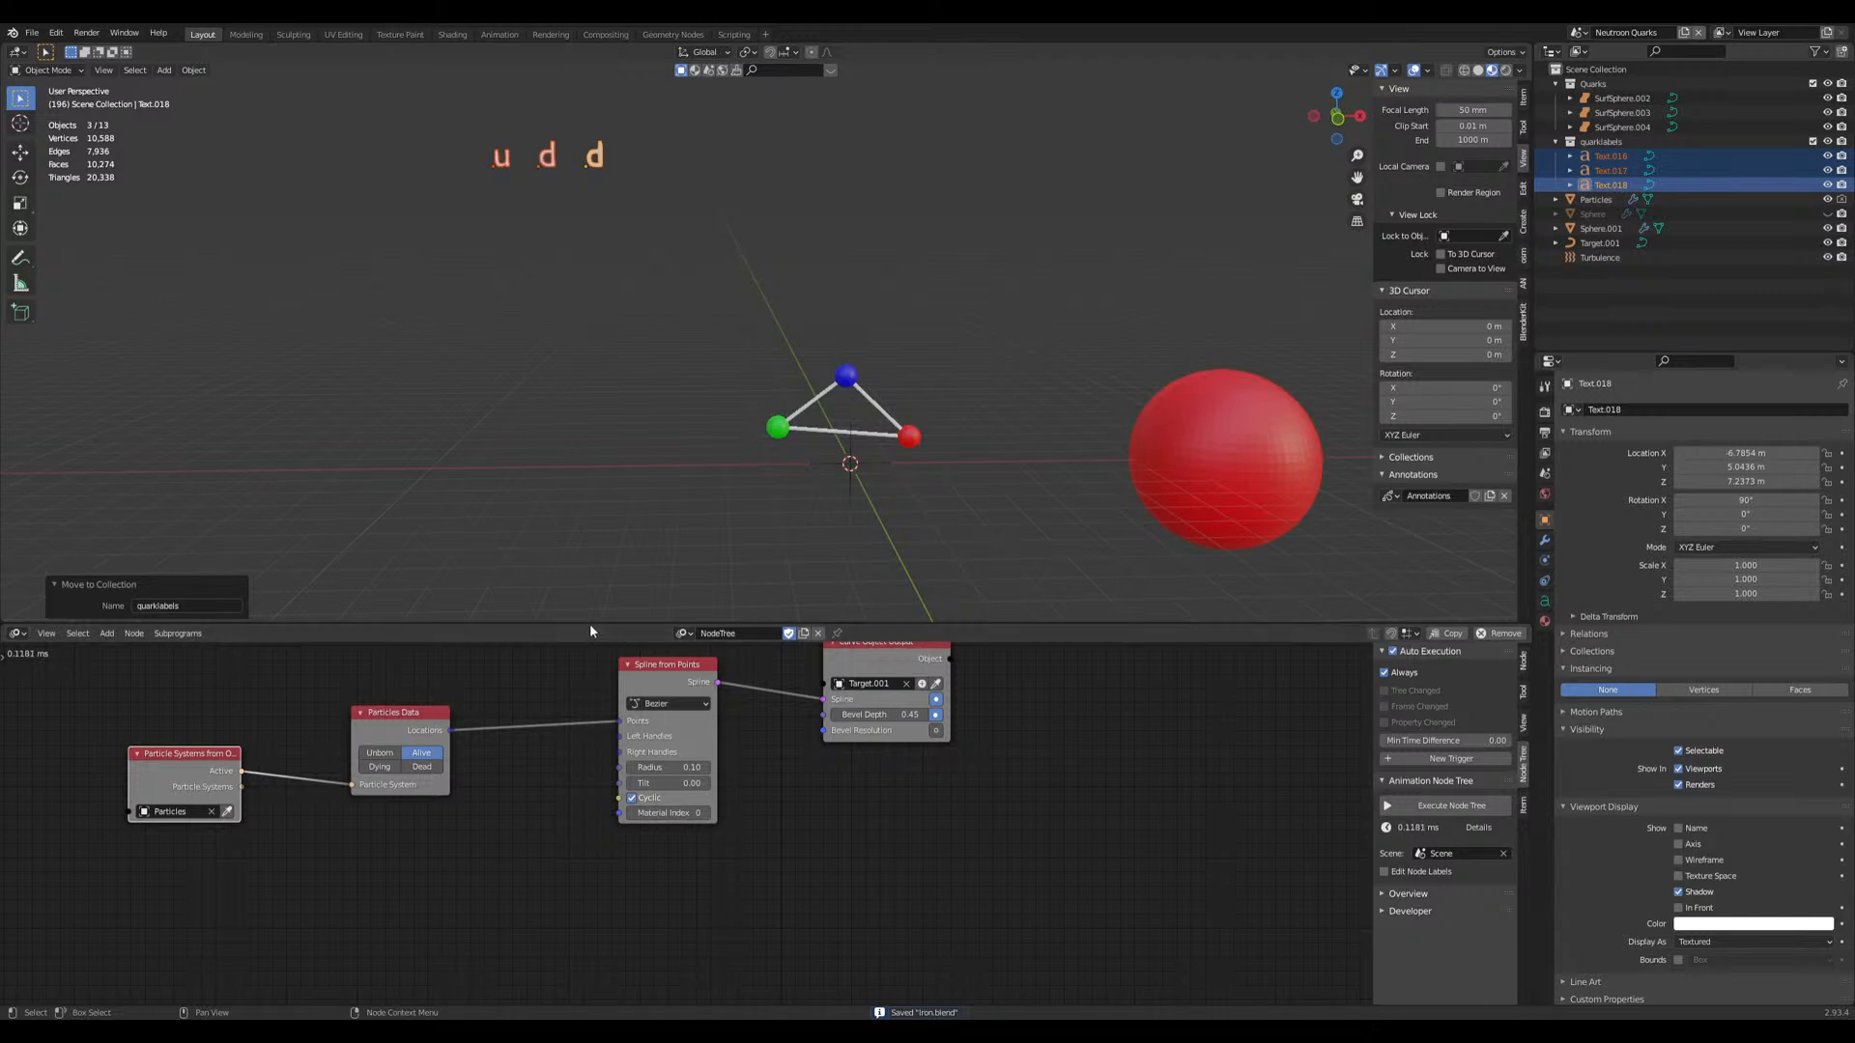
drag(589, 623, 579, 565)
middle_drag(893, 838, 908, 762)
key(shift+a)
mouse_move(230, 597)
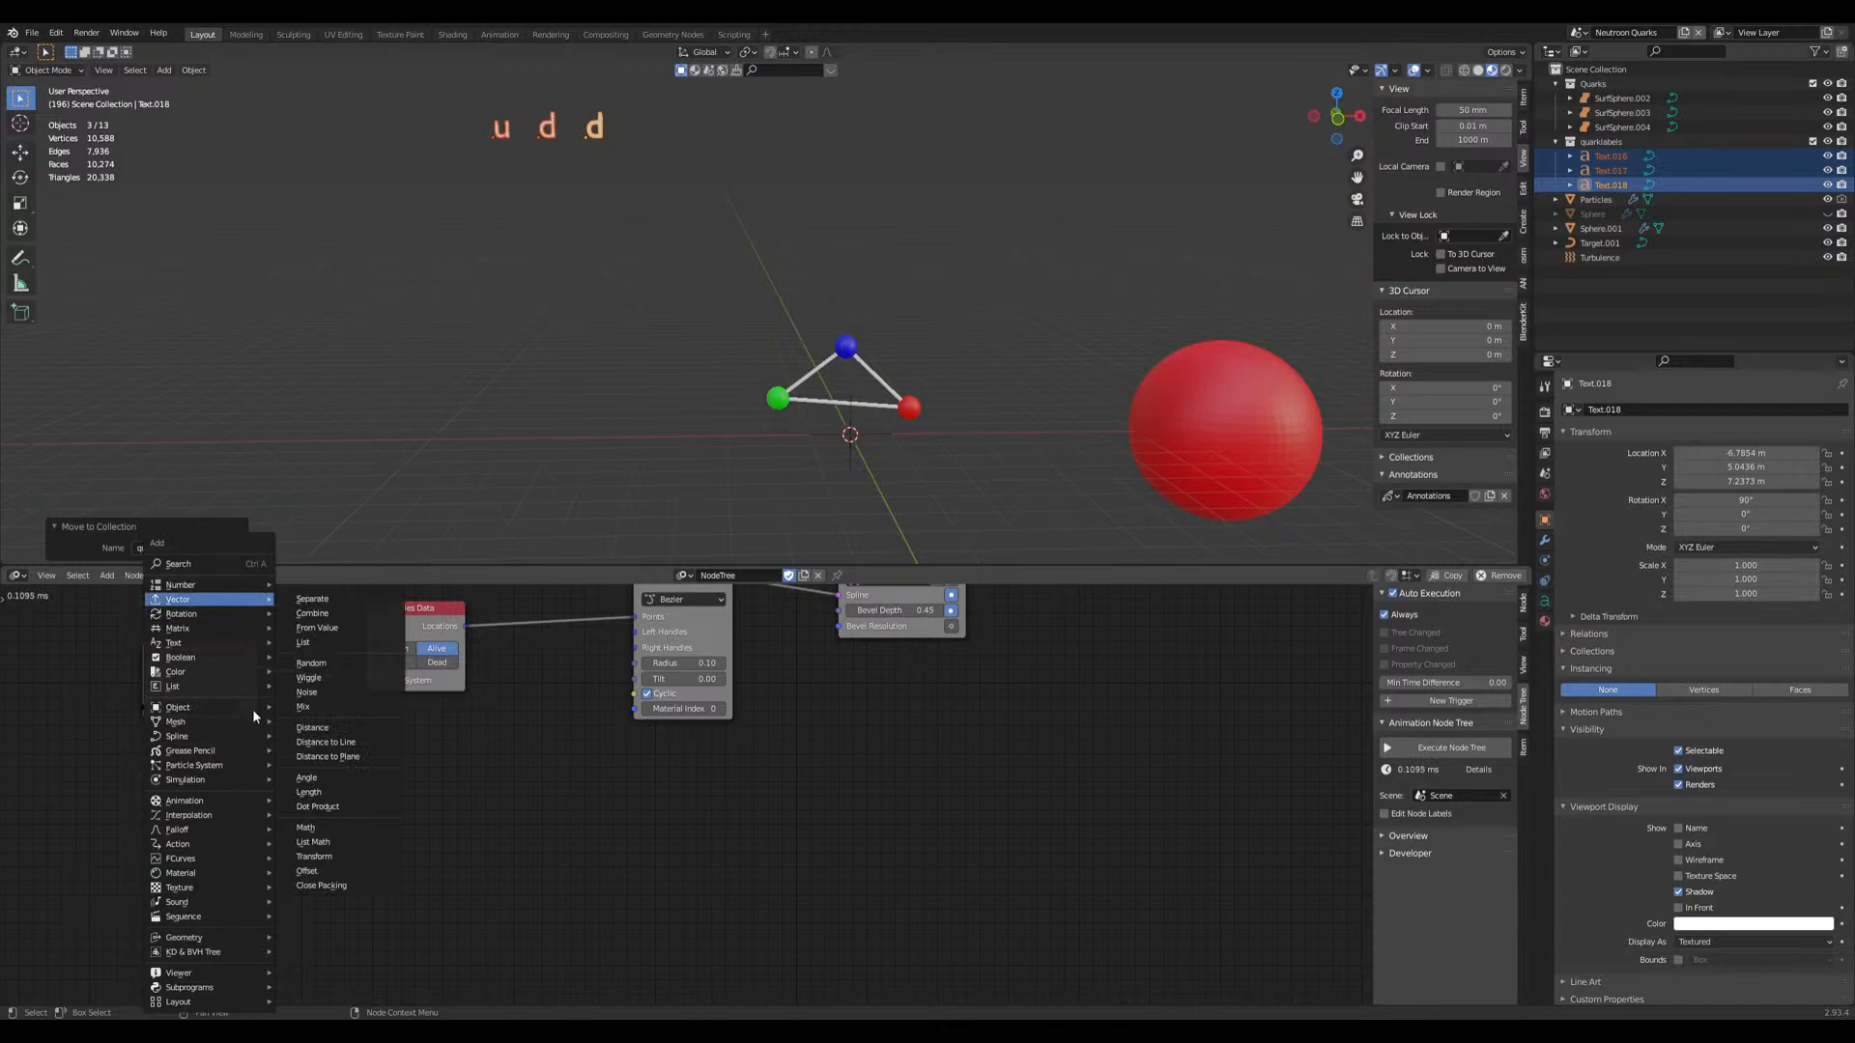
mouse_move(236, 708)
mouse_move(367, 346)
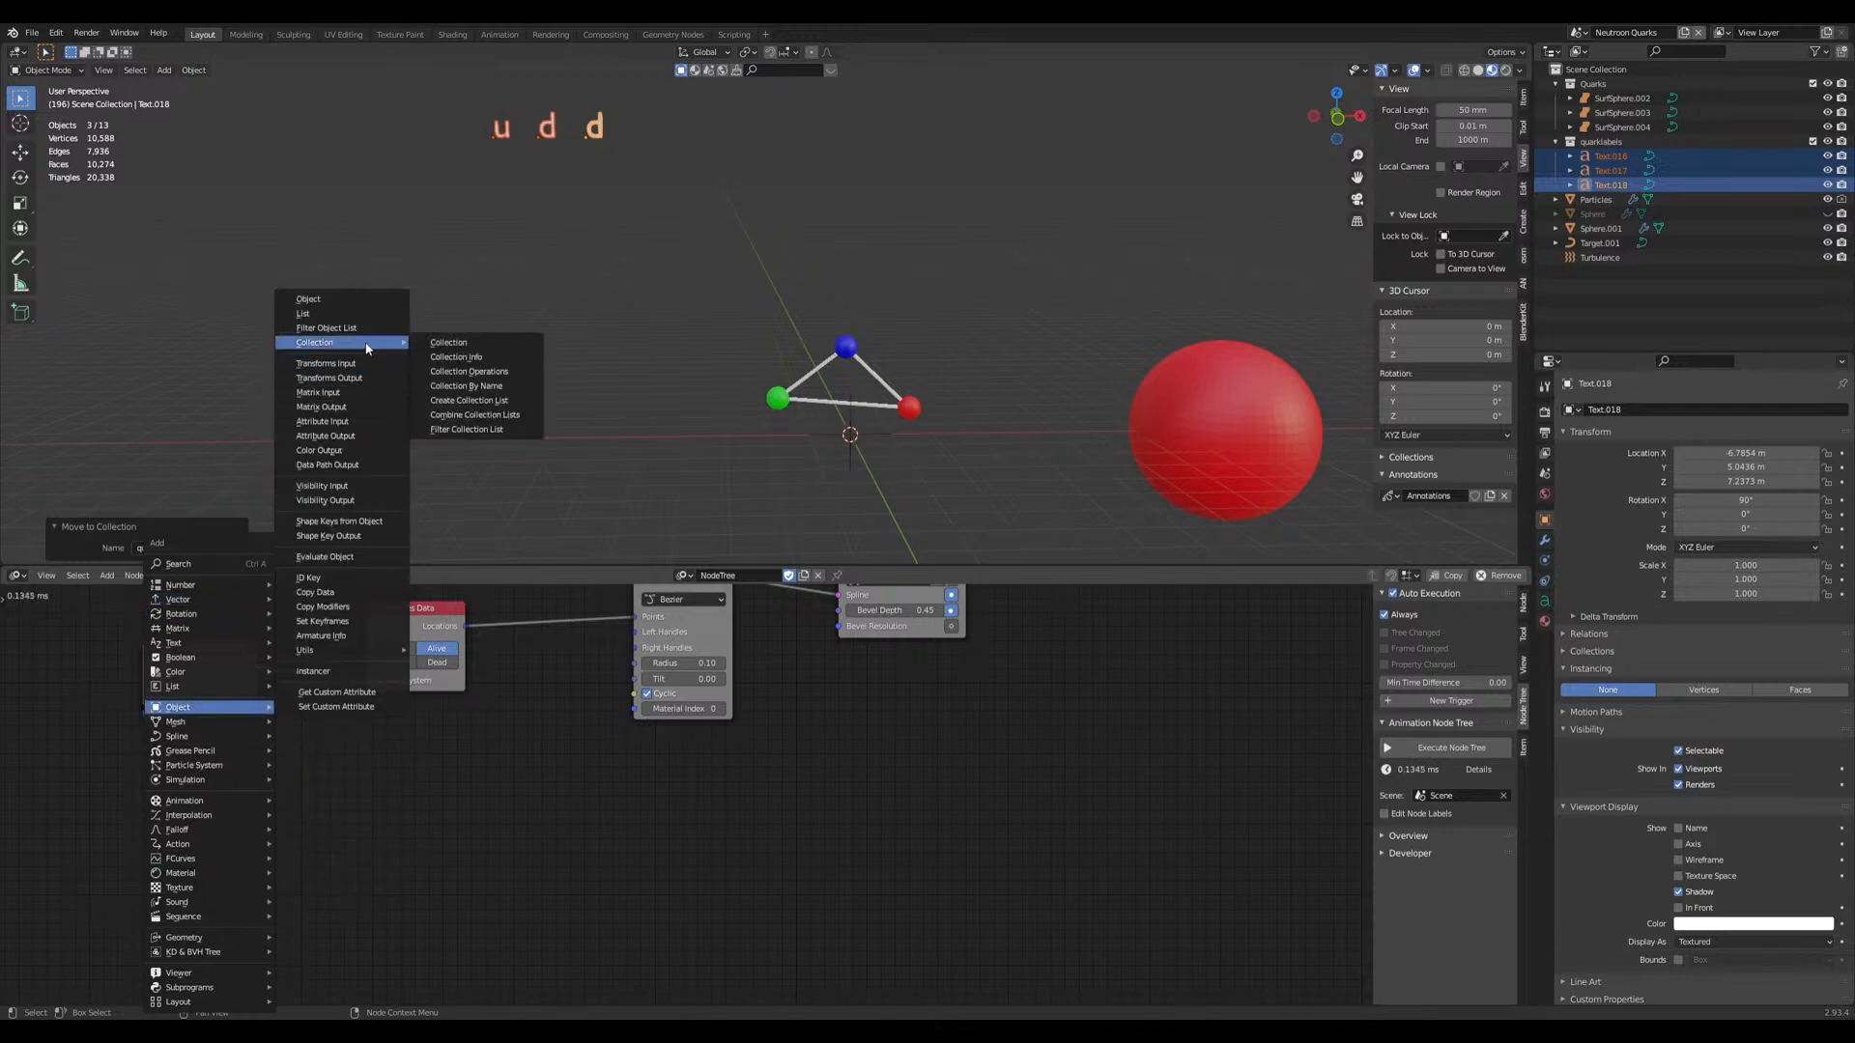
click(448, 342)
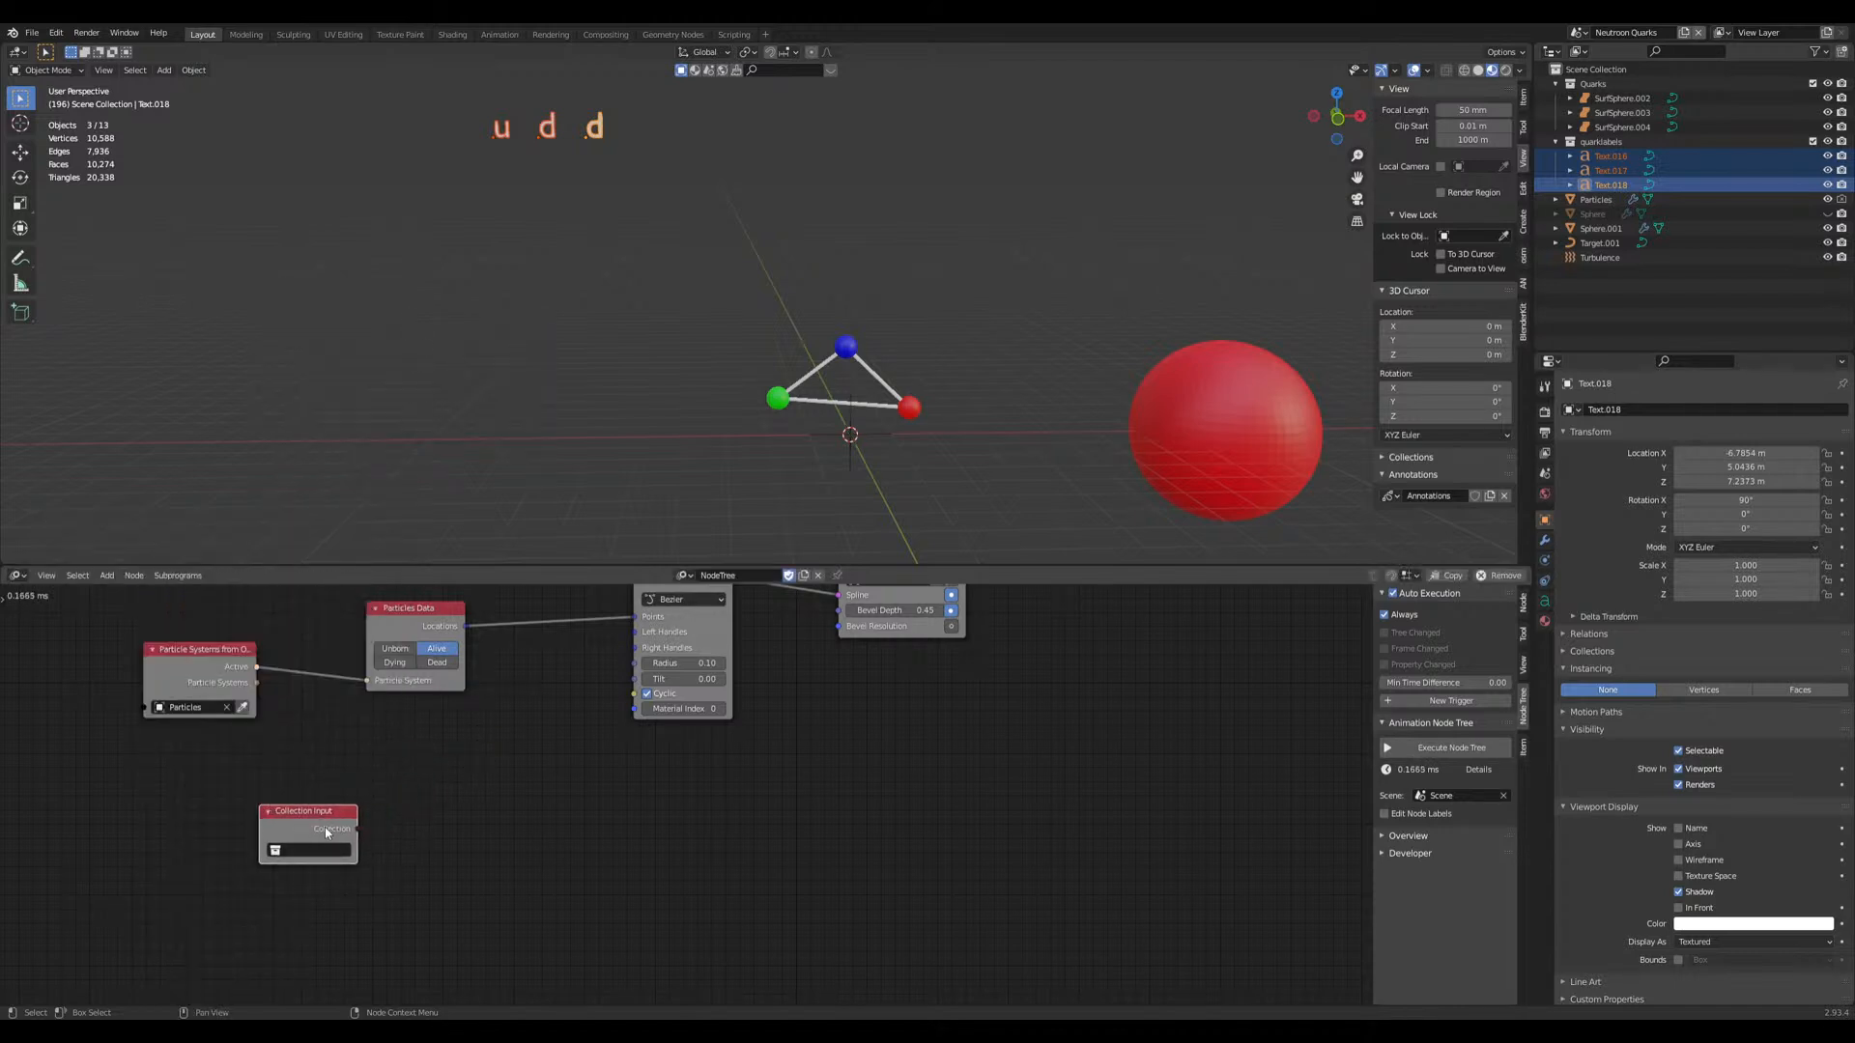
key(Escape)
Step: Add a Collection Info node below the particle nodes and set its collection to quarklabels
key(shift+a)
mouse_move(317, 704)
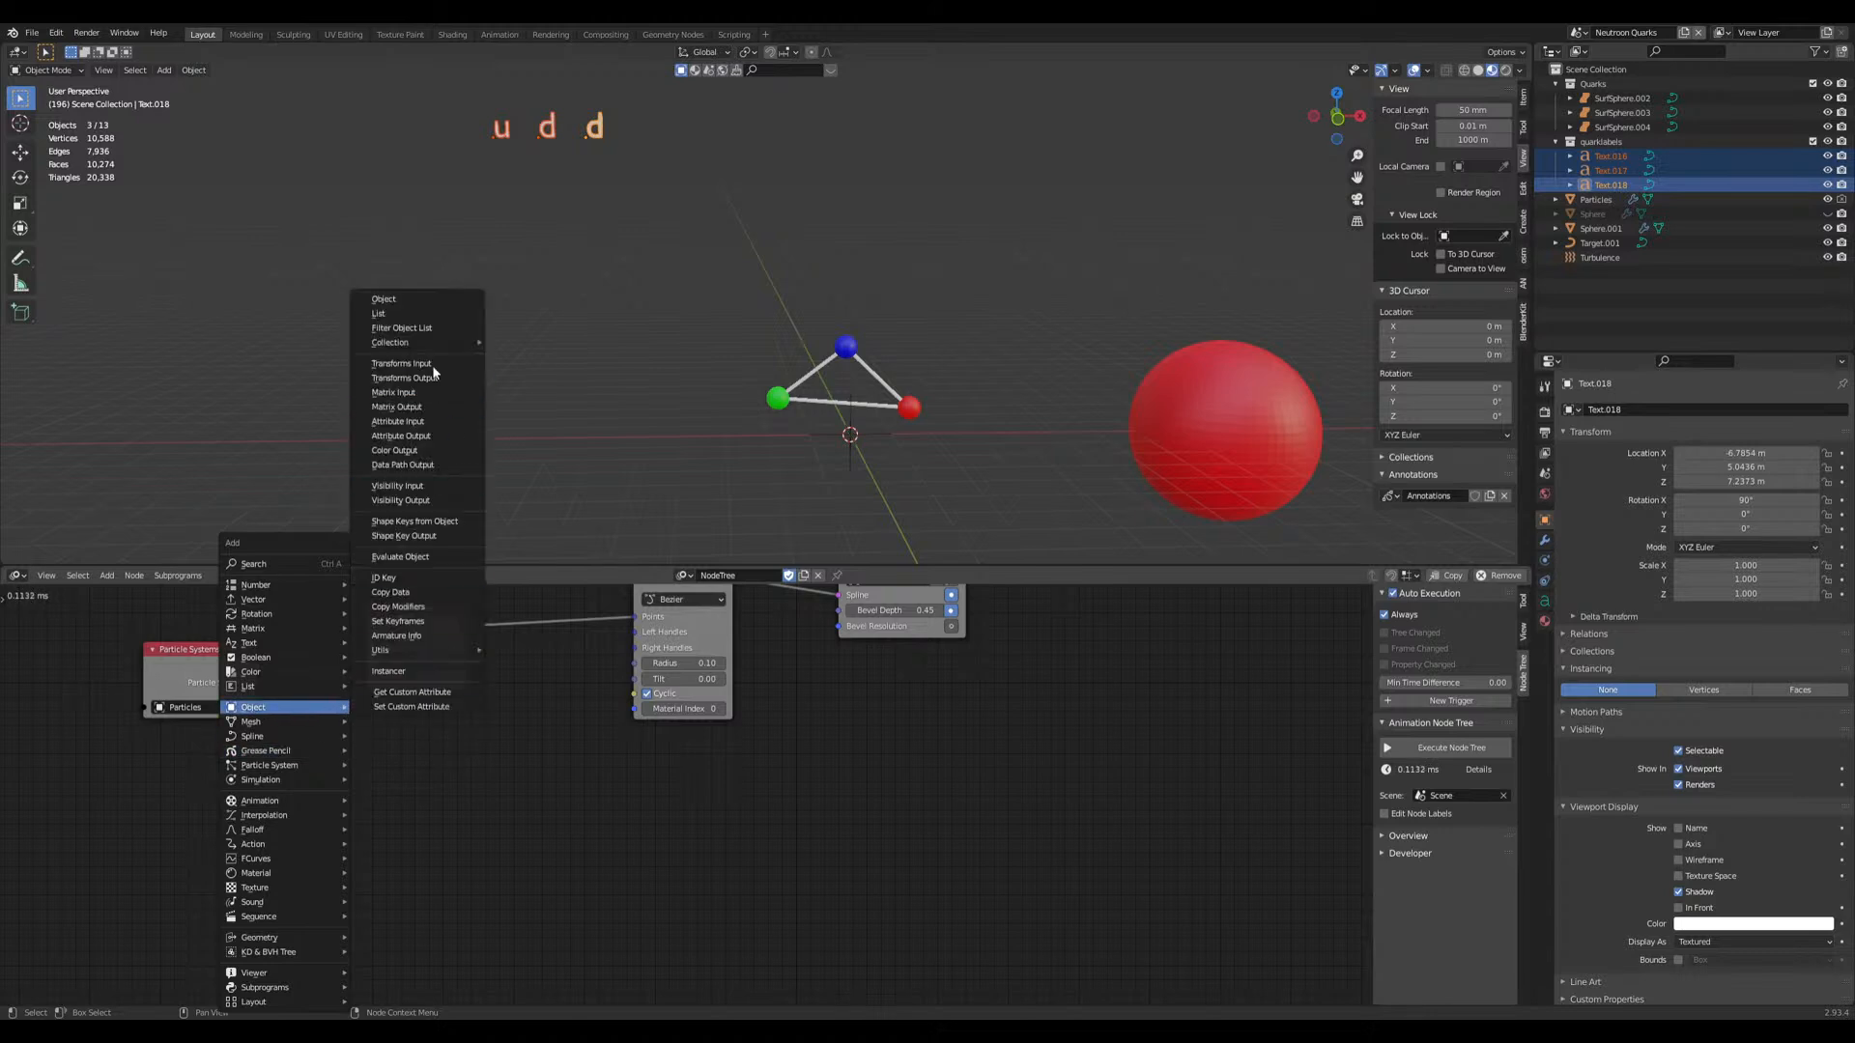
mouse_move(428, 346)
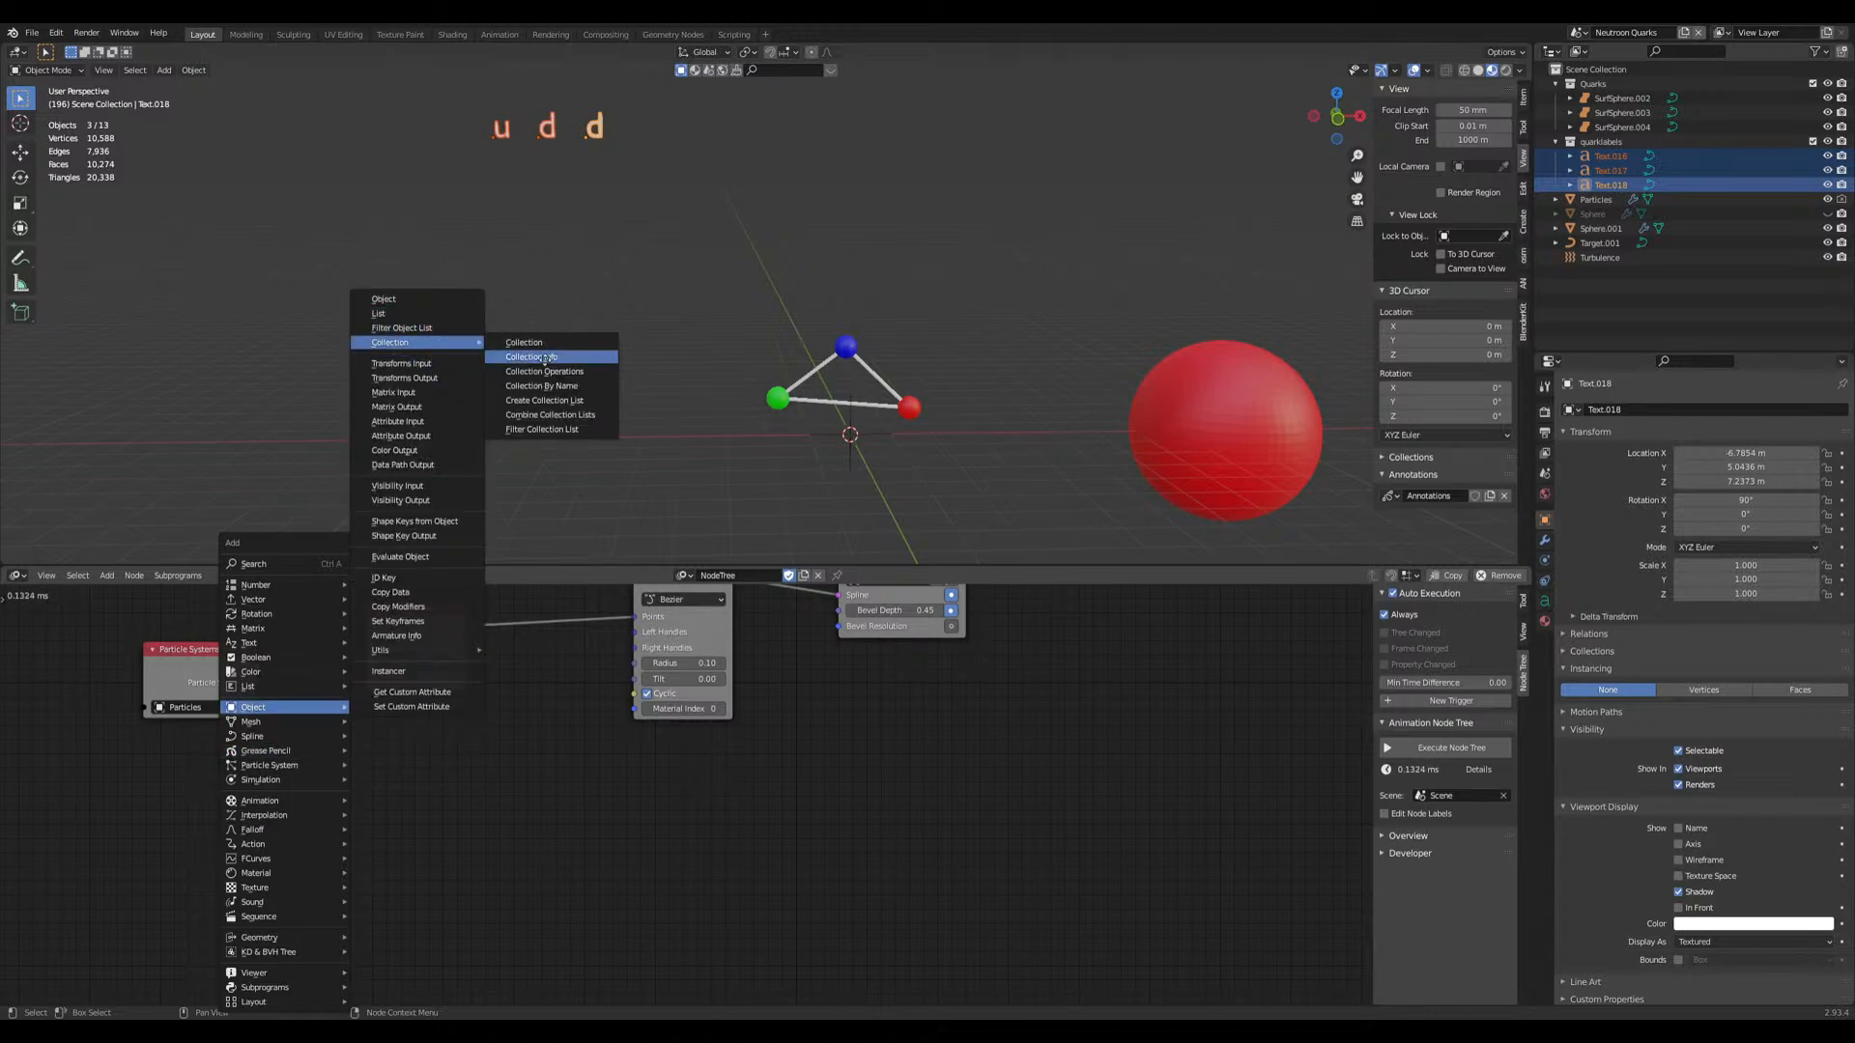
click(531, 356)
click(299, 813)
click(340, 869)
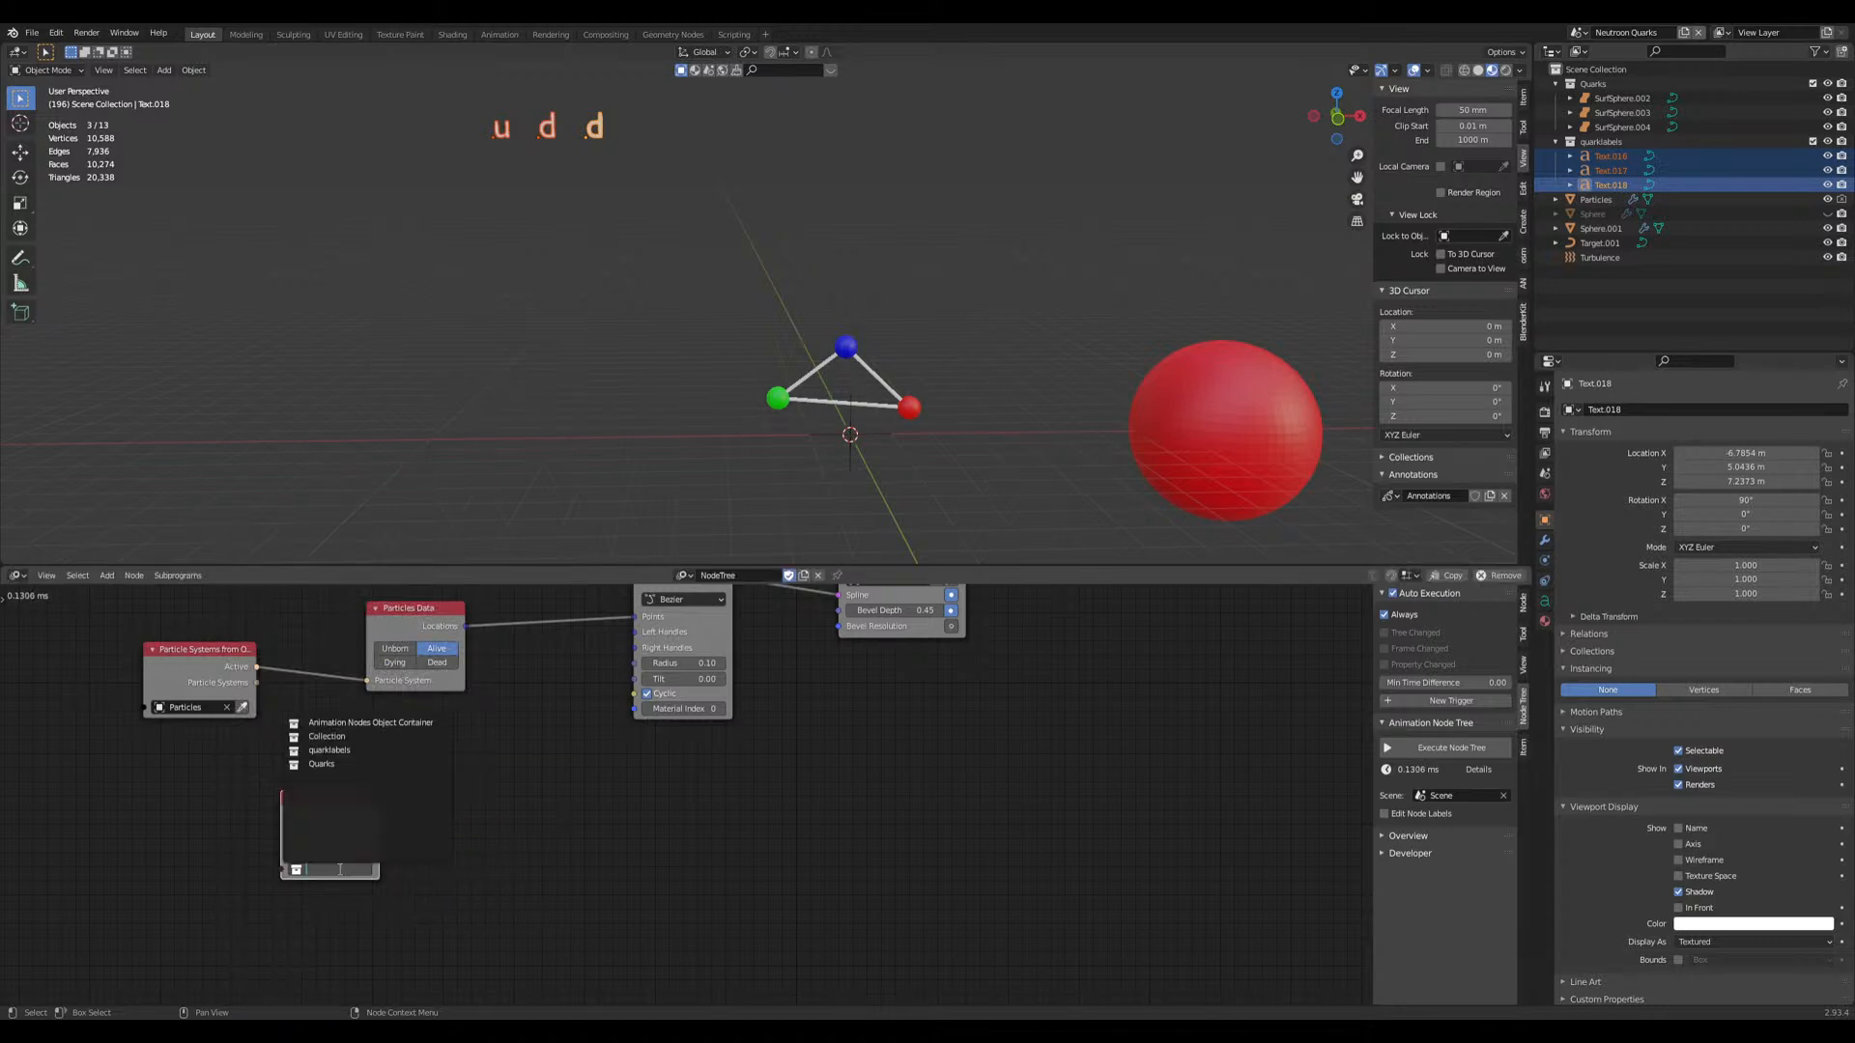
click(352, 752)
middle_drag(611, 805, 564, 844)
shift+middle_drag(920, 433, 844, 399)
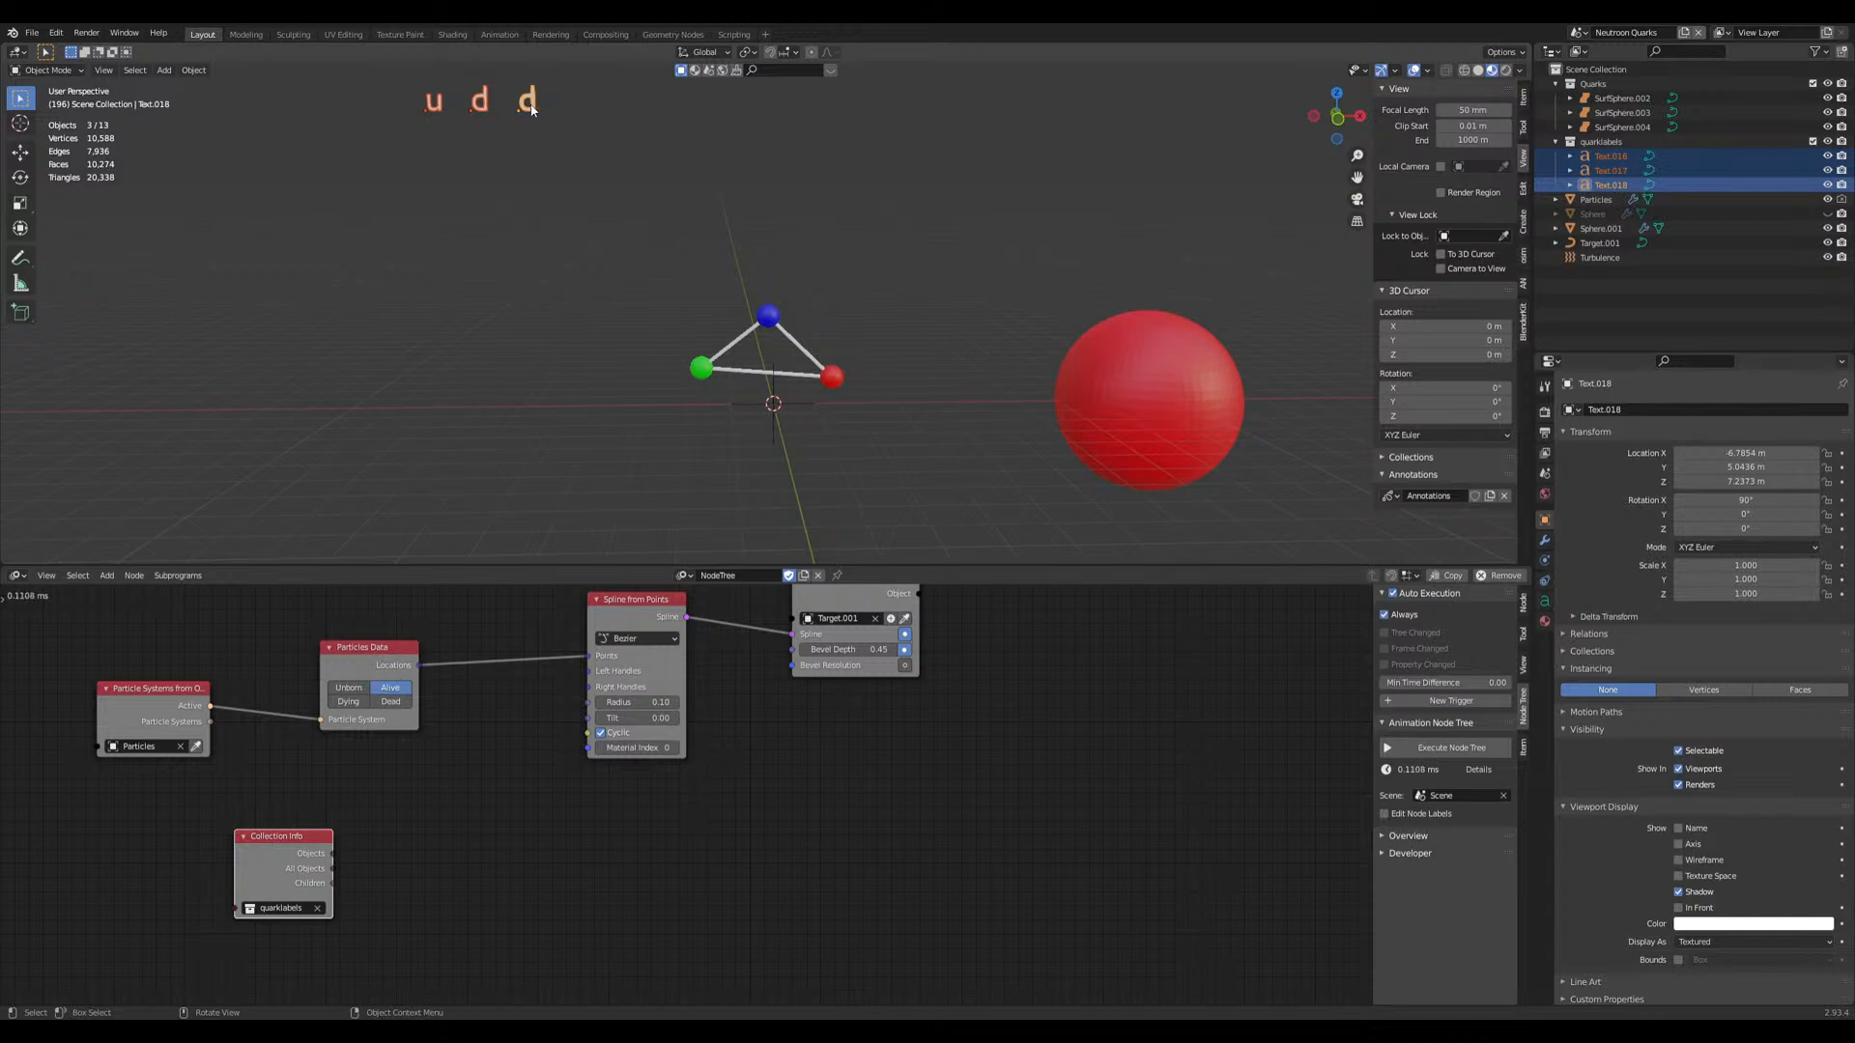
scroll(794, 485, up, 4)
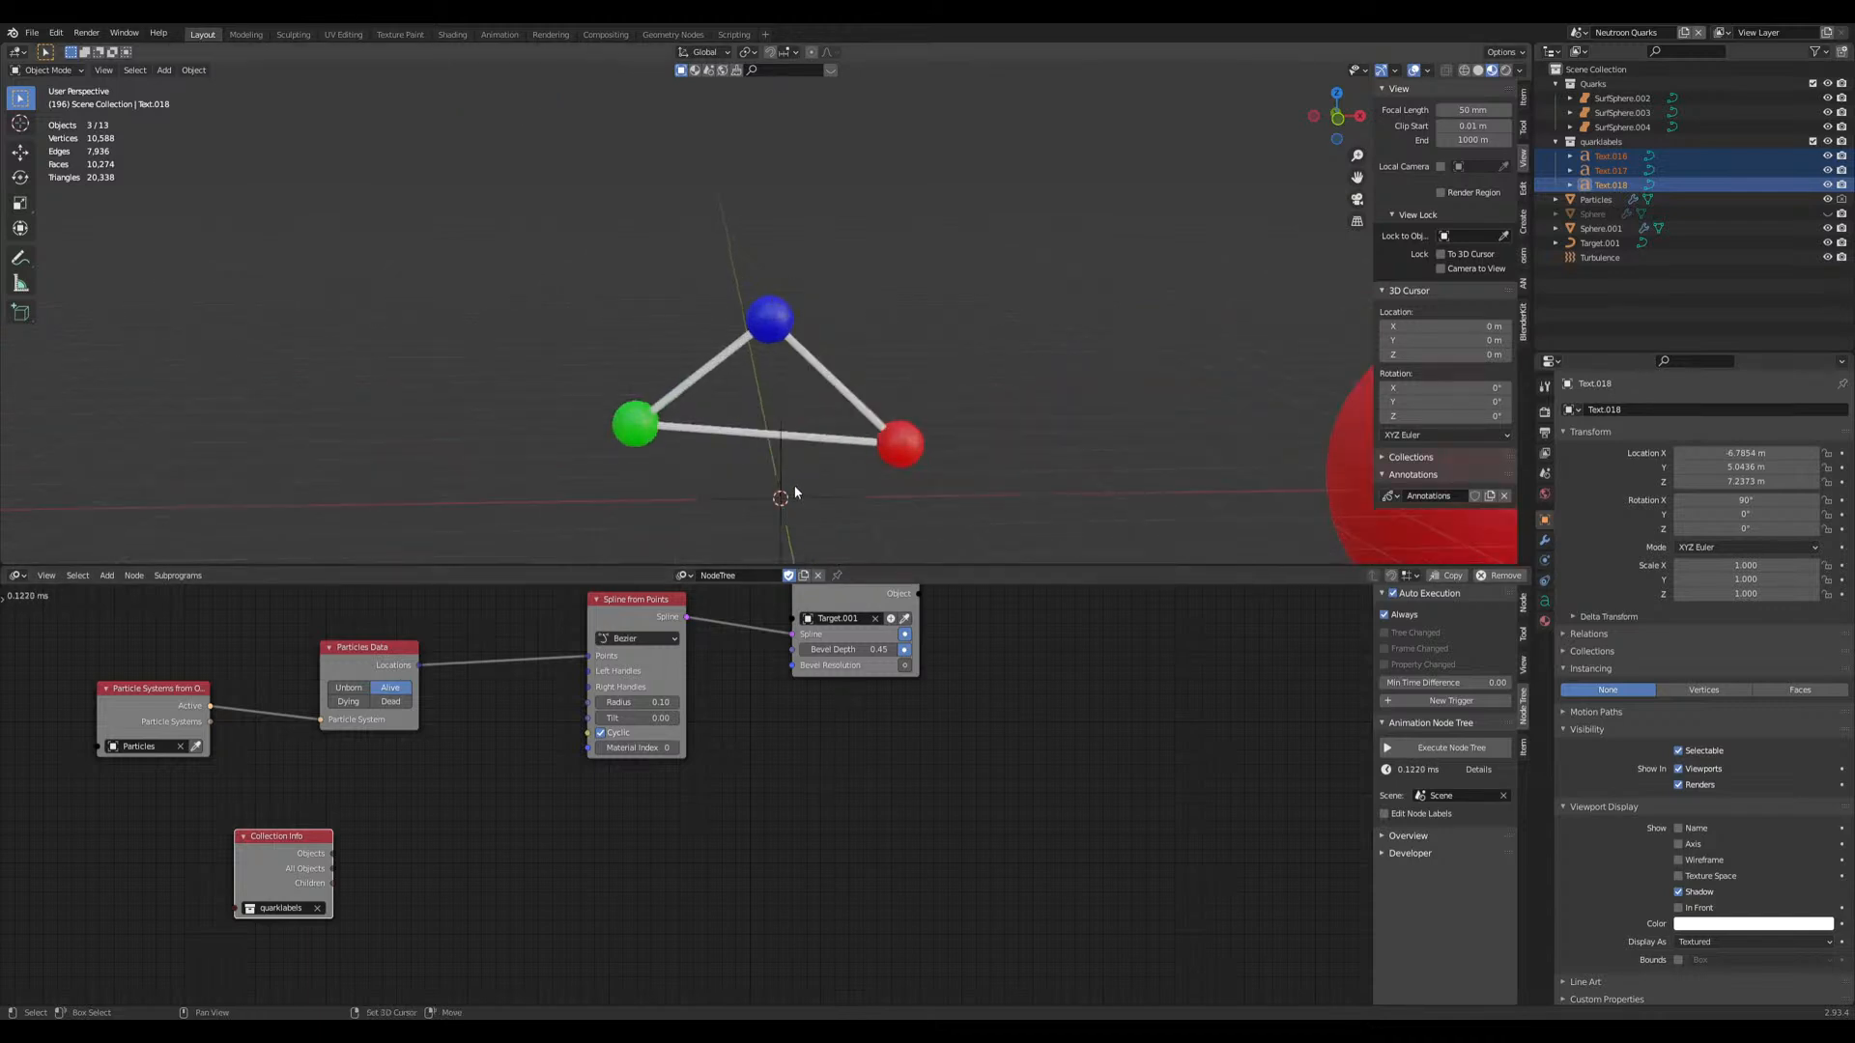
scroll(803, 458, down, 3)
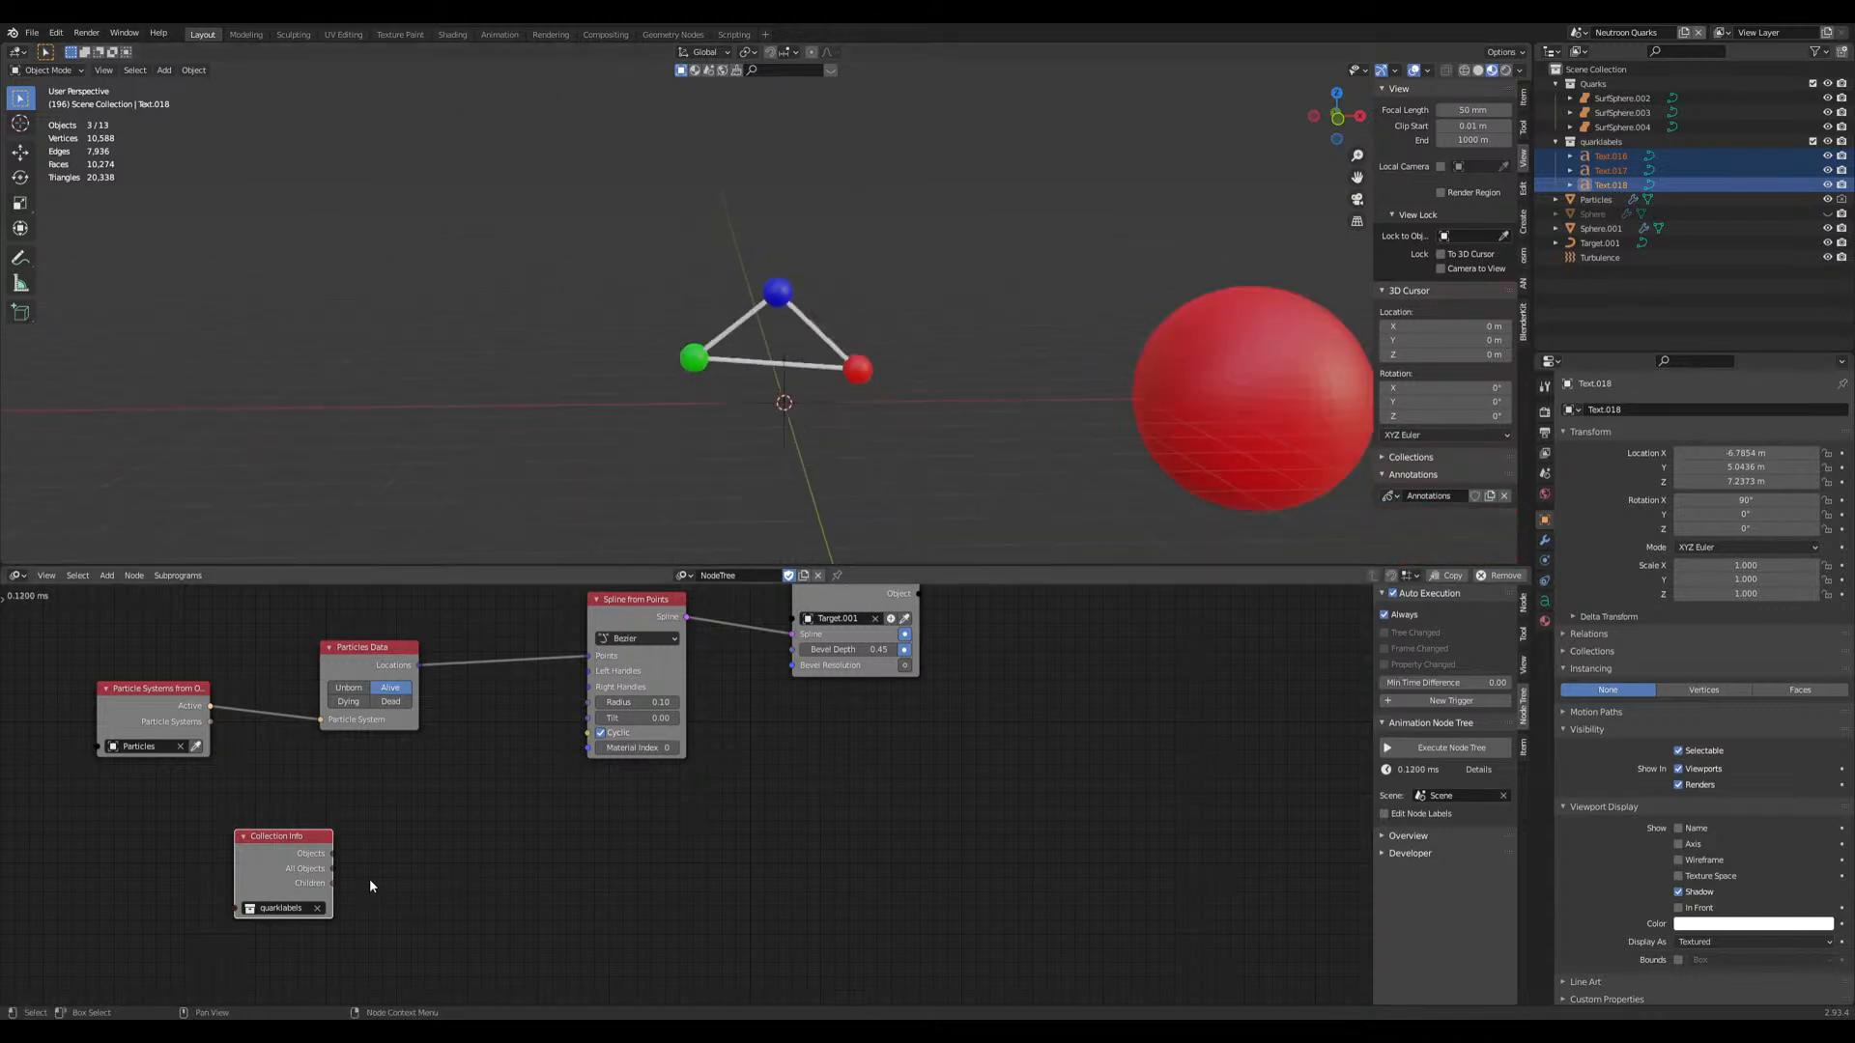
middle_drag(647, 838, 508, 862)
key(shift+a)
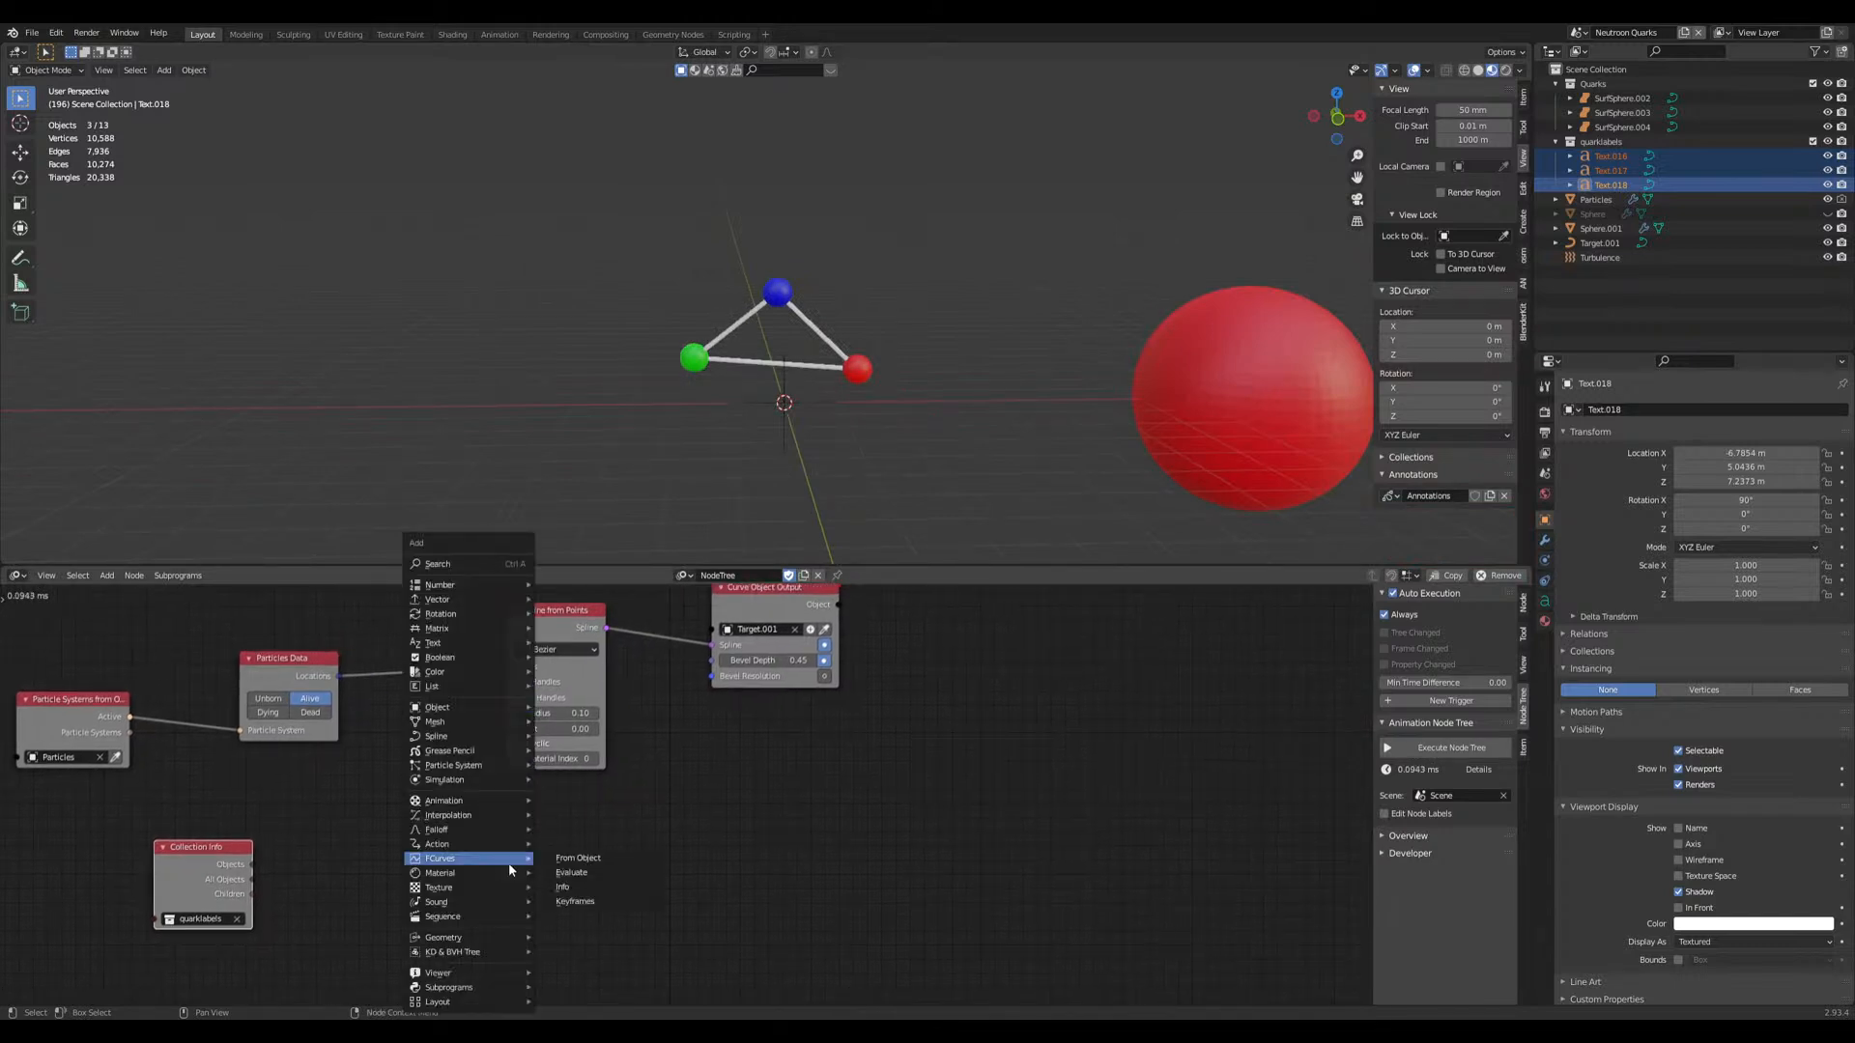
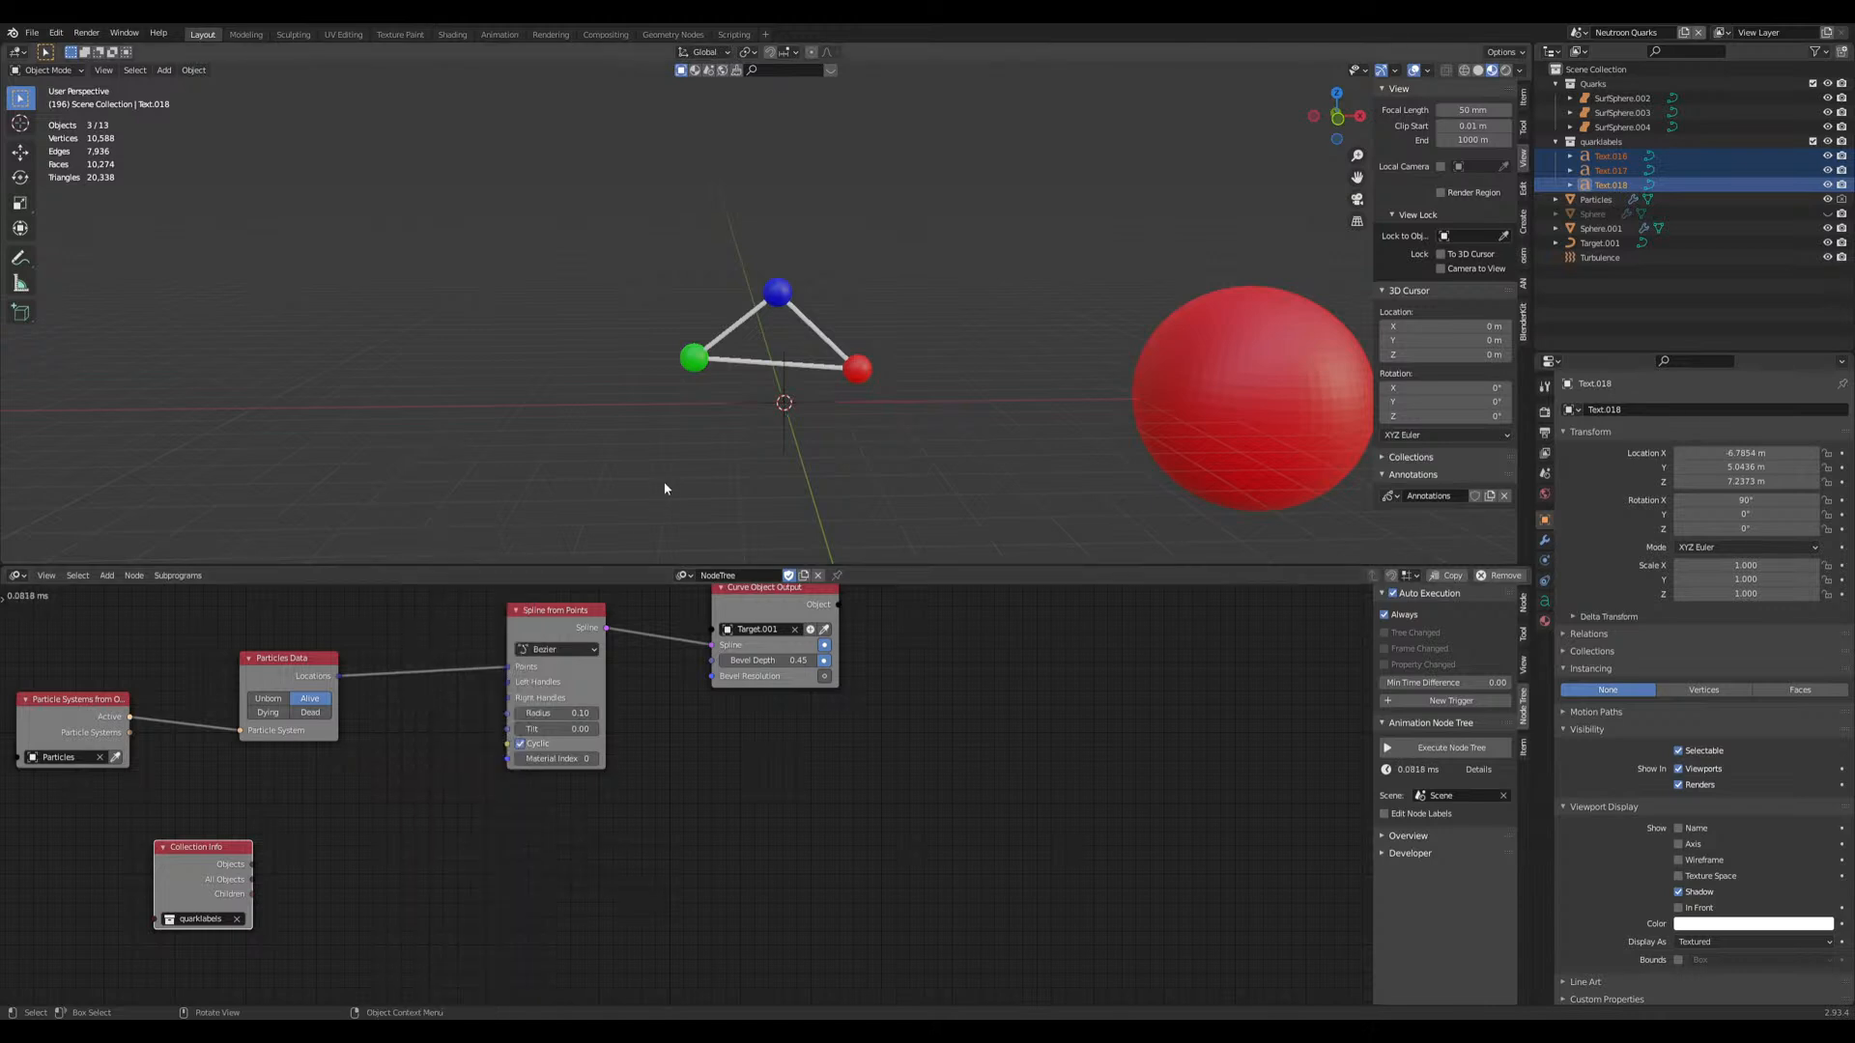
Step: Add an Object Transforms Output node beyond the Collection Info node
scroll(740, 480, up, 3)
shift+middle_drag(742, 485, 728, 450)
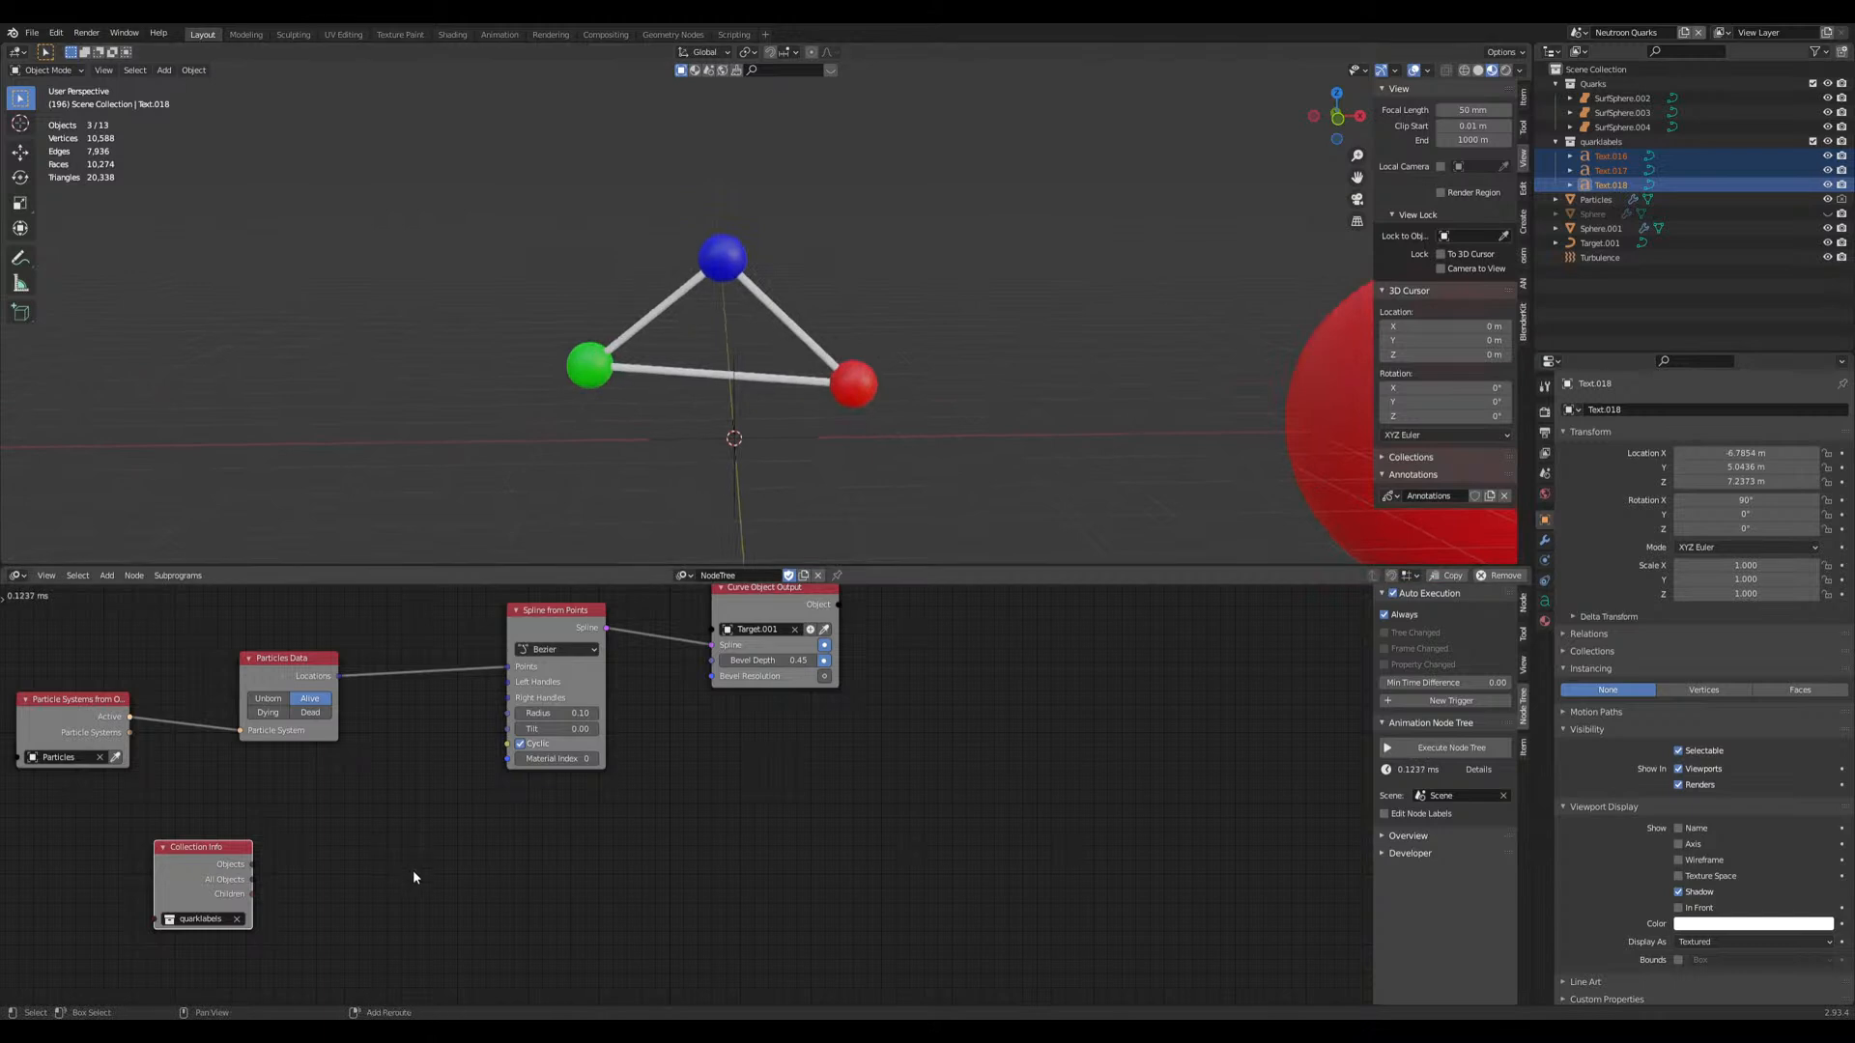
middle_drag(413, 871, 467, 842)
key(shift+a)
mouse_move(454, 643)
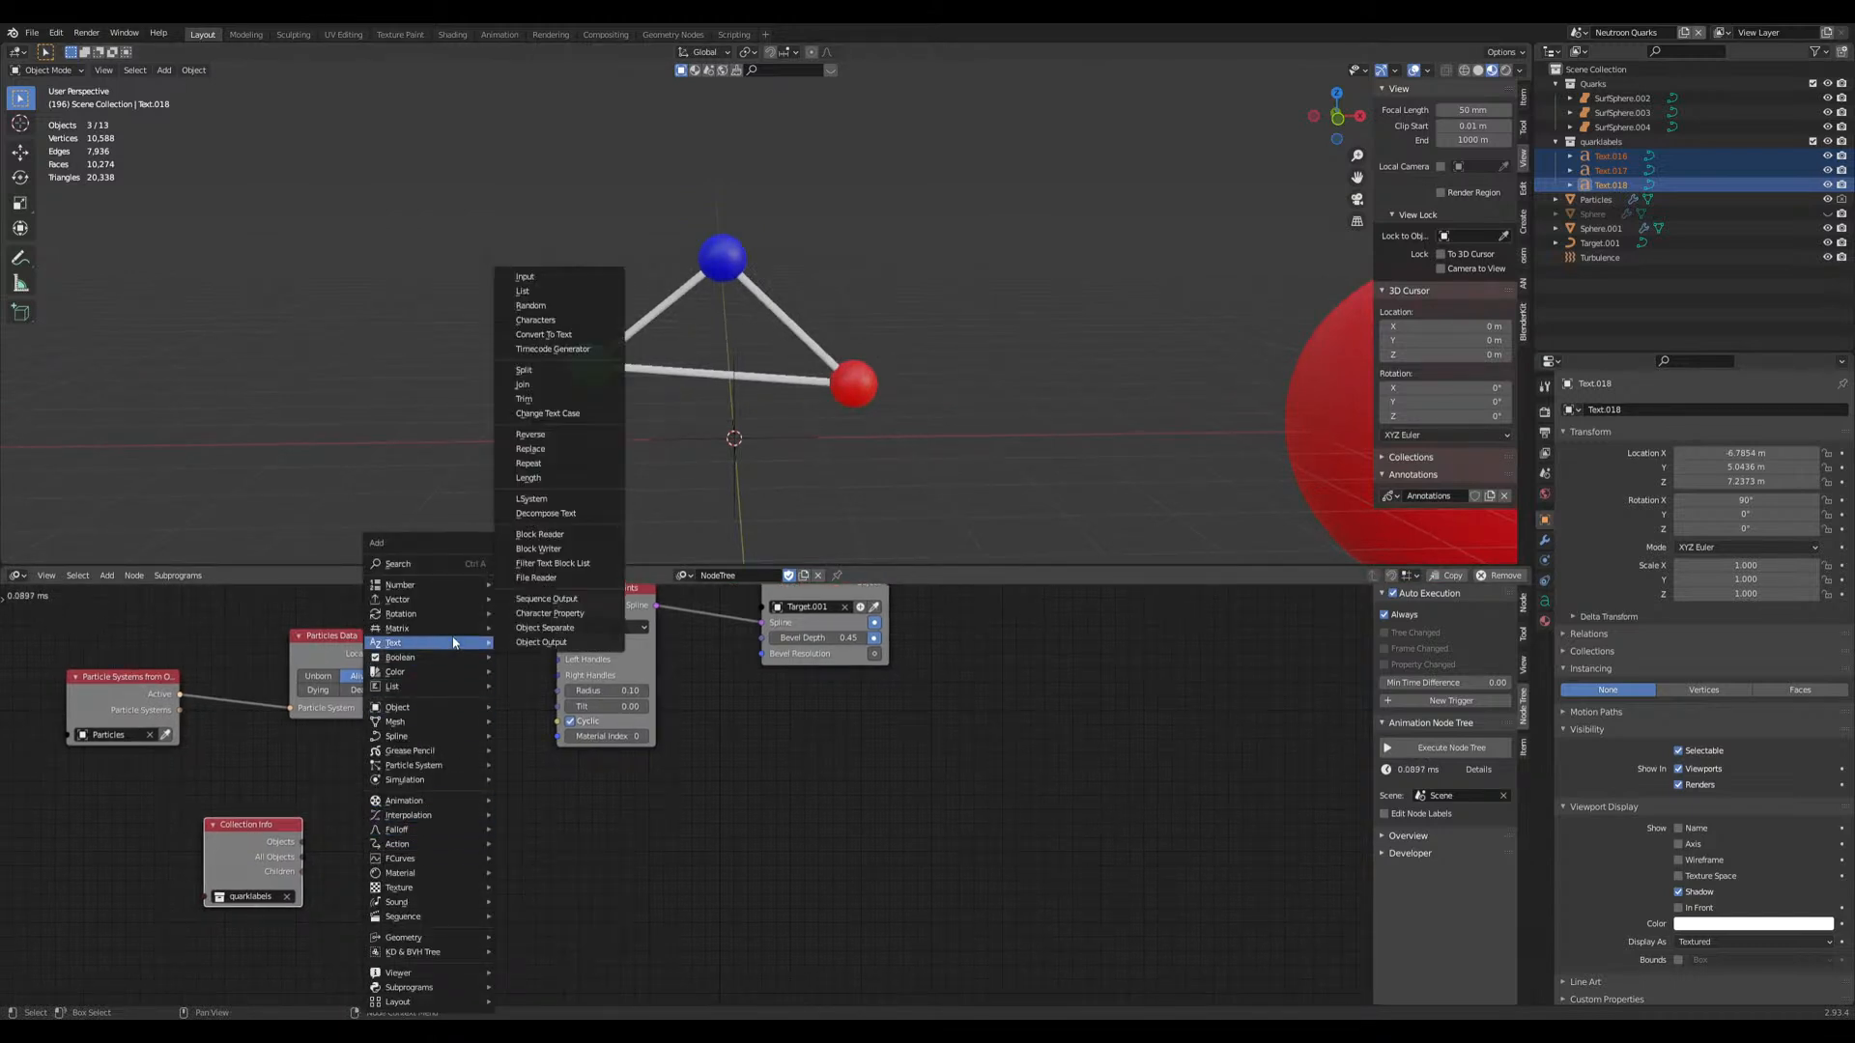
mouse_move(454, 707)
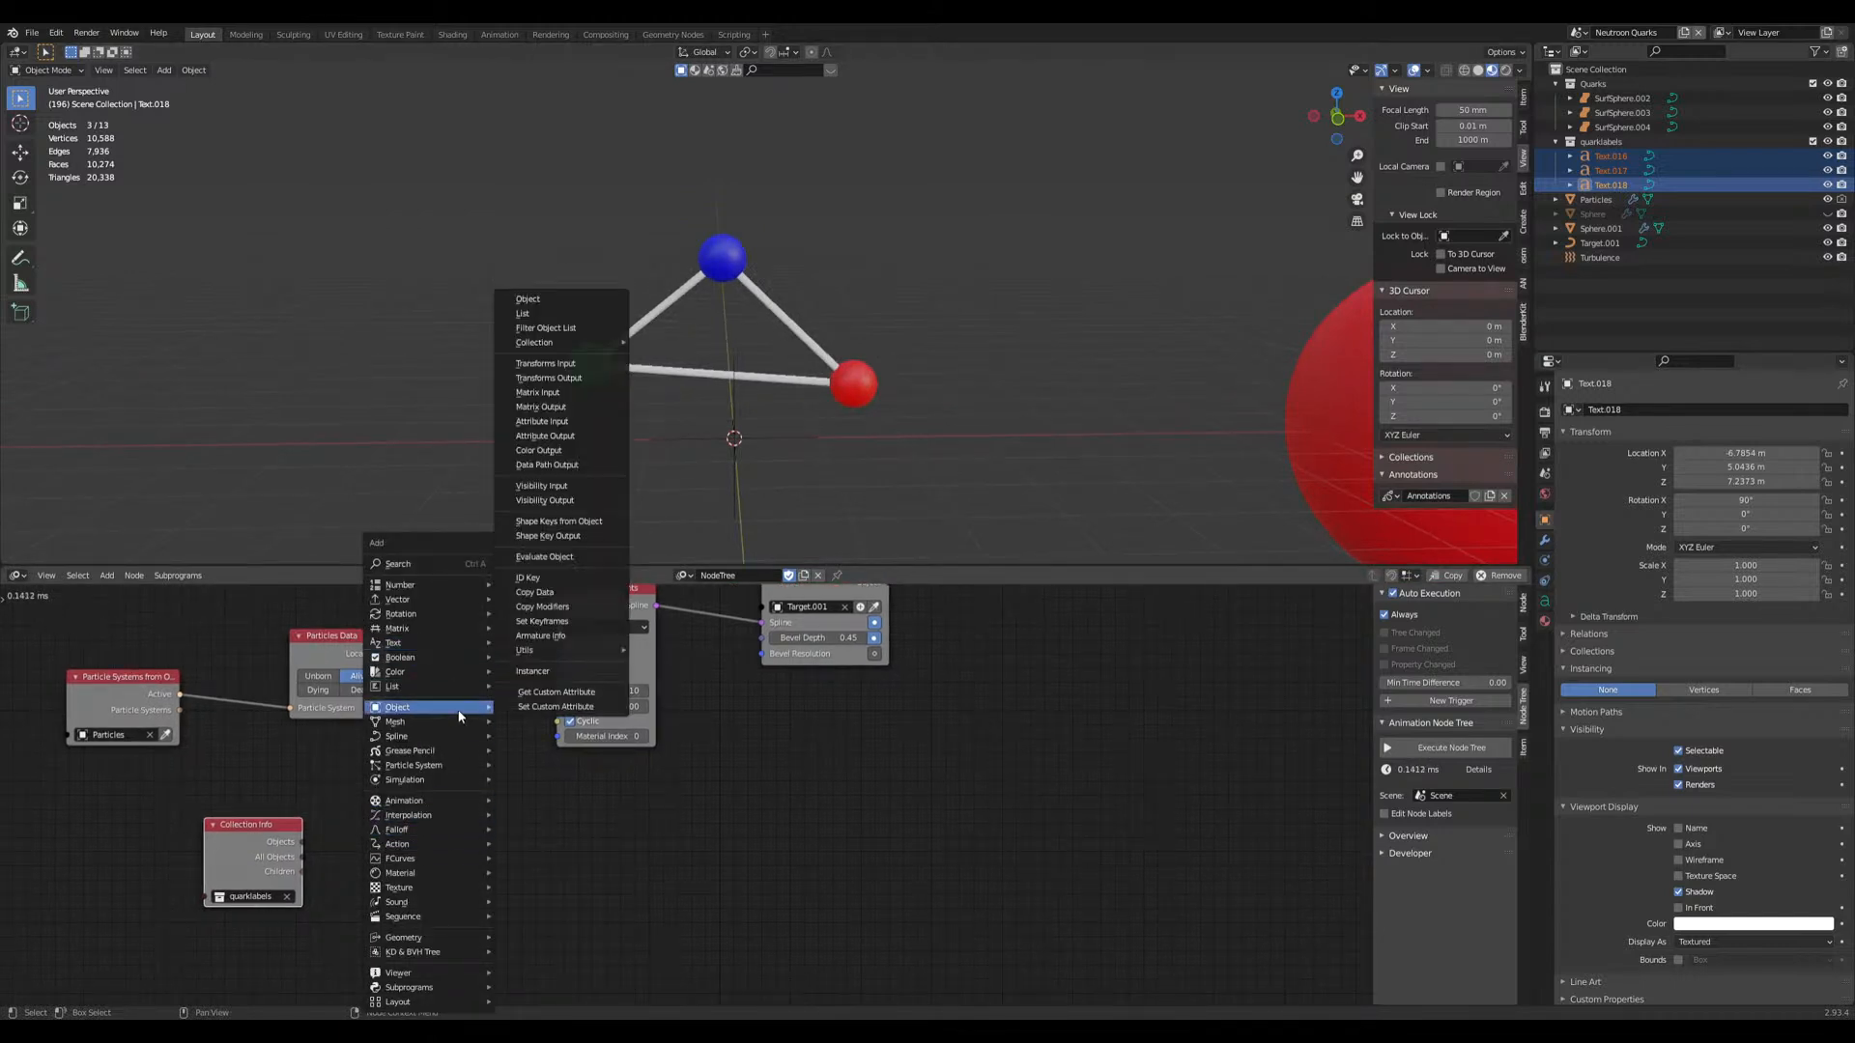
click(564, 378)
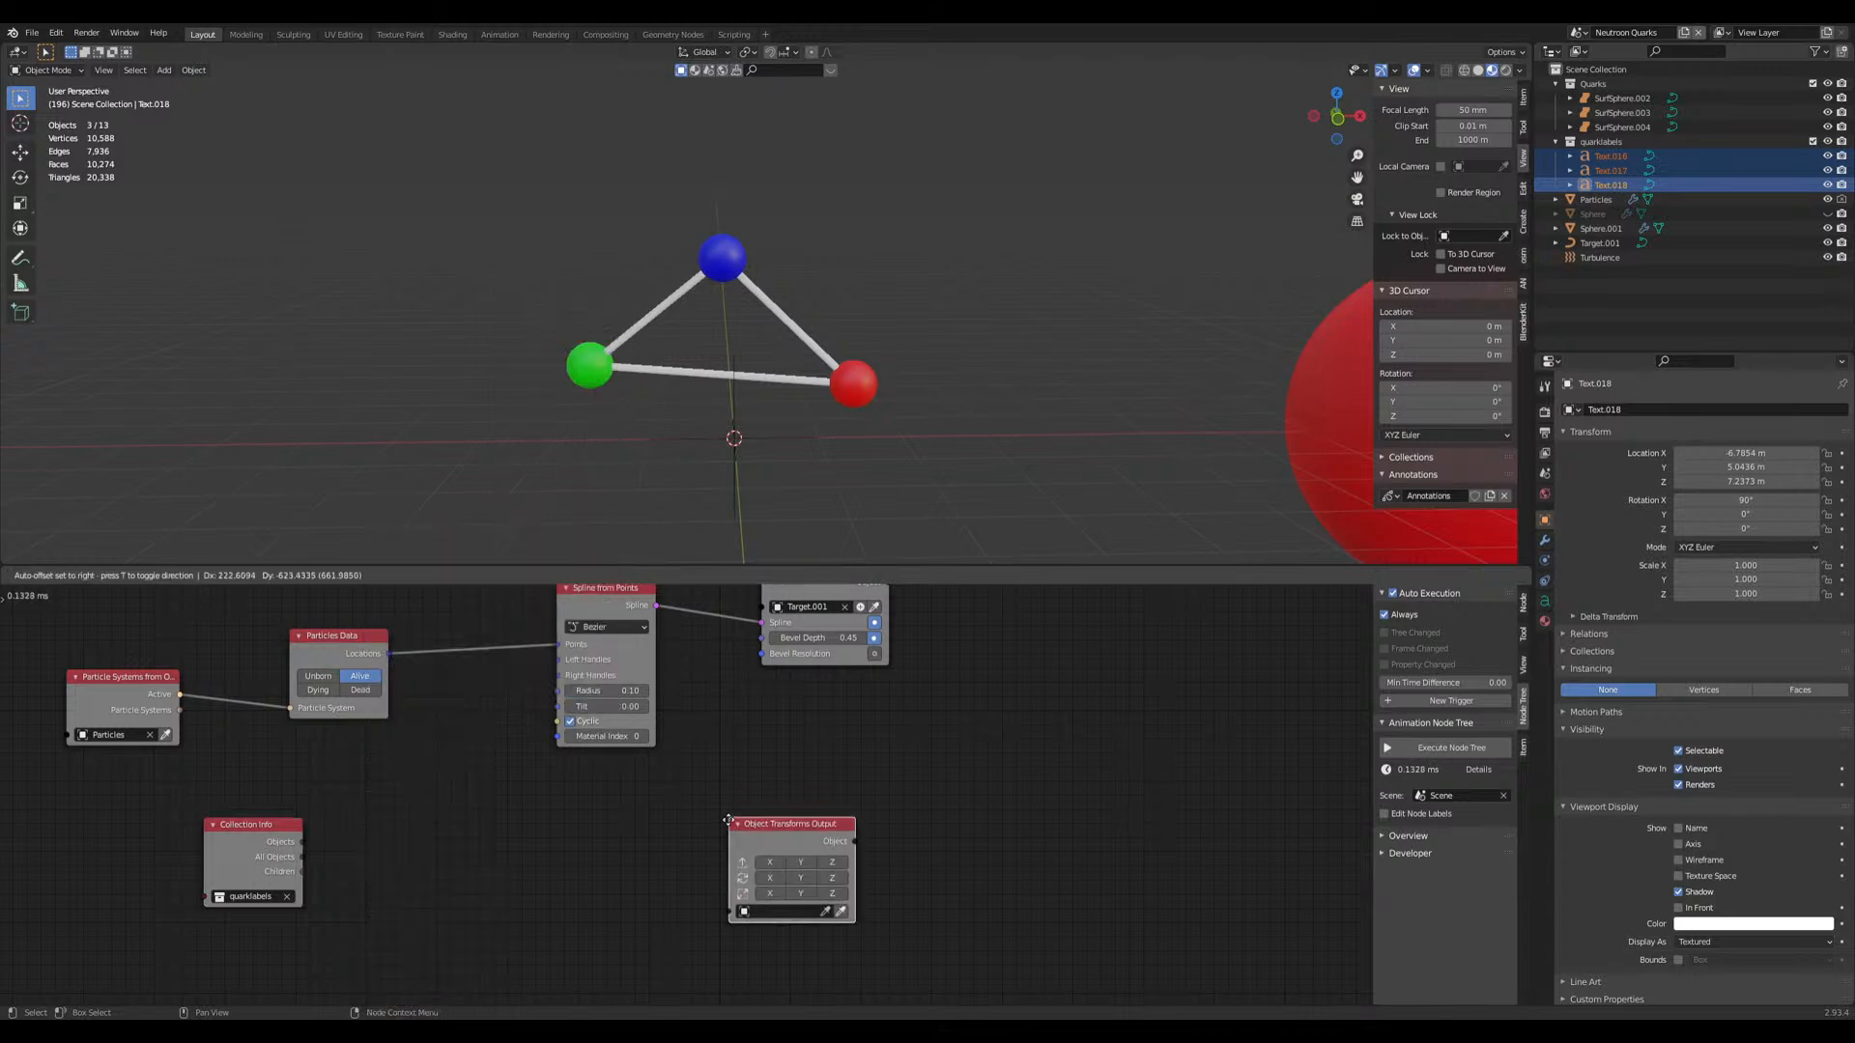
Step: Feed the Object Transforms Output with the Collection Info's Objects and the Particles Data's Locations, with X, Y and Z location enabled
drag(301, 843, 793, 866)
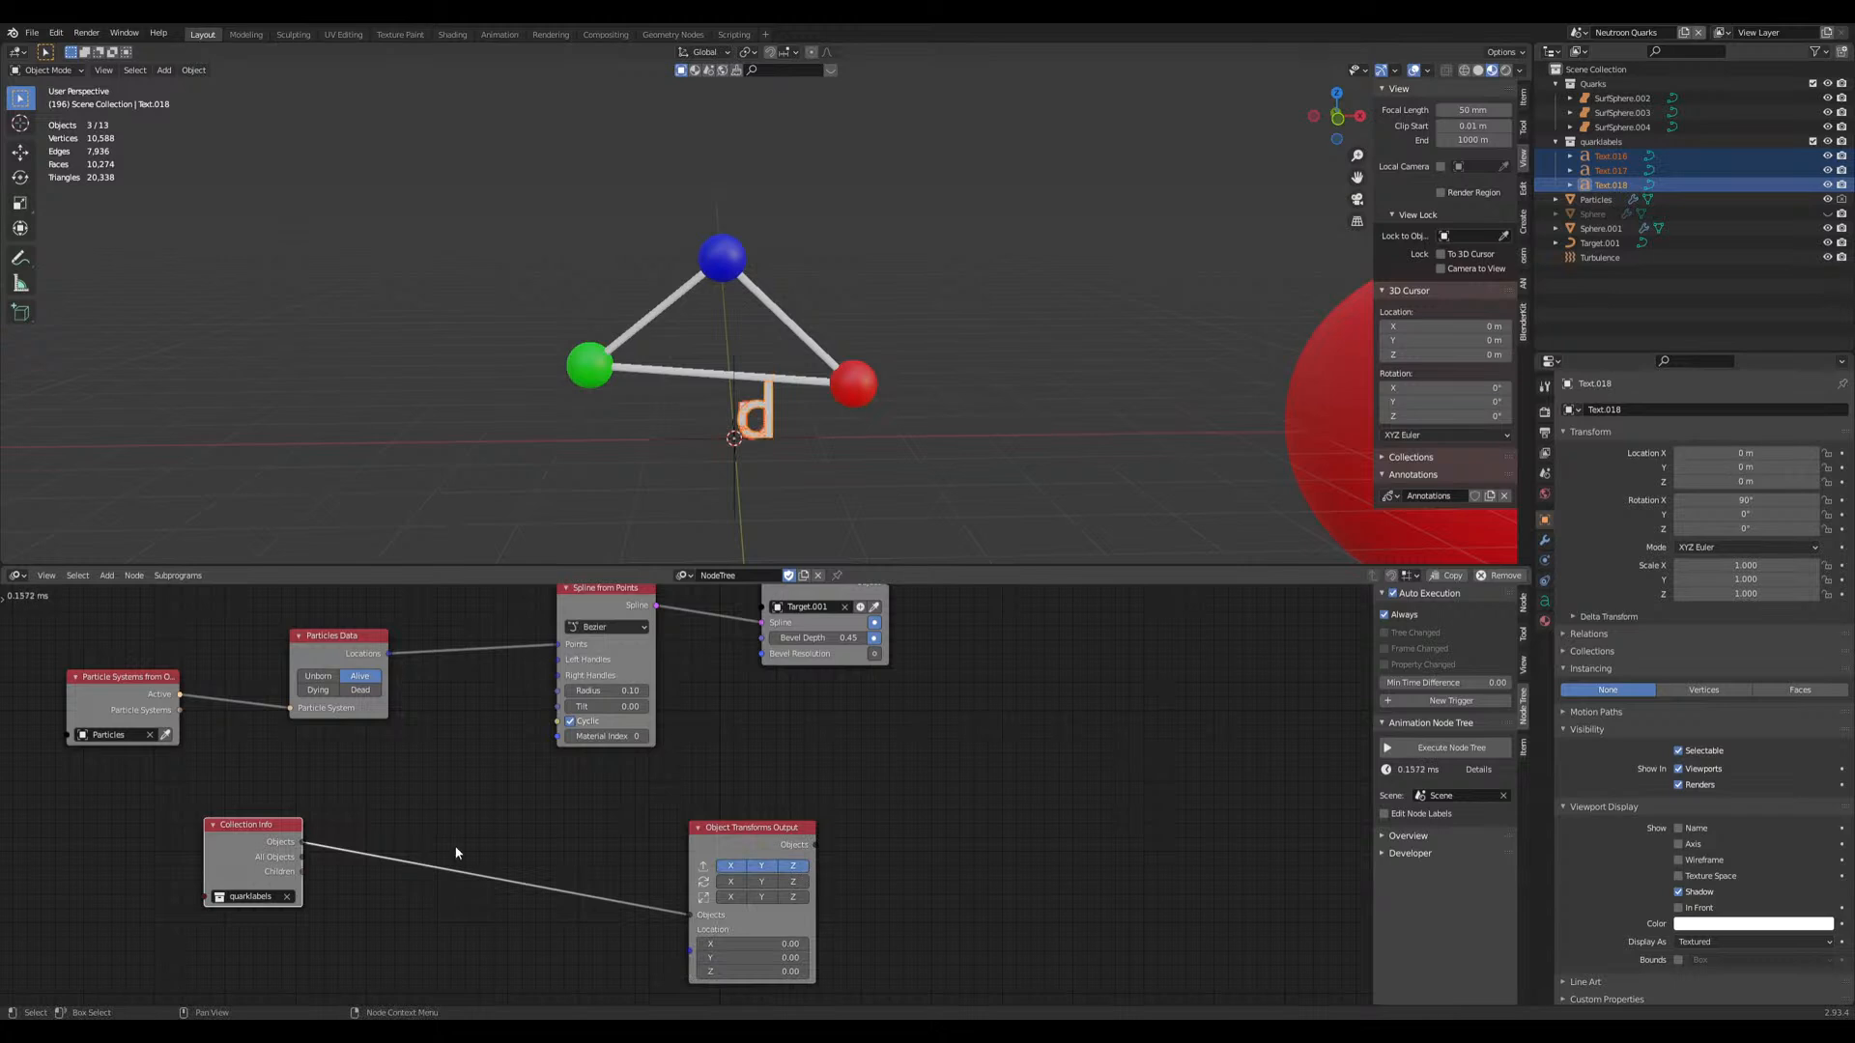
middle_drag(456, 849, 465, 808)
drag(396, 613, 701, 911)
Step: Play the animation to check how the letter labels follow the moving quarks, and stop it
key(space)
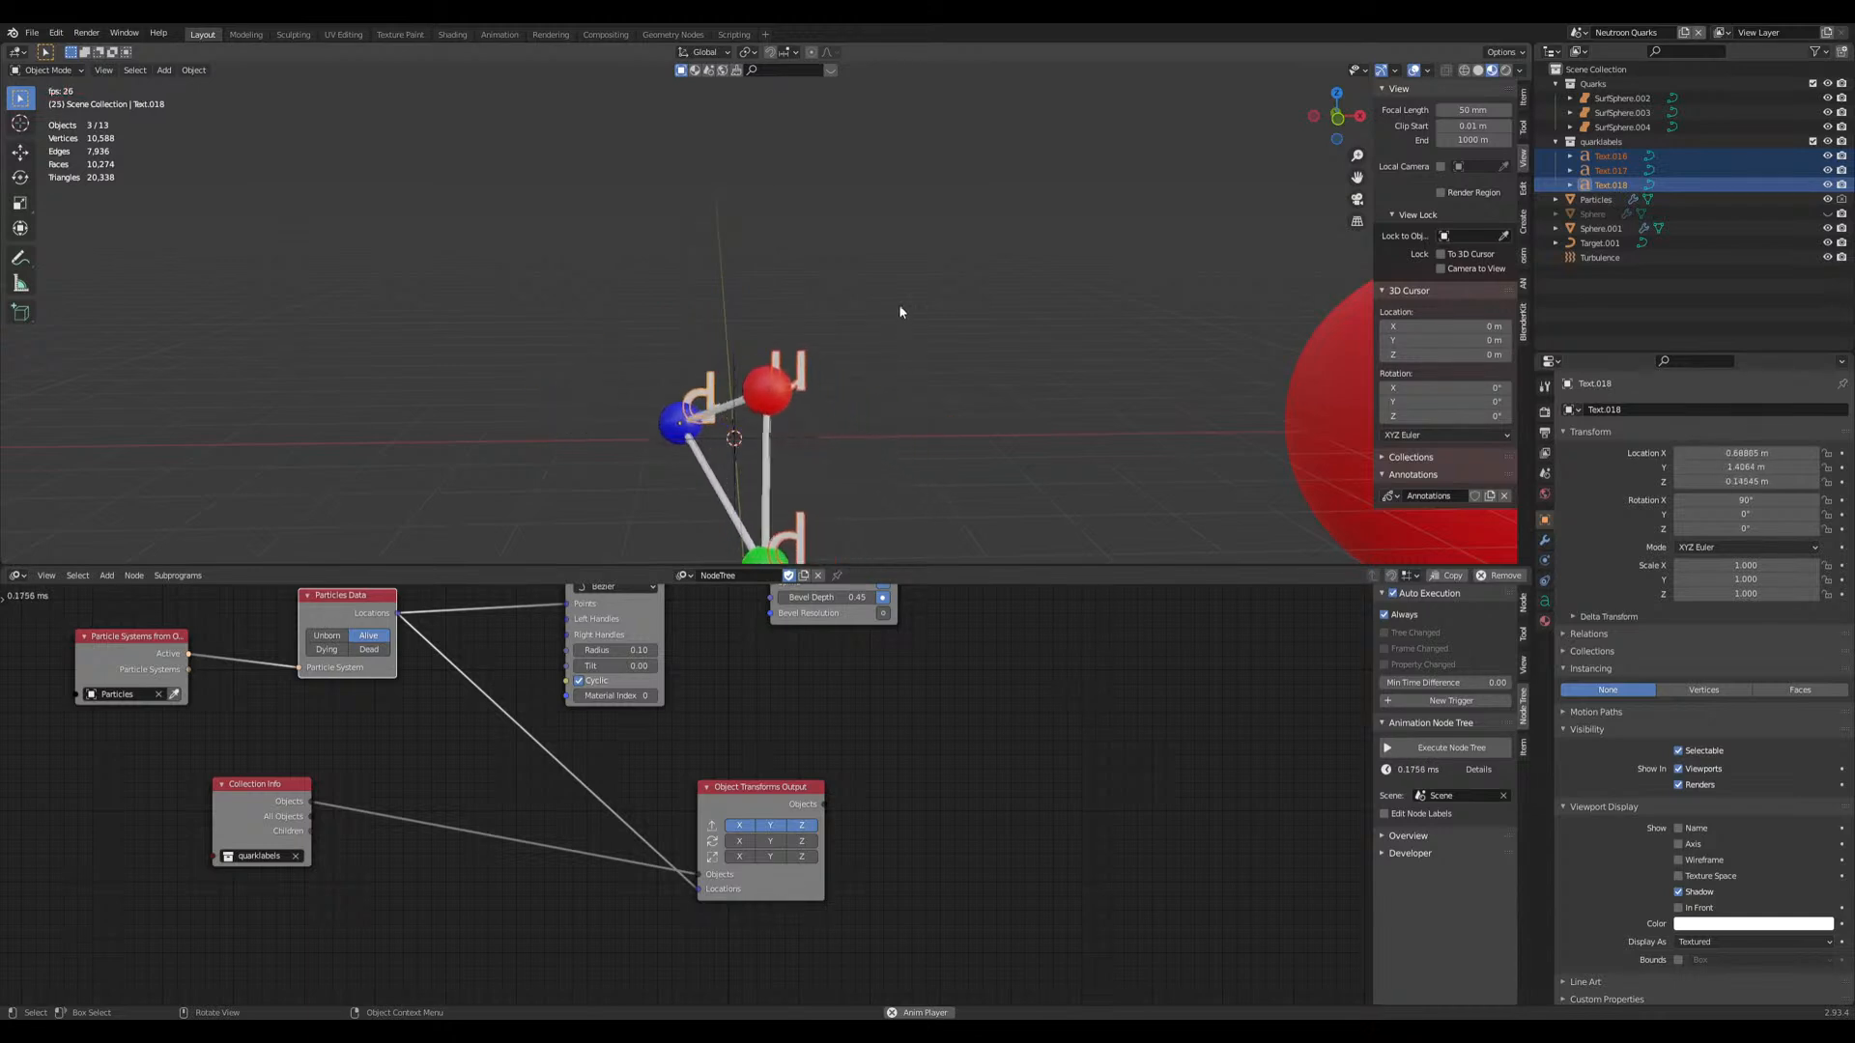
middle_drag(863, 363, 802, 371)
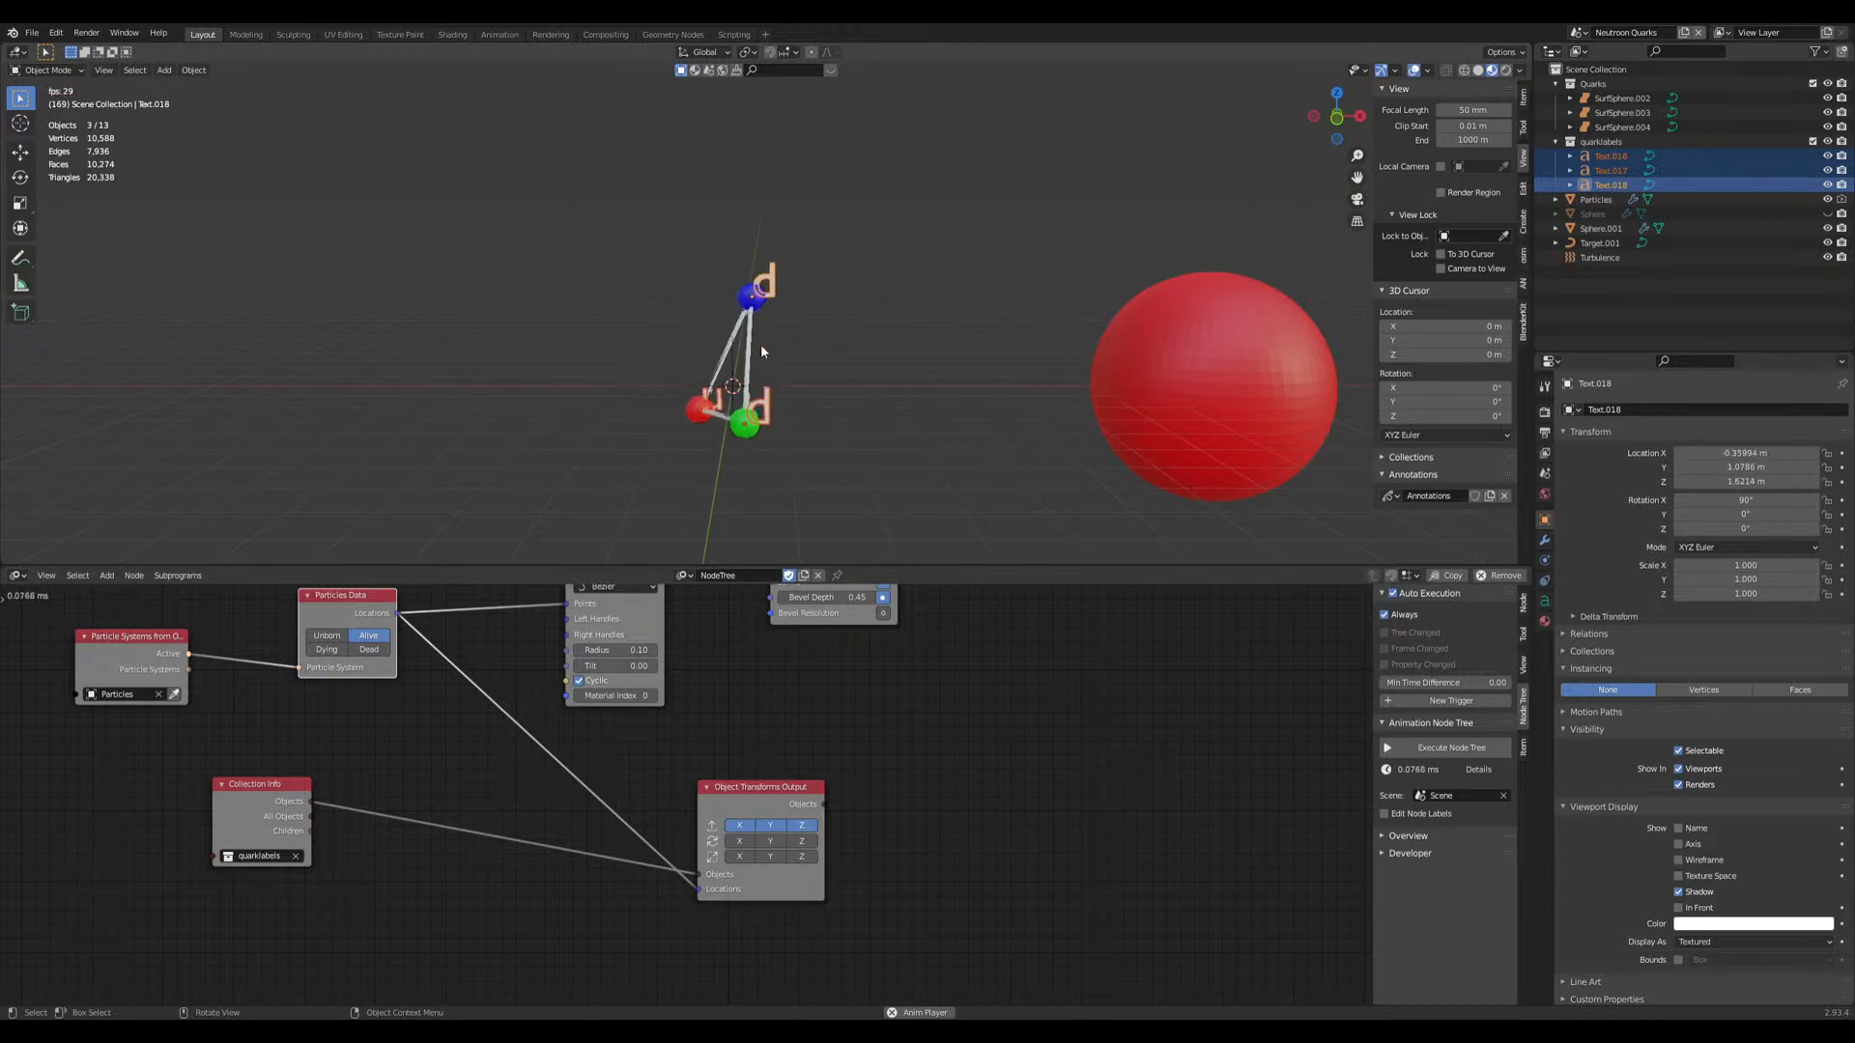
key(space)
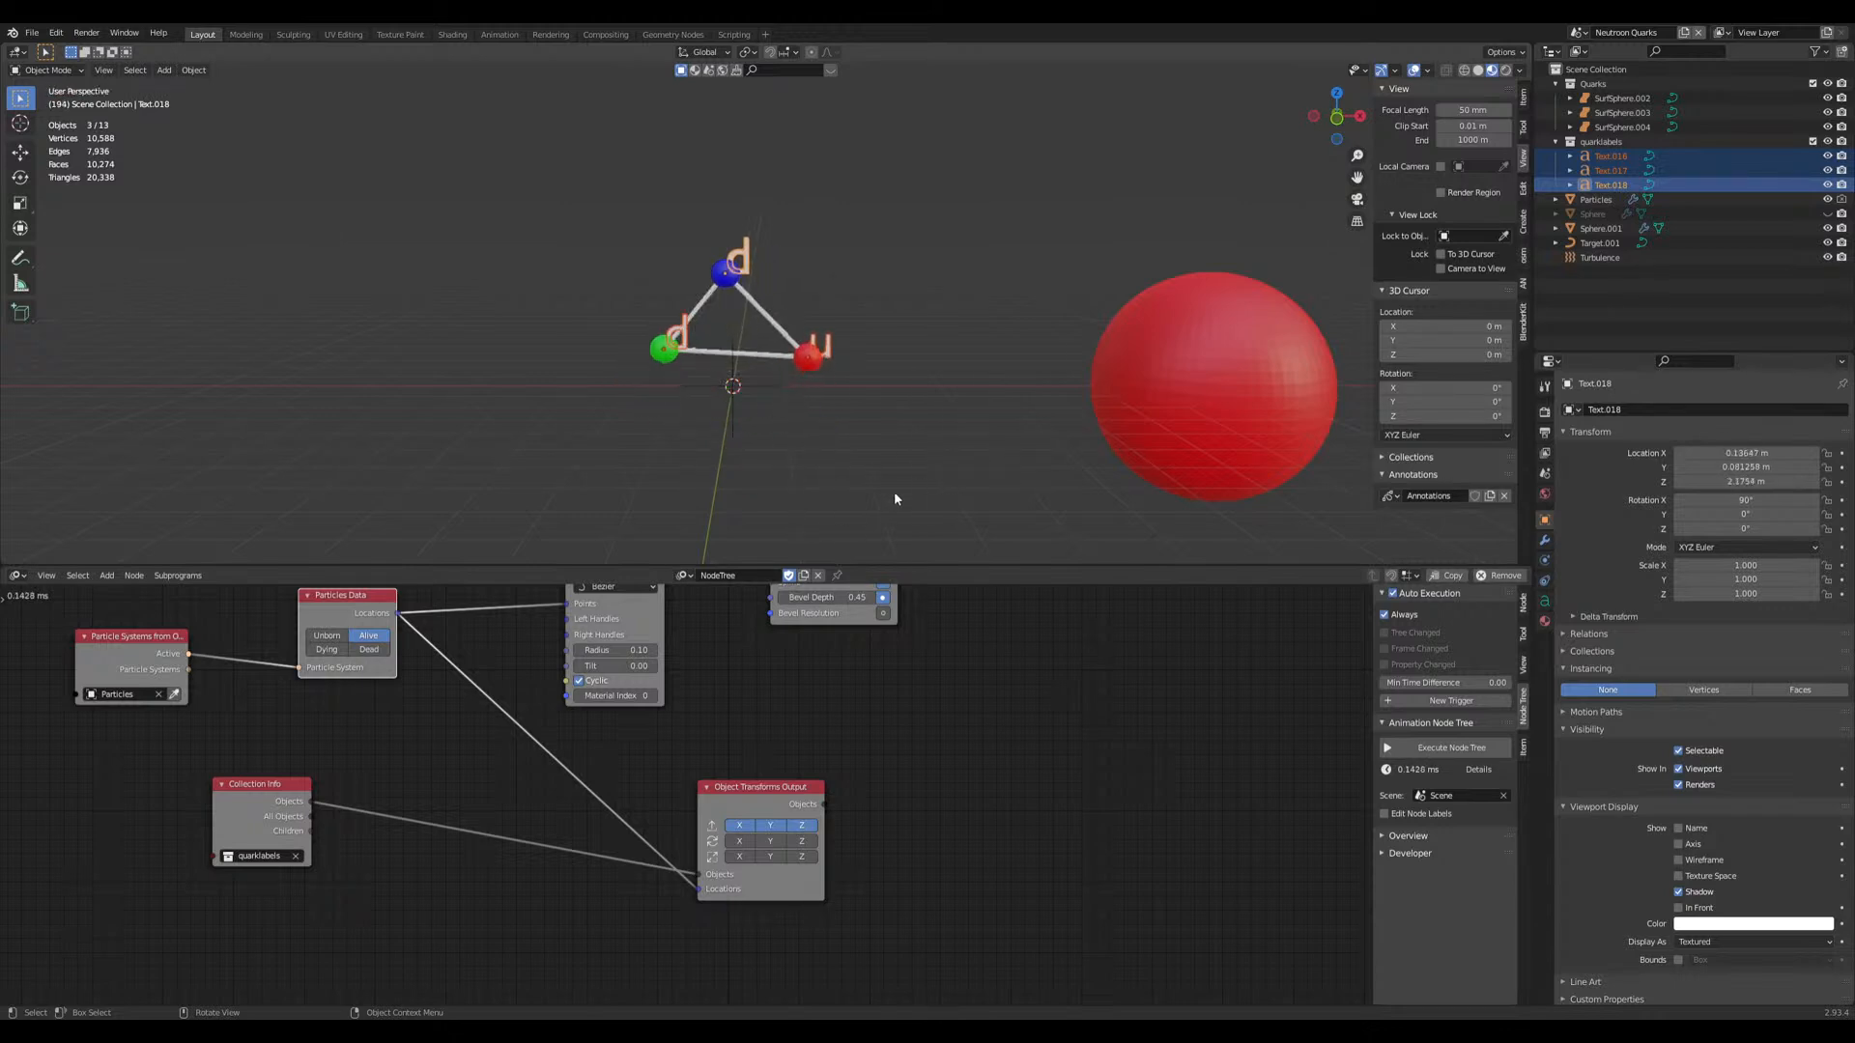
Step: Add a camera and align it to a distant view of the quarks, the labels and the proton
click(833, 349)
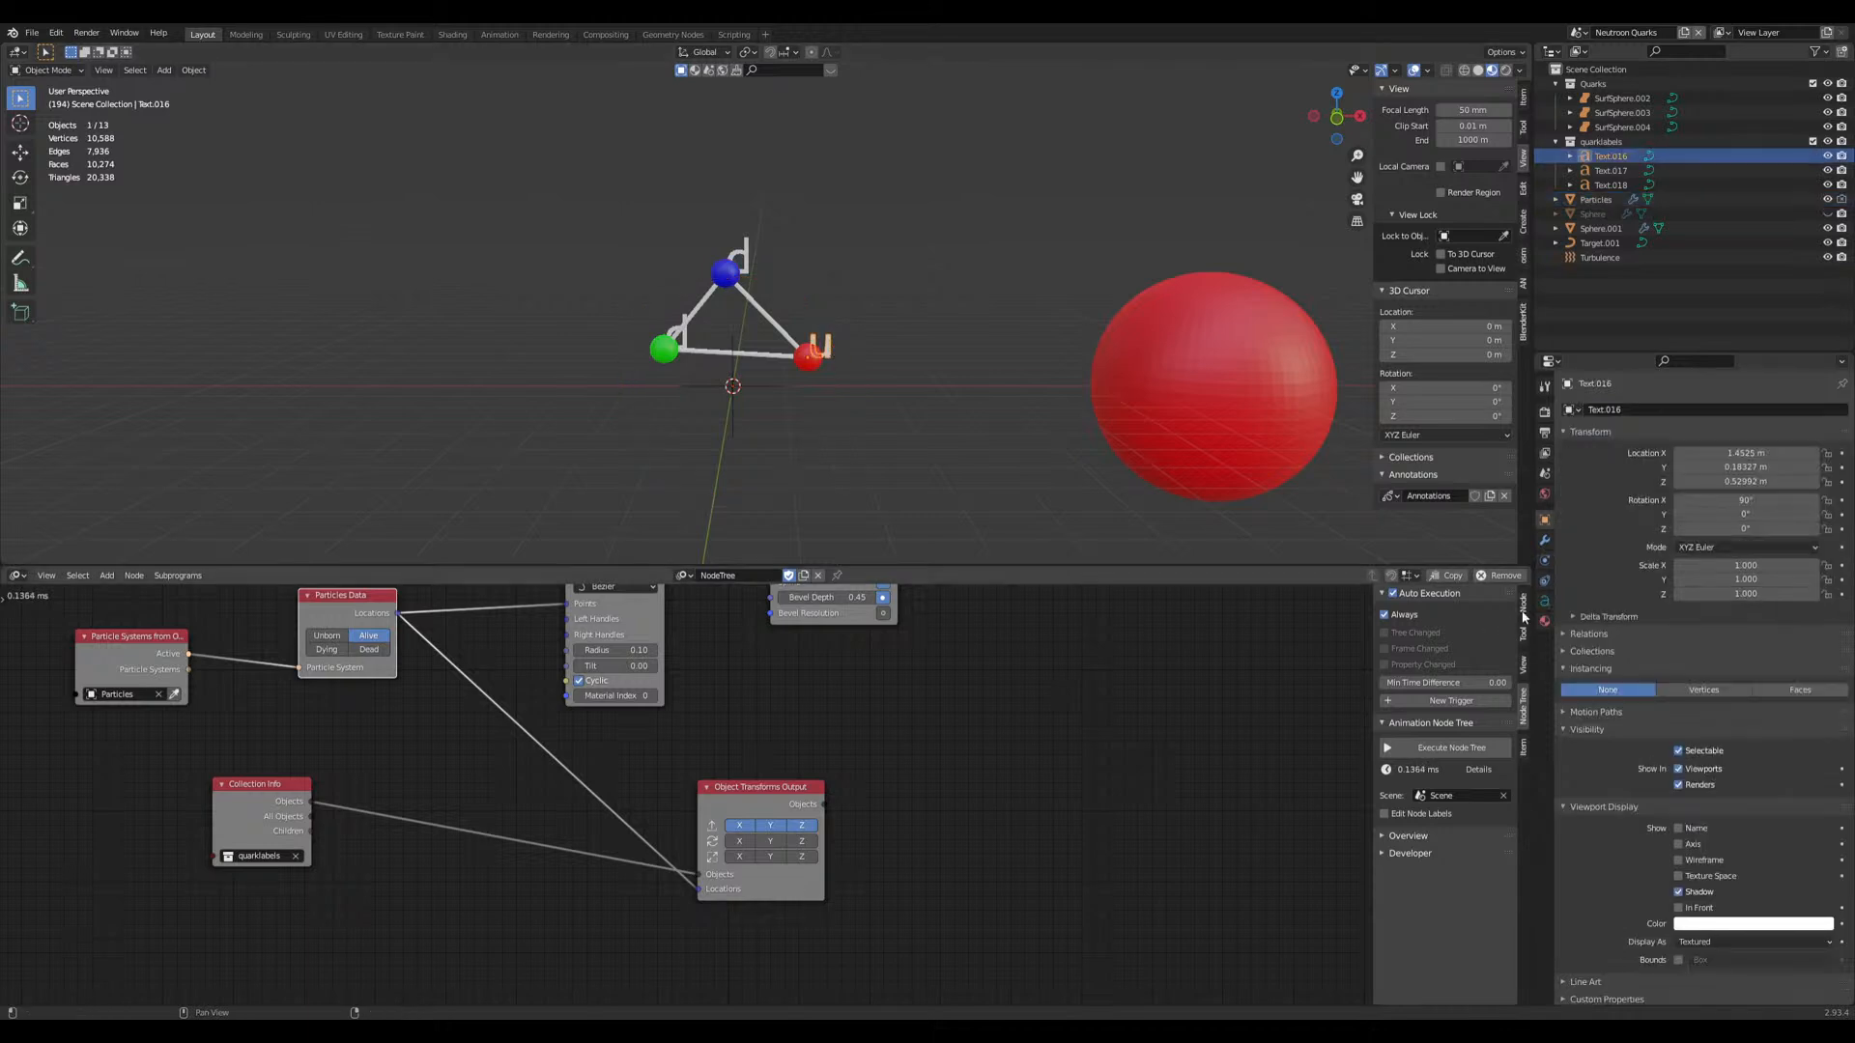
scroll(826, 394, down, 6)
scroll(803, 397, down, 5)
middle_drag(811, 399, 844, 439)
key(shift+a)
click(773, 642)
key(ctrl+alt+KP_0)
key(KP_0)
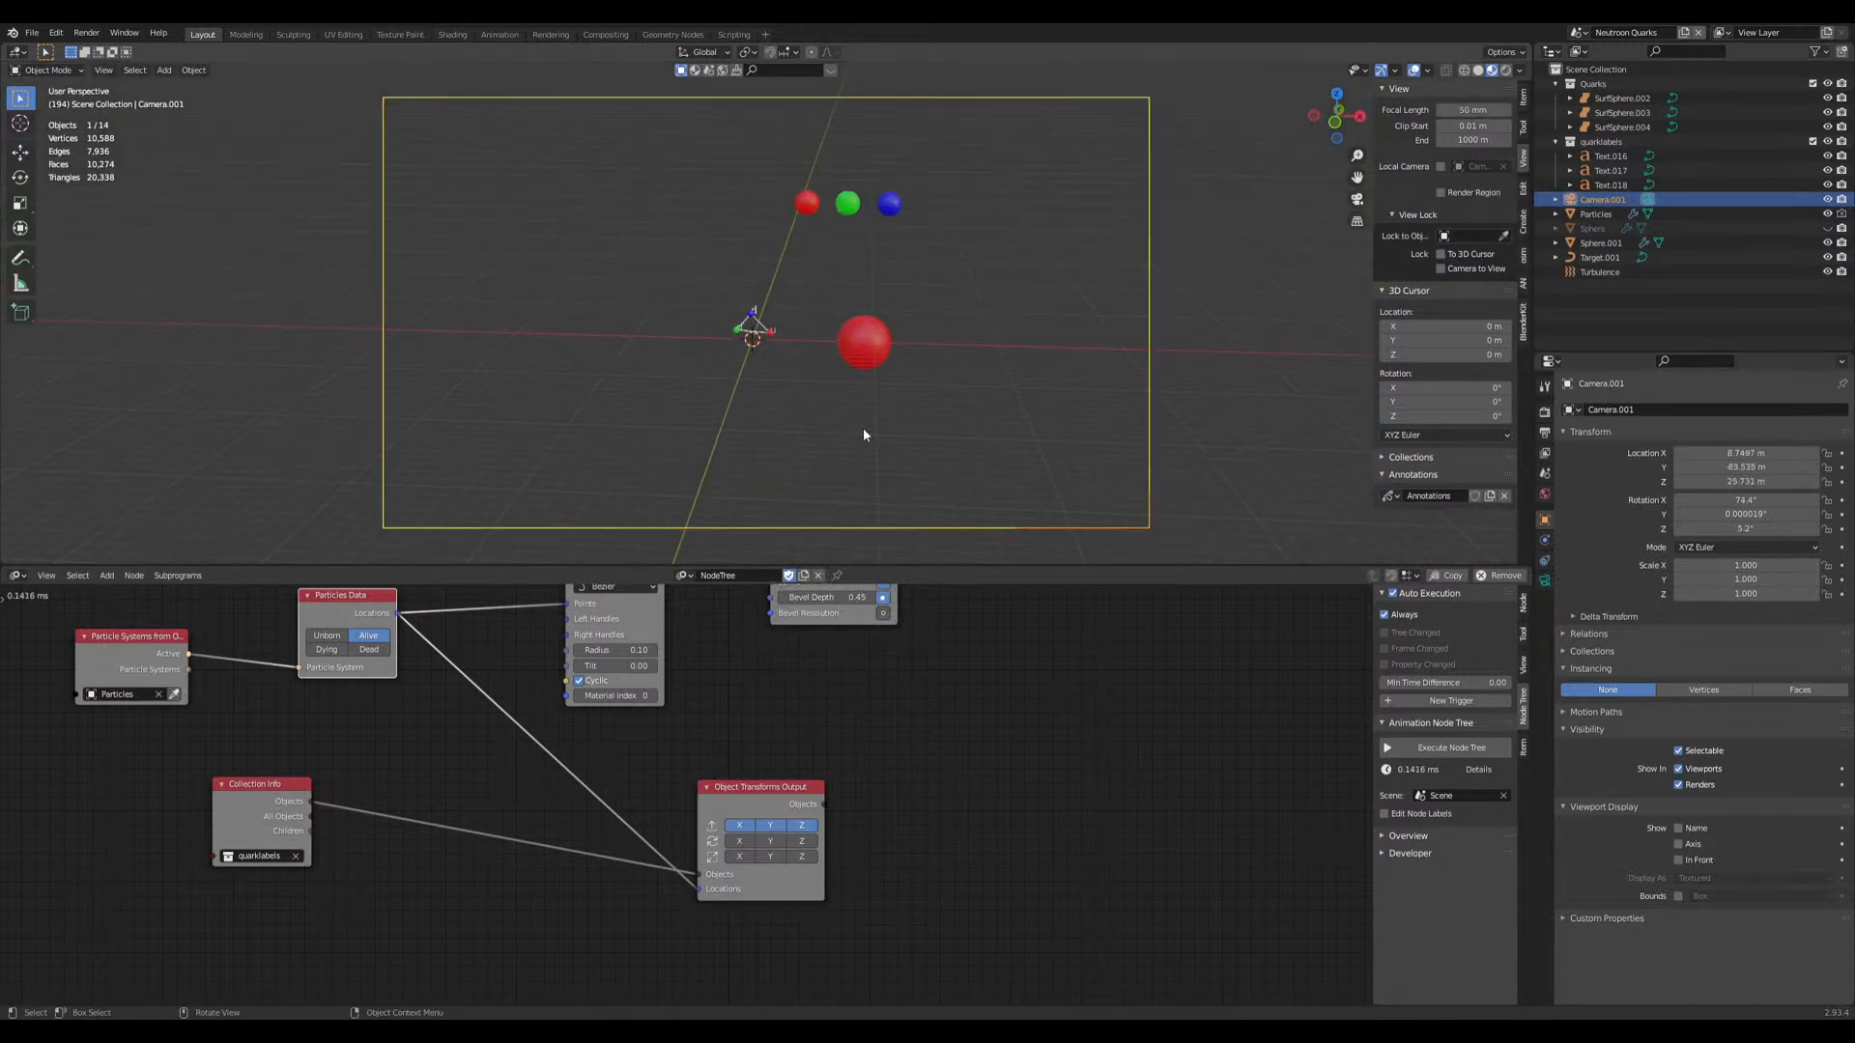
Step: Give the d label at the blue quark a Track To constraint that targets Camera.001
scroll(746, 341, up, 8)
click(715, 304)
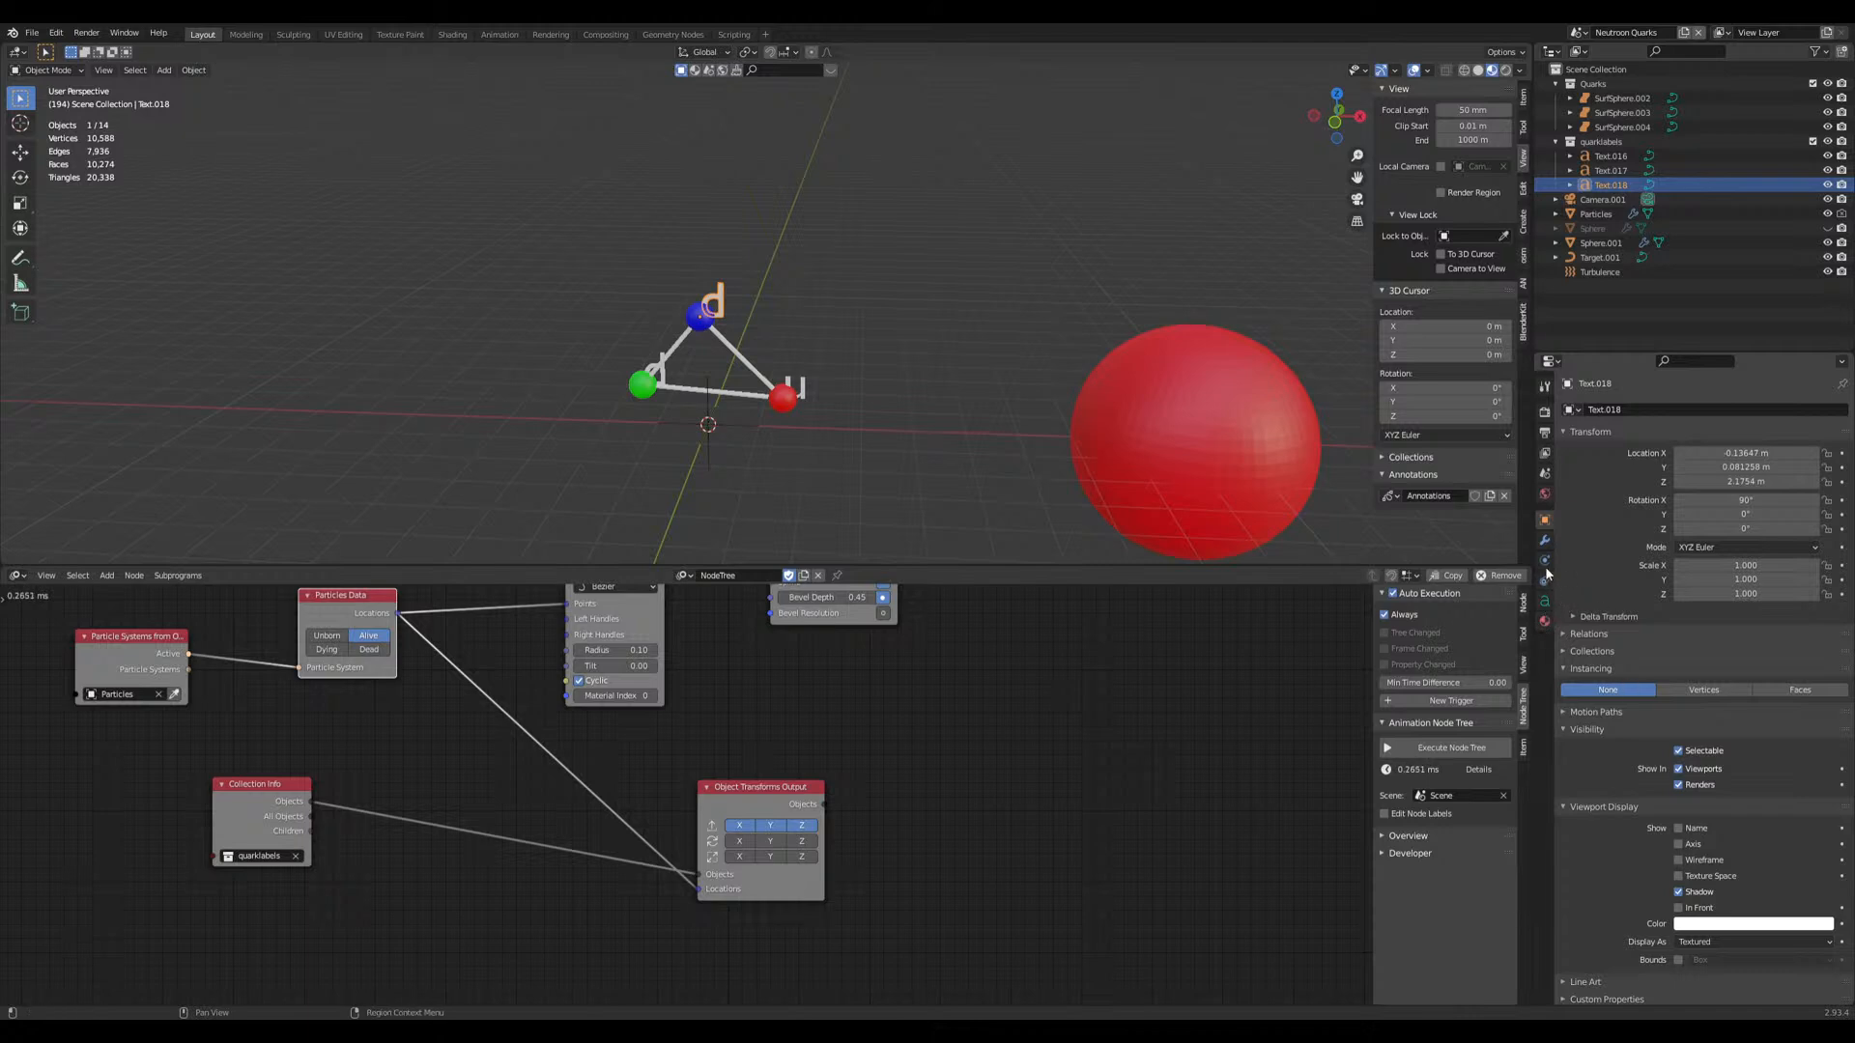
click(1546, 577)
click(1654, 411)
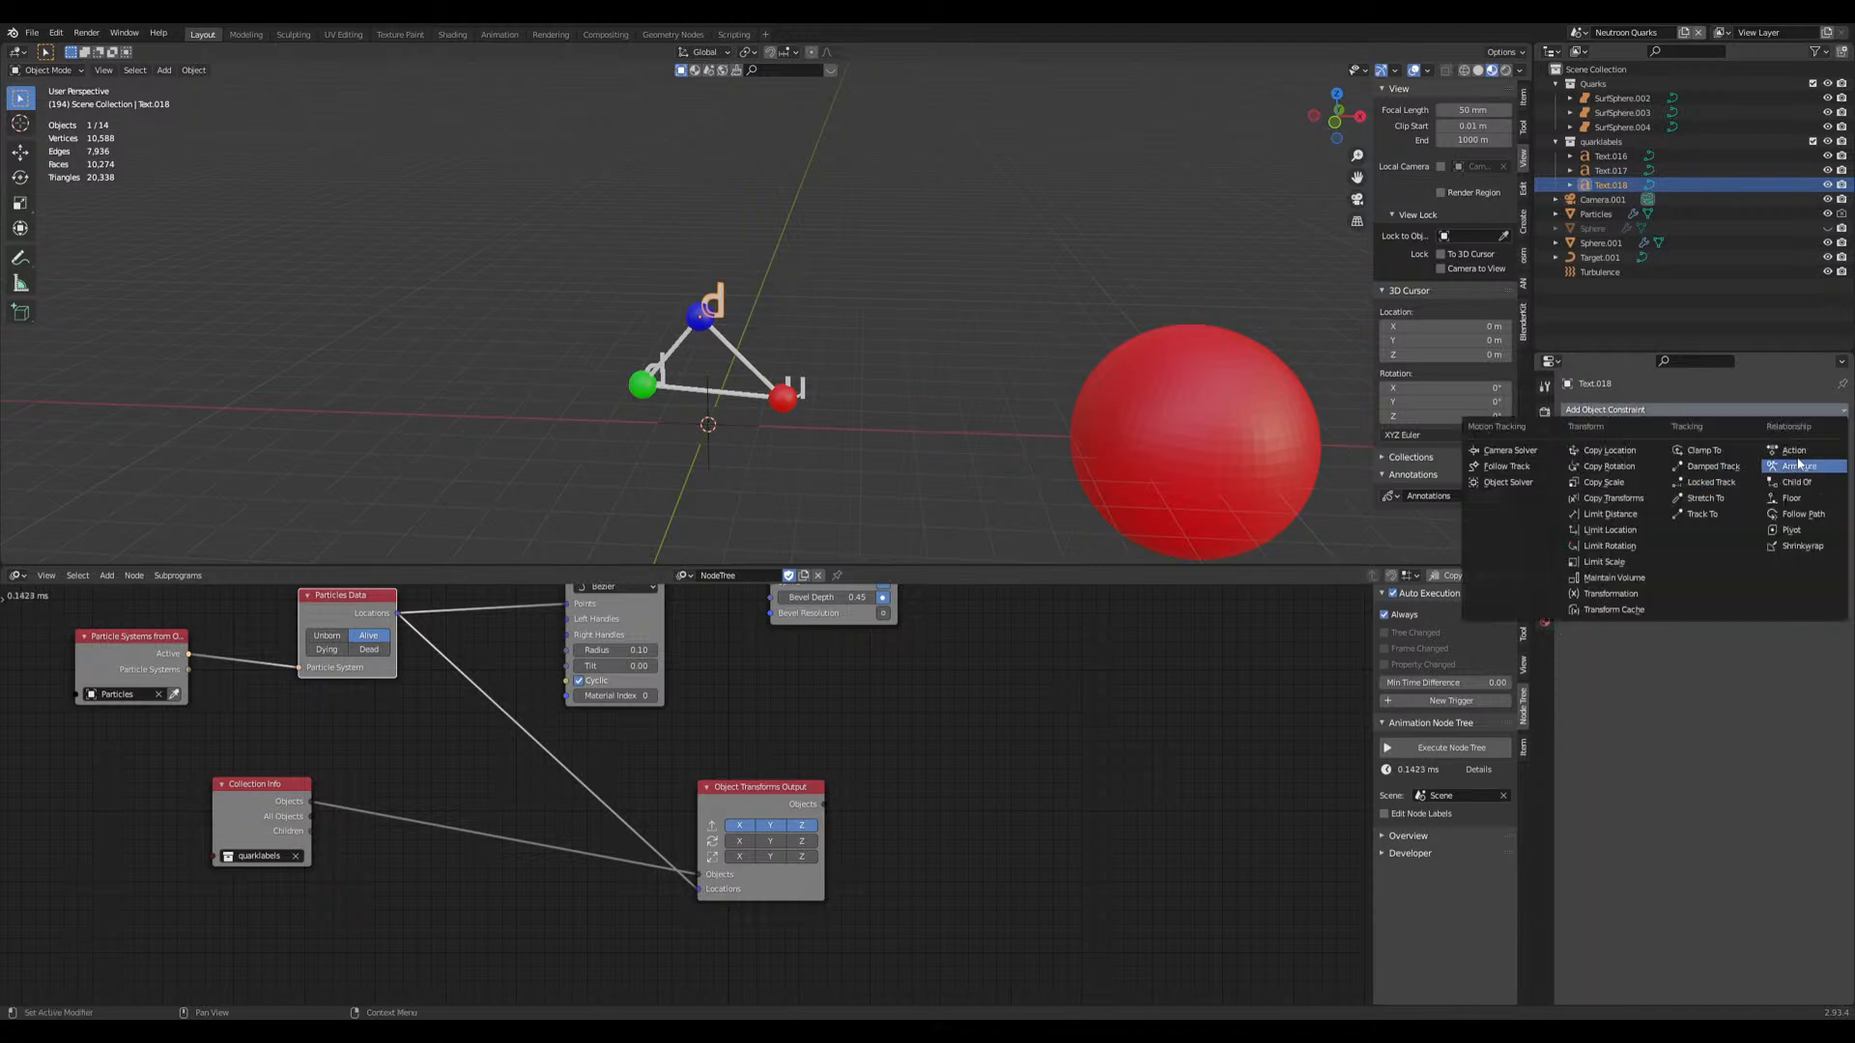
click(1710, 514)
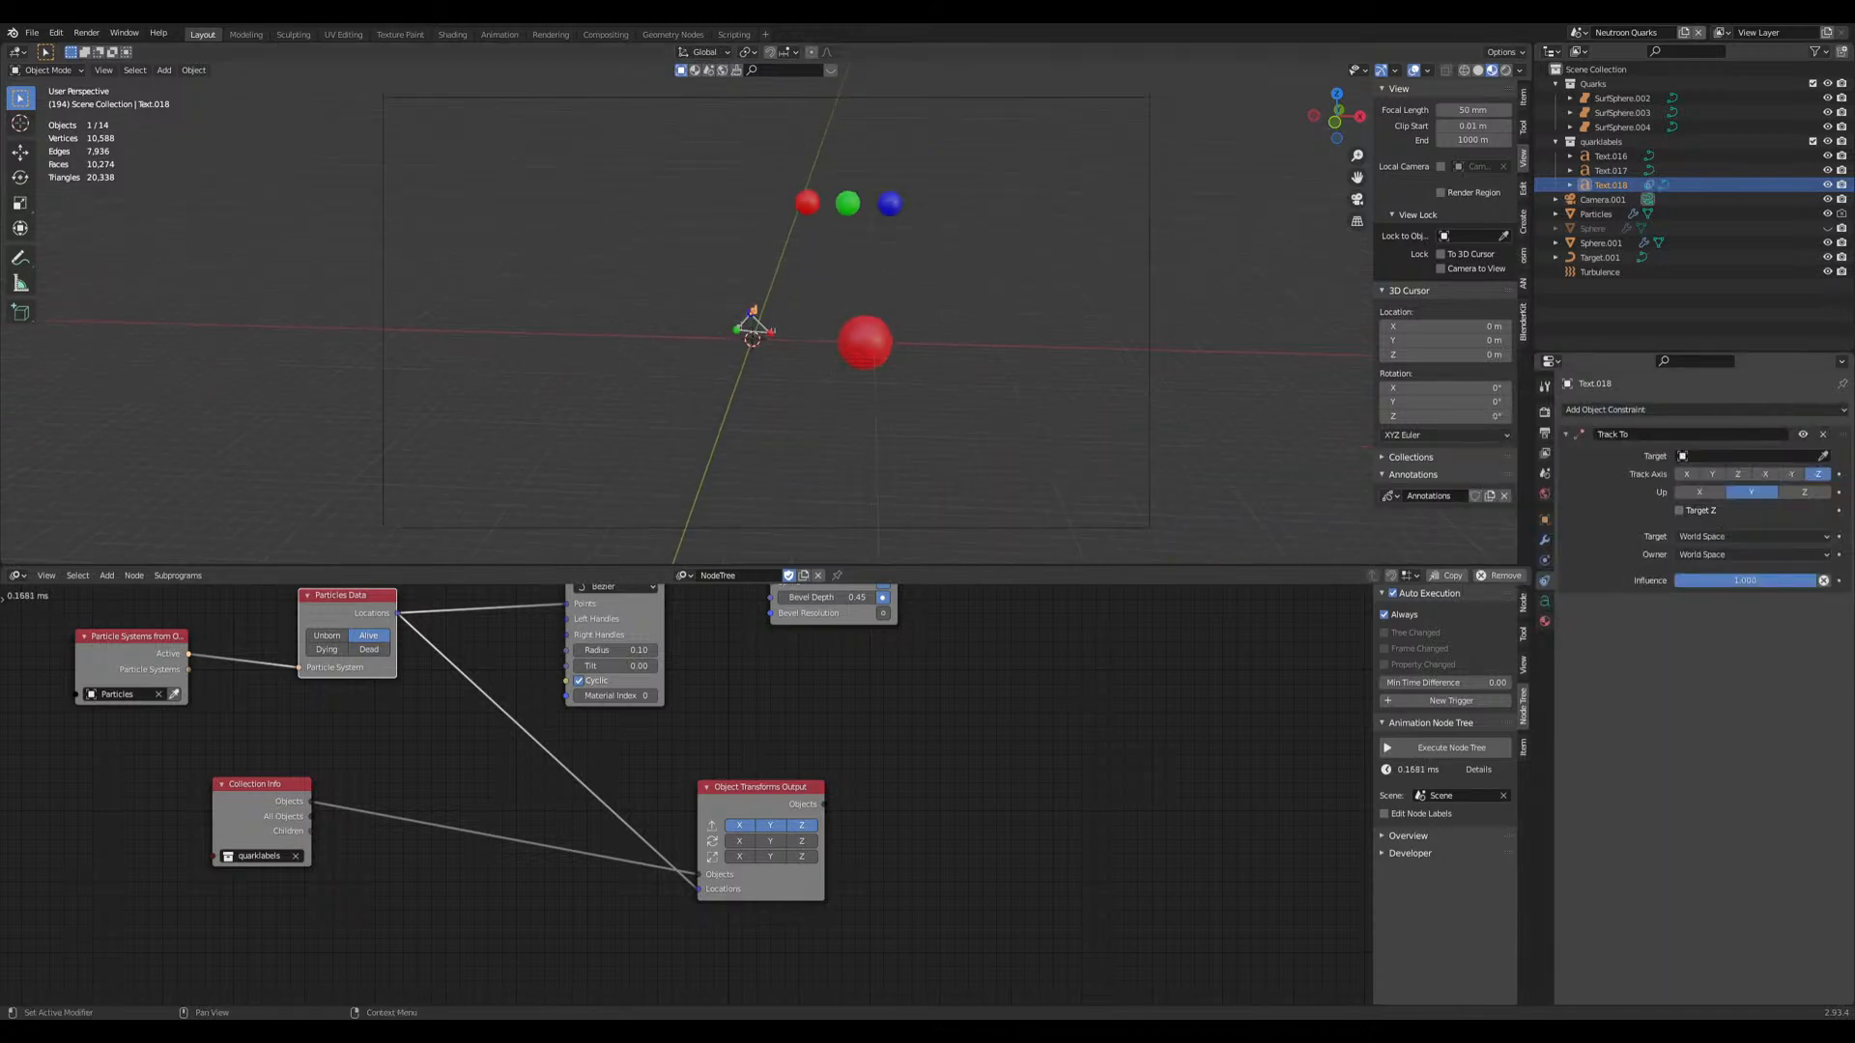
click(1142, 312)
scroll(855, 348, up, 6)
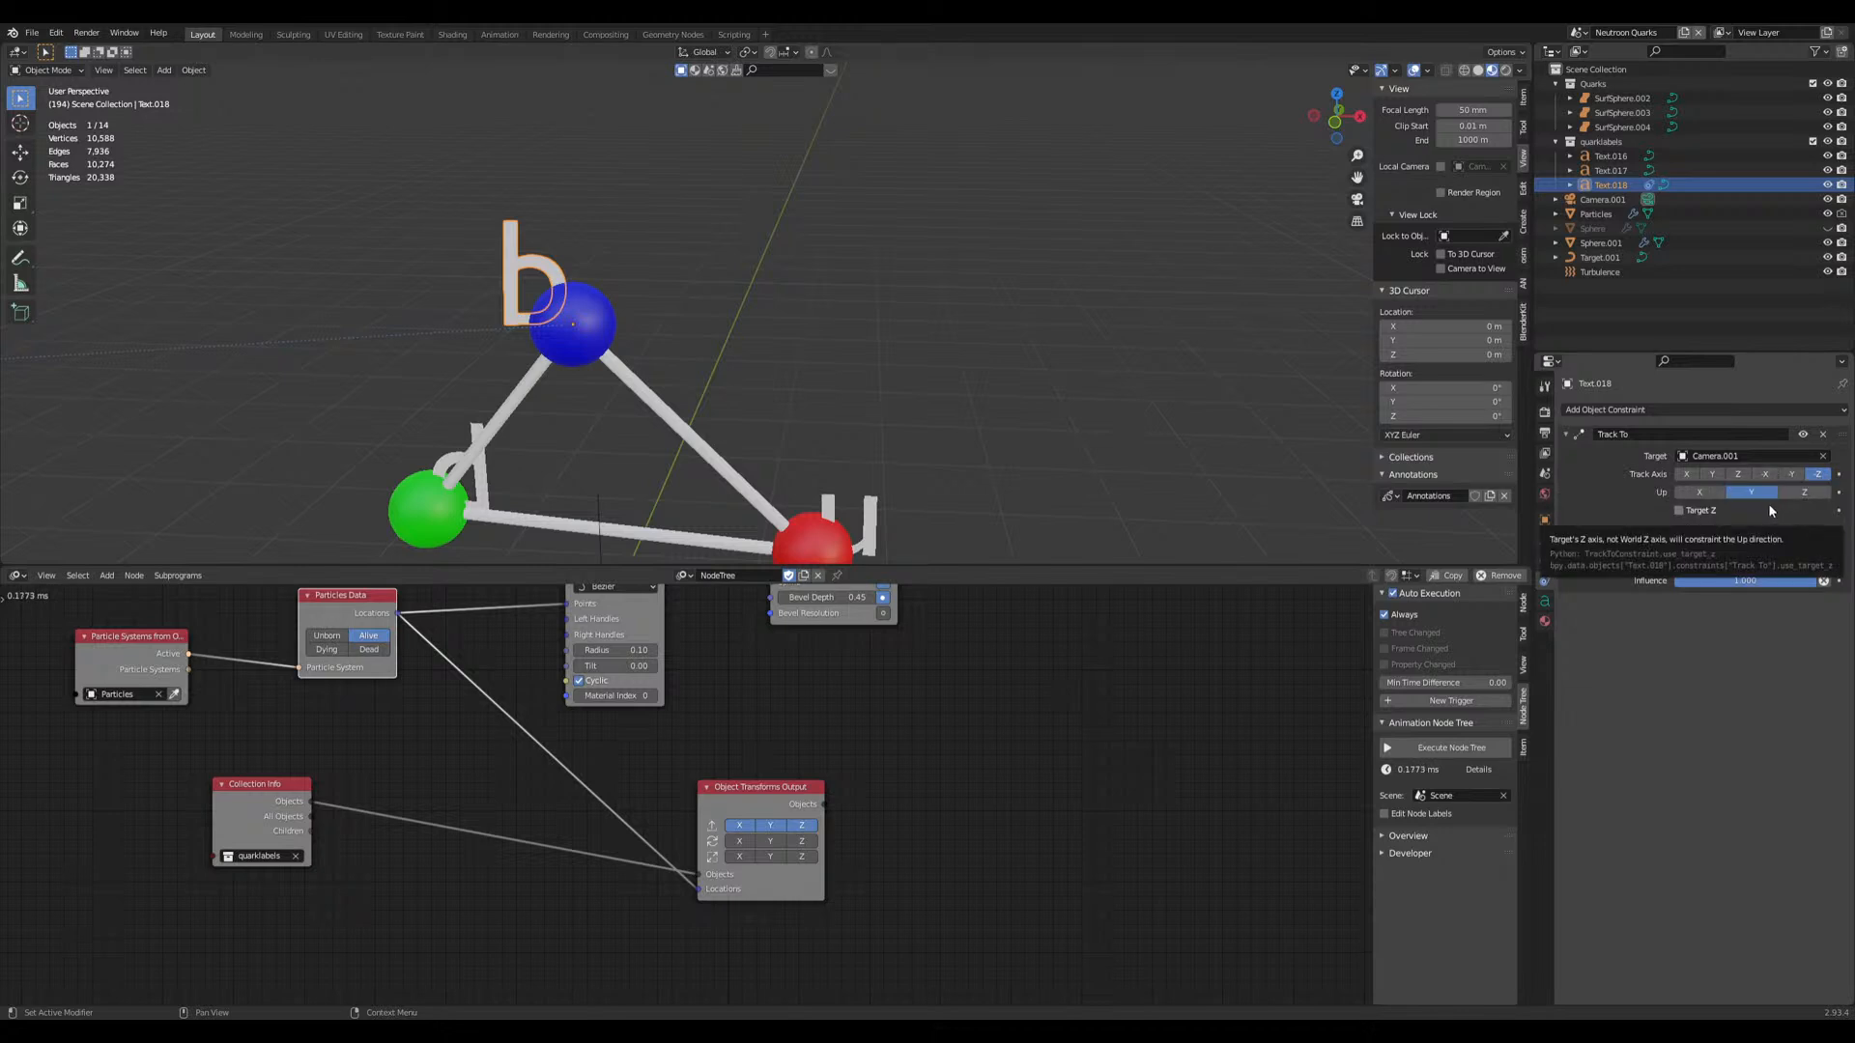
Step: Set the Track To constraint's track axis to Z and inspect how the d label faces the camera
click(1737, 474)
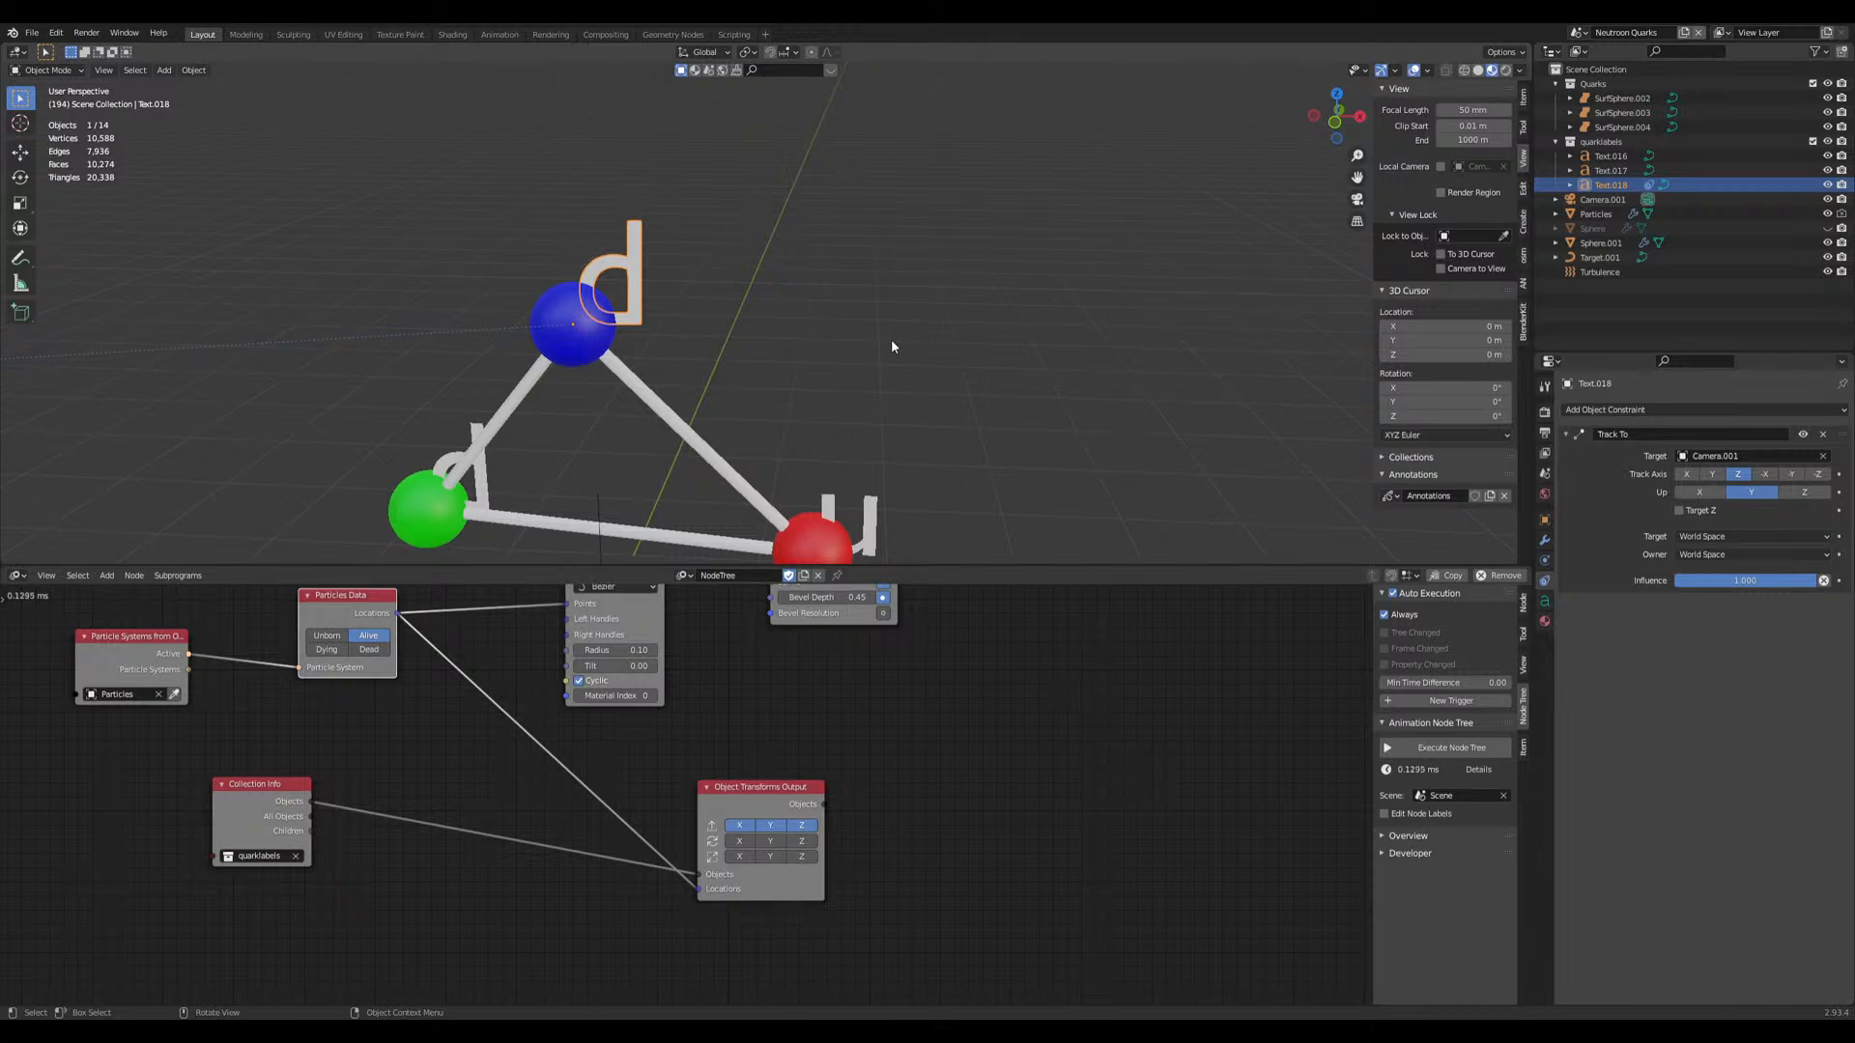
scroll(889, 338, down, 6)
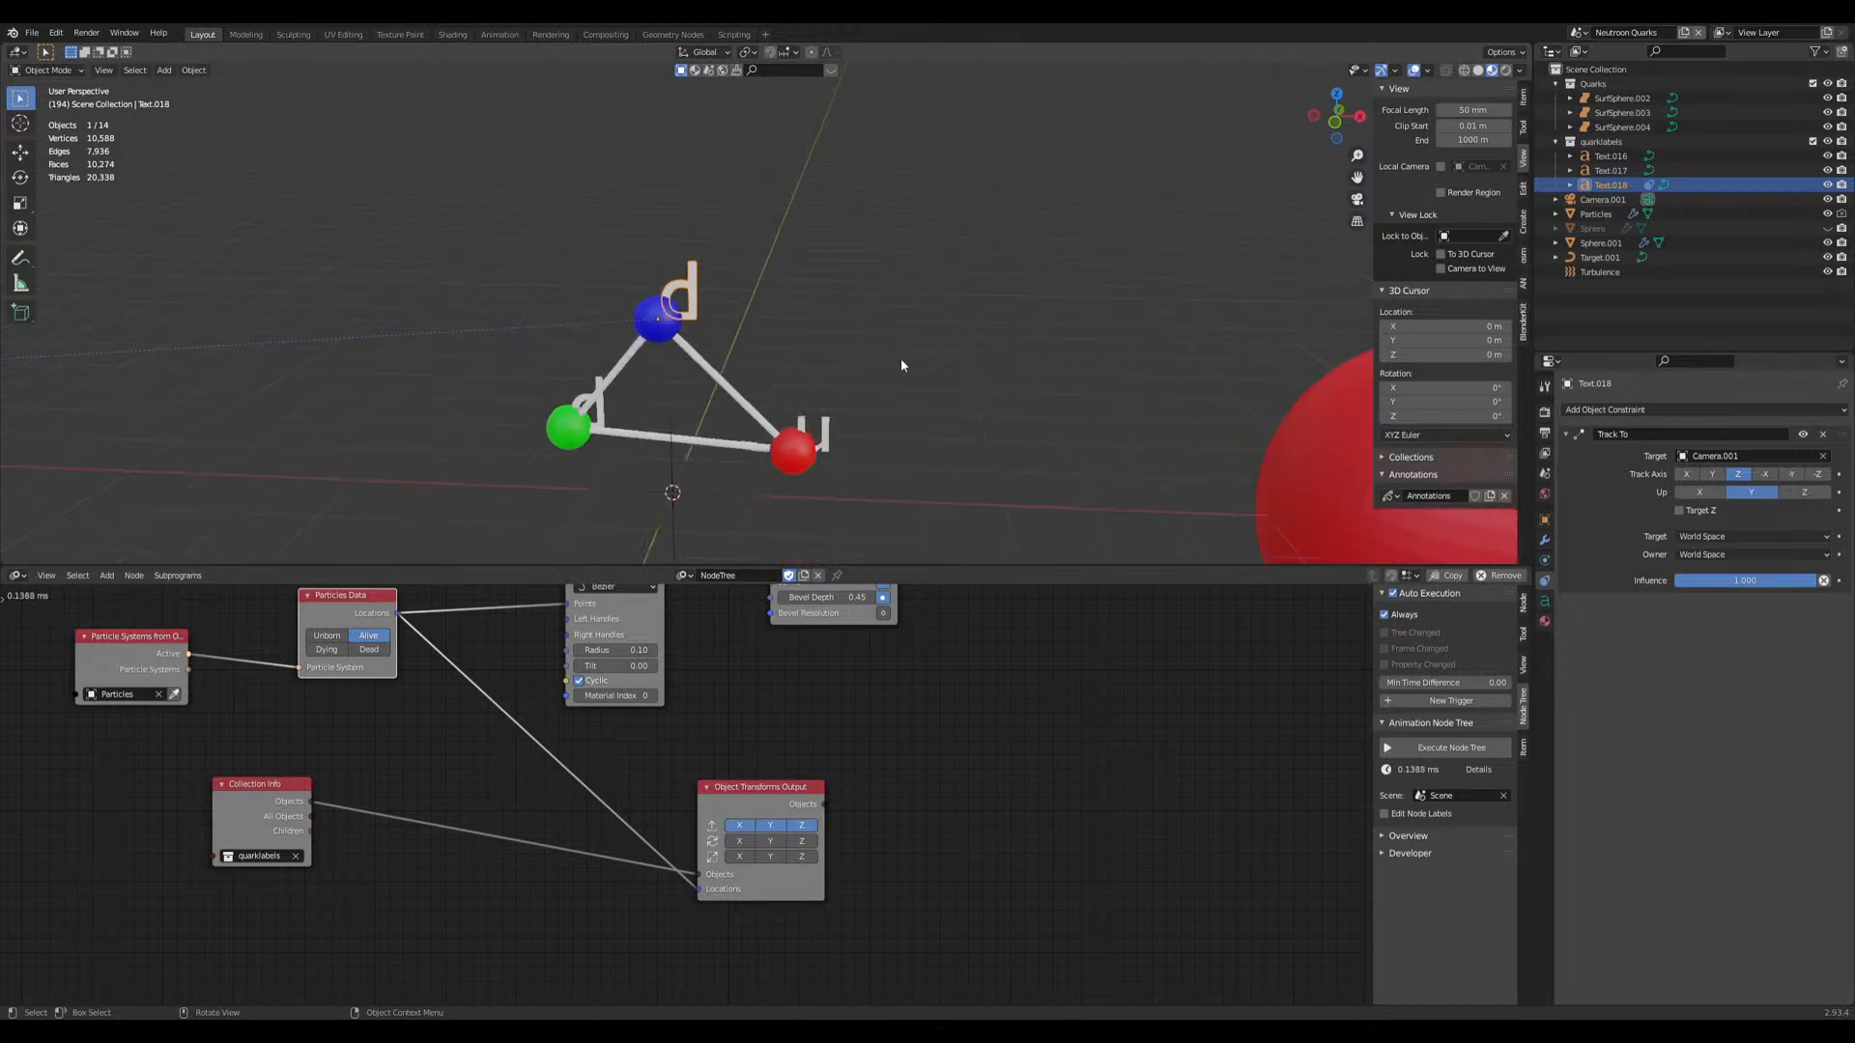
middle_drag(896, 367, 831, 417)
scroll(1053, 439, up, 6)
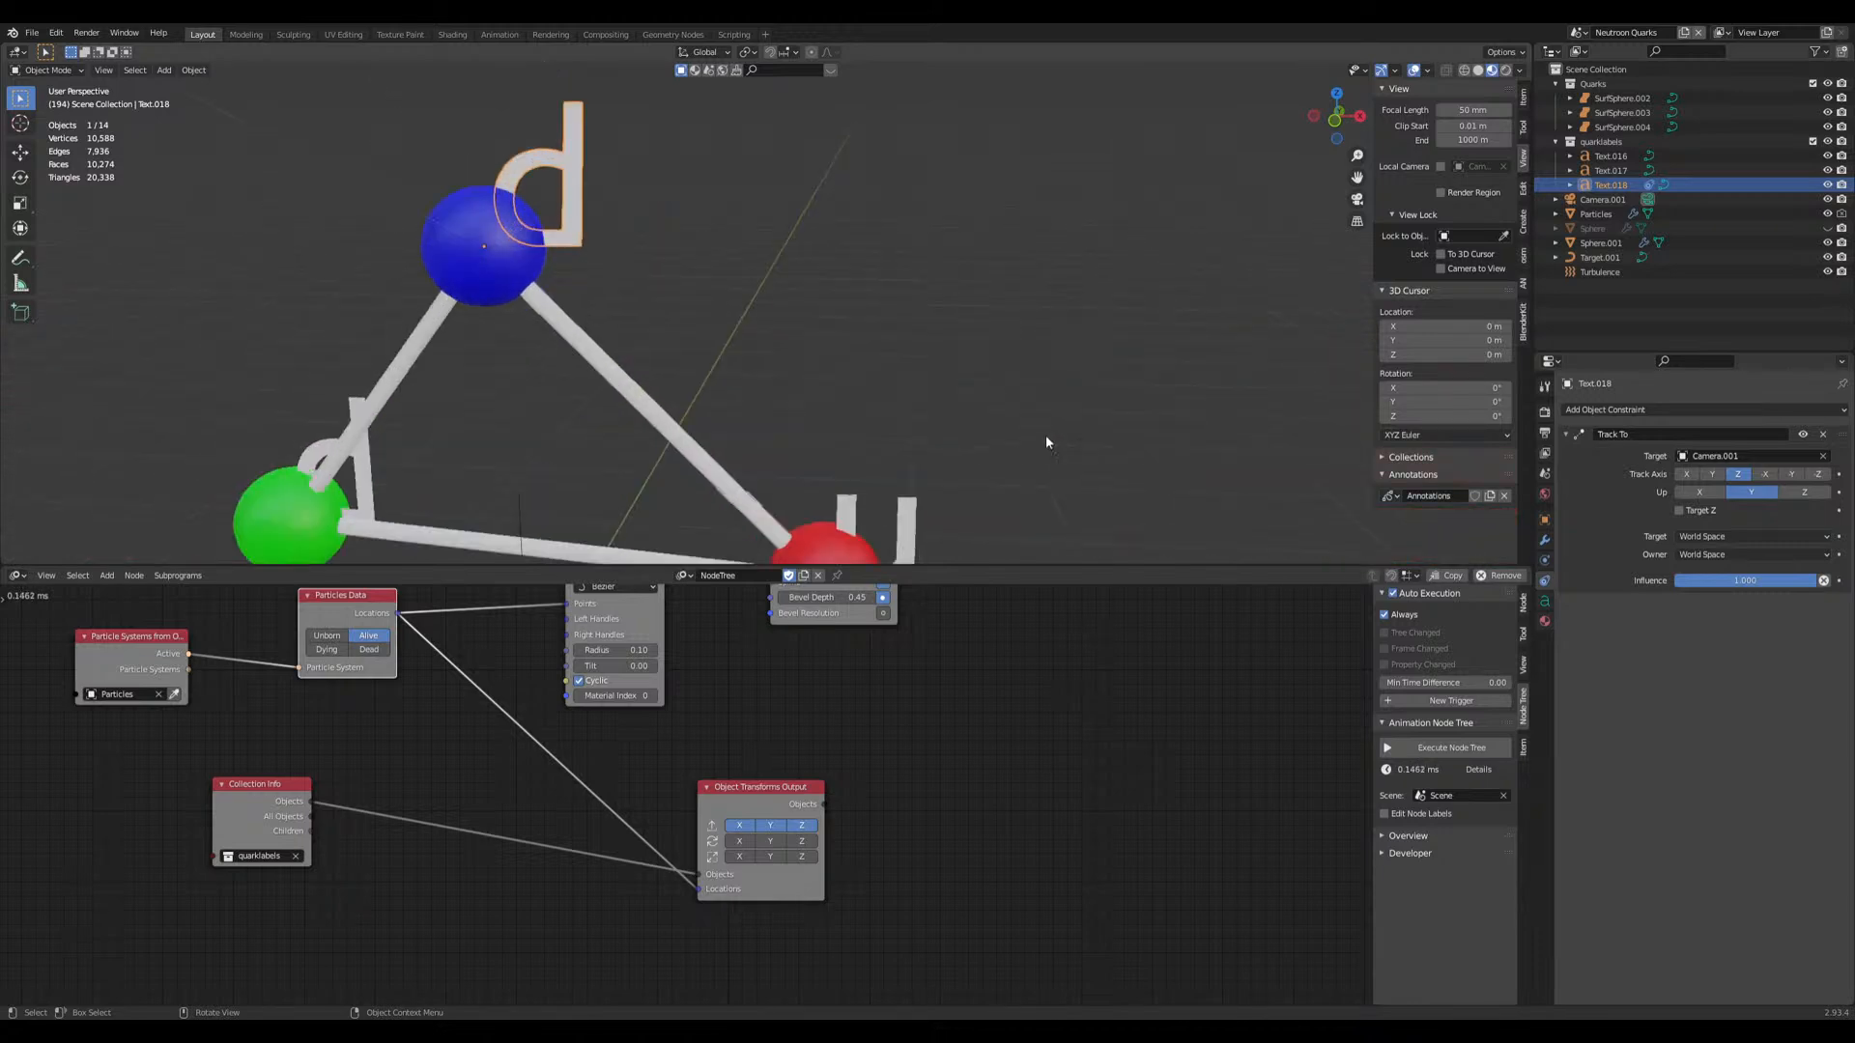
middle_drag(873, 485, 811, 381)
scroll(711, 386, down, 3)
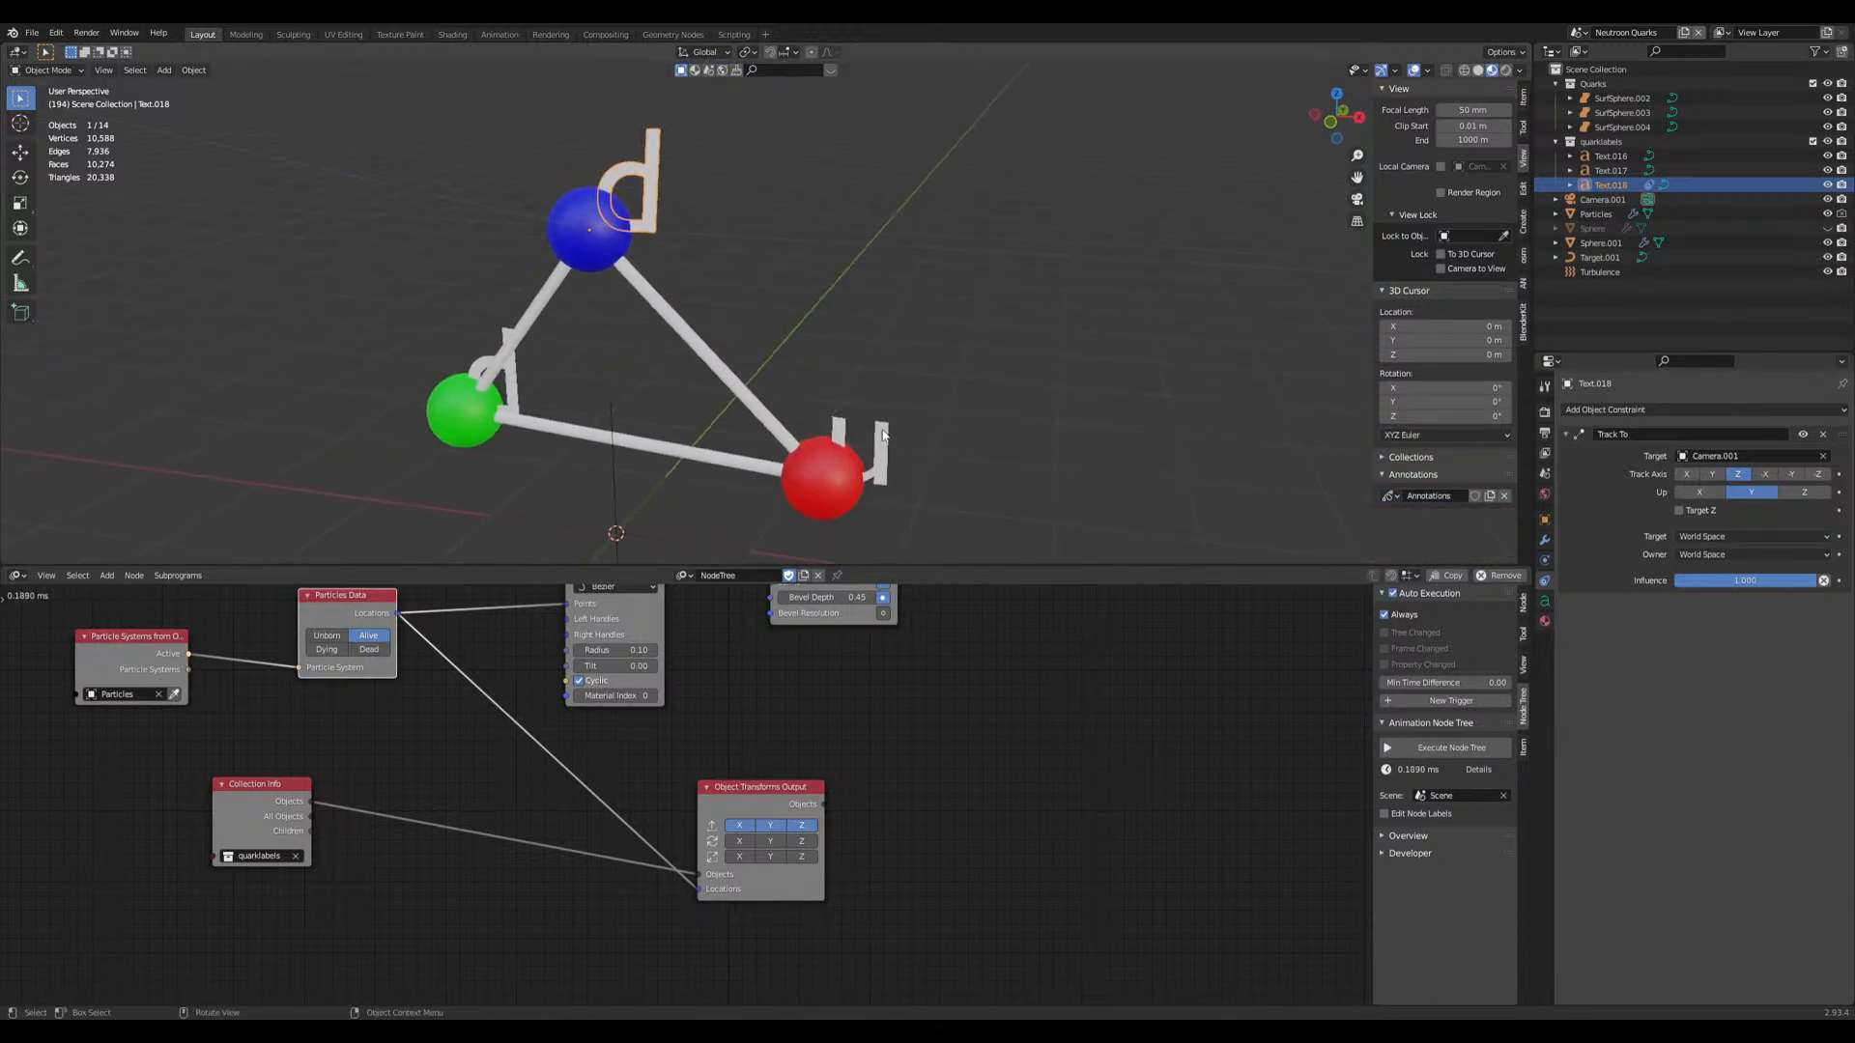
Step: Hide the Particles object whose quark spheres cover the letter labels
shift+click(881, 435)
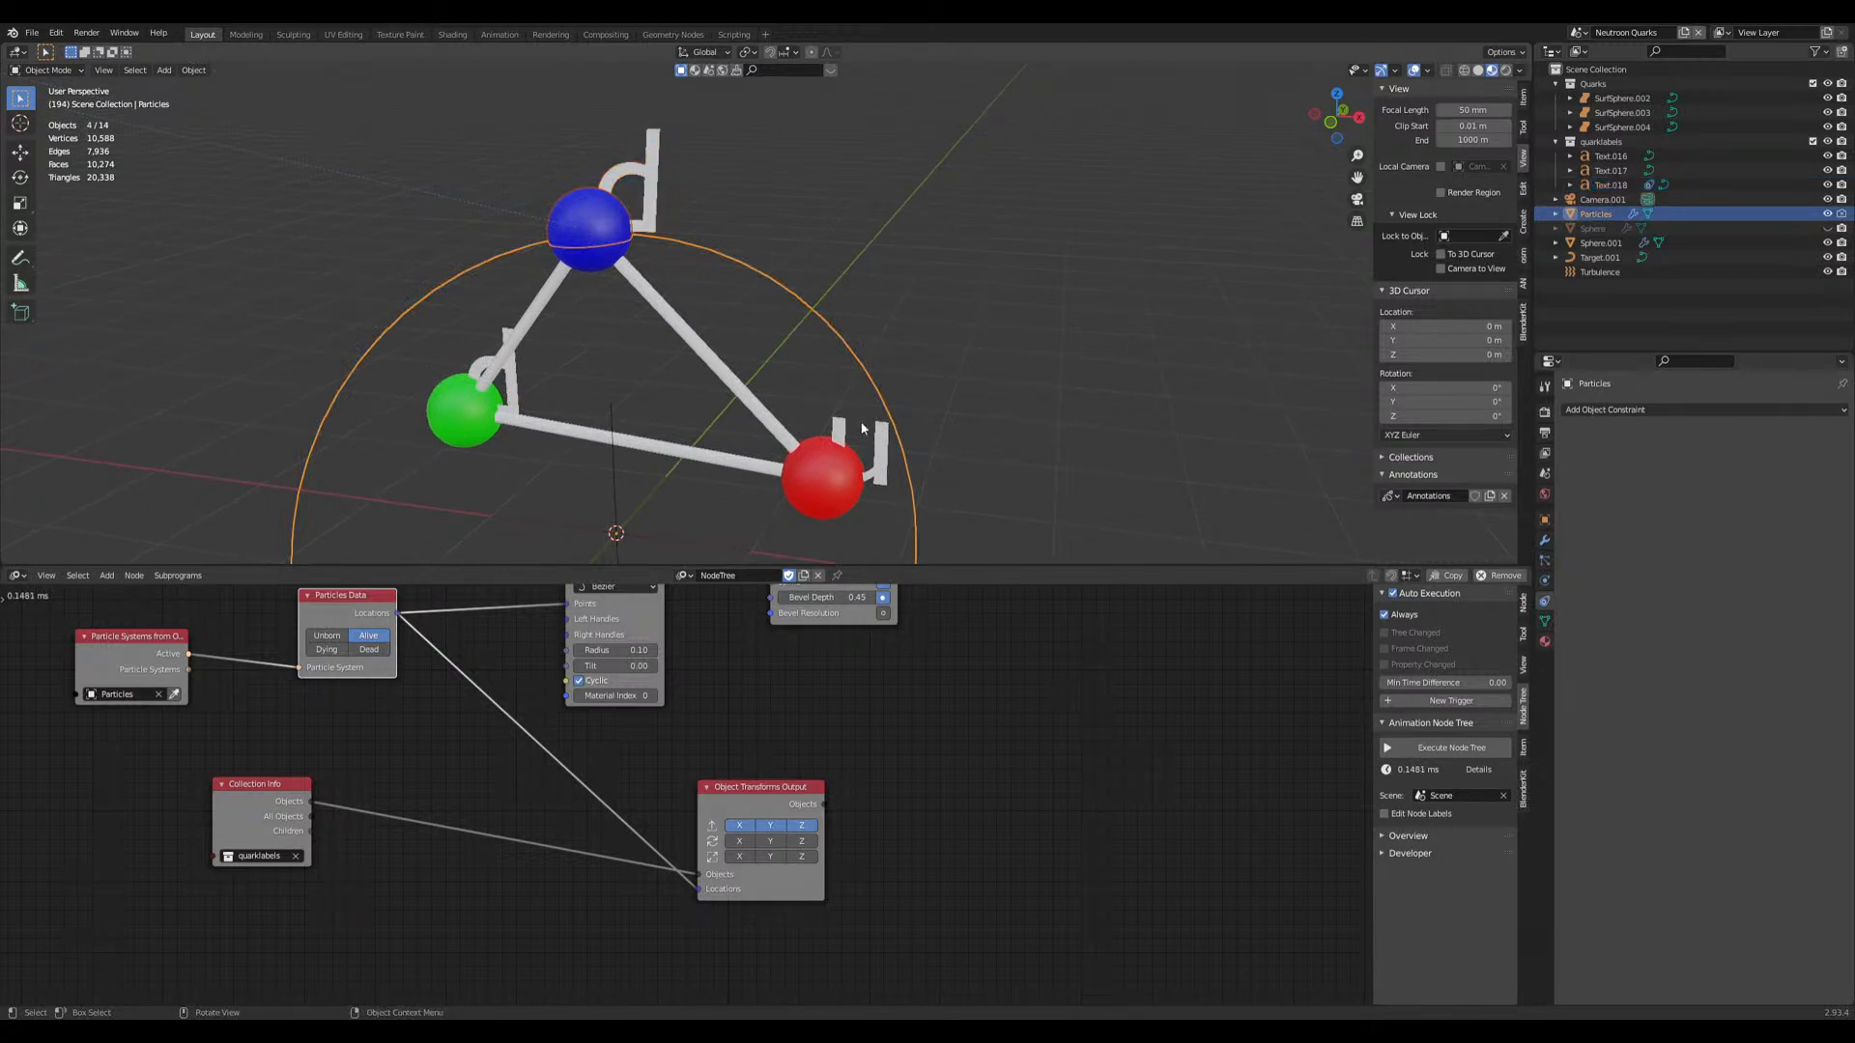
click(875, 431)
click(715, 357)
click(649, 161)
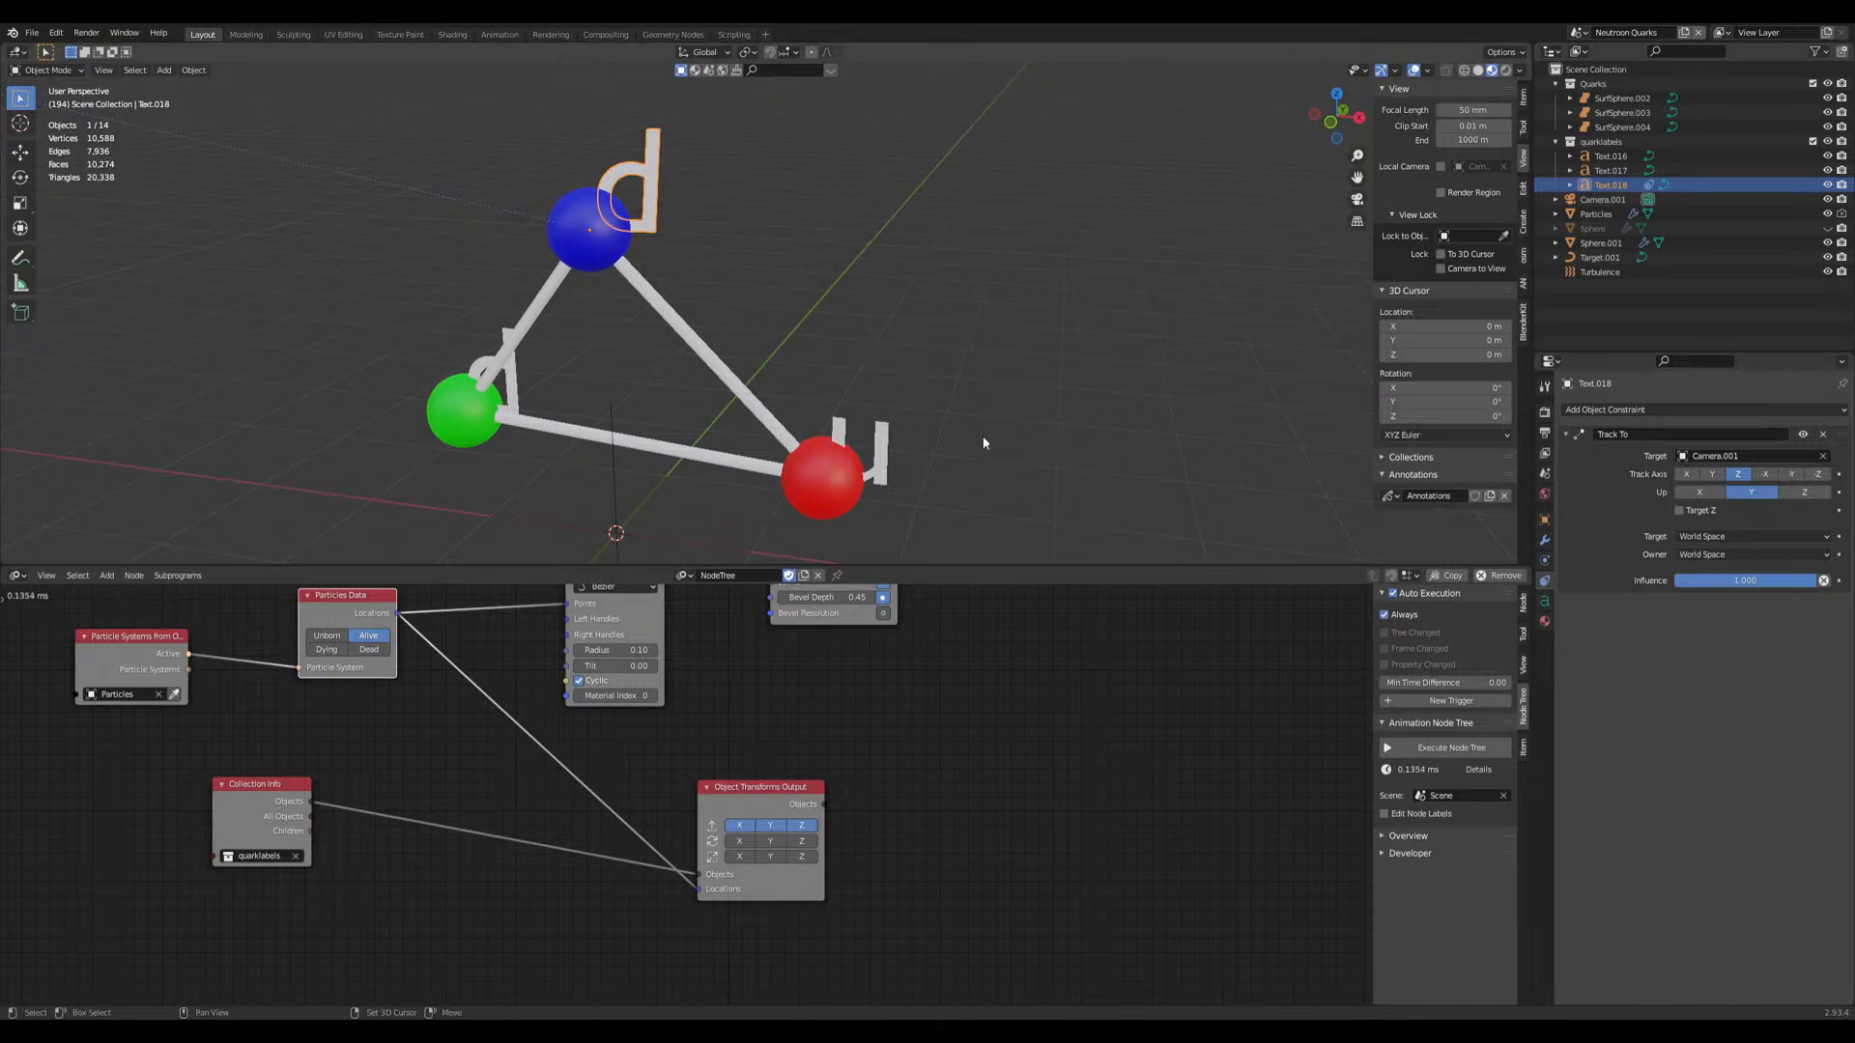
click(842, 456)
key(h)
Step: Copy the Track To constraint from the d label at the upper curve corner to the u label and the other d label
click(837, 432)
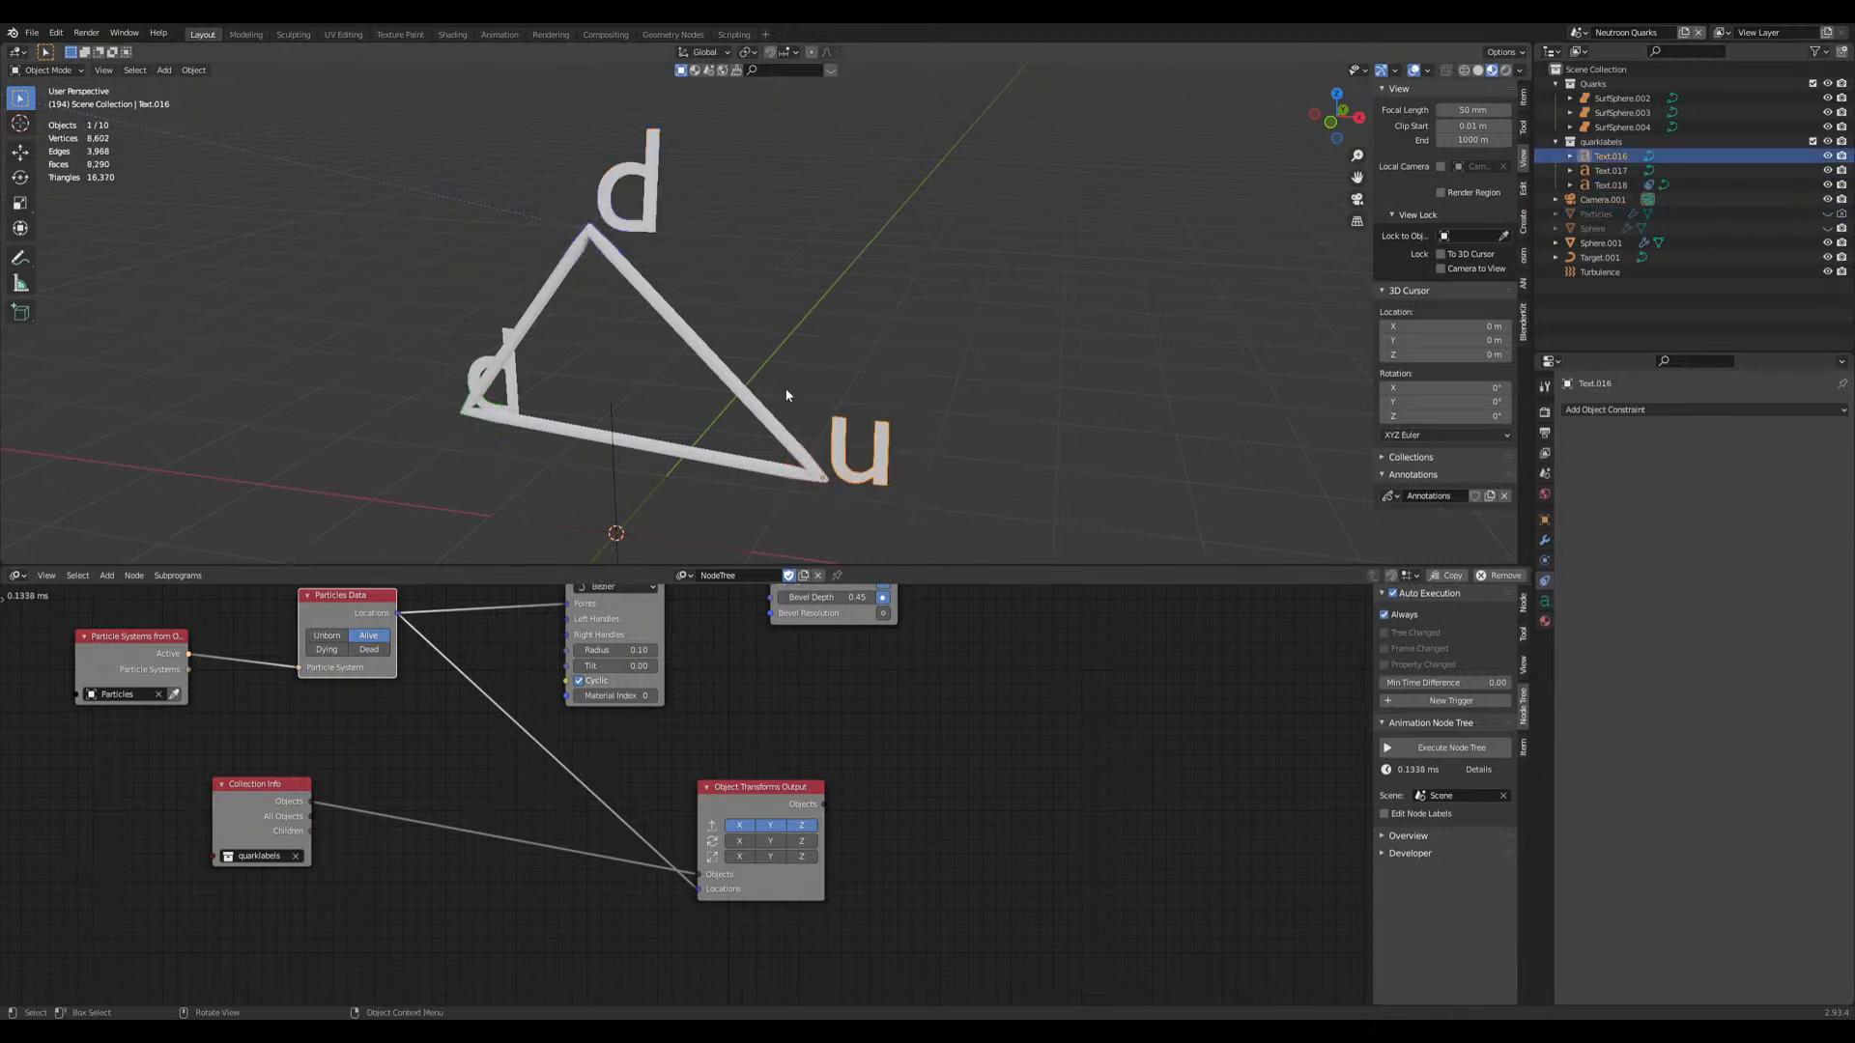
shift+click(650, 160)
shift+click(470, 372)
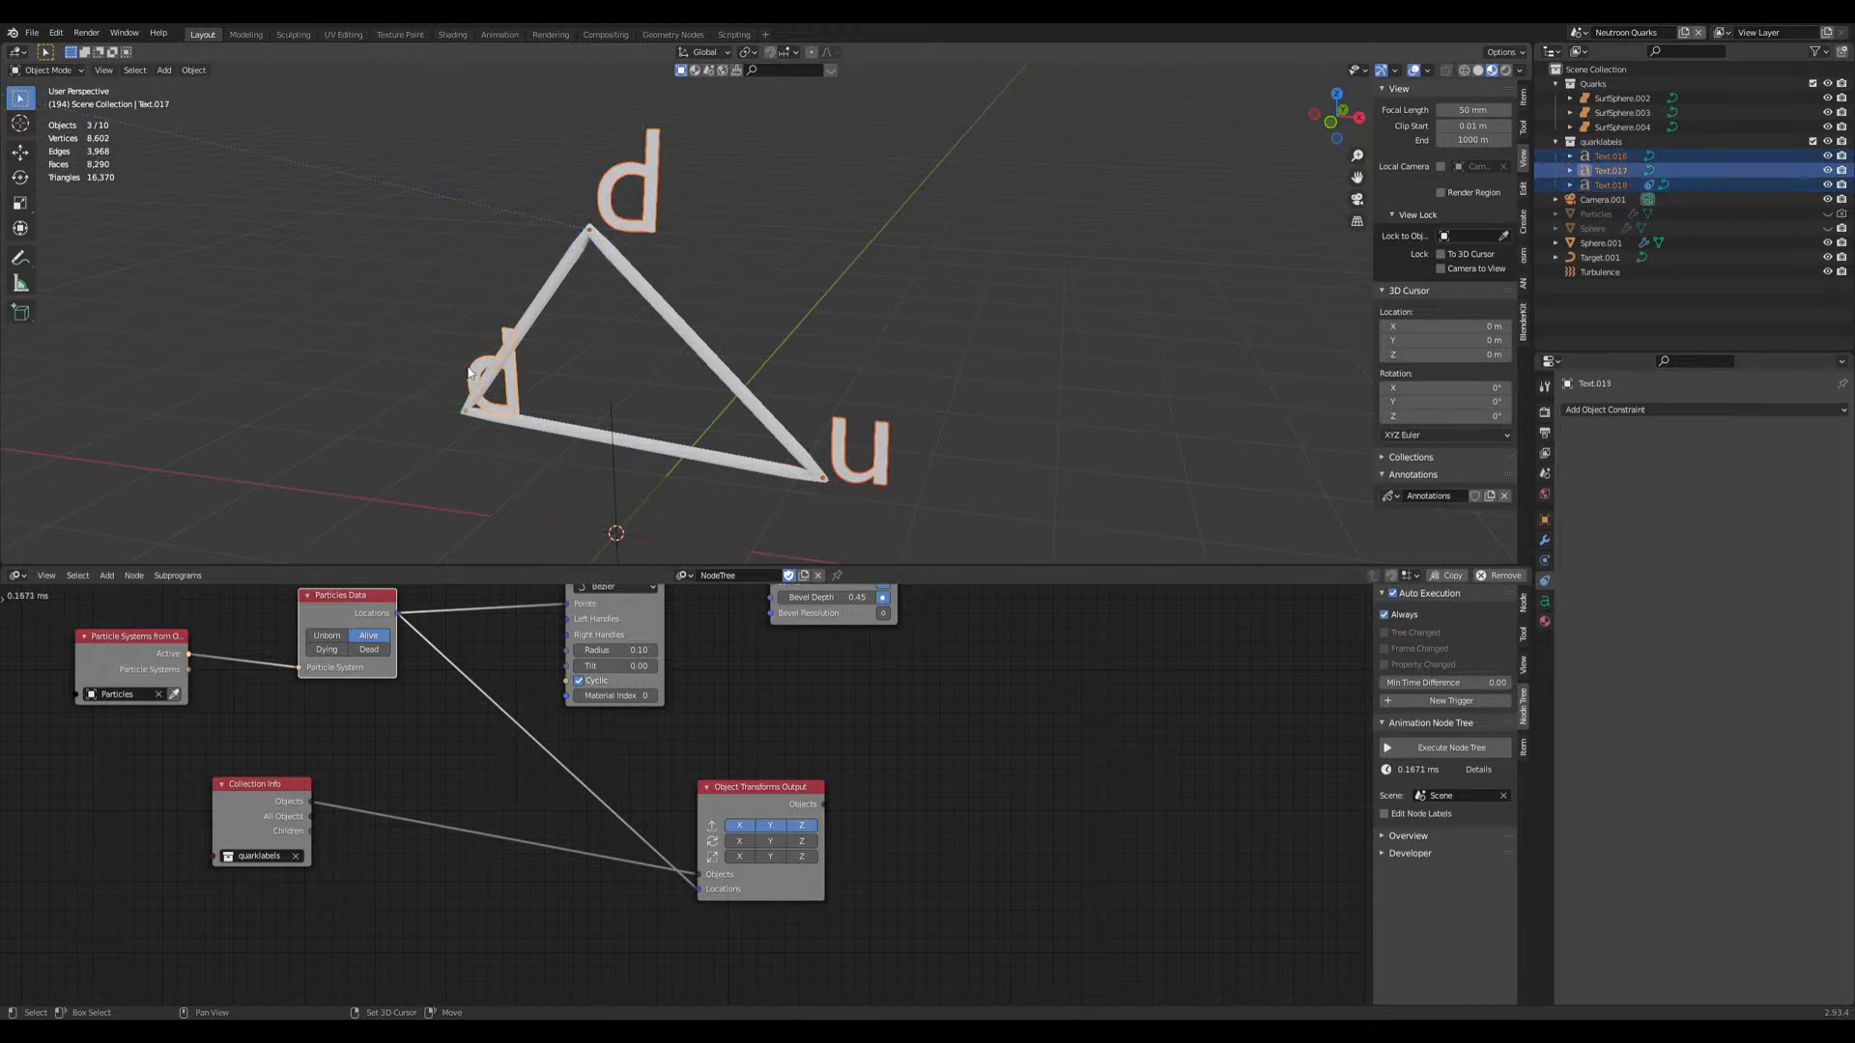
shift+click(644, 223)
click(201, 69)
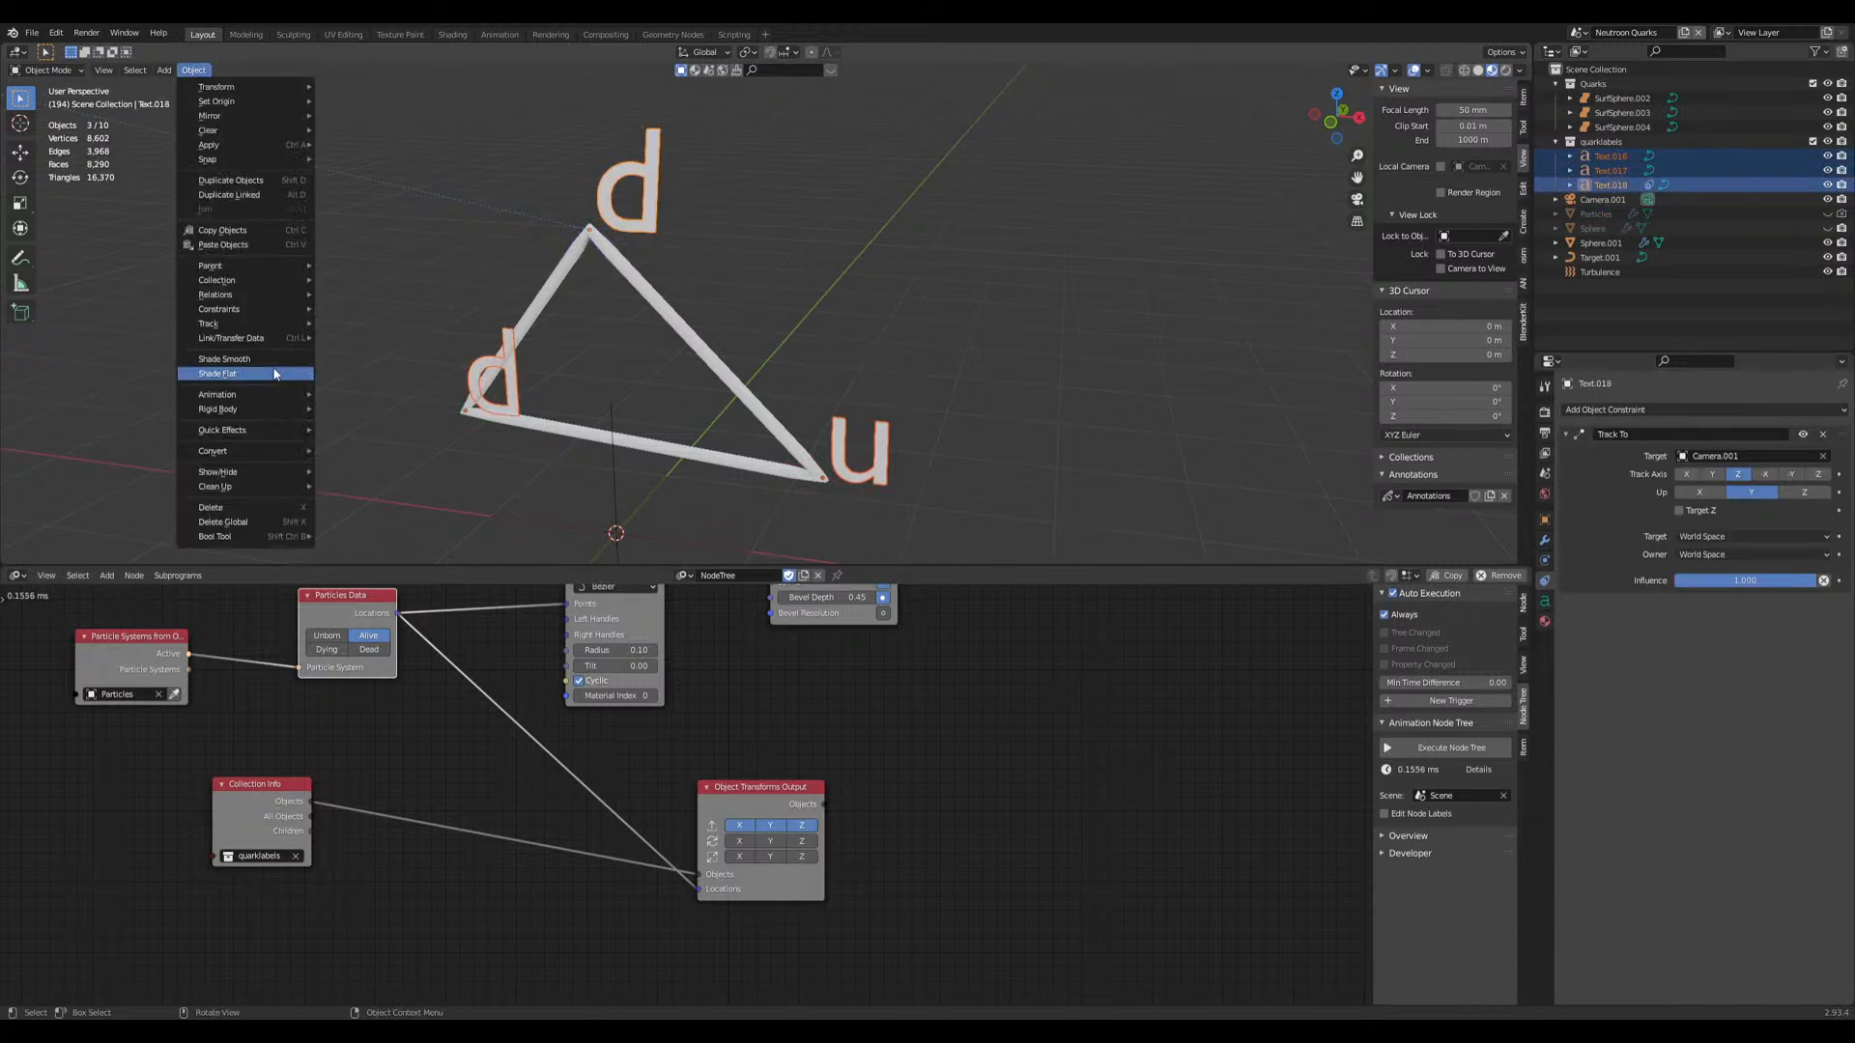
mouse_move(273, 261)
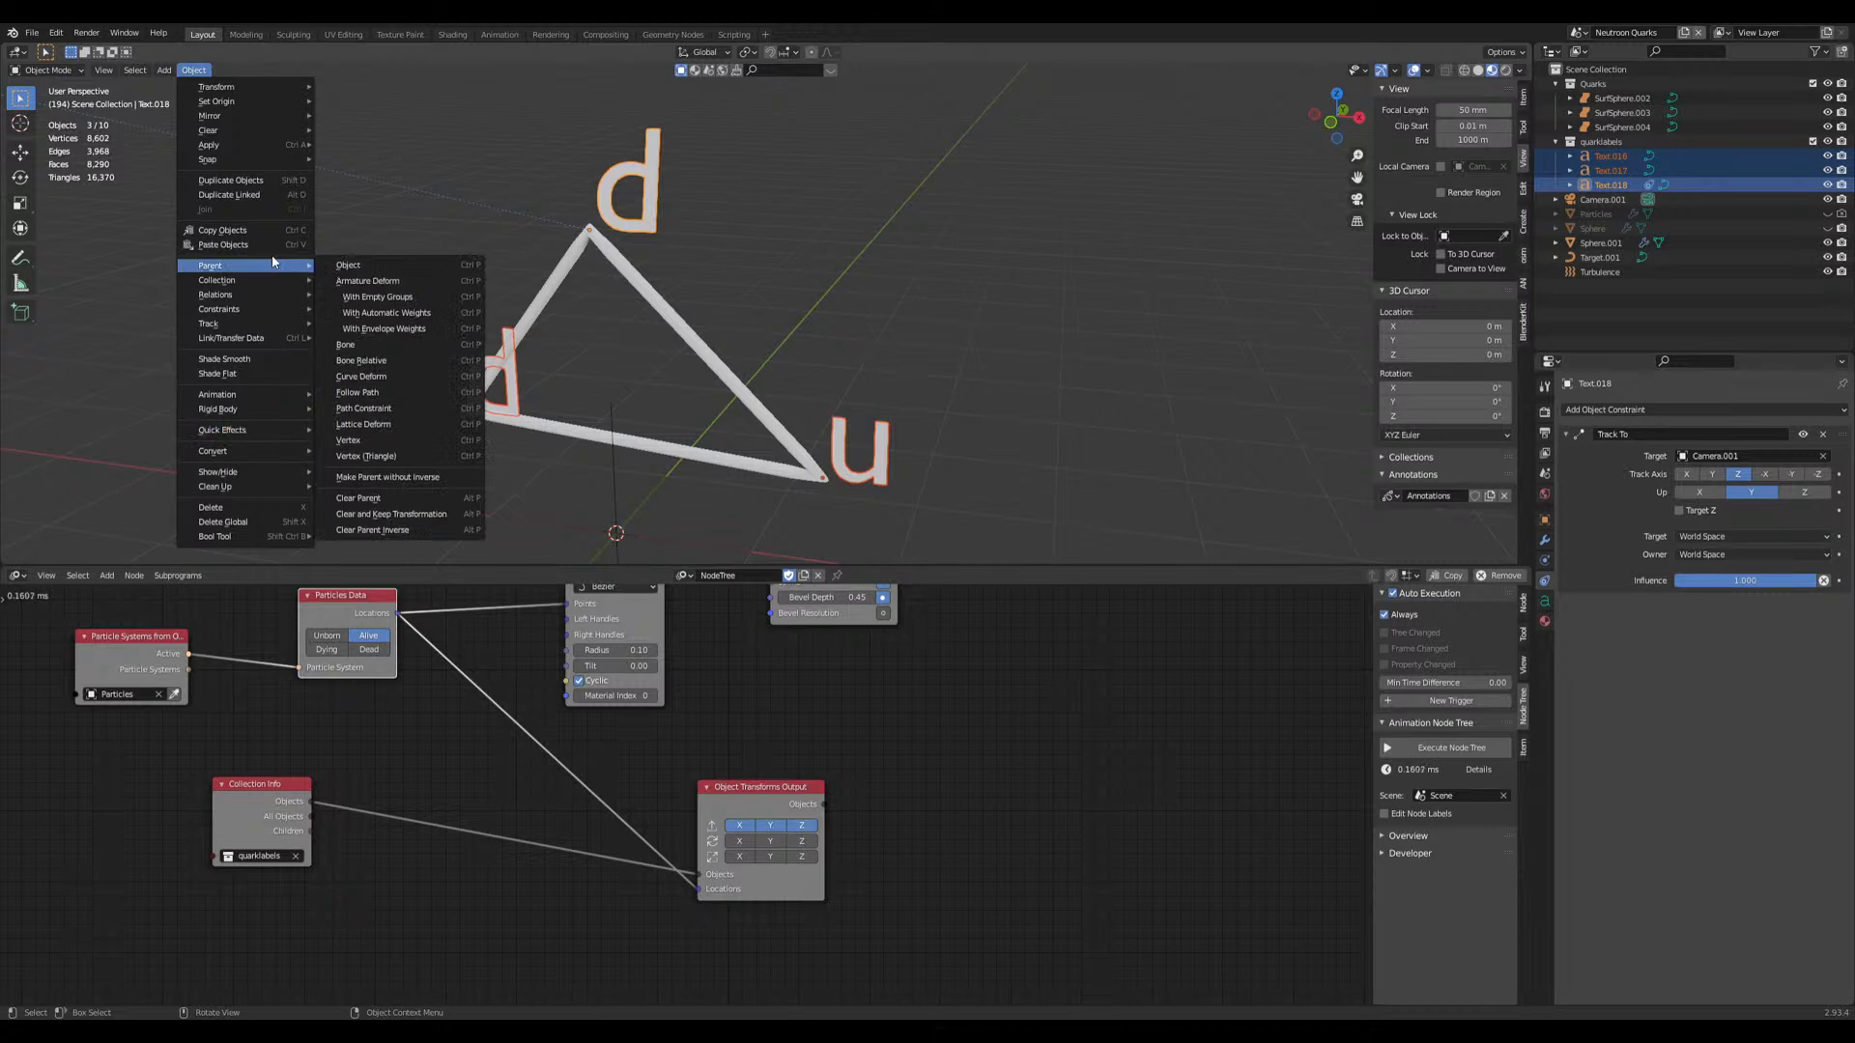
mouse_move(270, 430)
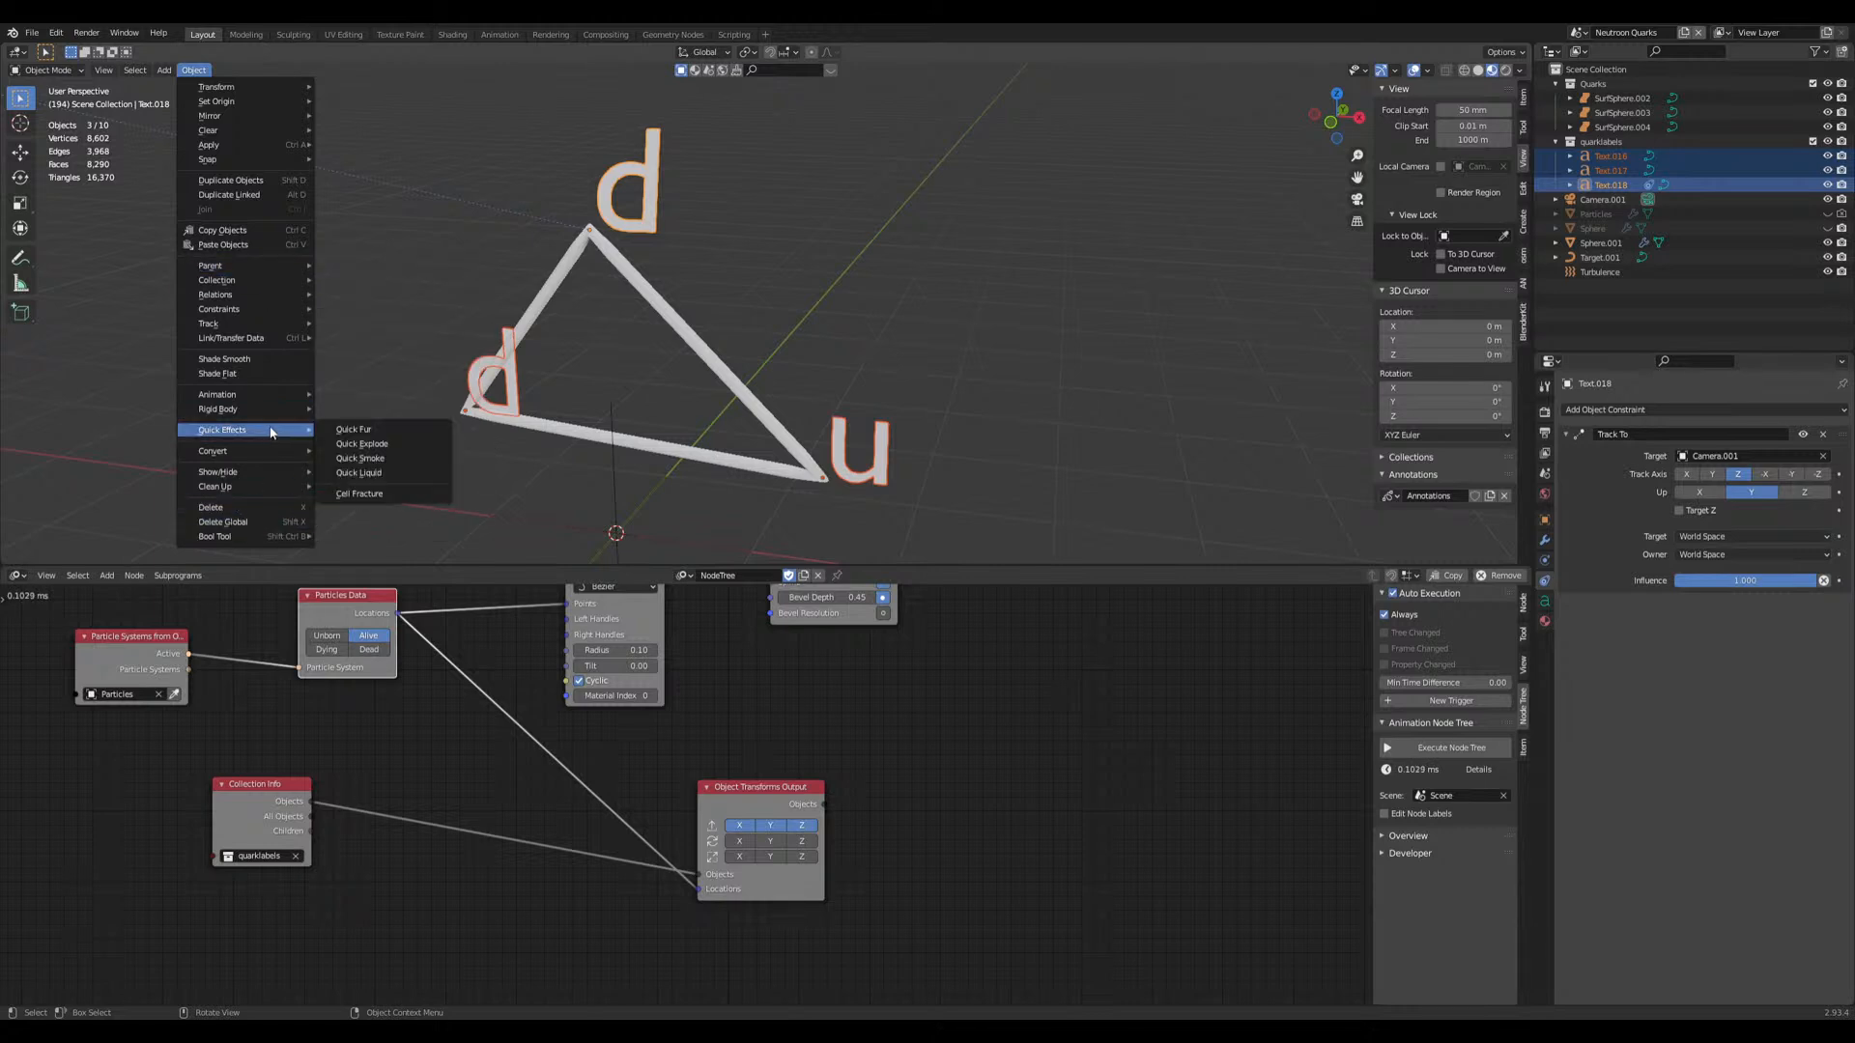
mouse_move(241, 311)
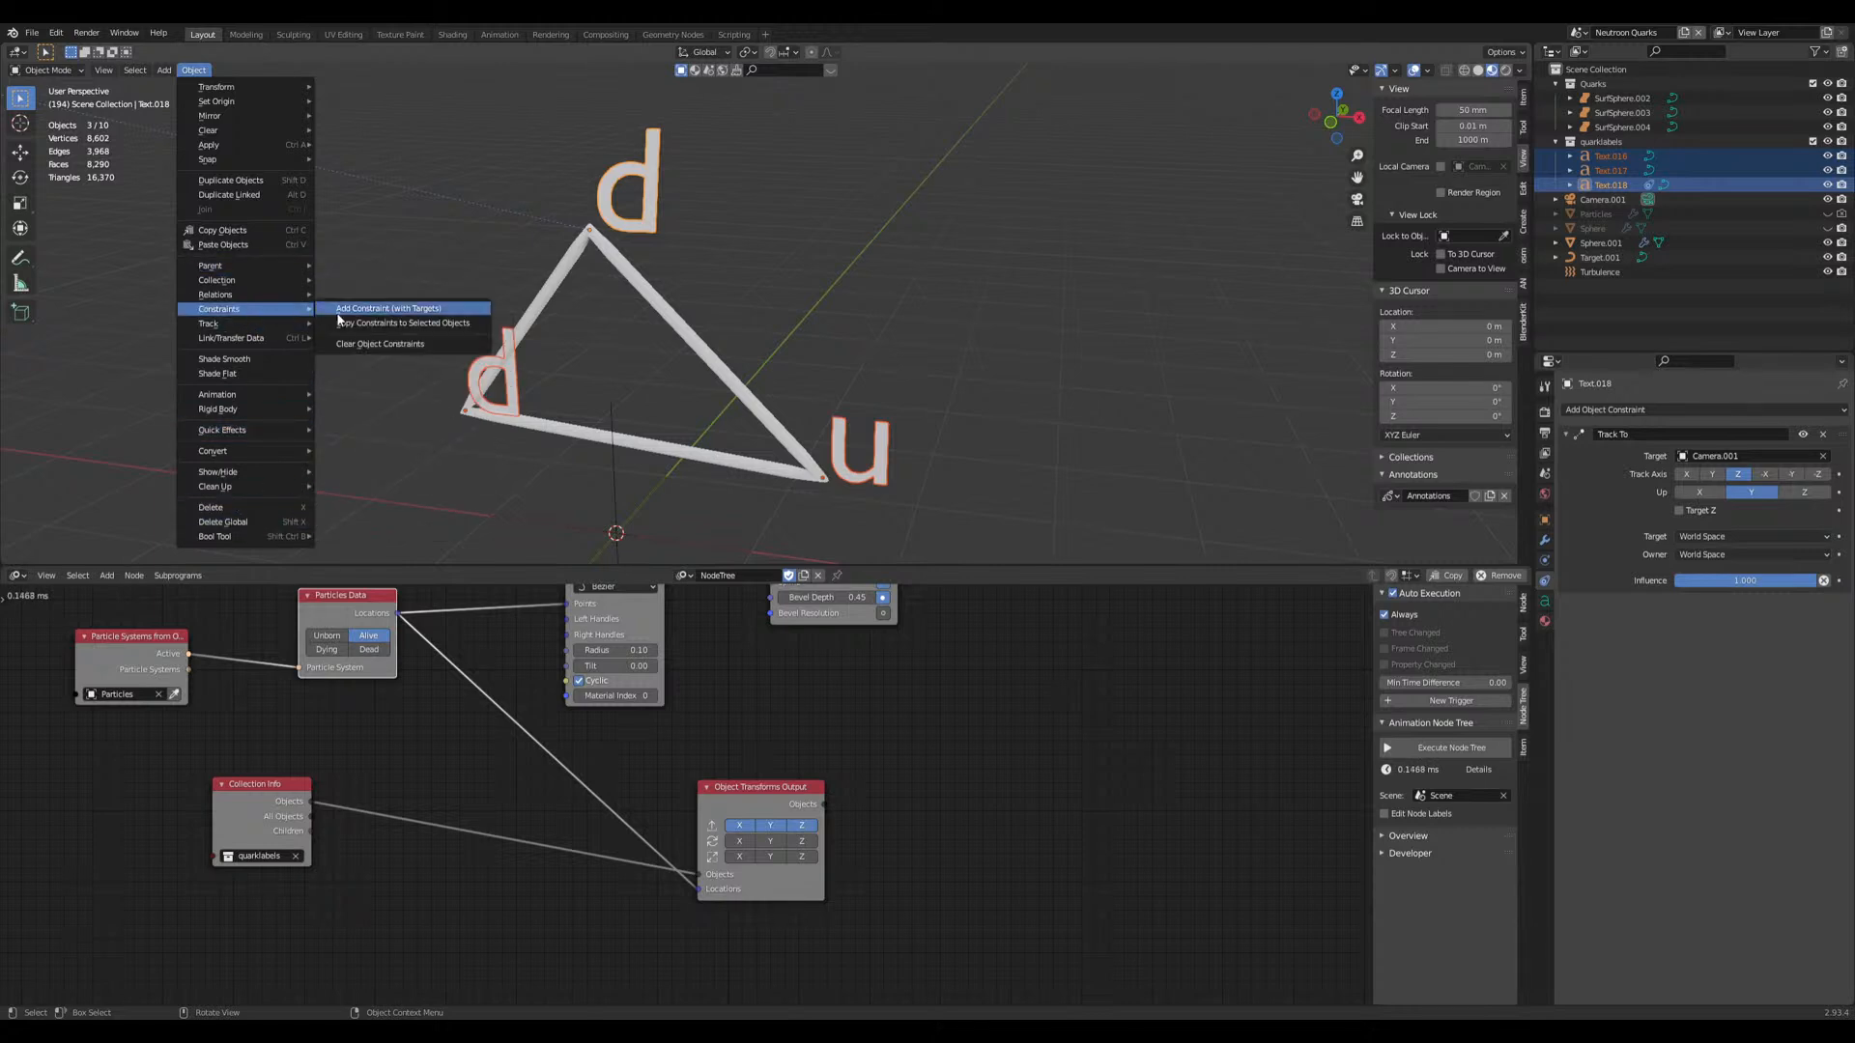
click(389, 329)
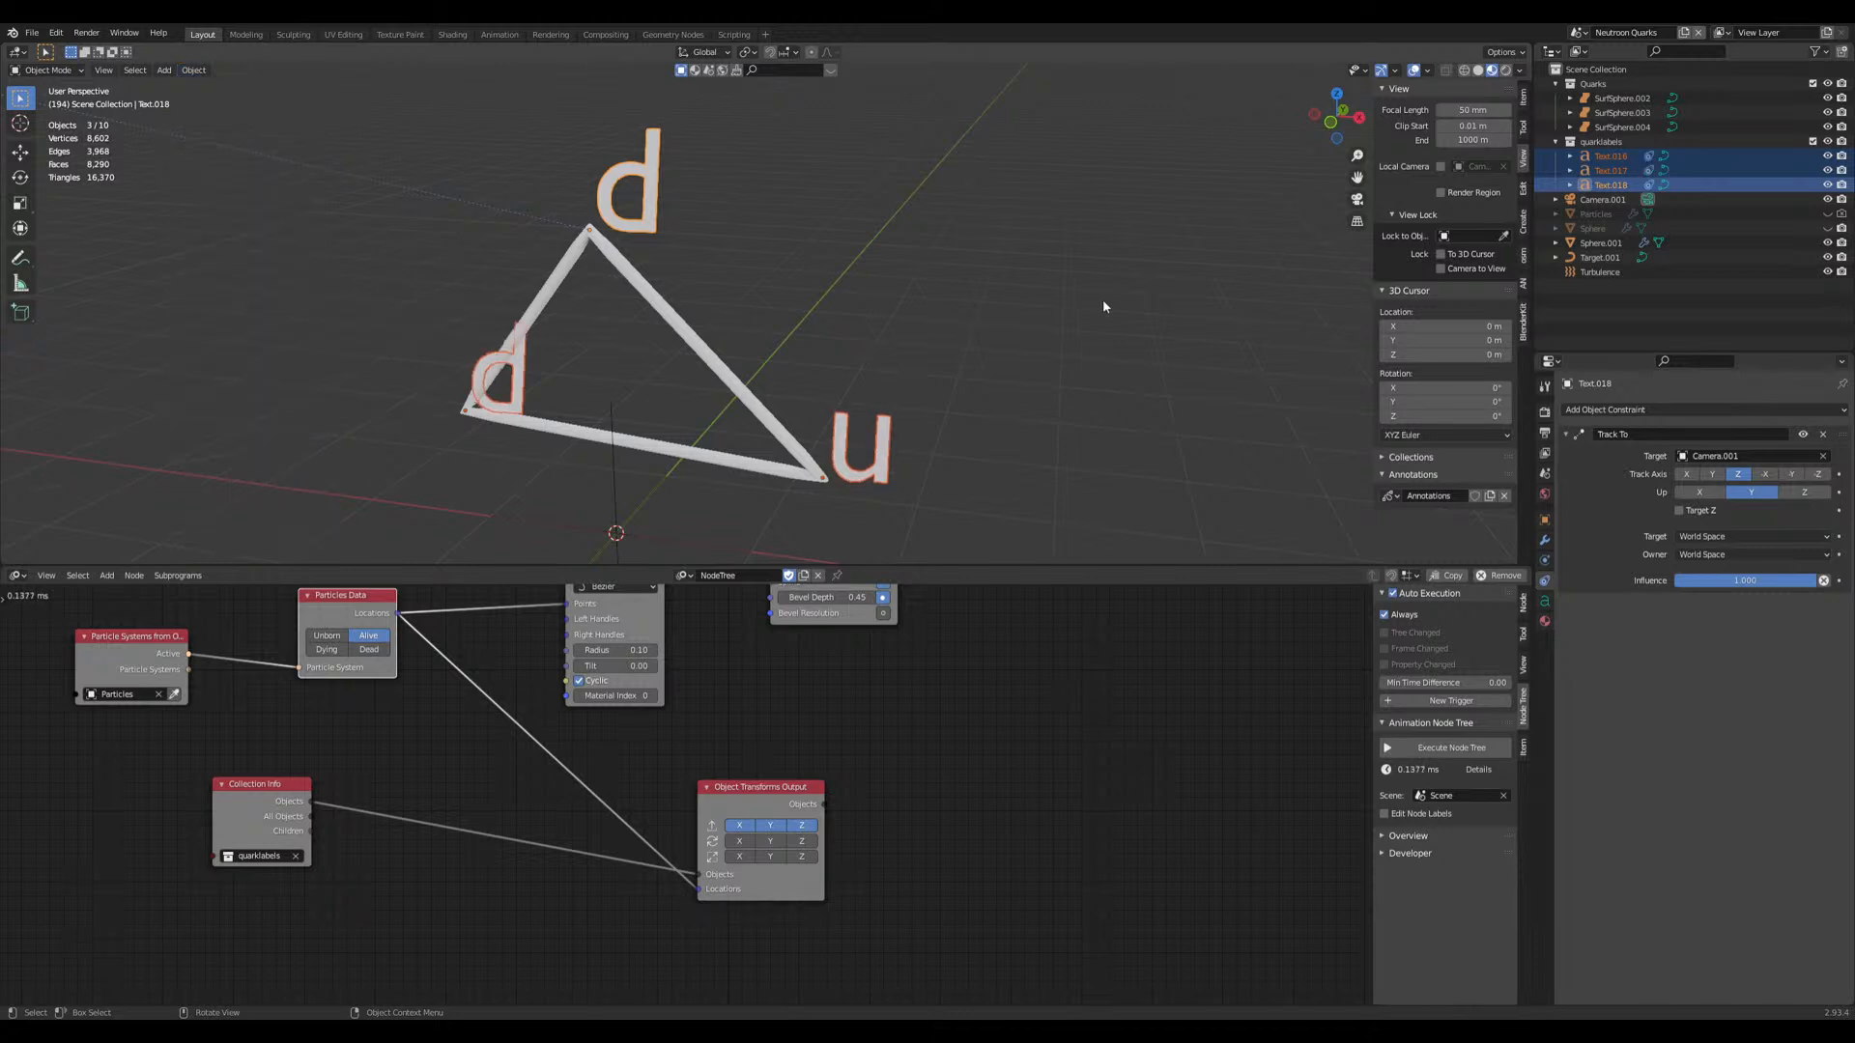
Step: Unhide the hidden objects and play the animation seen through the camera
click(1103, 300)
scroll(980, 326, down, 3)
key(space)
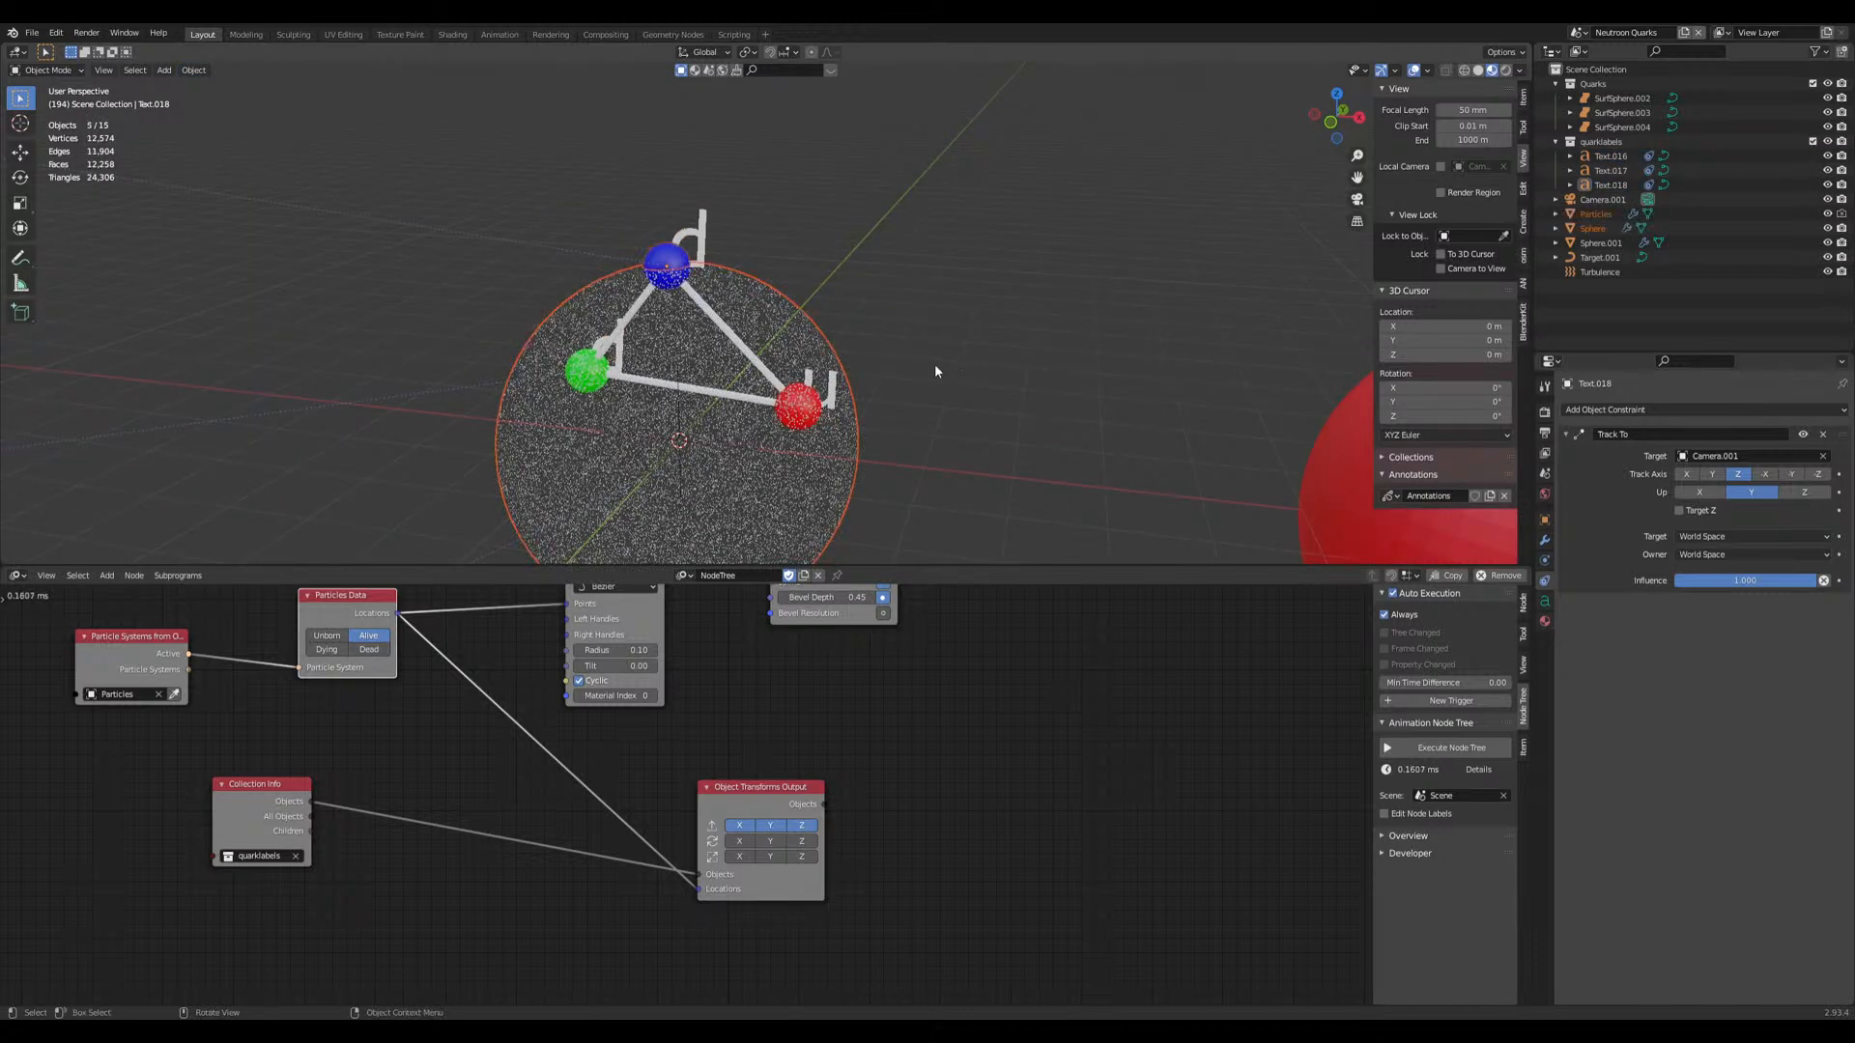
mouse_move(923, 417)
middle_down()
mouse_move(922, 362)
mouse_move(898, 400)
middle_up()
scroll(913, 367, down, 1)
key(KP_0)
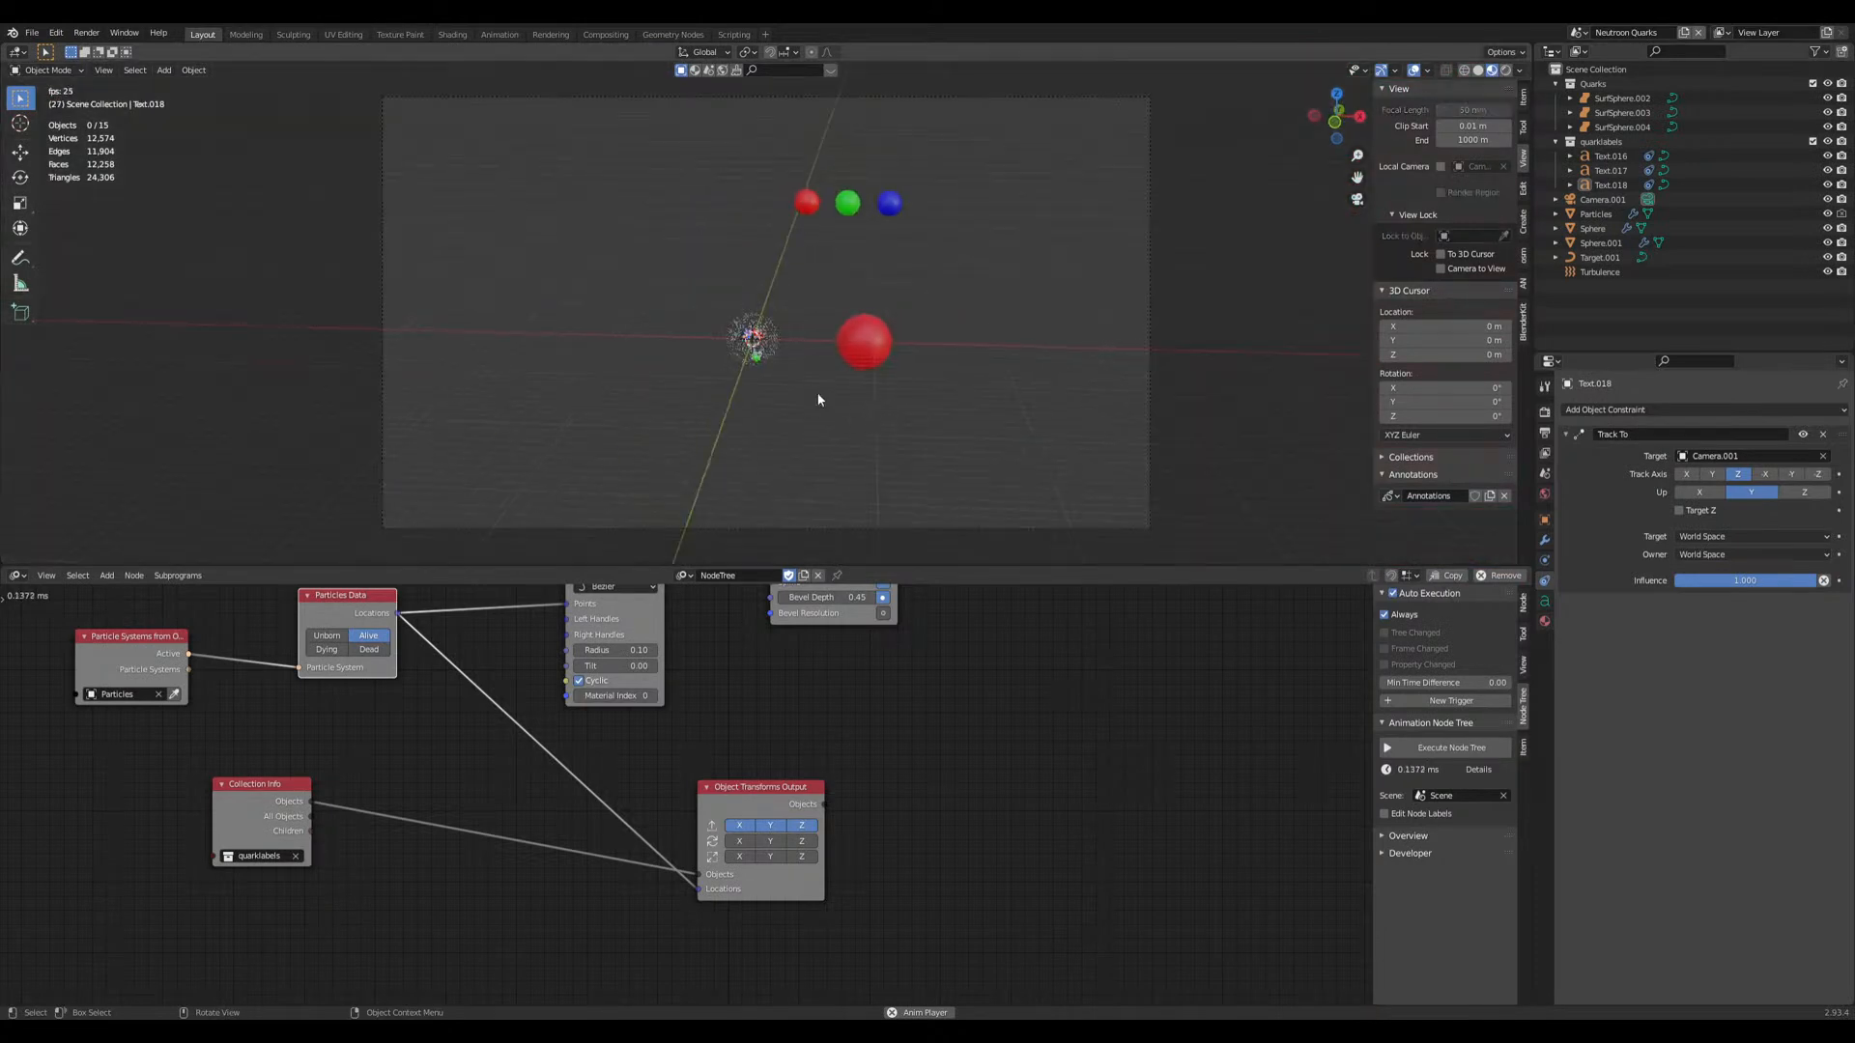
Step: Reposition the camera by aligning it to a close side view of the quark particles with the proton behind them
click(799, 99)
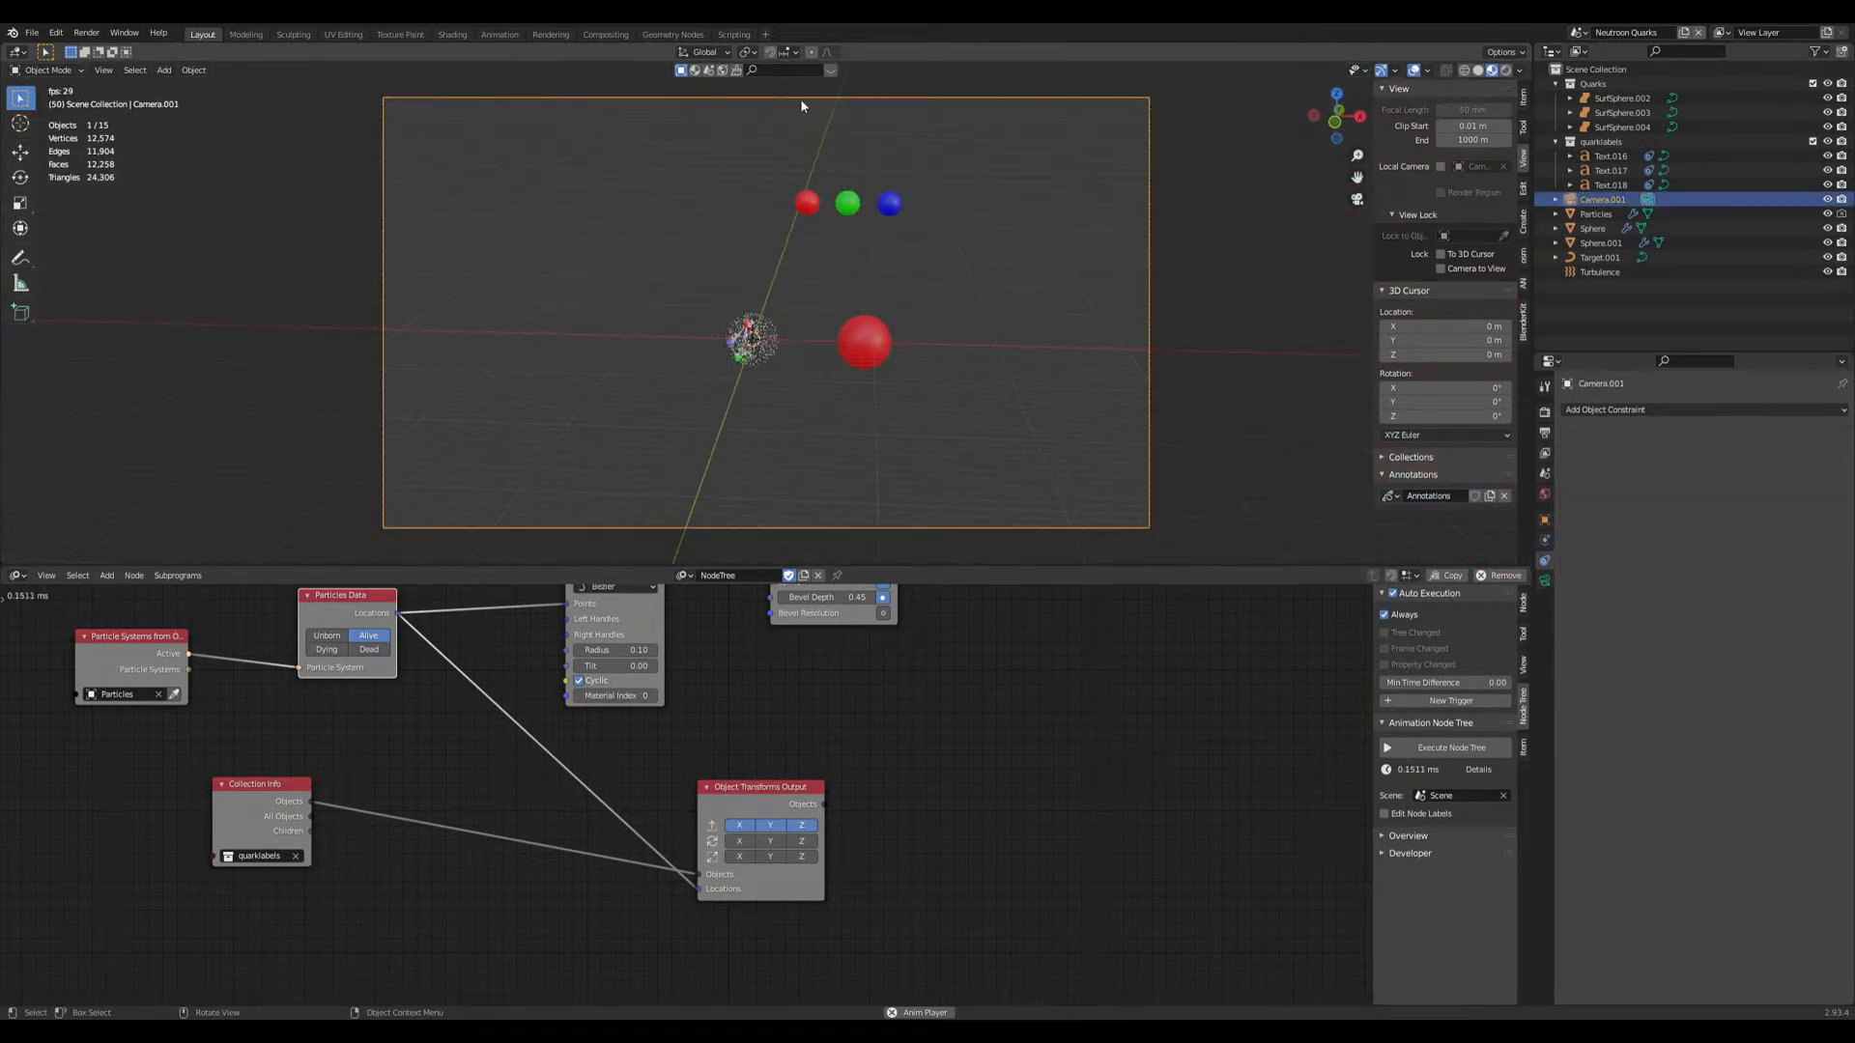
click(1523, 97)
drag(1430, 153, 1360, 152)
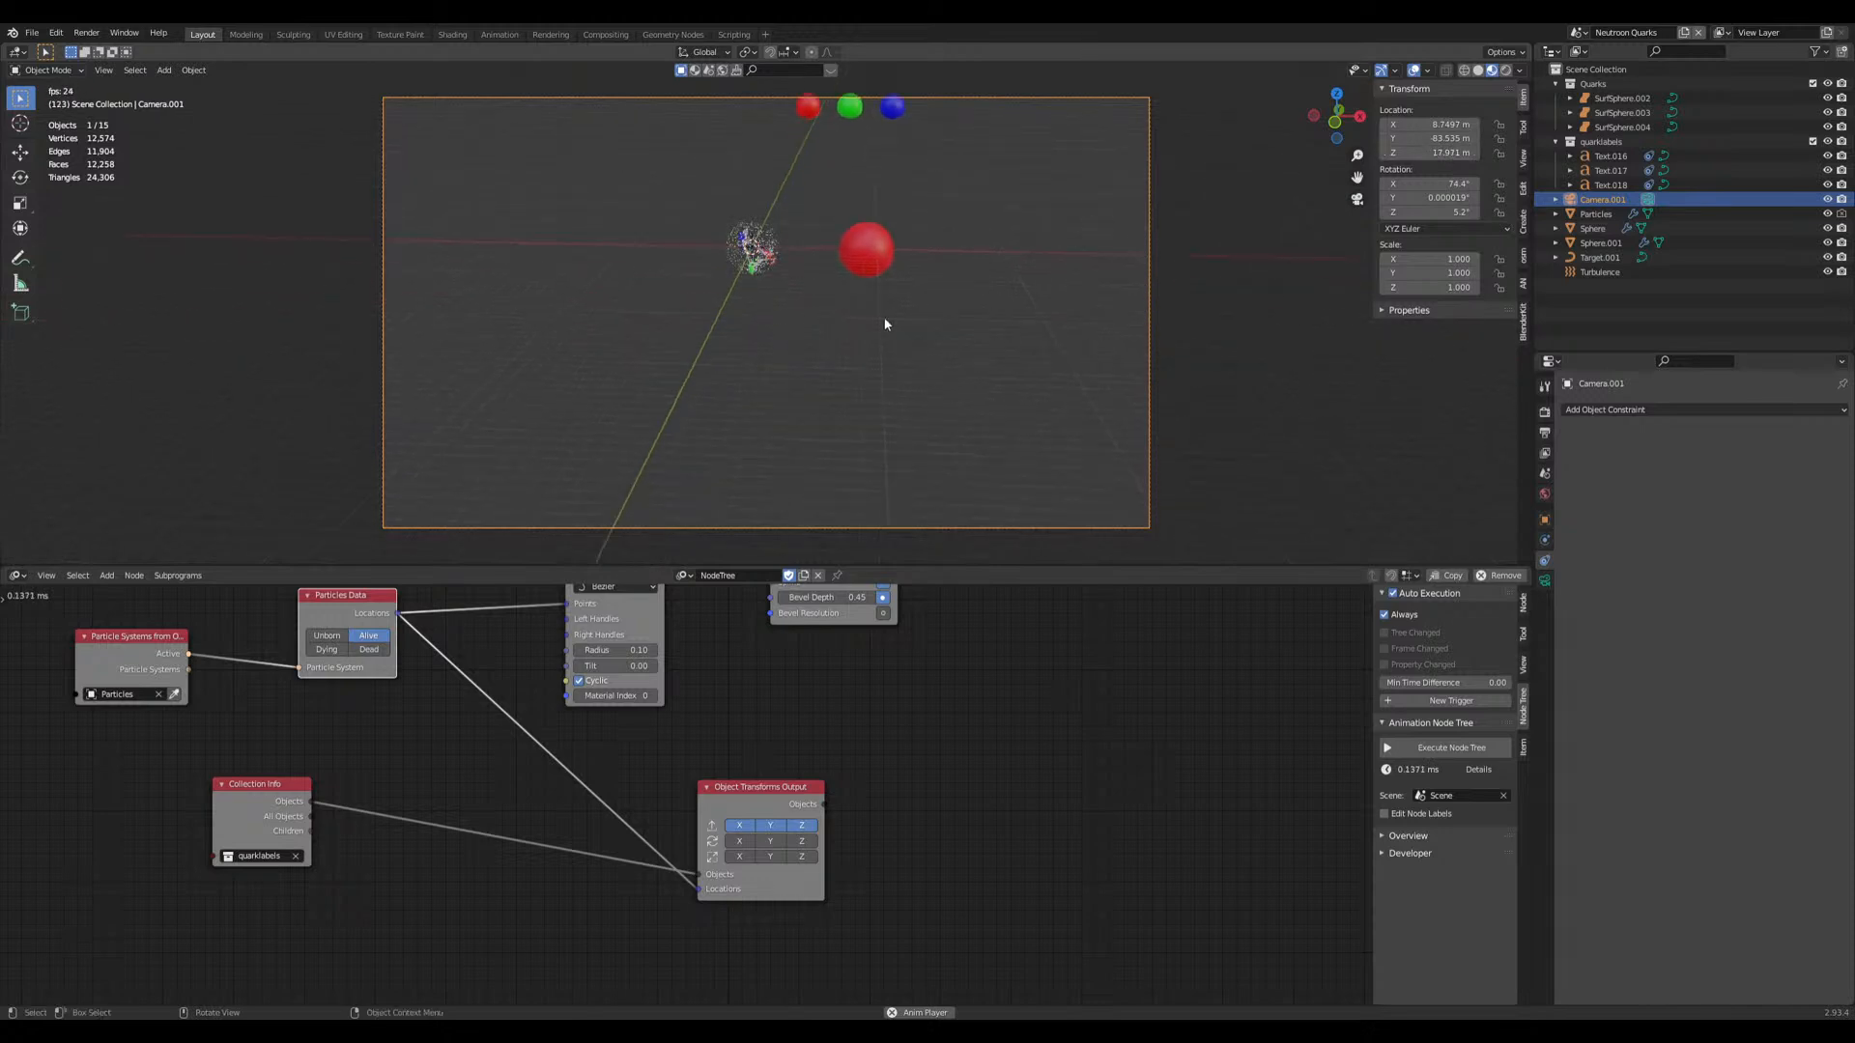
key(KP_0)
middle_drag(867, 301, 1064, 420)
key(ctrl+alt+KP_0)
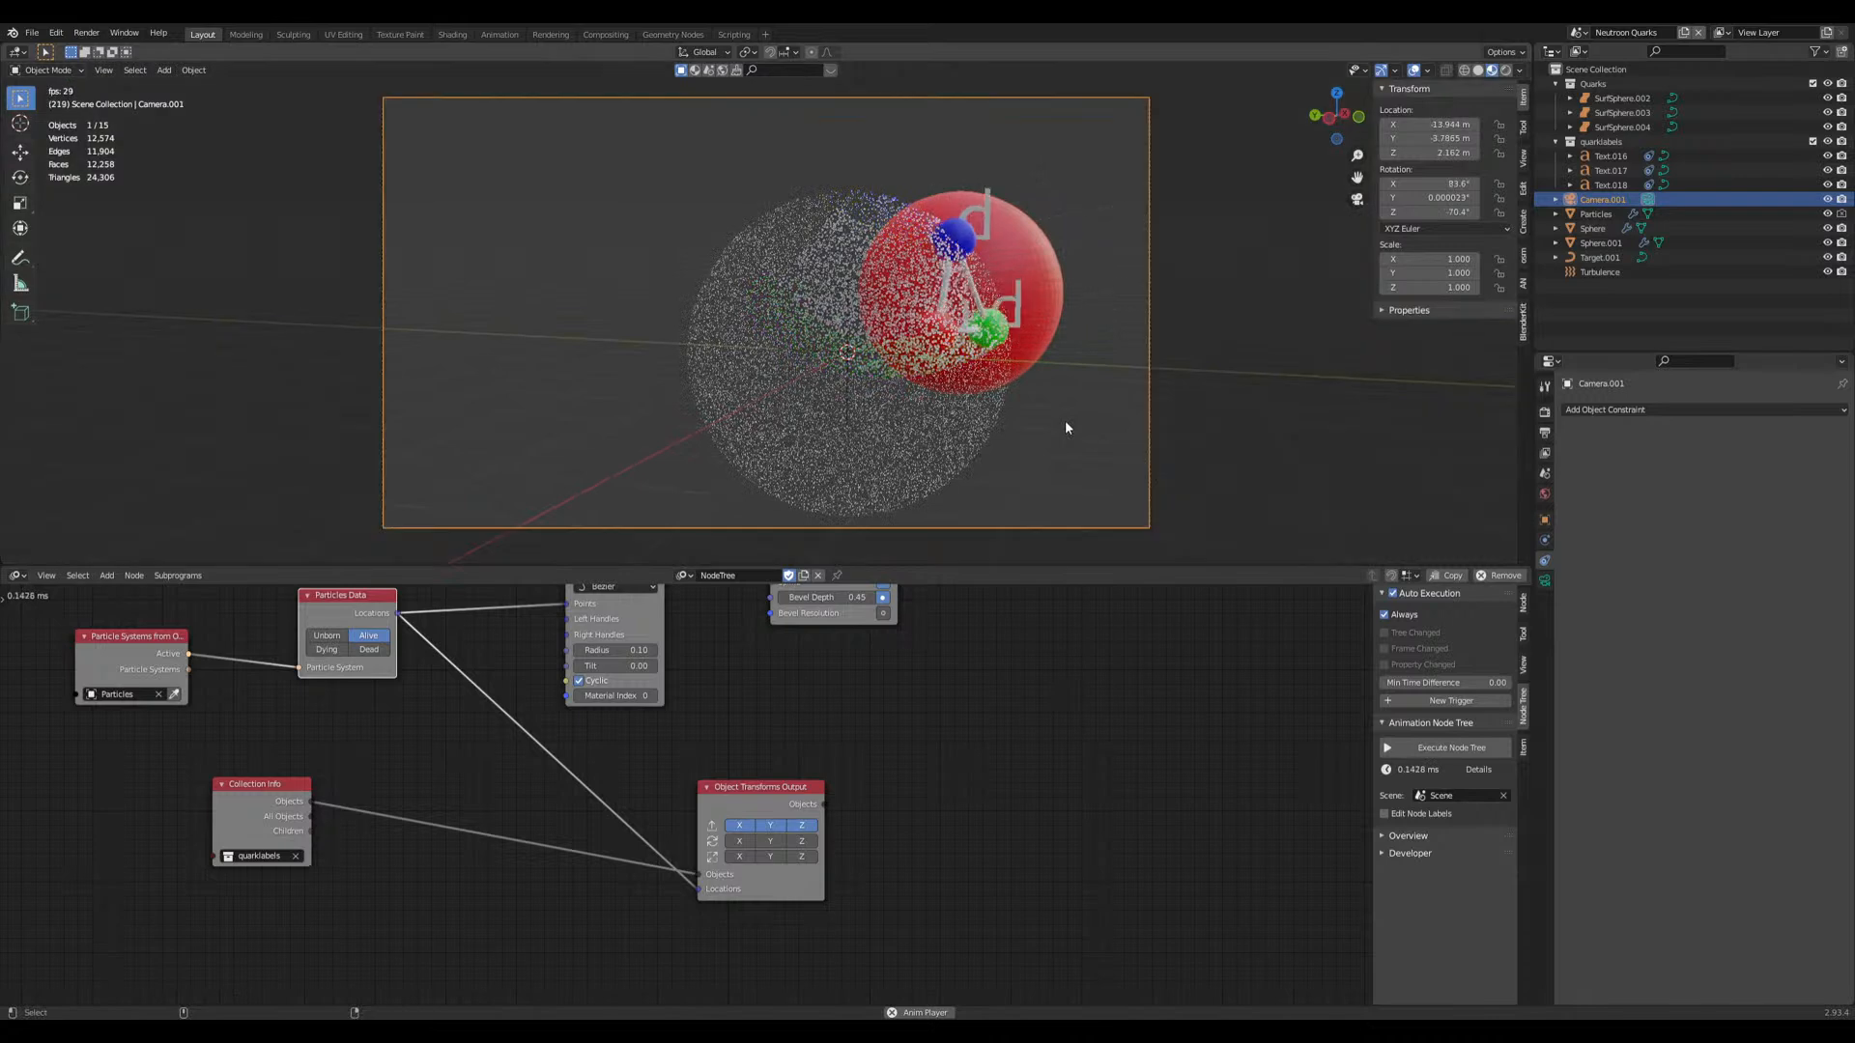
Step: Save the Blender file while the animation keeps playing
middle_drag(1041, 418, 902, 432)
key(ctrl+s)
scroll(896, 417, down, 4)
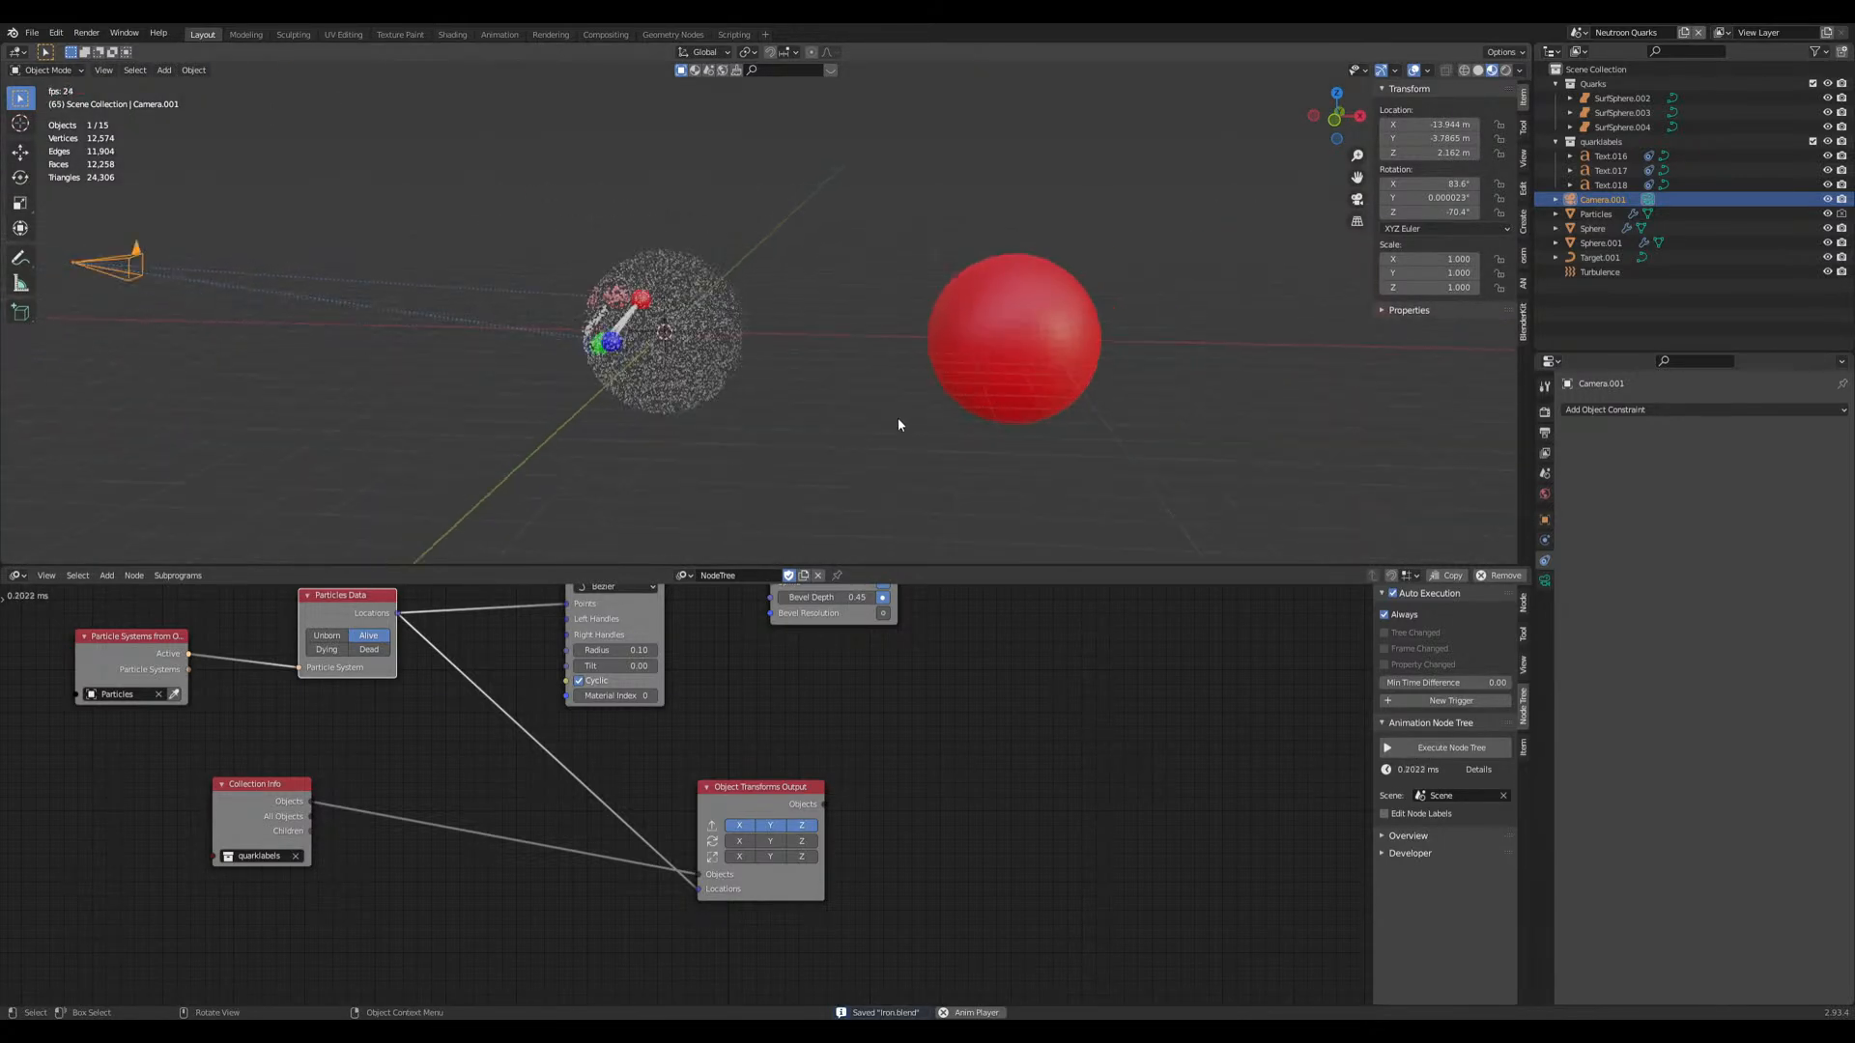
shift+middle_drag(788, 410, 636, 452)
Step: Add a new emitter particle system to the red proton sphere and stop the playback
click(874, 405)
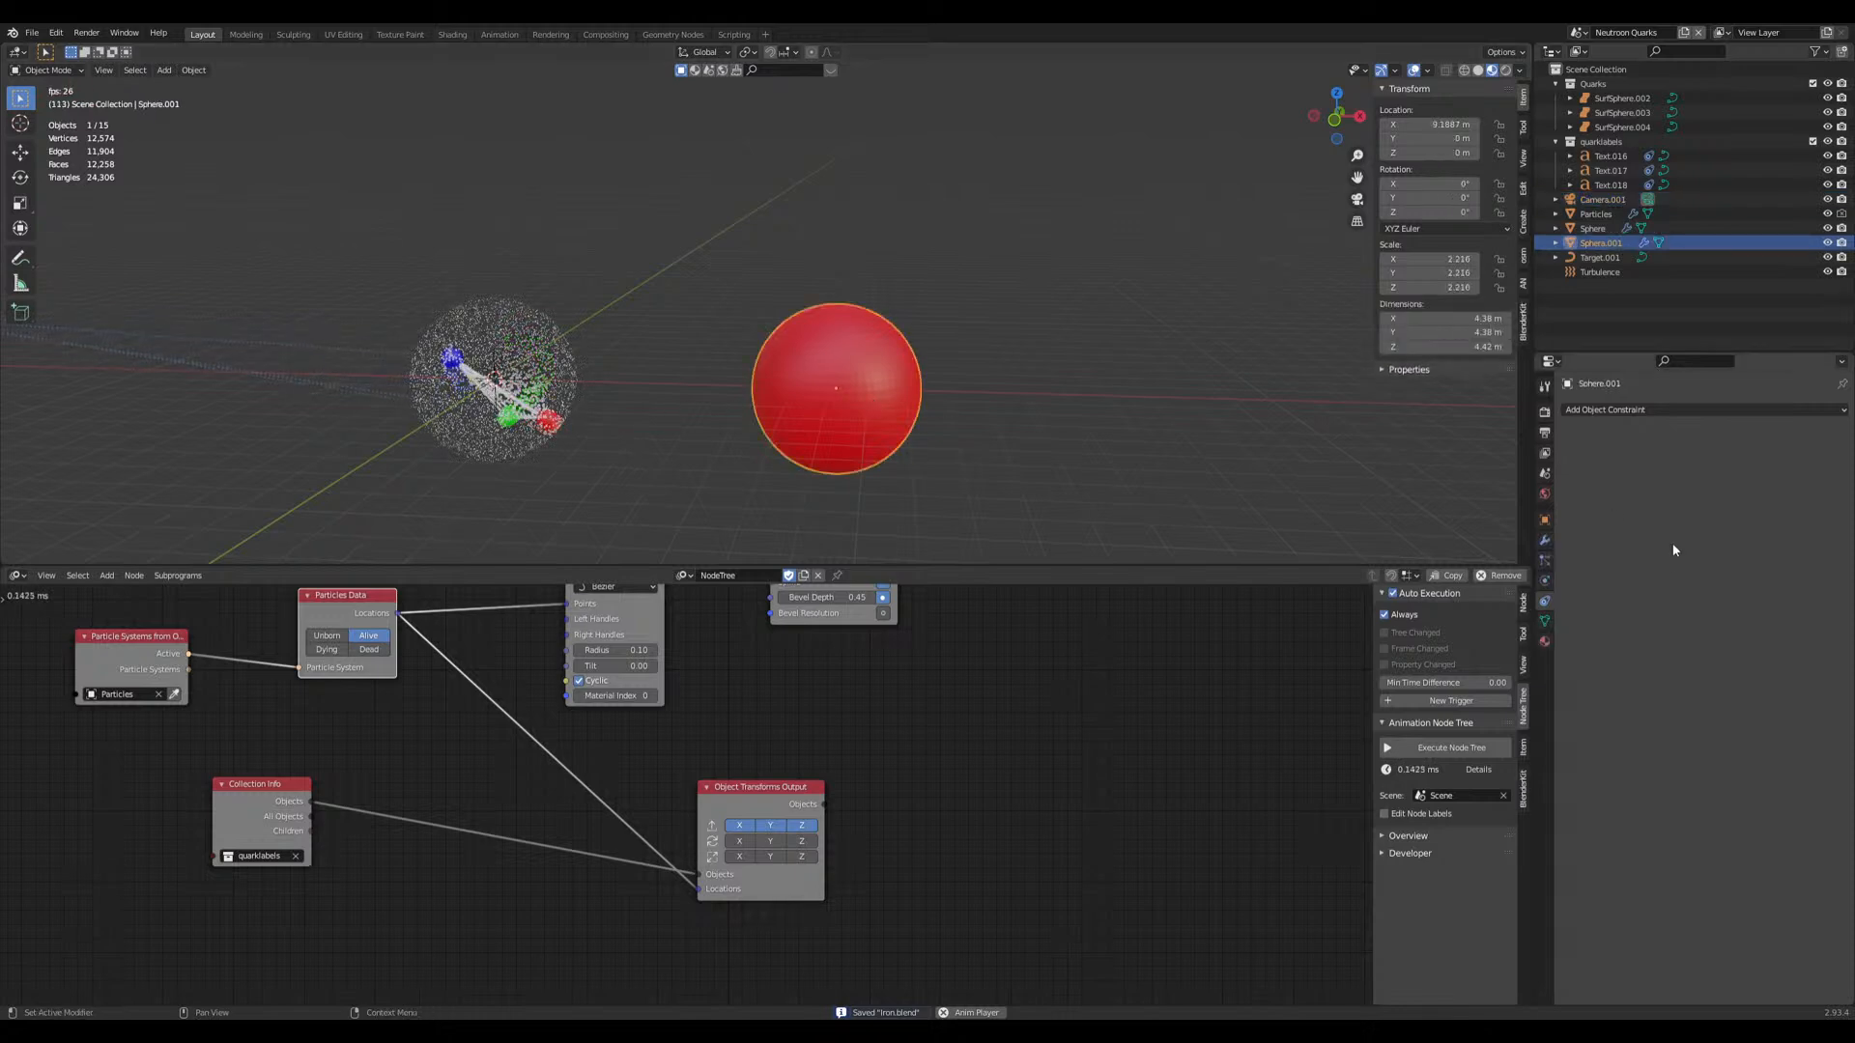
middle_drag(862, 400, 883, 404)
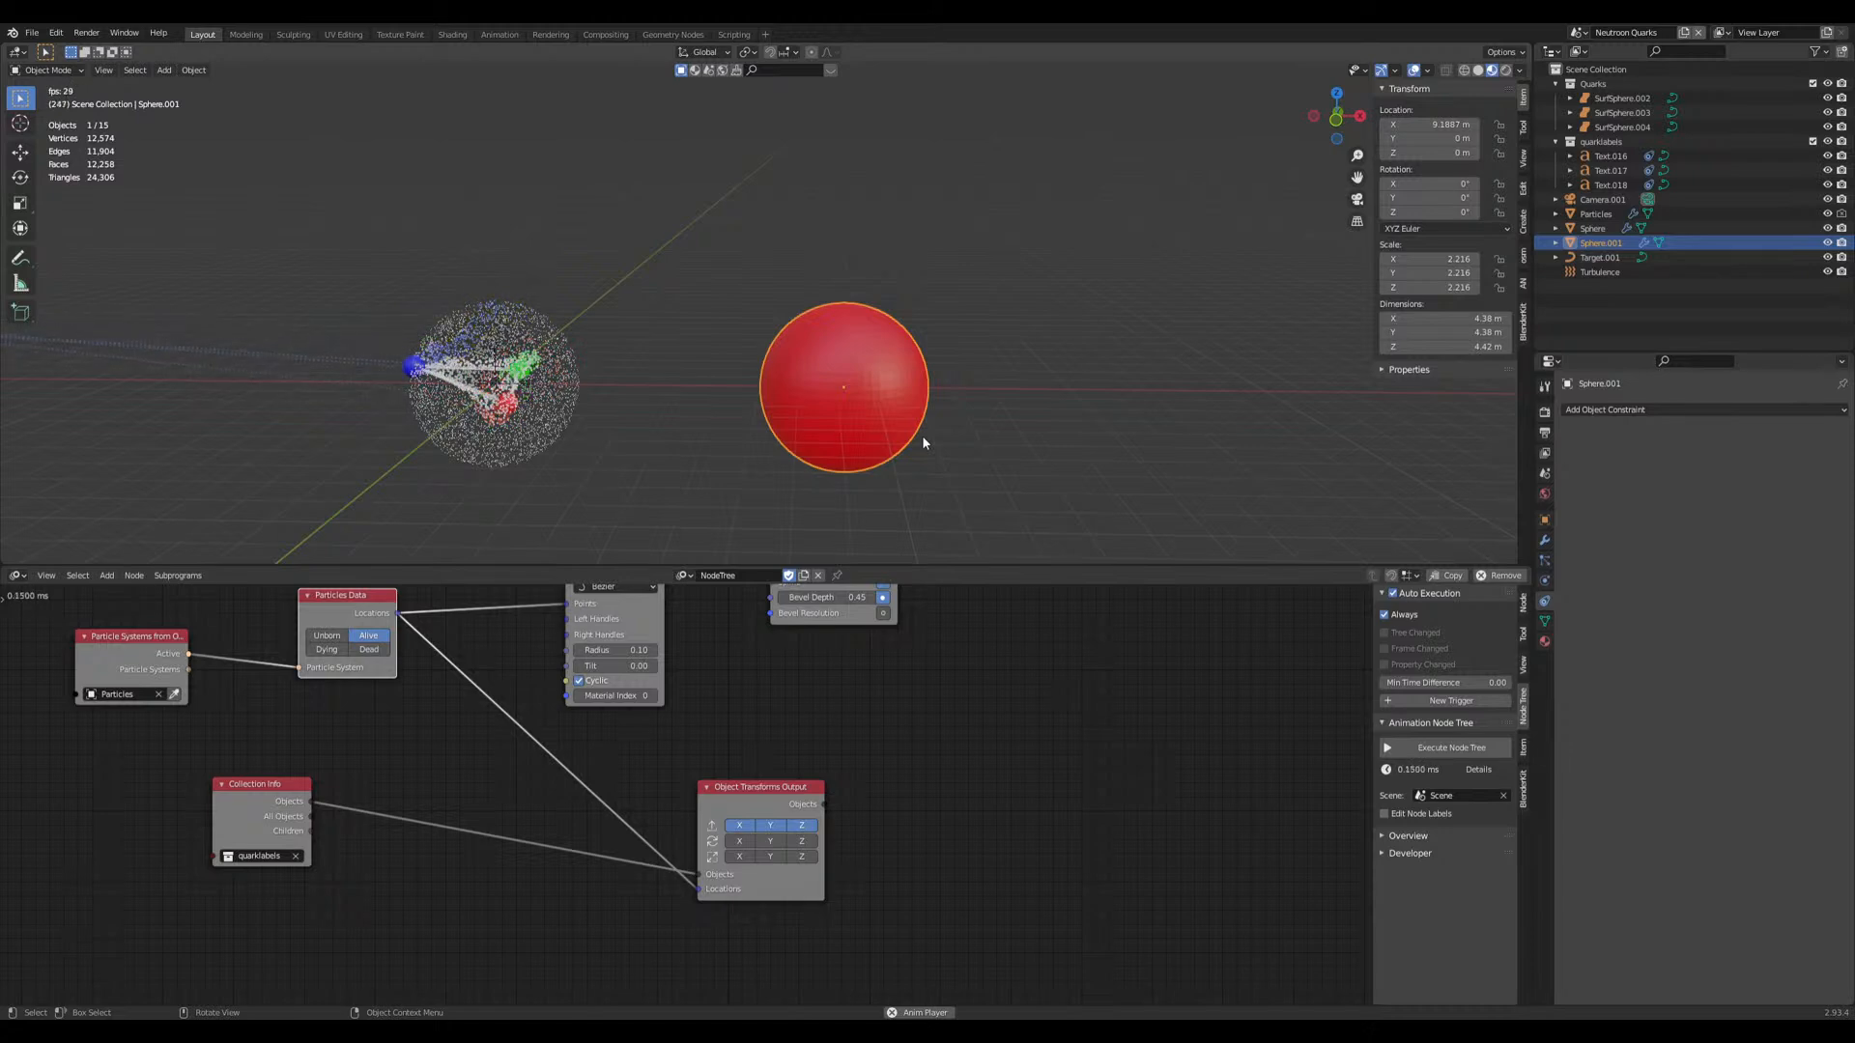
scroll(935, 423, up, 3)
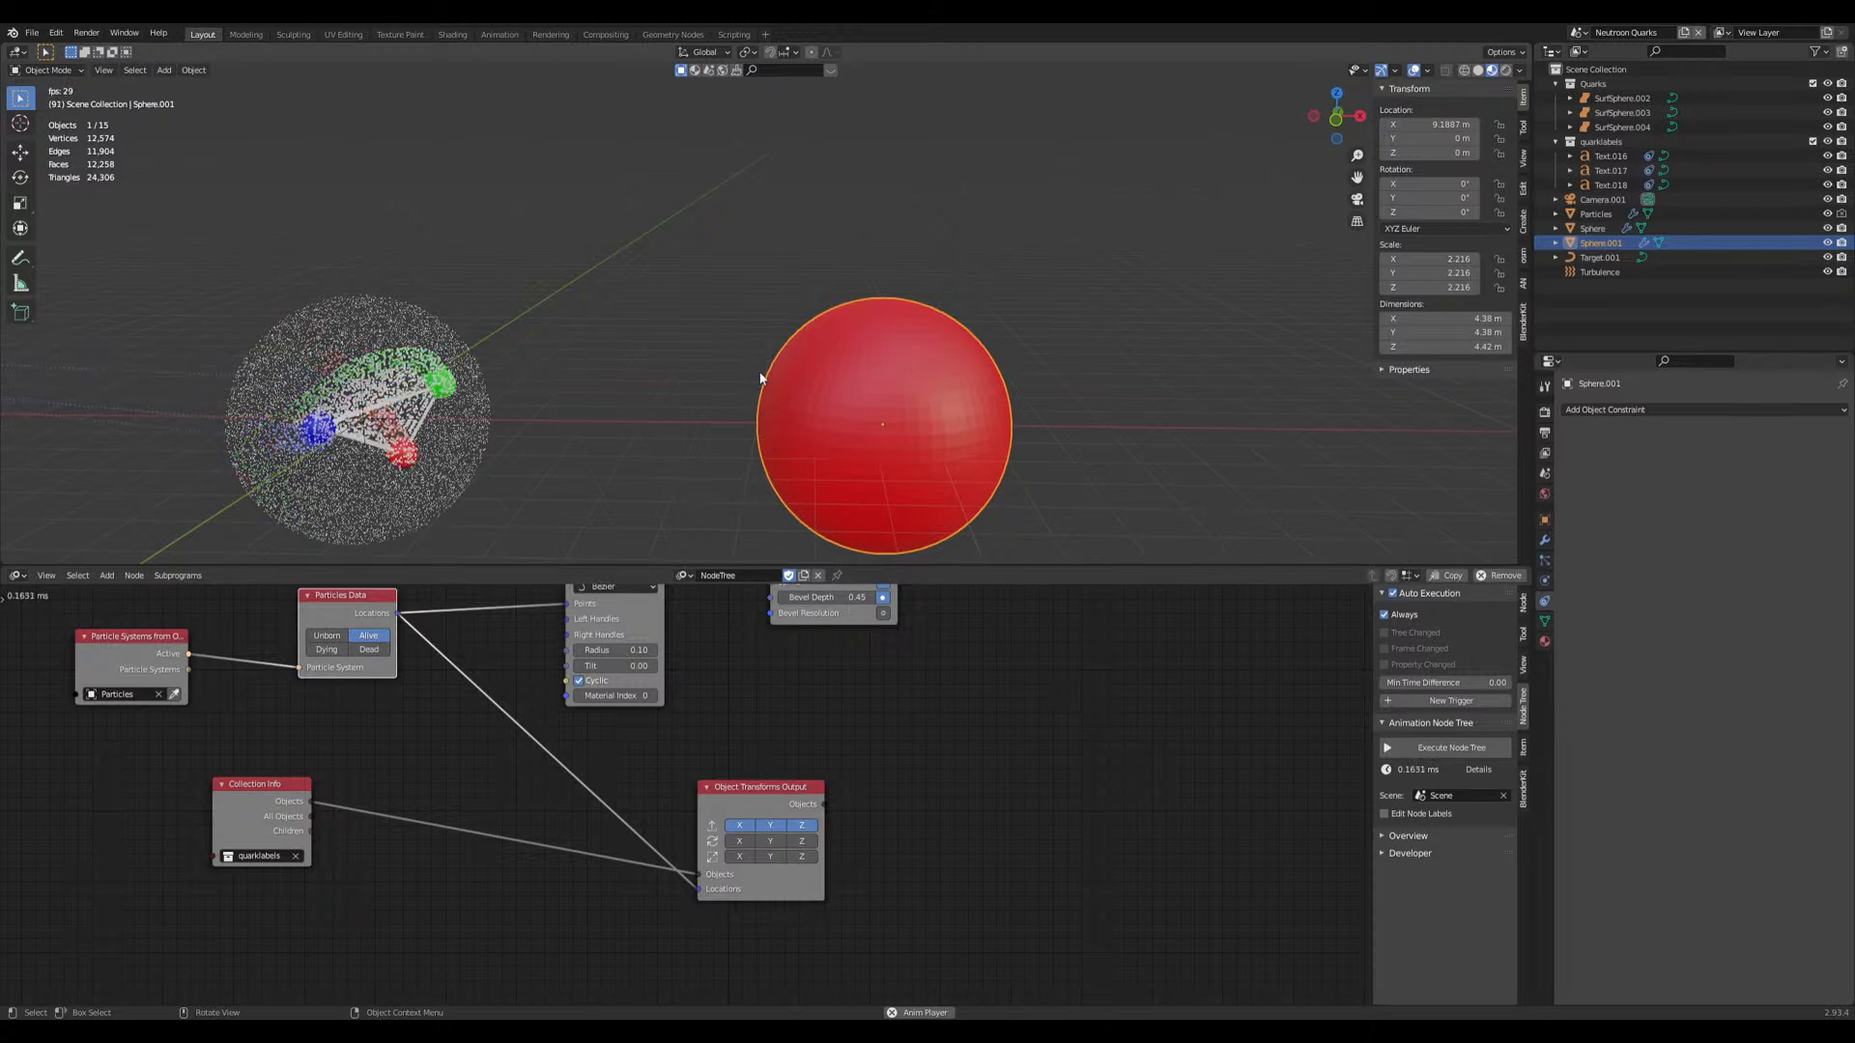
middle_drag(688, 405, 758, 337)
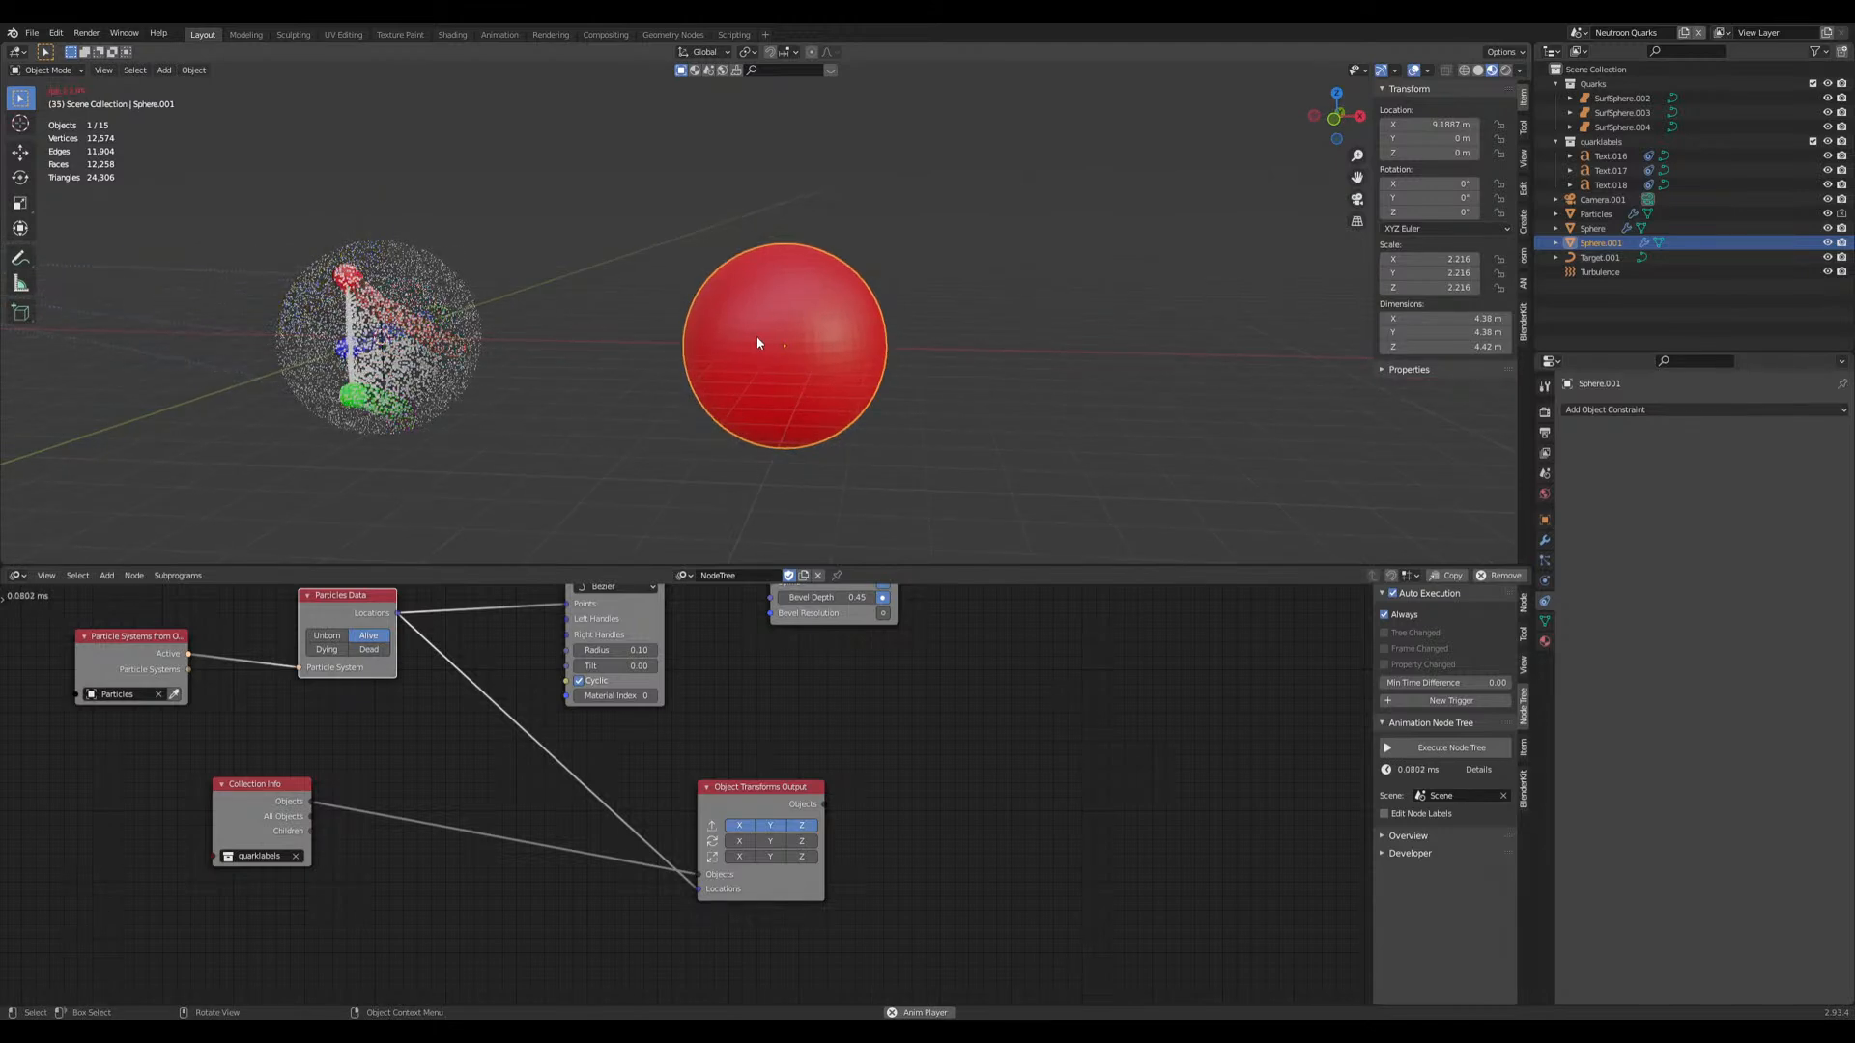
scroll(758, 343, up, 3)
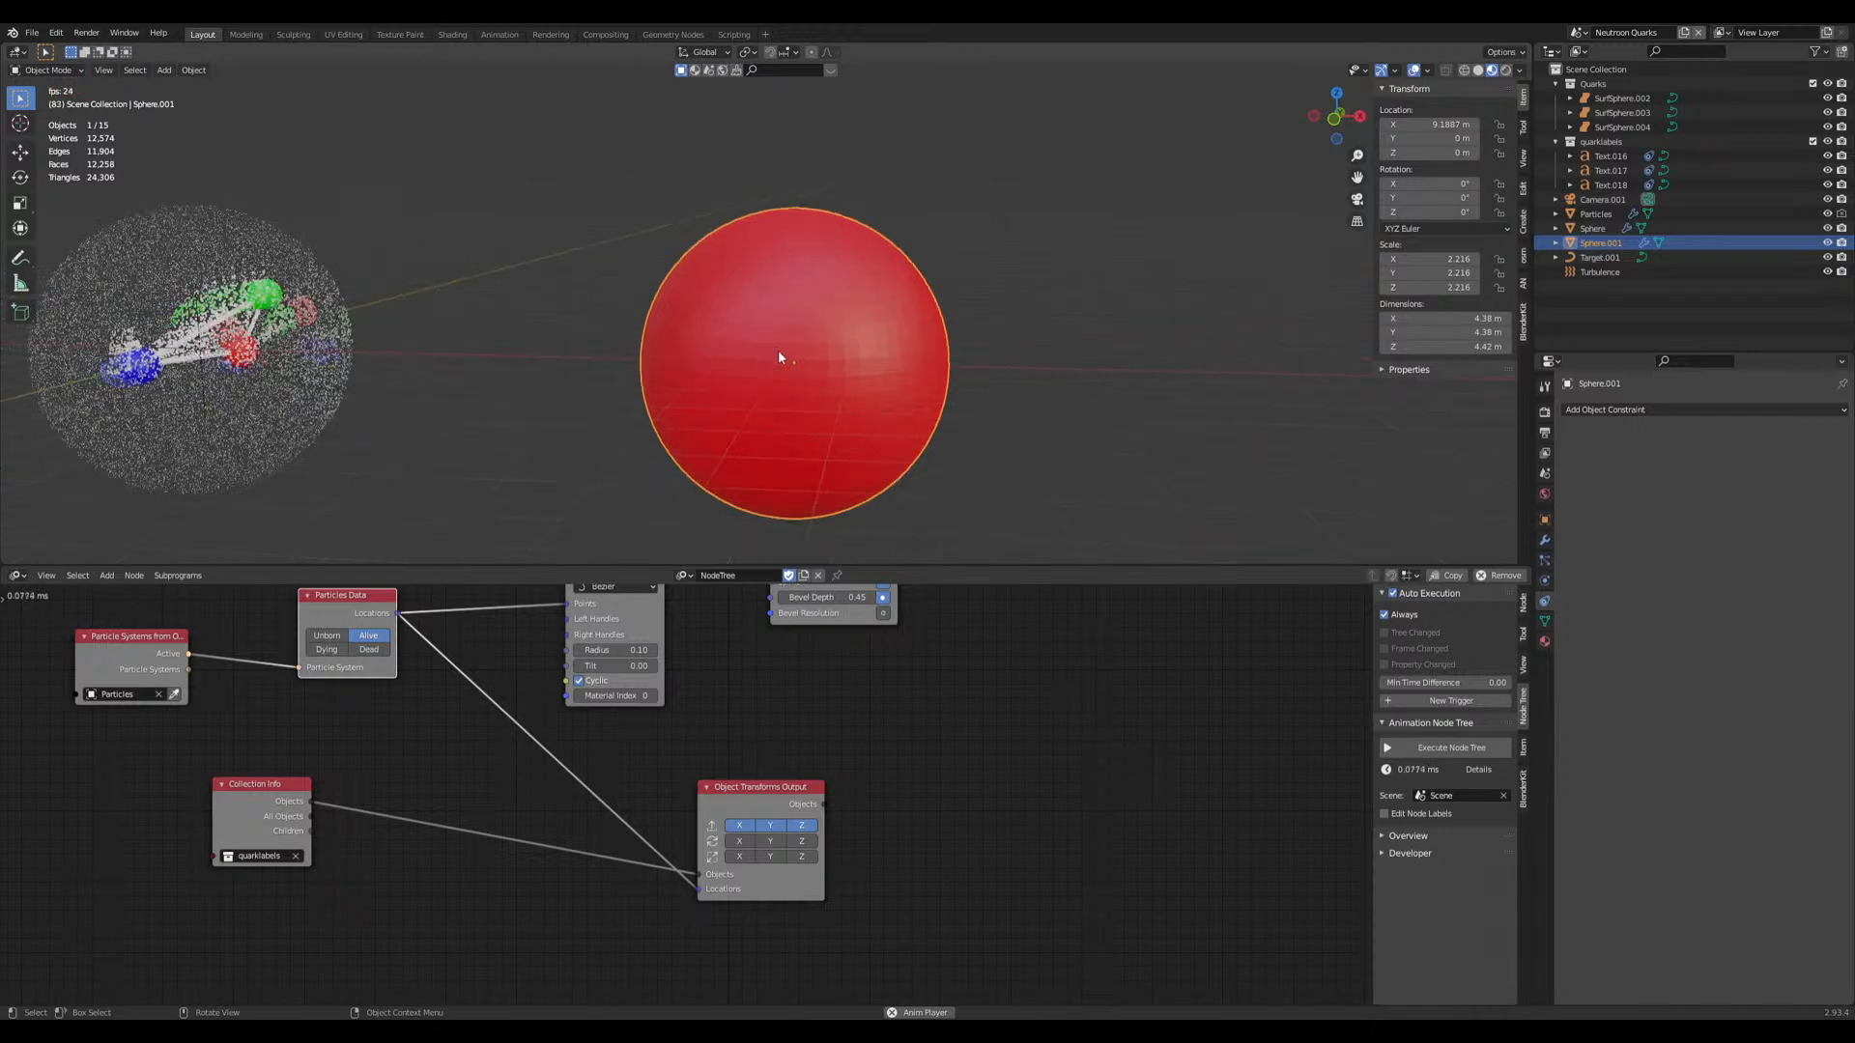
mouse_move(779, 357)
middle_down()
mouse_move(806, 356)
mouse_move(765, 358)
middle_up()
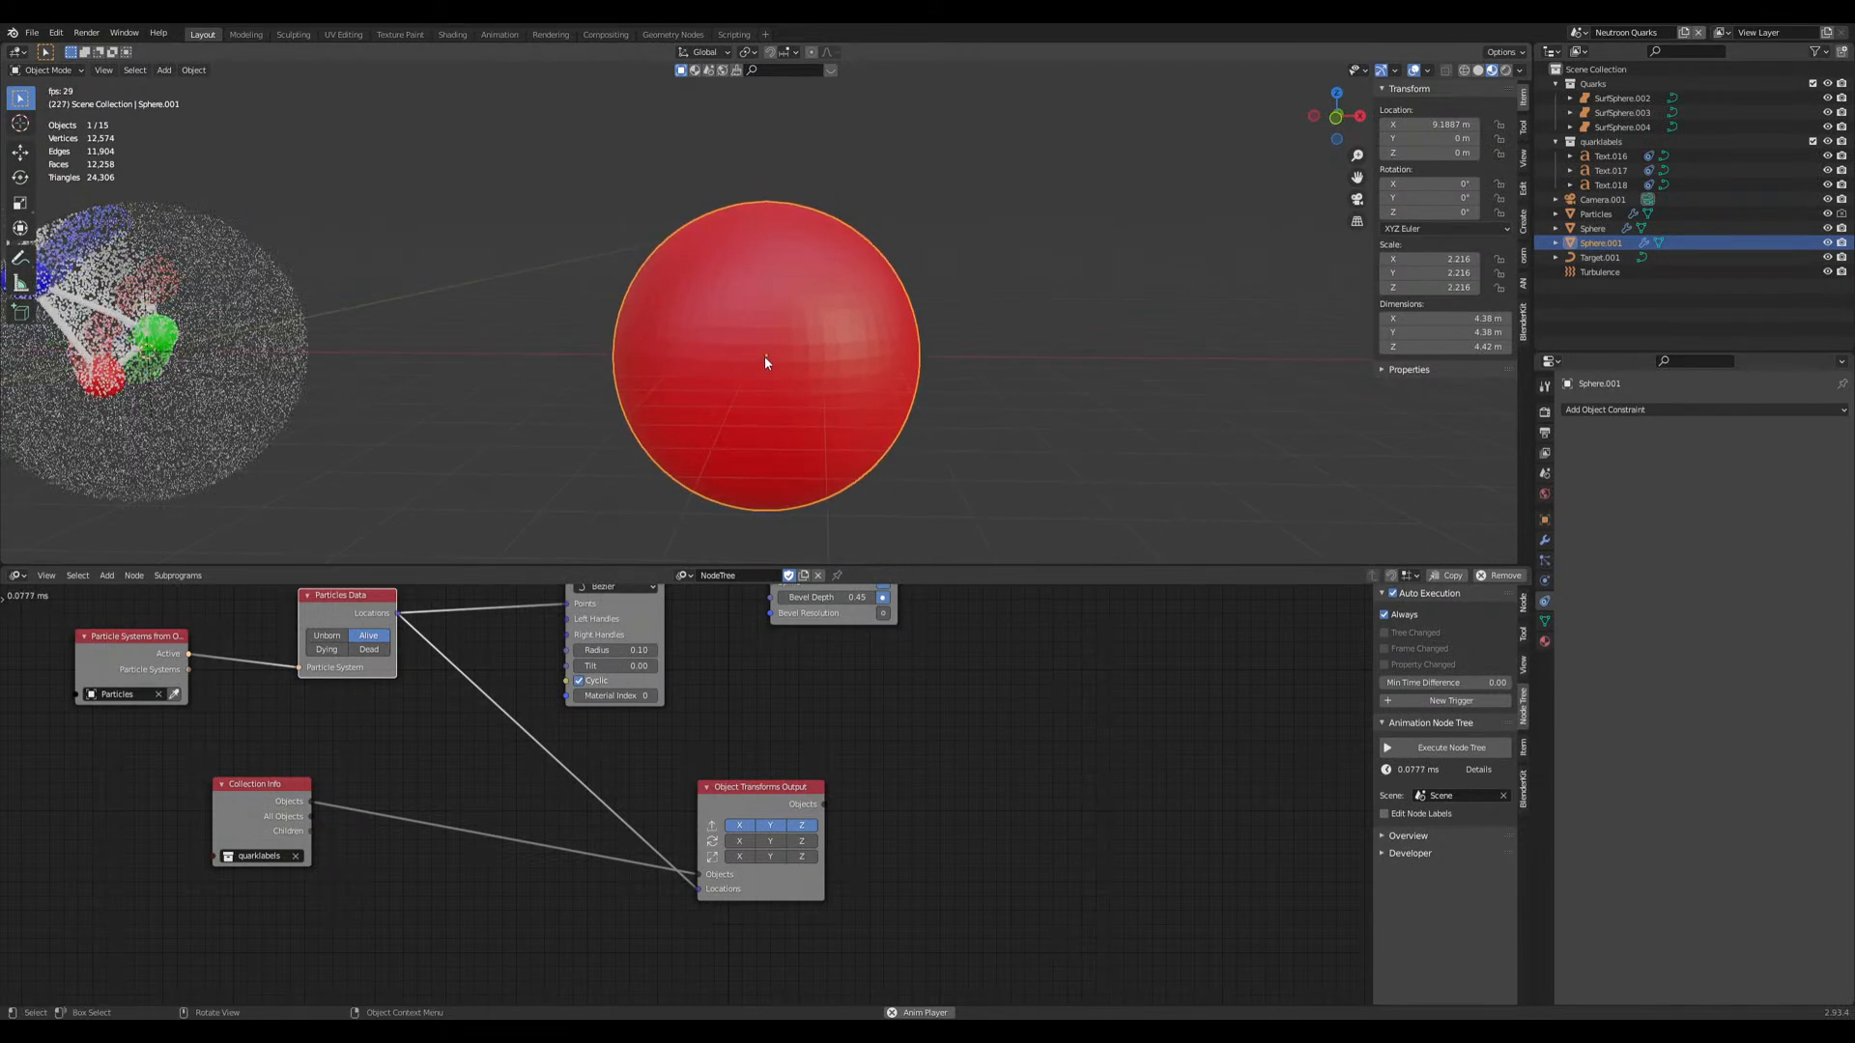
scroll(757, 346, down, 1)
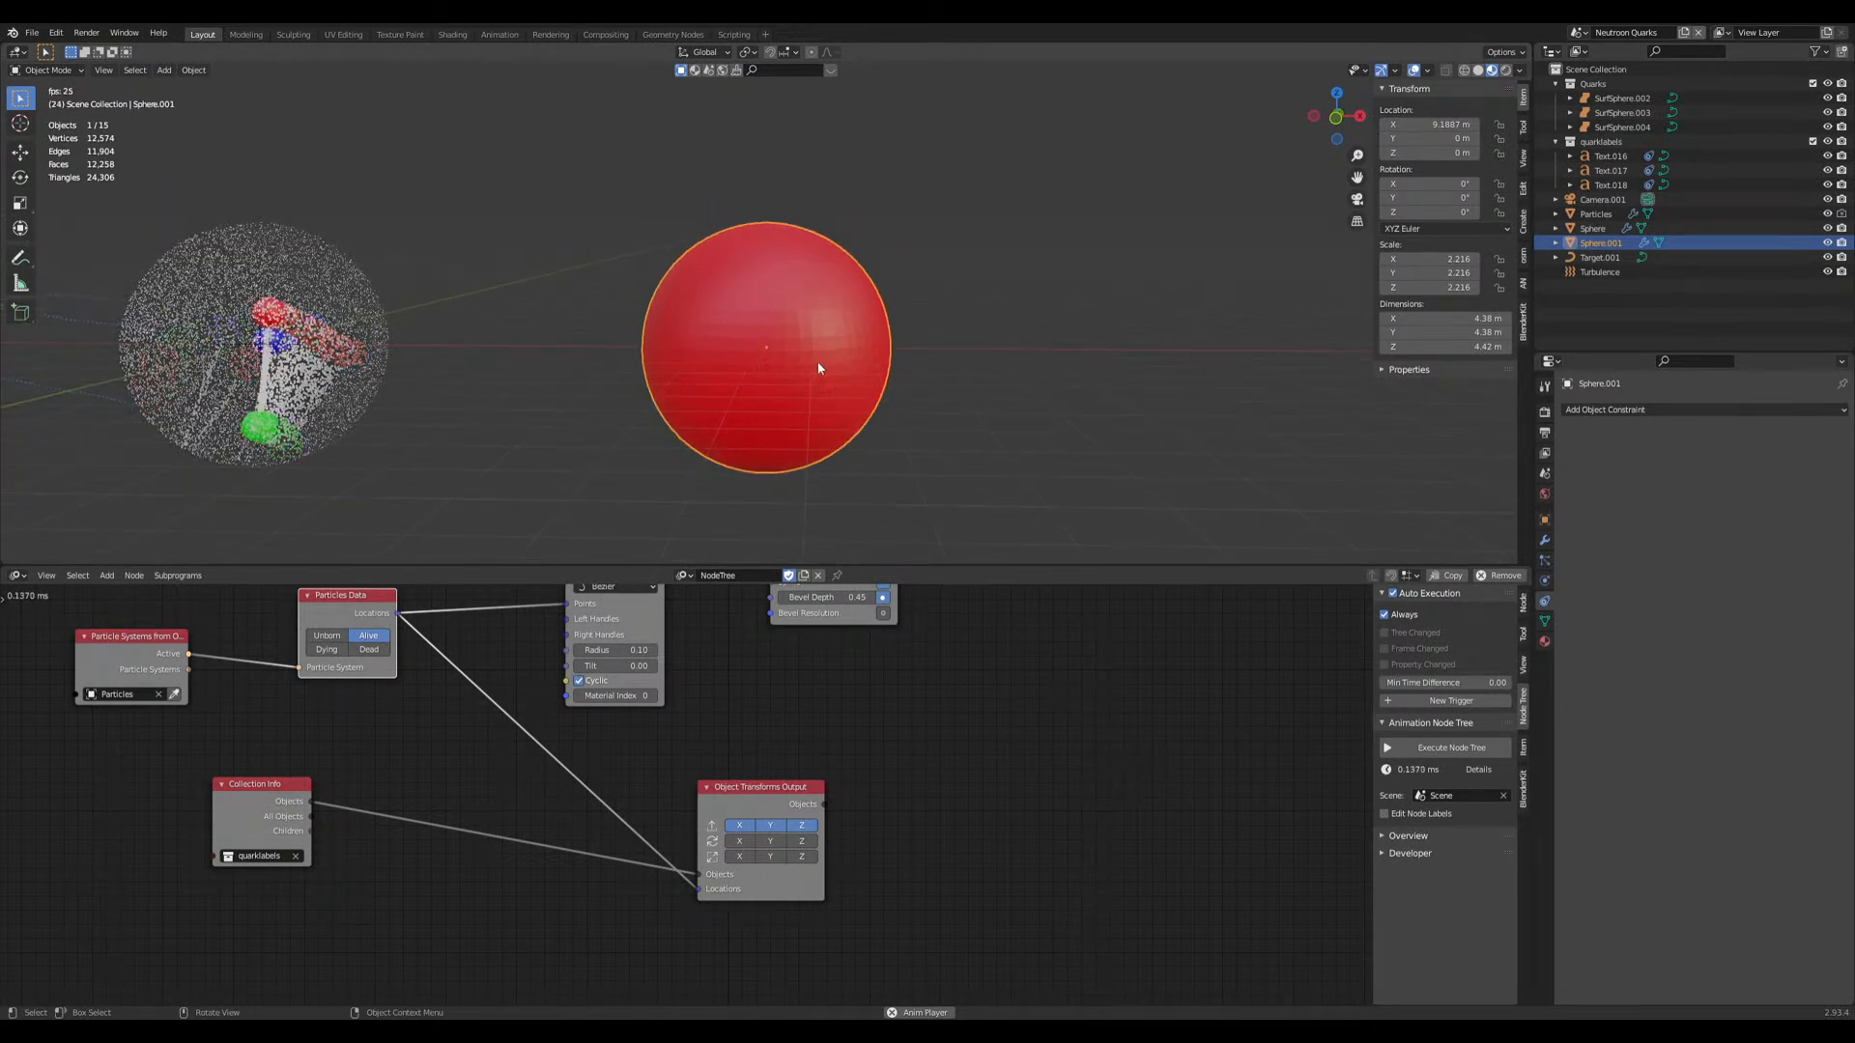
click(1546, 561)
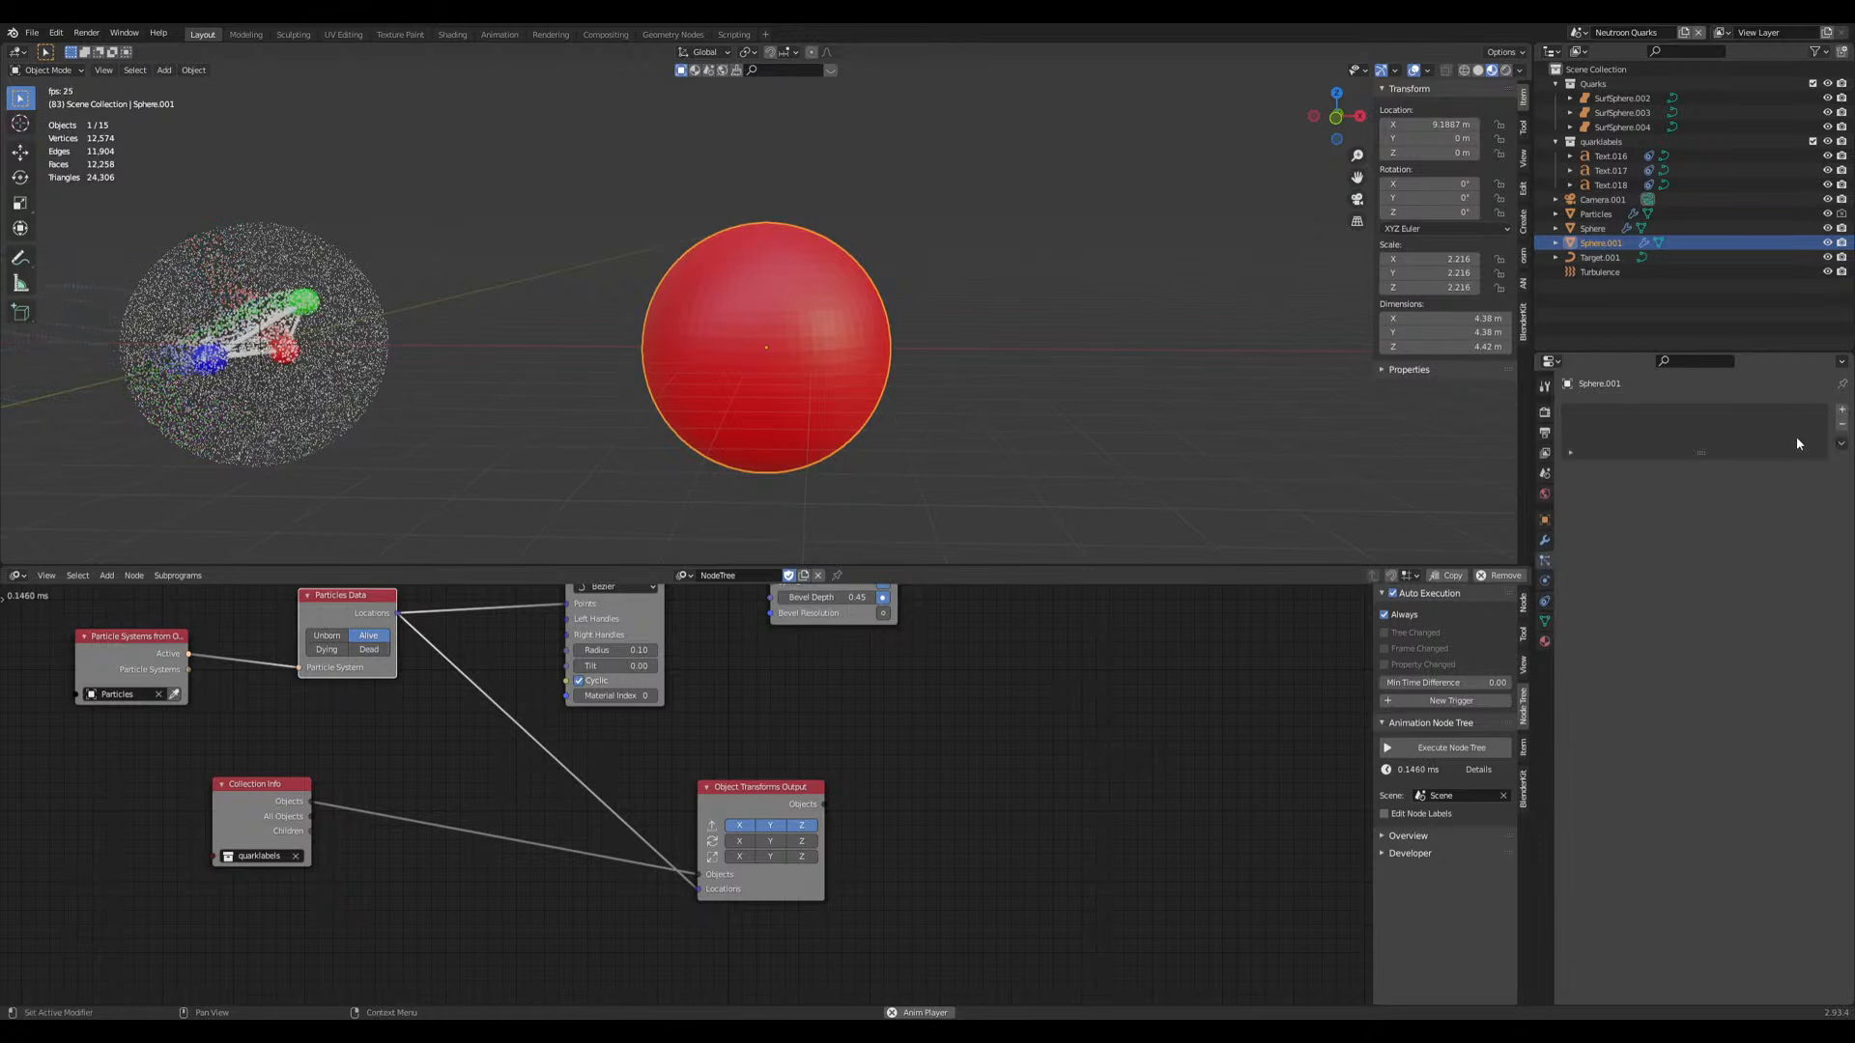
click(1842, 412)
scroll(1143, 437, down, 3)
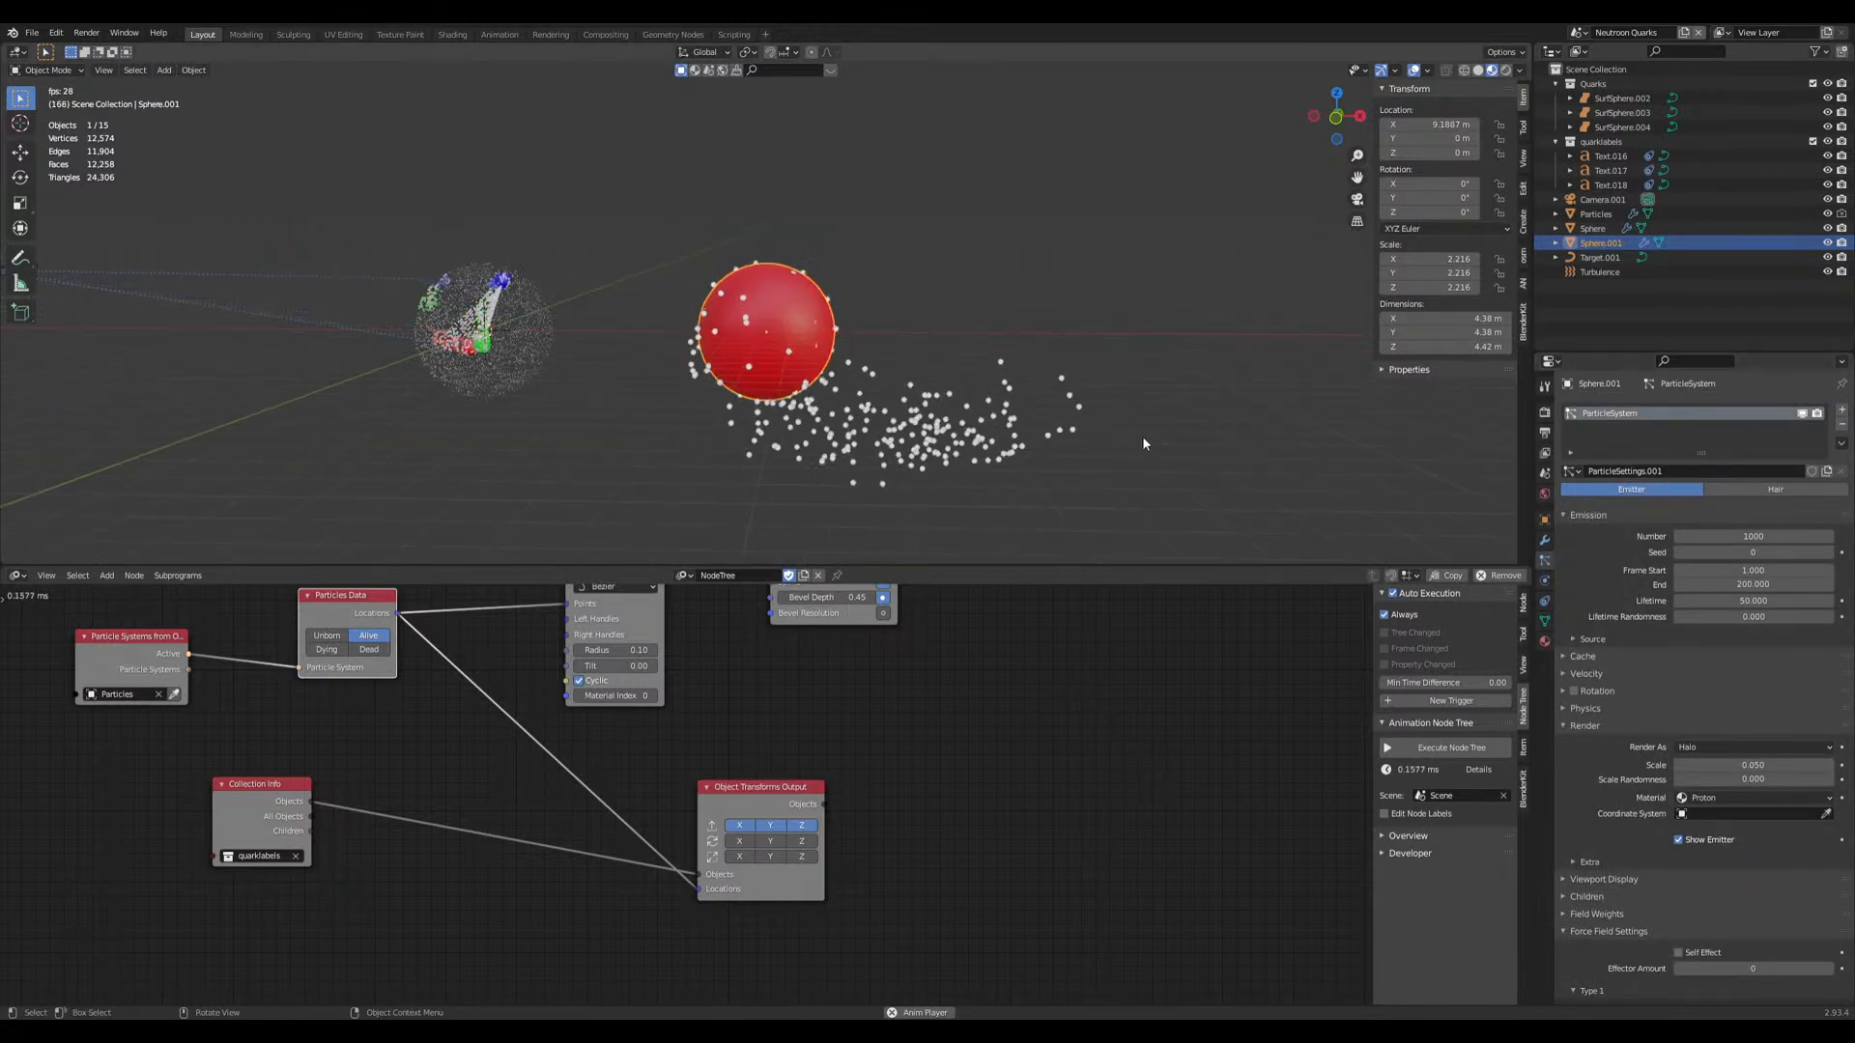
key(space)
scroll(1139, 437, up, 4)
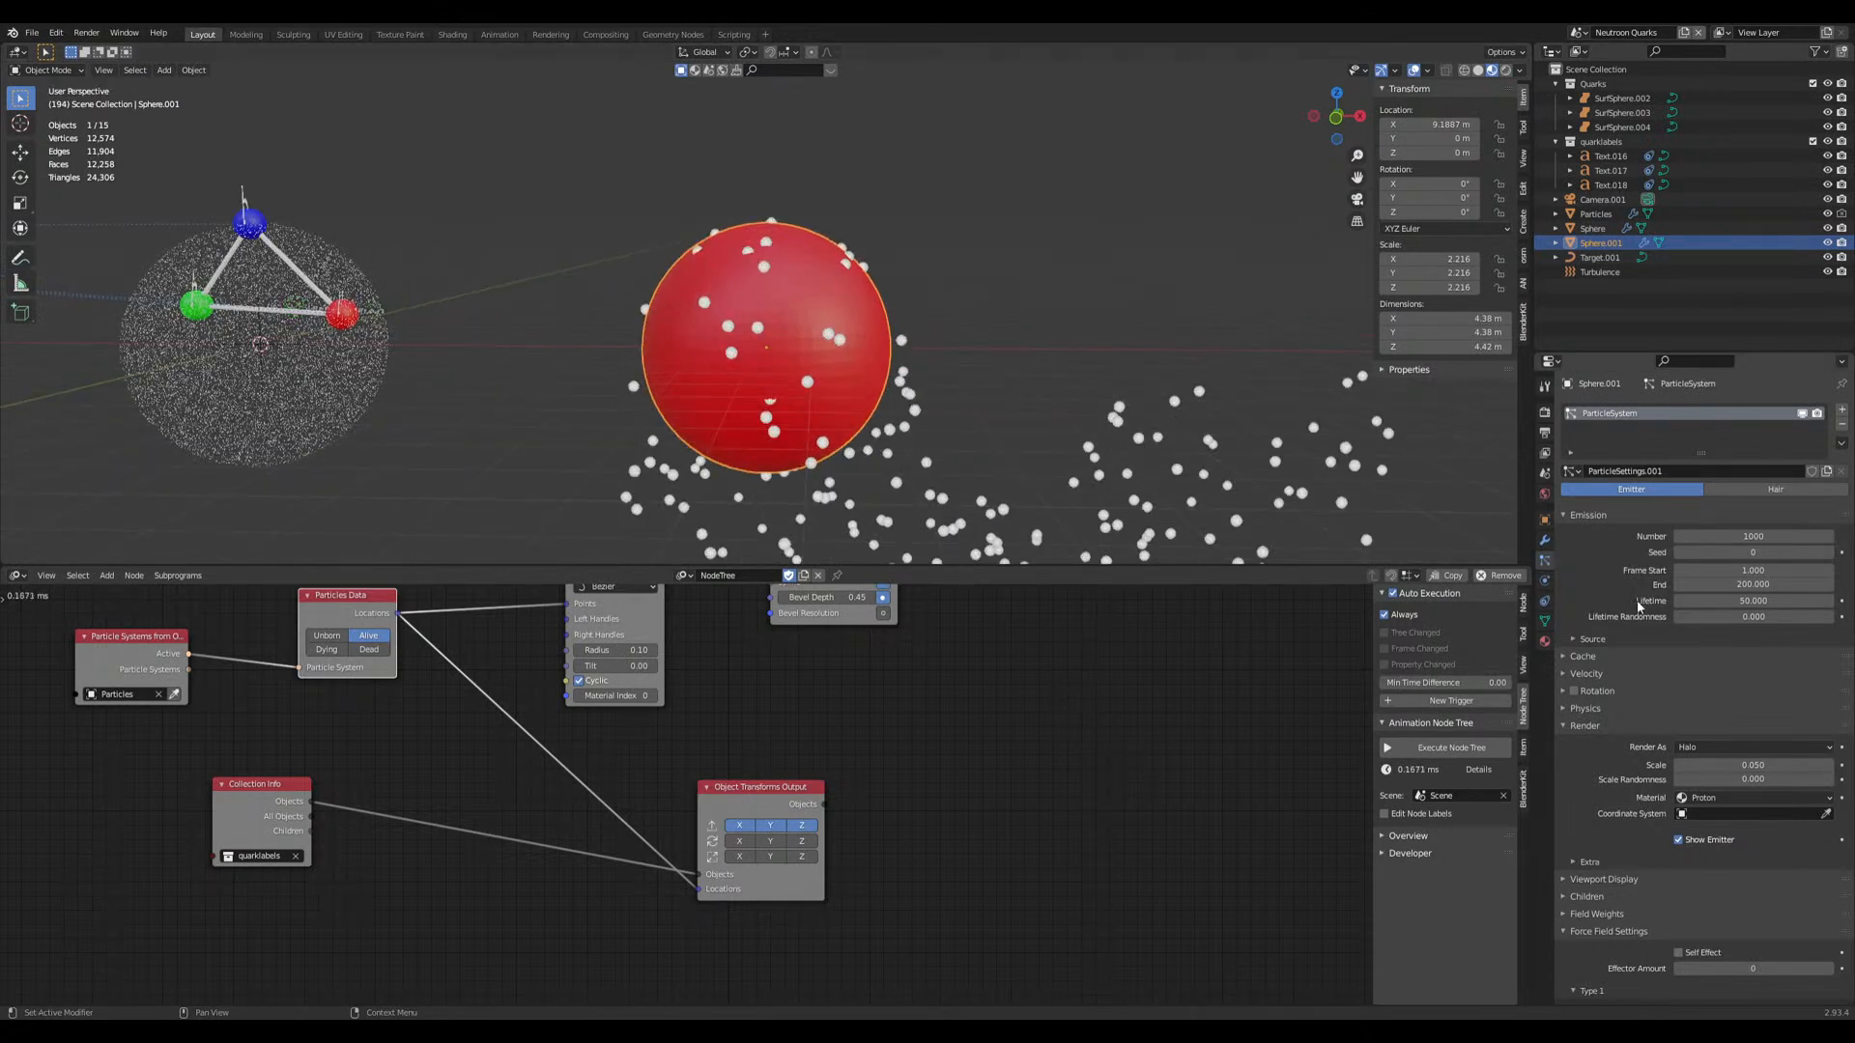
Step: Set the red proton sphere's particle emission to 3 particles with end frame 1 and a lifetime of 5000
click(1737, 537)
text(3)
key(Return)
click(1752, 585)
text(1)
key(Return)
click(1740, 600)
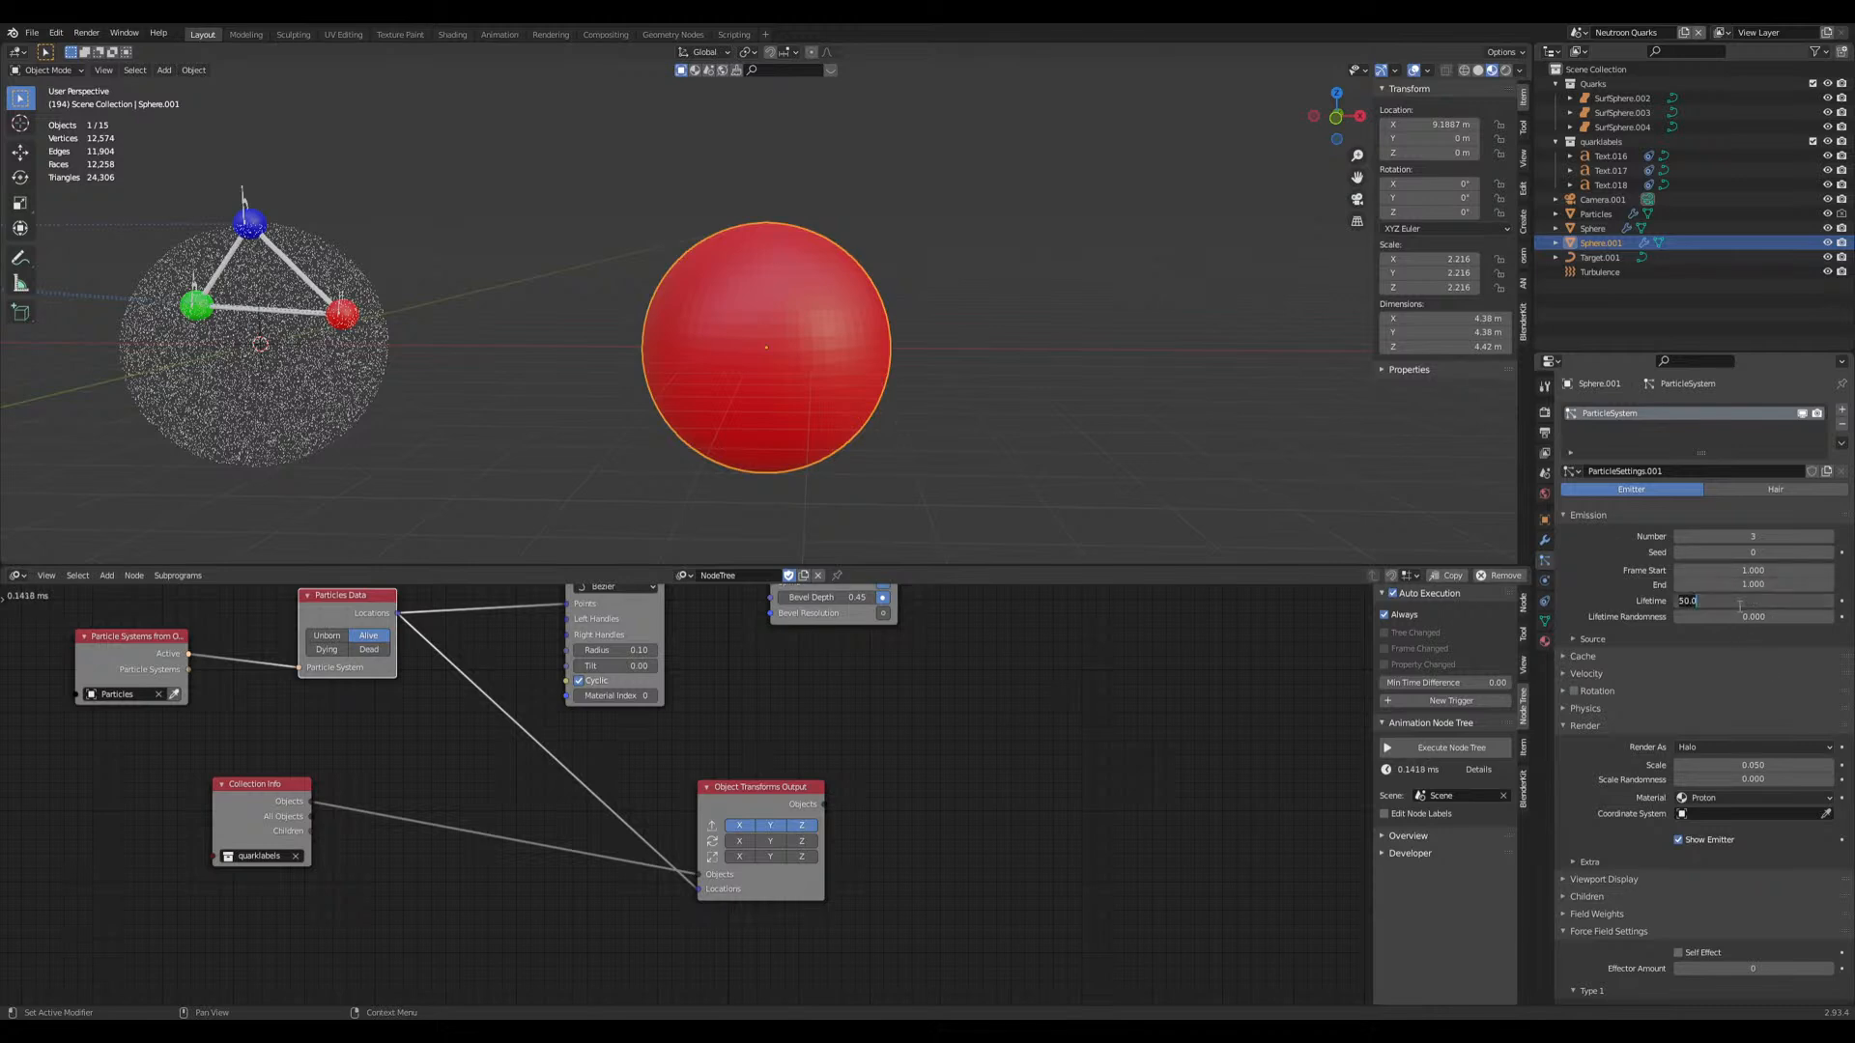
key(Return)
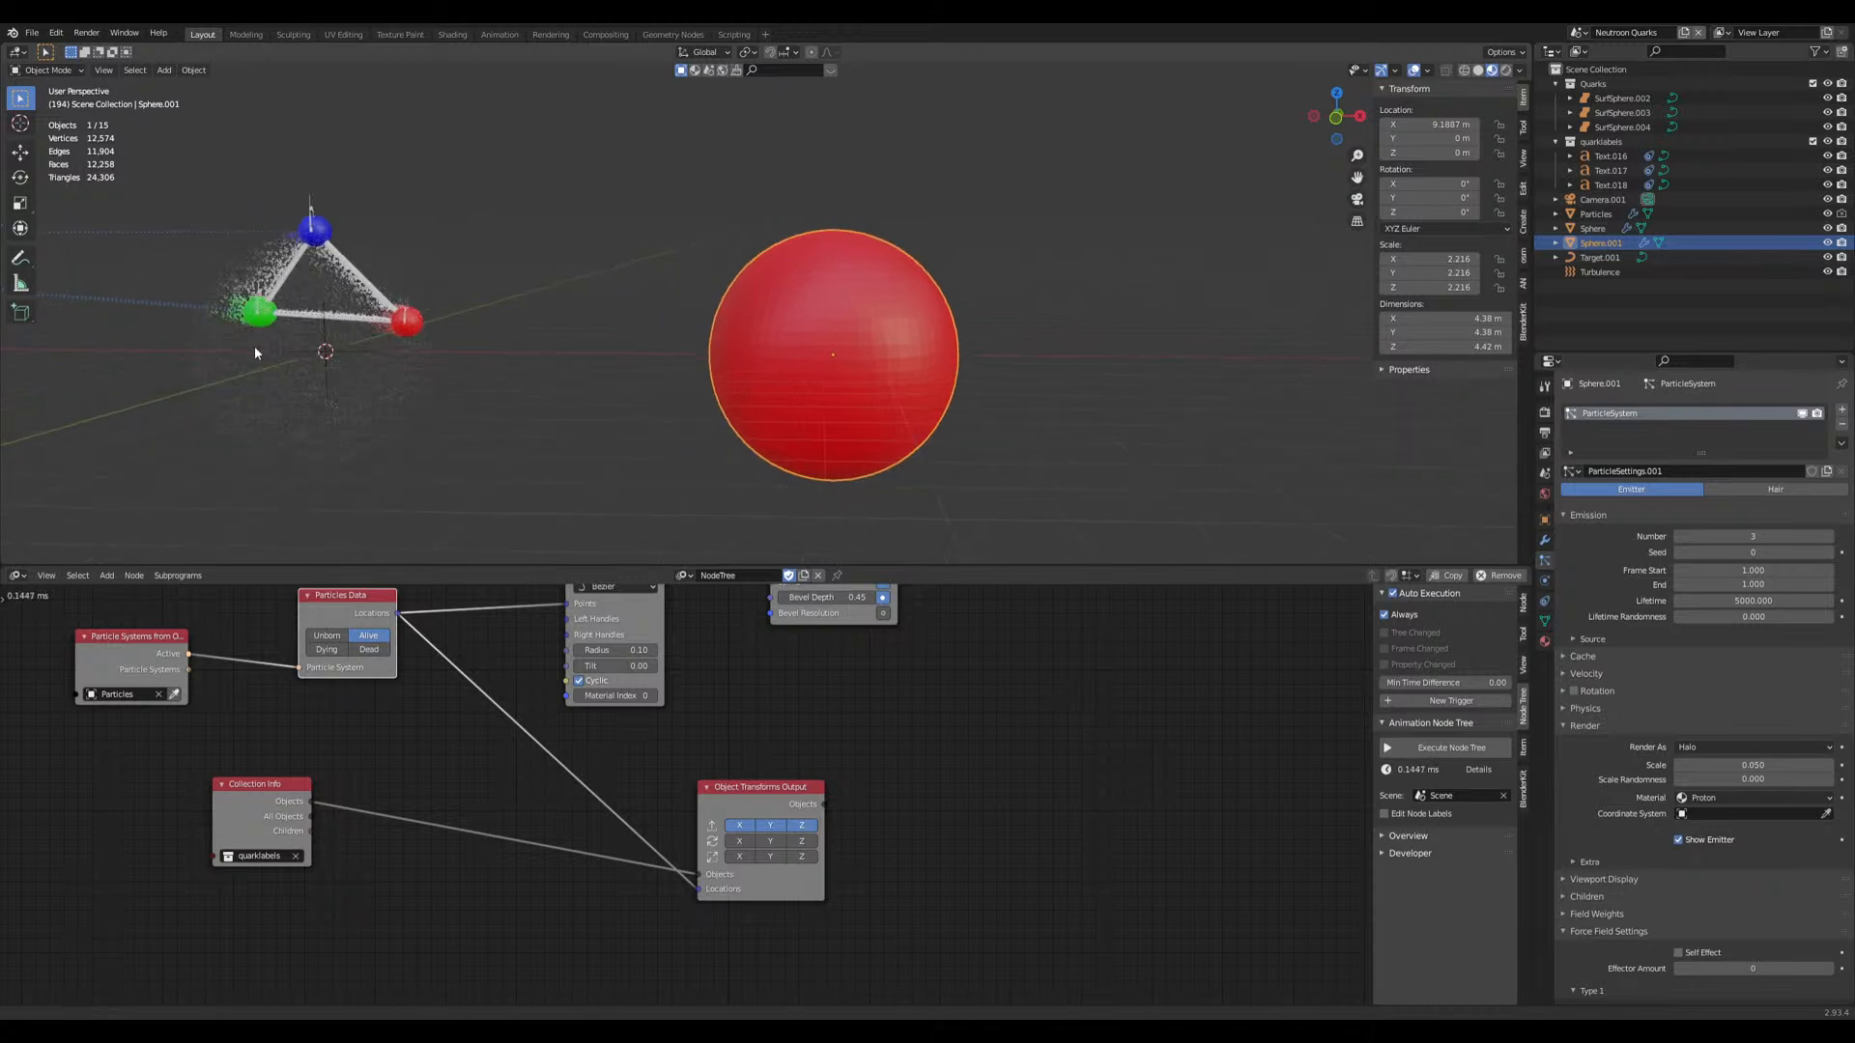
click(425, 412)
middle_drag(425, 414, 483, 416)
key(g)
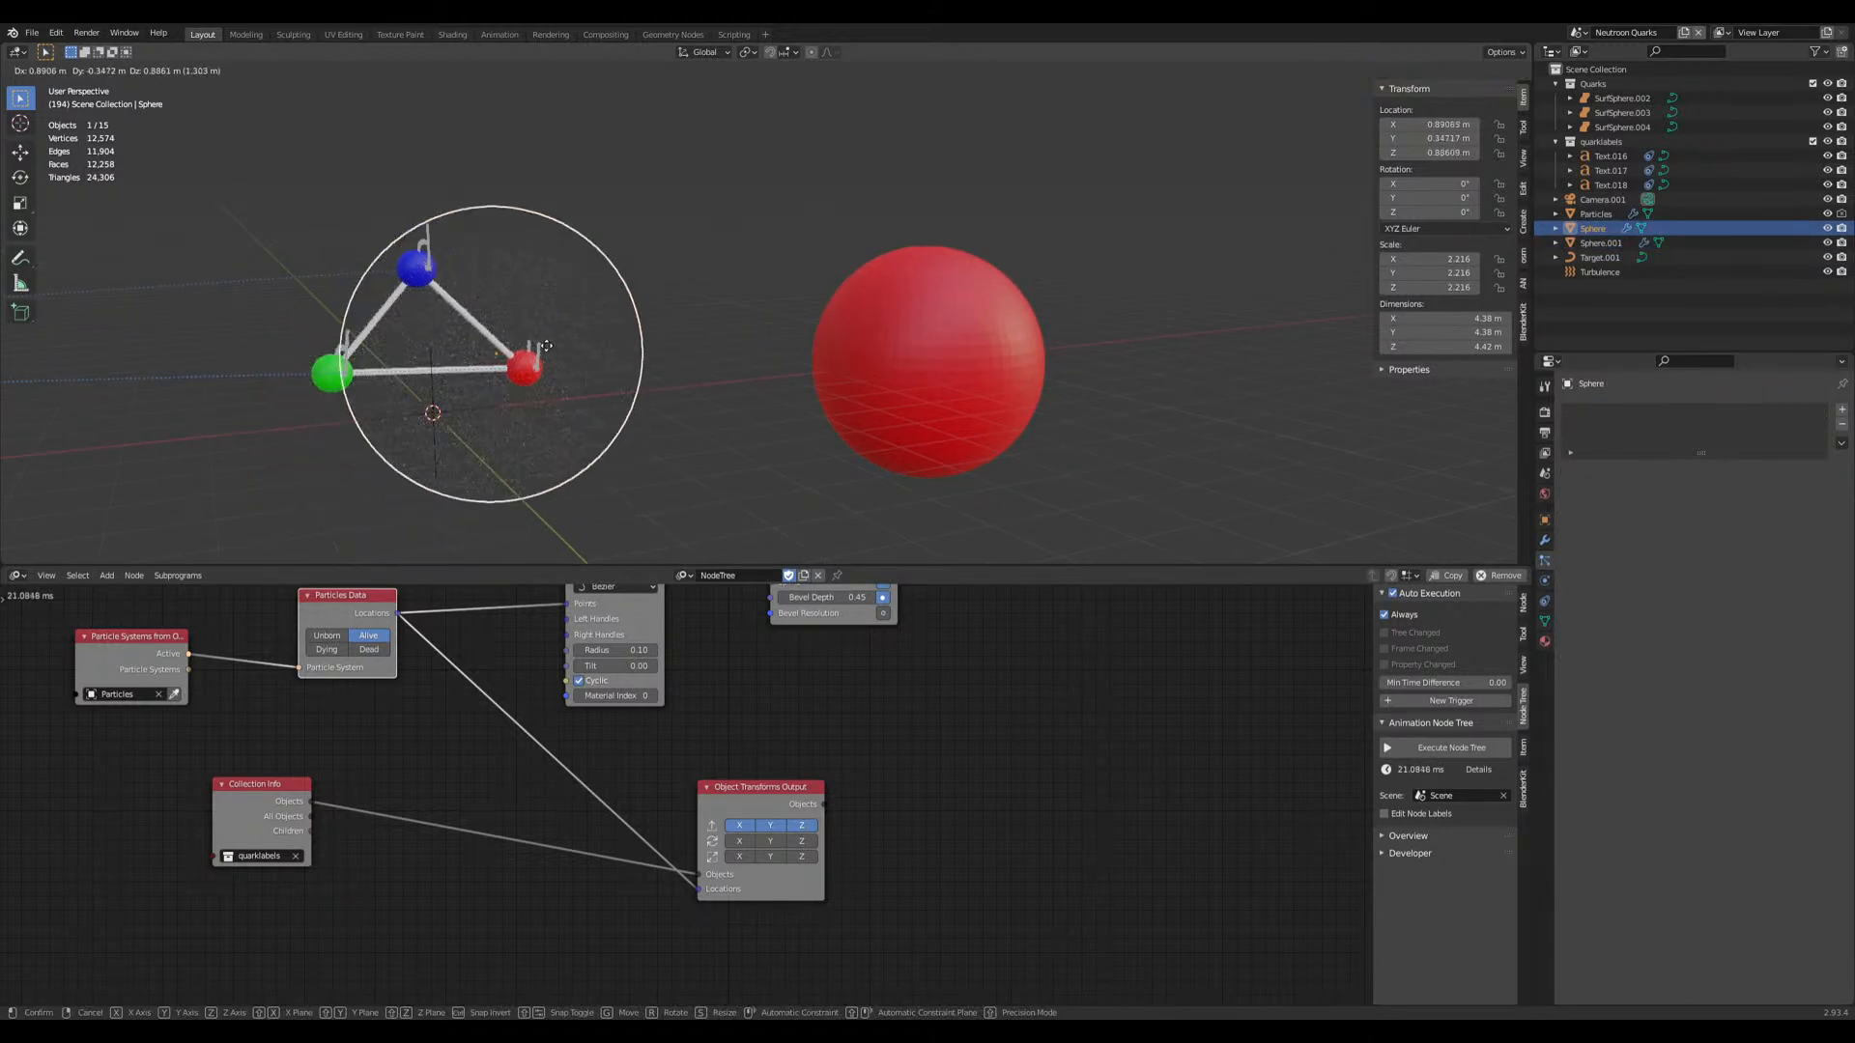
right_click(595, 381)
middle_drag(797, 406, 865, 415)
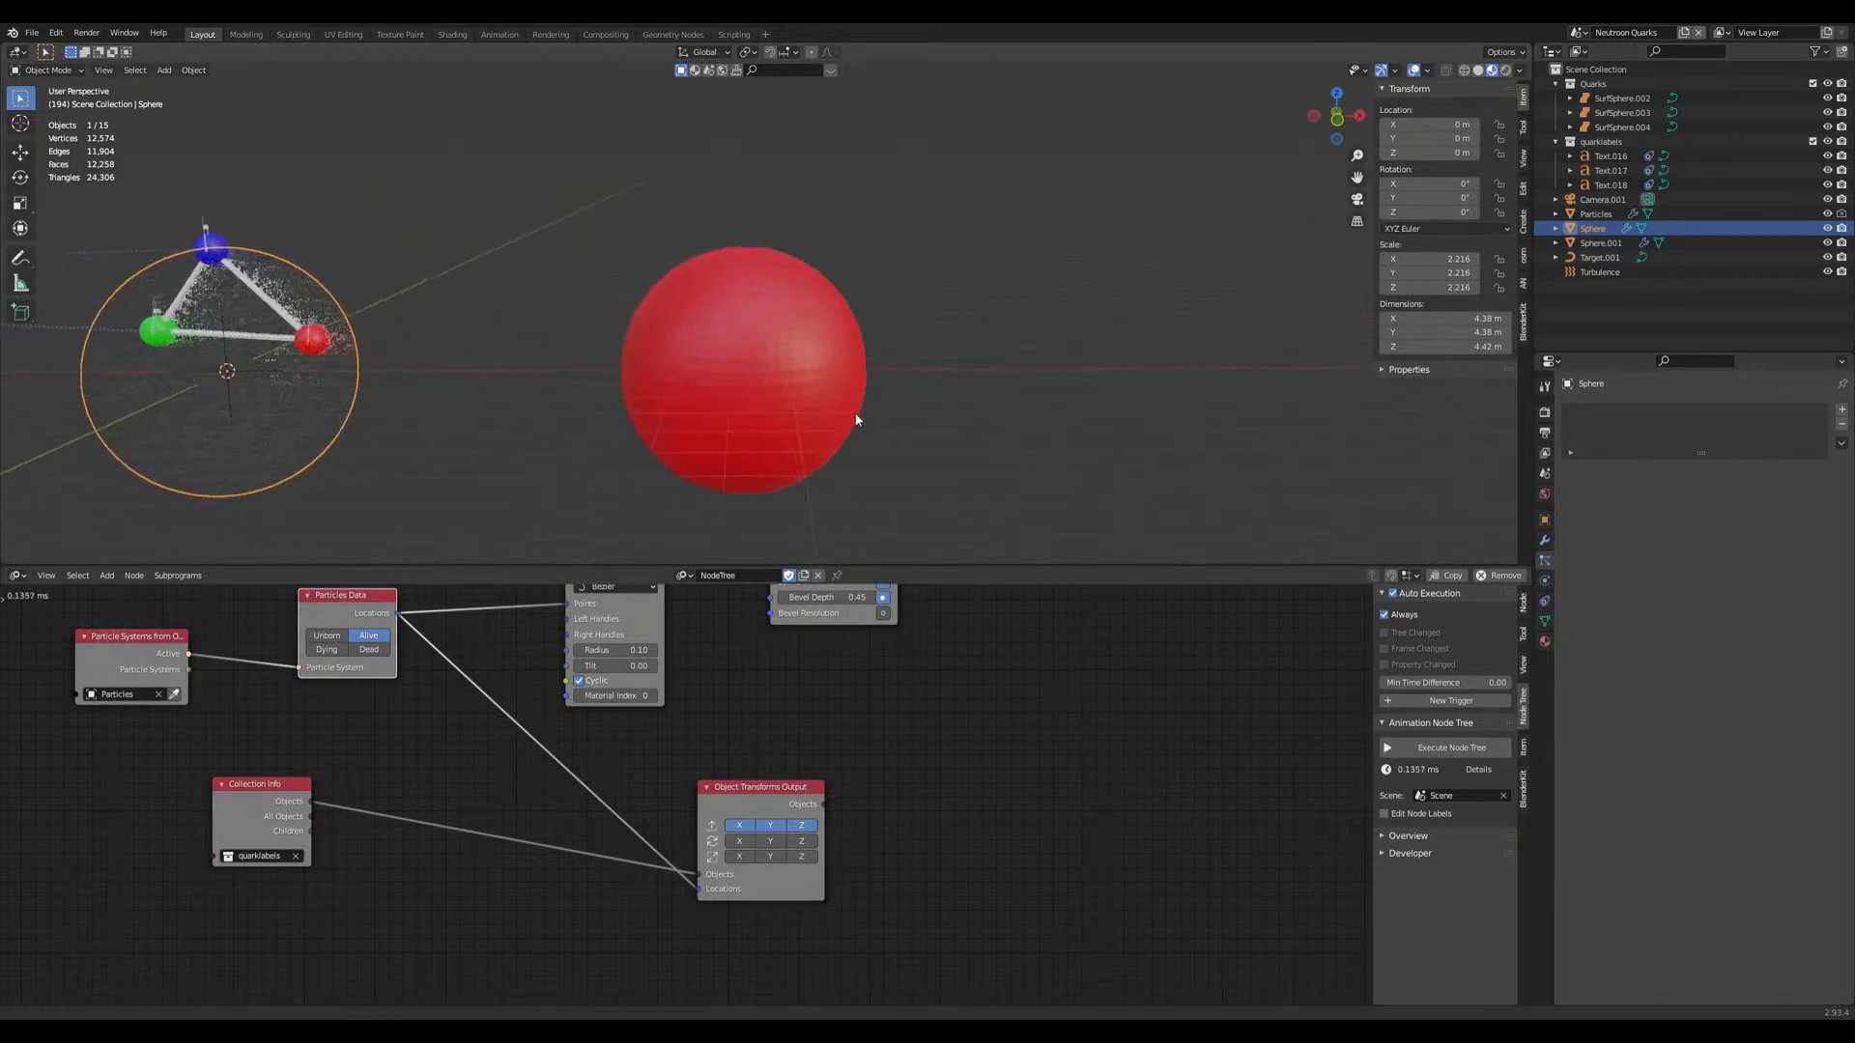
Step: Enable Collision physics on the red proton sphere
click(865, 415)
click(1543, 581)
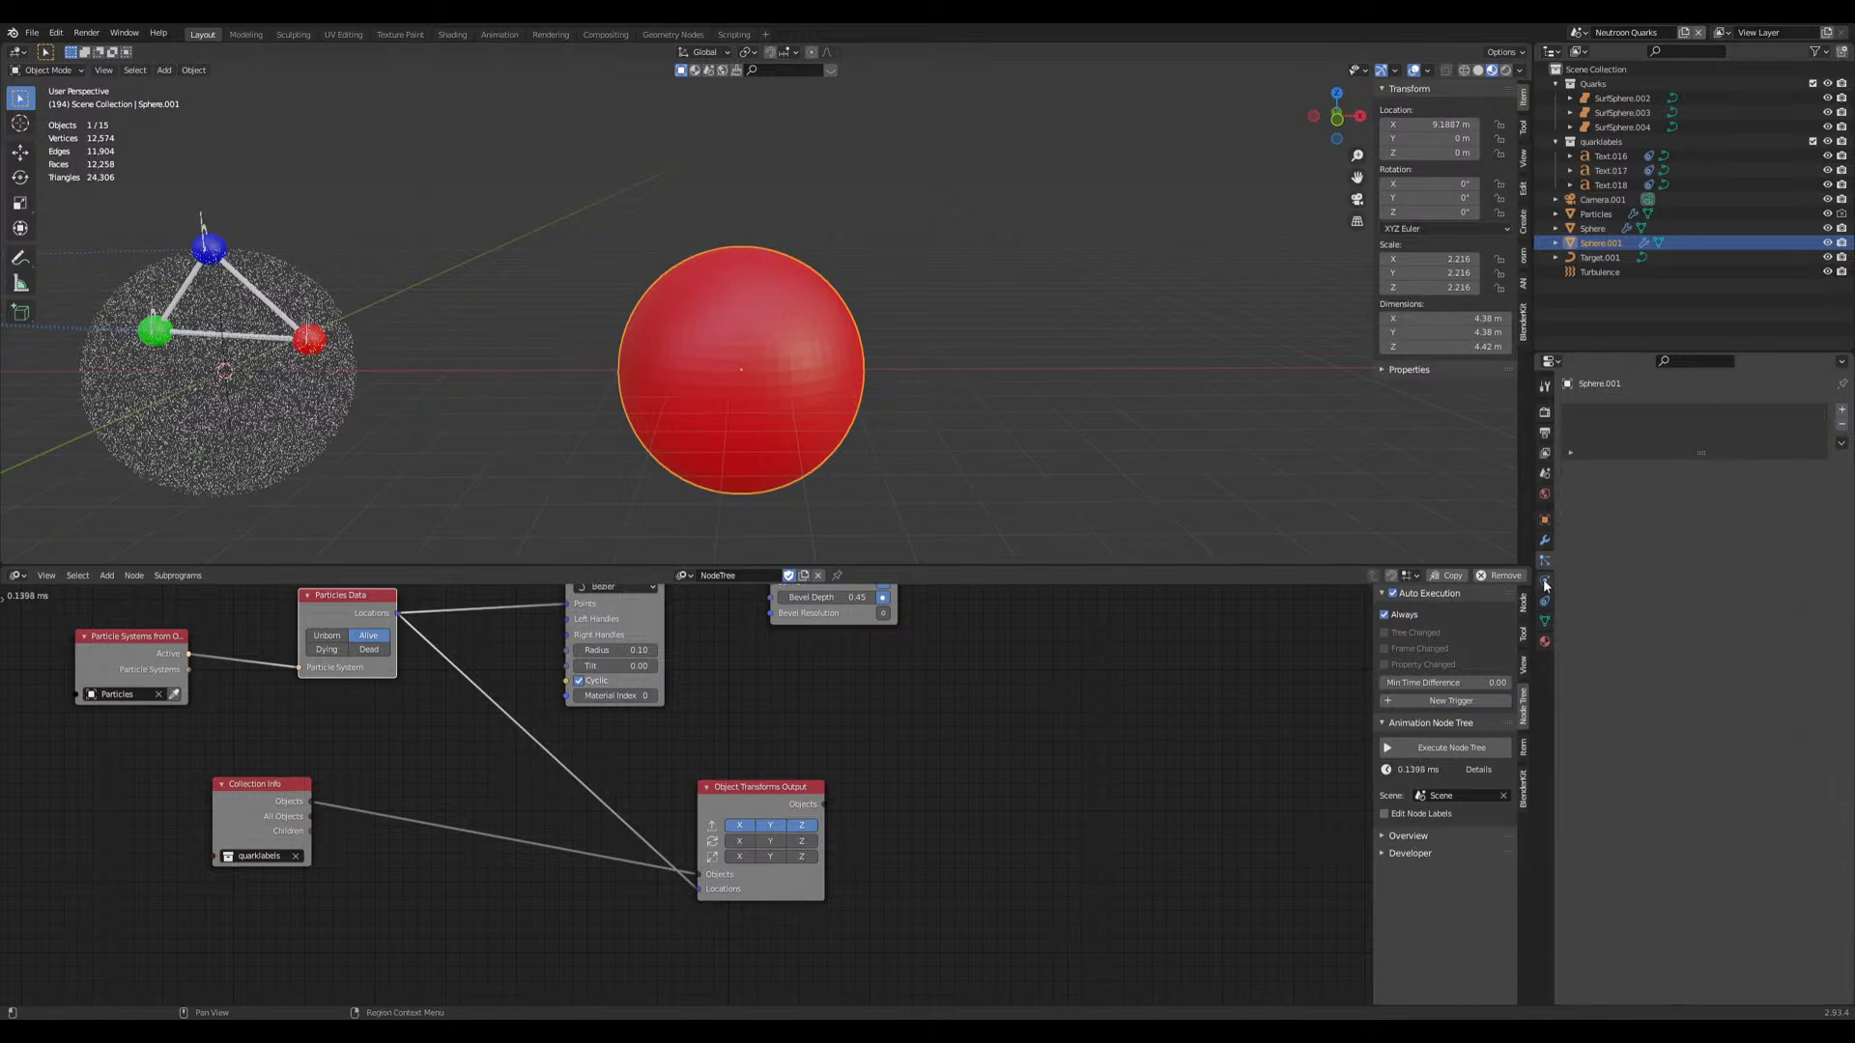
click(1659, 433)
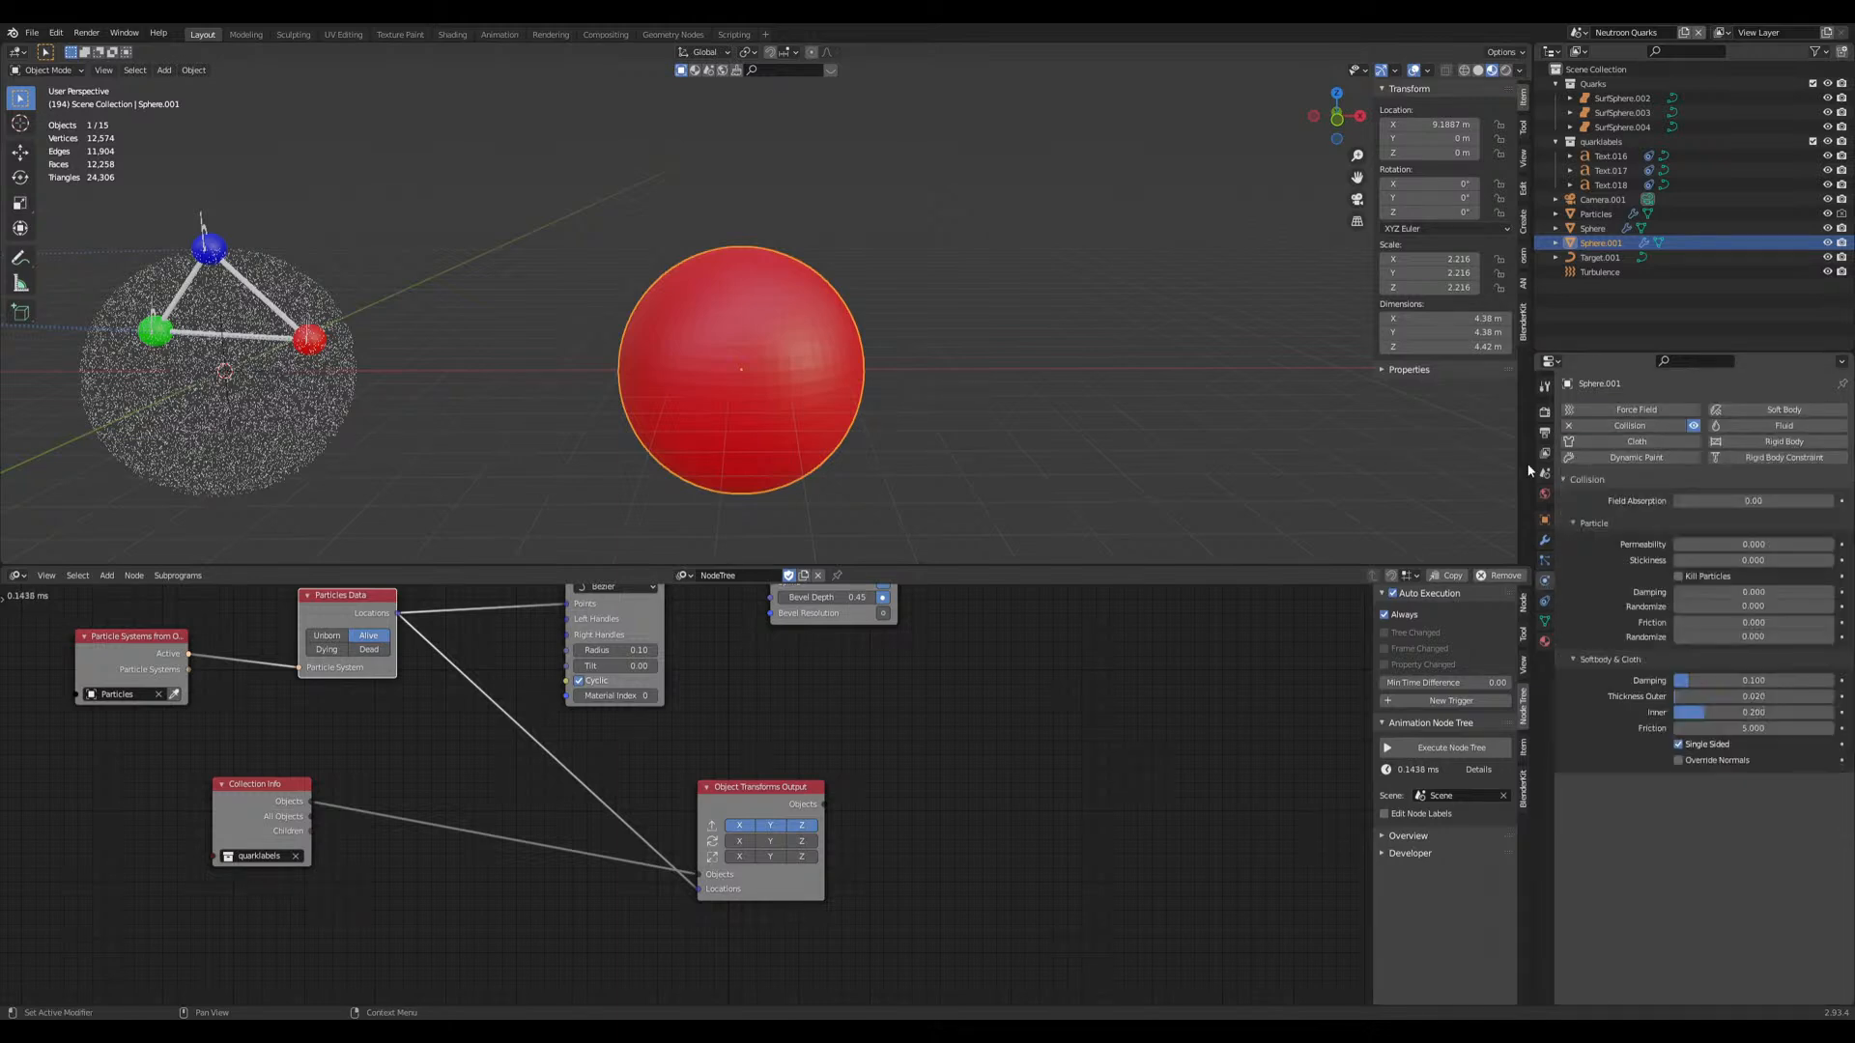
Step: Duplicate the red proton sphere nearly in place and scale the copy down slightly to 2.120
key(shift+d)
click(1017, 368)
key(s)
click(1014, 368)
Step: Rename the smaller duplicate sphere as protonquarks
double_click(1604, 257)
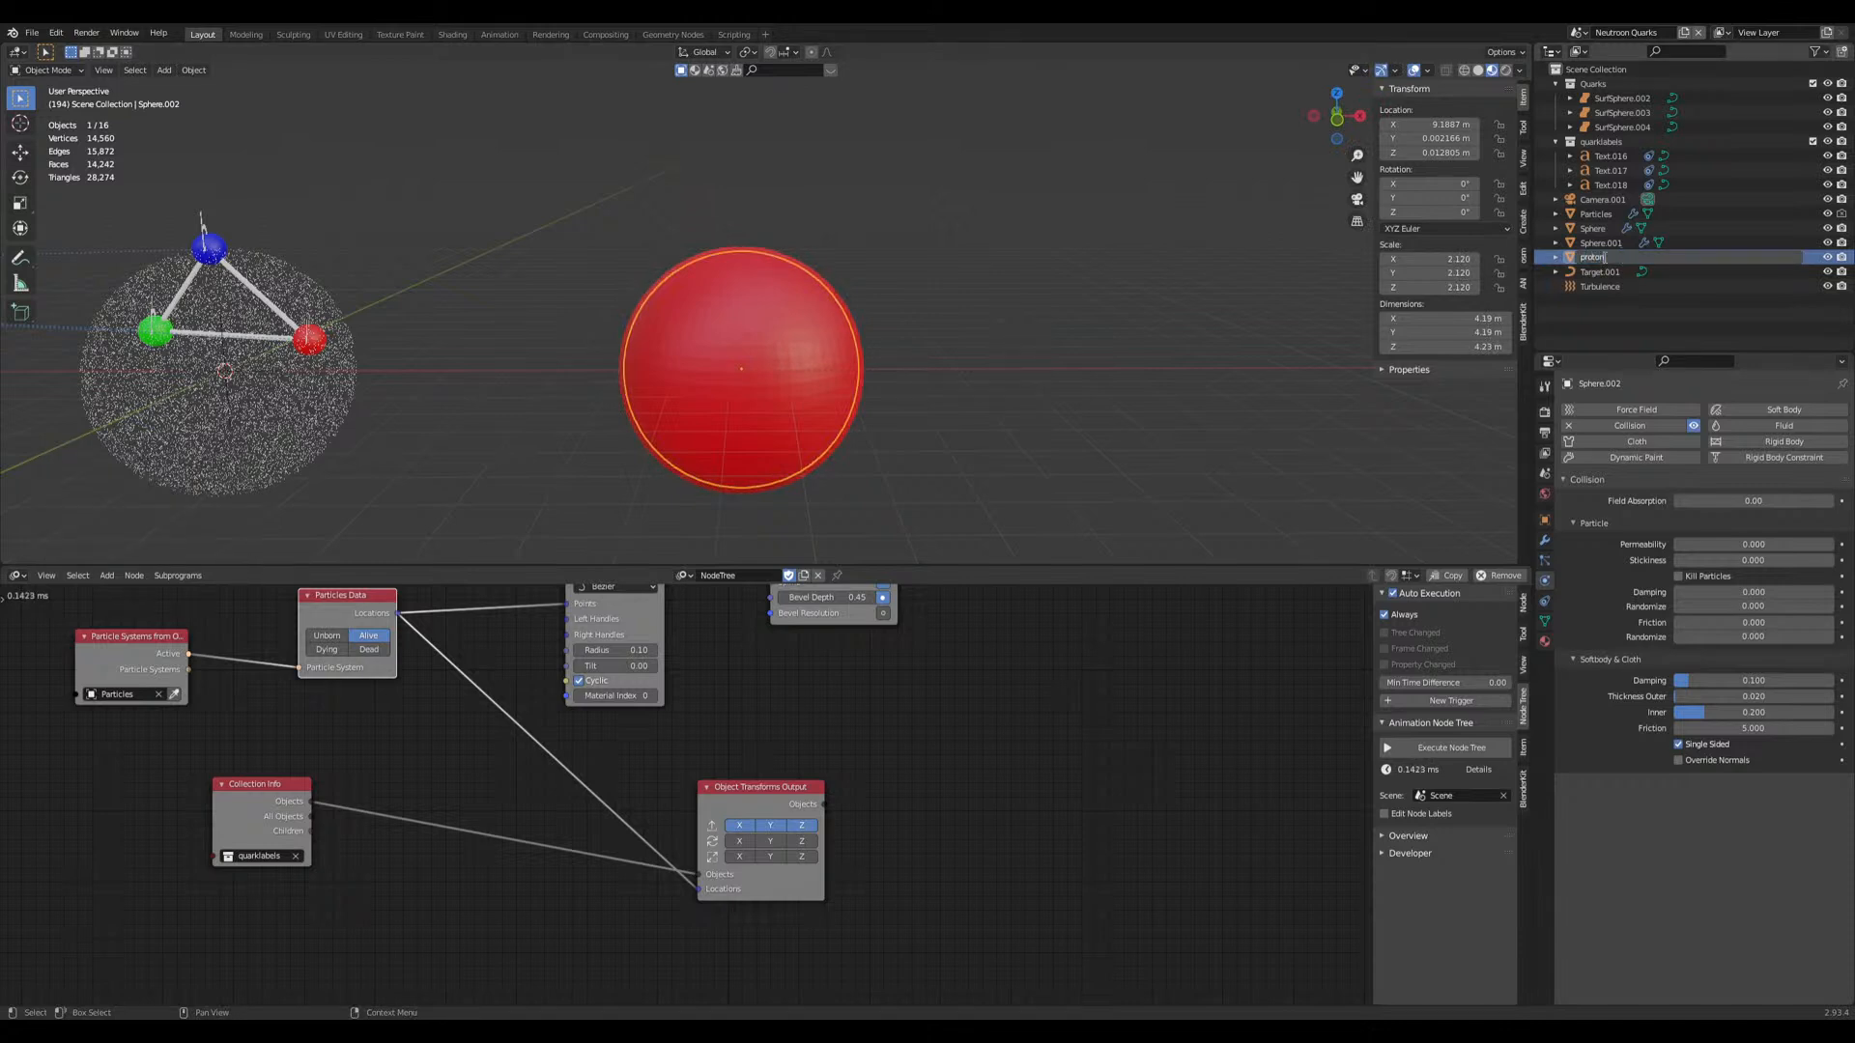
text(rks\)
key(Return)
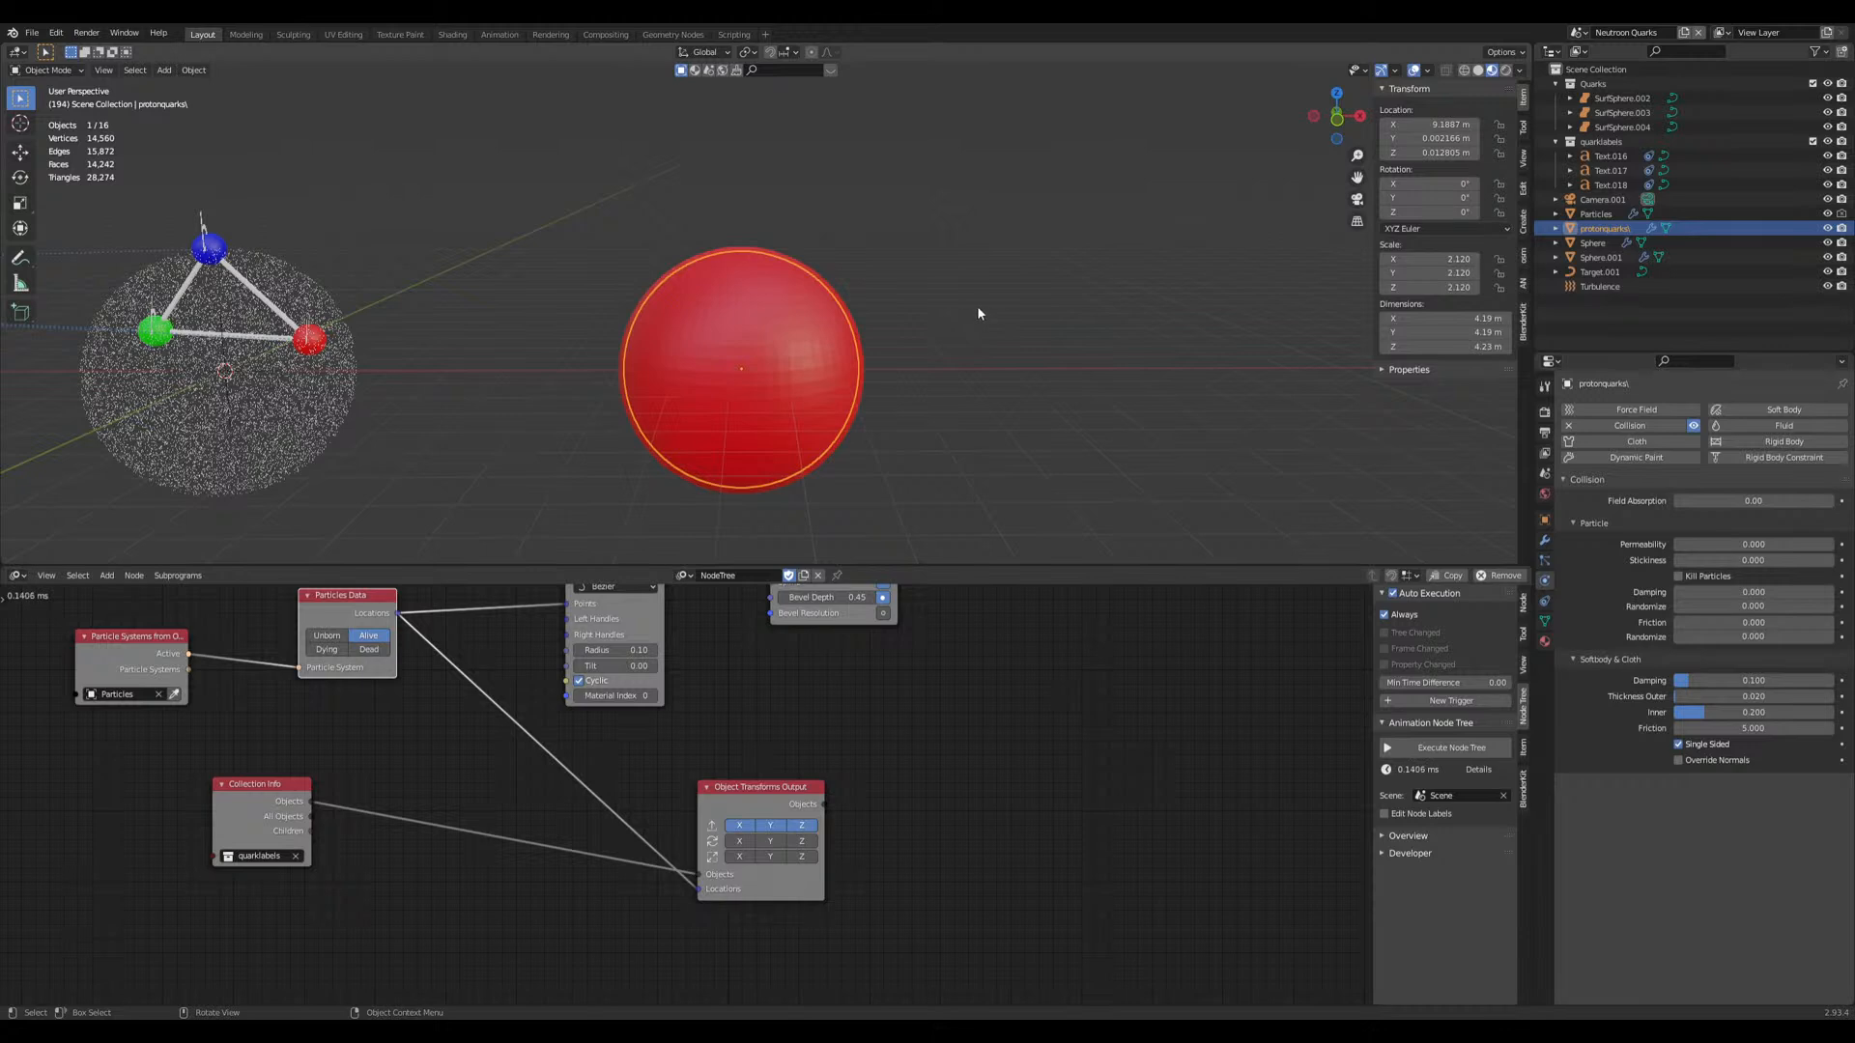
Step: Look through the camera and check the object constraints of the d label beside the blue quark
middle_drag(883, 306, 842, 373)
click(618, 351)
key(KP_0)
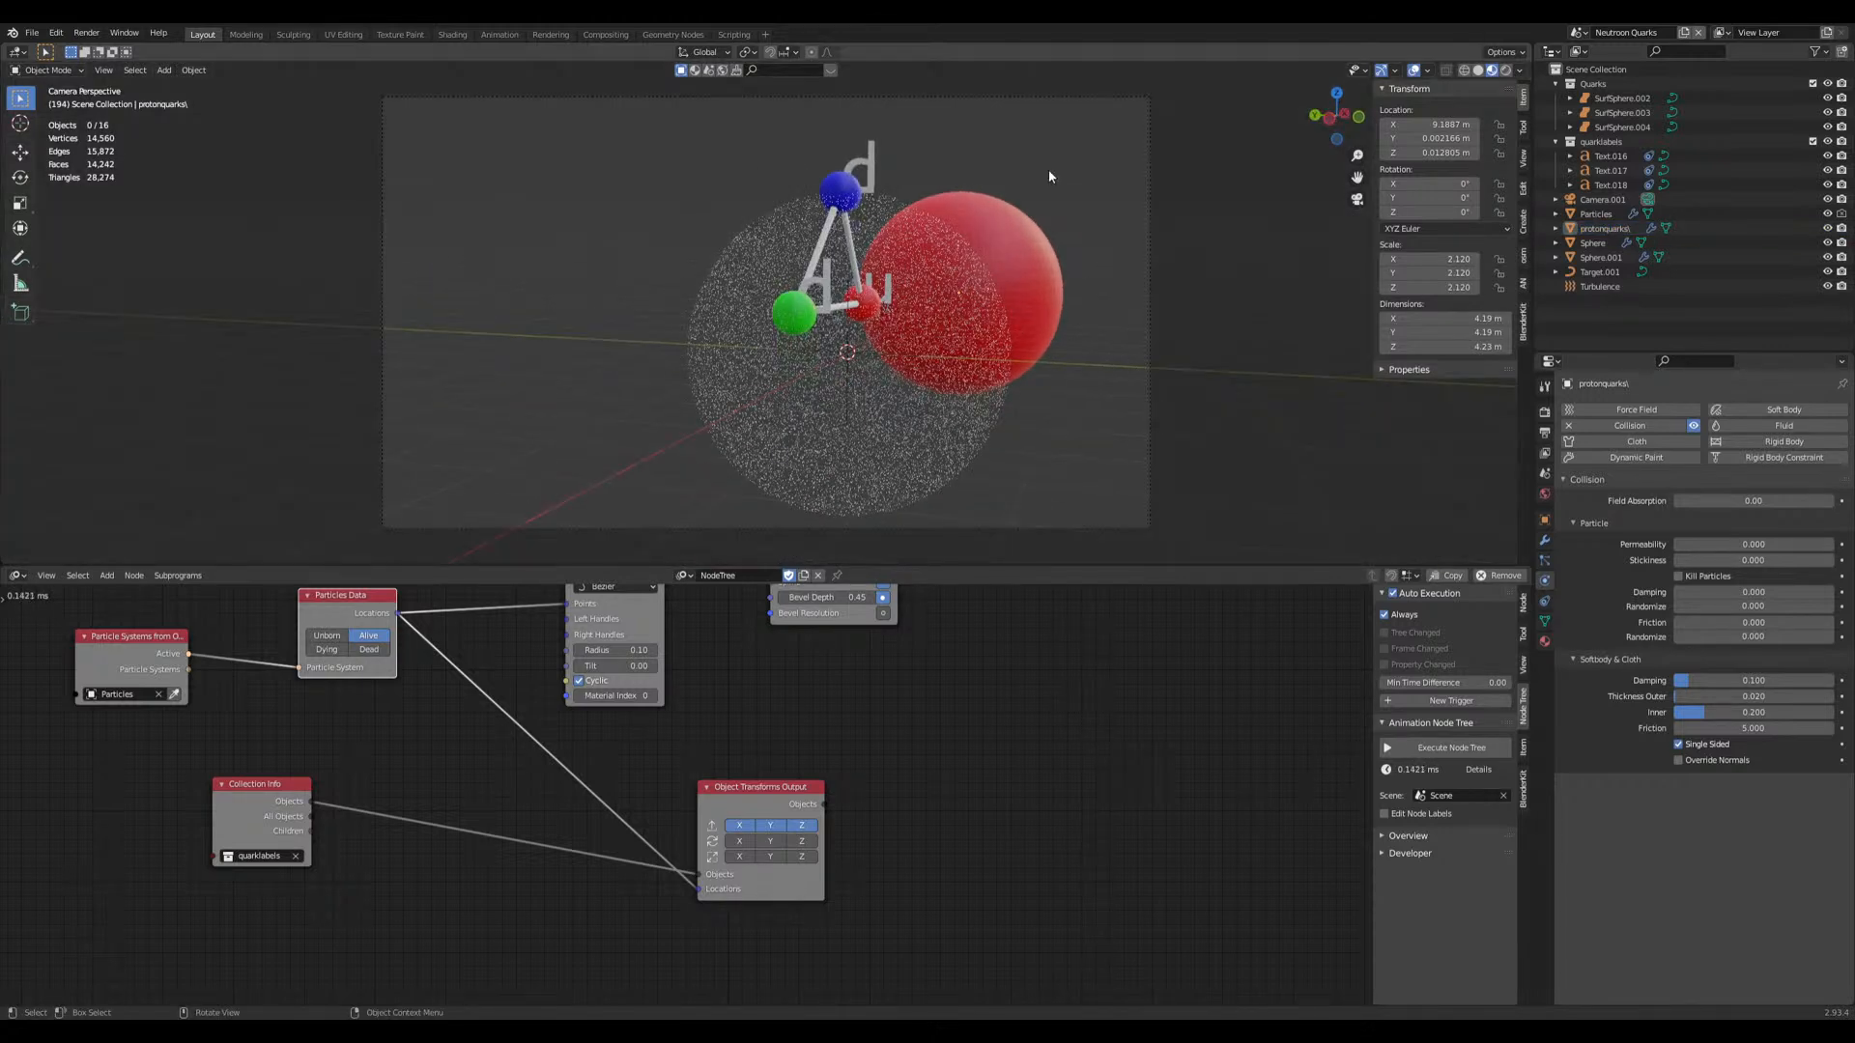
click(1546, 606)
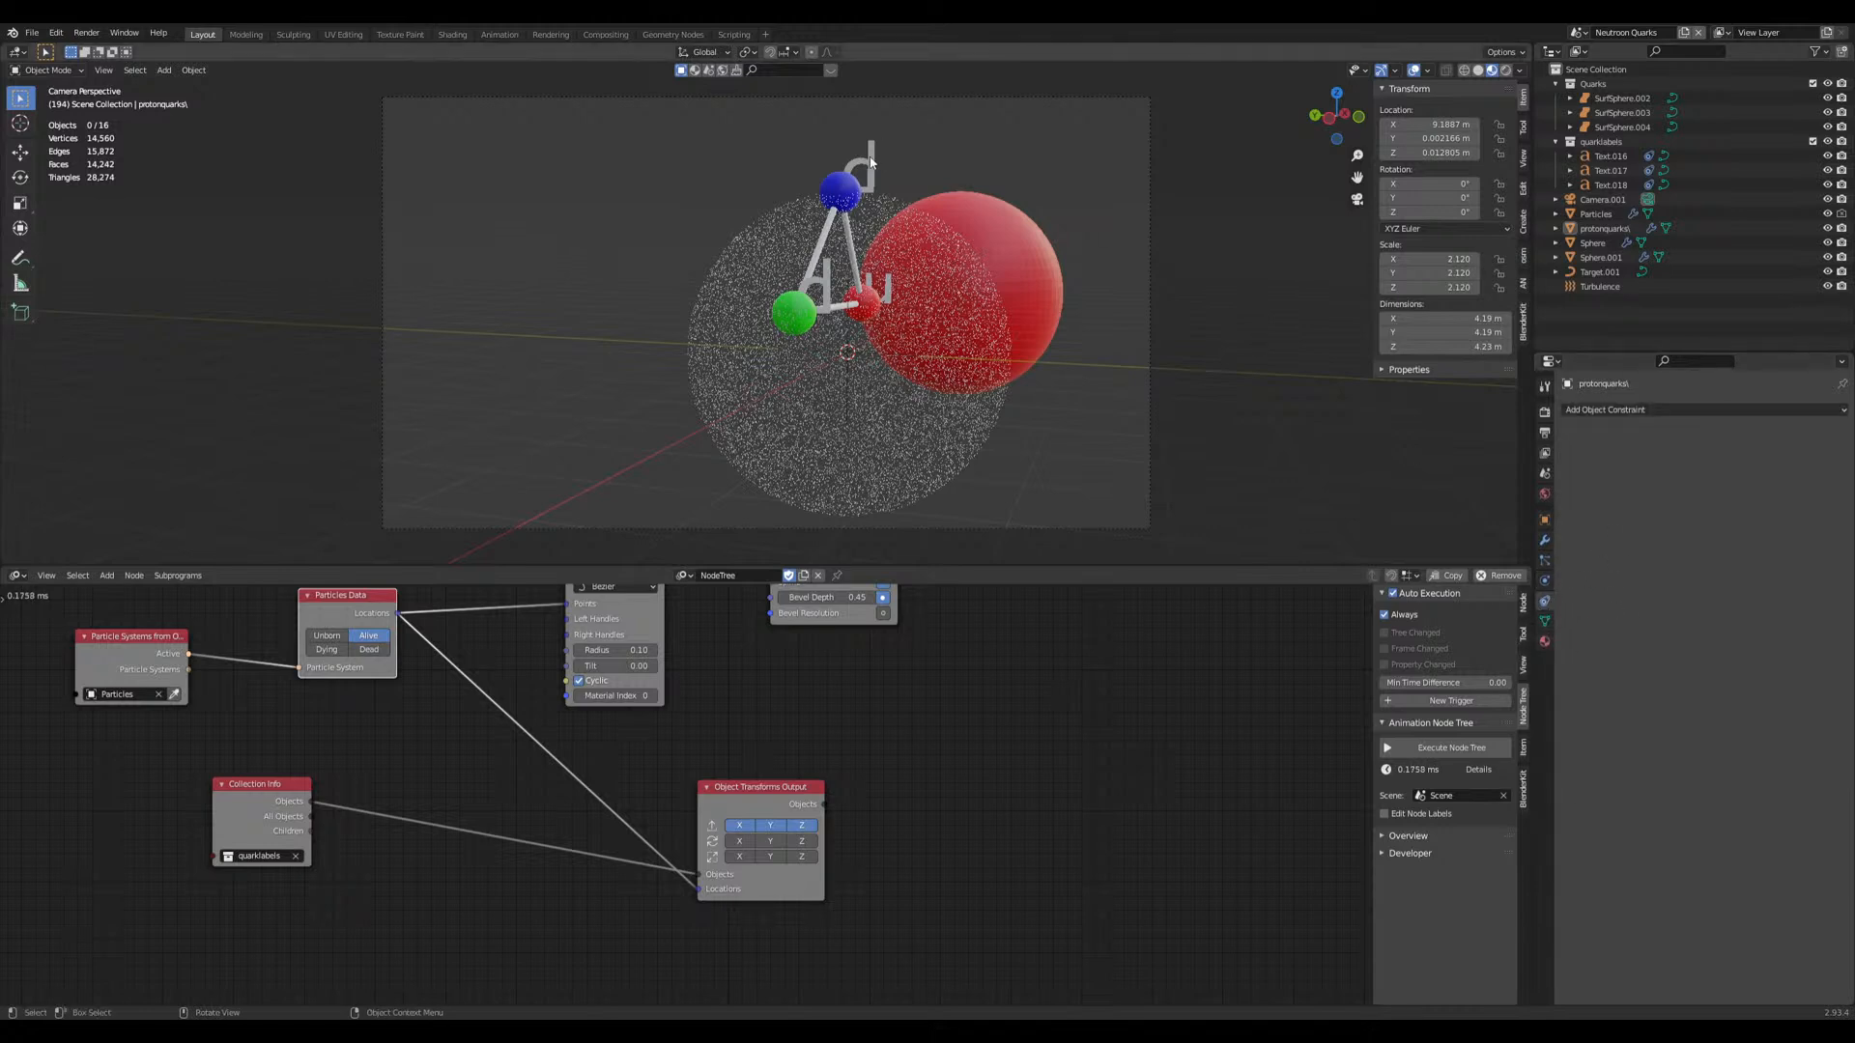
click(870, 162)
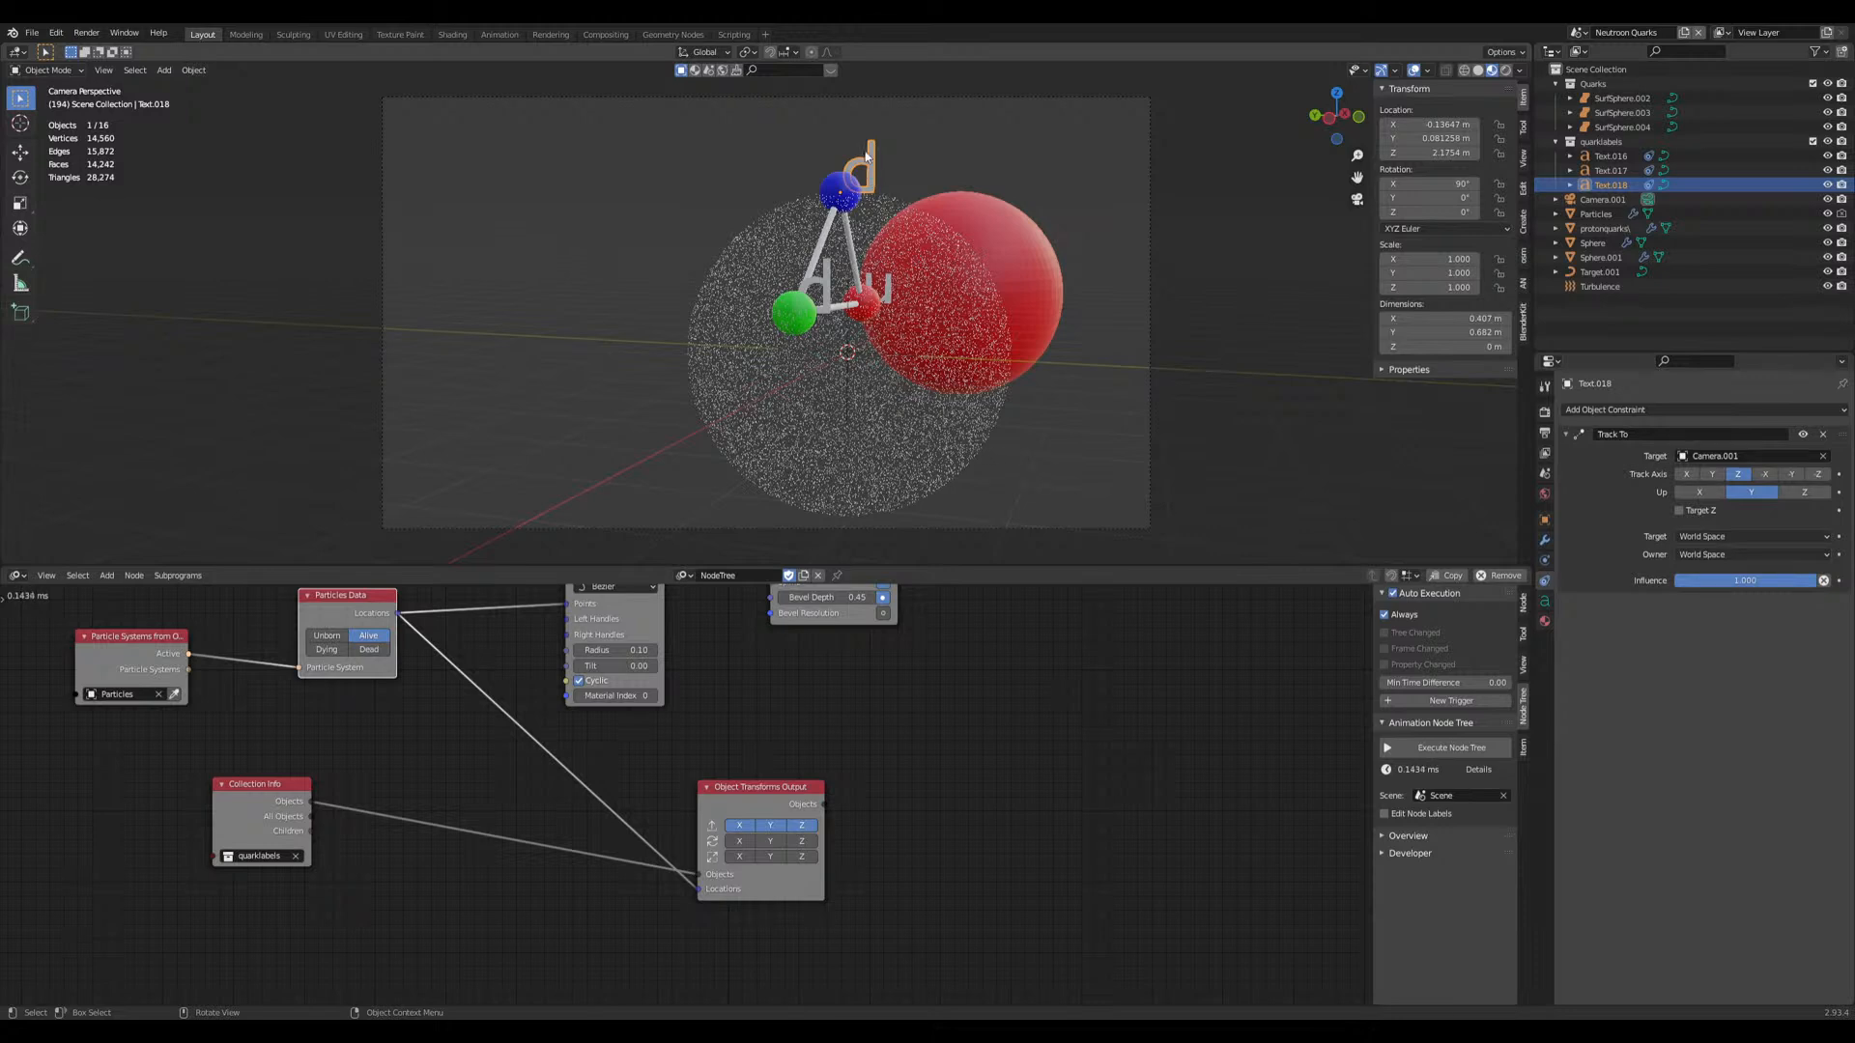
Step: Reframe the camera with Camera to View so the neutron quarks appear frontally with the red proton beside them, then release the lock
click(1148, 306)
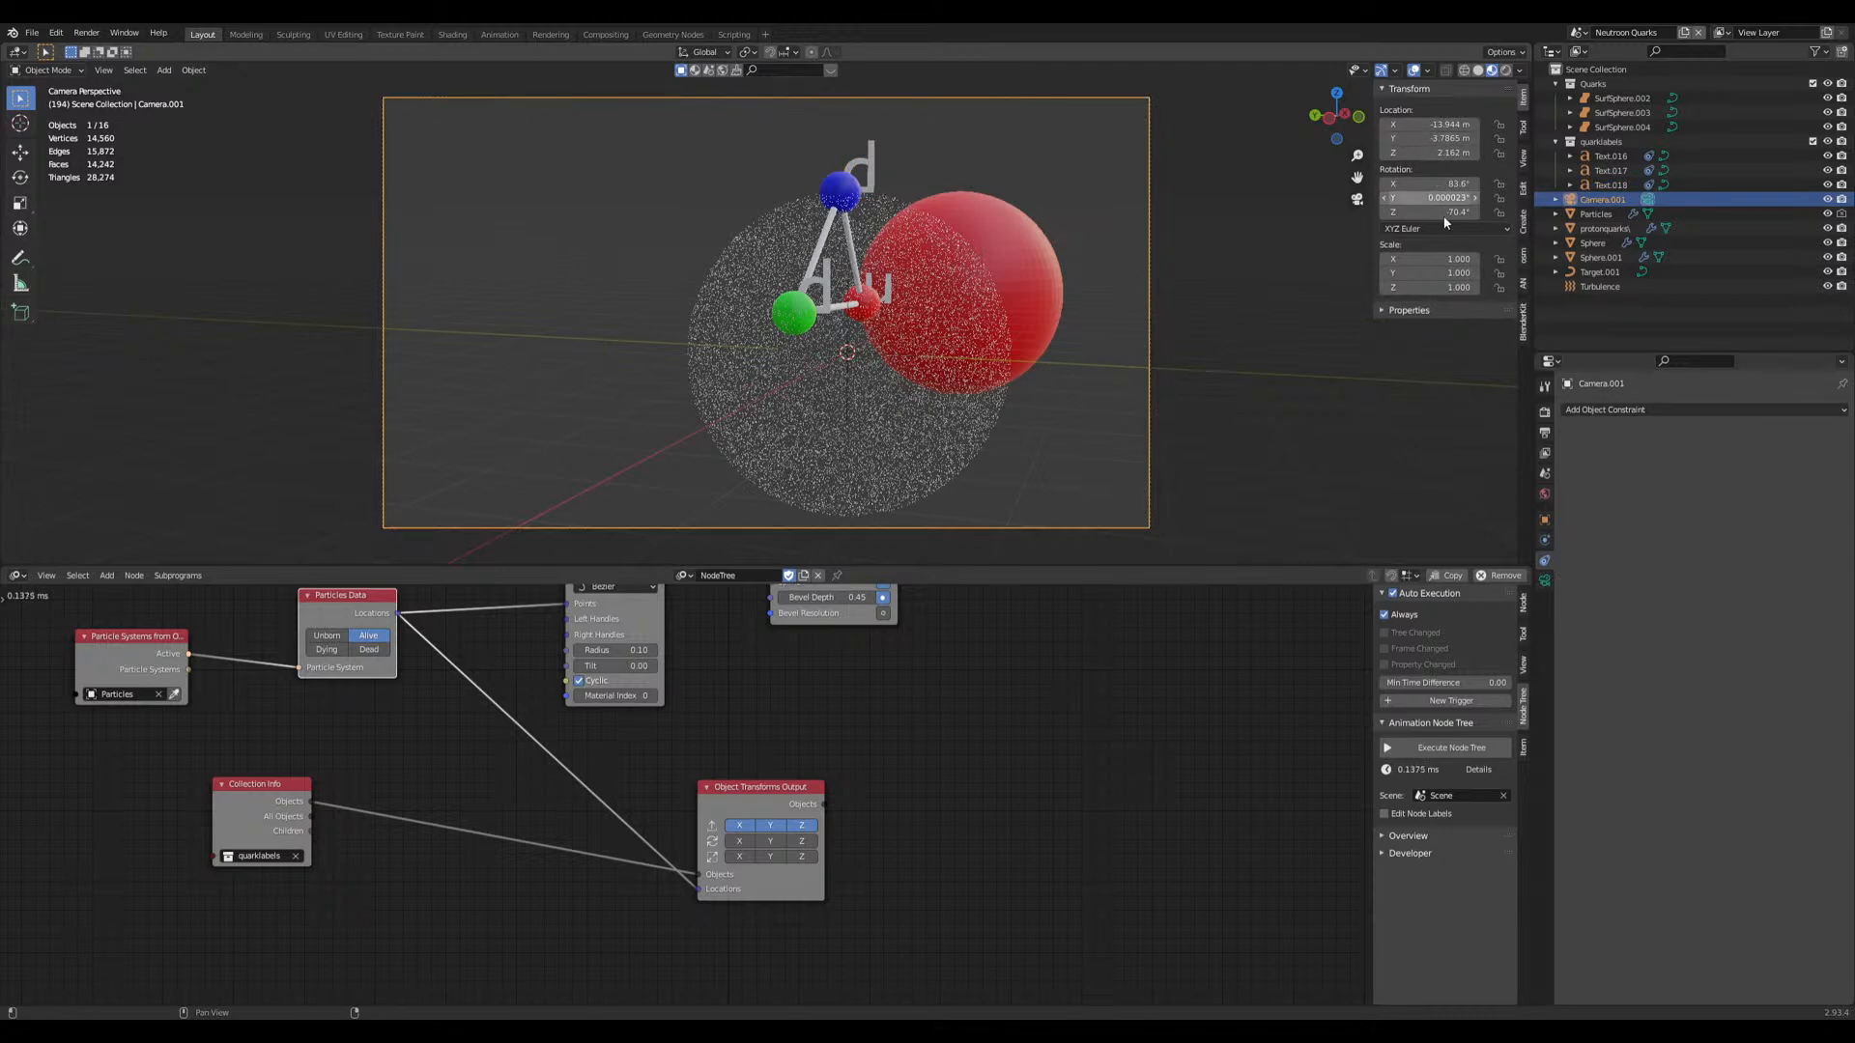
click(1523, 127)
click(1523, 100)
key(alt+a)
click(1524, 154)
click(1458, 269)
middle_drag(966, 367, 765, 361)
shift+middle_drag(765, 362, 714, 346)
scroll(819, 365, up, 2)
mouse_move(842, 350)
middle_down()
mouse_move(538, 339)
mouse_move(925, 369)
mouse_move(944, 277)
mouse_move(1060, 219)
mouse_move(1121, 236)
mouse_move(971, 358)
mouse_move(861, 386)
mouse_move(873, 348)
middle_up()
scroll(877, 345, up, 2)
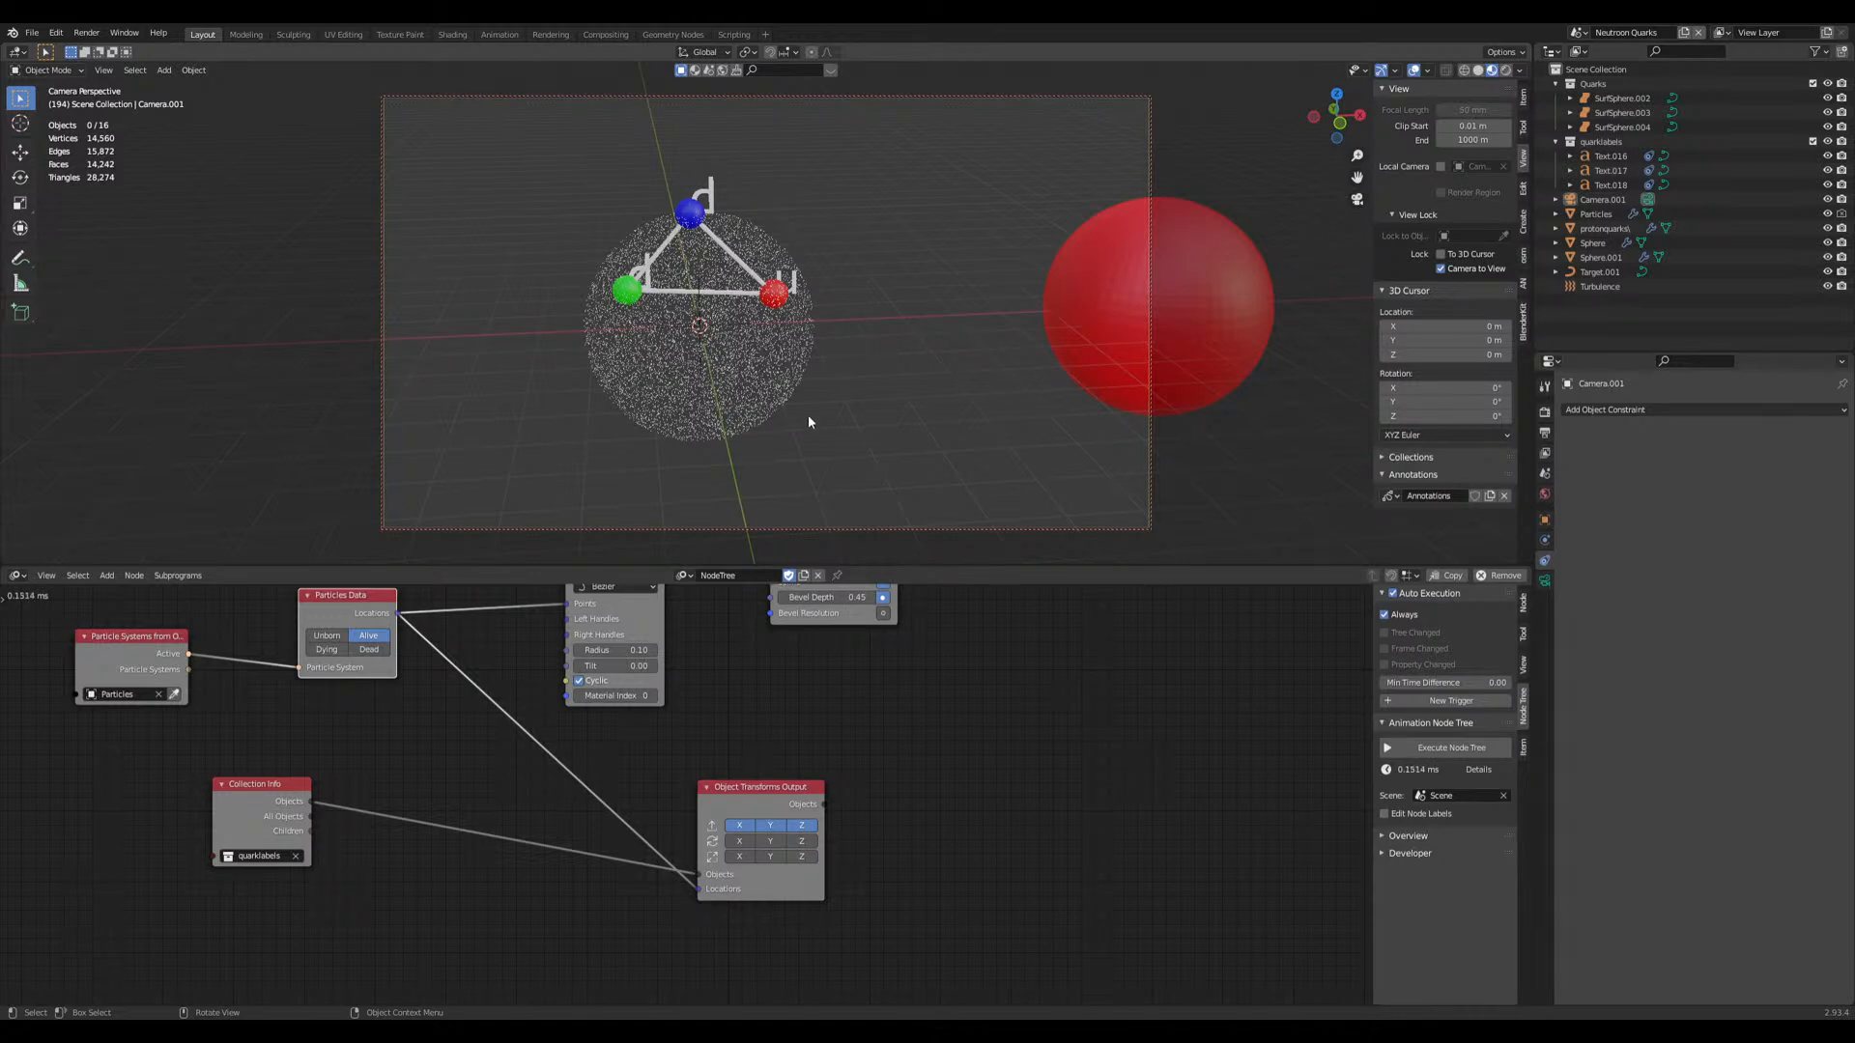
middle_drag(810, 422, 821, 422)
click(1440, 269)
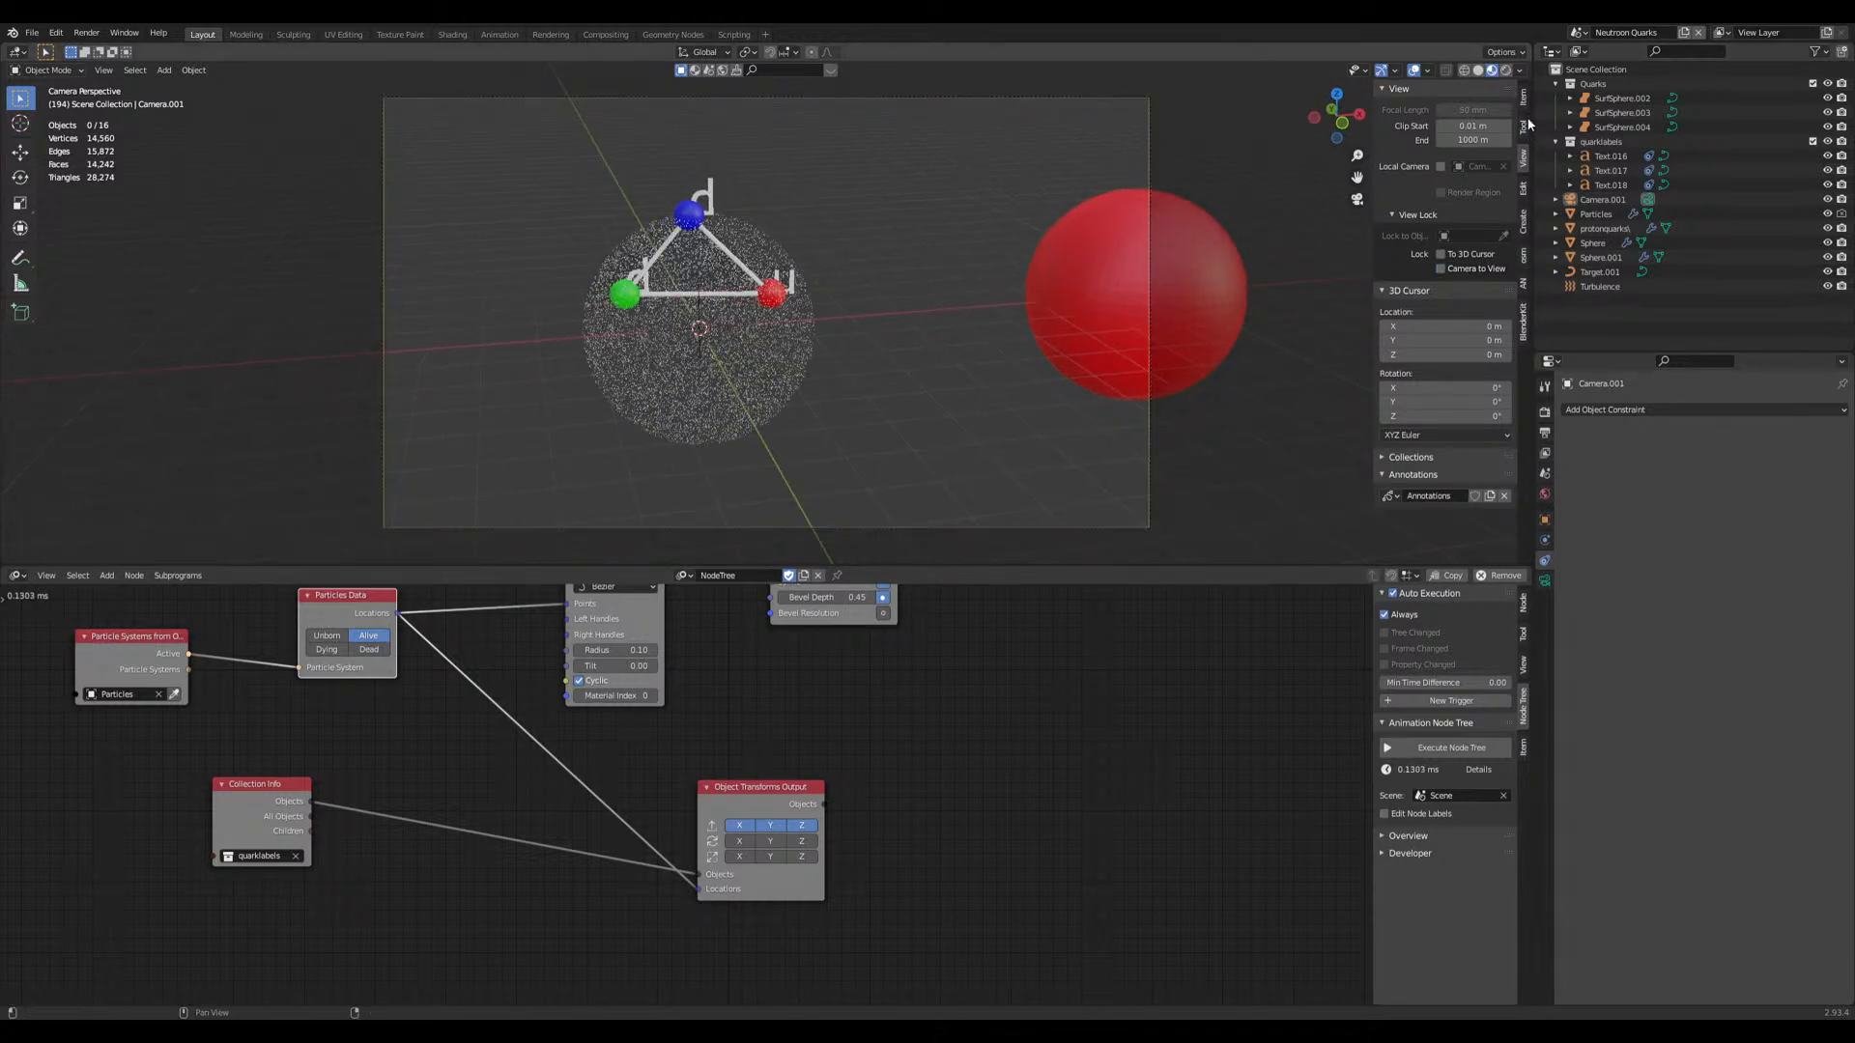
Step: Rename the outer red proton sphere, Sphere.001, as Protoncollision
click(1524, 97)
middle_drag(1214, 333, 747, 387)
click(746, 346)
mouse_move(903, 410)
middle_down()
mouse_move(948, 417)
mouse_move(896, 427)
middle_up()
scroll(896, 425, up, 2)
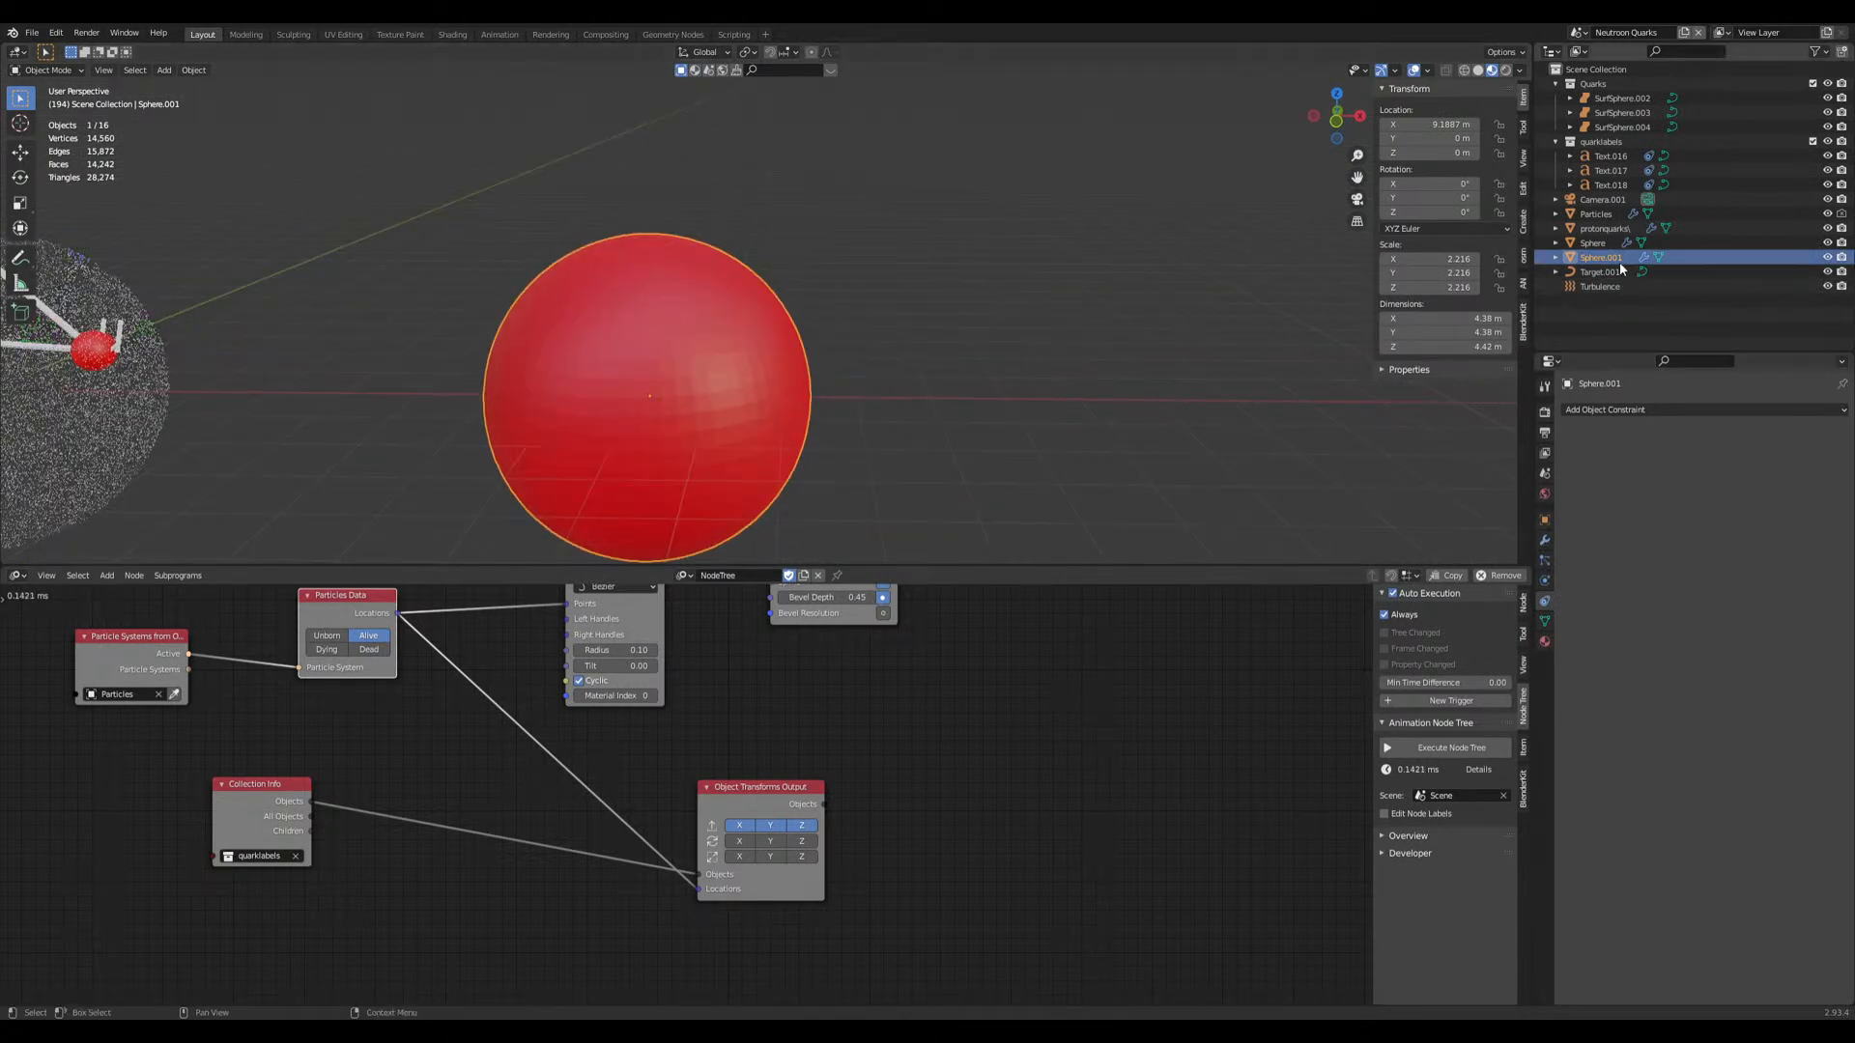
key(g)
right_click(1065, 324)
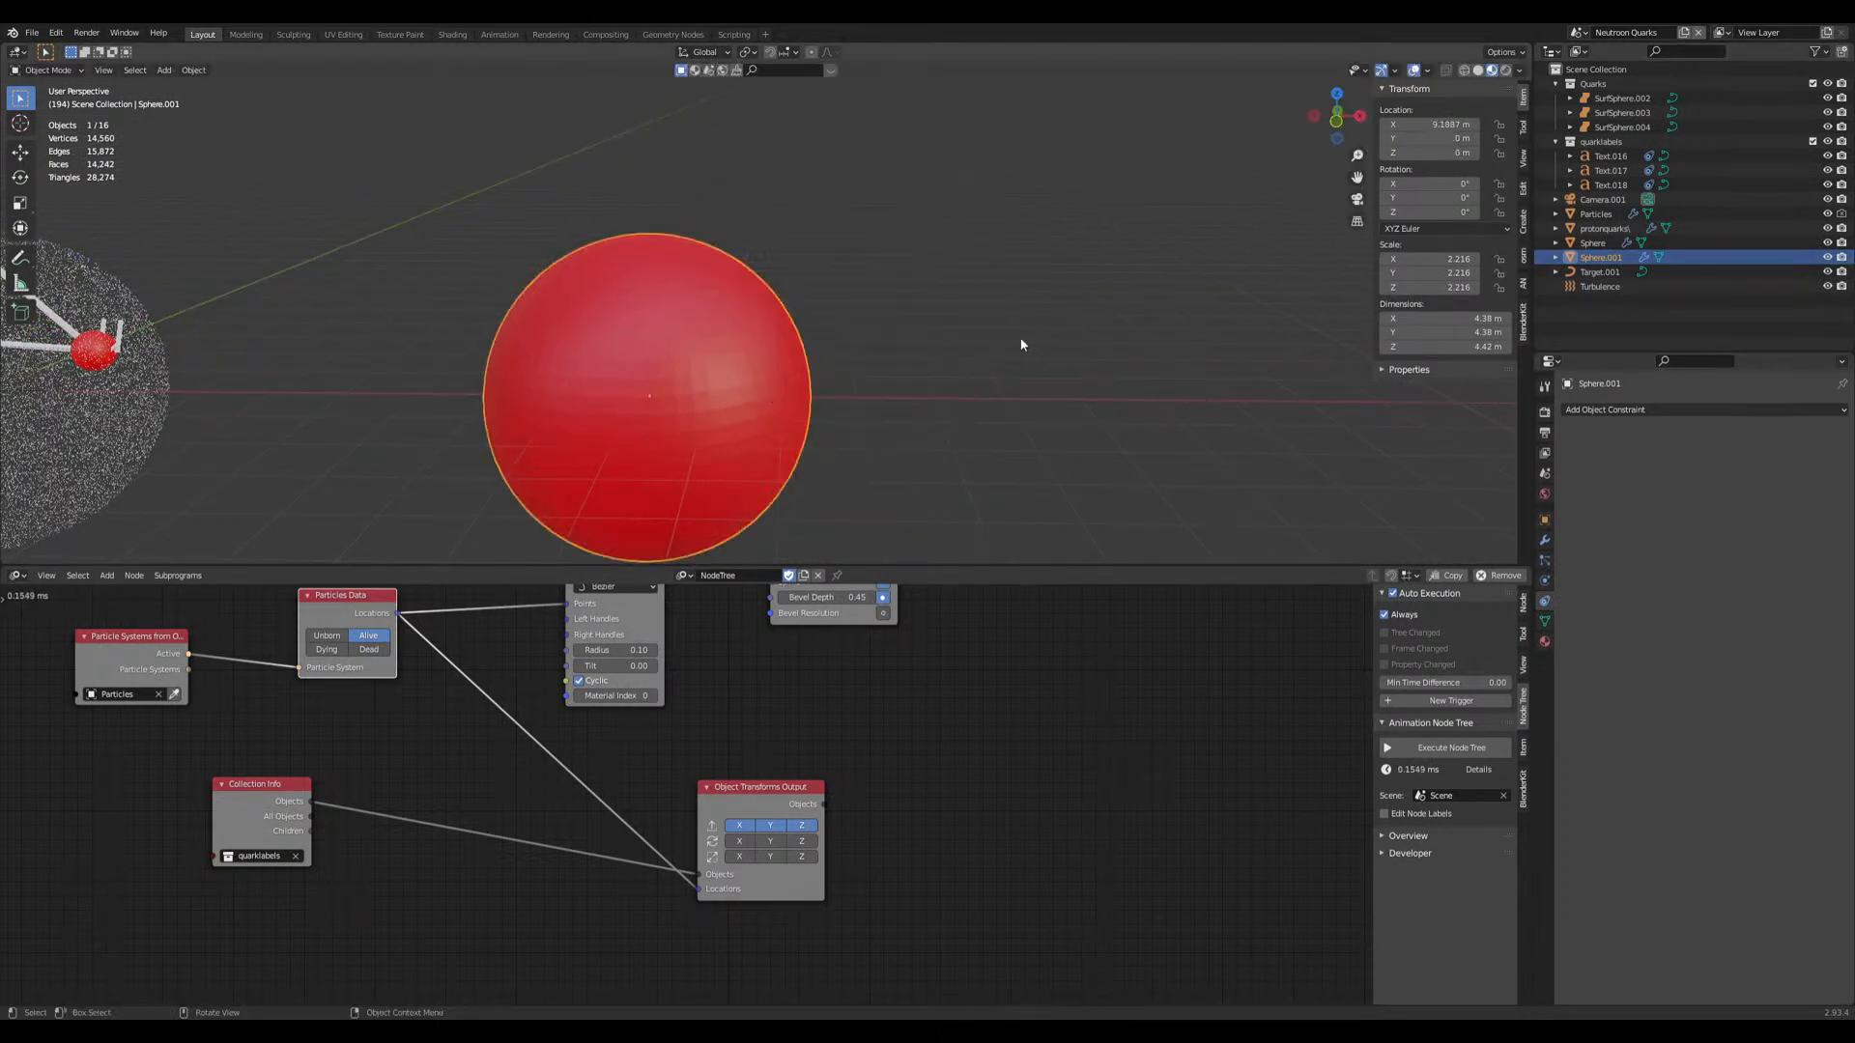
double_click(1582, 257)
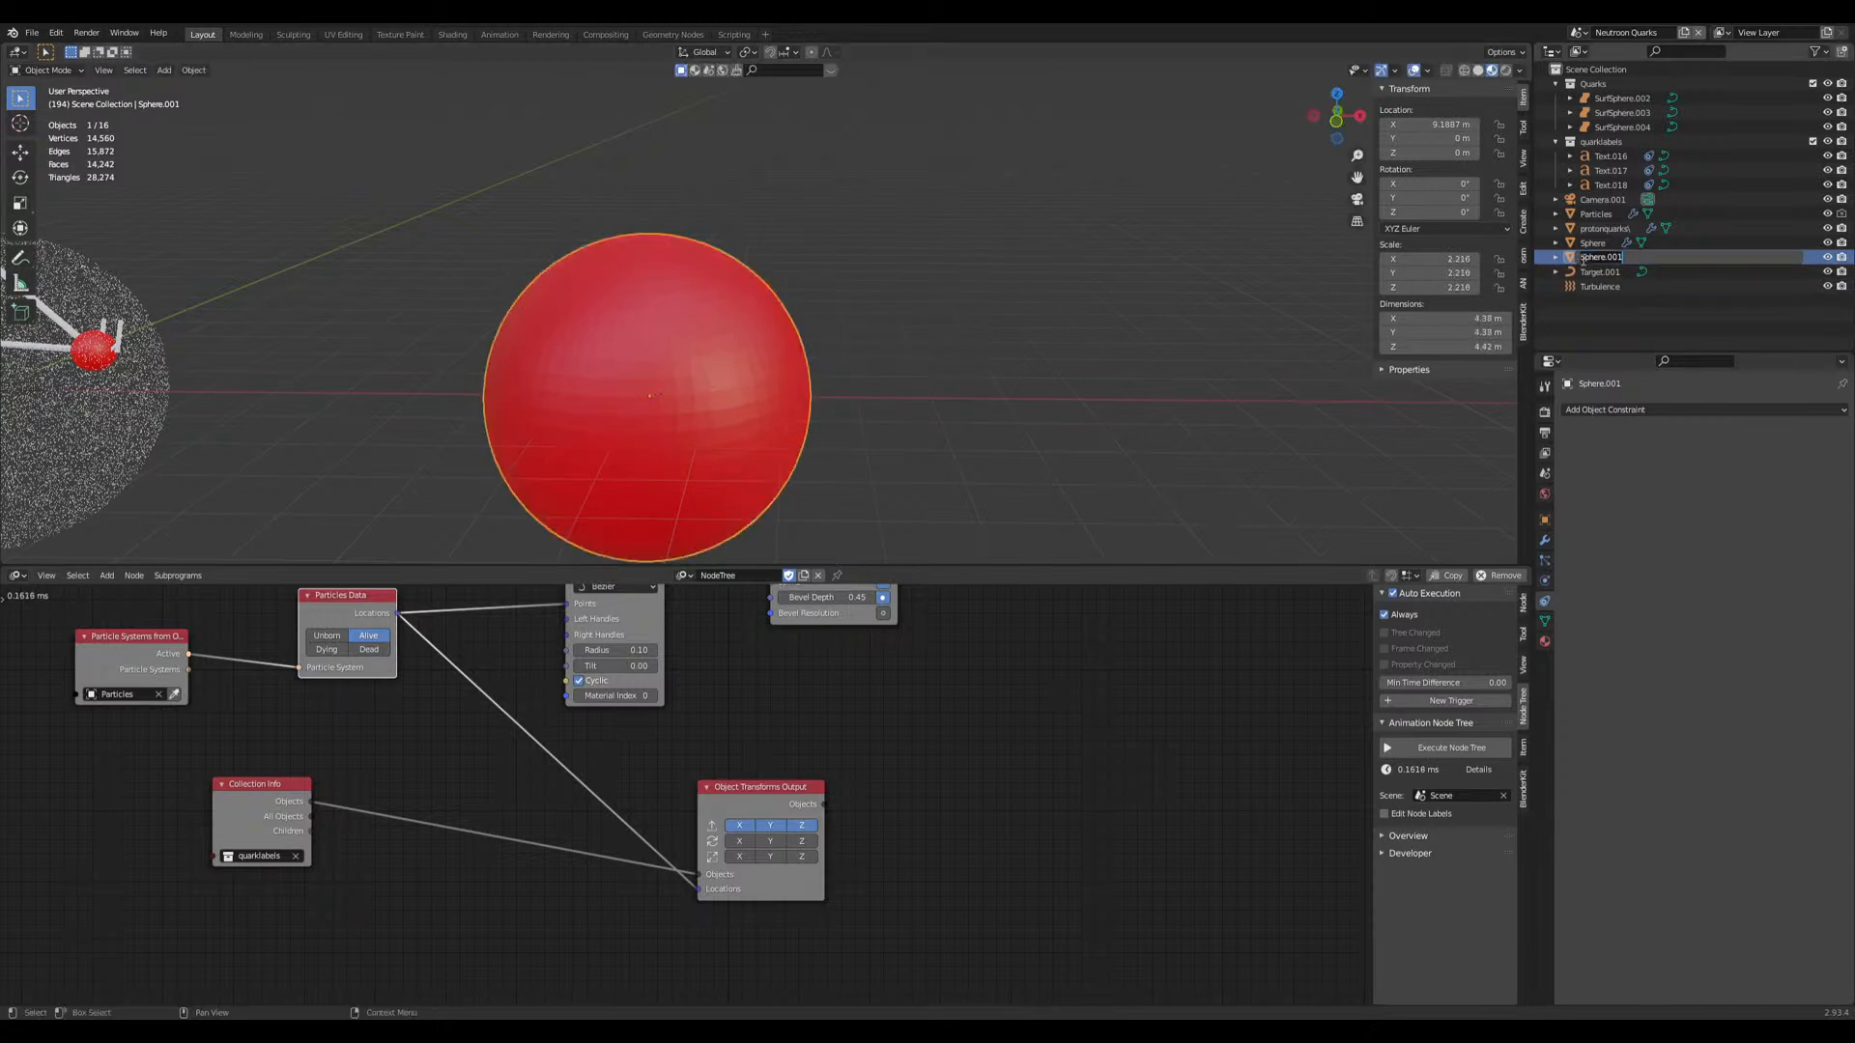
text(Haotoncollision)
key(Return)
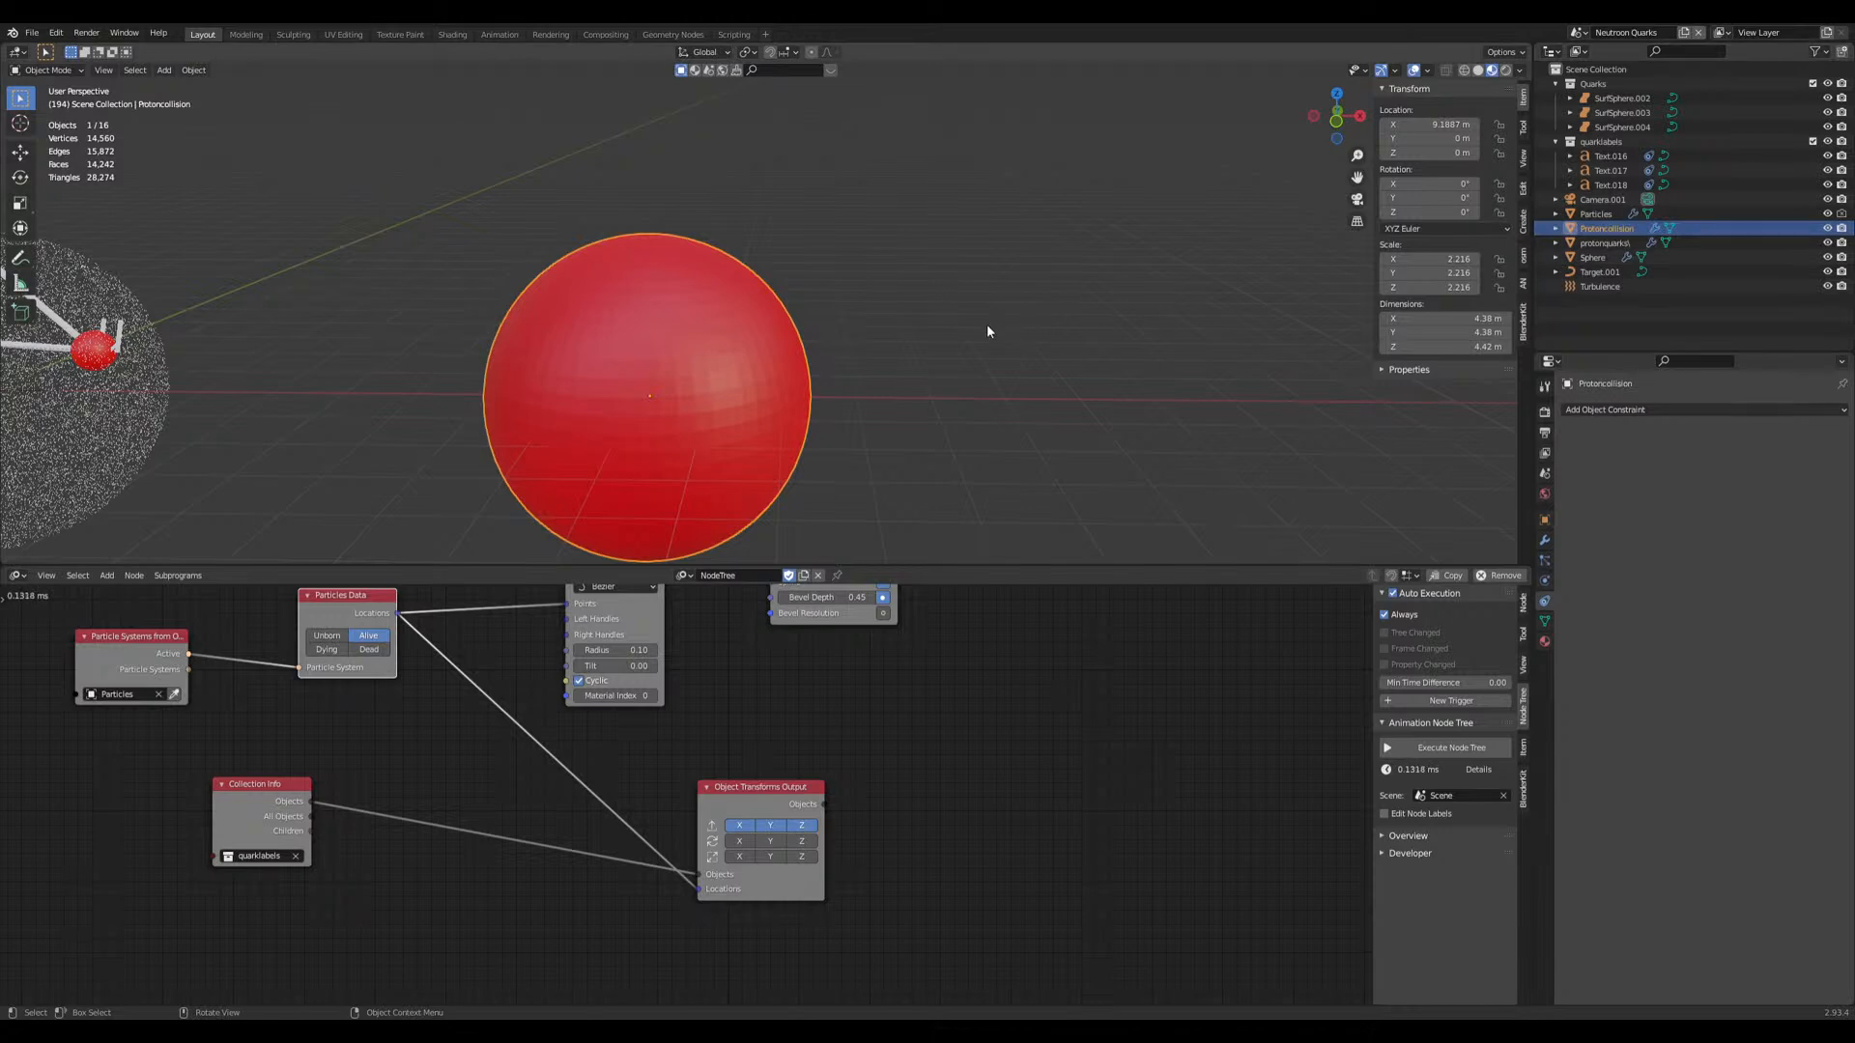
shift+middle_drag(907, 356, 1032, 302)
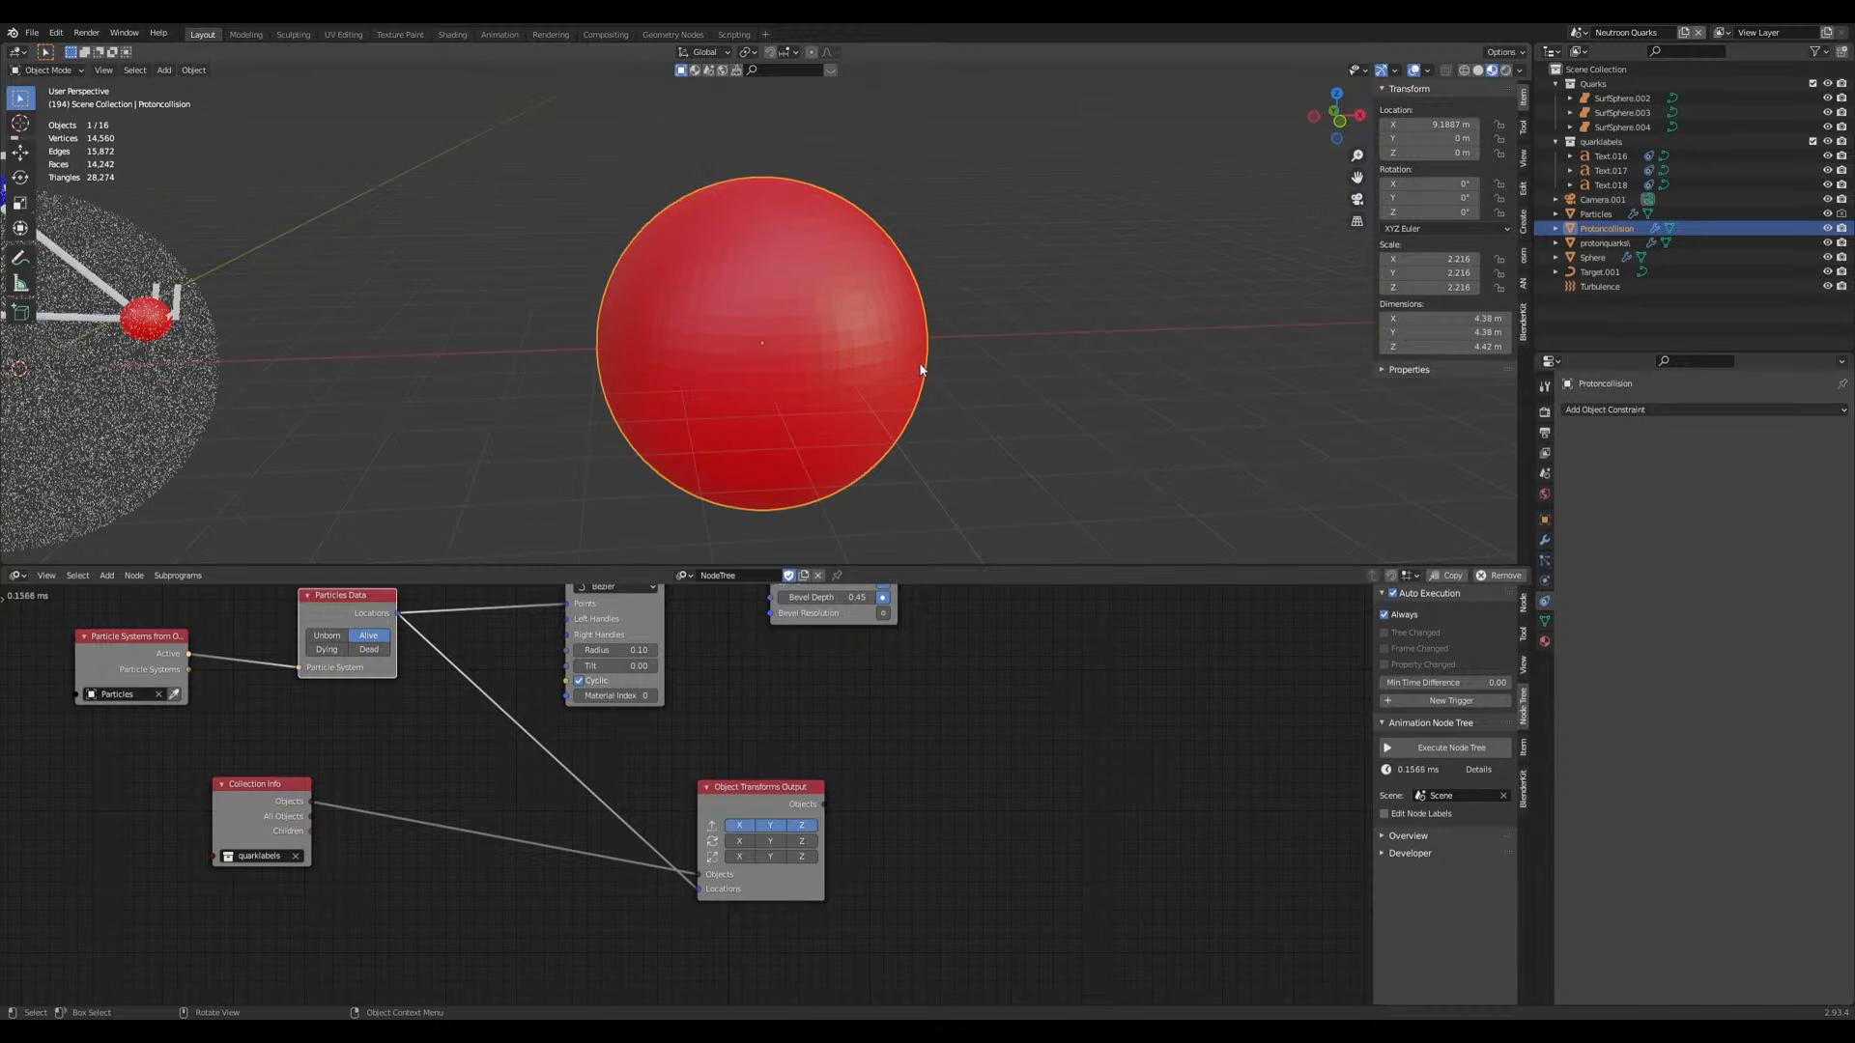
middle_drag(919, 369, 899, 351)
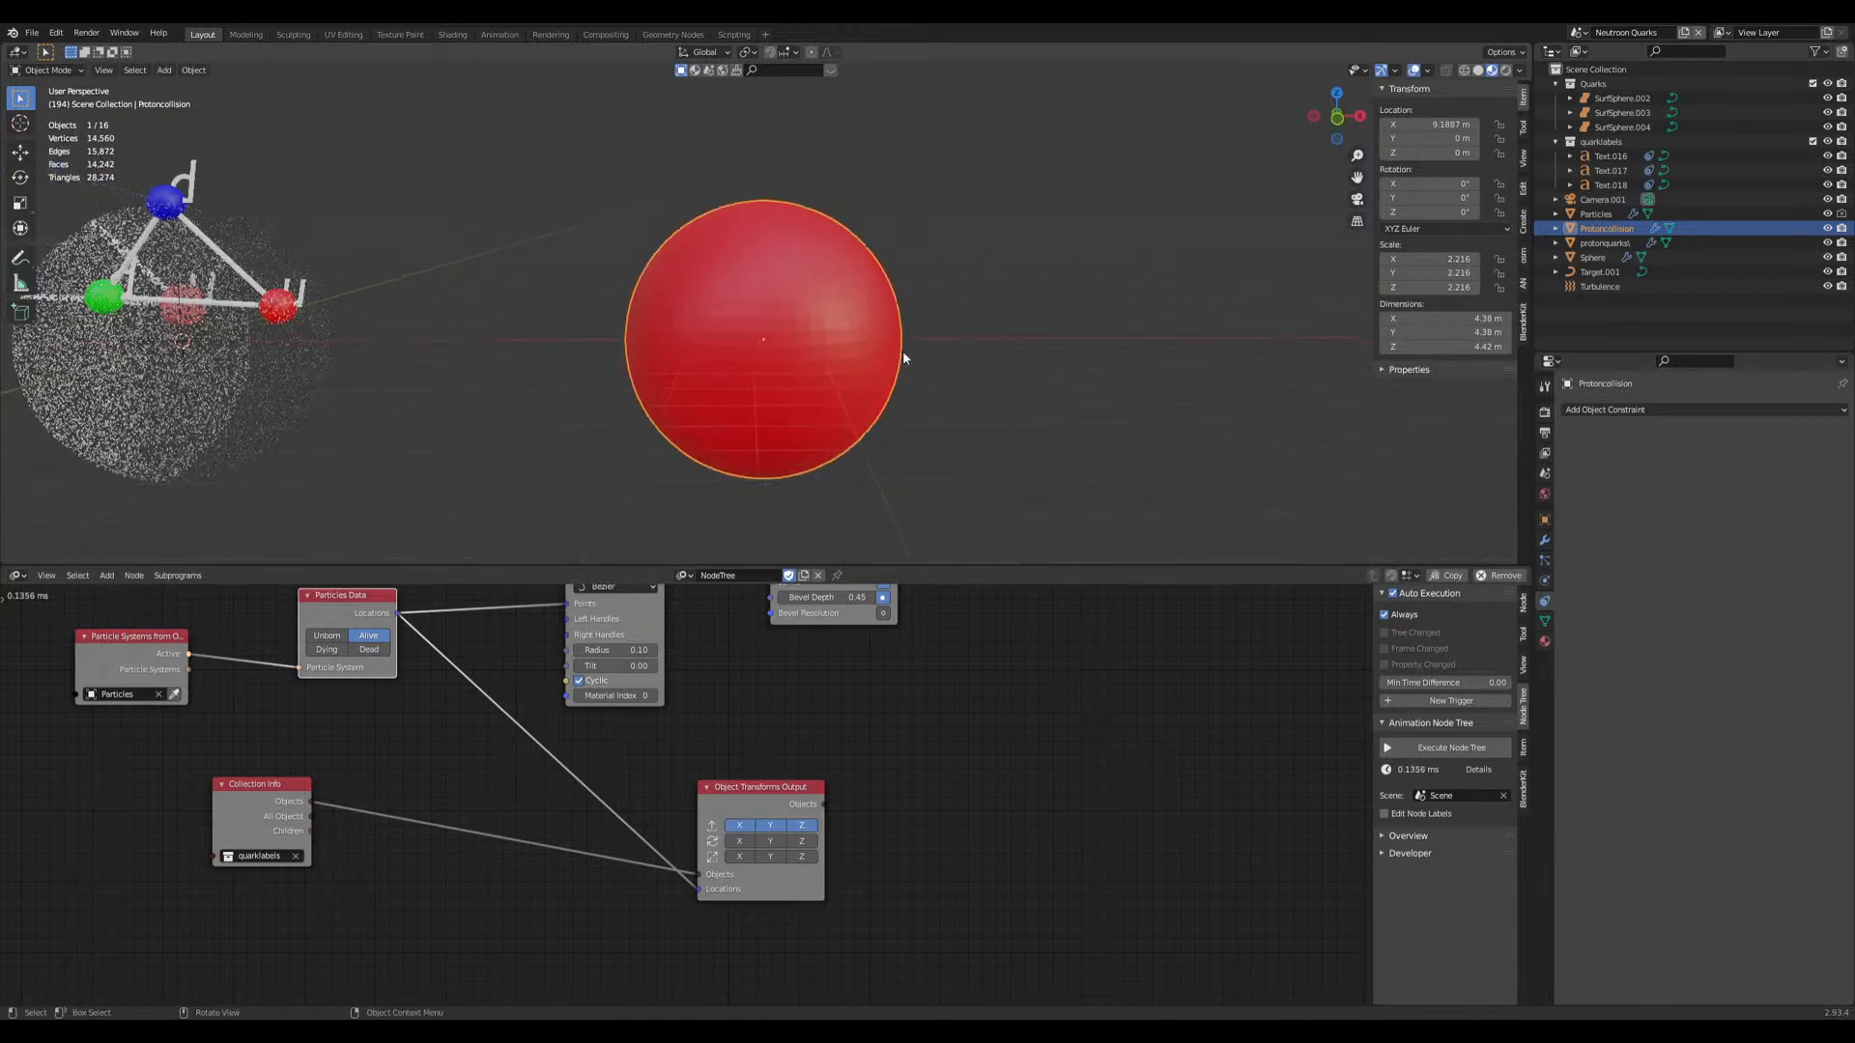
scroll(881, 352, up, 2)
key(g)
key(Escape)
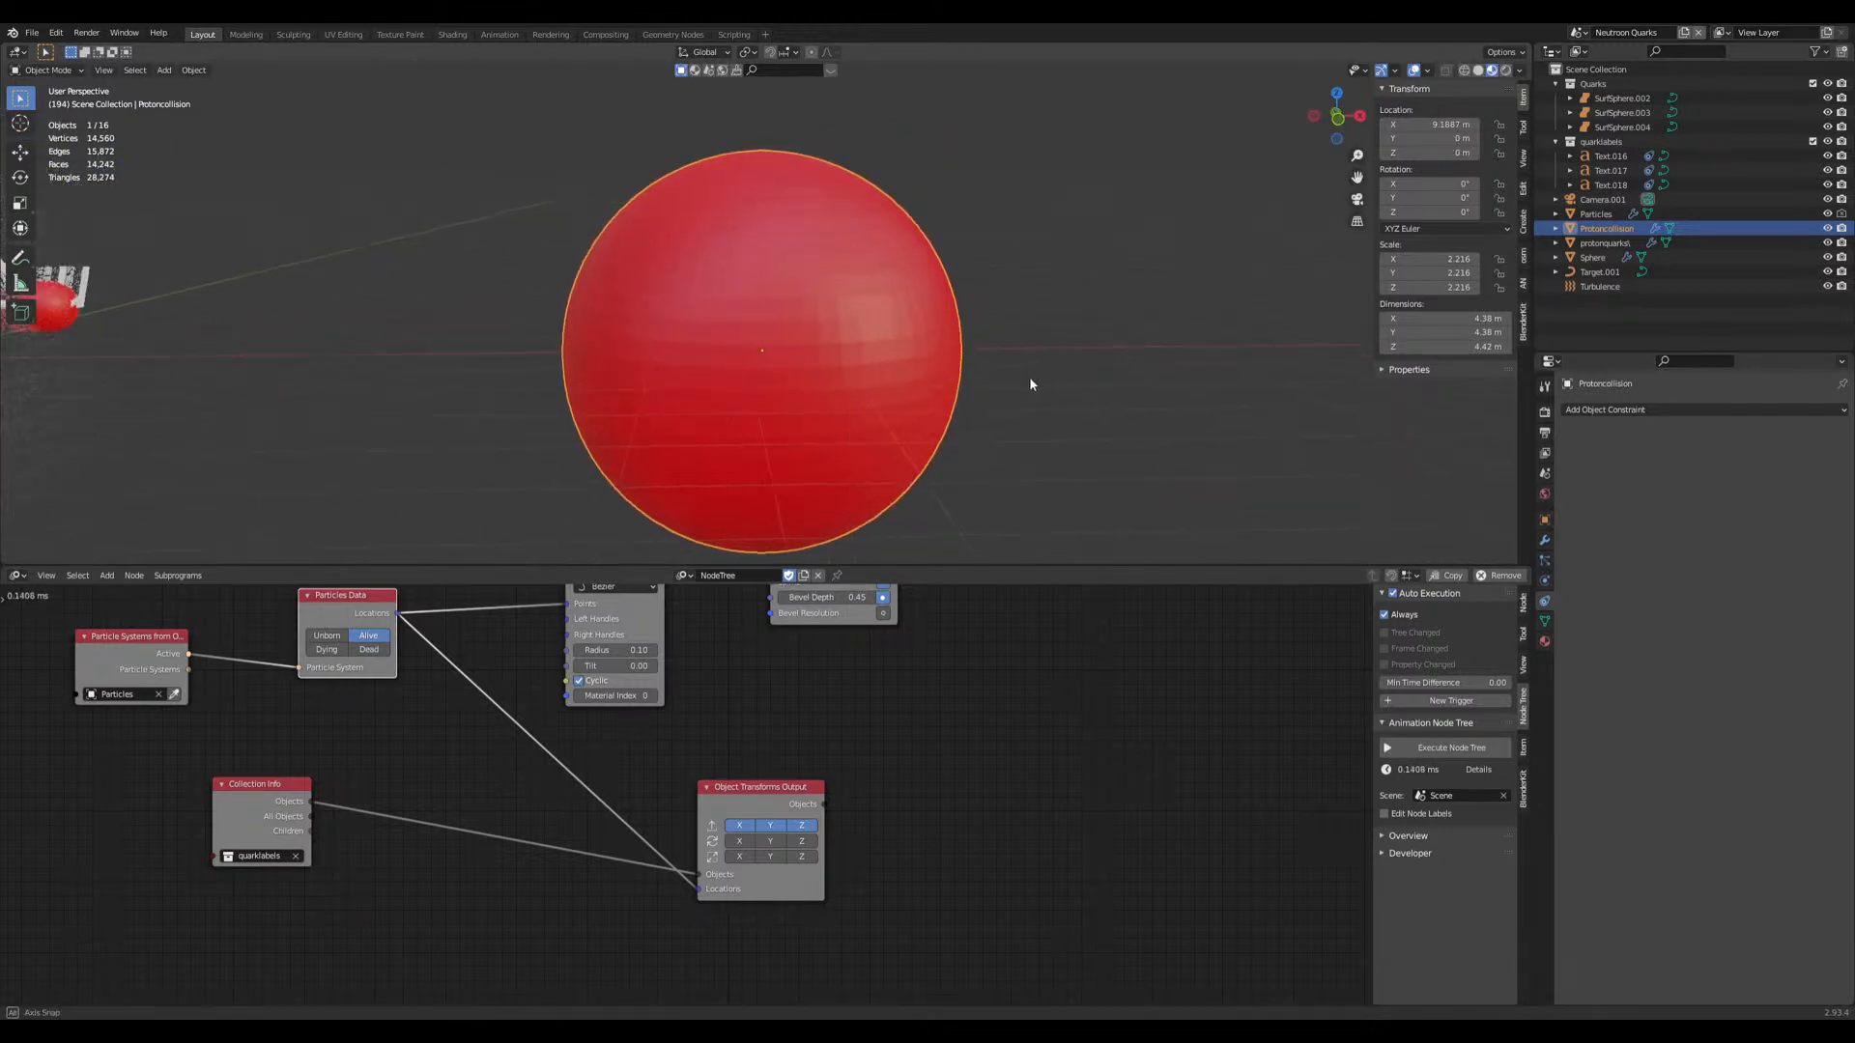
key(g)
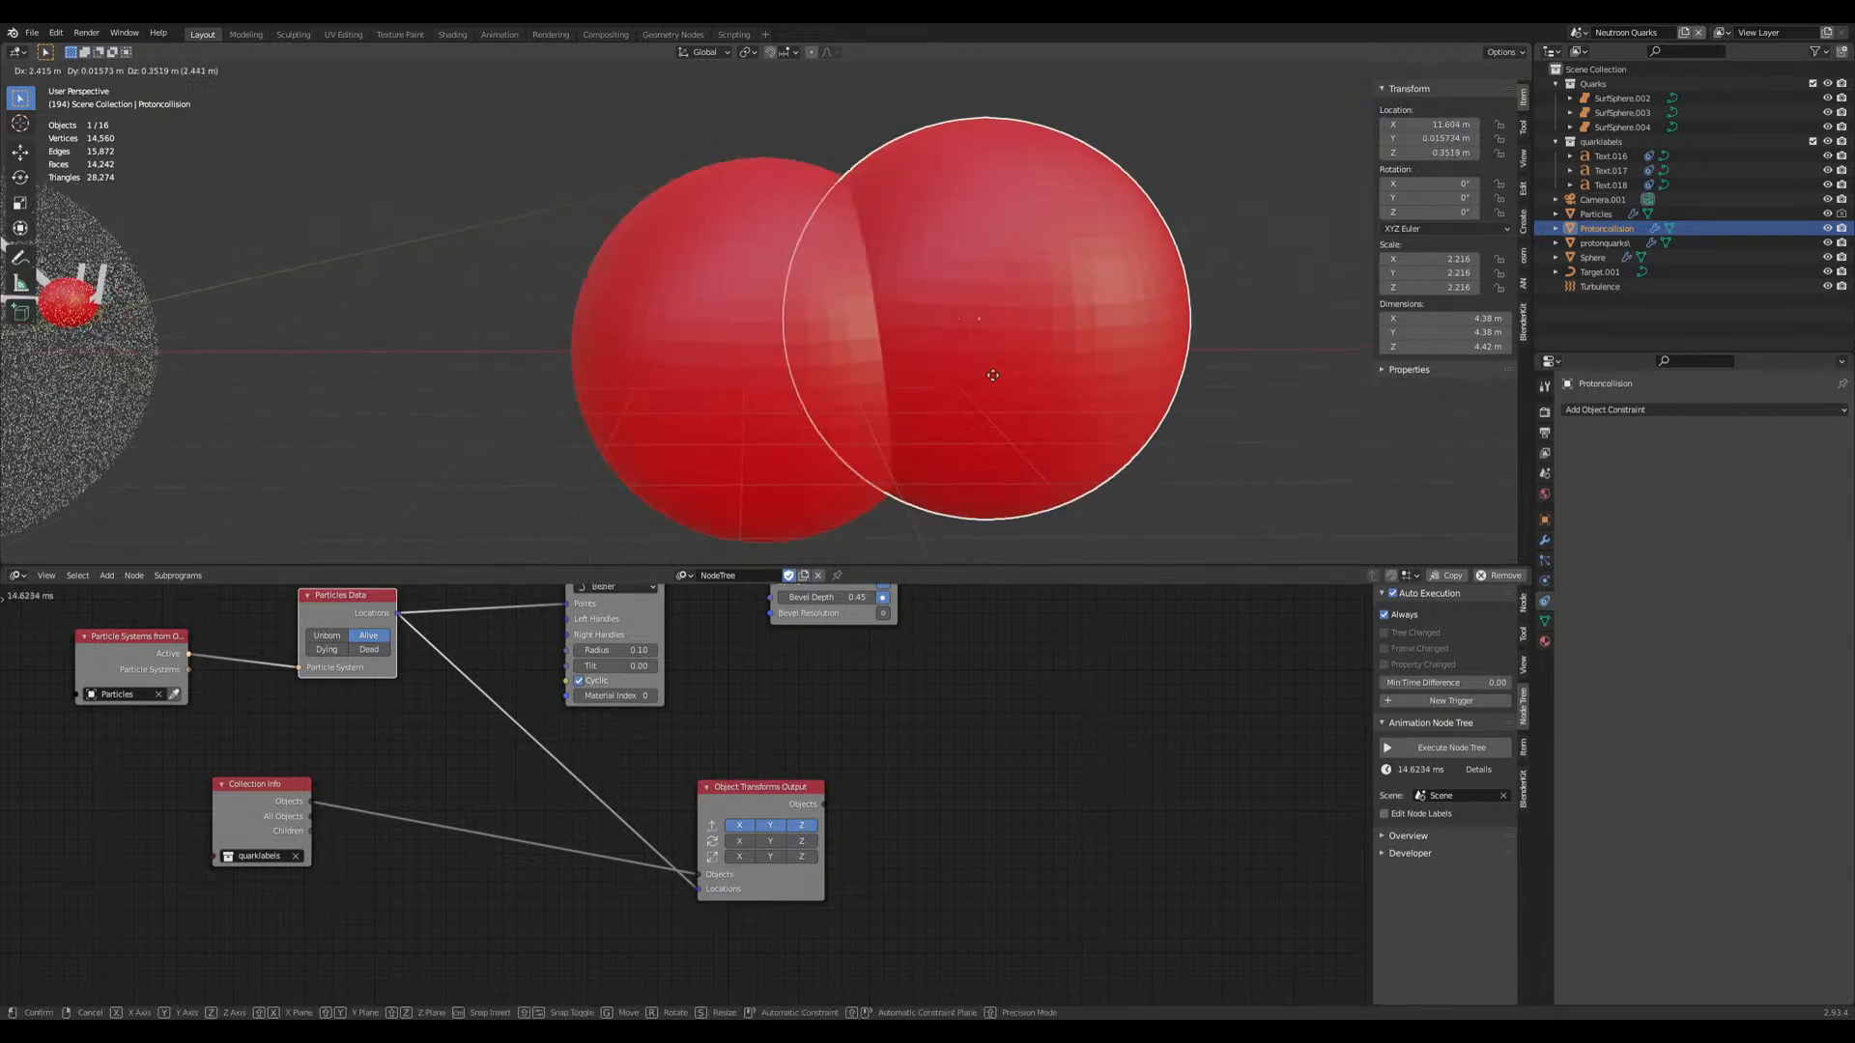
key(Escape)
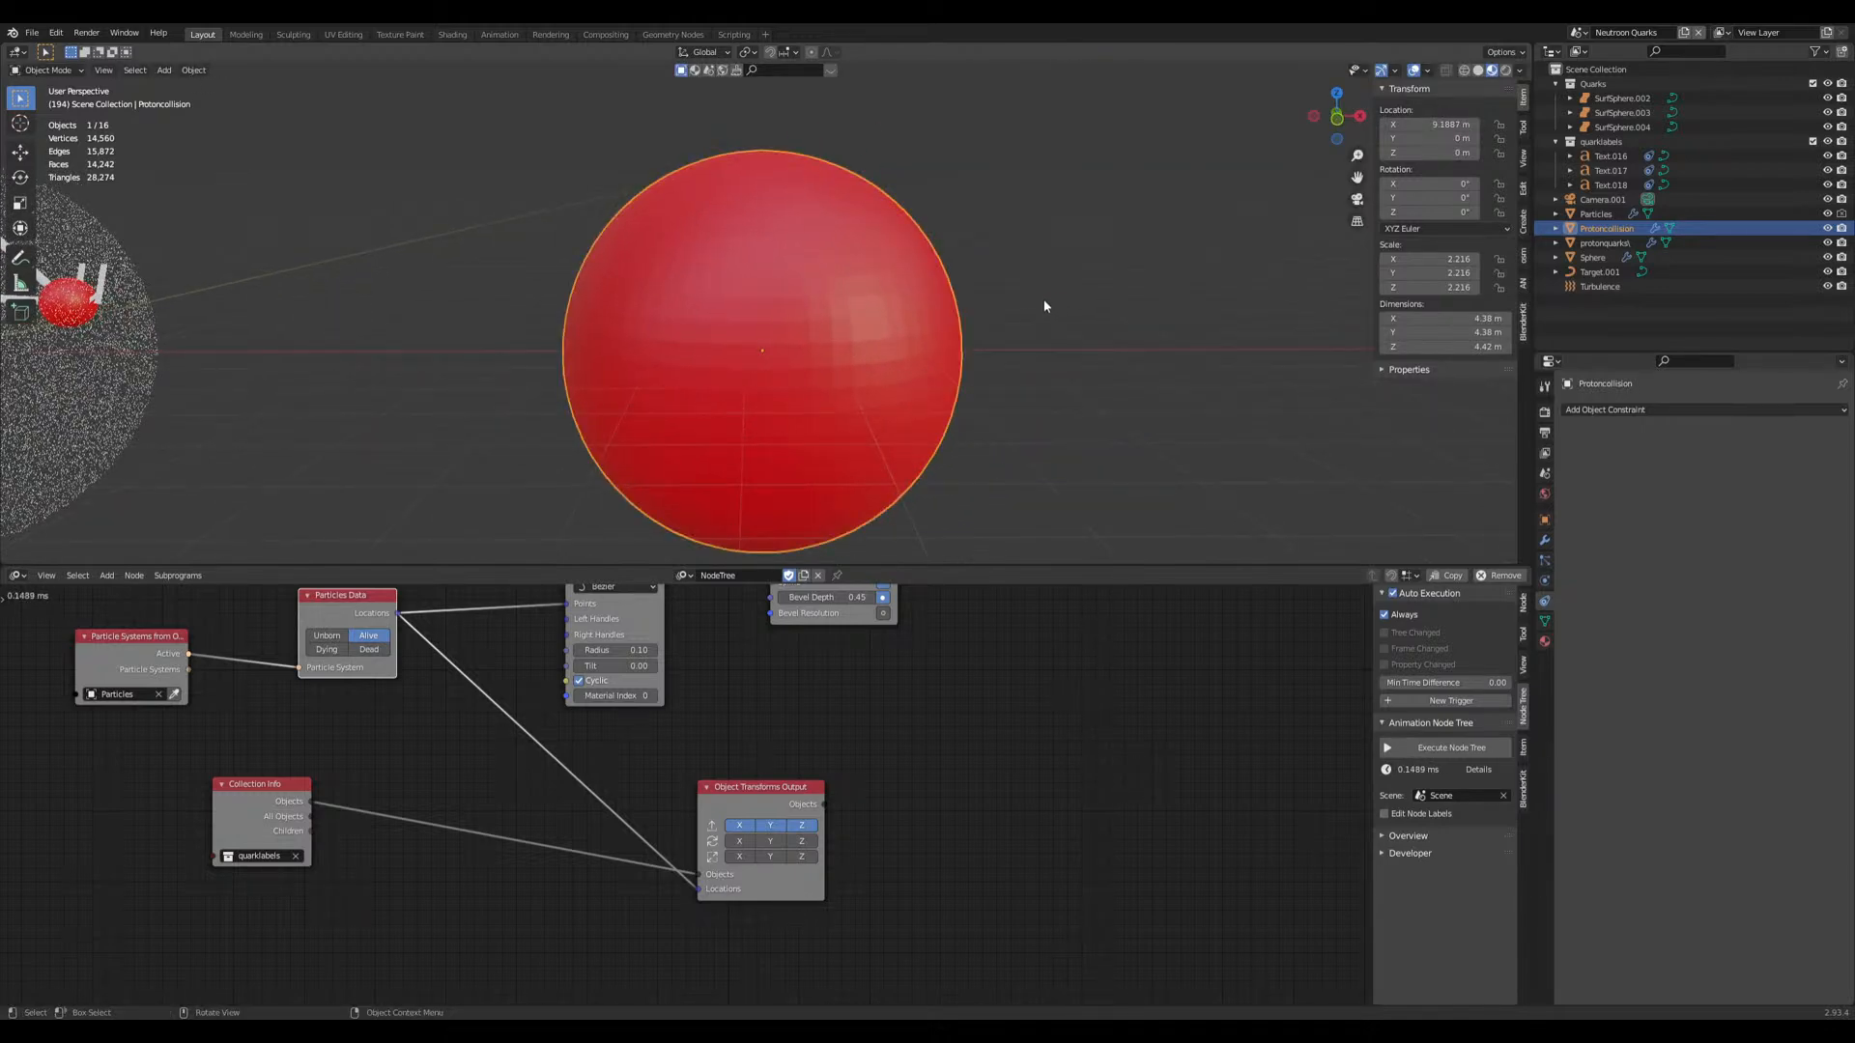
key(g)
key(Escape)
Step: Hide the outer Protoncollision sphere in the viewport
click(1062, 311)
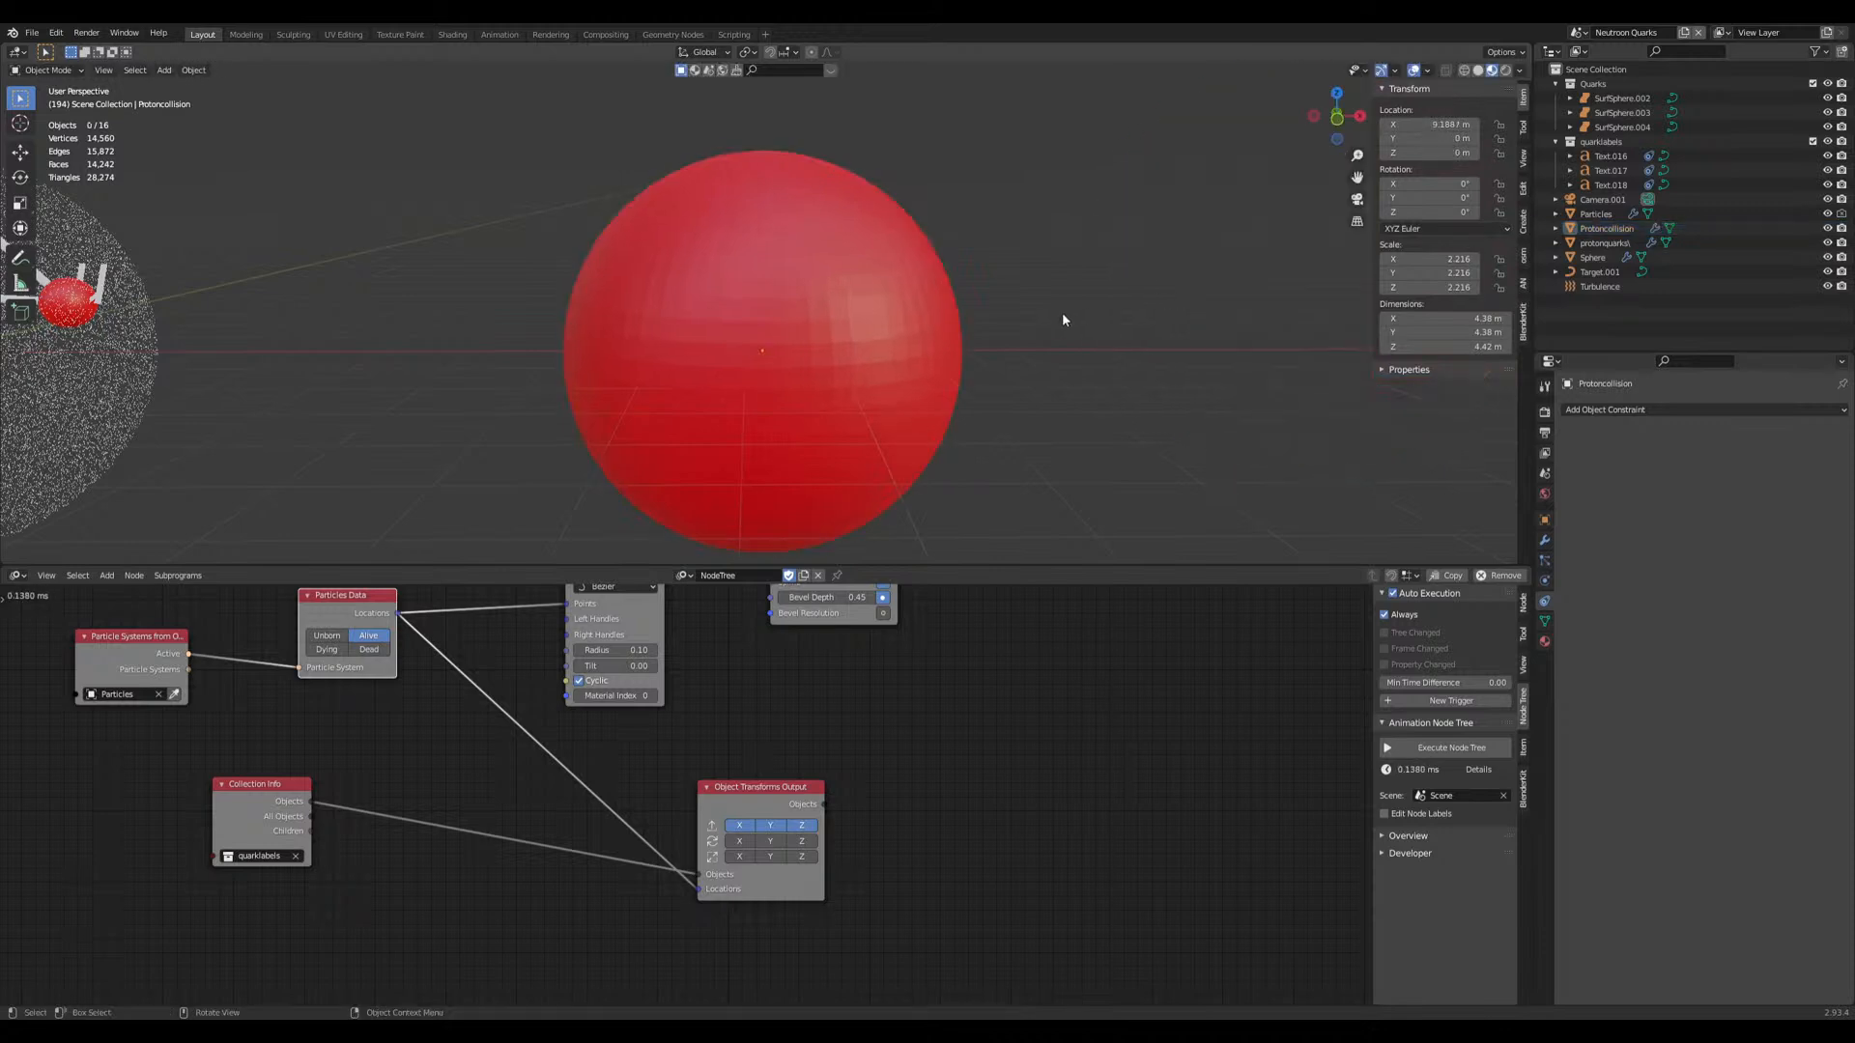
click(951, 382)
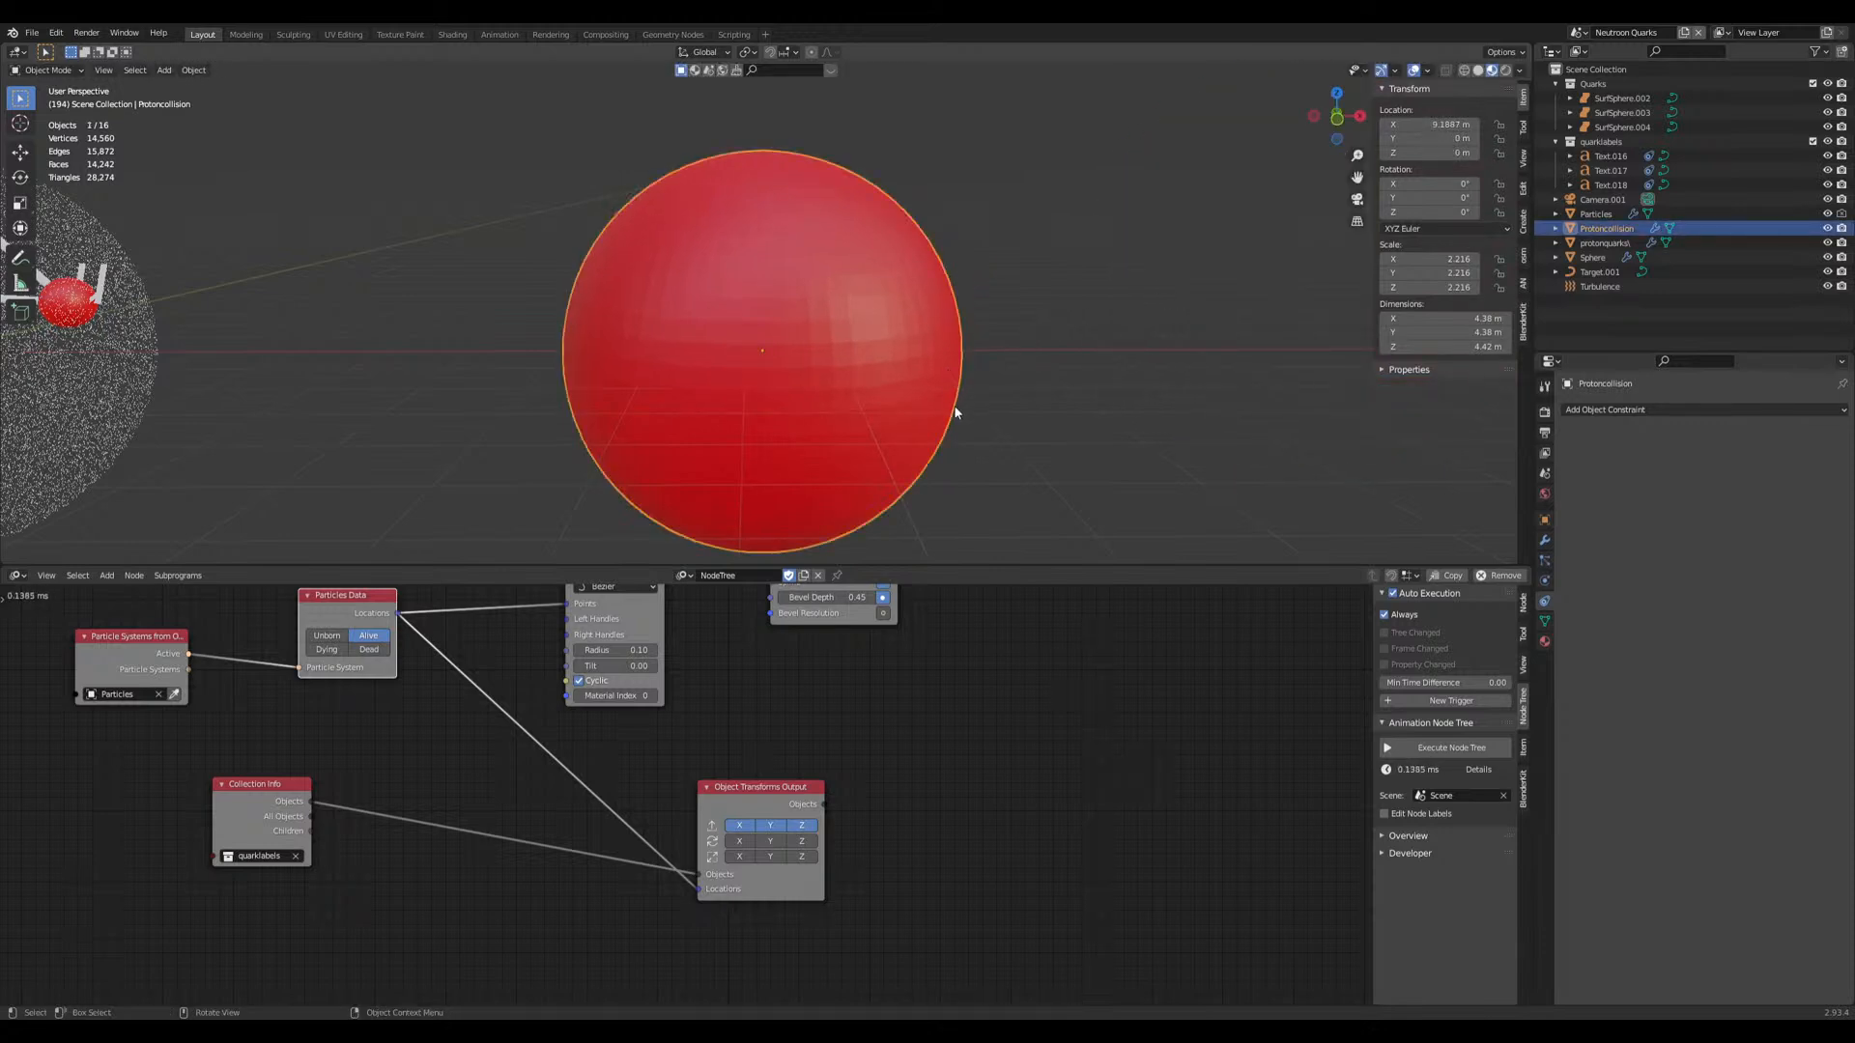
key(g)
key(Escape)
key(h)
Step: Add a new particle system to the inner protonquarks sphere
click(913, 379)
middle_drag(1020, 464, 1022, 420)
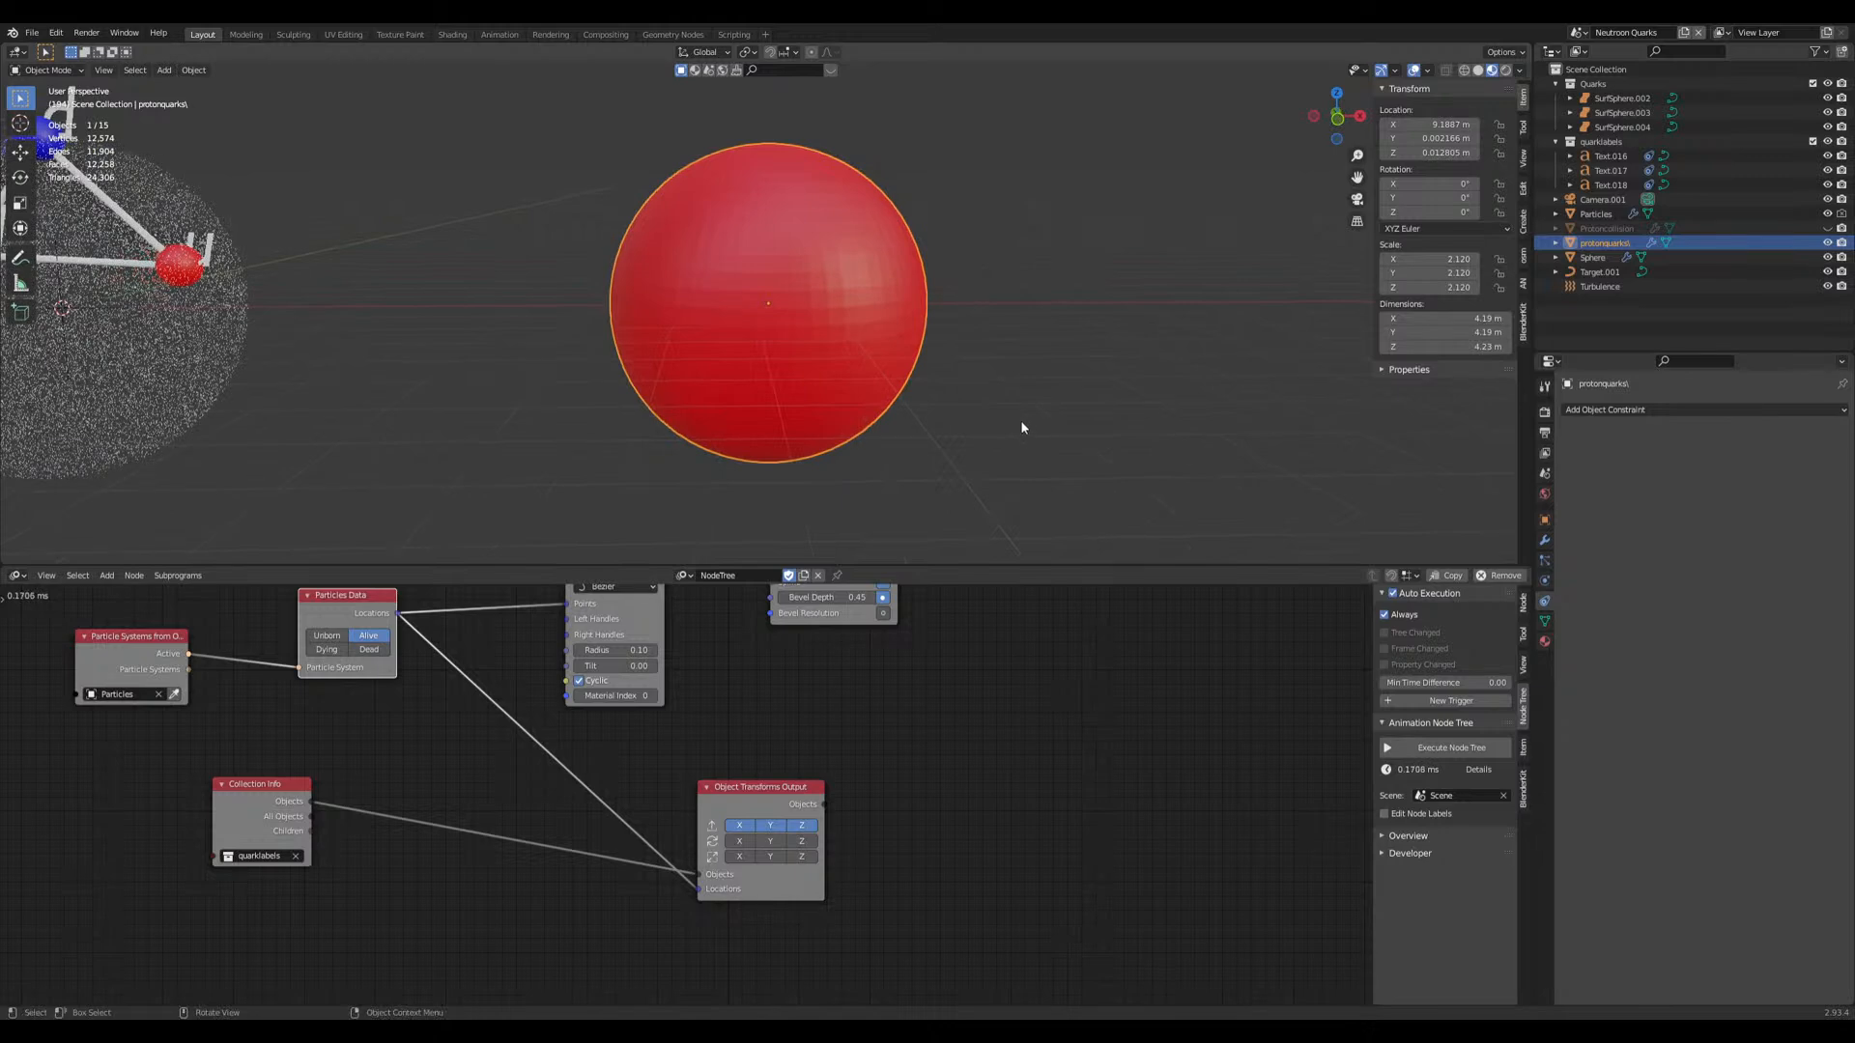
click(1545, 561)
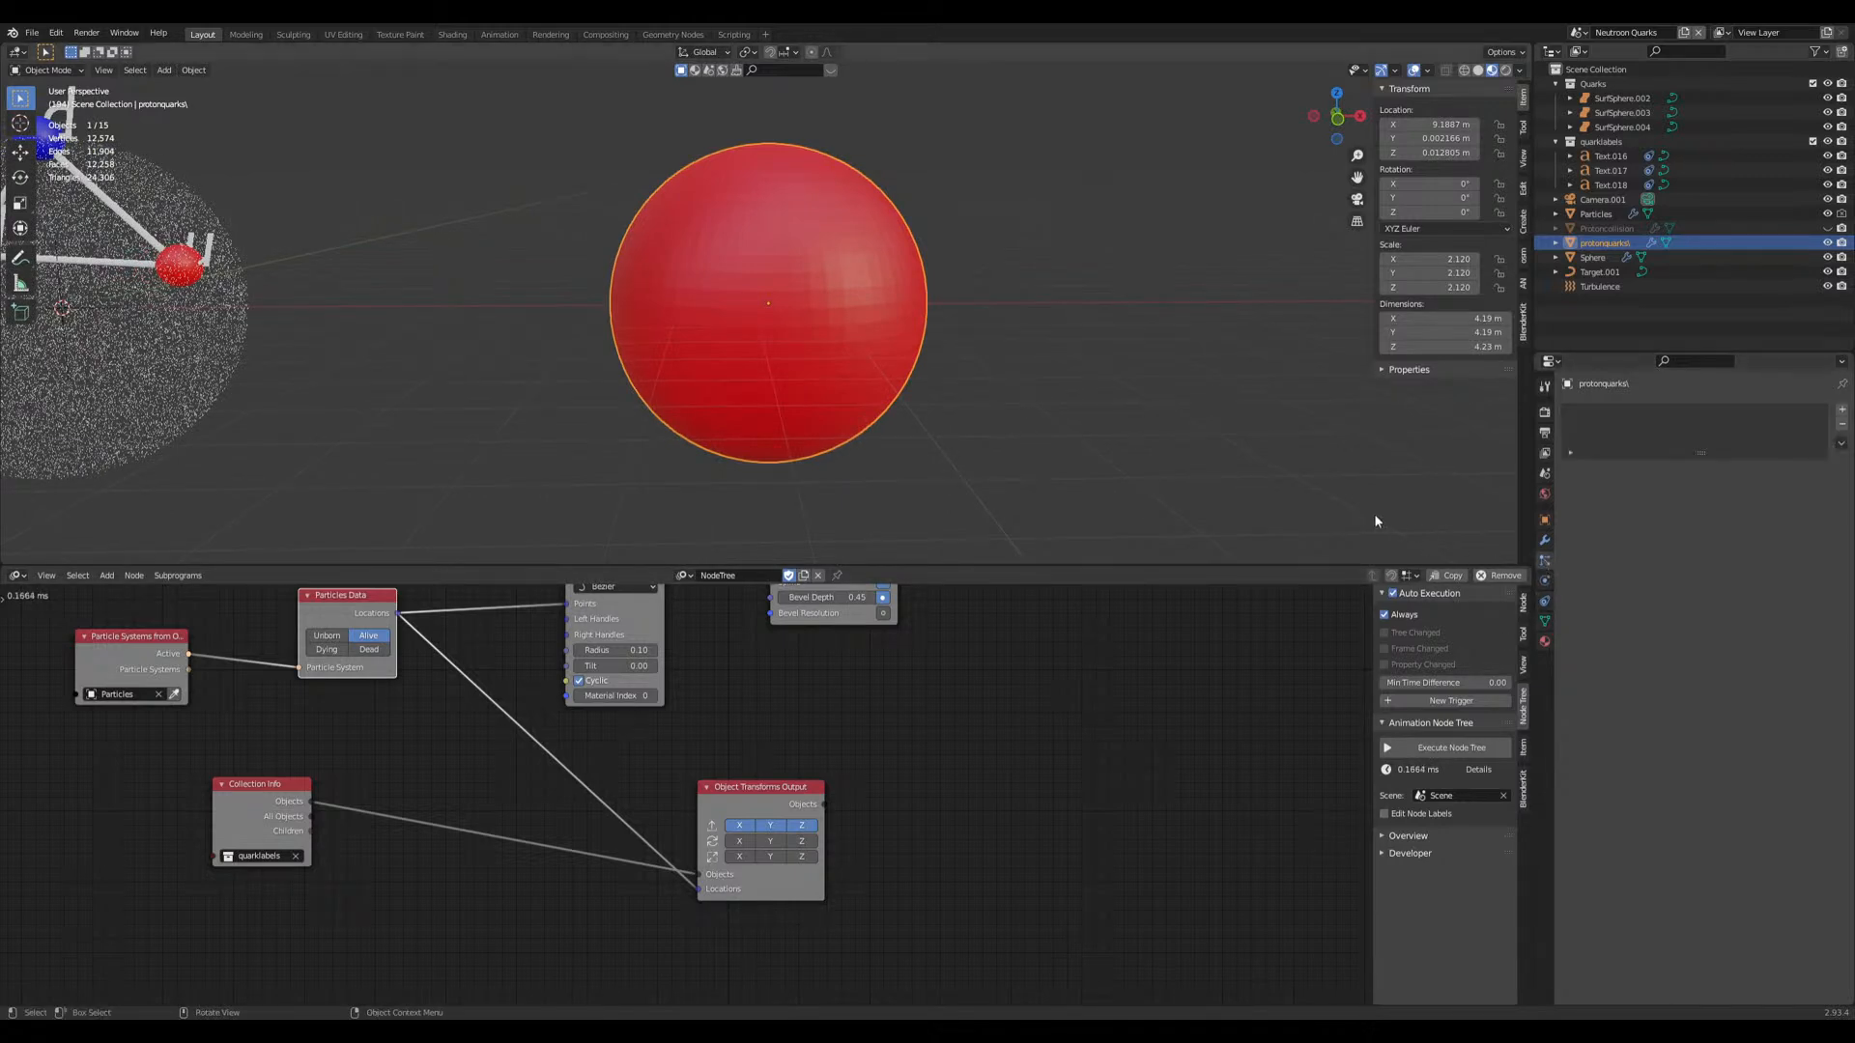
click(1842, 412)
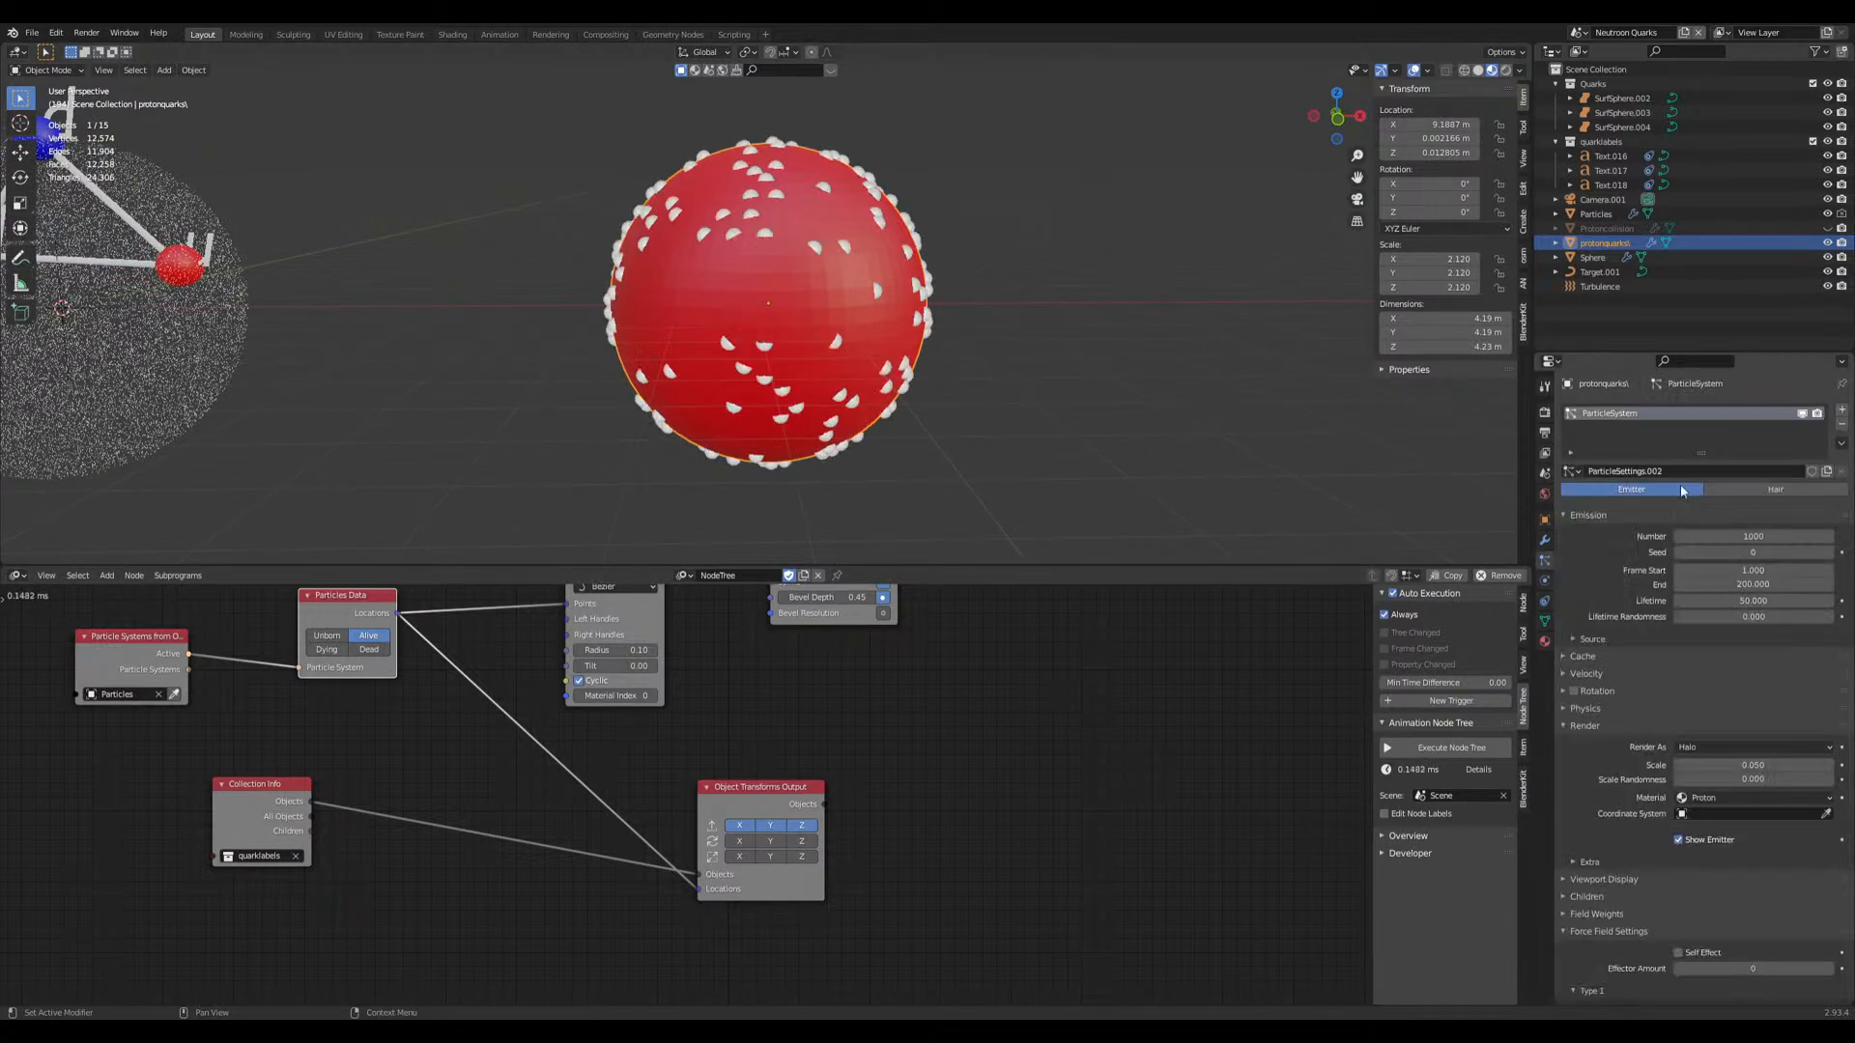
Step: Set the protonquarks emission to 3 particles with end frame 1 and a lifetime of 1000
click(1735, 541)
text(3)
key(Return)
click(1752, 584)
text(1)
key(Return)
click(1753, 601)
text(1000)
key(Return)
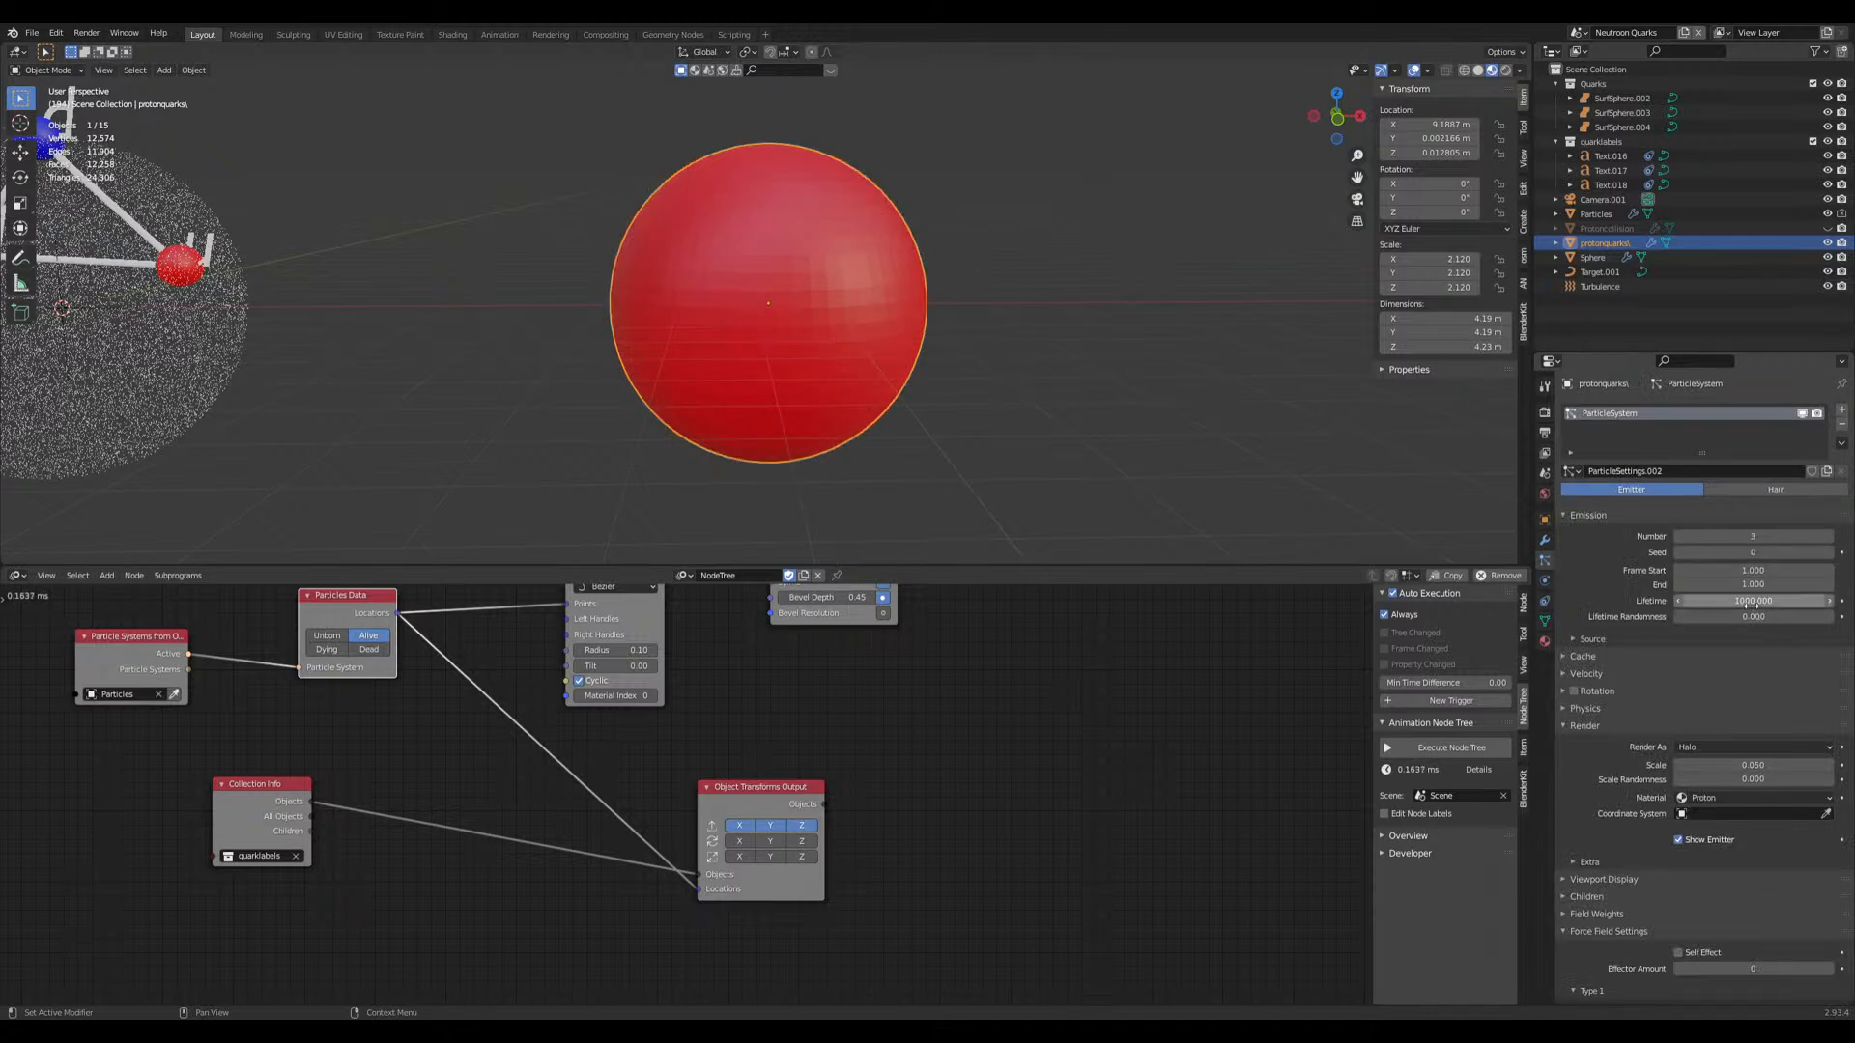
Step: Render the protonquarks particles as instances of the Quarks collection and turn off rendering of the emitter
click(1697, 749)
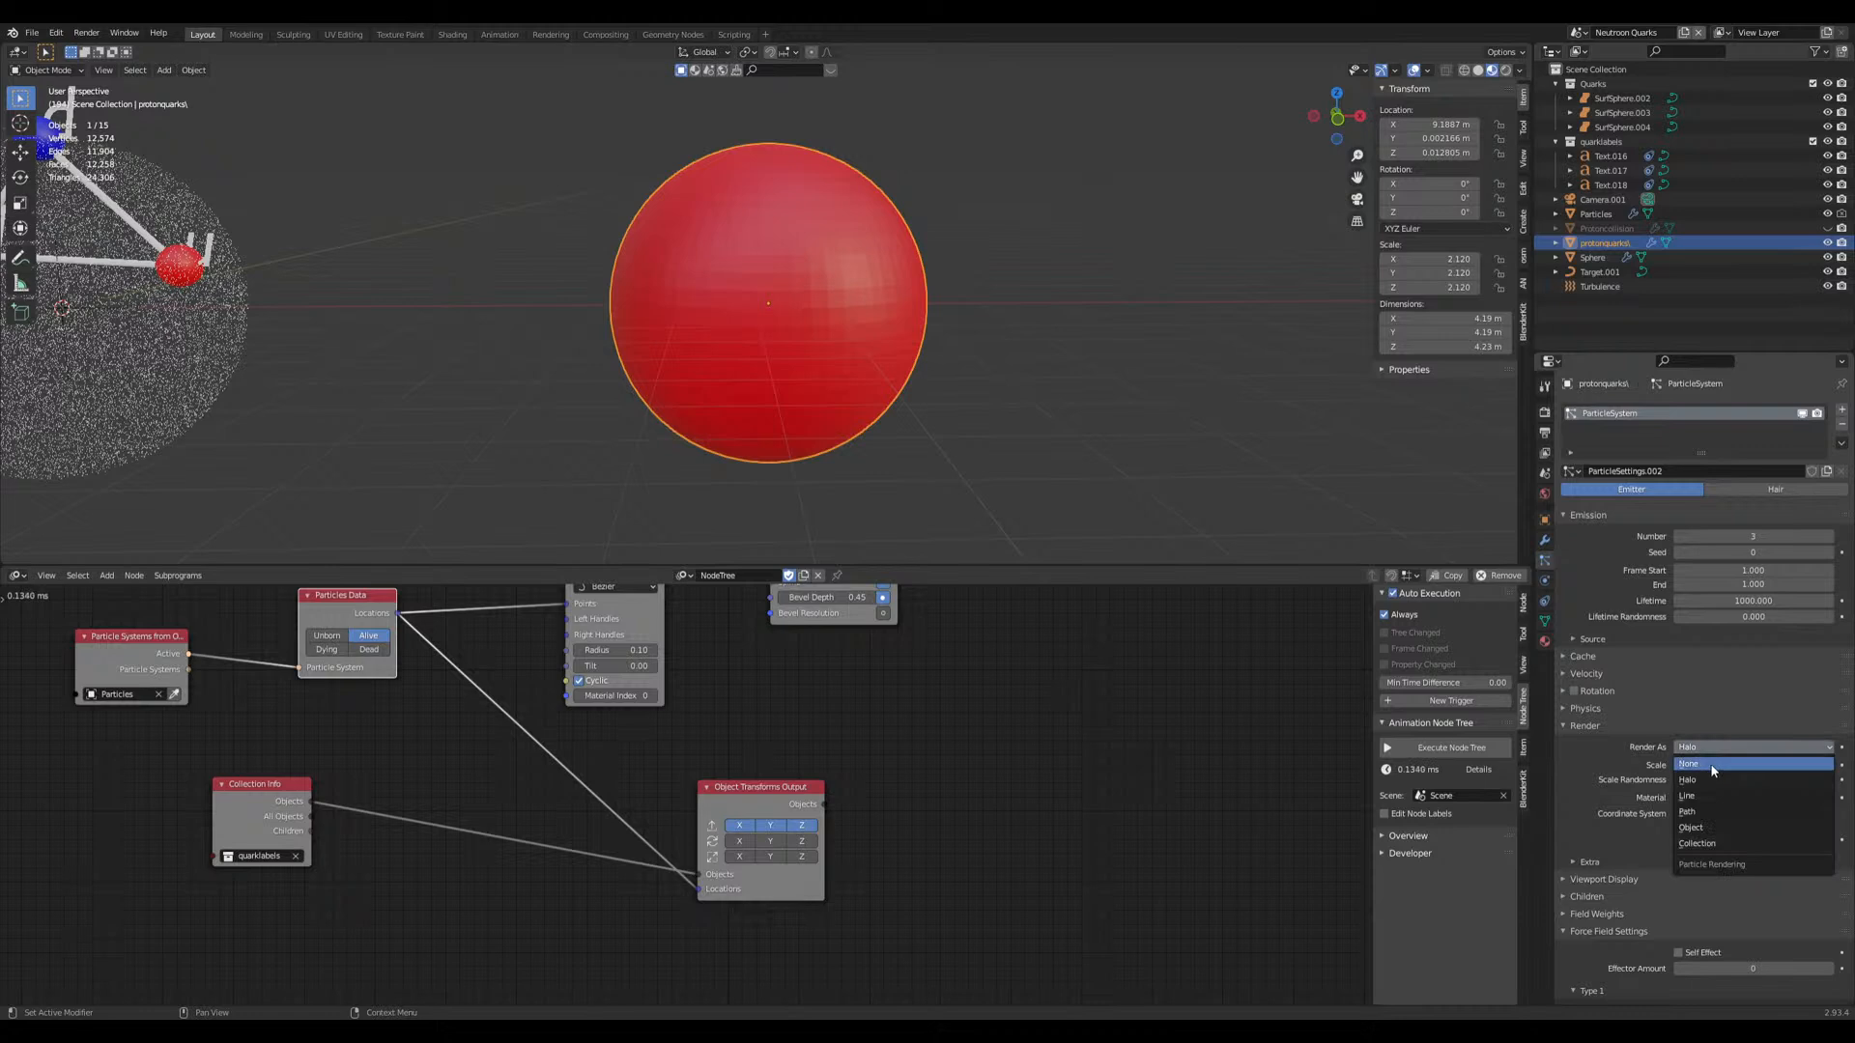
click(1727, 841)
click(1676, 810)
click(1720, 850)
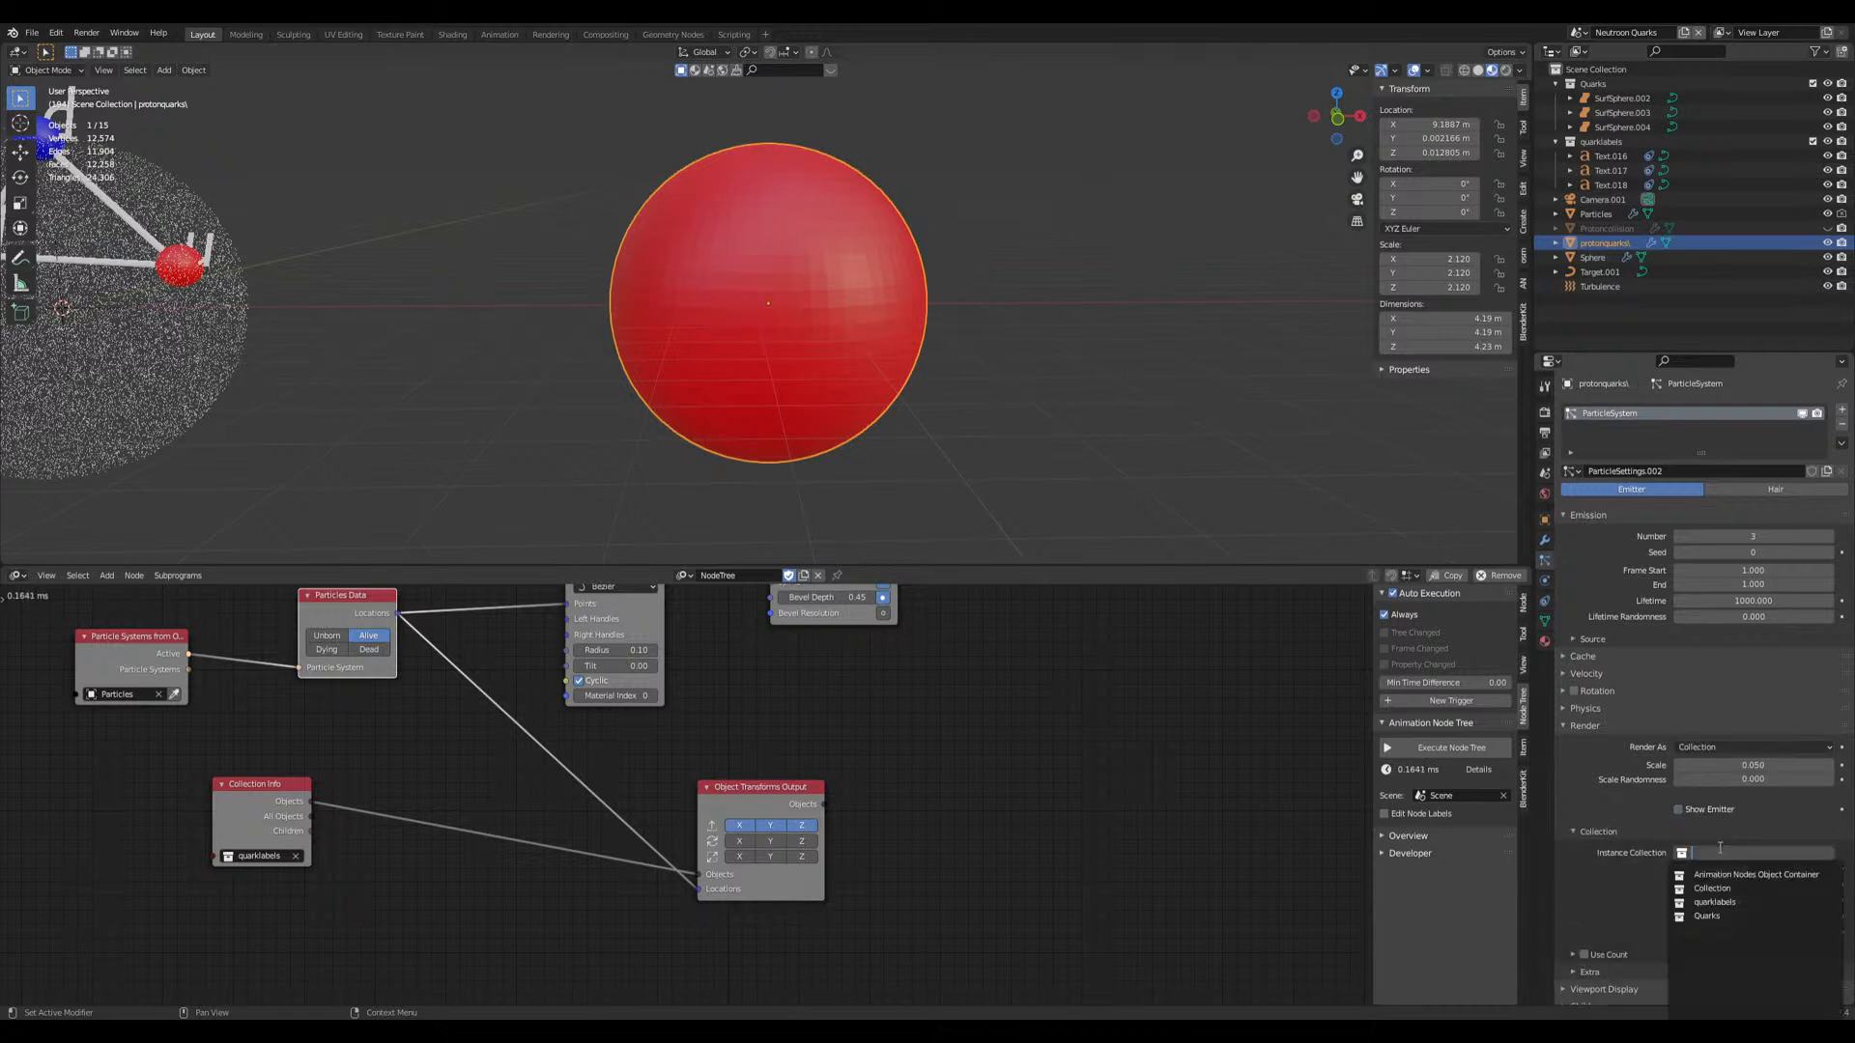
click(1706, 916)
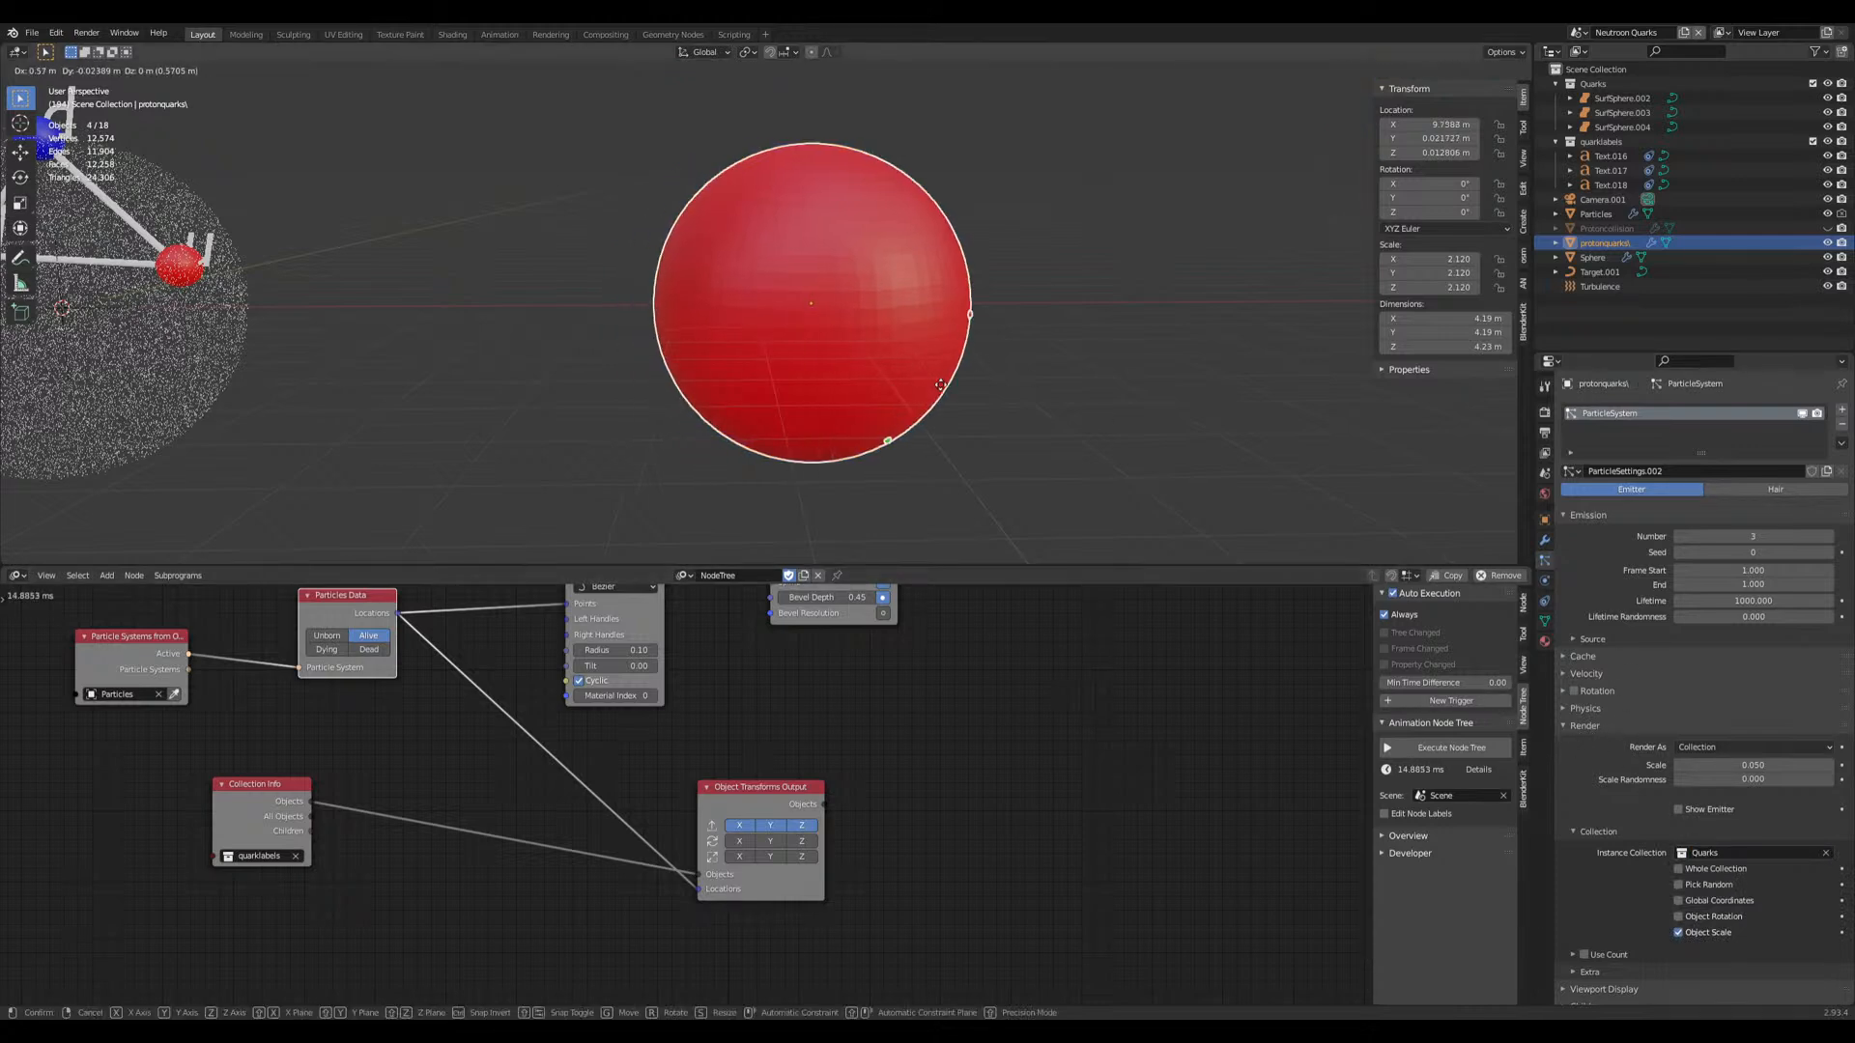
Step: Hide the protonquarks emitter in the viewport display of its particle system
click(1584, 725)
click(1588, 746)
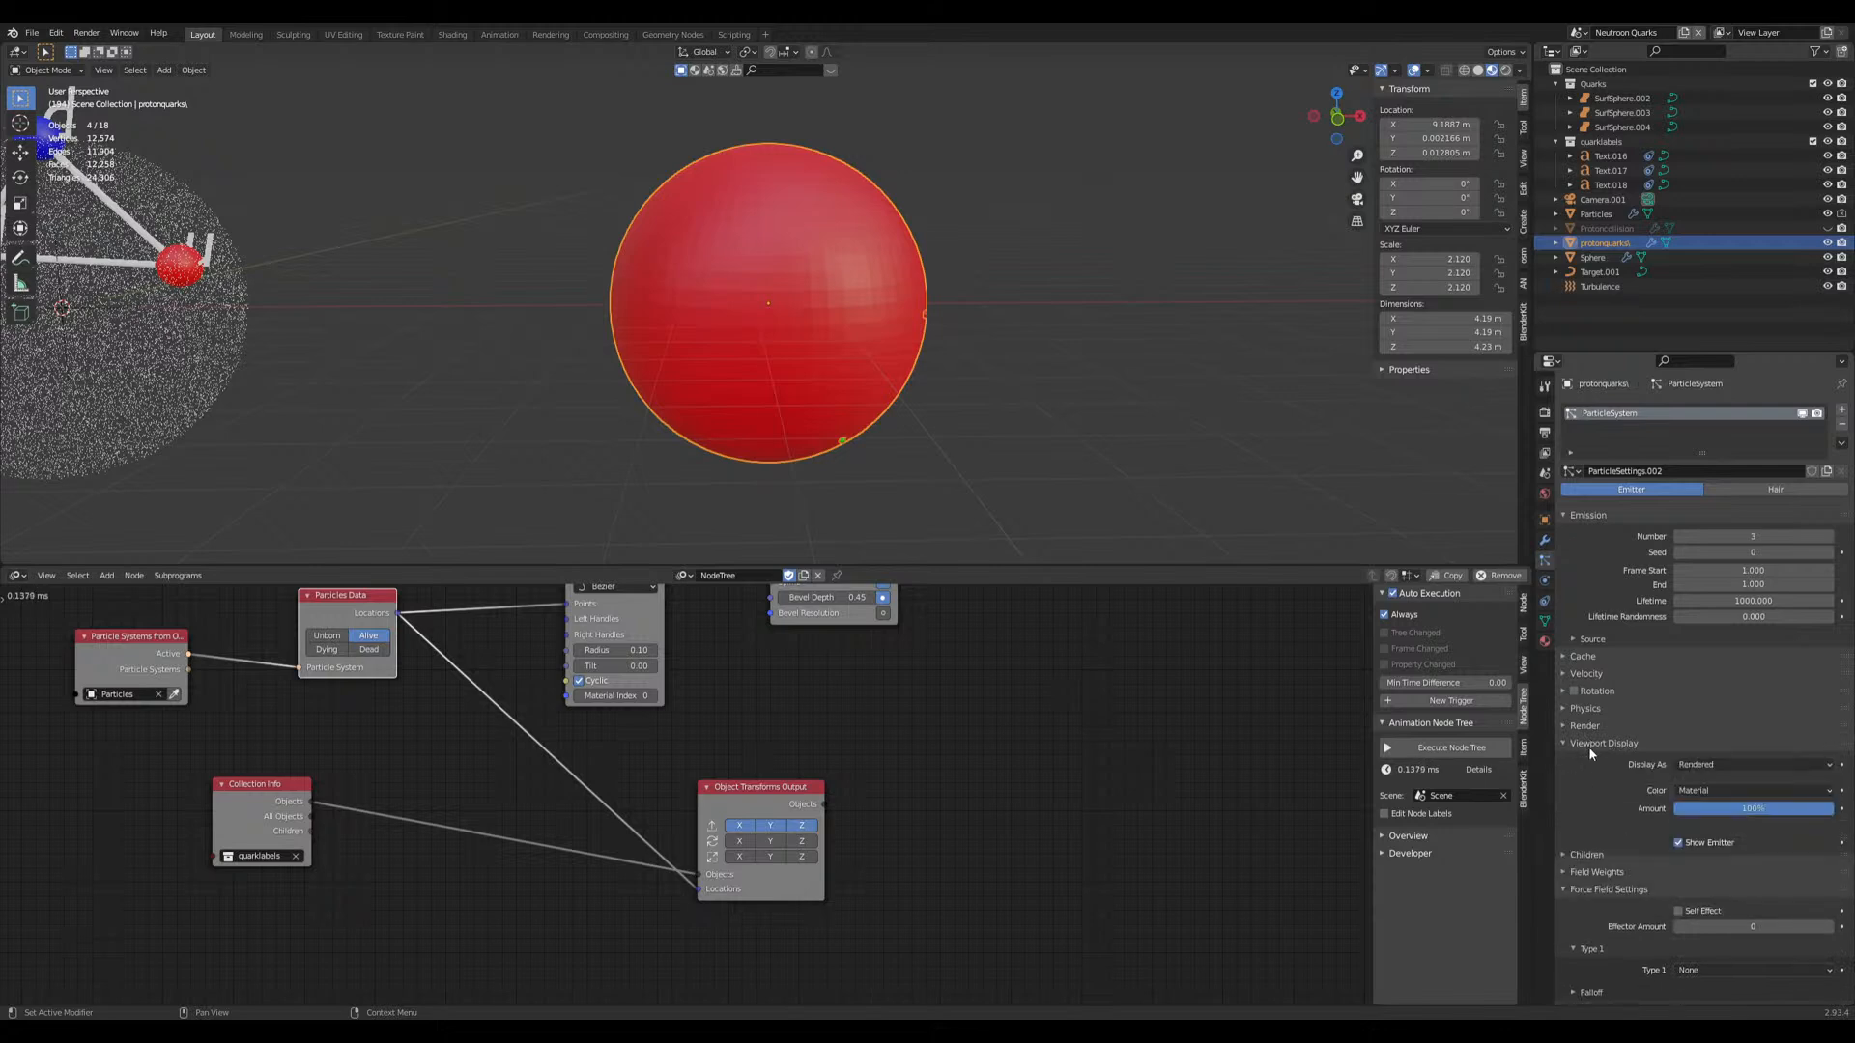
click(1679, 842)
click(947, 386)
Step: Set the render scale of the protonquarks particles to 0.28, matching the neutron's Particles system
middle_drag(946, 386, 137, 286)
click(243, 309)
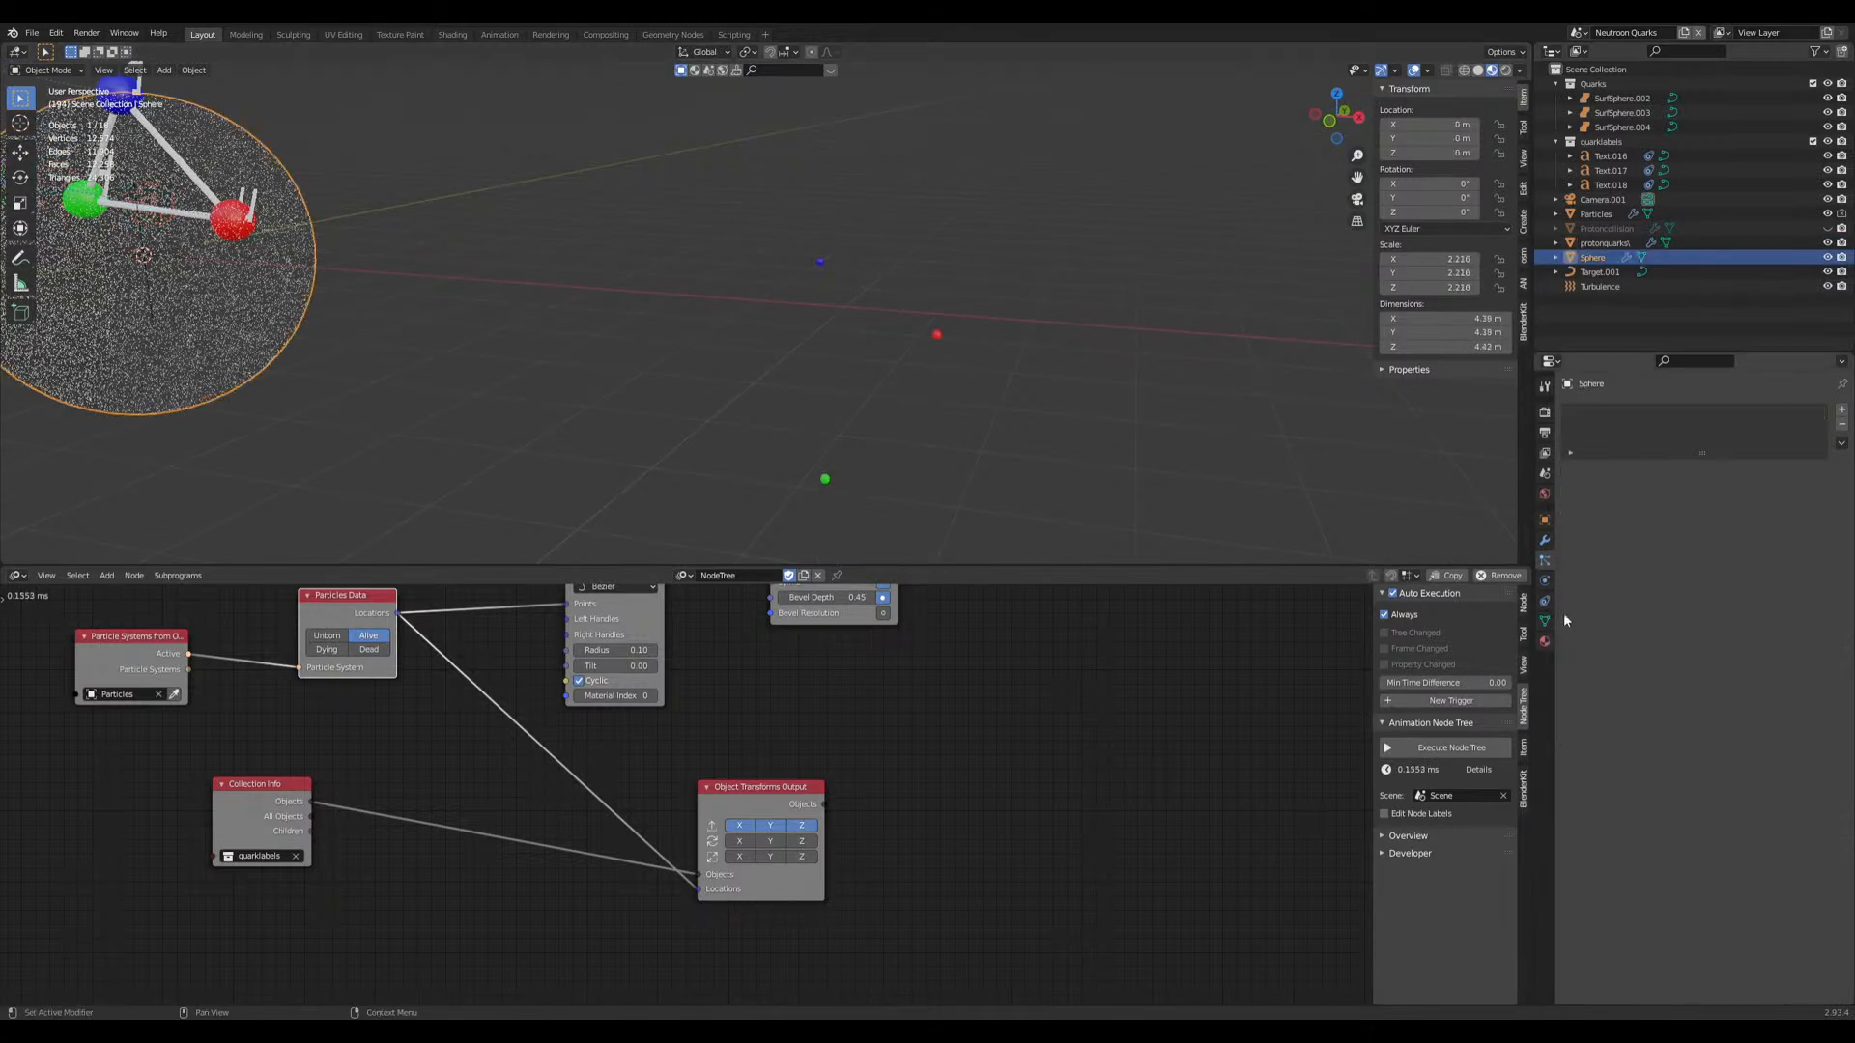
scroll(114, 296, down, 2)
click(310, 307)
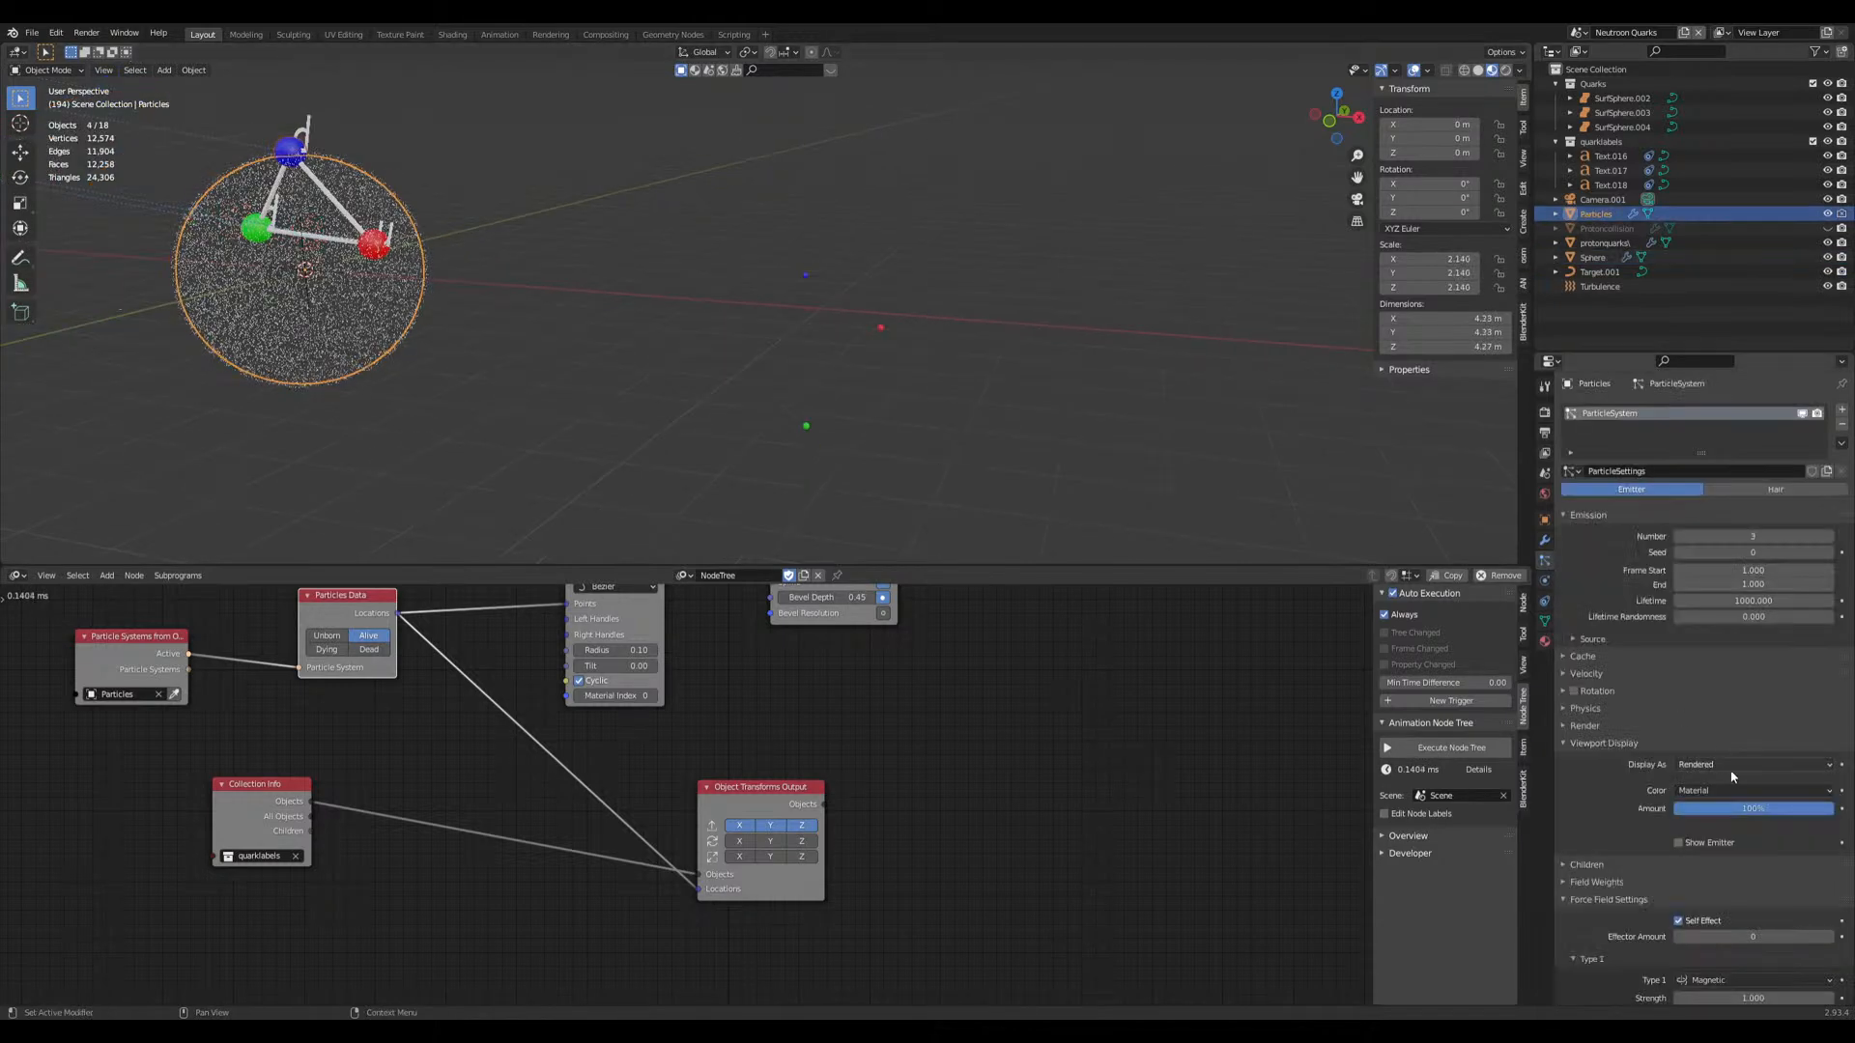
scroll(1729, 901, down, 5)
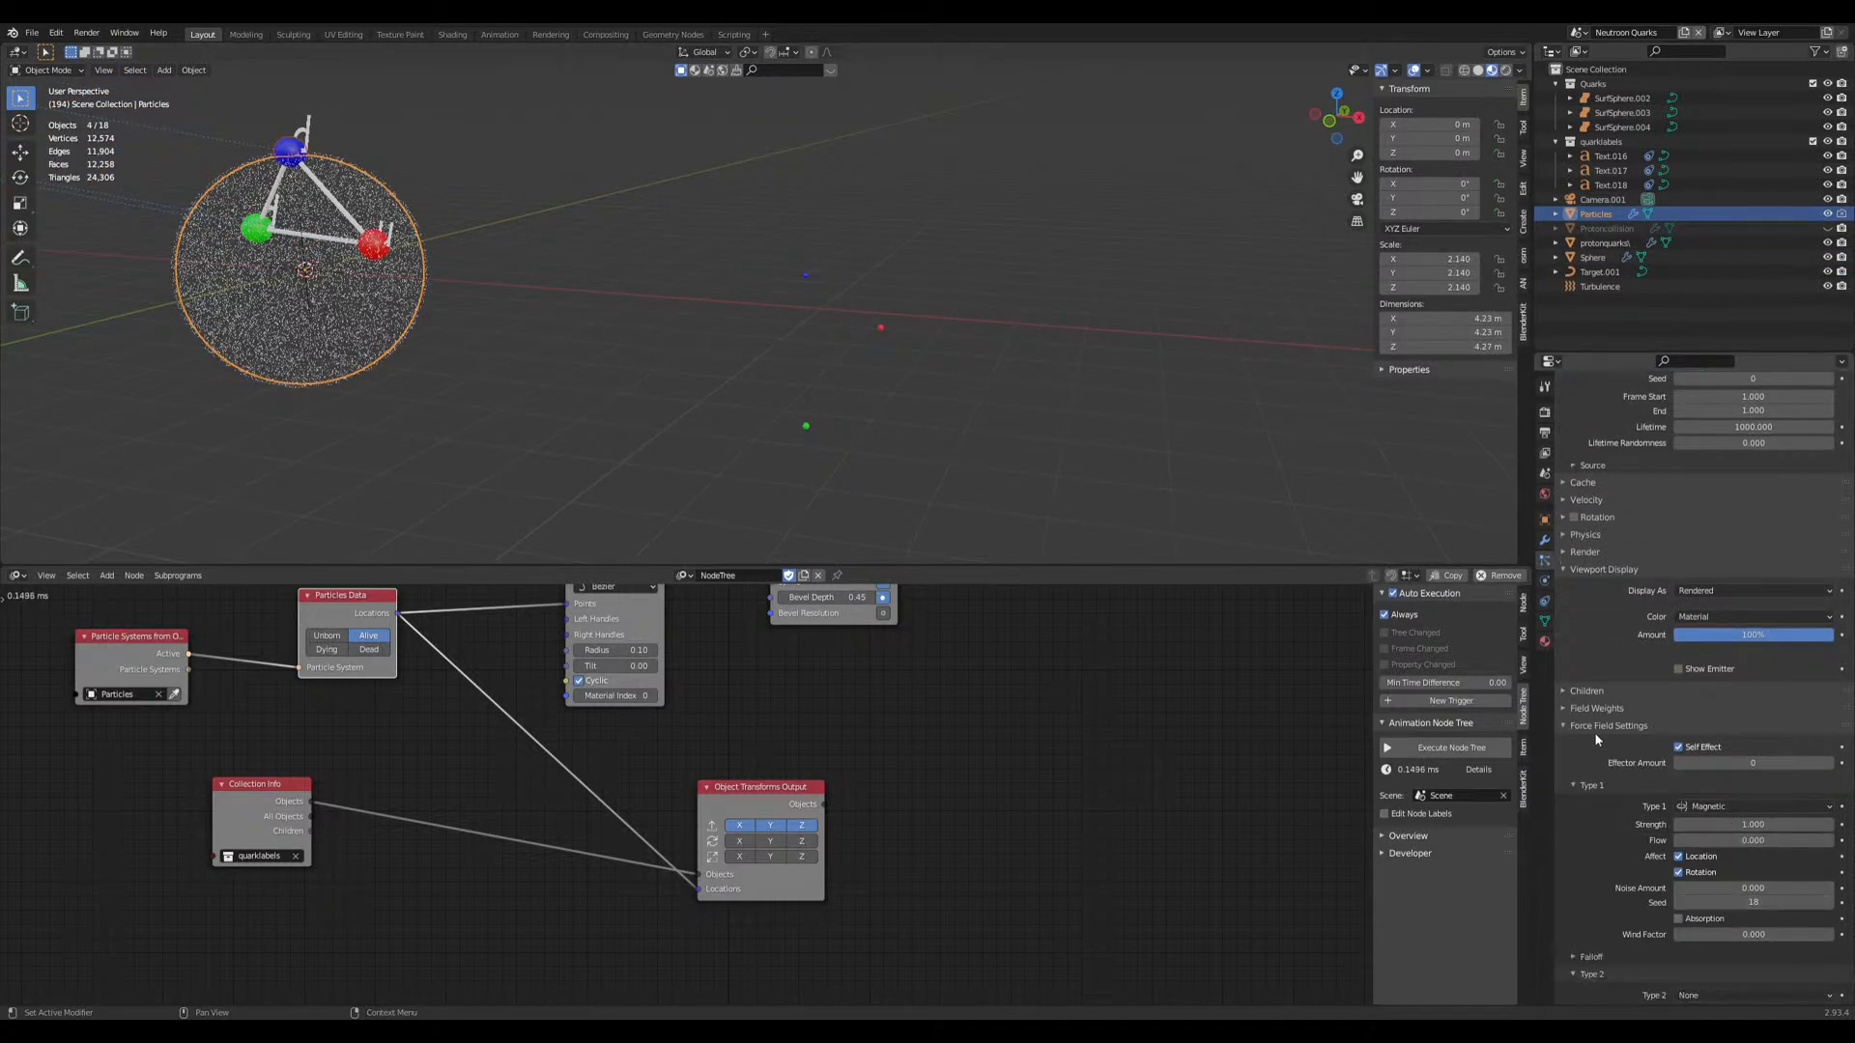
click(1589, 551)
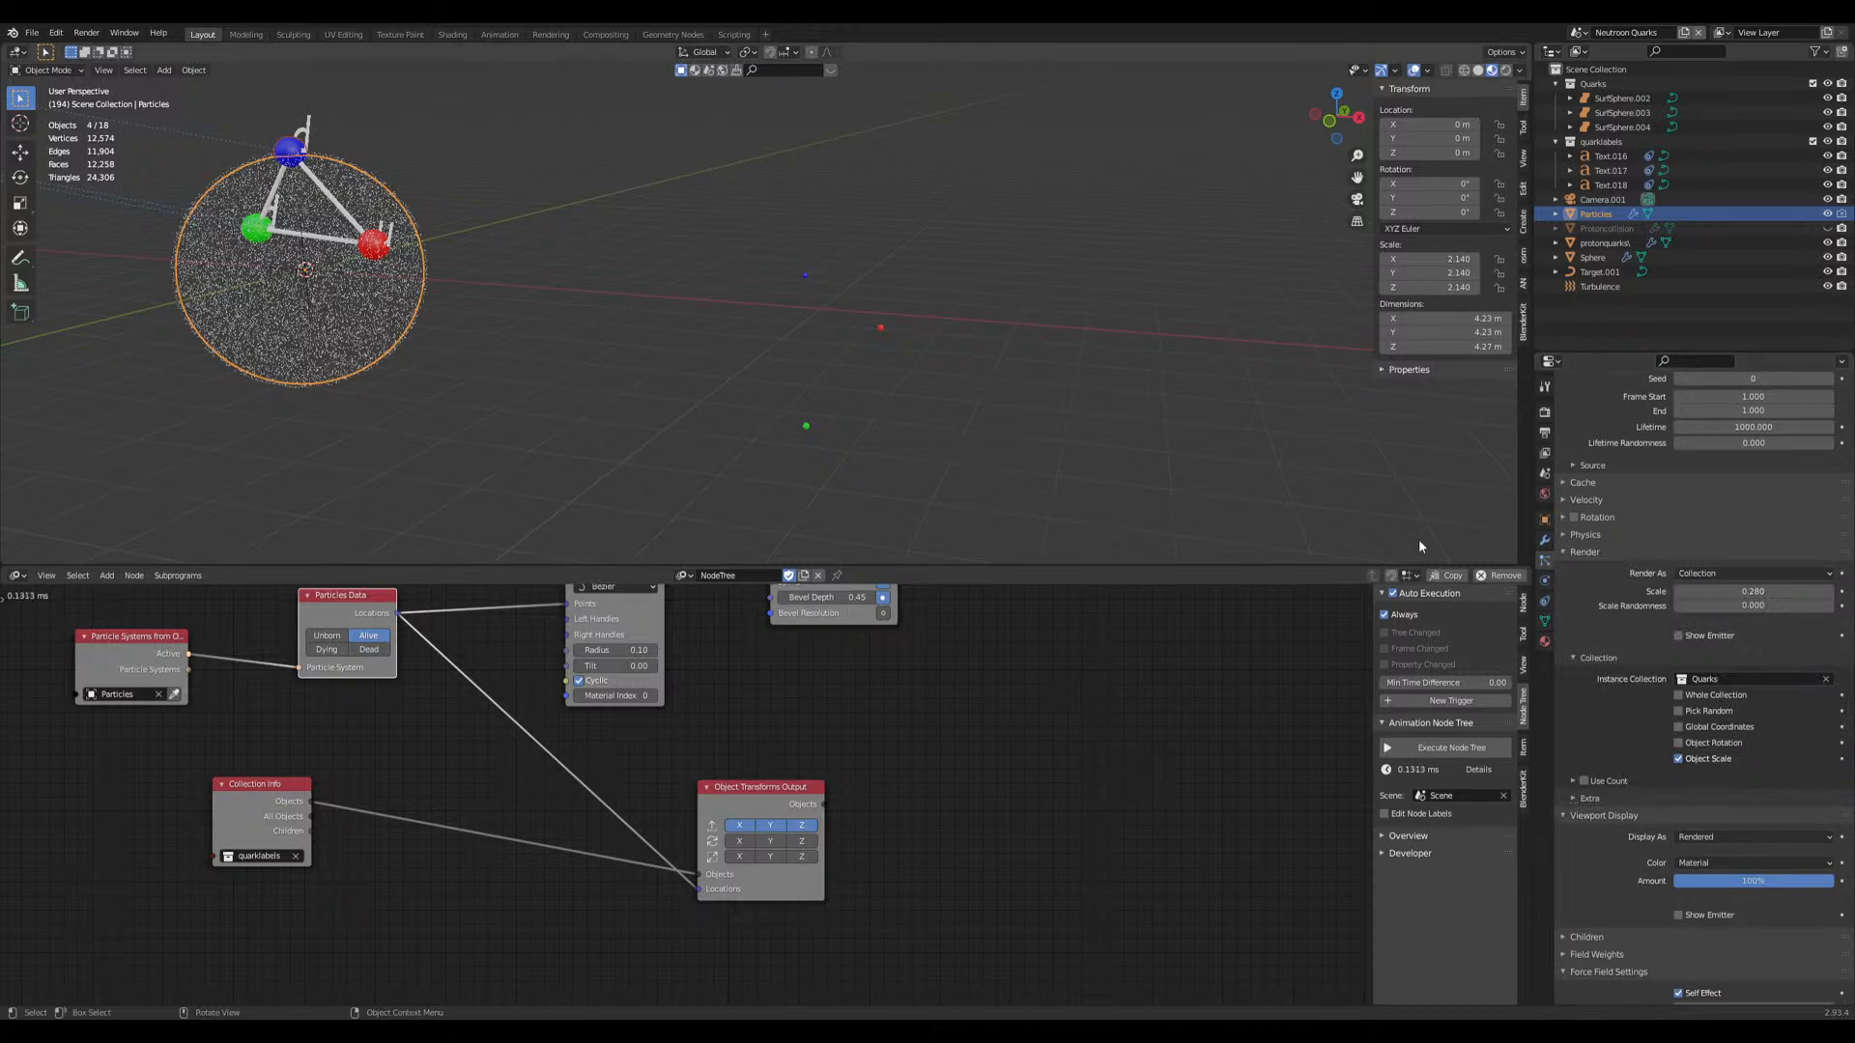
click(877, 376)
click(1752, 591)
text(28)
key(Return)
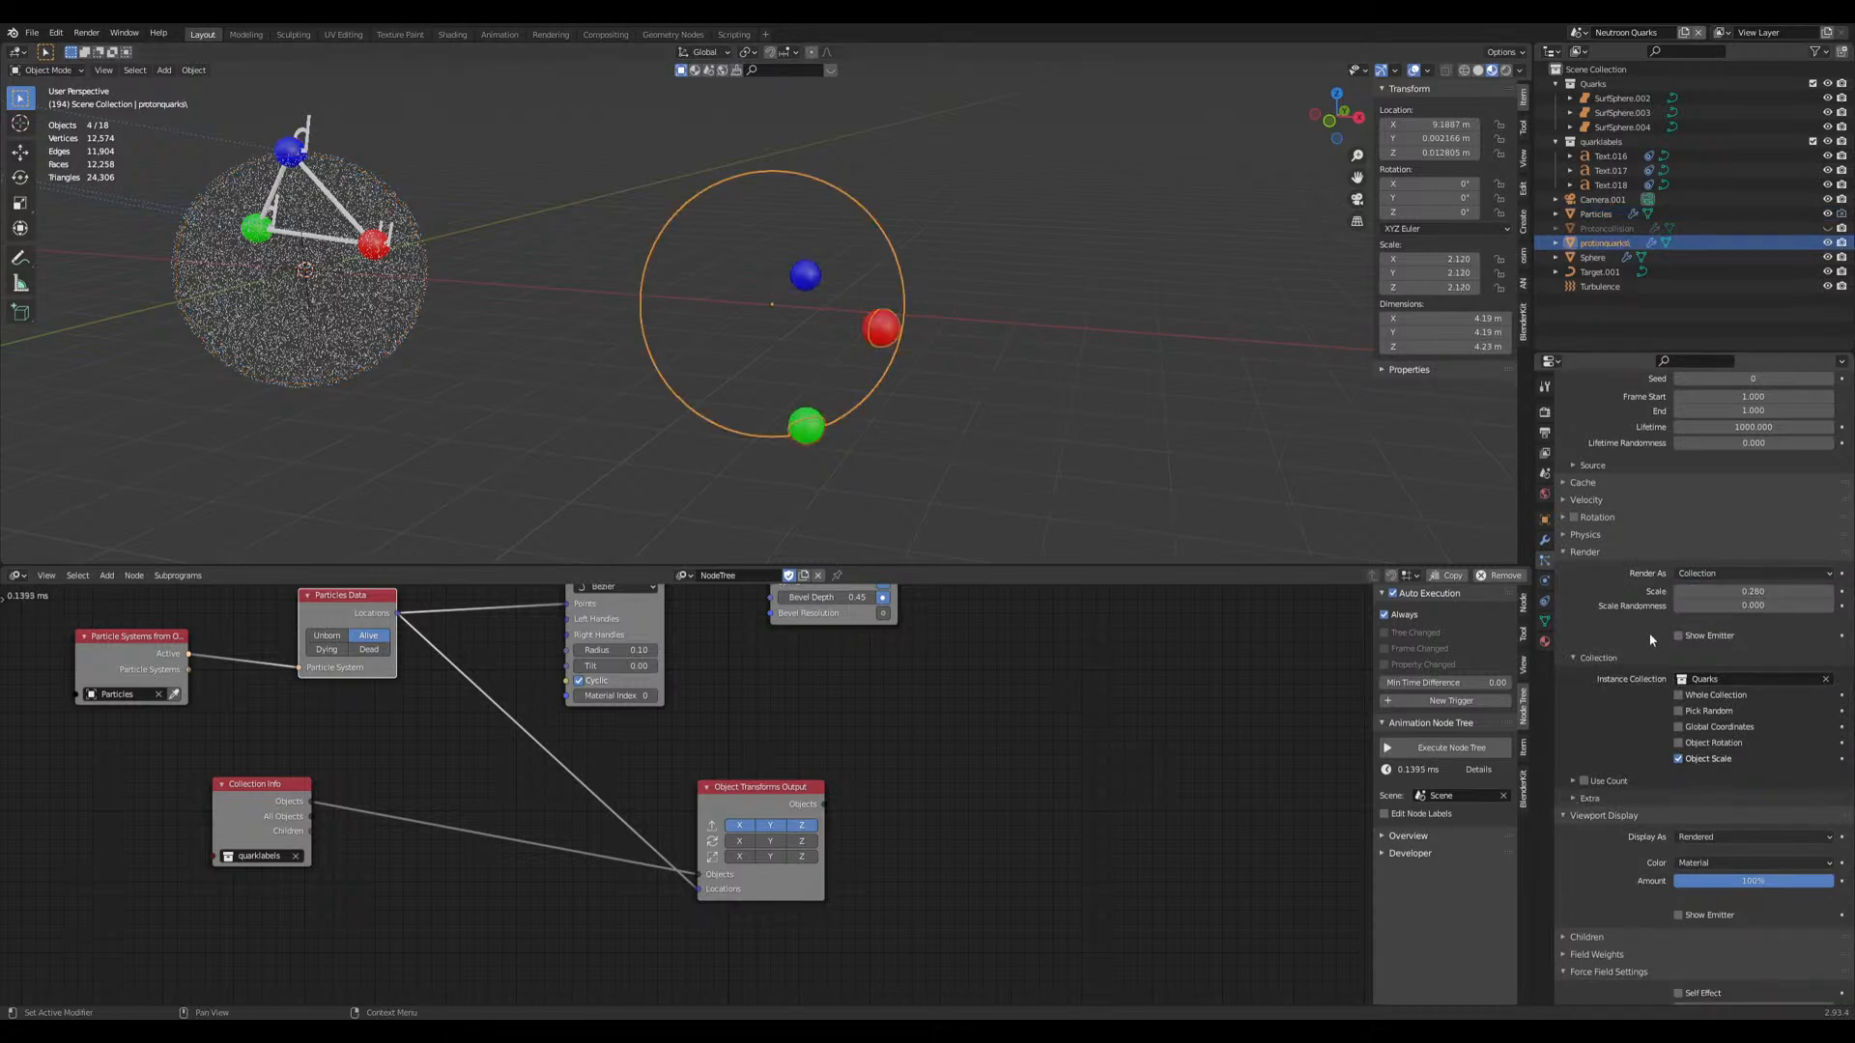
mouse_move(912, 404)
middle_down()
mouse_move(972, 402)
mouse_move(885, 424)
middle_up()
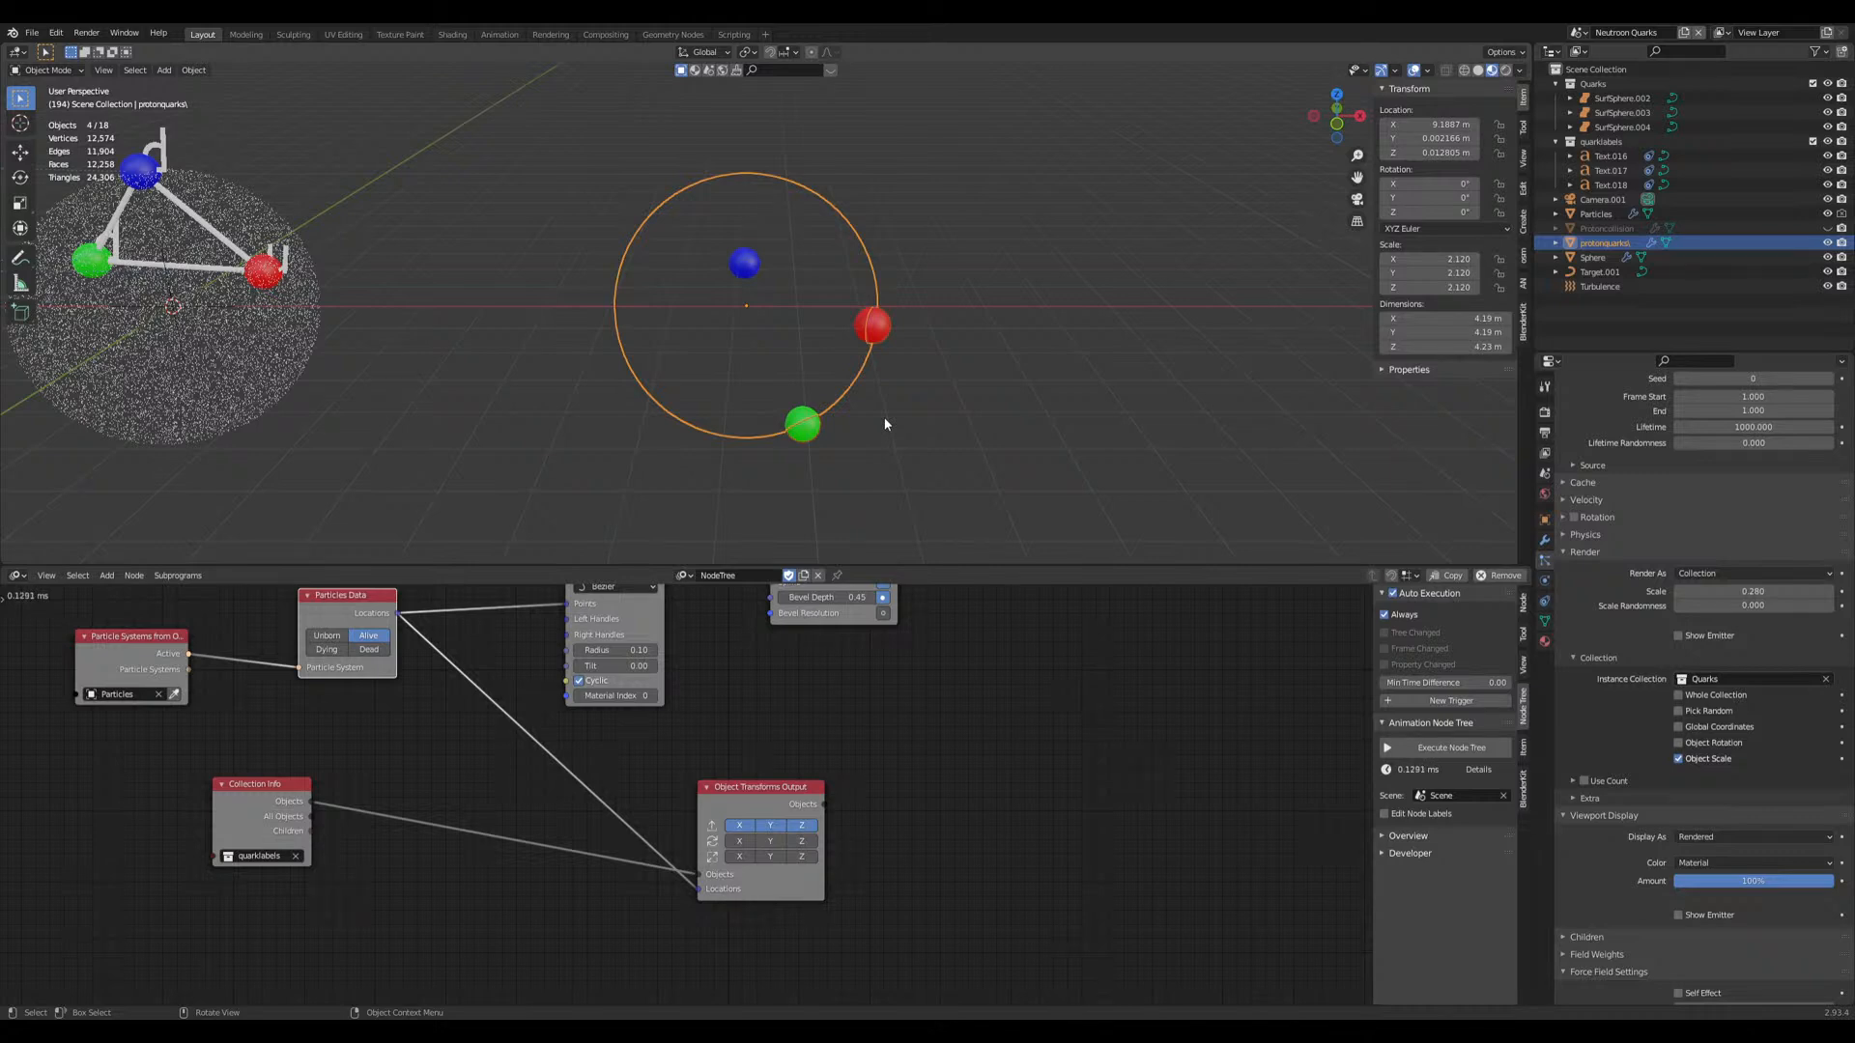
Step: Inspect the proton's quark particles and compare the modifiers on the protonquarks and Protoncollision spheres
click(900, 424)
scroll(883, 423, up, 2)
click(839, 404)
middle_drag(838, 404, 923, 414)
click(926, 400)
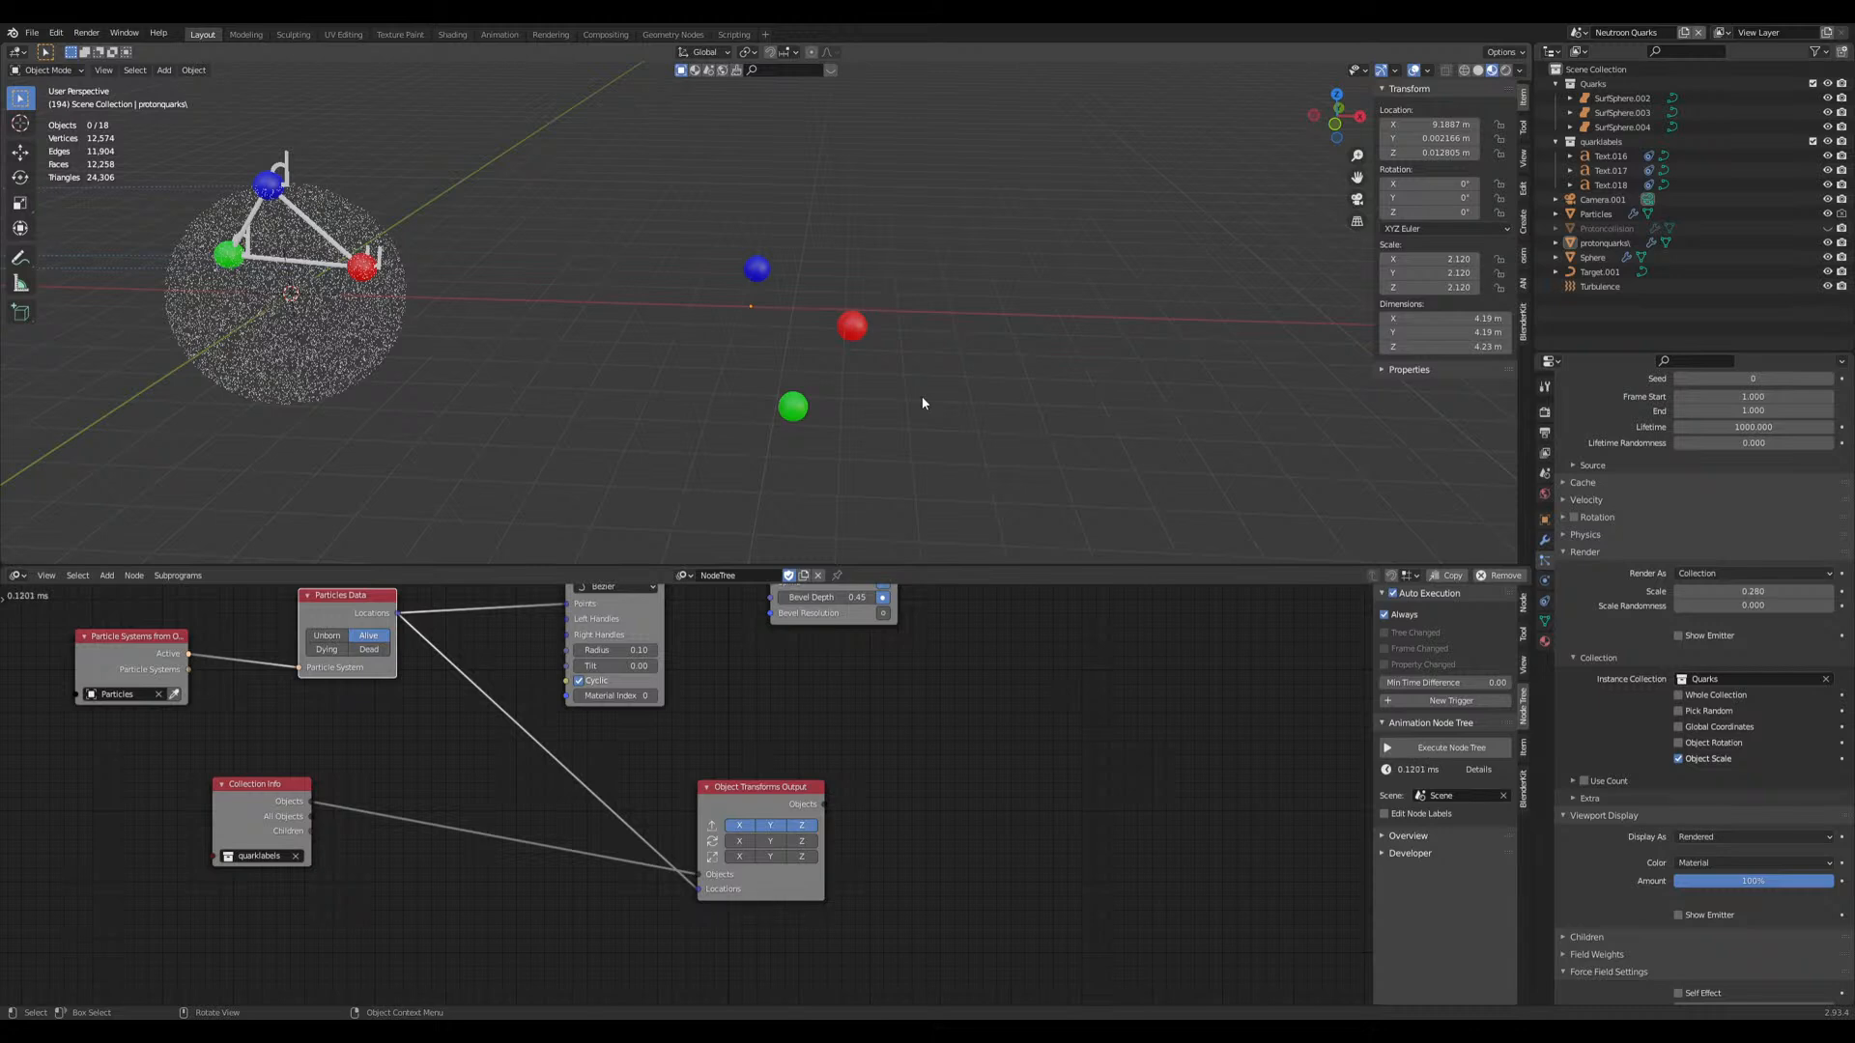
middle_drag(917, 397, 898, 364)
click(898, 363)
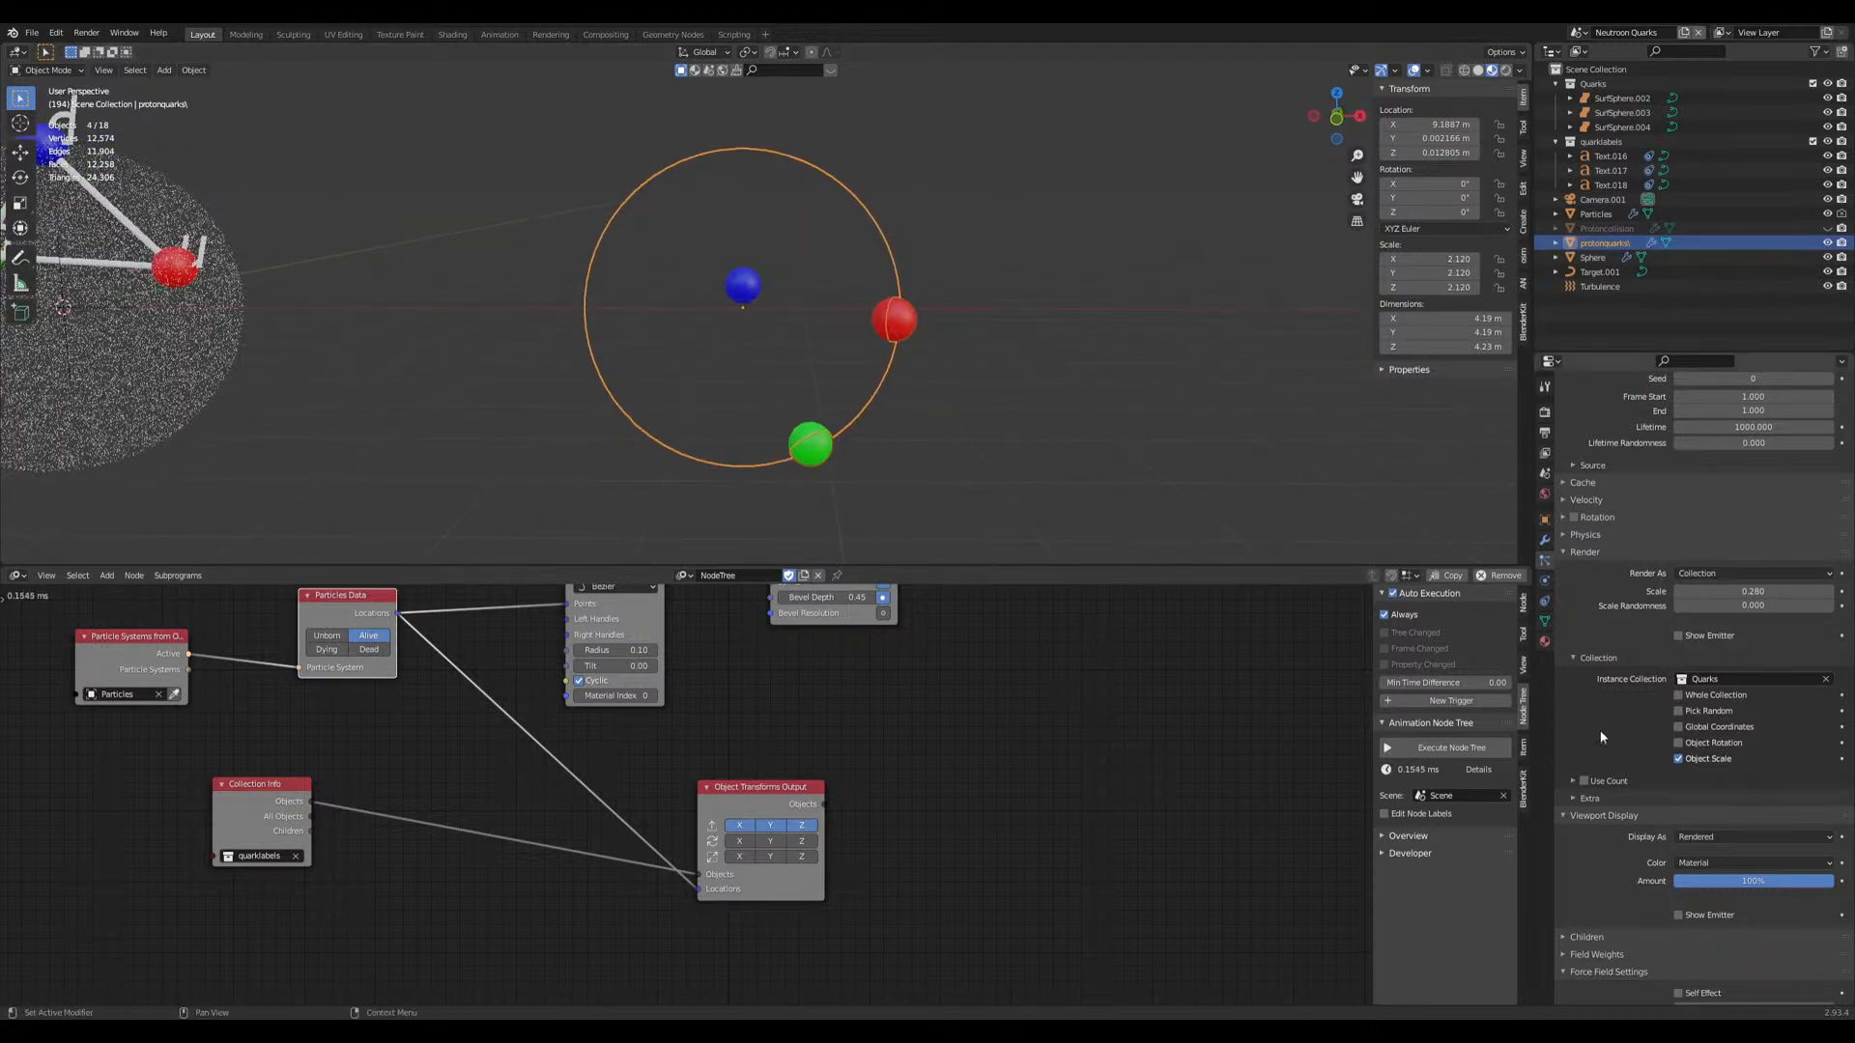
click(1545, 541)
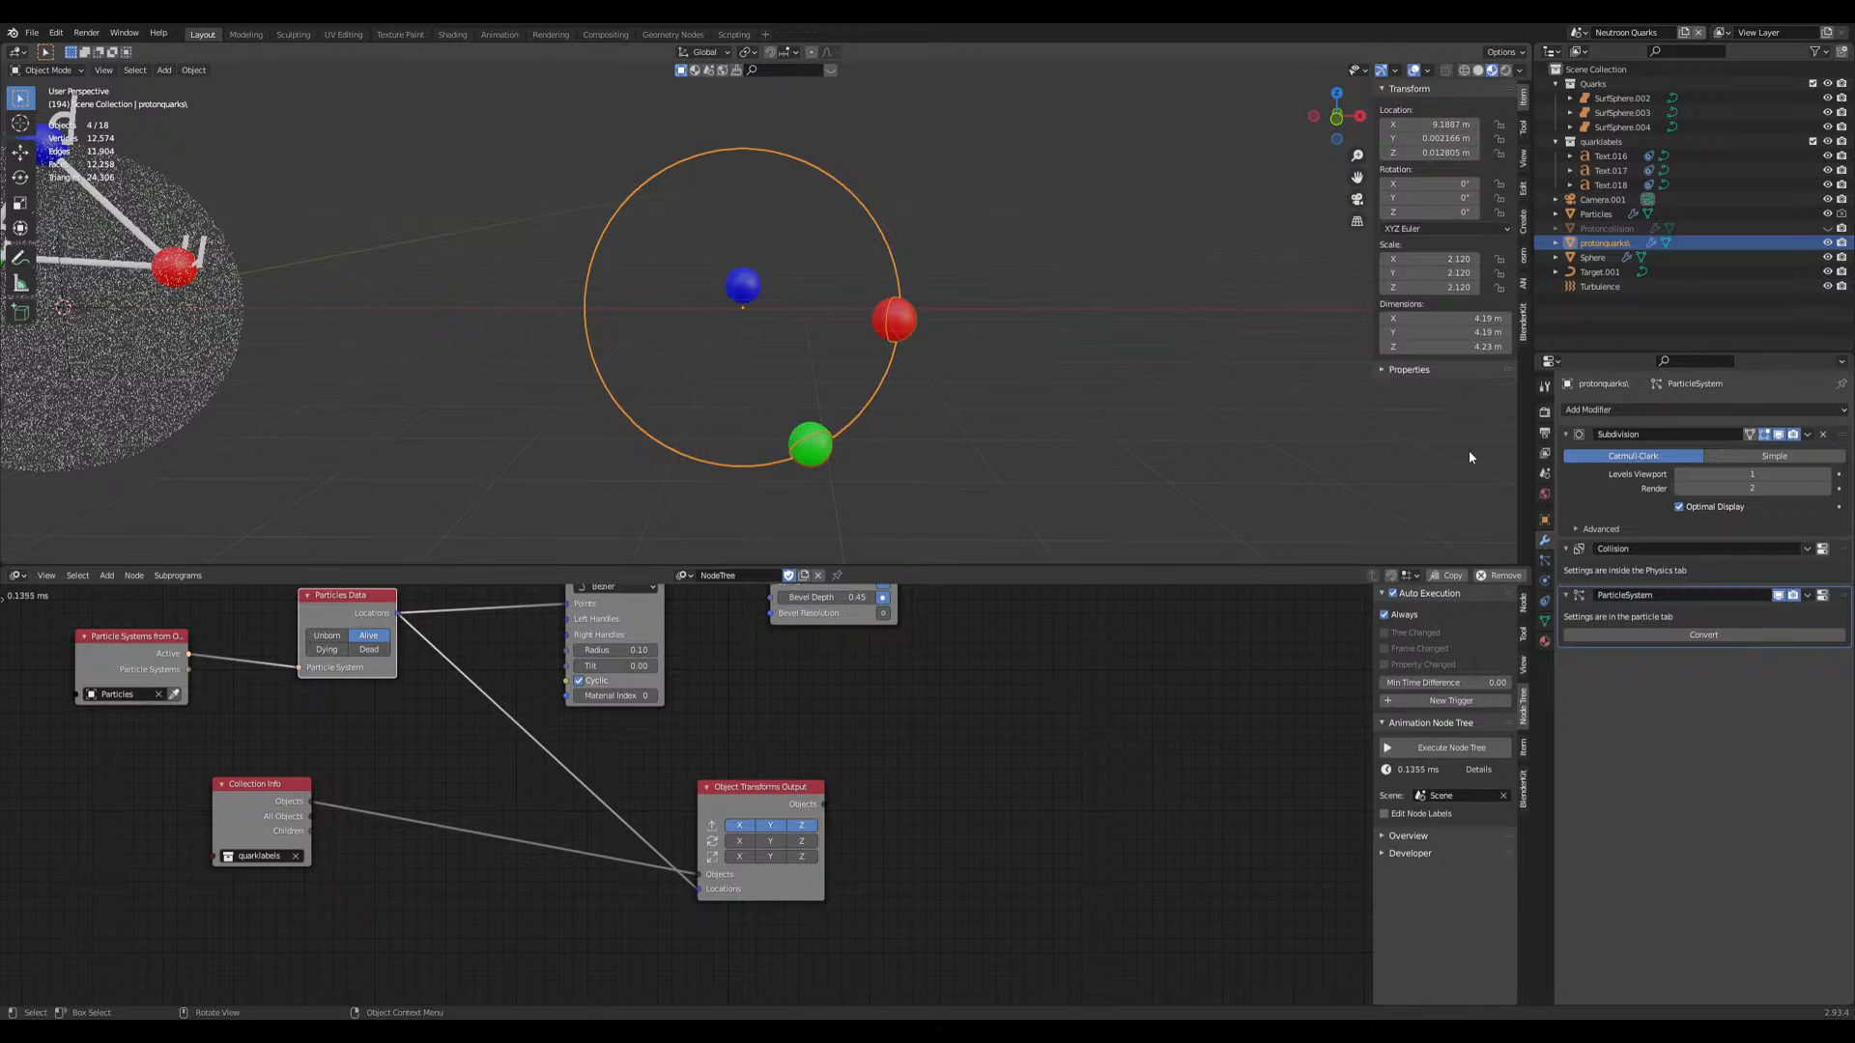
click(1604, 229)
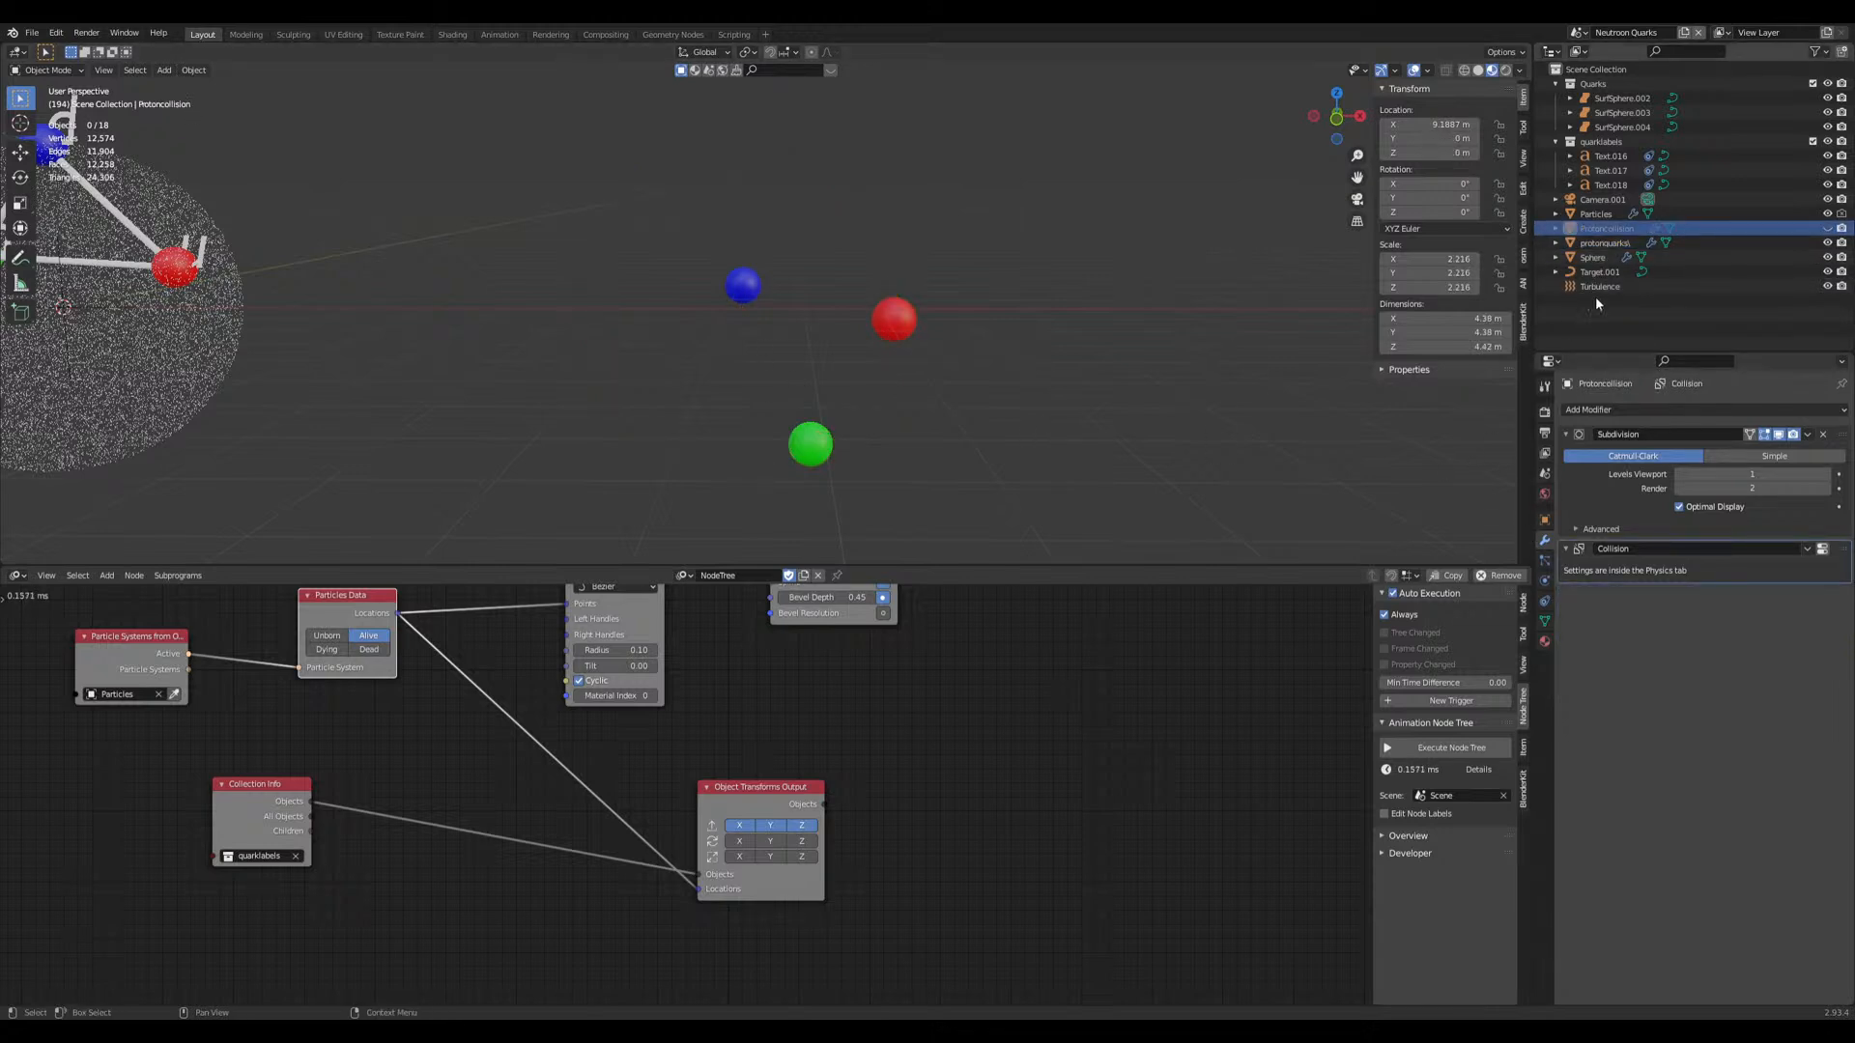
click(1603, 242)
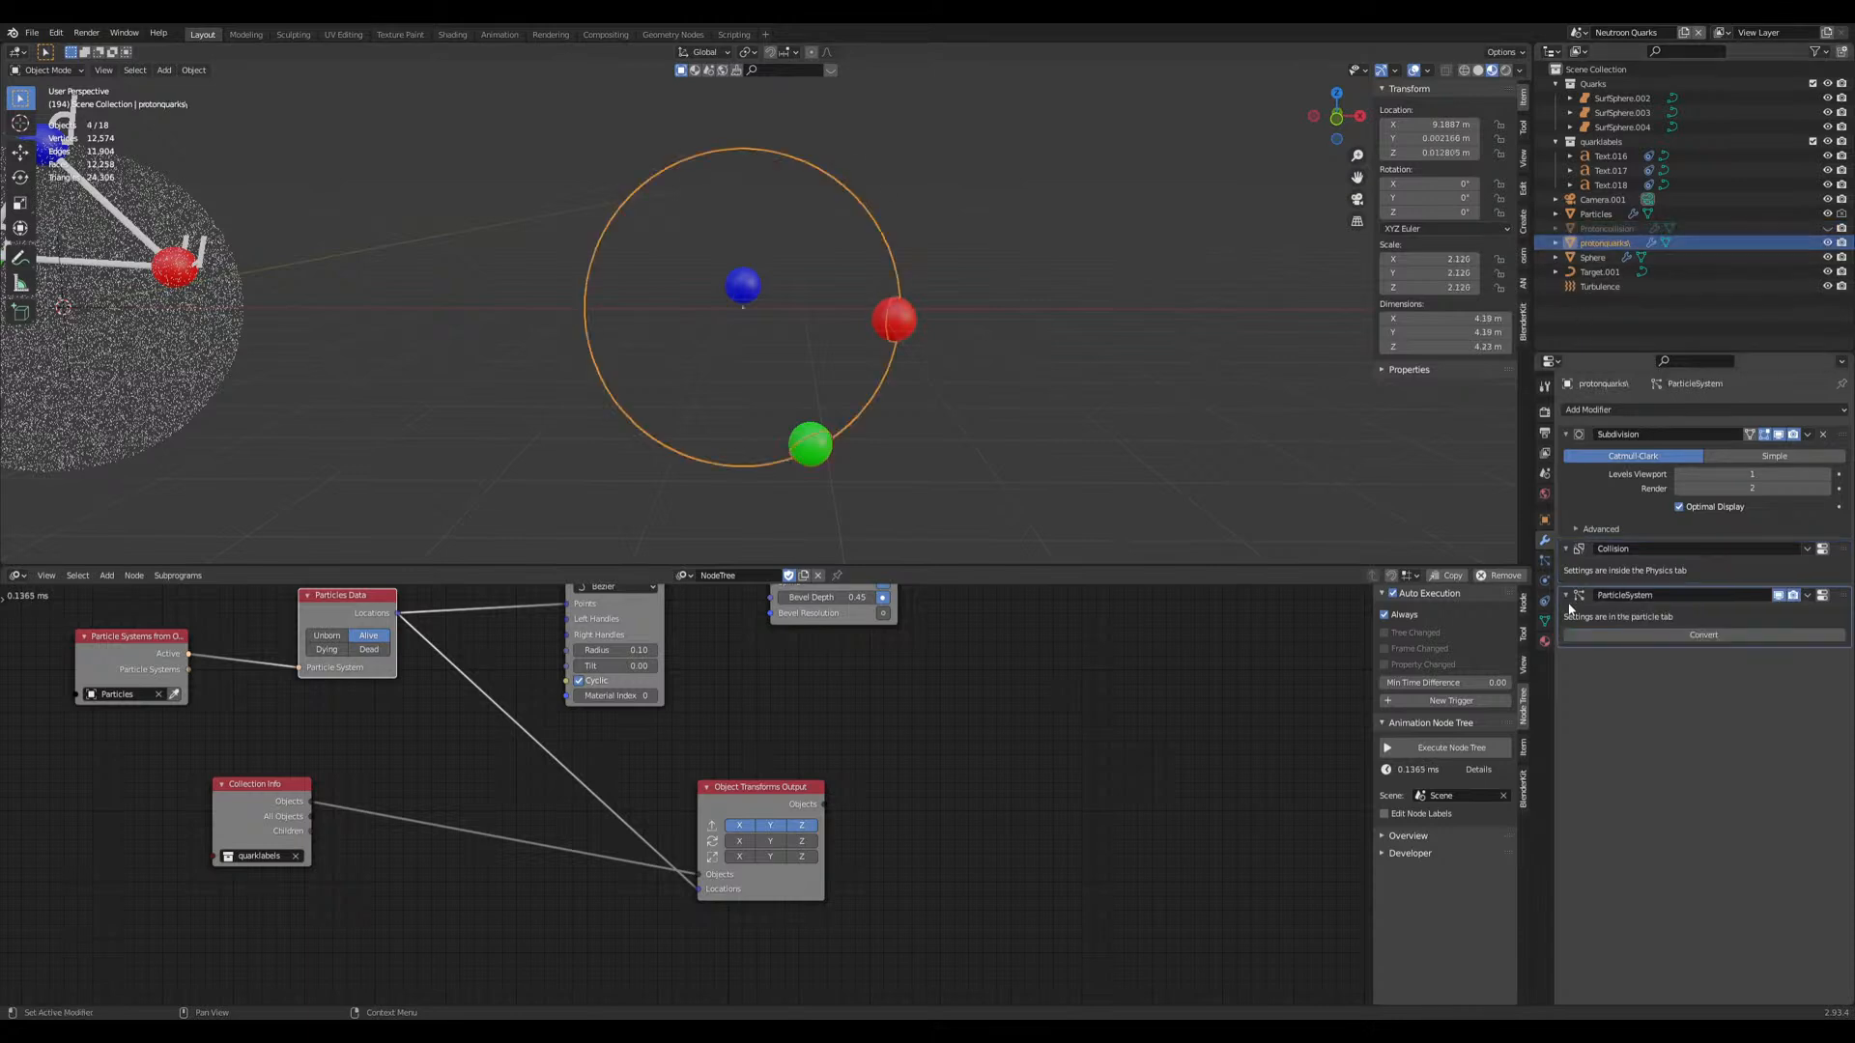
Step: Enable Self Effect and set force field Type 1 to Magnetic for the protonquarks particles, and preview the animation
click(1544, 561)
scroll(1572, 744, down, 10)
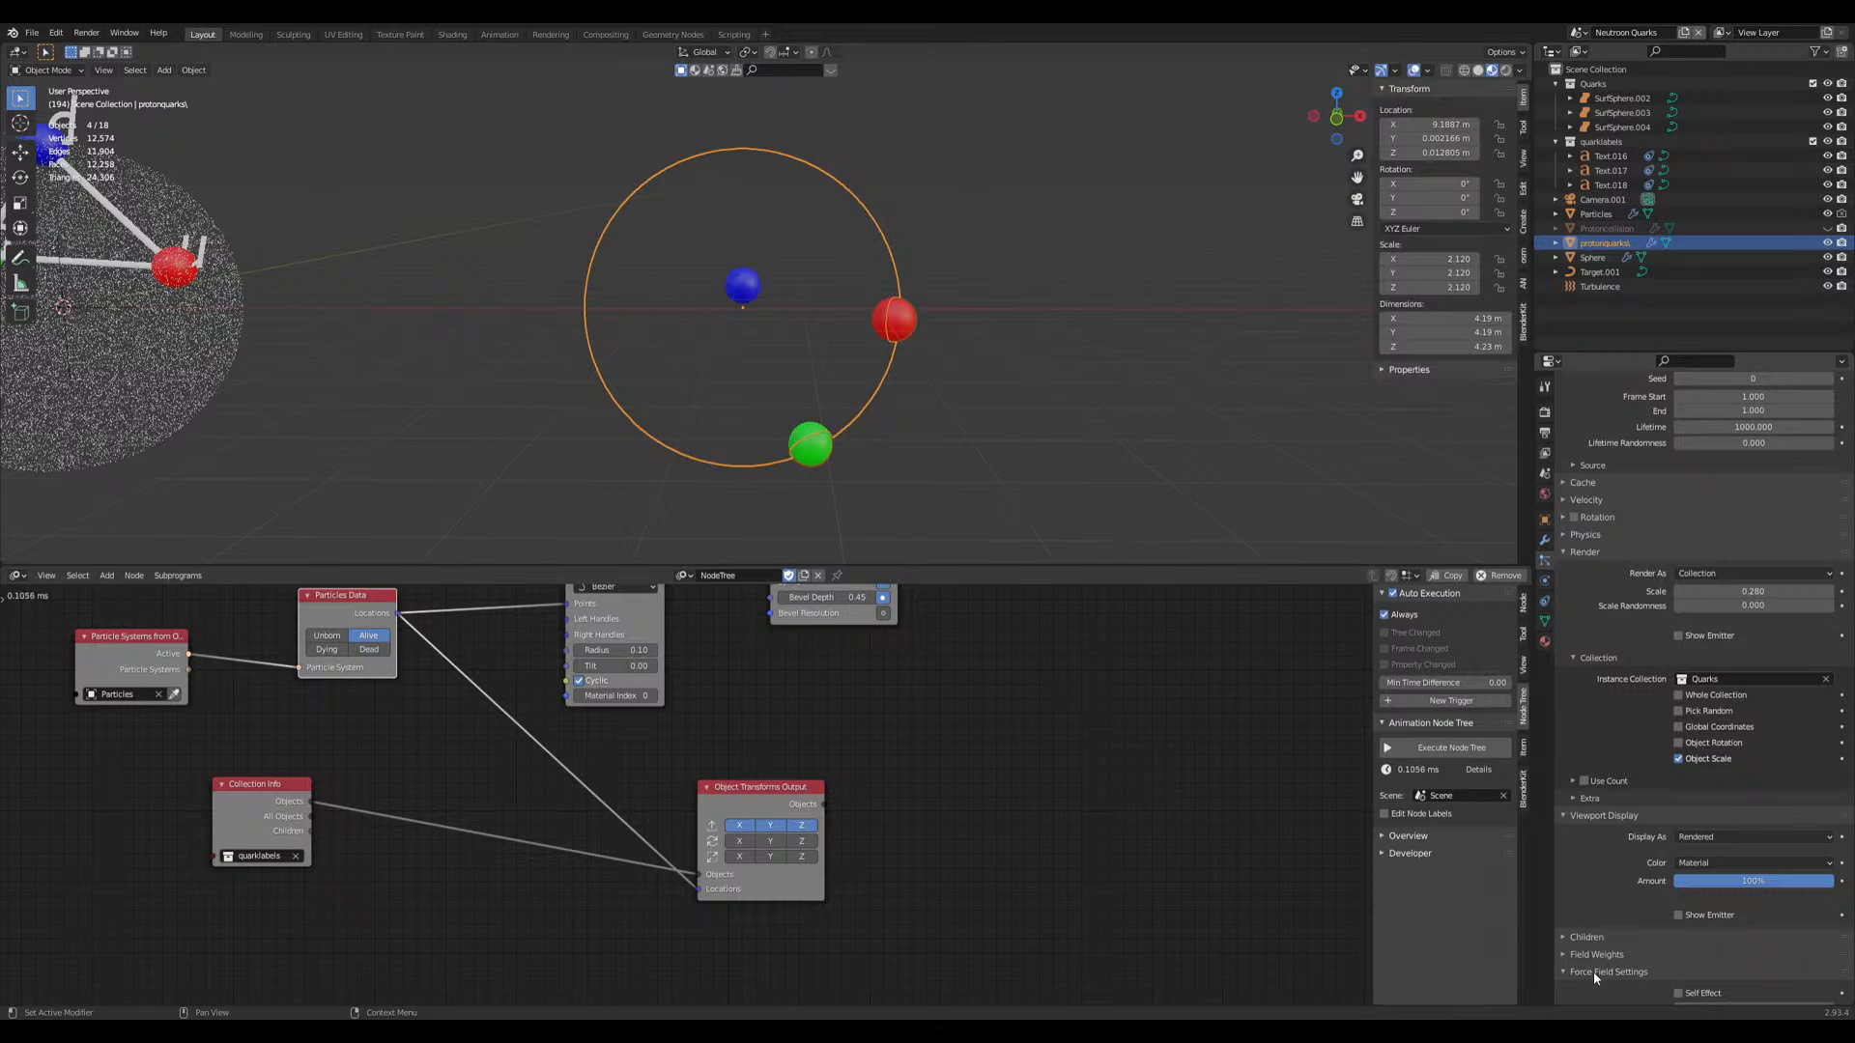
scroll(1592, 972, down, 5)
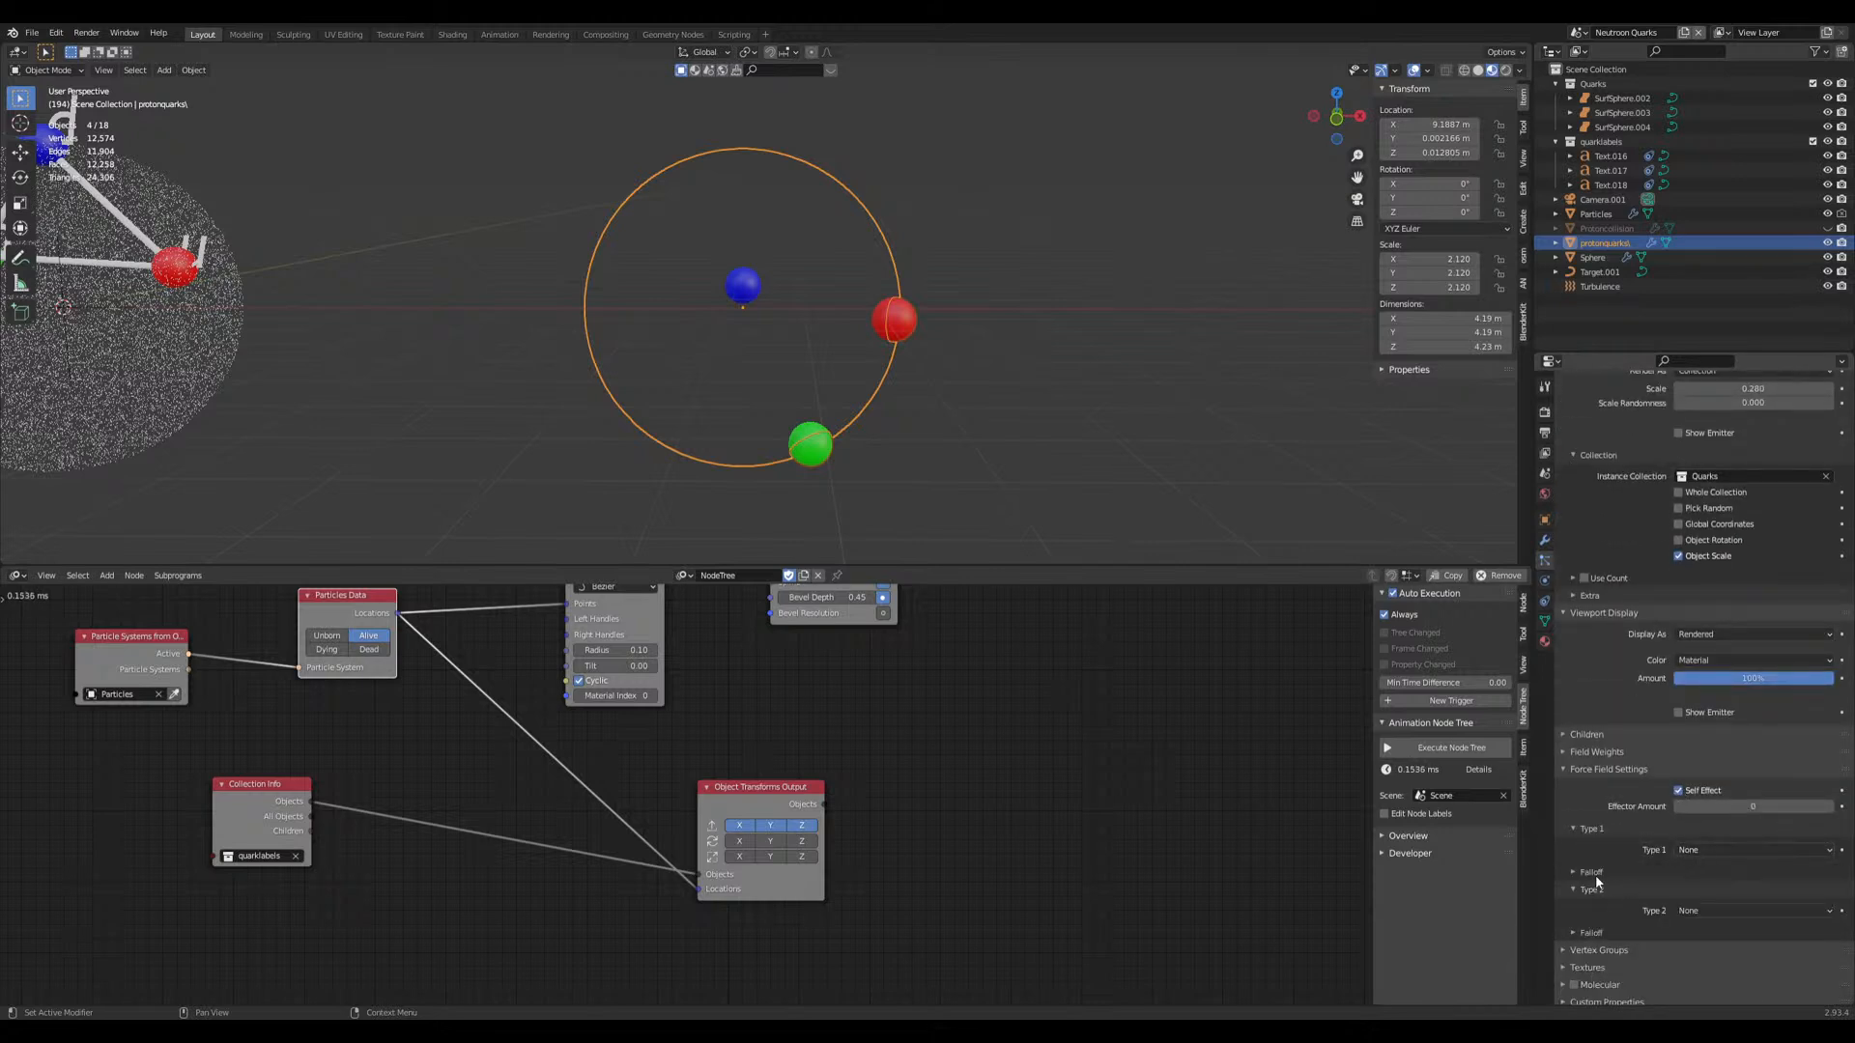
click(1702, 849)
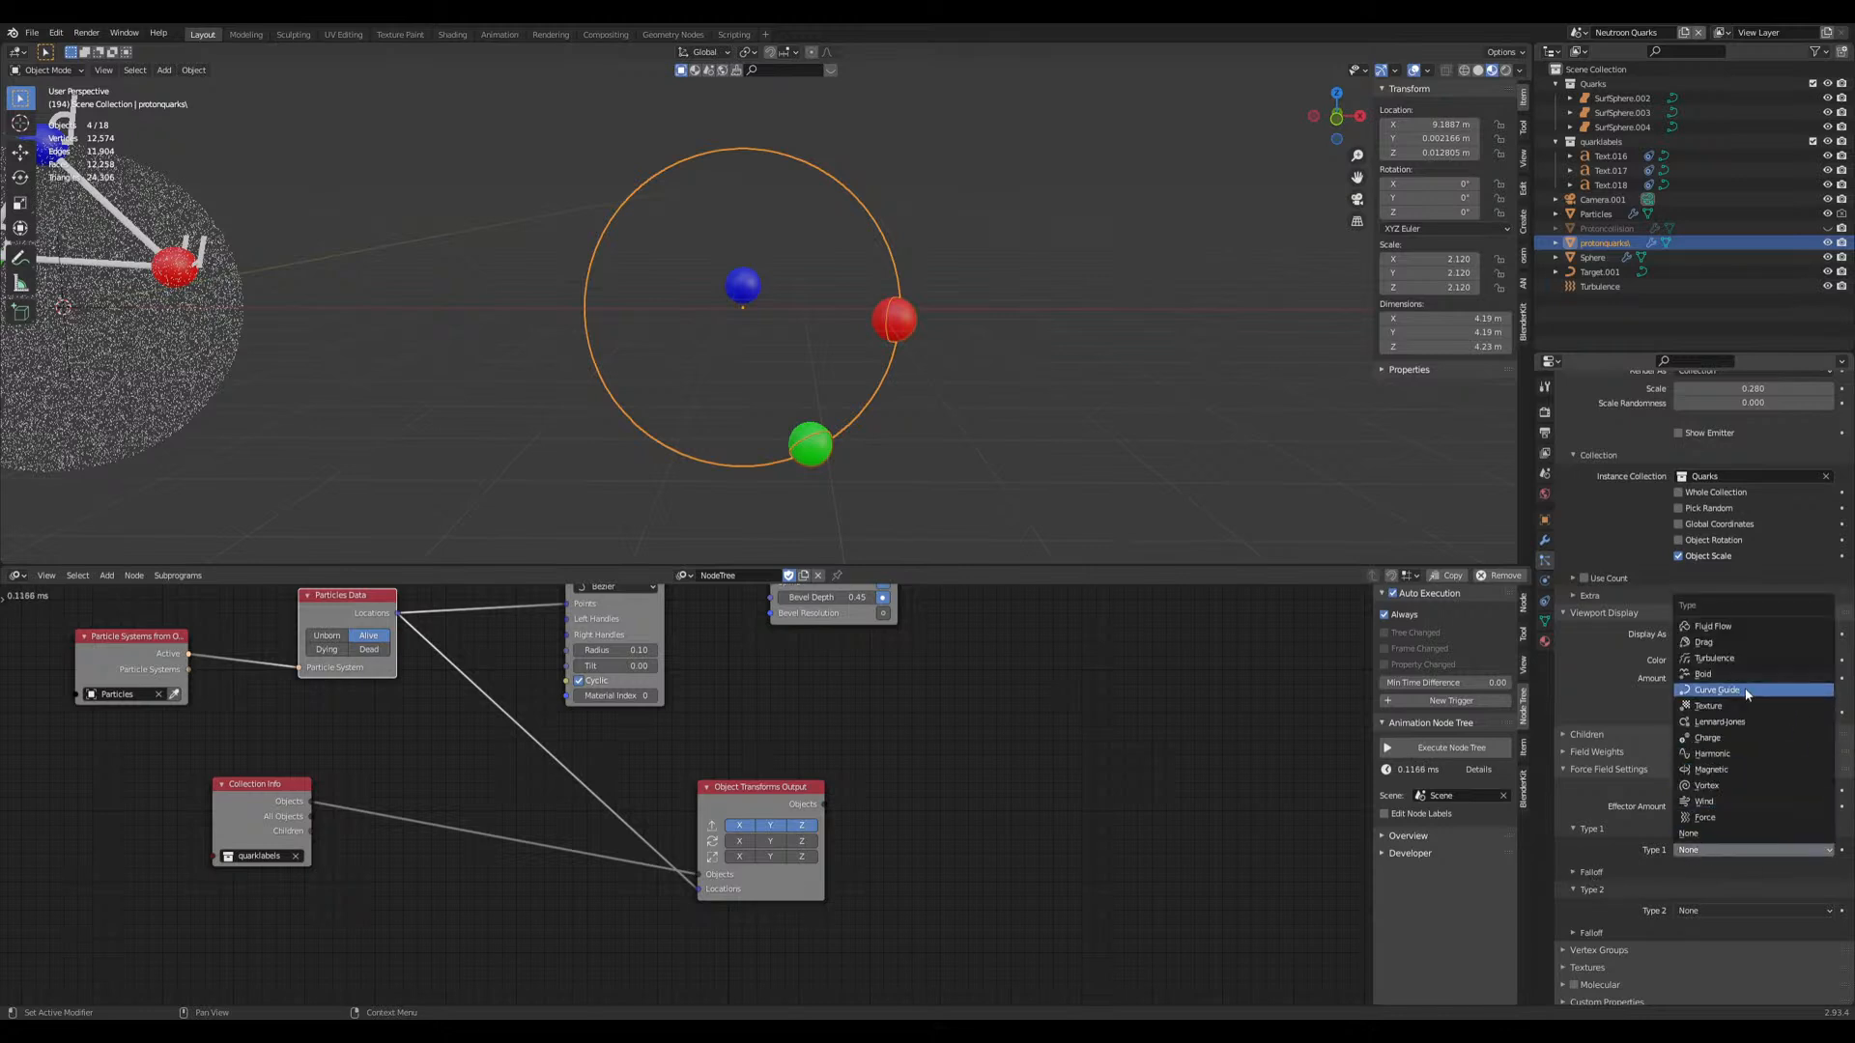
click(1736, 769)
key(space)
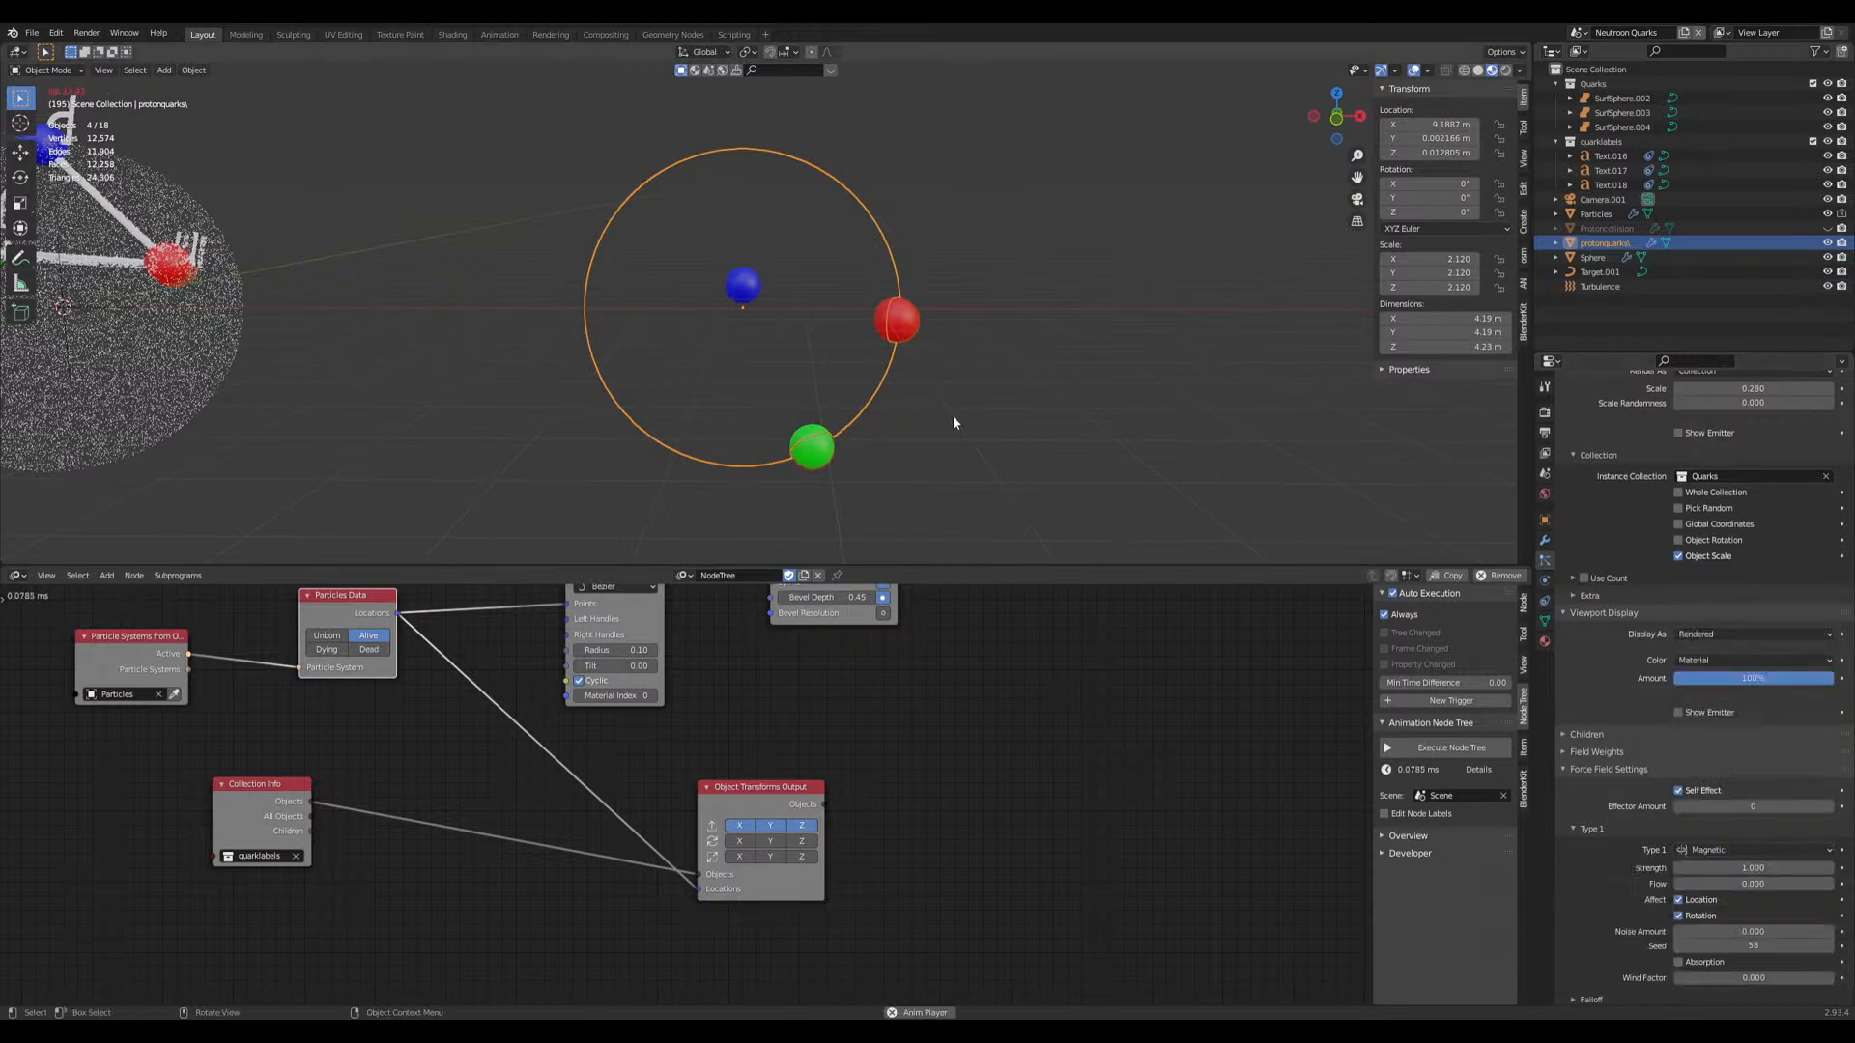
key(space)
Step: Set the gravity field weight of the protonquarks particles to 0 and play the animation to check their motion
scroll(1584, 628, down, 3)
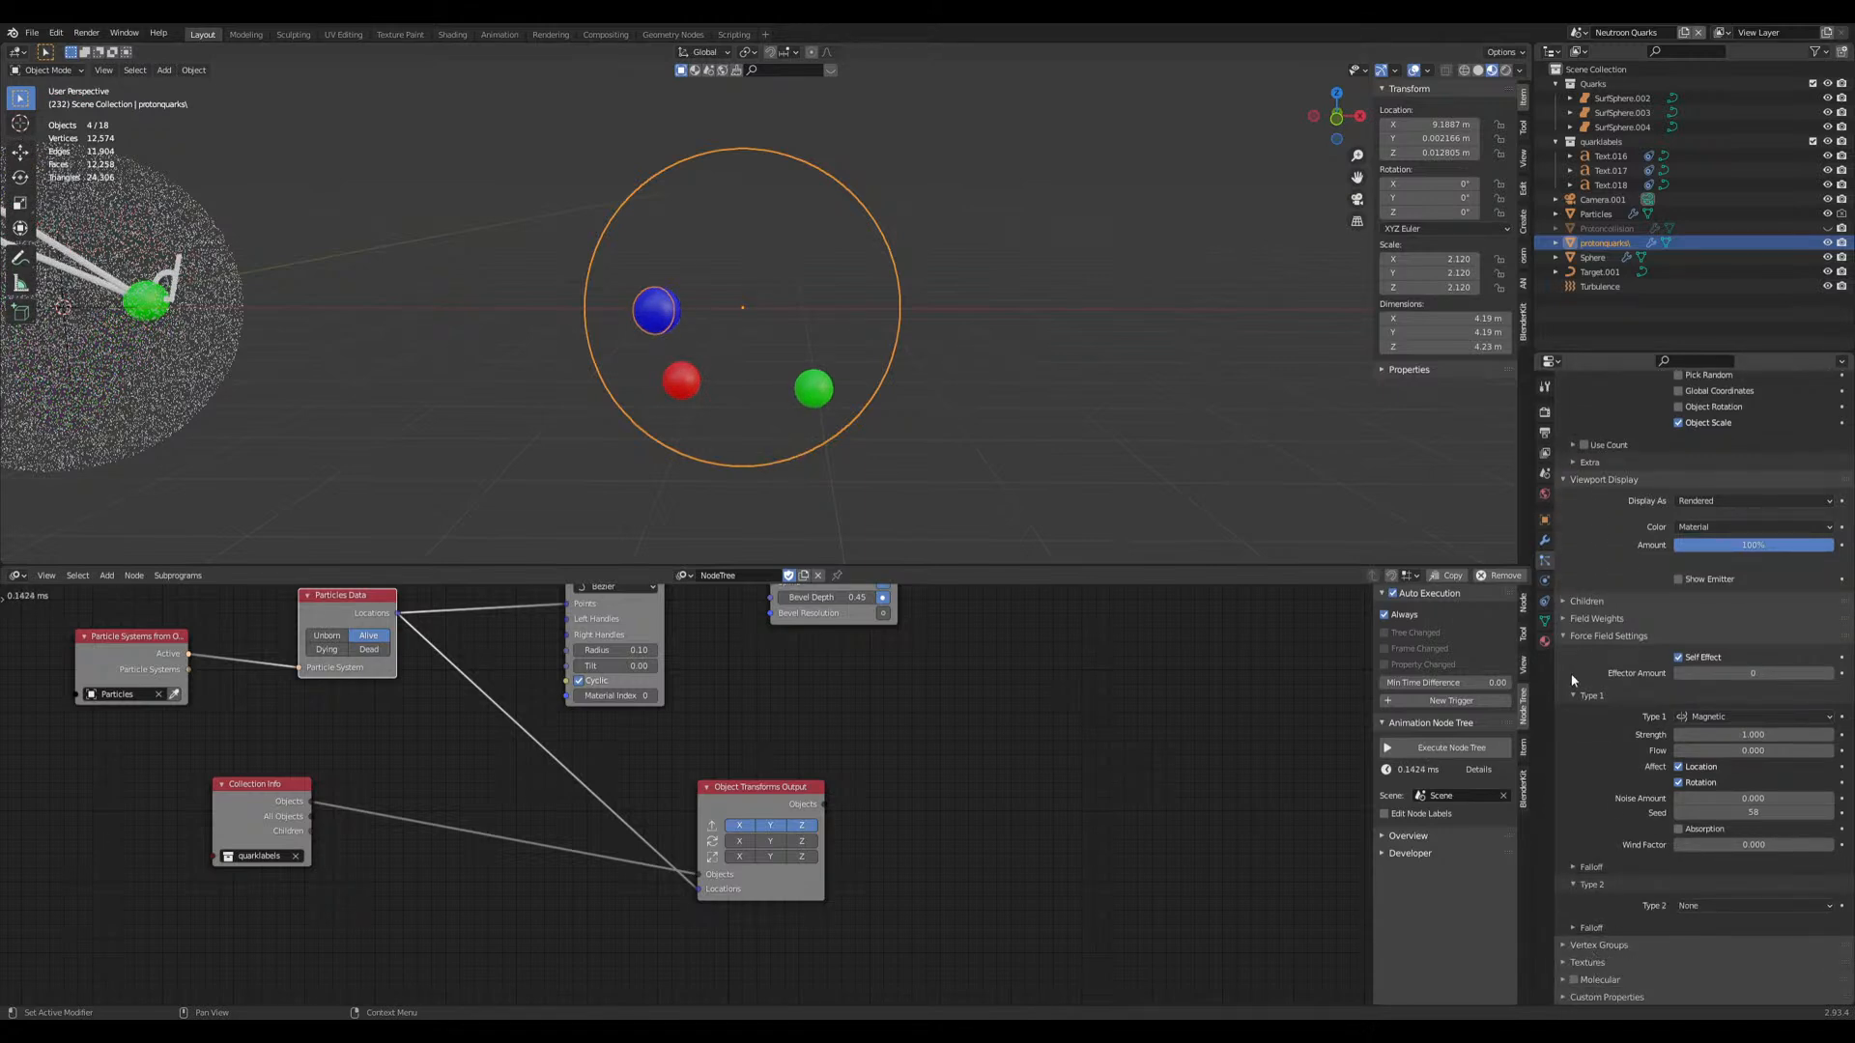
click(1596, 618)
key(space)
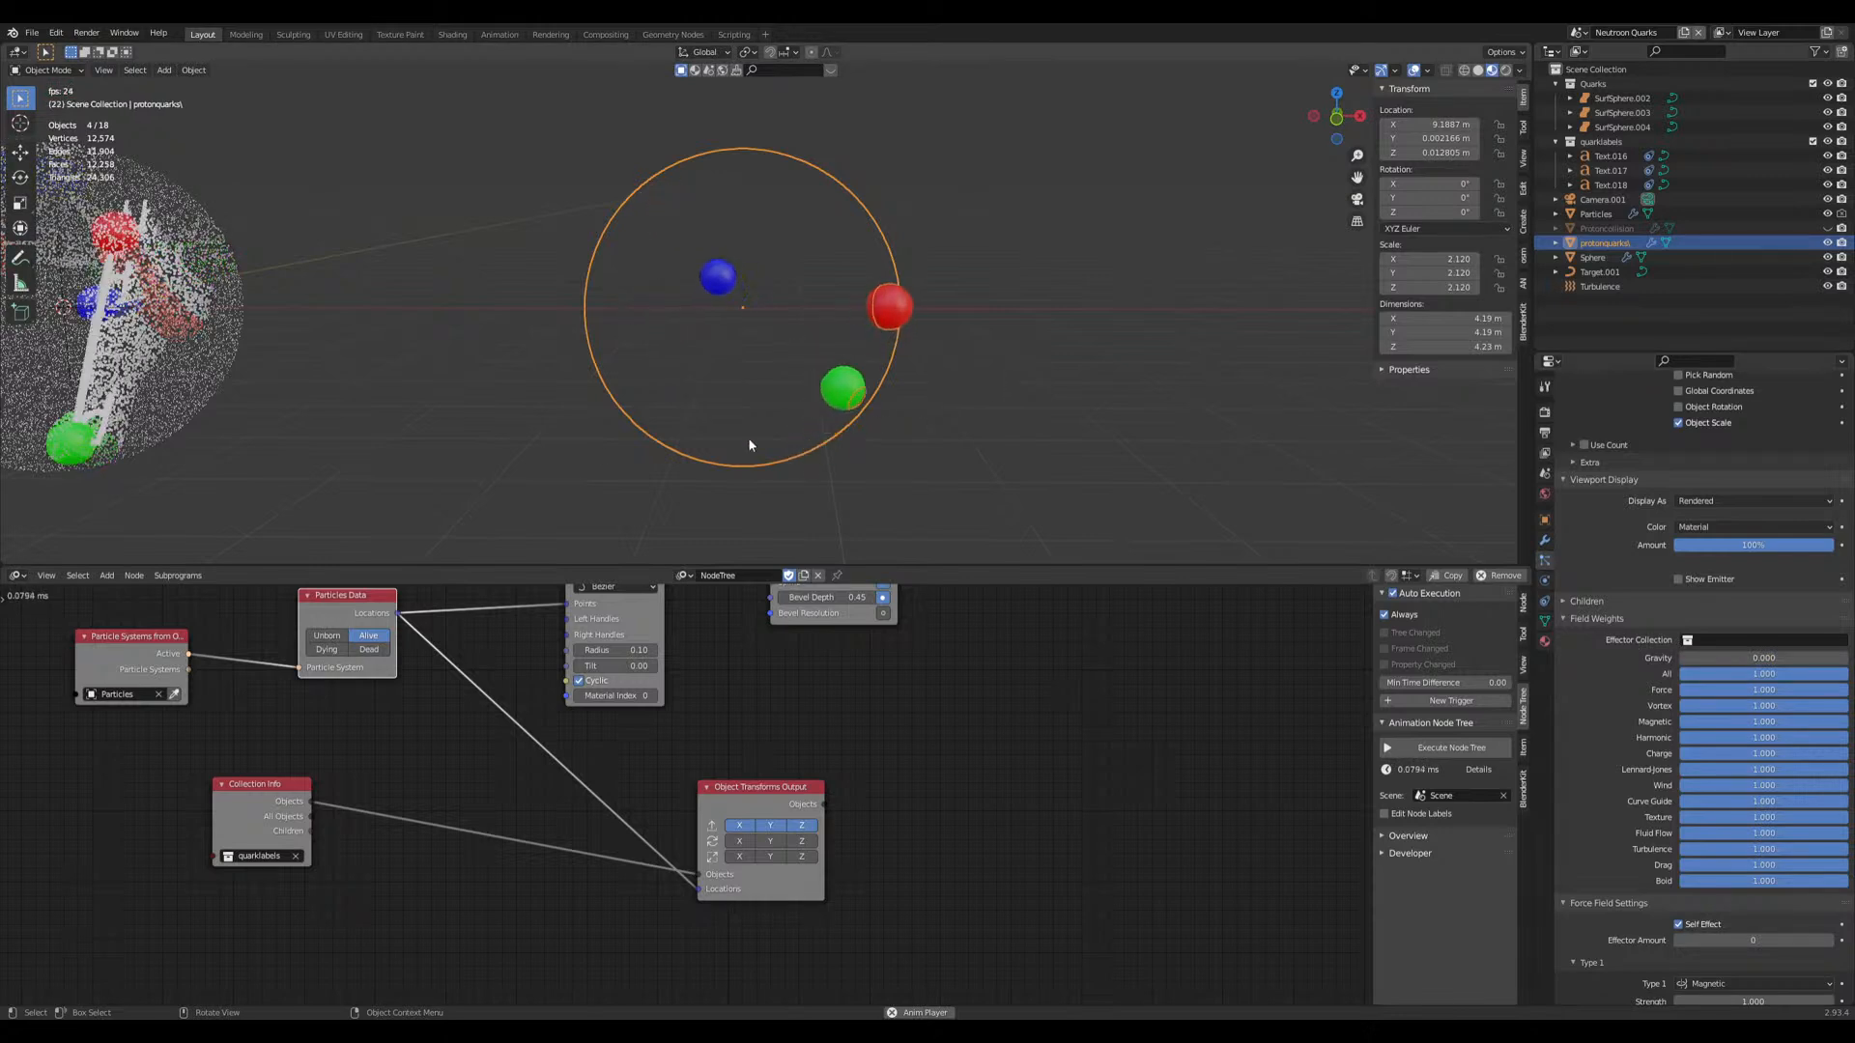
middle_drag(770, 447, 819, 434)
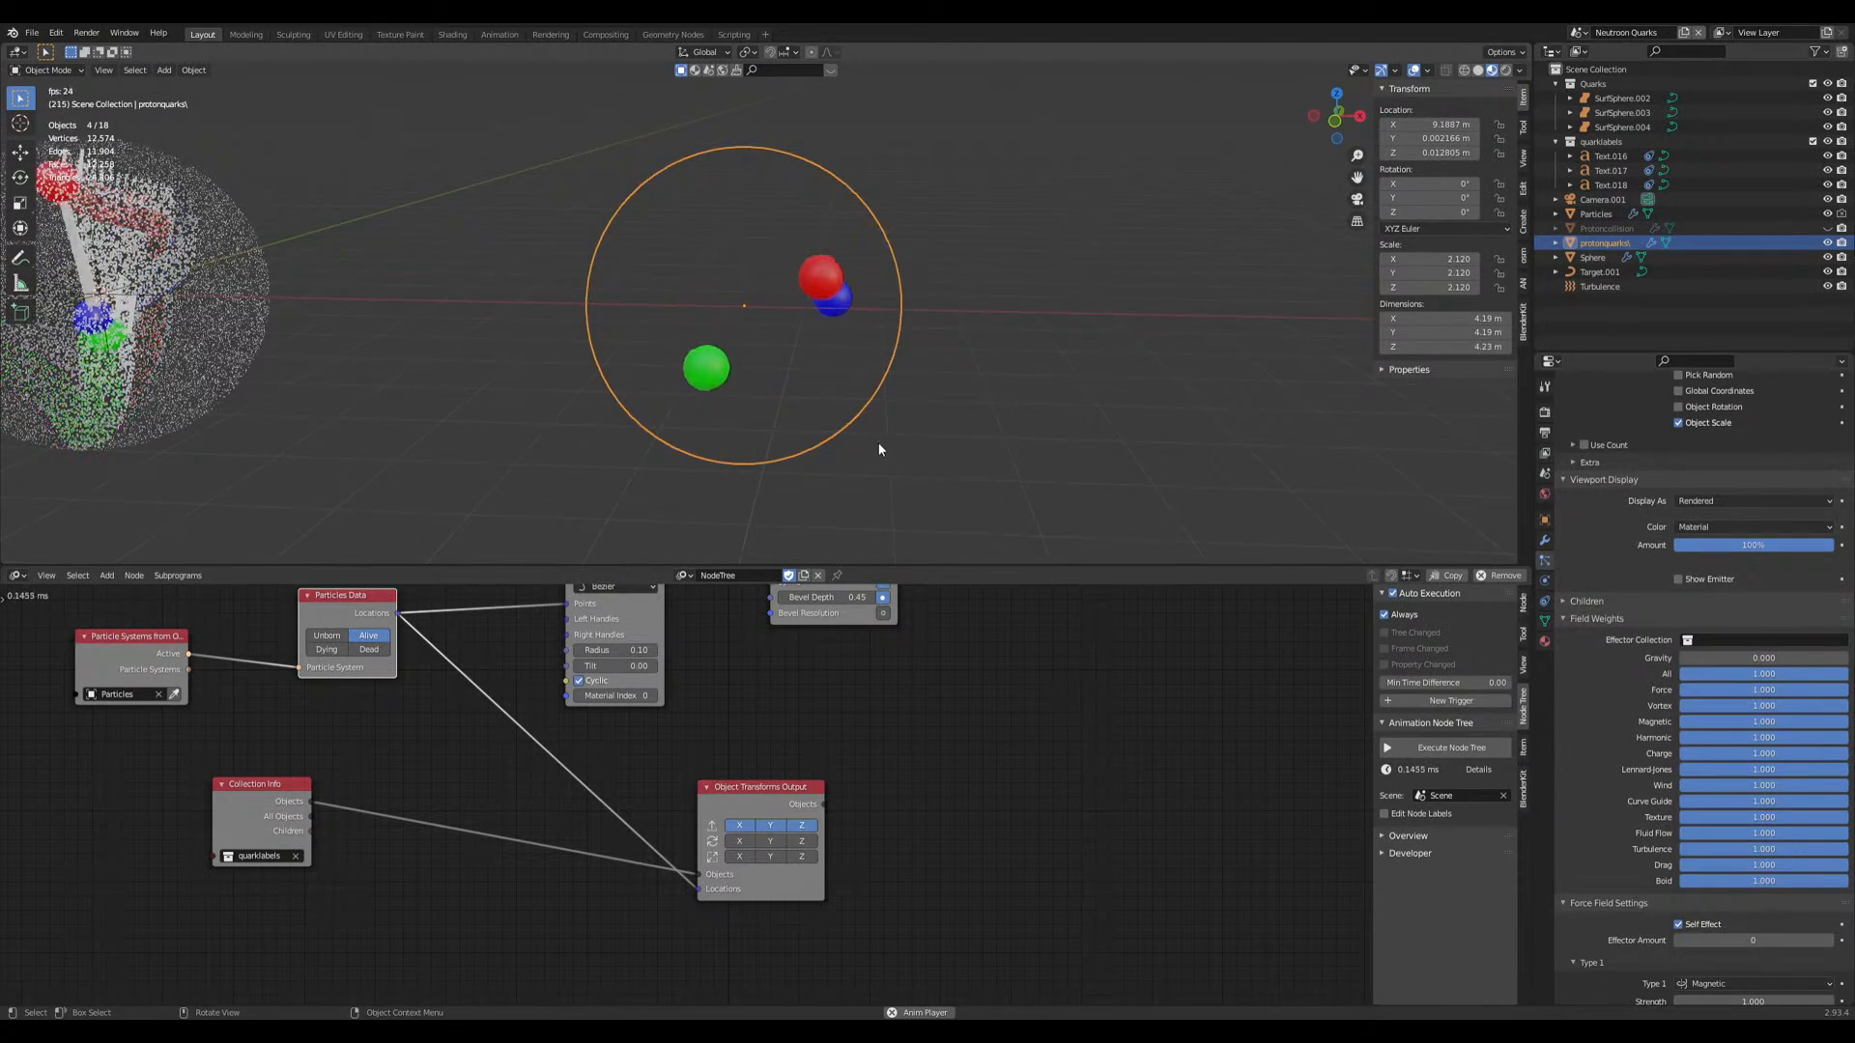
Step: Duplicate the quarklabels collection together with its three text labels
scroll(879, 450, down, 5)
scroll(574, 831, down, 3)
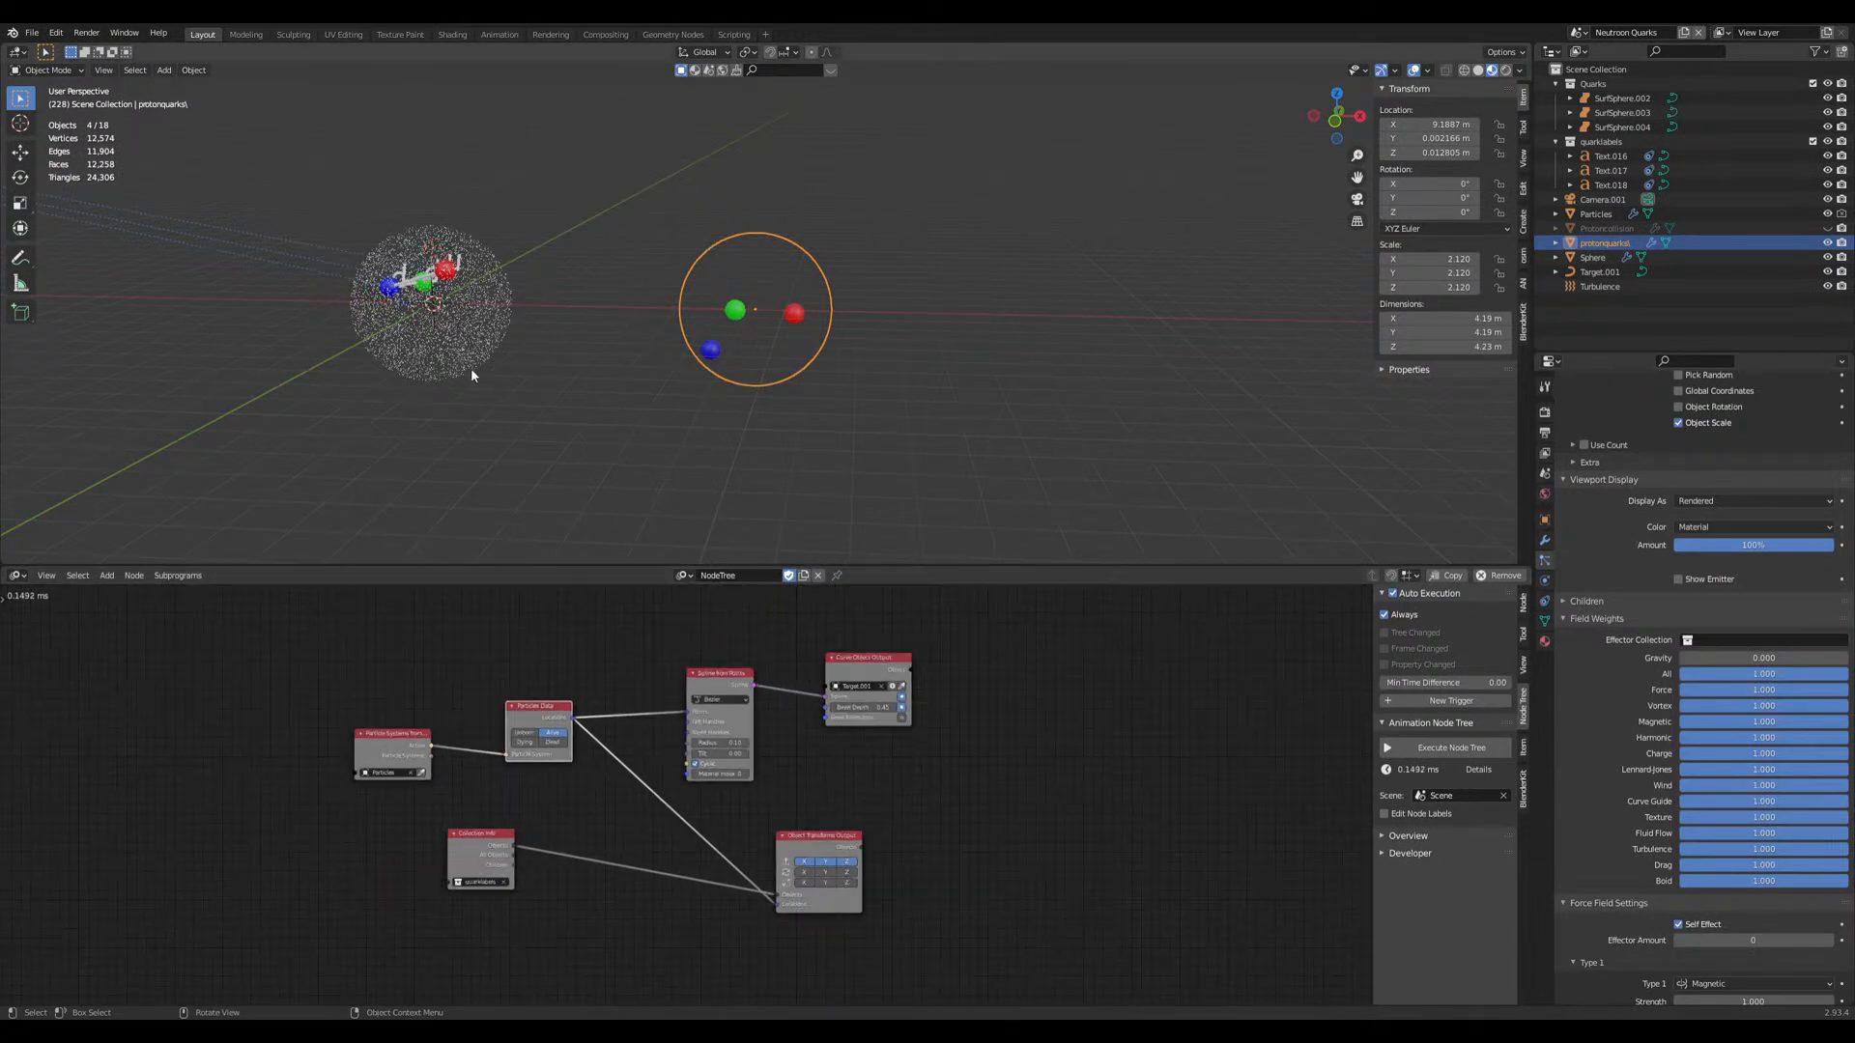
click(1596, 142)
right_click(1589, 143)
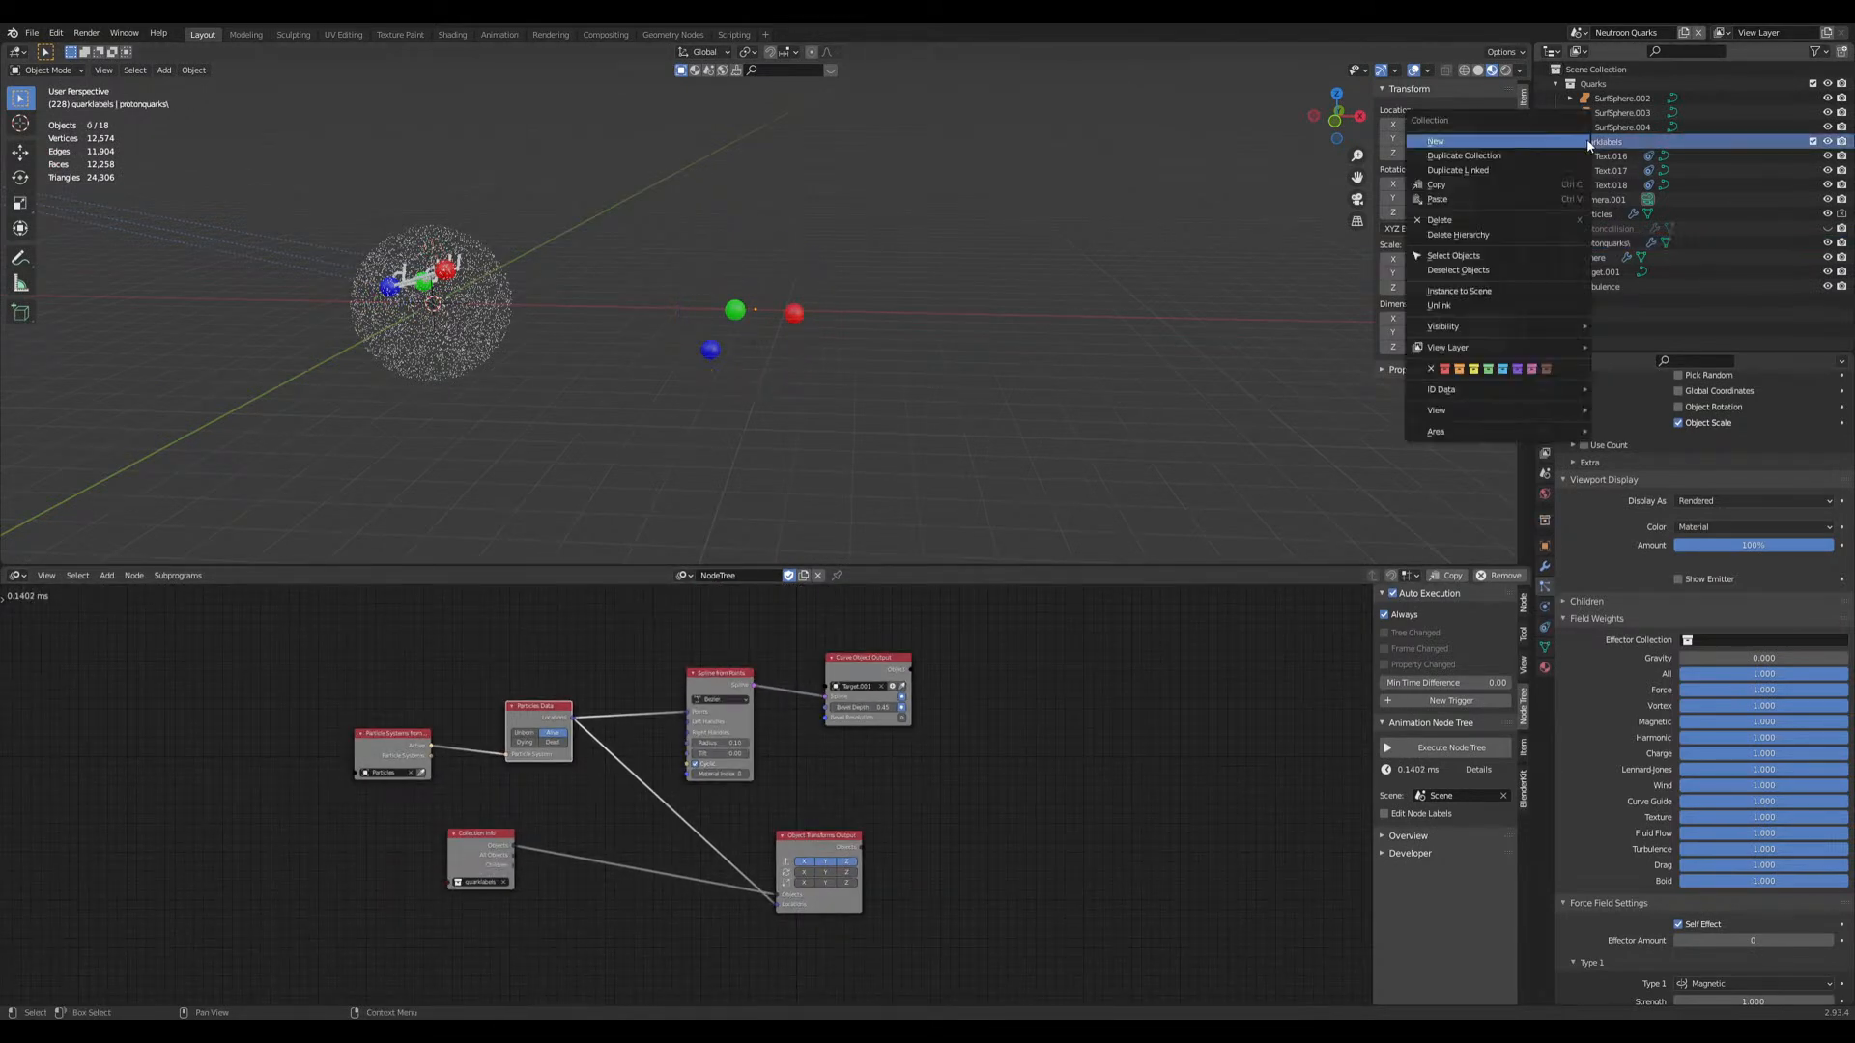
click(1507, 155)
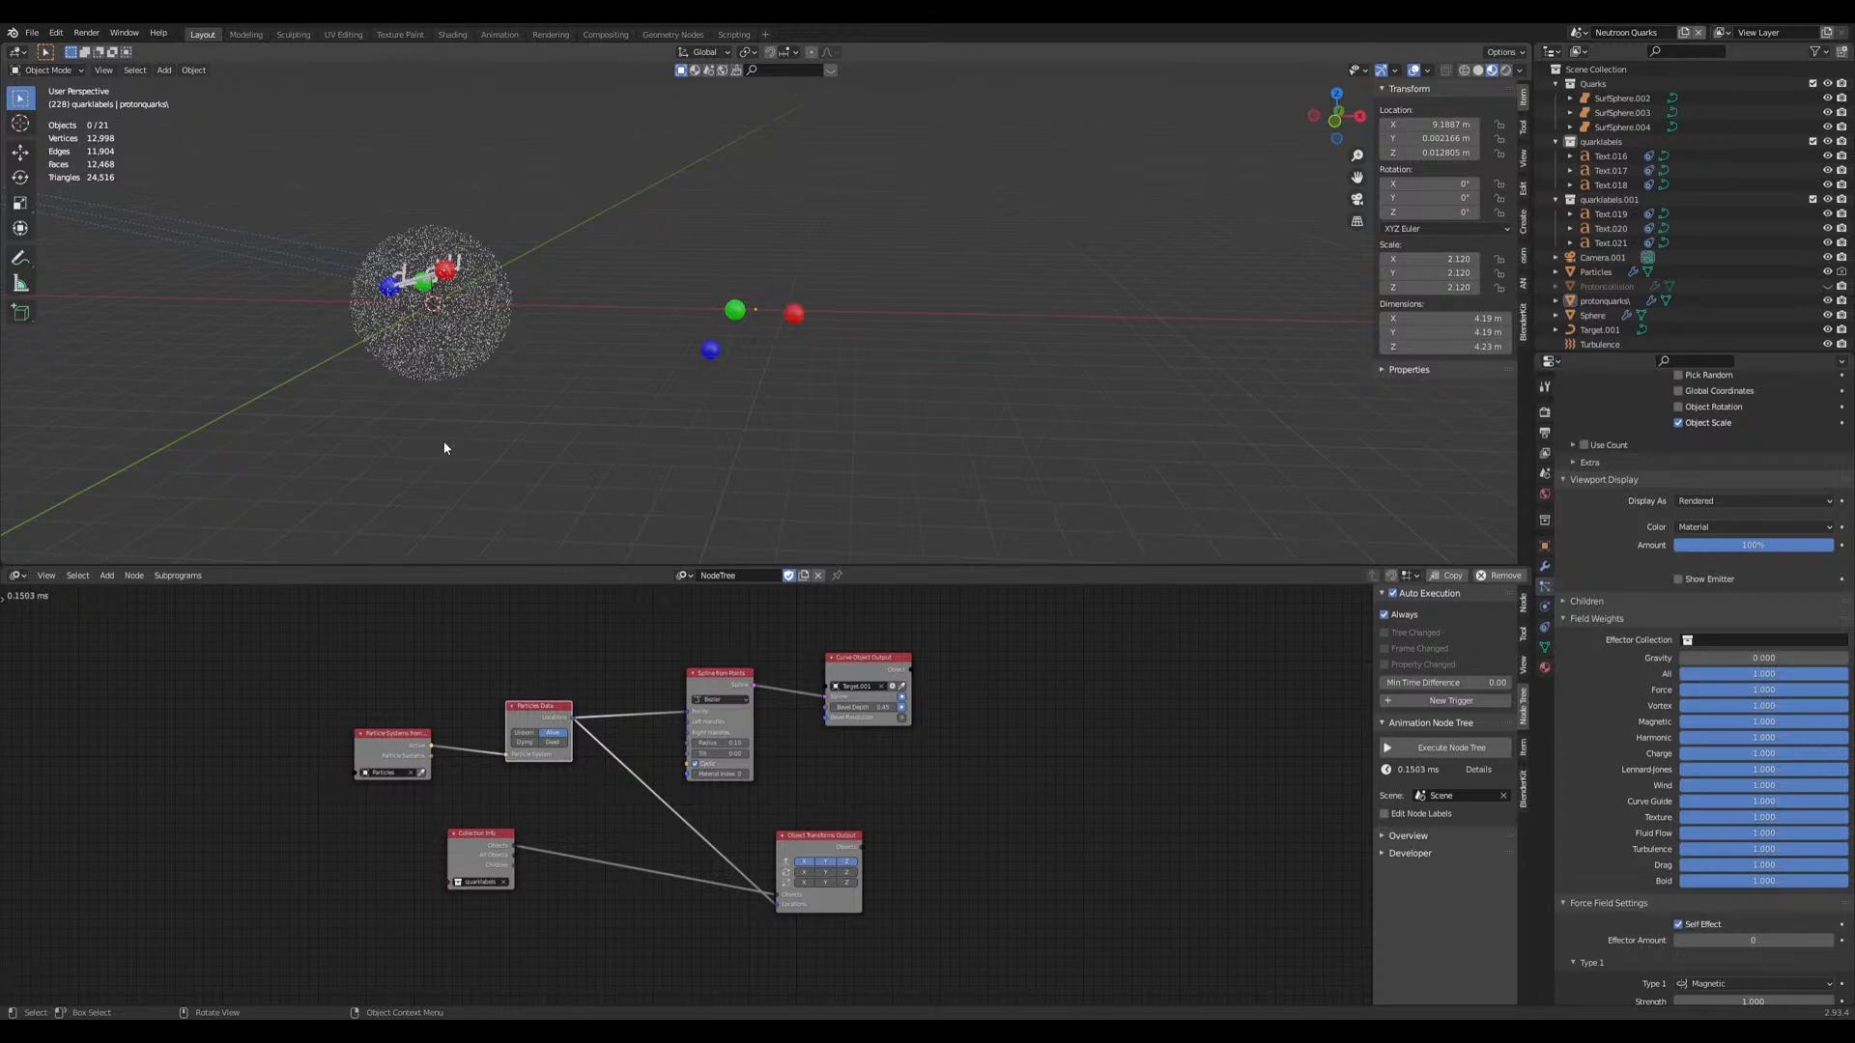
middle_drag(509, 395, 608, 401)
scroll(597, 418, up, 2)
scroll(657, 483, down, 2)
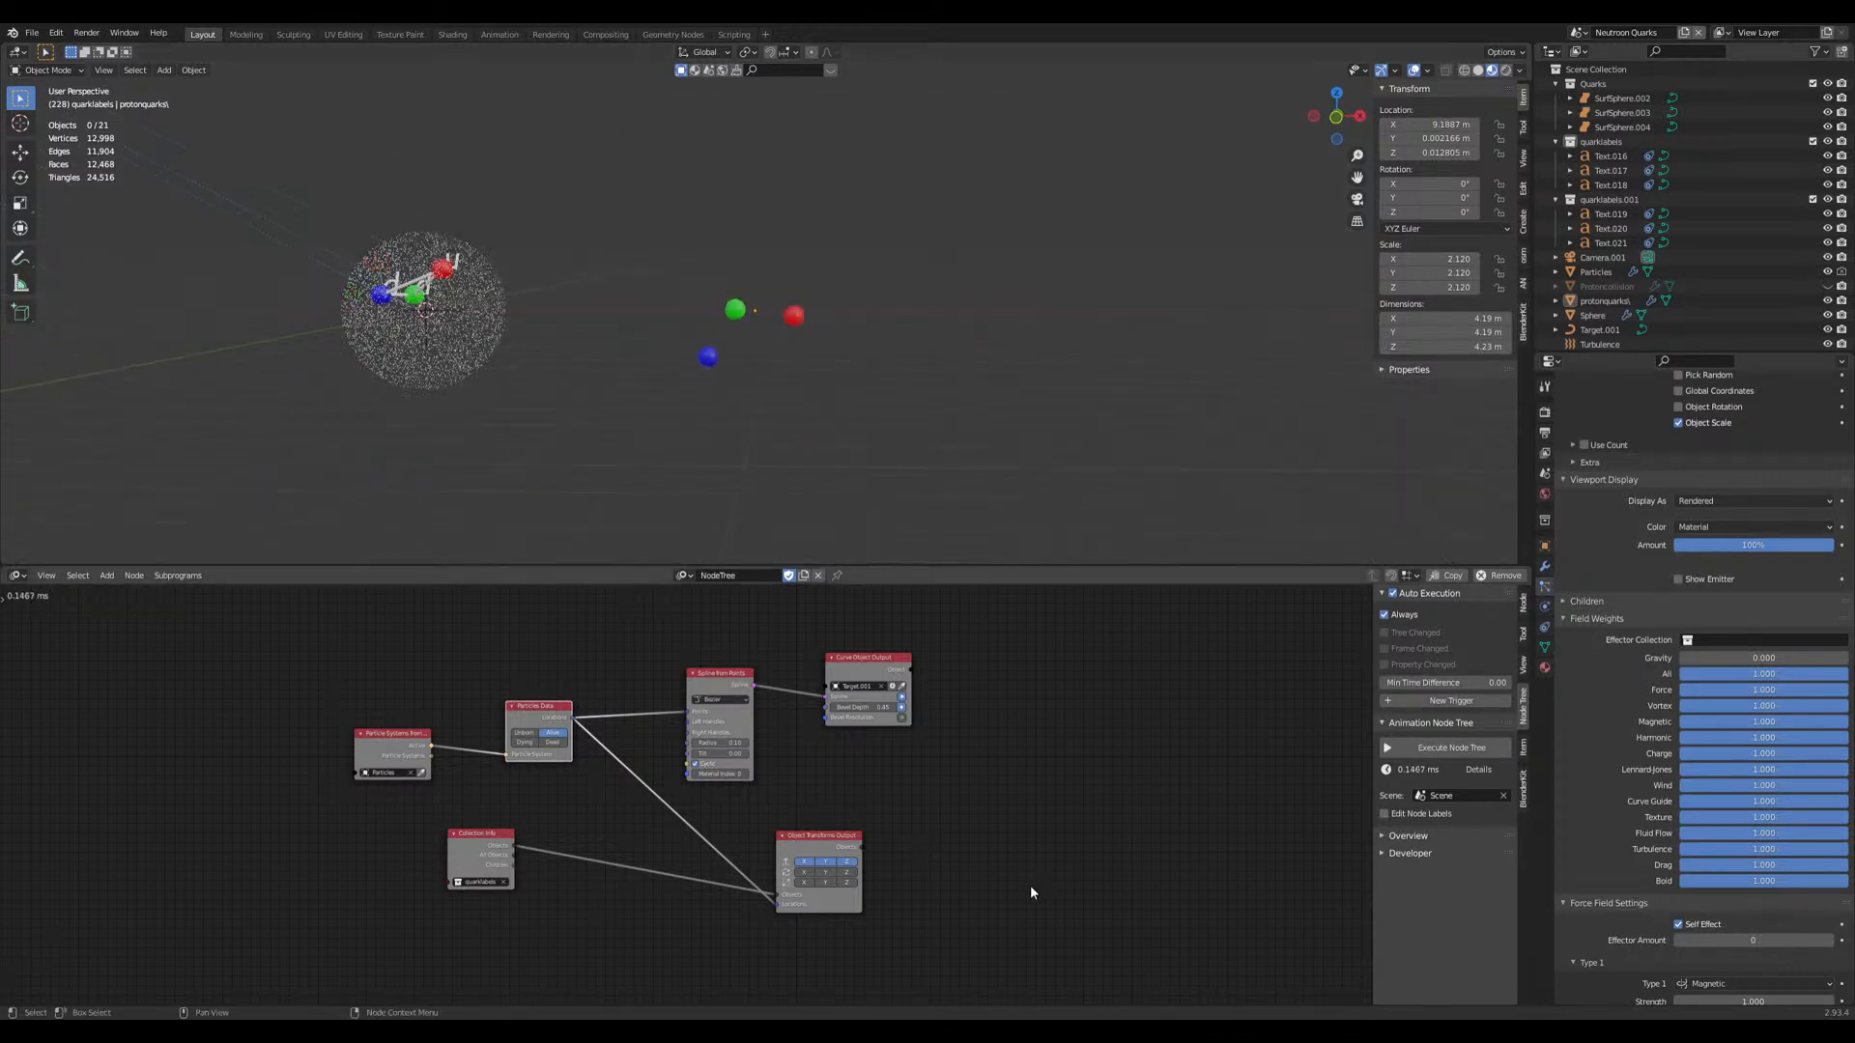
Step: Duplicate the quarklabels Collection Info node and place the copy below the existing node group
middle_drag(746, 485, 802, 483)
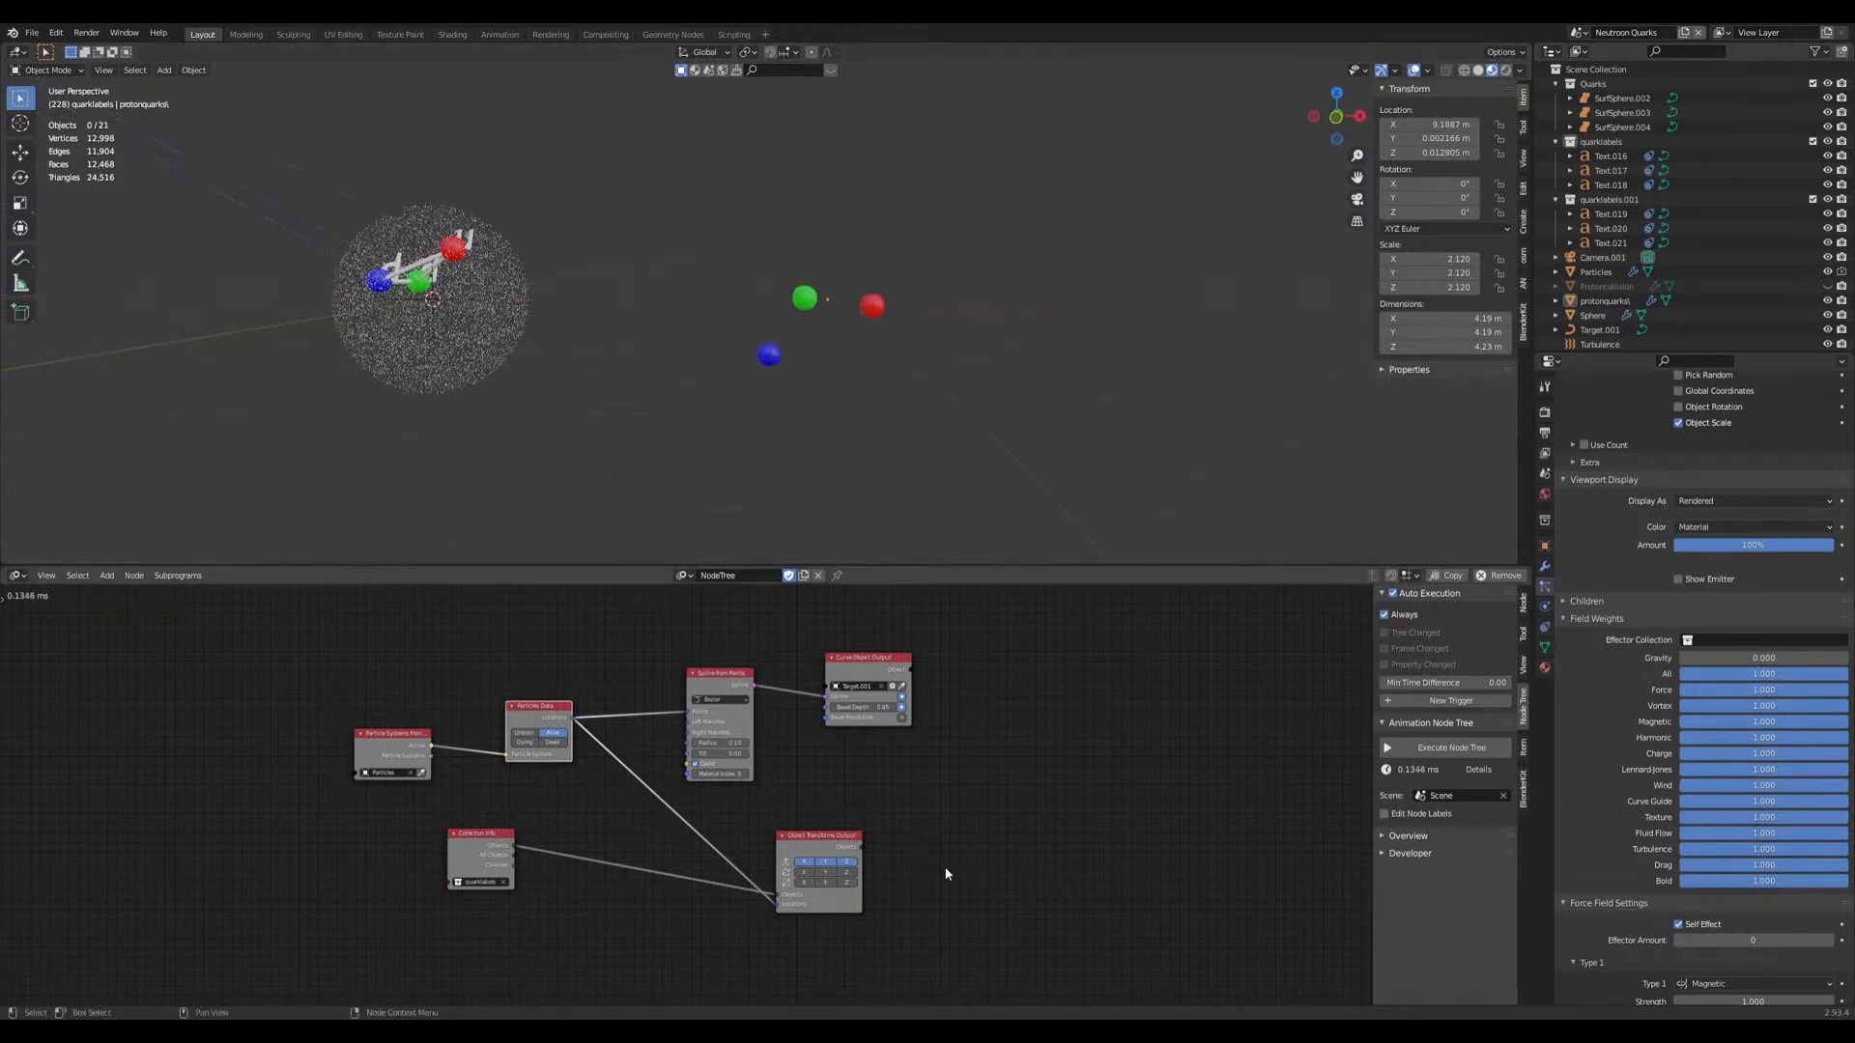
scroll(658, 871, up, 2)
middle_drag(658, 871, 624, 707)
click(346, 723)
key(shift+d)
click(385, 883)
Step: Duplicate the linked Particle Systems from Object and Particles Data nodes and place the copies below the duplicated Collection Info node
scroll(567, 791, down, 6)
middle_drag(567, 791, 533, 815)
drag(332, 621, 530, 706)
key(g)
click(619, 894)
middle_drag(618, 895, 618, 819)
scroll(618, 819, up, 2)
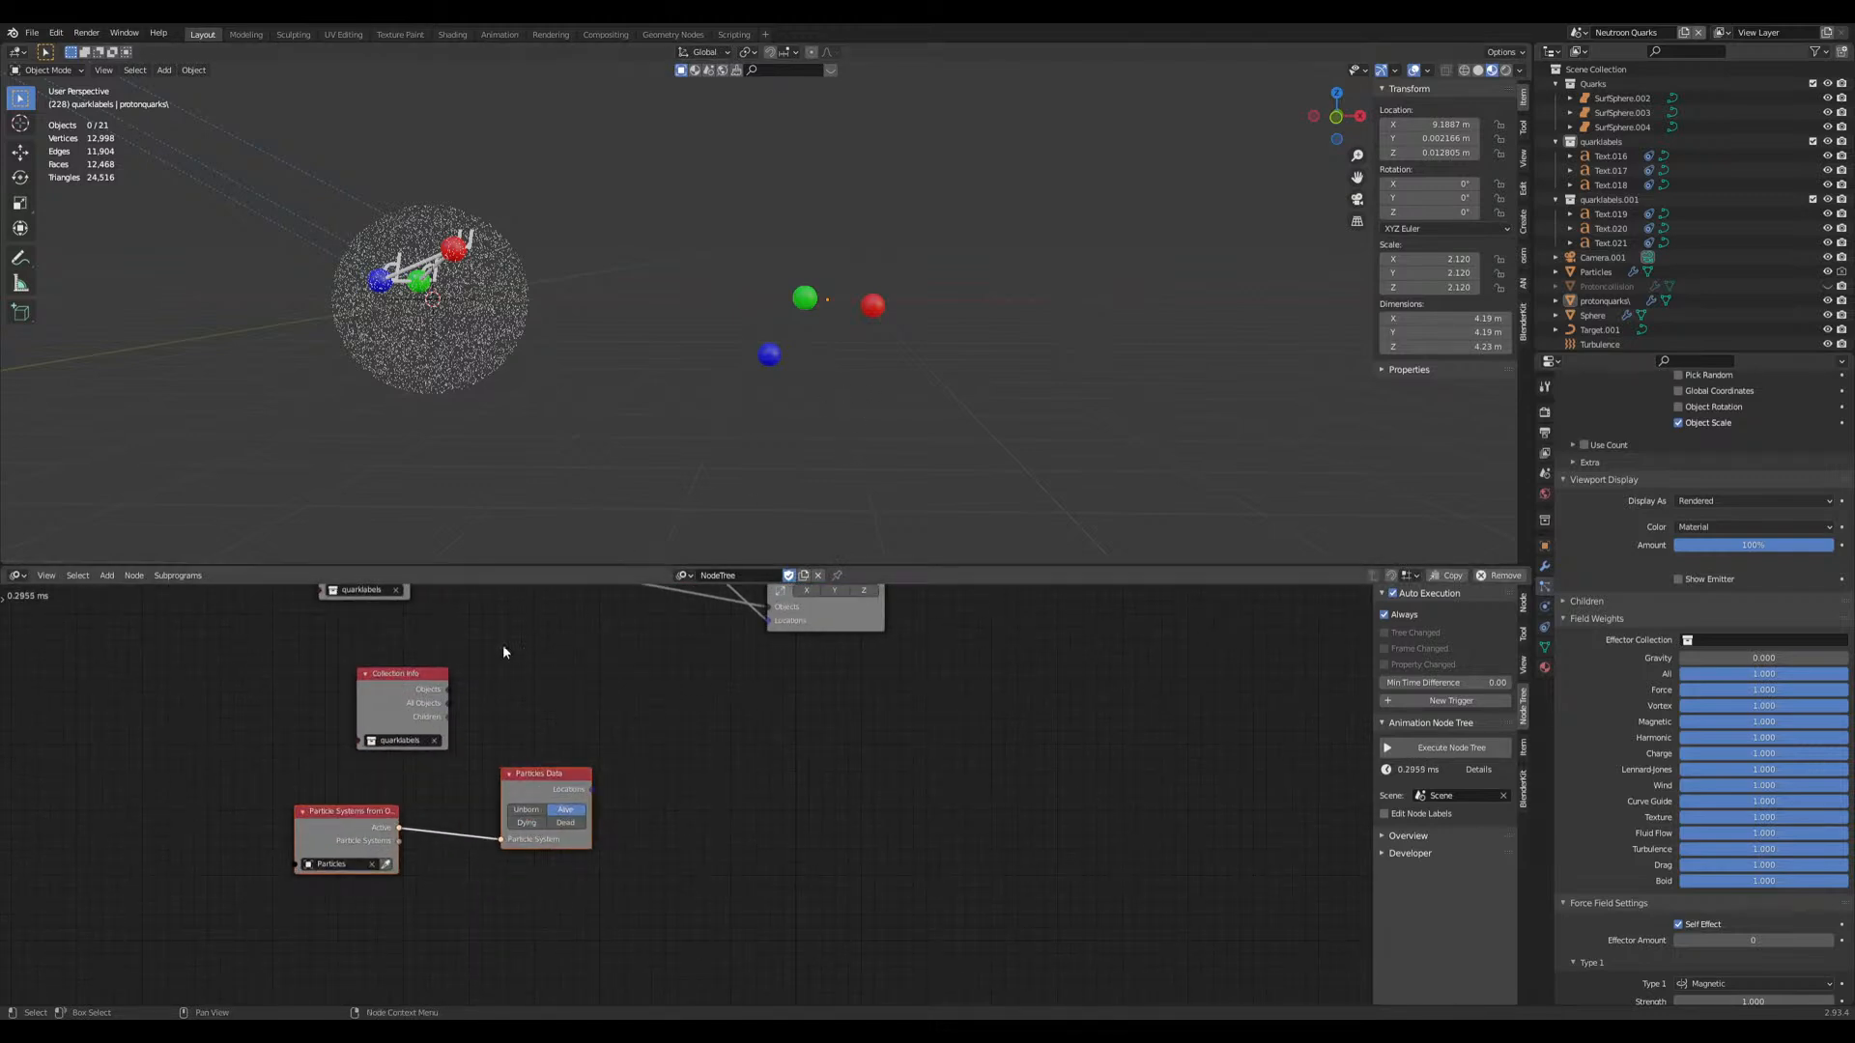
Step: Set the duplicated Collection Info node to quarklabels.001 and the duplicated Particle Systems from Object node to protonquarks
middle_drag(489, 683, 506, 736)
click(421, 798)
click(426, 851)
drag(421, 743, 379, 755)
middle_drag(498, 804, 474, 810)
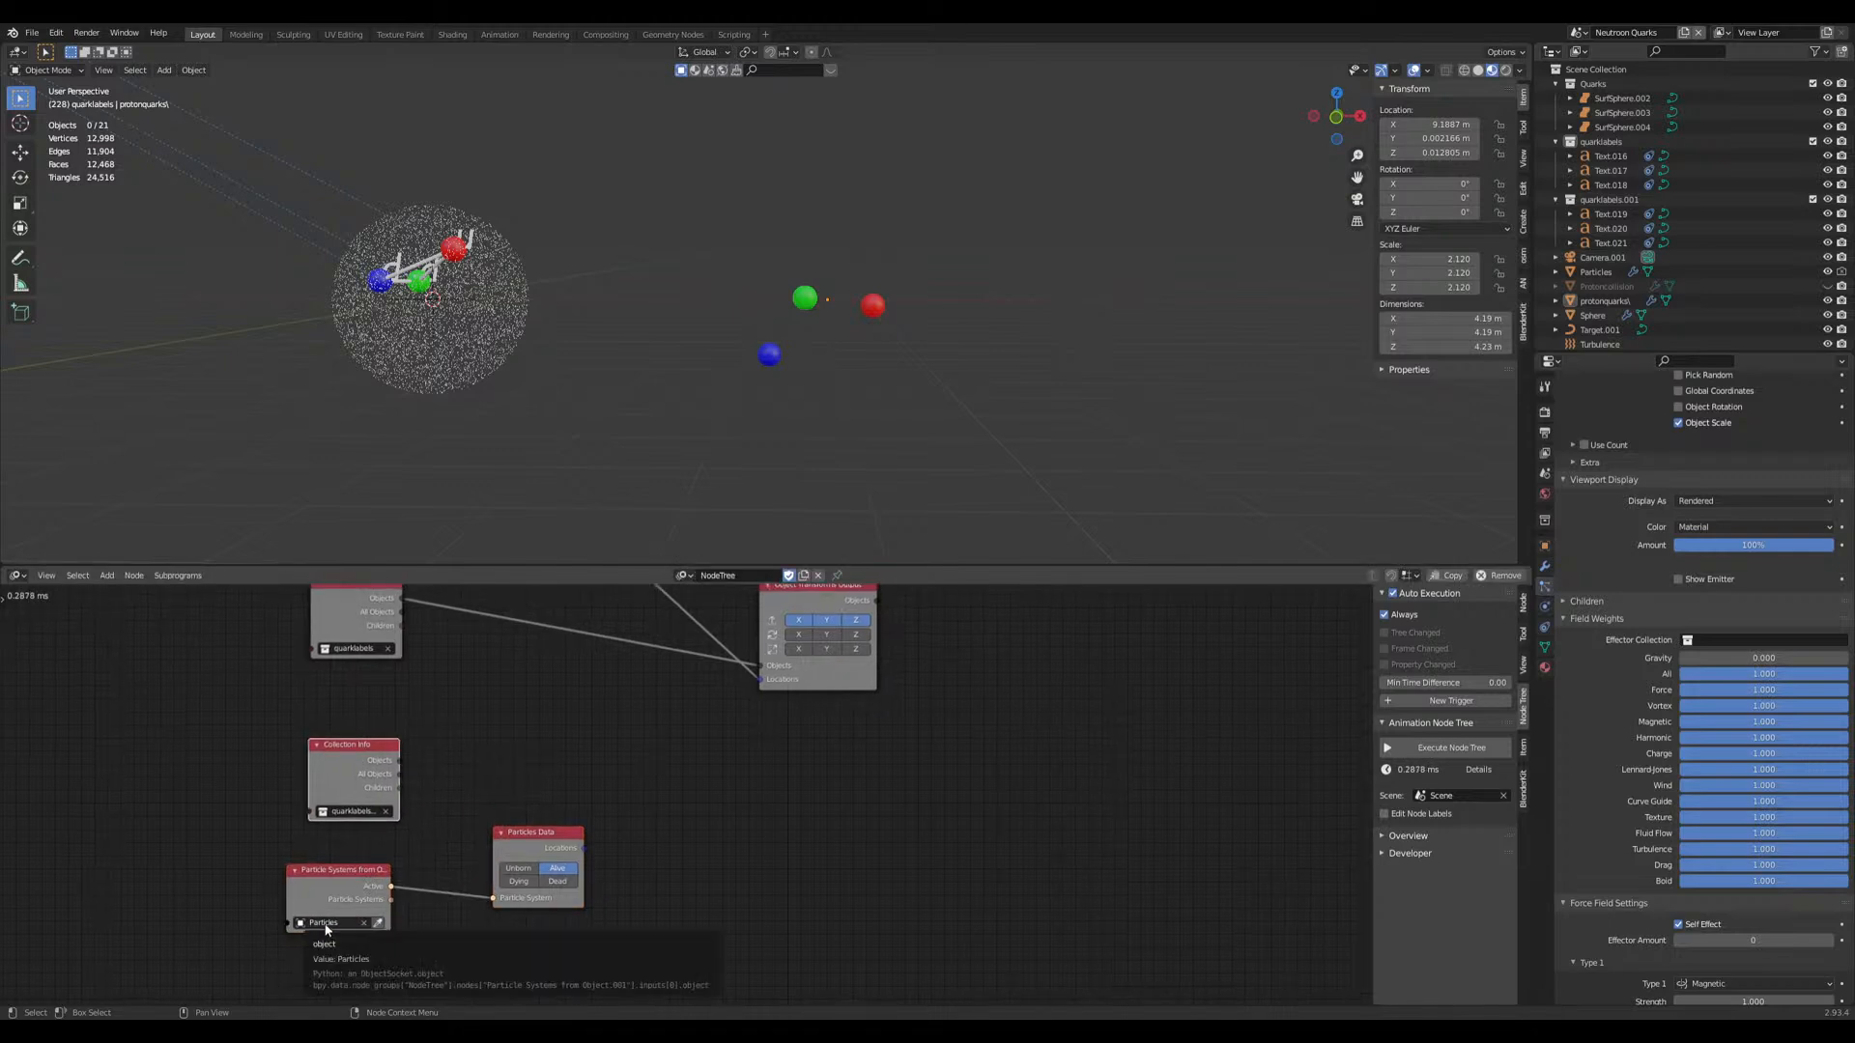
click(332, 923)
text(pro)
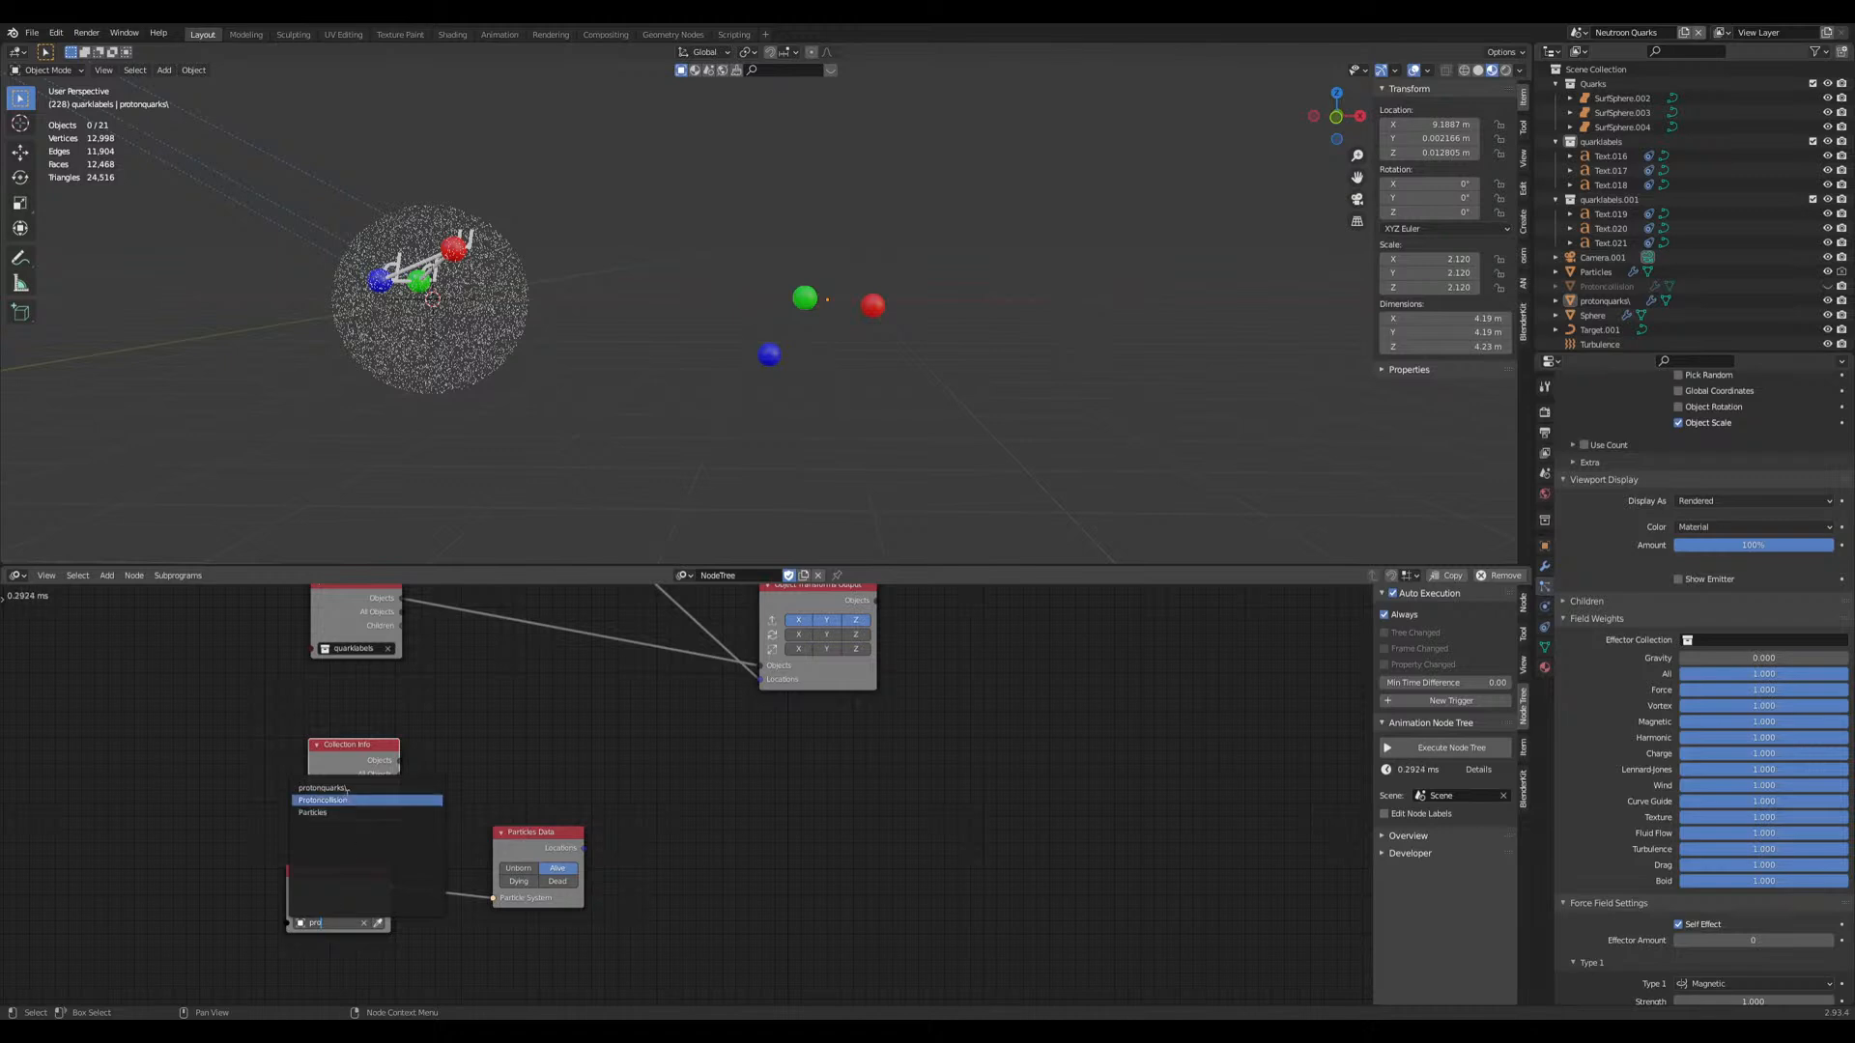
click(322, 788)
Step: Duplicate the Object Transforms Output node and connect the copy to the duplicated Collection Info objects and Particles Data locations
middle_drag(722, 809, 454, 839)
click(622, 685)
key(shift+d)
click(695, 885)
drag(370, 867, 628, 922)
drag(188, 781, 622, 884)
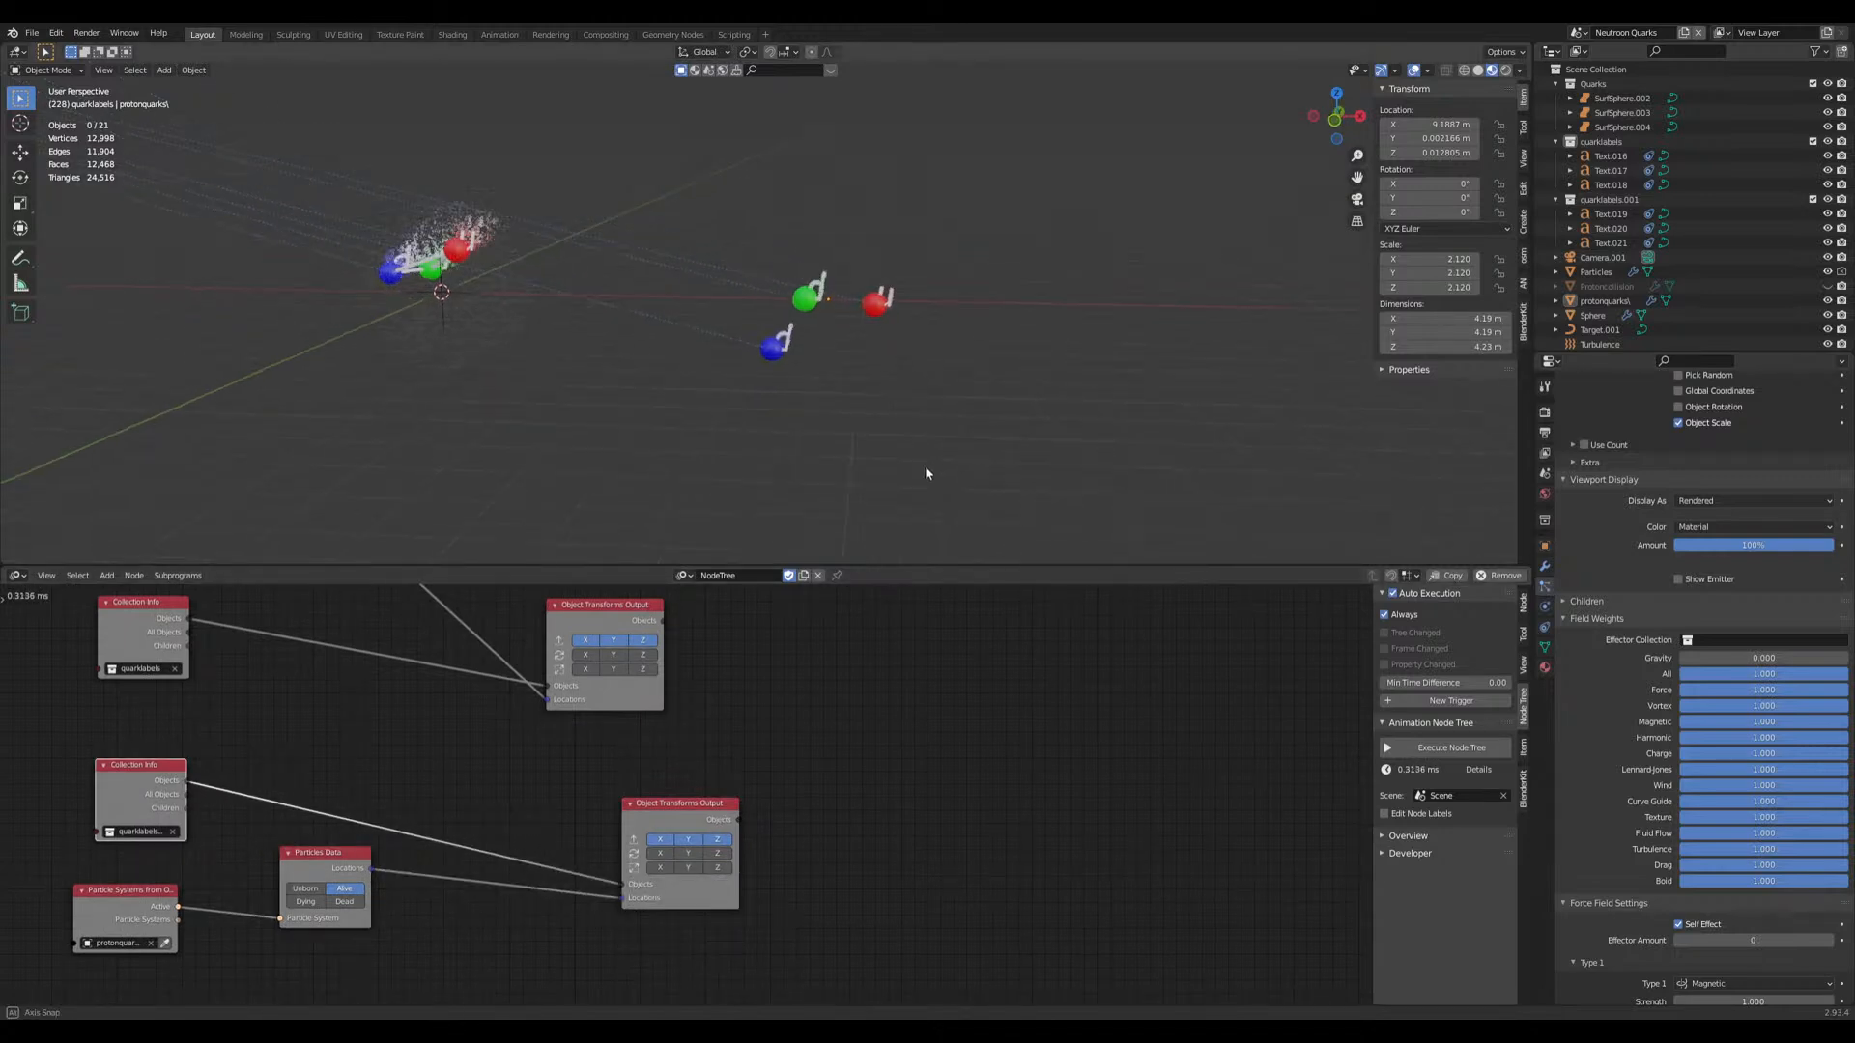
Step: Change the text of the proton's green quark label, Text.020, to "u"
scroll(830, 376, up, 3)
click(756, 373)
click(756, 372)
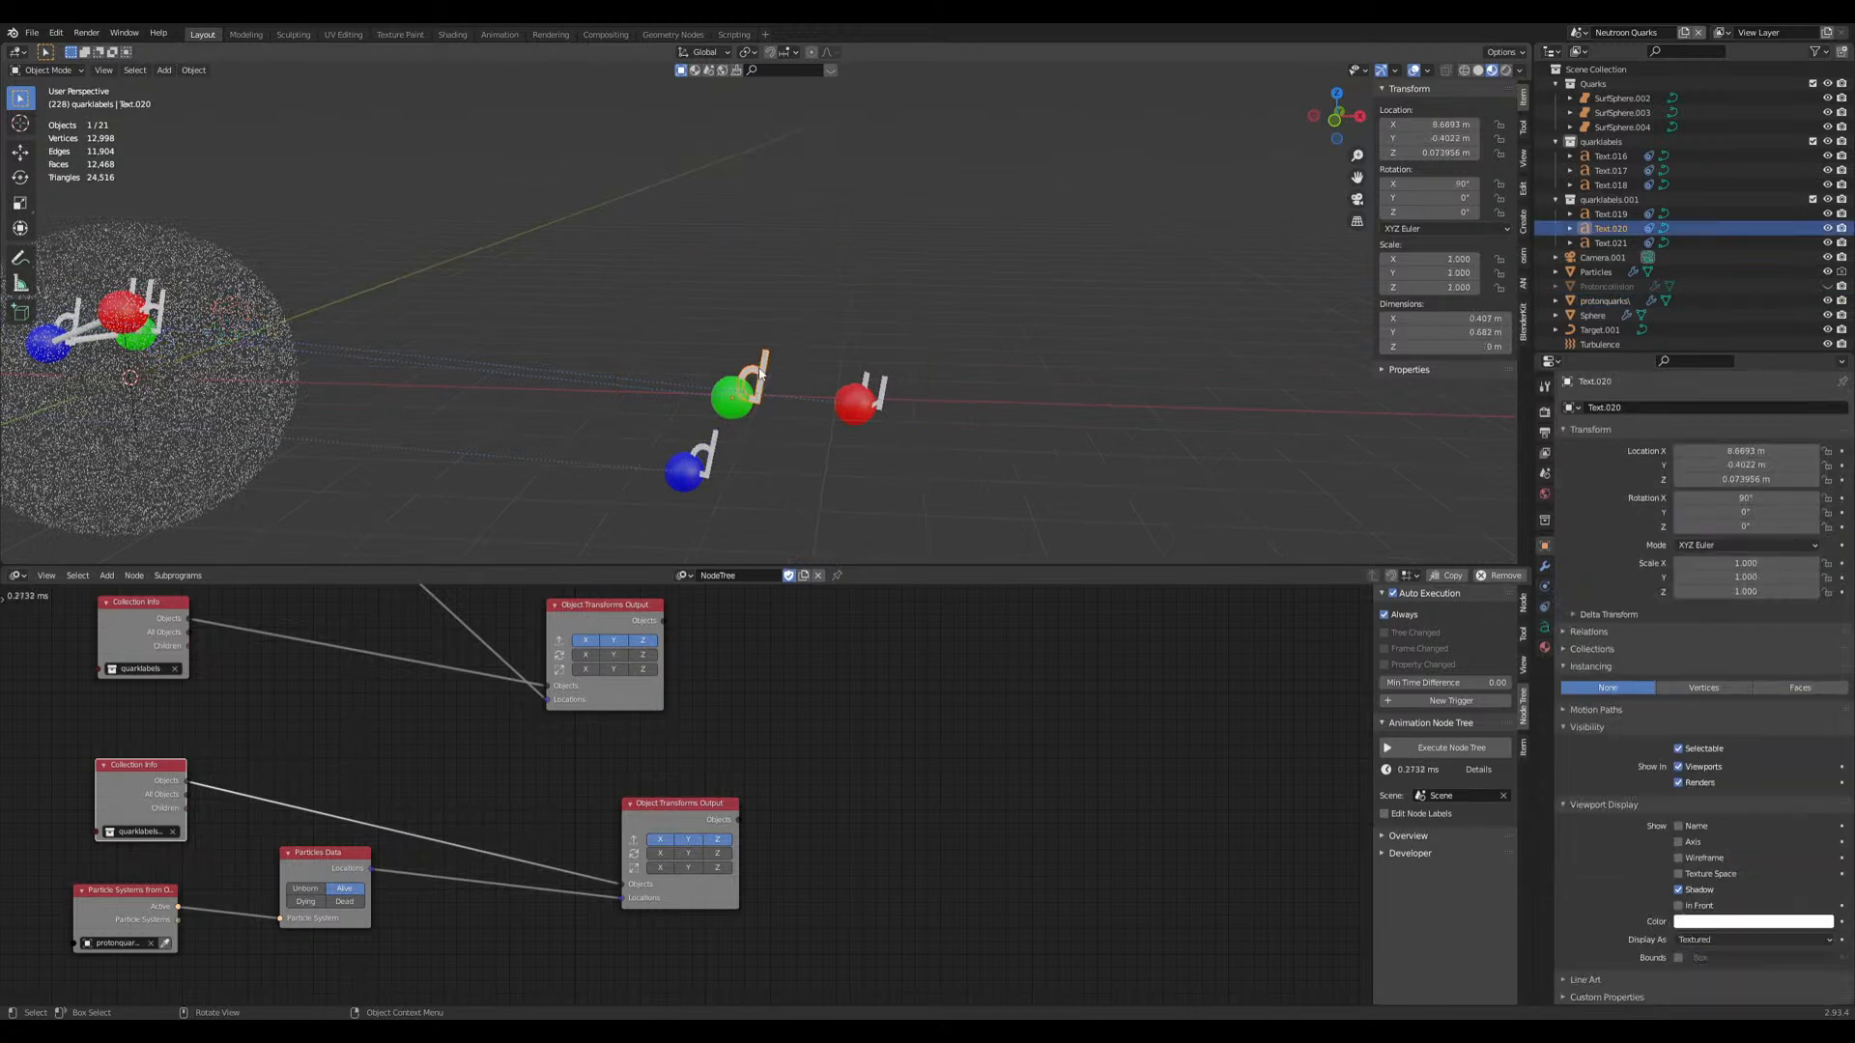
key(Tab)
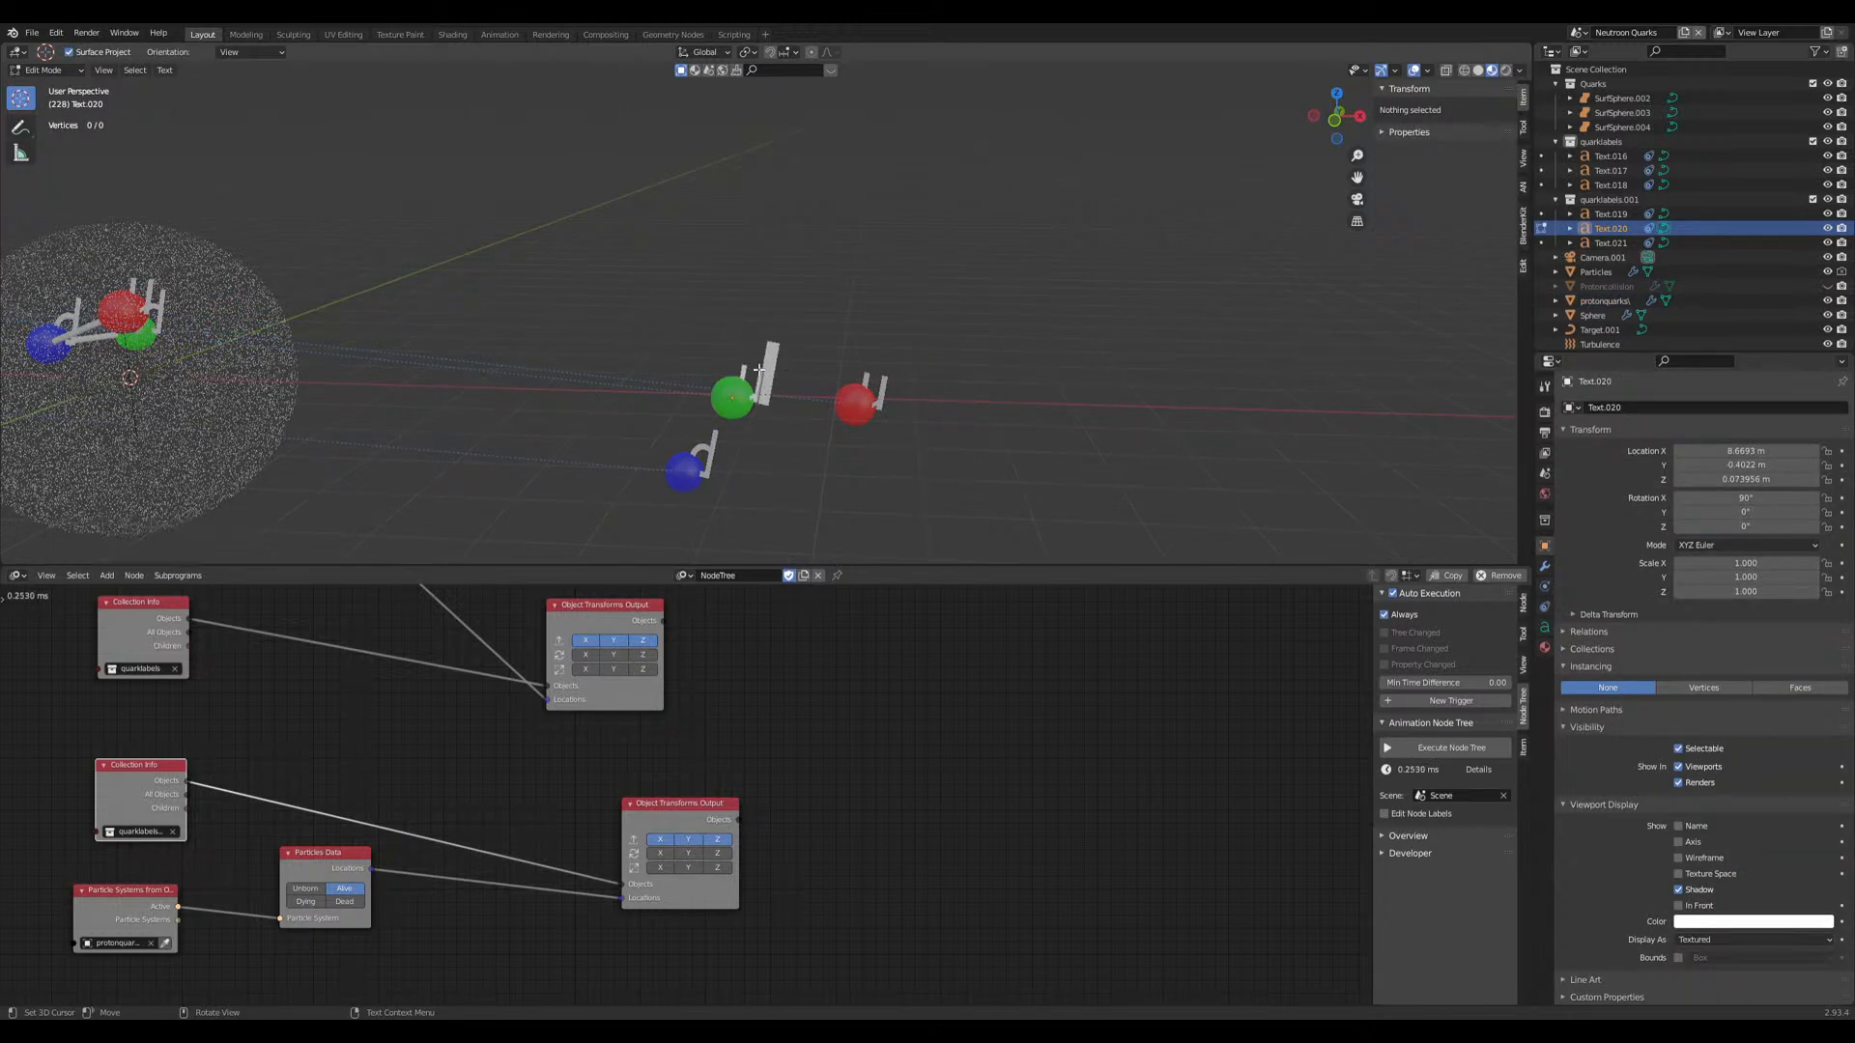
key(Tab)
click(999, 448)
Step: Play the animation to check that the labels follow the proton quarks, and save the file
key(space)
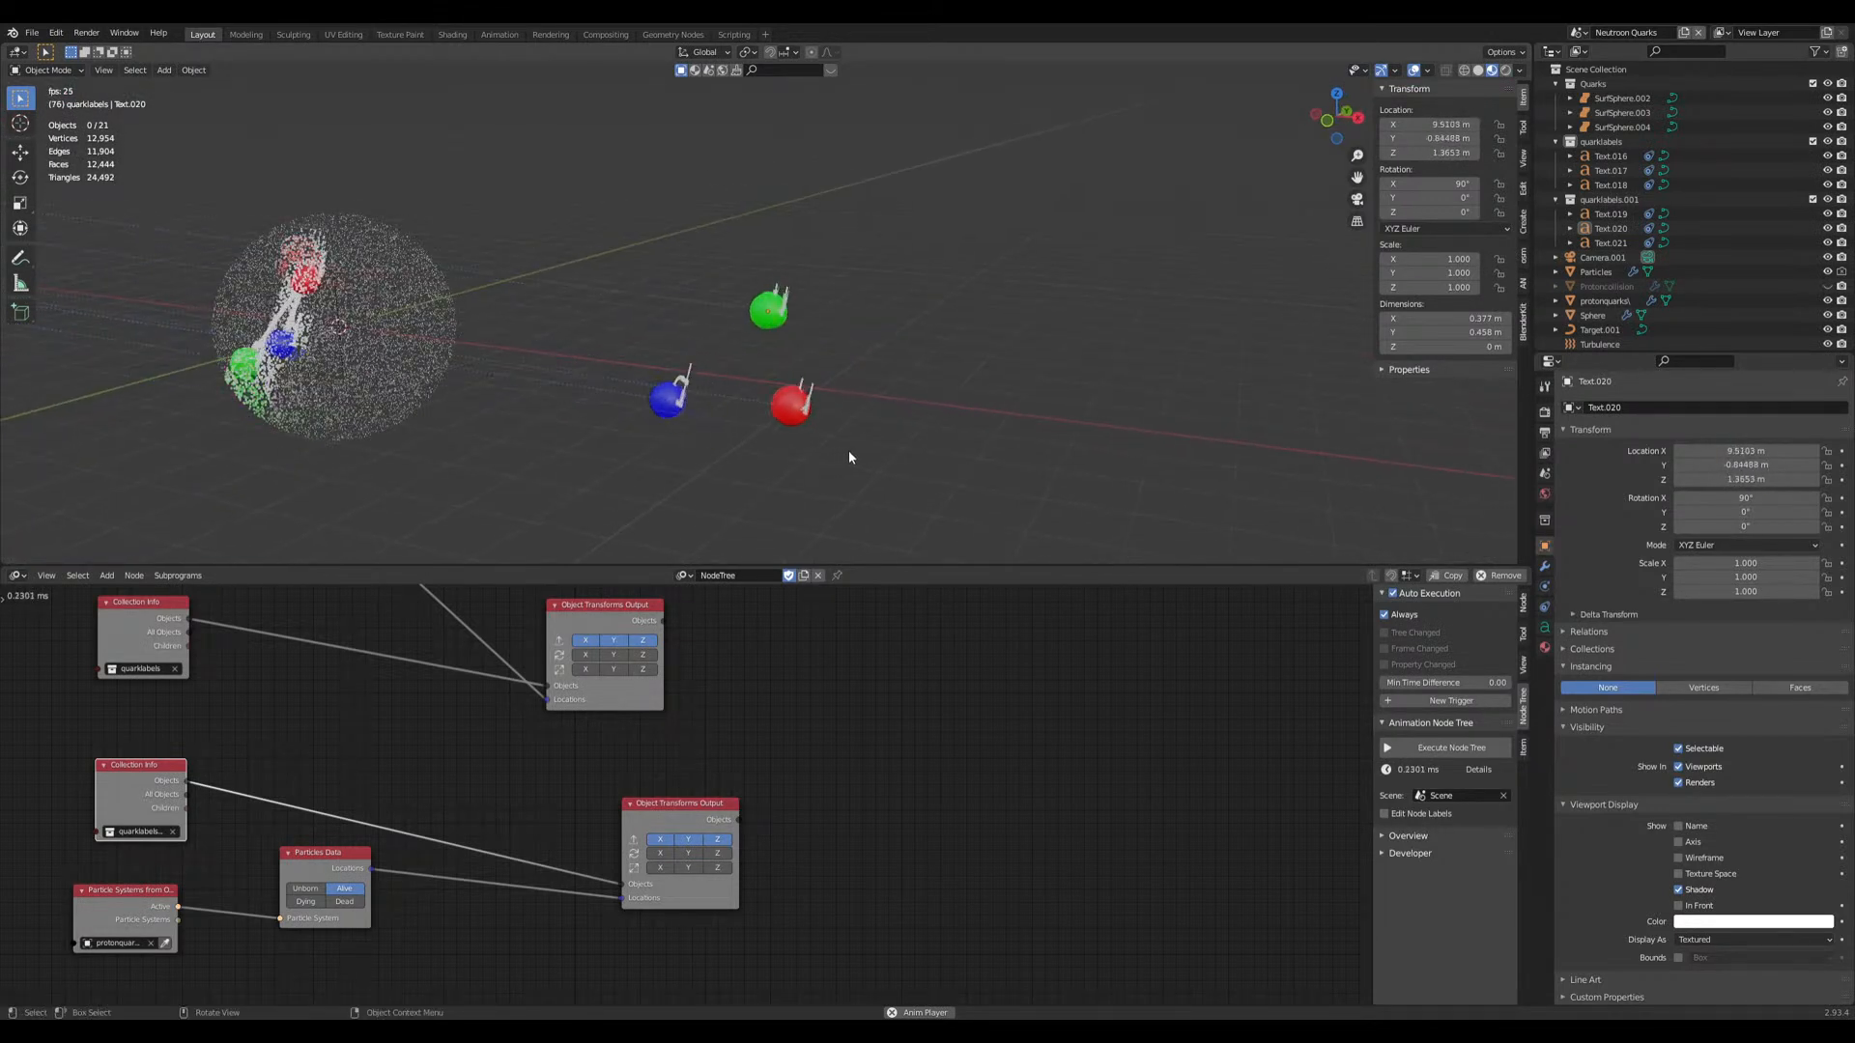
key(space)
scroll(790, 745, down, 6)
middle_drag(832, 697, 976, 867)
key(ctrl+s)
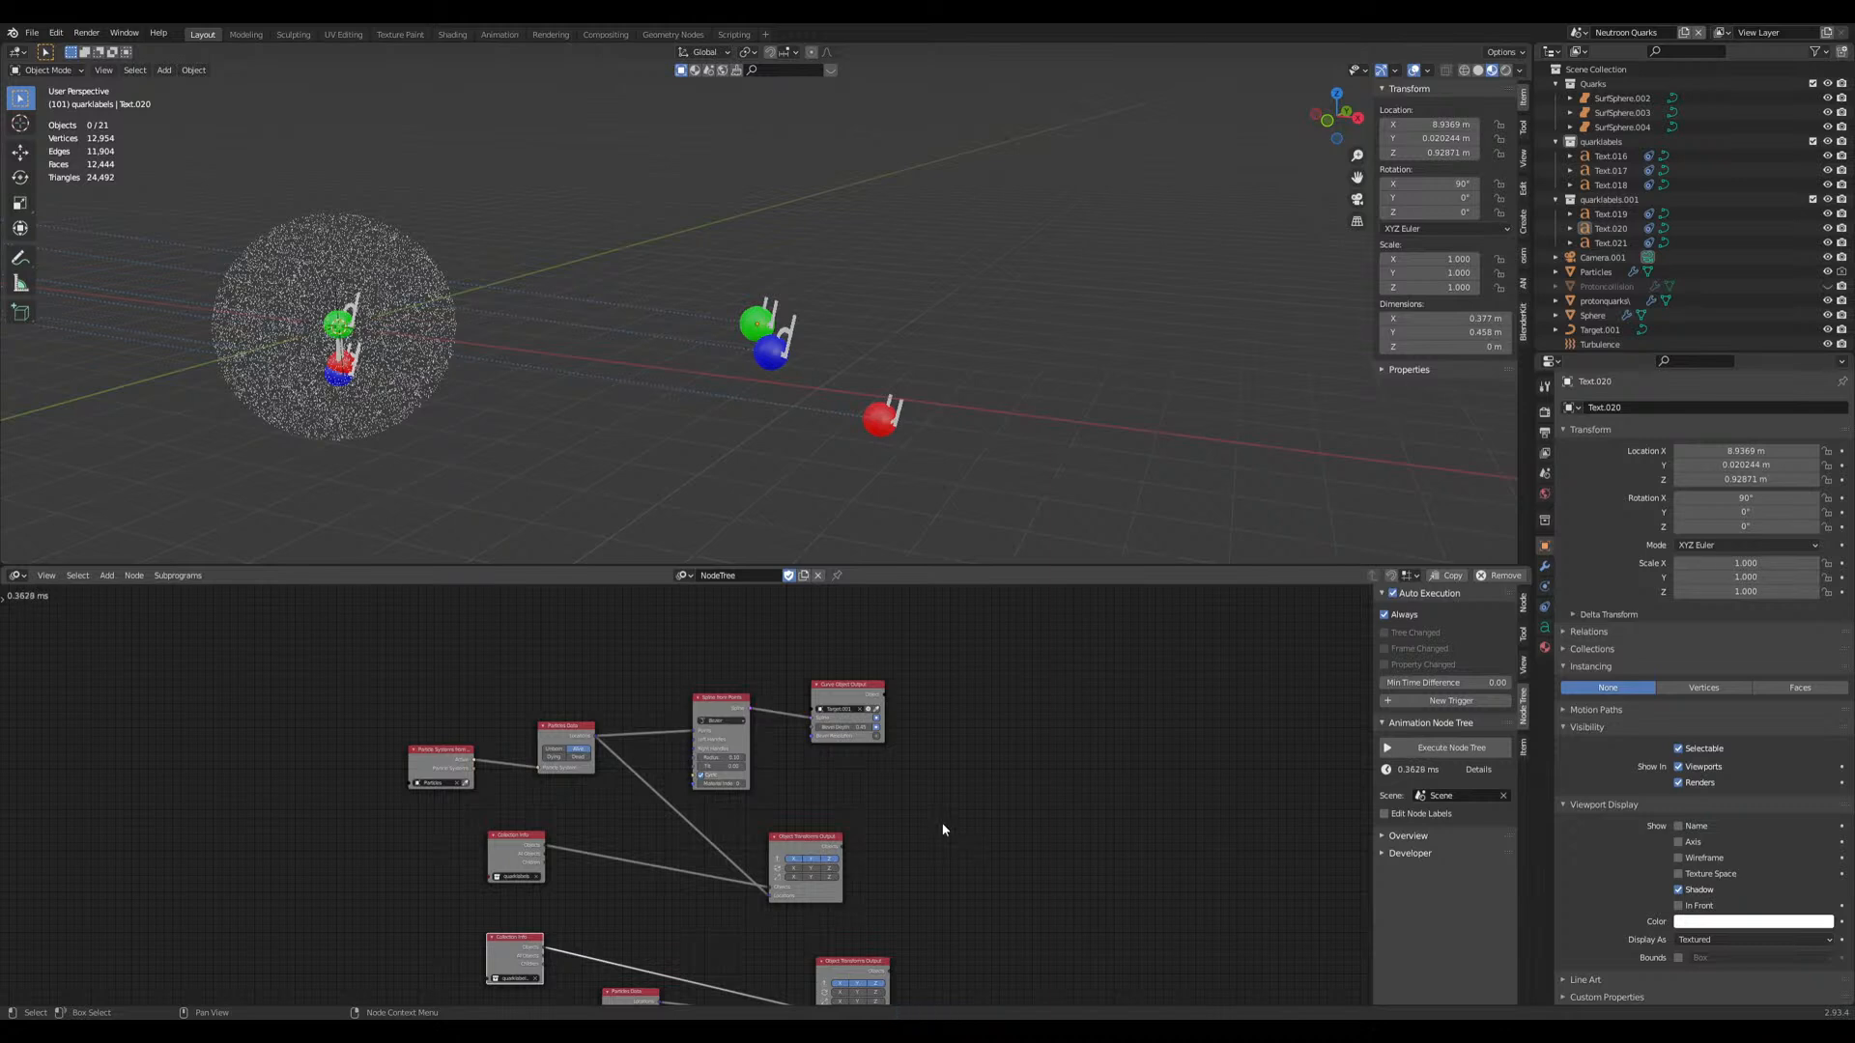
Step: Enlarge the node editor and move the whole proton node group closer to the upper node group
scroll(954, 799, down, 2)
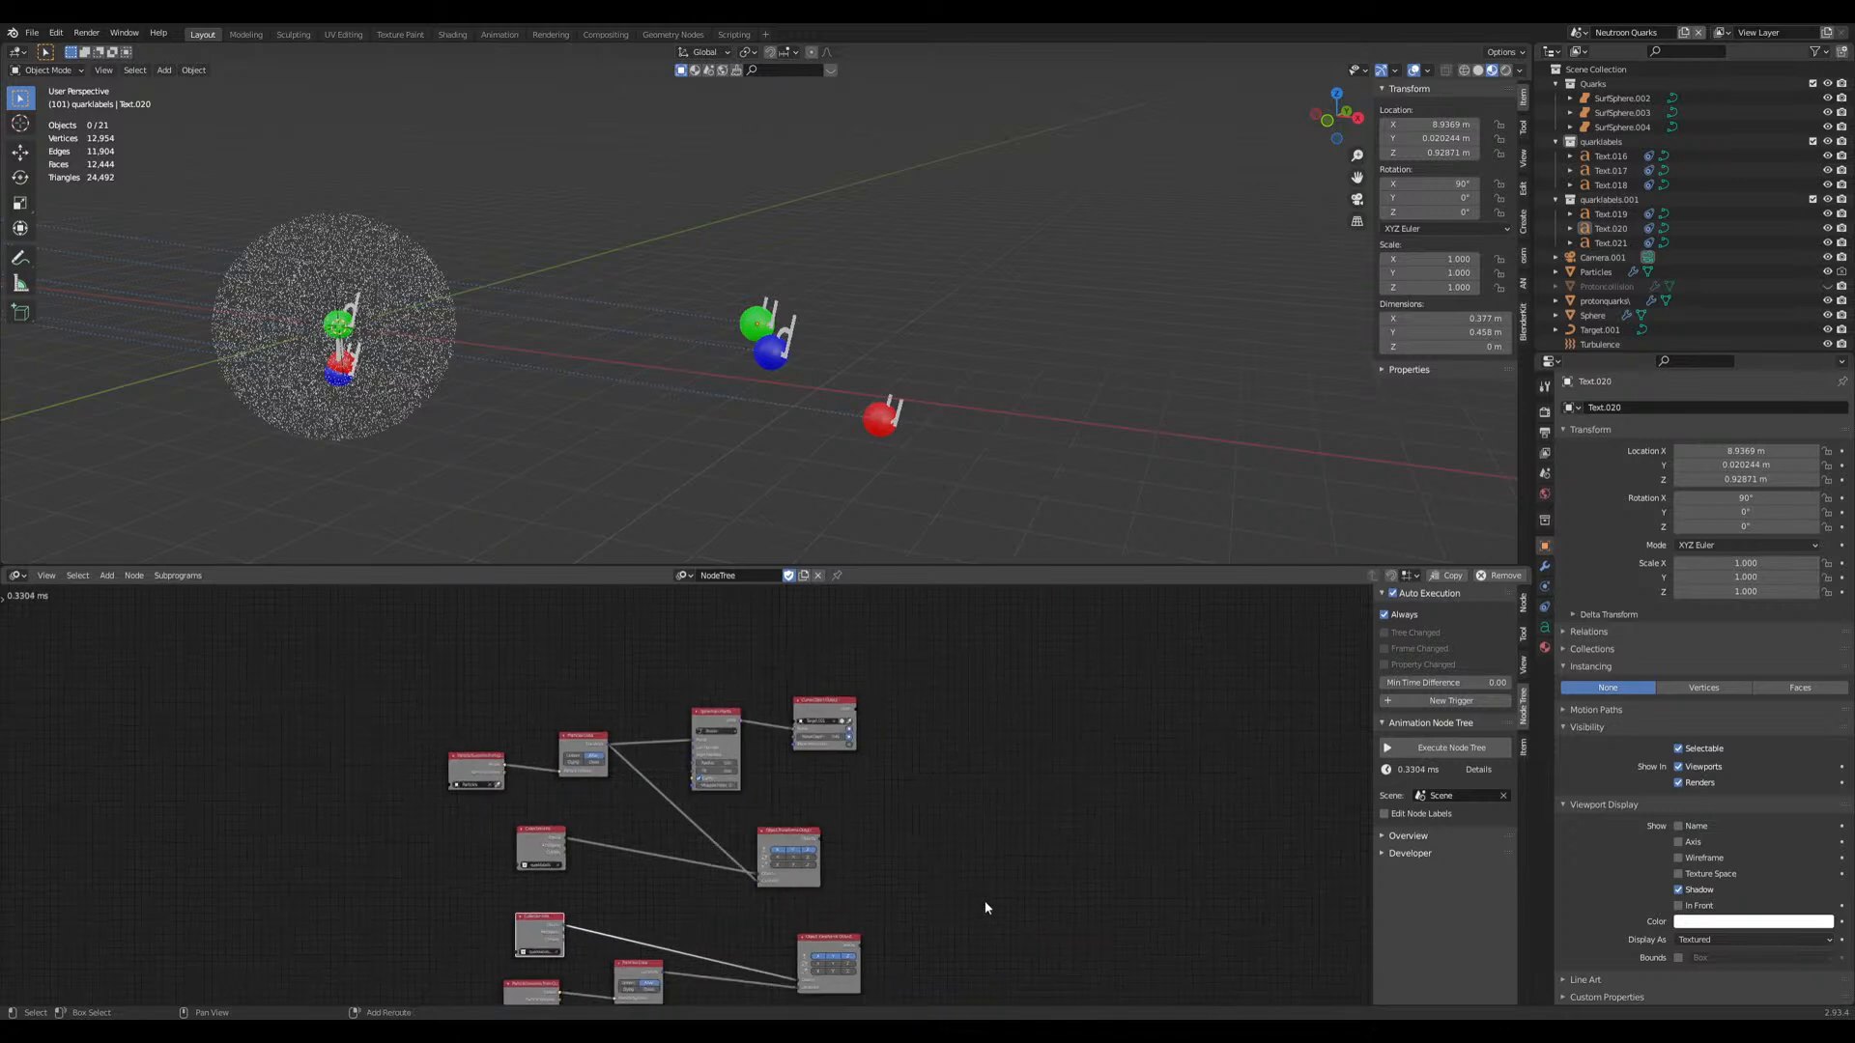
shift+middle_drag(984, 901, 923, 748)
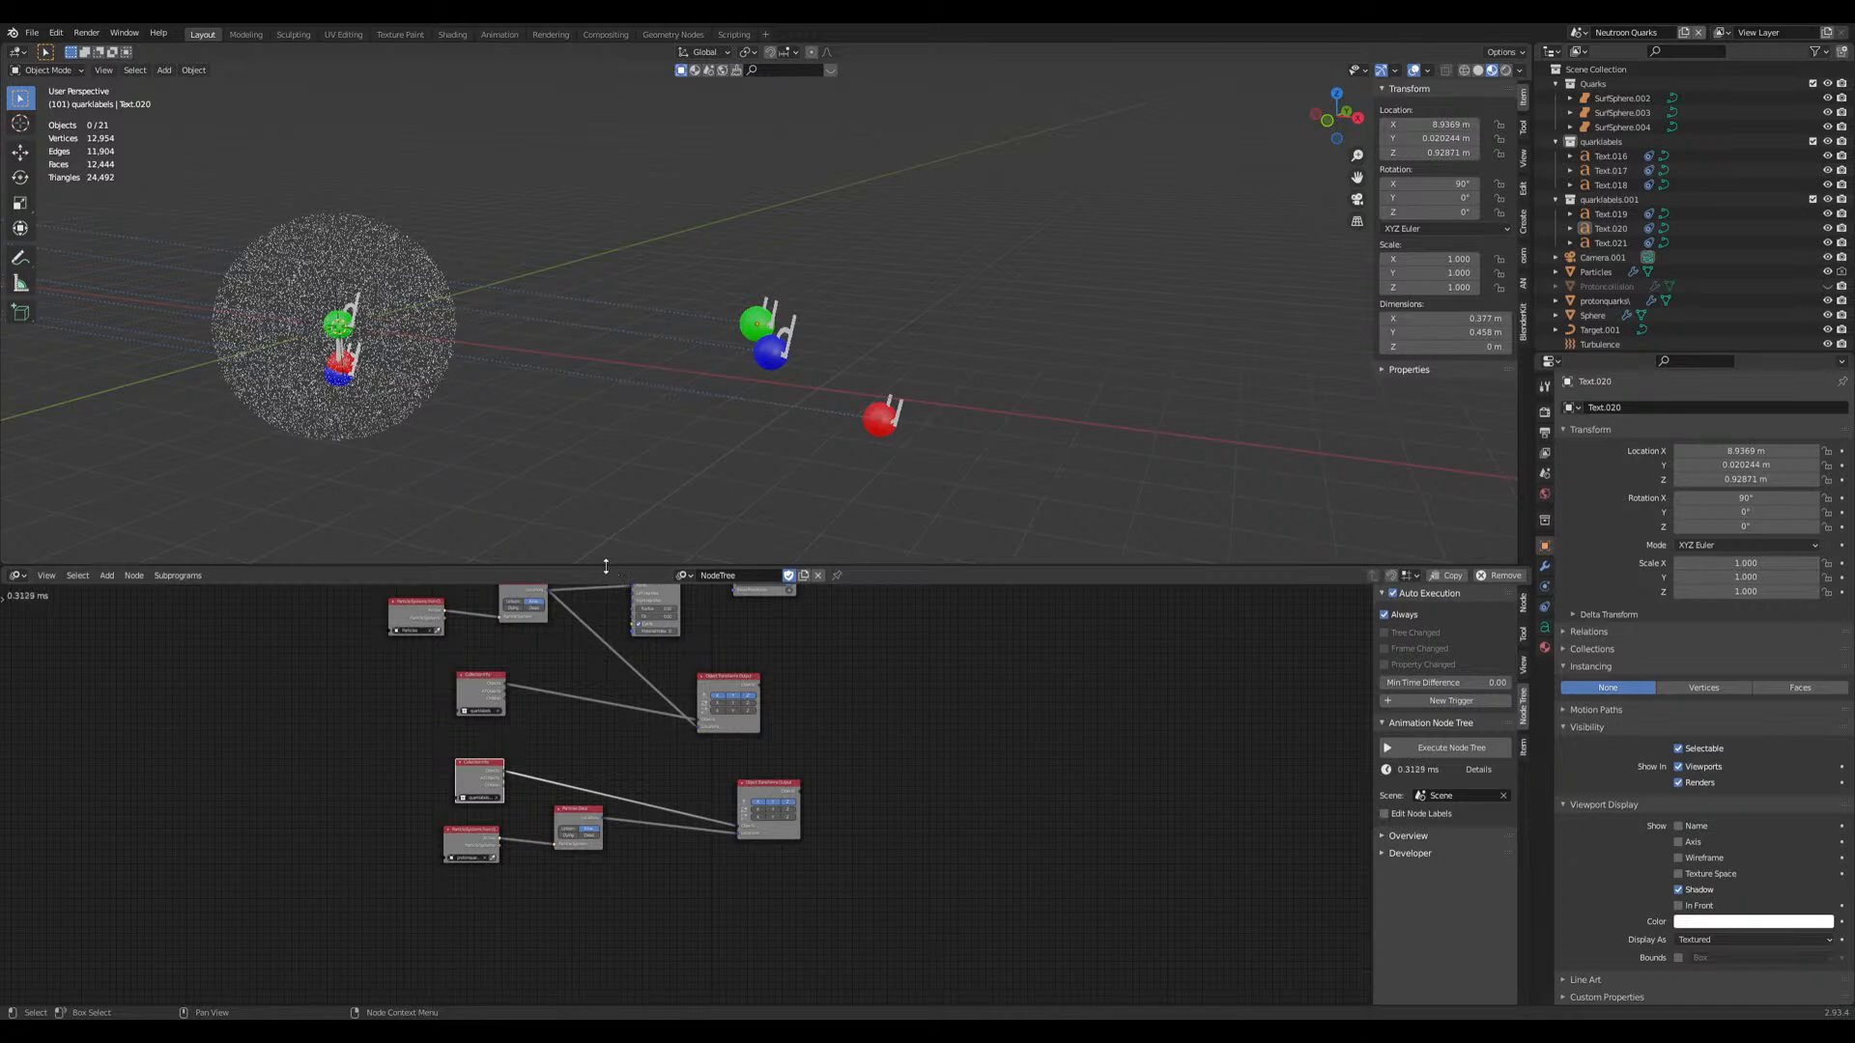
drag(612, 570, 613, 477)
scroll(635, 777, up, 2)
middle_drag(634, 777, 698, 744)
drag(310, 621, 273, 669)
key(g)
click(242, 684)
click(614, 776)
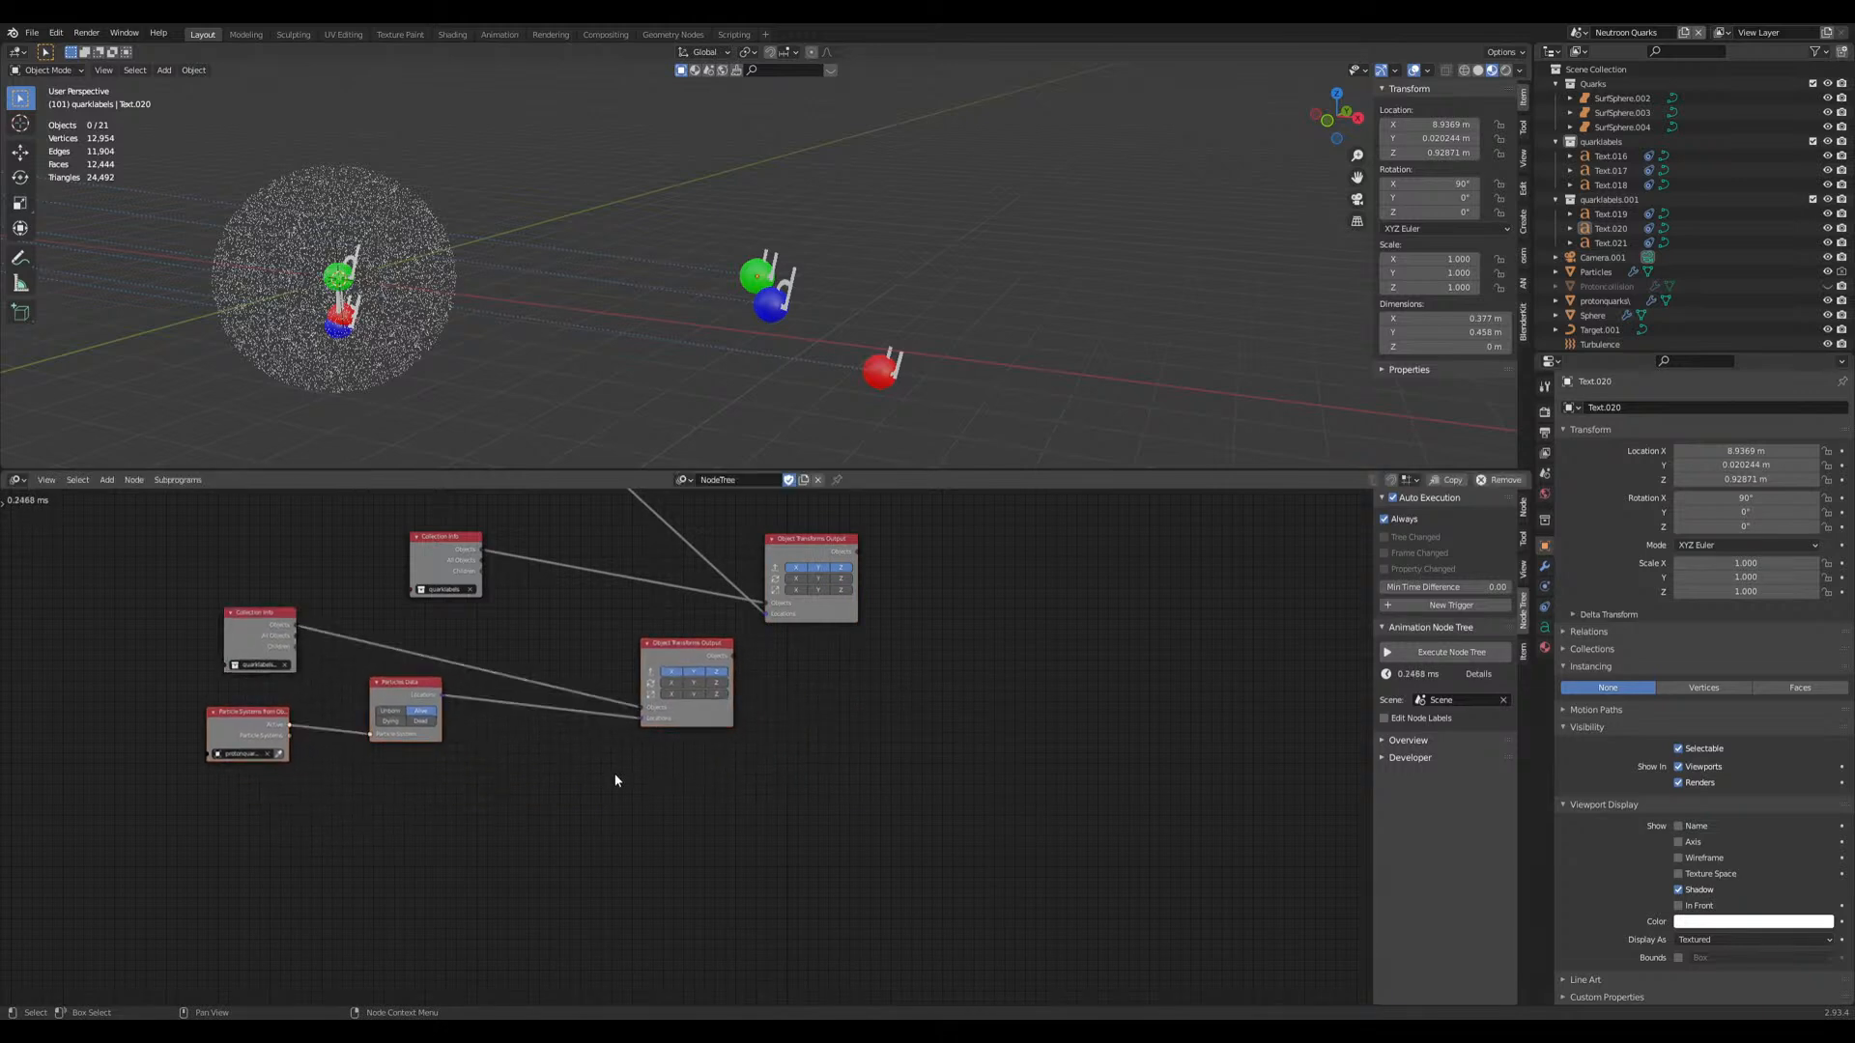
middle_drag(640, 787, 629, 936)
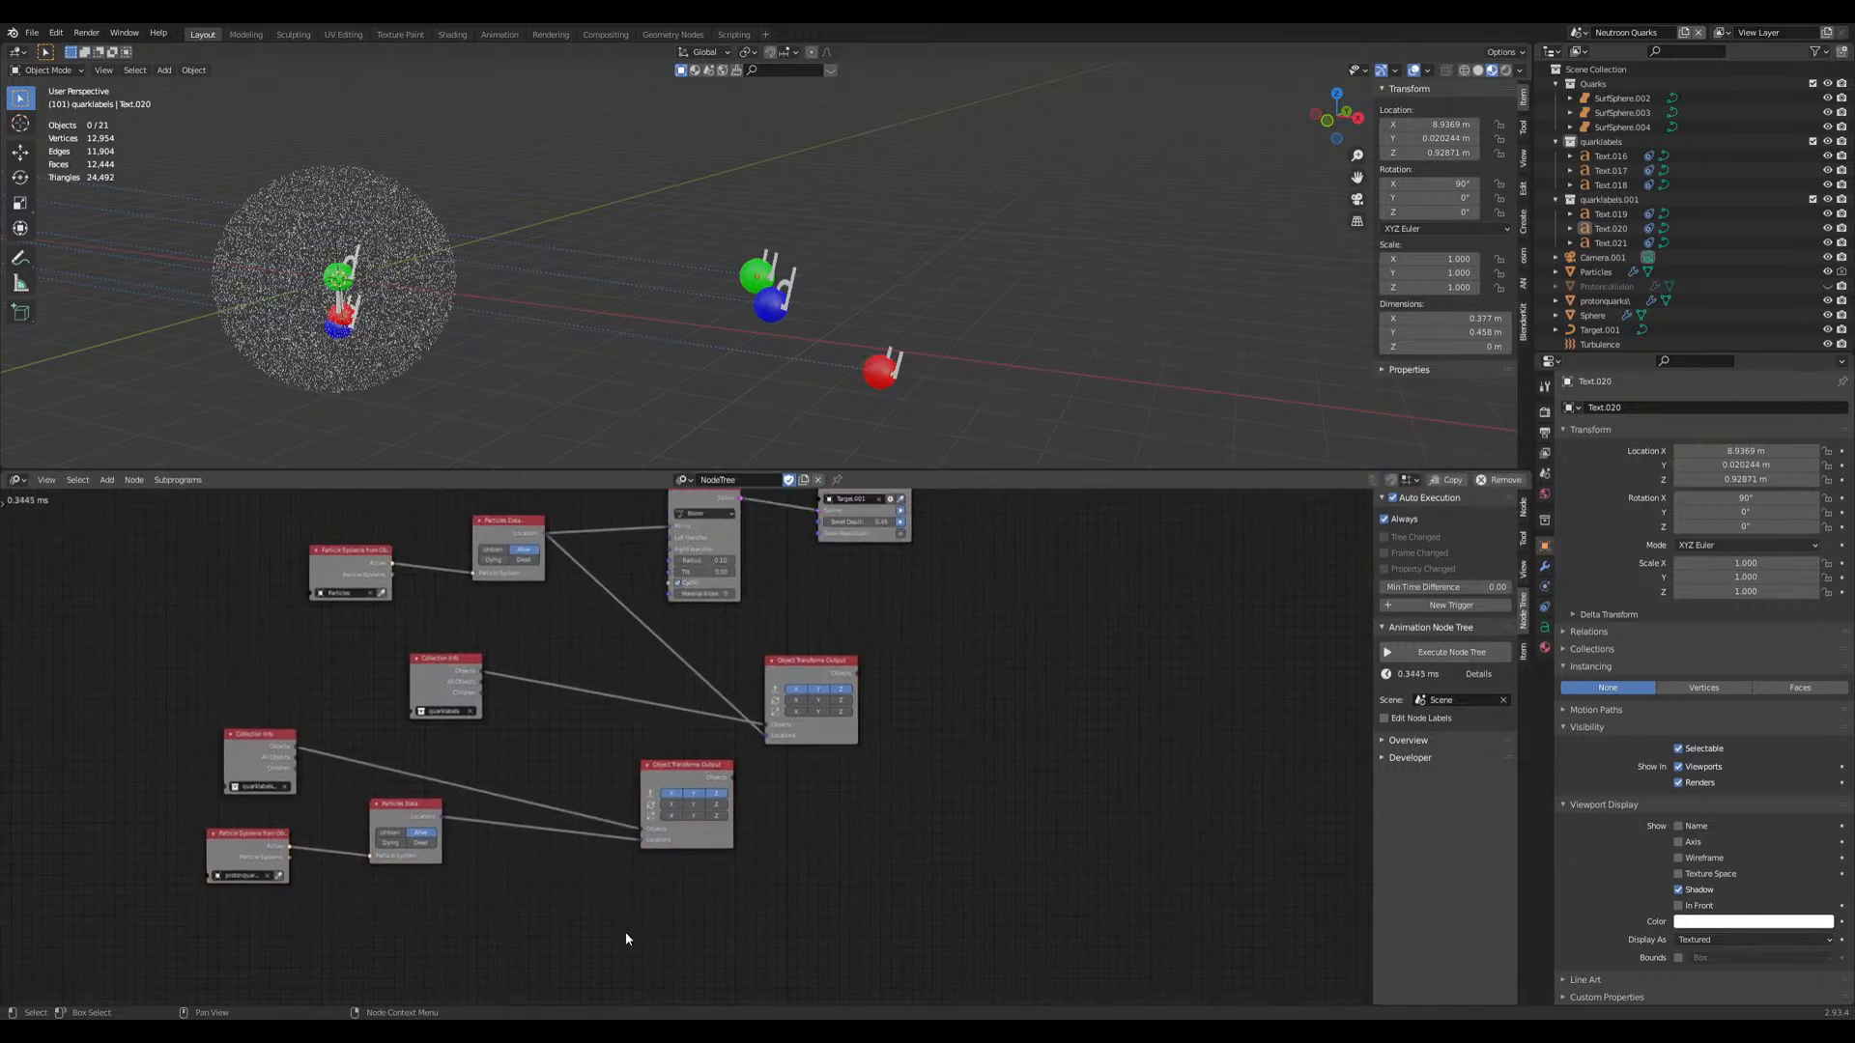
Step: Move the upper Object Transforms Output node directly beneath the Spline from Points node
scroll(626, 931, up, 2)
middle_drag(866, 828, 638, 969)
drag(663, 772, 557, 713)
scroll(740, 732, down, 1)
scroll(740, 828, down, 1)
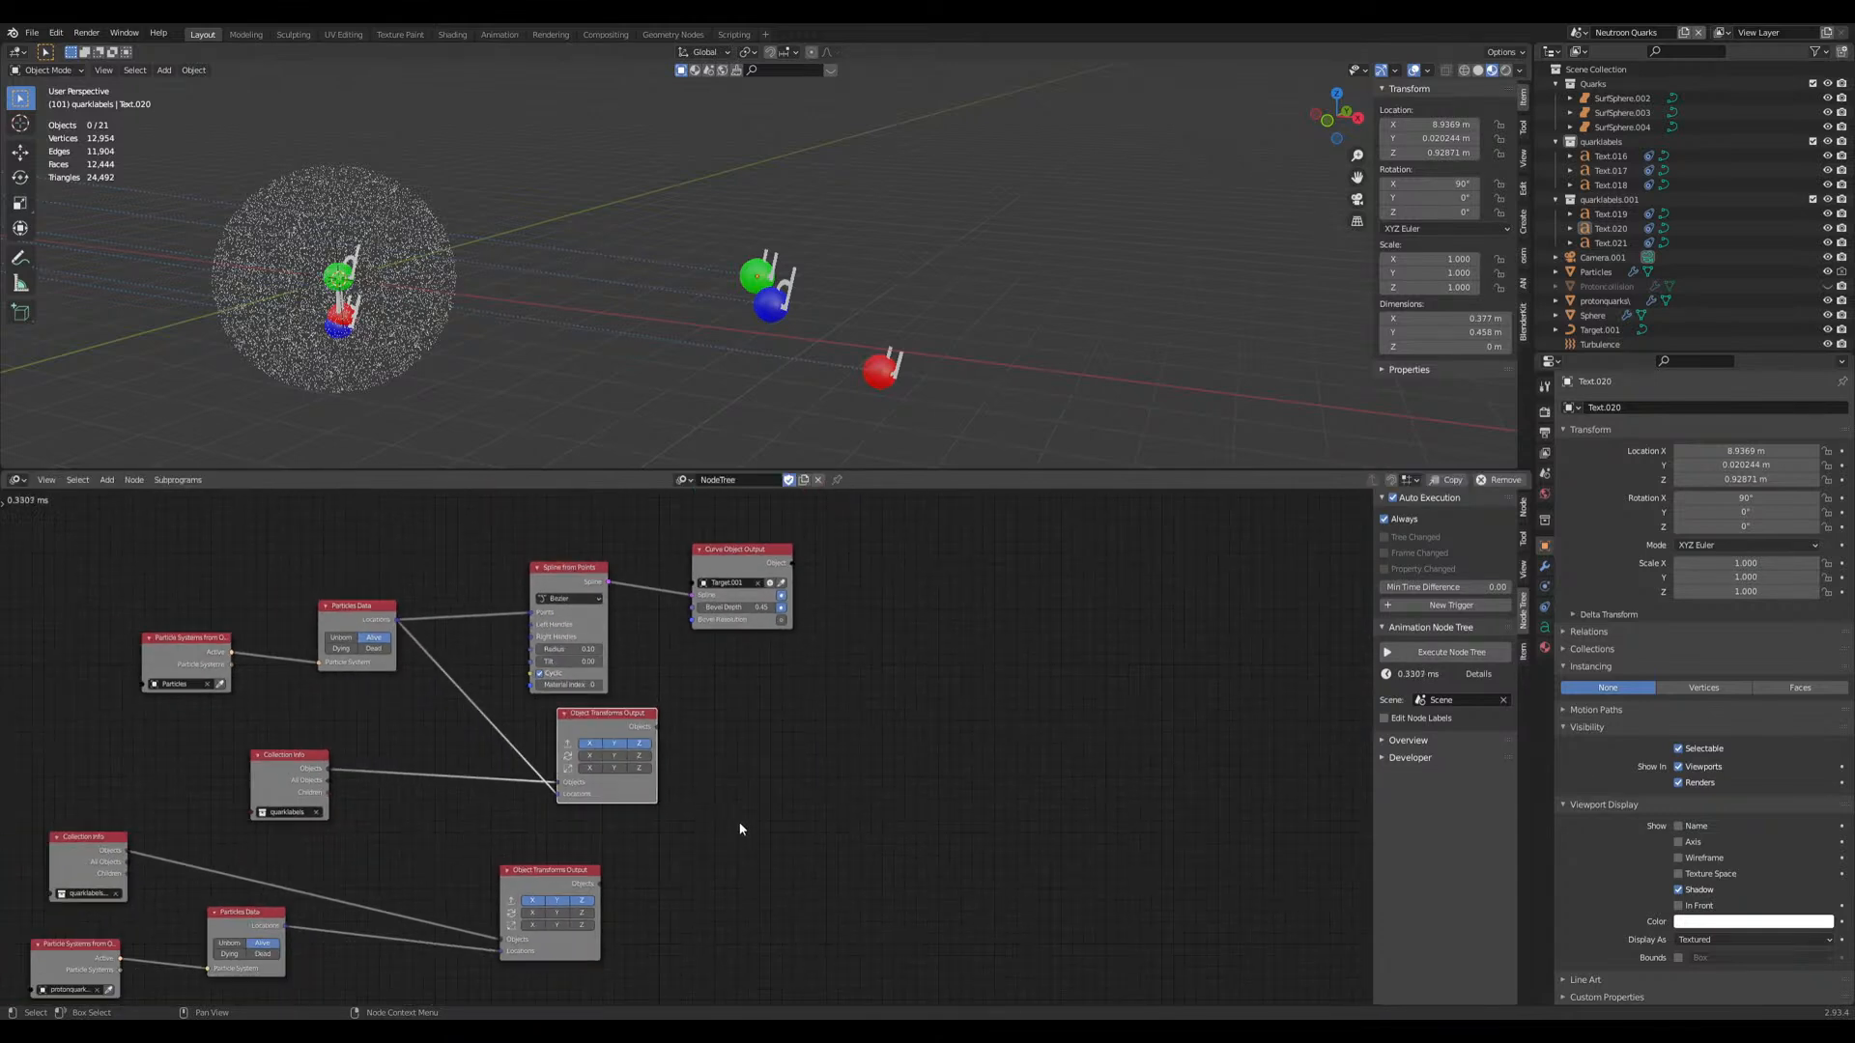
middle_drag(686, 873, 739, 853)
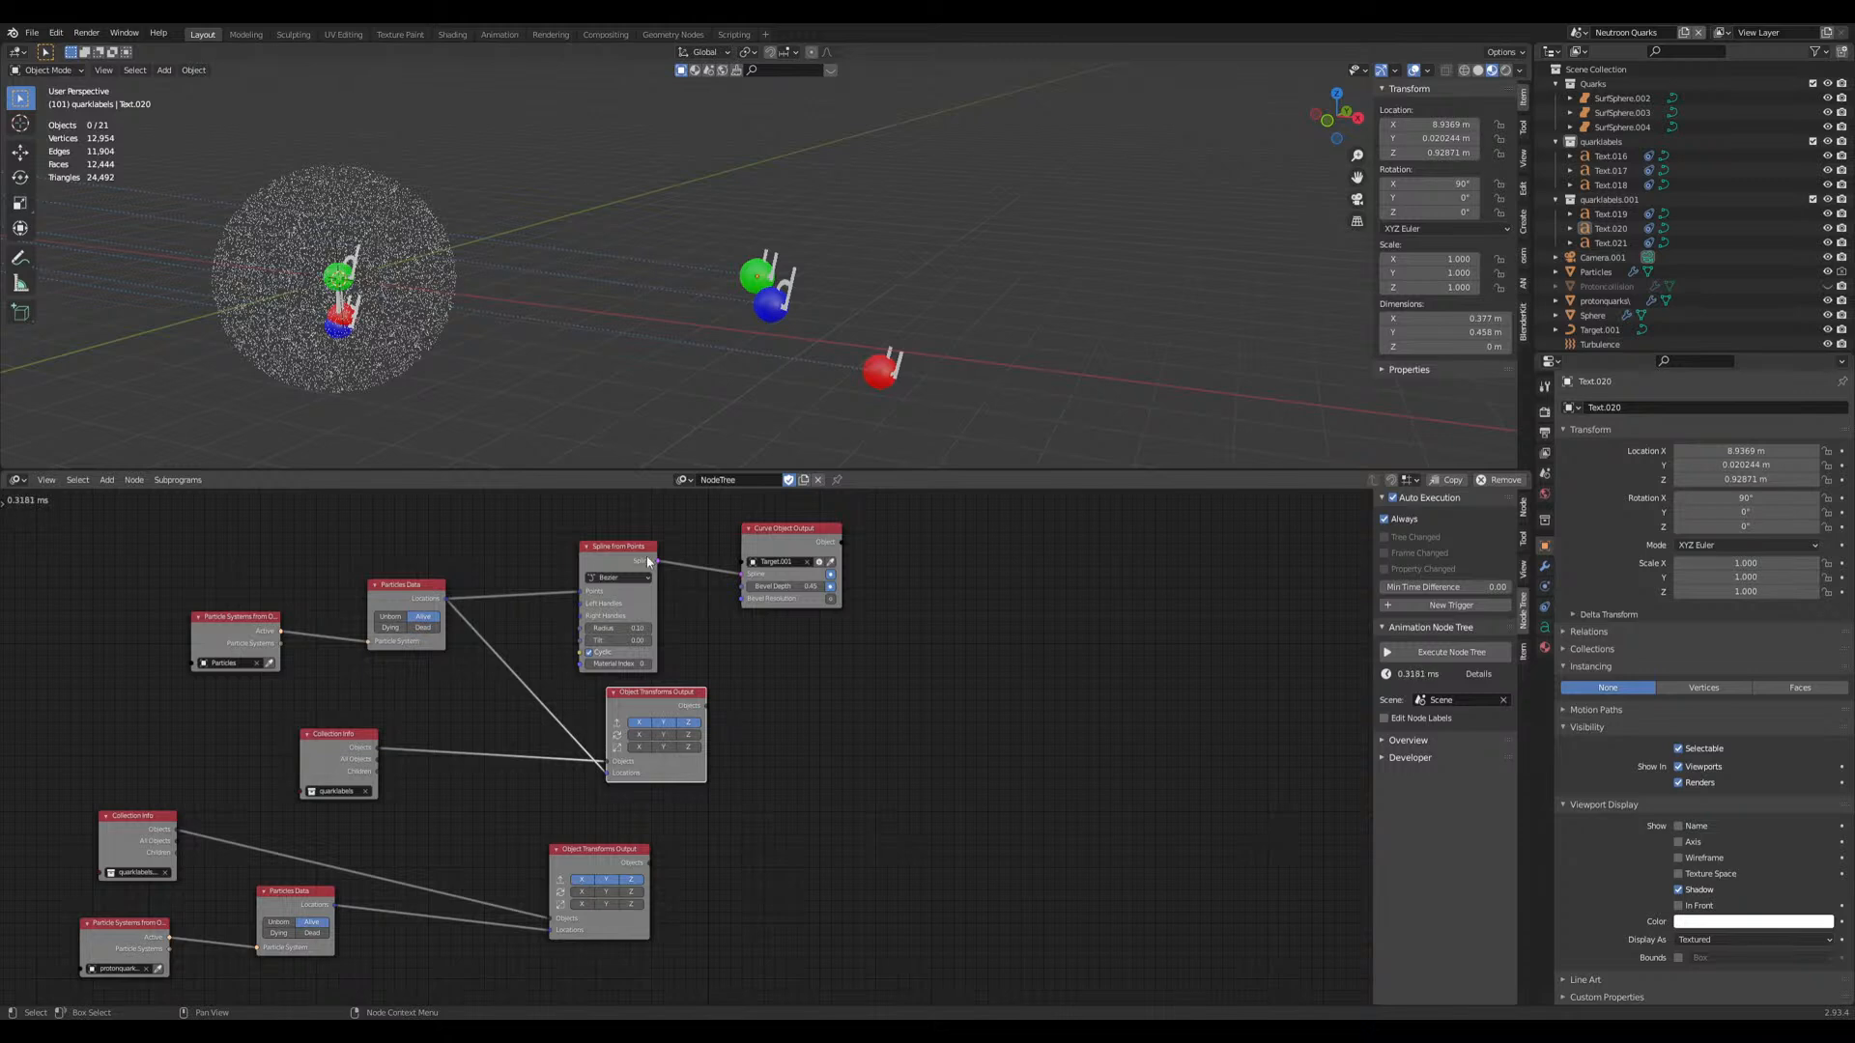
Step: Examine the neutron and proton quark groups in the resized viewport together with the node layout
drag(628, 471, 606, 760)
middle_drag(455, 642, 591, 379)
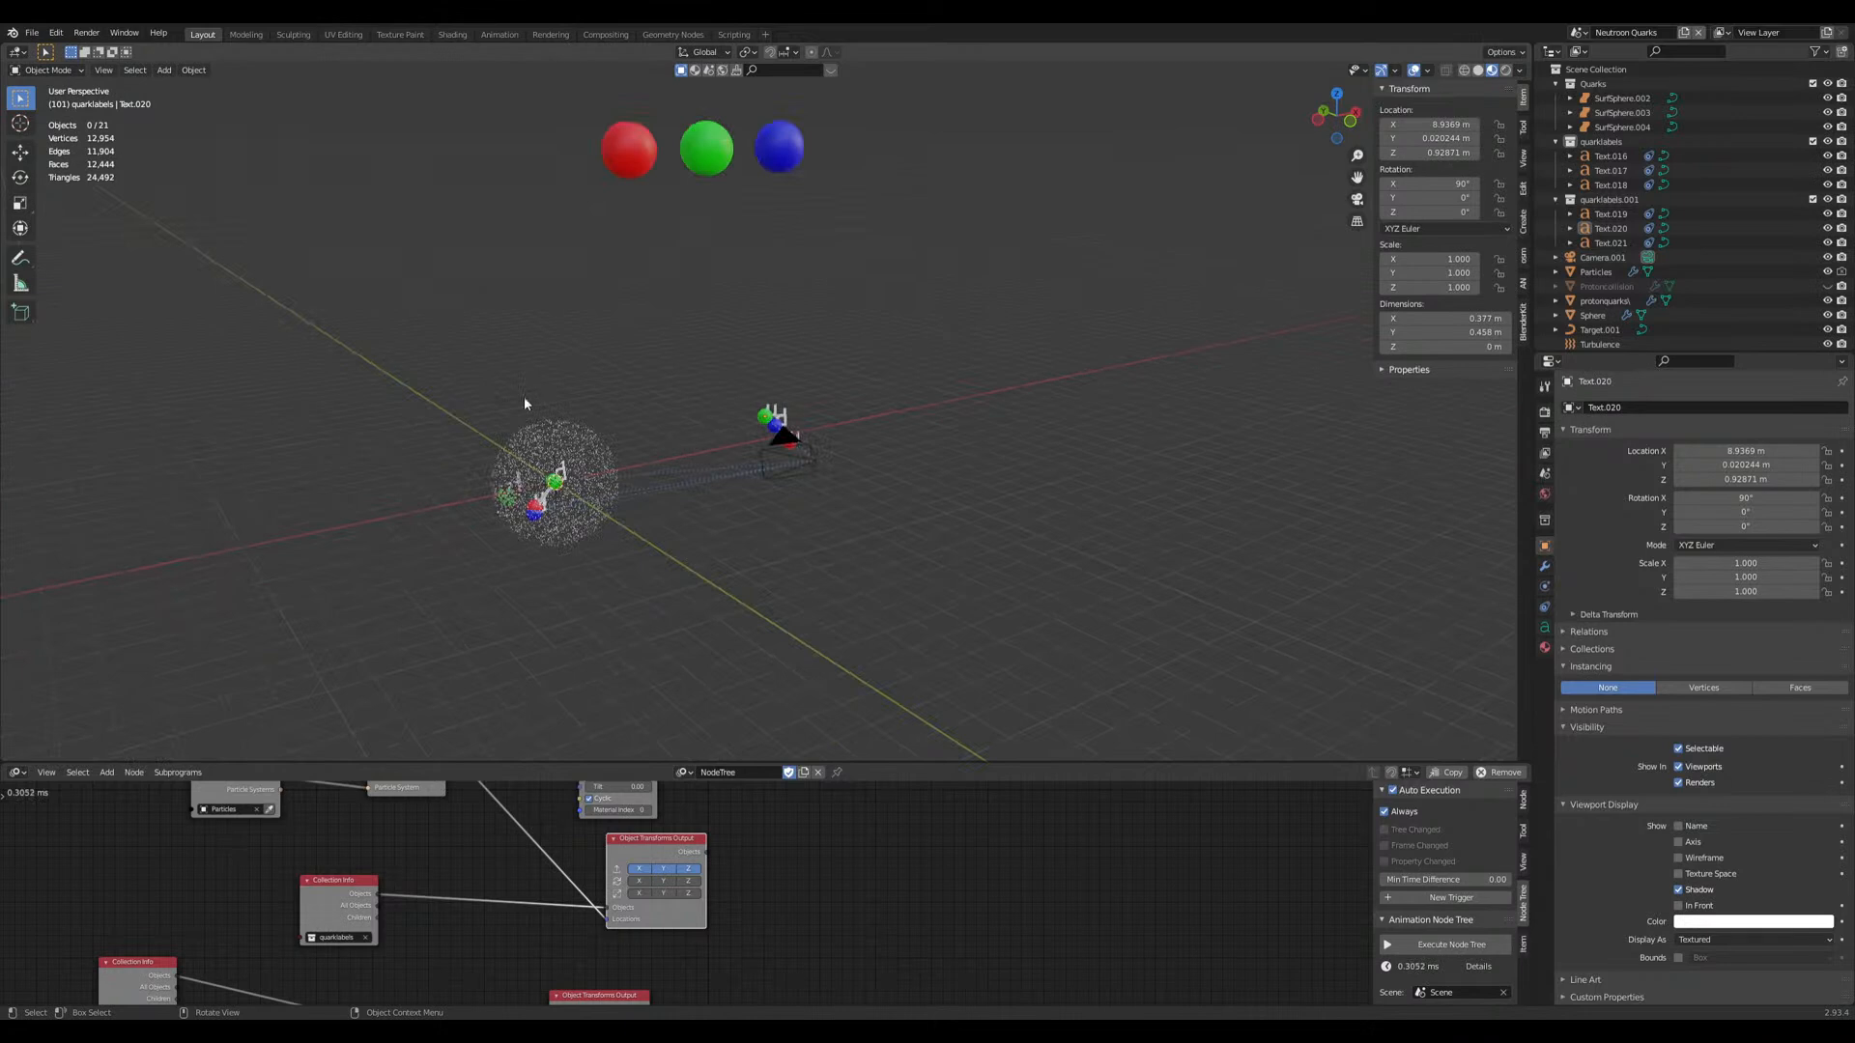
middle_drag(881, 451, 809, 451)
drag(455, 761, 452, 459)
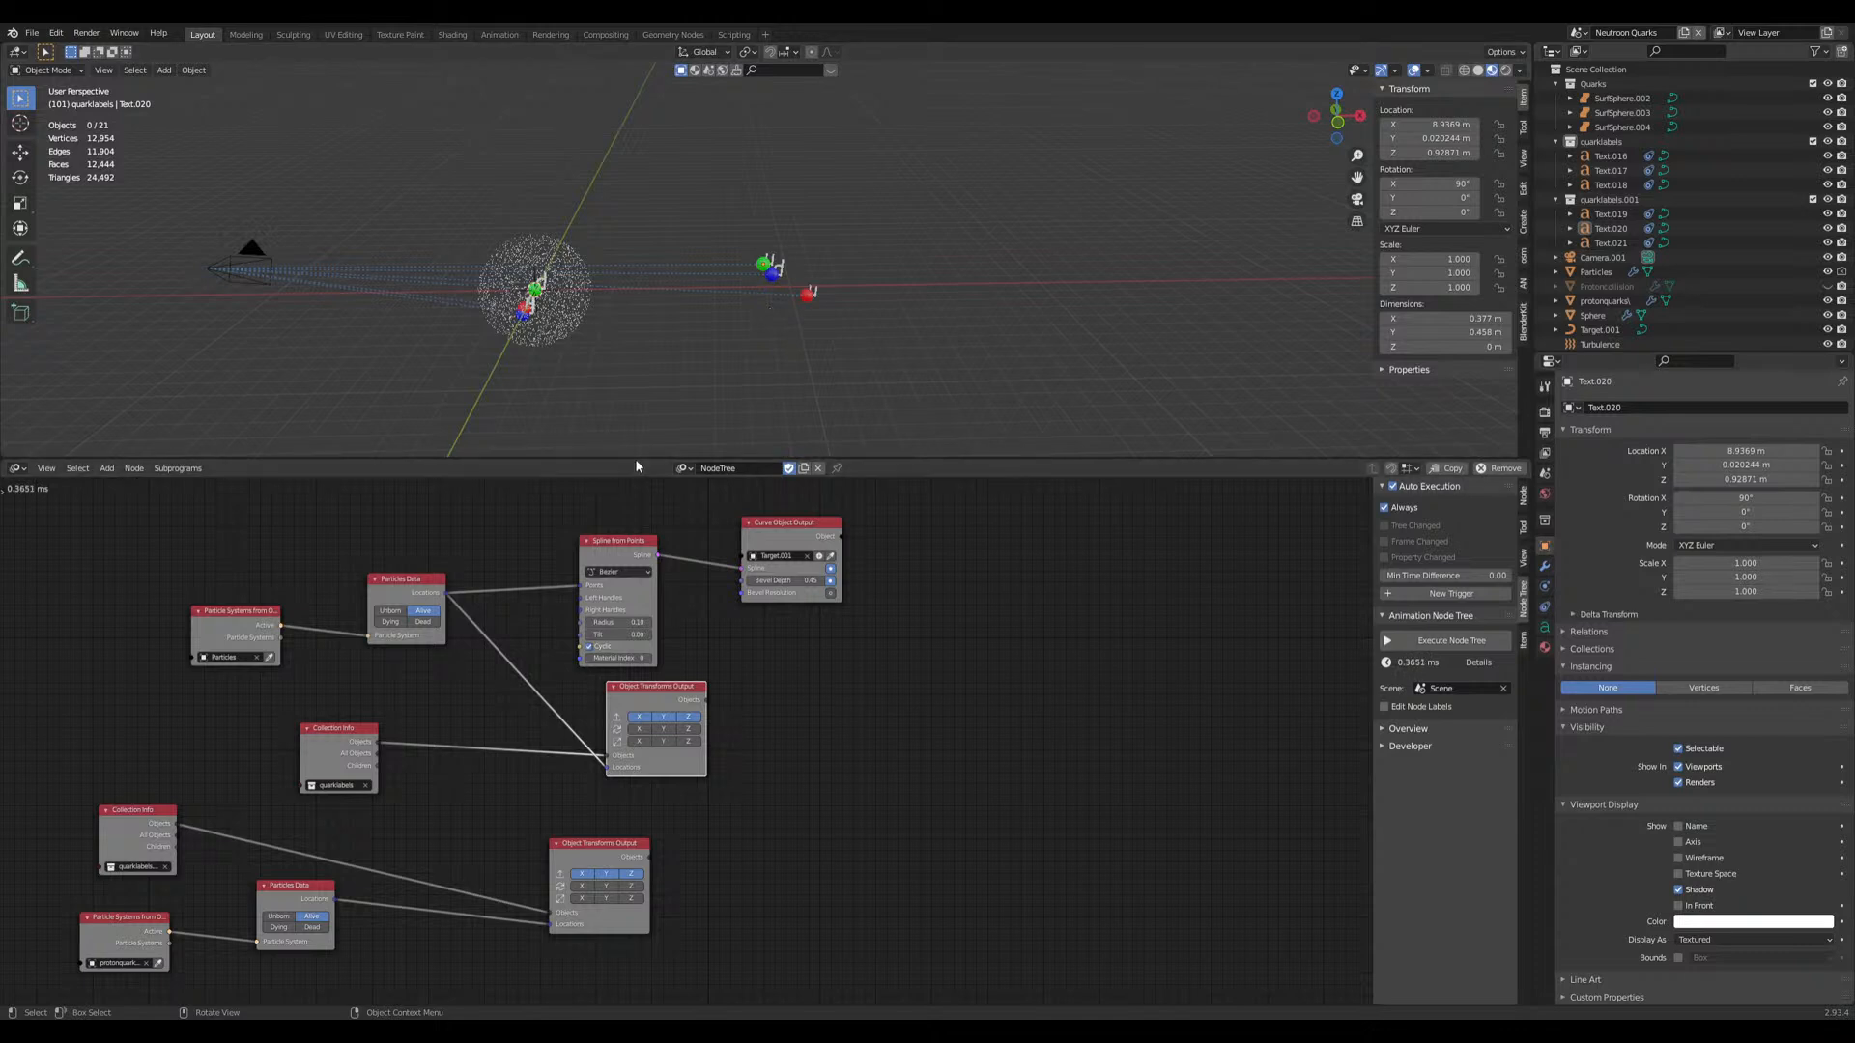
drag(627, 456, 630, 825)
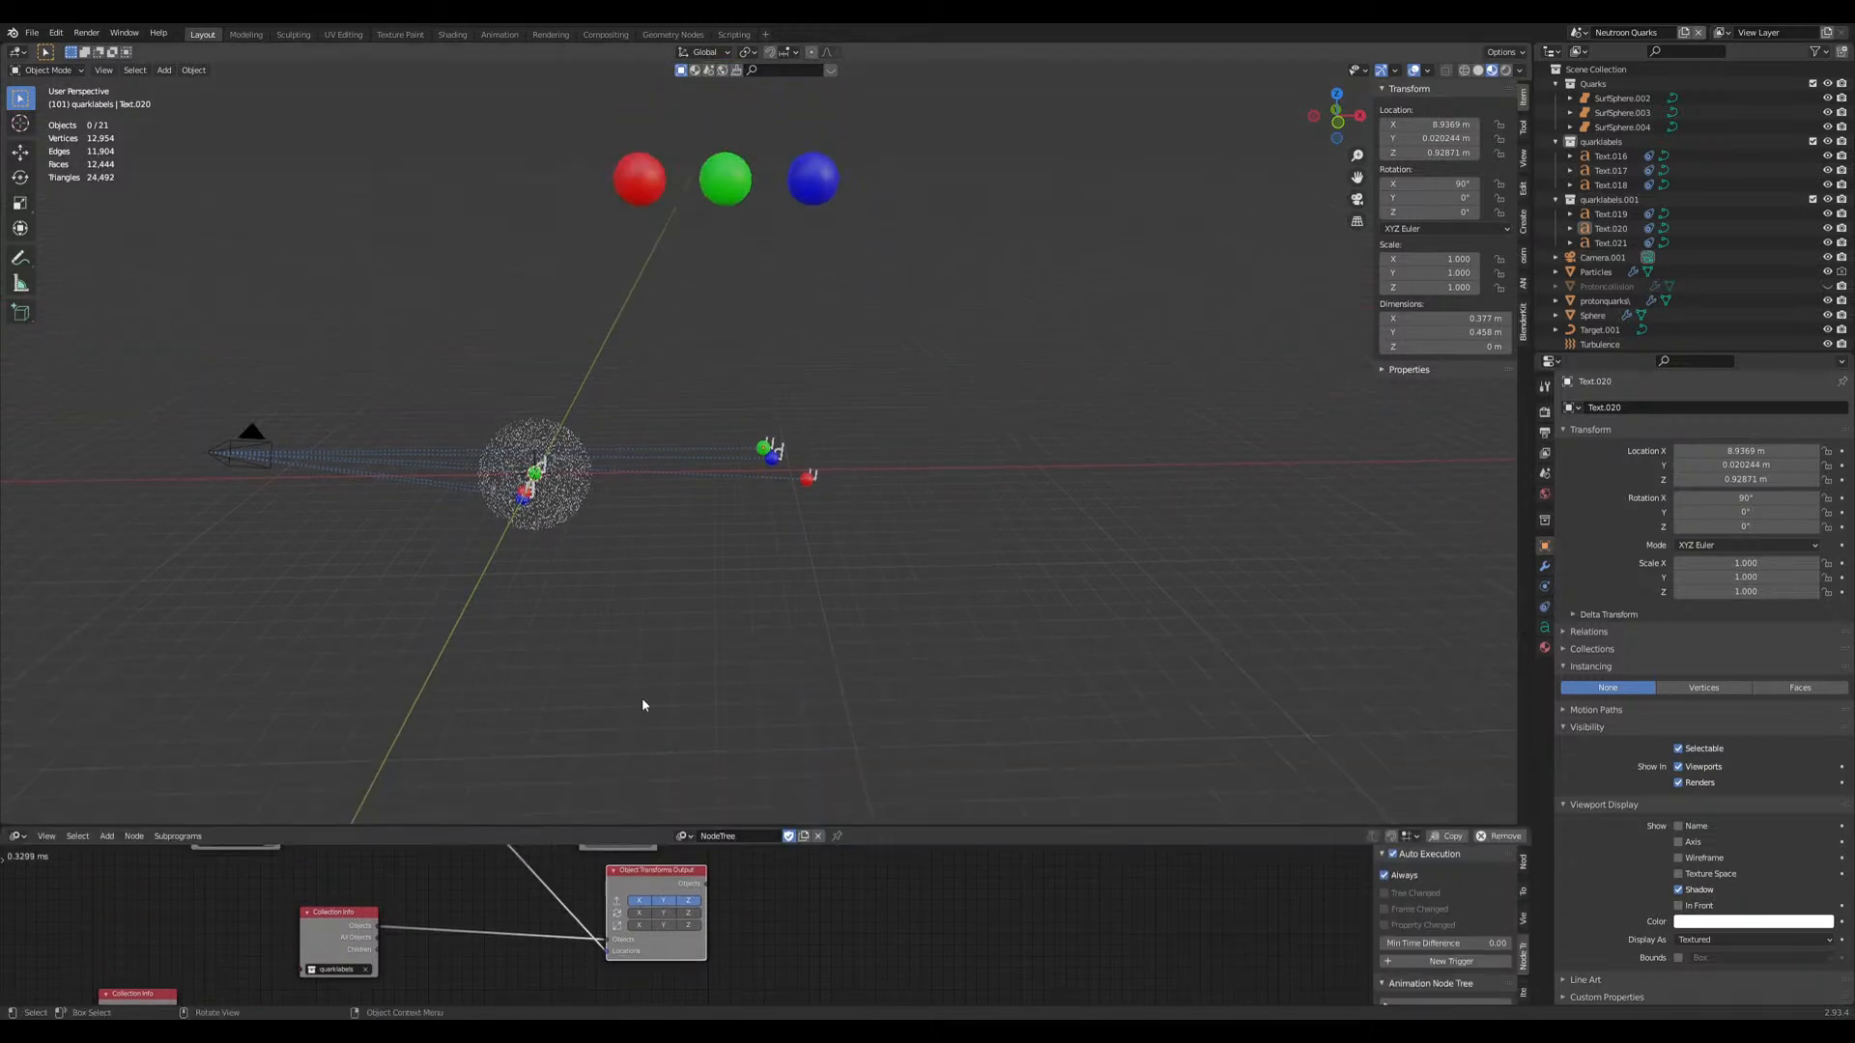
drag(512, 826, 512, 567)
middle_drag(716, 936, 700, 823)
mouse_move(629, 496)
middle_down()
mouse_move(712, 505)
mouse_move(743, 450)
mouse_move(637, 493)
middle_up()
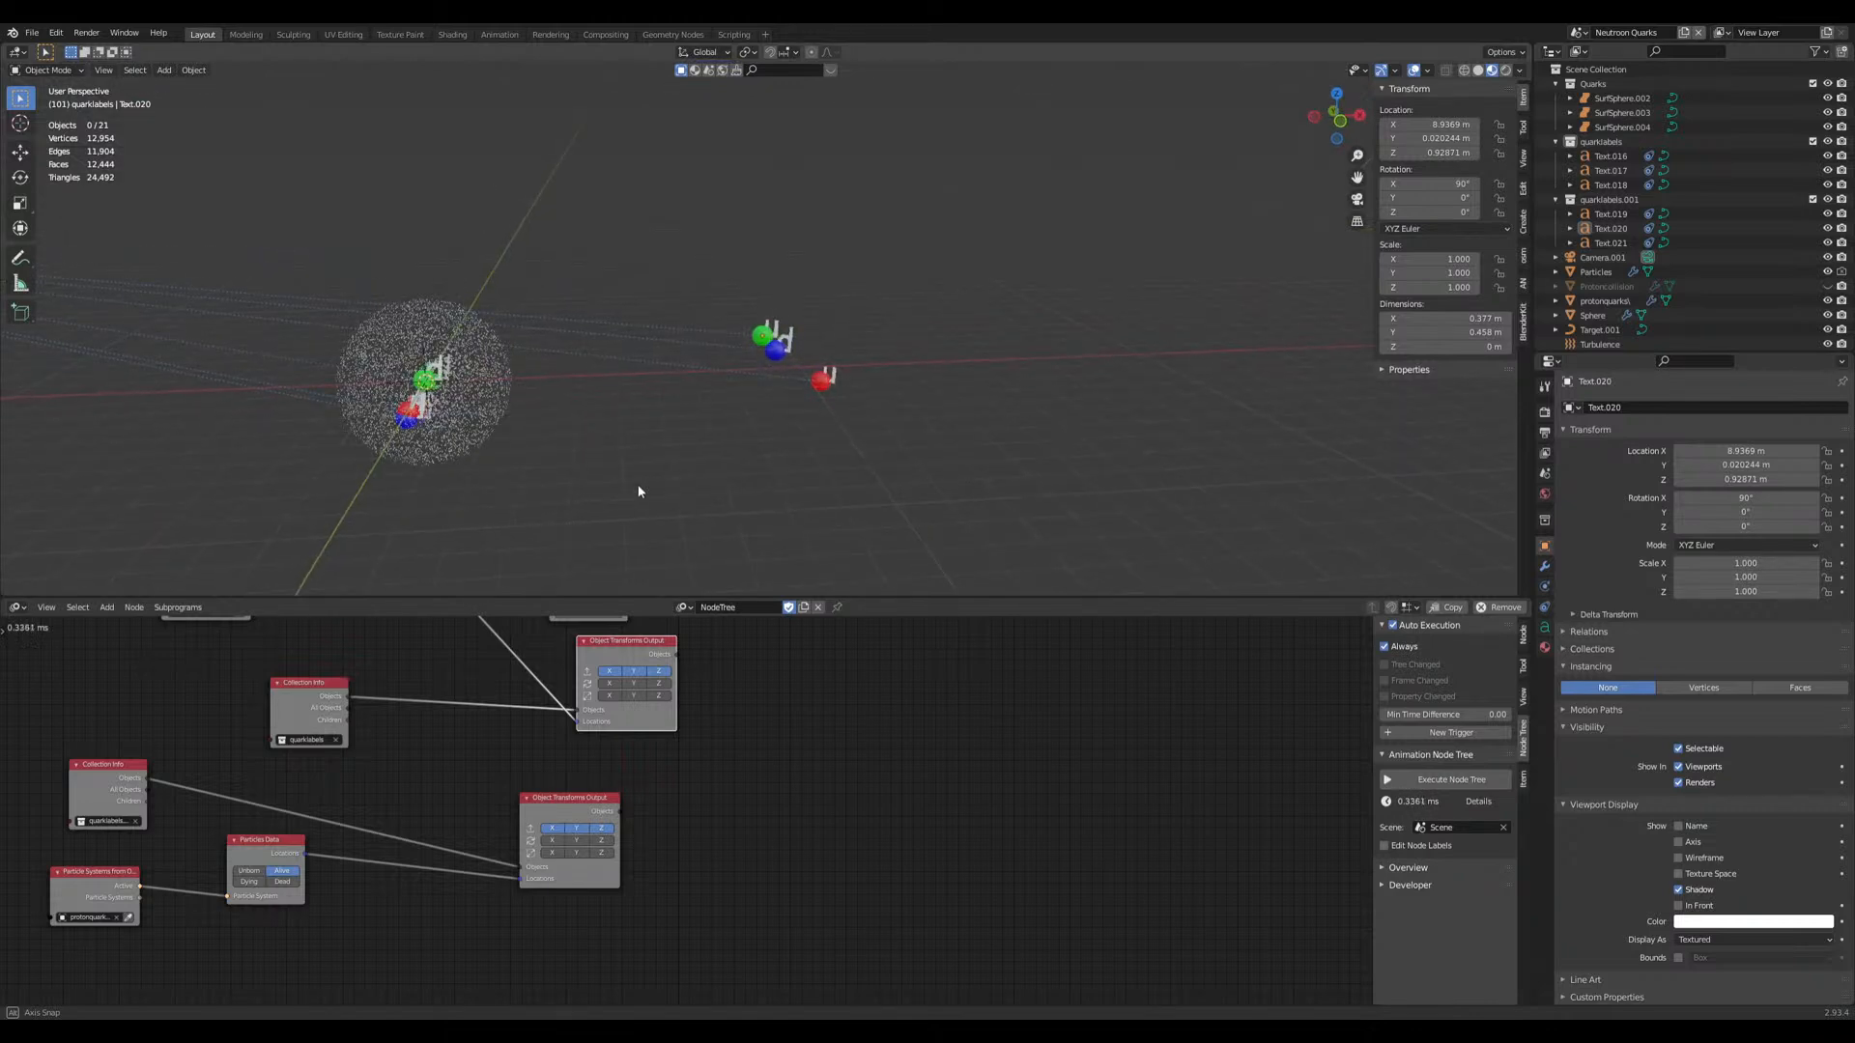
Step: Duplicate the Spline from Points and Curve Object Output nodes below the proton nodes, giving the output copy a new target curve
middle_drag(754, 815, 781, 790)
scroll(721, 850, down, 3)
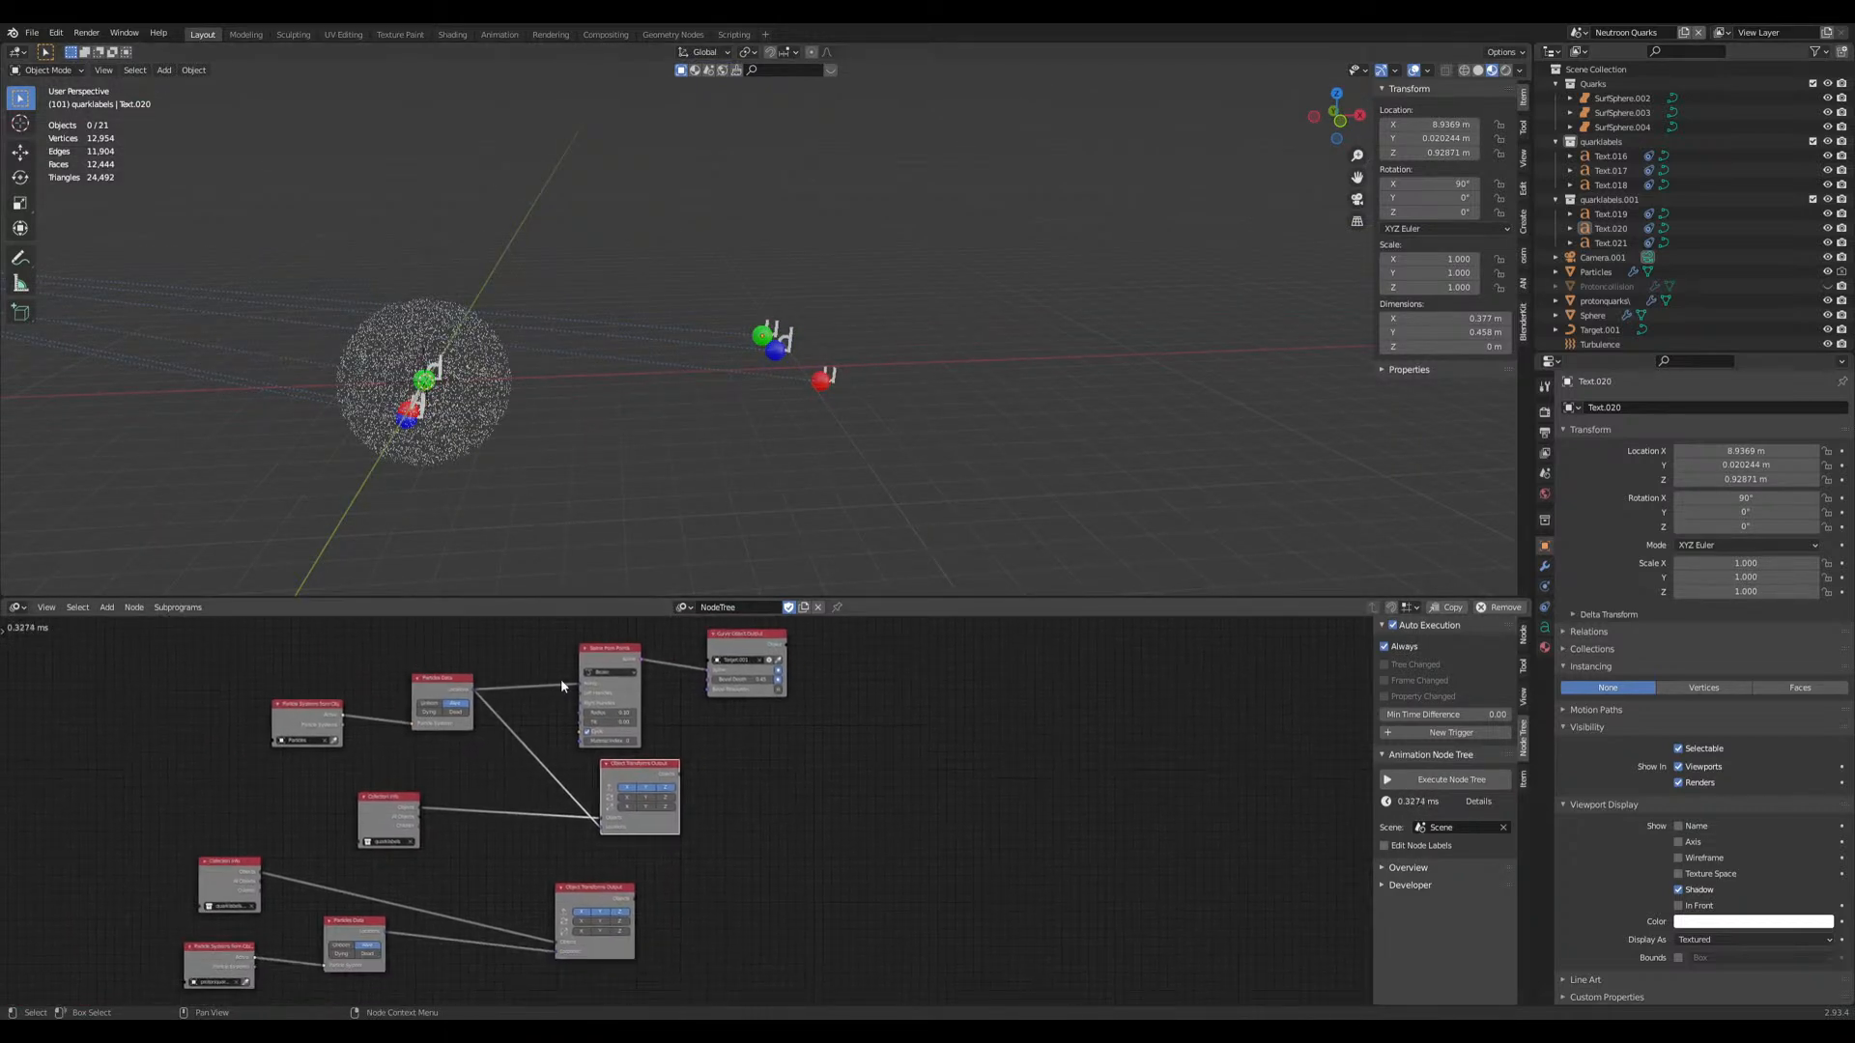
key(g)
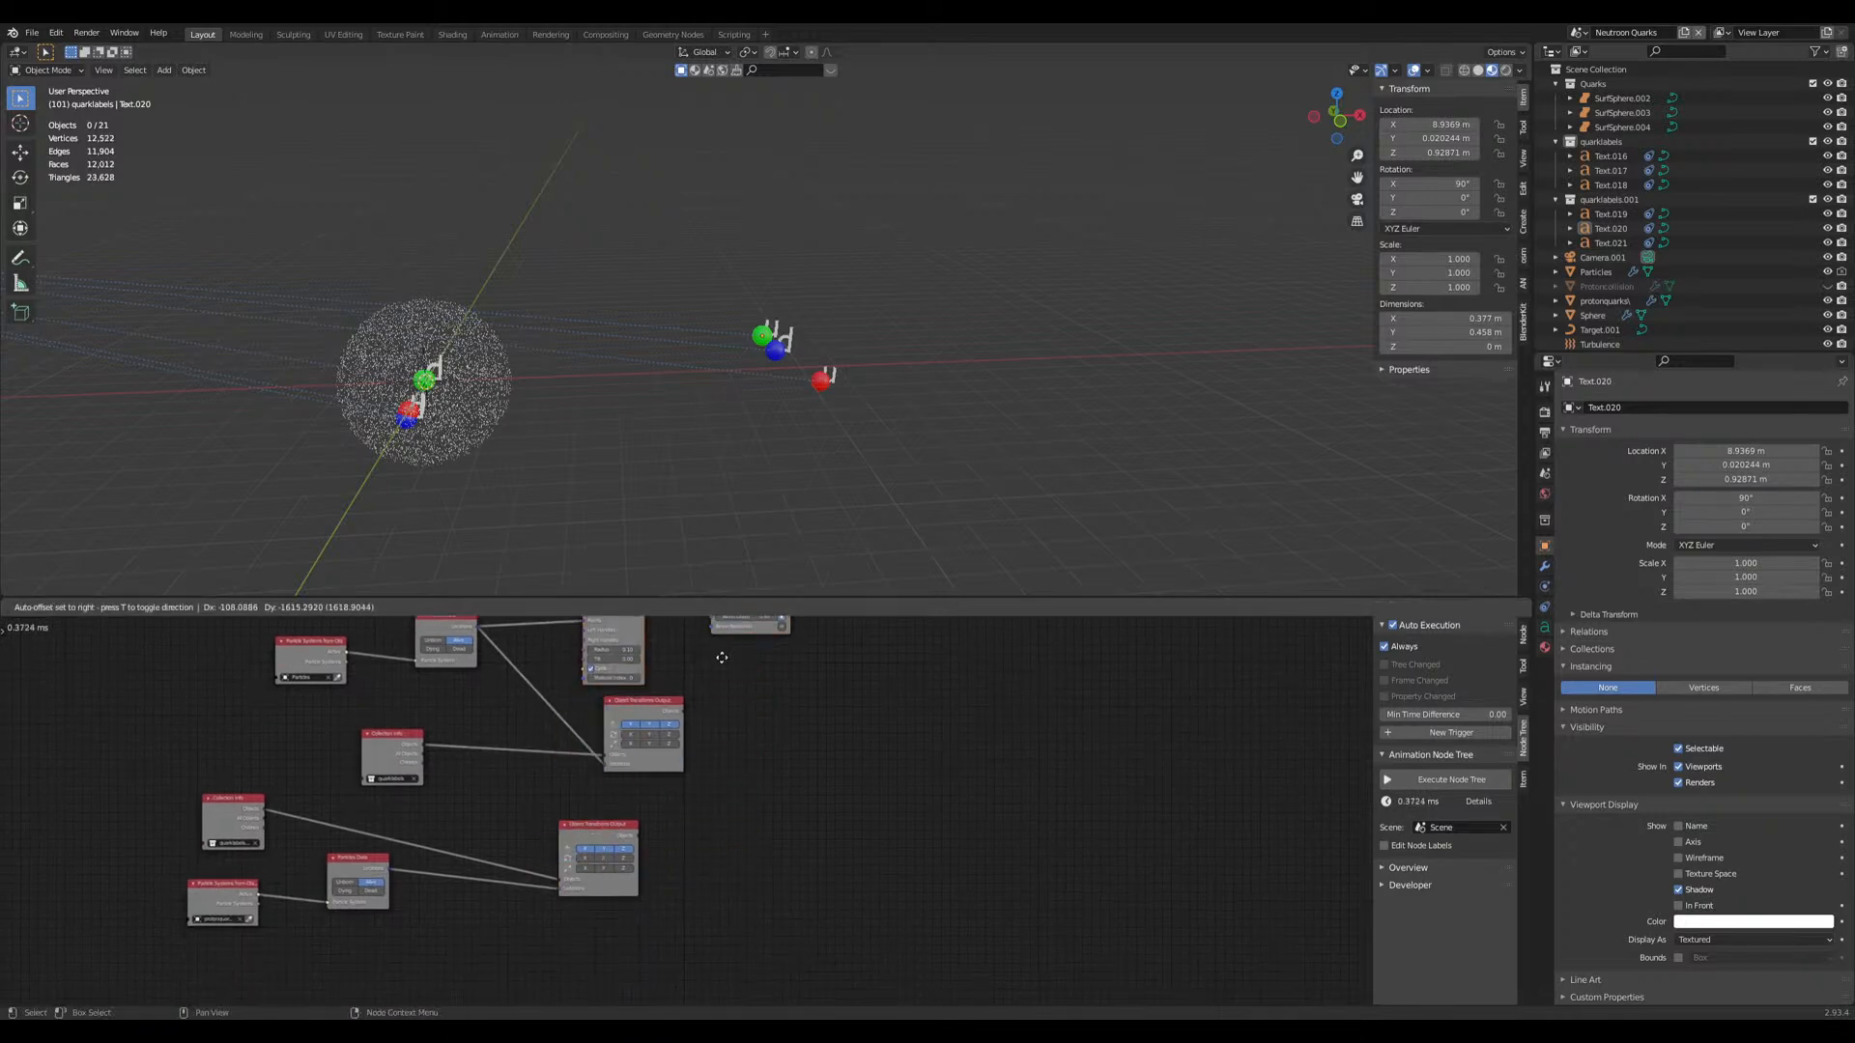
click(783, 742)
shift+middle_drag(842, 997, 829, 824)
scroll(792, 847, up, 5)
drag(452, 757, 722, 932)
key(g)
click(620, 827)
shift+middle_drag(541, 813, 734, 908)
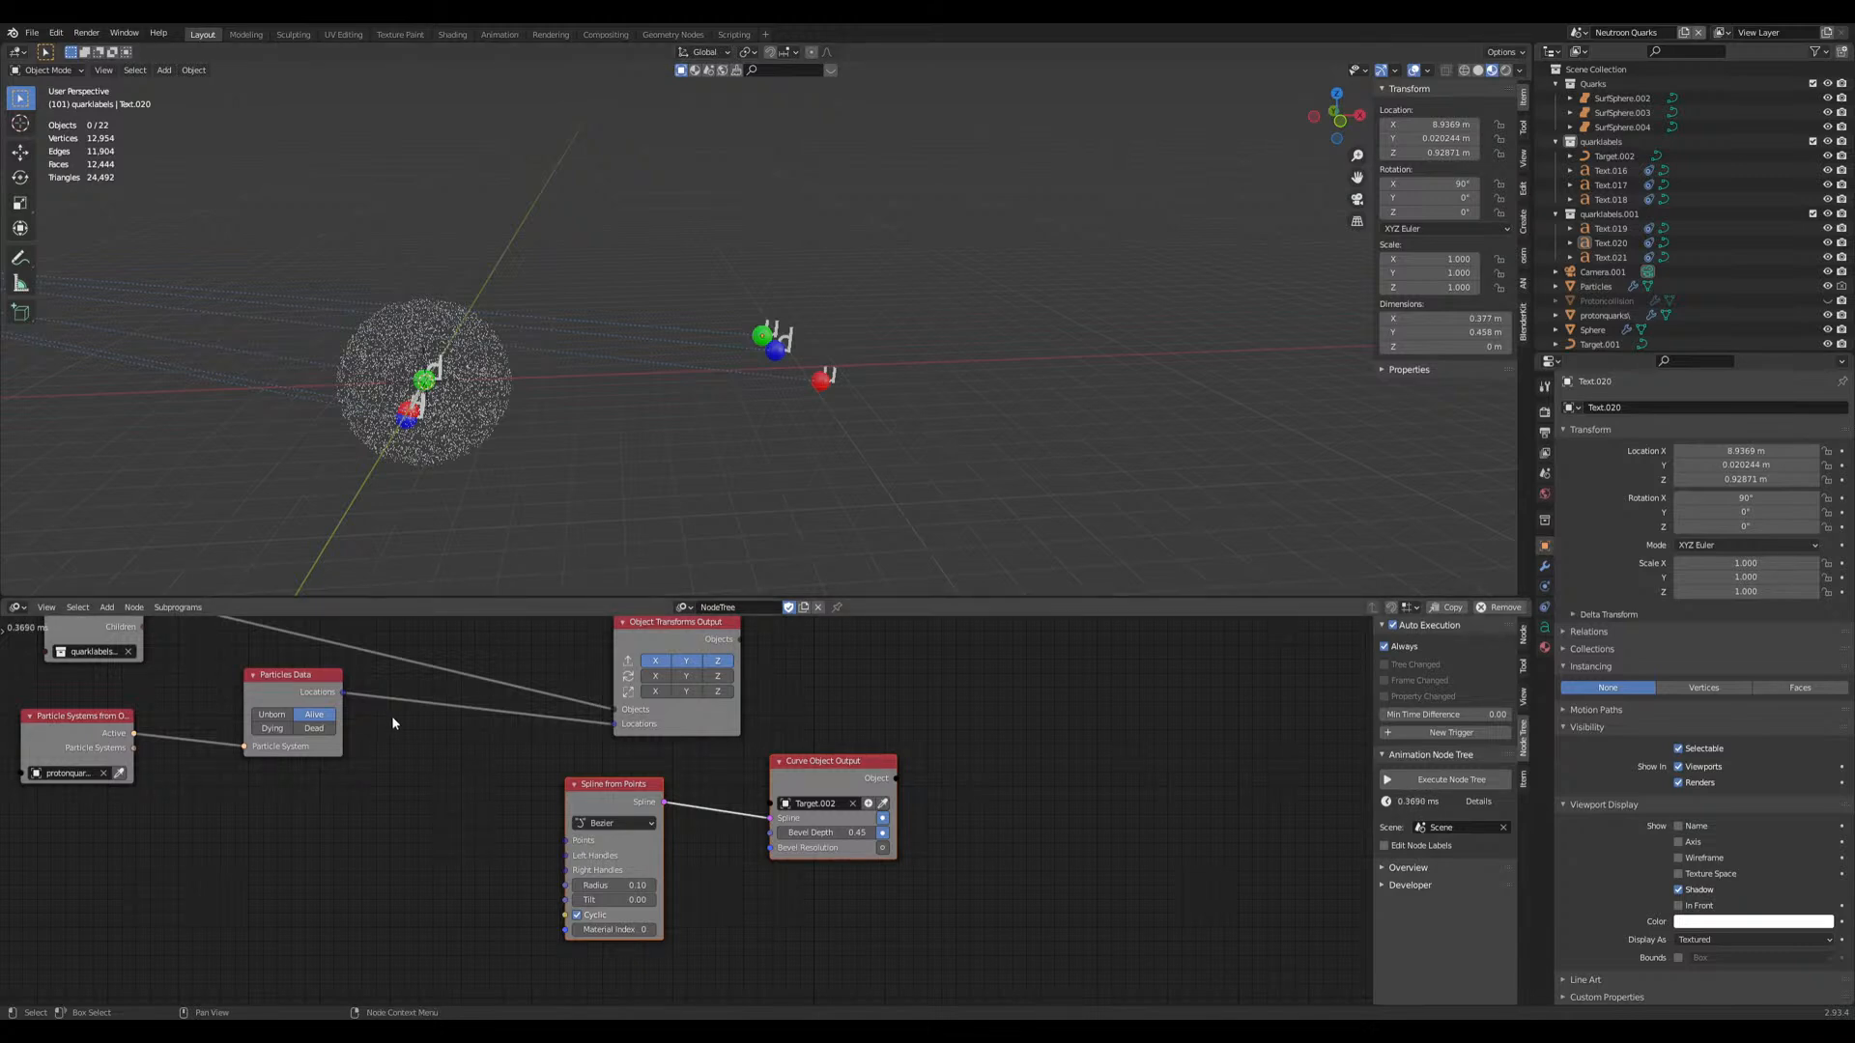
Step: Connect the proton Particles Data locations to the duplicated Spline from Points node and move its target curve to the Scene Collection
drag(345, 696, 566, 840)
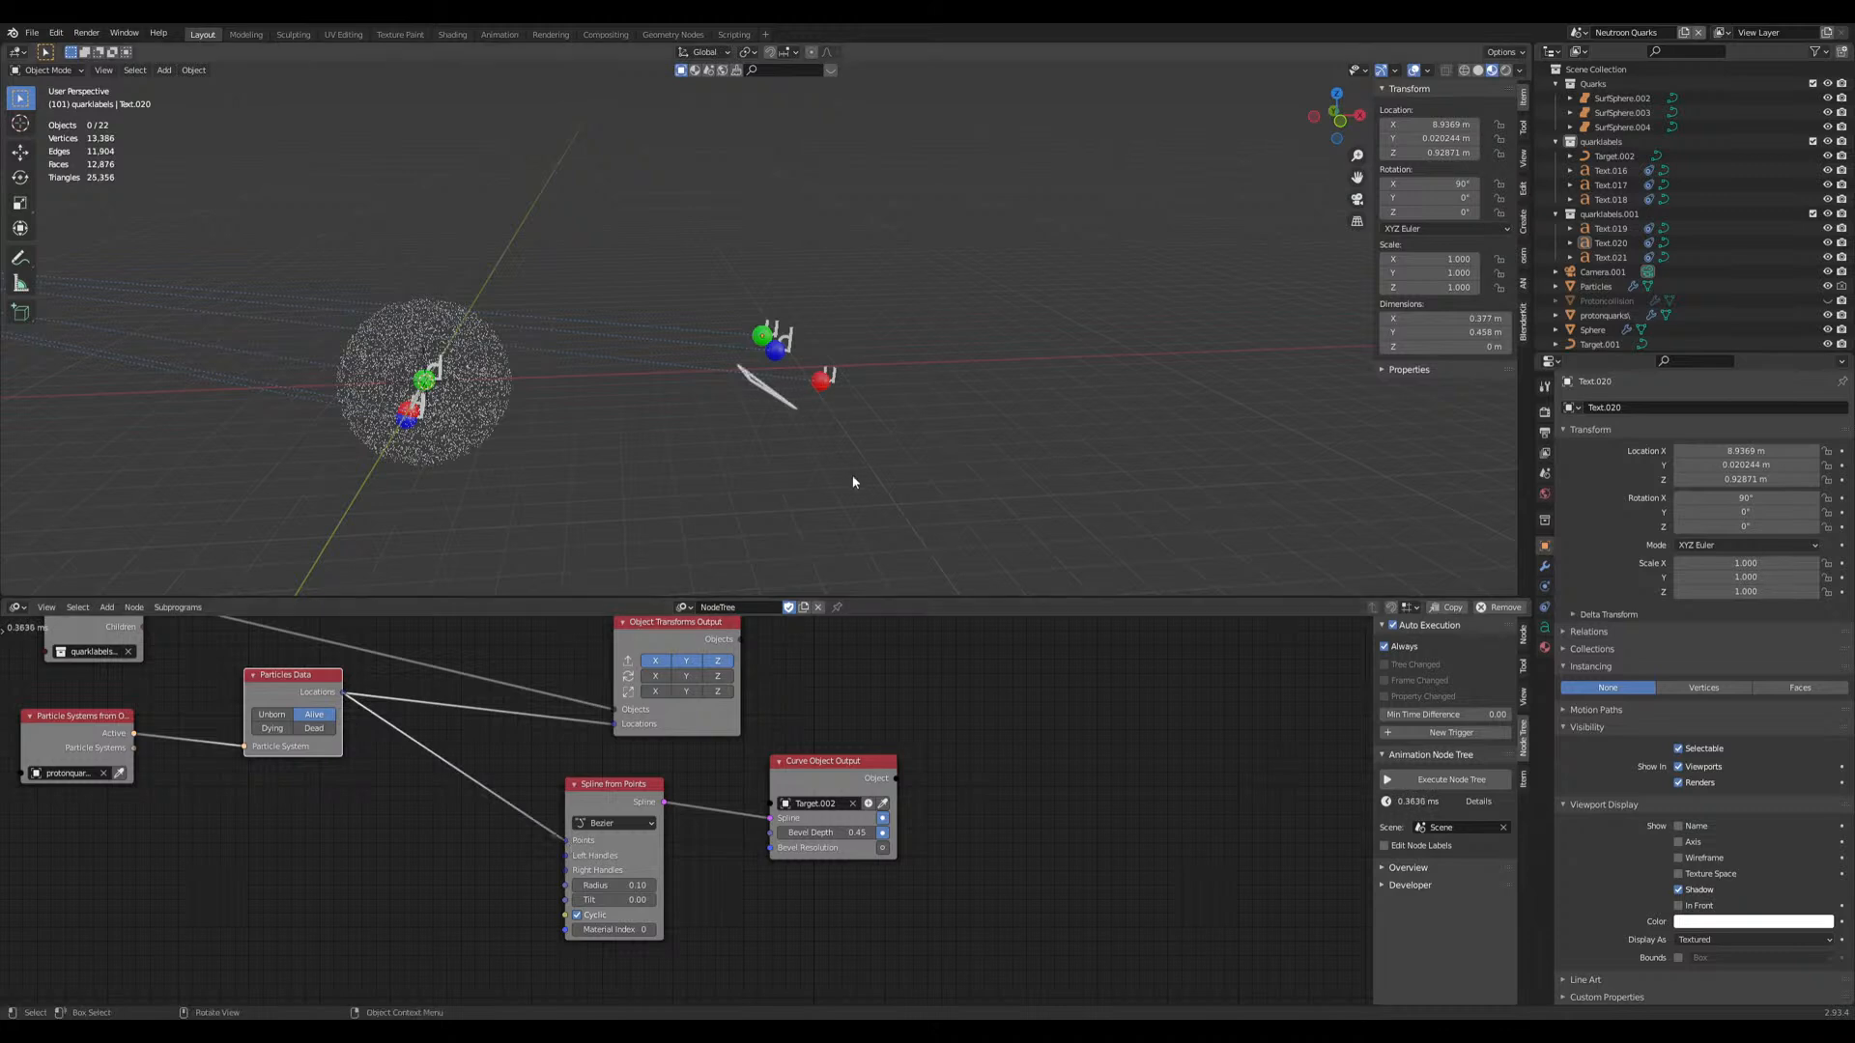
scroll(841, 470, up, 2)
middle_drag(841, 470, 819, 524)
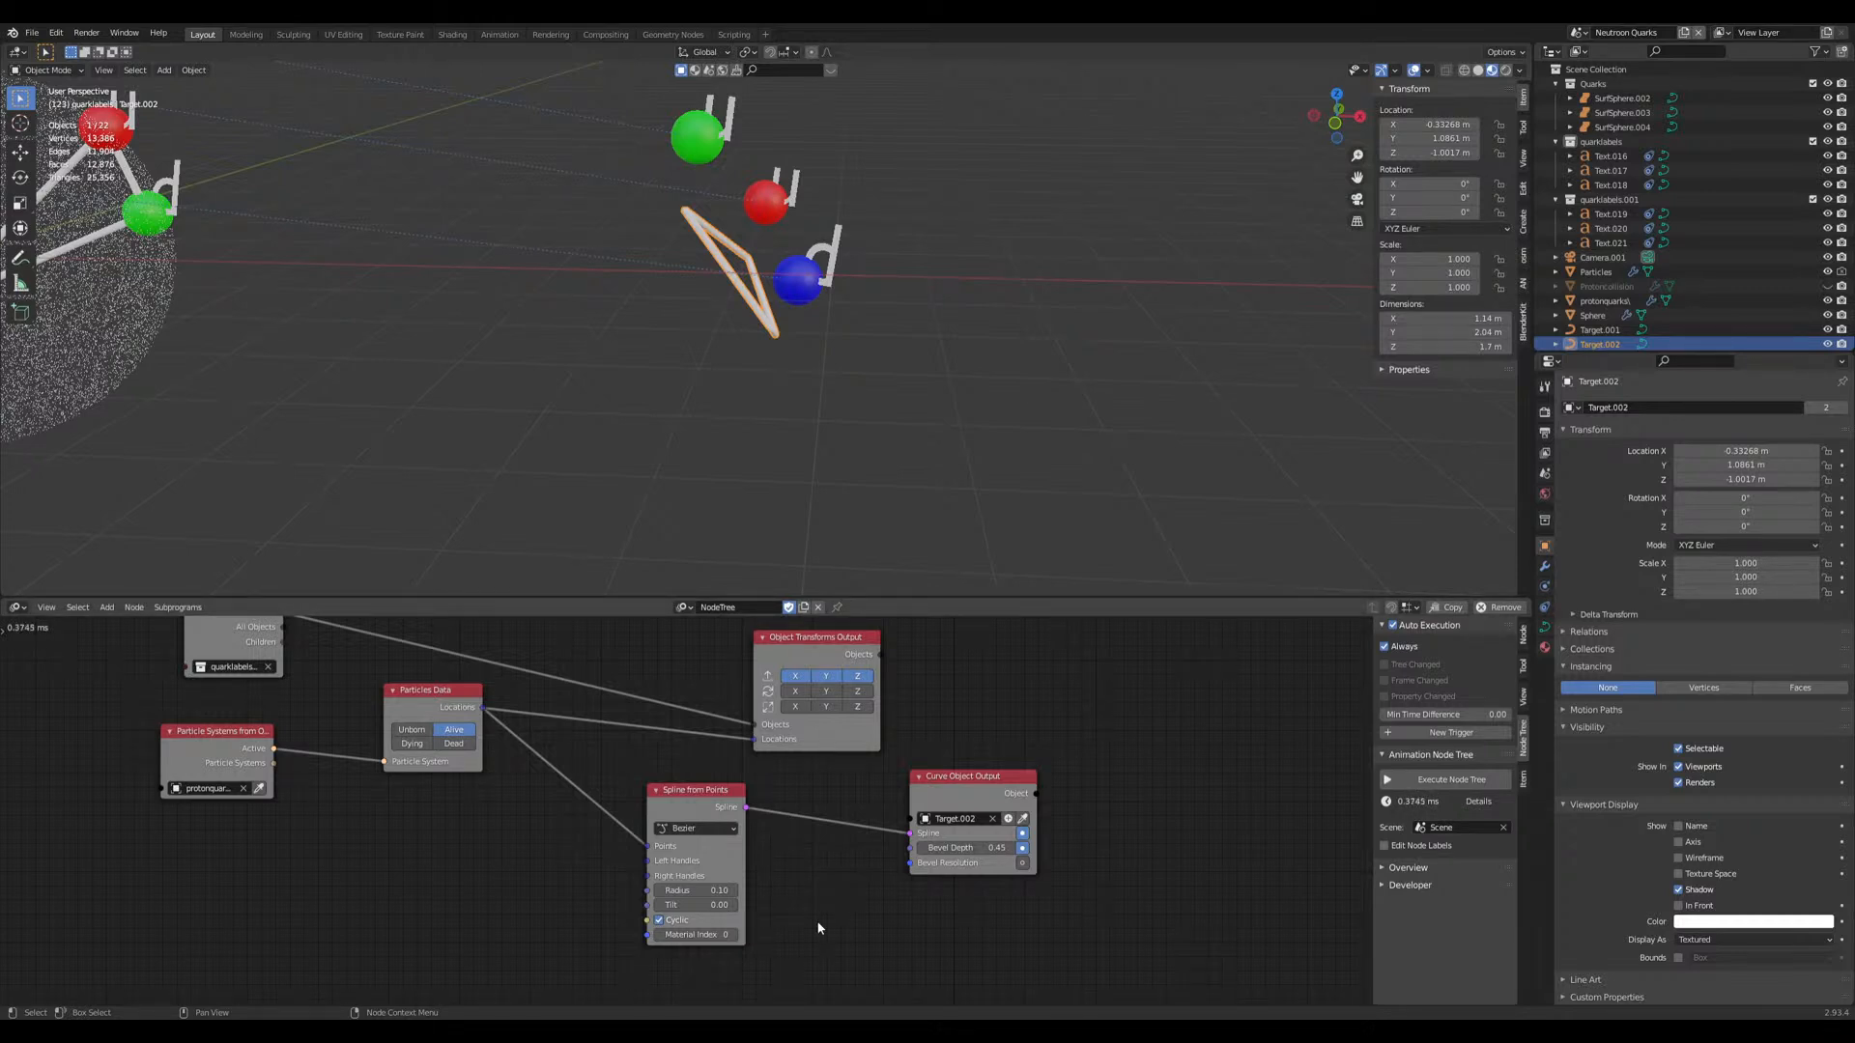
Step: Examine how the proton's triangle curve lines up with its quark spheres, and check the nodes driving it
middle_drag(873, 451, 879, 367)
click(879, 367)
middle_drag(838, 437, 974, 416)
click(1013, 426)
middle_drag(553, 837, 692, 965)
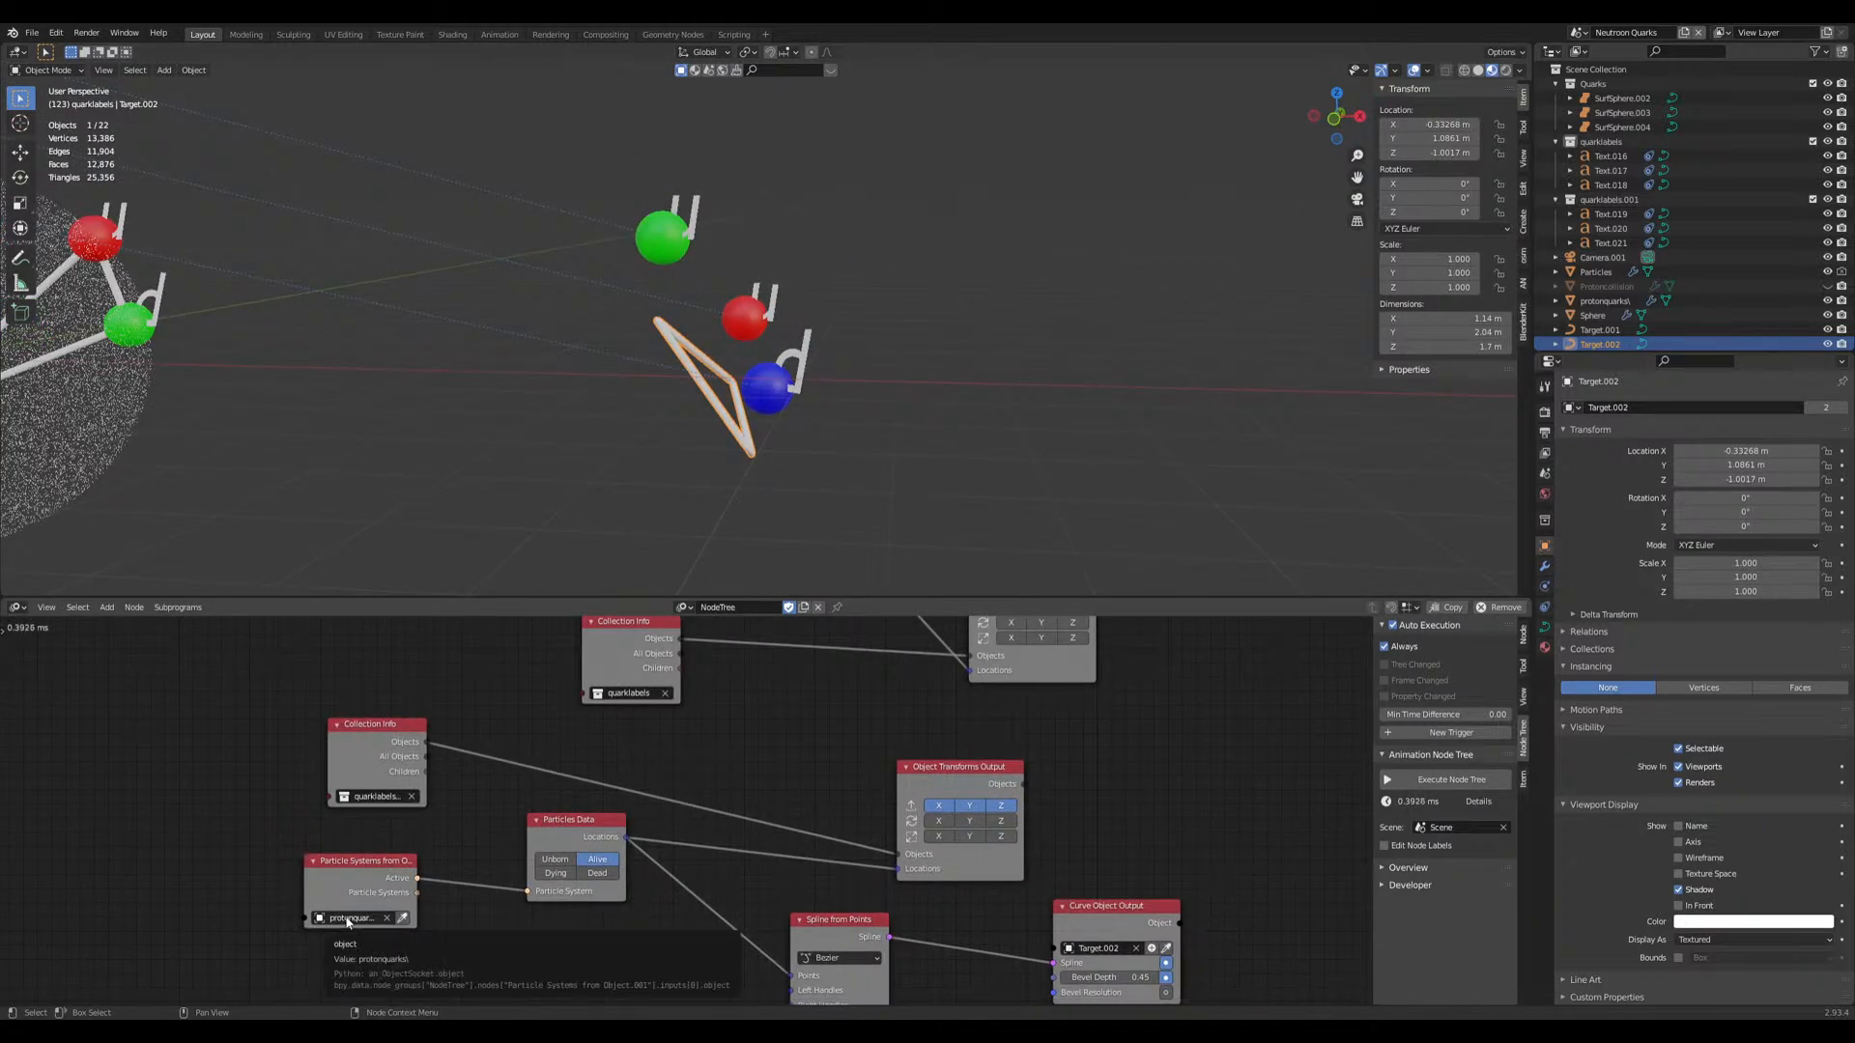
middle_drag(827, 820, 489, 729)
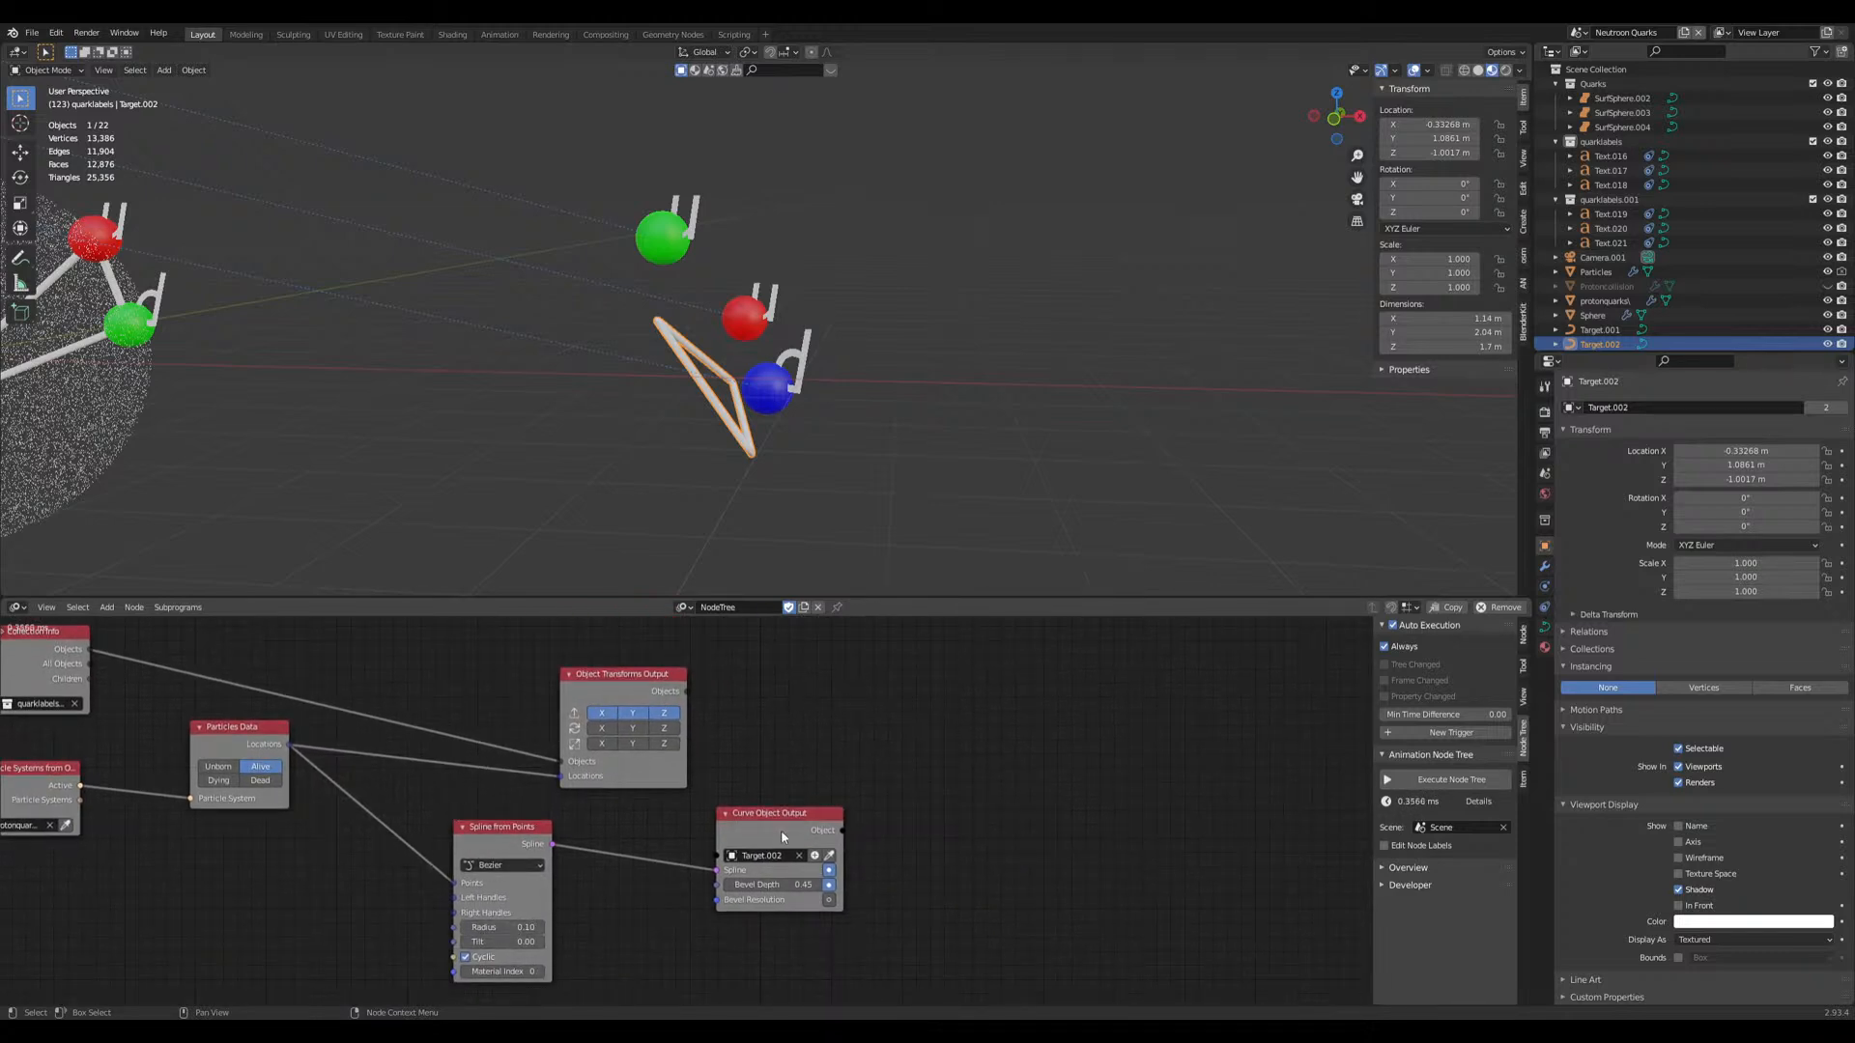
middle_drag(898, 525, 609, 506)
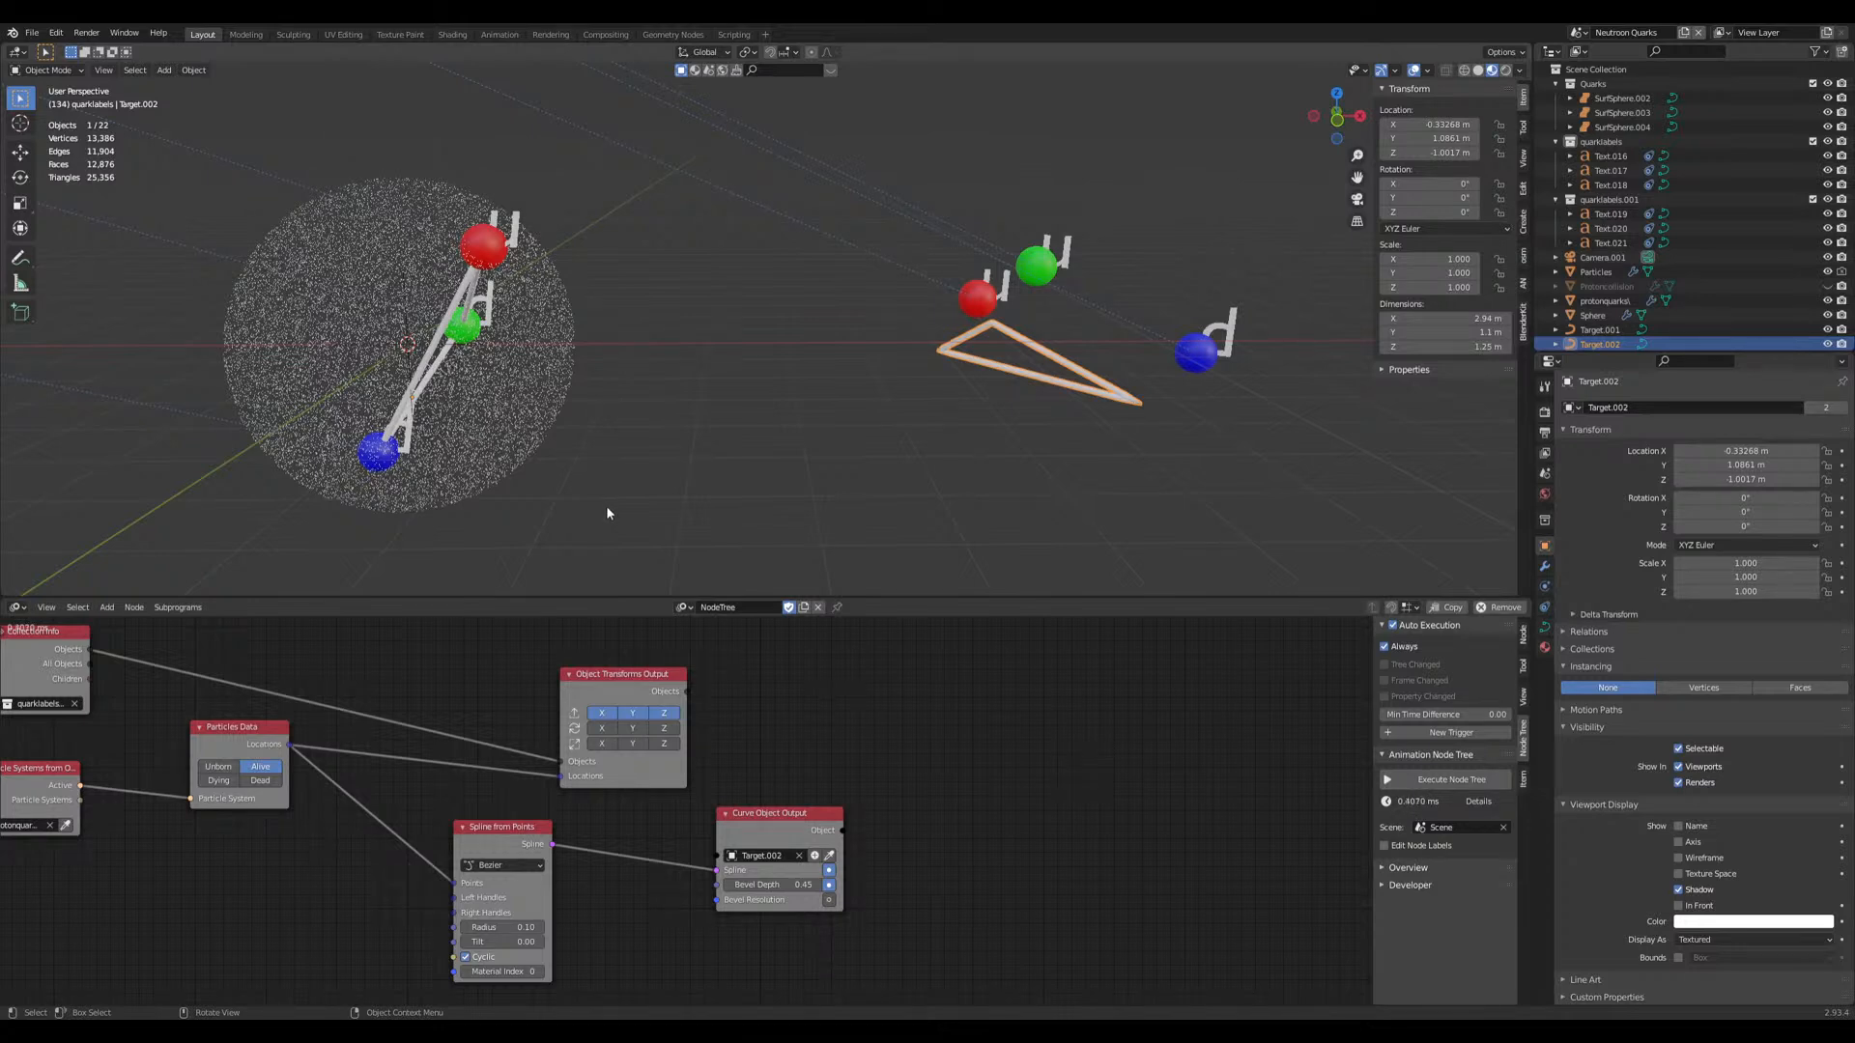
click(993, 421)
middle_drag(960, 427, 819, 443)
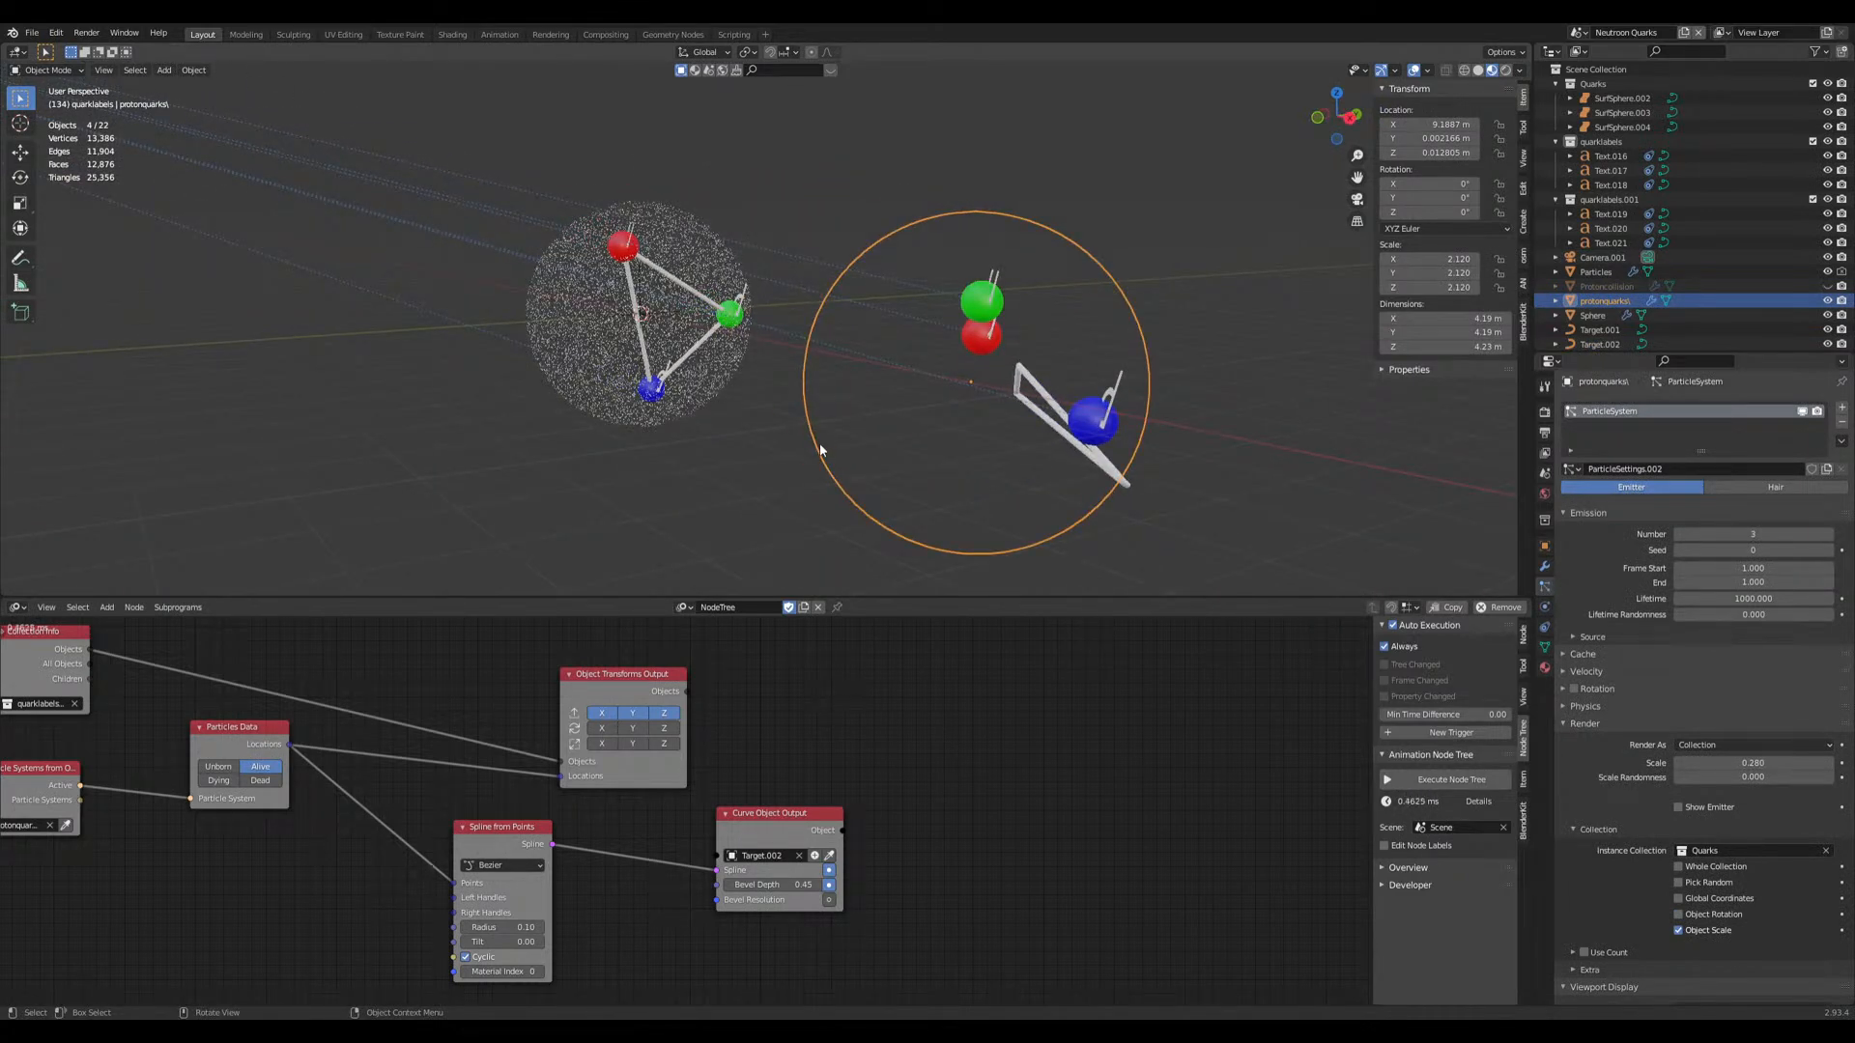
middle_drag(762, 460, 671, 518)
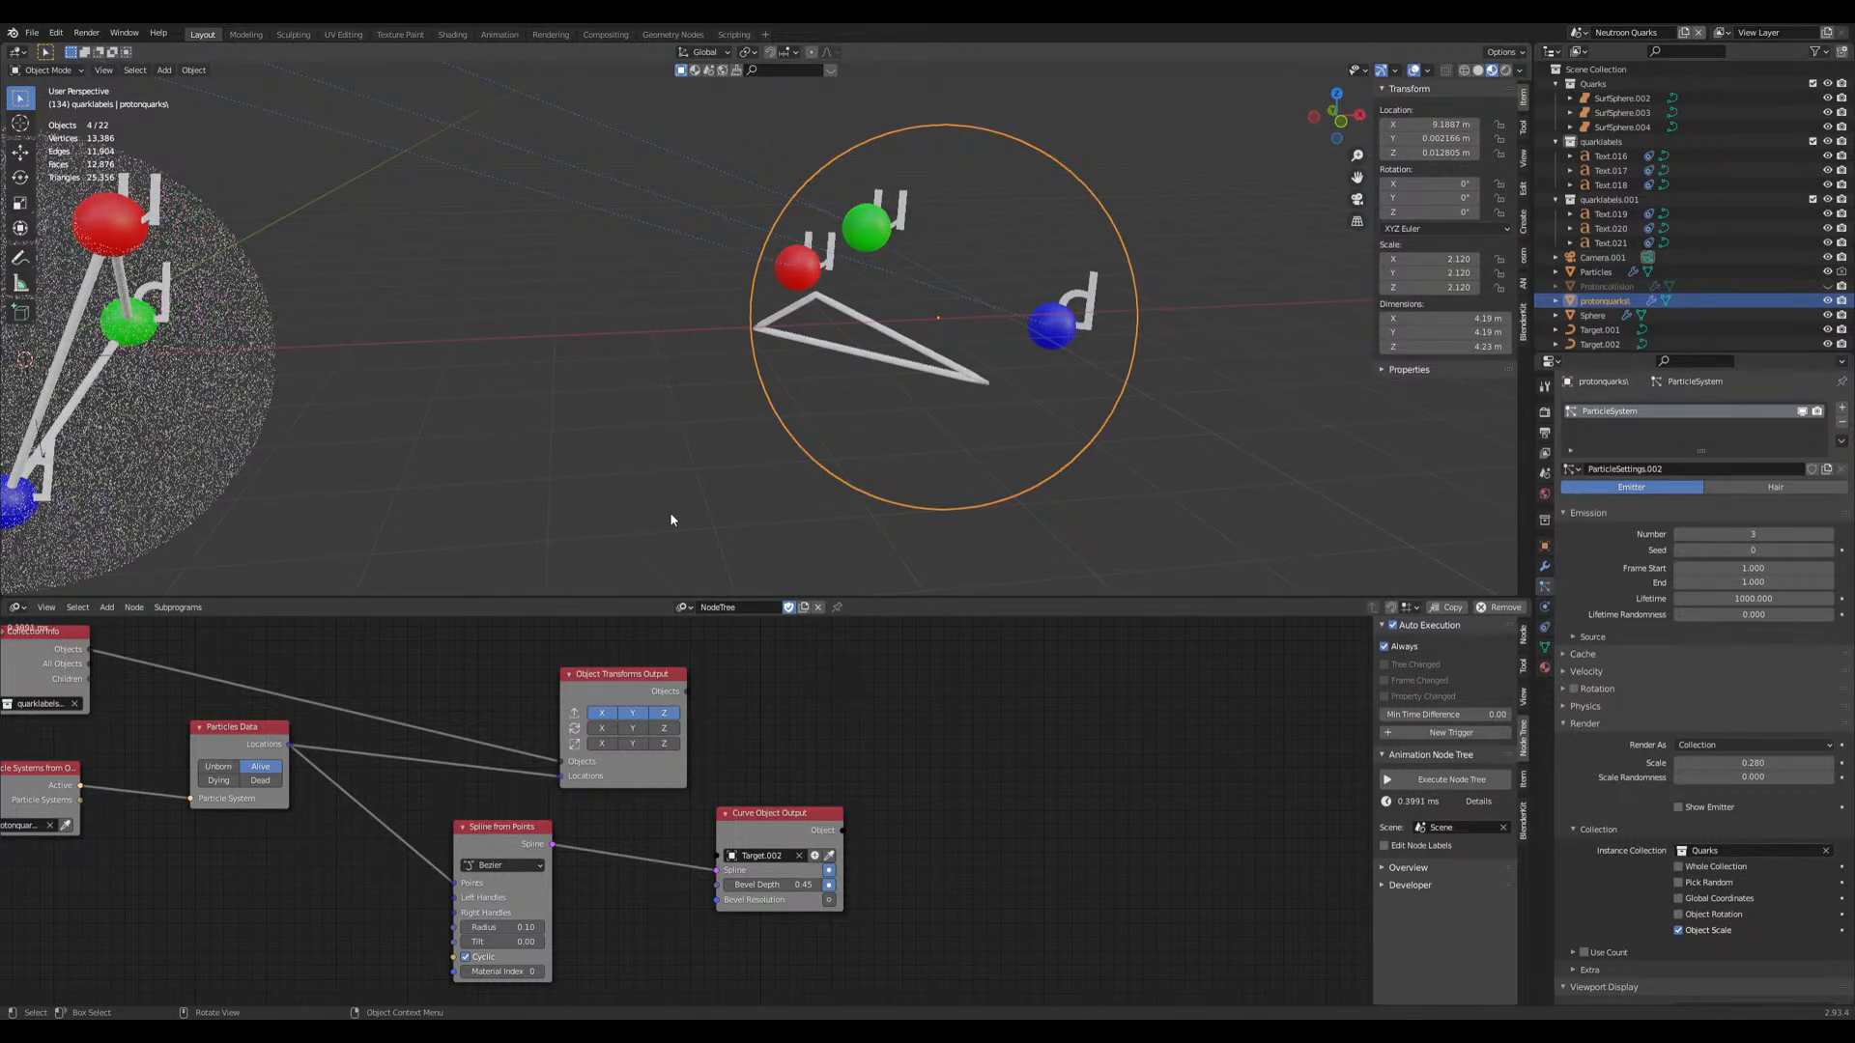
middle_drag(686, 435, 495, 427)
middle_drag(801, 431, 661, 504)
Step: Try to move the proton's triangle curve in the viewport
click(655, 506)
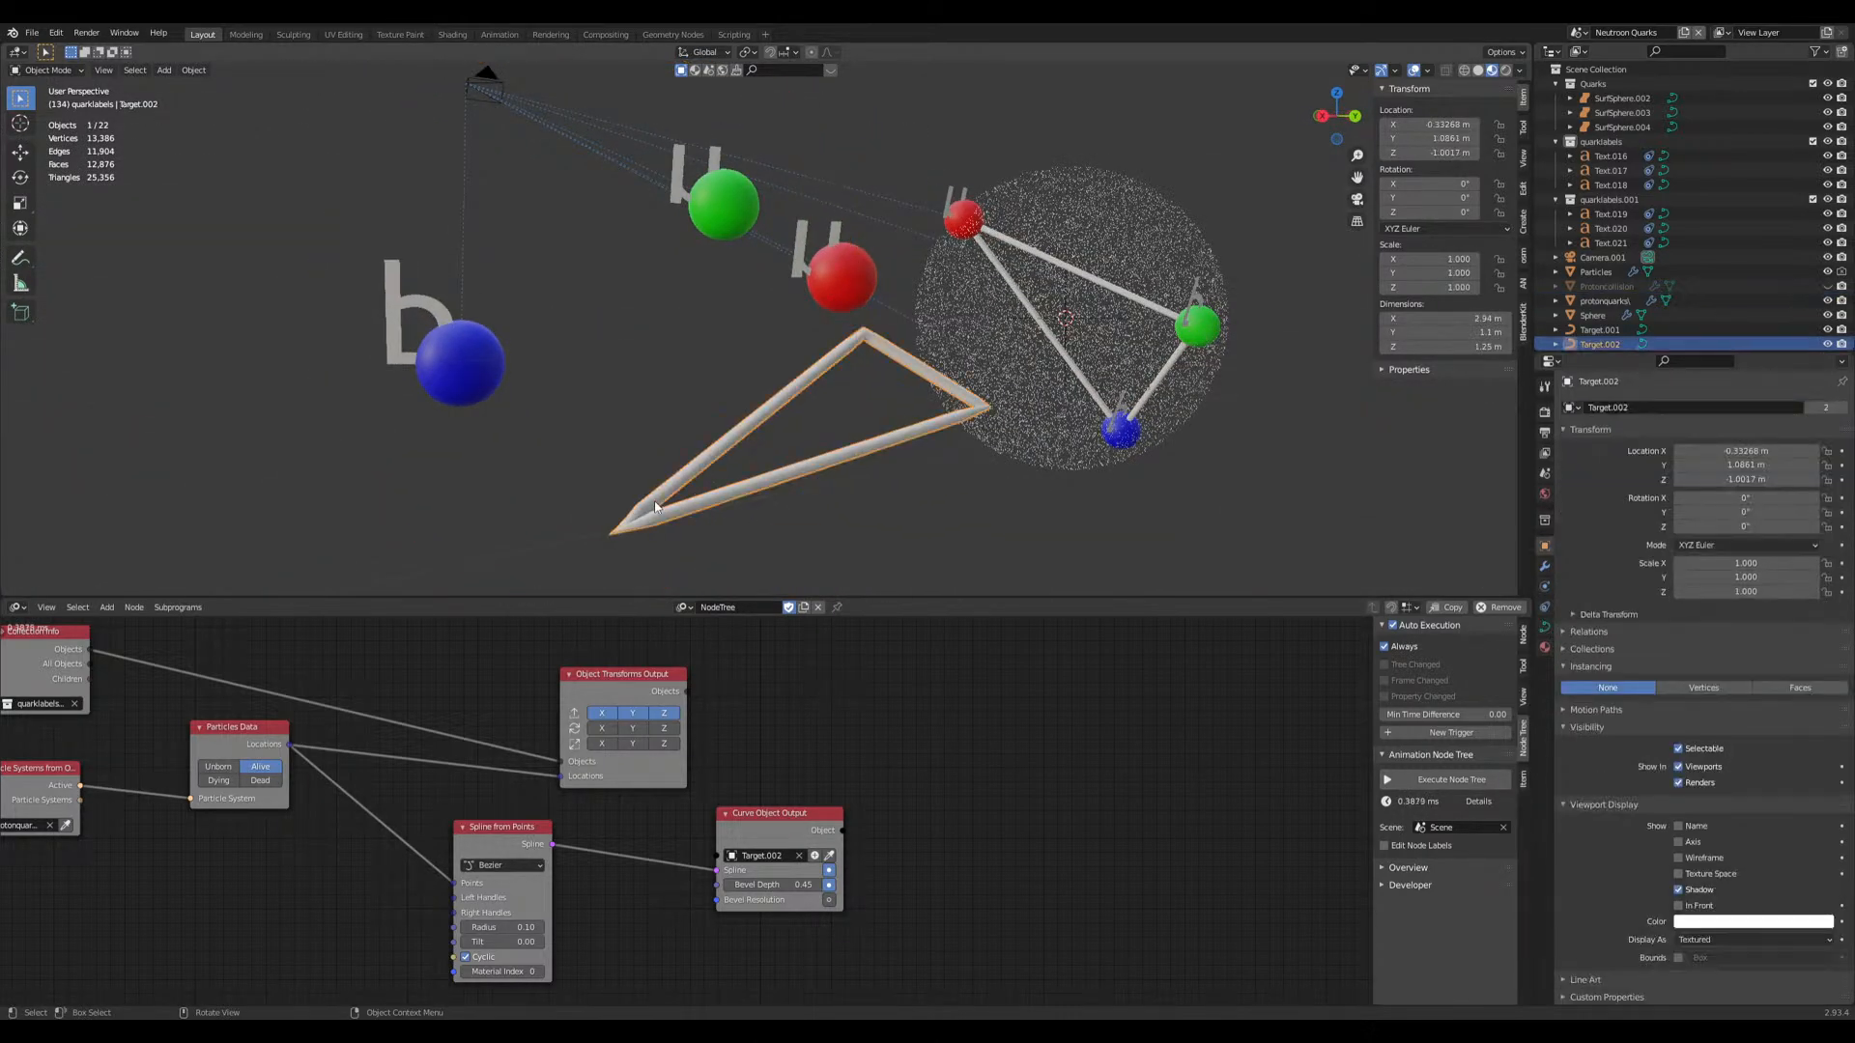
key(g)
click(621, 464)
middle_drag(621, 465, 850, 454)
mouse_move(811, 560)
middle_down()
mouse_move(873, 467)
mouse_move(837, 501)
mouse_move(853, 501)
mouse_move(840, 541)
middle_up()
Step: Reposition the proton's Particle Systems from Object and Particles Data nodes slightly lower and nearer to their output nodes
middle_drag(232, 763, 442, 797)
key(g)
click(440, 816)
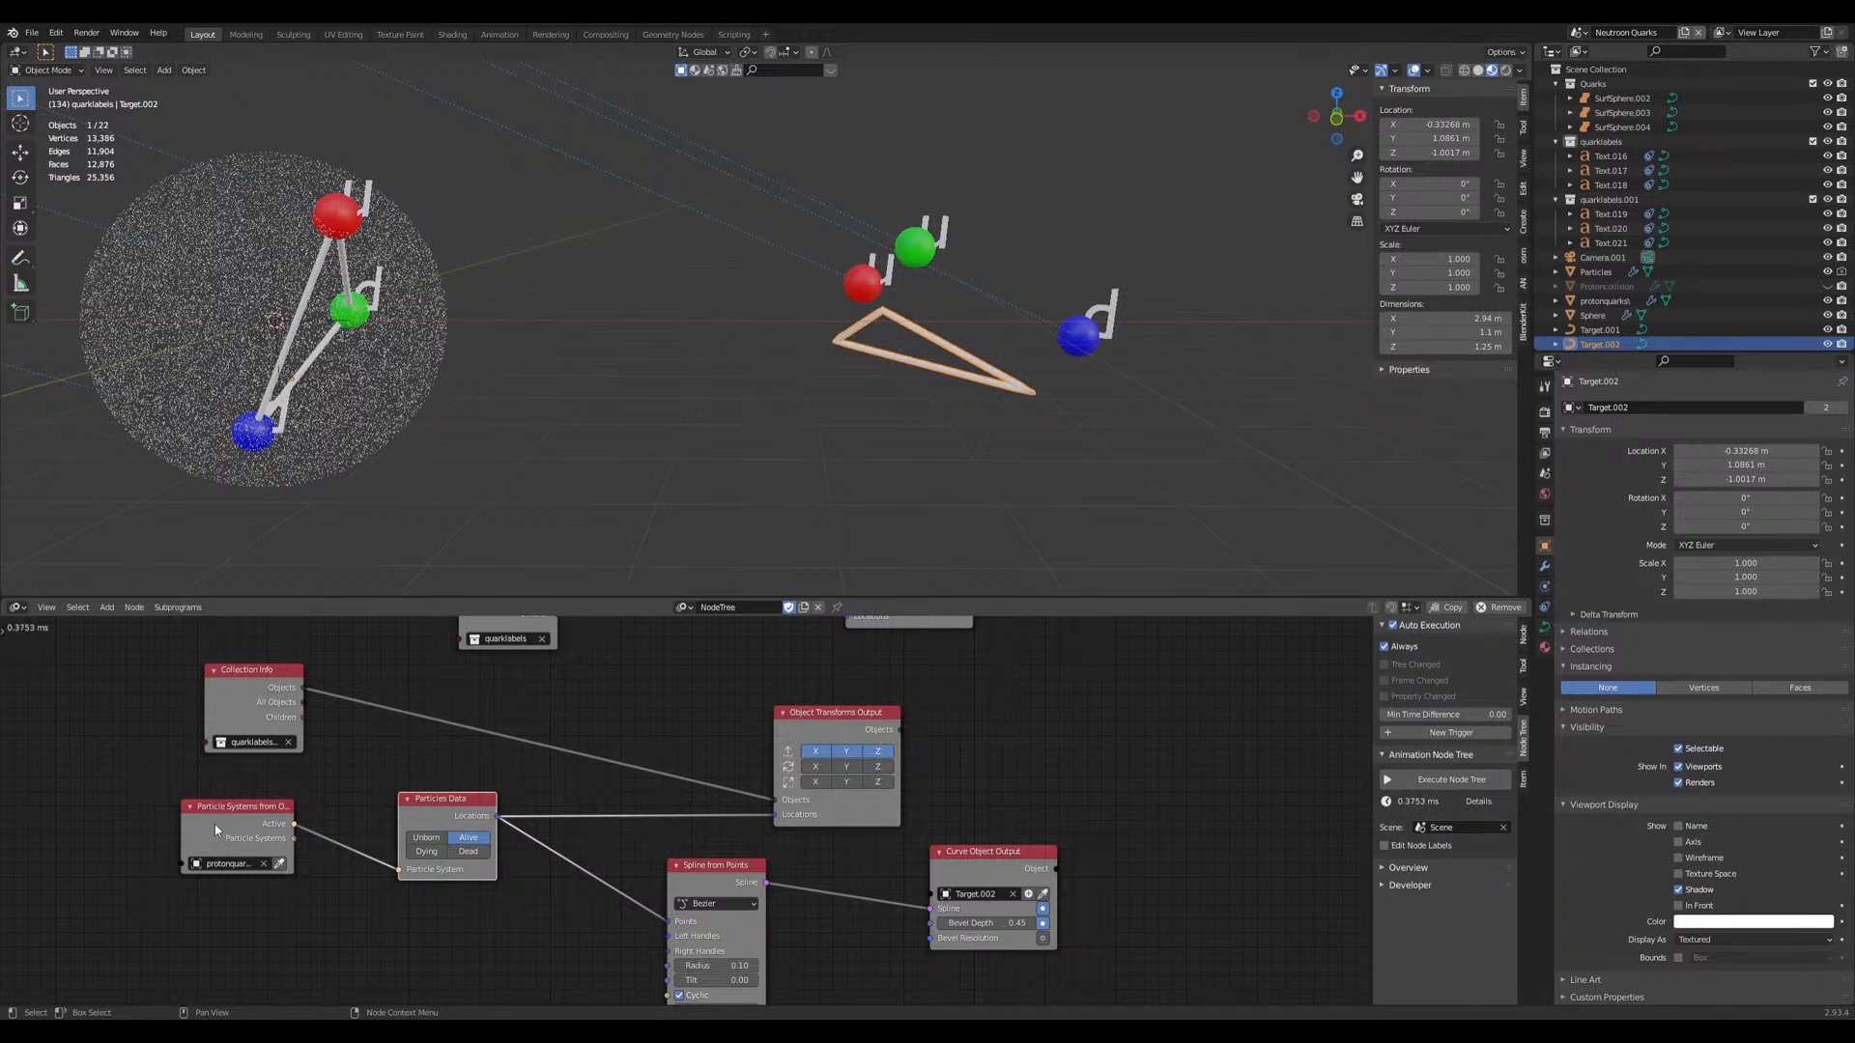
click(222, 820)
drag(176, 779, 406, 903)
key(g)
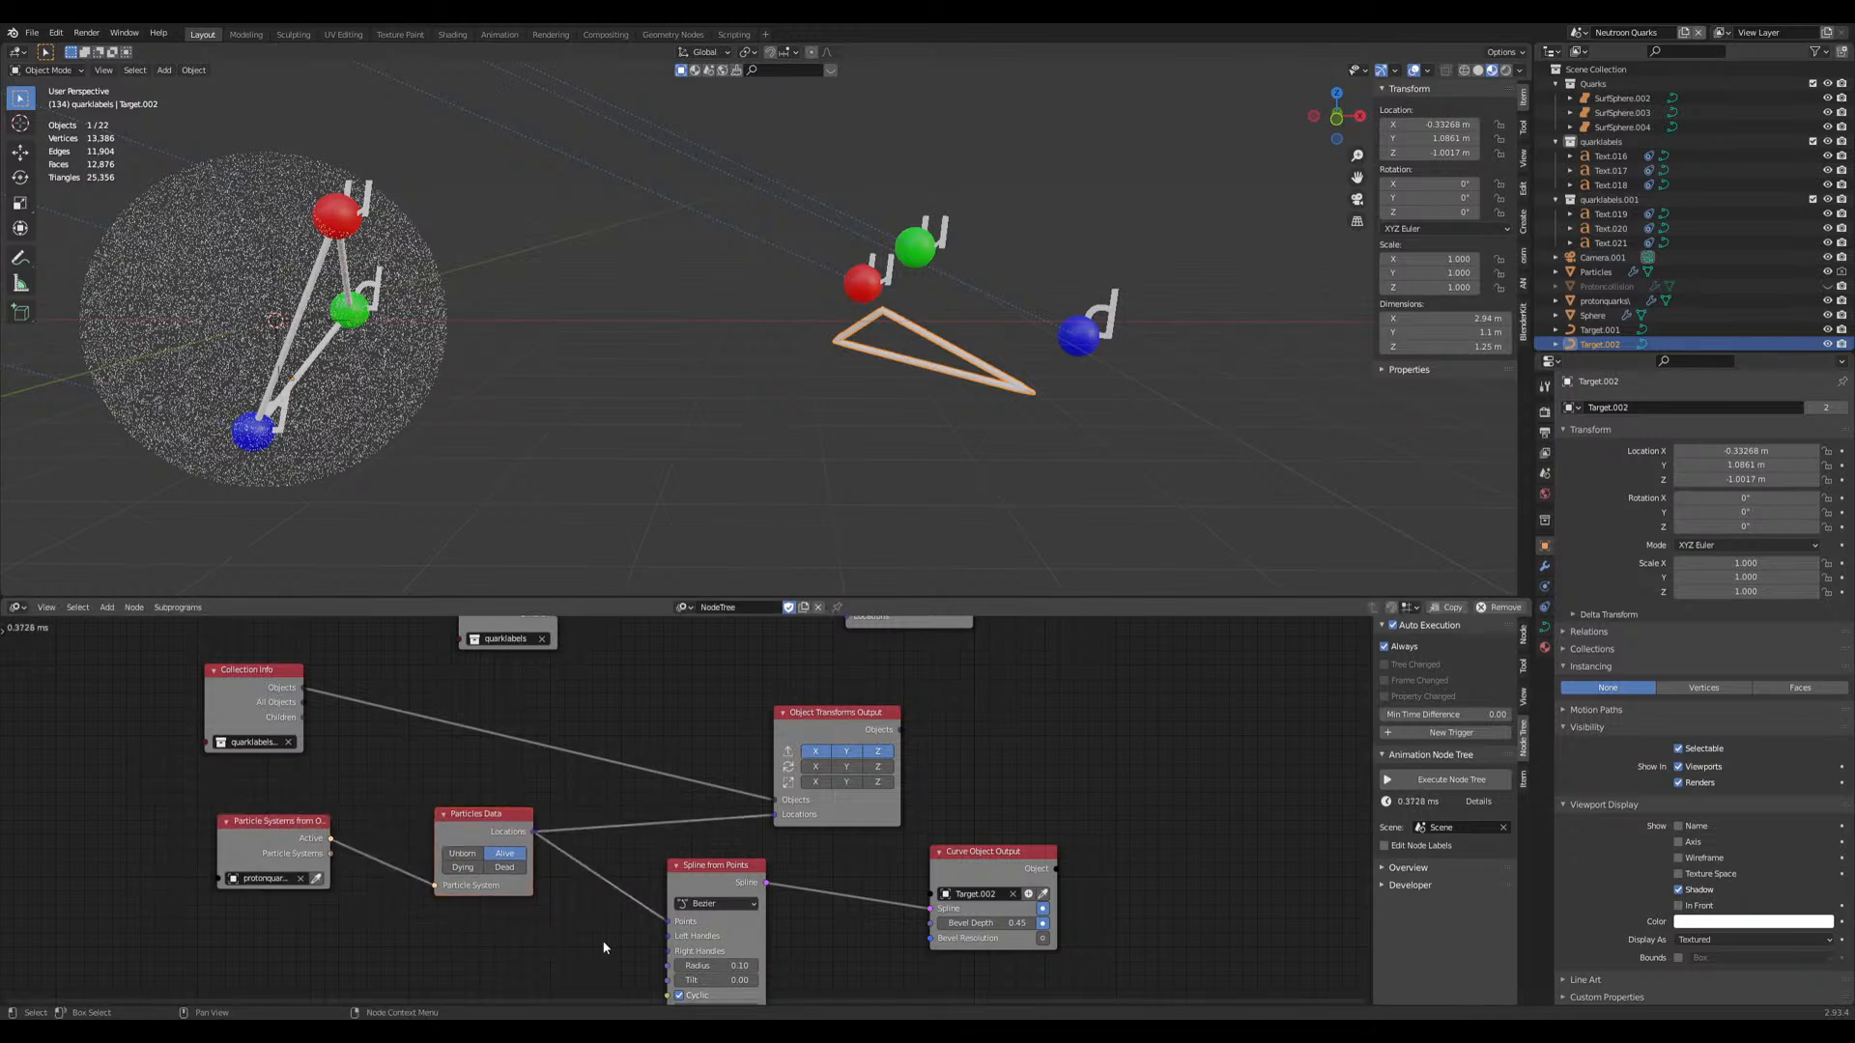
click(456, 930)
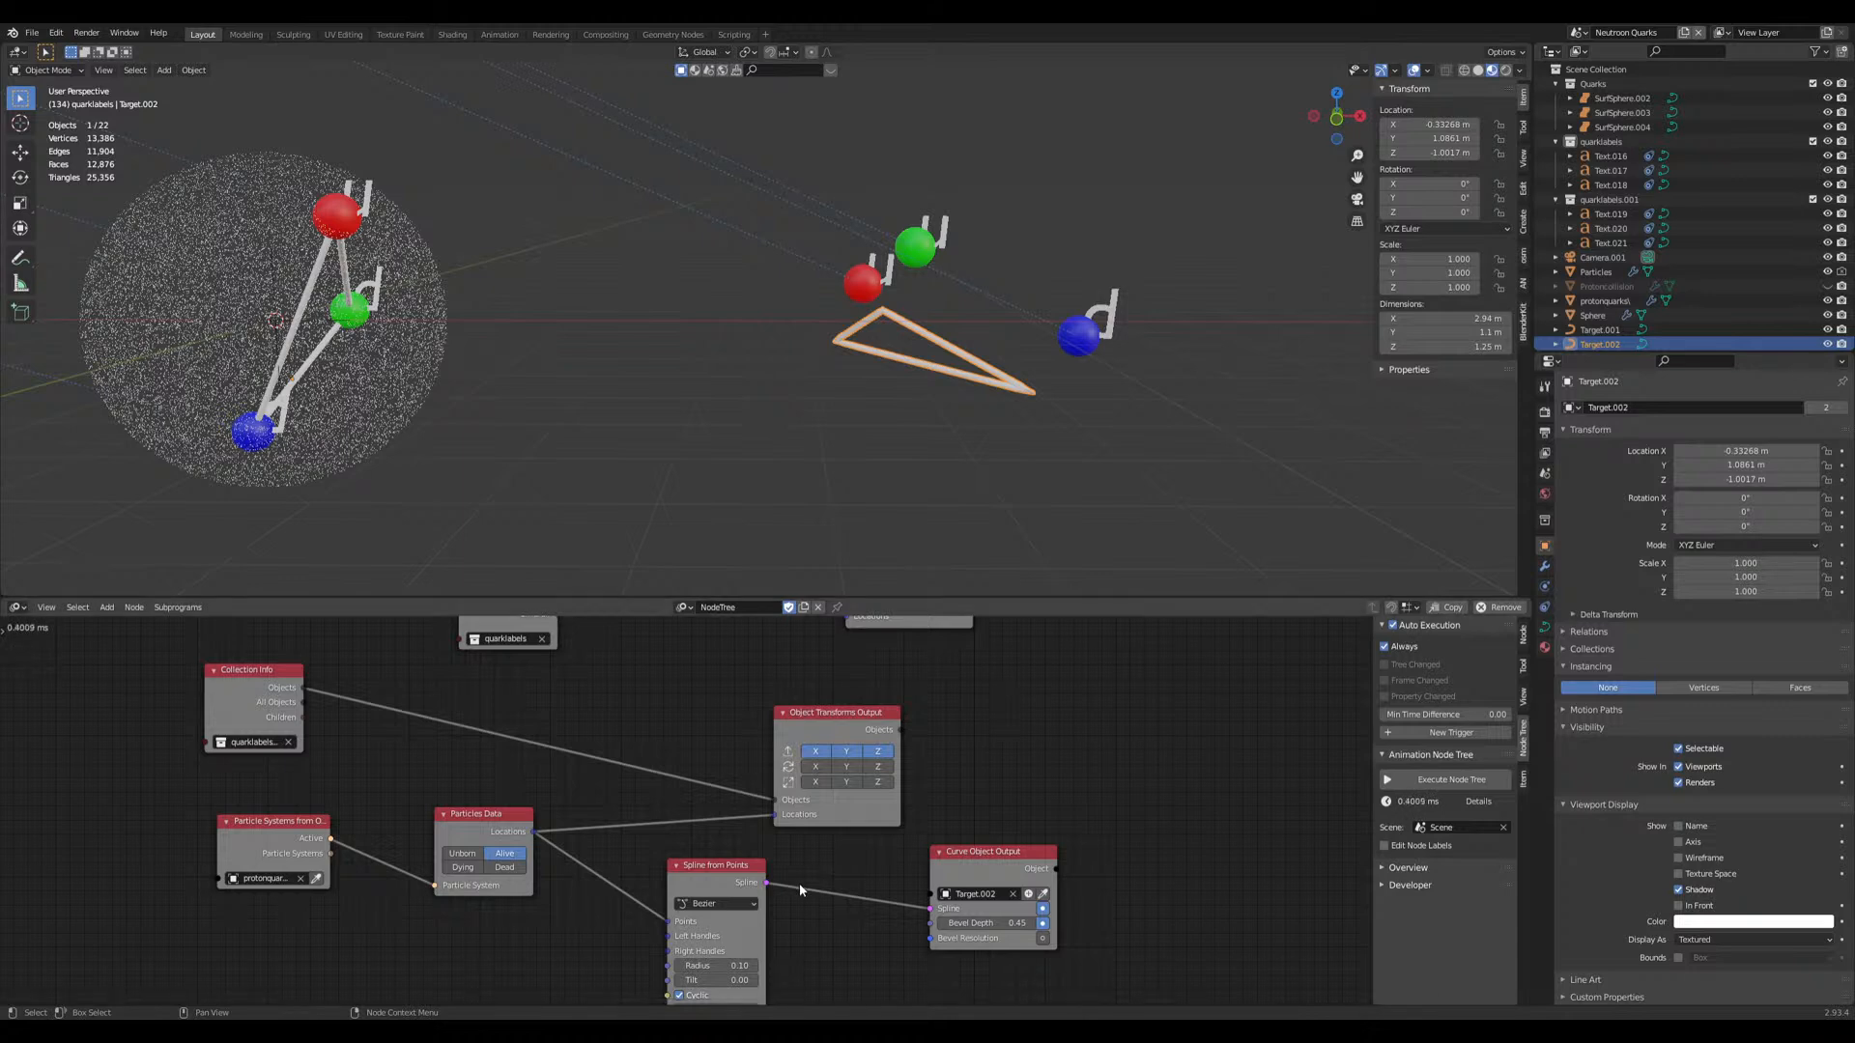
scroll(869, 734, down, 1)
scroll(902, 526, down, 1)
shift+middle_drag(806, 511, 652, 486)
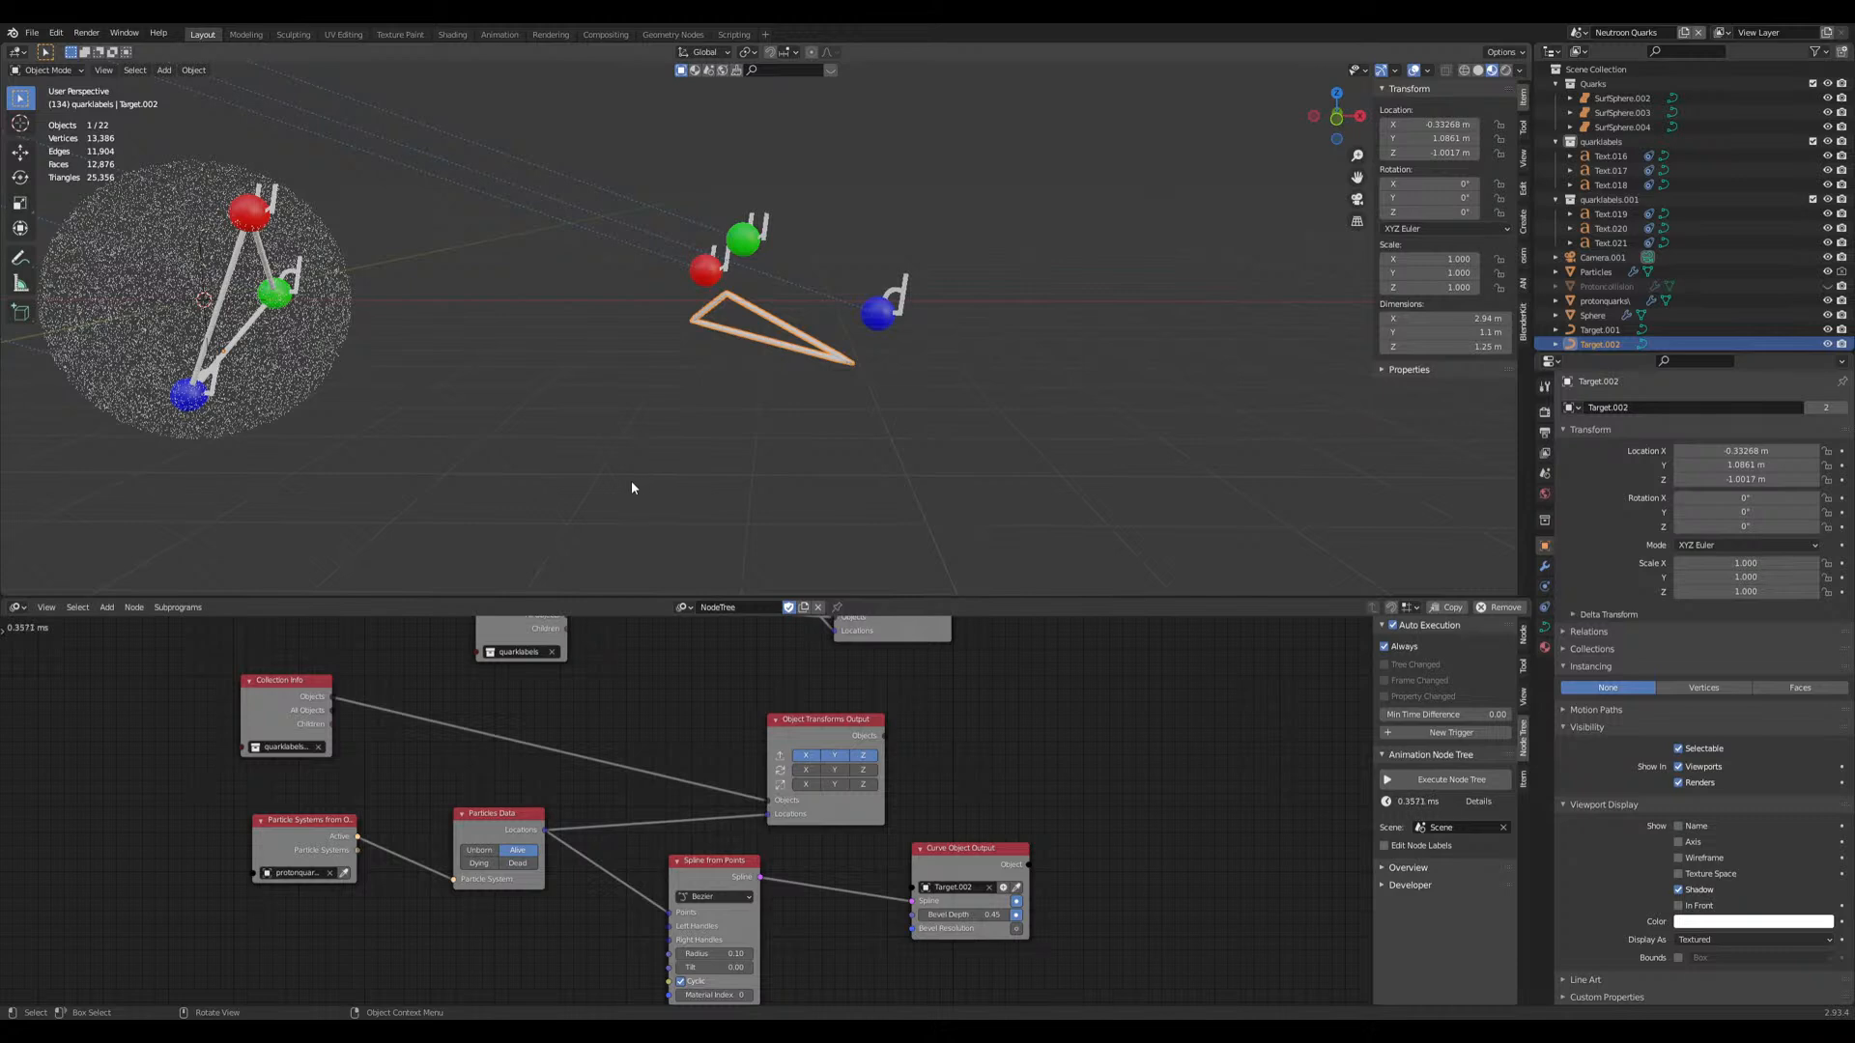
shift+middle_drag(550, 453, 926, 444)
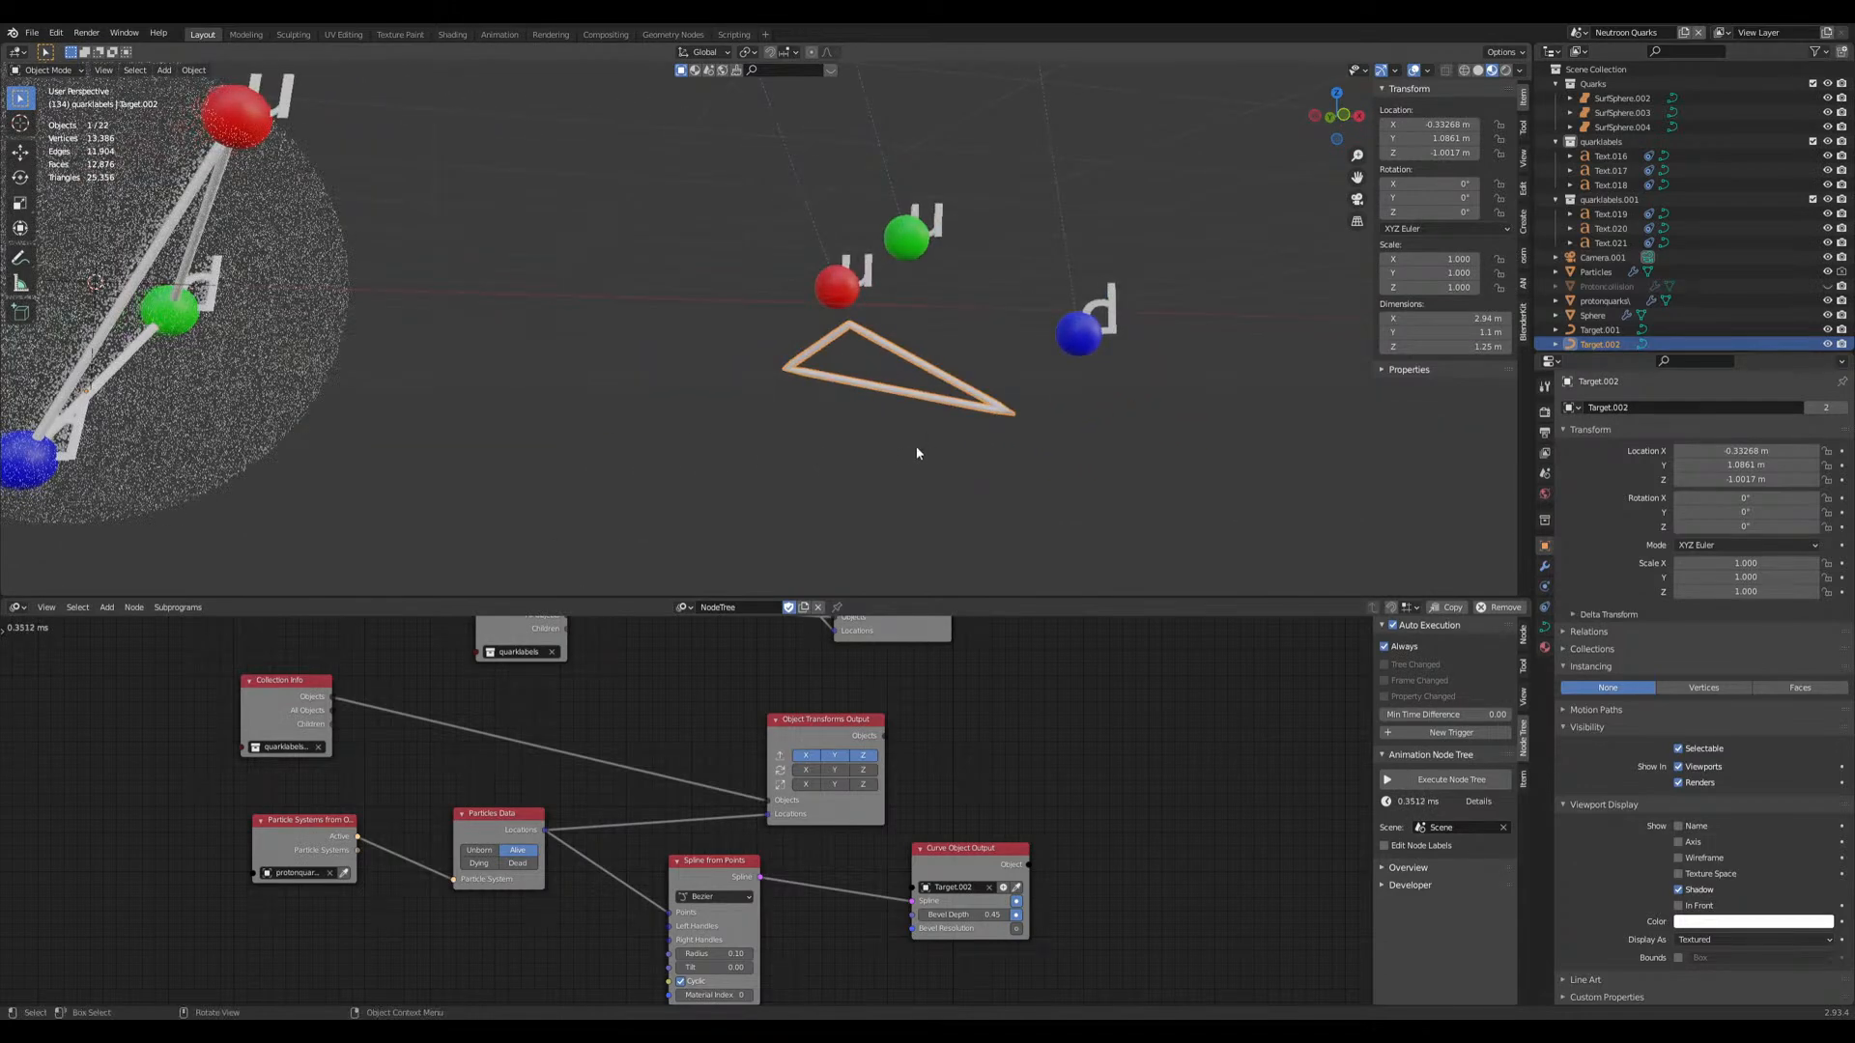
Step: Move the proton's triangle curve up beside the proton's quark spheres
scroll(808, 878, down, 1)
middle_drag(807, 933, 810, 876)
middle_drag(974, 449, 713, 579)
scroll(703, 756, down, 1)
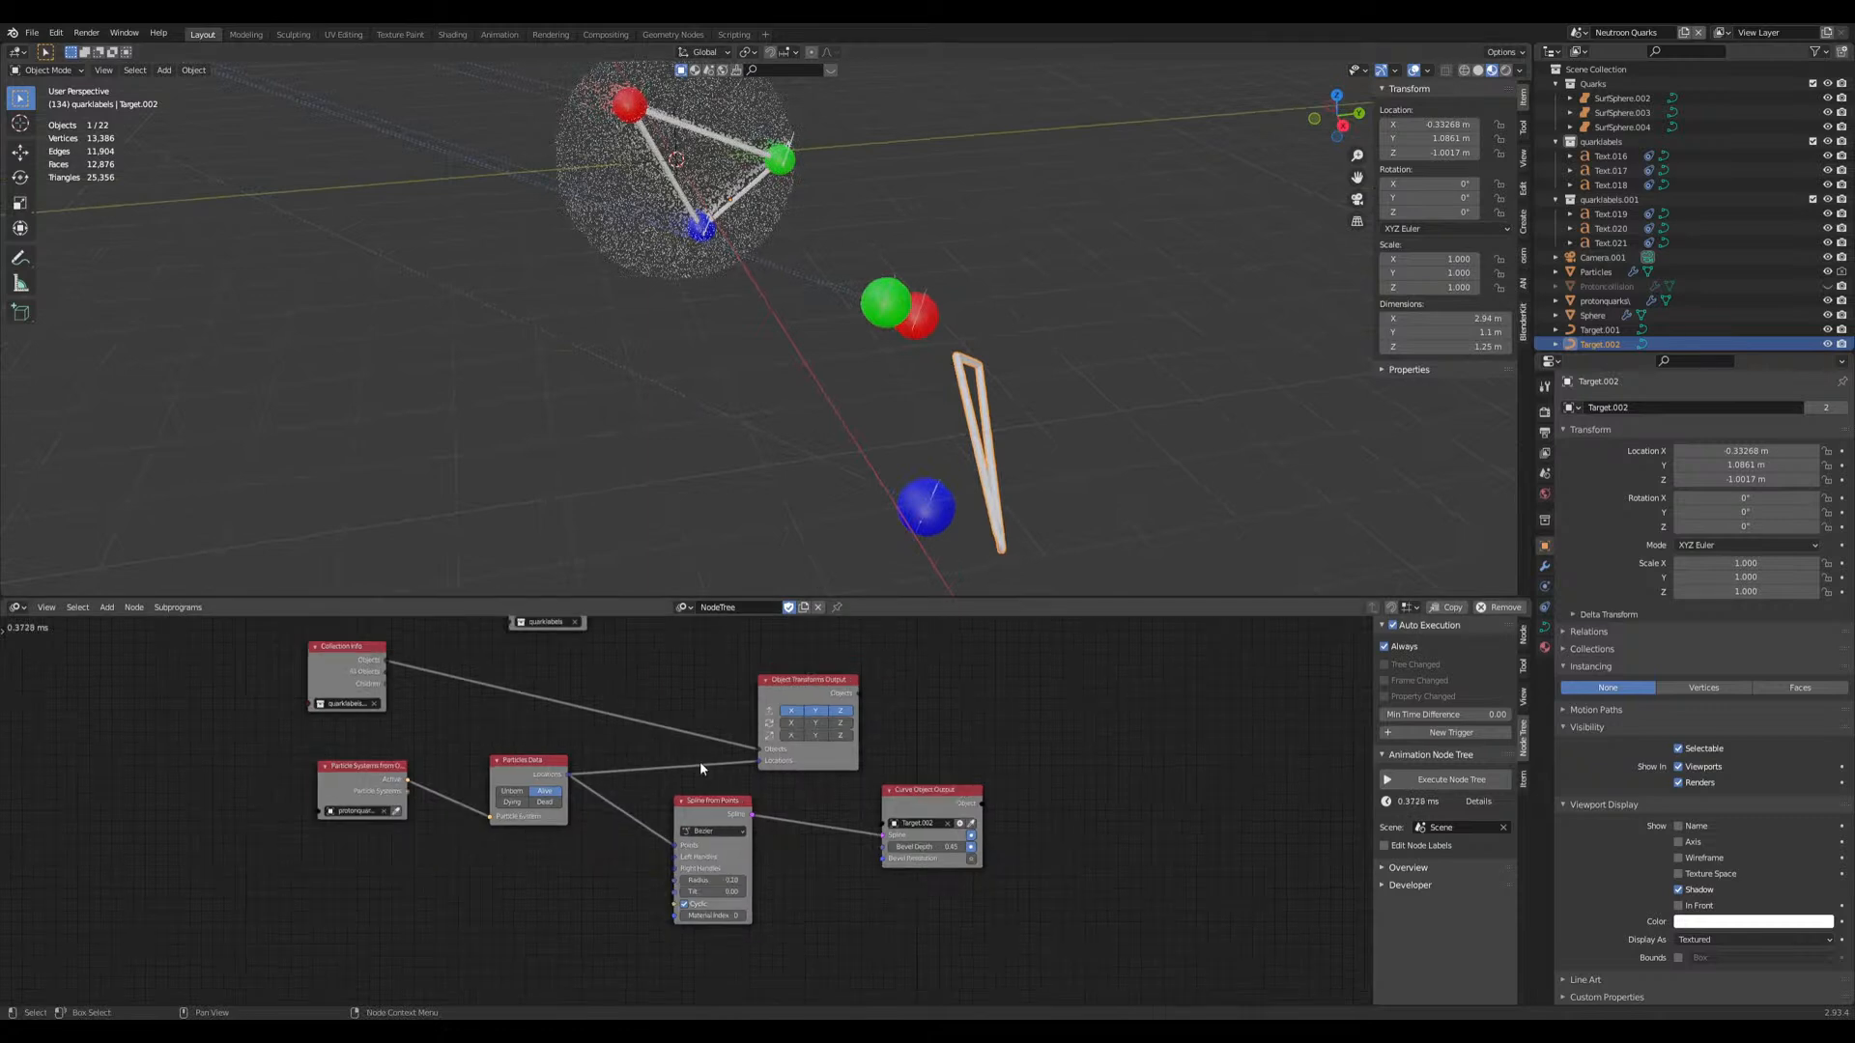
scroll(663, 769, down, 1)
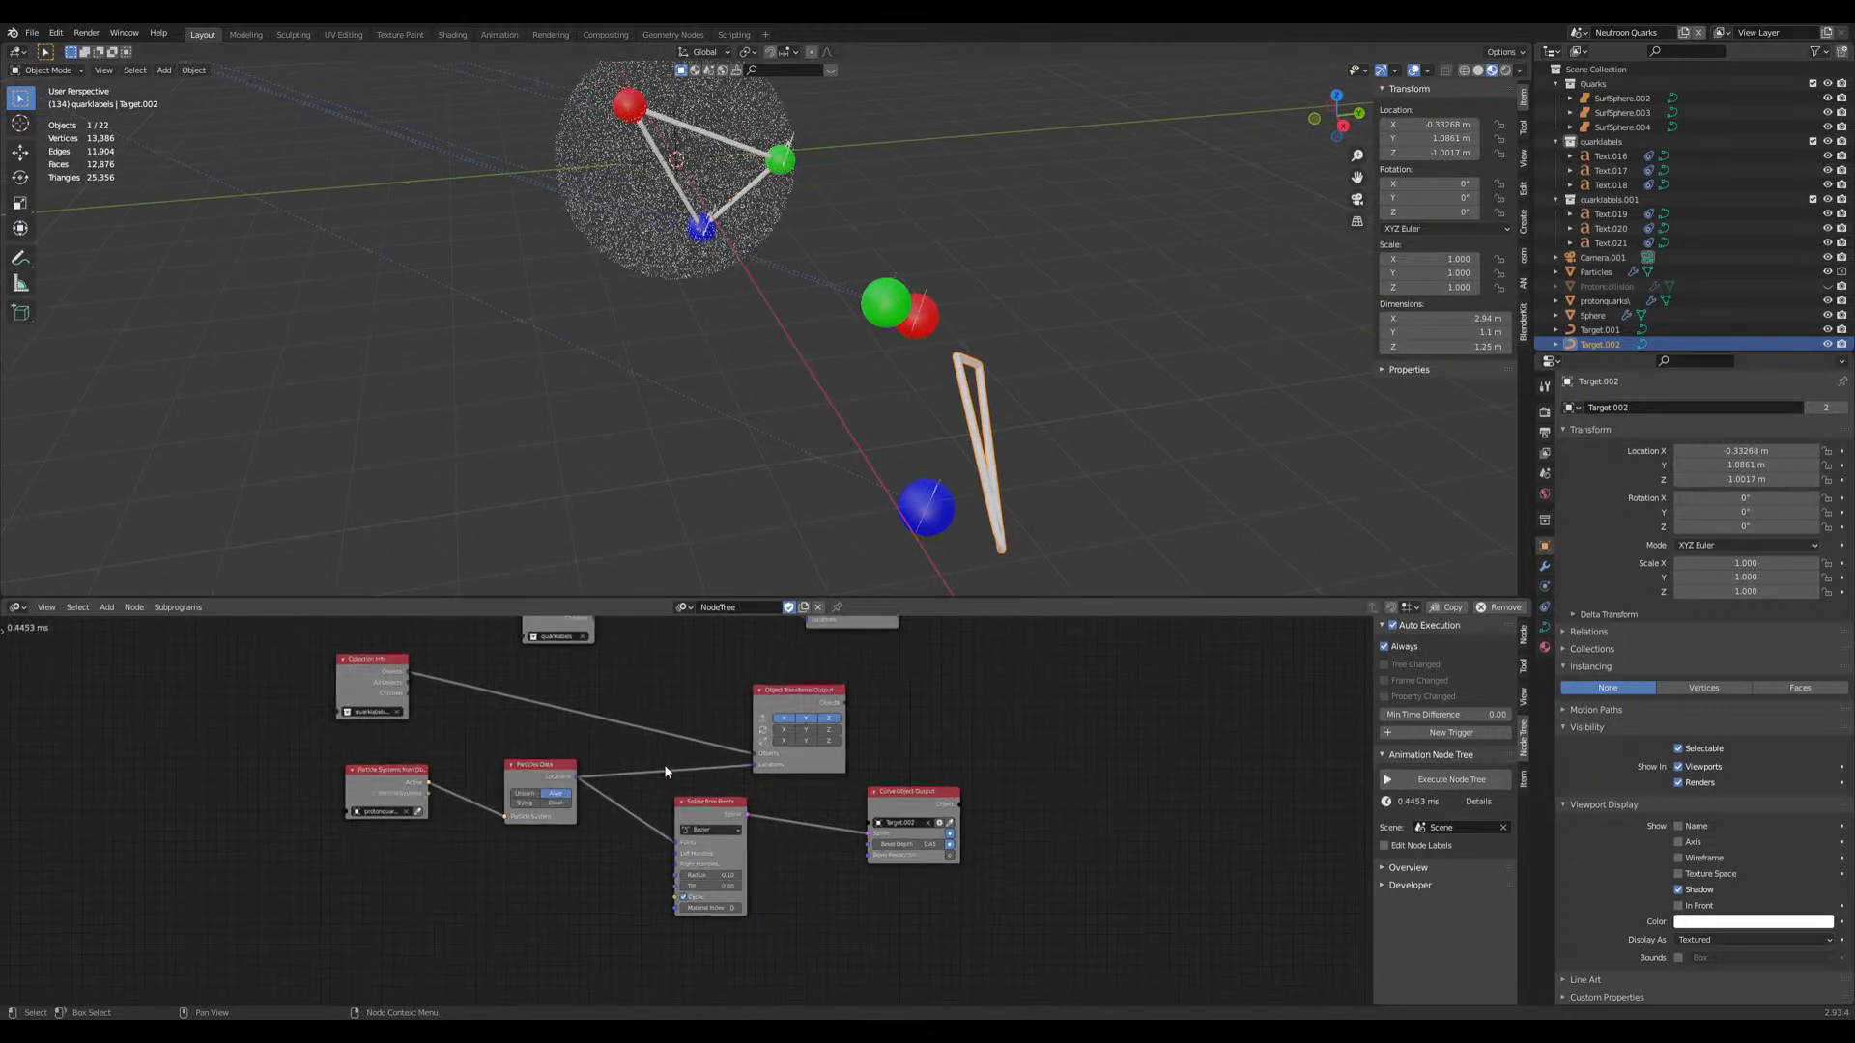
middle_drag(869, 529, 812, 466)
key(g)
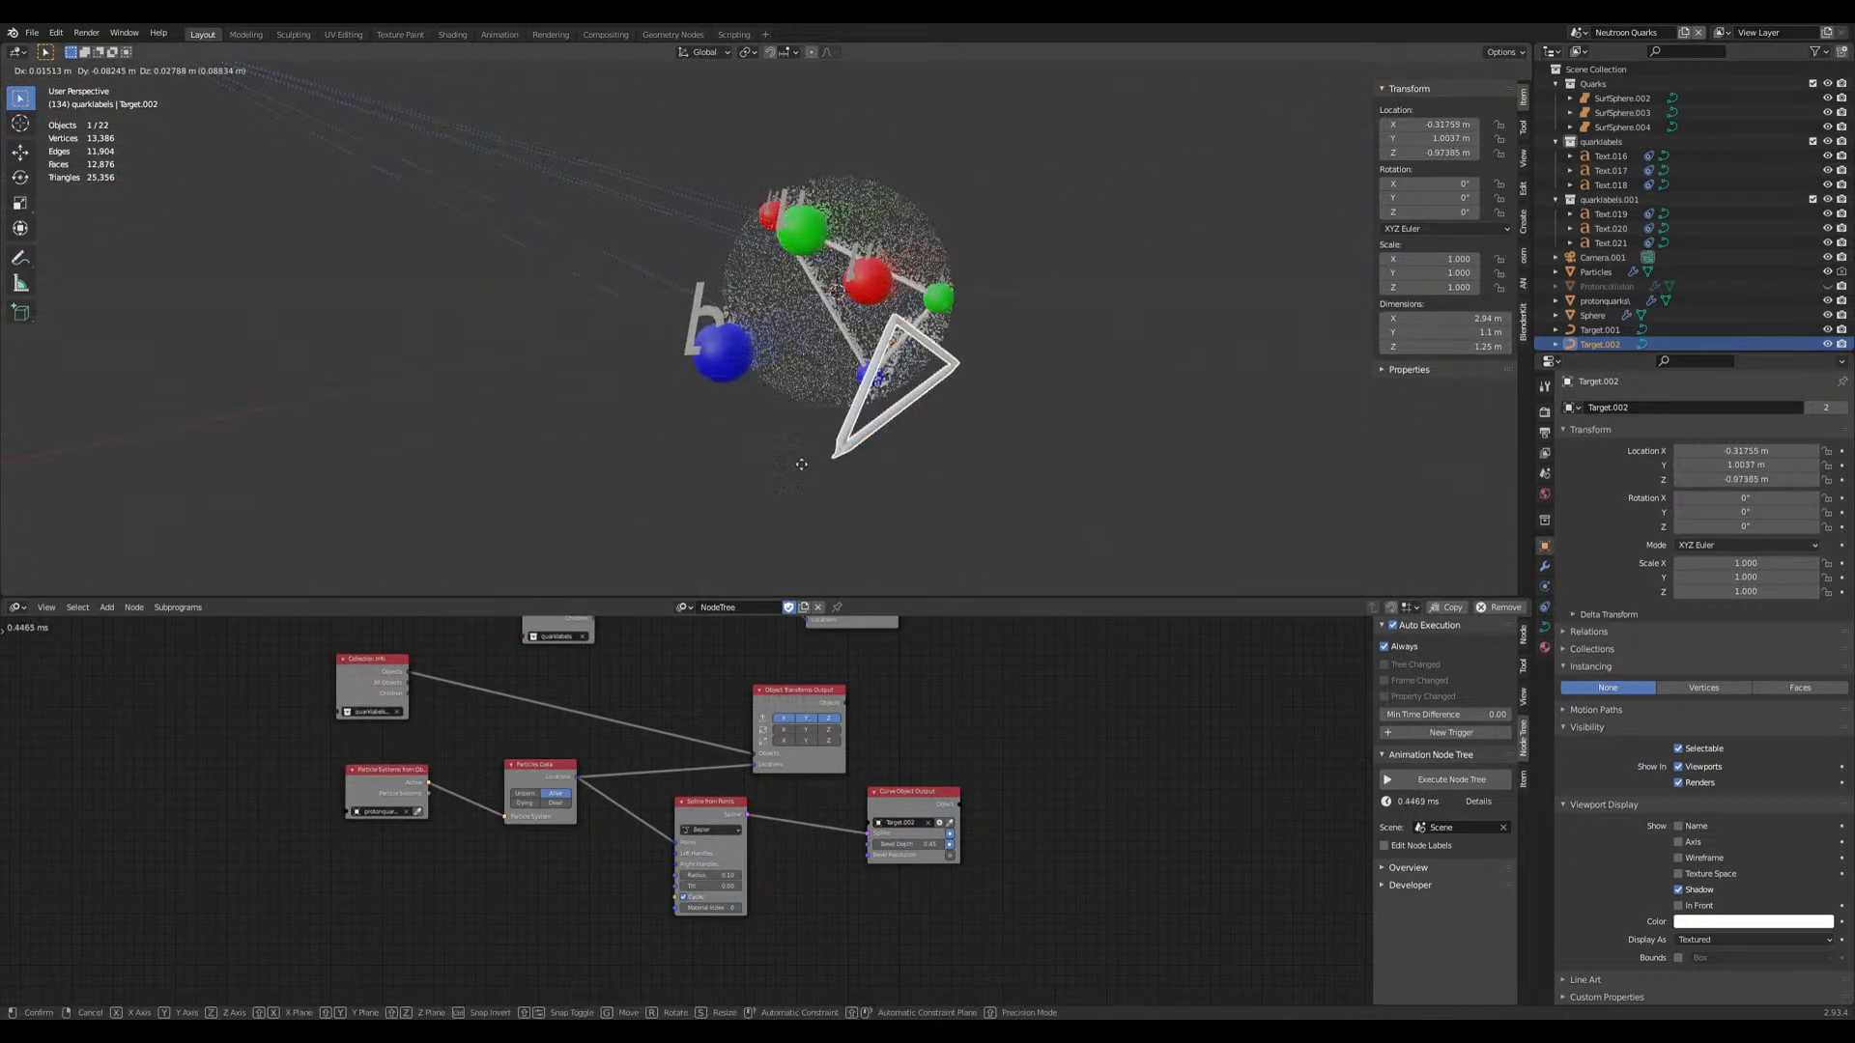
click(637, 417)
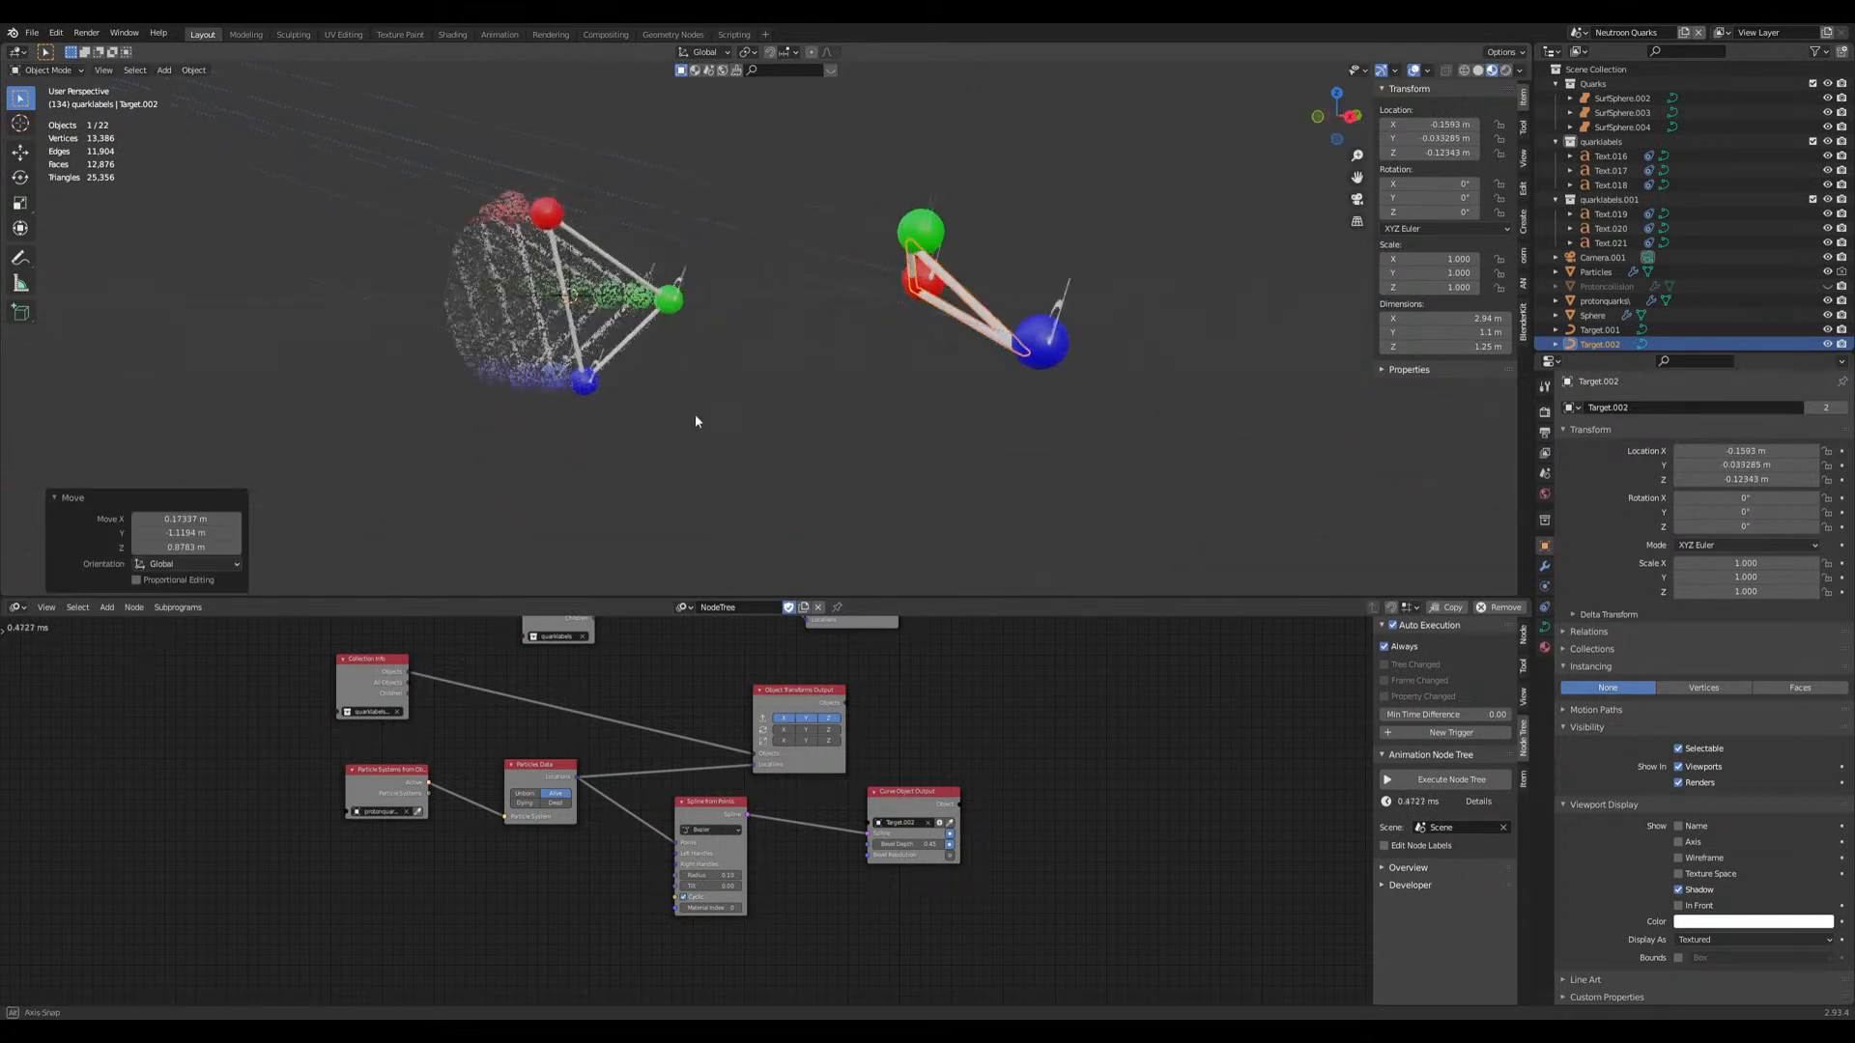
Step: Fine-tune the curve's position to about X -0.040 m, Y -0.045 m, Z 0.016 m, lining its corners up with the proton's quarks
key(g)
click(791, 410)
middle_drag(652, 412, 628, 413)
key(g)
click(628, 413)
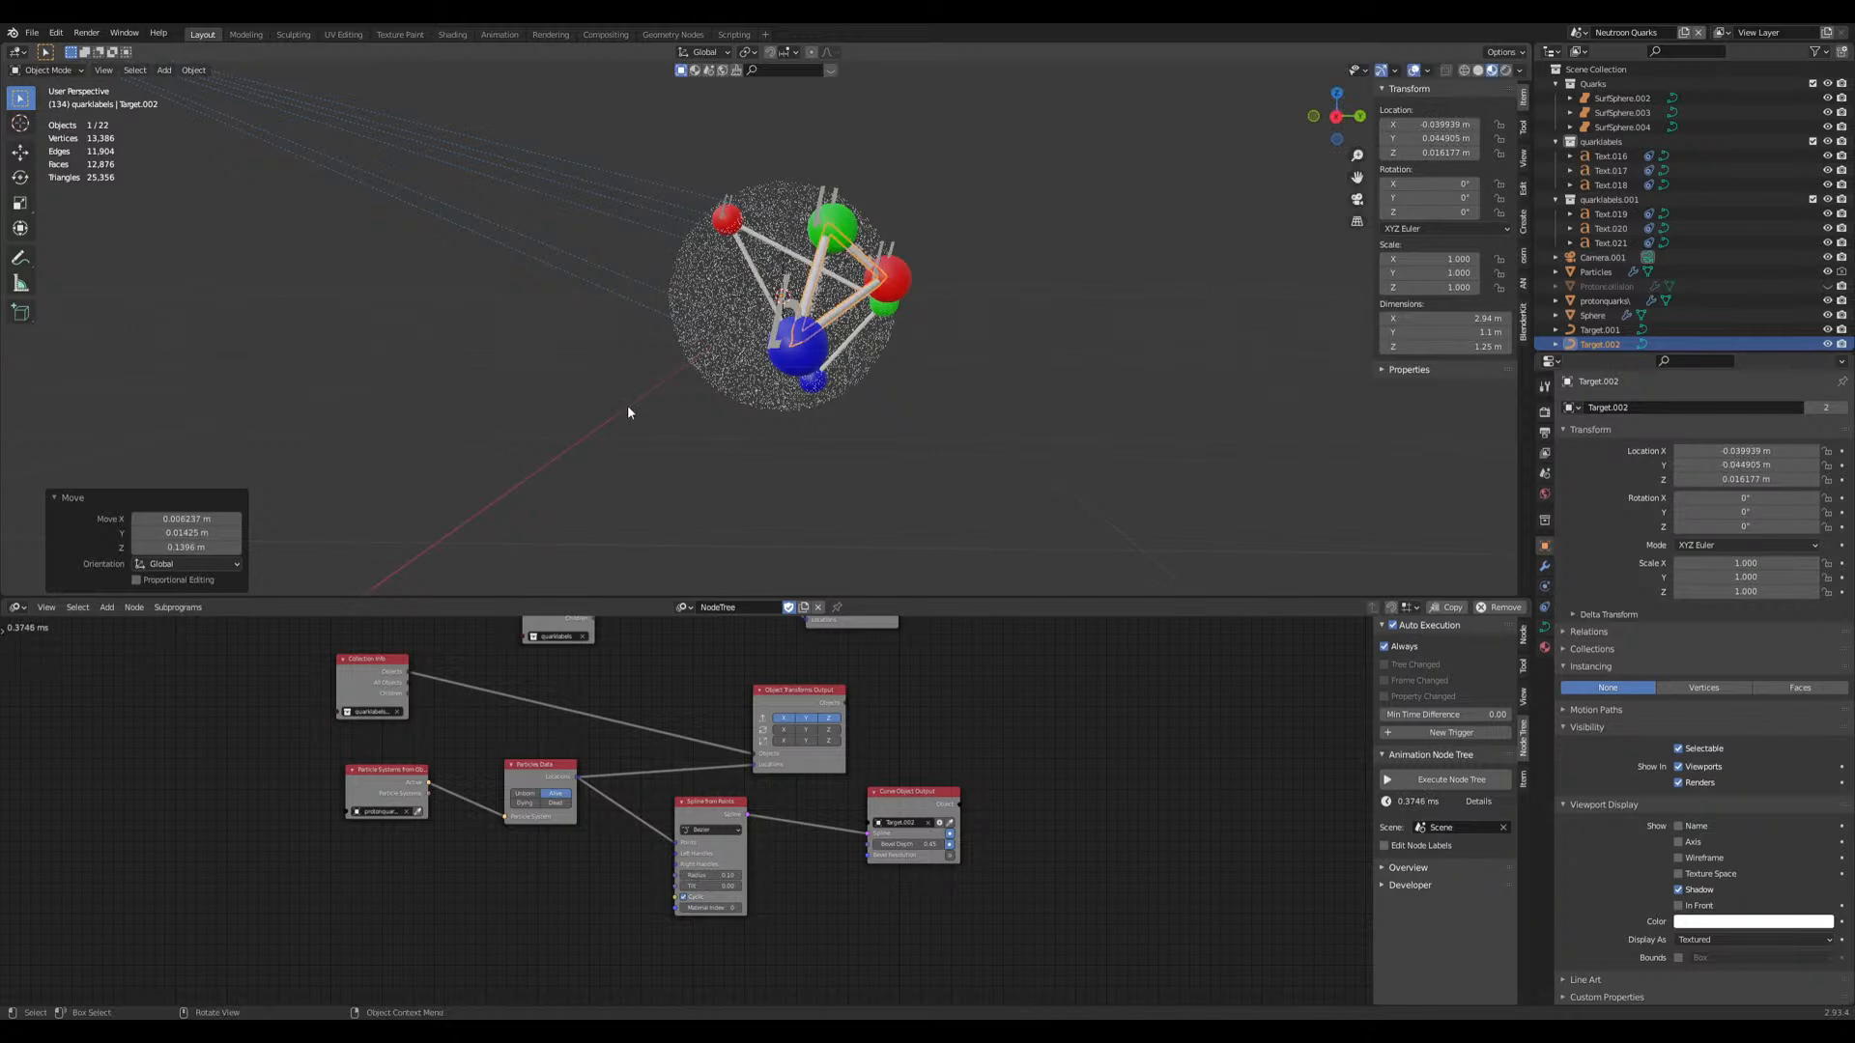
Step: Play the animation and check from several angles whether the proton's triangle curve follows its quarks
key(space)
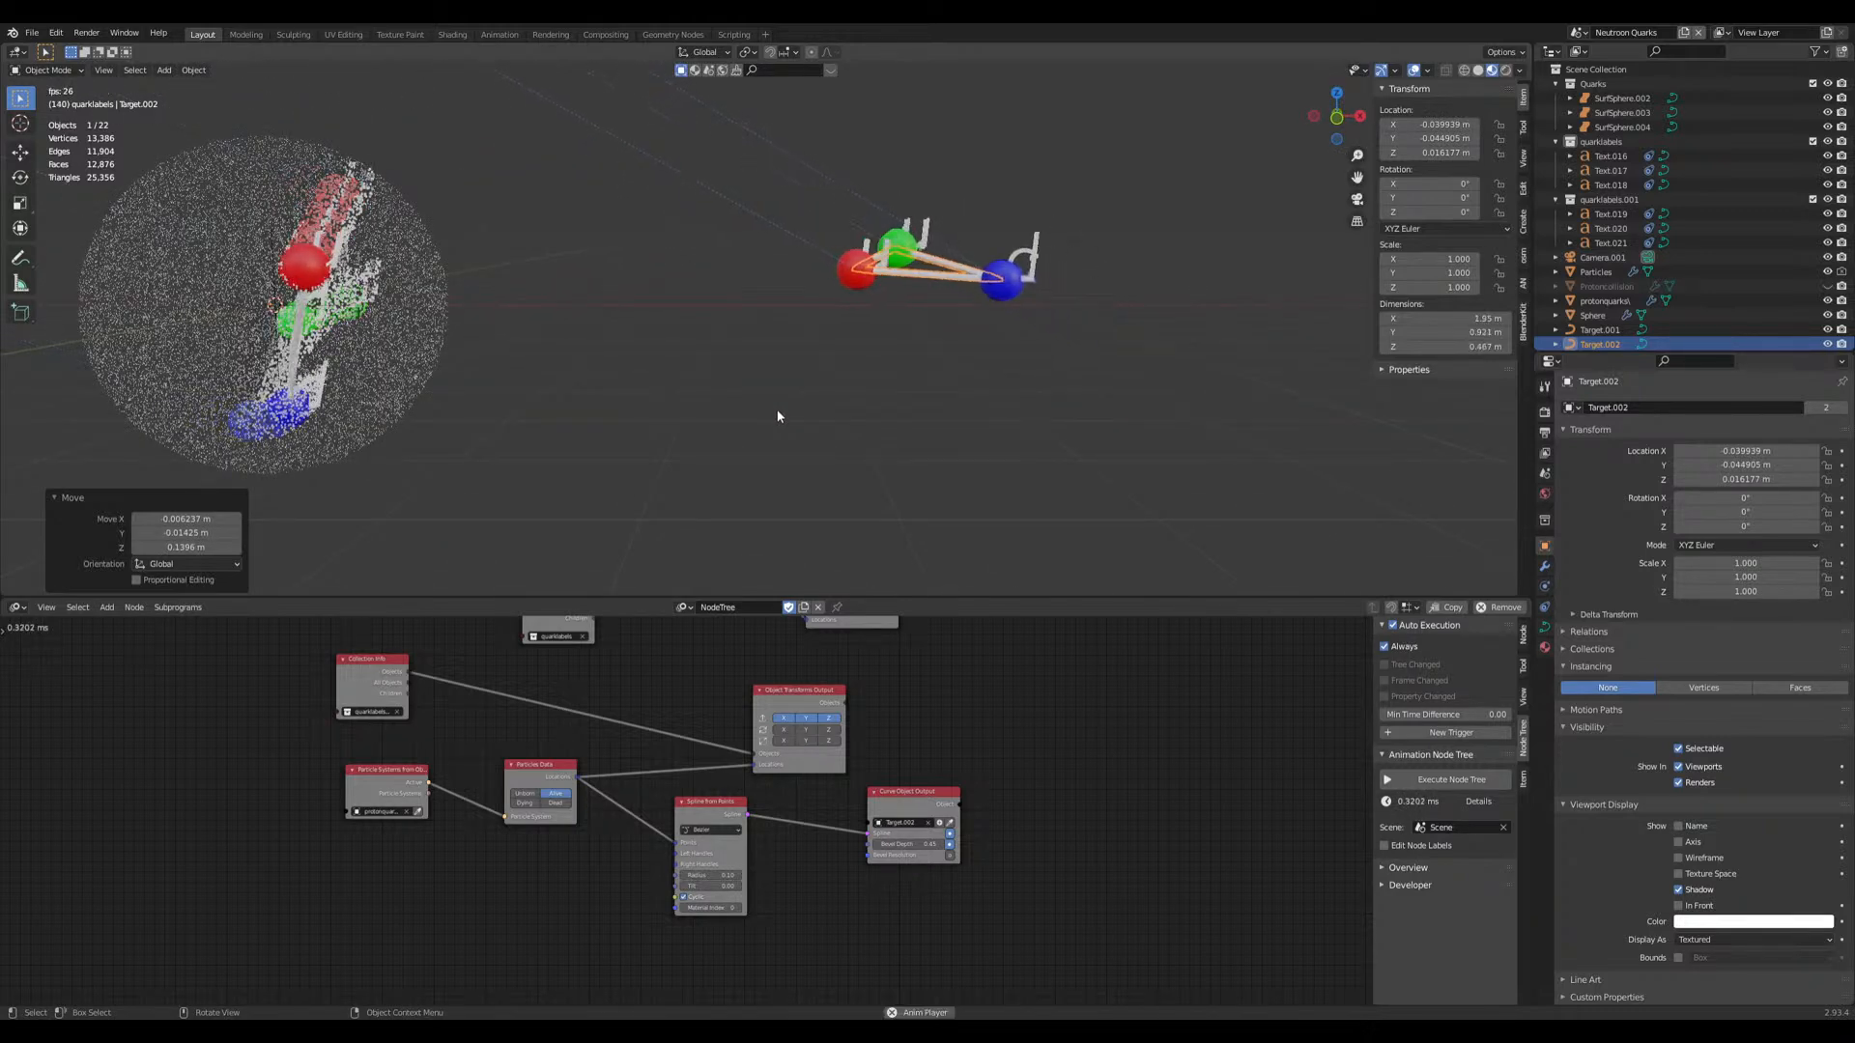
mouse_move(868, 423)
middle_down()
mouse_move(954, 444)
mouse_move(885, 454)
middle_up()
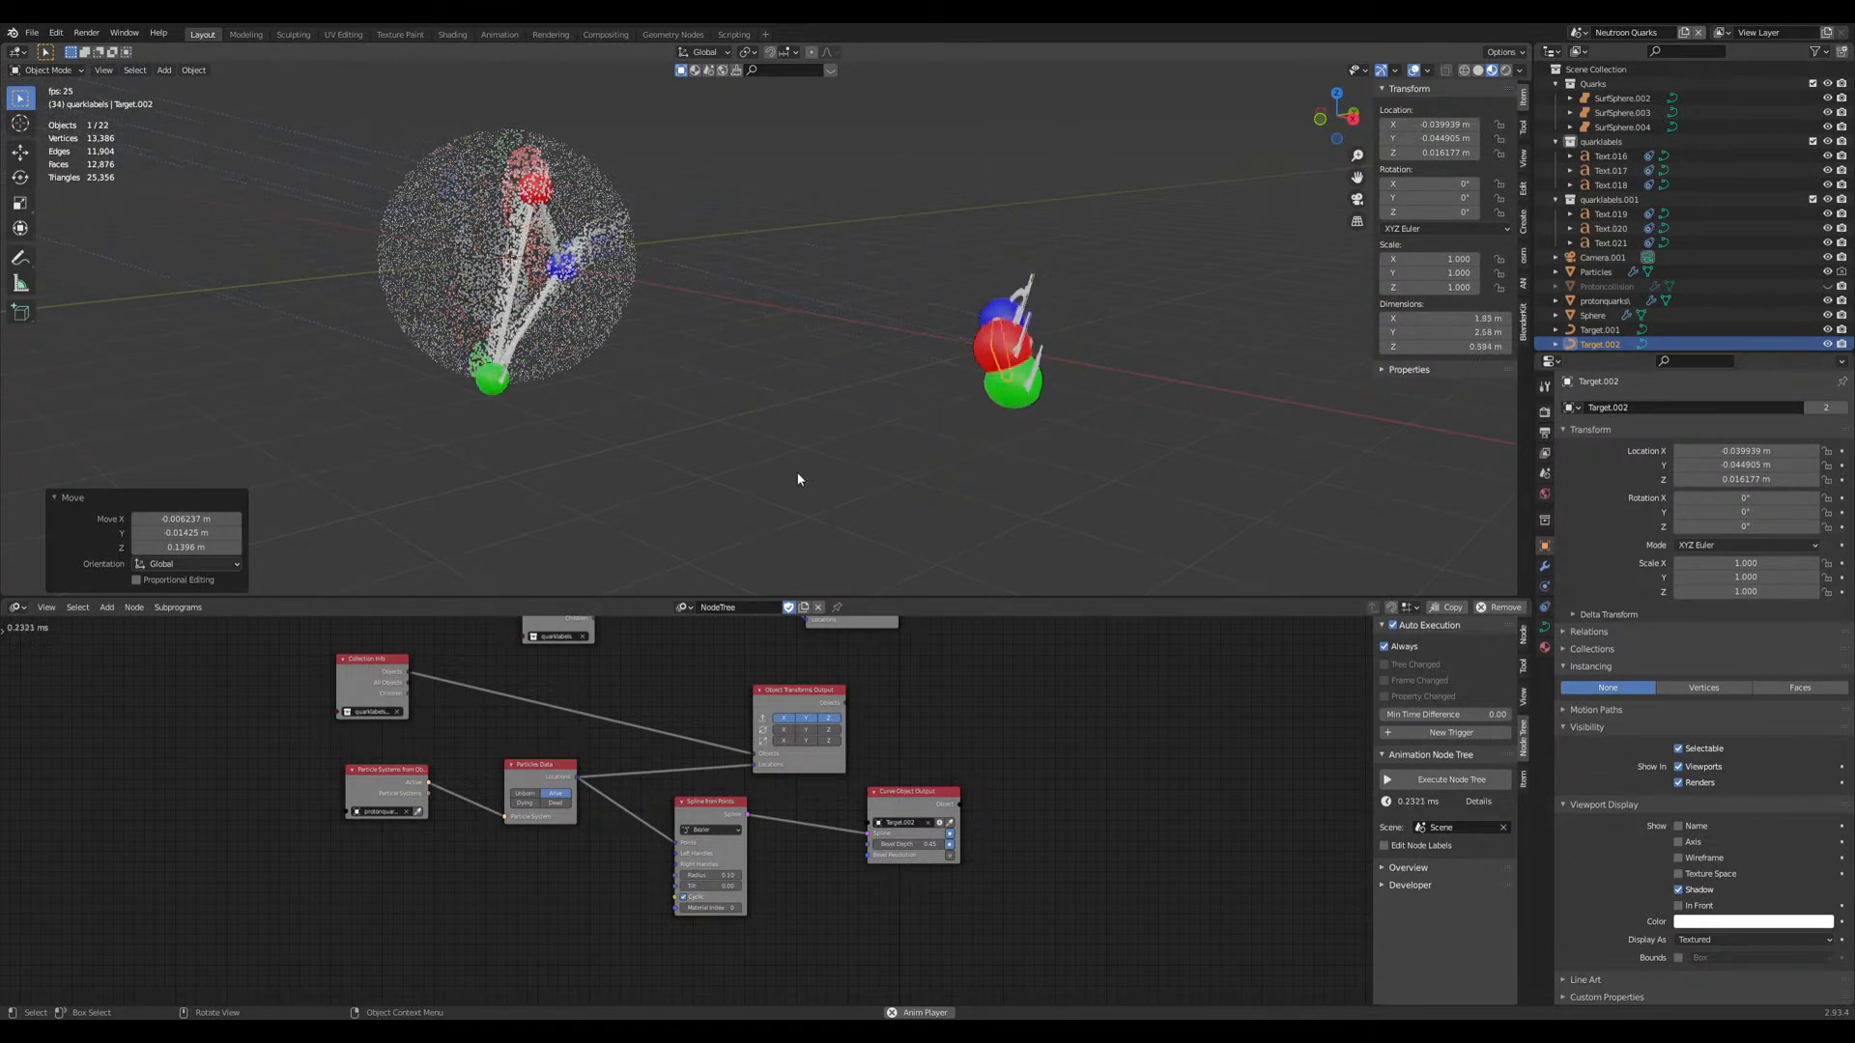
click(1064, 475)
mouse_move(1064, 475)
middle_down()
mouse_move(1120, 522)
mouse_move(1032, 474)
middle_up()
click(1145, 516)
key(space)
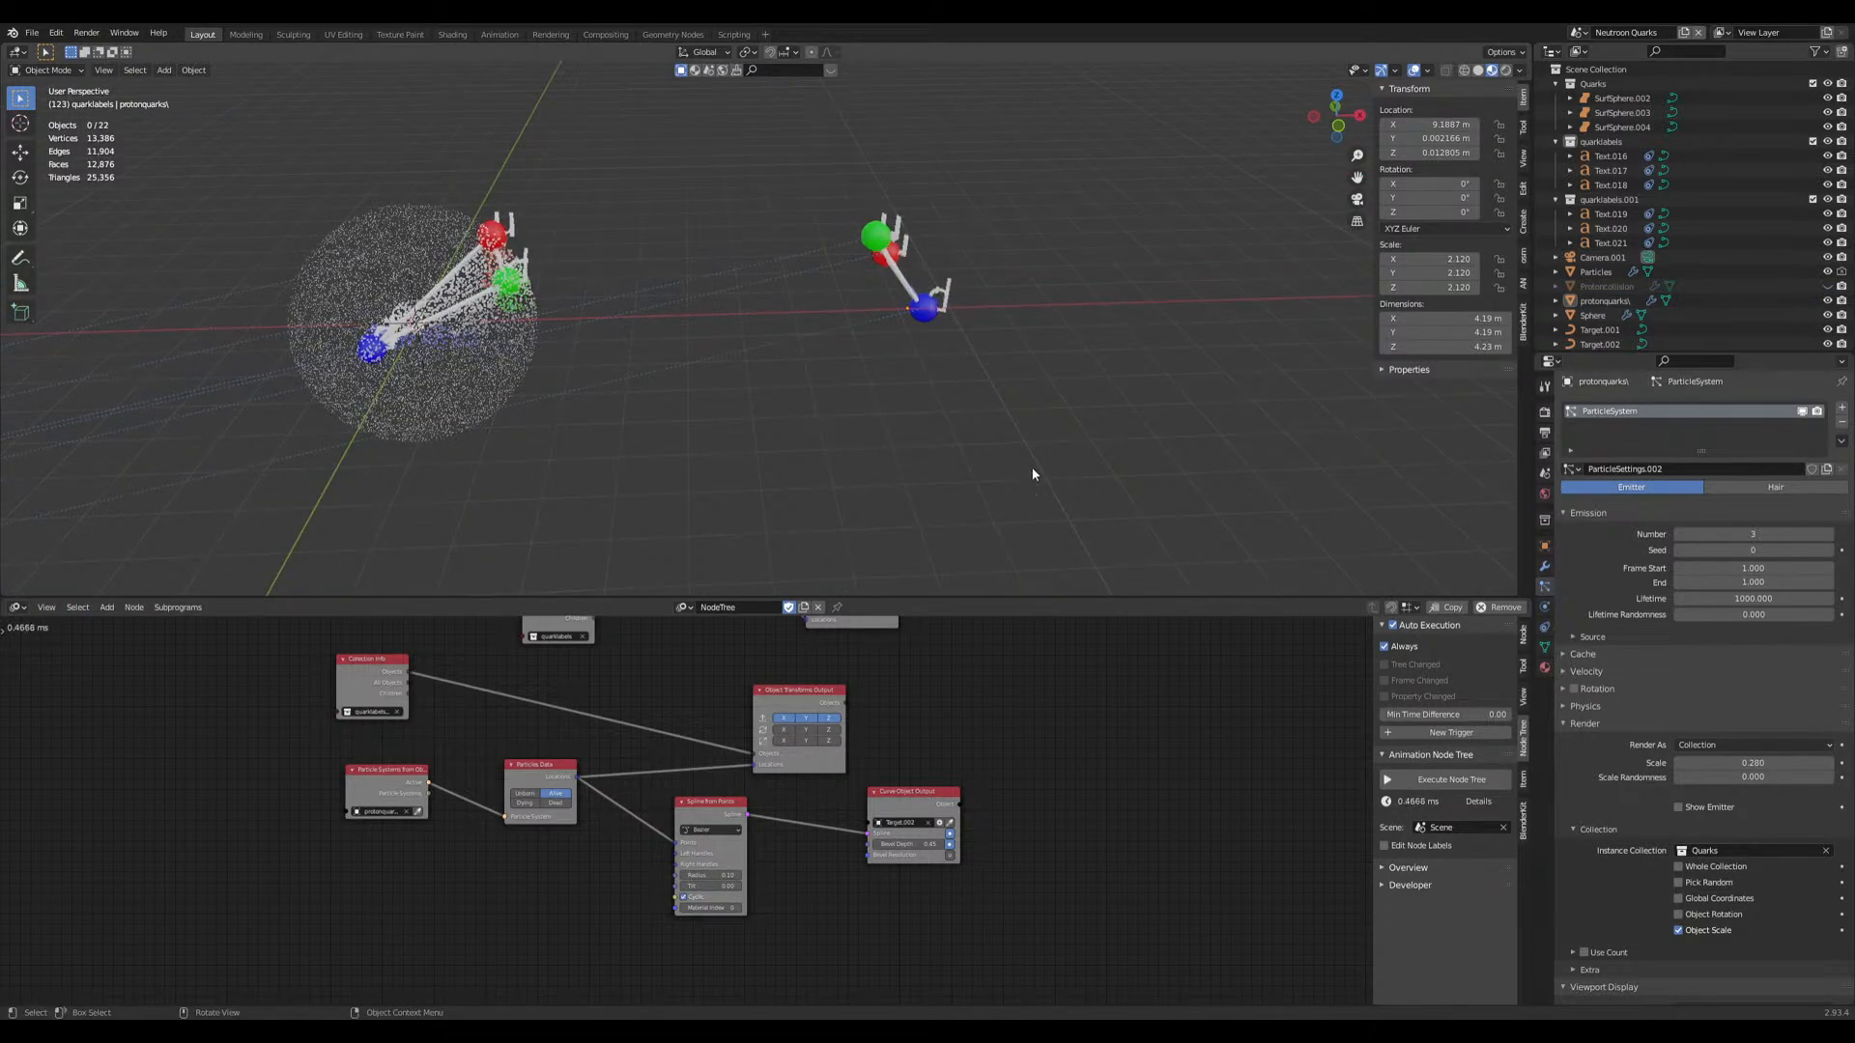
Step: Centre the view on the proton's quark emitter and save the file
click(1035, 400)
key(KP_Decimal)
key(ctrl+s)
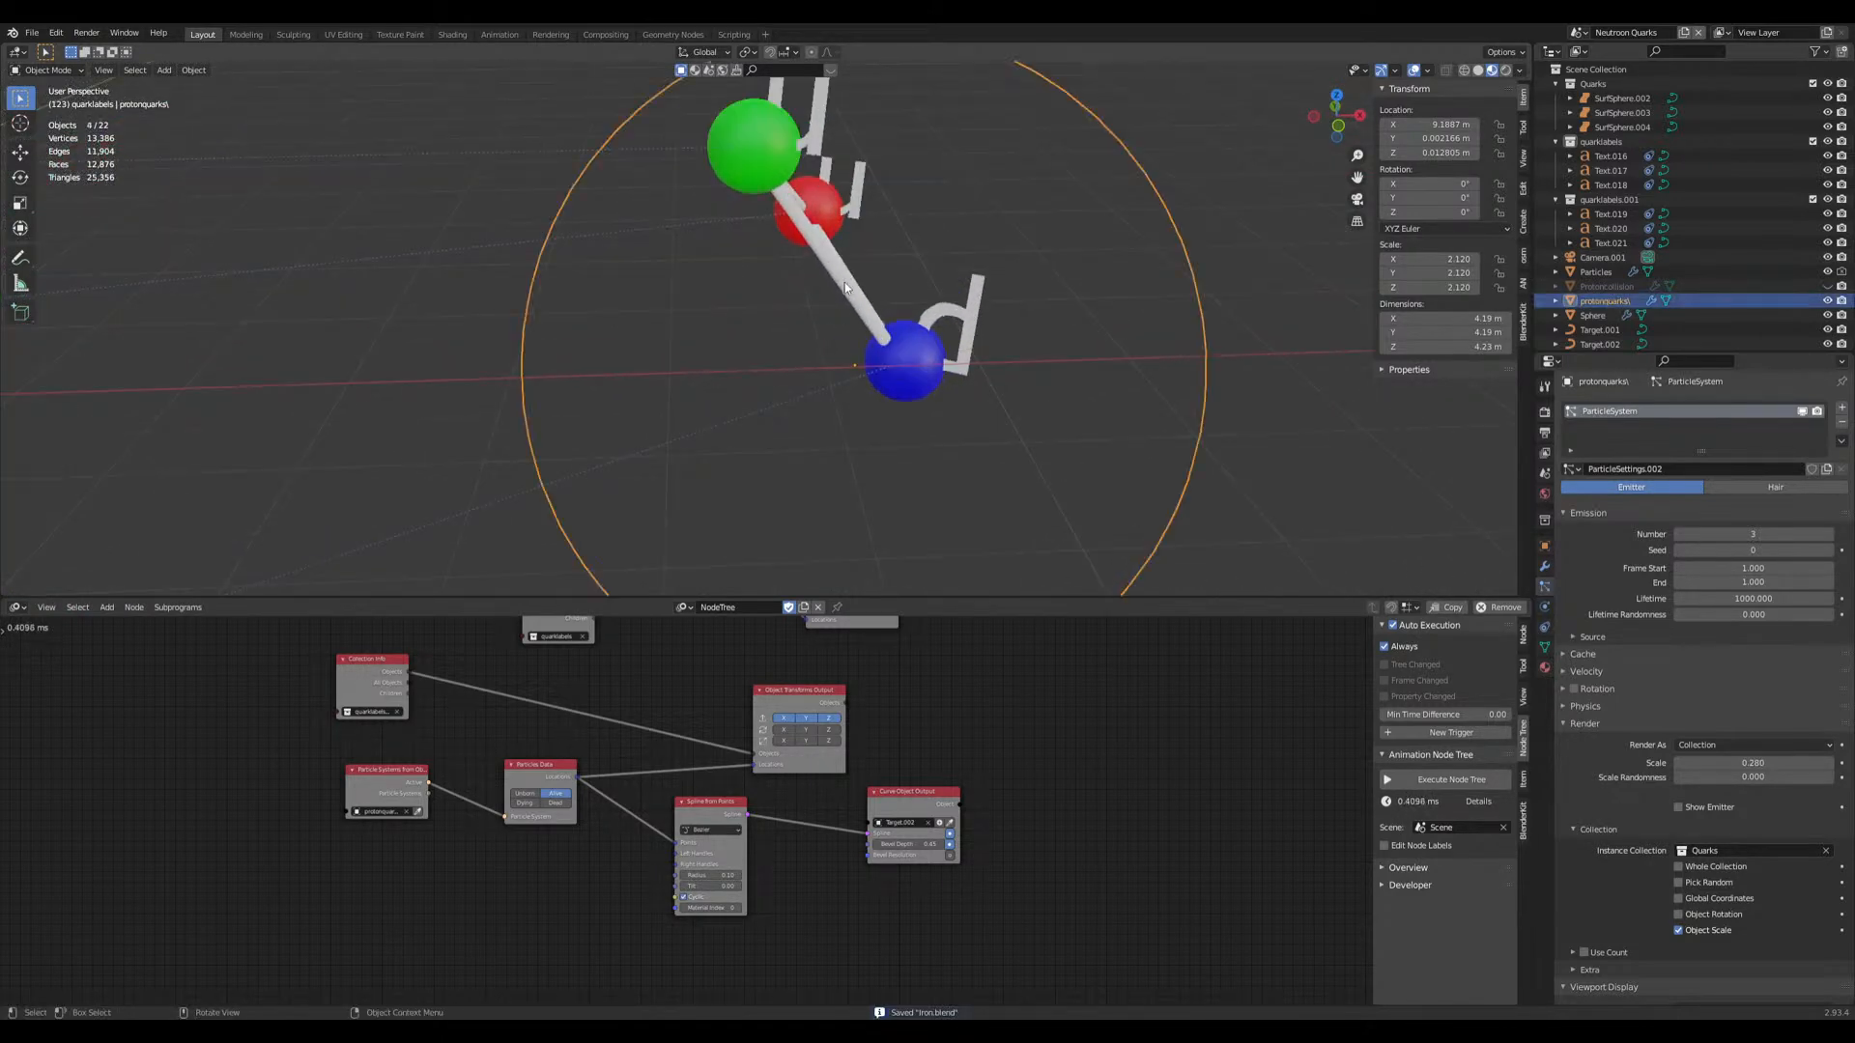
Step: Assign the existing Strong material to the proton's triangle curve
click(846, 286)
click(1543, 648)
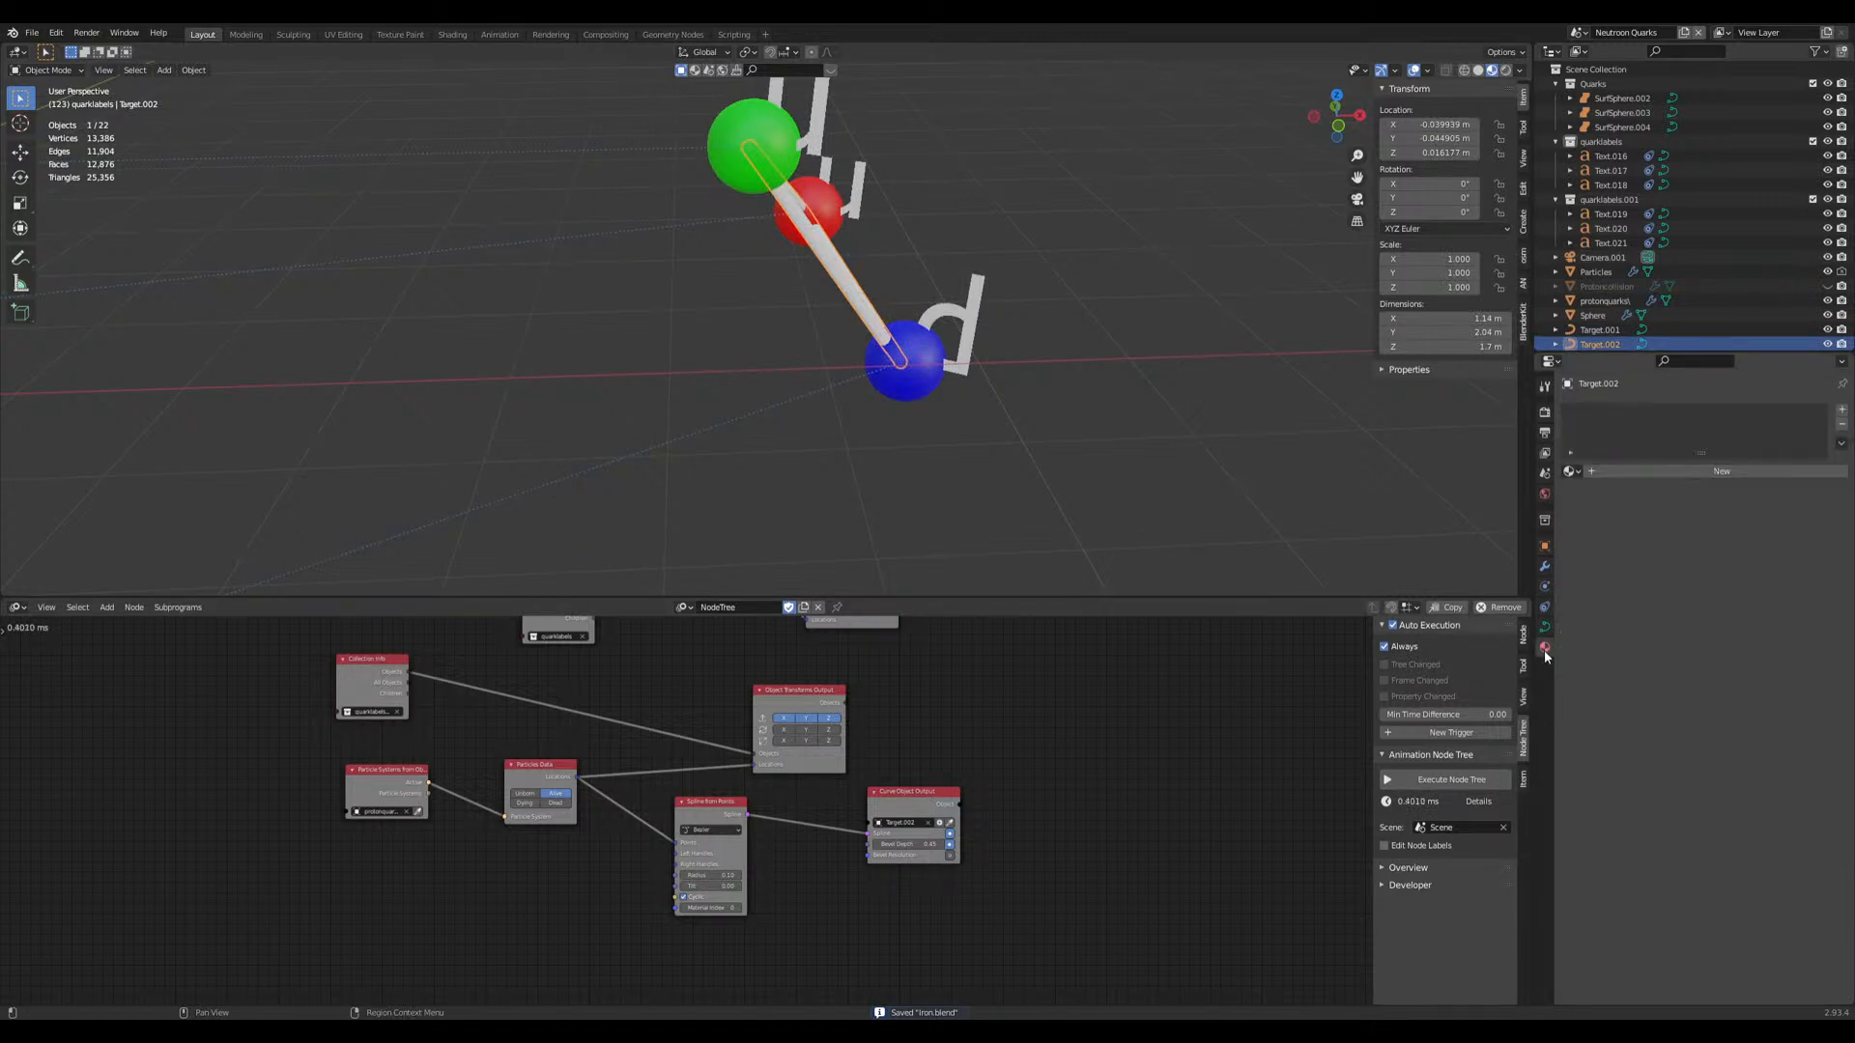
click(34, 33)
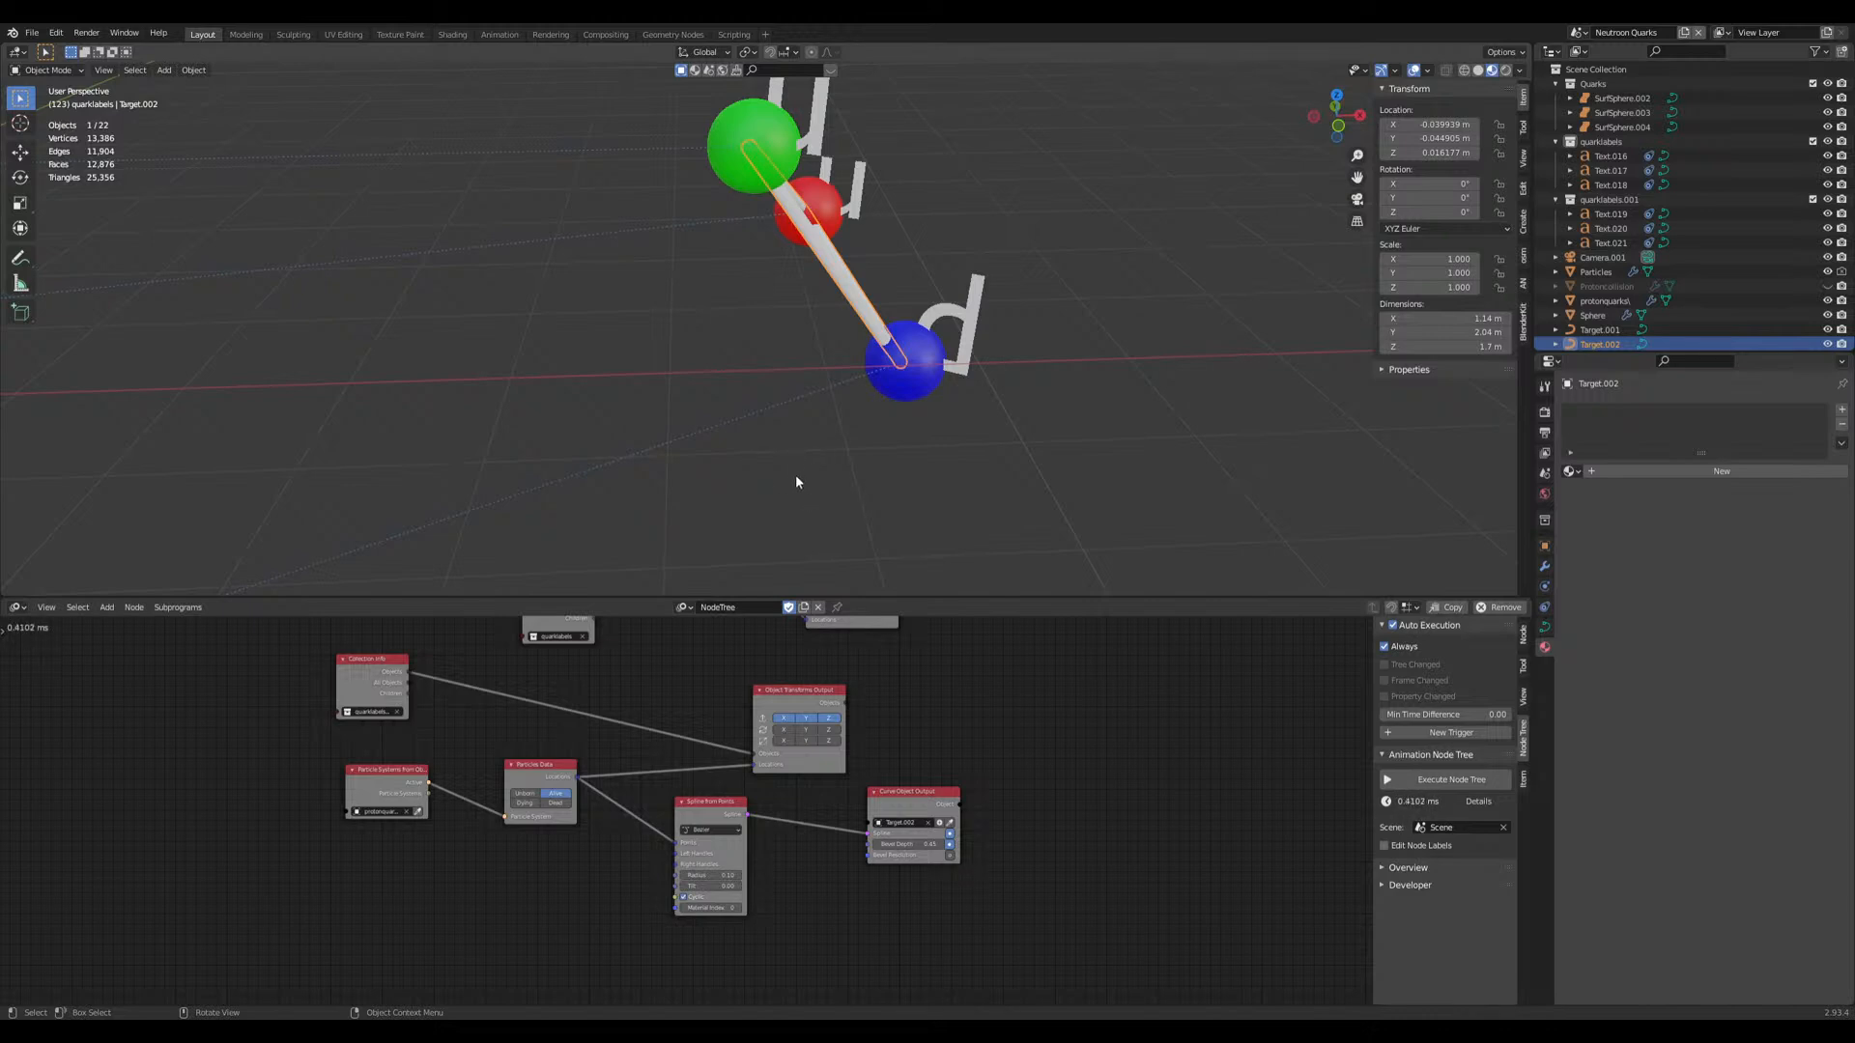
click(1570, 470)
scroll(1619, 609, down, 2)
click(1619, 616)
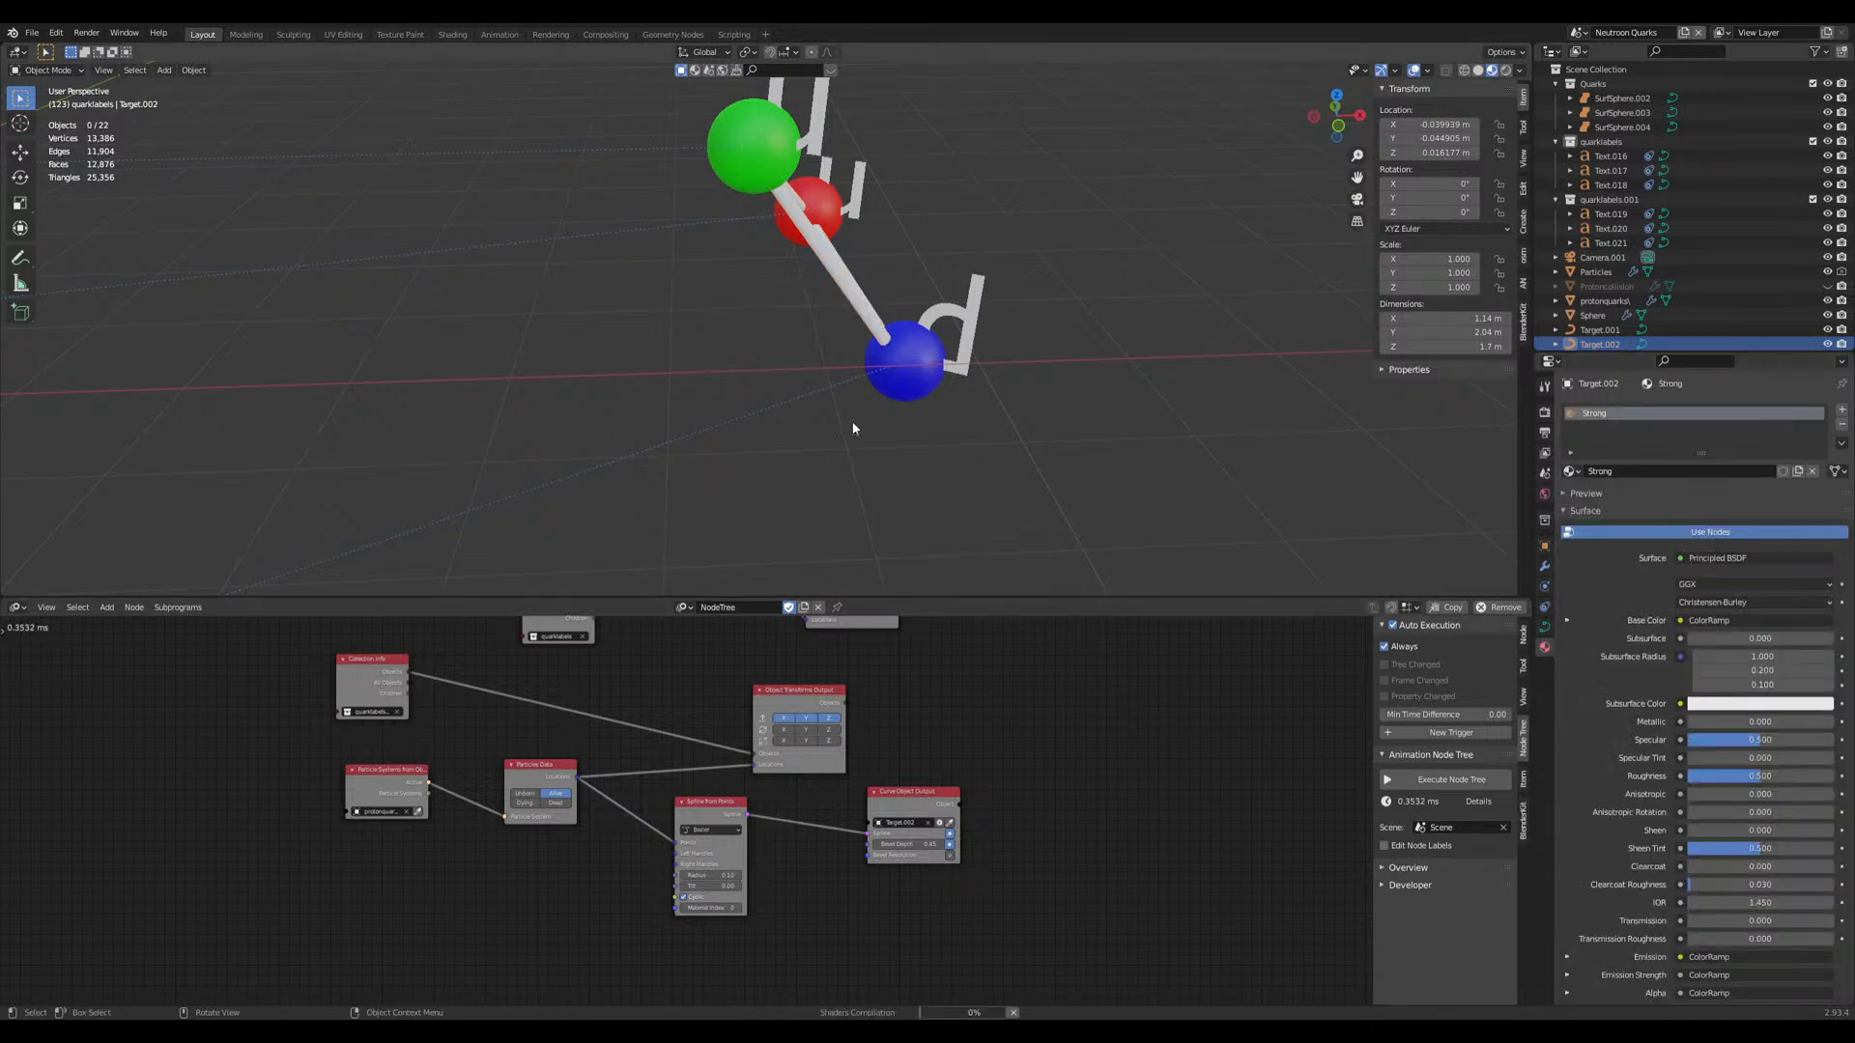
Step: Inspect the Strong material on the proton's triangle curve up close and save the file
click(808, 306)
click(812, 302)
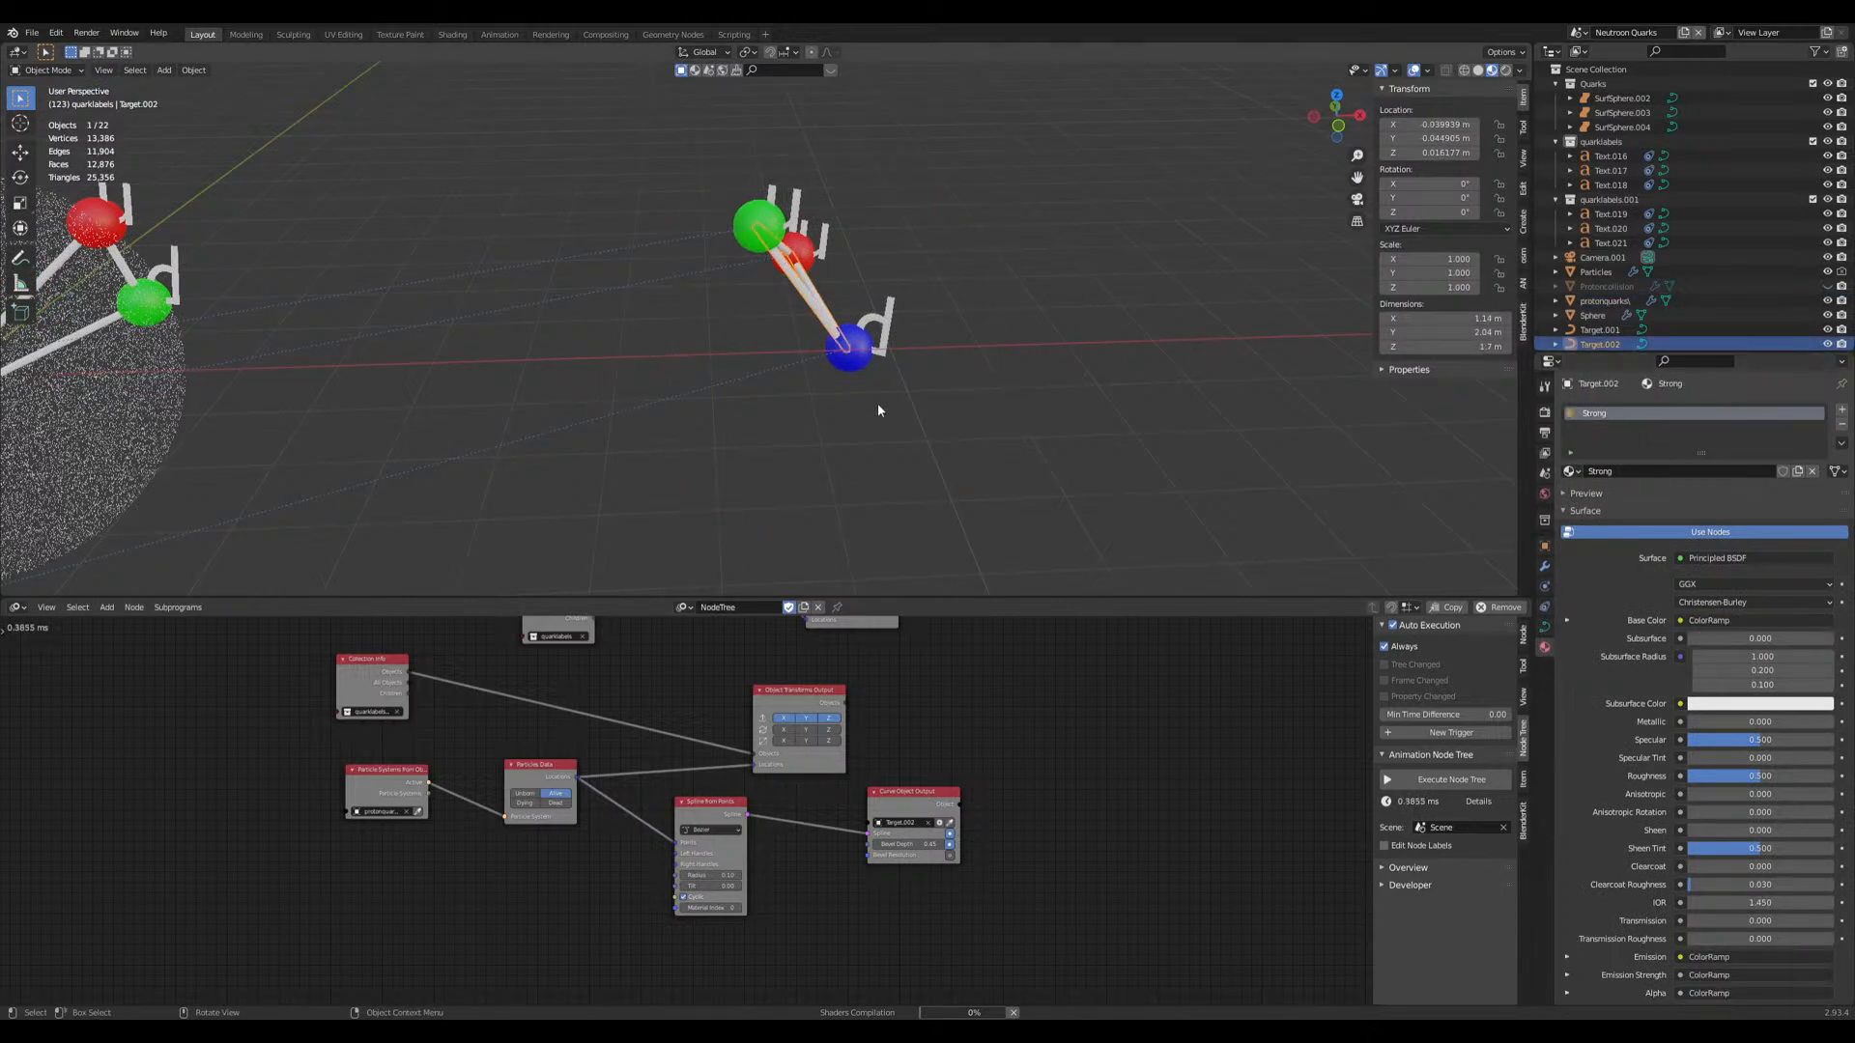
middle_drag(1022, 390, 873, 297)
scroll(966, 379, up, 5)
key(ctrl+s)
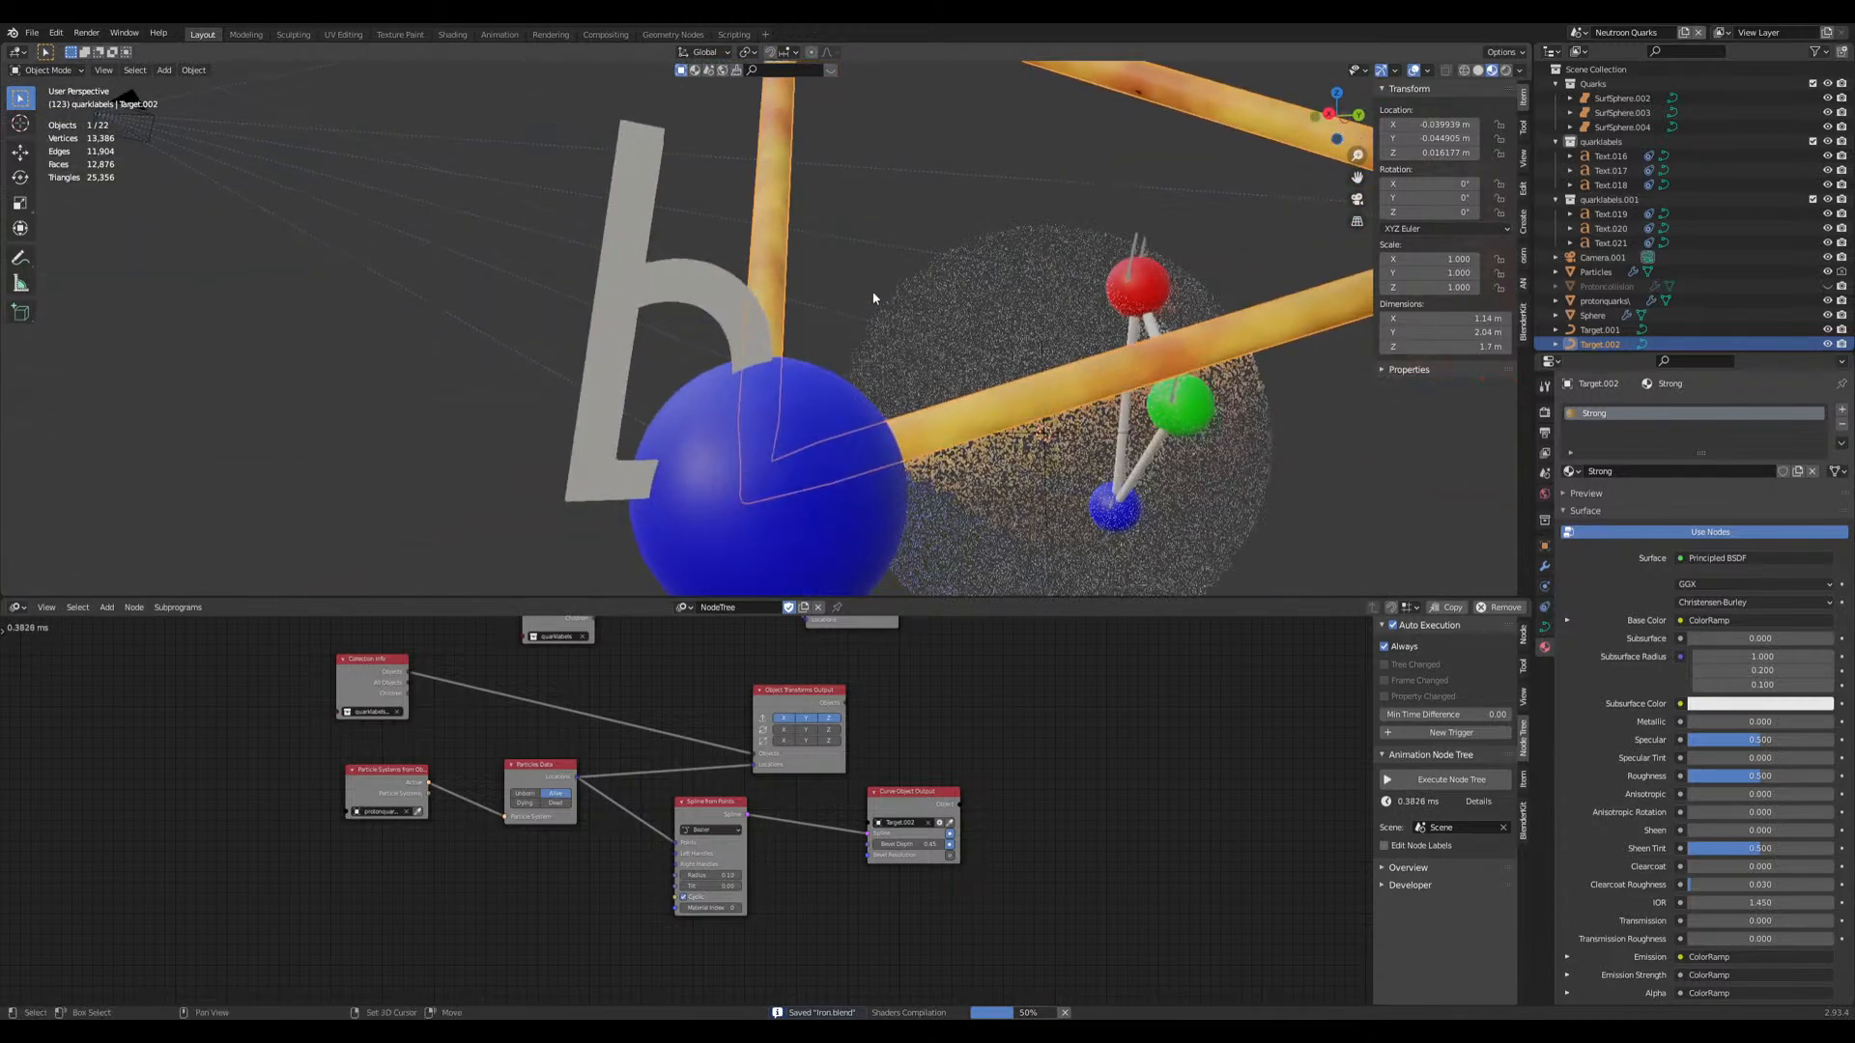
Step: Assign the existing Strong material to the neutron's triangle curve, Target.001
scroll(1711, 780, down, 6)
middle_drag(975, 367, 1060, 388)
scroll(1061, 388, down, 3)
shift+middle_drag(299, 332, 1266, 350)
shift+middle_drag(456, 309, 589, 338)
click(1594, 315)
click(1596, 271)
click(1599, 330)
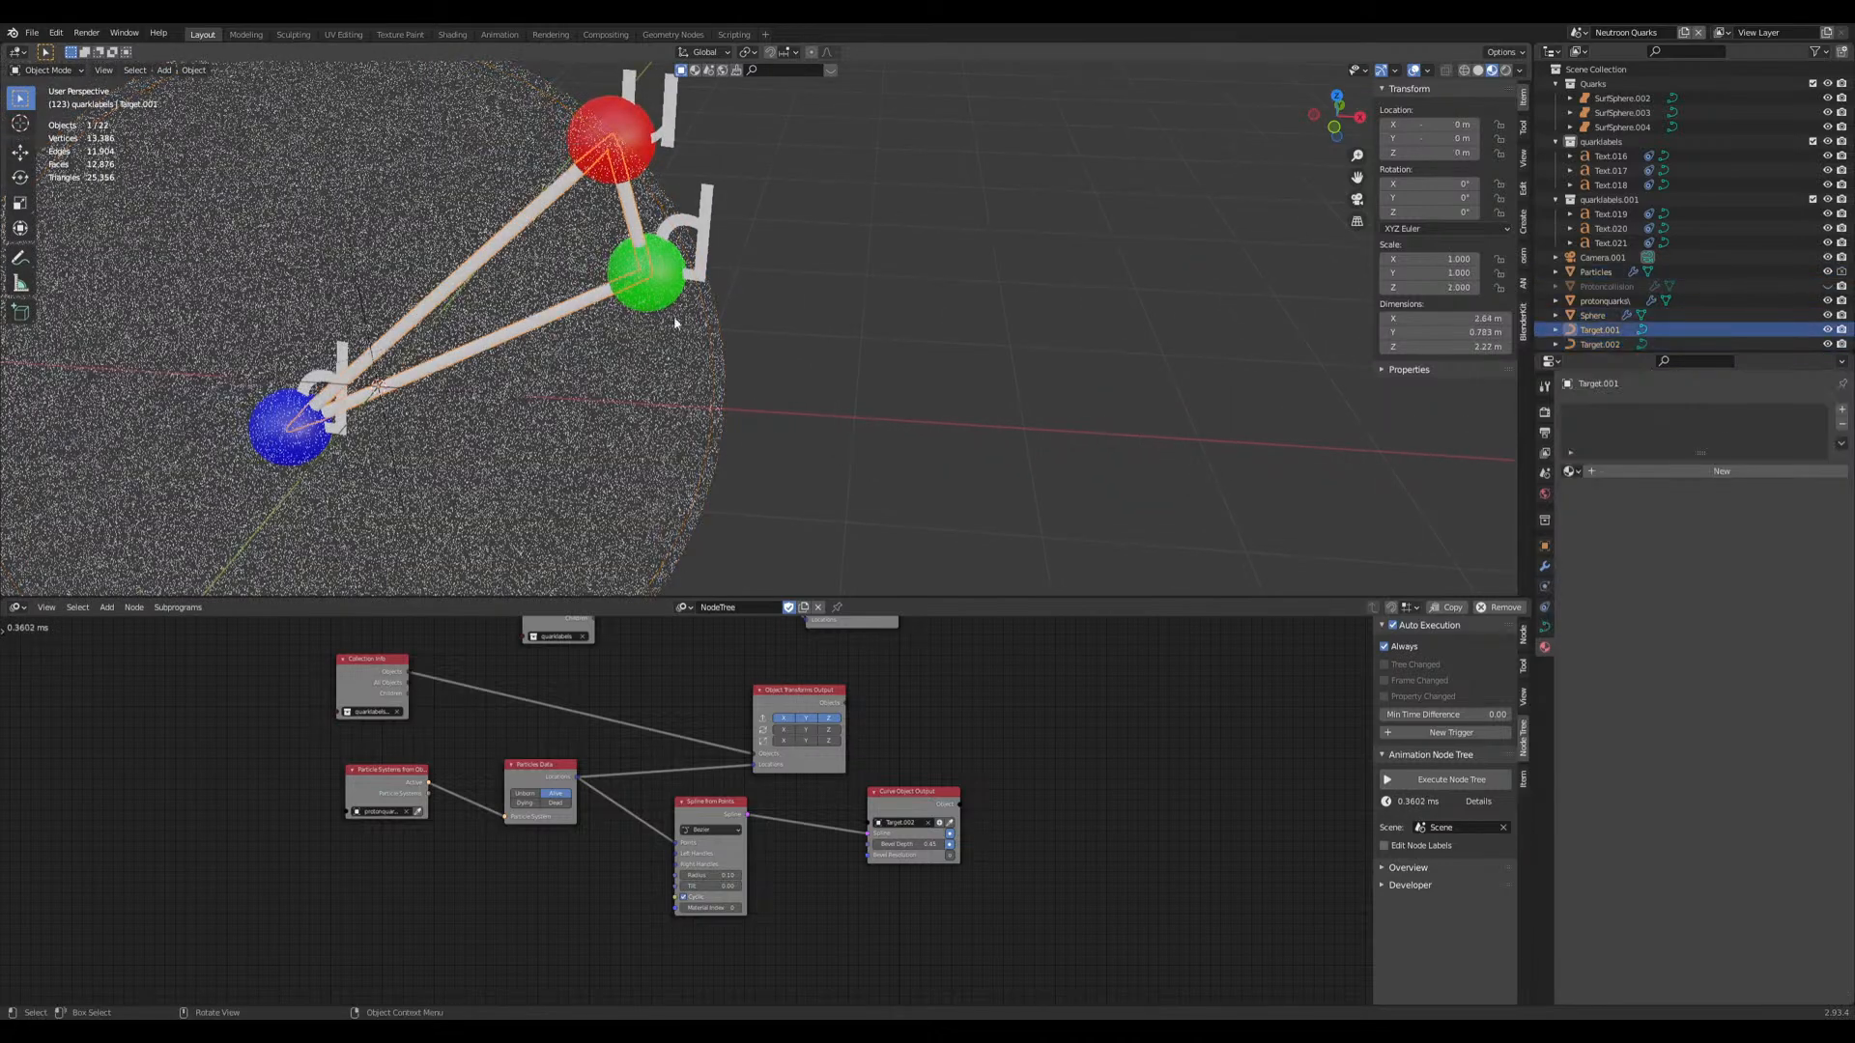
click(1571, 470)
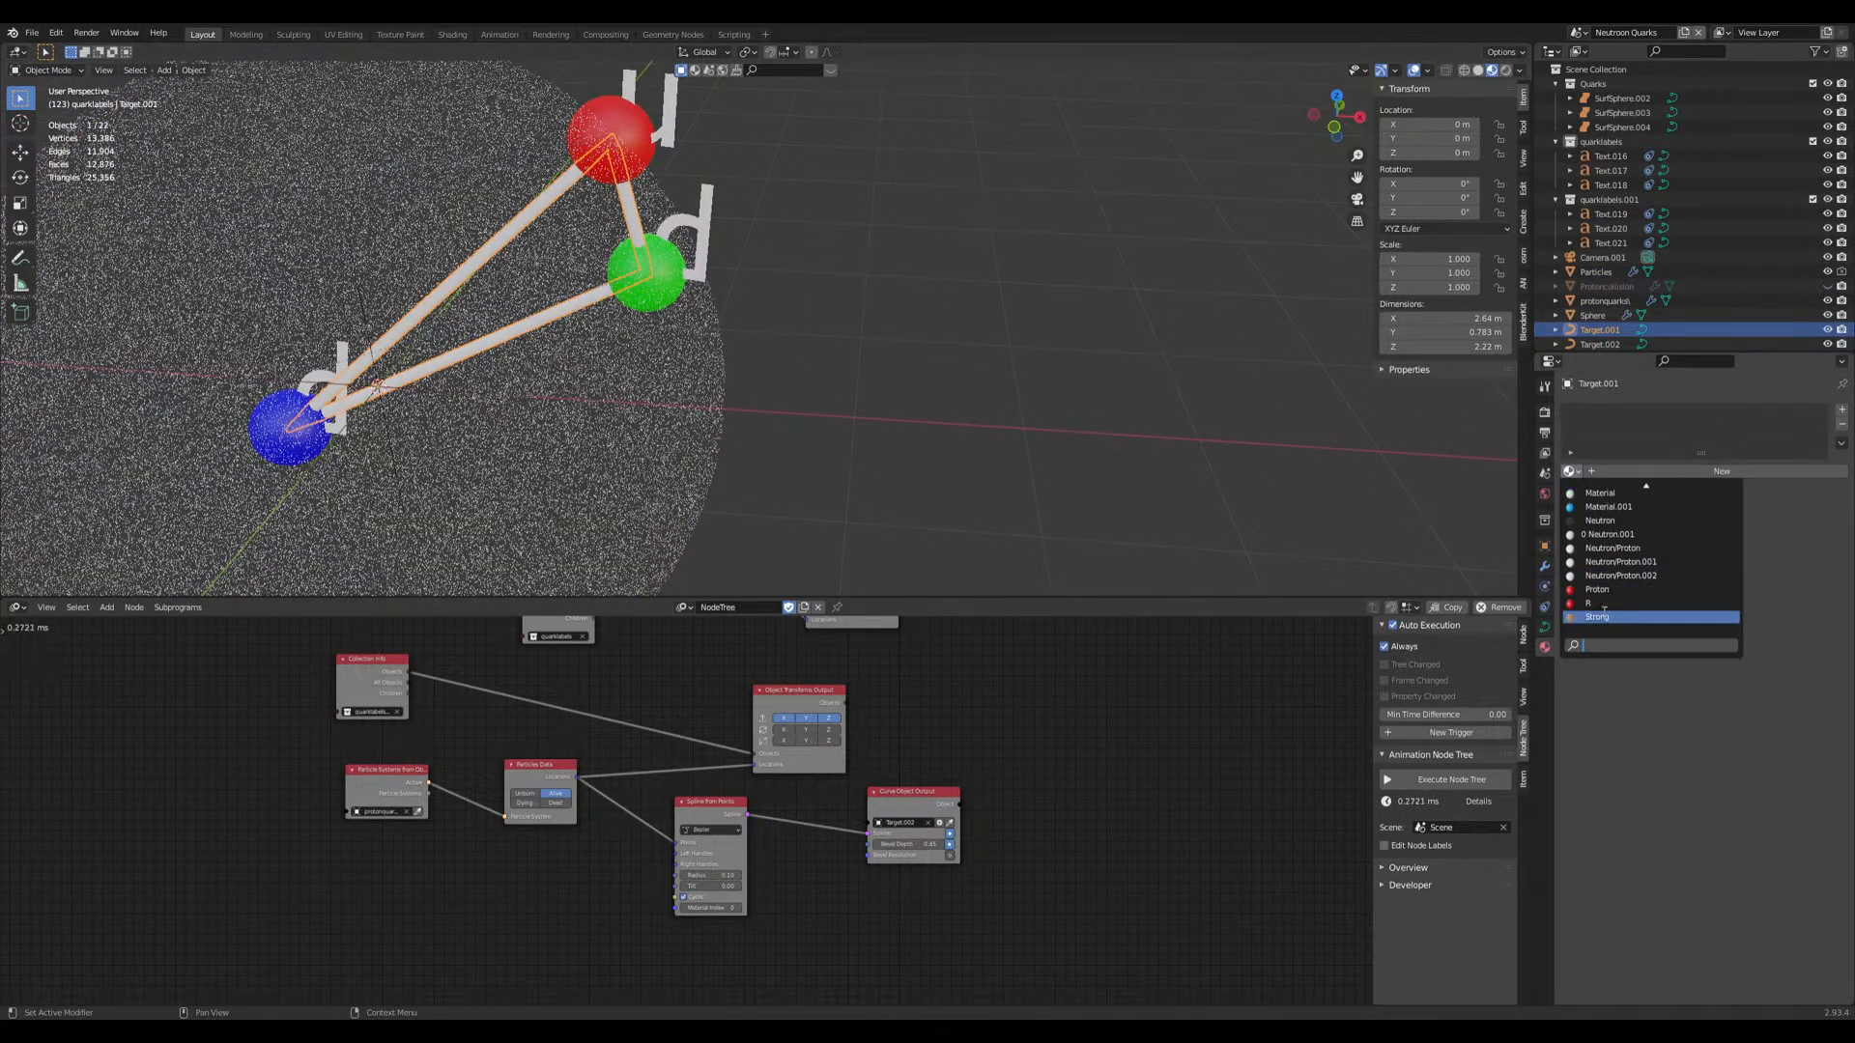
click(1604, 615)
Step: Play the animation and hide the neutron's enclosing sphere to expose its quarks and triangle curve
click(943, 416)
key(space)
scroll(943, 416, down, 5)
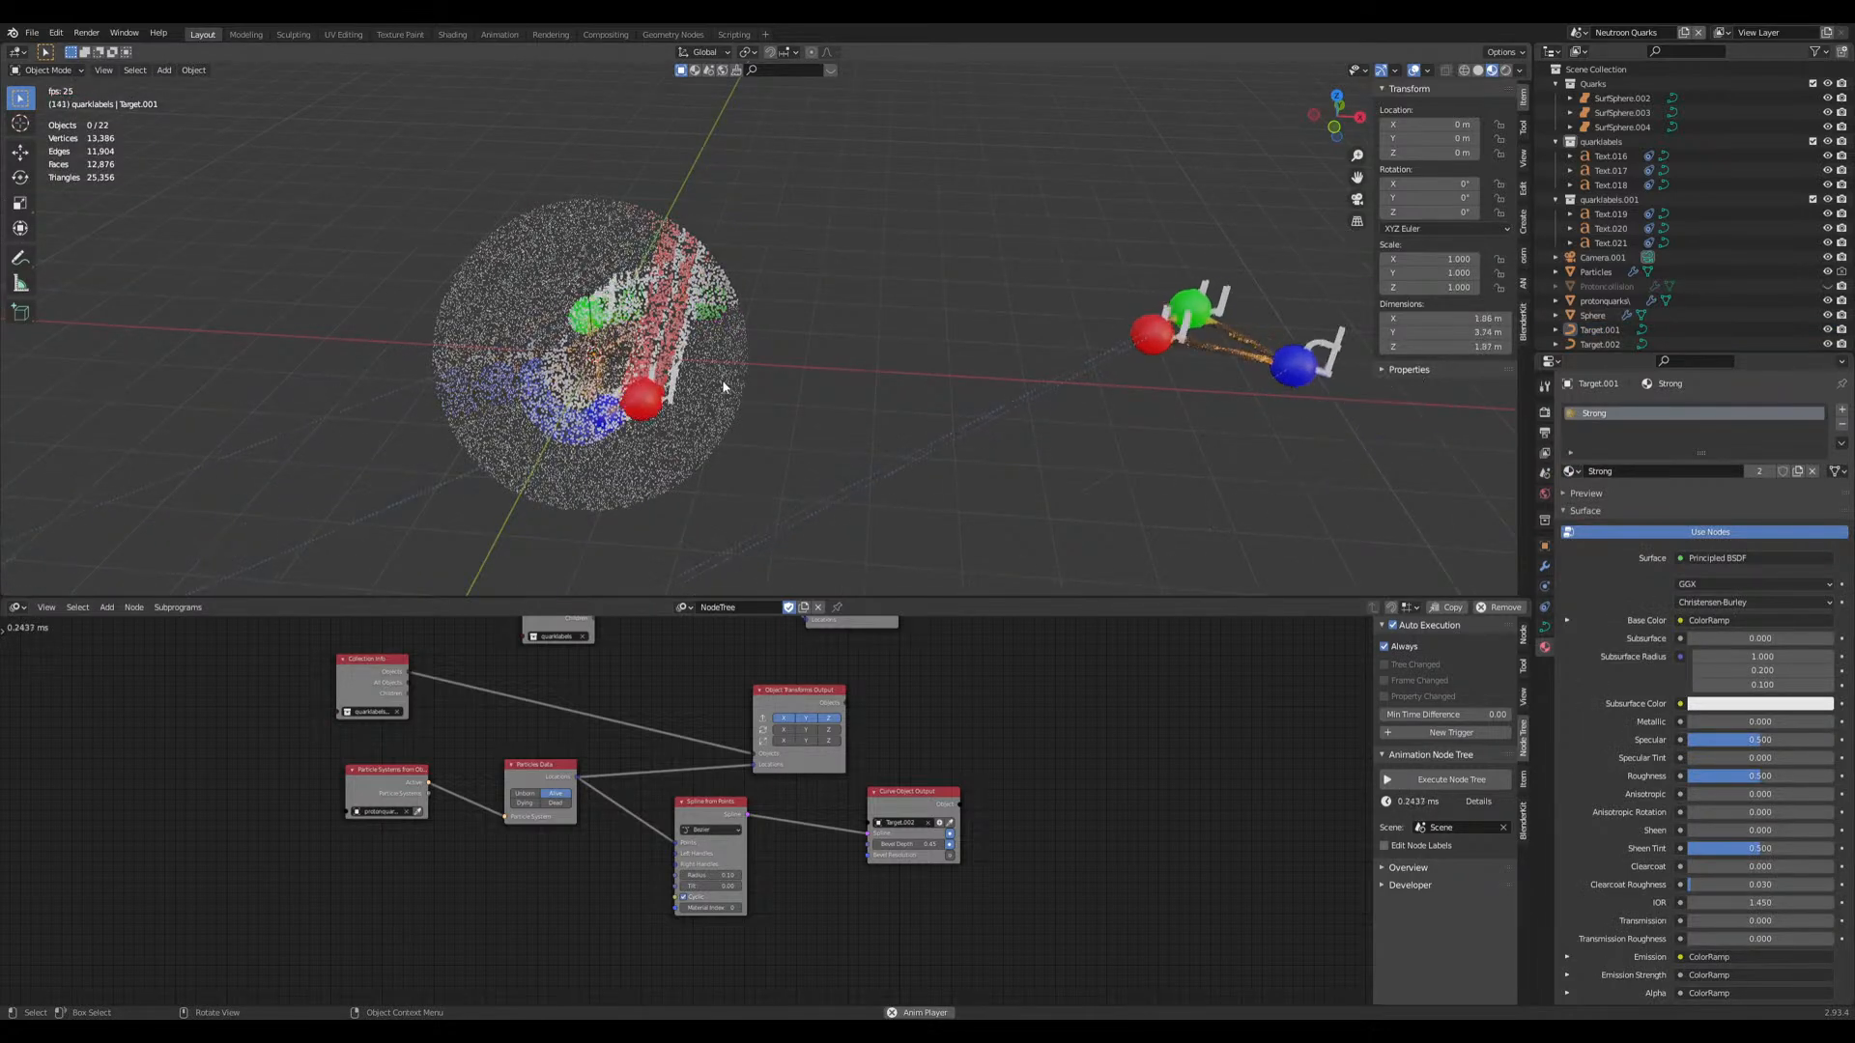
click(732, 419)
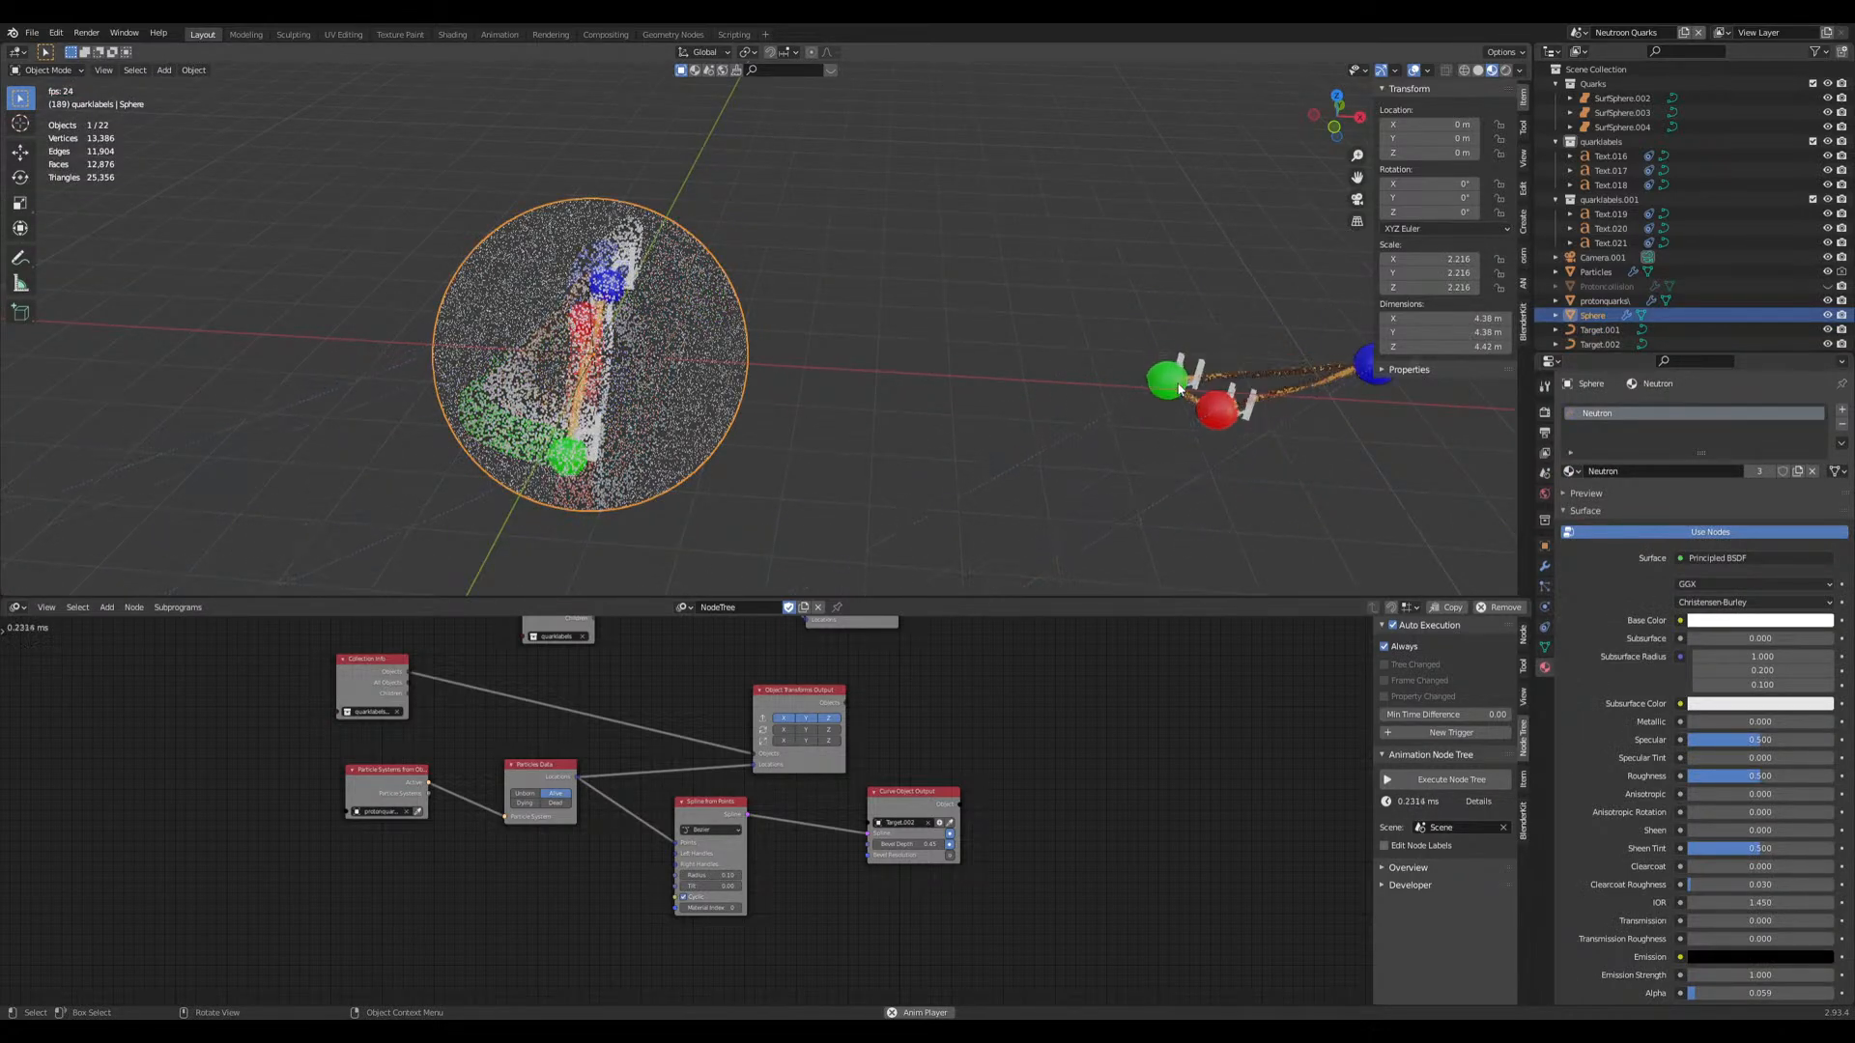
key(h)
middle_drag(898, 363, 914, 433)
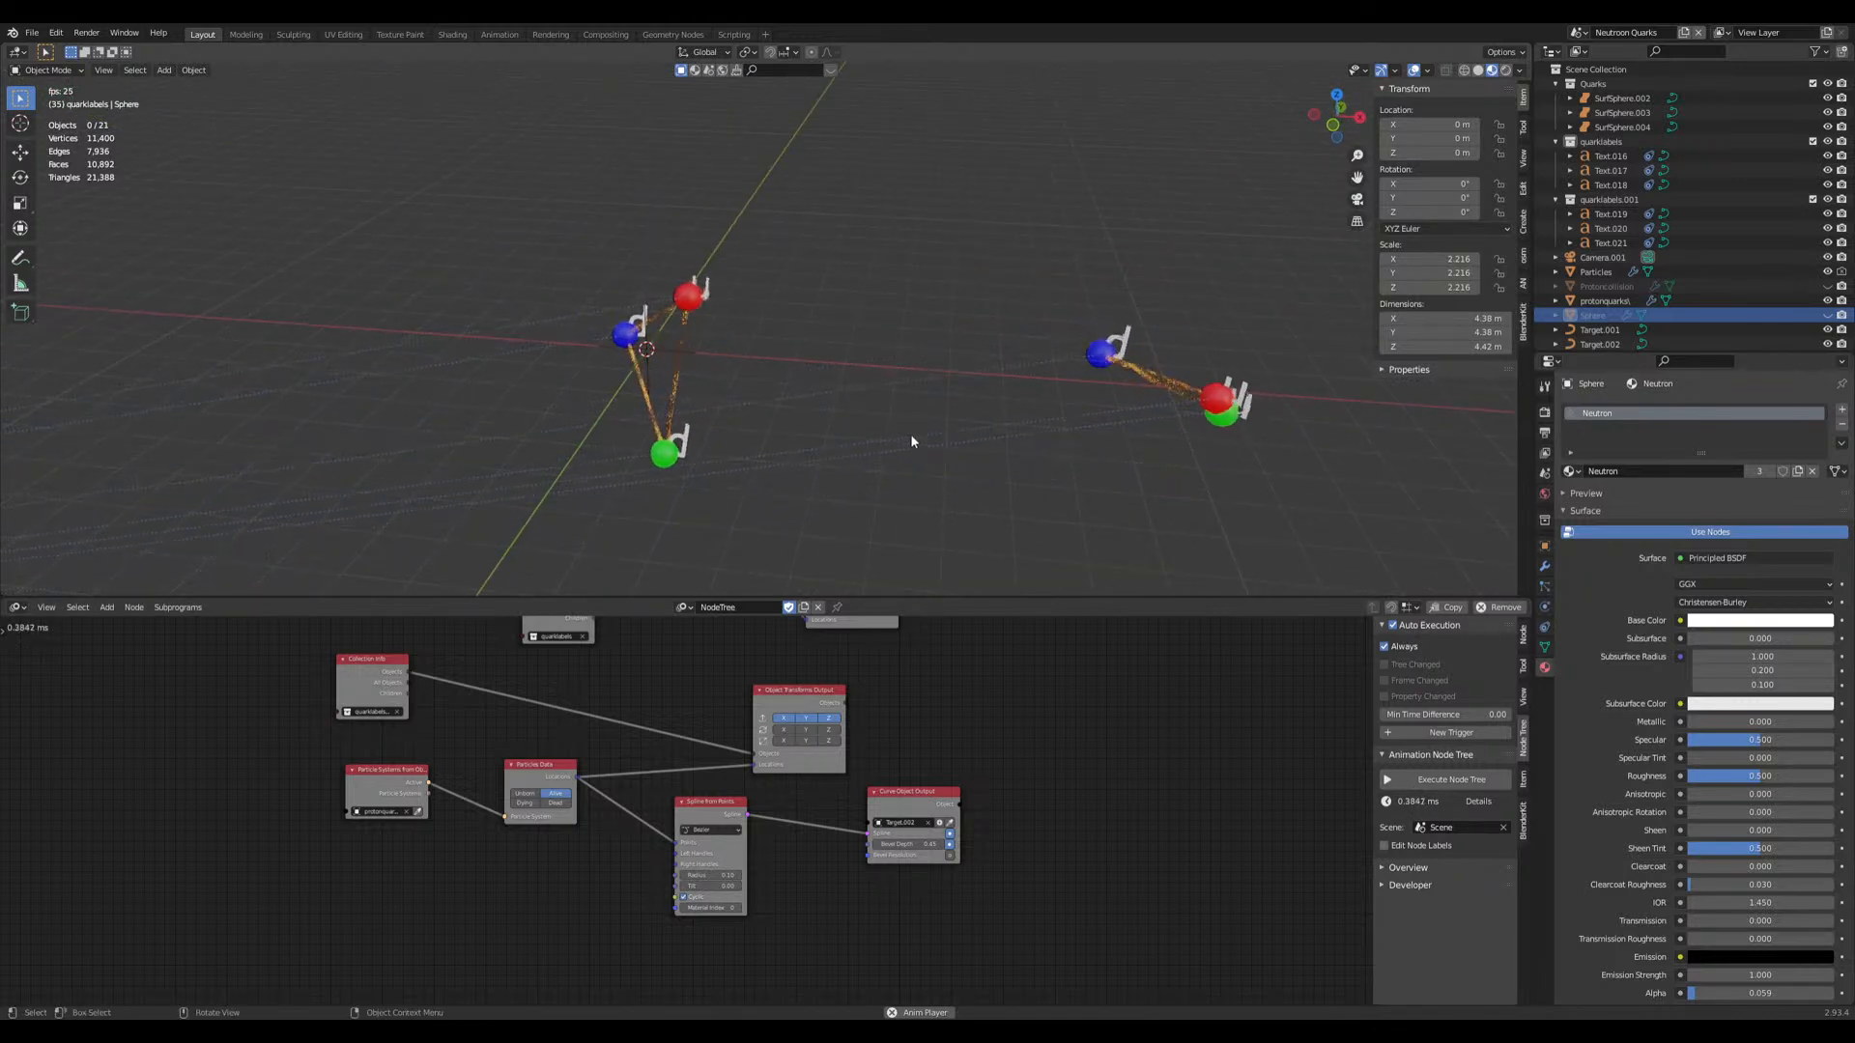
Step: Stop the playback, save the file and enlarge the 3D viewport
key(space)
key(ctrl+s)
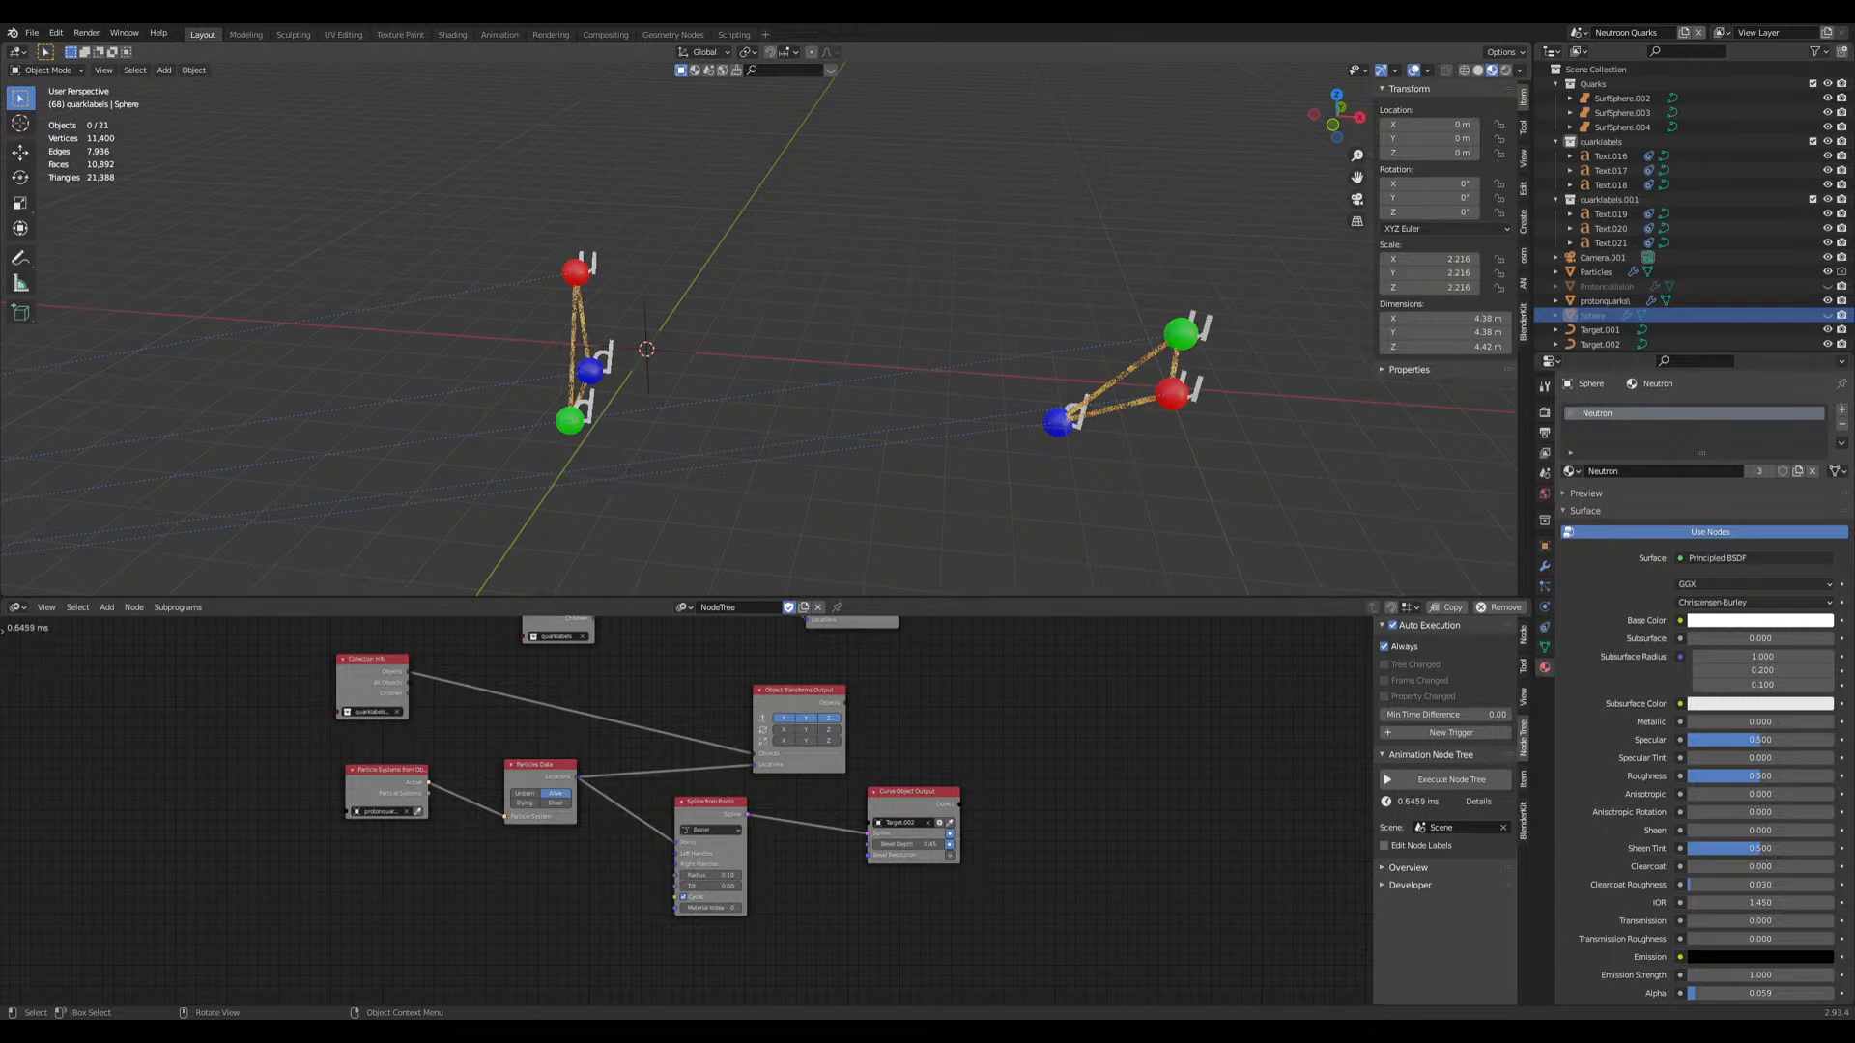
key(ctrl+s)
drag(968, 601, 967, 720)
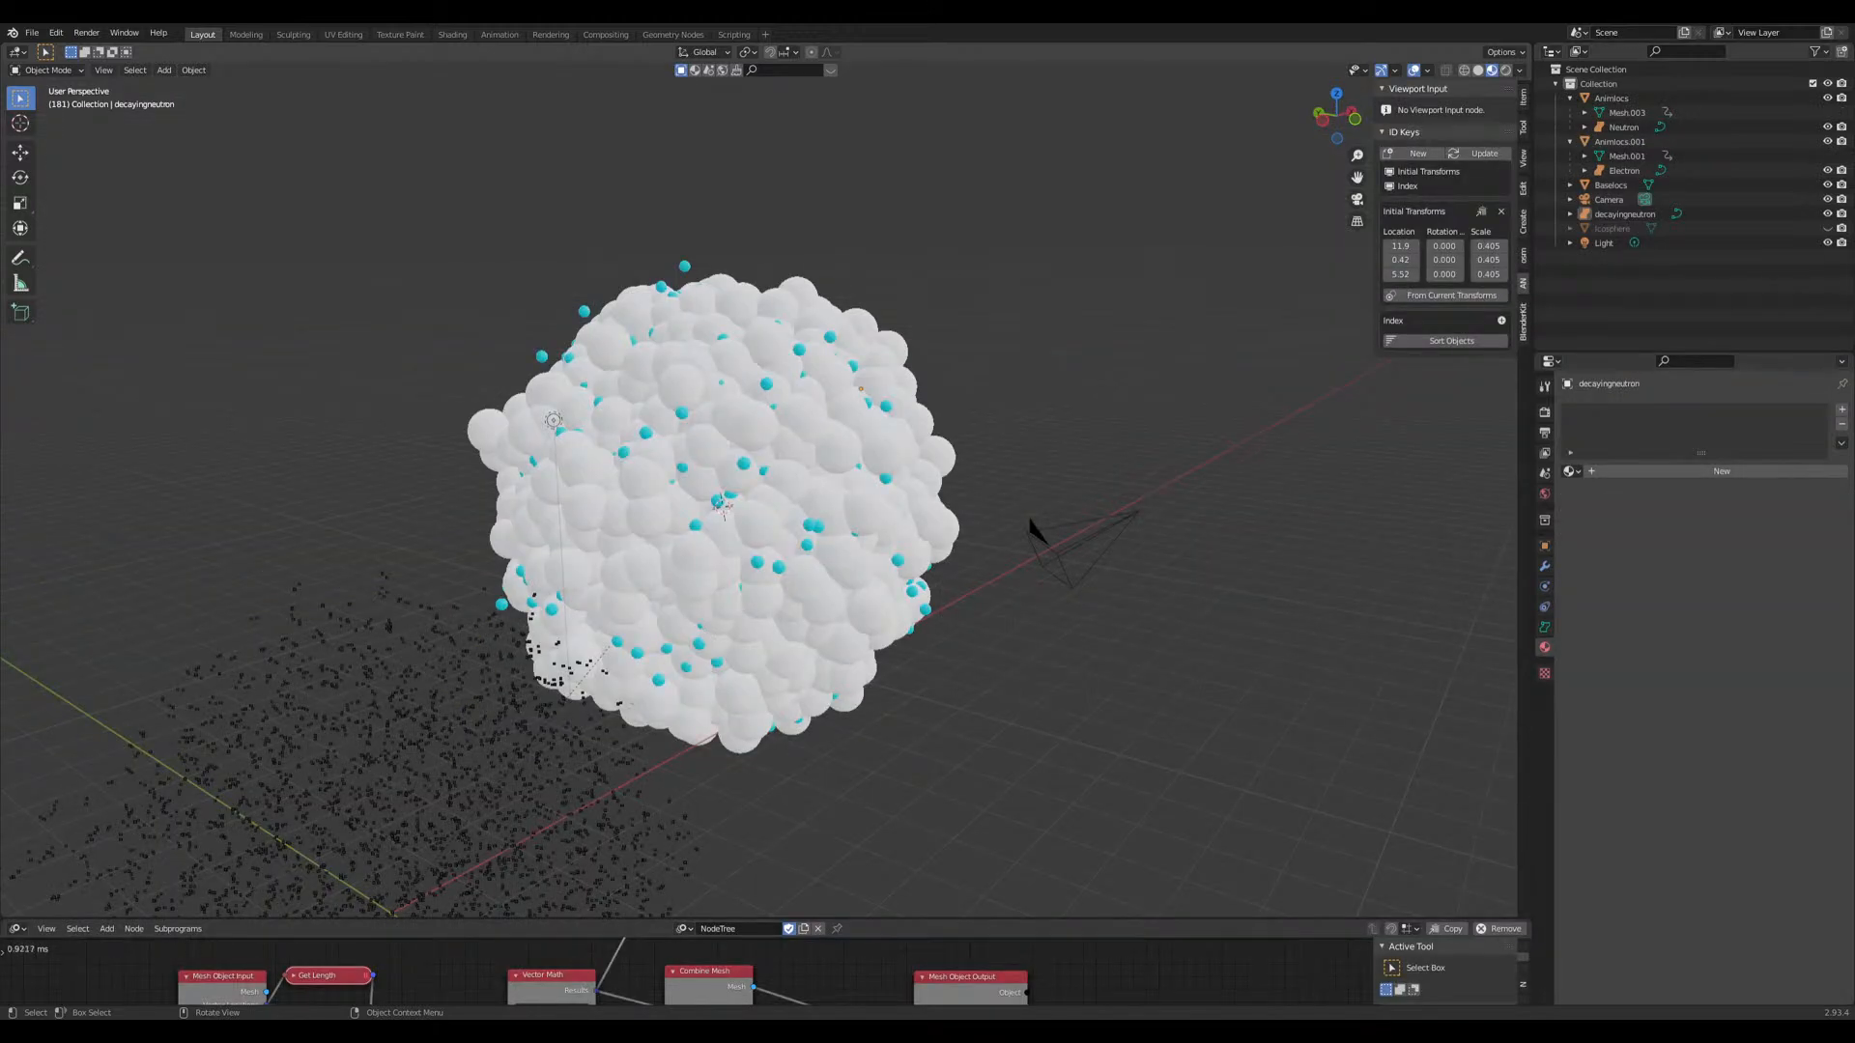
Step: Examine the cluster of neutrons and electrons from several sides, locating the decayingneutron sphere within it
scroll(160, 657, down, 5)
middle_drag(346, 662, 245, 674)
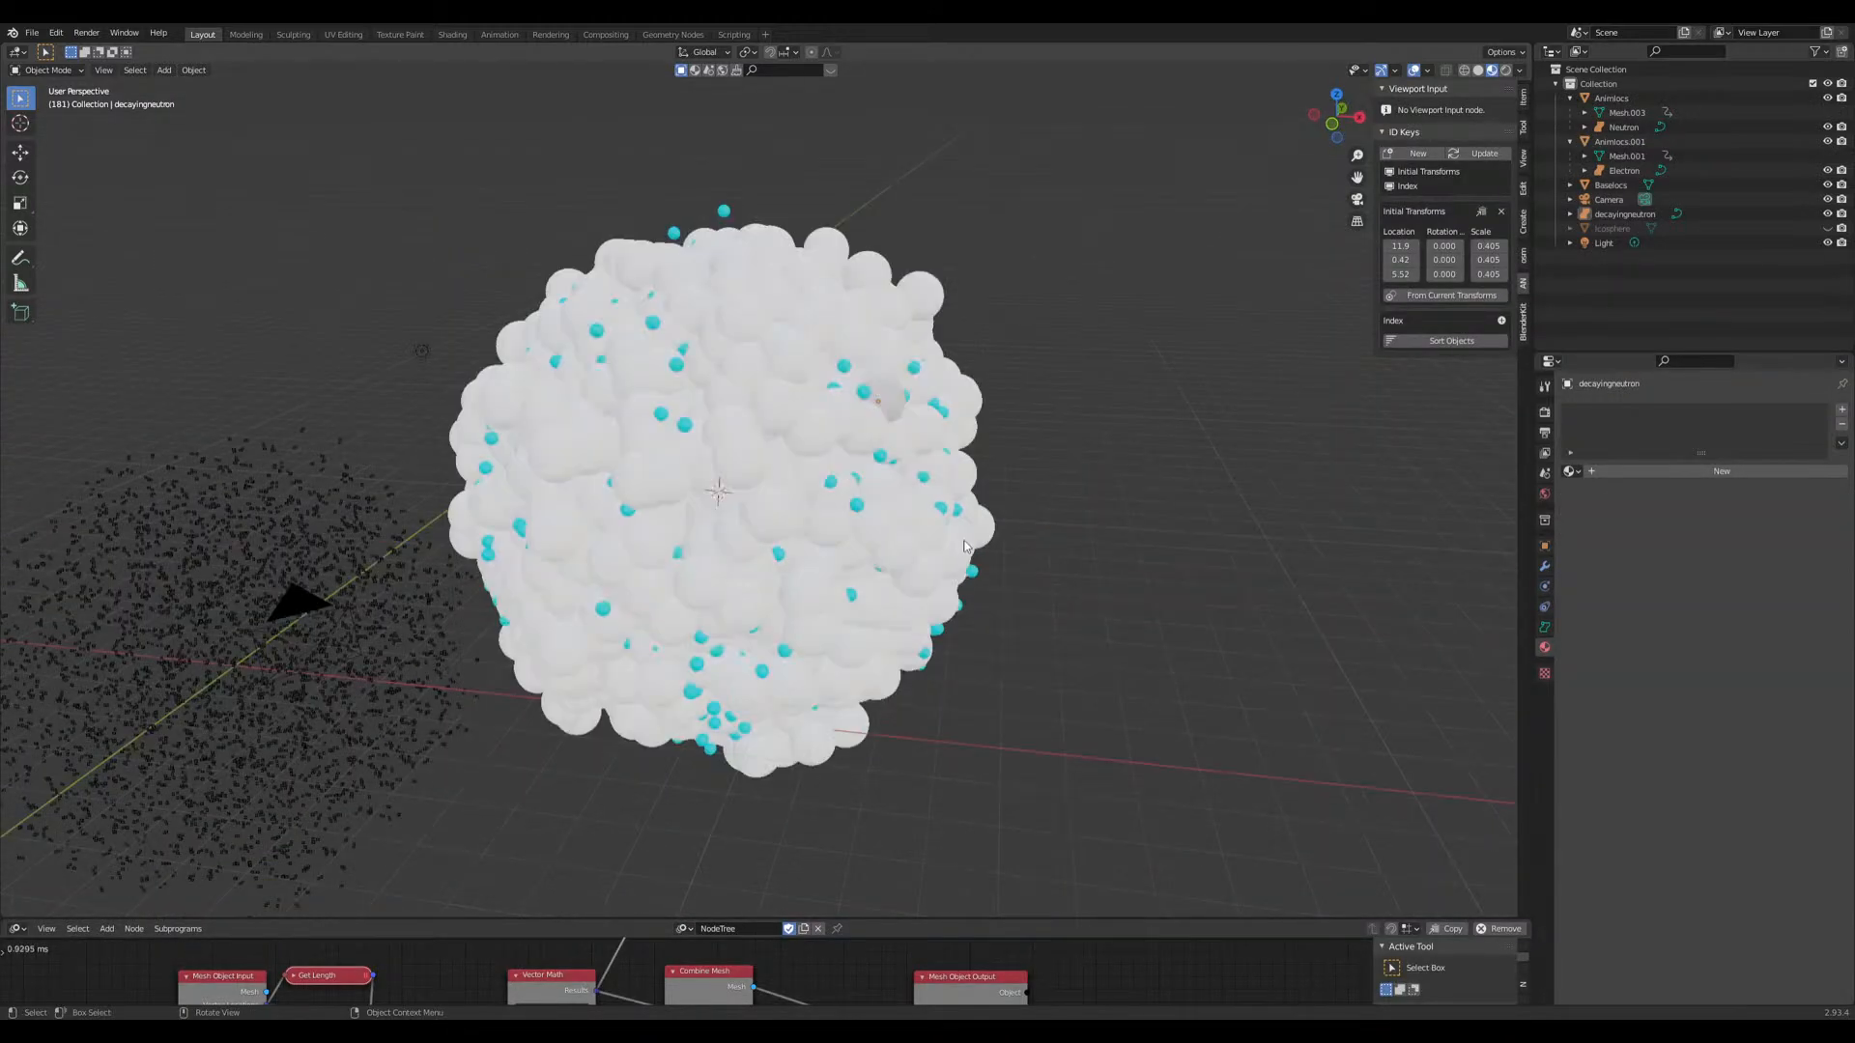
middle_drag(964, 546, 870, 580)
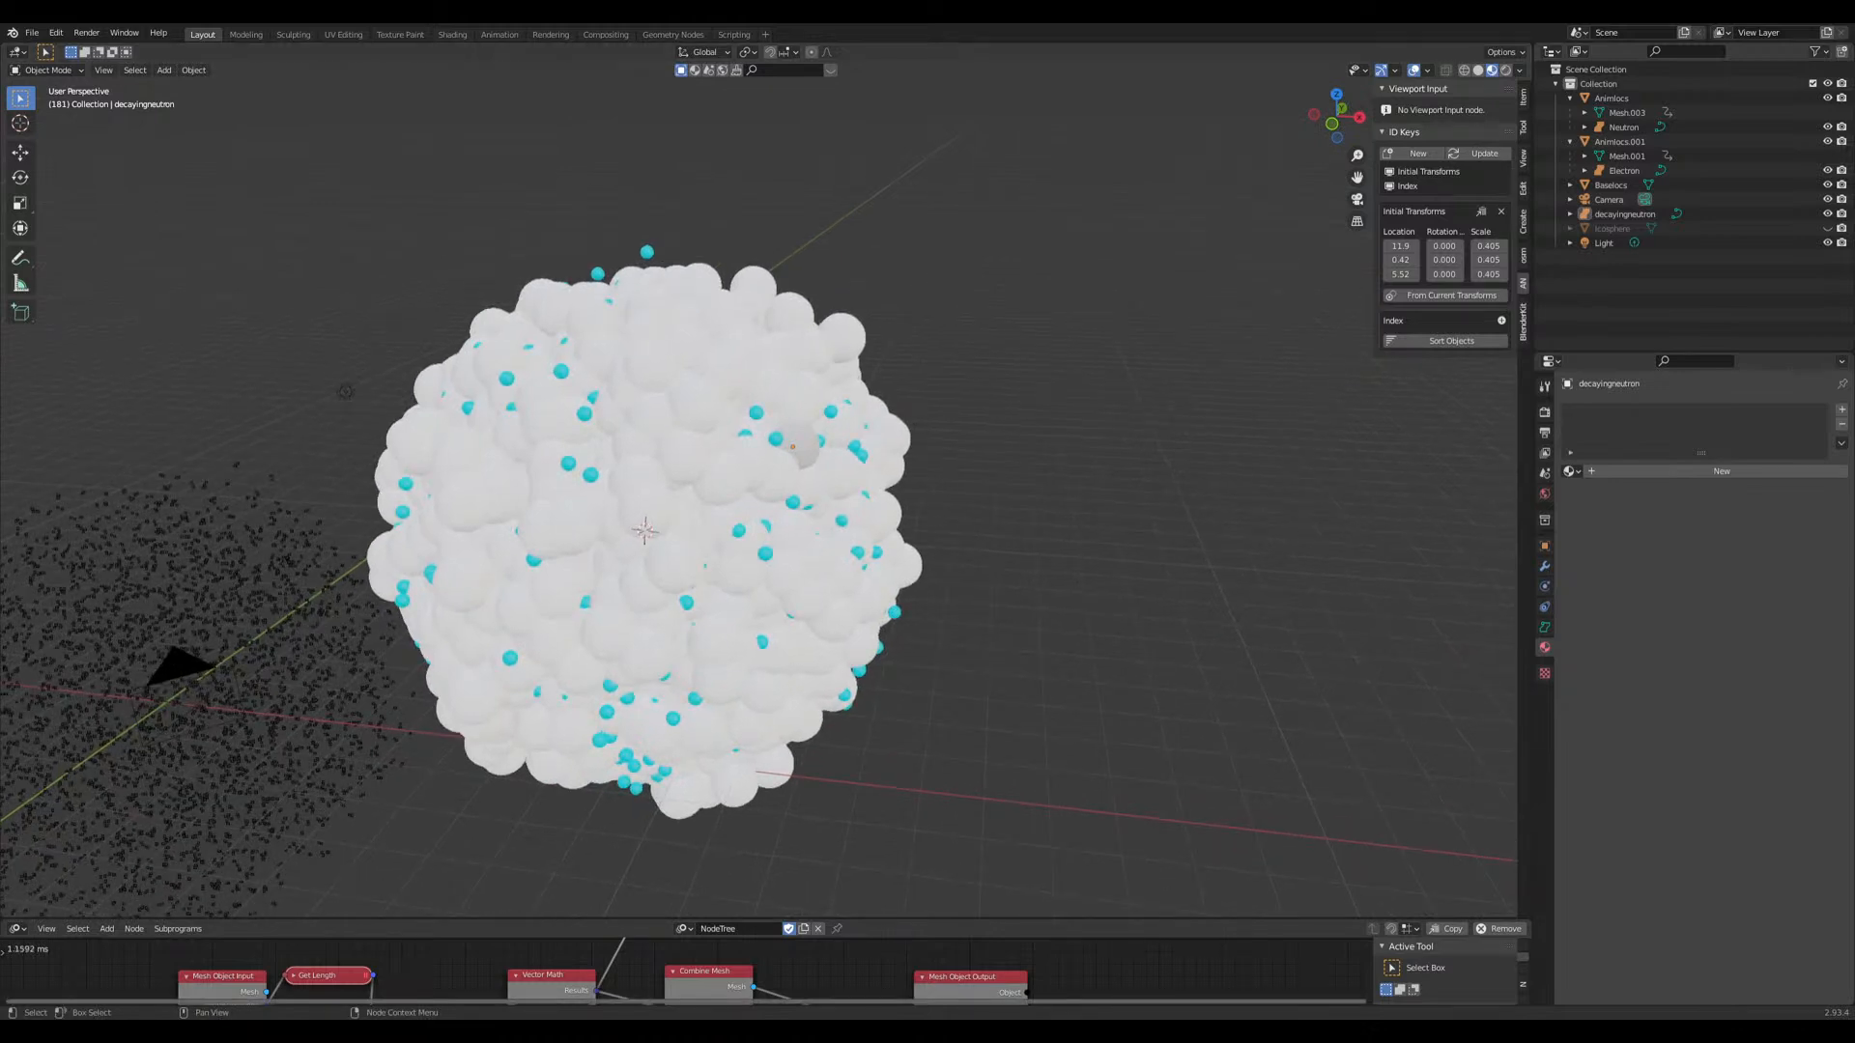
scroll(935, 668, up, 3)
scroll(935, 669, down, 3)
middle_drag(935, 668, 898, 616)
key(space)
scroll(903, 618, up, 2)
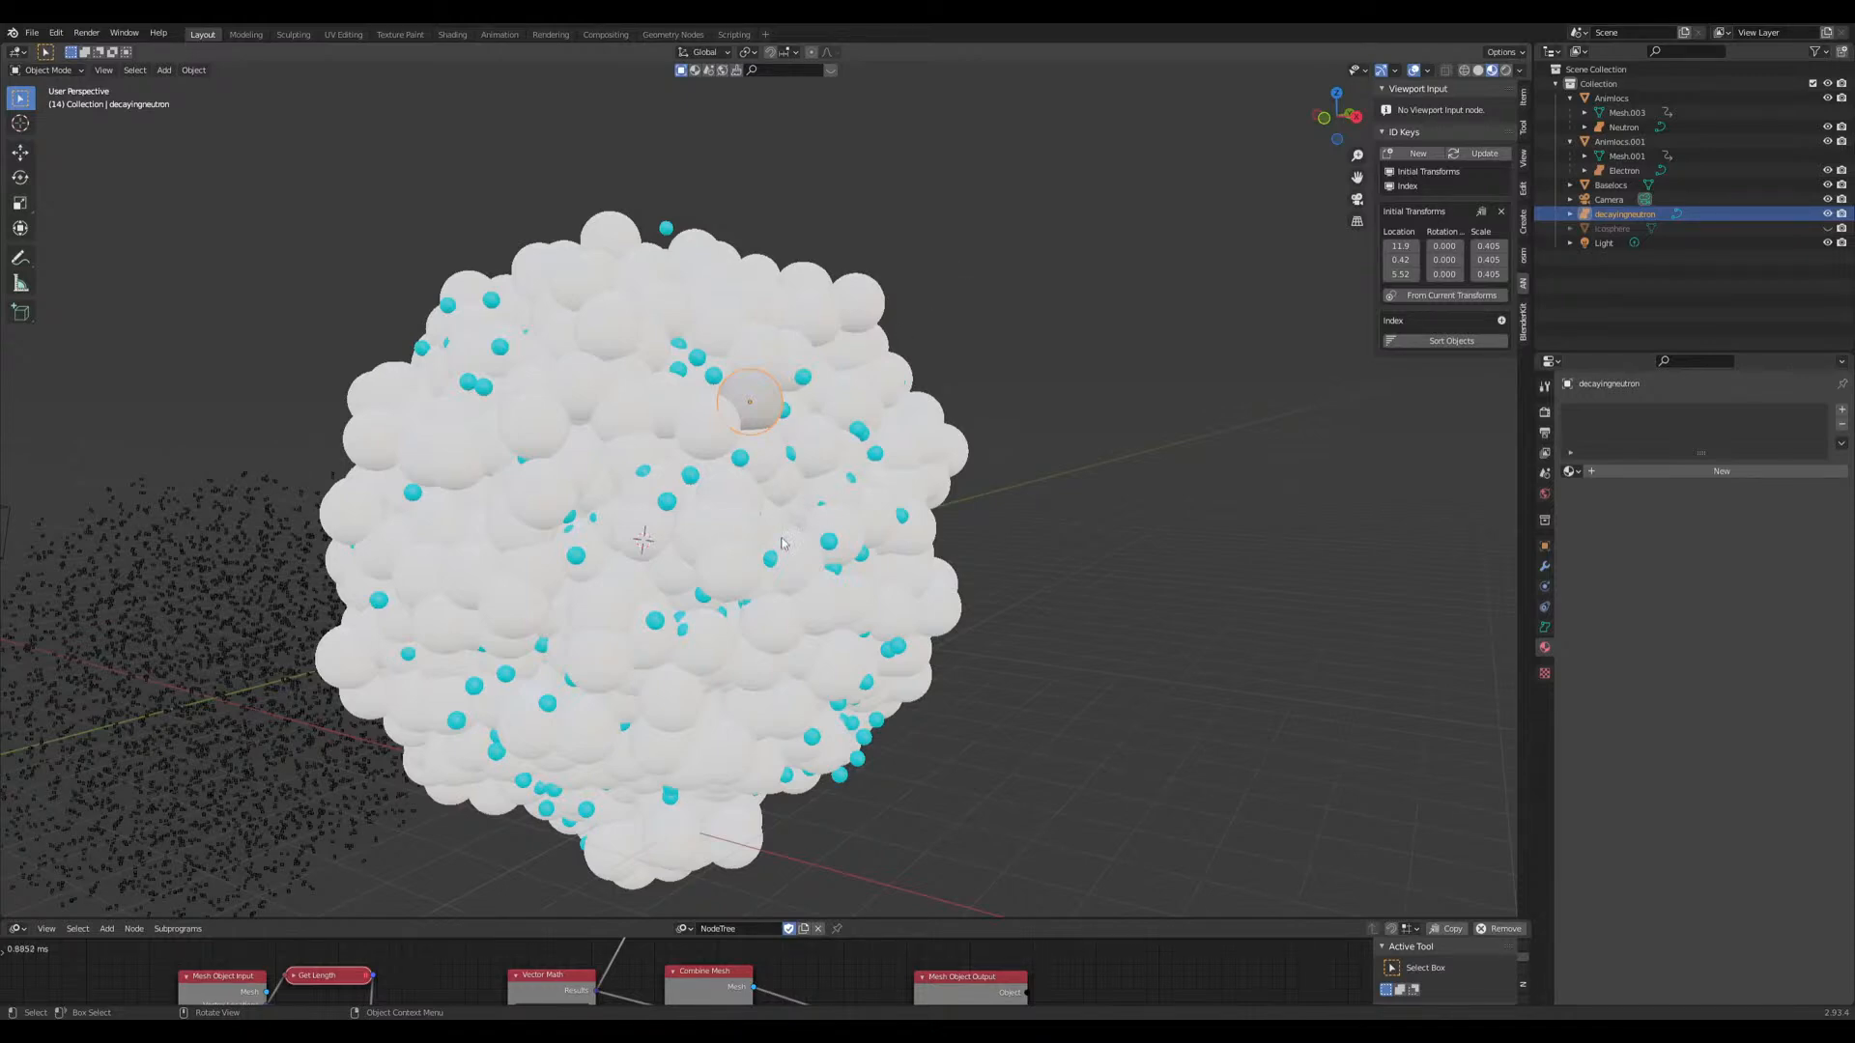
scroll(822, 499, down, 2)
click(999, 578)
middle_drag(999, 578, 738, 483)
click(770, 496)
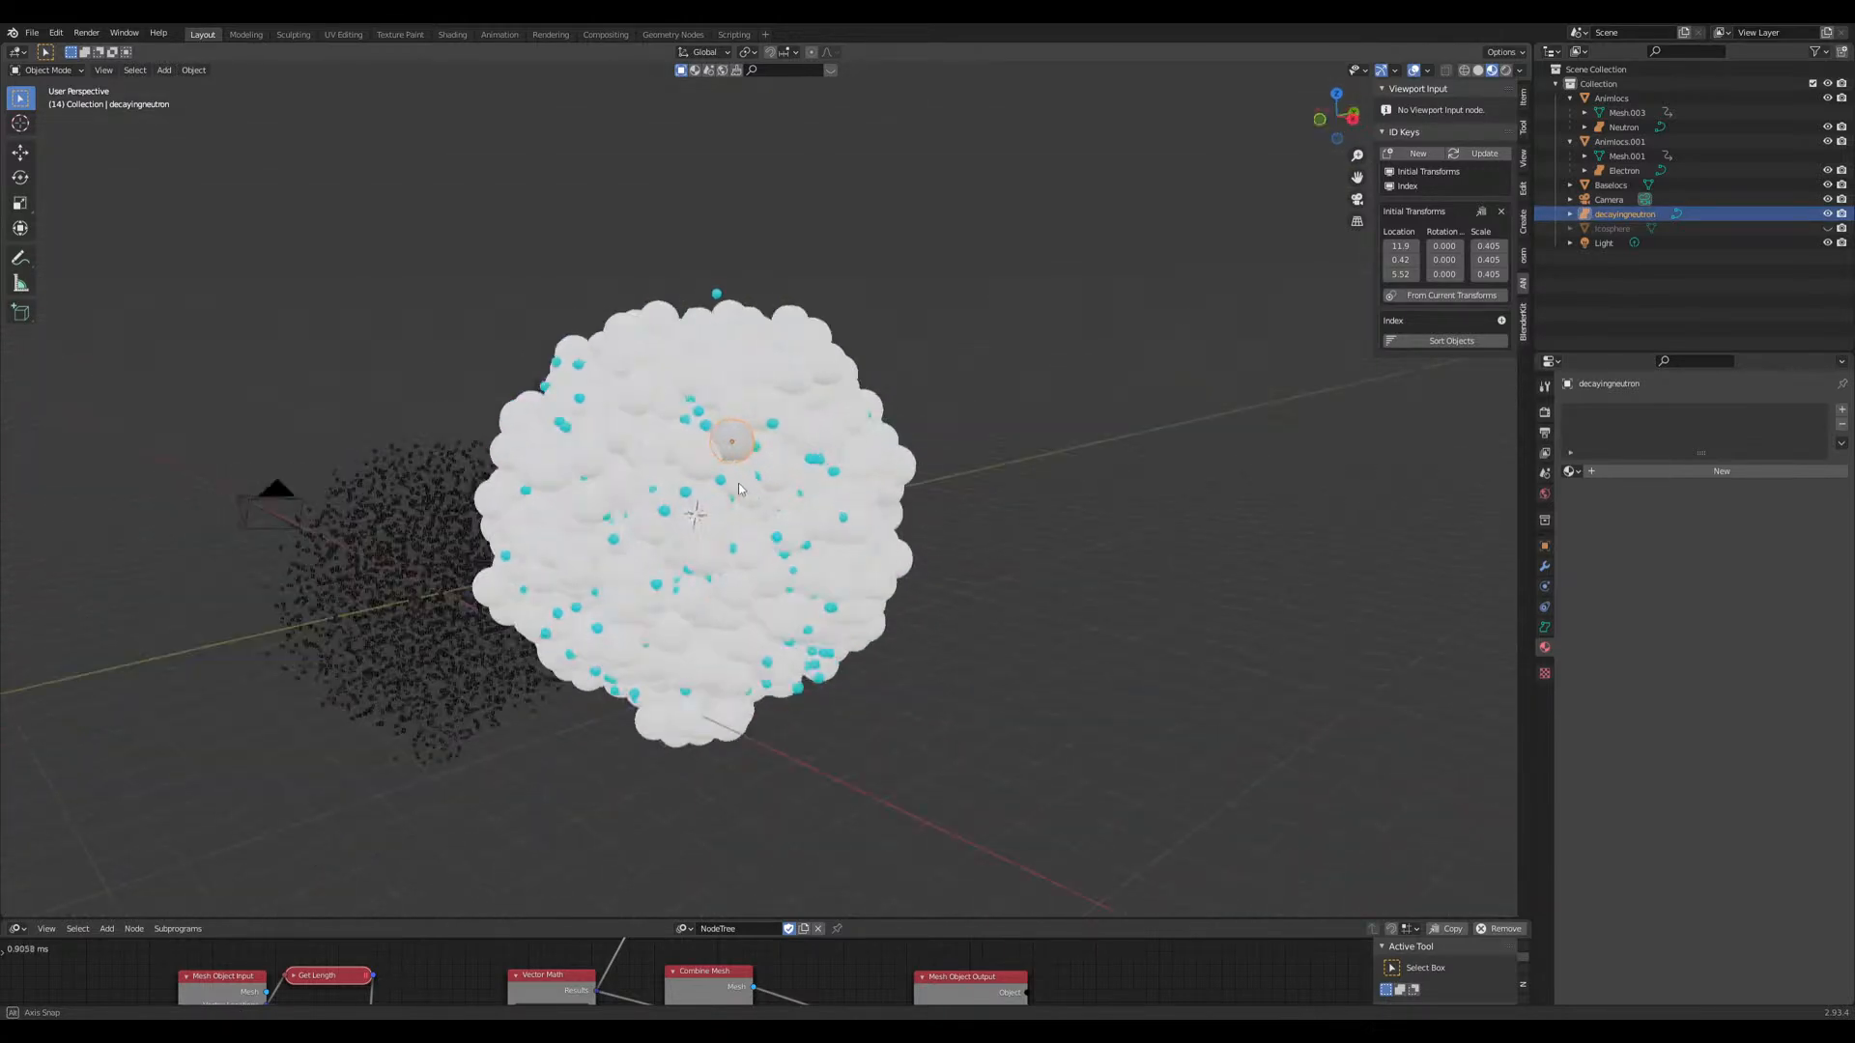
scroll(737, 486, up, 3)
middle_drag(755, 561, 805, 553)
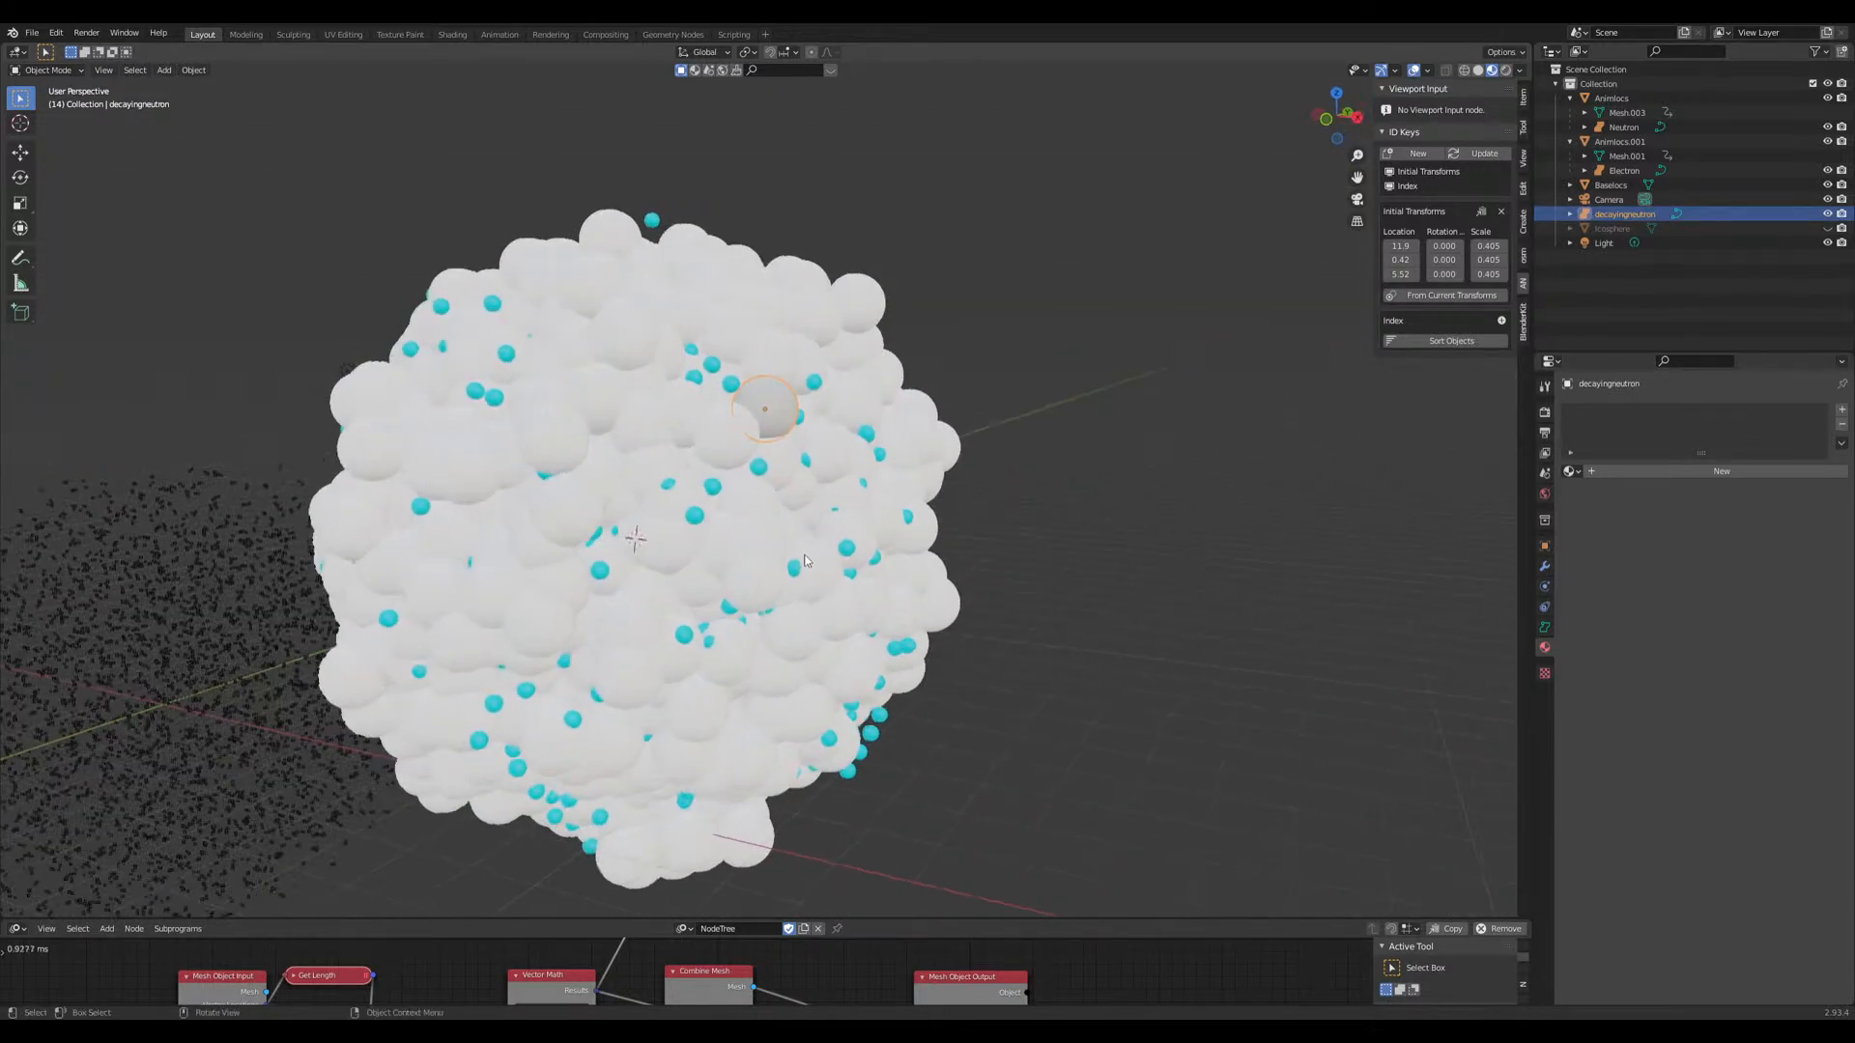
Step: Play part of the cluster animation and inspect how the decayingneutron sphere sits among its neighbouring neutrons
scroll(806, 554, down, 2)
key(space)
mouse_move(976, 625)
middle_down()
mouse_move(1030, 621)
mouse_move(977, 629)
middle_up()
key(space)
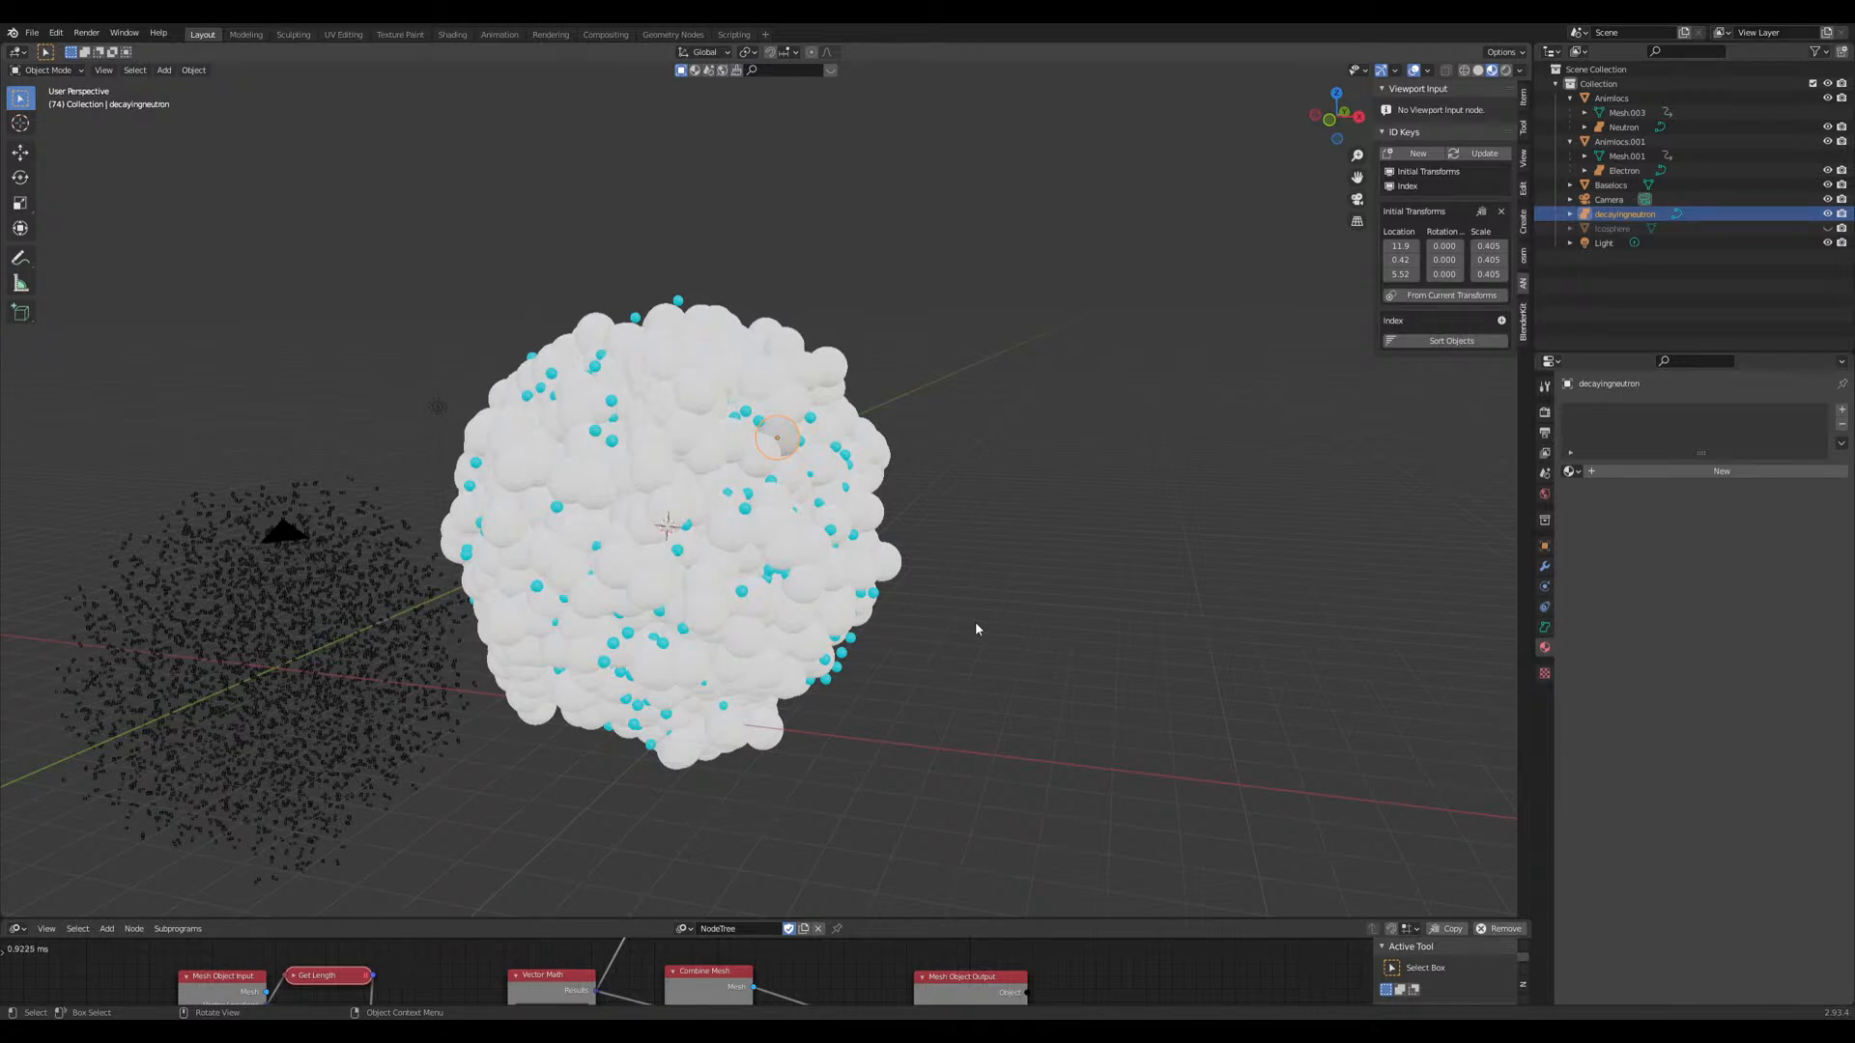
scroll(919, 596, up, 2)
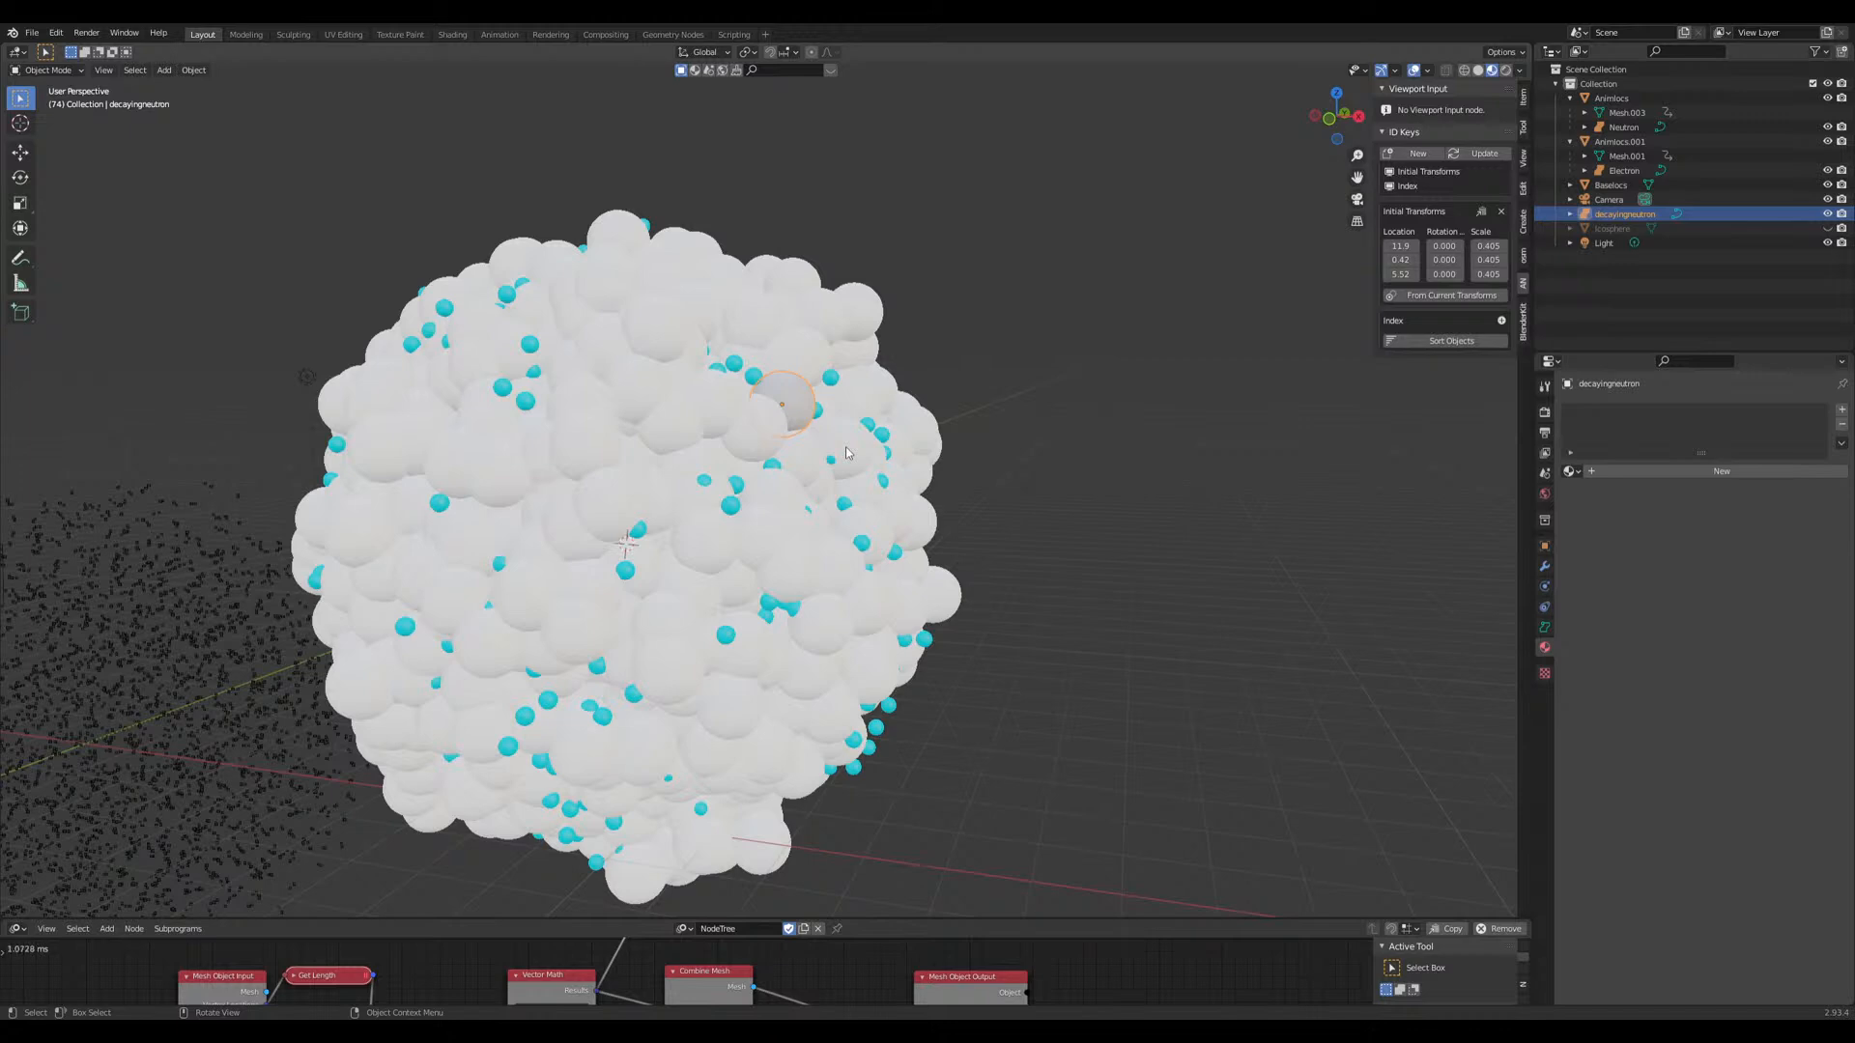
middle_drag(854, 443, 807, 392)
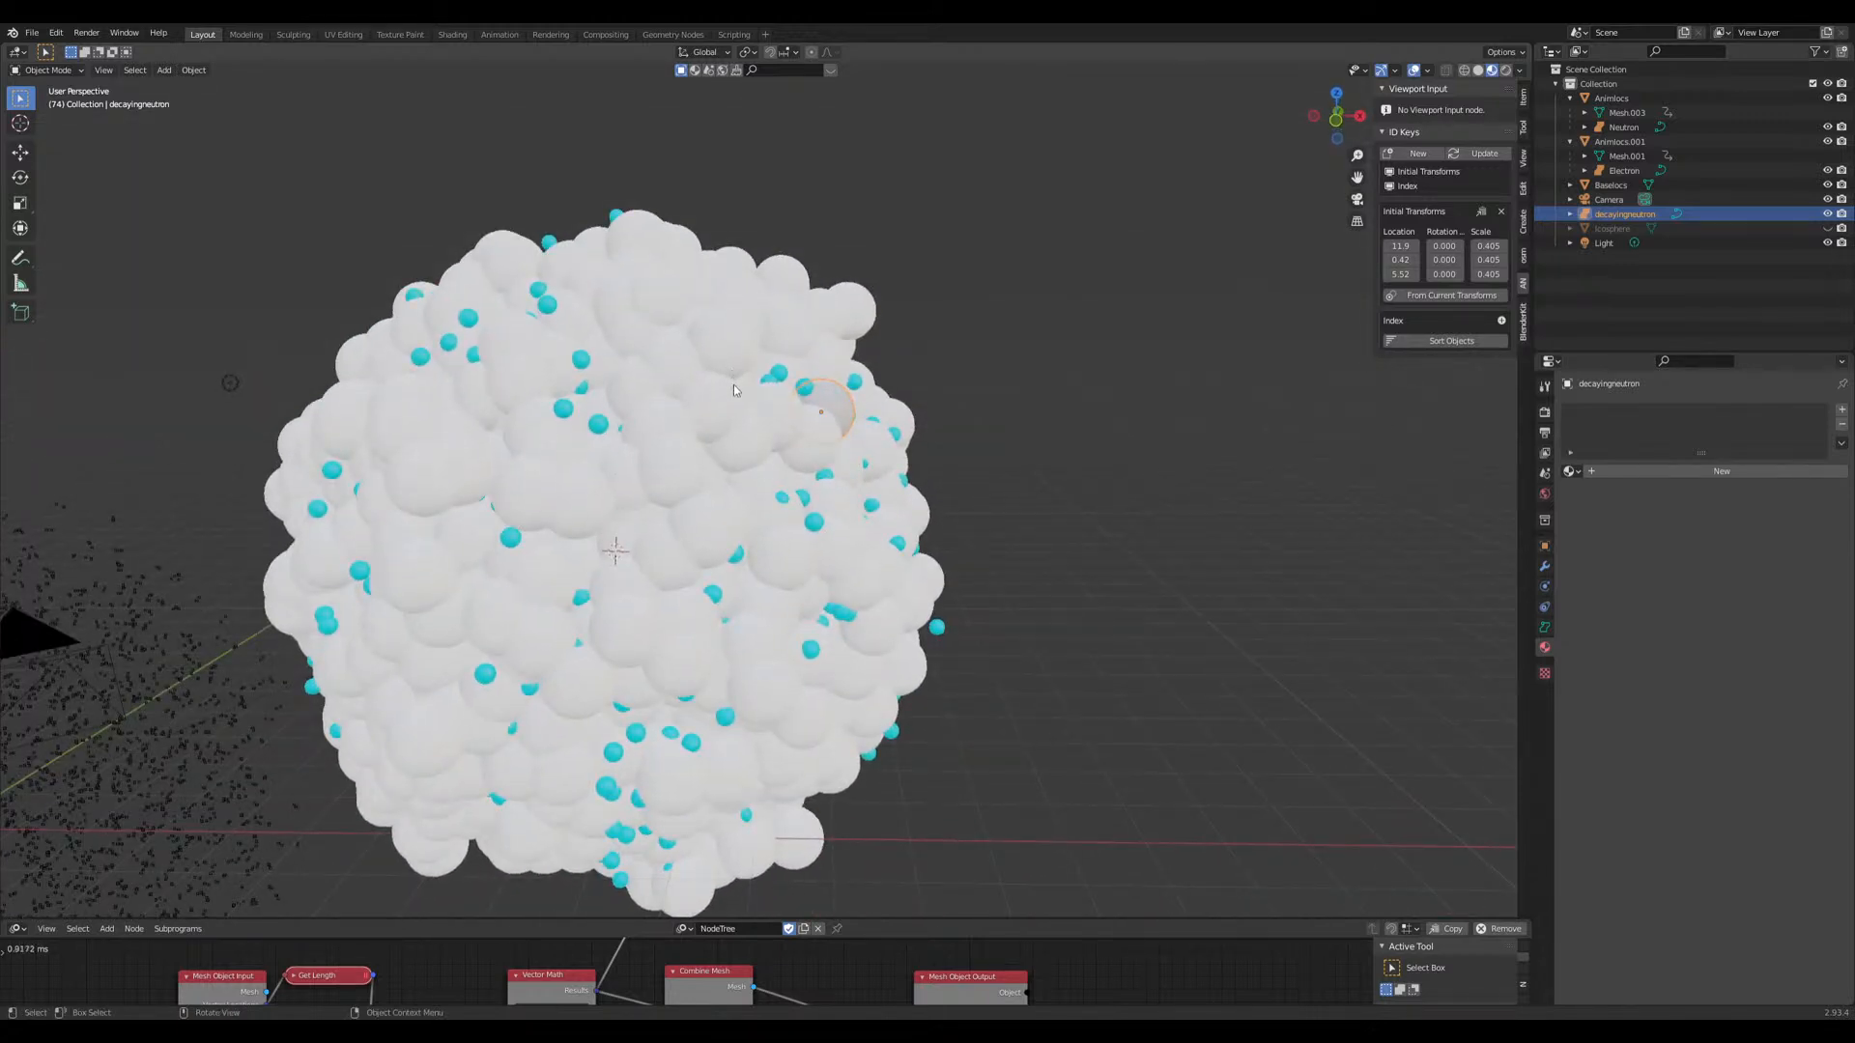
middle_drag(720, 519, 484, 426)
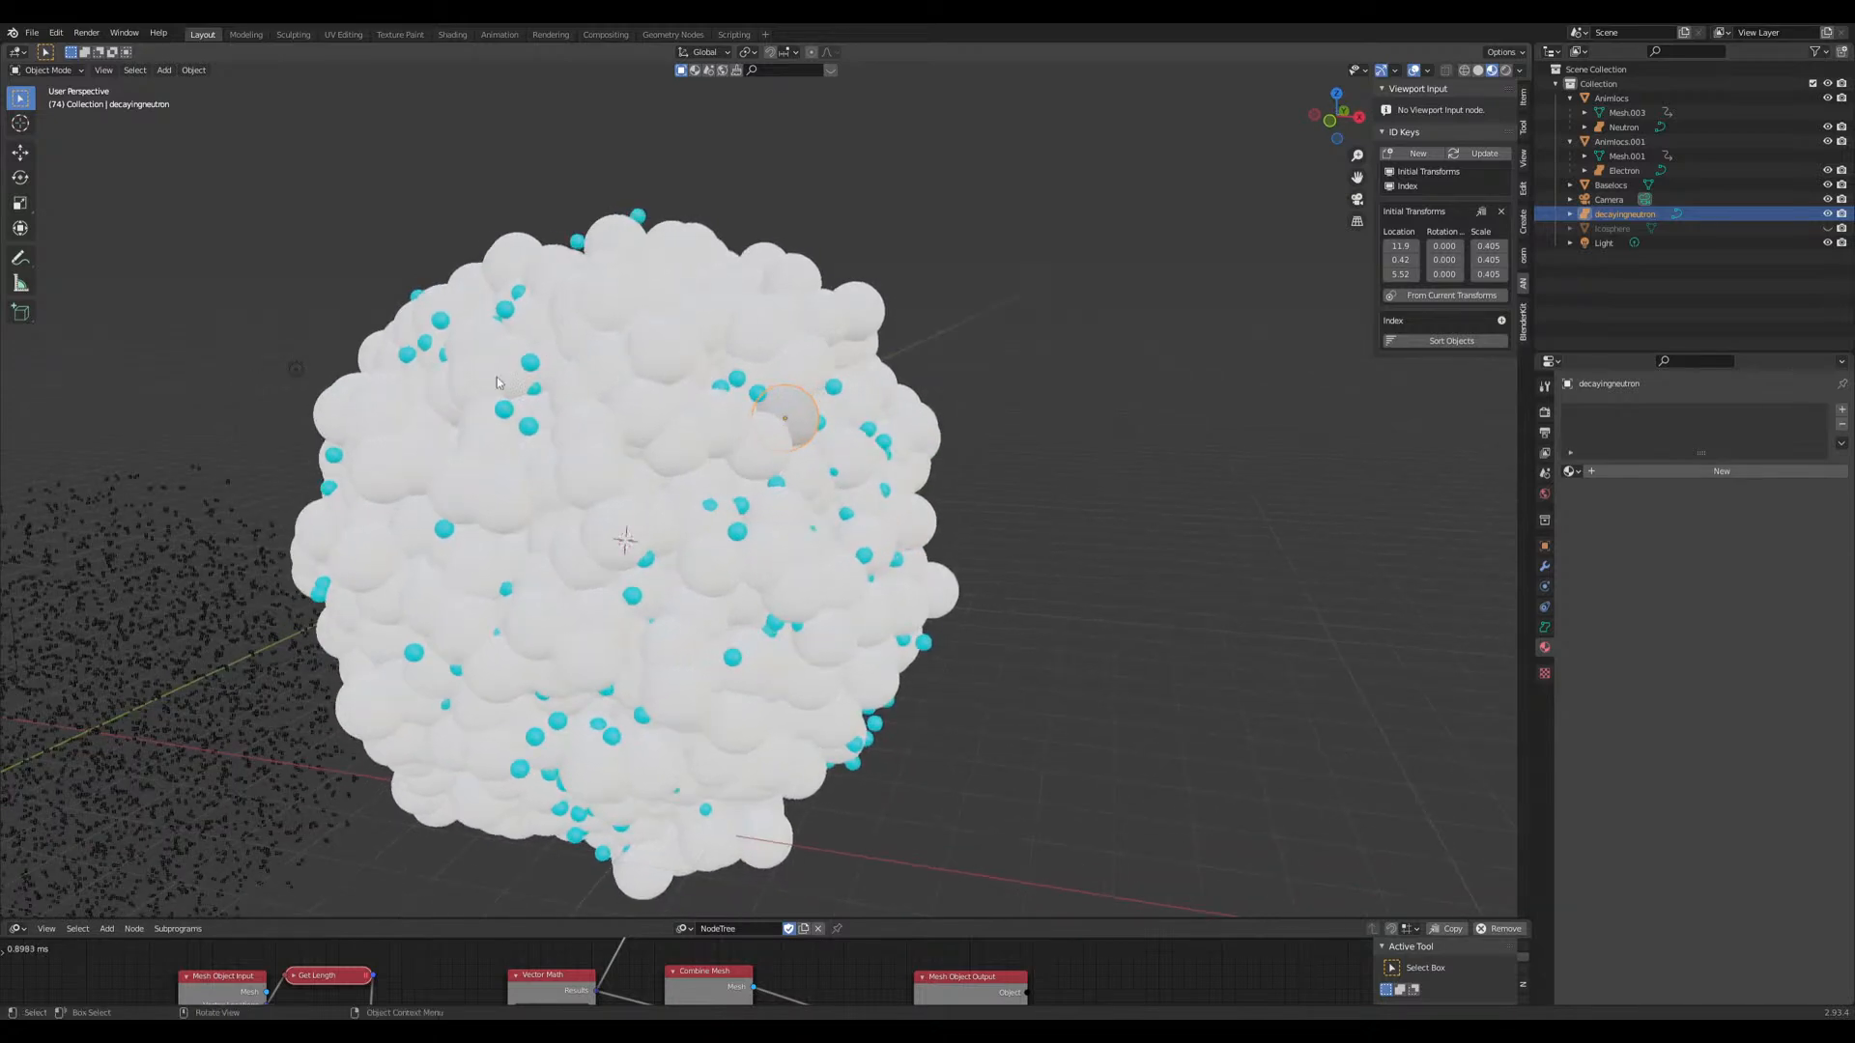
middle_drag(876, 490, 852, 461)
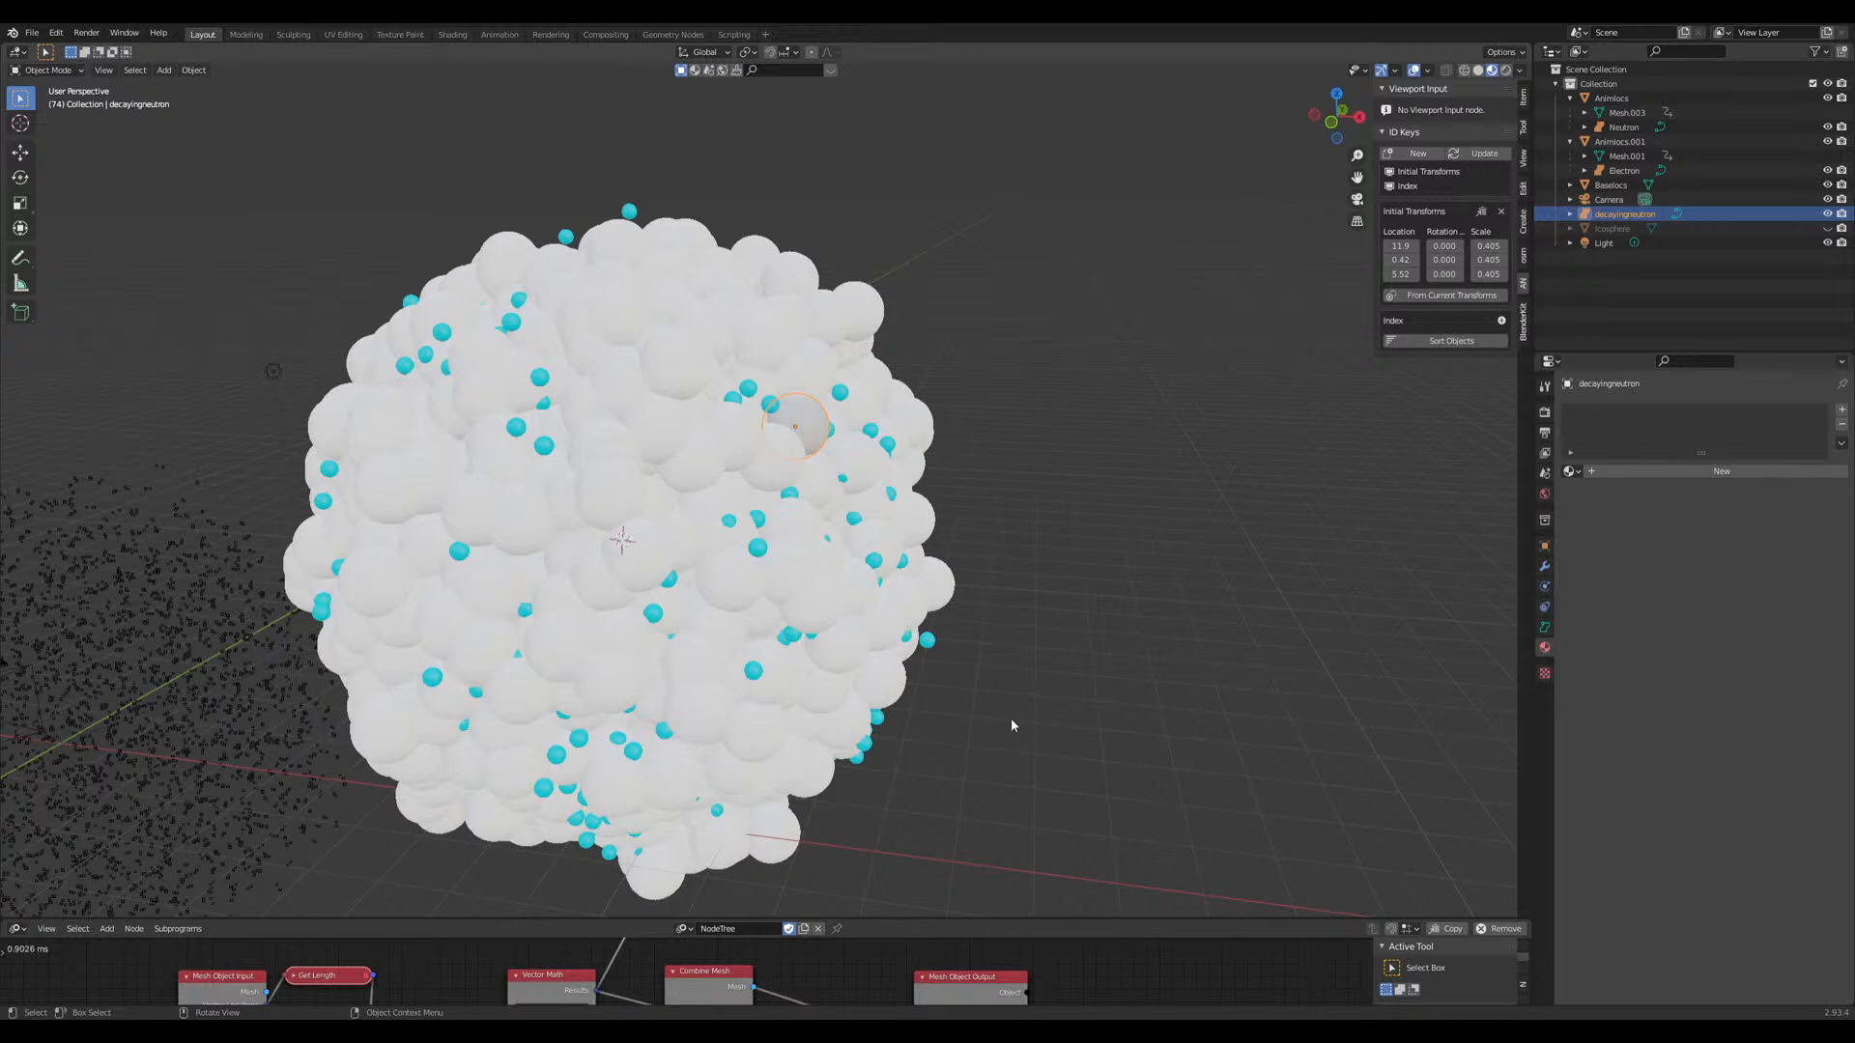
middle_drag(960, 472, 993, 443)
scroll(952, 517, up, 4)
scroll(992, 441, down, 4)
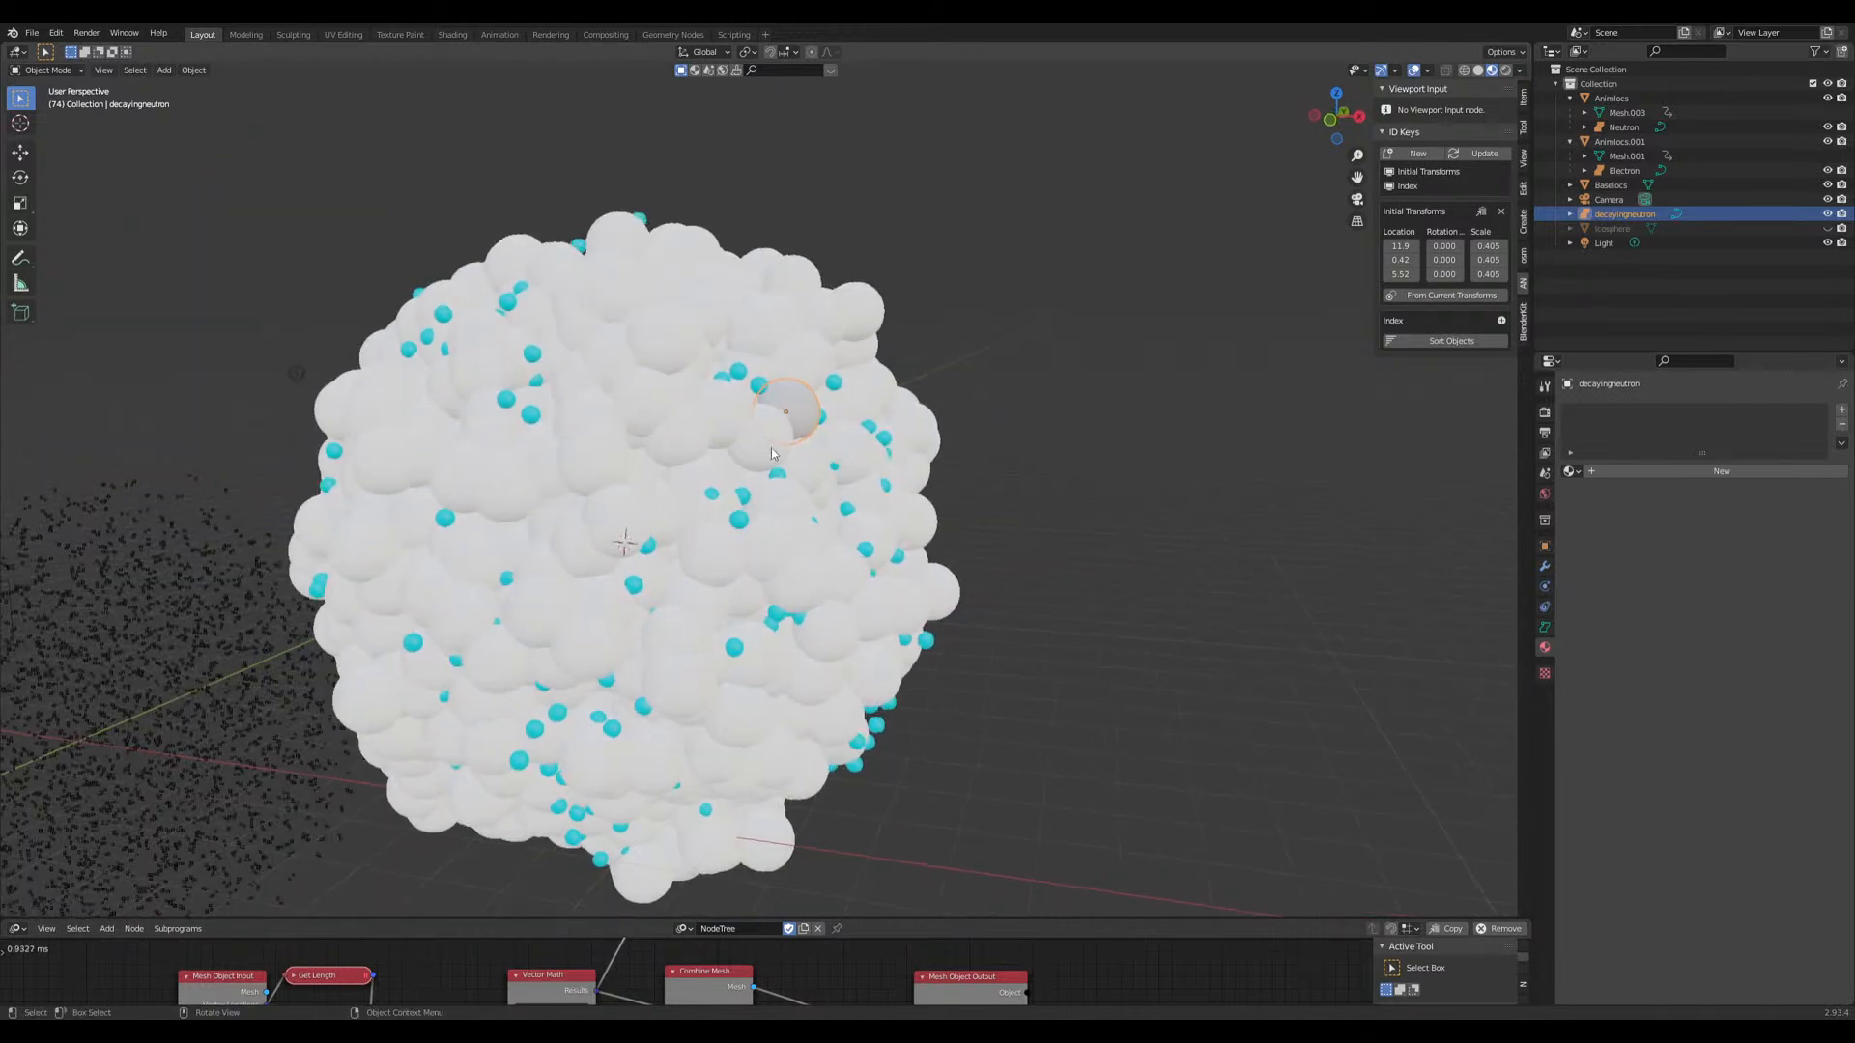
Step: Add a new material named "Neutron material" to the object that carries the neutron cluster
click(705, 433)
scroll(993, 459, down, 2)
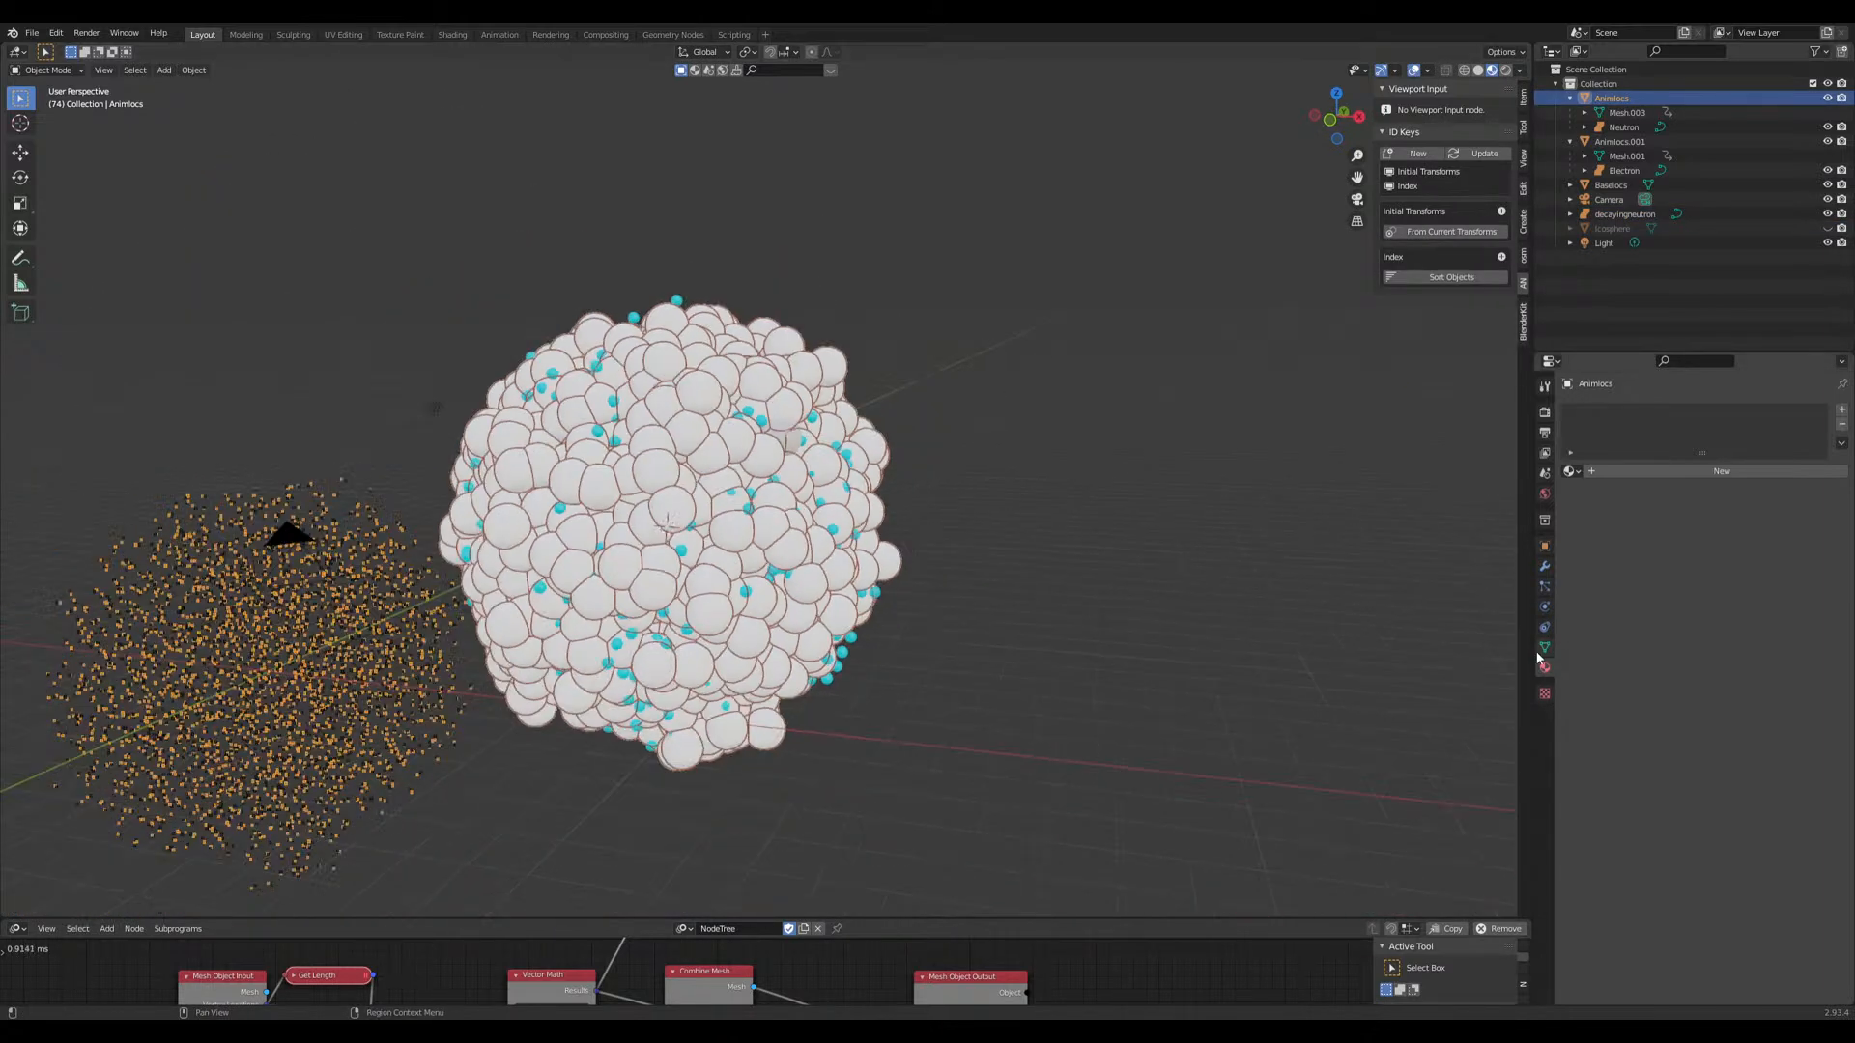
click(1613, 475)
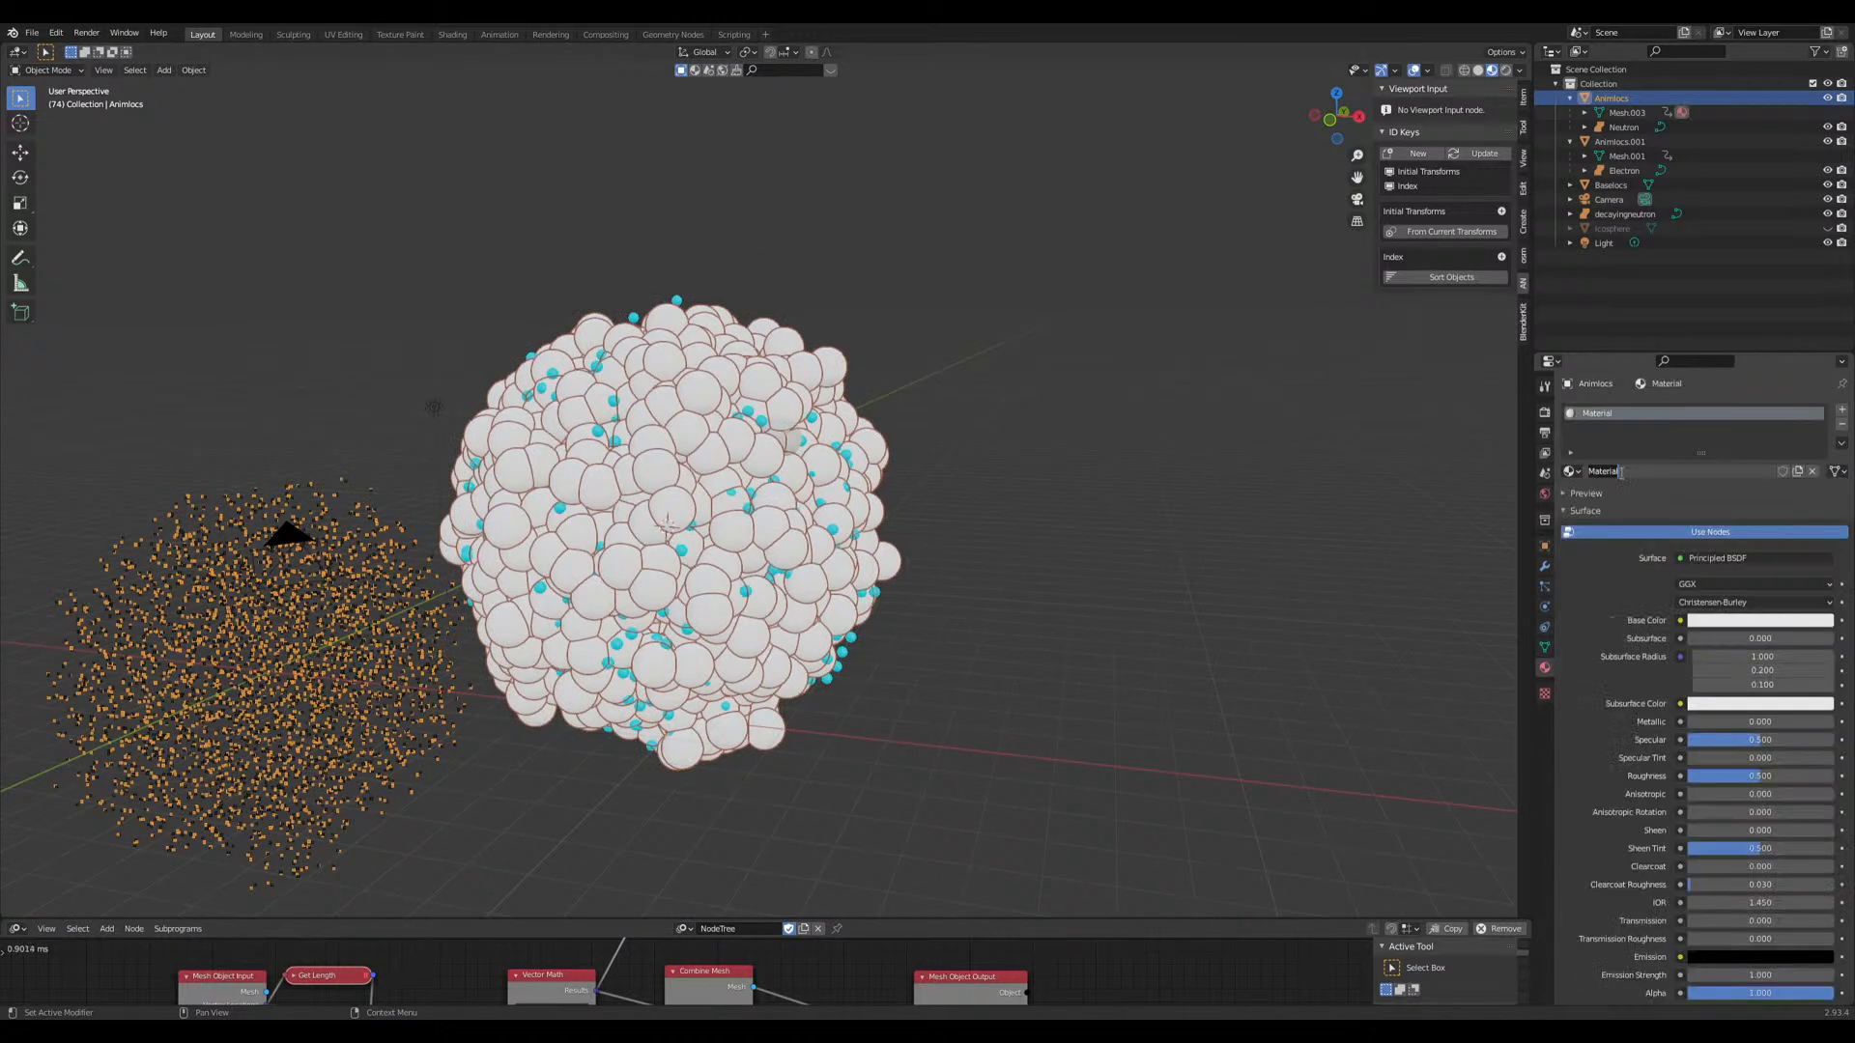
text(Neutron material)
key(Return)
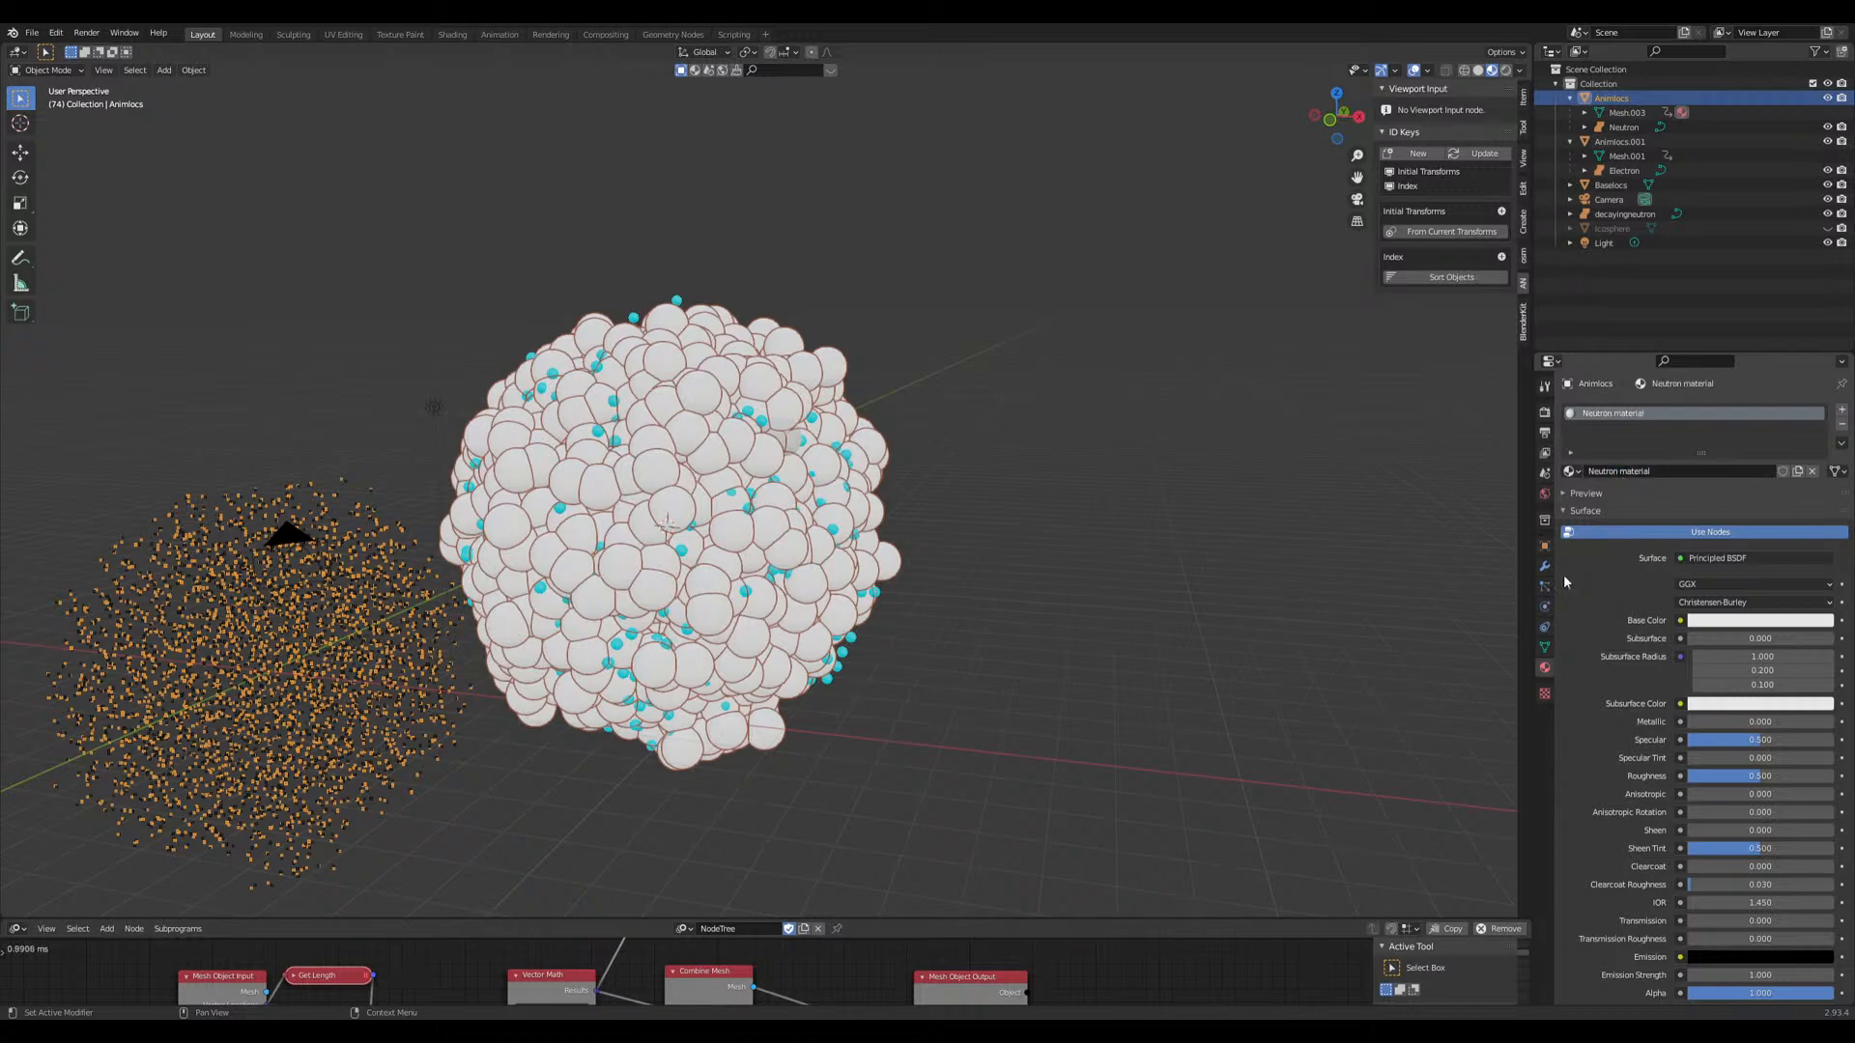
Step: Select the decayingneutron sphere and try to move it within the neutron cluster
click(1074, 506)
middle_drag(1074, 506, 810, 512)
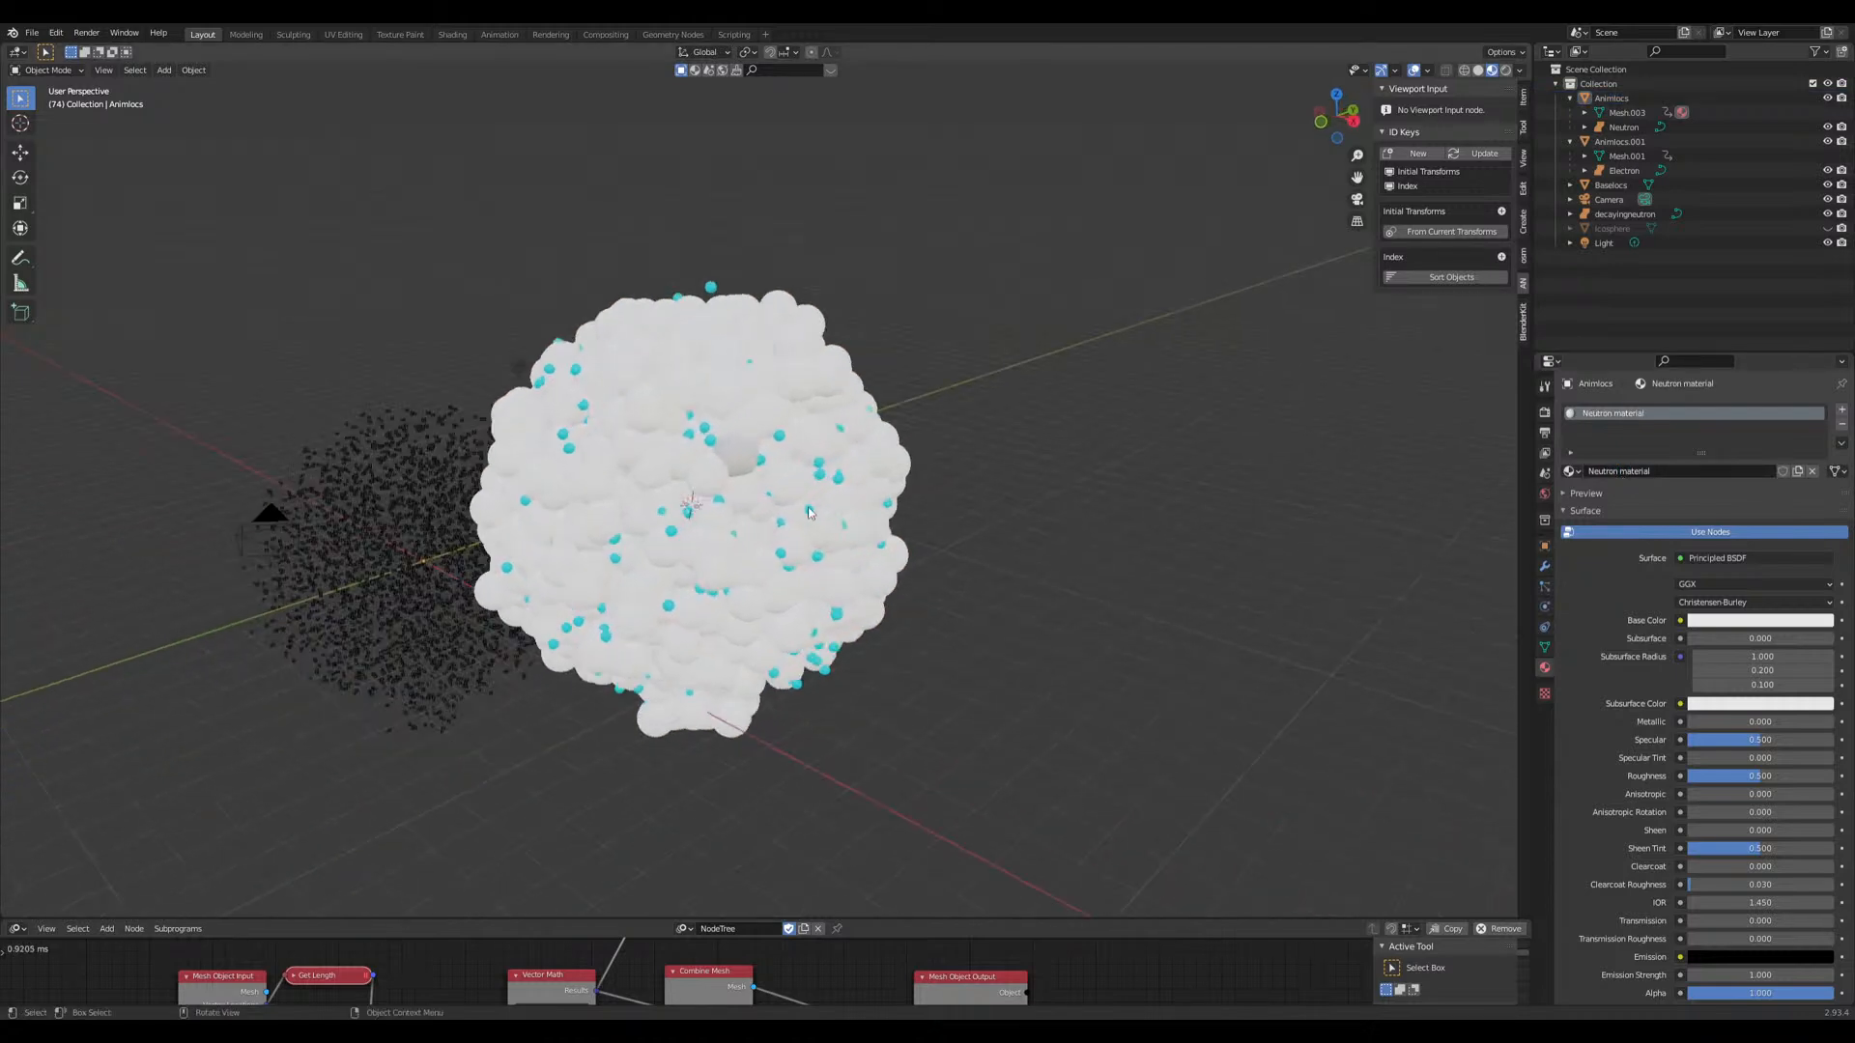
click(740, 468)
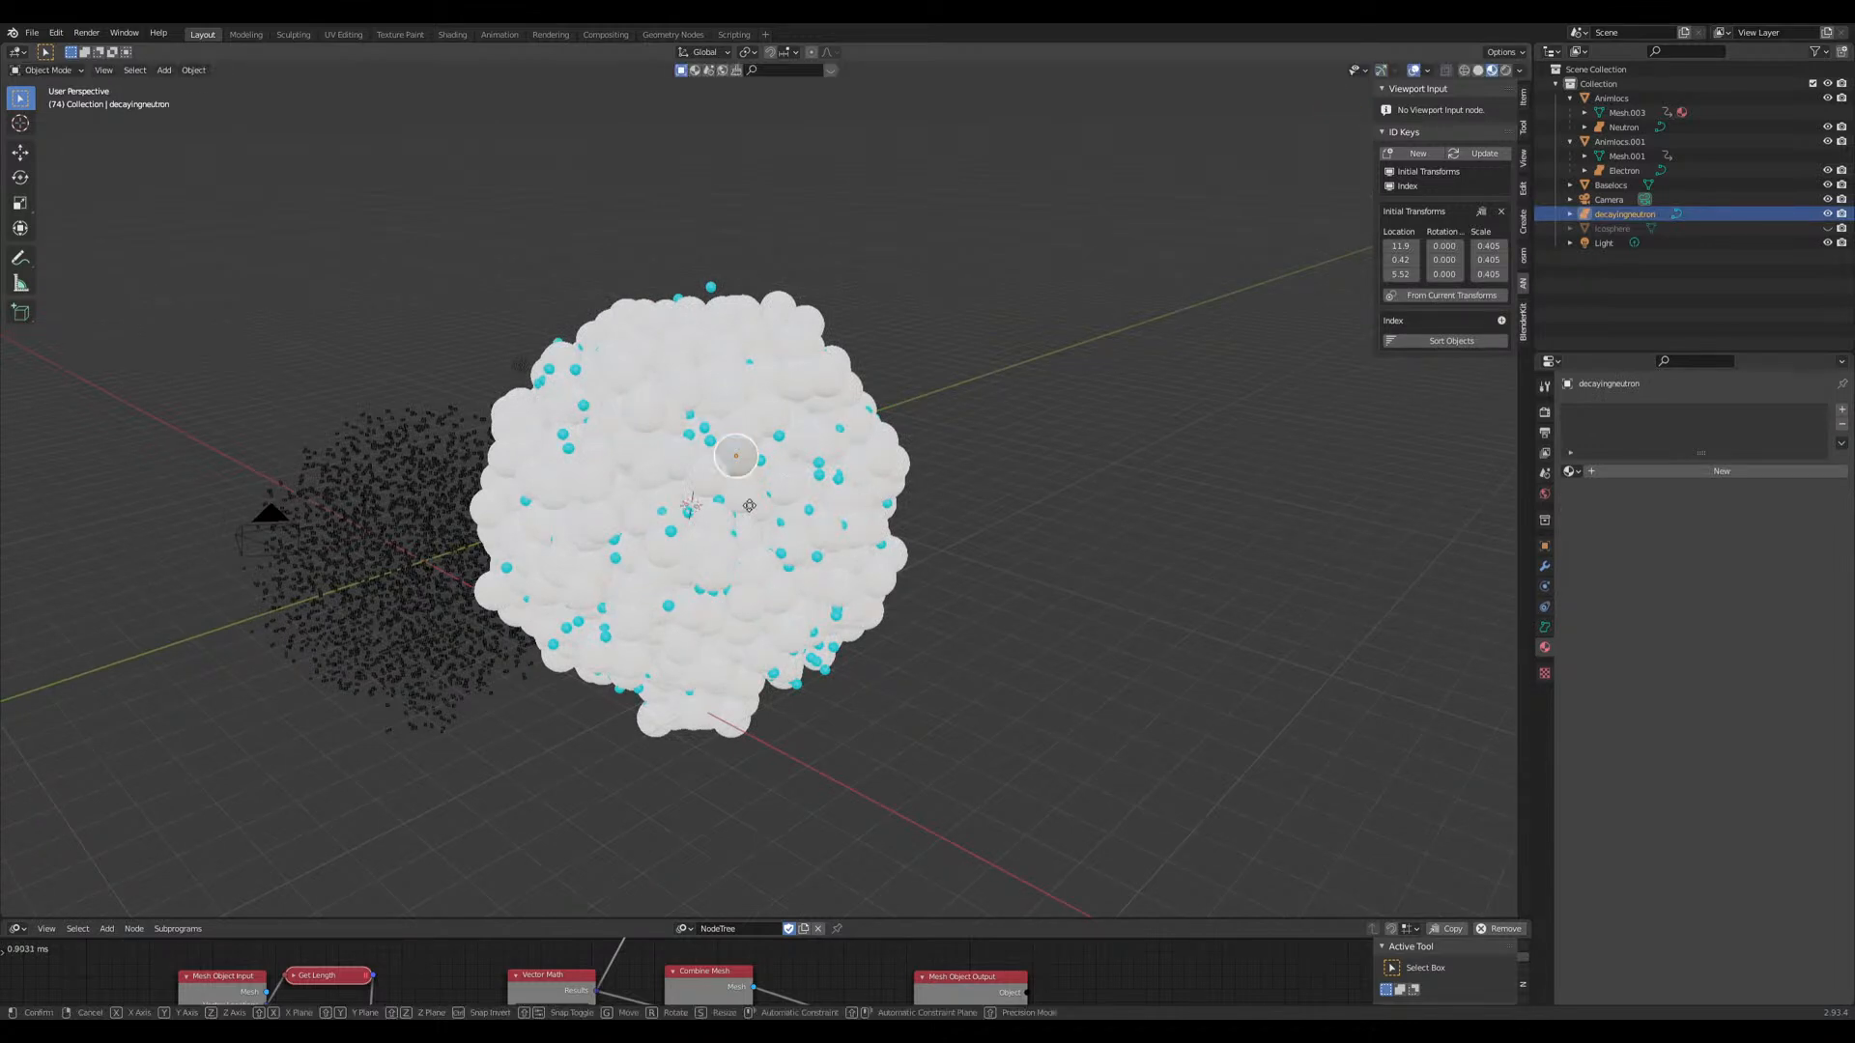
middle_drag(923, 431, 916, 527)
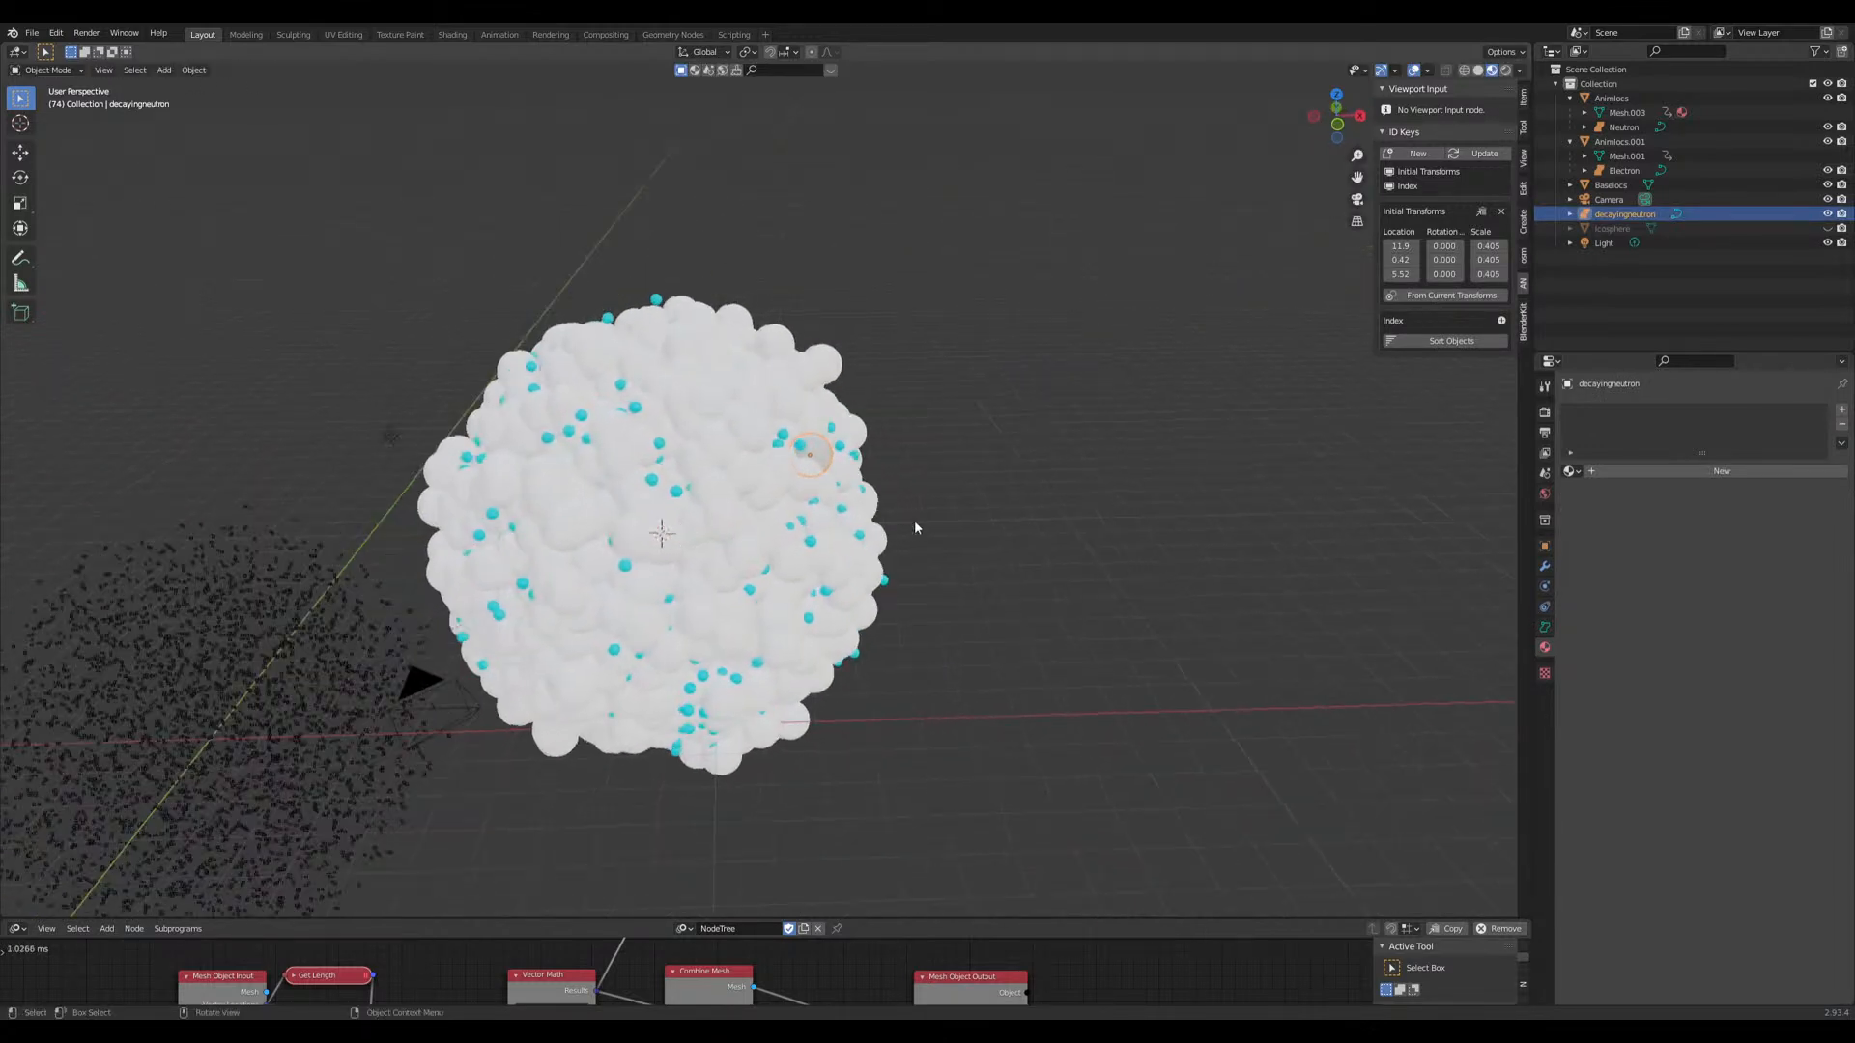
Step: Enlarge the node editor and turn off Auto Execution for the cluster's animation node tree
scroll(1360, 953, down, 3)
drag(1273, 918, 1246, 787)
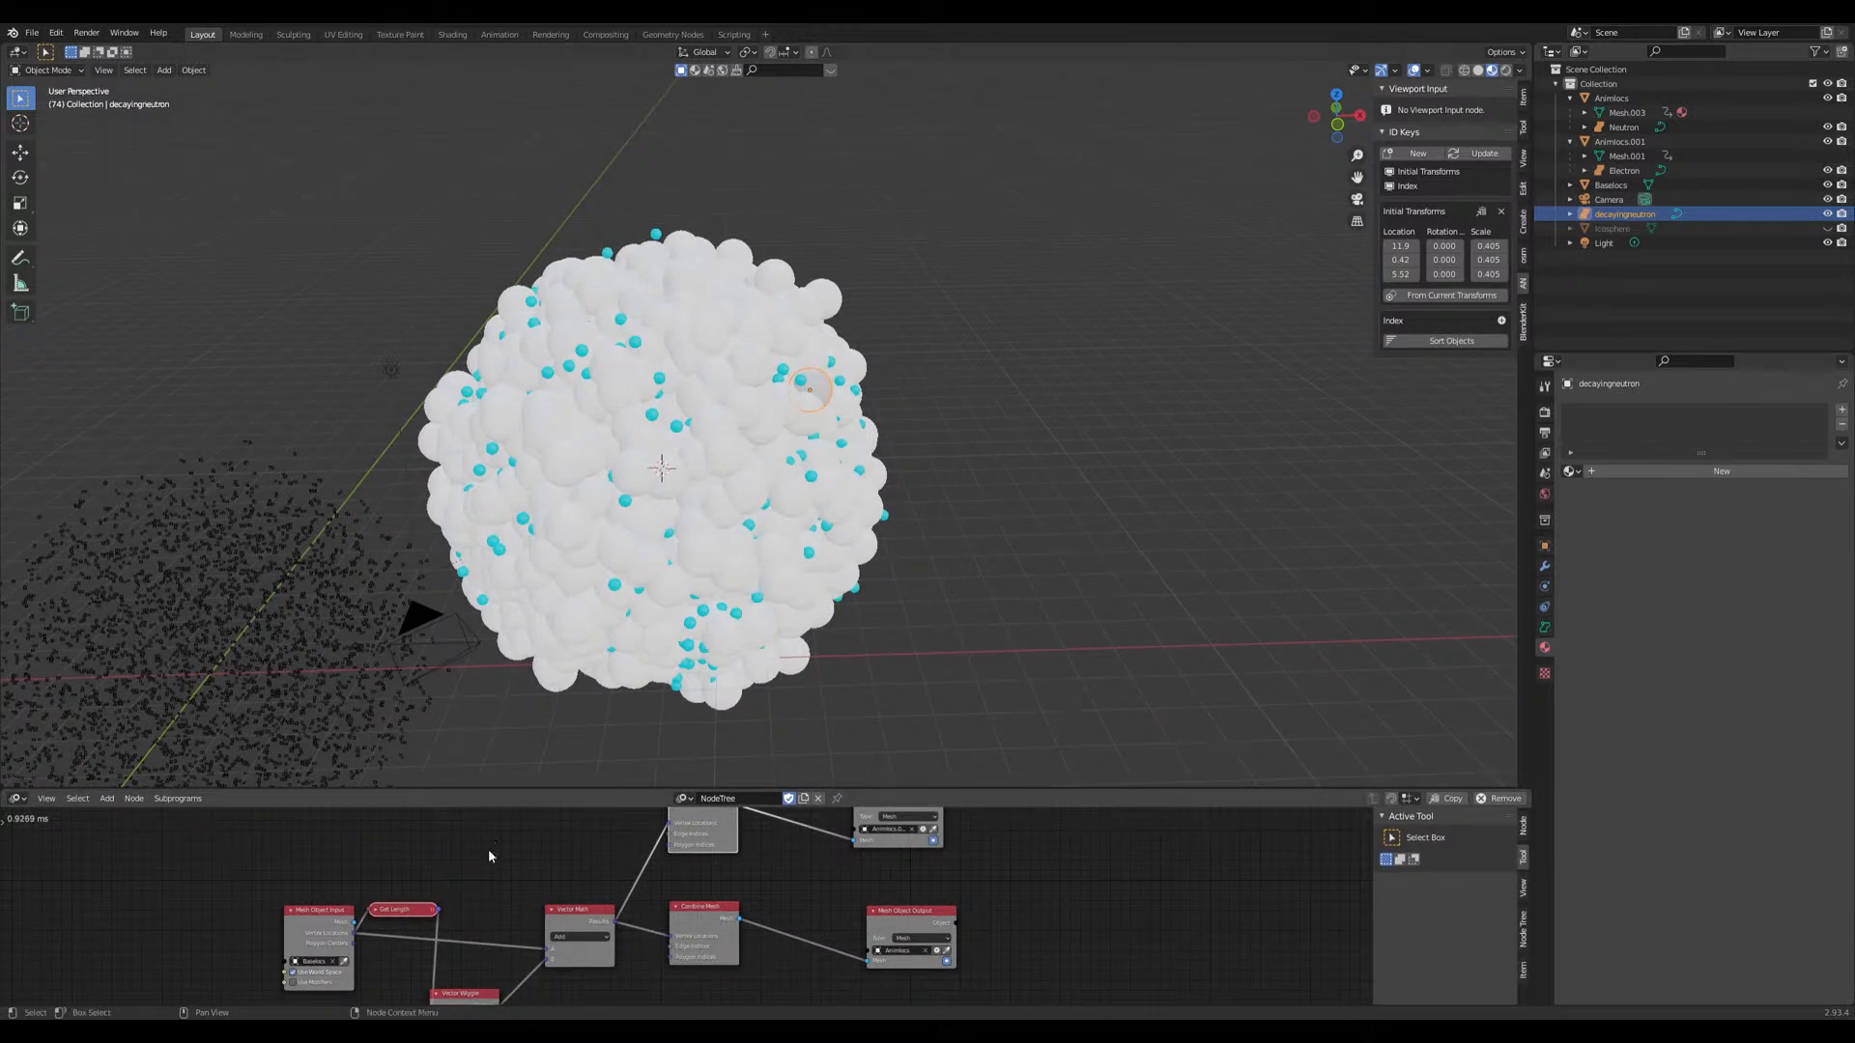
click(1524, 929)
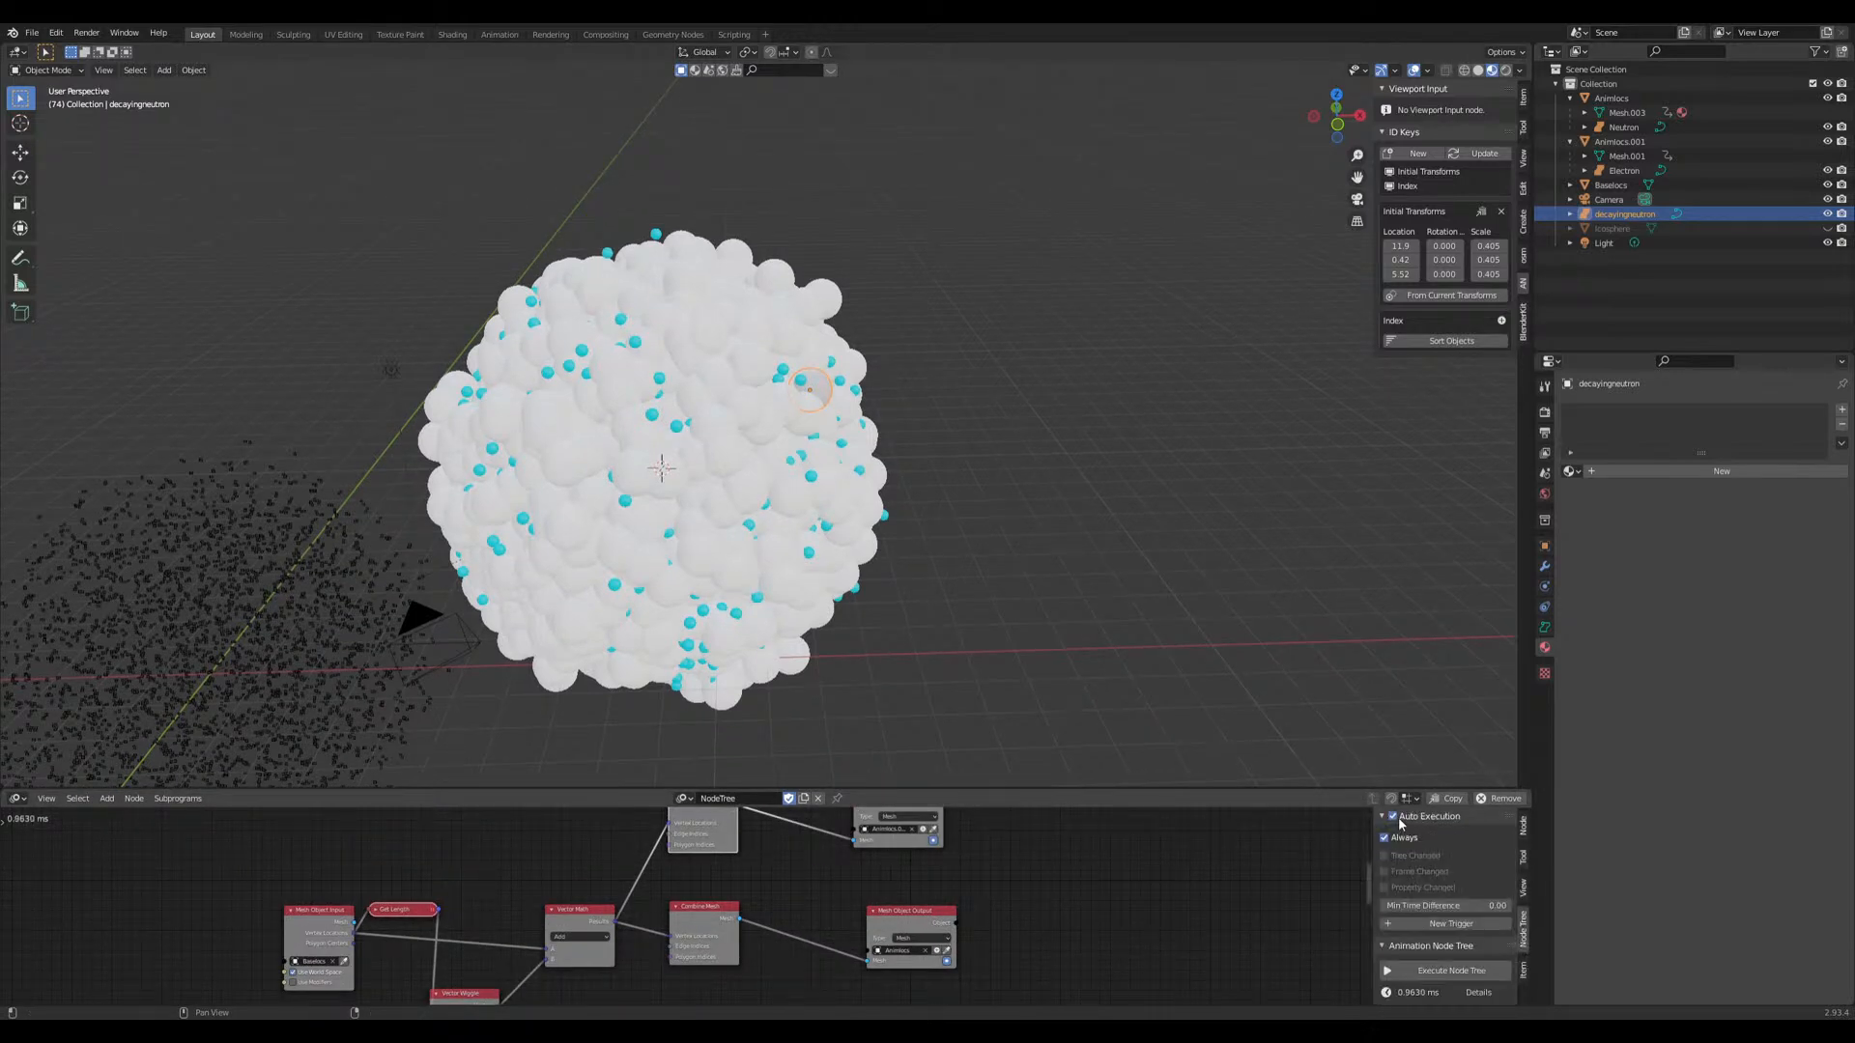
Step: Try repositioning the decayingneutron sphere again among its neighbouring neutrons
key(g)
click(1045, 420)
middle_drag(1045, 420, 1072, 402)
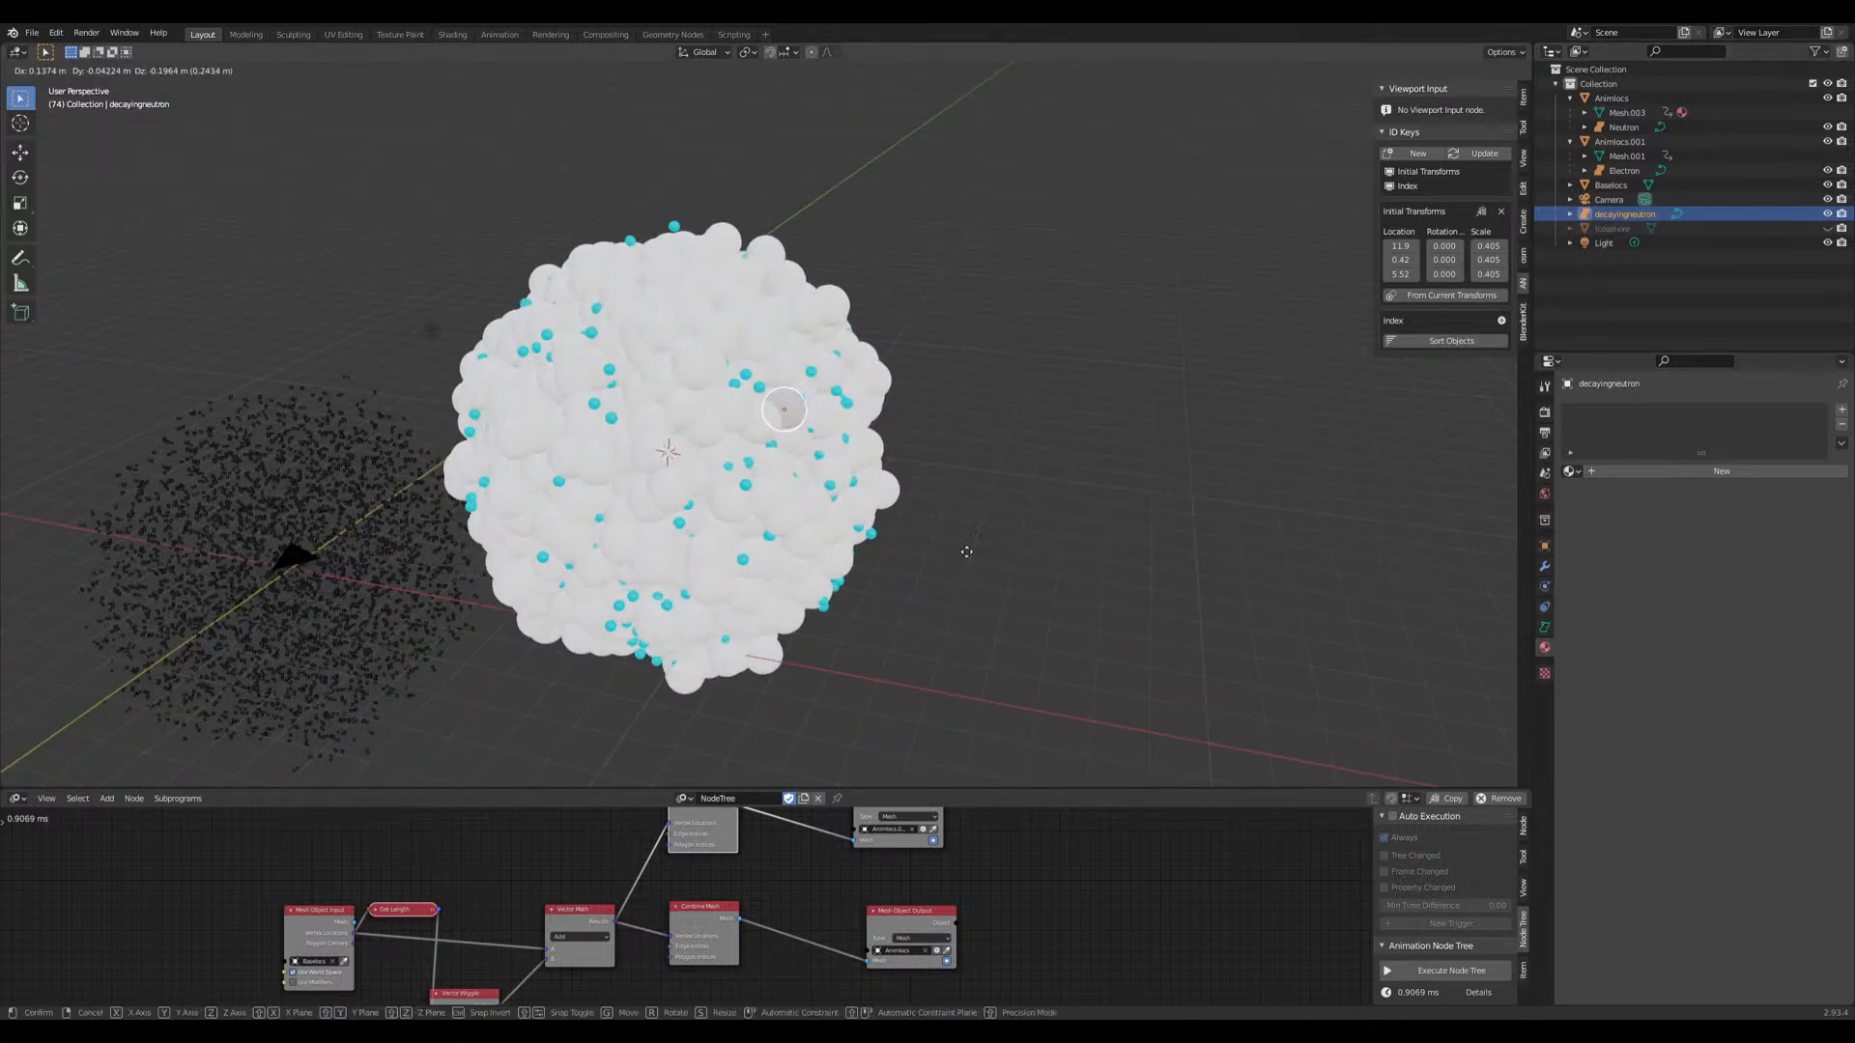
Step: Play the cluster animation and give the 3D viewport more height by shrinking the node editor
scroll(1029, 542, up, 4)
mouse_move(1030, 541)
middle_down()
mouse_move(1051, 497)
mouse_move(1034, 527)
middle_up()
key(space)
drag(987, 789, 987, 896)
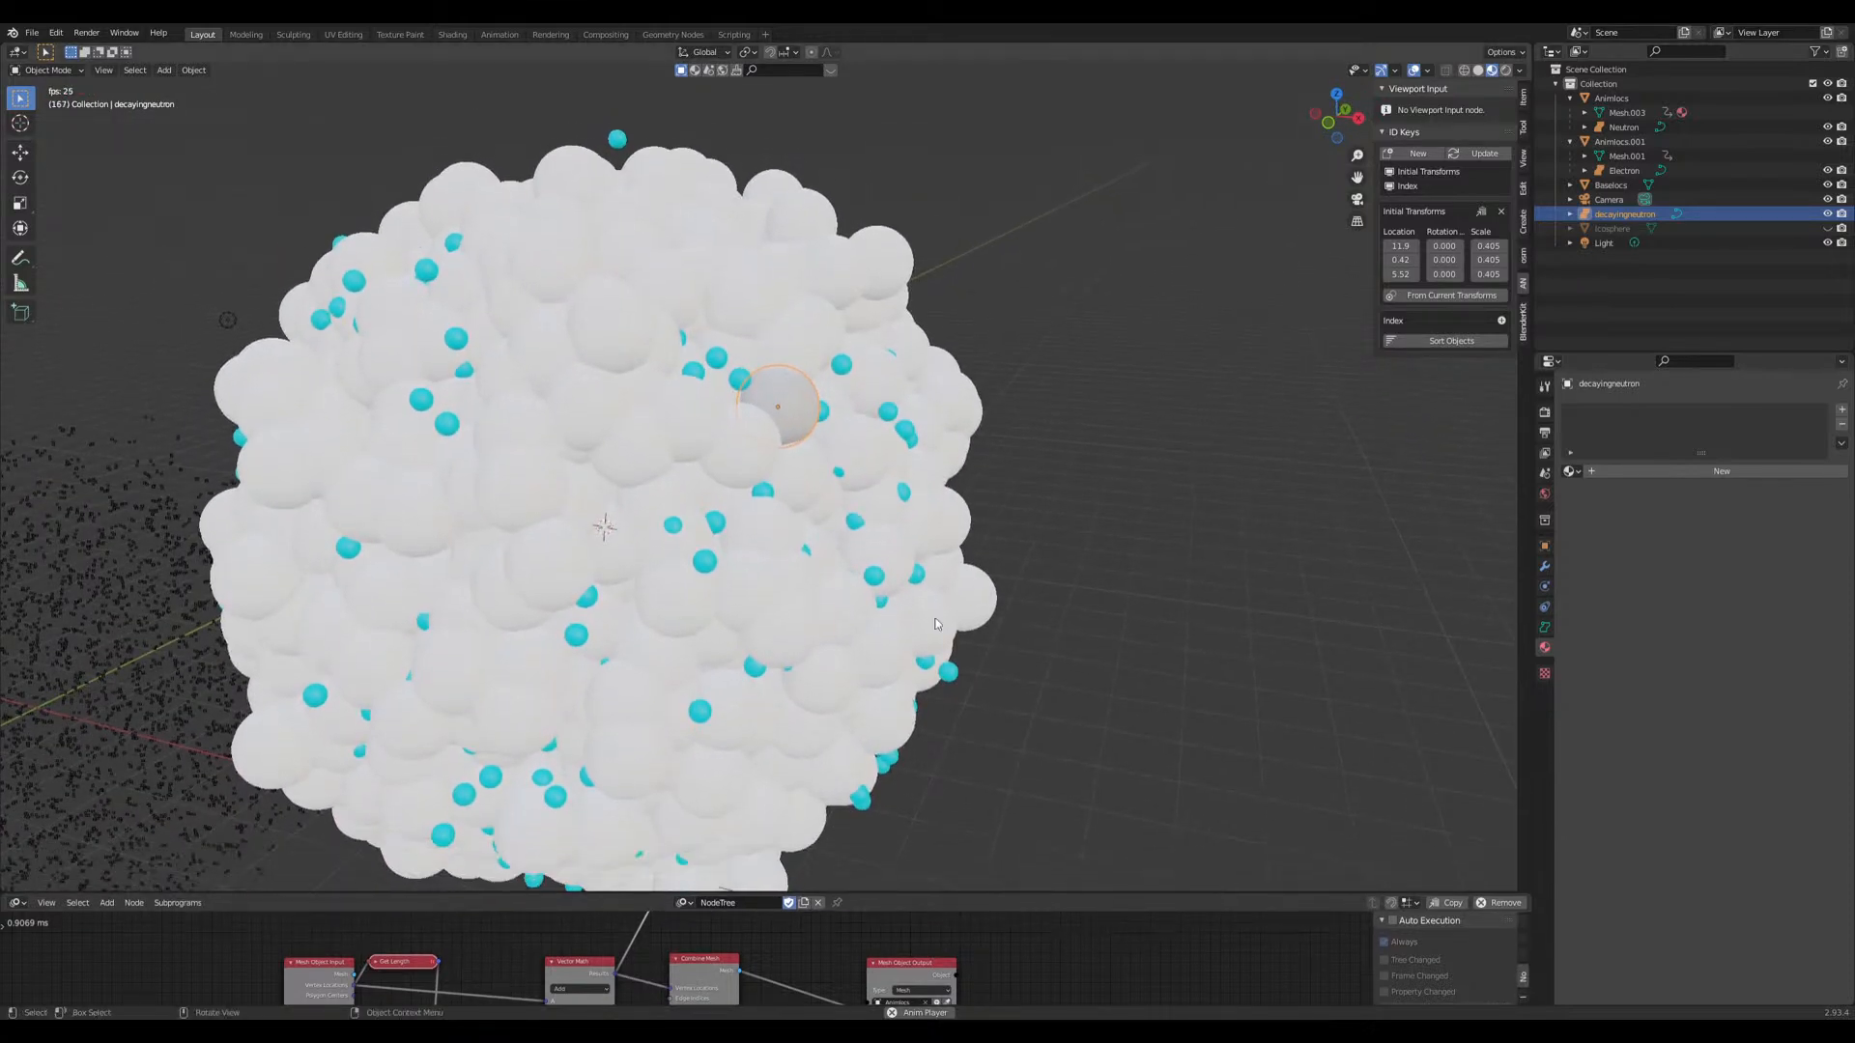
Step: Select the neutron cluster and split the 3D viewport, making the new area a Shader Editor showing Neutron material
click(692, 472)
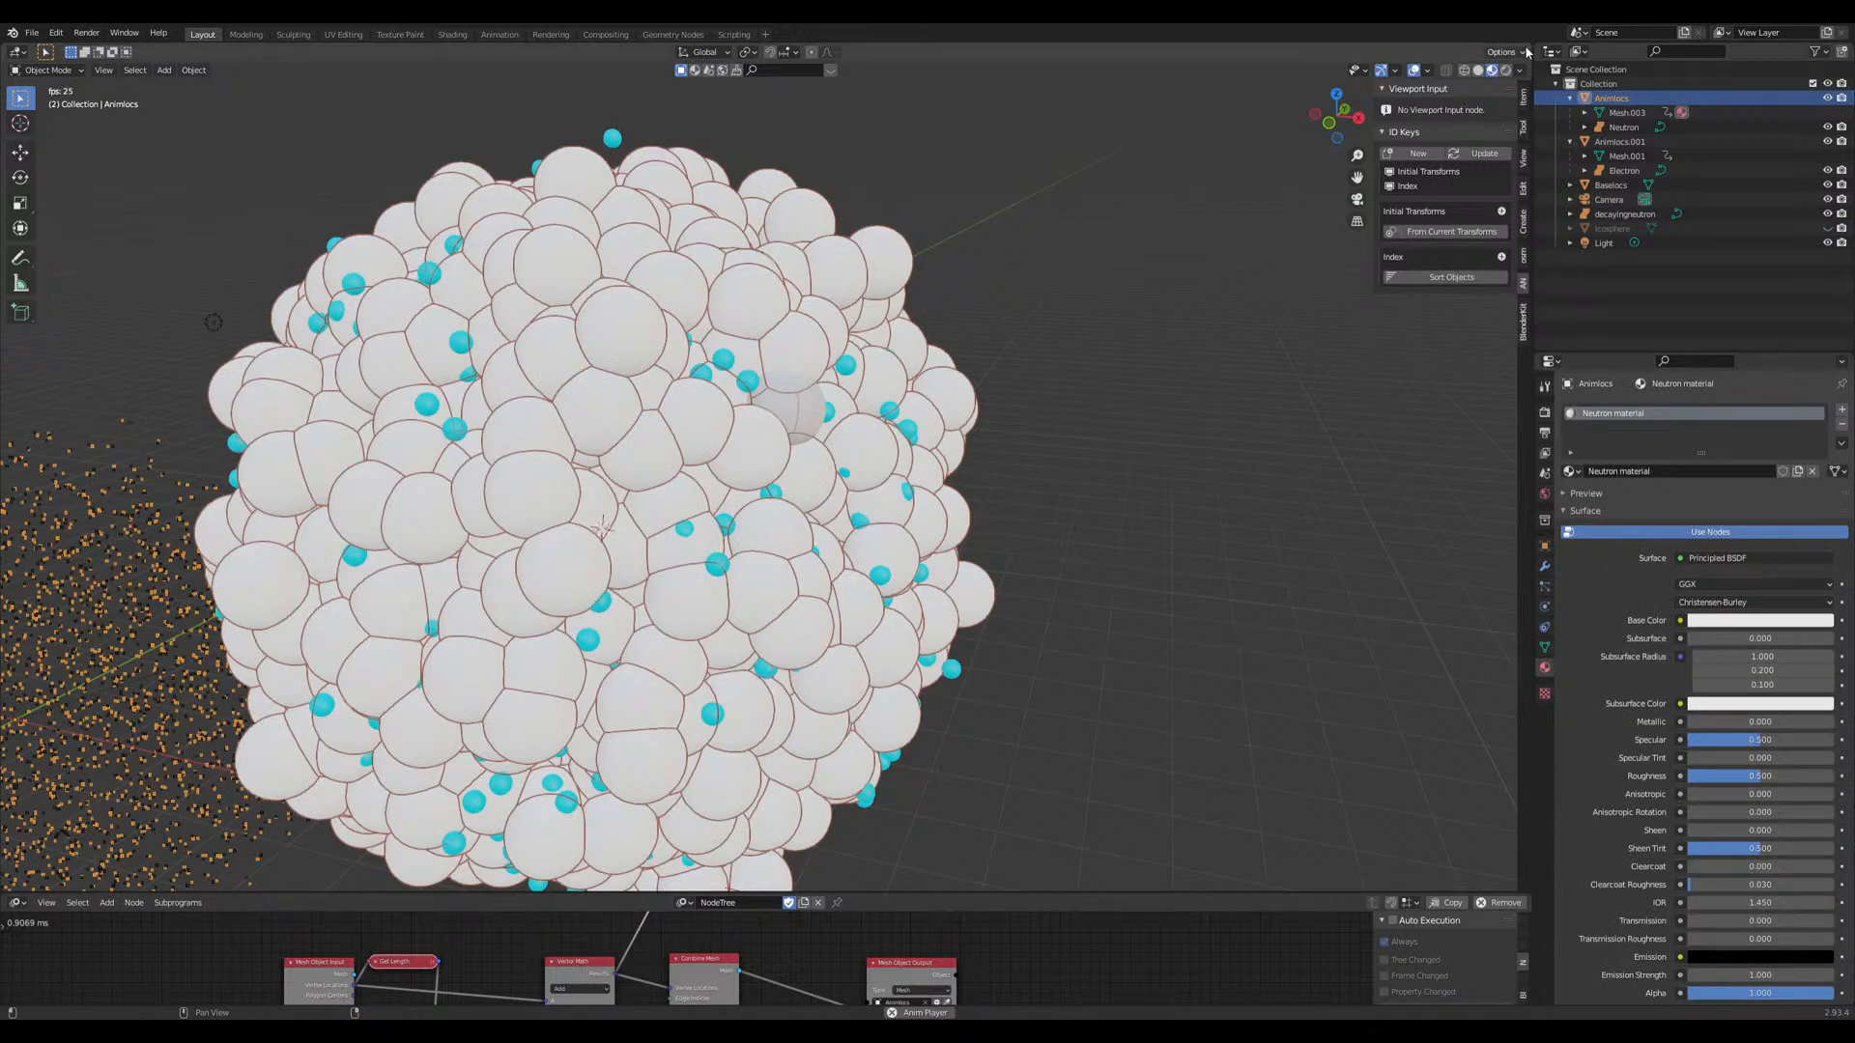
drag(1524, 49, 964, 193)
click(991, 53)
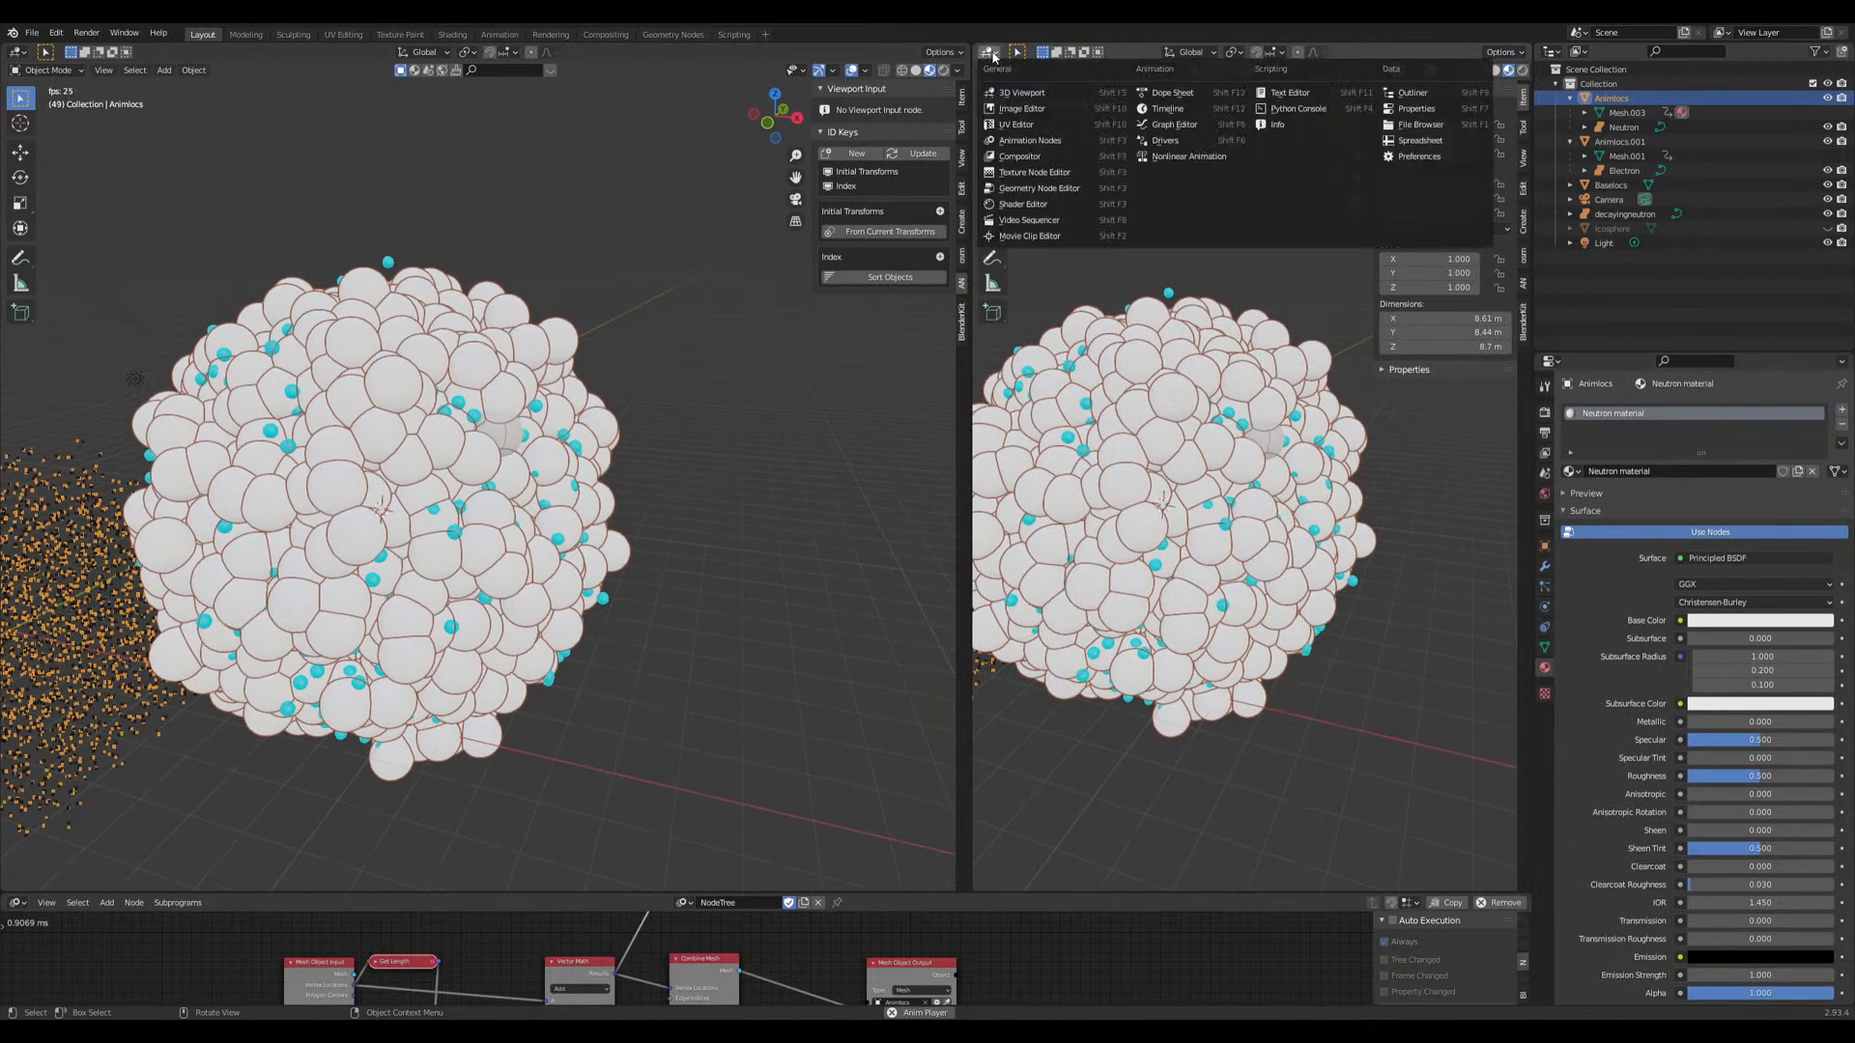
click(1052, 215)
scroll(1147, 494, up, 5)
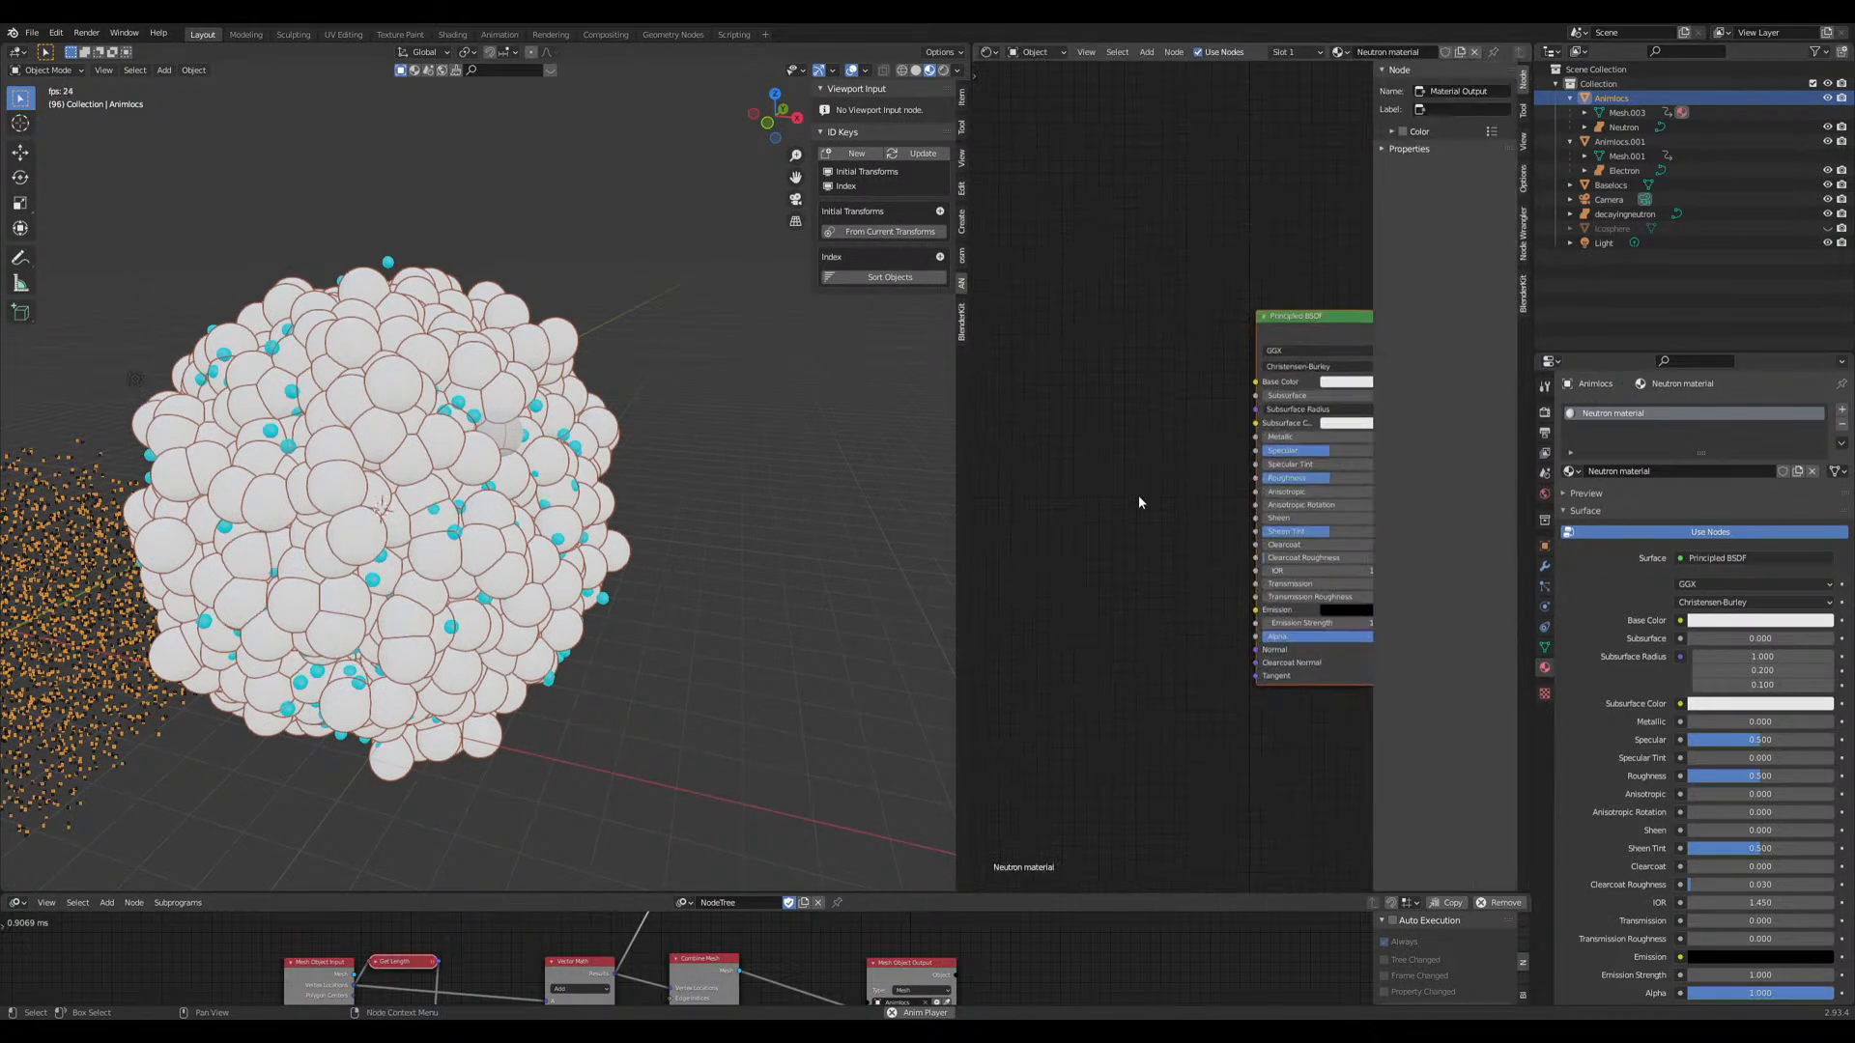
Step: Set both the Blend Mode and Shadow Mode of Neutron material to Alpha Hashed
scroll(1700, 869, down, 6)
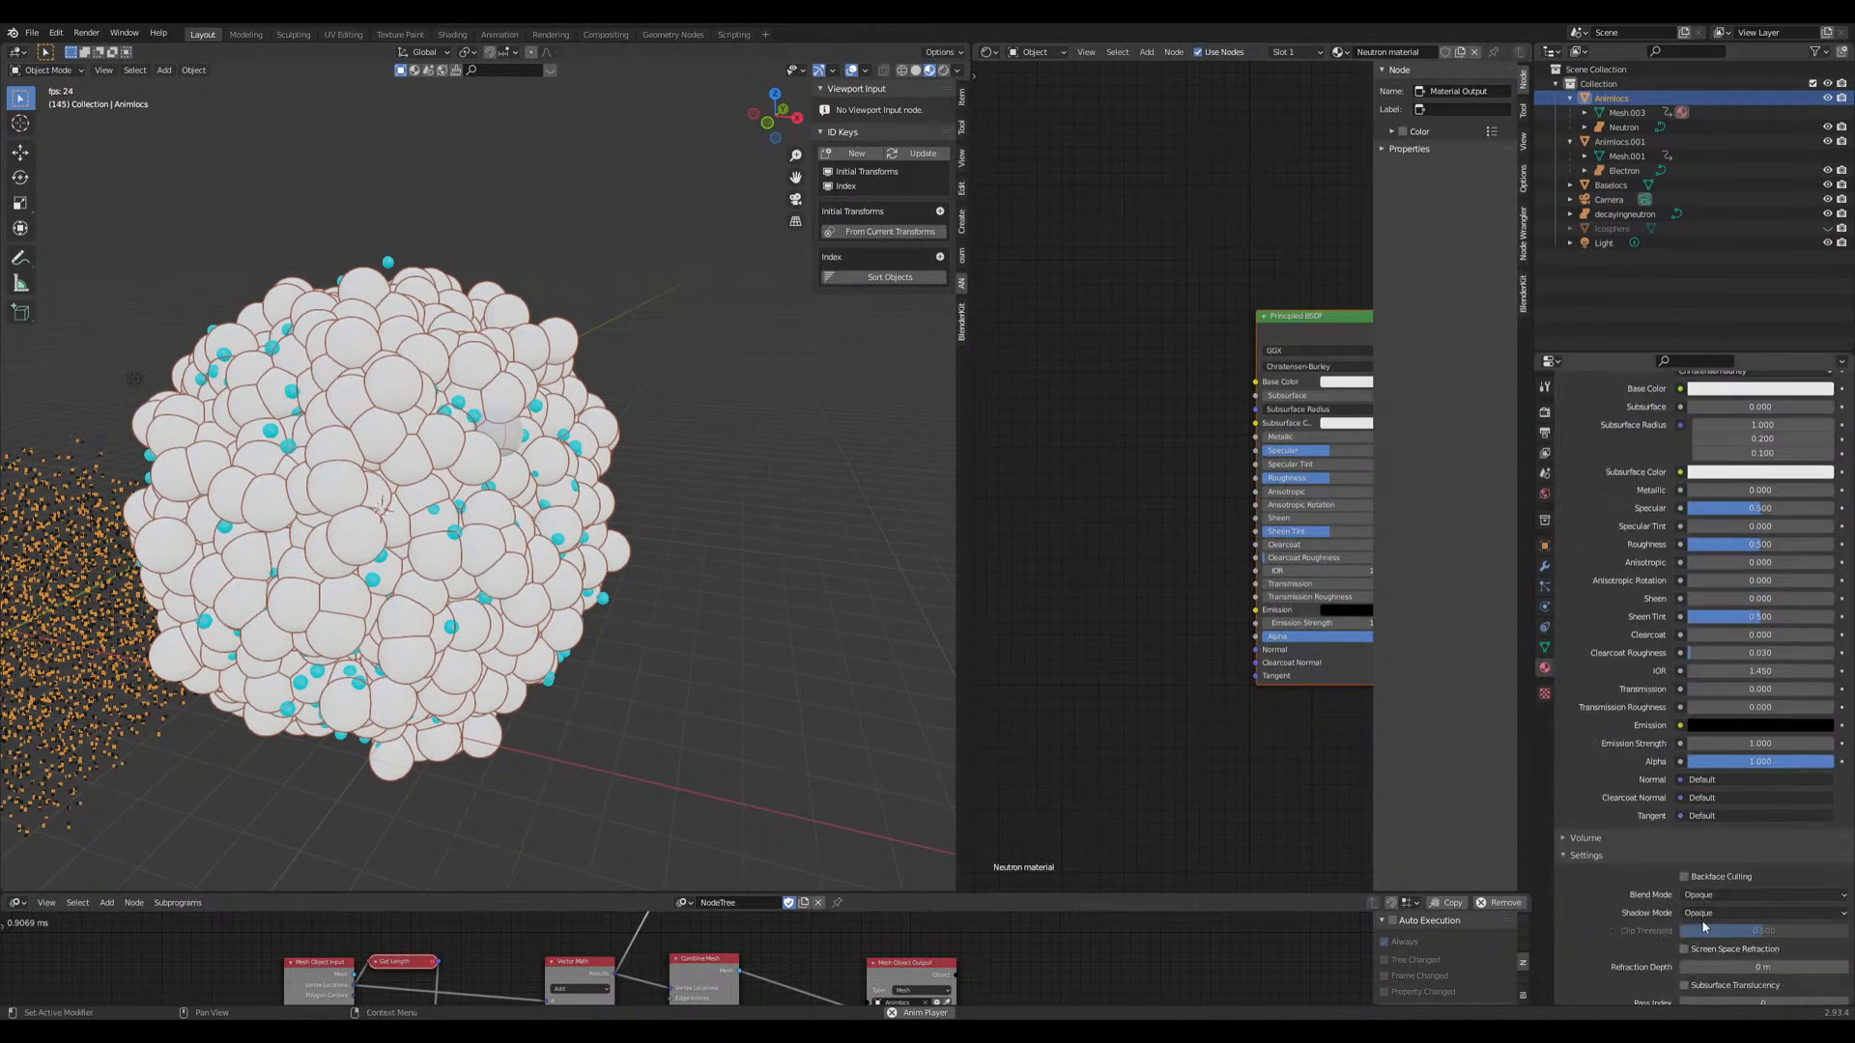
click(1702, 896)
click(1719, 944)
click(1721, 913)
click(1726, 978)
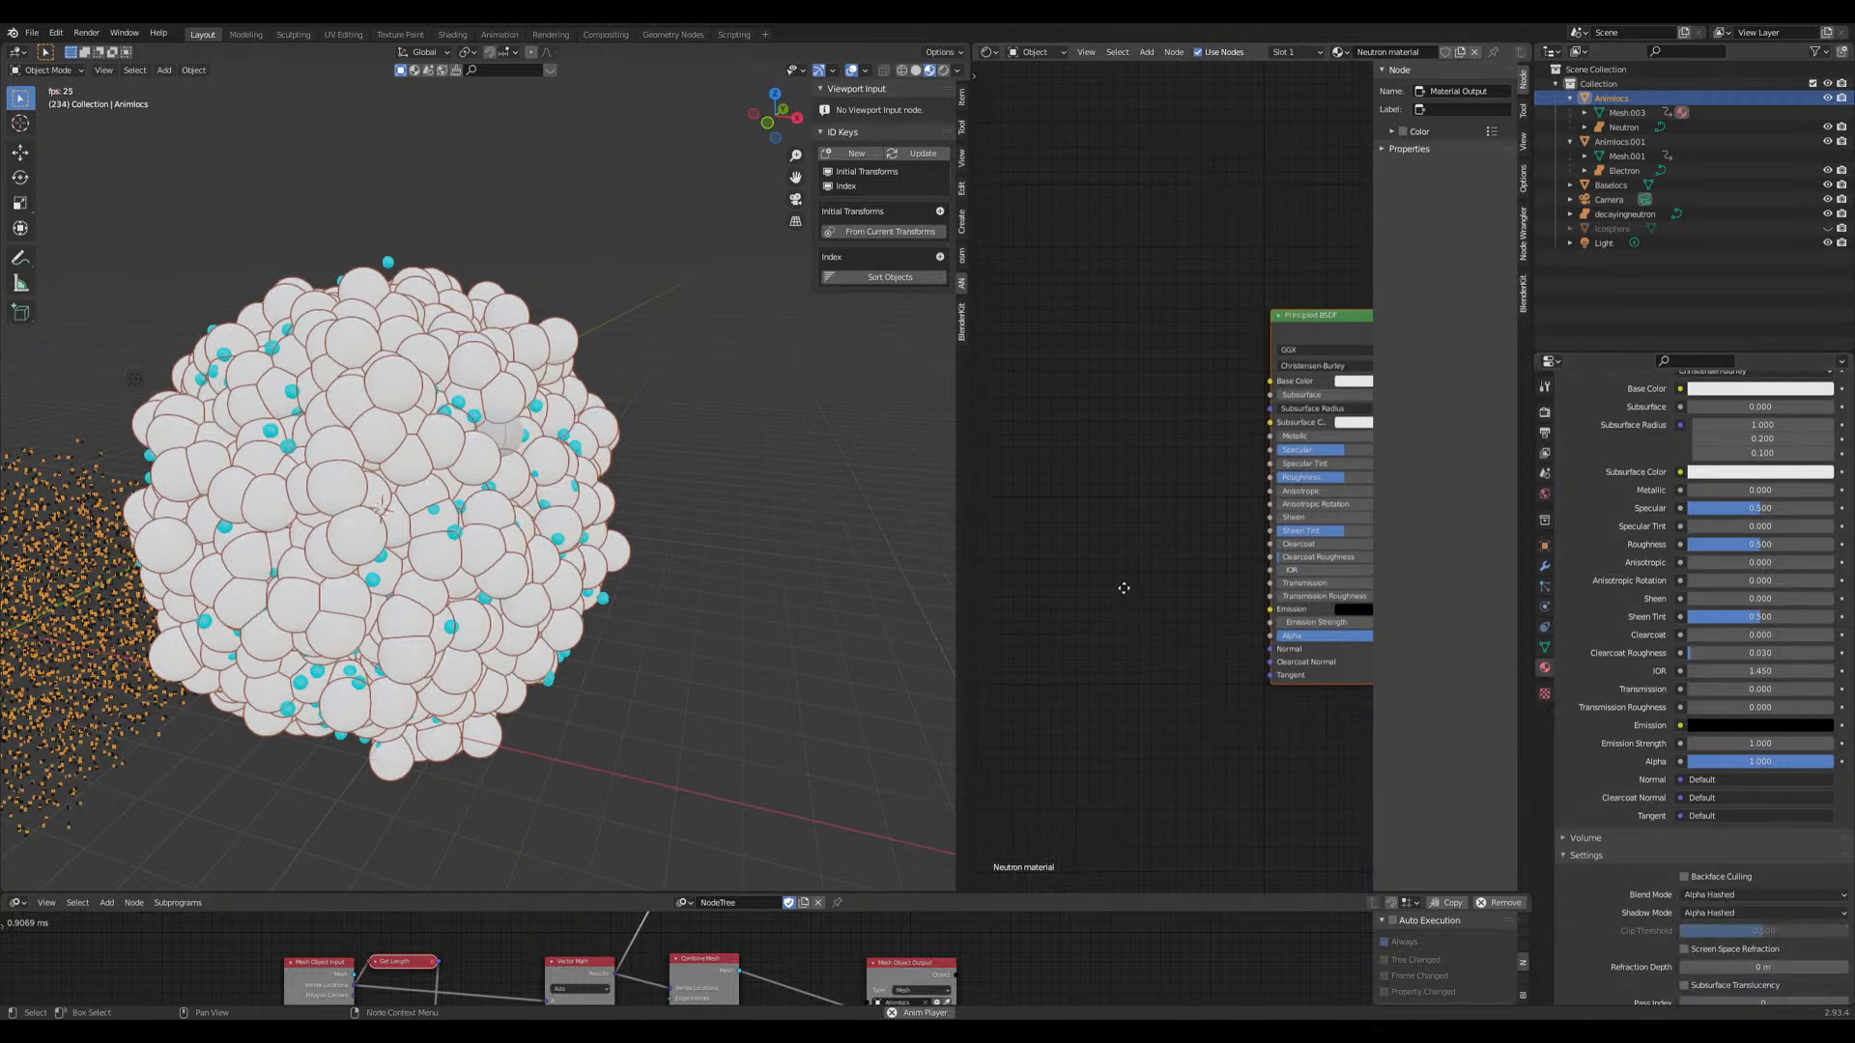
Step: Add a Gradient Texture node to Neutron material and set its type to Spherical
key(shift+a)
click(1068, 542)
text(gra)
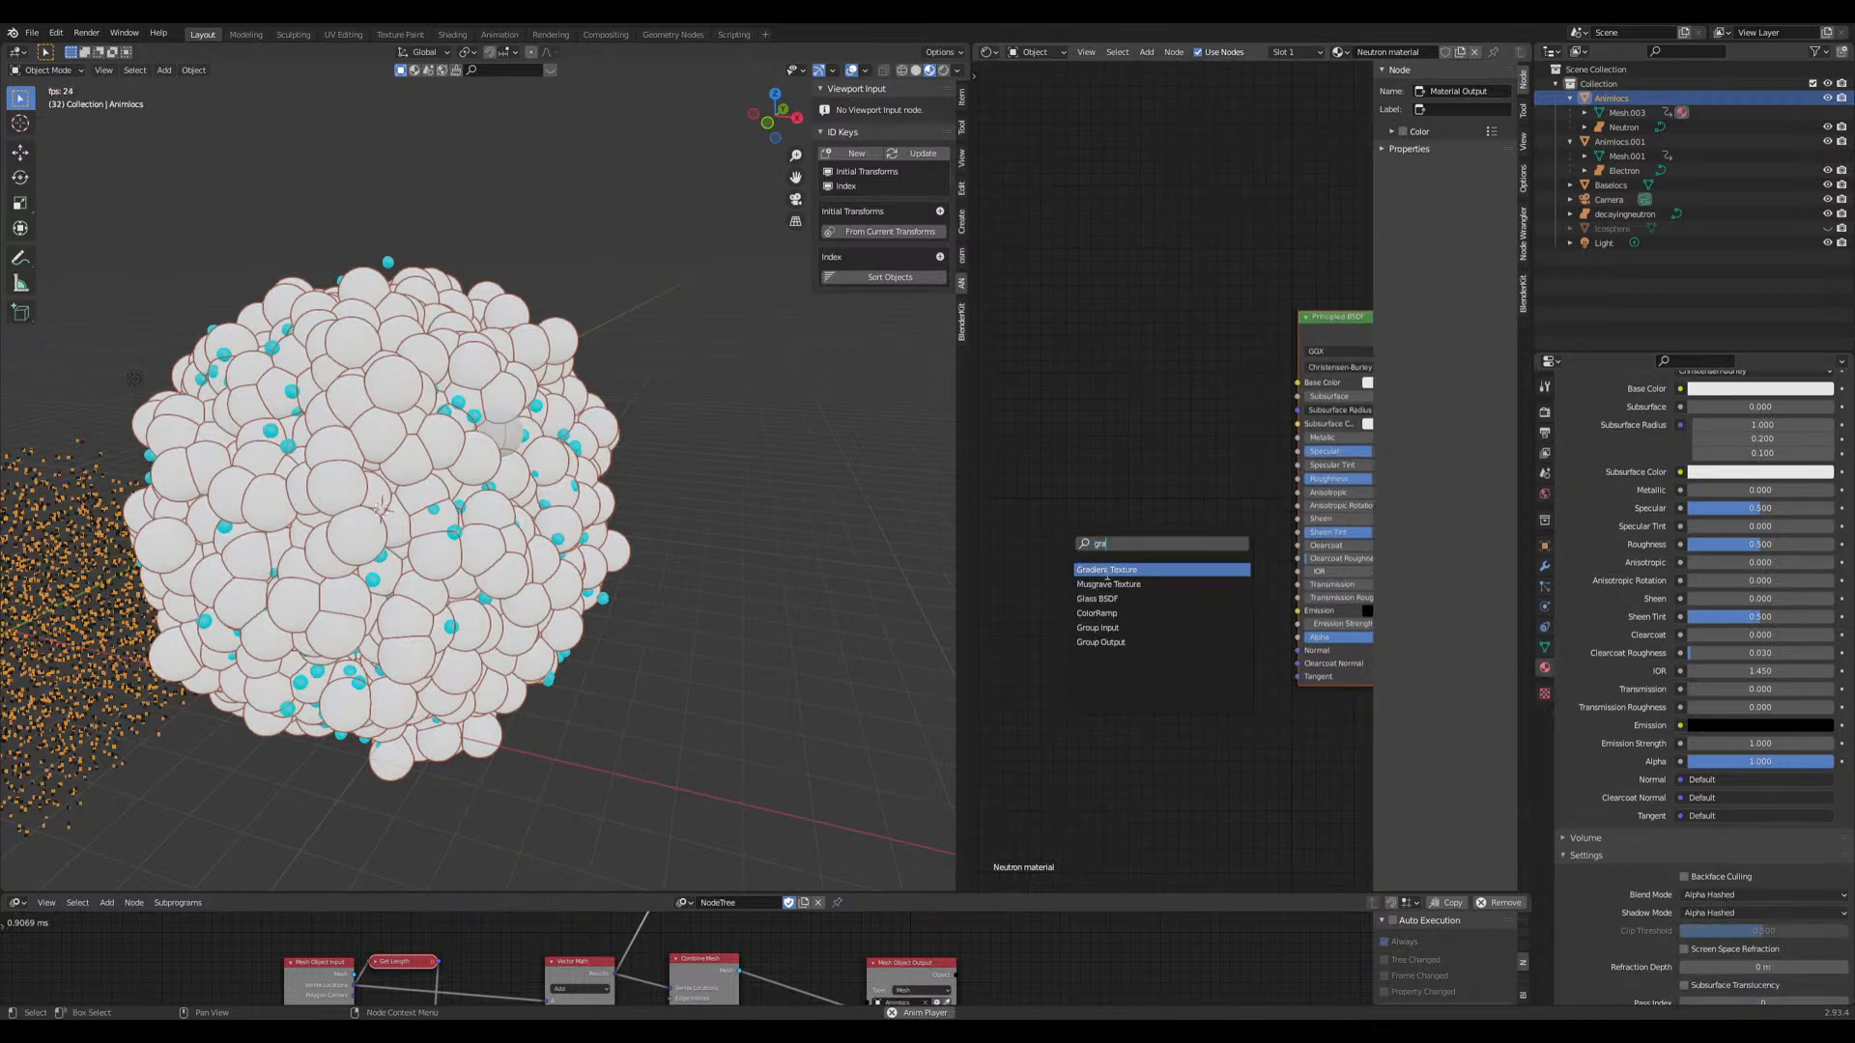
click(1105, 570)
click(1043, 575)
click(1043, 576)
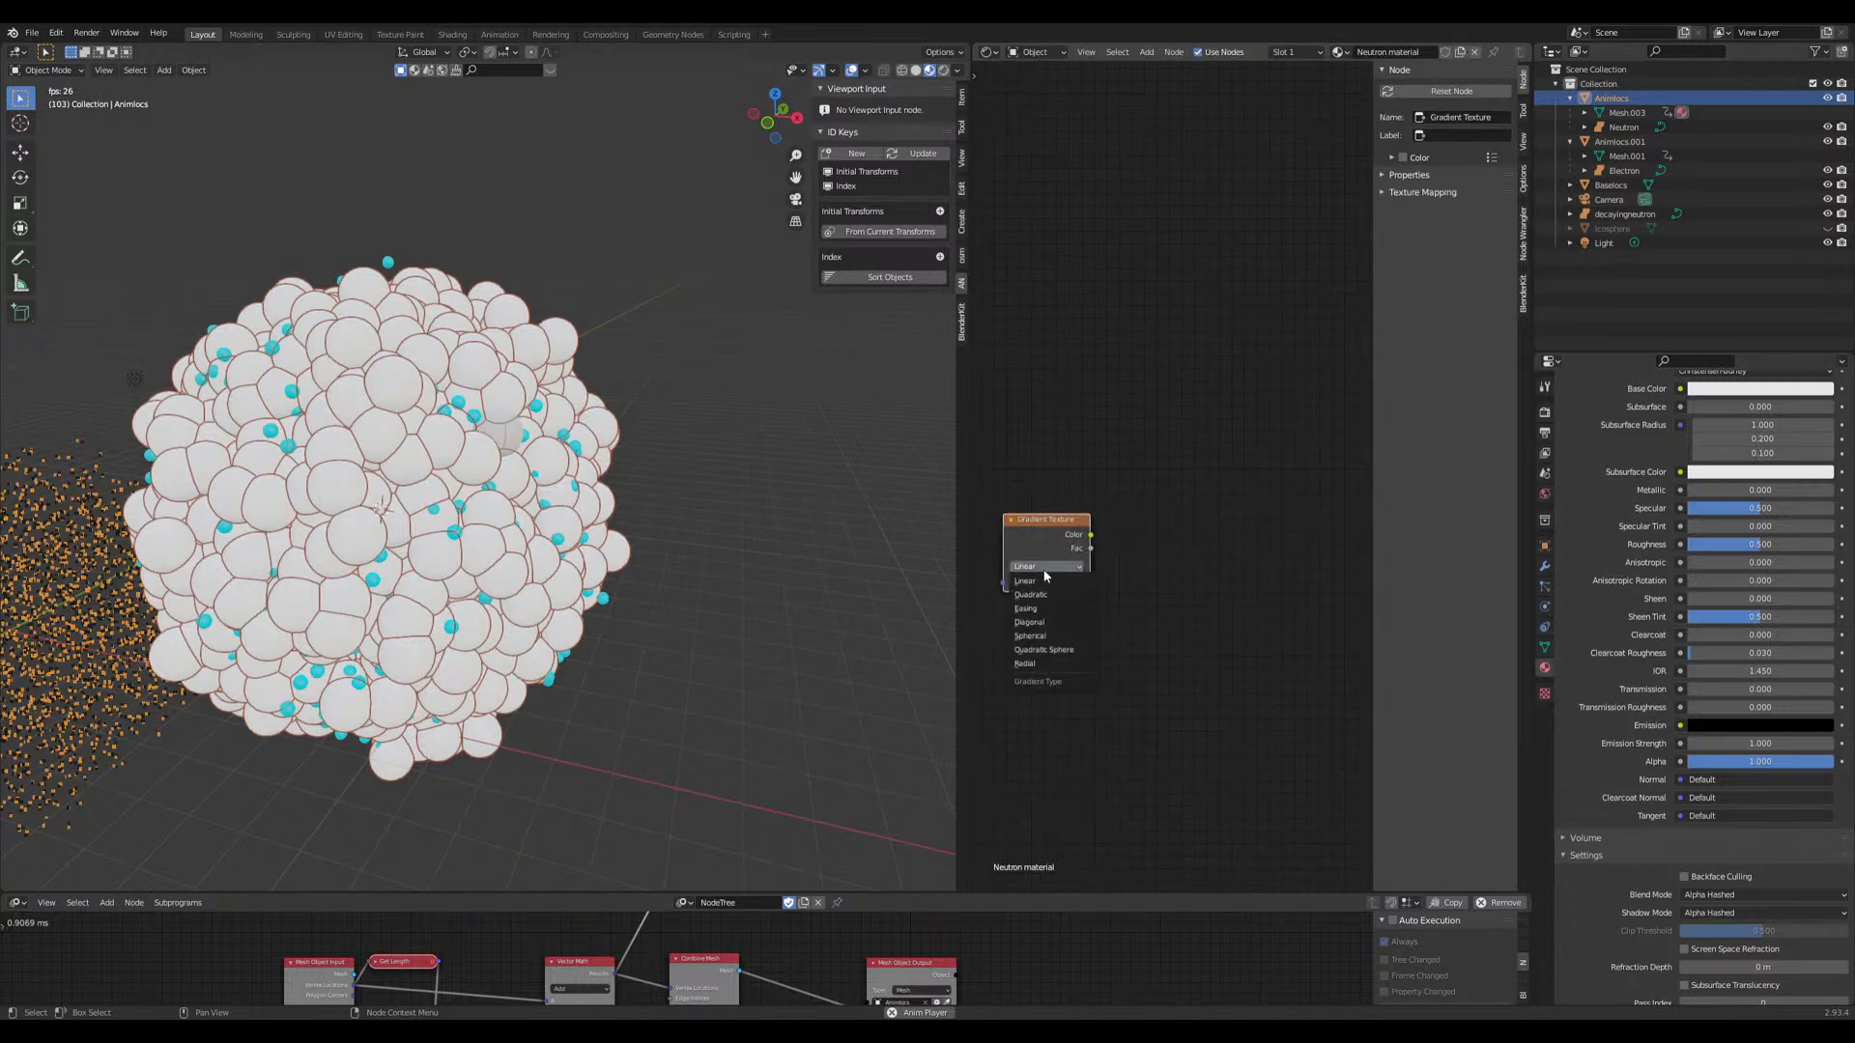
click(1043, 642)
Step: Reposition the Gradient Texture node and feed it from new Texture Coordinate and Mapping nodes
key(g)
click(1177, 652)
key(ctrl+t)
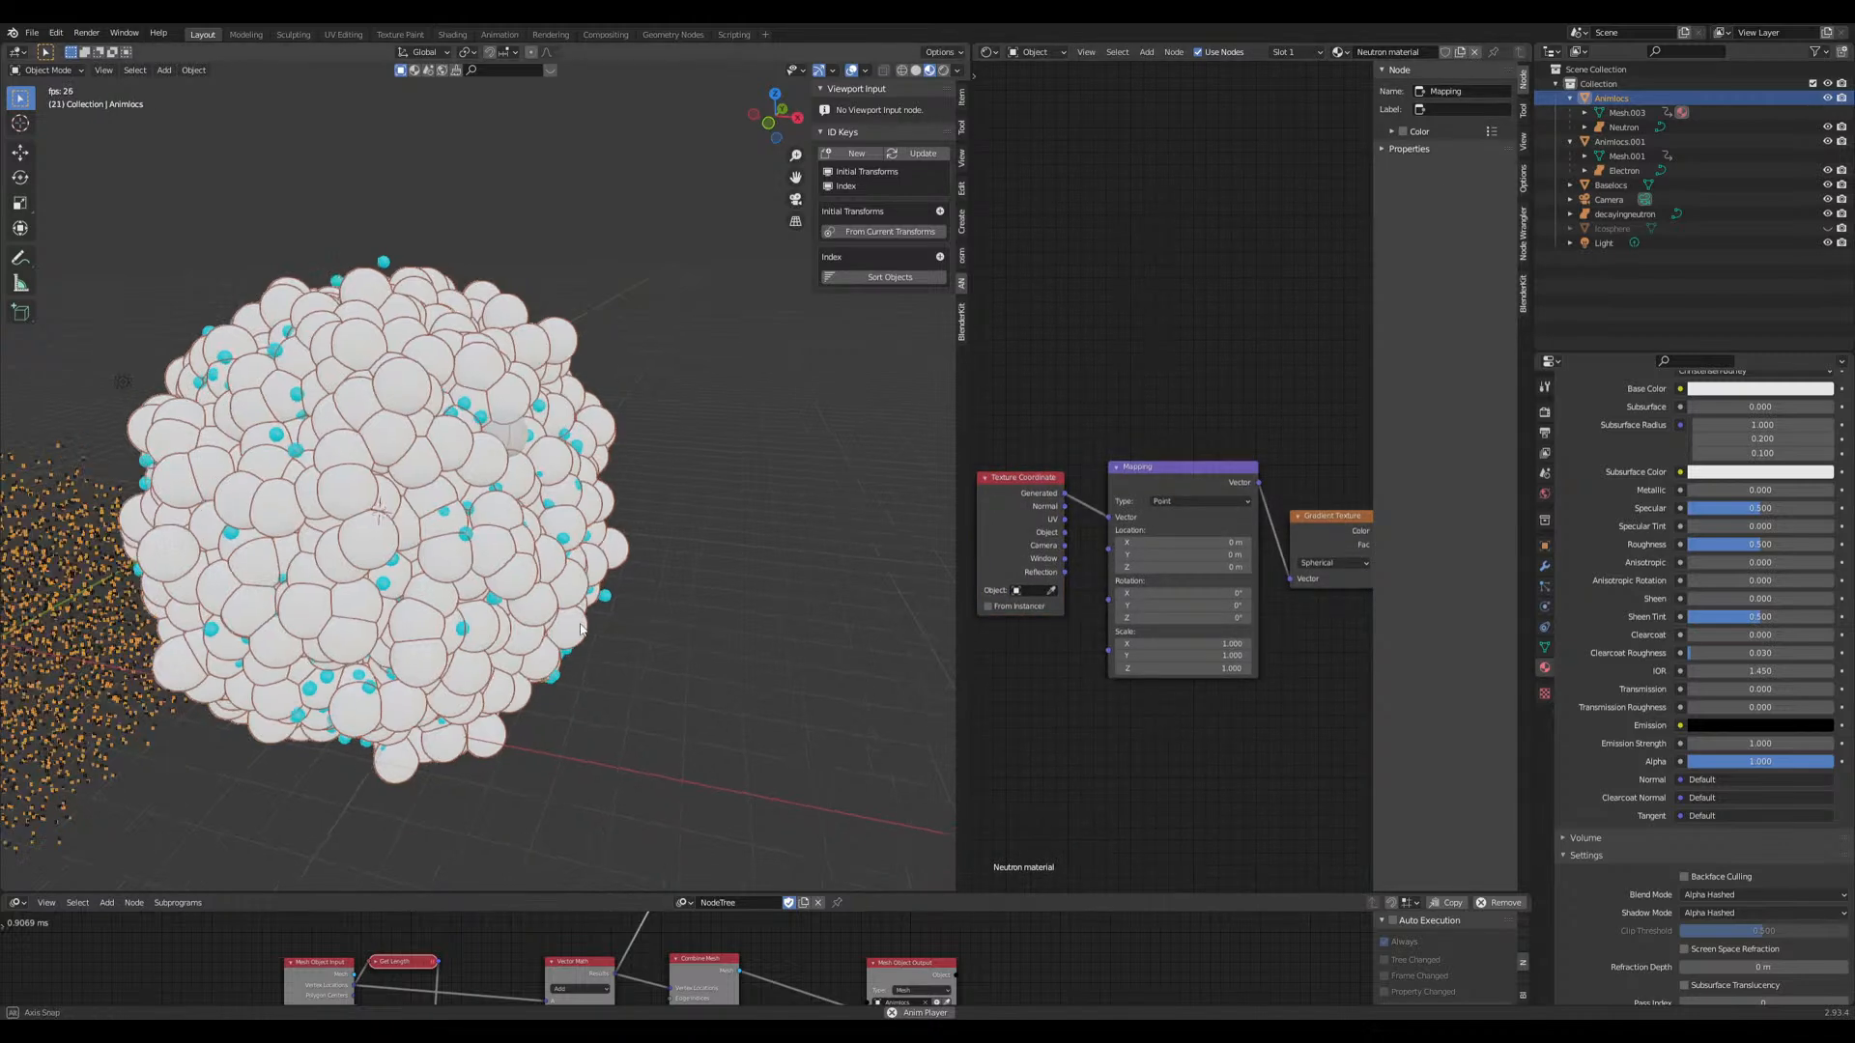
Step: Add an arrows-type empty and place it just outside the neutron cluster near the decayingneutron sphere
key(shift+a)
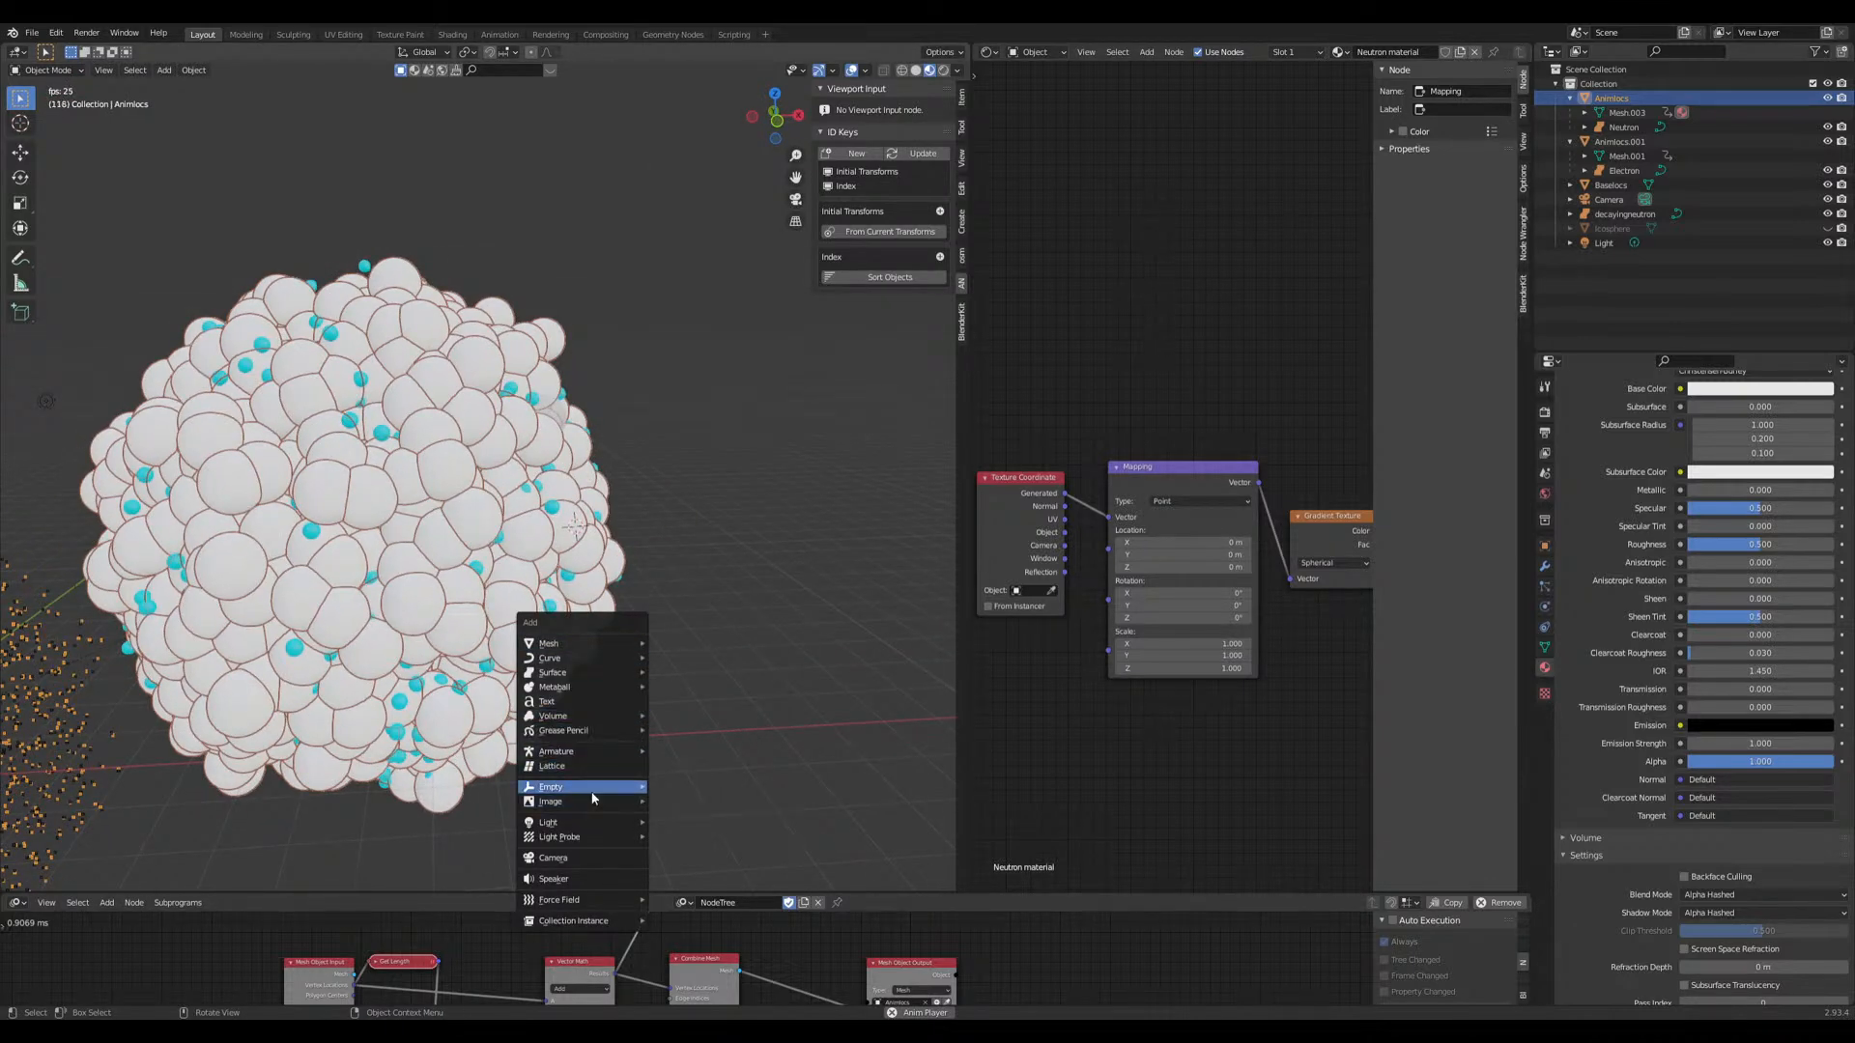
click(692, 808)
key(g)
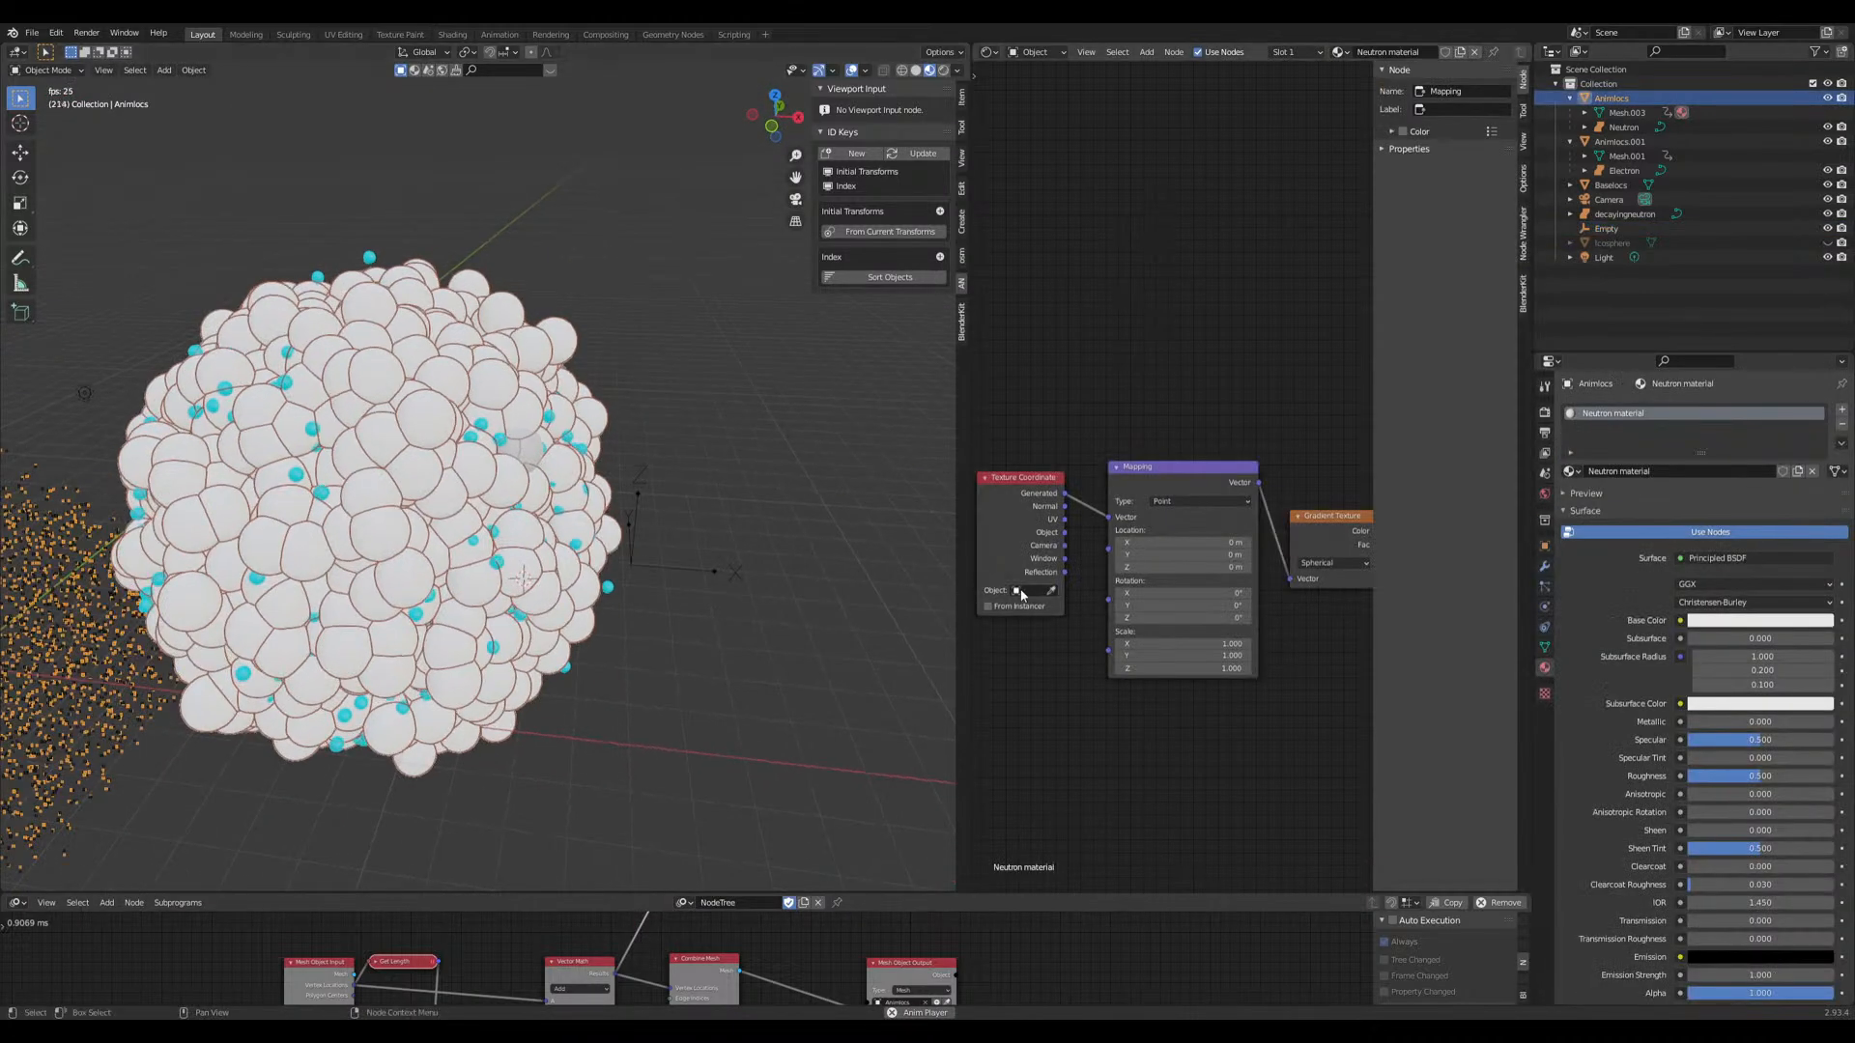
Step: Use the empty as the Texture Coordinate object and link the Object output to the Mapping vector
click(1050, 592)
click(725, 572)
ctrl+drag(1064, 494, 1063, 532)
Step: Add a ColorRamp node beside the Principled BSDF and link the Gradient Texture's Color output to its Fac input
ctrl+scroll(1295, 730, right, 8)
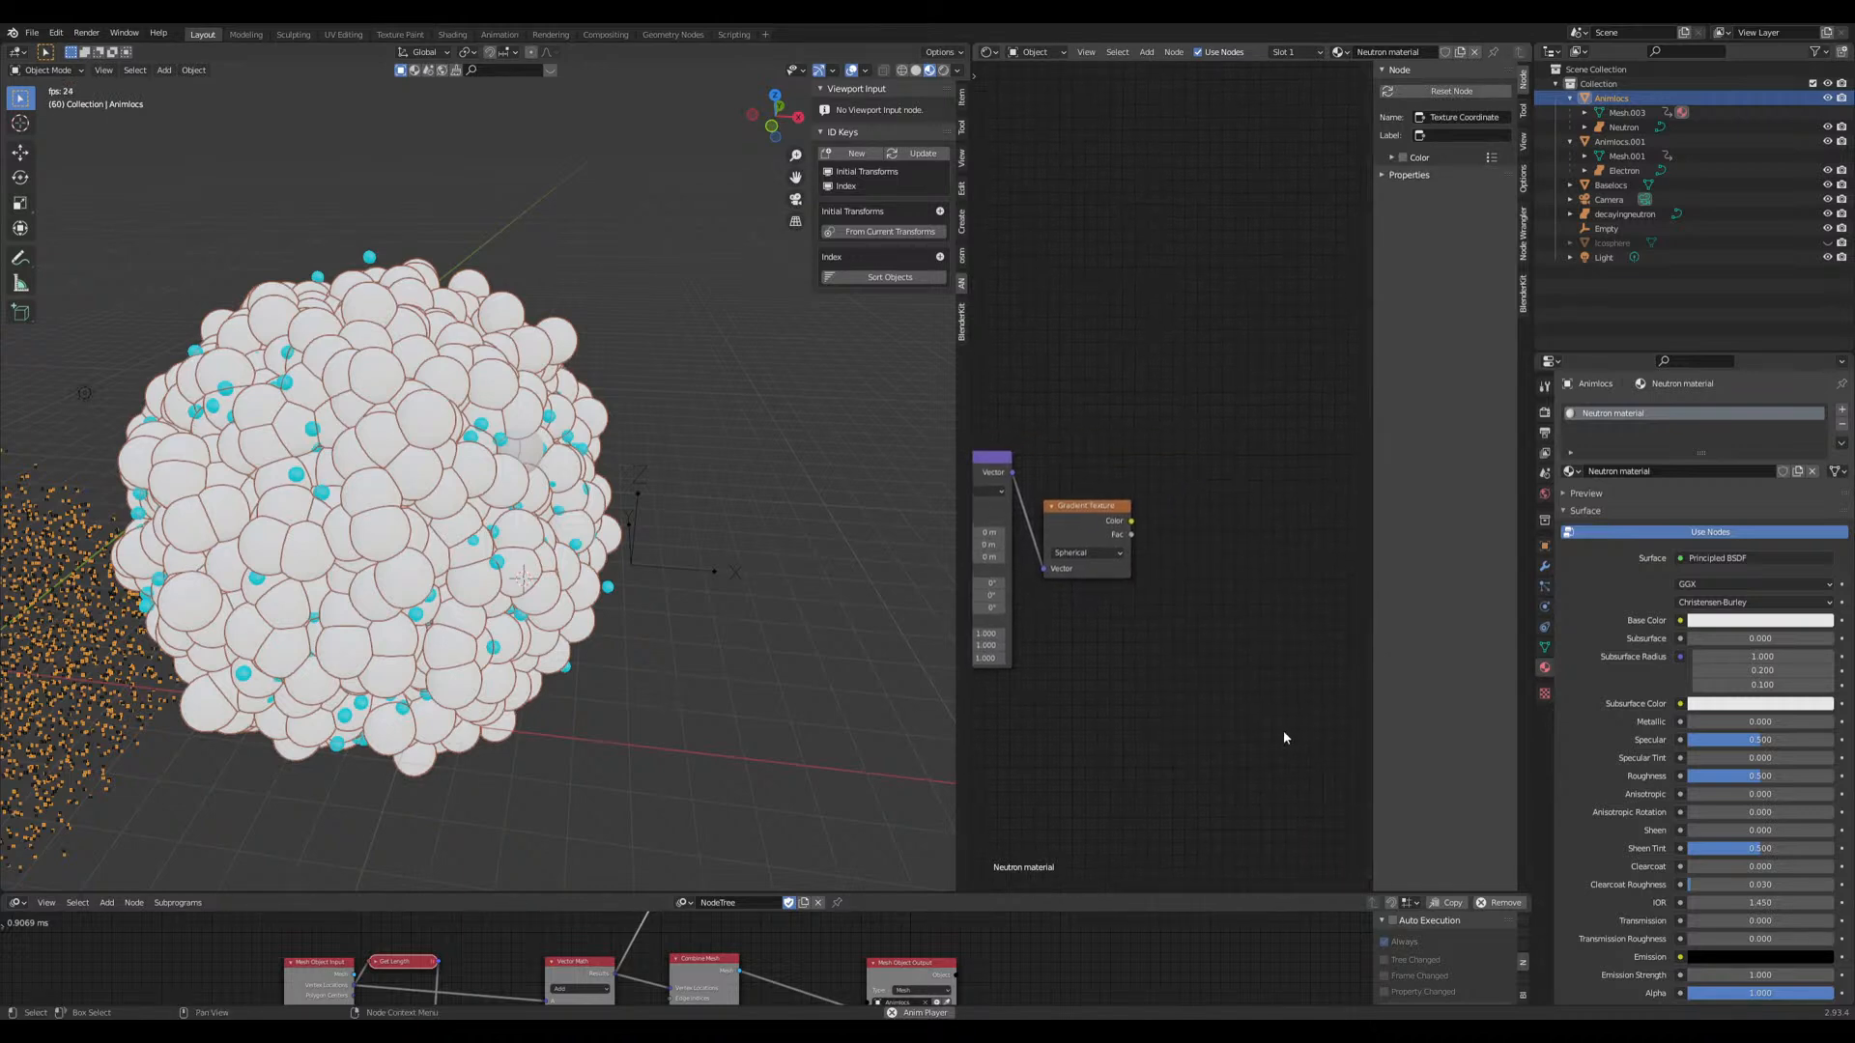
drag(1295, 274, 1158, 278)
middle_drag(1088, 360, 1264, 377)
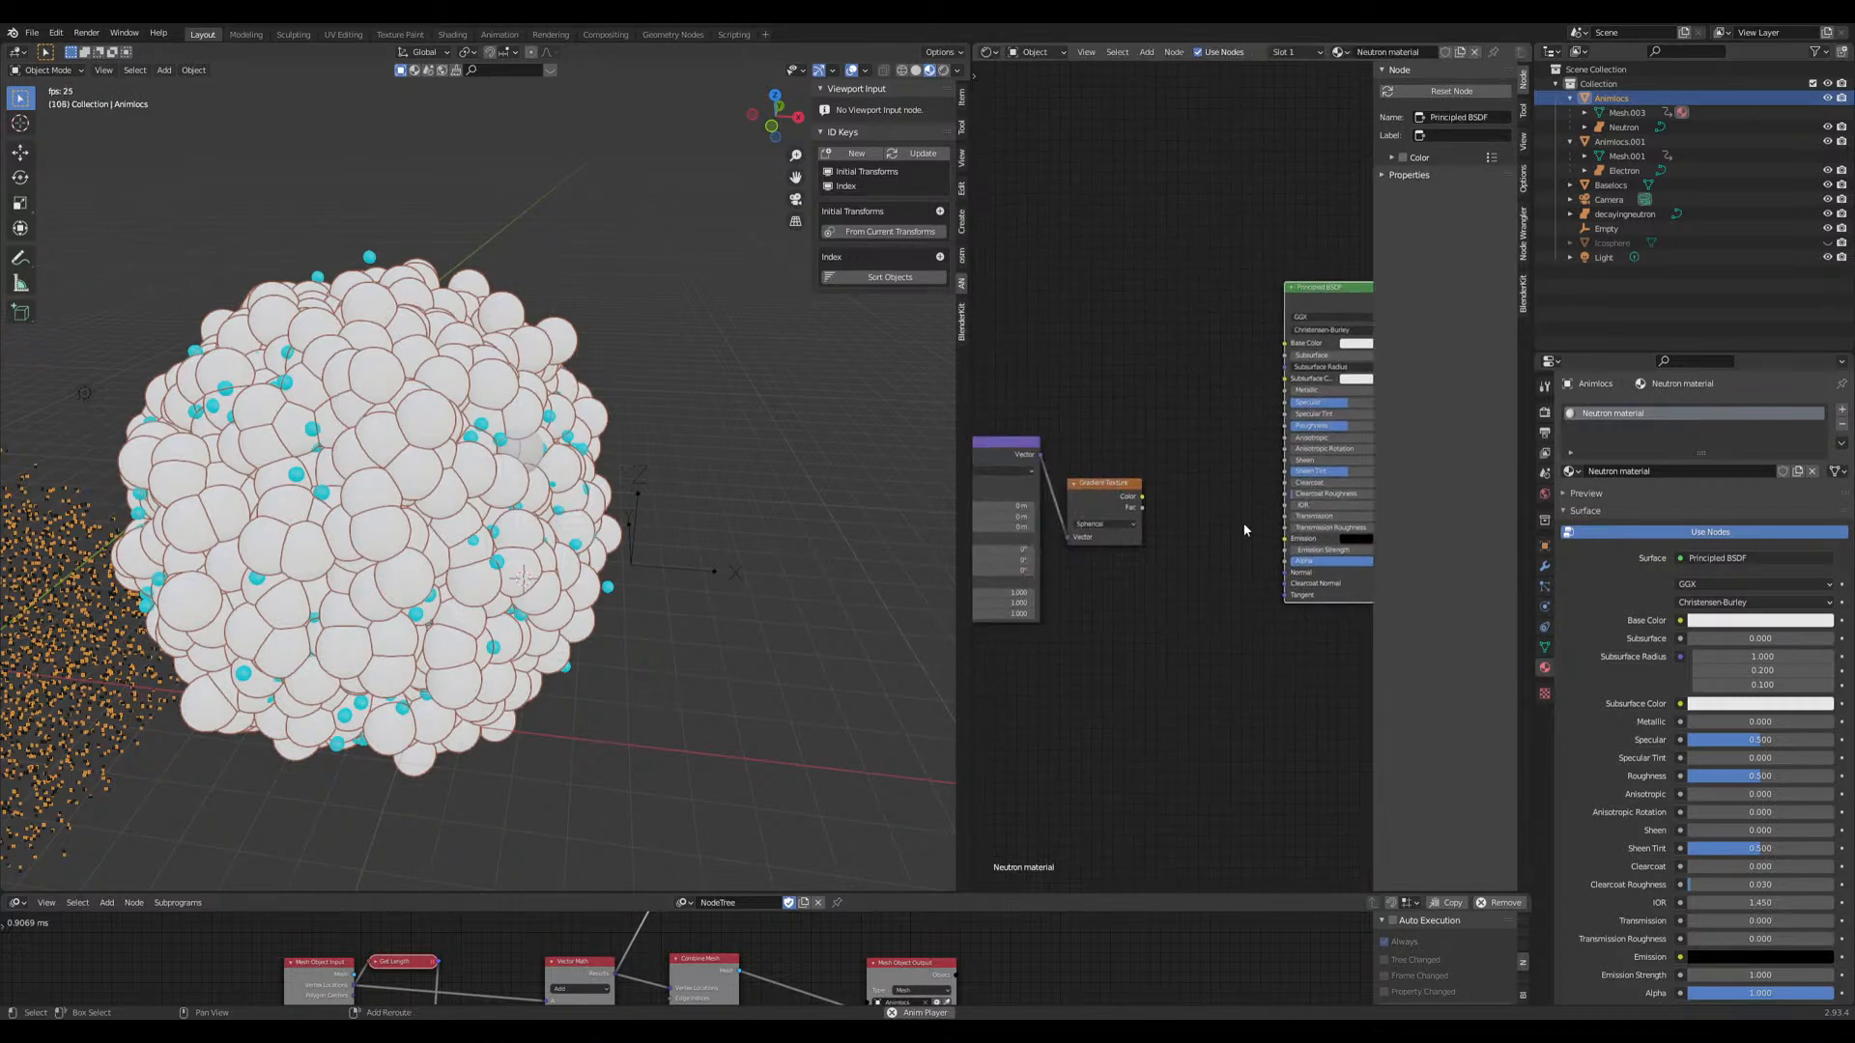
key(shift+a)
click(1244, 524)
text(r)
click(1264, 549)
click(1140, 601)
drag(1141, 495, 1118, 692)
Step: Lower the Alpha of Neutron material to about 0.69 and switch the 3D viewport to rendered shading
middle_drag(1217, 676, 1121, 685)
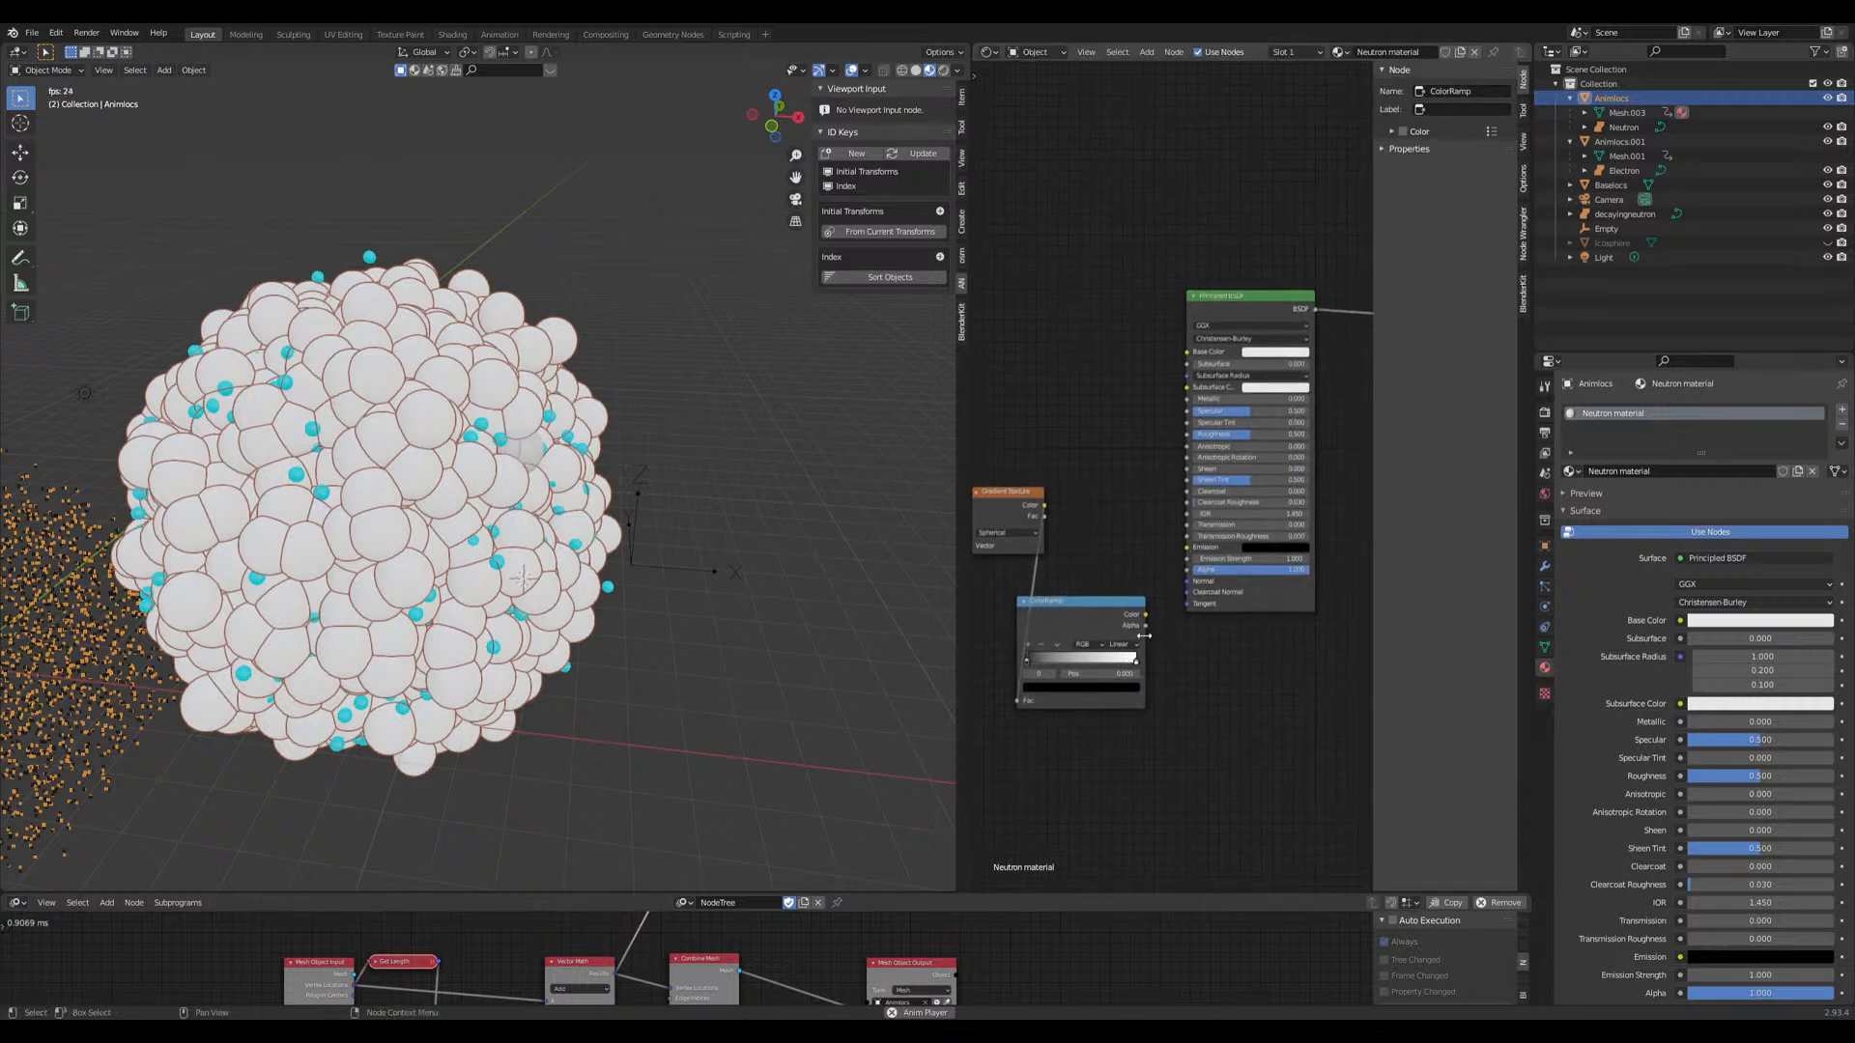
drag(1149, 610, 1236, 575)
click(941, 73)
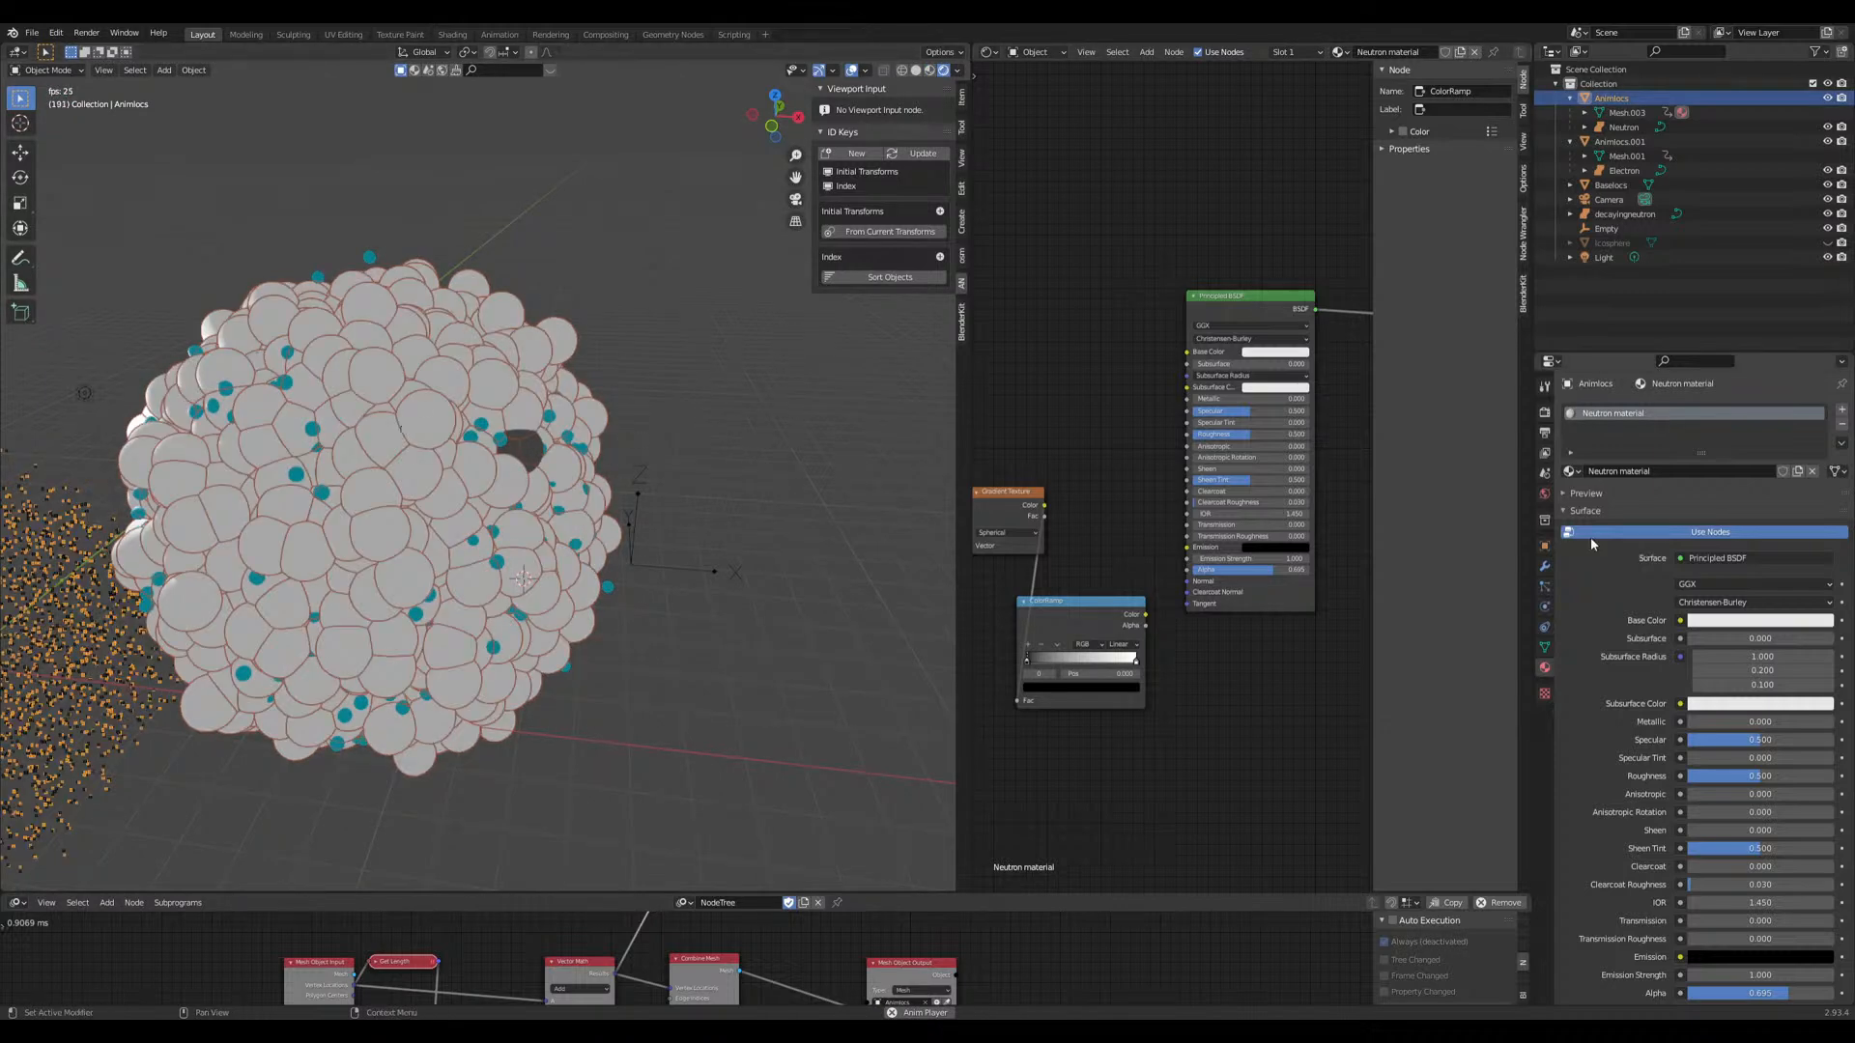
Step: Assign the existing Neutron material to the Neutron sphere object instanced in the cluster
scroll(480, 509, down, 3)
click(422, 501)
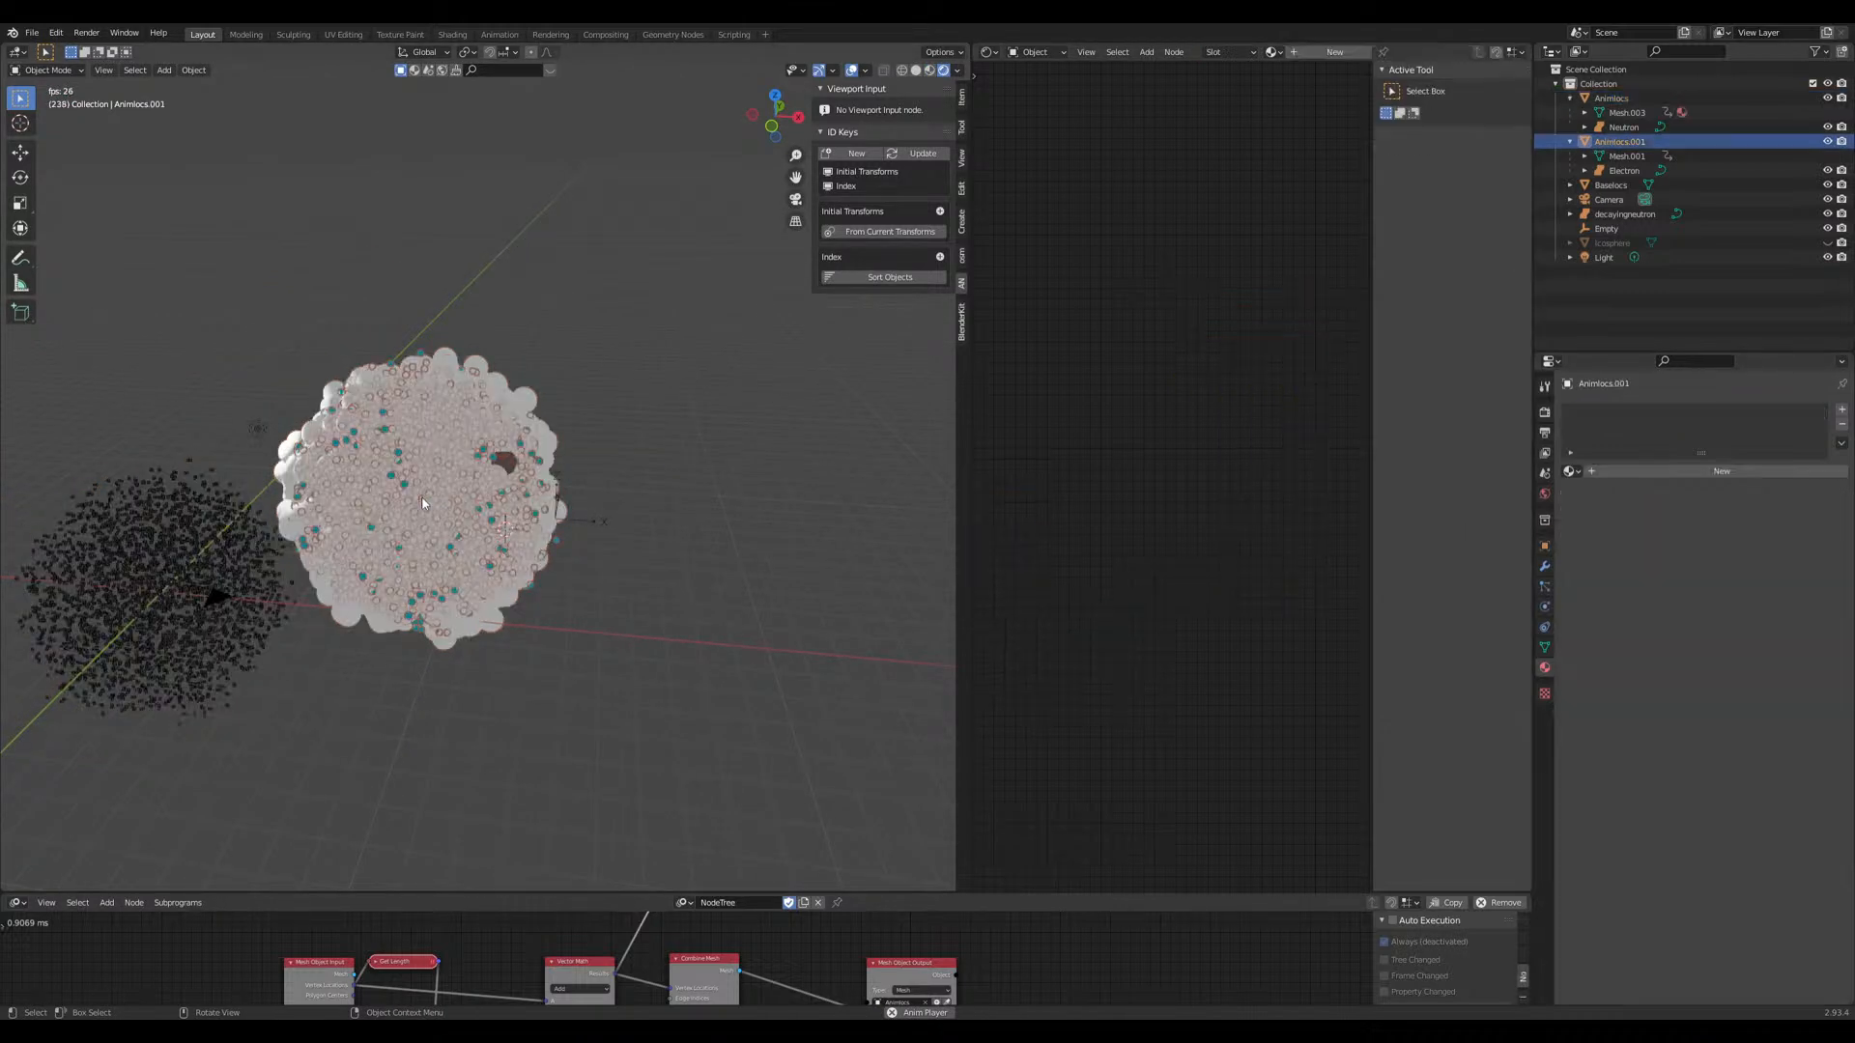
scroll(441, 501, up, 3)
click(529, 313)
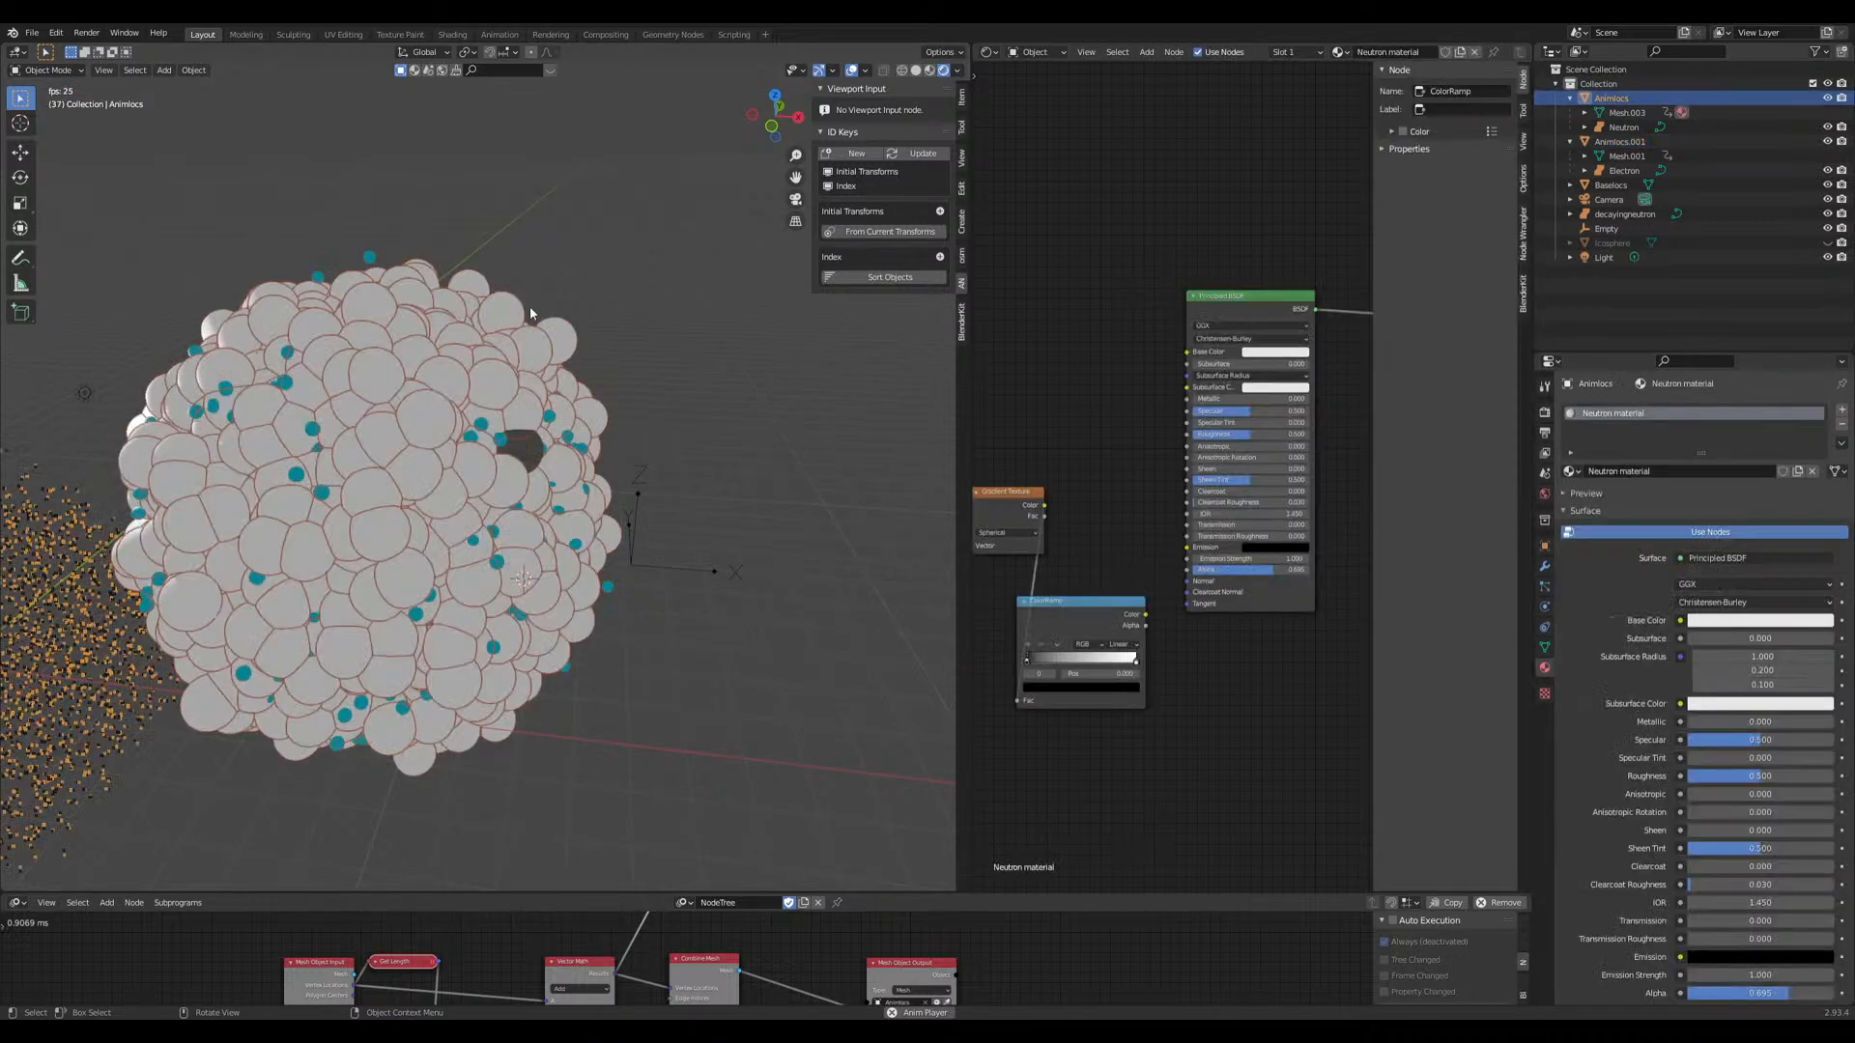
click(1622, 126)
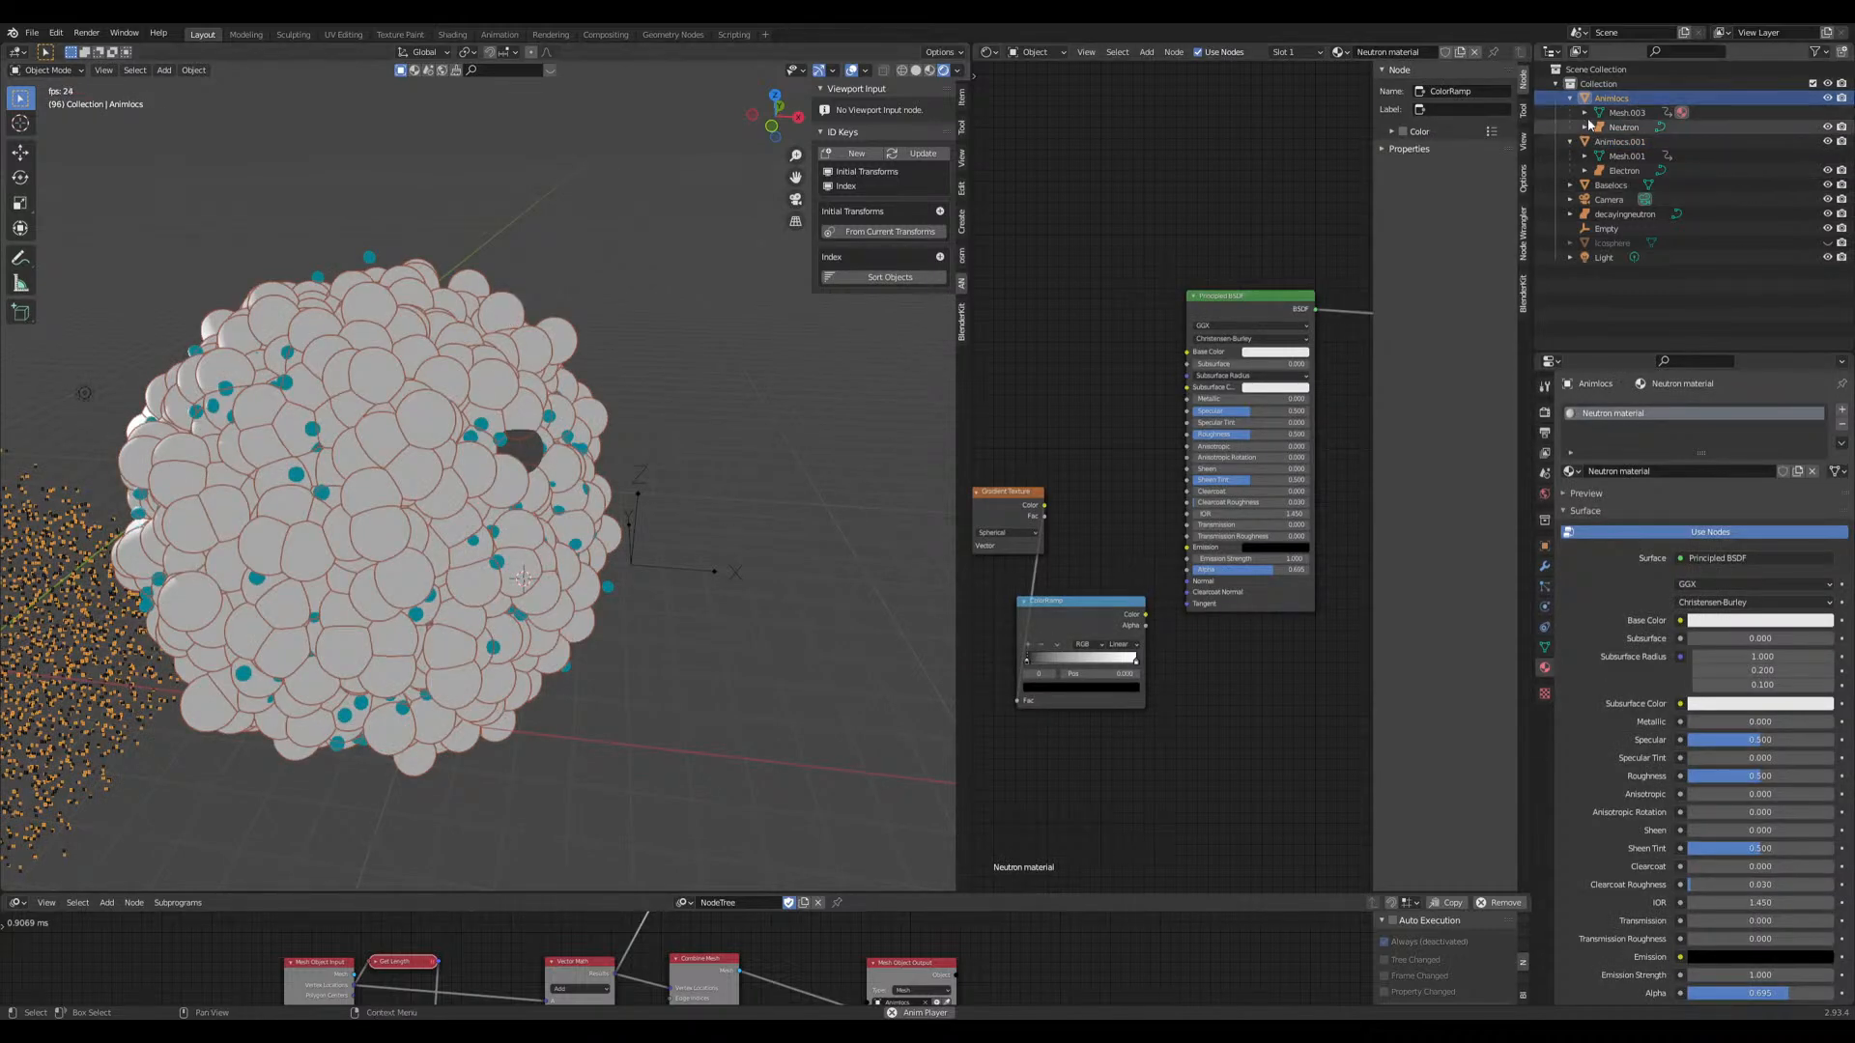
click(1572, 471)
click(1615, 521)
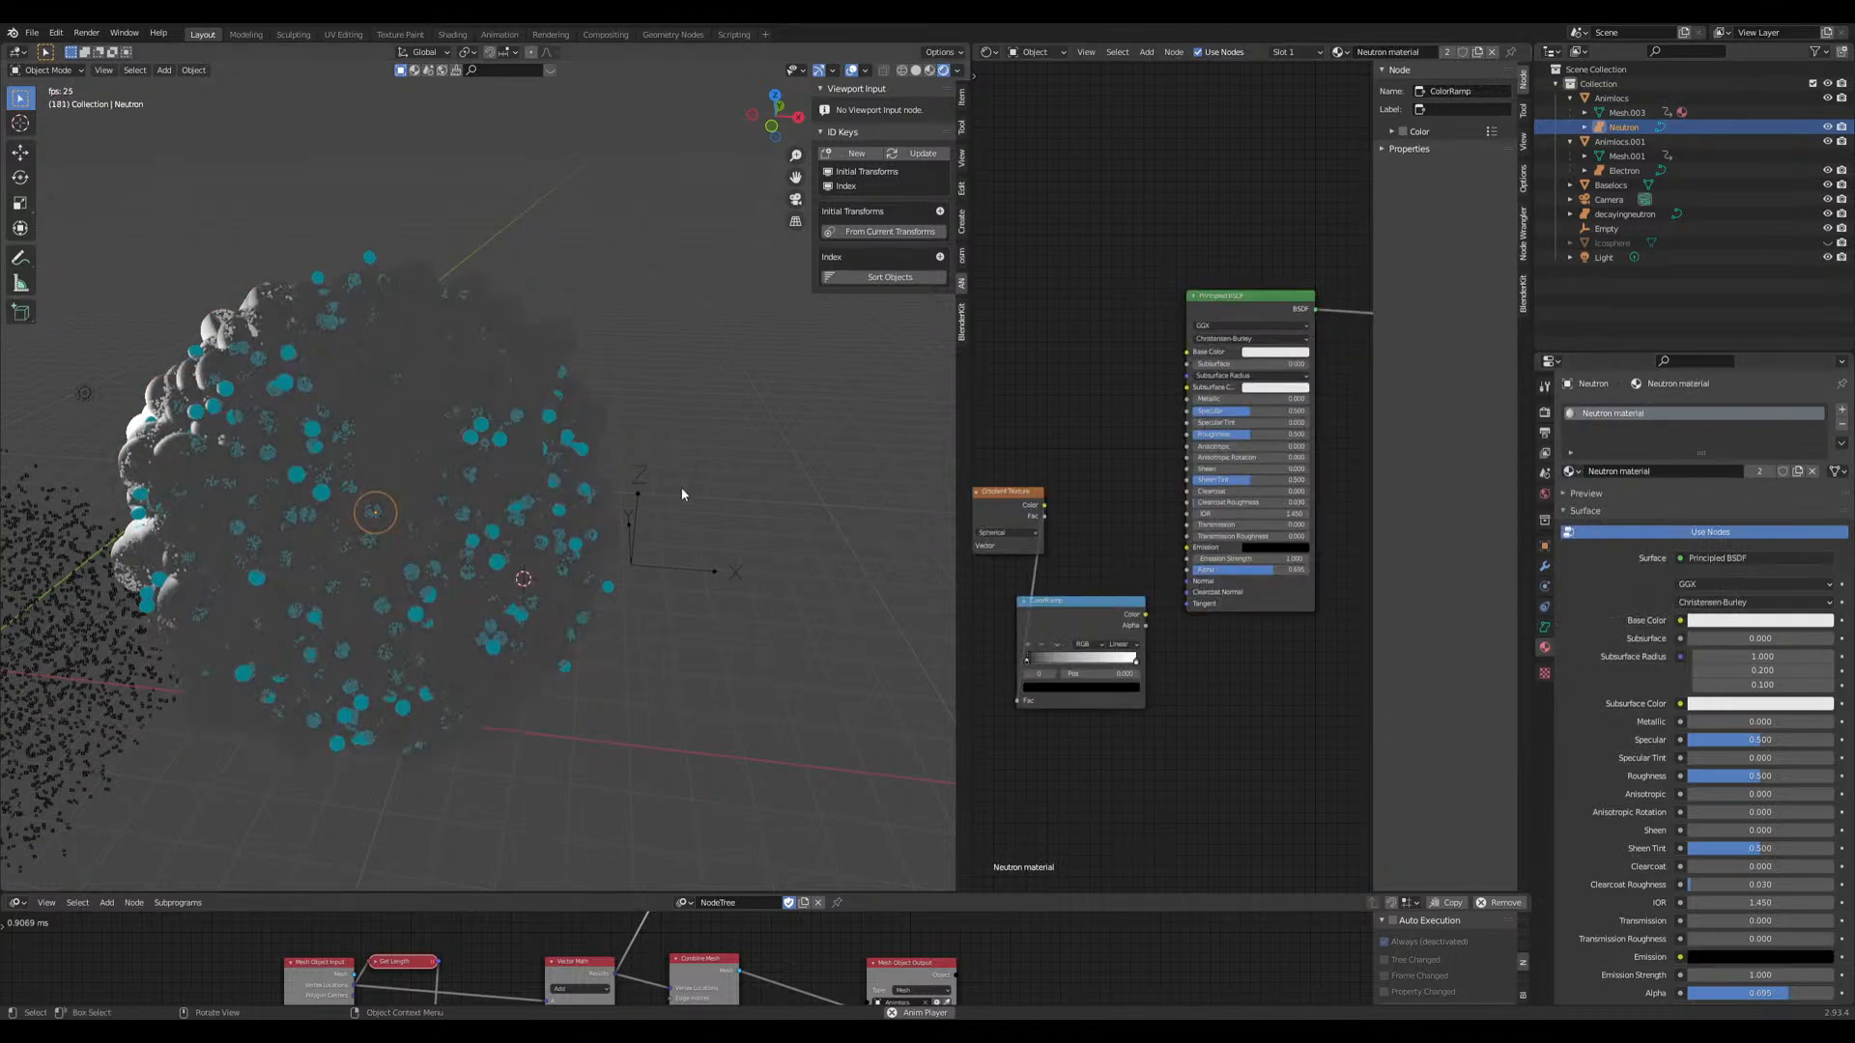
Step: Move the point light above the neutron cluster on the side where the empty stands
click(548, 332)
scroll(599, 357, down, 5)
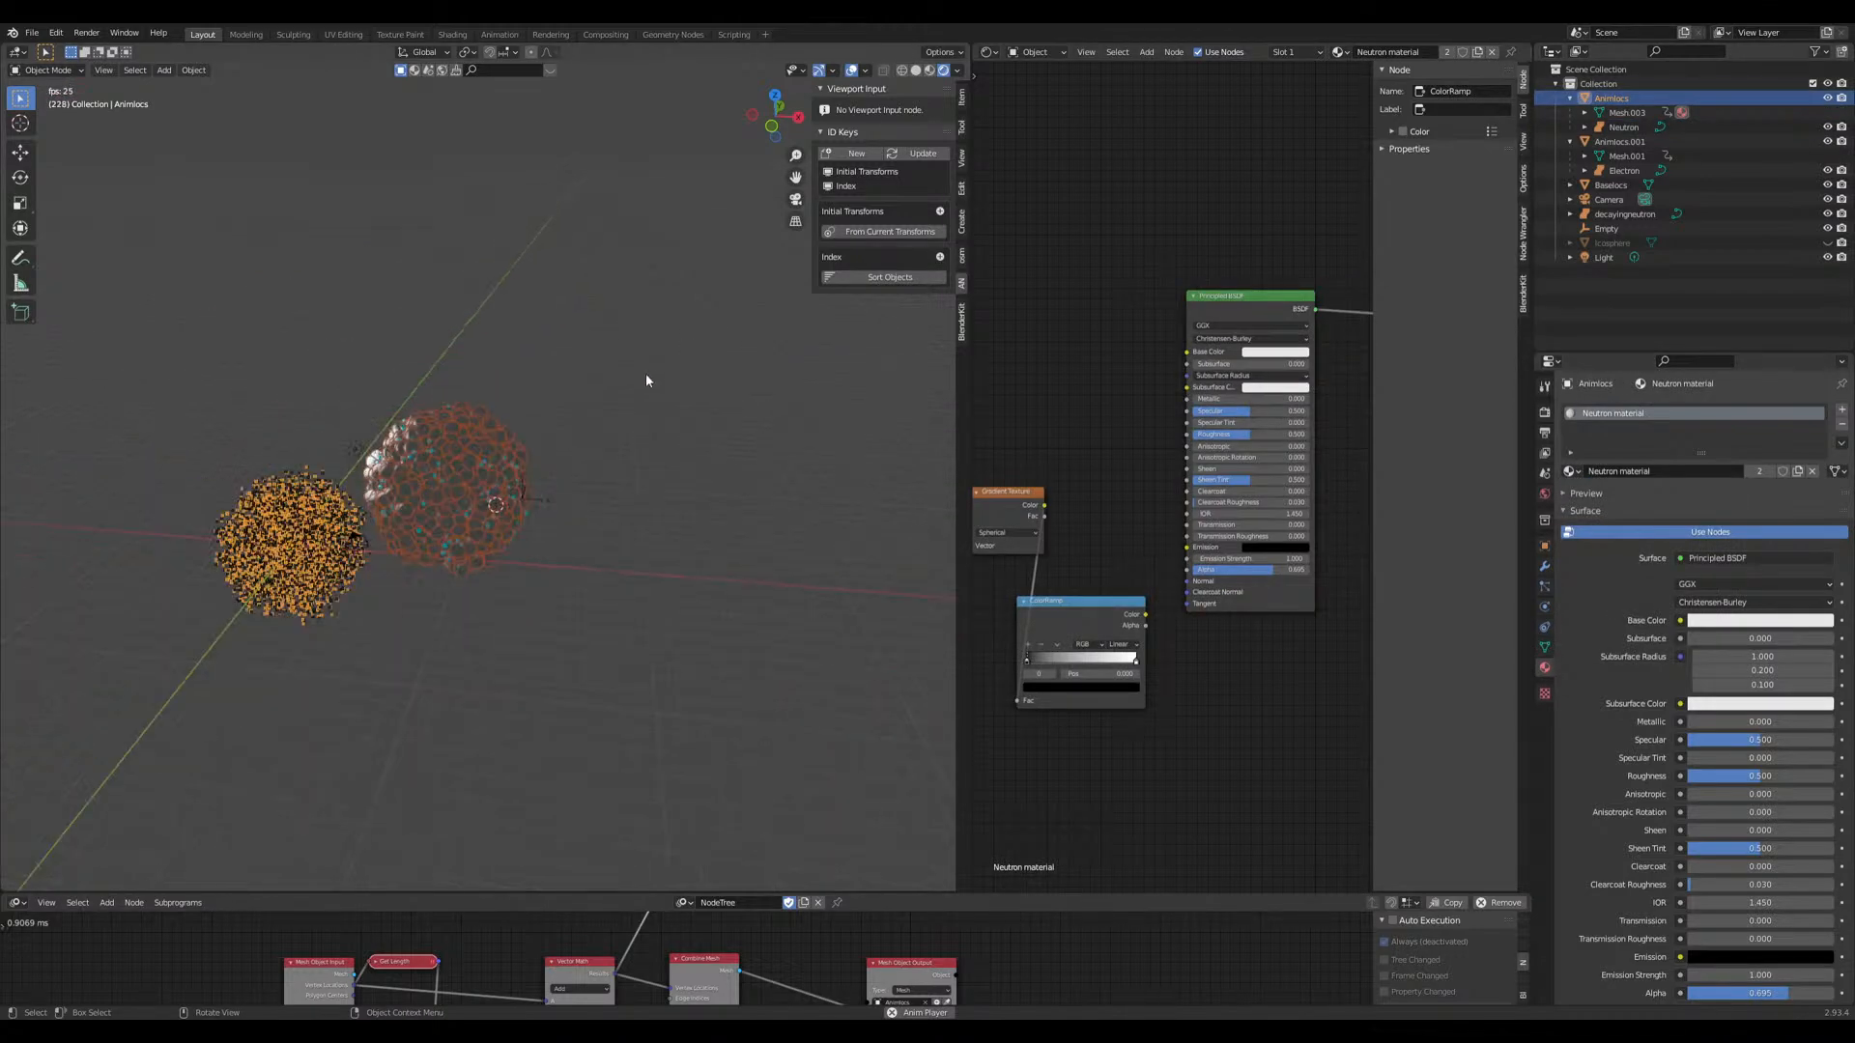
click(351, 450)
key(g)
click(531, 382)
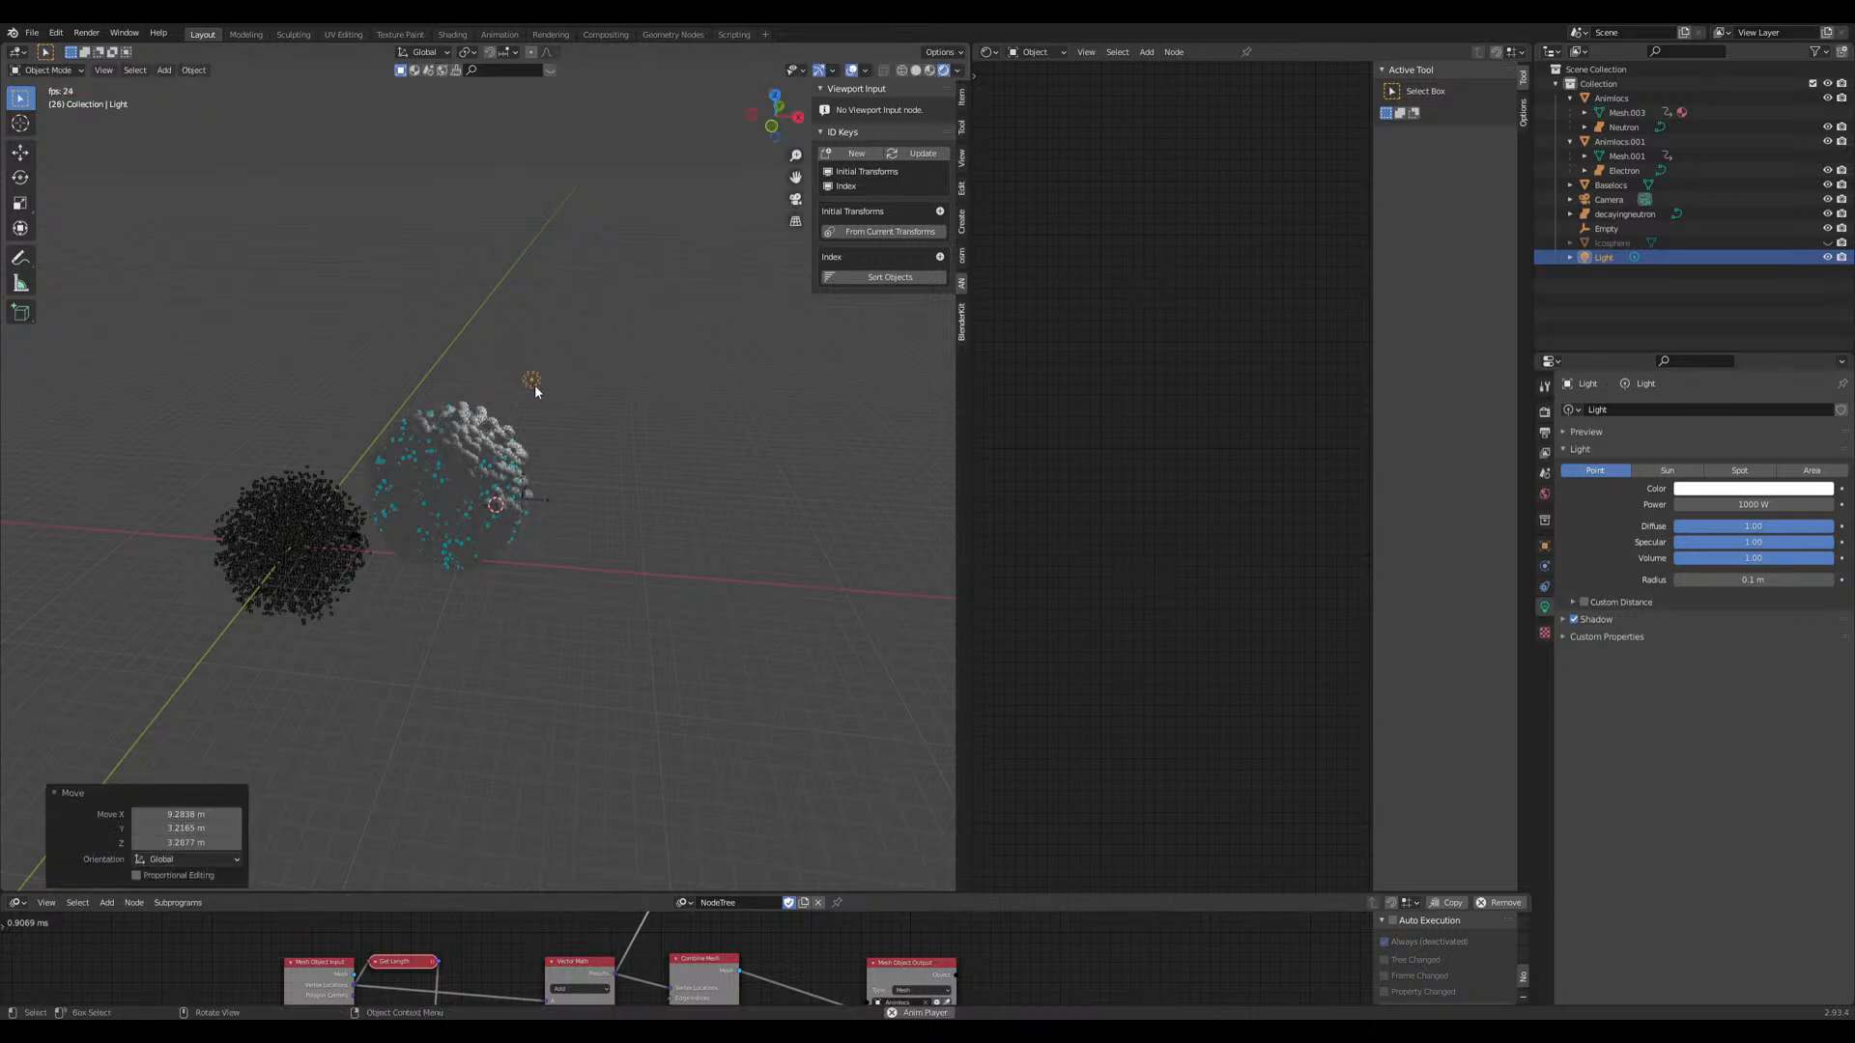
scroll(533, 383, up, 5)
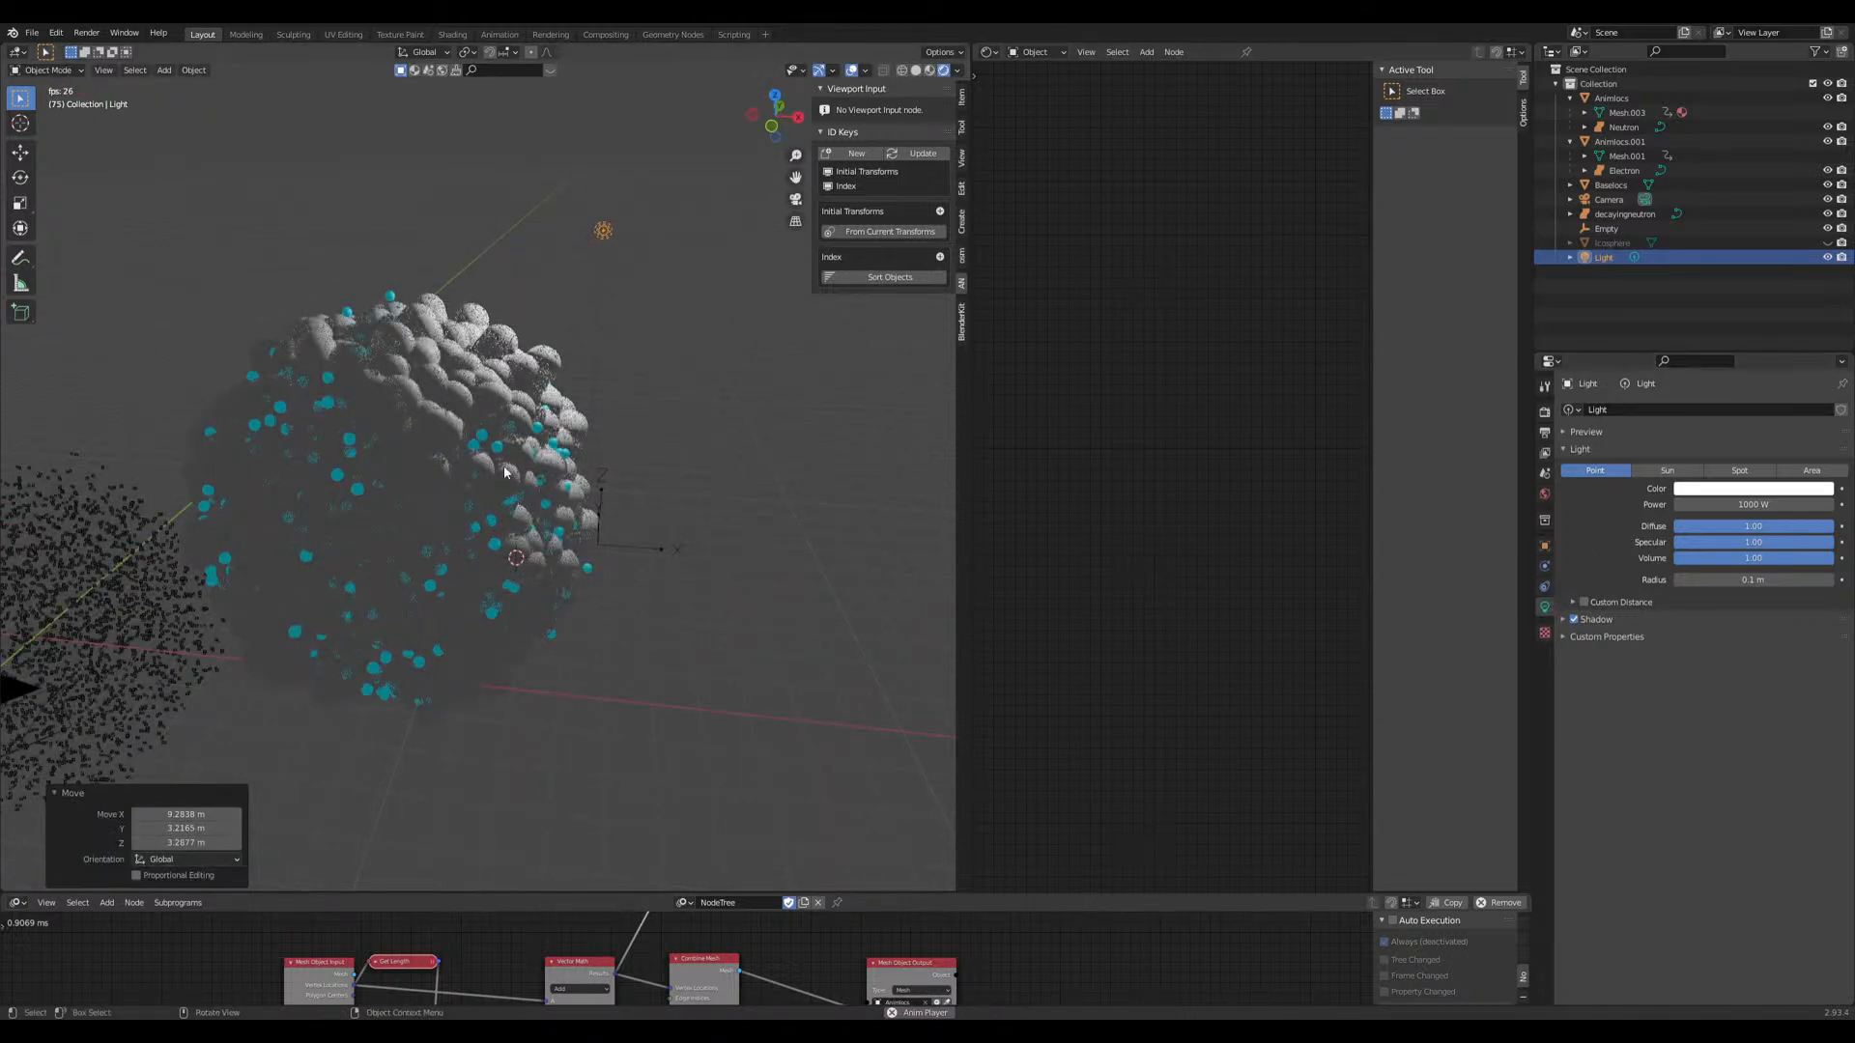
Step: Set the emission color of Neutron material to light grey and raise its Alpha to 1.000
click(1625, 172)
click(1624, 126)
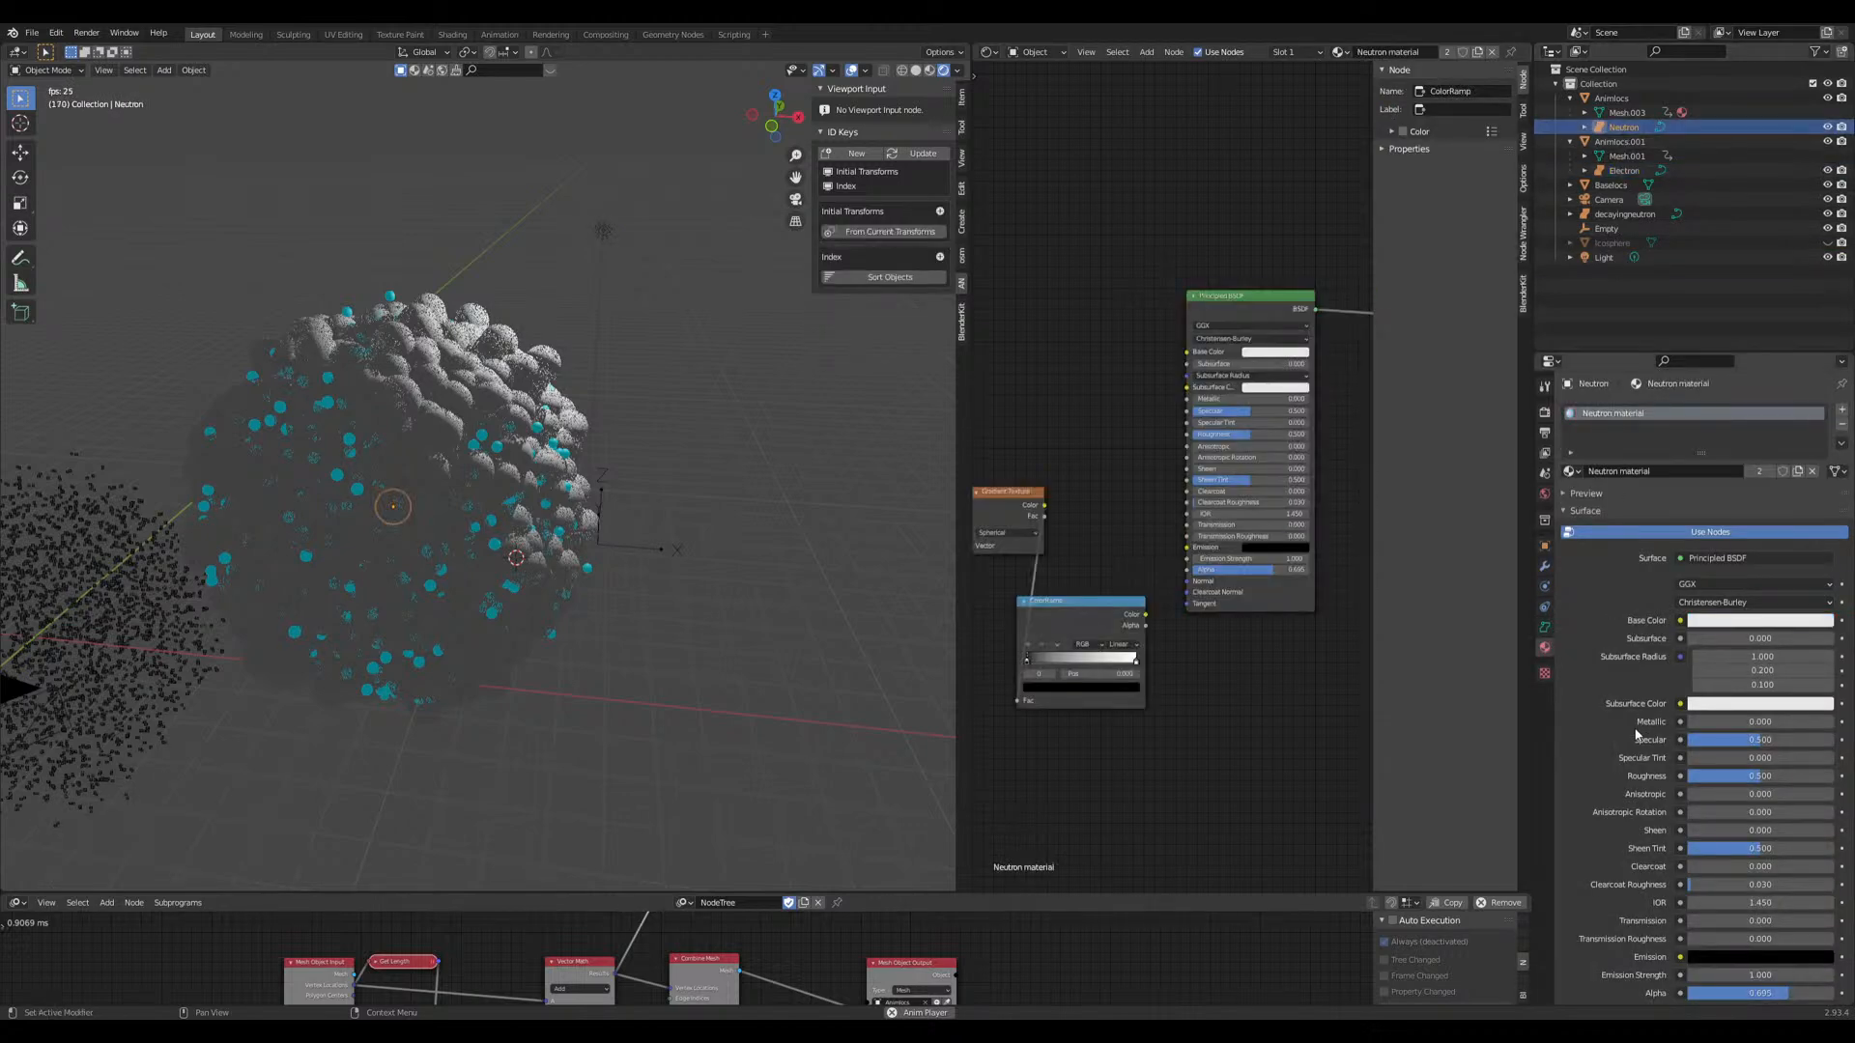
click(1720, 840)
mouse_move(1821, 661)
mouse_down()
mouse_move(1821, 634)
mouse_move(1821, 682)
mouse_up()
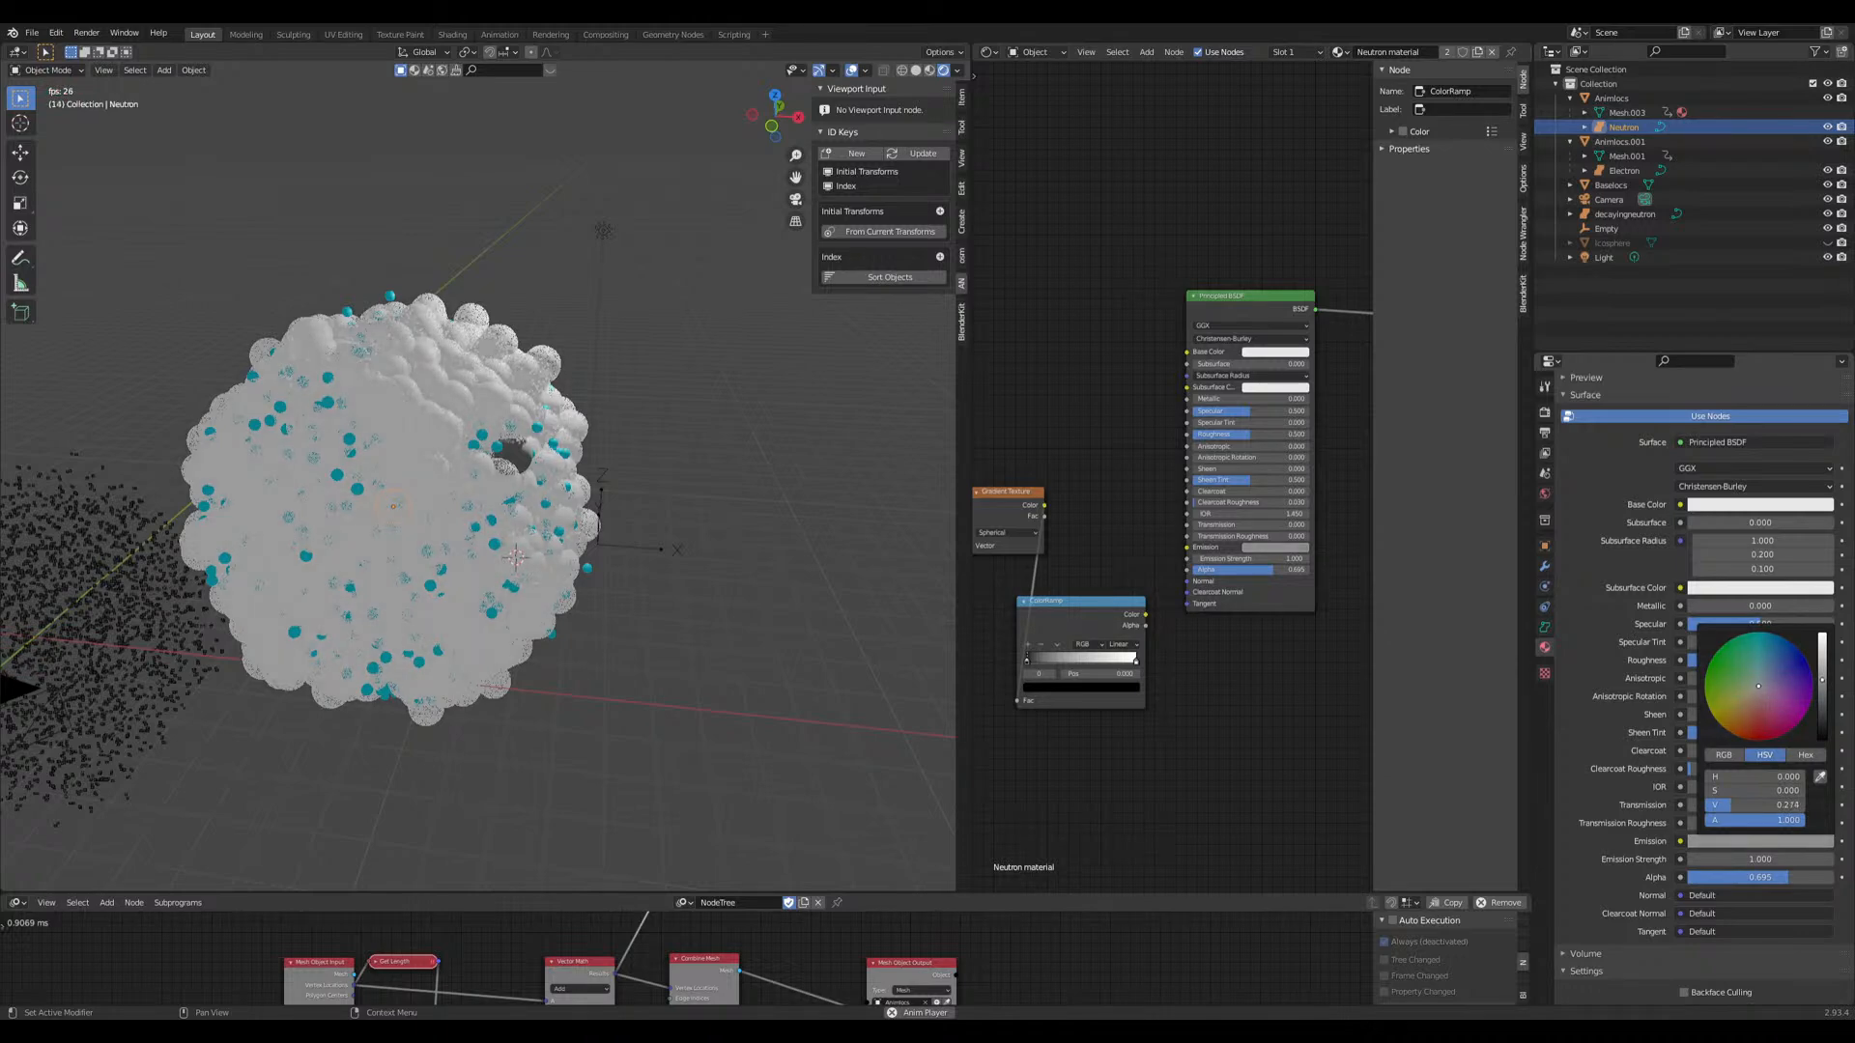
click(747, 641)
scroll(687, 641, up, 4)
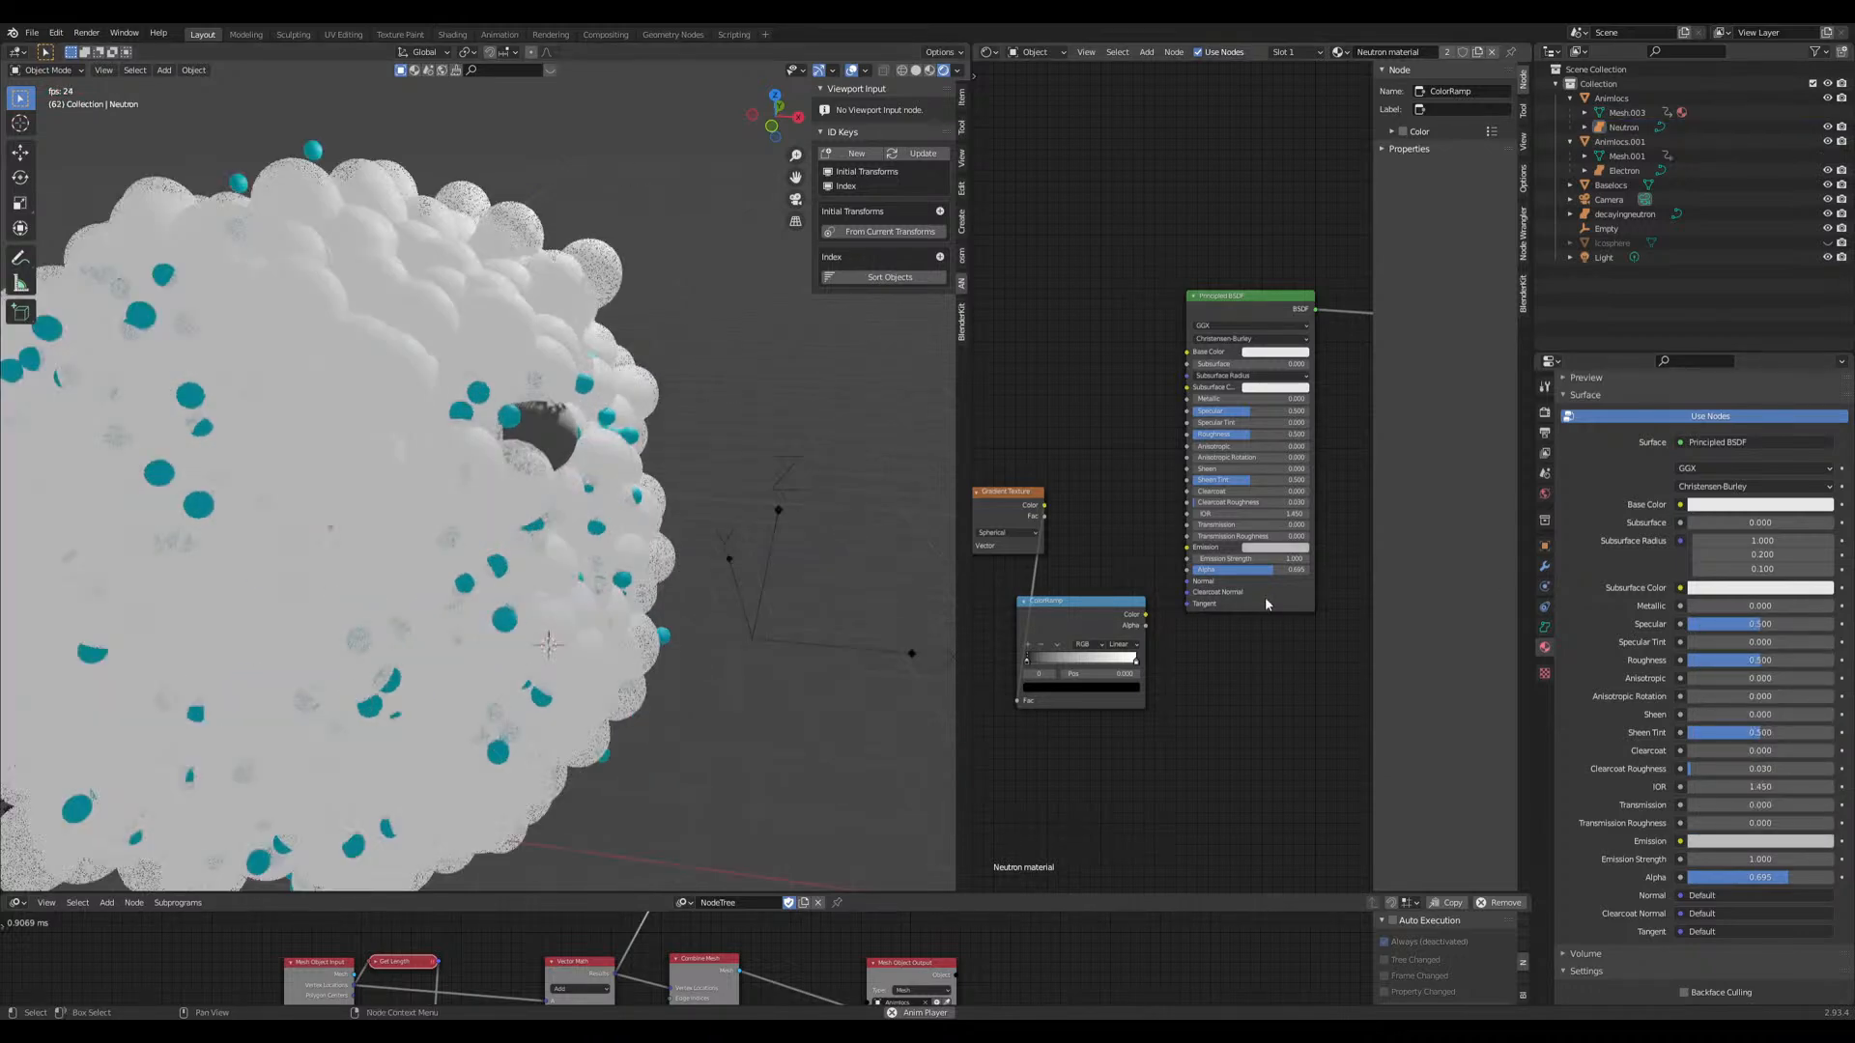
drag(1261, 570, 1306, 570)
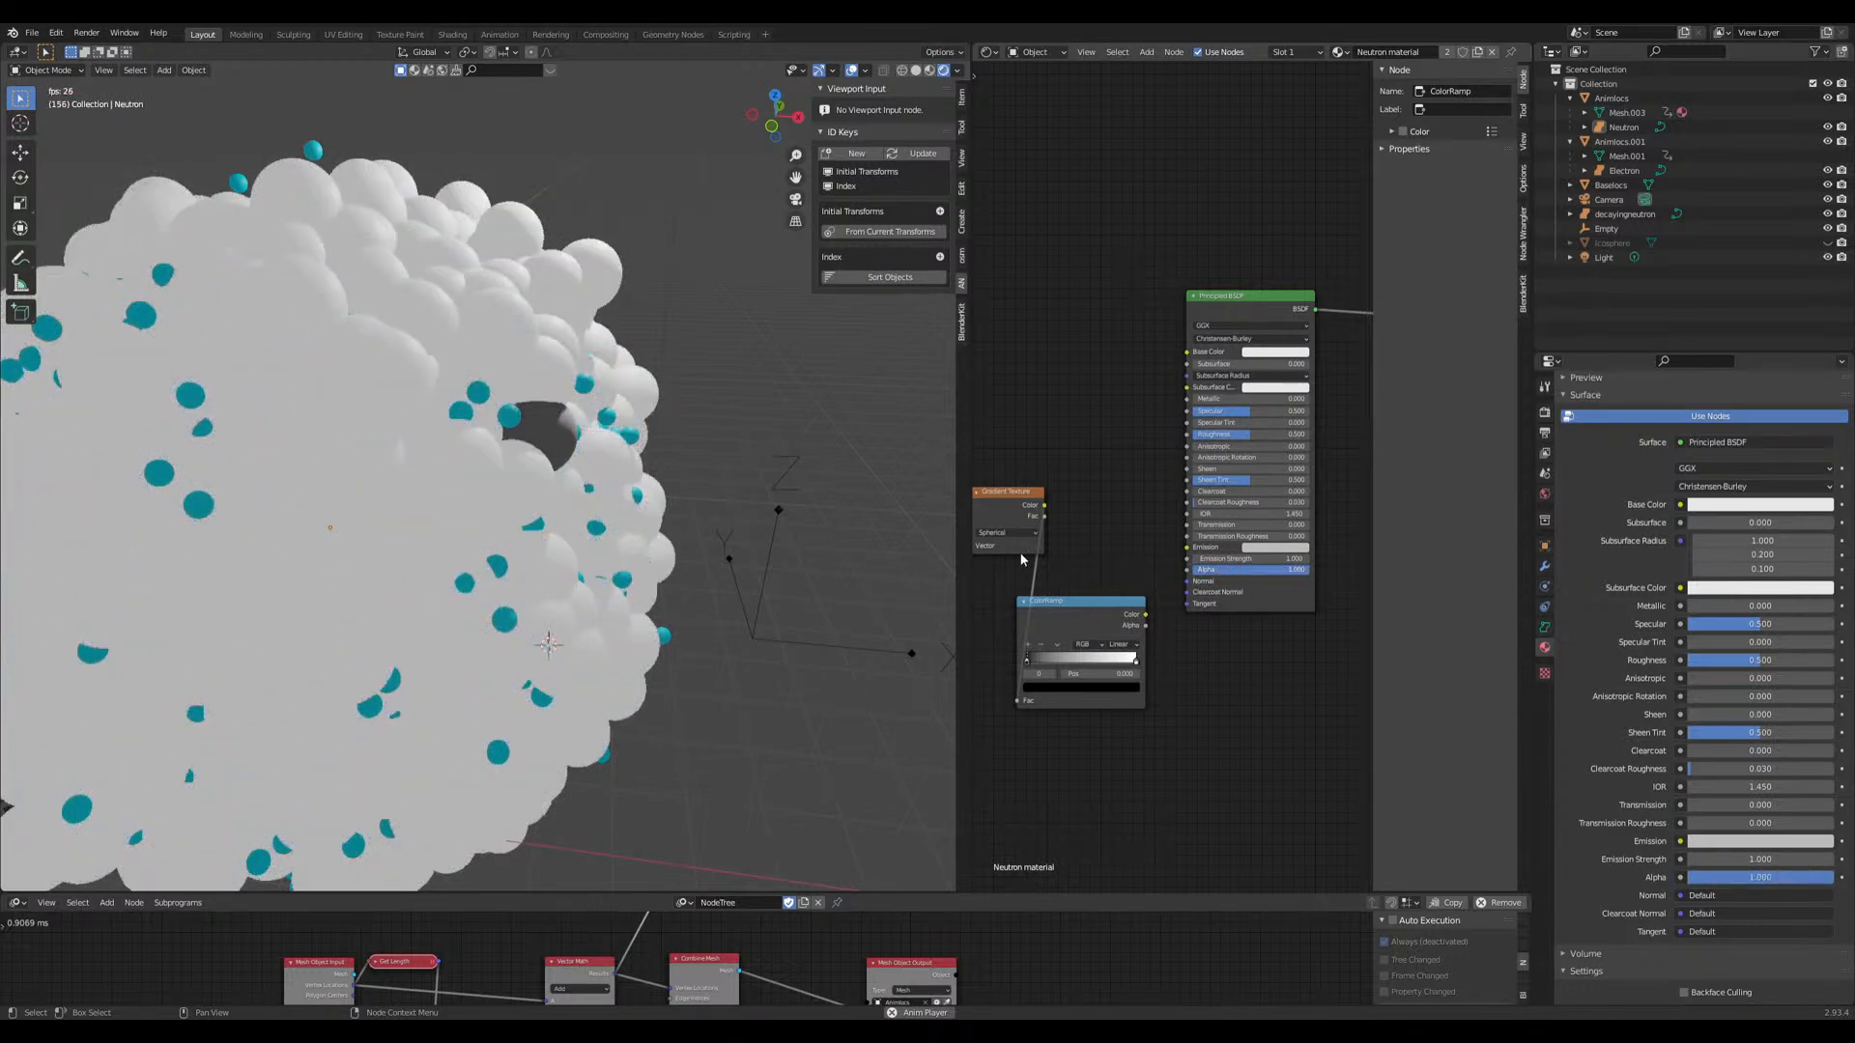
Step: Move the empty about -0.32 m along X and 0.86 m up along Z beside the cluster
click(790, 645)
middle_drag(792, 661, 659, 646)
key(g)
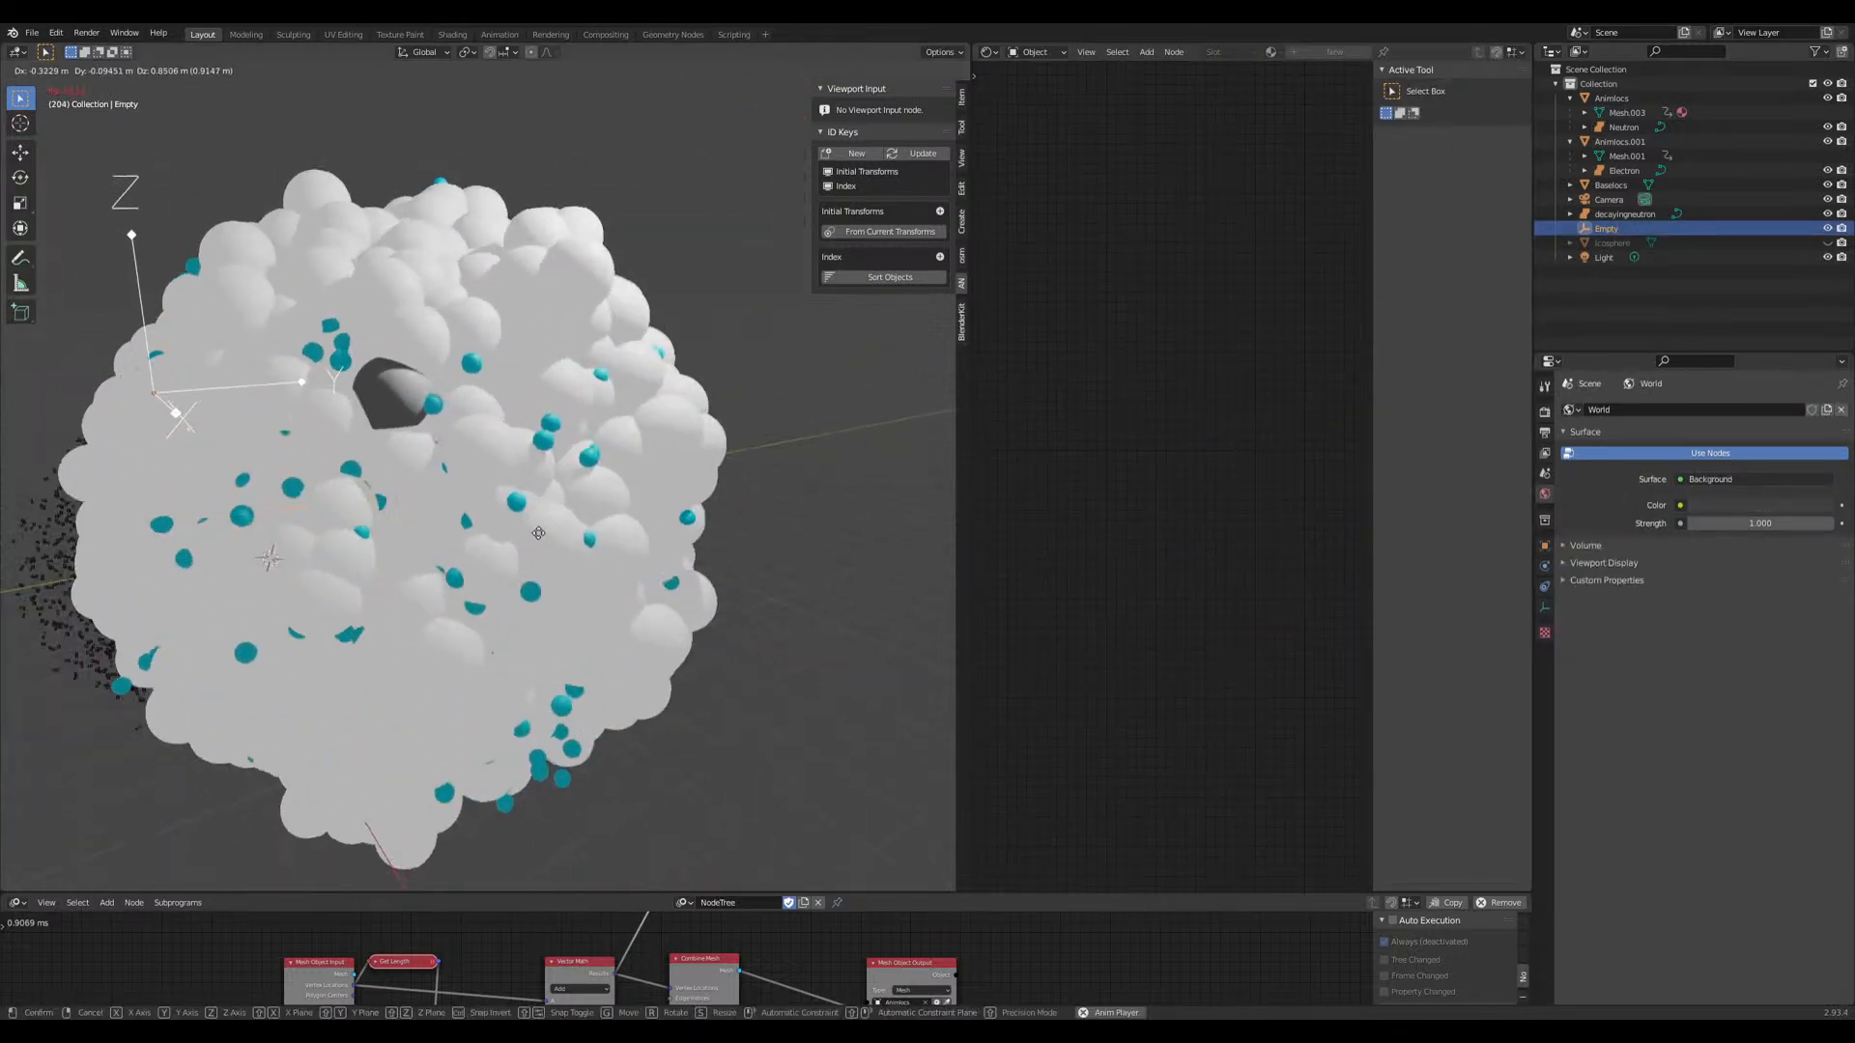
click(538, 534)
middle_drag(538, 534, 635, 543)
scroll(642, 521, down, 3)
key(g)
click(693, 537)
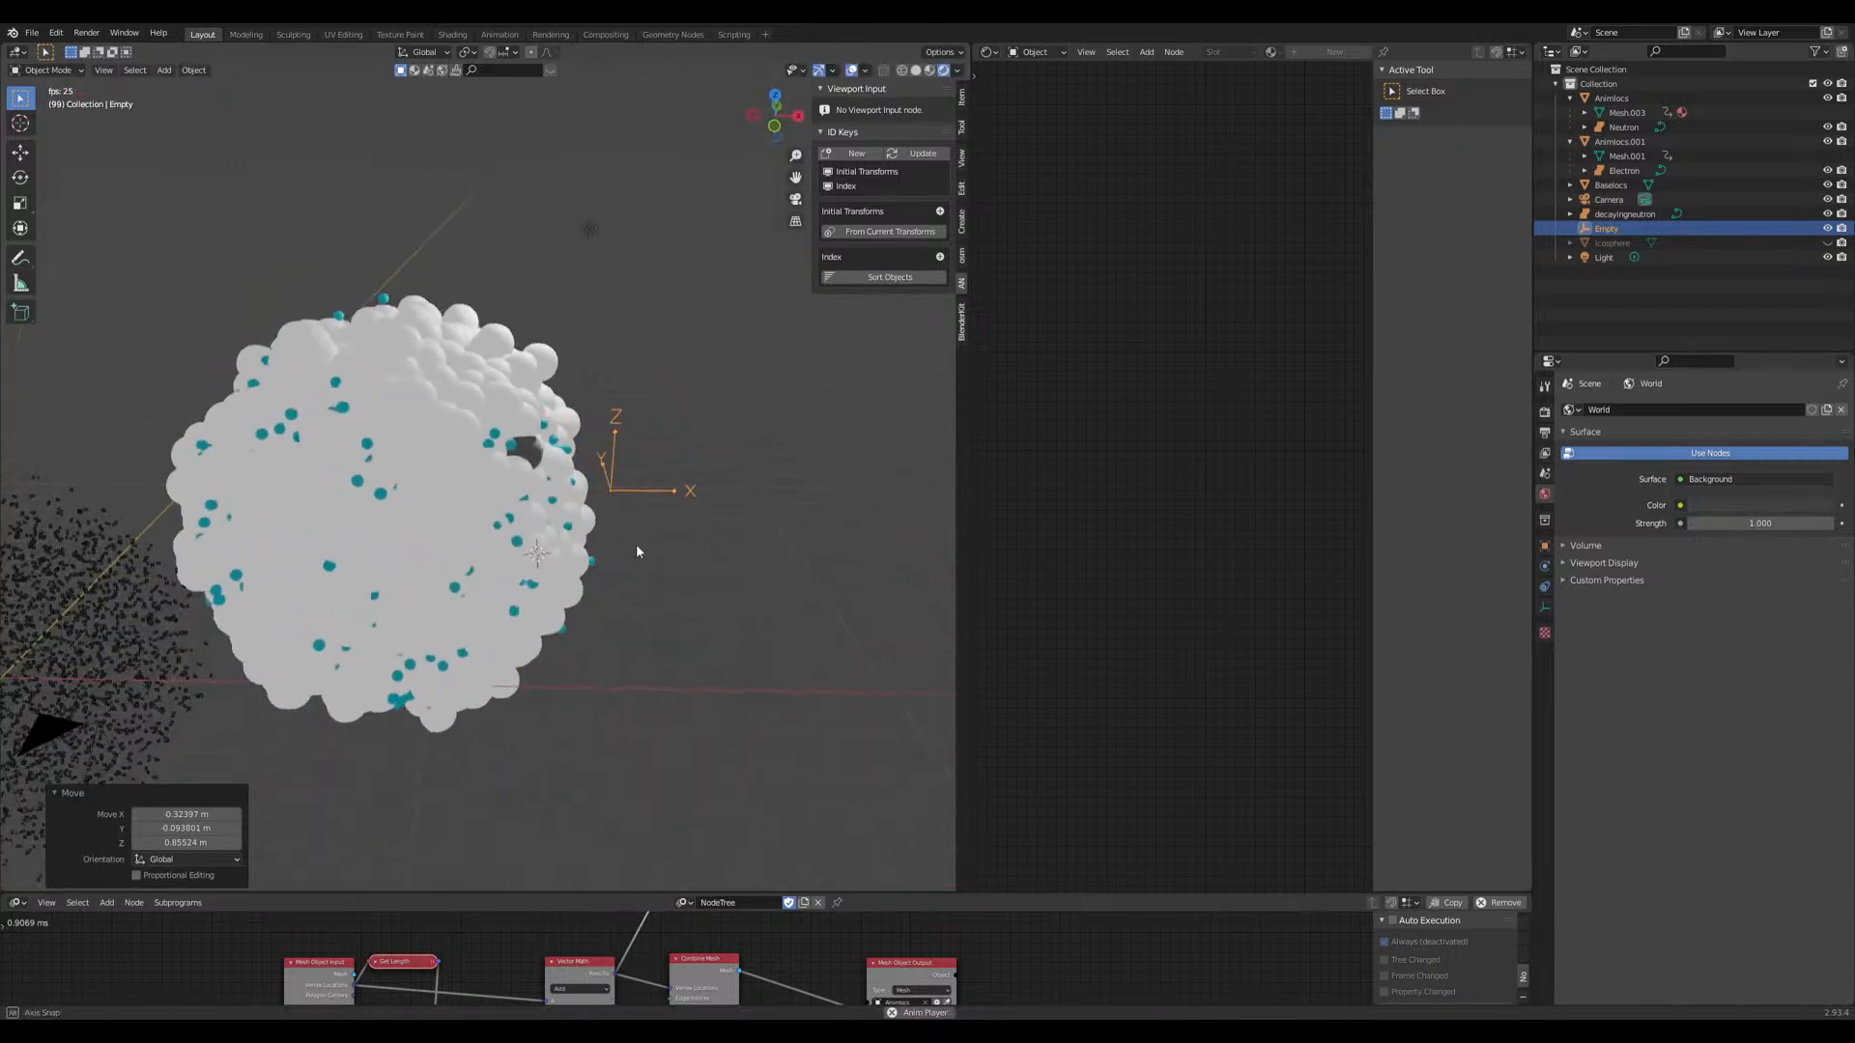
Step: Link the ColorRamp's Color output to the Principled BSDF's Alpha in Neutron material and tidy the ramp's position
click(448, 476)
middle_drag(1178, 622, 1184, 623)
drag(1154, 614, 1189, 564)
drag(1098, 609, 1096, 580)
middle_drag(637, 628, 687, 508)
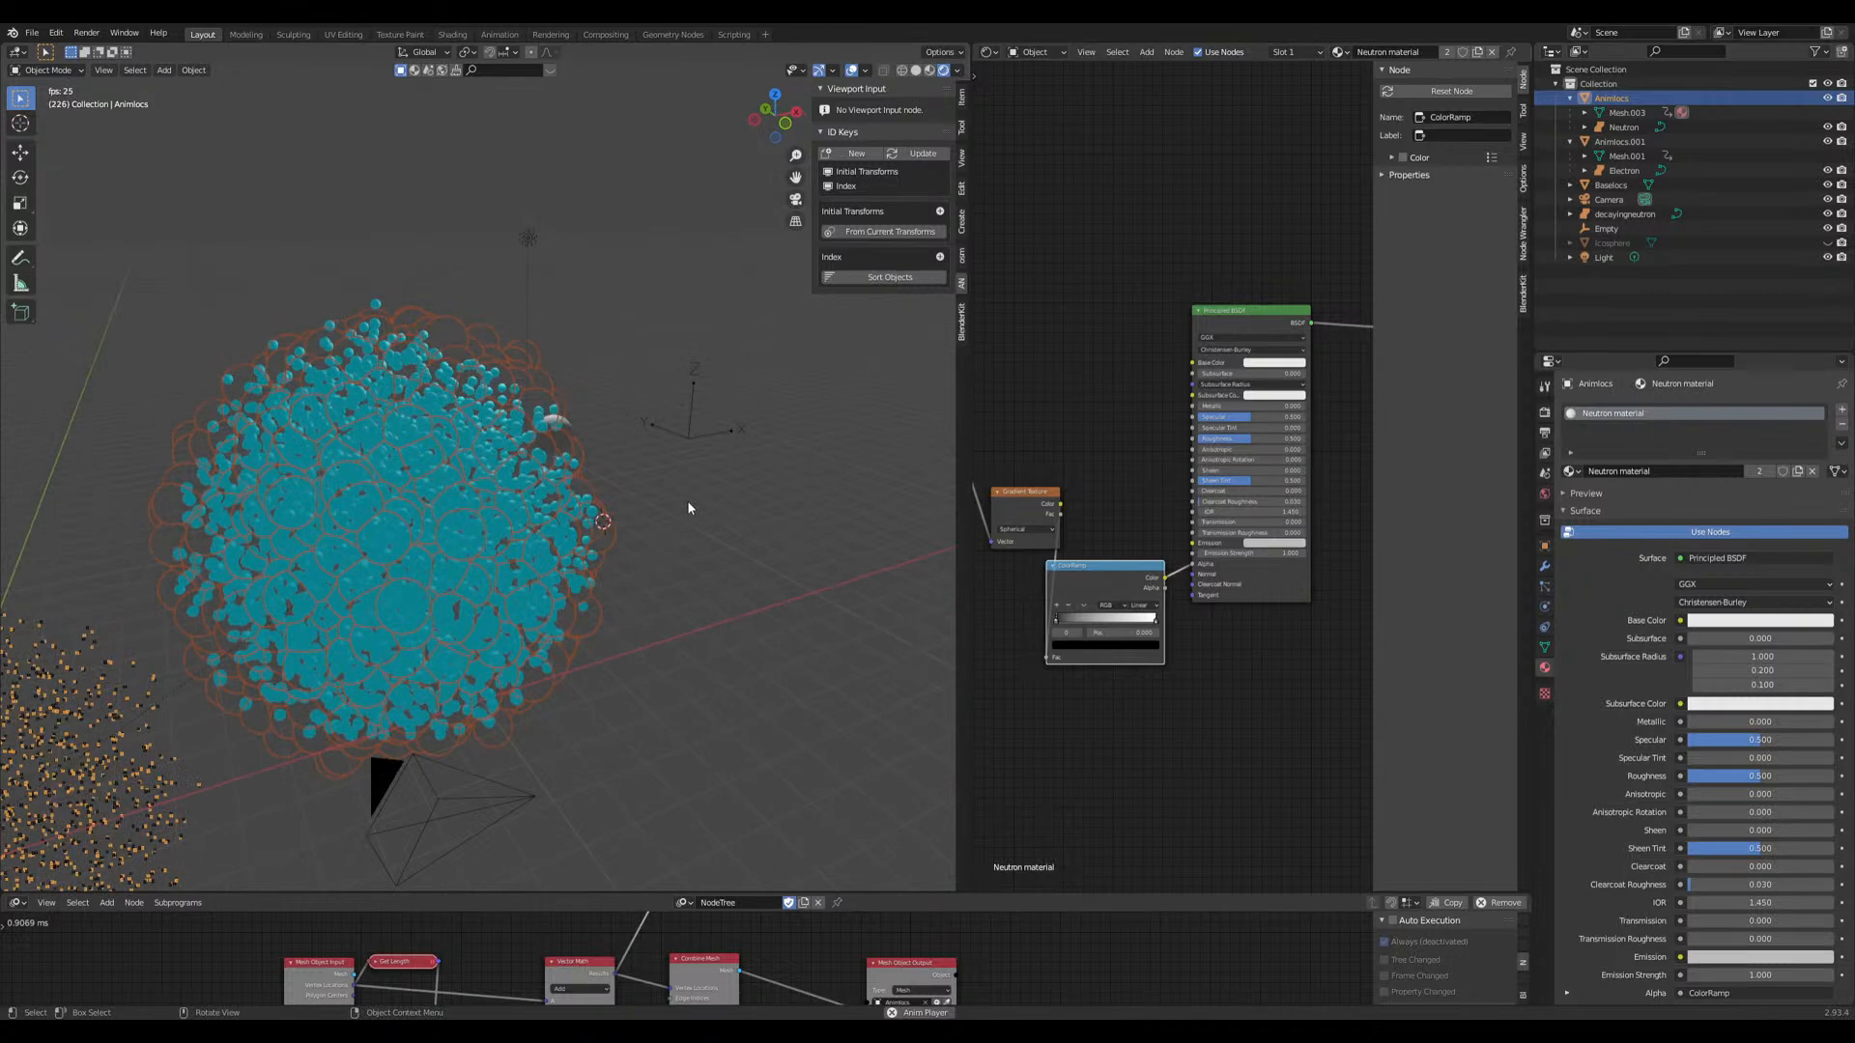
Step: Try out the gradient fade by moving the empty through the neutron cluster and back out beside it
click(695, 438)
middle_drag(694, 437, 752, 466)
key(g)
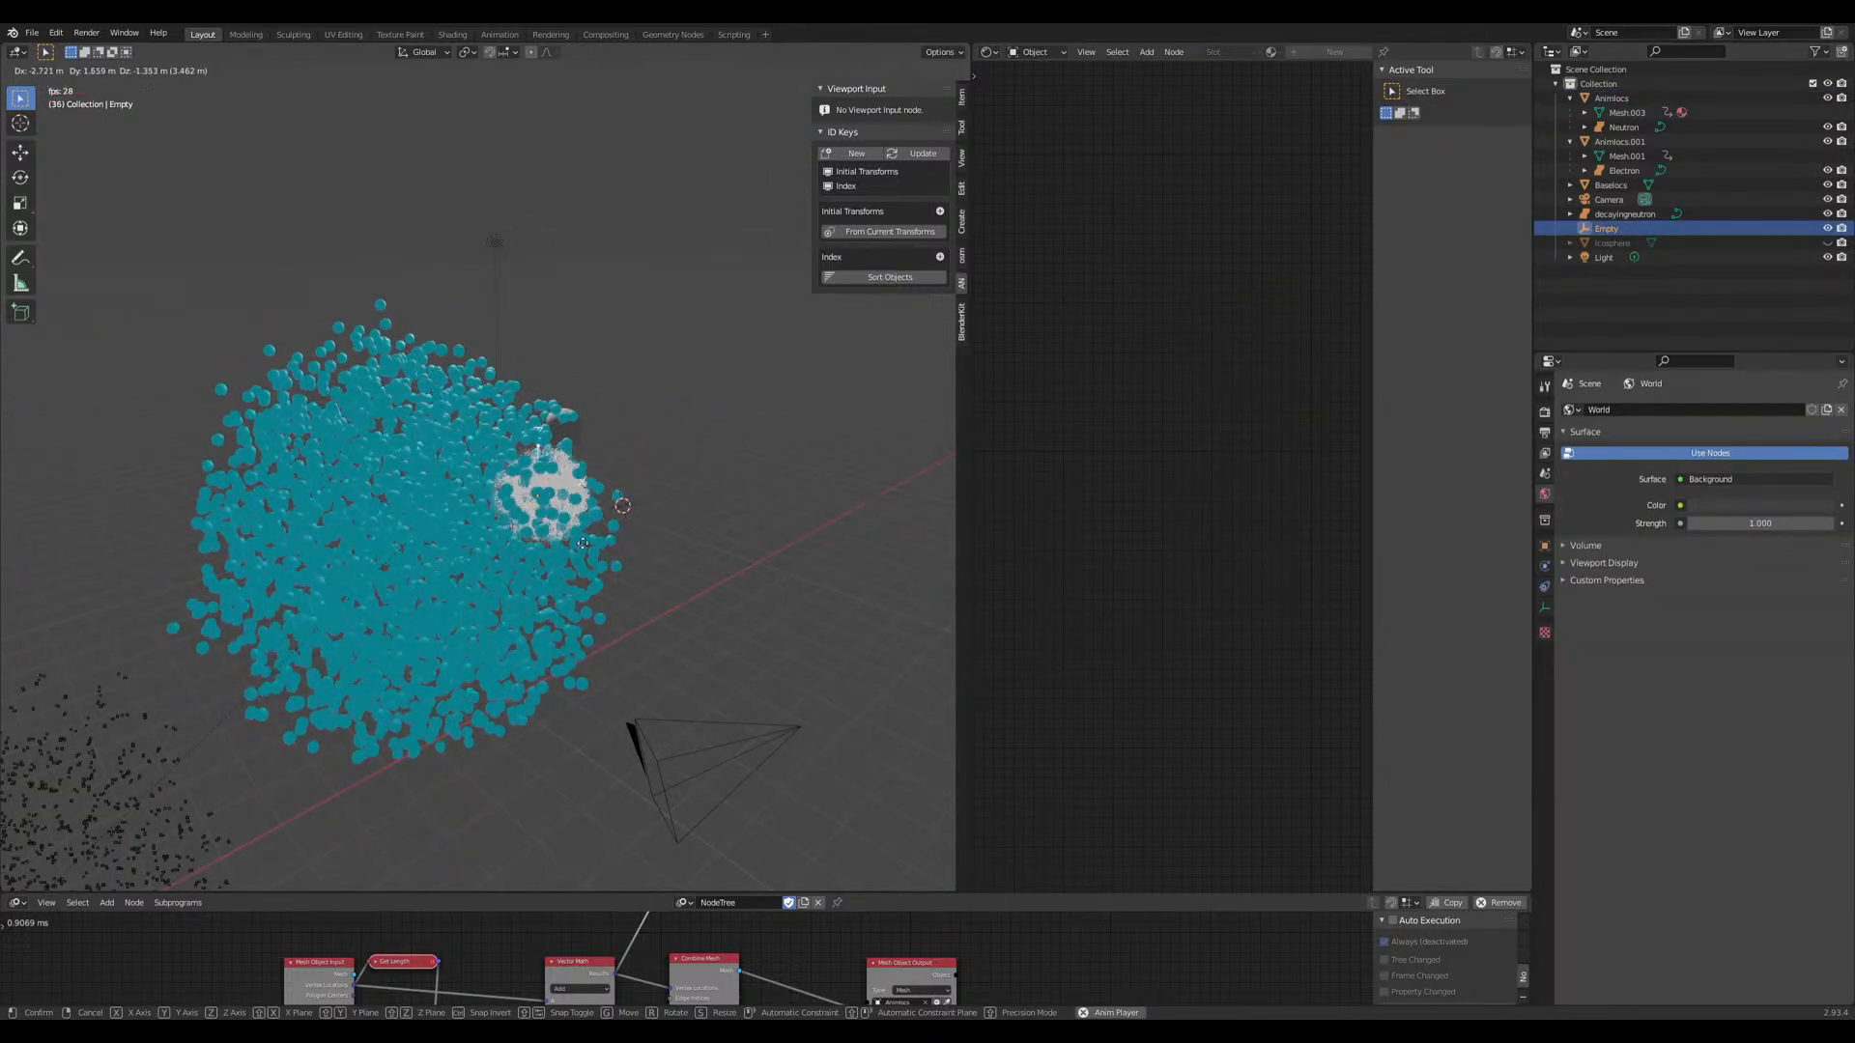
click(831, 556)
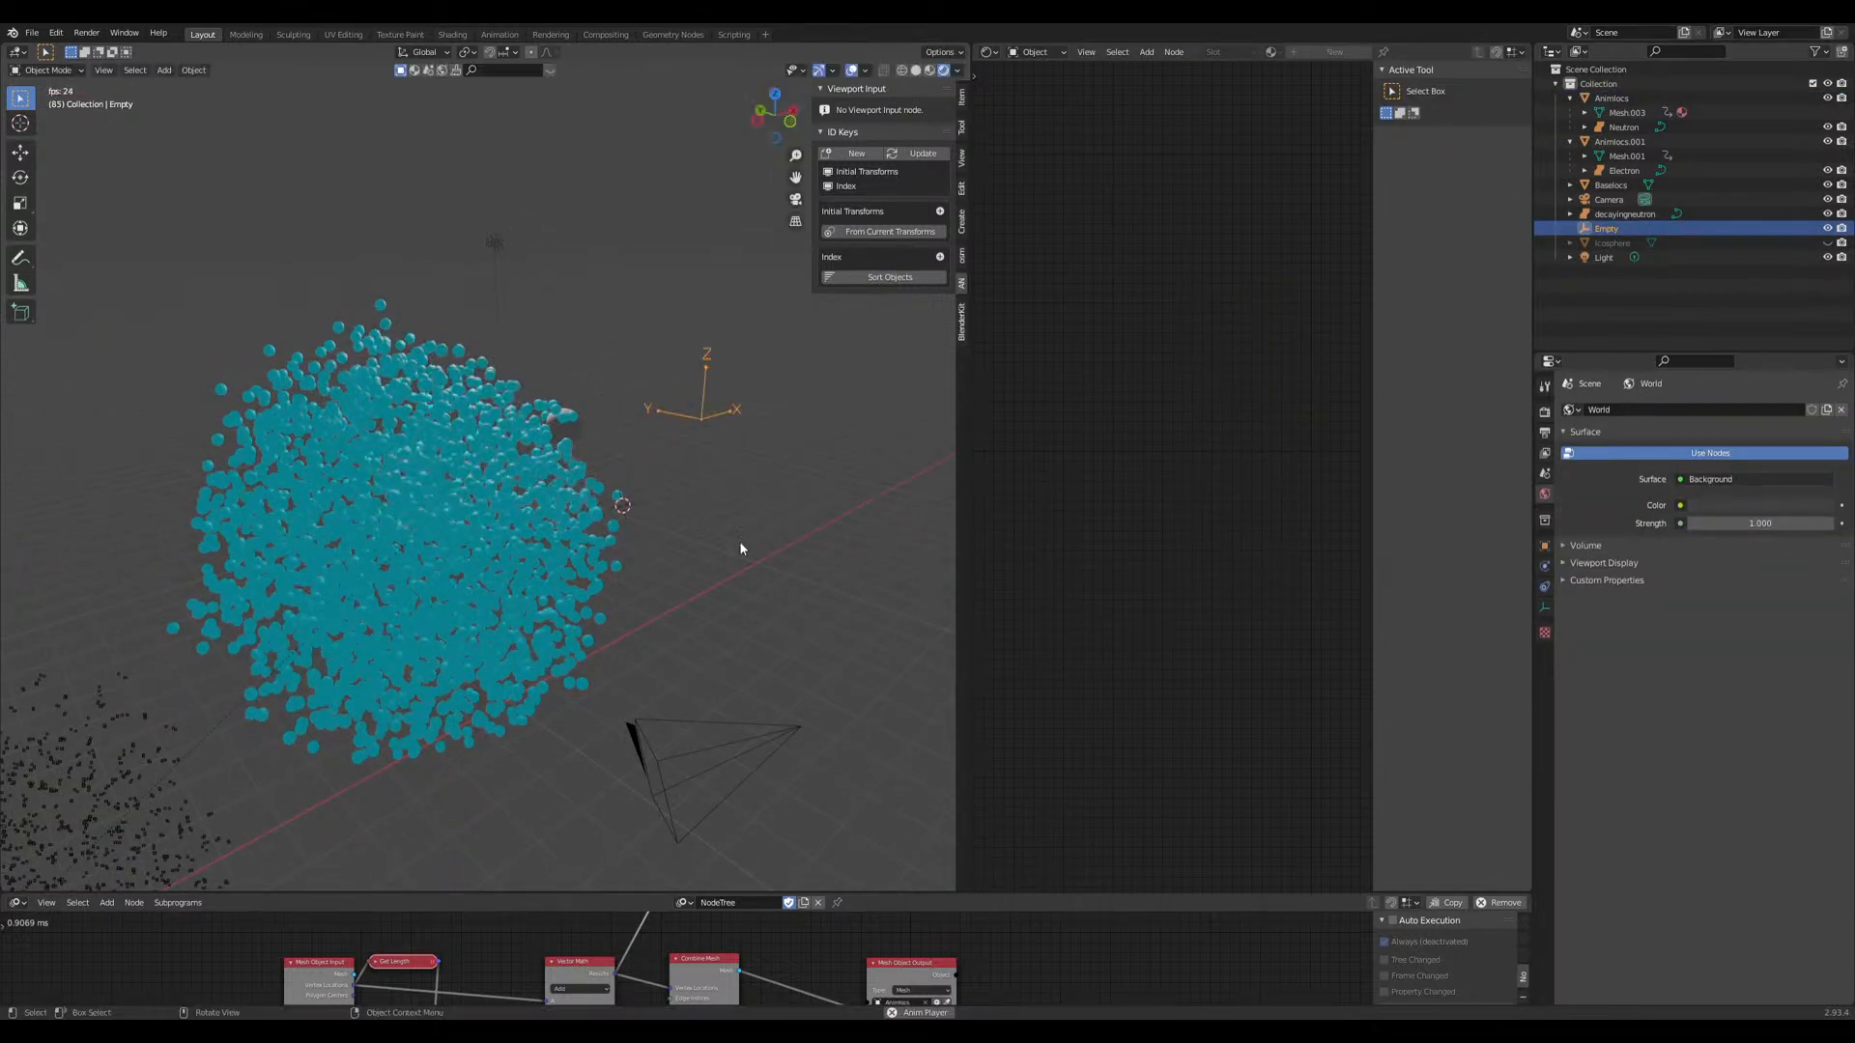
middle_drag(829, 557, 571, 526)
Step: In Neutron material, move the Mapping node back toward the Texture Coordinate node, away from the Gradient Texture
click(571, 525)
middle_drag(1156, 667, 1240, 677)
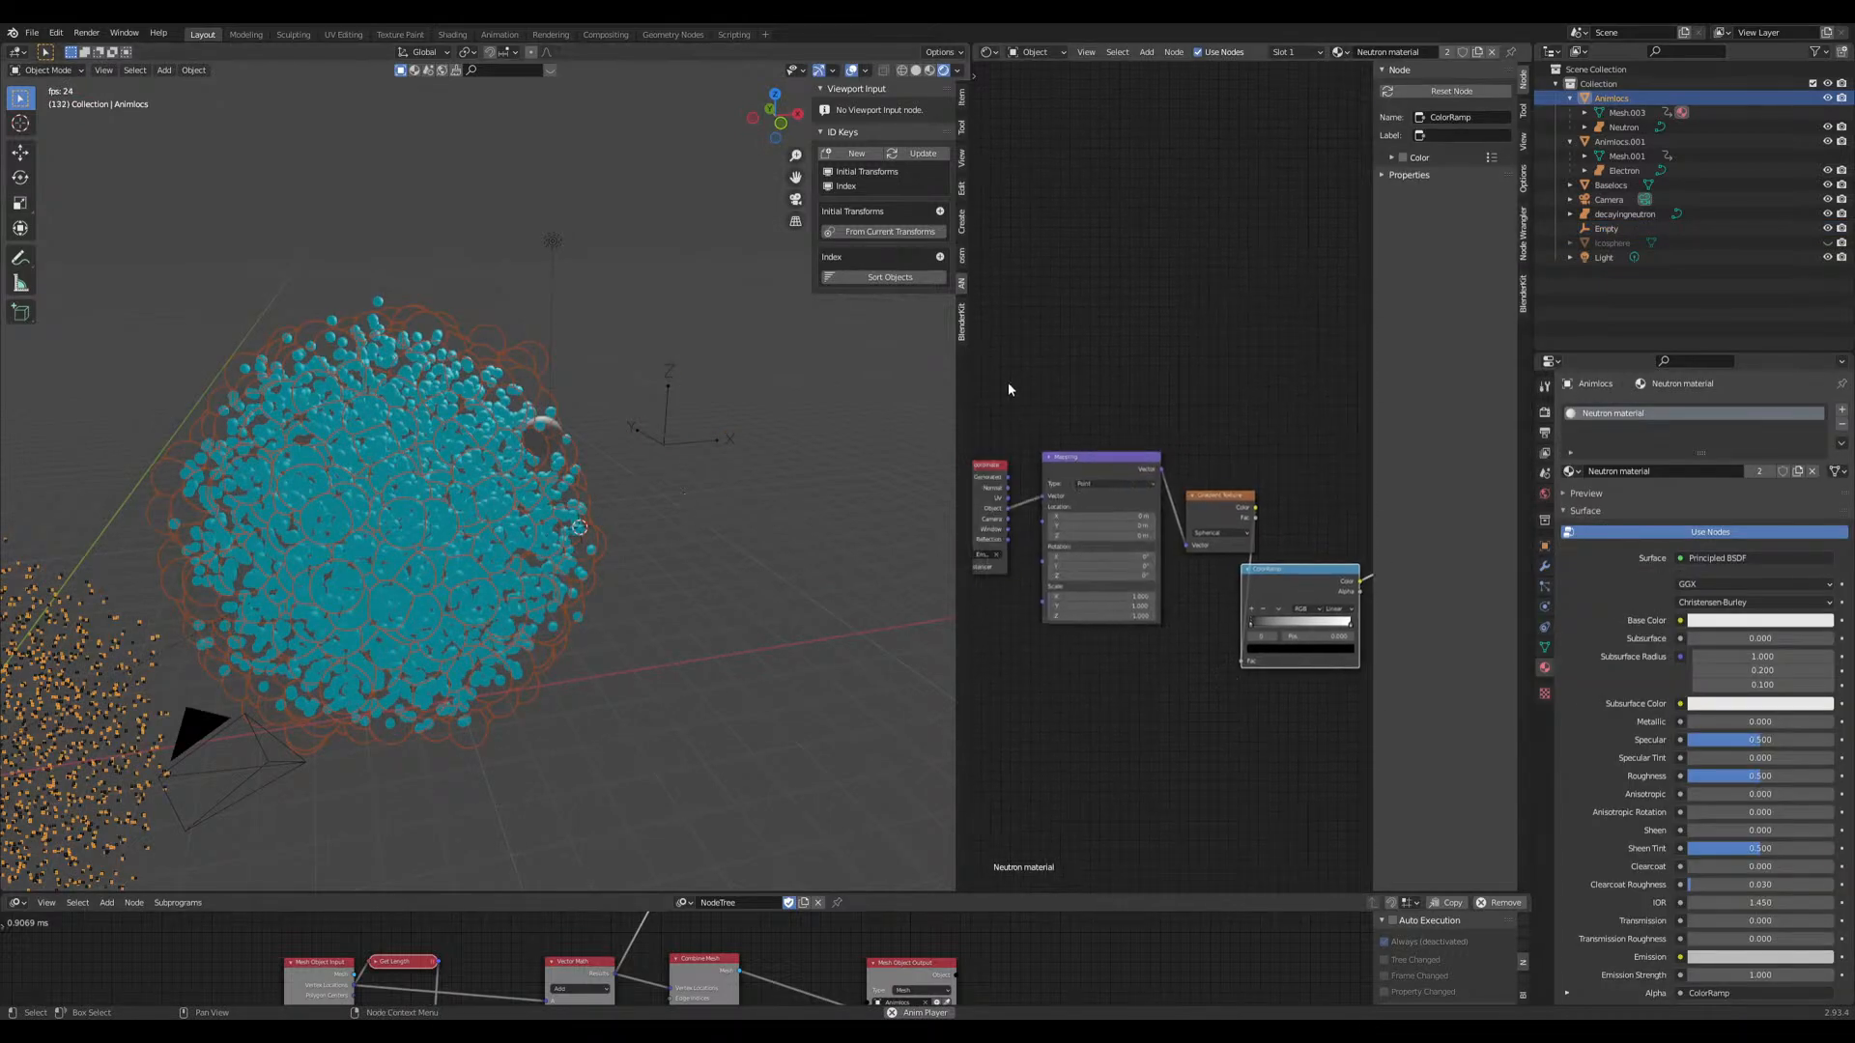
drag(1007, 384, 1167, 651)
middle_drag(1169, 654, 1236, 656)
key(g)
click(1113, 707)
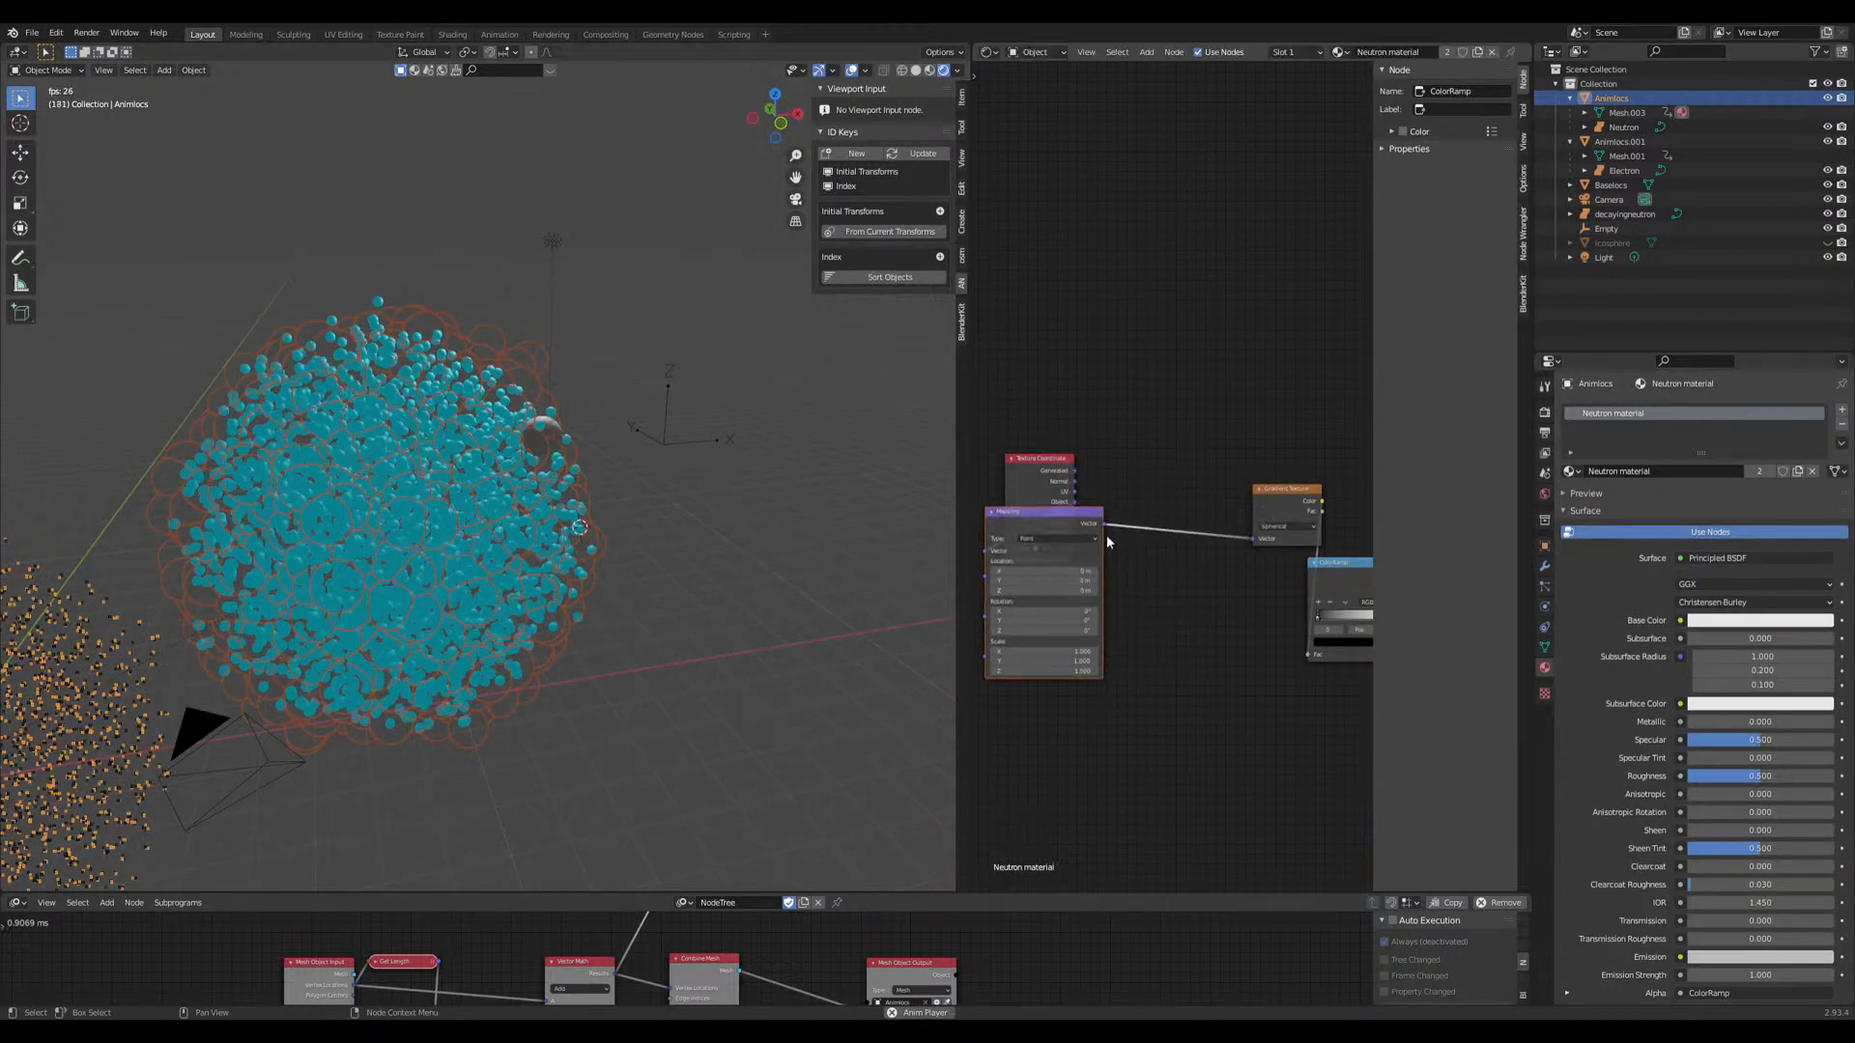
Step: Reverse the ColorRamp in Neutron material, with the white stop at position 0 and the black stop near the middle
middle_drag(1116, 550, 1068, 671)
scroll(1159, 676, up, 2)
middle_drag(1185, 710, 1118, 606)
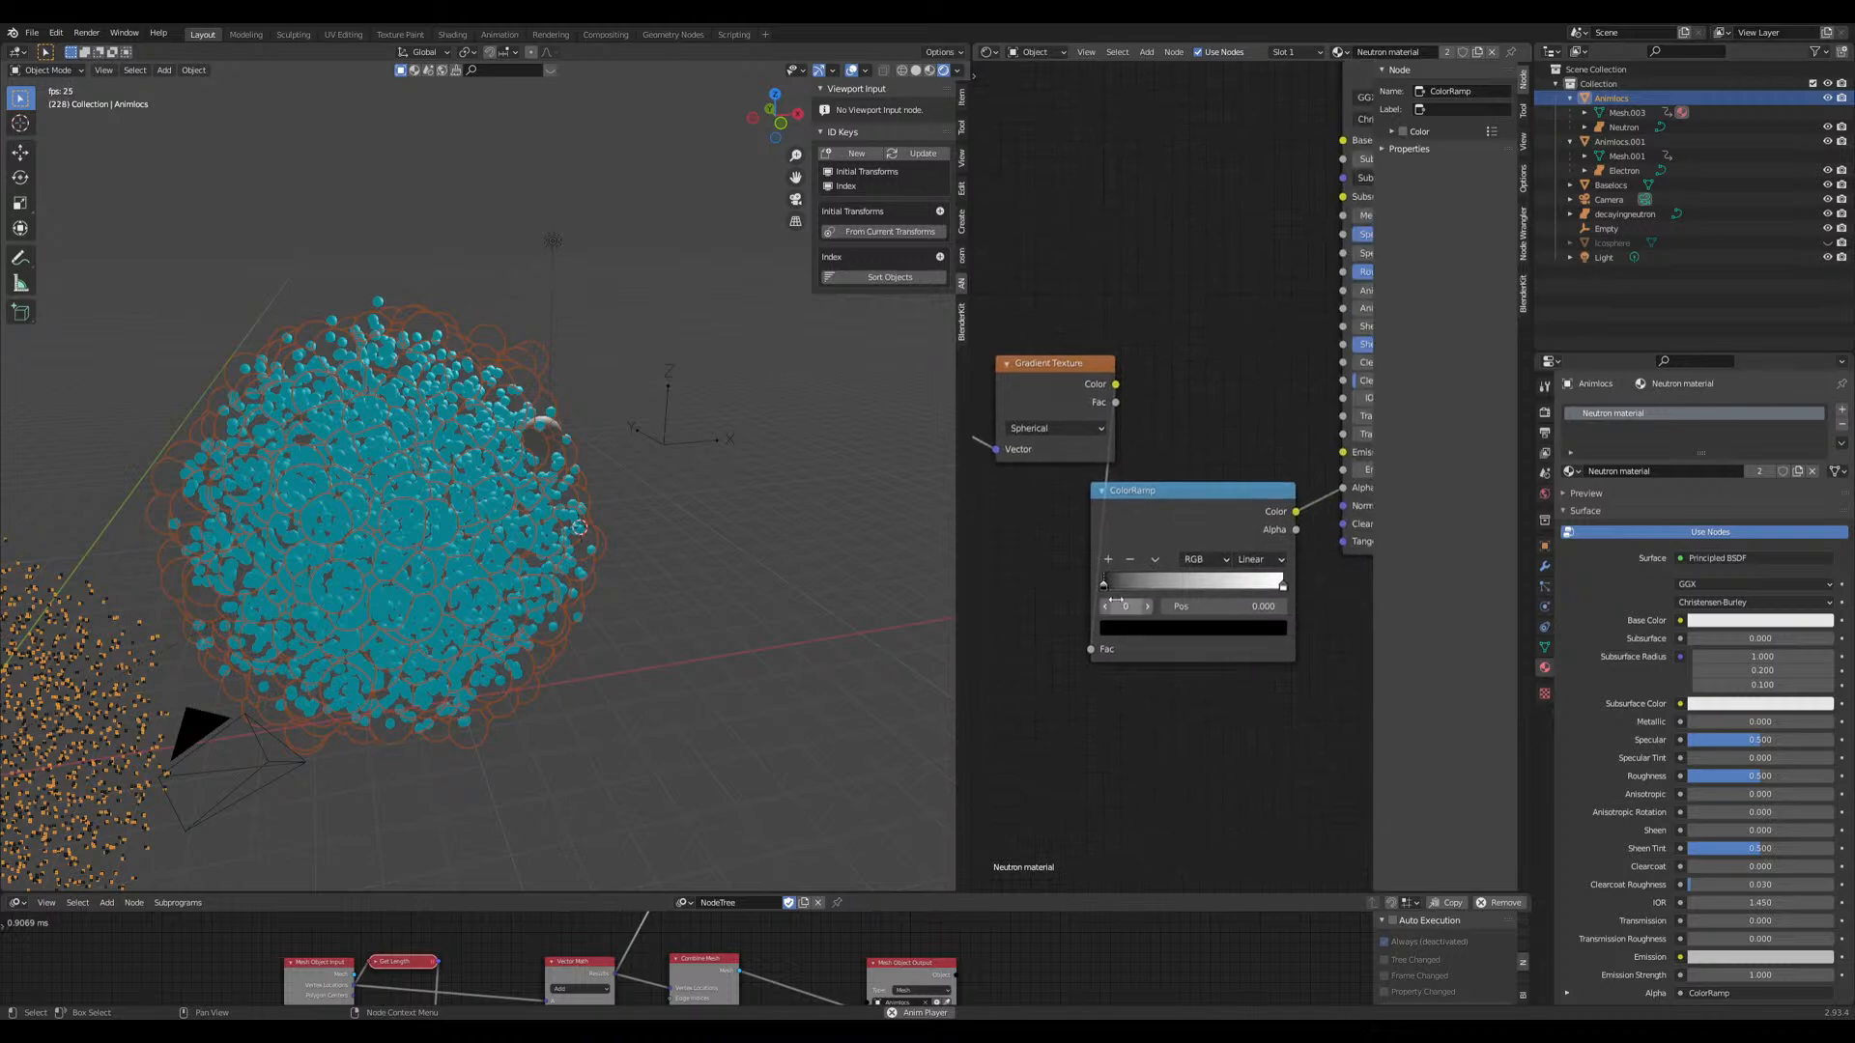
mouse_move(1105, 587)
mouse_down()
mouse_move(1191, 594)
mouse_move(1099, 595)
mouse_up()
Step: Move the empty into the side of the neutron cluster near the decaying neutron
click(689, 442)
middle_drag(689, 442, 769, 509)
key(g)
click(621, 578)
mouse_move(621, 577)
middle_down()
mouse_move(512, 583)
mouse_move(598, 580)
middle_up()
key(g)
click(594, 582)
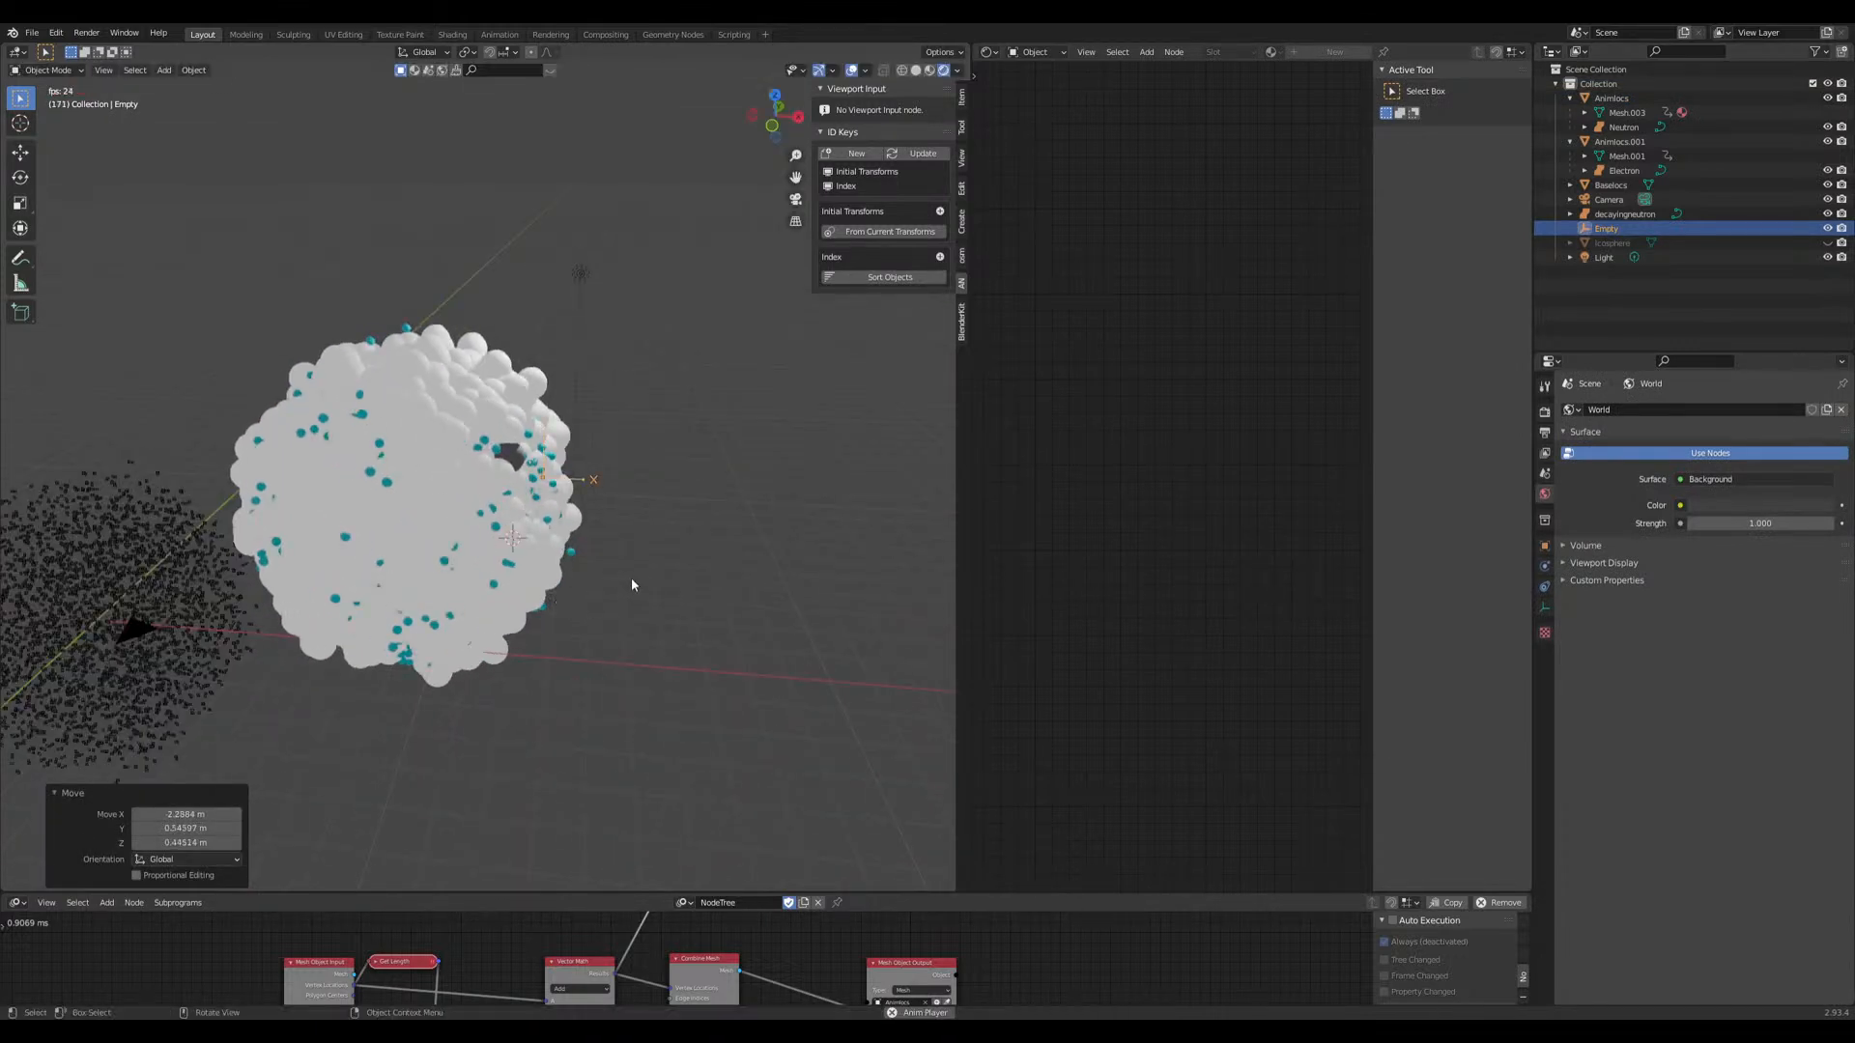
Step: Scale the empty up about three times and reposition it within the cluster to widen the faded area
scroll(560, 584, up, 3)
key(s)
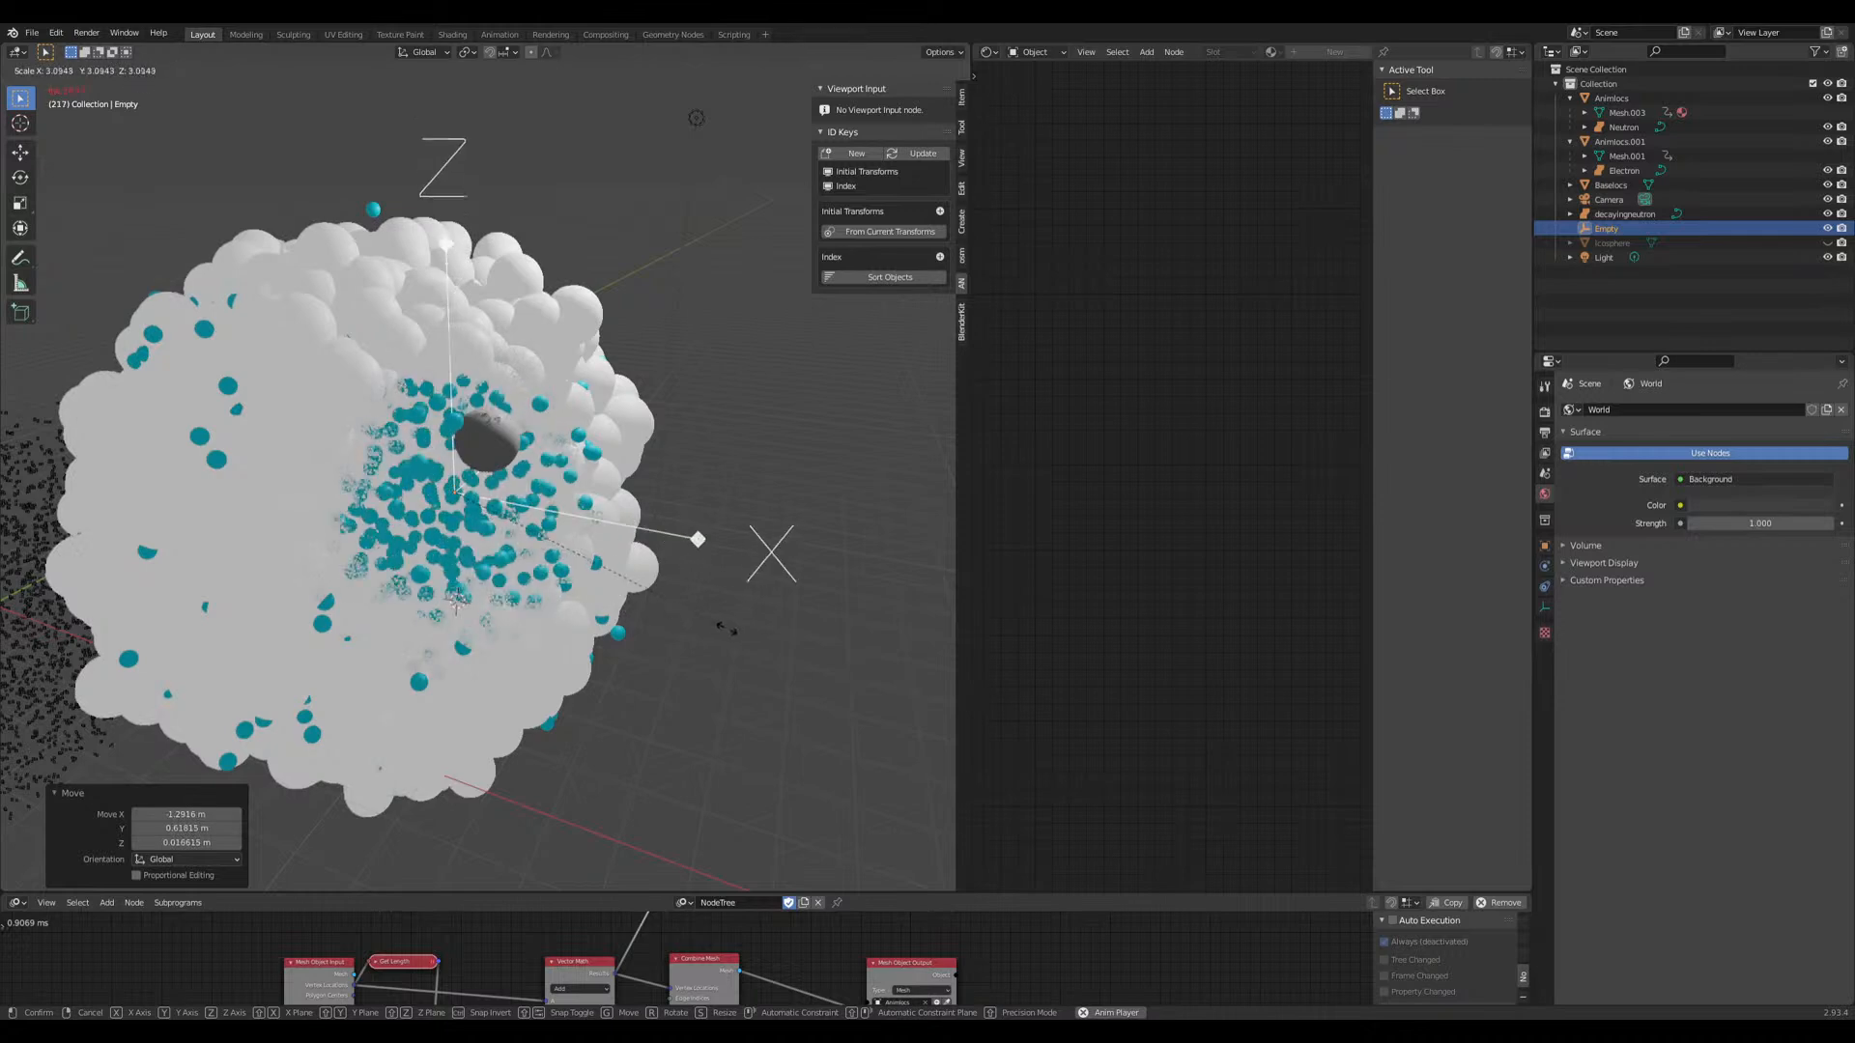
click(513, 566)
scroll(629, 566, up, 3)
key(g)
click(732, 547)
scroll(732, 548, down, 3)
key(g)
click(609, 614)
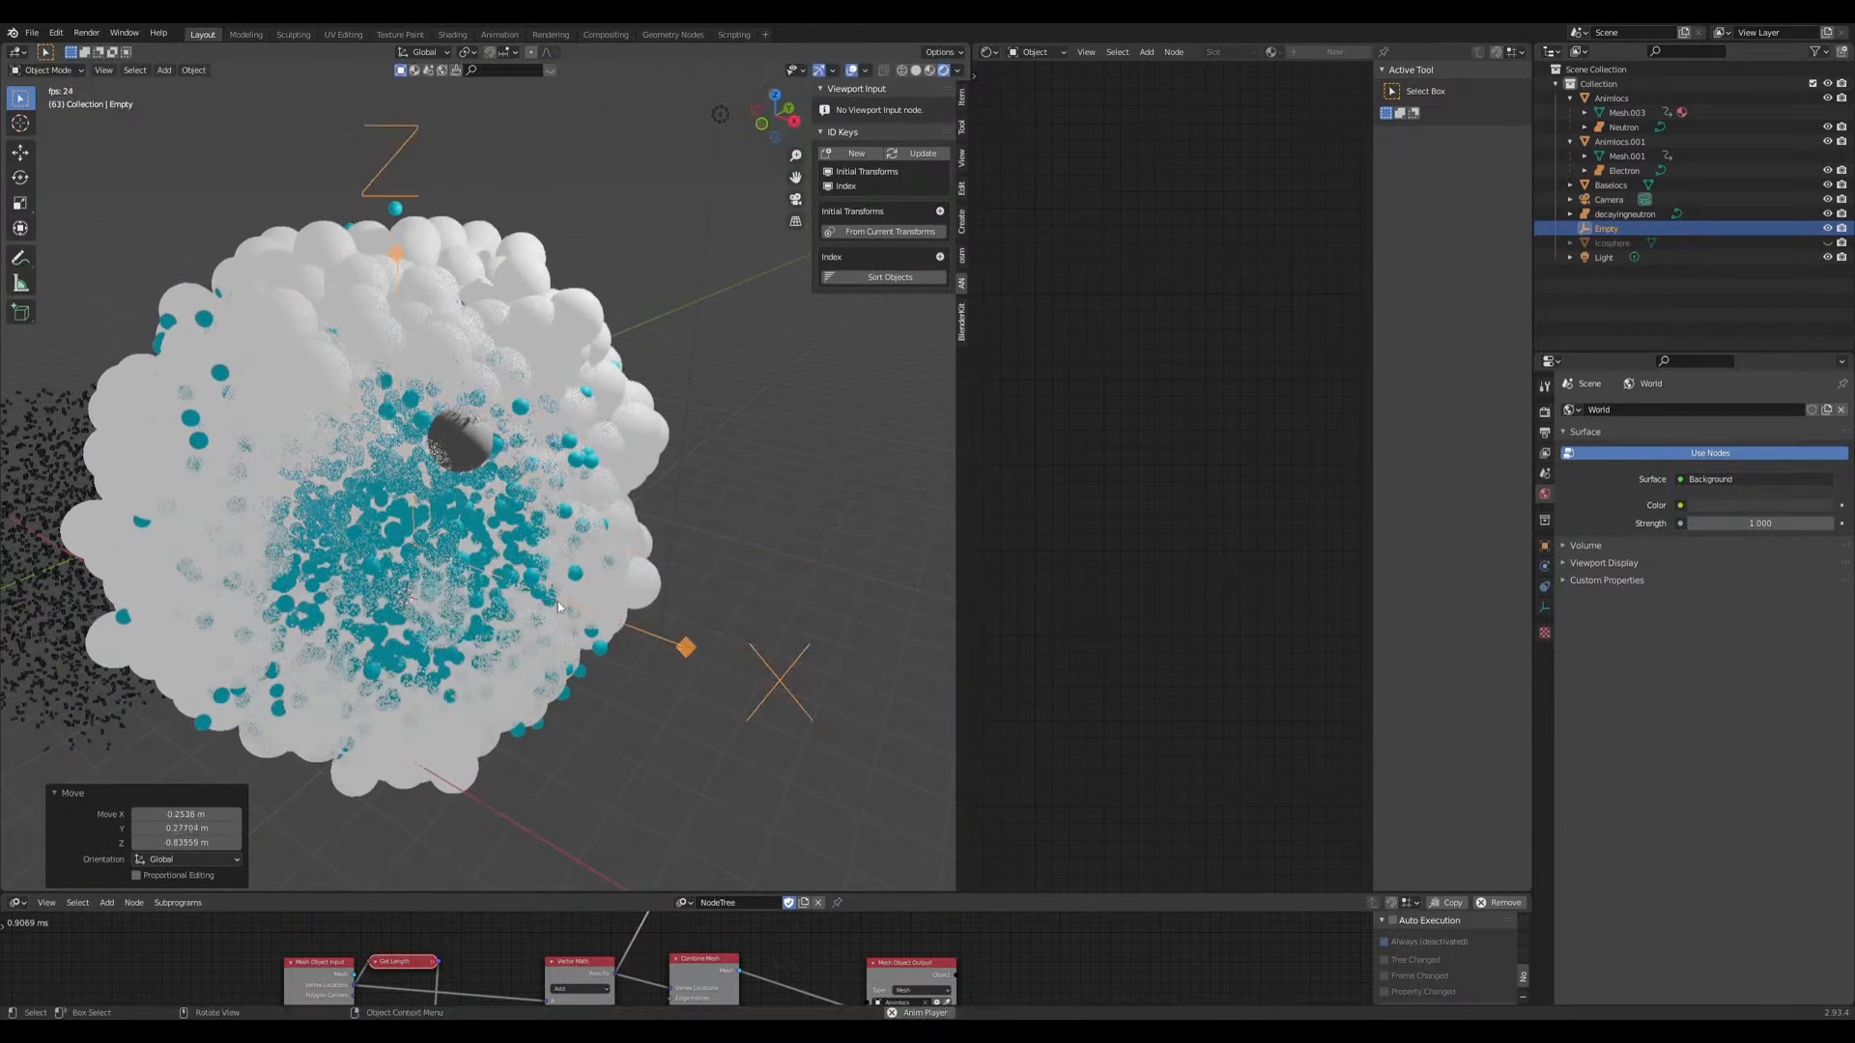
Step: Set the interpolation of Neutron material's ColorRamp to Constant for a hard cutoff
scroll(554, 548, up, 3)
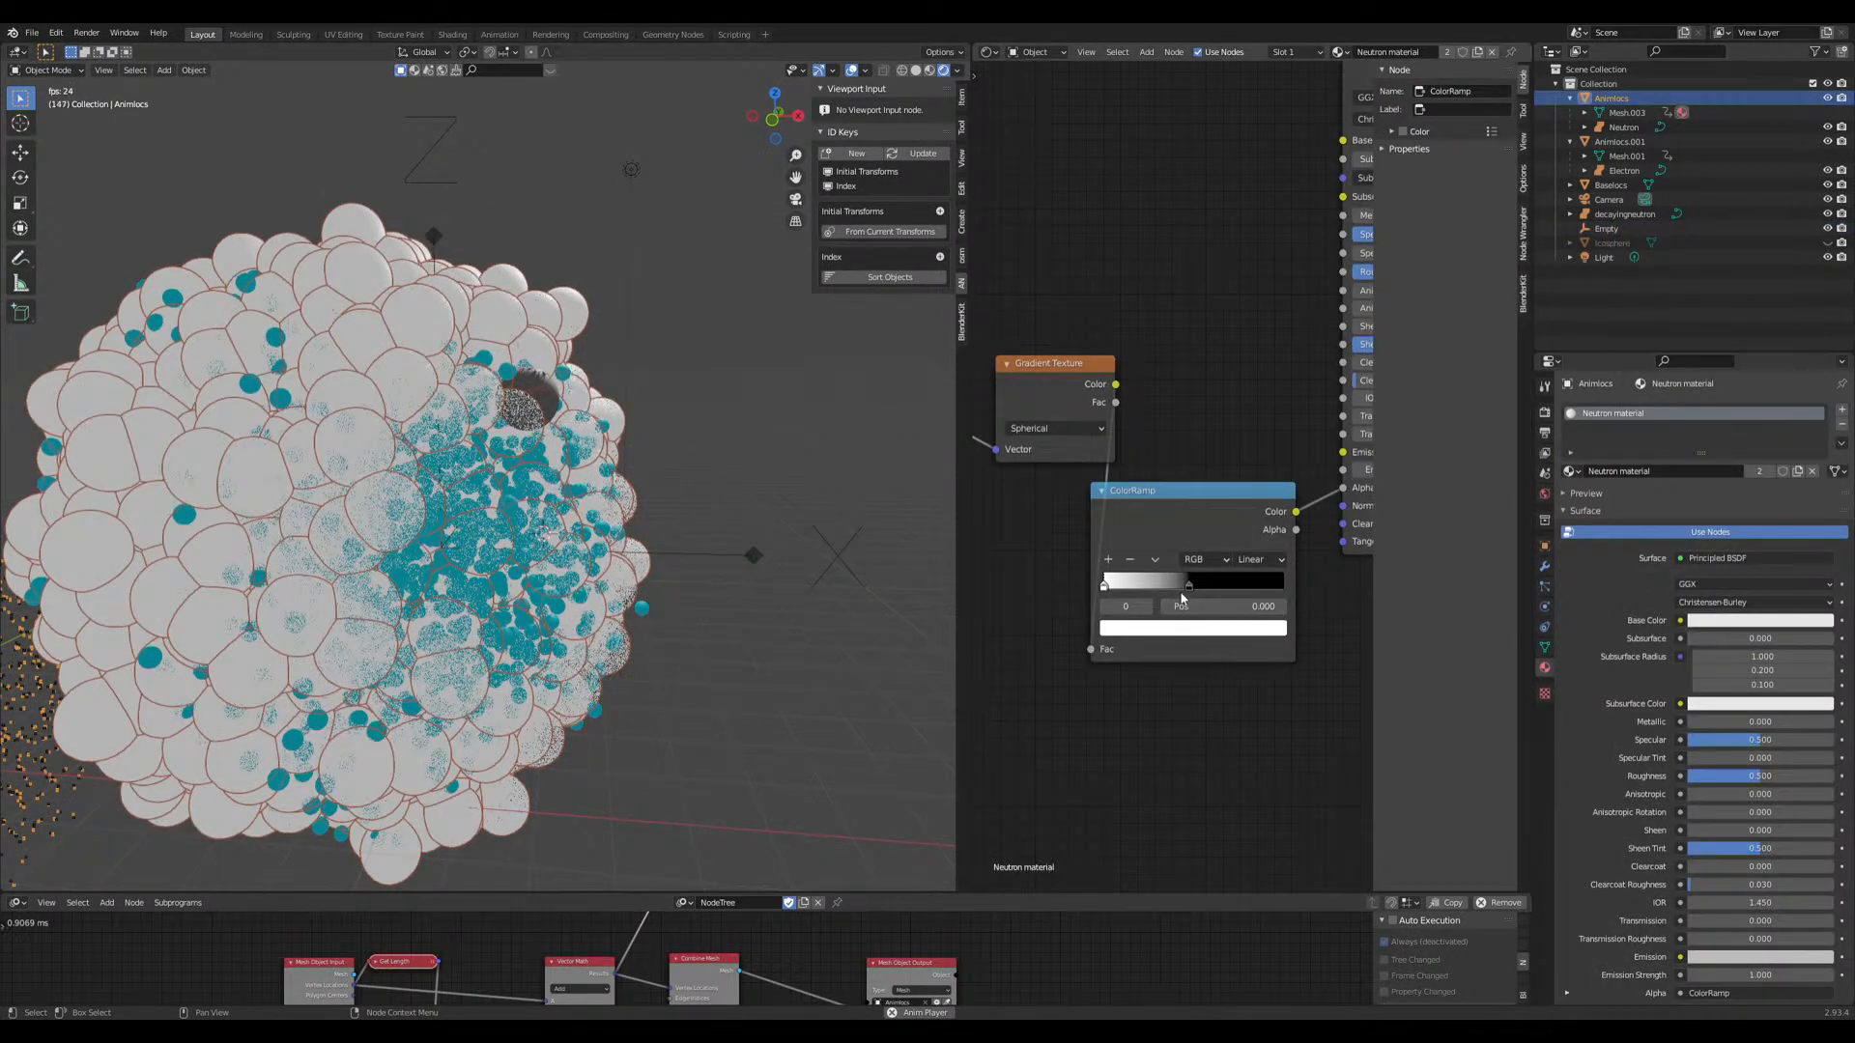
click(1261, 560)
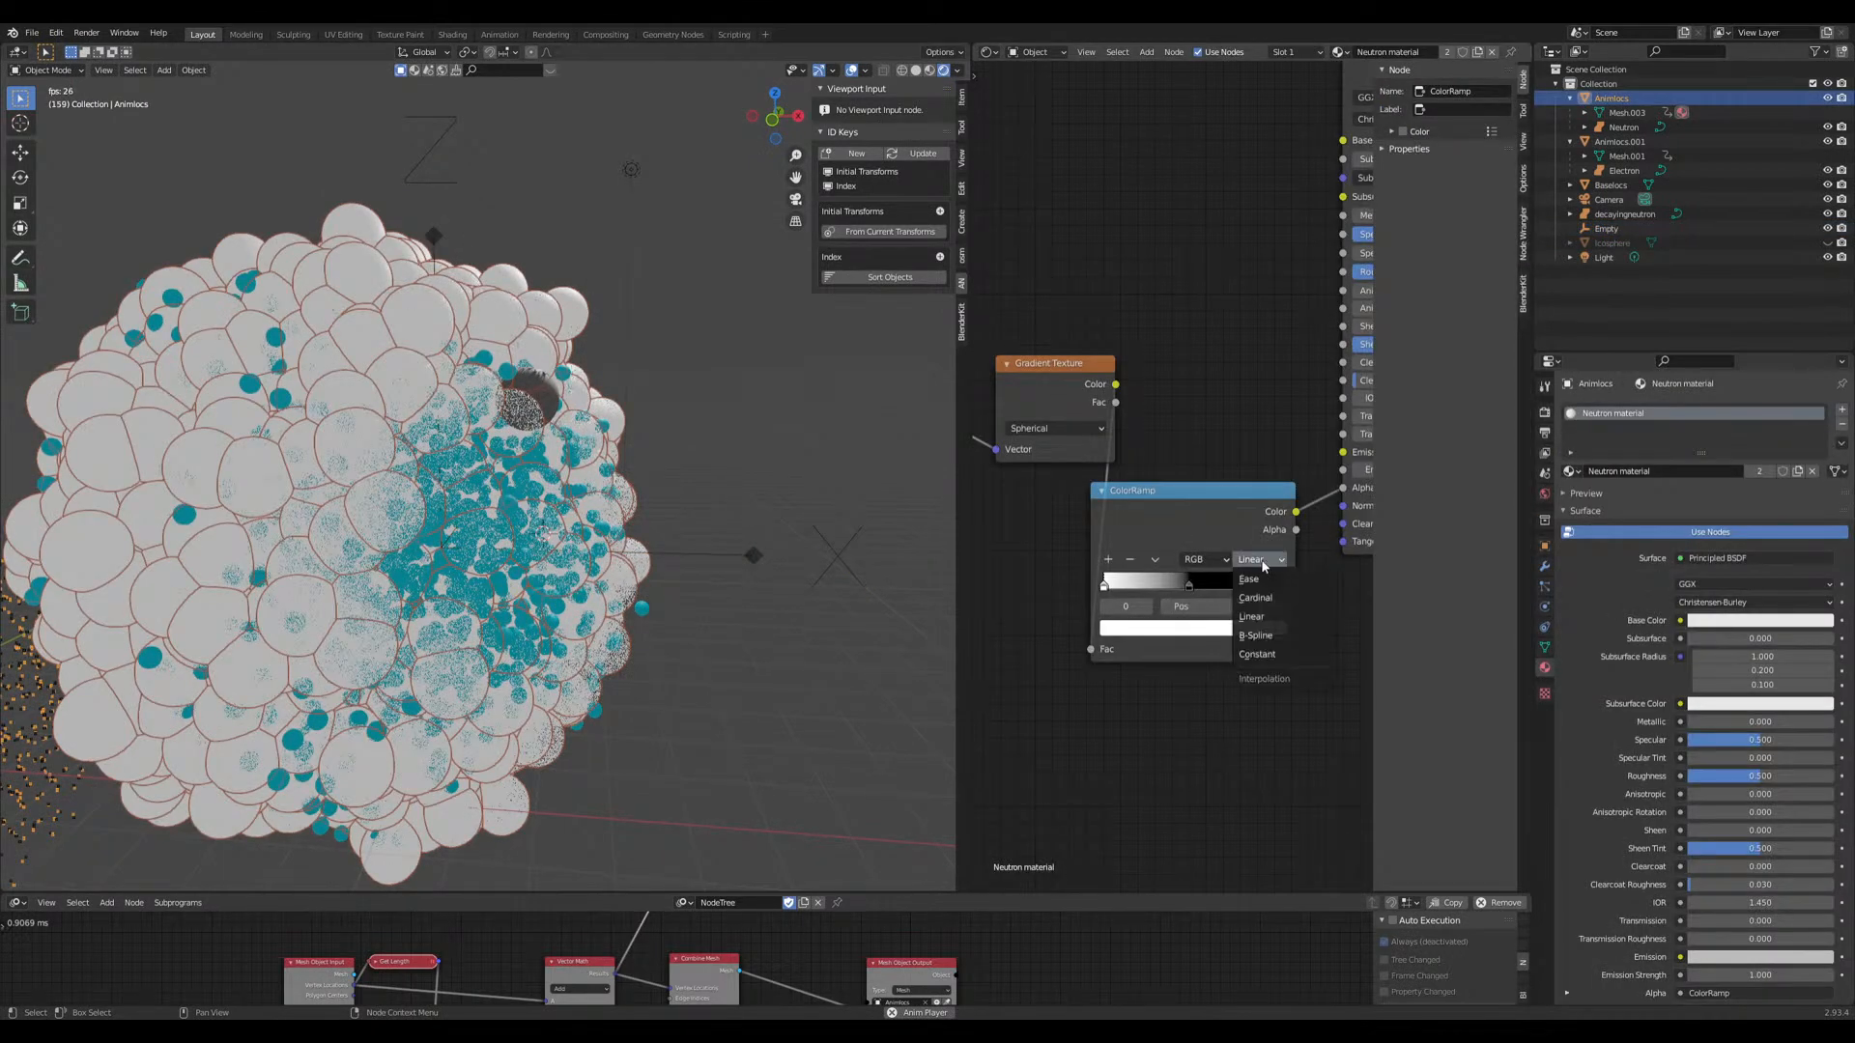
click(1265, 656)
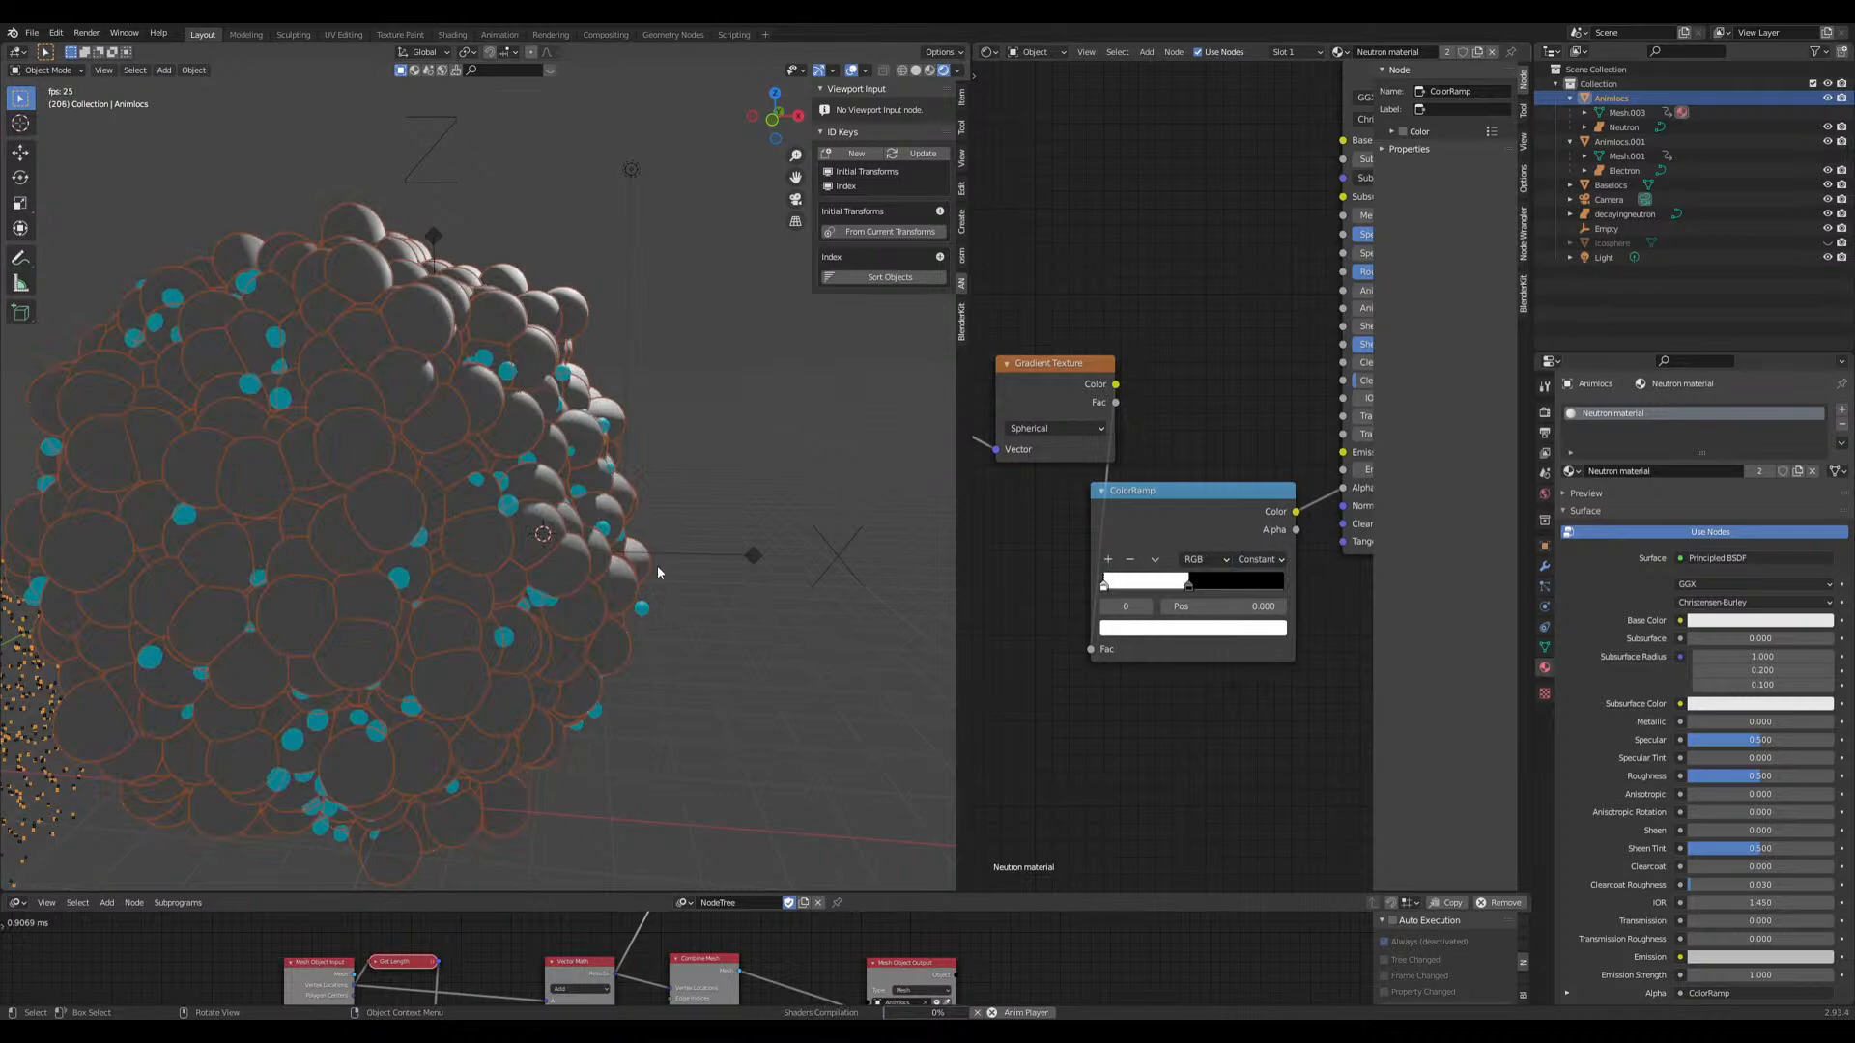
Step: Enlarge the empty further and reposition it so the cutoff removes the neutrons around the decaying neutron
click(686, 555)
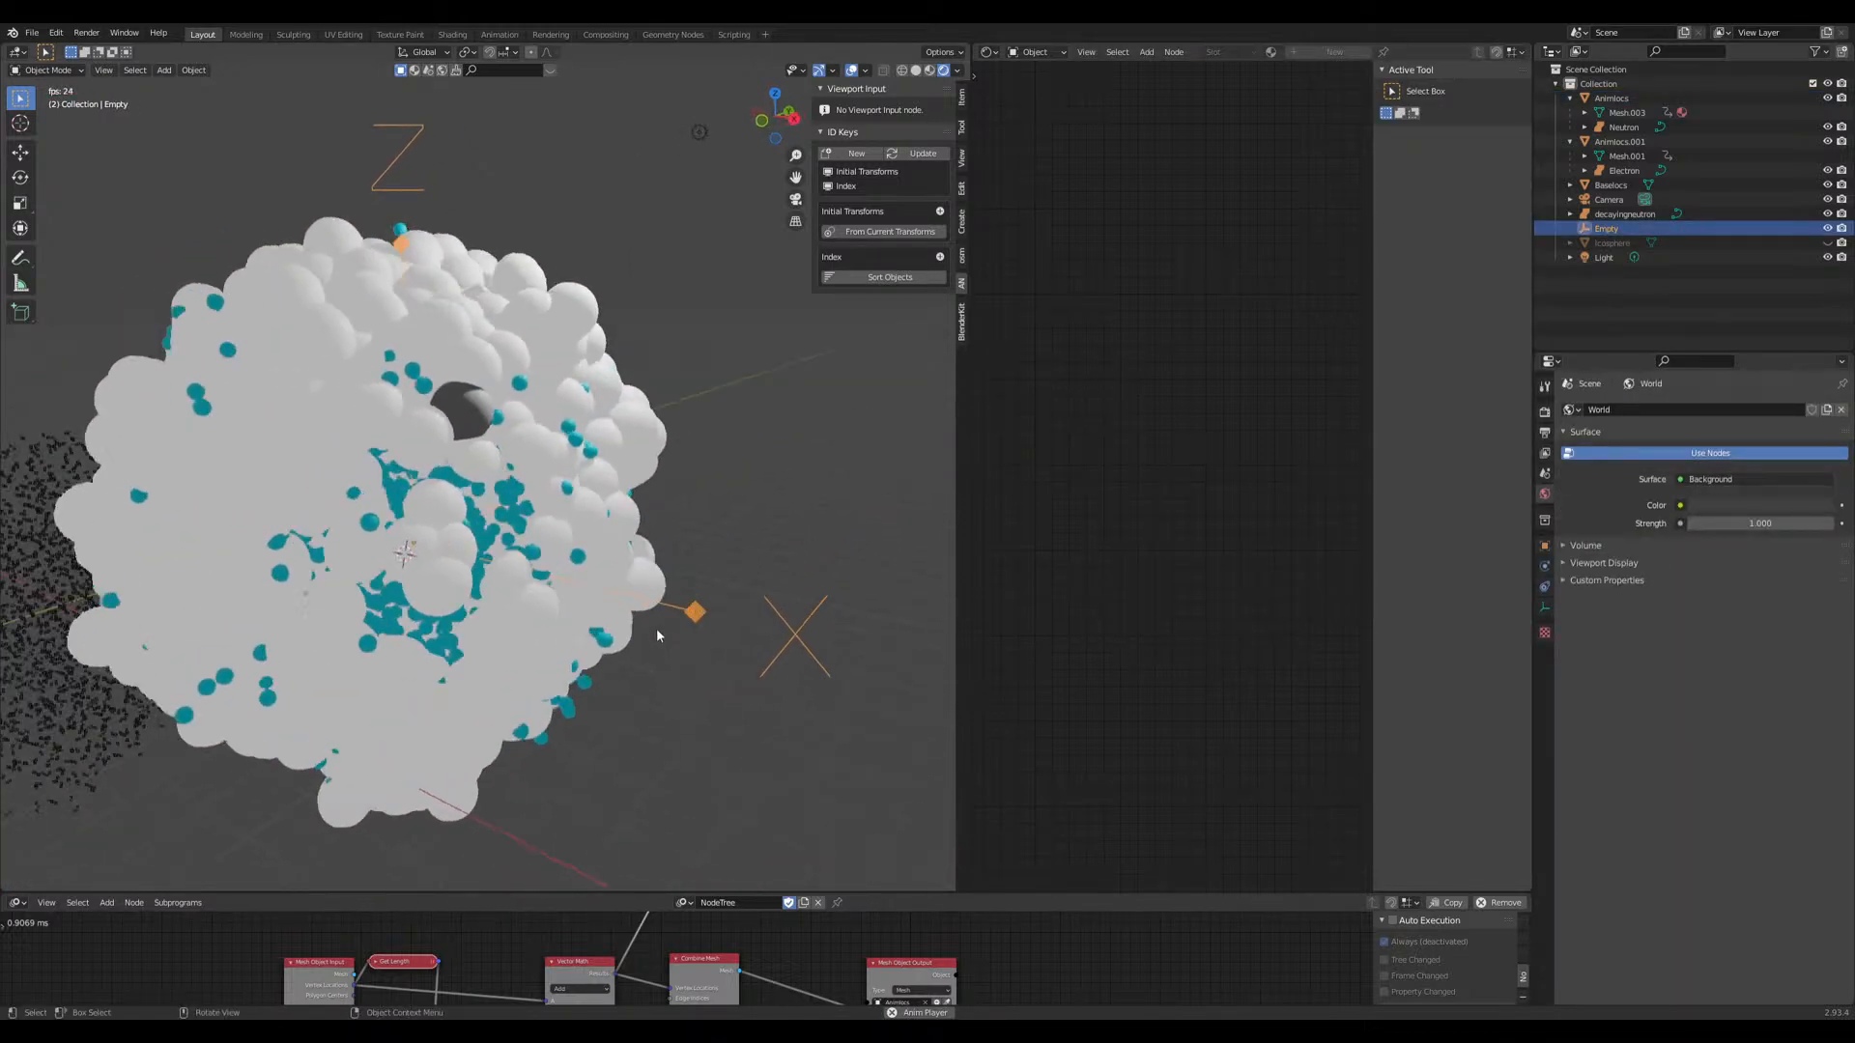
key(s)
click(734, 618)
middle_drag(715, 619, 597, 661)
key(g)
click(537, 618)
key(g)
click(551, 637)
key(s)
click(570, 642)
Step: Assign Material.001 to the decayingneutron object and rename the material Standaloneneutron
click(514, 433)
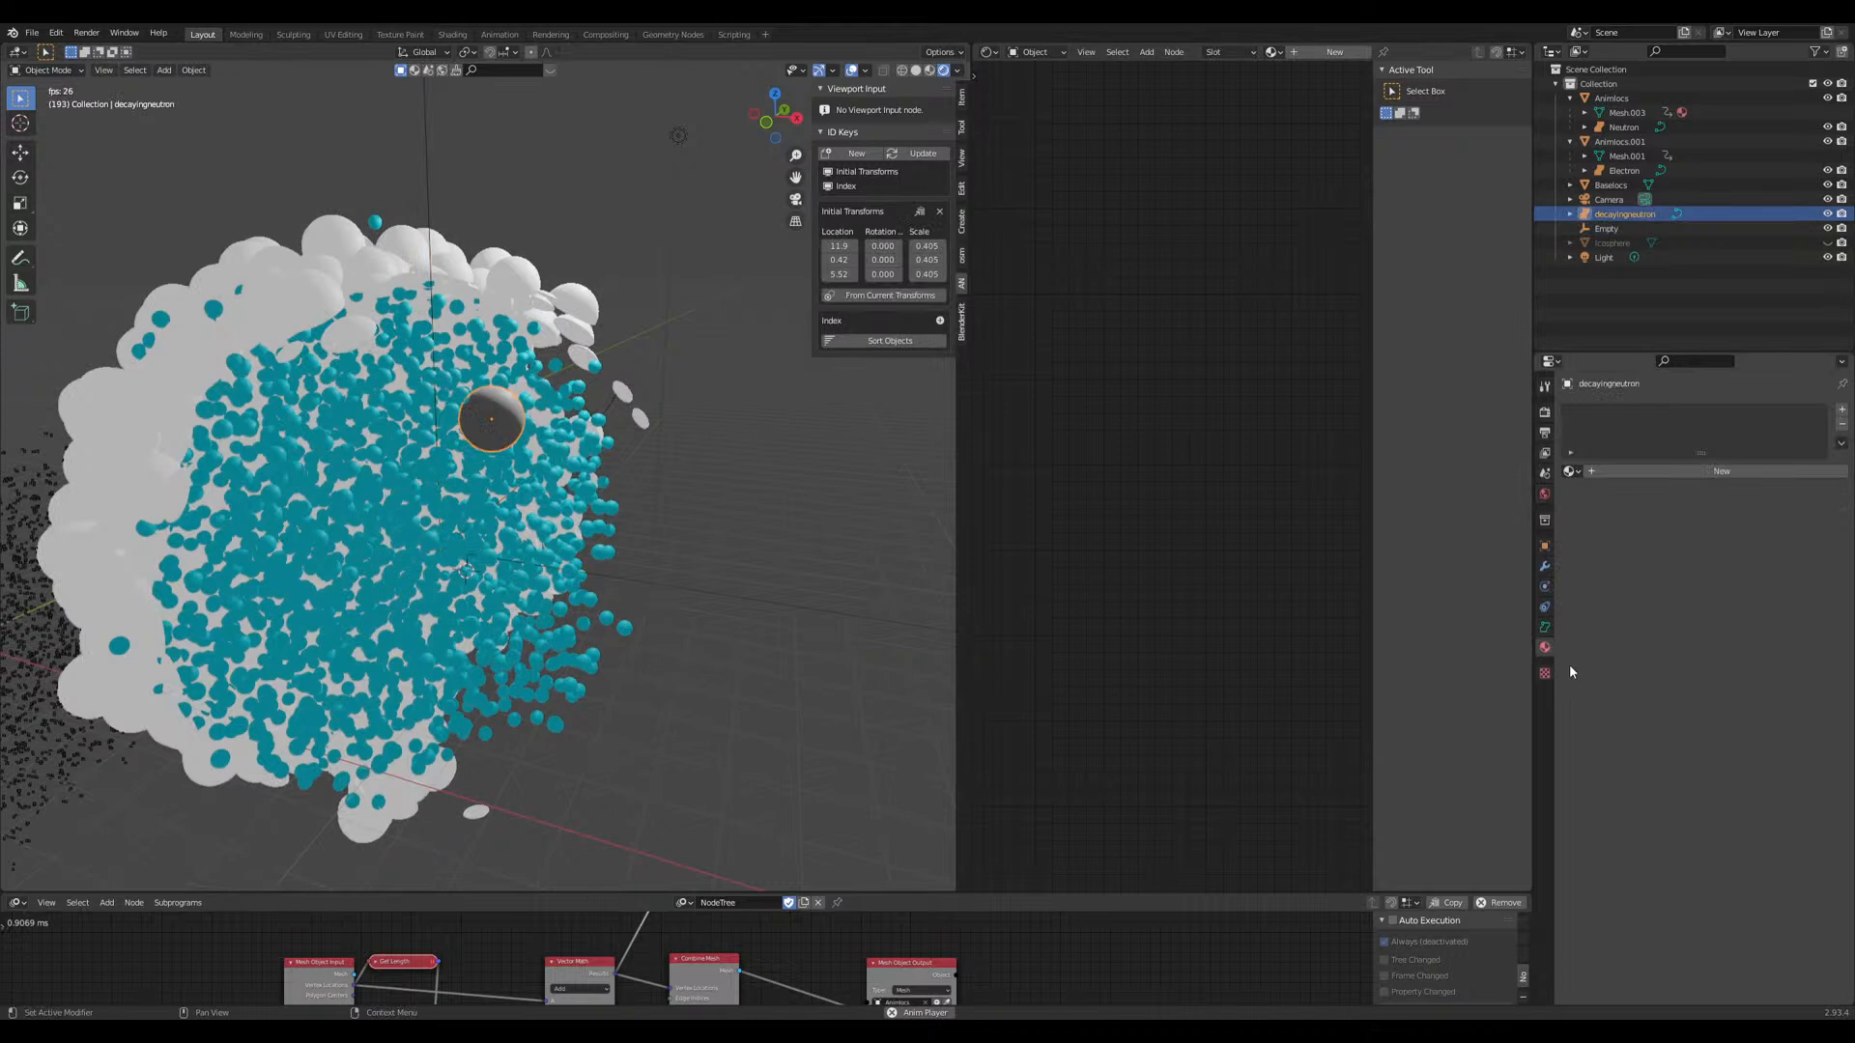
click(1572, 473)
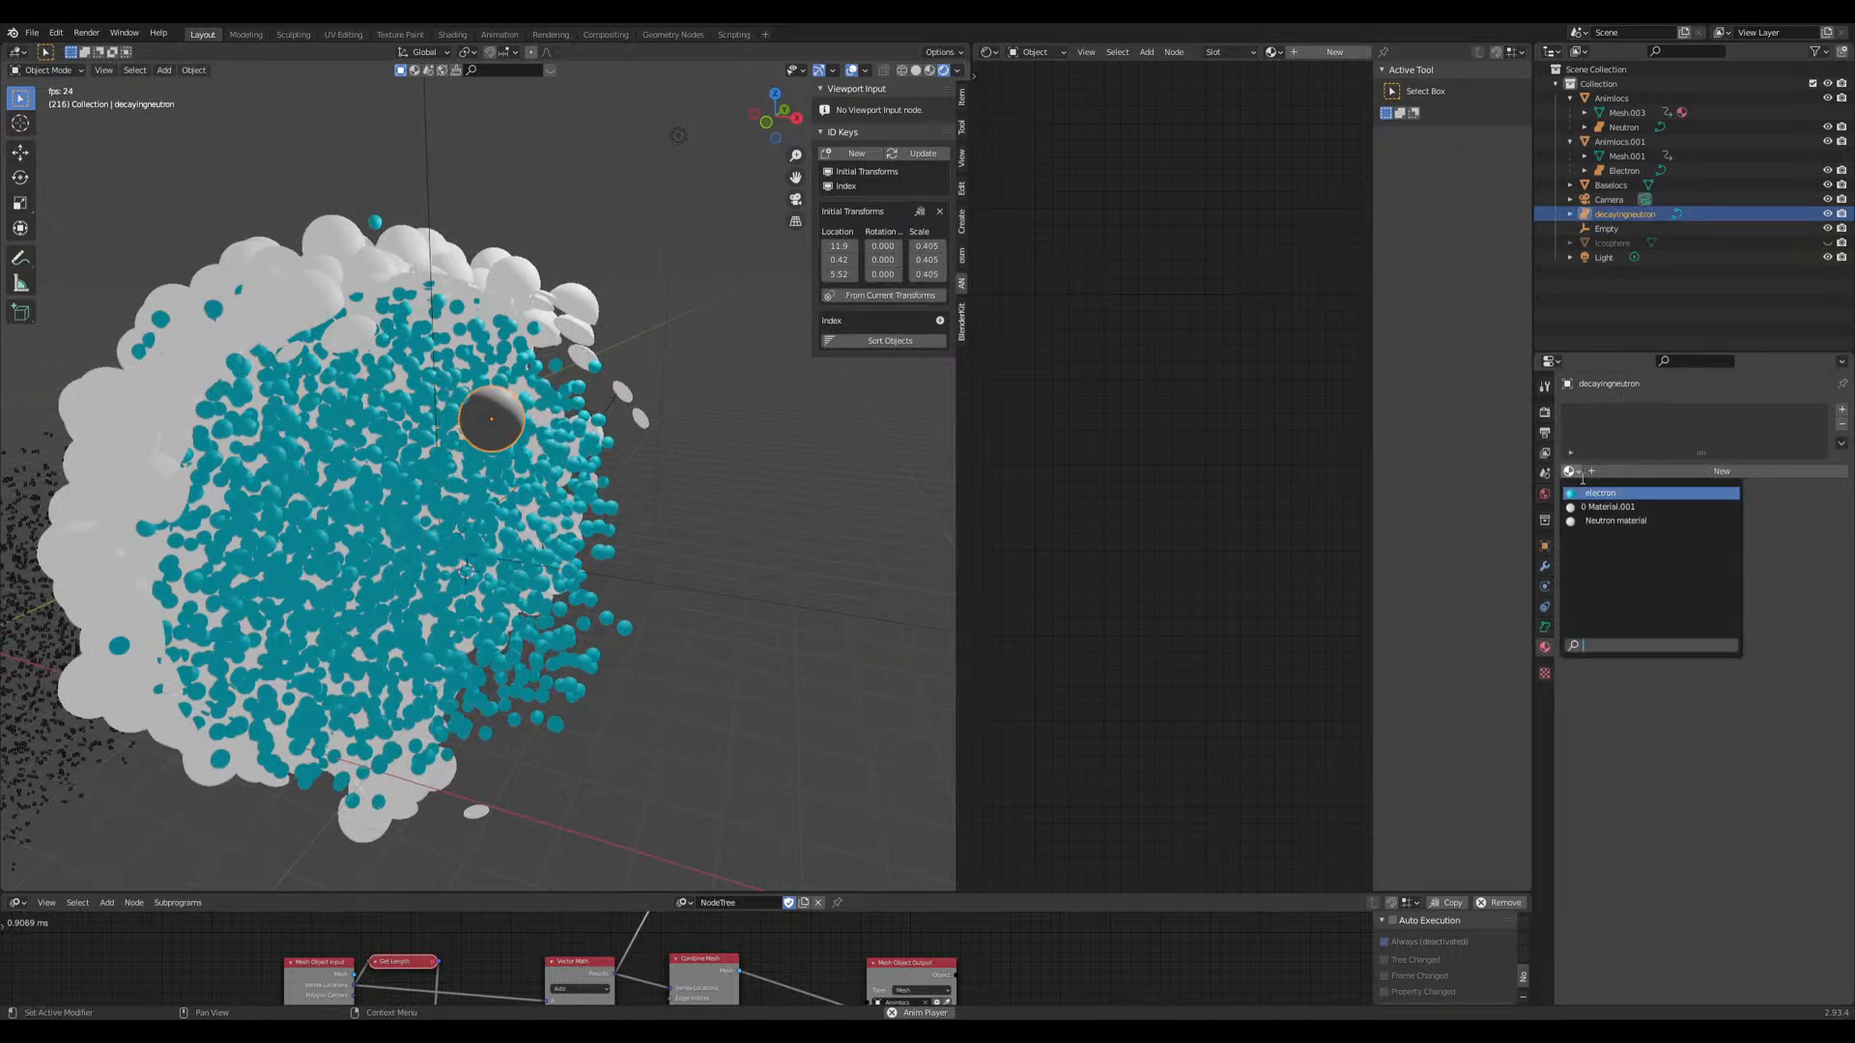
click(1627, 507)
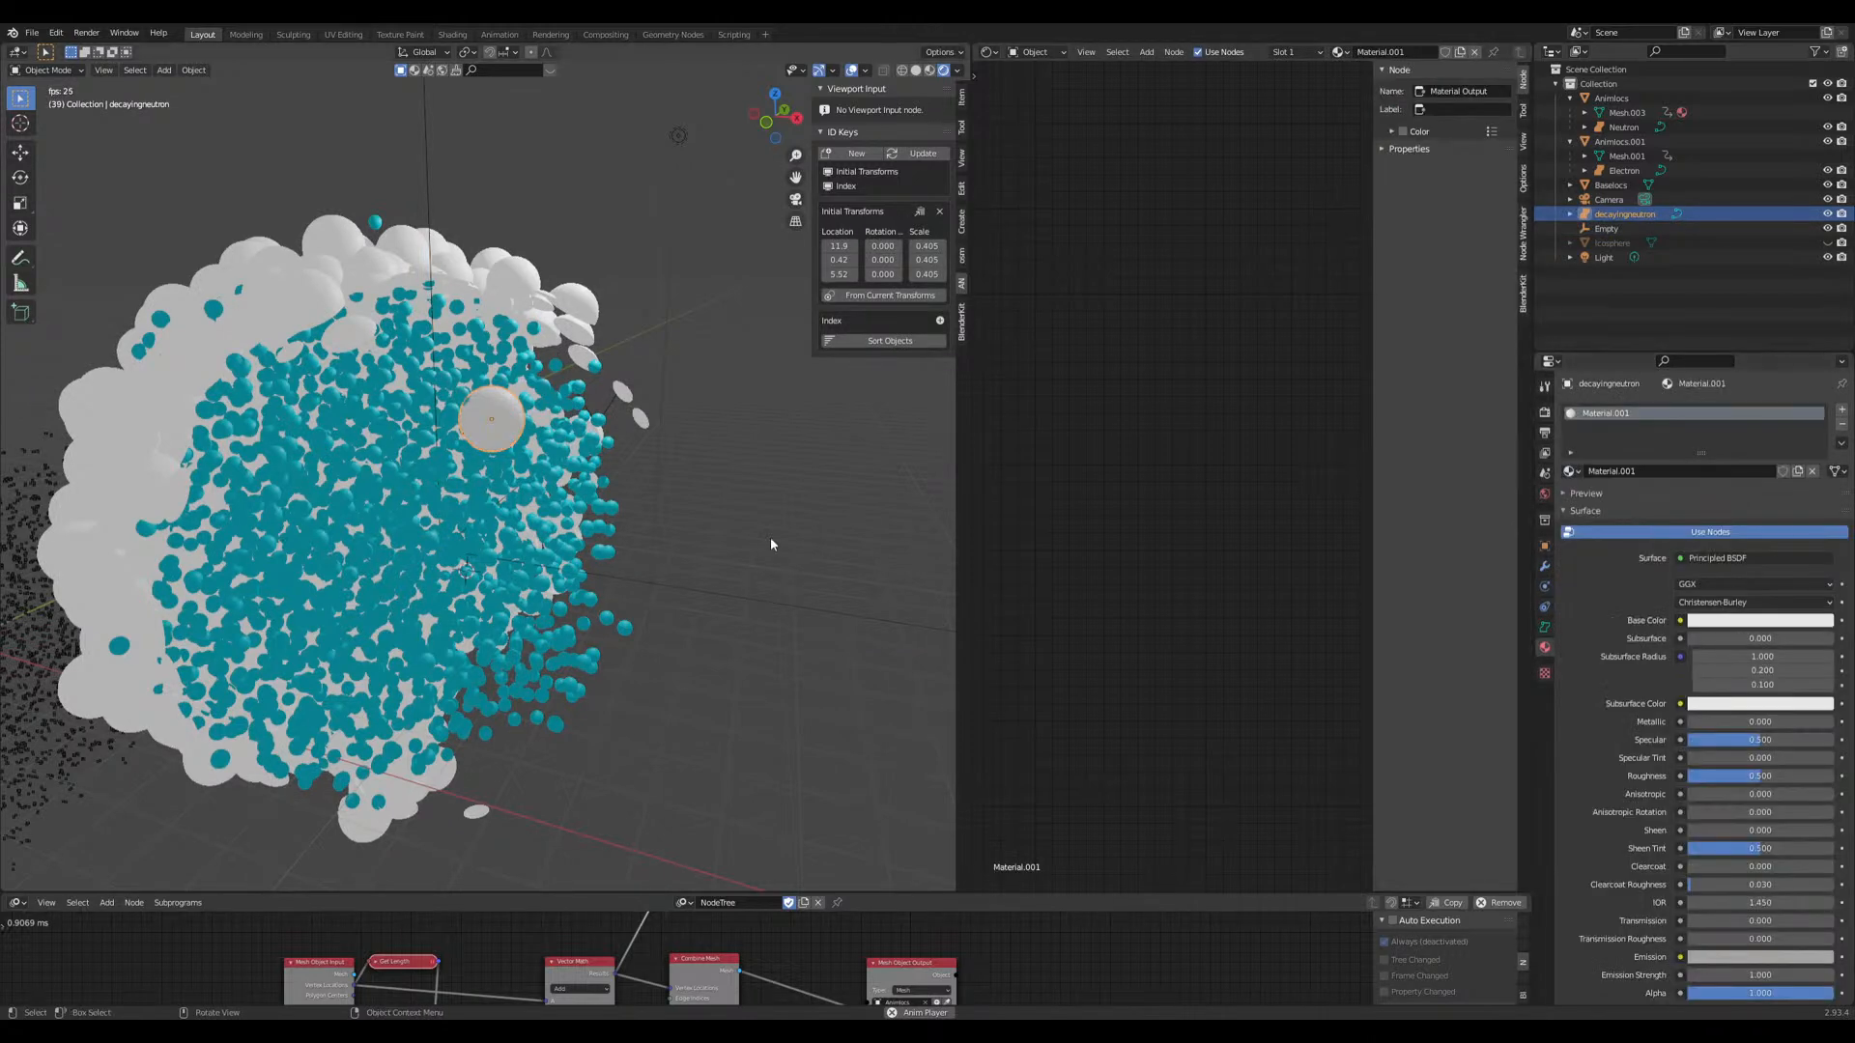
click(1672, 470)
text(Standaloneneutron)
key(Return)
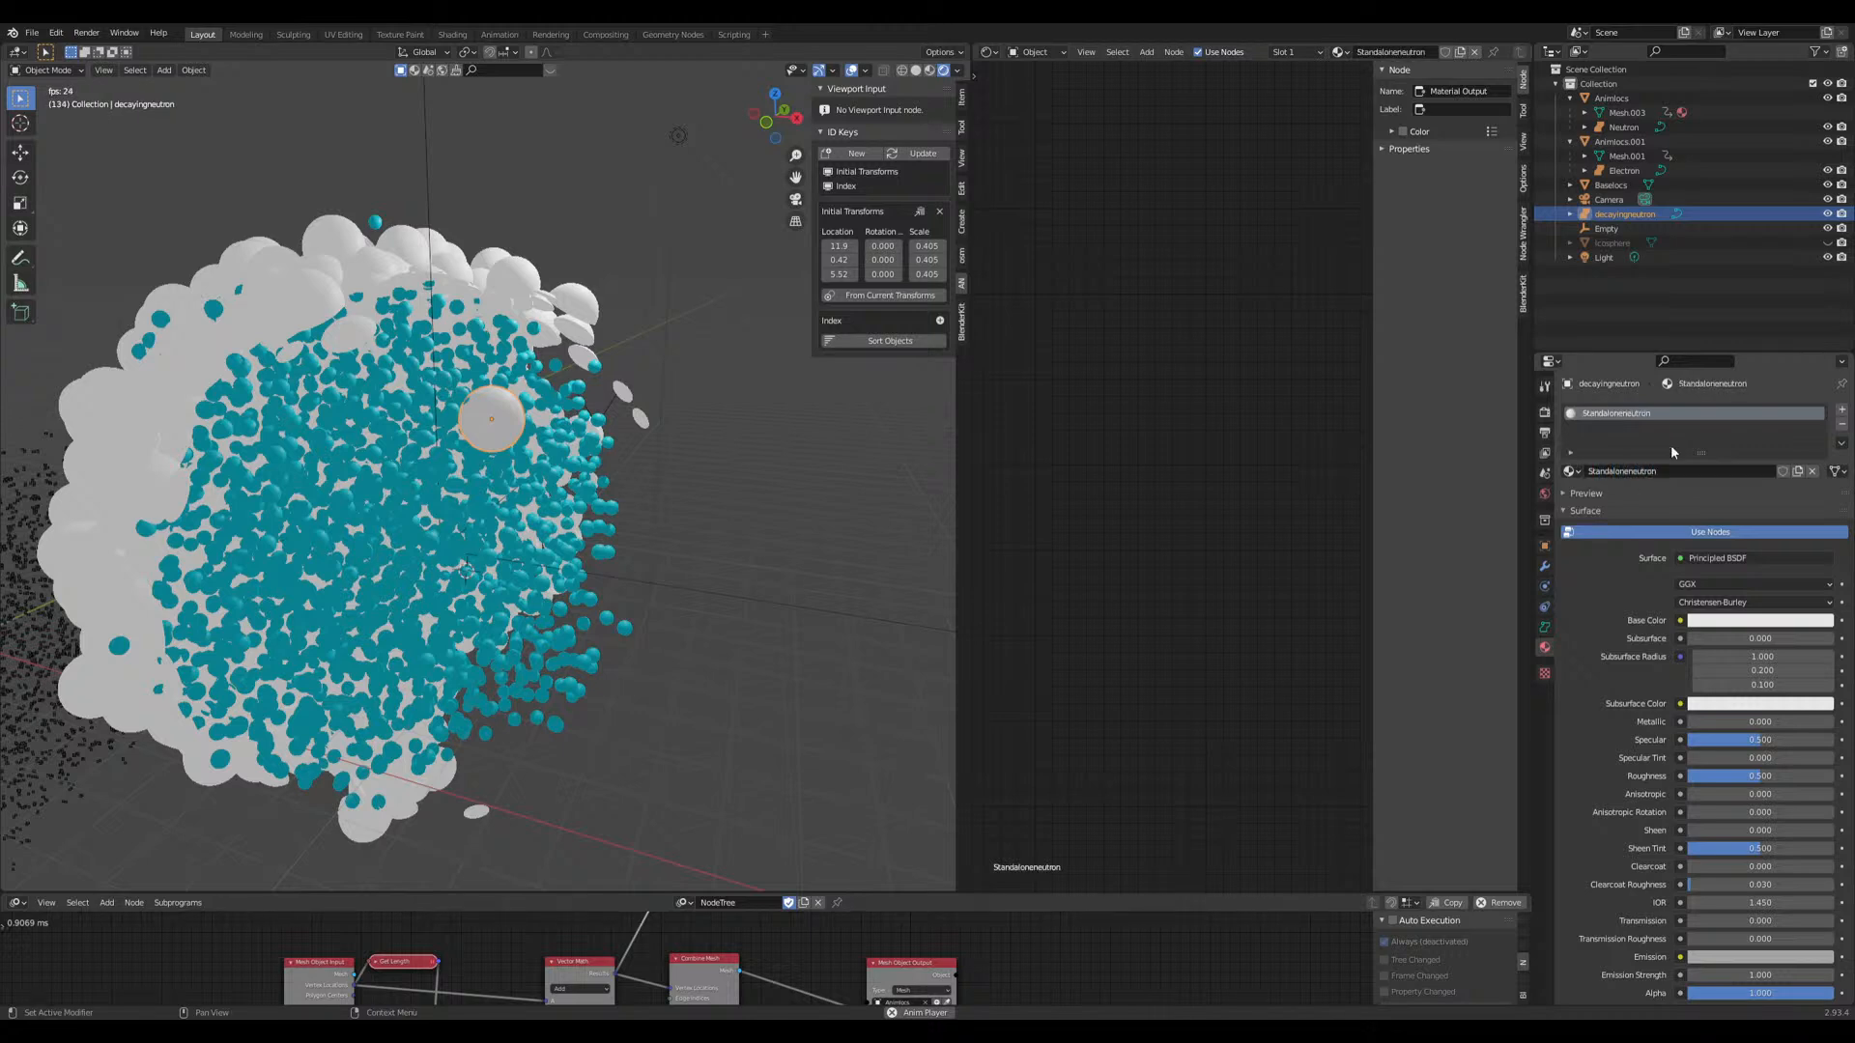
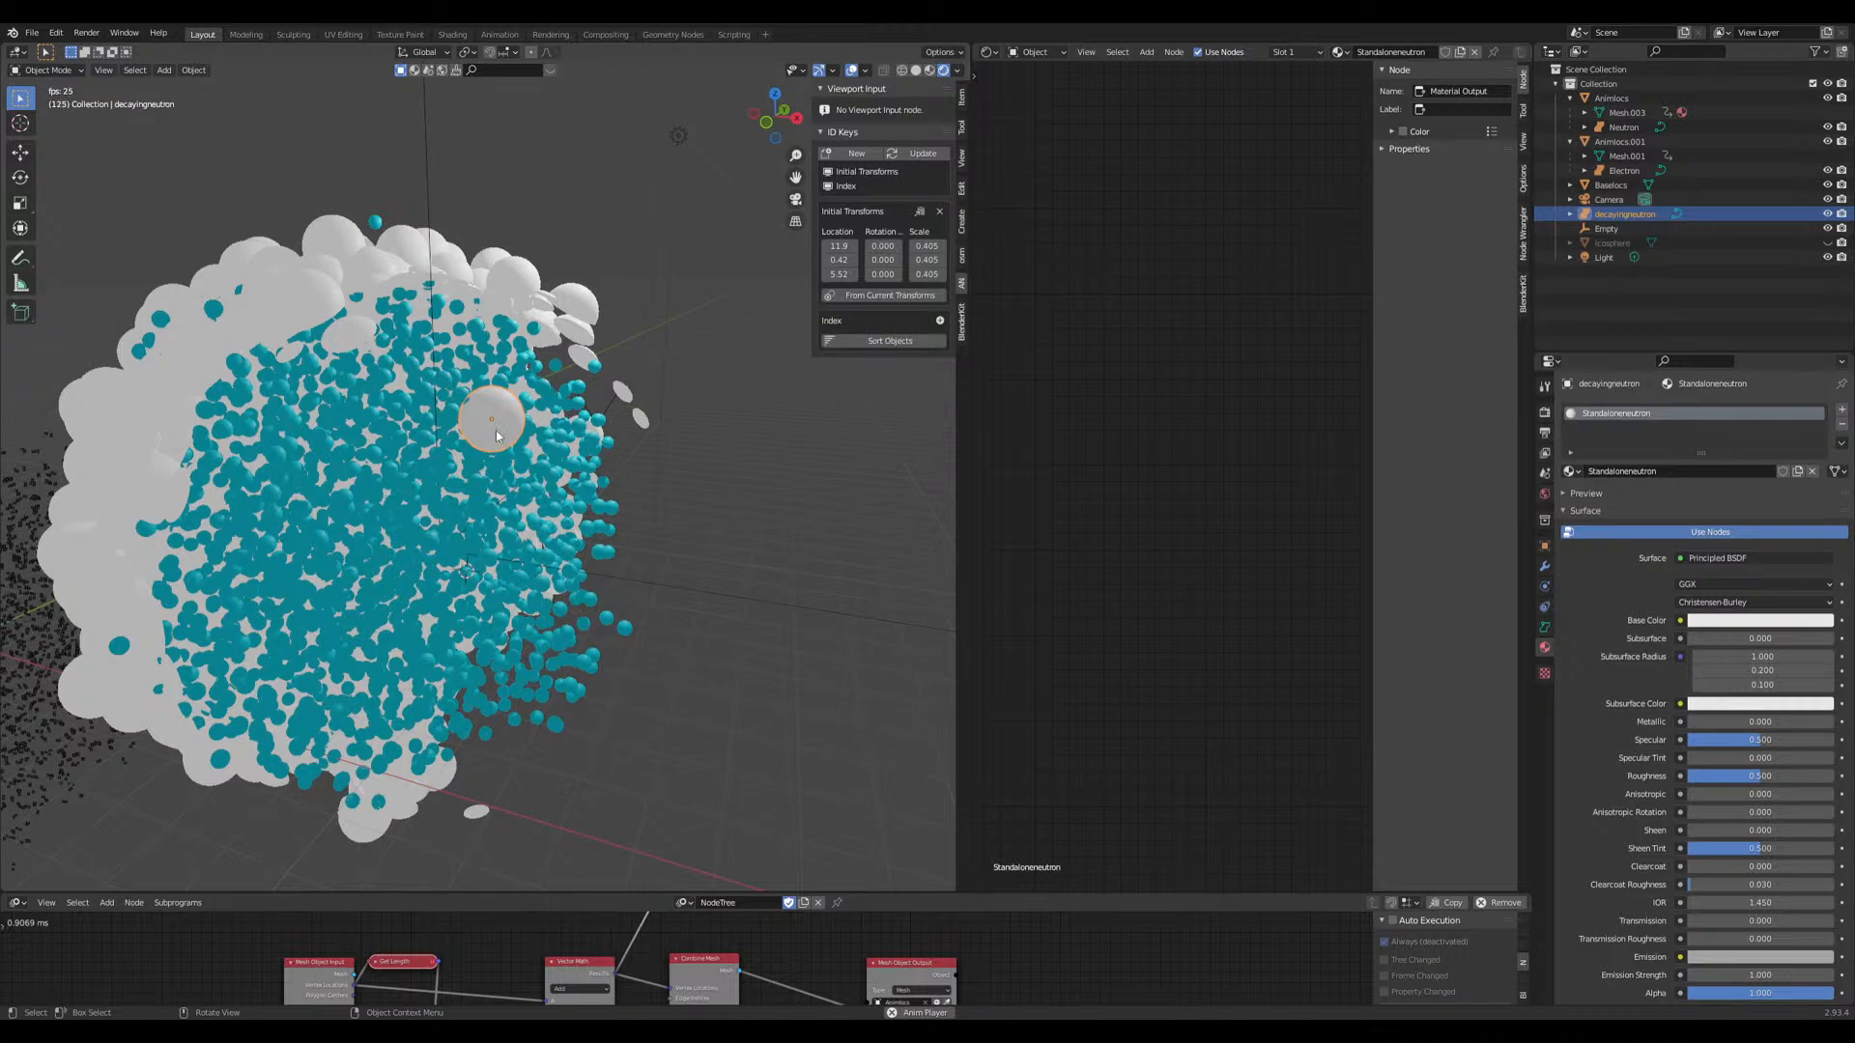
Step: Move the decaying neutron down into the middle of the exposed electrons
scroll(499, 437, up, 5)
key(g)
click(415, 533)
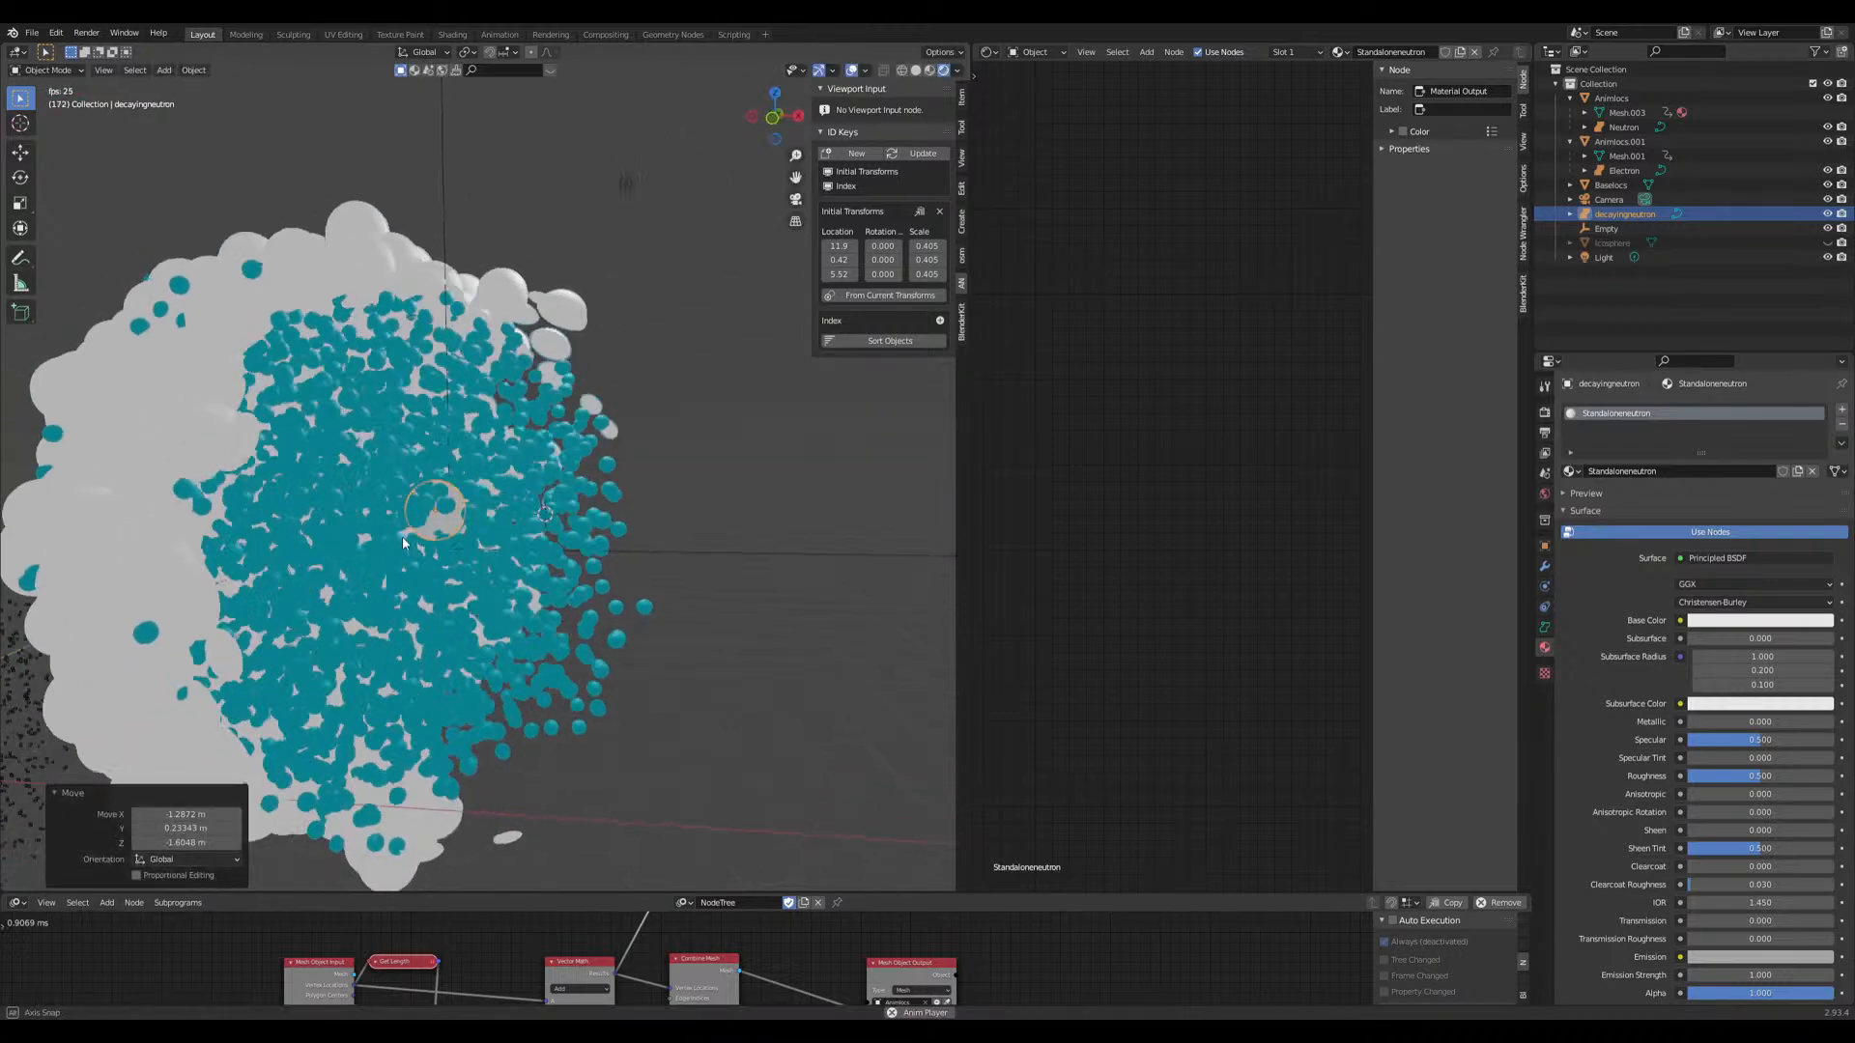
key(g)
click(410, 530)
key(g)
click(421, 532)
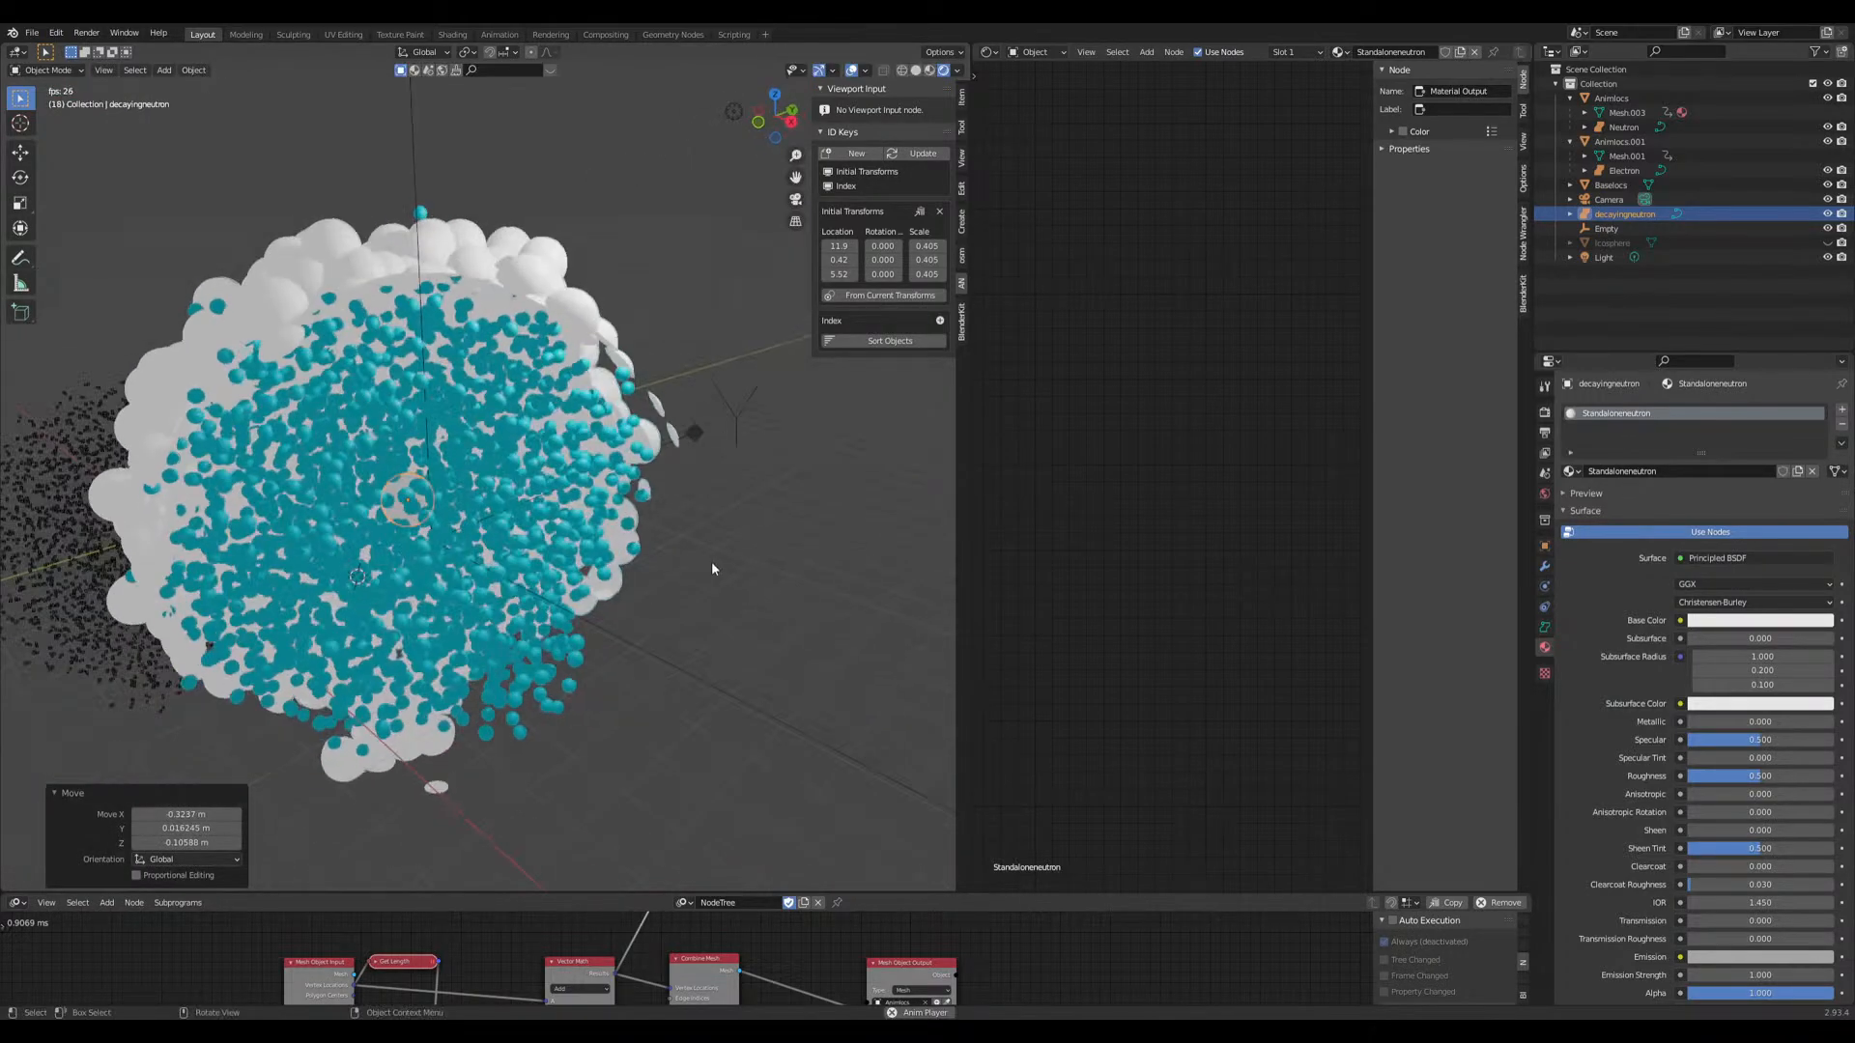
Step: Fine-tune the decaying neutron's position among the electrons, finishing with a shift of about -0.36 m along X
scroll(720, 527, up, 10)
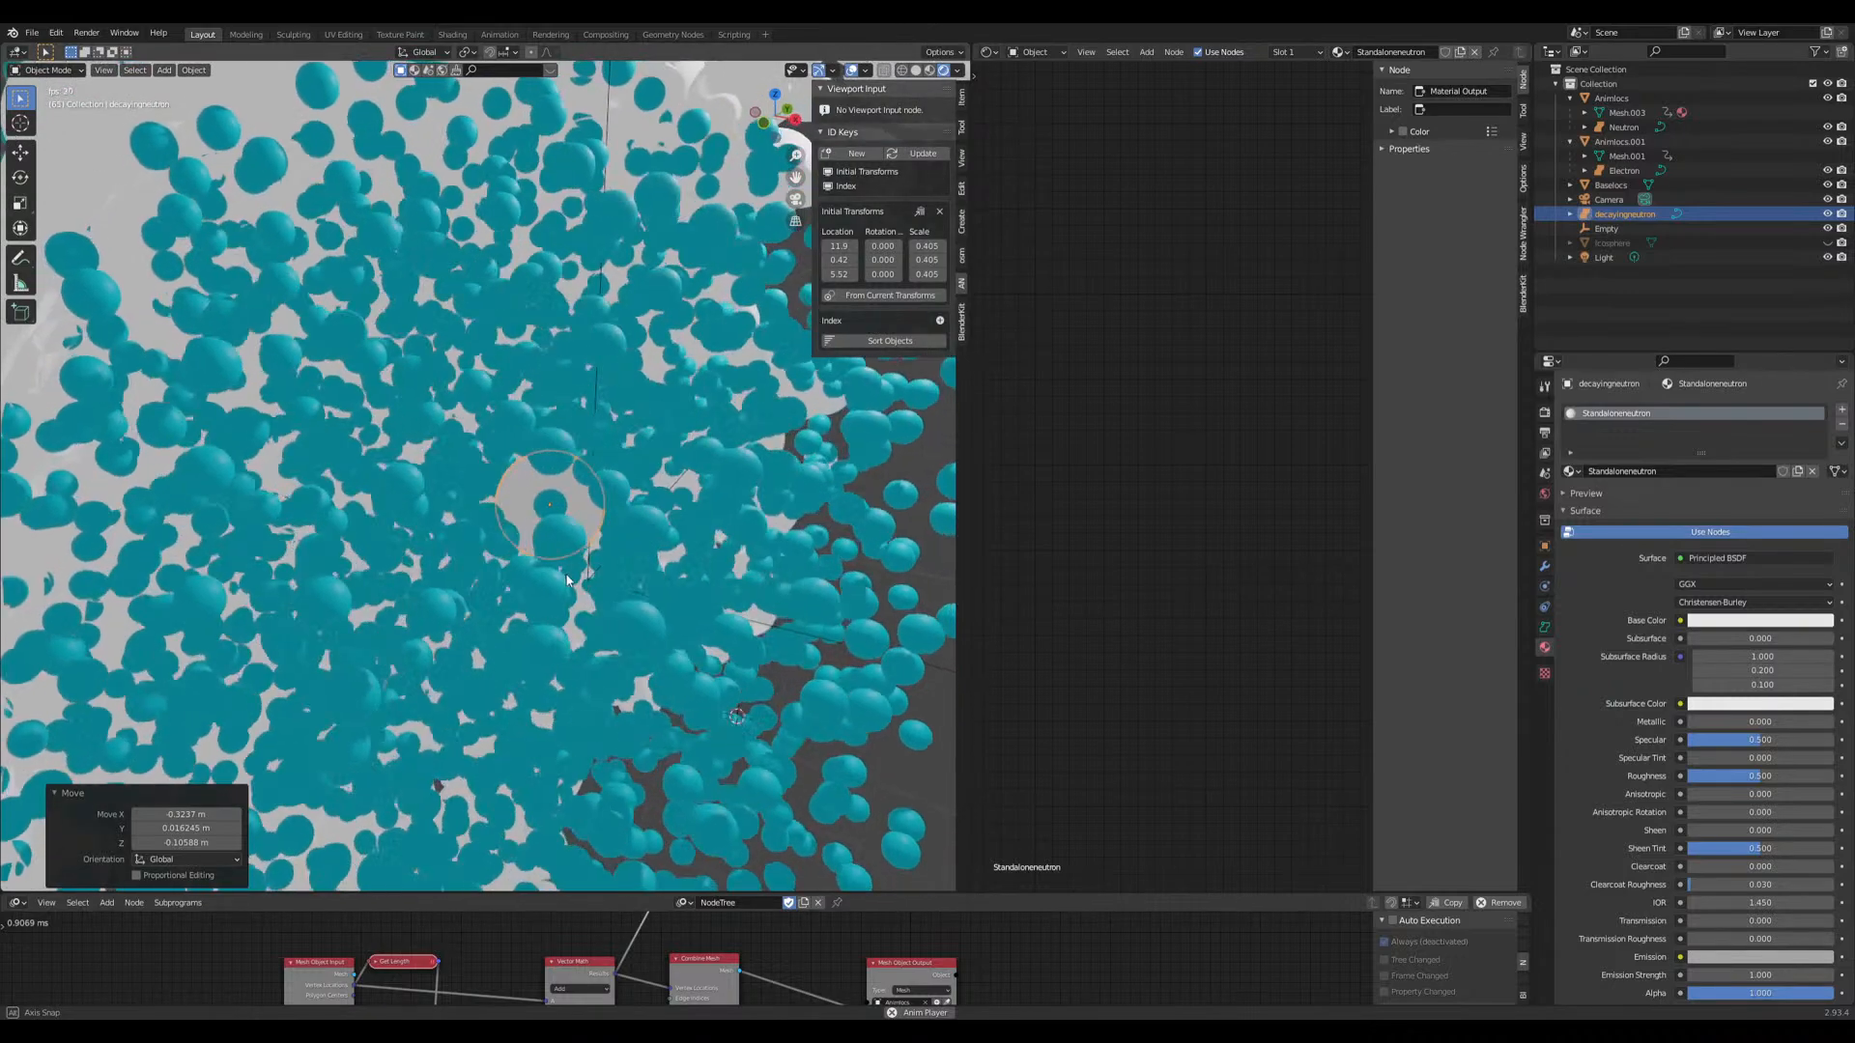
key(g)
click(605, 594)
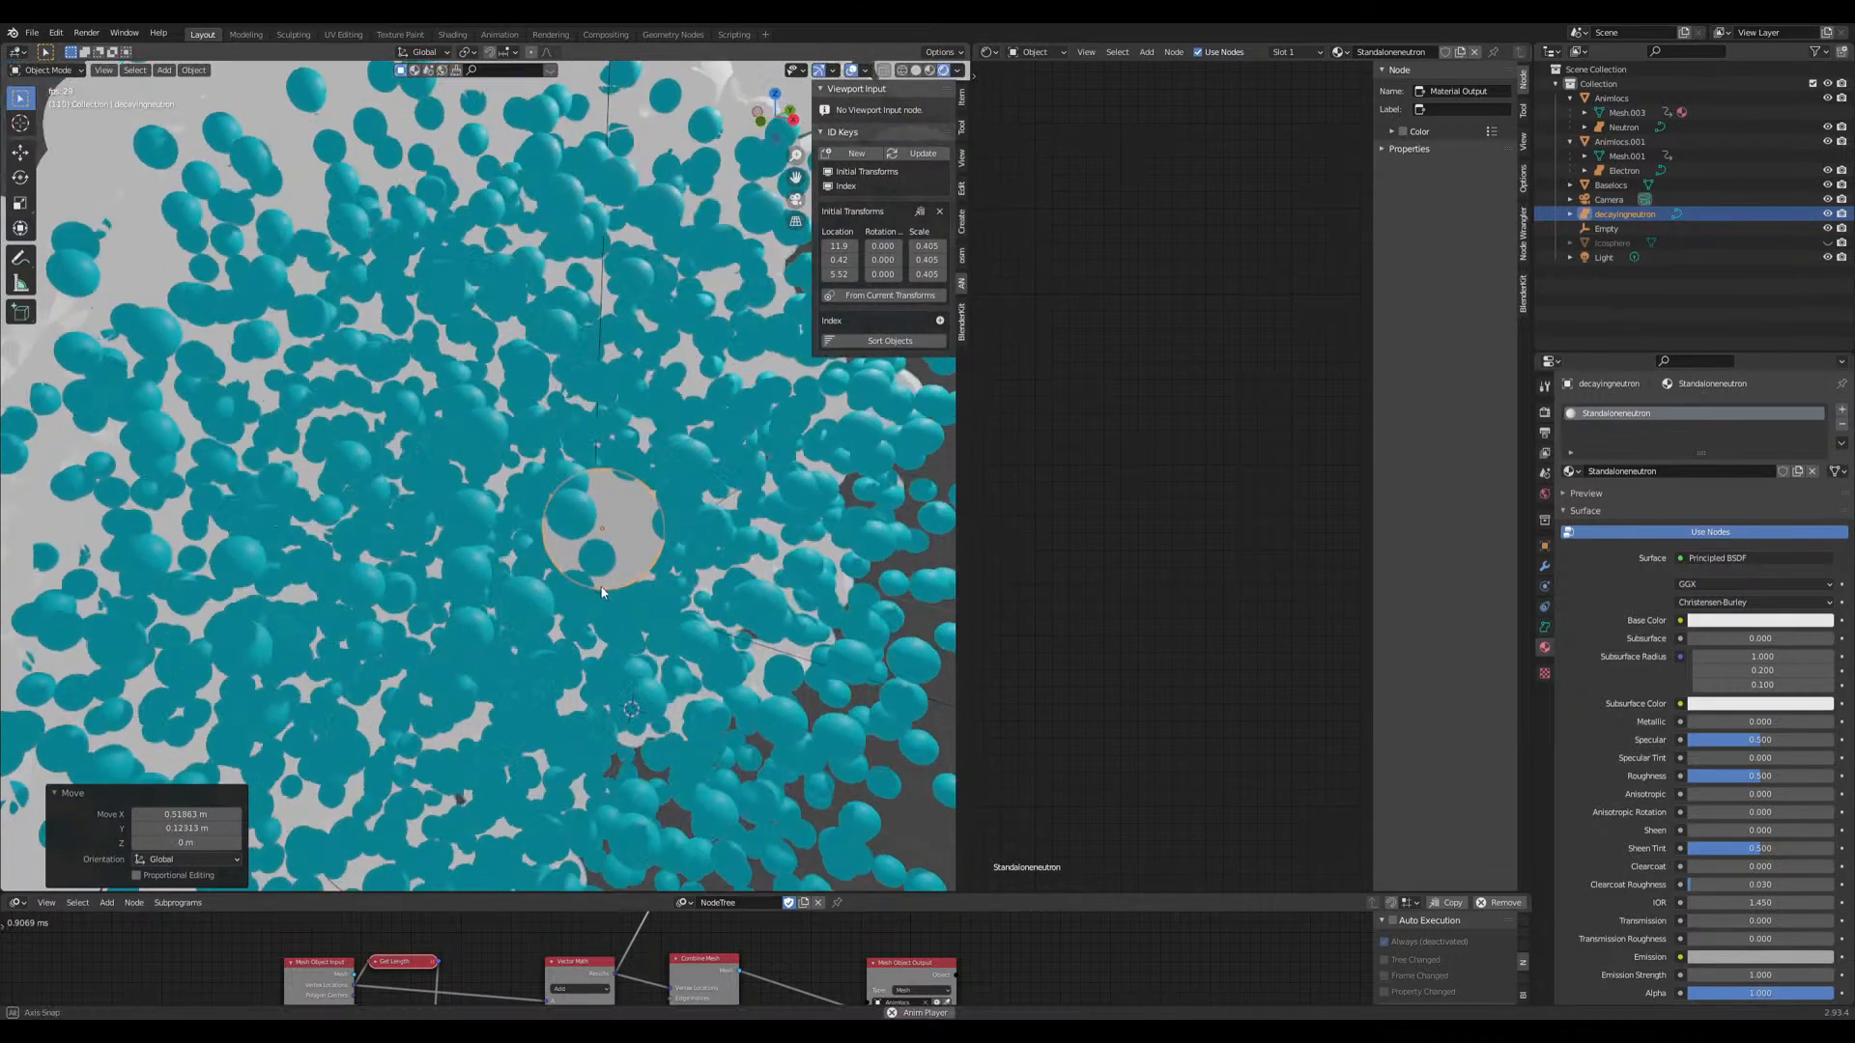
key(g)
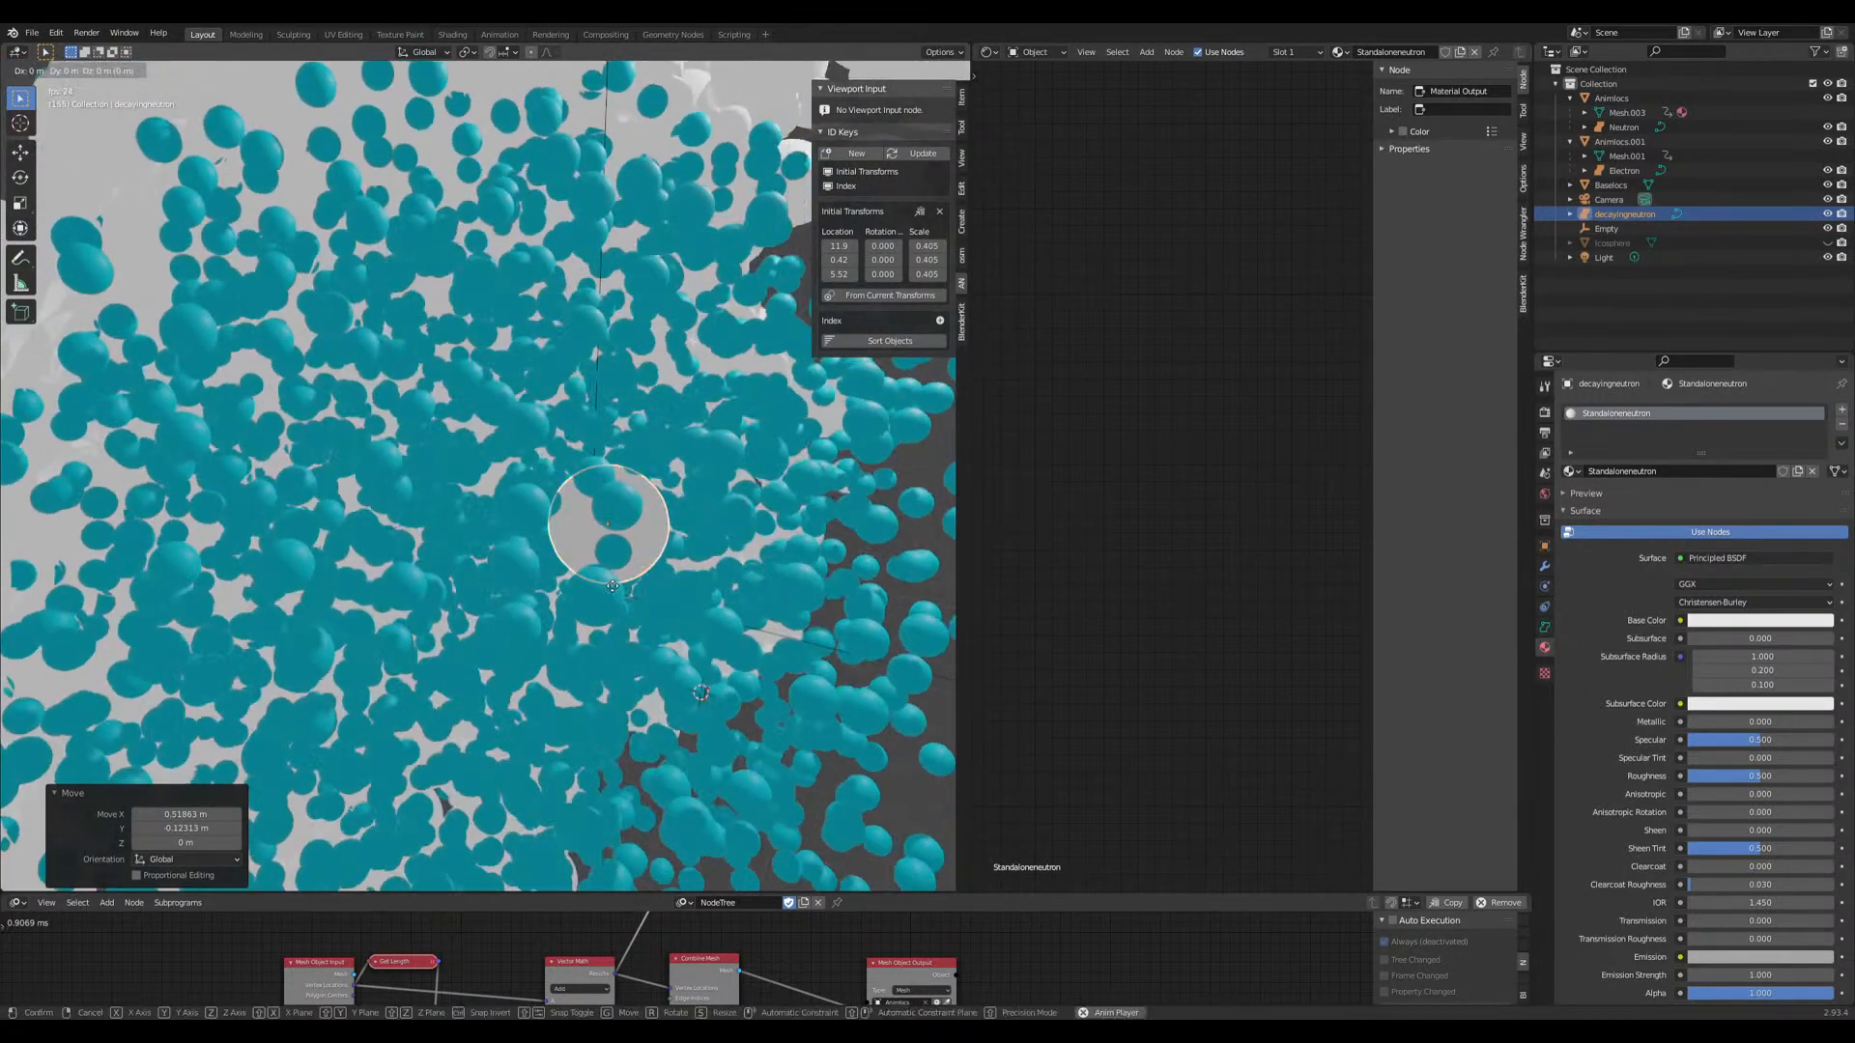
click(606, 623)
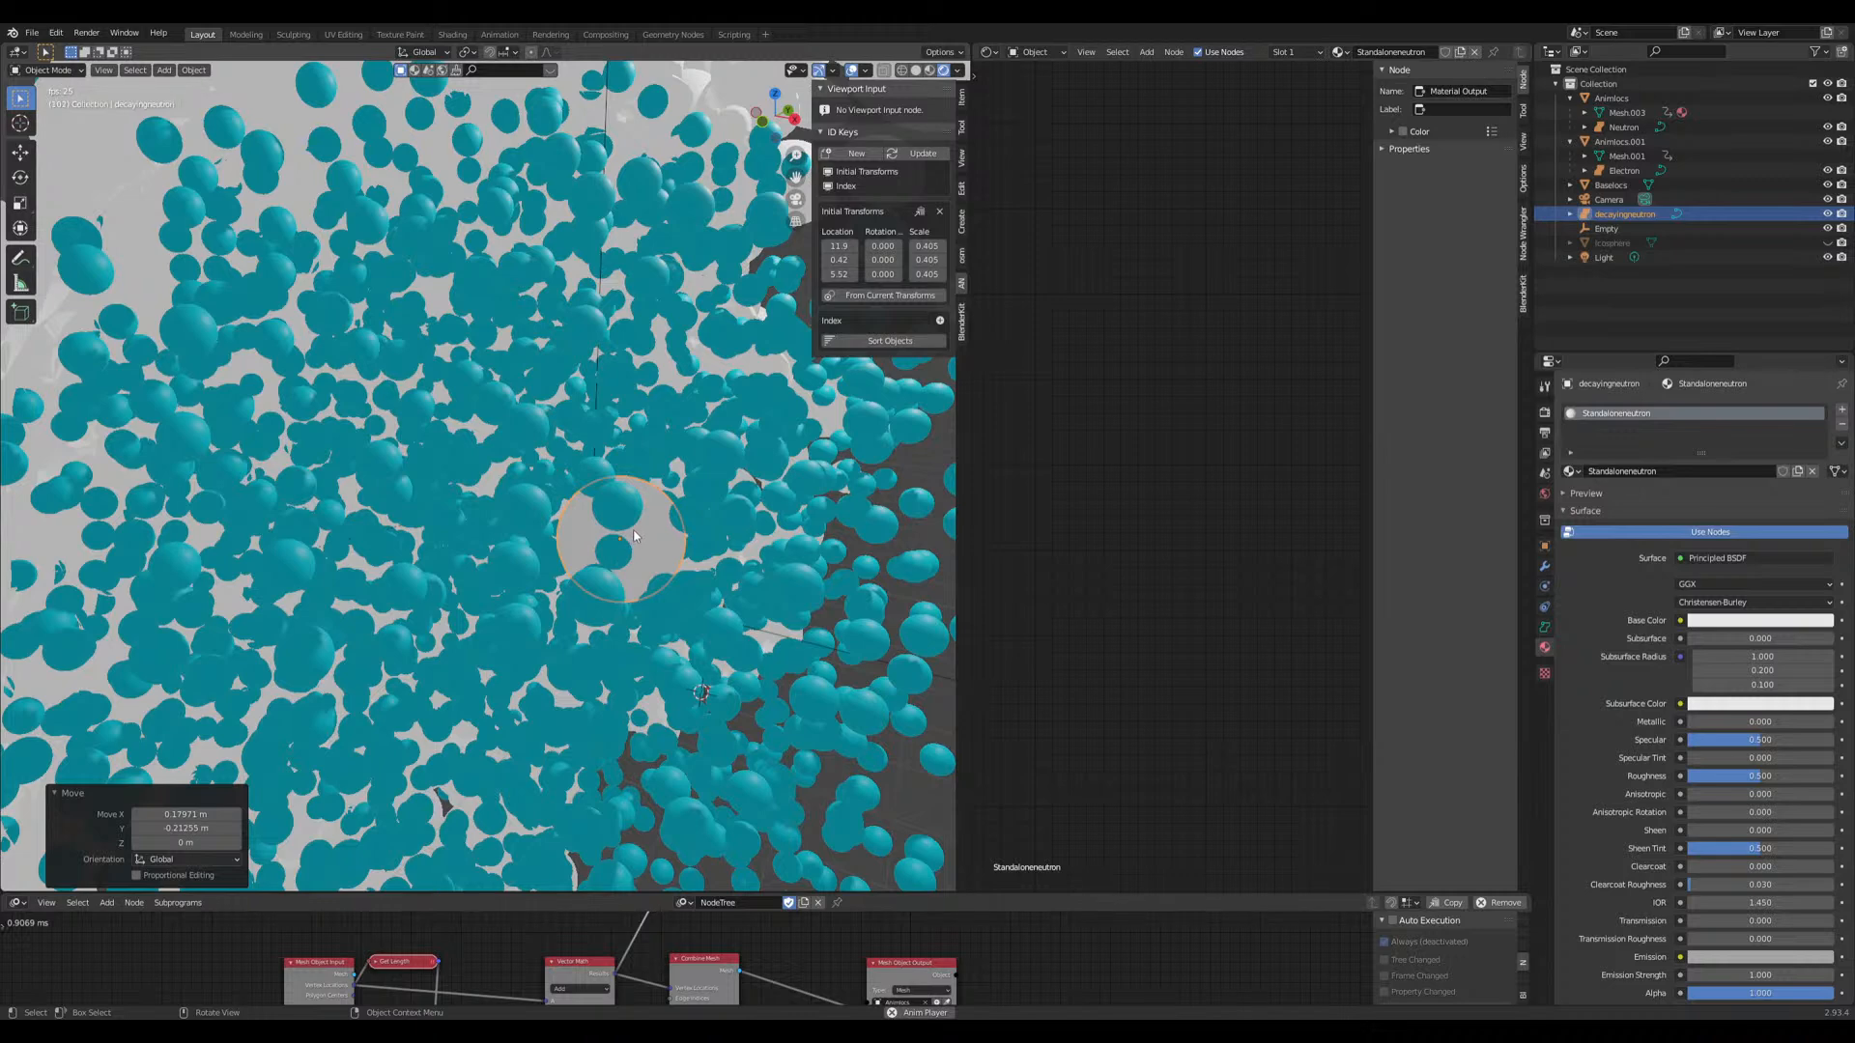
scroll(638, 545, down, 10)
middle_drag(646, 547, 665, 551)
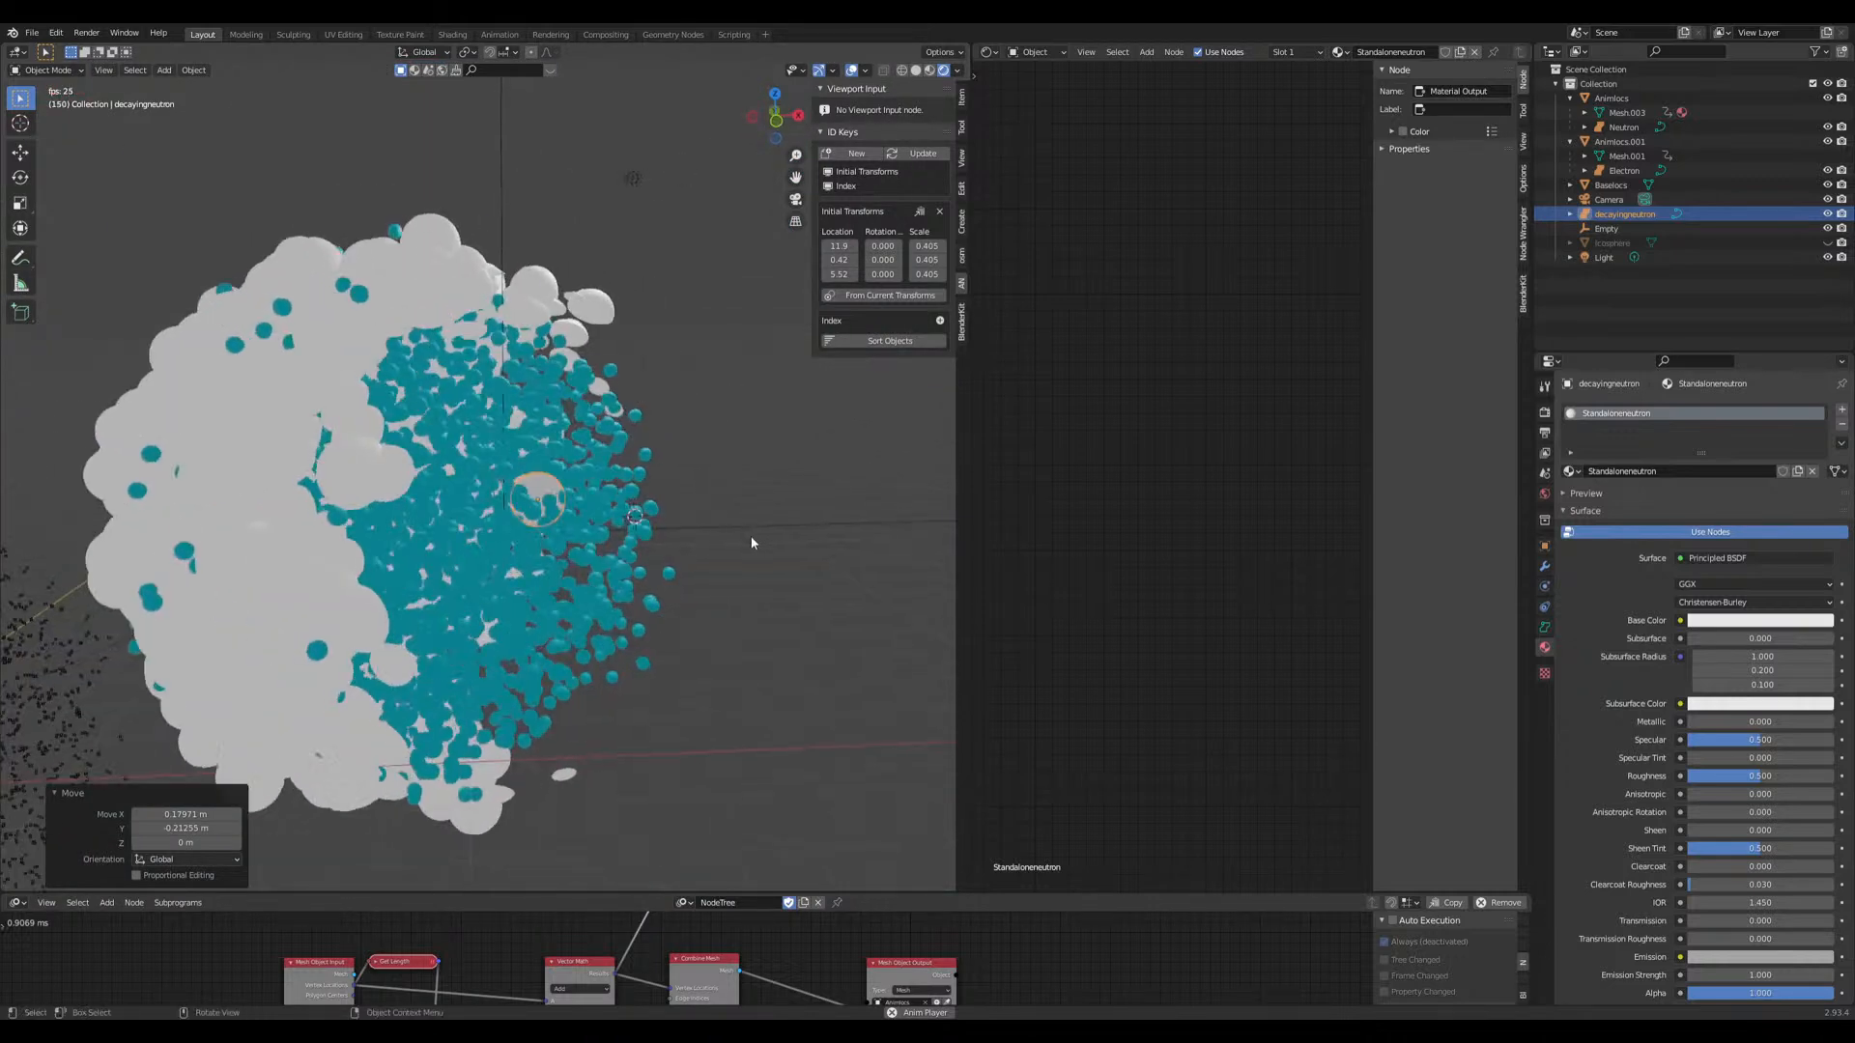
scroll(637, 541, up, 6)
scroll(627, 536, up, 4)
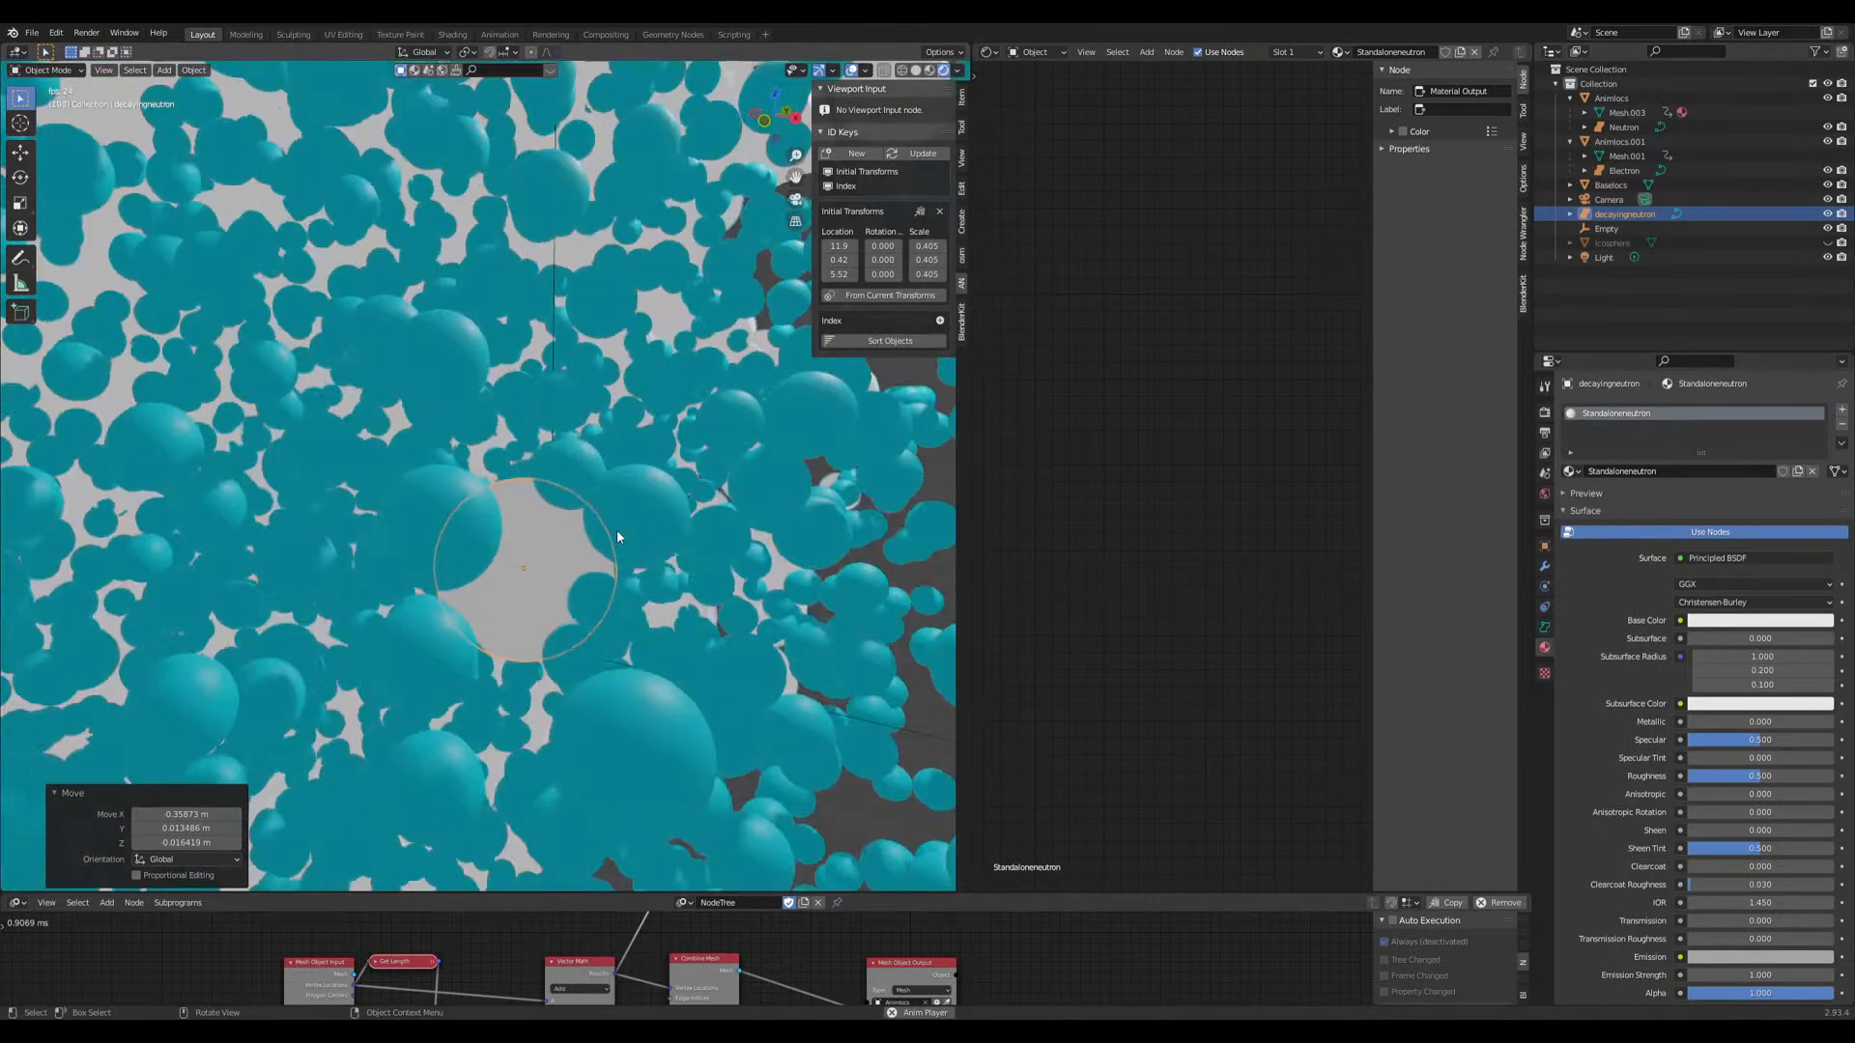
click(15, 904)
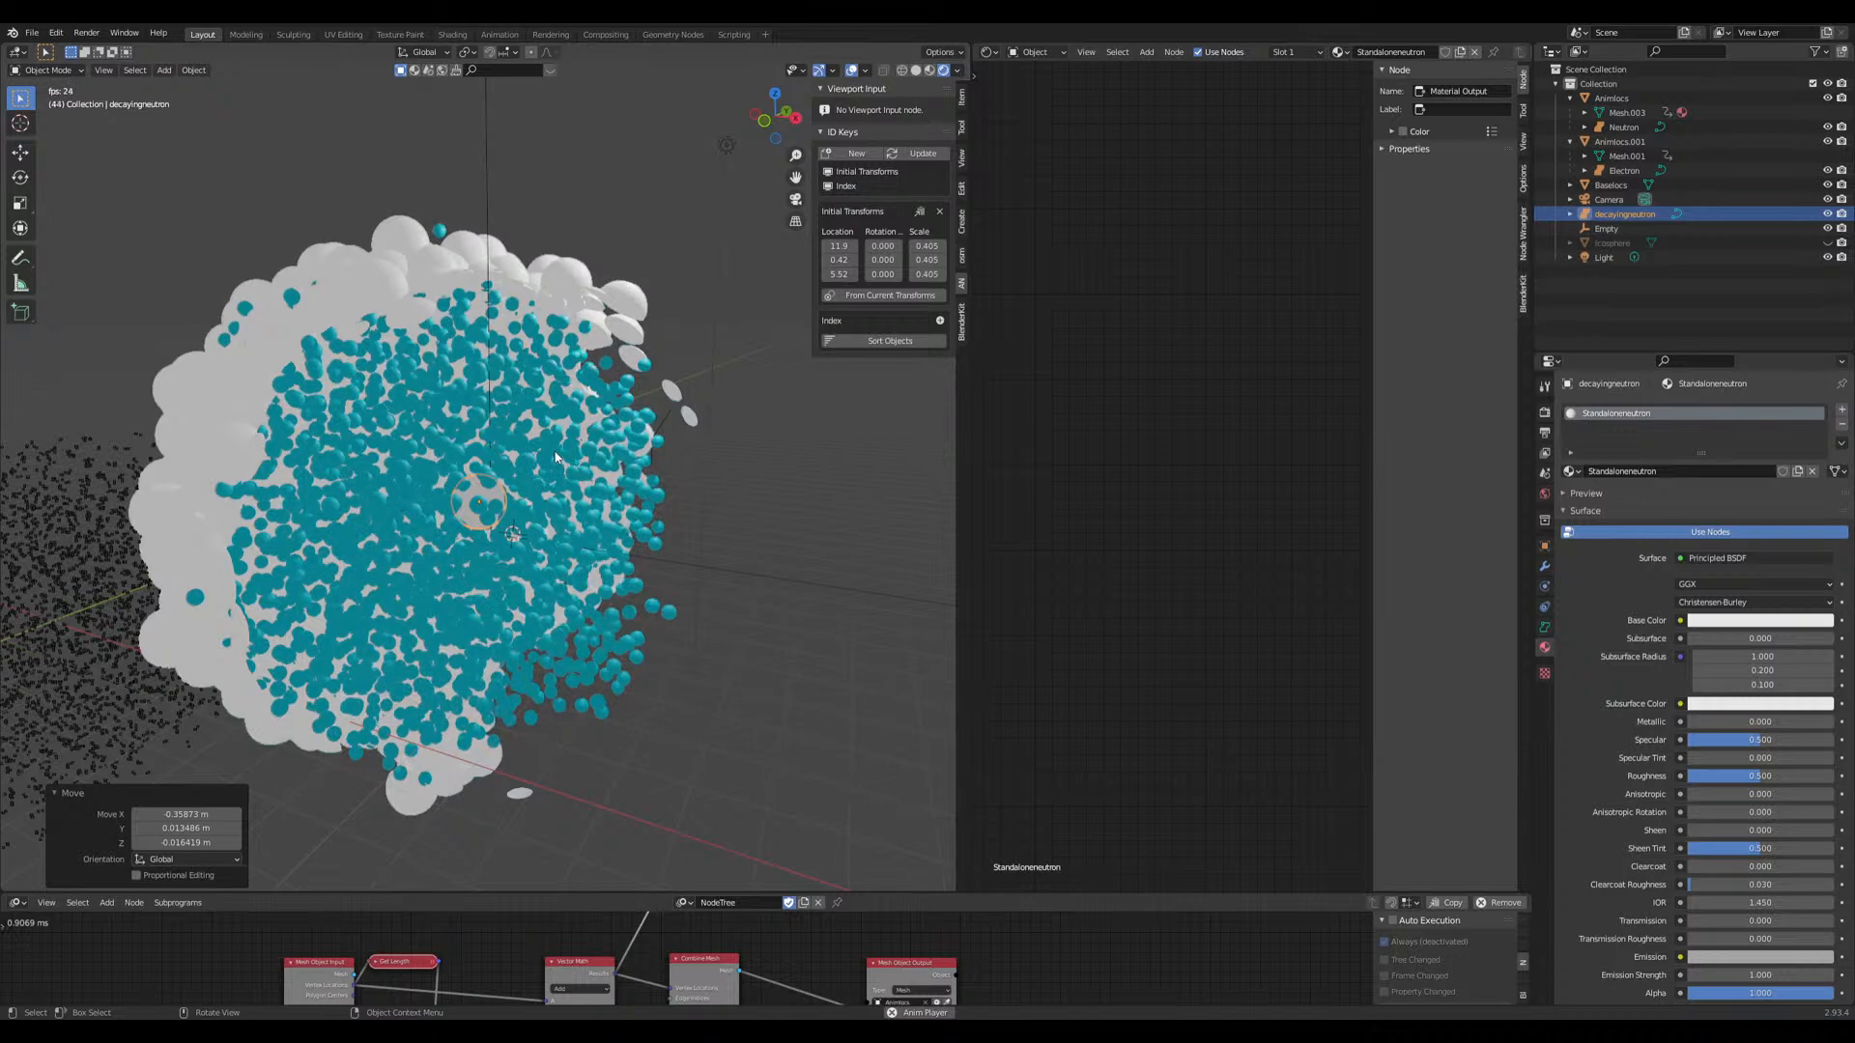
scroll(521, 274, down, 1)
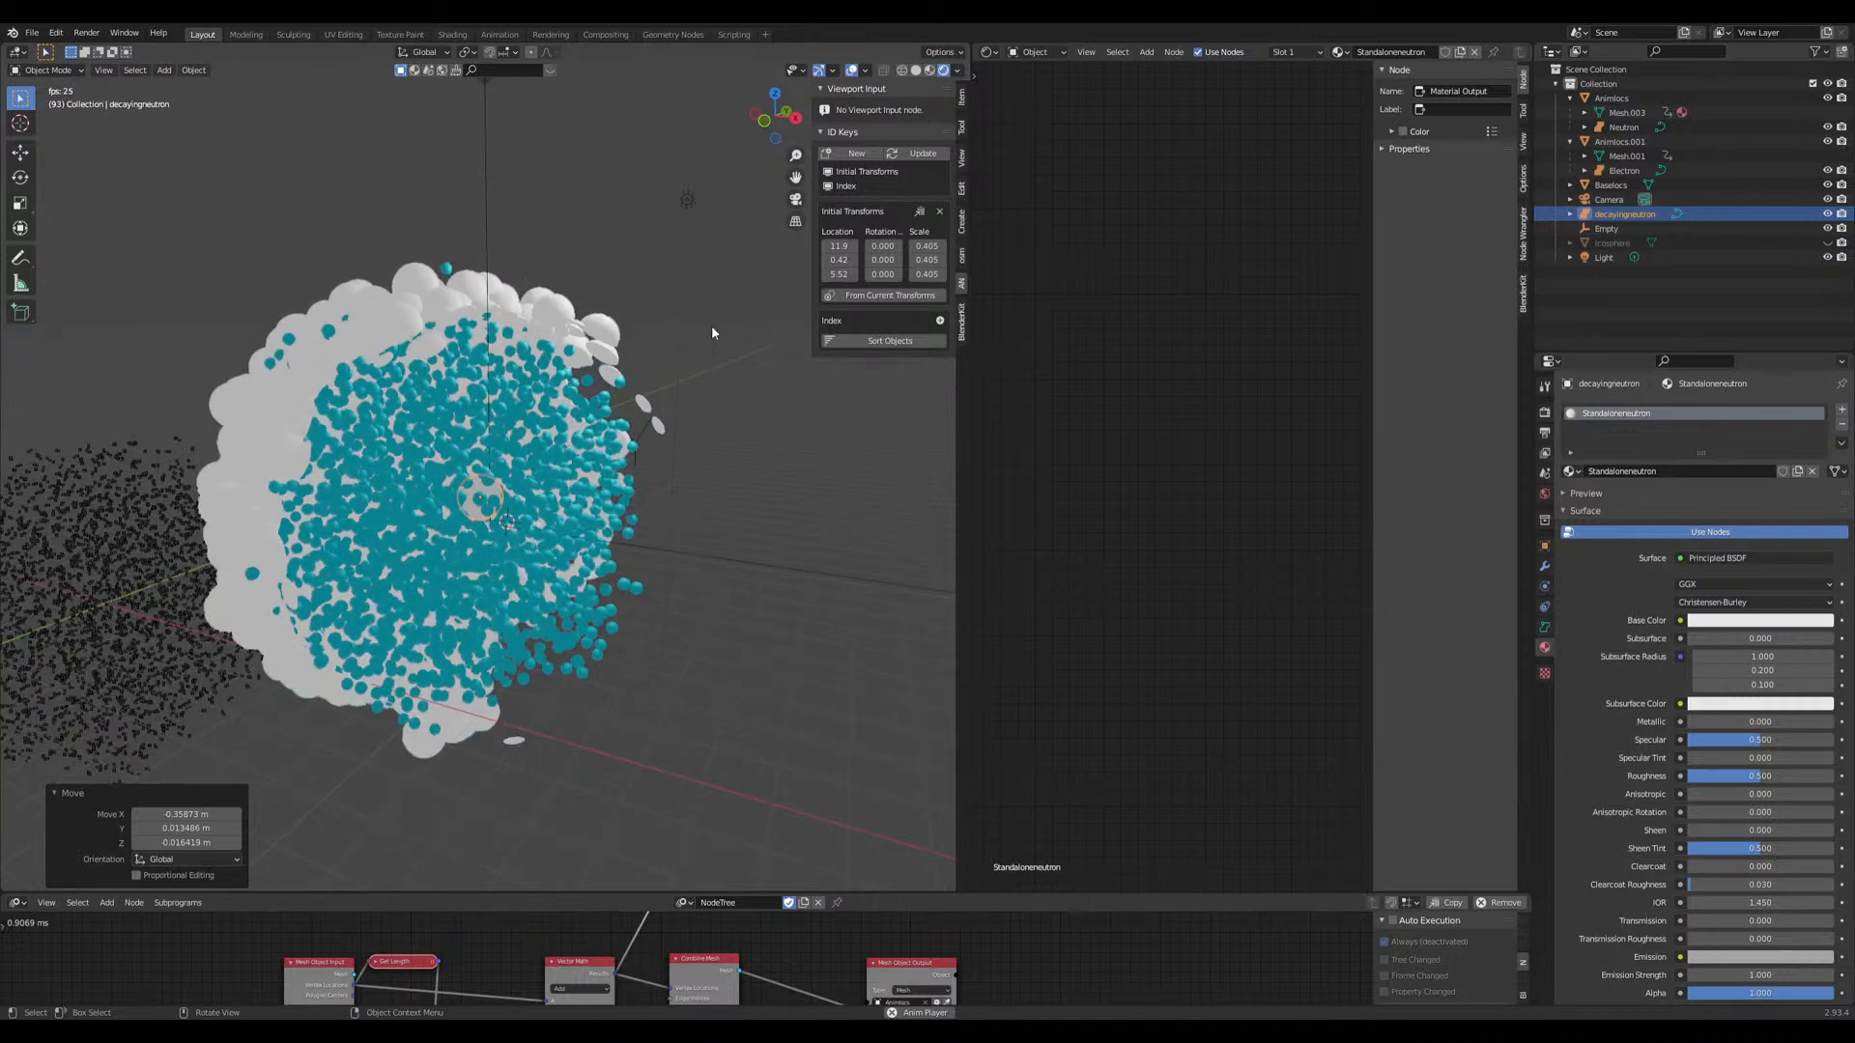
Step: Copy the Texture Coordinate, Mapping, Gradient Texture and ColorRamp nodes from Neutron material into the electron material
click(1624, 170)
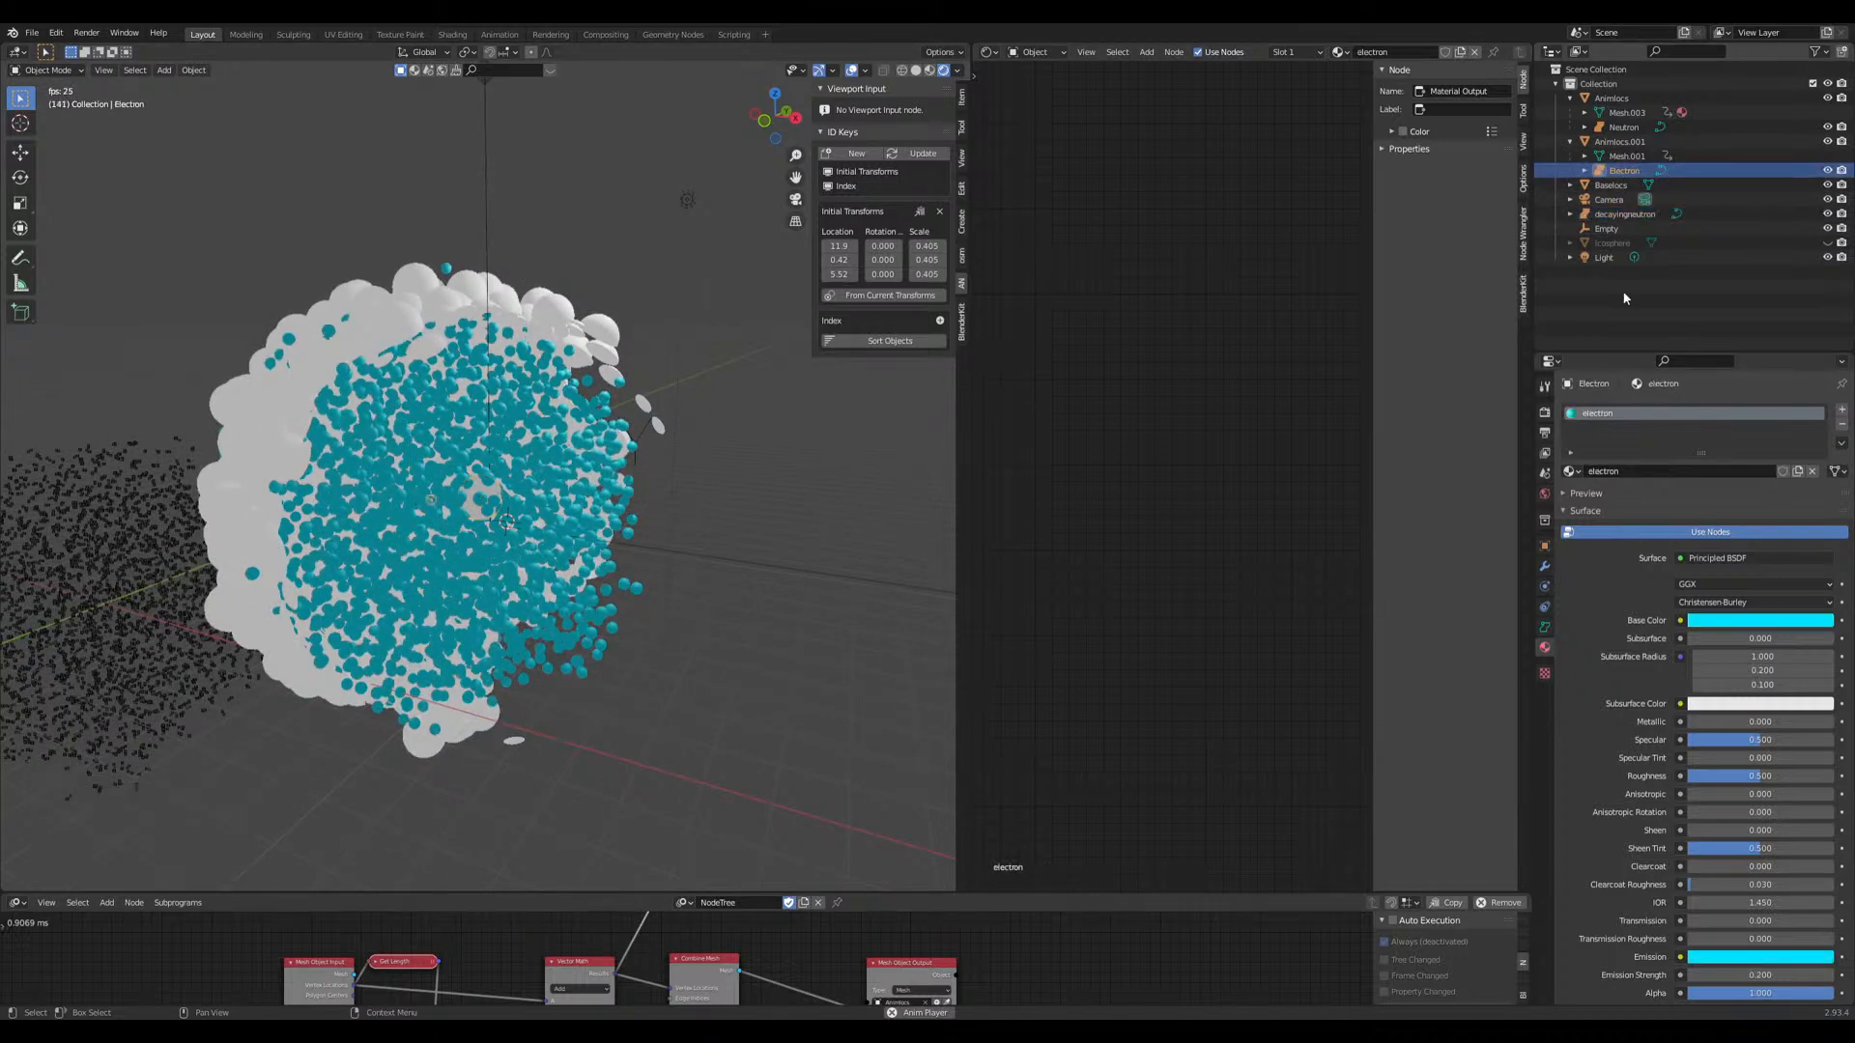
scroll(1729, 464, down, 5)
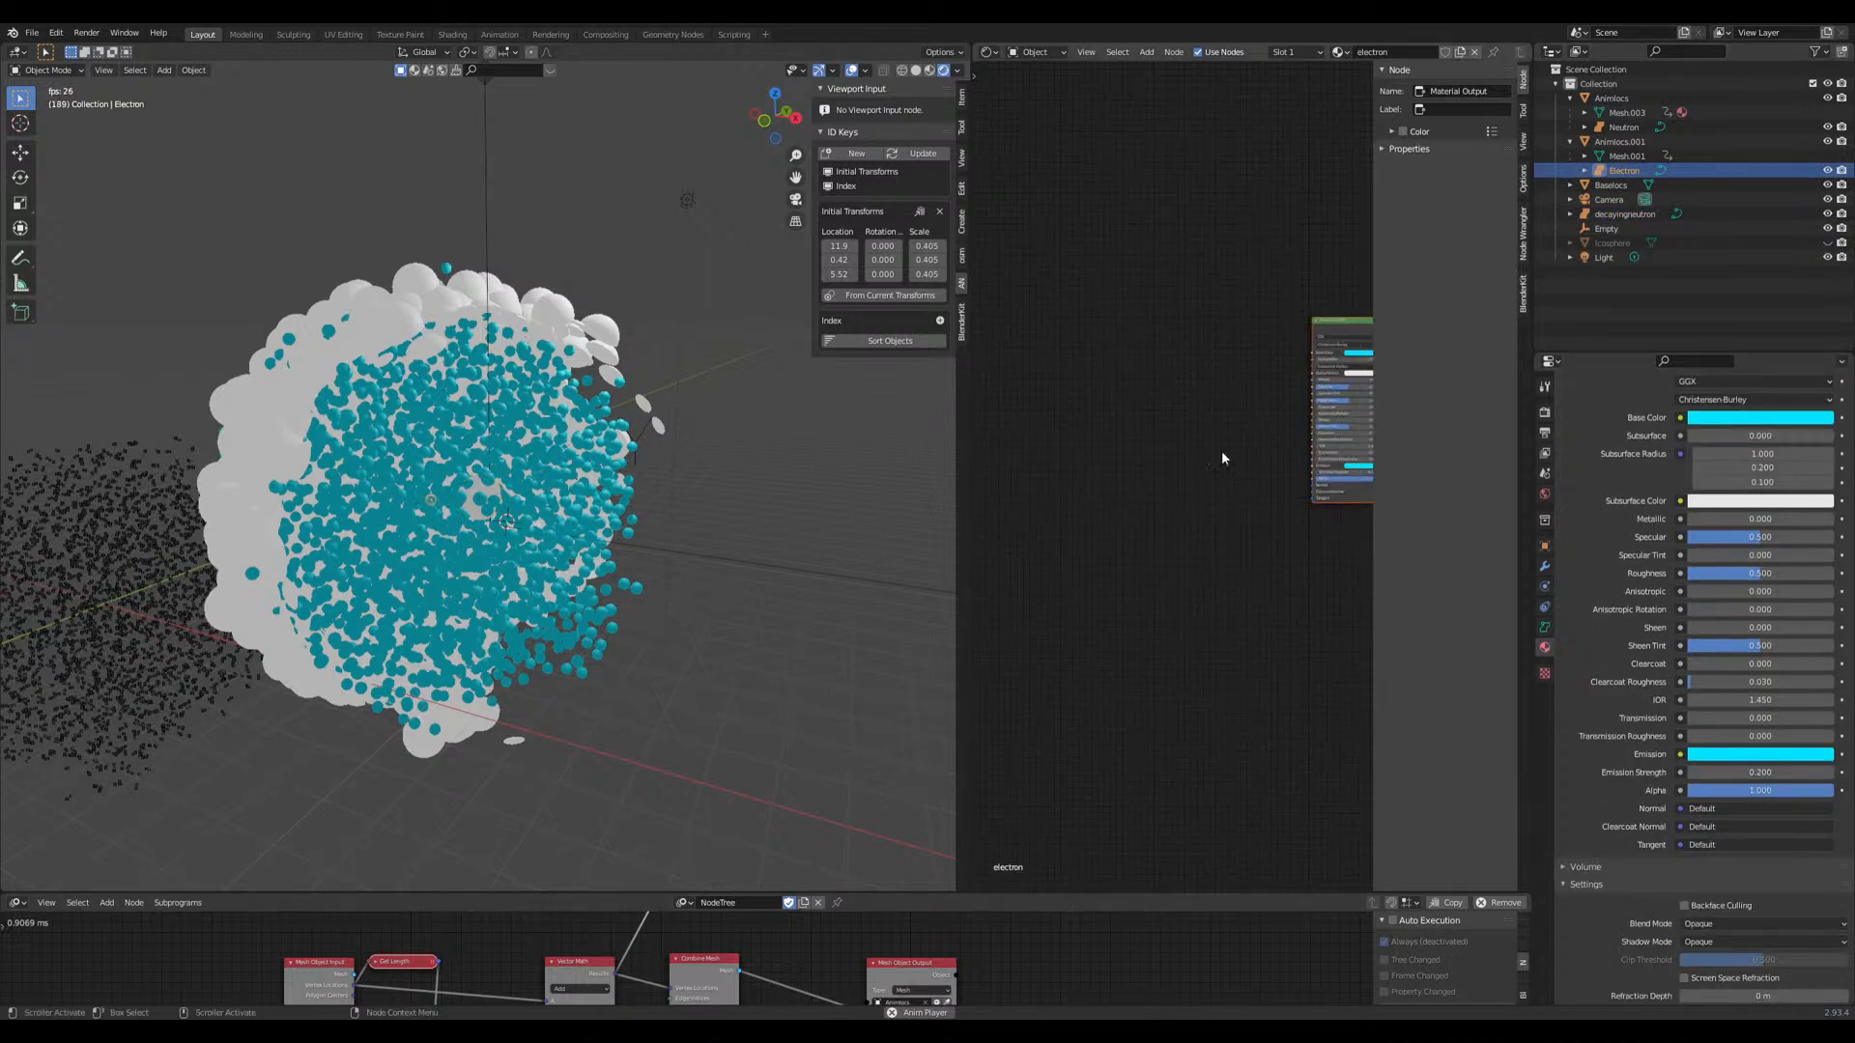
middle_drag(1214, 436, 1188, 464)
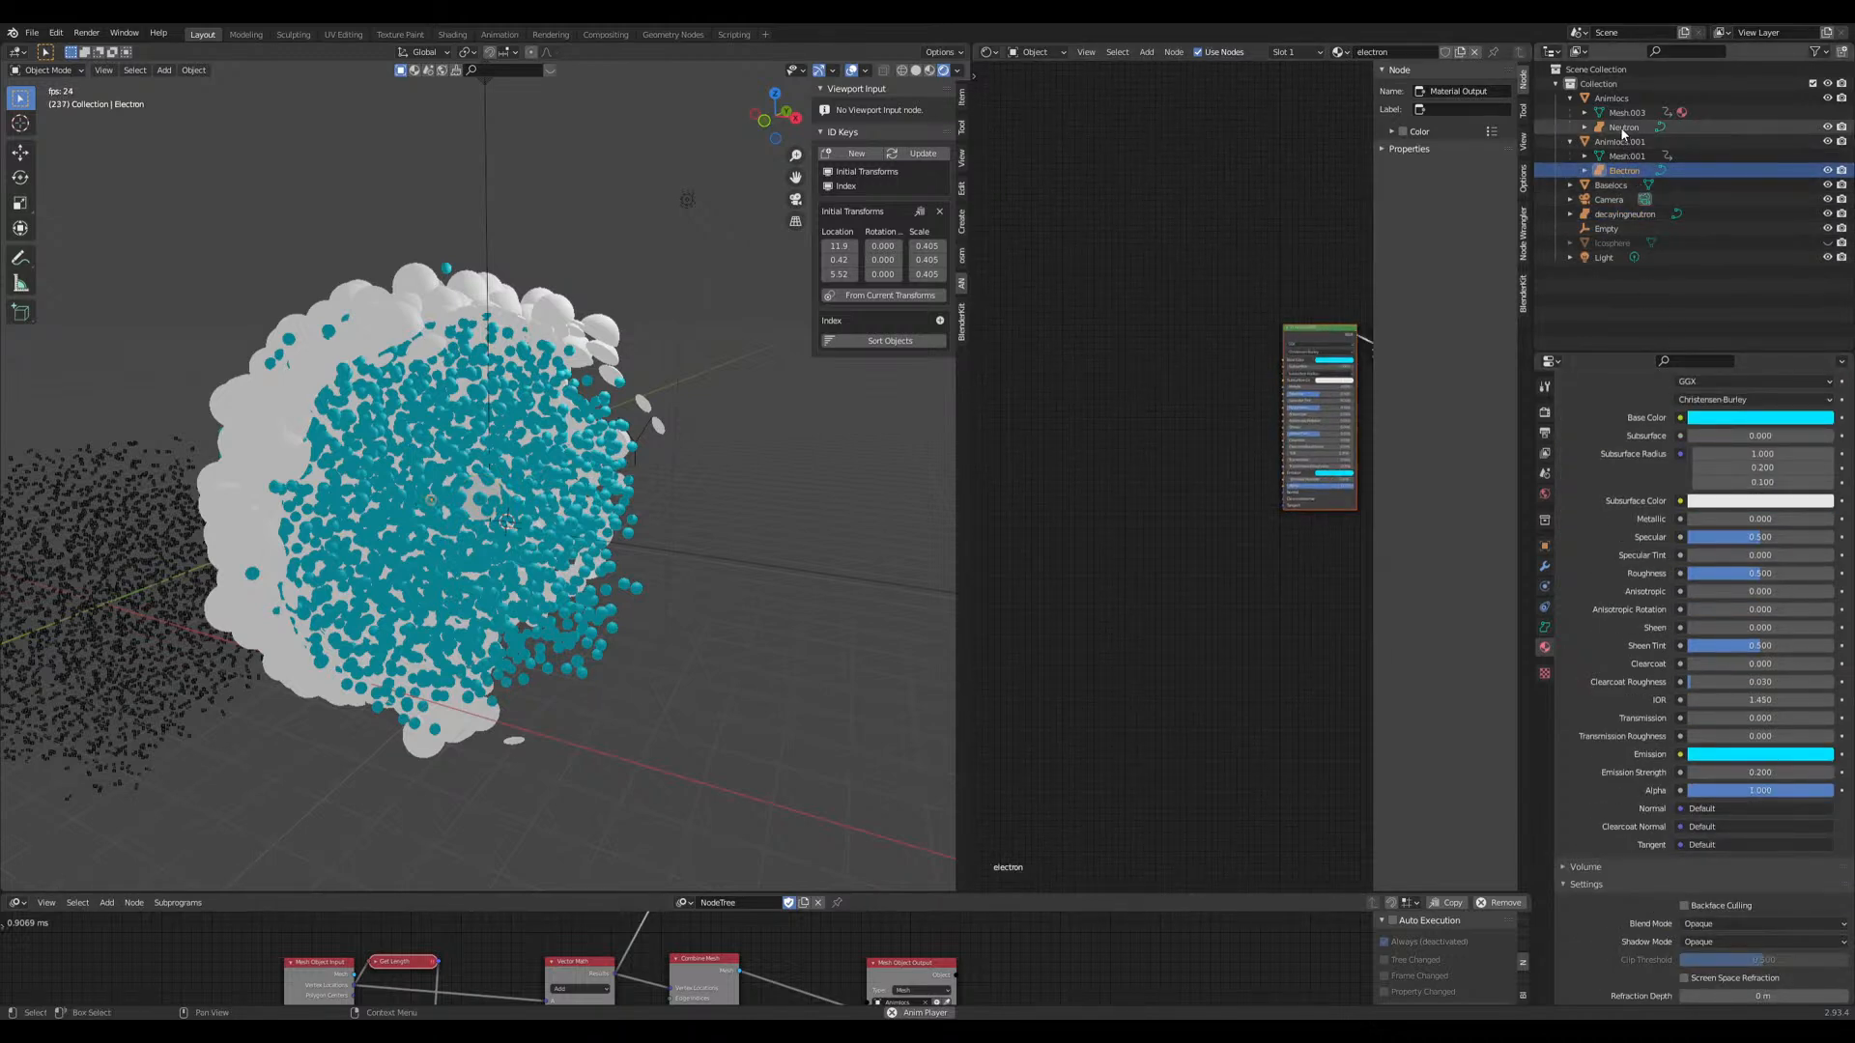
click(1623, 127)
drag(1022, 352, 1222, 576)
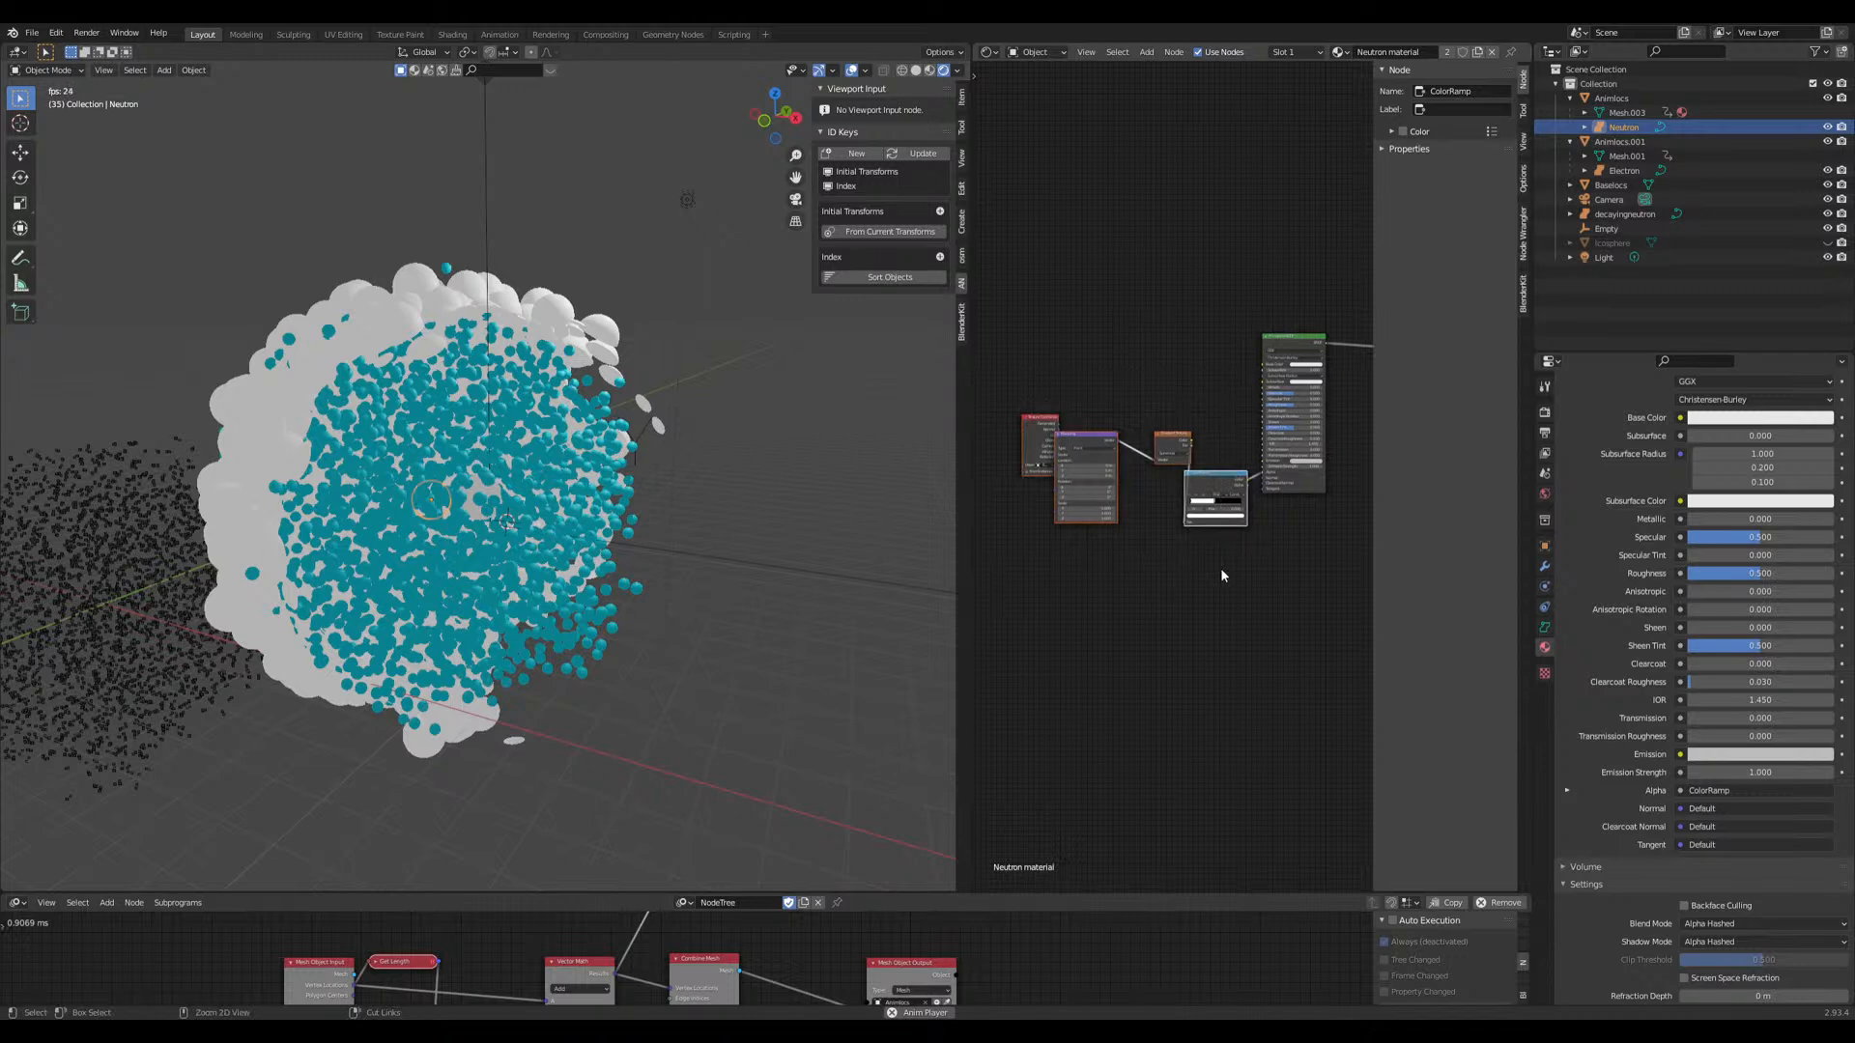
click(1624, 170)
key(ctrl+v)
Step: Link the pasted ColorRamp's Color output to the Principled BSDF's Alpha in the electron material
middle_drag(1285, 509, 1209, 526)
scroll(1207, 527, up, 6)
drag(1175, 516, 1302, 496)
scroll(1715, 676, down, 3)
Step: Set both the Blend Mode and the Shadow Mode of the electron material to Alpha Hashed
click(1715, 832)
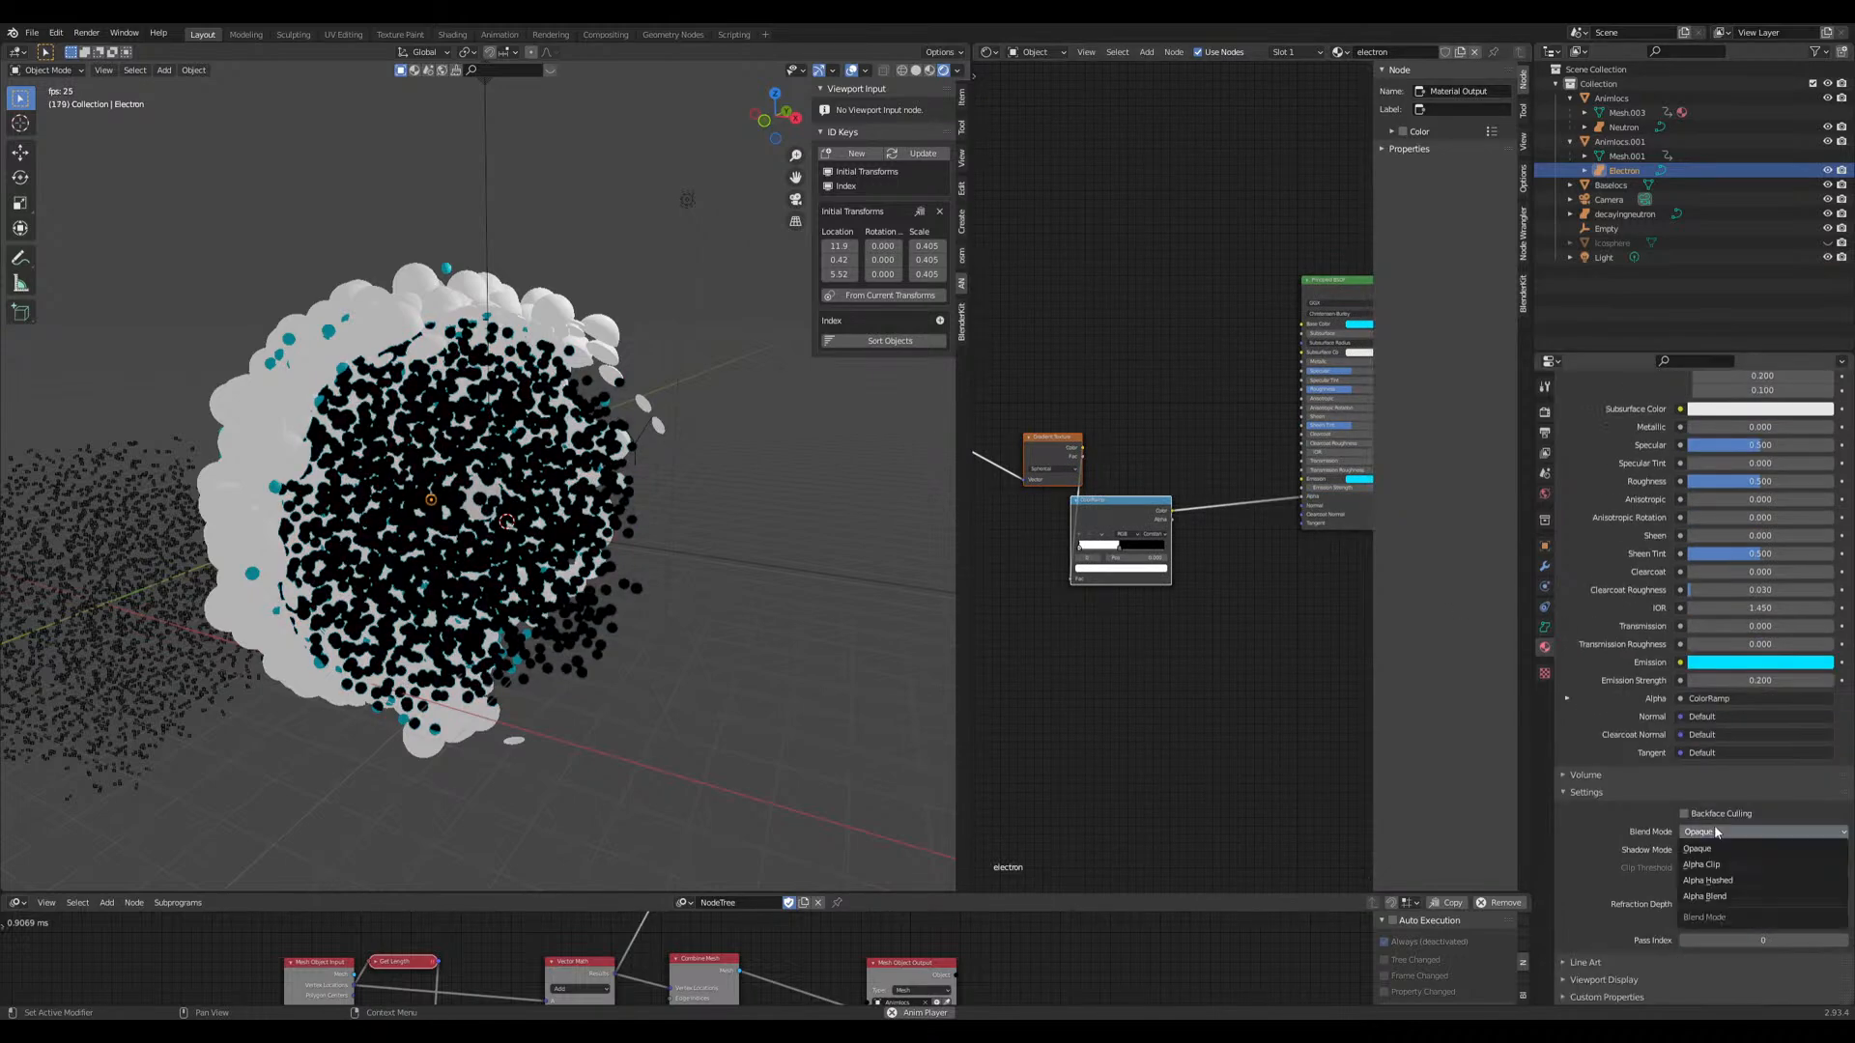
click(1724, 880)
click(1725, 850)
click(1729, 914)
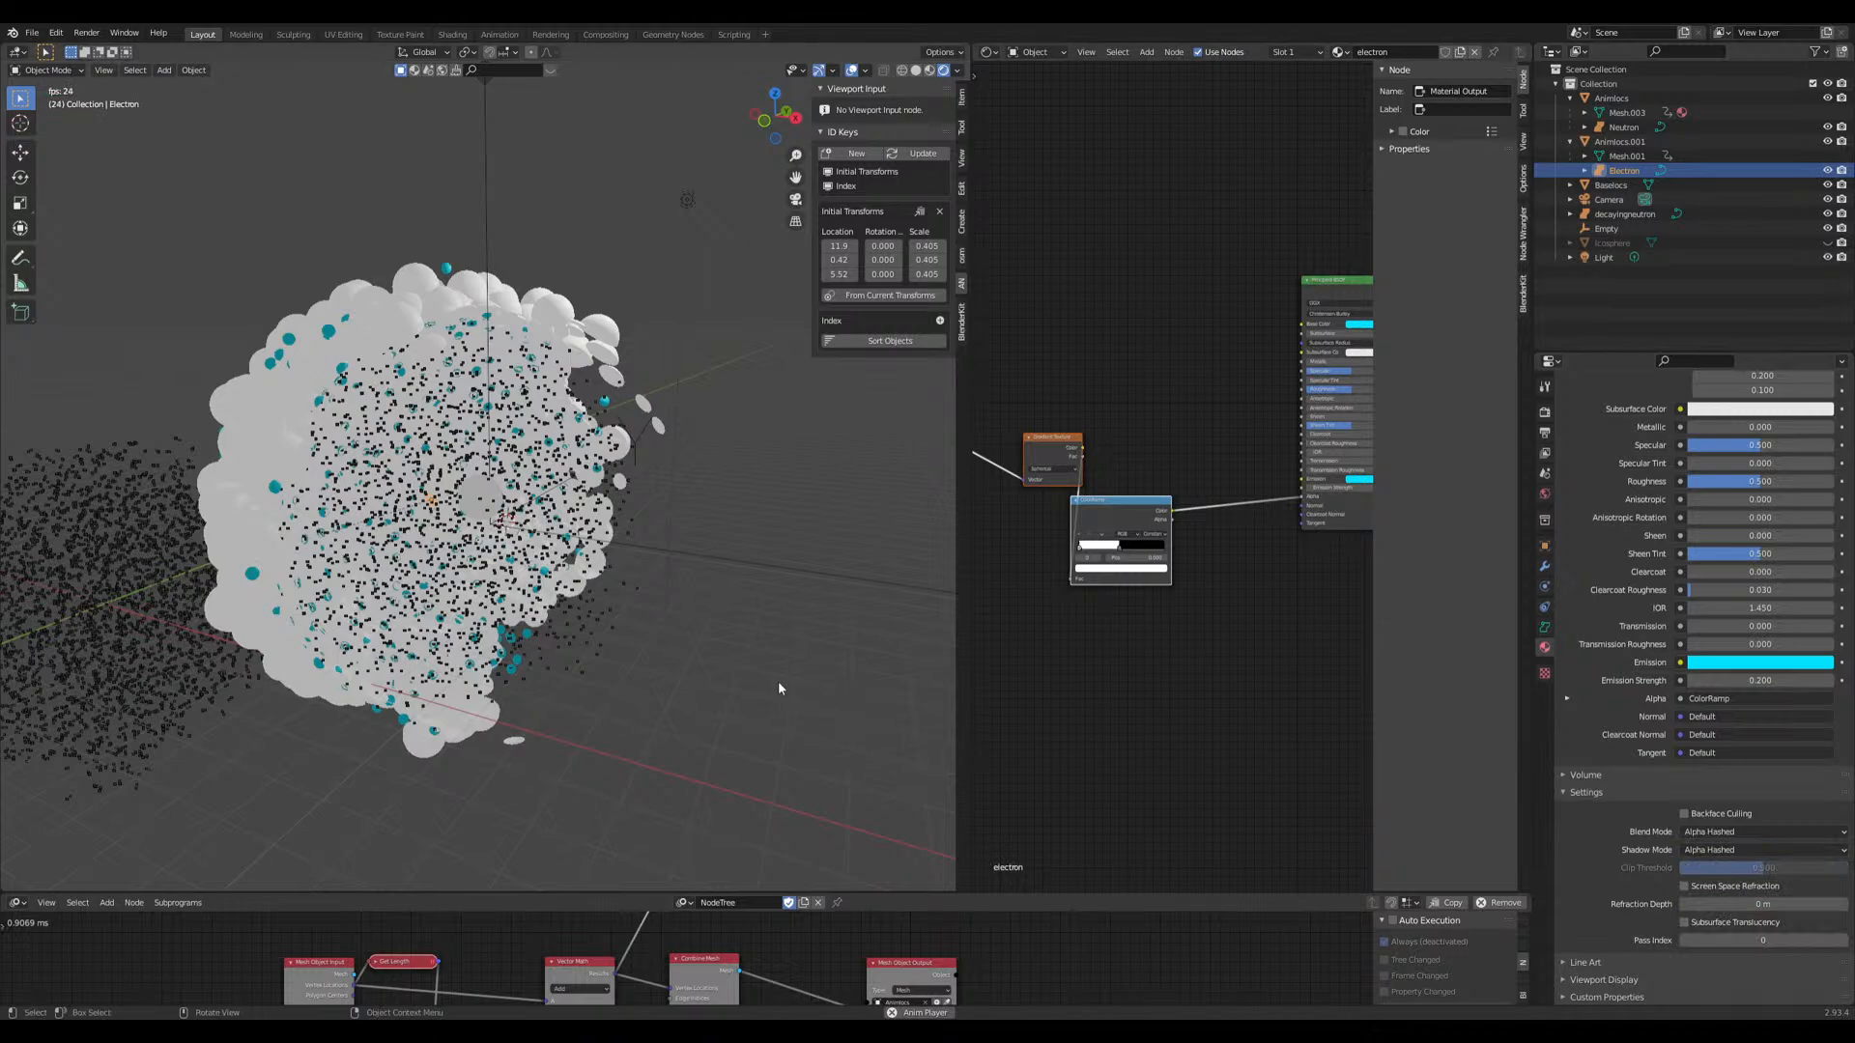
Step: Change the electron ColorRamp's black stop at position 0.477 to a mid grey
scroll(723, 676, up, 5)
middle_drag(722, 677, 753, 647)
scroll(1148, 645, up, 5)
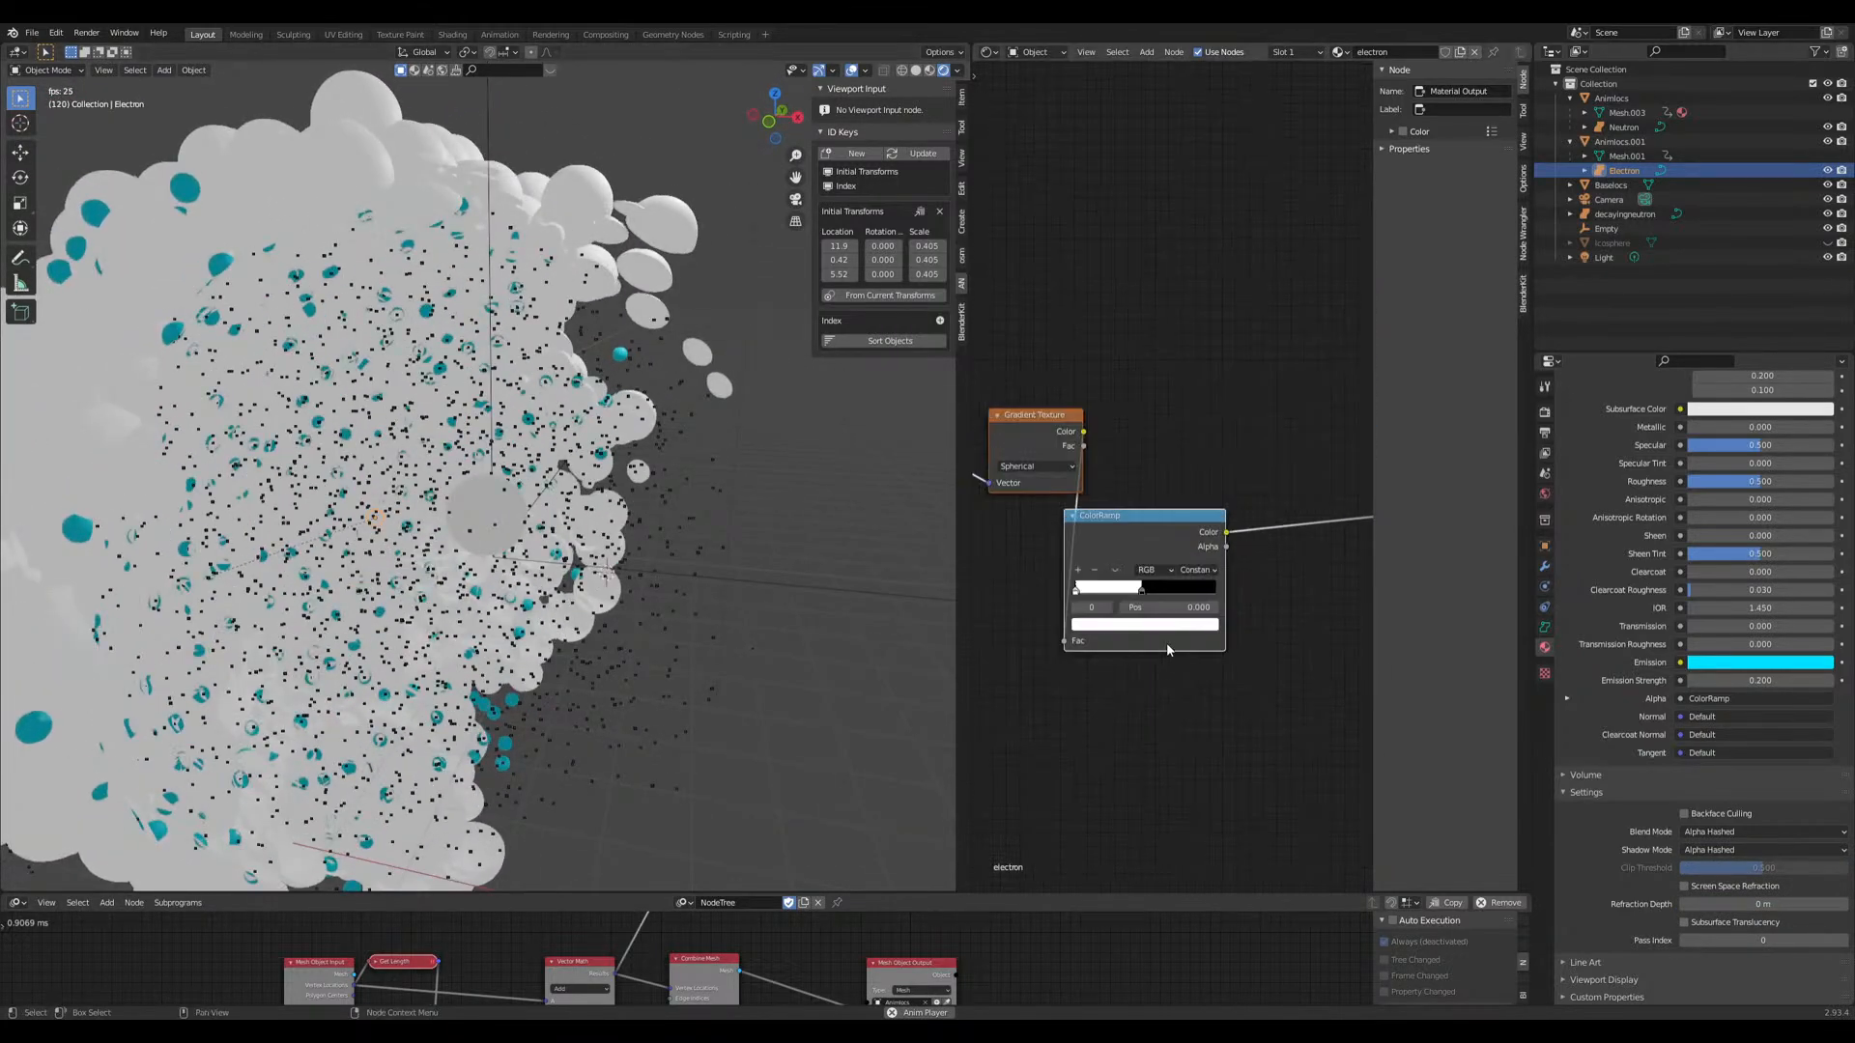
click(1116, 583)
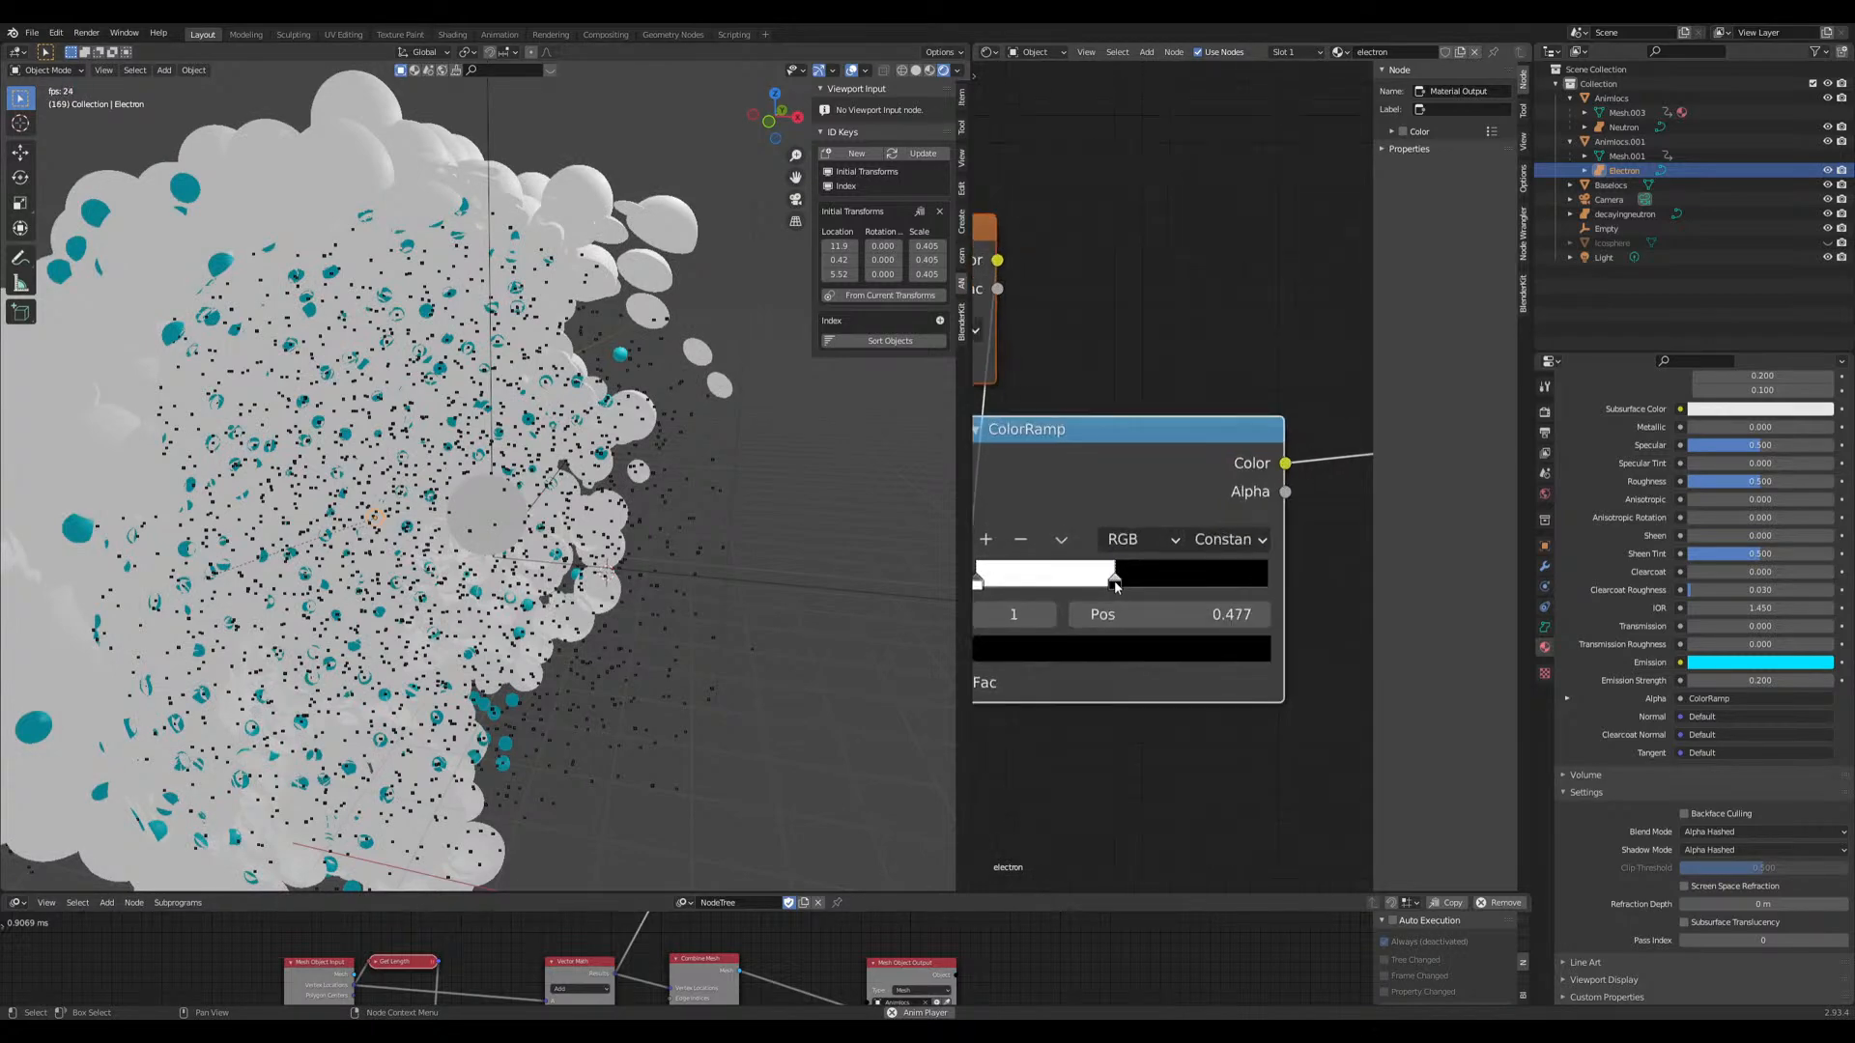
click(1113, 652)
drag(1209, 425, 1208, 333)
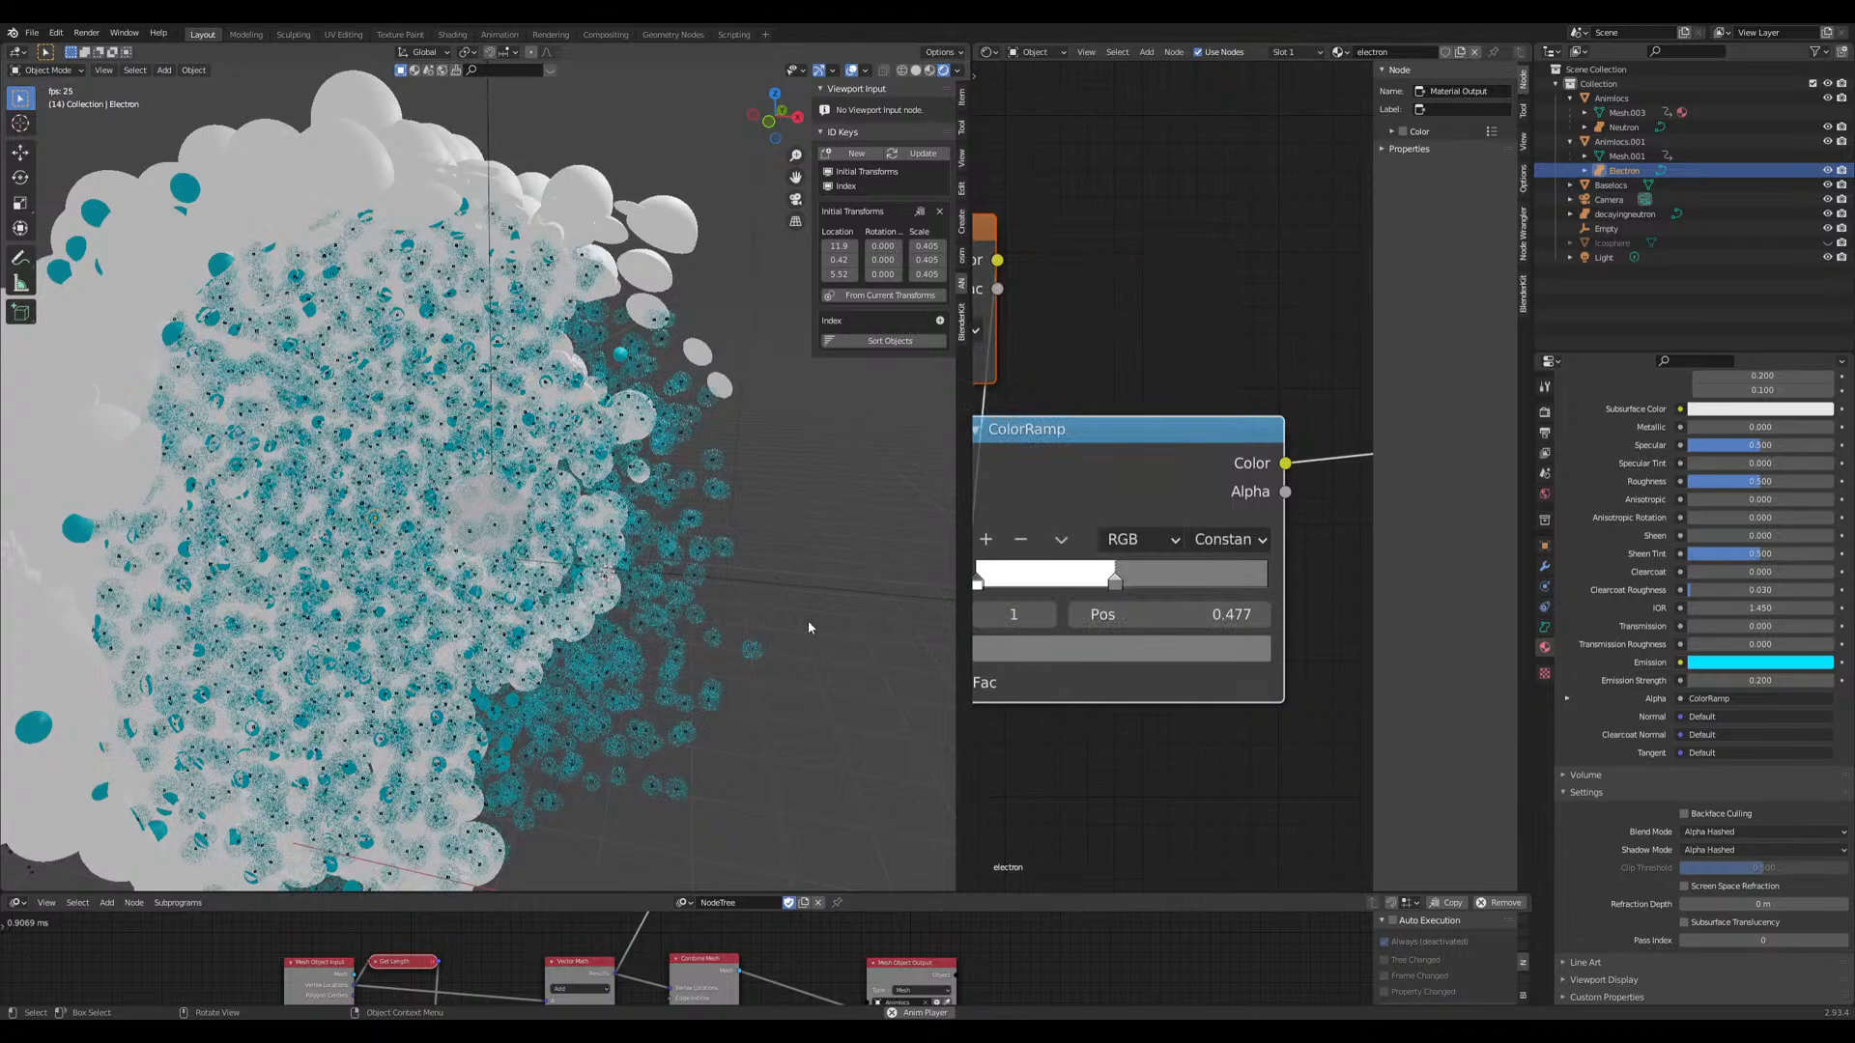
click(807, 630)
Step: Examine the semi-transparent electrons around the decaying neutron, both close up and across the whole particle mass
scroll(797, 684, up, 5)
middle_drag(773, 687, 696, 686)
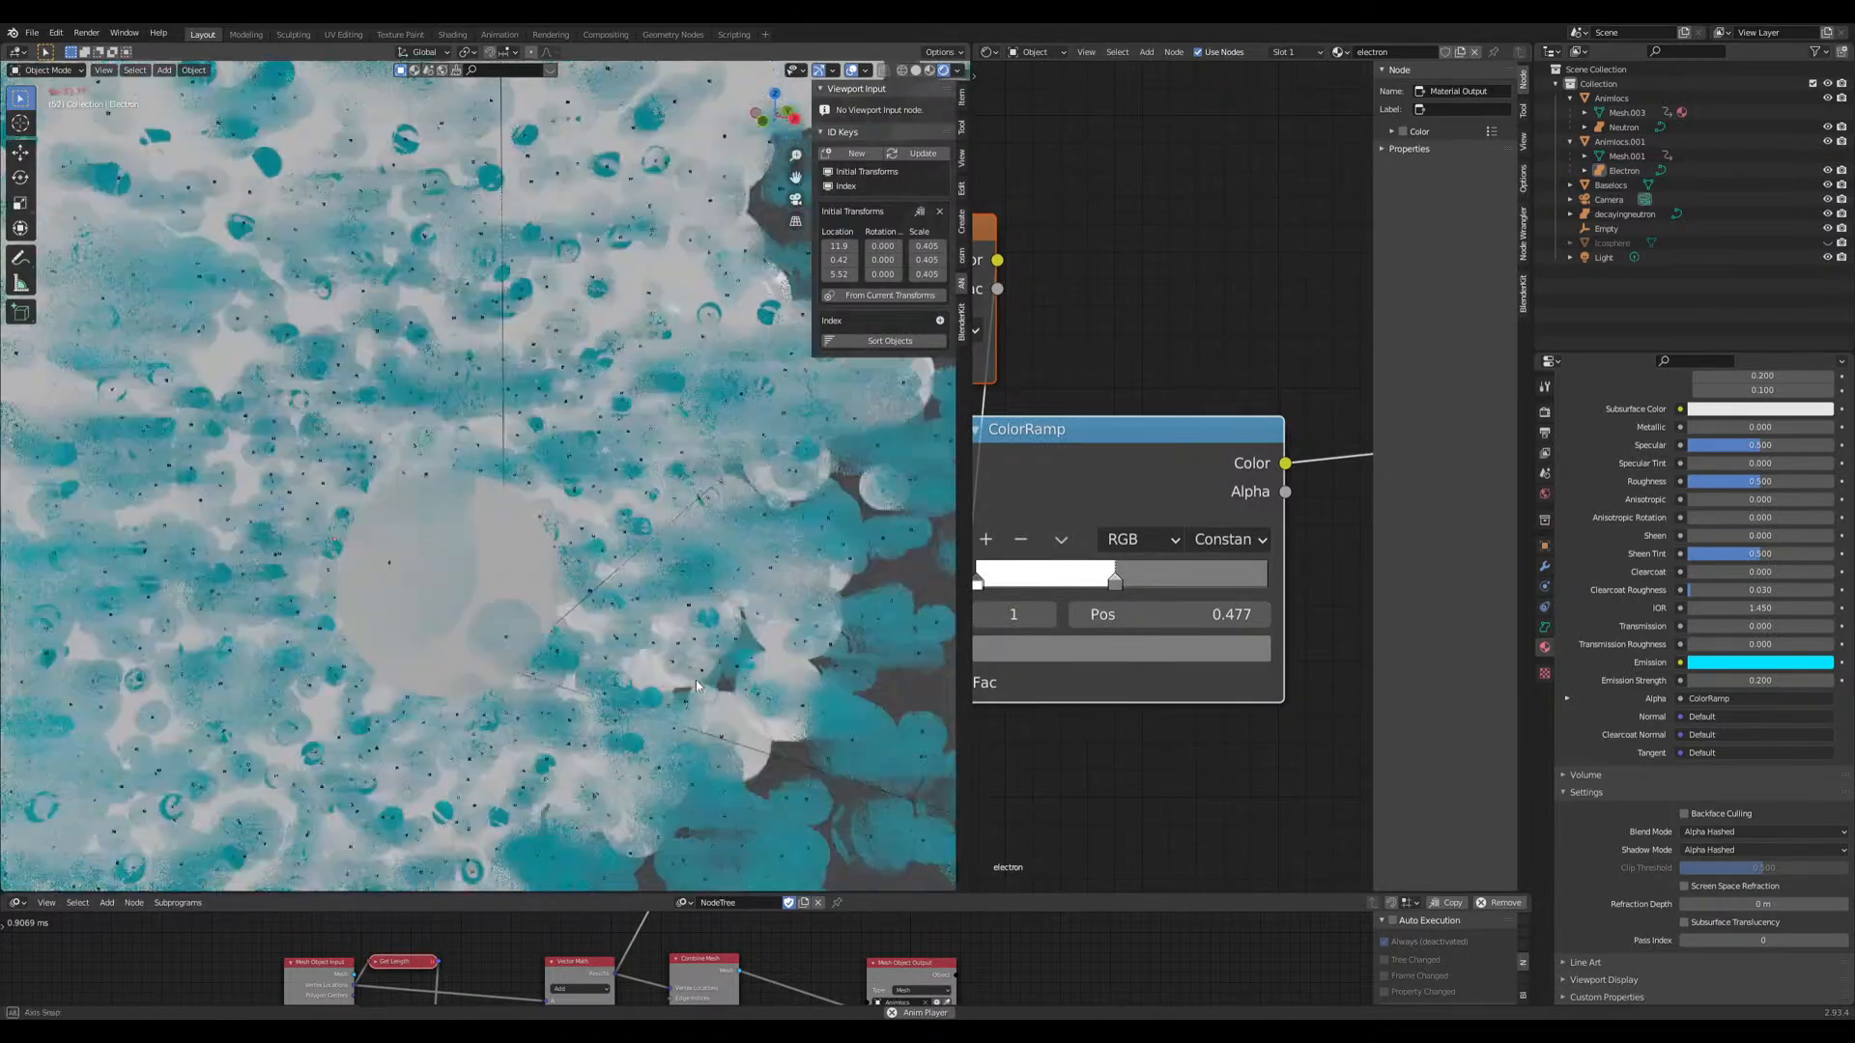
scroll(579, 553, down, 5)
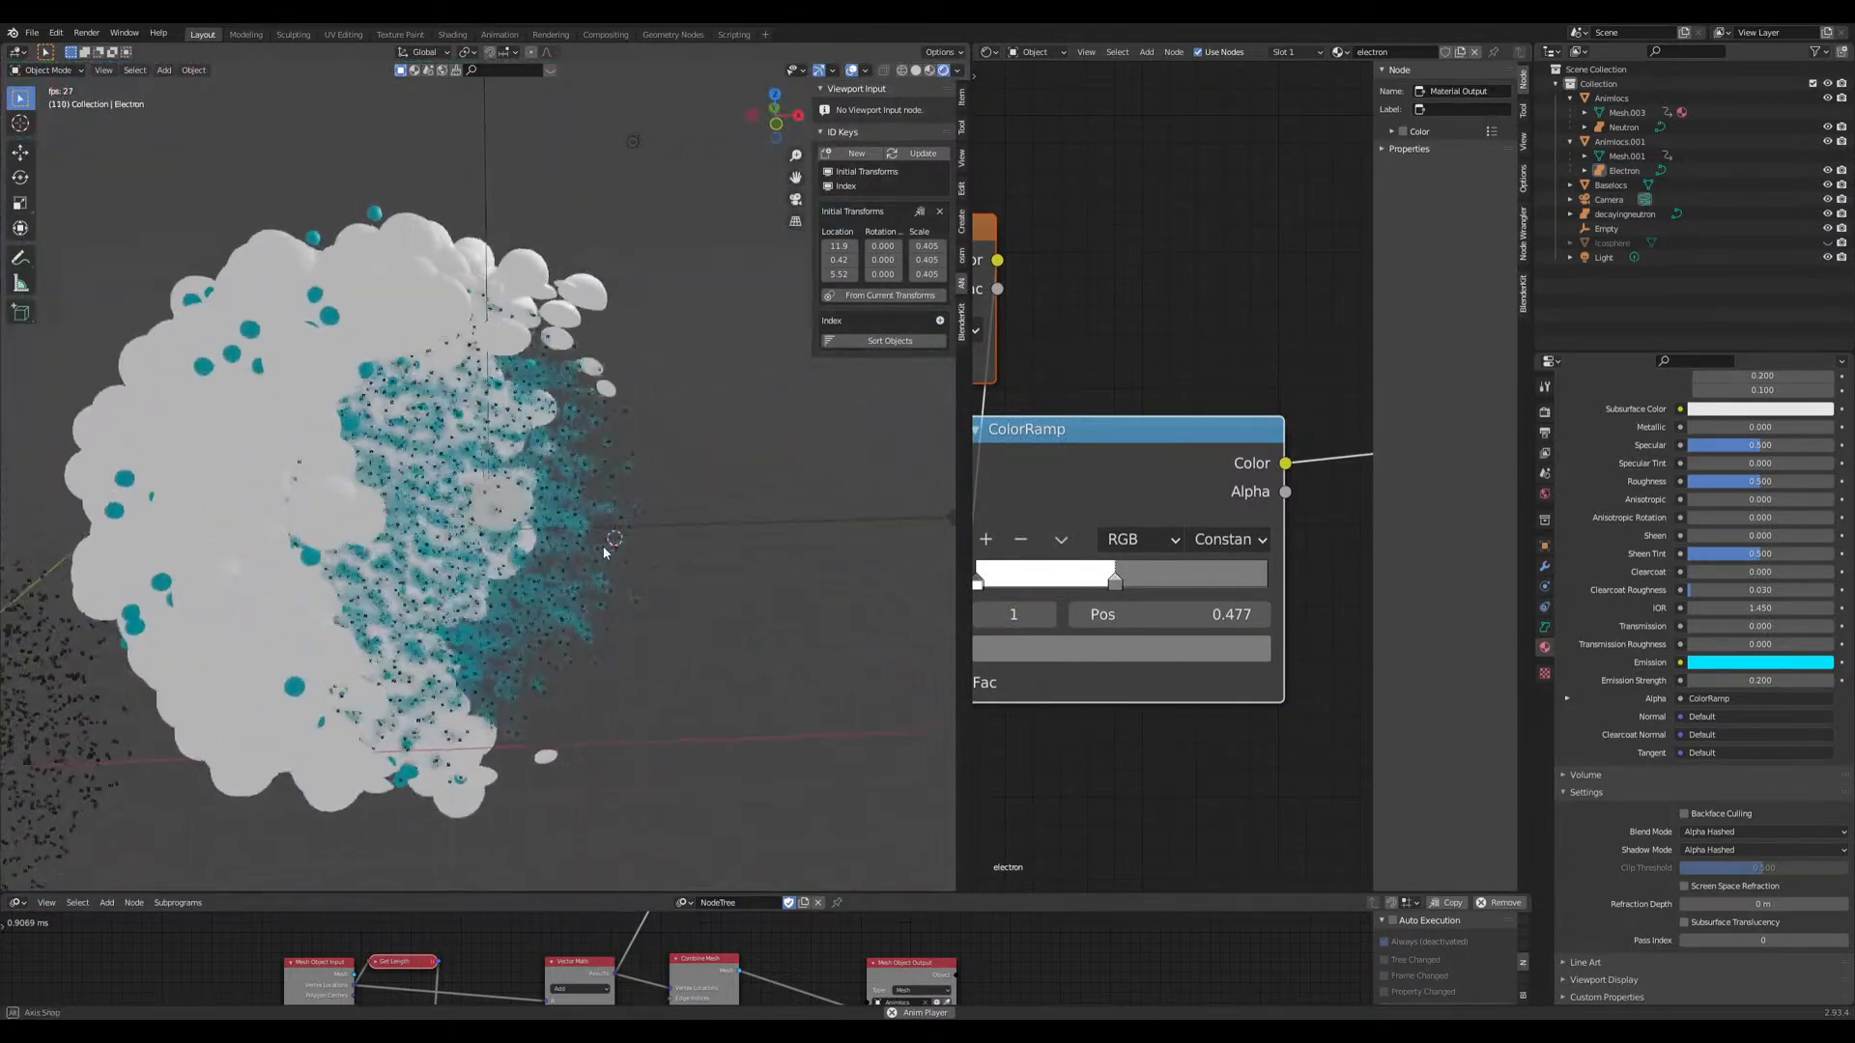
scroll(502, 559, up, 6)
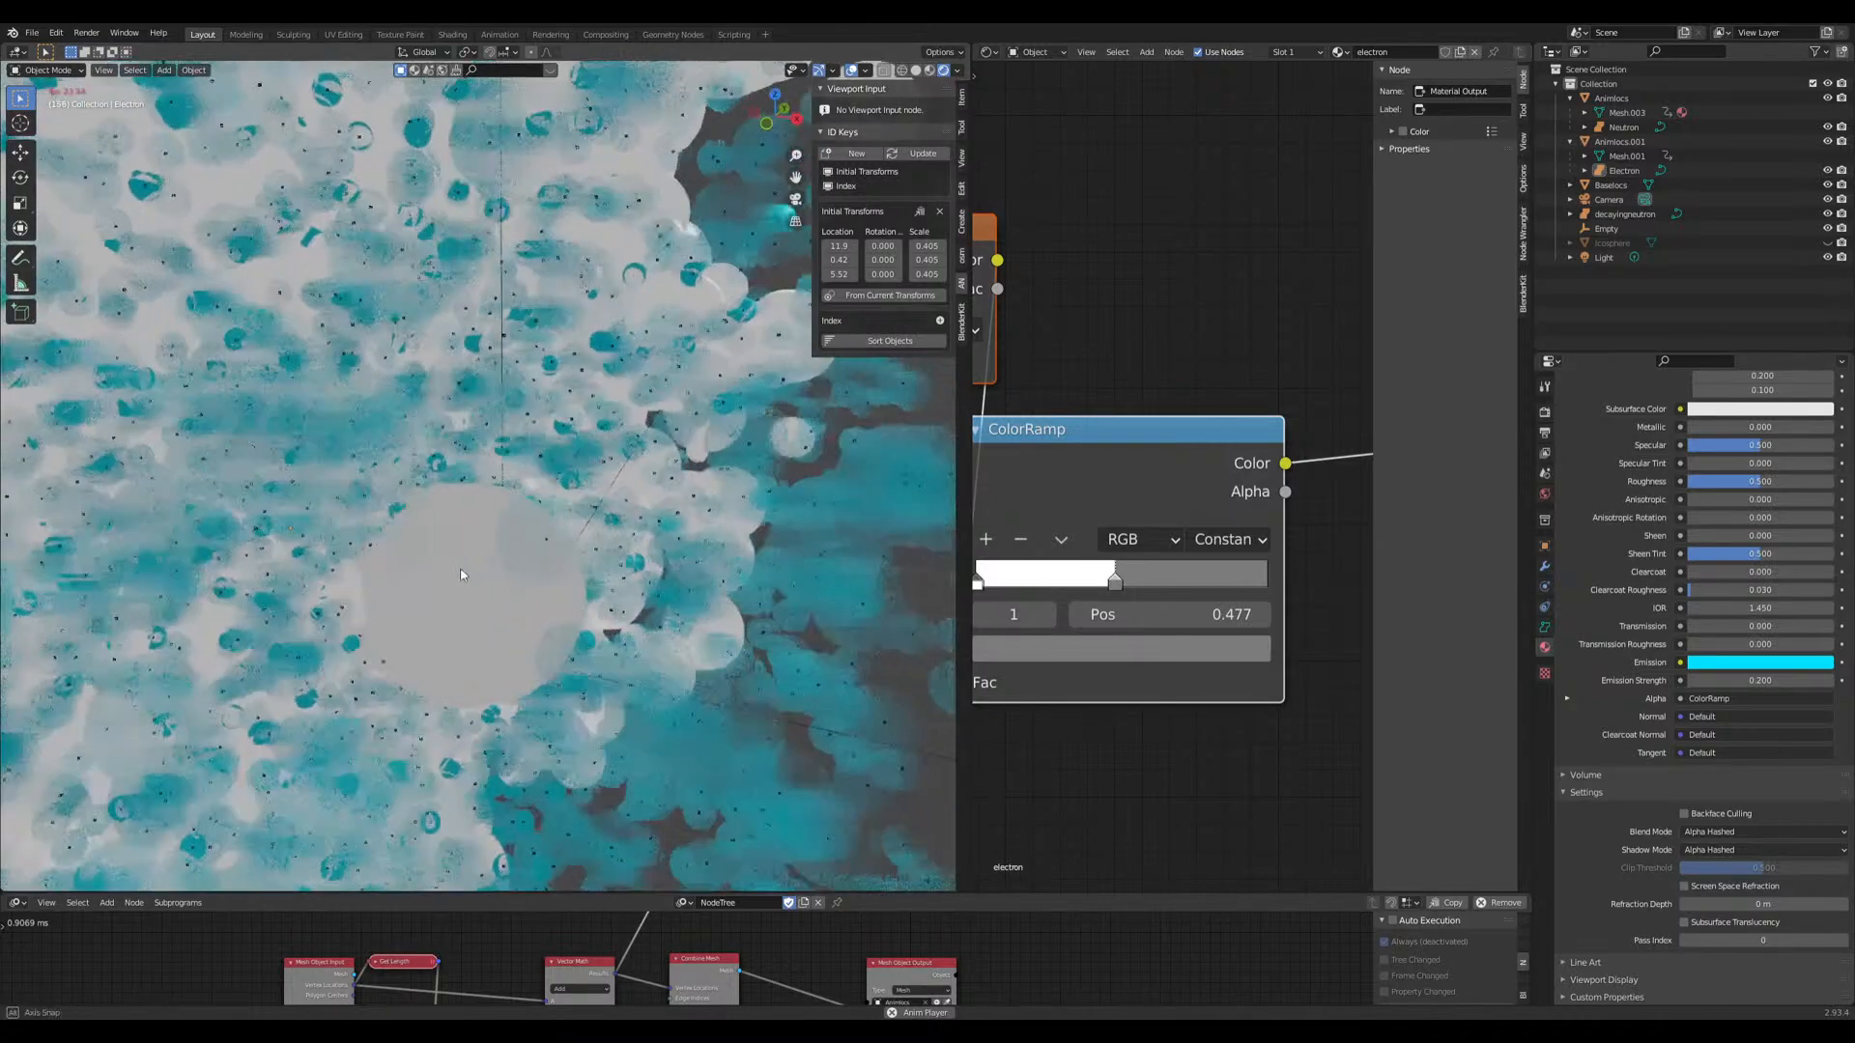
click(542, 618)
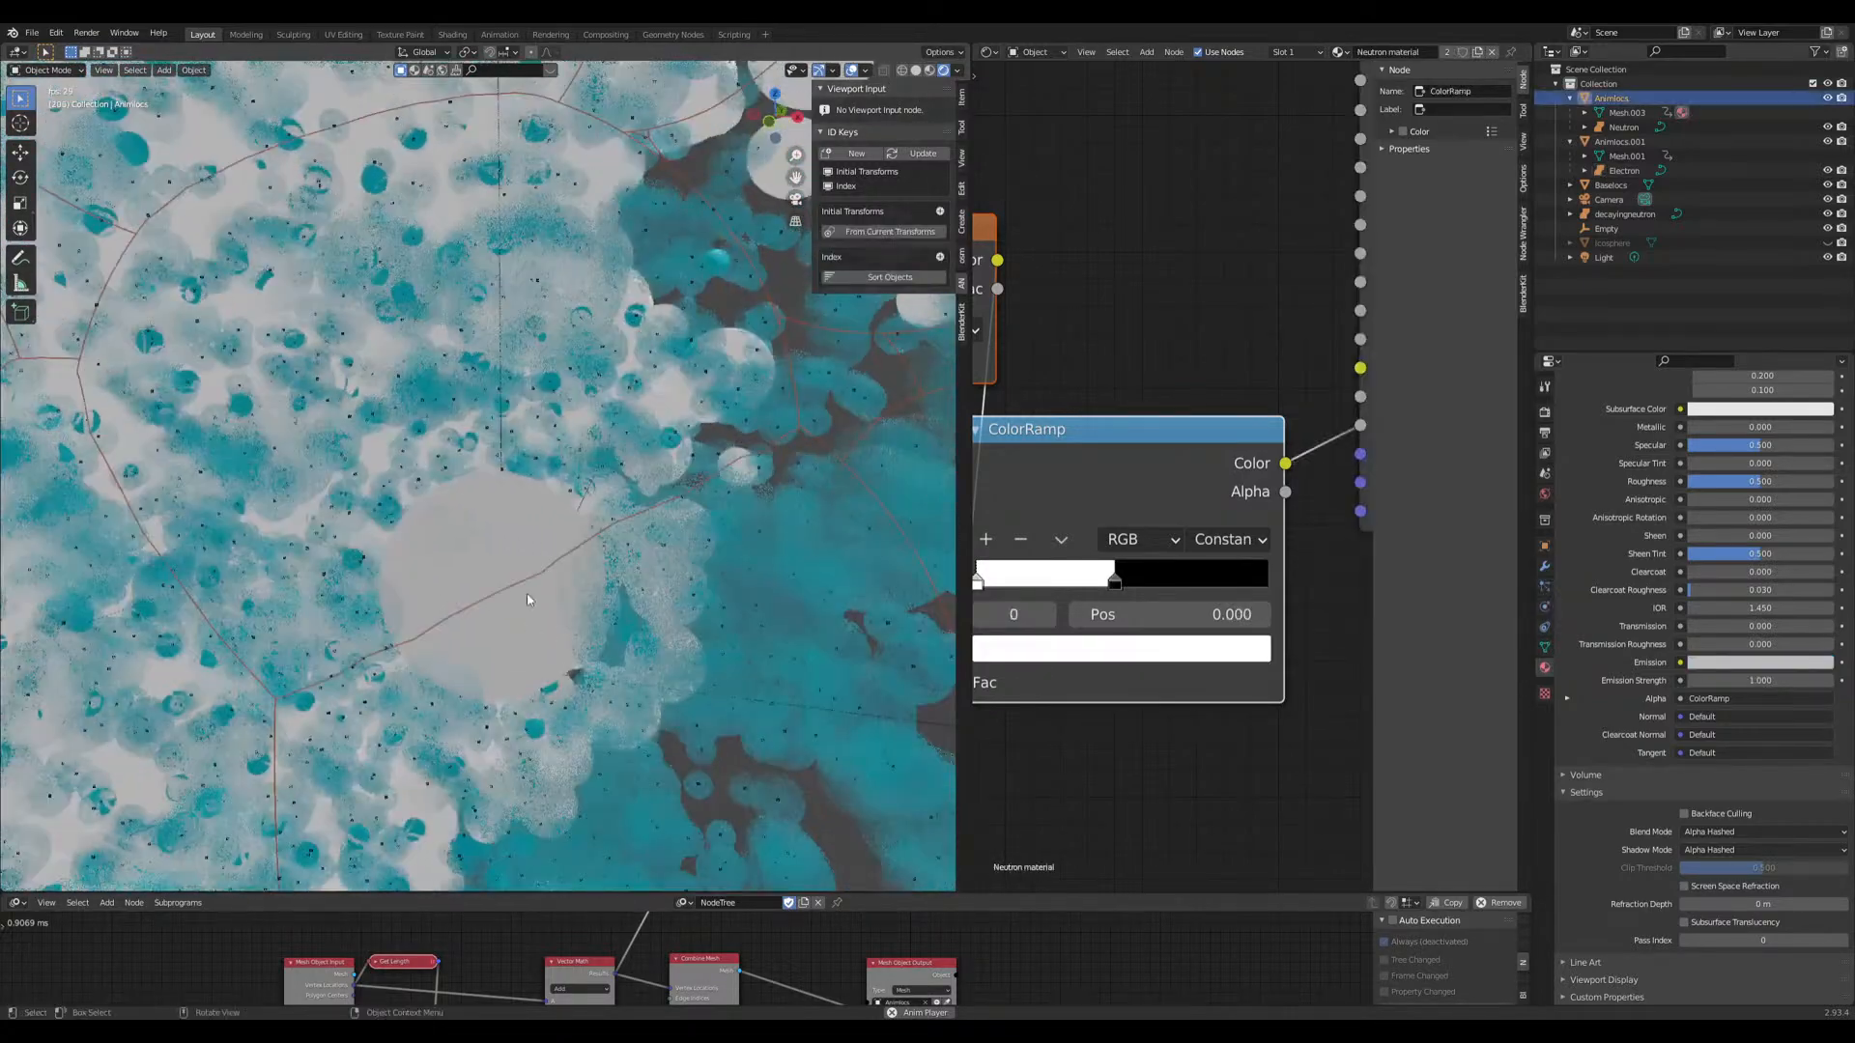
scroll(503, 554, down, 6)
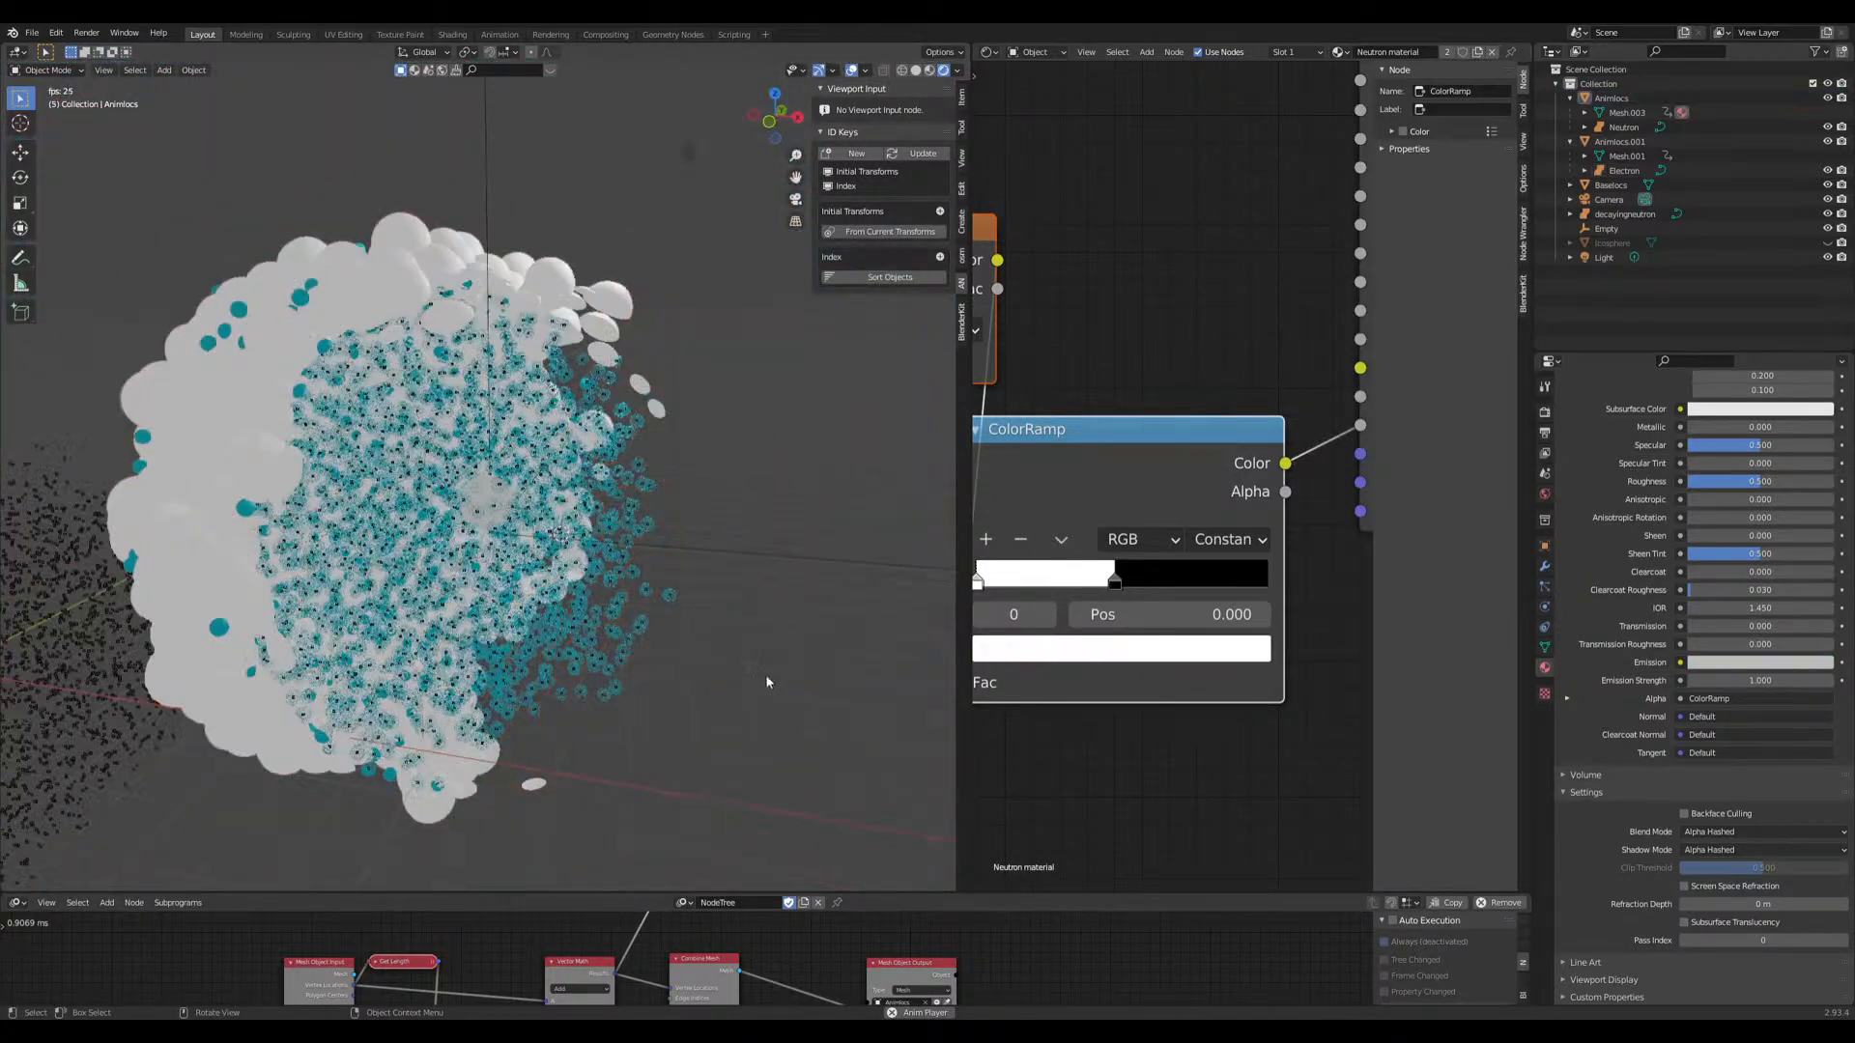
scroll(767, 683, down, 3)
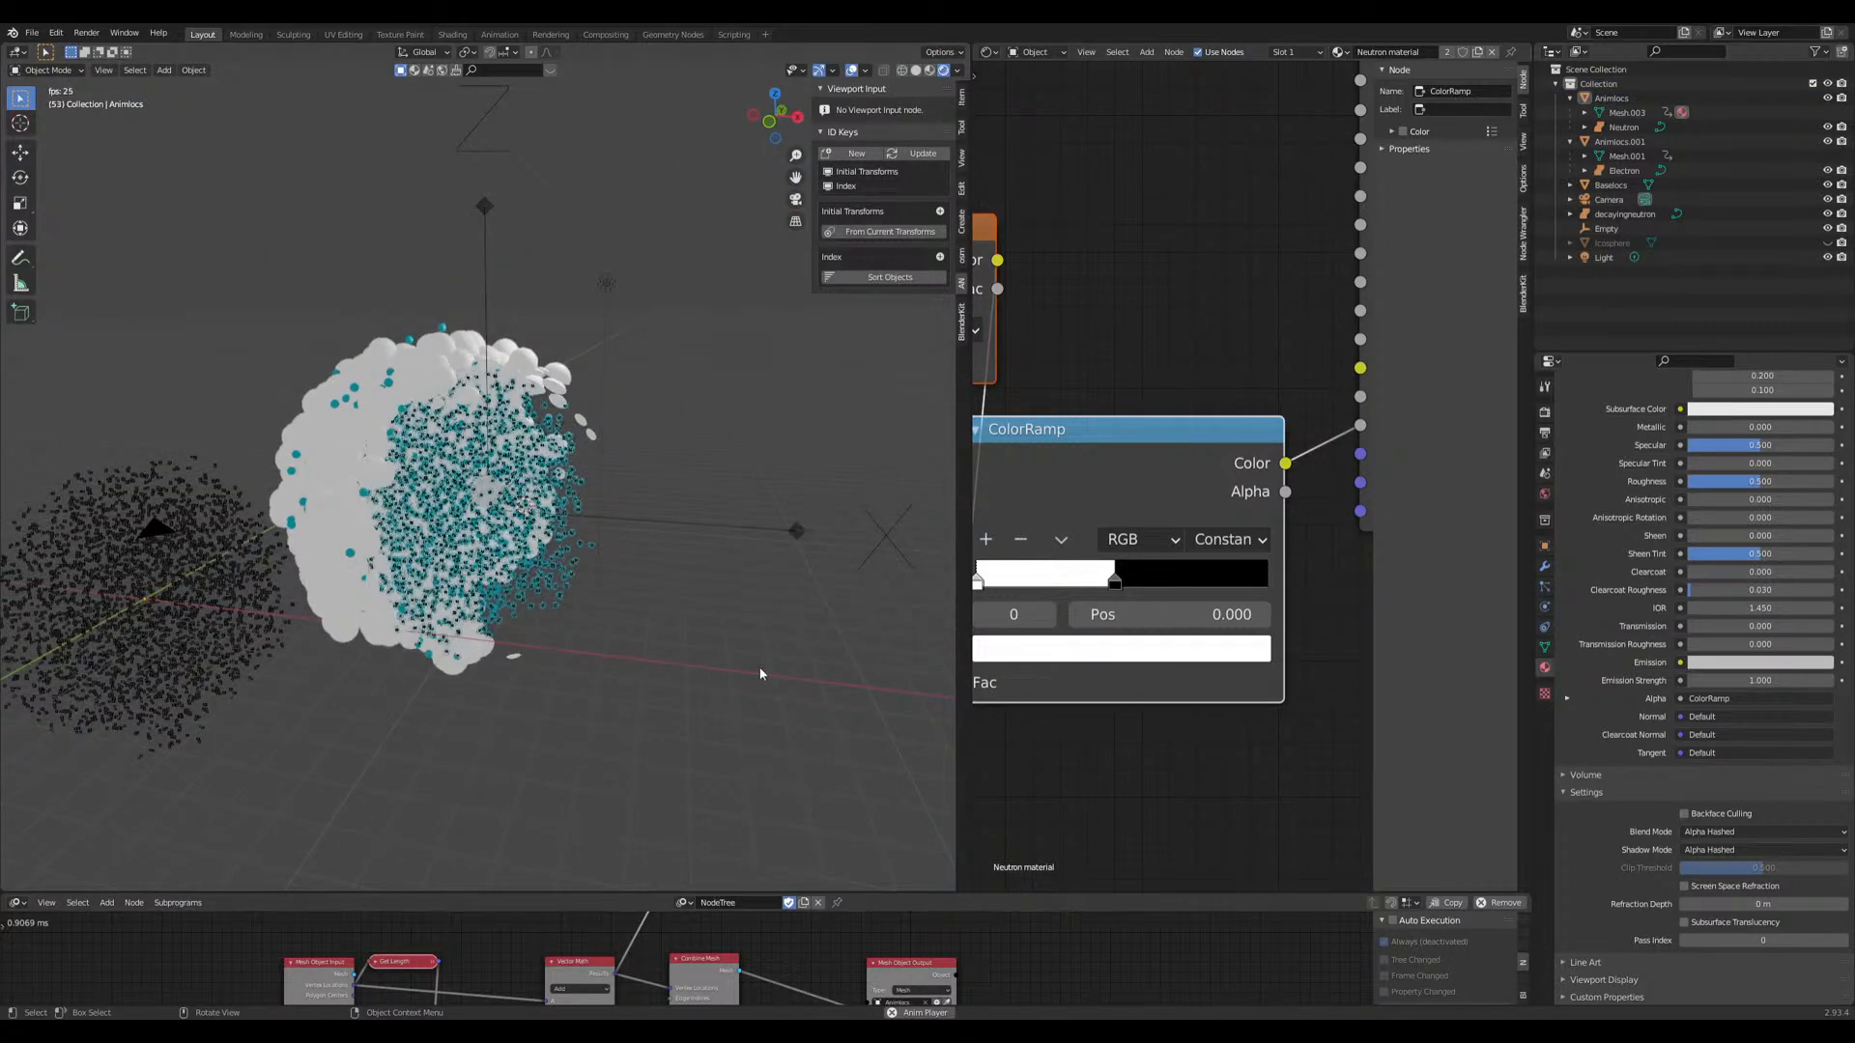
scroll(671, 593, up, 8)
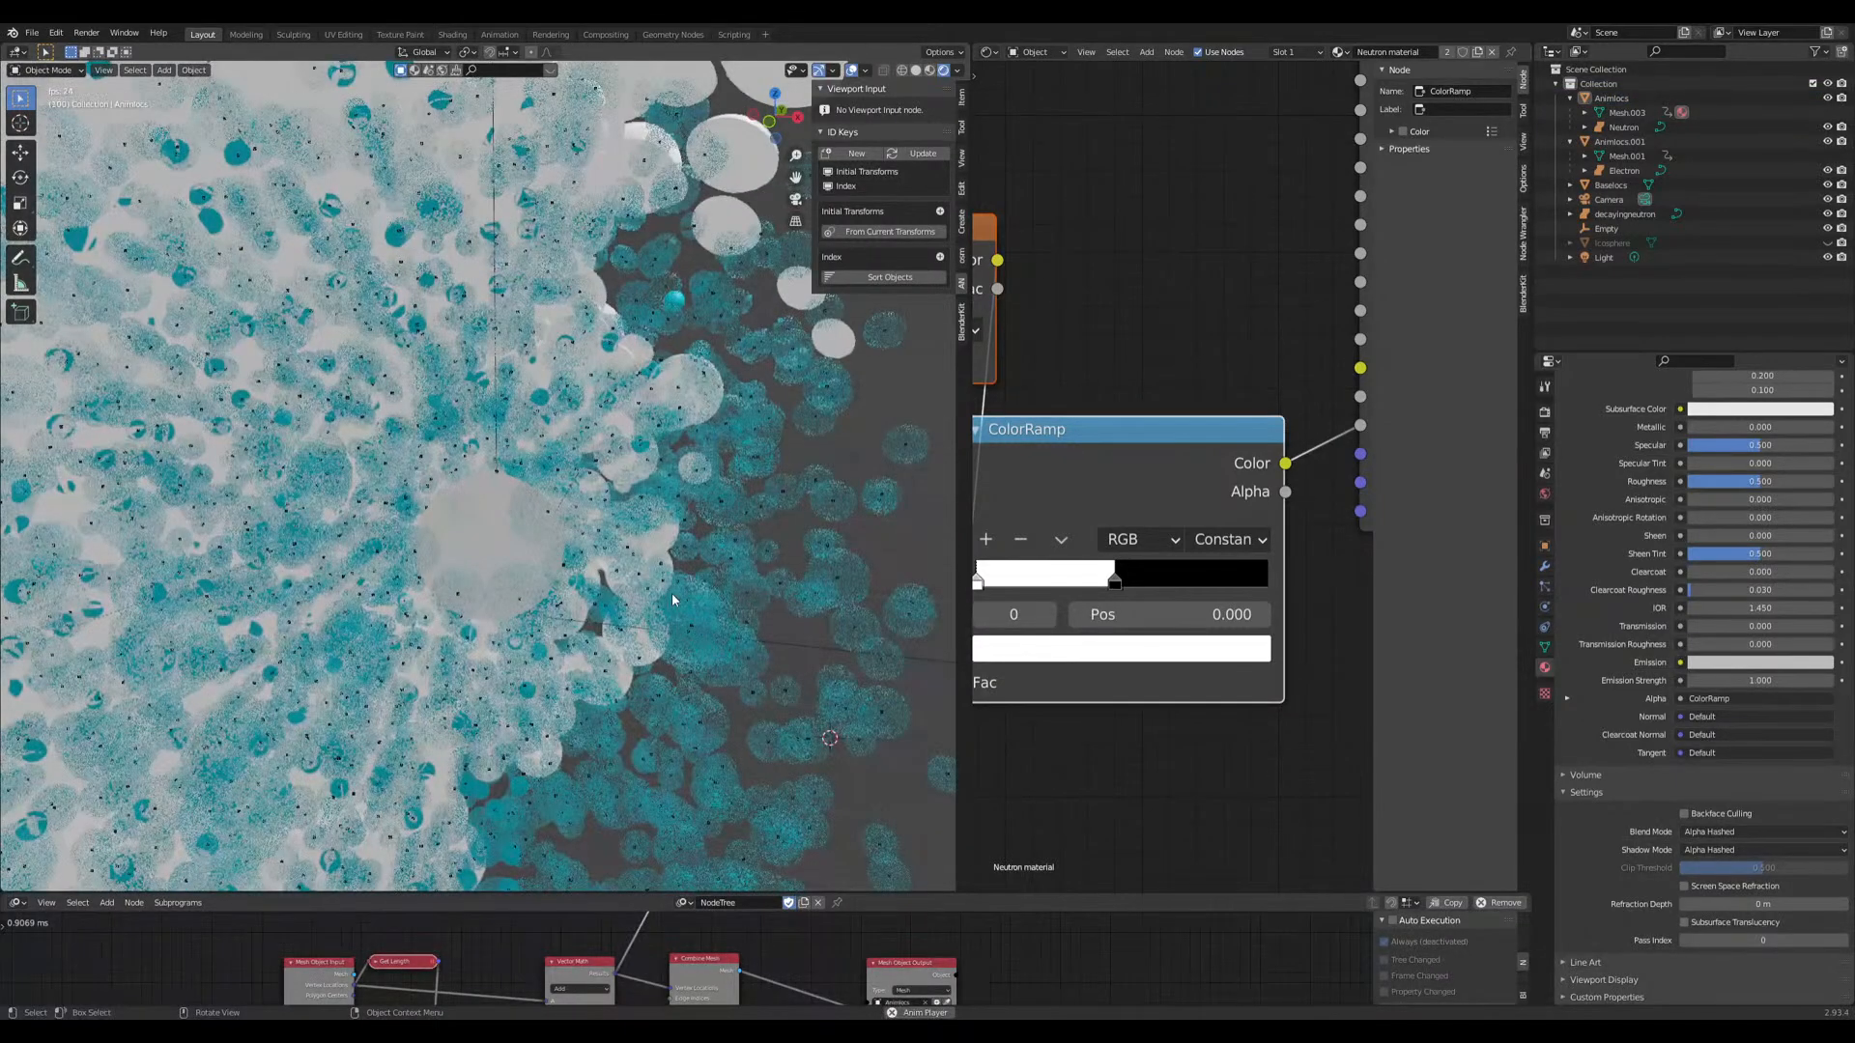
scroll(502, 539, up, 4)
click(517, 544)
middle_drag(516, 544, 514, 570)
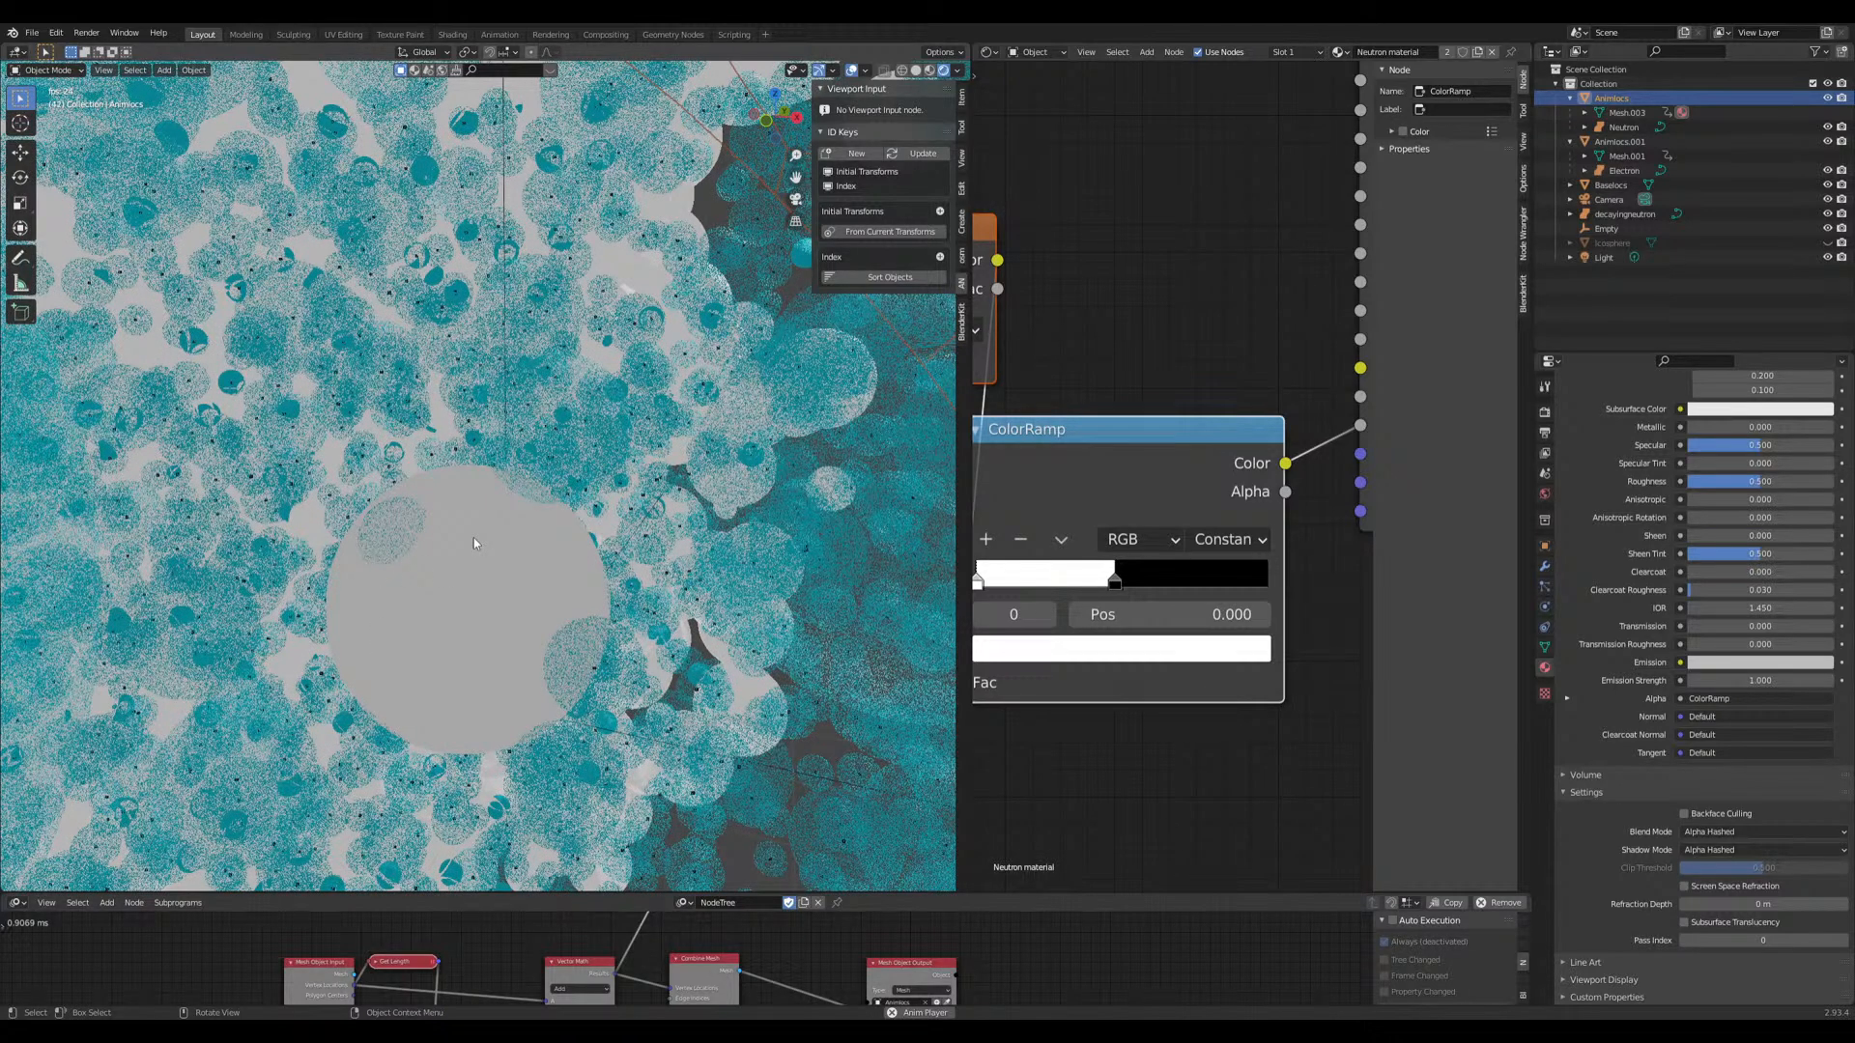
scroll(463, 536, down, 6)
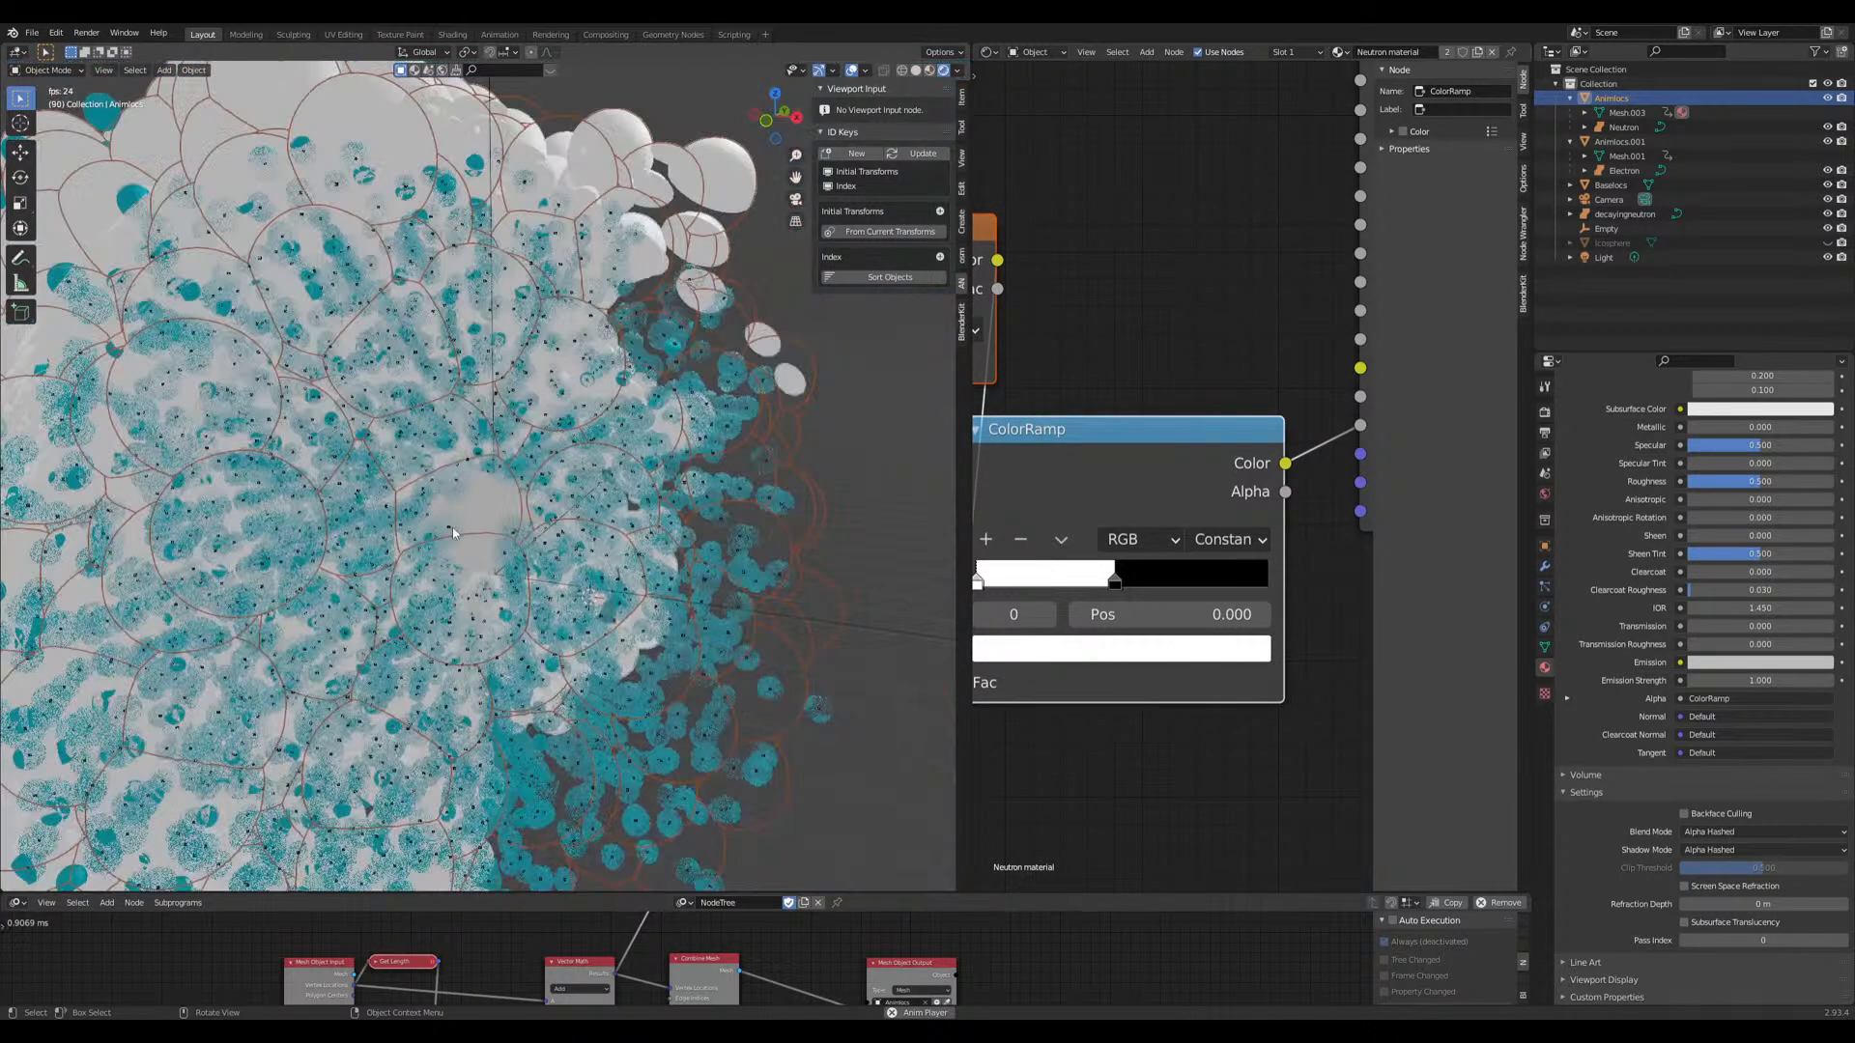
click(645, 391)
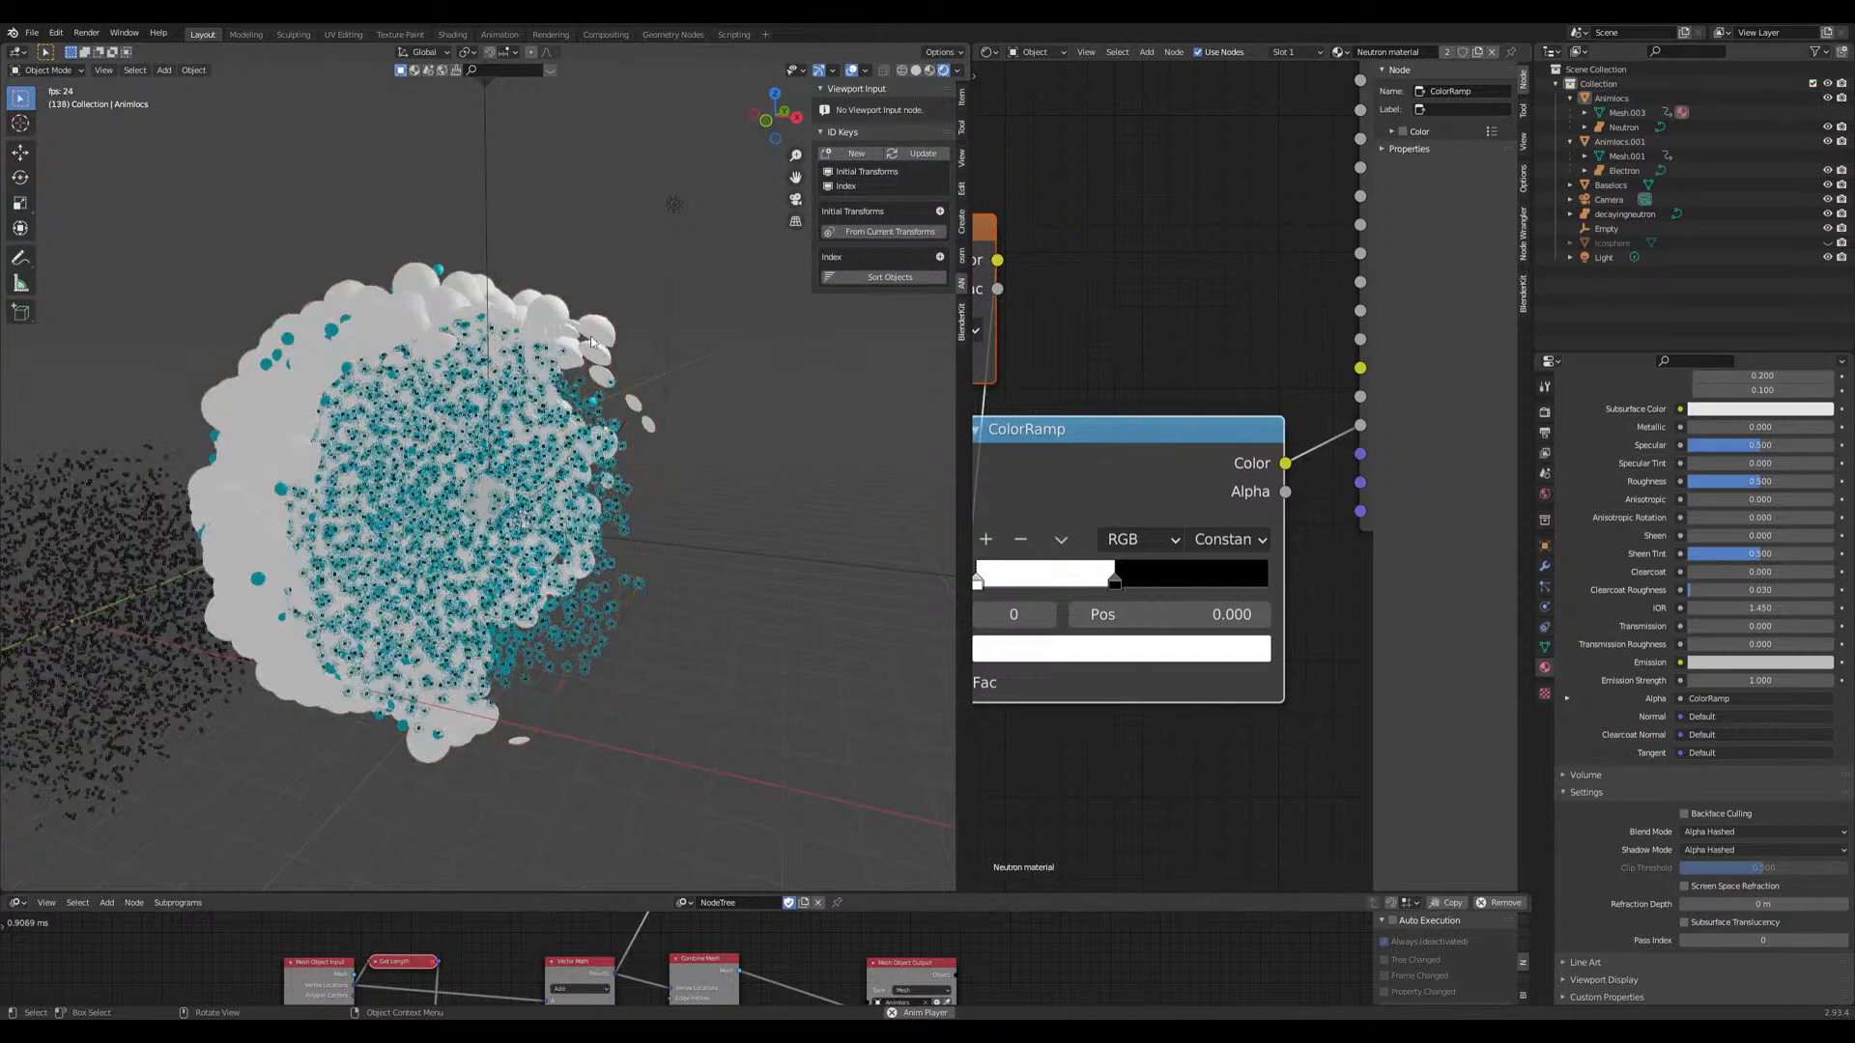
scroll(570, 631, up, 8)
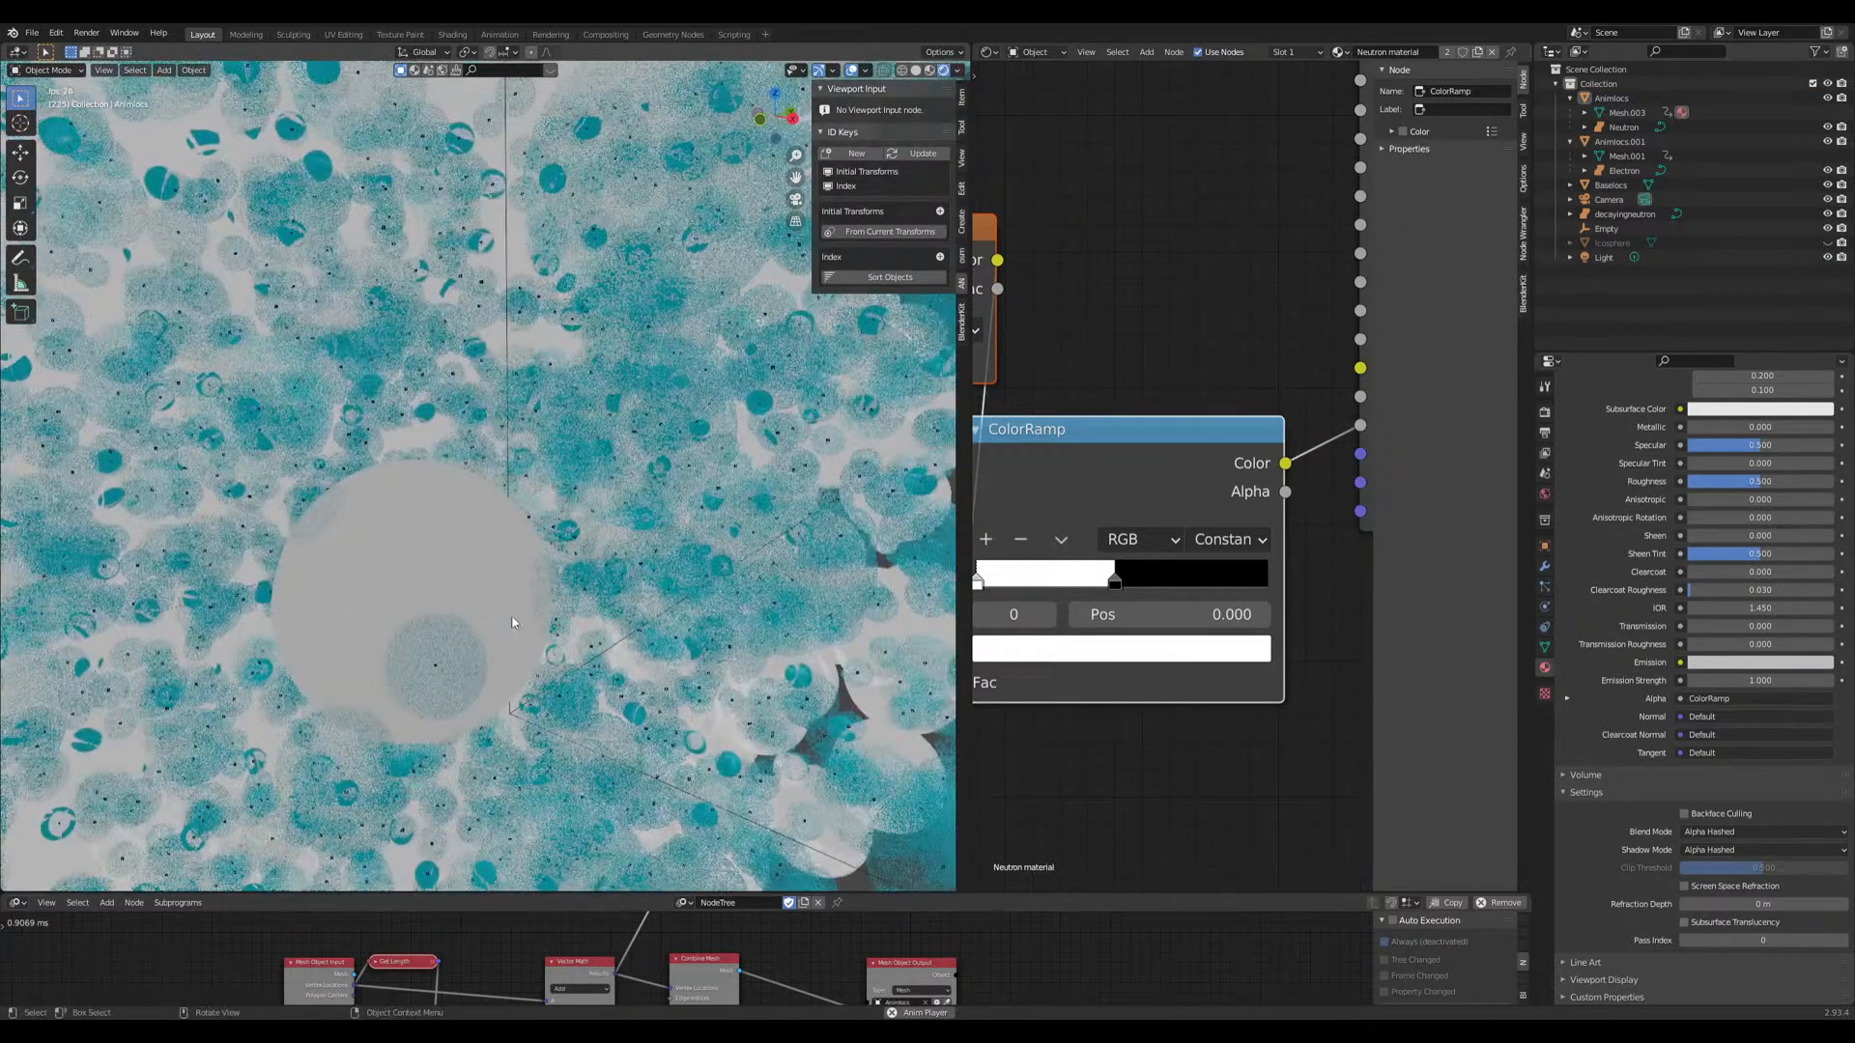
scroll(513, 622, down, 6)
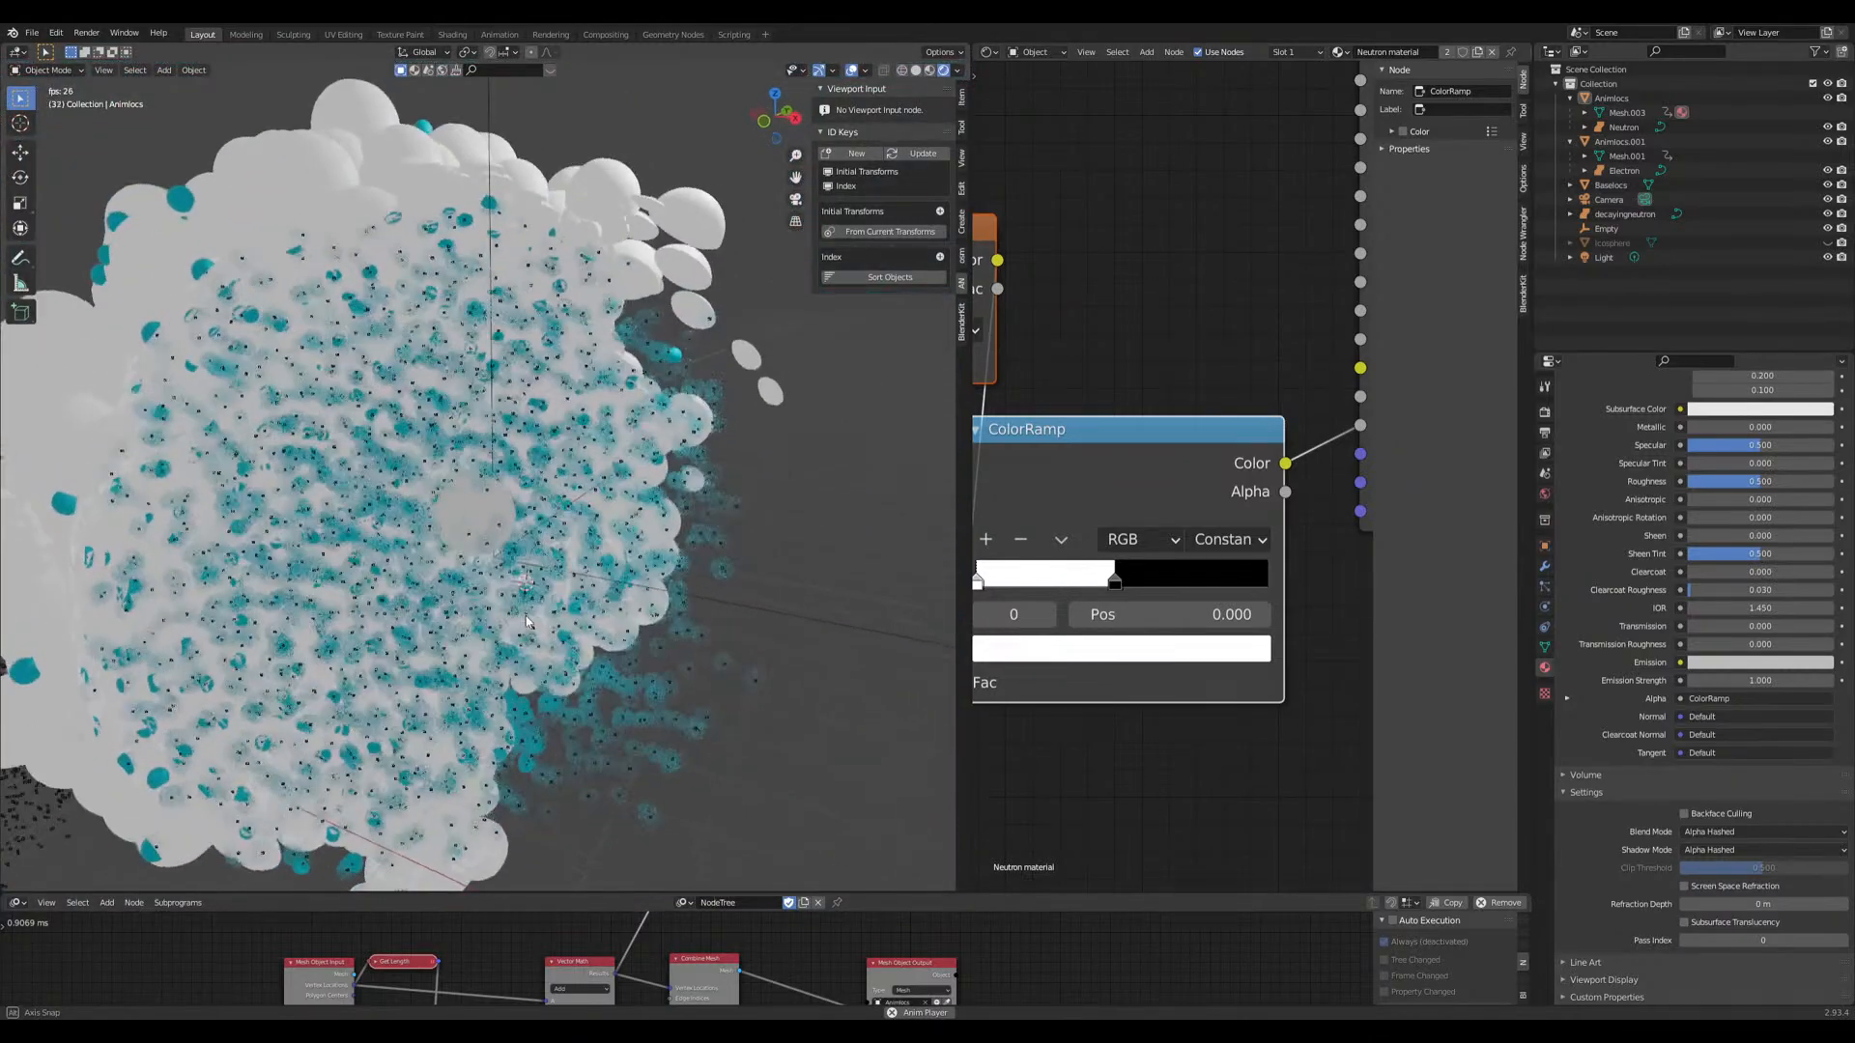
scroll(525, 616, up, 7)
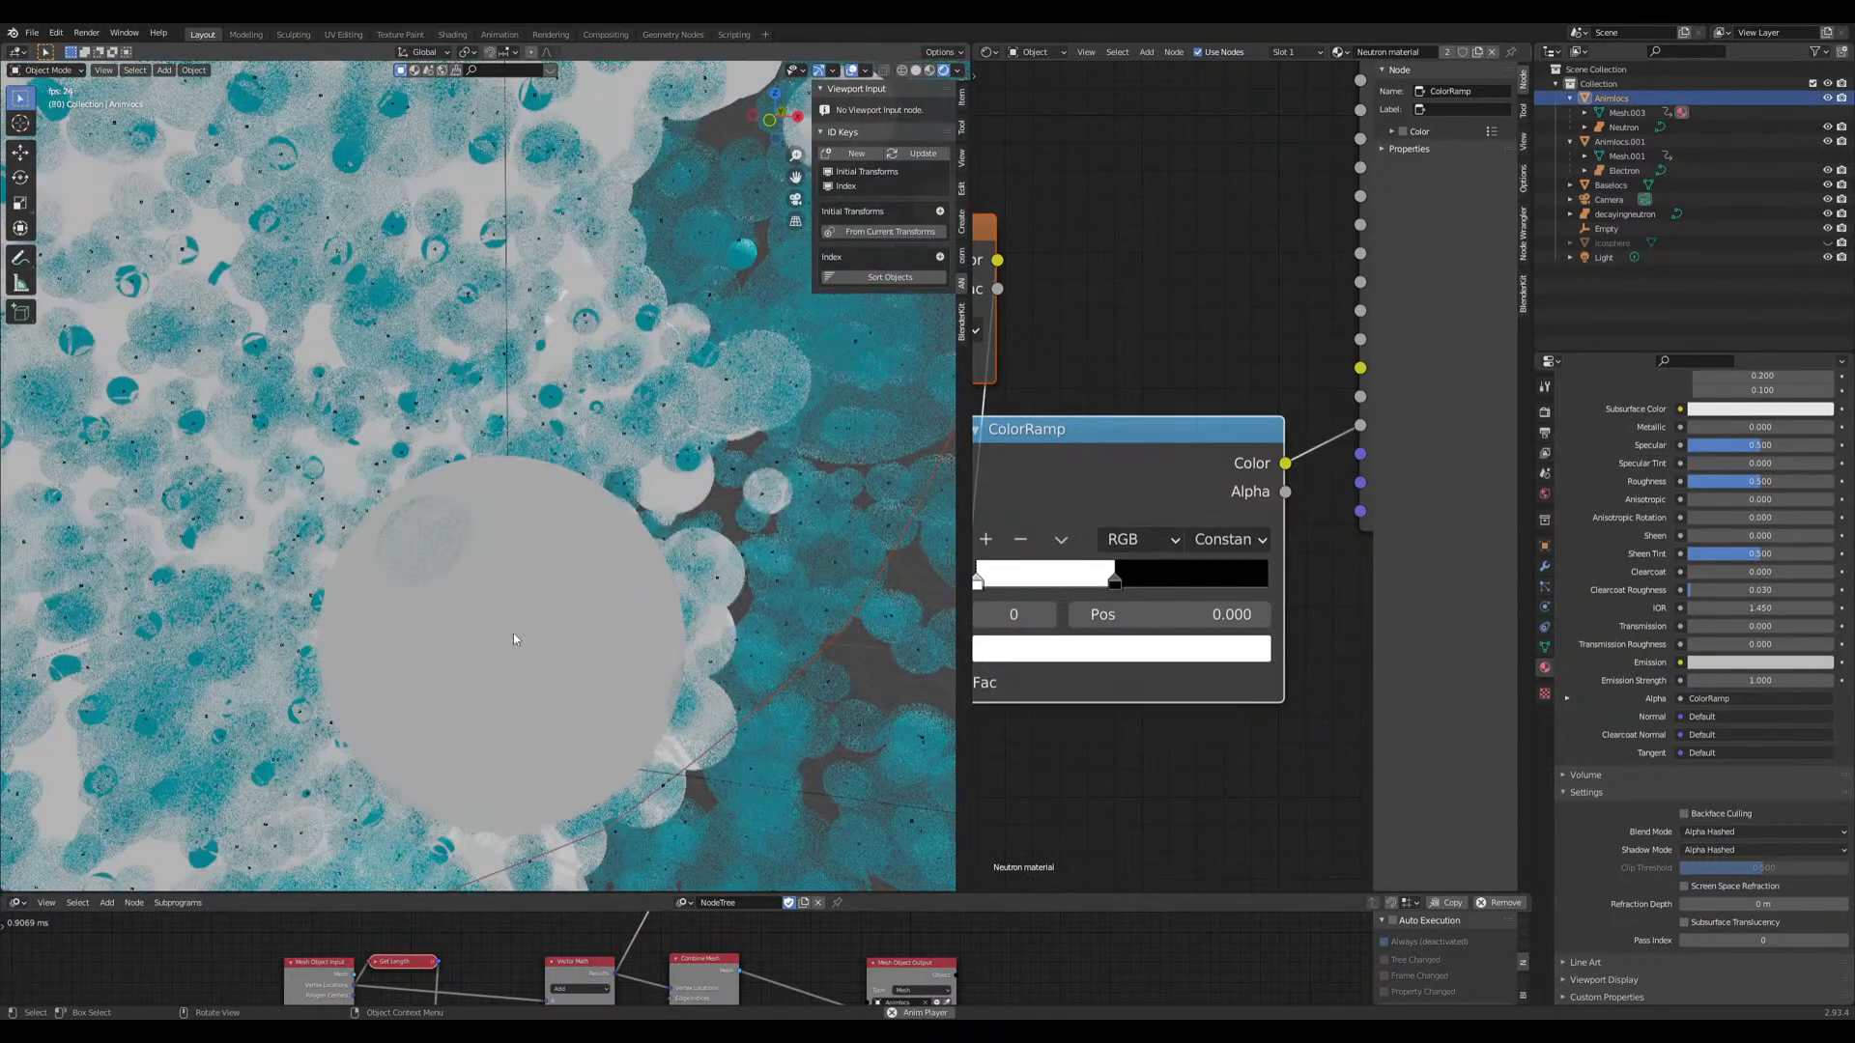
Step: Select the decaying neutron and inspect how it sits within the cutaway from several distances and angles
click(514, 634)
scroll(478, 584, down, 3)
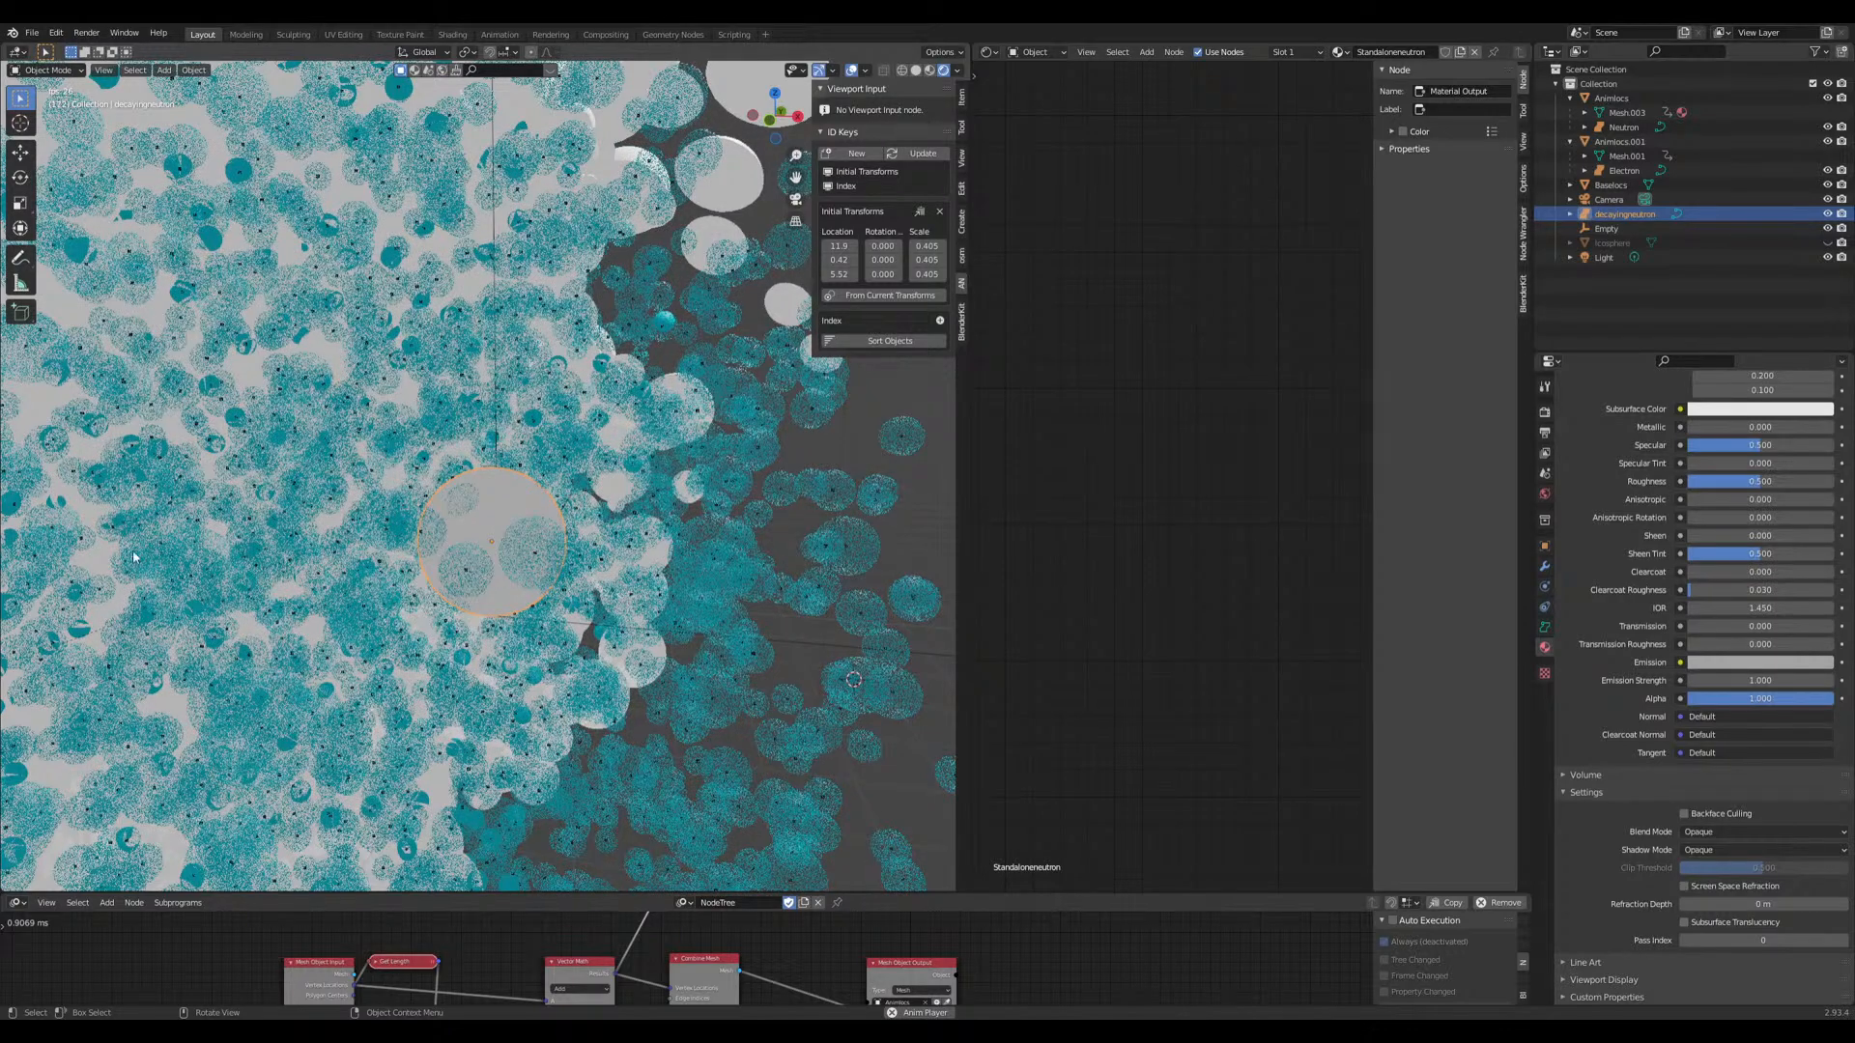
scroll(572, 326, down, 5)
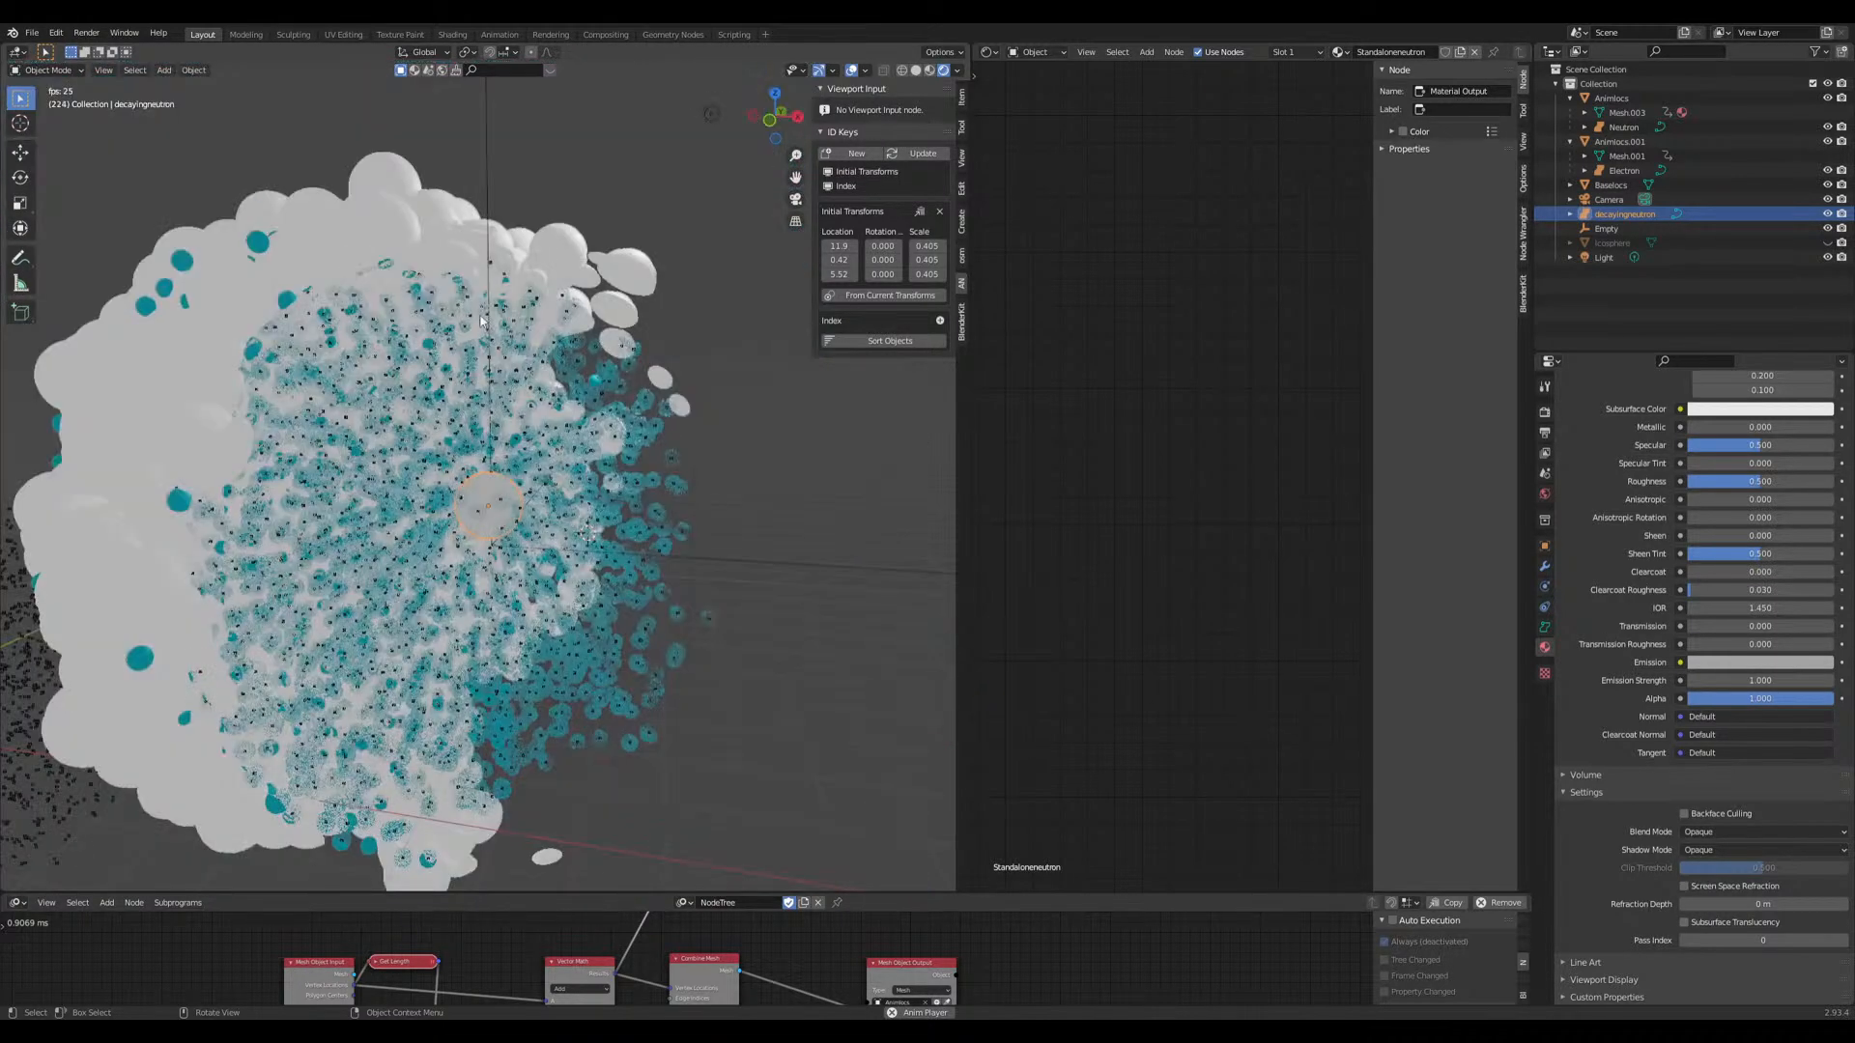
middle_drag(415, 473, 517, 362)
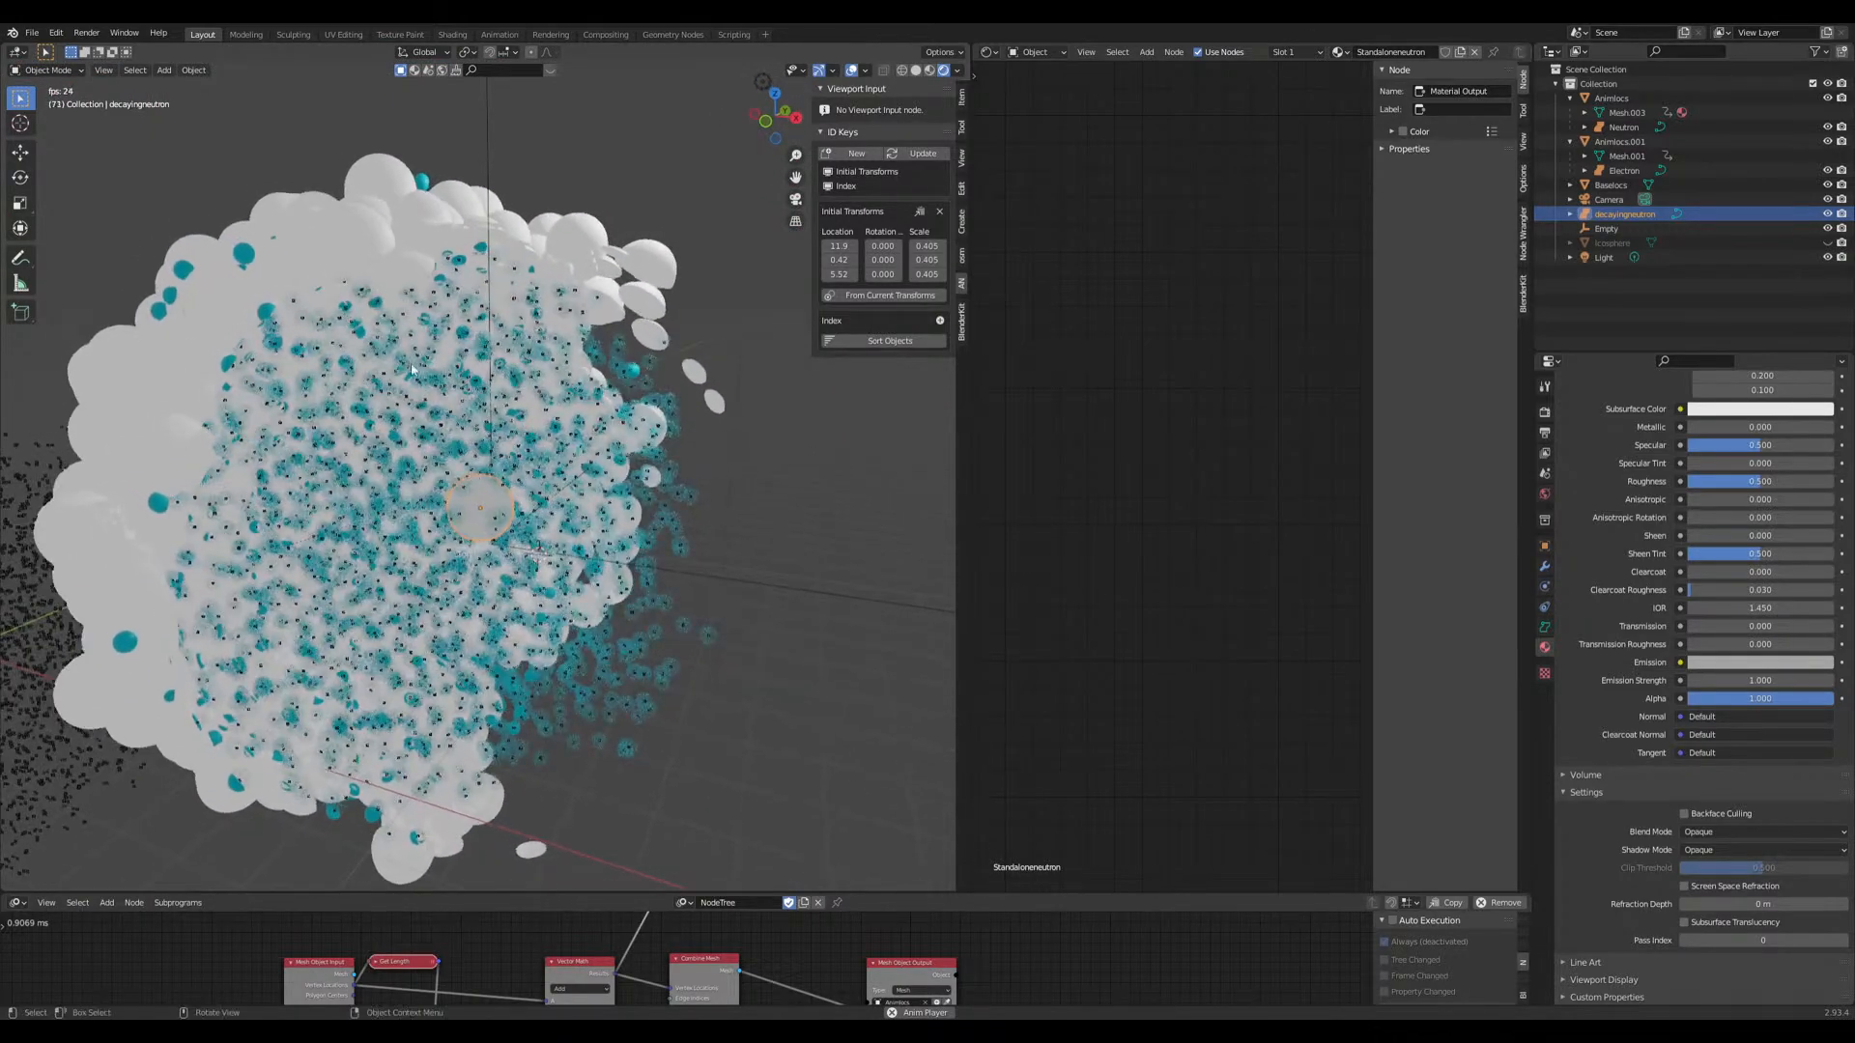
middle_drag(523, 580, 509, 579)
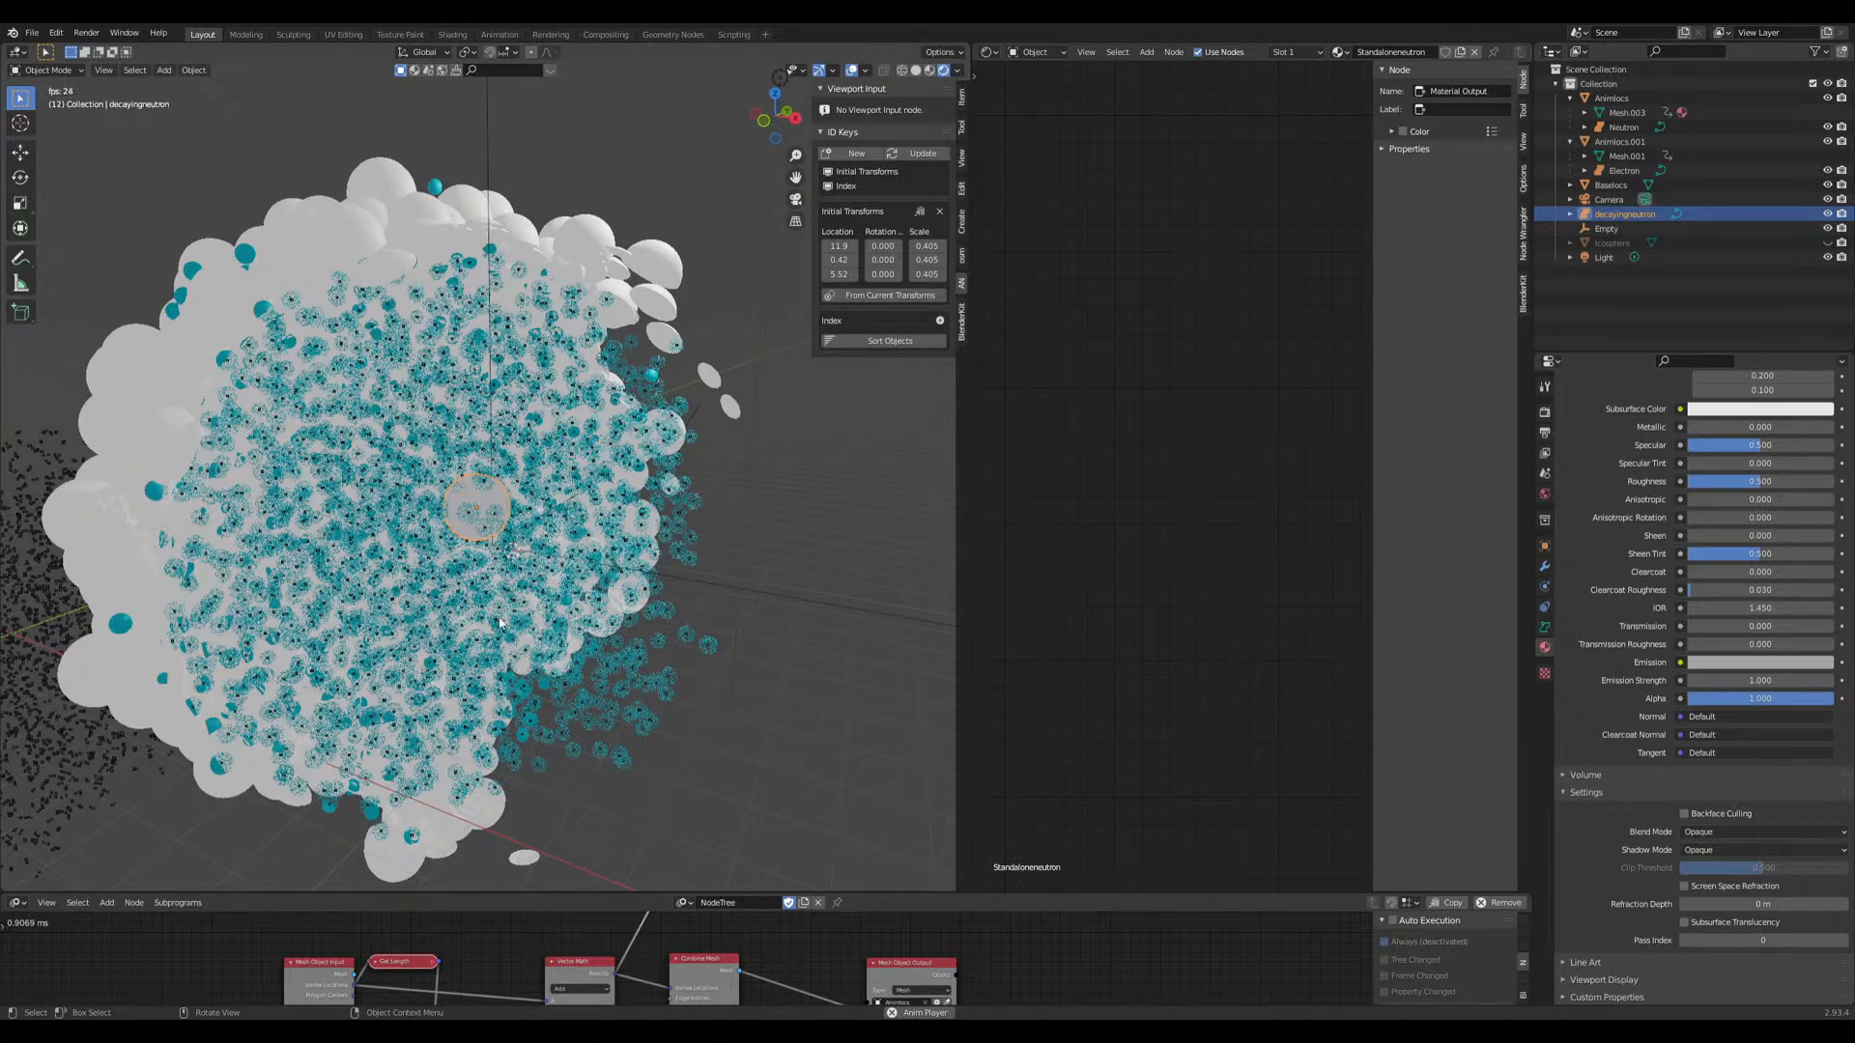
scroll(498, 617, up, 2)
scroll(539, 512, down, 3)
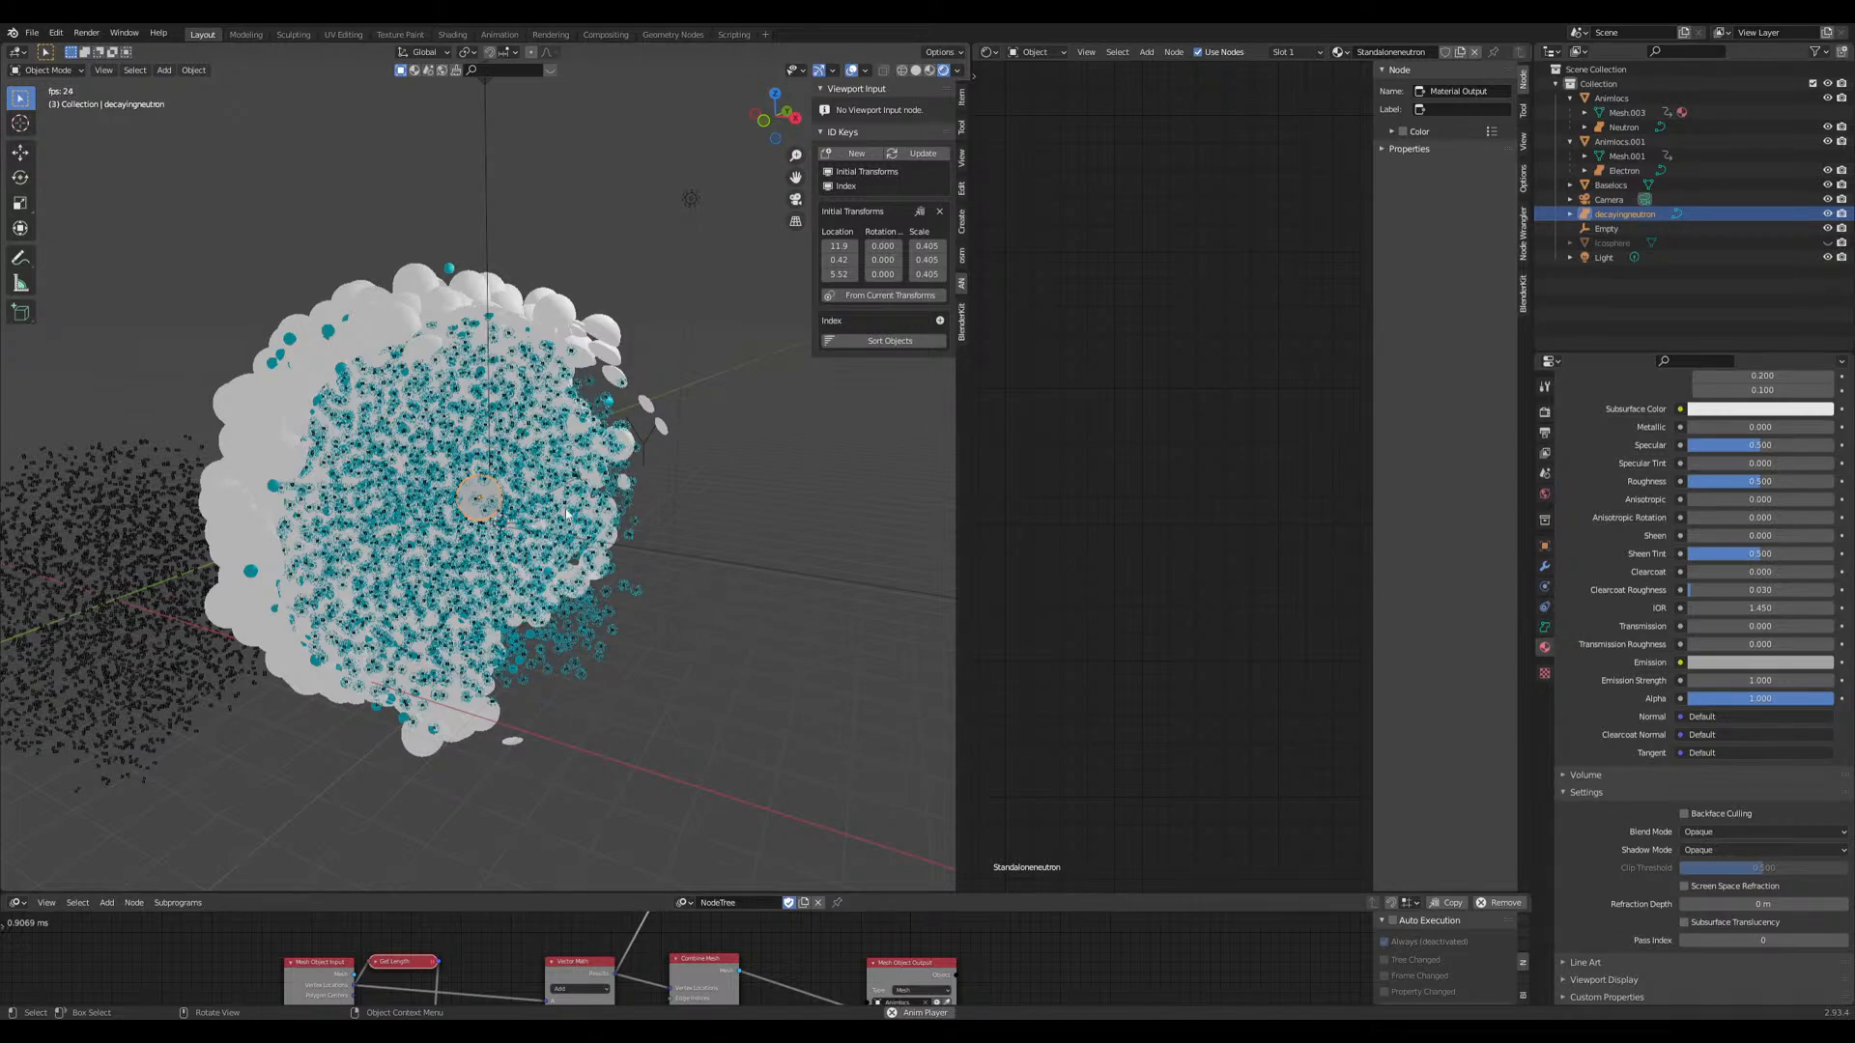
scroll(565, 512, up, 8)
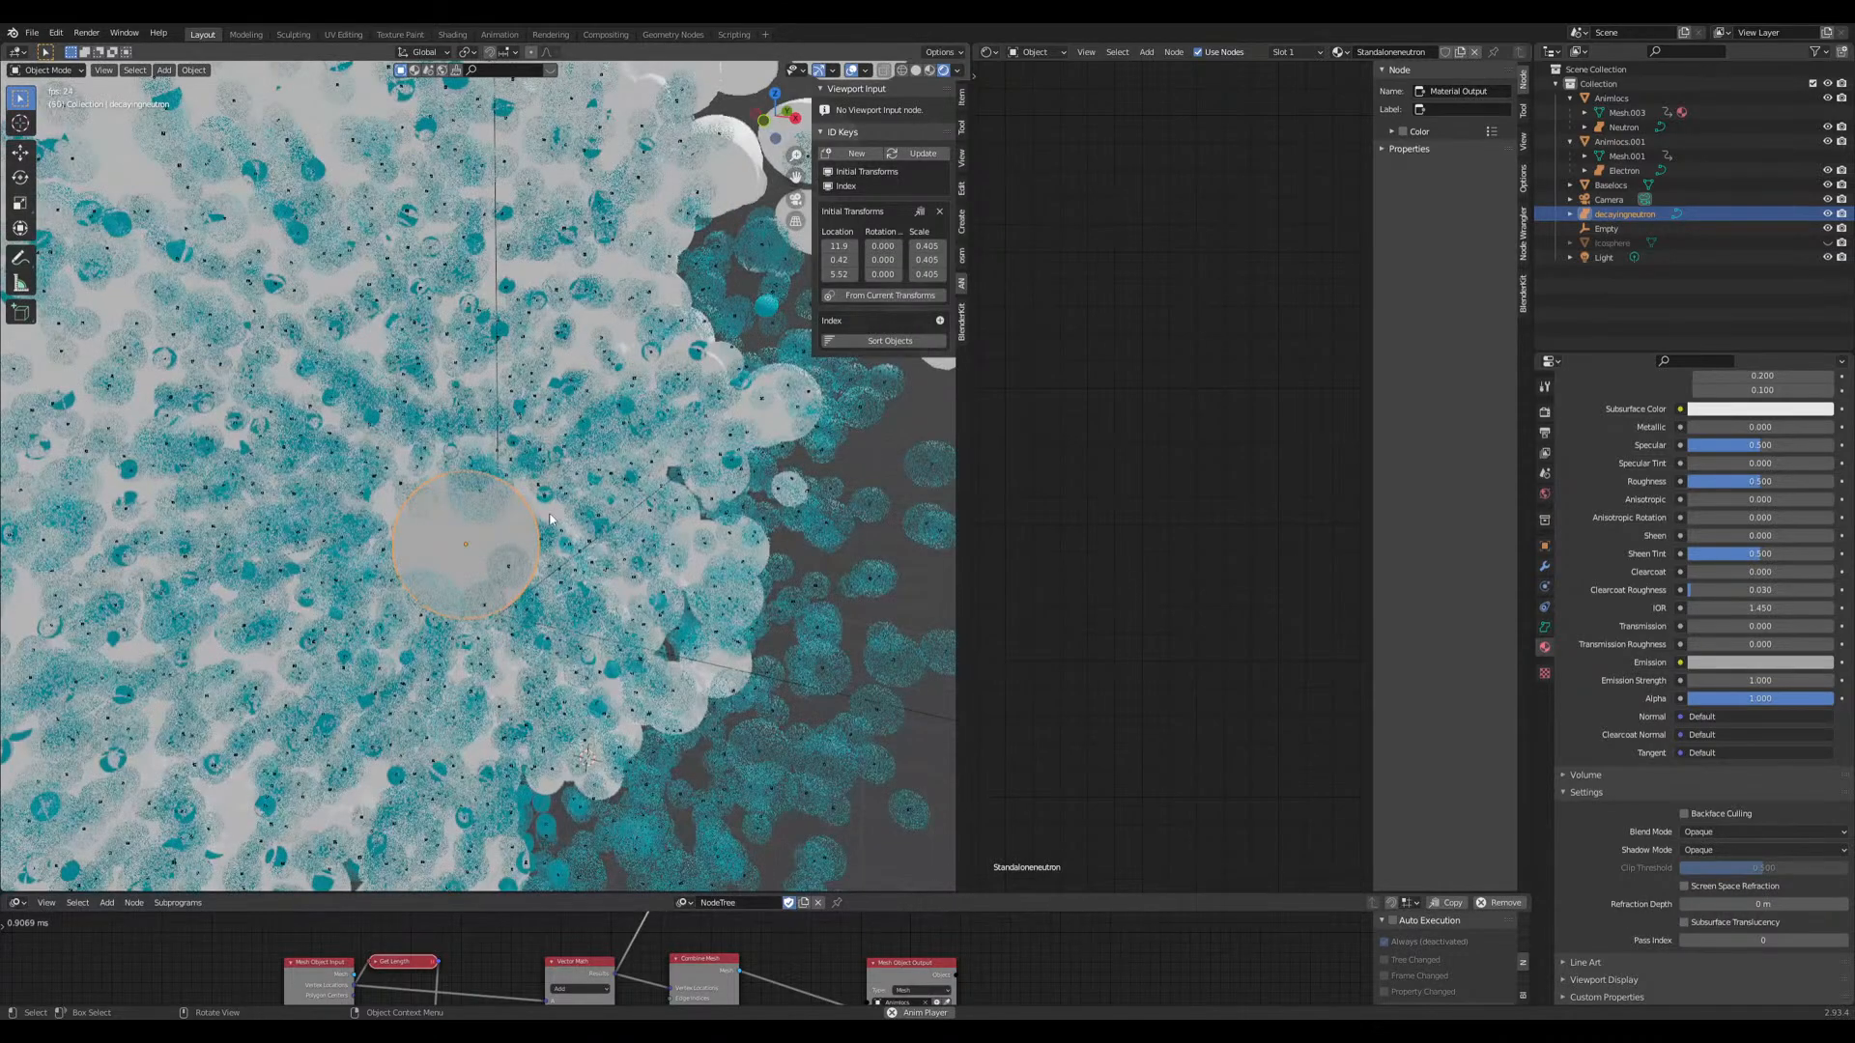
scroll(534, 542, up, 3)
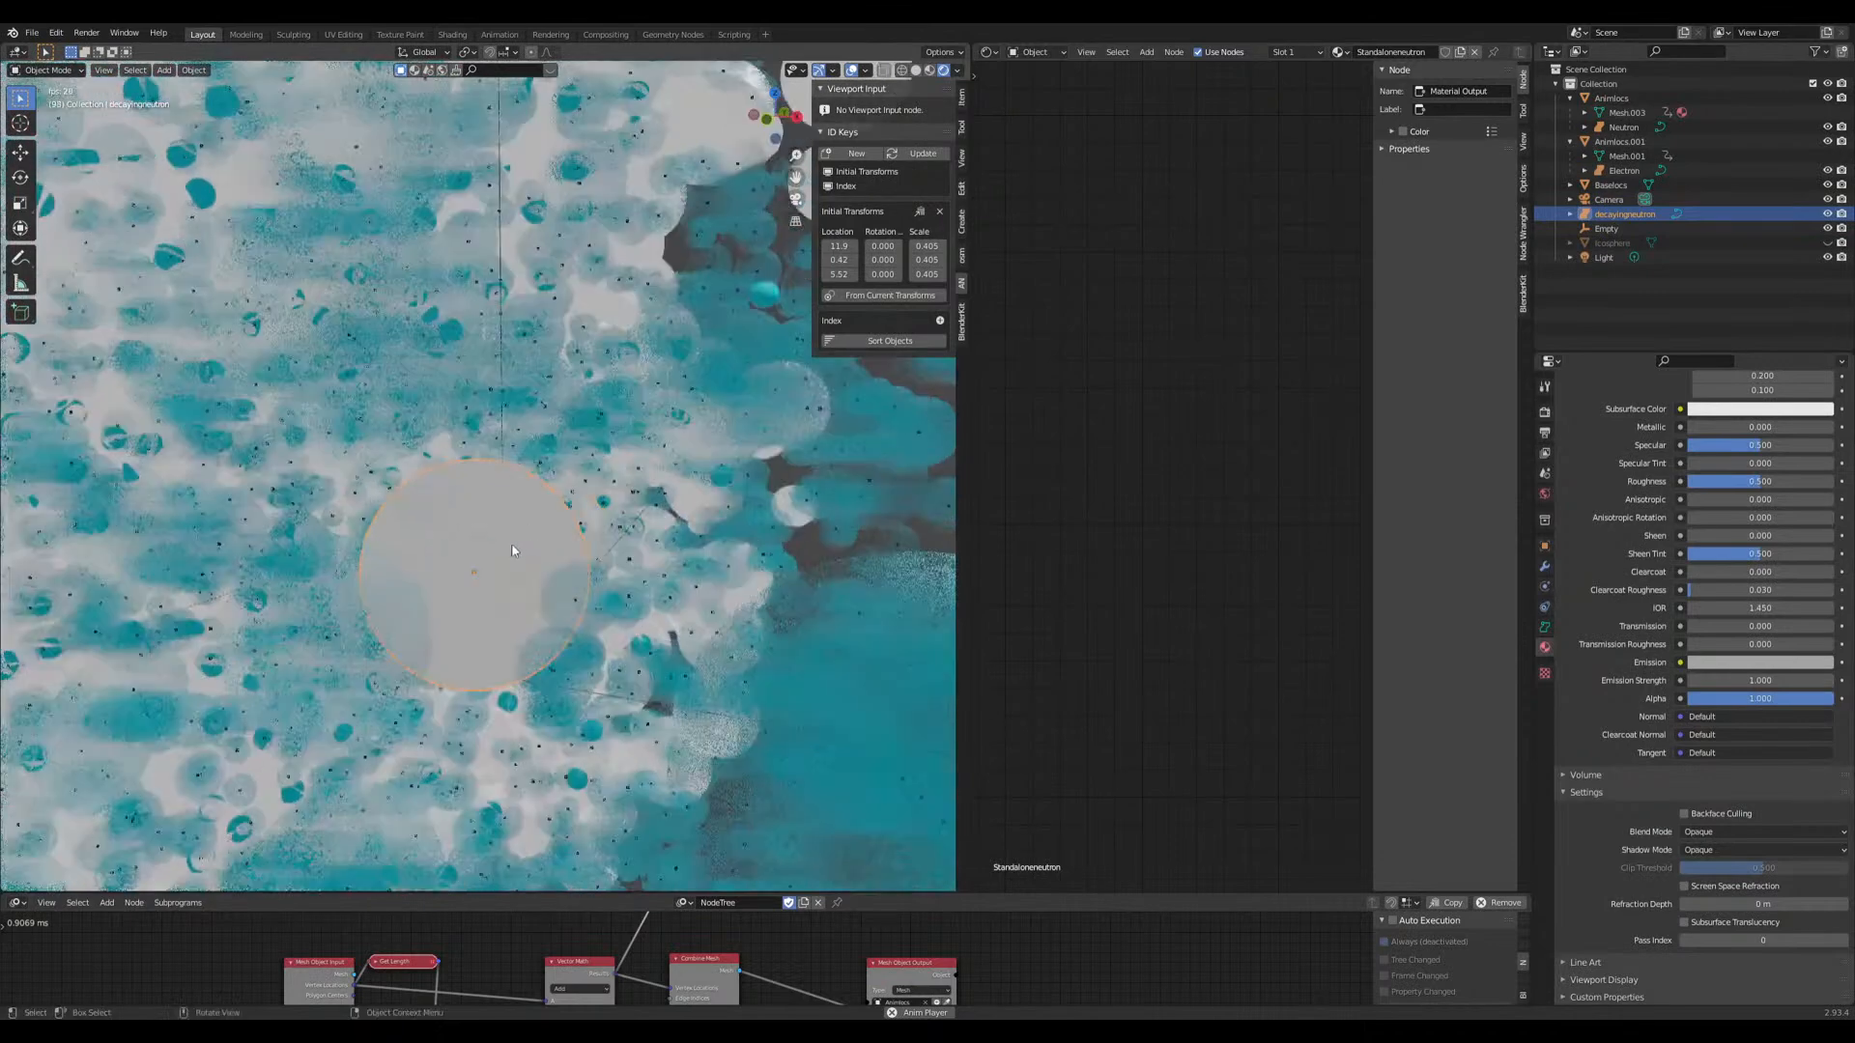
Step: Switch the Animation Nodes editor to a Timeline, enlarge it and stop the playback
click(16, 902)
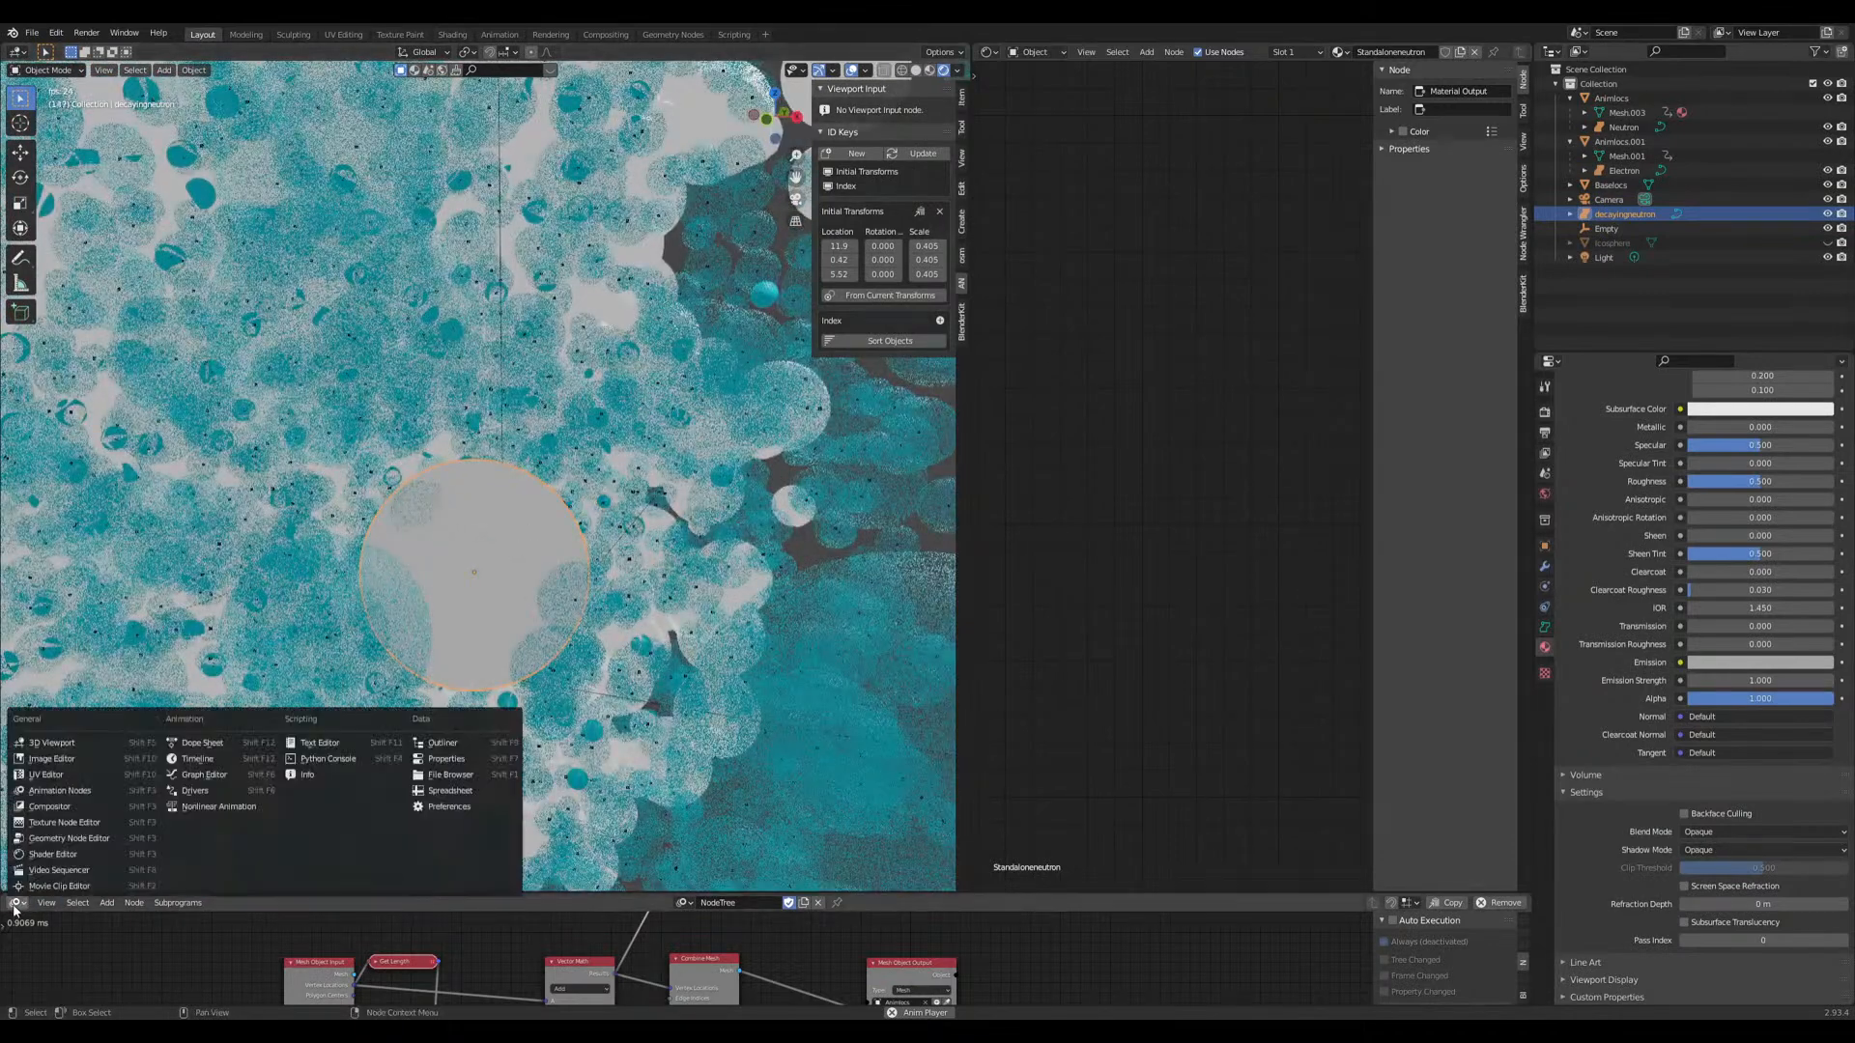
click(15, 901)
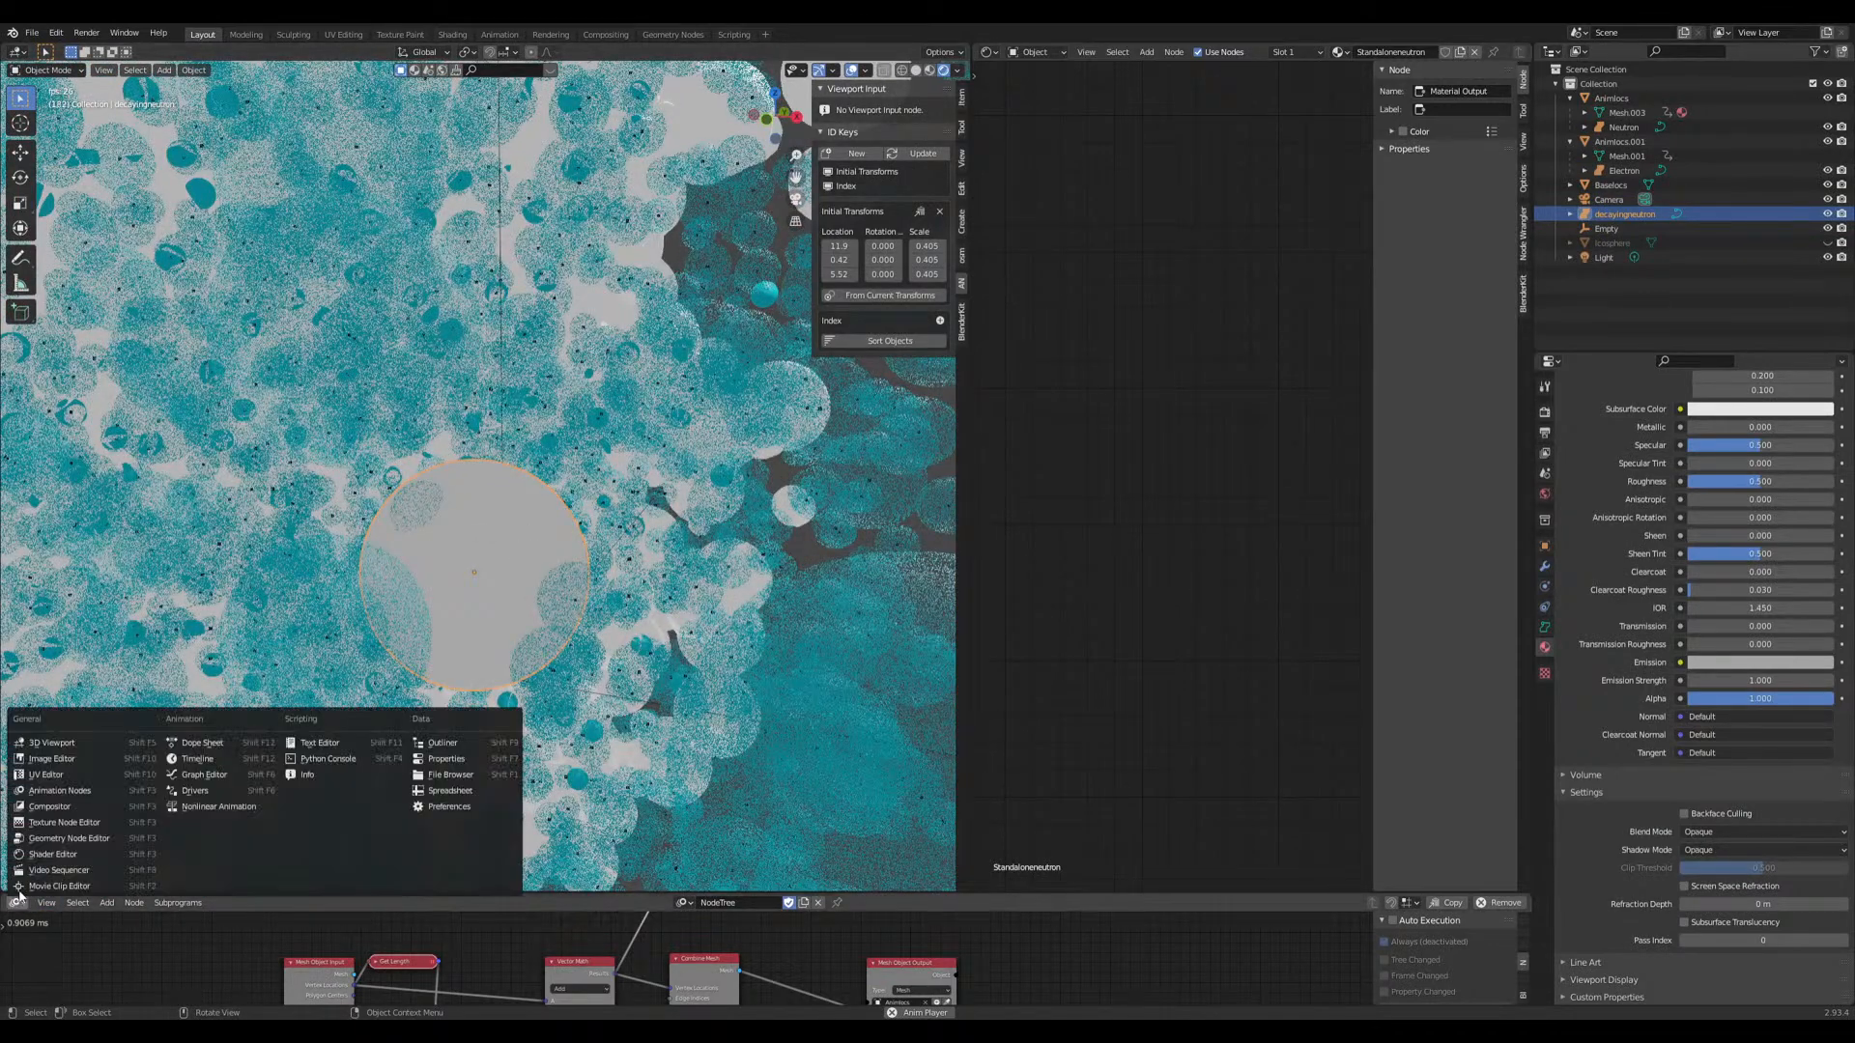
click(187, 759)
drag(670, 894, 670, 551)
scroll(668, 670, down, 2)
key(space)
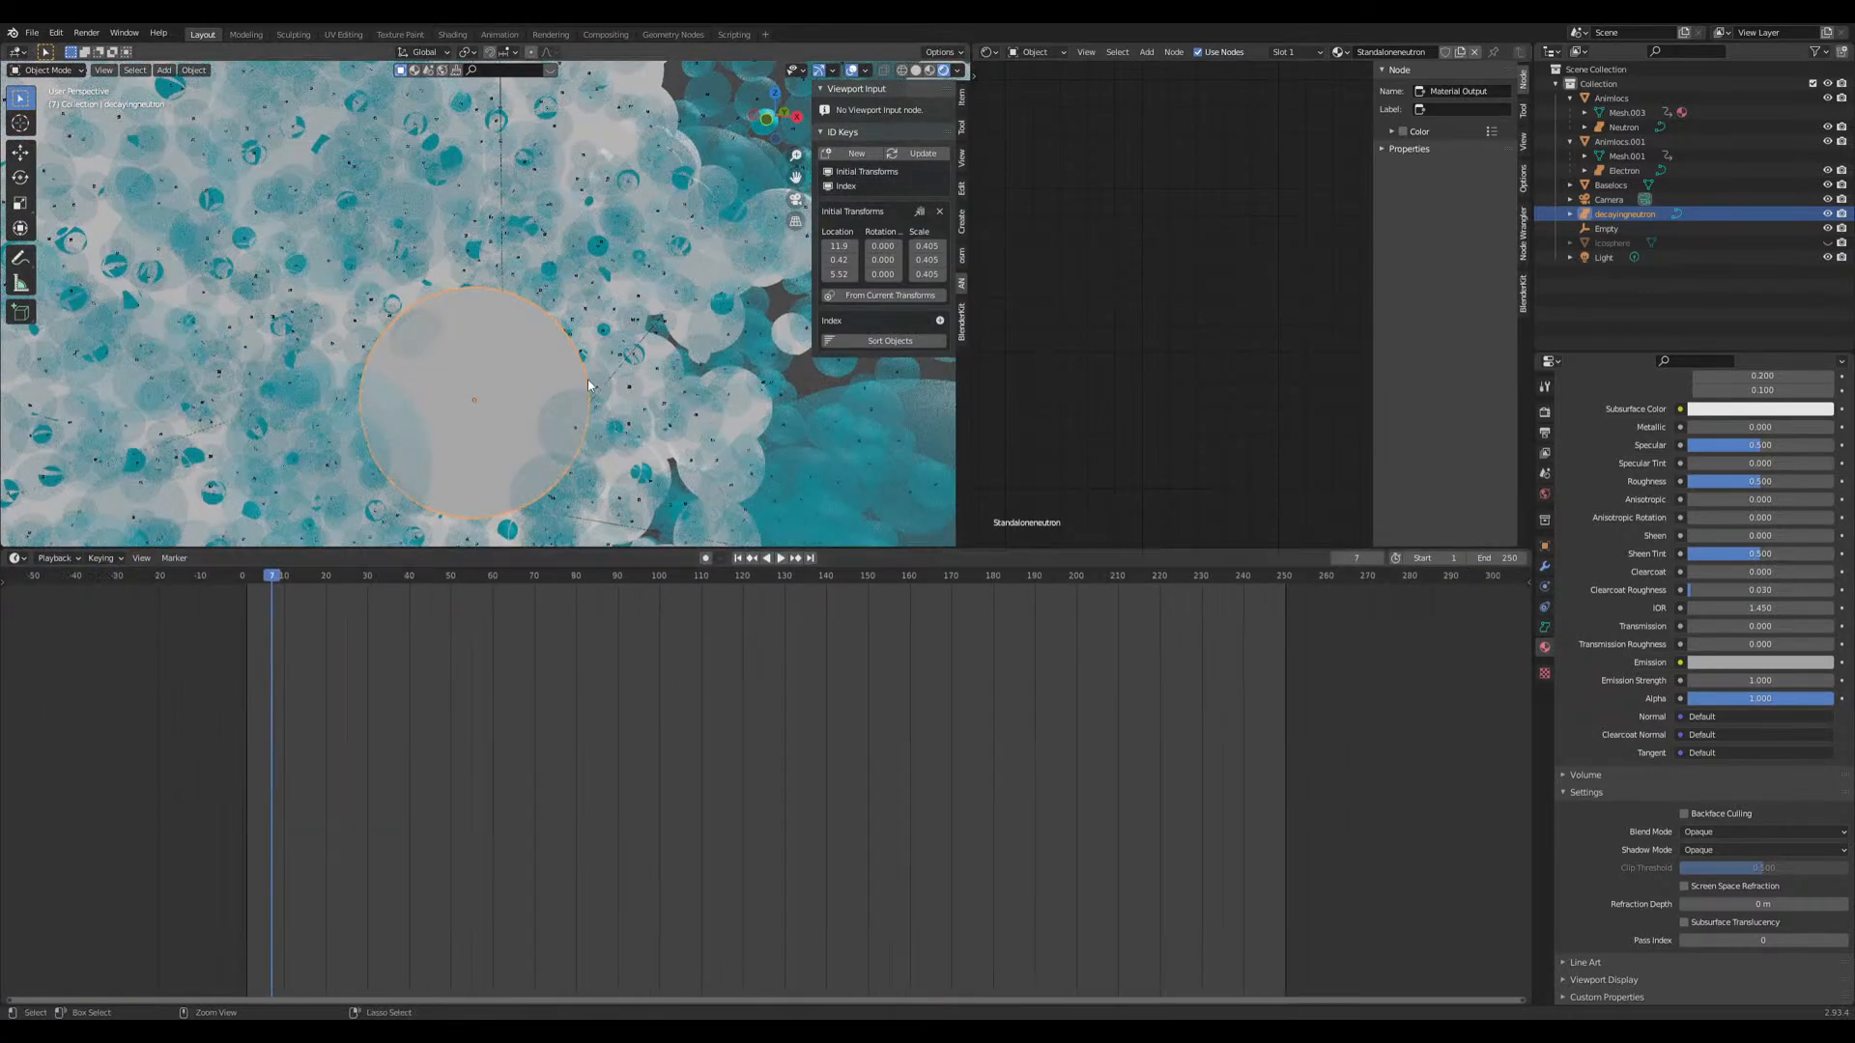
Step: Save the project file
key(ctrl+s)
scroll(676, 415, down, 7)
scroll(491, 305, up, 3)
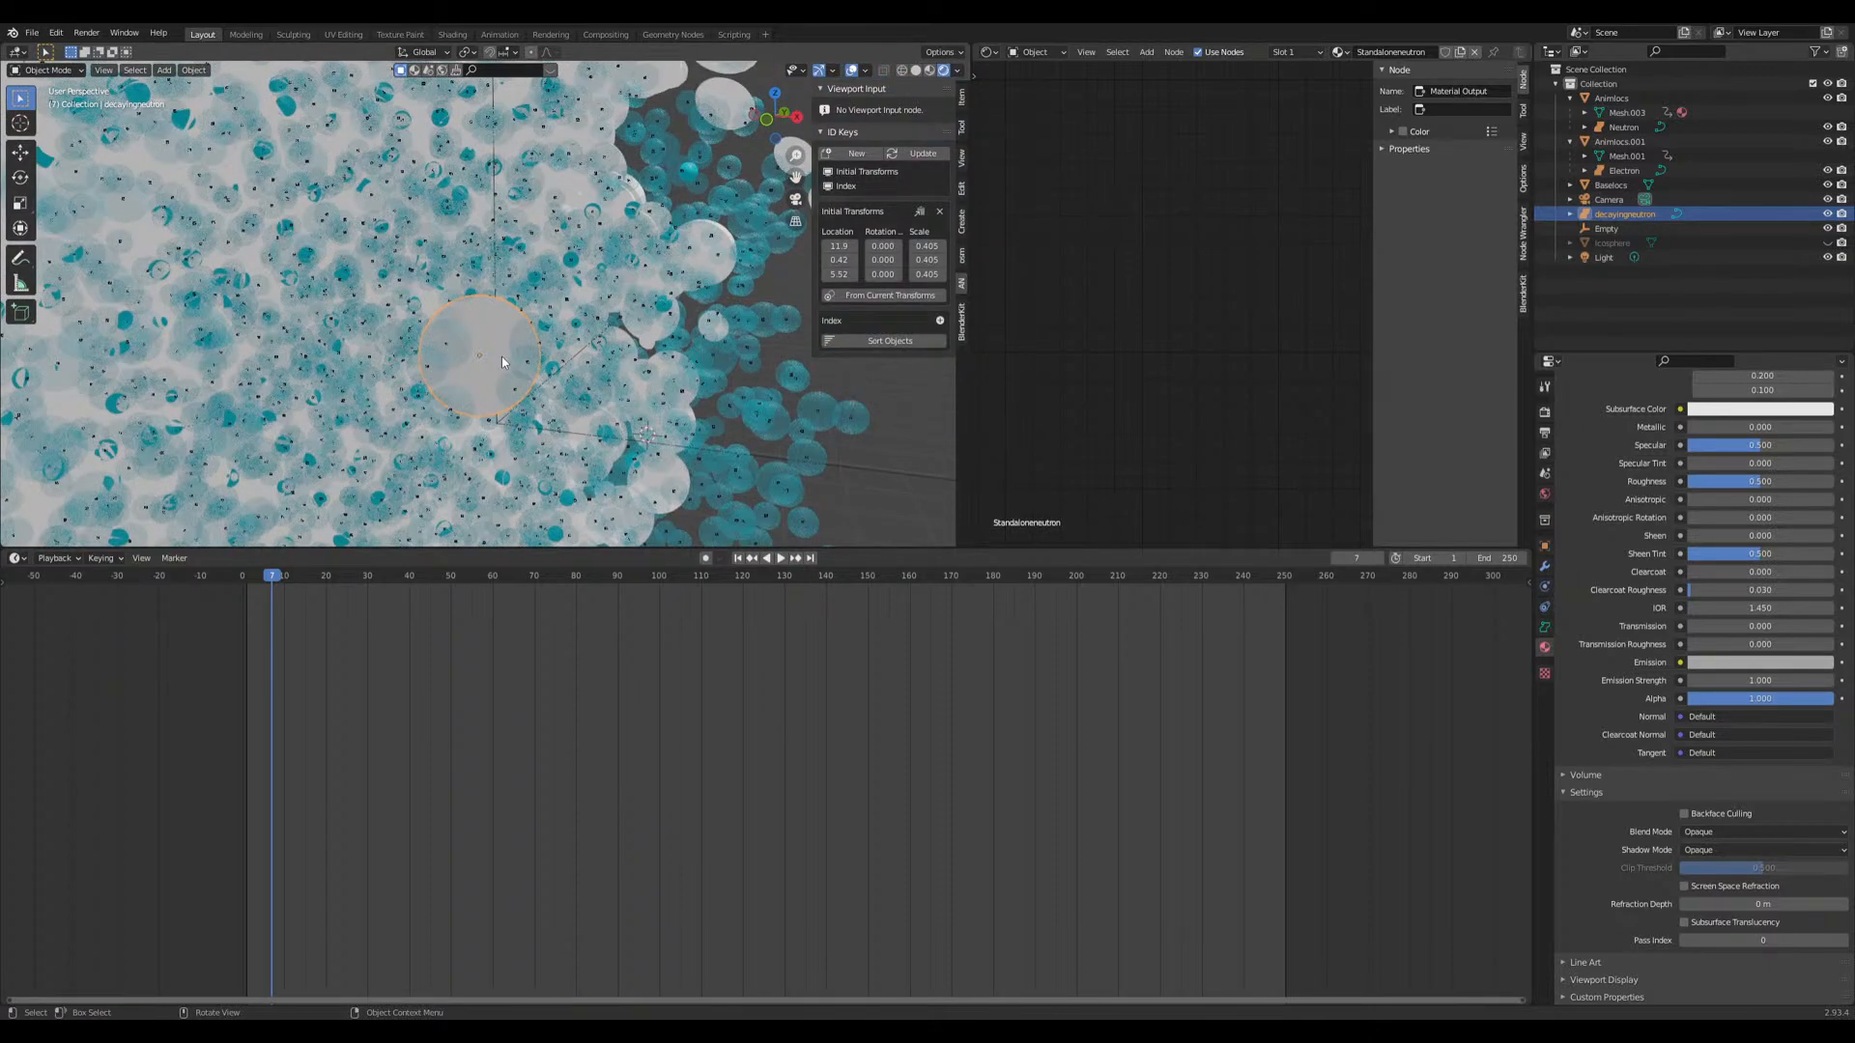
Step: Keyframe the decaying neutron at its full scale on frame 20
scroll(501, 357, up, 2)
middle_drag(471, 362, 483, 321)
scroll(480, 356, up, 1)
scroll(475, 366, up, 2)
alt+scroll(522, 386, down, 13)
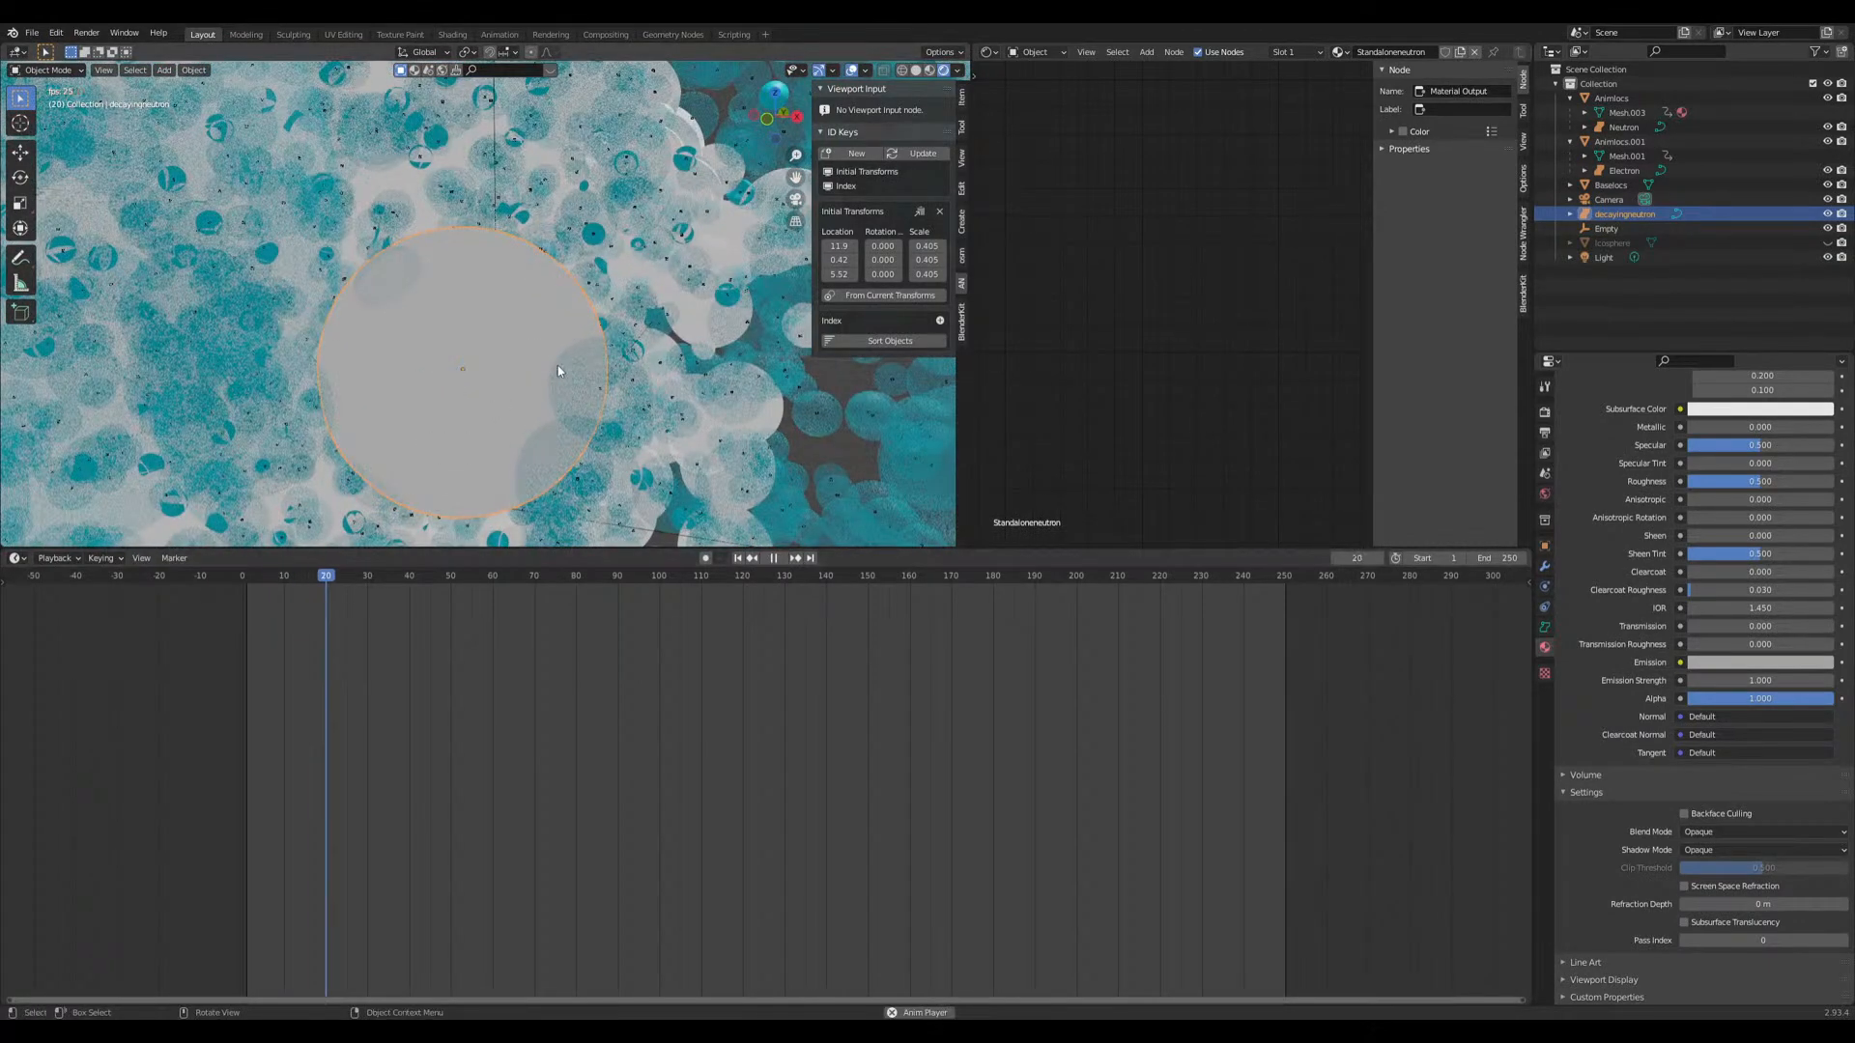
key(i)
click(554, 380)
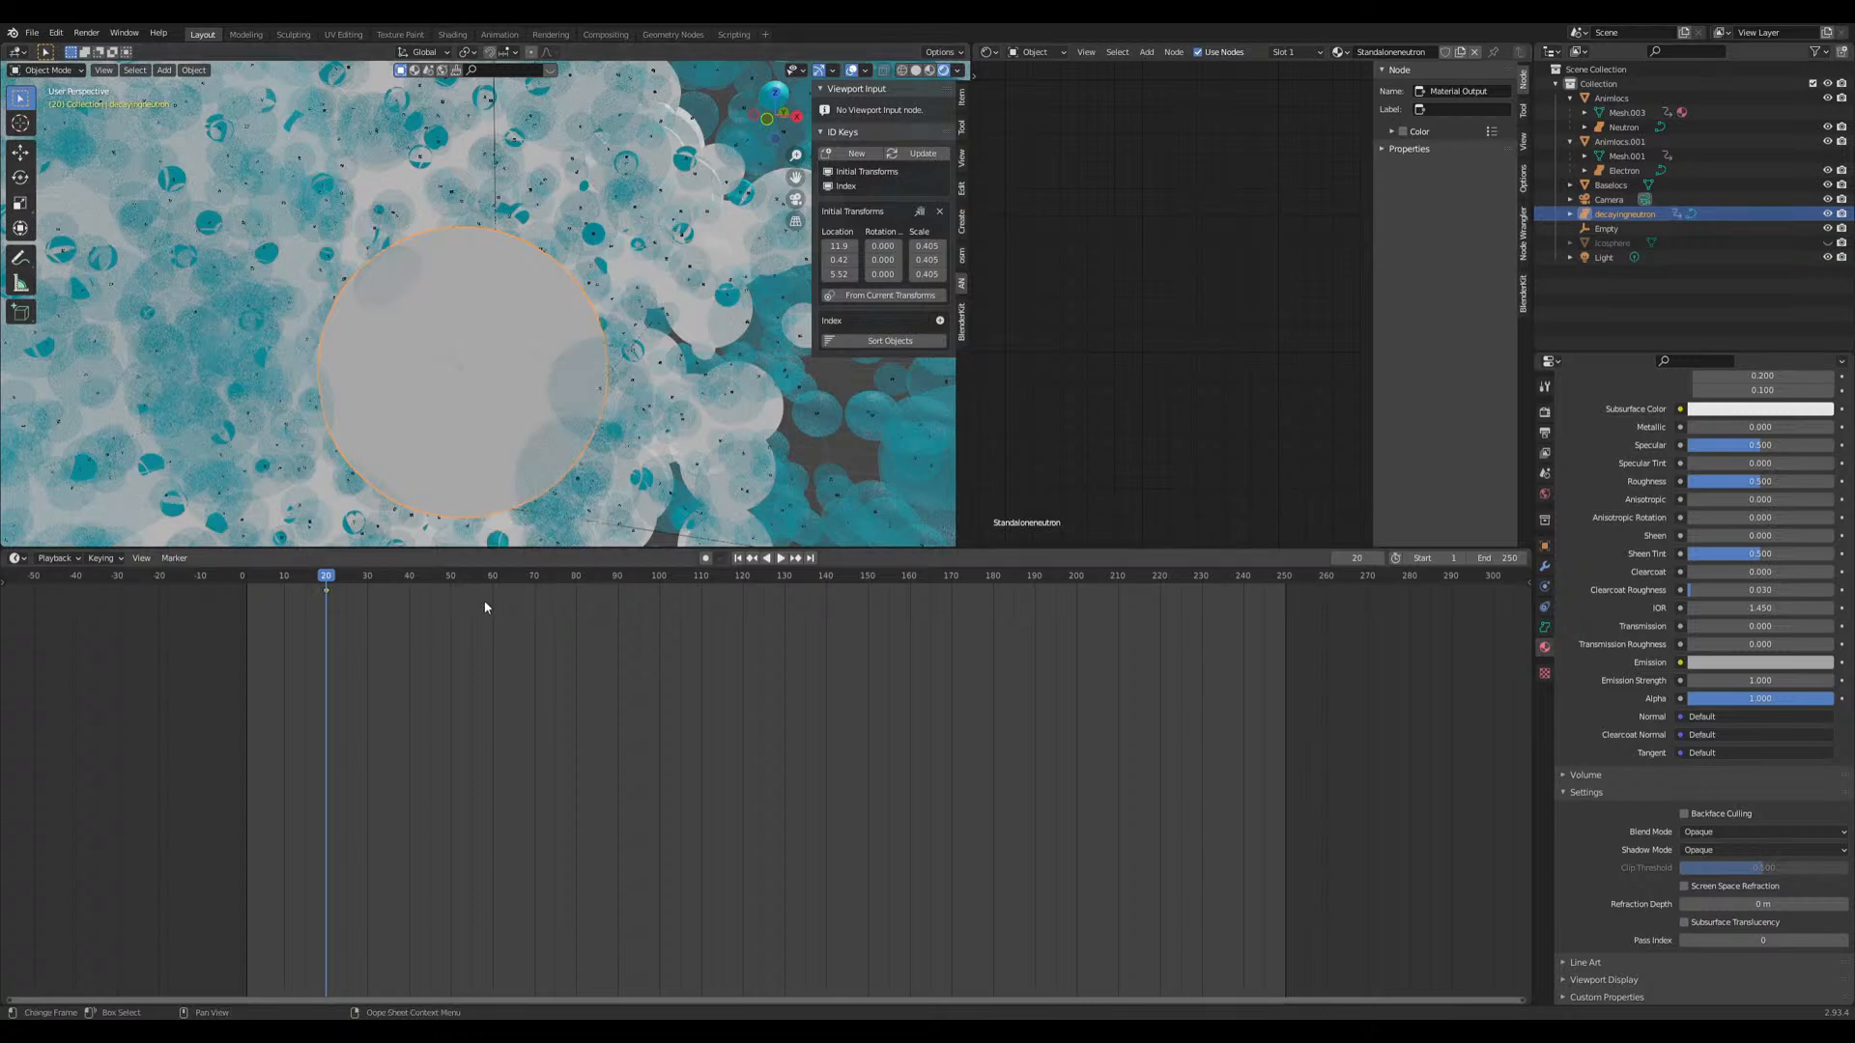
Step: Scale the decaying neutron to 0 at frame 24 and keyframe it
alt+scroll(512, 496, down, 4)
key(s)
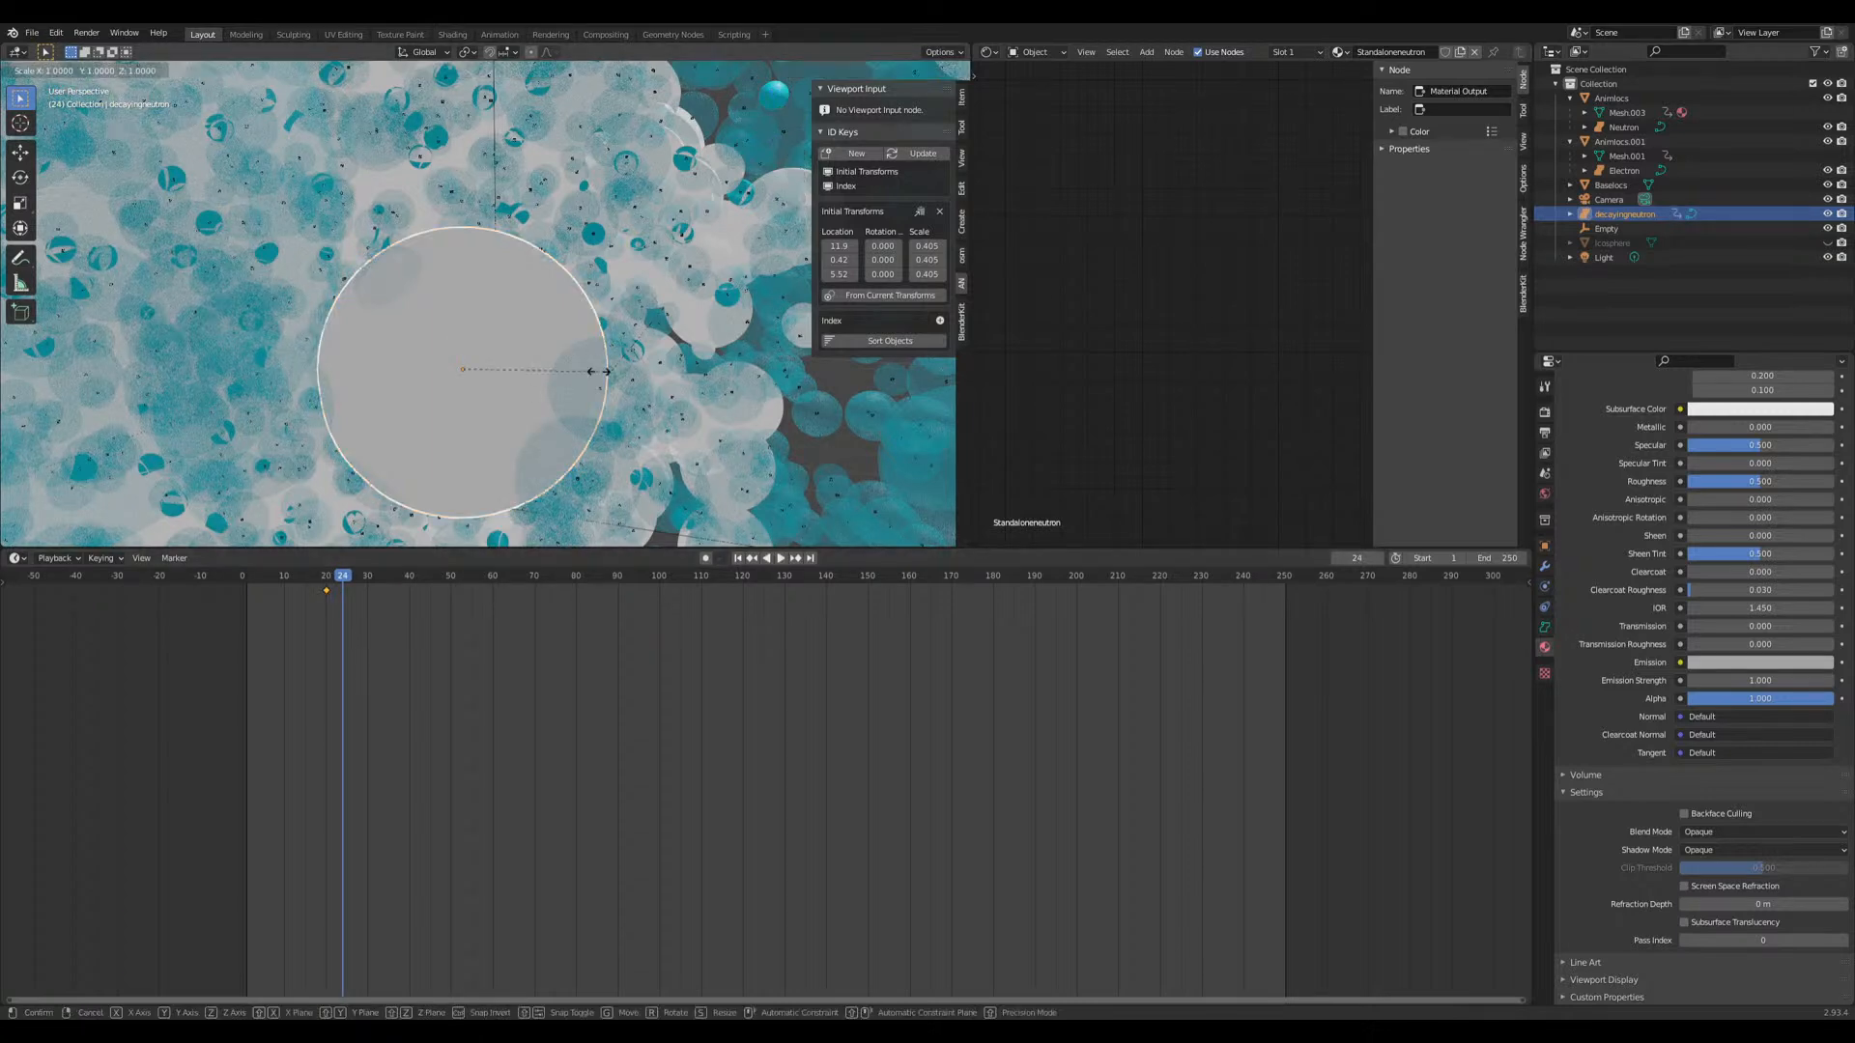
key(0)
key(Return)
key(i)
click(599, 369)
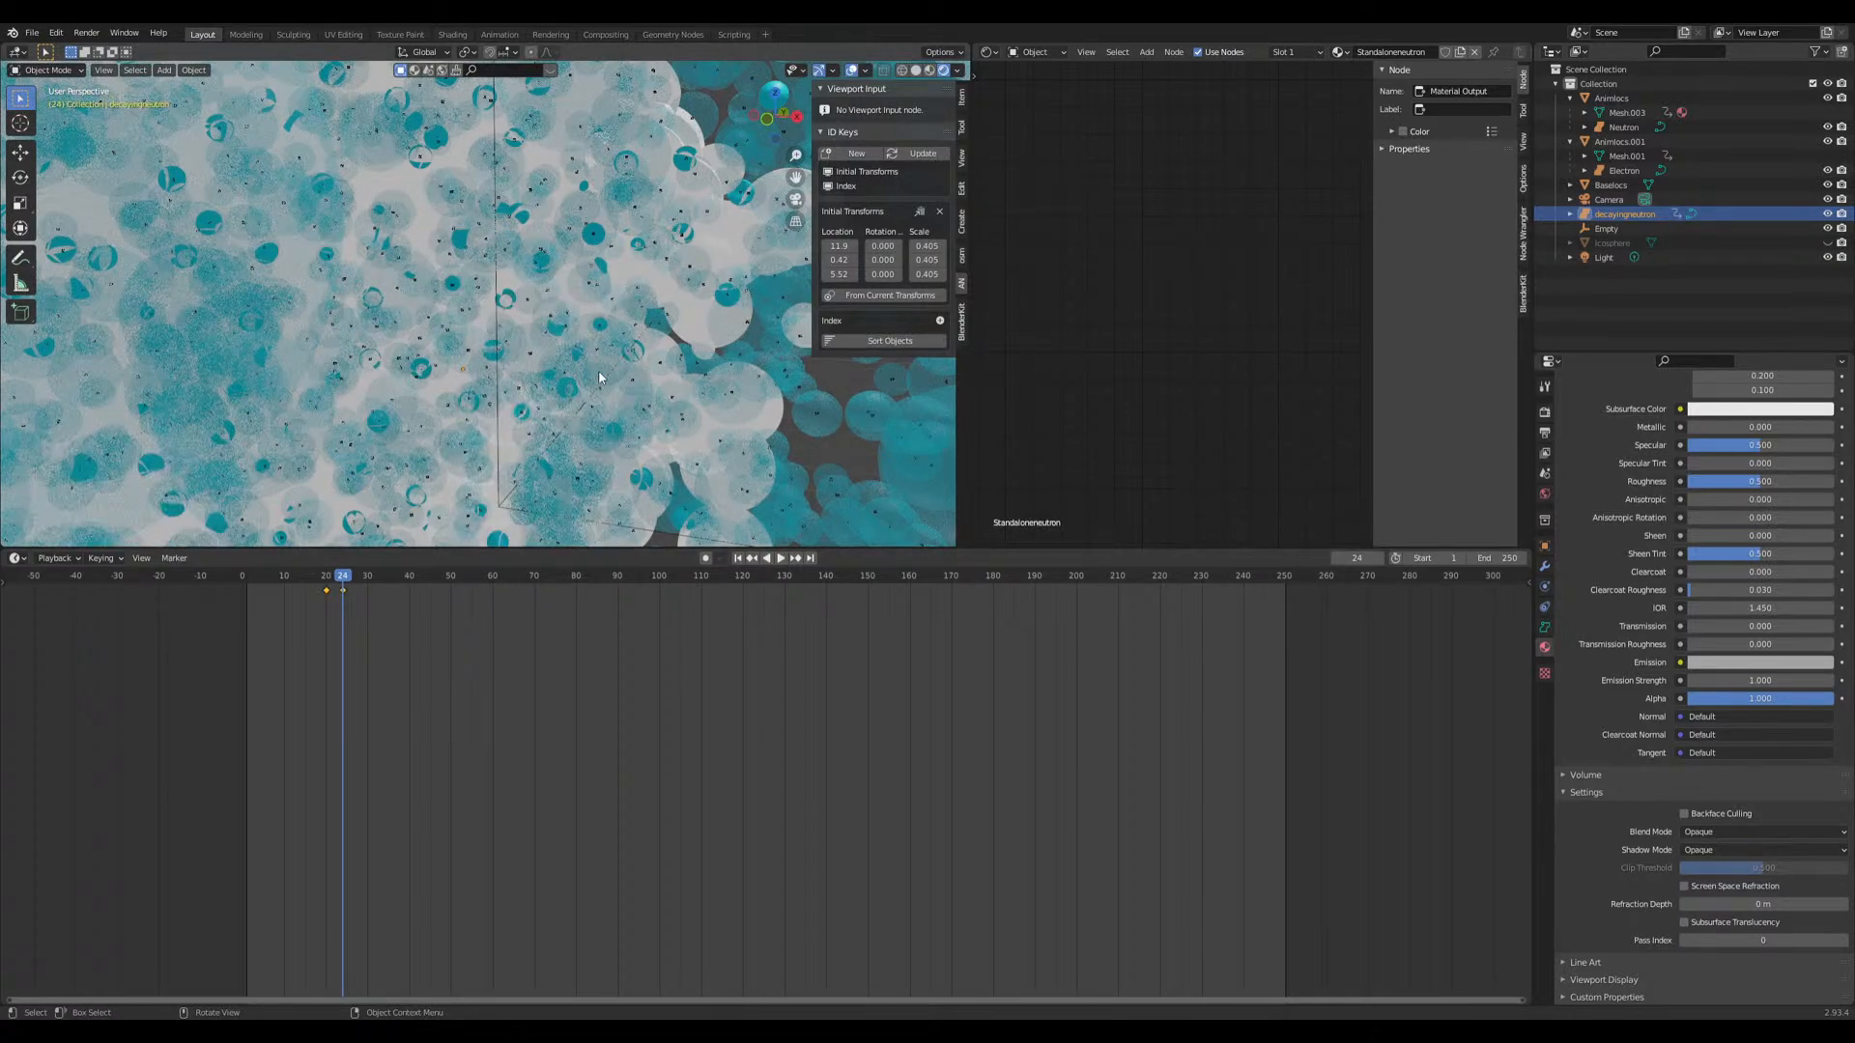
Step: Preview the decaying neutron's shrinking animation between frames 20 and 24
click(333, 587)
key(space)
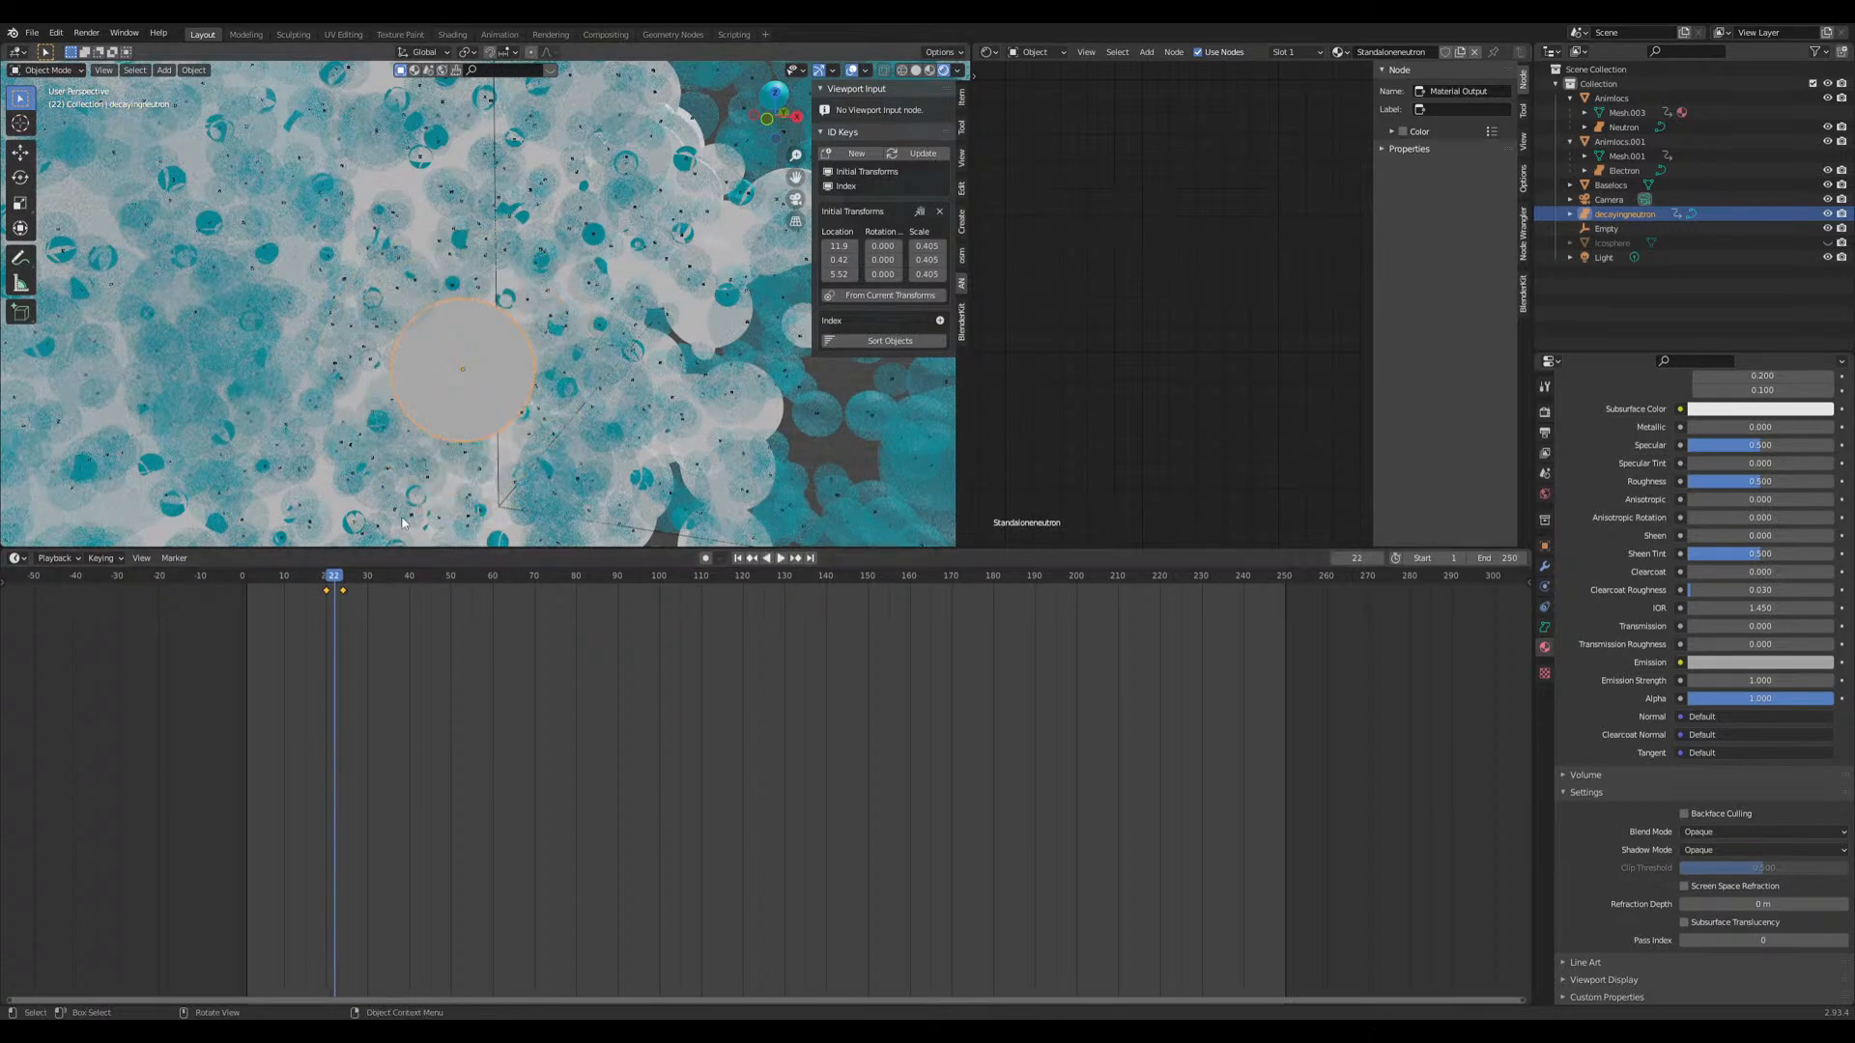
key(space)
Step: Duplicate the decaying neutron in place and delete the copy's keyframes at frames 20 and 24
key(shift+d)
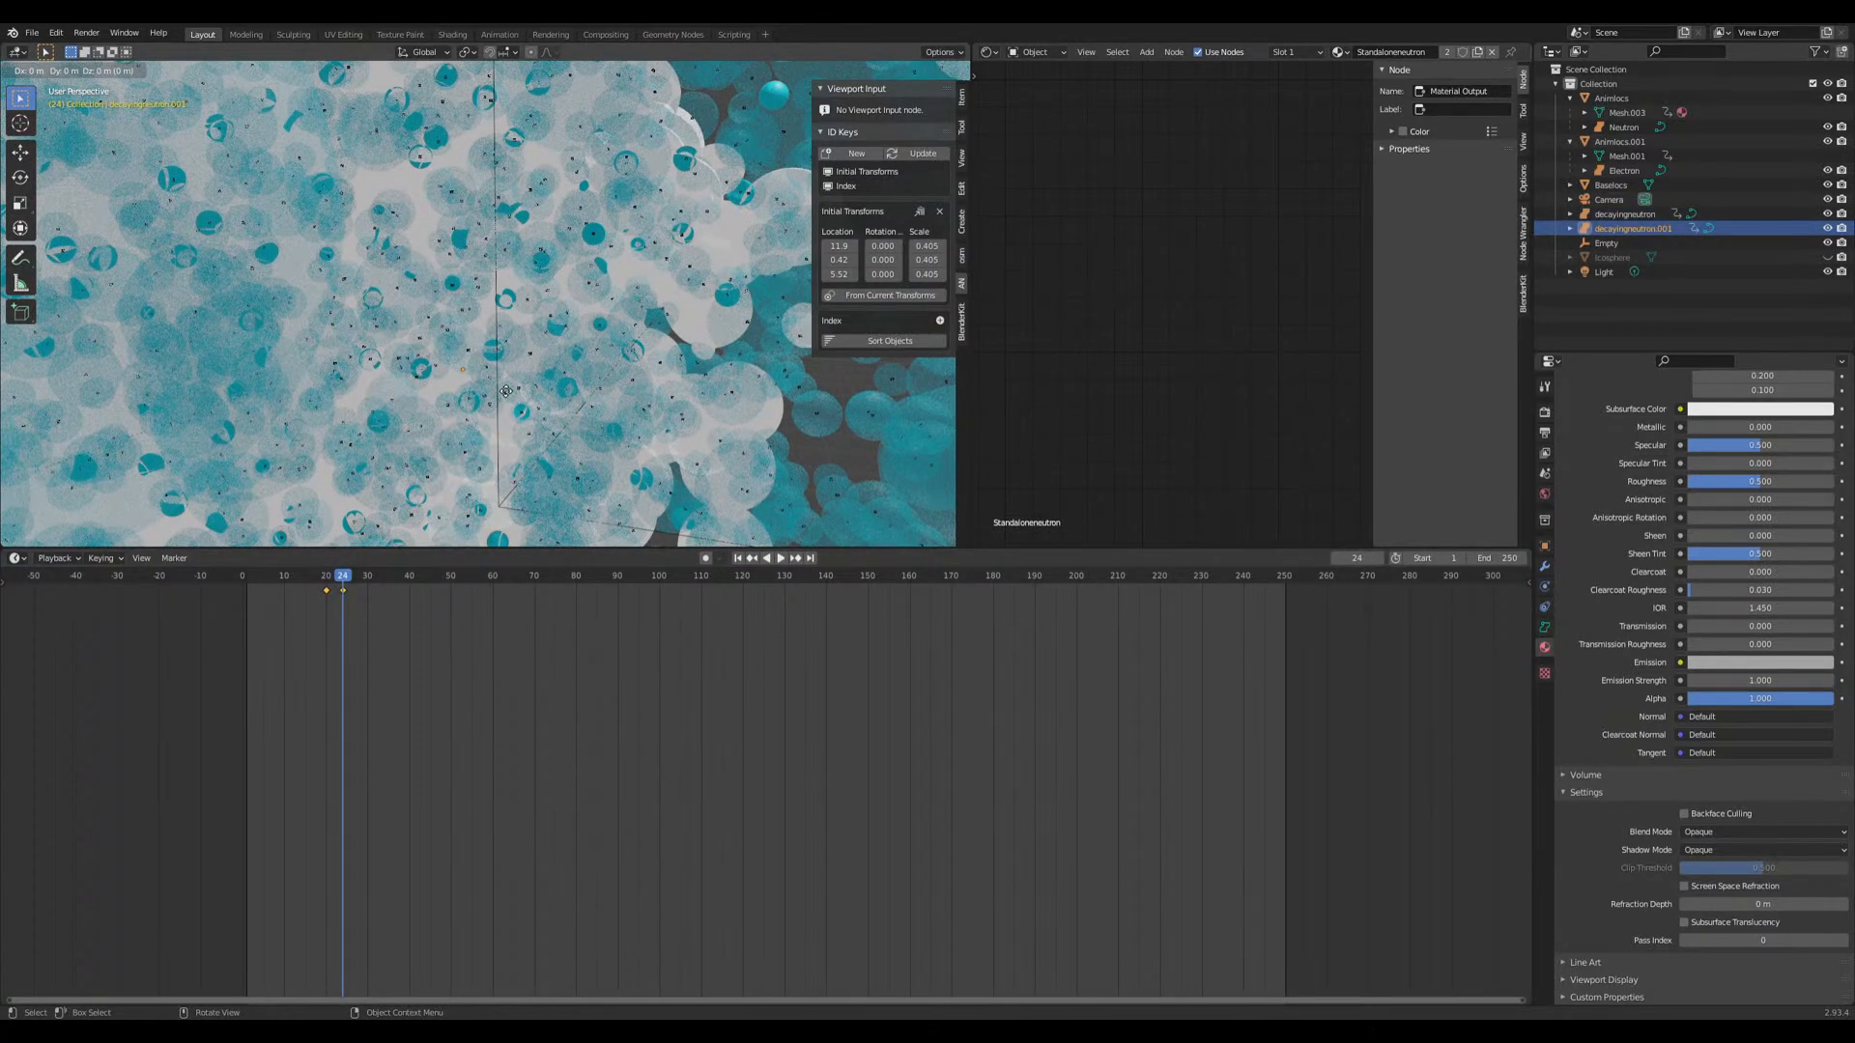
right_click(506, 396)
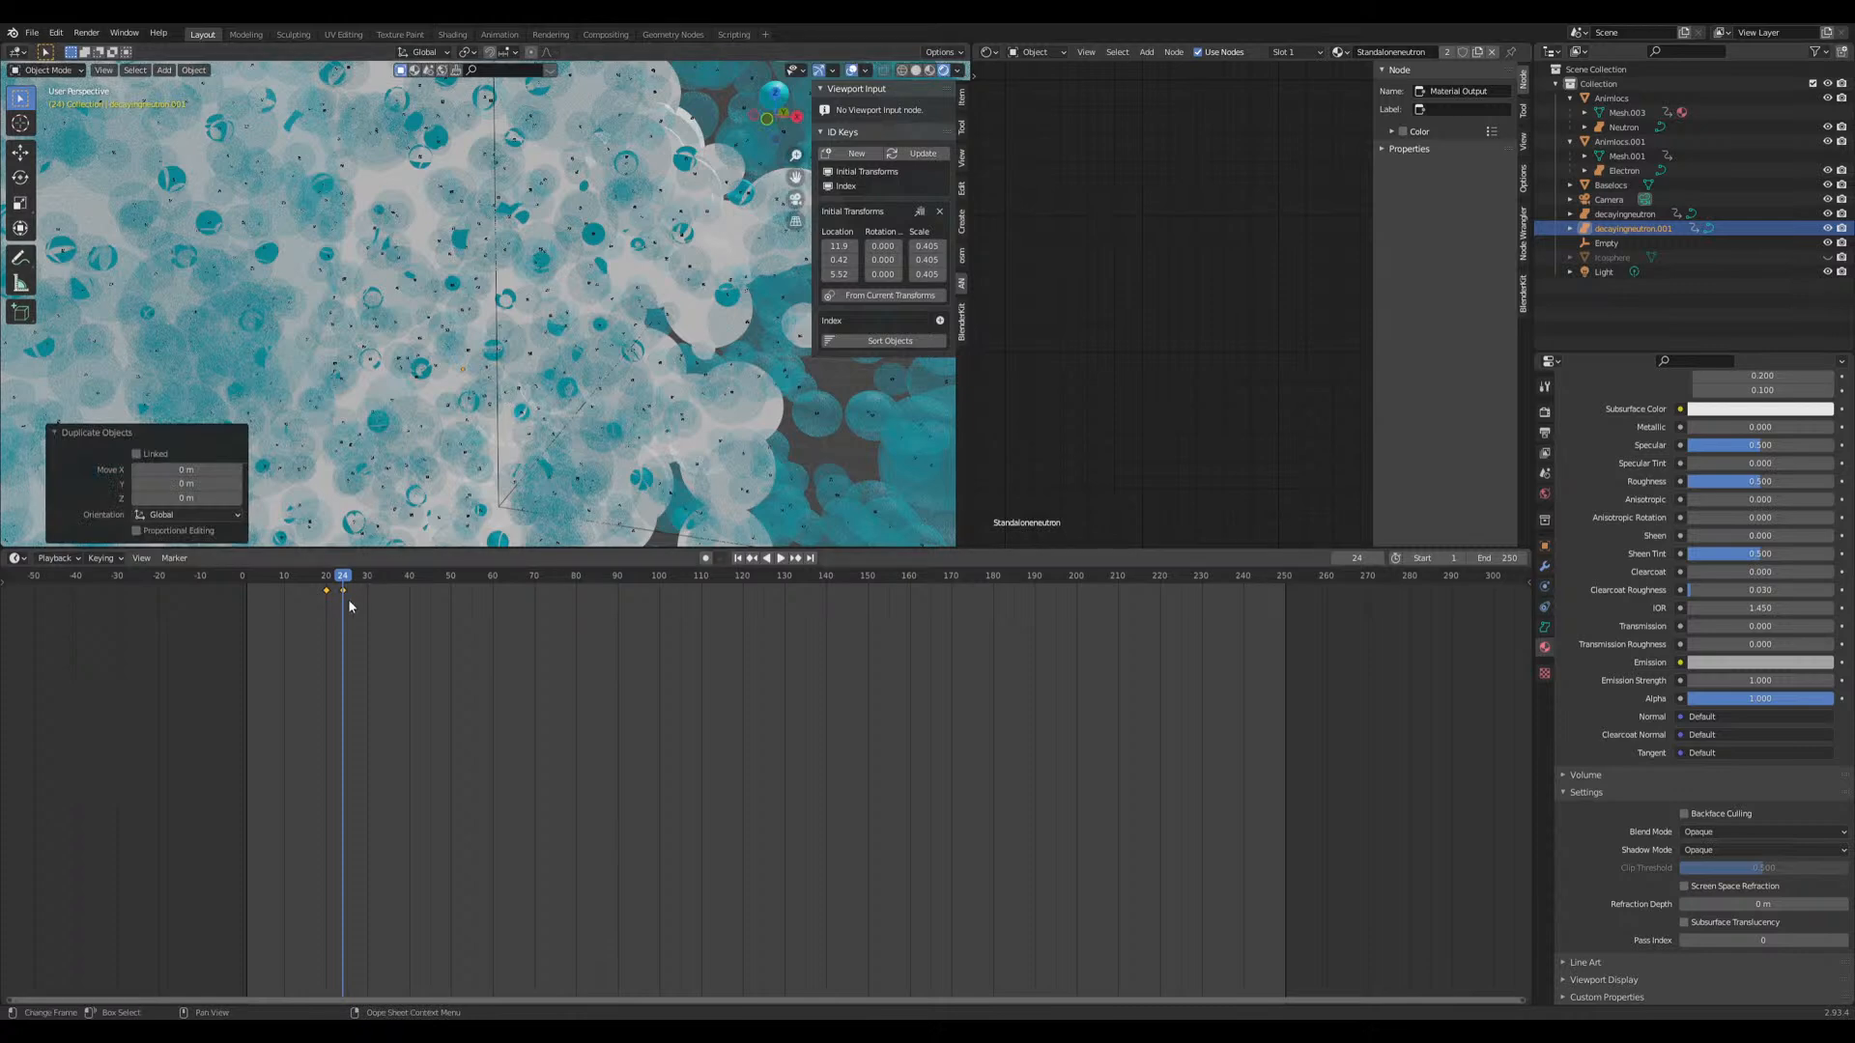
drag(338, 580, 327, 581)
key(x)
click(349, 604)
key(space)
key(space)
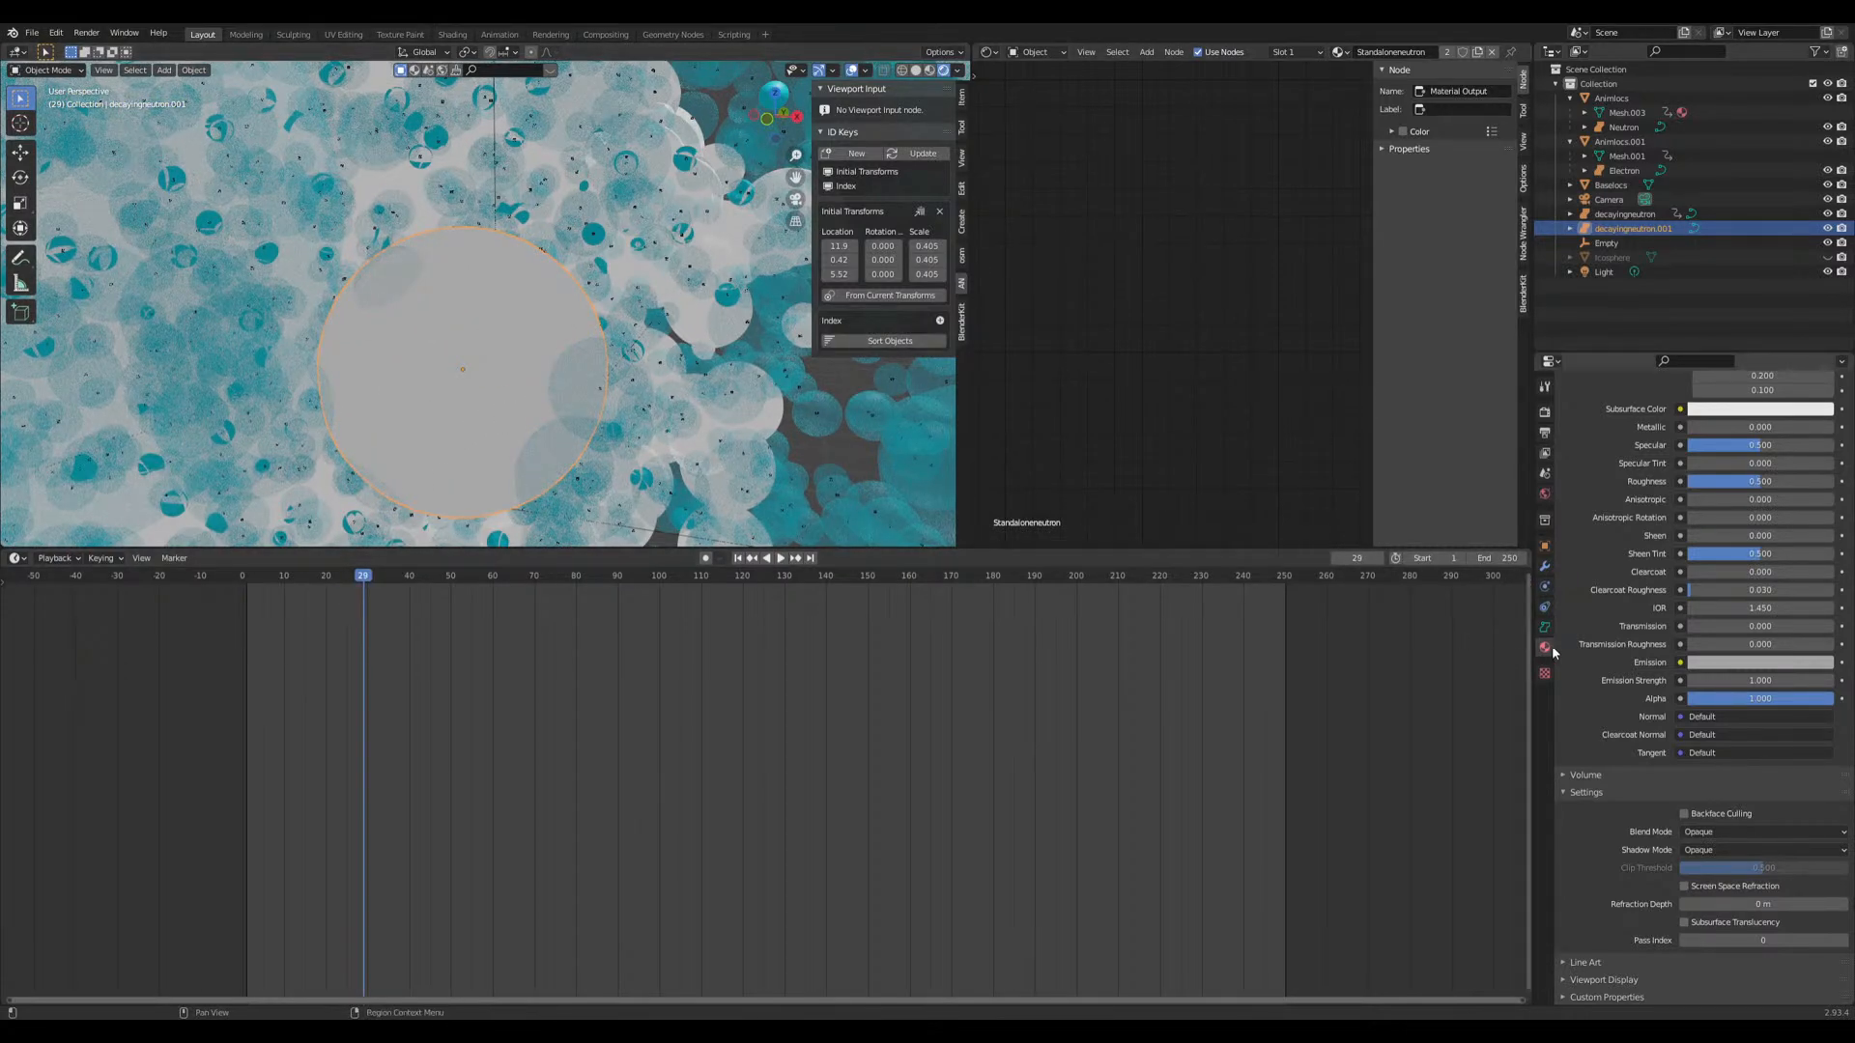
Step: Give the duplicated neutron its own material copy named Proton and set its base color to pure red
scroll(1632, 474, up, 8)
click(1567, 474)
click(1759, 471)
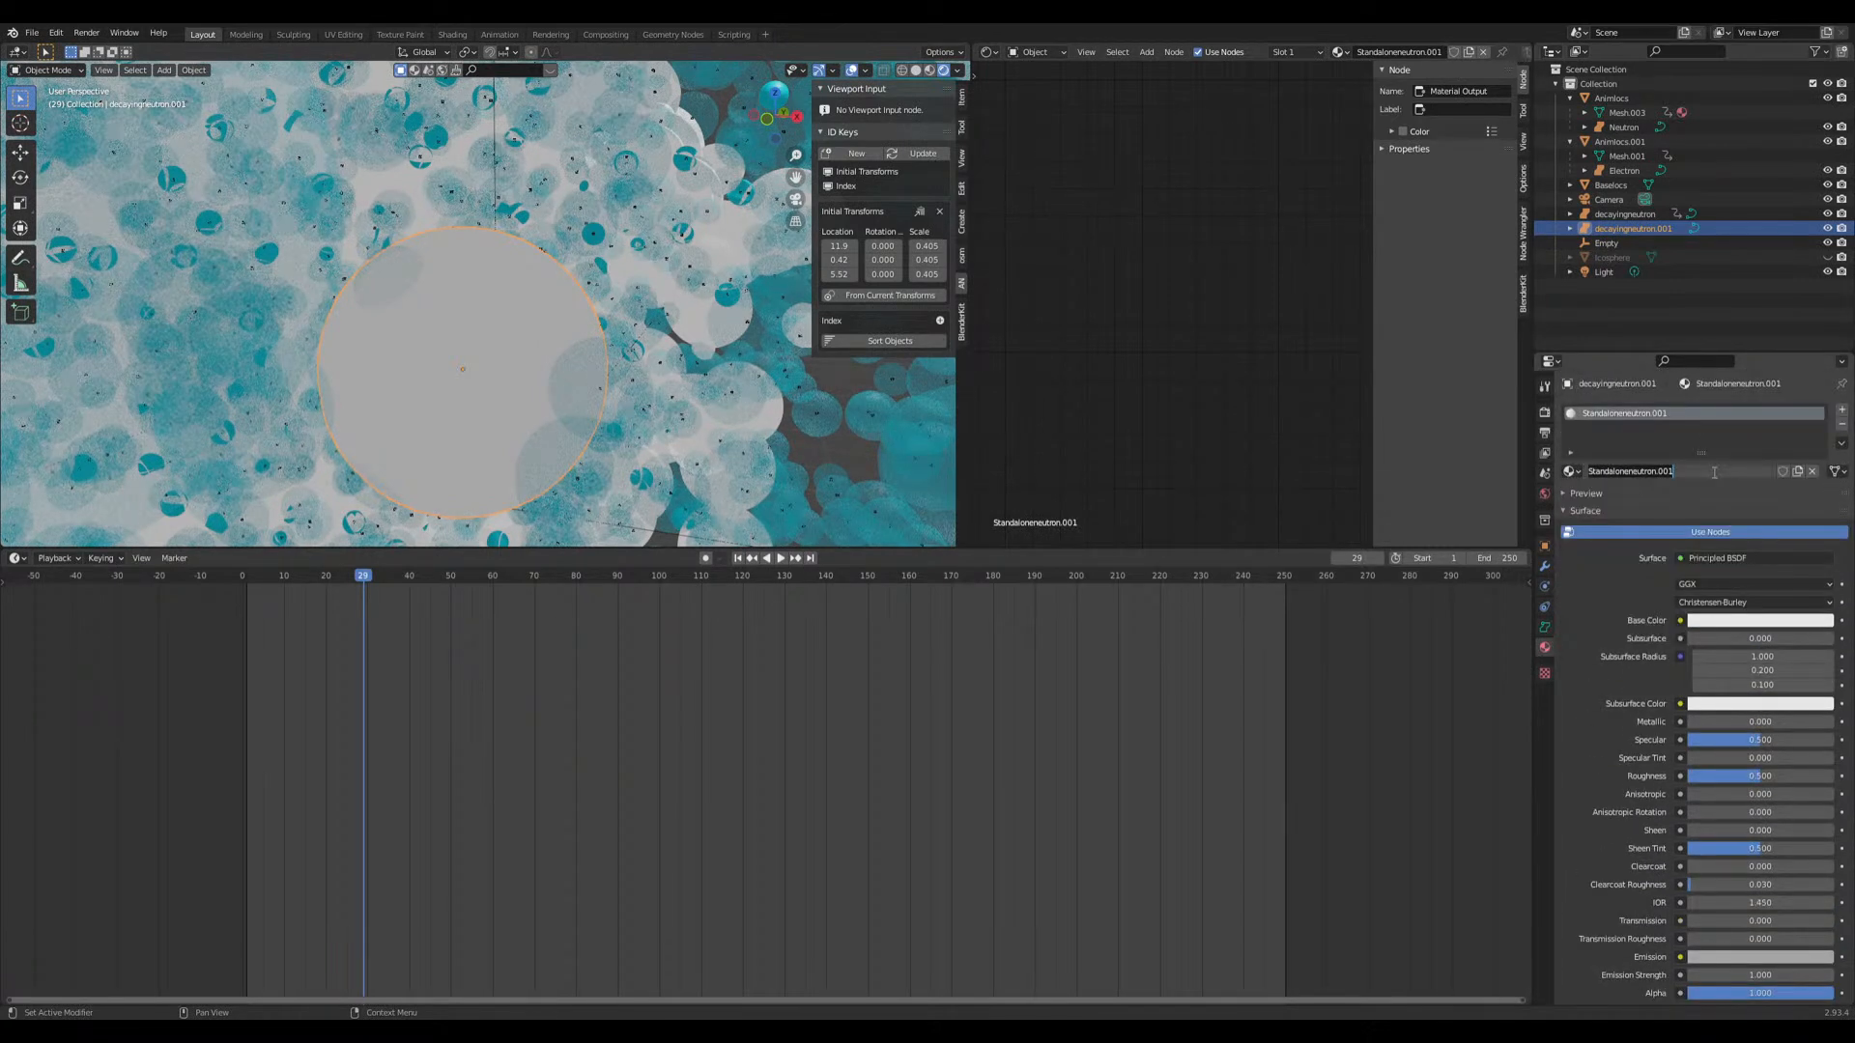
text(Proton)
key(Return)
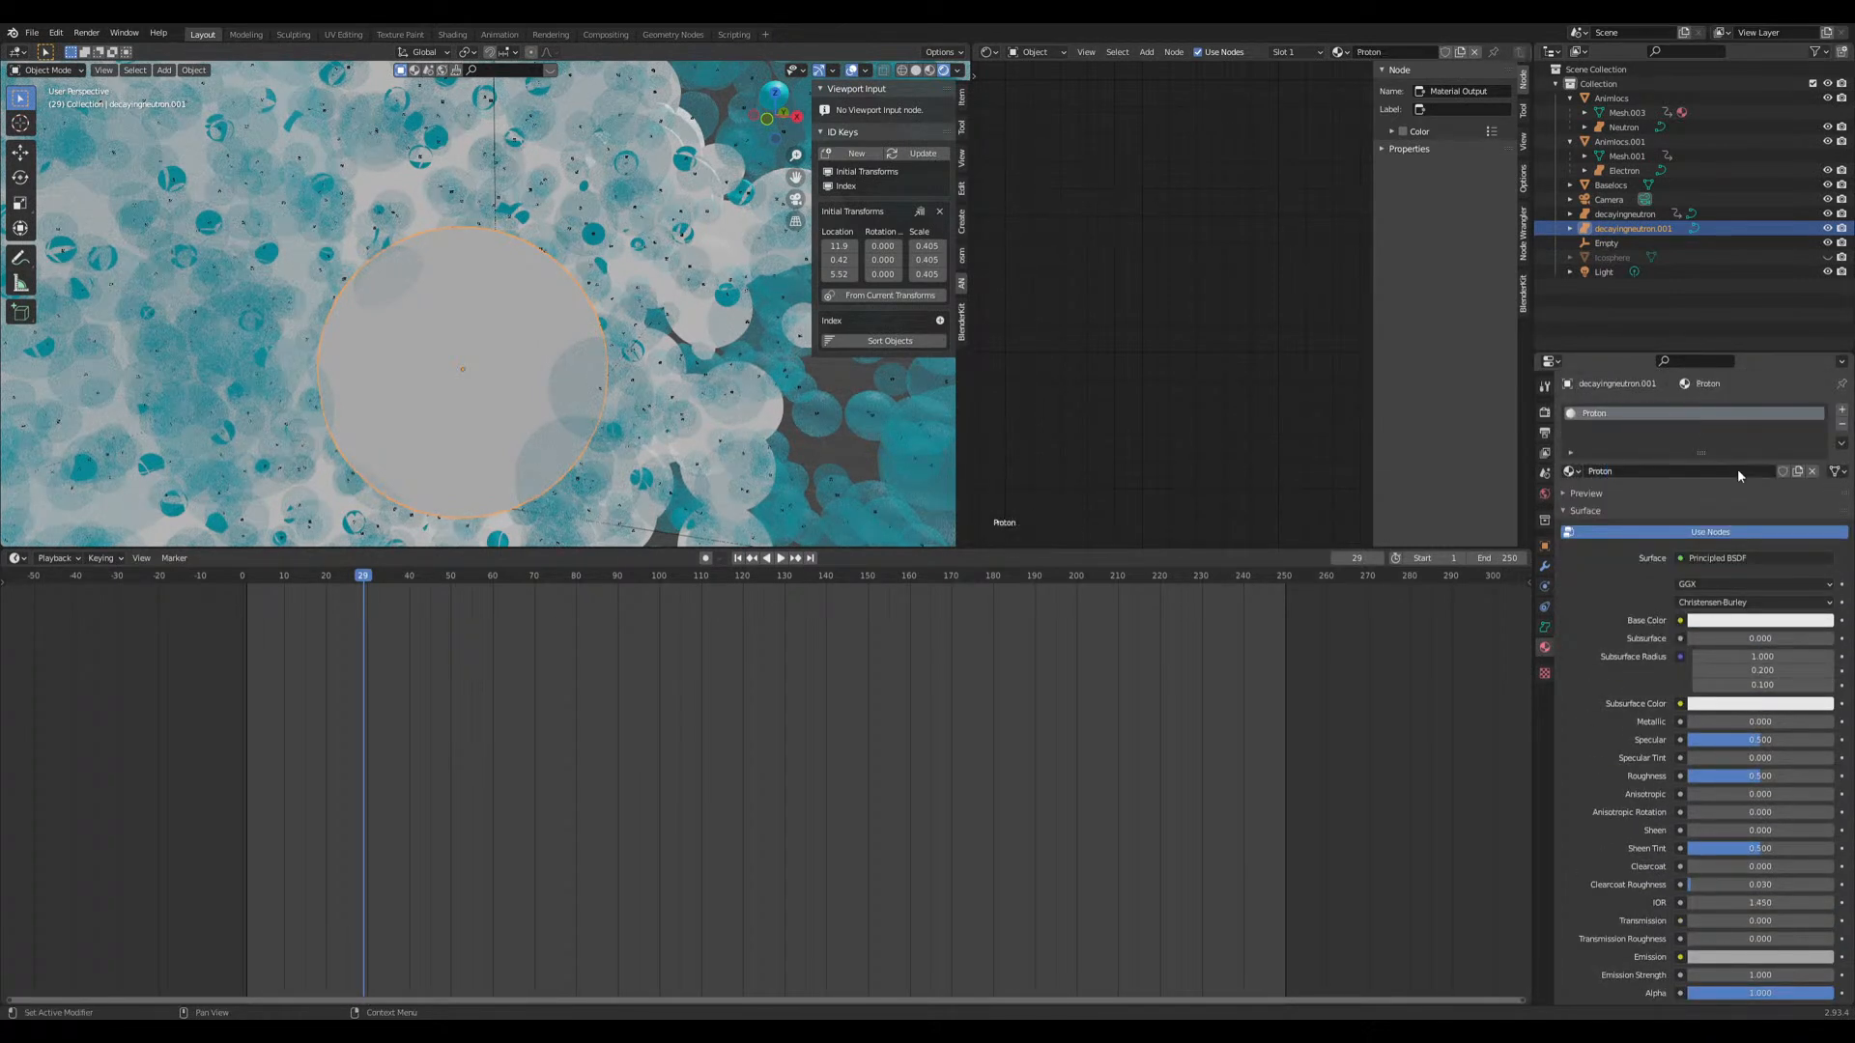
click(1747, 623)
drag(1766, 510, 1760, 519)
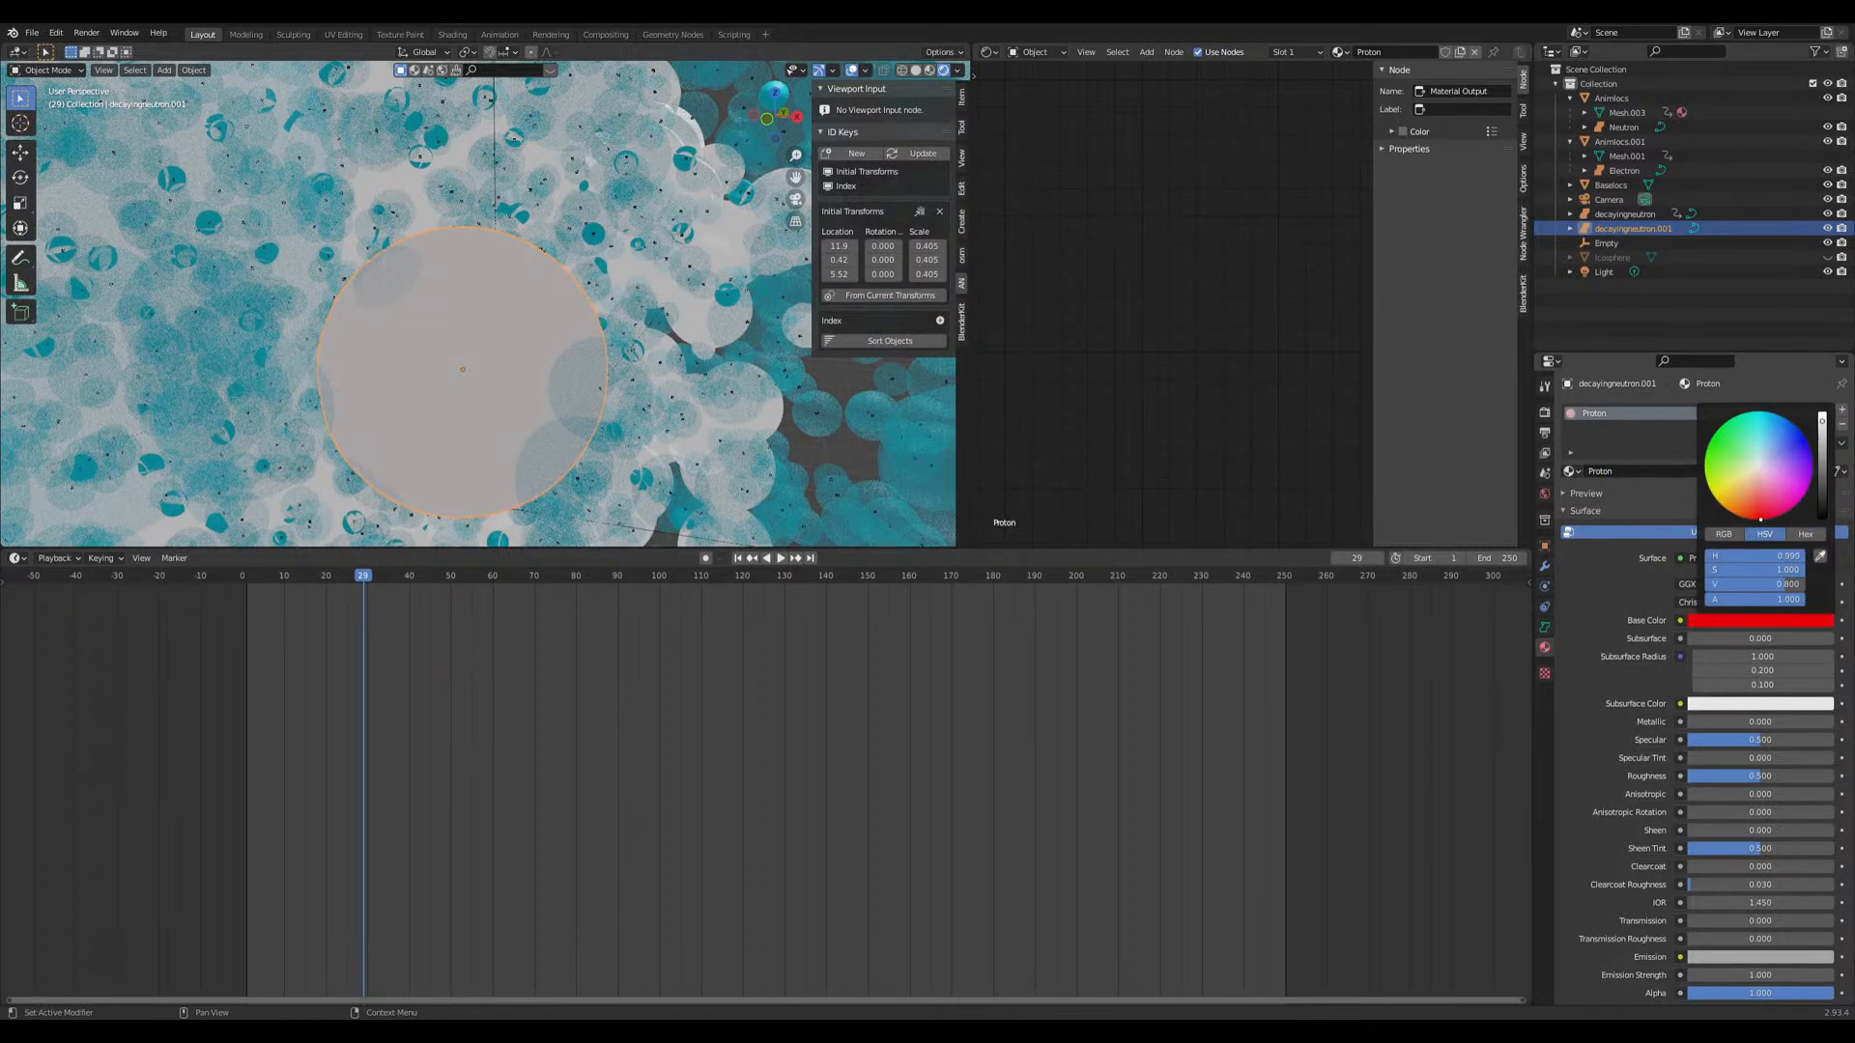
Step: Go to frame 20 and move the duplicate partly clear of the decaying neutron, about 0.49 m in X and 0.21 m in Y
drag(384, 581, 327, 580)
key(g)
click(583, 378)
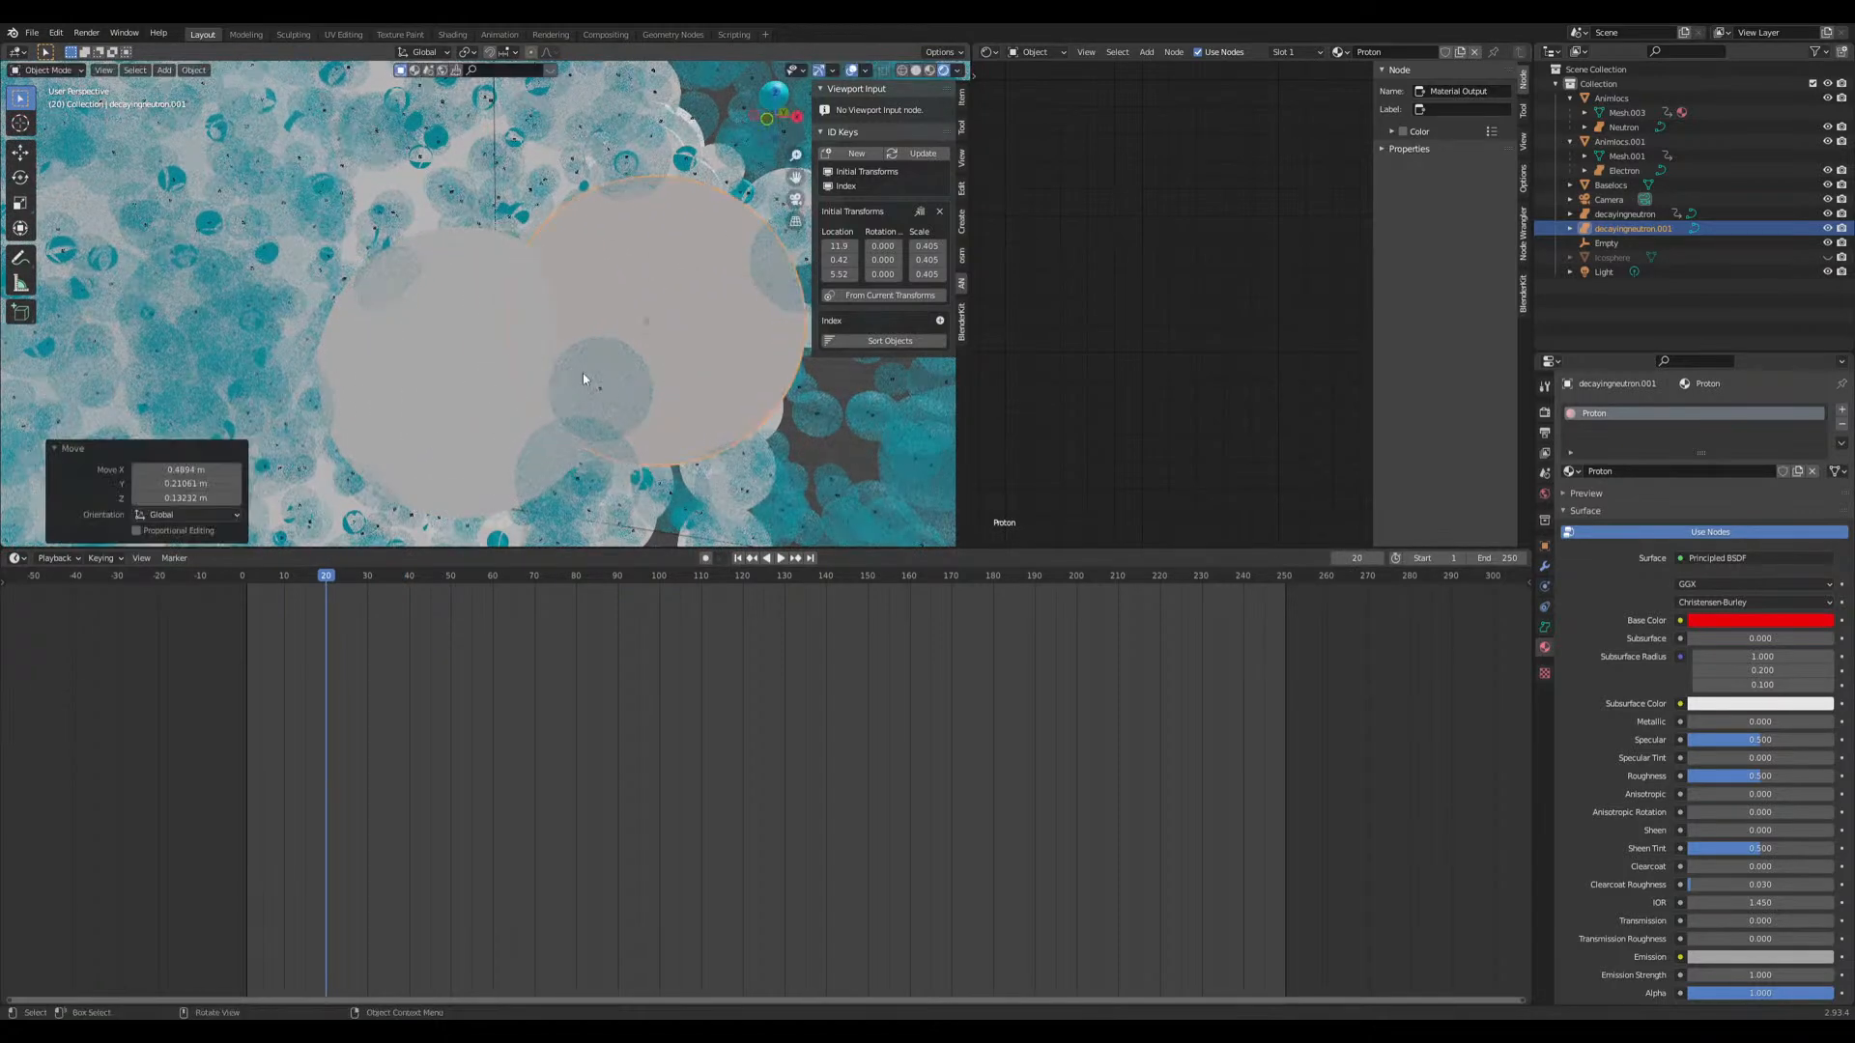
Step: Set the Proton material's emission color to a dark red
scroll(1699, 788, down, 3)
click(1736, 843)
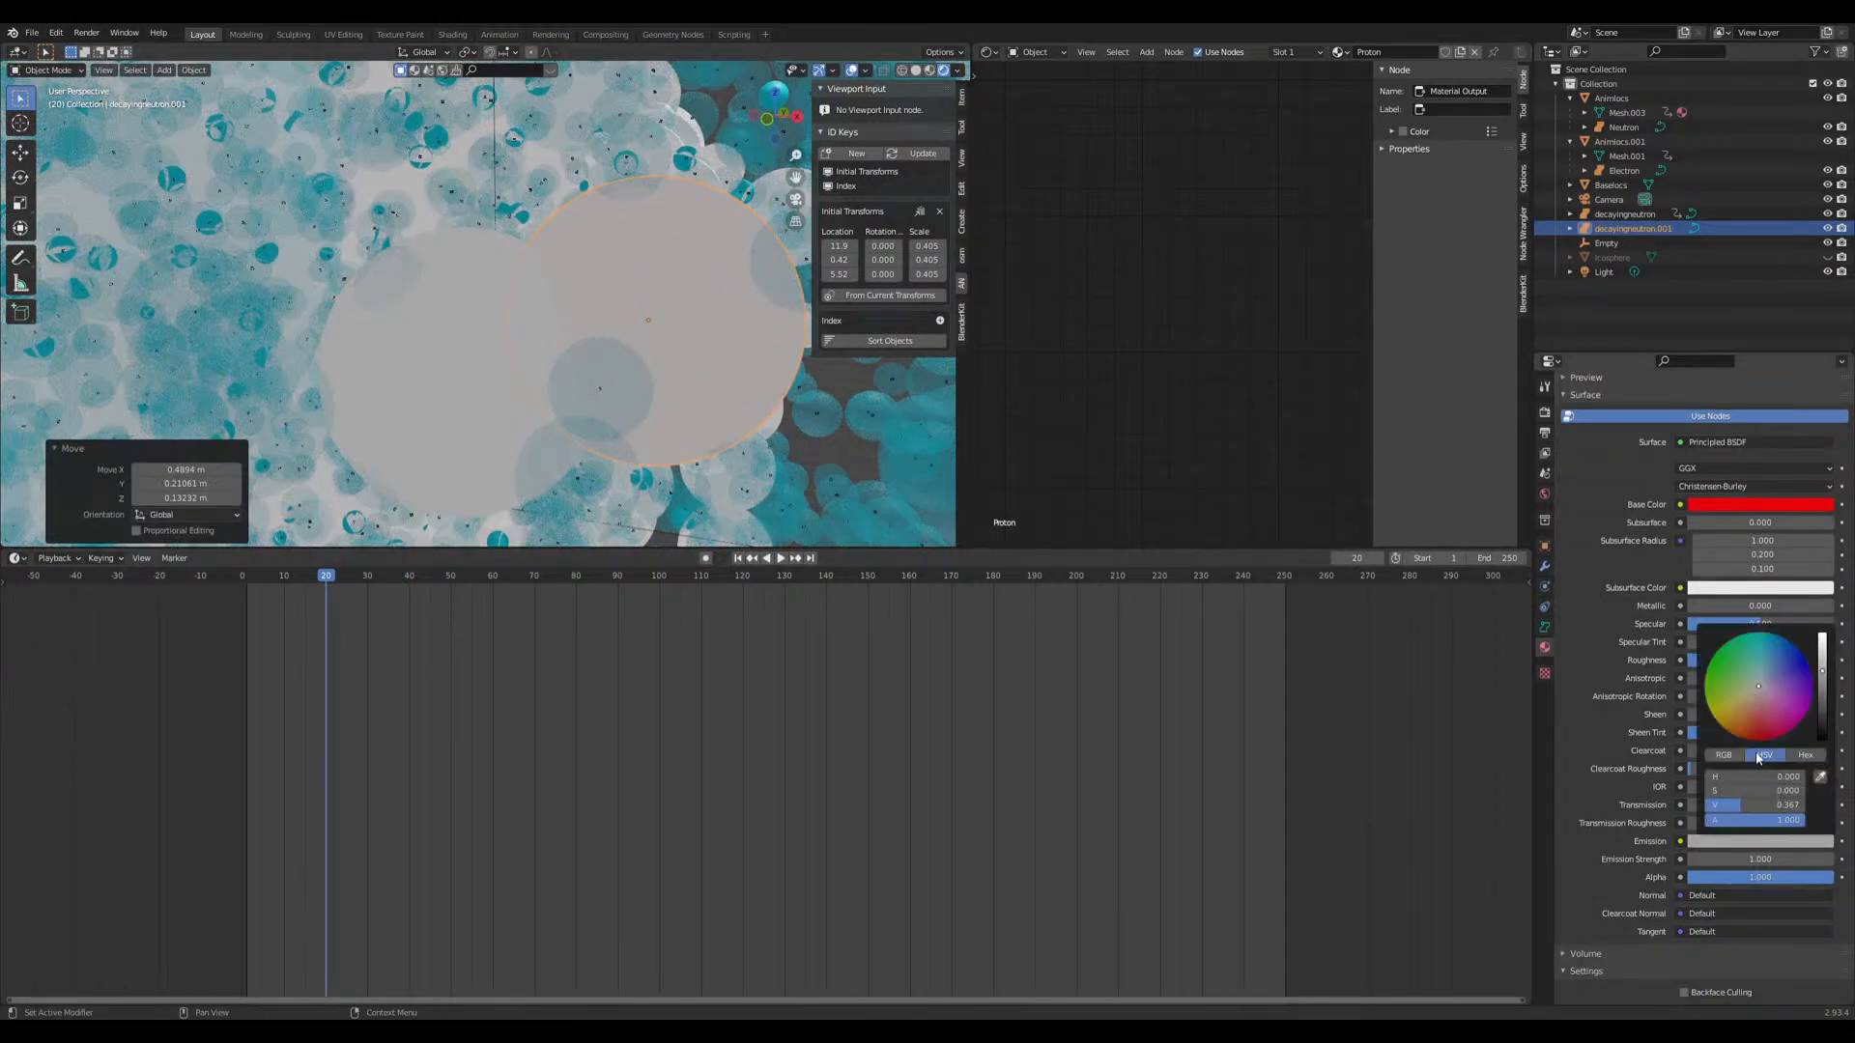
mouse_move(1742, 778)
mouse_down()
mouse_move(1802, 777)
mouse_move(1717, 792)
mouse_up()
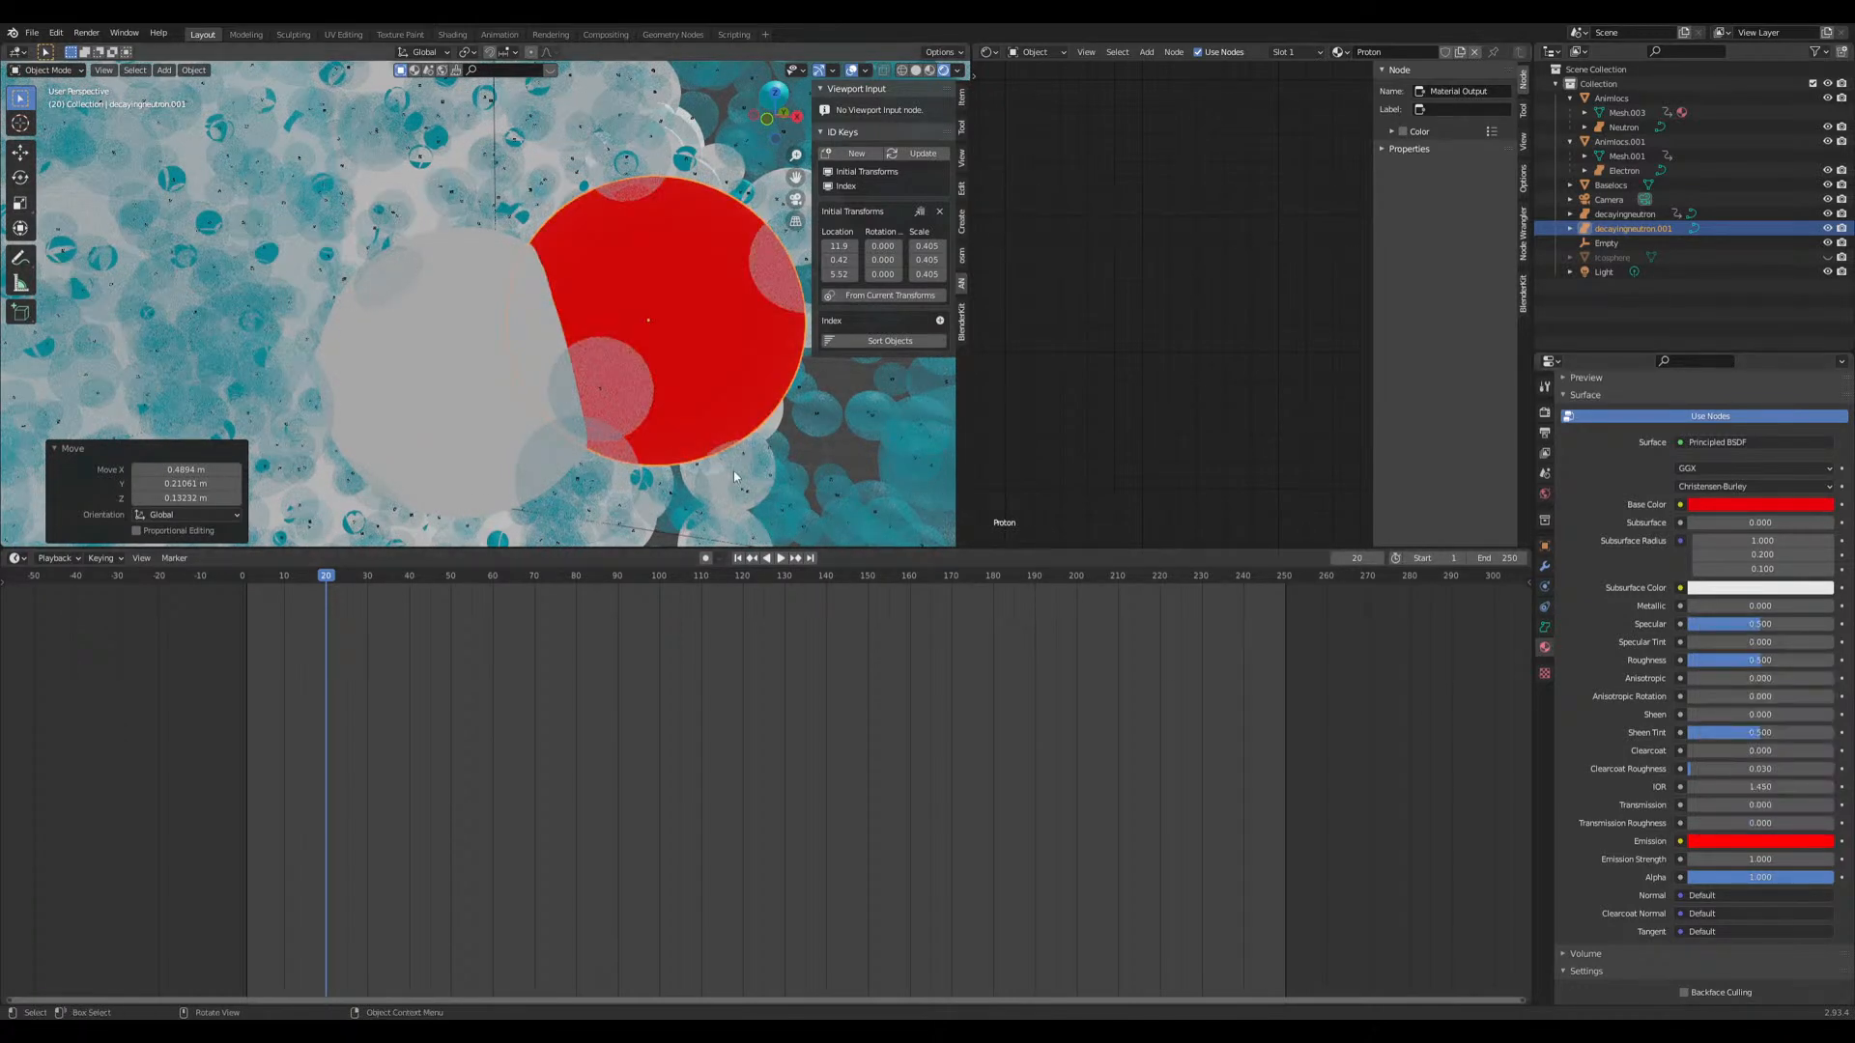
click(1746, 843)
drag(1762, 777, 1715, 777)
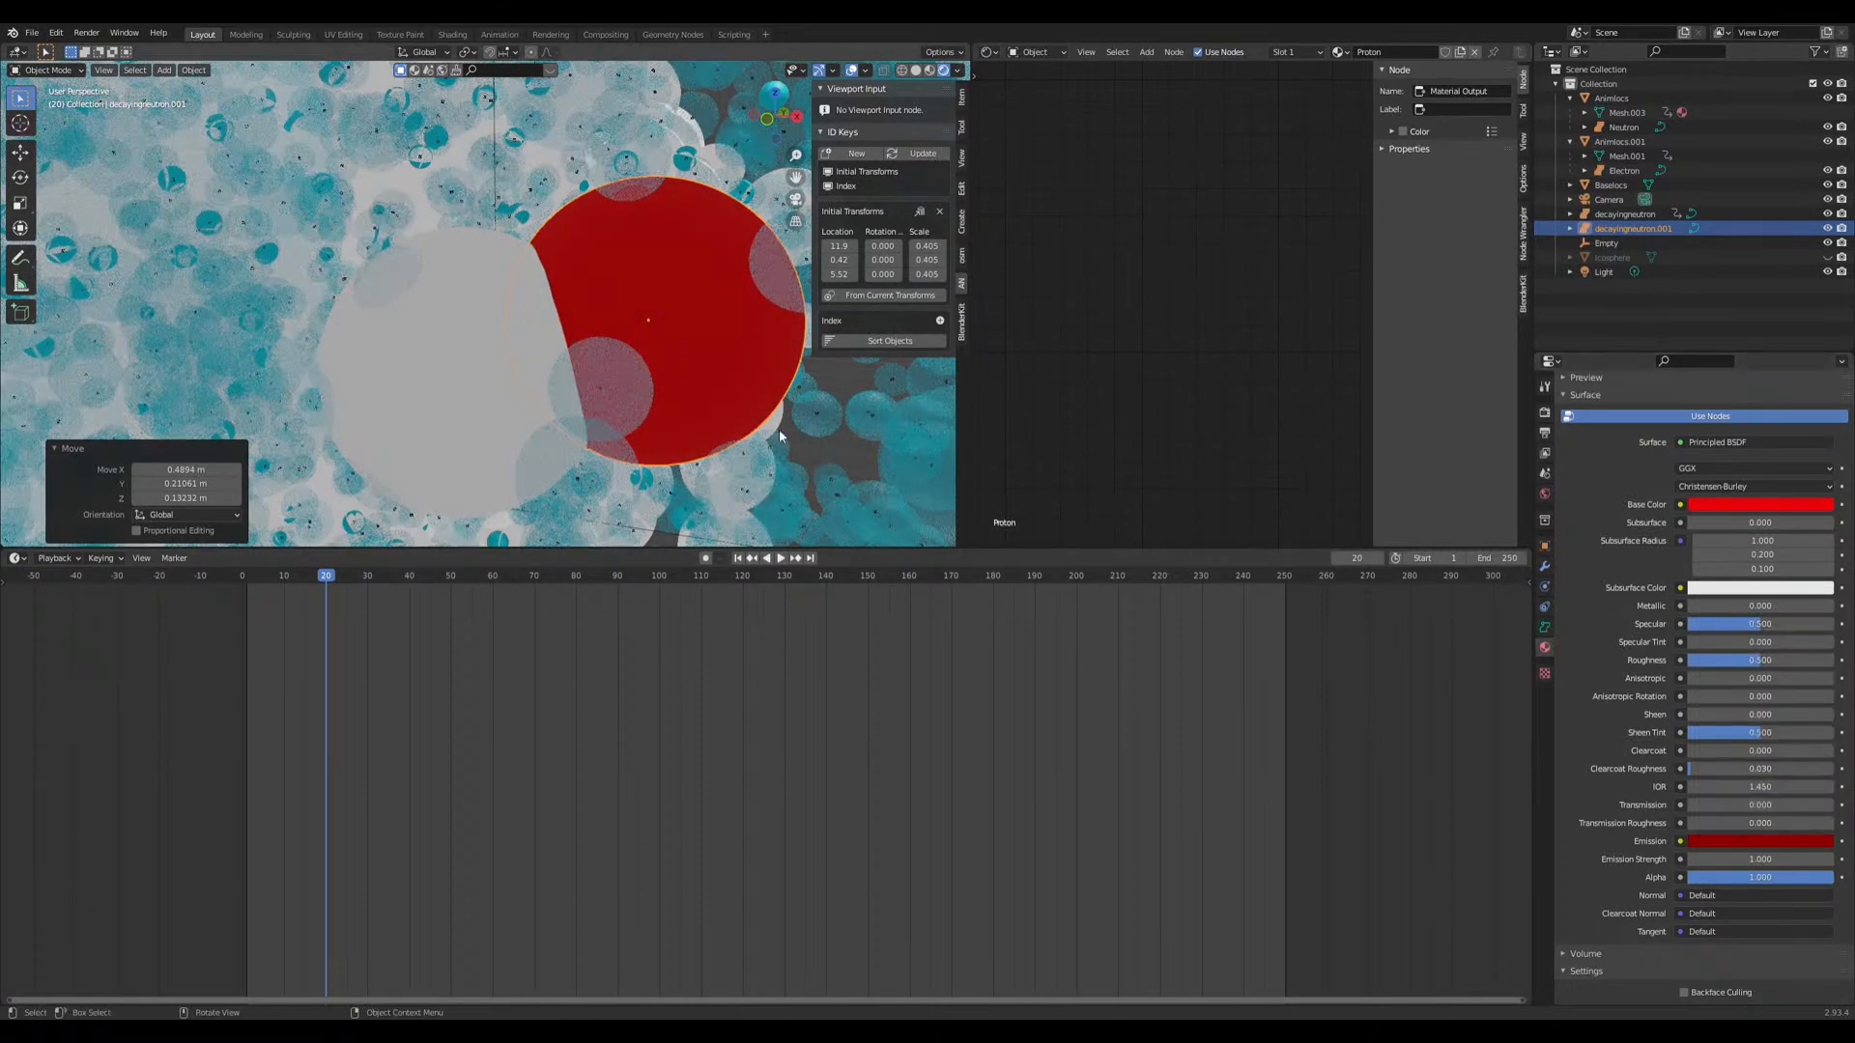
Step: Move the proton back so that it largely overlaps the decaying neutron
key(g)
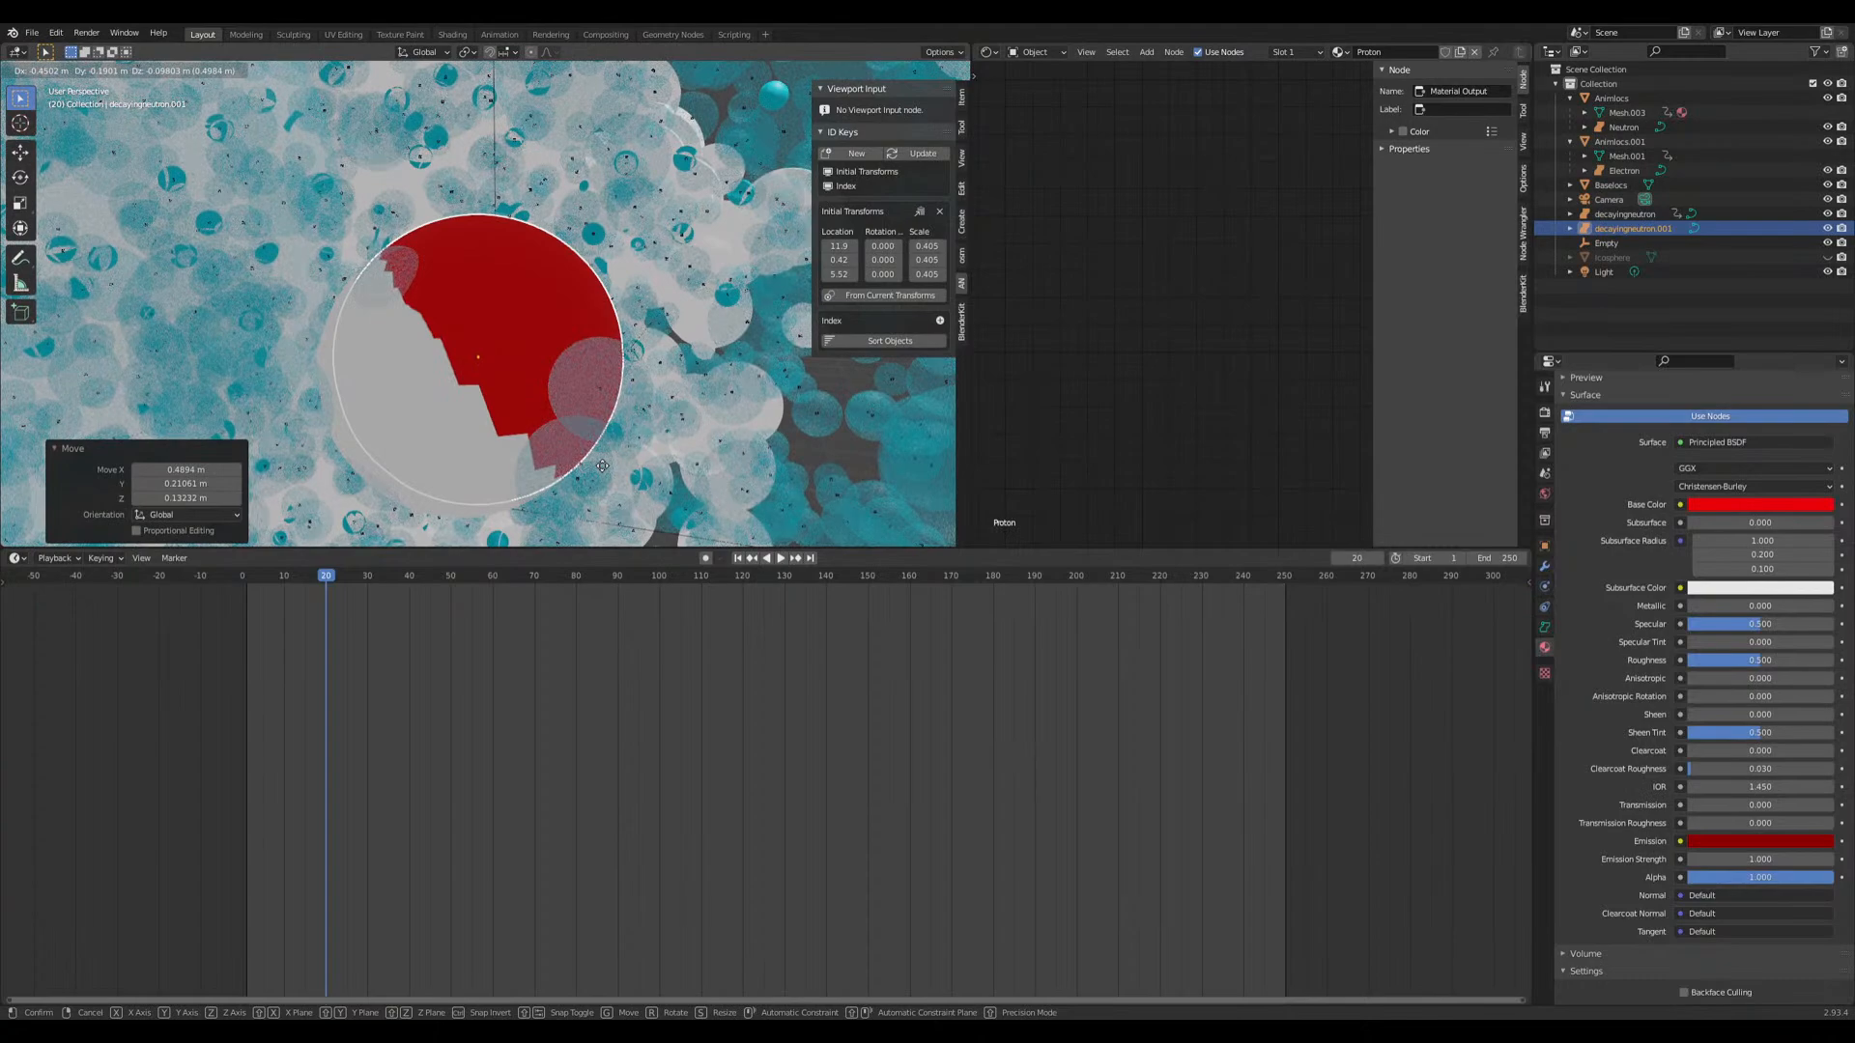
click(611, 431)
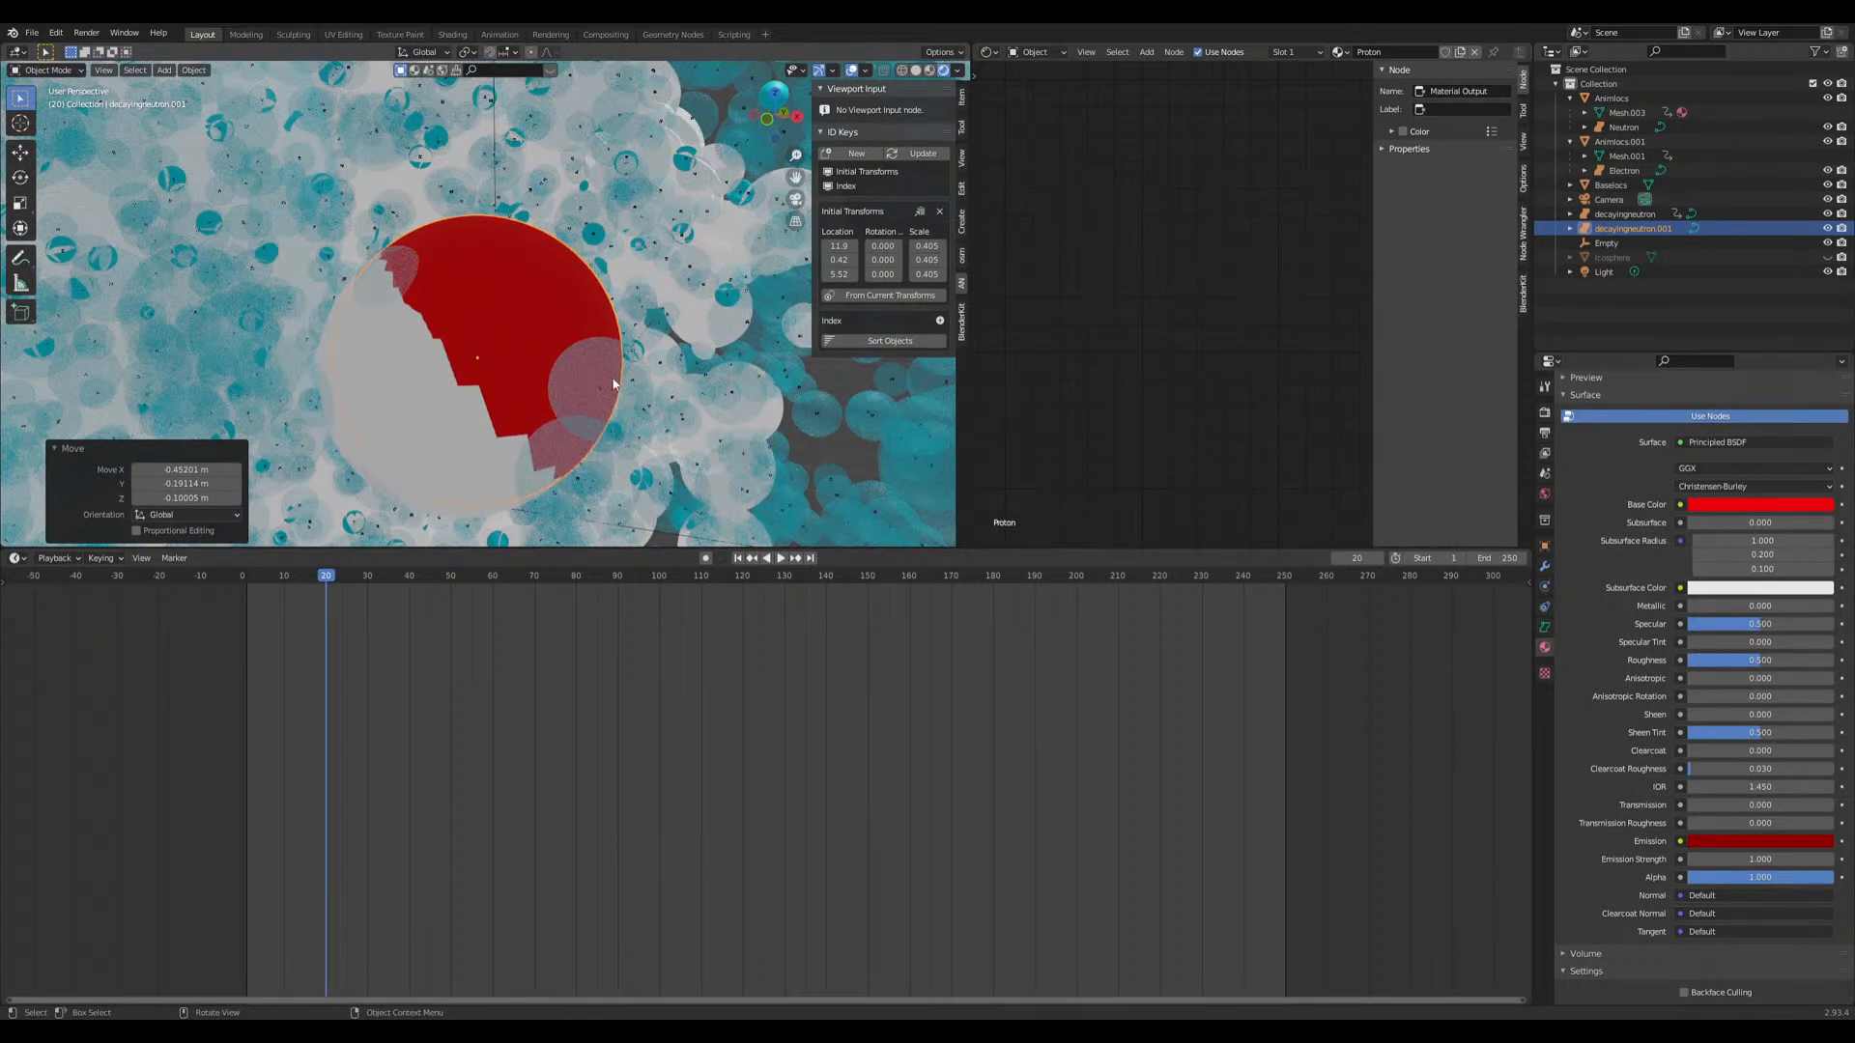
scroll(611, 378, down, 6)
shift+middle_drag(611, 377, 470, 397)
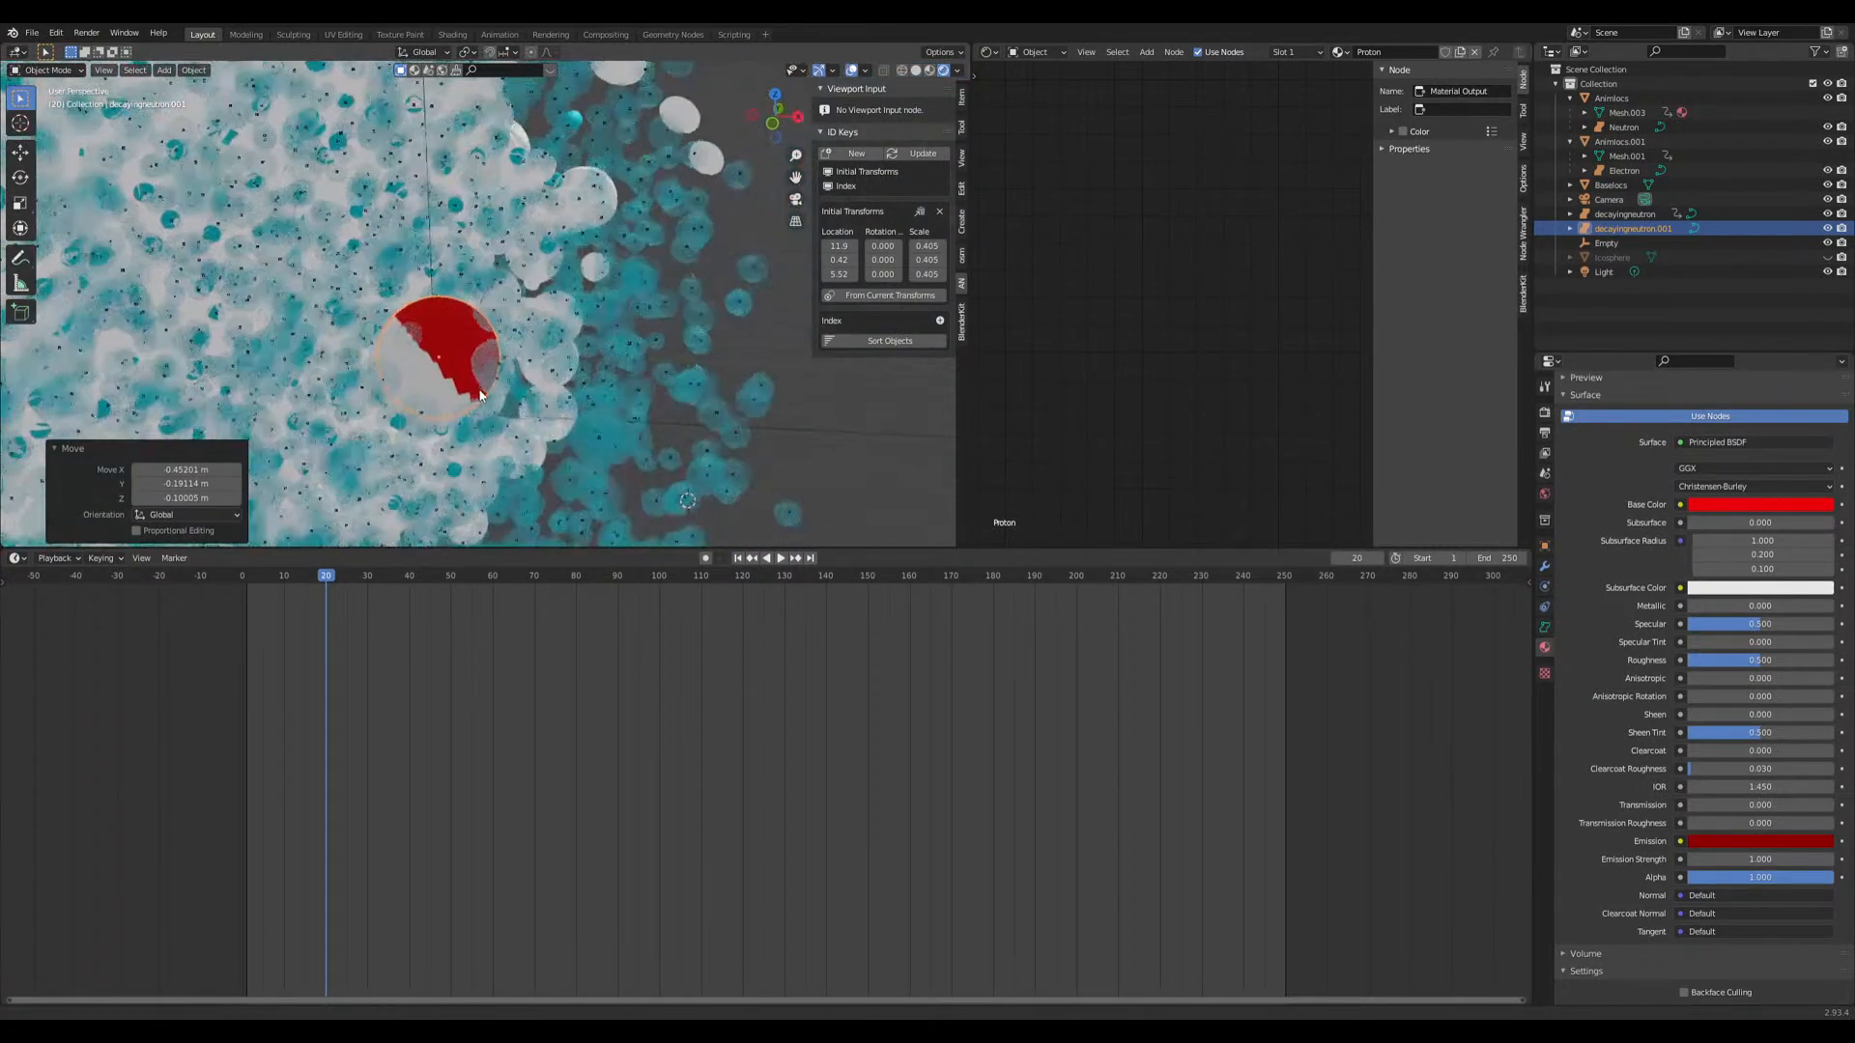
scroll(472, 402, up, 4)
key(g)
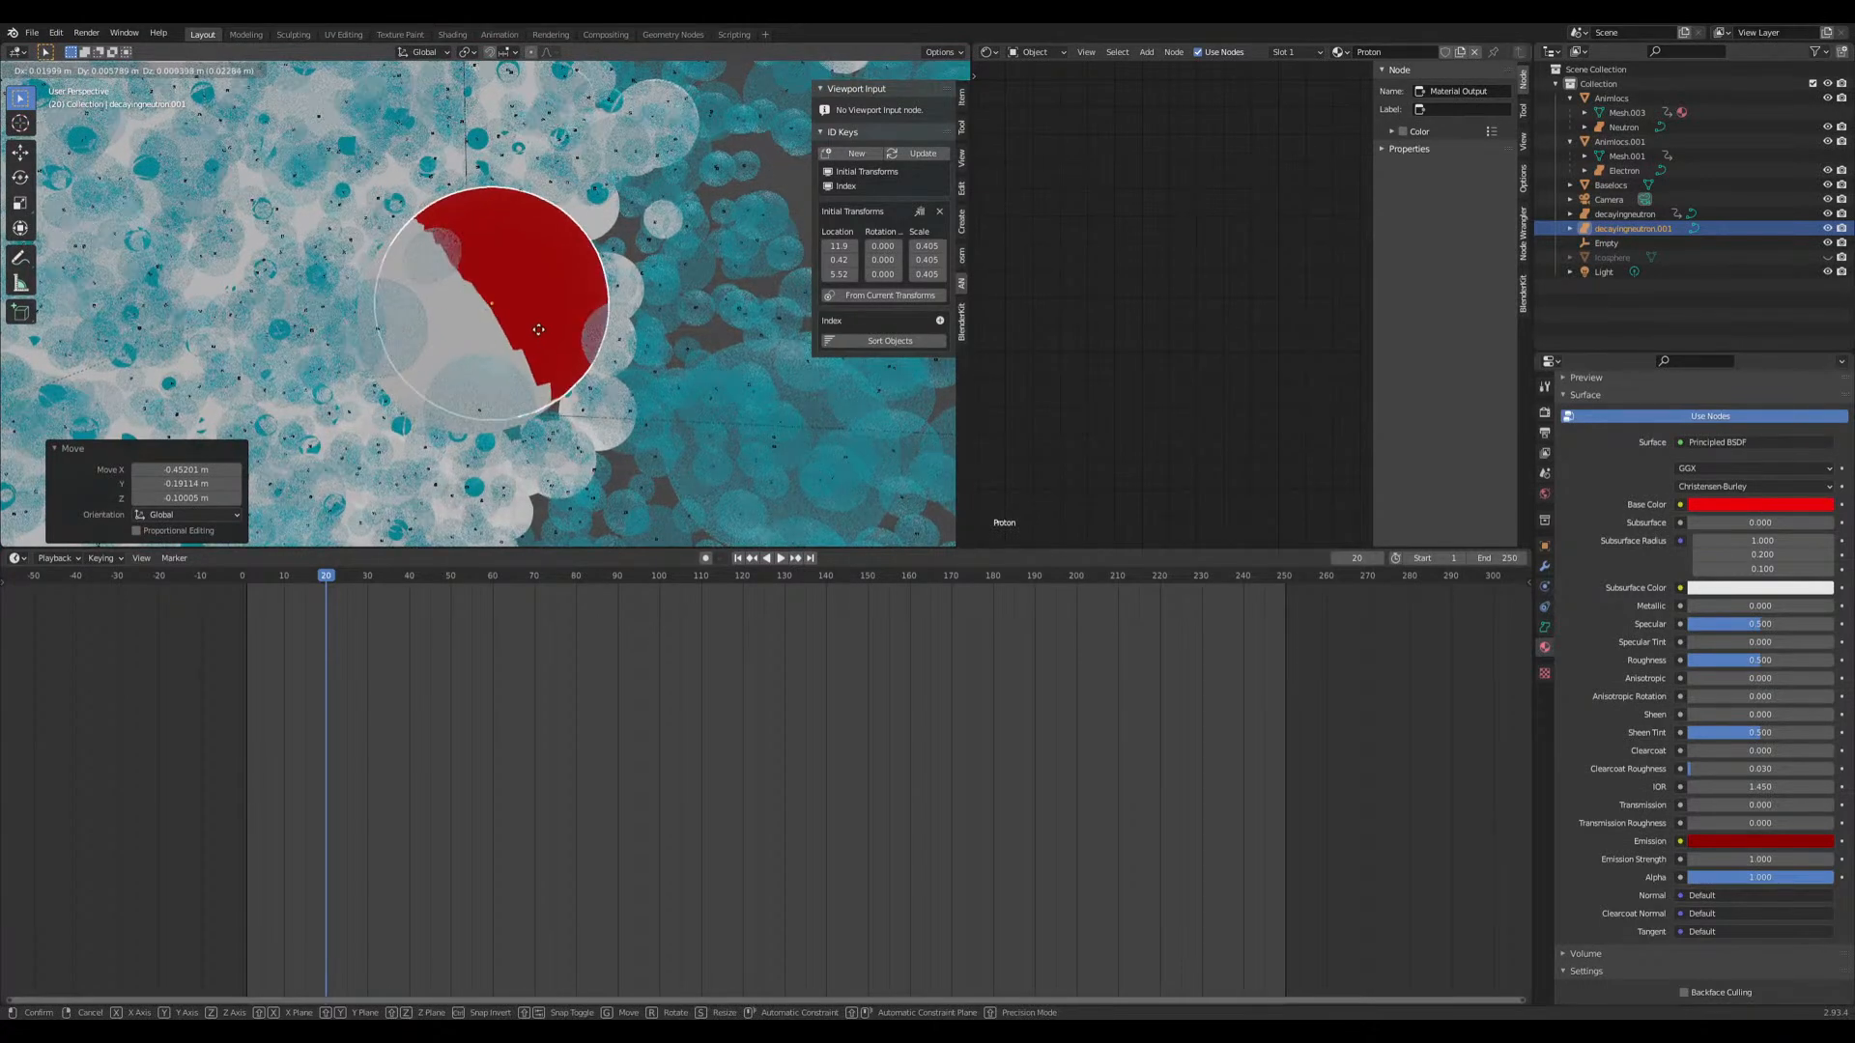
click(538, 329)
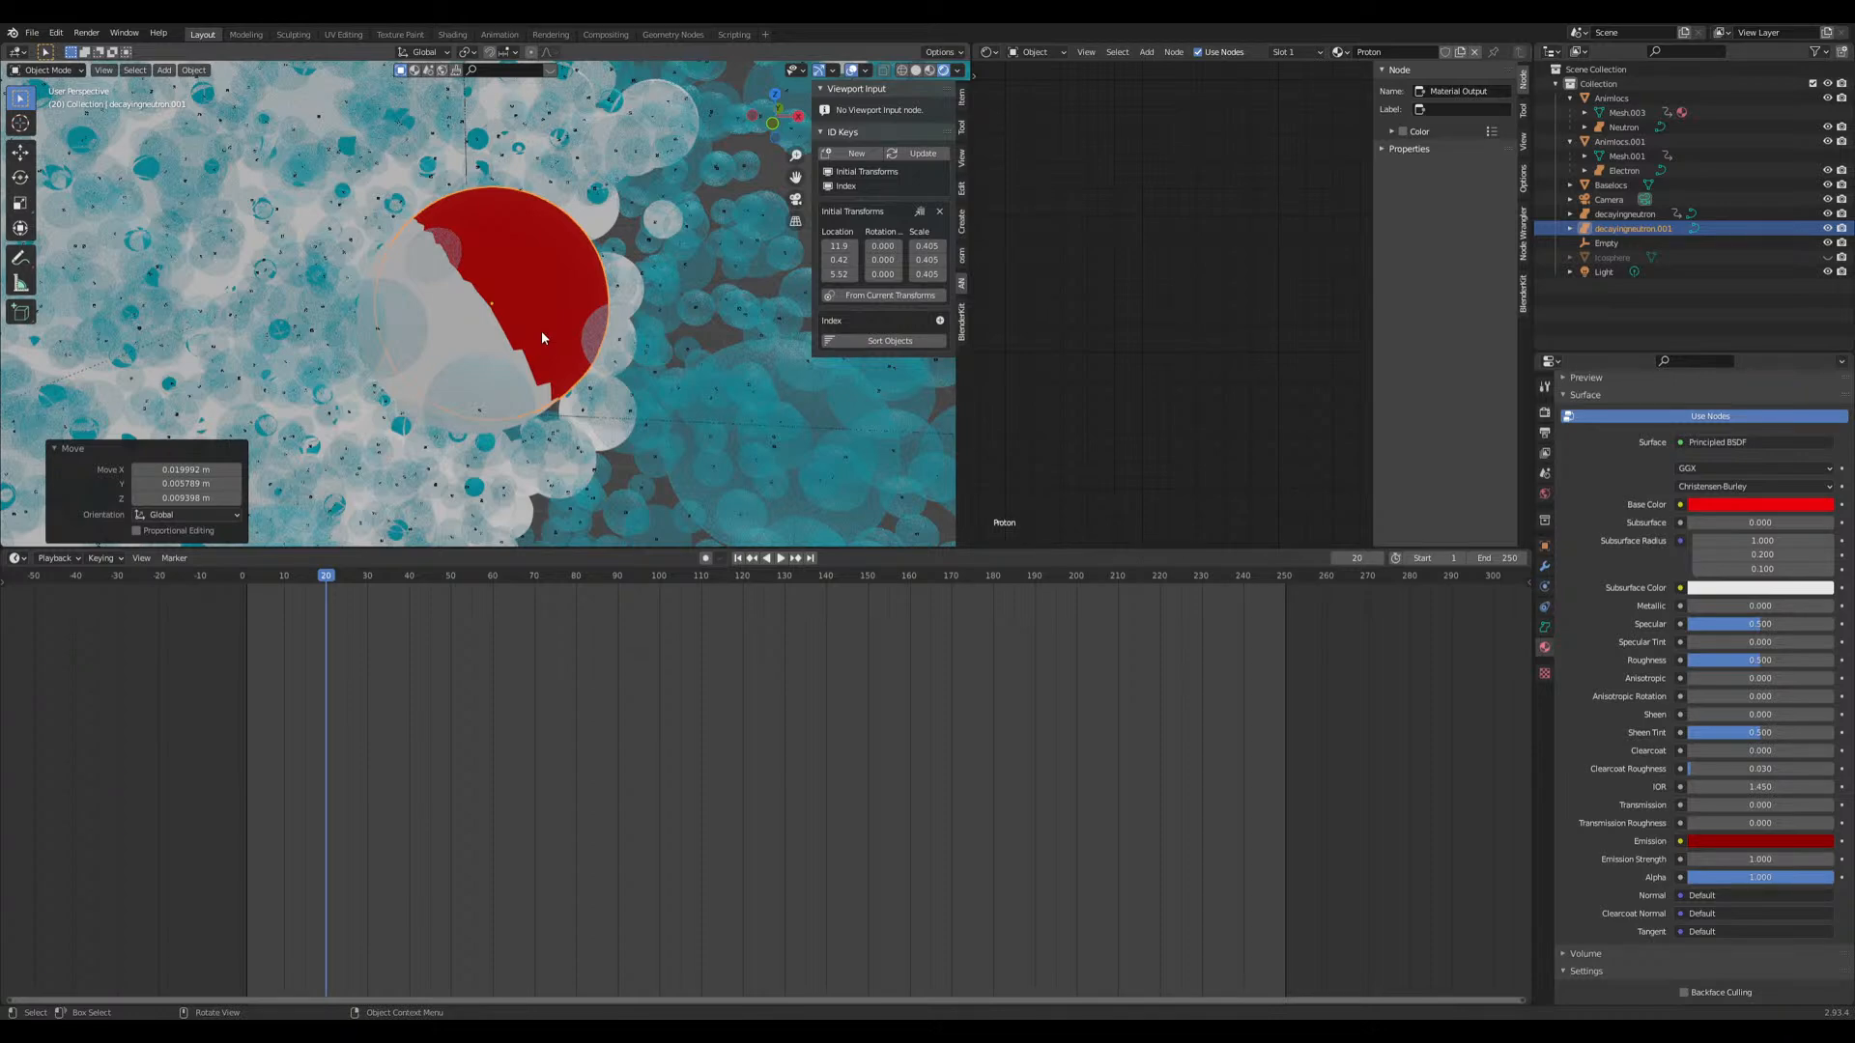
Step: Inspect the overlap from another angle and move the proton clear of the neutron, about 0.52 m in X and 0.41 m in Z
scroll(542, 333, up, 3)
middle_drag(542, 333, 505, 389)
scroll(514, 311, down, 3)
scroll(514, 316, down, 4)
scroll(488, 328, up, 4)
scroll(522, 394, down, 3)
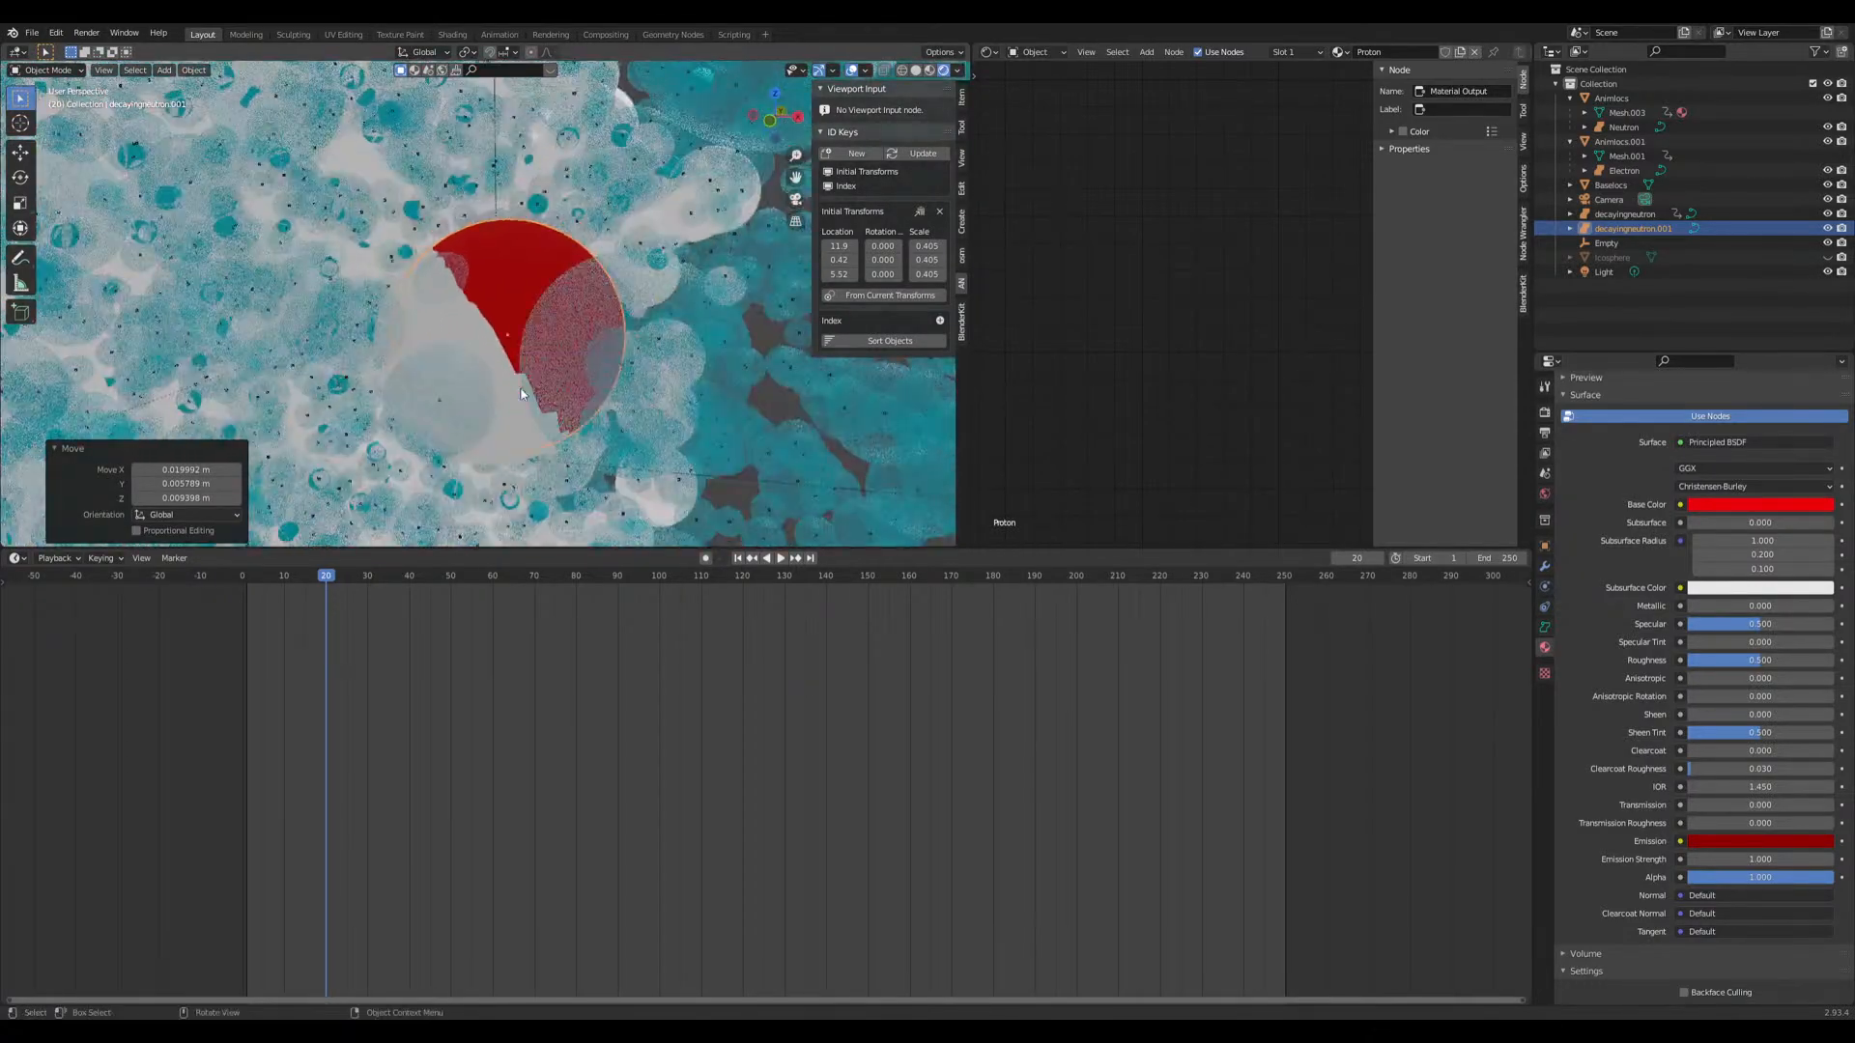
key(g)
click(705, 234)
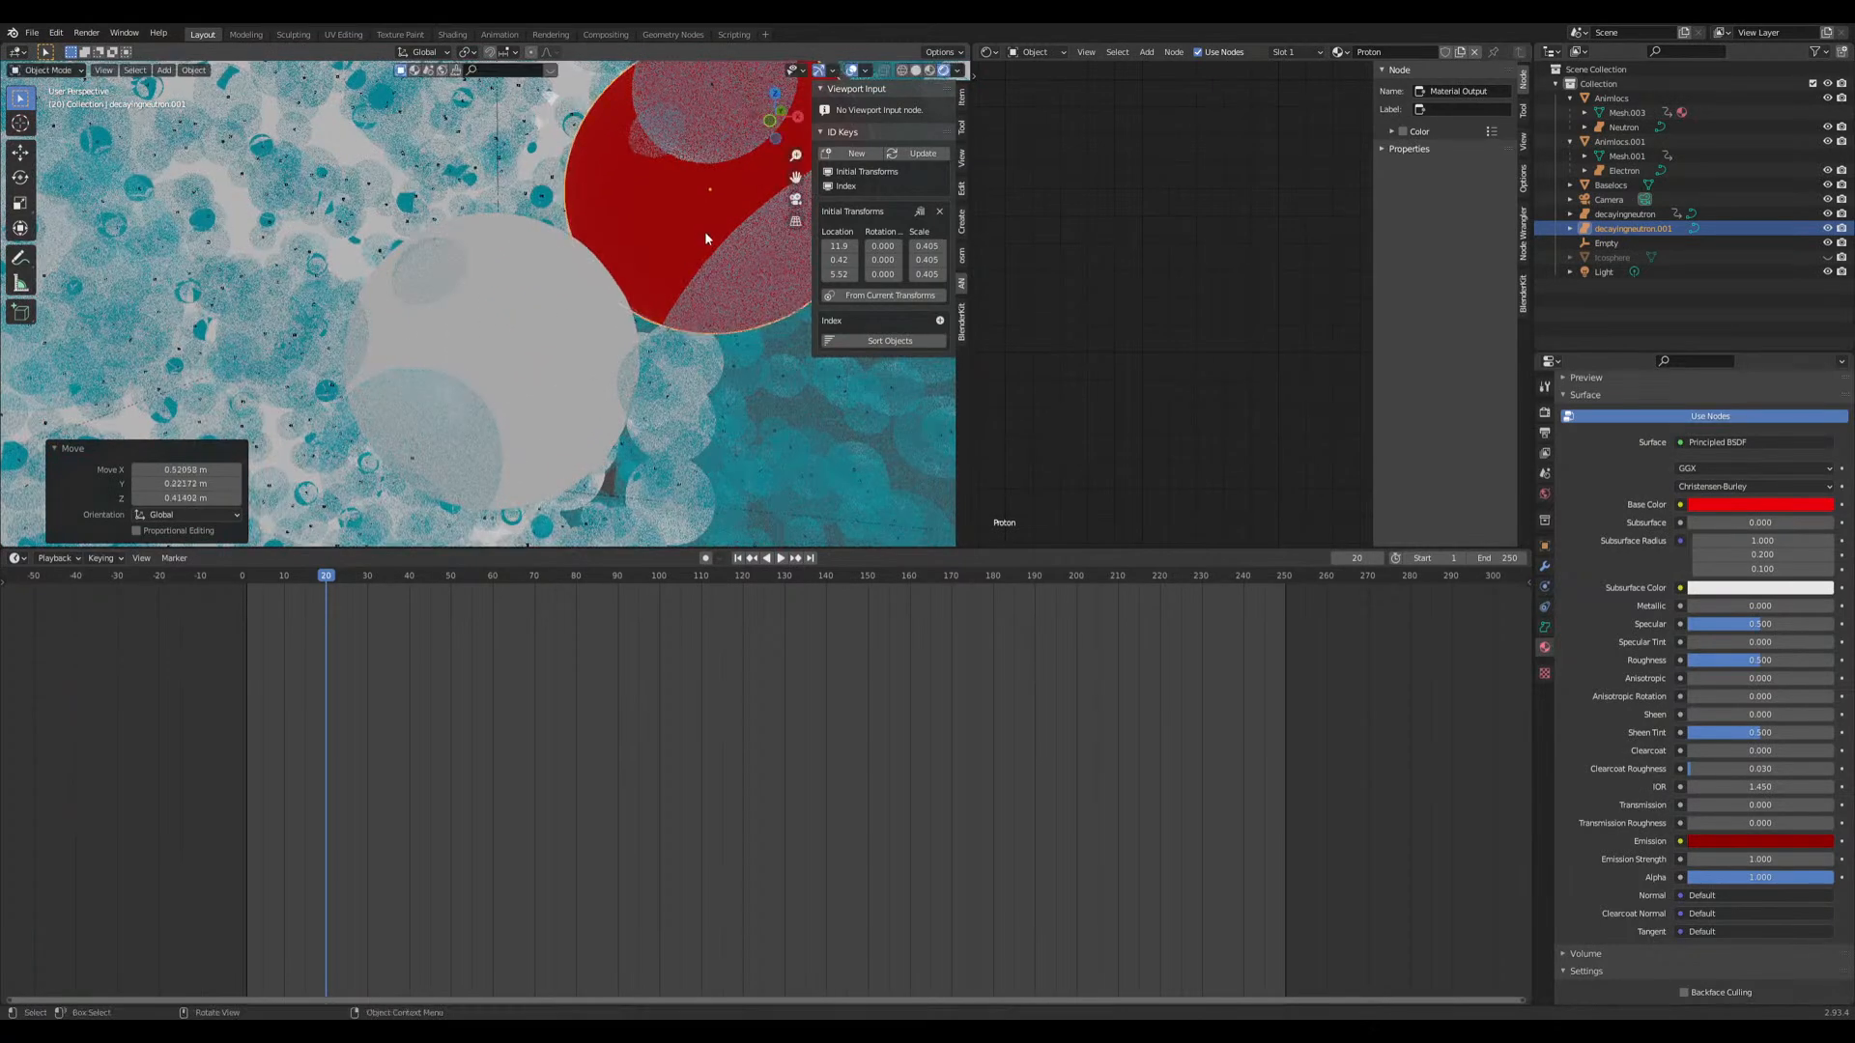
Step: Move the proton back over the upper-left part of the decaying neutron, about -0.77 m in X and -0.31 m in Z
scroll(705, 230, down, 3)
shift+middle_drag(704, 230, 606, 327)
scroll(604, 336, up, 2)
scroll(609, 350, down, 2)
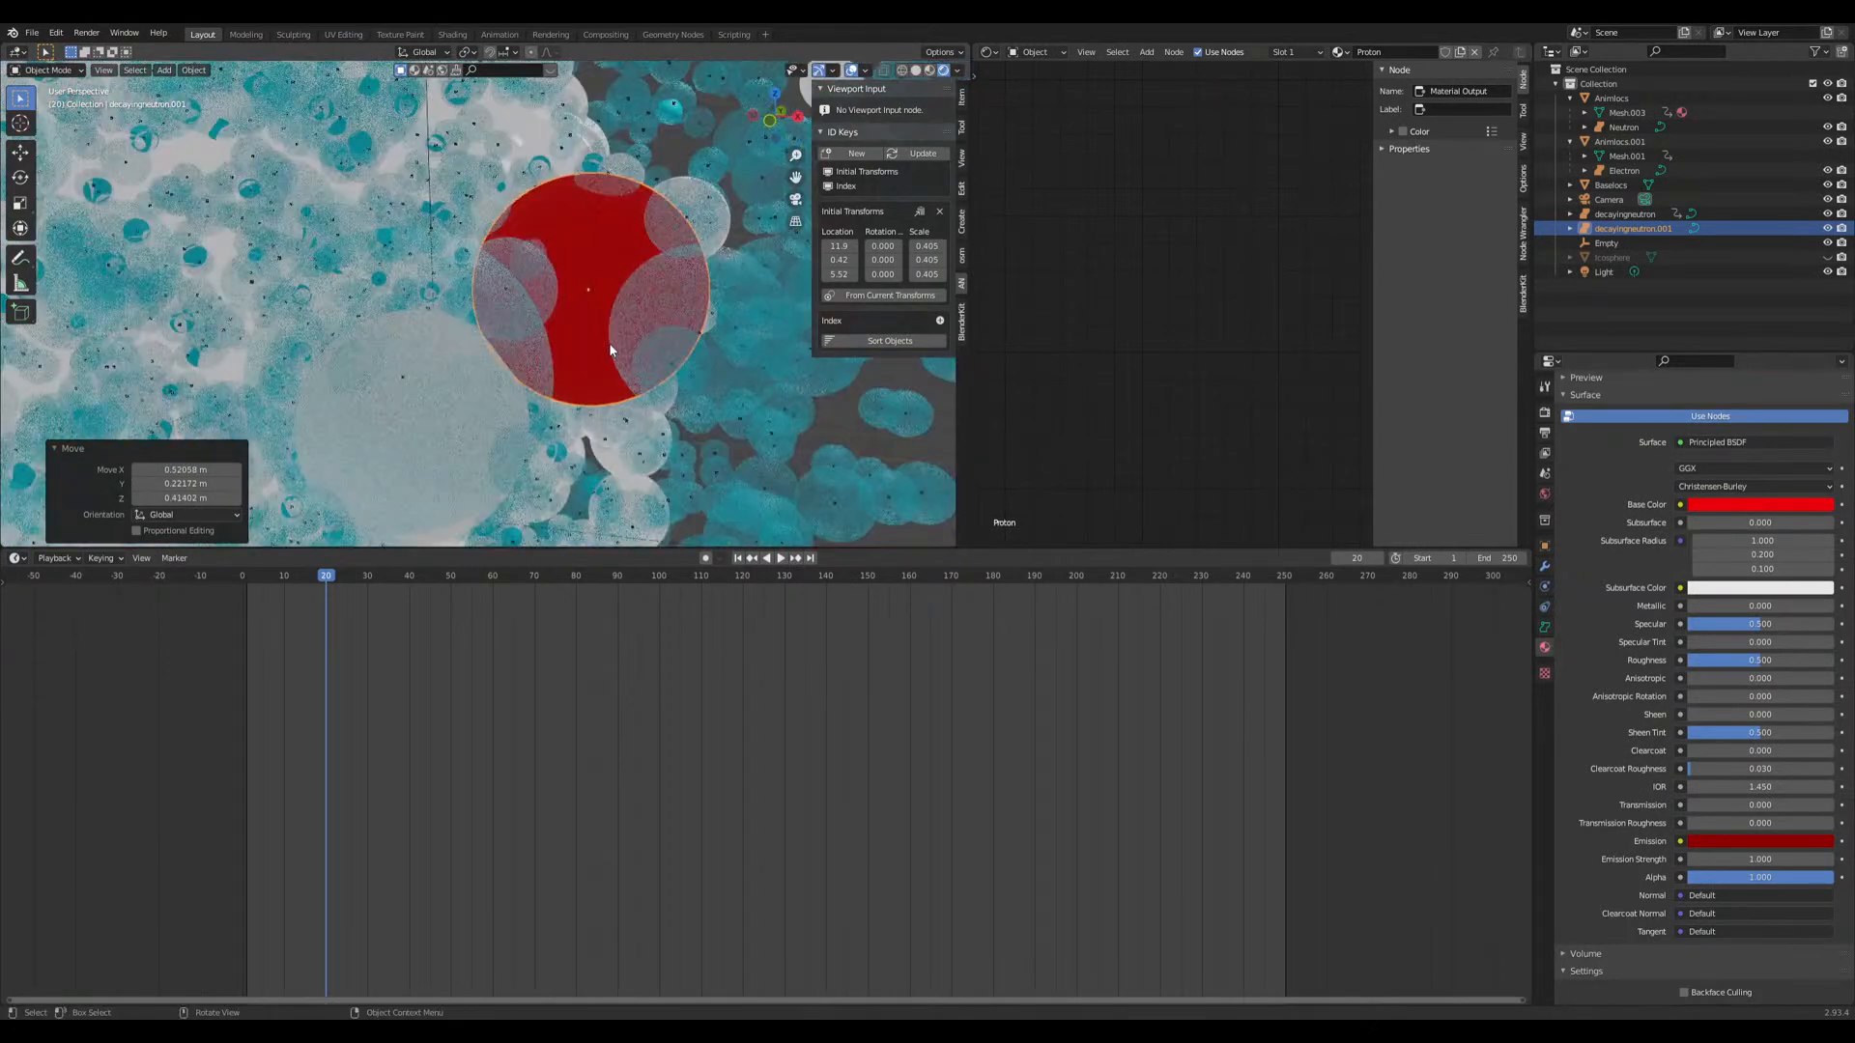
key(g)
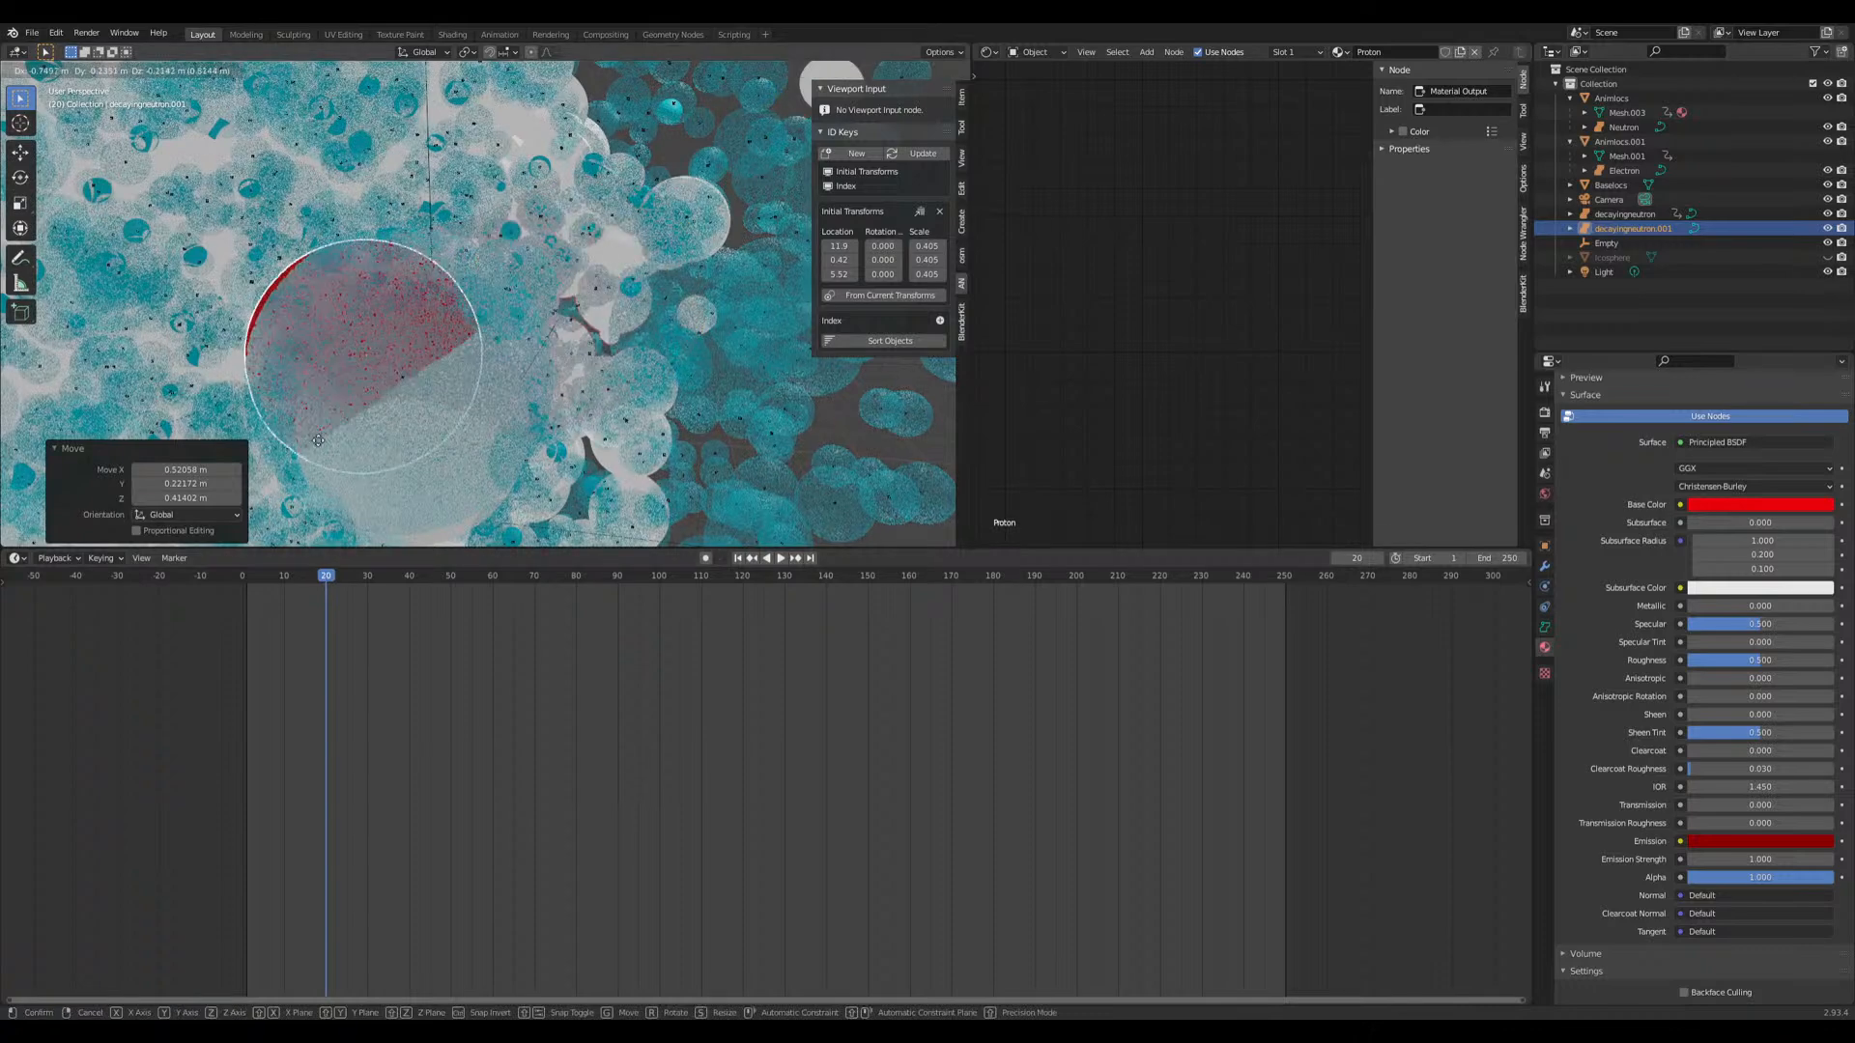
click(312, 473)
Step: Keyframe the proton's full scale and shift that keyframe from frame 20 to frame 23
key(i)
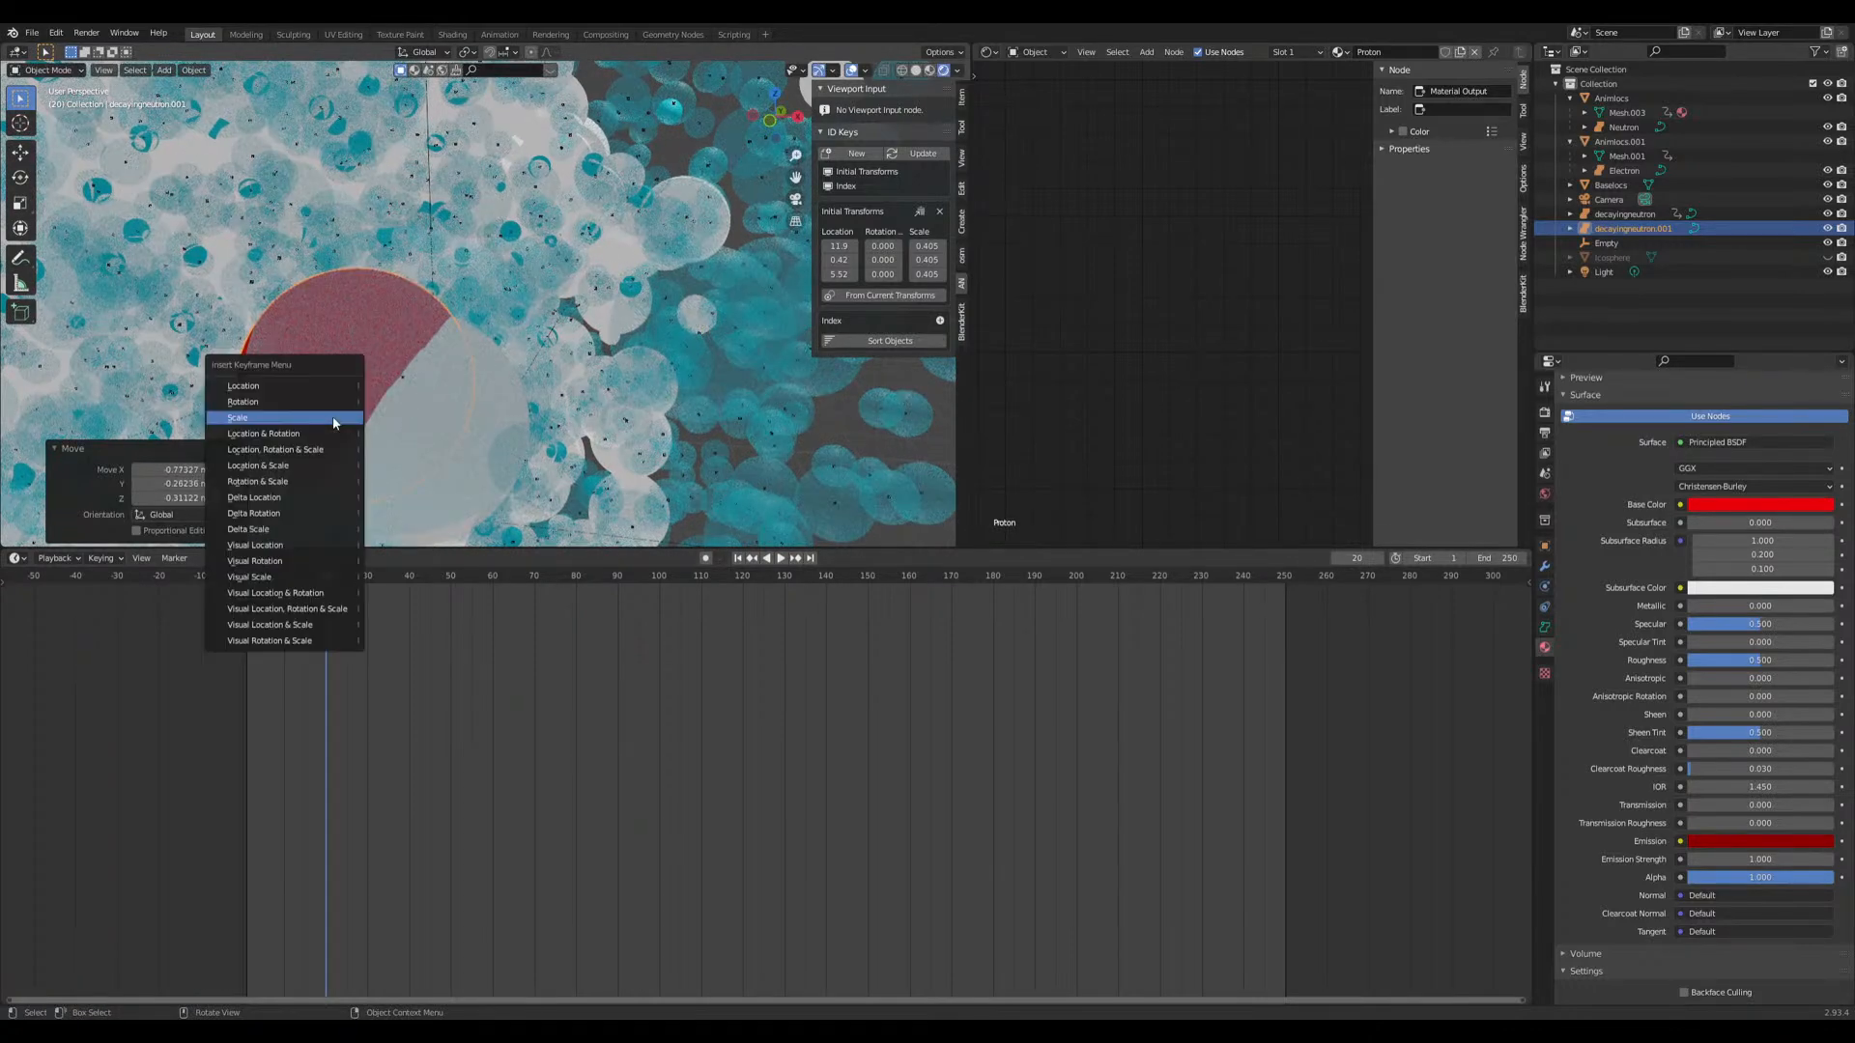
click(333, 415)
click(336, 594)
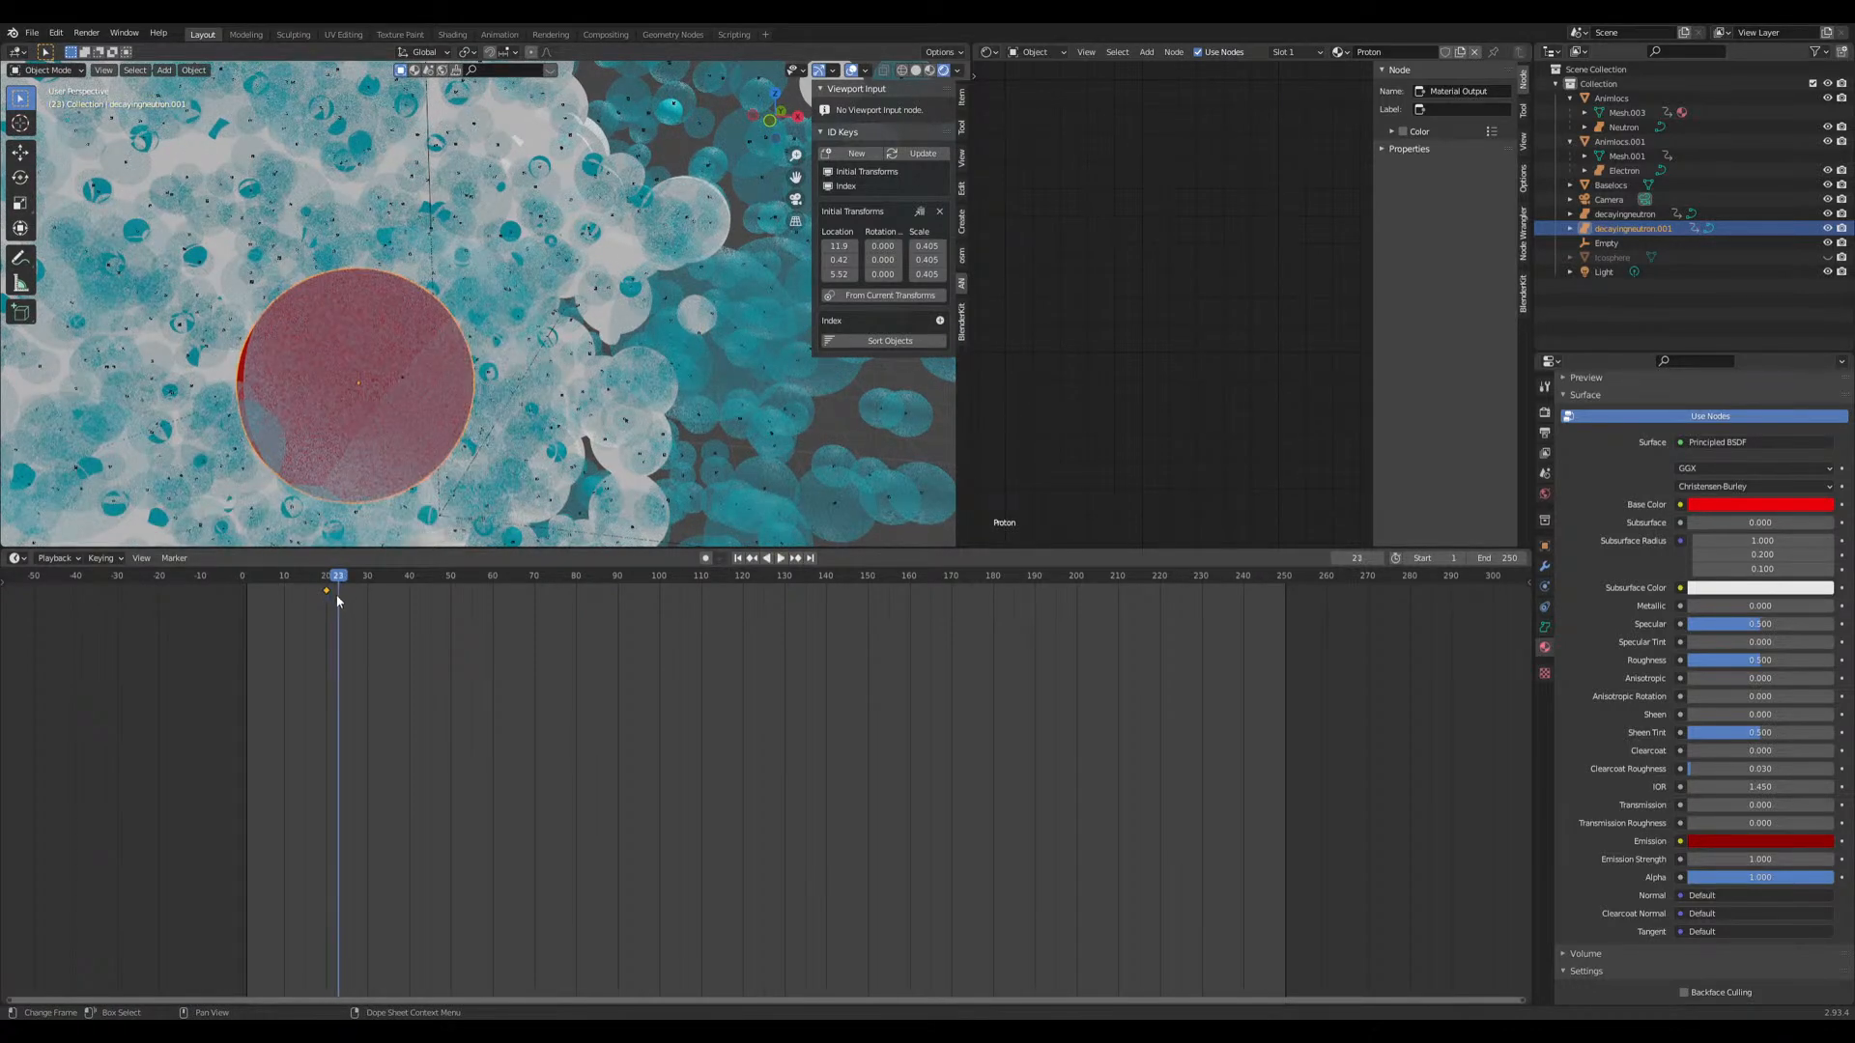
key(g)
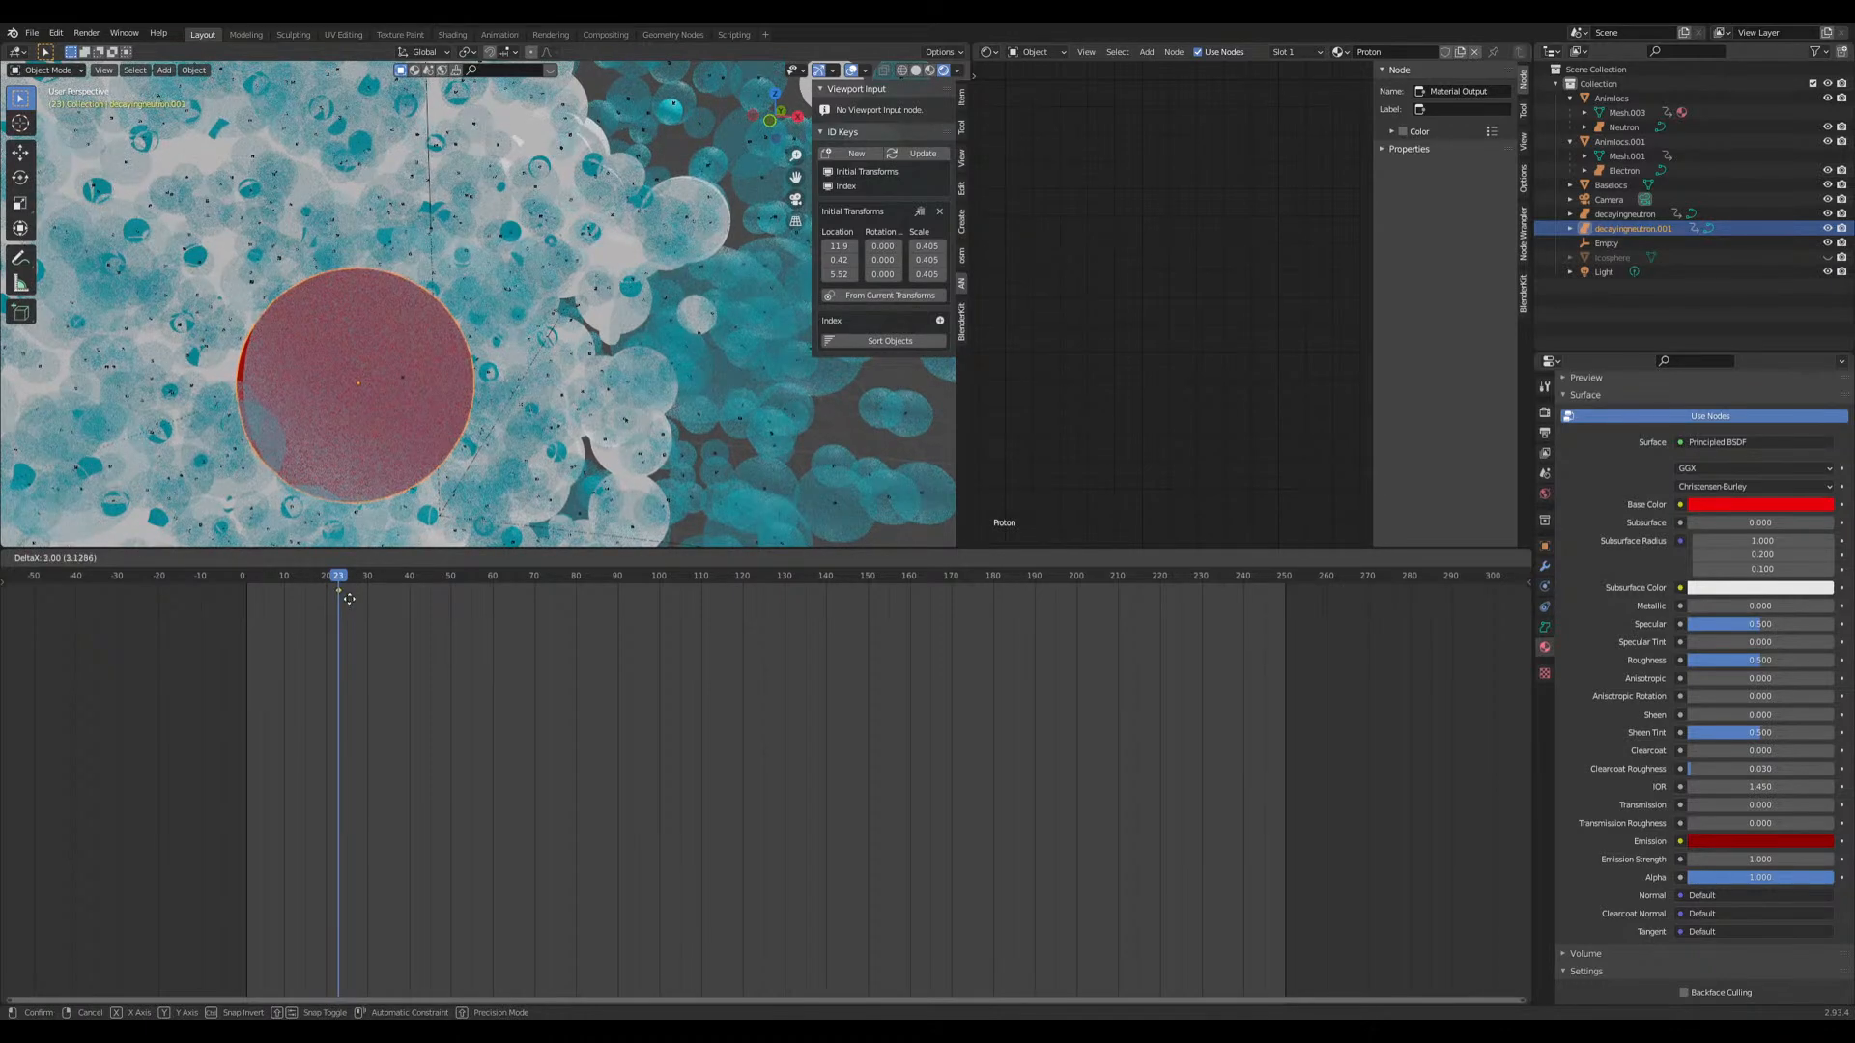
click(343, 593)
Step: Scale the proton down to nothing at frame 20 and insert a scale keyframe
drag(340, 577, 327, 577)
key(s)
click(420, 456)
key(i)
click(420, 456)
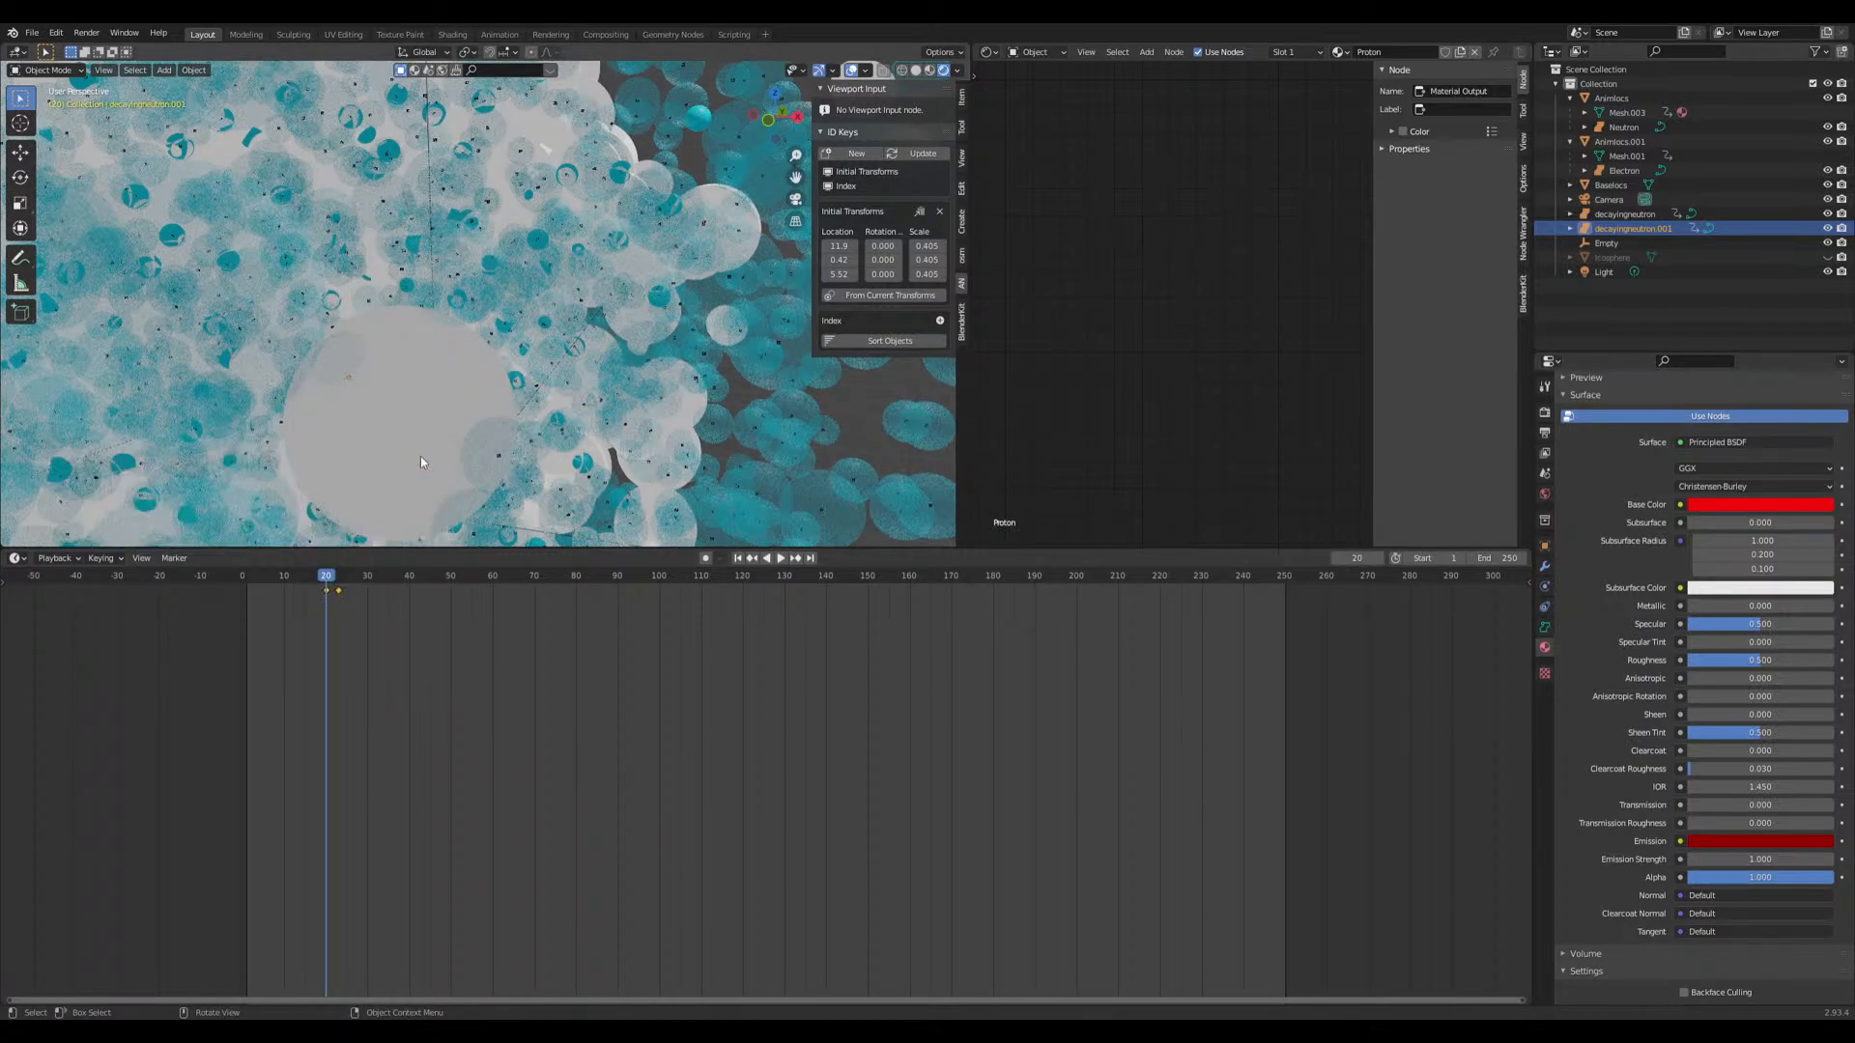
Step: Play the proton's growth to frame 26, then duplicate it horizontally, about 0.50 m in X and 0.44 m in Y
key(space)
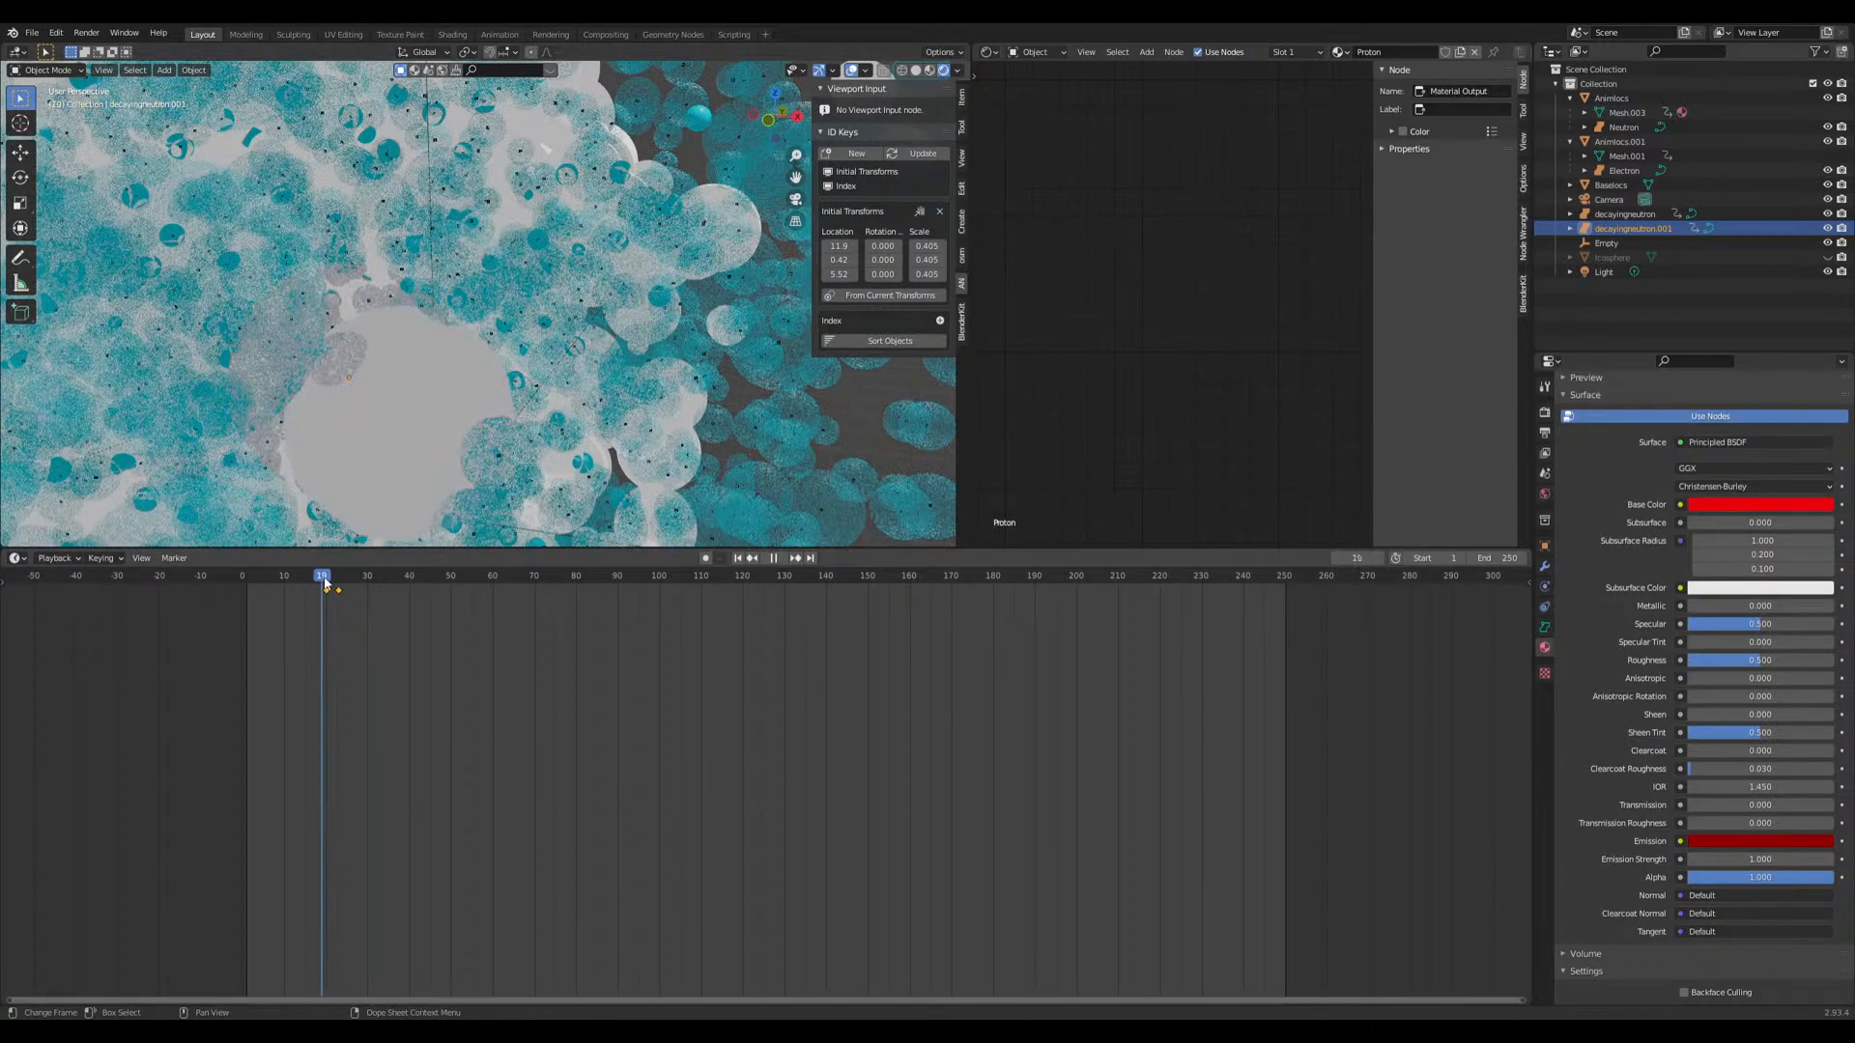
key(space)
key(shift+d)
key(shift+z)
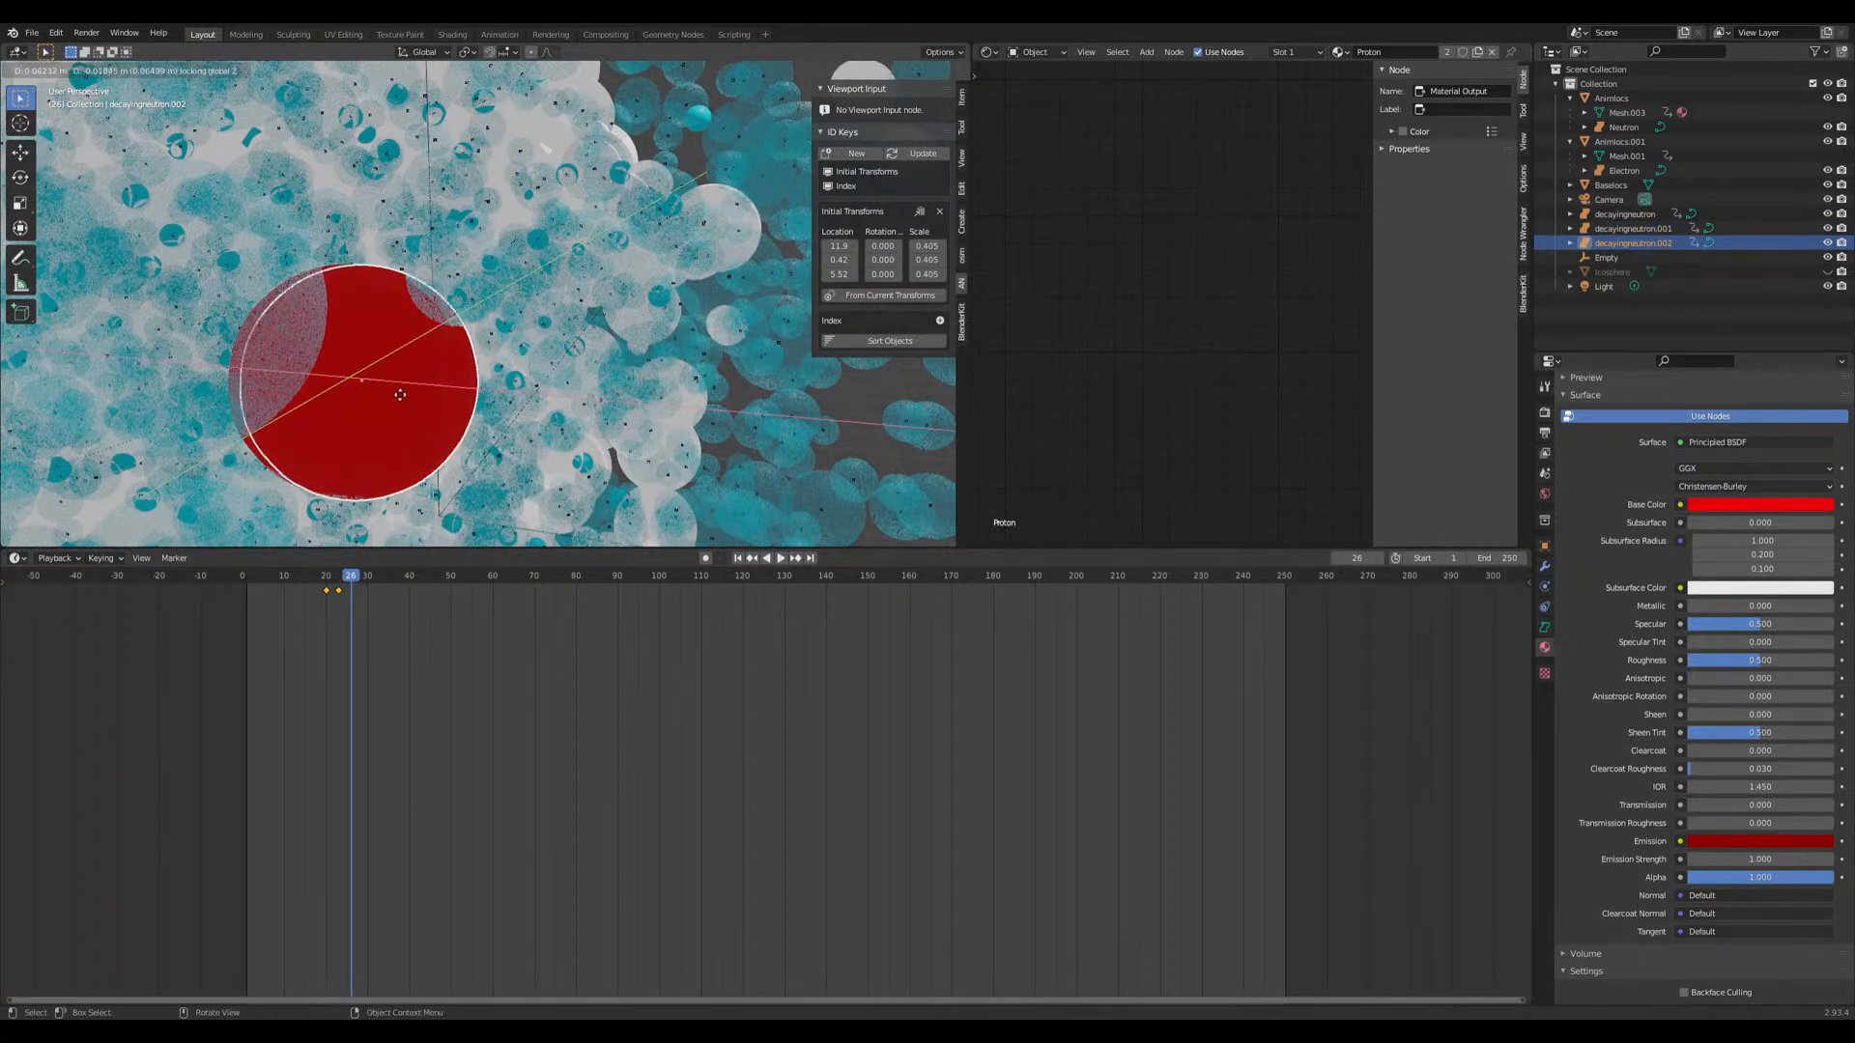
click(550, 367)
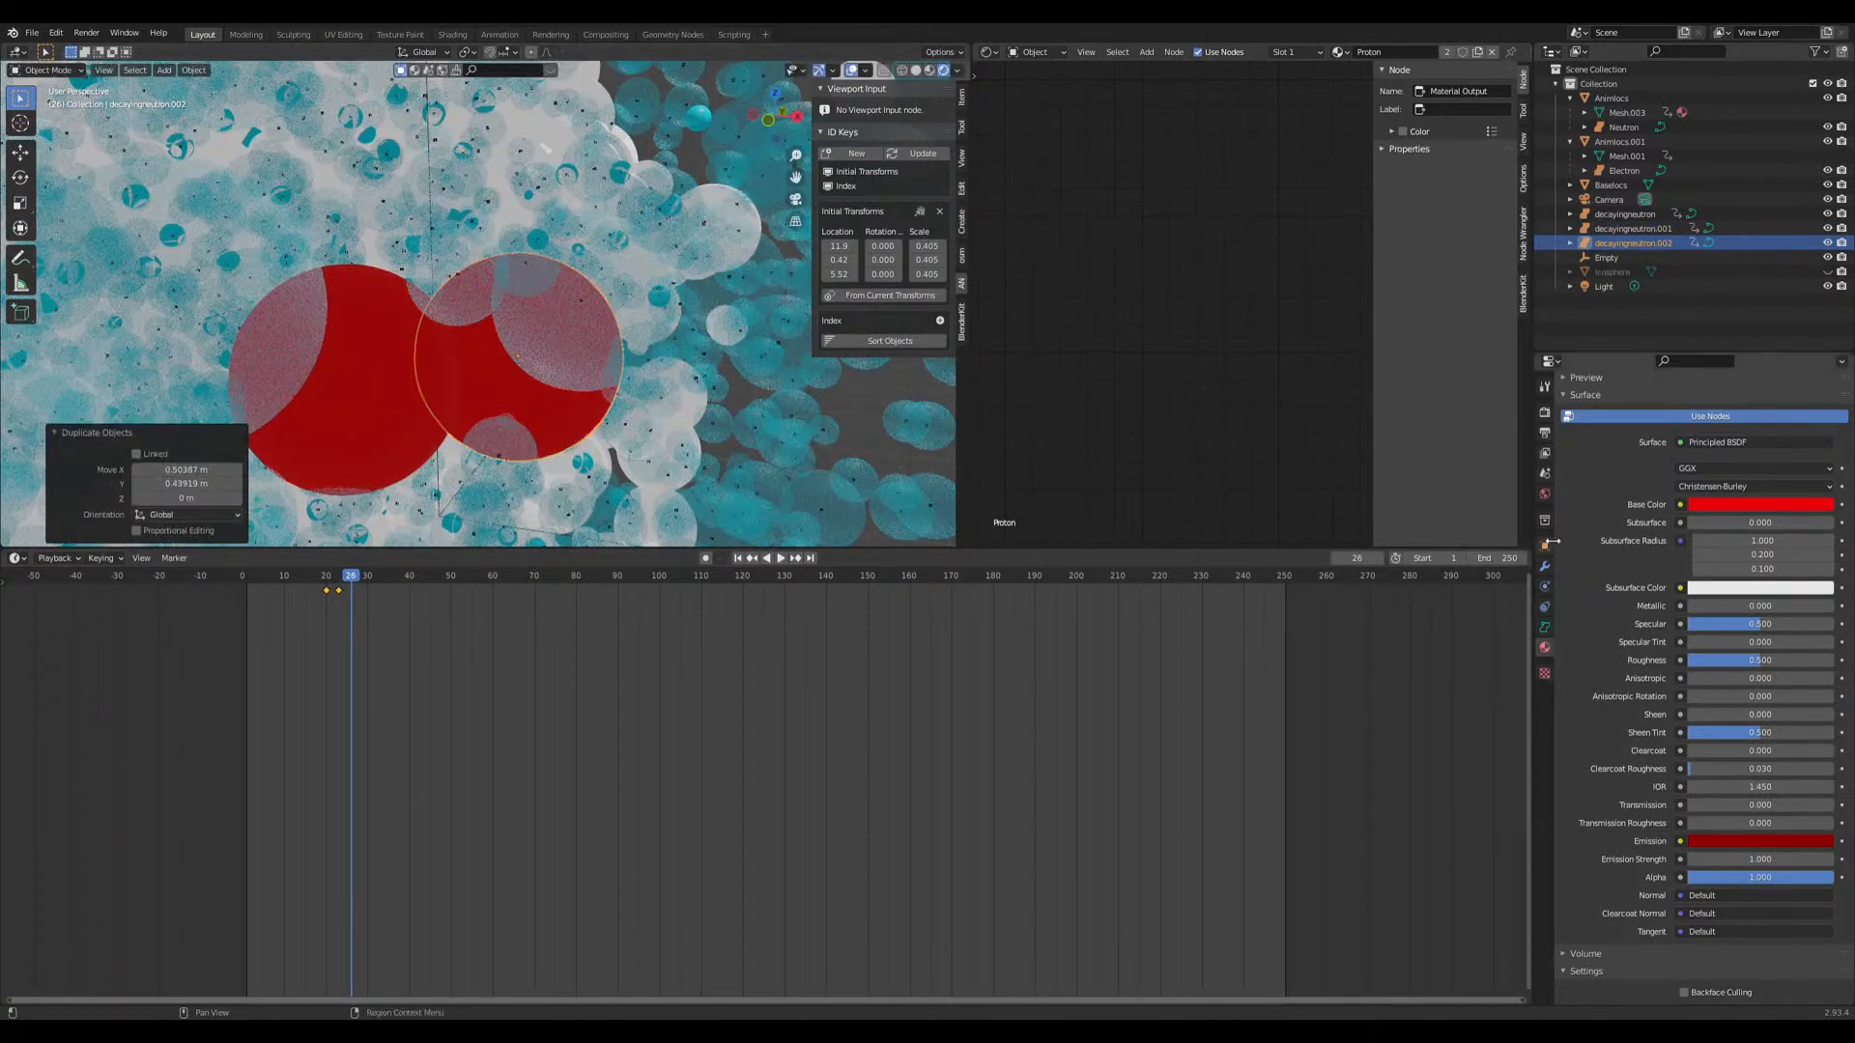
Step: Shift the duplicate's two scale keyframes one frame later and give it its own material named Electron
key(g)
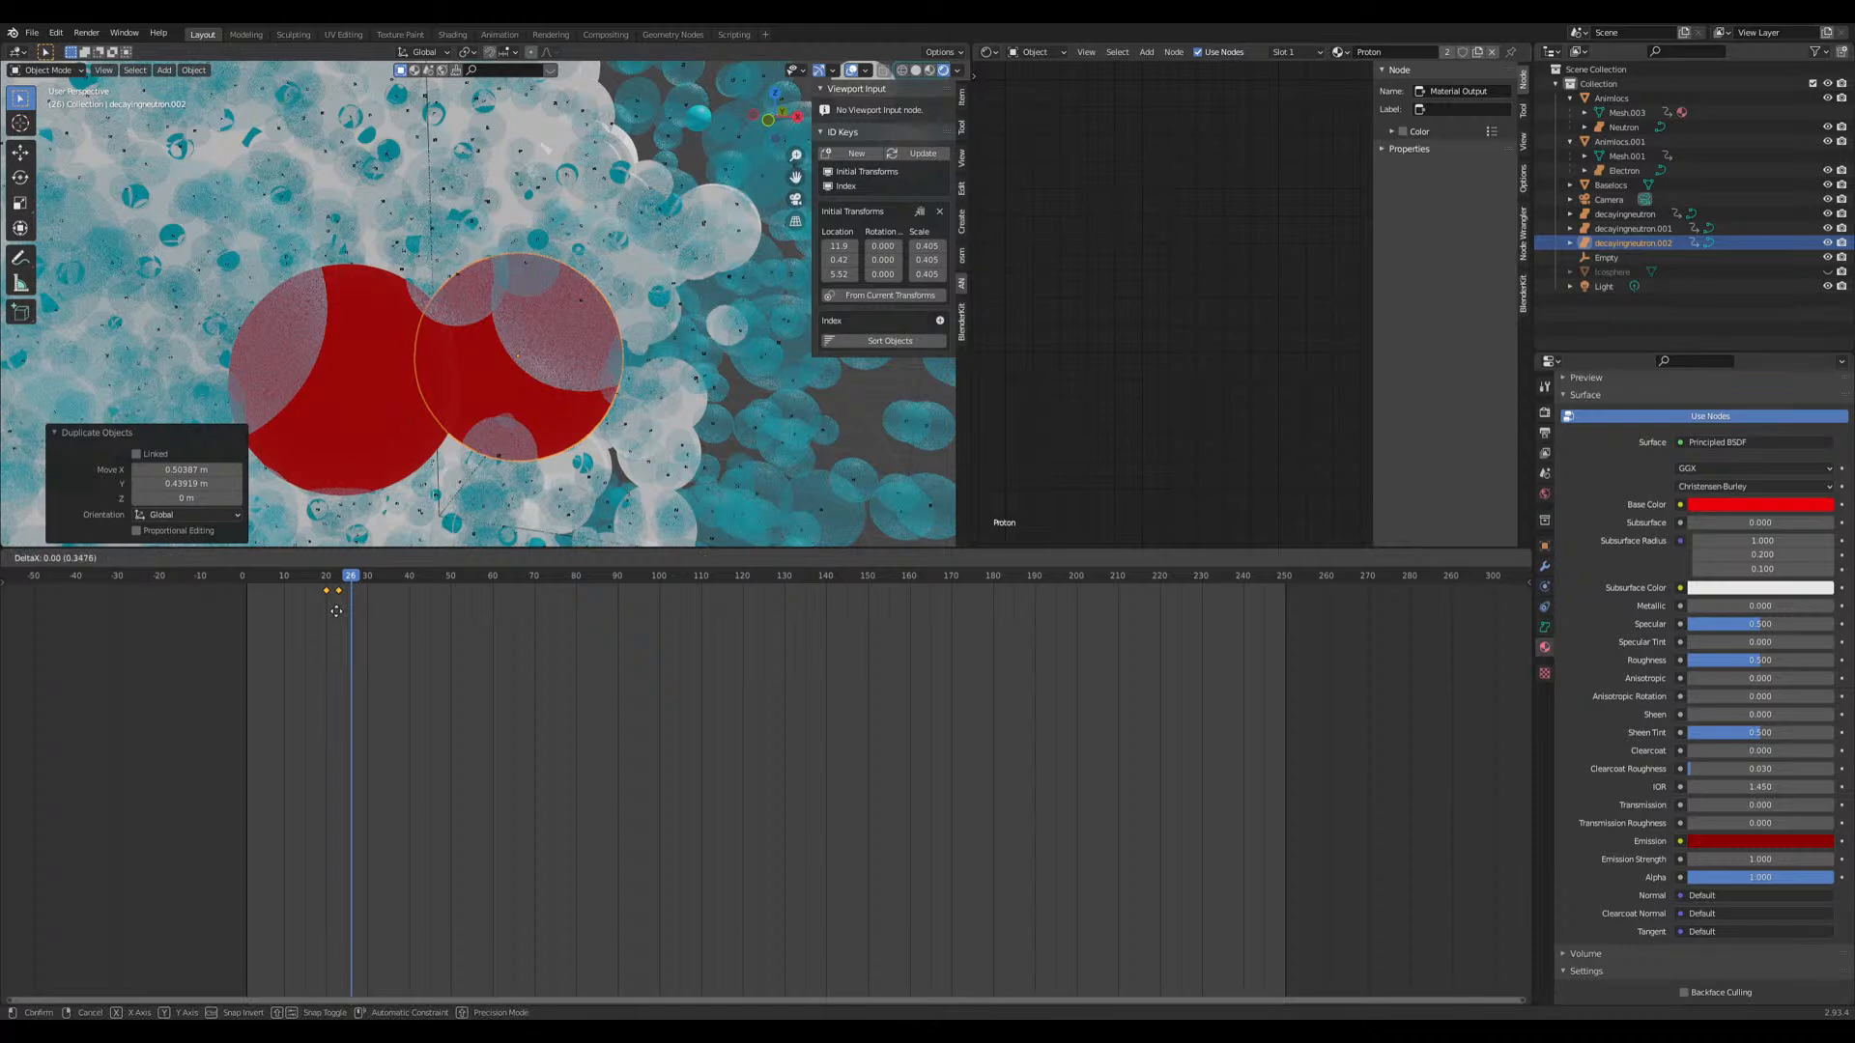
click(337, 610)
click(557, 424)
click(537, 394)
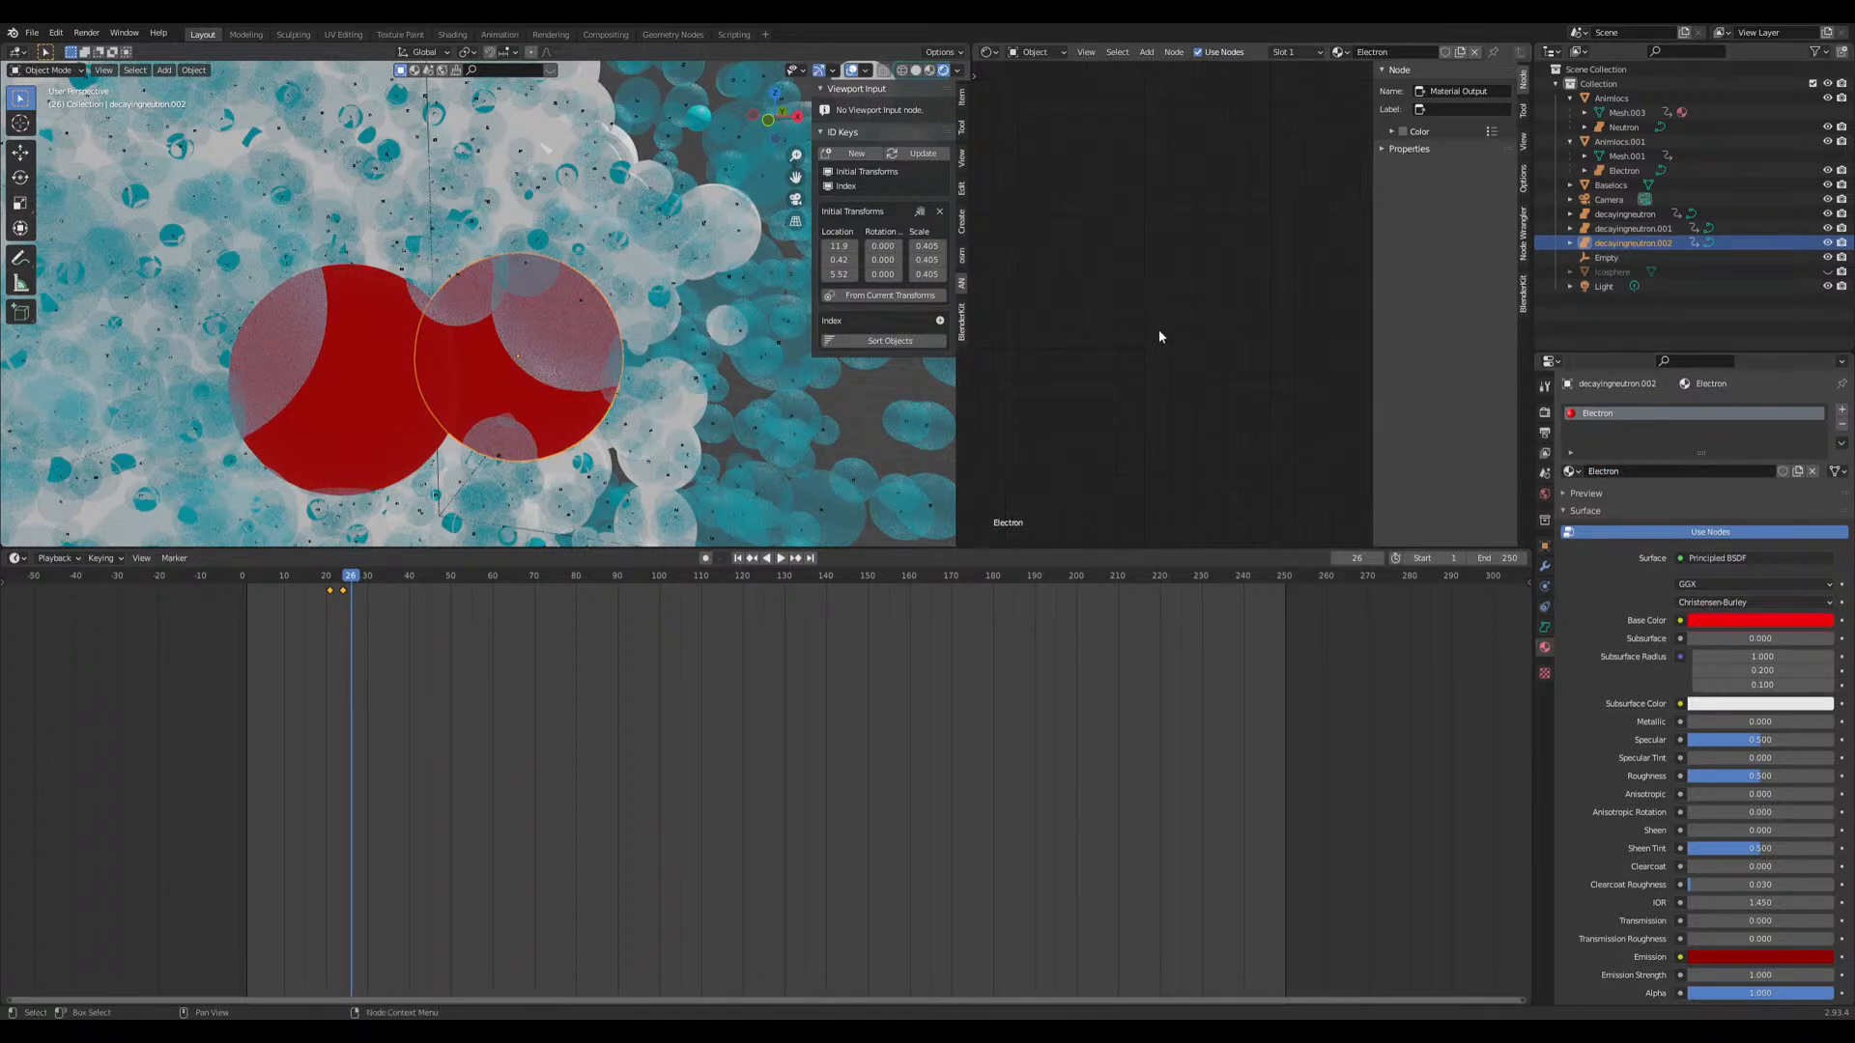
Step: Add an RGB node to the Electron material's node tree and set its color to cyan-blue
key(Home)
key(shift+a)
click(1120, 208)
text(r)
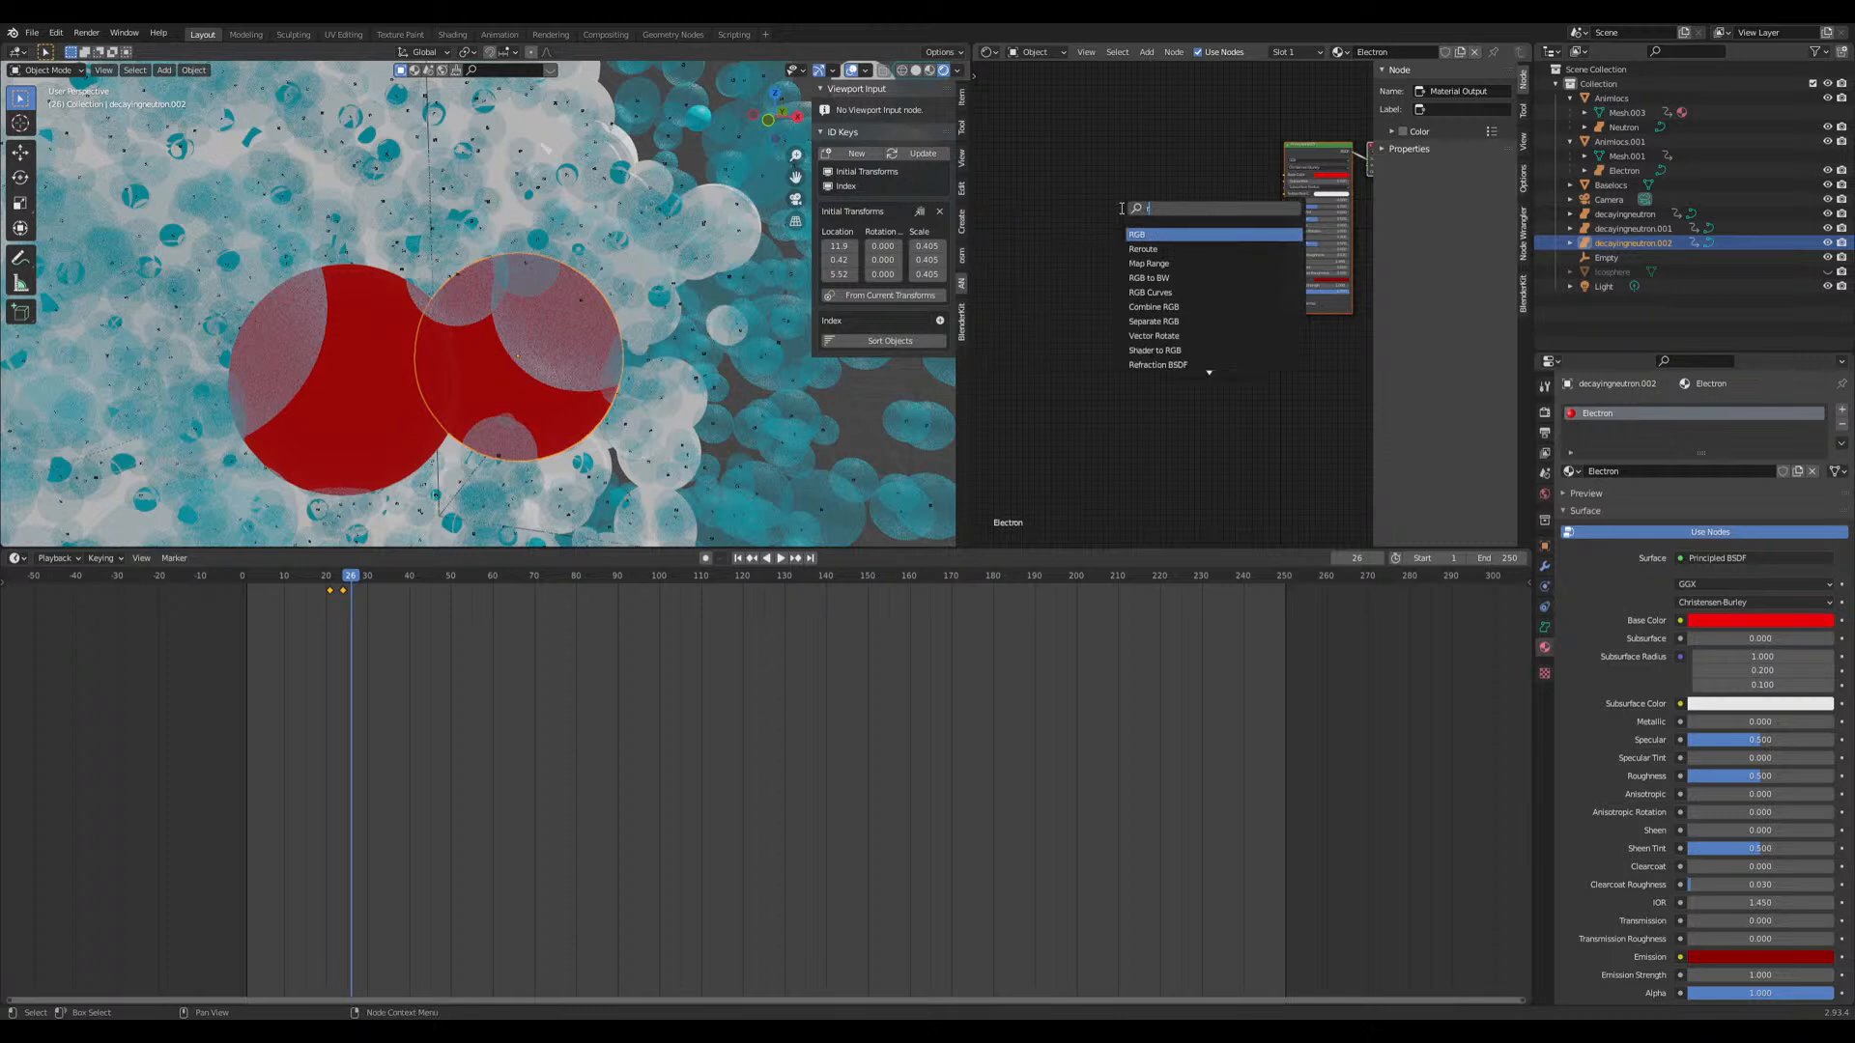
click(1164, 241)
scroll(1130, 232, up, 5)
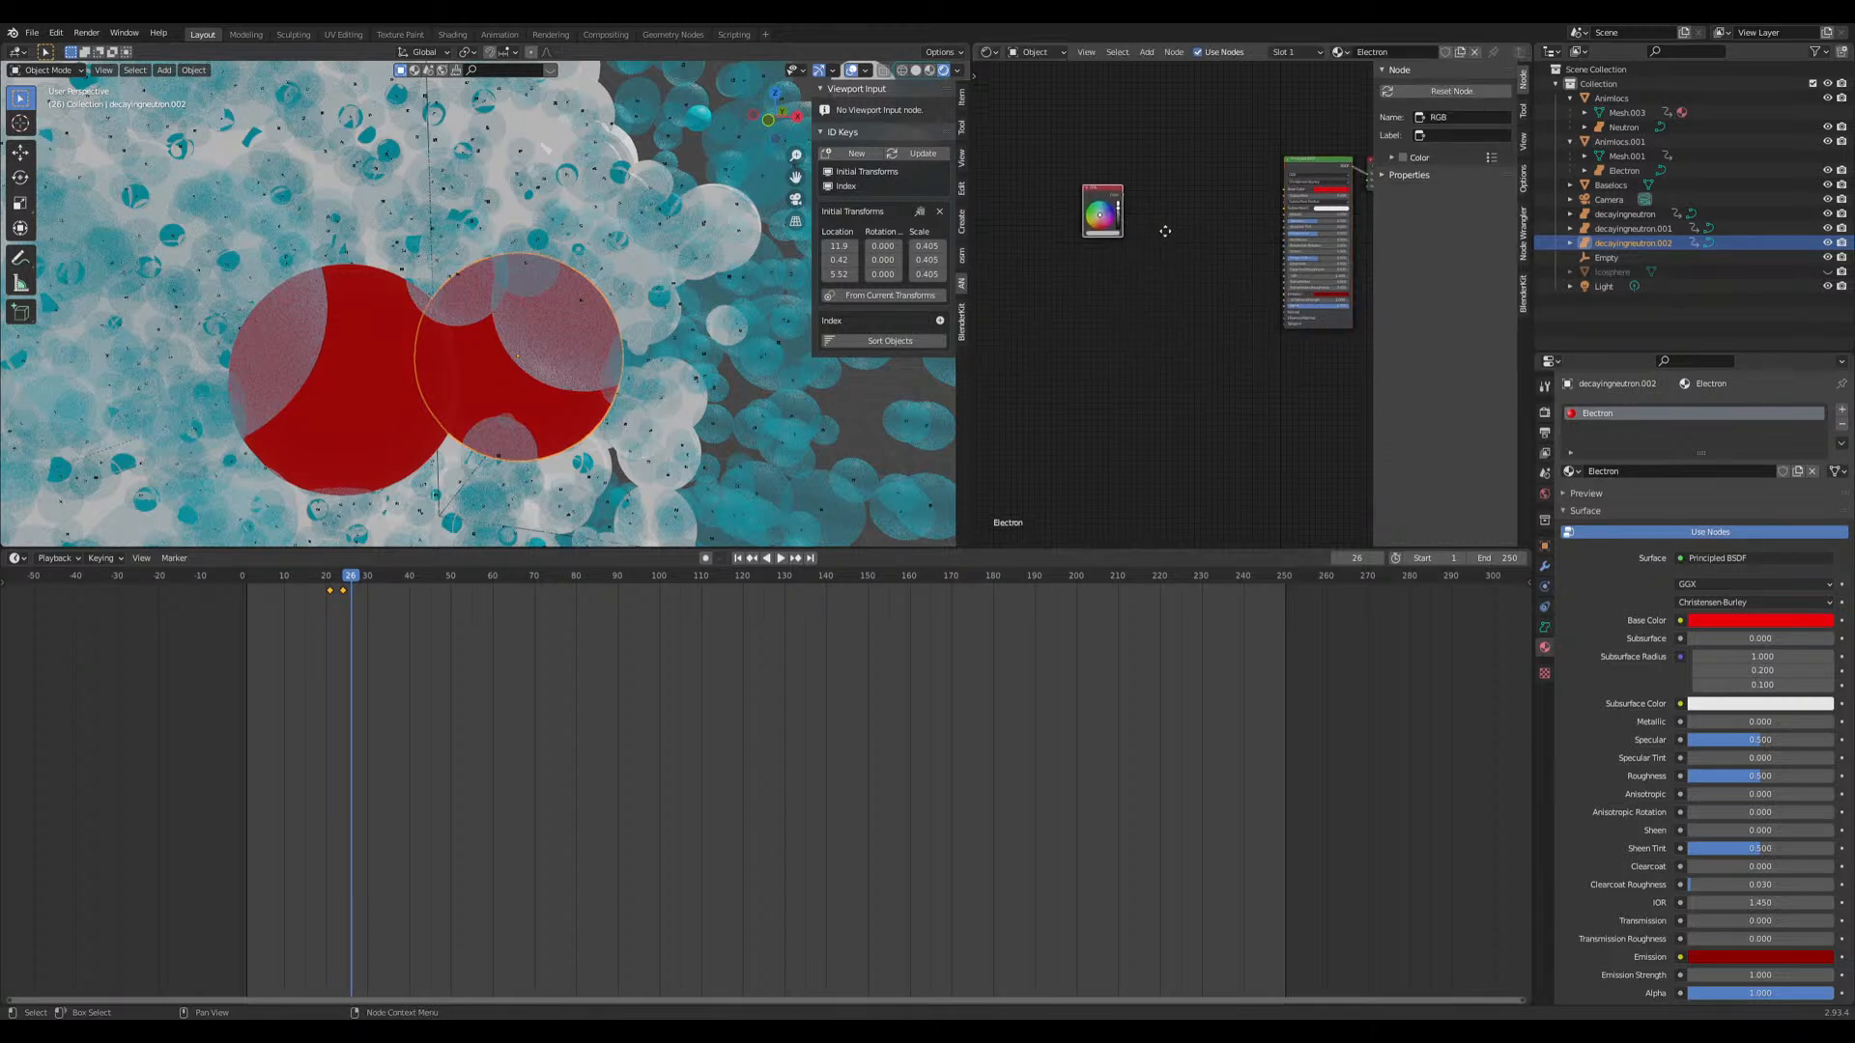
click(1174, 389)
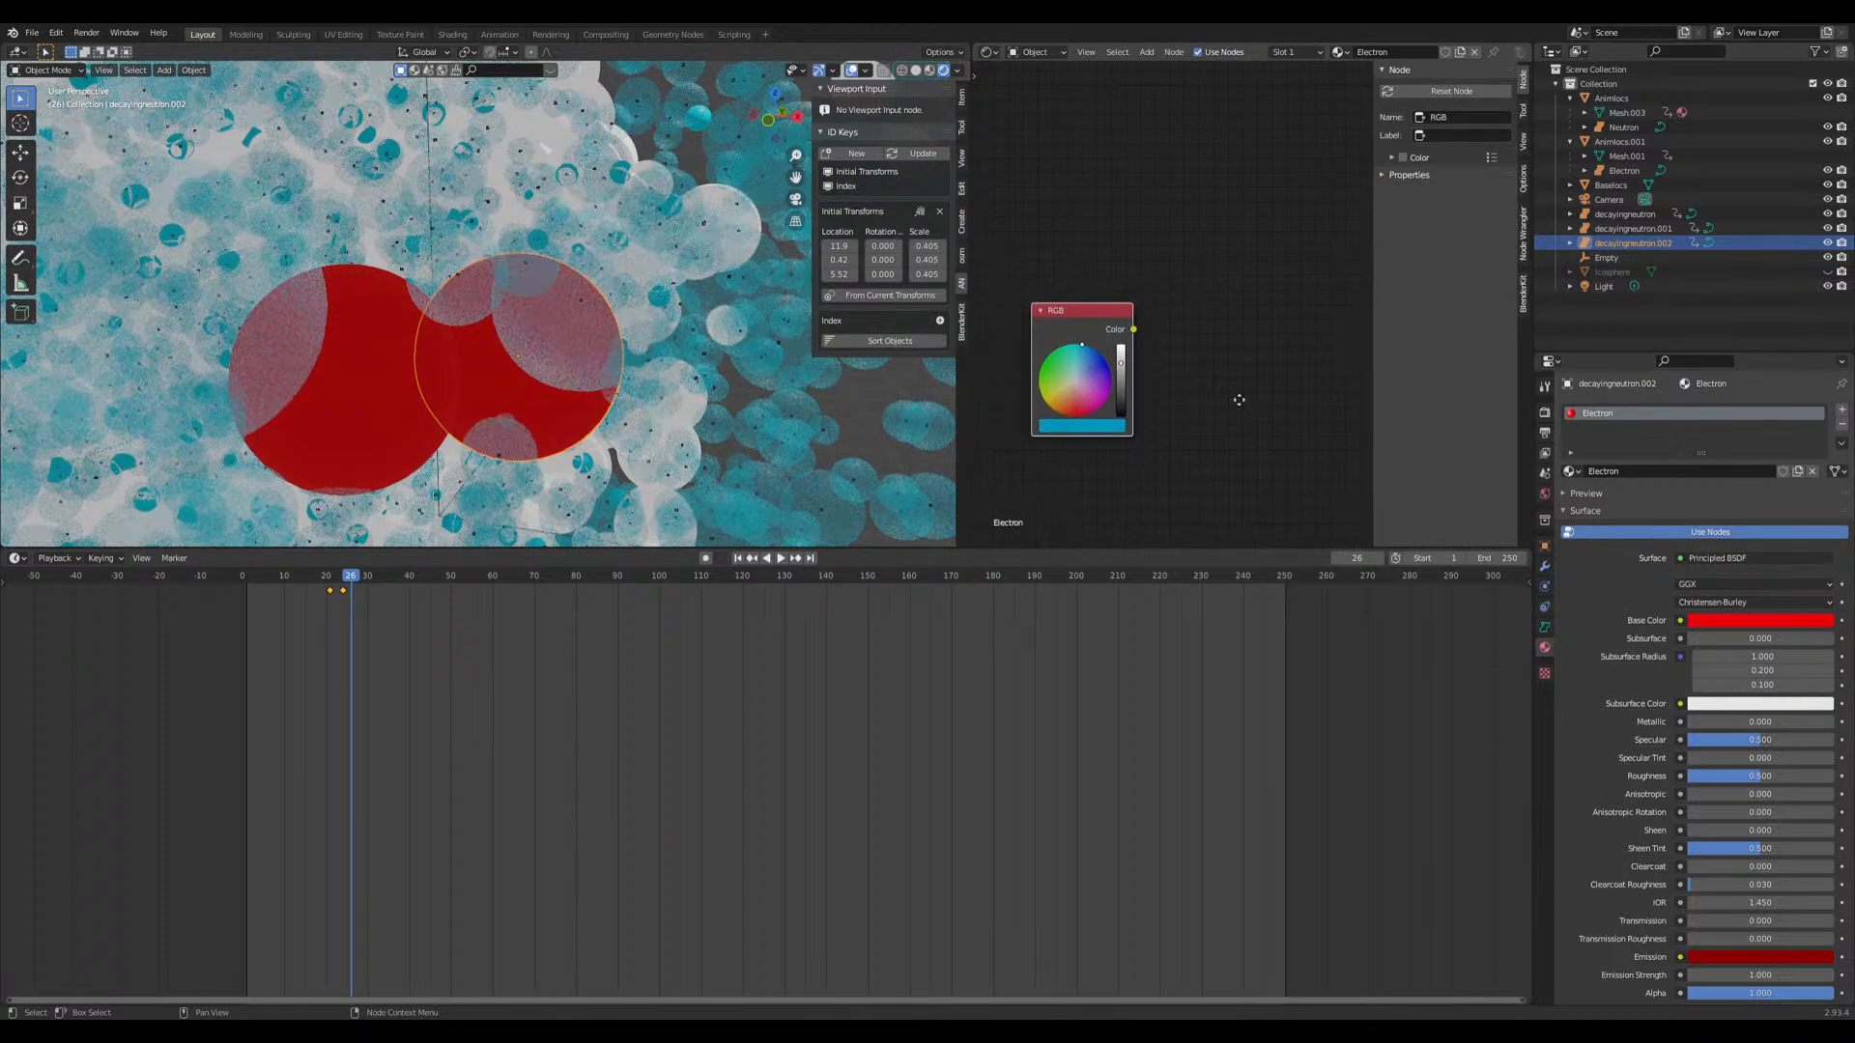
Step: Connect the RGB node's color to both the base color and emission of the Electron's Principled BSDF
scroll(1115, 307, down, 4)
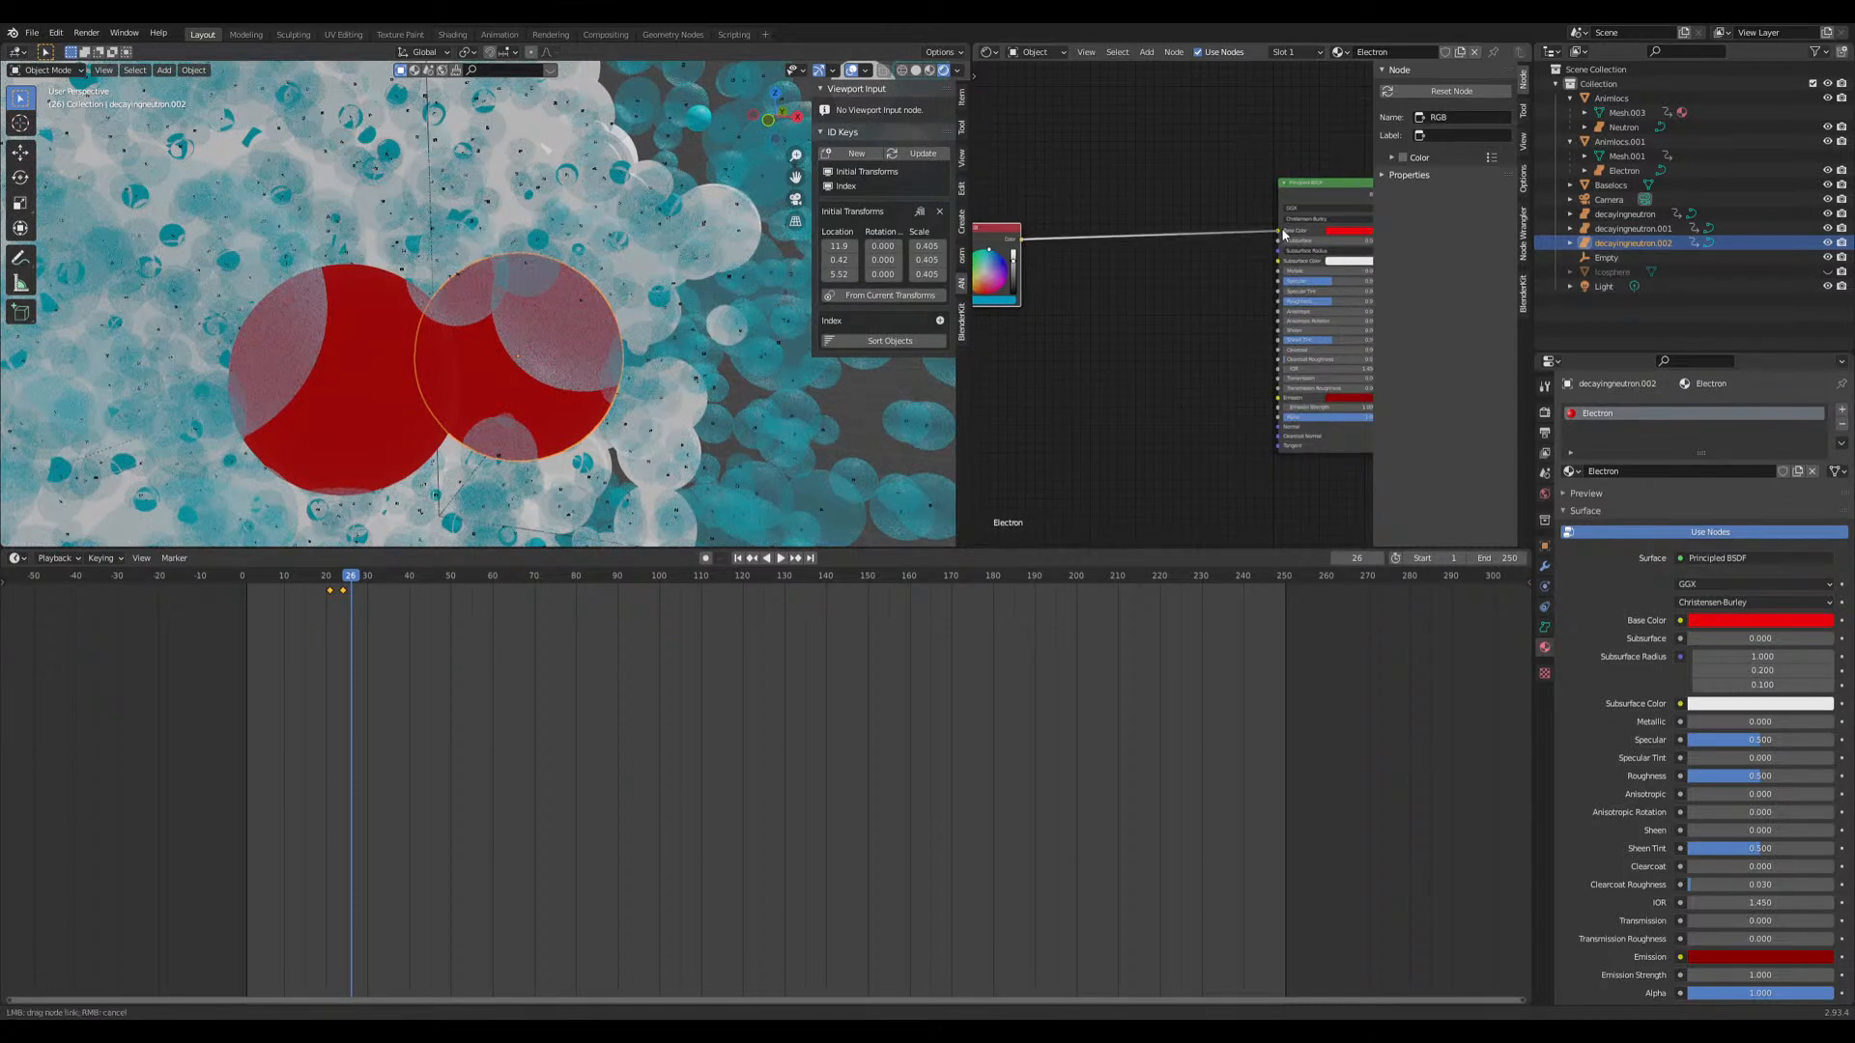
drag(1282, 231, 1280, 231)
drag(1023, 246, 1280, 400)
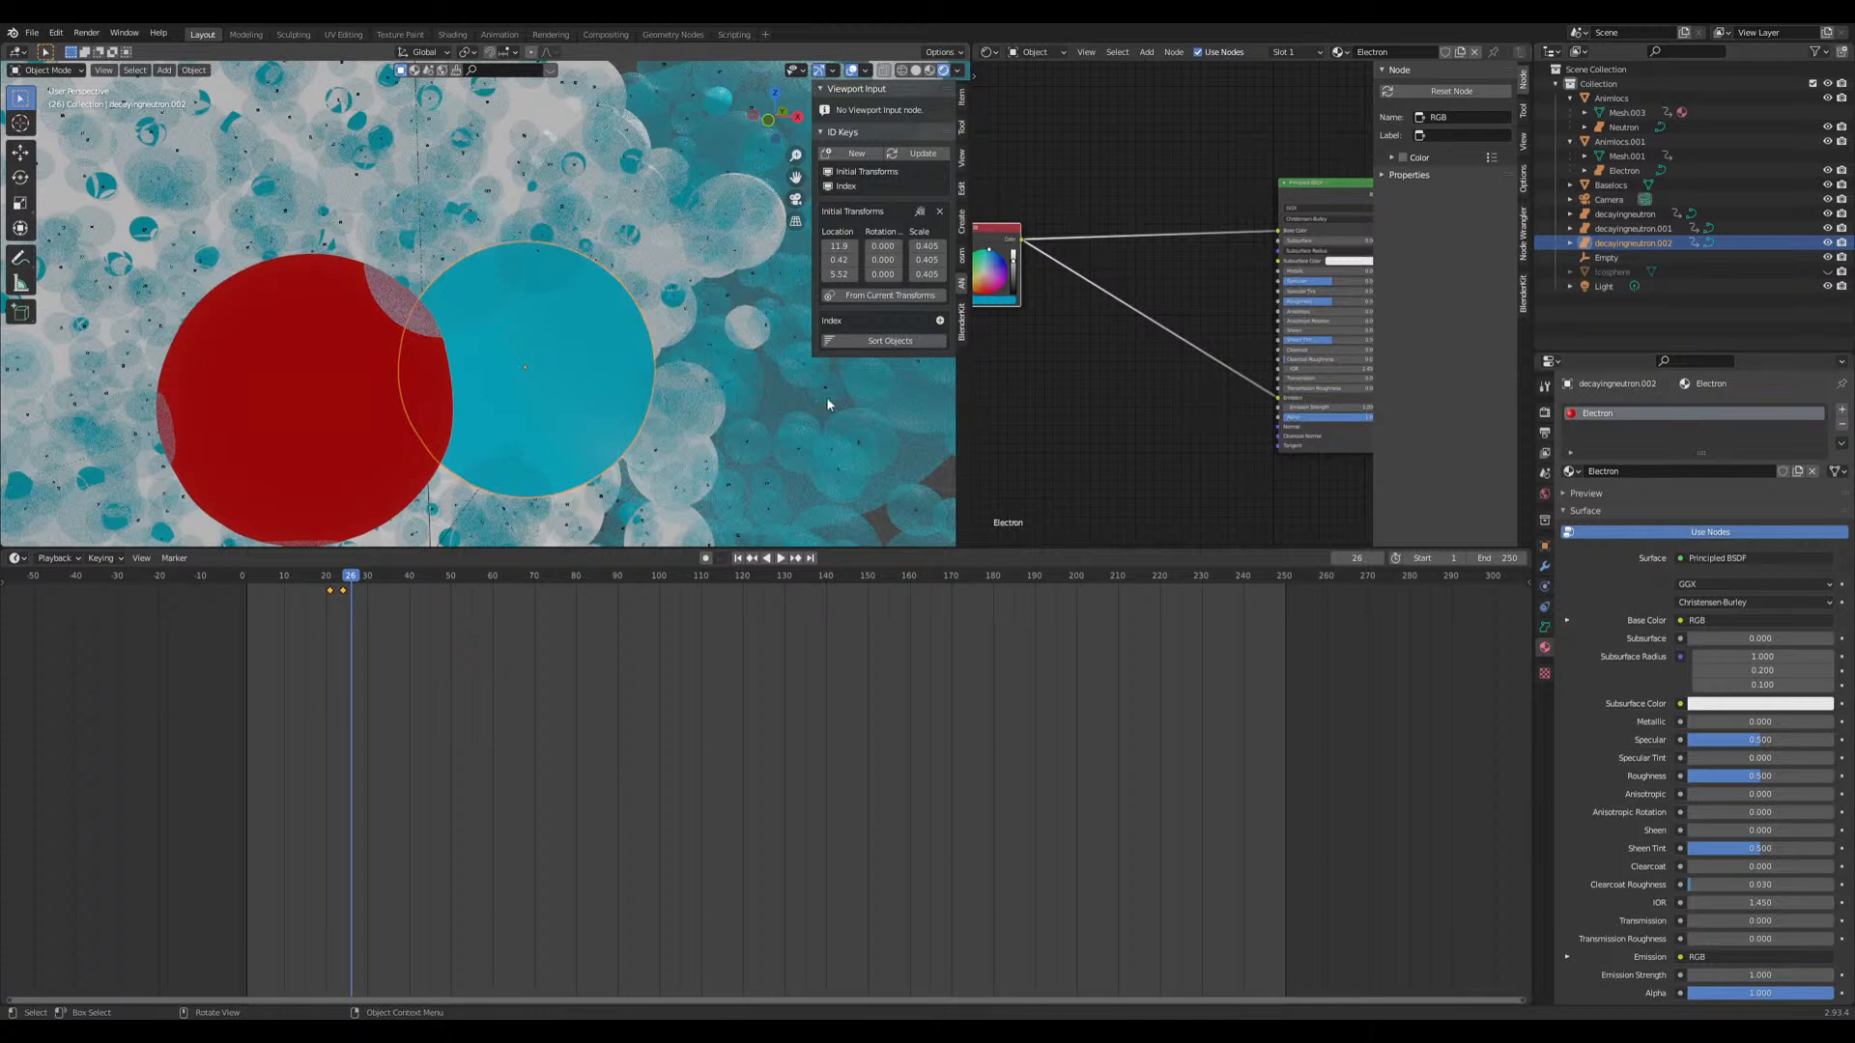
Step: Scale the electron down to about a quarter of its size and place it against the proton's upper-right edge
key(s)
click(605, 392)
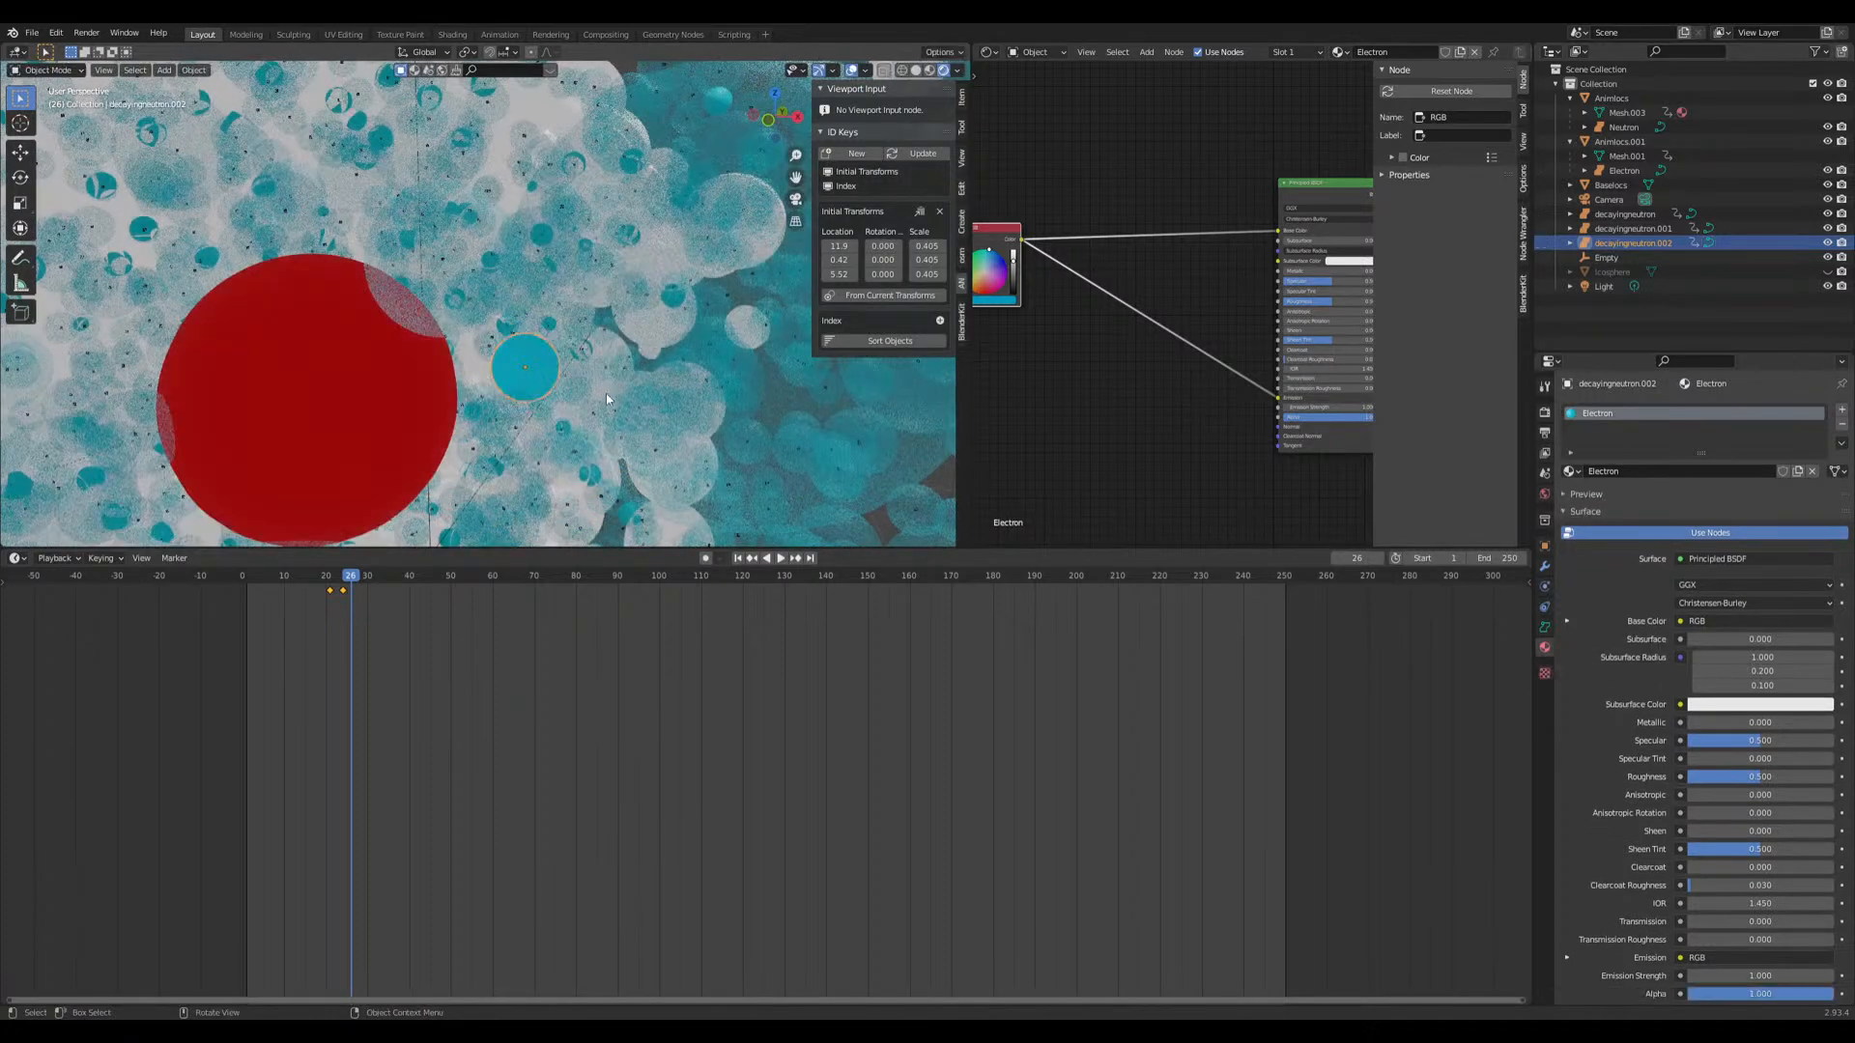
key(g)
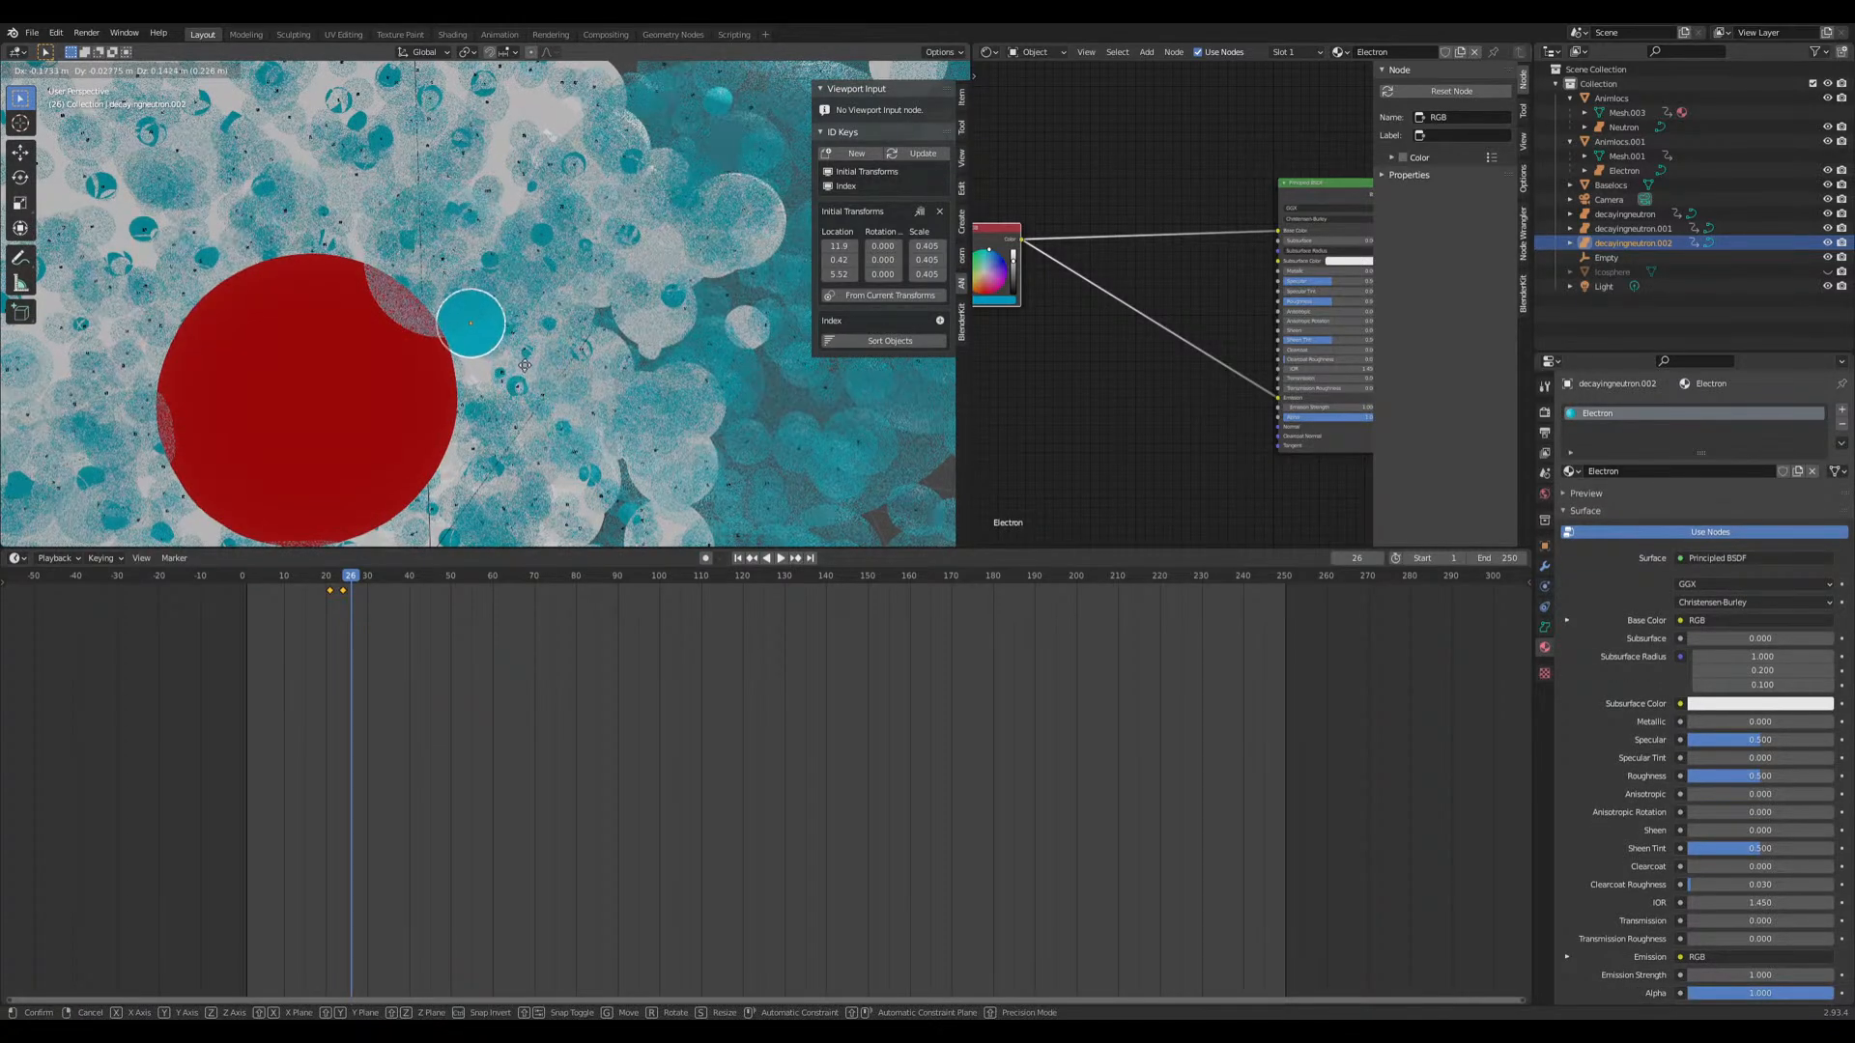
click(514, 370)
key(g)
click(432, 363)
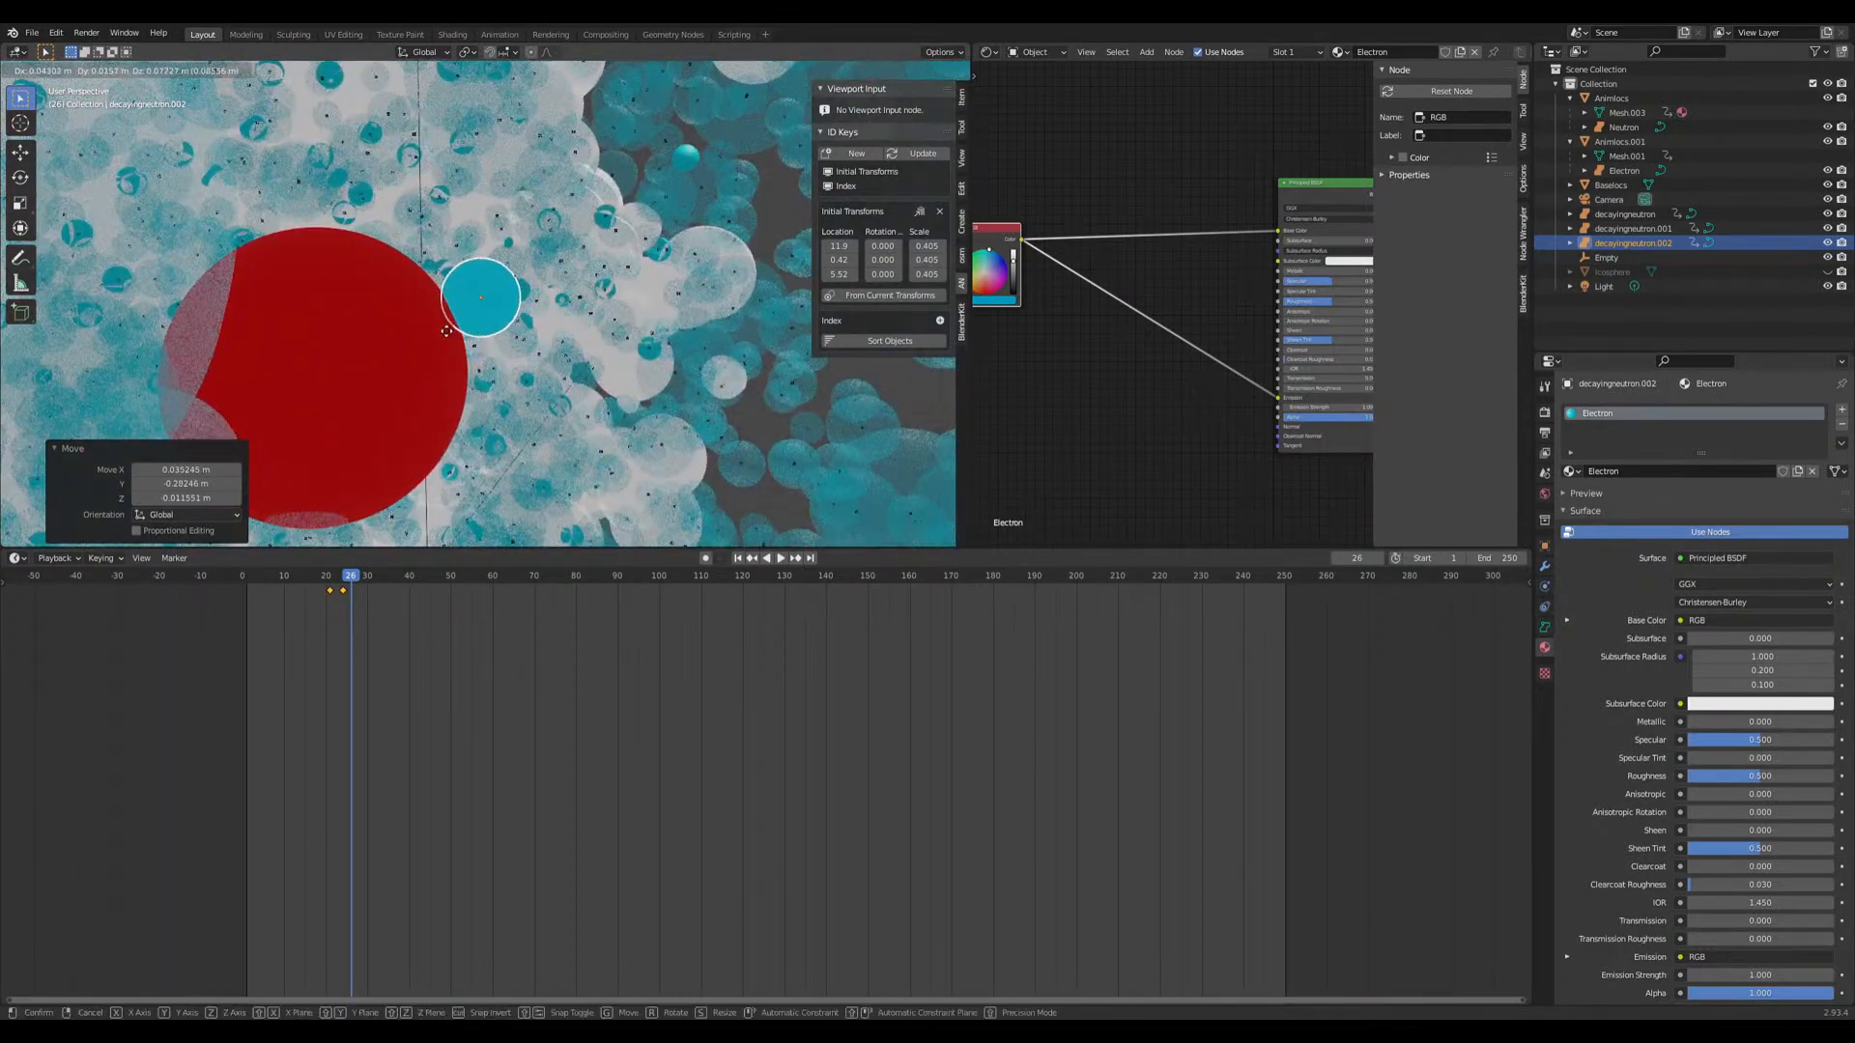
click(443, 359)
Step: Play the decay animation from frame 9 to check how the proton and electron appear
drag(373, 588, 280, 587)
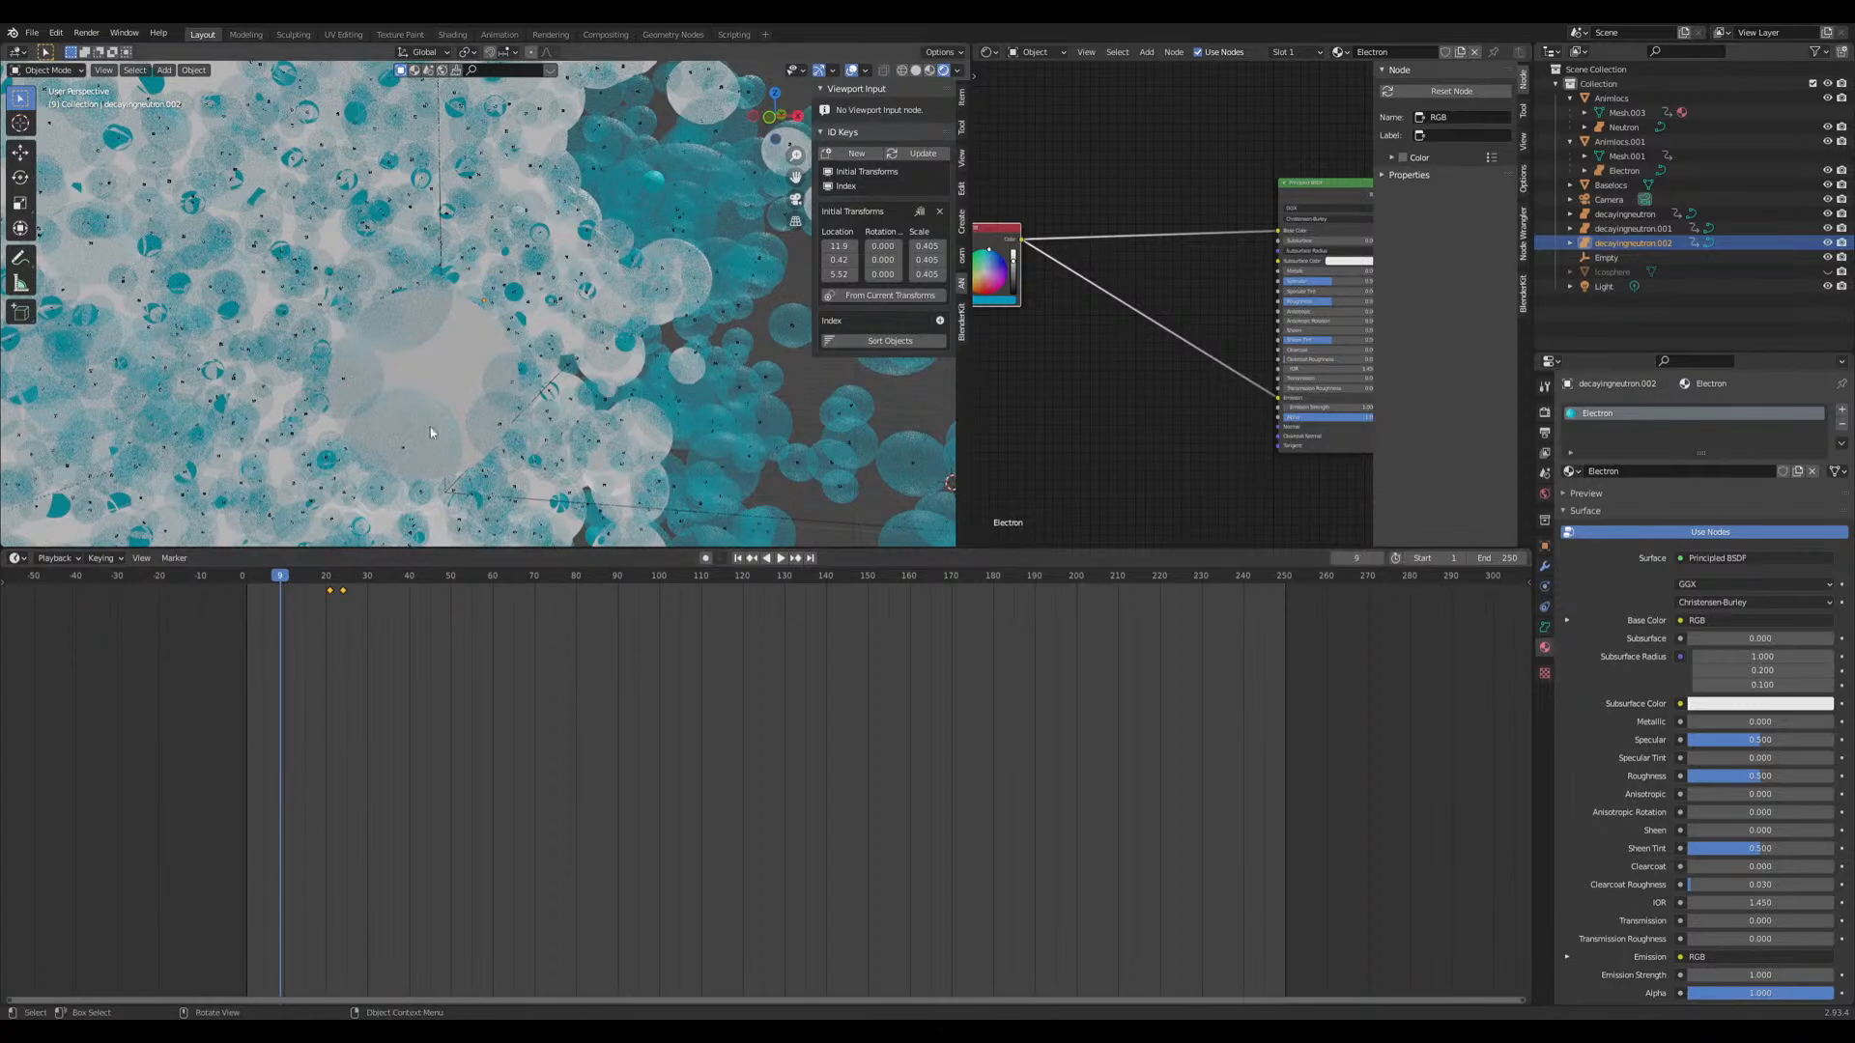
key(space)
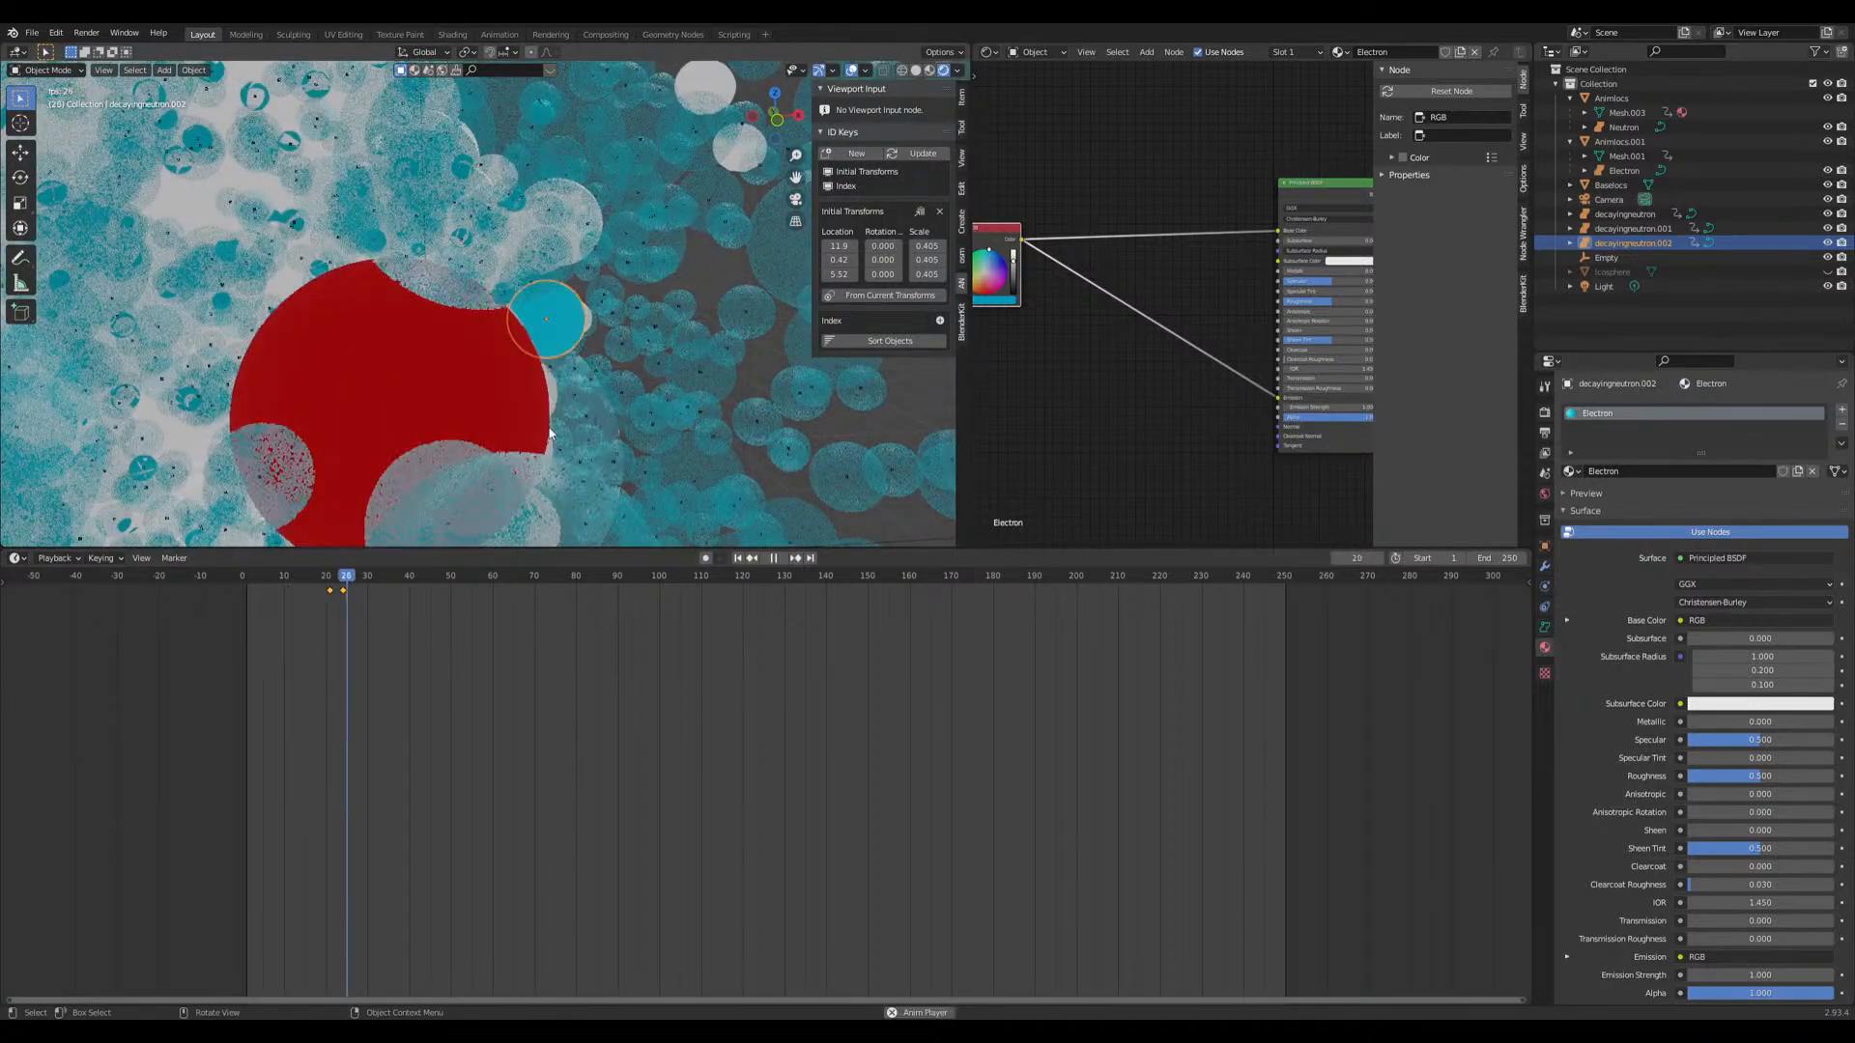
Step: Examine the proton and electron at frame 32, from close up and from outside the whole particle cluster
scroll(571, 421, down, 5)
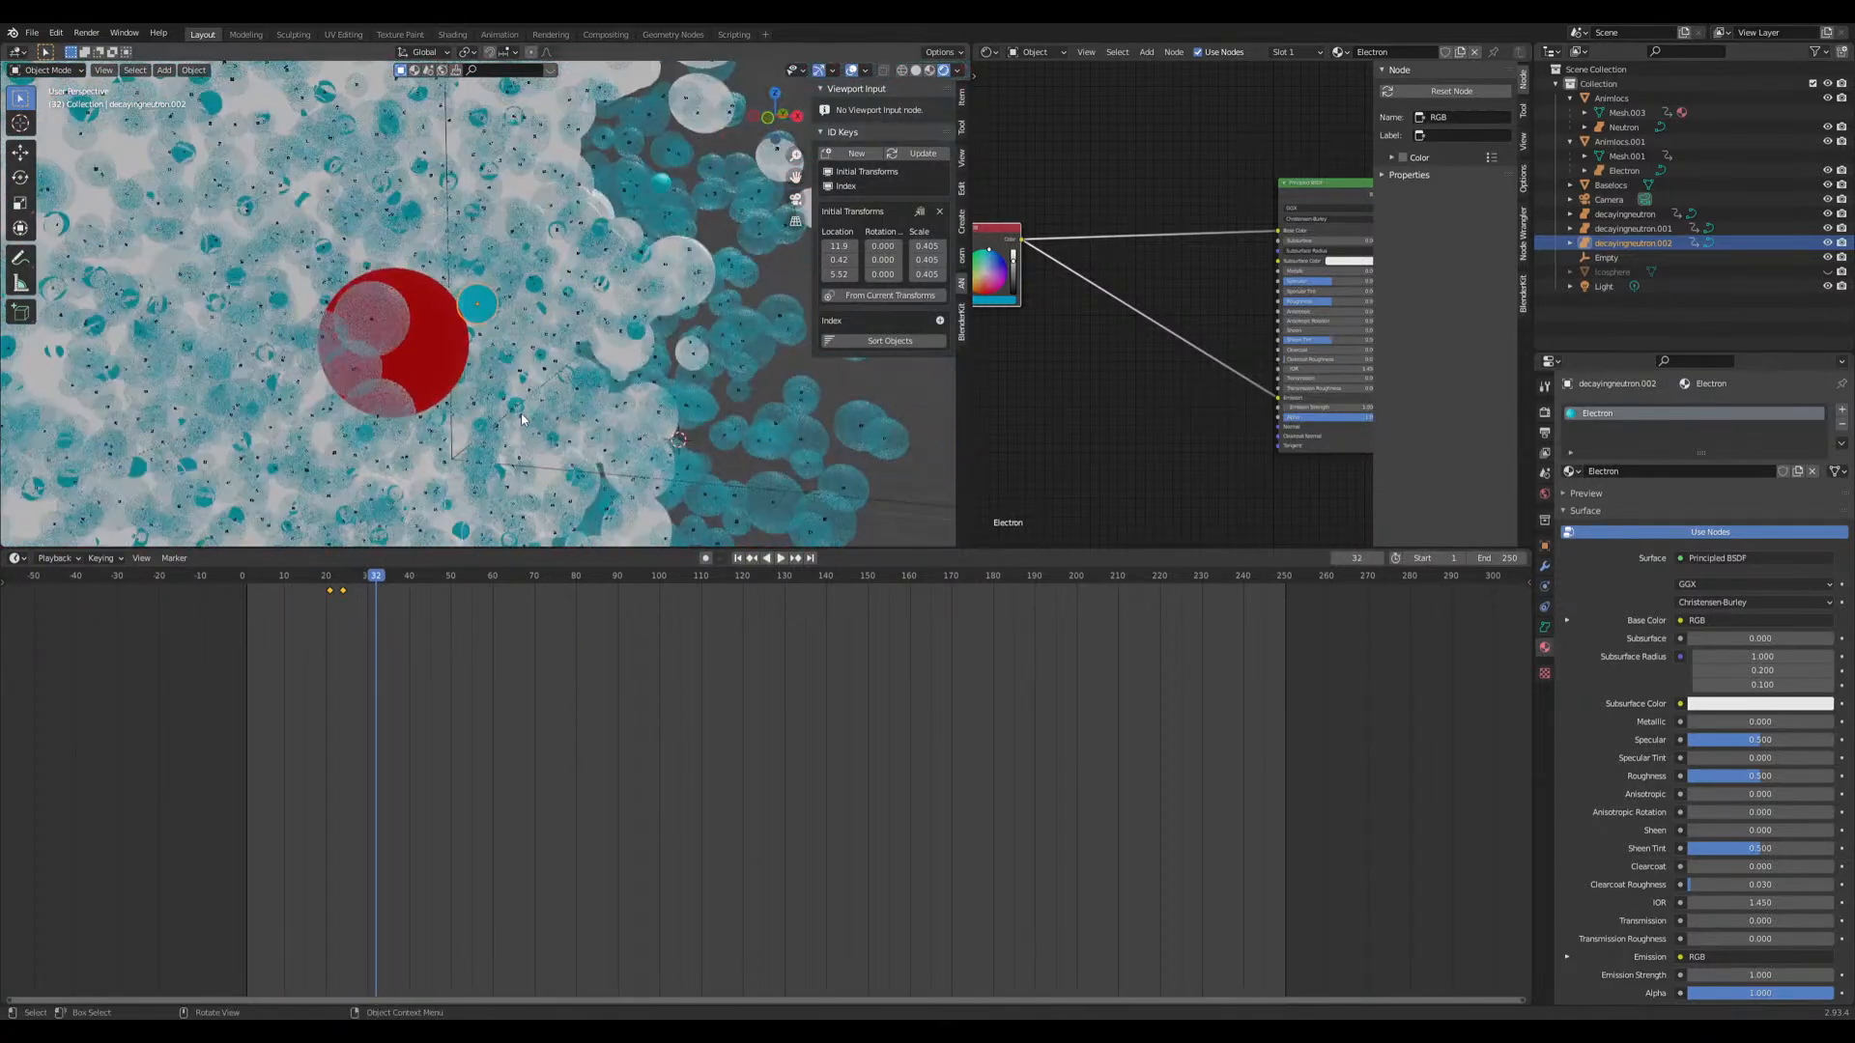
shift+middle_drag(517, 422, 539, 489)
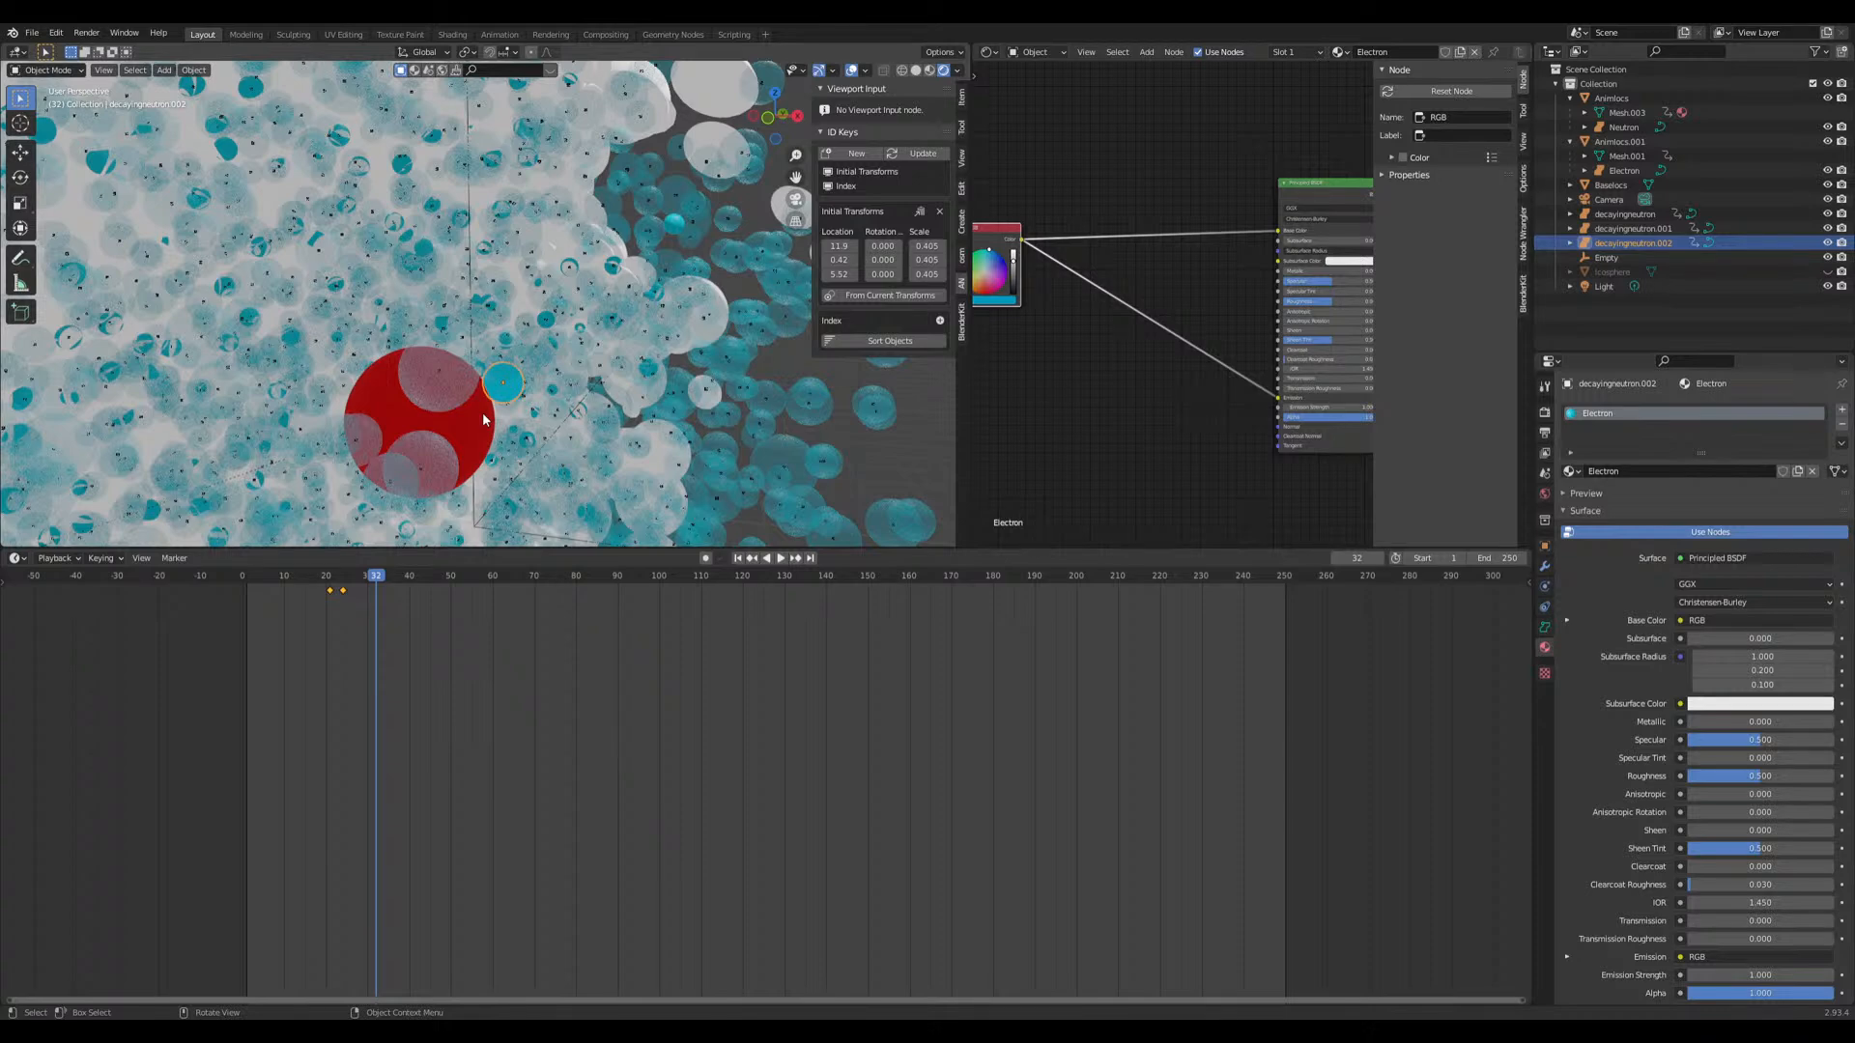
scroll(474, 386, down, 2)
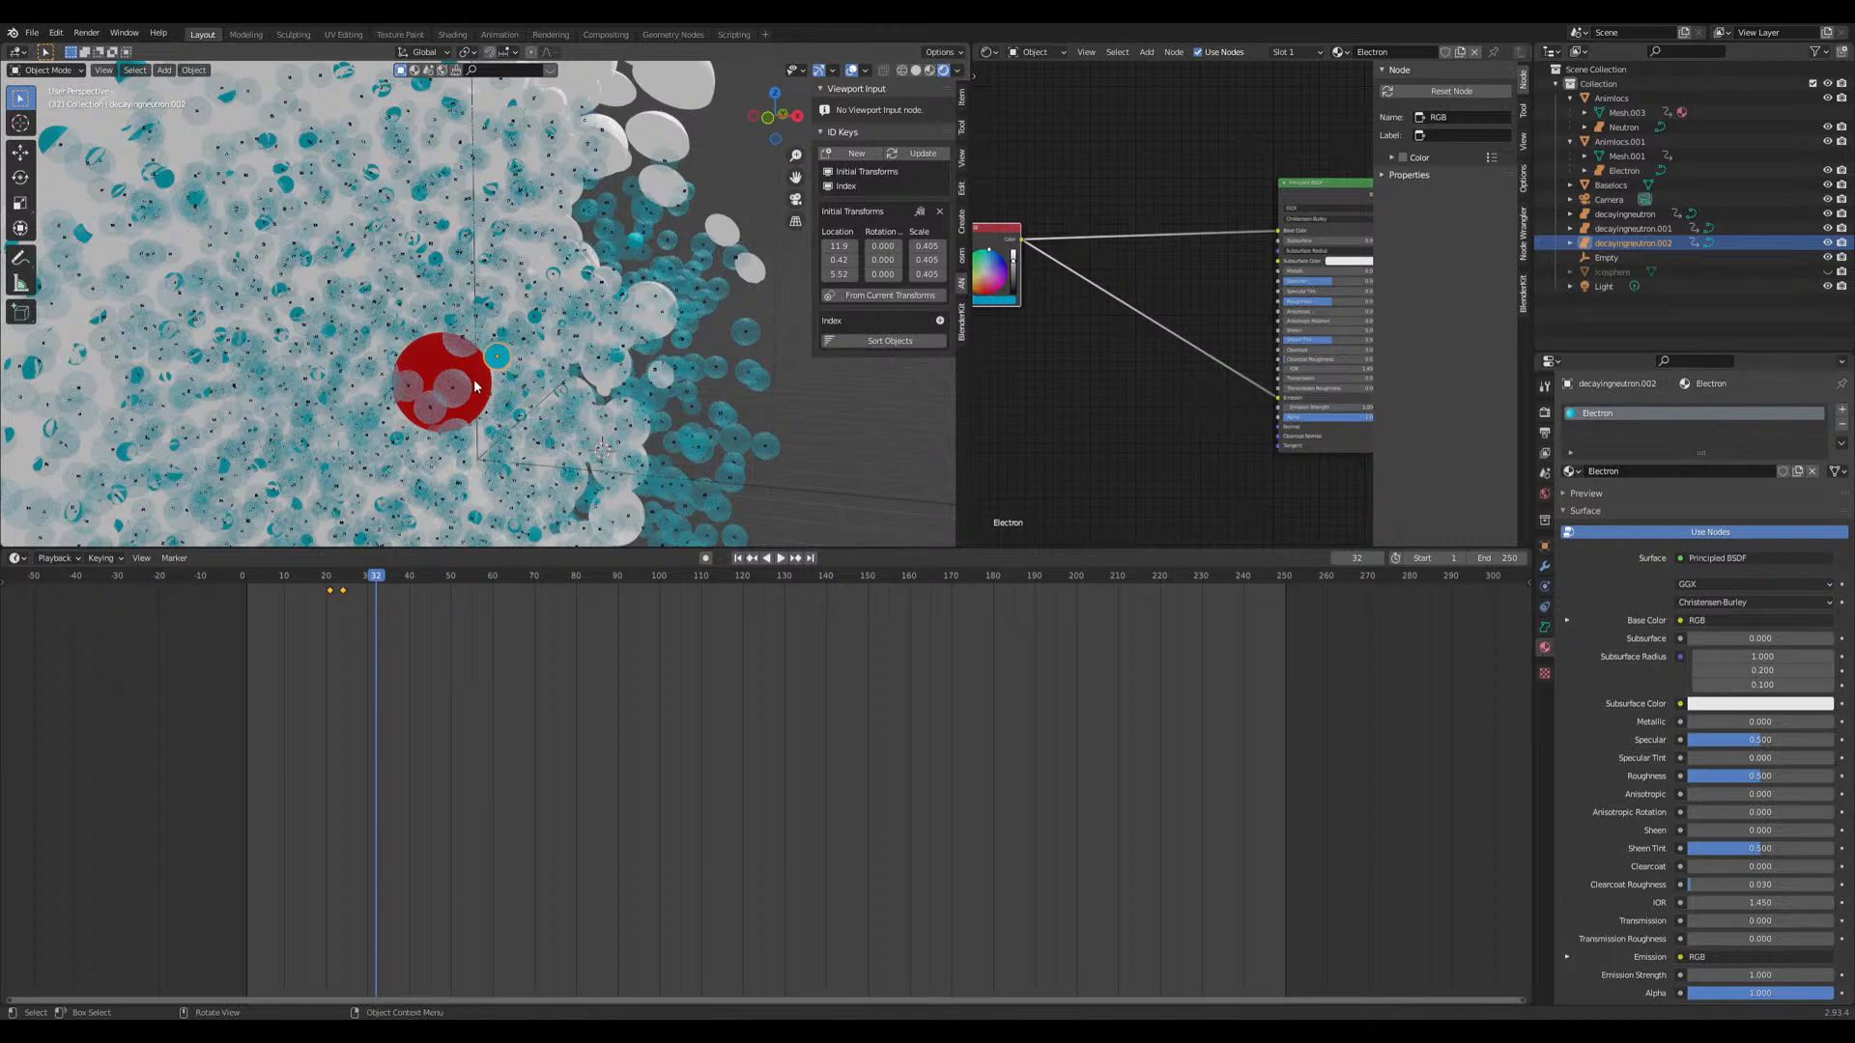
scroll(476, 385, up, 1)
mouse_move(481, 403)
shift+middle_down()
mouse_move(424, 388)
mouse_move(447, 338)
mouse_move(451, 383)
mouse_move(510, 389)
shift+middle_up()
scroll(510, 388, up, 3)
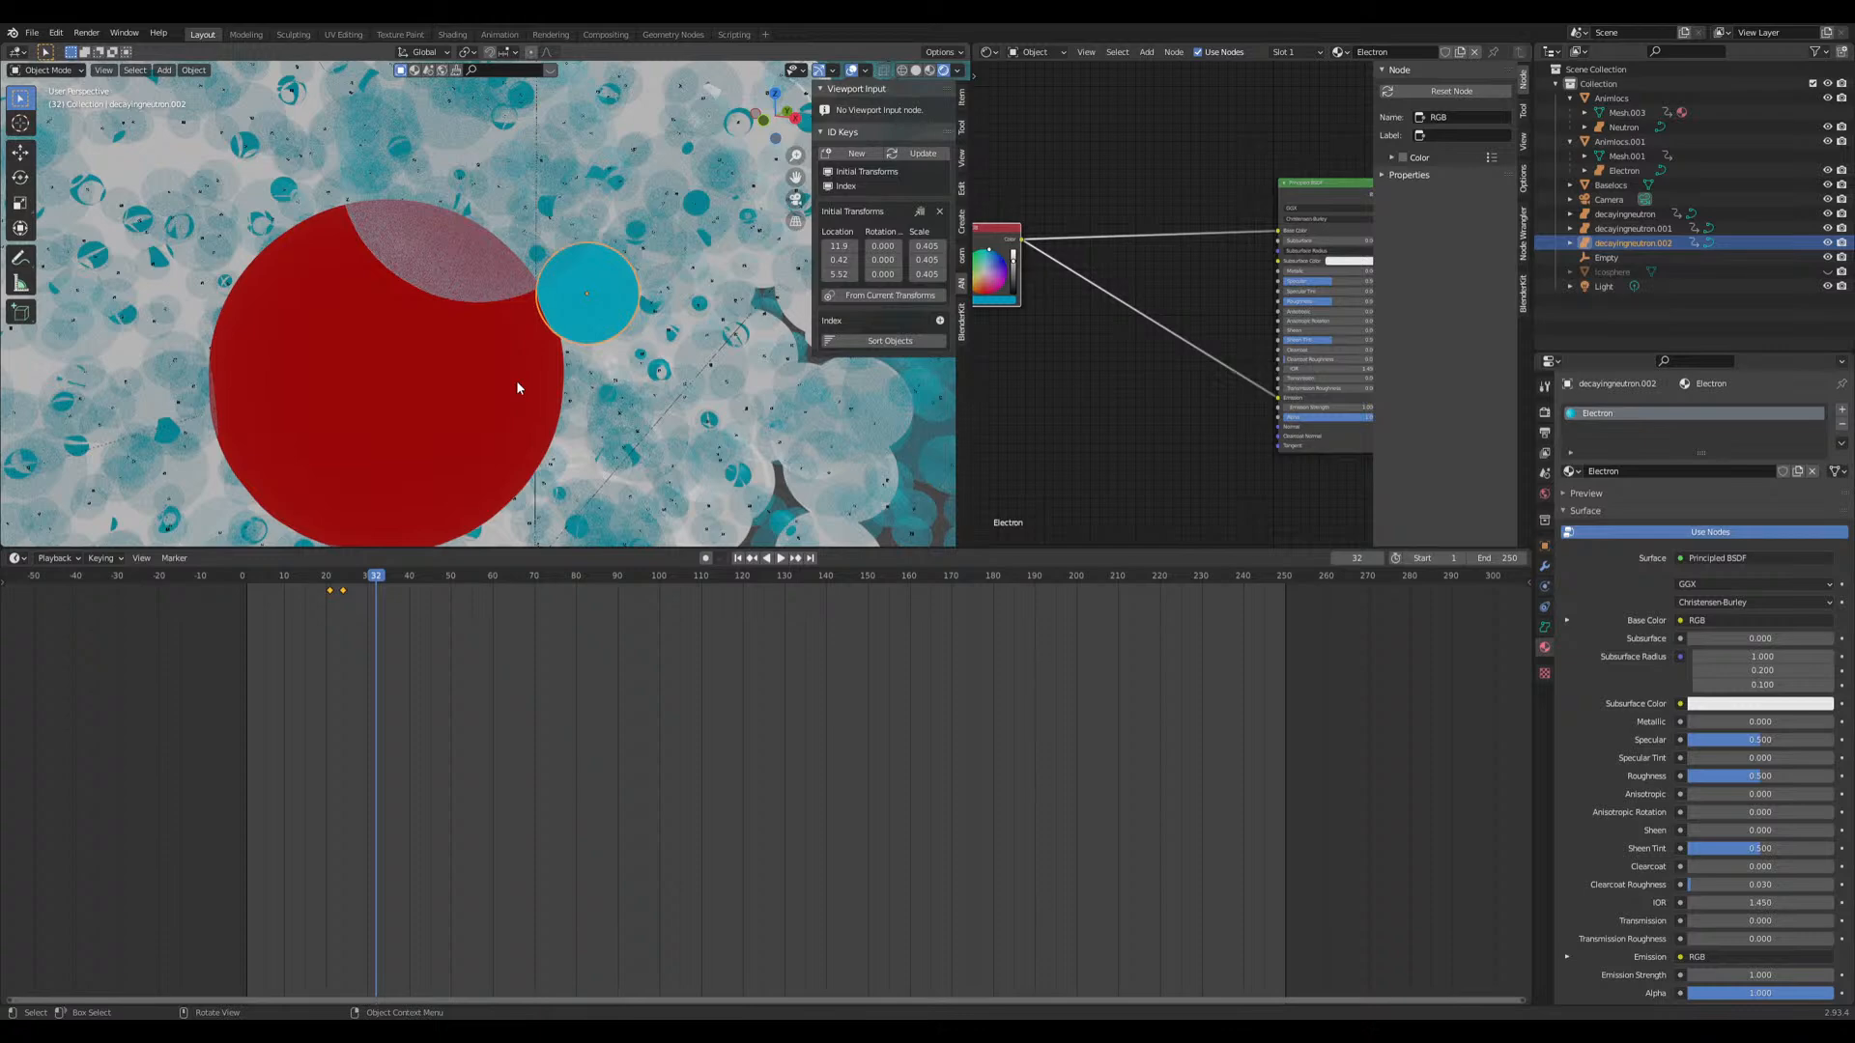
scroll(517, 386, down, 10)
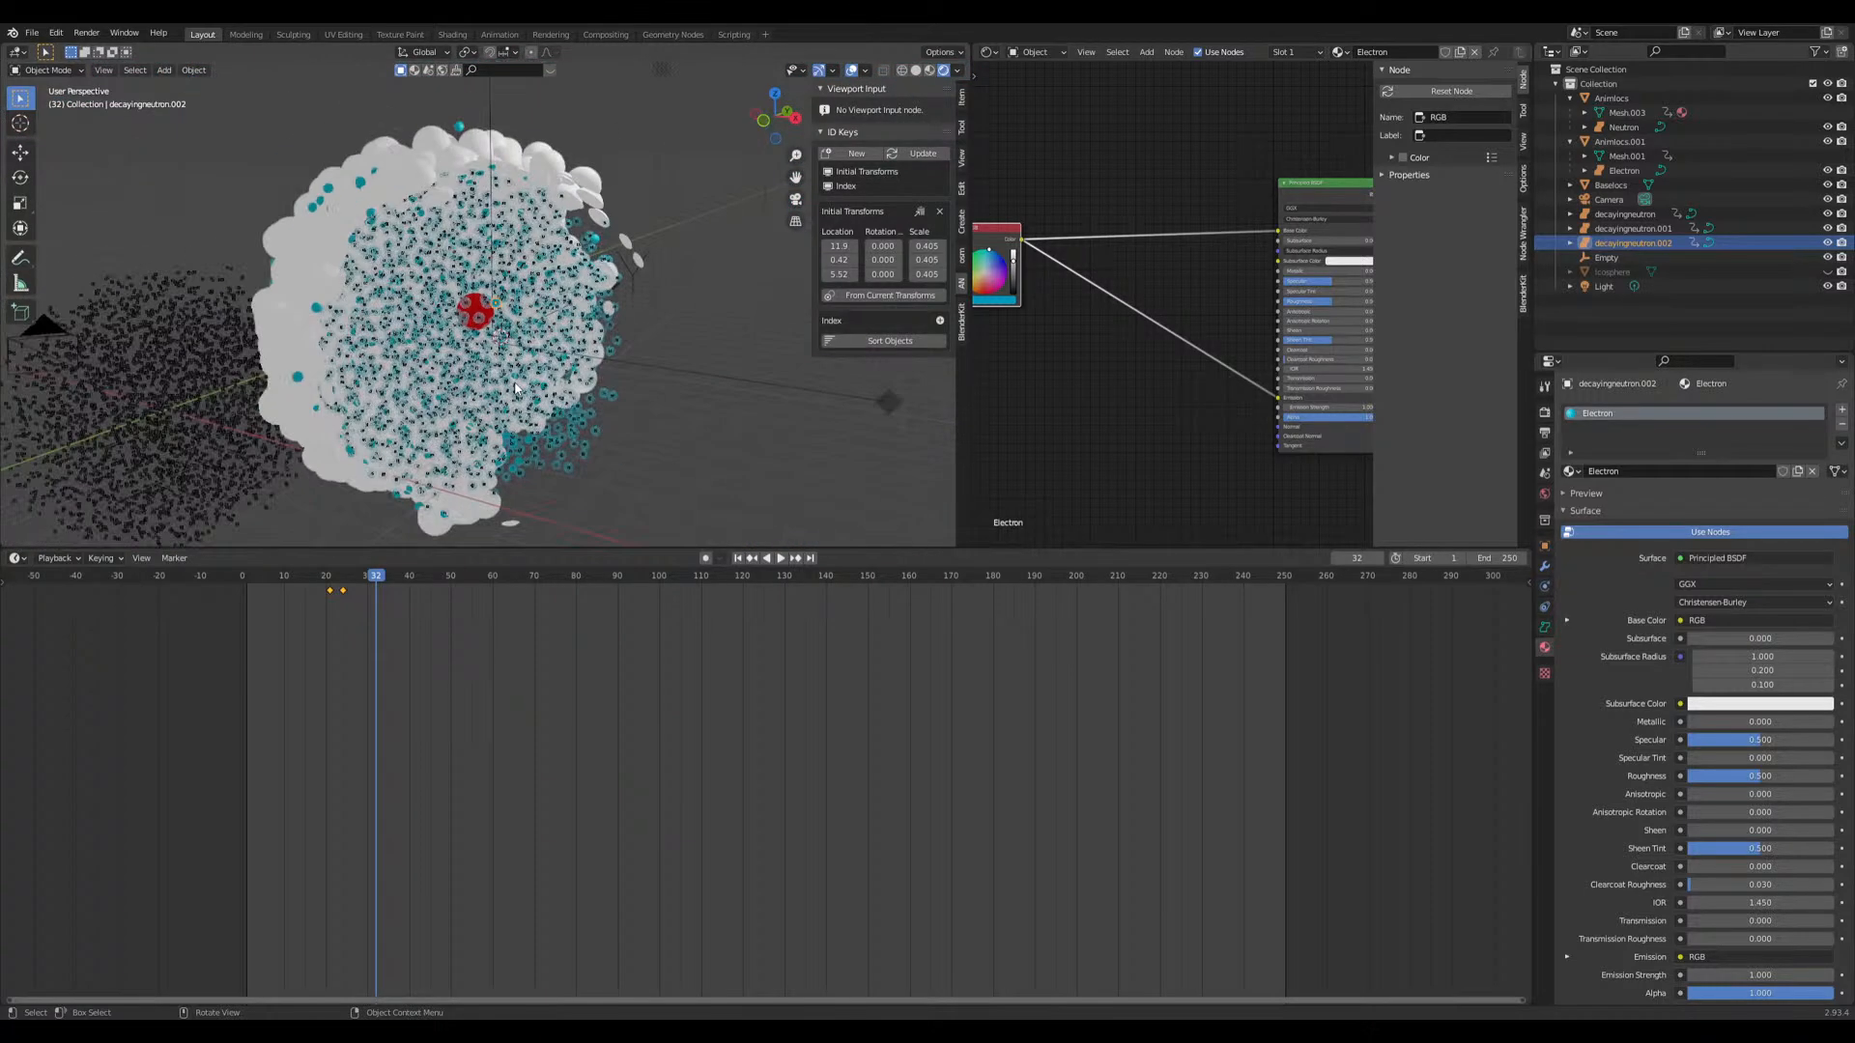
scroll(559, 386, up, 8)
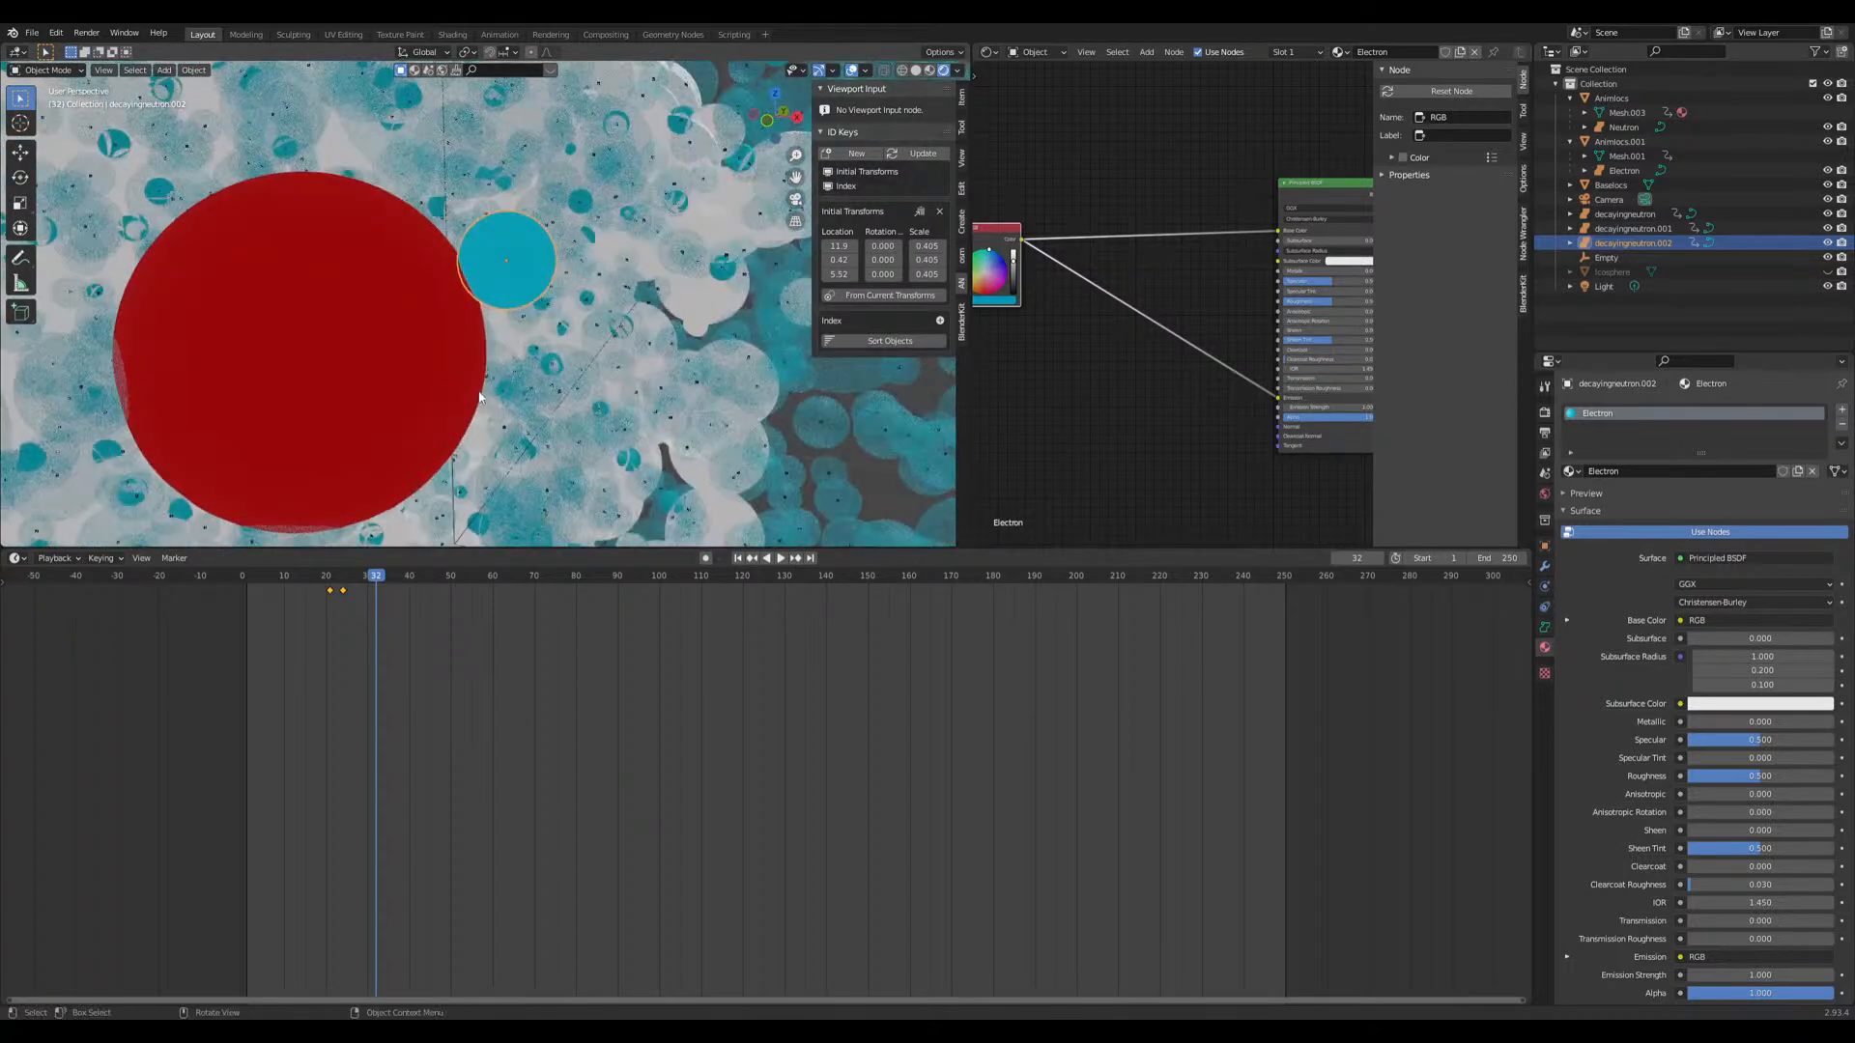
scroll(469, 385, down, 8)
scroll(529, 373, up, 8)
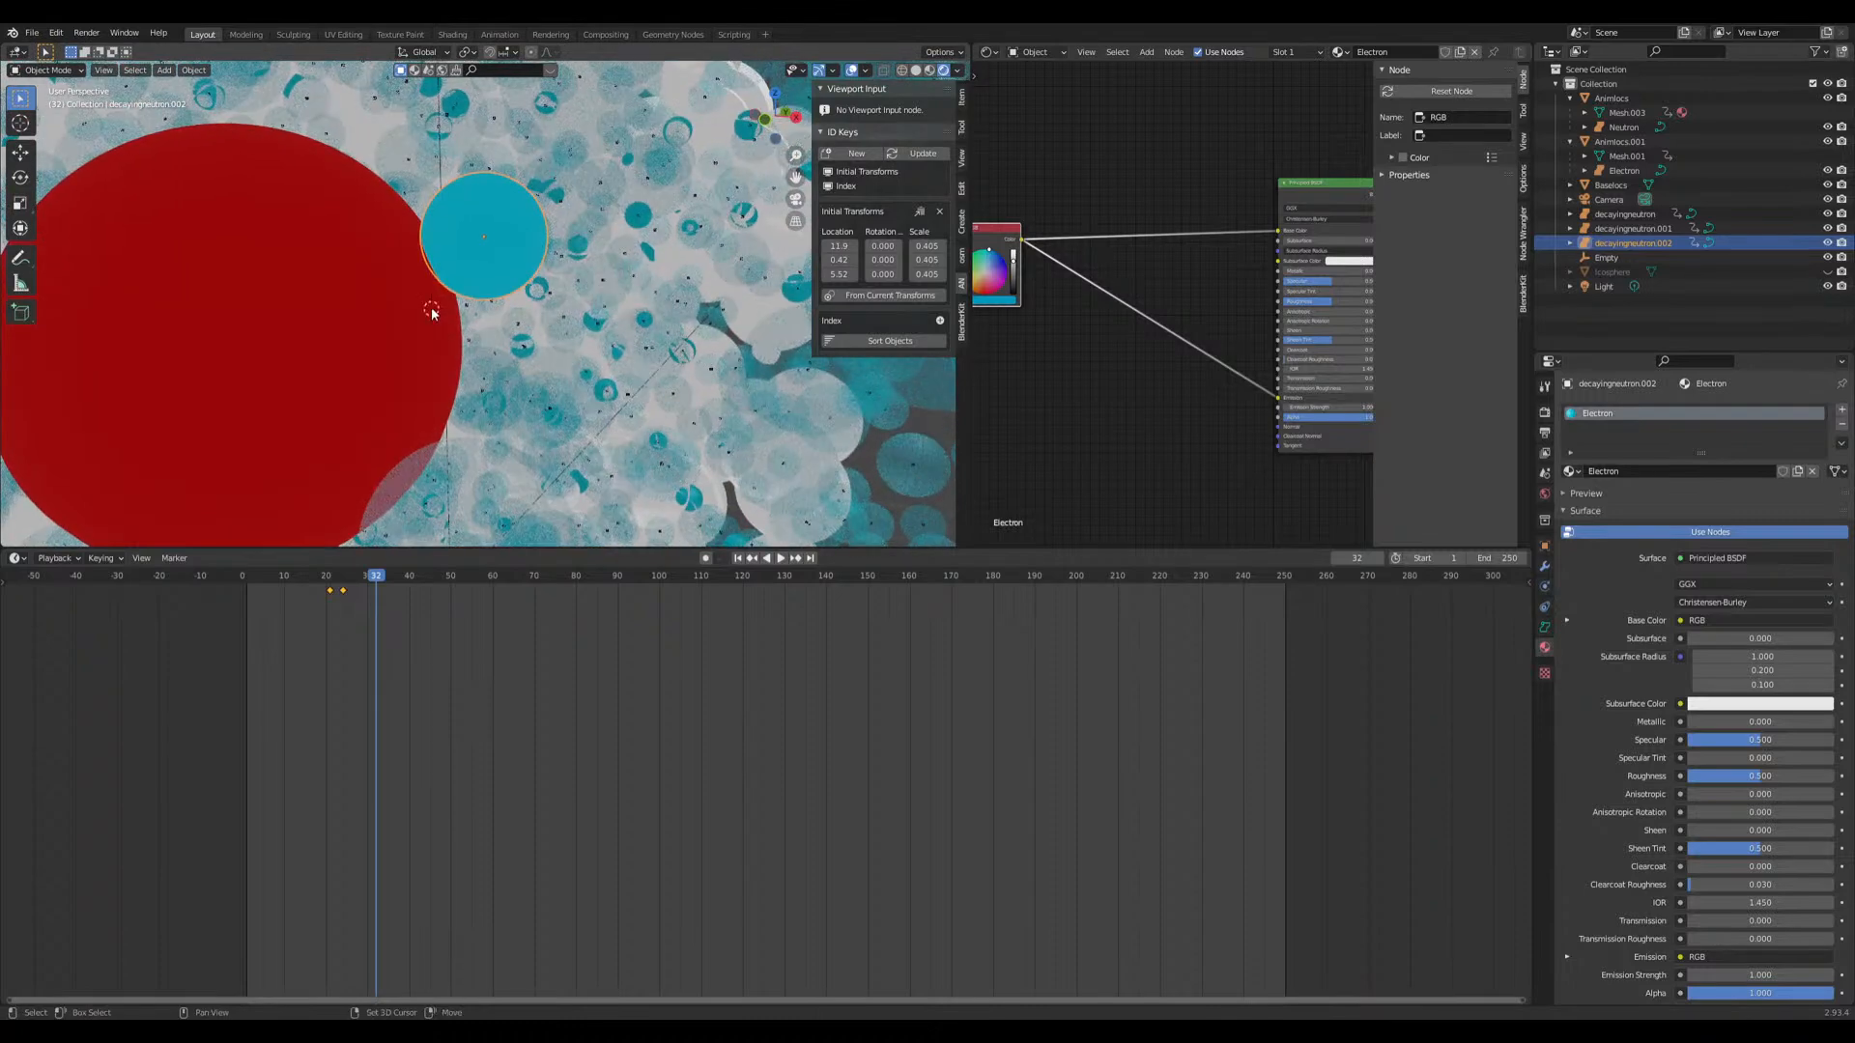
Step: Add a NURBS surface sphere near the edge where the proton and electron meet and scale it to about 0.069
key(shift+a)
mouse_move(415, 344)
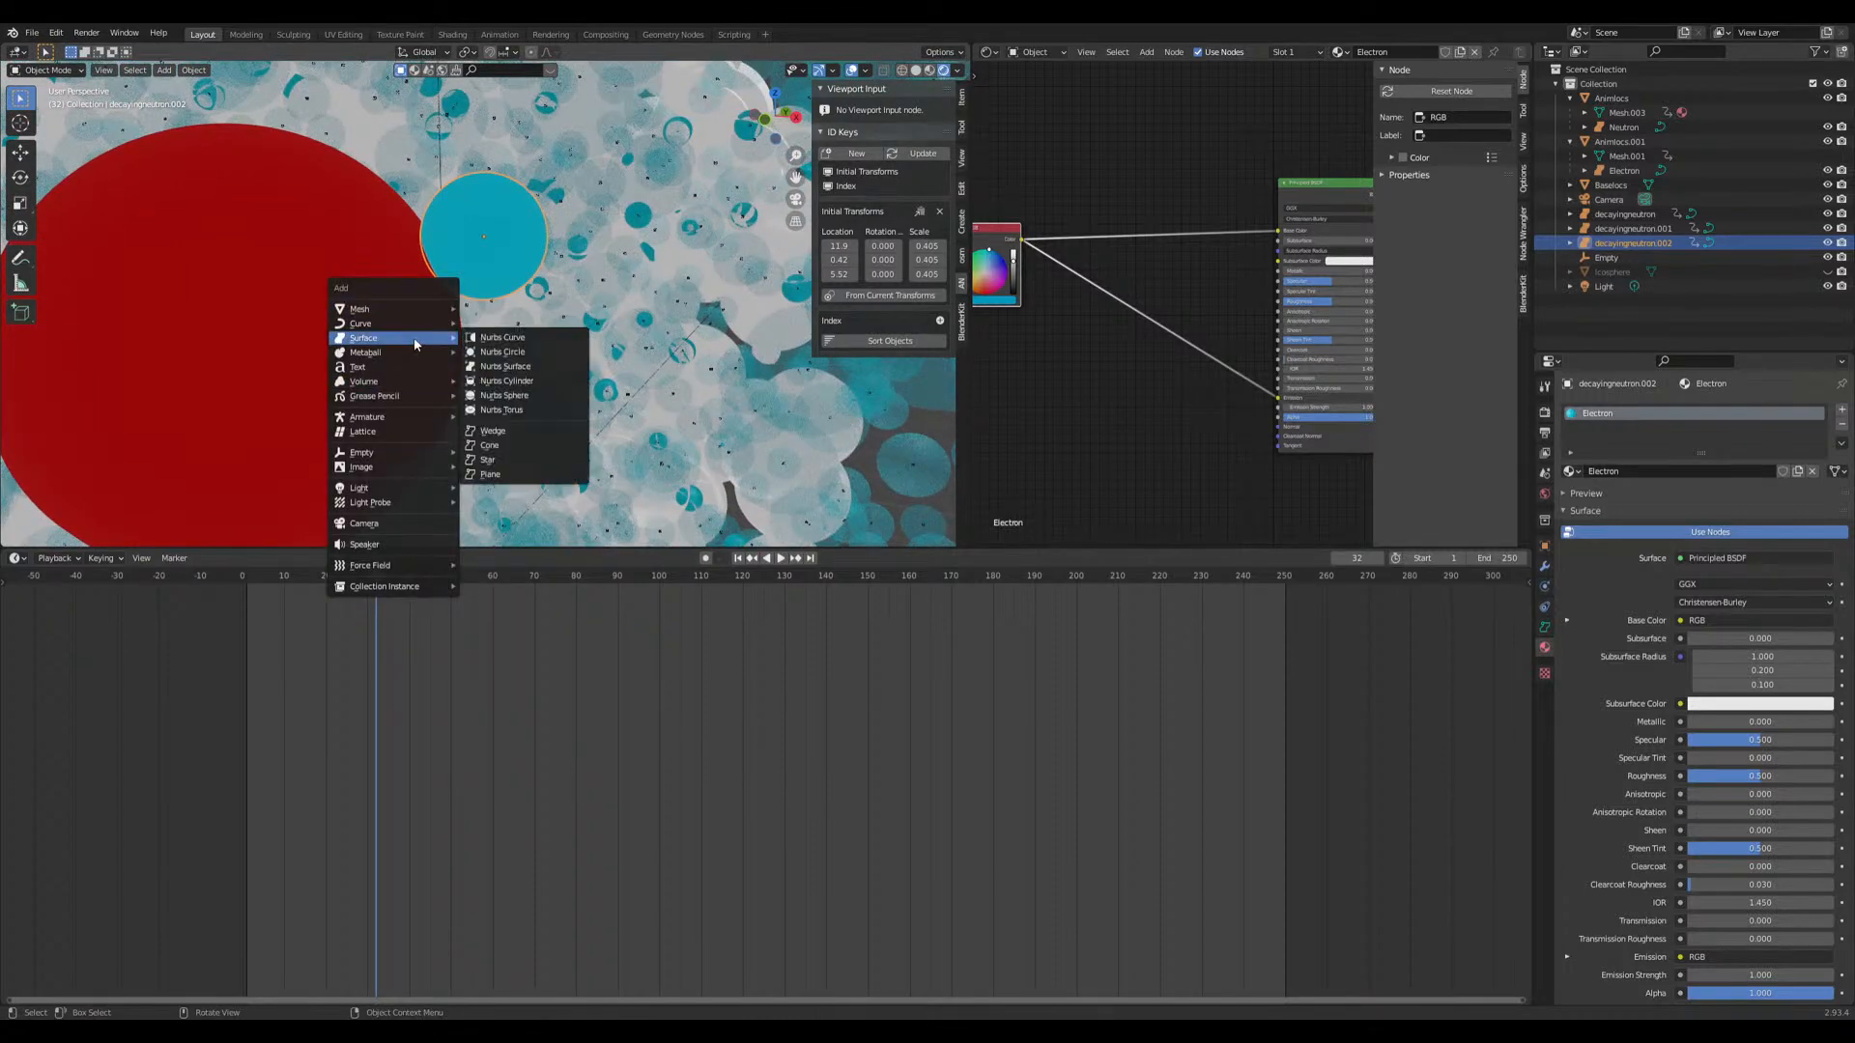
click(550, 395)
scroll(577, 368, down, 6)
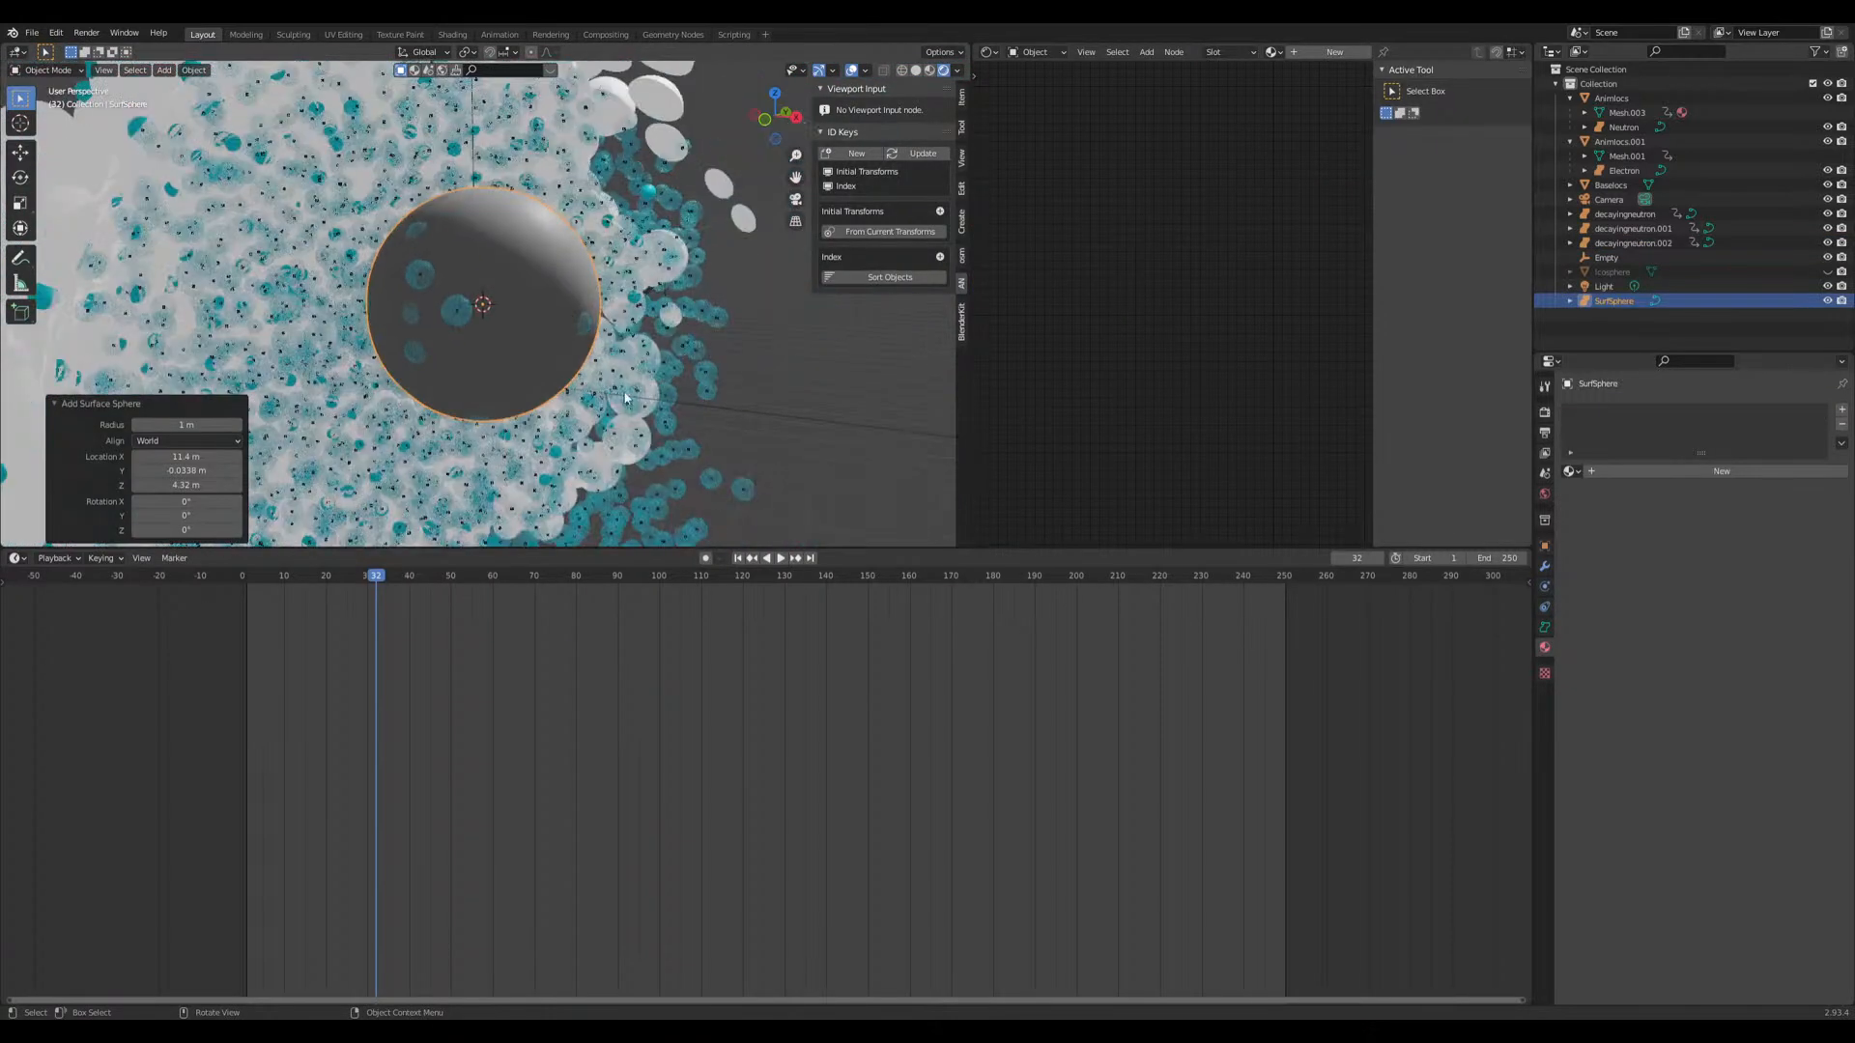
key(s)
click(495, 315)
Step: Scale the new sphere's geometry in Edit Mode to about 0.14, making it a tiny ball
key(Tab)
scroll(494, 314, up, 6)
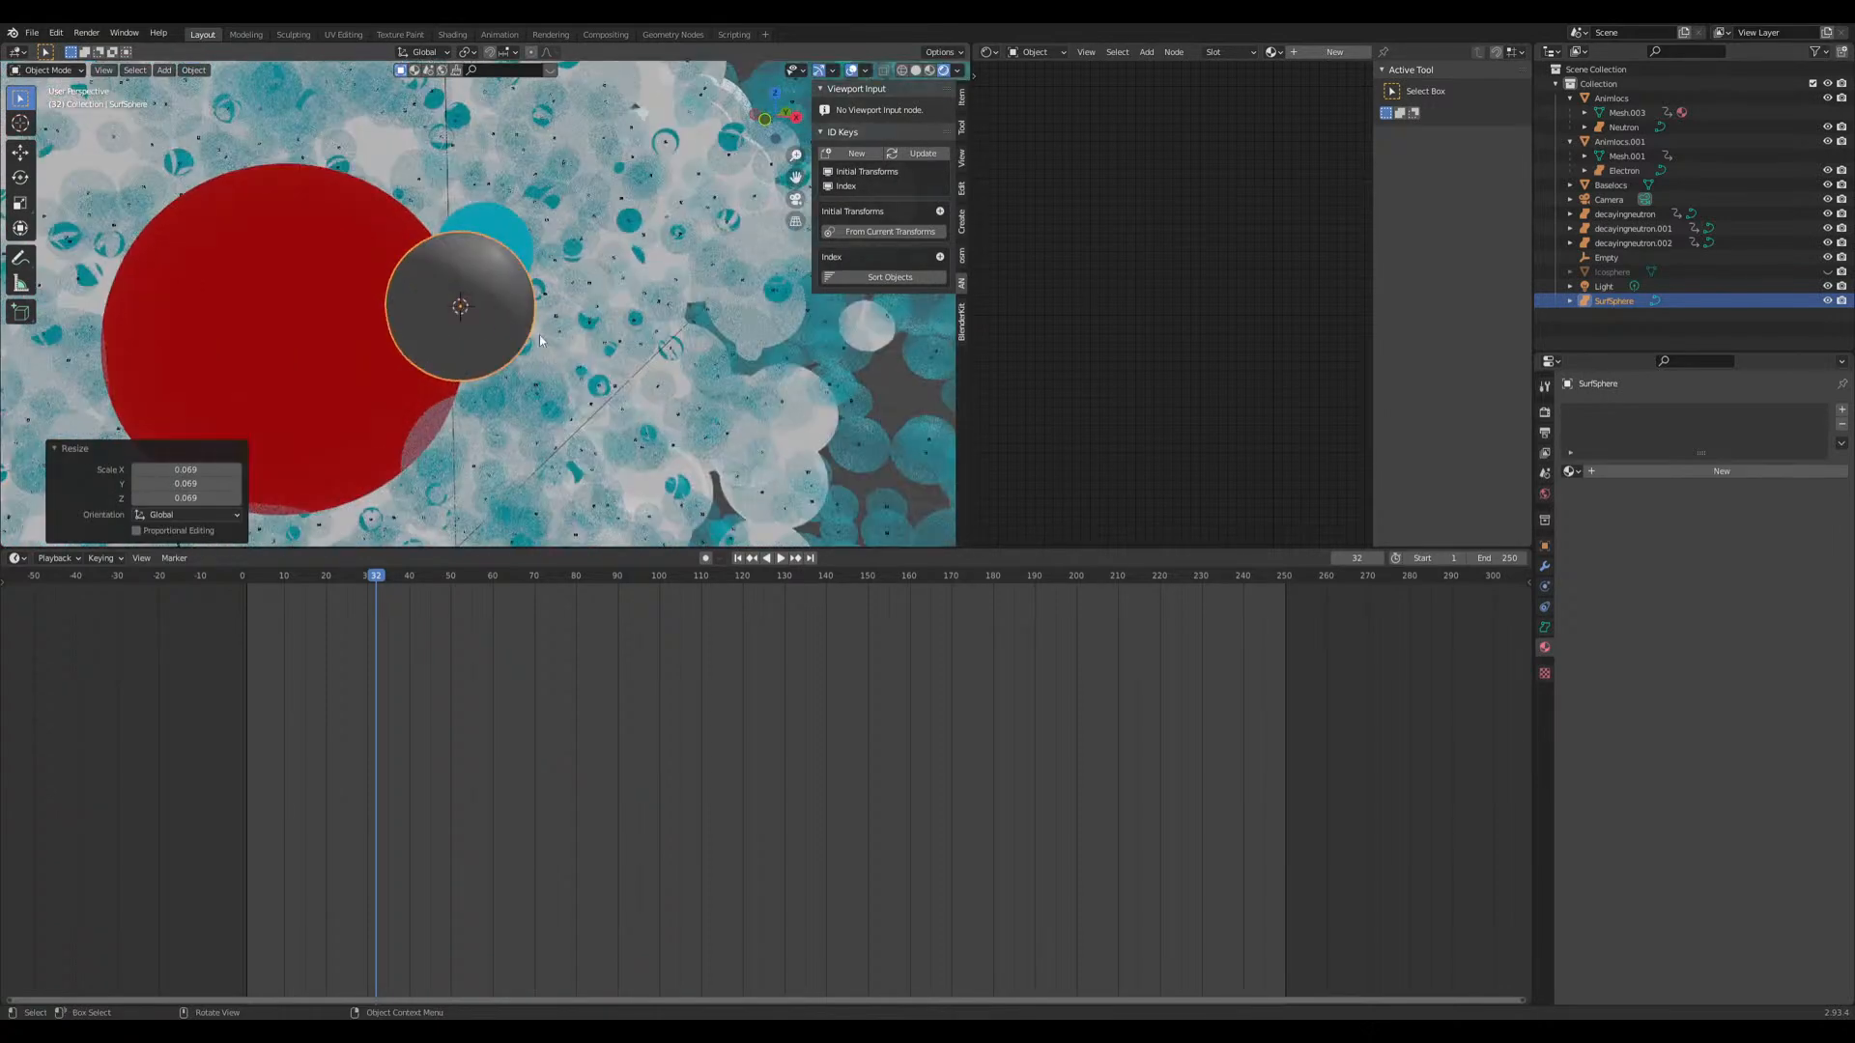
key(s)
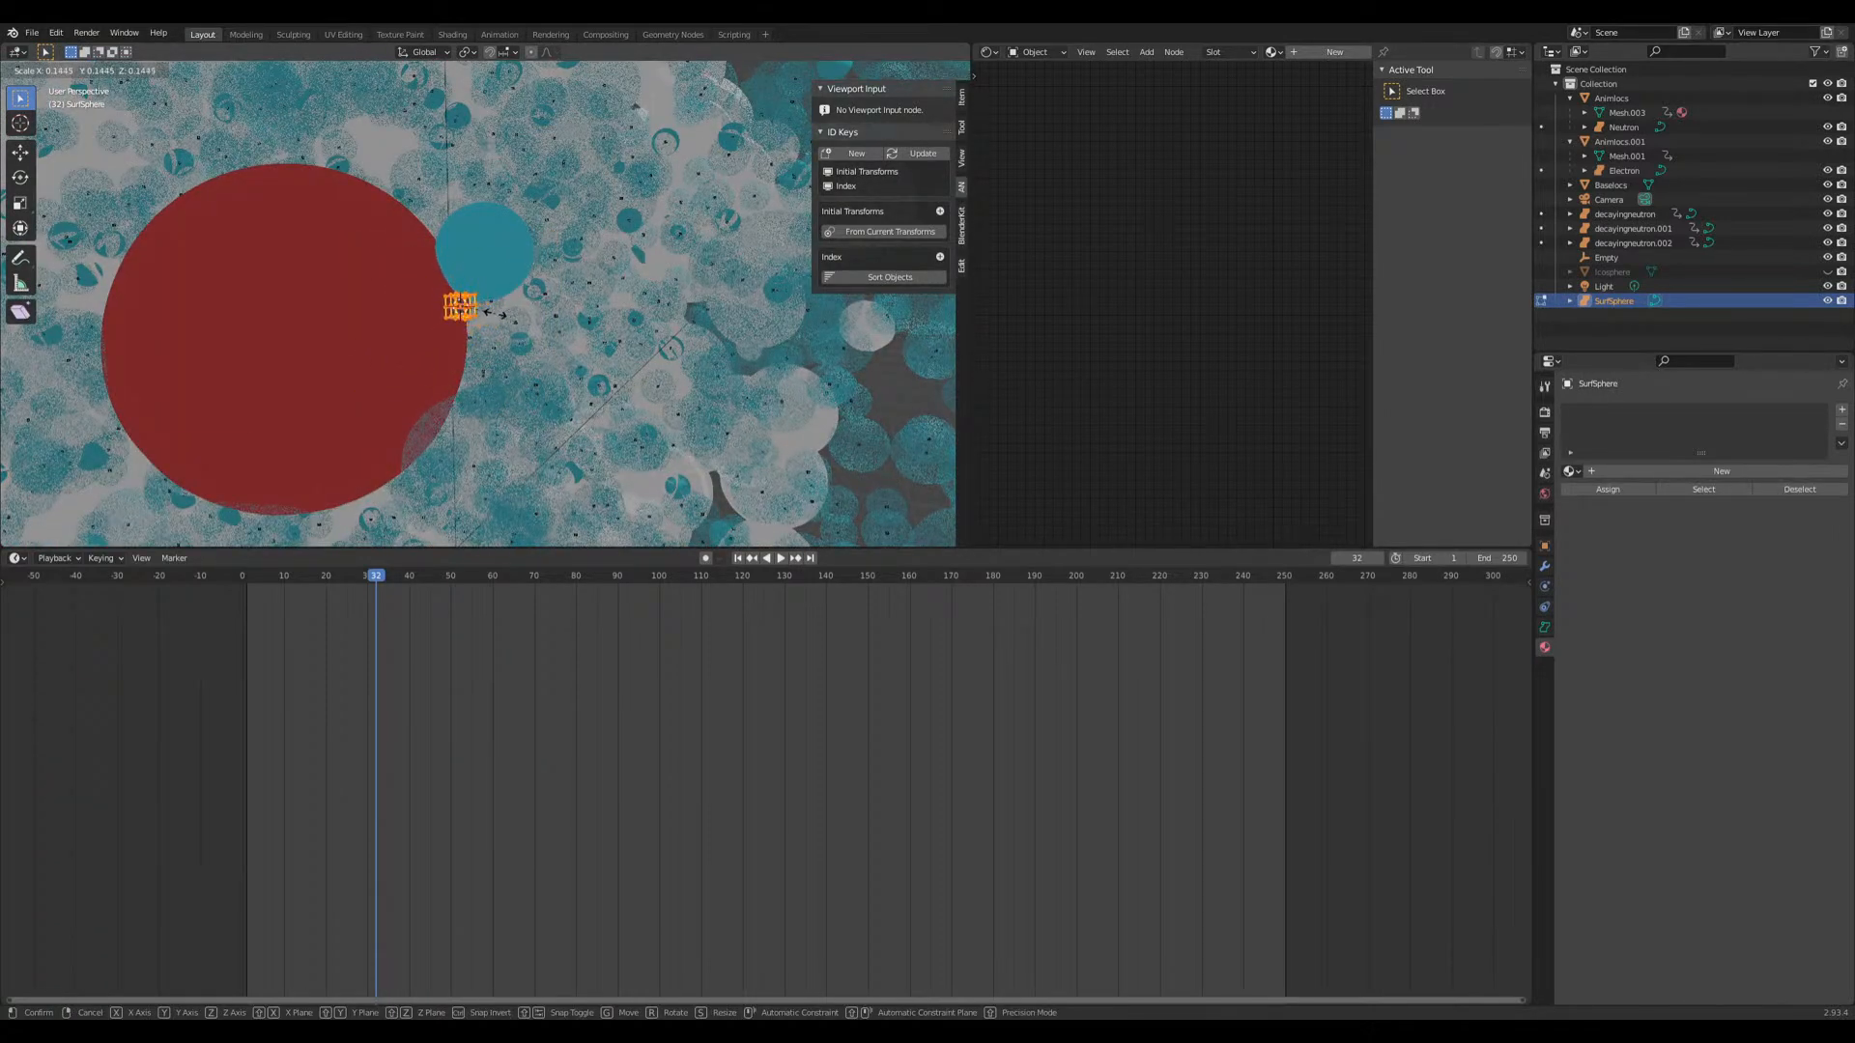
click(494, 314)
key(Tab)
Step: Move the tiny sphere off the proton into the open area above the electron
key(g)
click(591, 287)
middle_drag(591, 287, 504, 369)
key(shift+s)
click(446, 259)
key(shift+s)
click(501, 282)
middle_drag(502, 285, 154, 322)
scroll(522, 316, up, 3)
key(g)
click(521, 325)
key(g)
click(224, 204)
middle_drag(223, 205, 384, 341)
Step: Give the tiny sphere a new material named Neutrino
click(1615, 472)
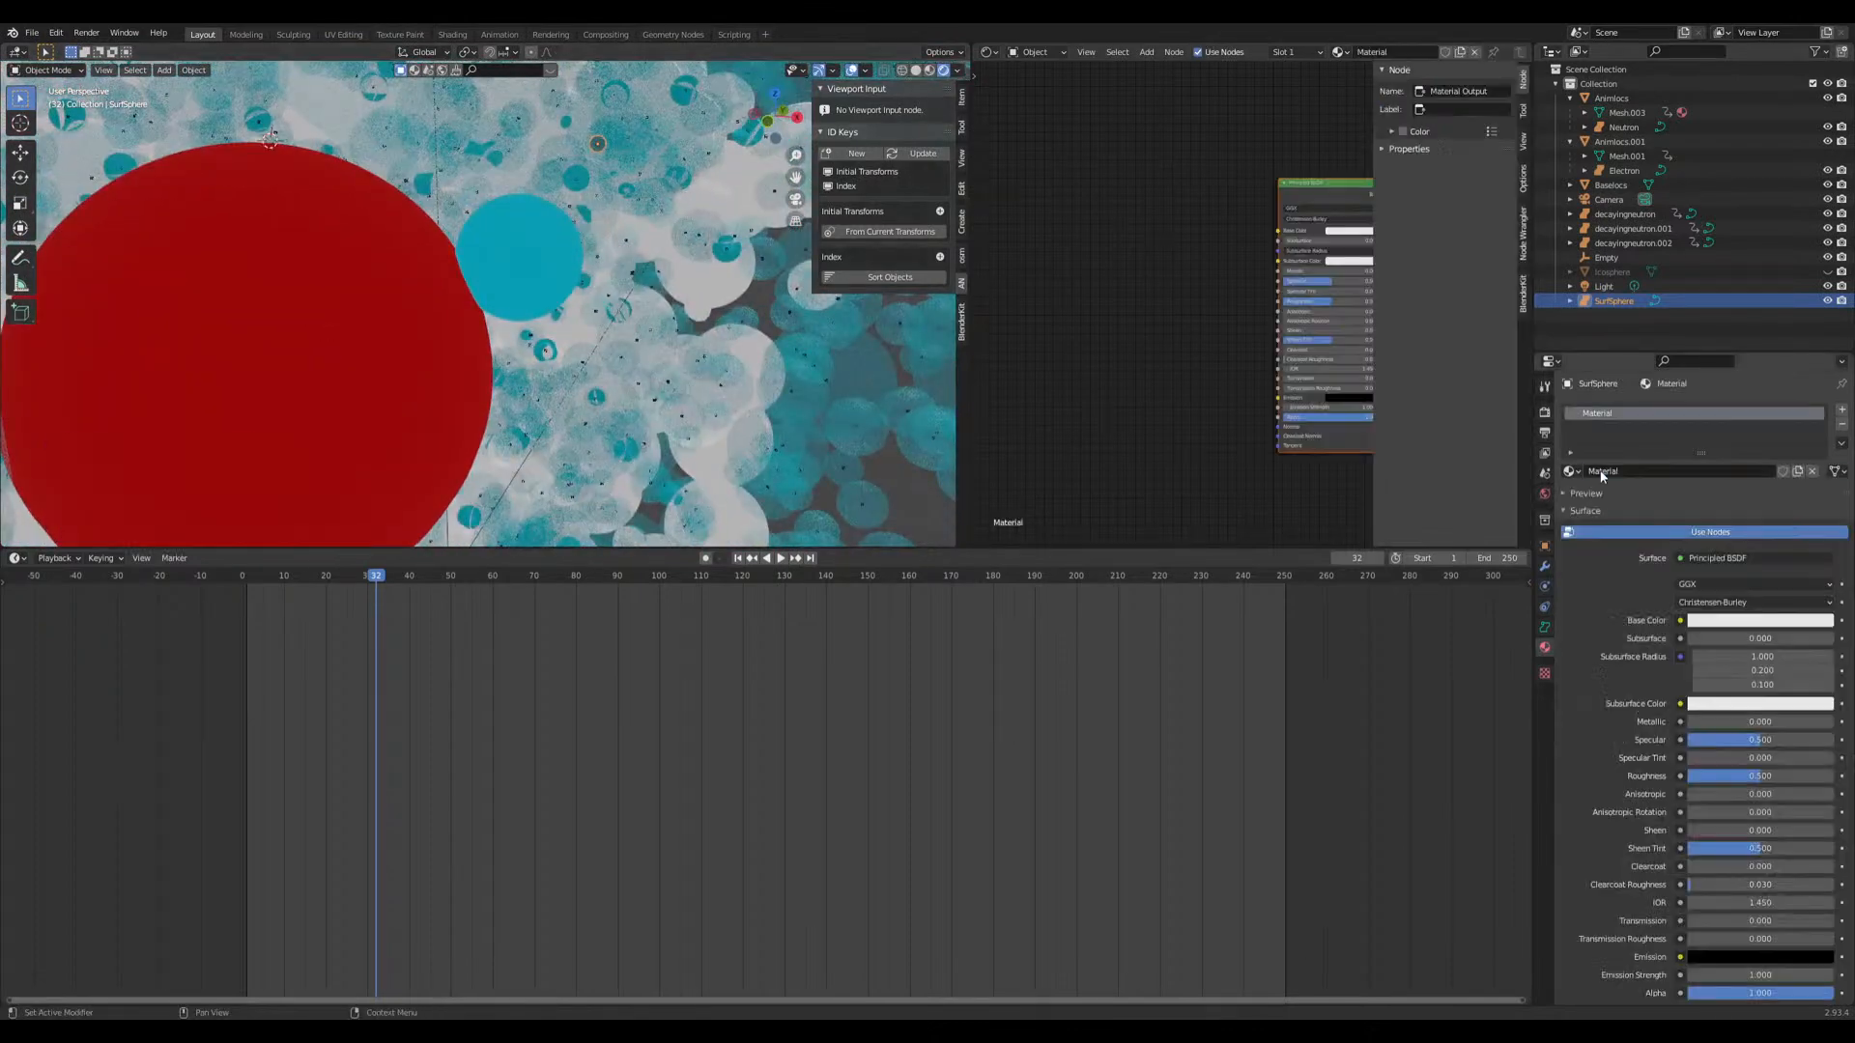
text(Neutrino)
key(Return)
Step: Make the Neutrino material's surface a strong magenta Emission shader and enable Bloom in the Eevee render settings
click(1719, 559)
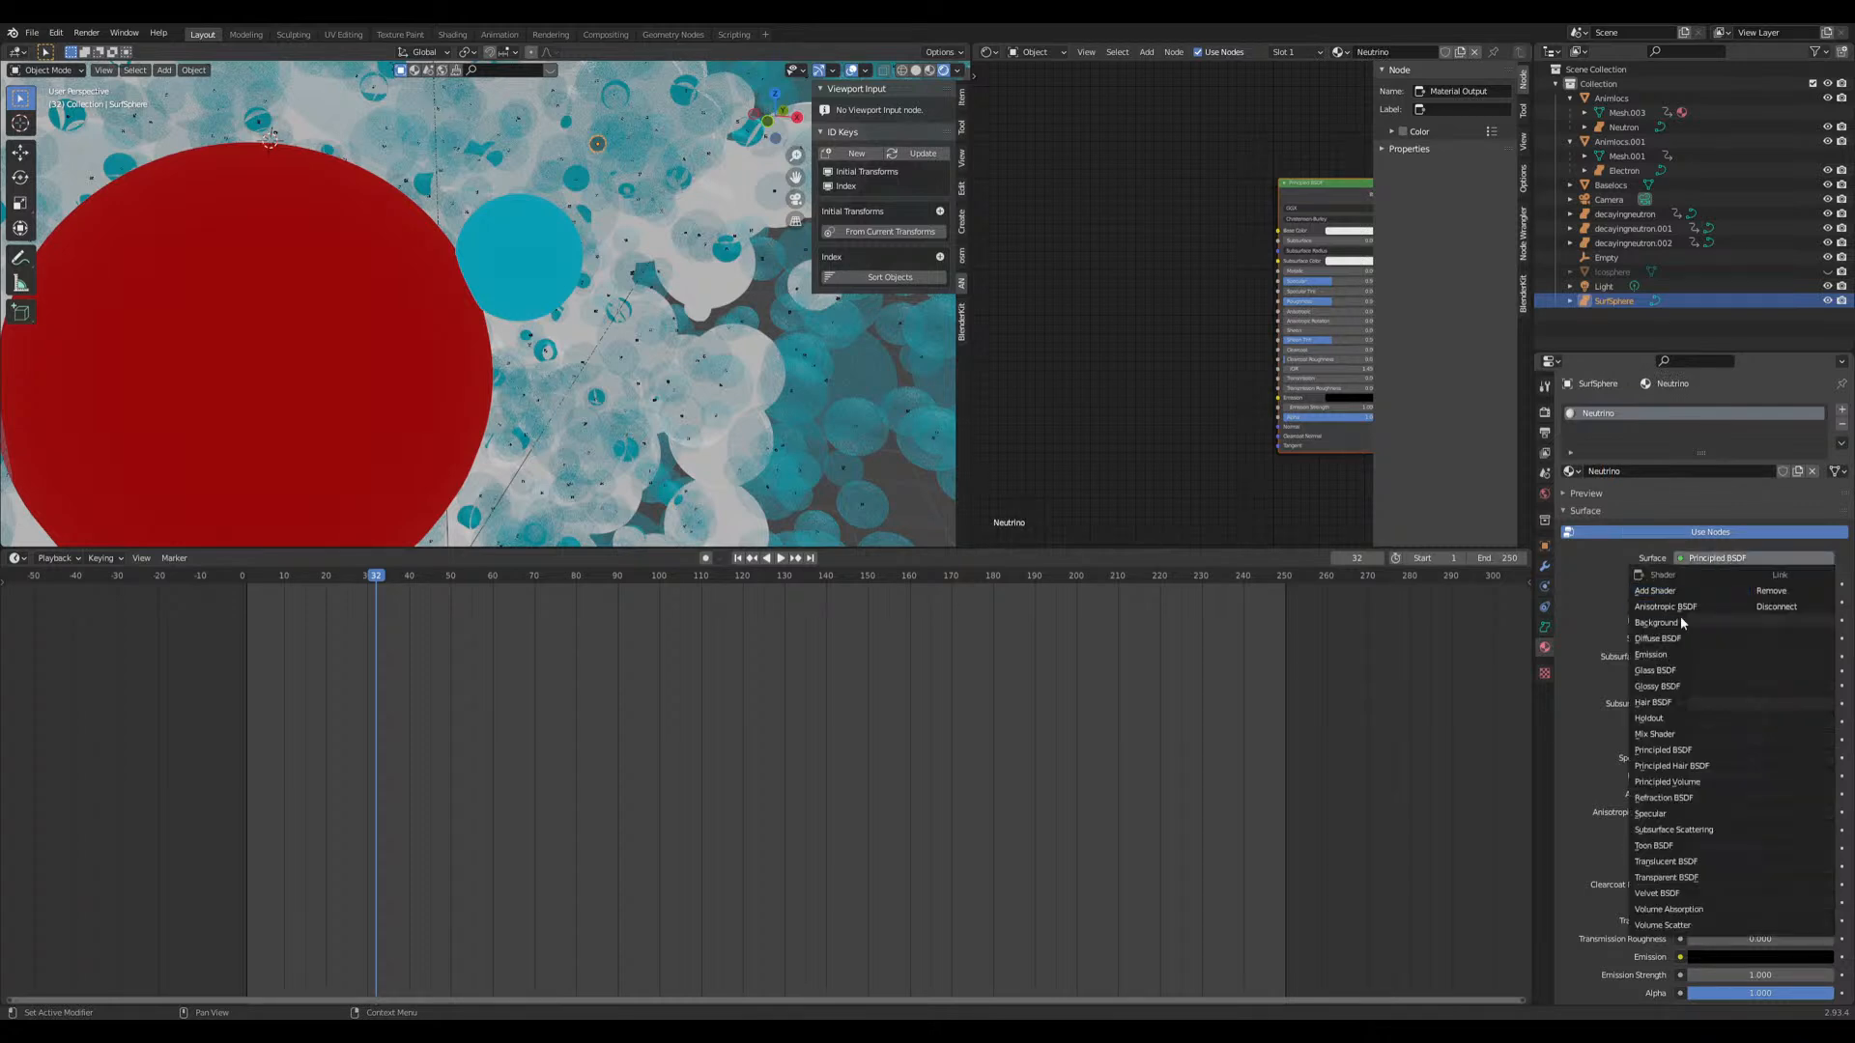
click(1694, 661)
click(1707, 587)
click(1738, 405)
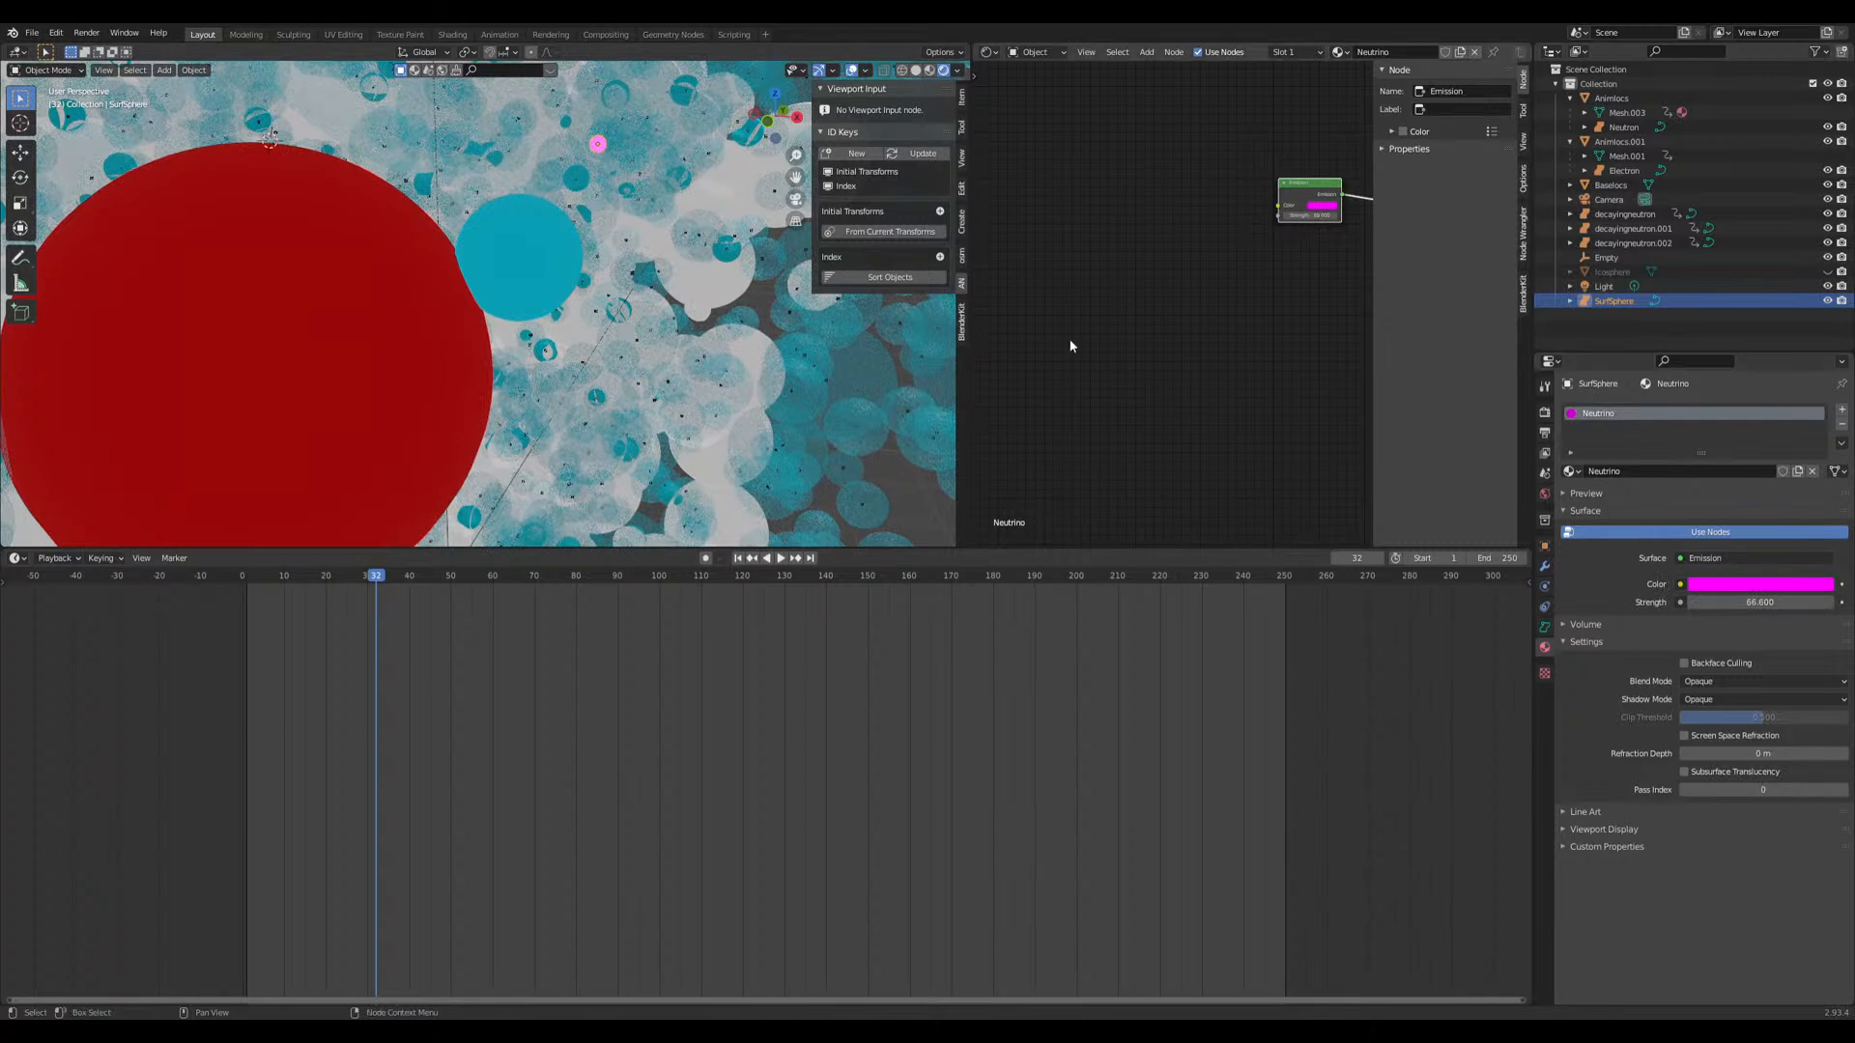
click(1545, 412)
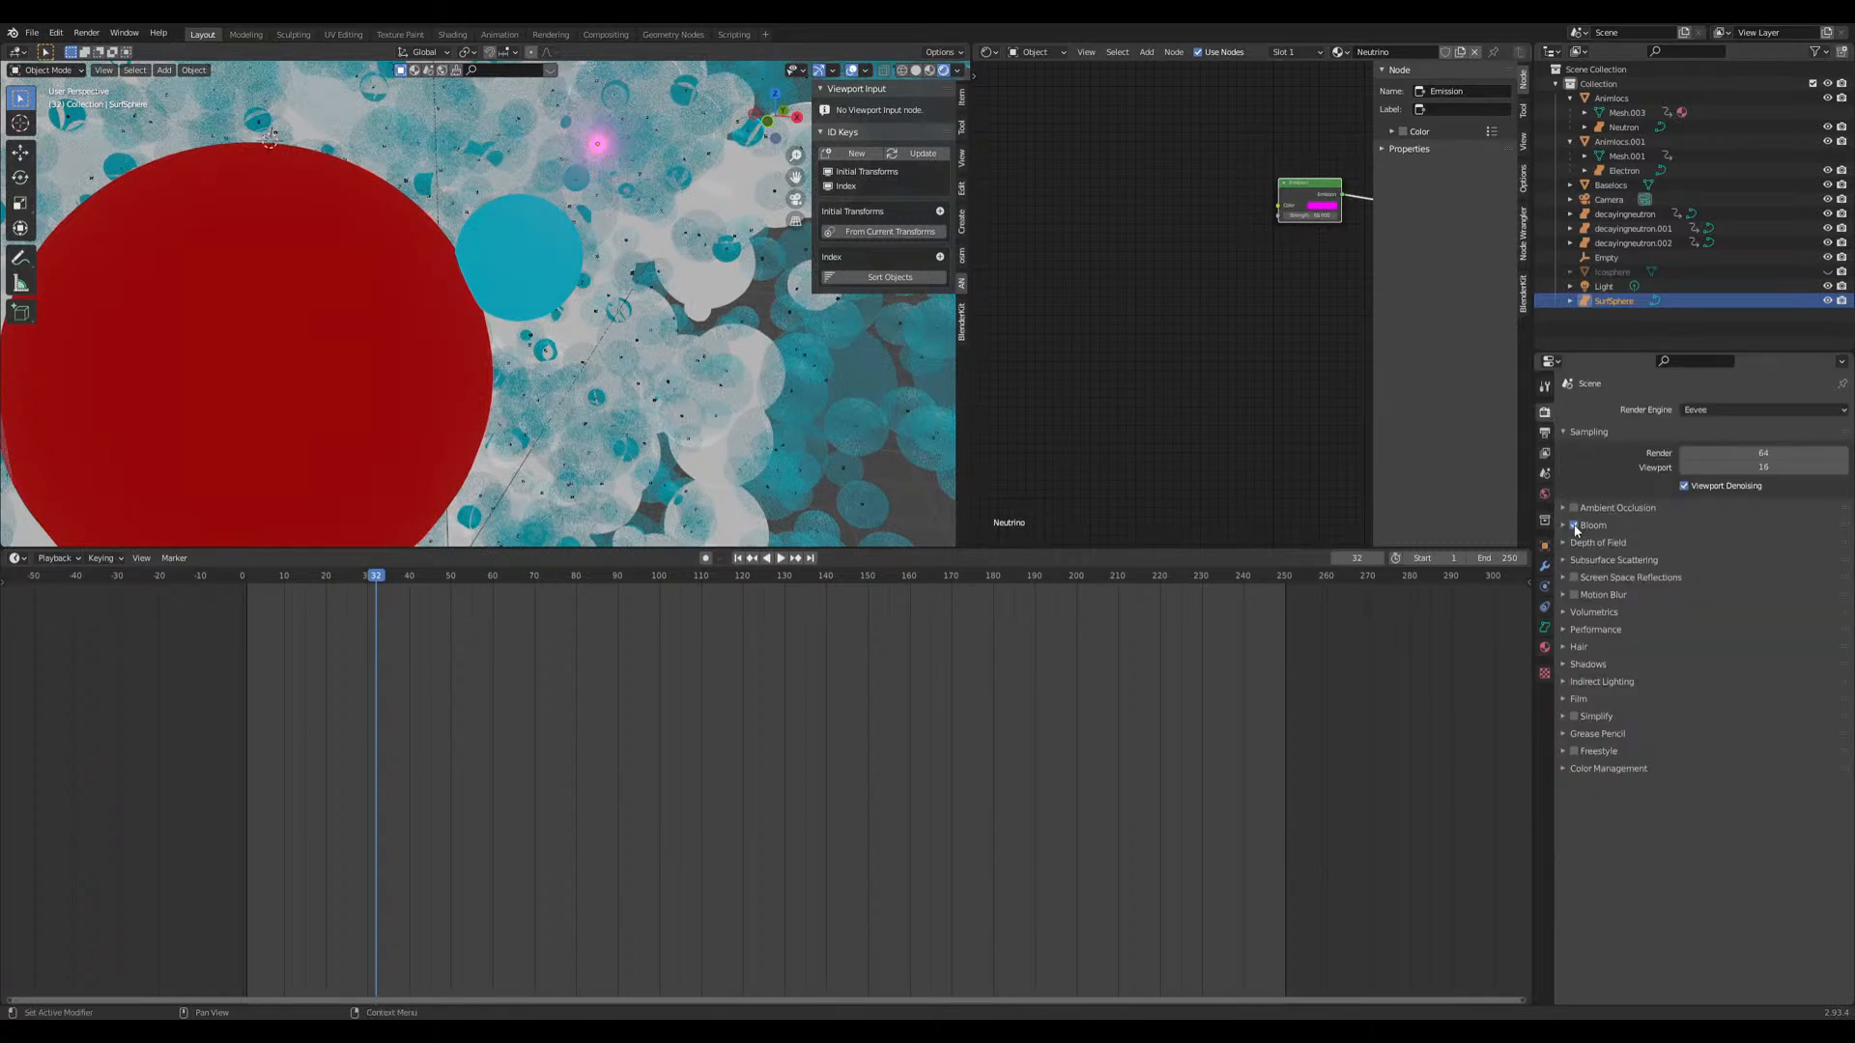
Step: Move the glowing neutrino over the electron beside the proton's upper-right edge
scroll(543, 284, down, 2)
mouse_move(543, 283)
middle_down()
mouse_move(518, 242)
mouse_move(498, 315)
mouse_move(561, 311)
middle_up()
click(456, 396)
middle_drag(455, 396, 363, 393)
key(g)
click(289, 383)
Step: Keyframe the neutrino's scale at frame 24 and at frame 22, and save the file
mouse_move(373, 584)
mouse_down()
mouse_move(305, 581)
mouse_move(343, 589)
mouse_up()
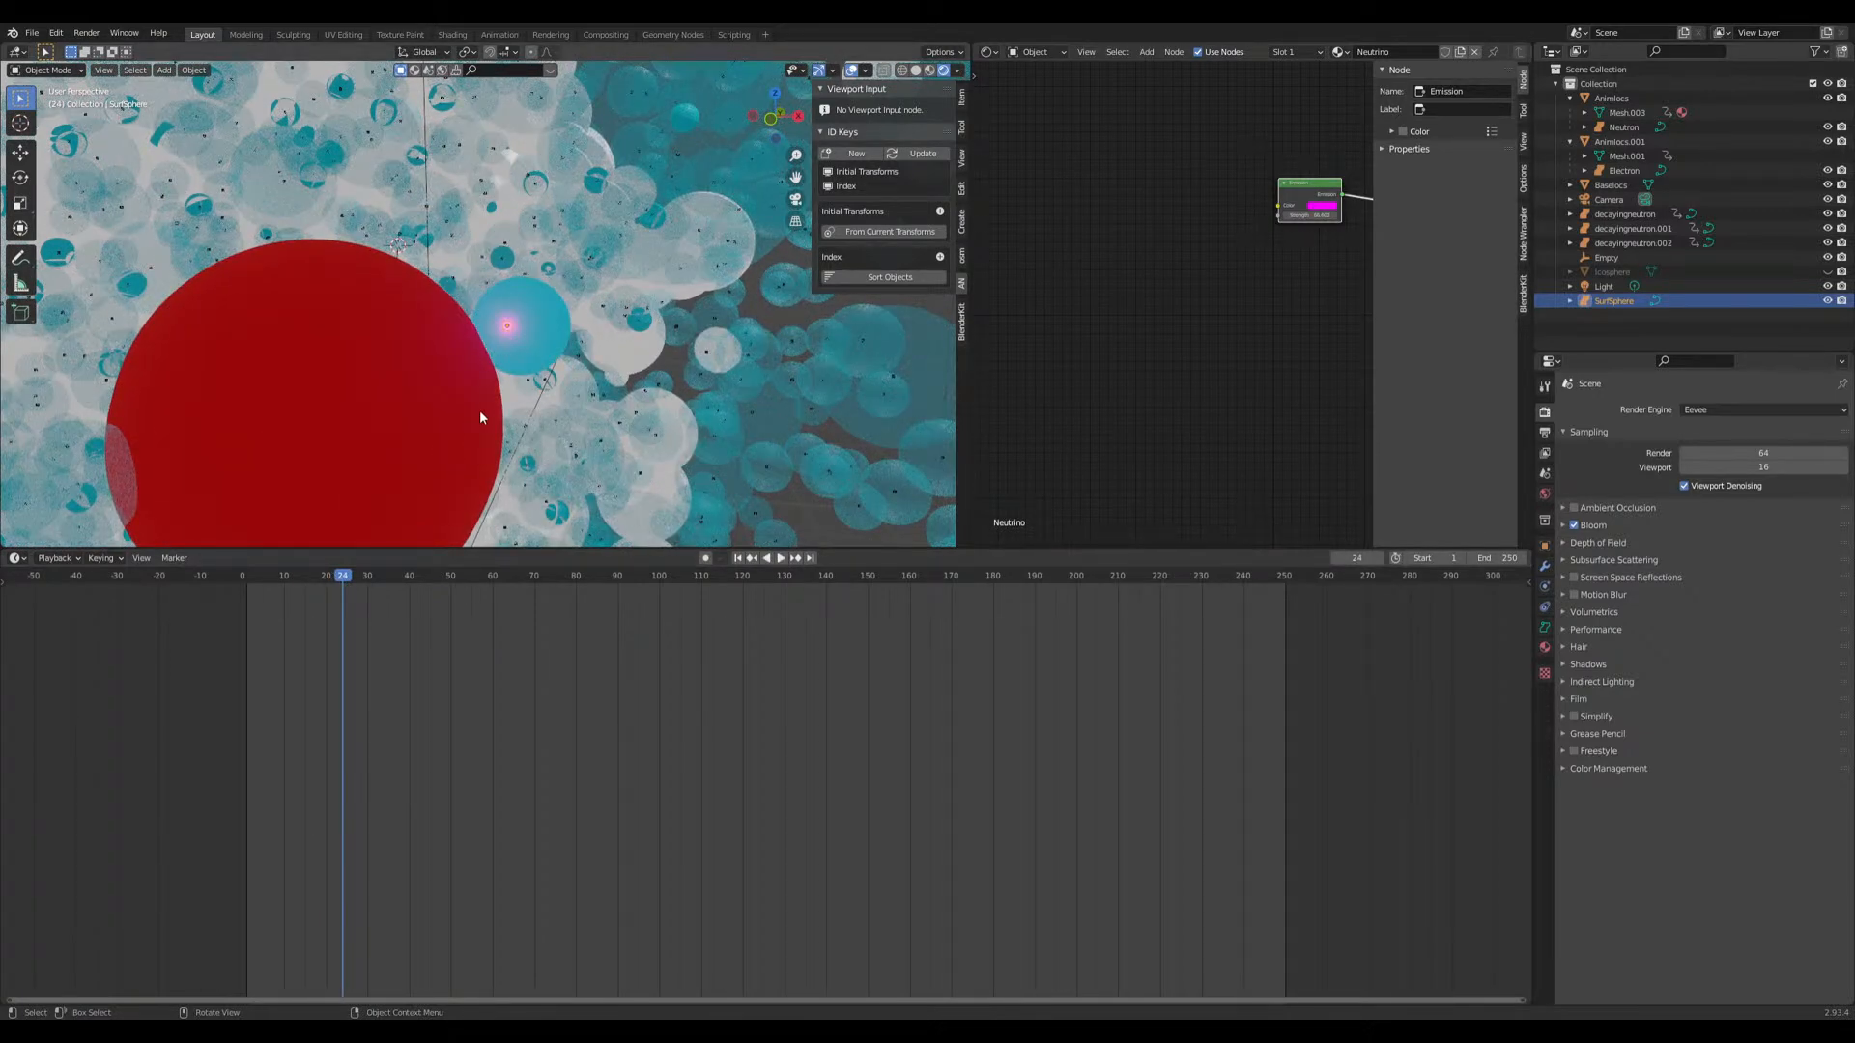
key(i)
click(480, 414)
key(Left)
key(Left)
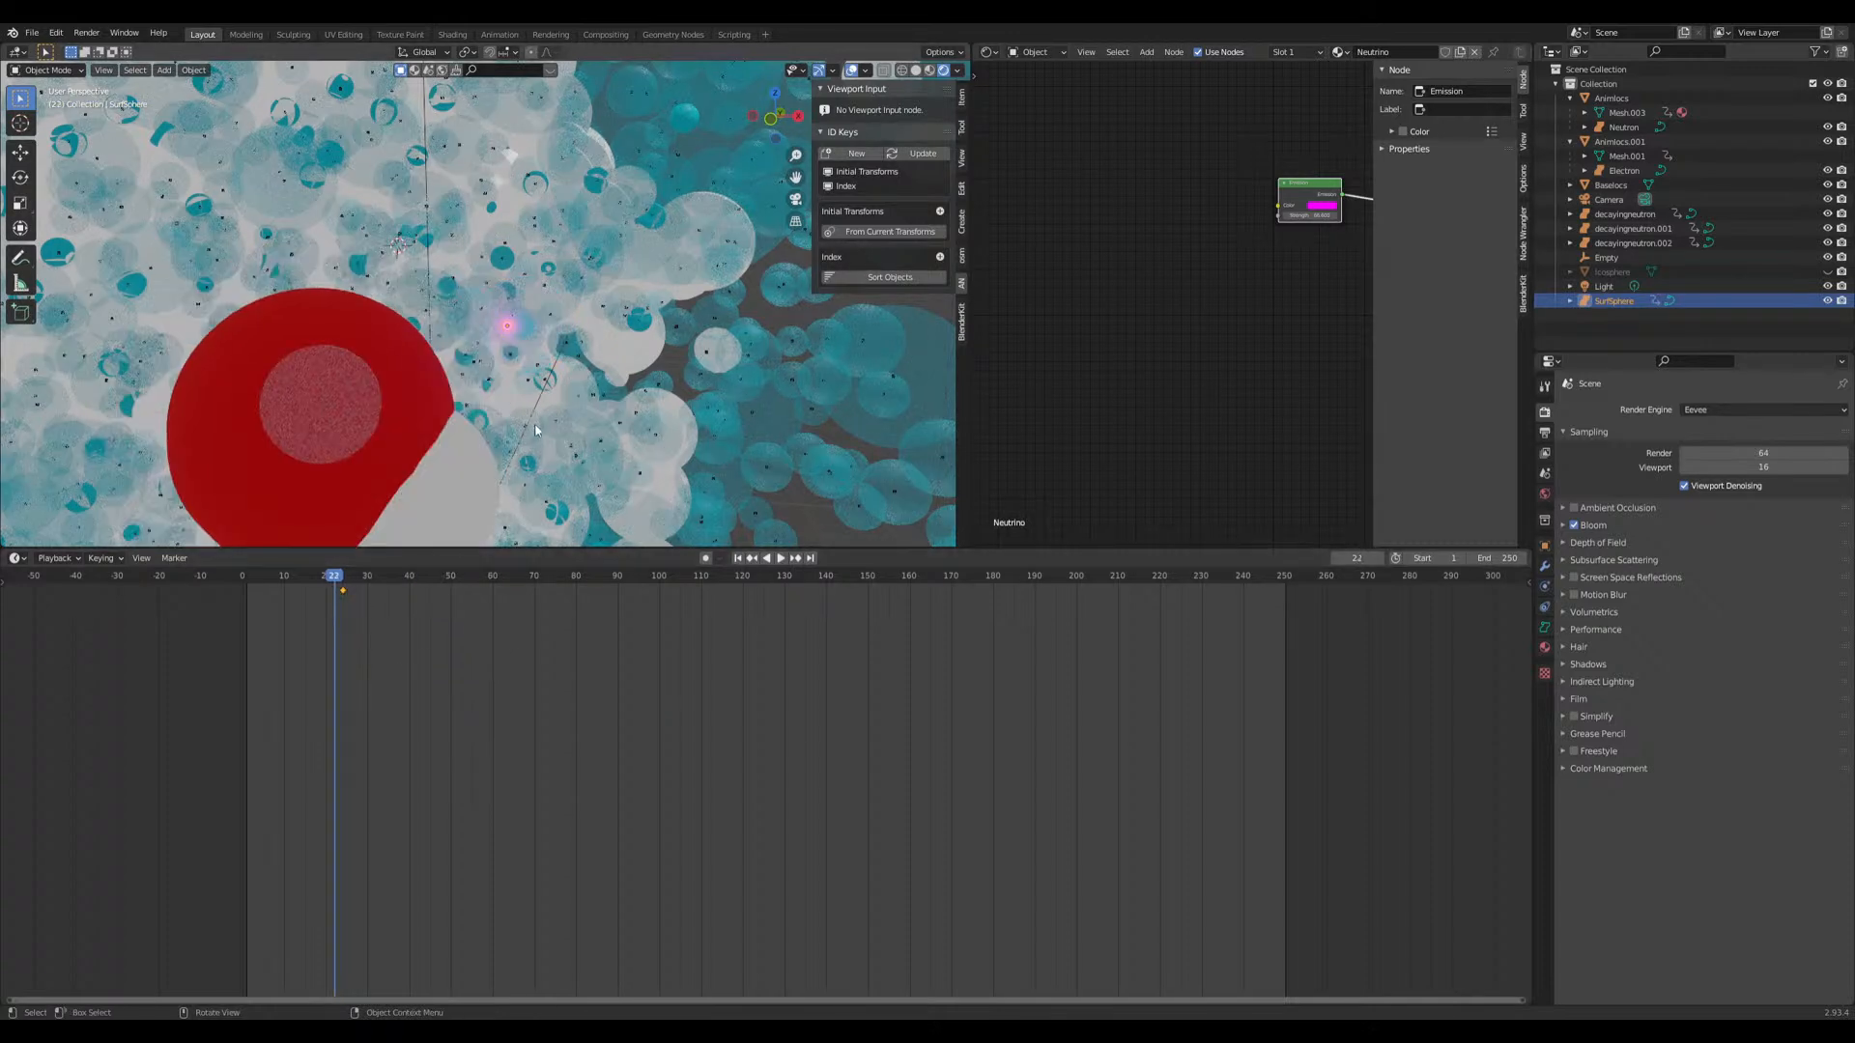
key(i)
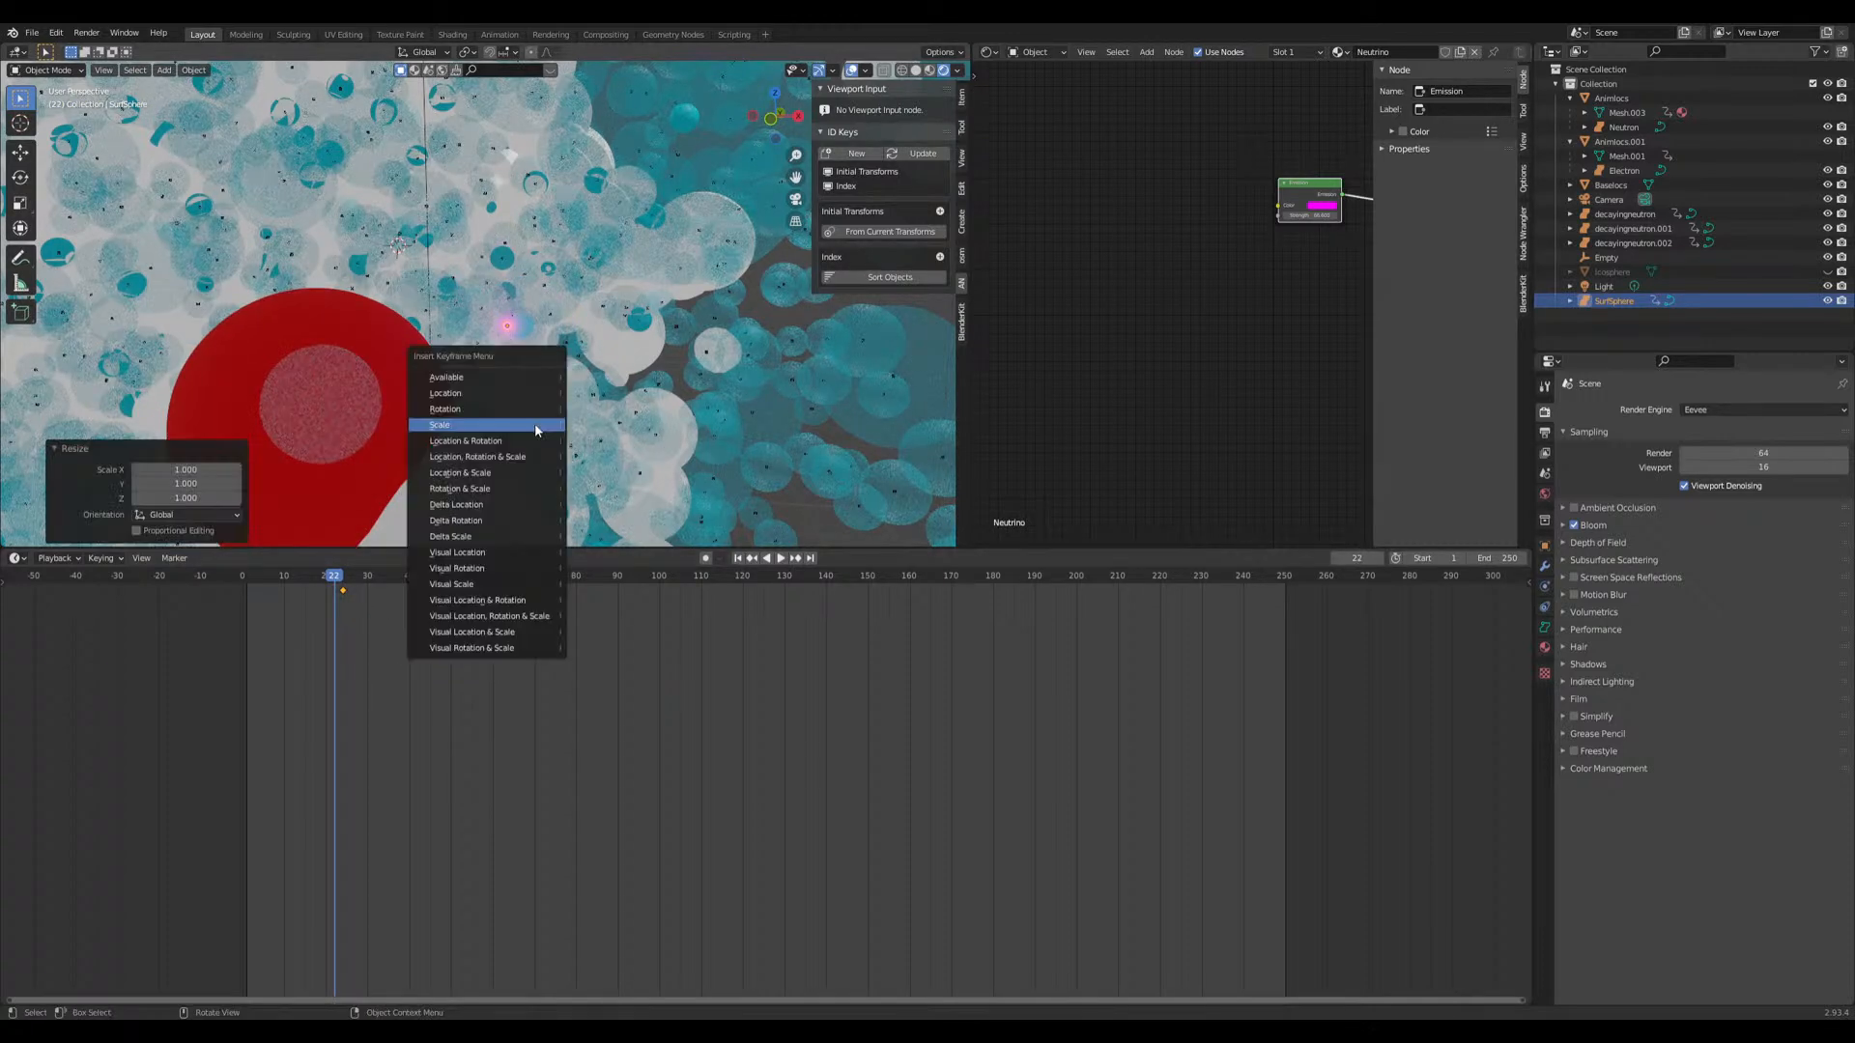
click(536, 429)
key(ctrl+s)
Step: Play the decay animation from frame 22 to check the neutrino with the proton and electron, and save the file
scroll(580, 386, down, 6)
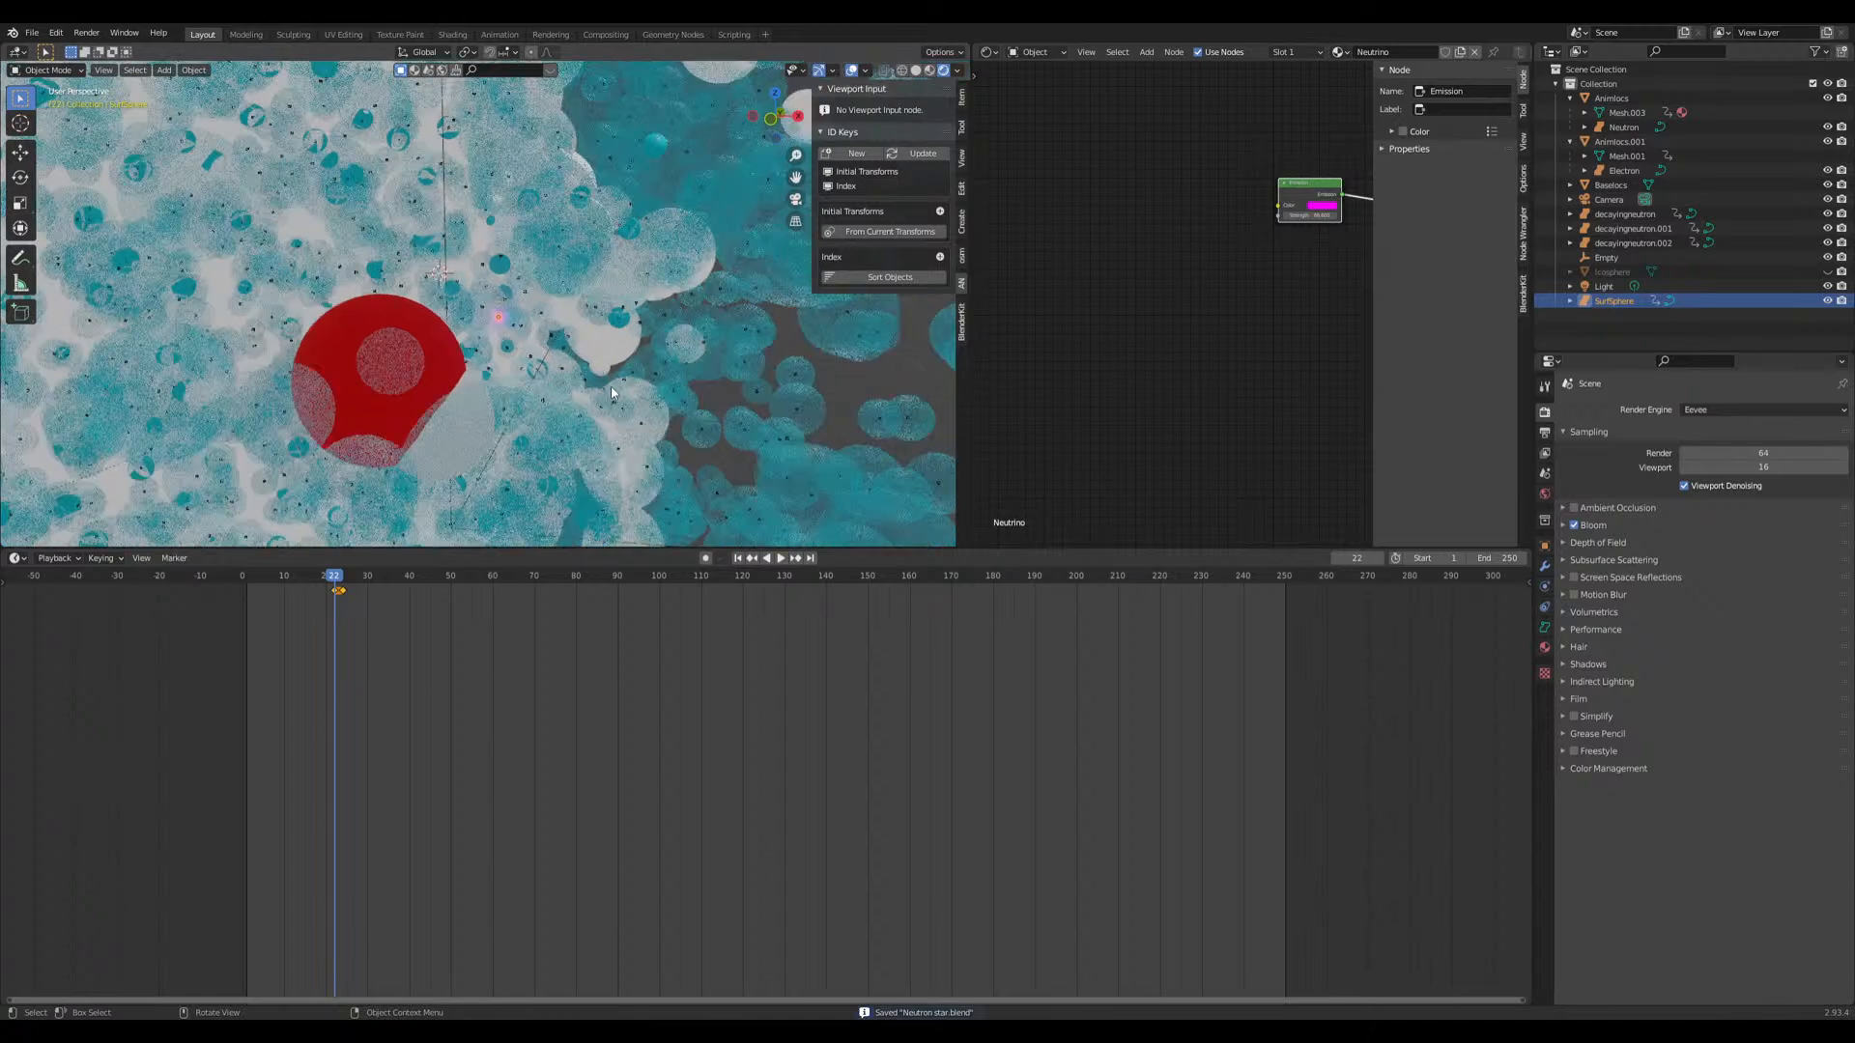
mouse_move(609, 412)
middle_down()
mouse_move(599, 426)
mouse_move(624, 423)
middle_up()
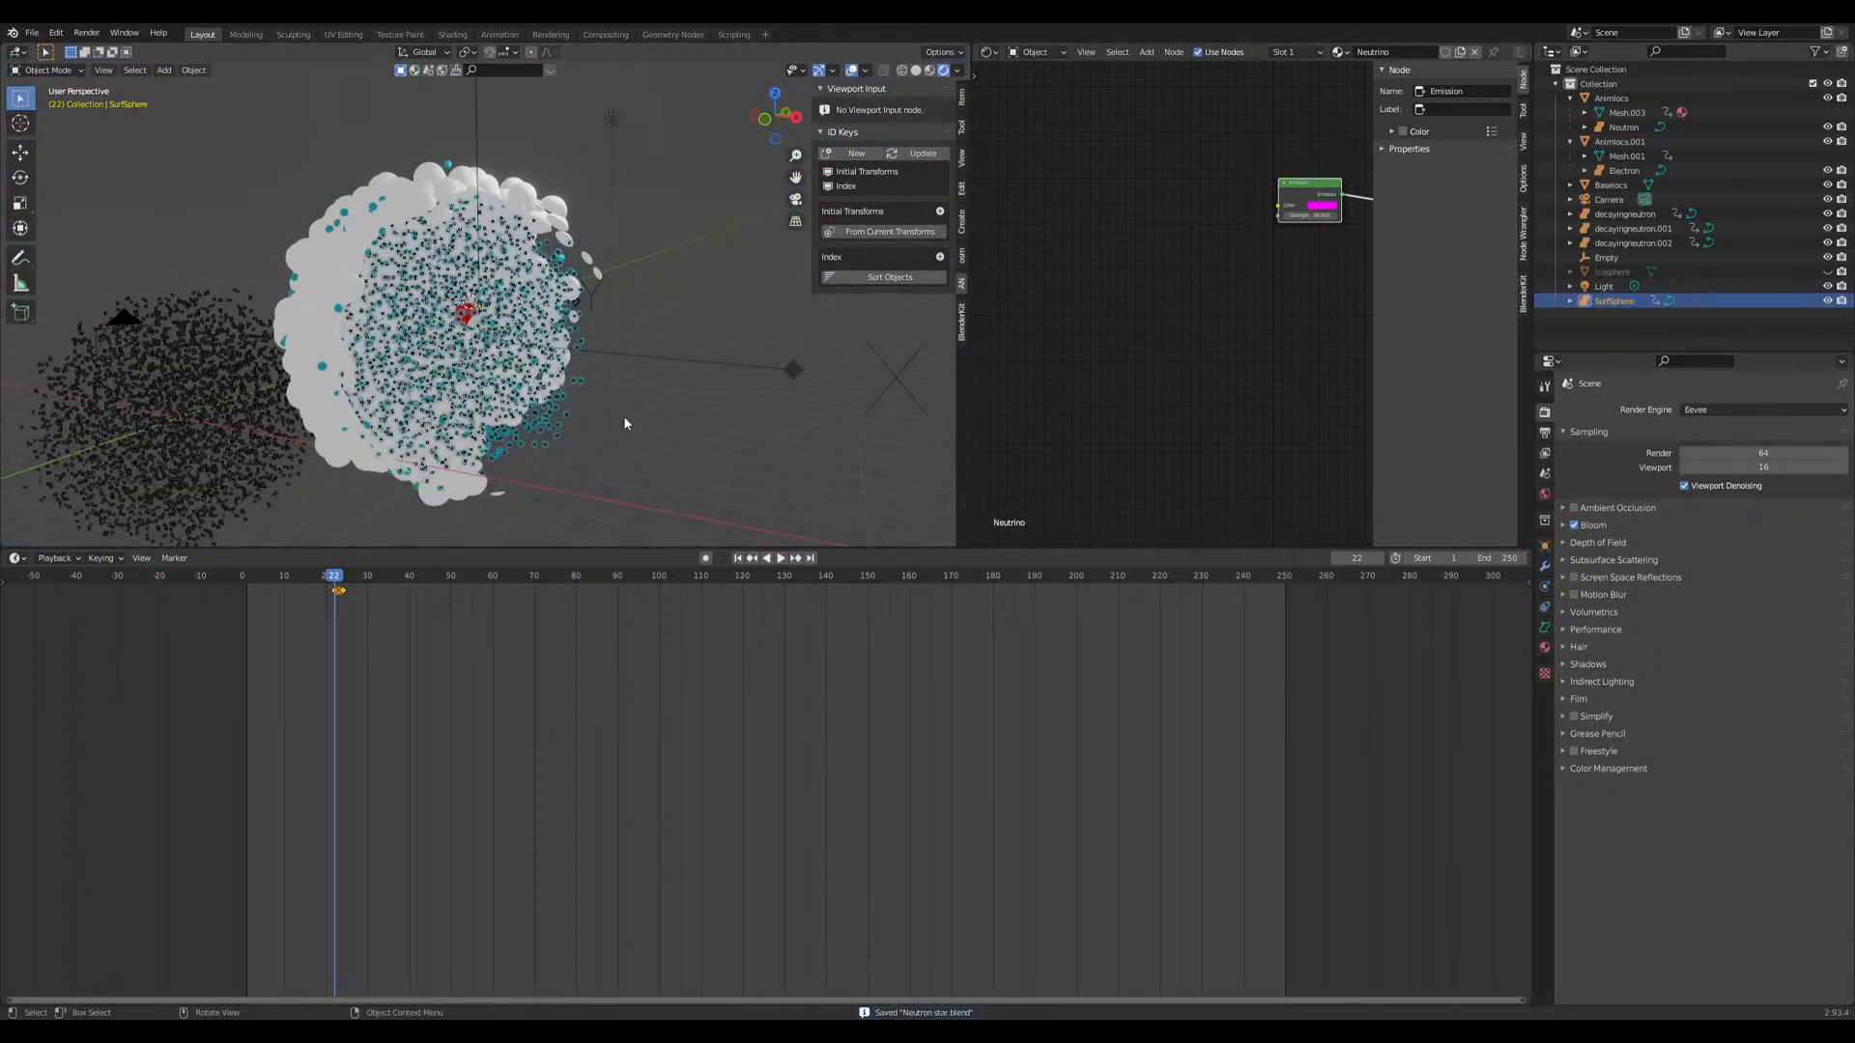
scroll(623, 419, up, 10)
middle_drag(620, 414, 572, 400)
scroll(551, 400, up, 3)
key(space)
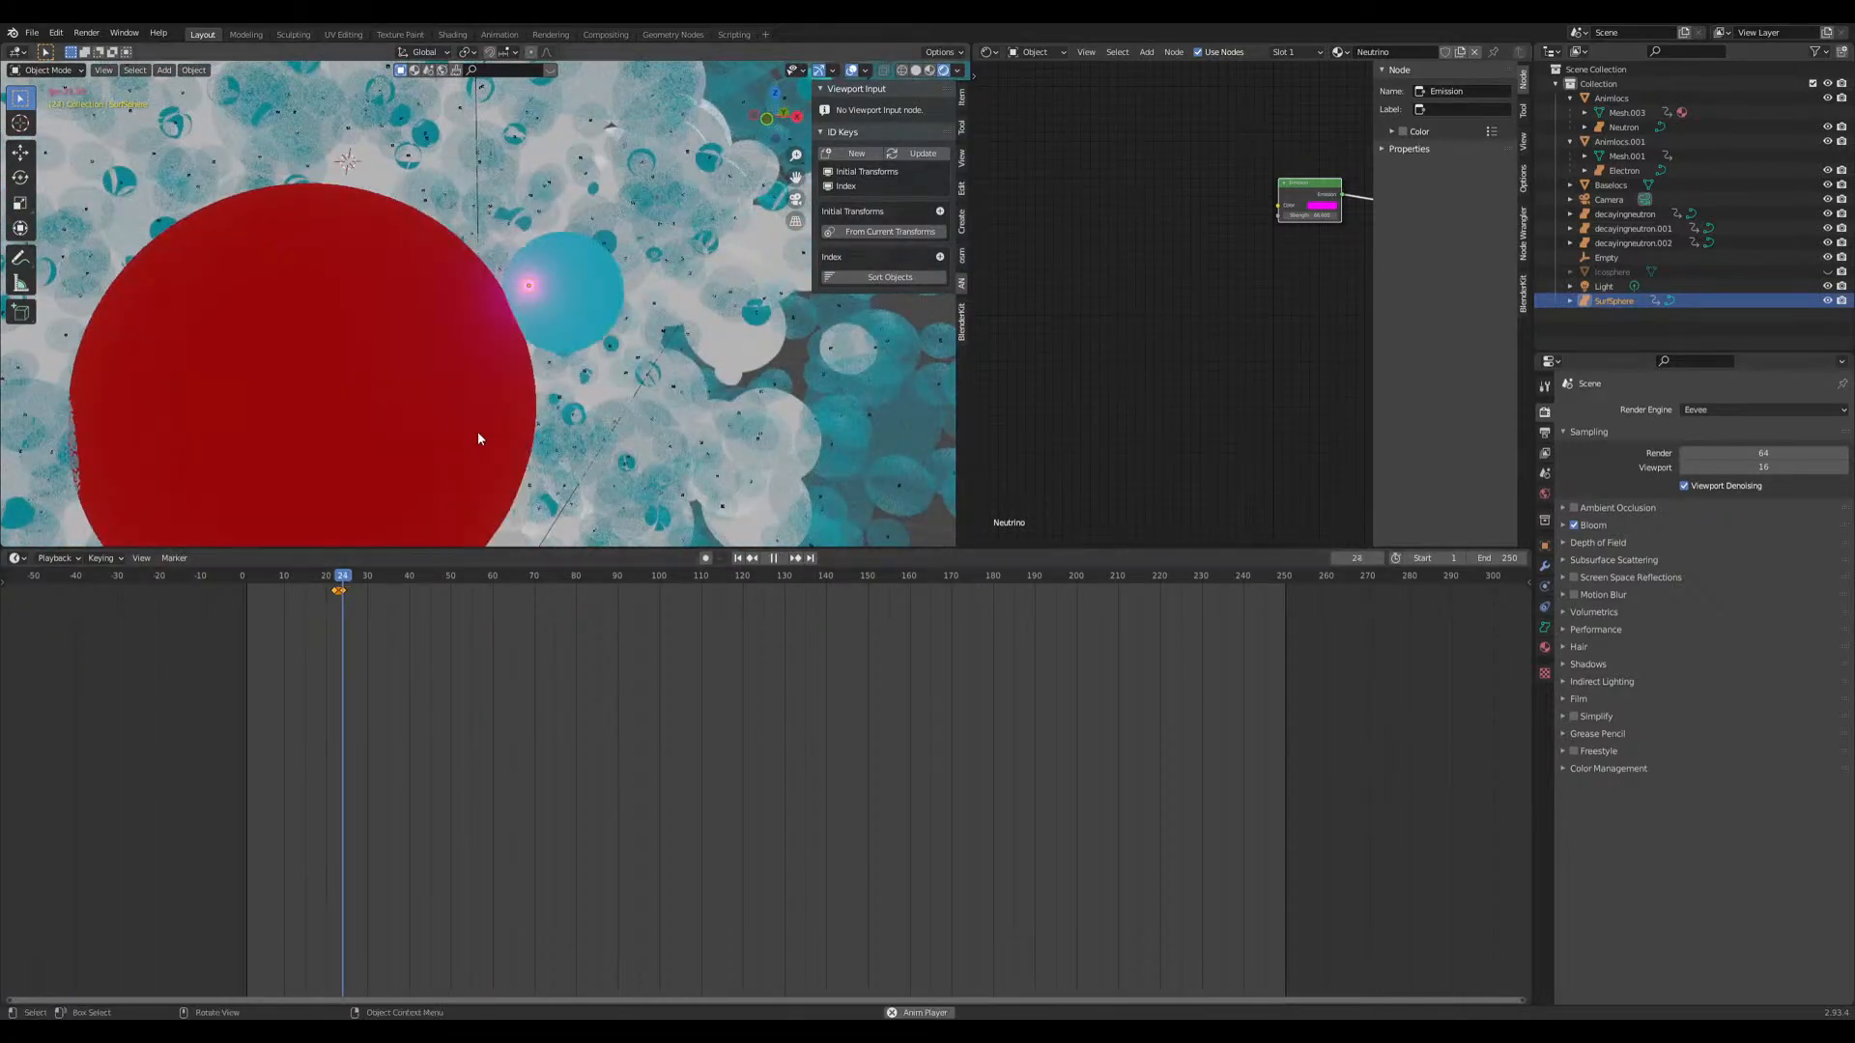
key(space)
scroll(595, 406, down, 4)
scroll(595, 402, down, 6)
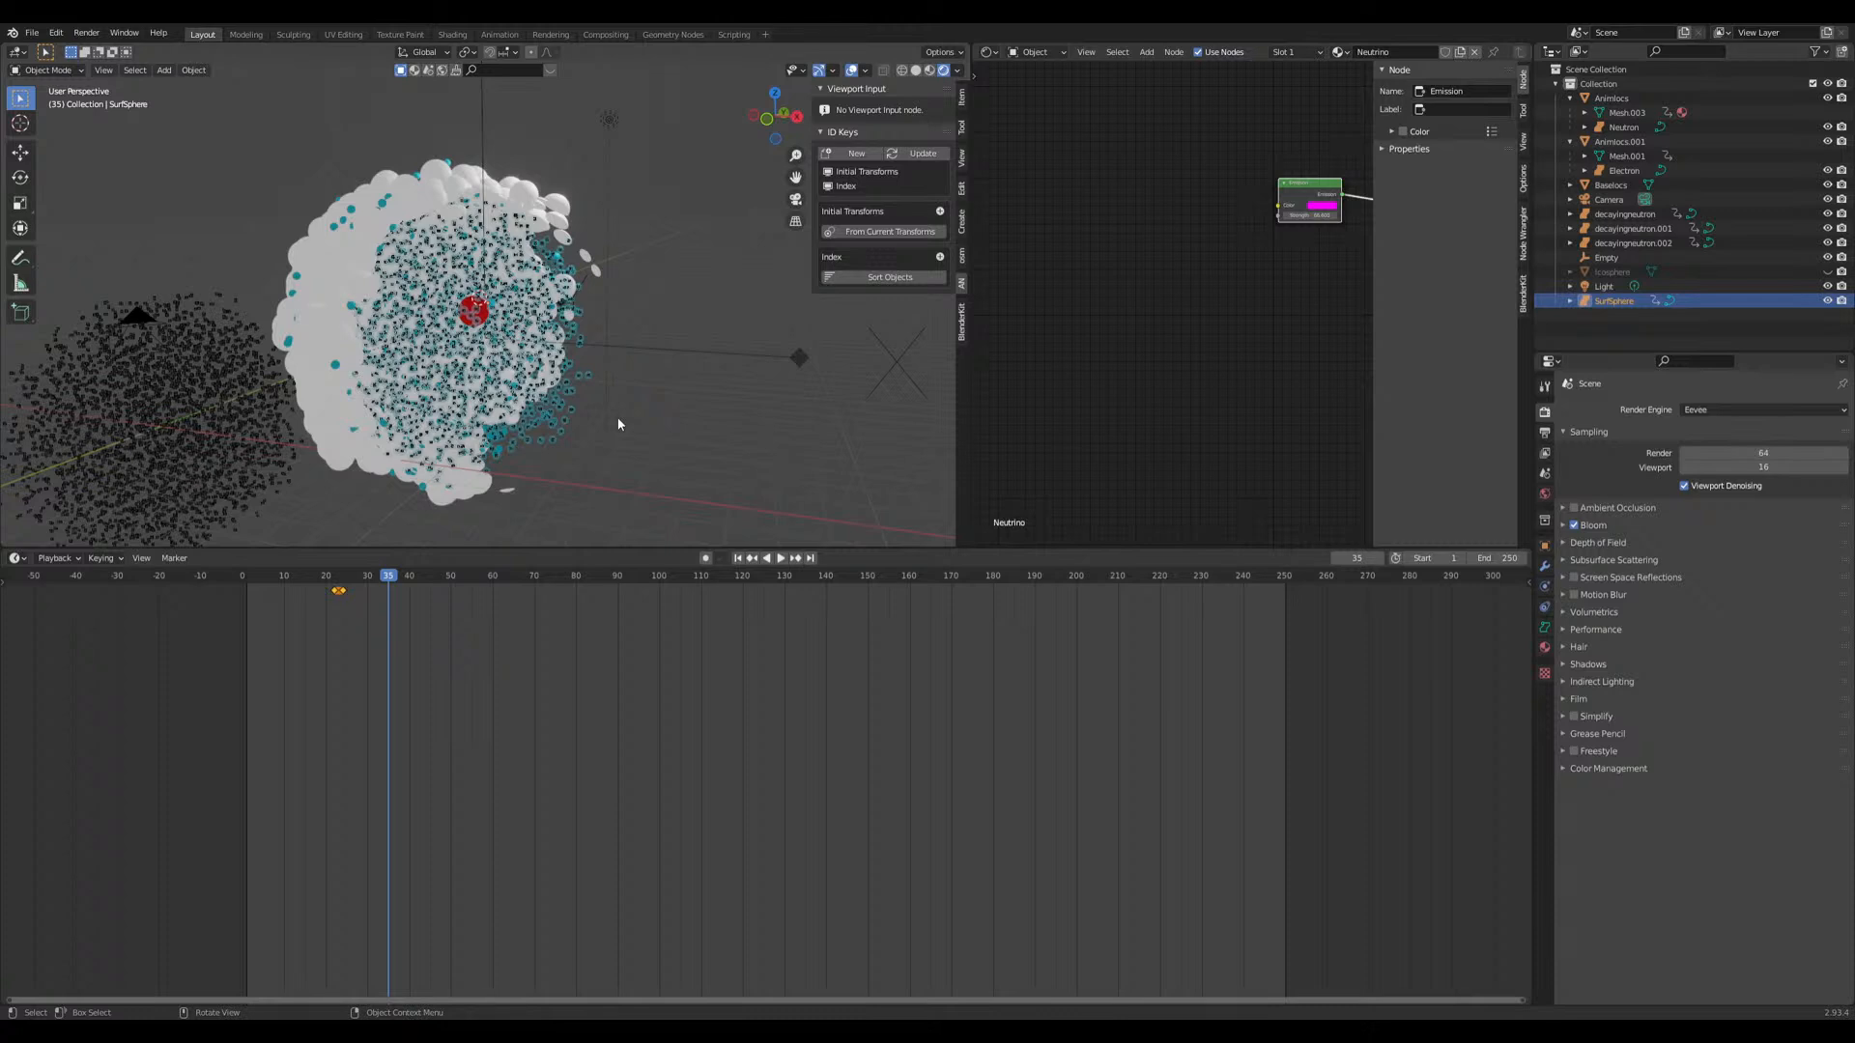
scroll(618, 423, up, 5)
key(ctrl+s)
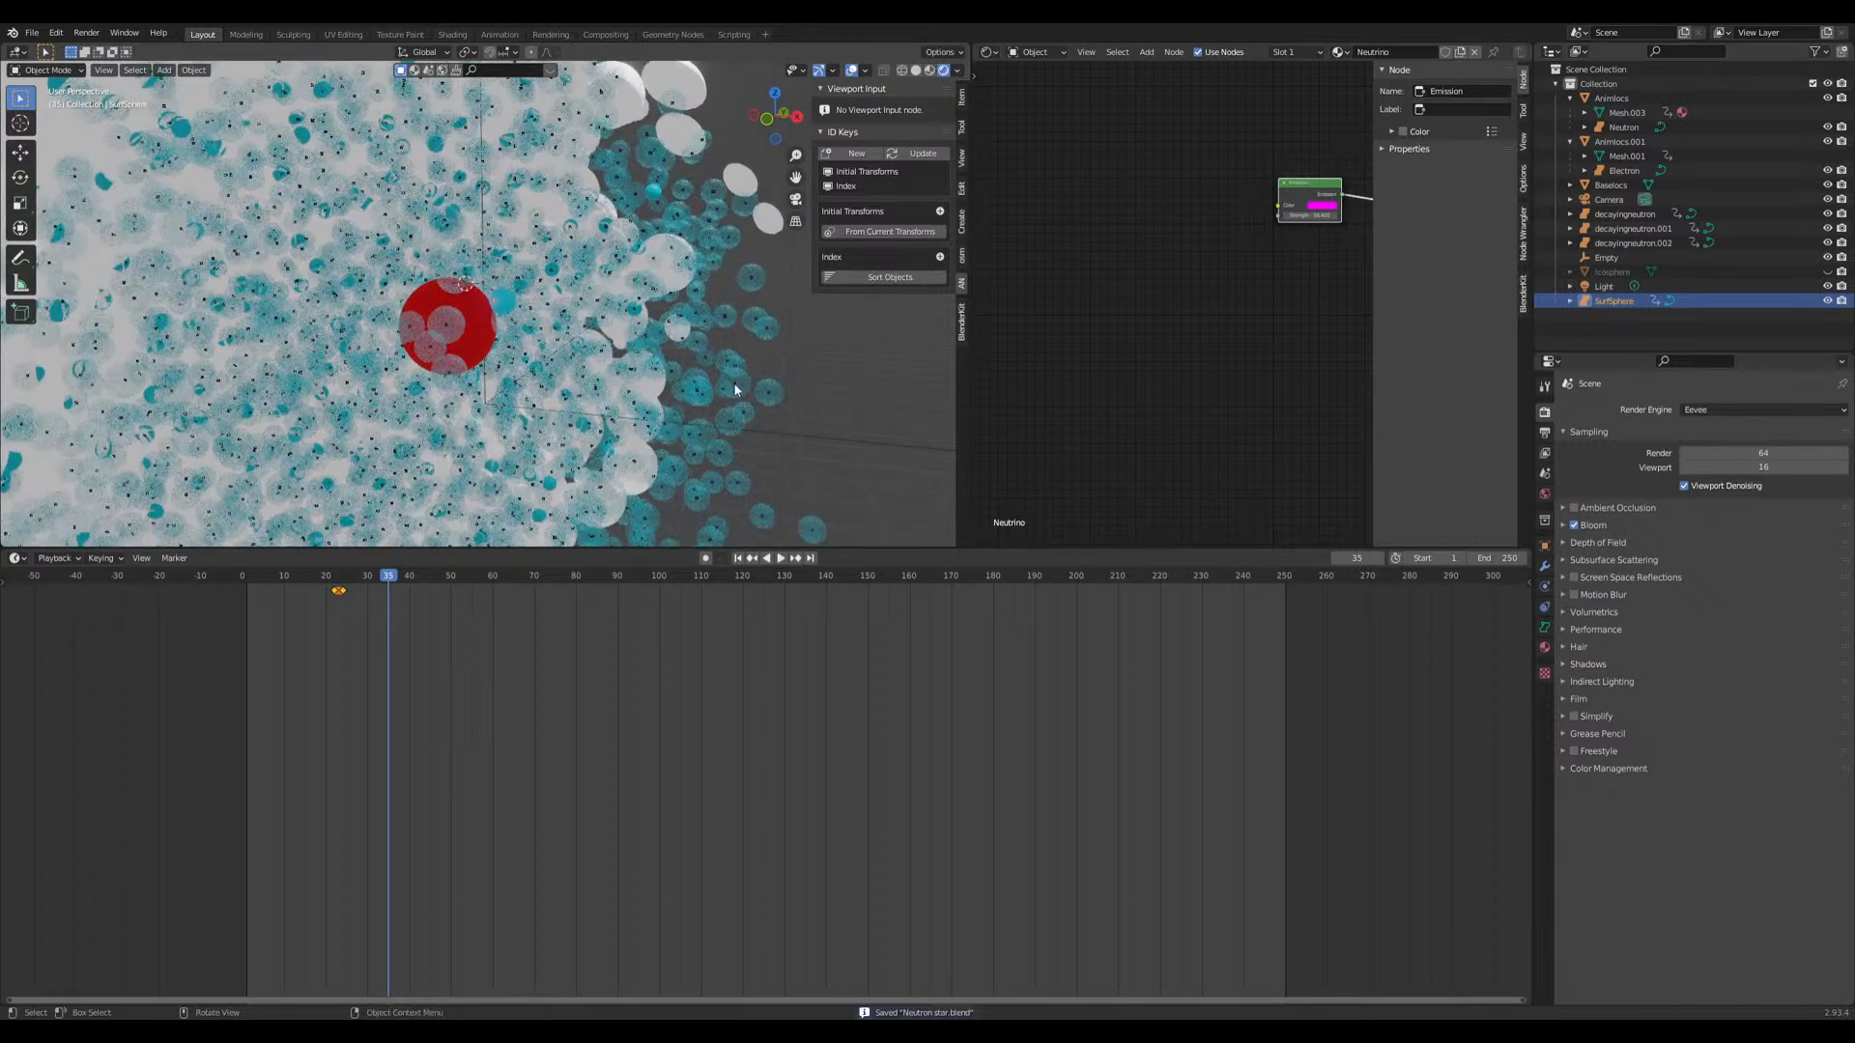
Step: Select the neutrino and nudge it slightly toward the electron, keeping its height fixed for the final adjustment
middle_drag(800, 390, 778, 395)
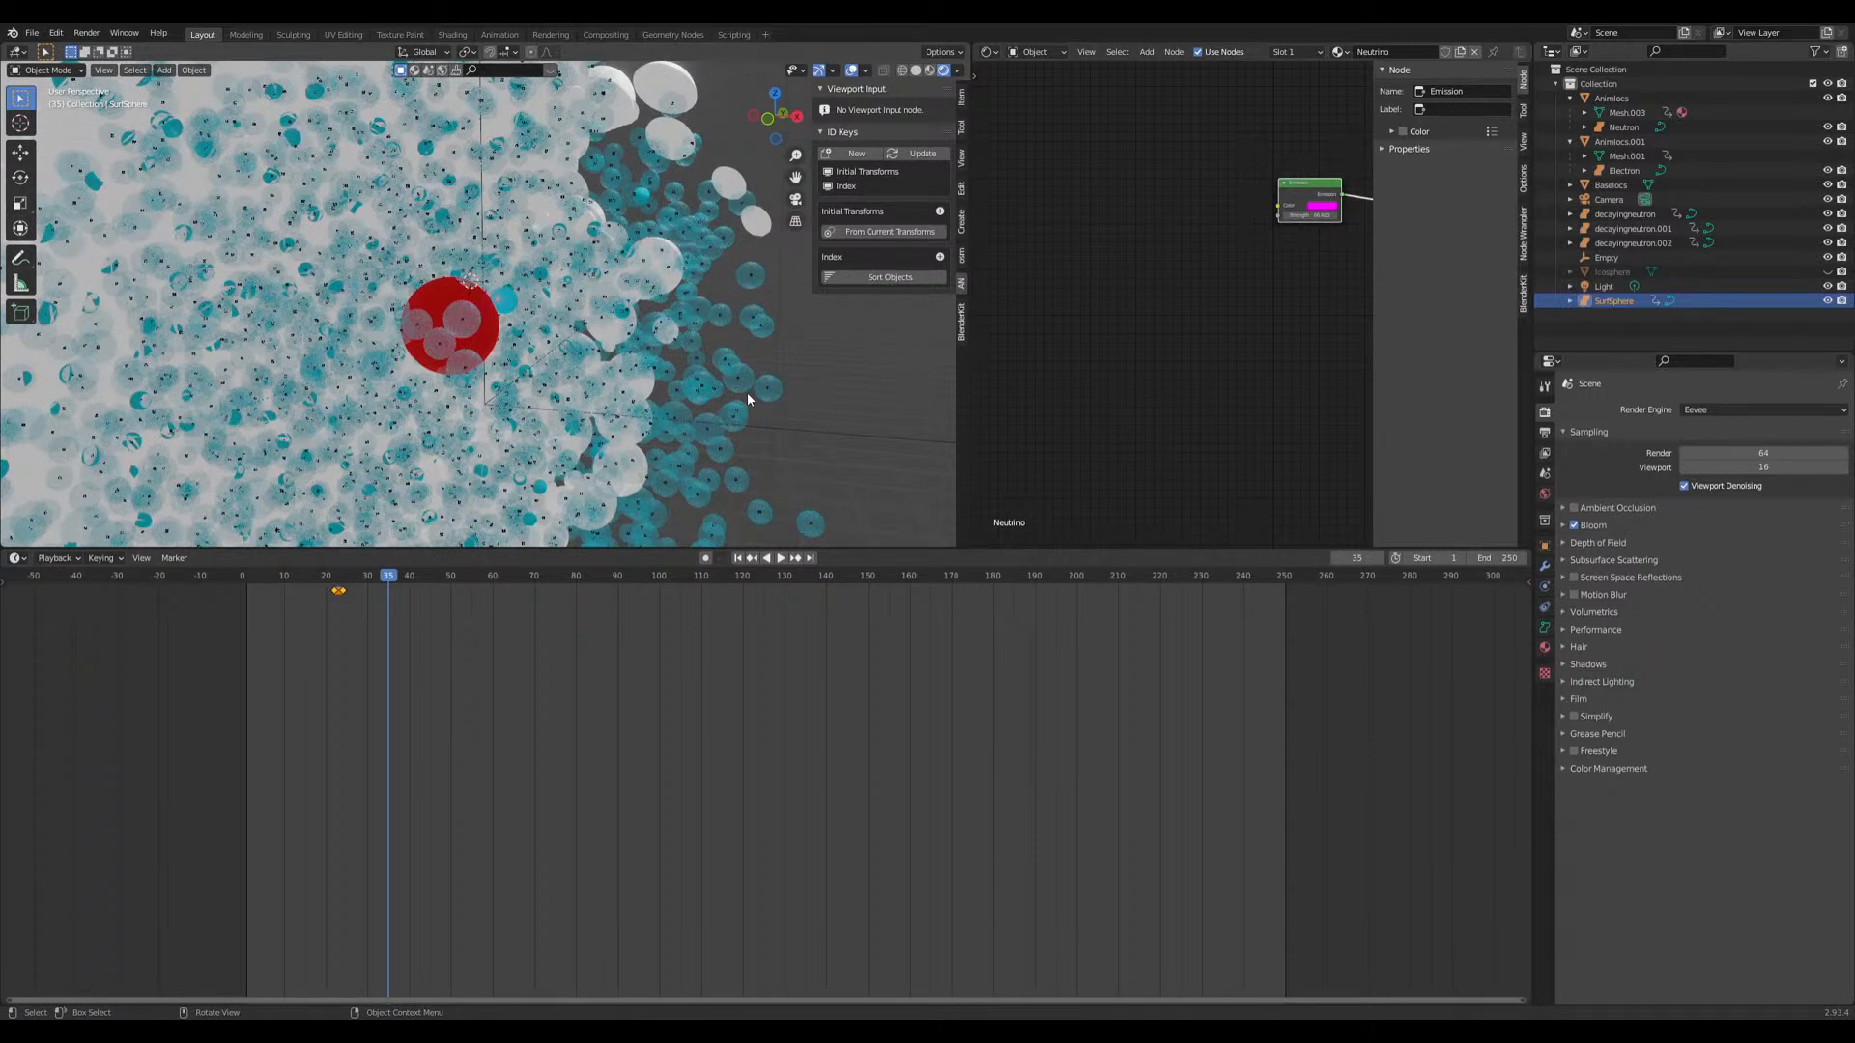
click(815, 368)
scroll(797, 368, up, 1)
middle_drag(797, 368, 723, 382)
scroll(554, 364, up, 5)
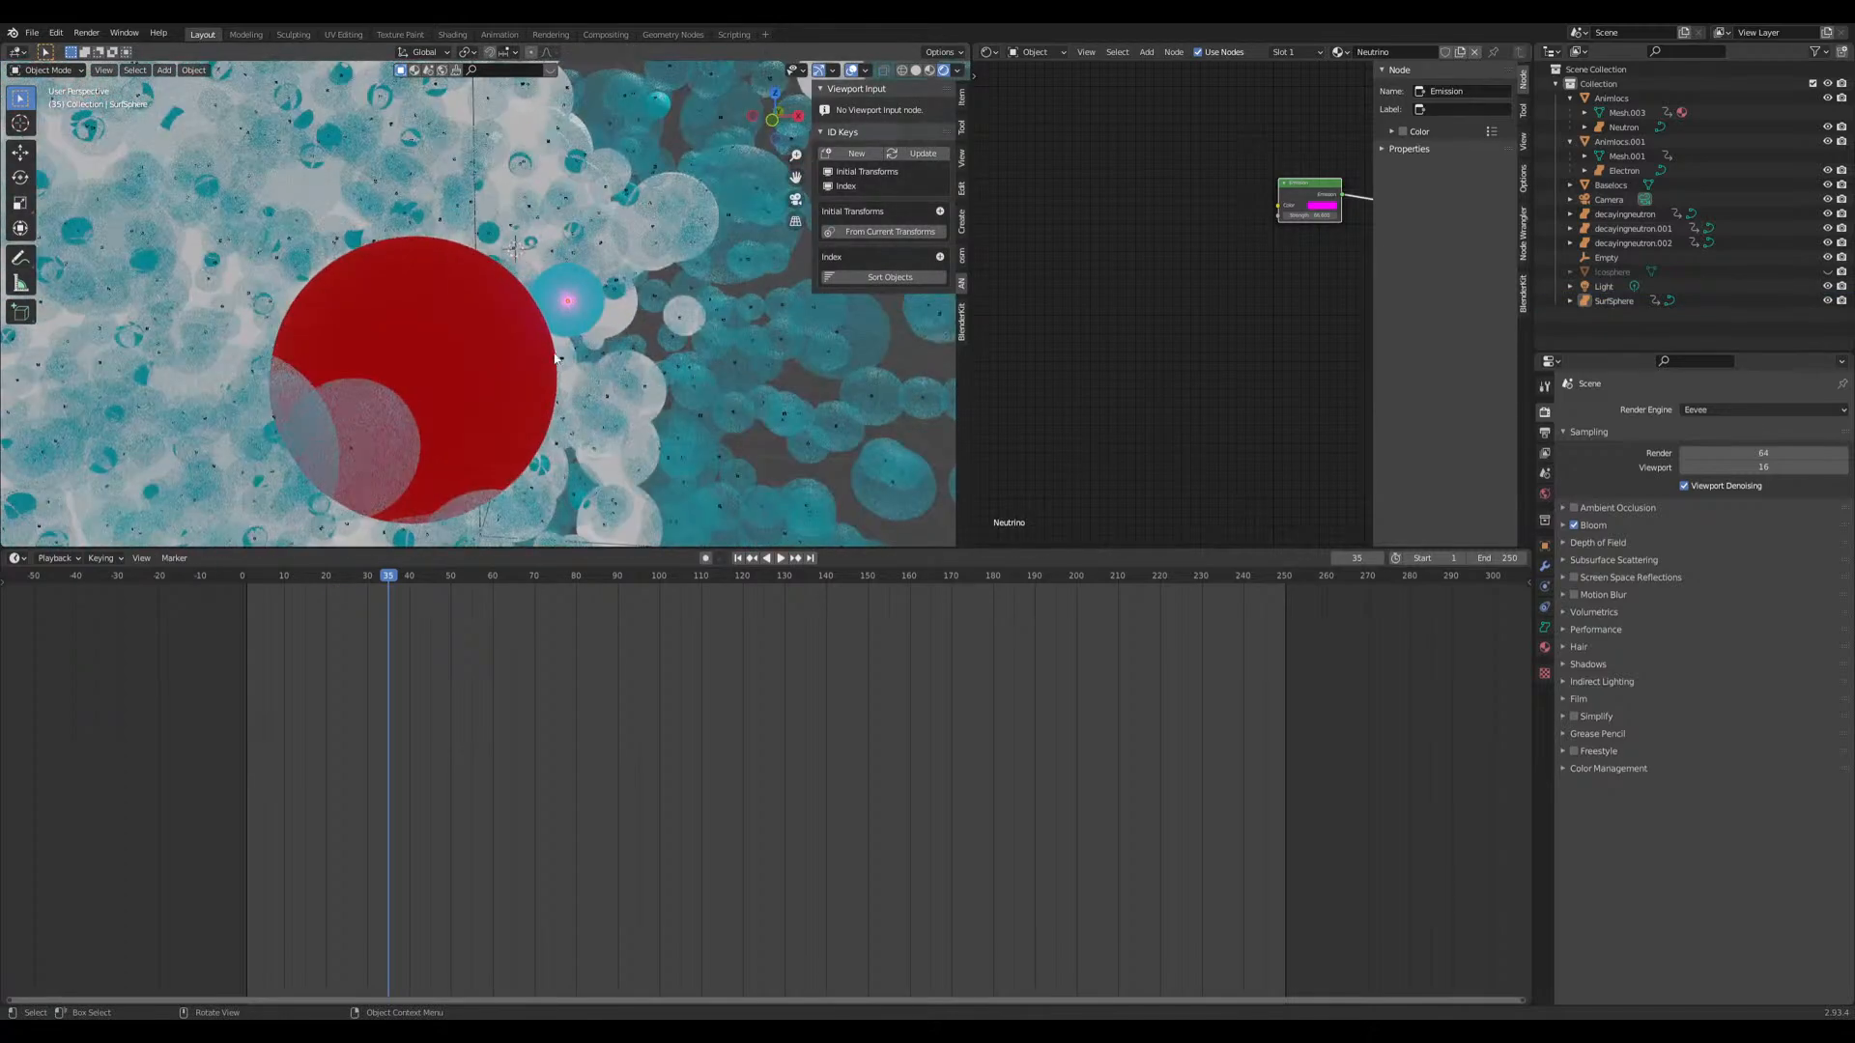
click(570, 311)
middle_drag(570, 311, 421, 350)
scroll(241, 356, up, 3)
click(421, 349)
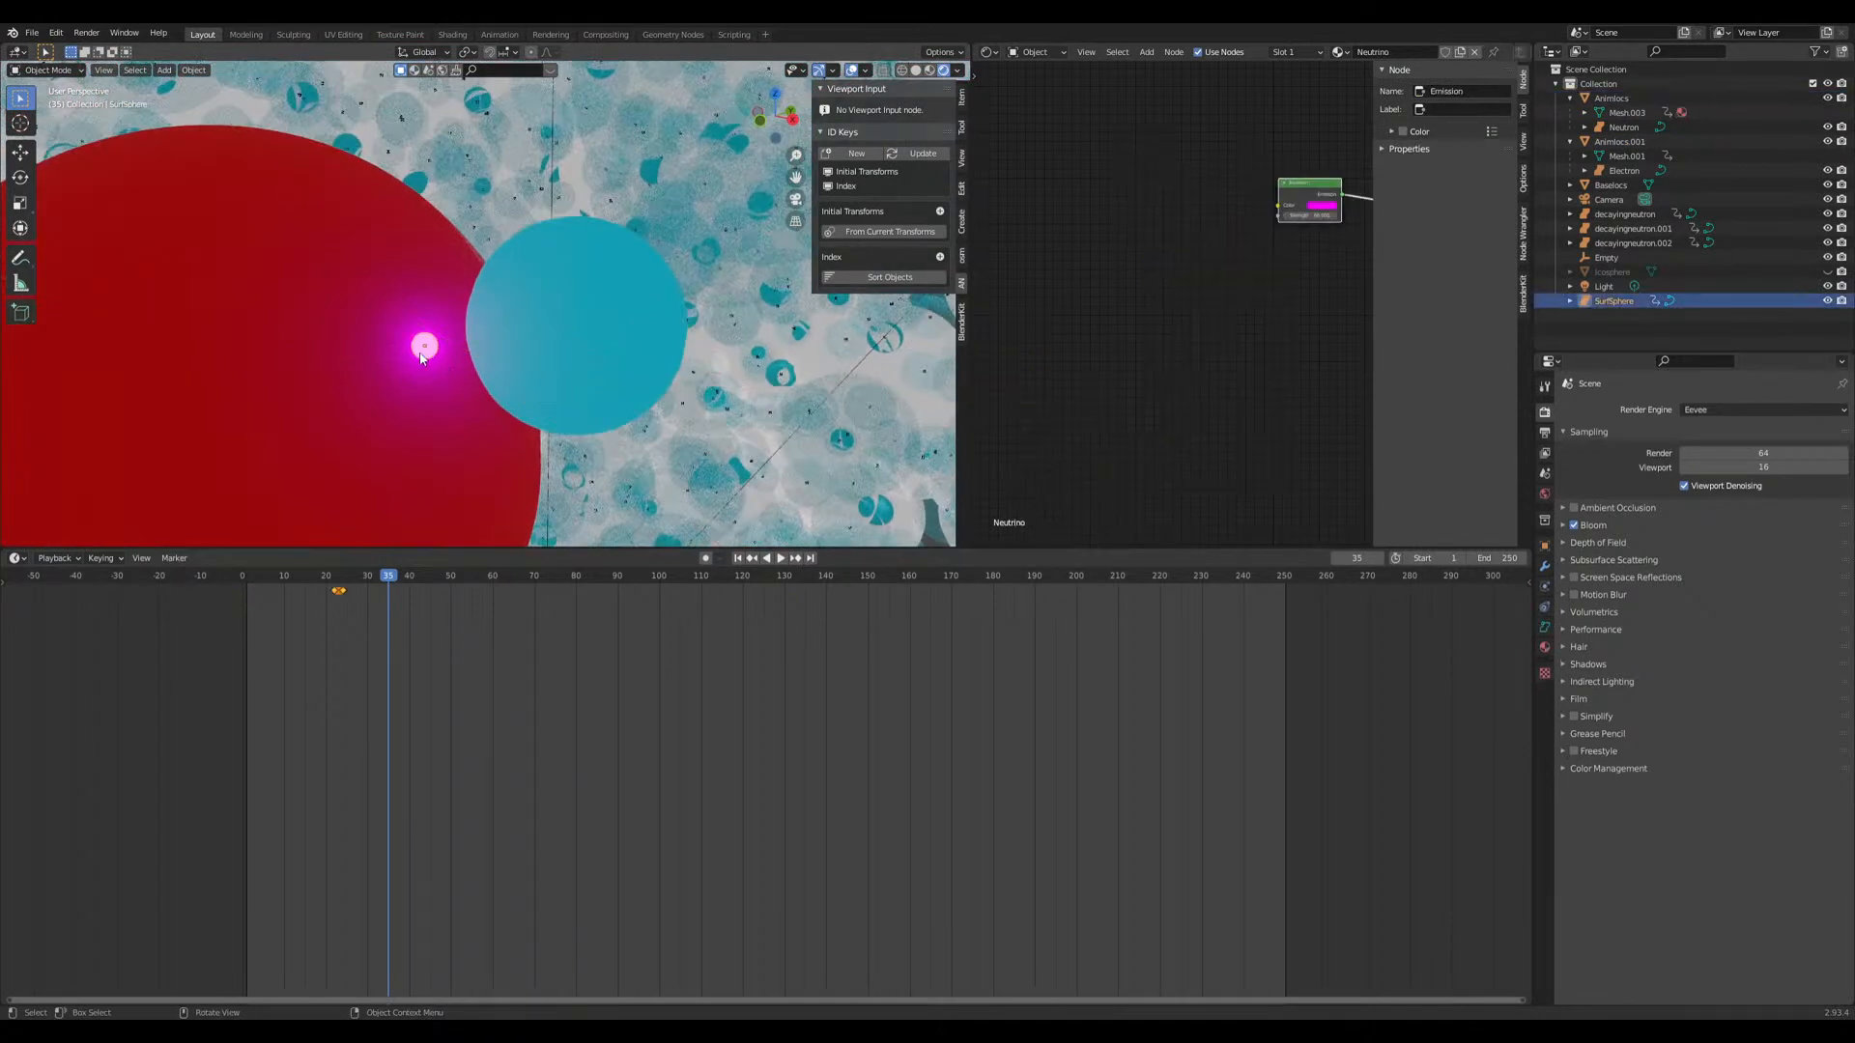
key(g)
click(423, 350)
key(g)
key(shift+z)
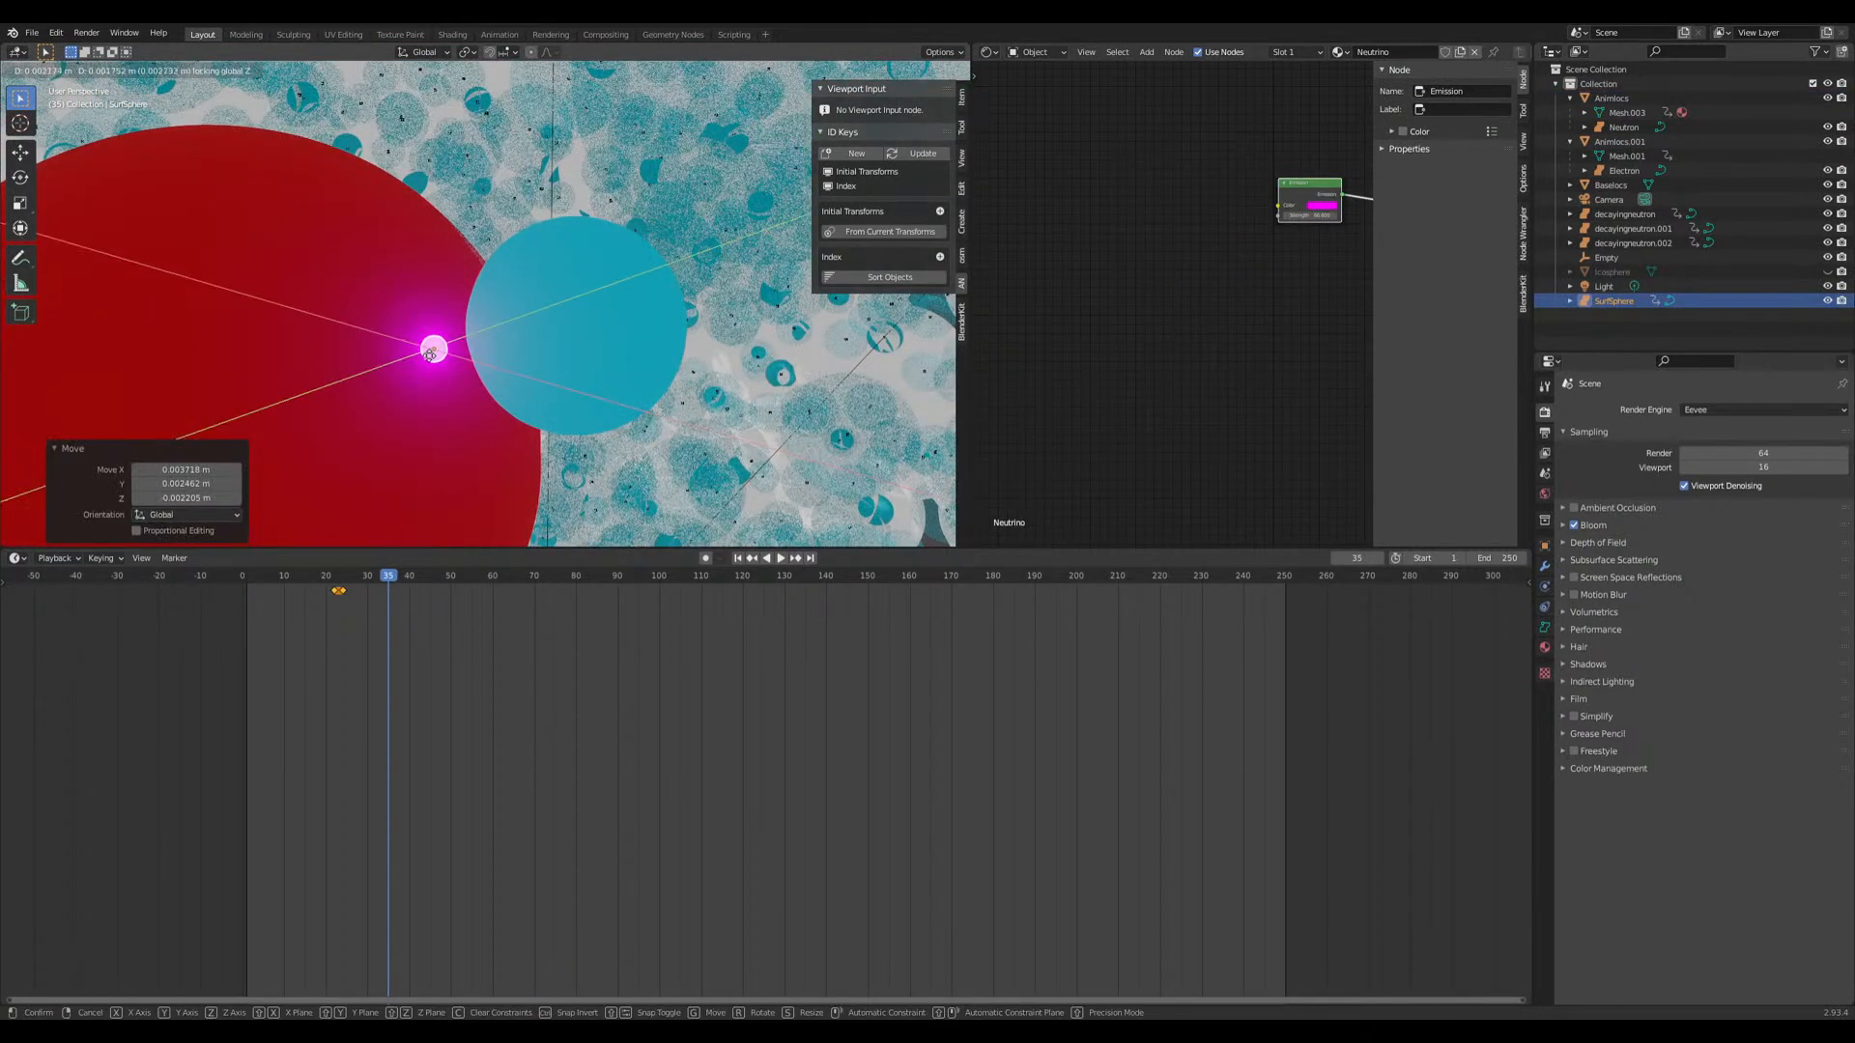
click(435, 347)
Step: Move the neutrino within the horizontal plane until it sits at the proton's surface beside the electron
middle_drag(436, 346, 745, 402)
key(shift+g)
key(g)
key(shift+z)
click(802, 375)
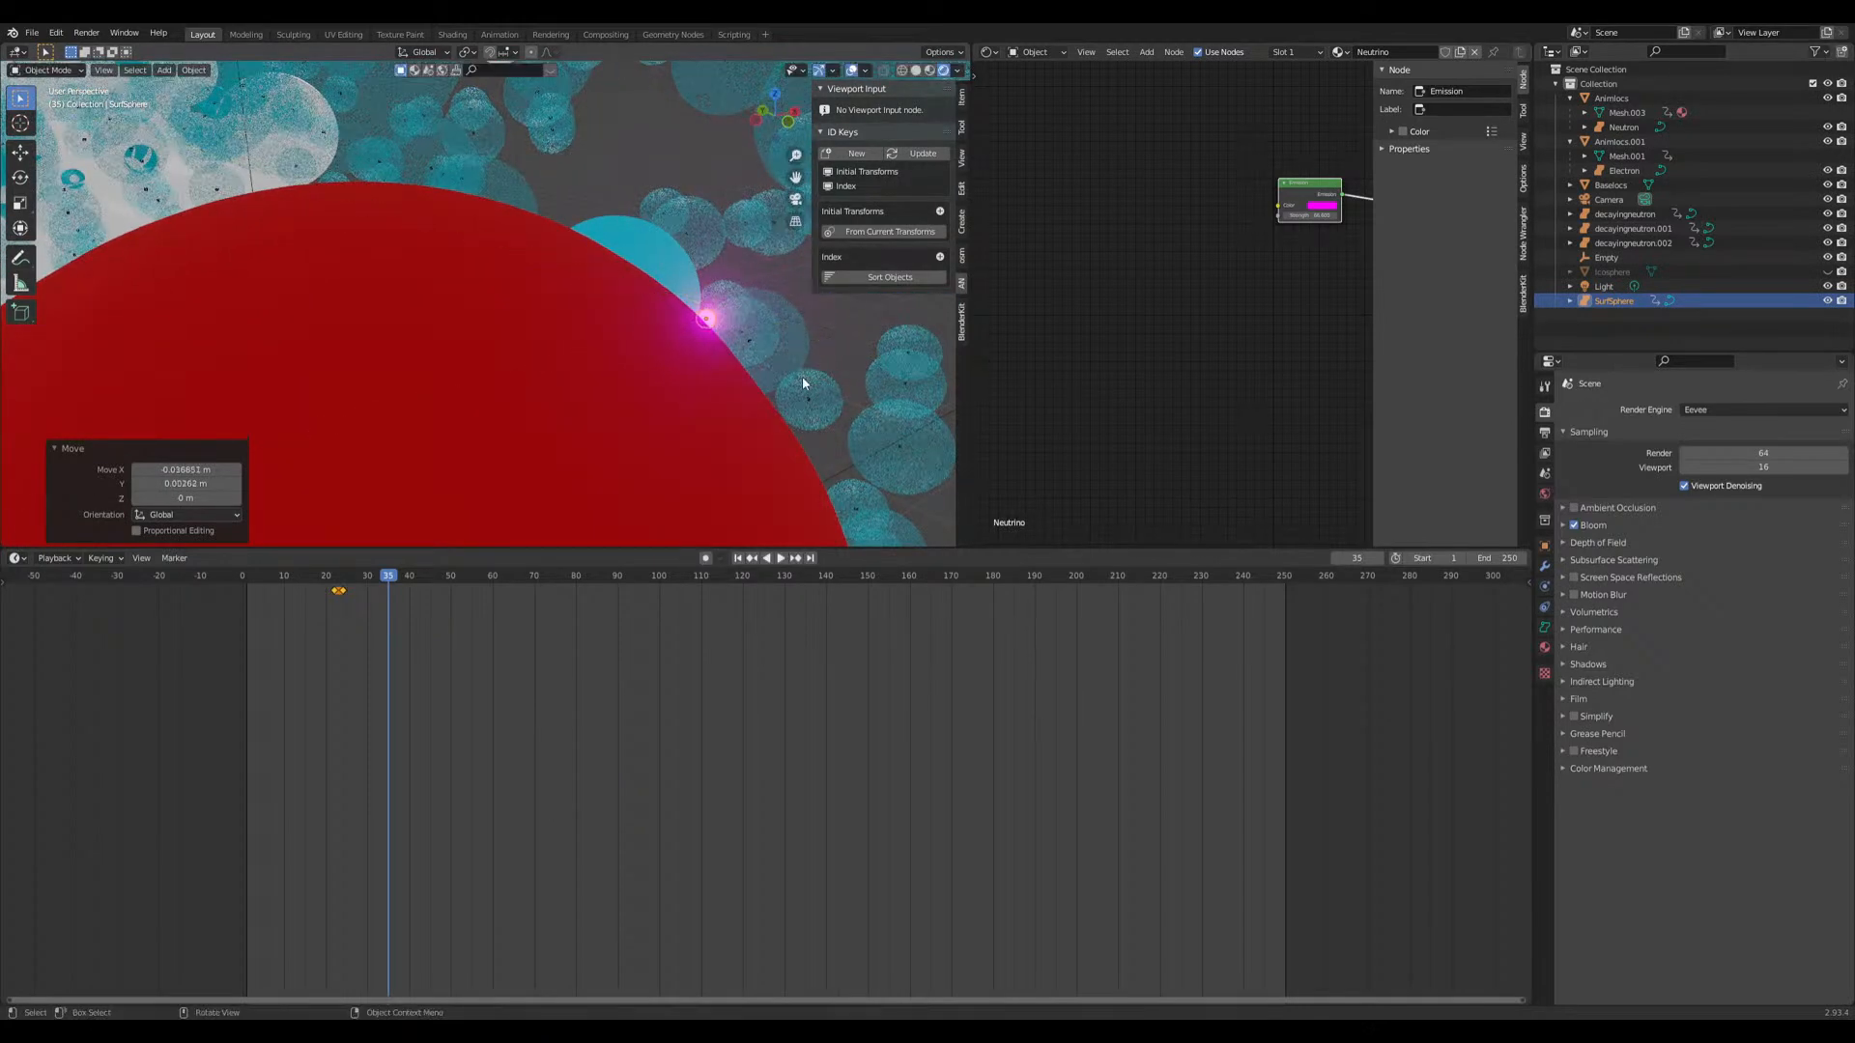
Step: Examine the proton, electron and glowing neutrino within the particle cluster from afar and up close
scroll(794, 375, down, 9)
scroll(792, 380, down, 5)
click(566, 308)
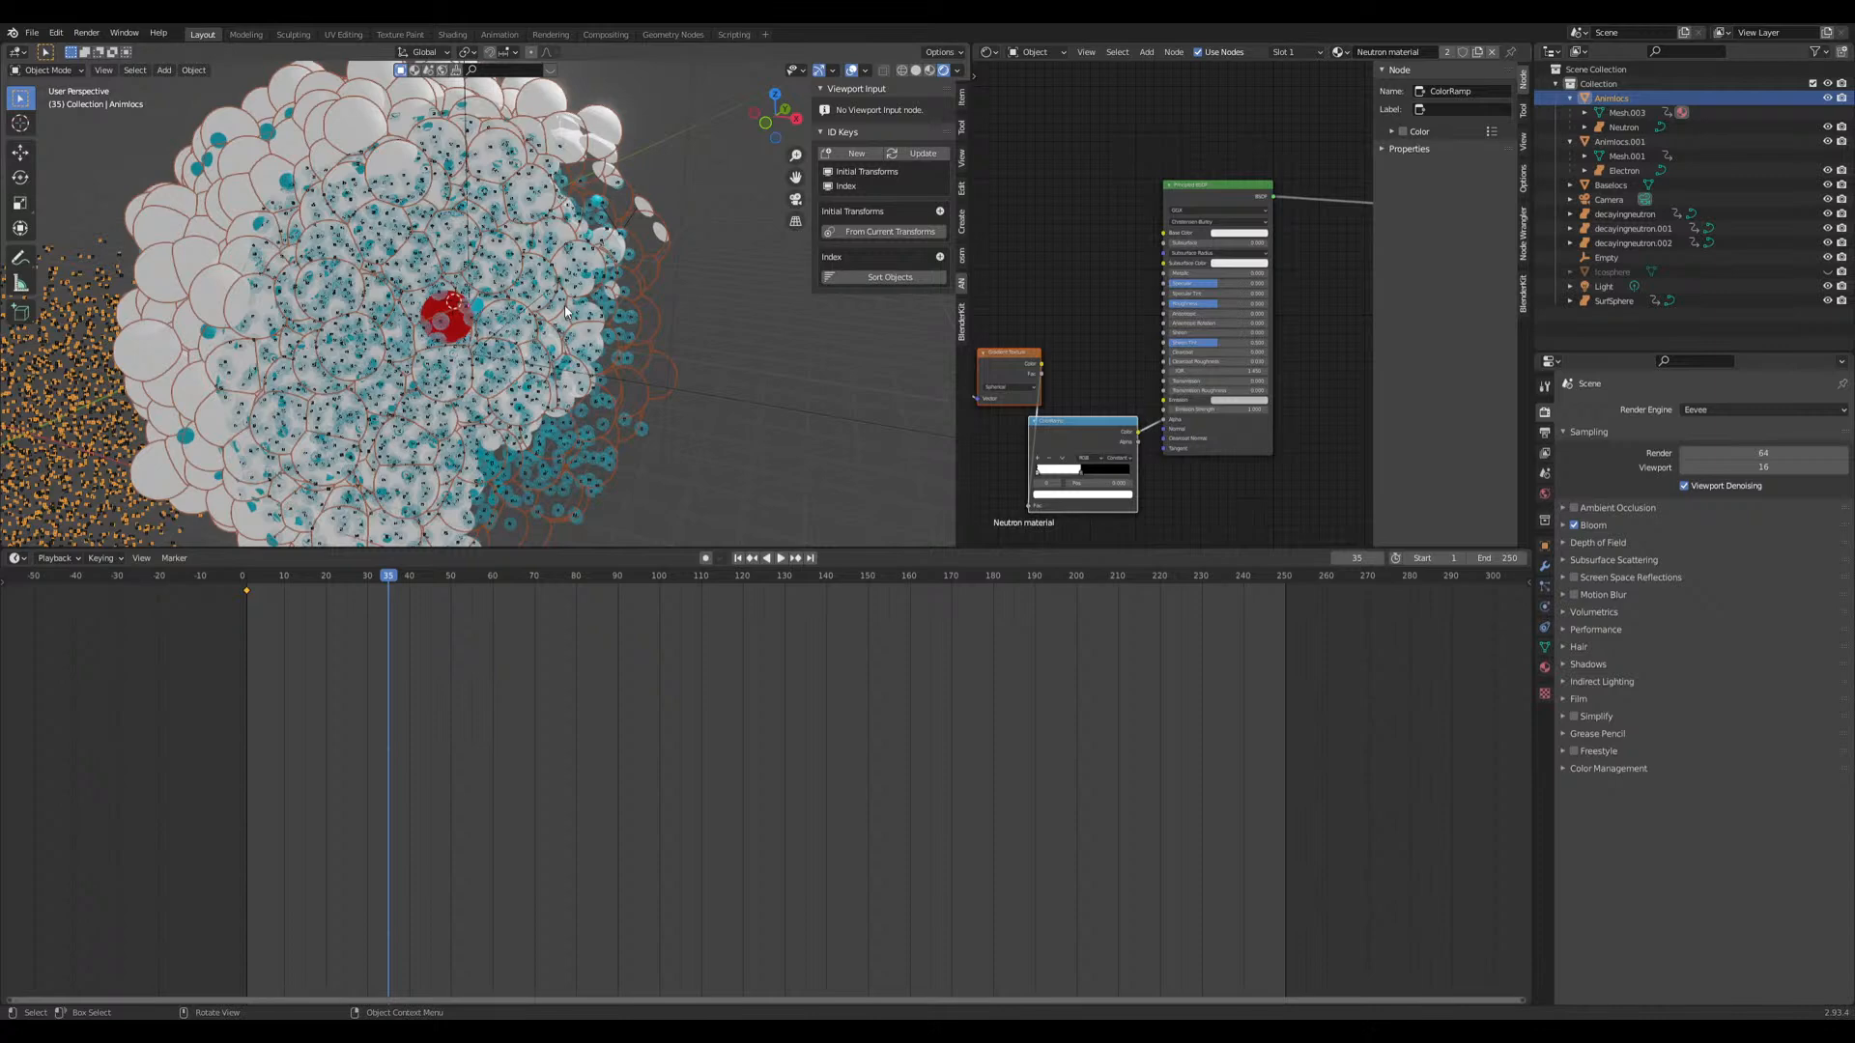
scroll(566, 311, down, 6)
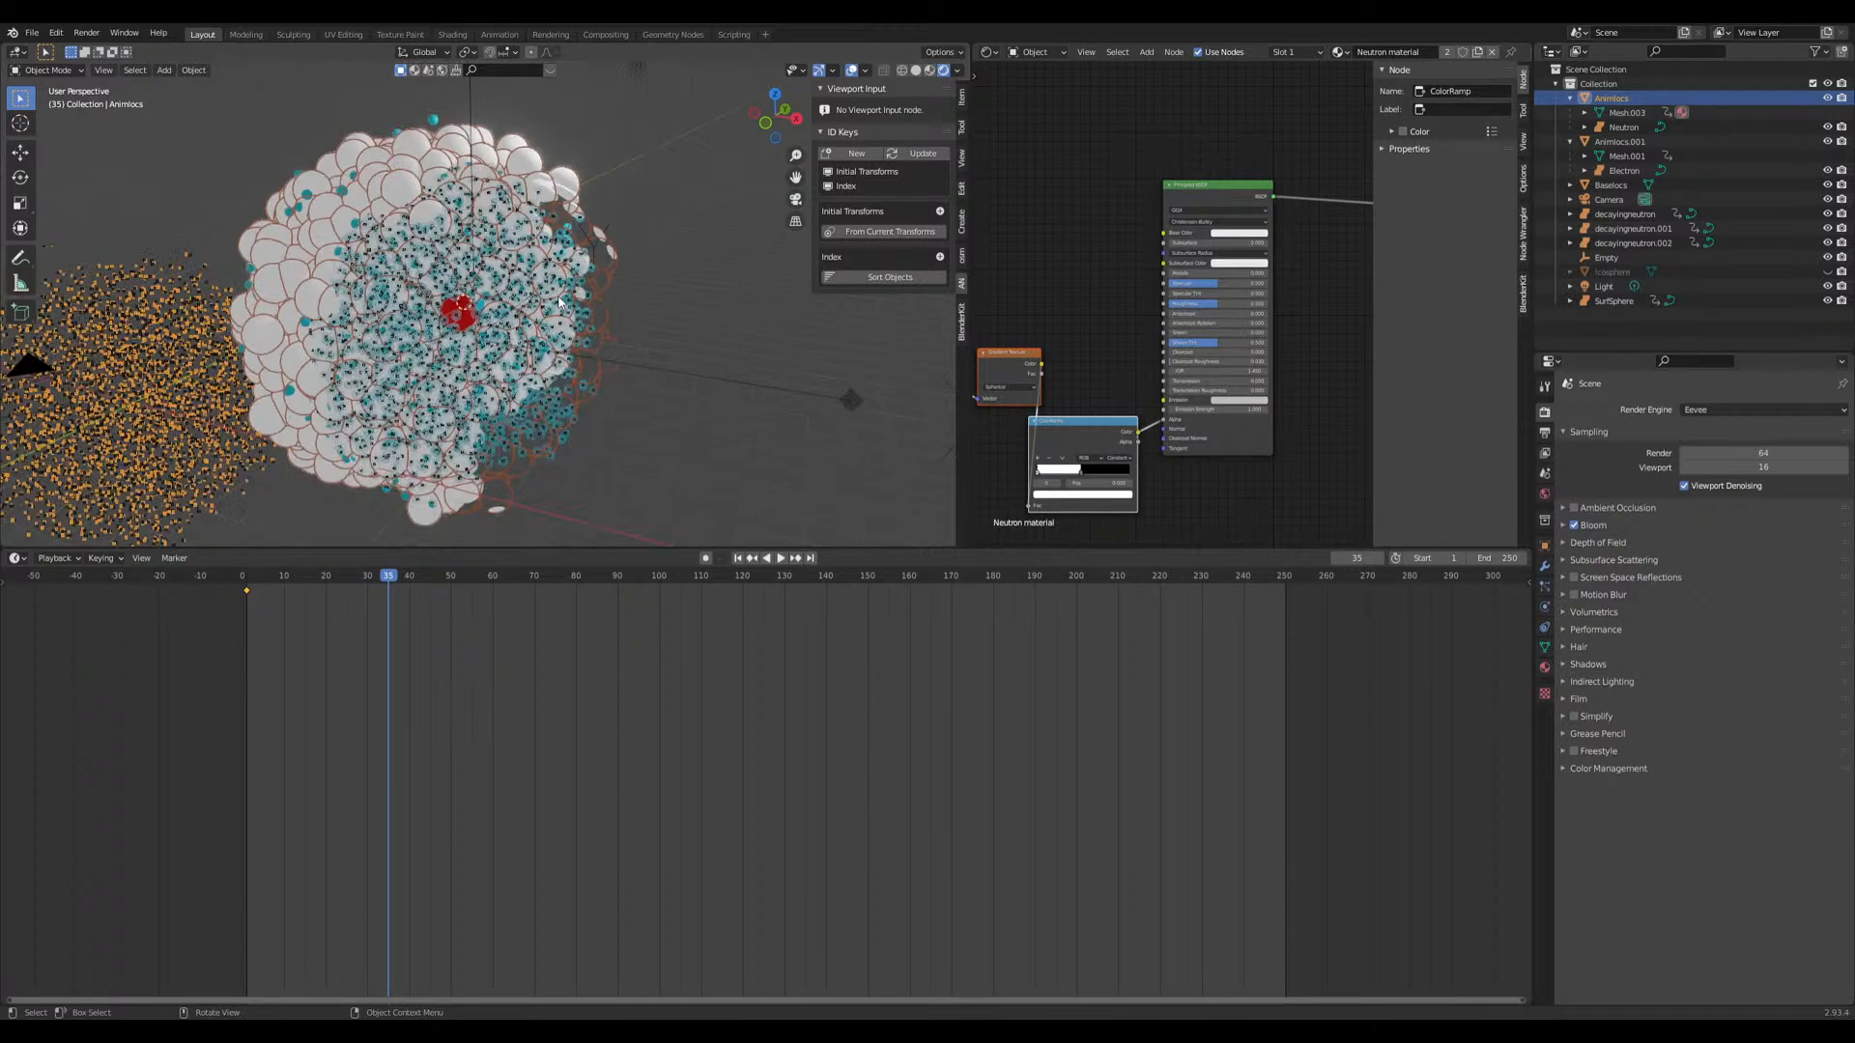
scroll(488, 396, up, 5)
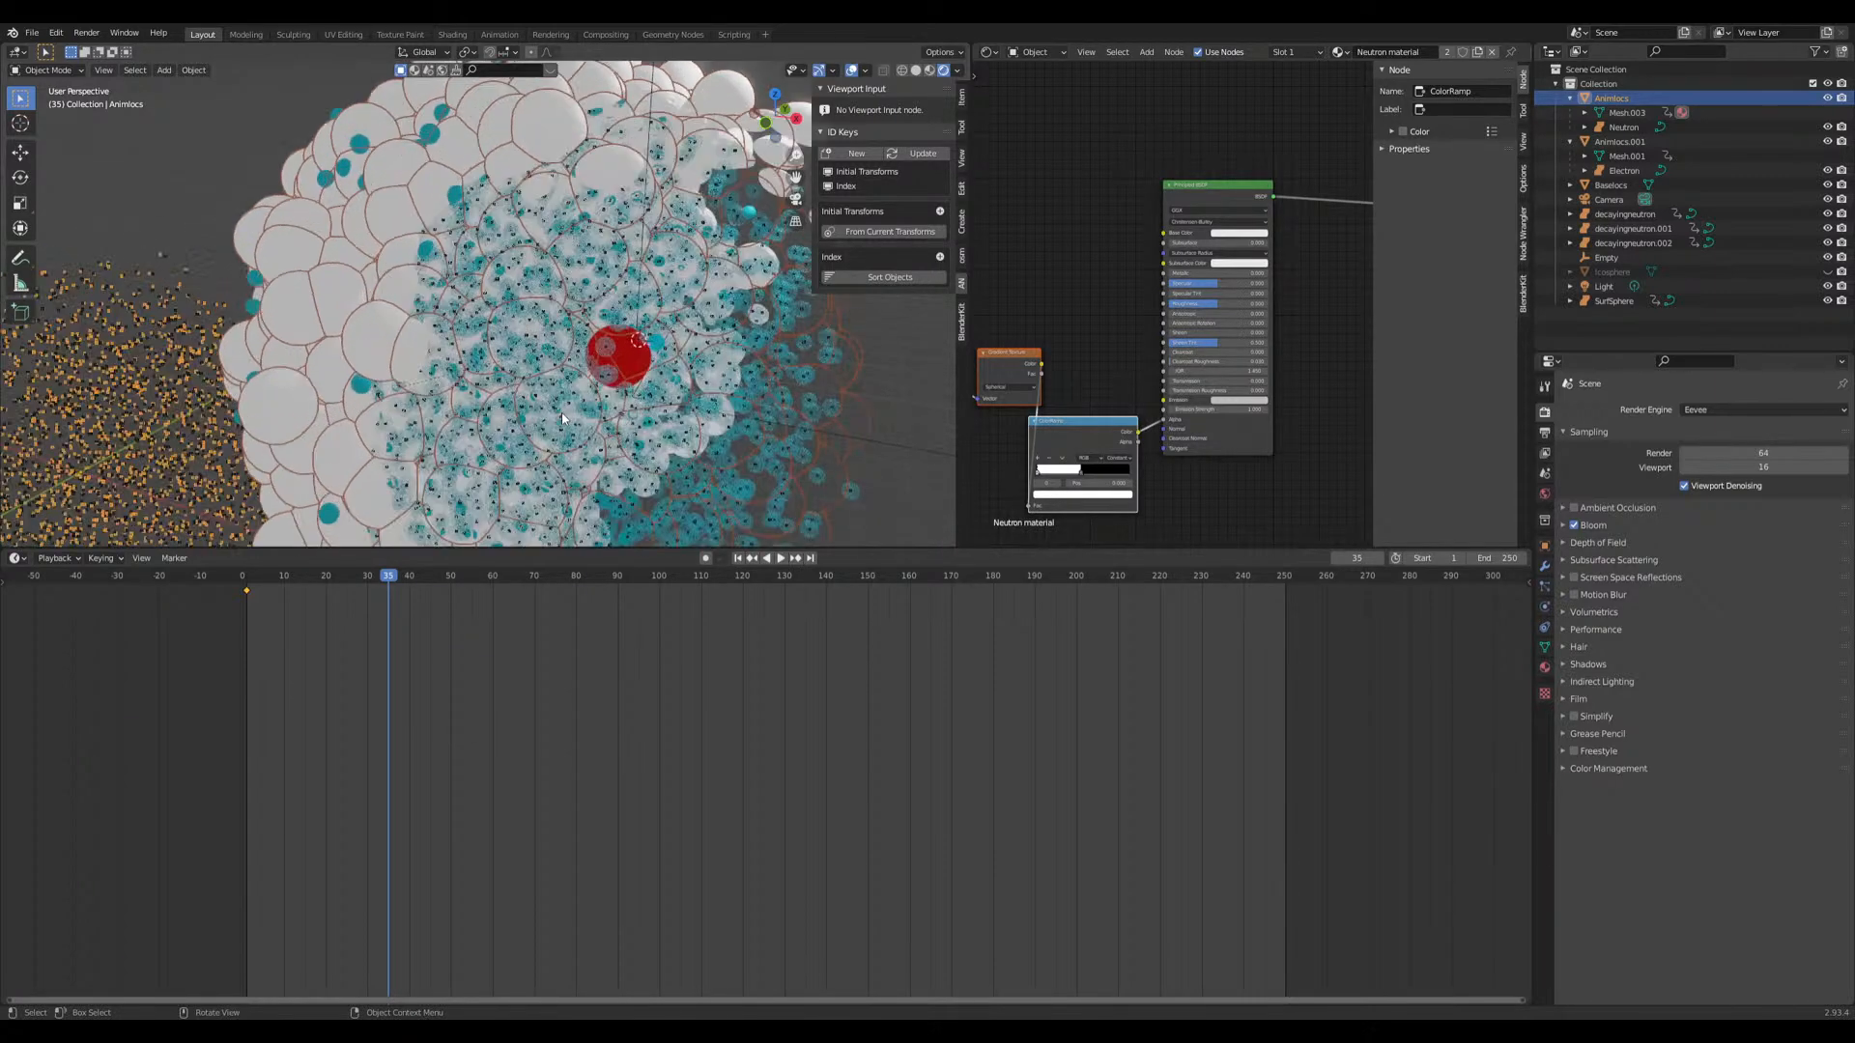
scroll(466, 367, up, 3)
middle_drag(466, 367, 750, 310)
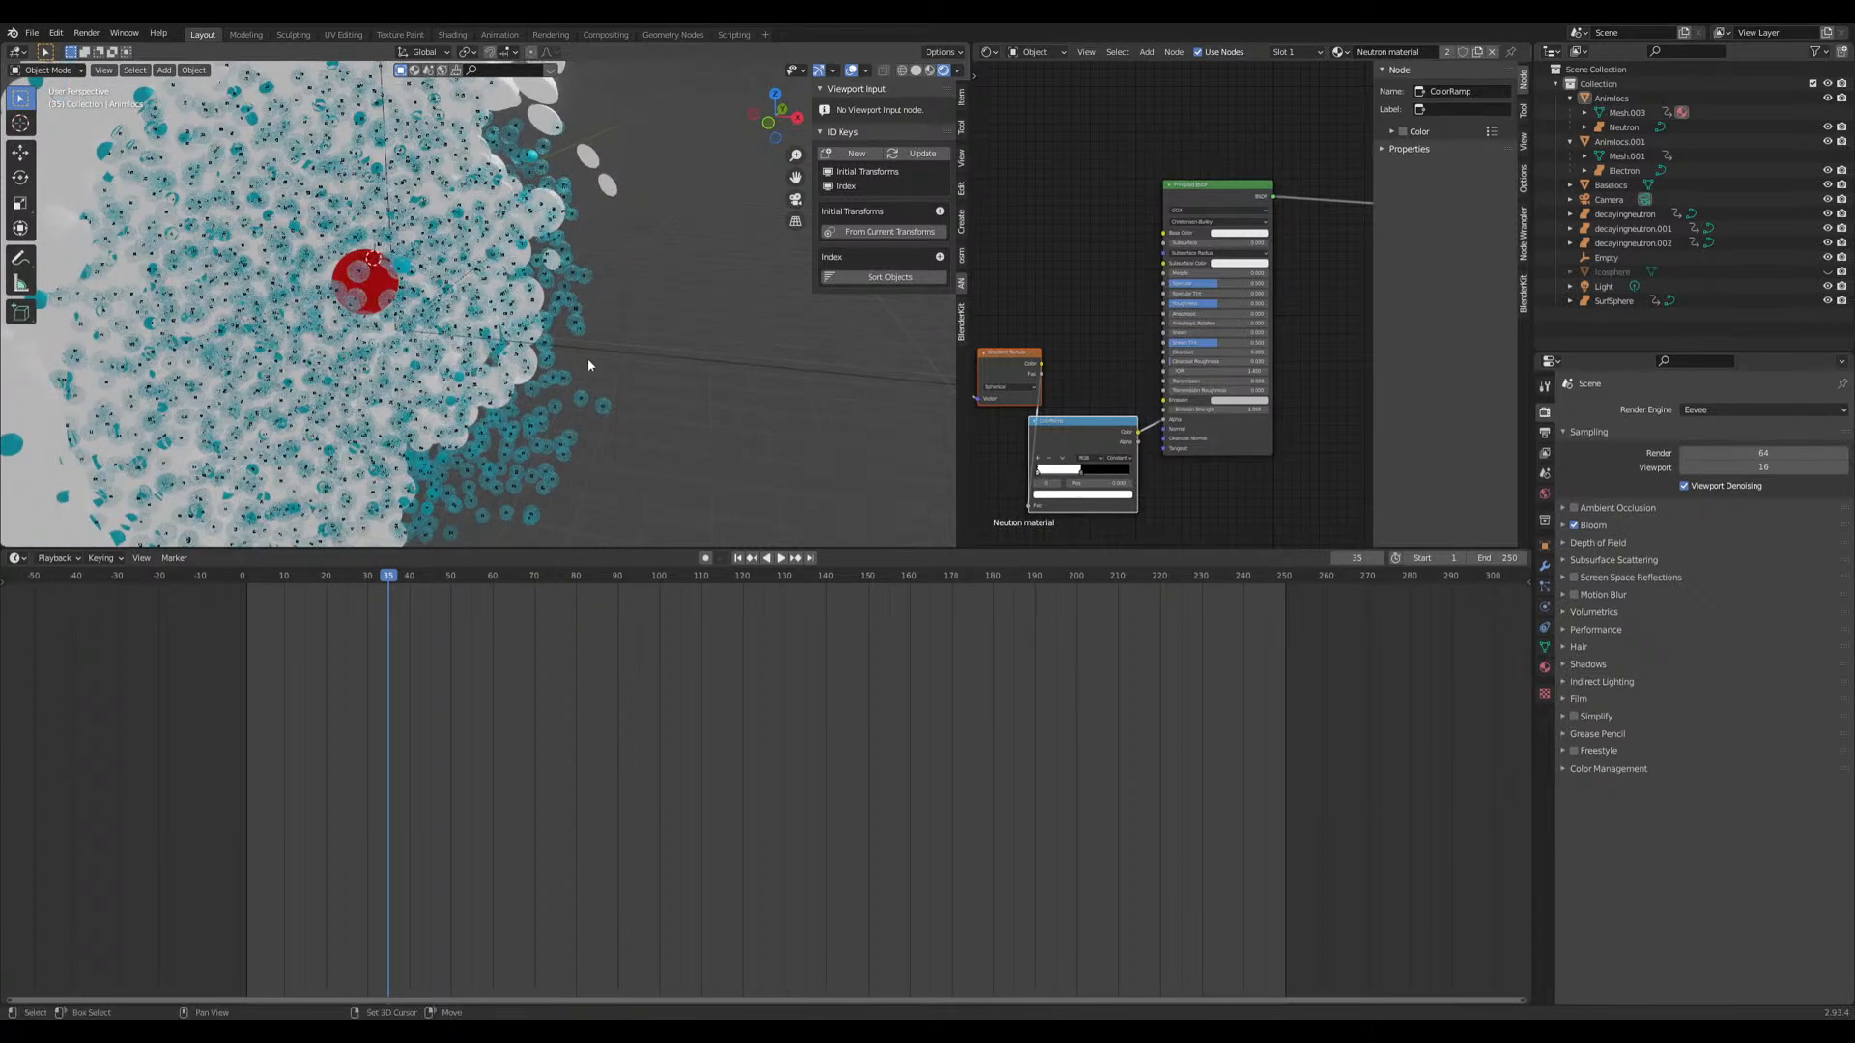
scroll(680, 357, up, 4)
middle_drag(676, 362, 489, 417)
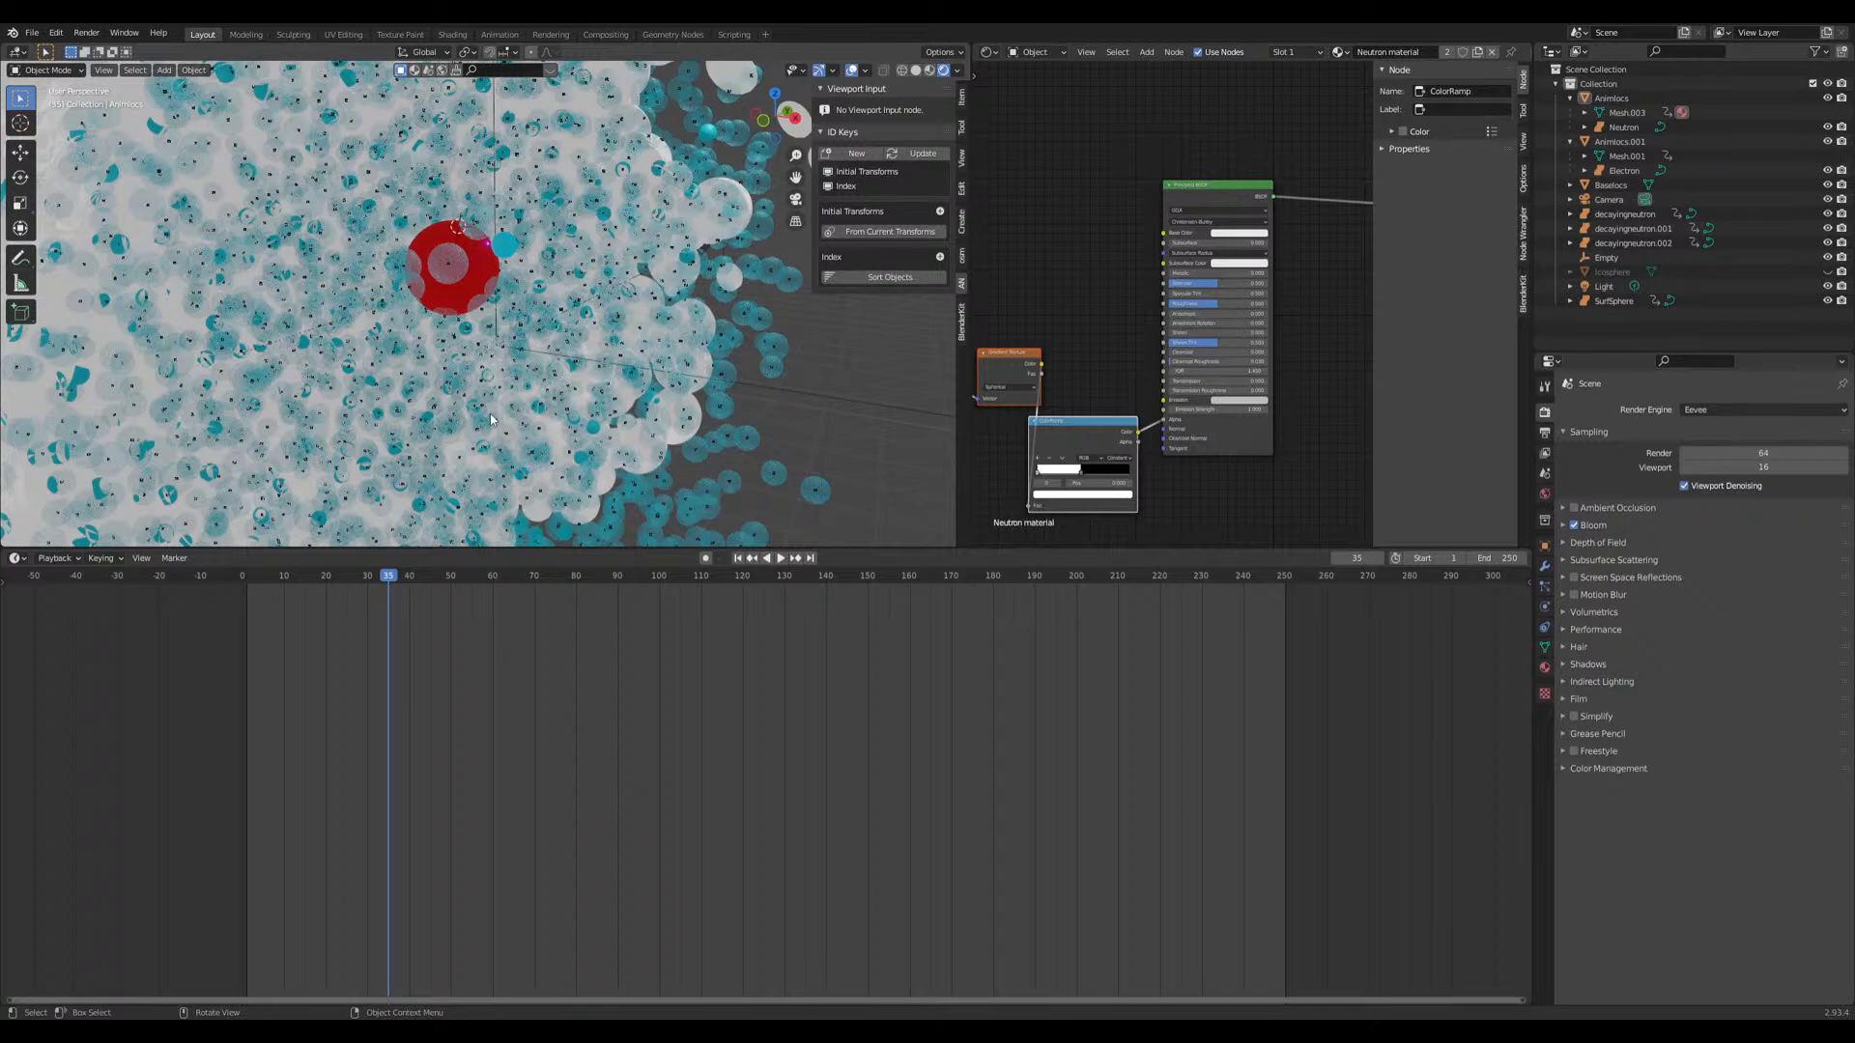
scroll(490, 414, up, 4)
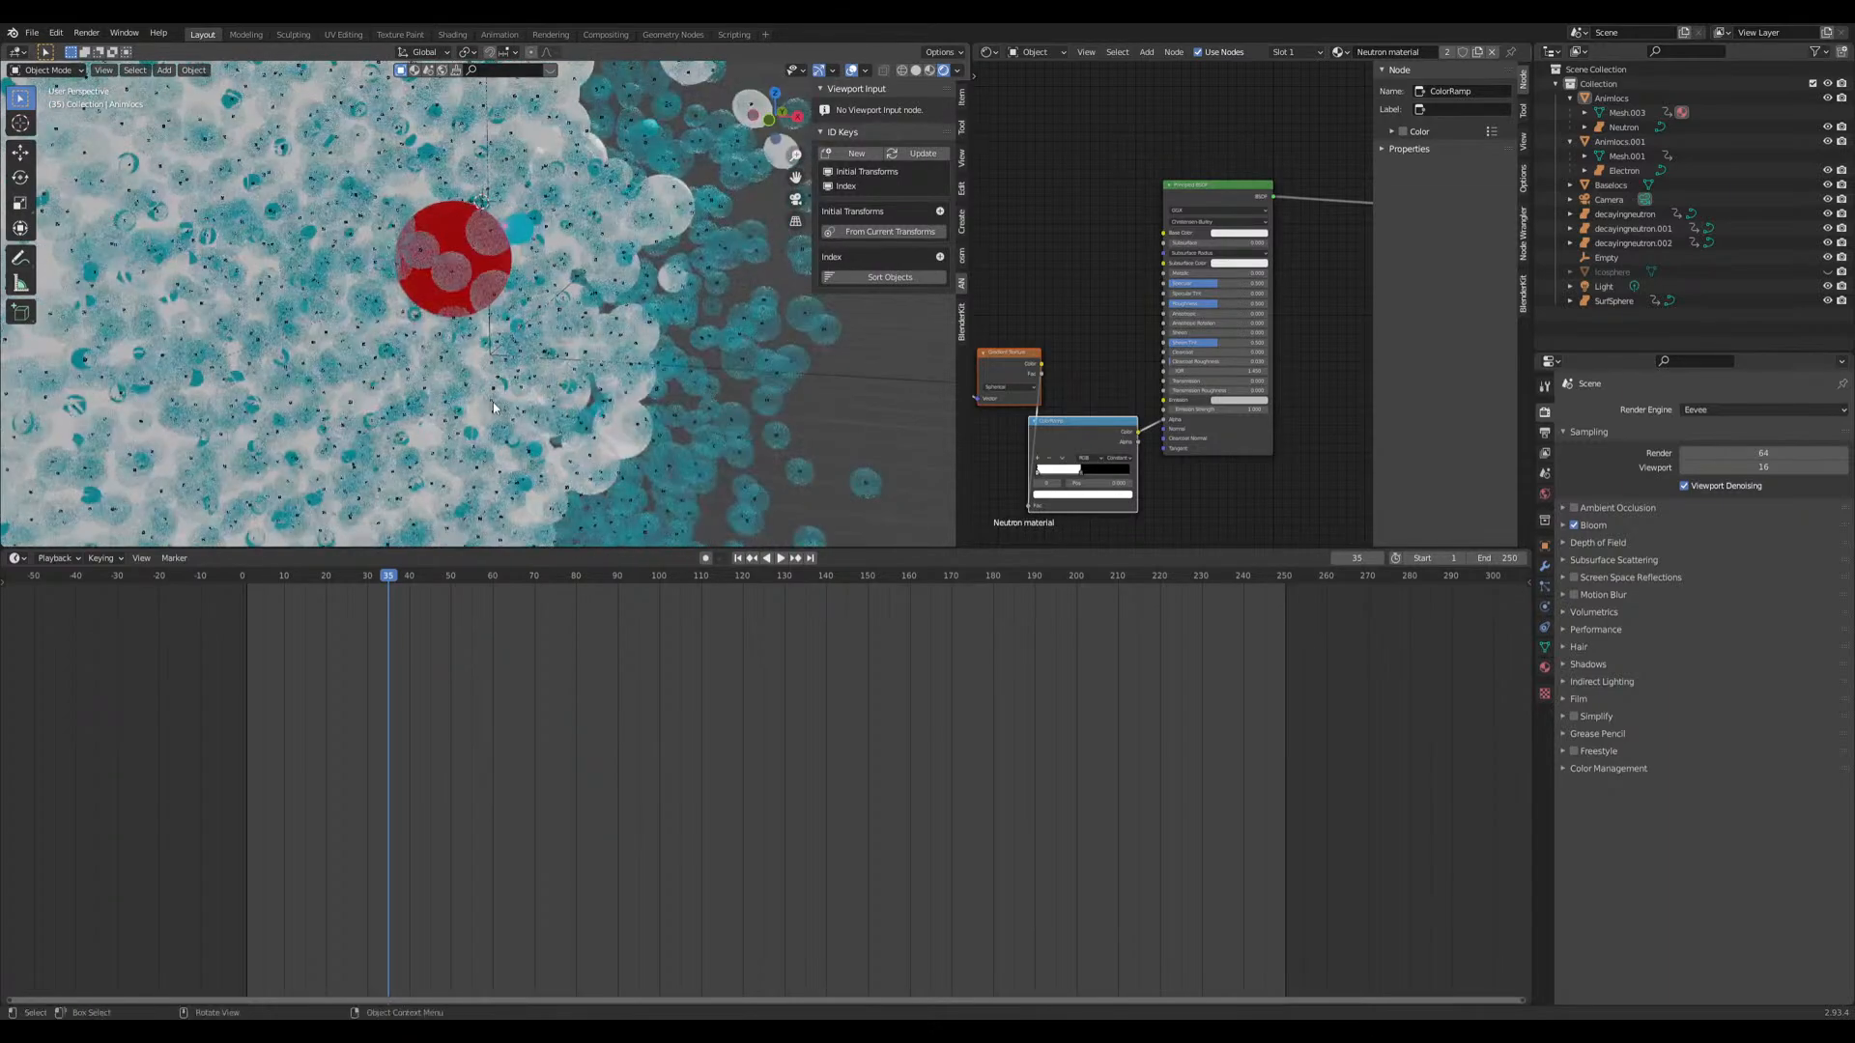
scroll(497, 430, up, 3)
middle_drag(496, 429, 418, 444)
scroll(618, 425, up, 3)
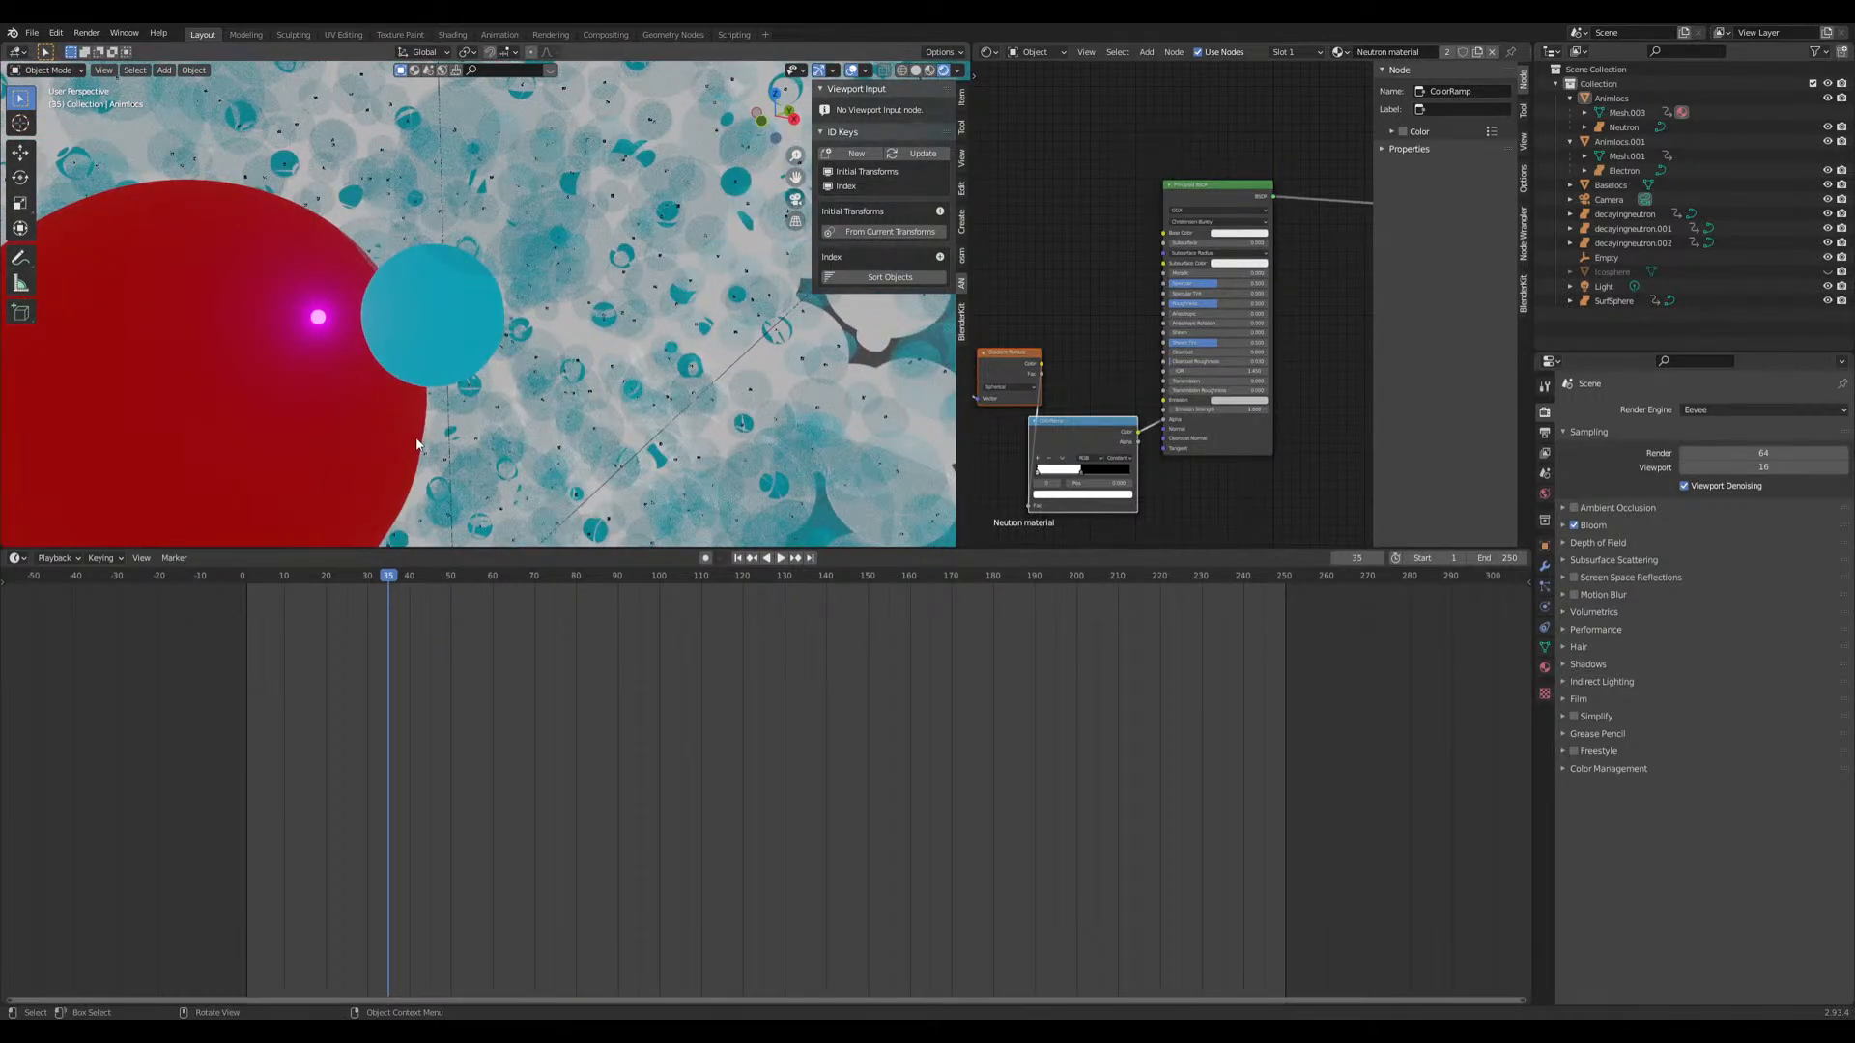
Step: Save the file and examine the particle cluster around the red proton from afar and up close
scroll(417, 443, down, 10)
key(ctrl+s)
middle_drag(474, 443, 645, 475)
scroll(672, 481, up, 10)
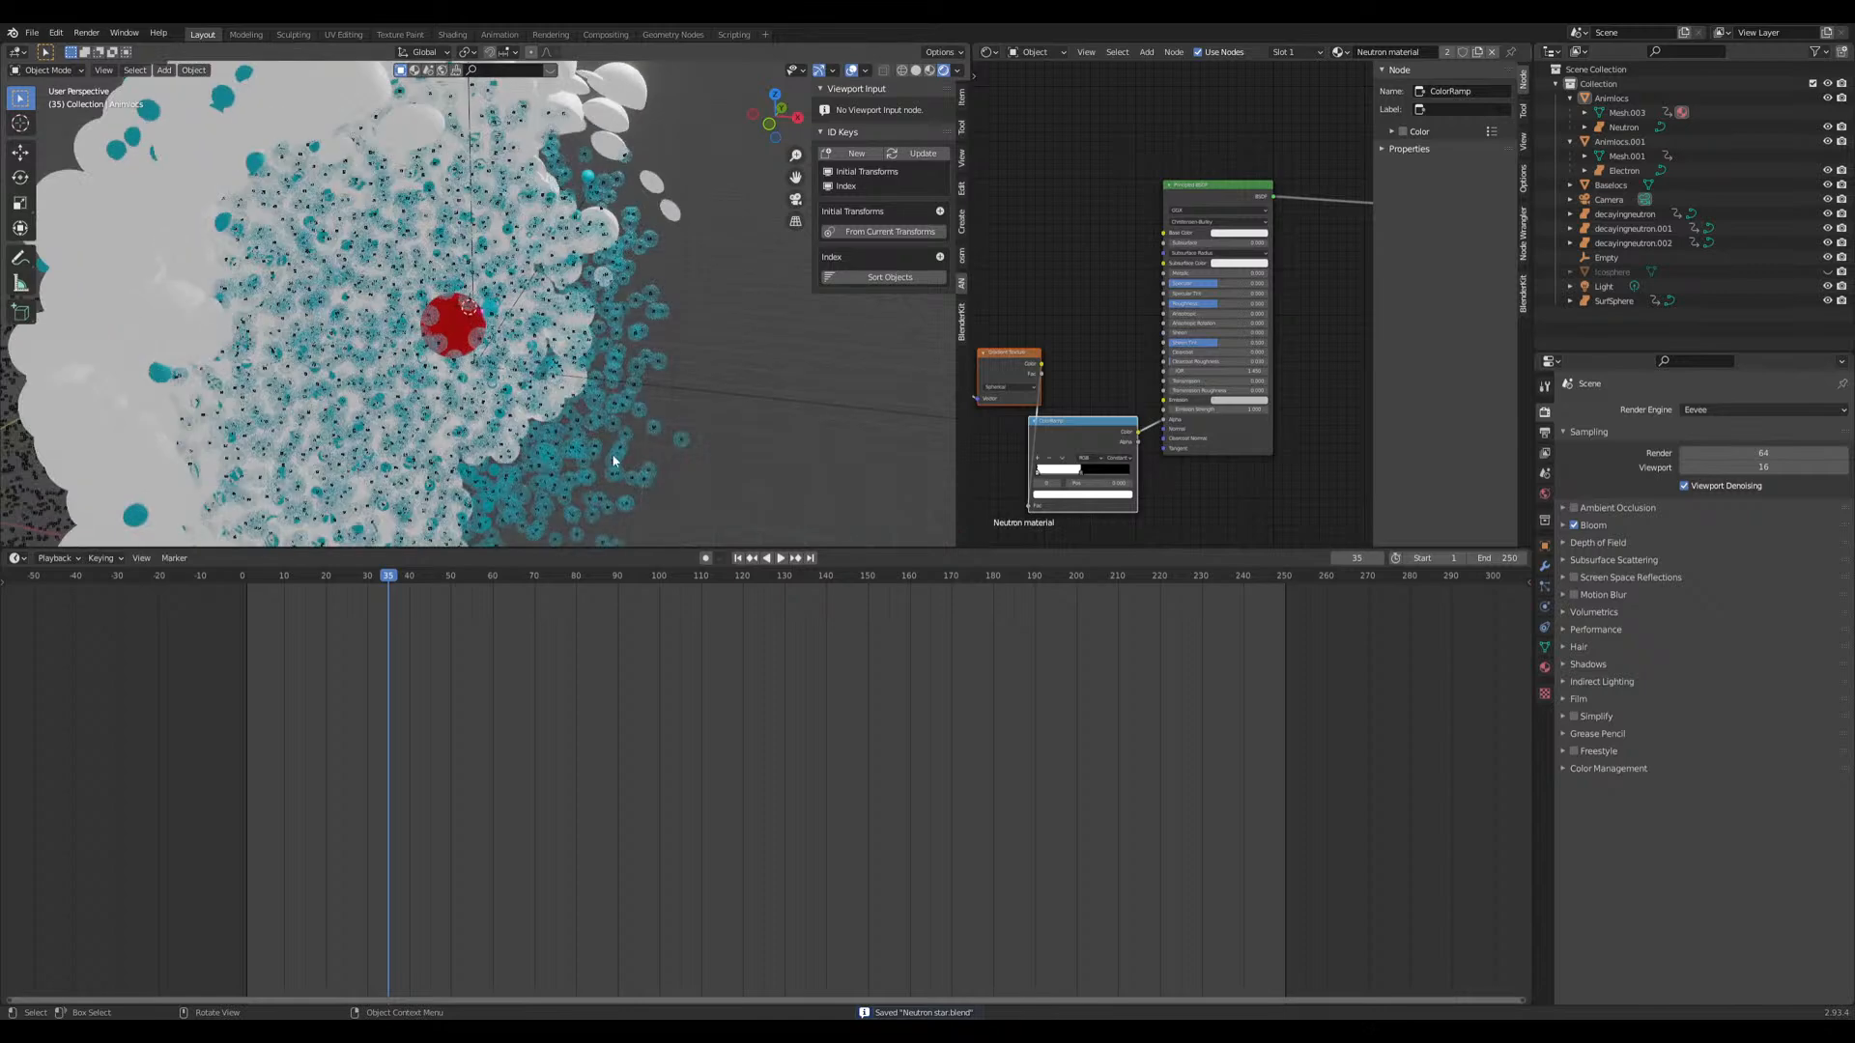
scroll(534, 431, down, 10)
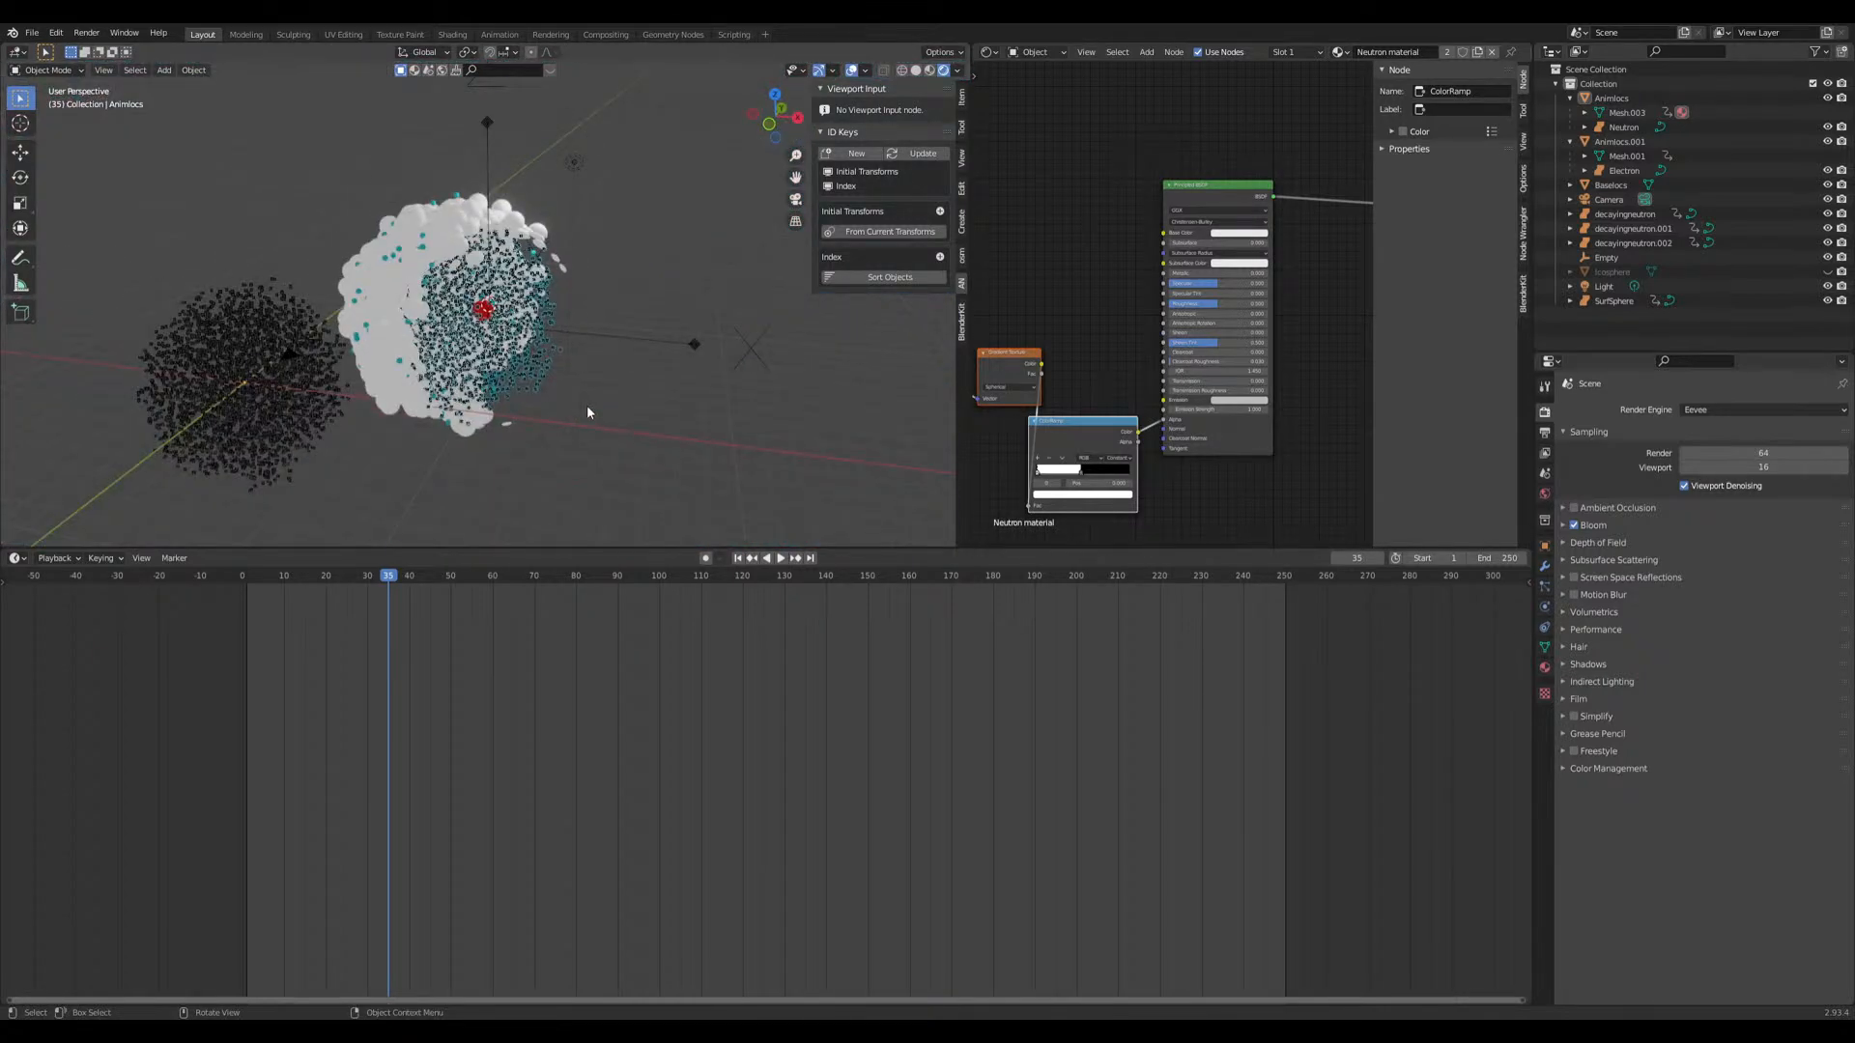
scroll(587, 407, up, 9)
Step: Play the animation from before the decay to frame 32 to check the proton, electron and neutrino
drag(373, 579, 305, 582)
key(space)
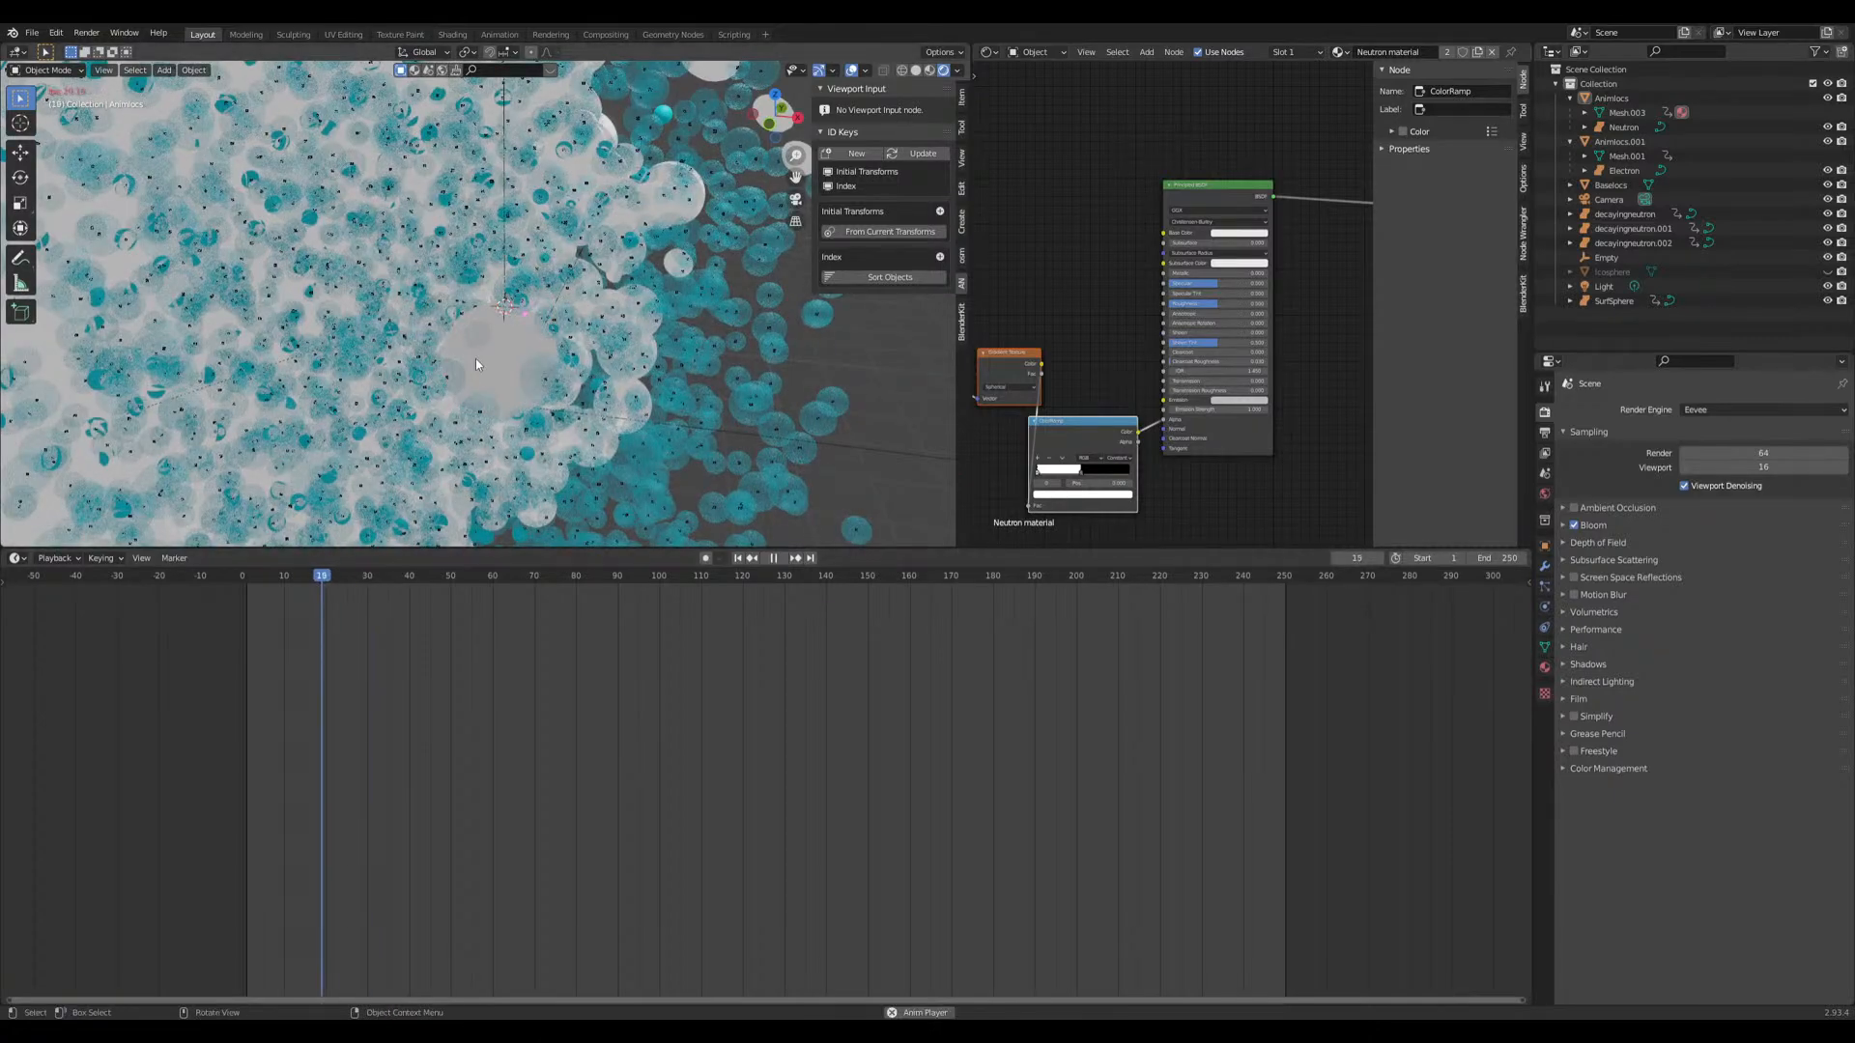
key(space)
scroll(523, 330, up, 6)
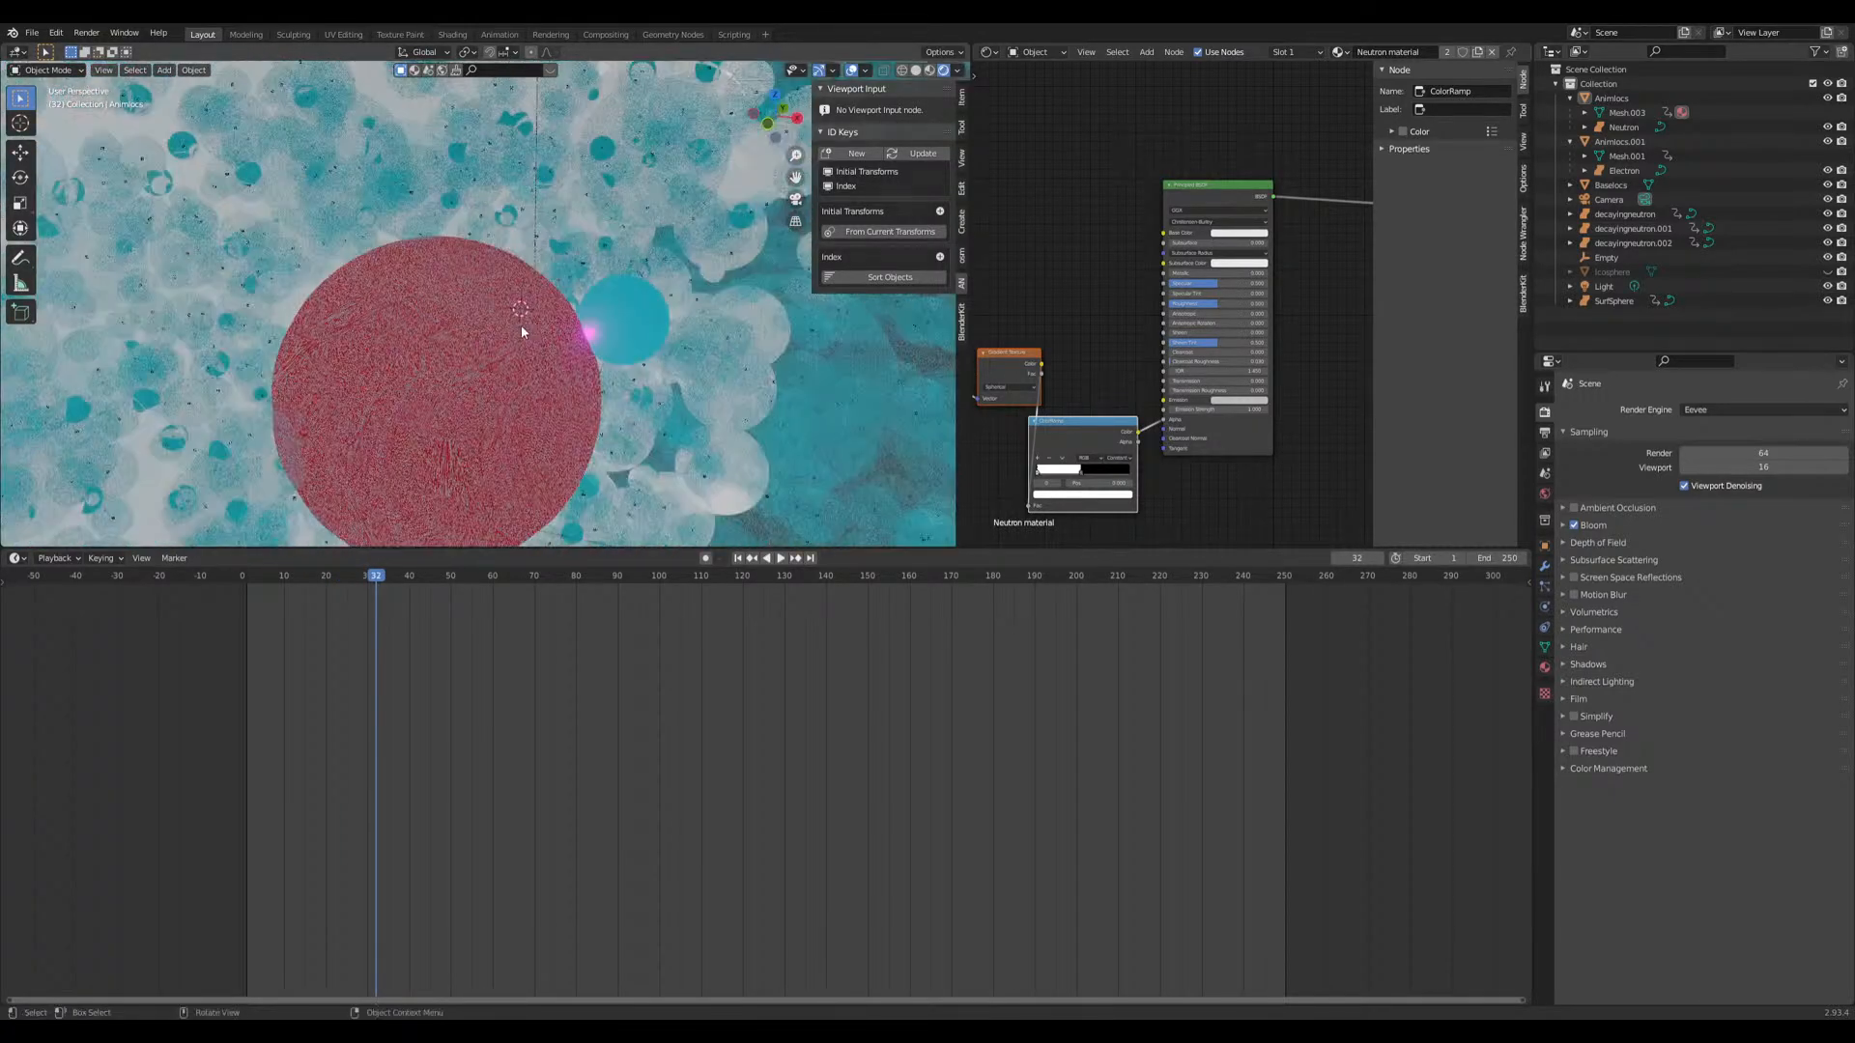
Step: Hide the cyan electron particles (Animlocs.001) surrounding the decaying neutron
click(560, 337)
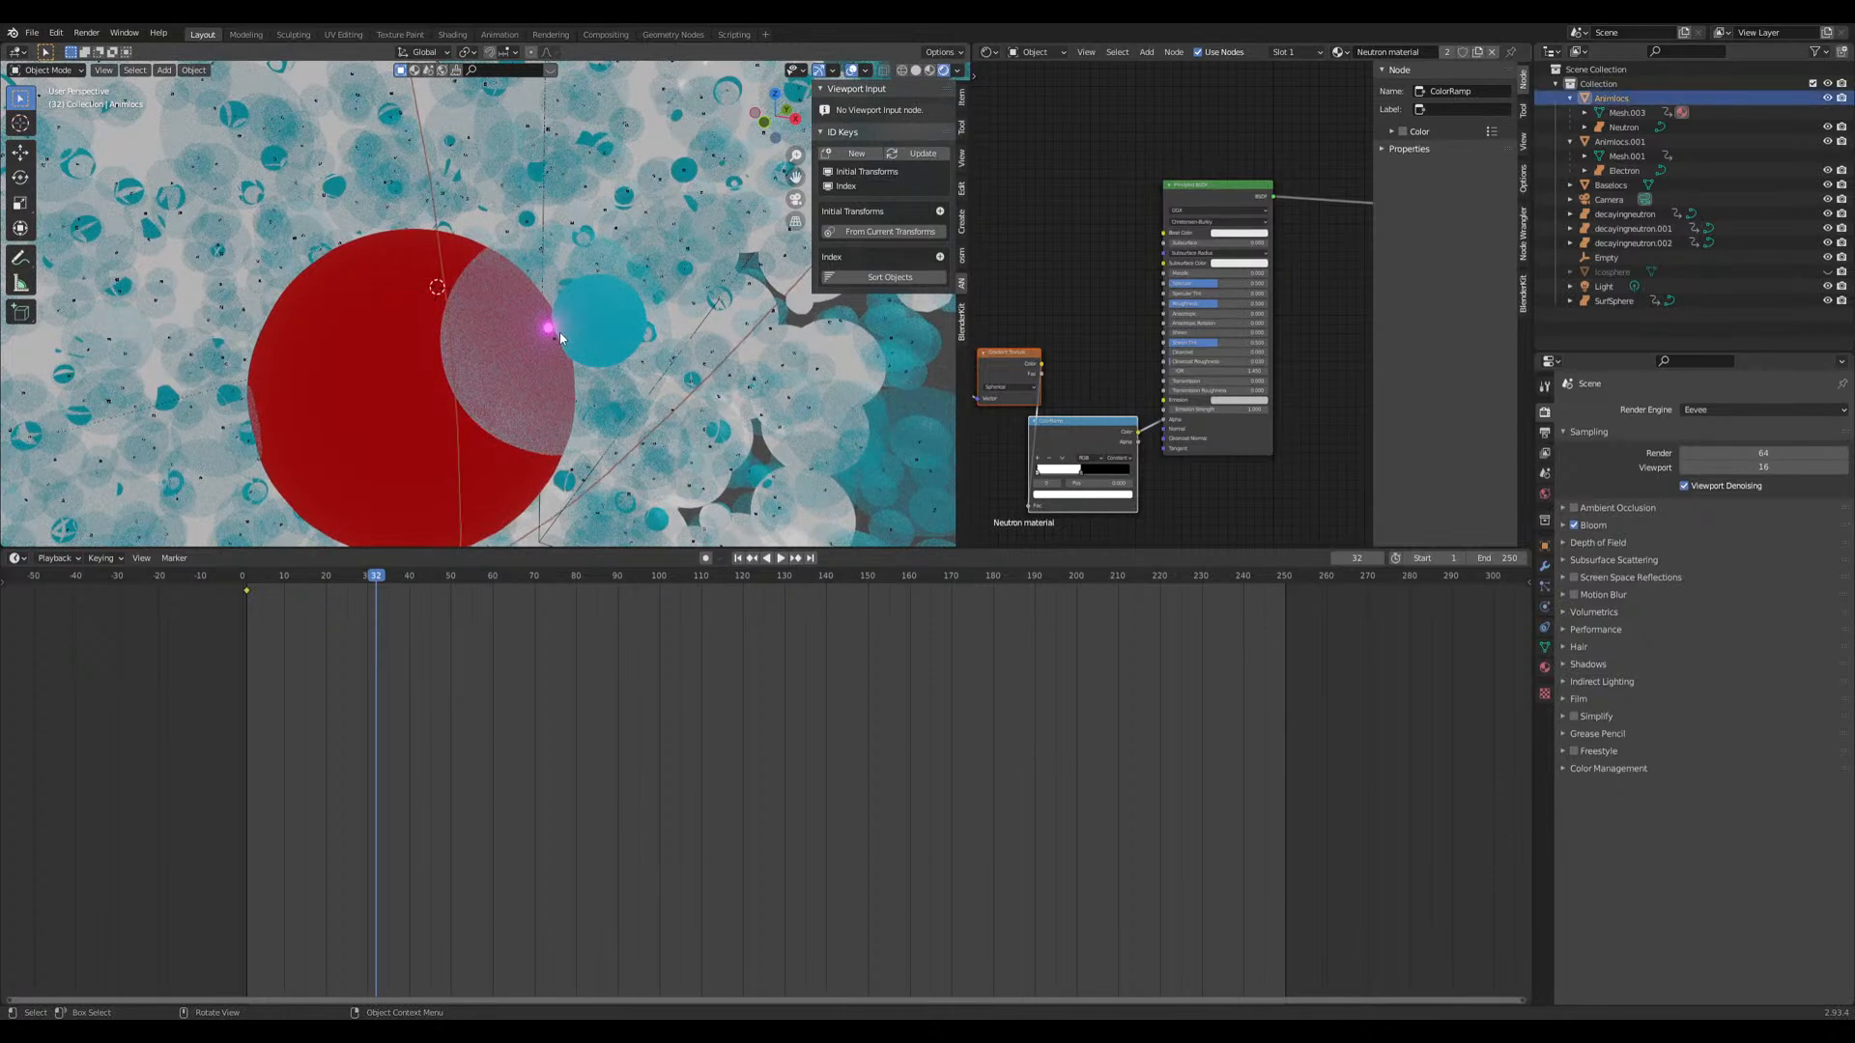
scroll(560, 337, down, 10)
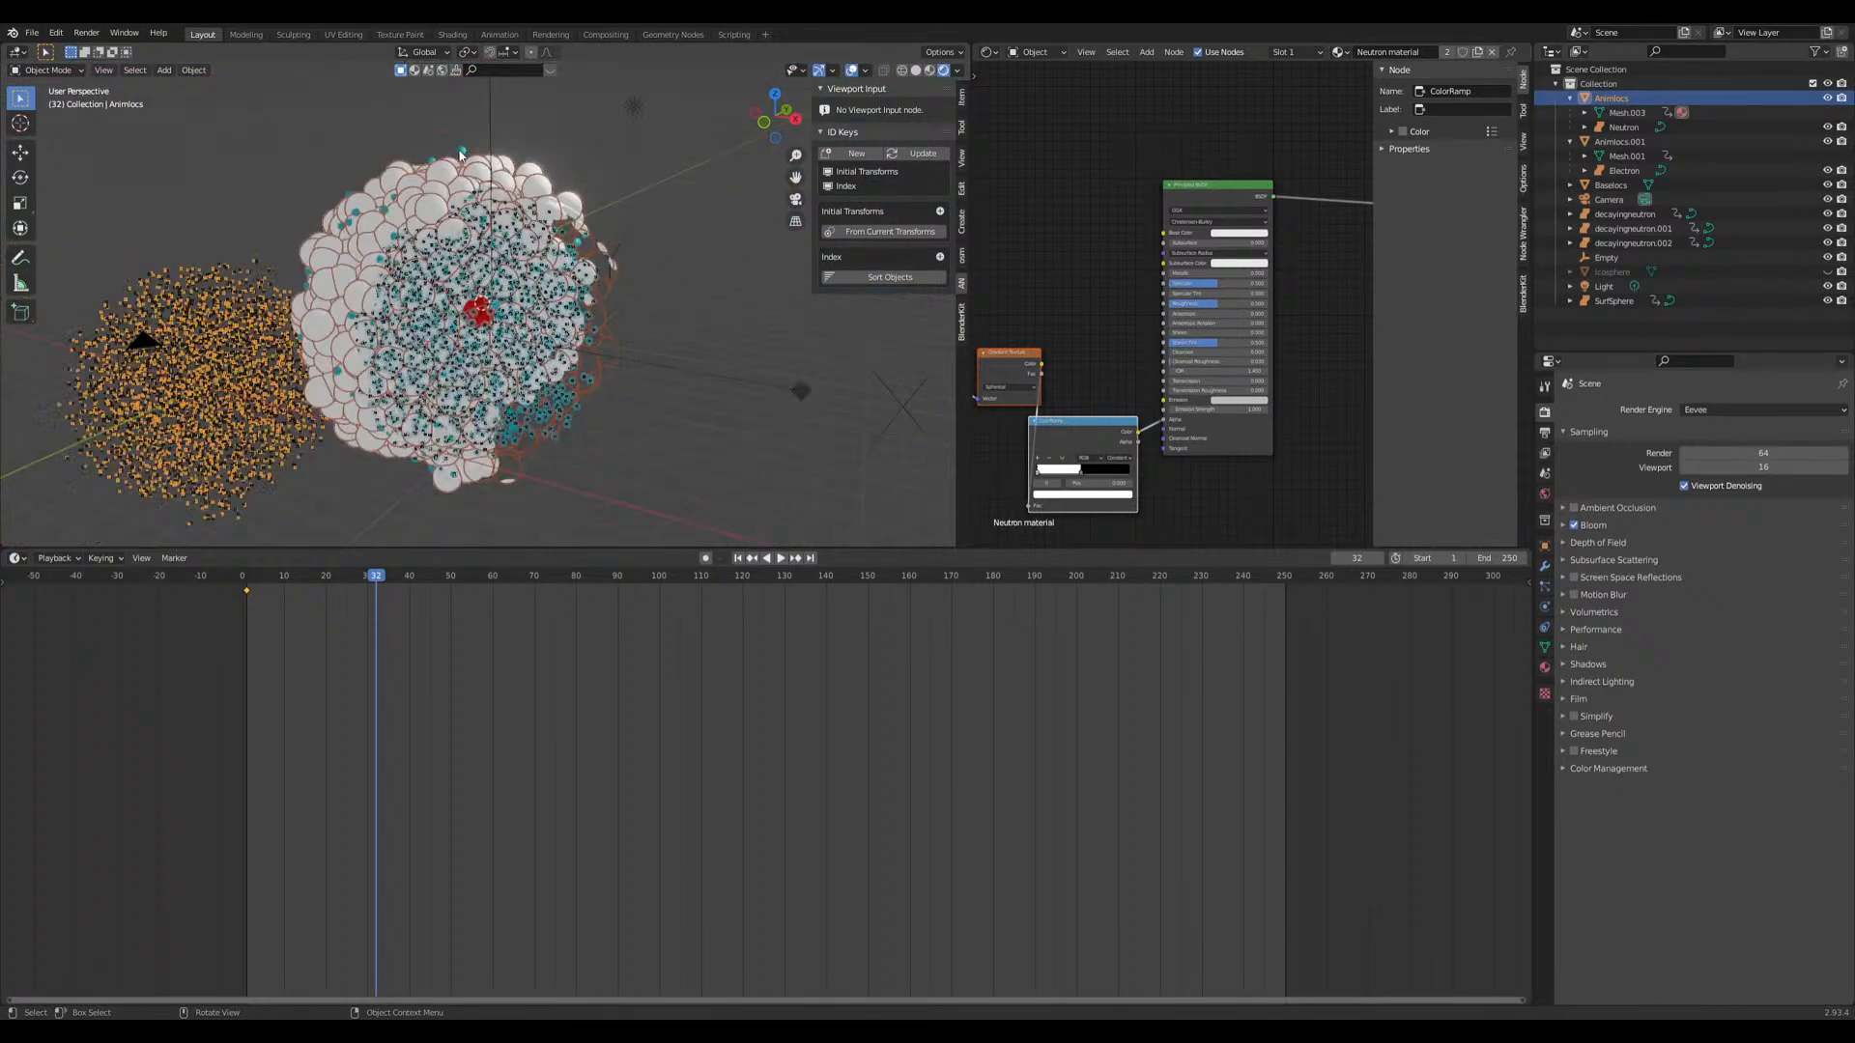
click(460, 155)
key(h)
scroll(571, 317, up, 6)
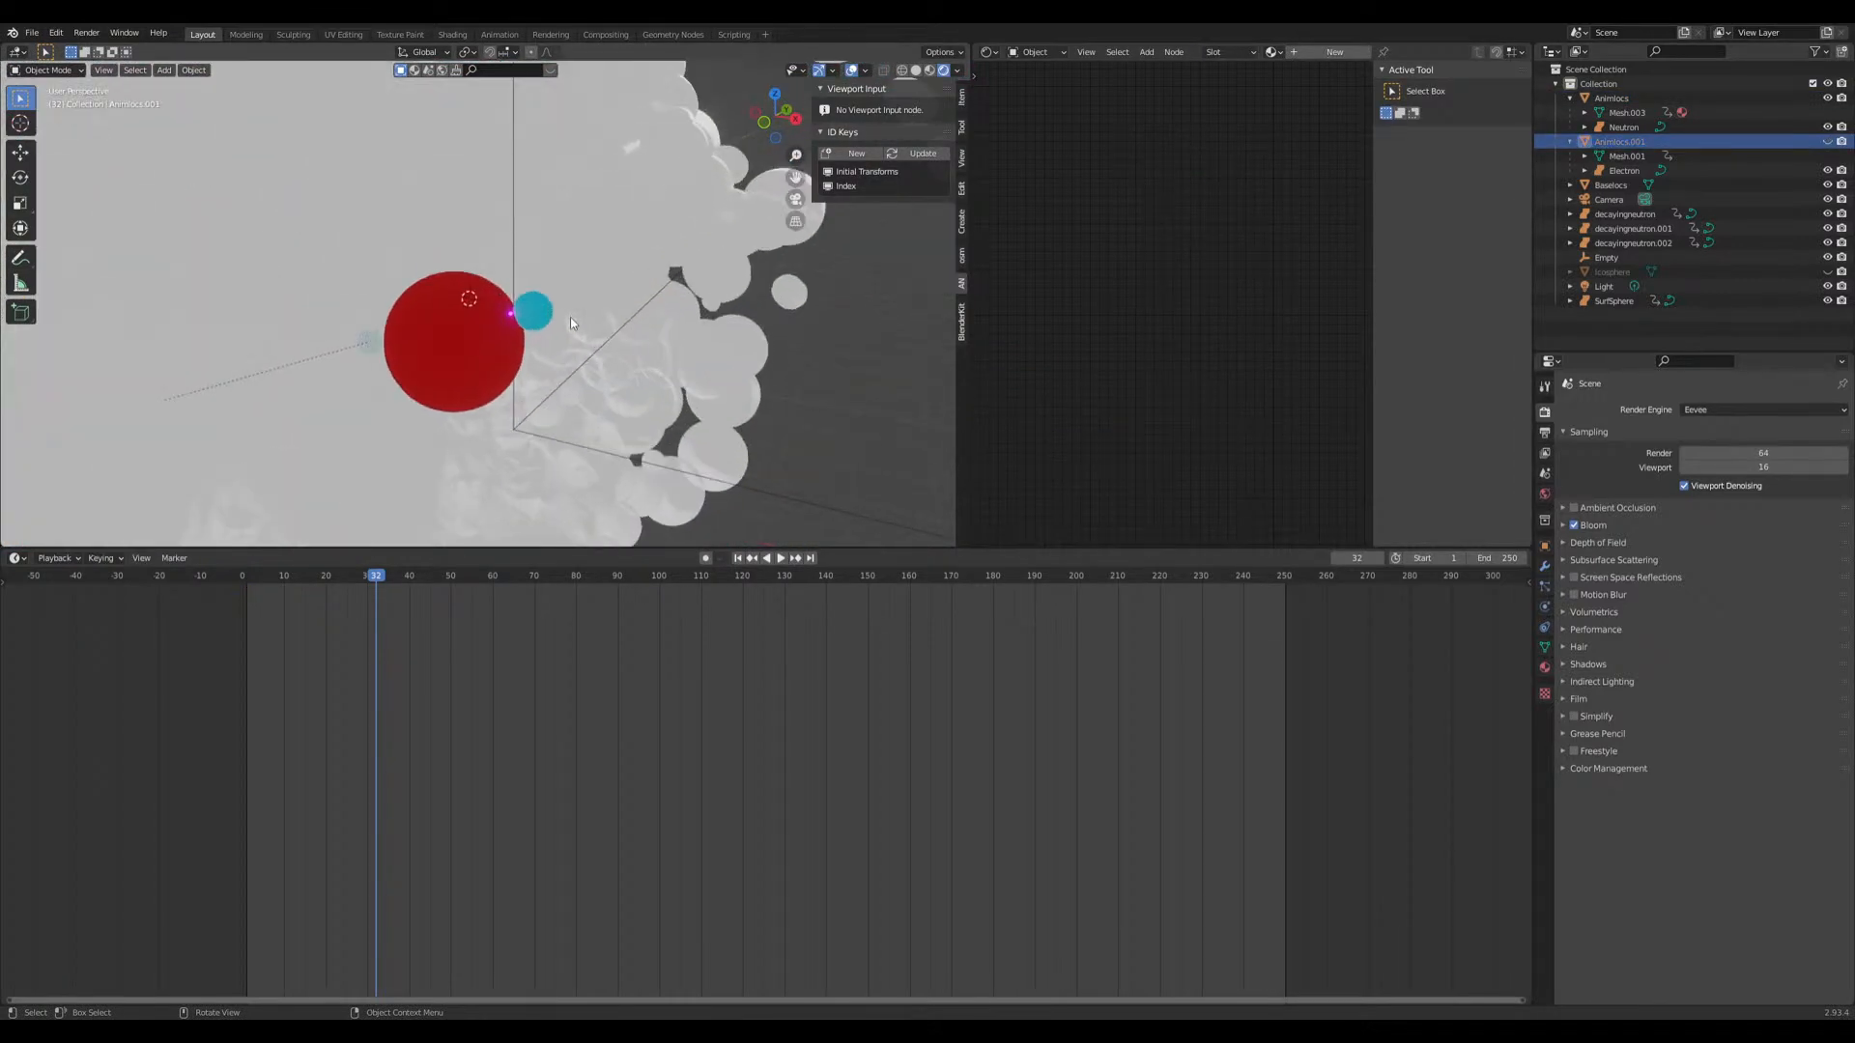
Step: Select the glowing neutrino (SurfSphere) and insert a location keyframe for it at frame 27
click(571, 327)
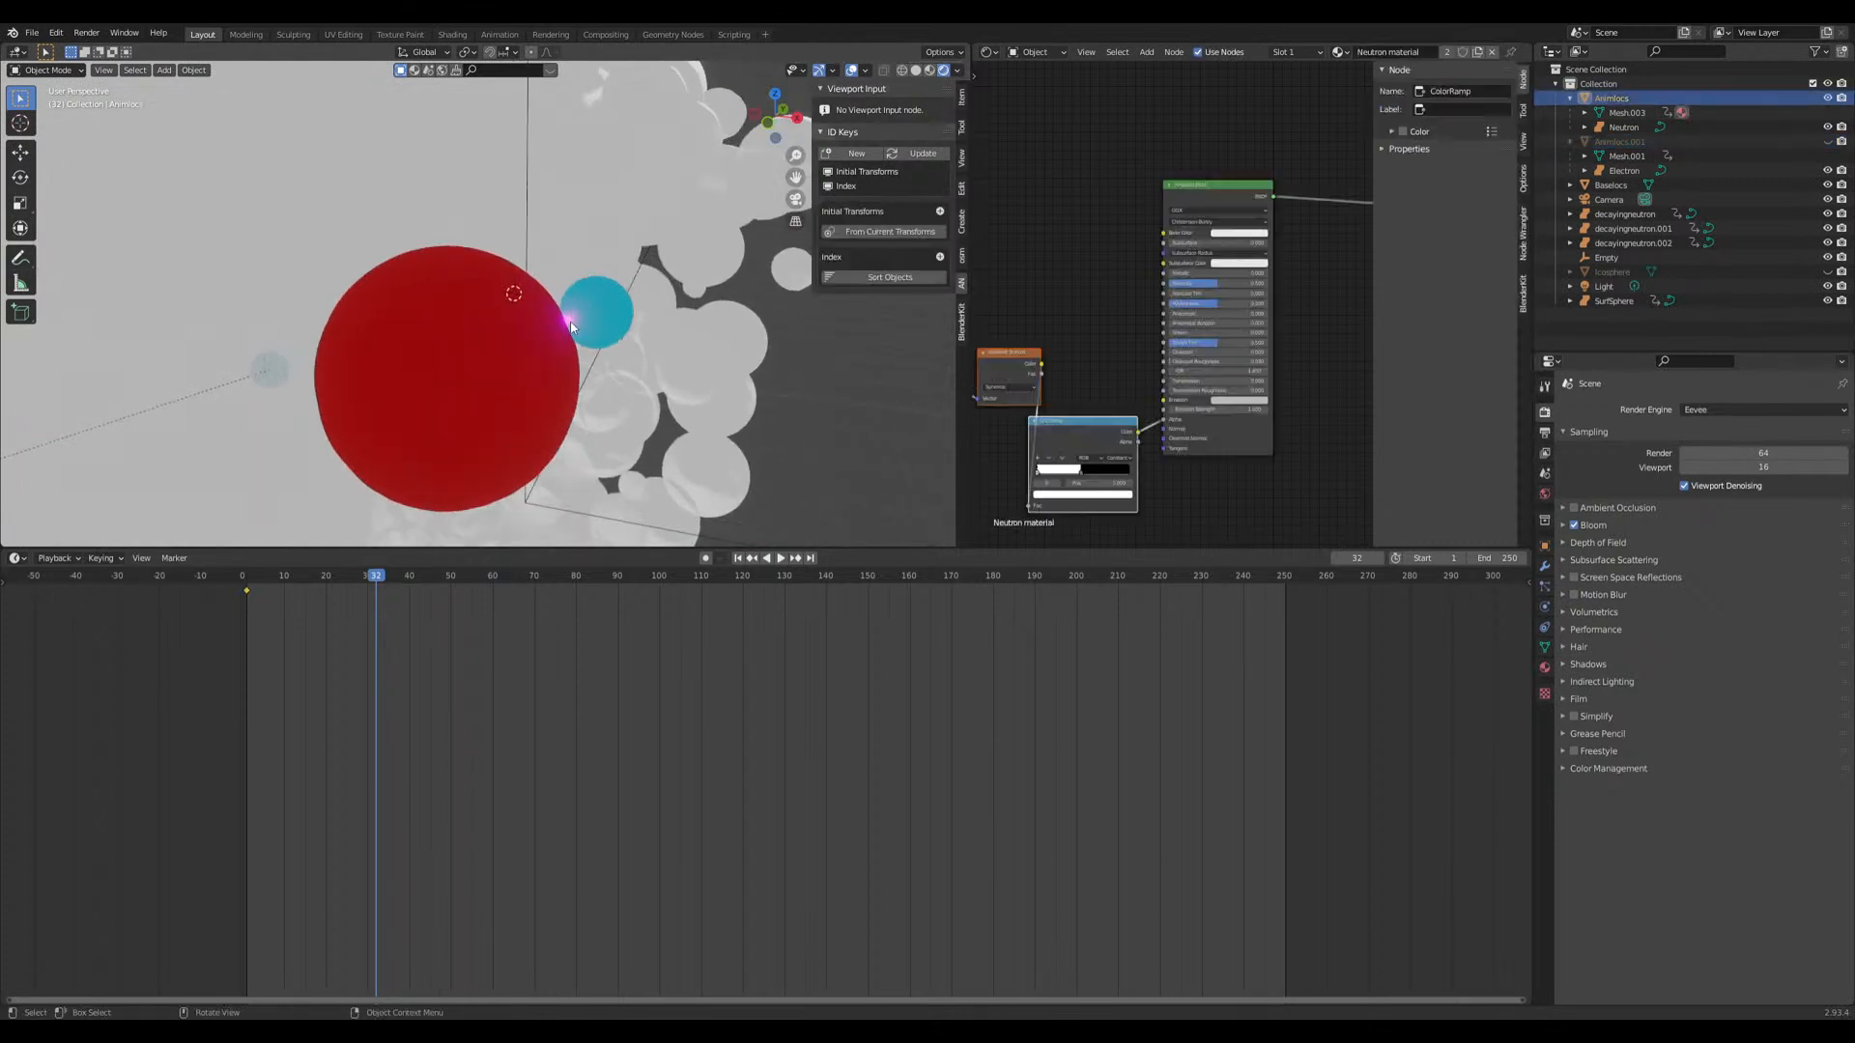
scroll(575, 333, up, 4)
click(605, 335)
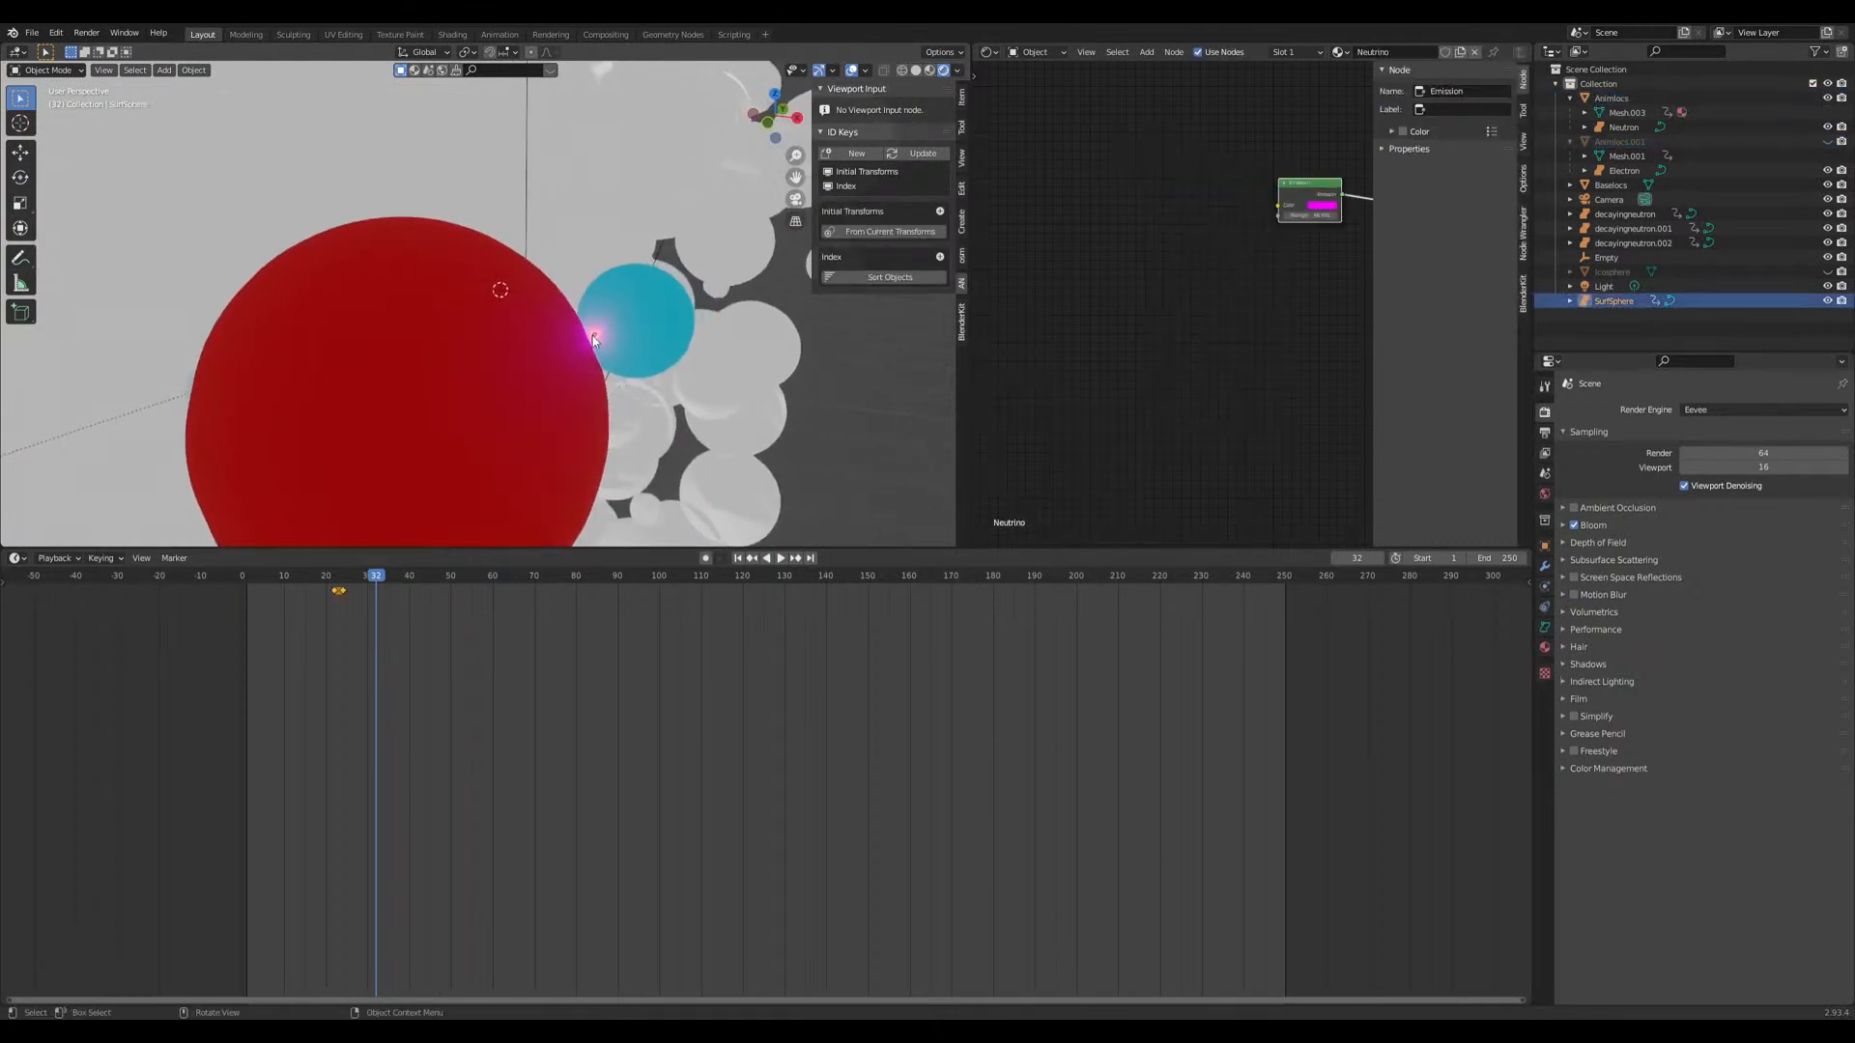
scroll(599, 338, down, 5)
key(Left)
key(Left)
key(Left)
key(Left)
key(Left)
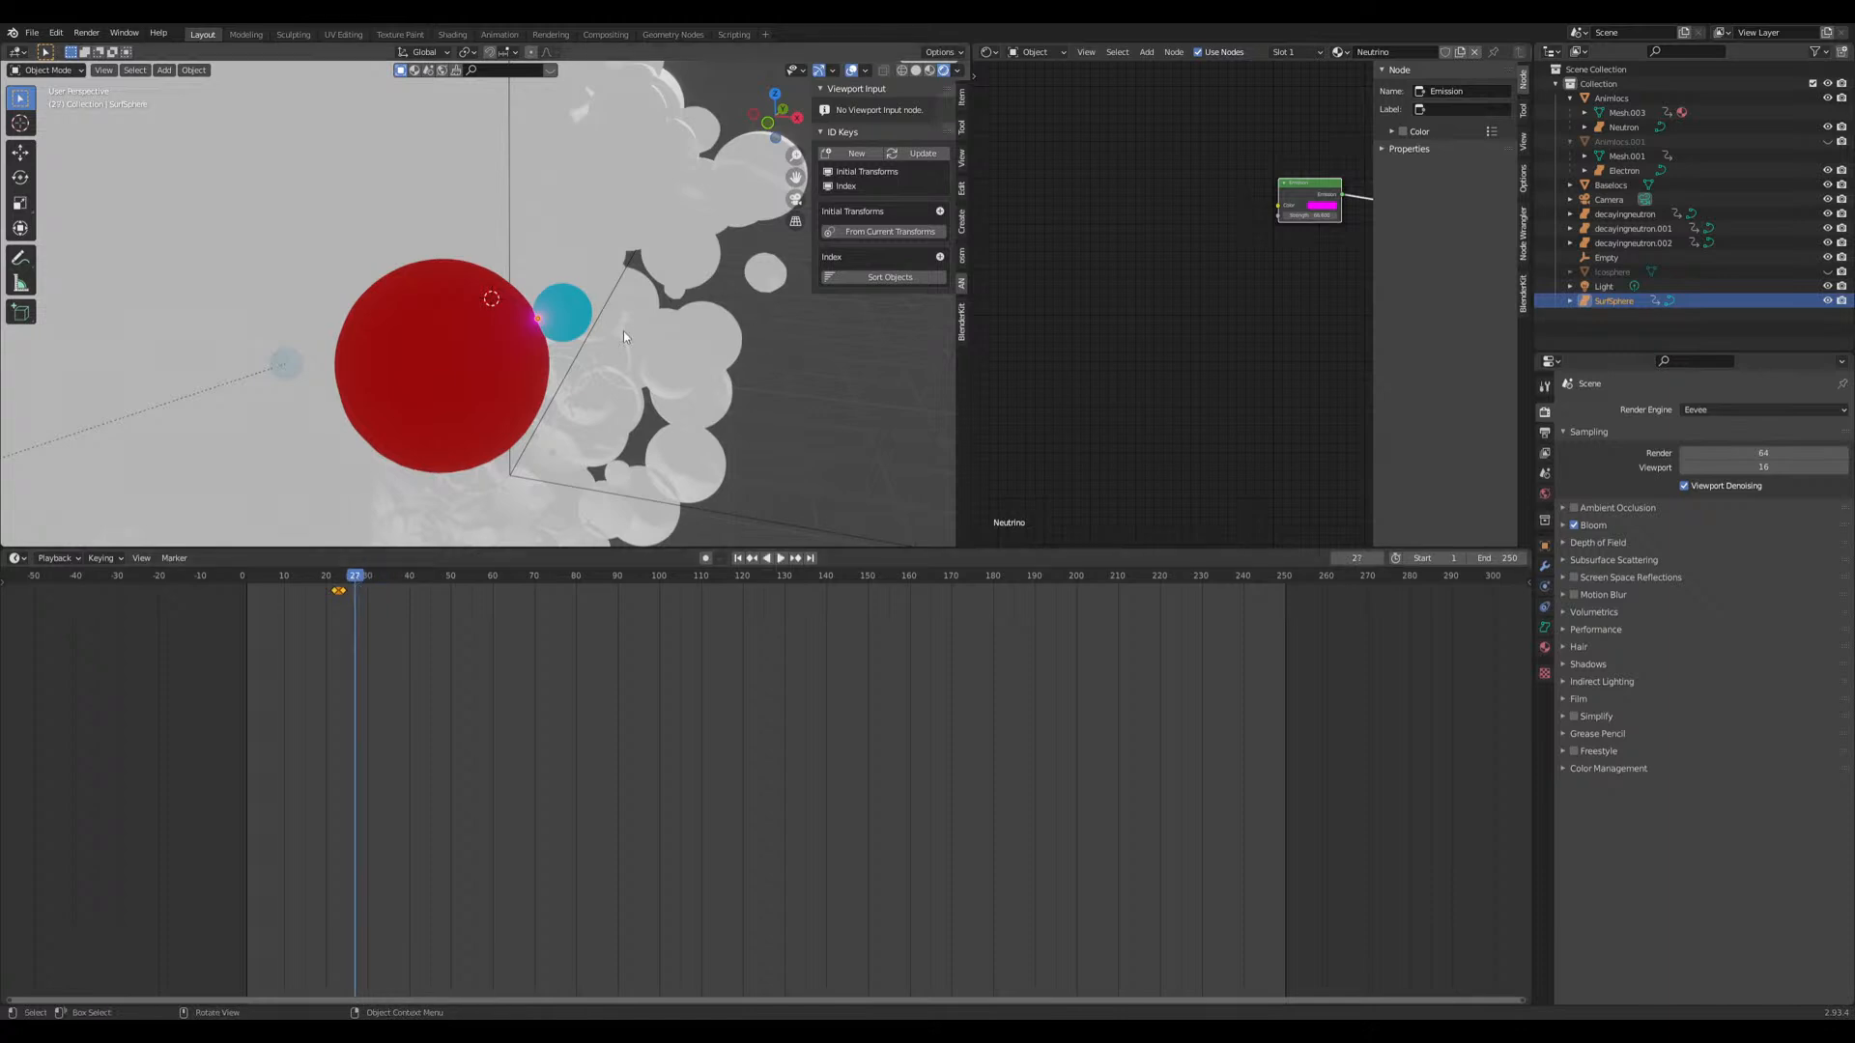
key(i)
click(553, 307)
Step: At frame 45, move the neutrino far outside the cluster, about 18 m along X, and keyframe its location
scroll(541, 345, down, 8)
key(Right)
key(Right)
key(Right)
key(Right)
key(Right)
key(Right)
key(Right)
key(Right)
key(Right)
key(Right)
key(Right)
key(Right)
key(Right)
key(Right)
key(Right)
key(Right)
key(Right)
key(Right)
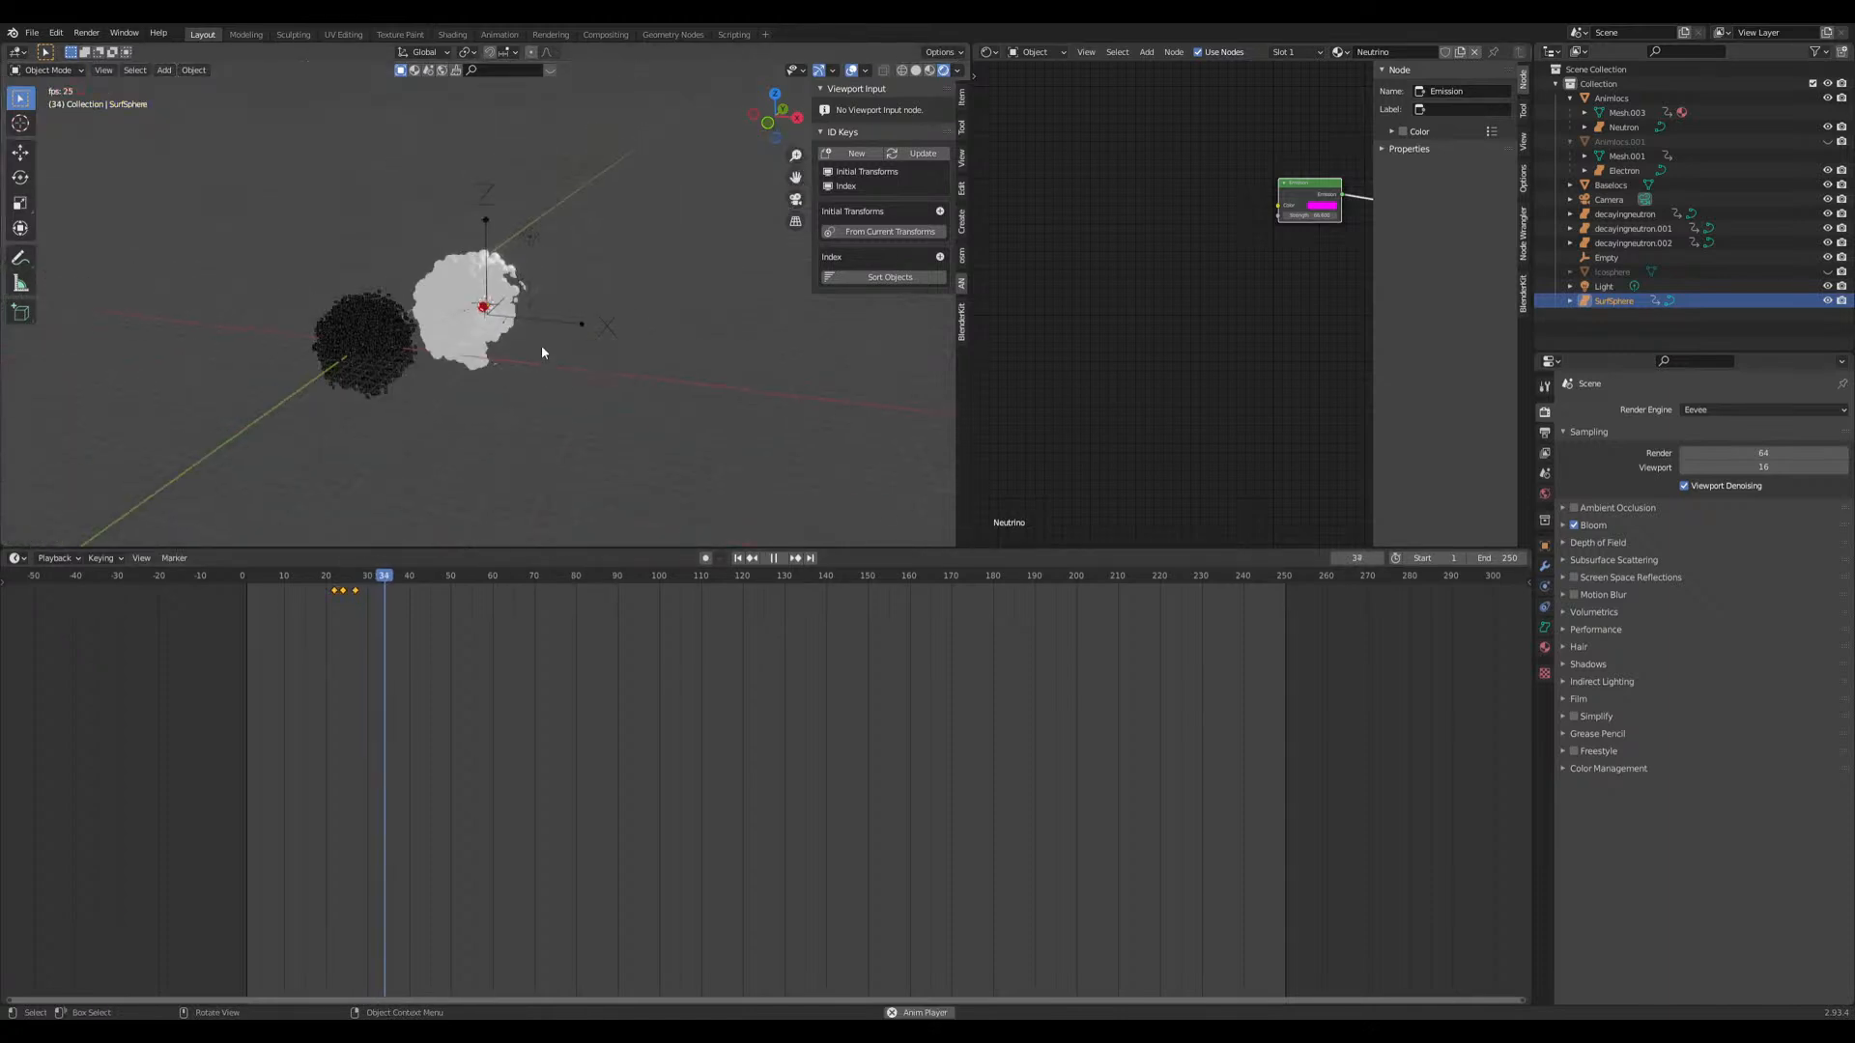
key(g)
click(728, 259)
key(i)
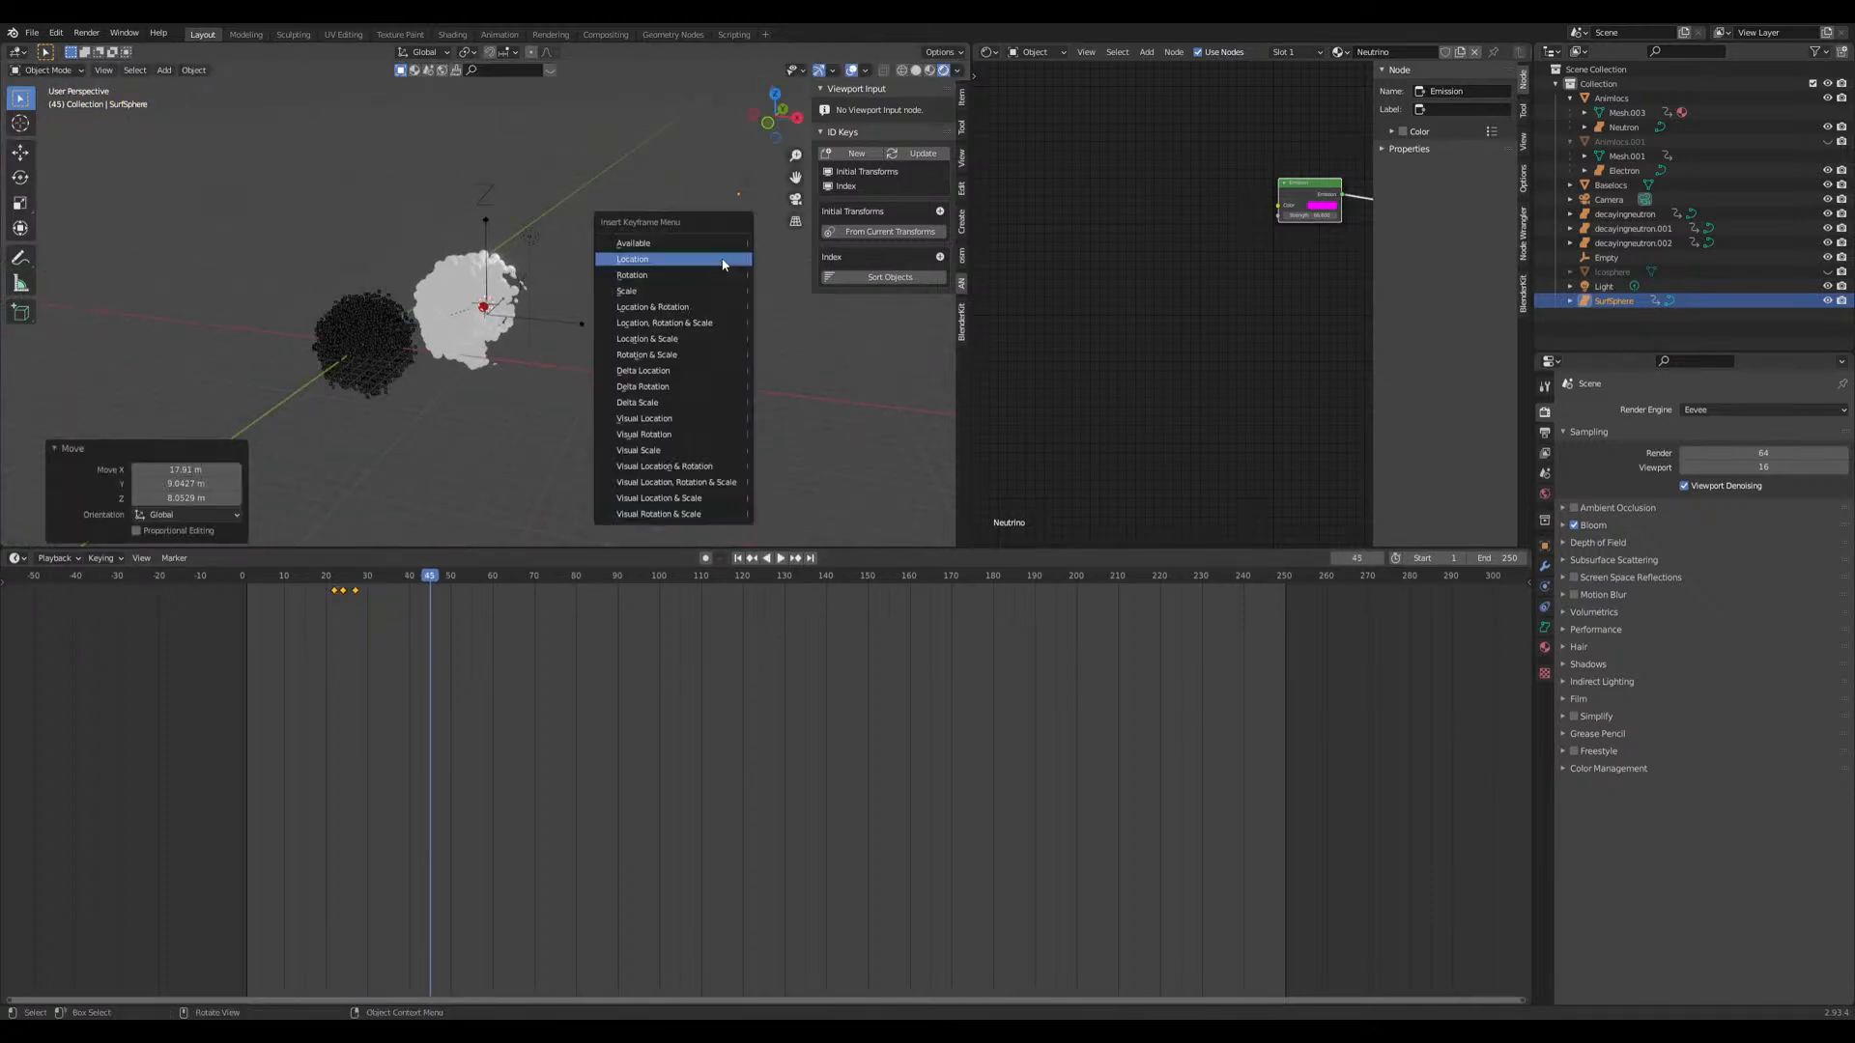
click(724, 255)
Step: Change the interpolation mode of the neutrino's keyframes at frames 27 and 45
key(b)
drag(360, 630, 453, 581)
right_click(386, 604)
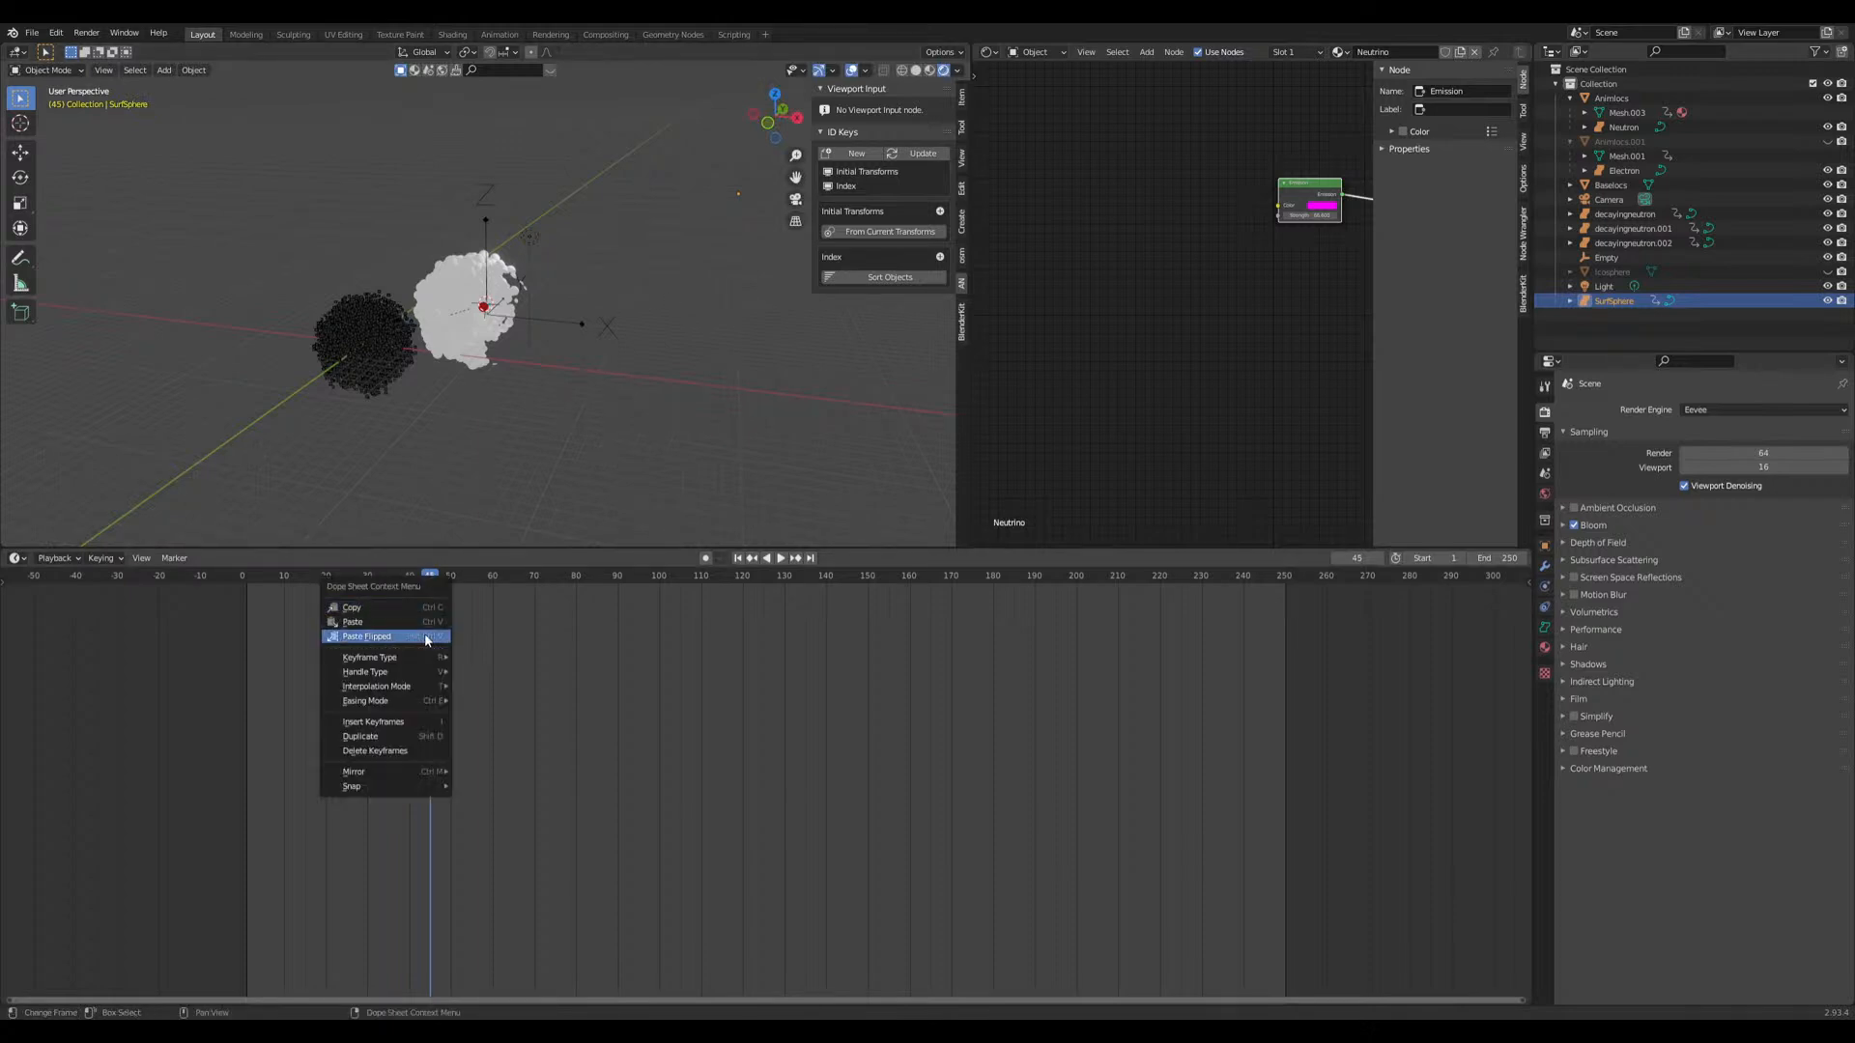
mouse_move(386, 686)
click(484, 724)
scroll(521, 369, up, 6)
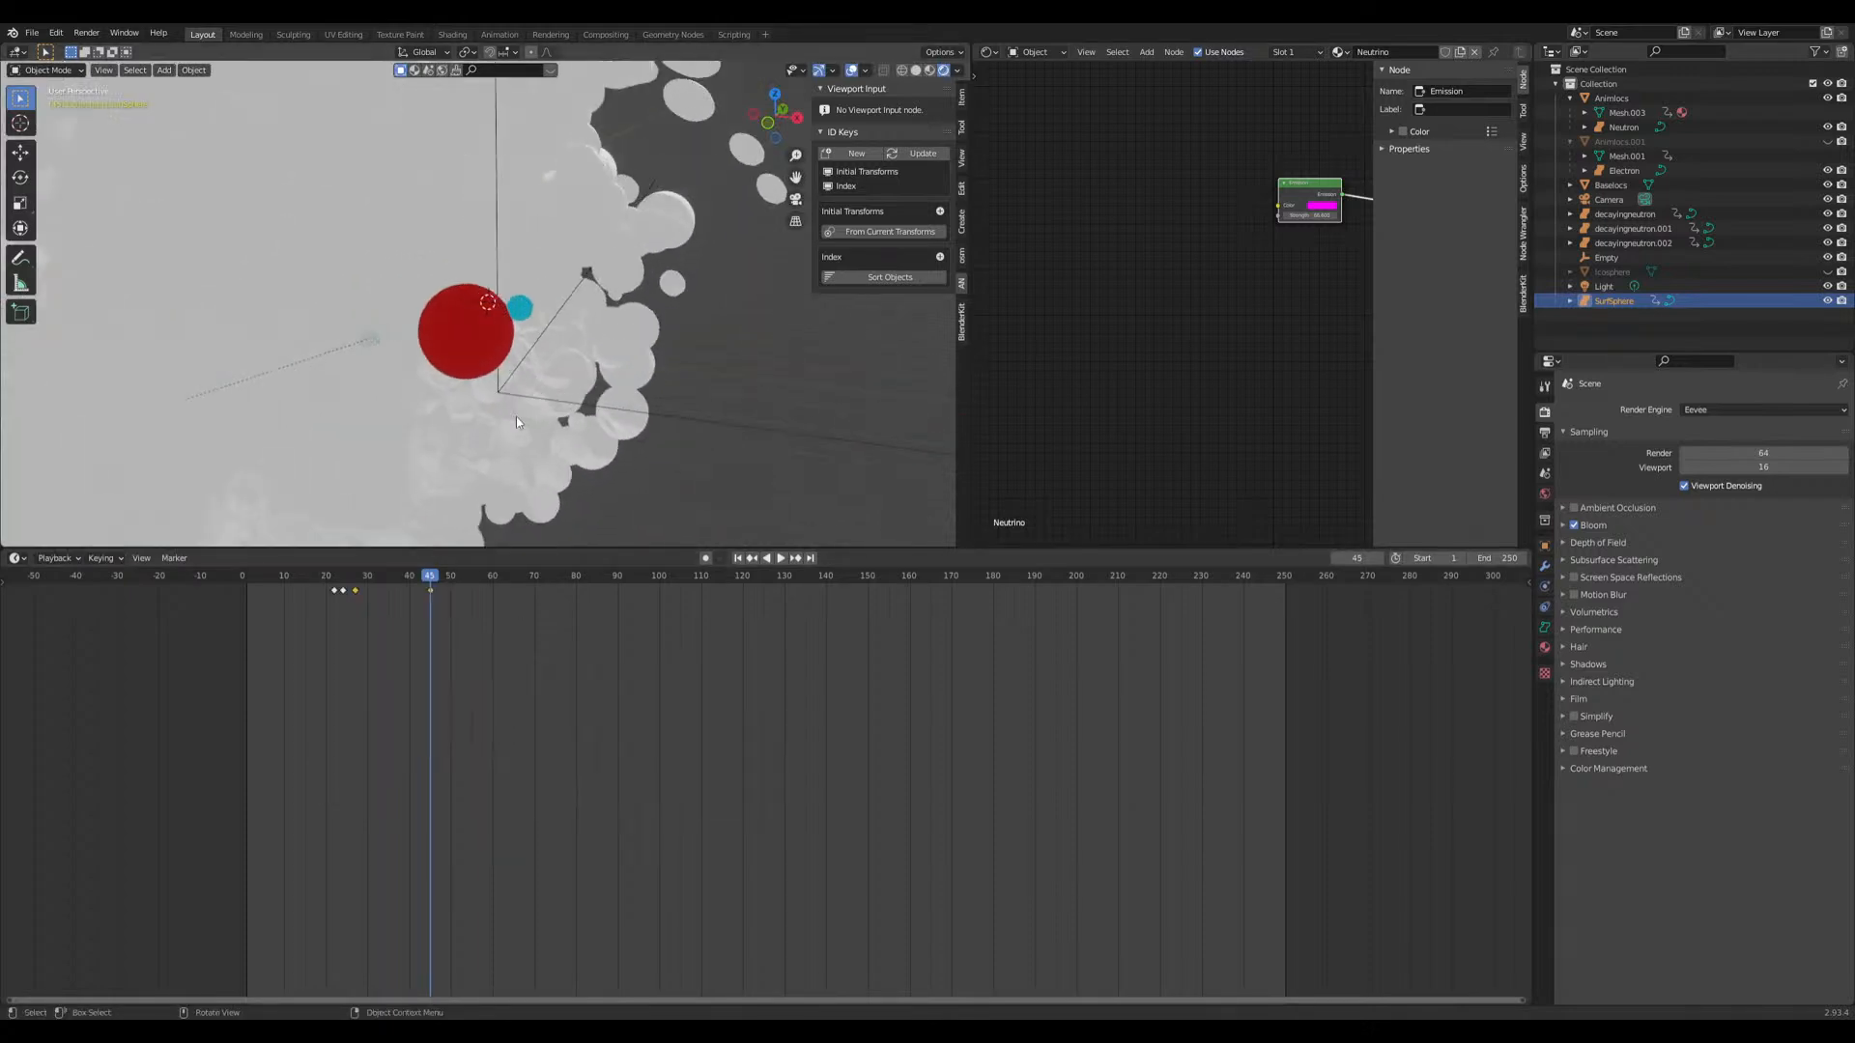
Step: Play the neutrino's escape and move its last keyframe to about frame 116
key(shift+Left)
key(space)
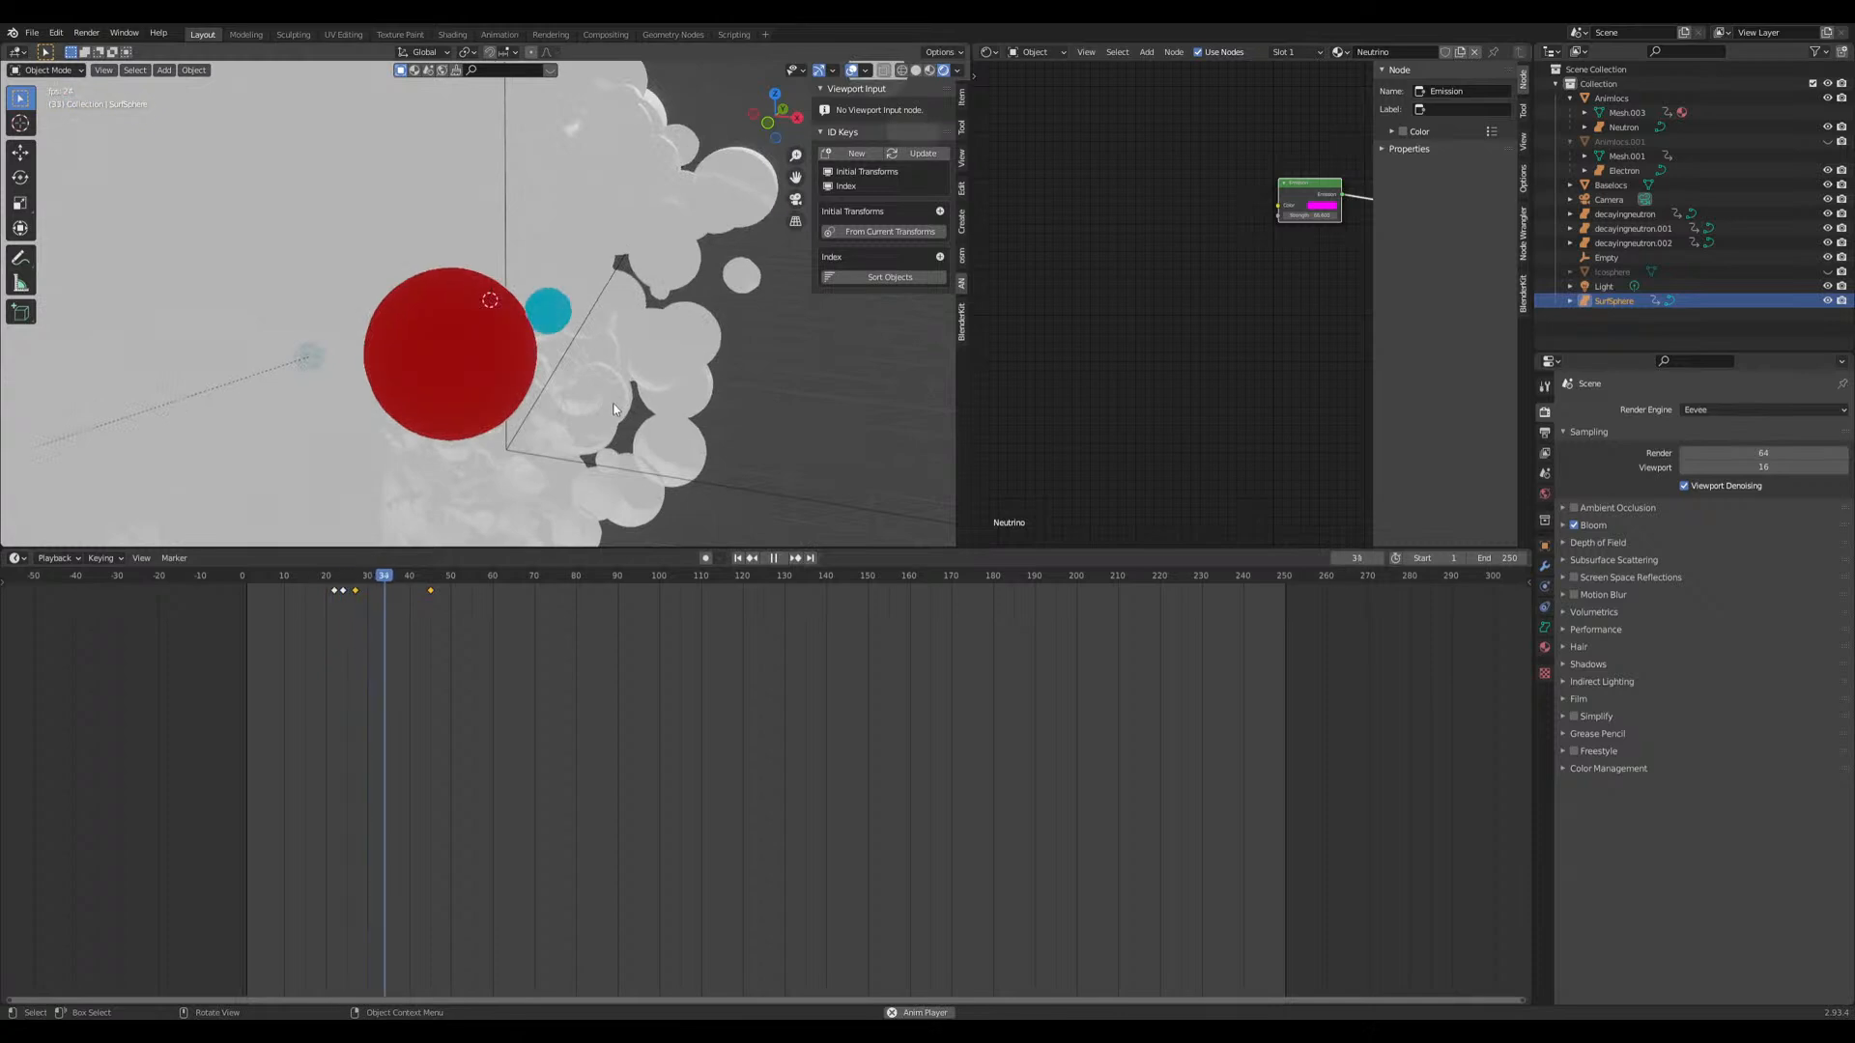
key(space)
click(434, 591)
key(g)
click(729, 591)
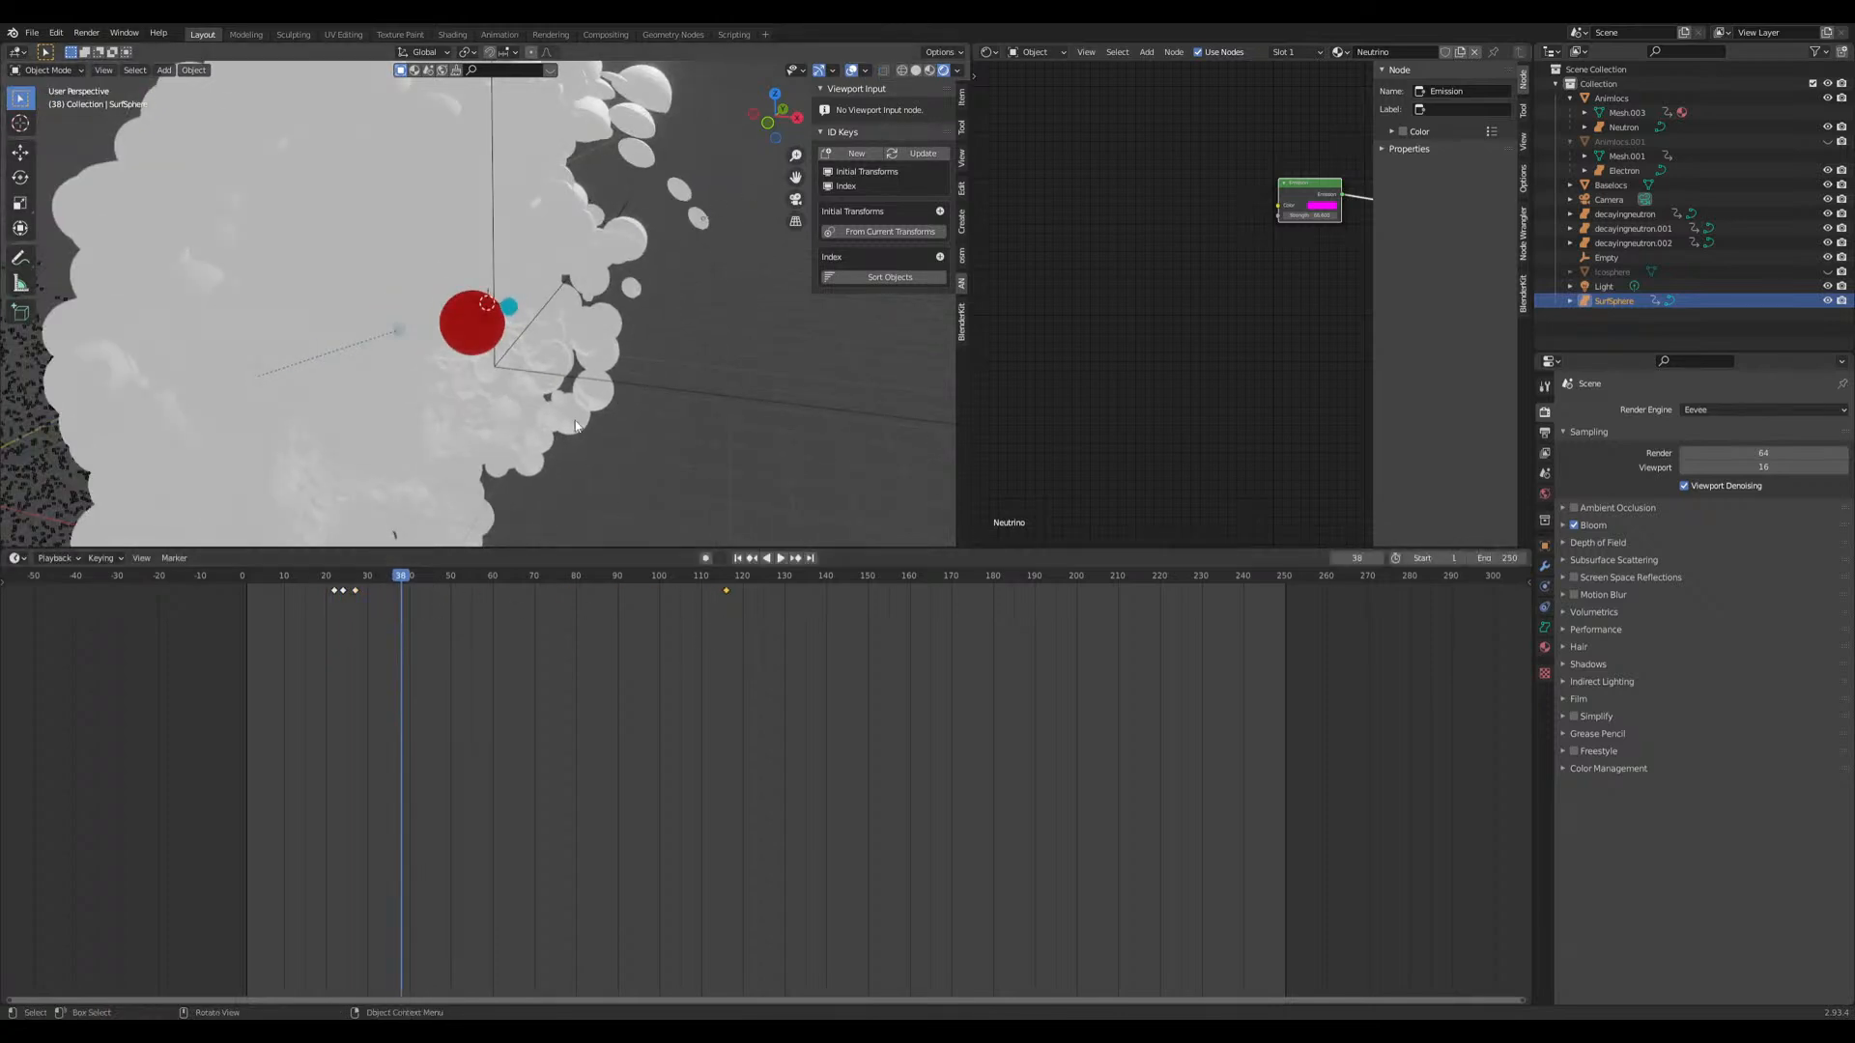
Step: Replay the neutrino's escape and slow it down by moving its last keyframe to about frame 189
scroll(618, 505, up, 7)
click(351, 580)
key(space)
key(space)
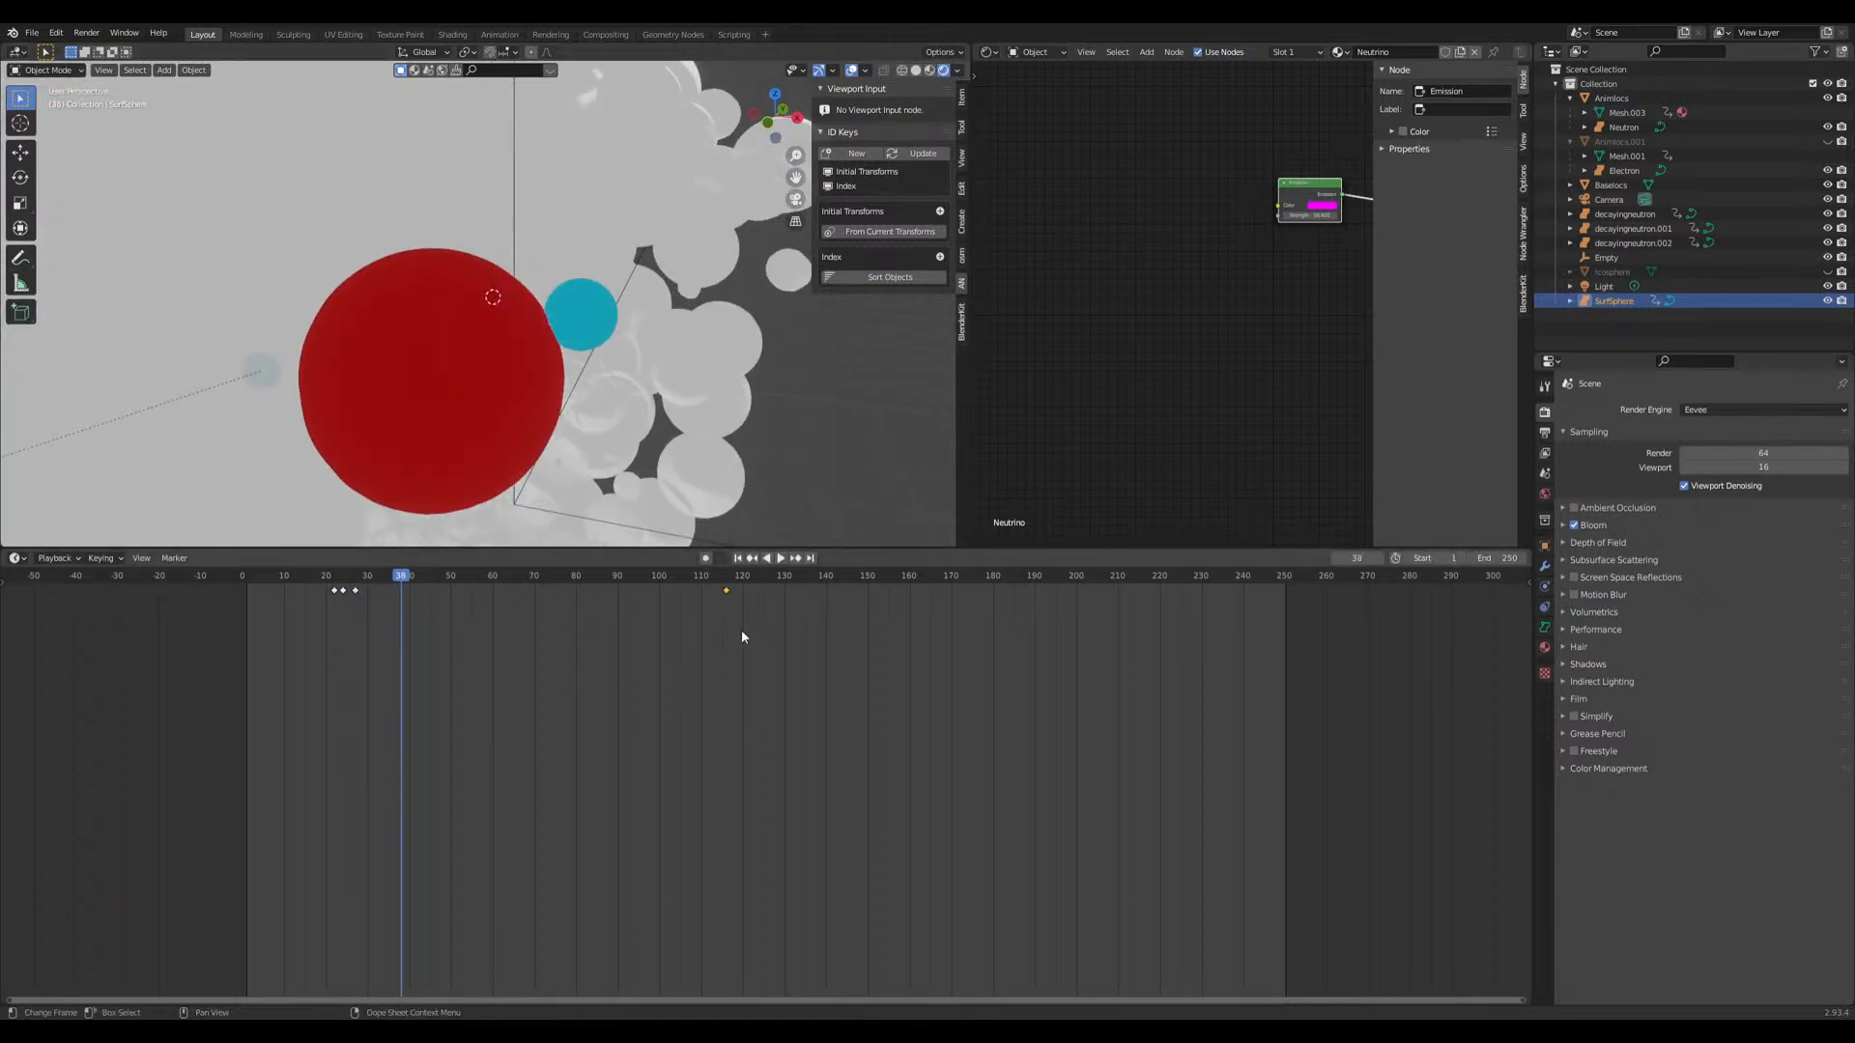
drag(727, 591, 1032, 666)
Step: Play the animation from about frame 27 to check the neutrino's exit, and save the file
click(353, 578)
key(space)
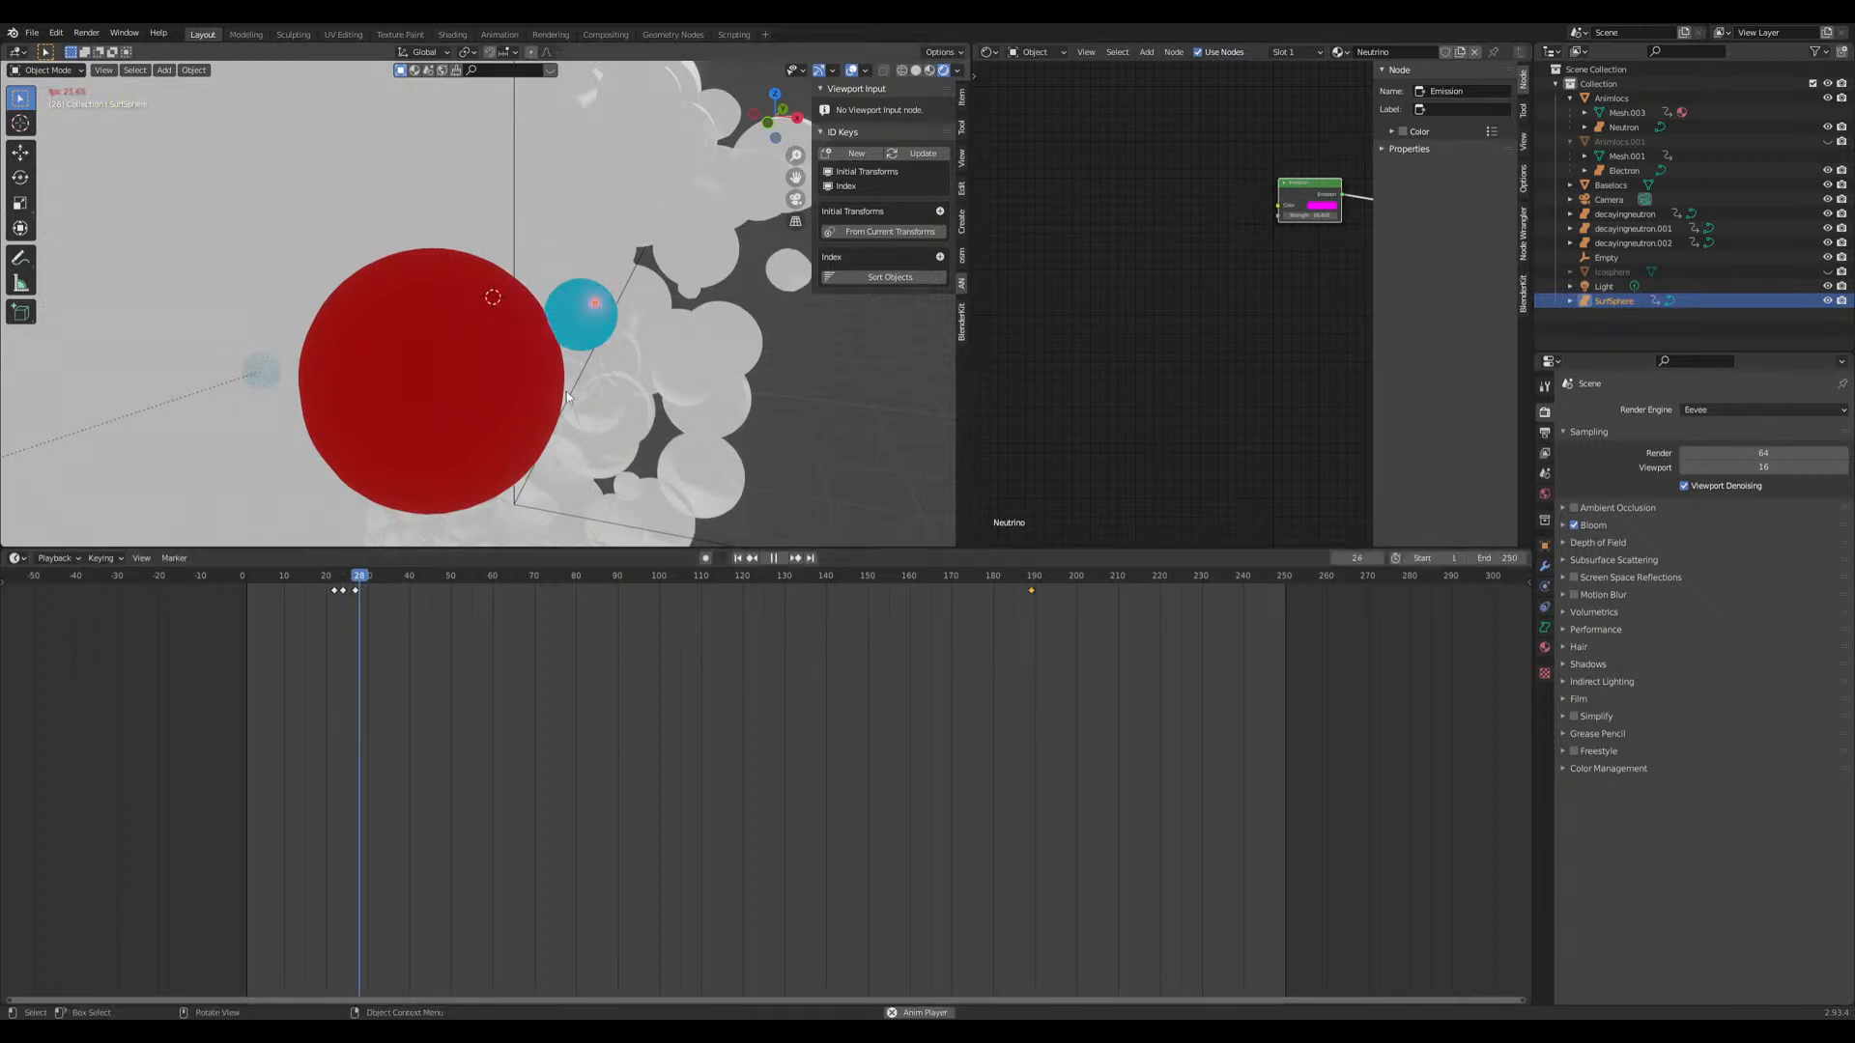
scroll(620, 338, down, 5)
key(space)
key(ctrl+s)
scroll(578, 372, up, 3)
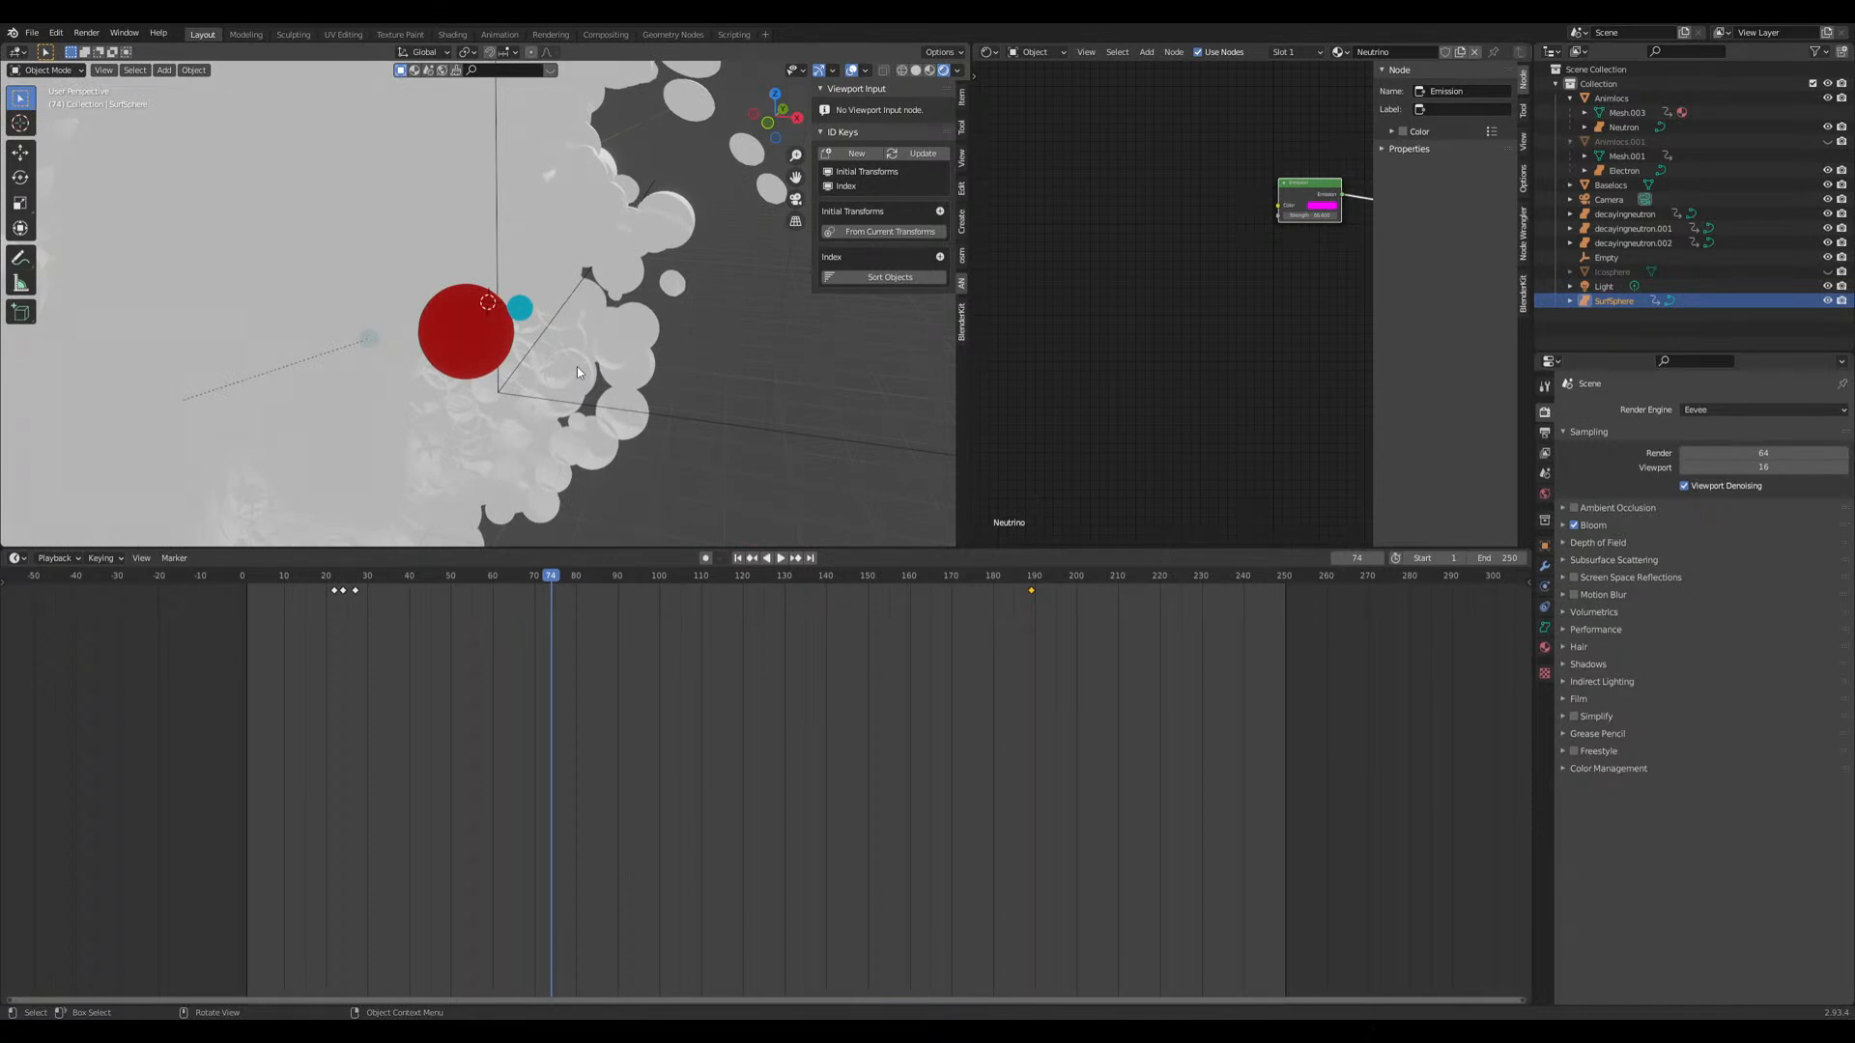
Step: Return to frame 19, deselect the neutrino and examine the undecayed neutron inside the cluster from several angles
drag(348, 577, 328, 584)
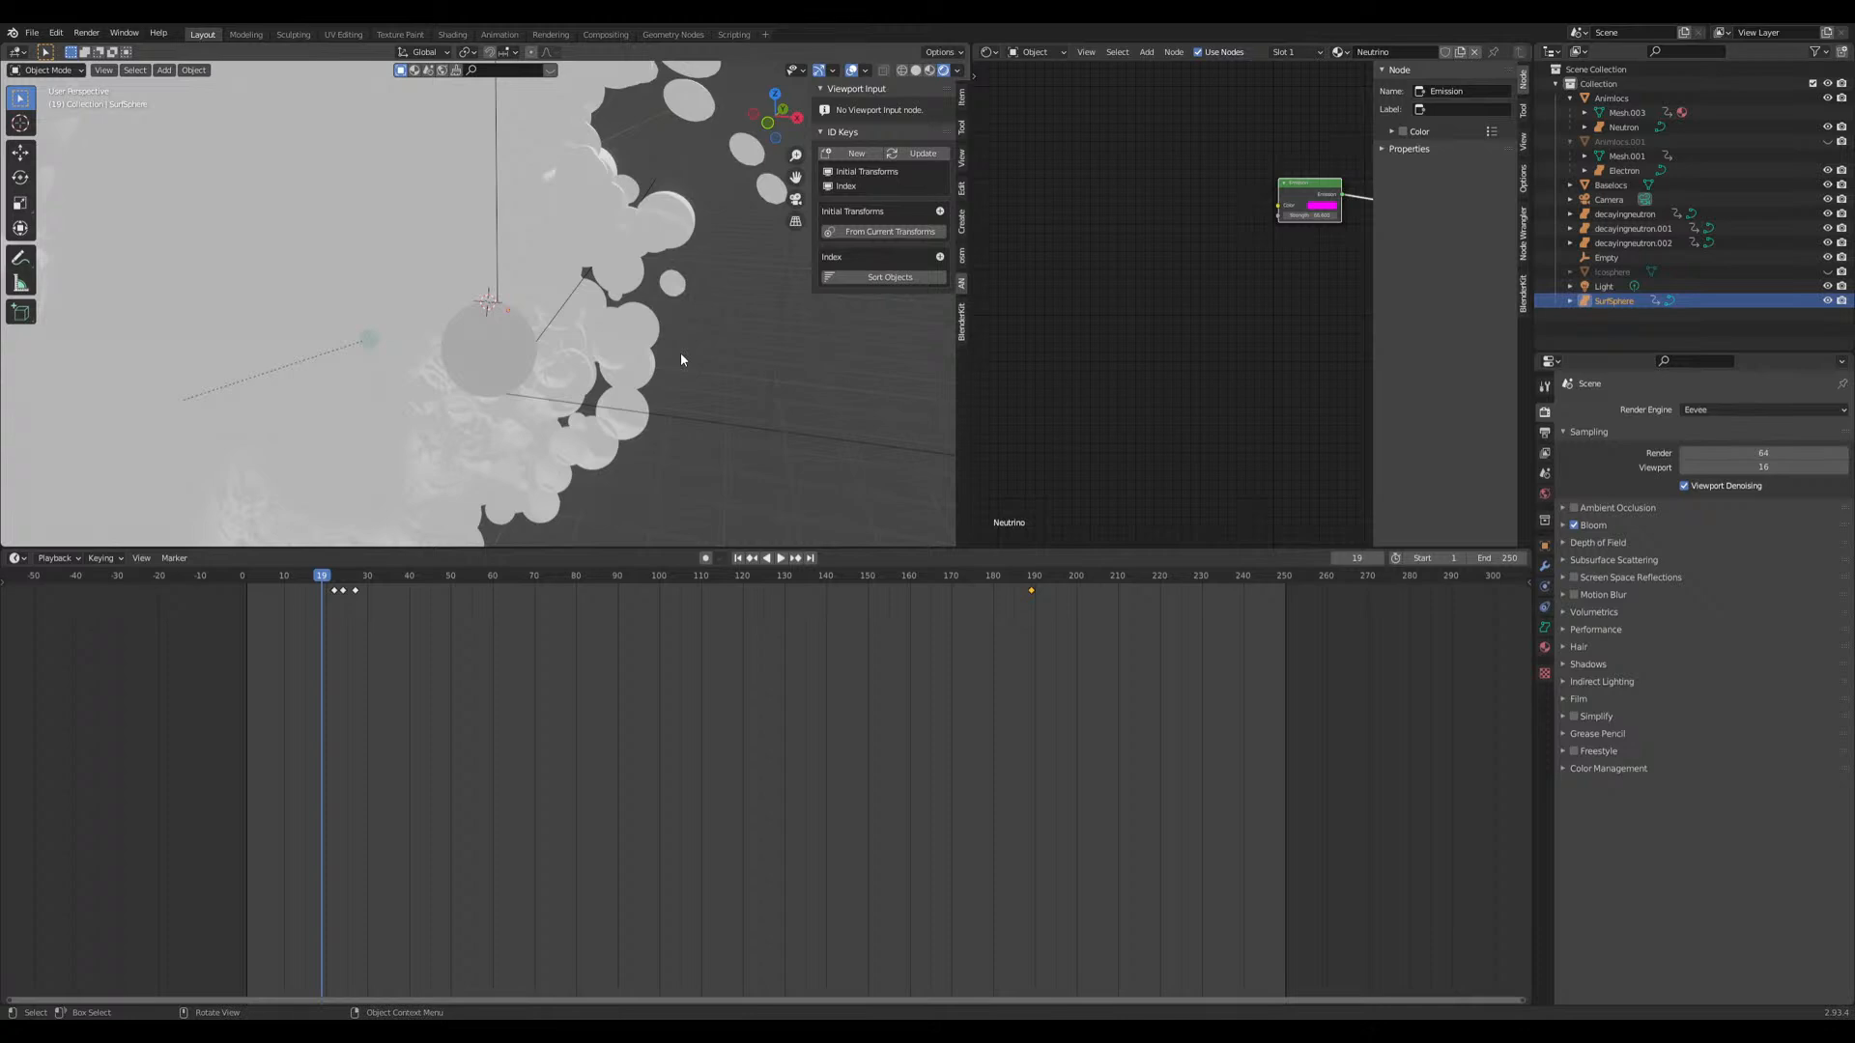
scroll(680, 352, down, 5)
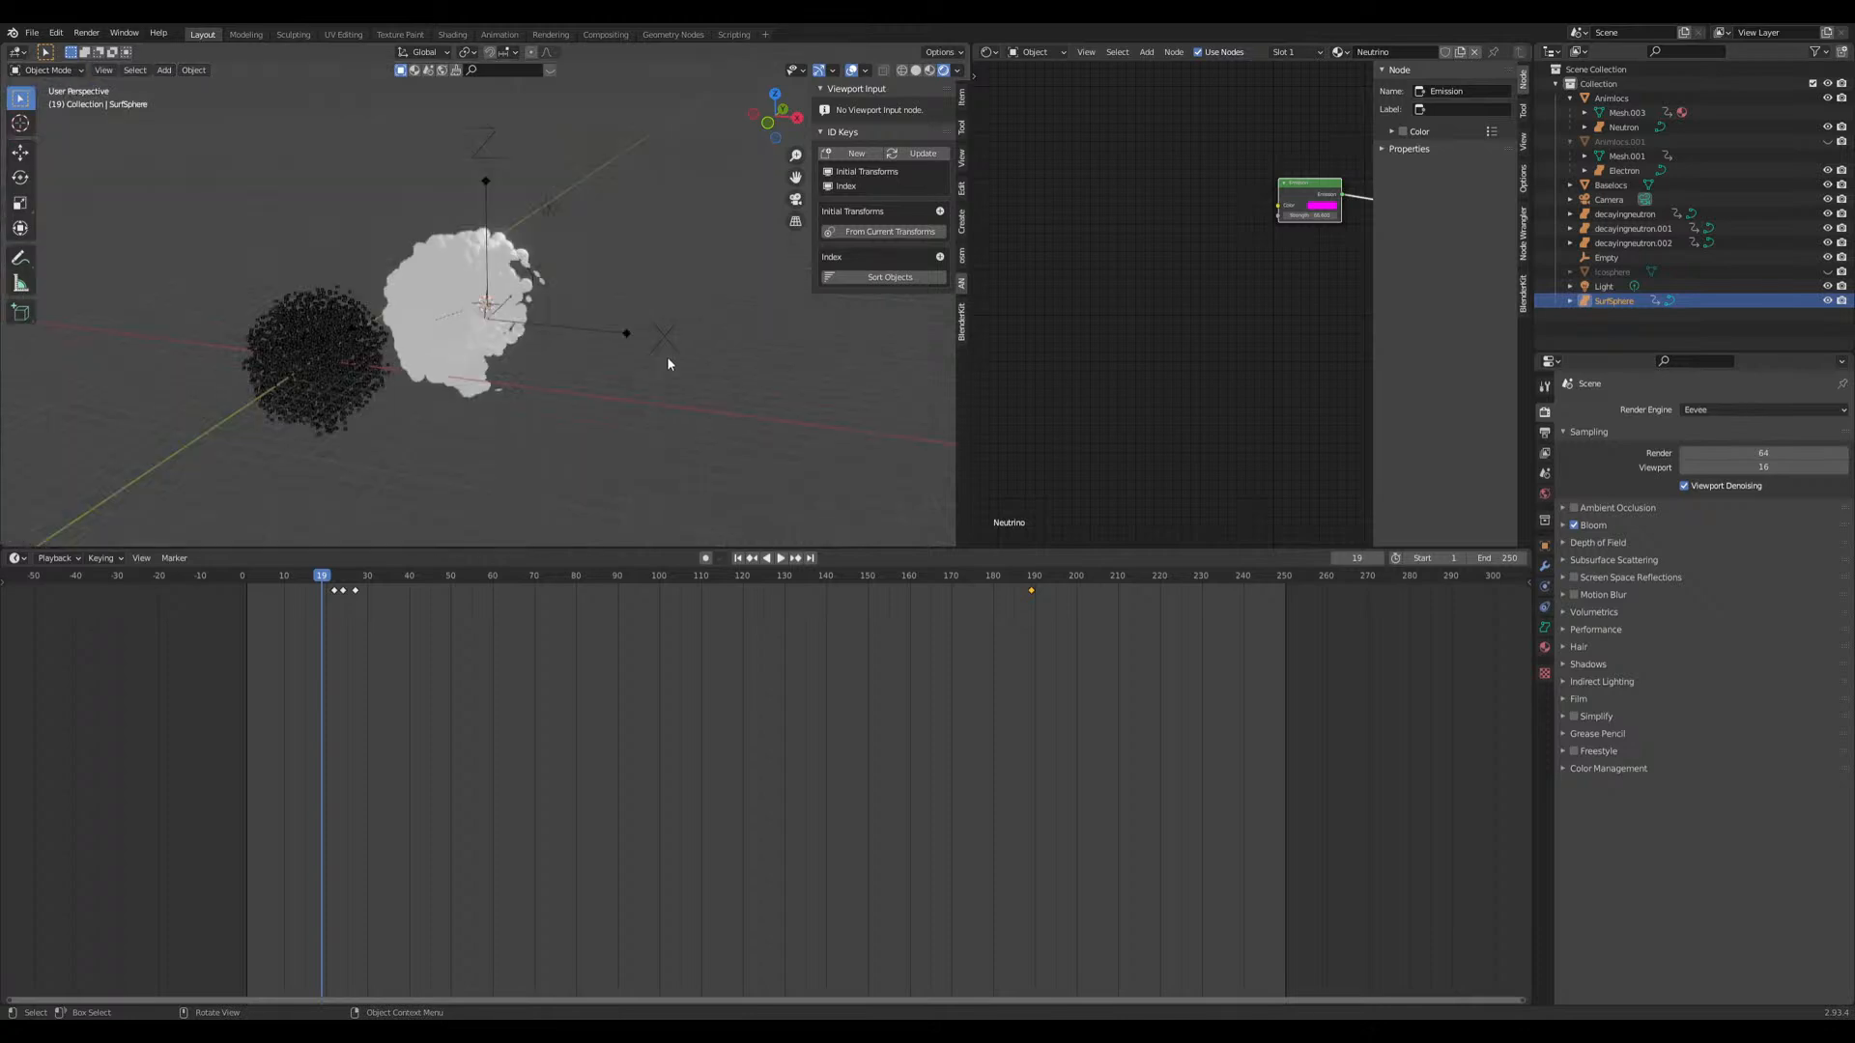
click(694, 414)
scroll(688, 415, up, 8)
middle_drag(646, 364, 515, 366)
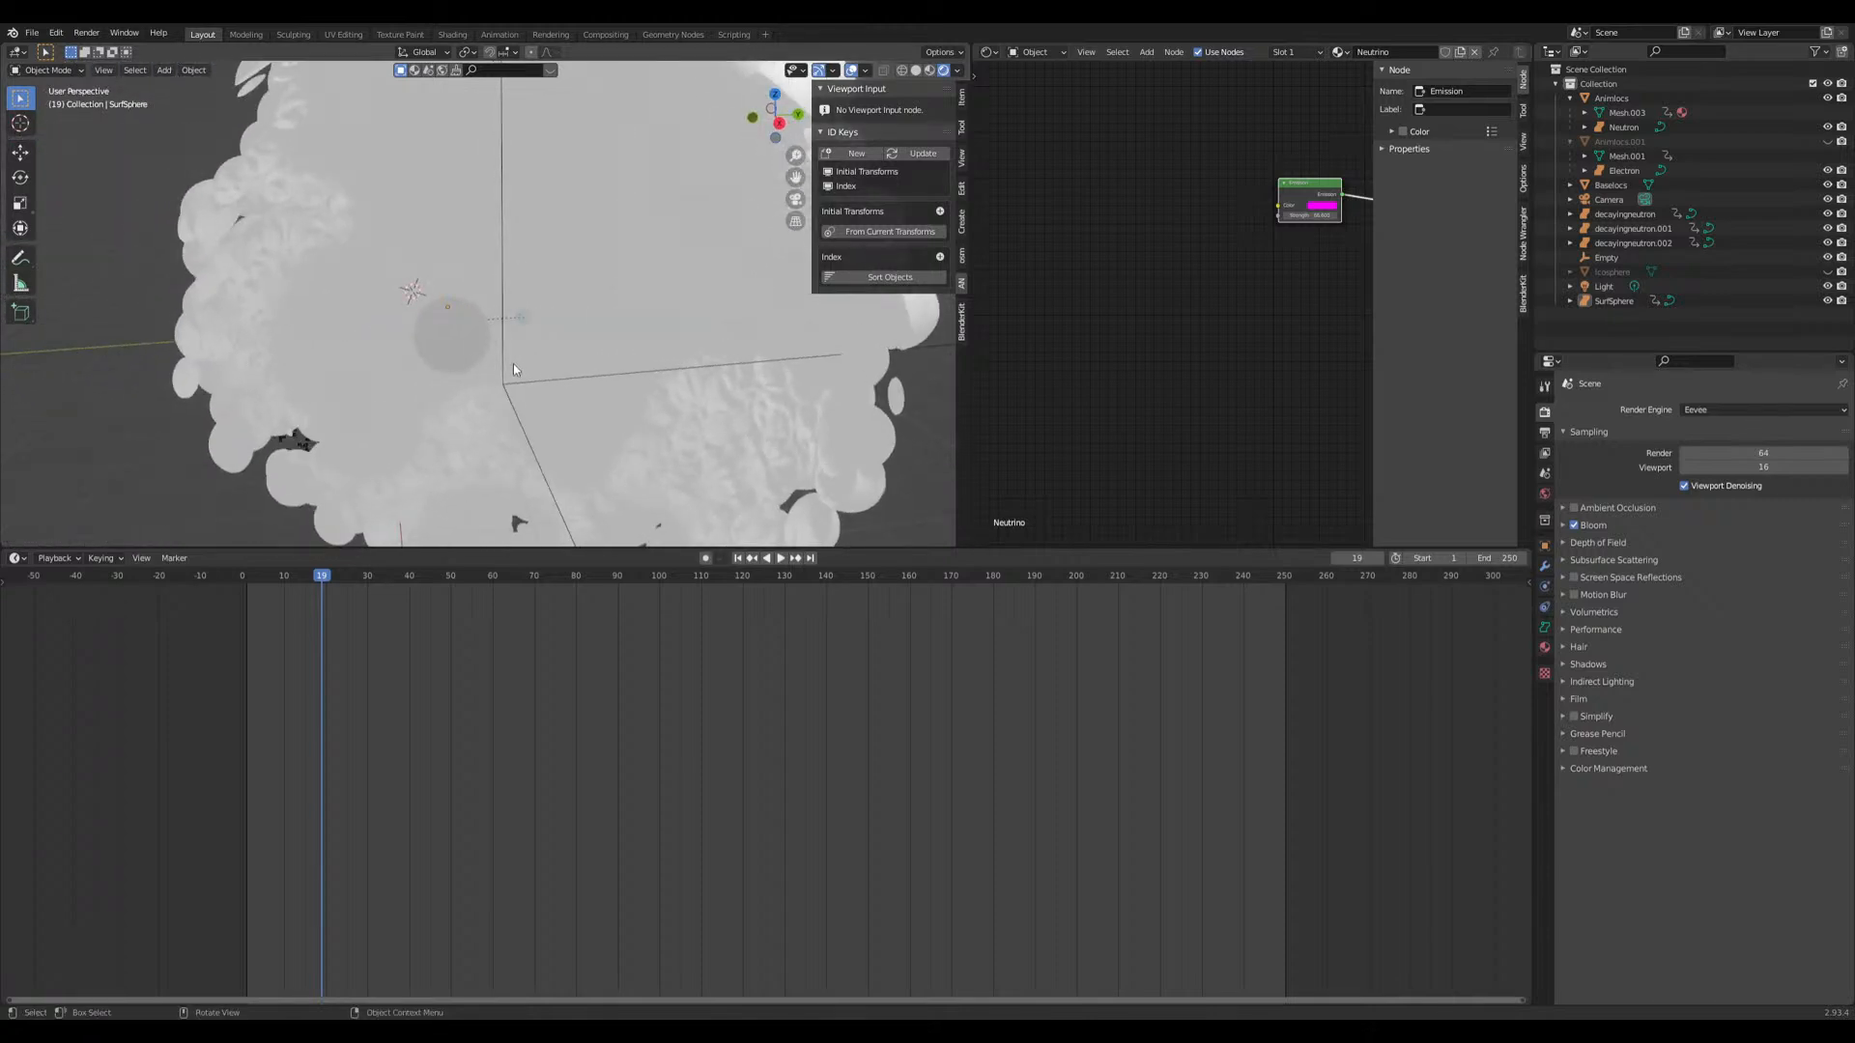
scroll(513, 363, down, 4)
middle_drag(448, 394, 597, 367)
Step: Highlight the neutron particles (Animlocs) to inspect their distribution, deselect them and examine the whole cluster
click(345, 230)
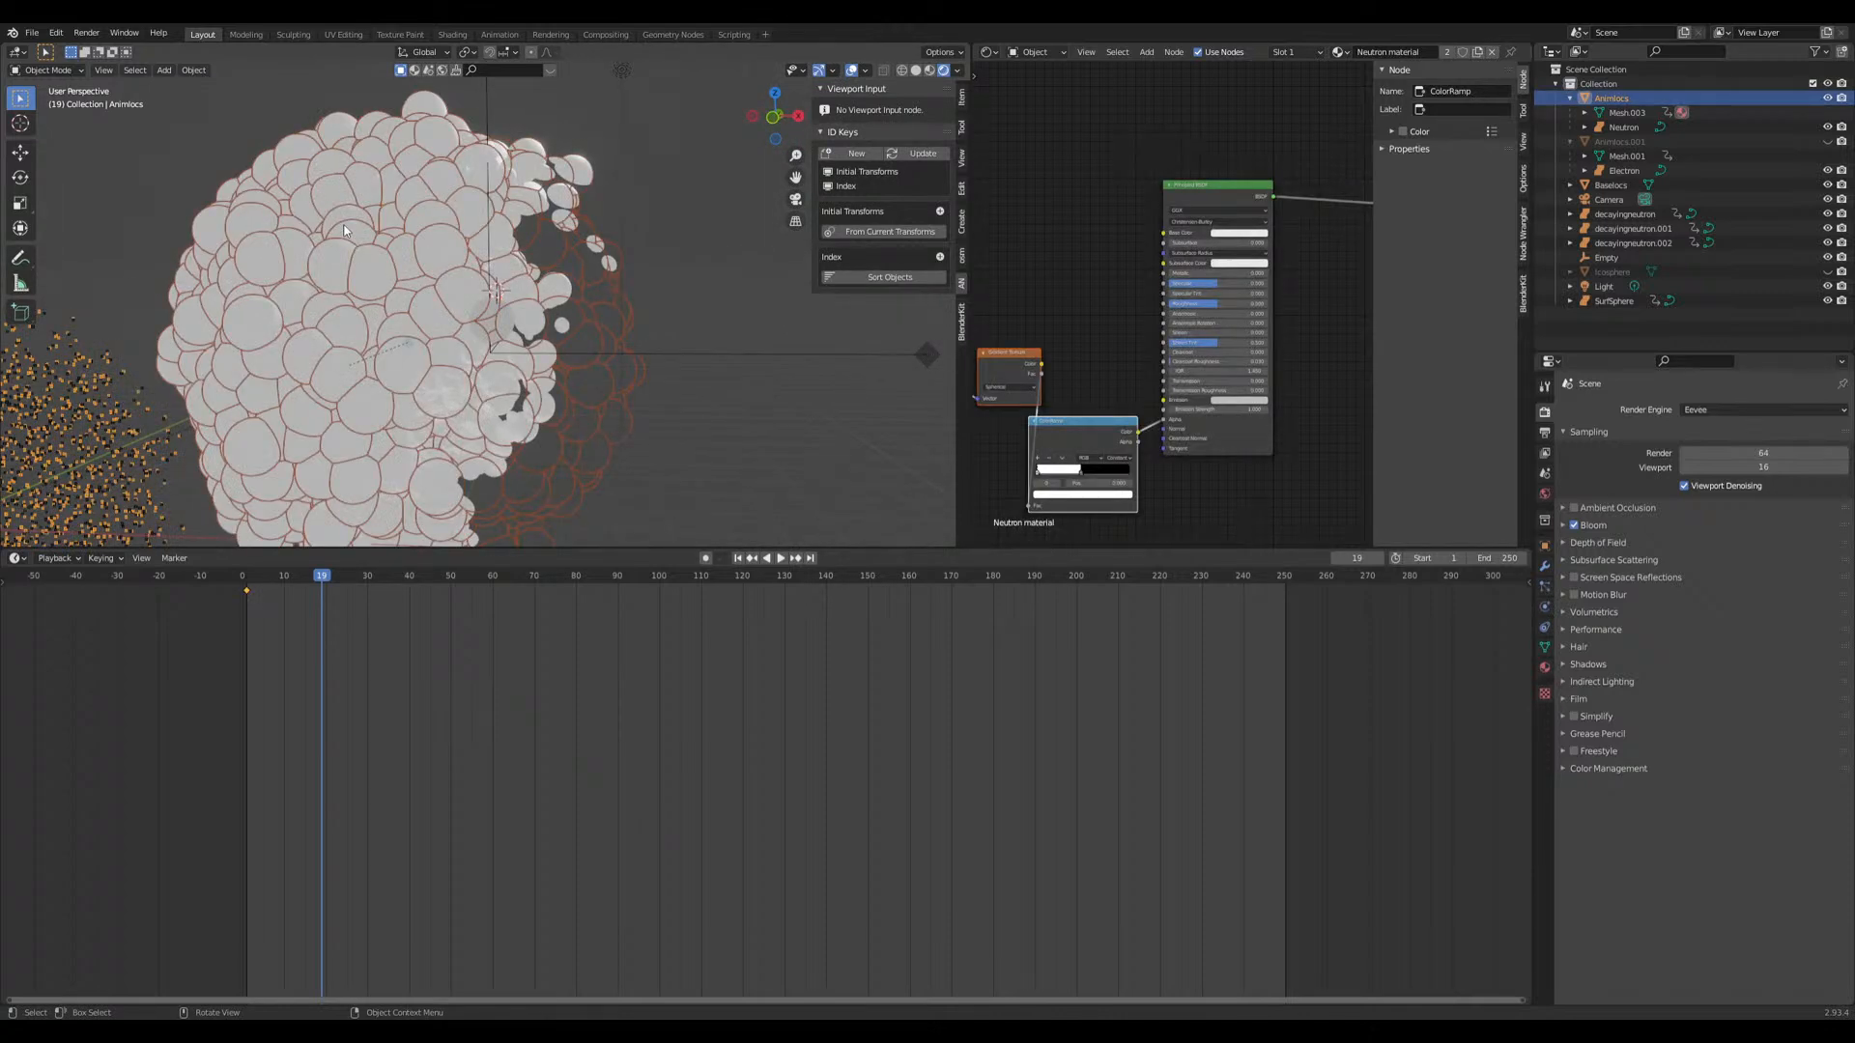
scroll(539, 358, up, 8)
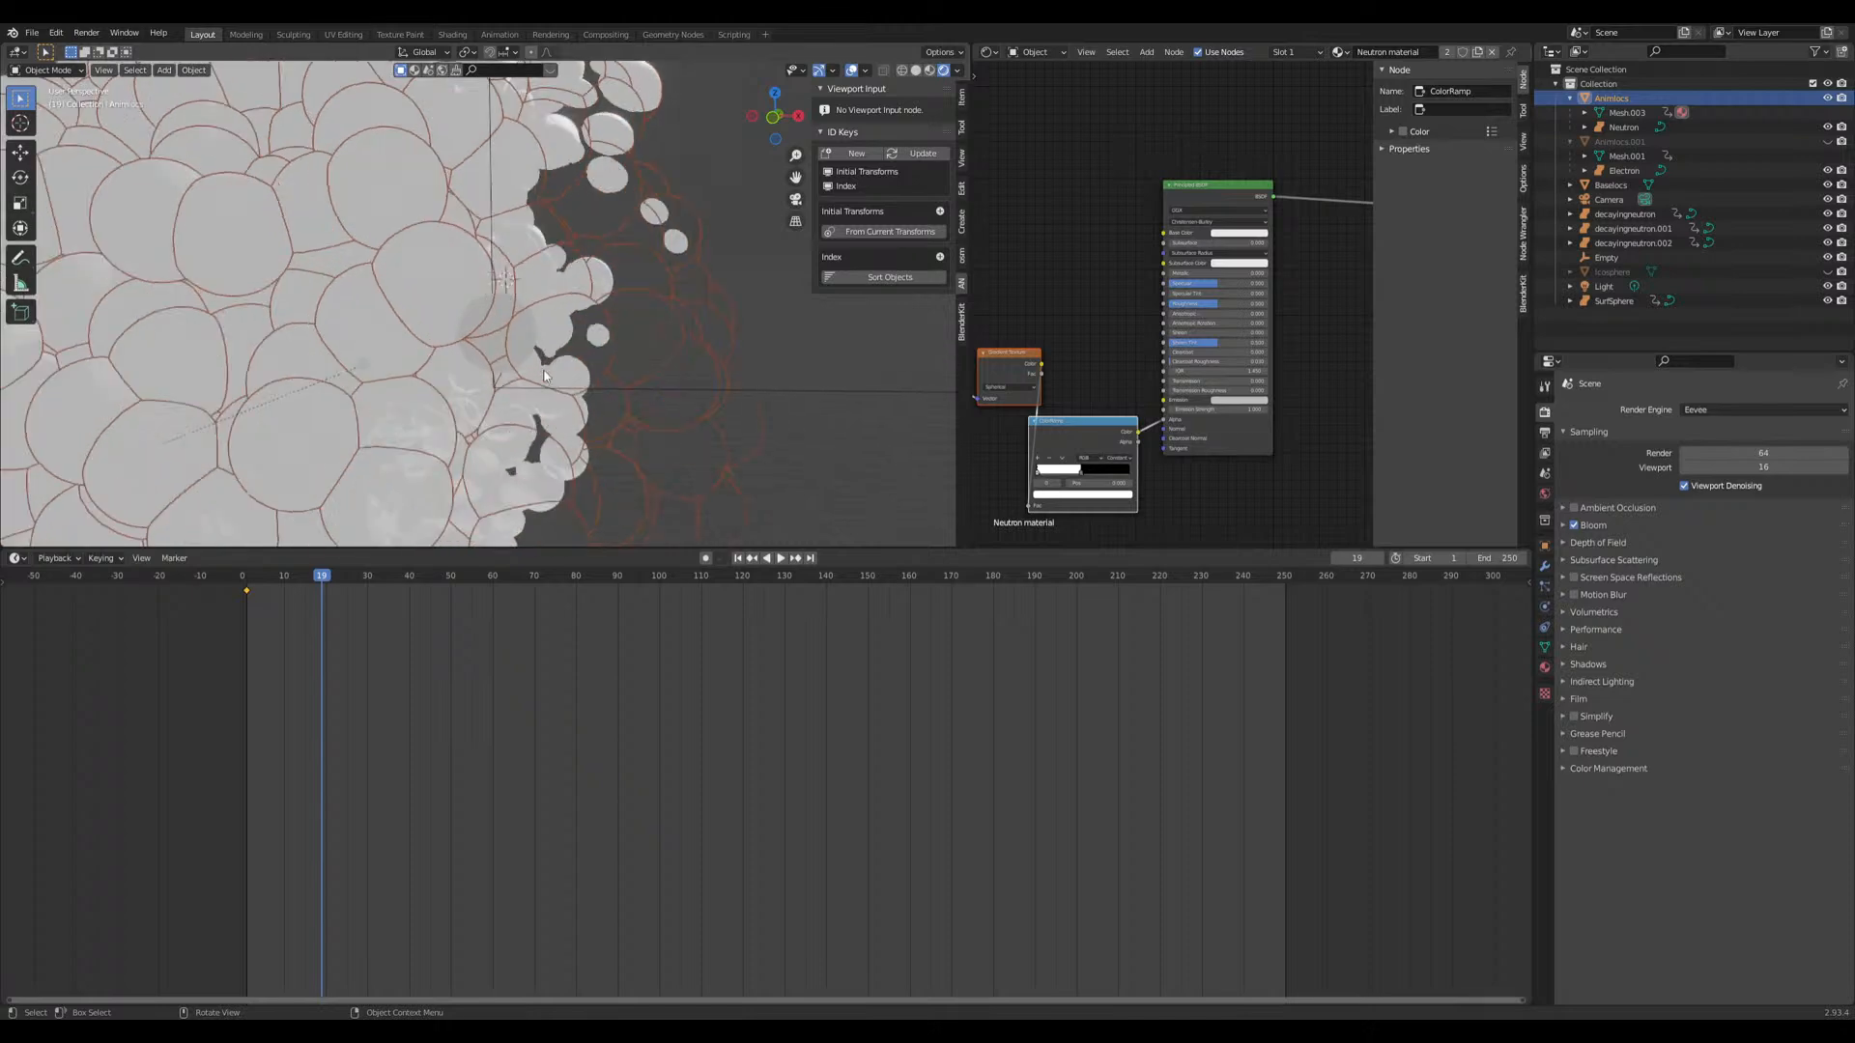
scroll(445, 422, down, 8)
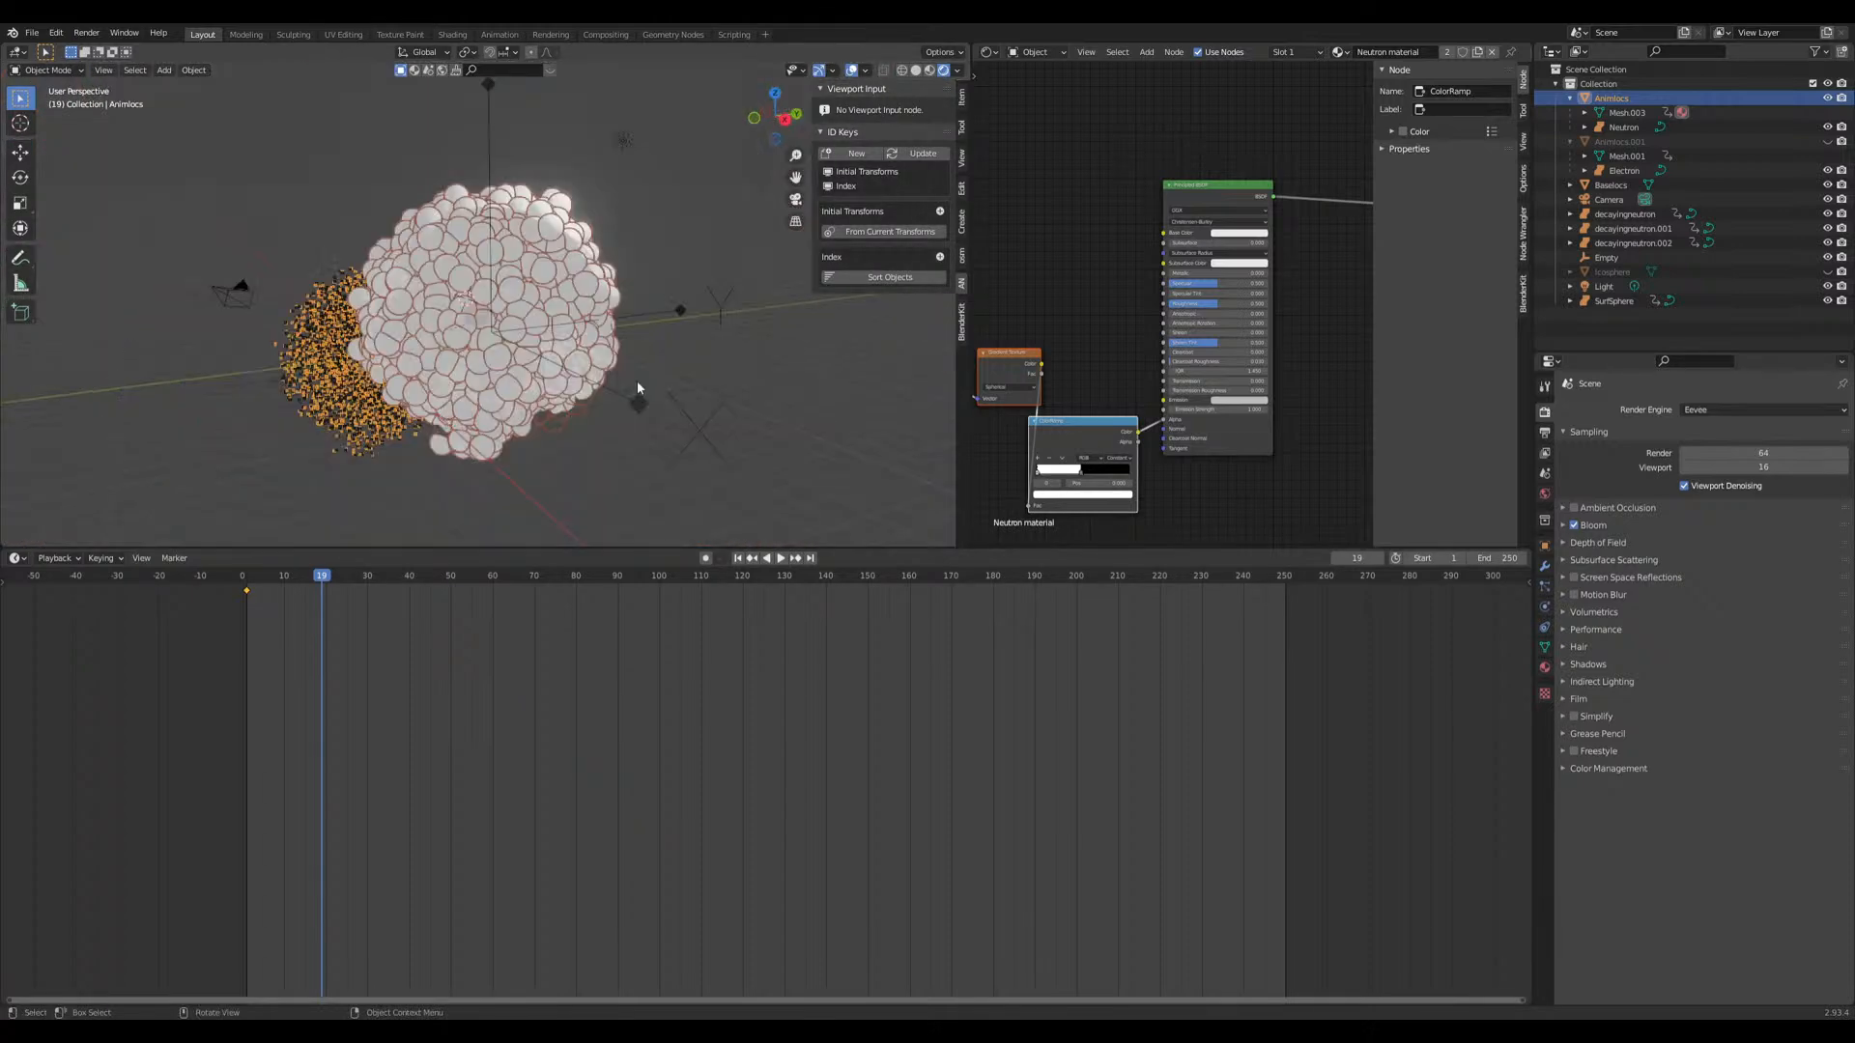
click(803, 458)
scroll(578, 433, up, 8)
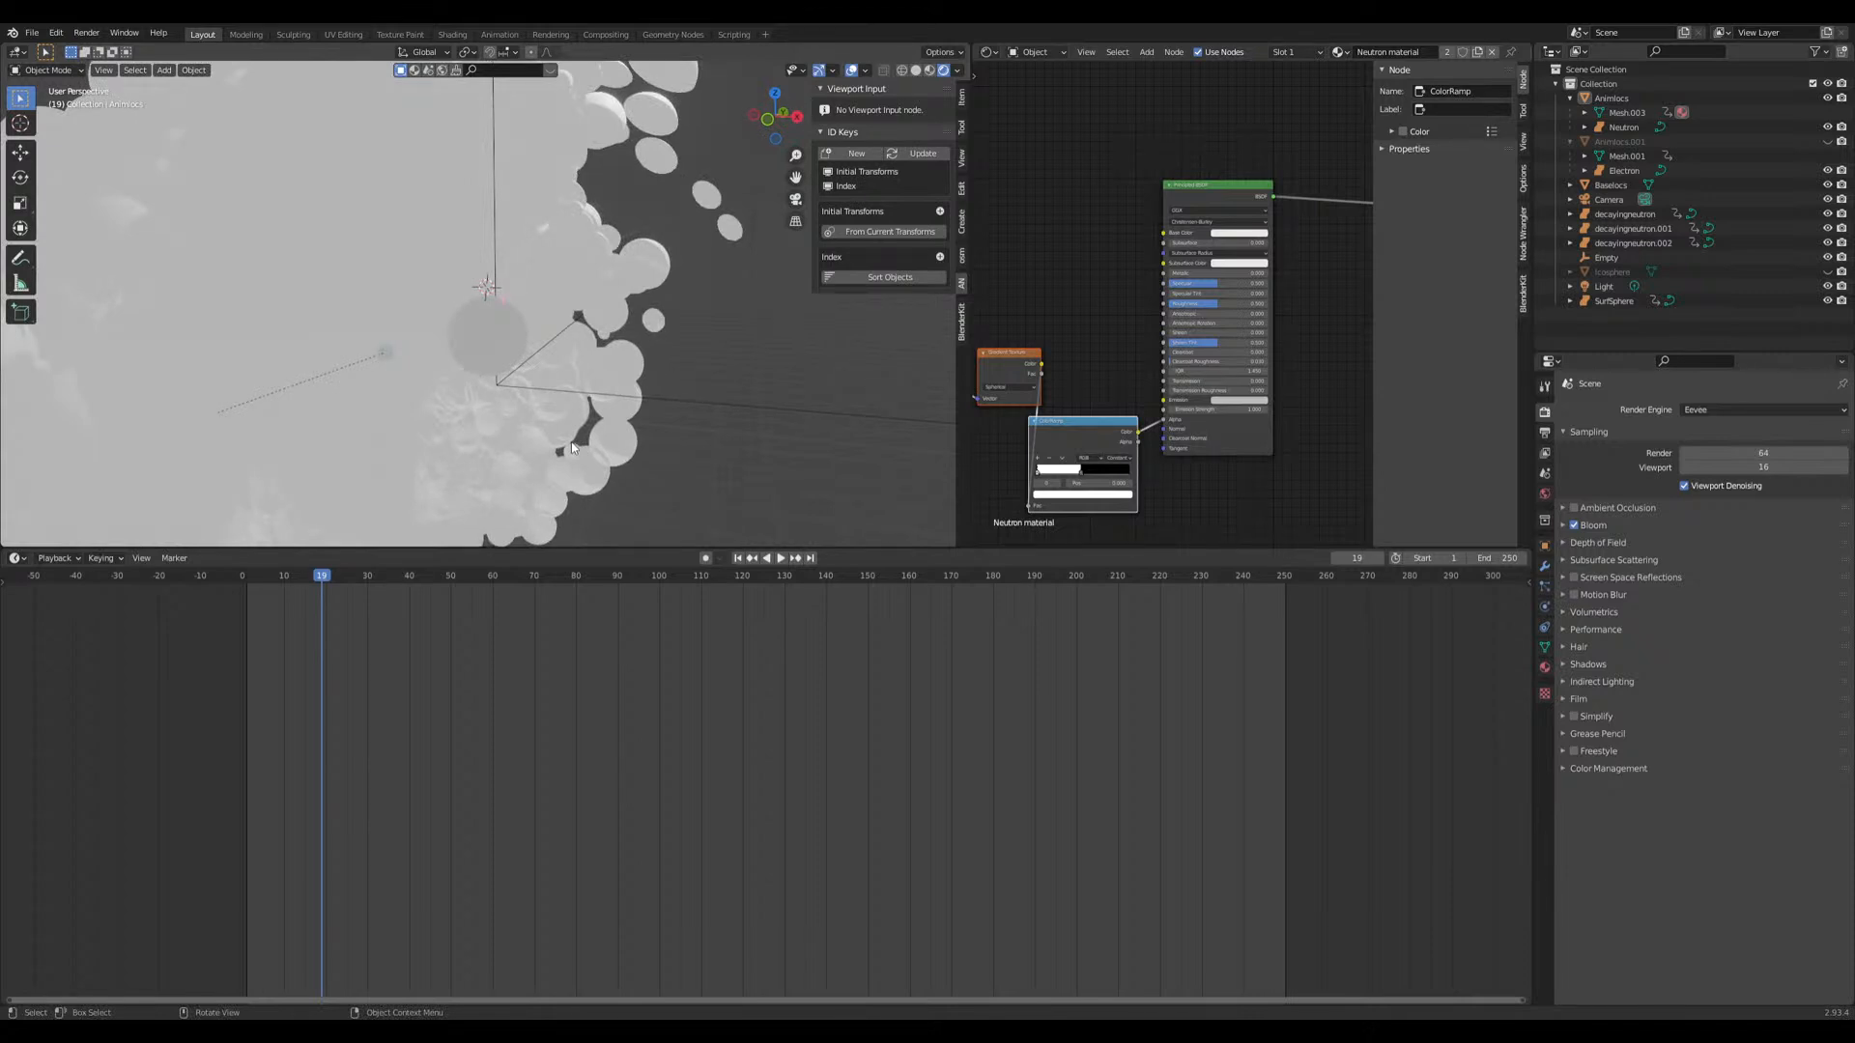
scroll(571, 442, down, 6)
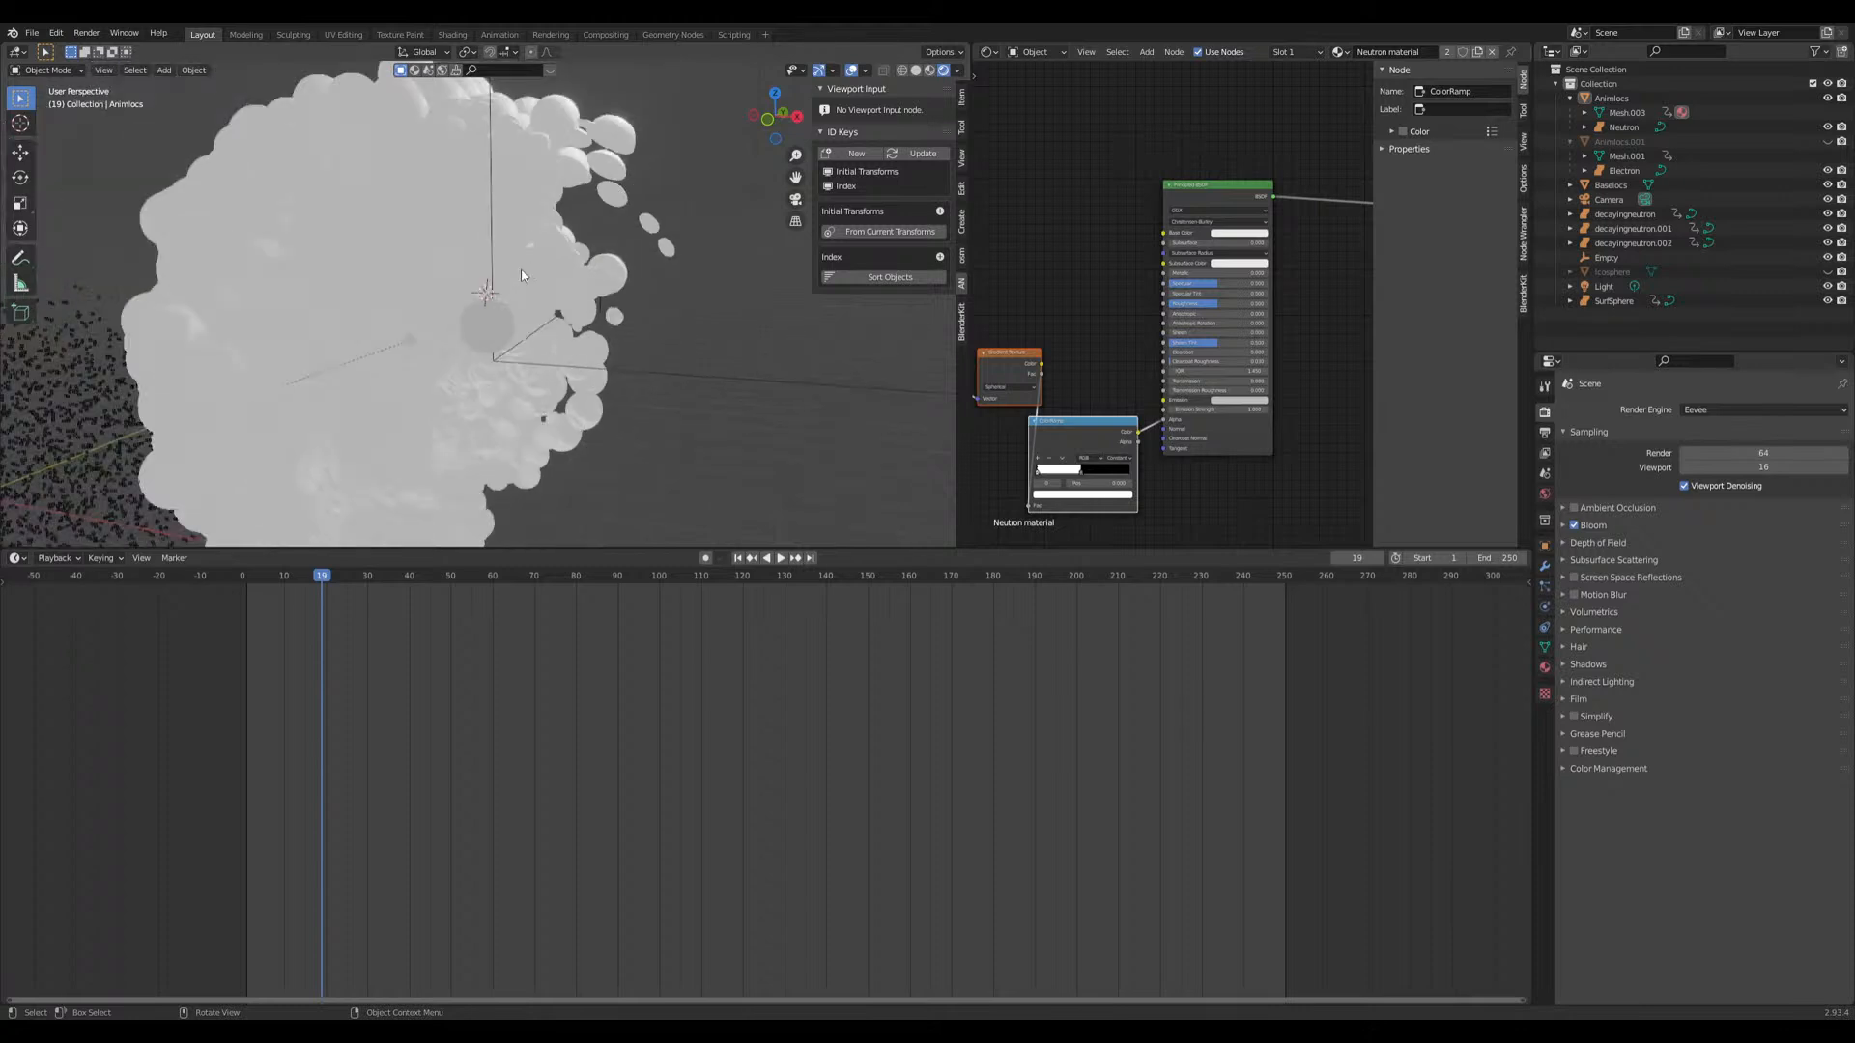
click(379, 226)
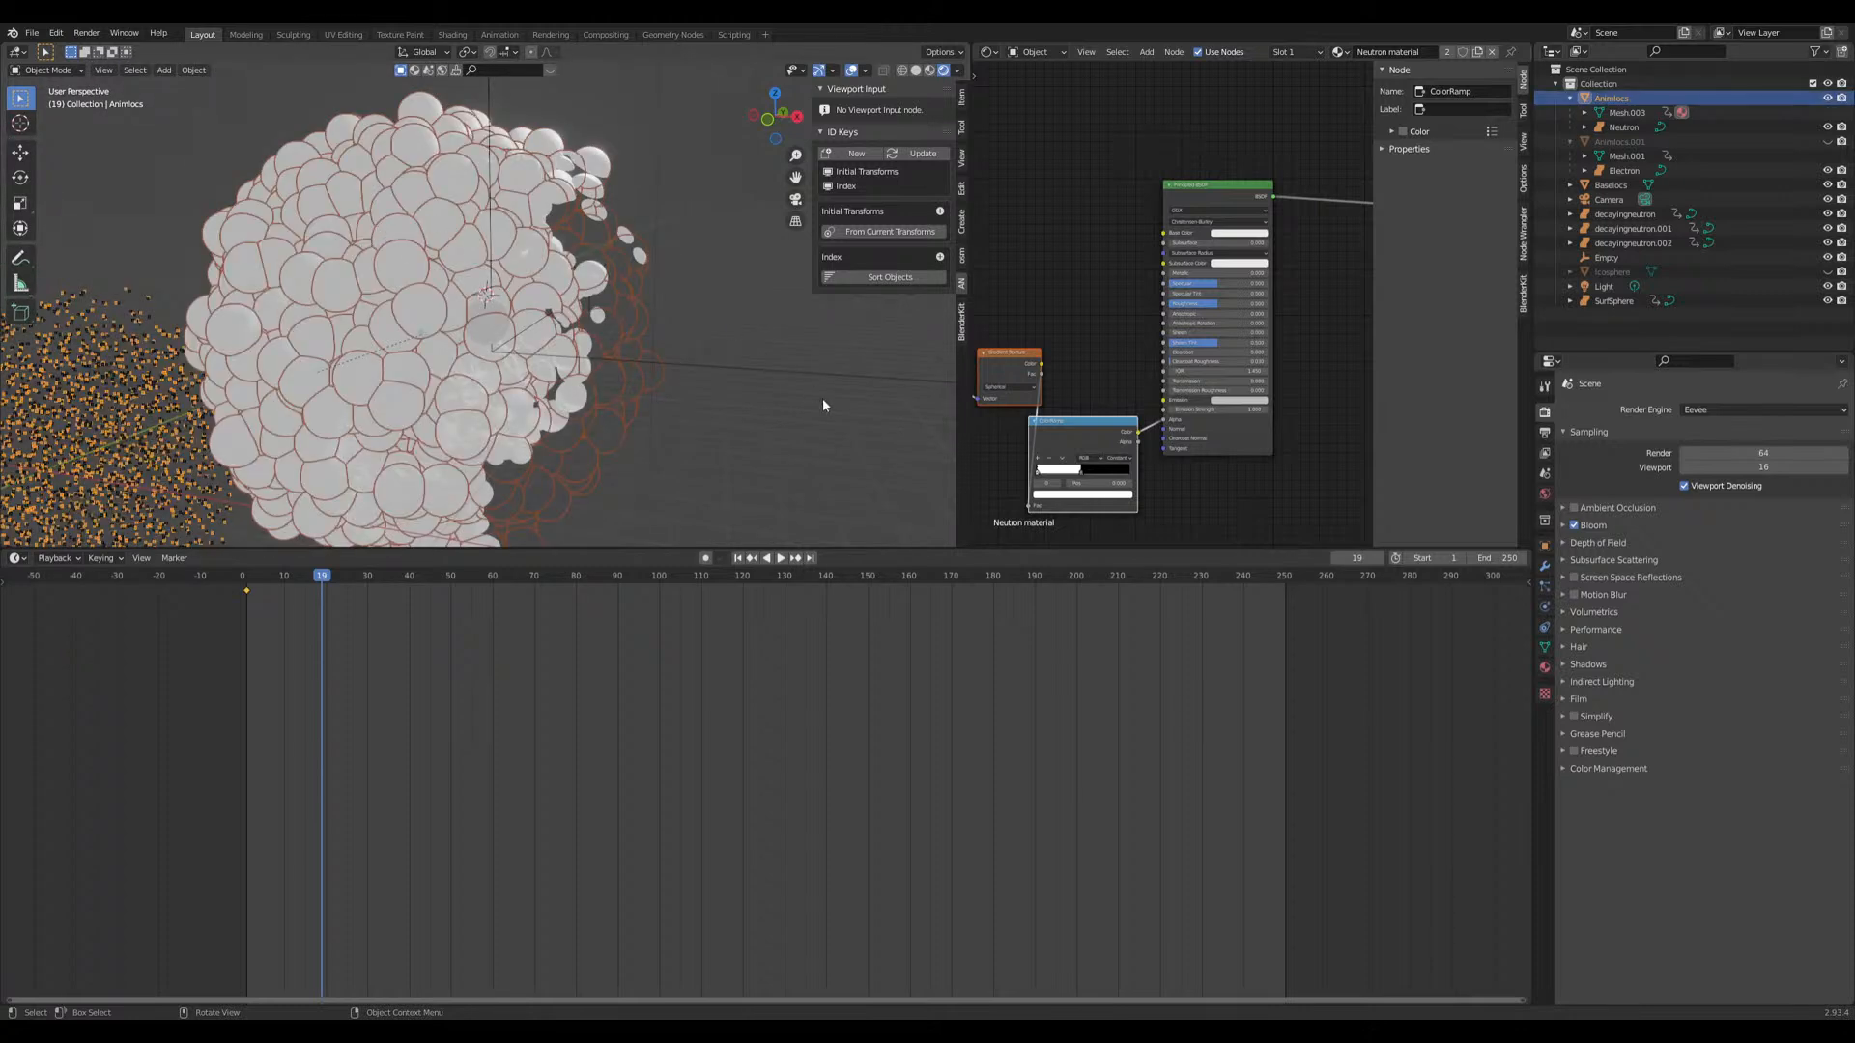
click(780, 432)
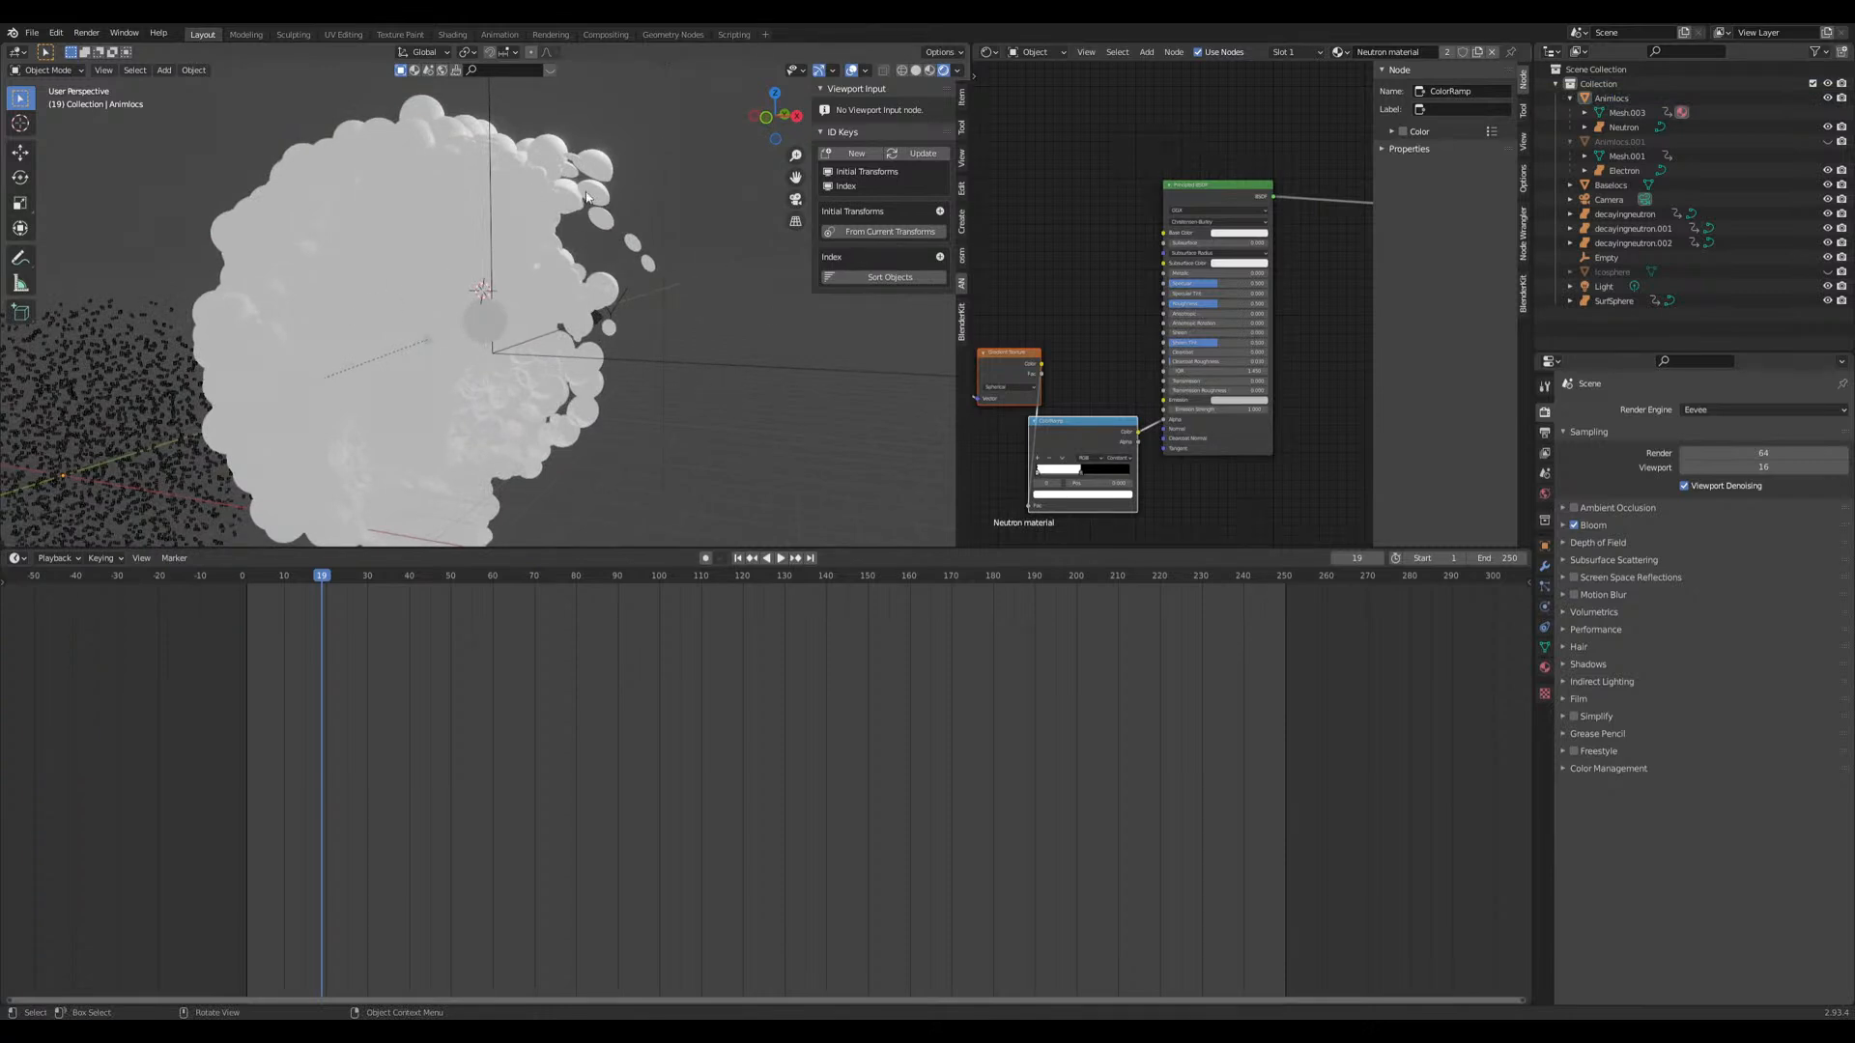
scroll(367, 332, down, 2)
scroll(367, 333, down, 2)
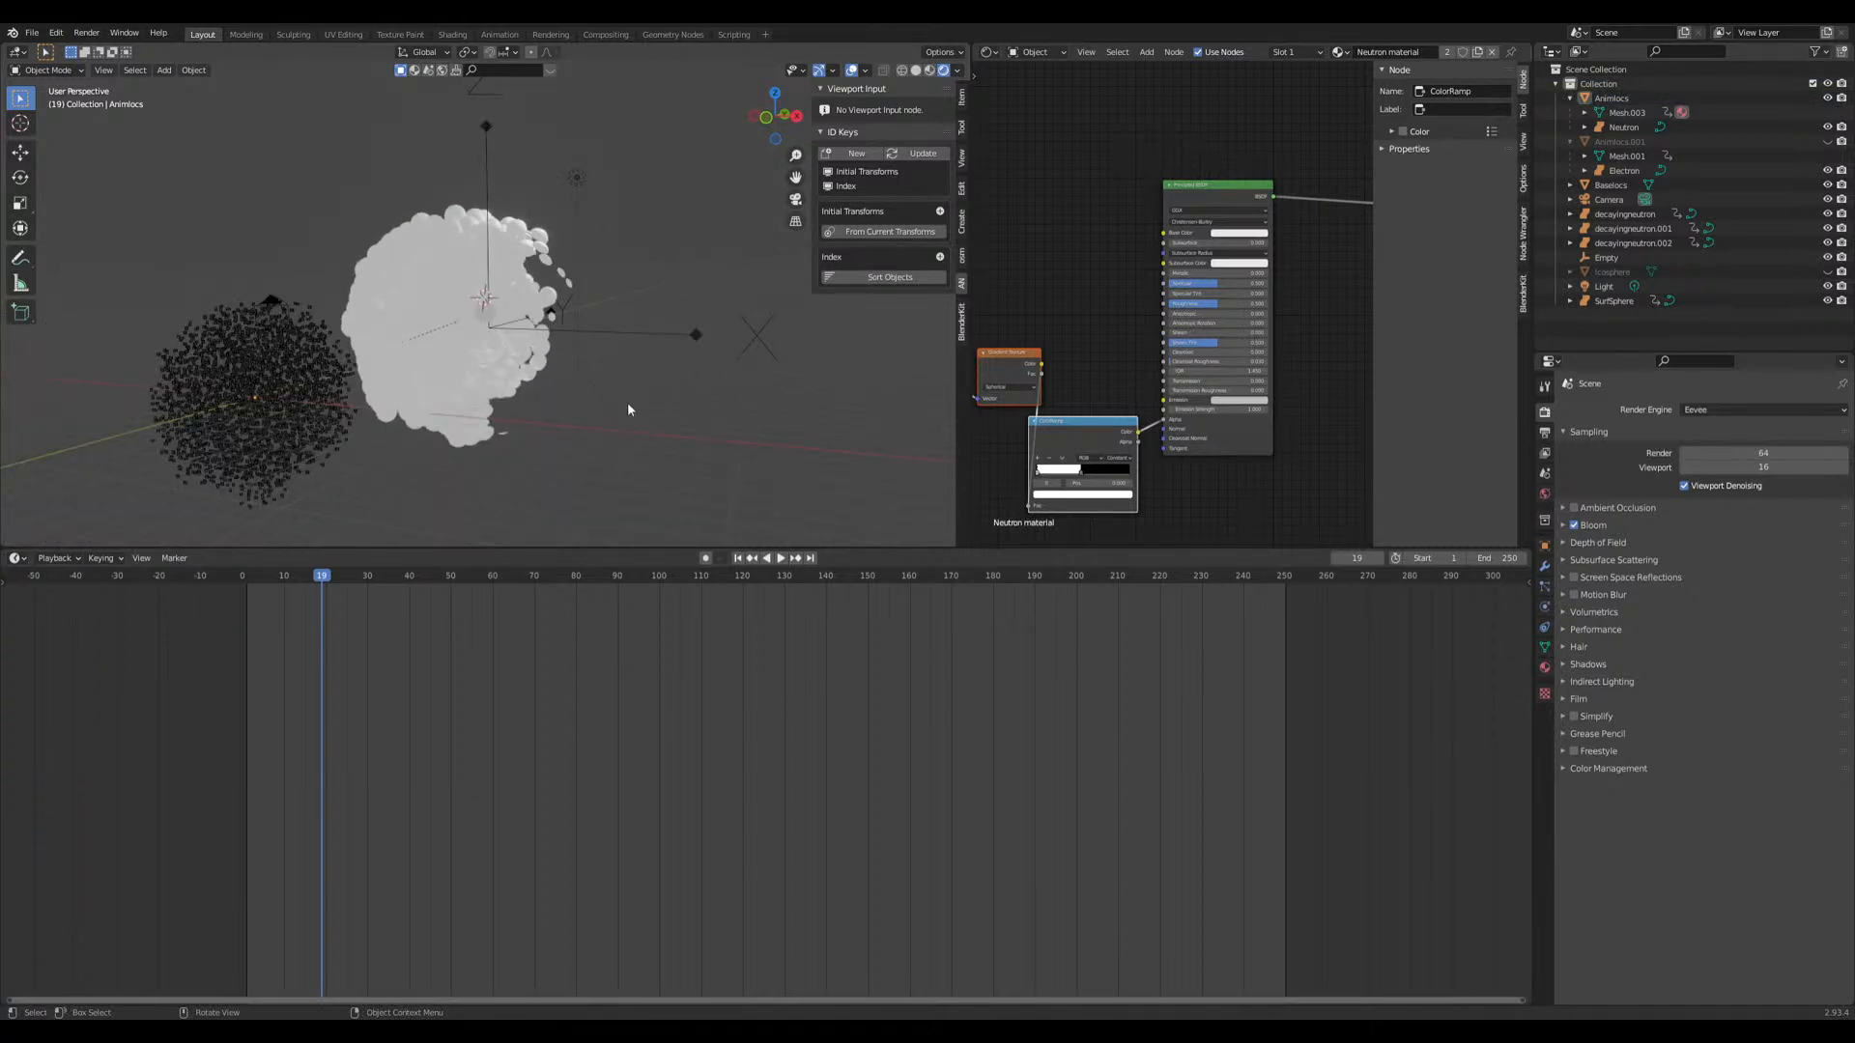
scroll(662, 420, up, 4)
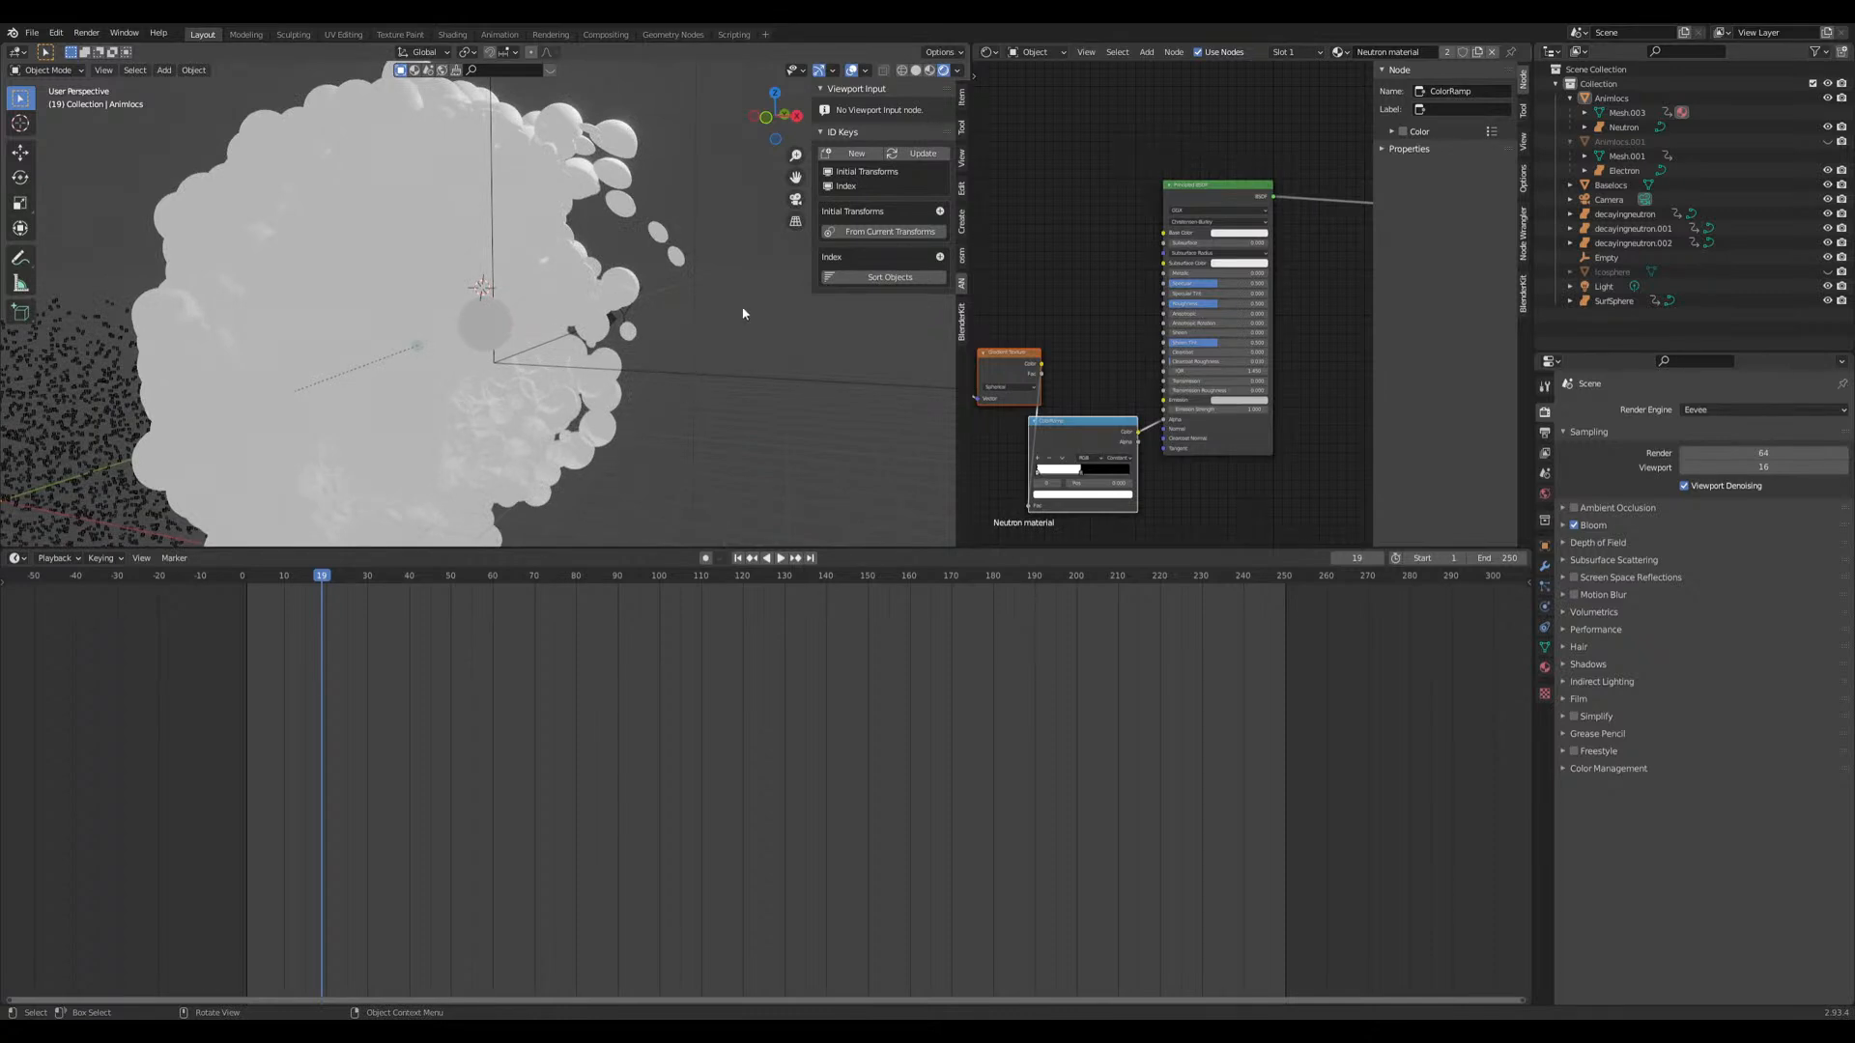
scroll(753, 311, down, 1)
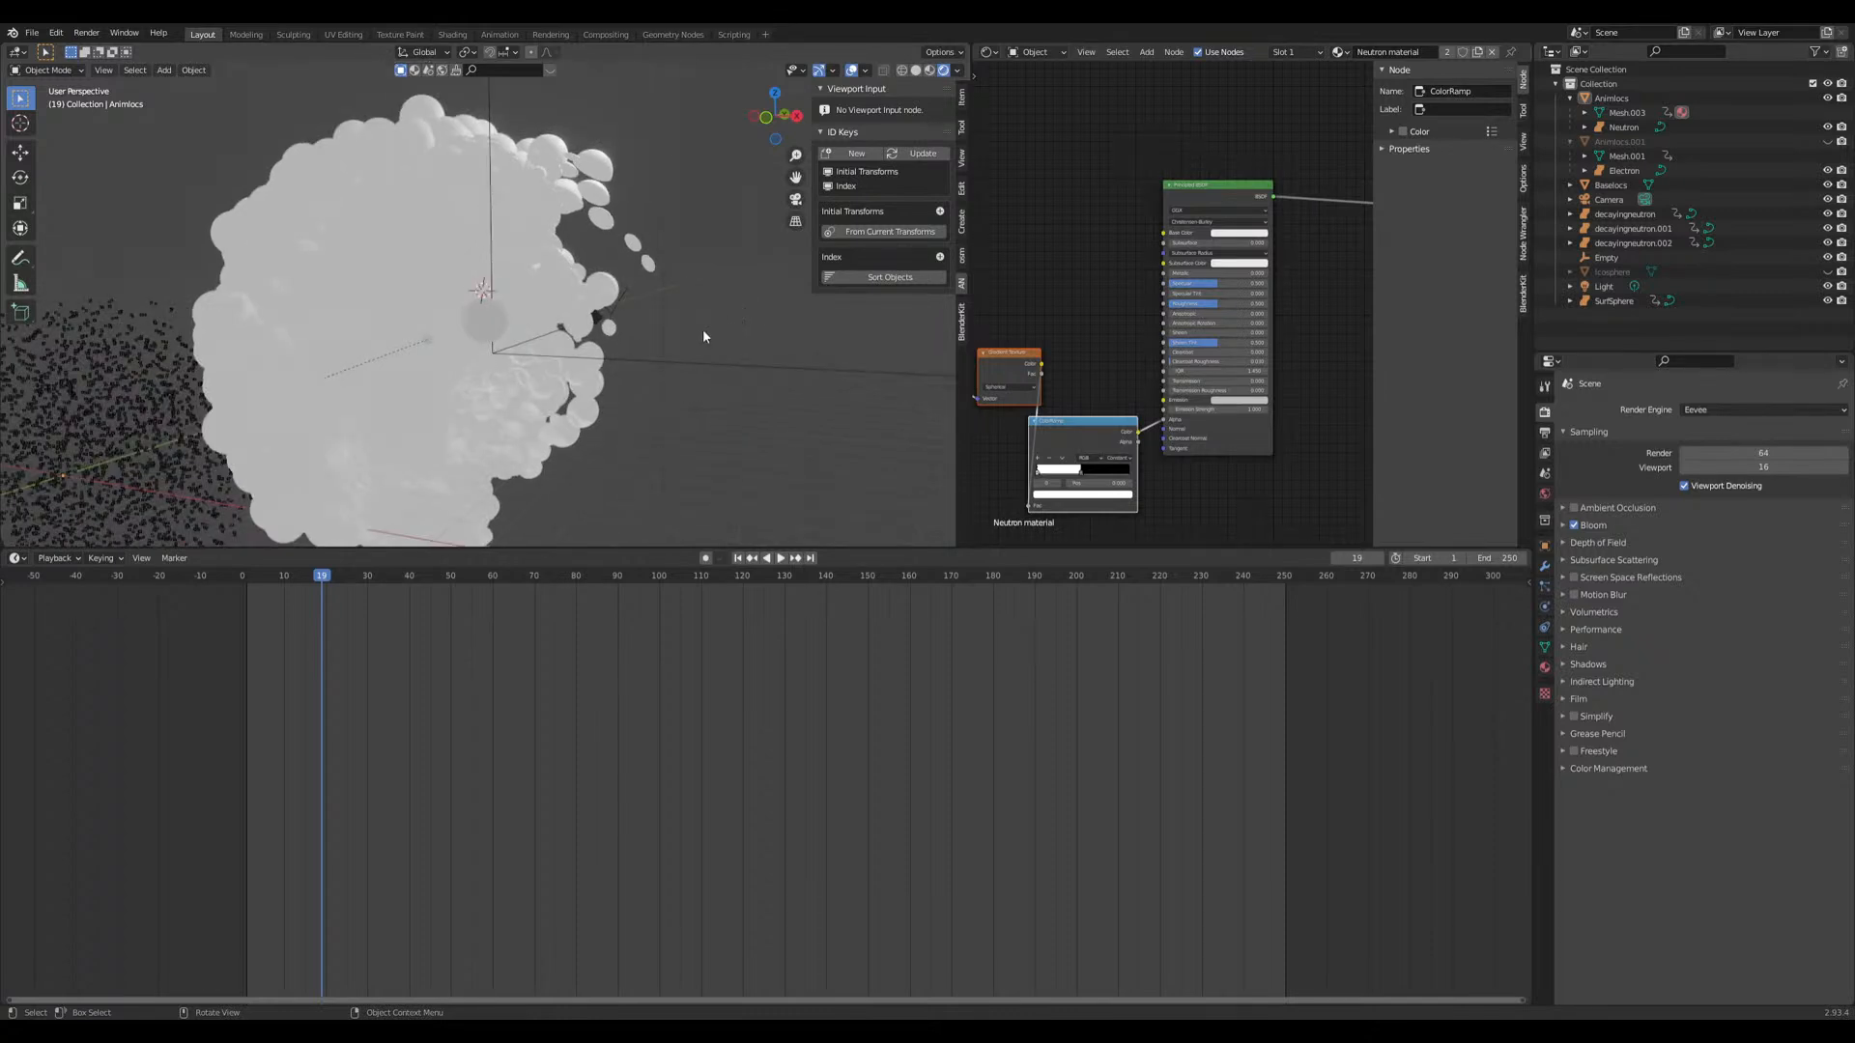
Step: Enlarge the 3D view by shrinking the timeline area, and save the file
key(ctrl+s)
drag(676, 547, 676, 662)
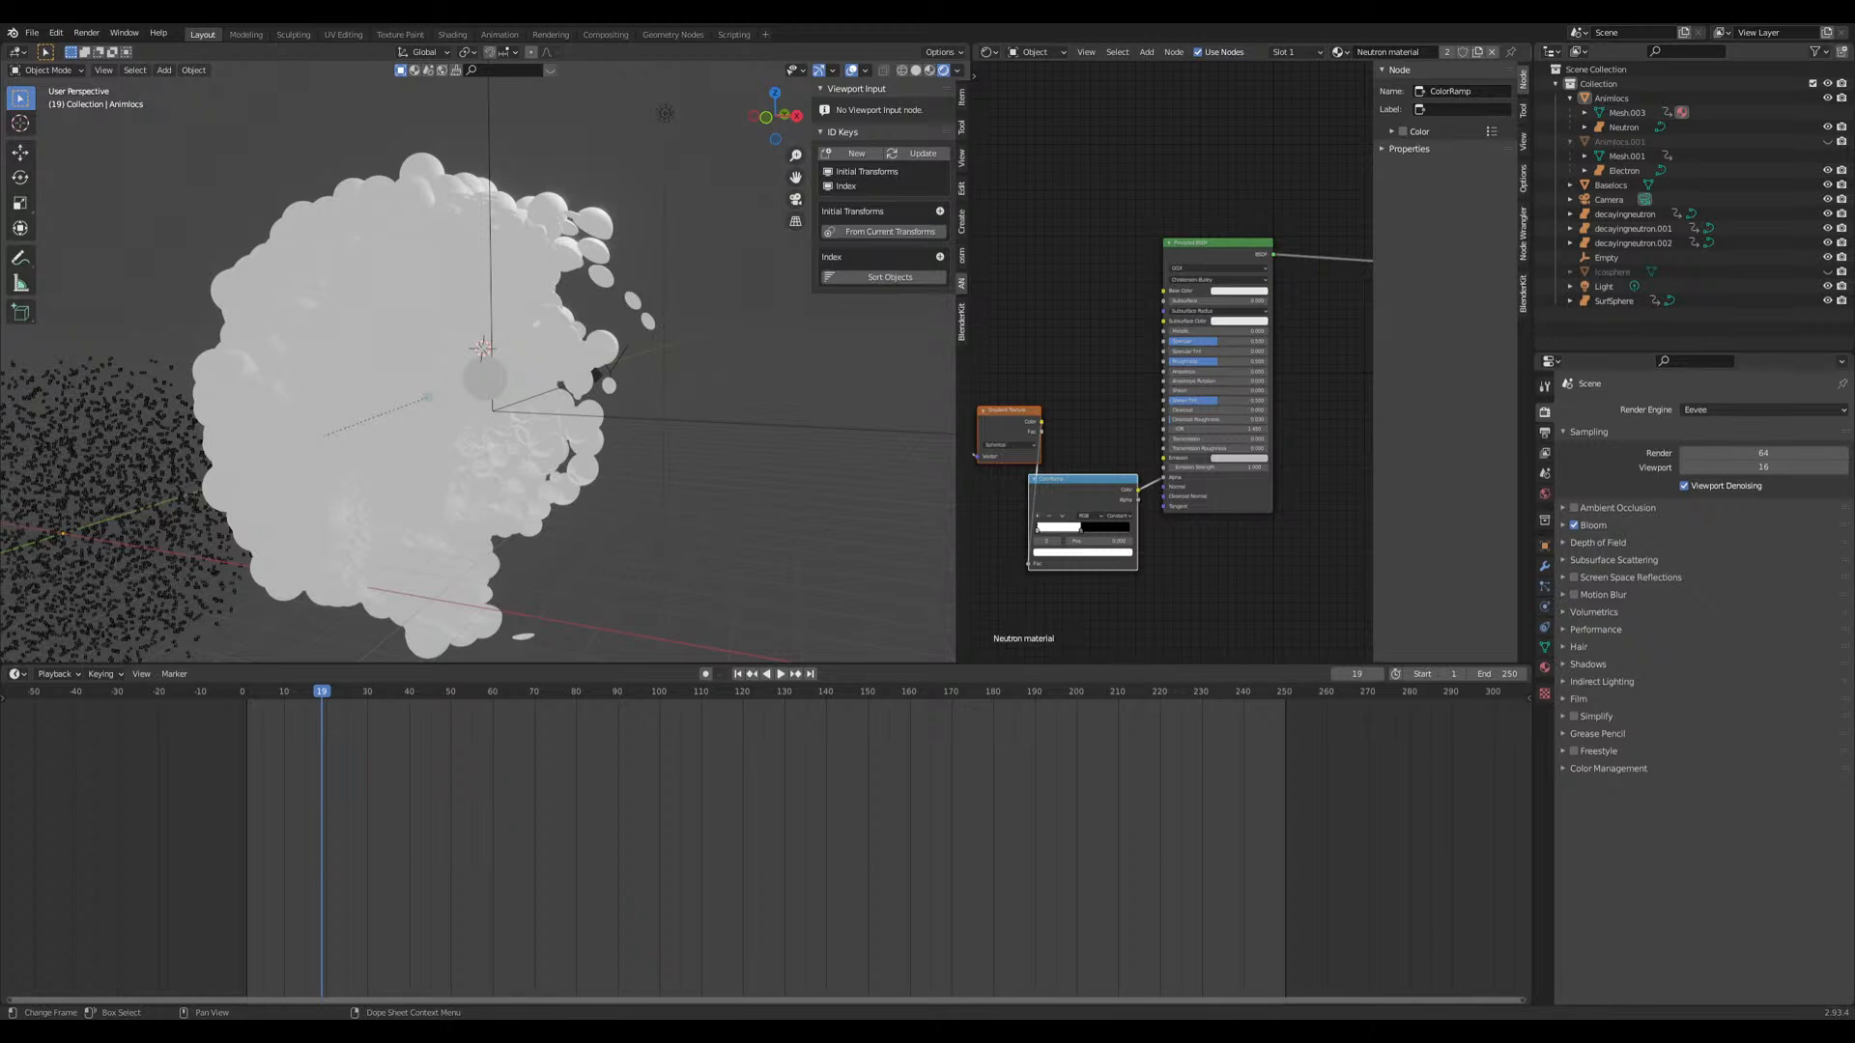
key(ctrl+s)
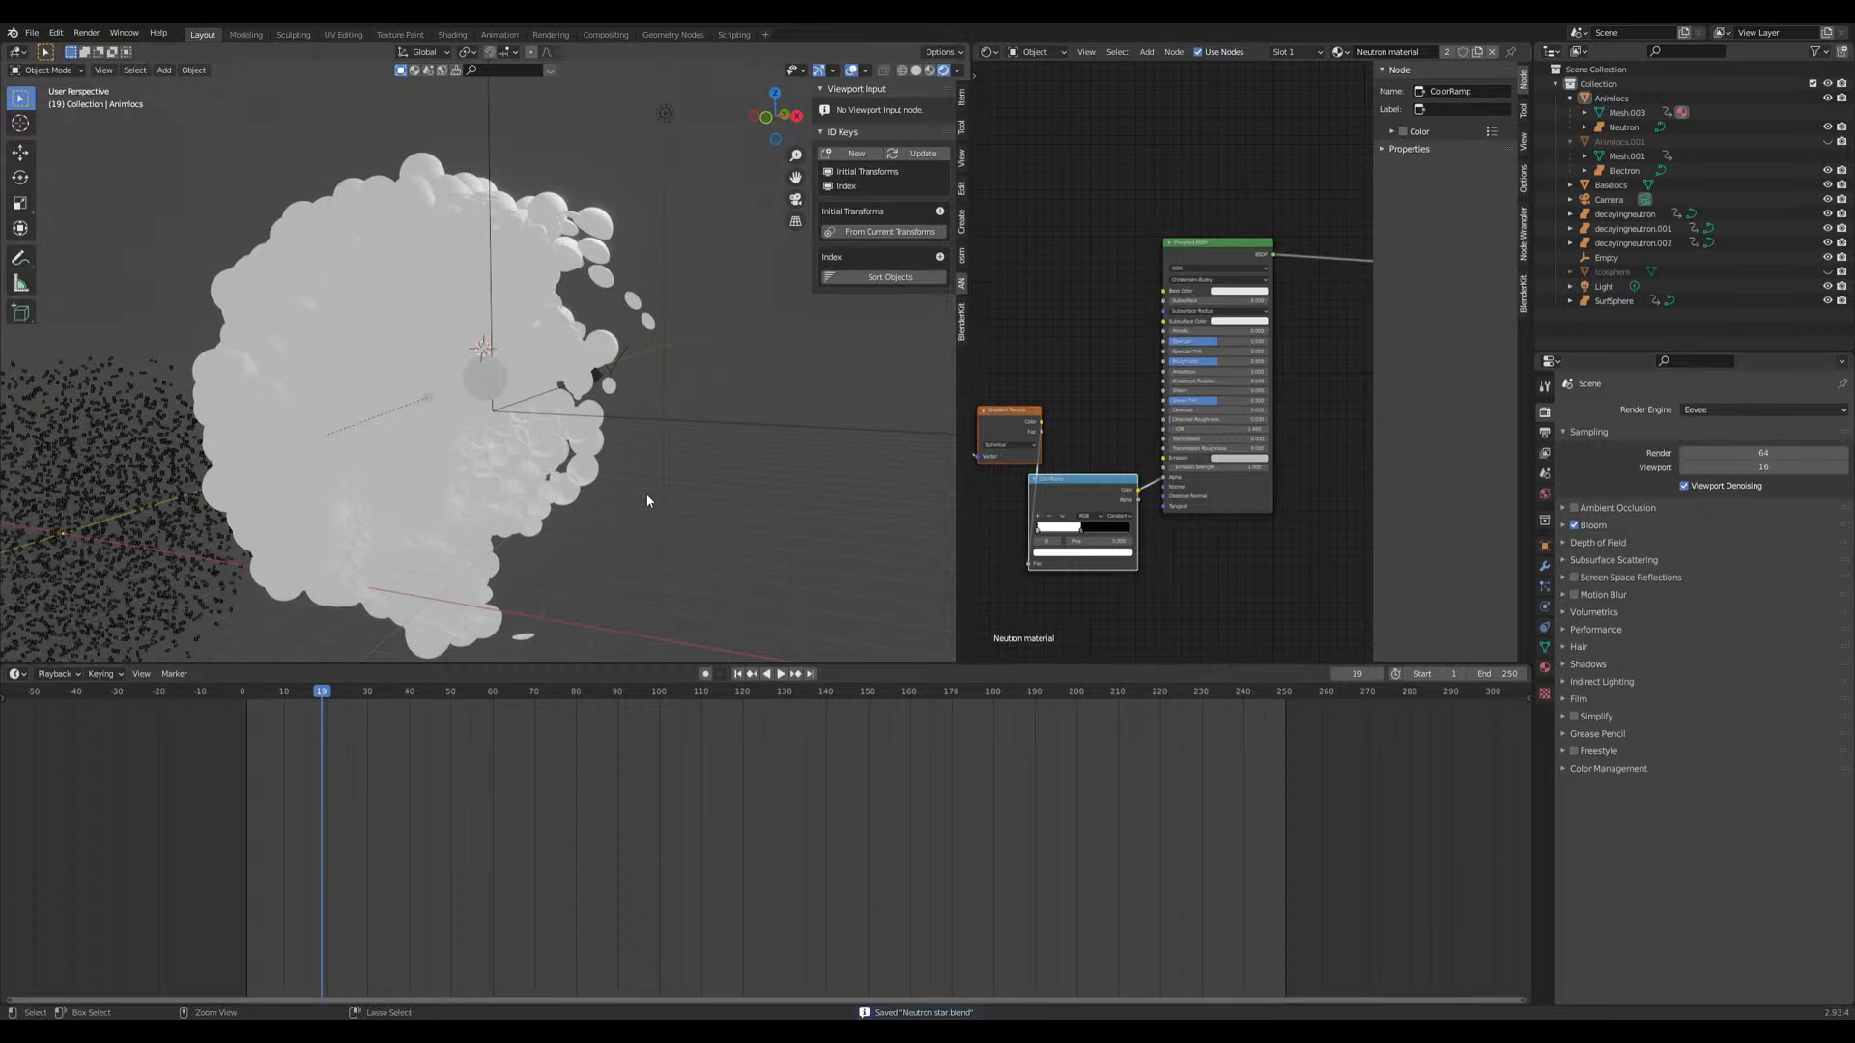
mouse_move(687, 536)
middle_down()
mouse_move(729, 557)
mouse_move(665, 561)
middle_up()
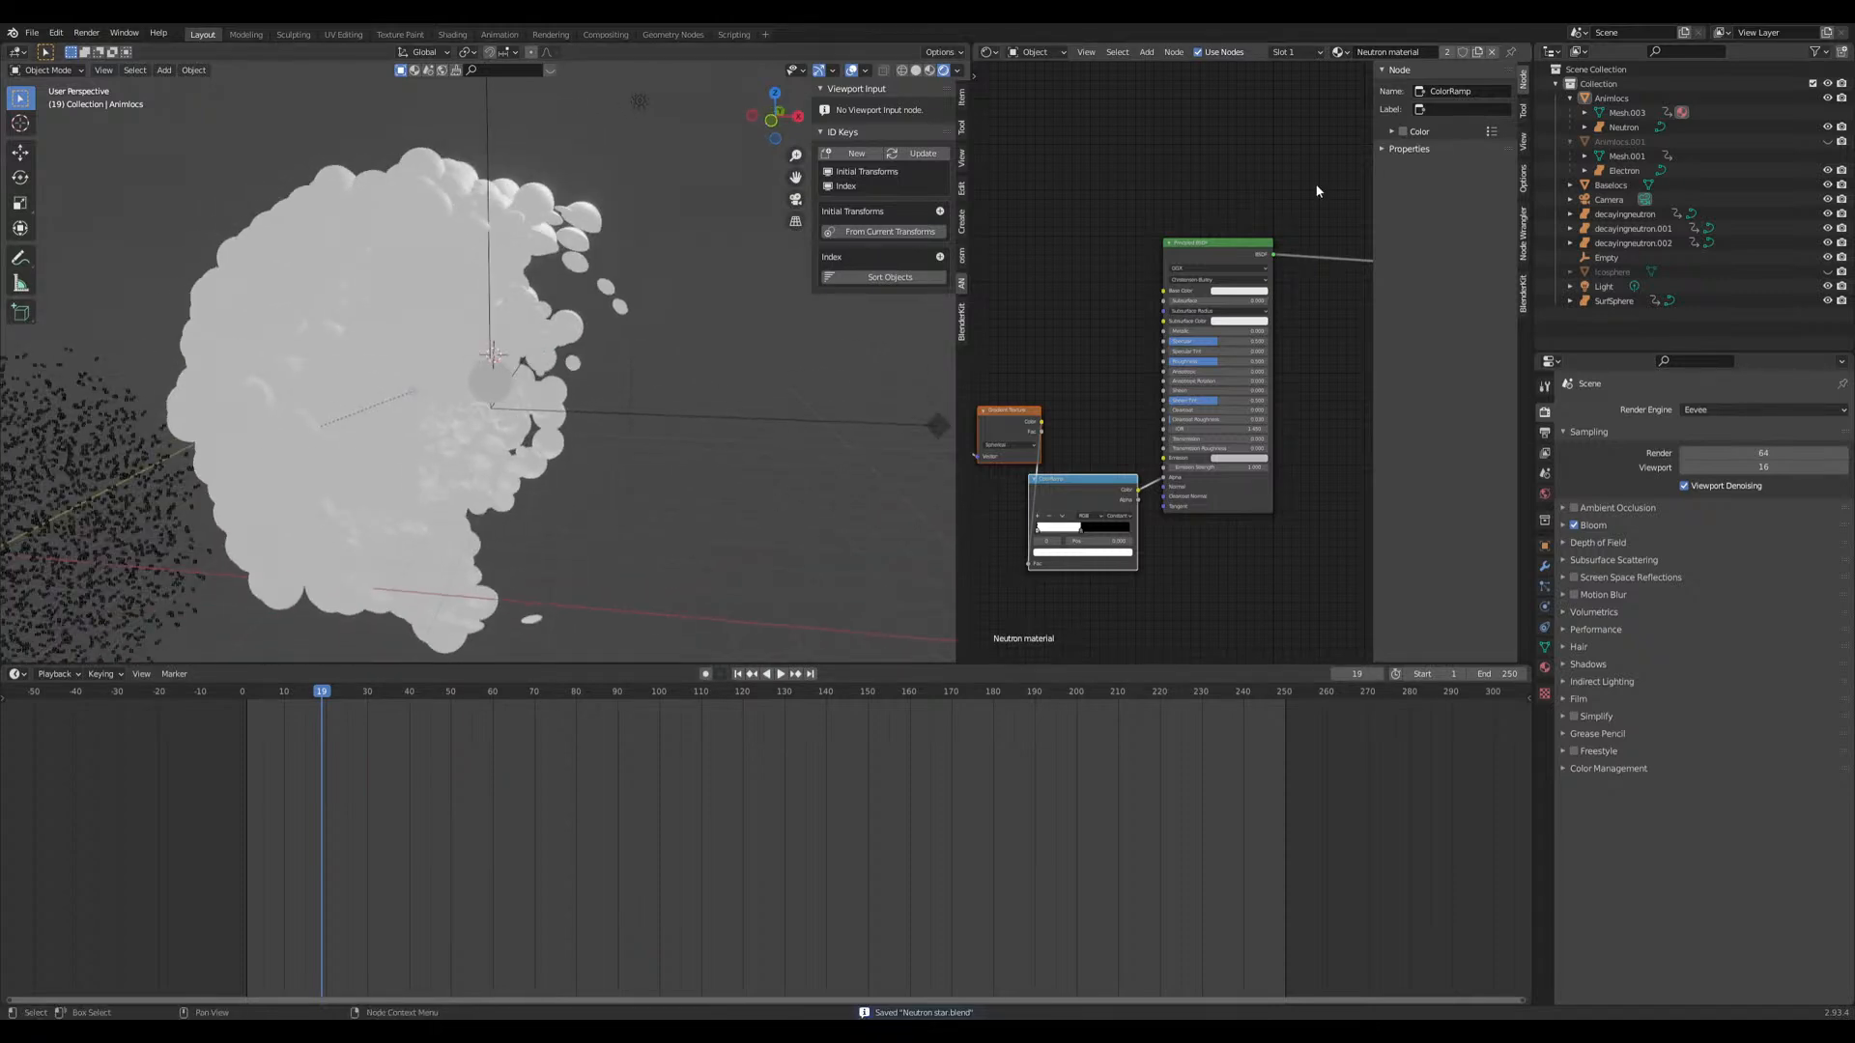
Step: Create a new empty scene and display its viewport in solid shading
click(1683, 32)
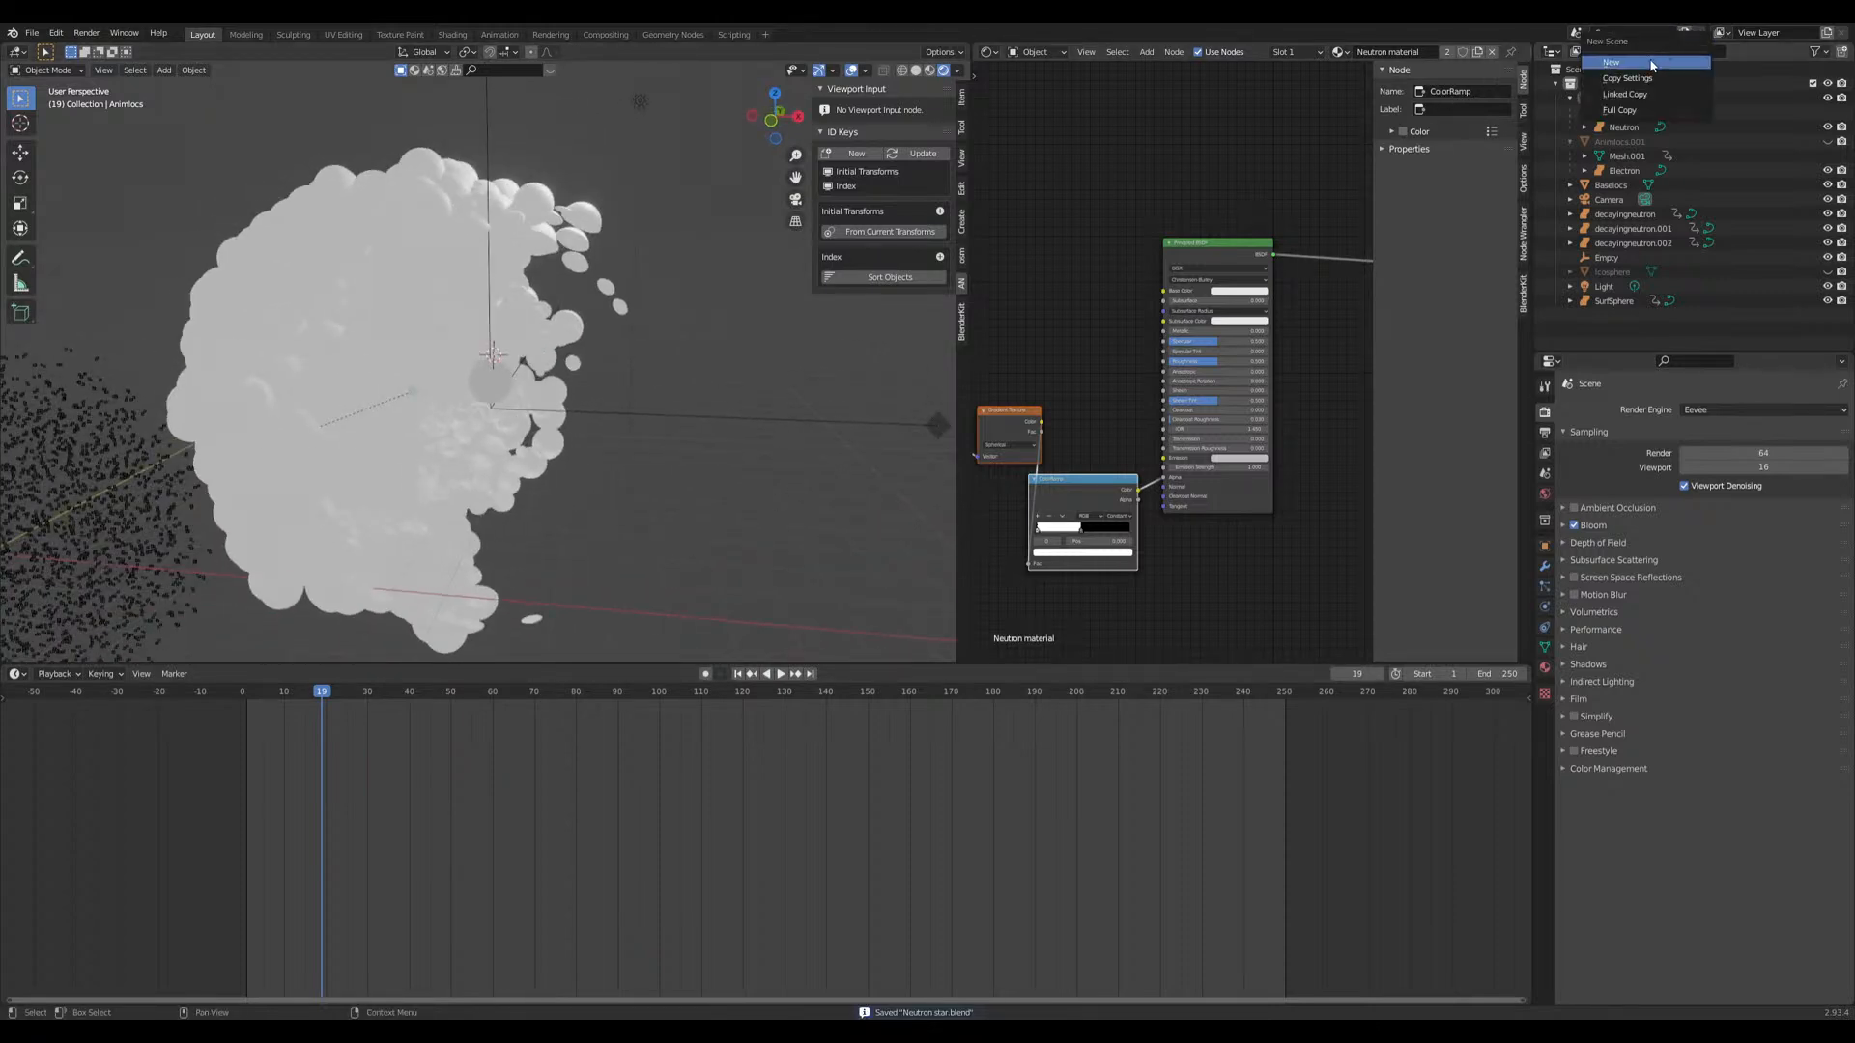
click(1653, 61)
scroll(617, 377, down, 5)
click(916, 71)
shift+middle_drag(263, 438, 351, 424)
Step: Add a UV sphere at the world origin and scale it up to about 2.5 times
key(shift+a)
mouse_move(341, 395)
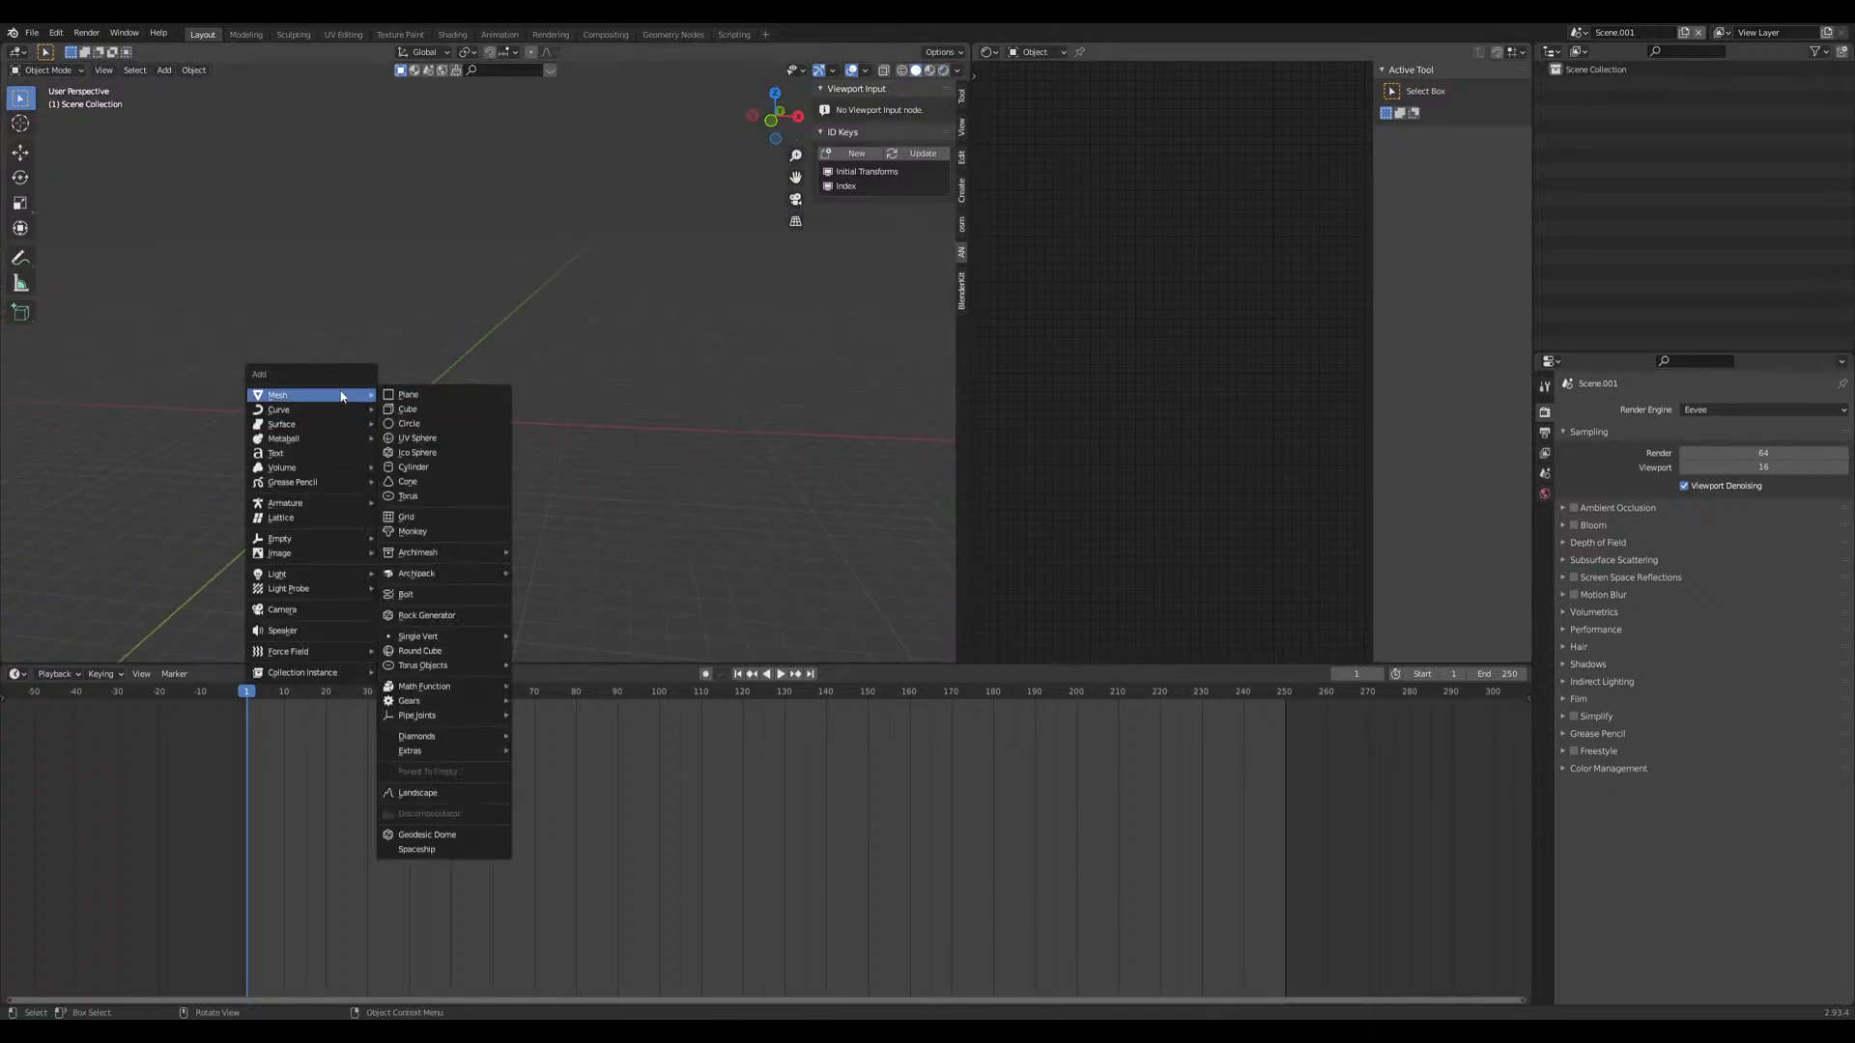
click(503, 439)
scroll(501, 438, up, 3)
mouse_move(553, 454)
middle_down()
mouse_move(567, 522)
mouse_move(568, 441)
middle_up()
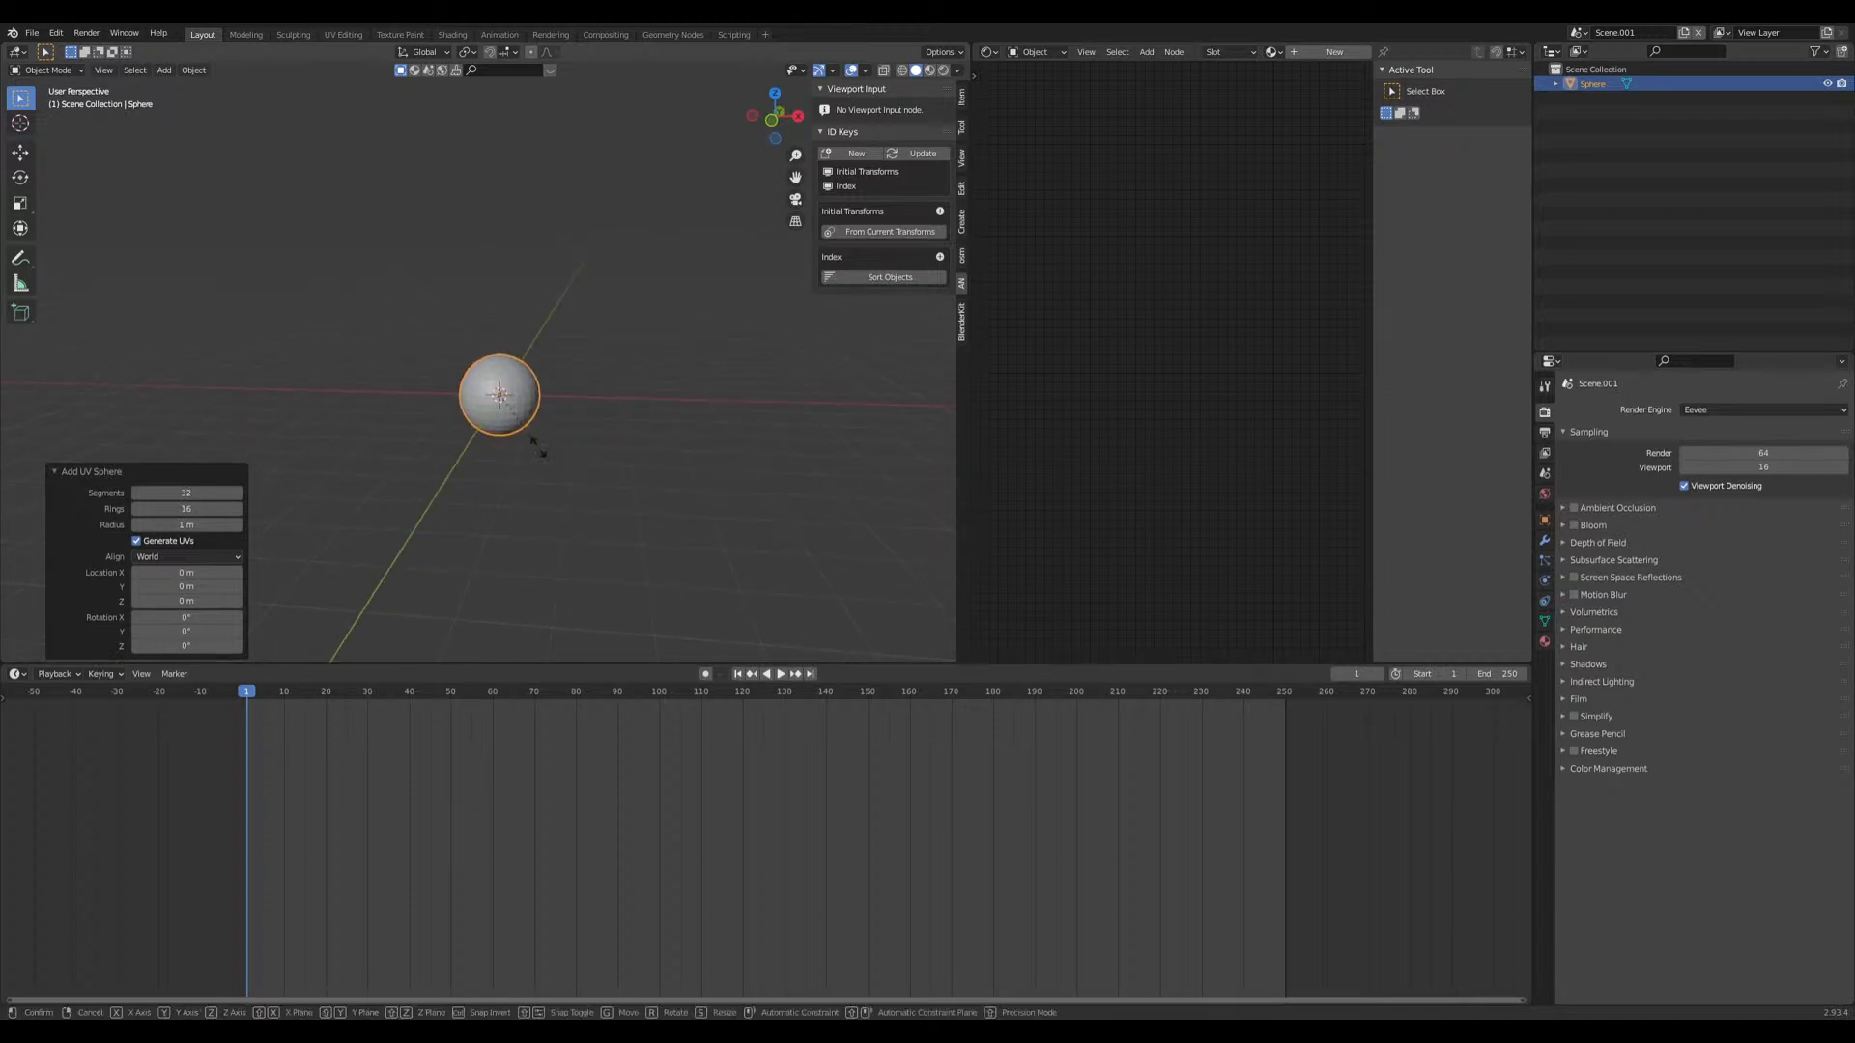
key(s)
click(633, 493)
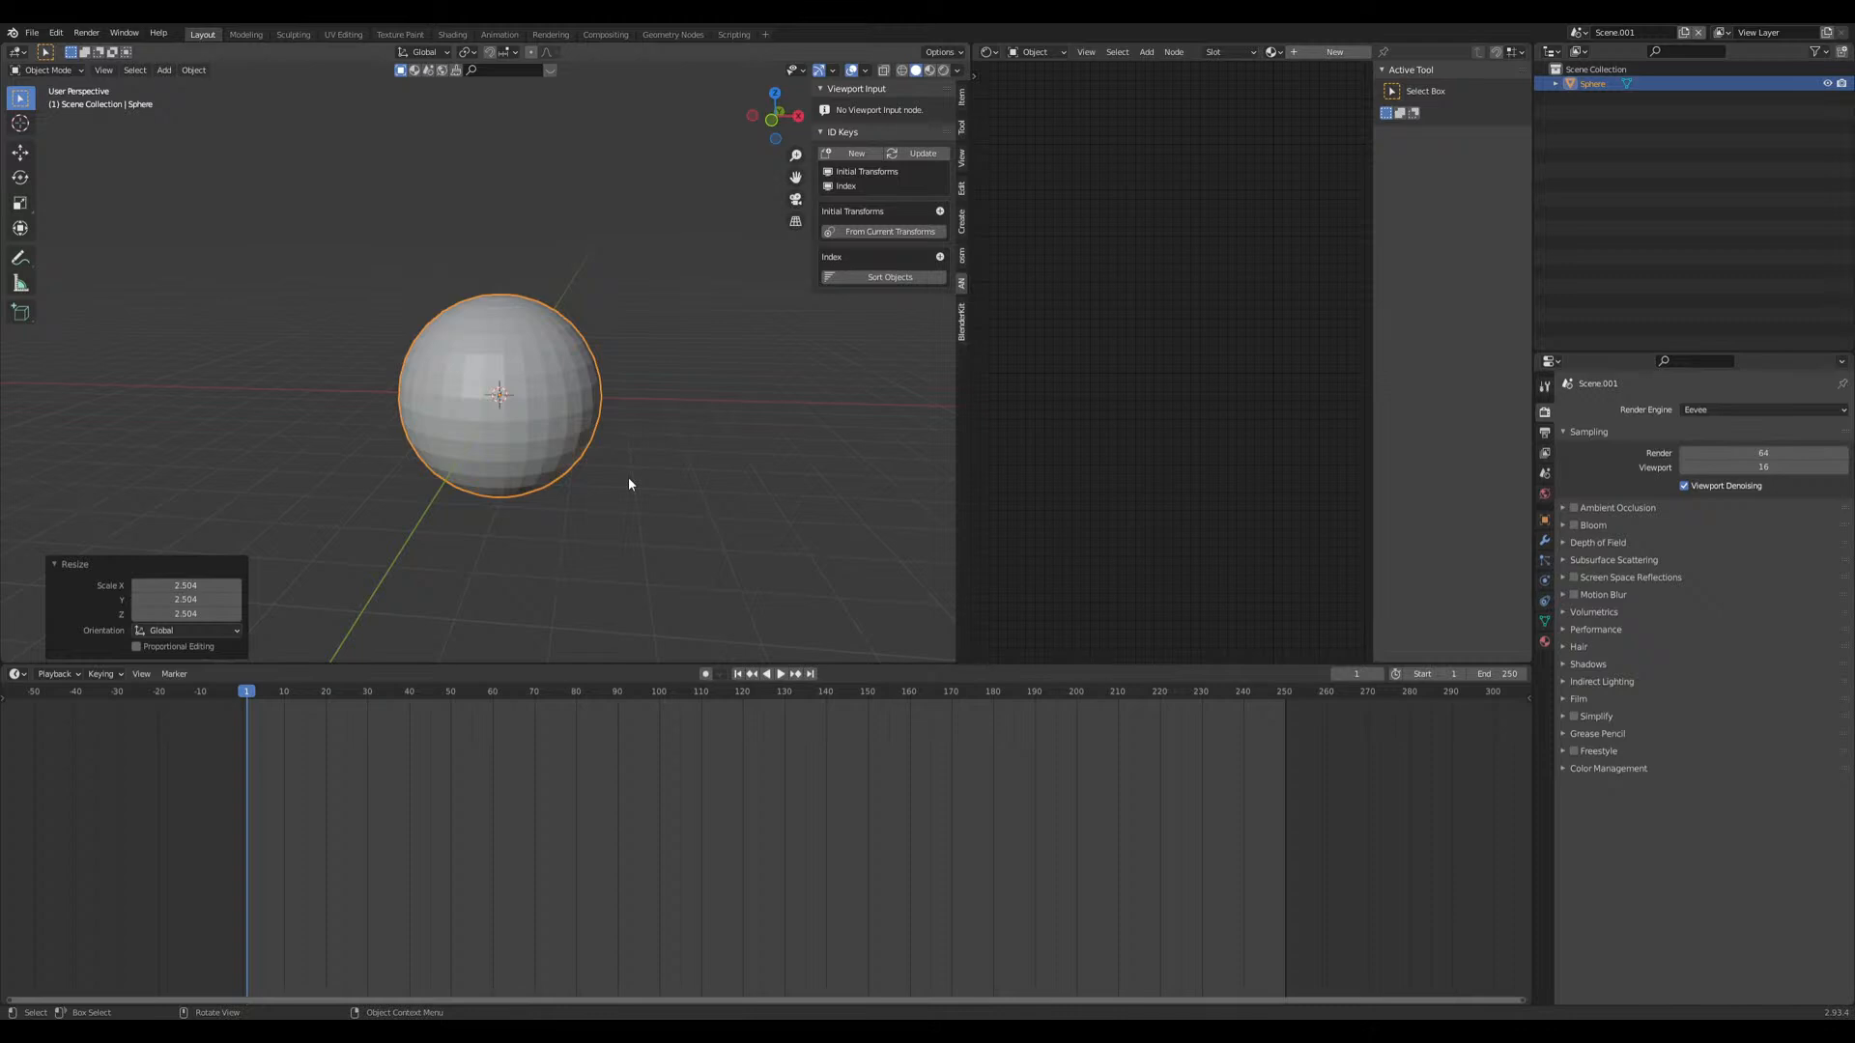
scroll(629, 483, down, 1)
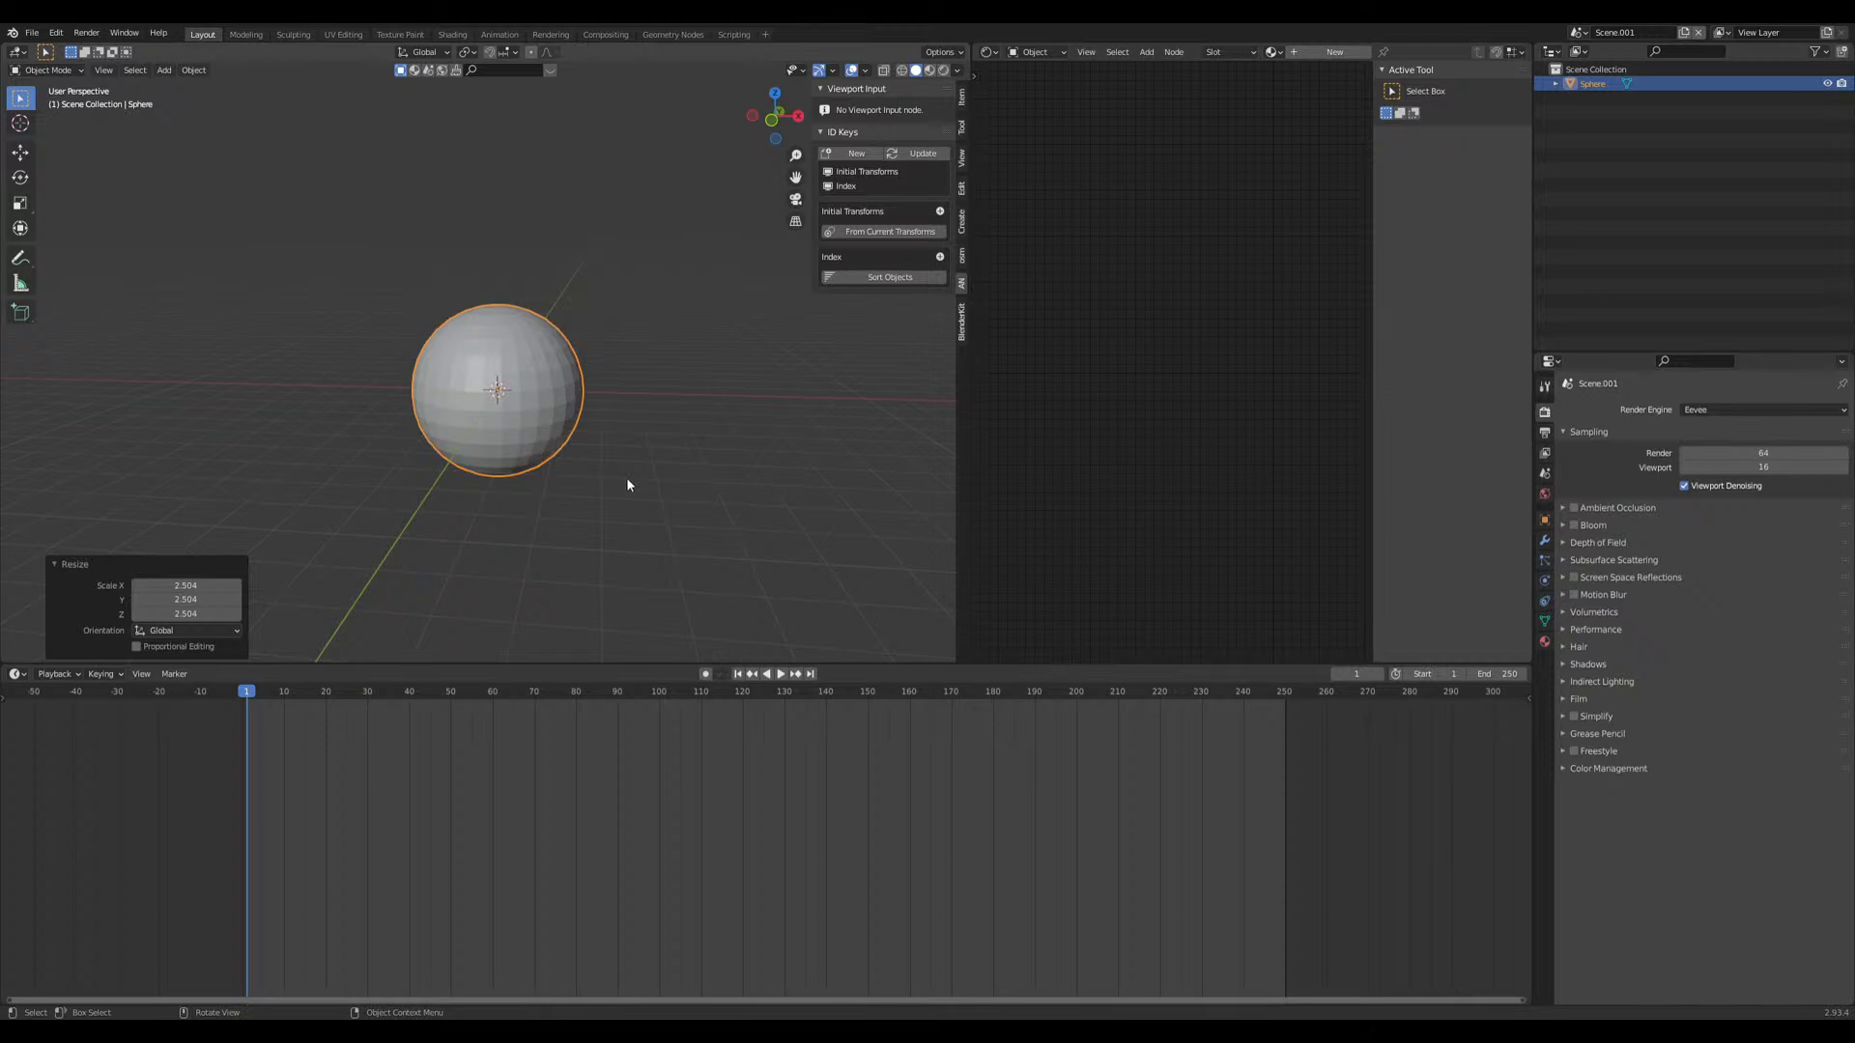
scroll(618, 481, down, 1)
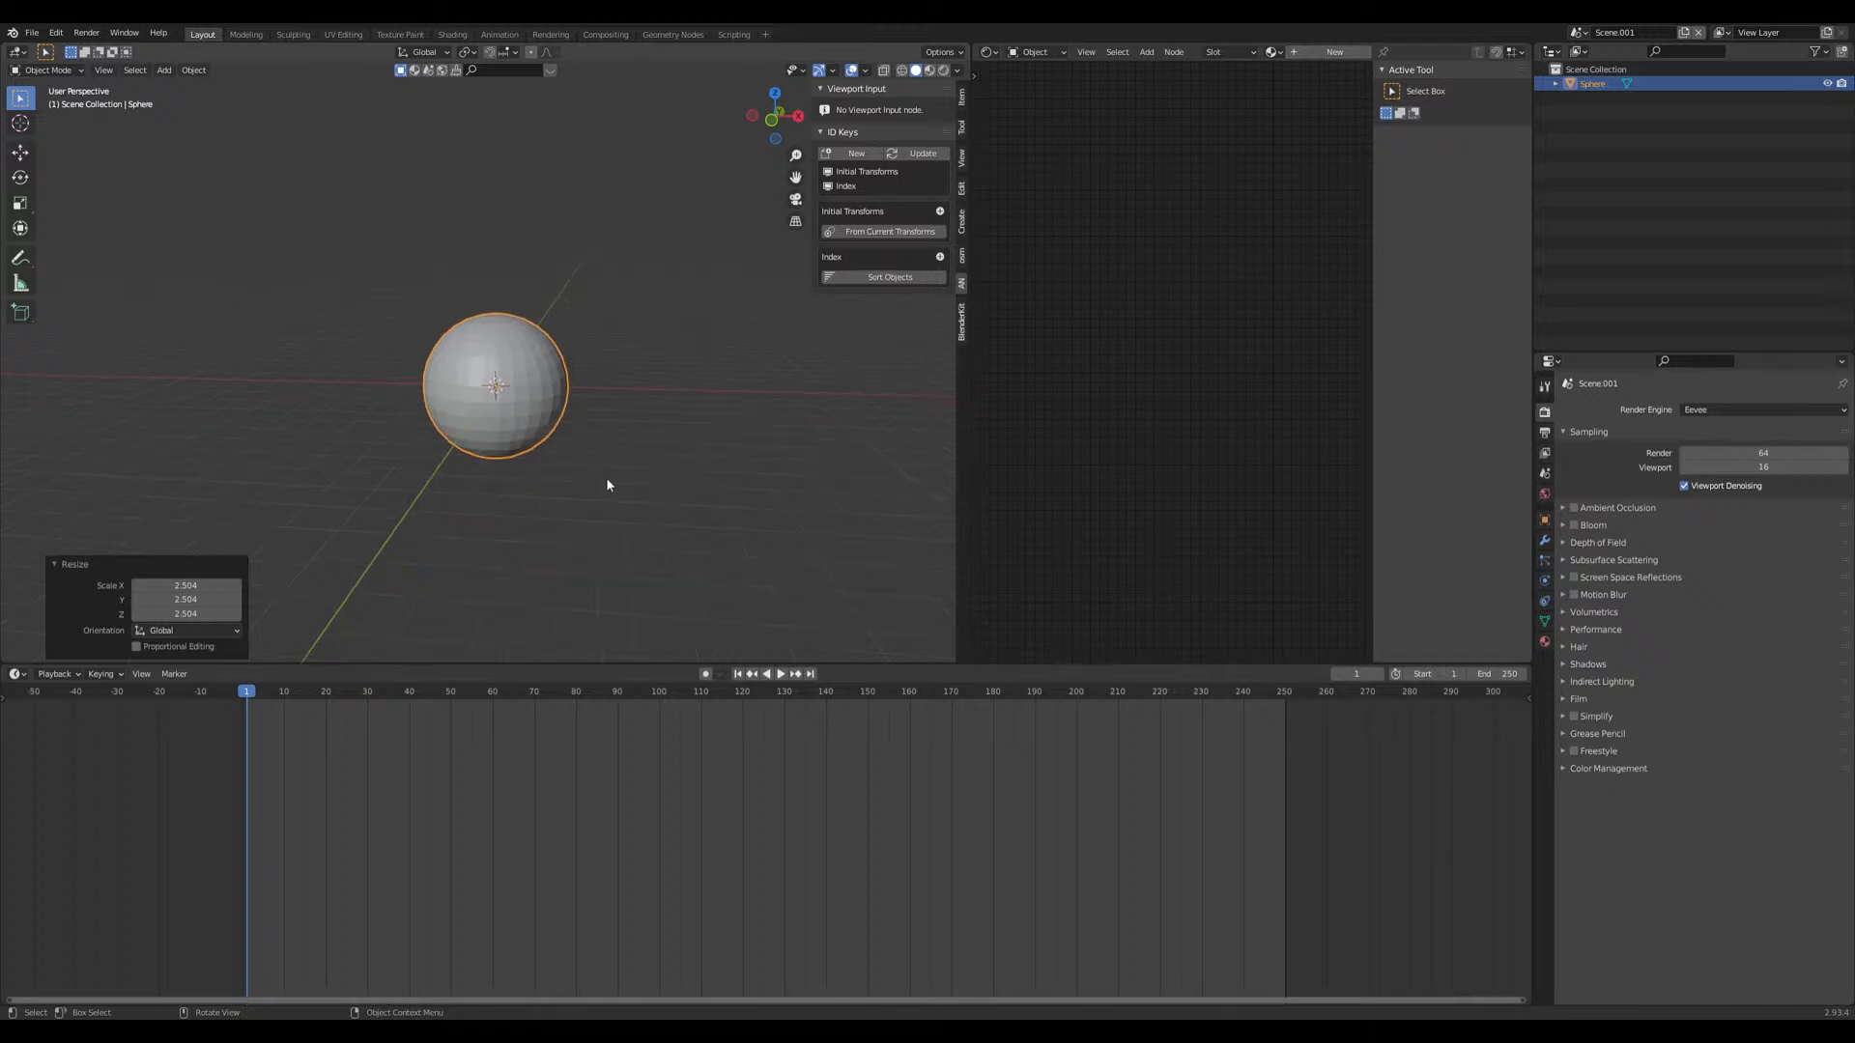
mouse_move(584, 490)
middle_down()
mouse_move(597, 471)
mouse_move(588, 485)
middle_up()
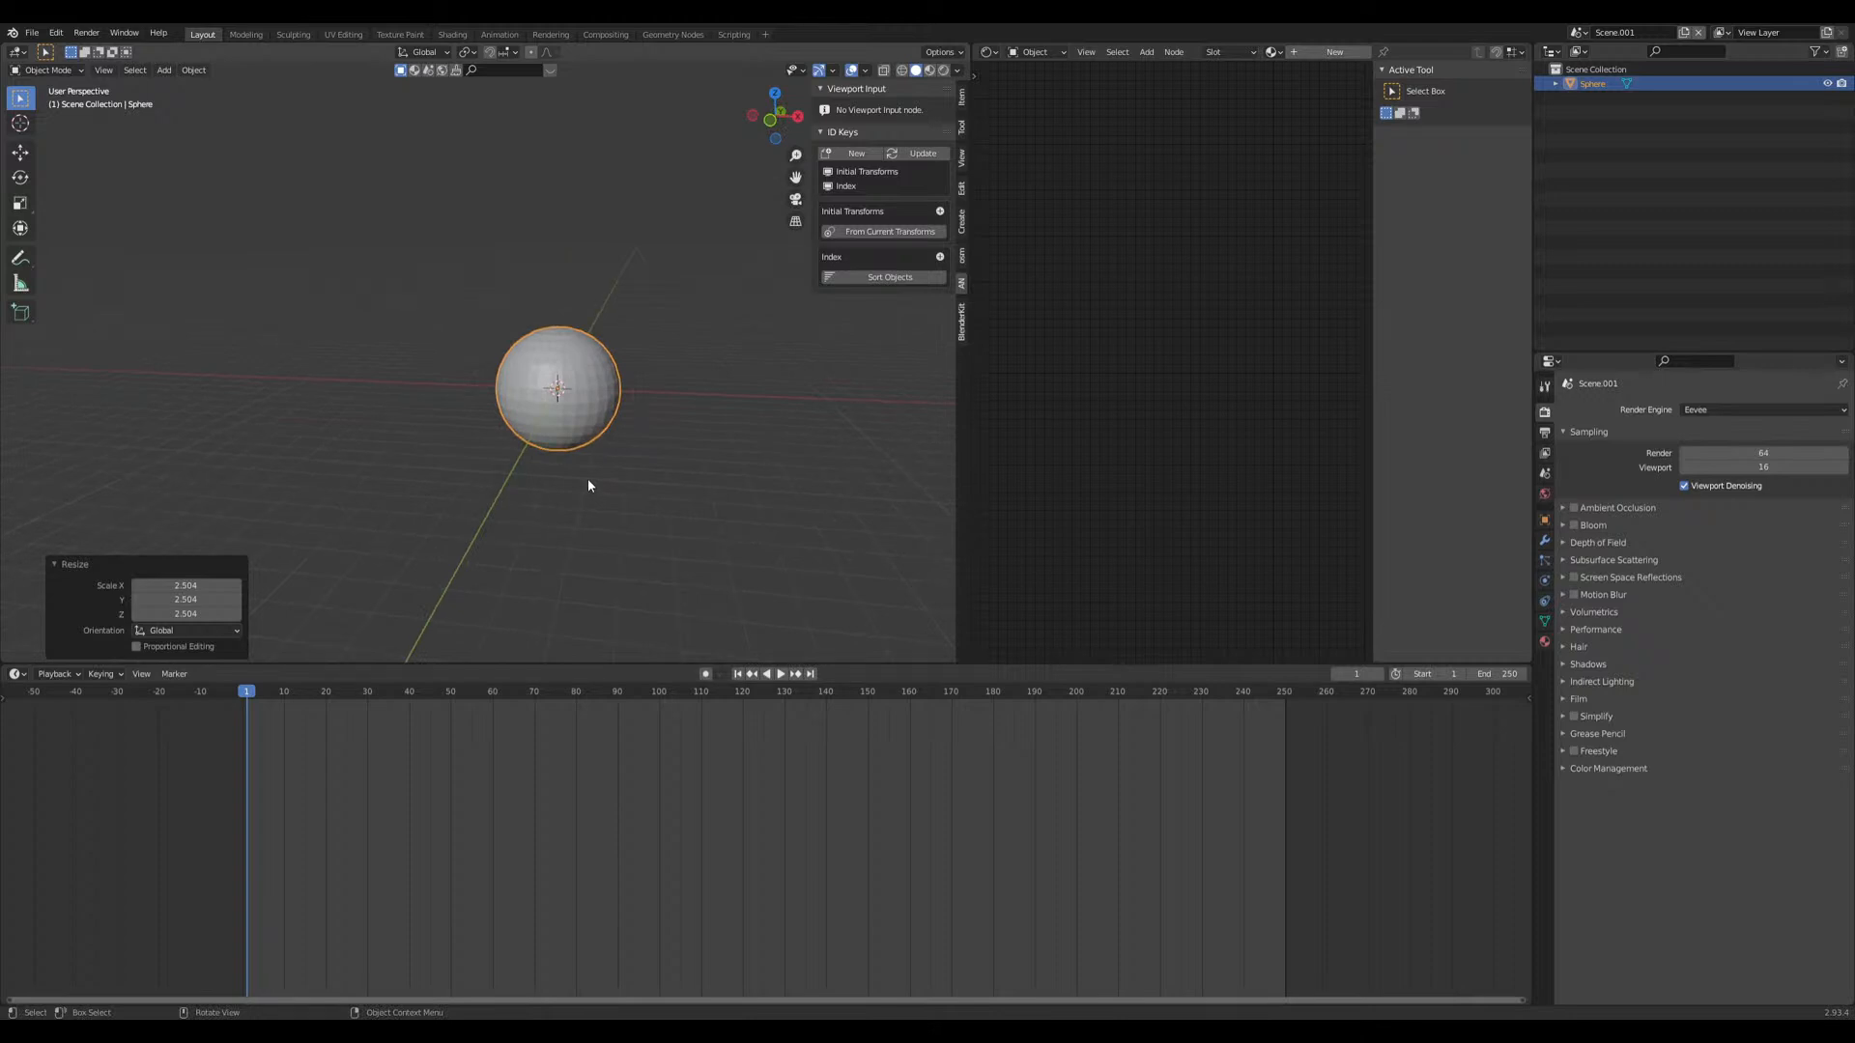
scroll(588, 485, up, 2)
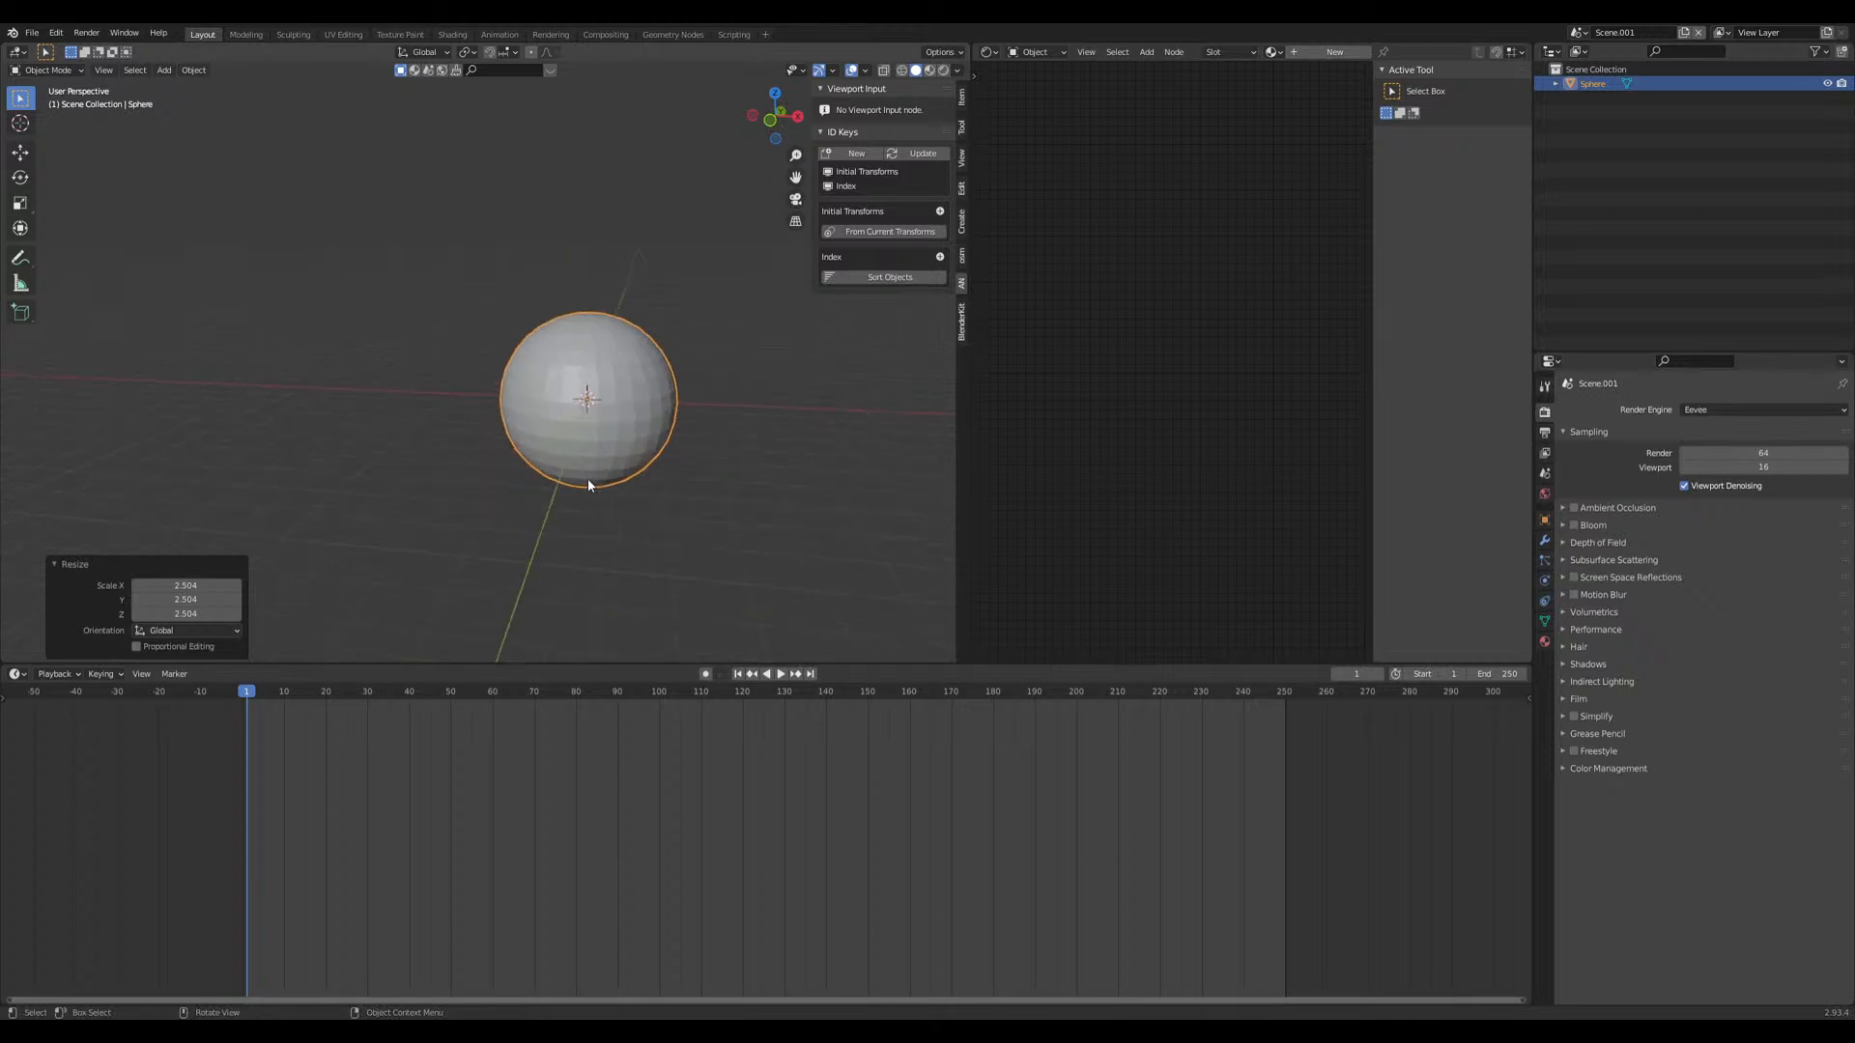
shift+middle_drag(633, 519, 556, 531)
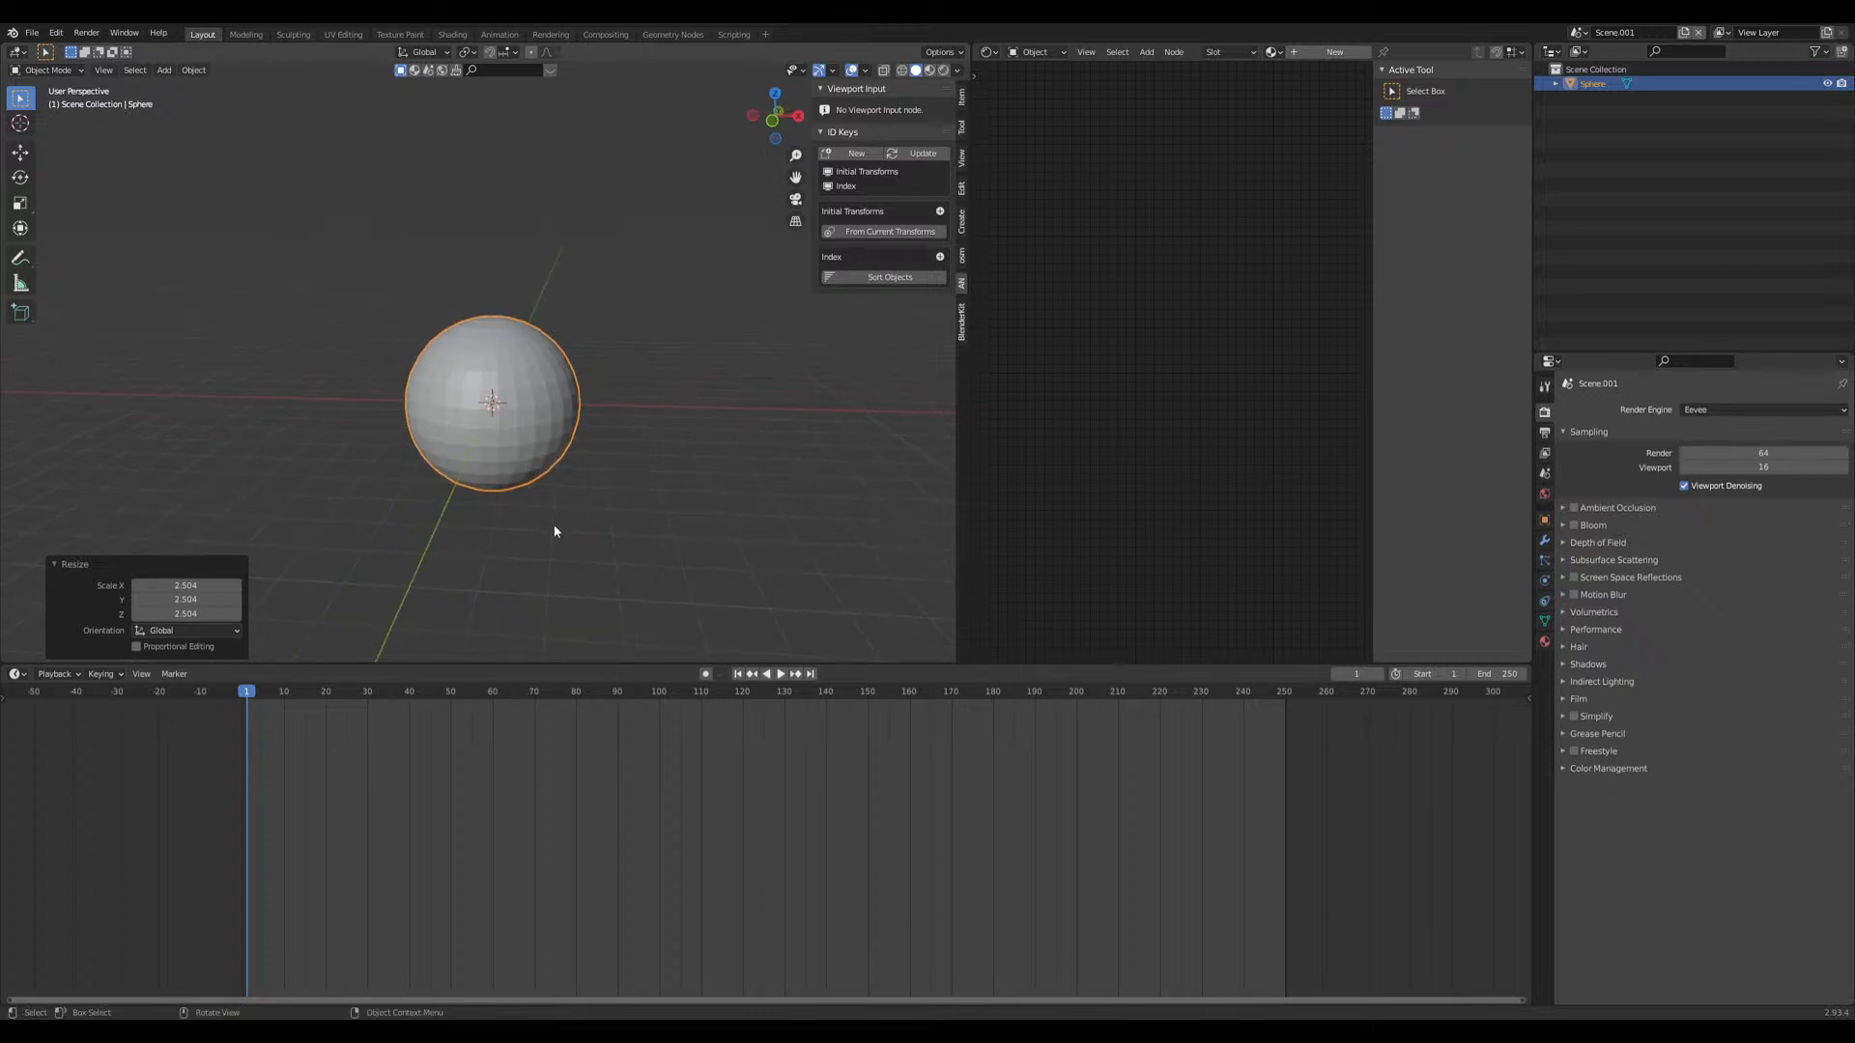
scroll(556, 531, down, 1)
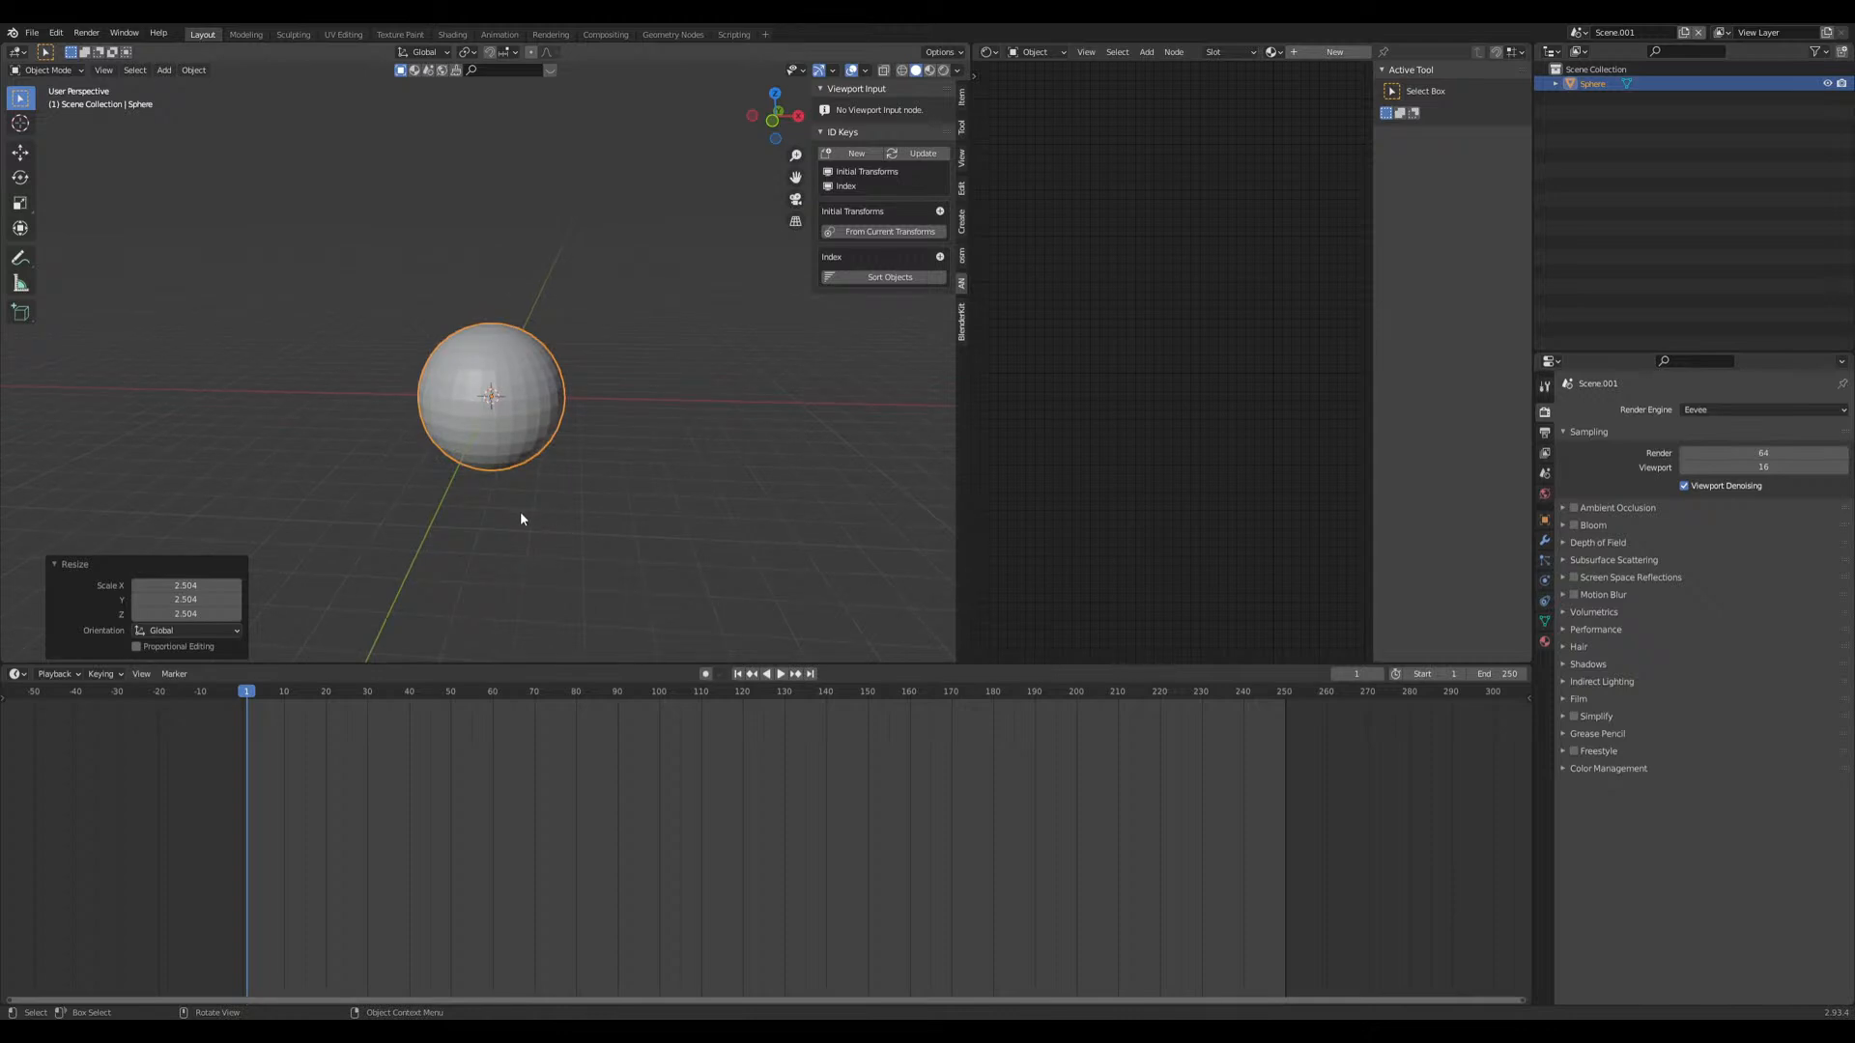
scroll(524, 517, up, 2)
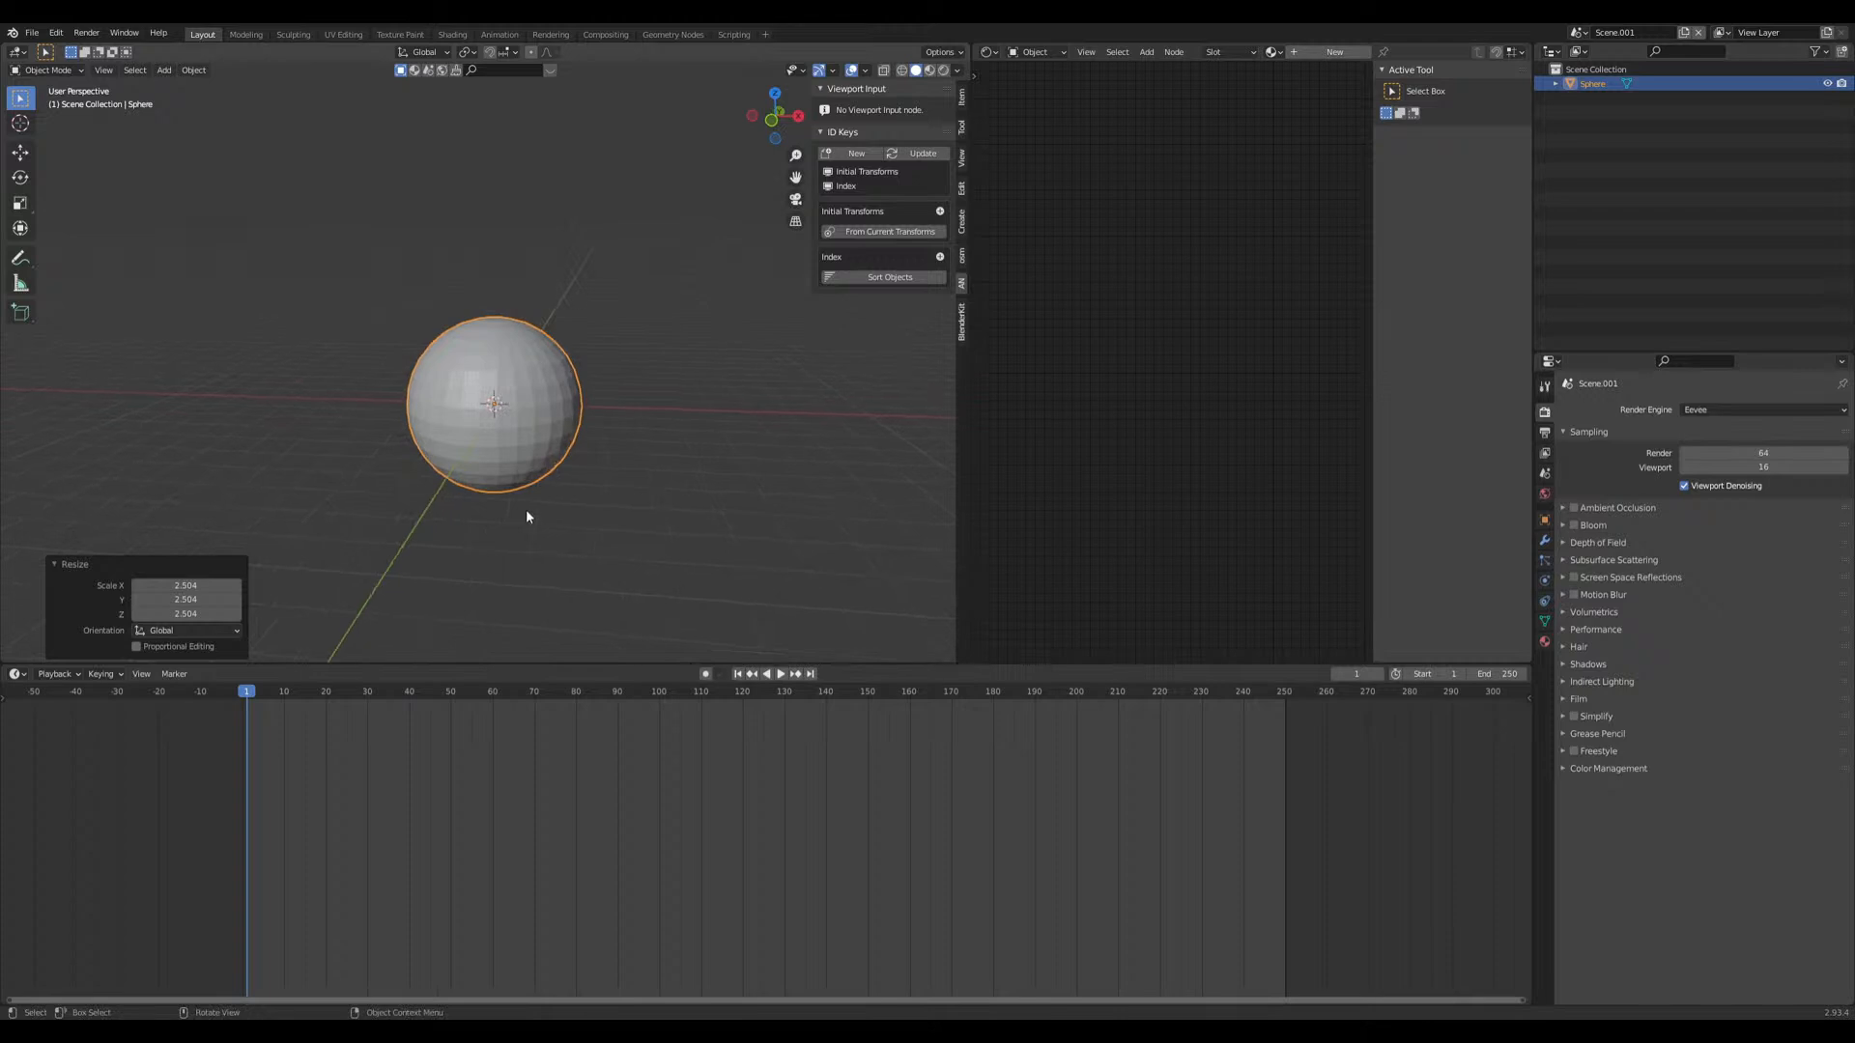
Step: Enable collision physics on the sphere
scroll(527, 519, down, 1)
click(1545, 581)
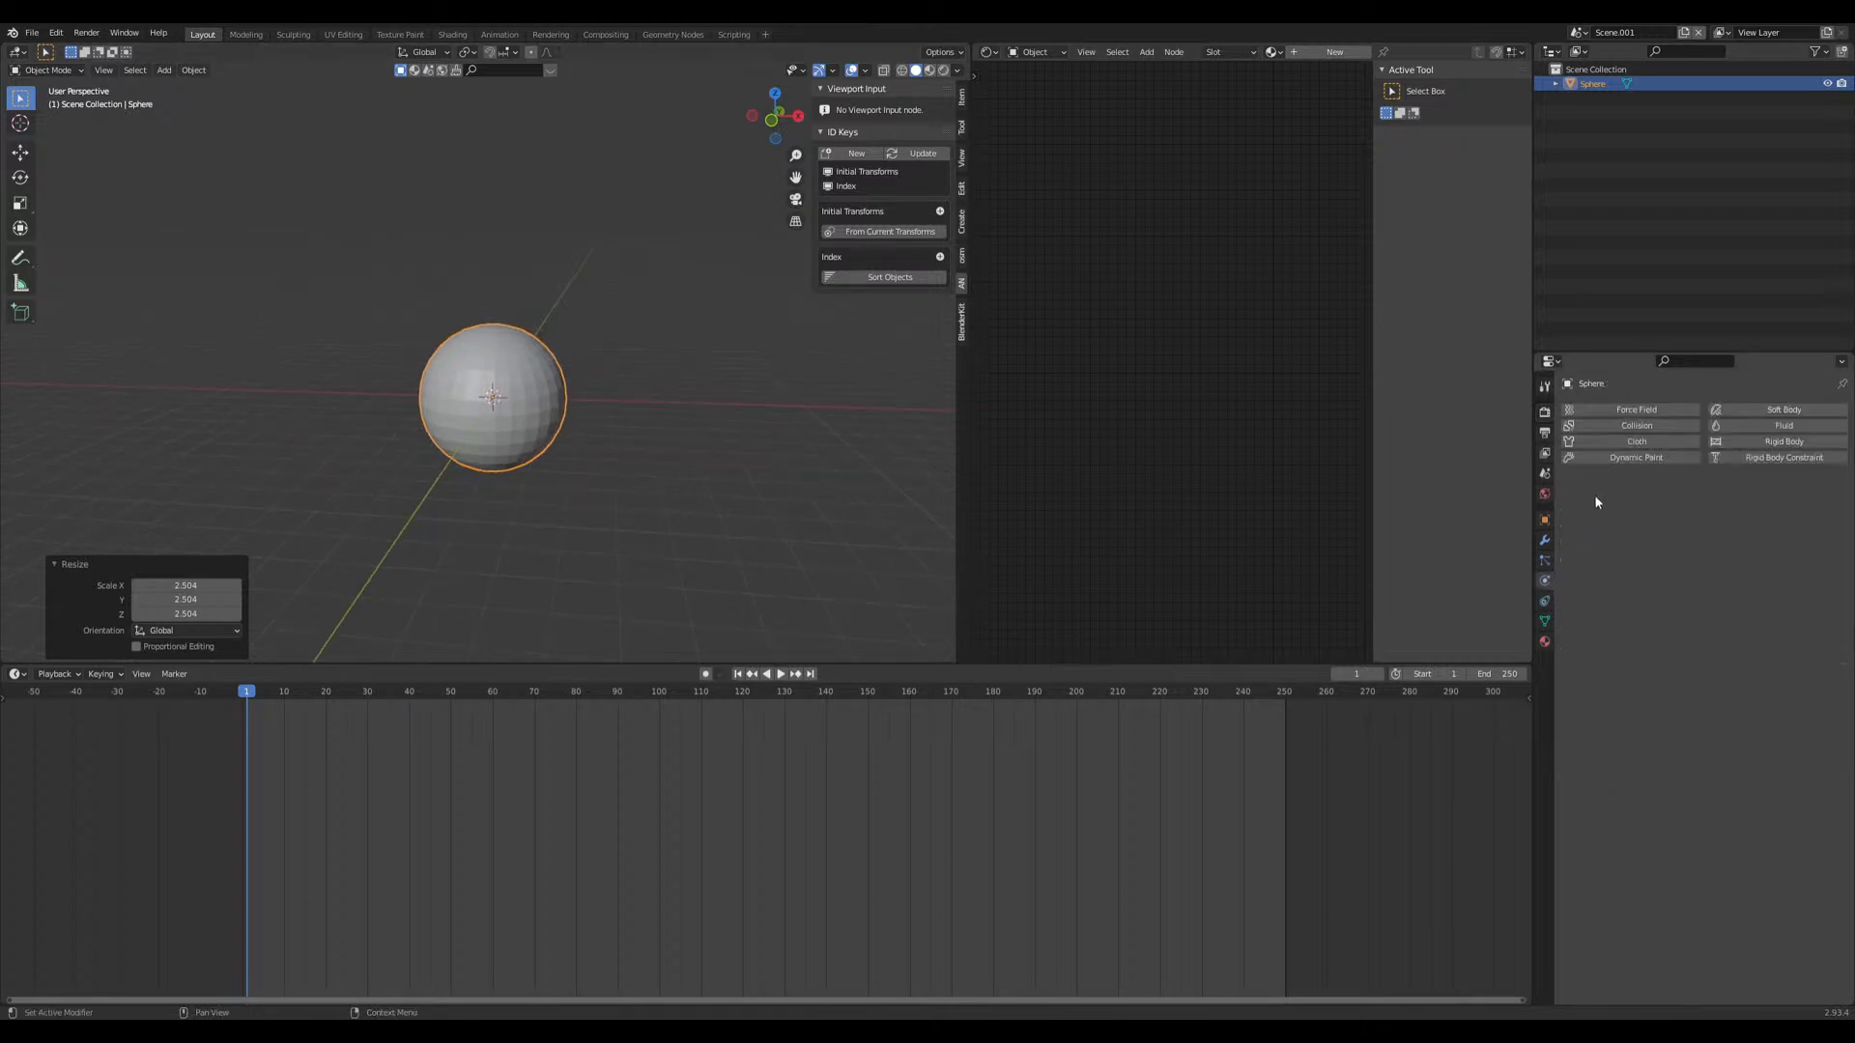
click(1621, 426)
Step: Add a second UV sphere around the first and scale it up to about 11.37 times
scroll(537, 475, down, 1)
key(shift+a)
mouse_move(570, 456)
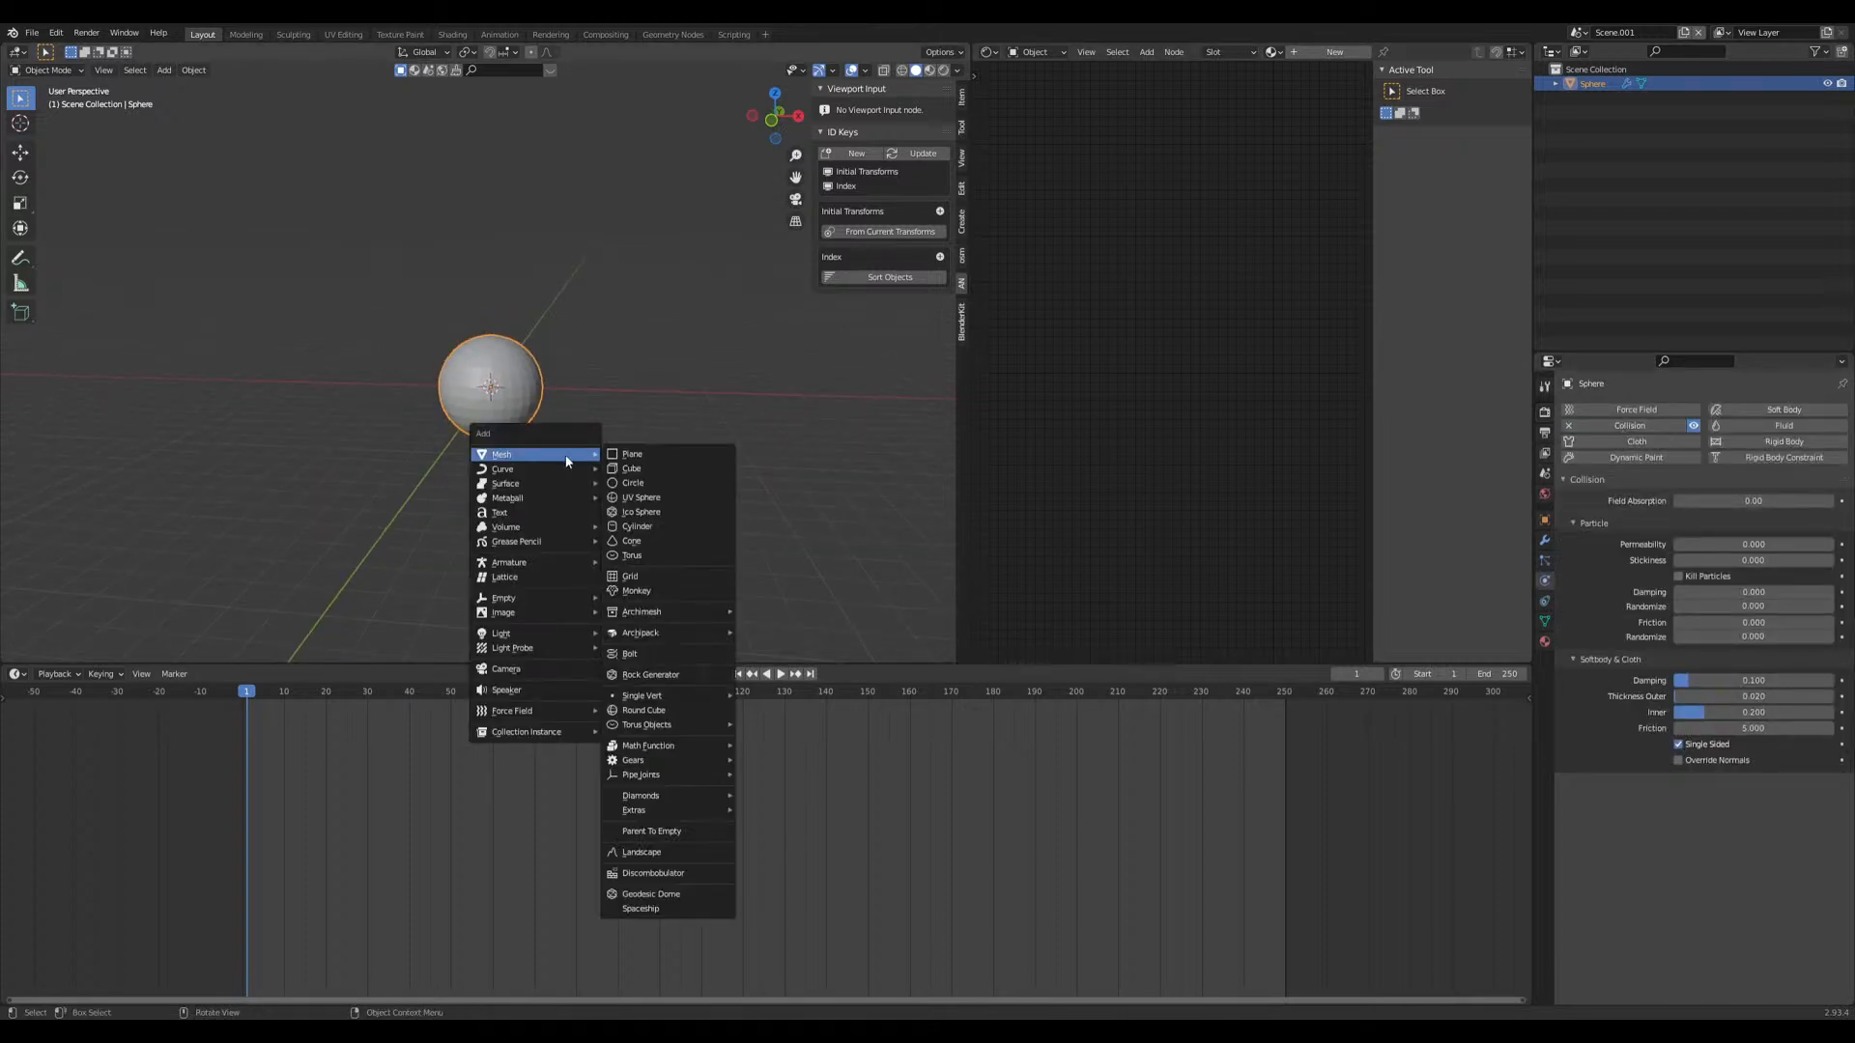
click(673, 496)
key(s)
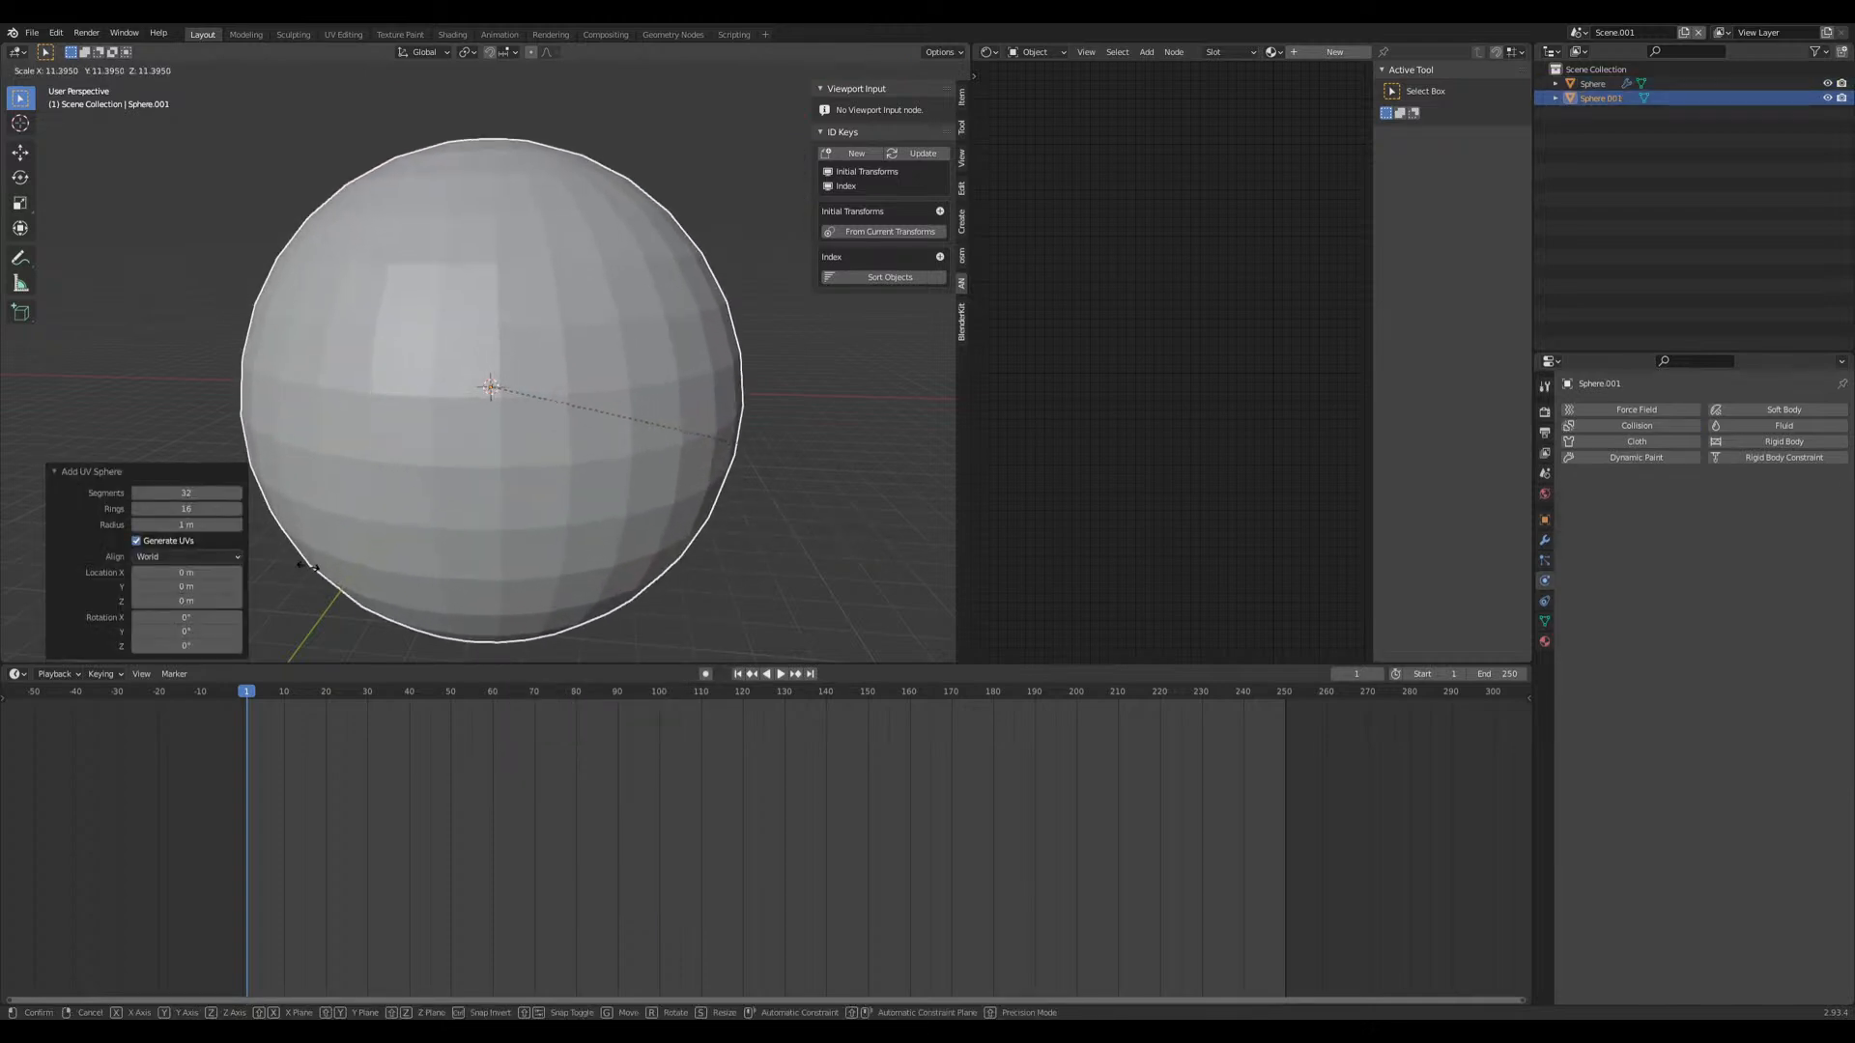
click(307, 566)
scroll(384, 550, up, 4)
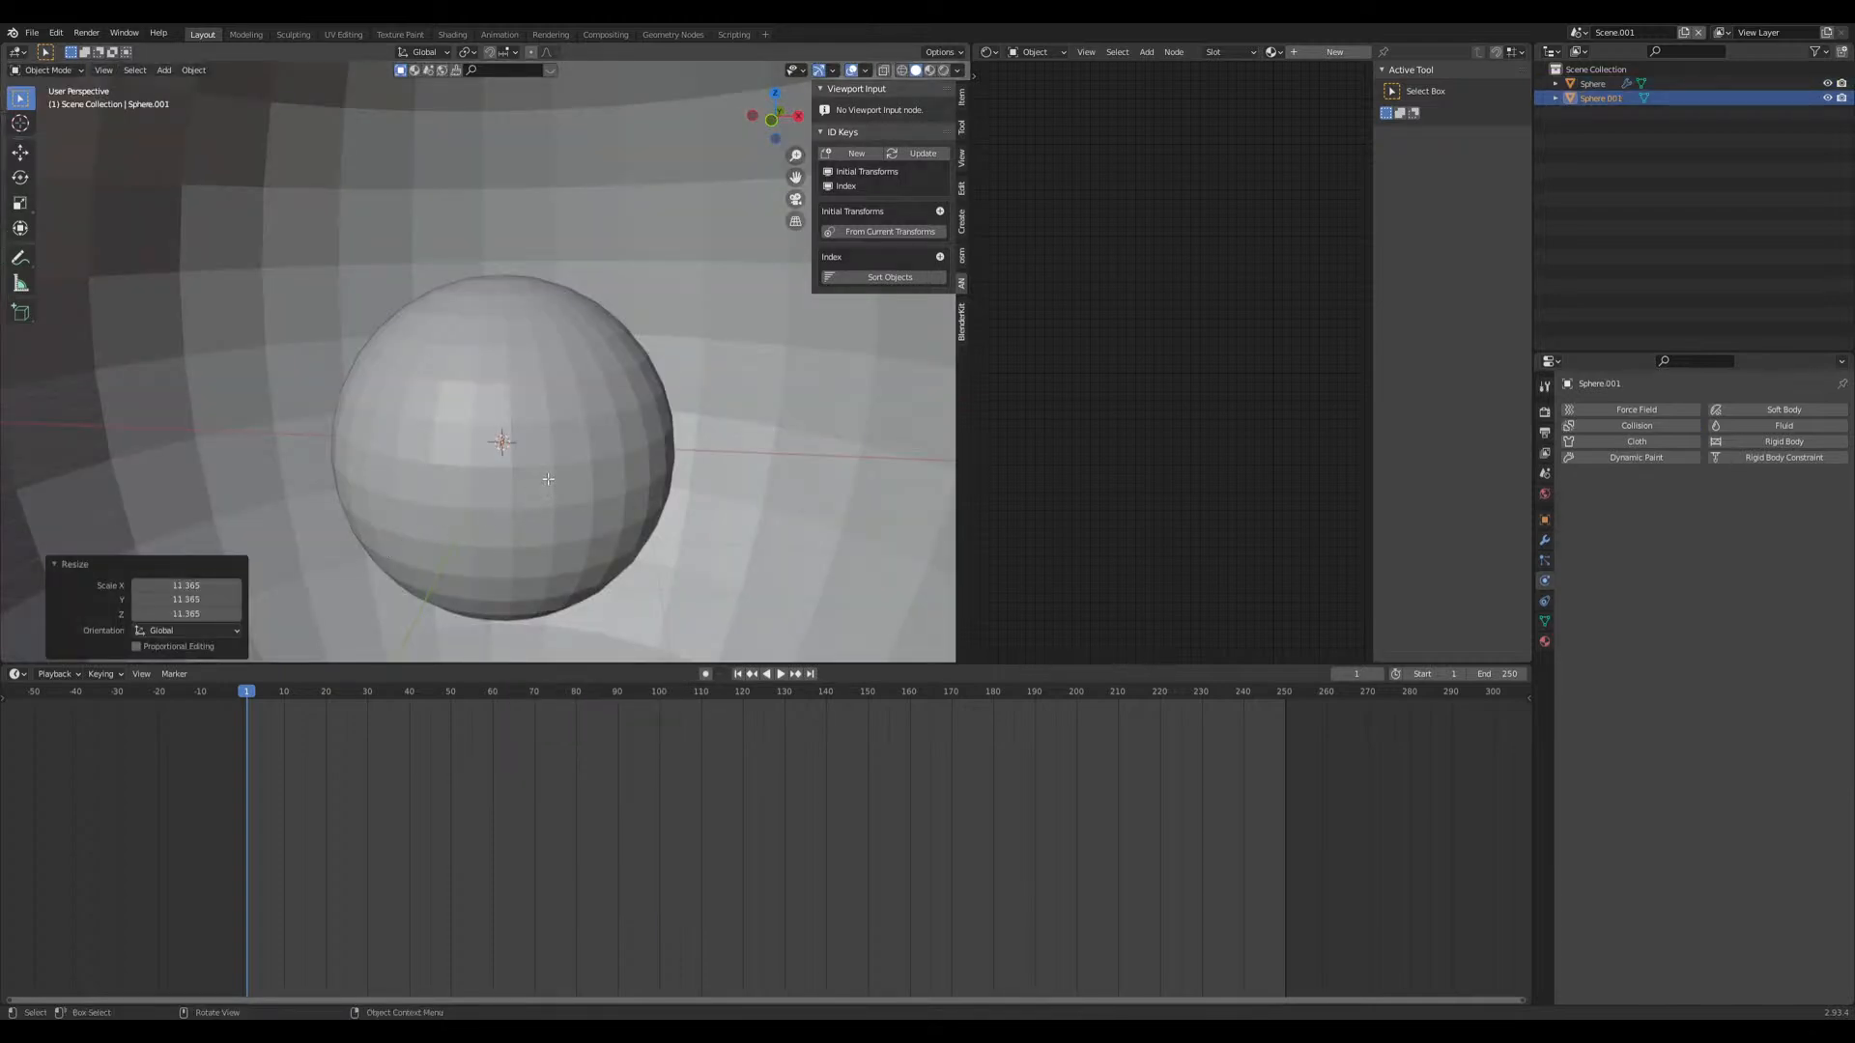
Step: Duplicate the outer sphere's geometry within its mesh and shrink the copy by about 0.684 and 0.355 to wrap closely around the inner sphere
key(Tab)
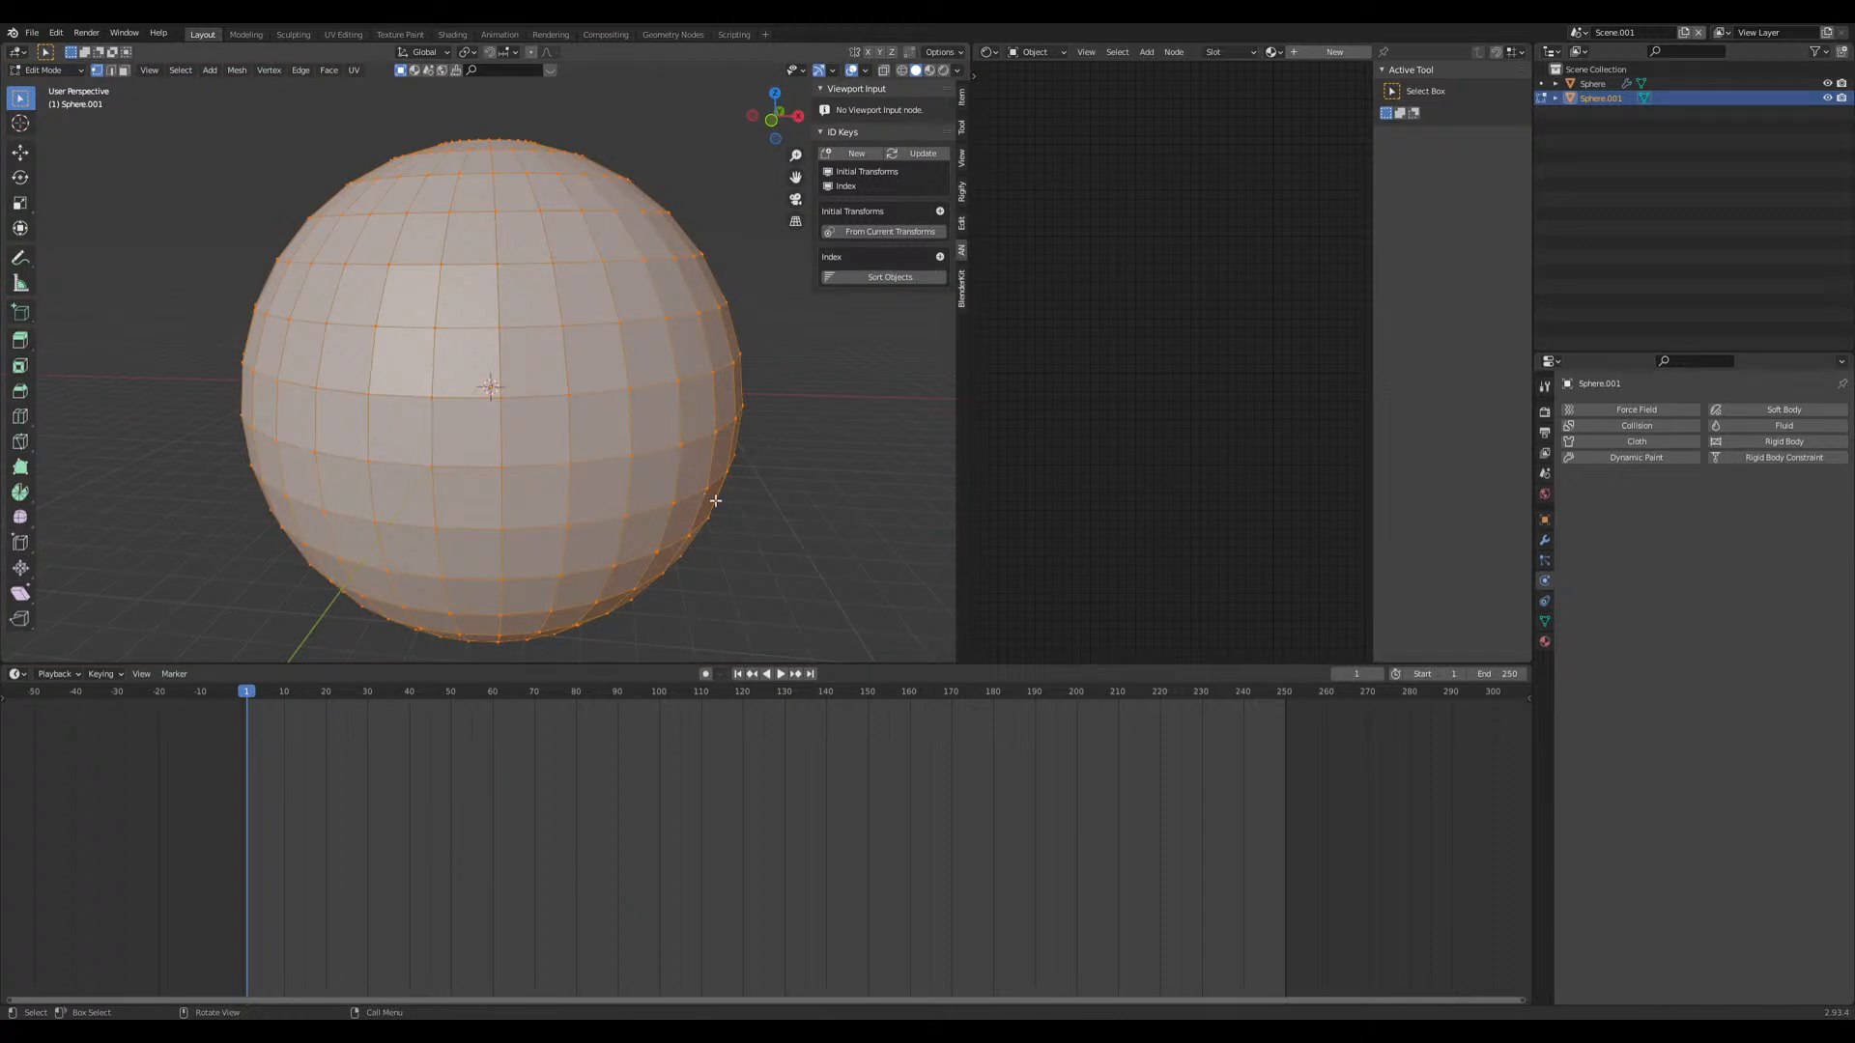
key(s)
click(744, 505)
key(alt+a)
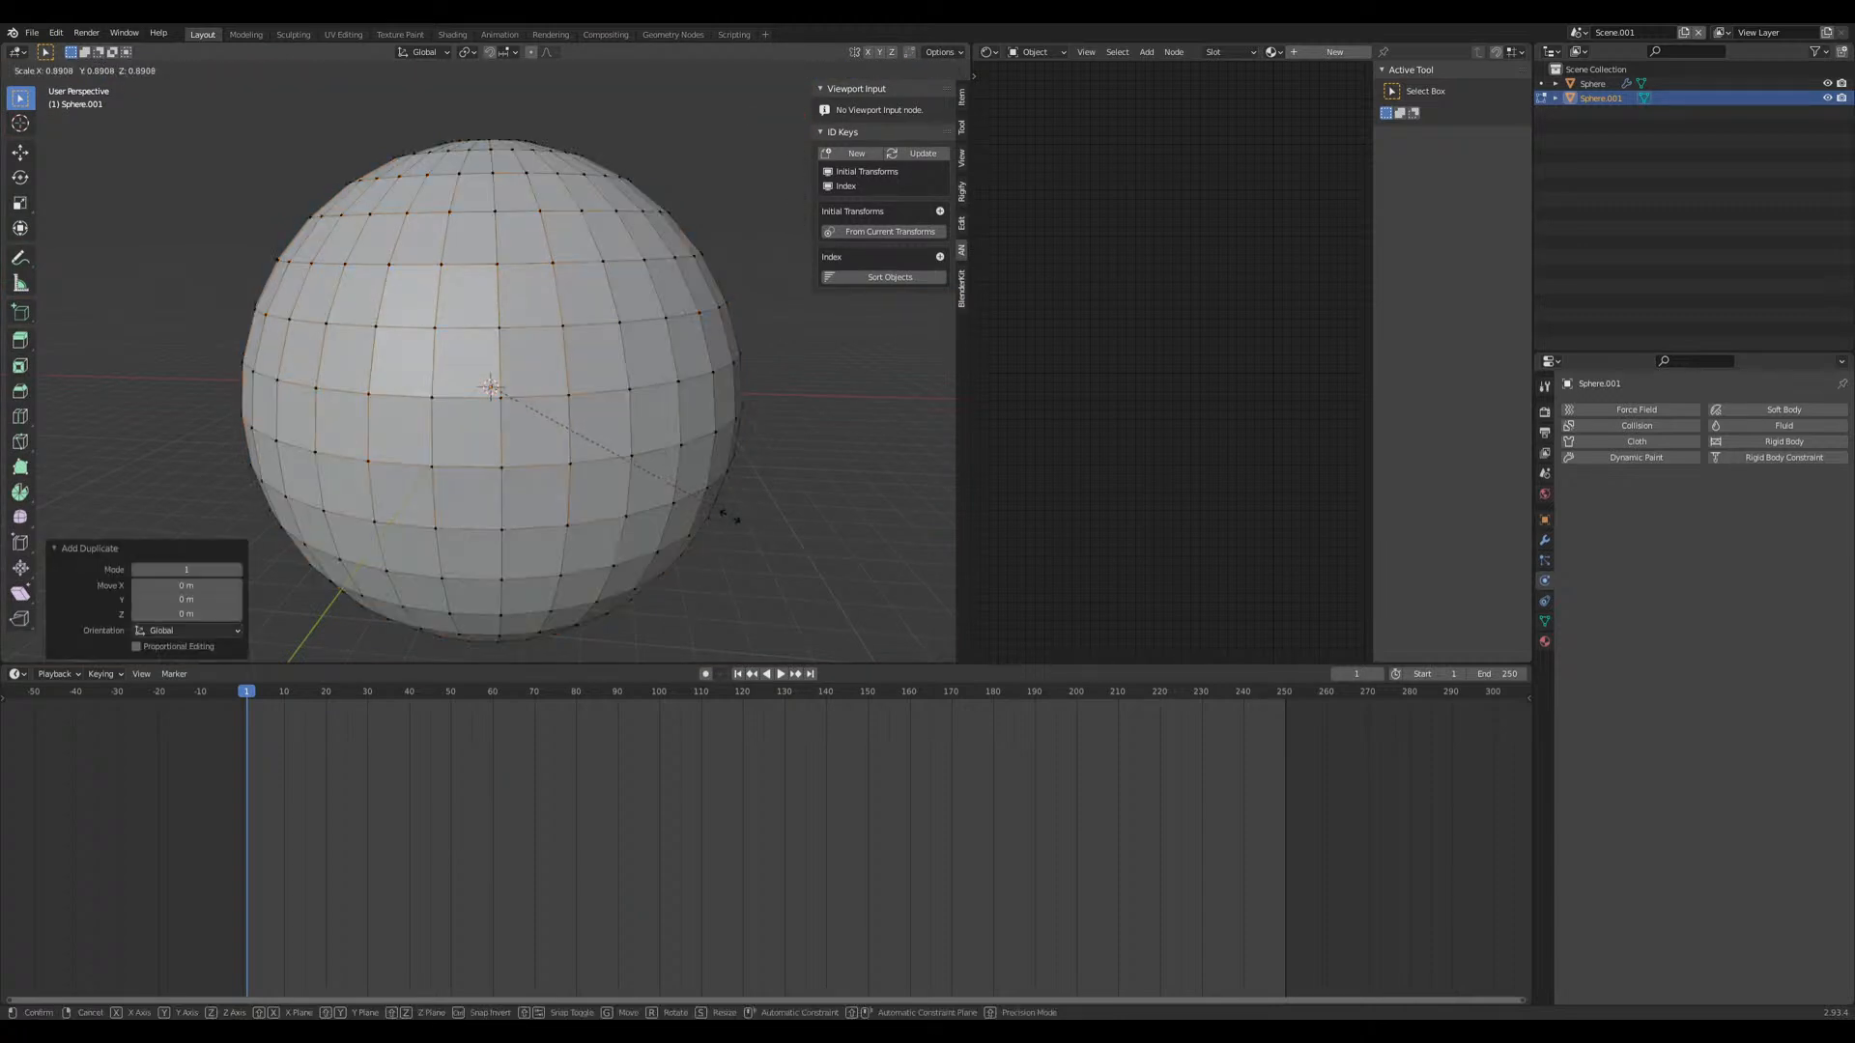
key(s)
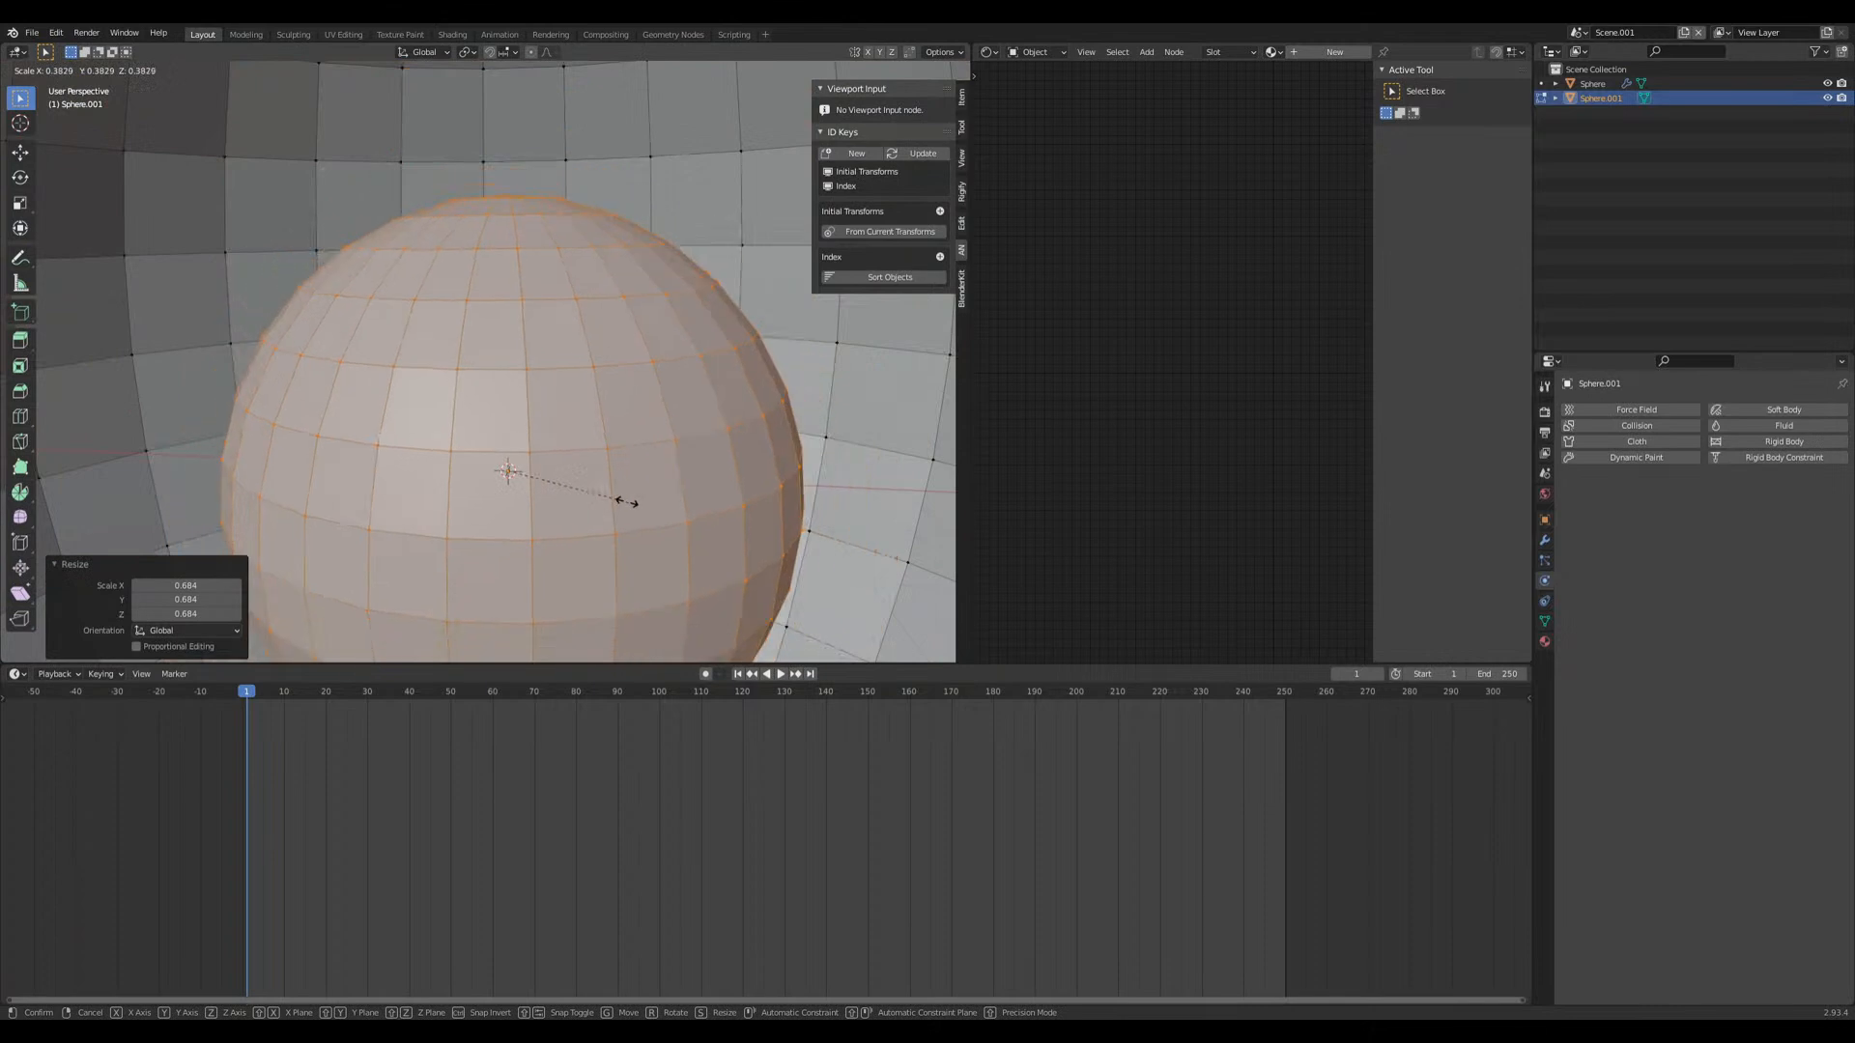
click(618, 497)
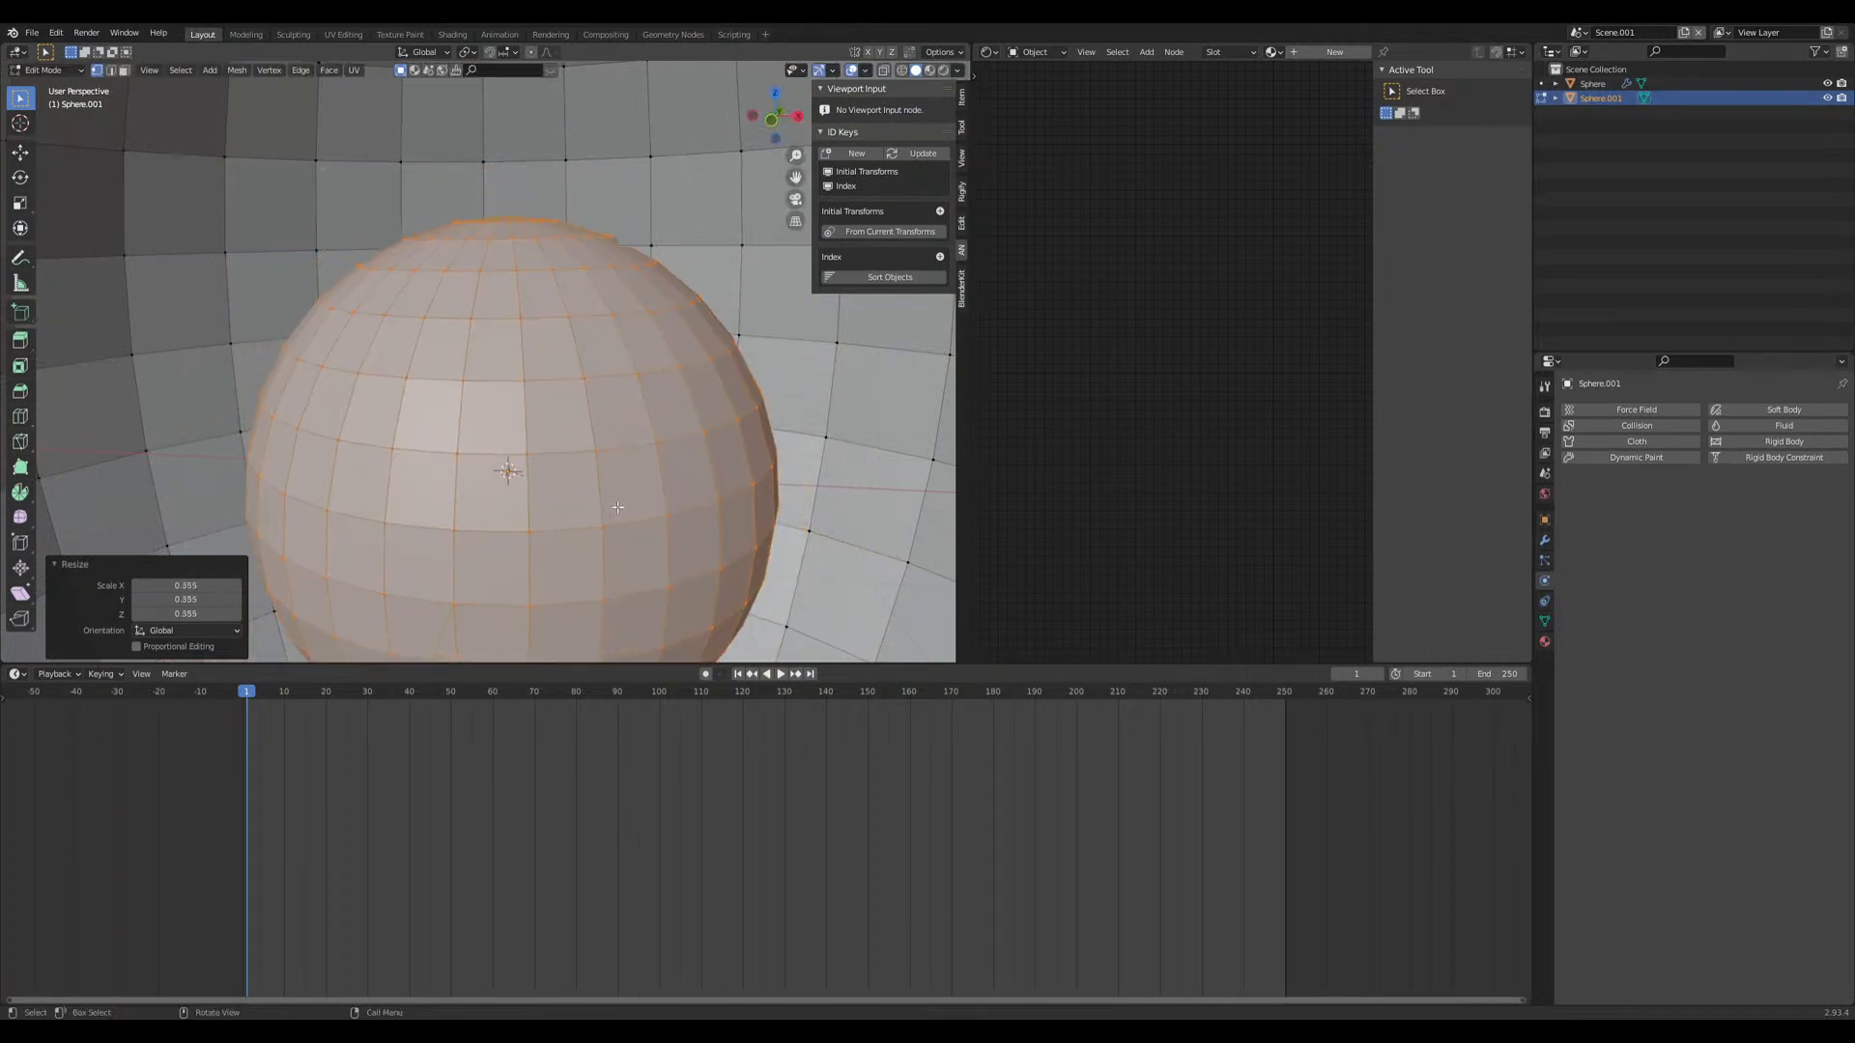
scroll(661, 449, up, 5)
scroll(660, 449, down, 5)
key(Tab)
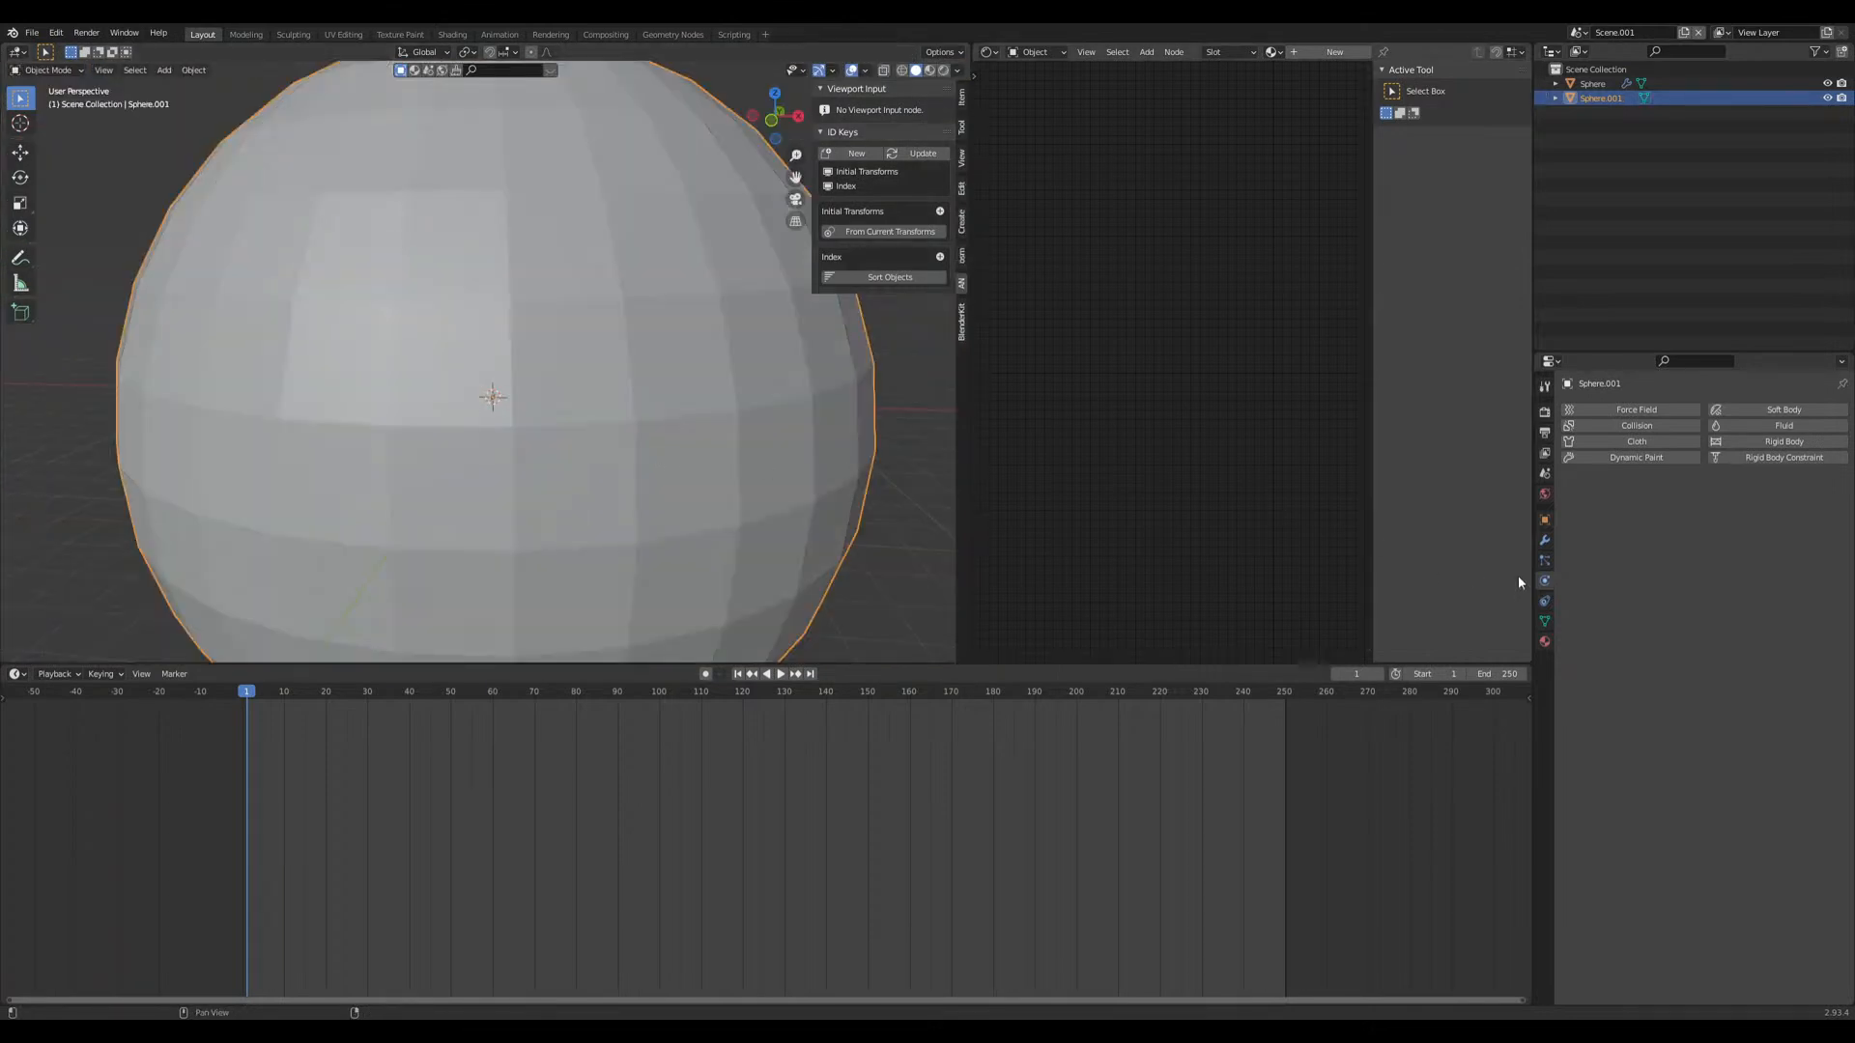
Step: Add a particle system to the outer sphere and make it emit from Volume
click(1544, 562)
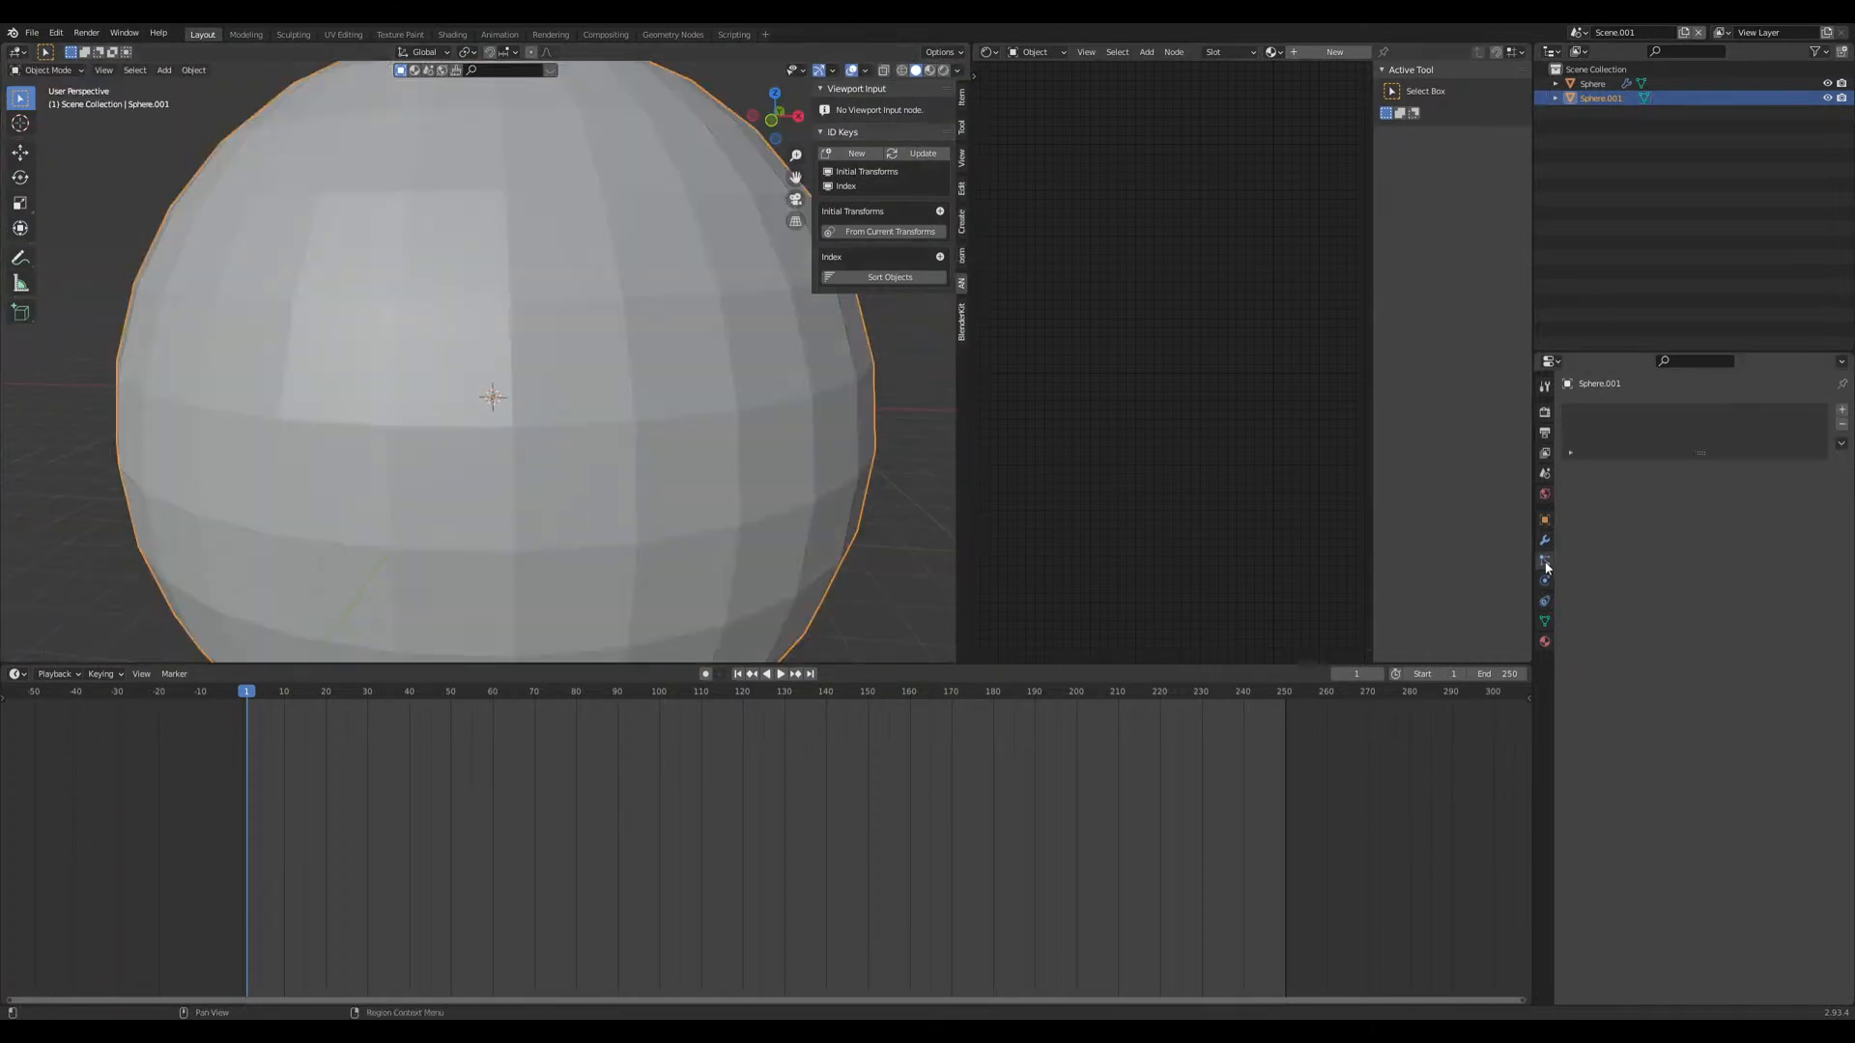
click(1841, 410)
click(1702, 661)
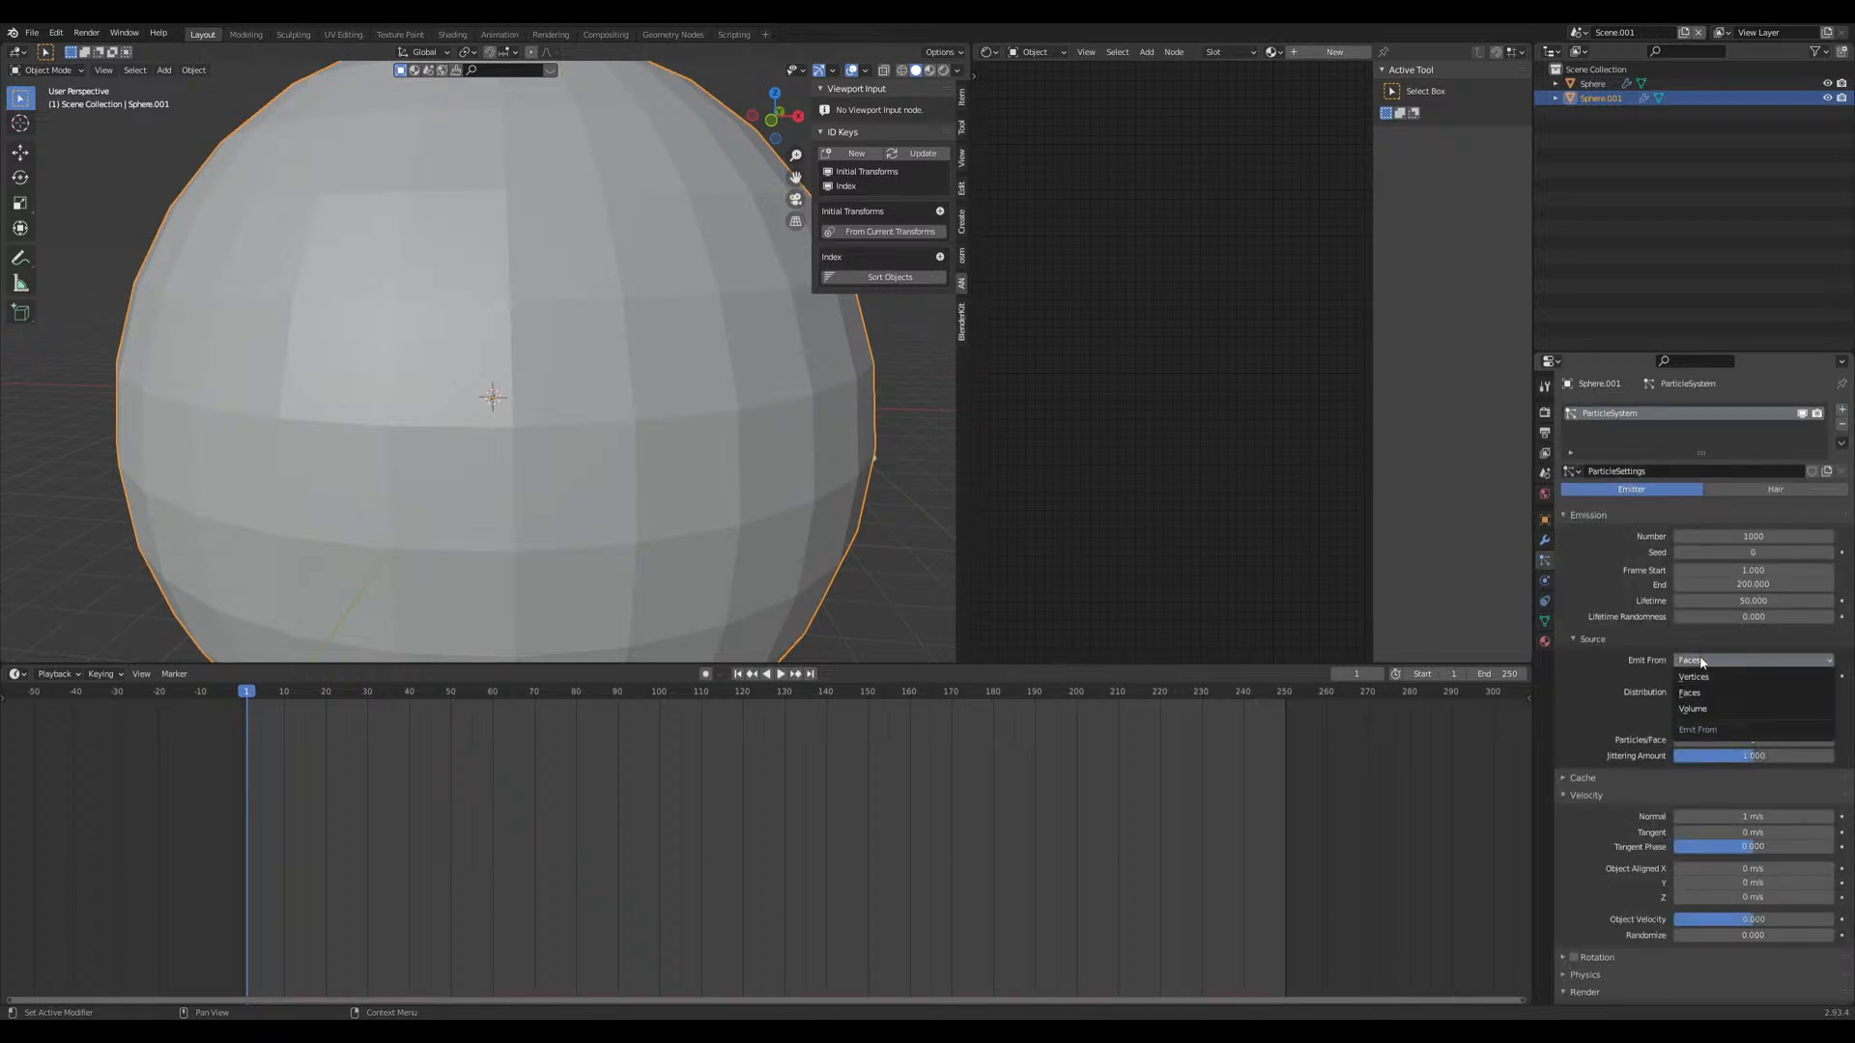
click(1693, 709)
Step: Examine the inner sphere and the hollow emitter shell around it from inside and outside
scroll(669, 450, down, 5)
scroll(669, 451, up, 2)
middle_drag(668, 451, 497, 423)
scroll(515, 430, up, 6)
scroll(511, 432, down, 6)
scroll(496, 423, up, 6)
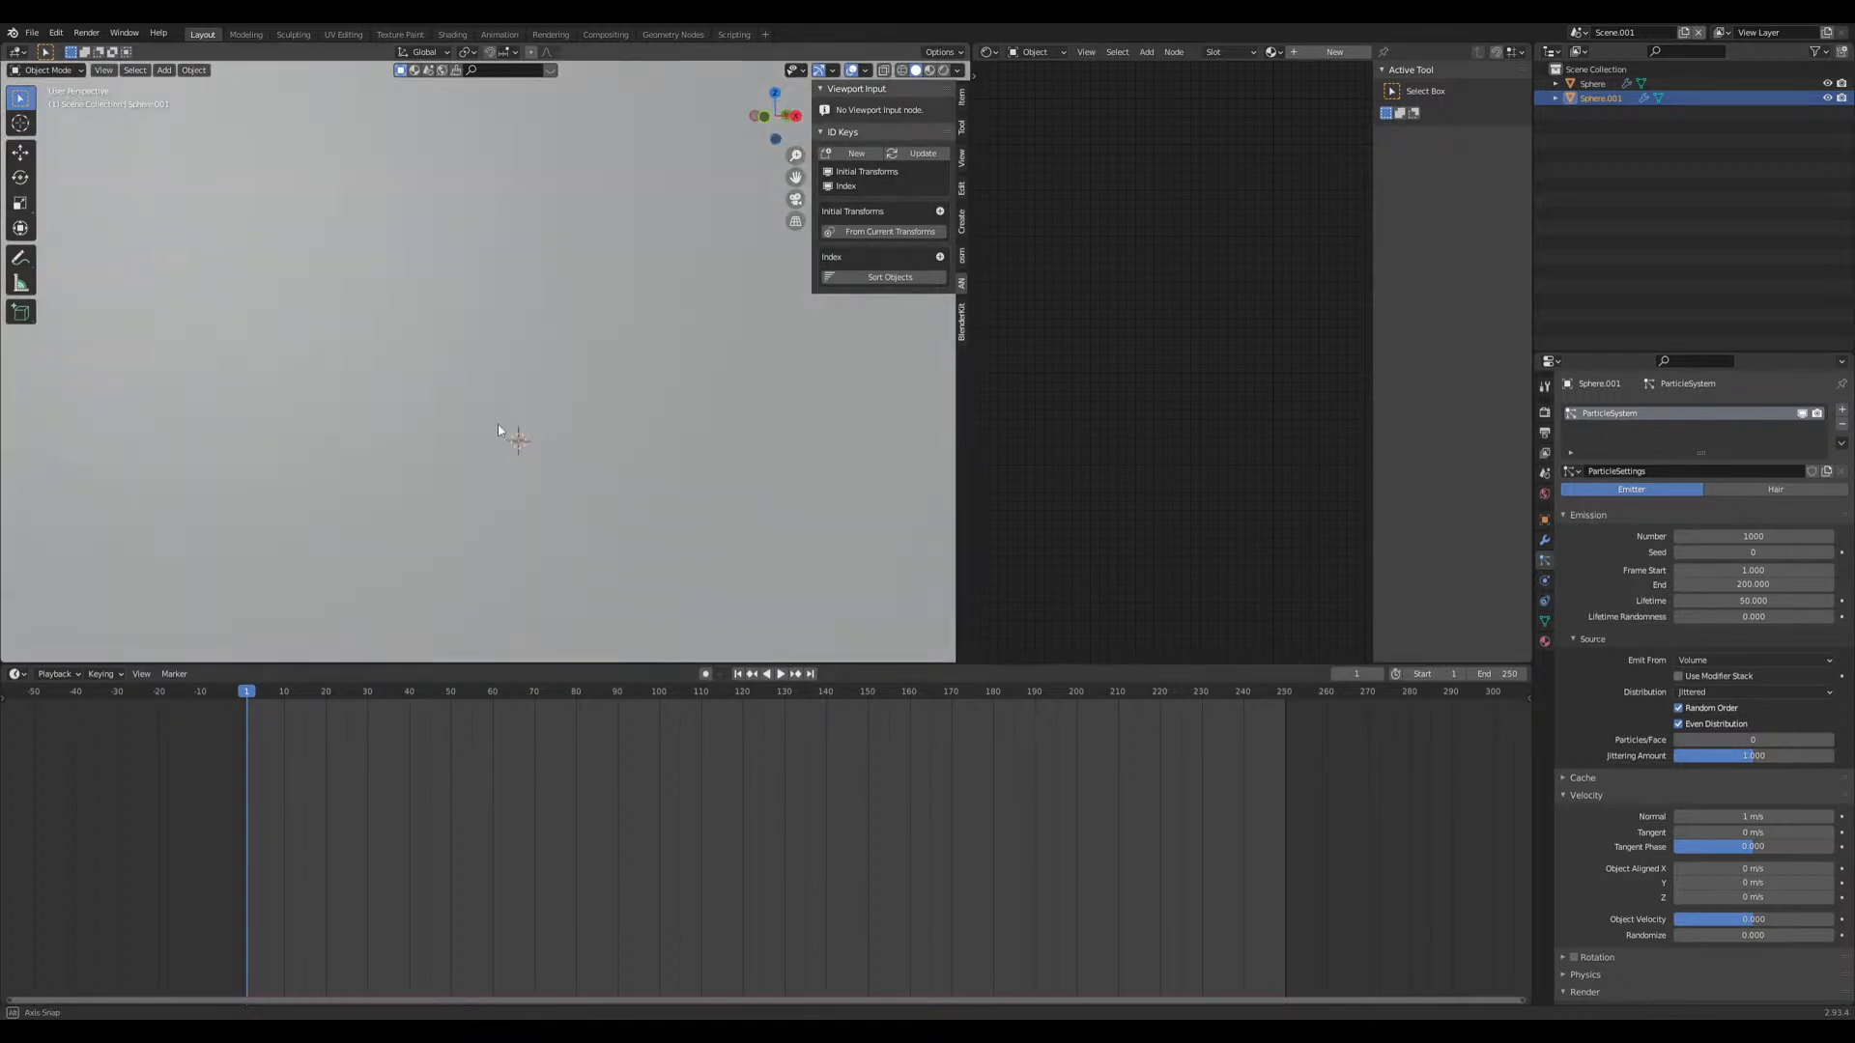
scroll(497, 425, down, 5)
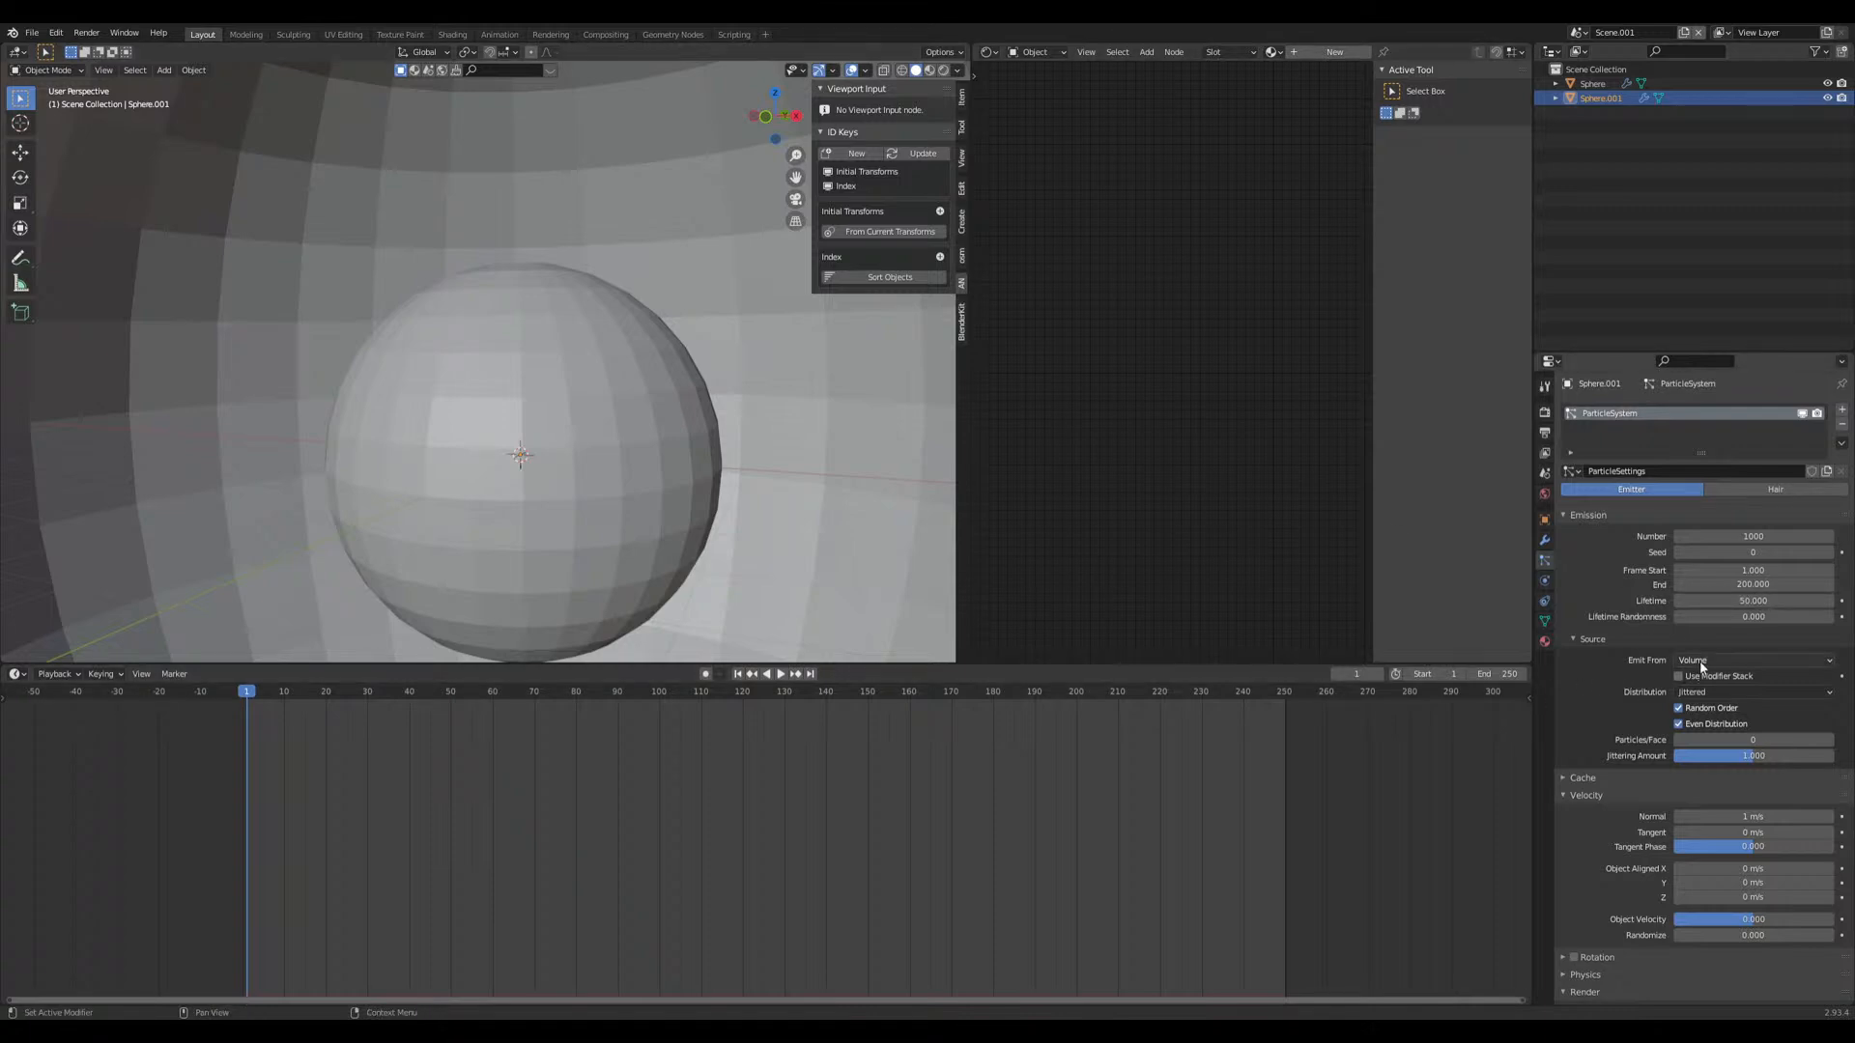
scroll(1595, 710, down, 3)
middle_drag(878, 476, 677, 500)
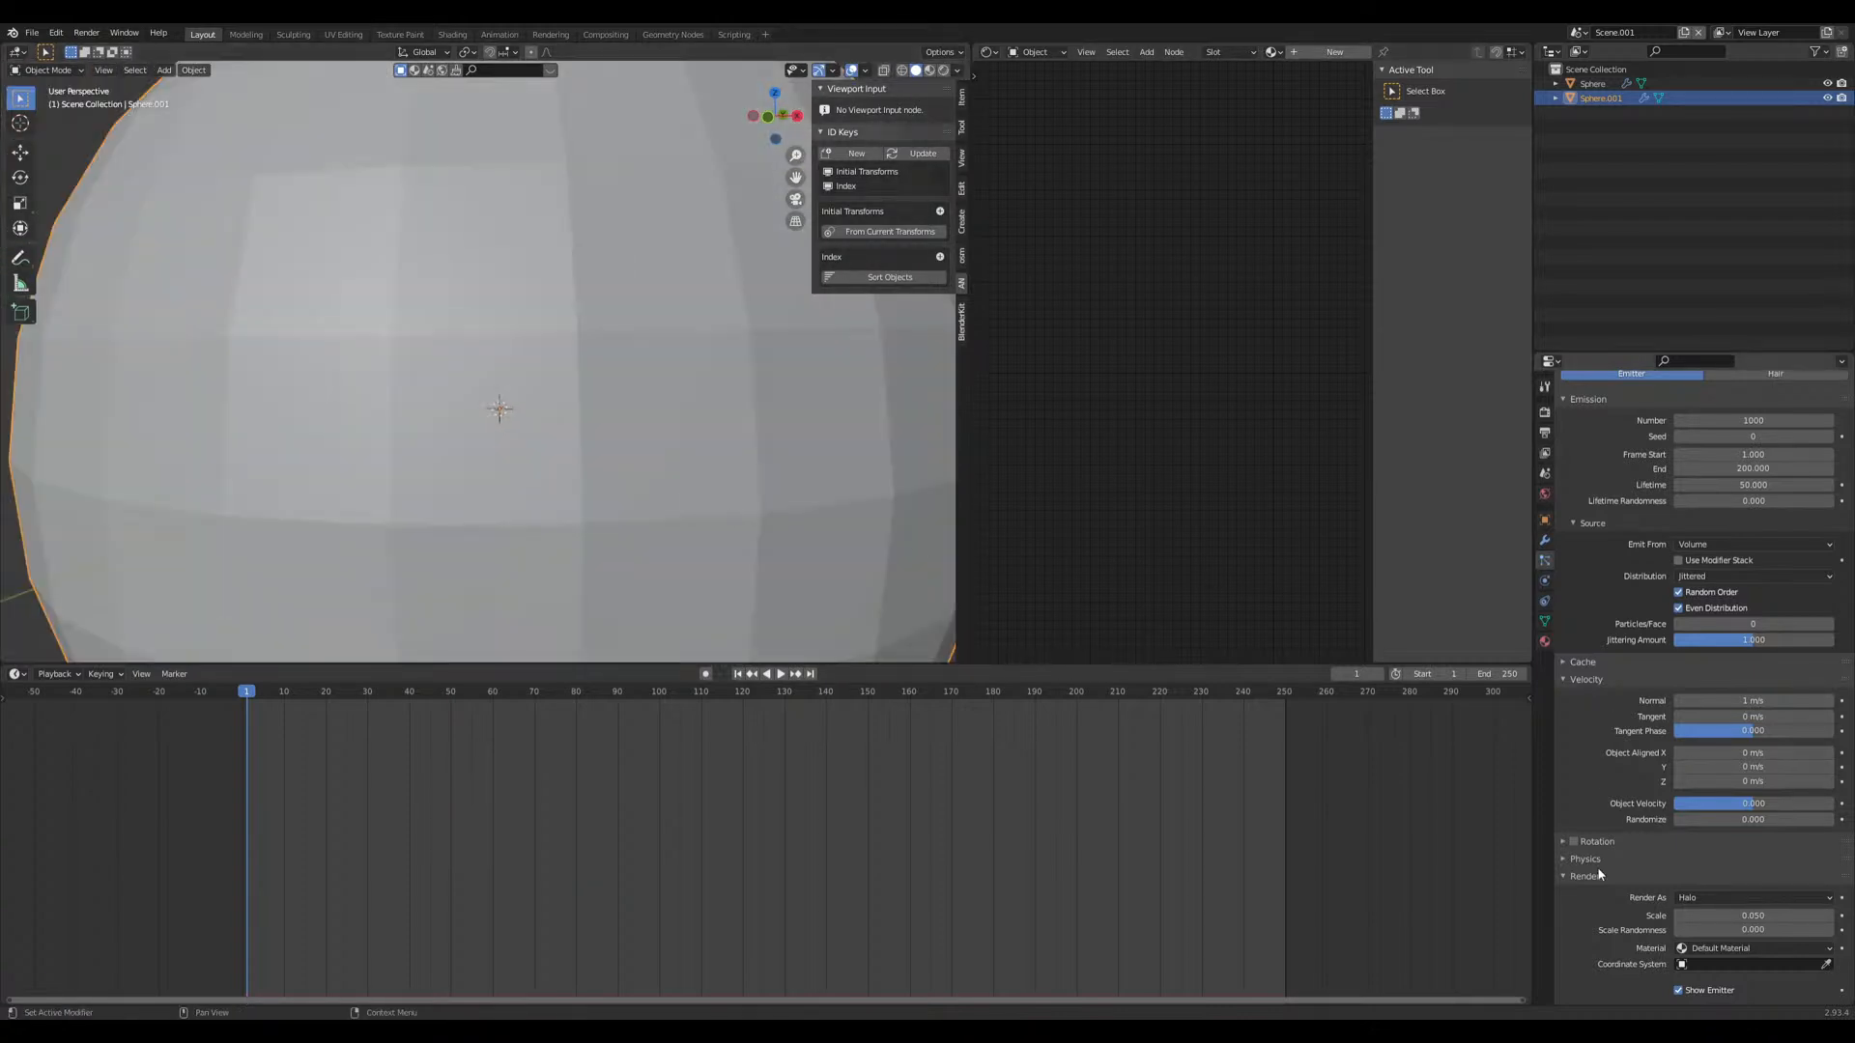
Step: Hide the particle emitter in the viewport display
scroll(1597, 858, down, 4)
click(1586, 731)
click(1678, 864)
scroll(813, 589, down, 2)
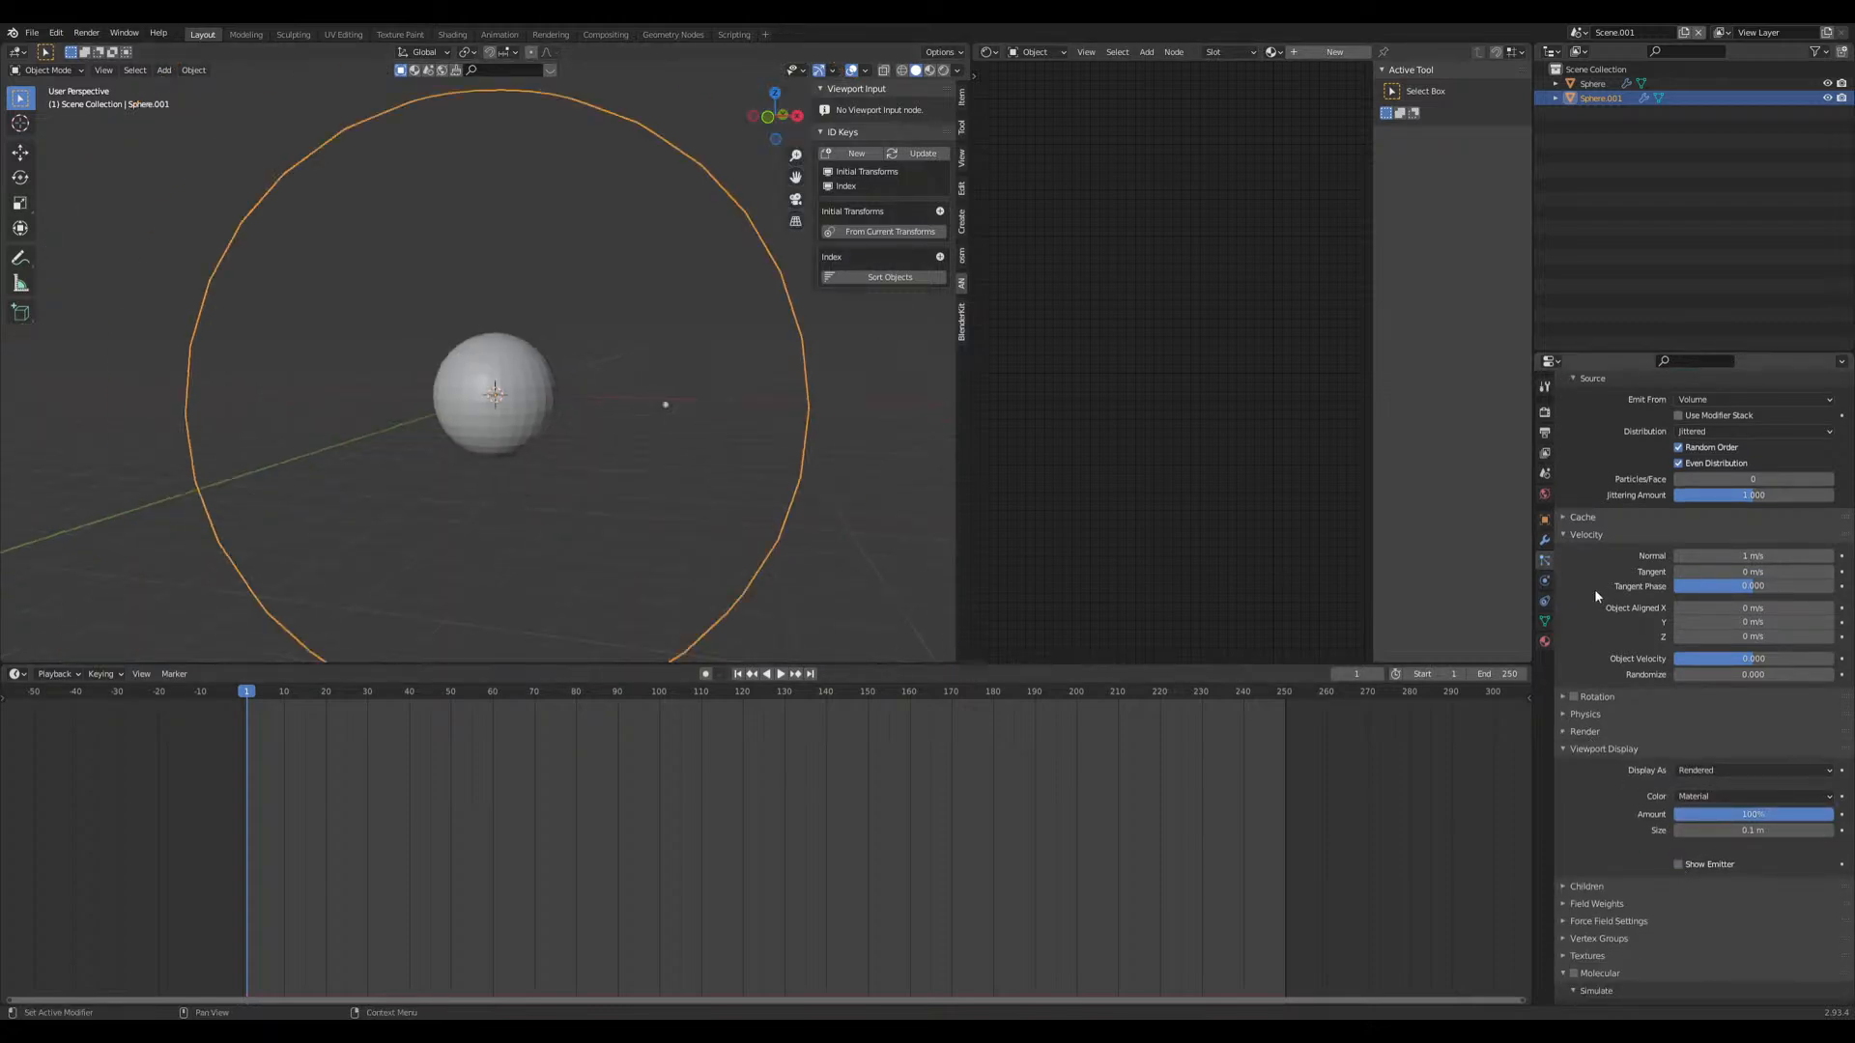
Step: Set the particle emission's end frame to 1 and save the file
scroll(1659, 547, up, 8)
click(1770, 556)
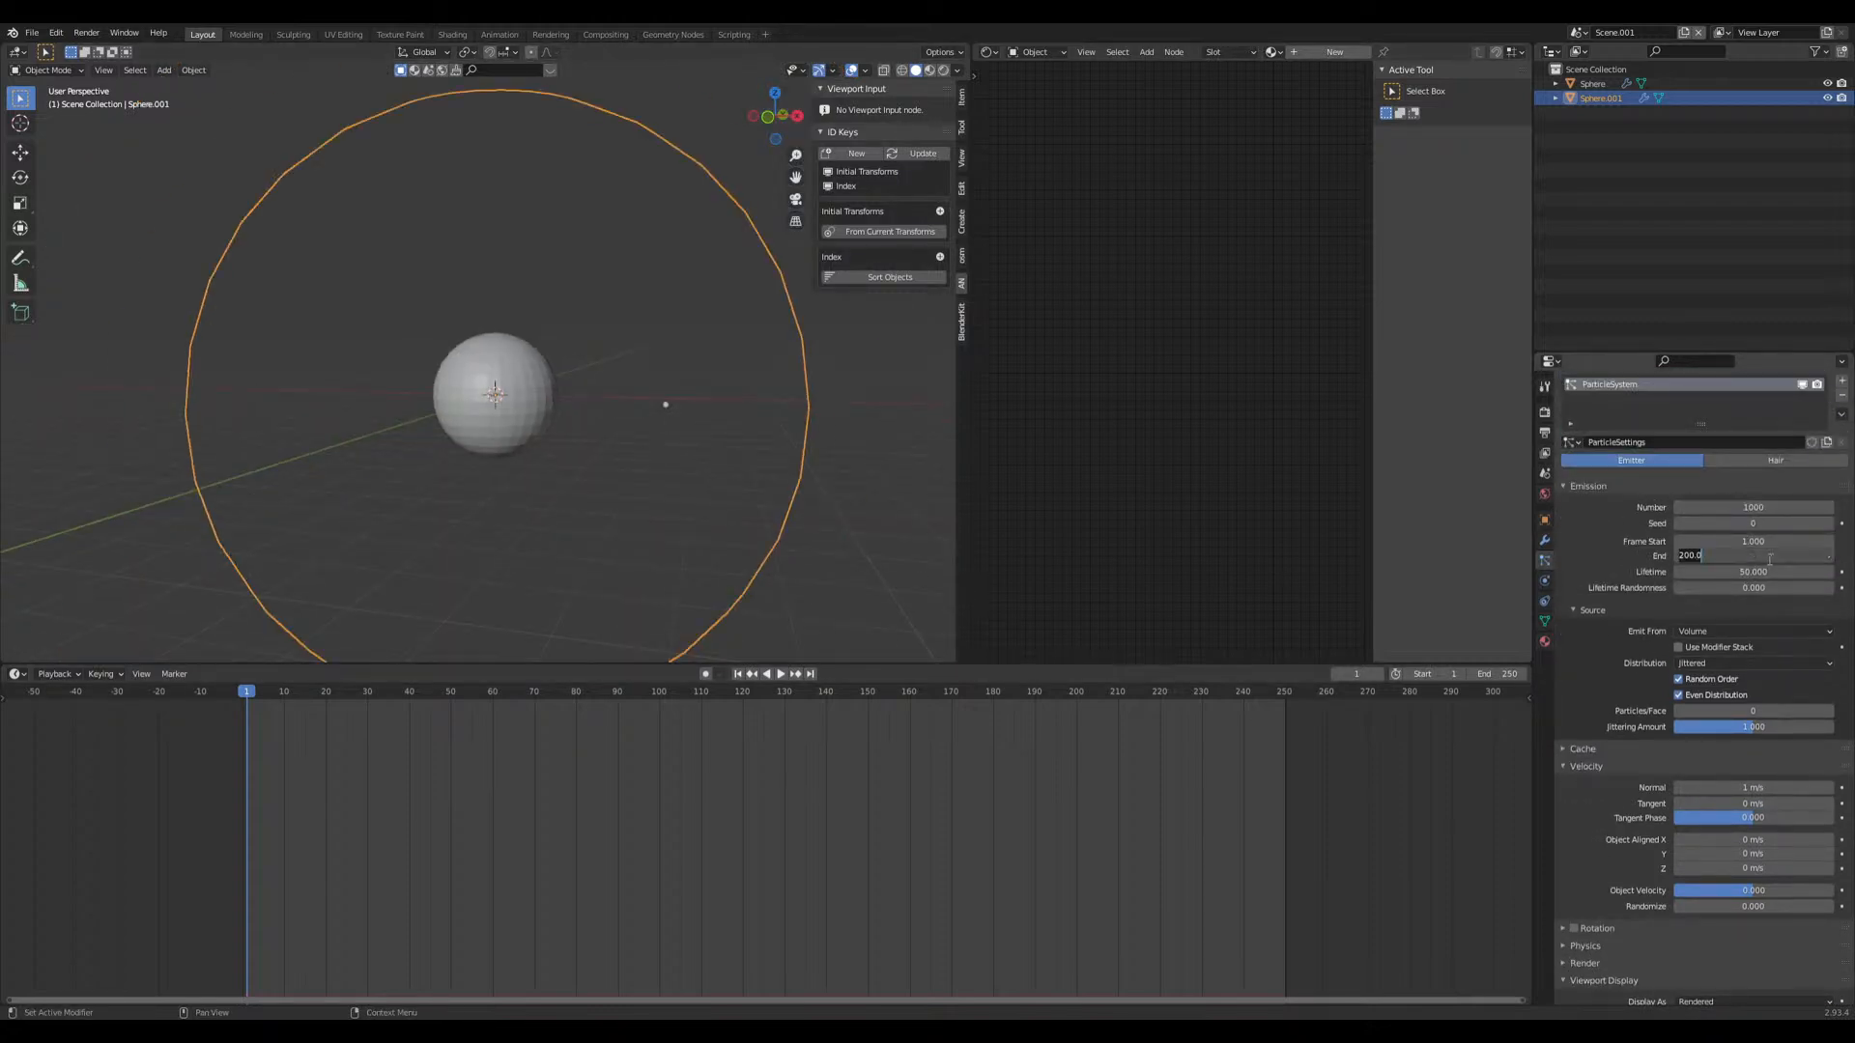
text(1)
key(Return)
key(ctrl+s)
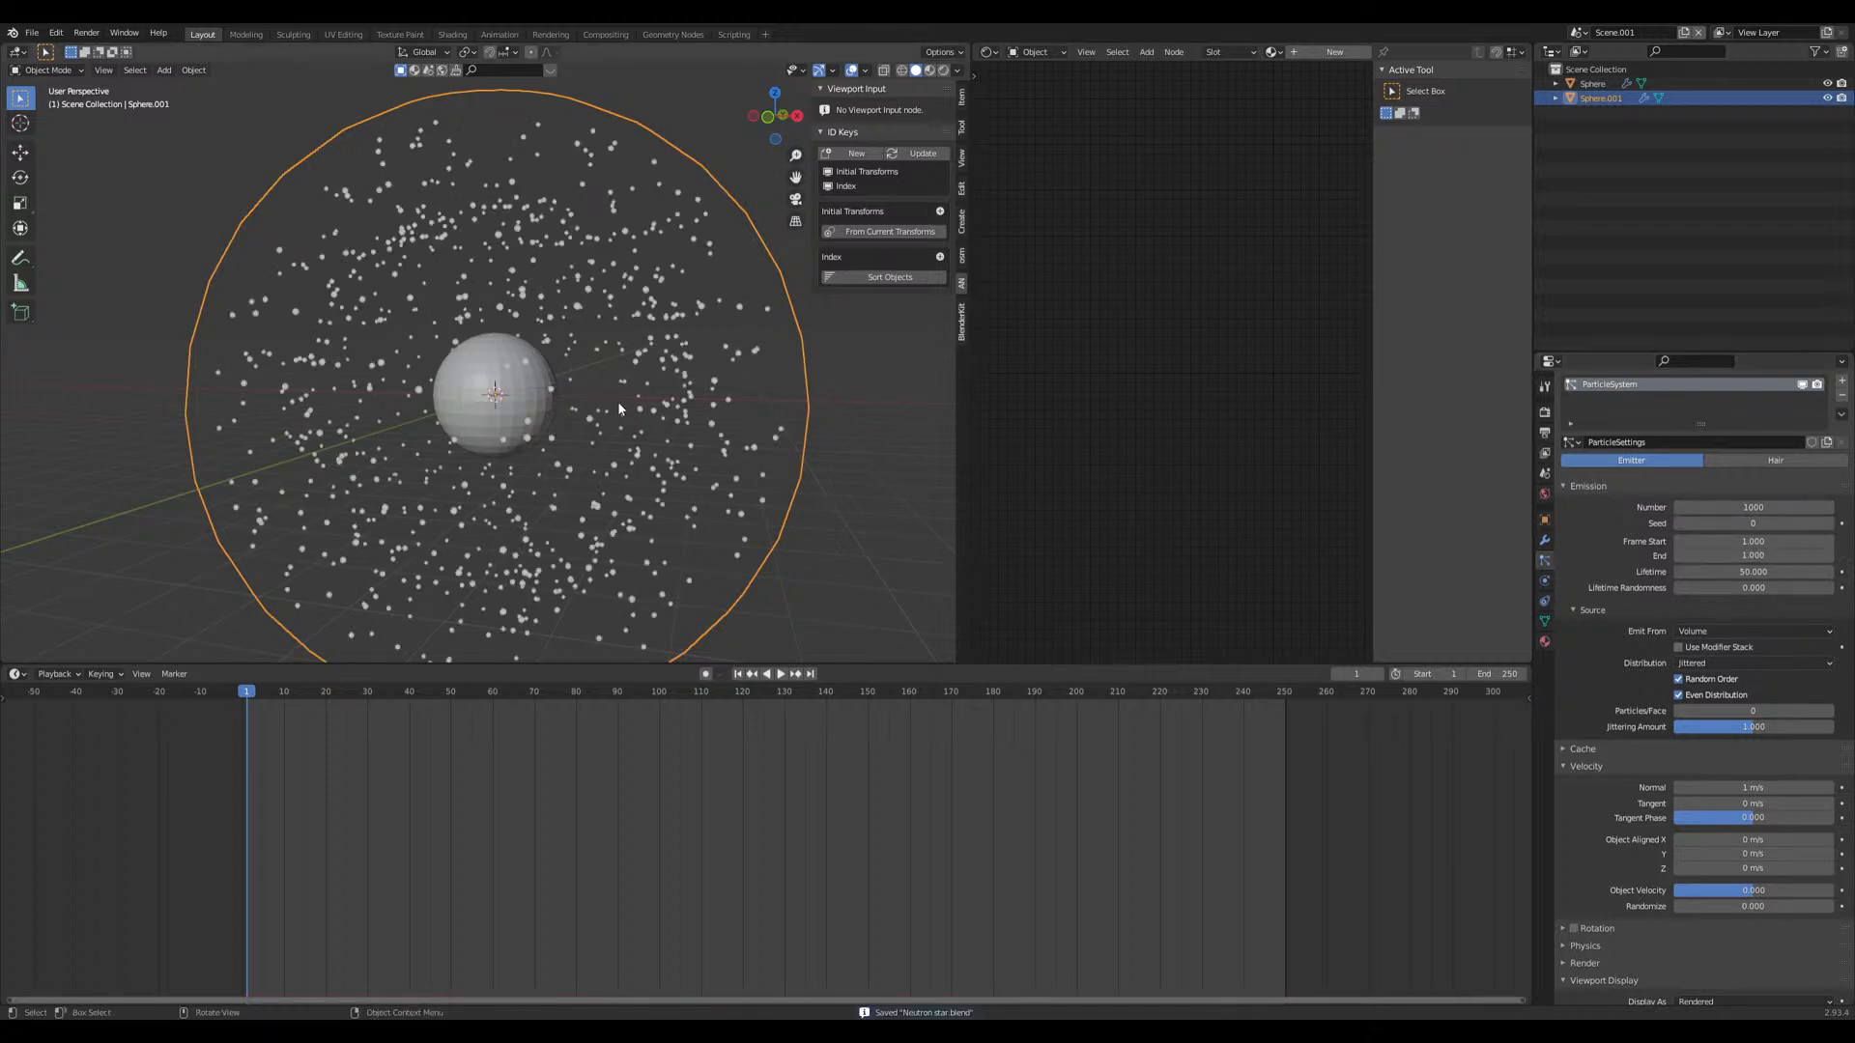
Step: Try 300 particles, and raise the particle number to 3000
click(1753, 508)
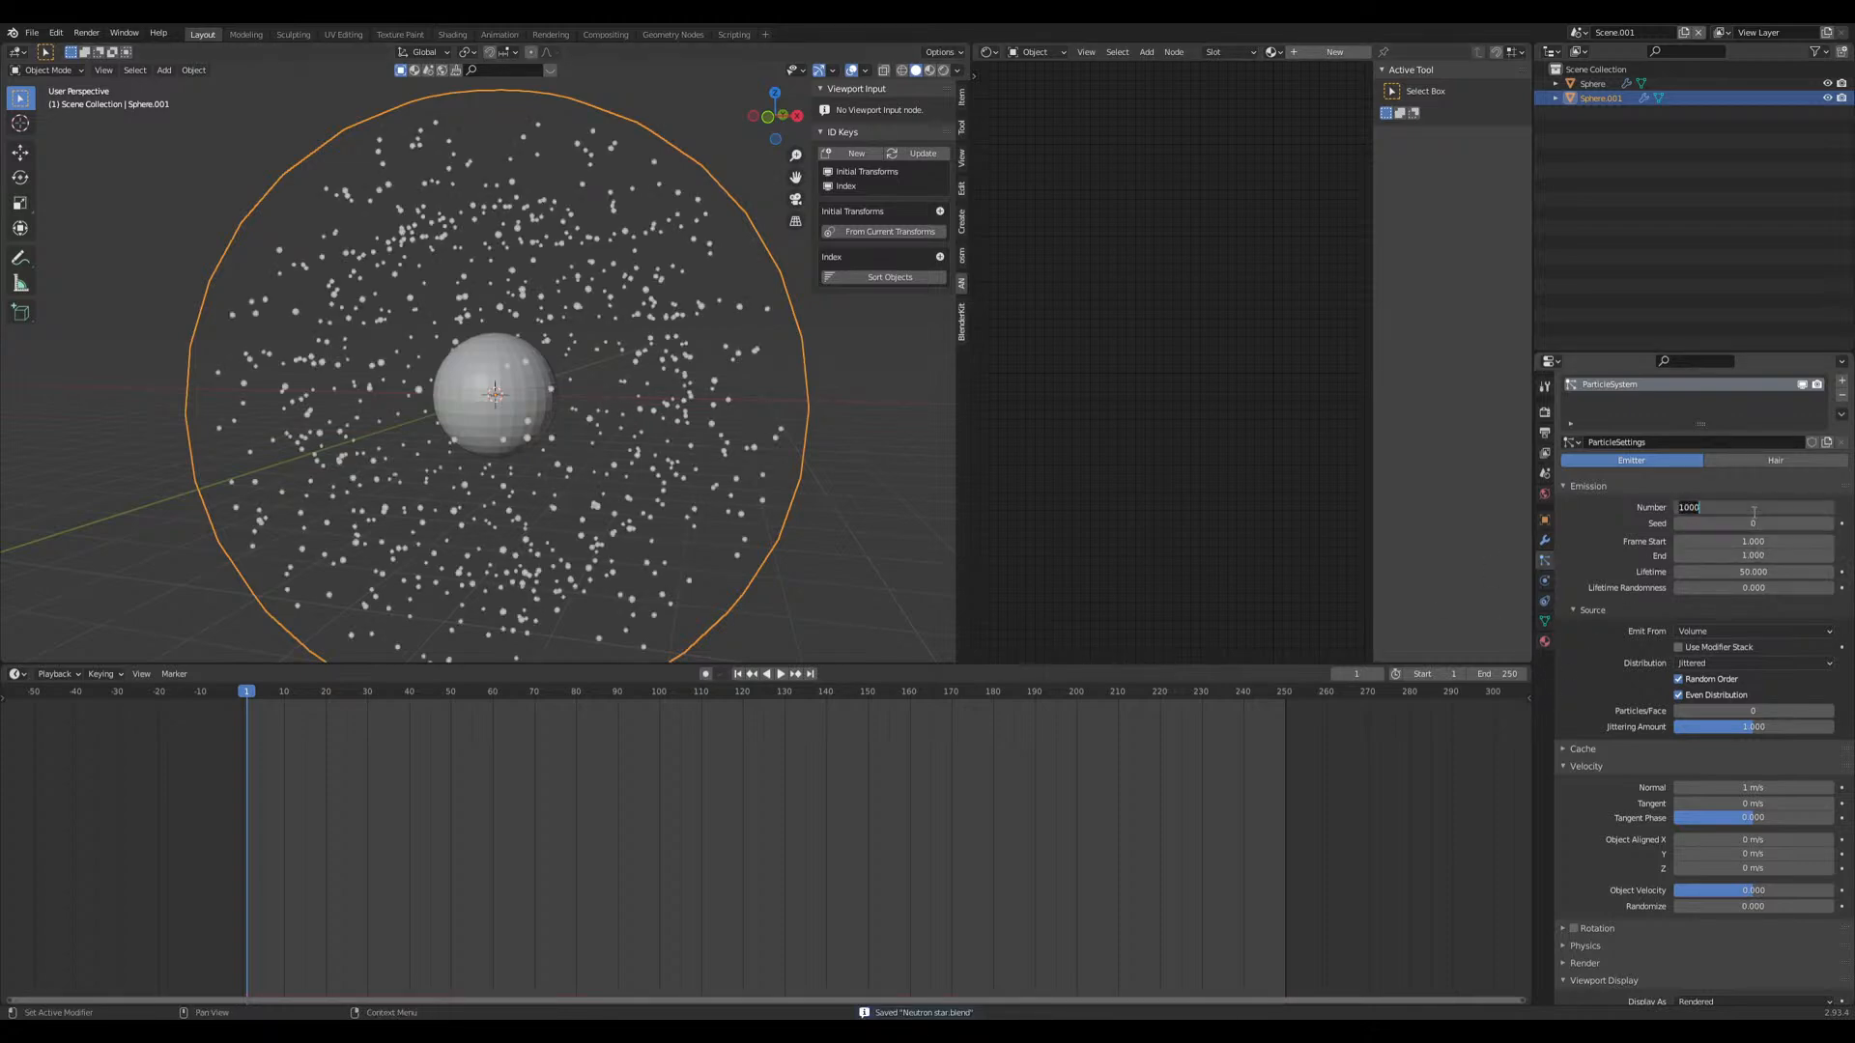
text(300)
key(Return)
click(1757, 510)
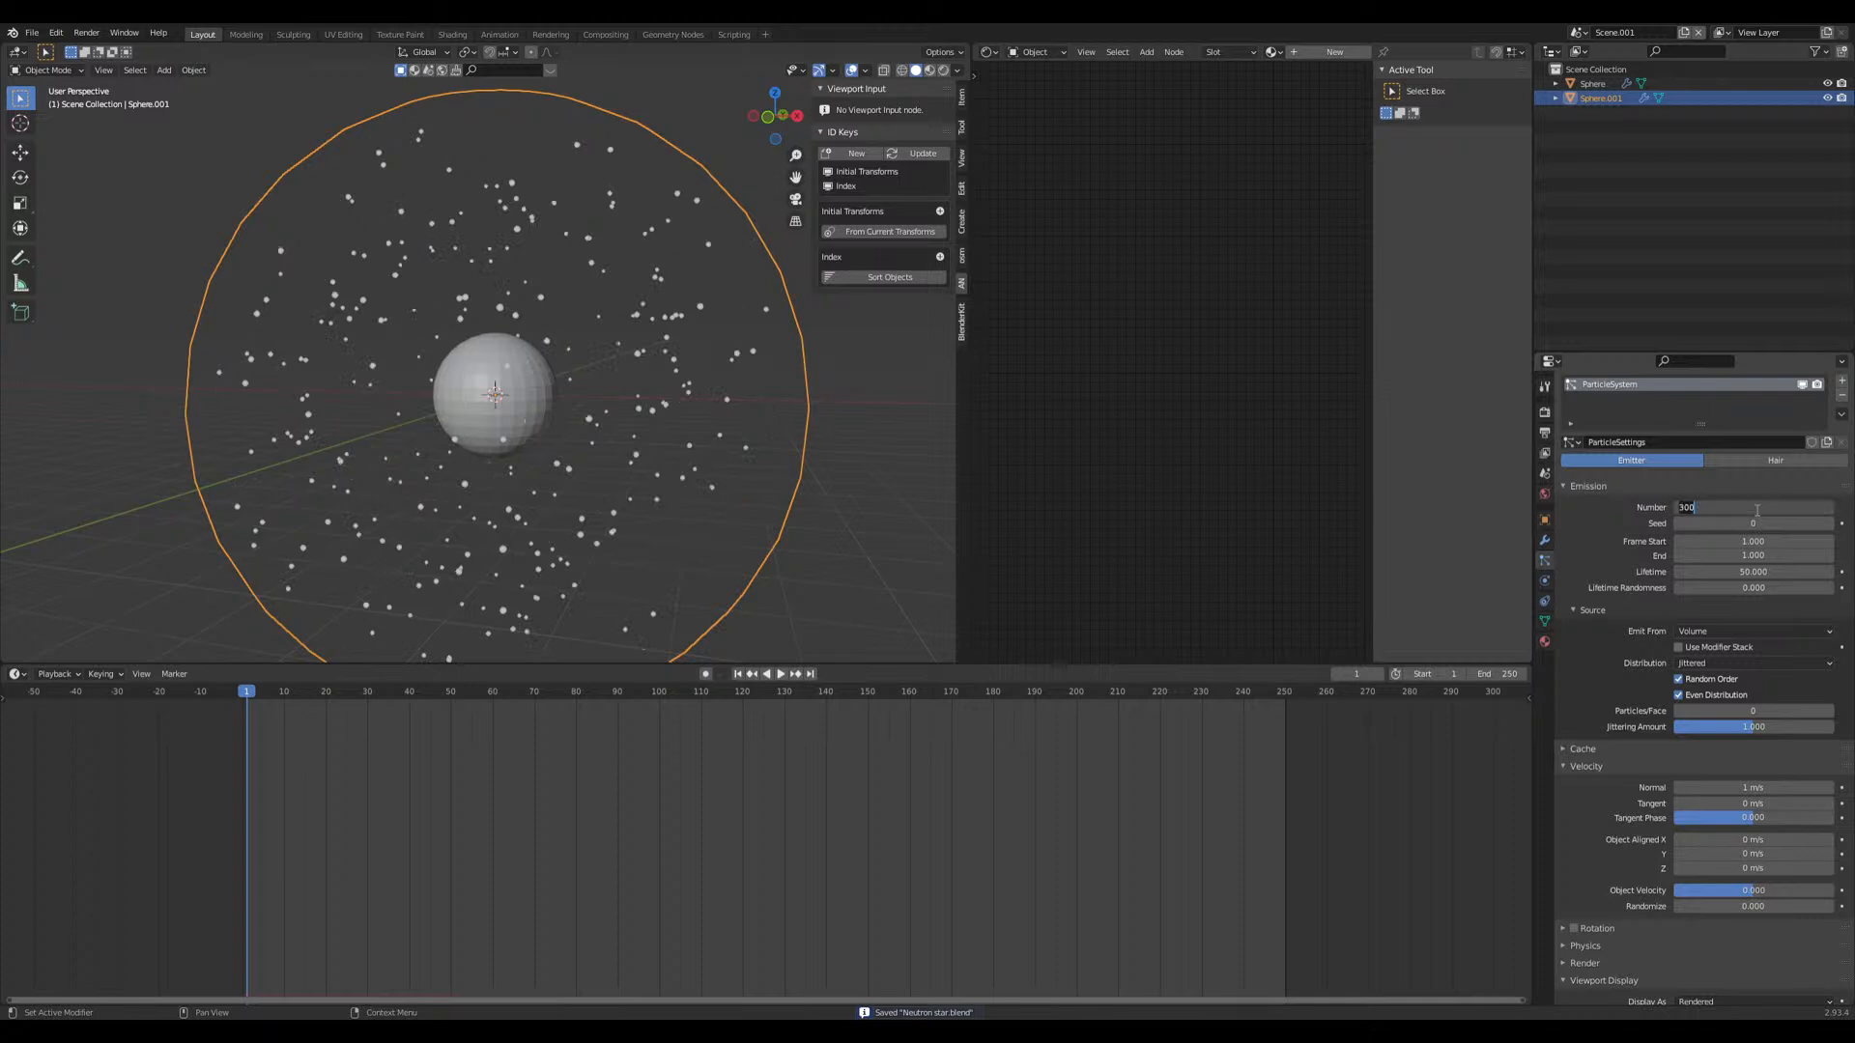
text(0)
key(Return)
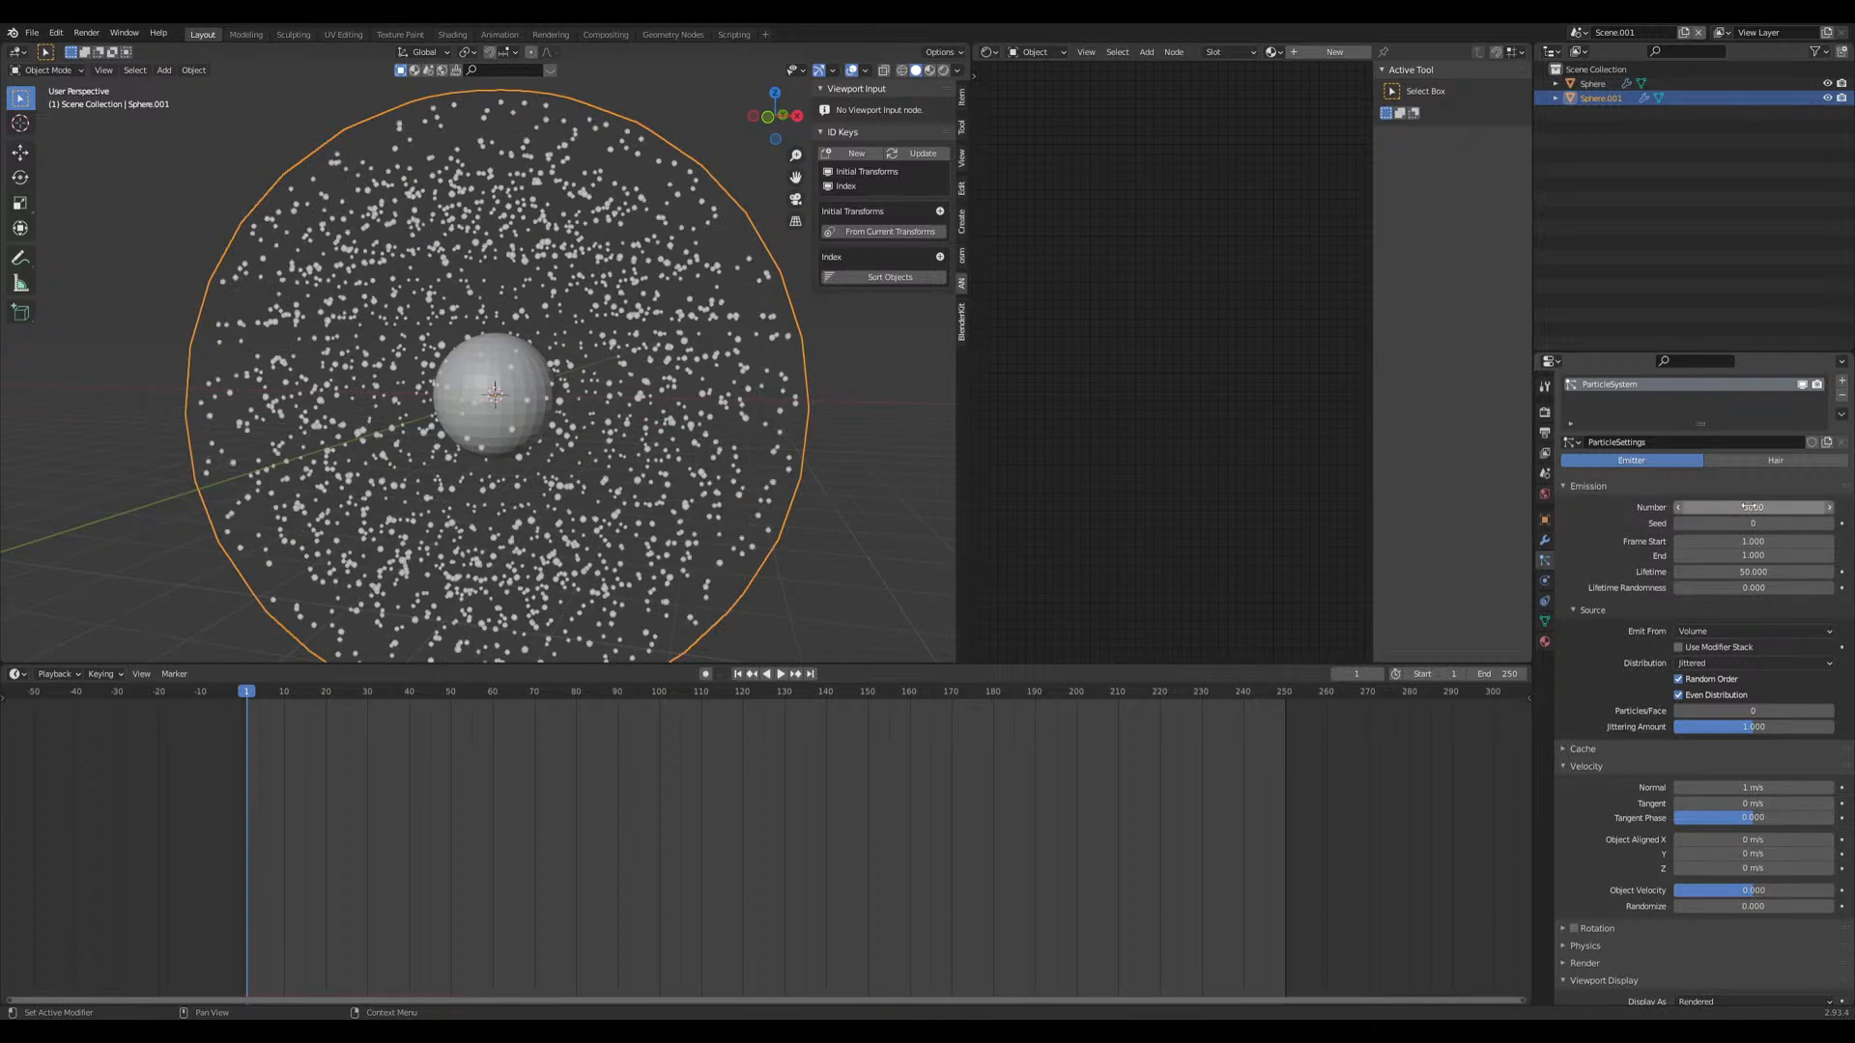
Step: Select the inner sphere and snap the 3D cursor to its centre
scroll(564, 435, up, 7)
middle_drag(565, 434, 576, 396)
click(550, 408)
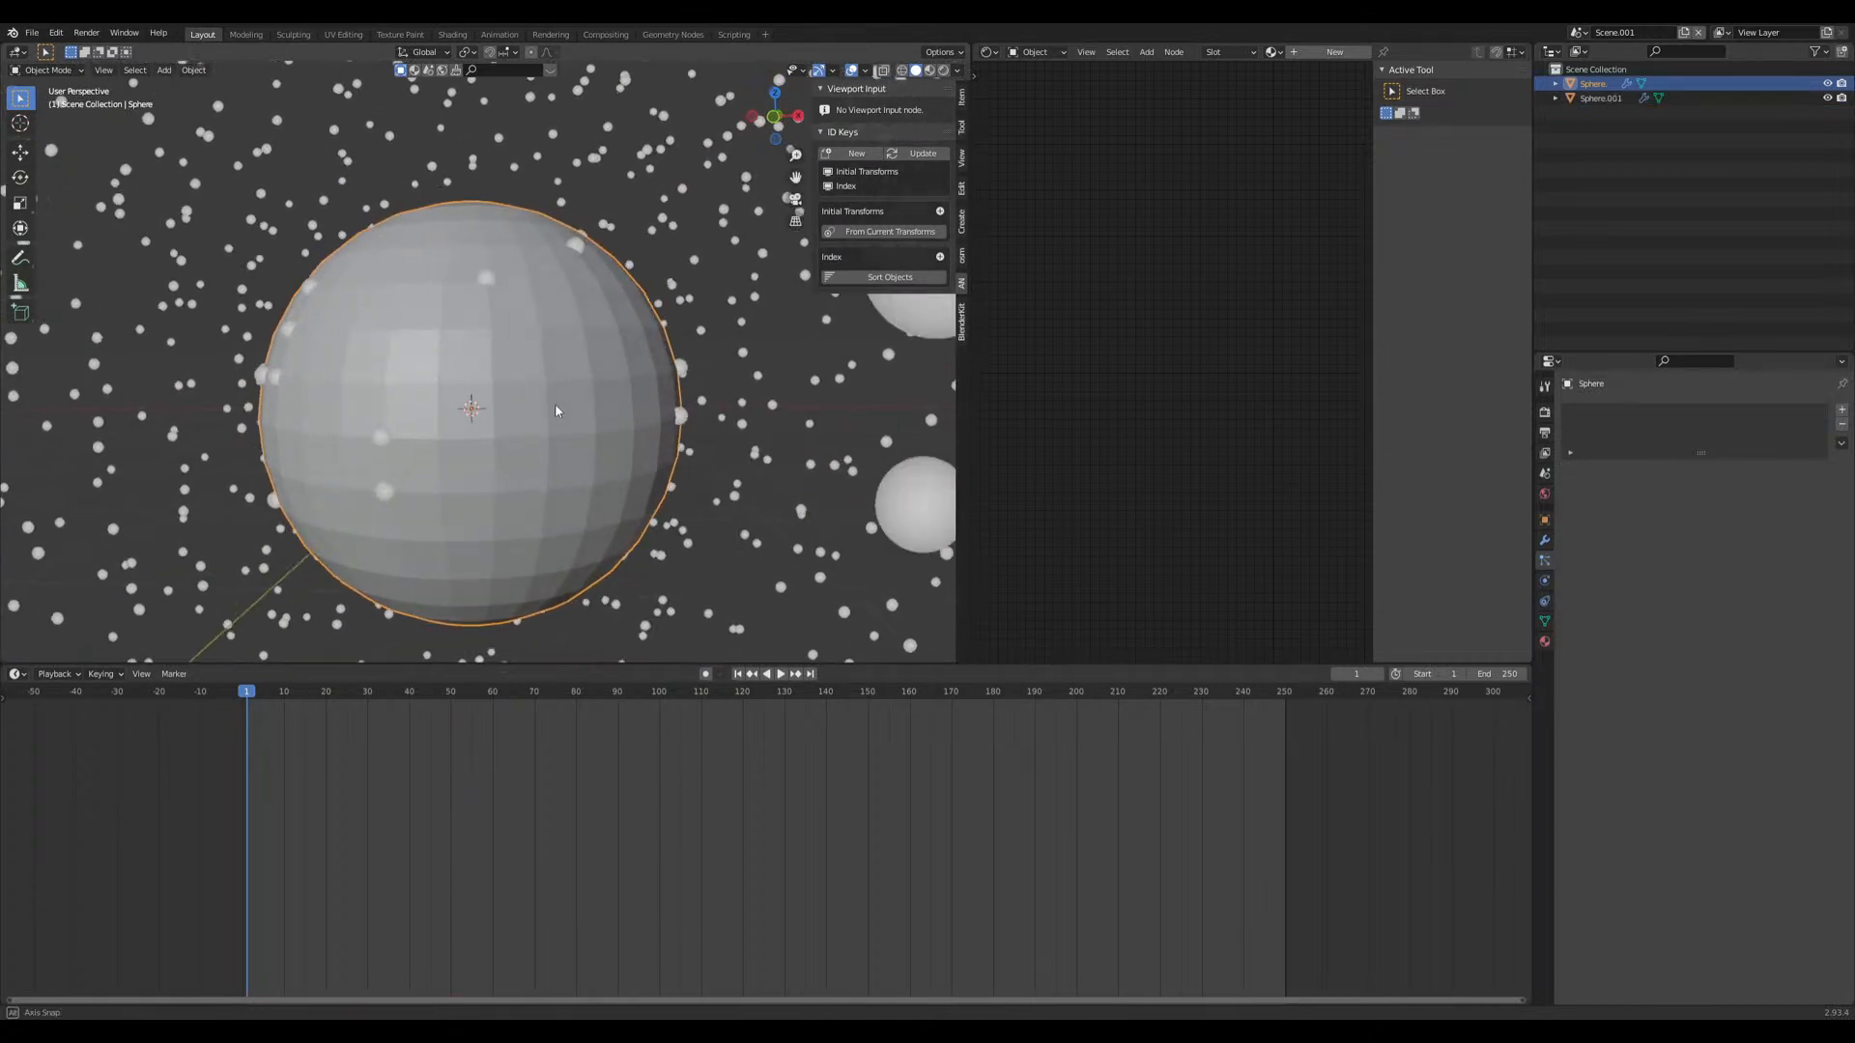
key(shift+s)
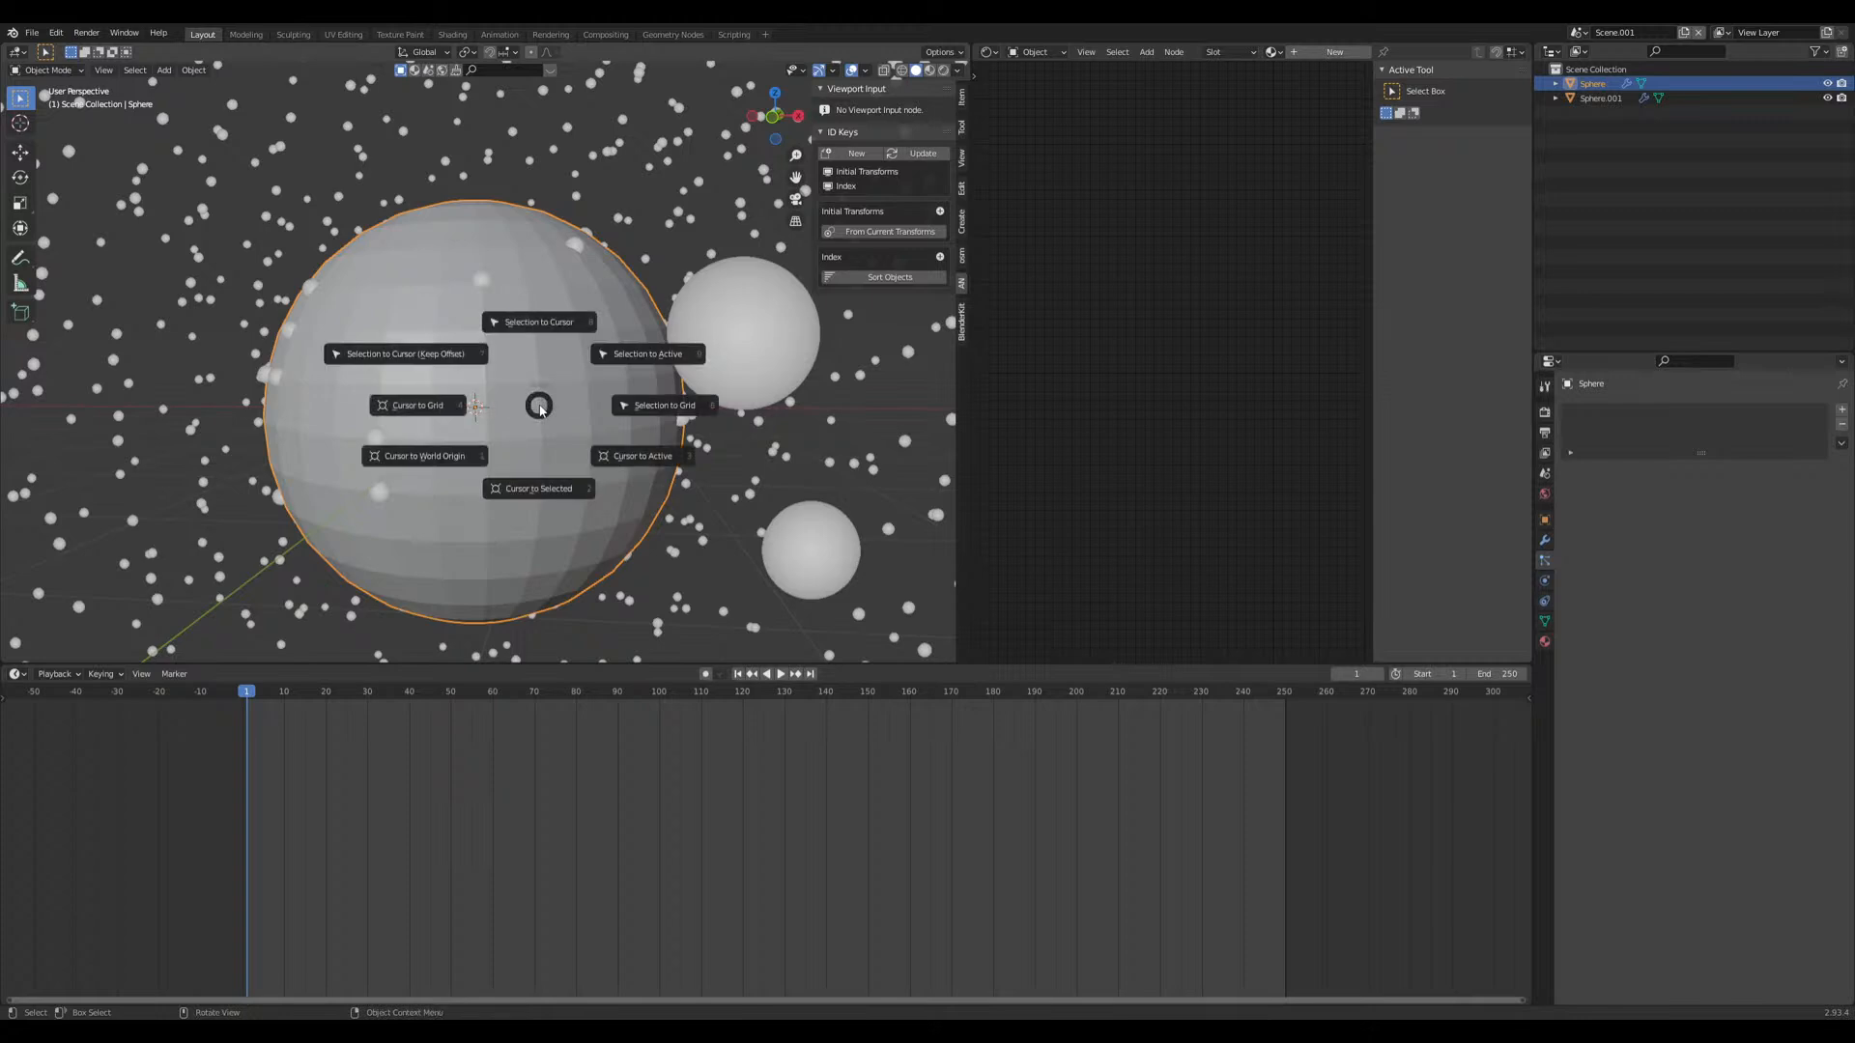
key(Escape)
key(shift+s)
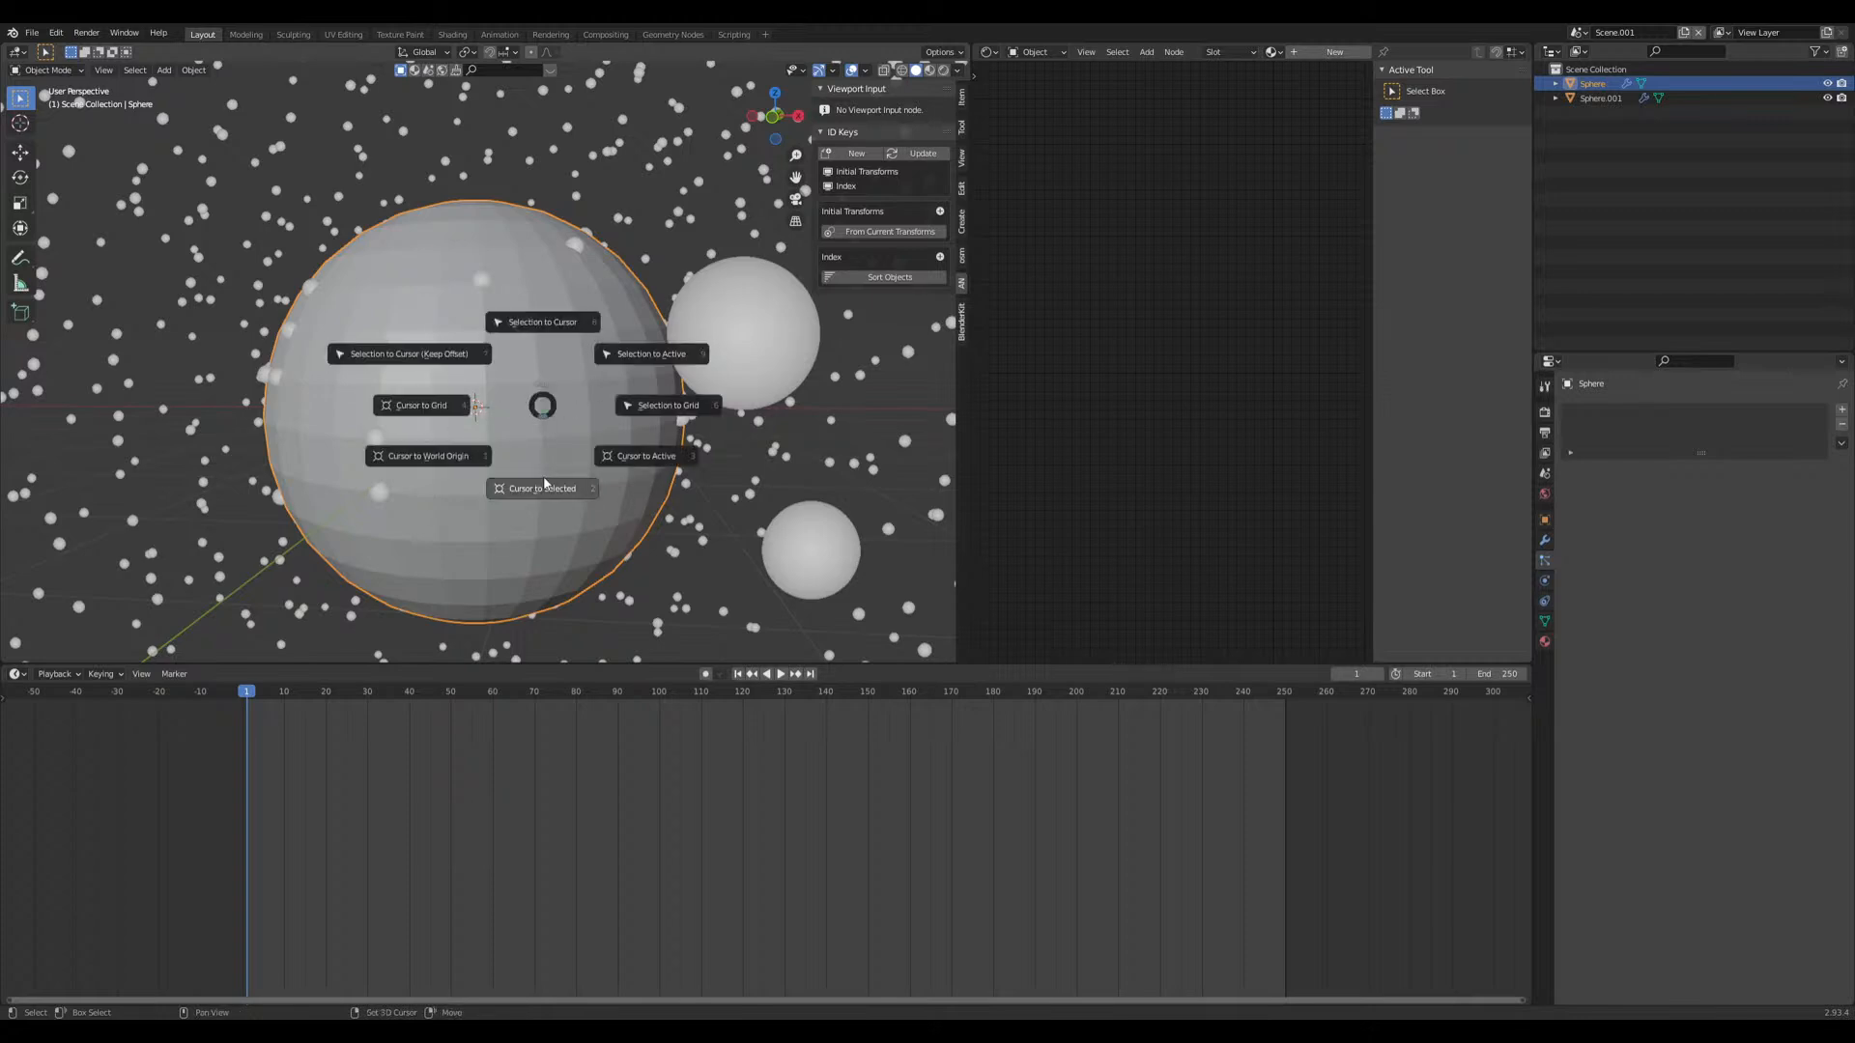
key(Escape)
Step: Add a Force type force field at the inner sphere's centre and open its physics settings
key(shift+a)
mouse_move(506, 736)
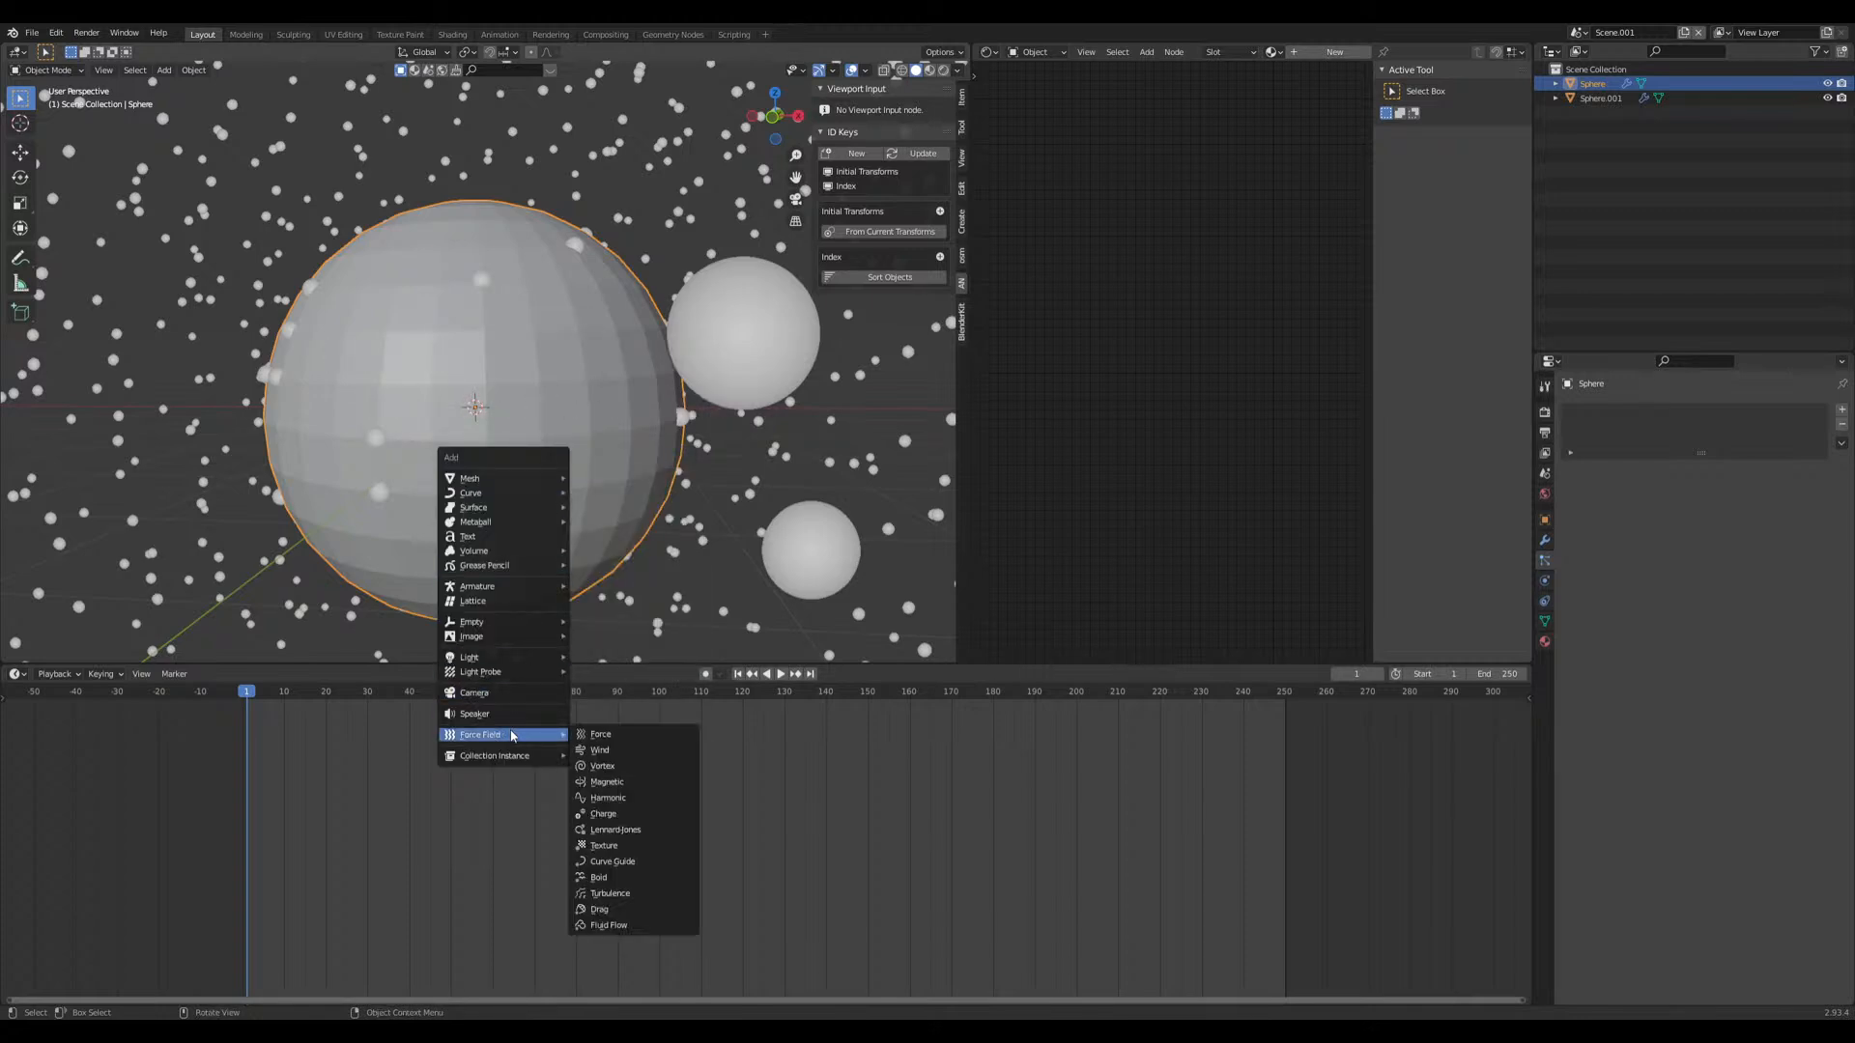
click(600, 734)
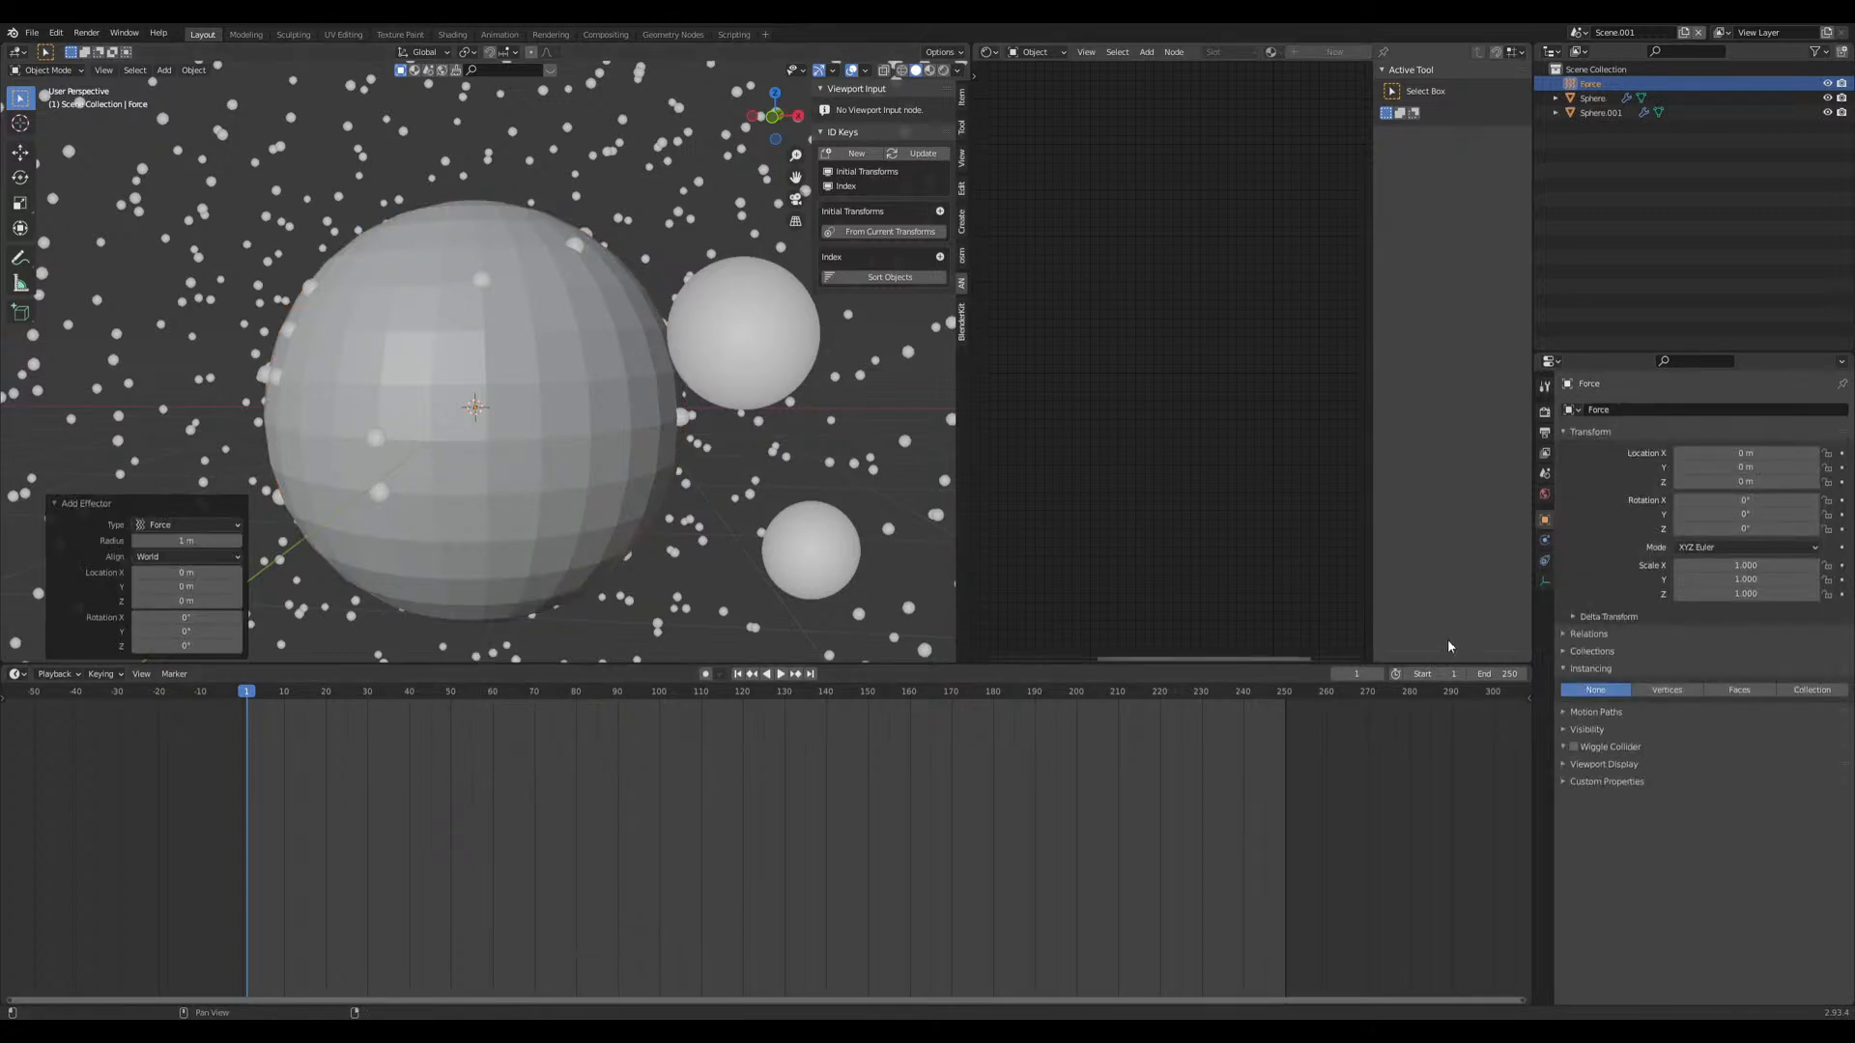
click(1543, 561)
click(1545, 541)
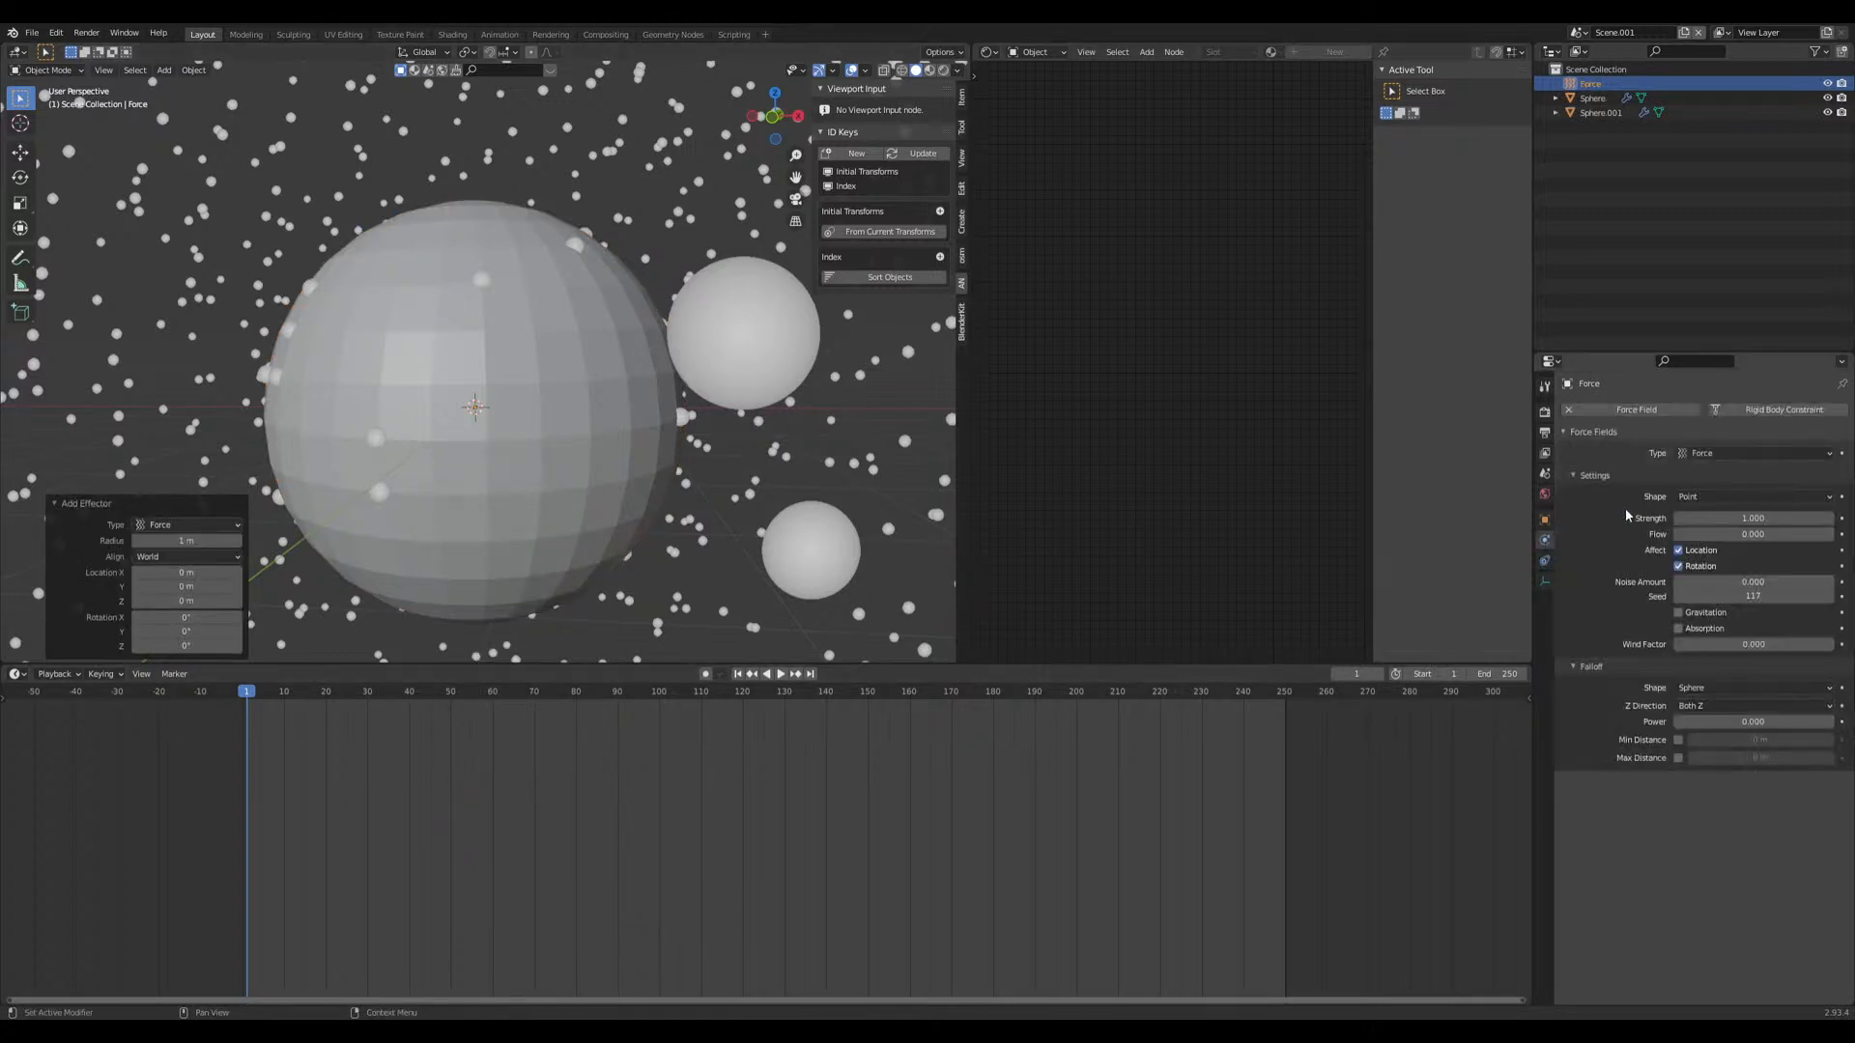
Step: Set the force field's strength to -5000 with gravitation enabled, and save the file
click(1759, 518)
key(BackSpace)
text(-5000)
key(Return)
click(1678, 613)
key(ctrl+s)
scroll(779, 438, down, 5)
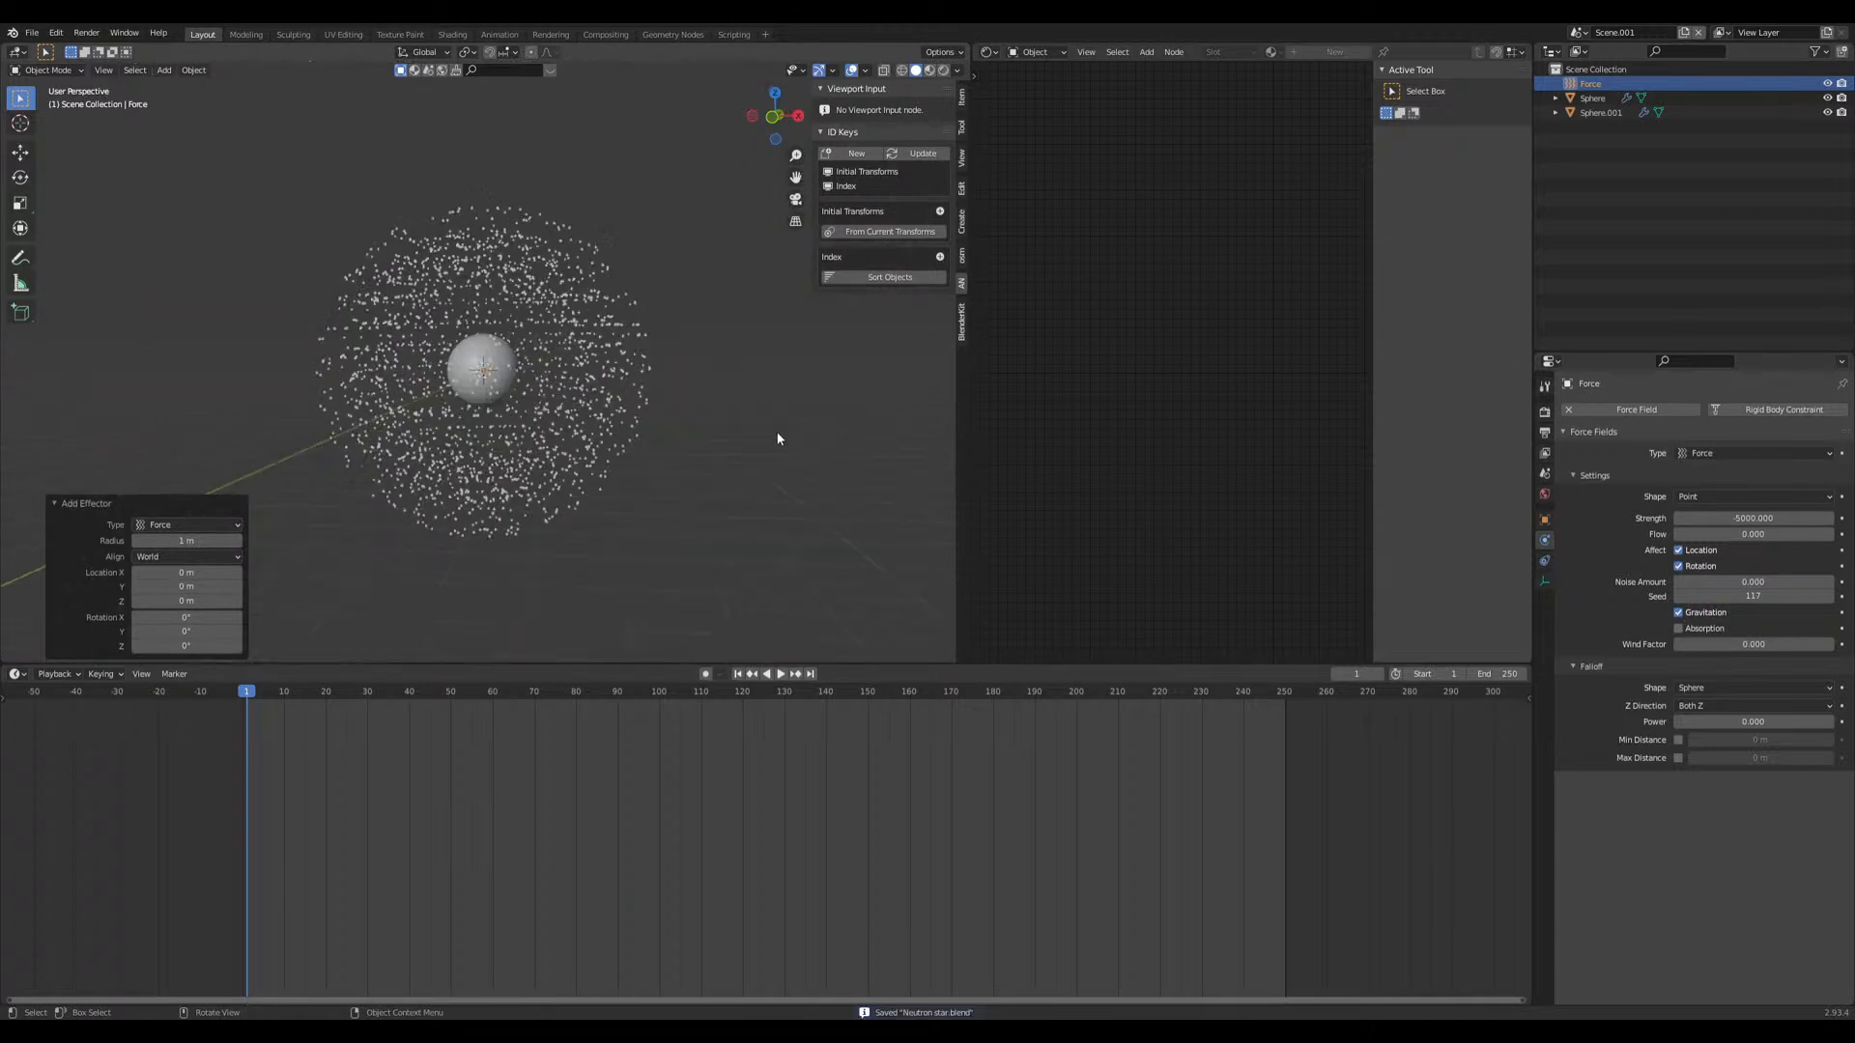
Step: Change the force field's strength to -2000
click(1744, 519)
text(-2000)
key(Return)
Step: Enable Molecular with self collision in the outer emitter sphere's particle settings and save the file
scroll(680, 391, up, 3)
click(680, 391)
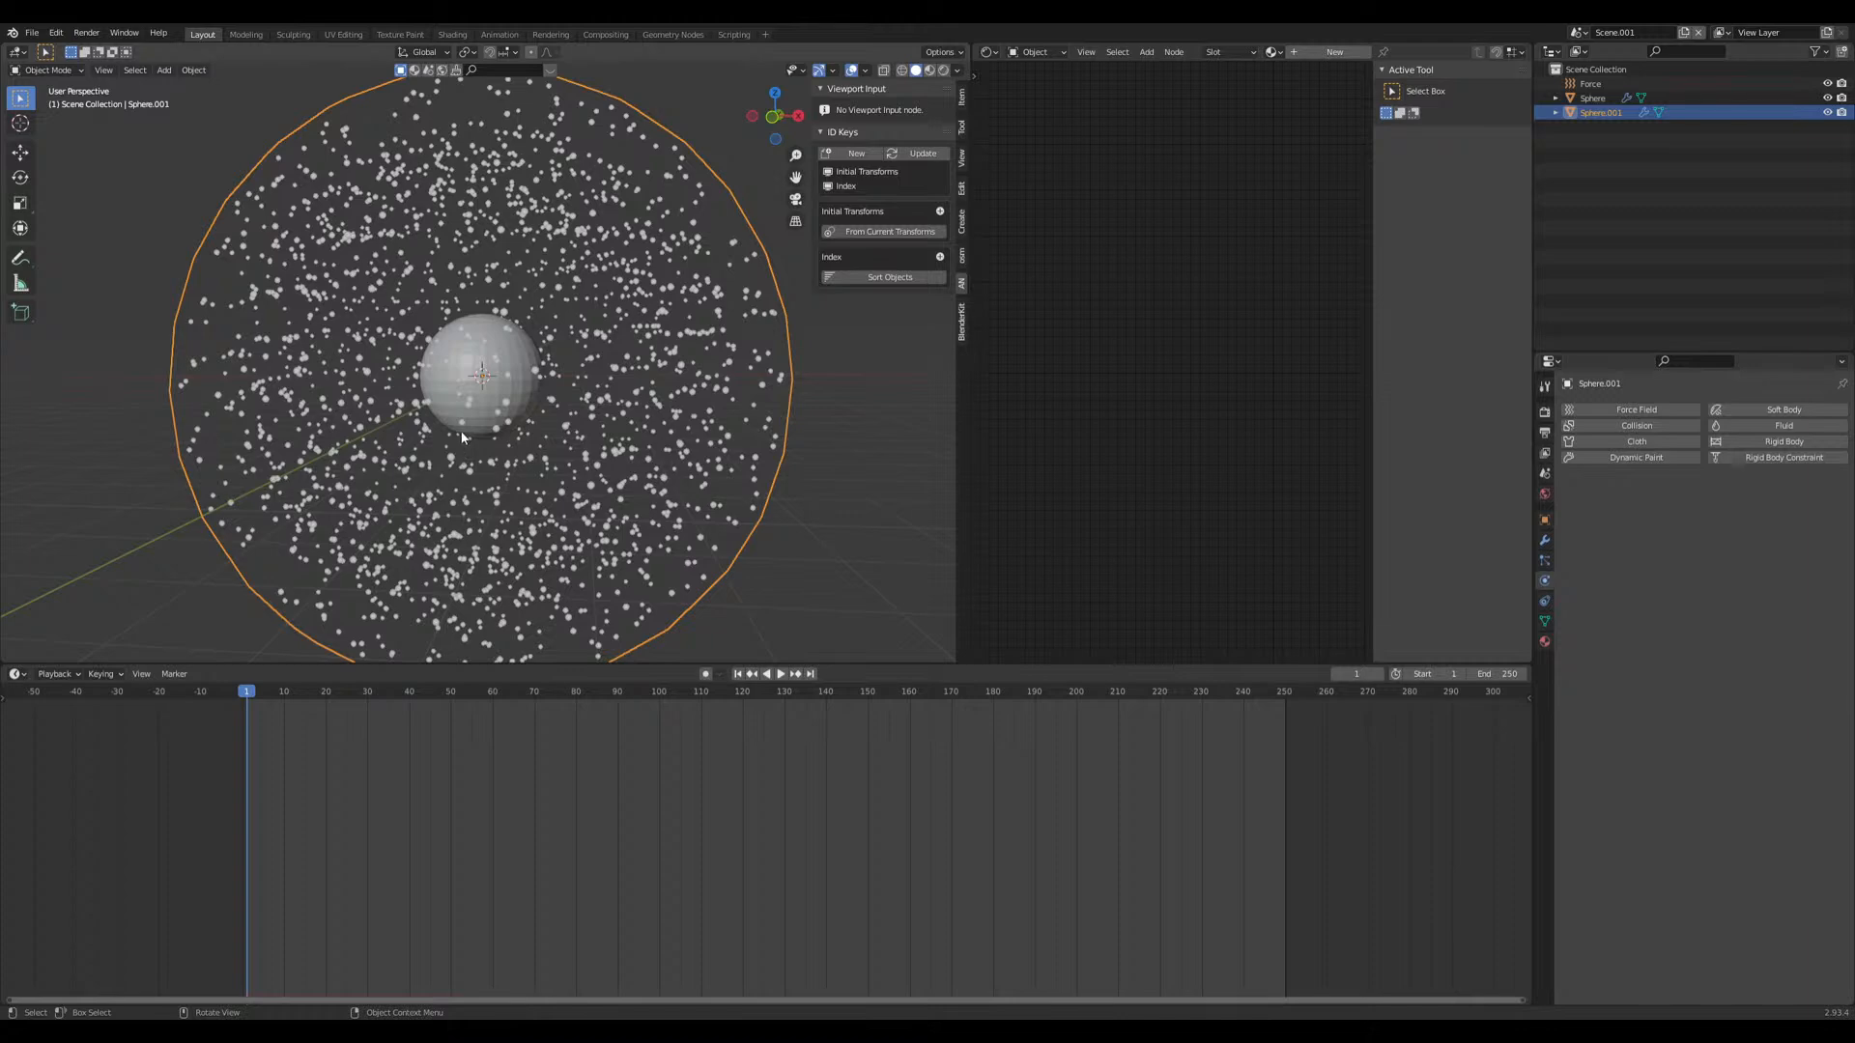
scroll(548, 425, up, 4)
scroll(541, 423, down, 5)
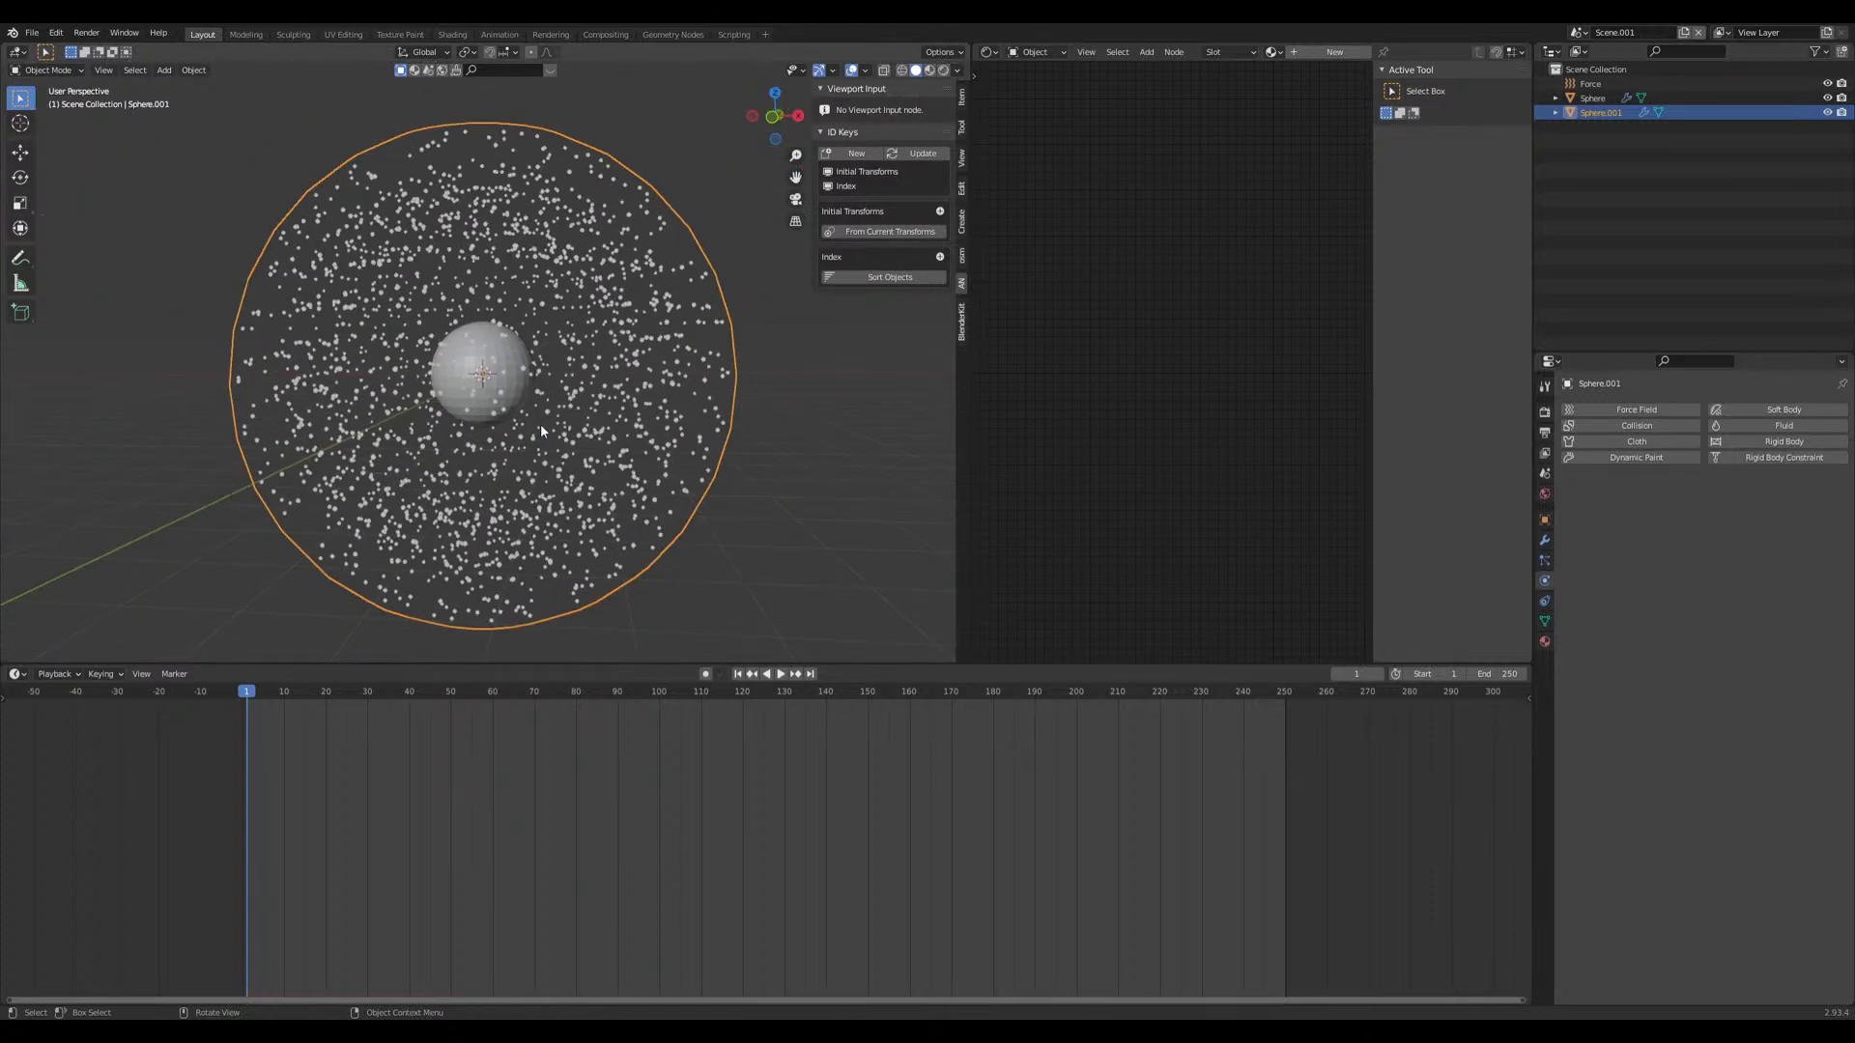
scroll(541, 422, up, 5)
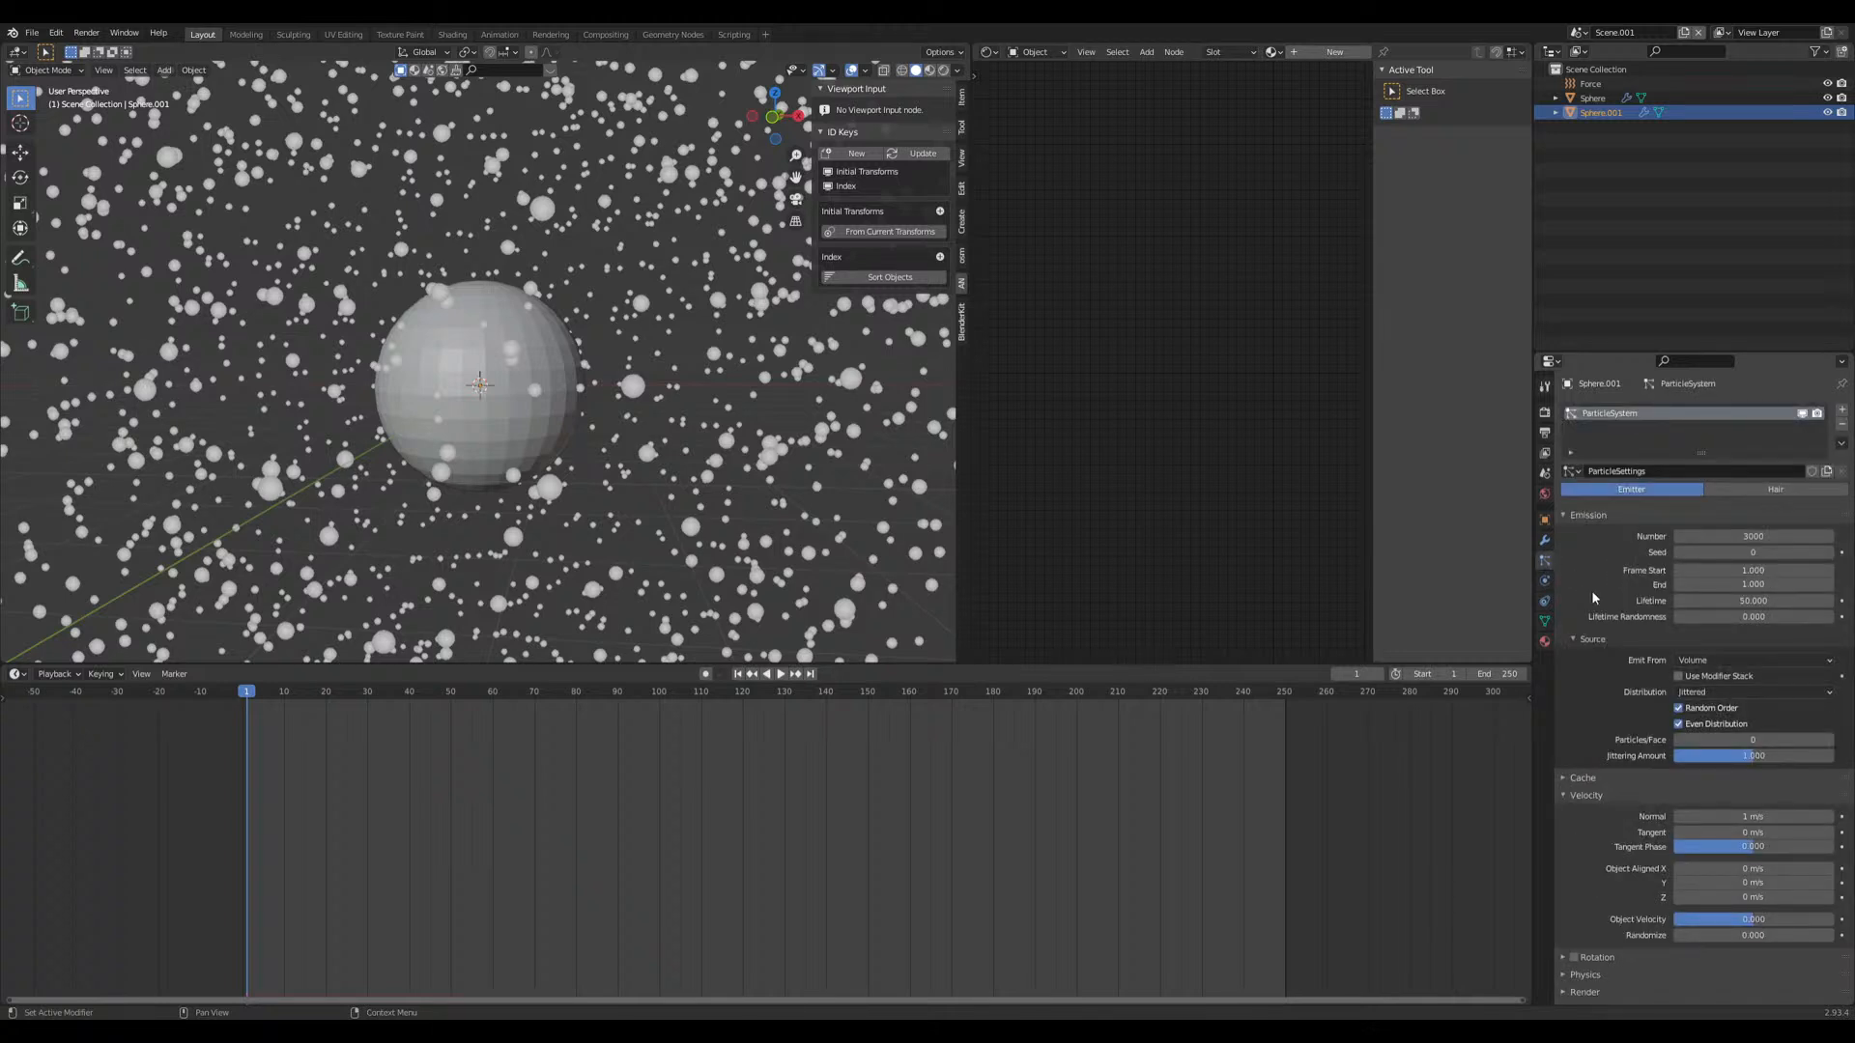
scroll(1600, 591, down, 10)
click(1592, 798)
scroll(1618, 787, down, 5)
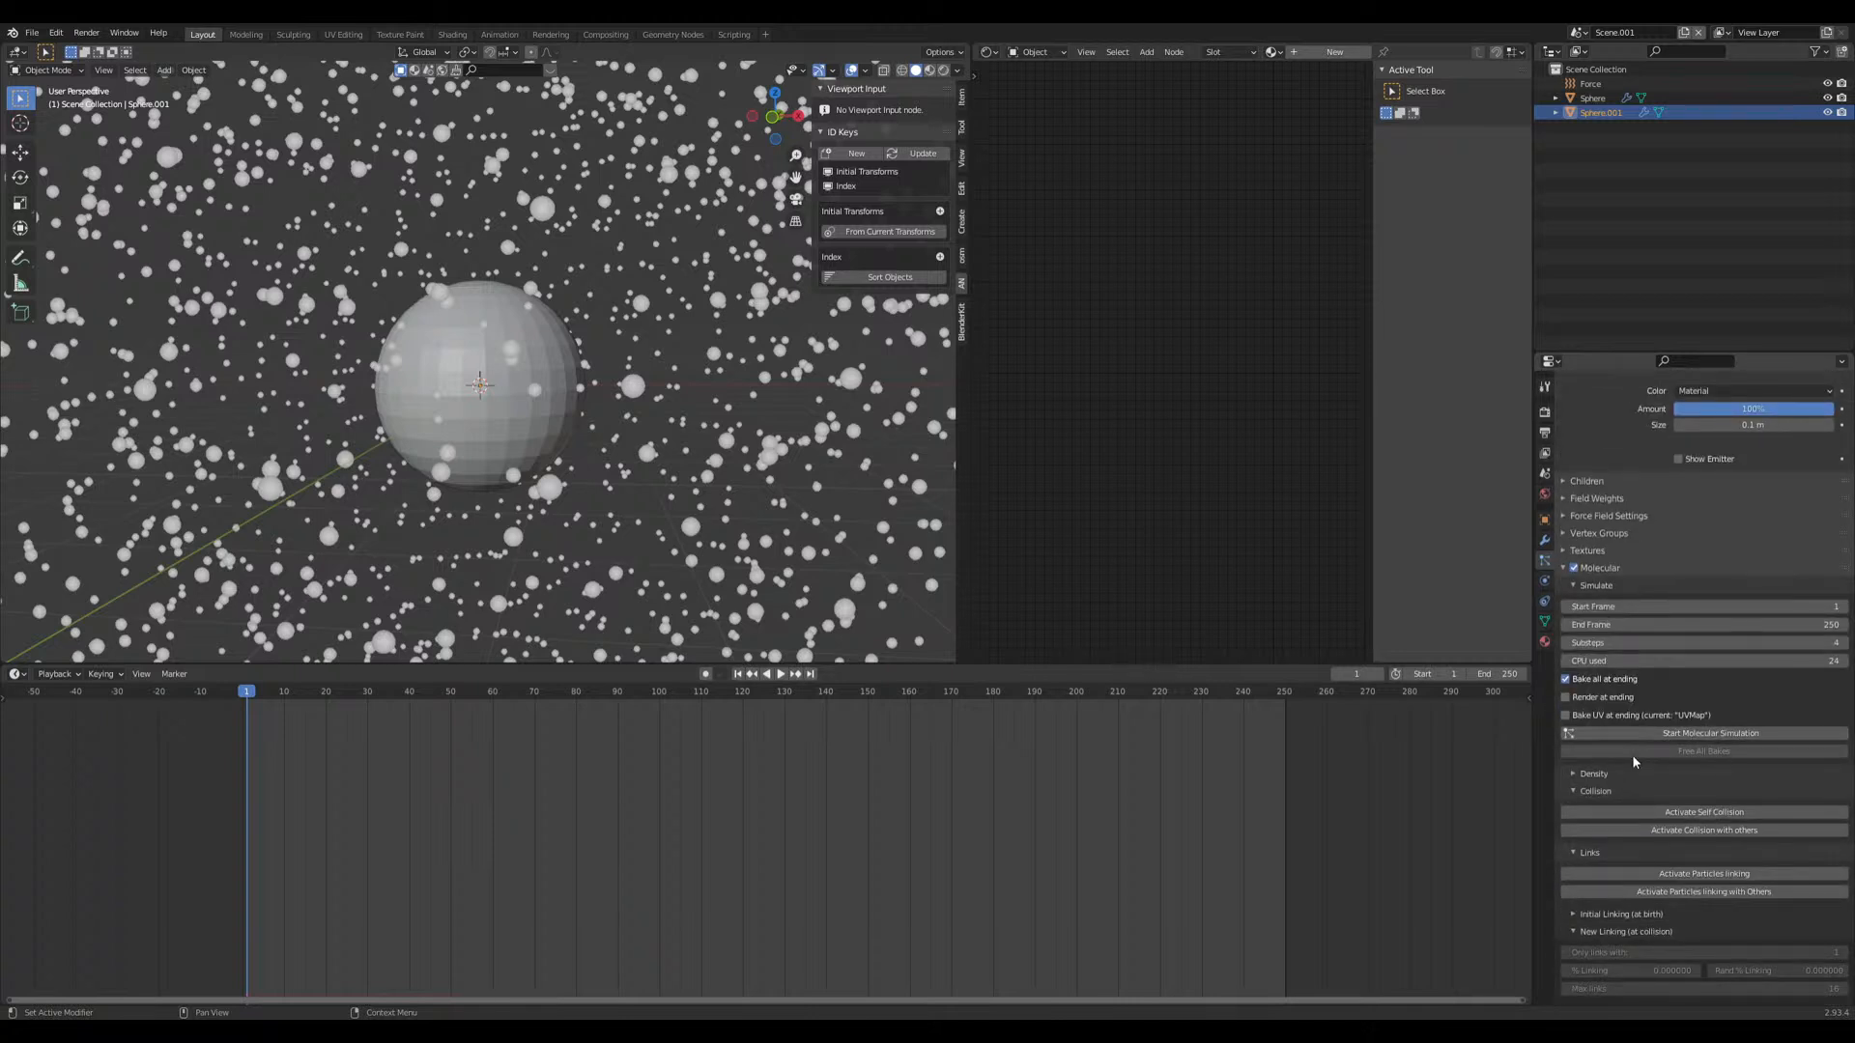
click(1642, 813)
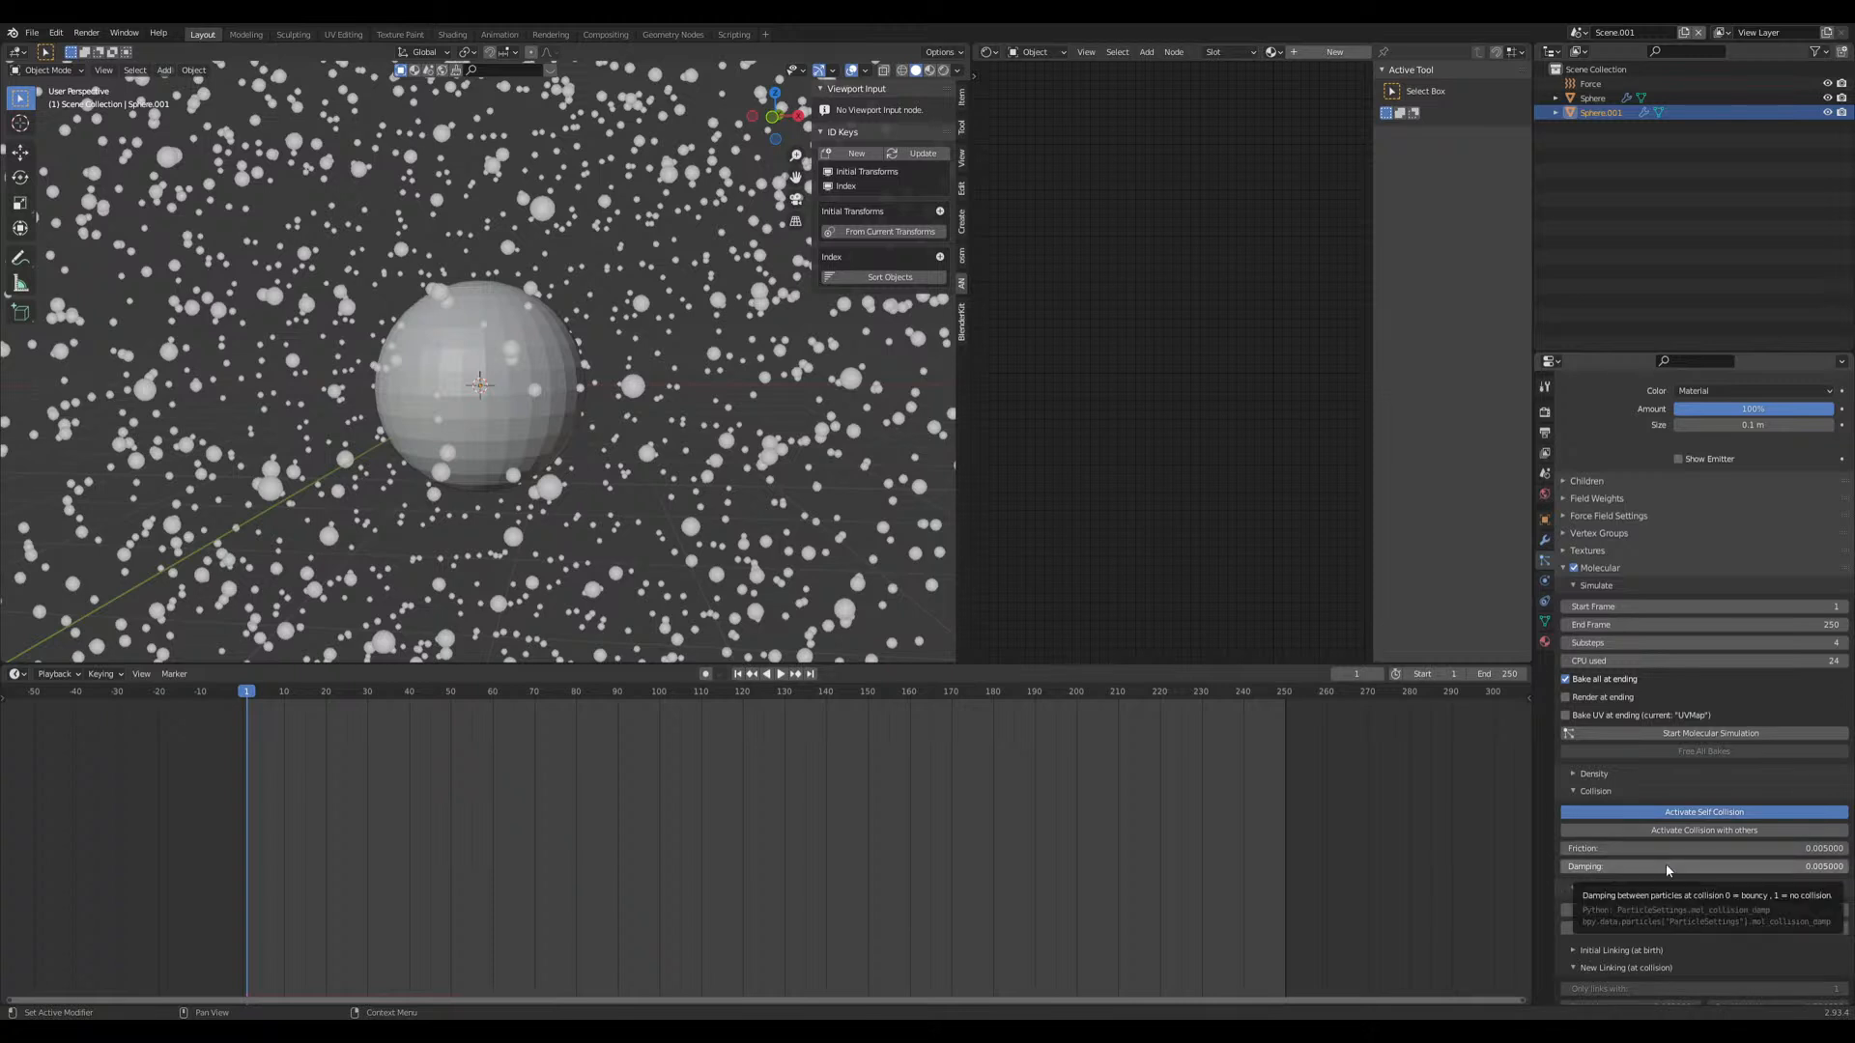
key(ctrl+s)
Step: Set the emitter's particle number to 10000 and save the file
scroll(1642, 518, up, 15)
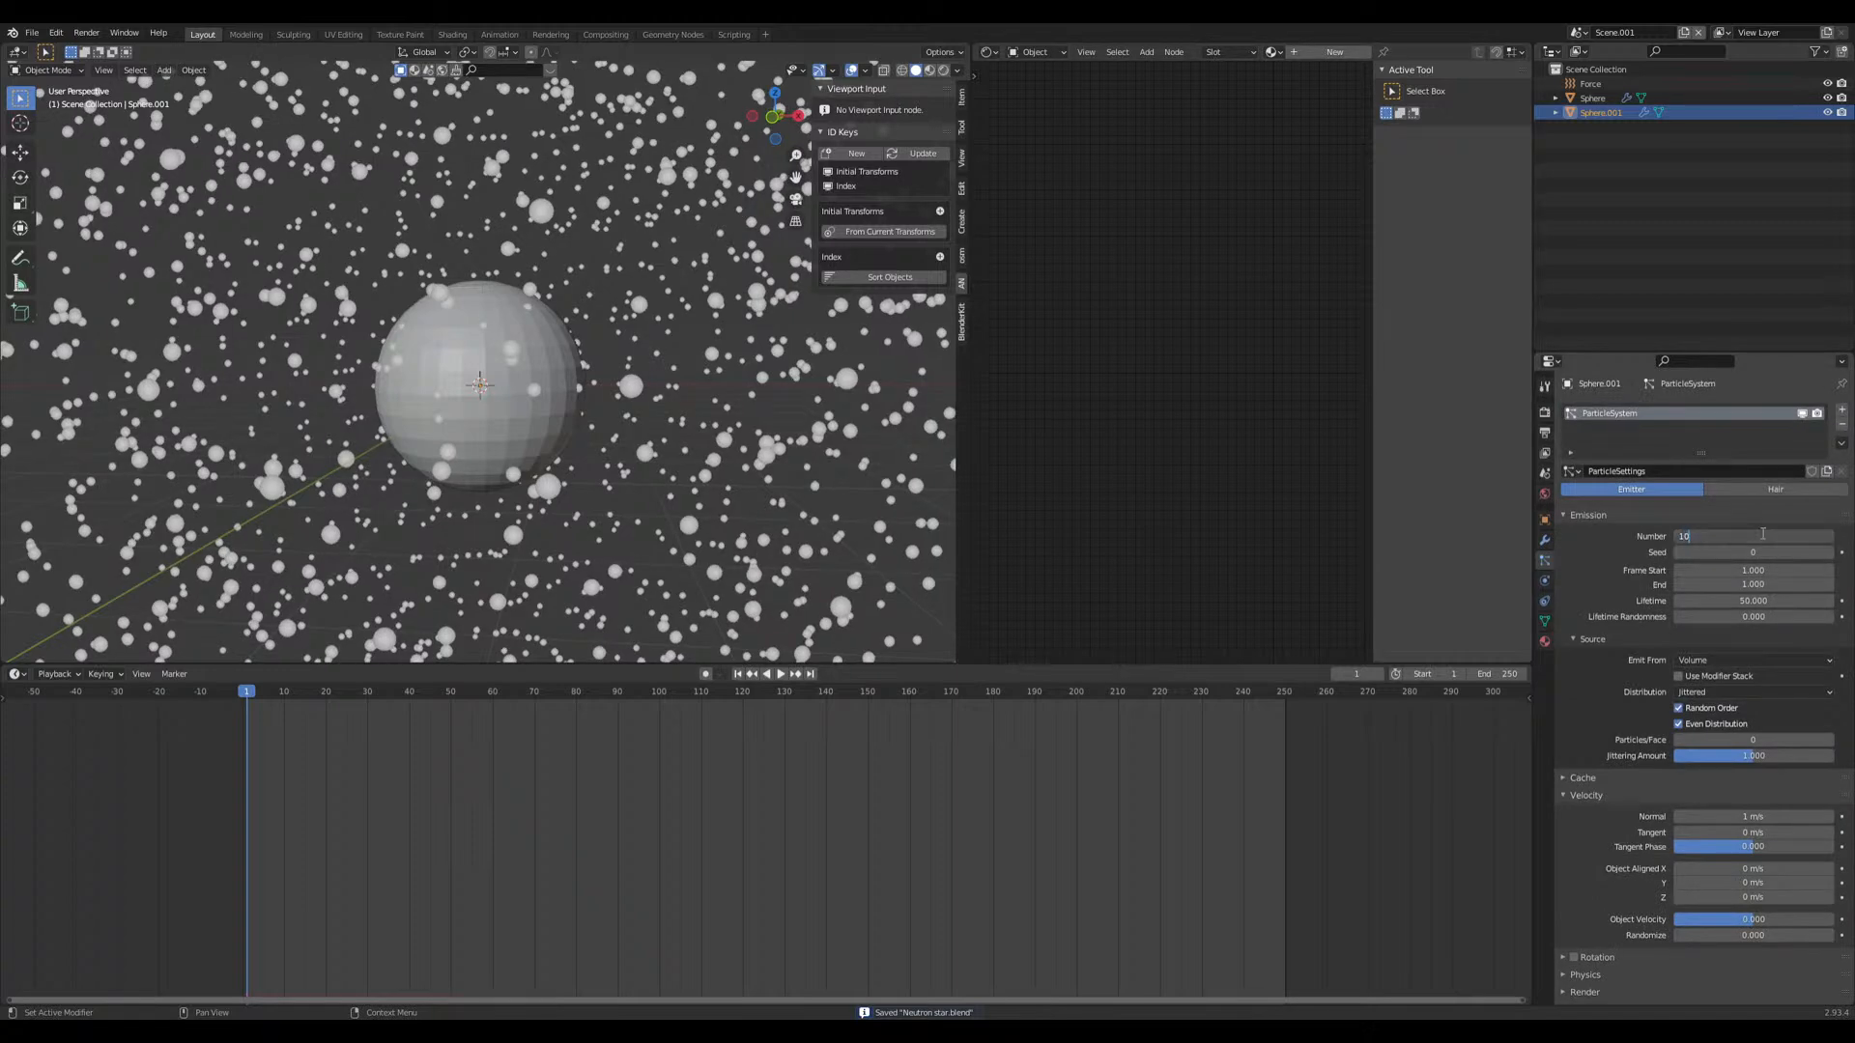
key(Return)
scroll(692, 386, down, 5)
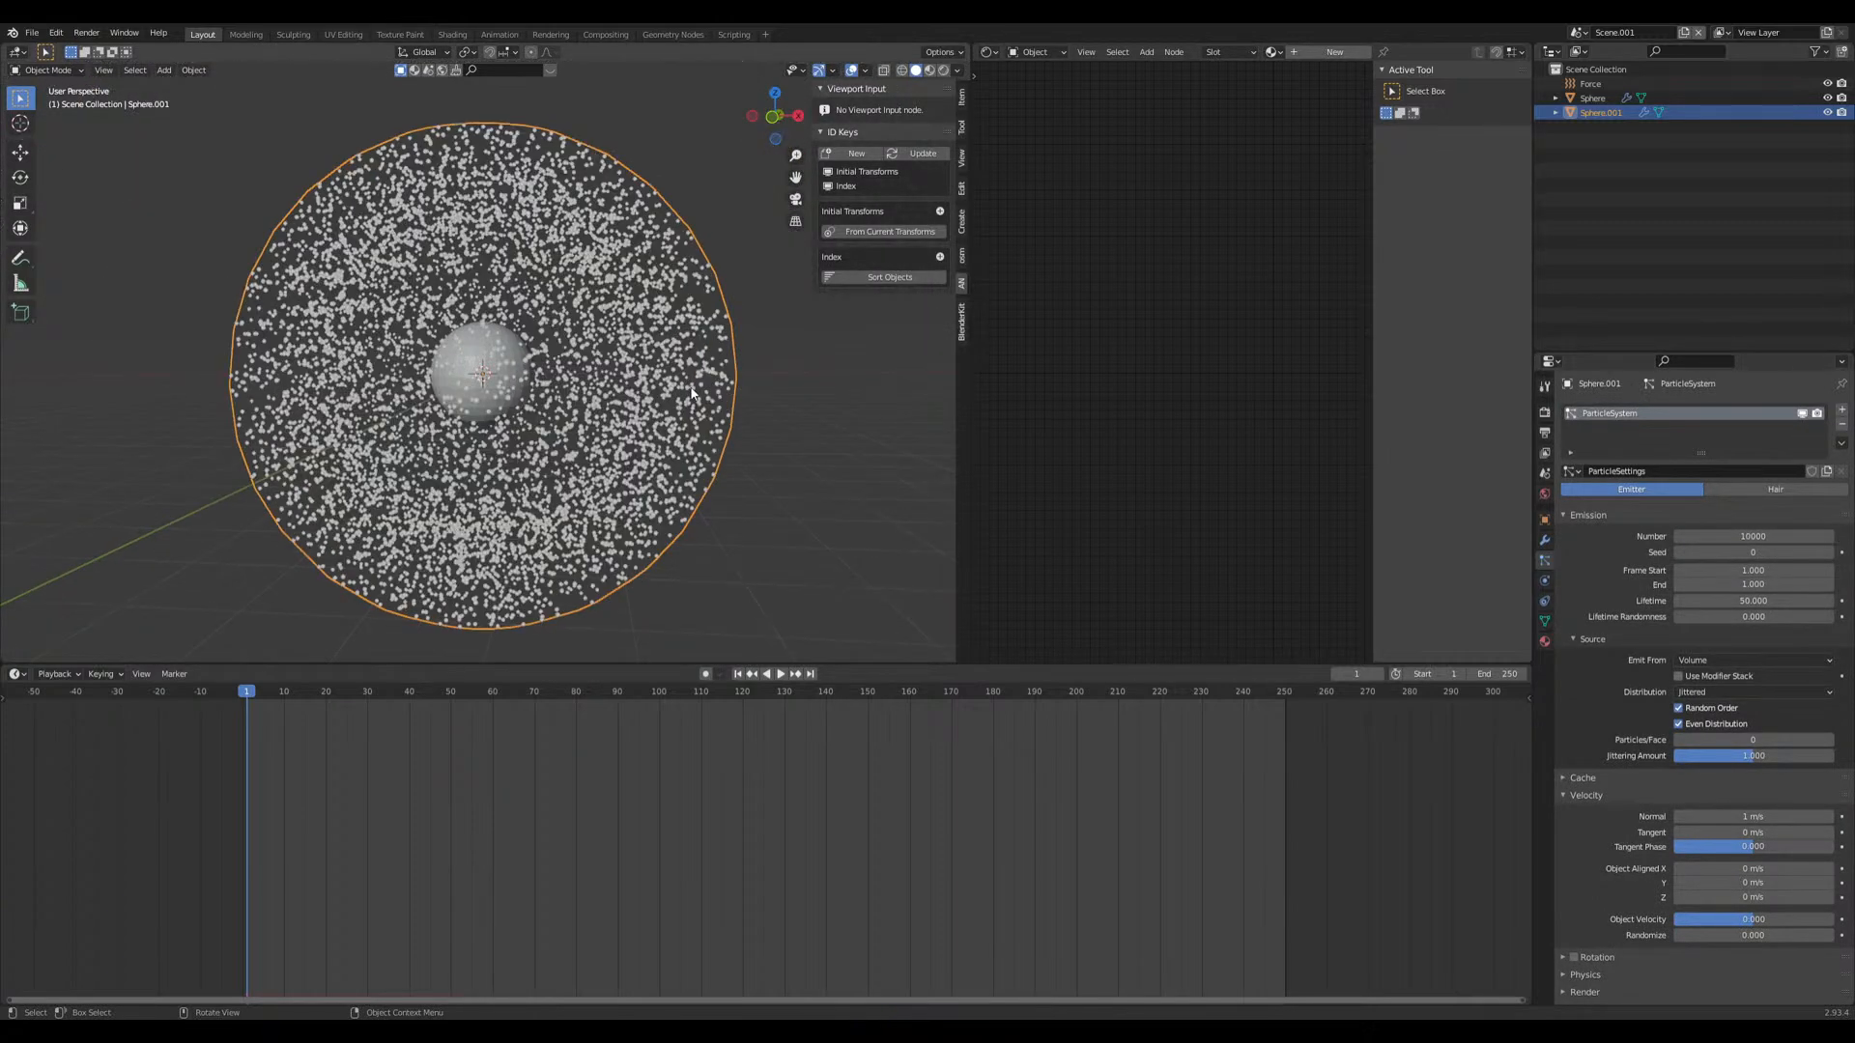
scroll(691, 392, up, 3)
Step: Set the Molecular substeps to 2 and start the molecular simulation
scroll(1684, 816, down, 5)
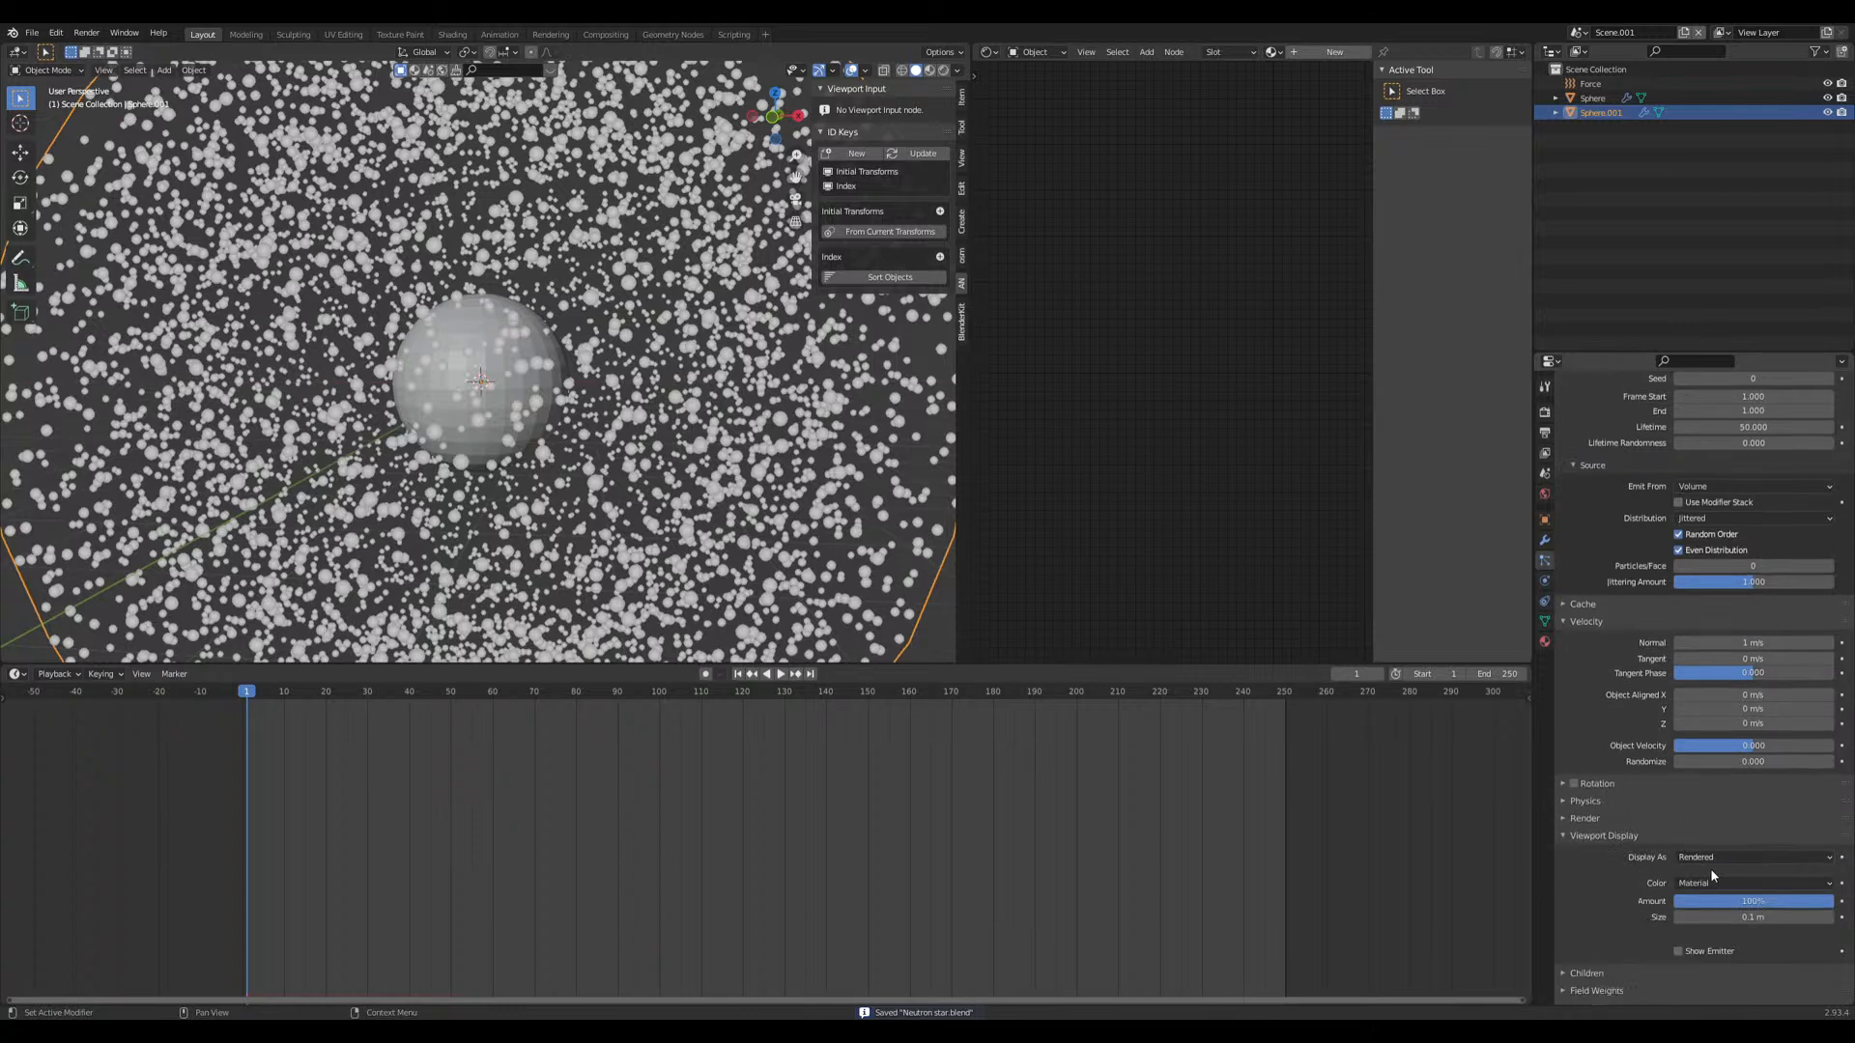
scroll(1697, 883, down, 8)
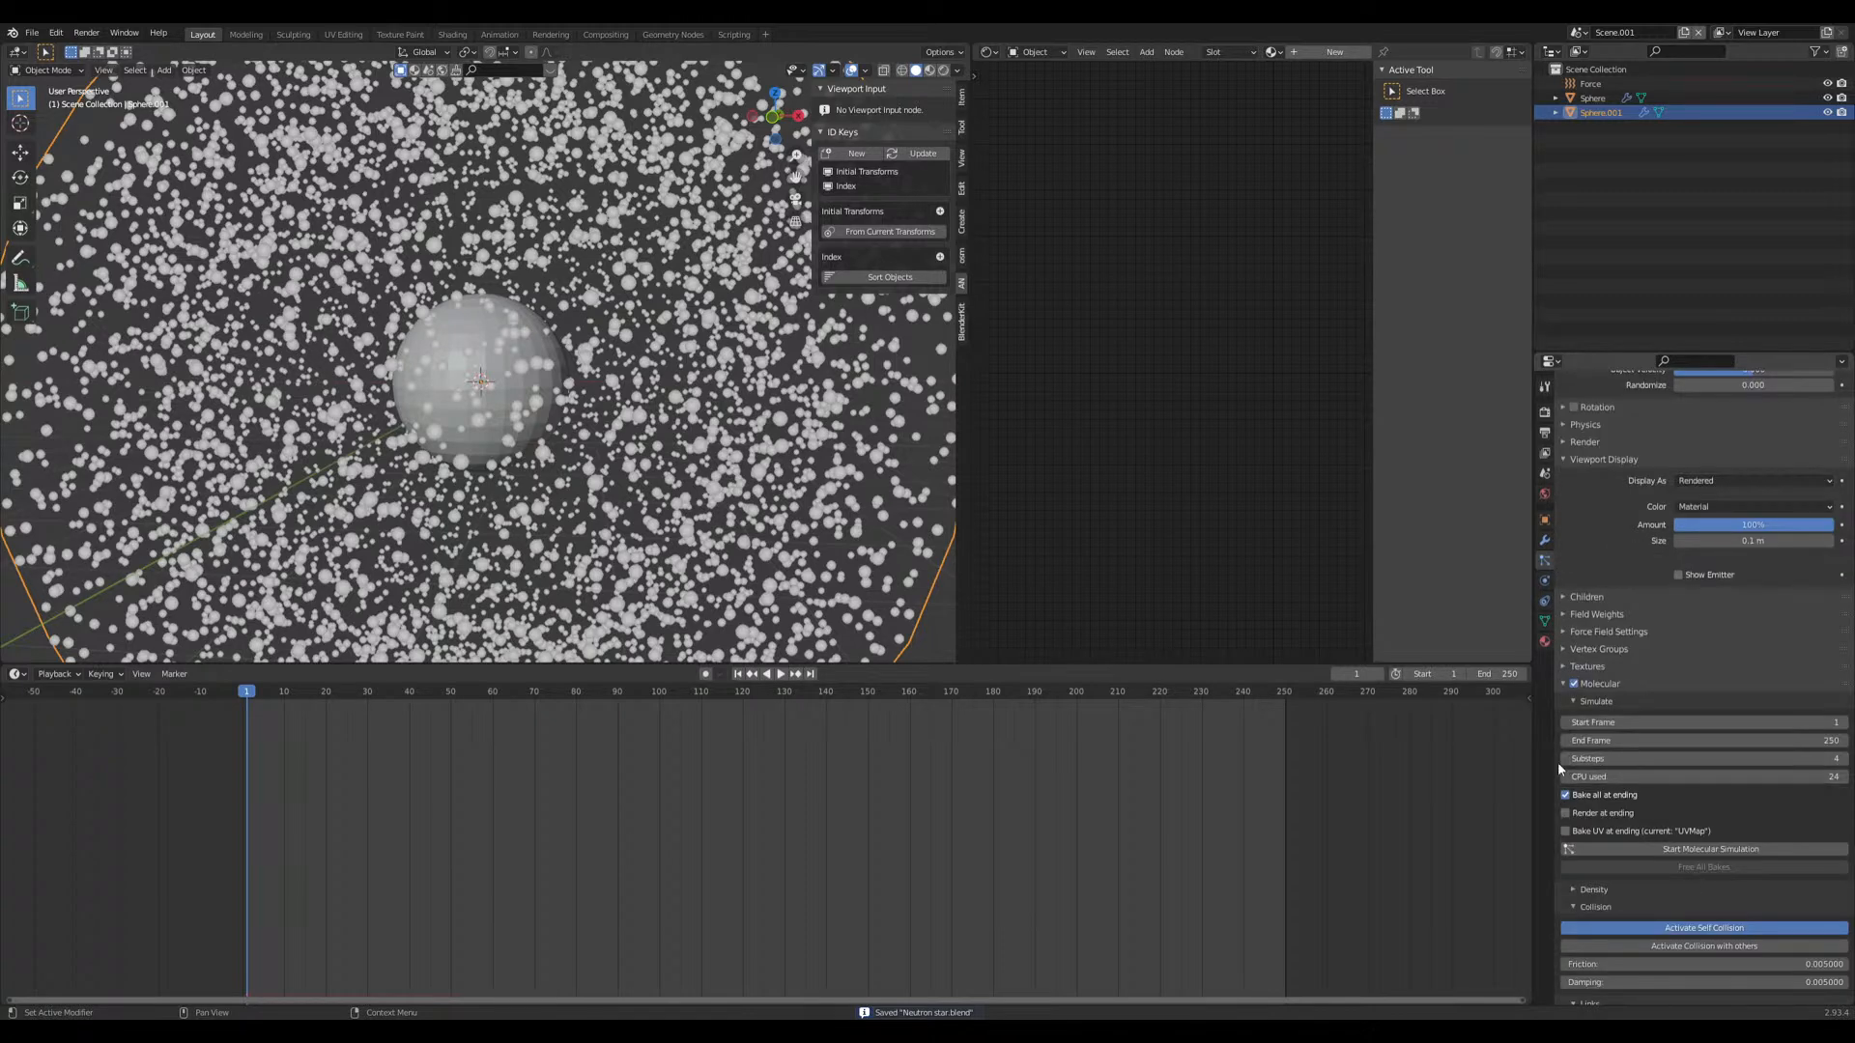
click(1662, 850)
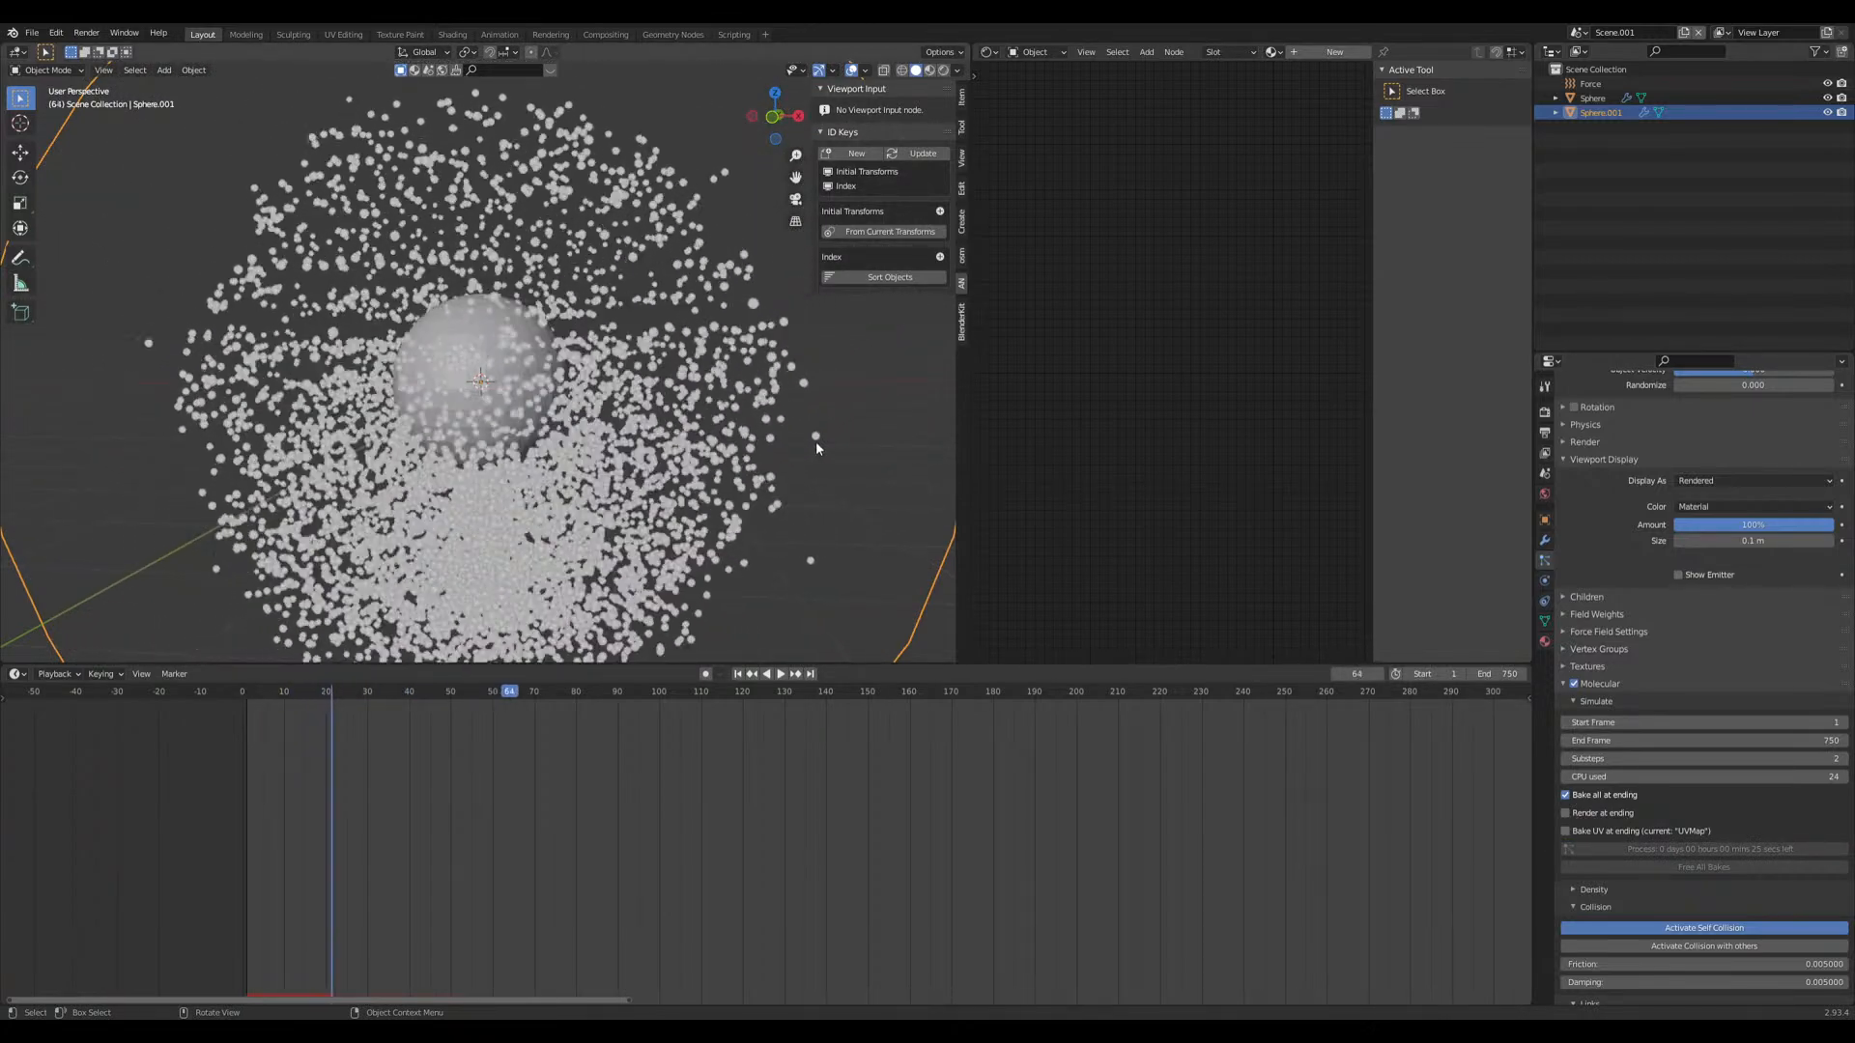
Step: Set the gravity field weight of the particles to 0 and run the molecular simulation again
click(1565, 686)
click(1568, 910)
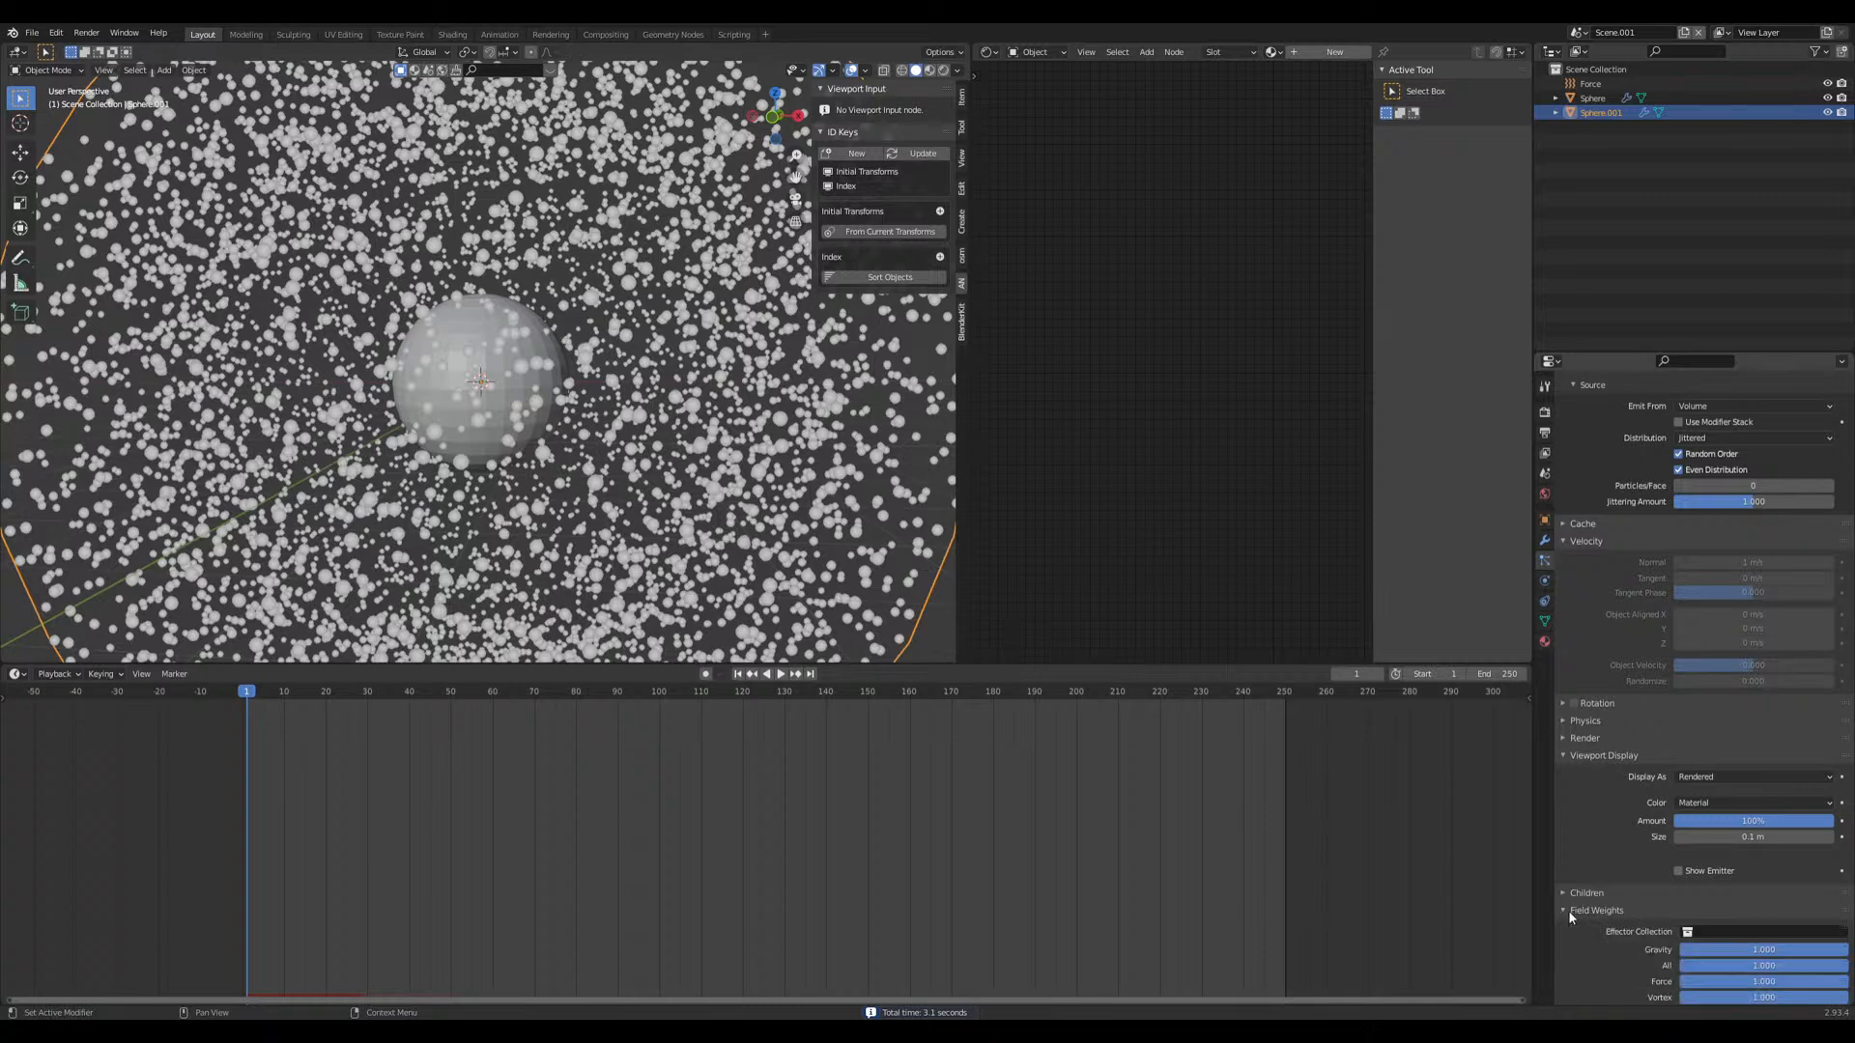
scroll(1673, 814, down, 5)
scroll(1673, 813, down, 1)
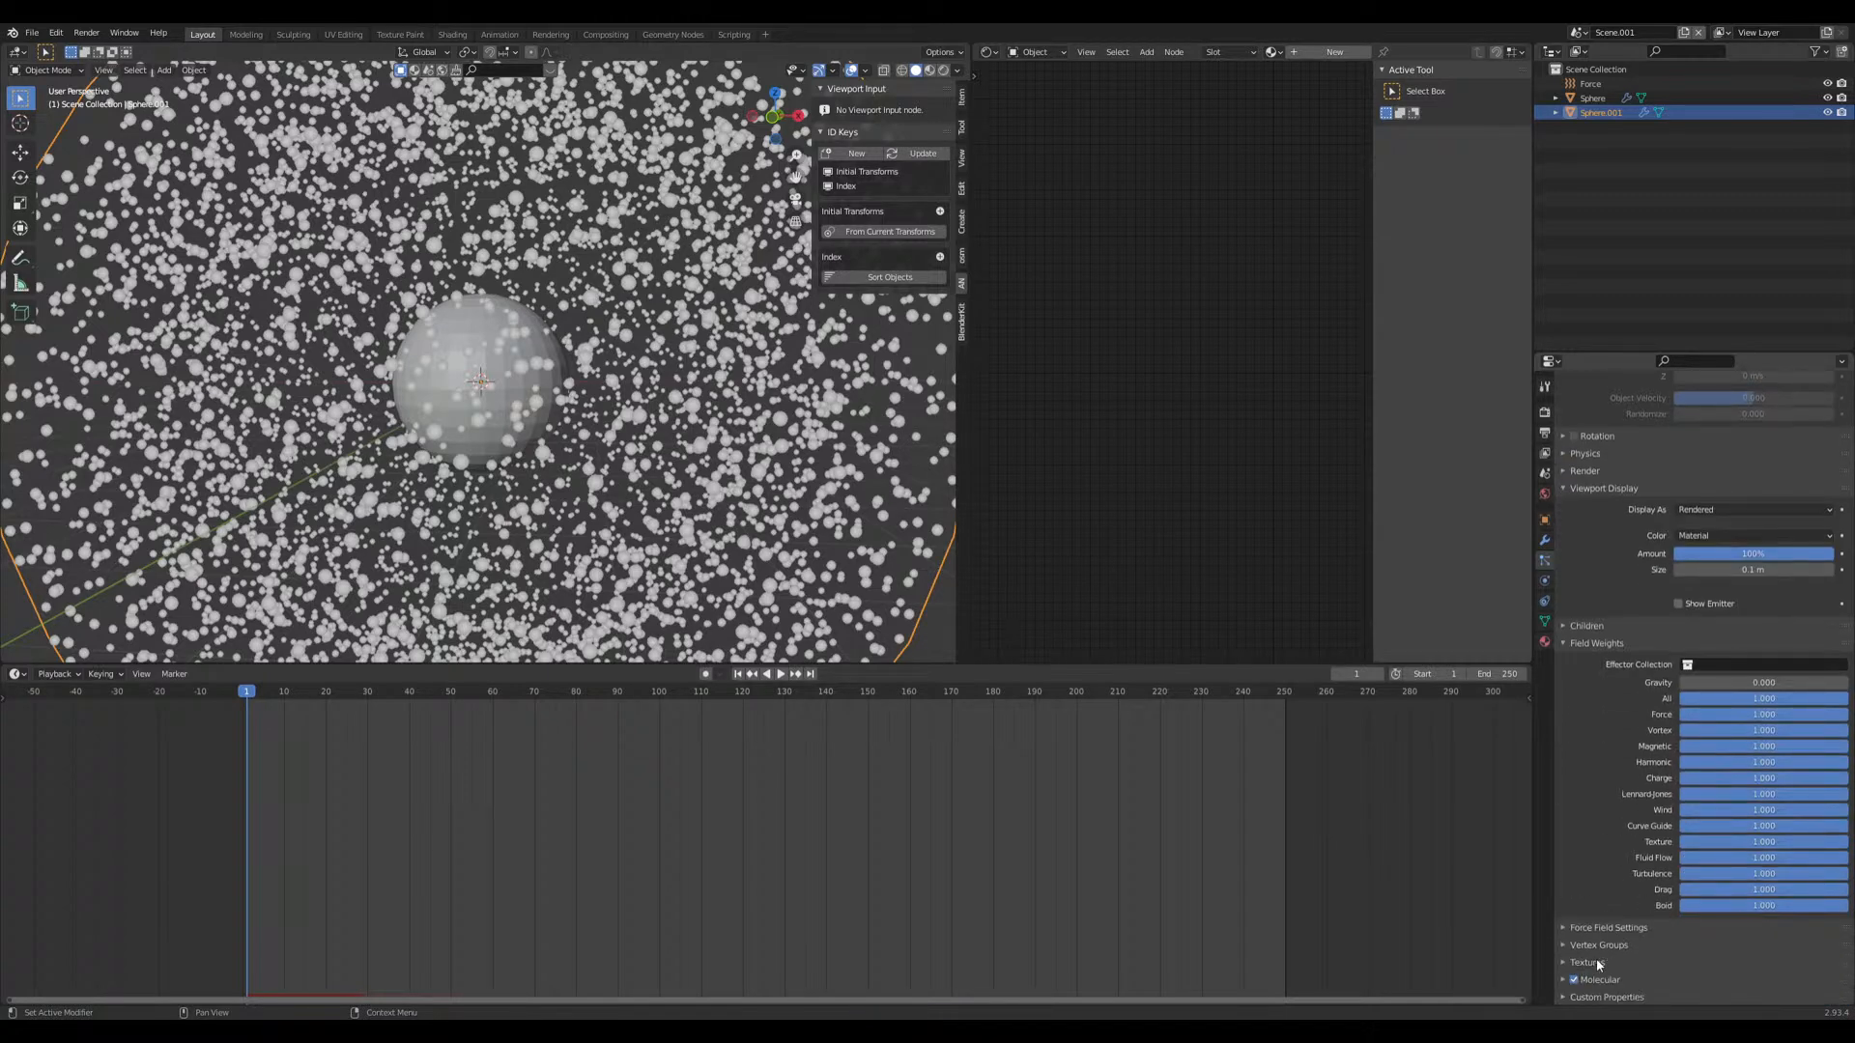
scroll(1610, 982, down, 5)
click(1691, 916)
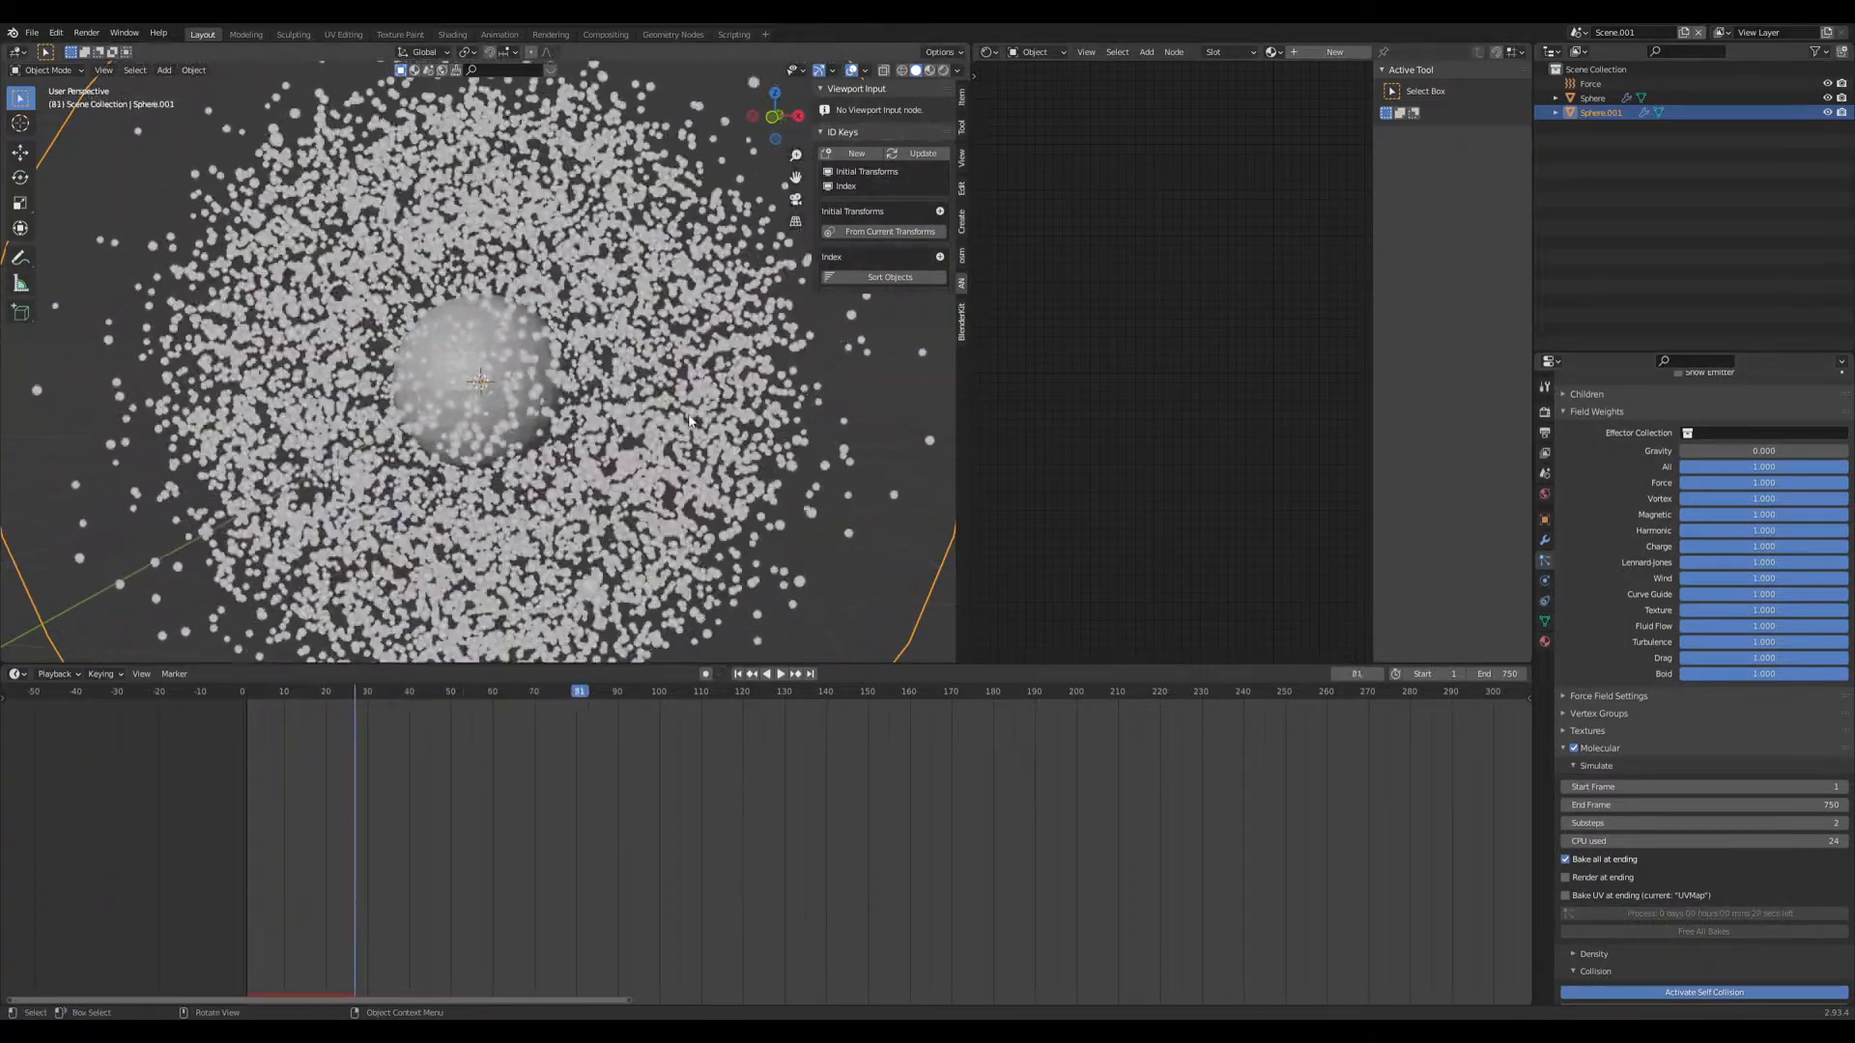
scroll(688, 420, down, 3)
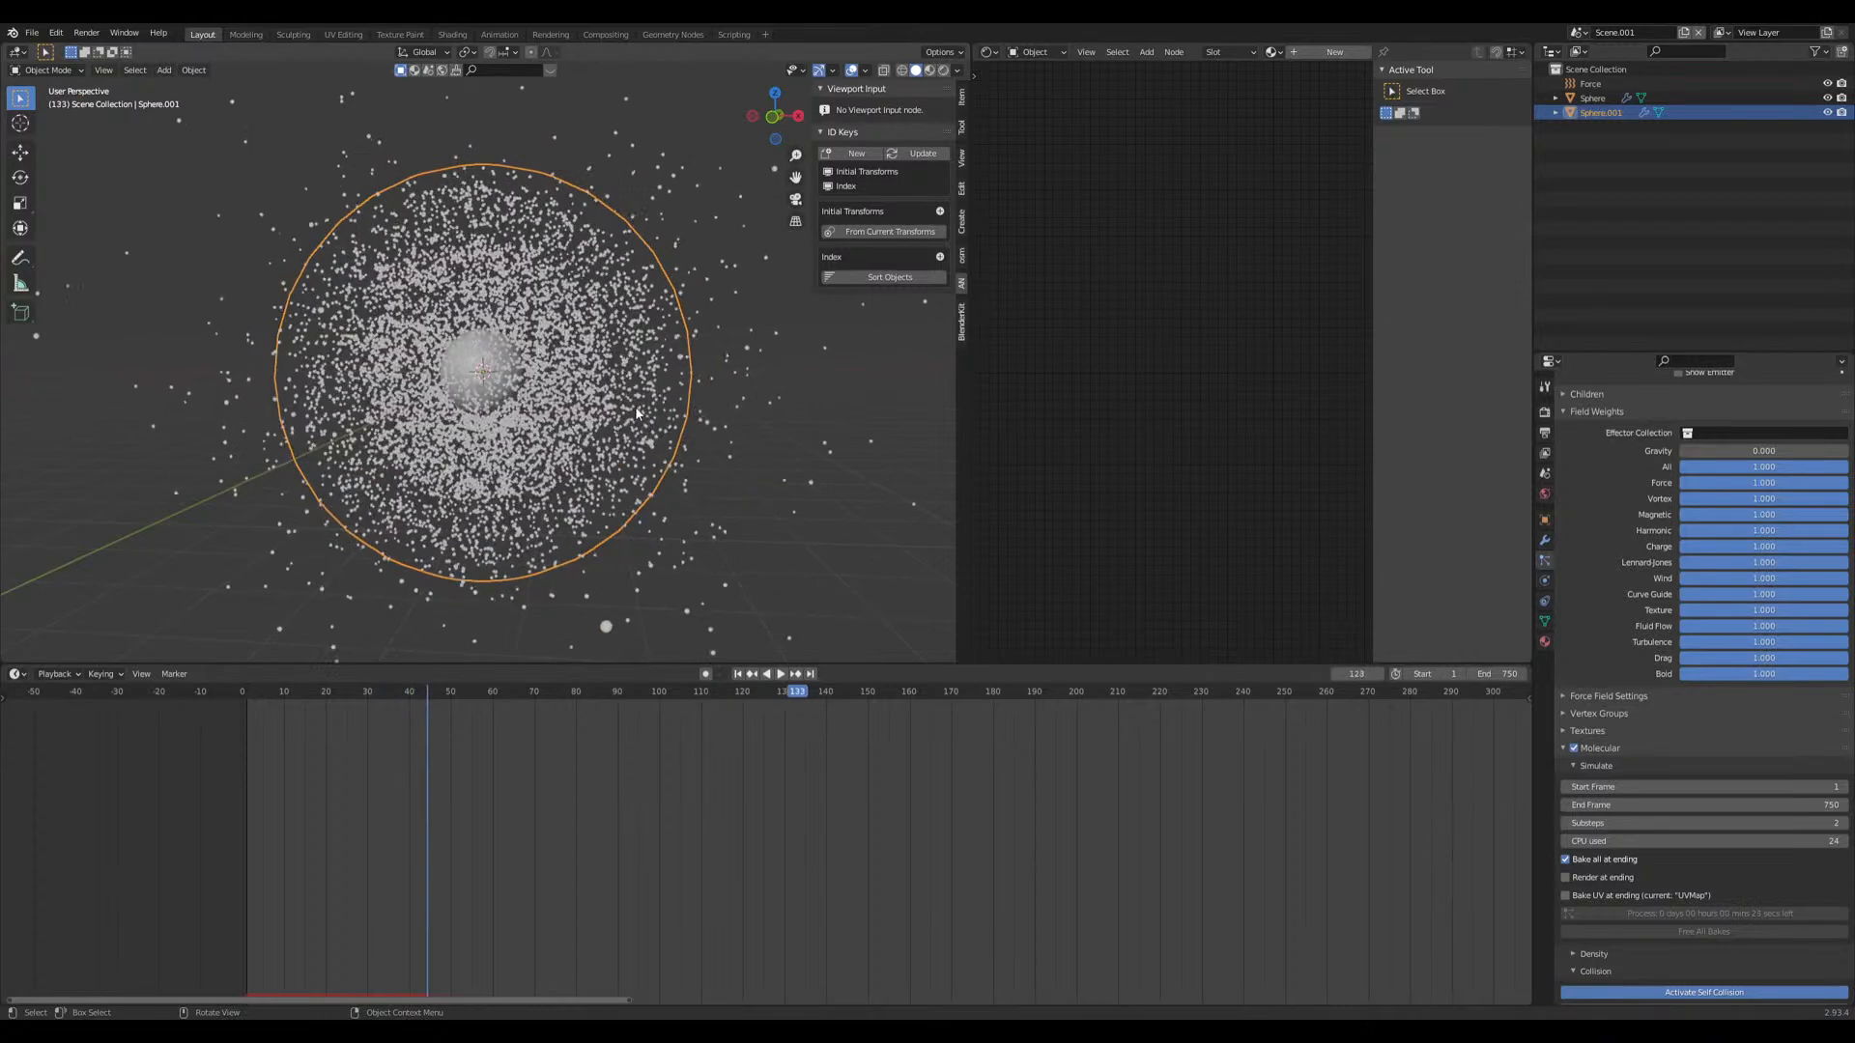
scroll(630, 403, up, 1)
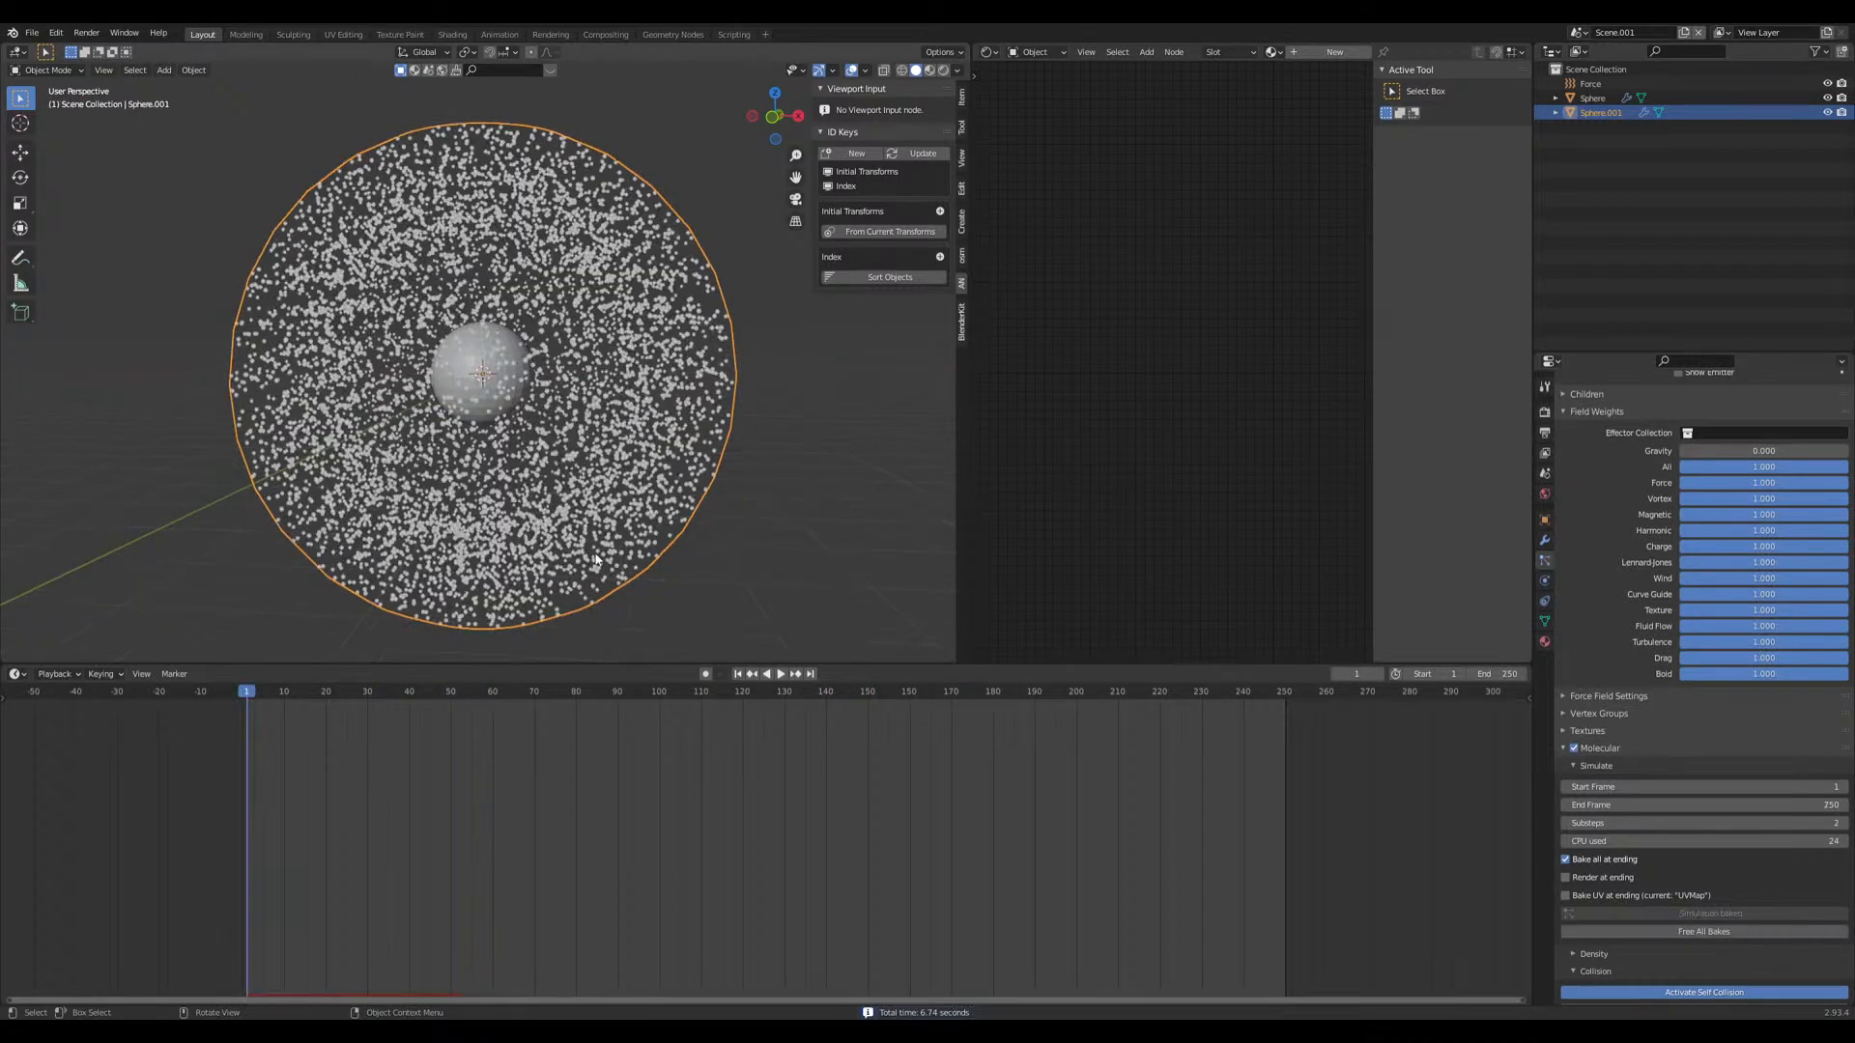
Step: Free all bakes, raise the emitter's particle number to 50000 and save the file
scroll(1664, 576, up, 15)
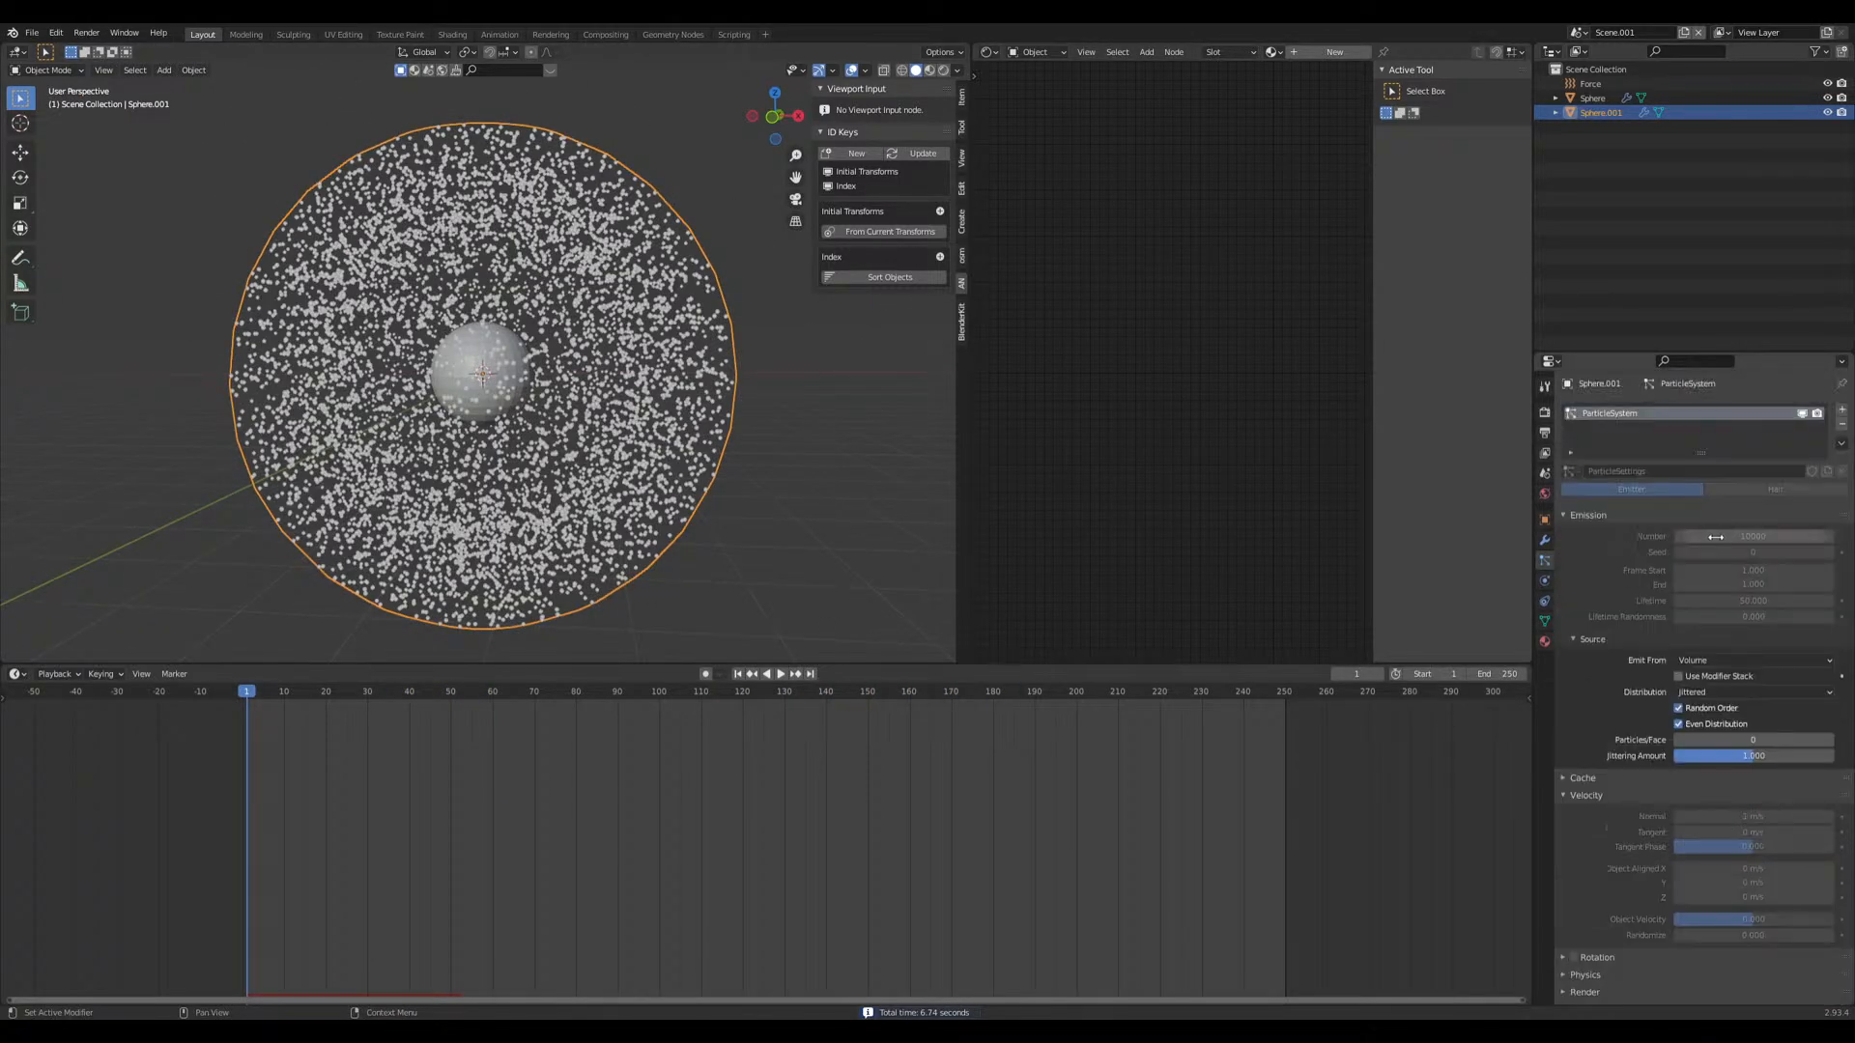
scroll(1709, 540, down, 15)
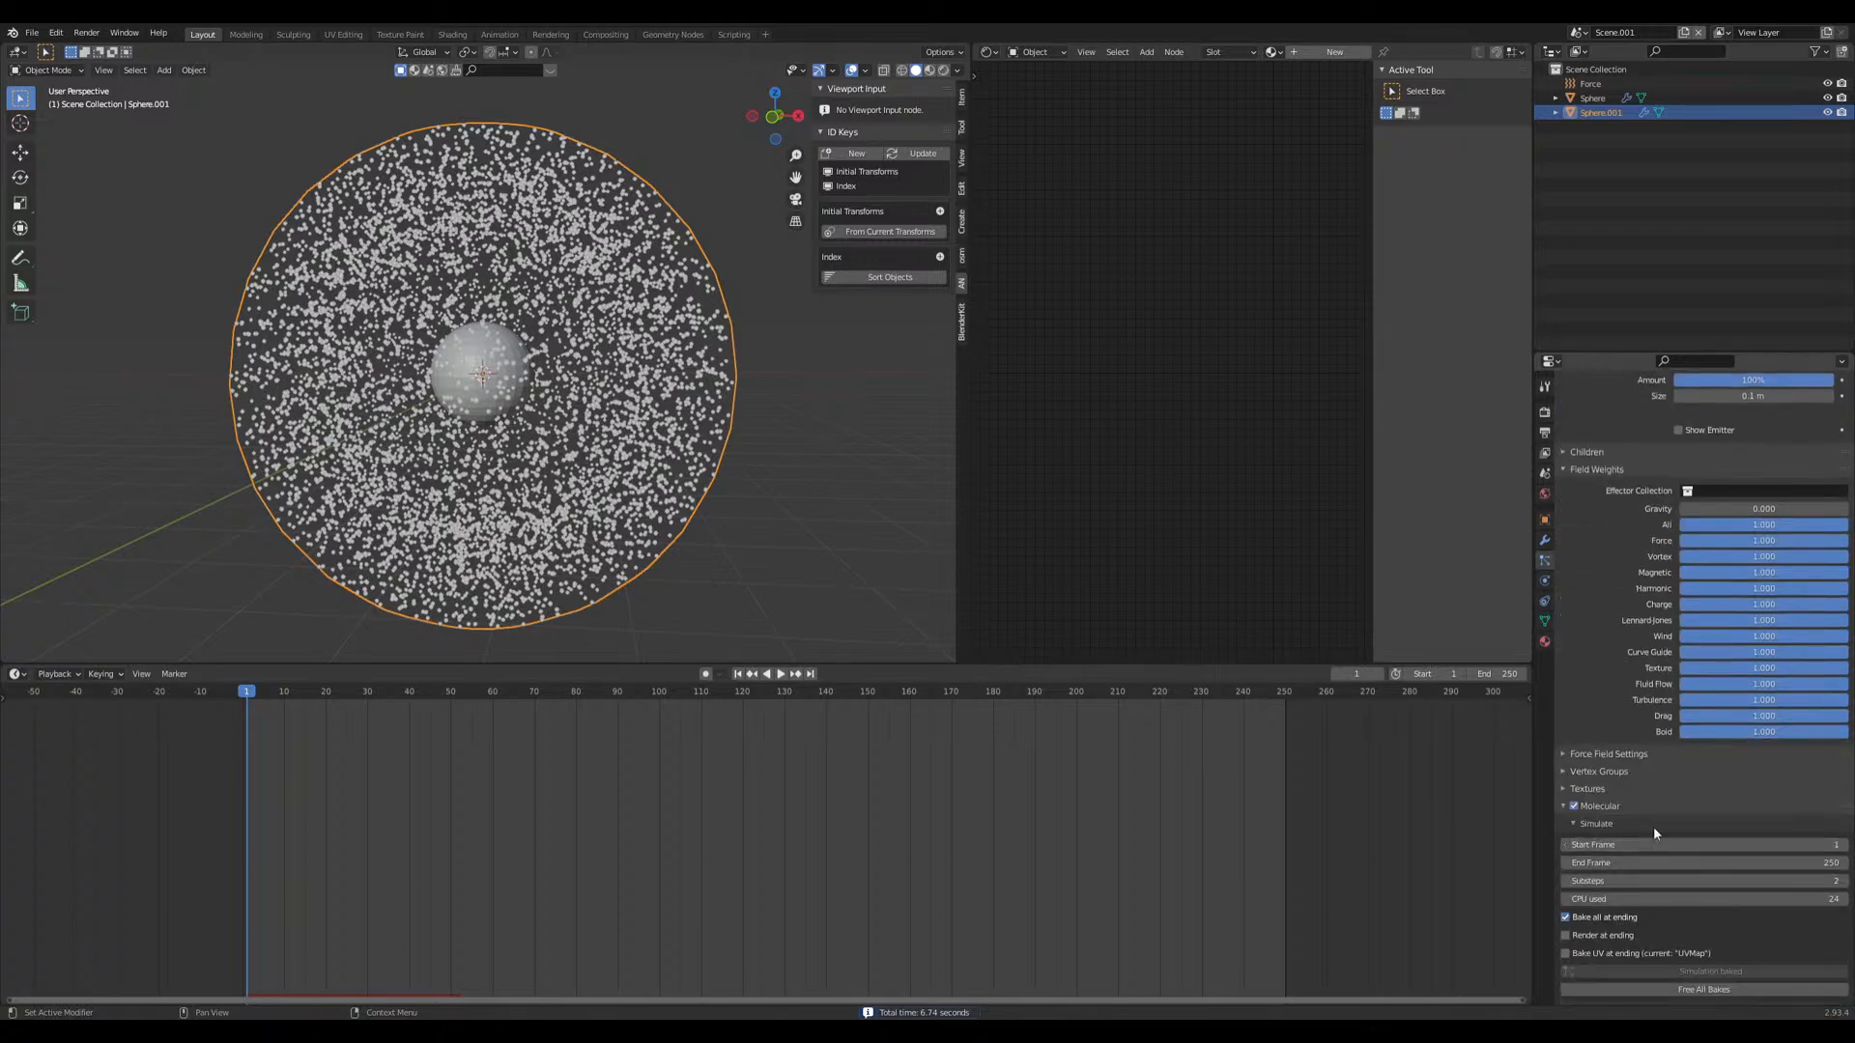
scroll(1633, 741, down, 2)
scroll(1671, 739, up, 15)
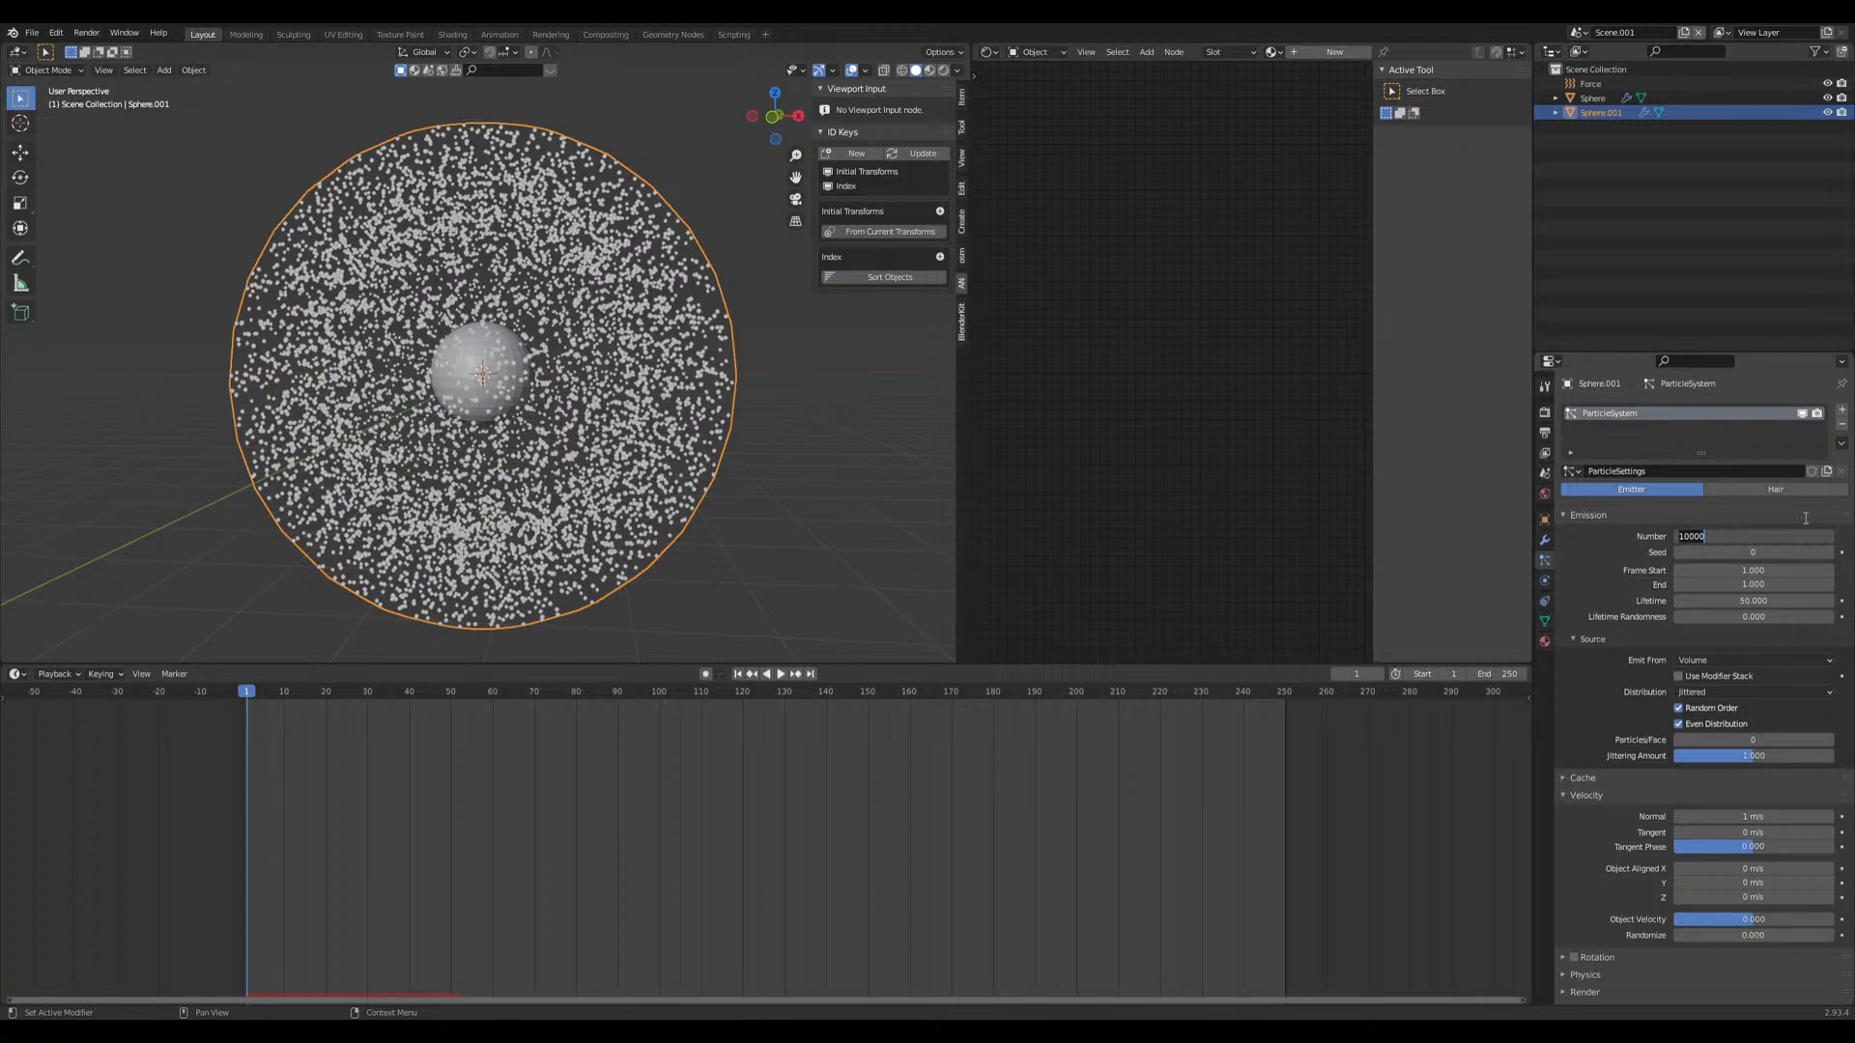
key(Return)
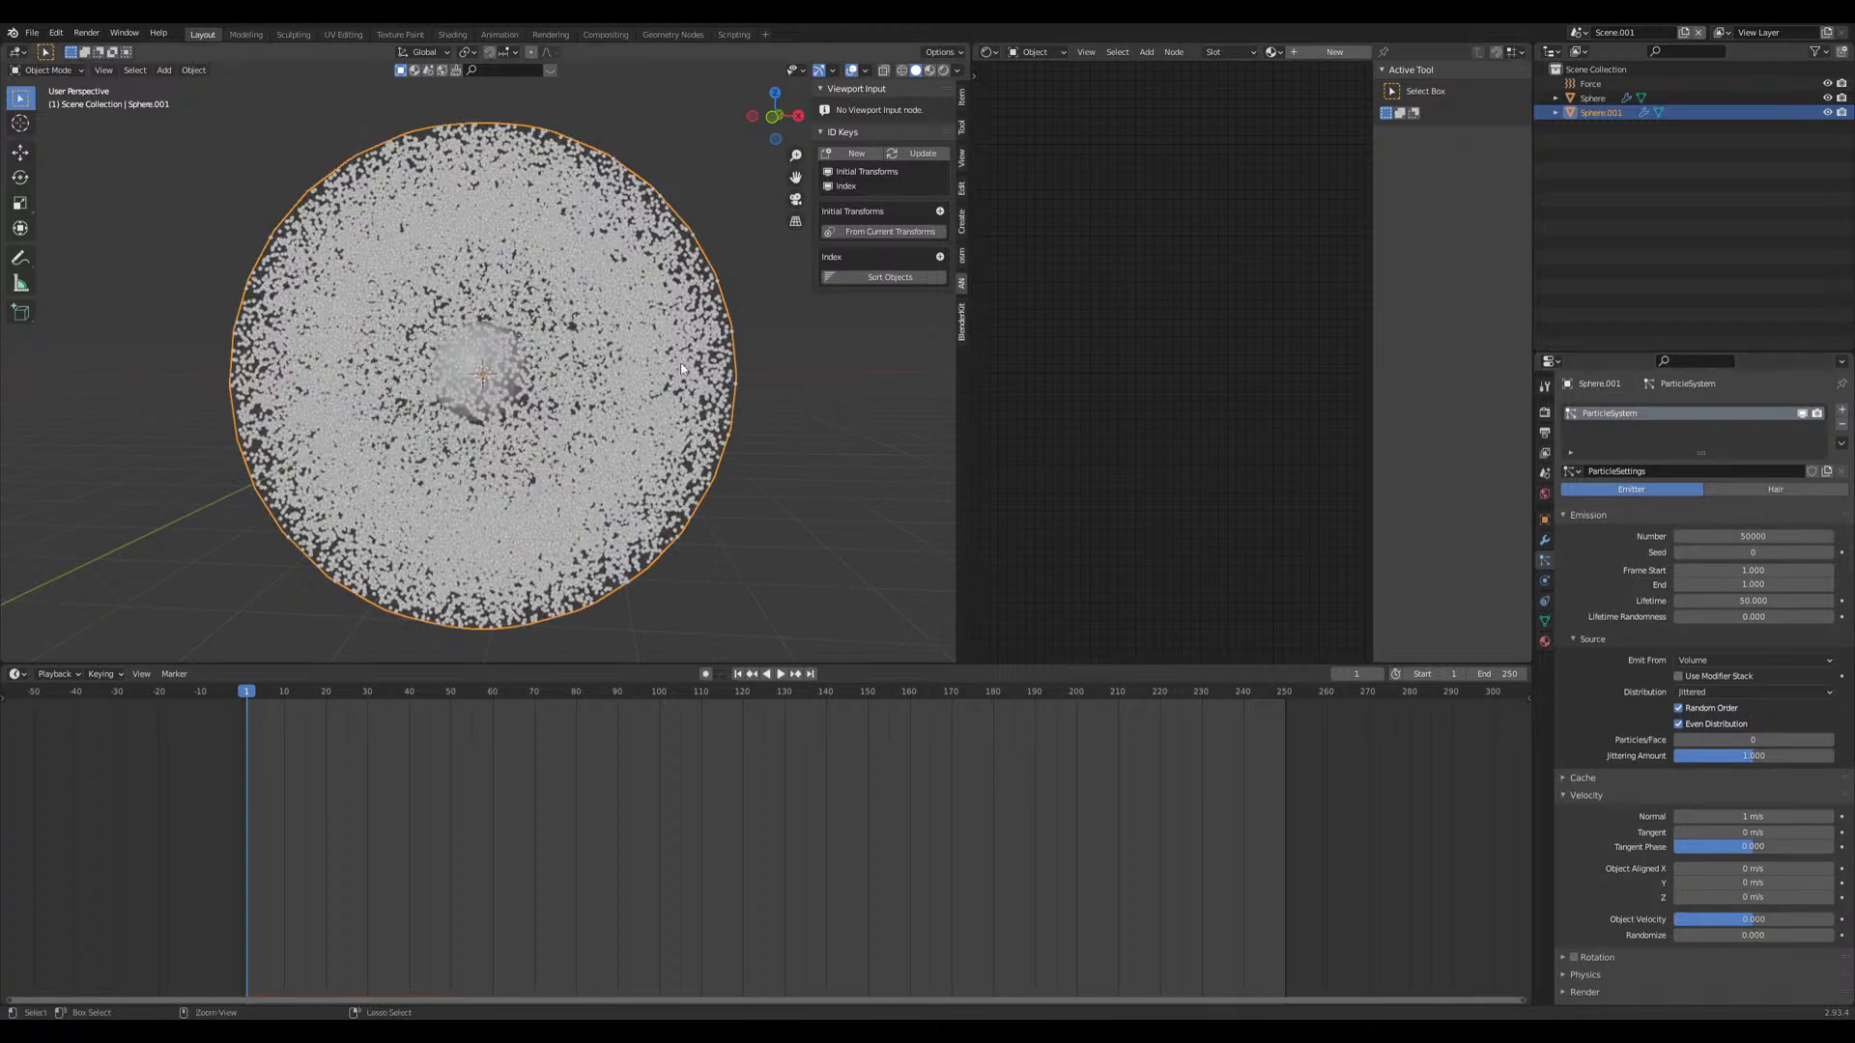
scroll(659, 373, up, 6)
scroll(647, 377, down, 3)
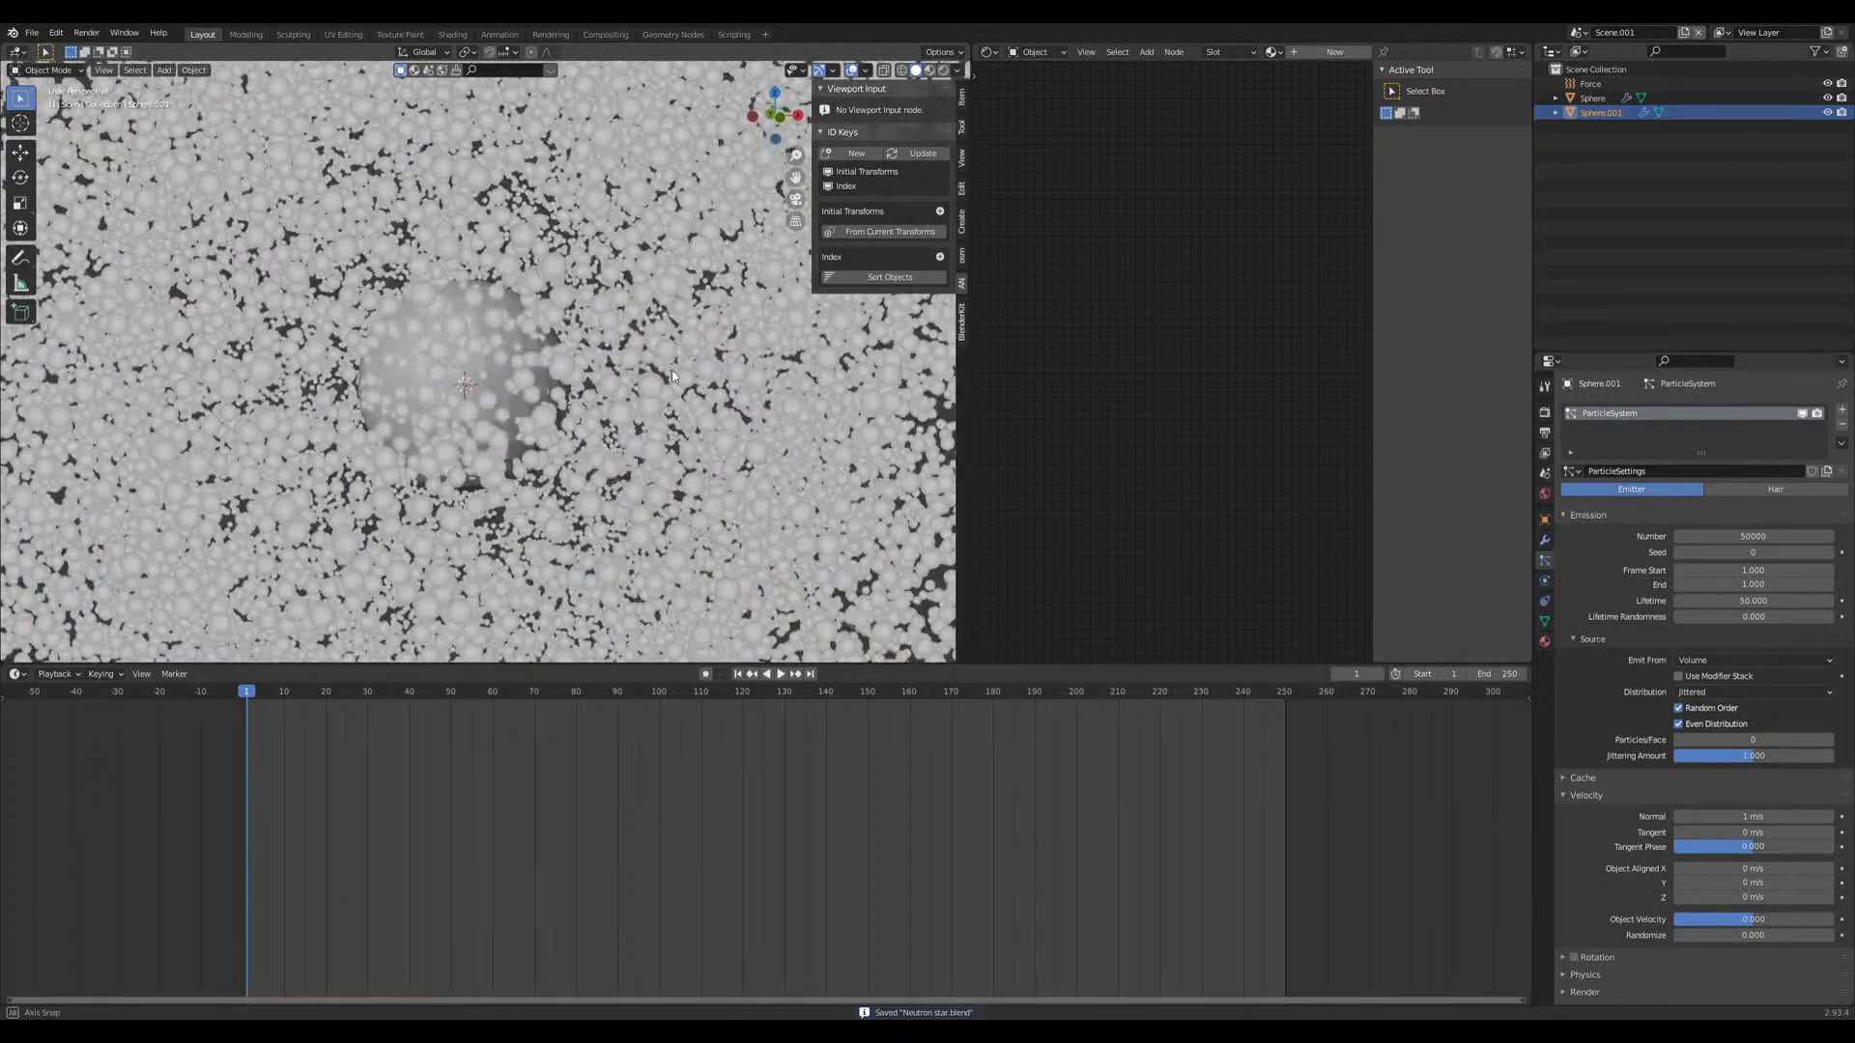
scroll(643, 374, down, 3)
key(Tab)
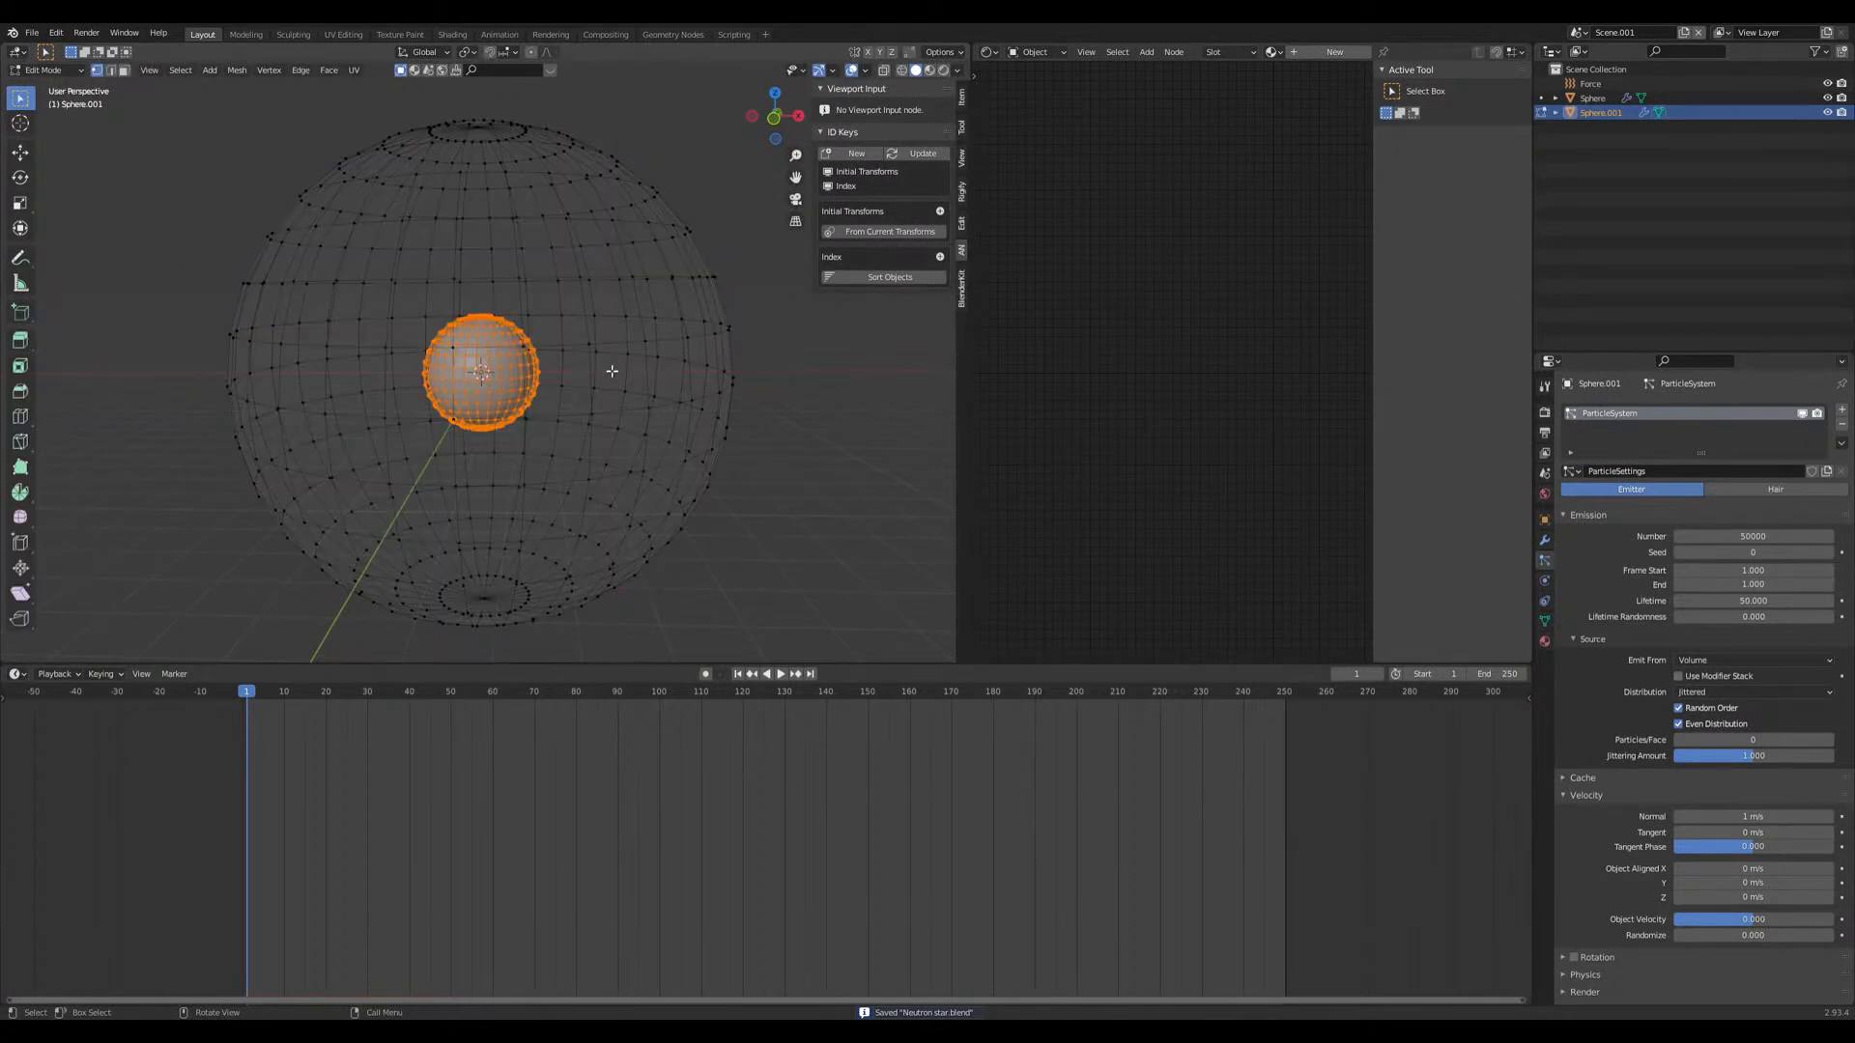
key(s)
key(Escape)
key(Tab)
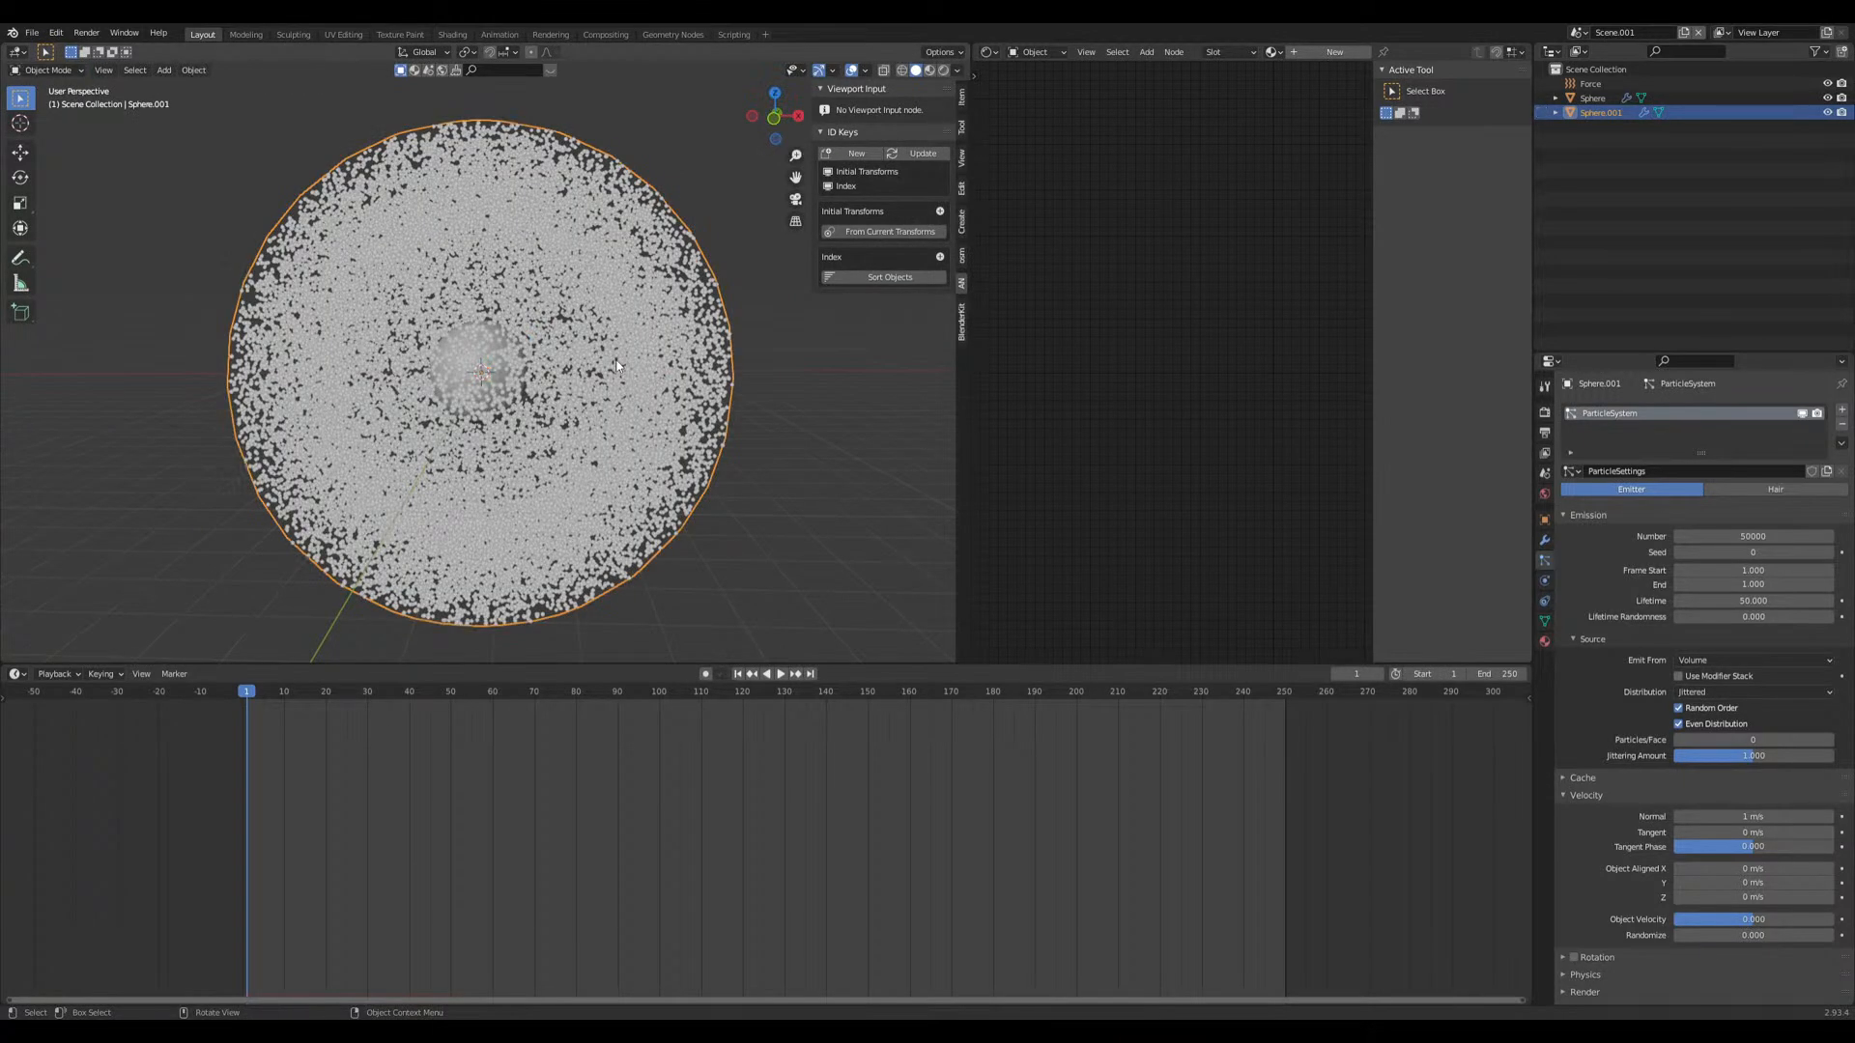
Step: Scale up the emitter's whole mesh uniformly, including both its inner and outer shells
key(Tab)
key(a)
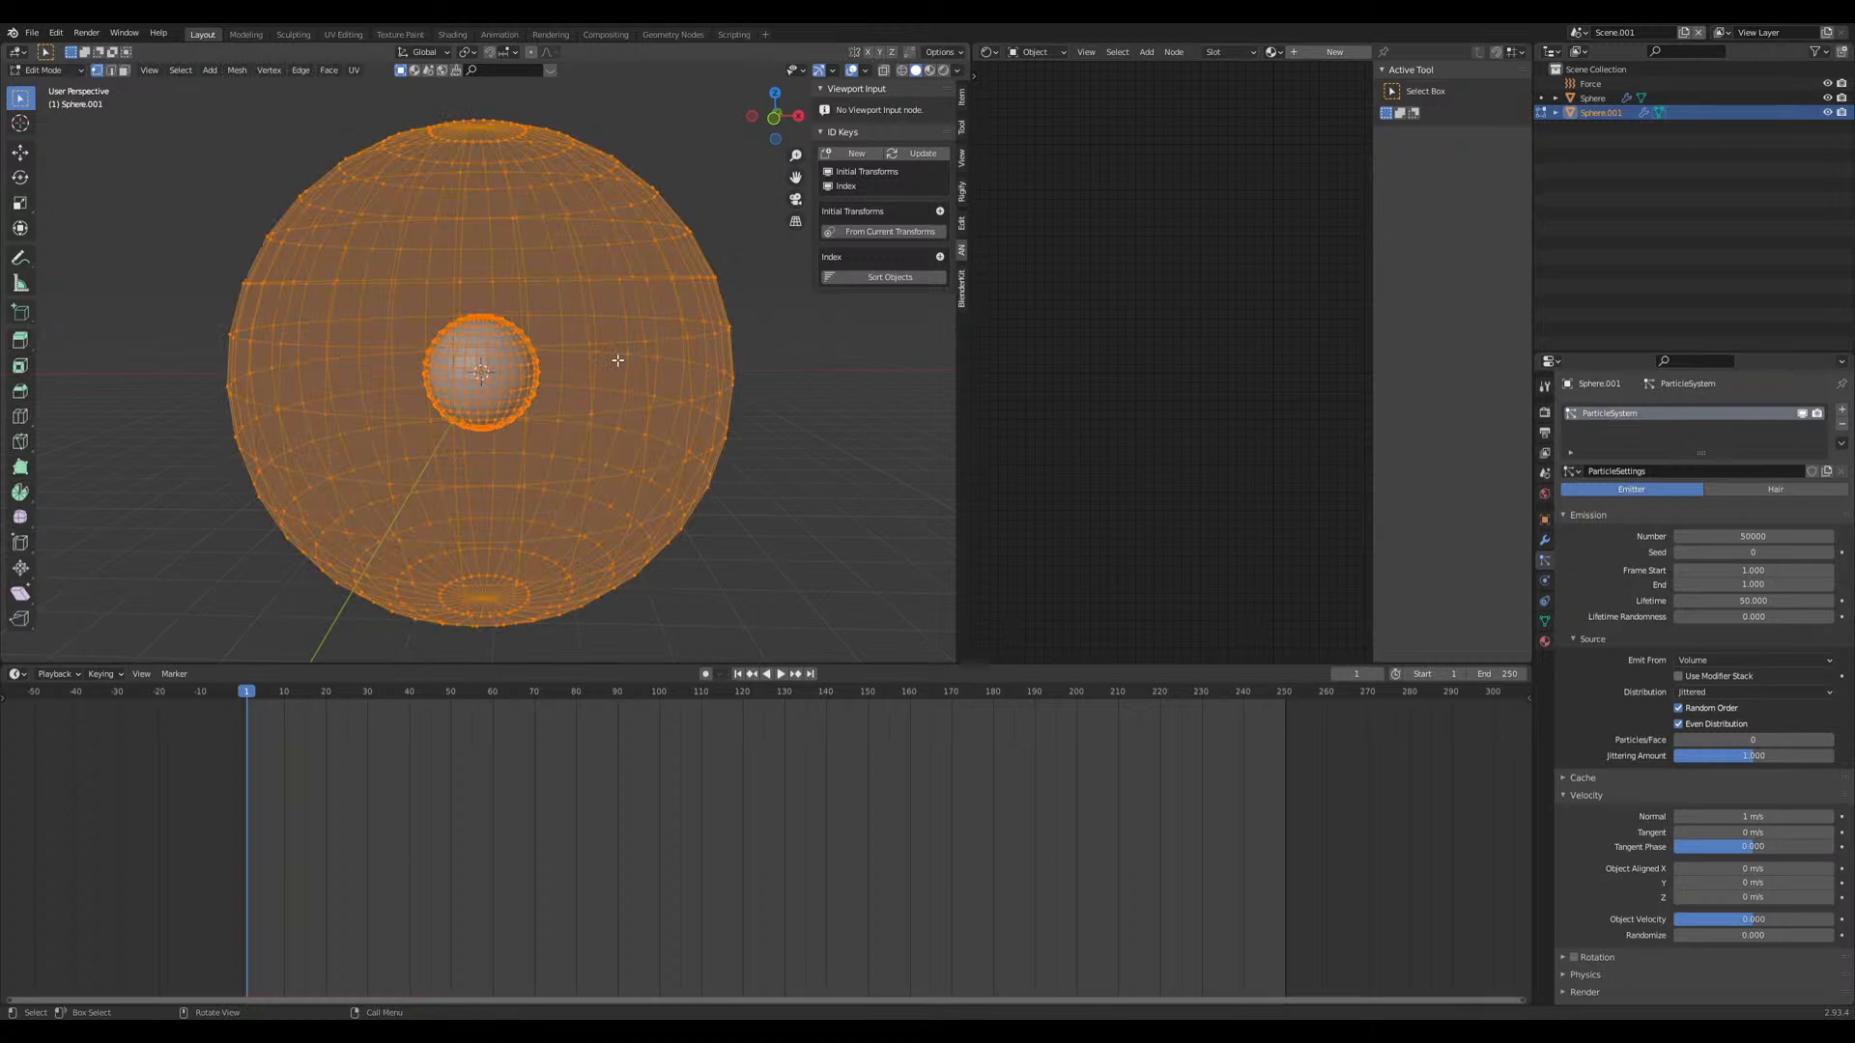
key(s)
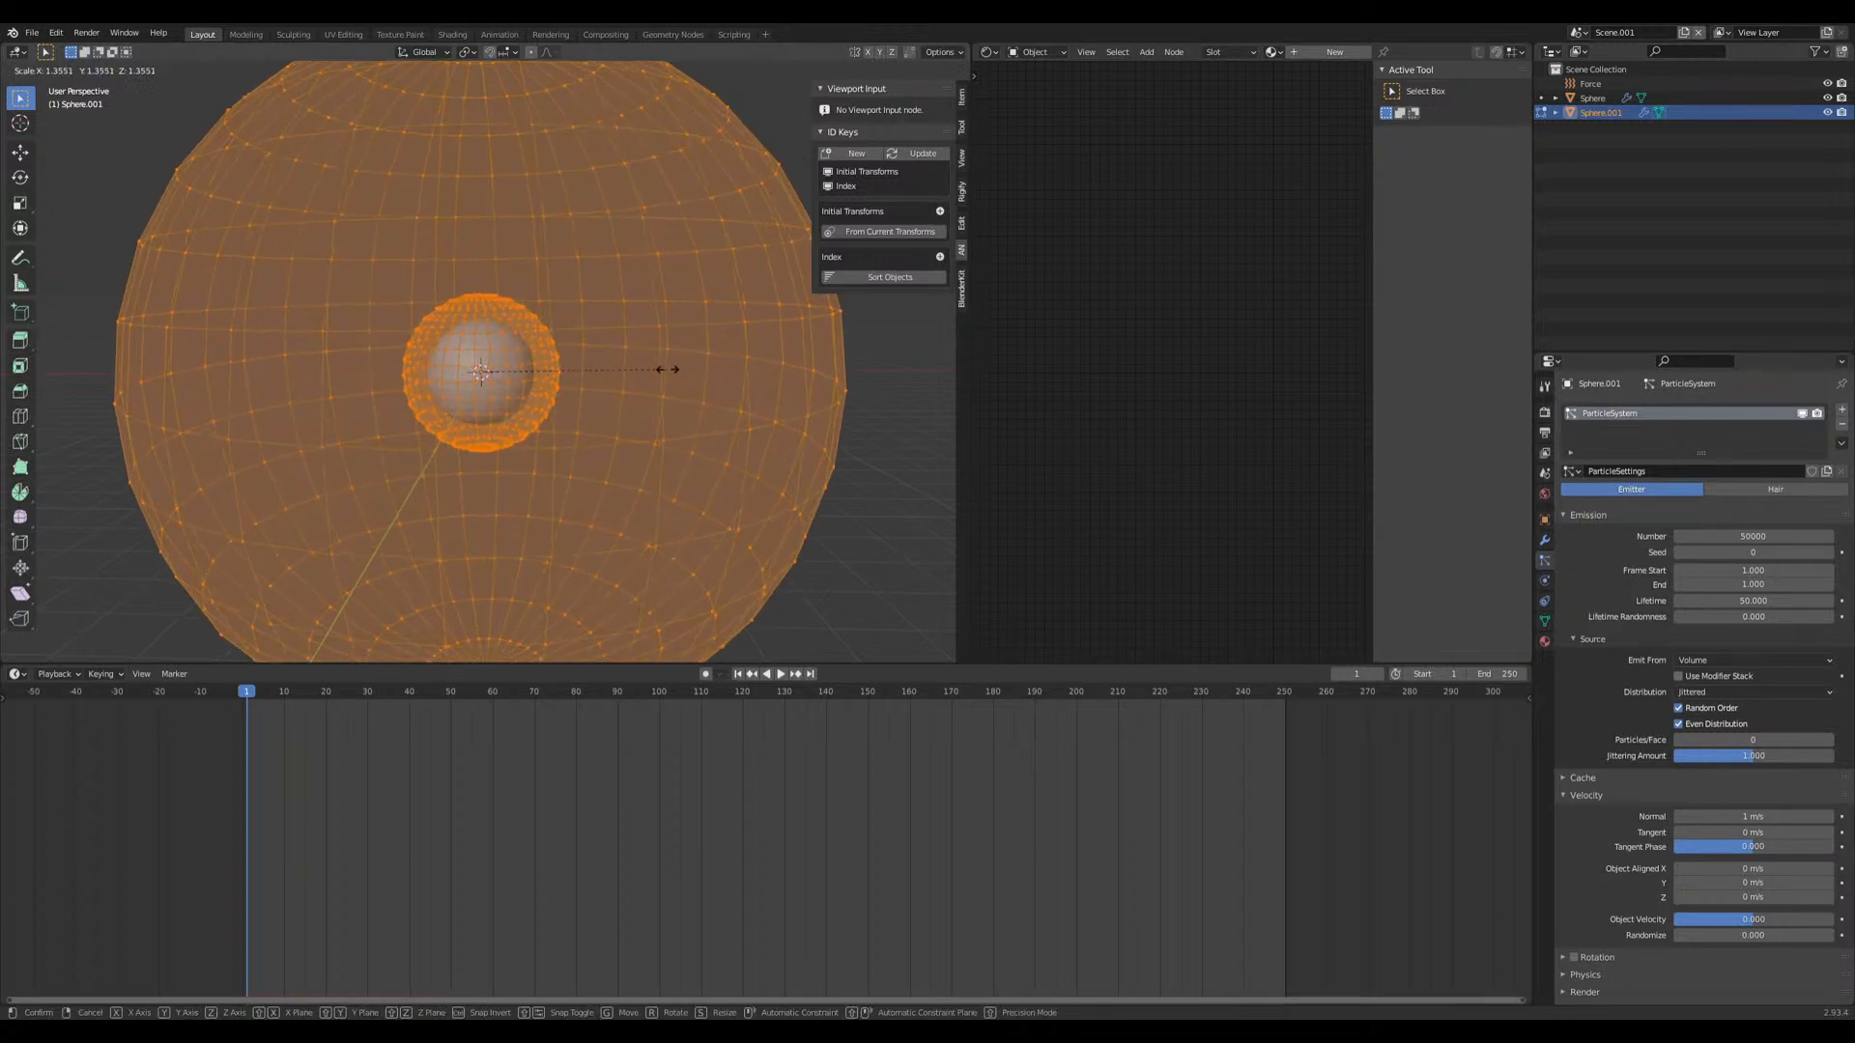
click(674, 374)
key(Tab)
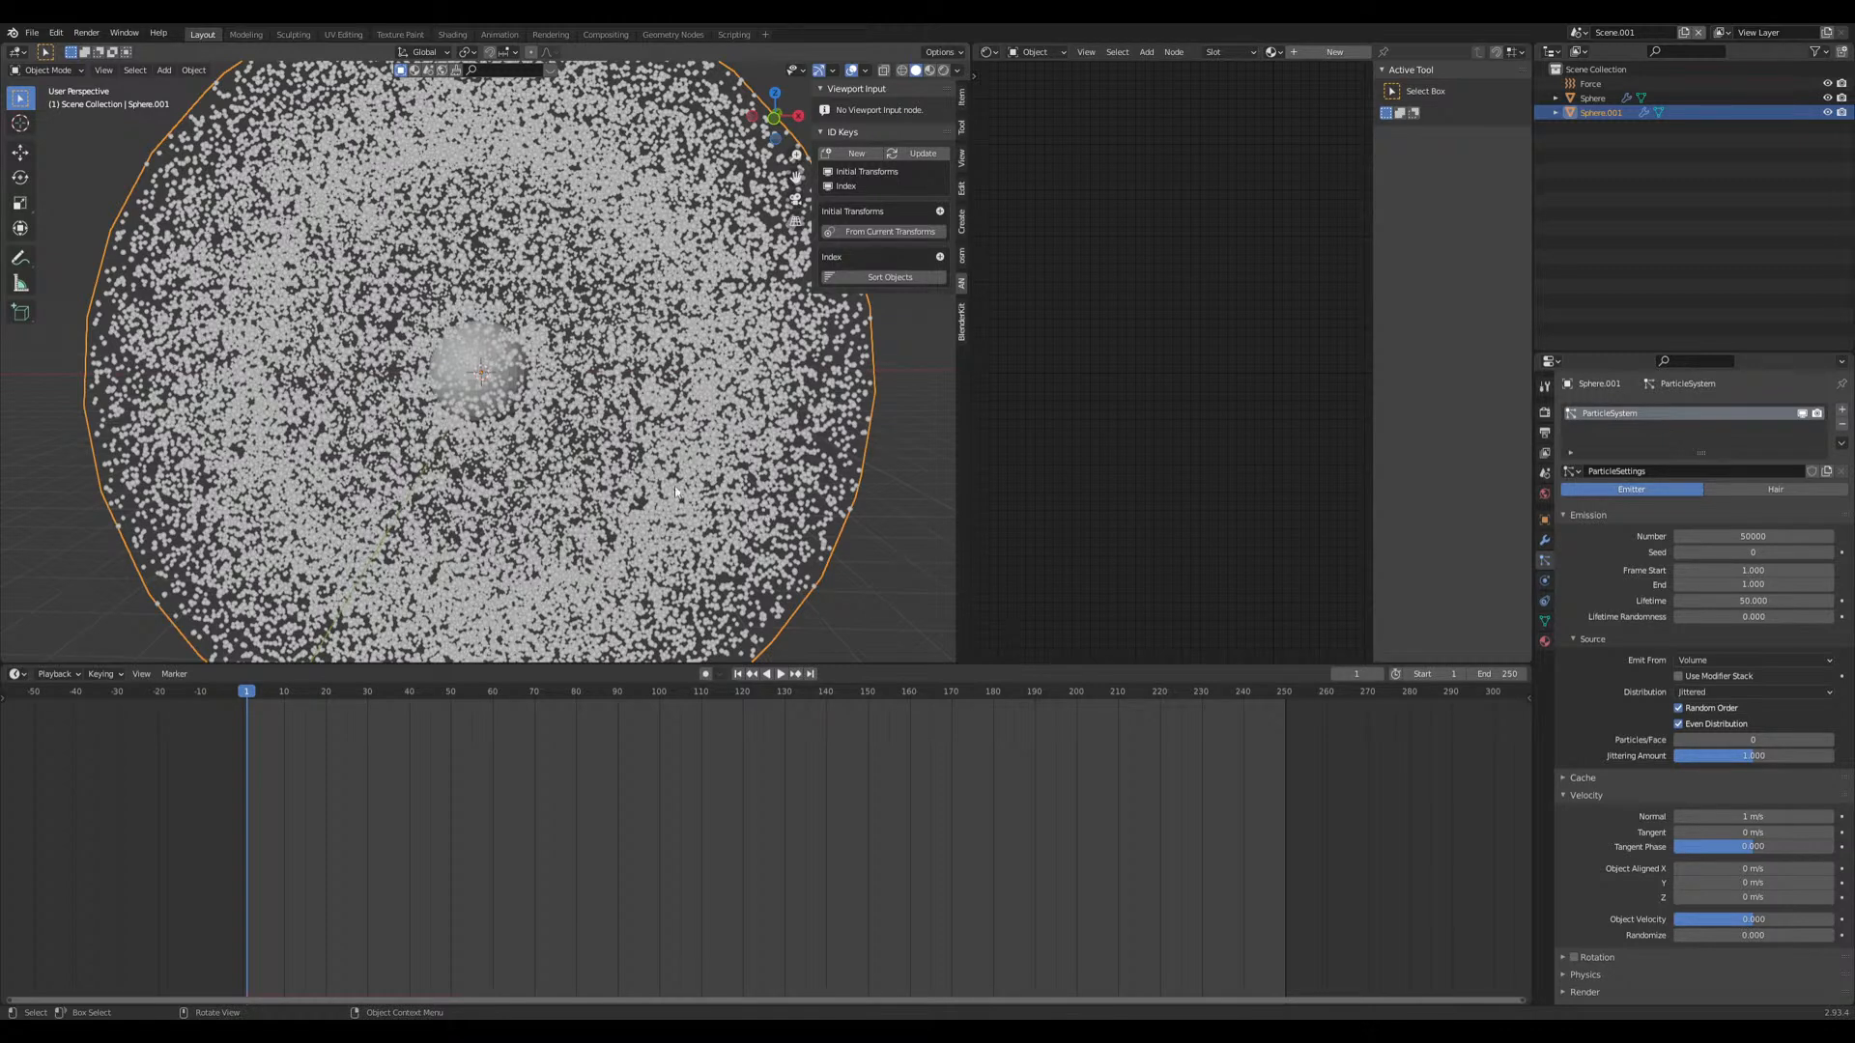
Step: Examine the density and size of the particles around the inner sphere, both close up and from farther away
mouse_move(629, 462)
middle_down()
mouse_move(678, 464)
mouse_move(634, 454)
middle_up()
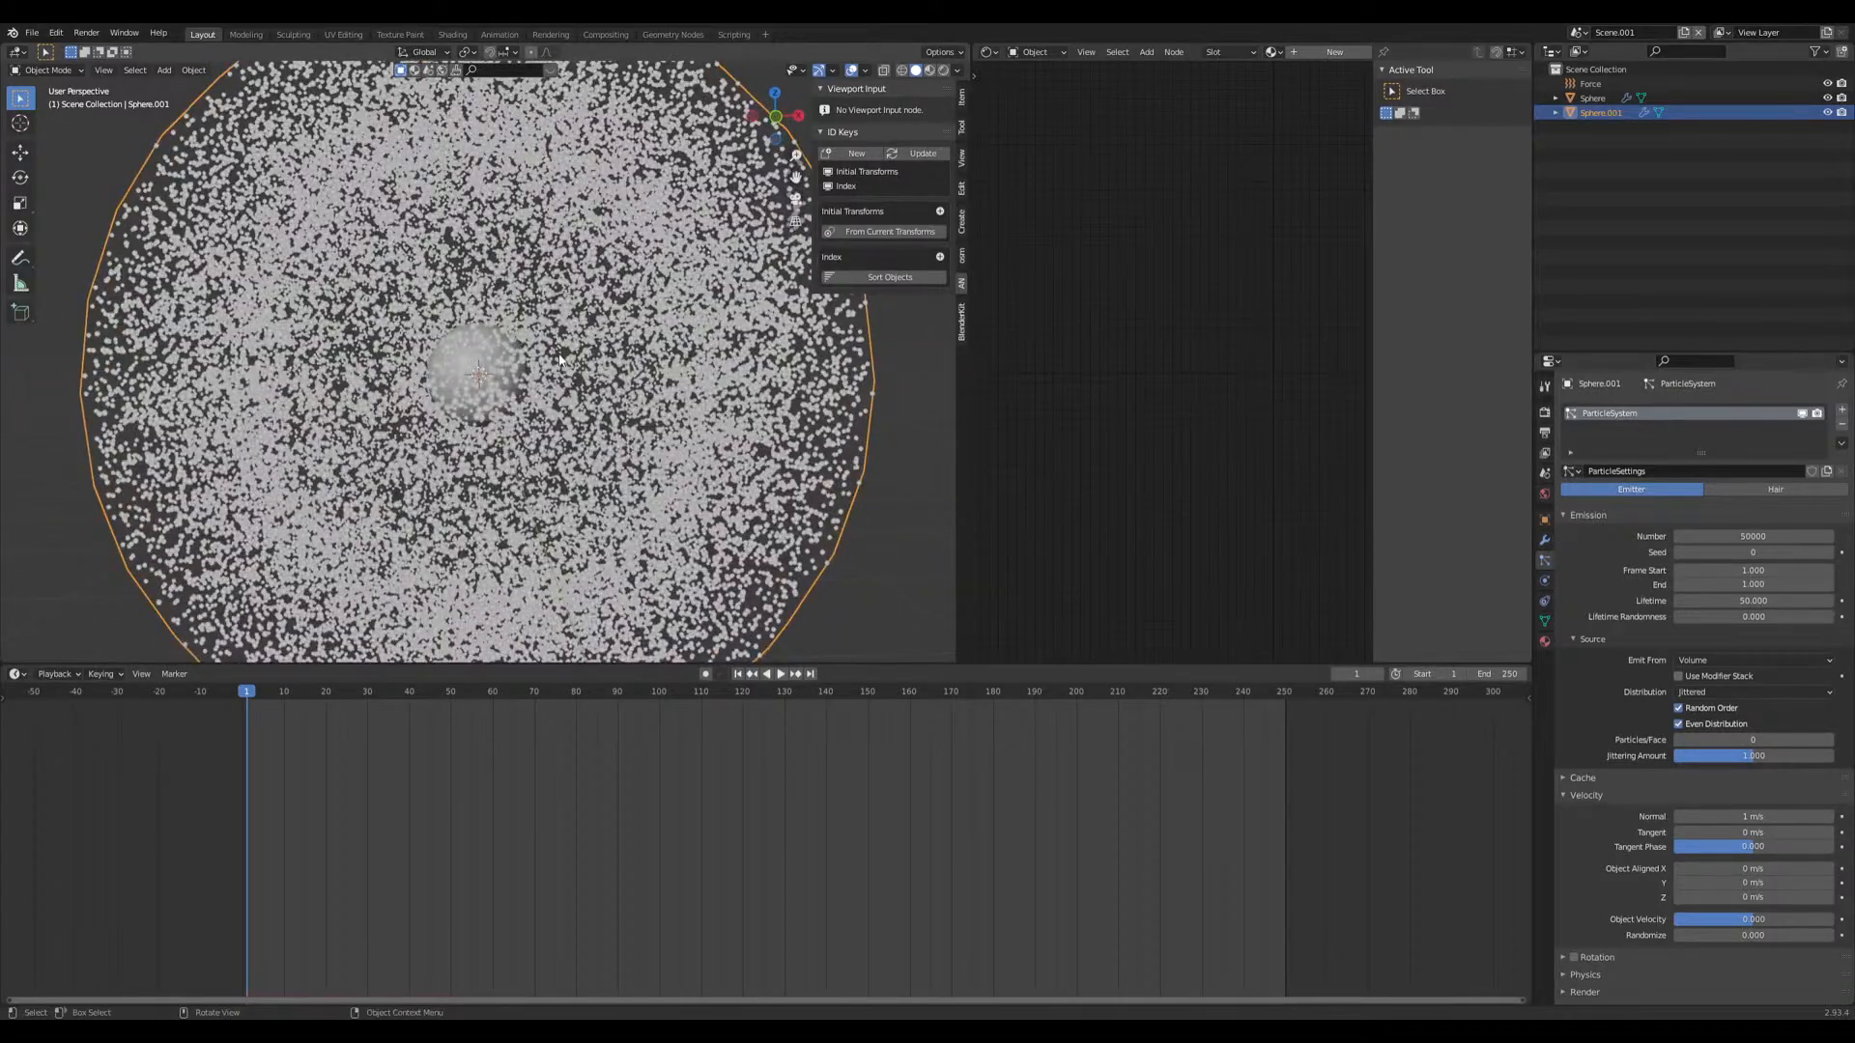
scroll(558, 359, up, 8)
scroll(490, 397, up, 3)
middle_drag(493, 398, 603, 423)
scroll(623, 417, down, 3)
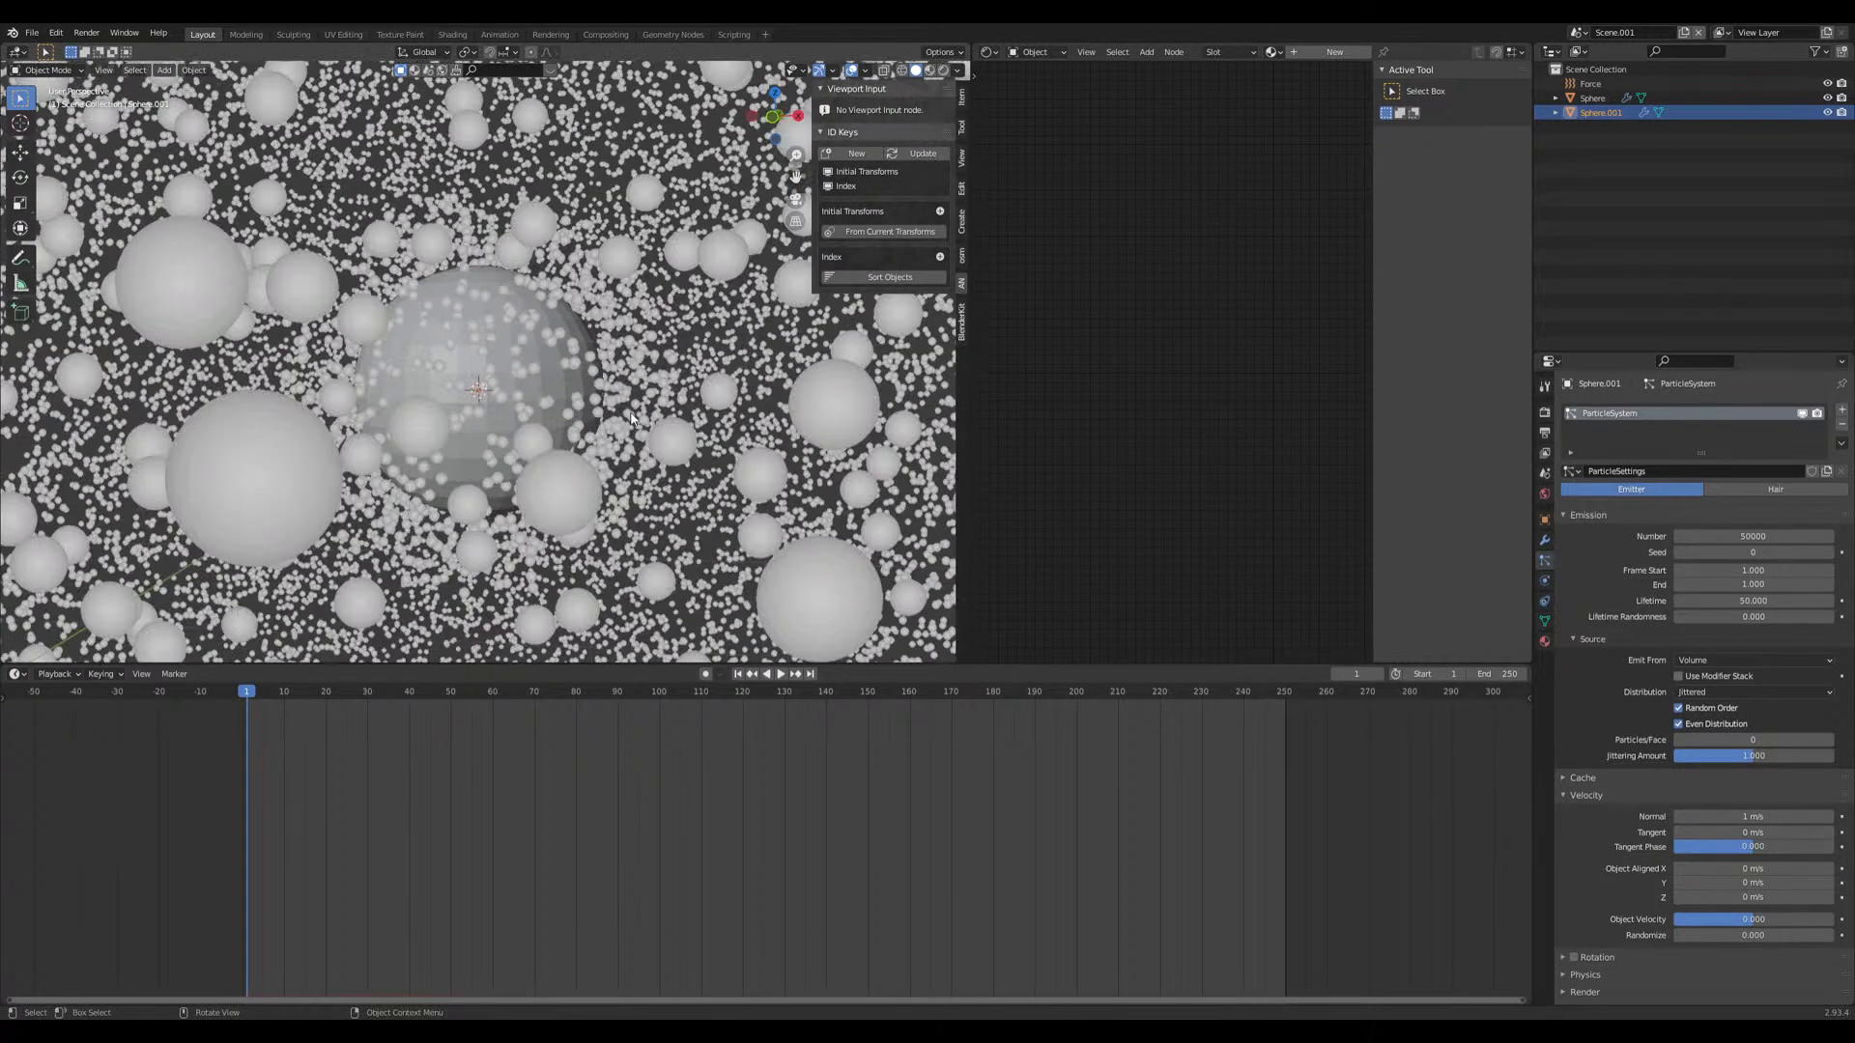
scroll(743, 377, up, 3)
scroll(560, 340, down, 4)
scroll(734, 314, down, 2)
scroll(734, 313, down, 5)
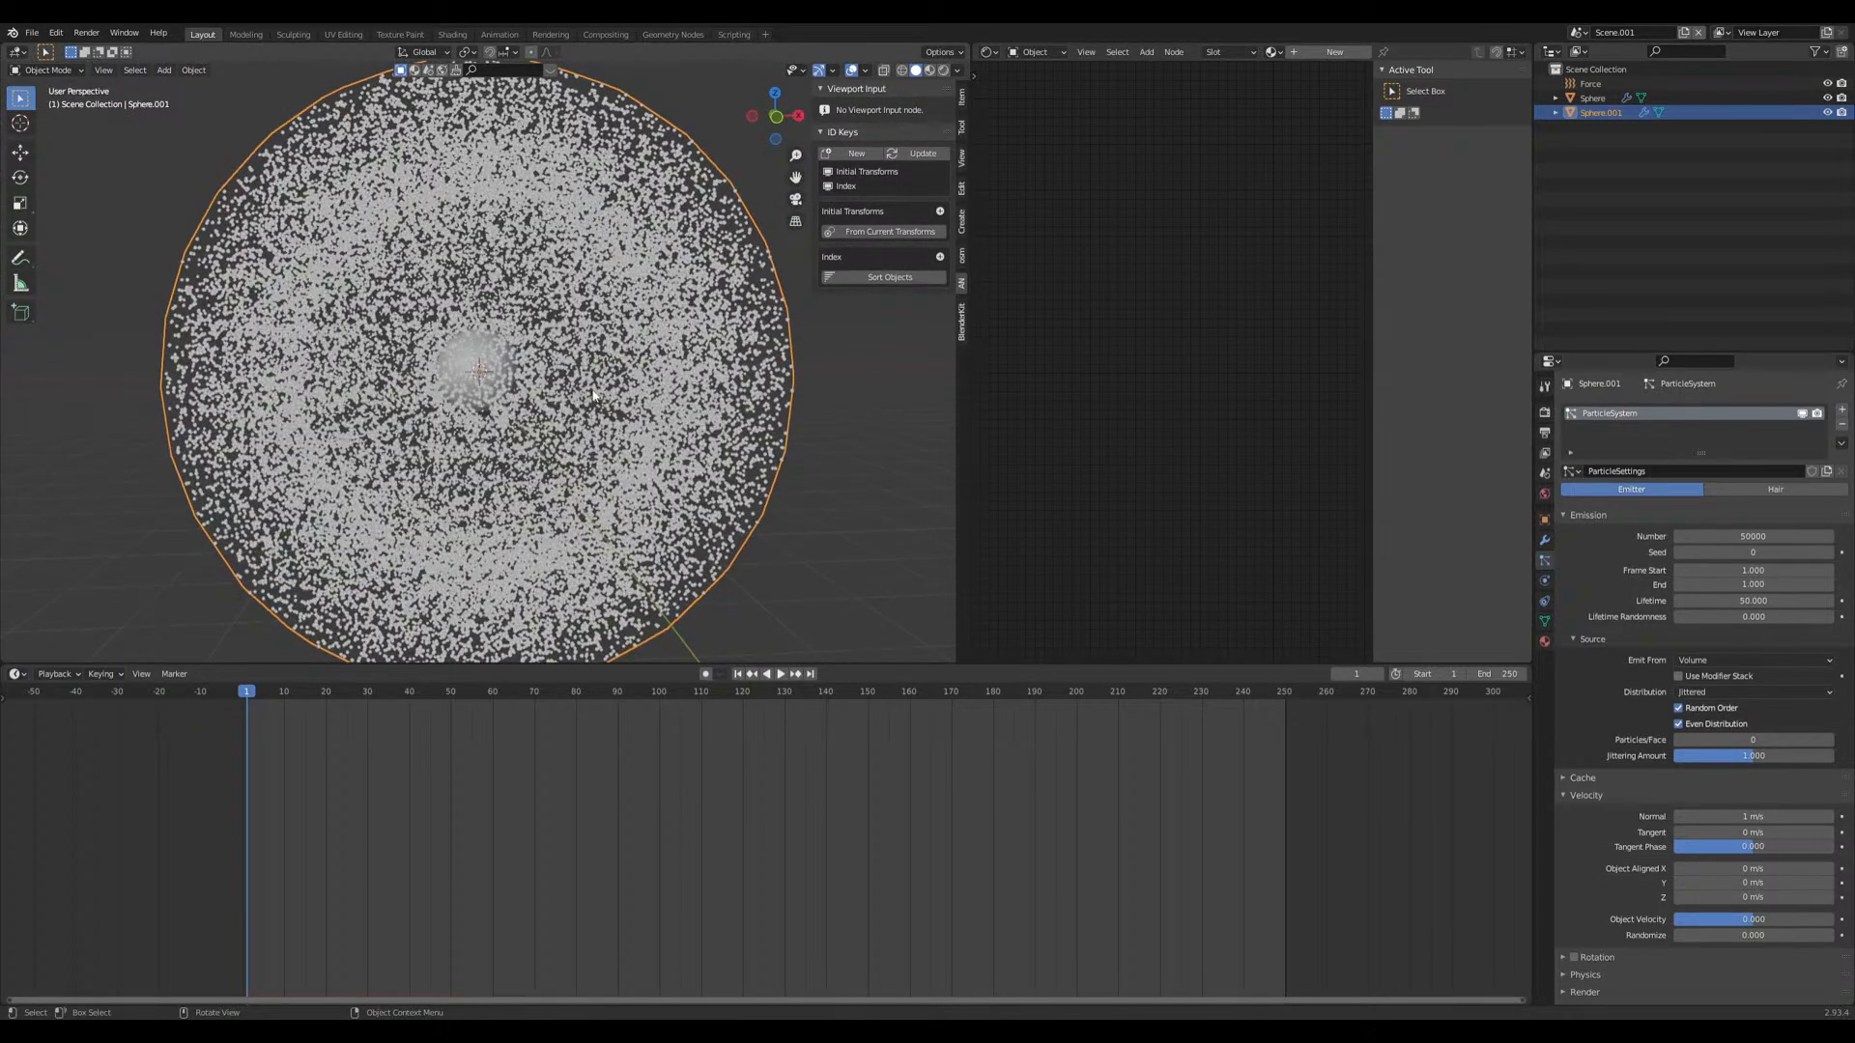
Step: Play the animation to watch how the particles move towards the inner sphere, and stop playback
scroll(596, 391, up, 5)
scroll(570, 443, down, 3)
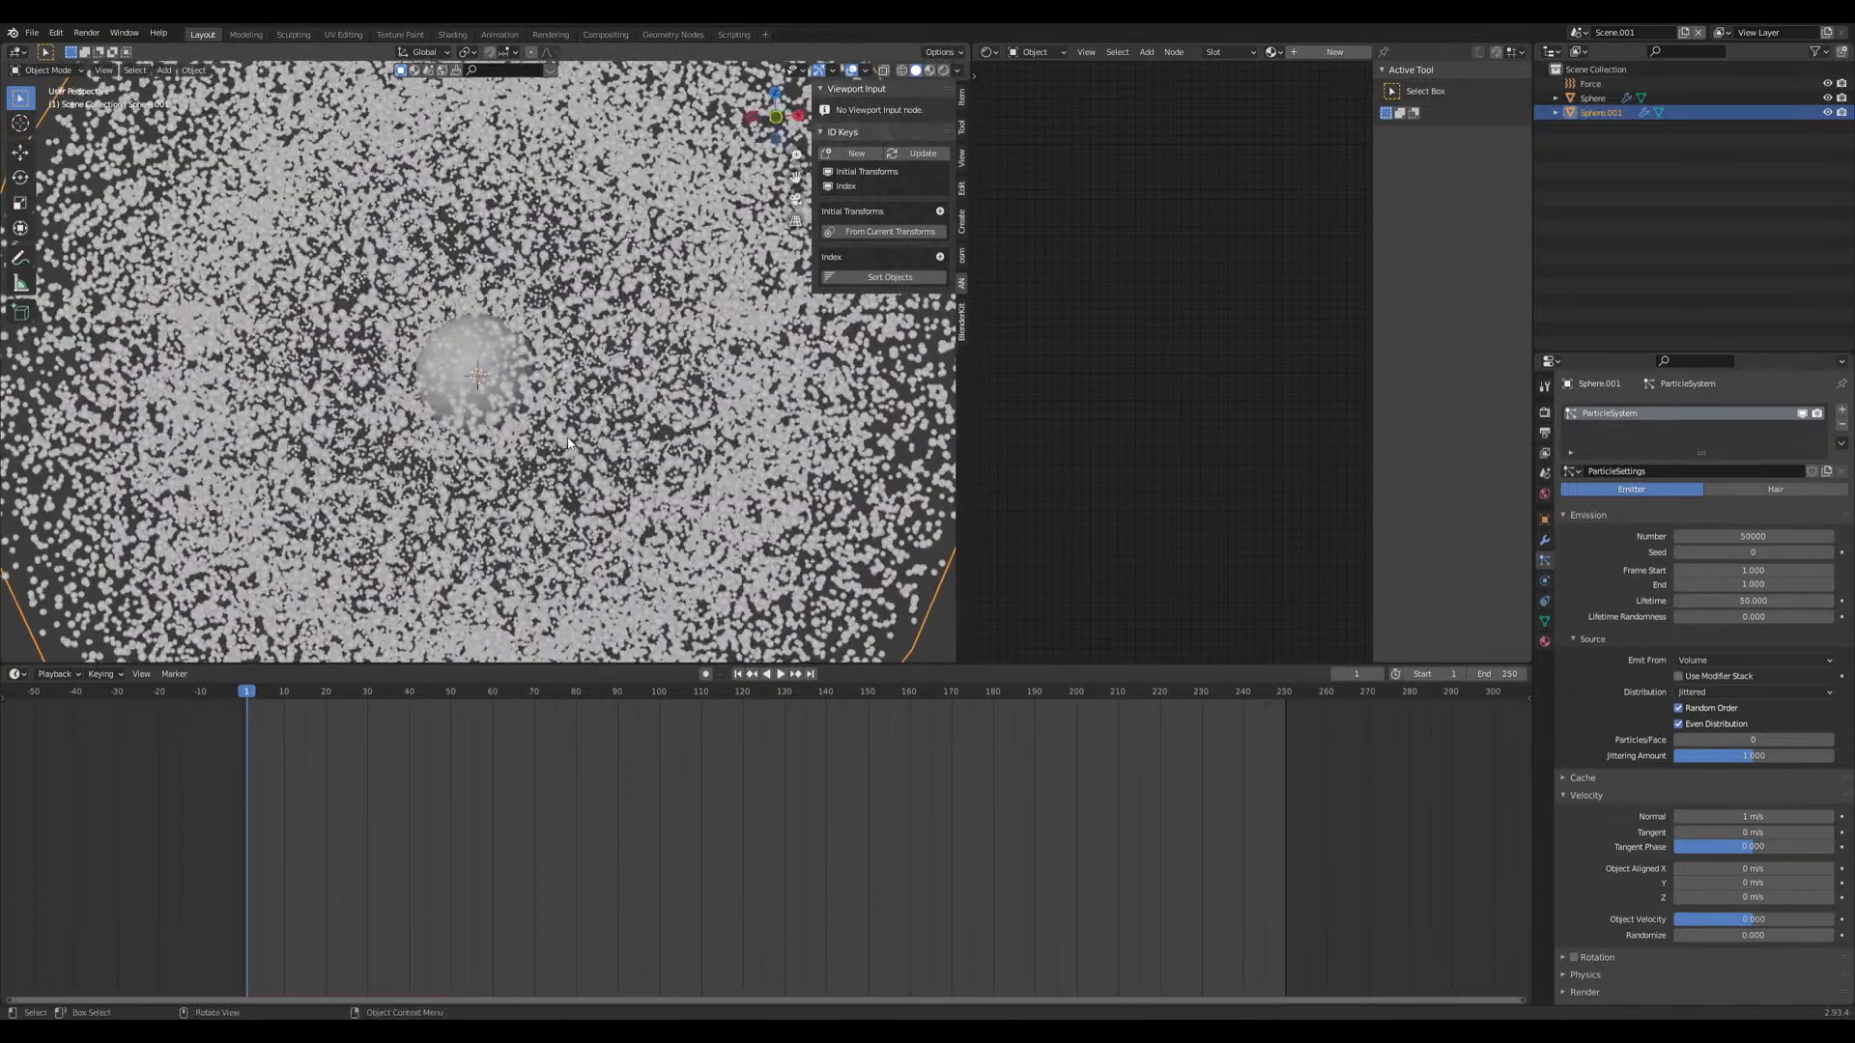
scroll(676, 316, down, 4)
scroll(602, 393, up, 5)
key(space)
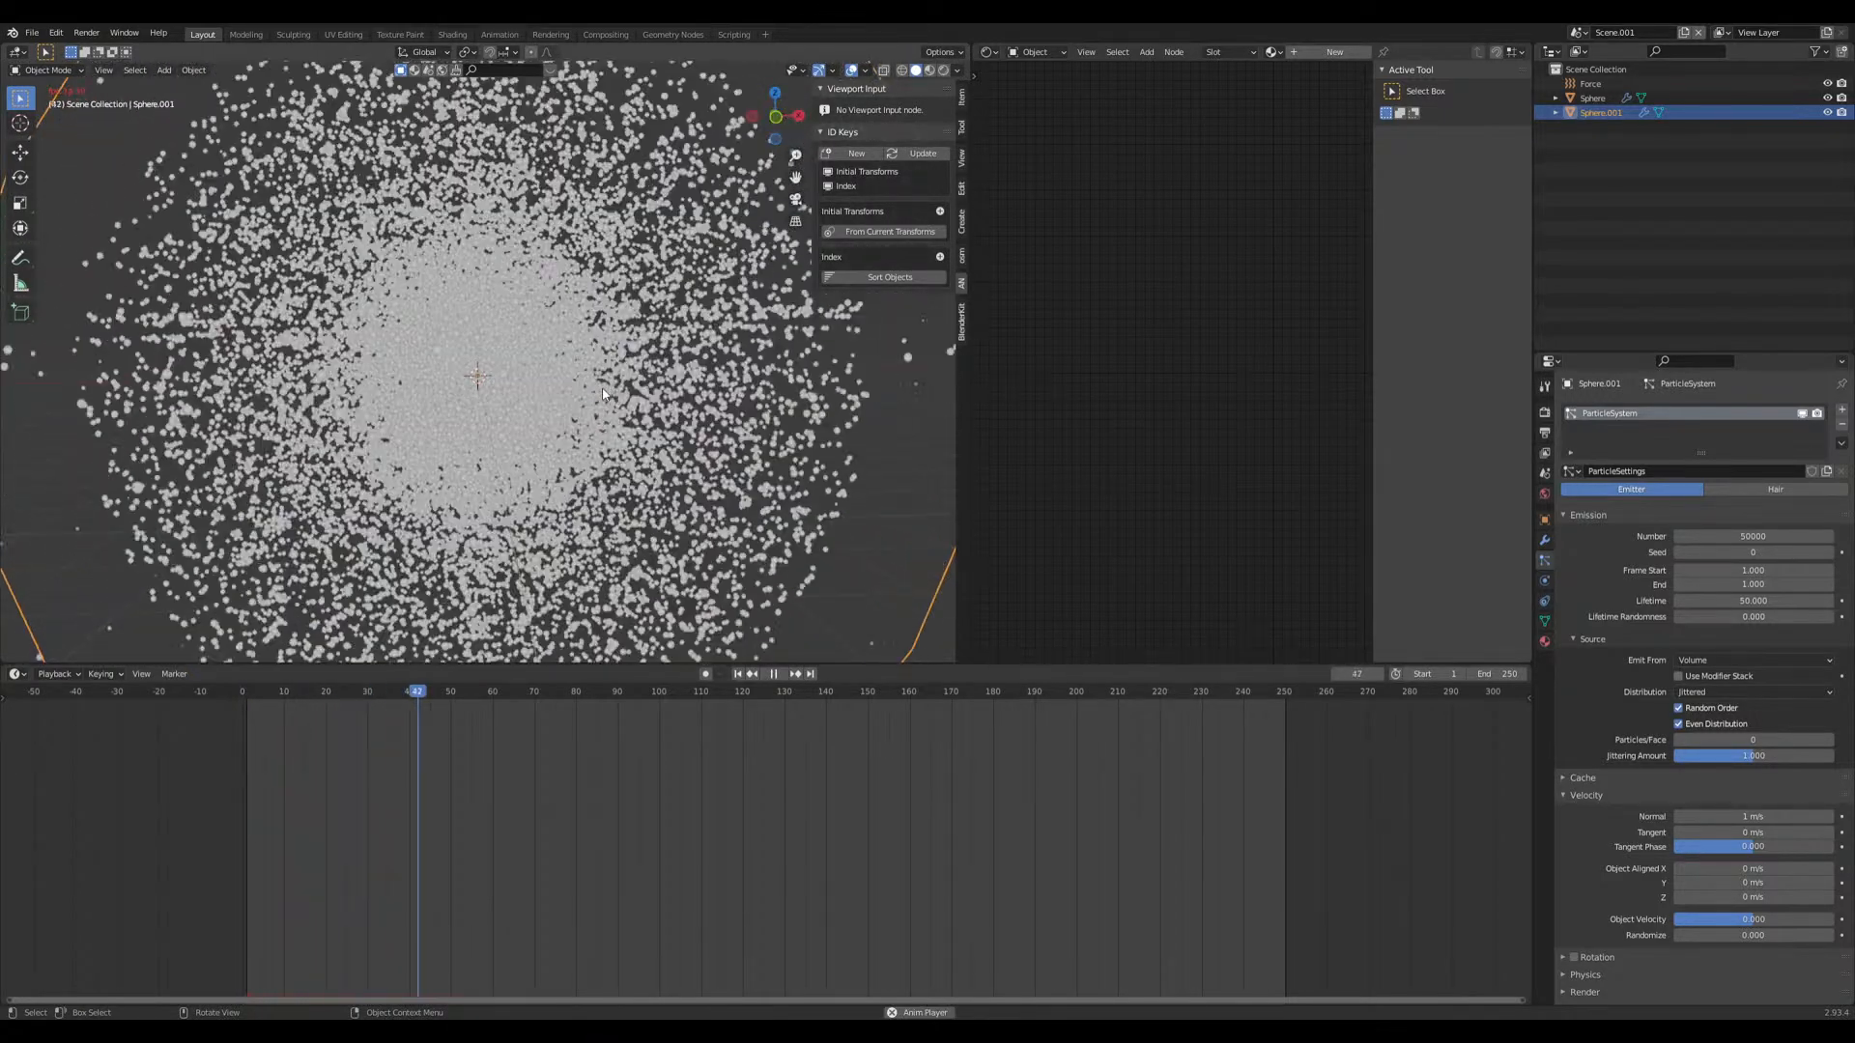
key(space)
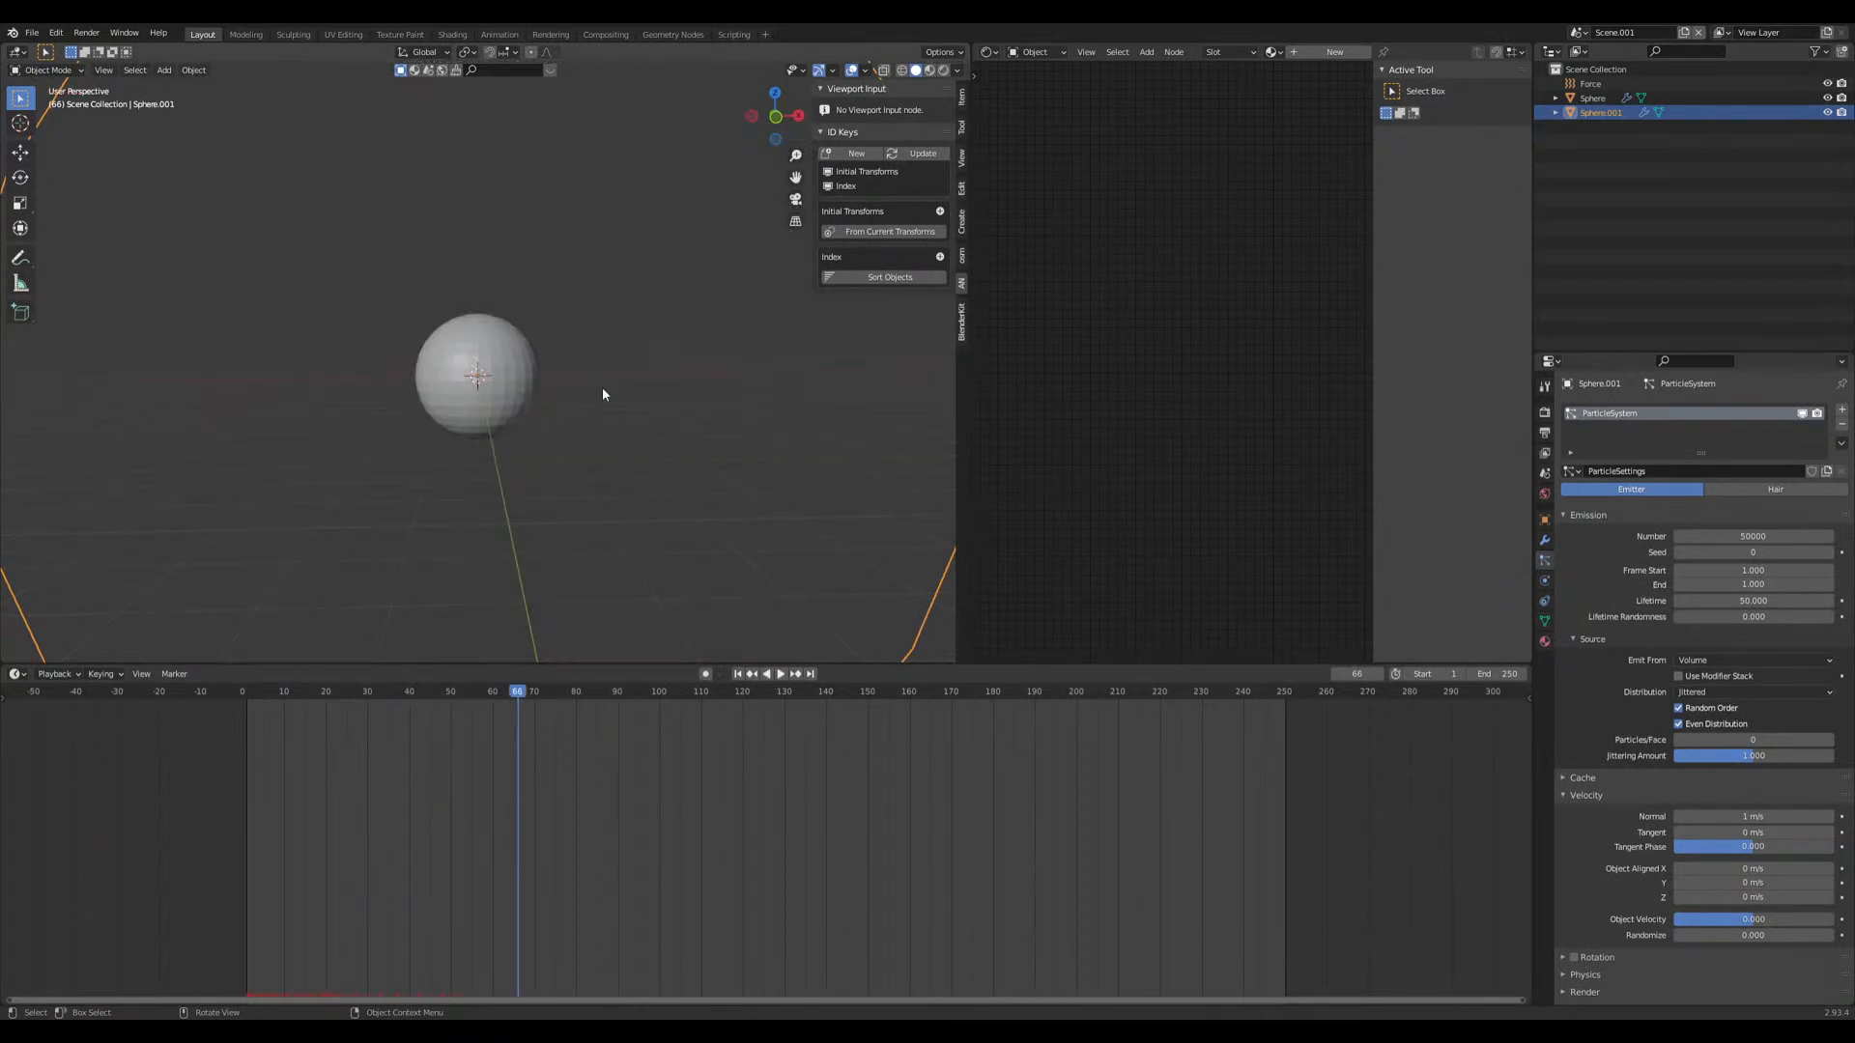
Step: Run the molecular simulation from frame 1 with particle lifetime 250 and 3 substeps, saving the file beforehand, and stop it partway
click(737, 673)
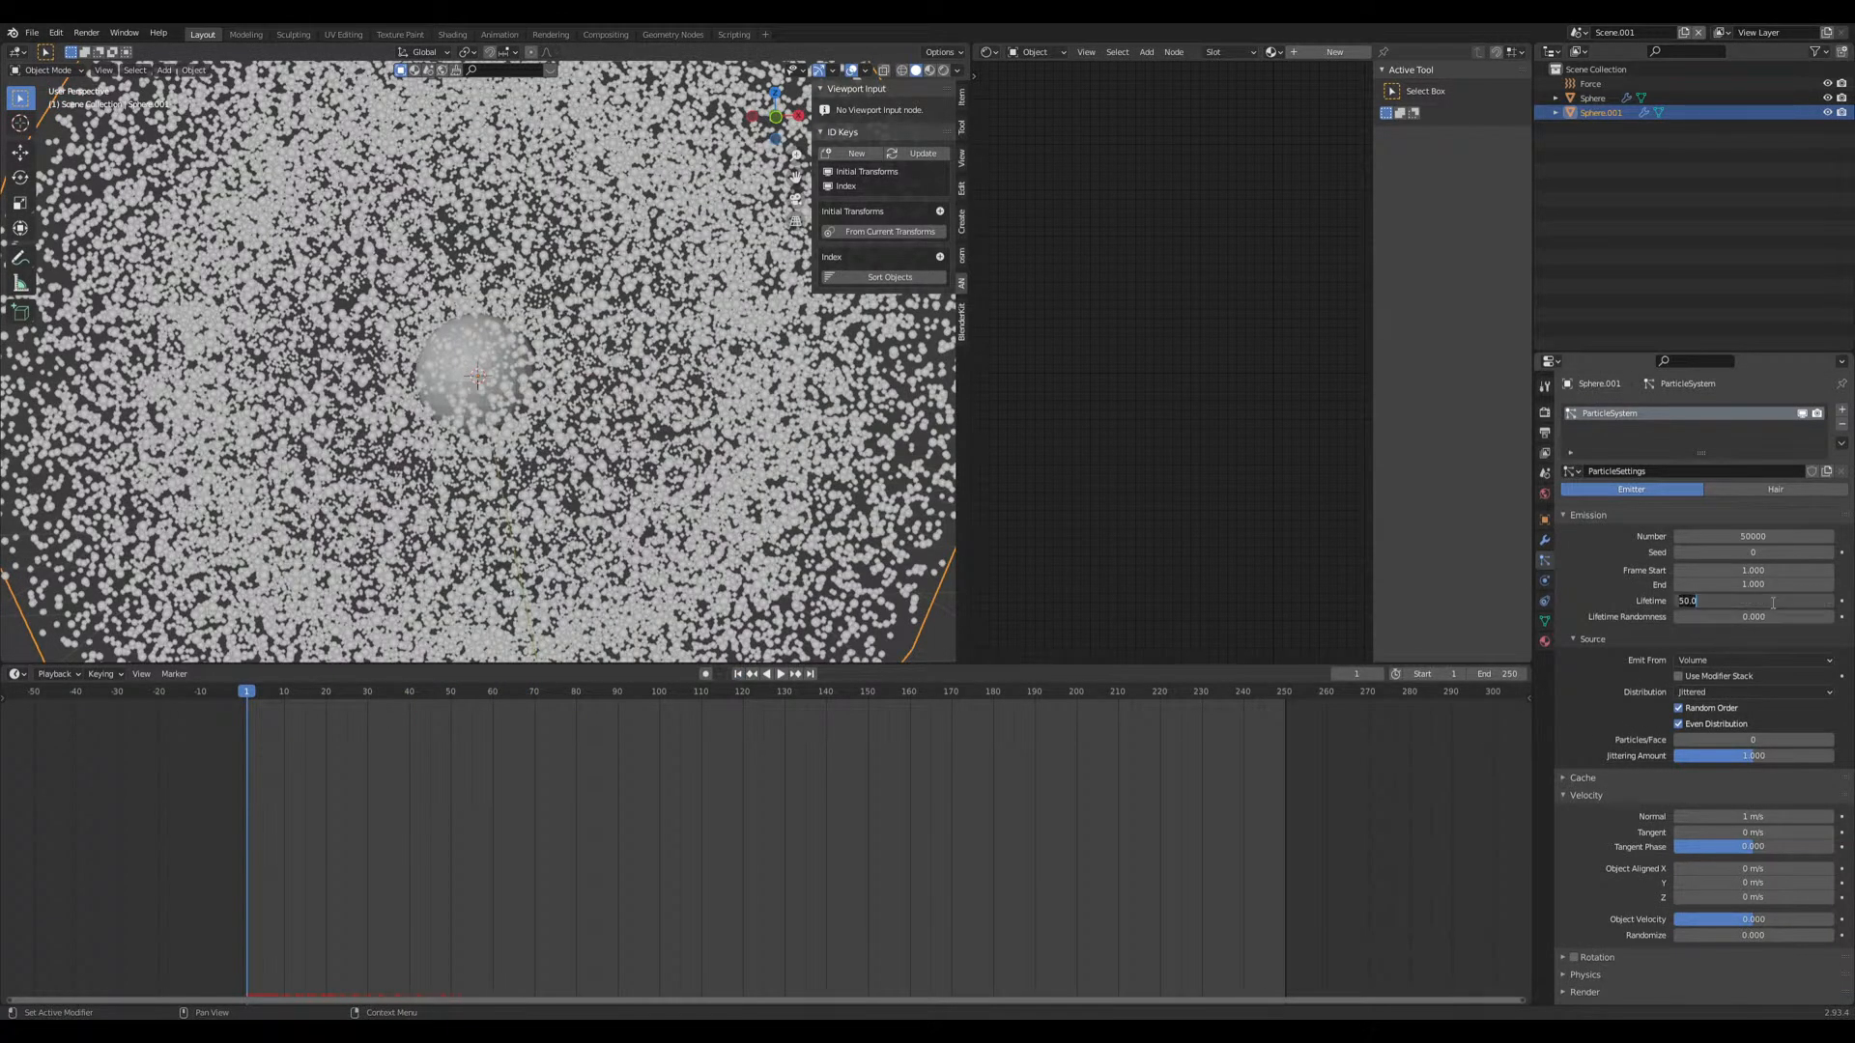
scroll(1731, 645, down, 15)
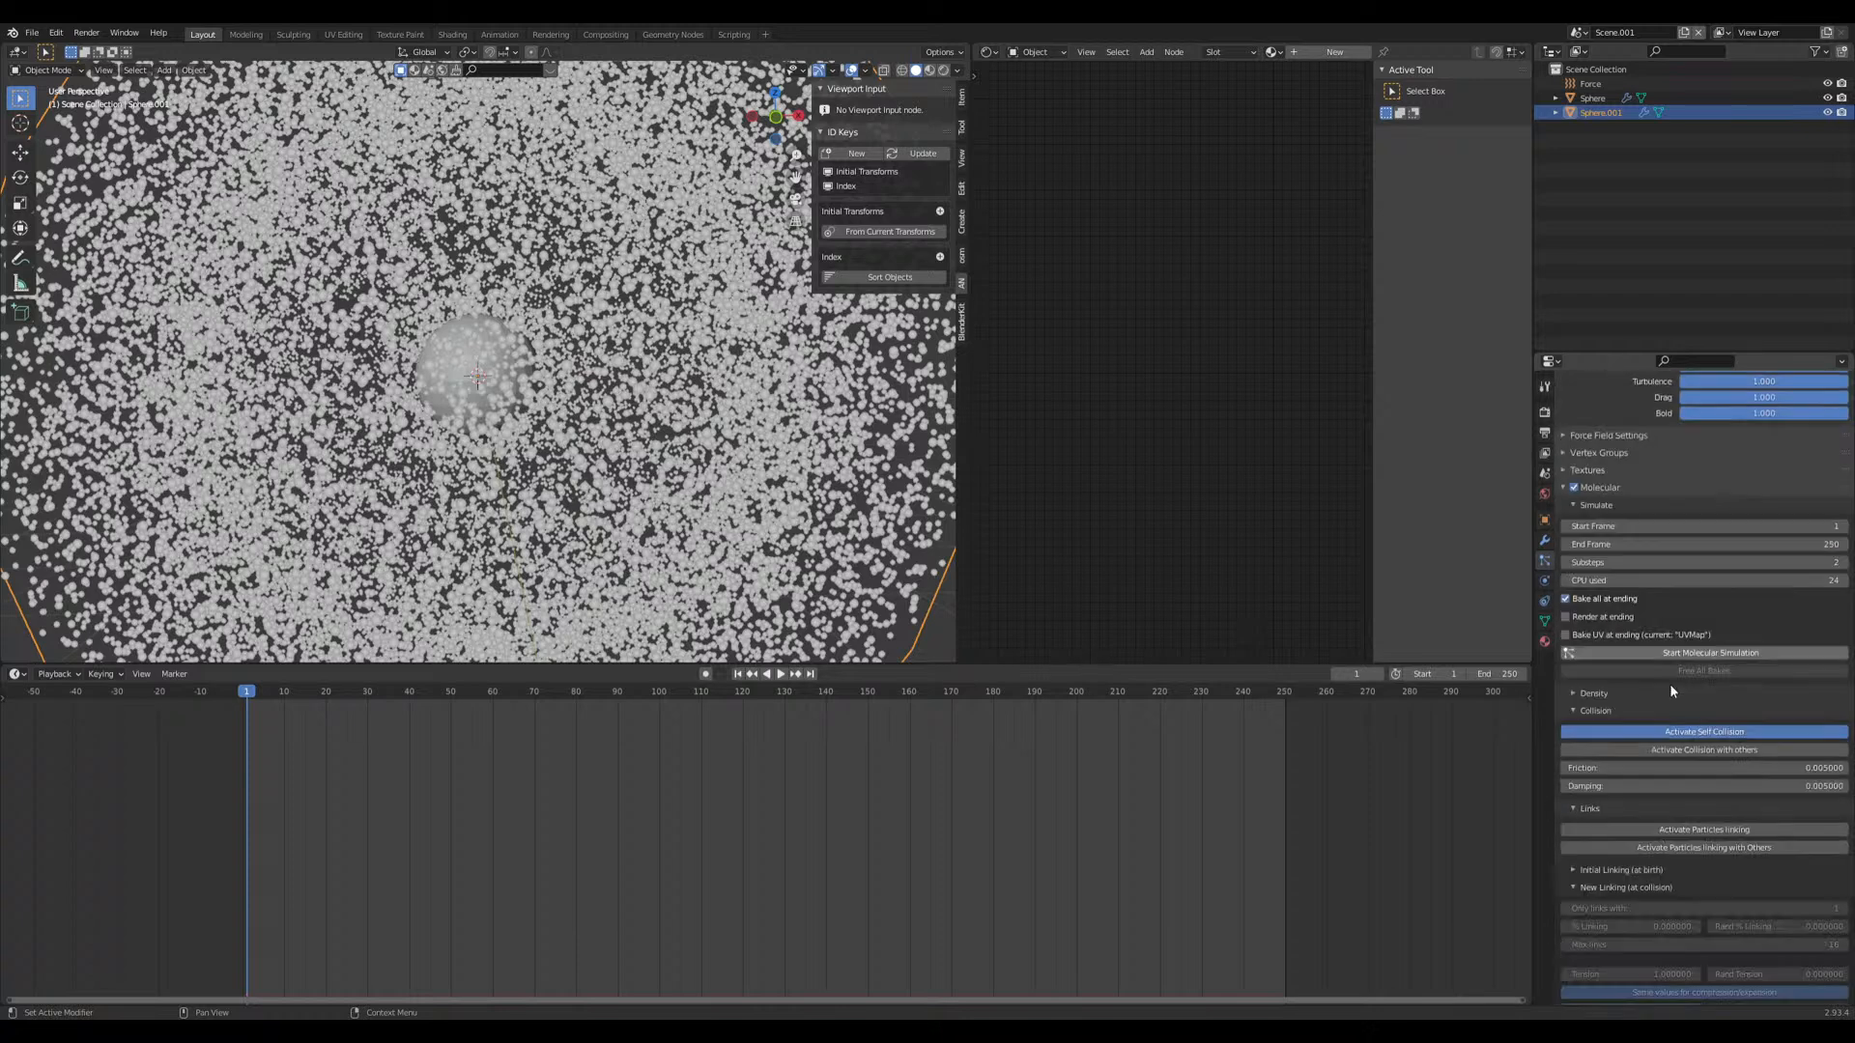
key(ctrl+s)
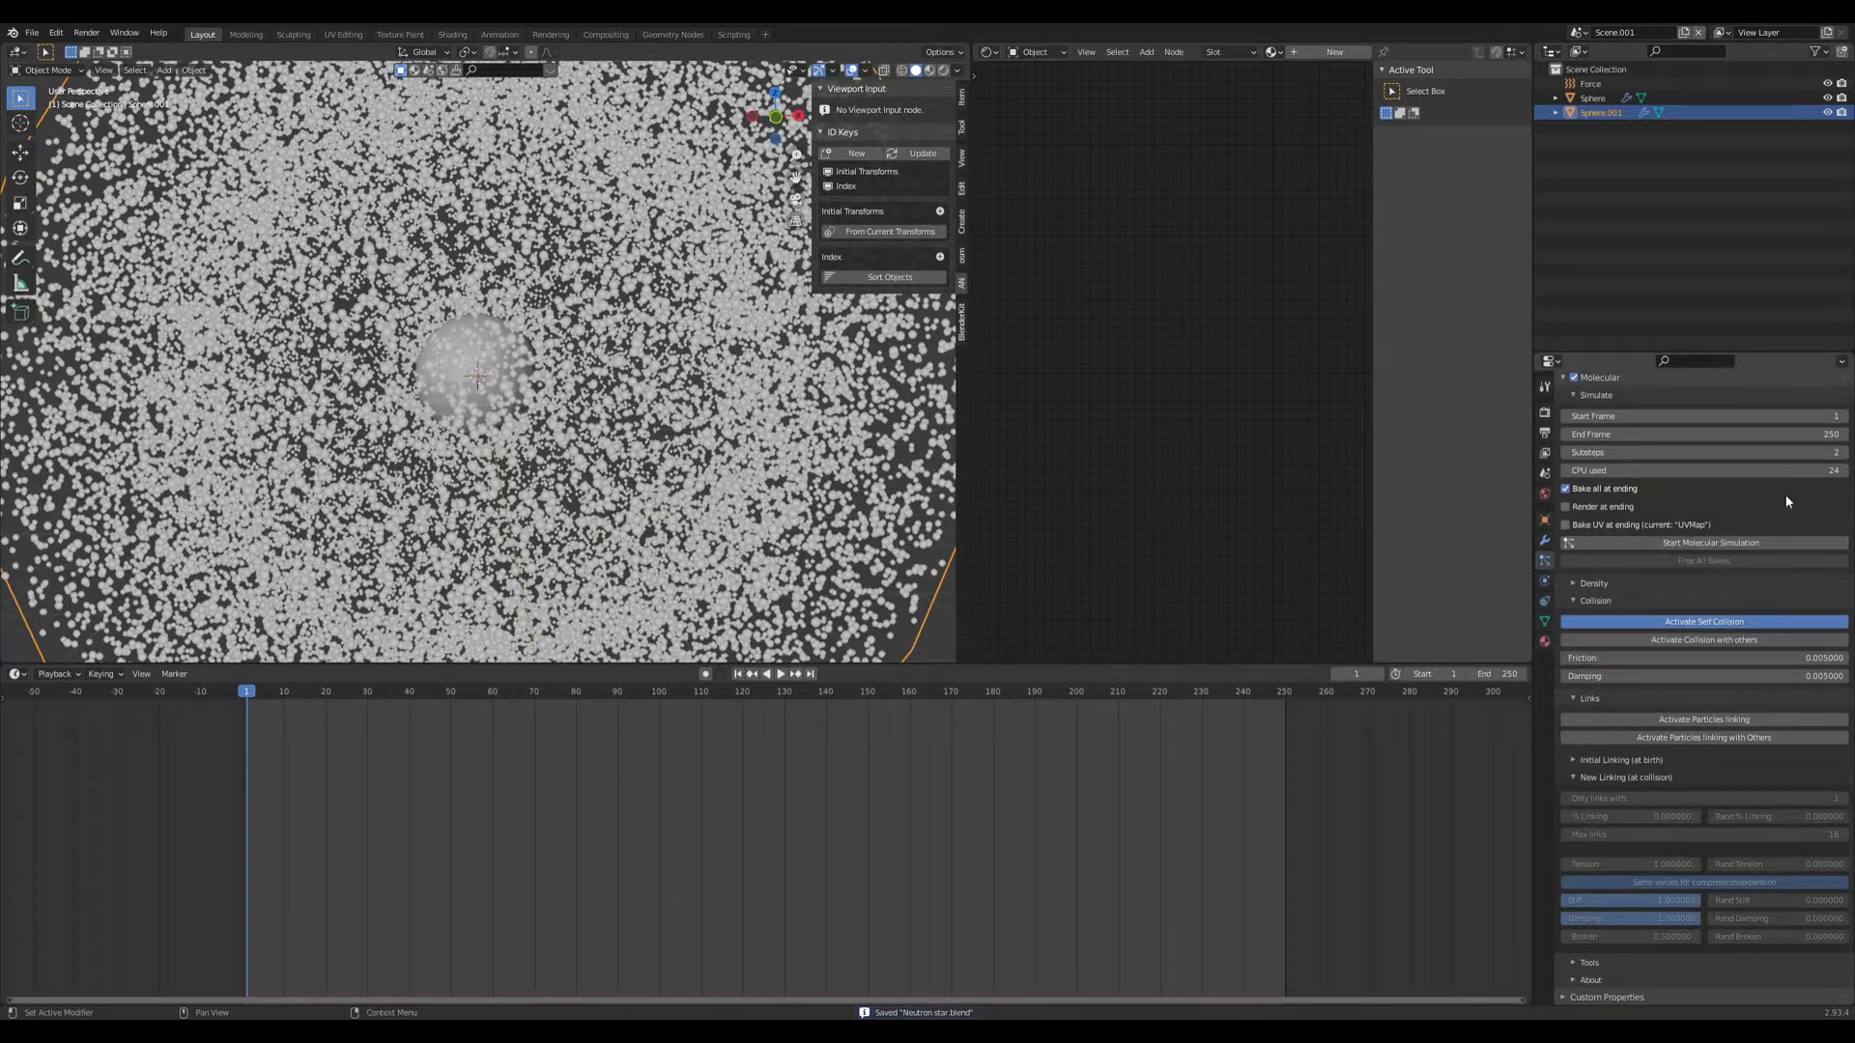
click(1726, 544)
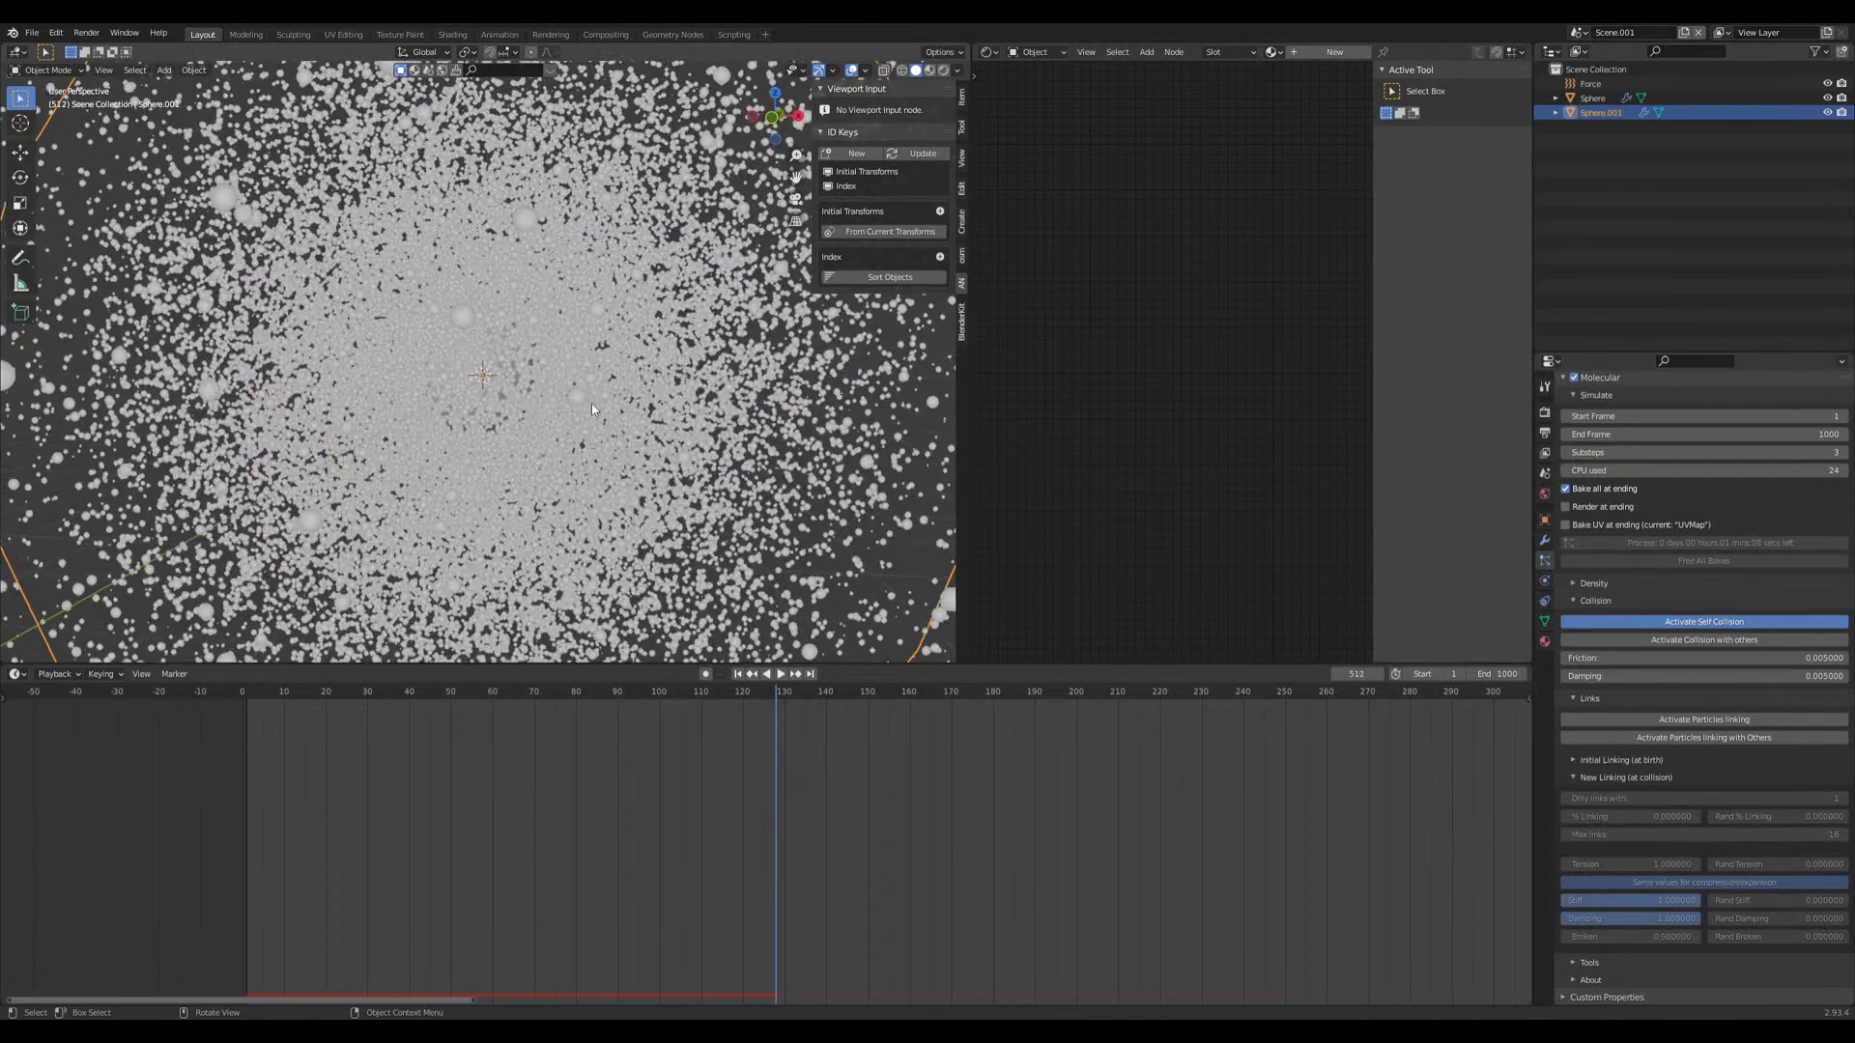
scroll(576, 400, down, 3)
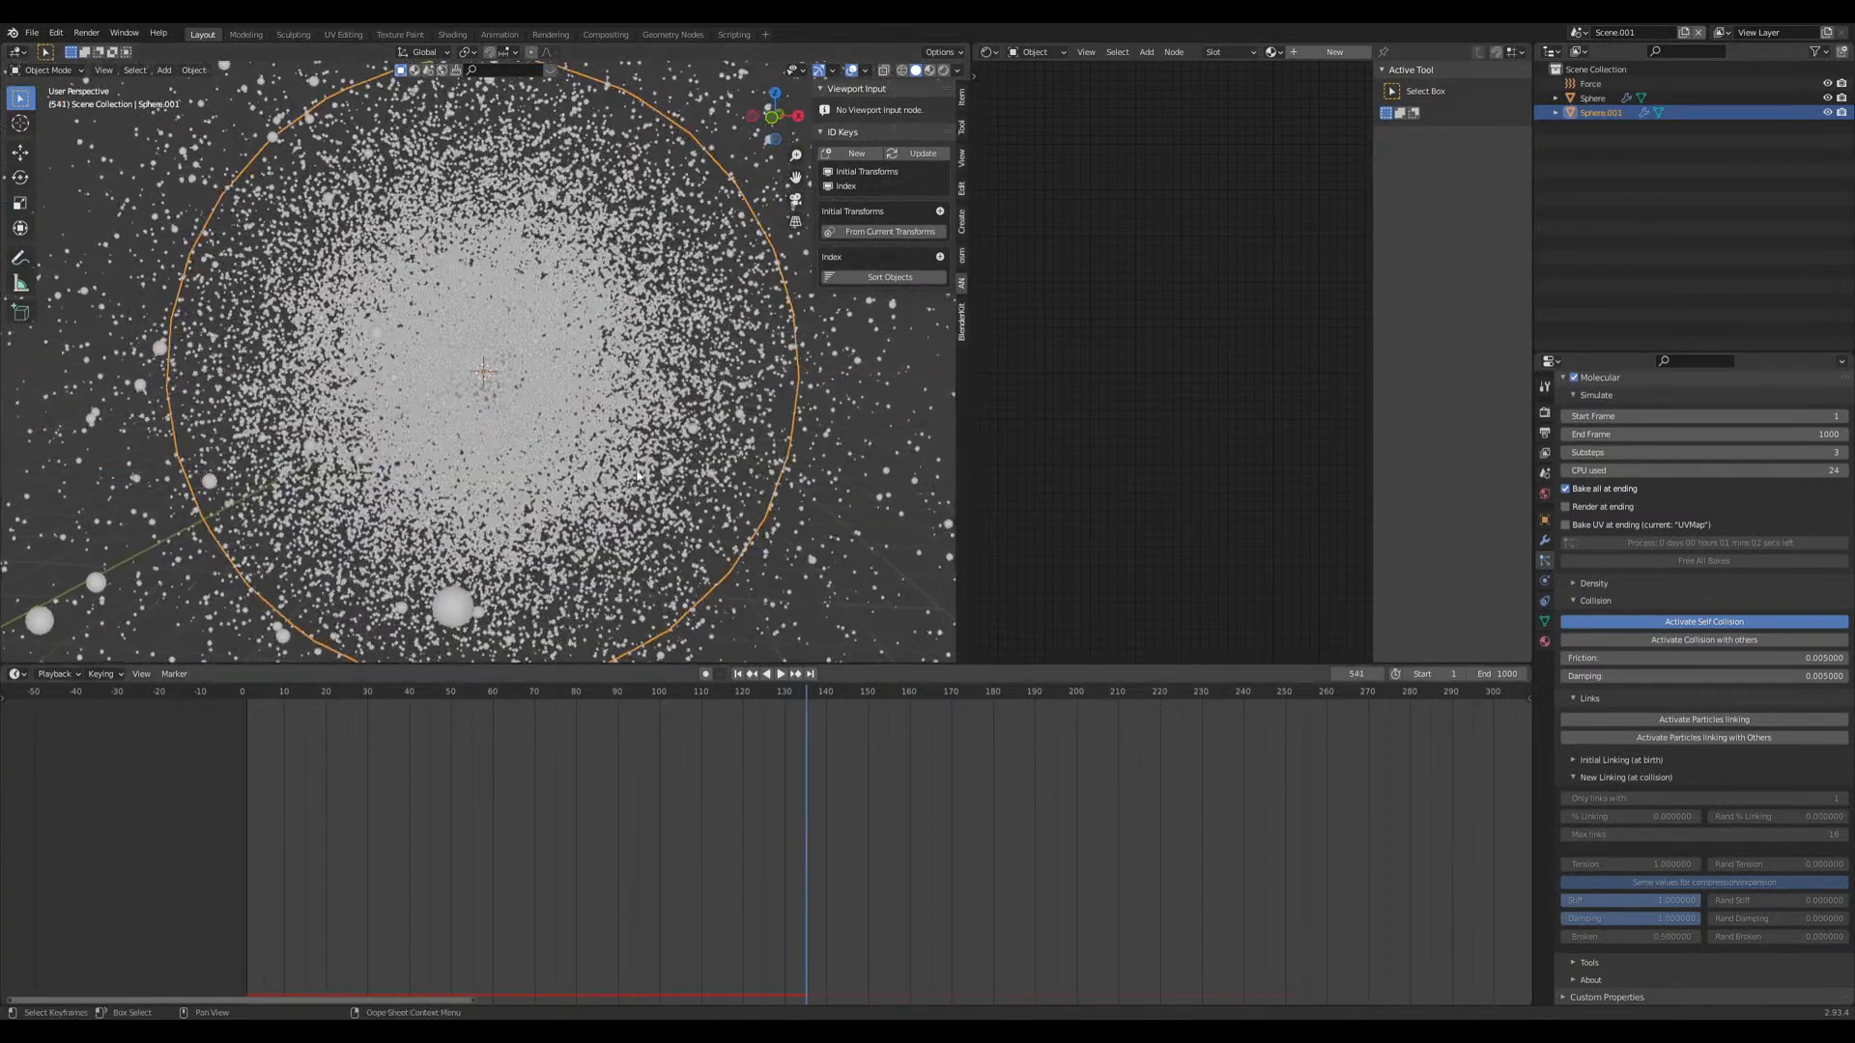
key(Escape)
Step: Play the baked simulation and examine the particle cloud's spread from several distances and angles
key(space)
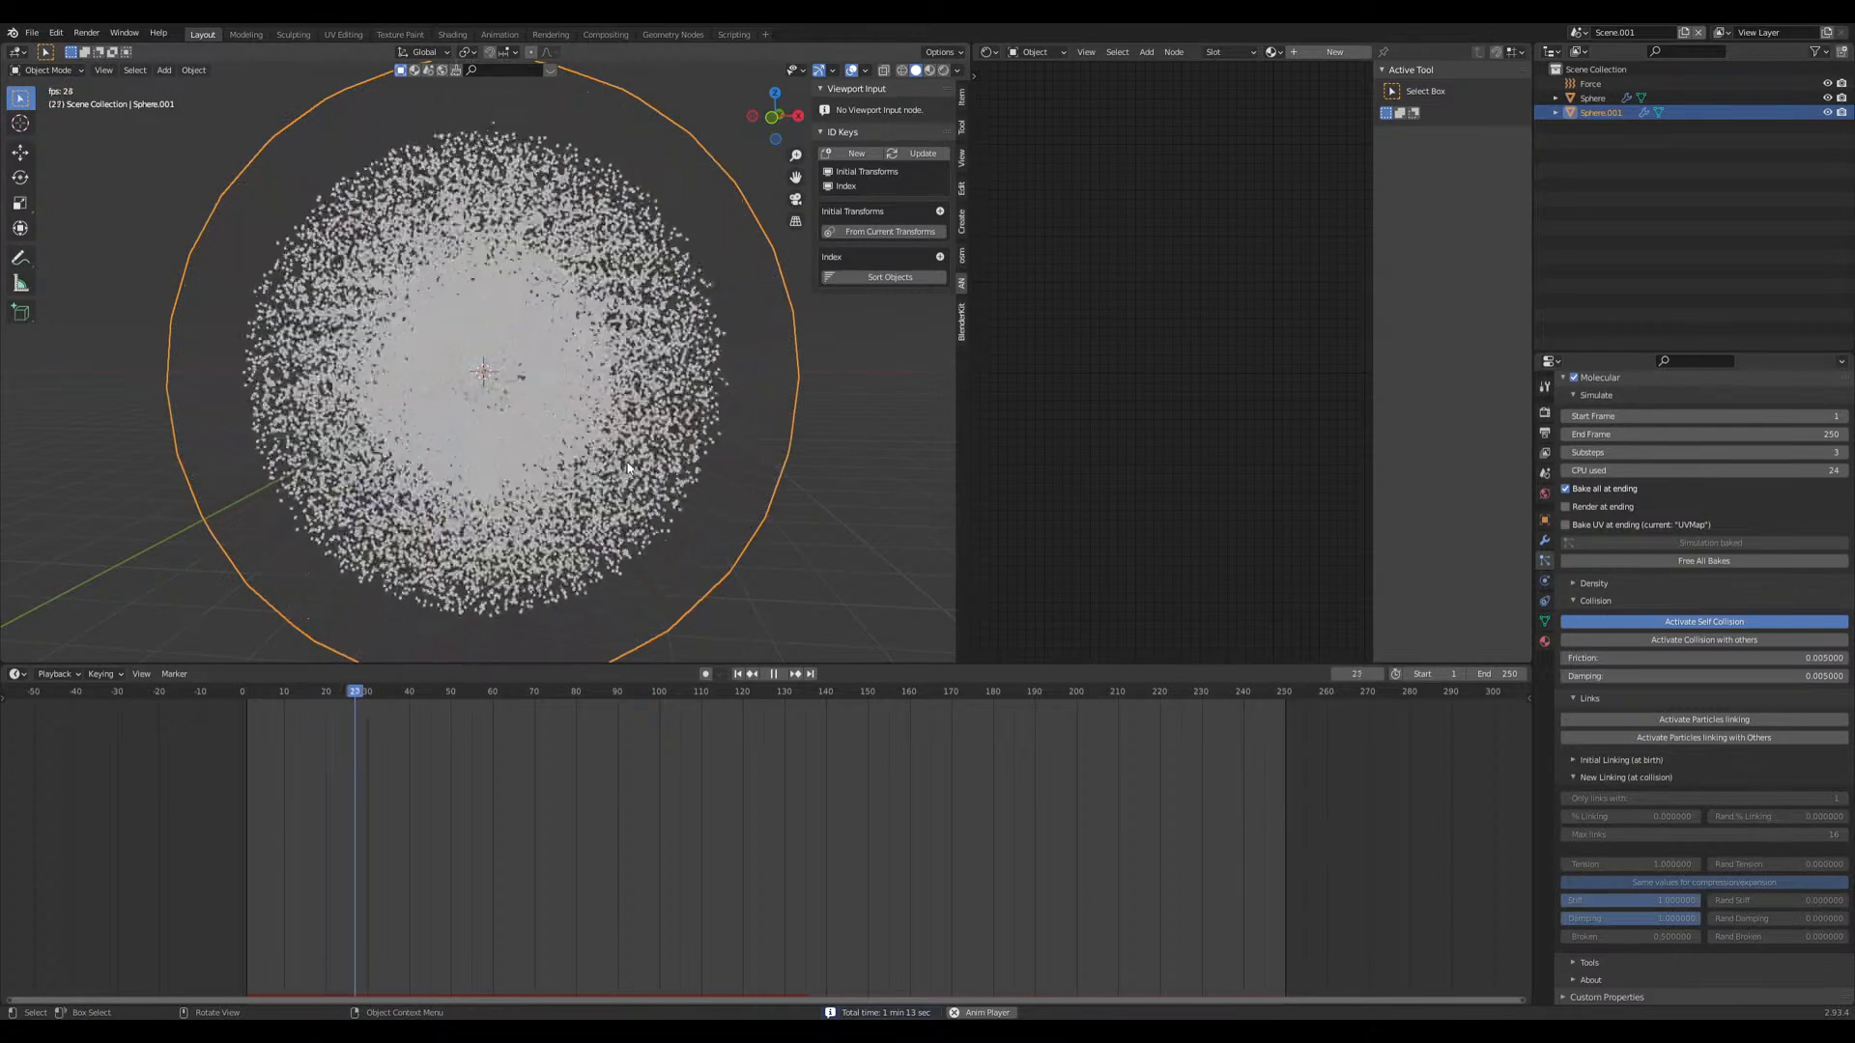
scroll(642, 440, down, 5)
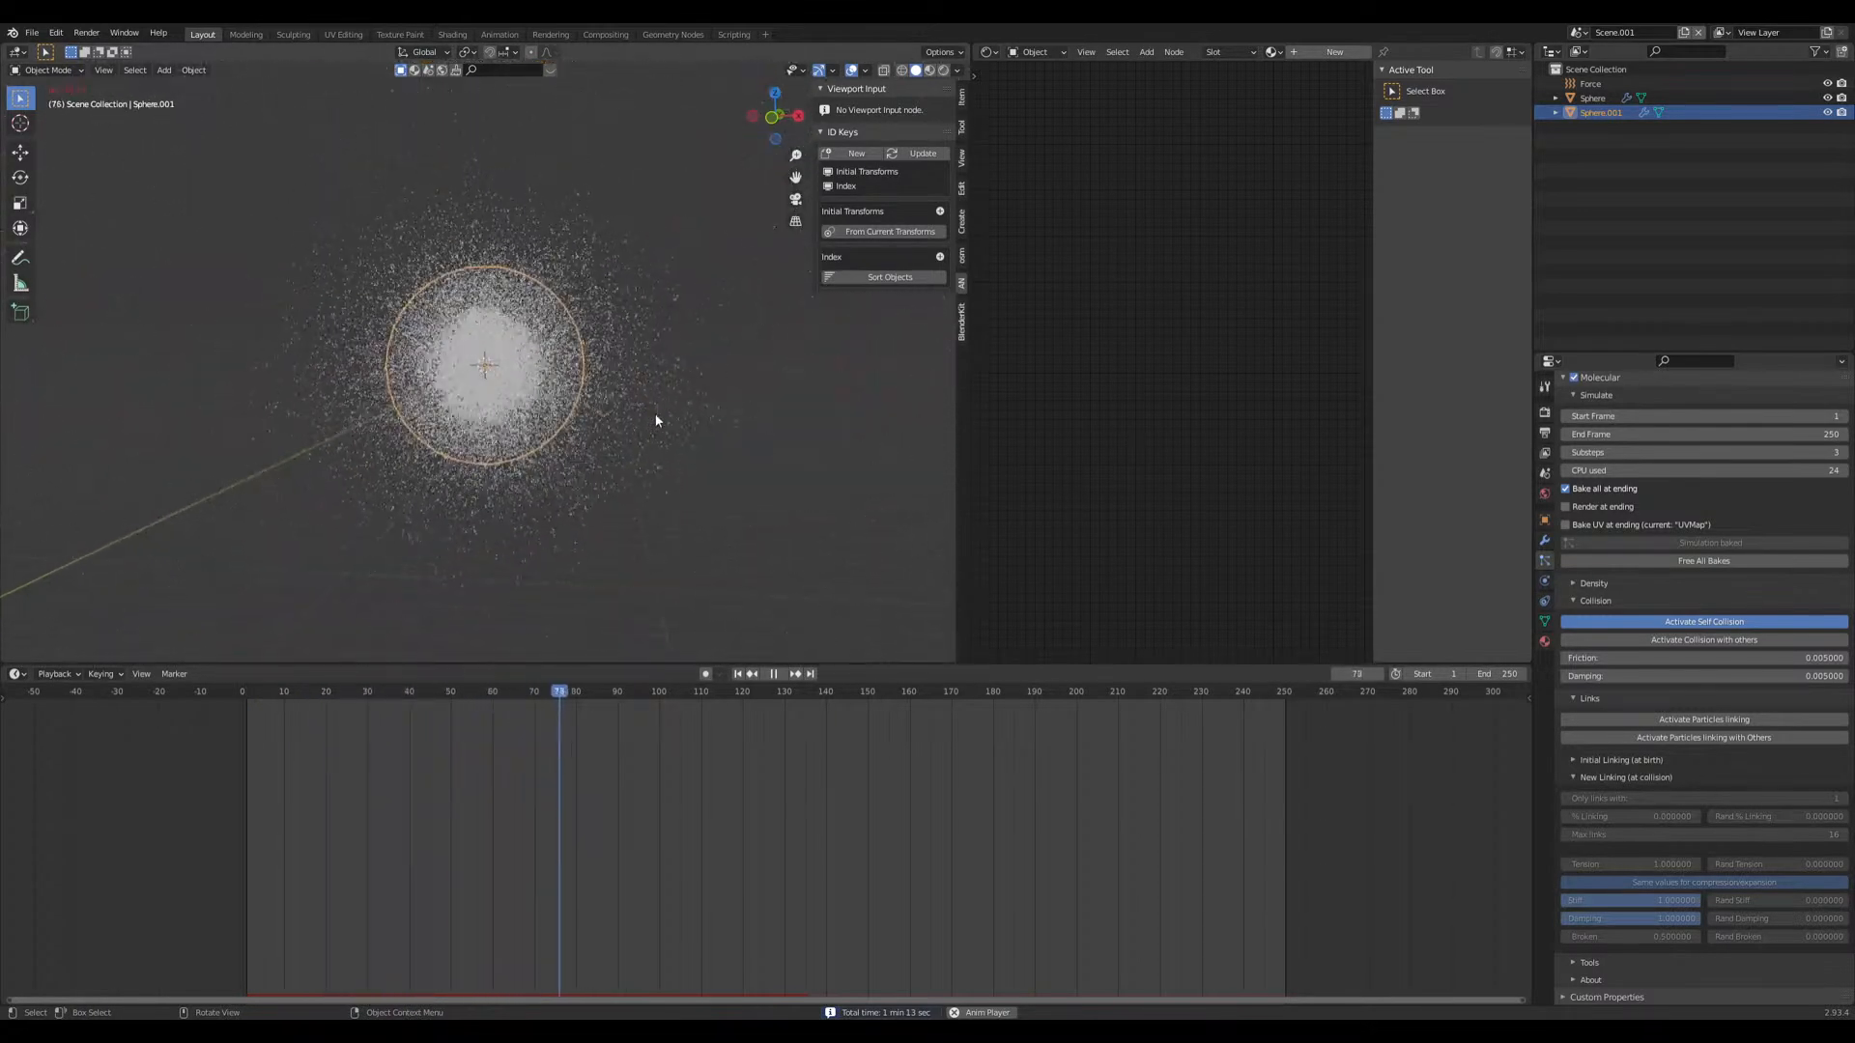
scroll(659, 414, down, 3)
mouse_move(658, 415)
middle_down()
mouse_move(592, 427)
mouse_move(670, 433)
middle_up()
scroll(588, 423, up, 4)
scroll(589, 422, down, 2)
scroll(670, 437, up, 5)
scroll(625, 427, down, 3)
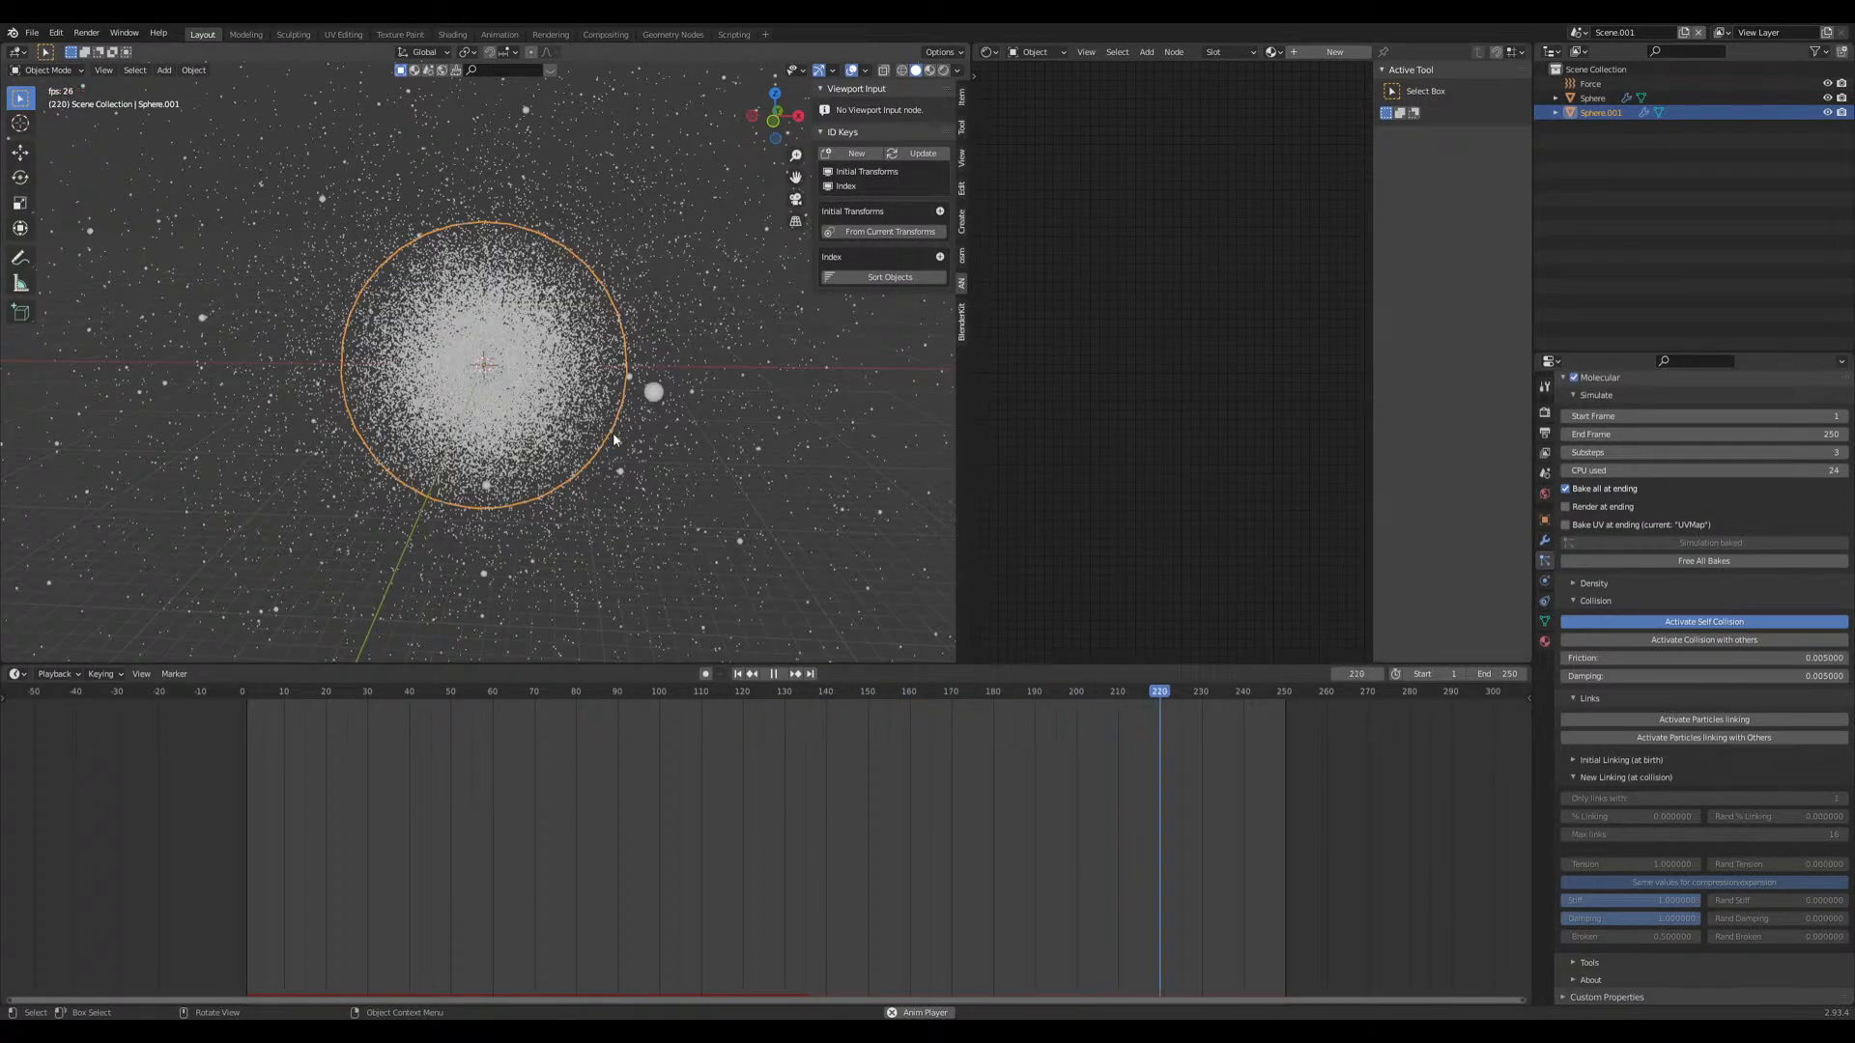
Step: Replay the baked simulation from the first frame, pause it at frame 160 and save the file
click(737, 674)
scroll(717, 477, up, 3)
key(space)
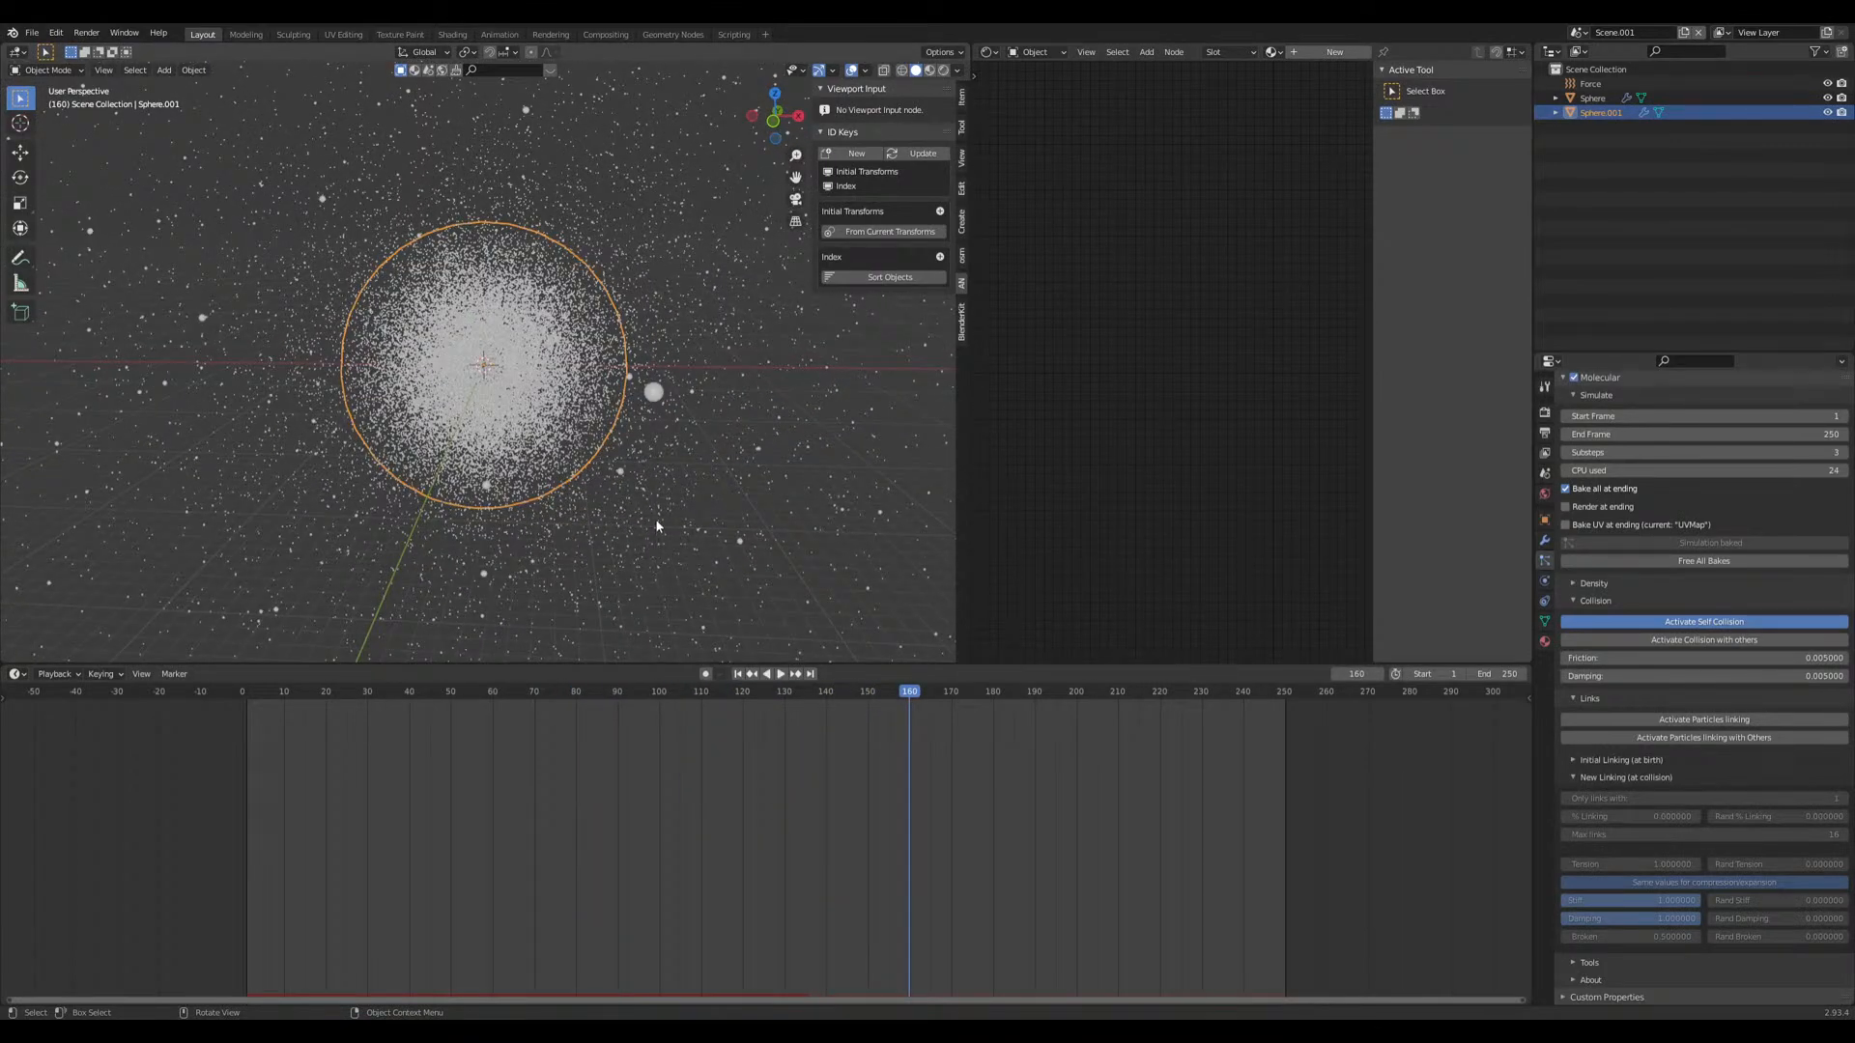
scroll(655, 526, up, 4)
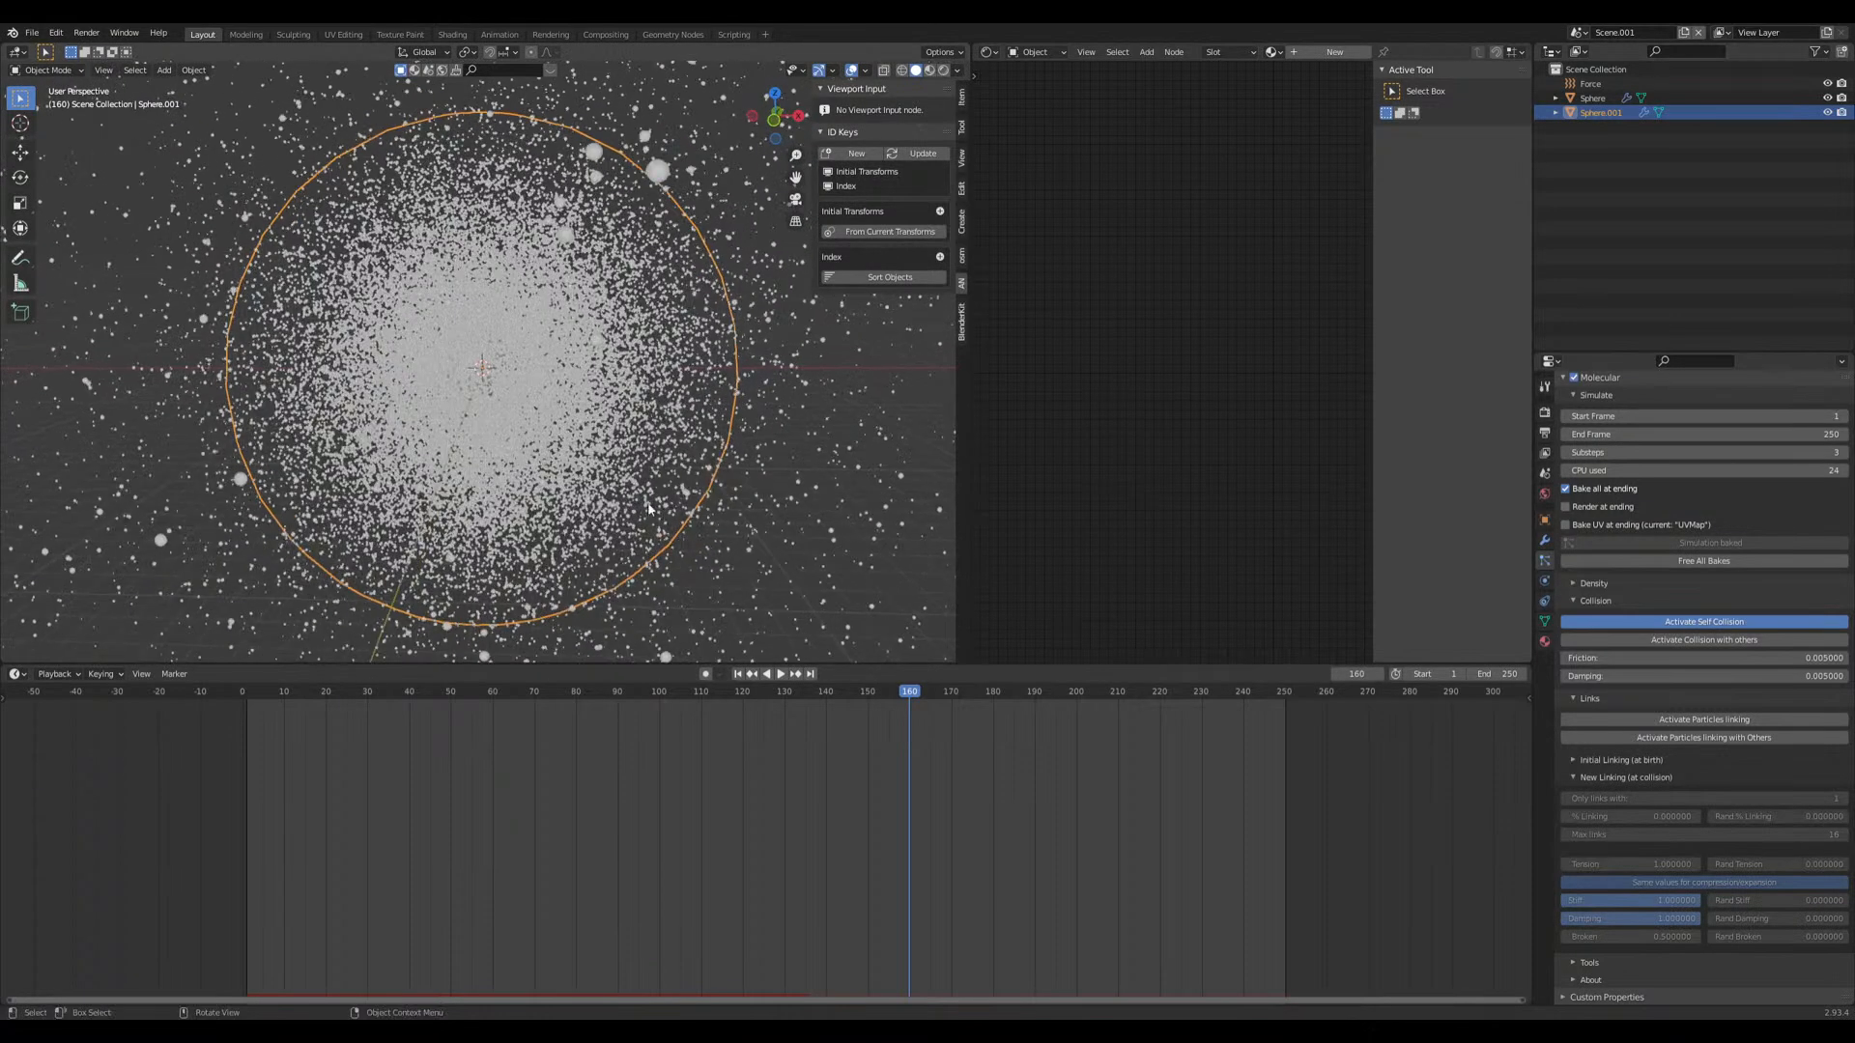
key(ctrl+s)
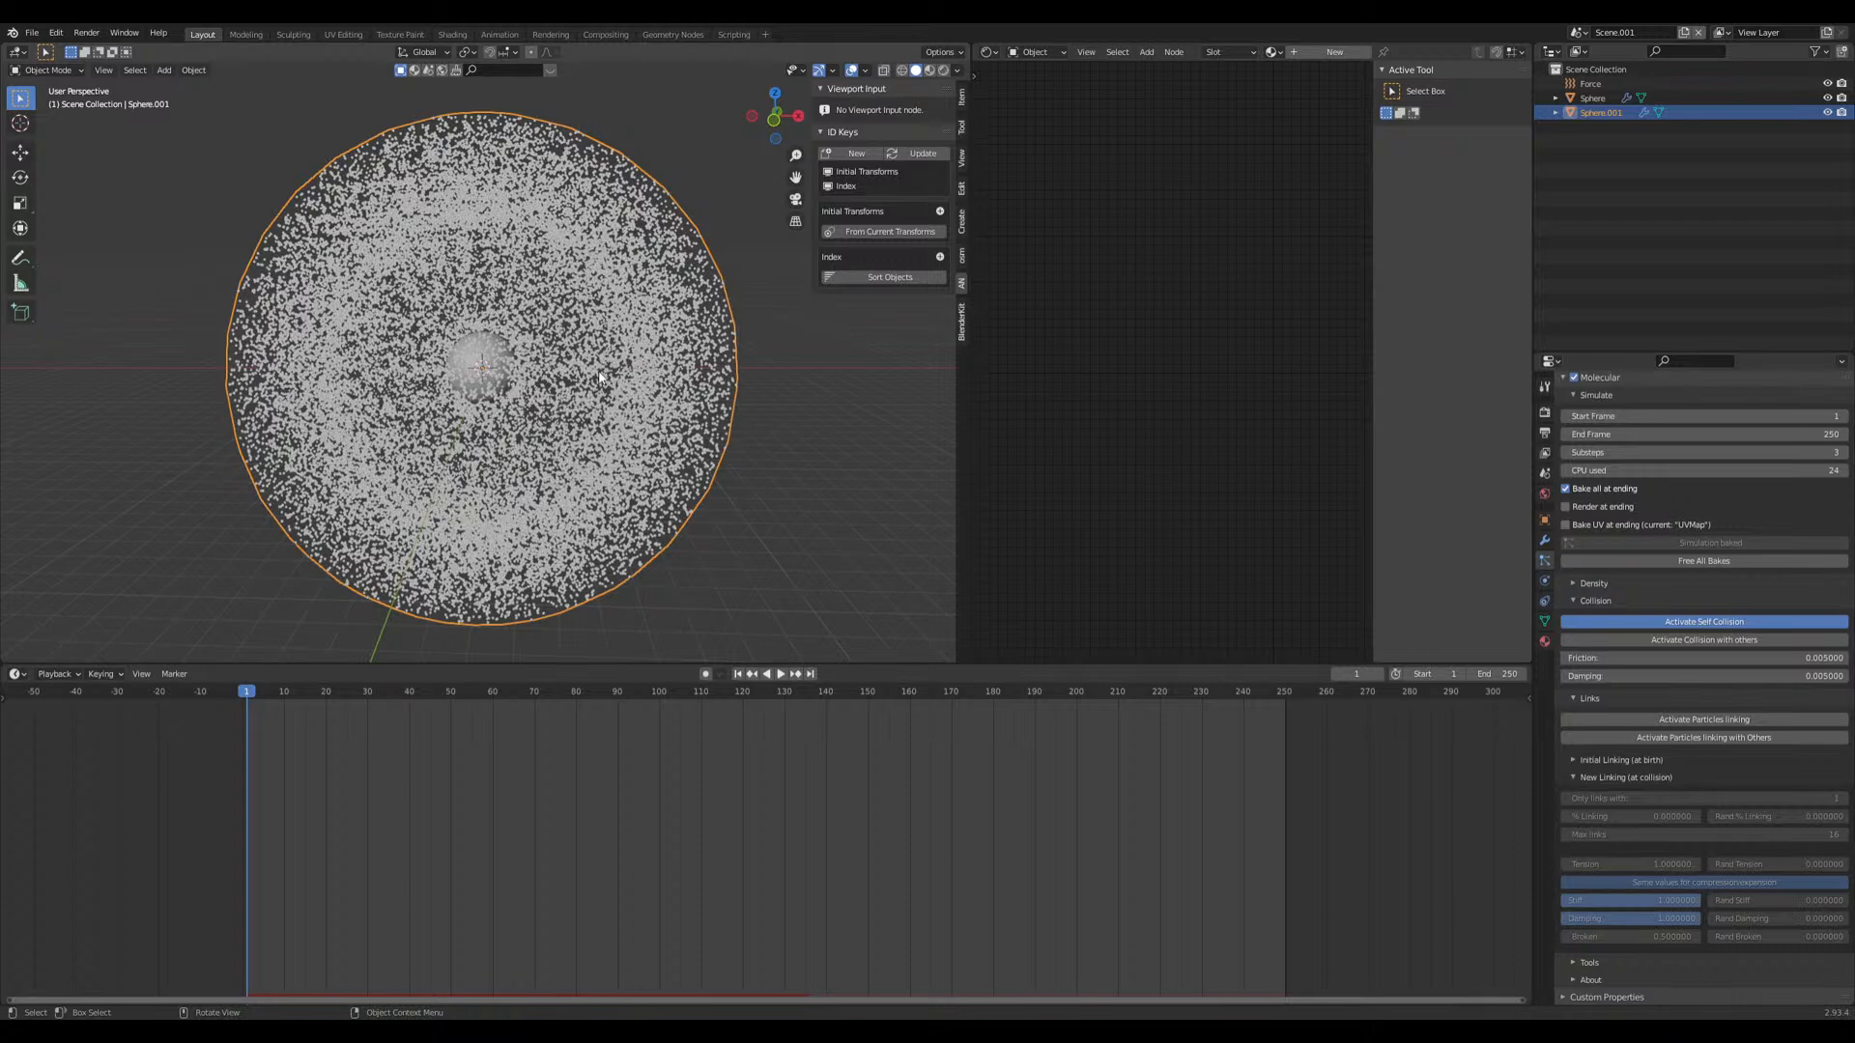
Step: Play the simulation from frame 1 in stages, pausing to inspect the particle cloud and its core up close
key(space)
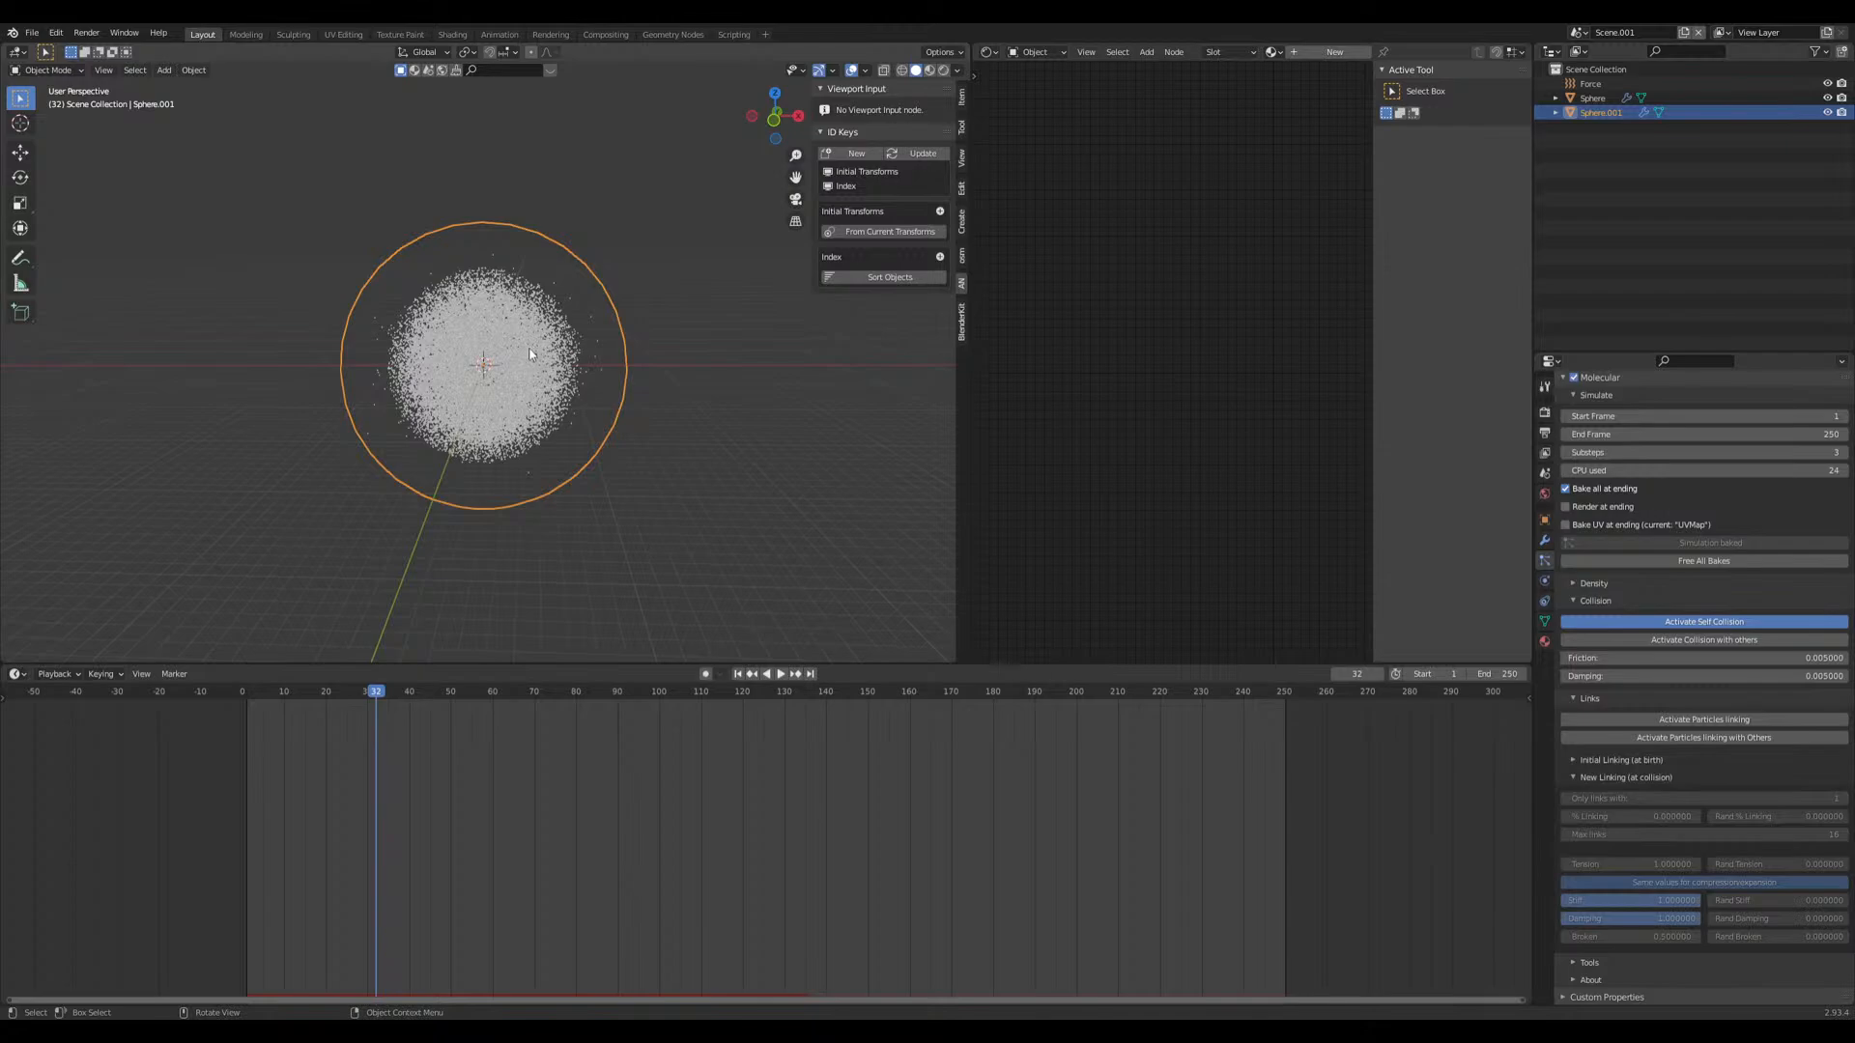
key(space)
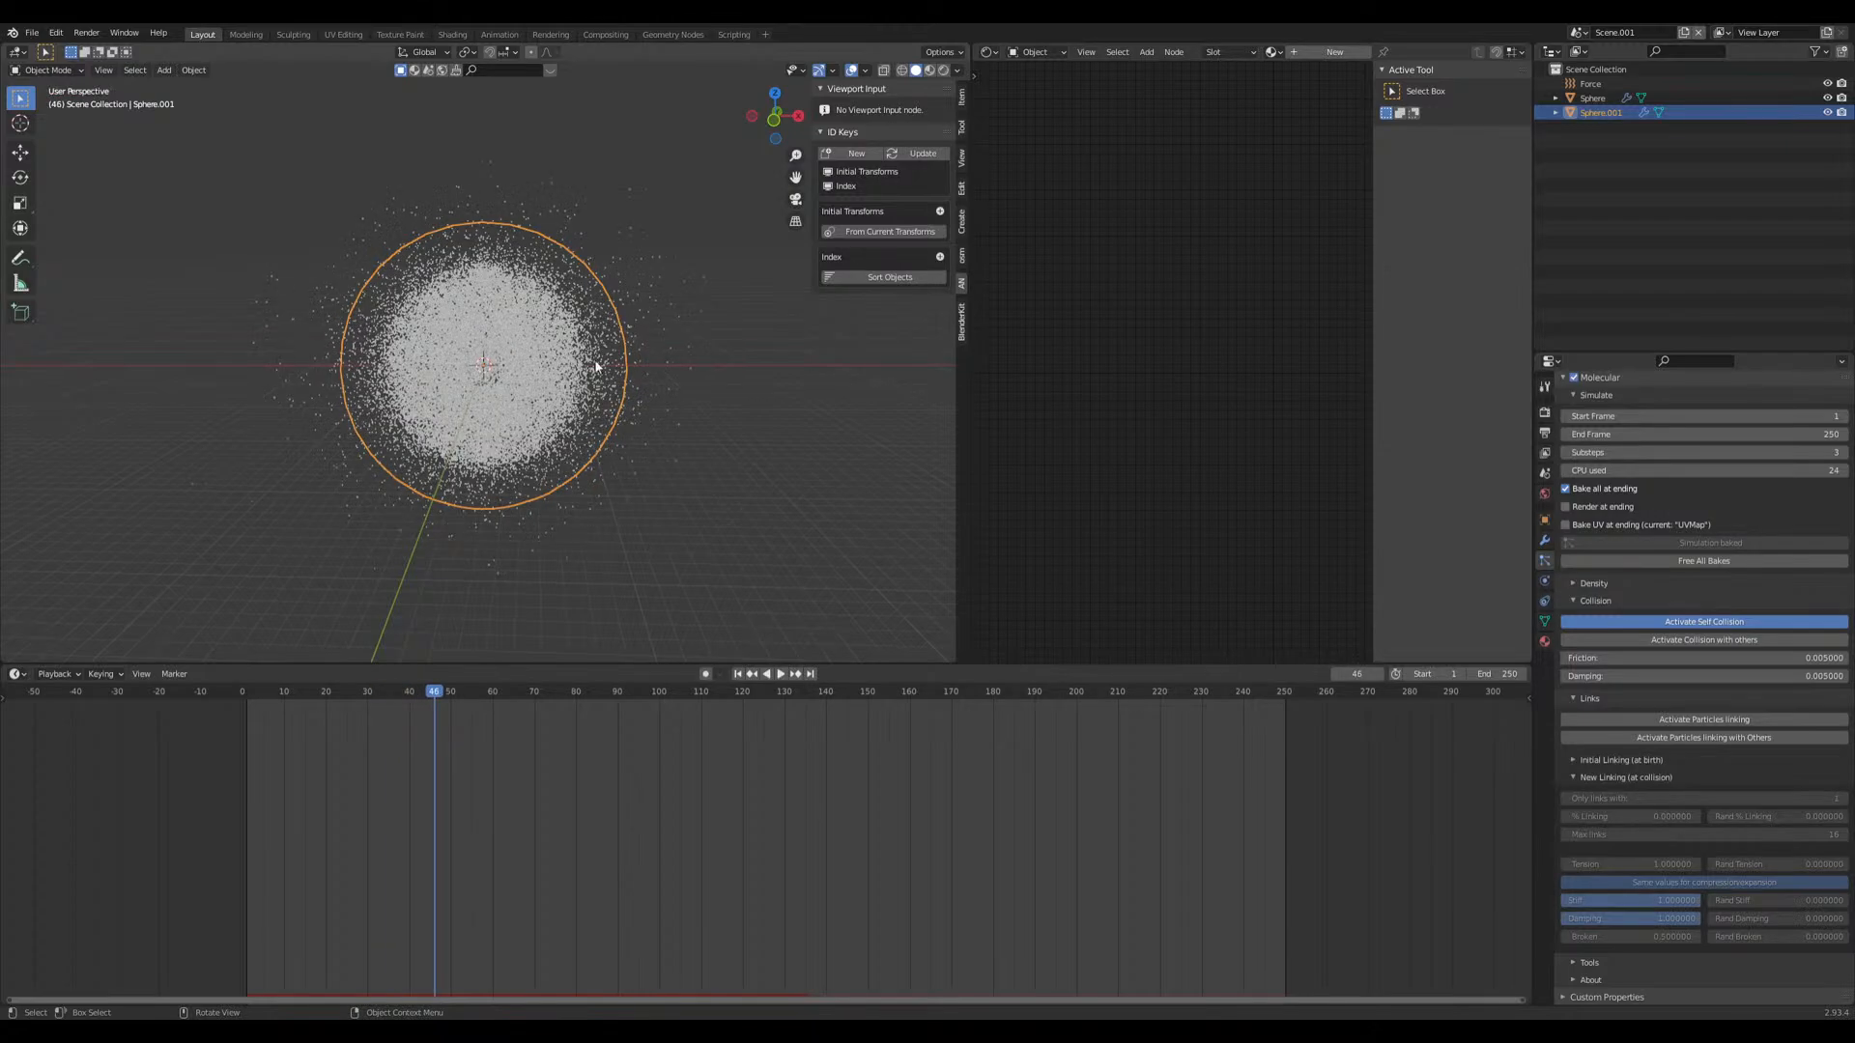
key(space)
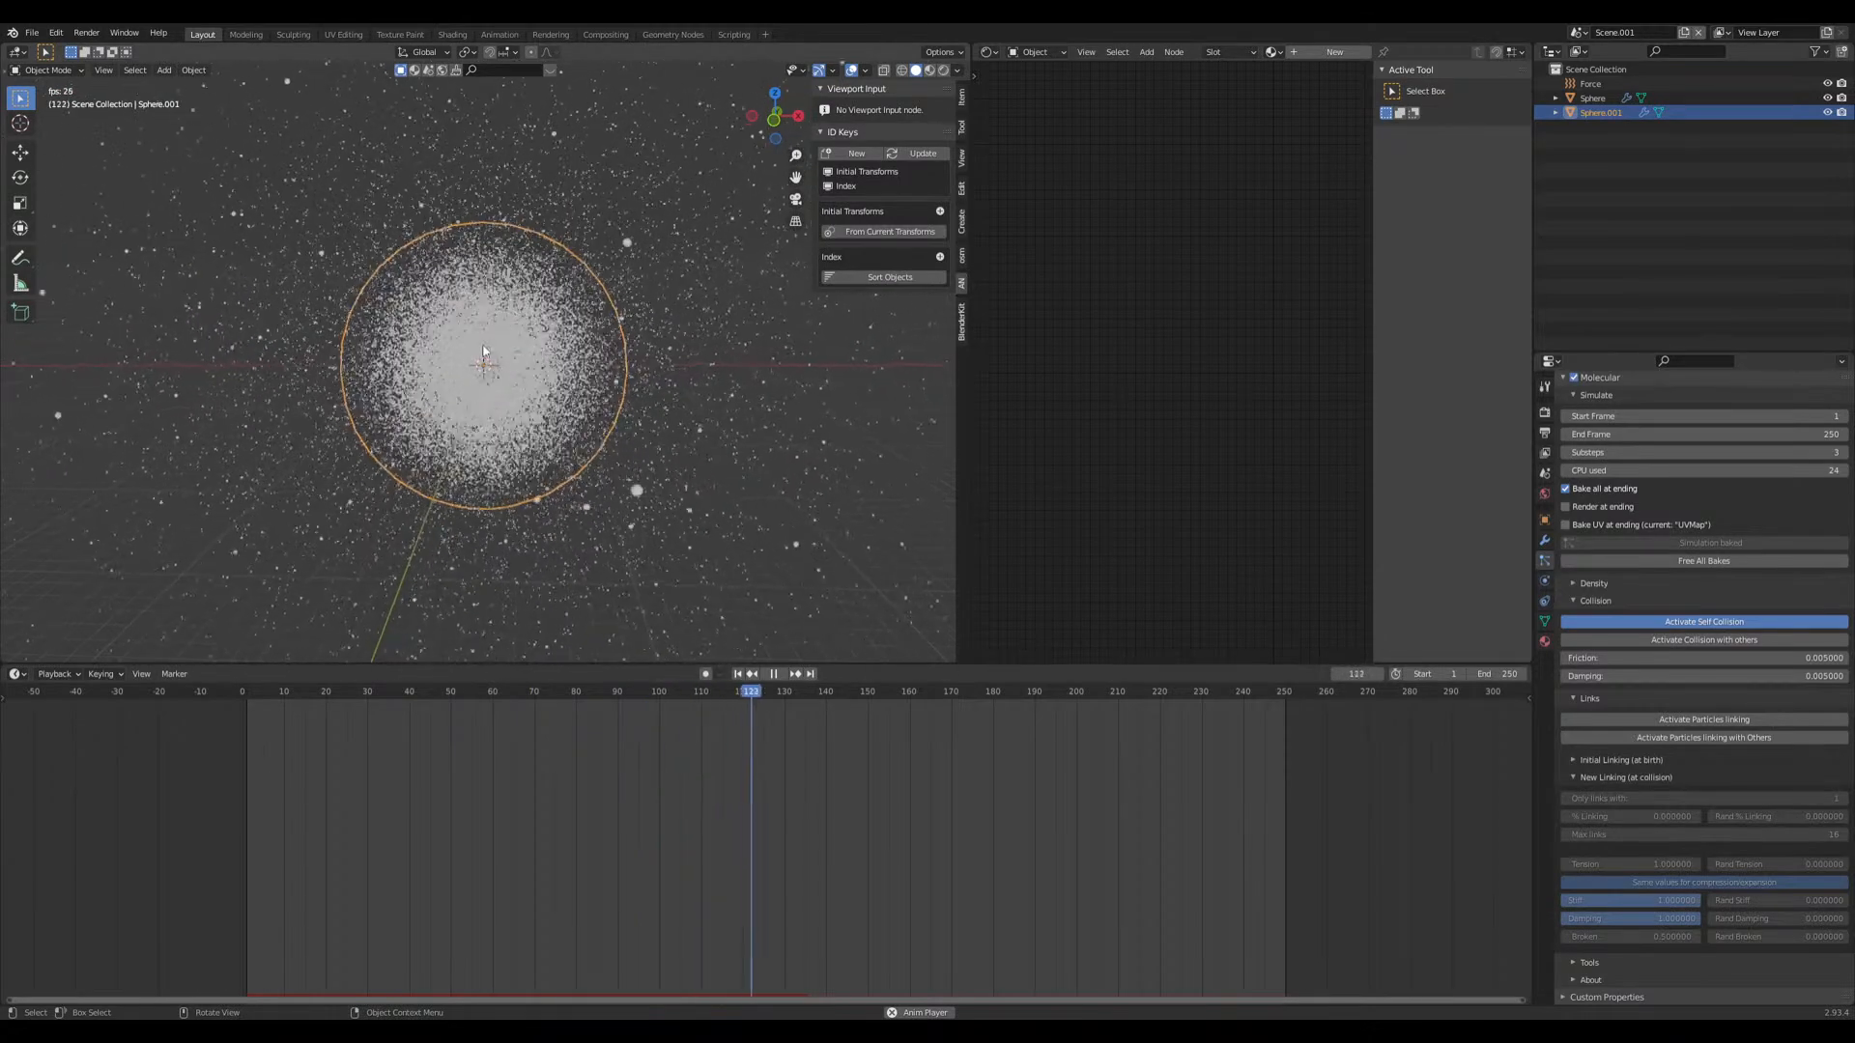
key(space)
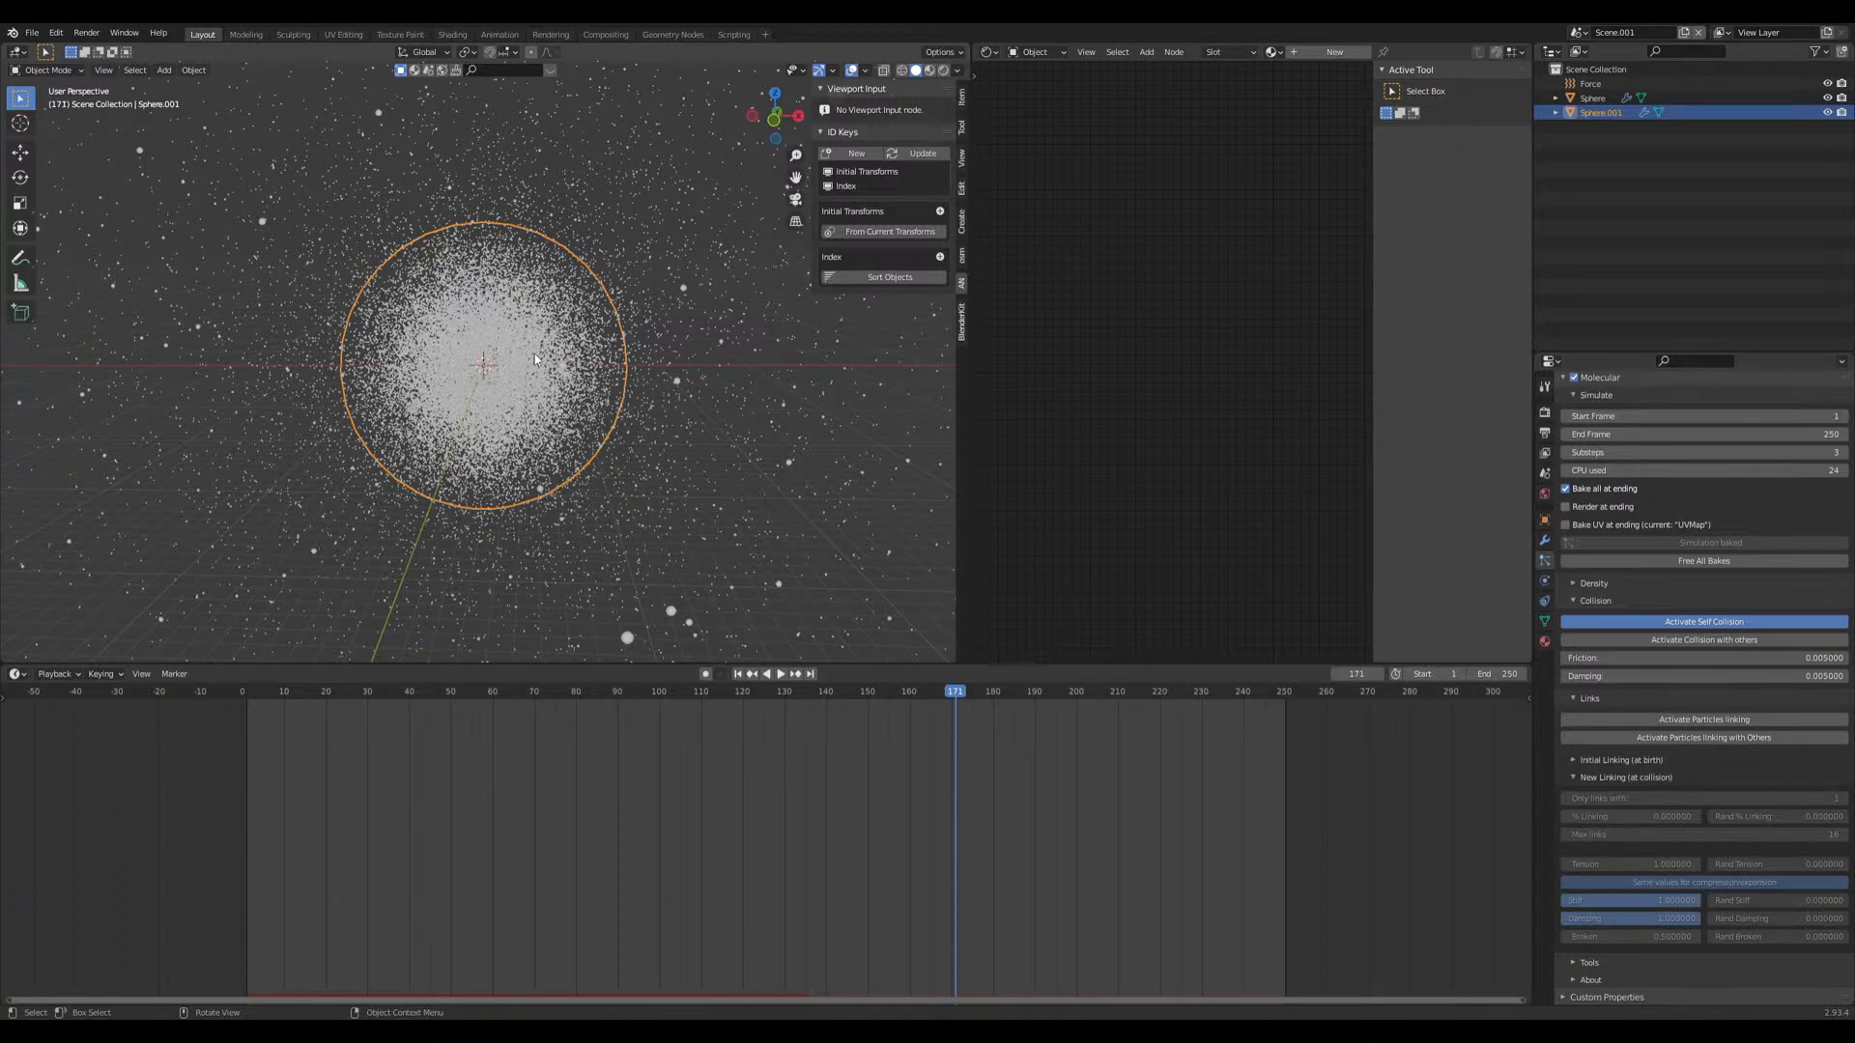
scroll(533, 354, down, 3)
scroll(598, 321, up, 15)
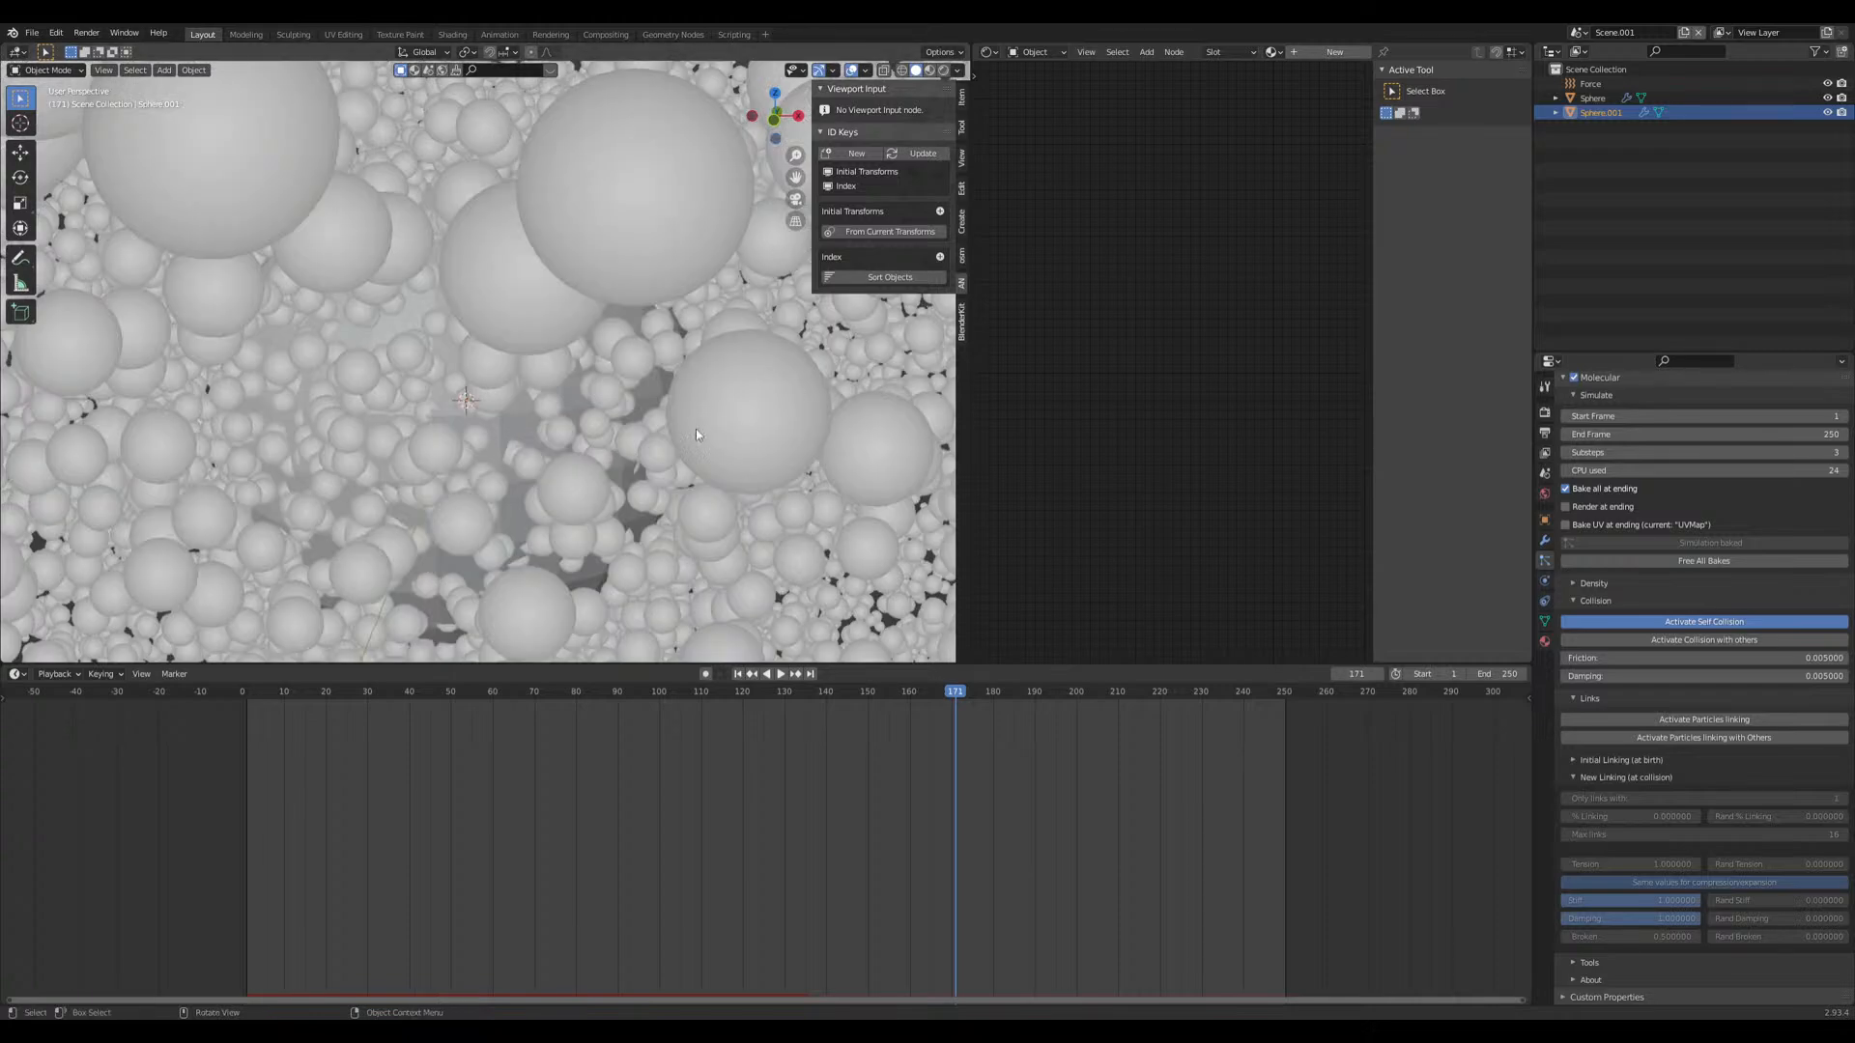
Step: Switch to the first scene and examine its packed cluster of neutron spheres for reference
click(1576, 32)
click(1586, 54)
middle_drag(537, 268, 534, 461)
scroll(394, 356, up, 3)
scroll(558, 382, down, 4)
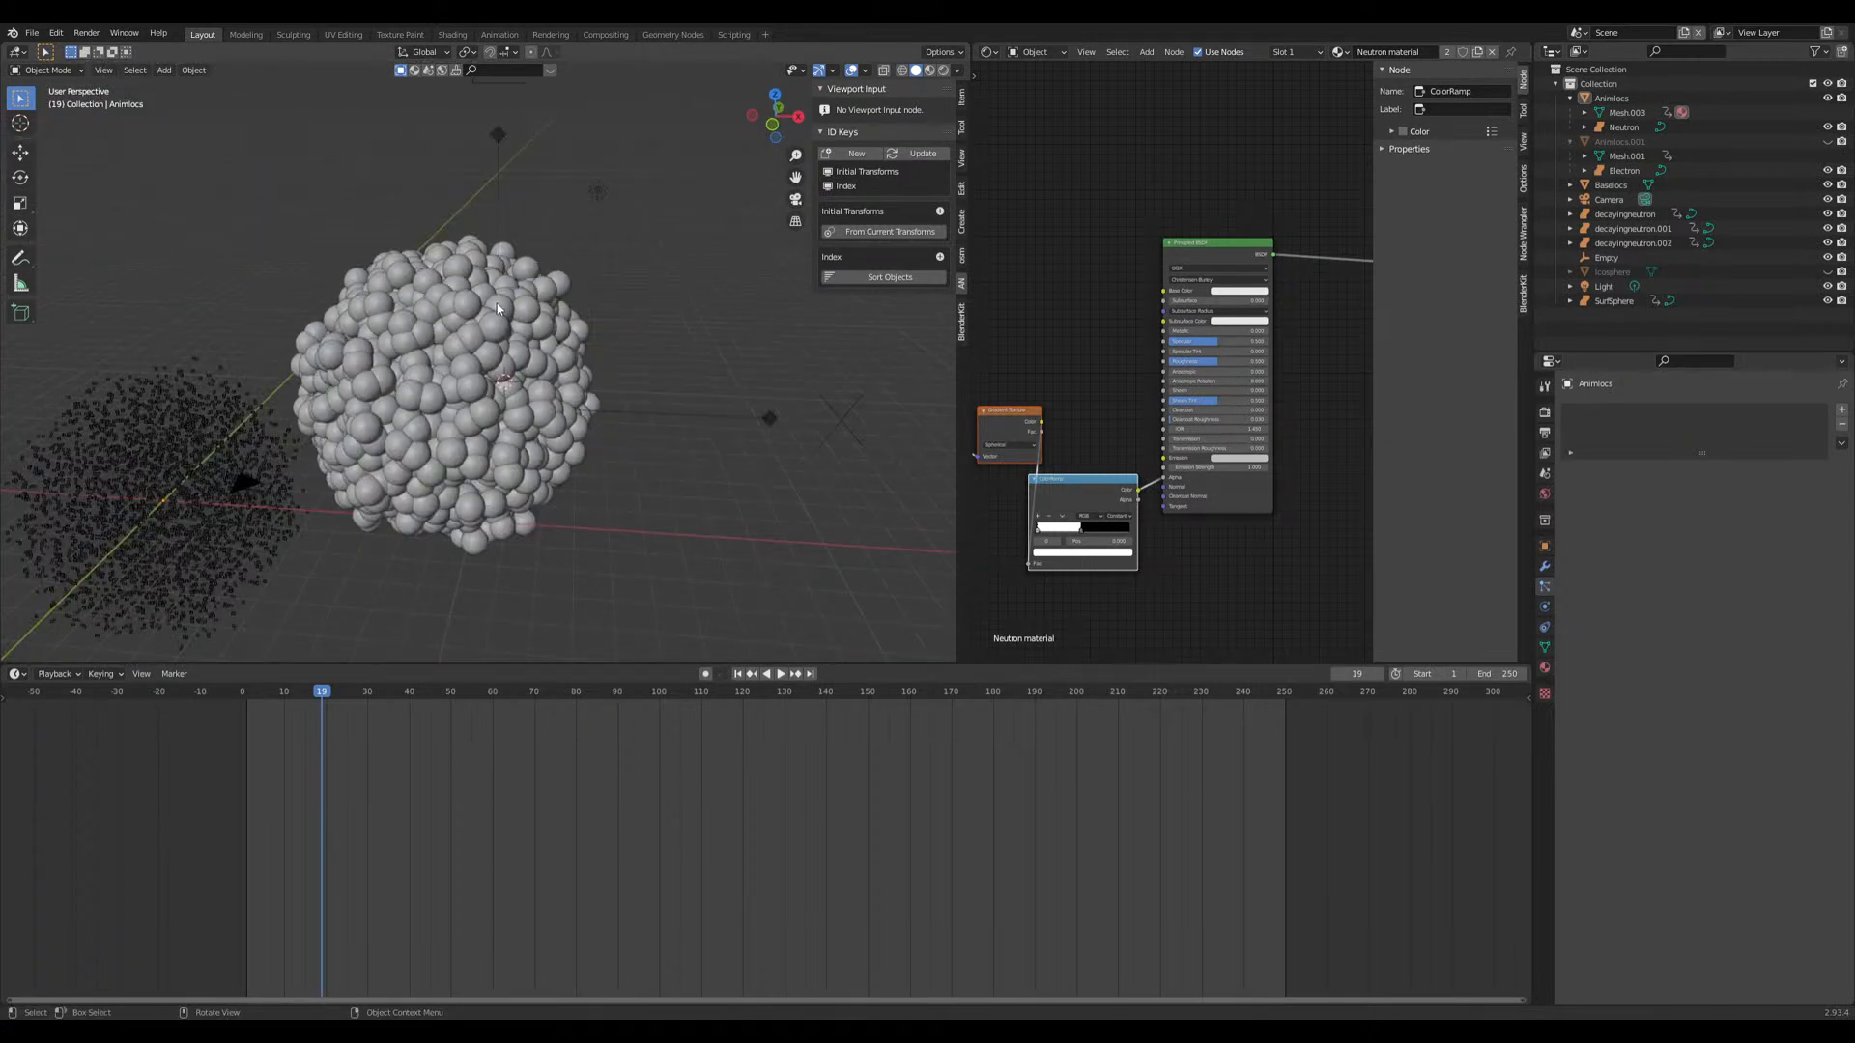
Step: Return to Scene.001 and examine the density and extent of the particle cloud from various distances
click(1577, 32)
click(1593, 70)
scroll(430, 390, down, 3)
shift+middle_drag(288, 447, 463, 340)
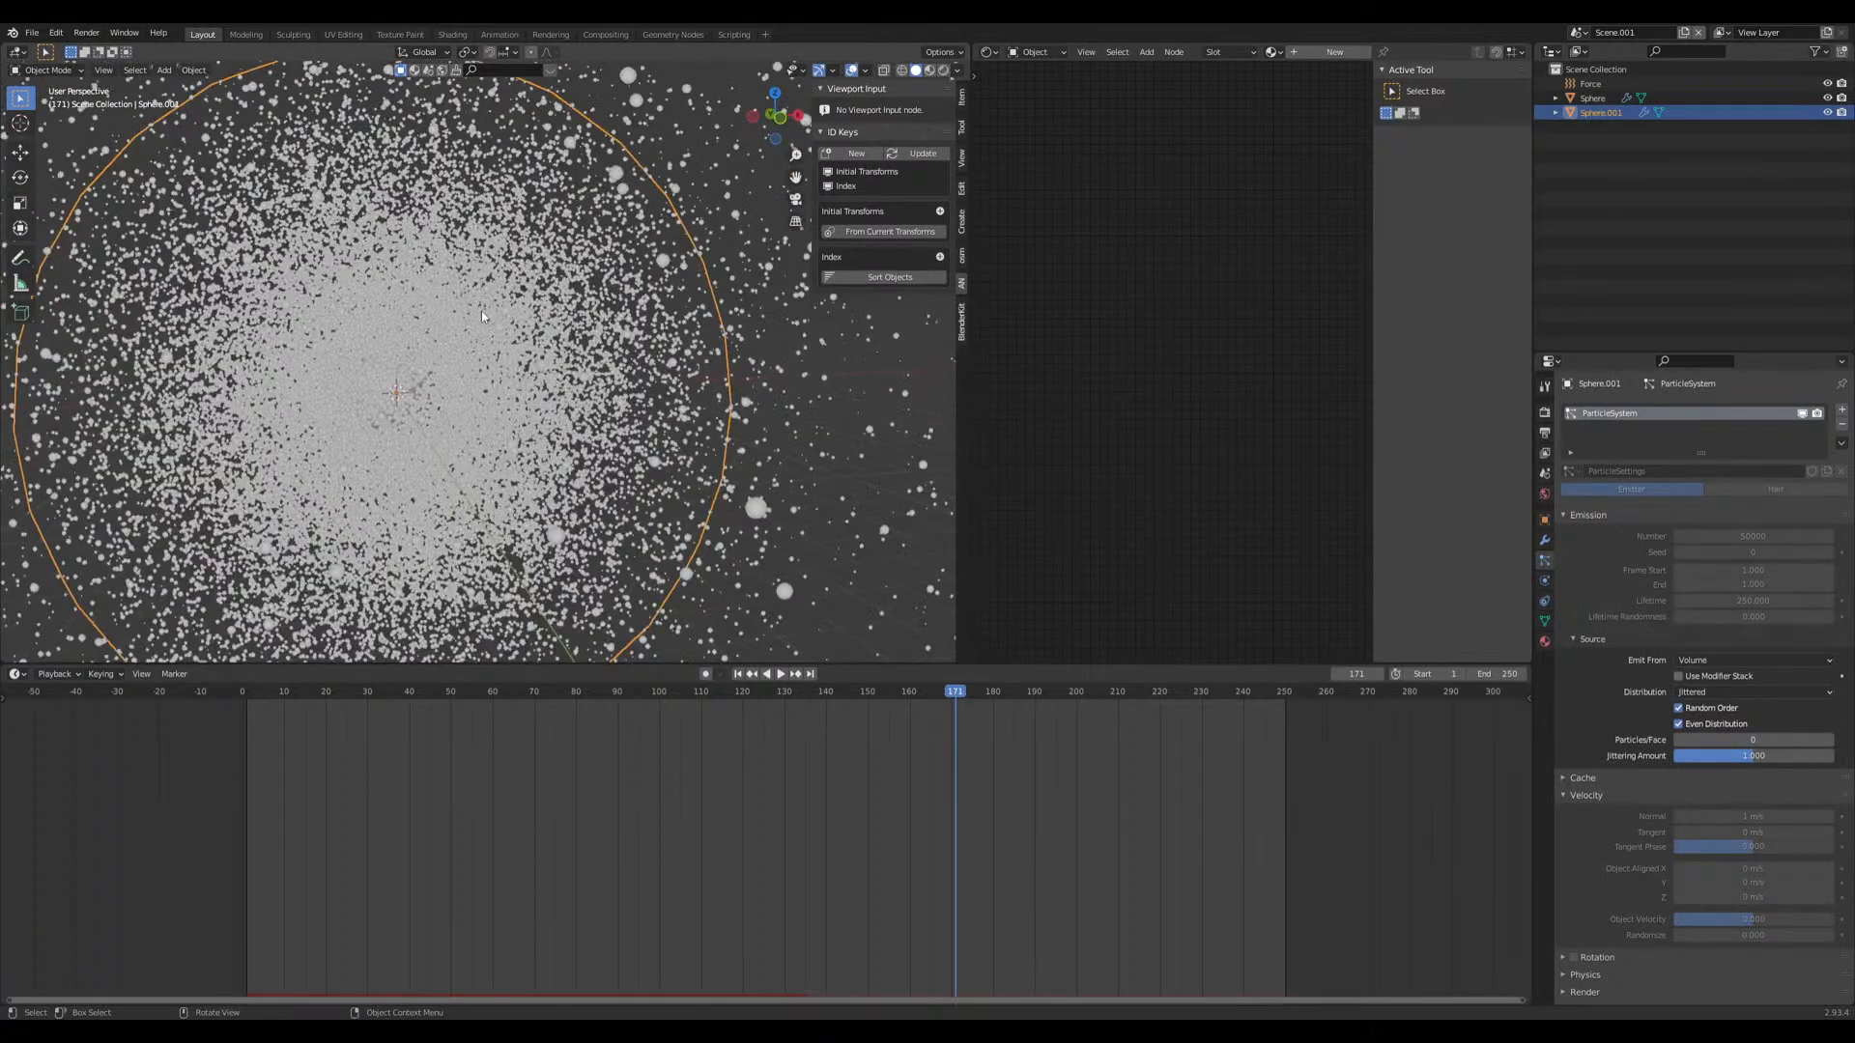
scroll(420, 372, down, 4)
scroll(516, 282, up, 1)
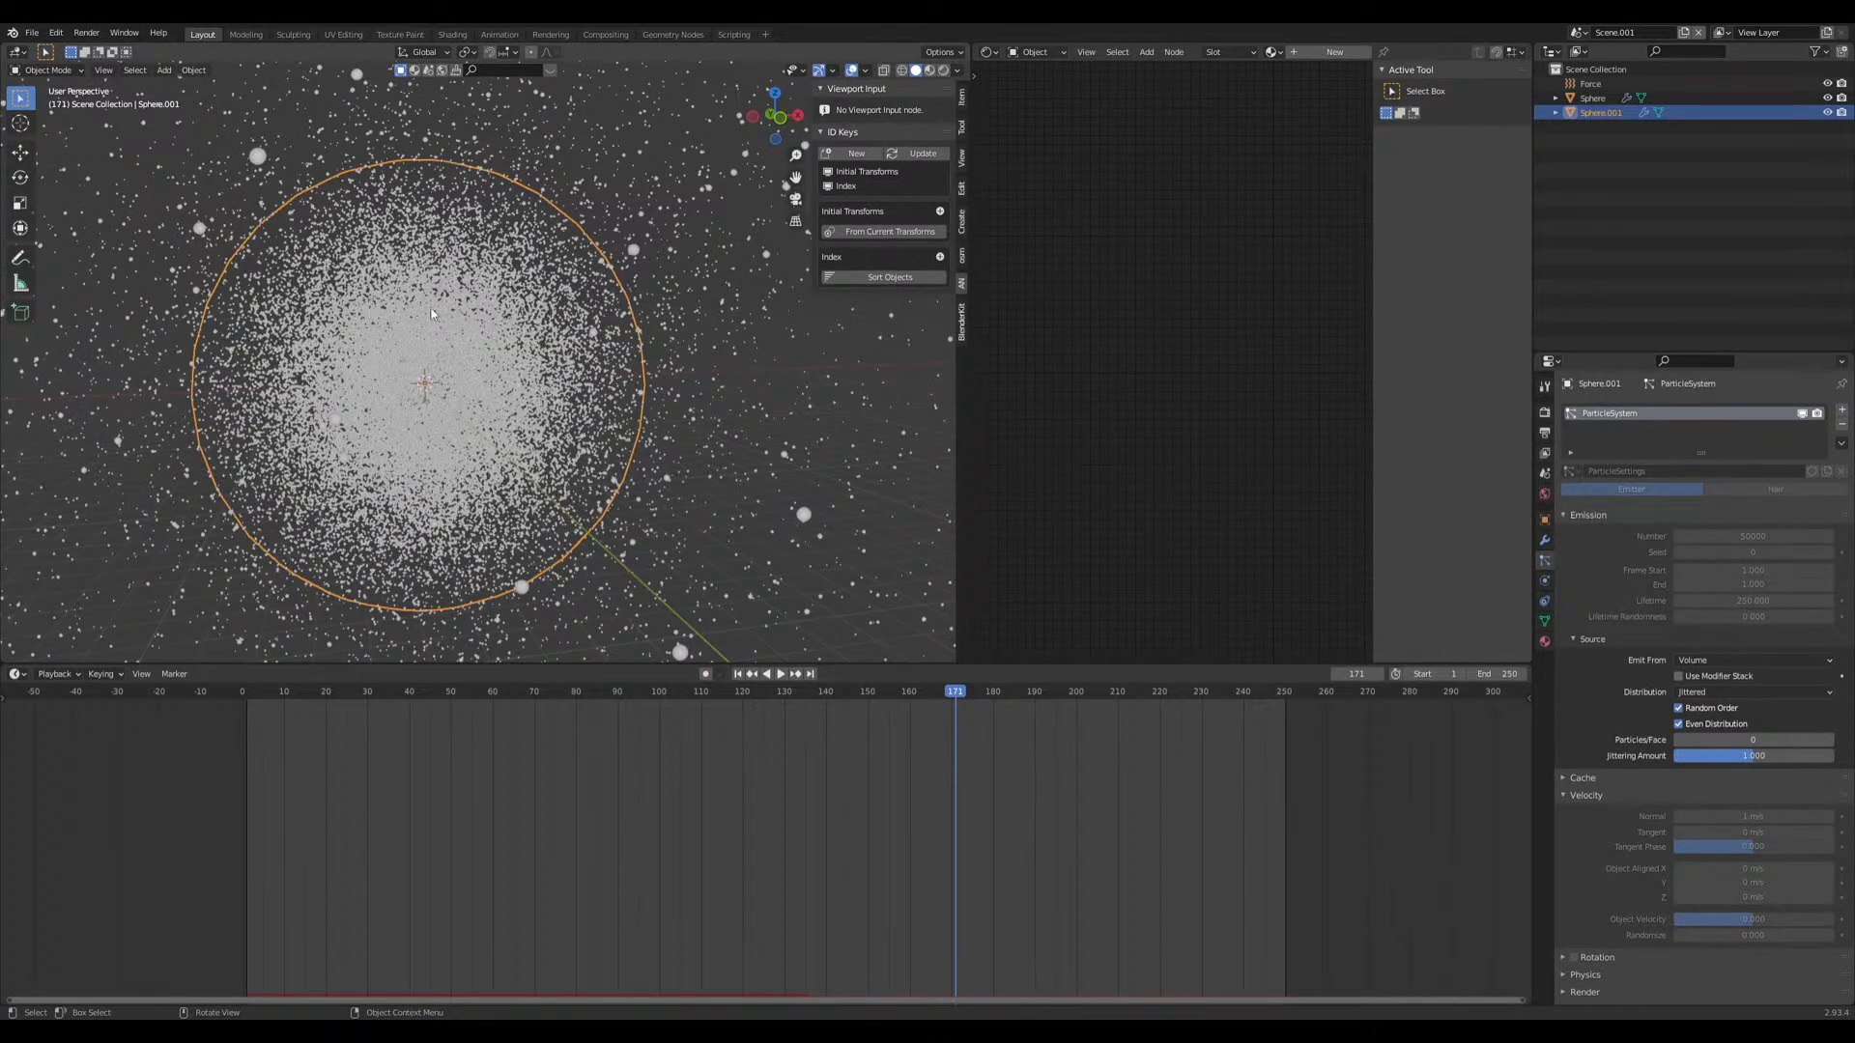
scroll(431, 313, down, 3)
scroll(472, 338, down, 1)
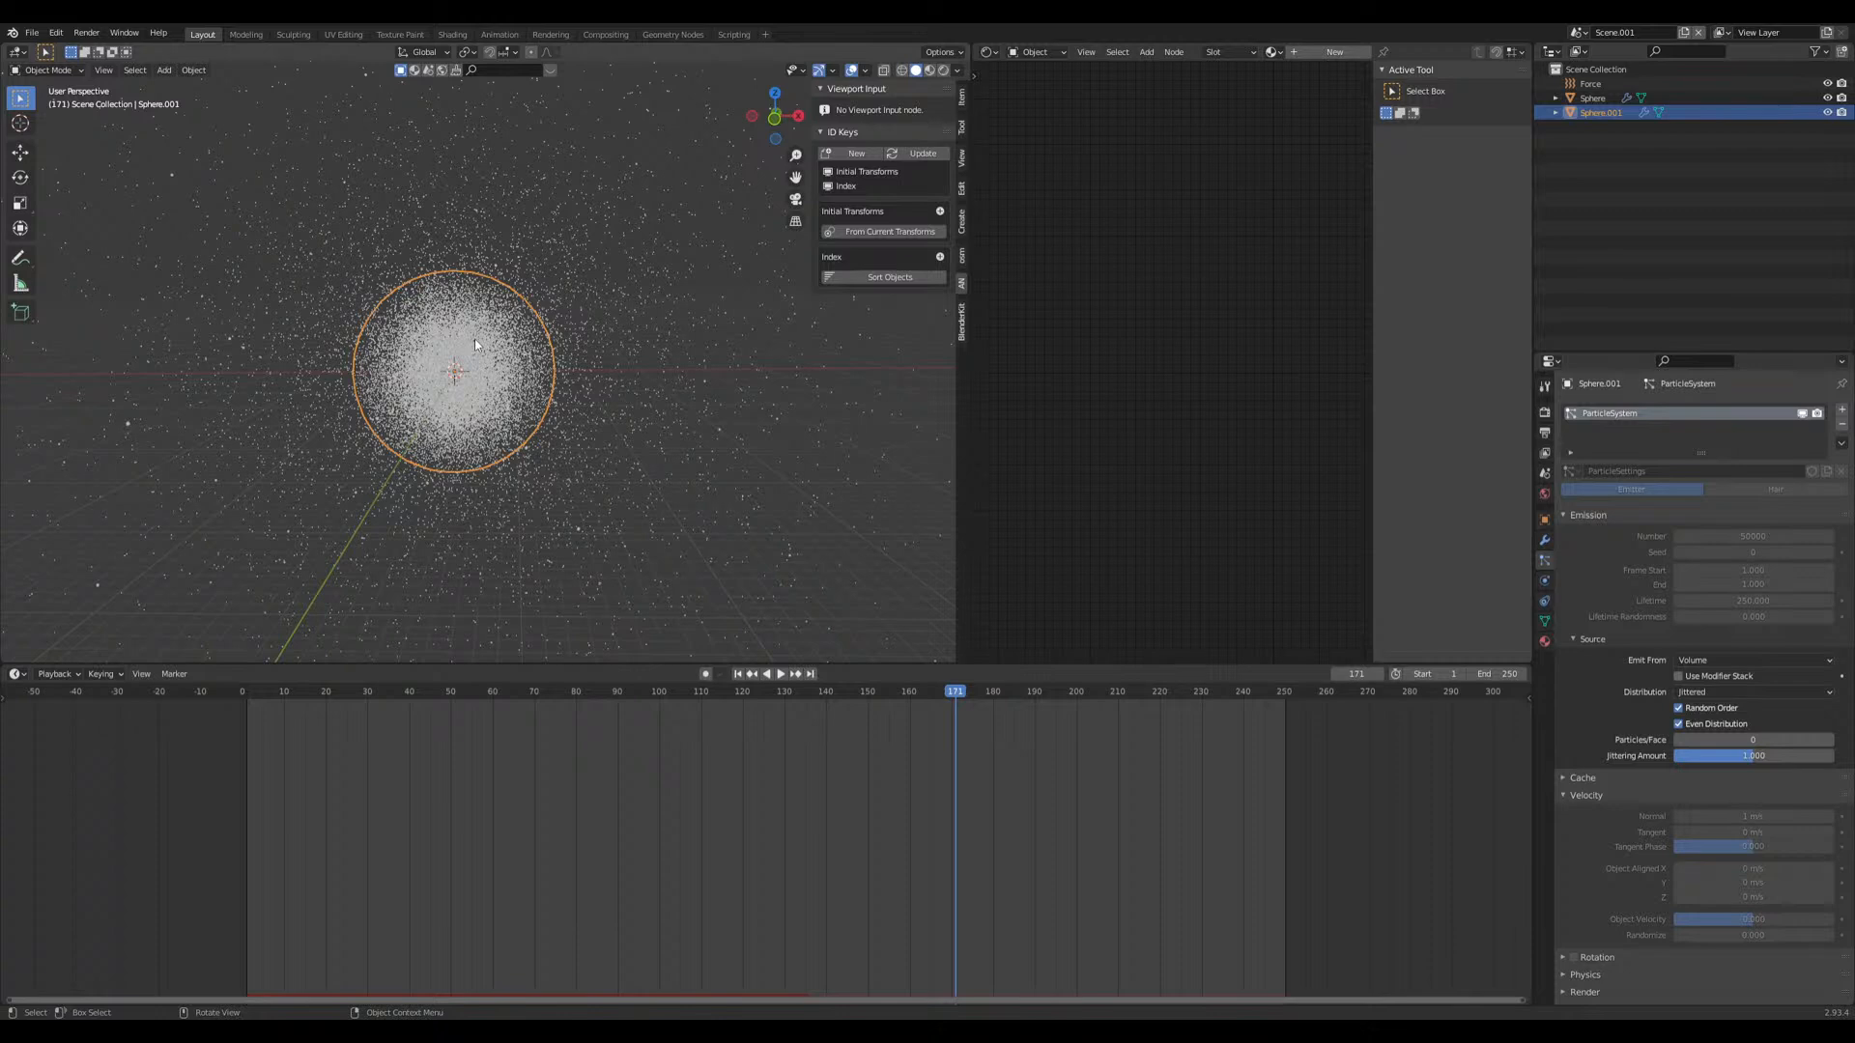
Step: Play and scrub the simulation to review the particles' outward scatter, stopping at frame 86
key(space)
click(562, 698)
drag(562, 698, 601, 724)
key(space)
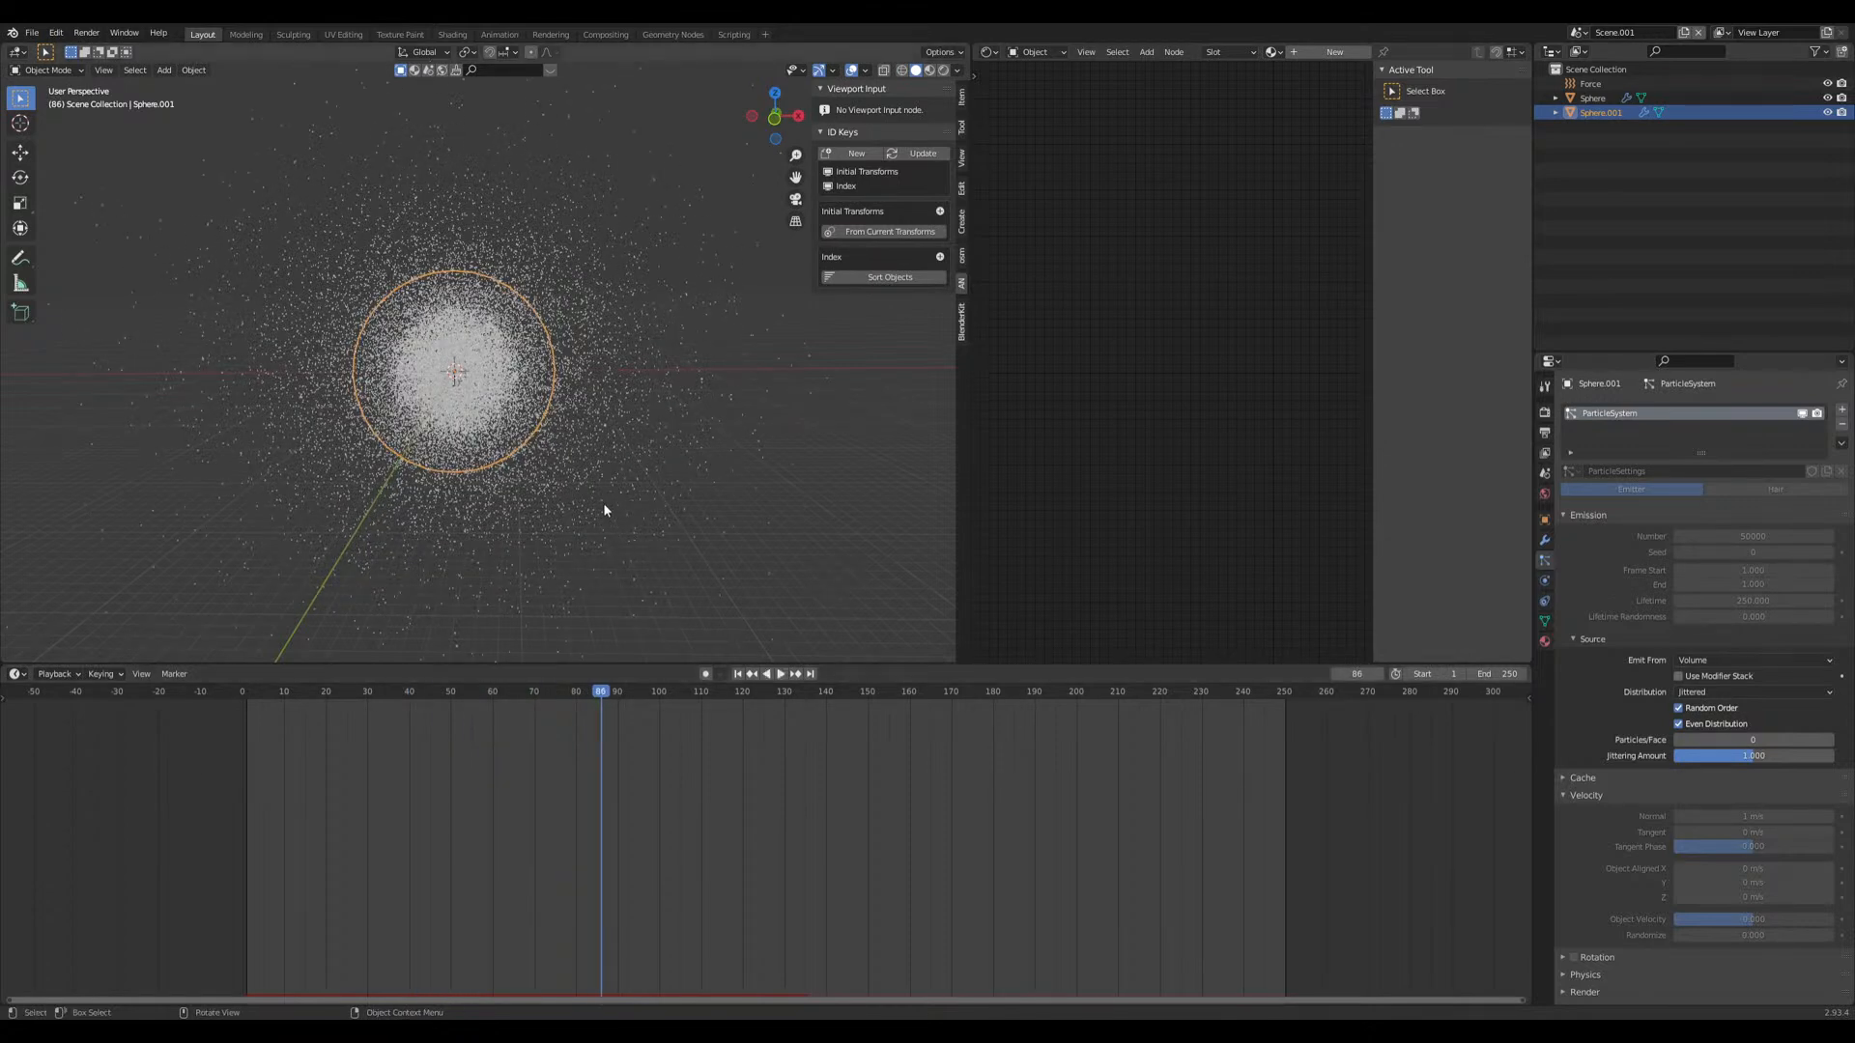